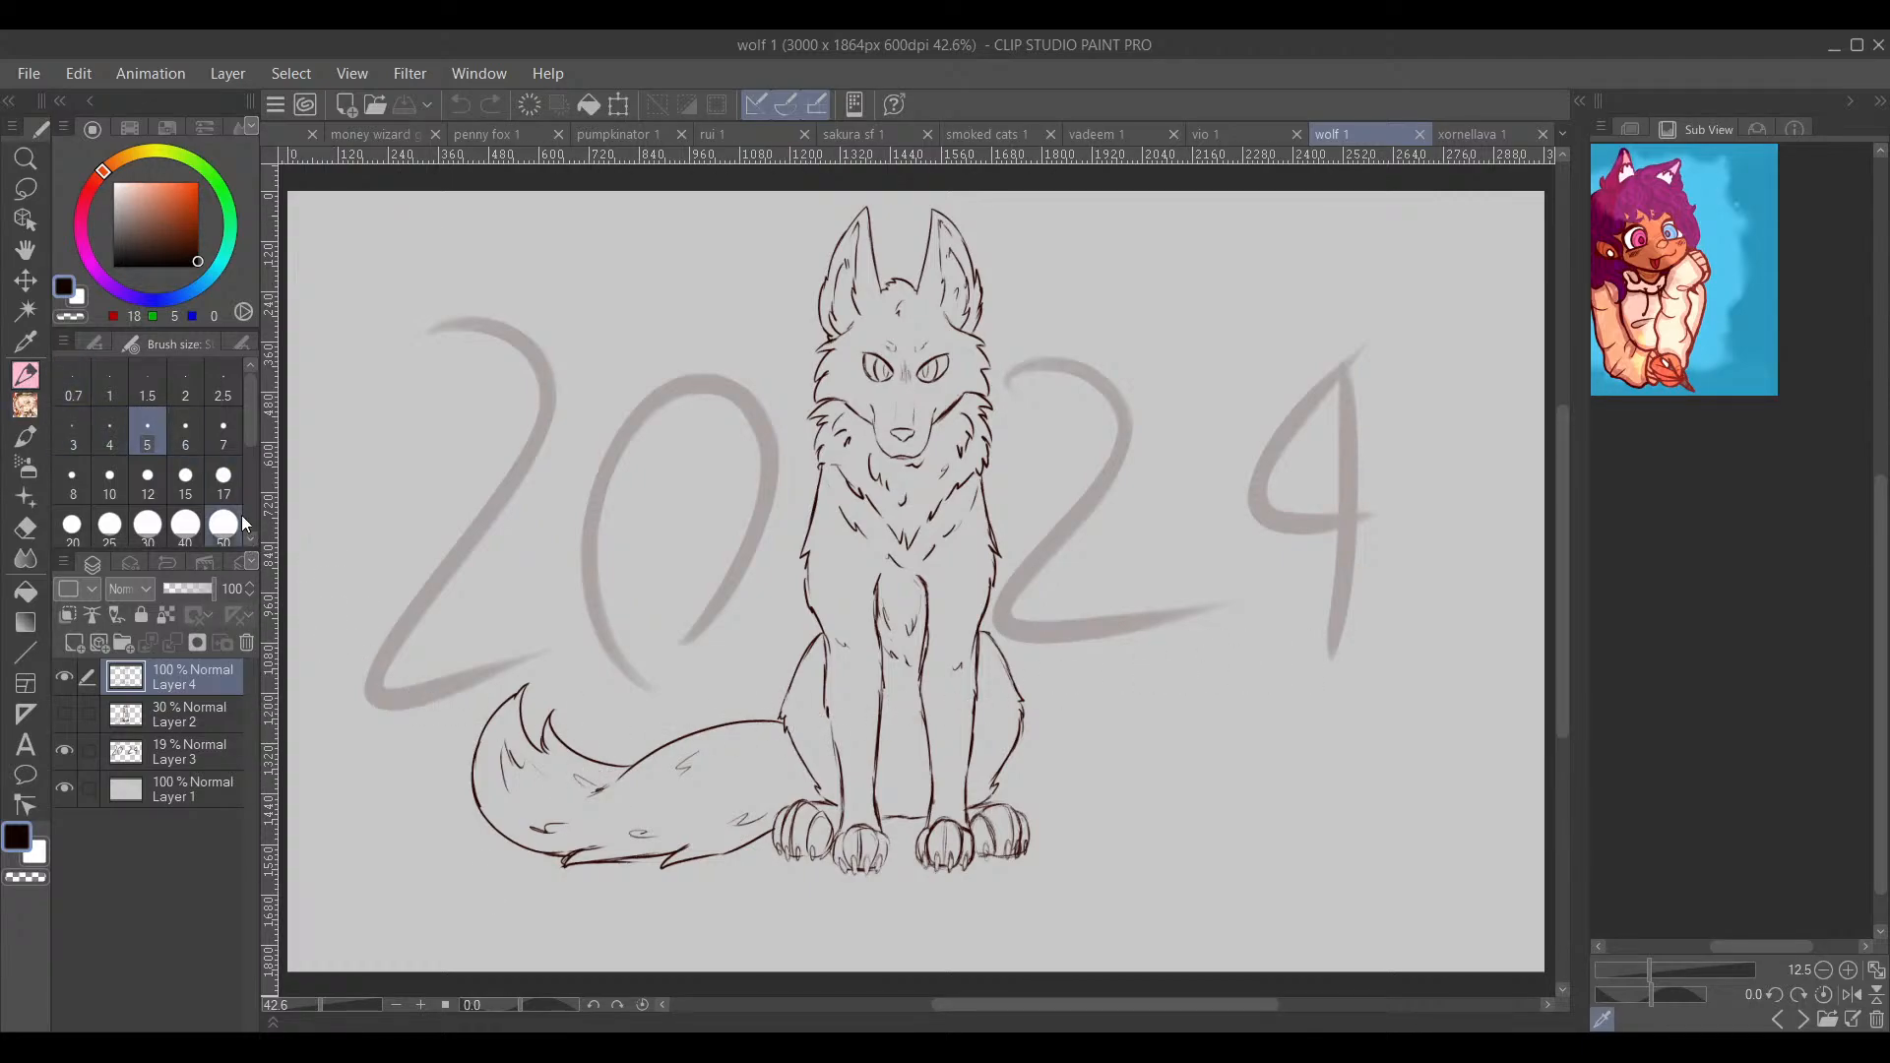
Step: Set the pen's brush size to 250 and lock the transparent pixels of the wolf line art on Layer 4
click(92, 347)
click(91, 373)
click(179, 346)
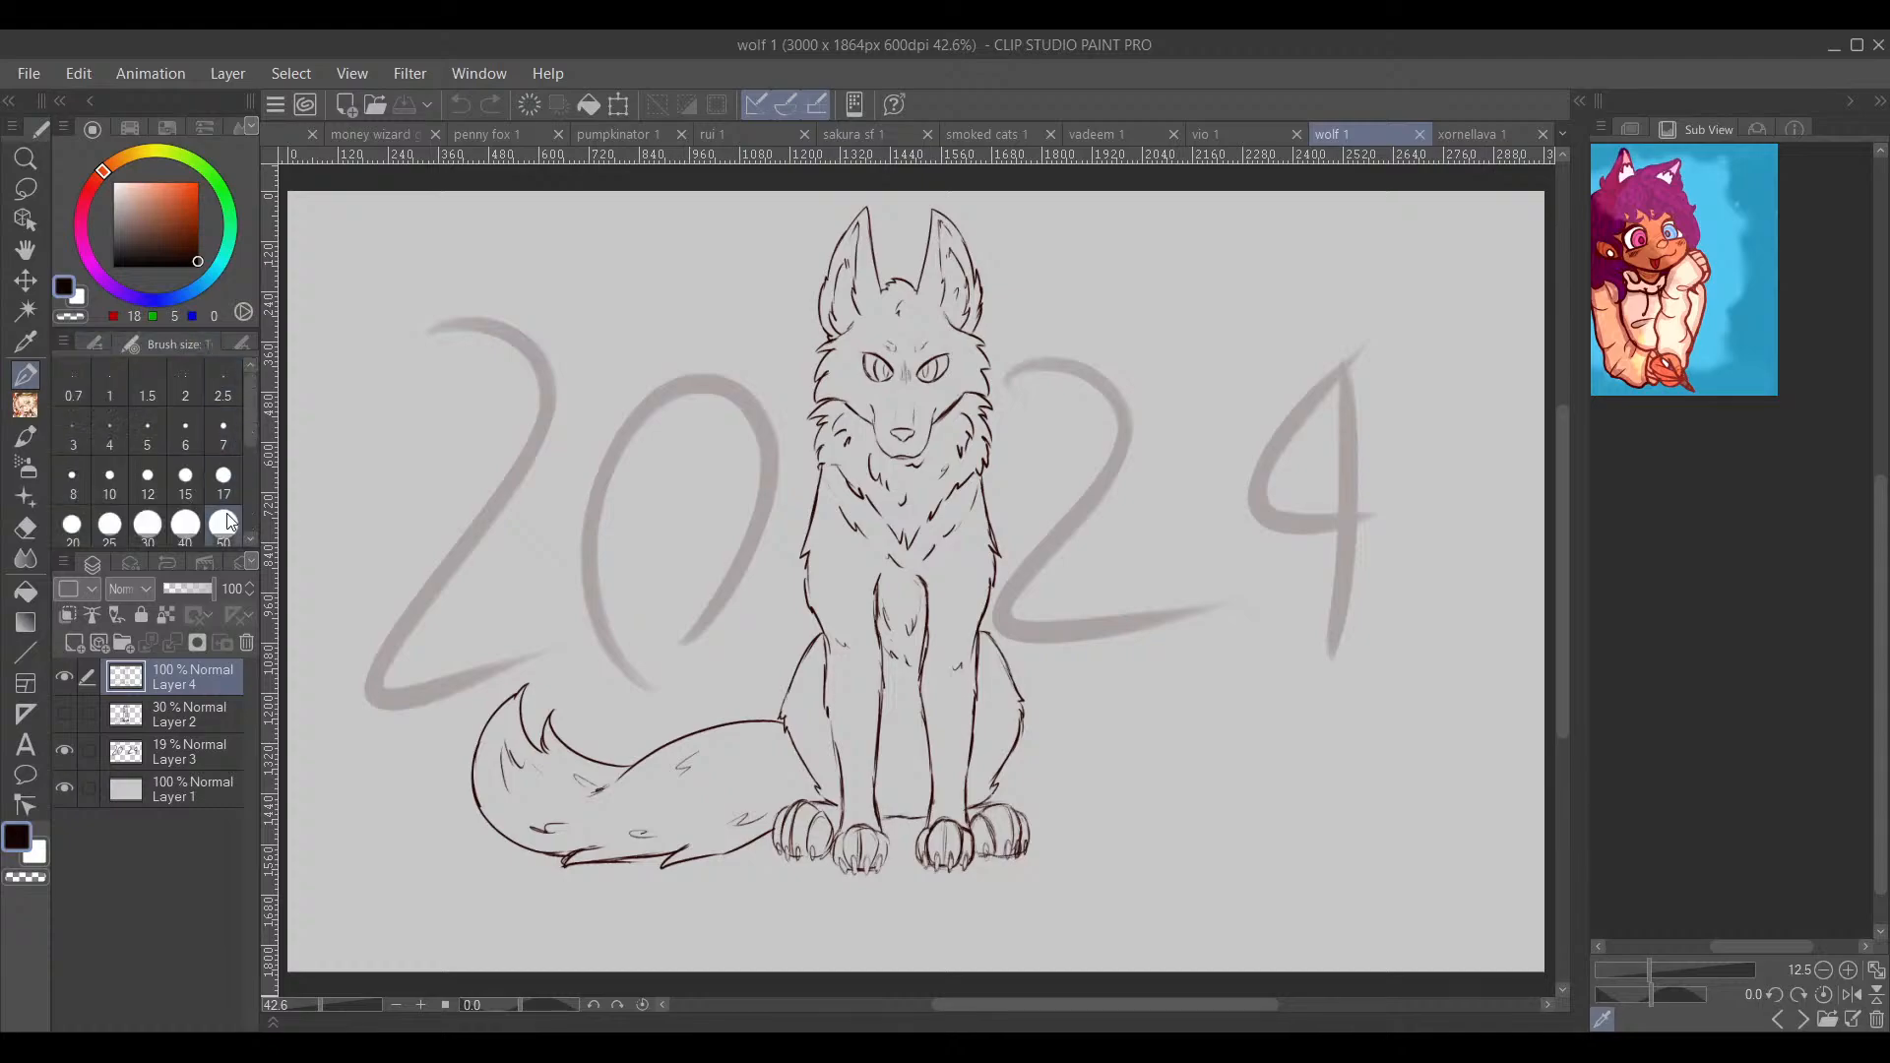
scroll(250, 453, down, 3)
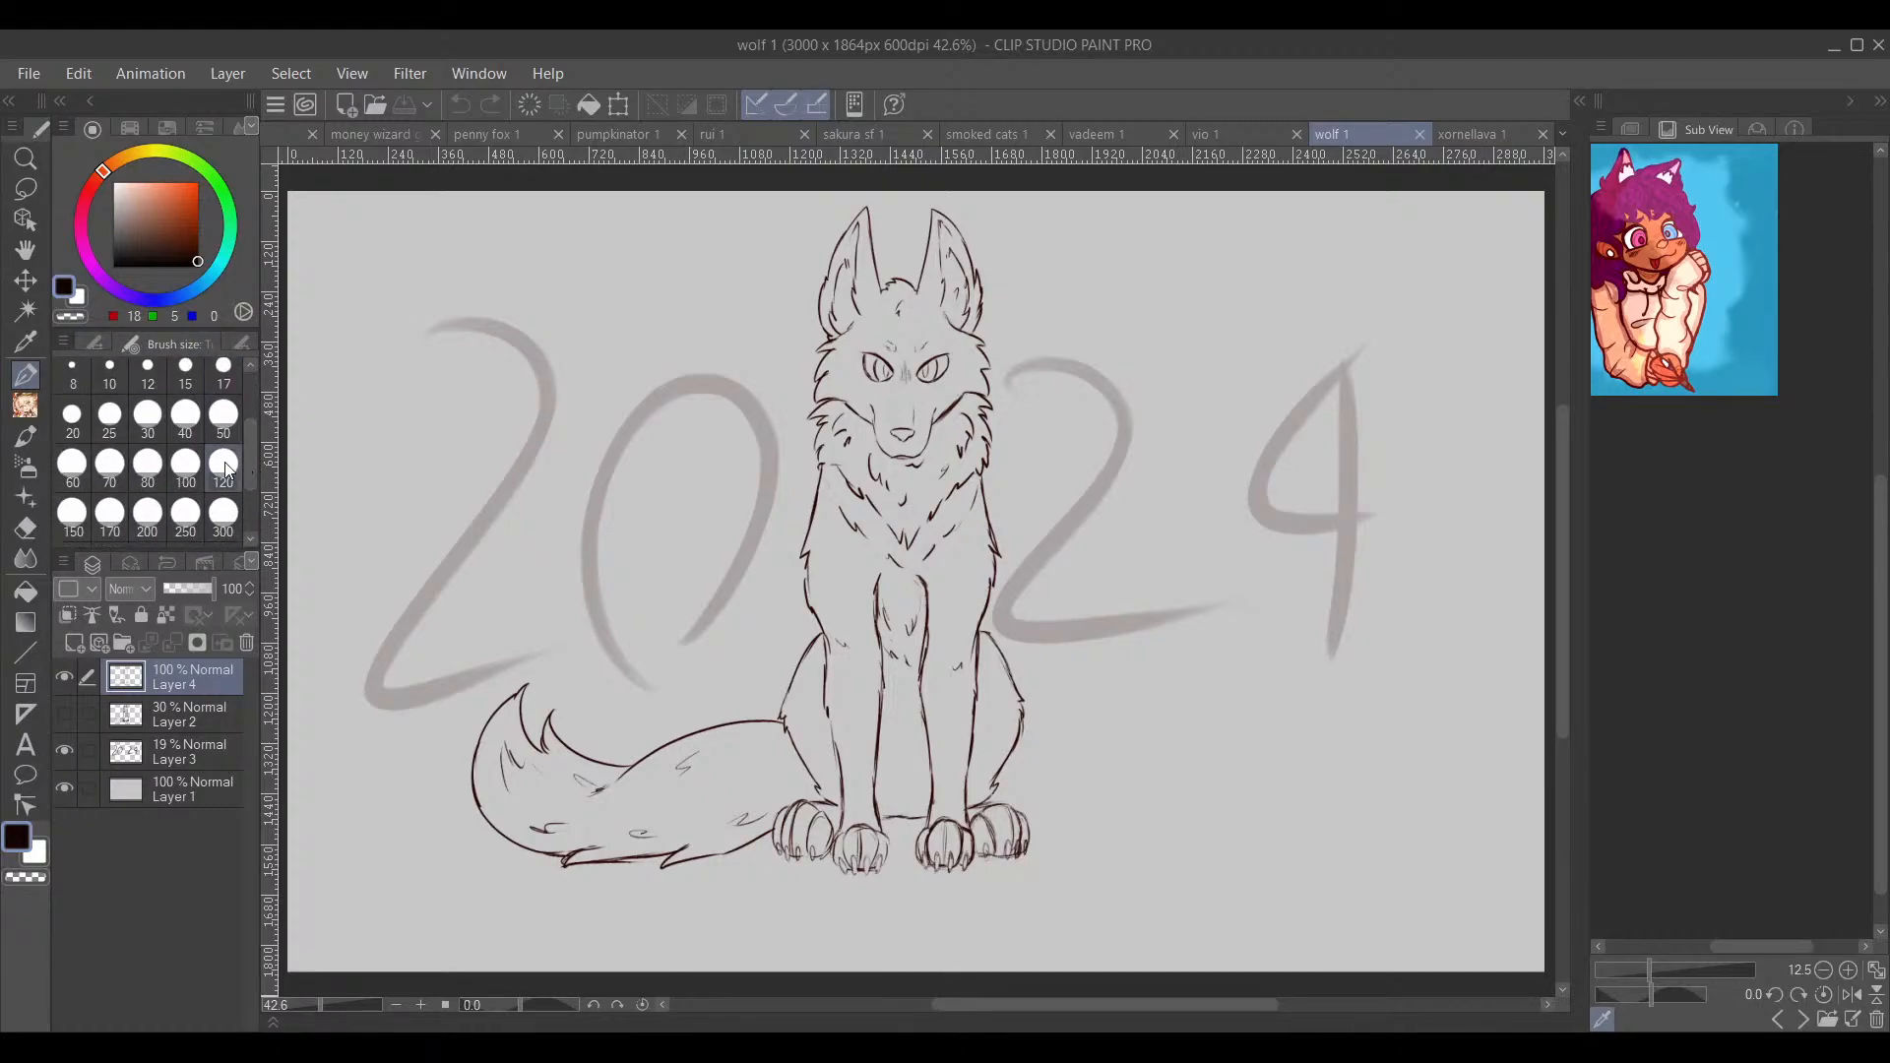
click(197, 524)
click(167, 615)
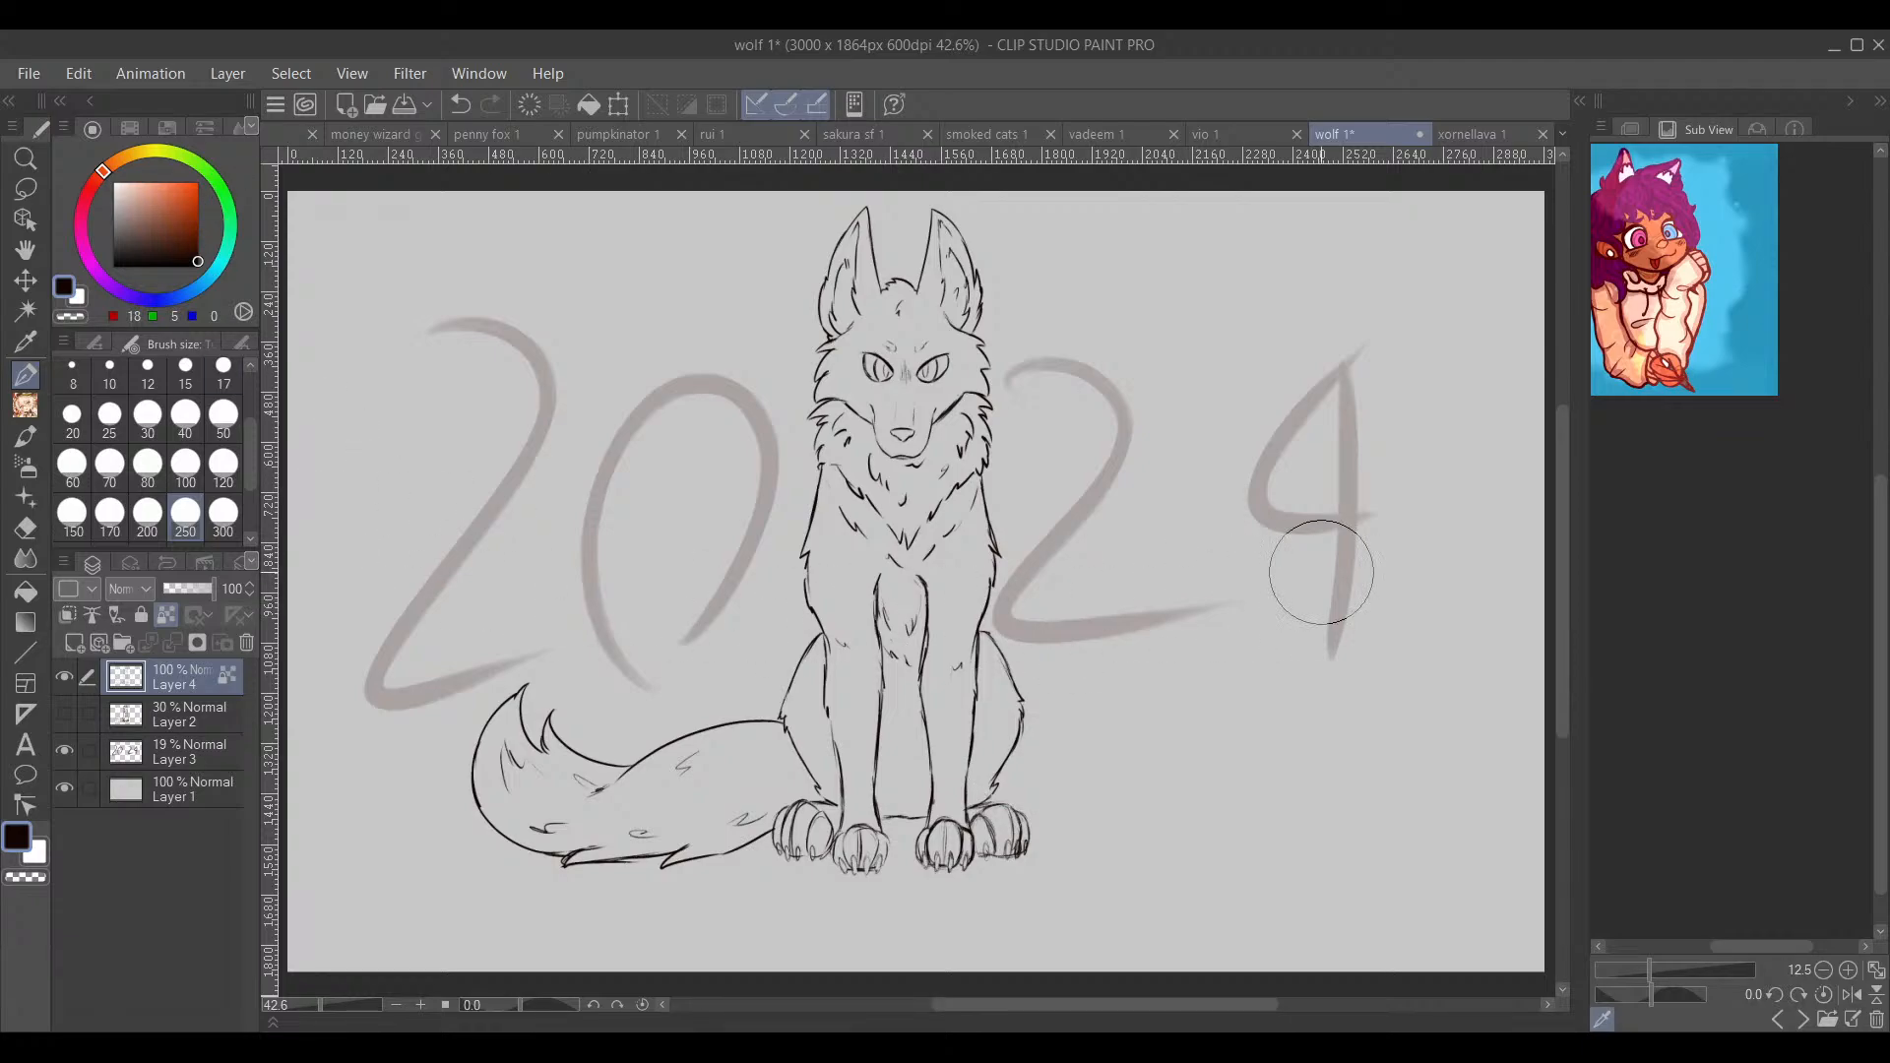
Step: Choose a reddish brown (RGB 119, 60, 39) and add a new raster layer directly above Layer 2
click(198, 248)
click(183, 235)
click(155, 712)
click(77, 643)
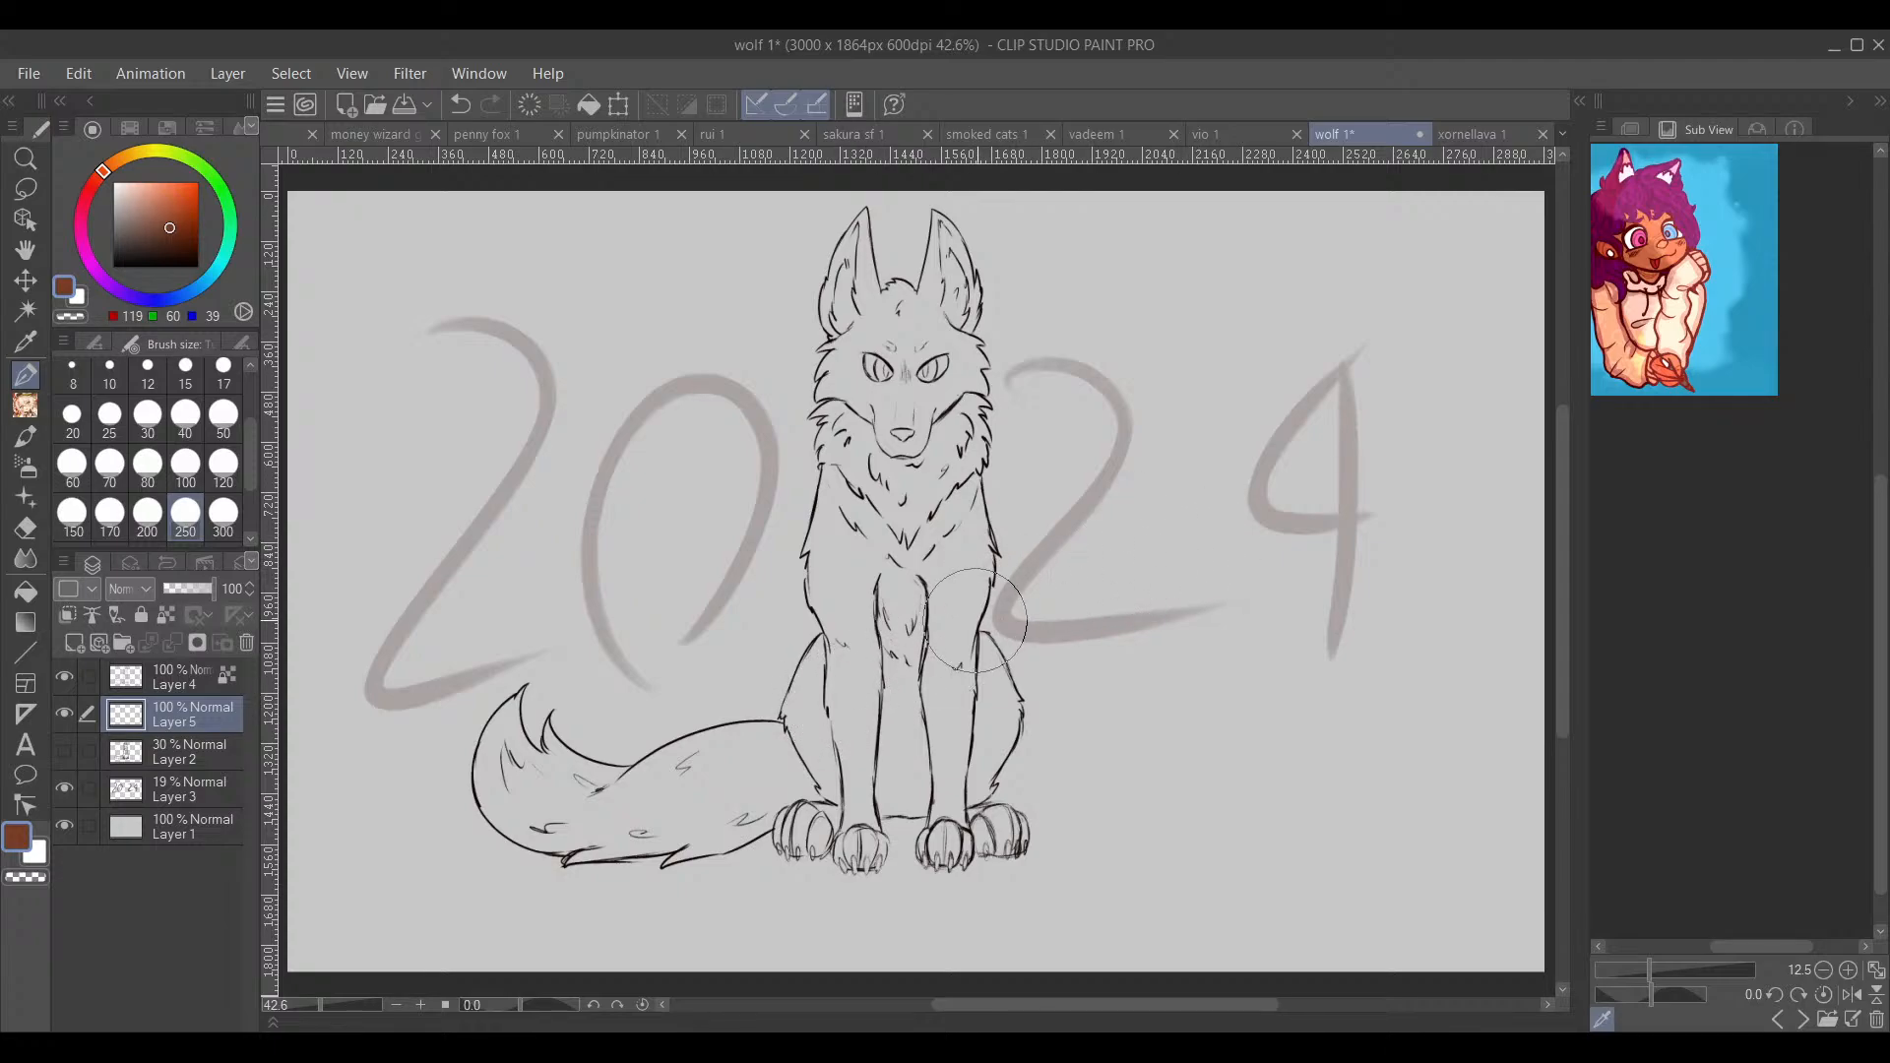
Step: With brush size 40, paint the wolf's left ear, the top of its head and its left cheek brown
drag(966, 587, 908, 657)
scroll(862, 286, up, 2)
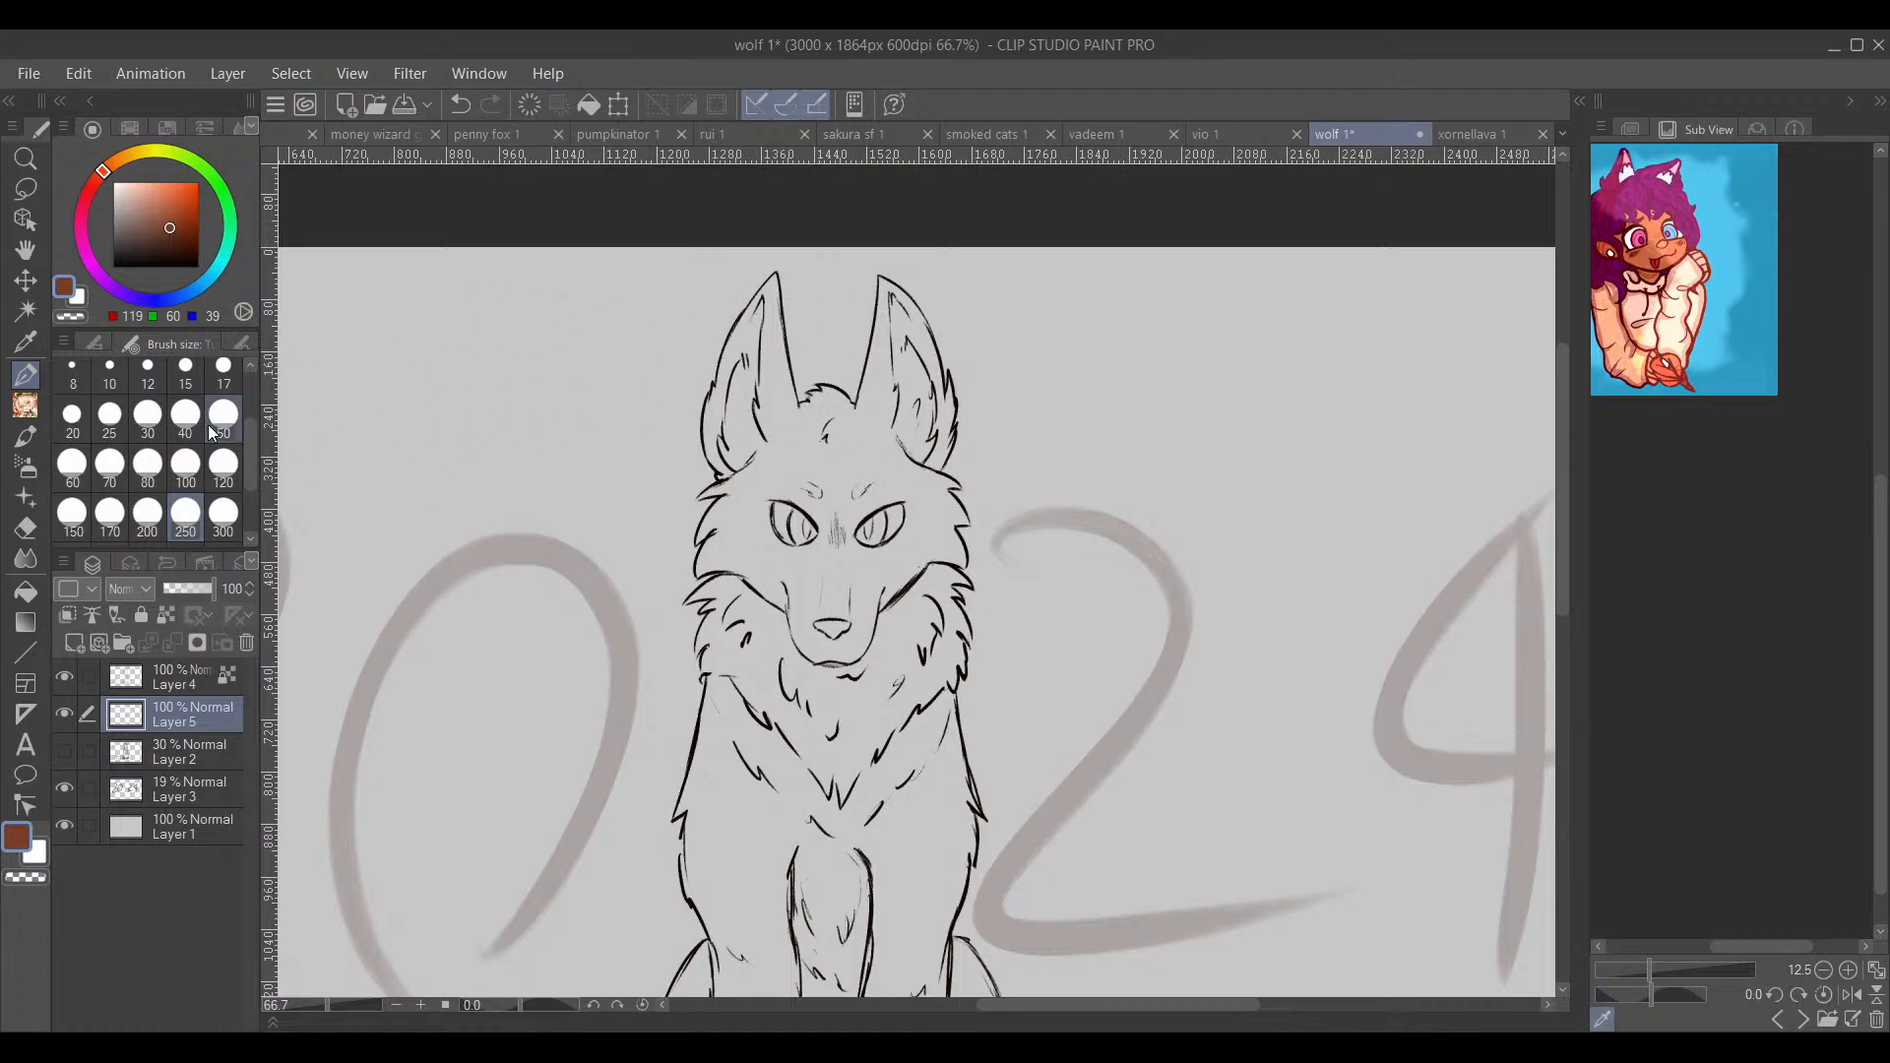
click(185, 413)
scroll(692, 412, up, 2)
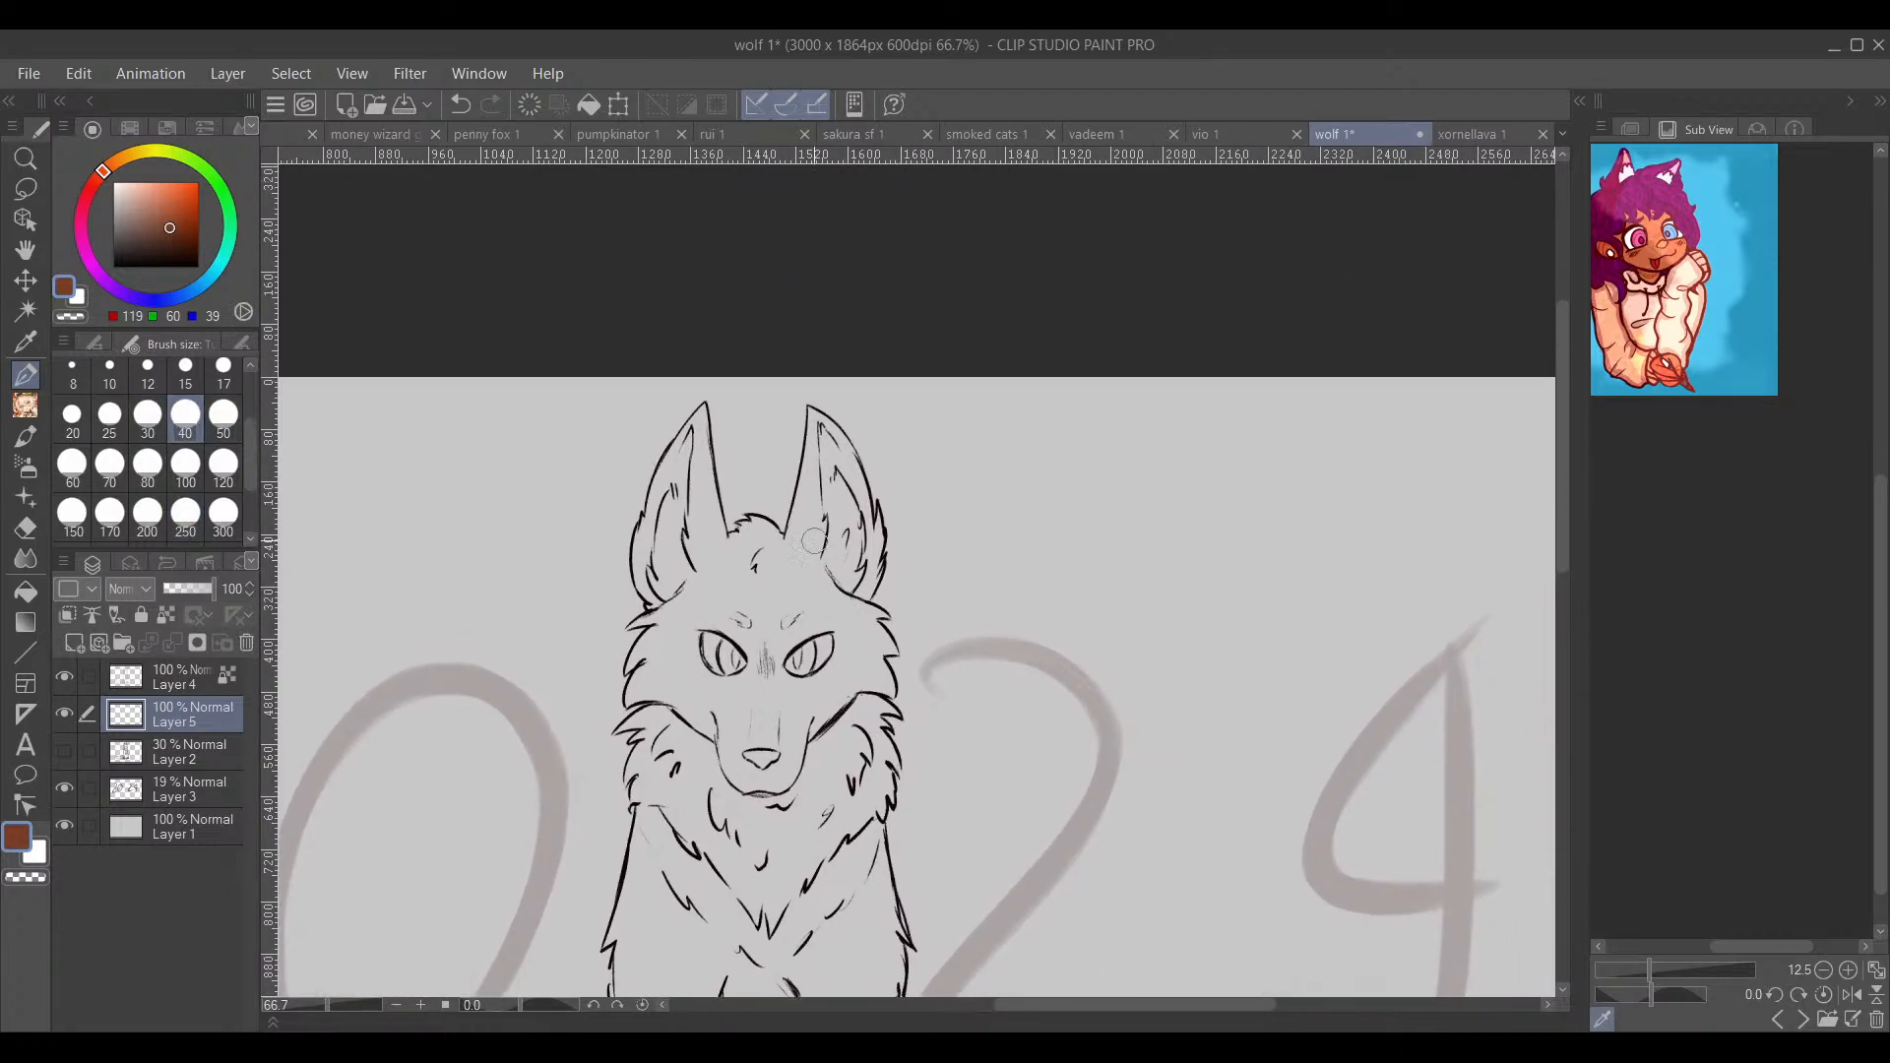
scroll(692, 411, up, 1)
mouse_move(689, 411)
mouse_down()
mouse_move(650, 463)
mouse_move(709, 382)
mouse_move(684, 561)
mouse_move(669, 492)
mouse_move(714, 586)
mouse_move(724, 713)
mouse_move(634, 512)
mouse_move(649, 502)
mouse_move(590, 611)
mouse_move(586, 684)
mouse_move(568, 644)
mouse_move(561, 689)
mouse_move(546, 680)
mouse_move(552, 778)
mouse_move(588, 834)
mouse_move(562, 613)
mouse_up()
mouse_move(610, 512)
mouse_down()
mouse_move(580, 442)
mouse_move(549, 504)
mouse_move(610, 631)
mouse_move(616, 507)
mouse_move(650, 556)
mouse_move(687, 556)
mouse_move(778, 470)
mouse_move(752, 484)
mouse_move(782, 456)
mouse_move(761, 423)
mouse_move(795, 411)
mouse_move(862, 455)
mouse_move(781, 454)
mouse_move(789, 524)
mouse_move(643, 603)
mouse_move(689, 503)
mouse_up()
mouse_move(561, 574)
mouse_down()
mouse_move(755, 414)
mouse_move(649, 486)
mouse_move(636, 460)
mouse_move(621, 470)
mouse_move(601, 524)
mouse_move(725, 407)
mouse_move(714, 438)
mouse_move(606, 474)
mouse_move(655, 503)
mouse_move(678, 483)
mouse_move(610, 569)
mouse_move(625, 512)
mouse_move(604, 598)
mouse_move(775, 532)
mouse_move(707, 414)
mouse_up()
key(e)
key(p)
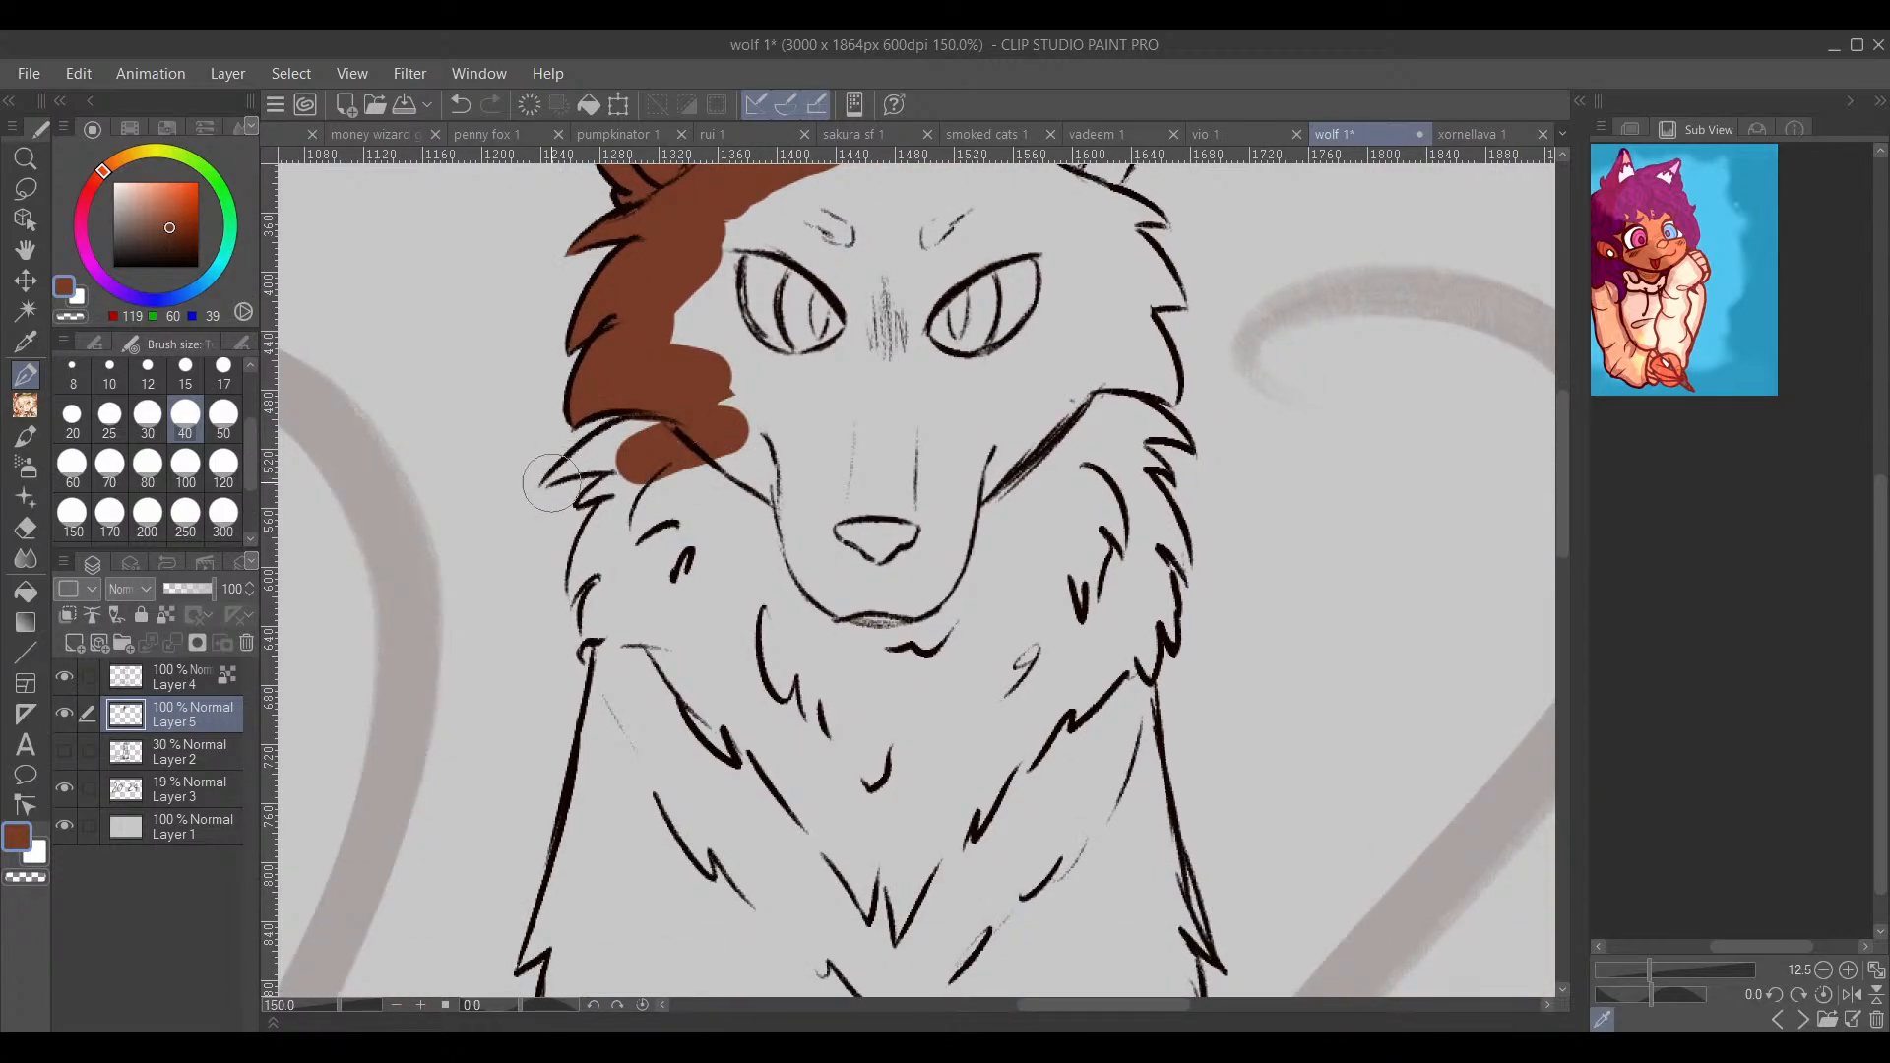
Step: Paint the fur tufts below the left cheek and down the left neck brown, cleaning up paint outside the outline
mouse_move(553, 483)
mouse_down()
mouse_move(656, 415)
mouse_move(603, 454)
mouse_move(641, 440)
mouse_move(630, 455)
mouse_move(568, 474)
mouse_move(666, 461)
mouse_move(561, 476)
mouse_move(697, 448)
mouse_move(628, 455)
mouse_move(655, 474)
mouse_move(598, 484)
mouse_up()
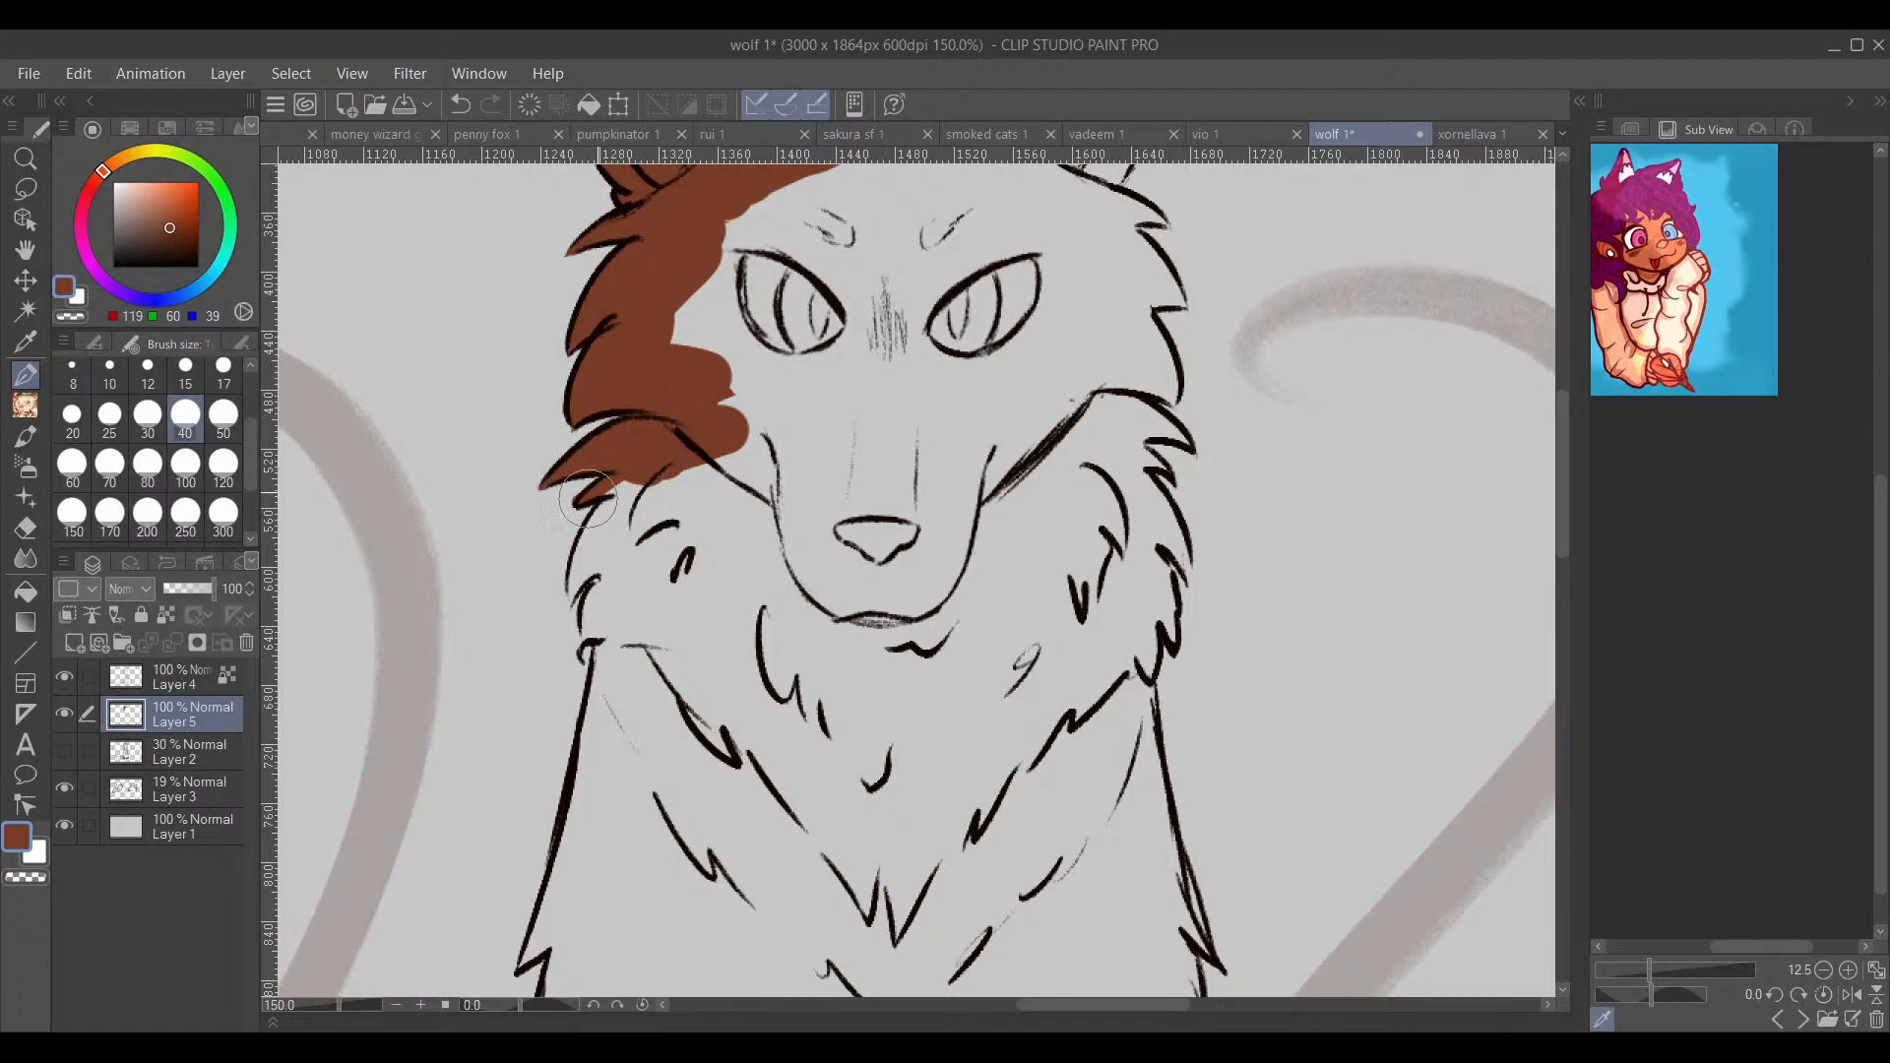
drag(843, 515, 760, 562)
mouse_move(593, 542)
mouse_down()
mouse_move(533, 594)
mouse_move(553, 562)
mouse_up()
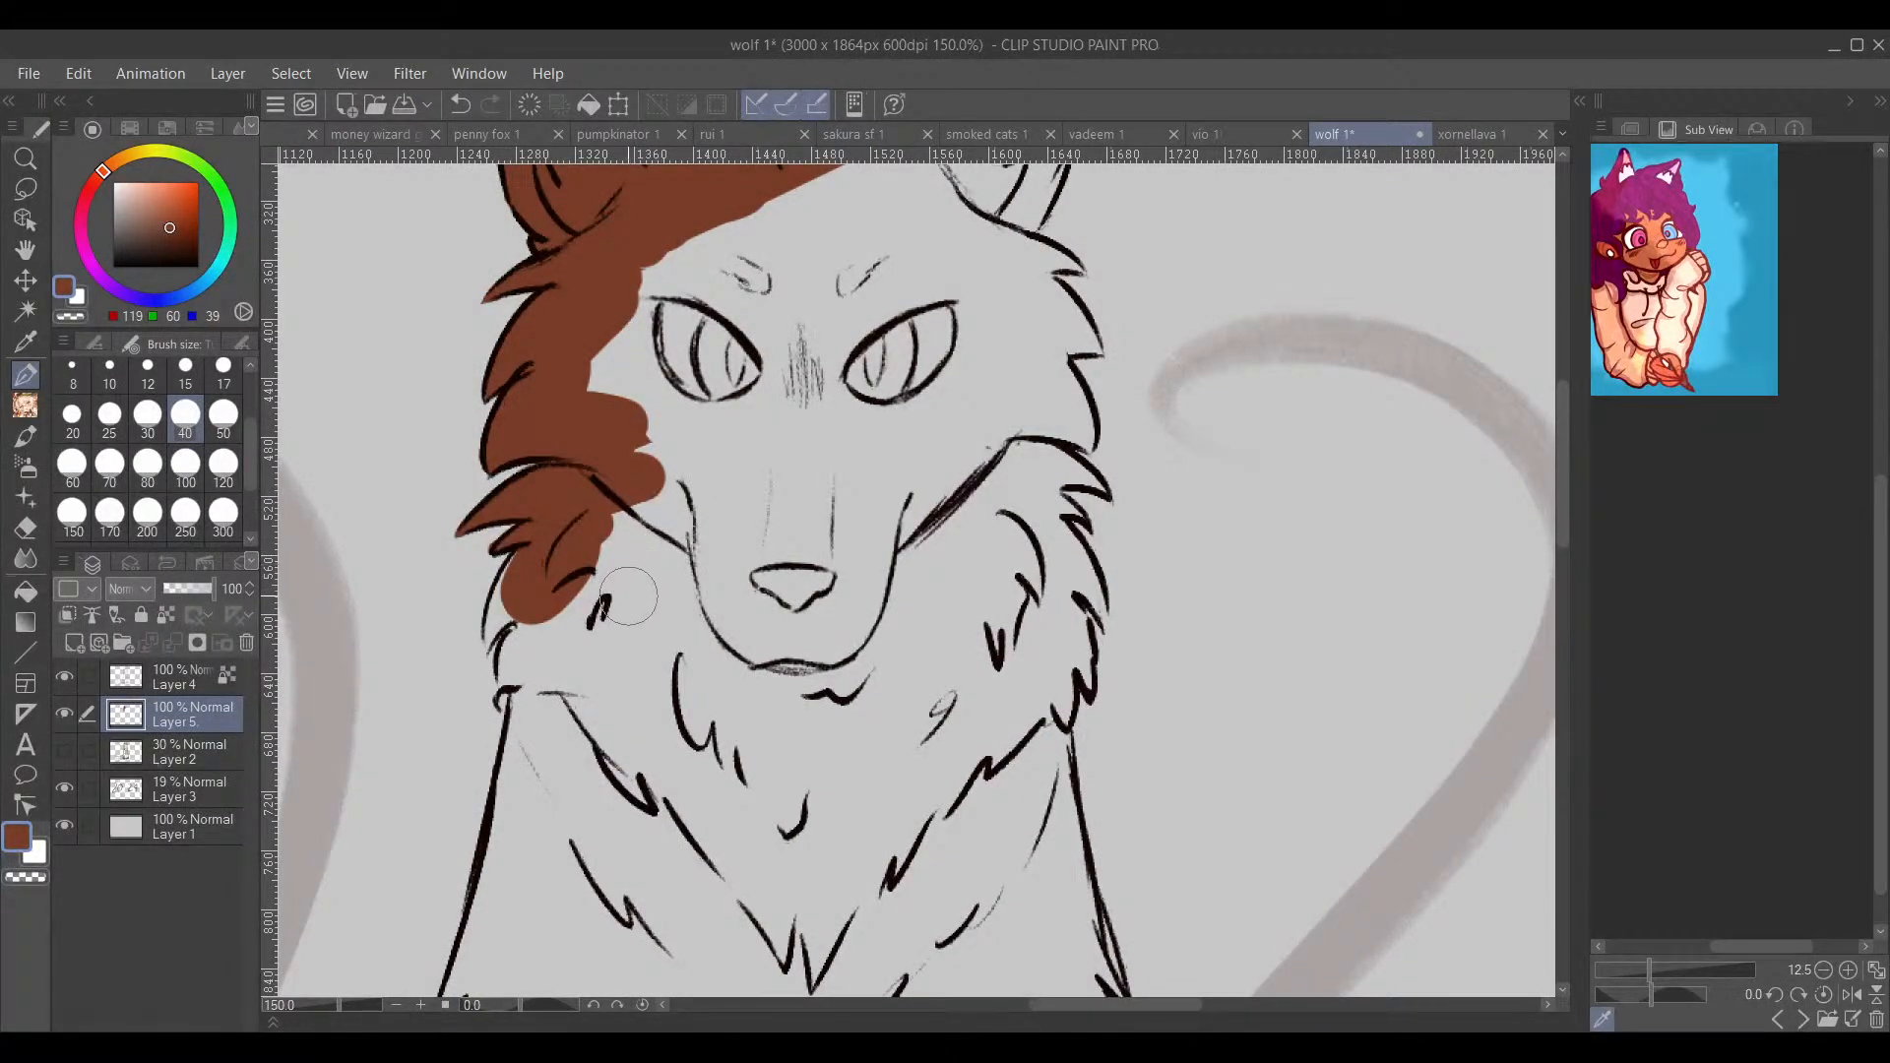
drag(523, 591, 484, 652)
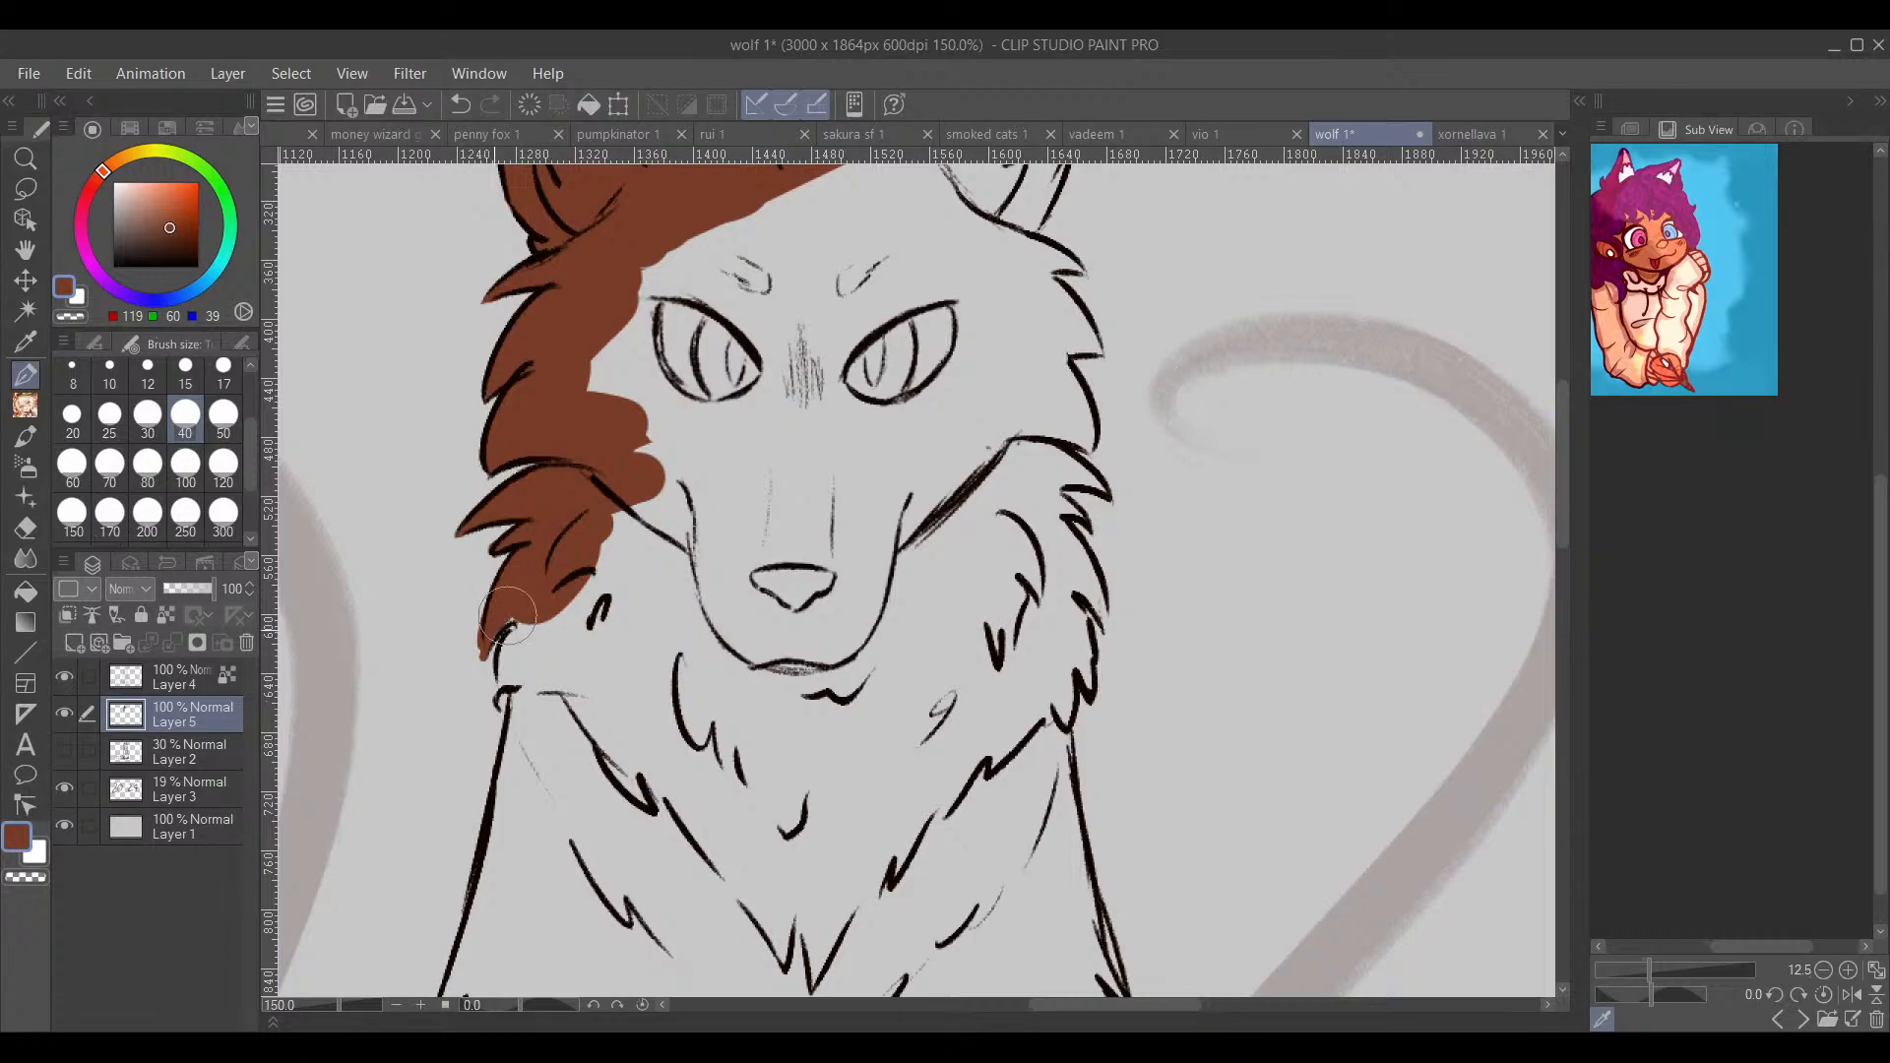
key(e)
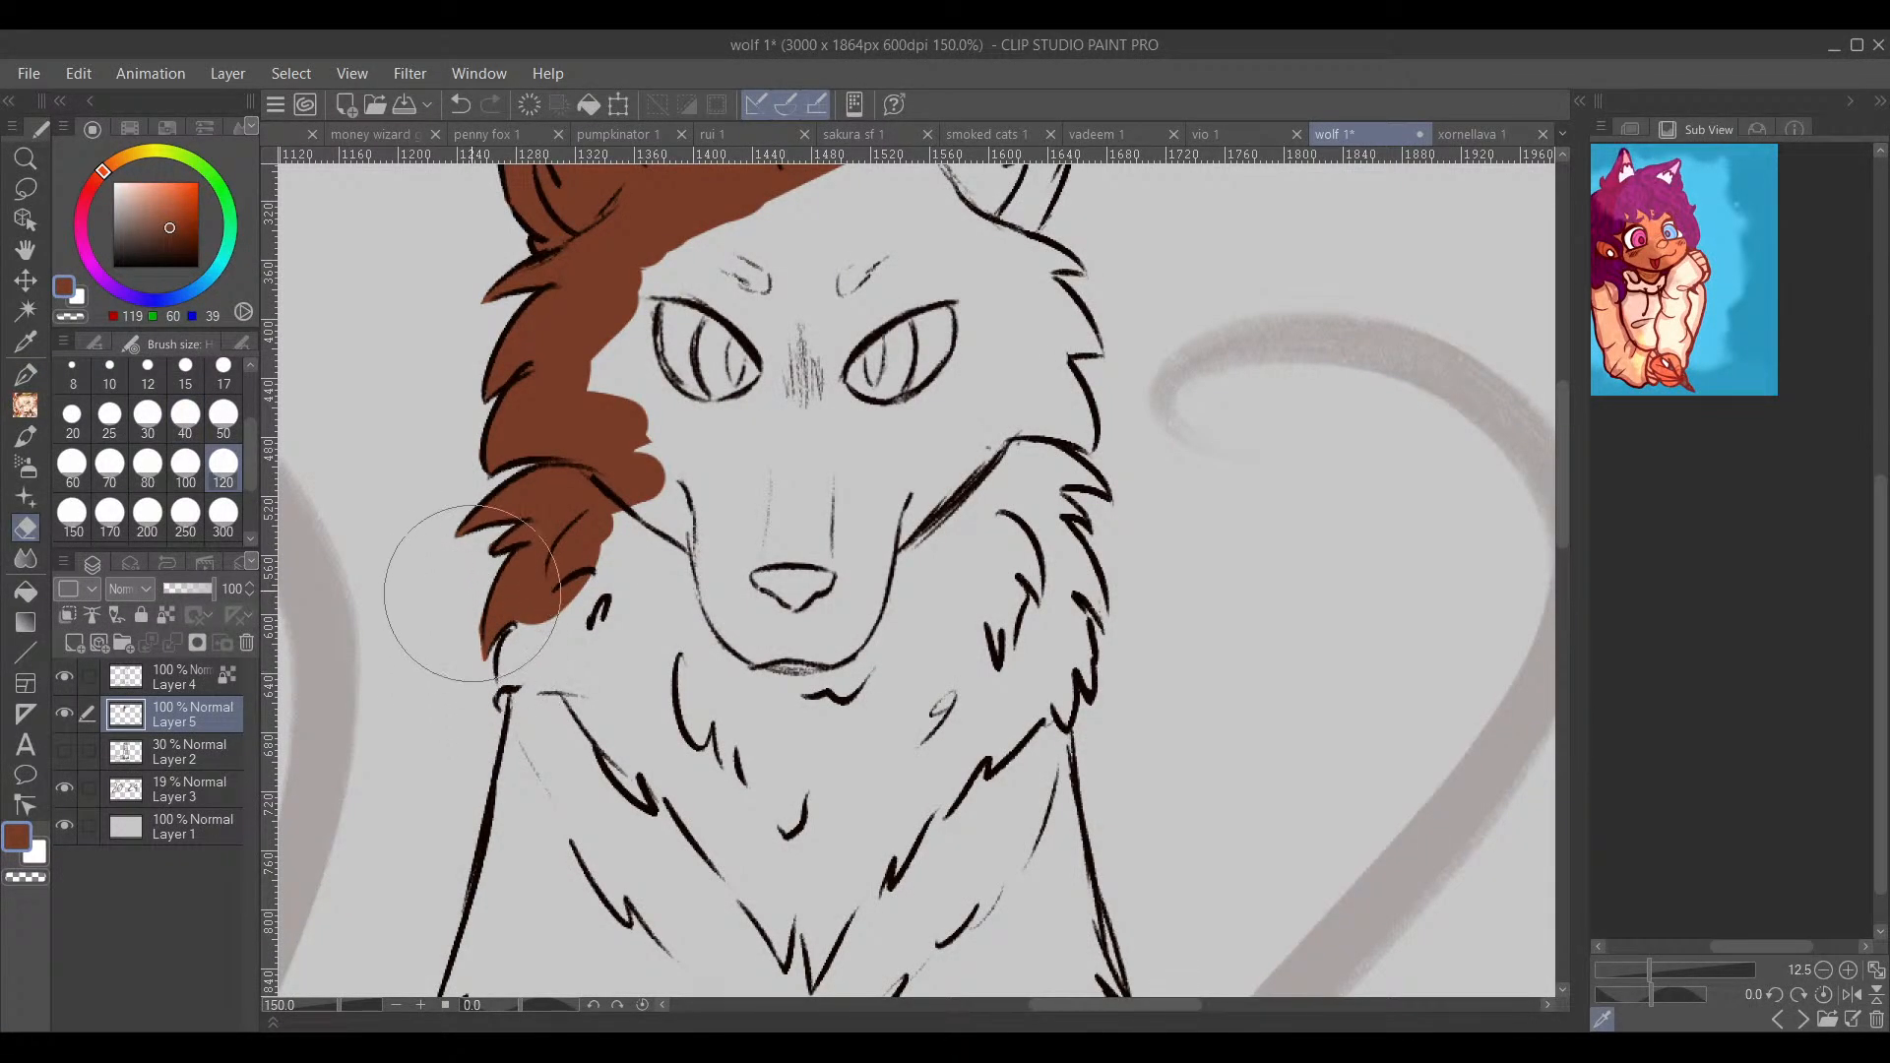
drag(468, 595, 475, 635)
key(p)
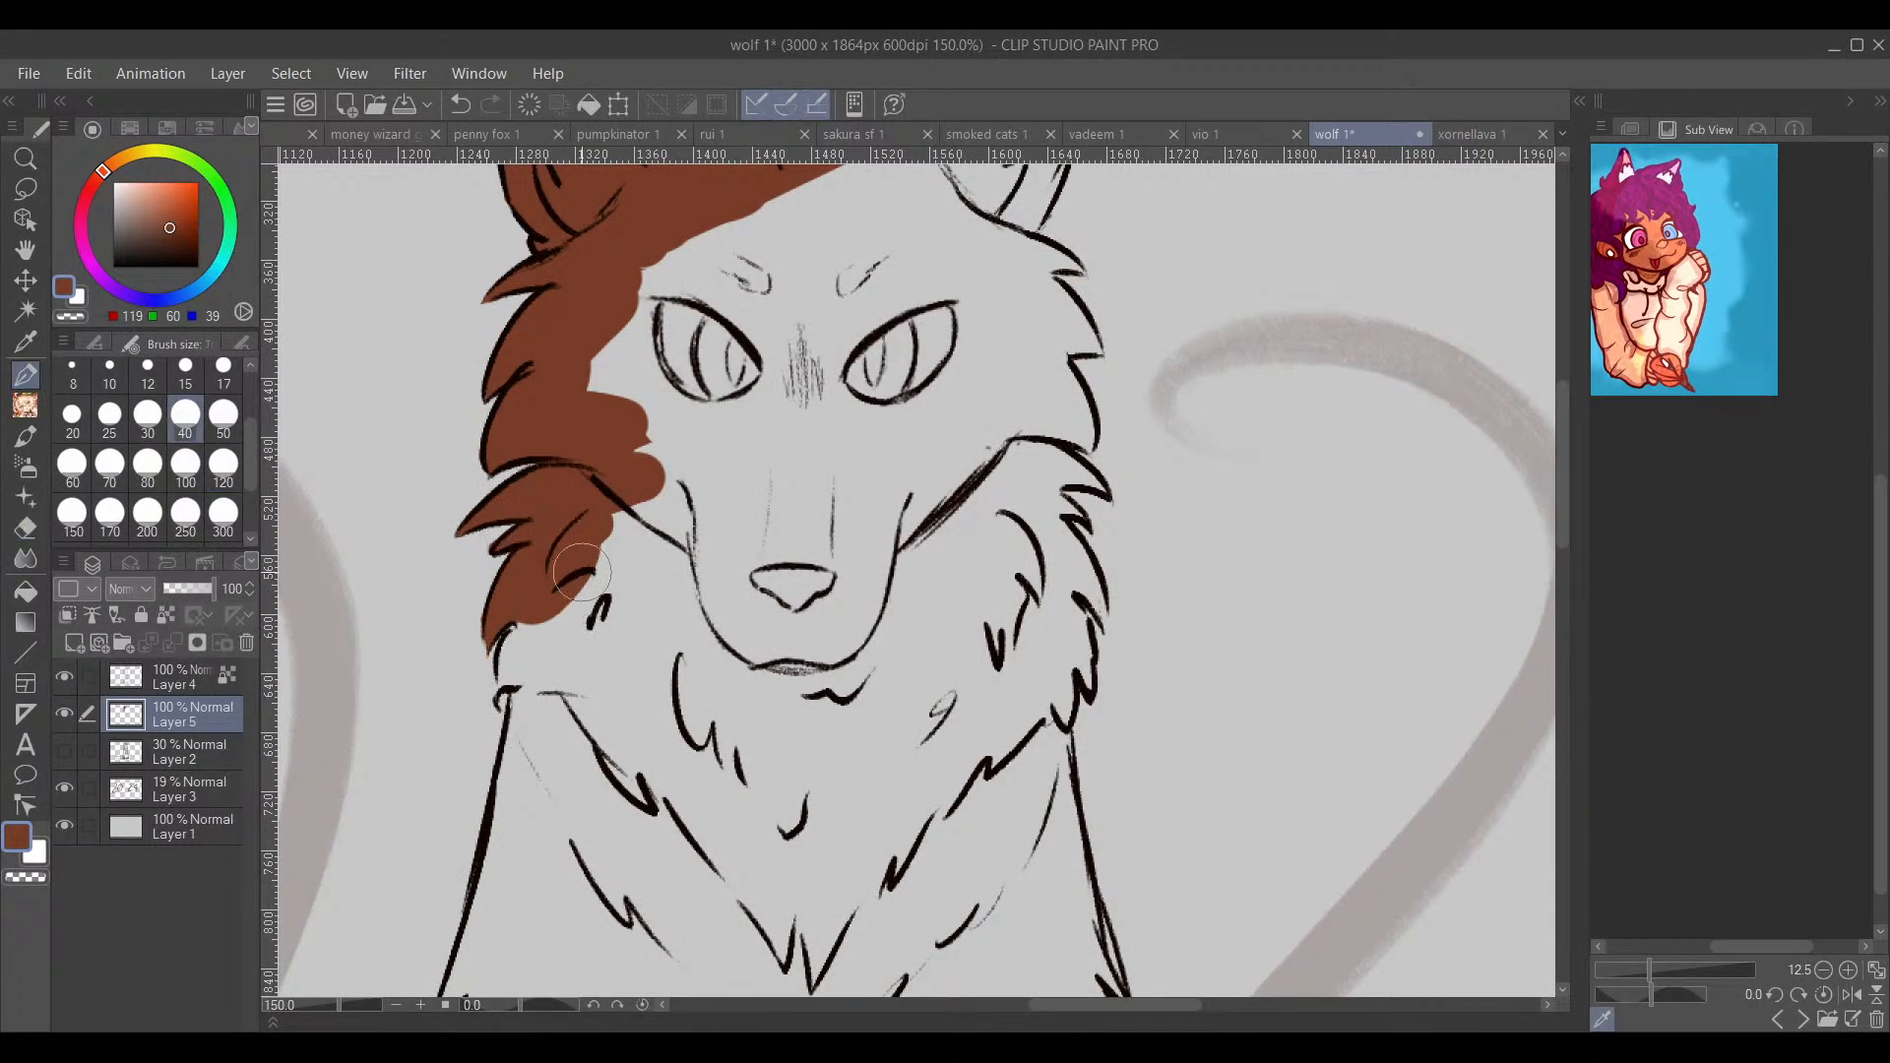
drag(581, 573, 531, 671)
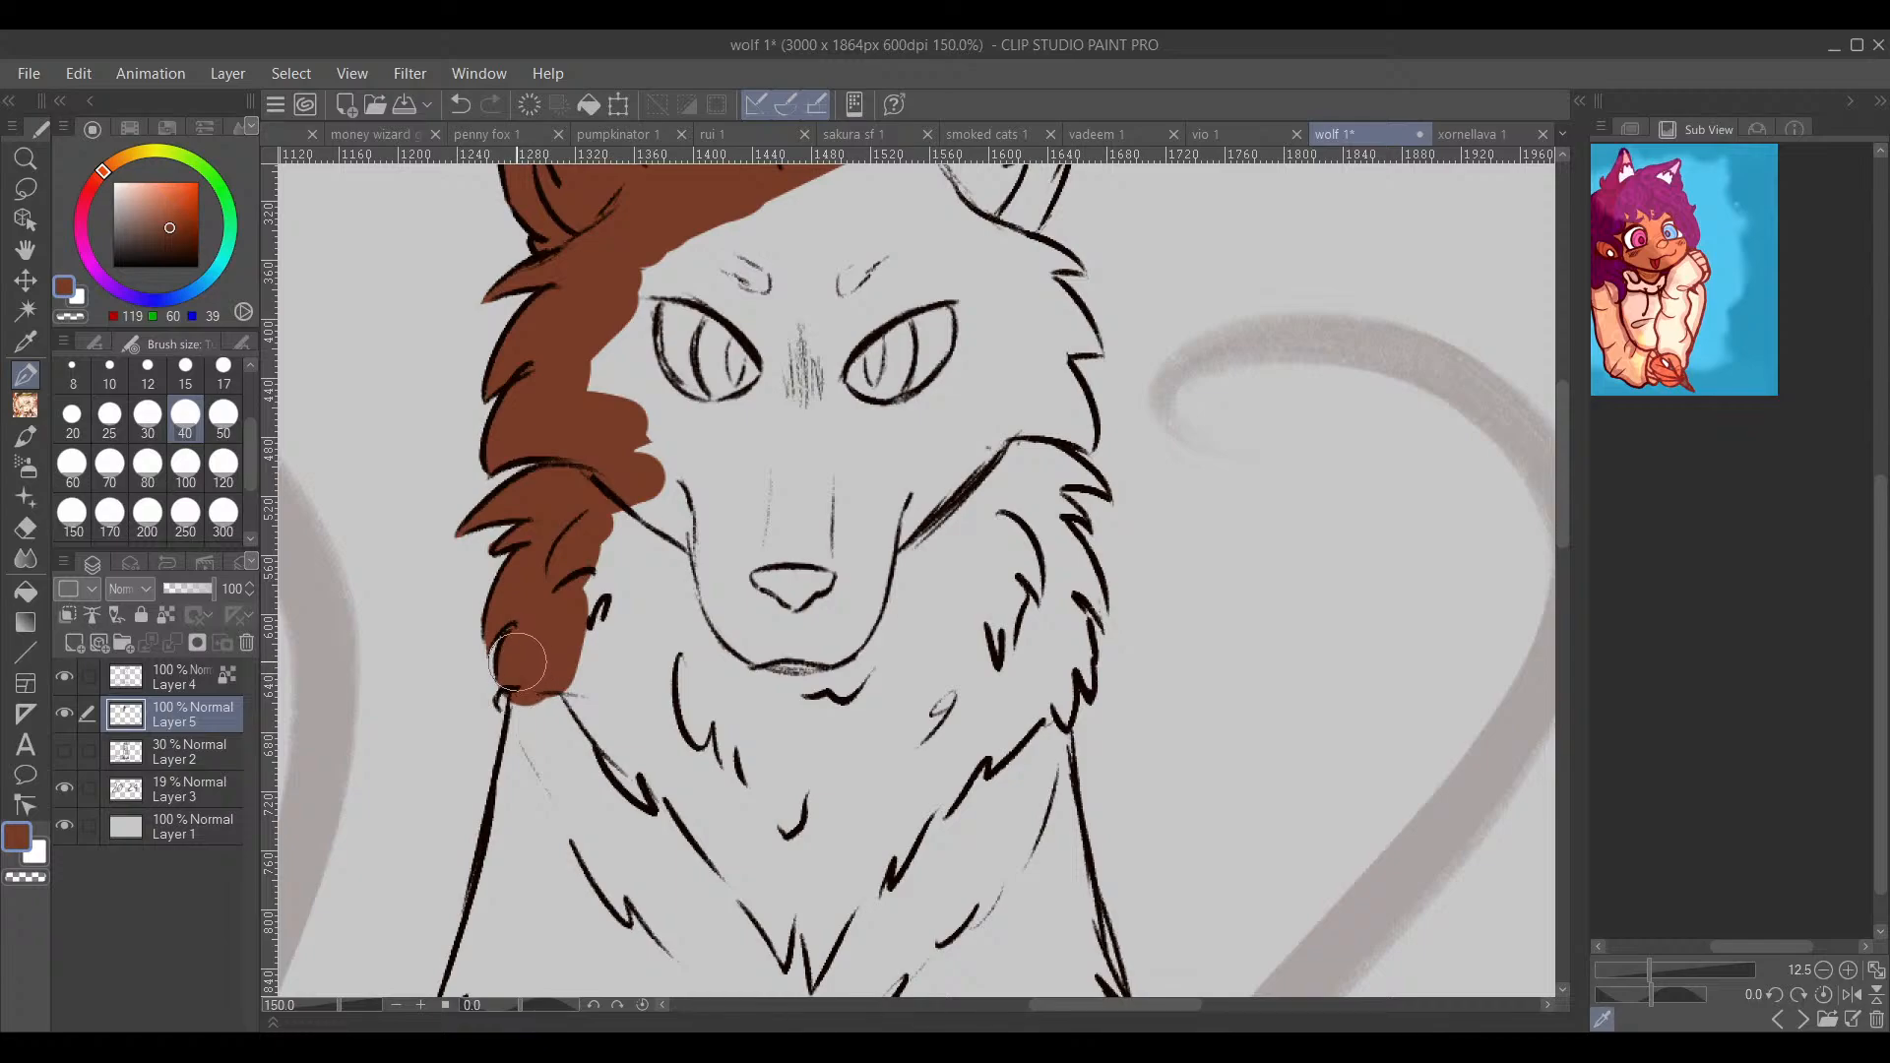
Step: Paint a brown band inside the left body outline from the shoulder down to the haunch
mouse_move(749, 758)
mouse_down()
mouse_move(682, 585)
mouse_move(801, 497)
mouse_up()
mouse_move(611, 414)
mouse_down()
mouse_move(537, 689)
mouse_move(545, 657)
mouse_move(604, 645)
mouse_move(590, 530)
mouse_move(591, 581)
mouse_move(673, 512)
mouse_move(680, 551)
mouse_up()
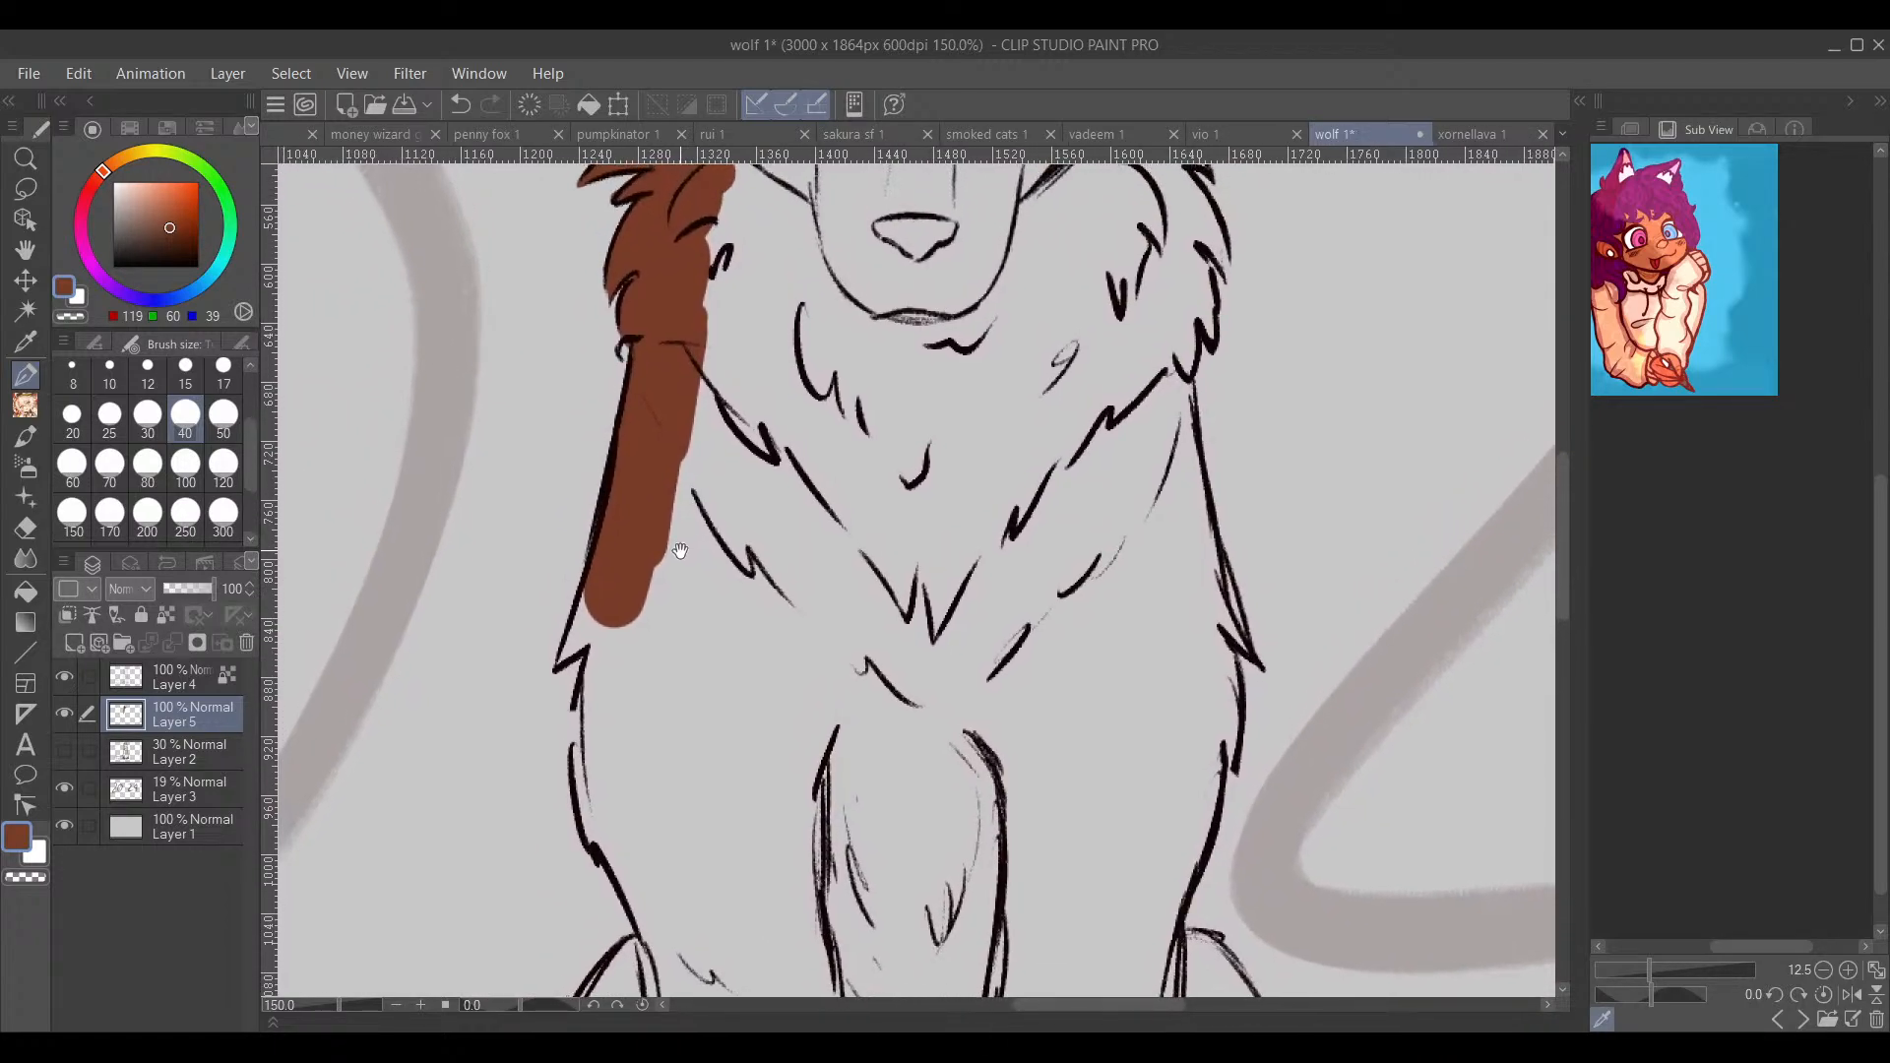
mouse_move(598, 612)
mouse_down()
mouse_move(561, 661)
mouse_move(676, 594)
mouse_move(608, 720)
mouse_move(616, 706)
mouse_move(621, 795)
mouse_move(612, 718)
mouse_up()
scroll(611, 718, down, 3)
mouse_move(654, 456)
mouse_down()
mouse_move(613, 467)
mouse_move(606, 512)
mouse_move(667, 643)
mouse_move(658, 704)
mouse_move(611, 717)
mouse_move(636, 657)
mouse_move(579, 735)
mouse_move(542, 848)
mouse_up()
mouse_move(591, 795)
mouse_down()
mouse_move(604, 692)
mouse_move(648, 615)
mouse_up()
mouse_move(602, 655)
mouse_down()
mouse_move(556, 748)
mouse_move(551, 719)
mouse_move(558, 780)
mouse_move(608, 781)
mouse_move(586, 857)
mouse_up()
mouse_move(703, 767)
mouse_down()
mouse_move(835, 594)
mouse_move(891, 569)
mouse_up()
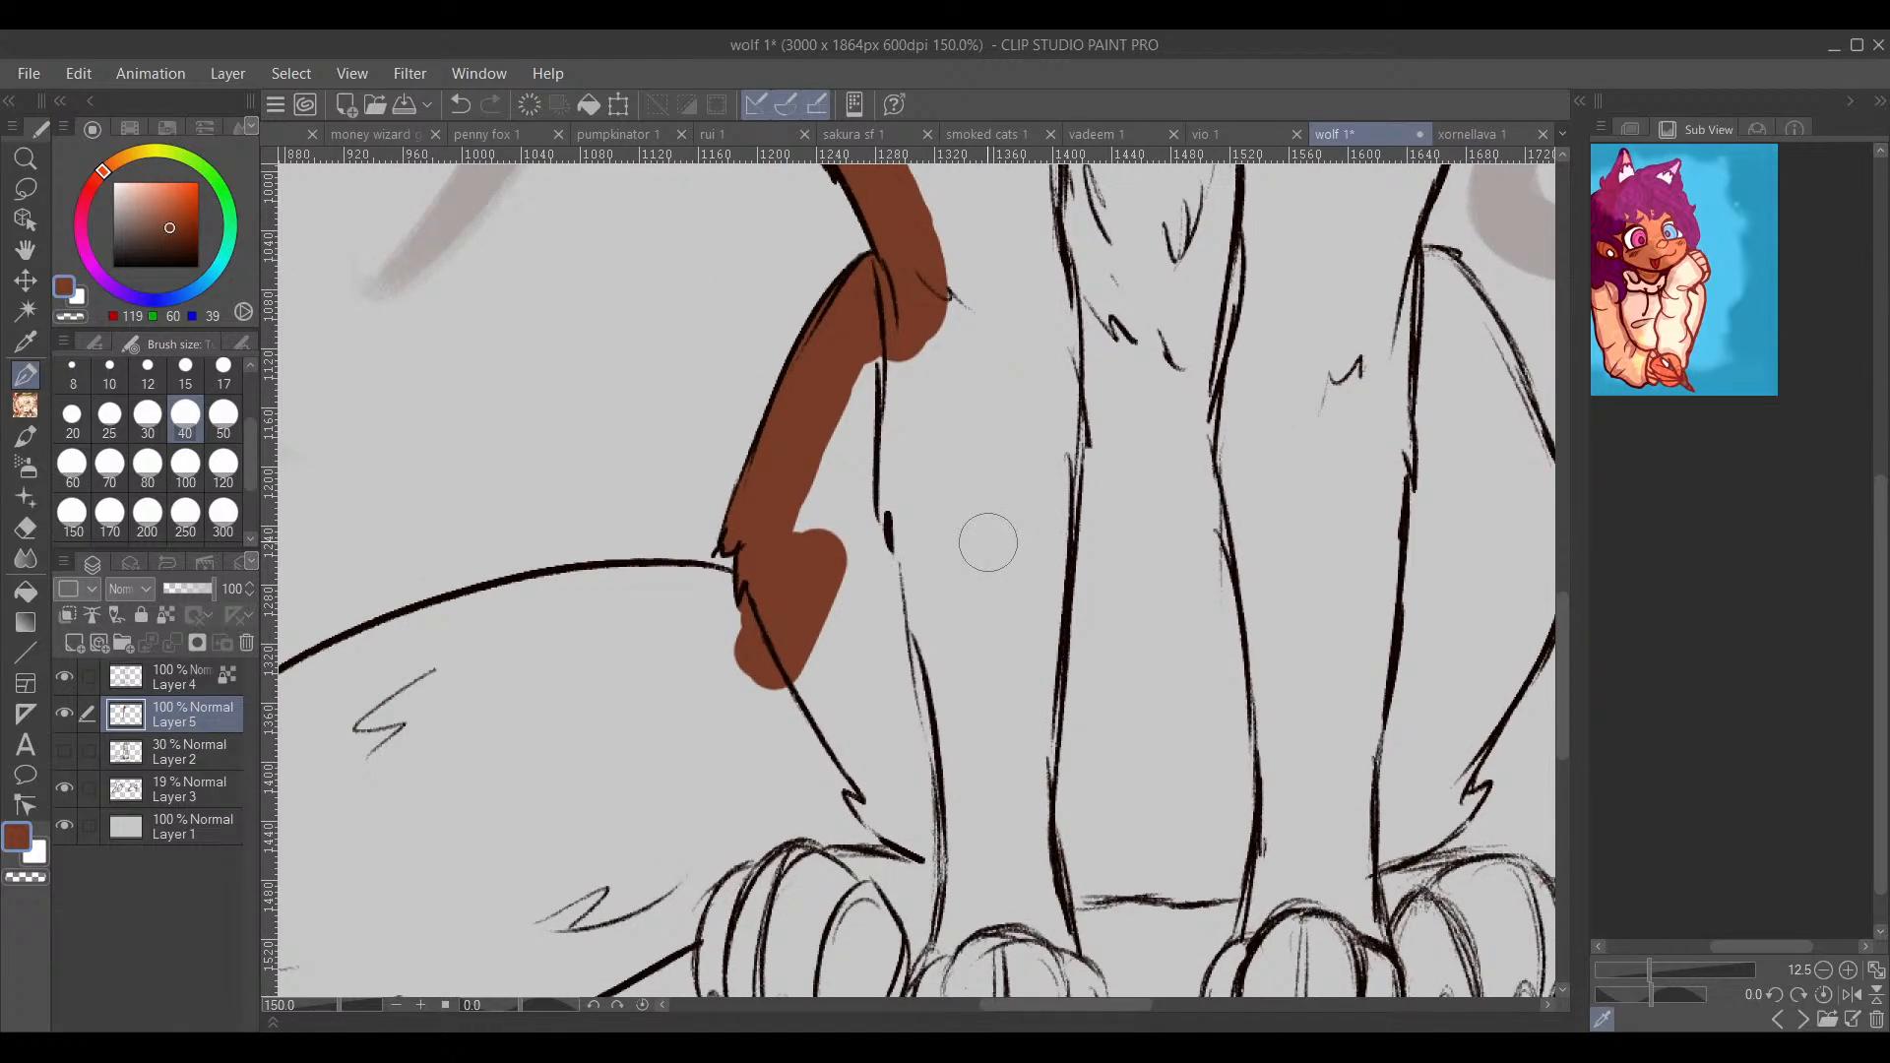
Step: Paint the upper edge of the tail and its curled, pointed tip brown
mouse_move(624, 808)
mouse_down()
mouse_move(835, 667)
mouse_move(1165, 608)
mouse_up()
mouse_move(1359, 441)
mouse_down()
mouse_move(963, 533)
mouse_move(1274, 393)
mouse_move(1076, 410)
mouse_move(1102, 400)
mouse_move(920, 449)
mouse_move(725, 558)
mouse_move(633, 569)
mouse_move(675, 541)
mouse_up()
drag(465, 385, 801, 455)
mouse_move(677, 337)
mouse_down()
mouse_move(693, 317)
mouse_move(652, 372)
mouse_move(669, 409)
mouse_move(689, 339)
mouse_move(615, 393)
mouse_move(556, 483)
mouse_move(569, 453)
mouse_move(532, 576)
mouse_move(523, 664)
mouse_move(555, 757)
mouse_move(636, 814)
mouse_move(563, 799)
mouse_up()
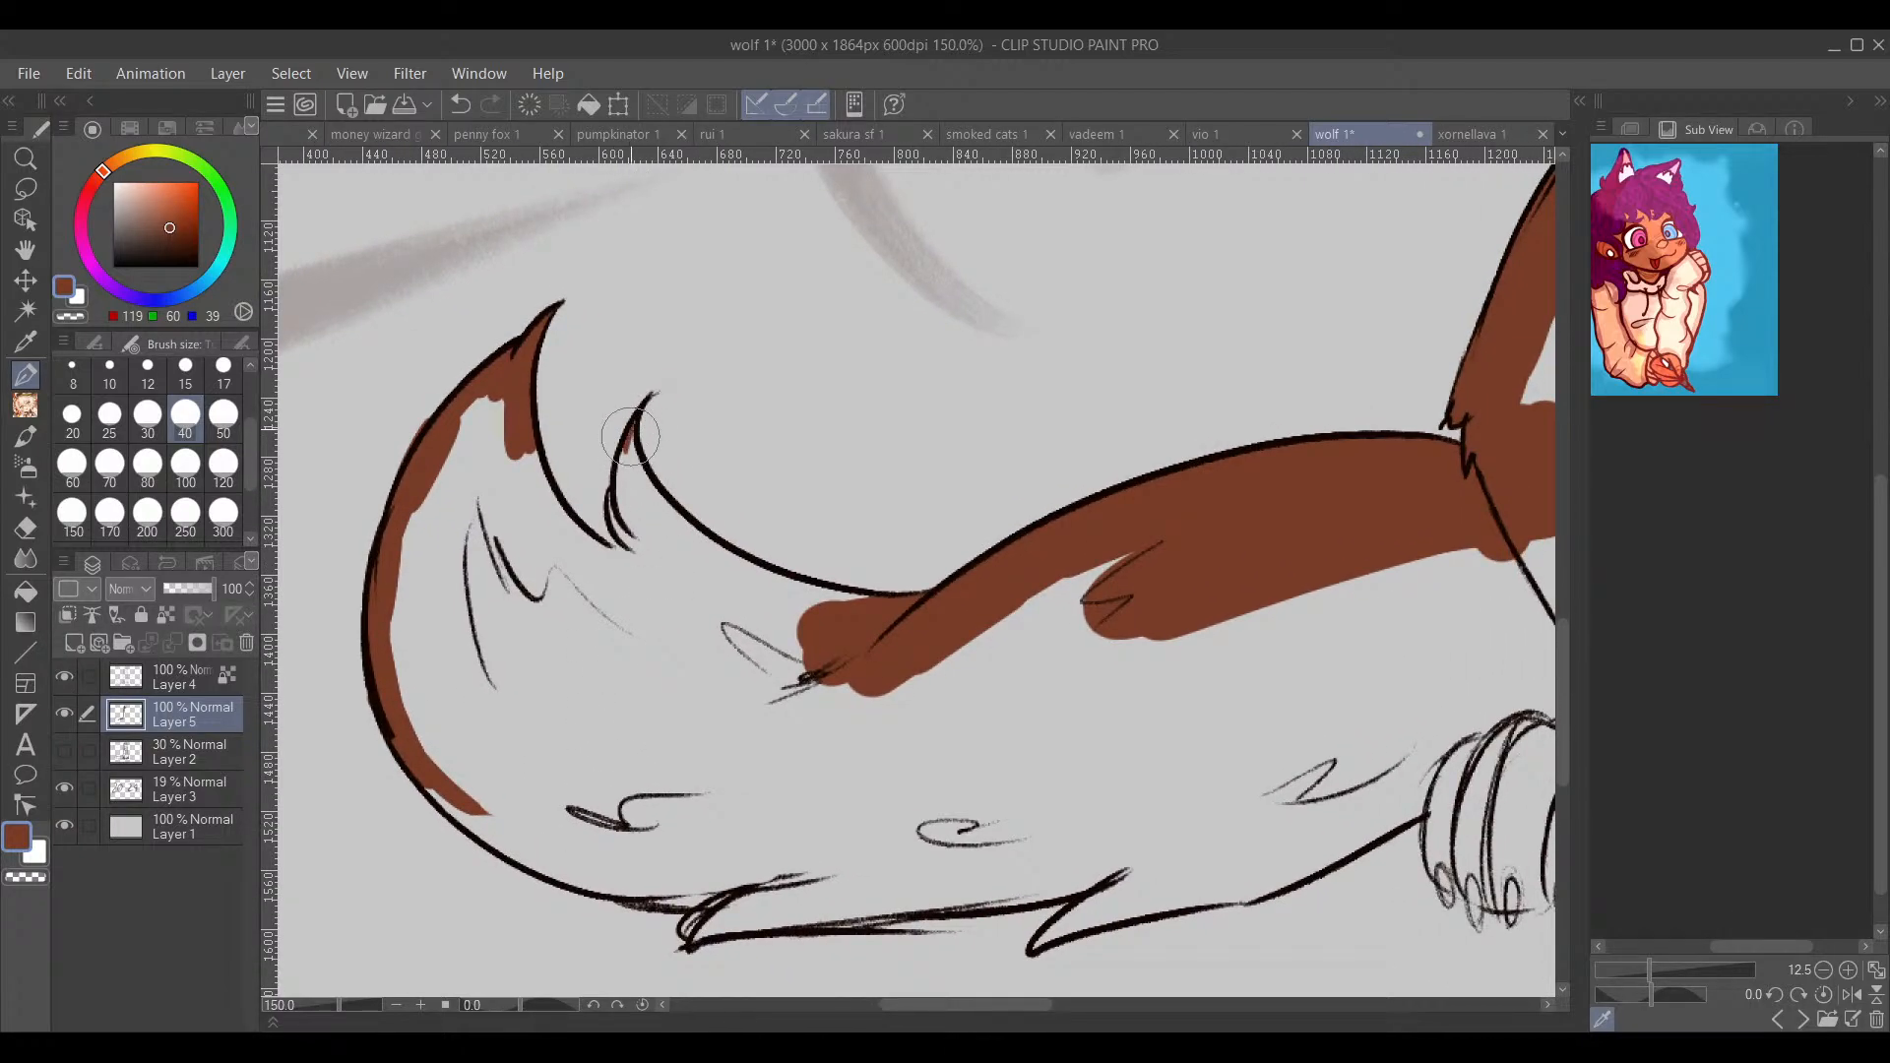
mouse_move(635, 423)
mouse_down()
mouse_move(613, 494)
mouse_move(639, 548)
mouse_move(651, 507)
mouse_move(653, 542)
mouse_move(648, 522)
mouse_move(769, 595)
mouse_move(932, 626)
mouse_move(829, 658)
mouse_move(641, 600)
mouse_move(836, 646)
mouse_move(572, 557)
mouse_up()
mouse_move(497, 418)
mouse_down()
mouse_move(591, 570)
mouse_move(532, 453)
mouse_move(569, 526)
mouse_move(547, 510)
mouse_up()
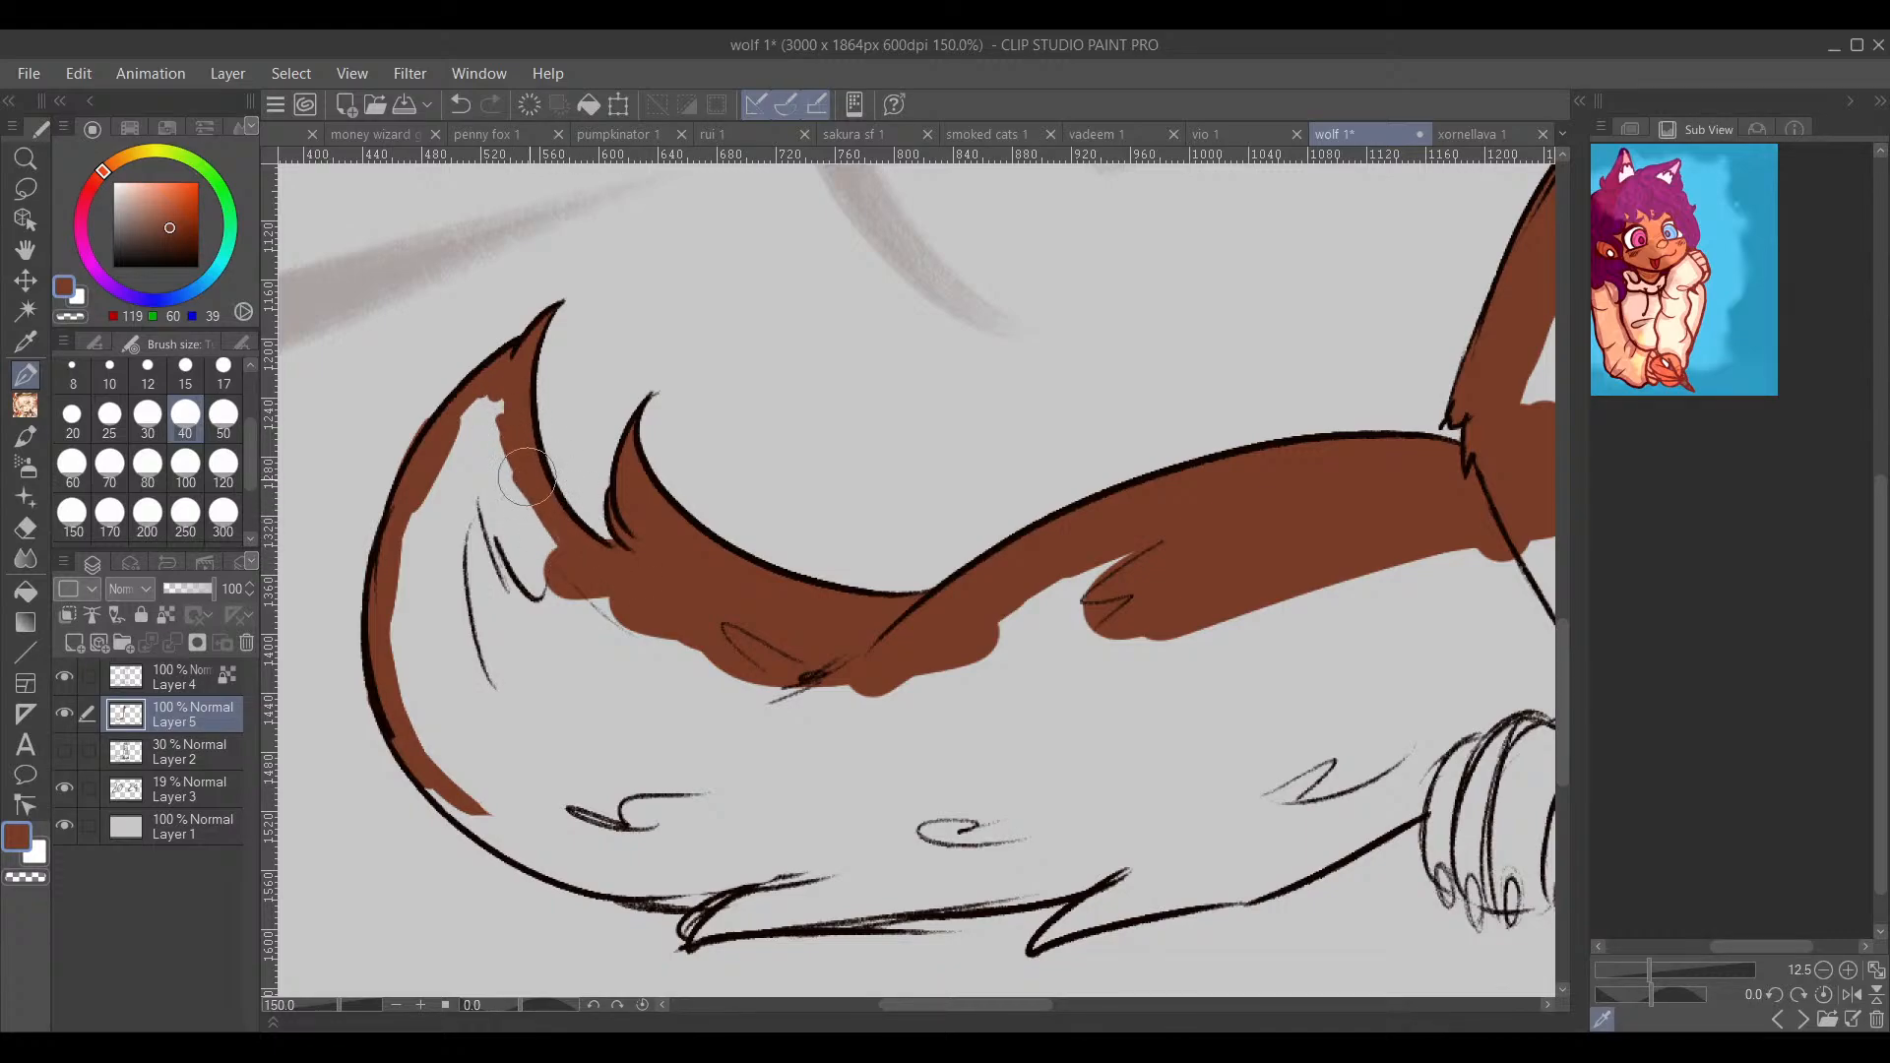
mouse_move(527, 476)
mouse_down()
mouse_move(497, 439)
mouse_move(439, 500)
mouse_move(418, 608)
mouse_move(491, 809)
mouse_up()
Step: Paint the underside of the tail brown, following its fur tufts back to the hind paw
mouse_move(647, 755)
mouse_down()
mouse_move(612, 696)
mouse_move(692, 570)
mouse_move(729, 565)
mouse_up()
mouse_move(905, 577)
mouse_down()
mouse_move(881, 628)
mouse_move(813, 674)
mouse_move(666, 679)
mouse_move(606, 640)
mouse_move(535, 635)
mouse_up()
key(e)
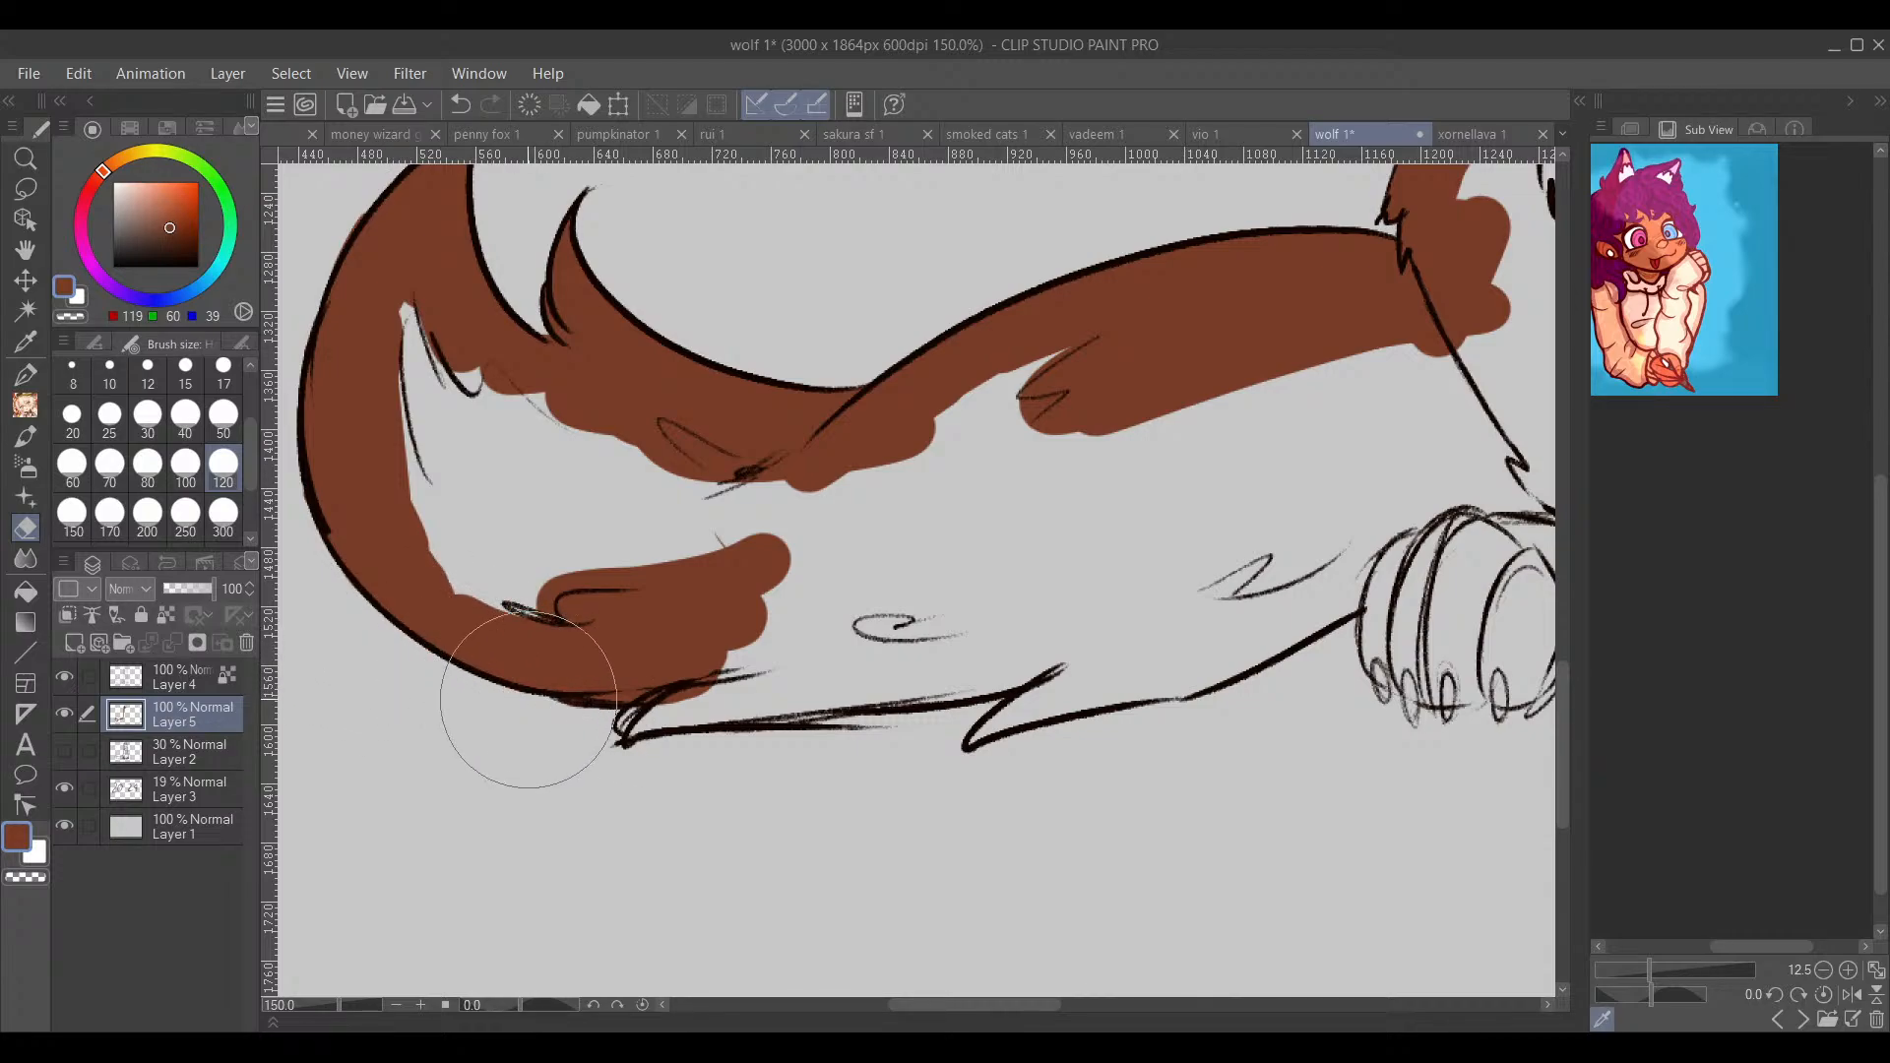
key(p)
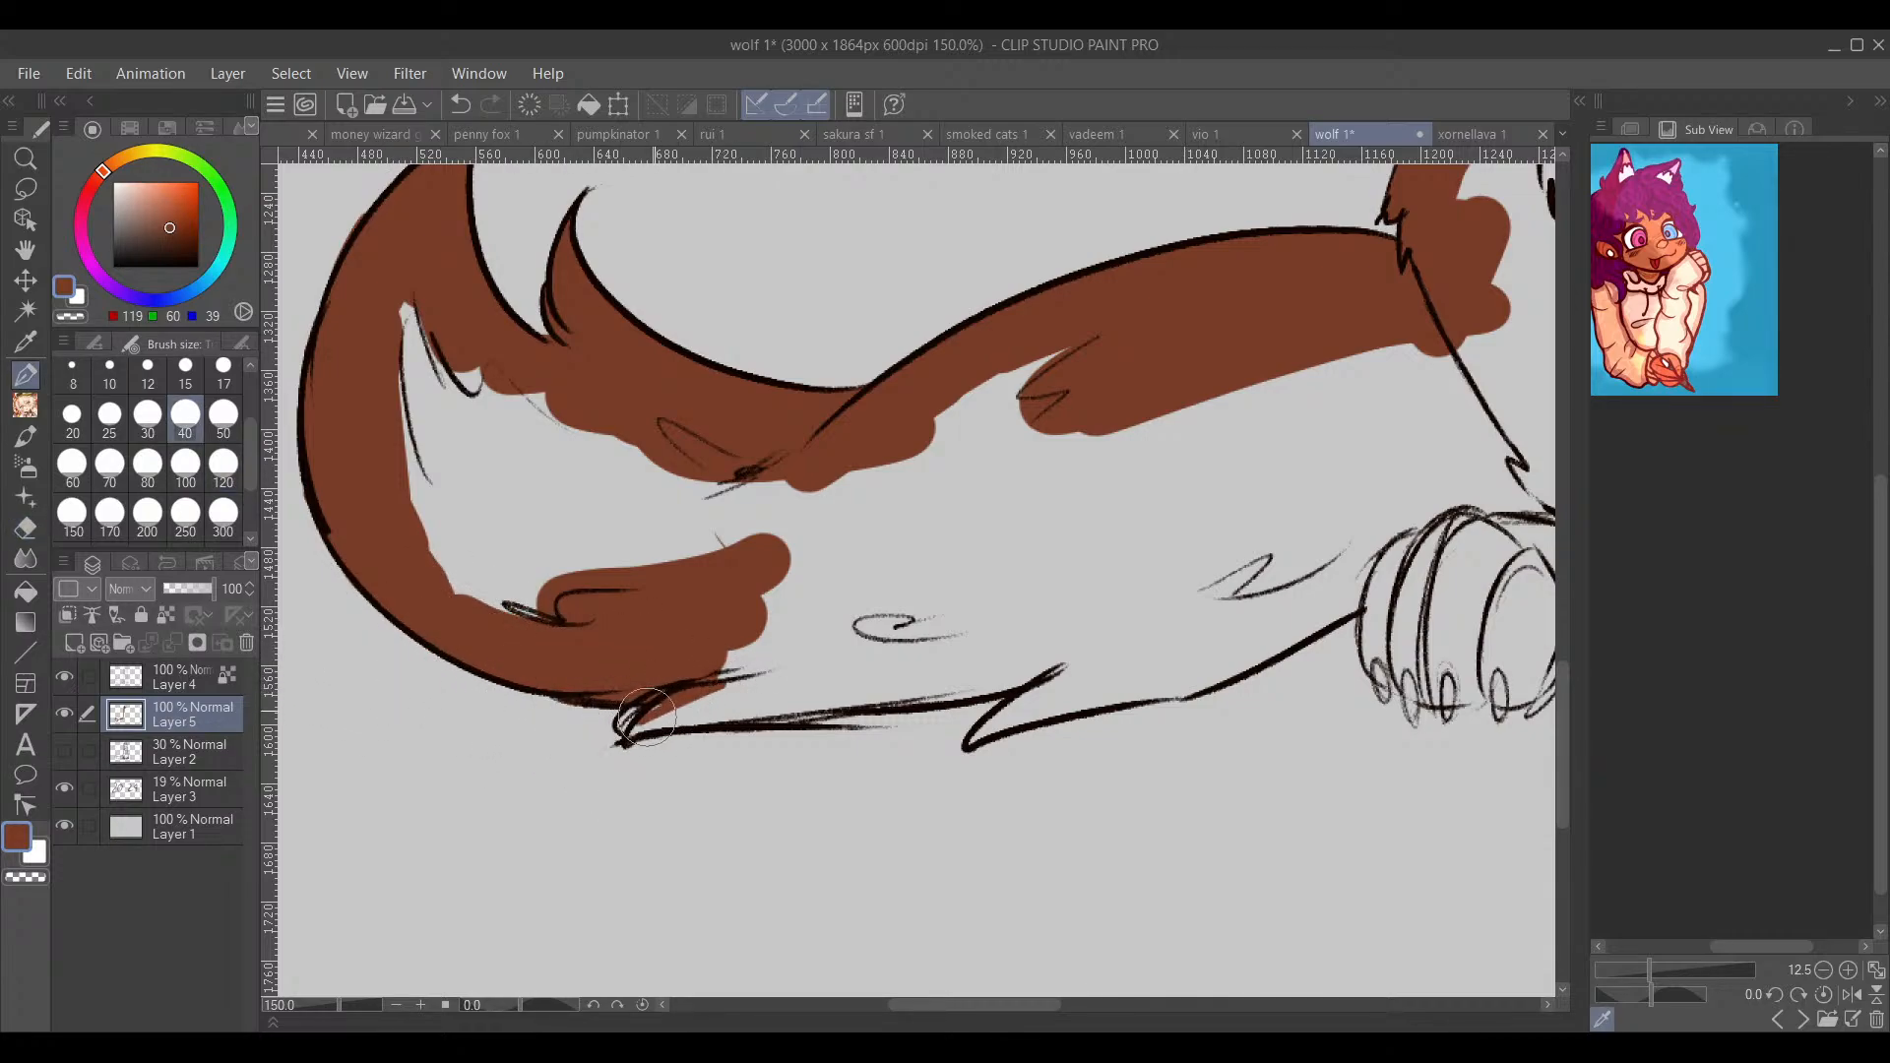
mouse_move(626, 748)
mouse_down()
mouse_move(753, 701)
mouse_move(665, 727)
mouse_move(930, 687)
mouse_move(767, 720)
mouse_up()
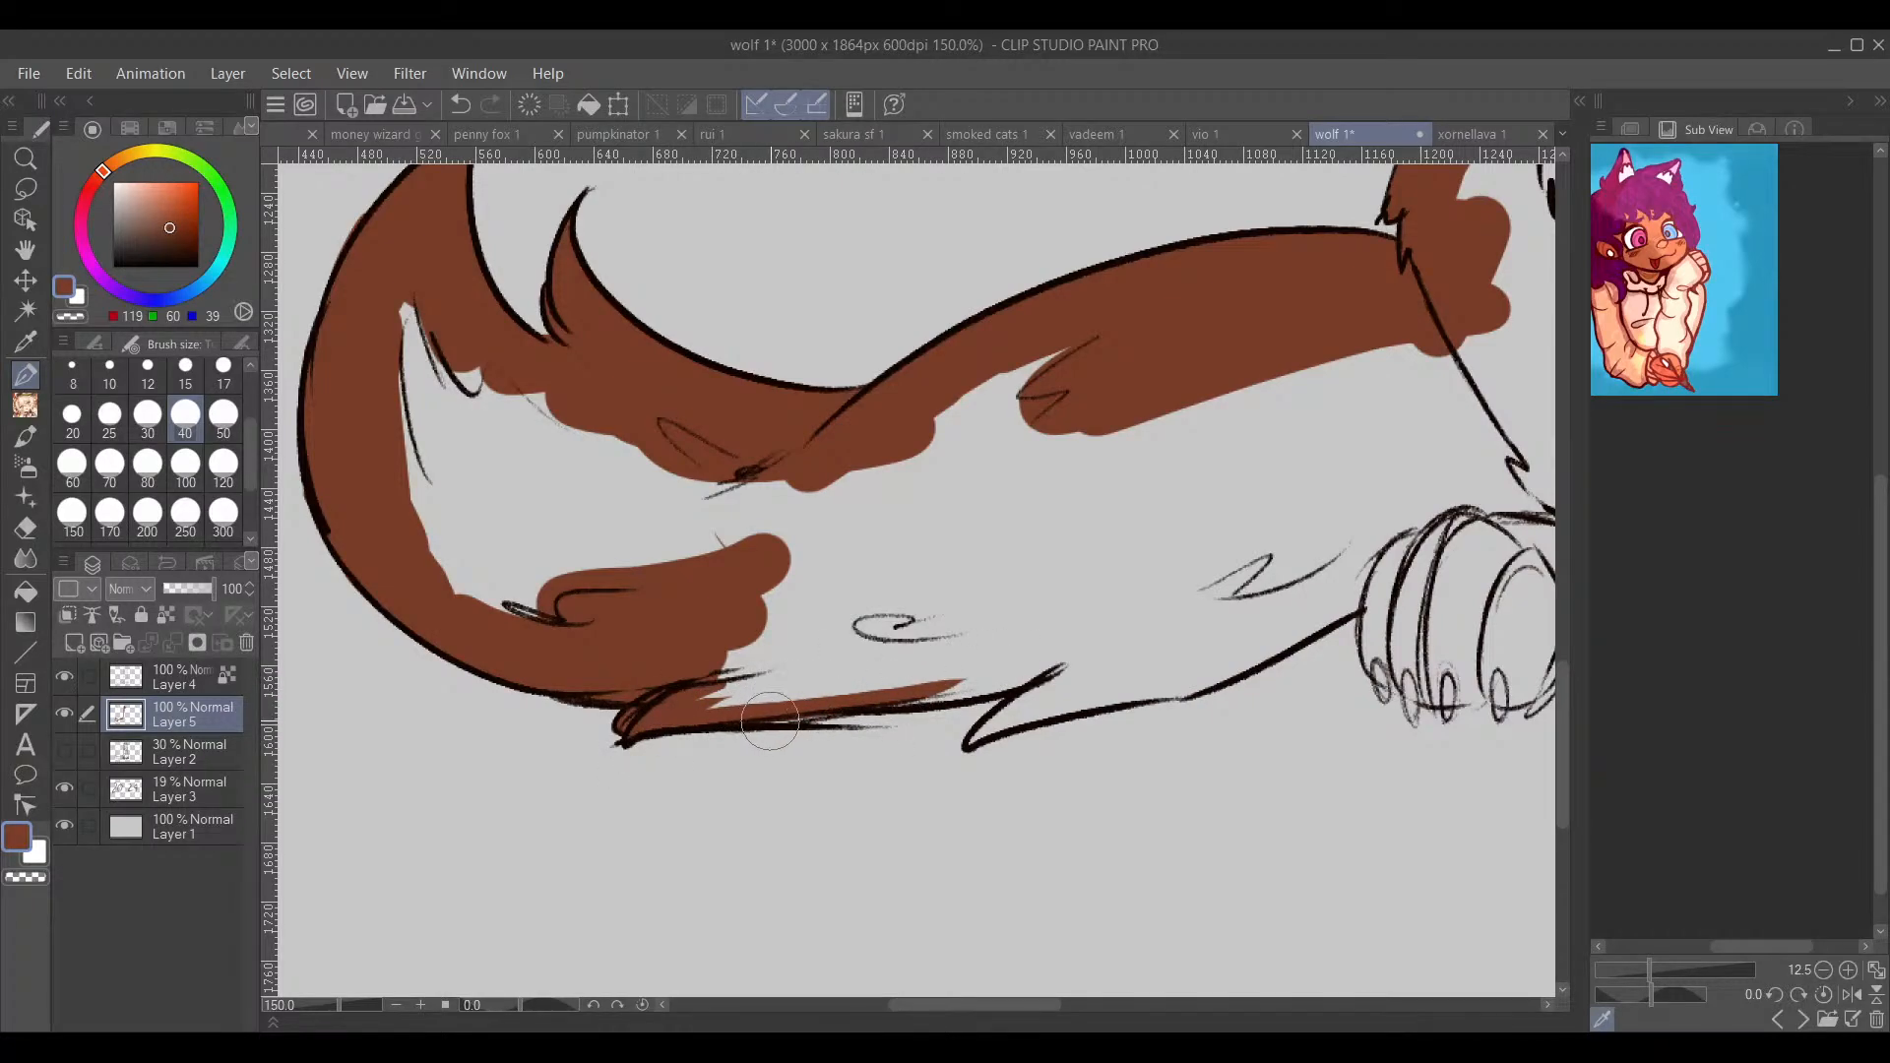
mouse_move(944, 689)
mouse_down()
mouse_move(856, 703)
mouse_move(1115, 659)
mouse_move(975, 740)
mouse_move(1208, 672)
mouse_move(747, 730)
mouse_move(816, 726)
mouse_move(799, 726)
mouse_move(921, 669)
mouse_move(823, 710)
mouse_move(905, 641)
mouse_move(800, 692)
mouse_up()
drag(682, 731, 1019, 682)
mouse_move(659, 686)
mouse_down()
mouse_move(1024, 627)
mouse_move(1427, 453)
mouse_move(1501, 526)
mouse_up()
drag(1292, 541, 1460, 625)
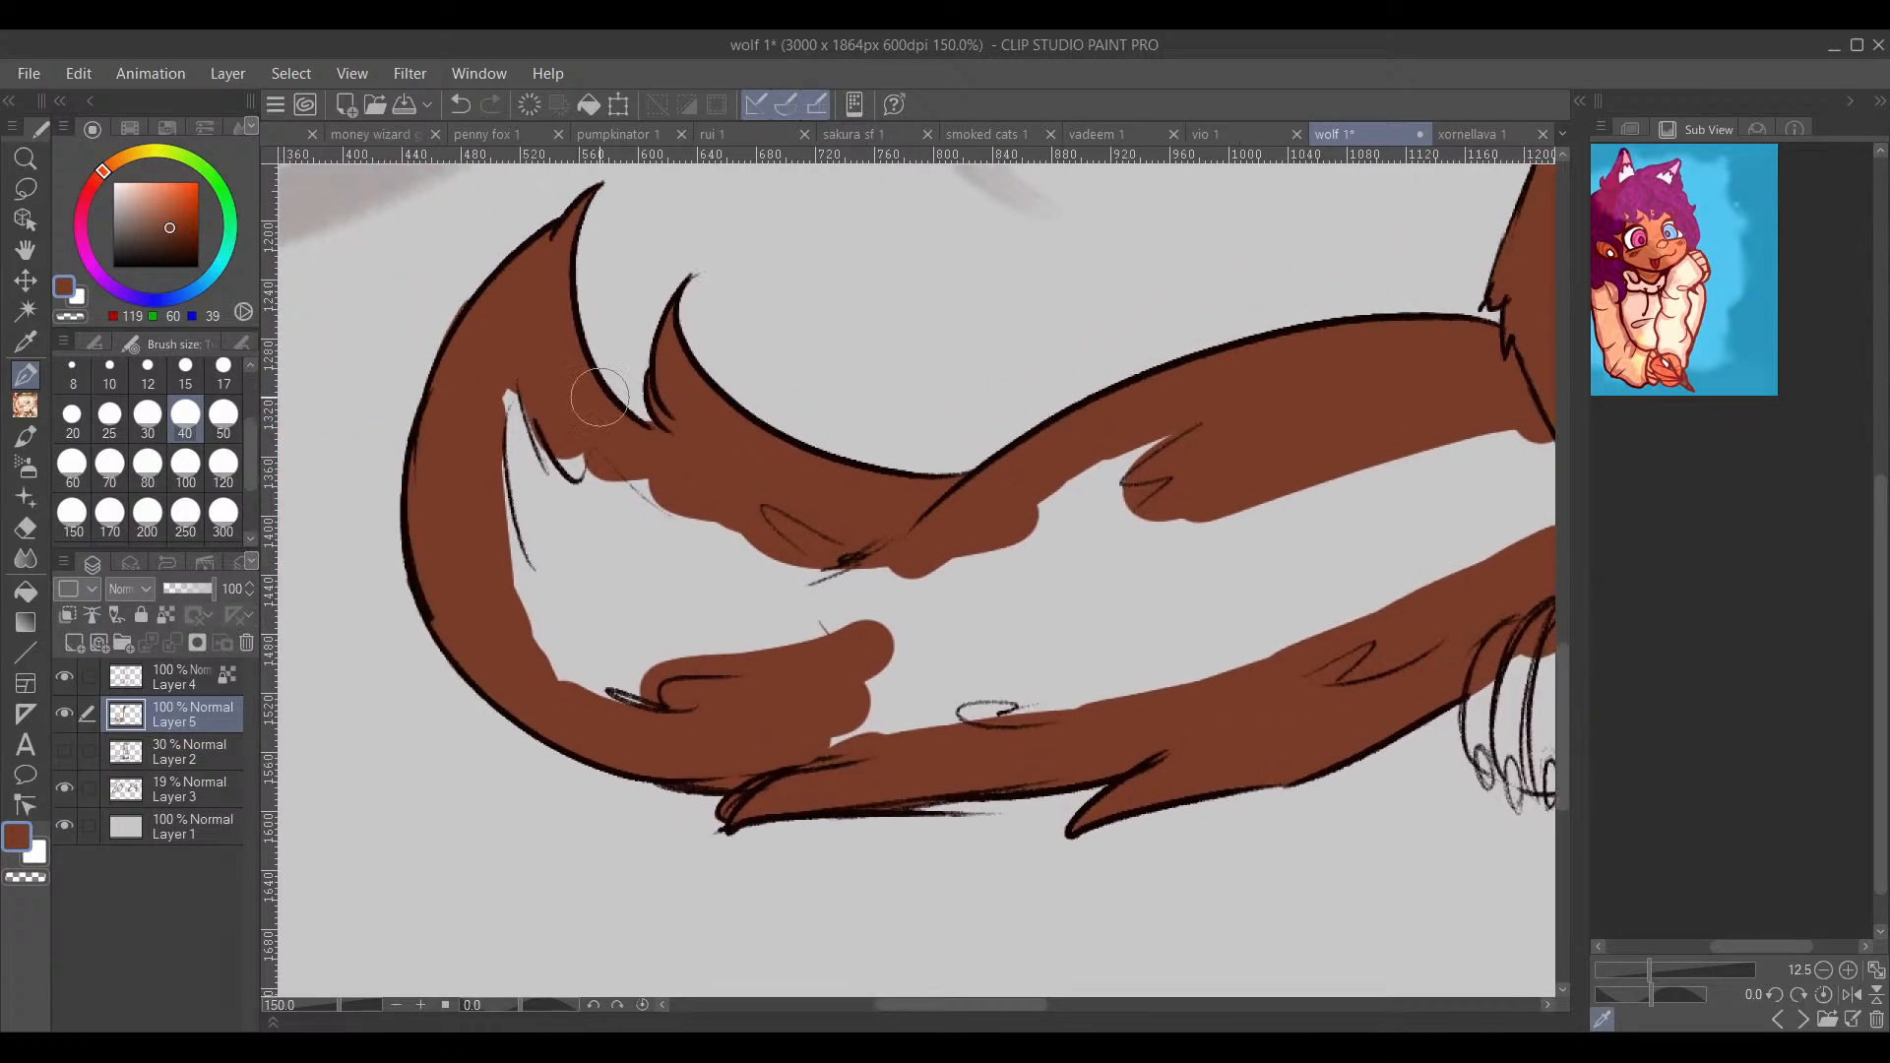
Step: Fill the unpainted middle of the tail with brown
mouse_move(502, 374)
mouse_down()
mouse_move(544, 654)
mouse_move(577, 693)
mouse_move(698, 600)
mouse_move(886, 545)
mouse_move(797, 667)
mouse_move(803, 729)
mouse_move(1003, 695)
mouse_move(1071, 709)
mouse_up()
drag(1254, 595, 941, 633)
mouse_move(649, 627)
mouse_down()
mouse_move(707, 575)
mouse_move(727, 613)
mouse_move(1037, 534)
mouse_move(897, 637)
mouse_move(859, 701)
mouse_move(925, 701)
mouse_up()
Step: Paint the lower left haunch, all four paws and the lower front legs brown
mouse_move(1378, 574)
mouse_down()
mouse_move(535, 707)
mouse_move(861, 546)
mouse_up()
mouse_move(819, 545)
mouse_down()
mouse_move(760, 638)
mouse_move(666, 670)
mouse_move(608, 663)
mouse_move(587, 698)
mouse_move(645, 759)
mouse_move(738, 731)
mouse_up()
mouse_move(777, 647)
mouse_down()
mouse_move(832, 650)
mouse_move(795, 763)
mouse_move(827, 815)
mouse_move(898, 709)
mouse_move(943, 733)
mouse_move(935, 772)
mouse_move(599, 790)
mouse_up()
mouse_move(787, 701)
mouse_down()
mouse_move(750, 718)
mouse_move(725, 762)
mouse_move(722, 811)
mouse_move(750, 807)
mouse_move(810, 707)
mouse_move(834, 791)
mouse_move(763, 816)
mouse_move(767, 791)
mouse_move(818, 786)
mouse_move(854, 748)
mouse_move(866, 817)
mouse_up()
drag(1053, 730, 807, 713)
mouse_move(680, 650)
mouse_down()
mouse_move(650, 728)
mouse_move(694, 748)
mouse_move(675, 766)
mouse_move(809, 746)
mouse_move(808, 689)
mouse_move(751, 632)
mouse_move(719, 630)
mouse_move(651, 707)
mouse_move(728, 714)
mouse_move(596, 680)
mouse_move(581, 640)
mouse_move(708, 557)
mouse_move(730, 492)
mouse_up()
Step: Paint the right haunch and the outer edge of the right front leg brown
scroll(738, 551, up, 4)
mouse_move(759, 663)
mouse_down()
mouse_move(753, 596)
mouse_move(753, 713)
mouse_move(686, 833)
mouse_up()
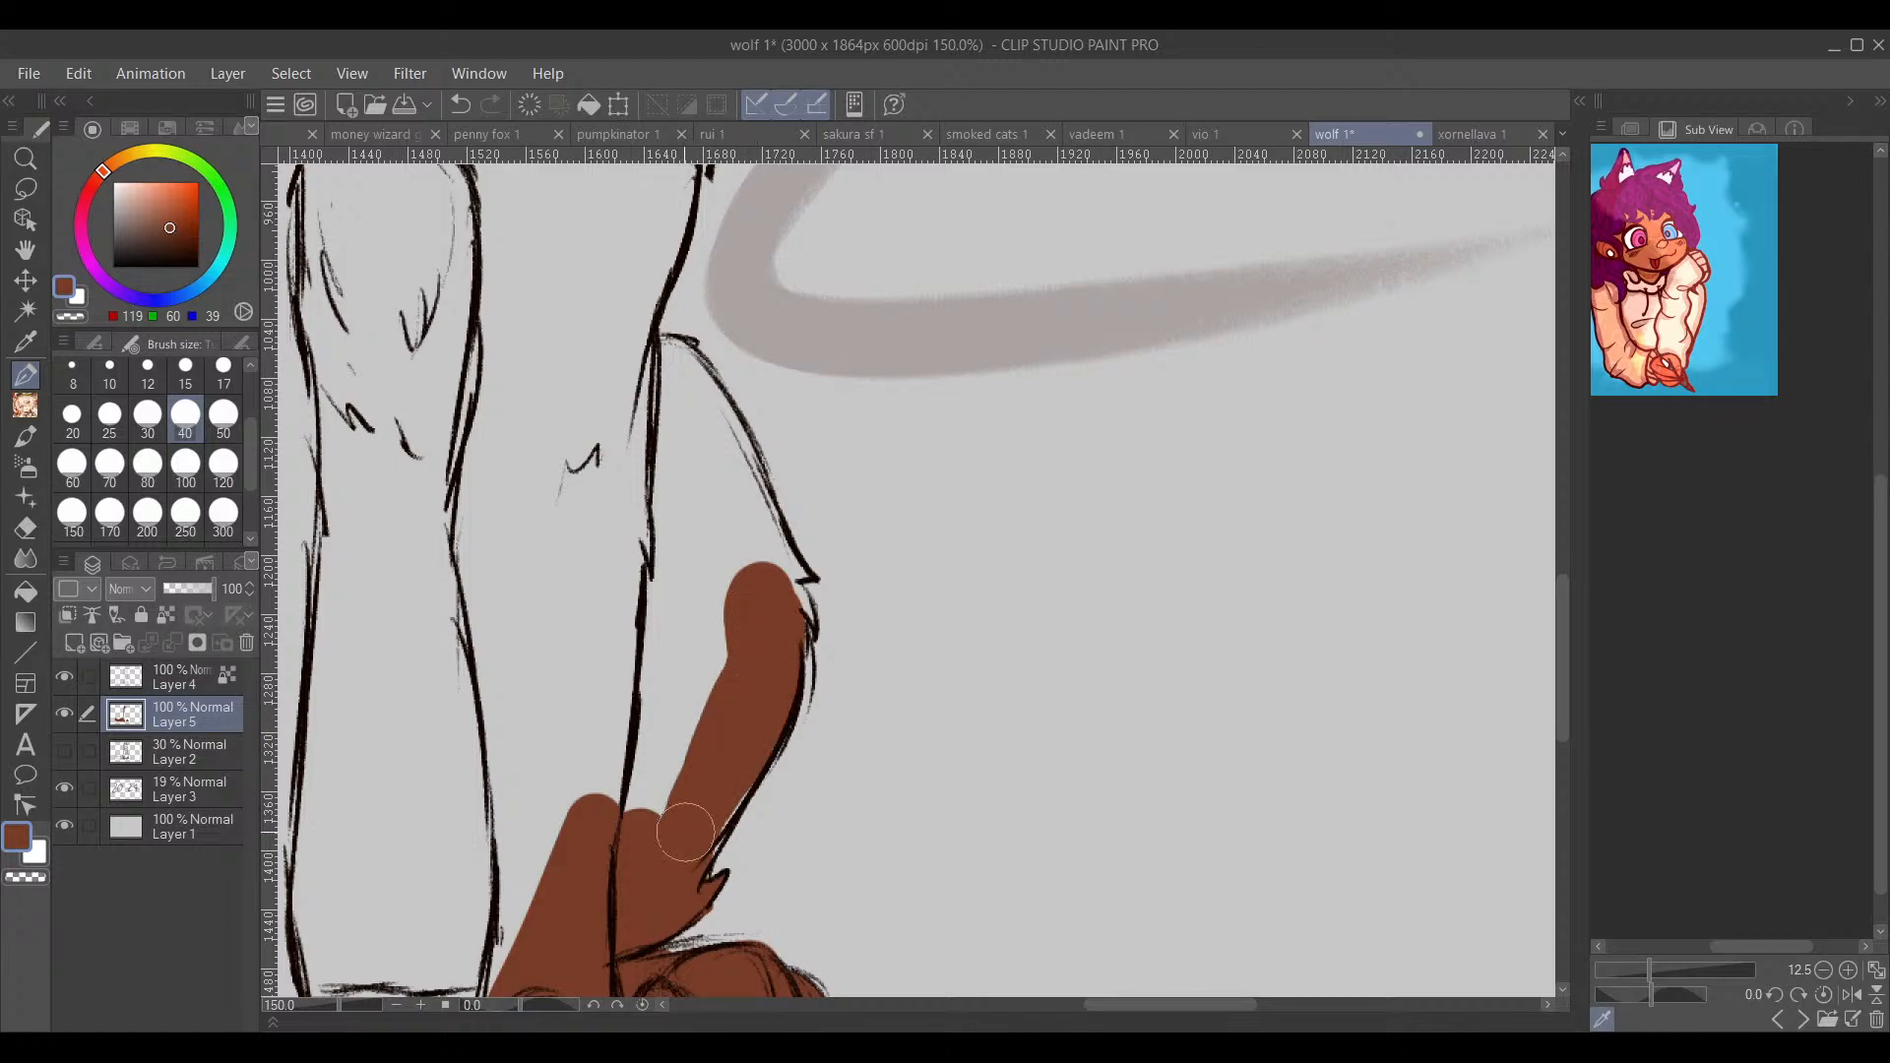
mouse_move(750, 745)
mouse_down()
mouse_move(725, 624)
mouse_move(630, 743)
mouse_up()
drag(733, 677, 713, 834)
mouse_move(617, 551)
mouse_down()
mouse_move(675, 503)
mouse_move(661, 552)
mouse_move(668, 536)
mouse_move(712, 634)
mouse_move(737, 637)
mouse_move(789, 765)
mouse_move(647, 554)
mouse_move(627, 551)
mouse_move(581, 590)
mouse_up()
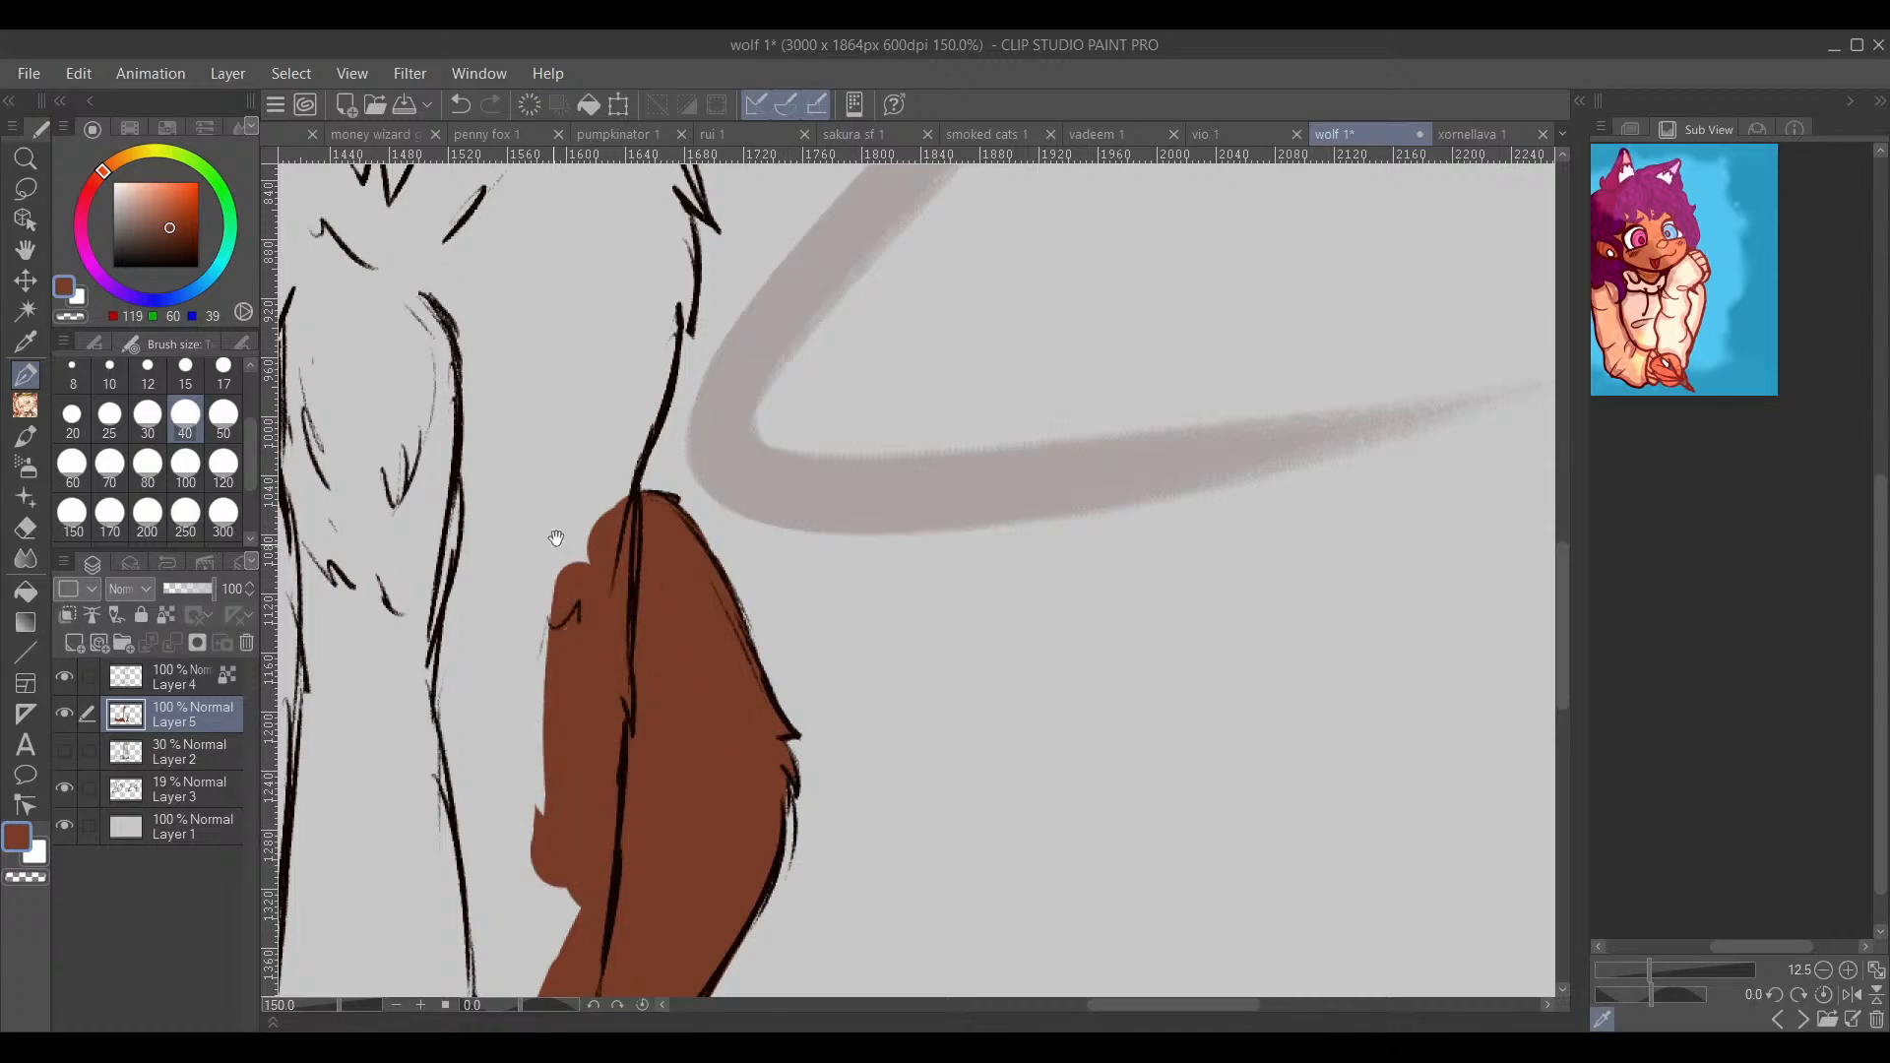
Step: Paint the belly strip between the front legs brown and fill the gaps left around the left paws
mouse_move(674, 291)
mouse_down()
mouse_move(736, 695)
mouse_move(1013, 253)
mouse_up()
drag(970, 583, 978, 279)
drag(845, 727, 949, 325)
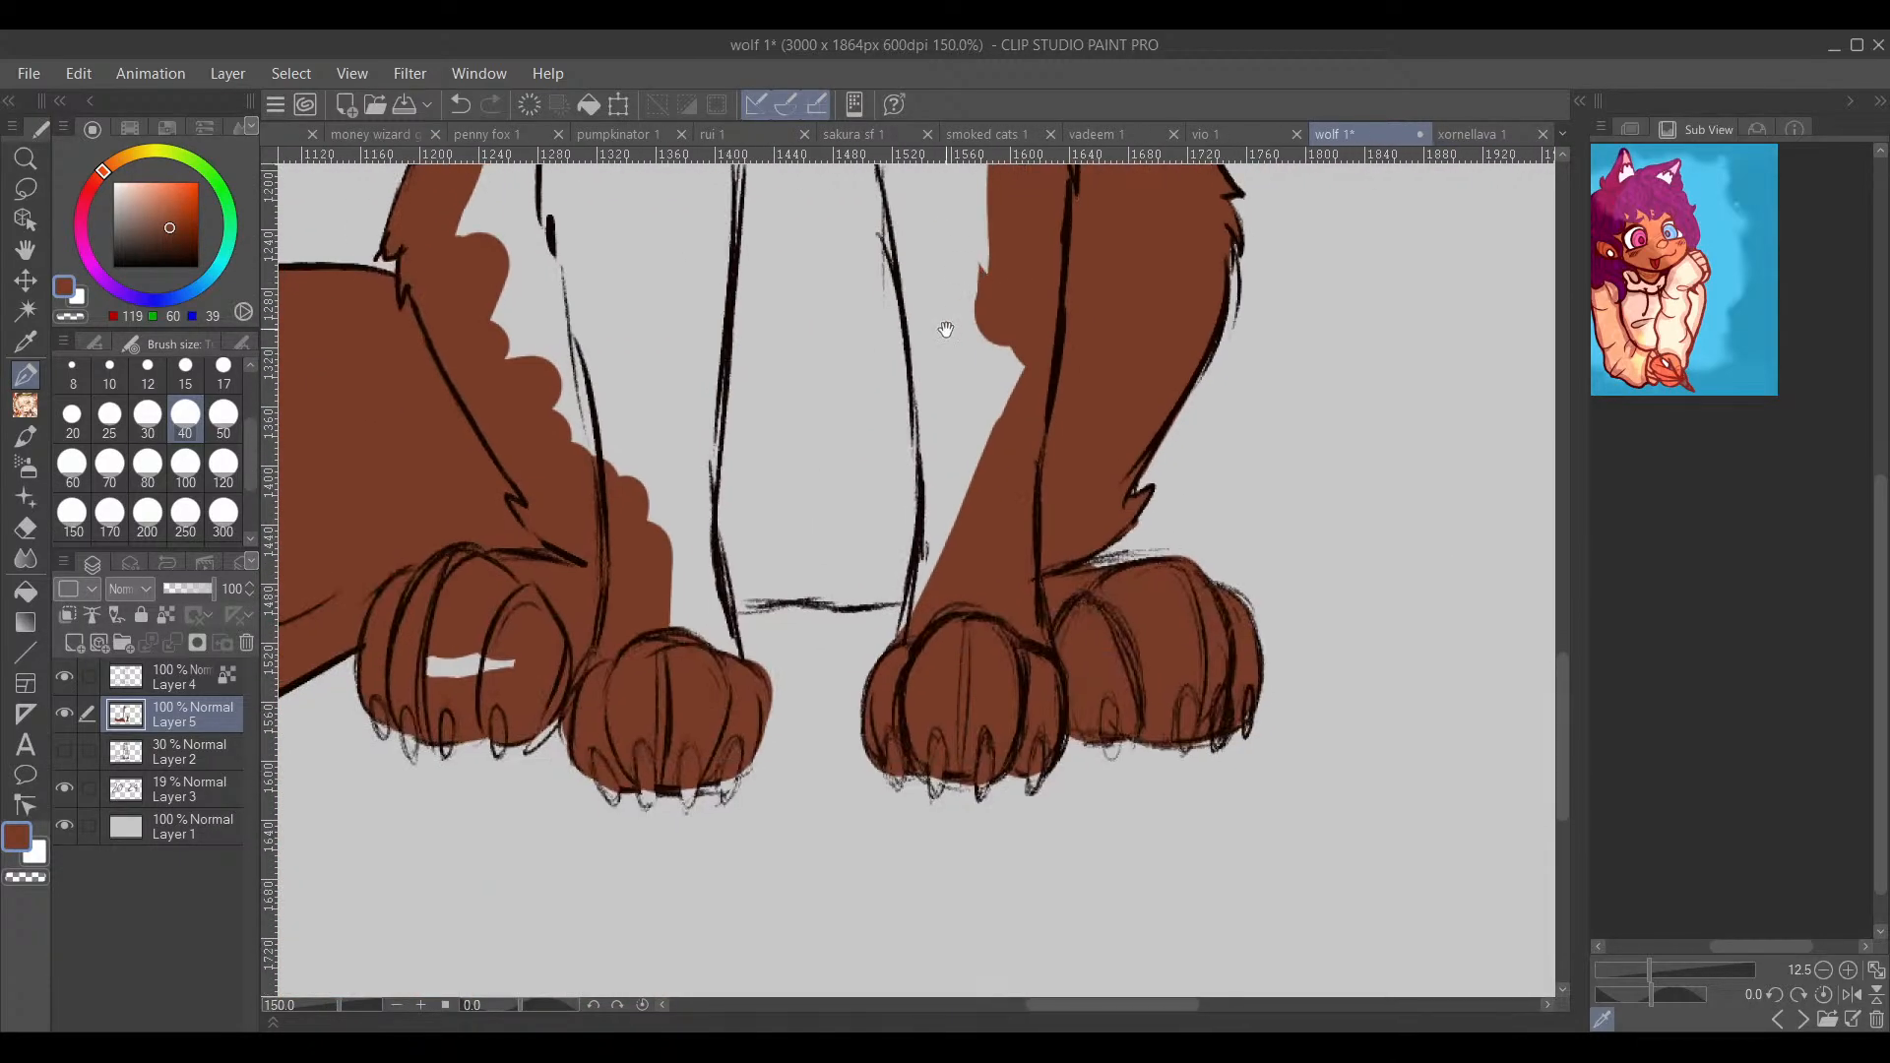
mouse_move(753, 562)
mouse_down()
mouse_move(836, 547)
mouse_move(808, 566)
mouse_move(897, 571)
mouse_move(938, 614)
mouse_up()
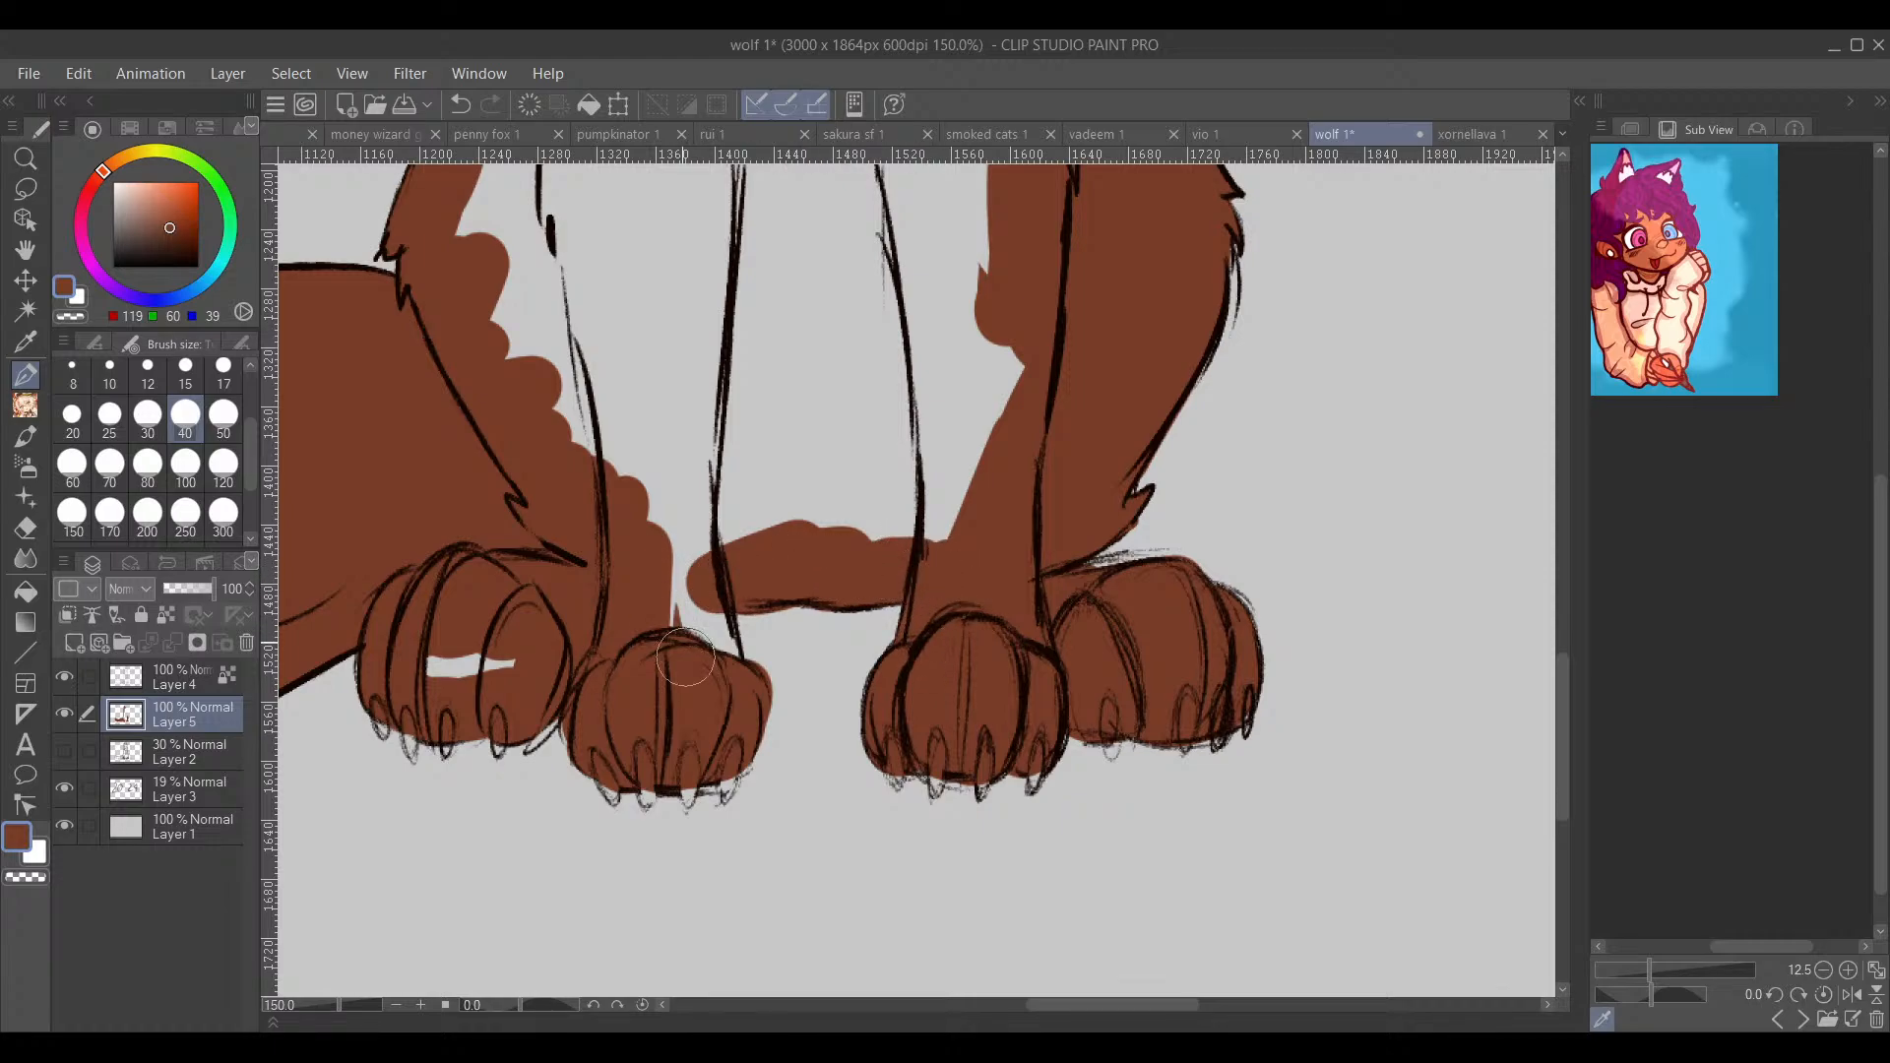
drag(686, 658, 701, 631)
drag(630, 581, 680, 614)
drag(504, 695, 507, 707)
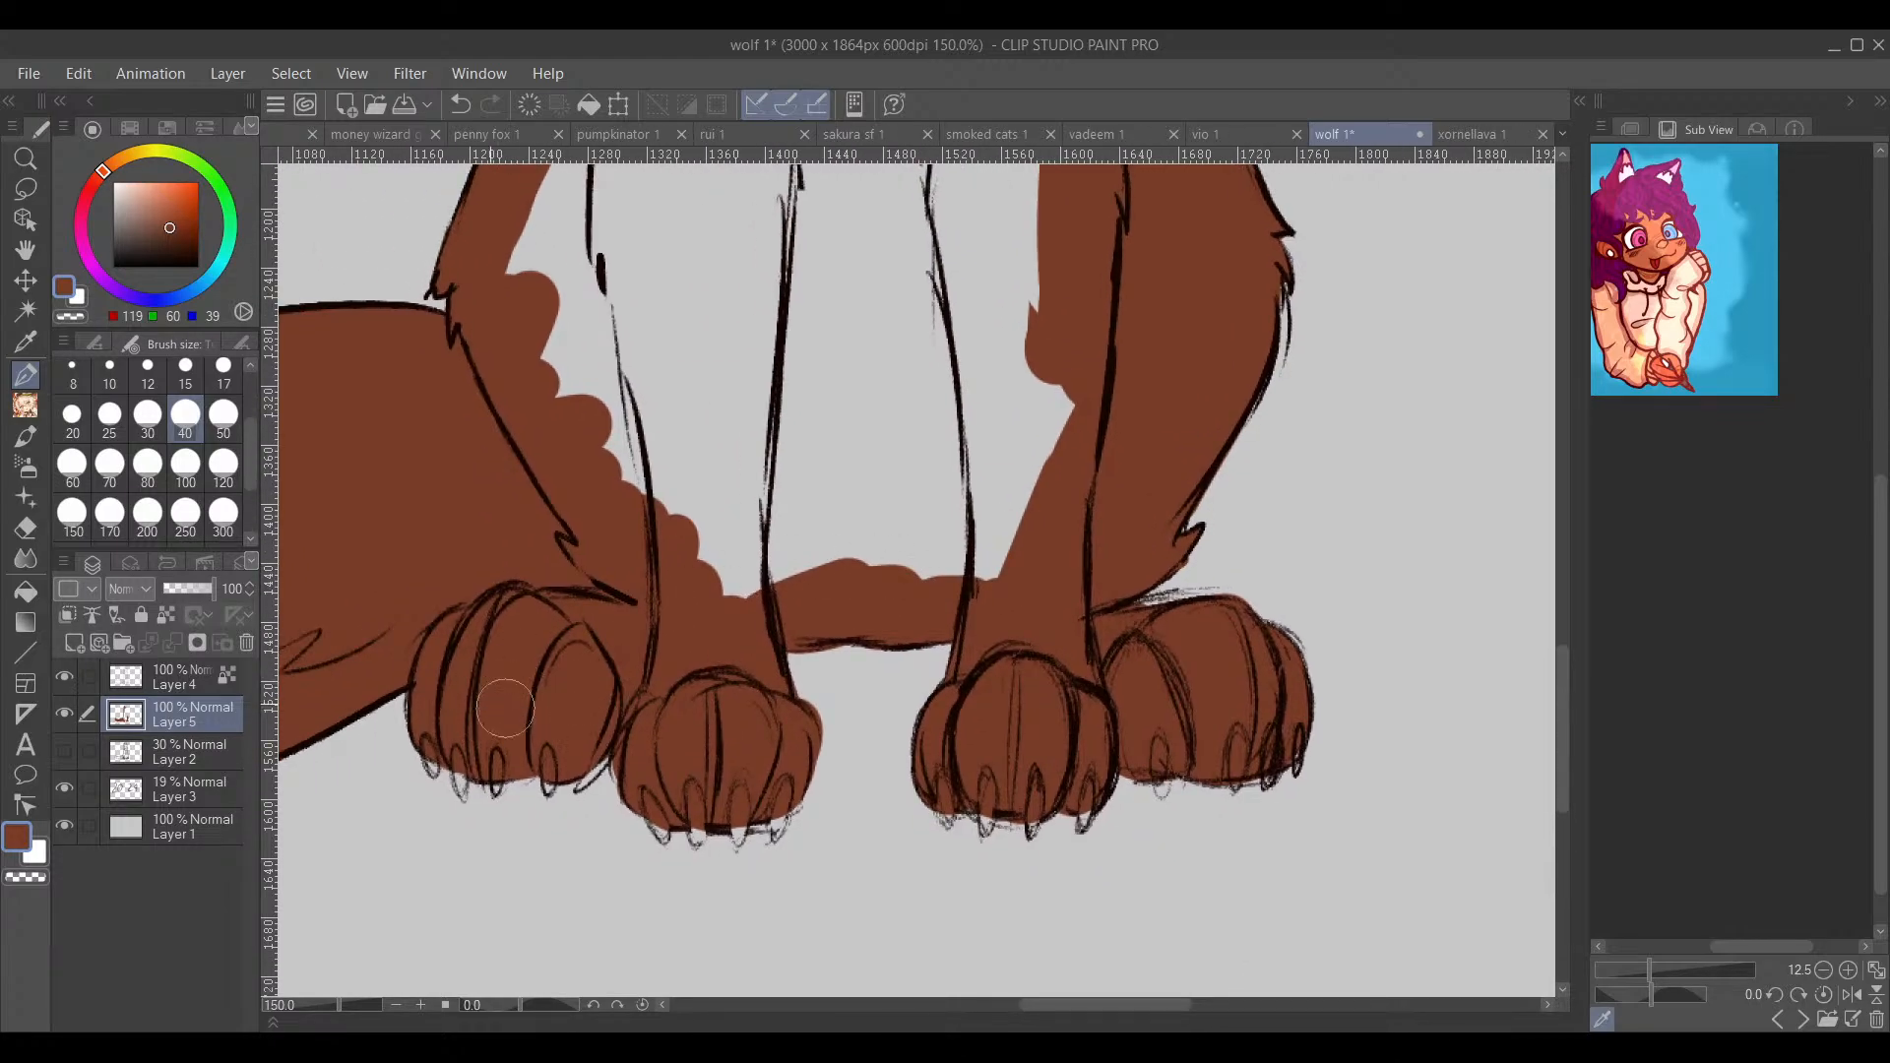
Step: Paint brown along the inner and outer edges of the wolf's right ear
mouse_move(886, 547)
mouse_down()
mouse_move(865, 633)
mouse_move(757, 818)
mouse_up()
scroll(1030, 650, down, 2)
drag(1035, 650, 895, 799)
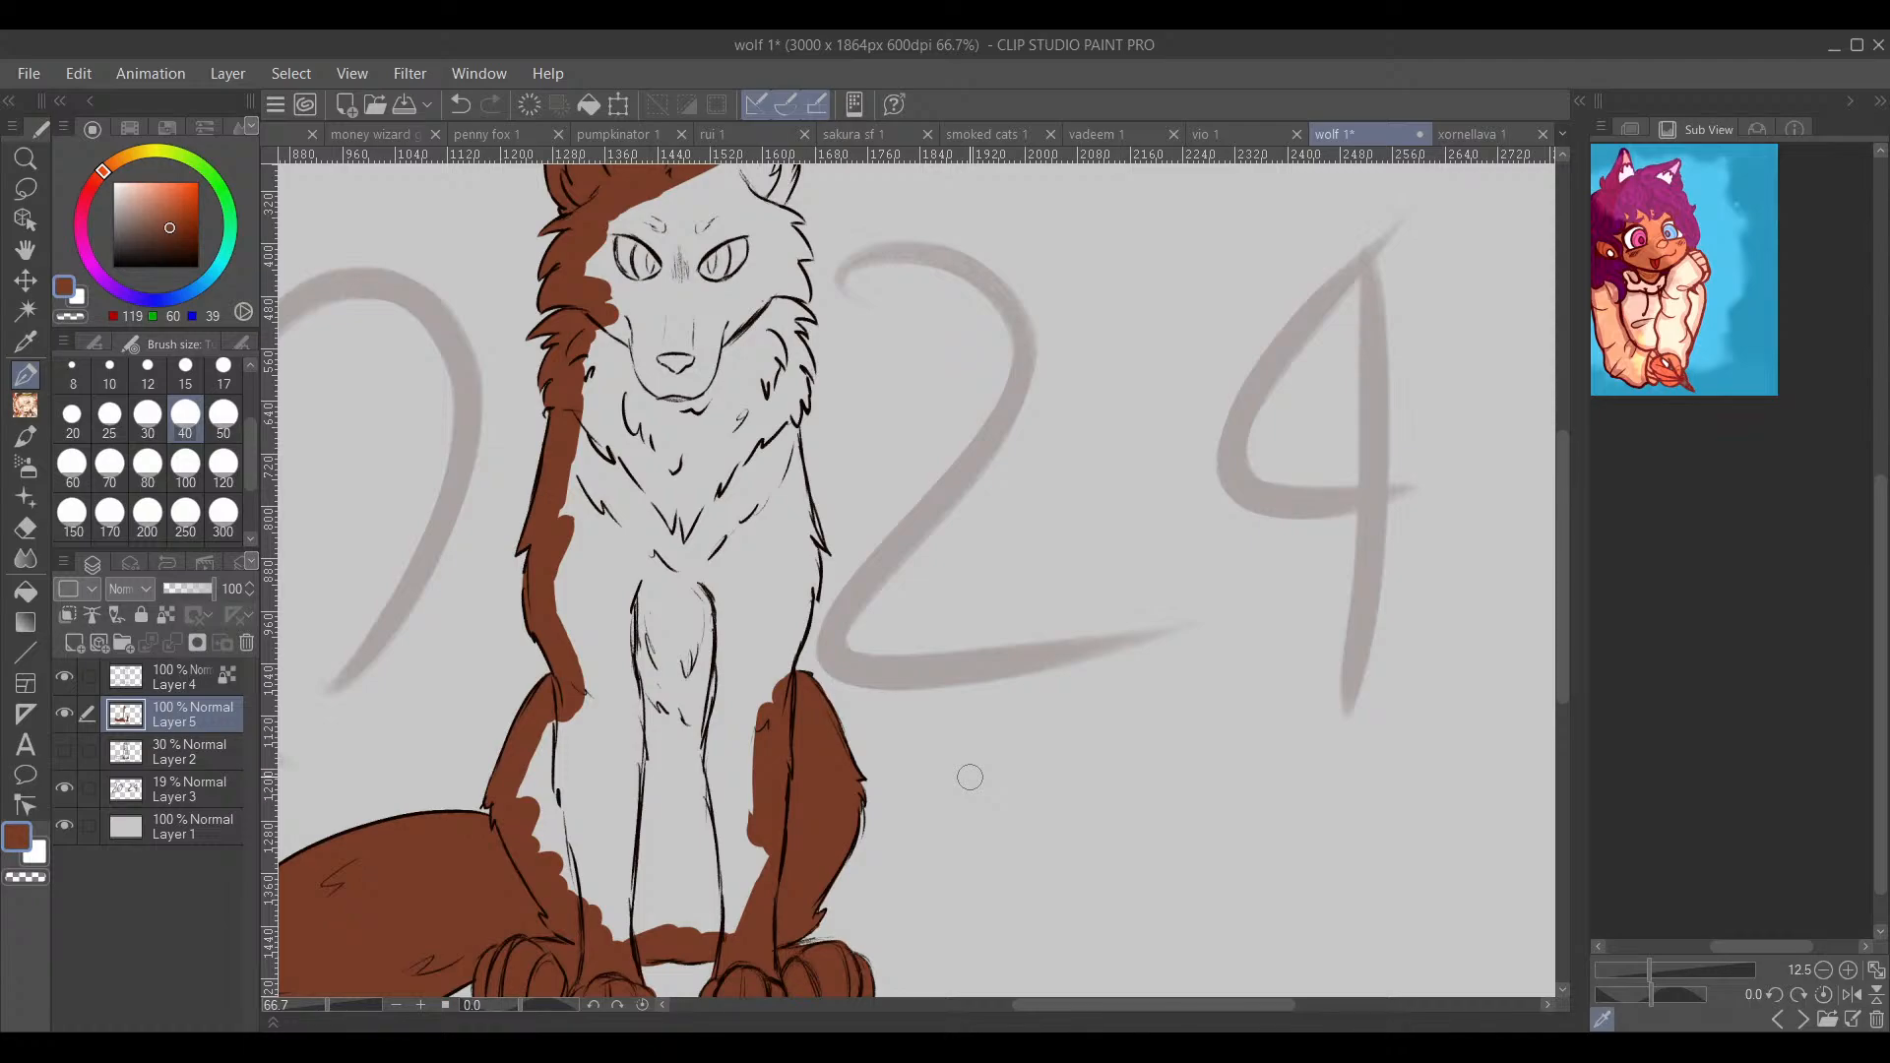
mouse_move(581, 458)
mouse_down()
mouse_move(564, 578)
mouse_move(583, 699)
mouse_move(561, 768)
mouse_move(522, 802)
mouse_move(546, 783)
mouse_move(588, 905)
mouse_move(615, 847)
mouse_move(617, 936)
mouse_move(658, 886)
mouse_move(734, 867)
mouse_move(768, 904)
mouse_move(756, 622)
mouse_up()
mouse_move(797, 593)
mouse_down()
mouse_move(788, 663)
mouse_move(916, 989)
mouse_up()
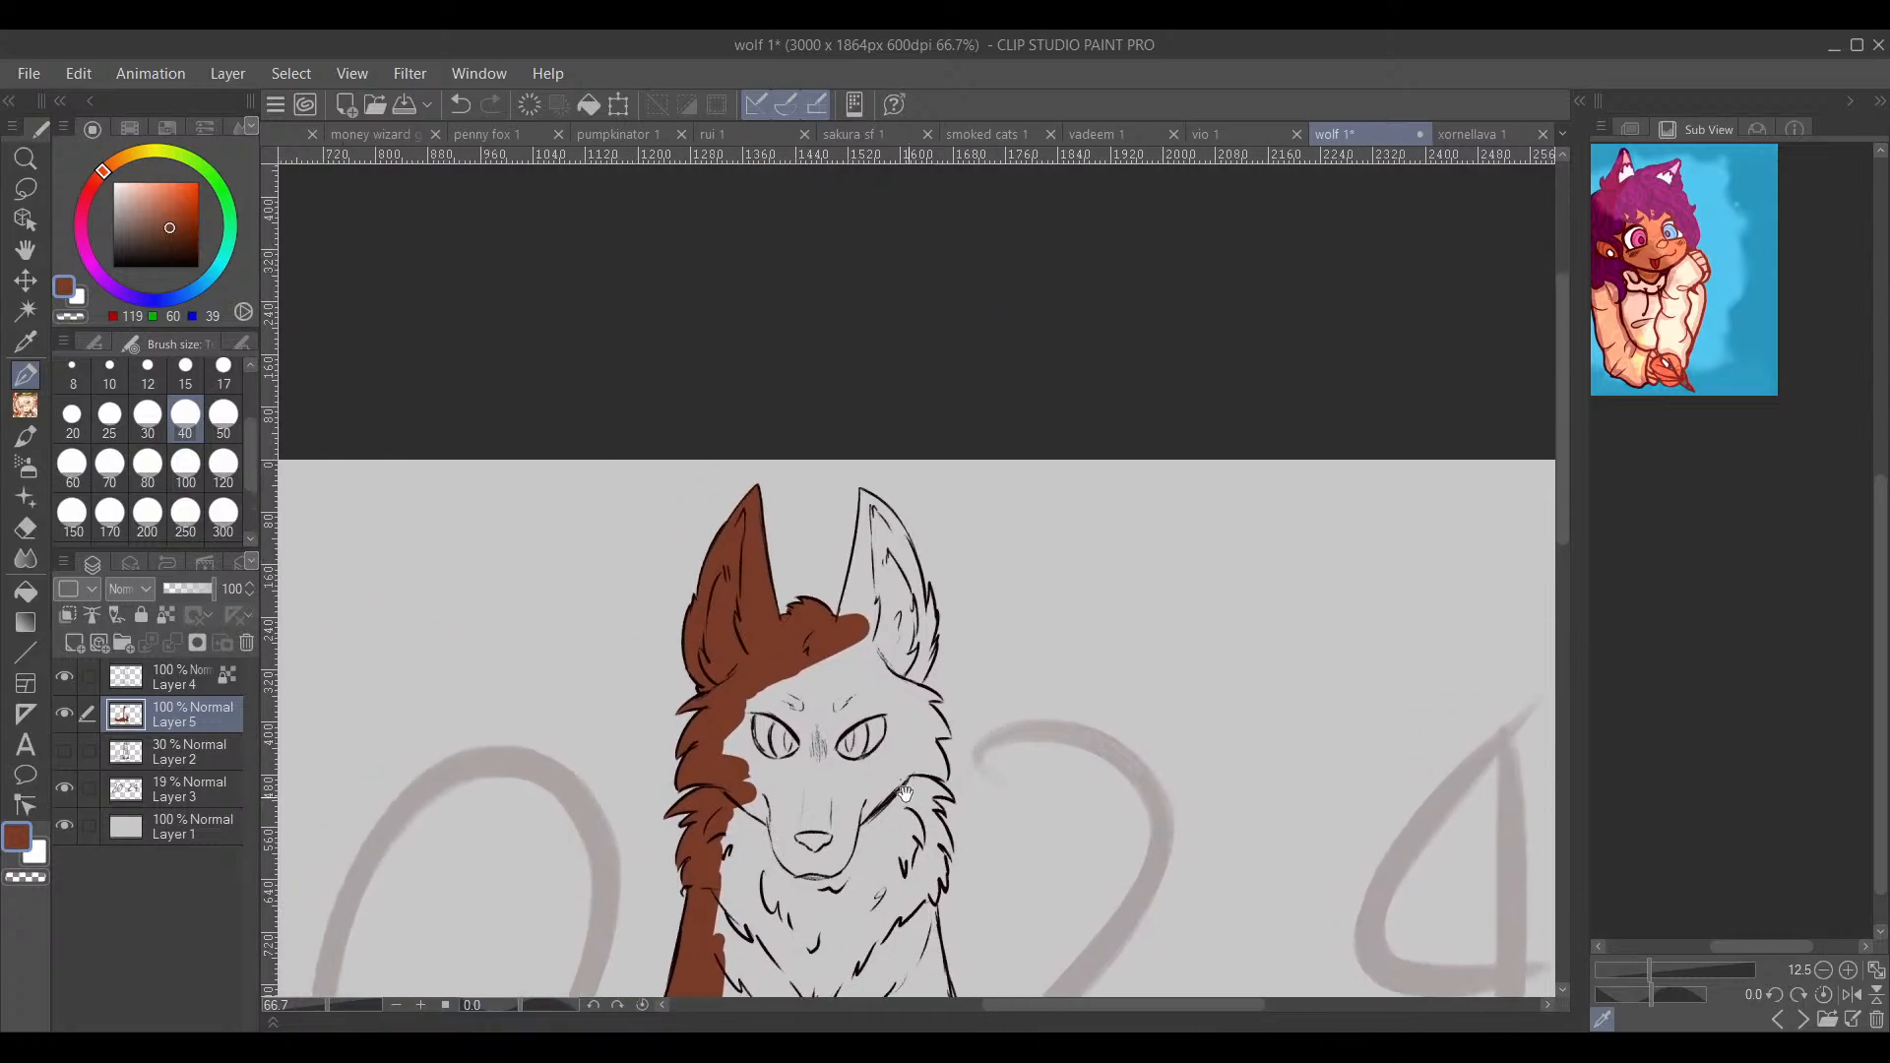
scroll(847, 457, up, 3)
mouse_move(892, 618)
mouse_down()
mouse_move(829, 404)
mouse_move(825, 551)
mouse_move(829, 522)
mouse_move(764, 776)
mouse_up()
mouse_move(853, 458)
mouse_down()
mouse_move(854, 408)
mouse_move(963, 537)
mouse_move(1024, 798)
mouse_move(1034, 736)
mouse_move(1019, 832)
mouse_up()
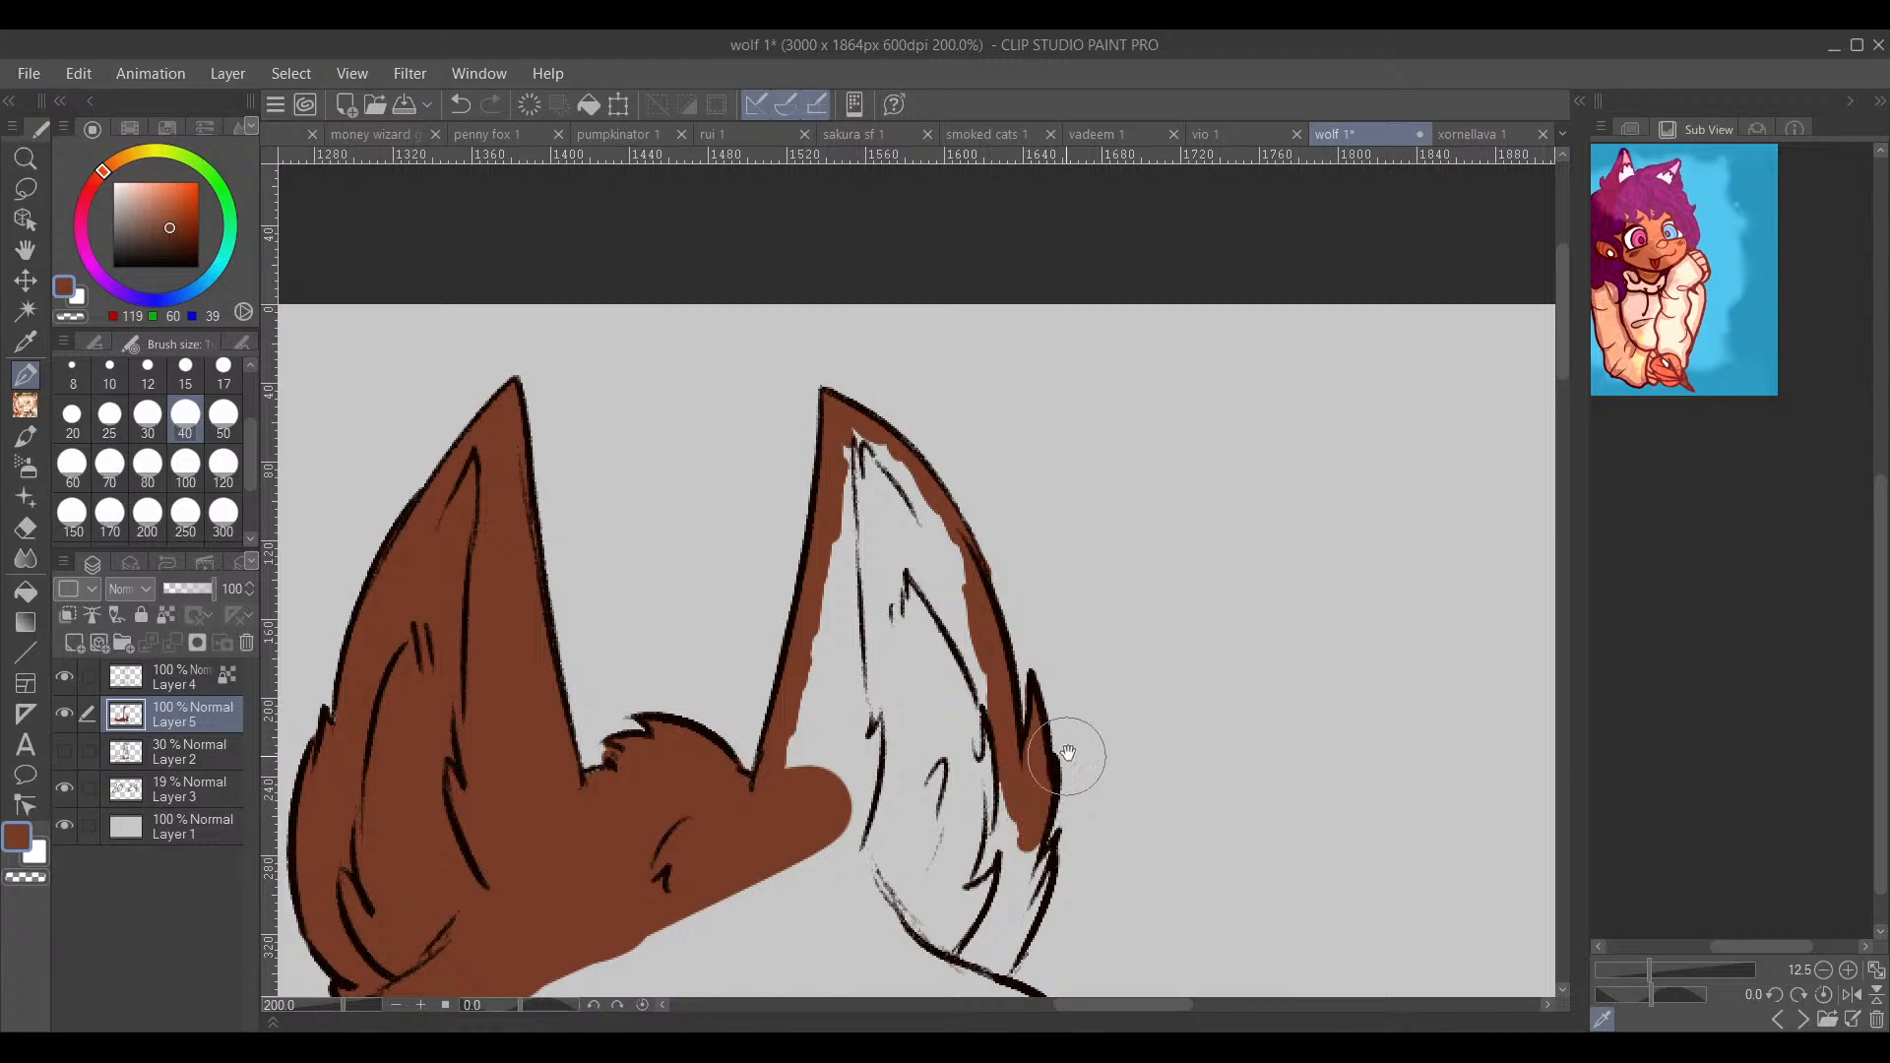
mouse_move(1076, 751)
mouse_down()
mouse_move(1076, 534)
mouse_move(1050, 542)
mouse_up()
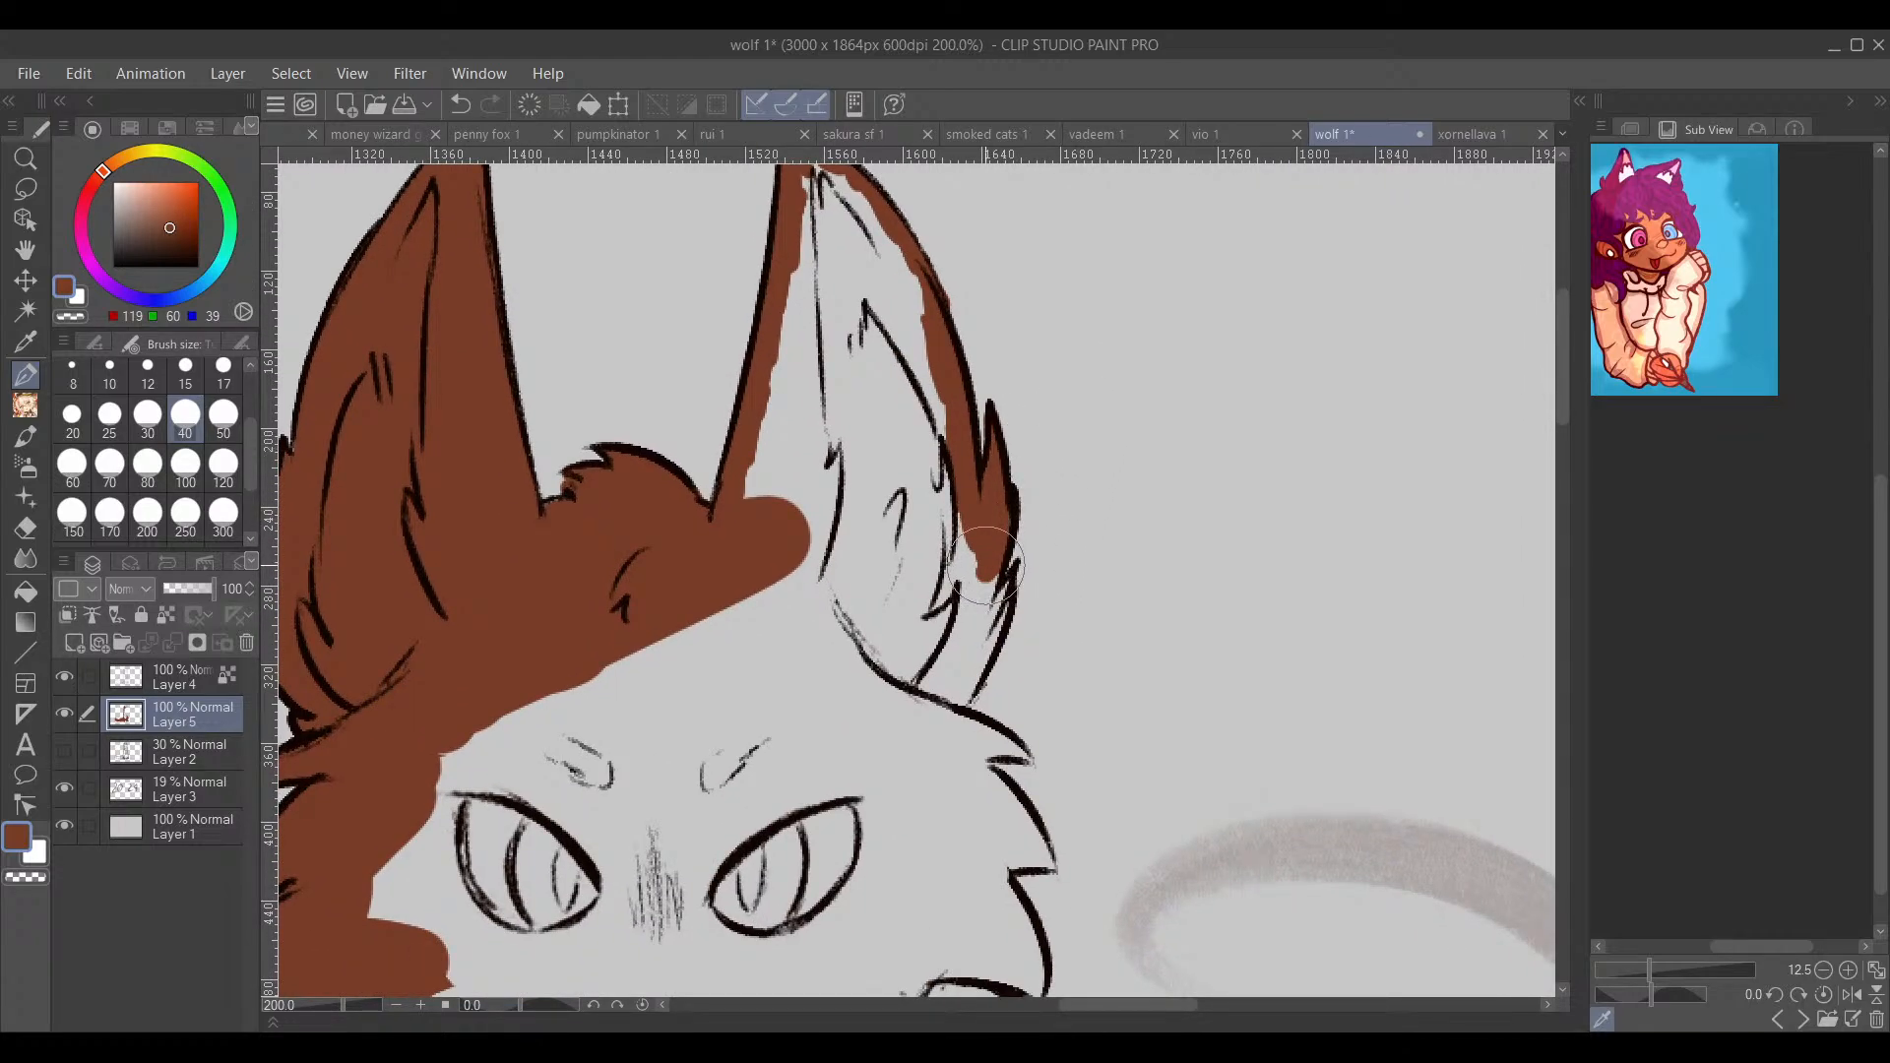
drag(987, 569, 994, 515)
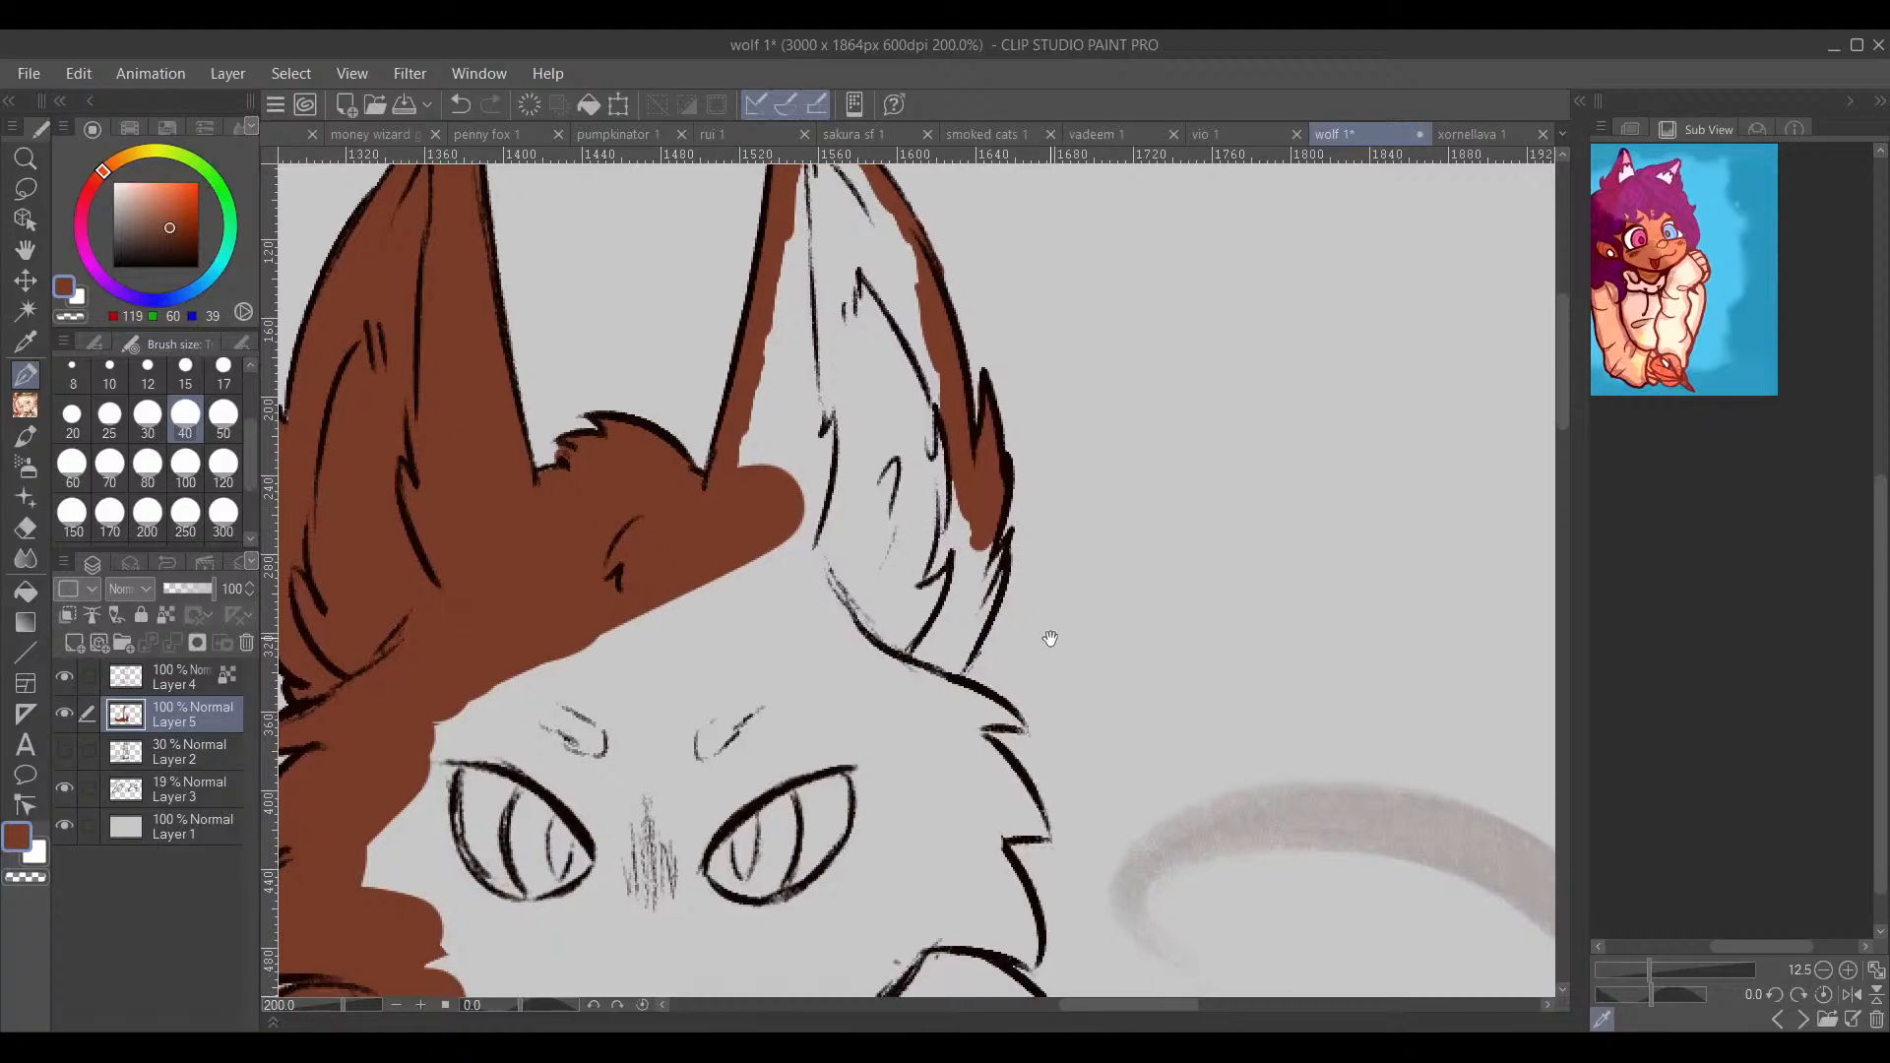
Step: Fill the inside of the right ear and the forehead fur beneath it with brown
mouse_move(1046, 633)
mouse_down()
mouse_move(1088, 565)
mouse_move(1061, 590)
mouse_up()
mouse_move(977, 523)
mouse_down()
mouse_move(994, 539)
mouse_move(955, 649)
mouse_move(901, 630)
mouse_move(926, 394)
mouse_up()
drag(928, 470, 859, 736)
mouse_move(778, 354)
mouse_down()
mouse_move(758, 404)
mouse_move(748, 374)
mouse_move(719, 620)
mouse_move(787, 394)
mouse_move(867, 551)
mouse_move(886, 670)
mouse_move(773, 826)
mouse_move(831, 886)
mouse_move(936, 359)
mouse_move(951, 477)
mouse_up()
mouse_move(1036, 559)
mouse_down()
mouse_move(1061, 562)
mouse_move(964, 561)
mouse_move(1035, 558)
mouse_move(895, 650)
mouse_move(802, 635)
mouse_move(842, 671)
mouse_up()
key(e)
key(p)
Step: Fill the wolf's right cheek and the ruff of neck fur beneath it with brown, following the jagged outline
drag(784, 526, 739, 258)
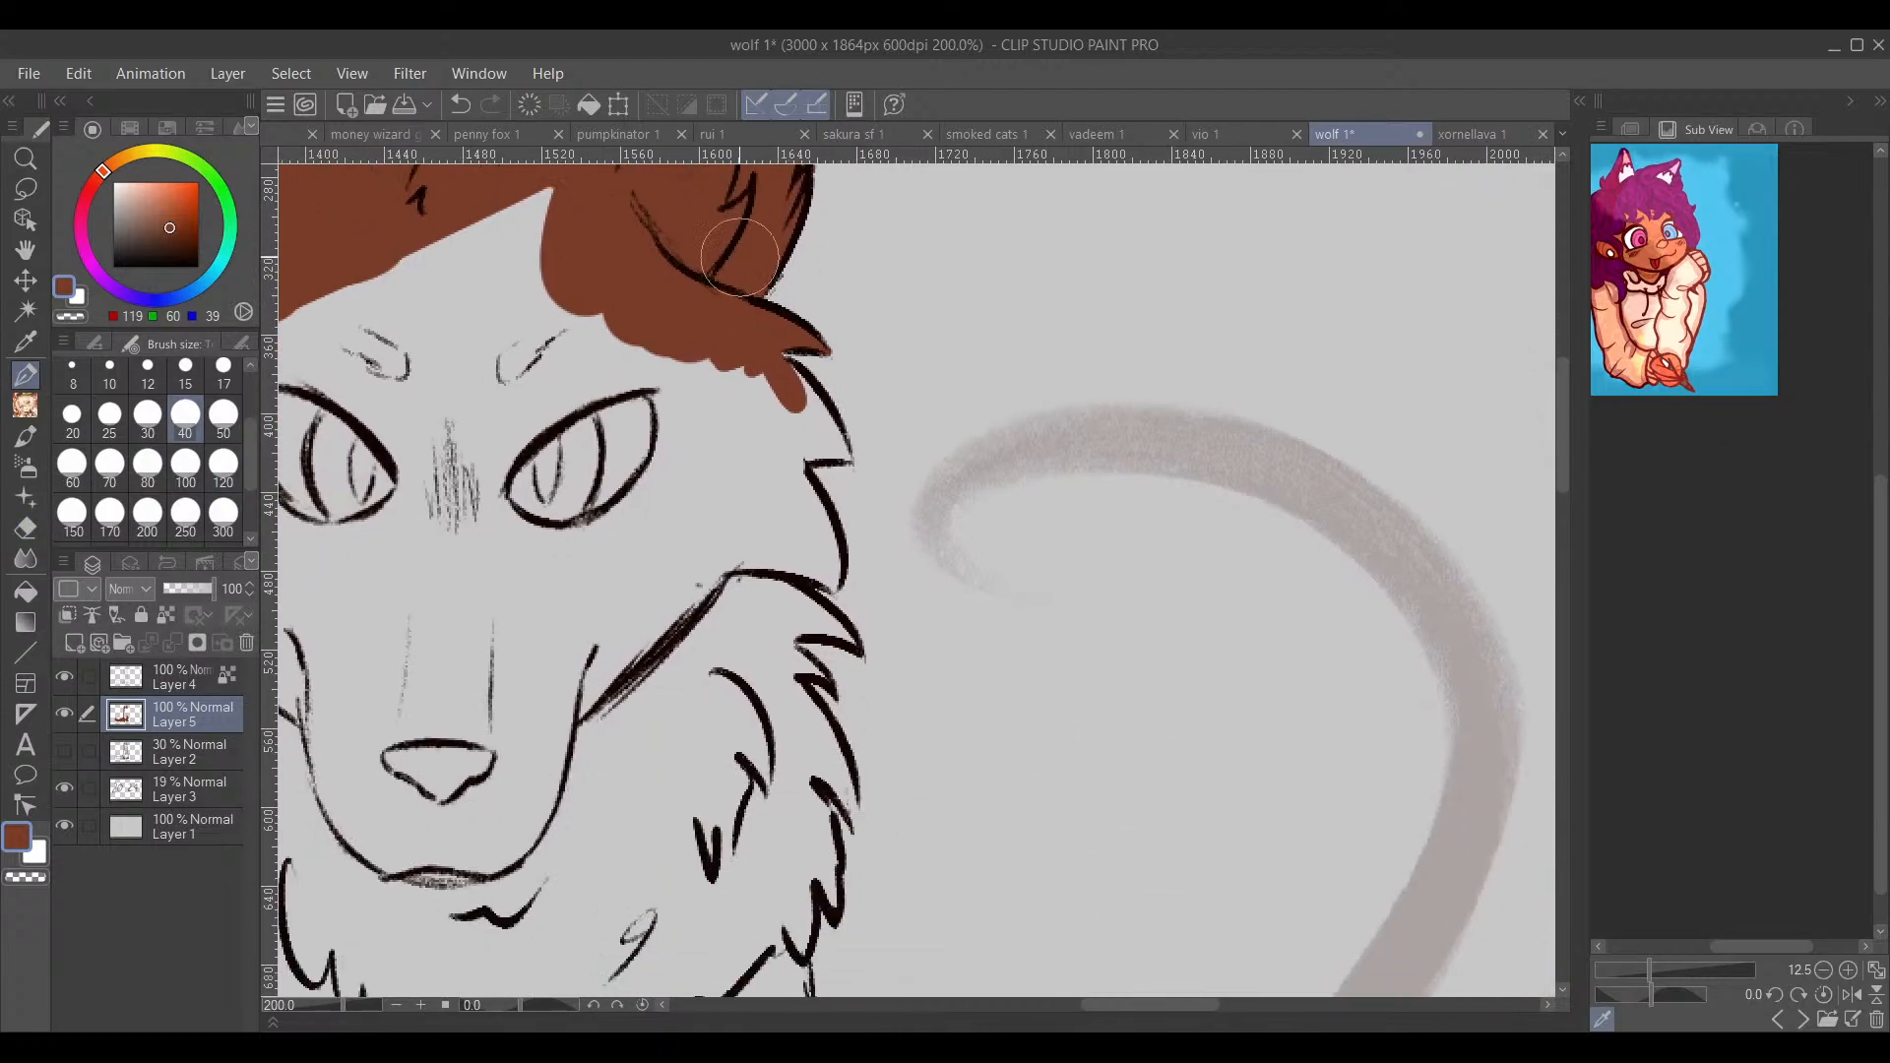
mouse_move(818, 423)
mouse_down()
mouse_move(733, 389)
mouse_move(753, 546)
mouse_move(766, 459)
mouse_up()
mouse_move(825, 558)
mouse_down()
mouse_move(812, 531)
mouse_move(835, 569)
mouse_move(804, 569)
mouse_move(886, 384)
mouse_up()
drag(832, 448, 852, 424)
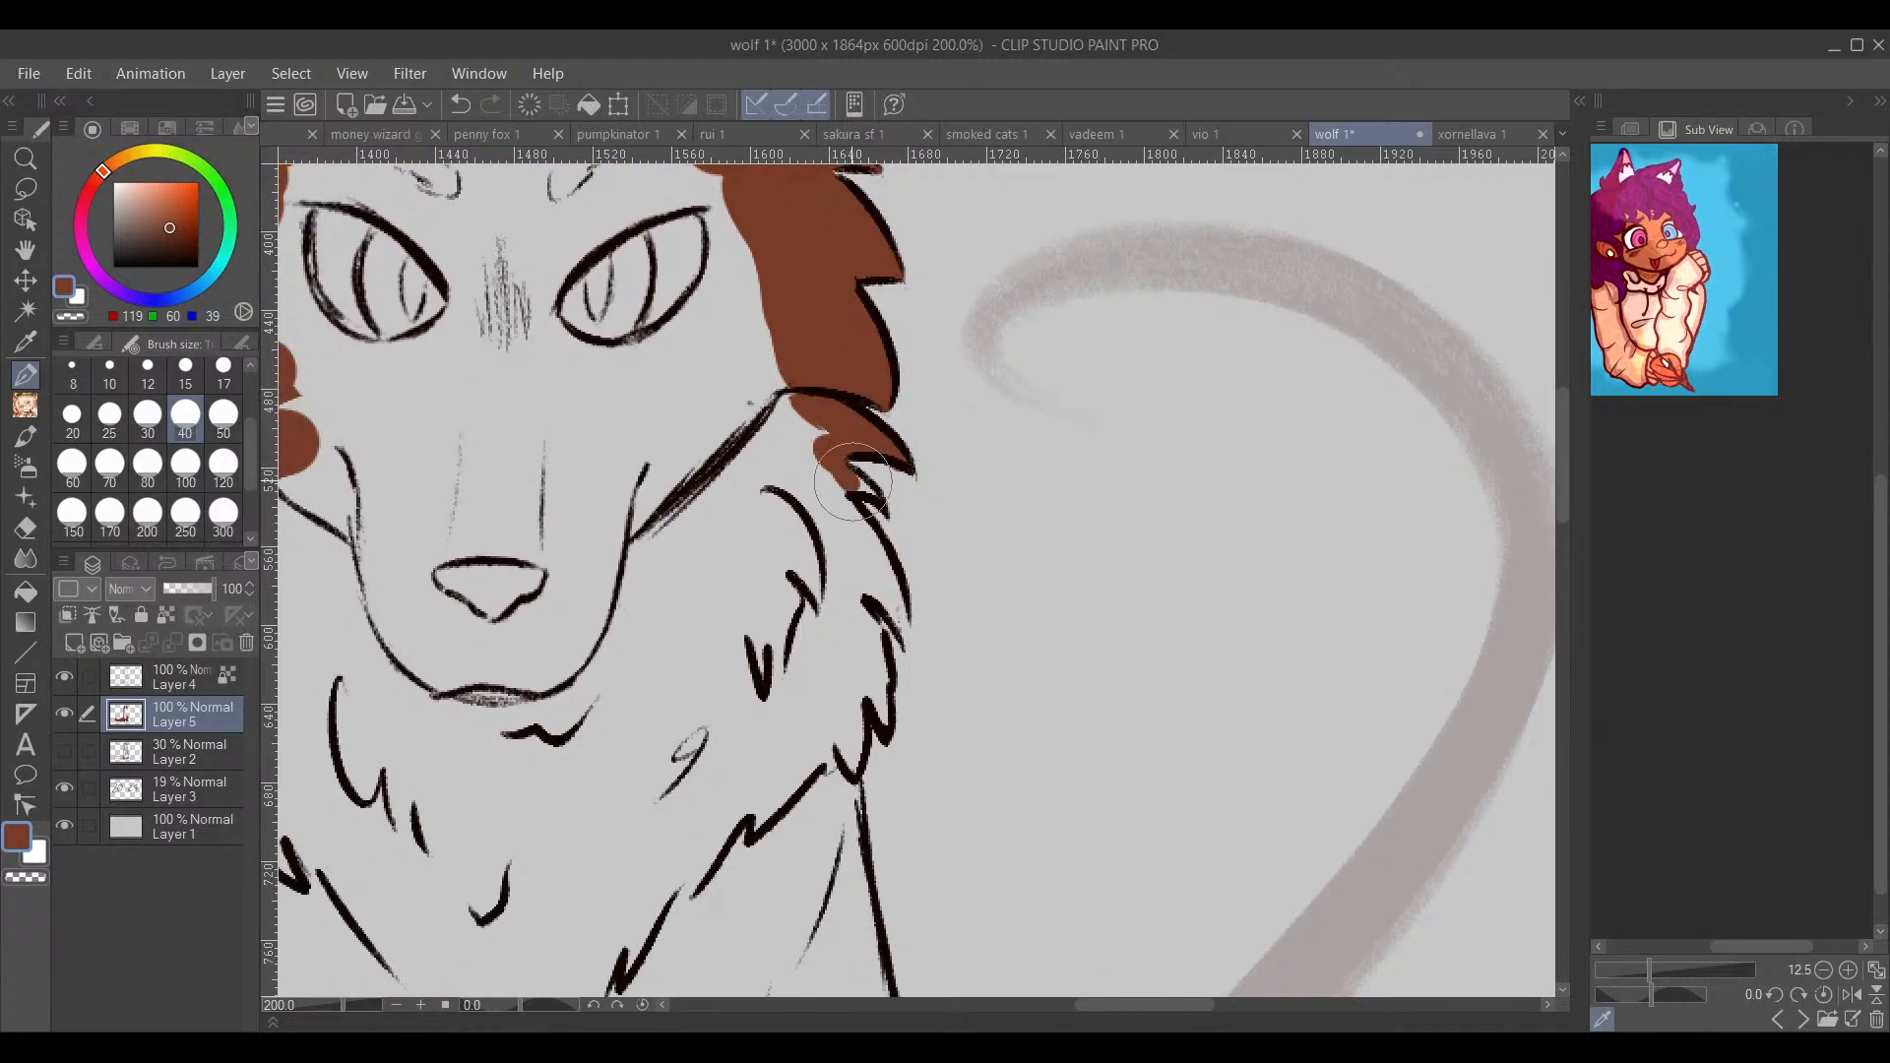
mouse_move(877, 494)
mouse_down()
mouse_move(855, 531)
mouse_move(914, 679)
mouse_up()
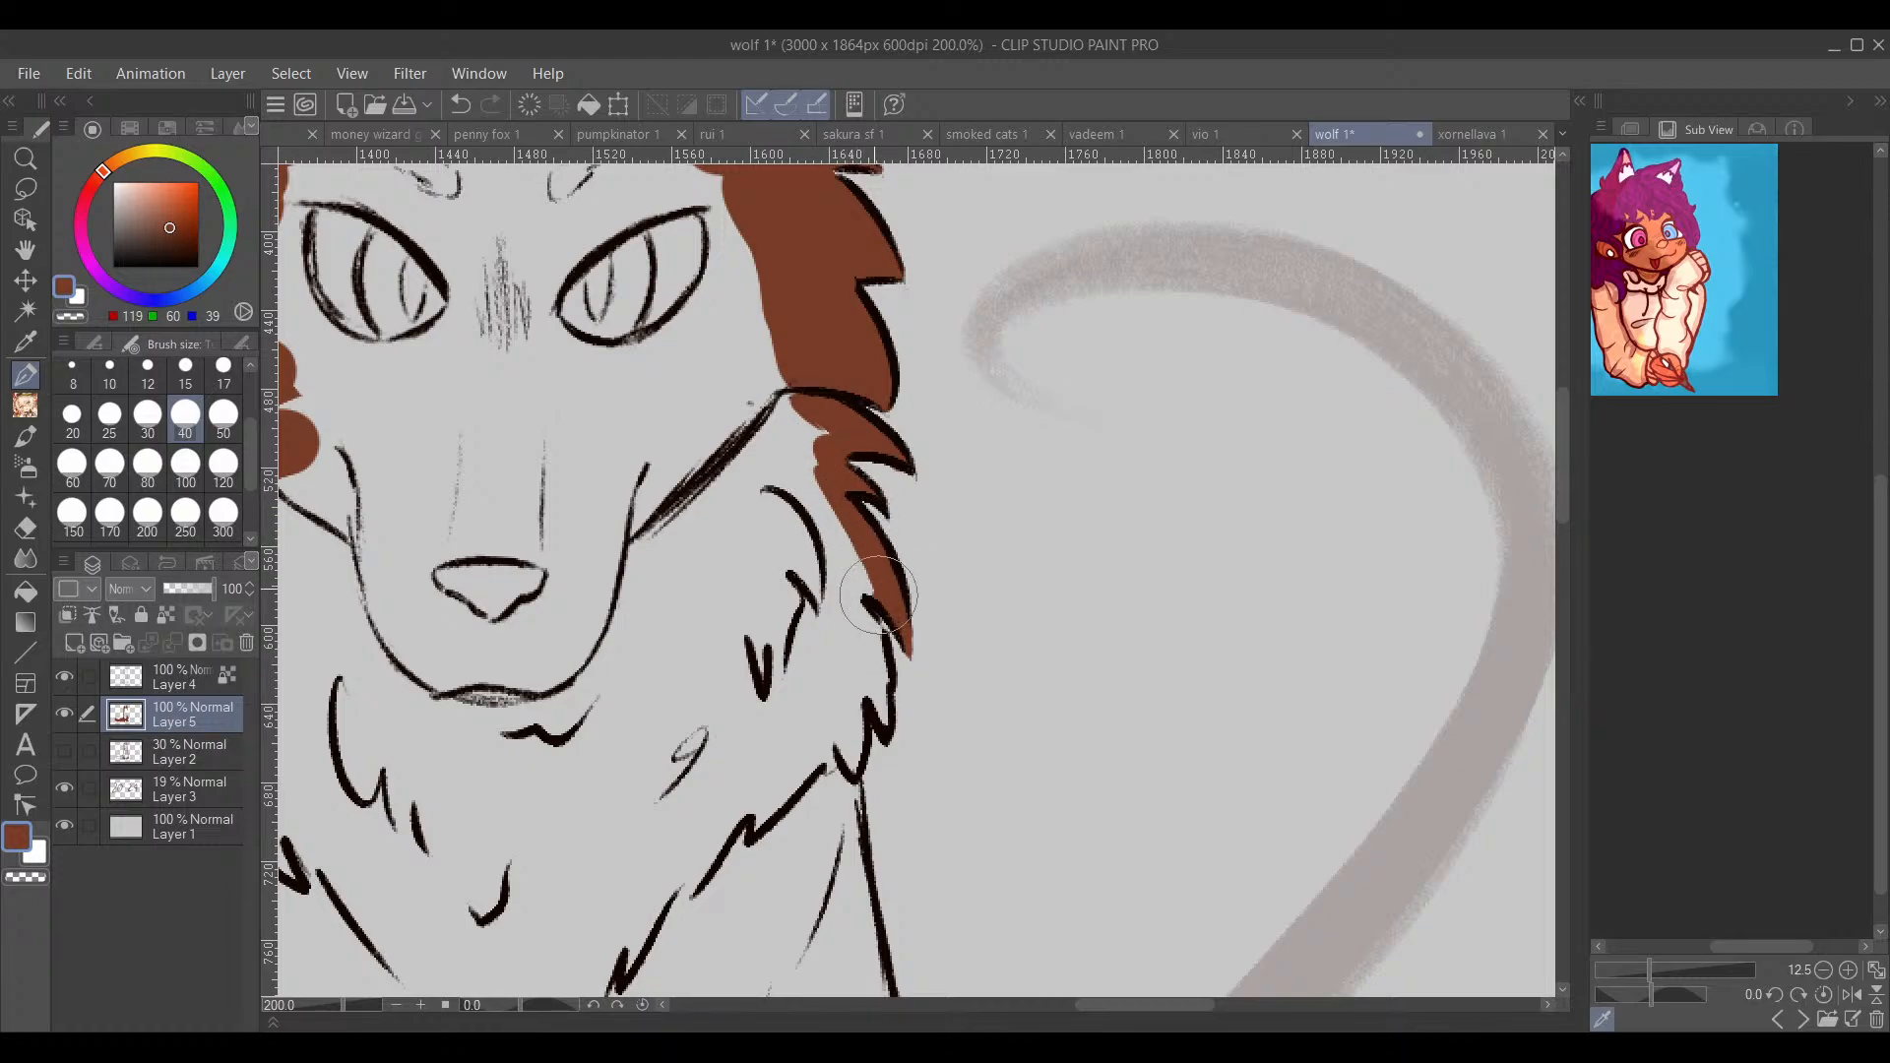
mouse_move(872, 571)
mouse_down()
mouse_move(837, 556)
mouse_move(793, 439)
mouse_move(788, 467)
mouse_up()
mouse_move(854, 616)
mouse_down()
mouse_move(882, 370)
mouse_move(822, 433)
mouse_move(870, 399)
mouse_up()
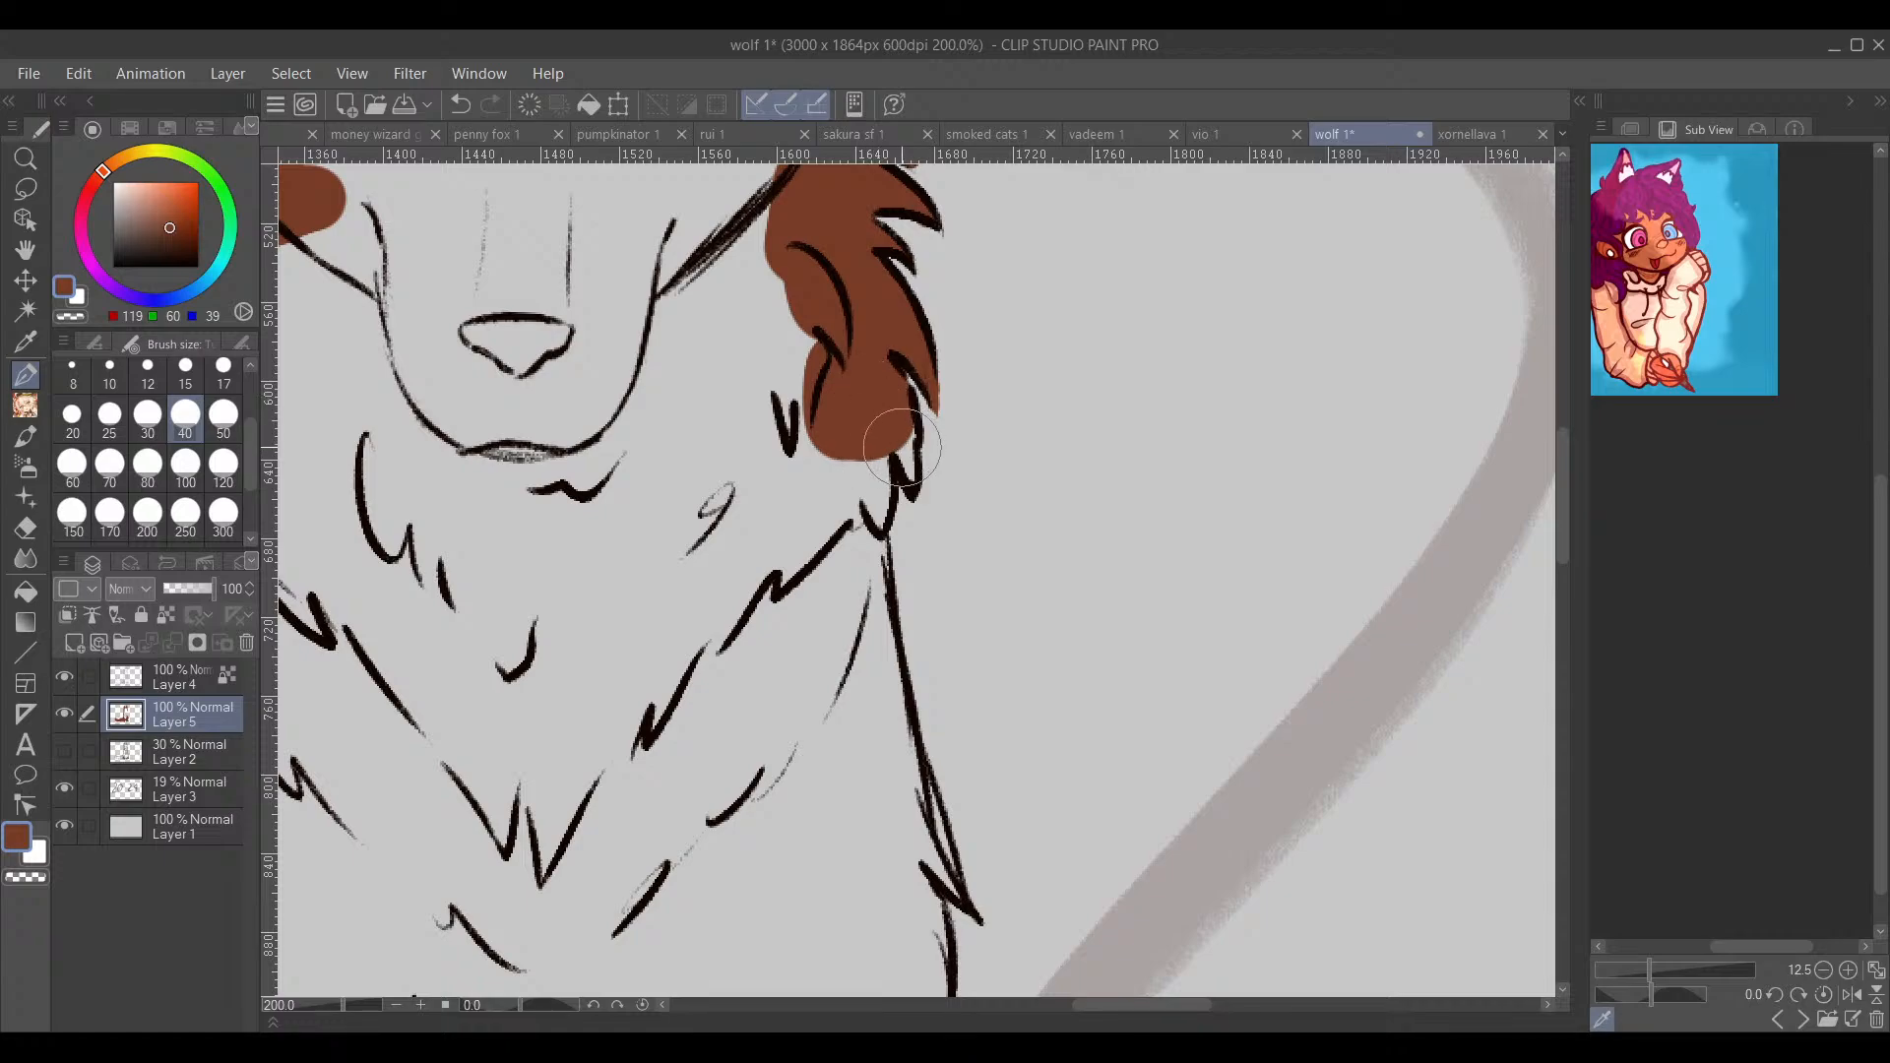
Step: Paint brown down the right edge of the chest and shoulder until it meets the filled right haunch
mouse_move(885, 420)
mouse_down()
mouse_move(864, 664)
mouse_move(872, 709)
mouse_move(886, 689)
mouse_move(860, 600)
mouse_move(886, 778)
mouse_move(915, 827)
mouse_up()
drag(898, 682, 849, 436)
mouse_move(866, 539)
mouse_down()
mouse_move(905, 679)
mouse_move(817, 497)
mouse_up()
drag(876, 687, 871, 684)
mouse_move(852, 381)
mouse_down()
mouse_move(877, 542)
mouse_move(889, 518)
mouse_move(832, 661)
mouse_up()
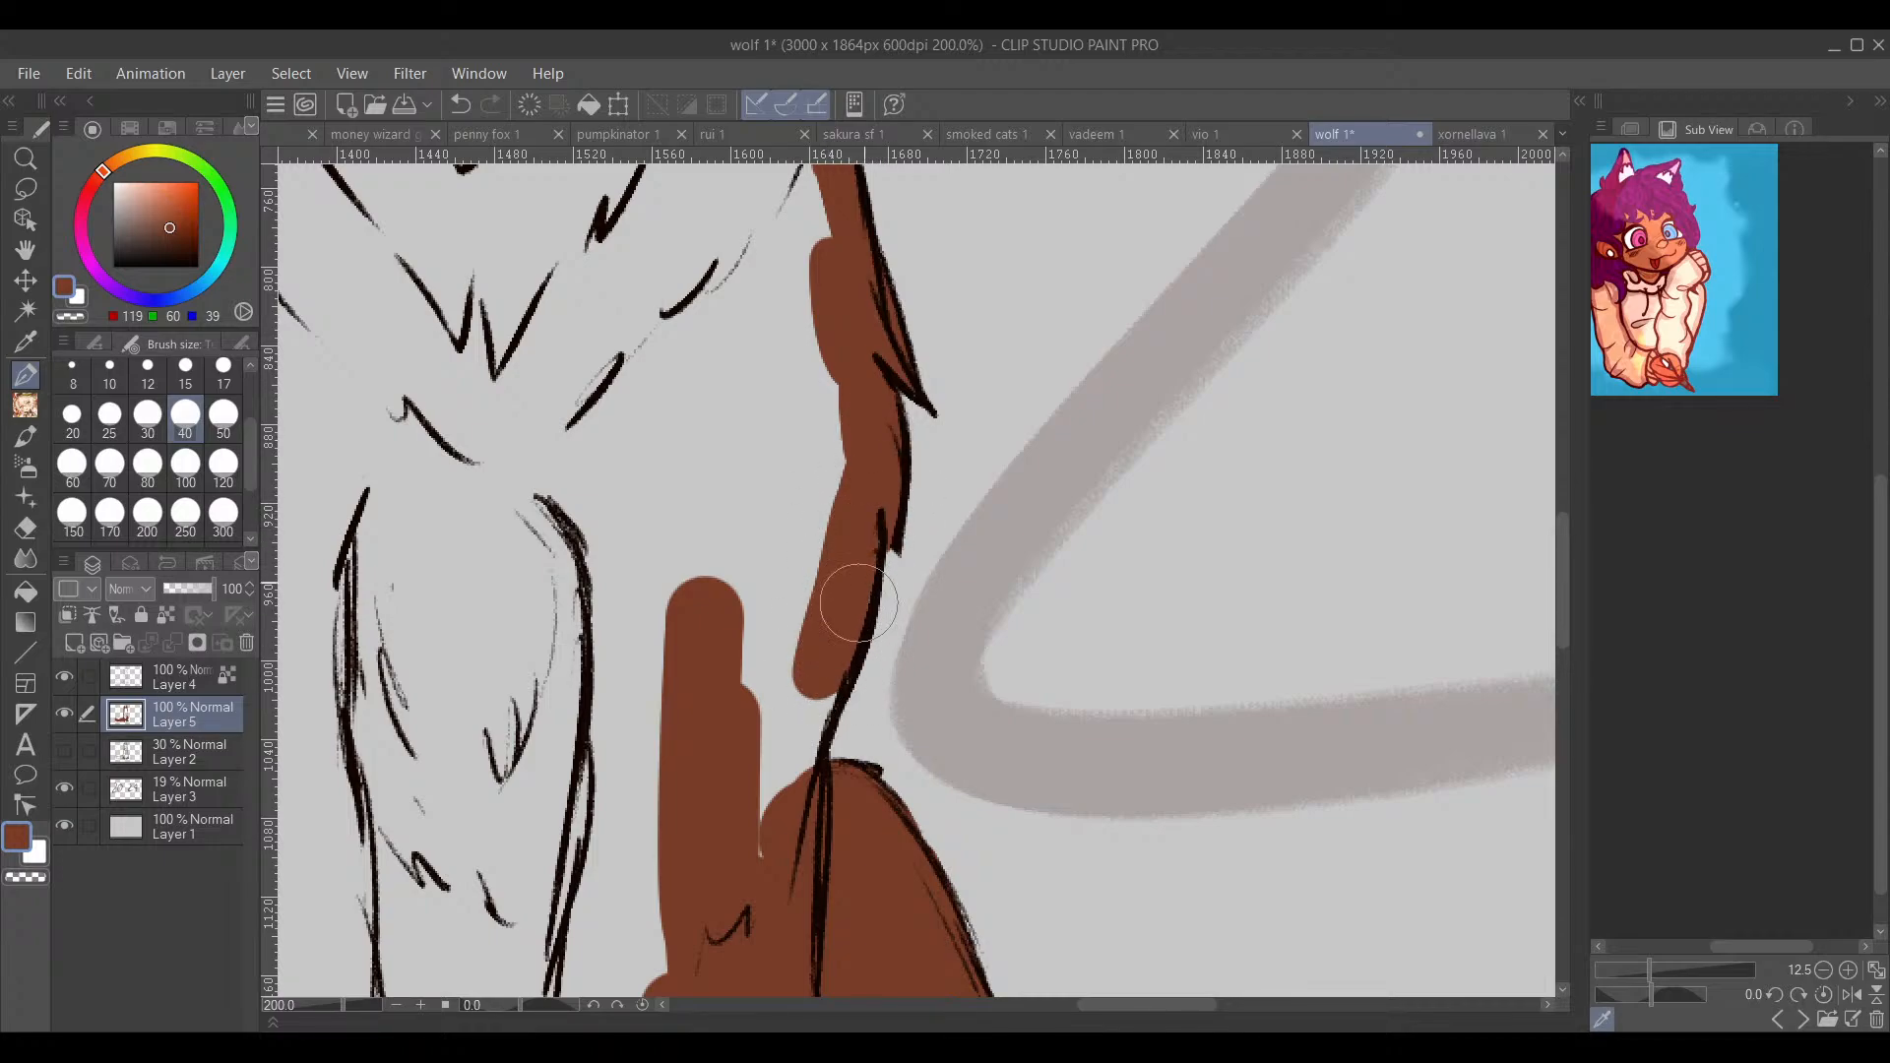
mouse_move(798, 723)
mouse_down()
mouse_move(802, 681)
mouse_move(751, 666)
mouse_move(803, 580)
mouse_move(751, 600)
mouse_up()
scroll(870, 603, down, 4)
drag(870, 604, 914, 657)
Step: Set the brush size to 250 and fill the remaining face, chest and inner front legs with brown
click(185, 512)
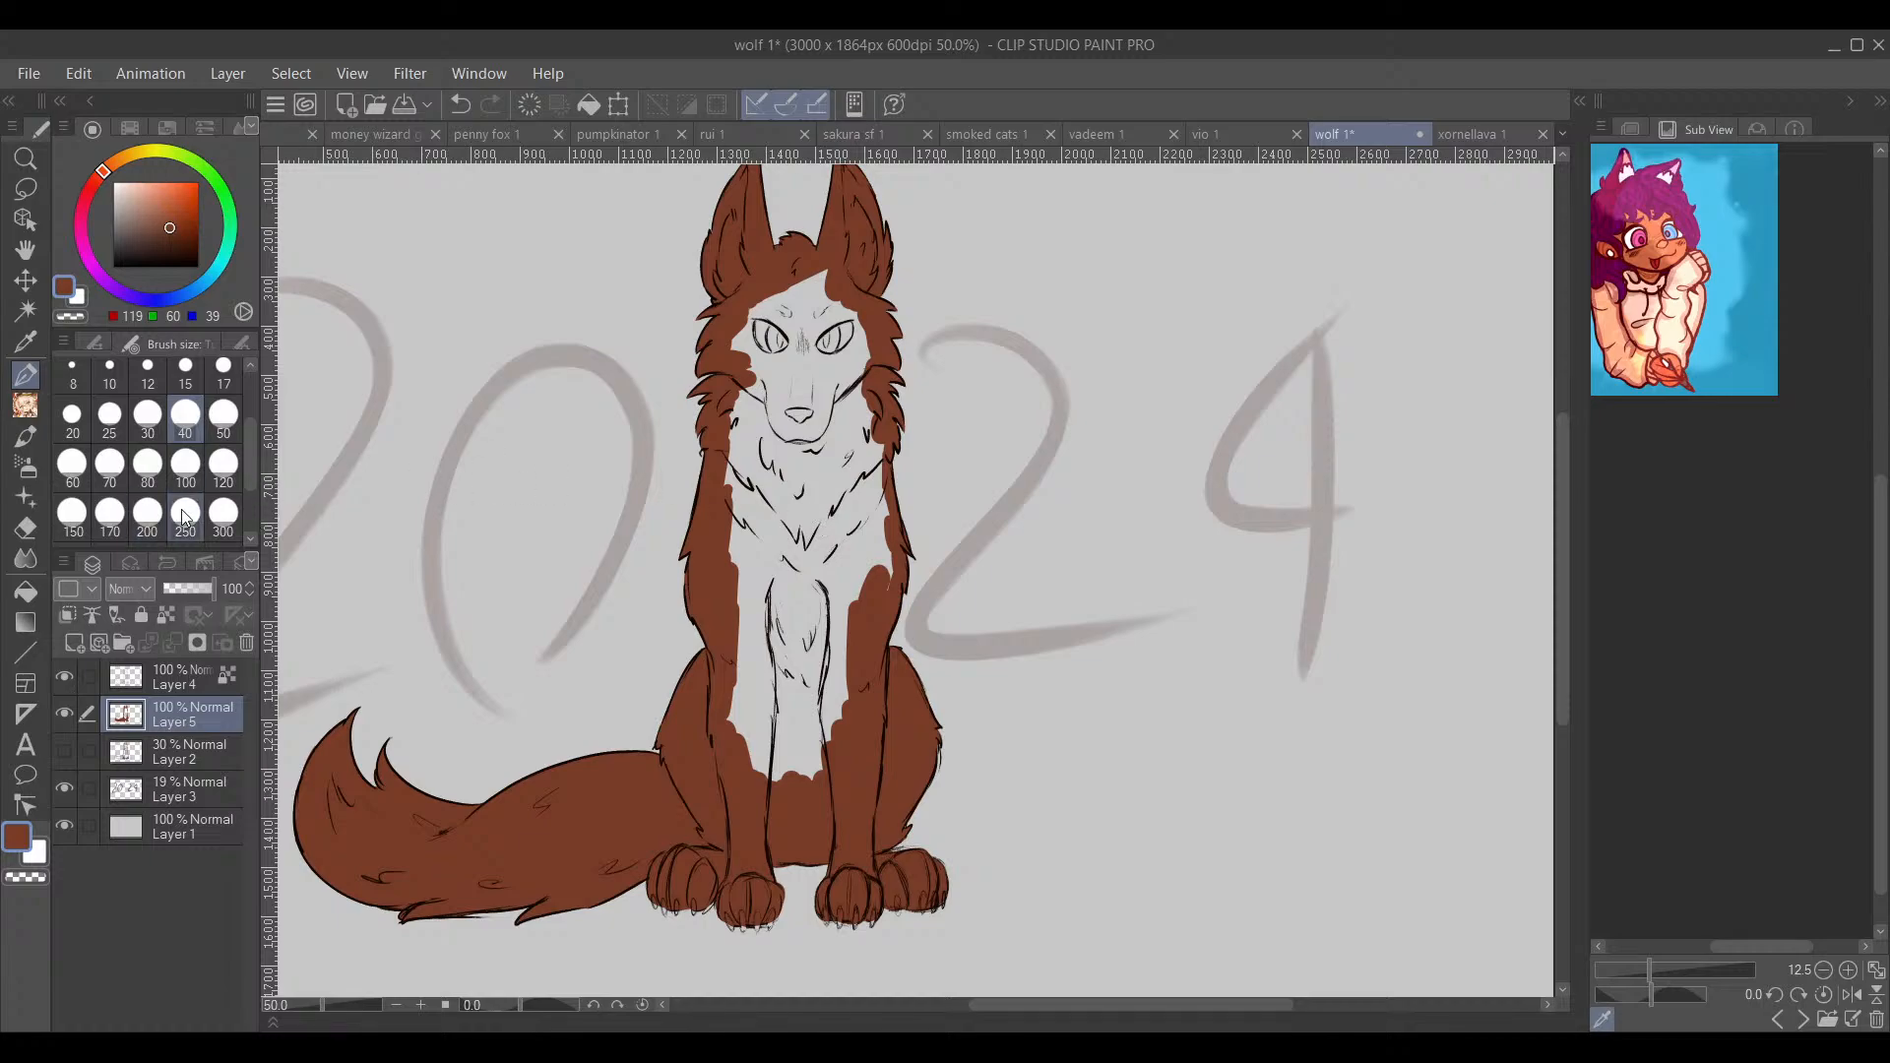
mouse_move(790, 305)
mouse_down()
mouse_move(830, 276)
mouse_move(729, 315)
mouse_move(739, 399)
mouse_up()
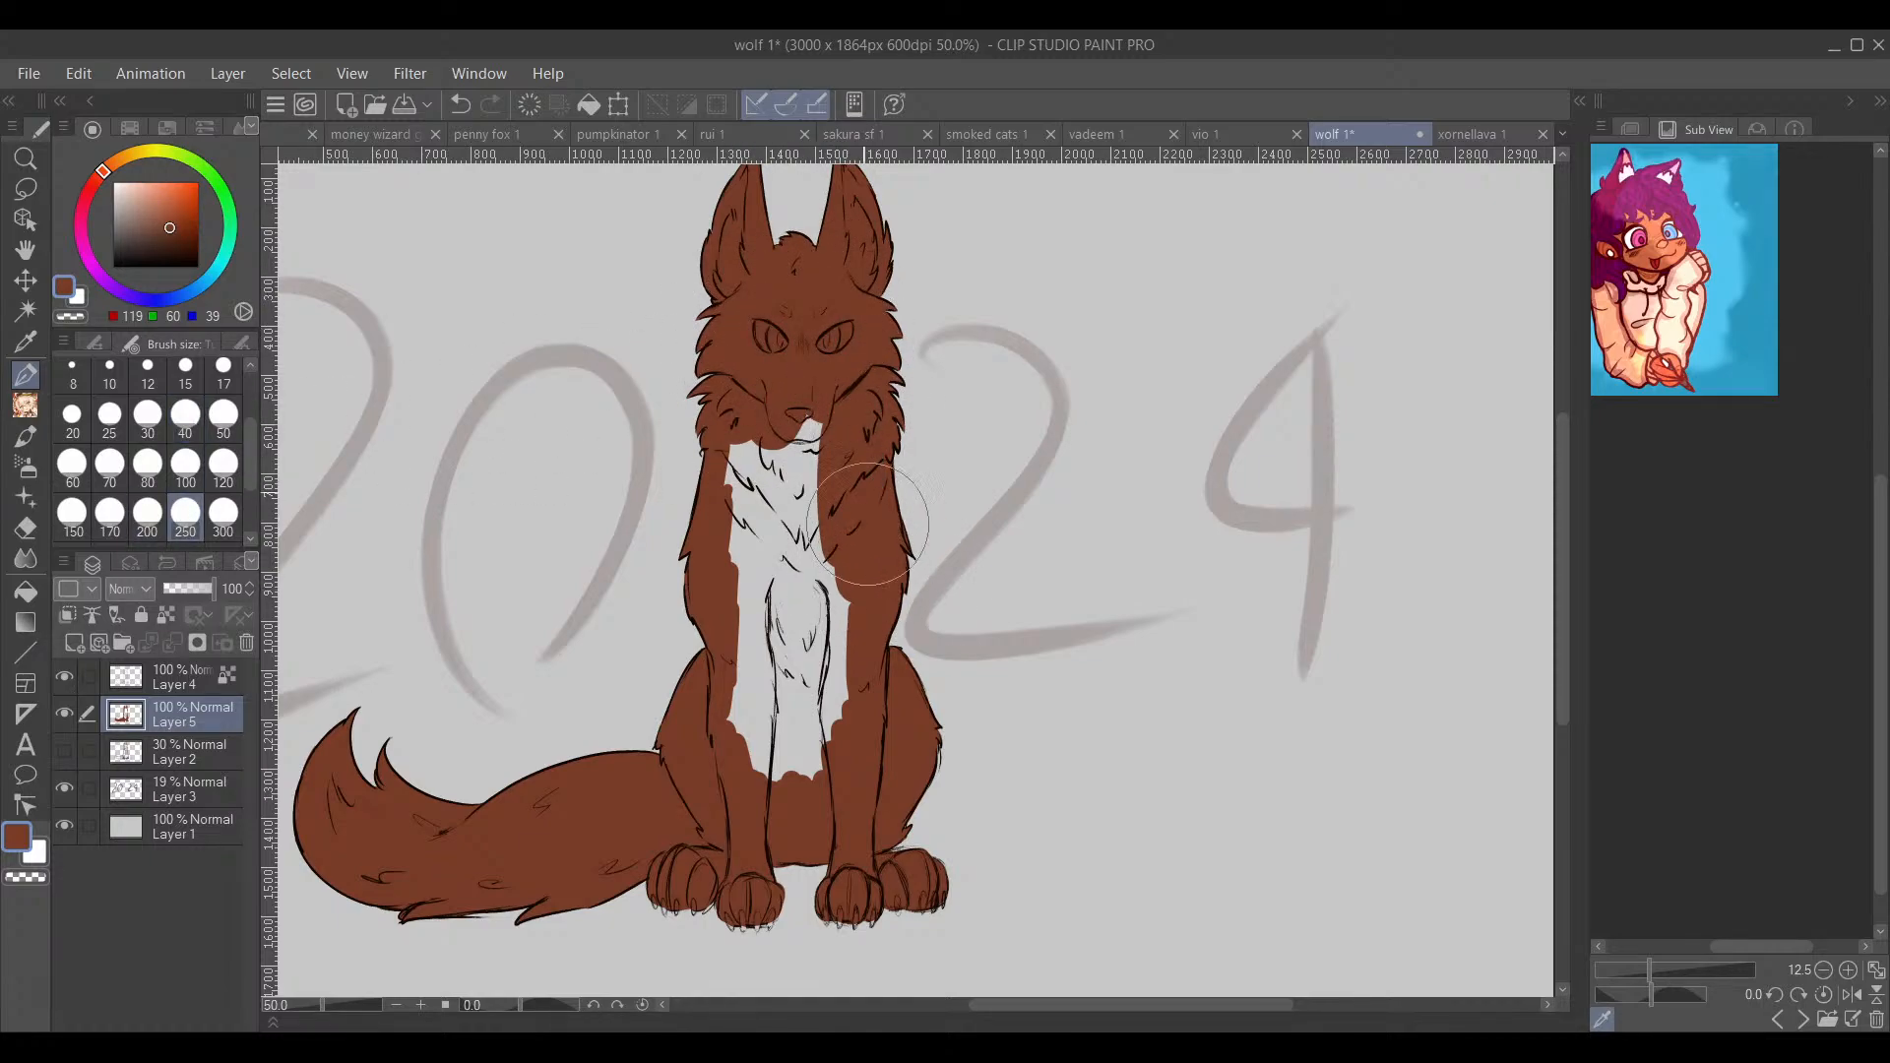
mouse_move(867, 522)
mouse_down()
mouse_move(771, 540)
mouse_move(763, 472)
mouse_move(792, 676)
mouse_move(827, 679)
mouse_move(843, 725)
mouse_move(843, 675)
mouse_move(925, 552)
mouse_move(936, 637)
mouse_move(895, 653)
mouse_move(1017, 570)
mouse_move(948, 662)
mouse_move(1079, 699)
mouse_move(1018, 711)
mouse_move(945, 798)
mouse_up()
scroll(969, 782, down, 1)
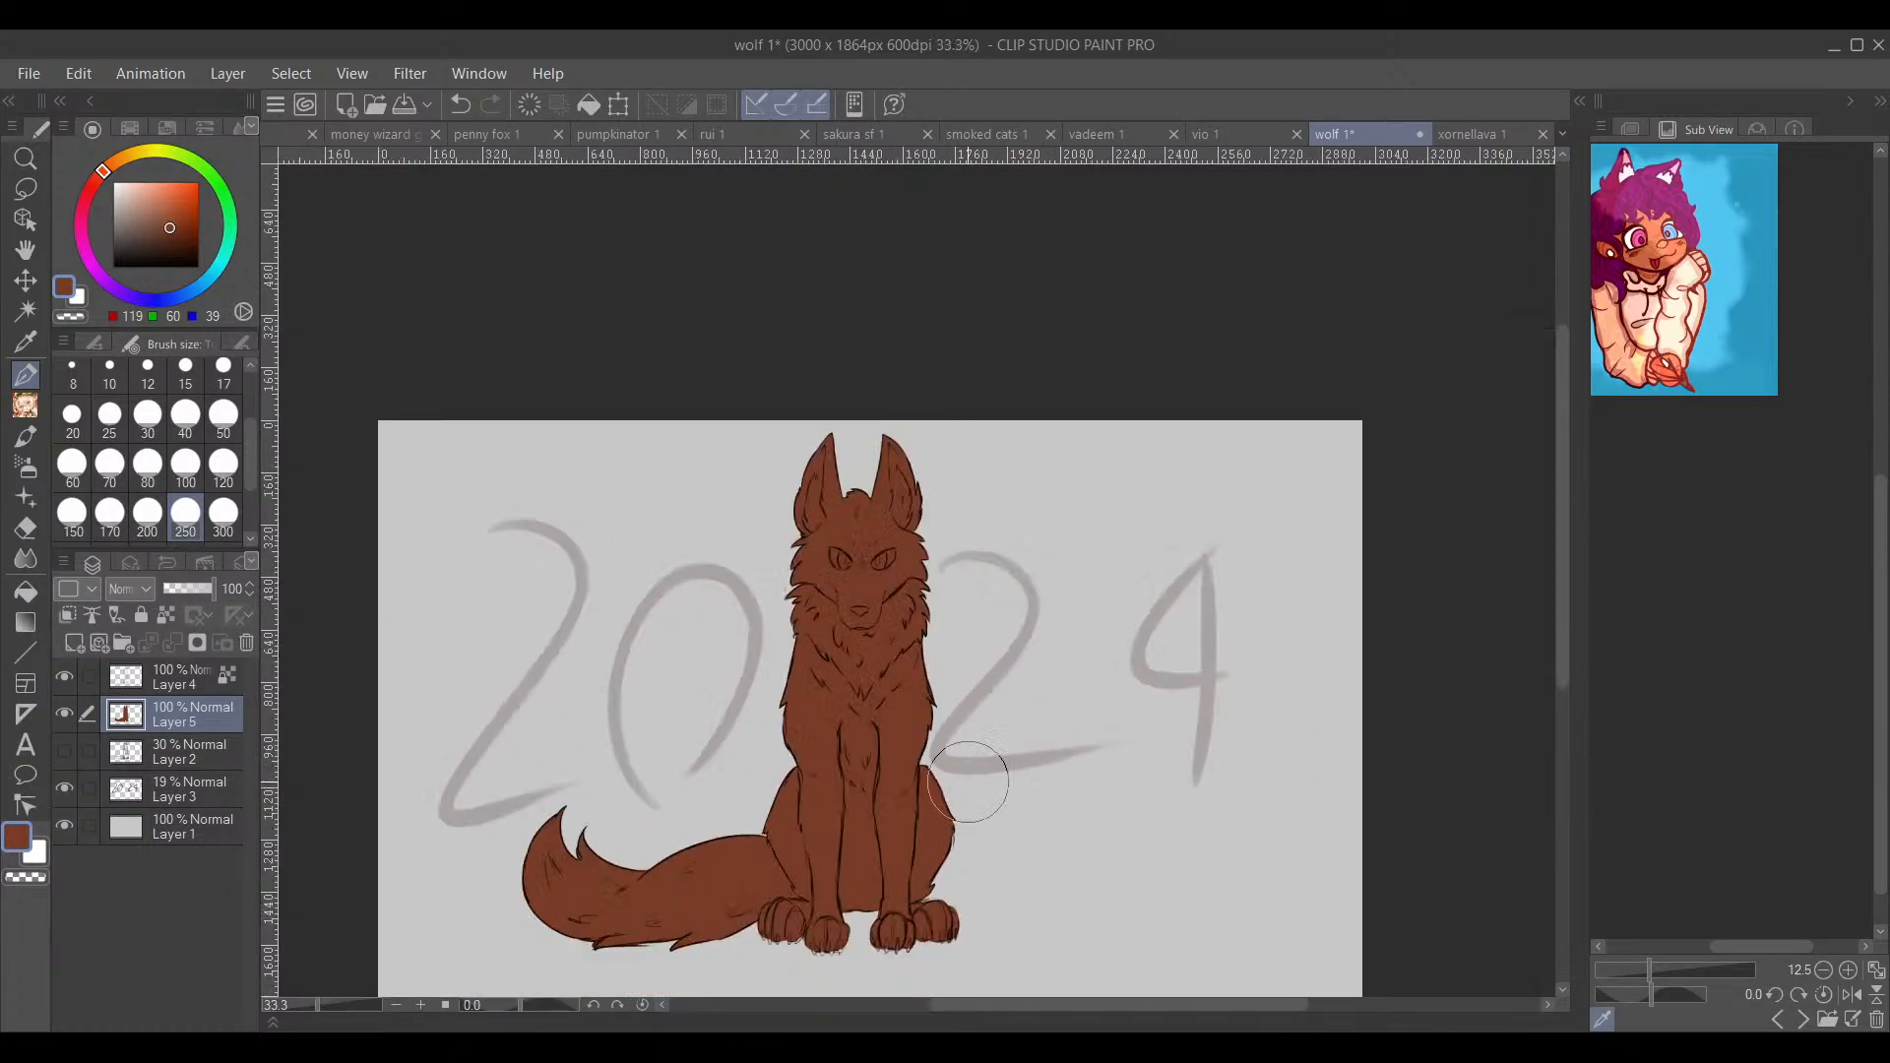
scroll(1161, 611, down, 1)
scroll(1033, 666, up, 1)
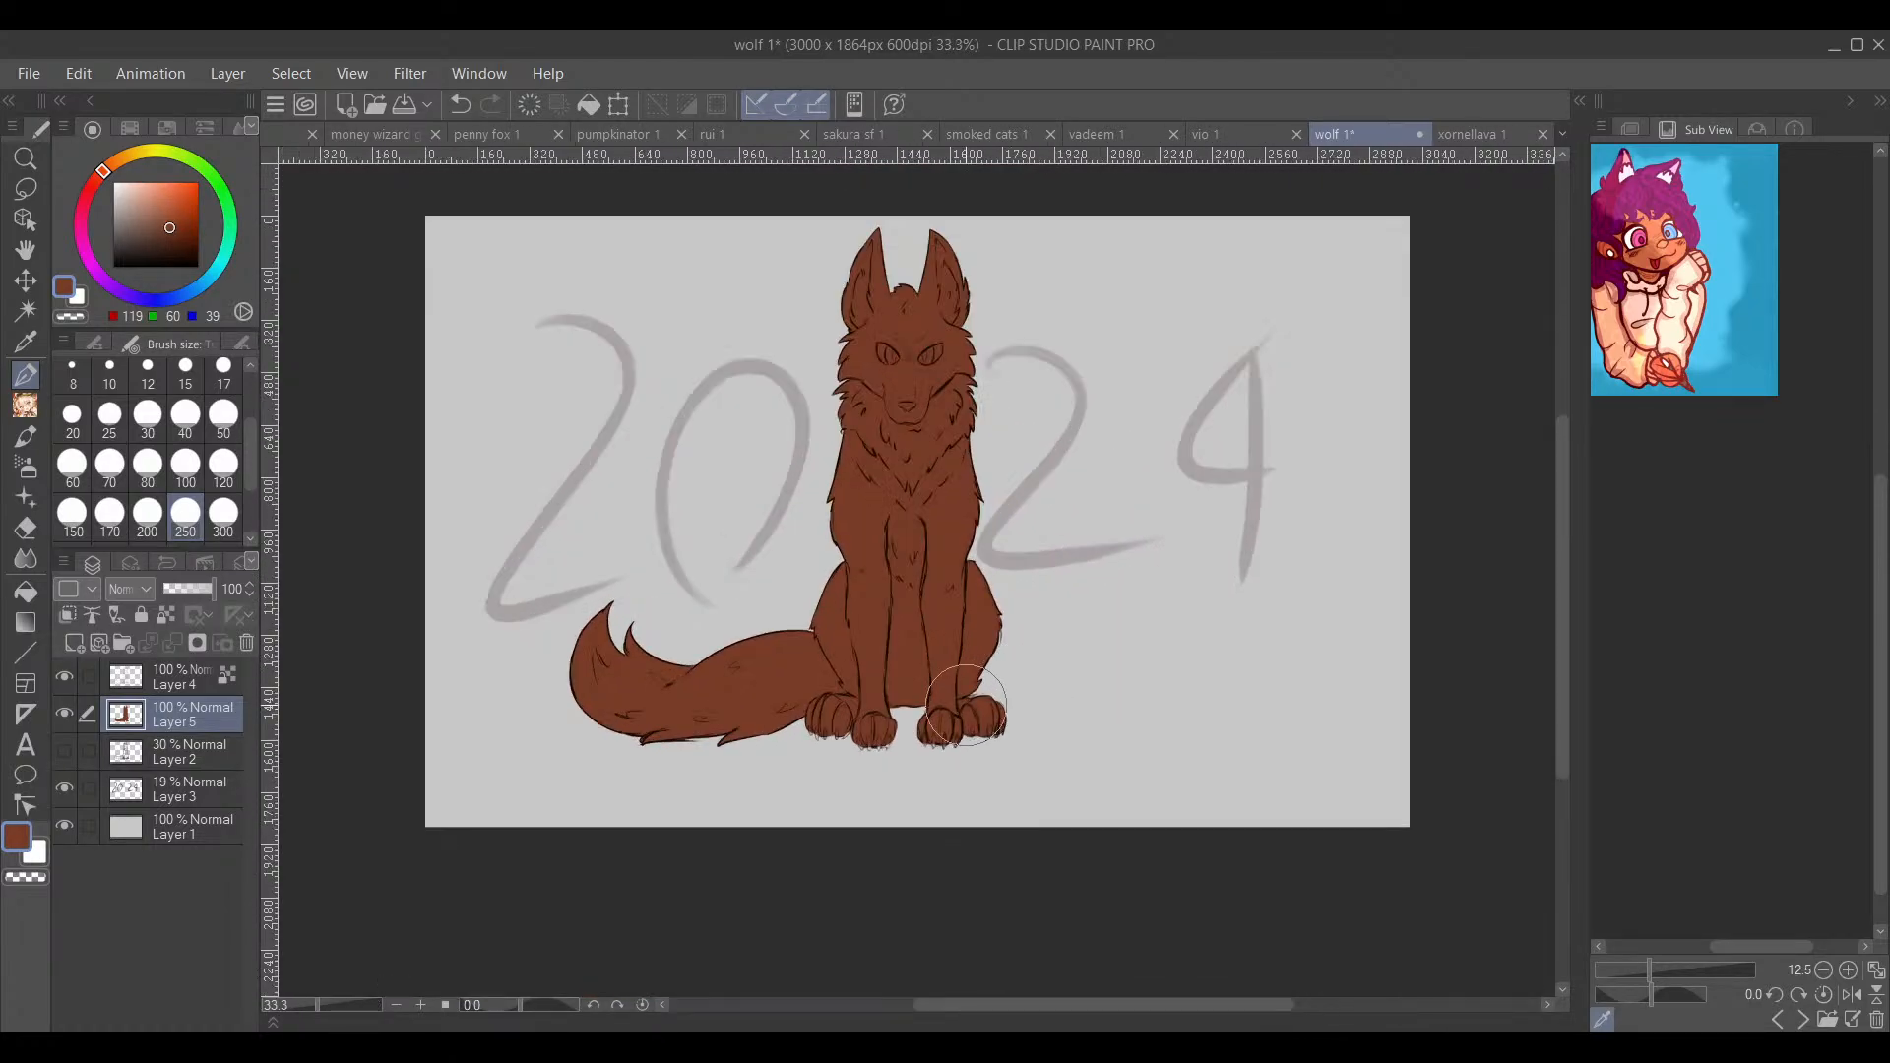
drag(986, 709, 1050, 718)
drag(1067, 615, 1053, 672)
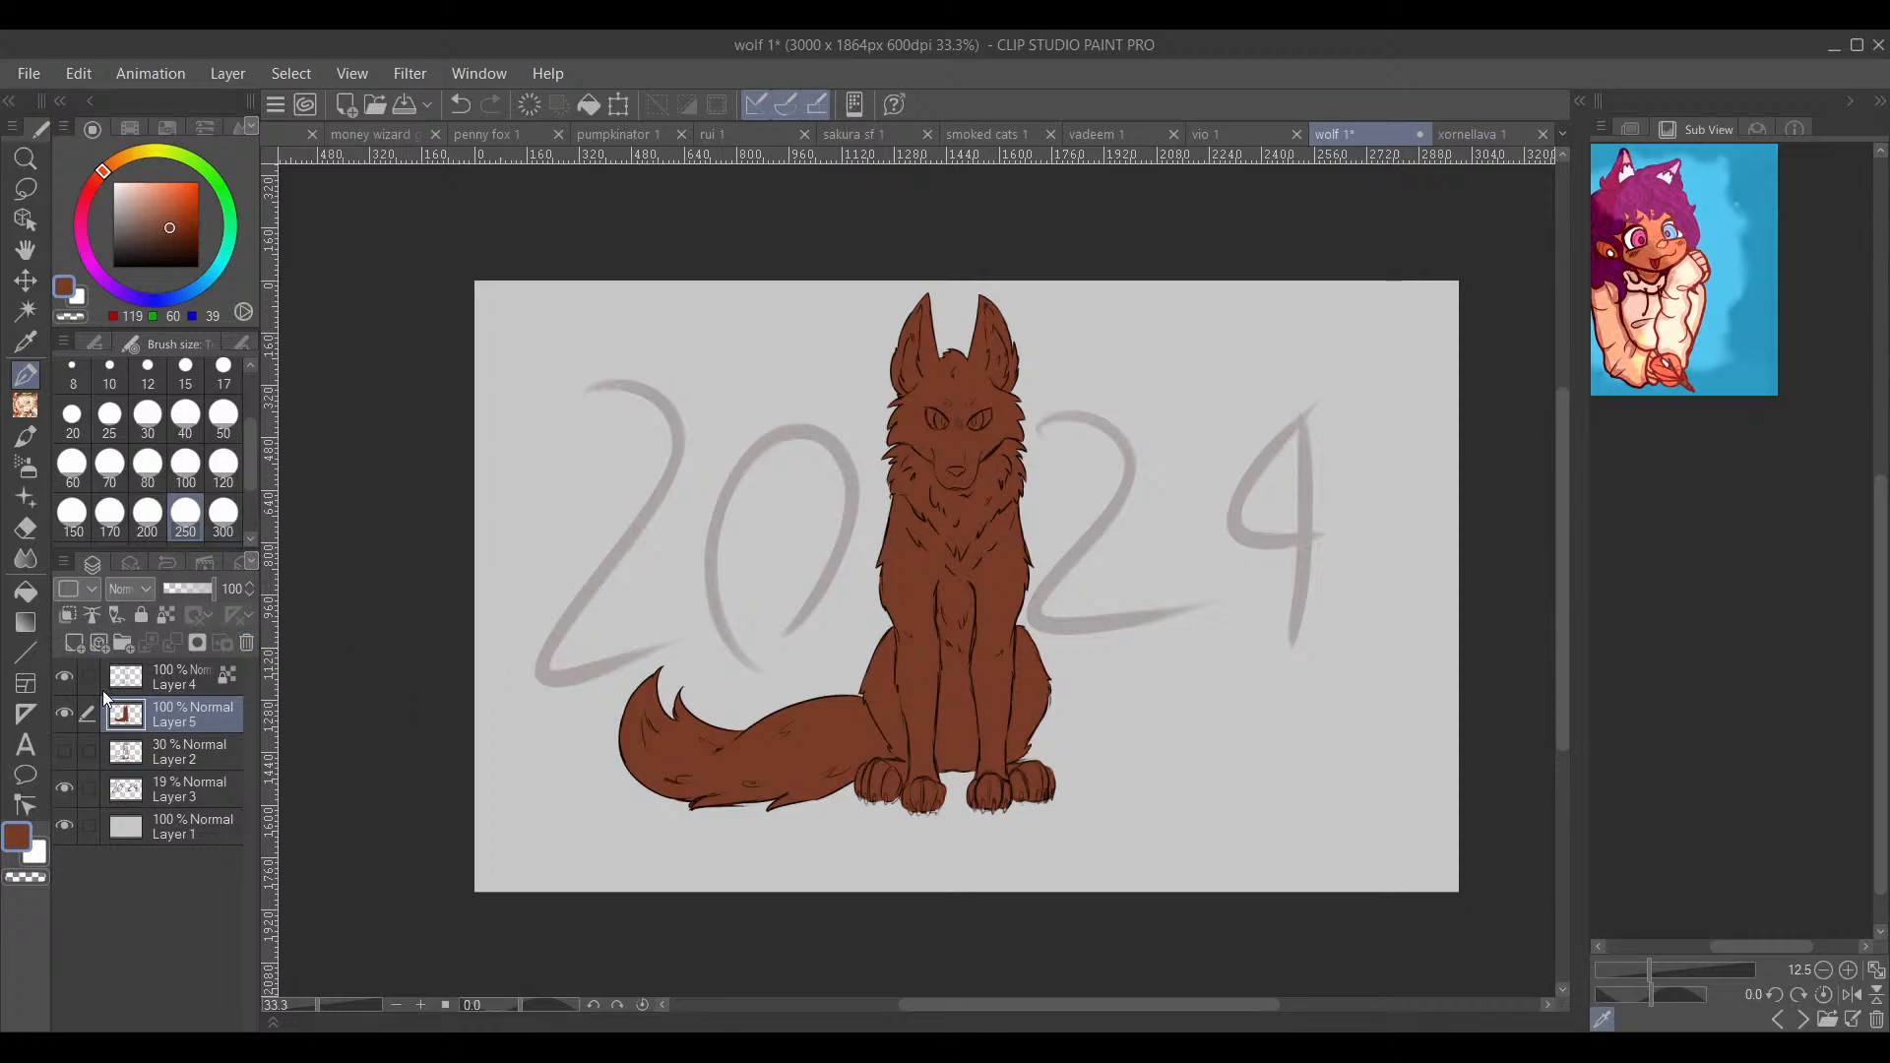
Step: Lock the transparent pixels of Layer 5 and prepare a different, size 40 textured brush in dark brown (RGB 92, 36, 16)
click(166, 614)
drag(1118, 673, 1051, 739)
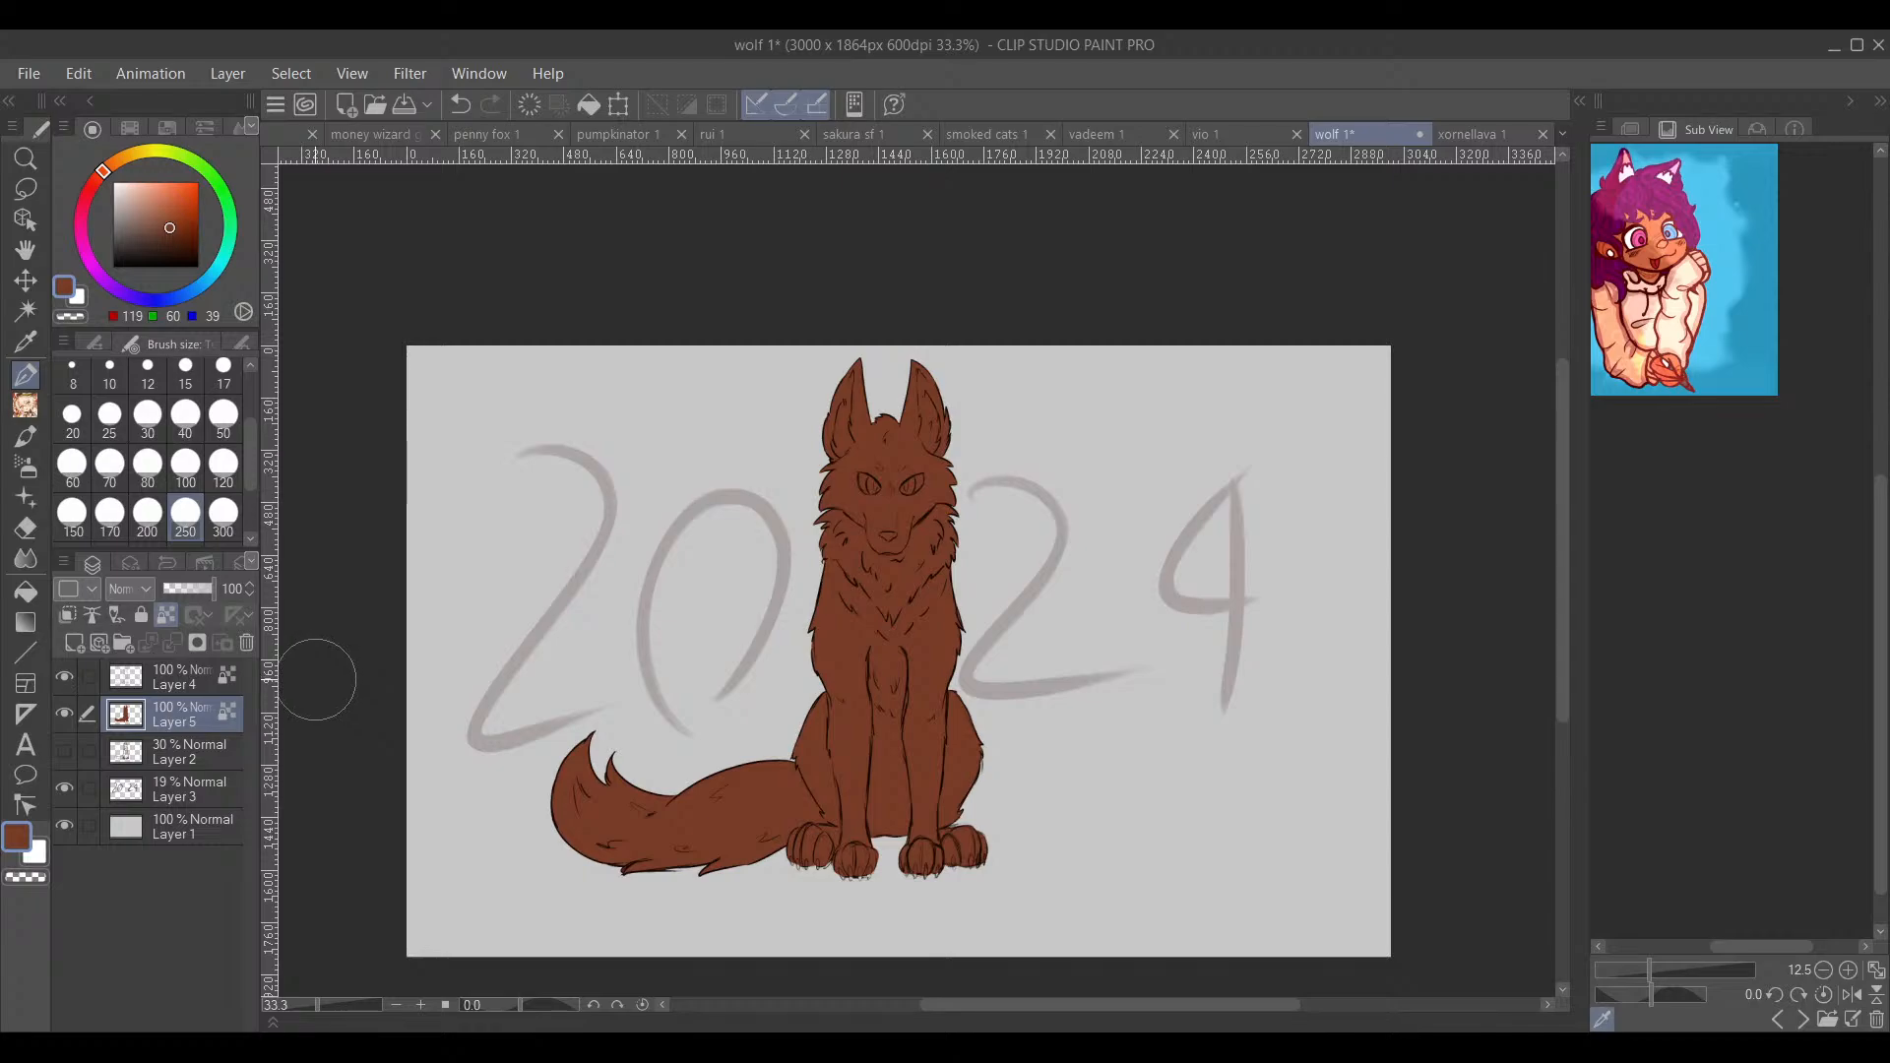
click(181, 232)
click(94, 344)
click(148, 374)
click(172, 344)
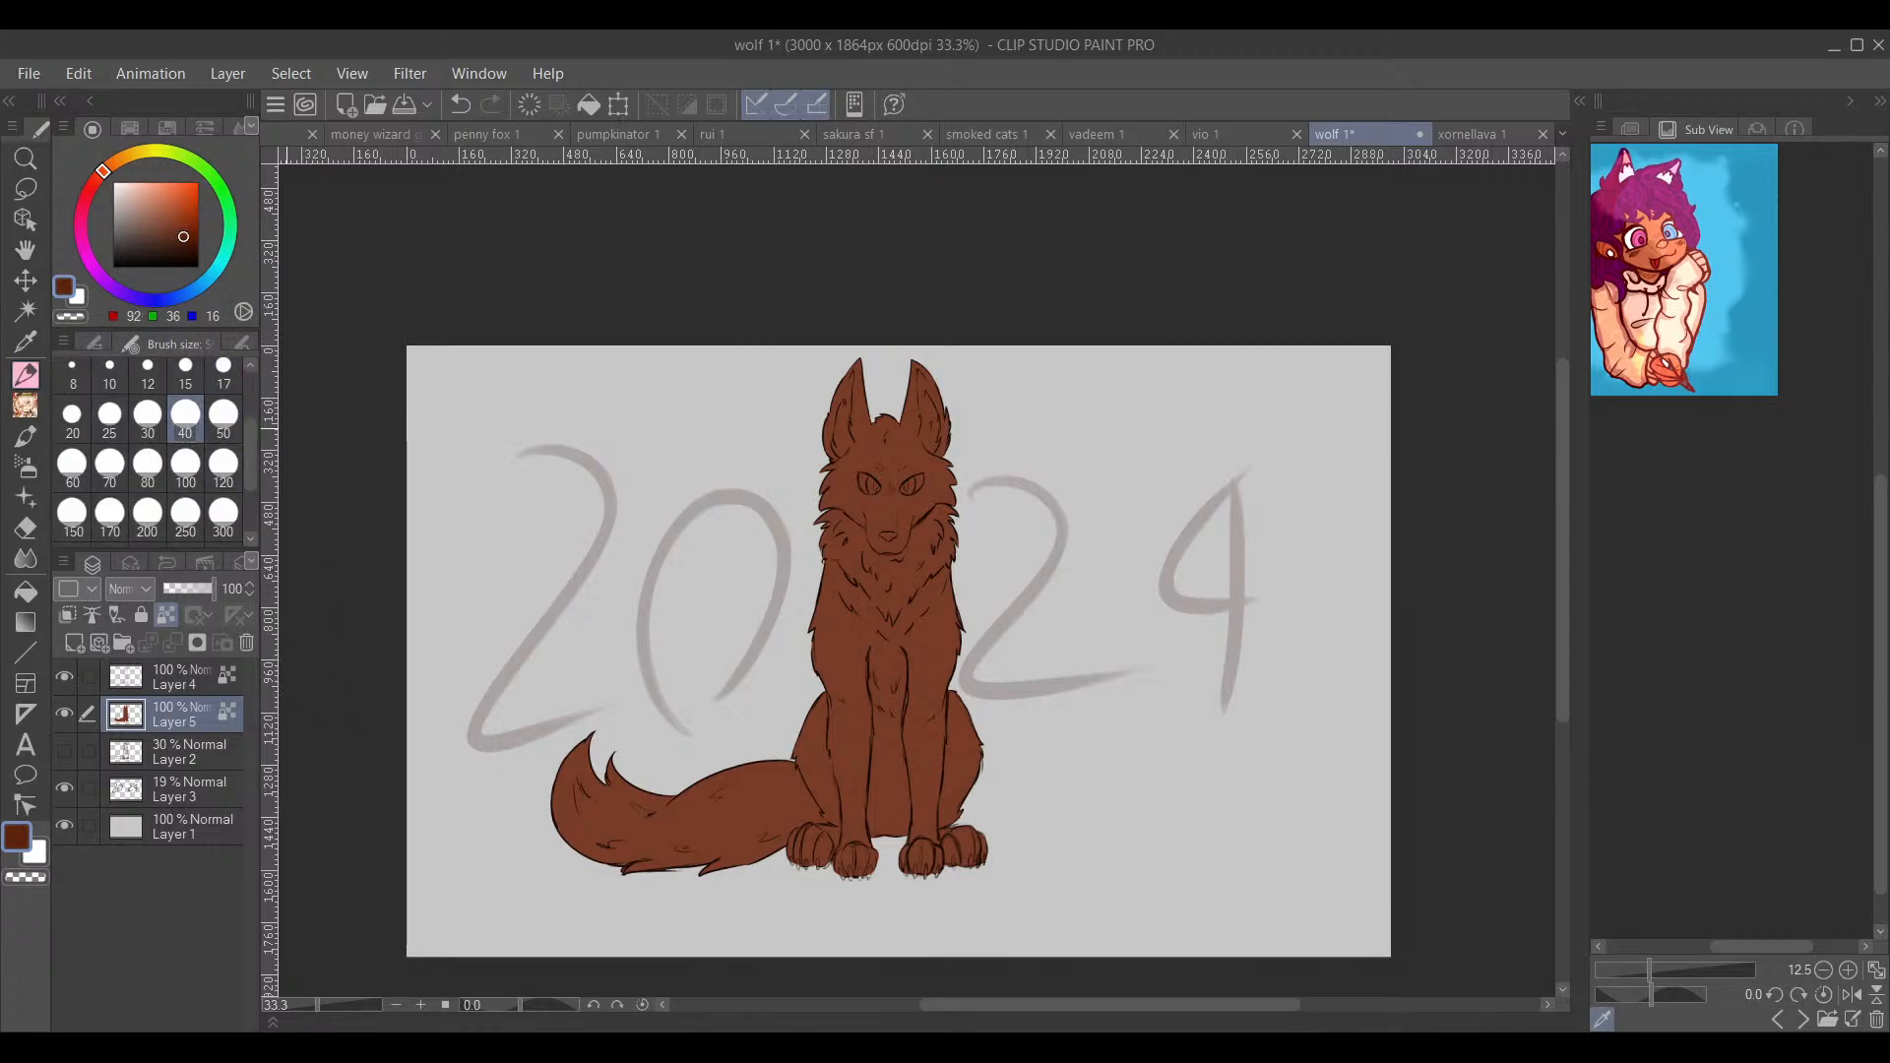
Step: Shade the upper part of both ears with dark brown fading toward the base
scroll(896, 360, up, 2)
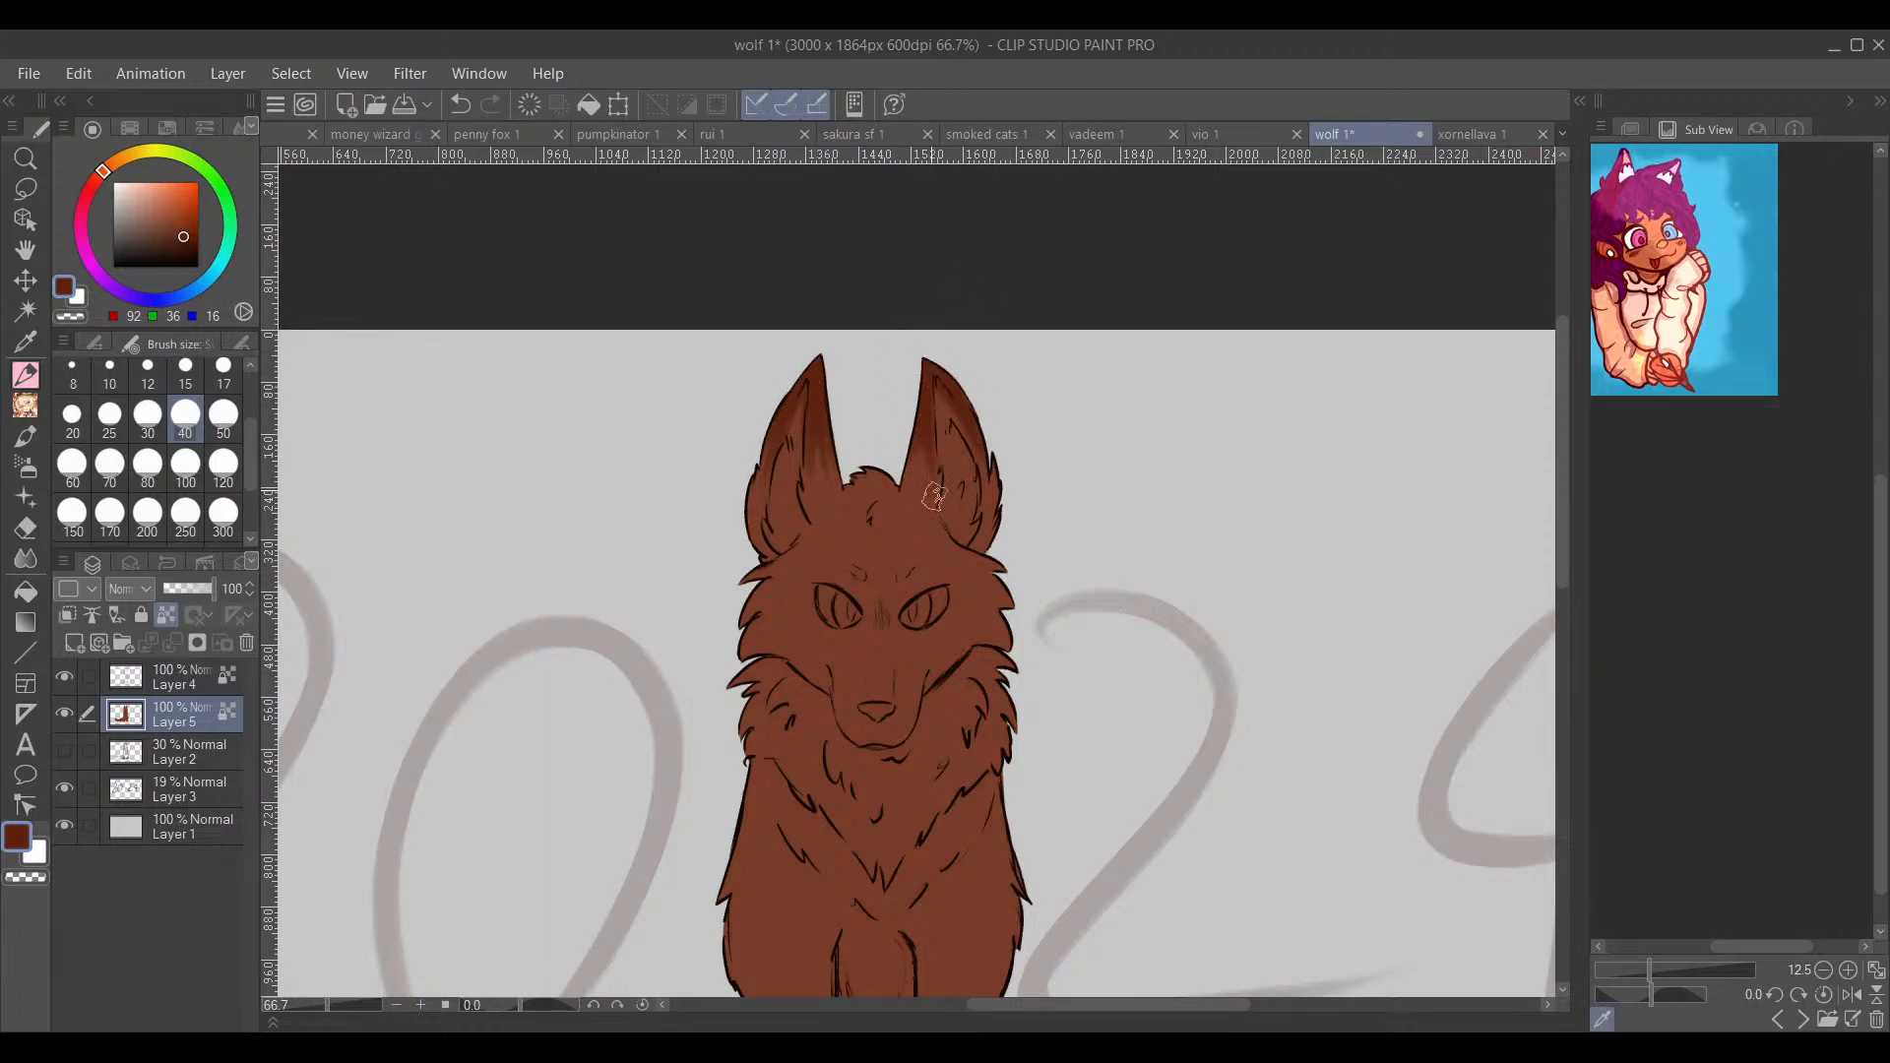
drag(998, 569, 978, 443)
drag(1071, 536, 979, 548)
Step: Shade the curled end of the tail with dark brown strokes that follow the fur direction
drag(718, 853, 1175, 284)
drag(594, 455, 551, 579)
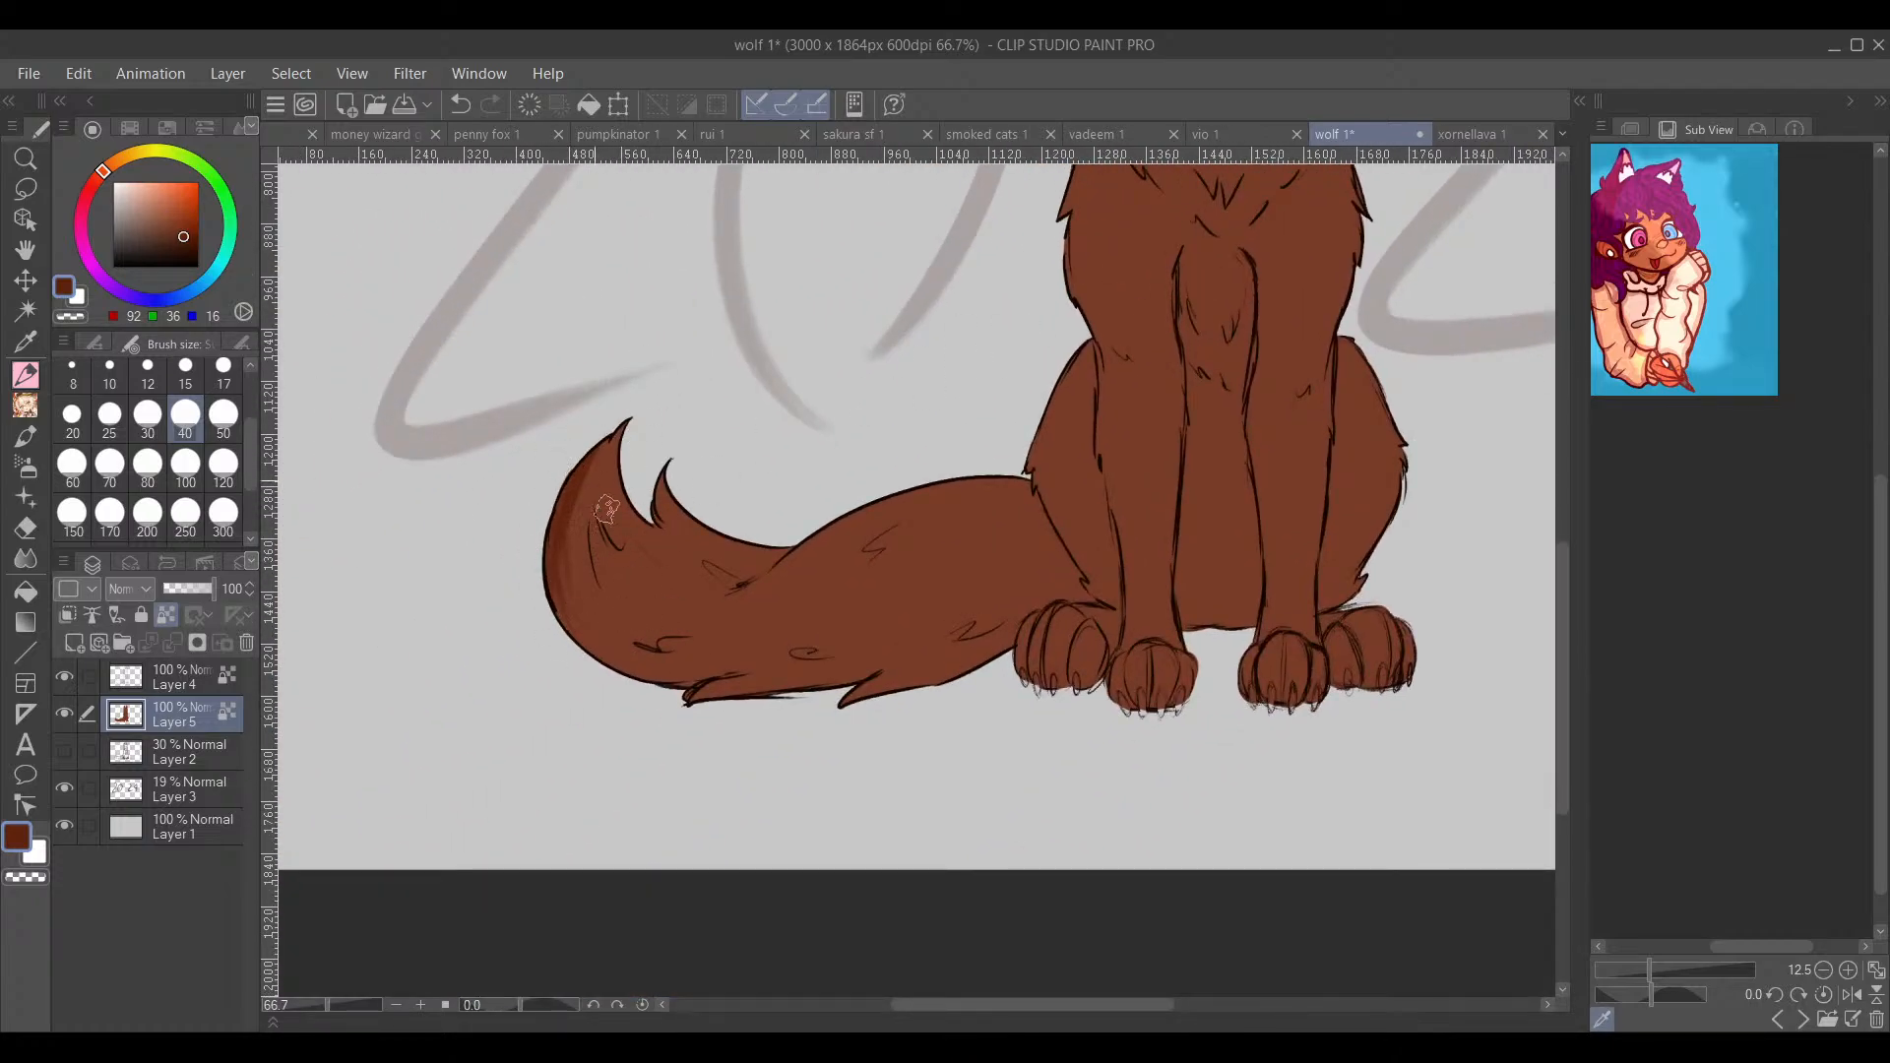
drag(605, 463, 576, 591)
mouse_move(610, 428)
mouse_down()
mouse_move(587, 596)
mouse_move(605, 482)
mouse_move(612, 571)
mouse_move(688, 548)
mouse_up()
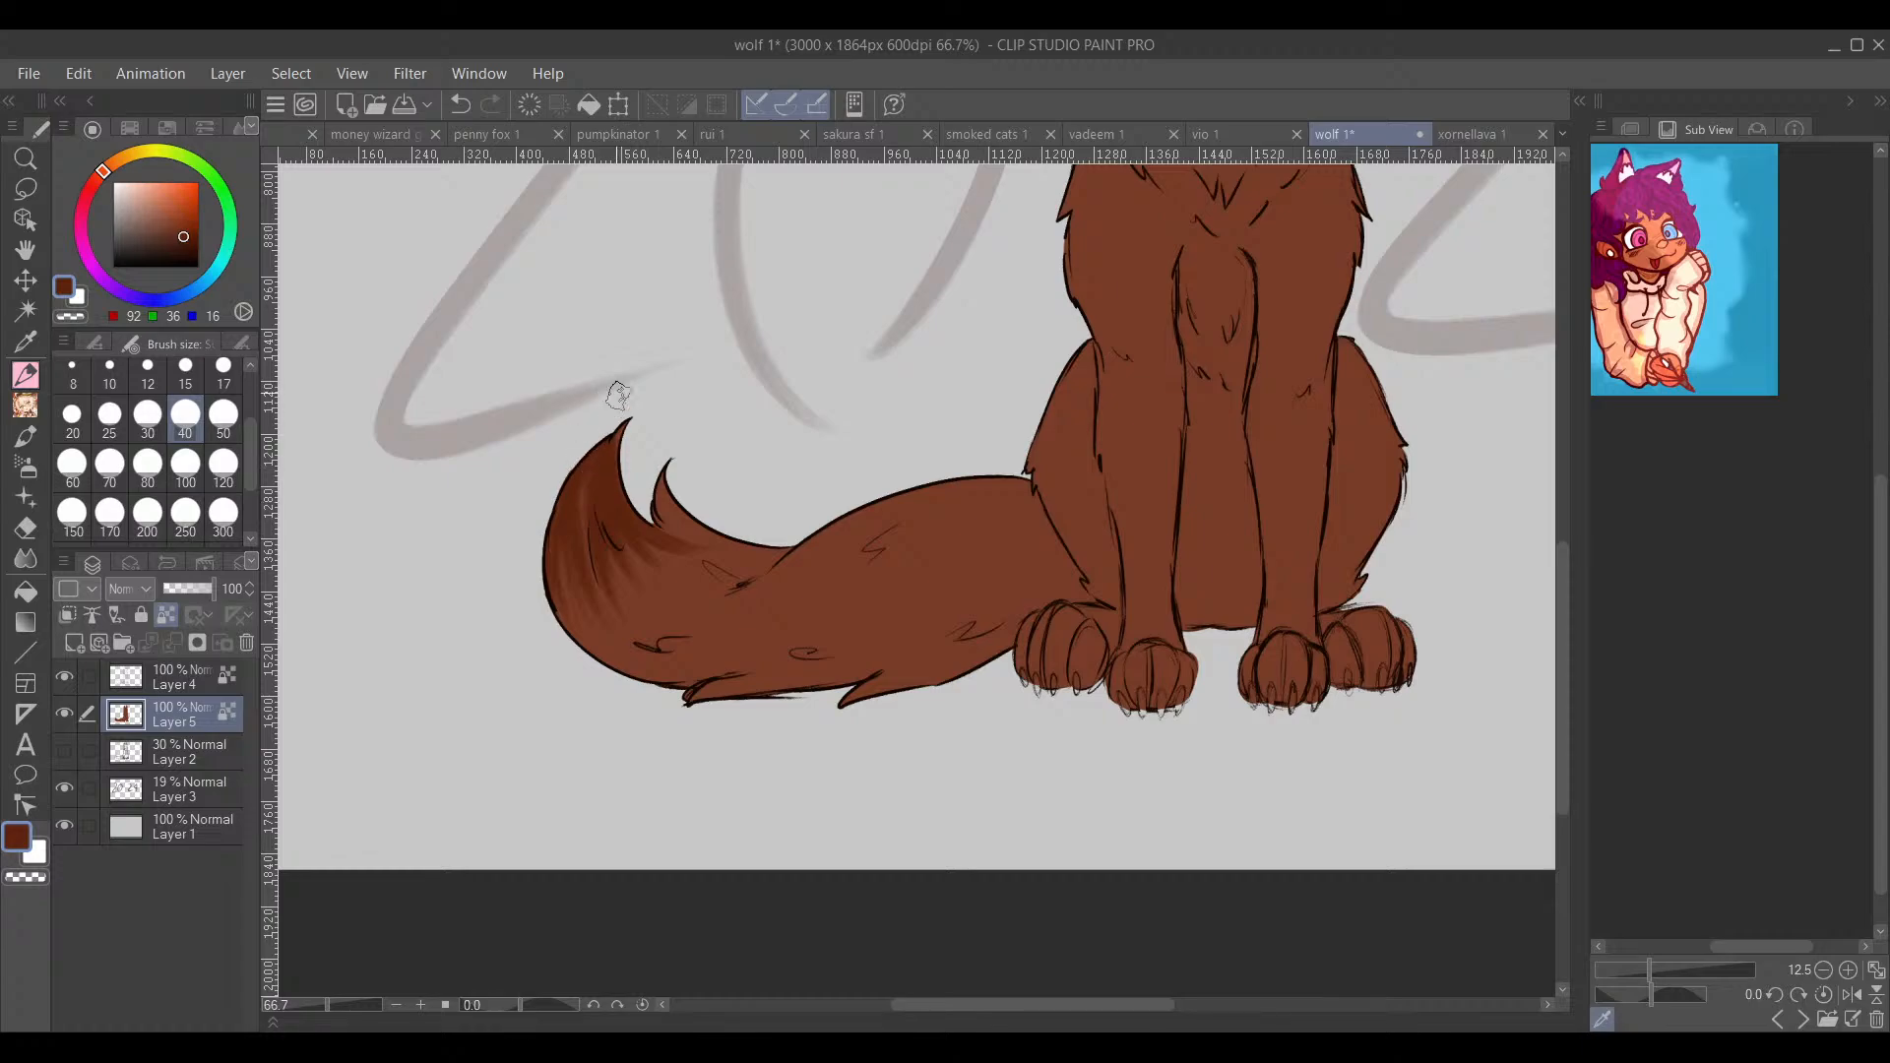
drag(594, 478, 650, 645)
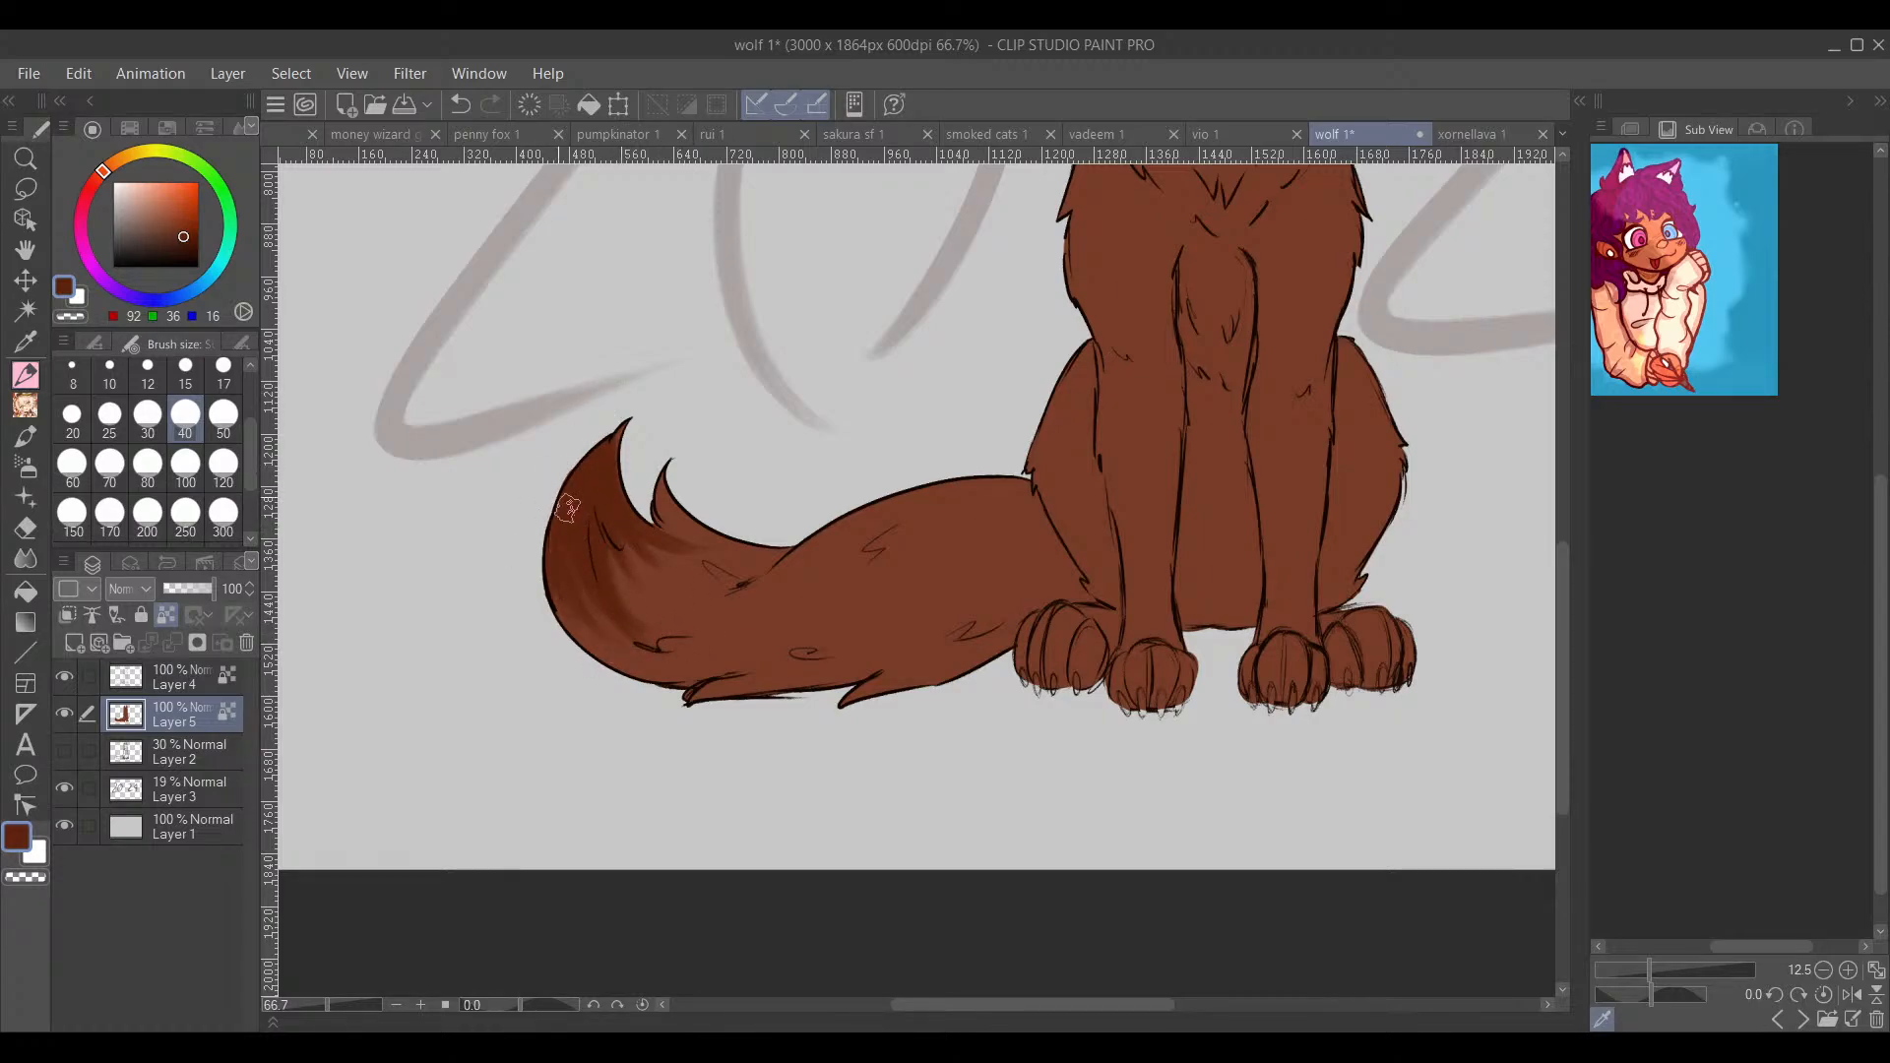
drag(613, 568, 704, 621)
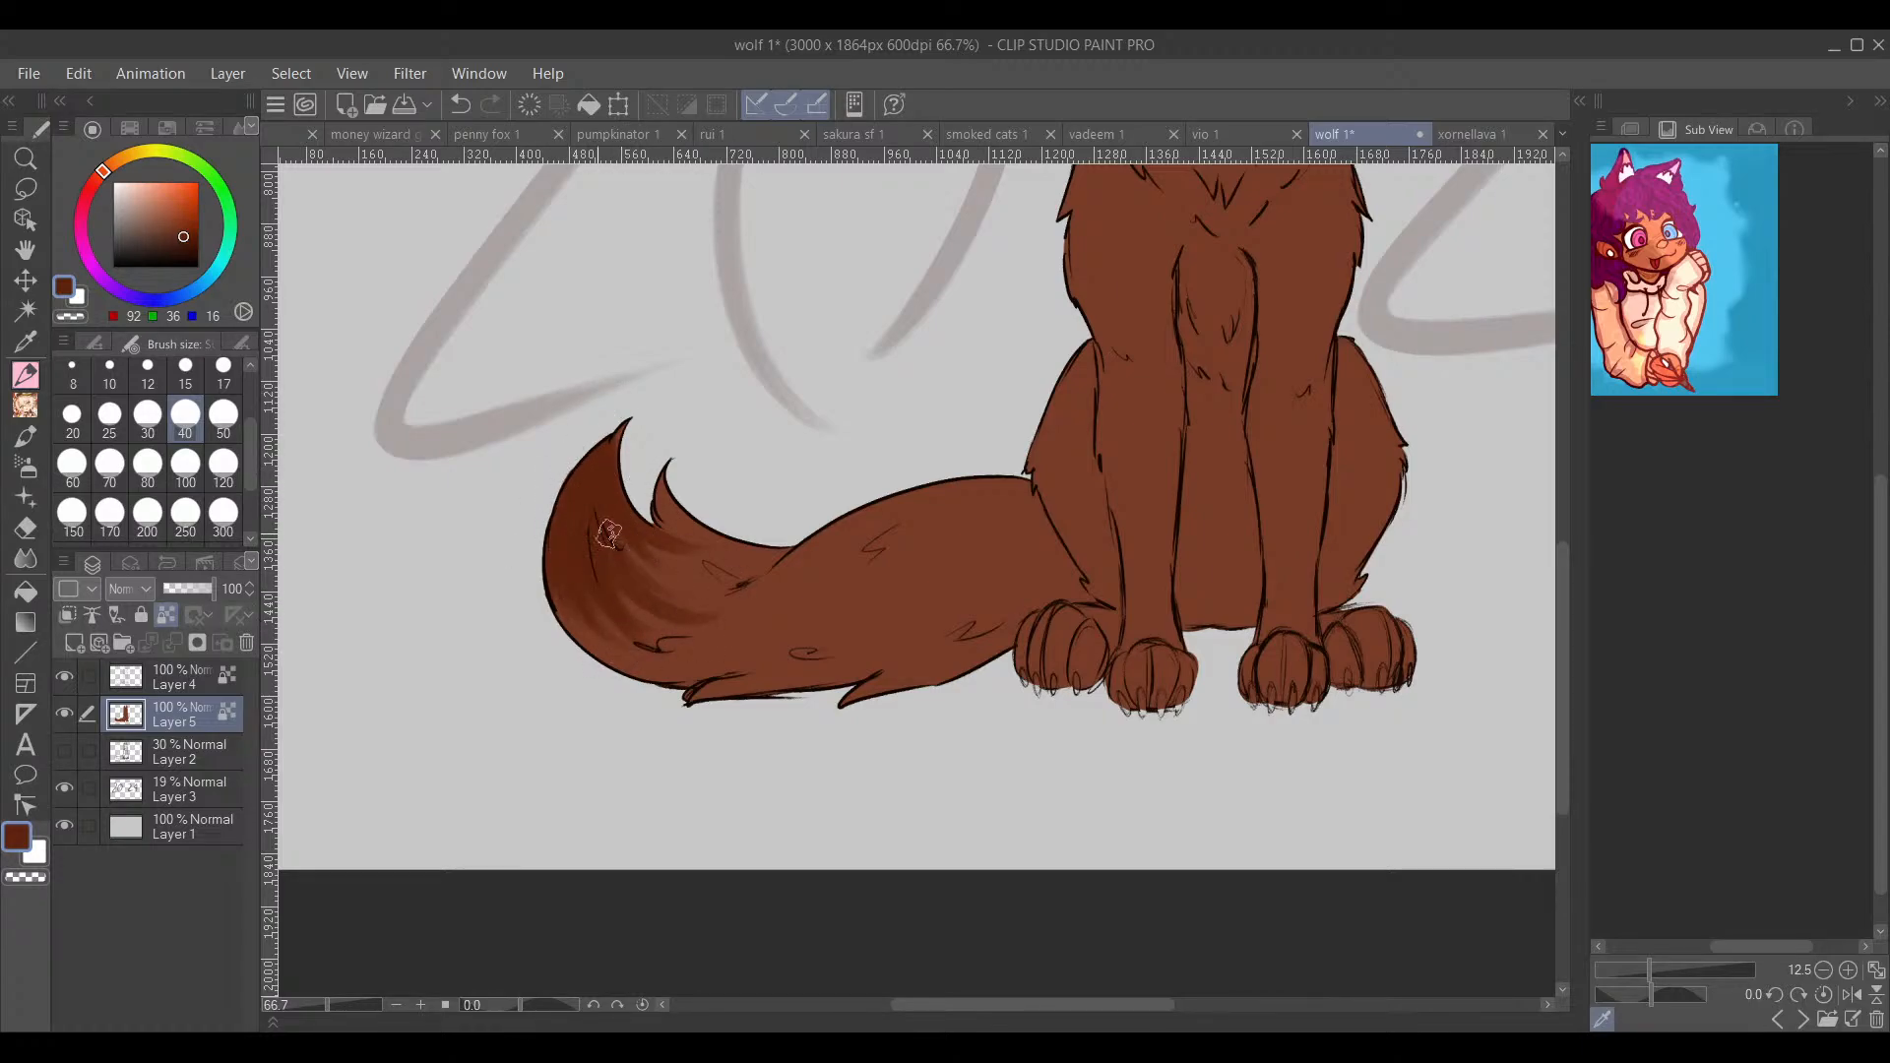
Step: Extend the dark brown tail shading over the small upper tuft and blend it toward the middle of the tail
mouse_move(640, 561)
mouse_down()
mouse_move(681, 585)
mouse_move(718, 563)
mouse_up()
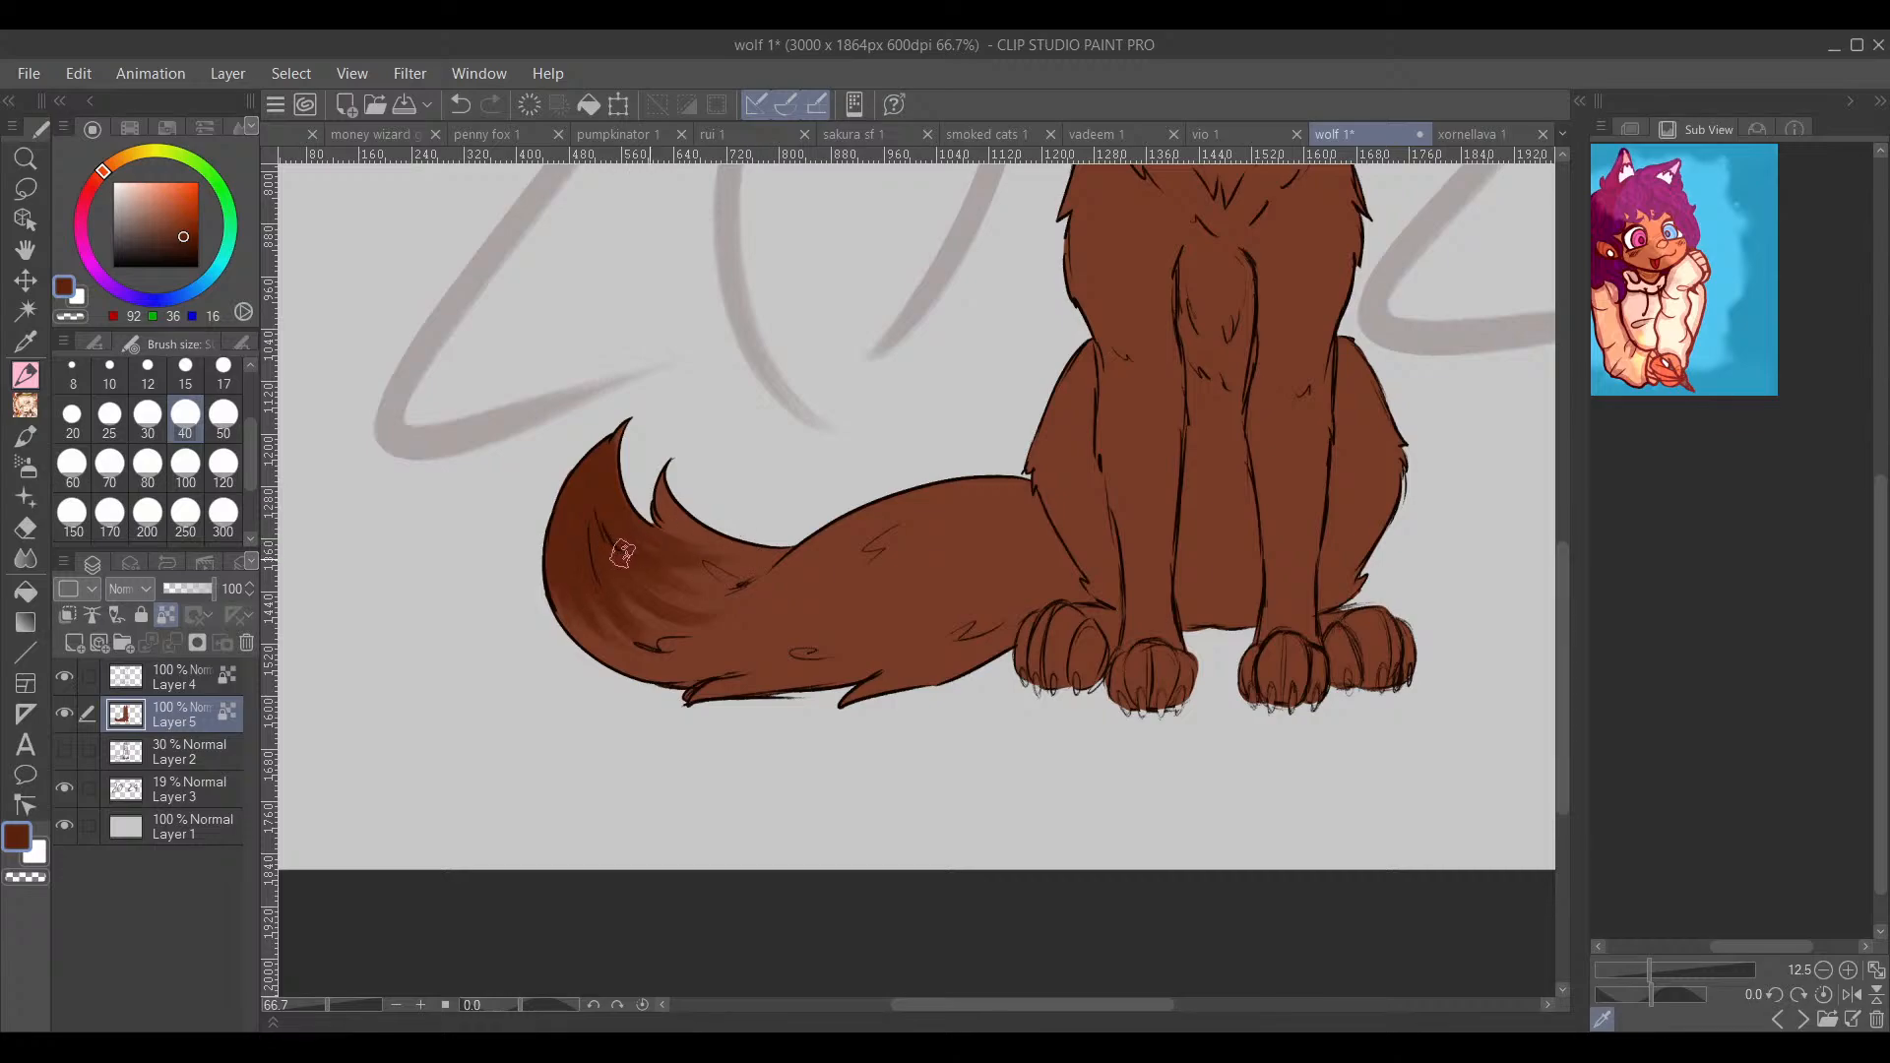
drag(660, 500, 755, 553)
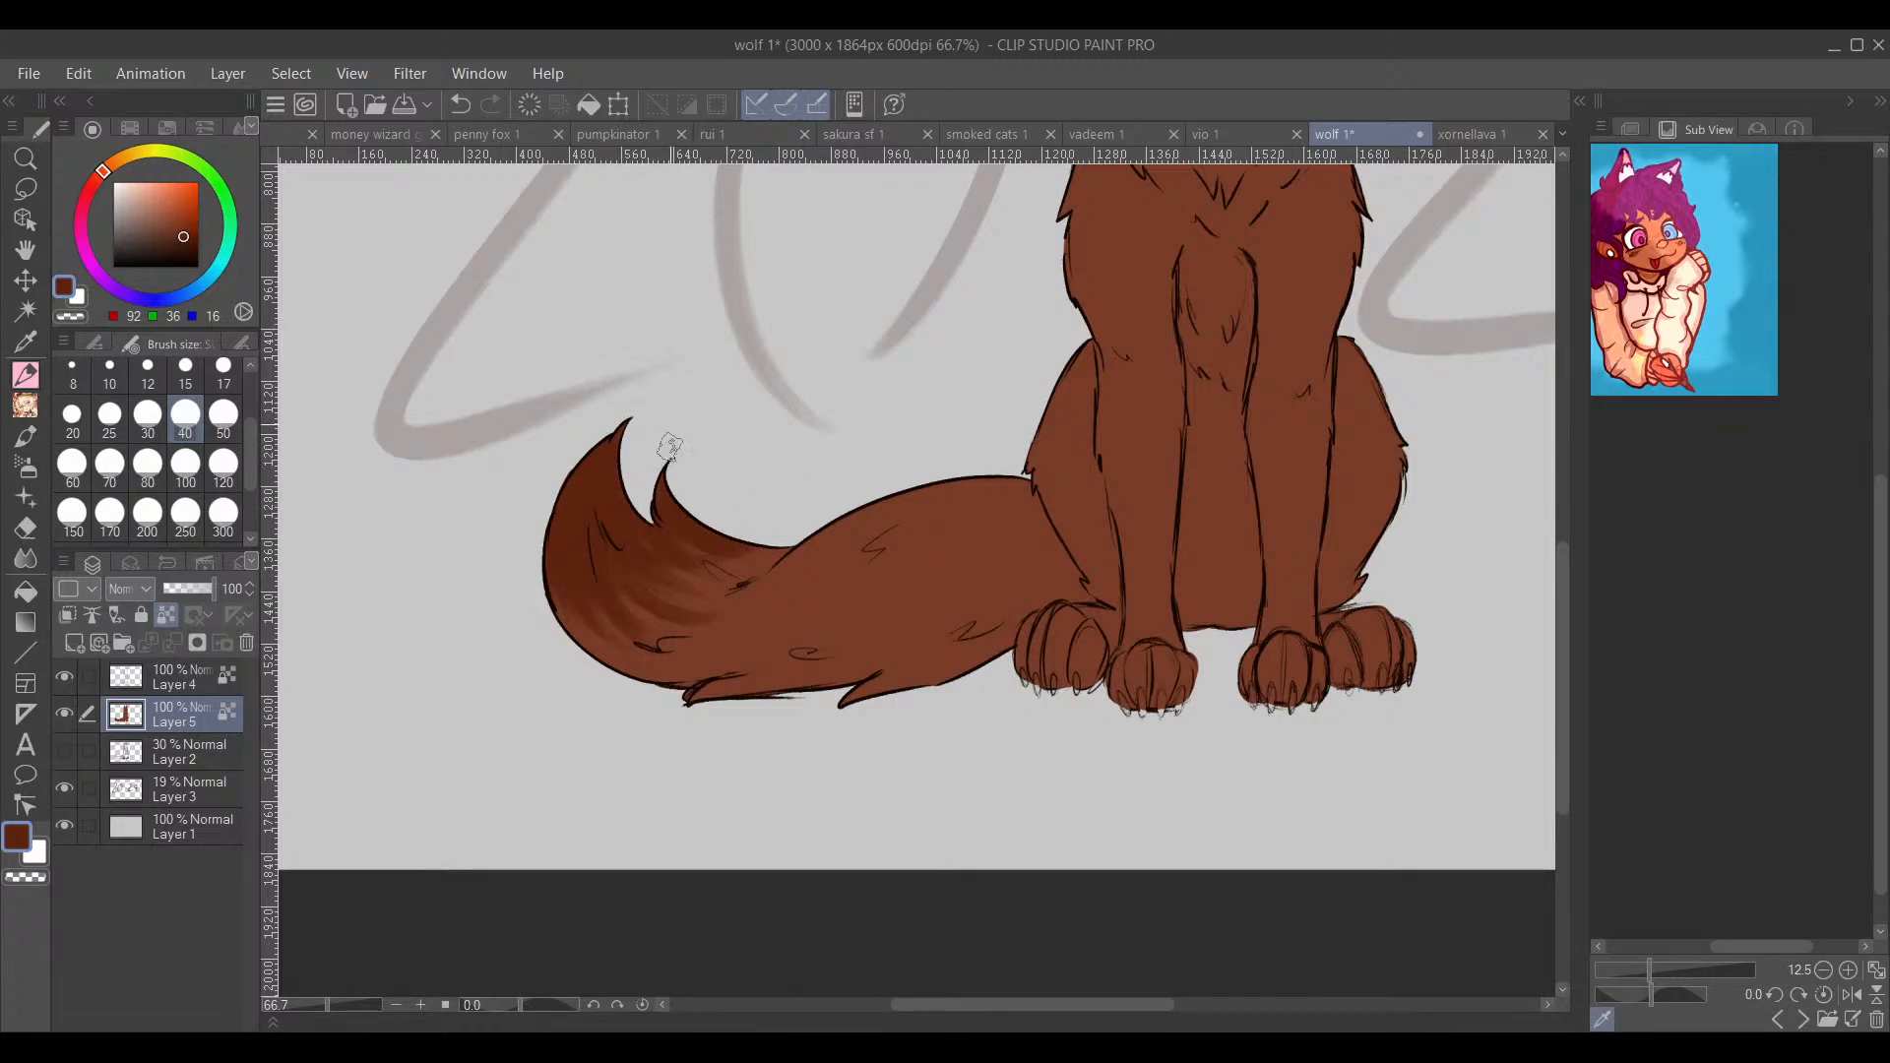
drag(558, 567, 670, 673)
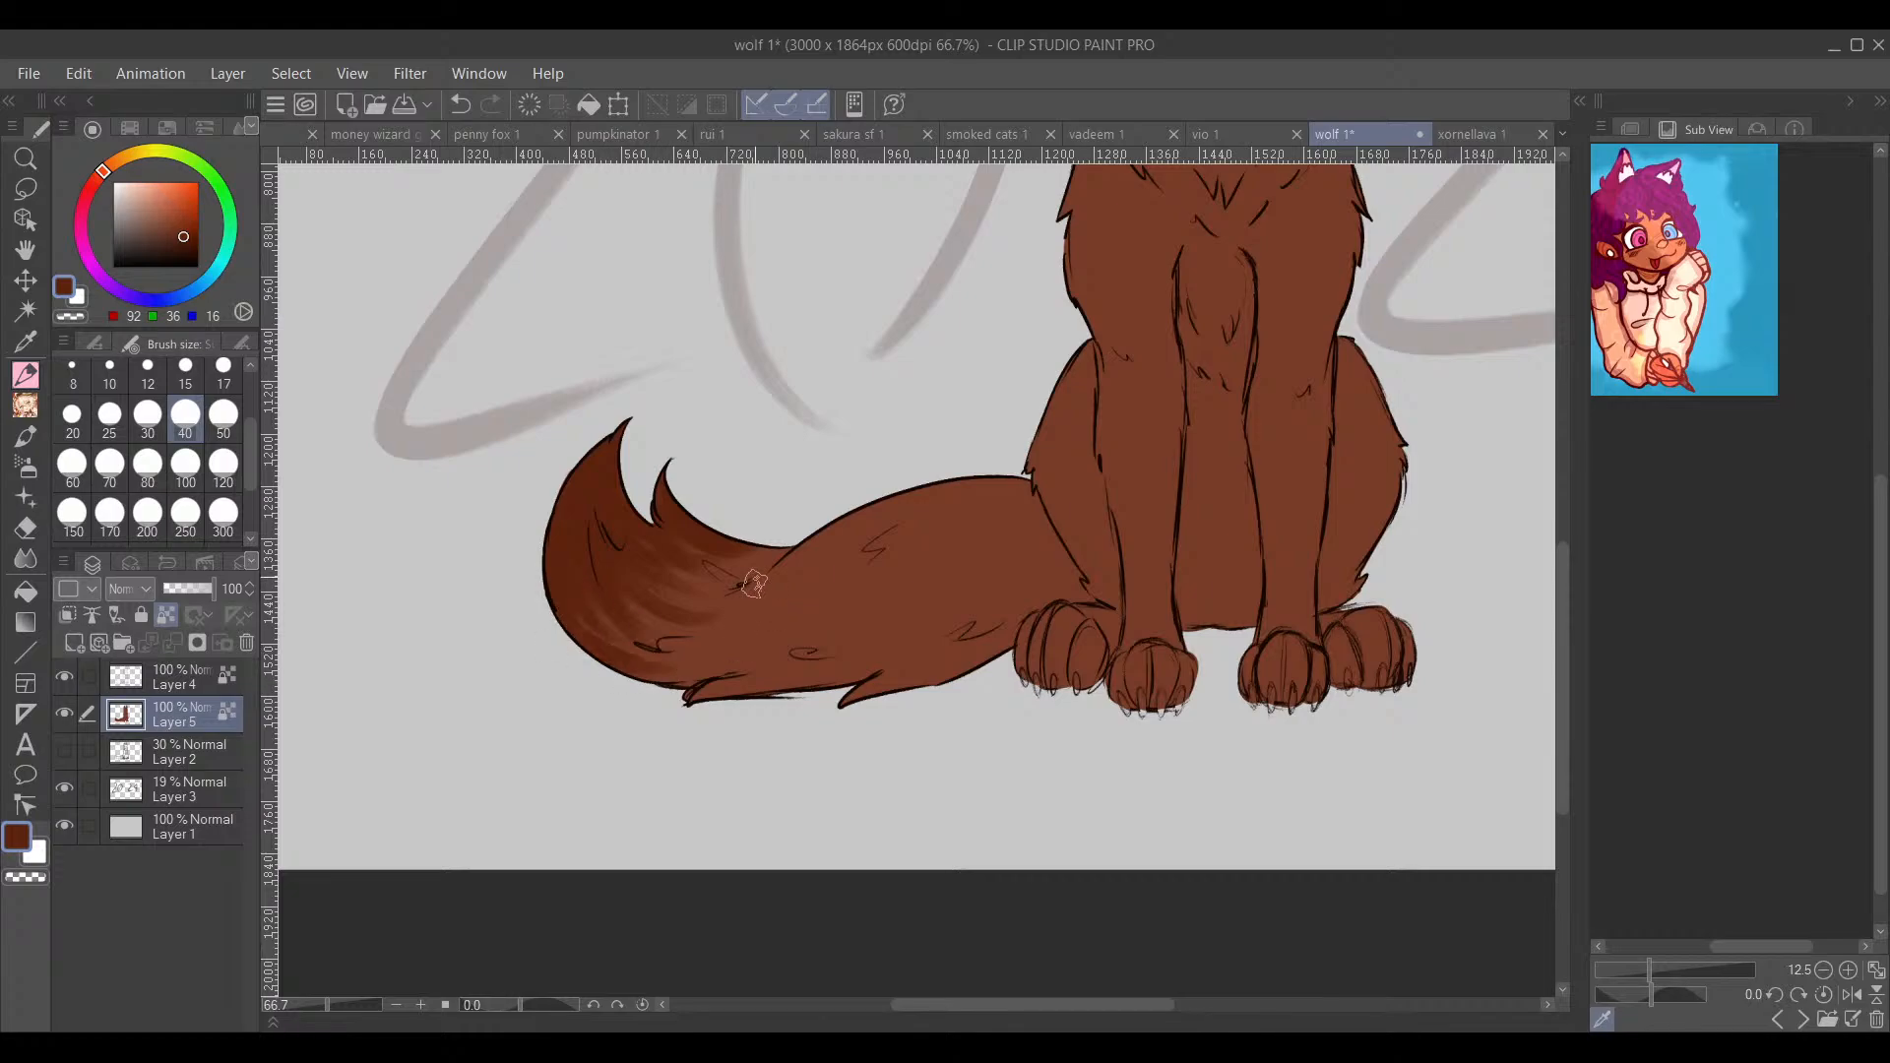
drag(602, 618, 662, 623)
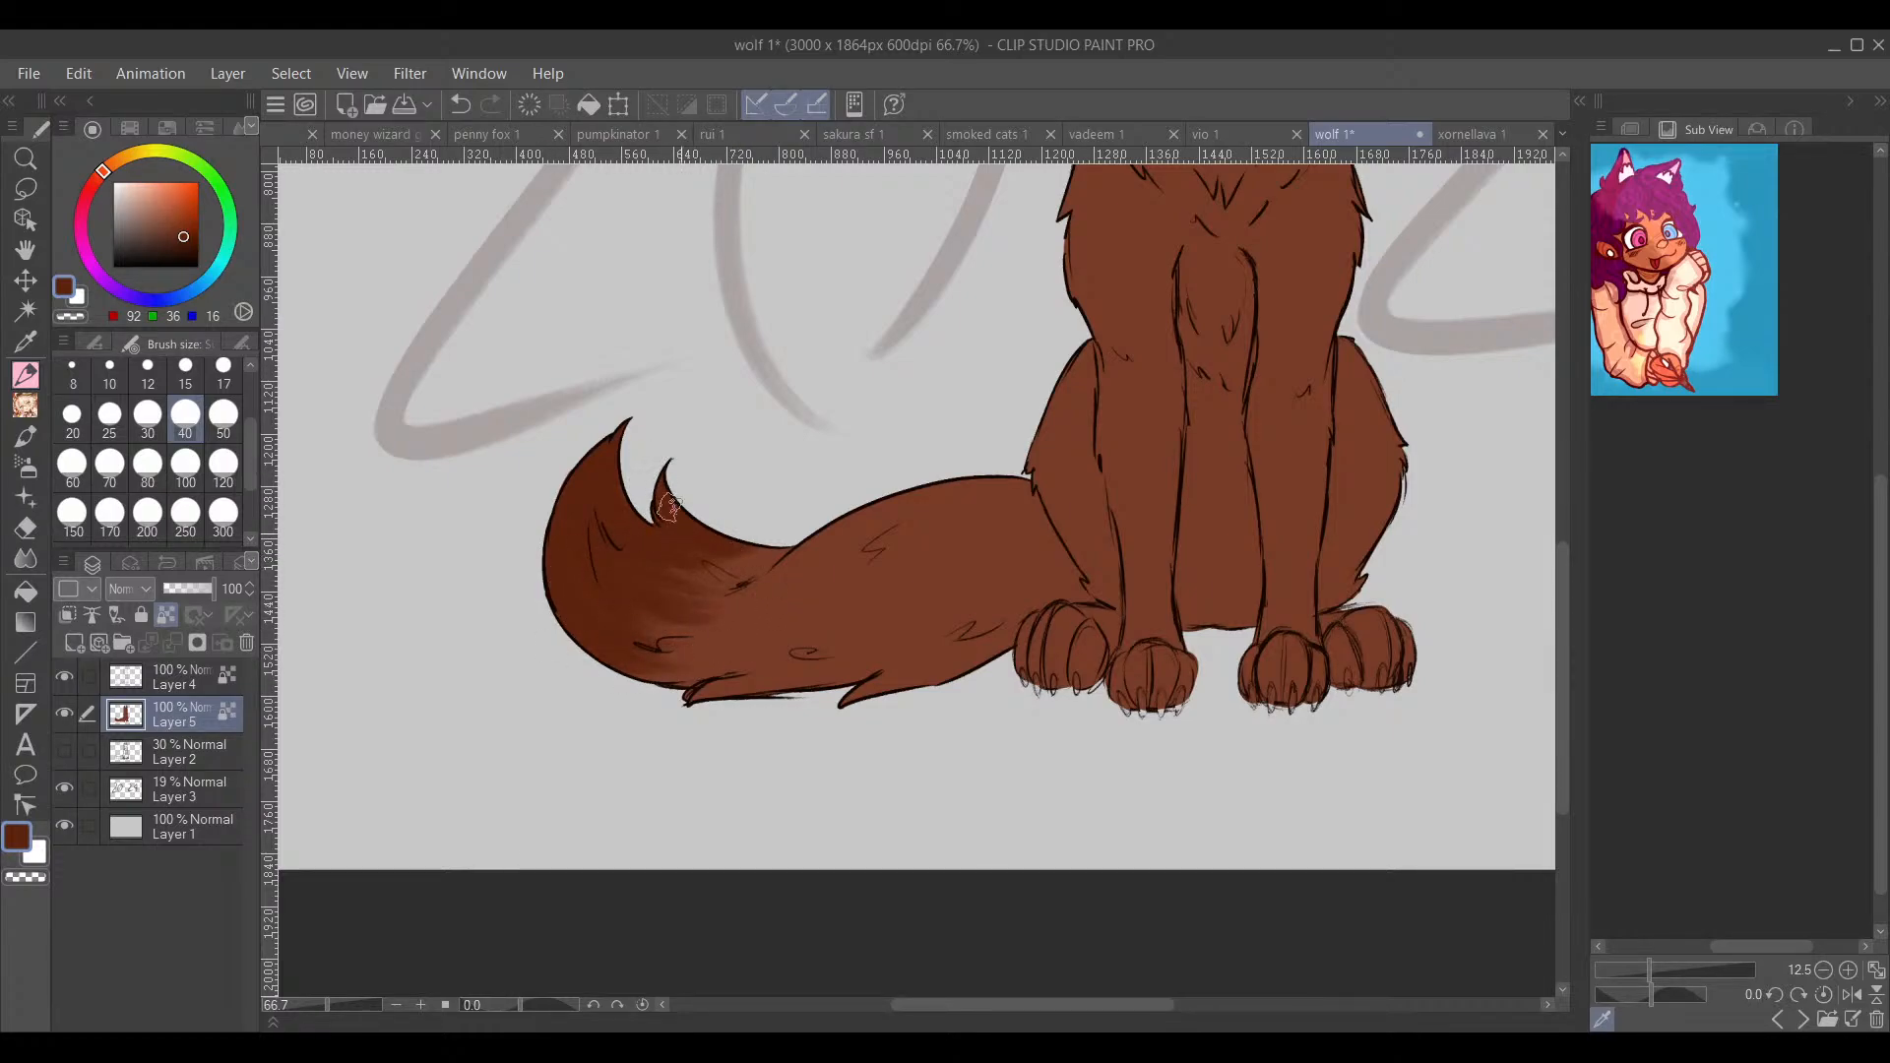
drag(670, 580, 740, 569)
Step: Choose a pale pink (RGB 255, 234, 226) and brush light fur strokes onto the tip of the tail
mouse_move(1028, 653)
mouse_down()
mouse_move(751, 578)
mouse_move(688, 723)
mouse_up()
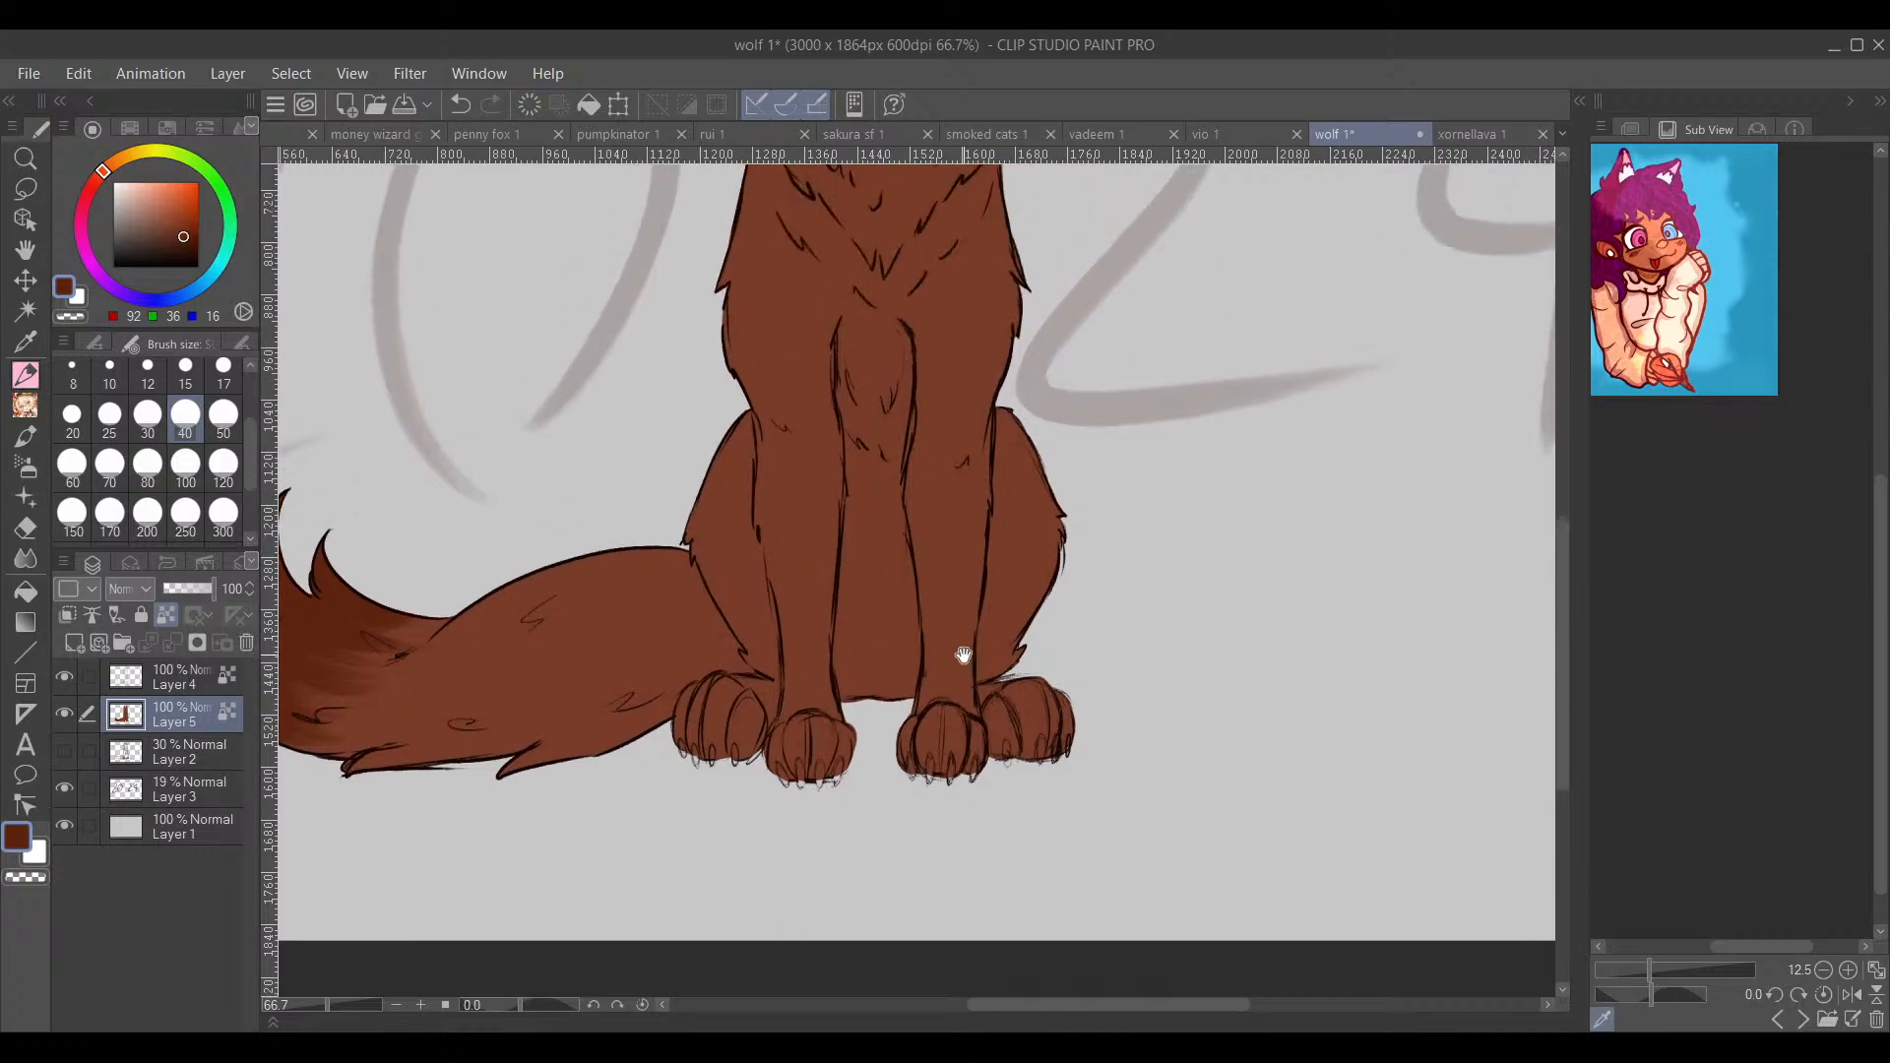
mouse_move(1017, 704)
mouse_down()
mouse_move(849, 735)
mouse_move(866, 972)
mouse_move(1225, 654)
mouse_move(1056, 743)
mouse_move(1092, 713)
mouse_up()
mouse_move(167, 225)
mouse_down()
mouse_move(122, 186)
mouse_move(125, 122)
mouse_up()
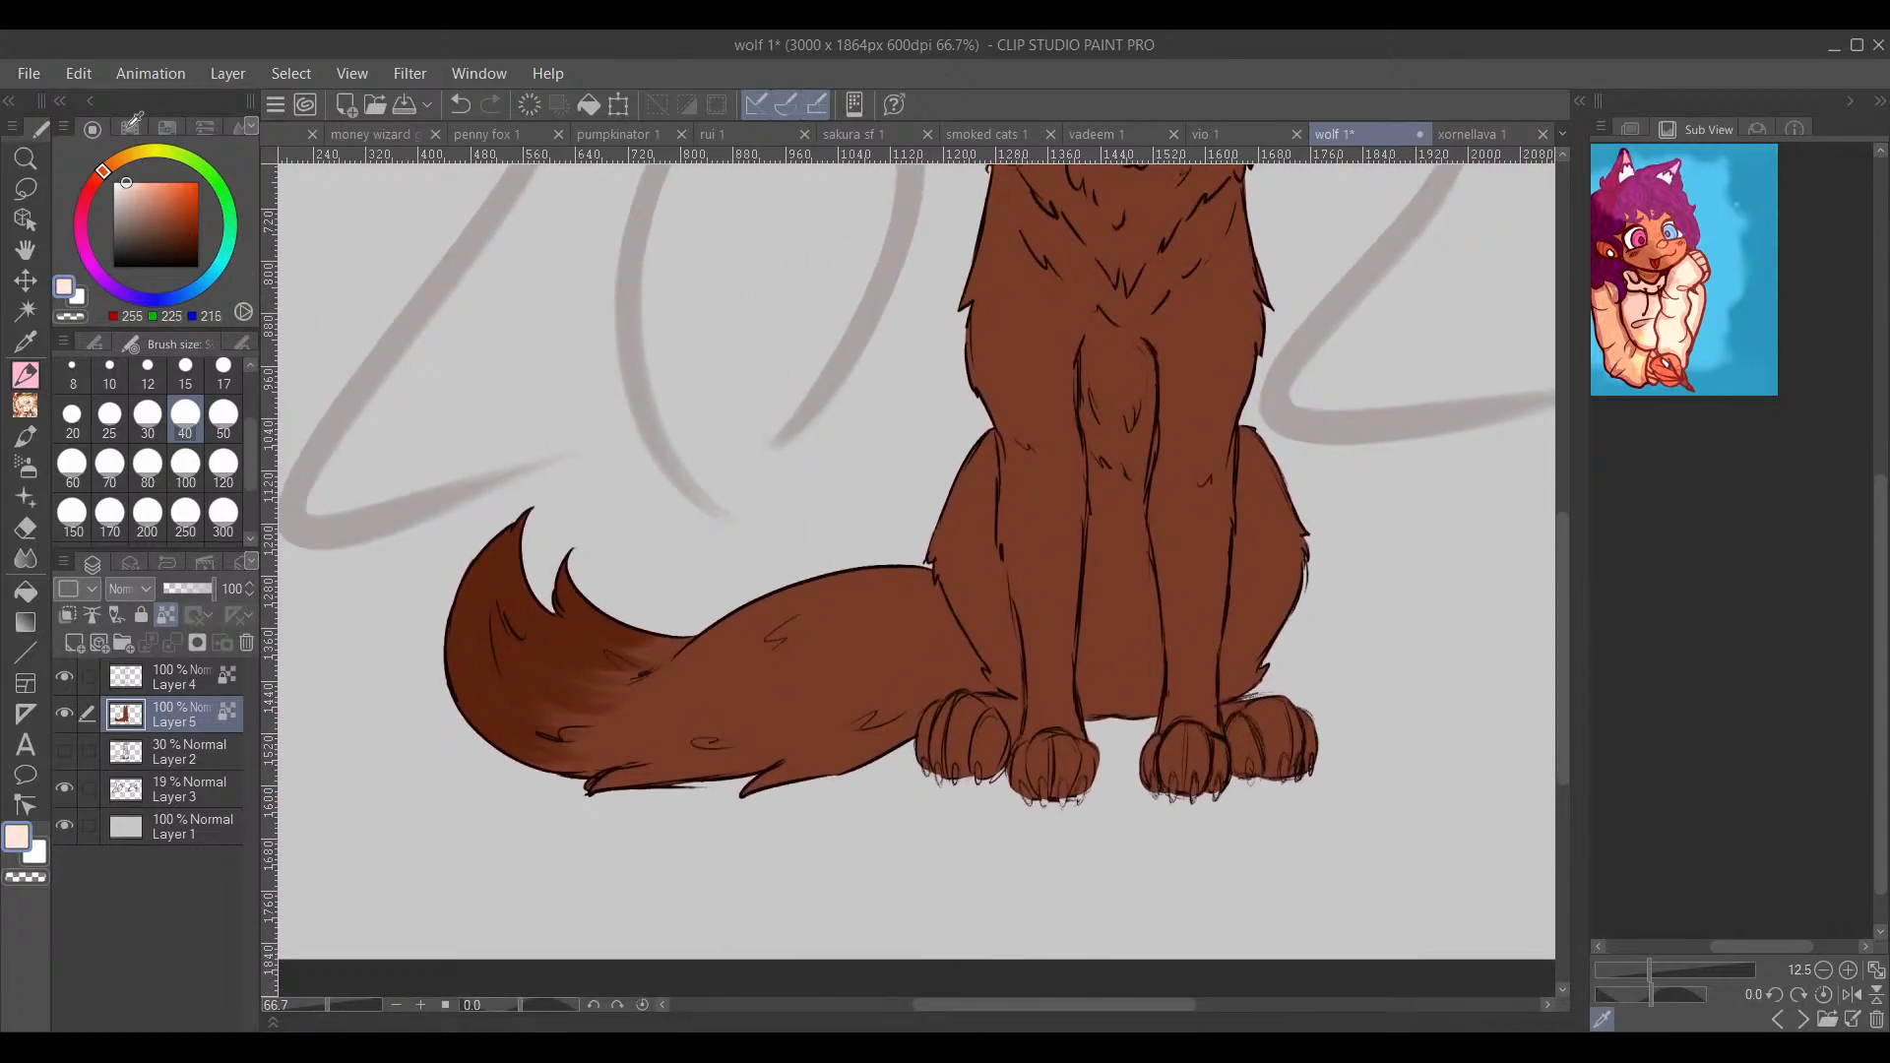
mouse_move(522, 517)
mouse_down()
mouse_move(520, 625)
mouse_move(478, 605)
mouse_move(509, 526)
mouse_move(492, 615)
mouse_up()
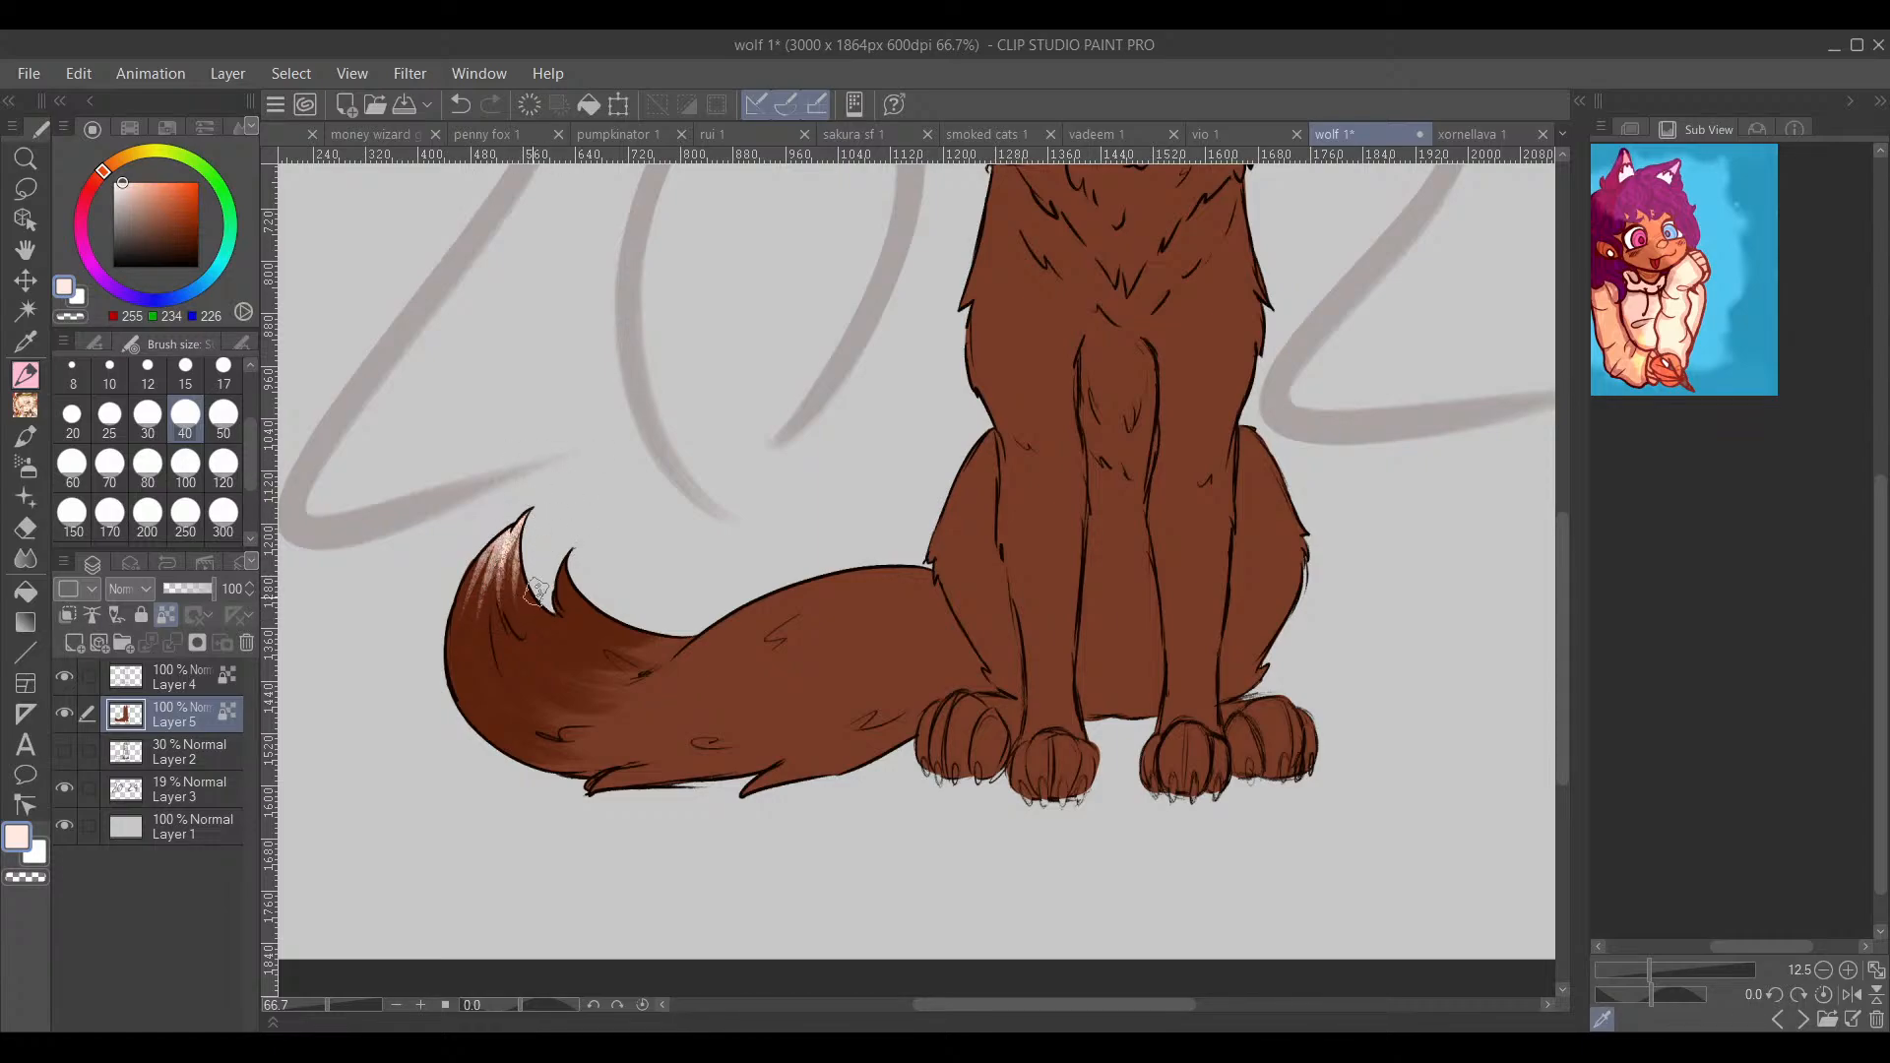
drag(520, 522, 461, 603)
Step: Paint both front paws pale pink and fade the colour up the lower front legs
mouse_move(1302, 340)
mouse_down()
mouse_move(1017, 600)
mouse_move(949, 713)
mouse_move(1007, 280)
mouse_move(985, 166)
mouse_up()
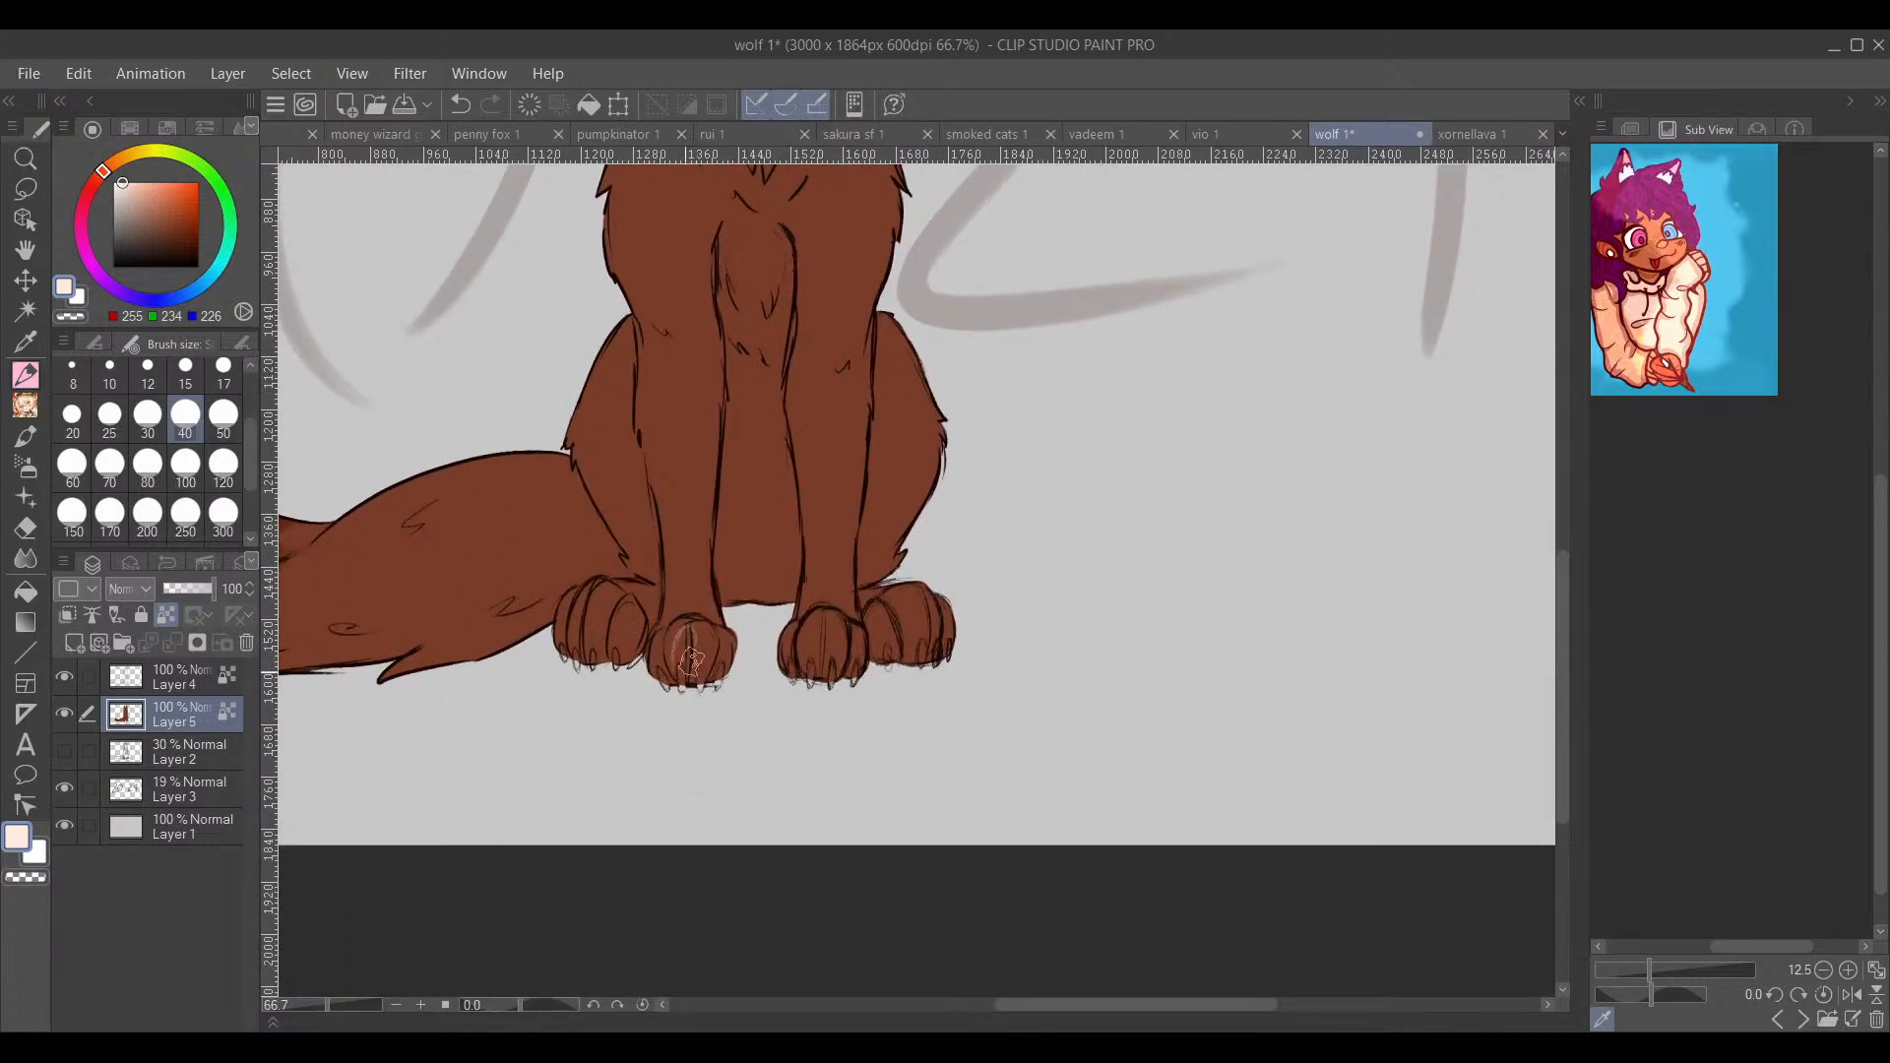
mouse_move(675, 686)
mouse_down()
mouse_move(731, 647)
mouse_move(695, 701)
mouse_move(736, 645)
mouse_move(692, 669)
mouse_move(662, 655)
mouse_move(703, 613)
mouse_move(659, 653)
mouse_move(689, 604)
mouse_move(680, 645)
mouse_move(723, 680)
mouse_move(685, 518)
mouse_move(705, 653)
mouse_move(679, 645)
mouse_move(676, 506)
mouse_move(679, 611)
mouse_up()
mouse_move(830, 646)
mouse_down()
mouse_move(800, 671)
mouse_move(771, 663)
mouse_move(832, 625)
mouse_move(851, 686)
mouse_move(840, 560)
mouse_move(805, 654)
mouse_move(808, 634)
mouse_move(824, 658)
mouse_move(834, 639)
mouse_move(848, 508)
mouse_up()
mouse_move(922, 514)
mouse_down()
mouse_move(871, 821)
mouse_move(1130, 477)
mouse_move(1097, 519)
mouse_move(784, 504)
mouse_up()
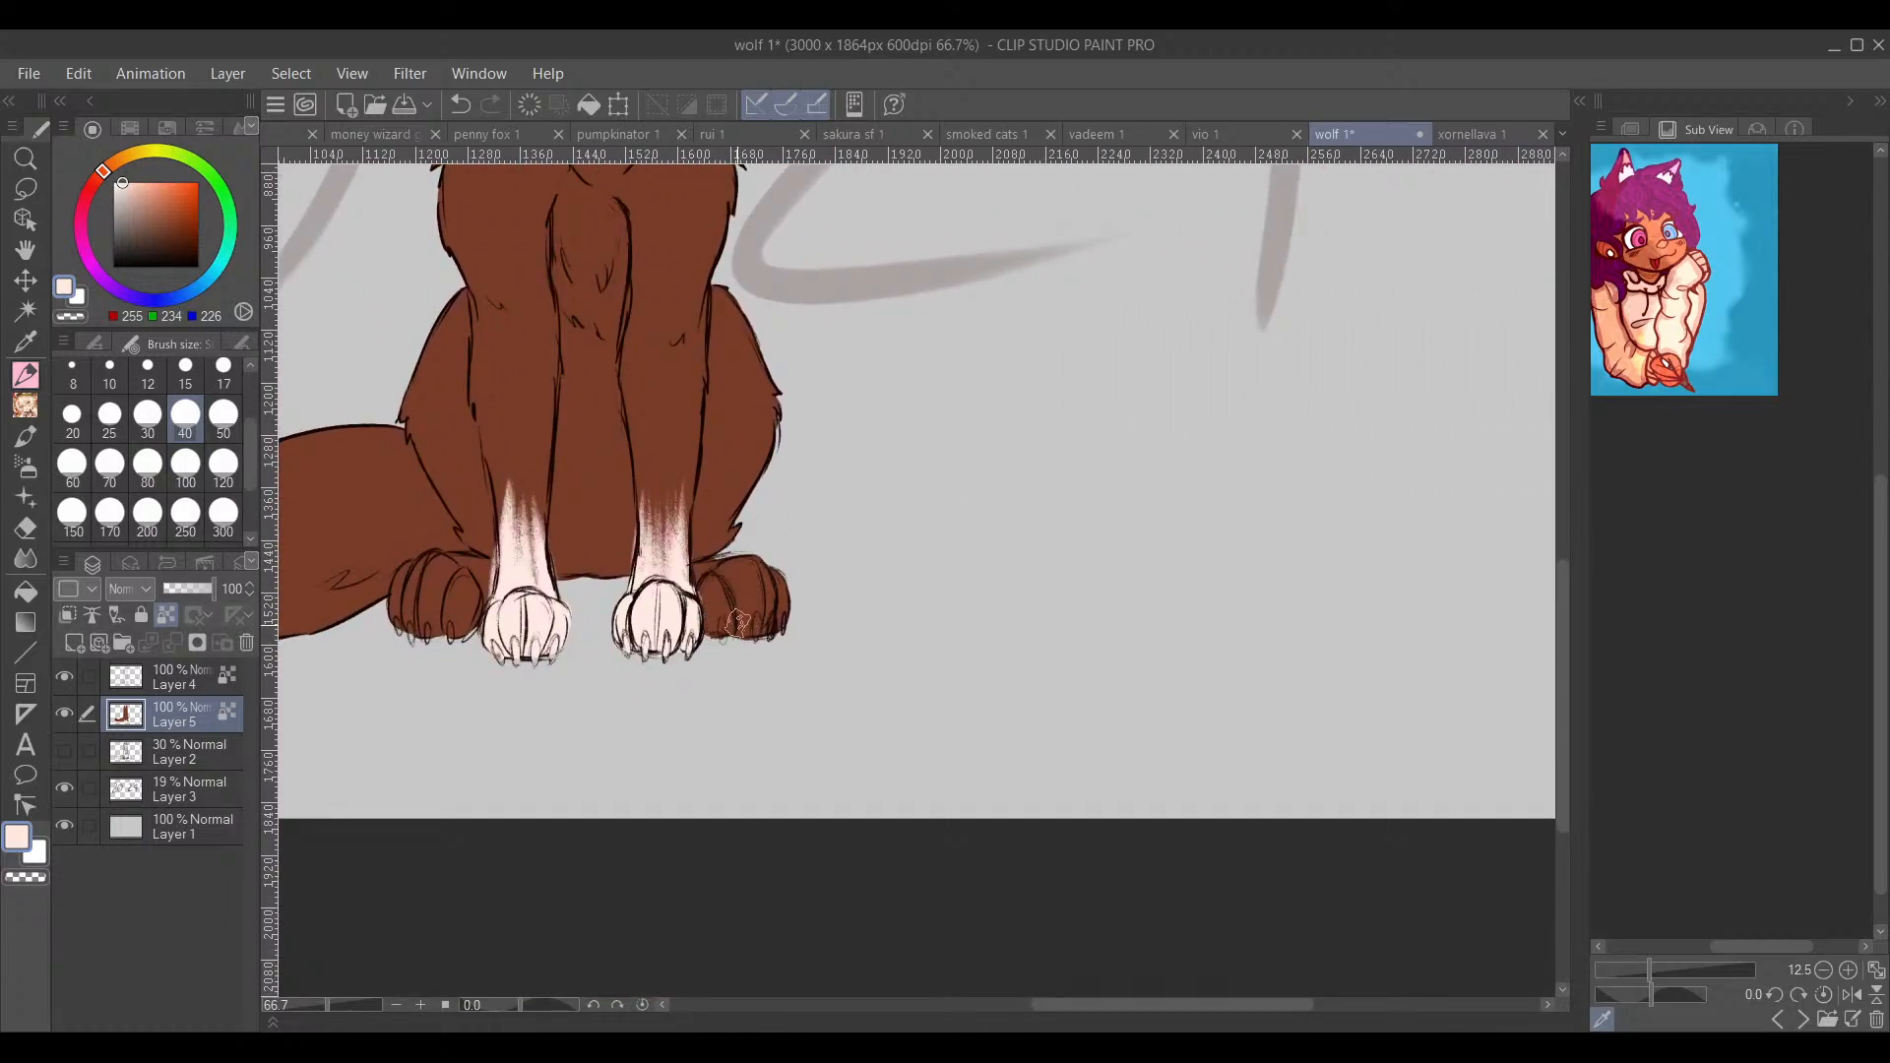
Step: Sample the dark brown from the tail and deepen the shading below its pale tip
drag(776, 621, 1034, 671)
drag(329, 317, 781, 368)
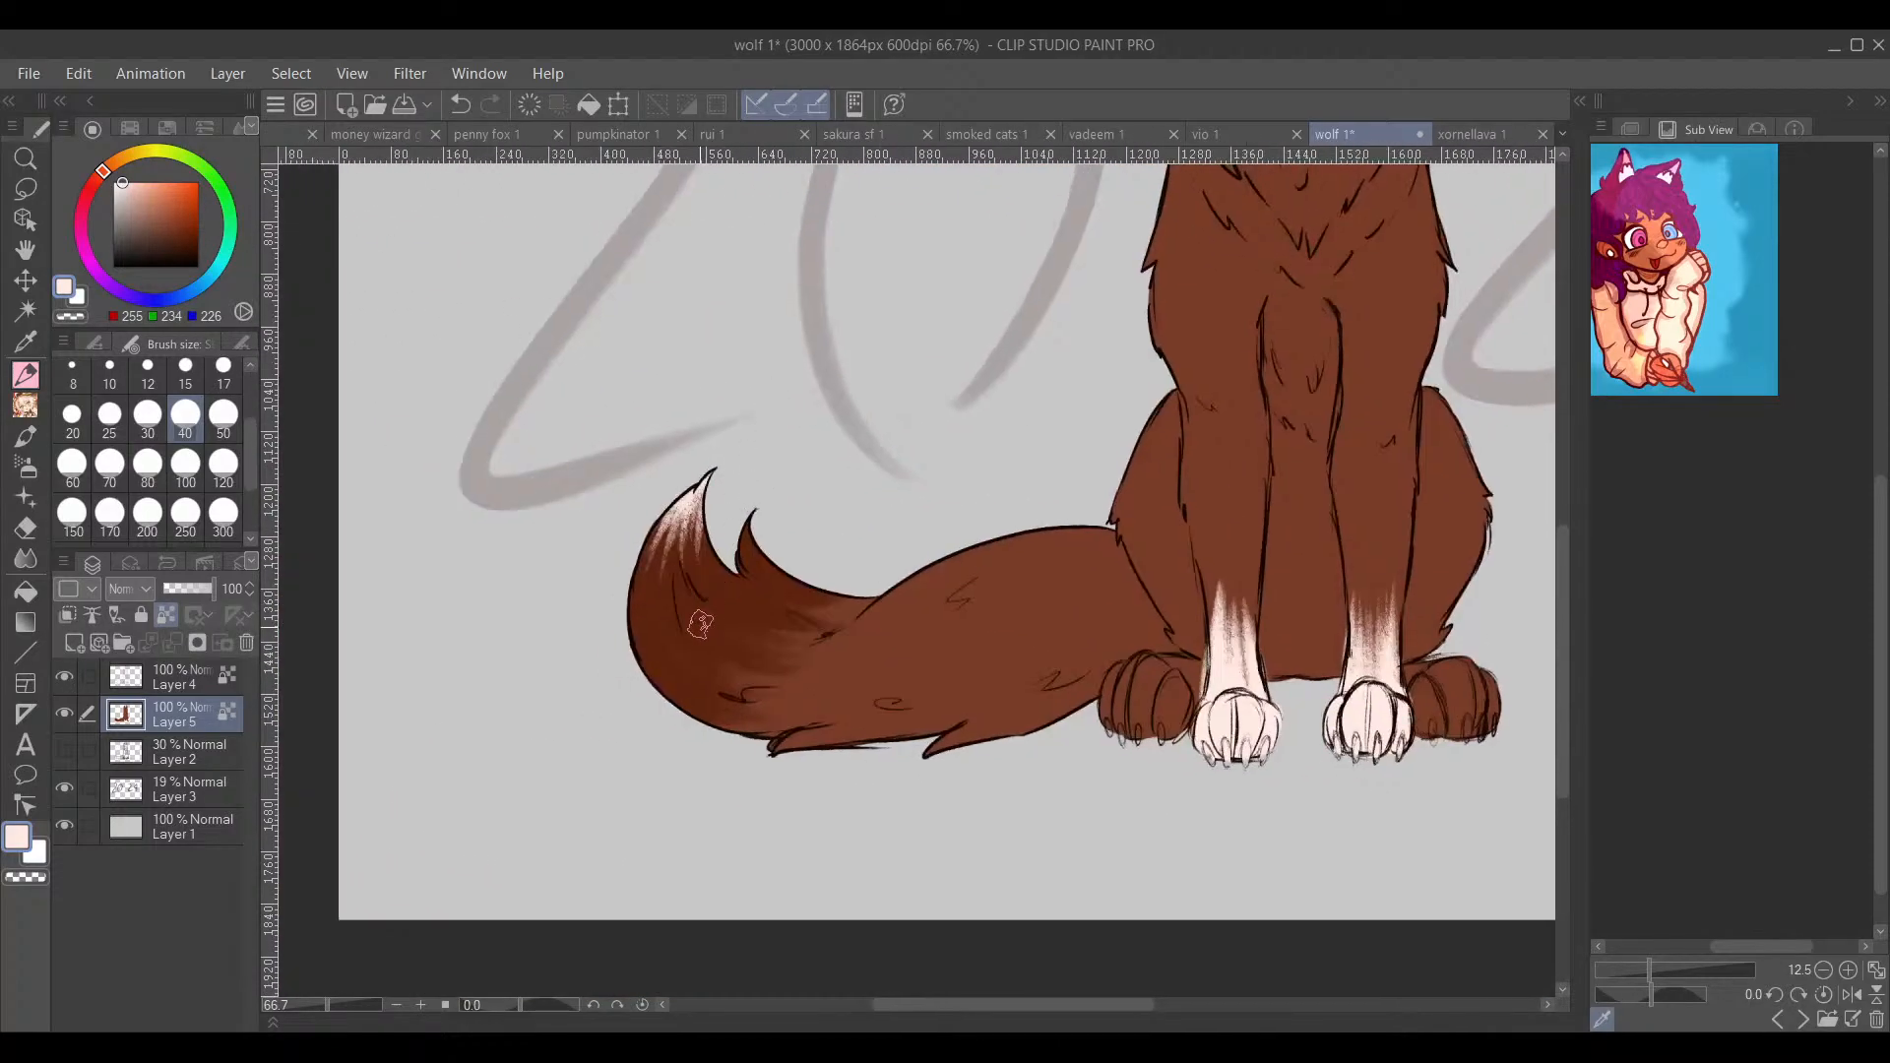
alt+click(670, 616)
drag(692, 570, 908, 642)
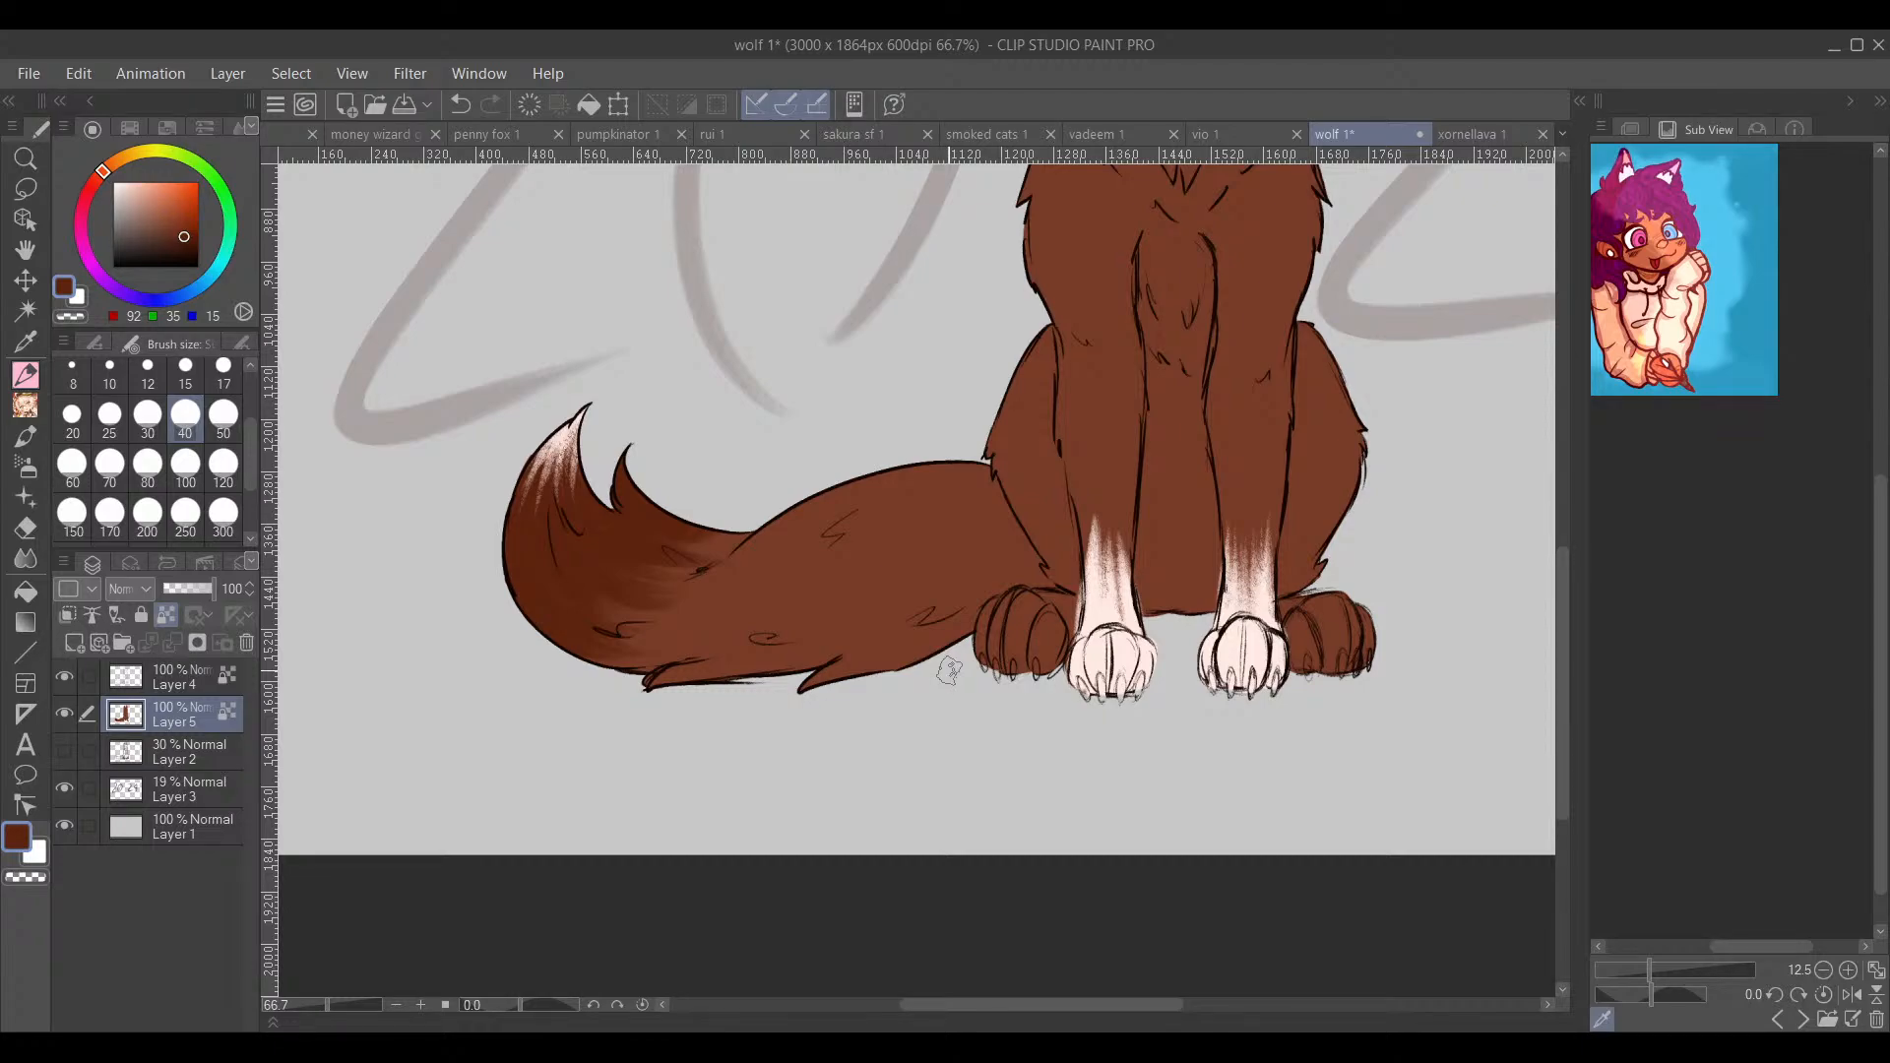
Step: Paint both hind paws dark brown around the pale front paws
drag(1331, 623, 1155, 604)
scroll(1057, 641, up, 1)
mouse_move(753, 653)
mouse_down()
mouse_move(786, 583)
mouse_move(747, 570)
mouse_move(741, 605)
mouse_move(747, 561)
mouse_move(718, 615)
mouse_move(744, 561)
mouse_move(718, 618)
mouse_move(743, 565)
mouse_move(702, 603)
mouse_move(703, 581)
mouse_move(700, 651)
mouse_move(796, 558)
mouse_move(814, 577)
mouse_move(782, 656)
mouse_move(818, 573)
mouse_move(804, 659)
mouse_move(837, 610)
mouse_up()
mouse_move(1357, 559)
mouse_down()
mouse_move(1076, 549)
mouse_move(925, 606)
mouse_move(886, 601)
mouse_move(891, 547)
mouse_move(862, 549)
mouse_up()
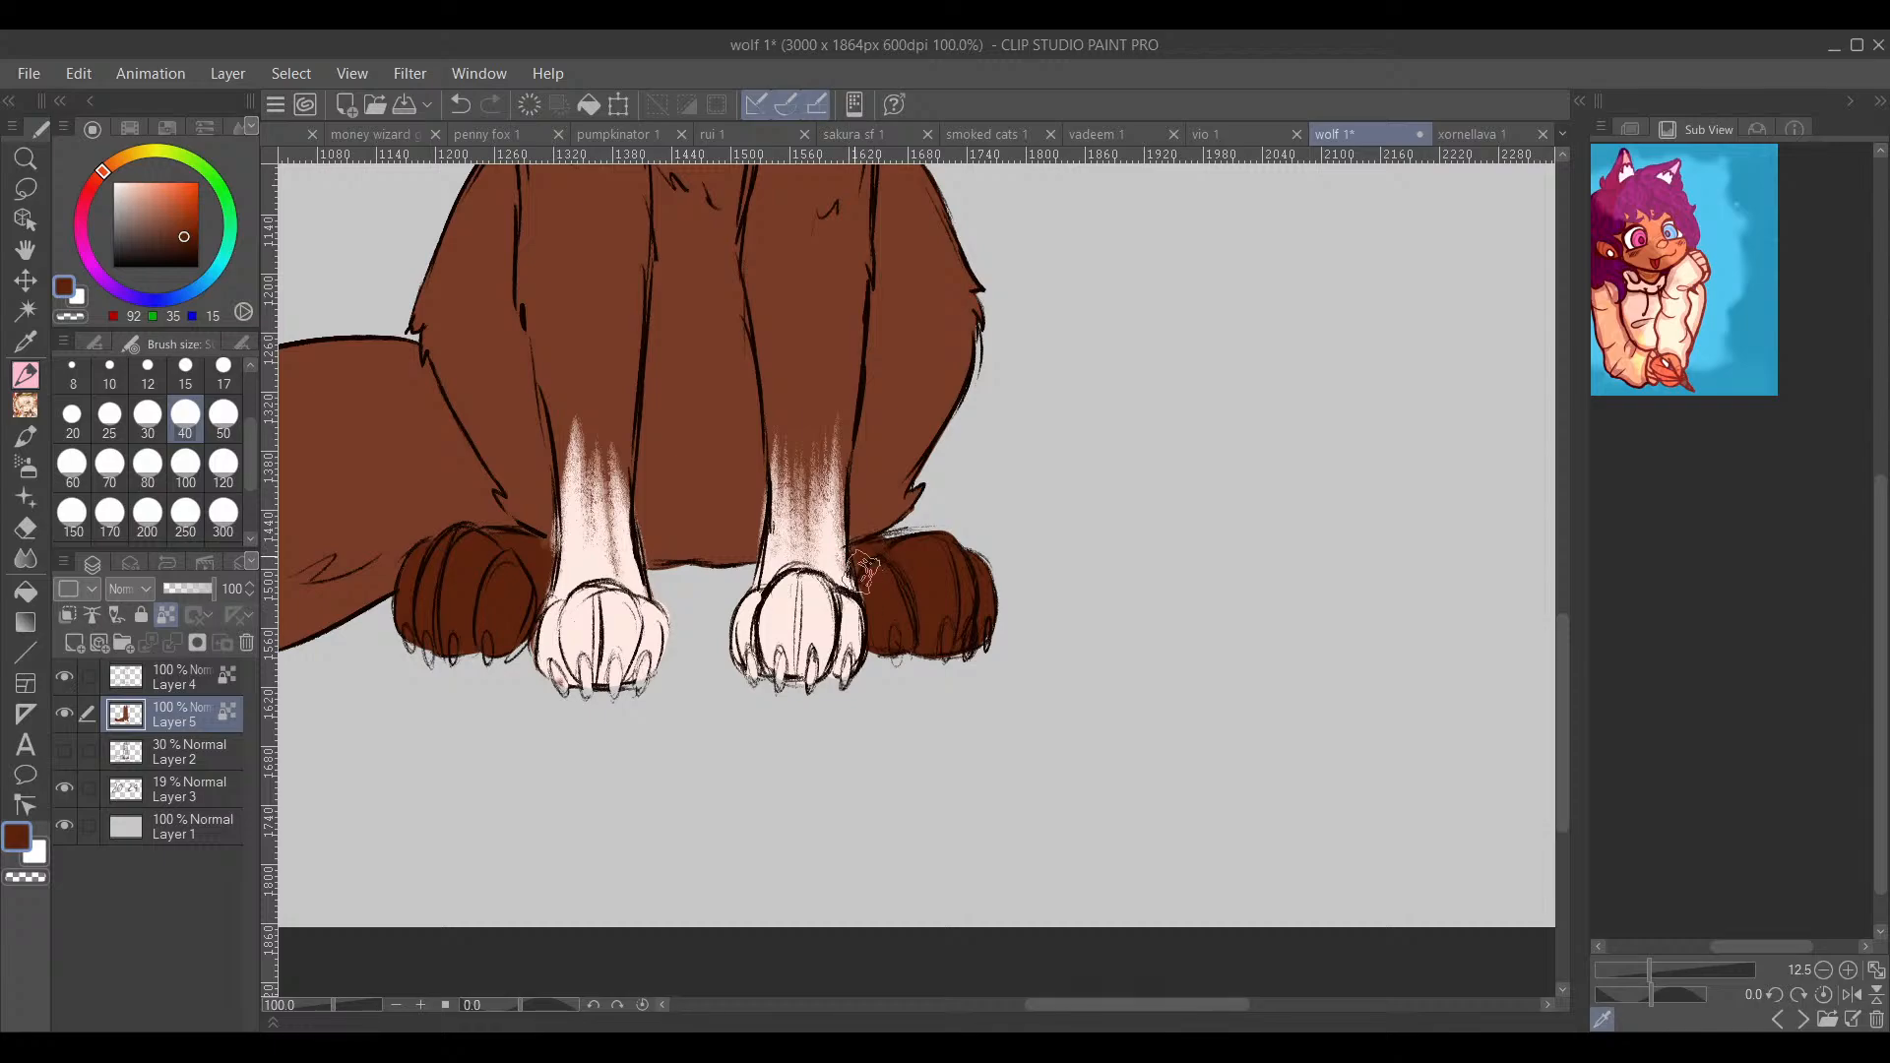
mouse_move(999, 564)
mouse_down()
mouse_move(1248, 764)
mouse_move(1228, 746)
mouse_up()
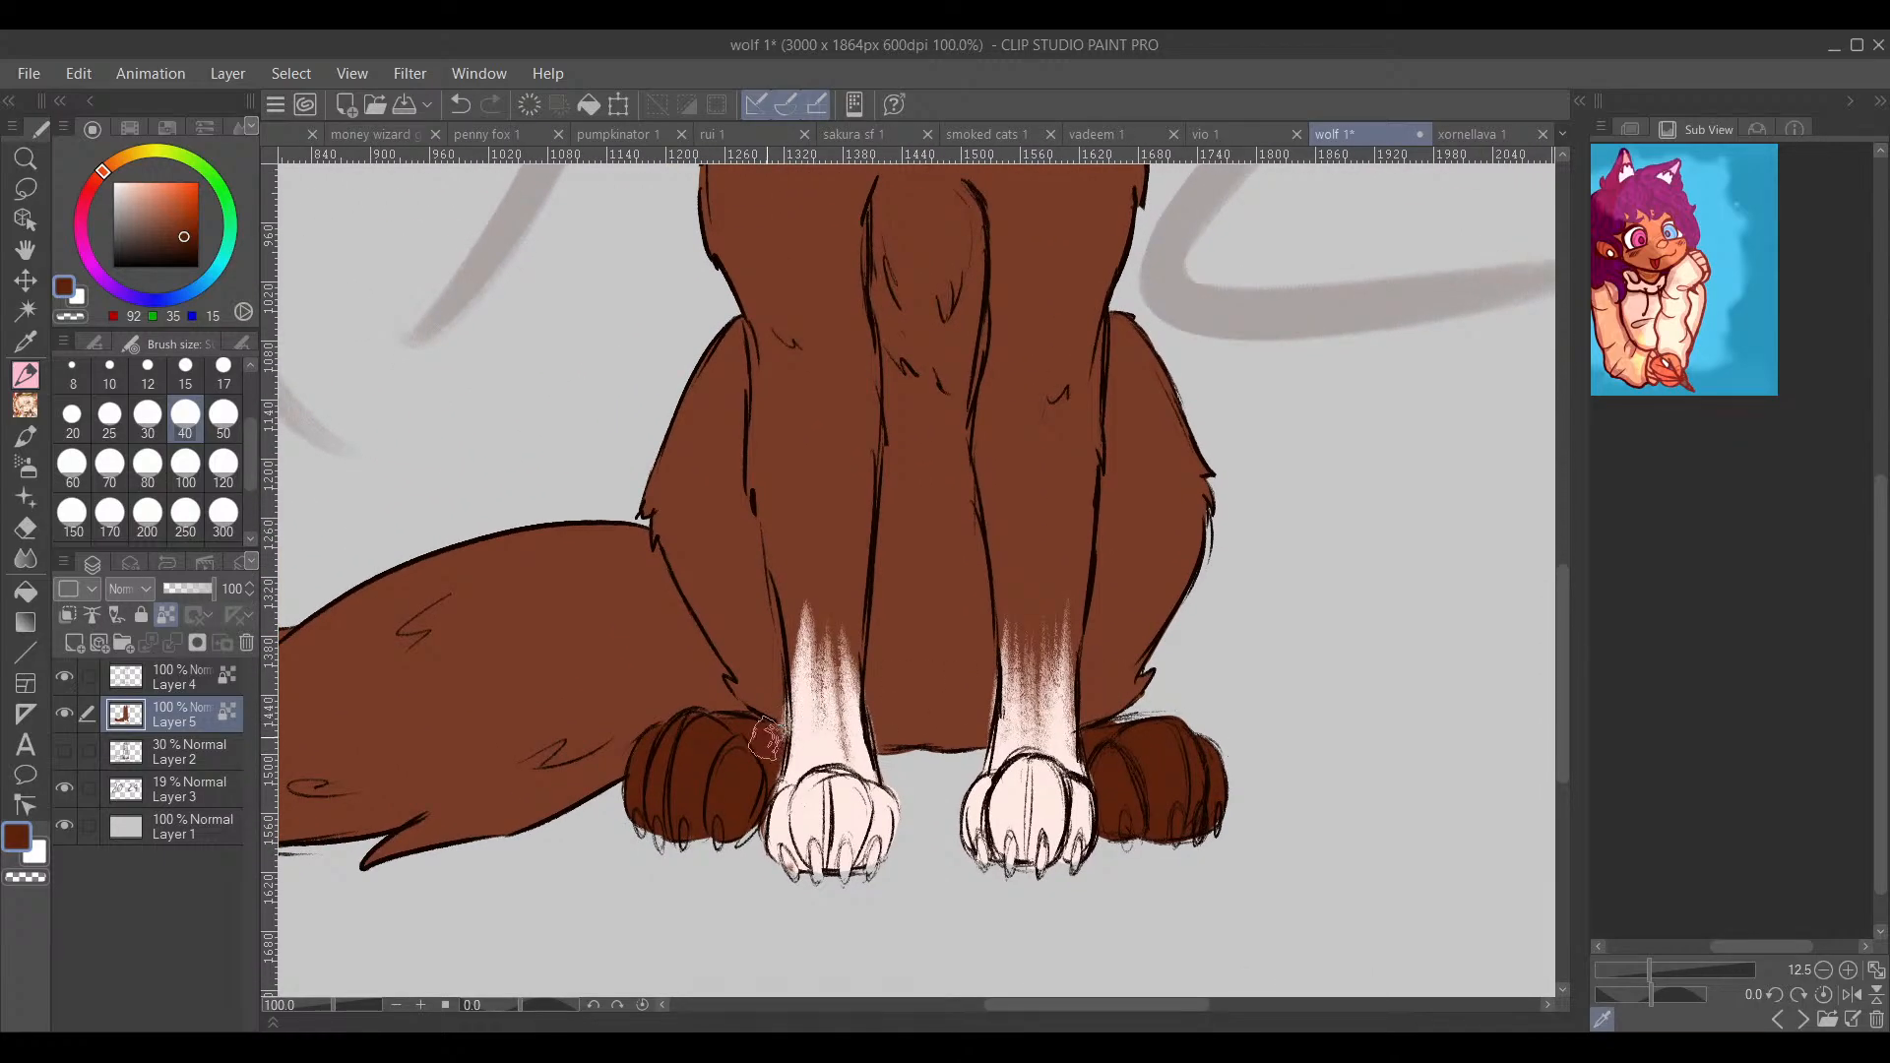
mouse_move(1349, 689)
mouse_down()
mouse_move(1422, 611)
mouse_move(1299, 739)
mouse_move(1253, 654)
mouse_move(1311, 600)
mouse_move(1202, 814)
mouse_move(1223, 735)
mouse_move(1194, 827)
mouse_move(1230, 712)
mouse_up()
Step: Sample the pale pink from the painted fur and brush it onto the tips of both ears
scroll(1255, 768, down, 2)
scroll(1025, 426, up, 2)
scroll(865, 401, up, 1)
scroll(936, 540, down, 3)
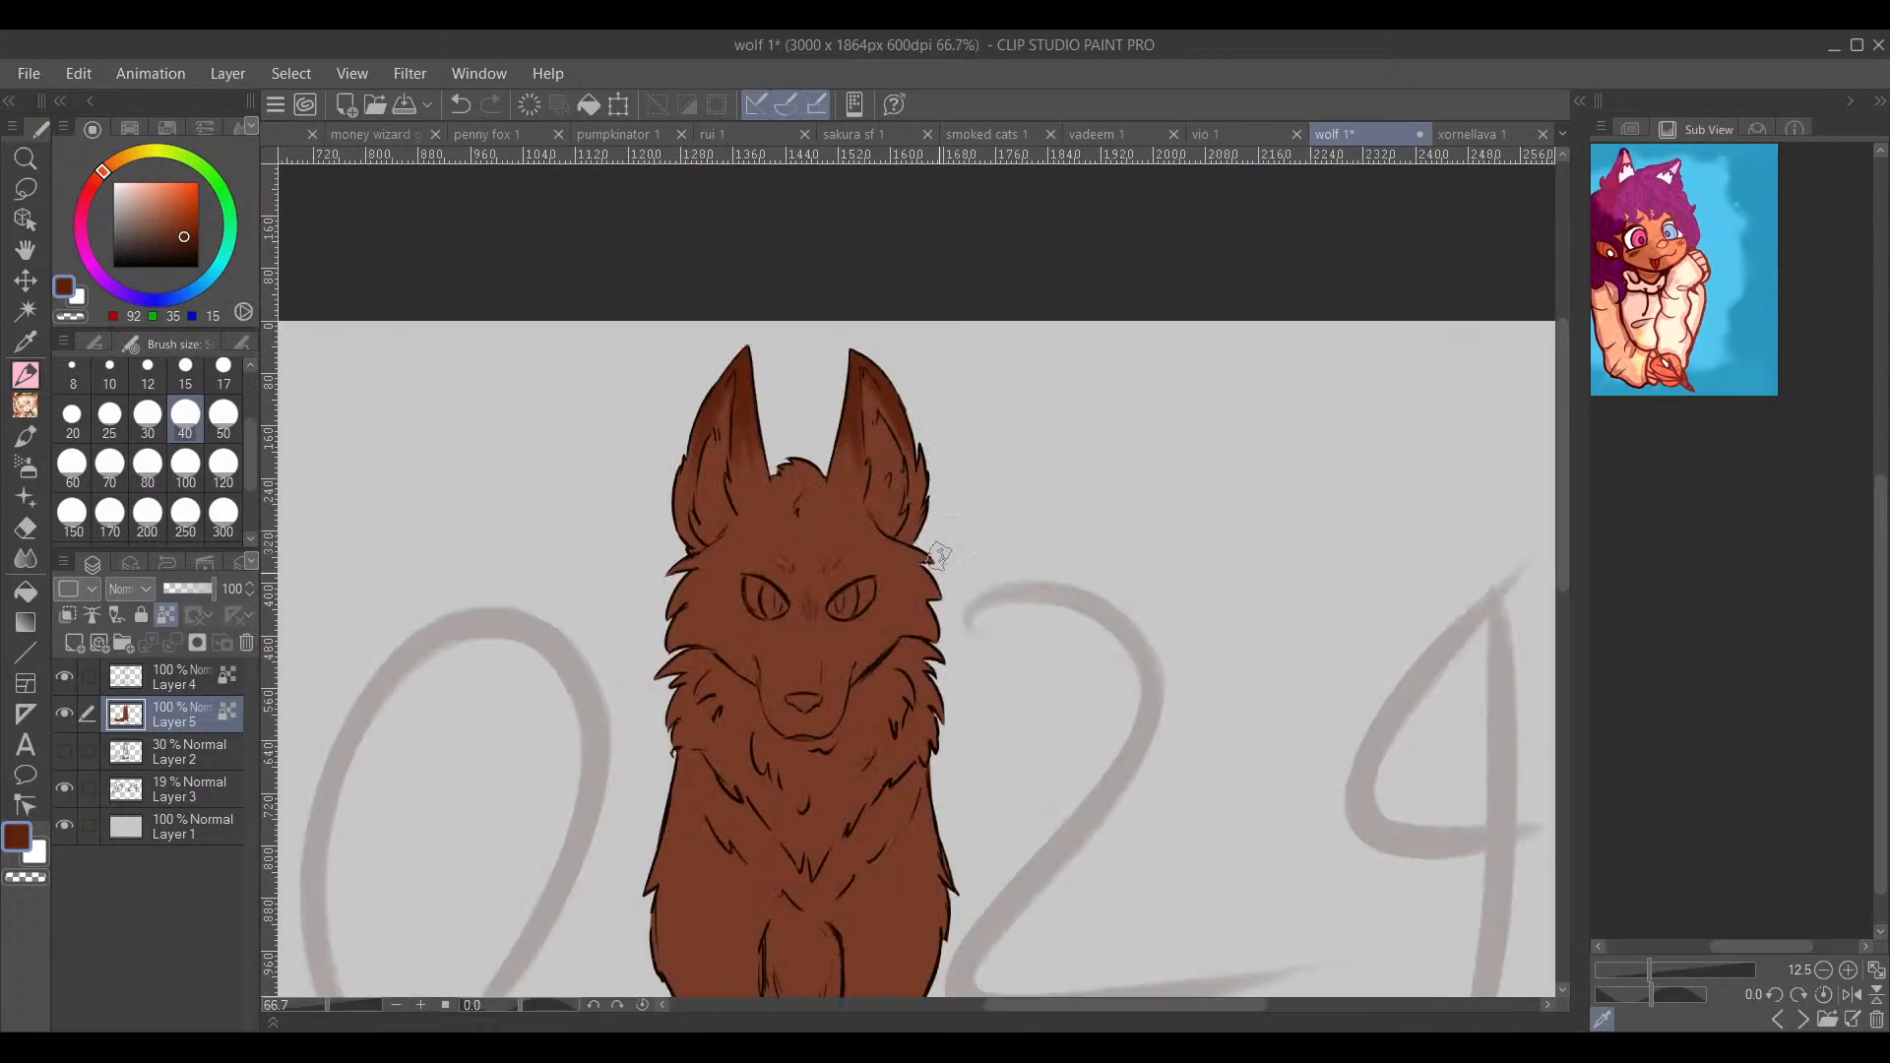
scroll(1024, 461, up, 1)
drag(1024, 460, 1143, 577)
alt+click(868, 837)
drag(989, 517, 920, 967)
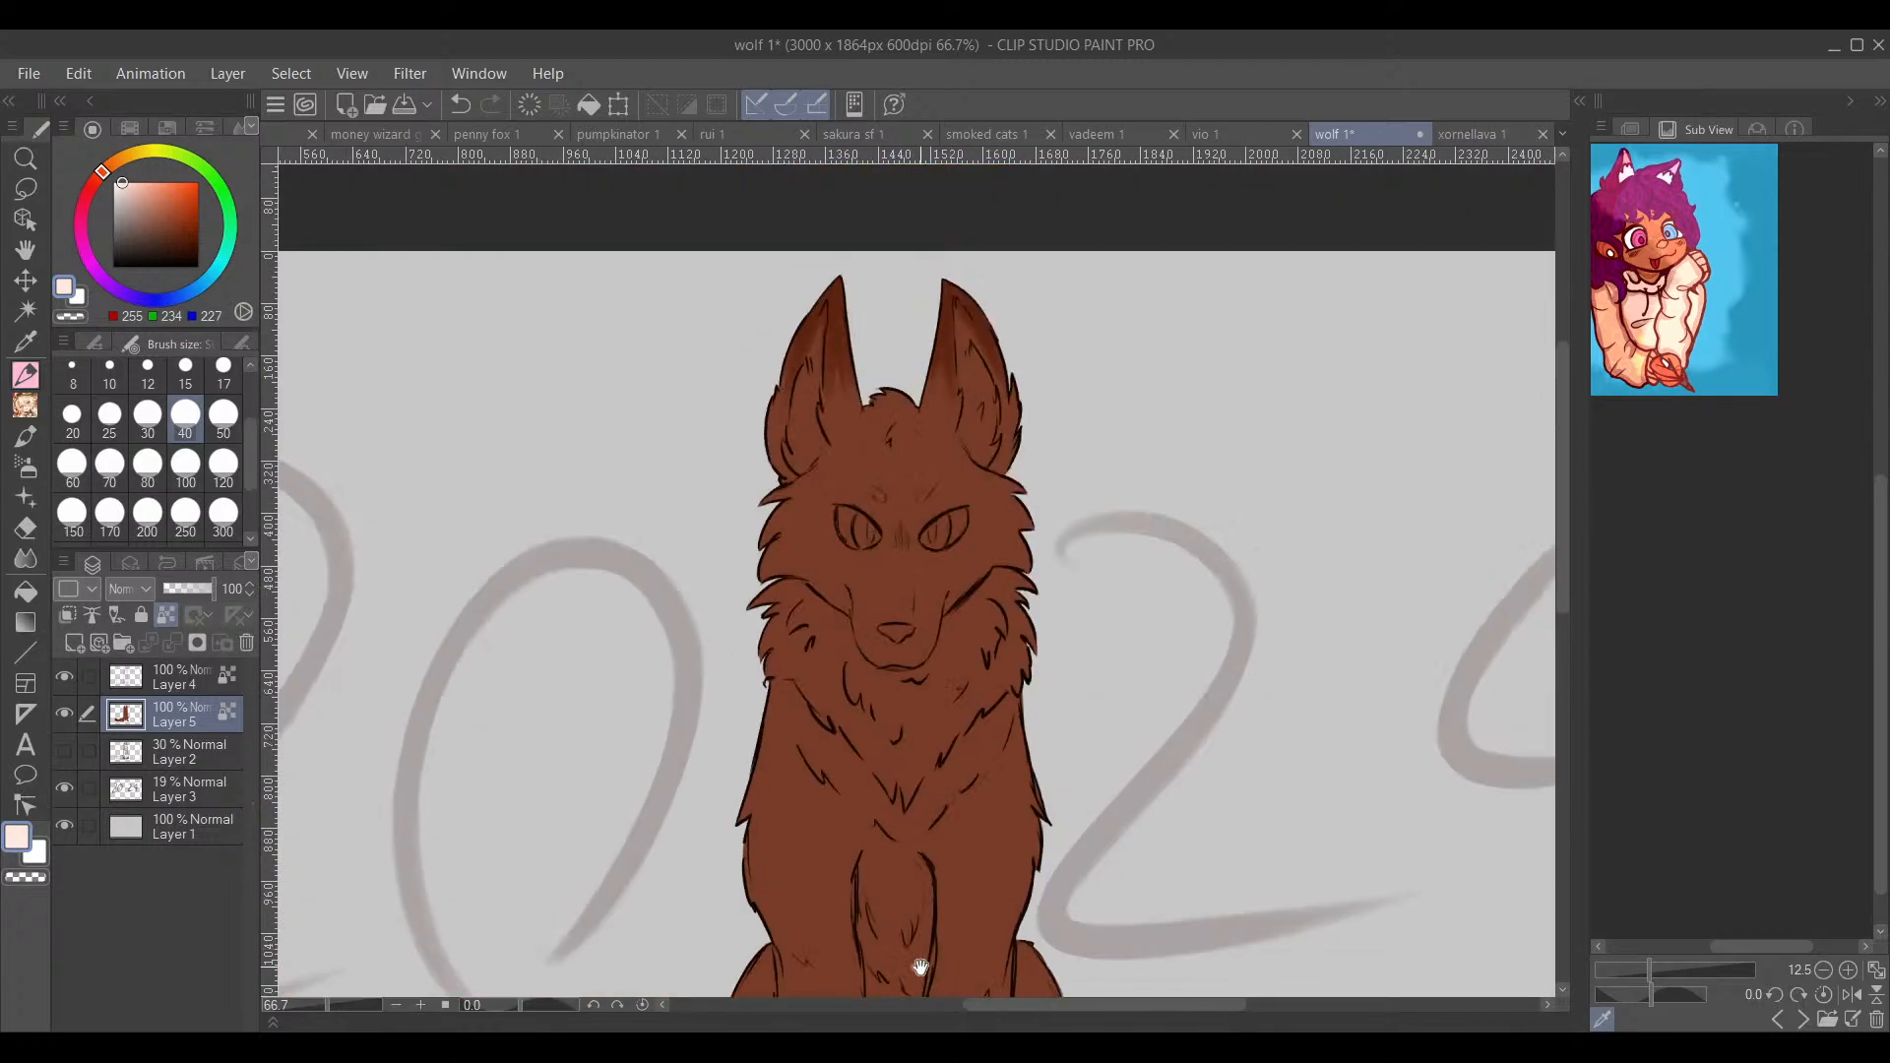
key(ctrl+z)
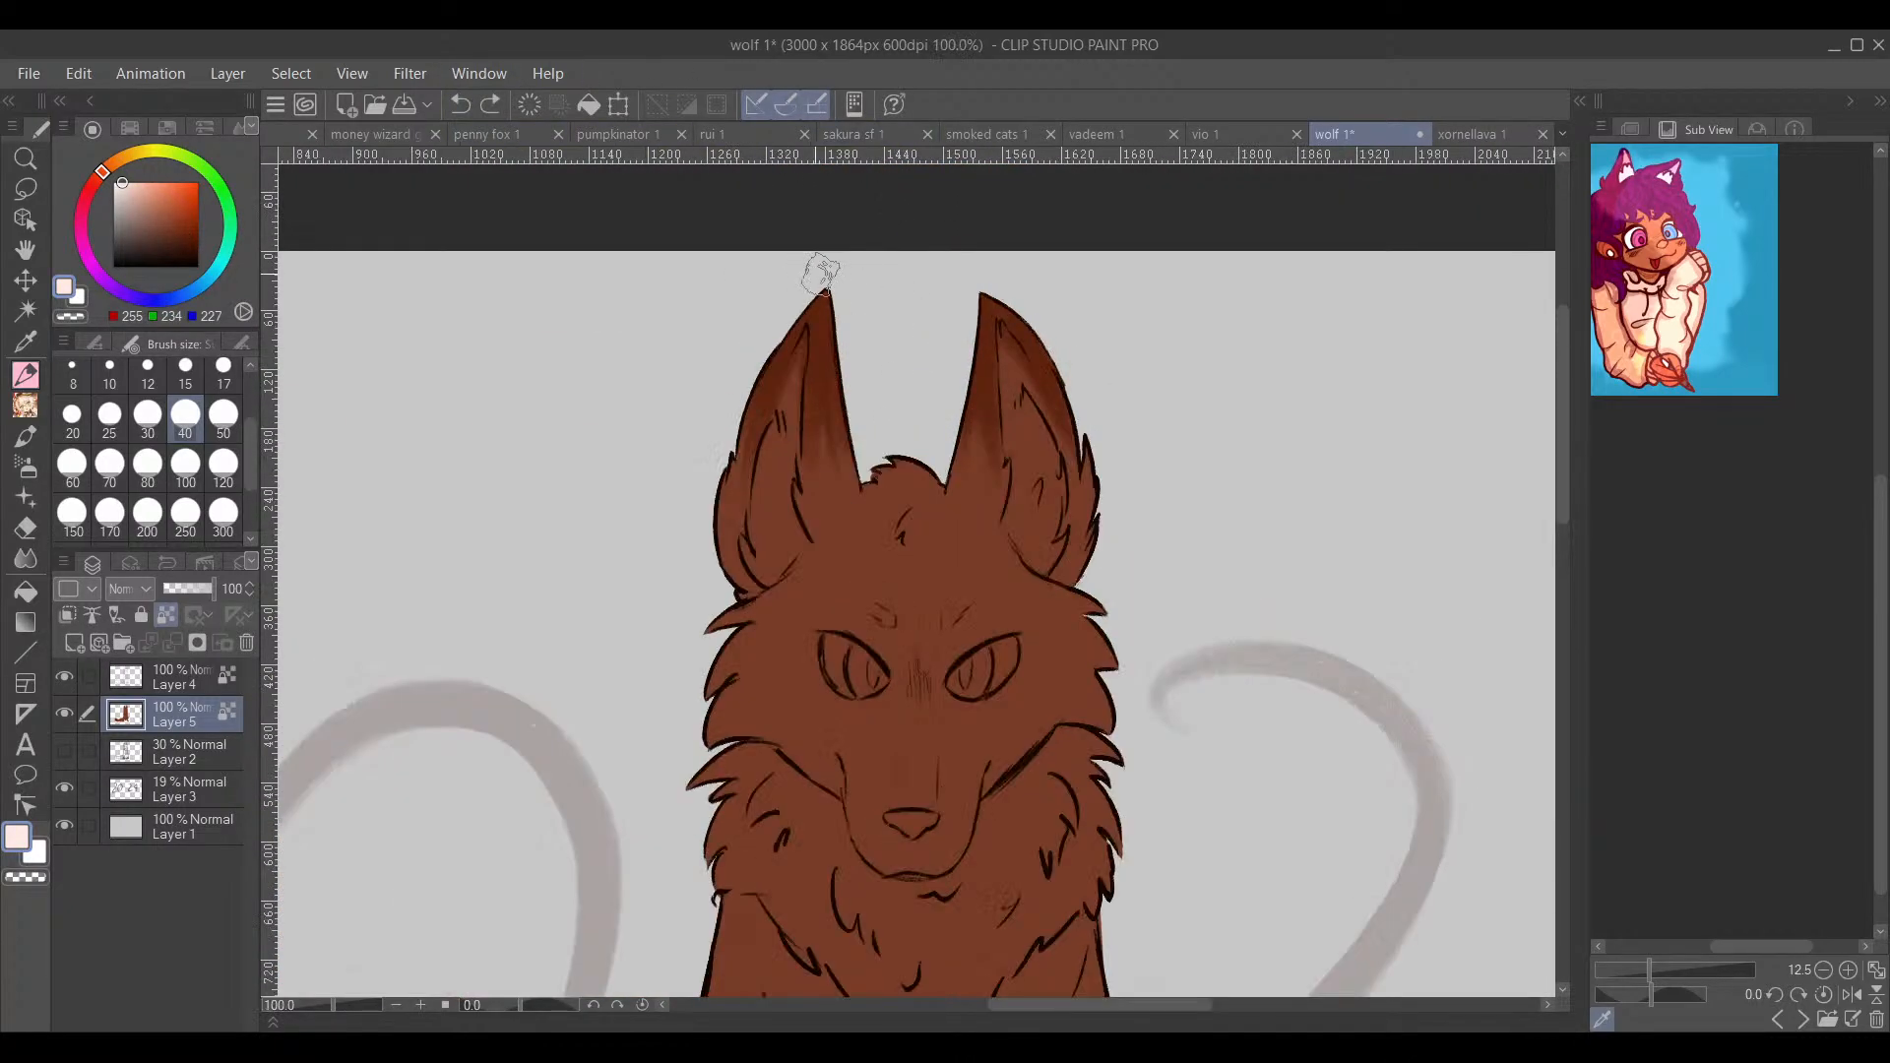
scroll(837, 258, up, 3)
mouse_move(736, 407)
mouse_down()
mouse_move(857, 254)
mouse_move(833, 276)
mouse_move(835, 398)
mouse_move(856, 360)
mouse_up()
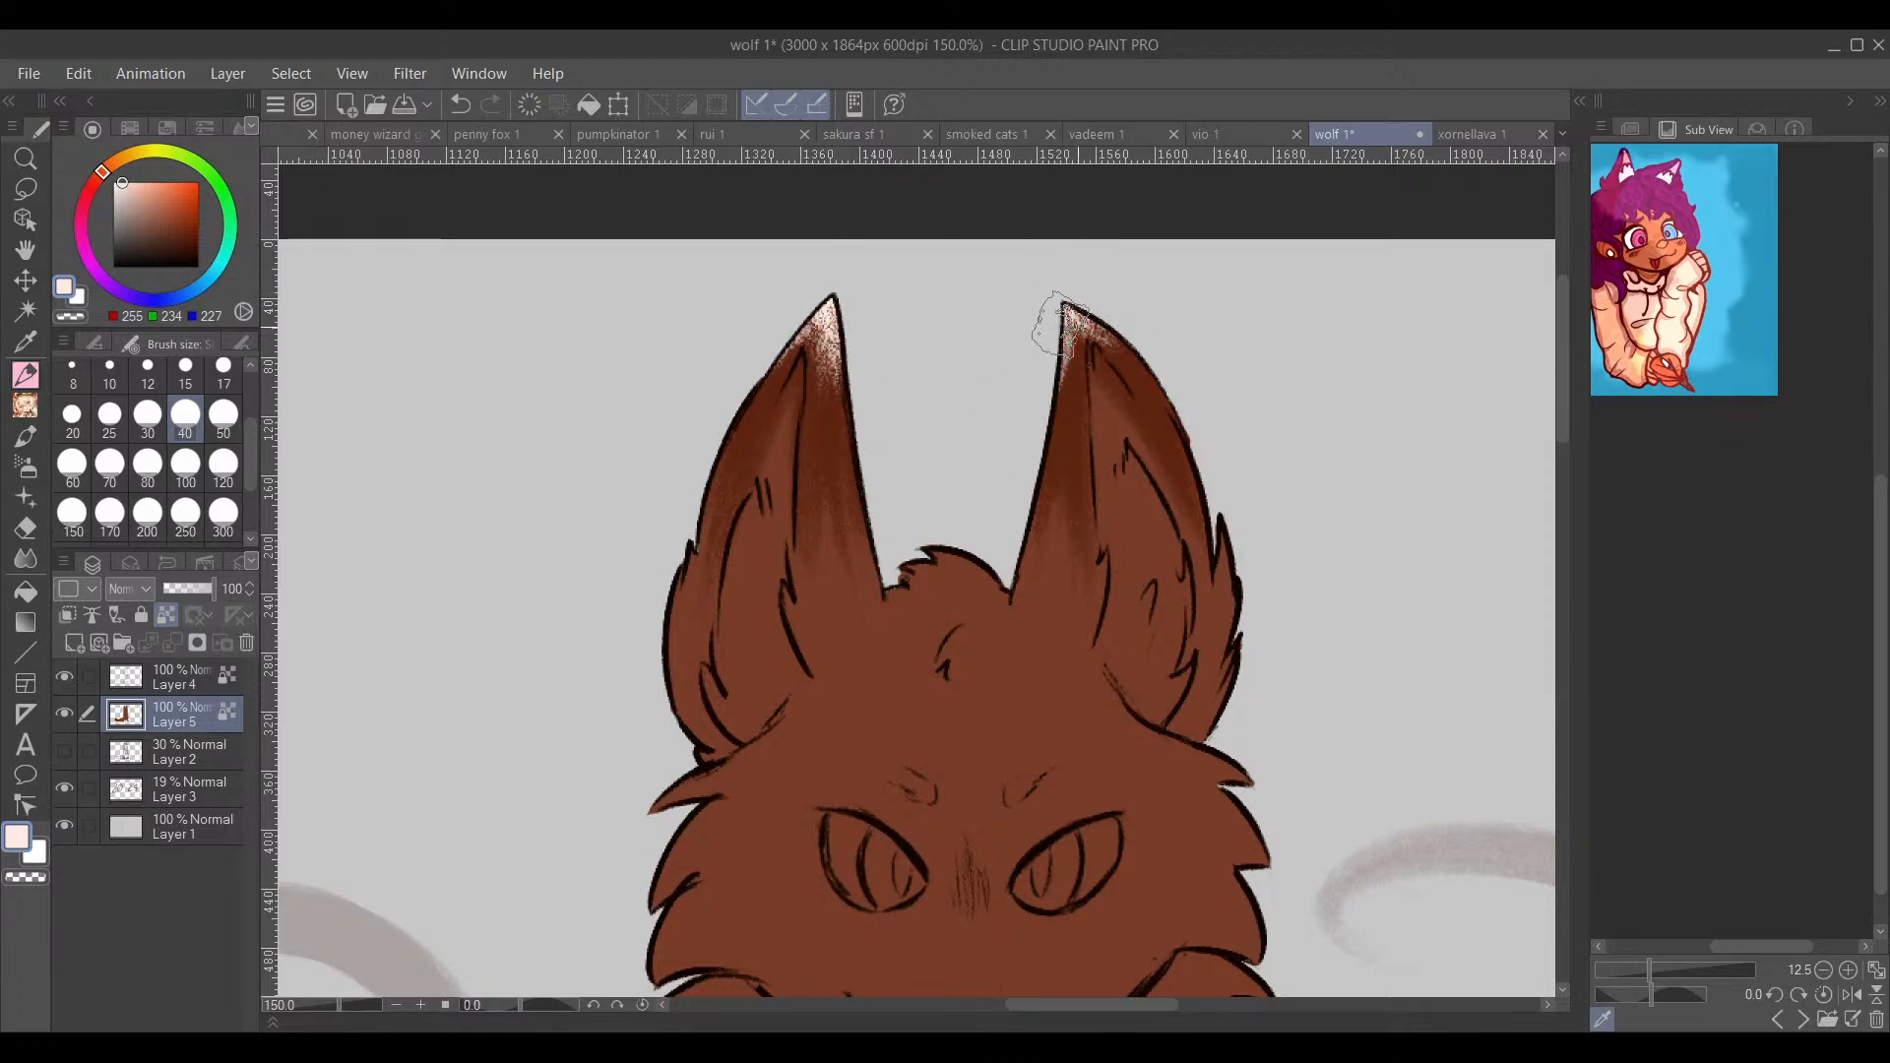
drag(1130, 653, 1170, 465)
scroll(1090, 574, down, 2)
scroll(1088, 580, down, 3)
drag(1196, 635, 1206, 536)
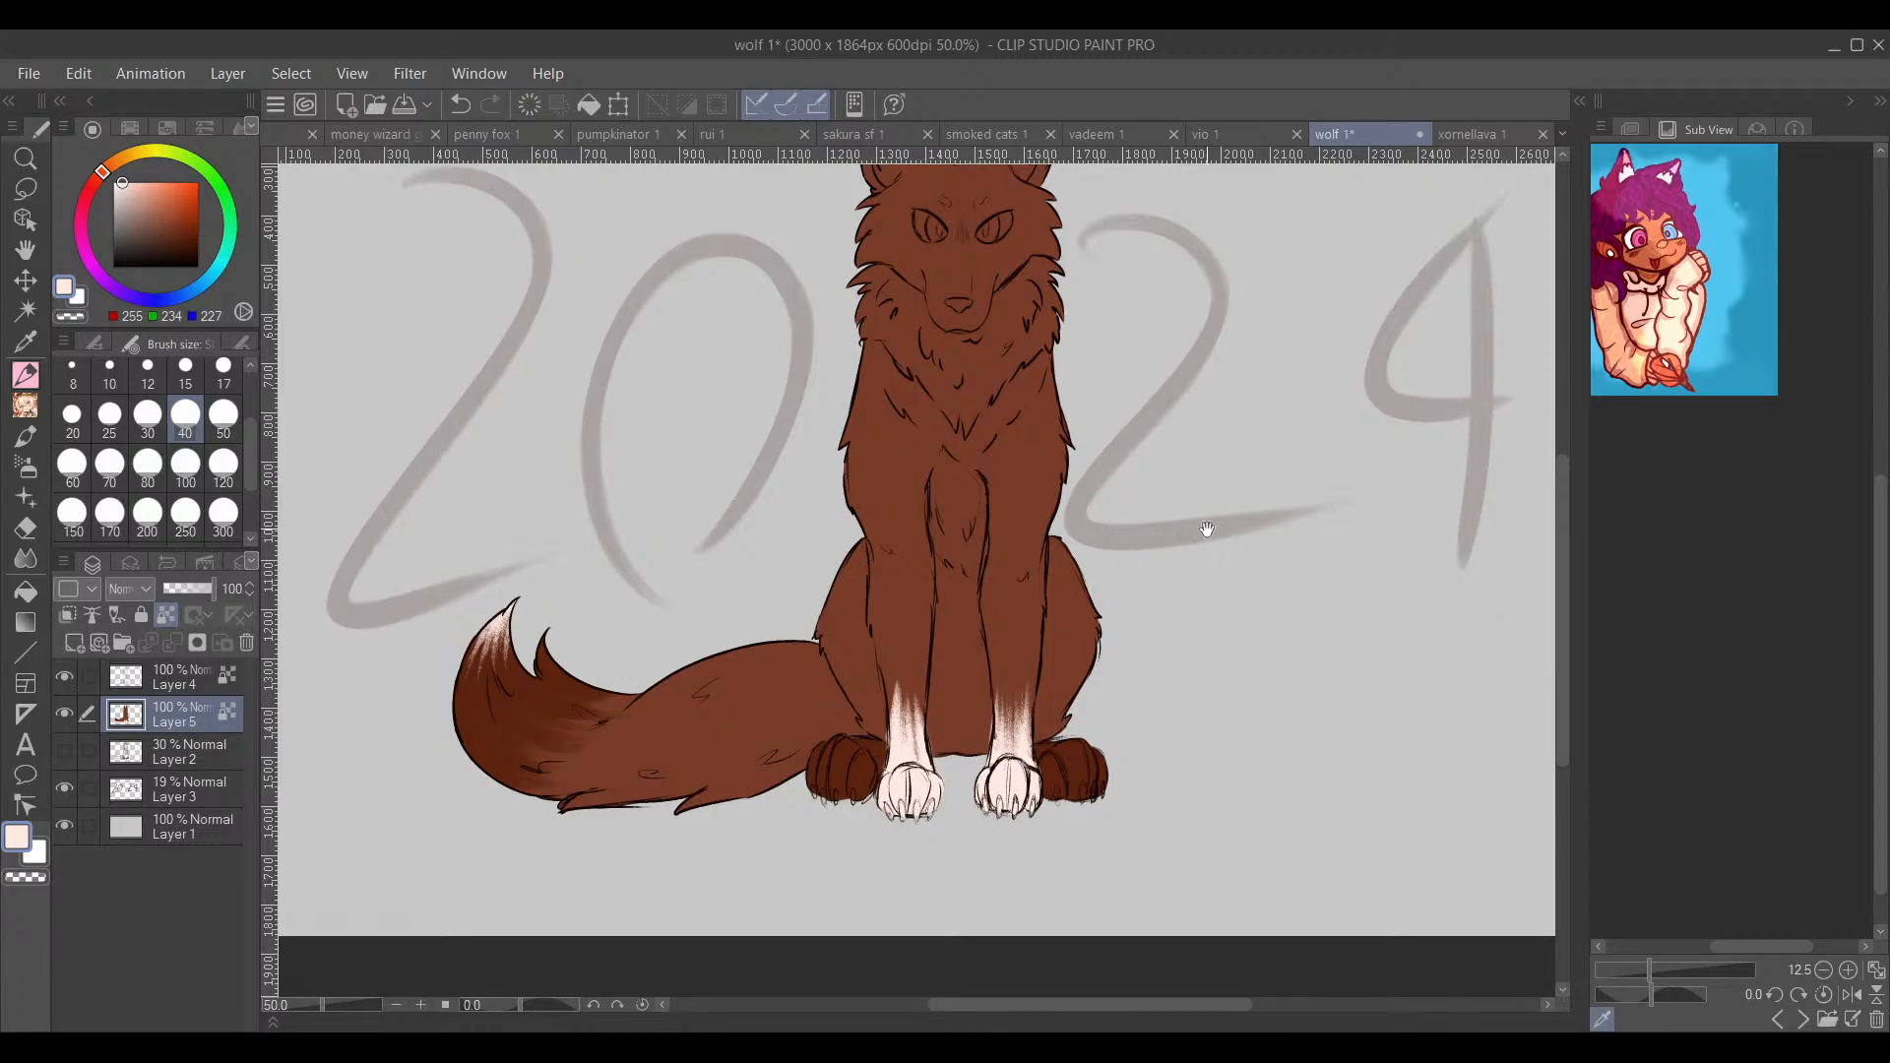
Step: Sample the ear's dark brown, deepen it to RGB 63, 21, 6, and fill the inside of the left ear at brush size 8
drag(1207, 530, 1200, 723)
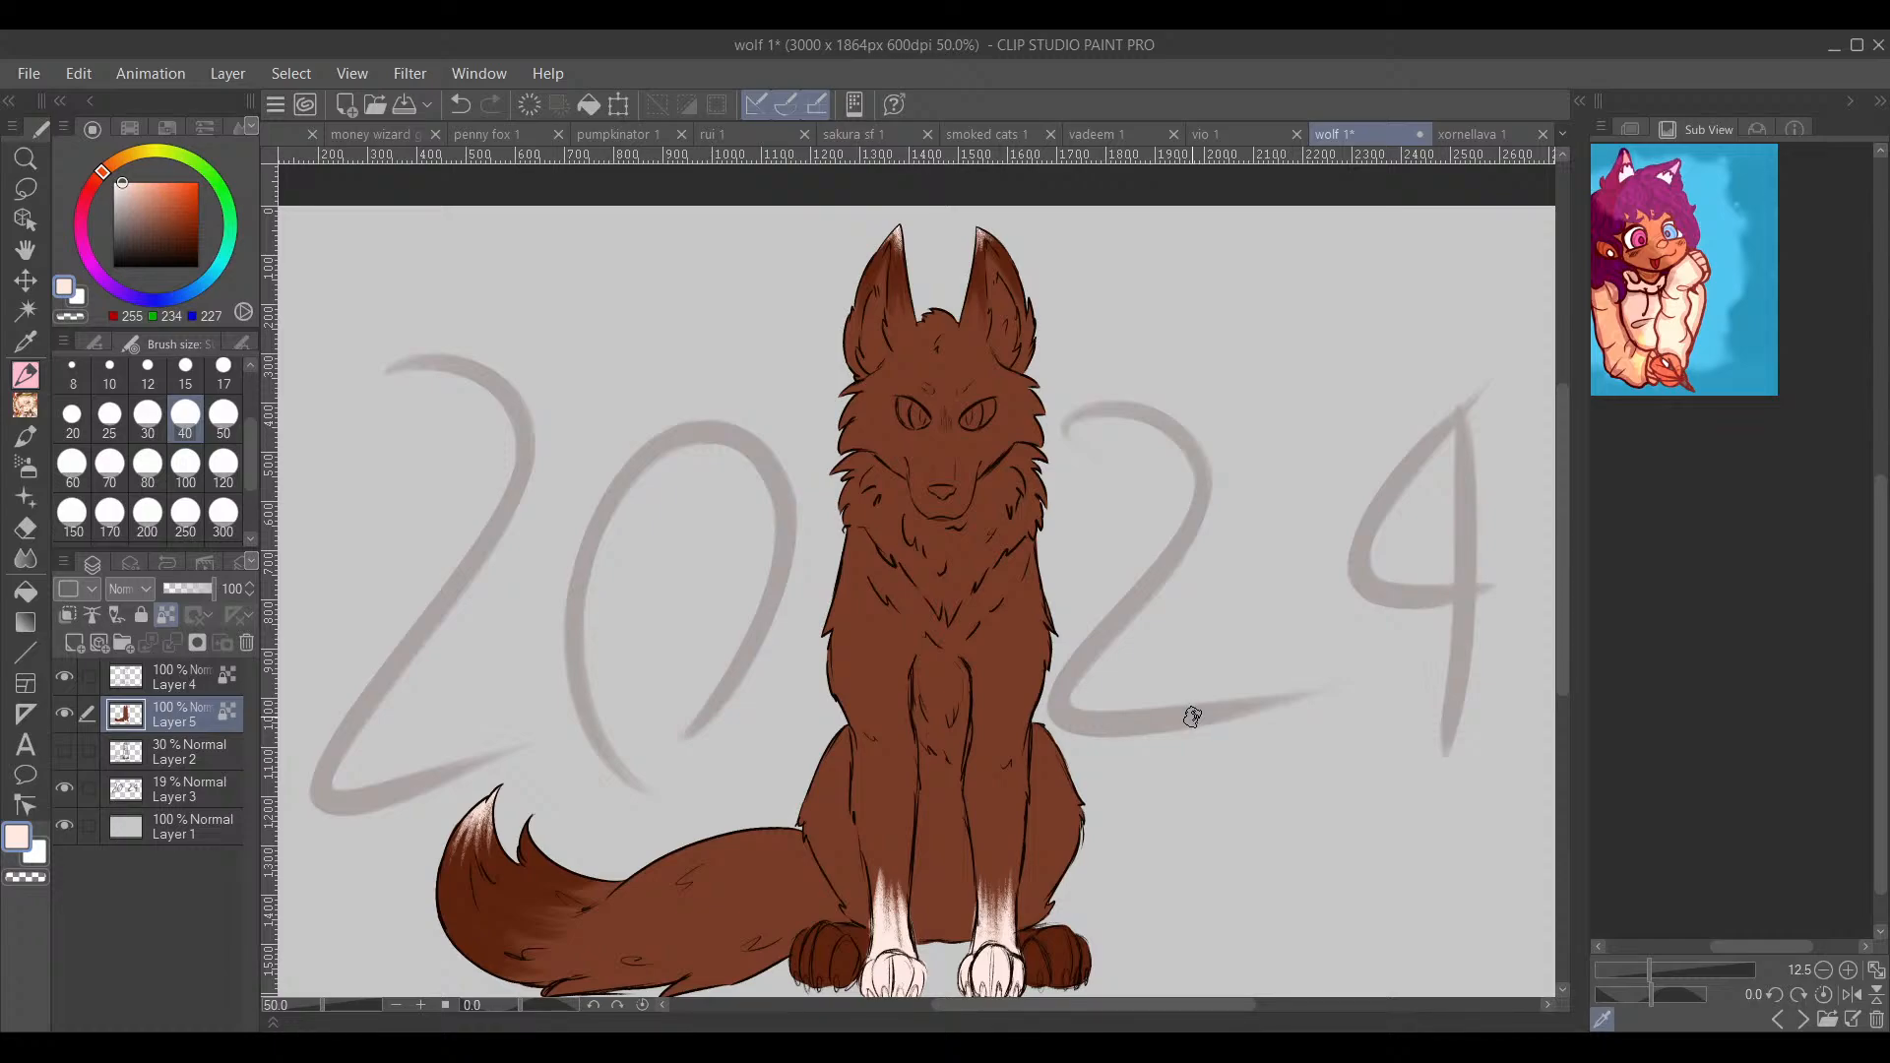
drag(1192, 717, 1204, 577)
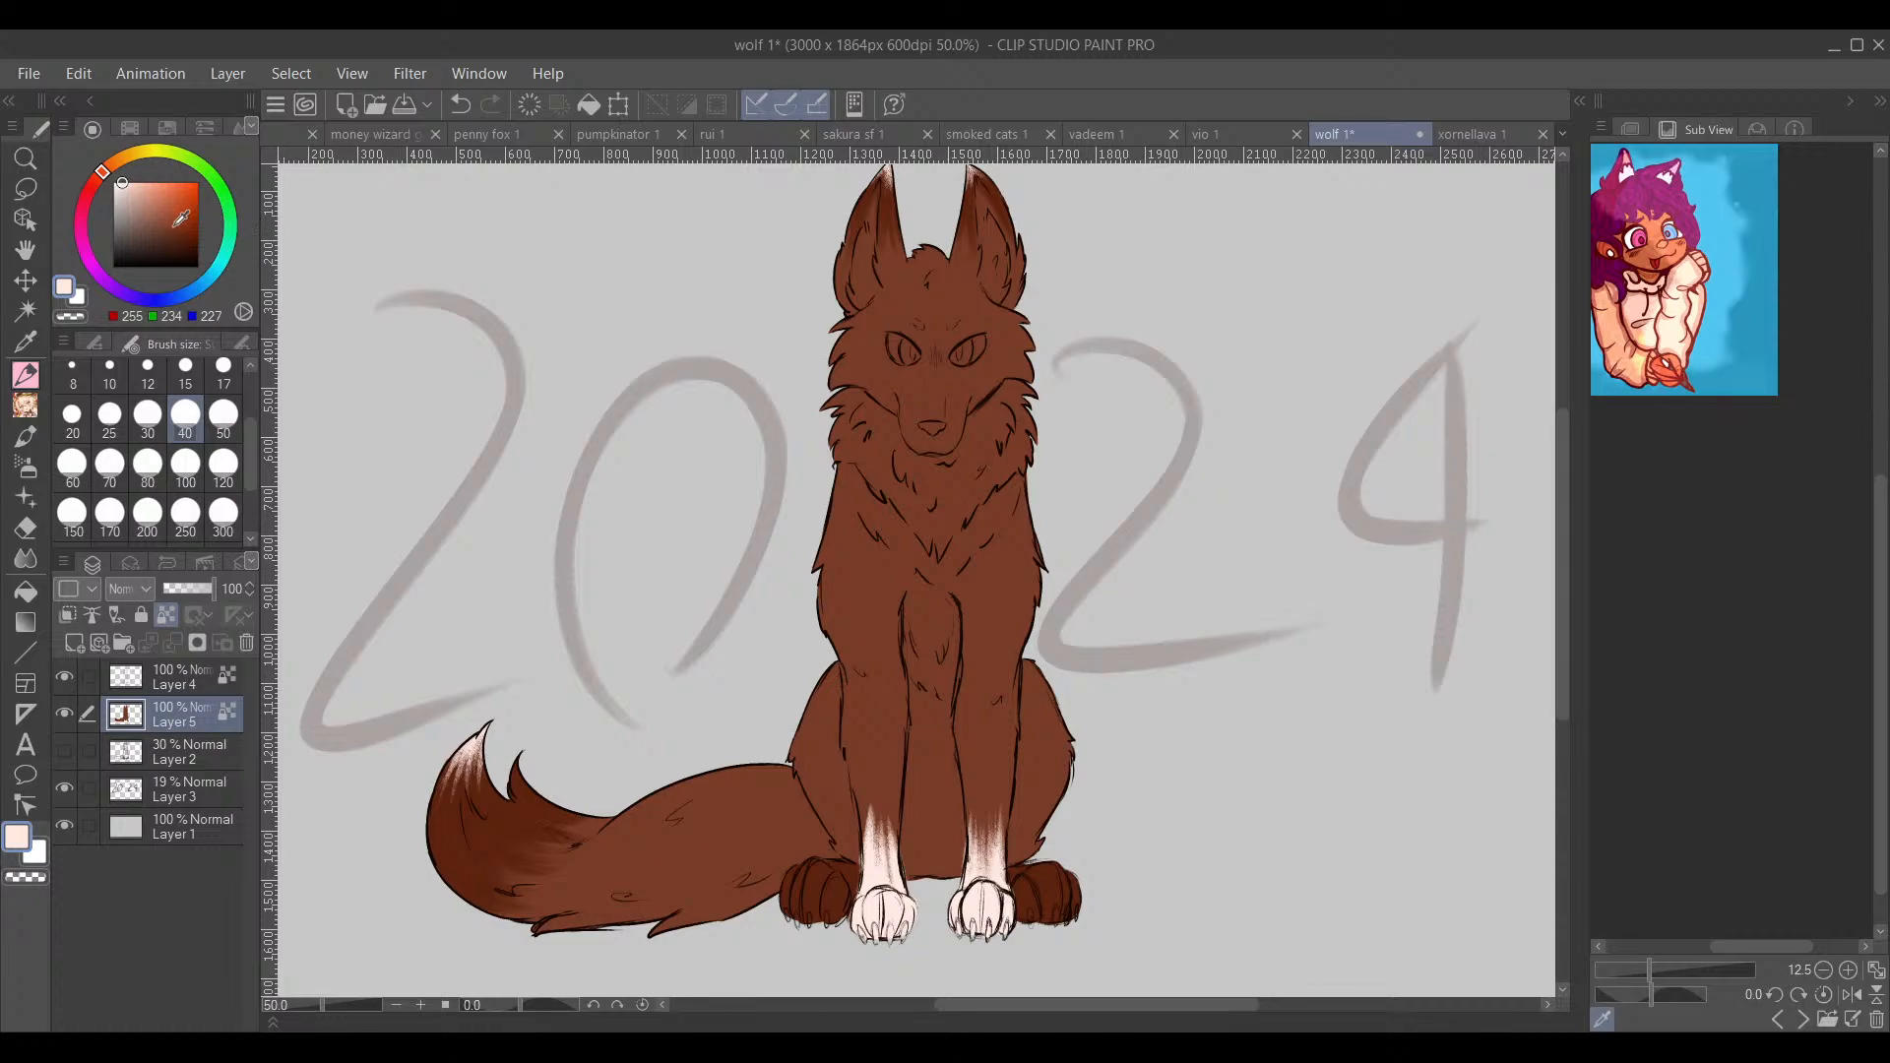
alt+click(894, 197)
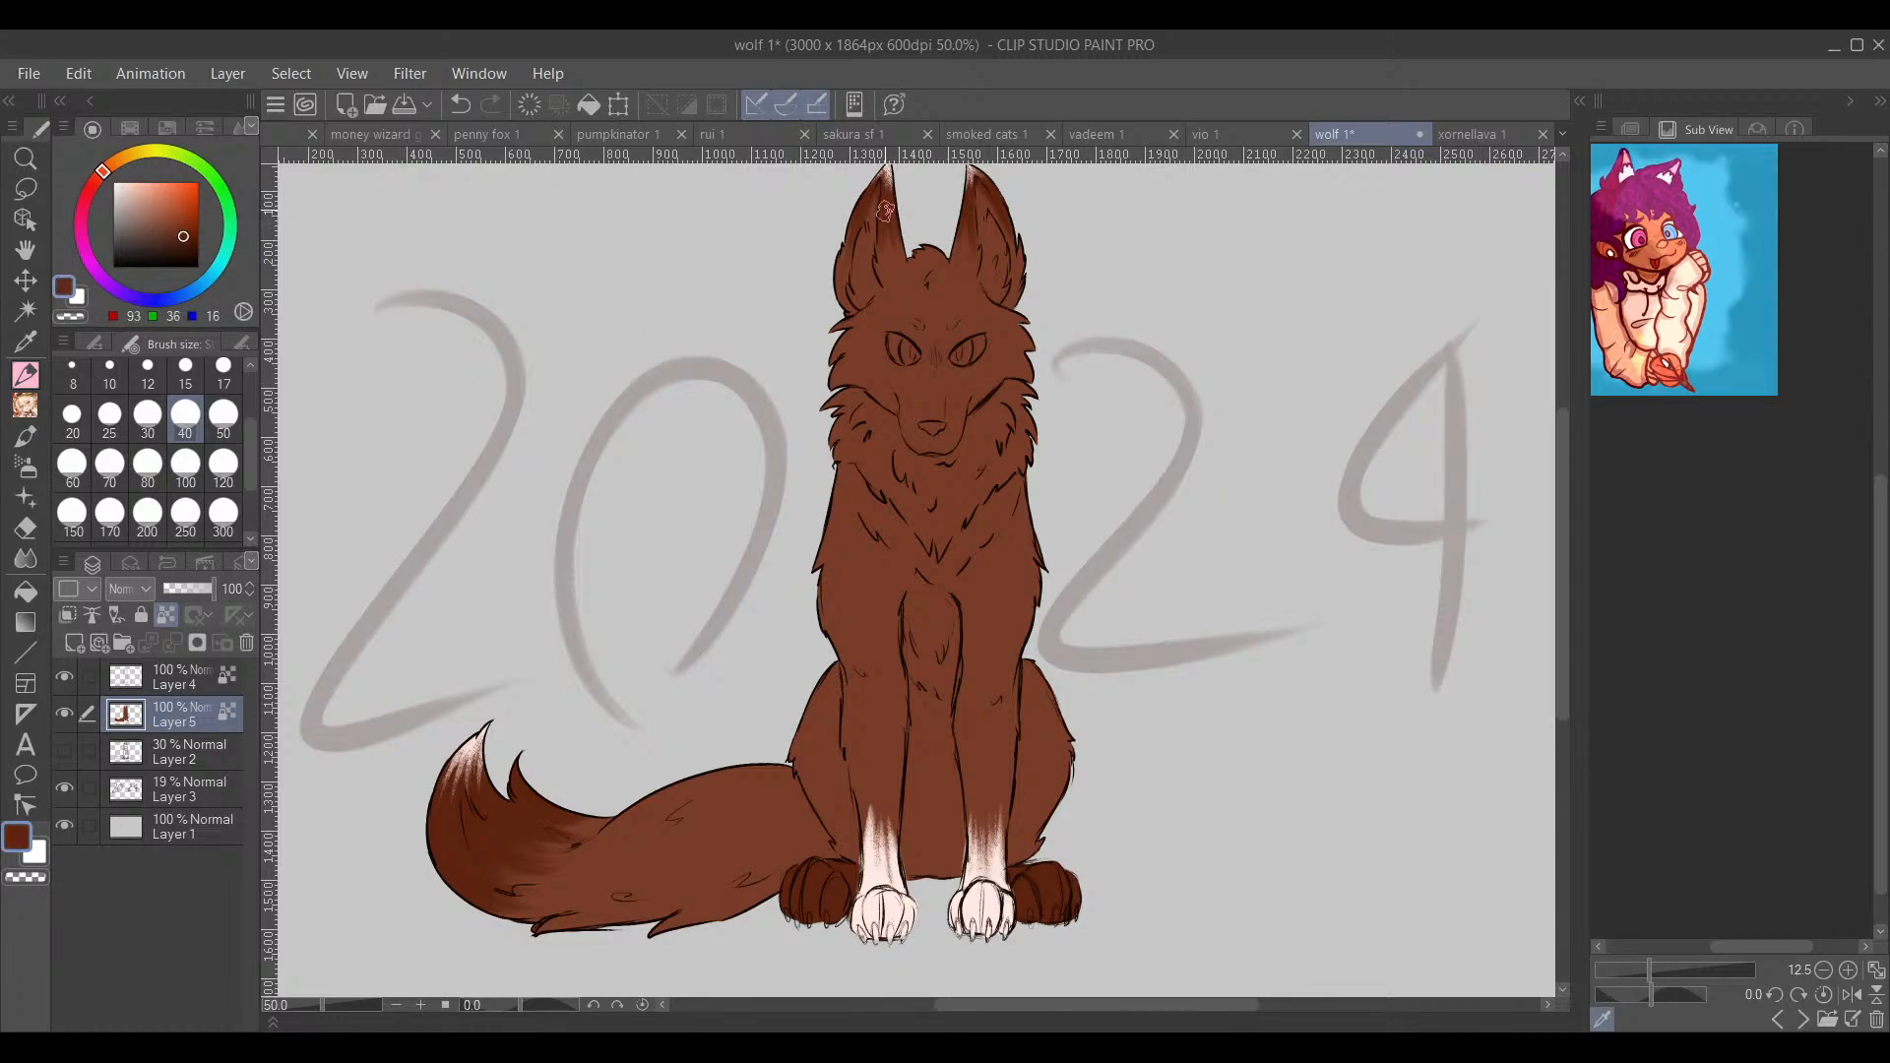
click(188, 241)
scroll(862, 284, up, 4)
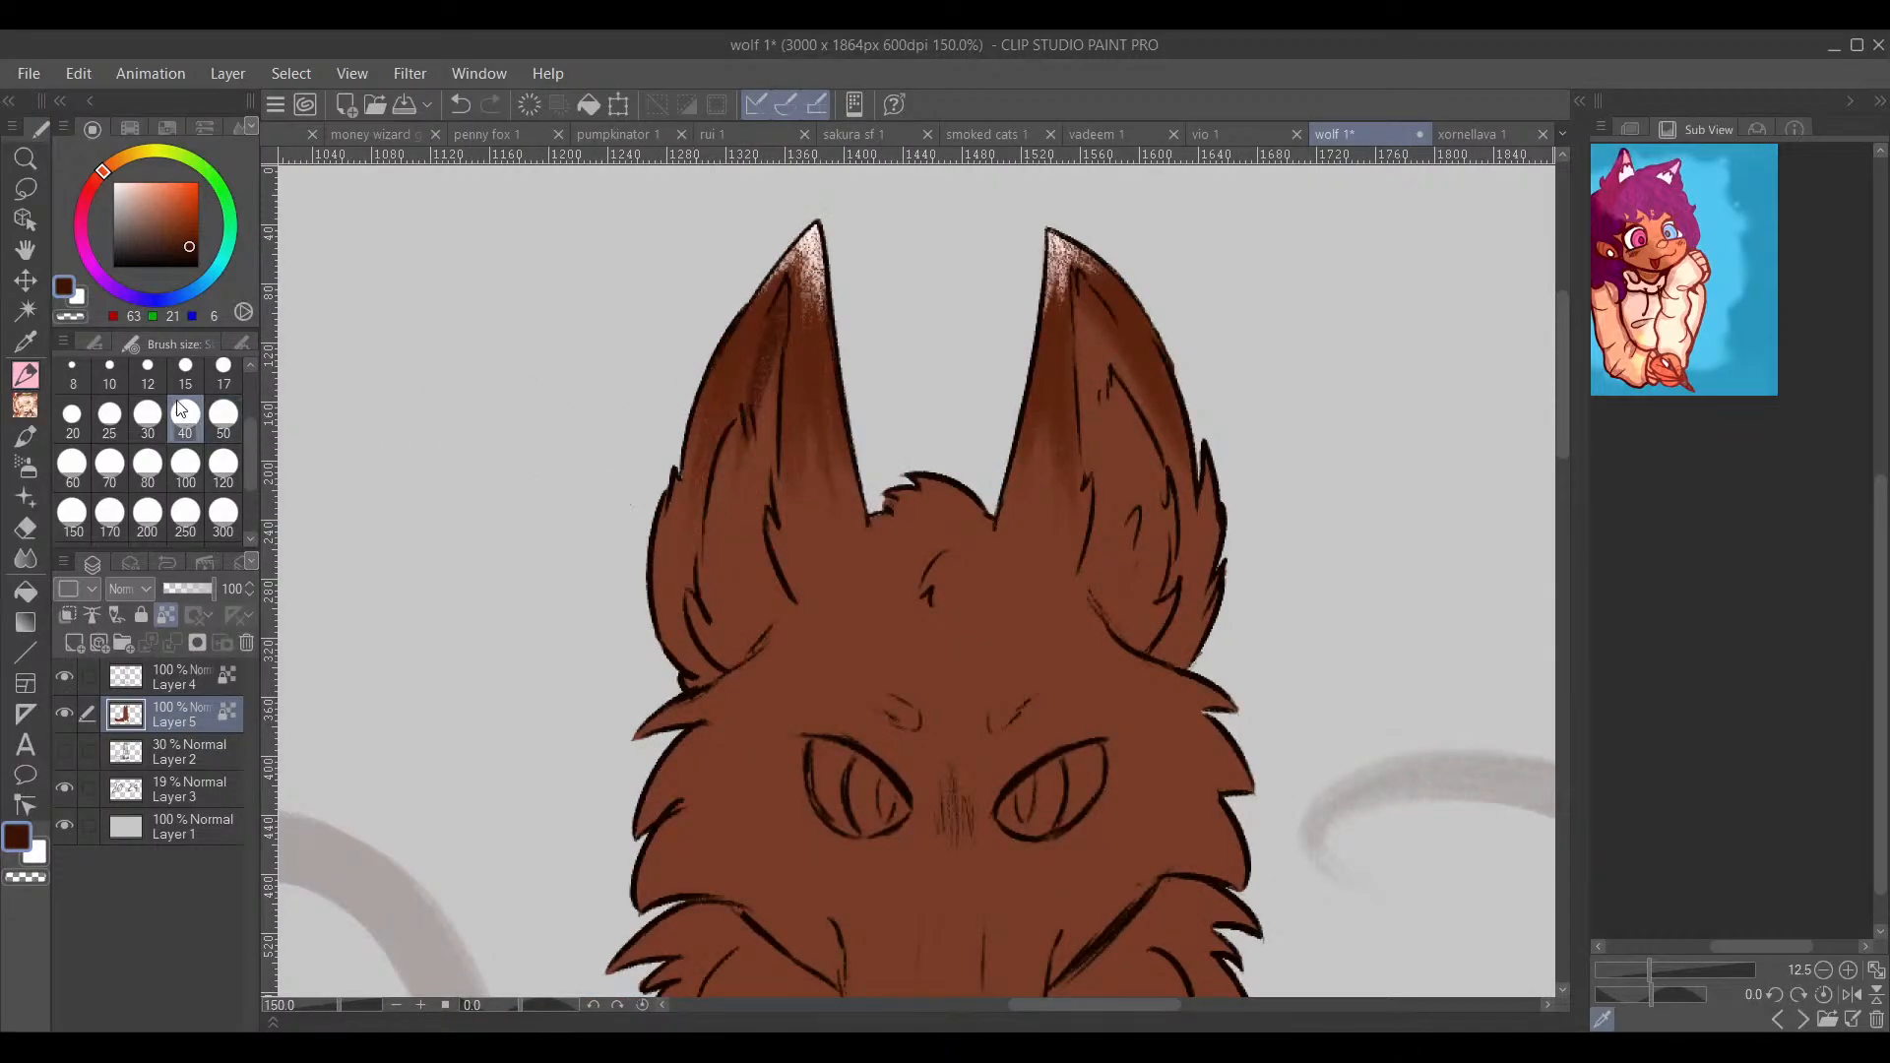
click(90, 373)
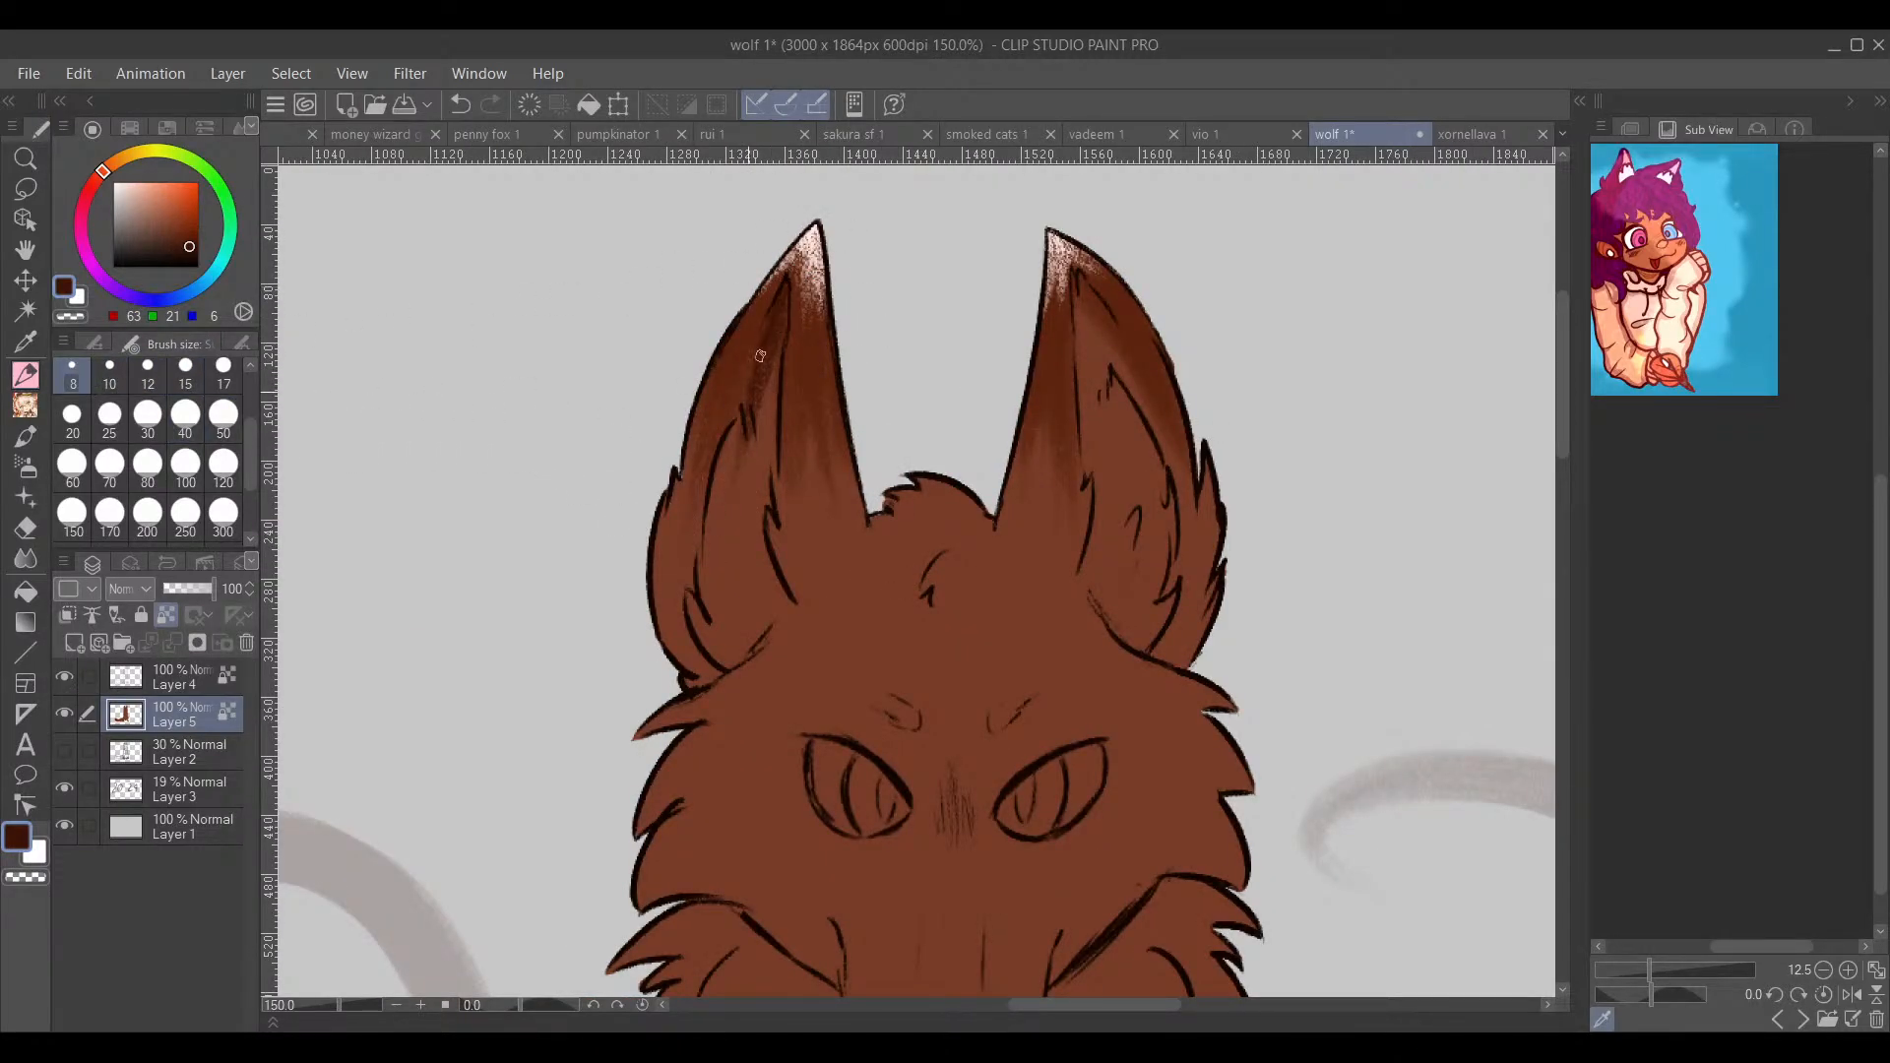
drag(760, 355, 729, 466)
drag(783, 305, 769, 495)
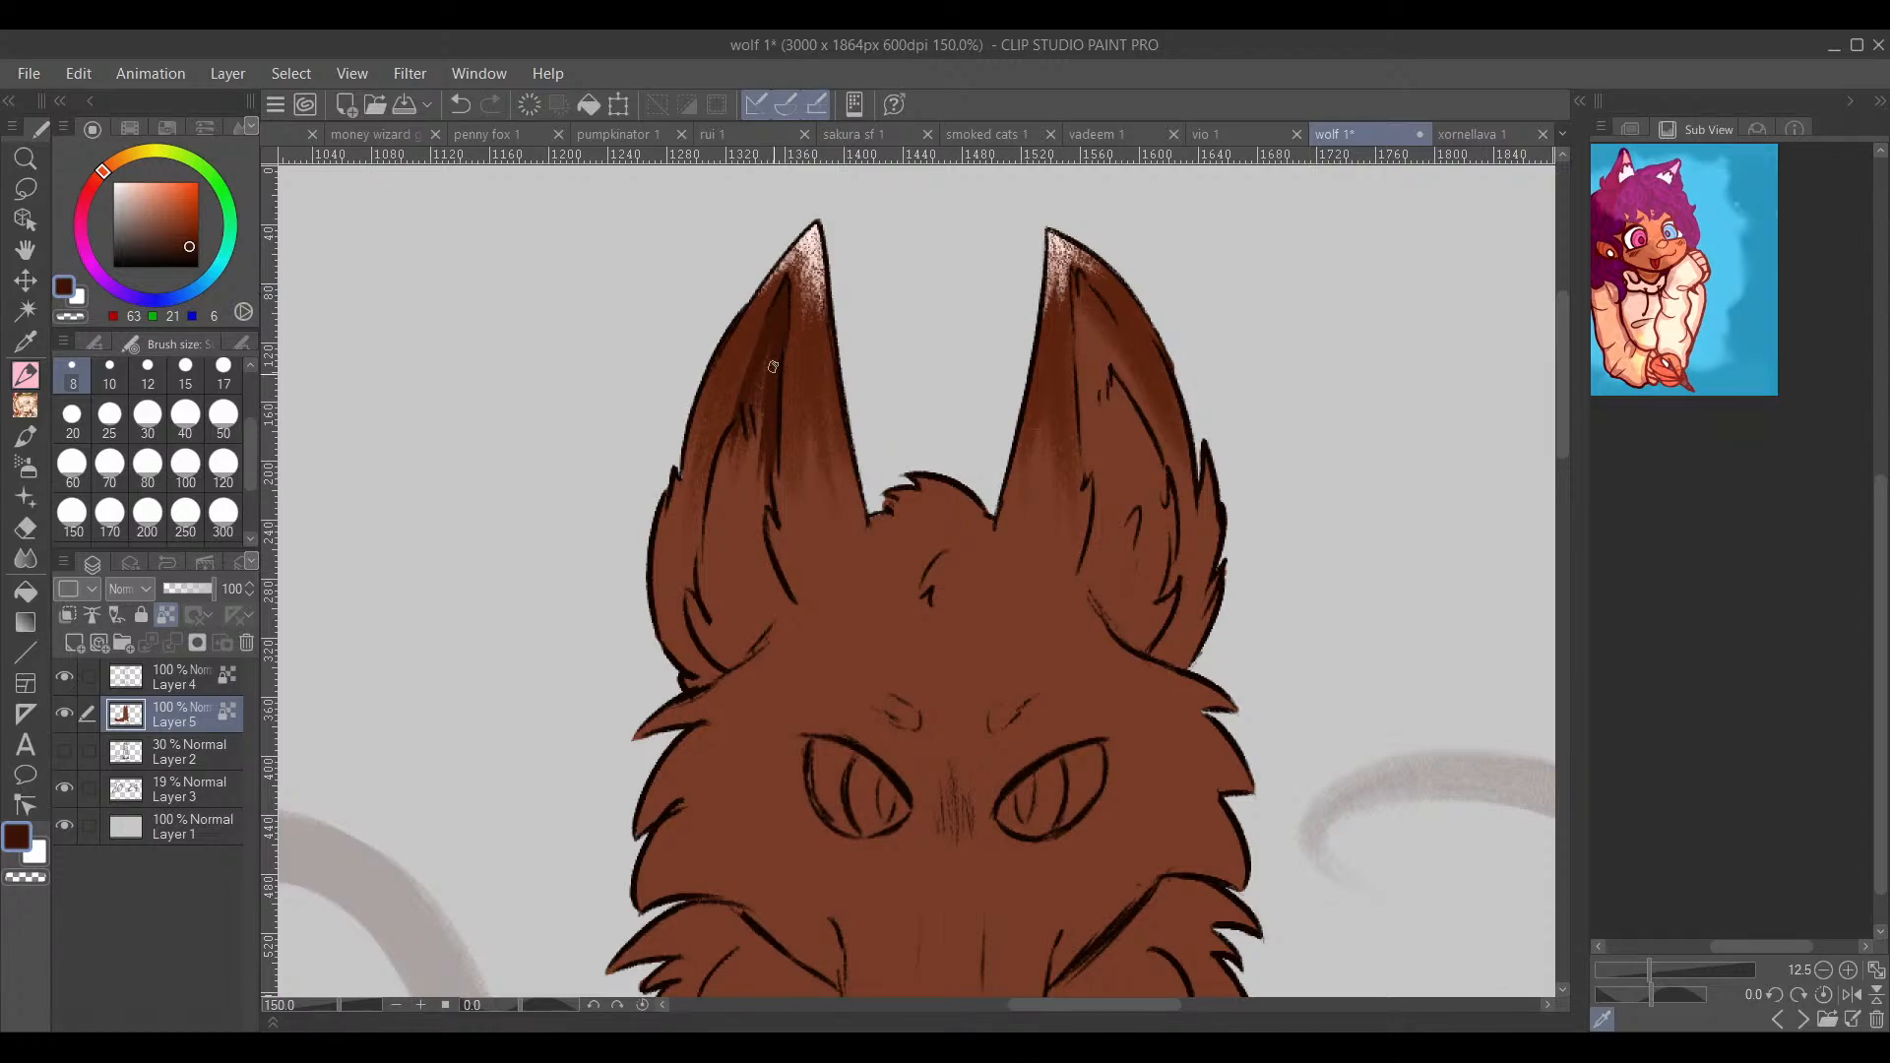
mouse_move(773, 366)
mouse_down()
mouse_move(758, 459)
mouse_move(711, 507)
mouse_move(704, 588)
mouse_up()
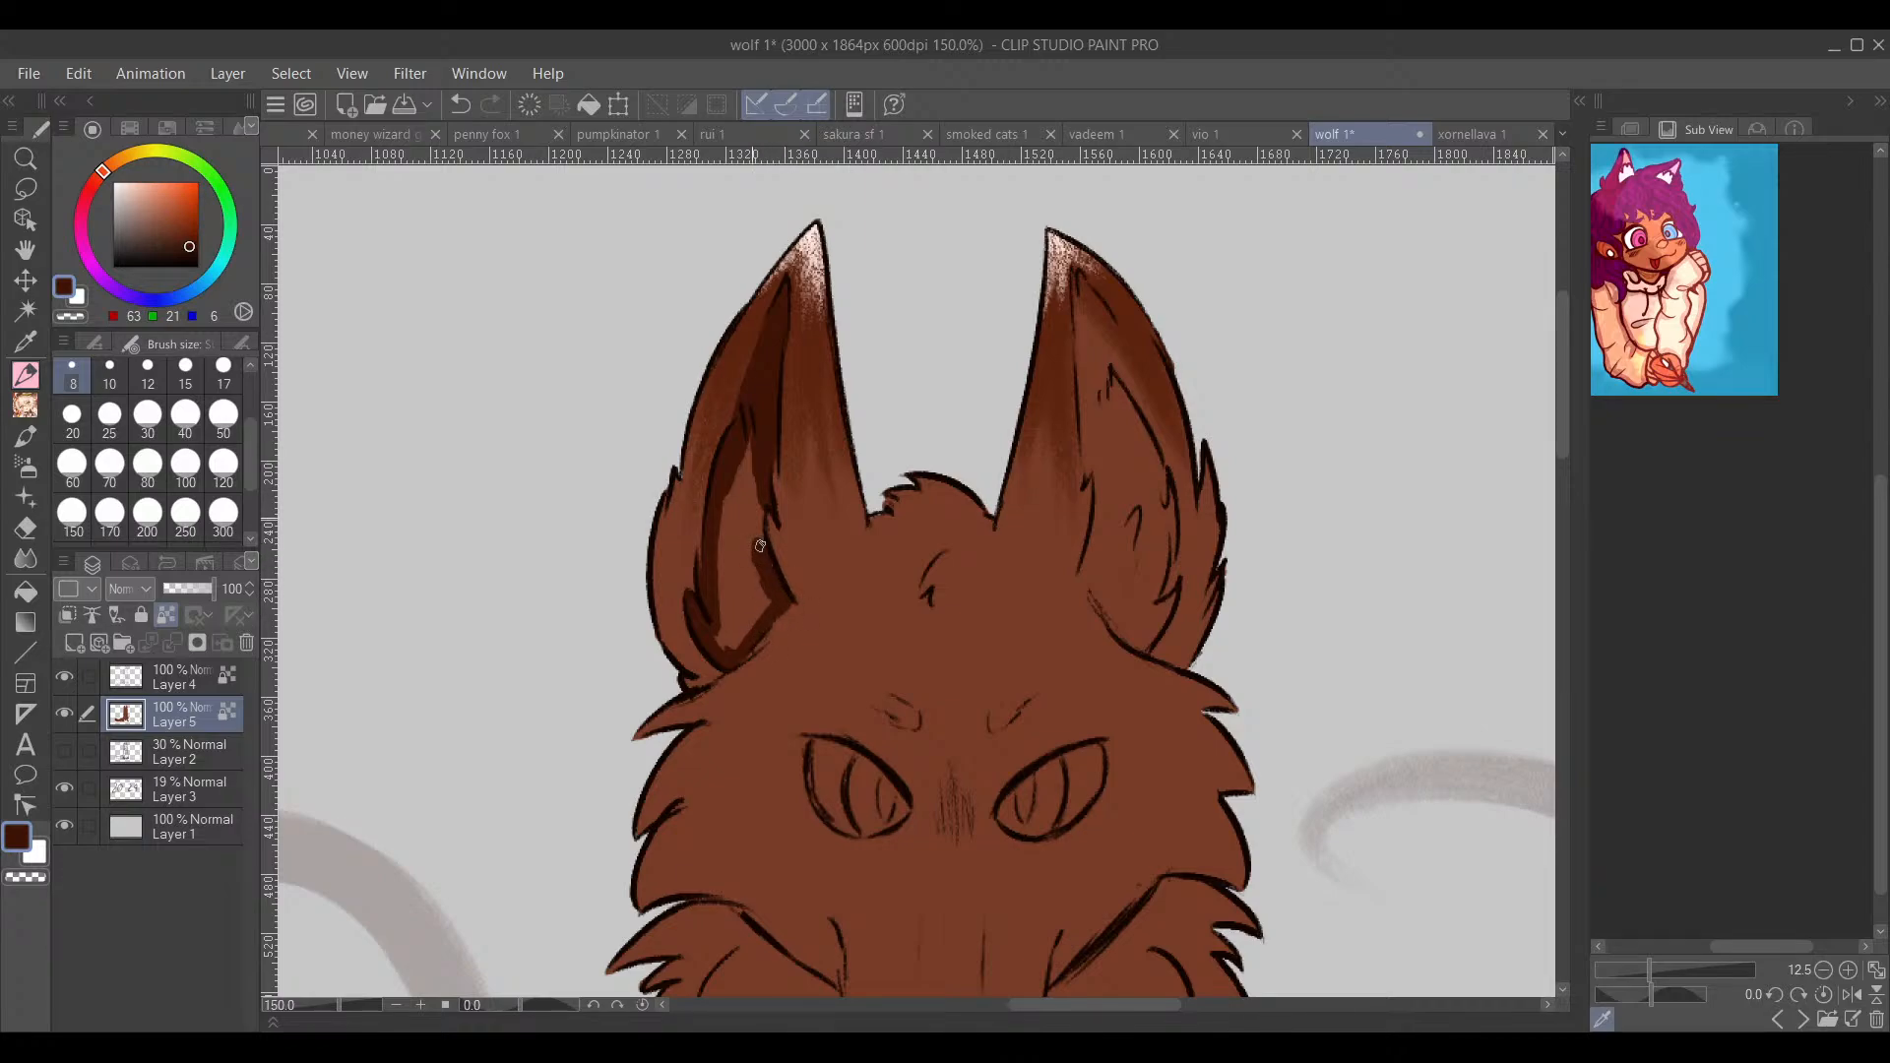
mouse_move(755, 519)
mouse_down()
mouse_move(744, 462)
mouse_move(717, 493)
mouse_move(742, 599)
mouse_up()
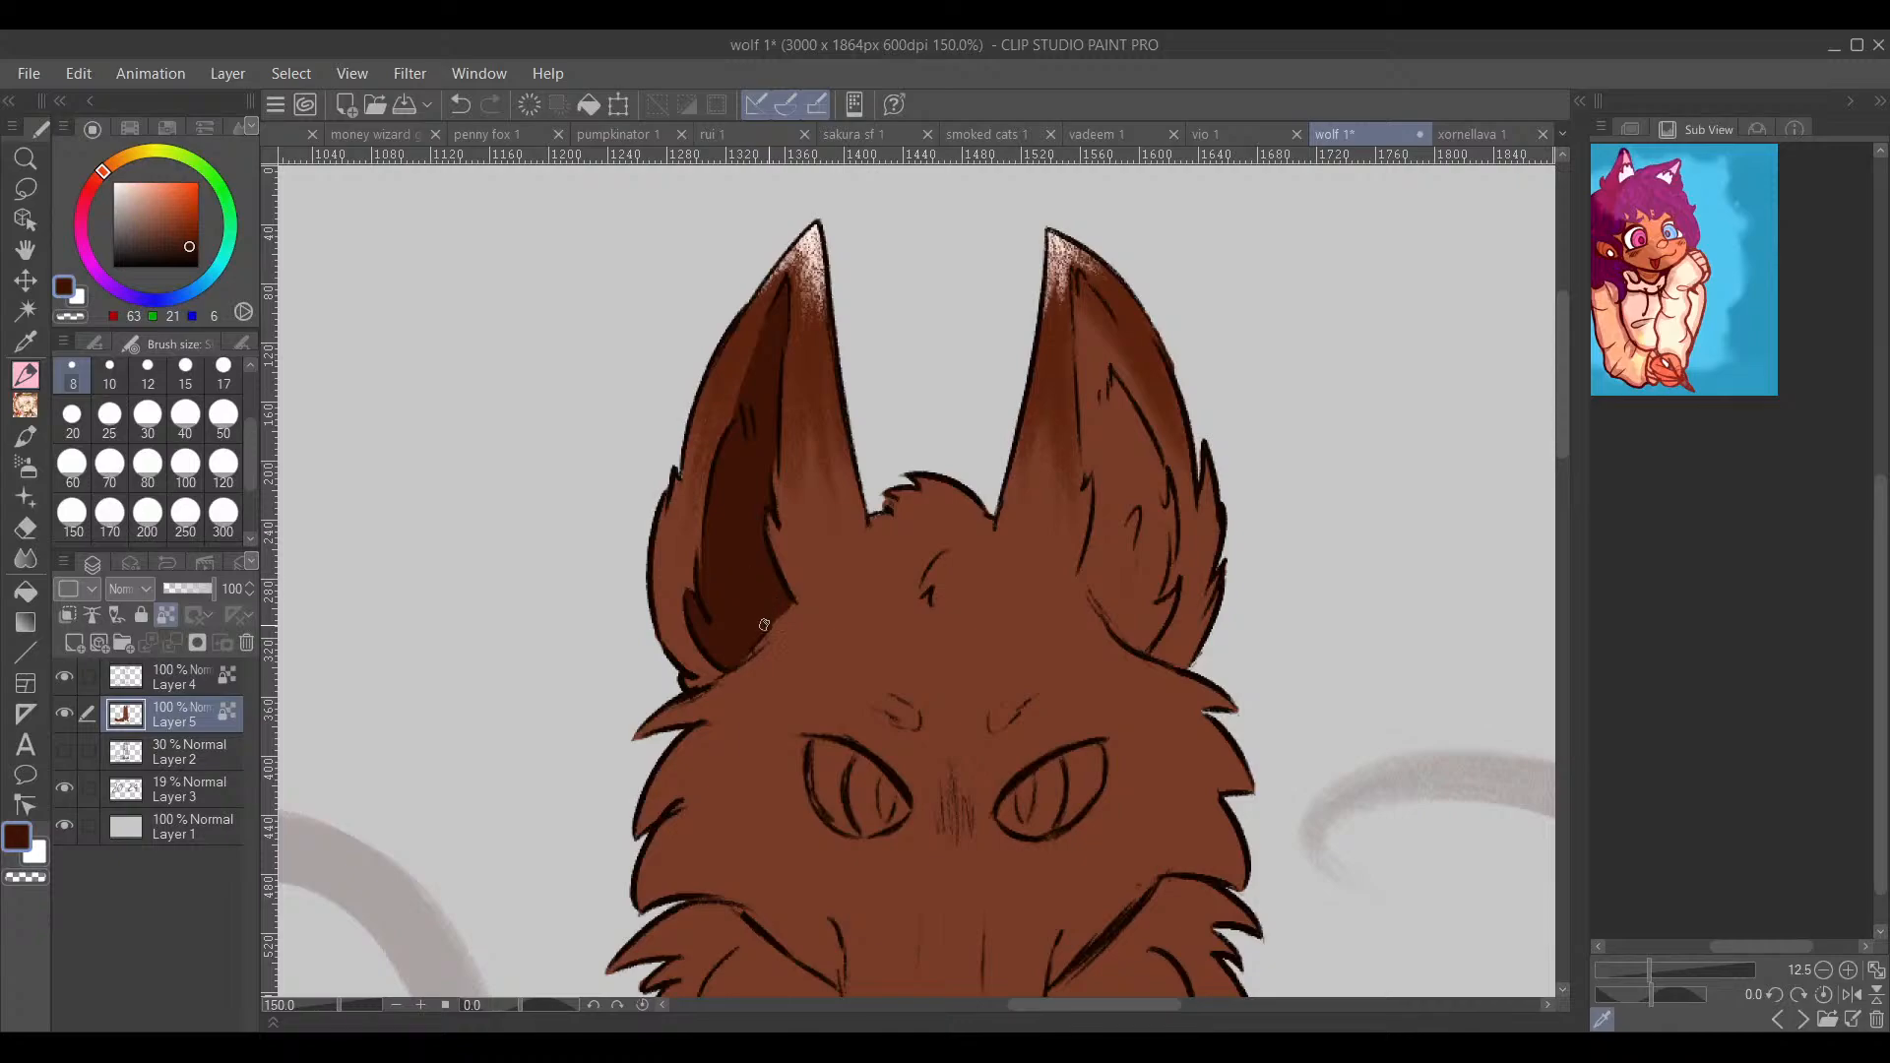
Step: Fill the inside of the right ear with the same deep brown, following the fur tufts along its edge
drag(1299, 571, 968, 650)
drag(748, 374, 765, 507)
drag(750, 443, 760, 542)
drag(743, 365, 748, 463)
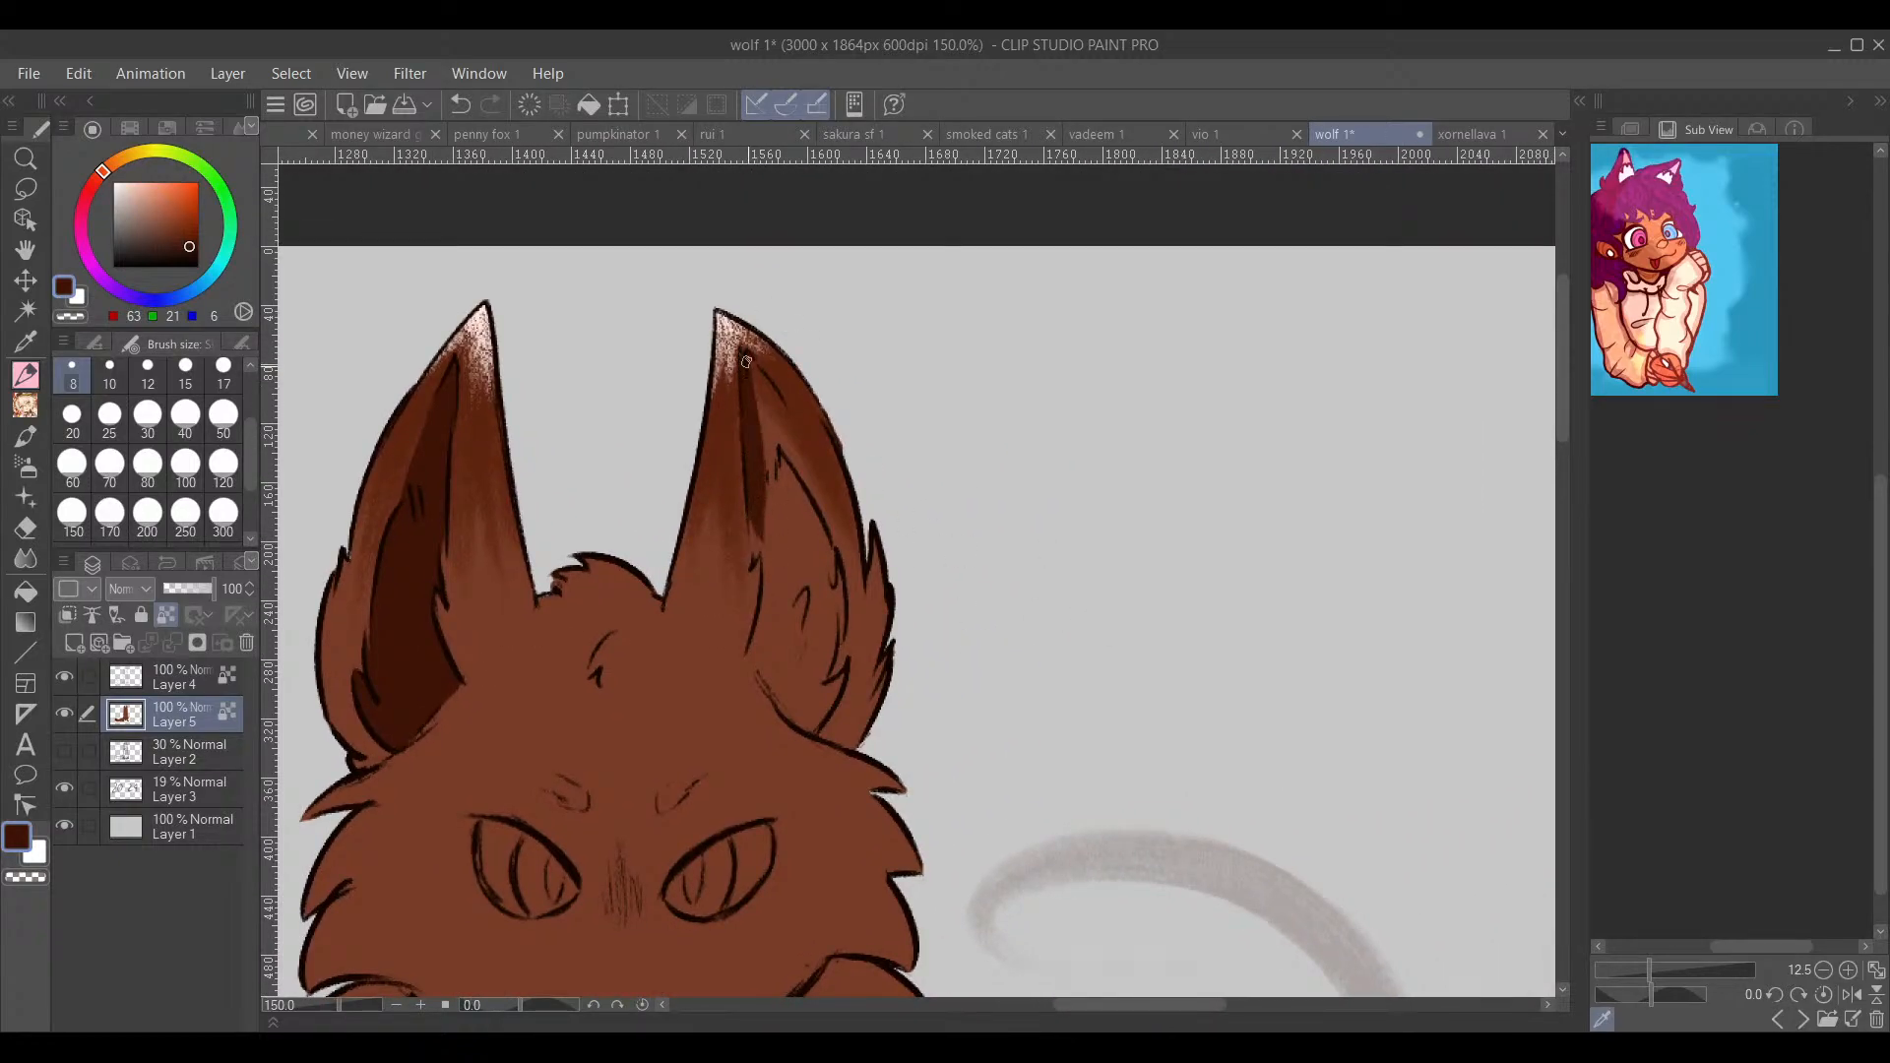
drag(757, 370, 830, 584)
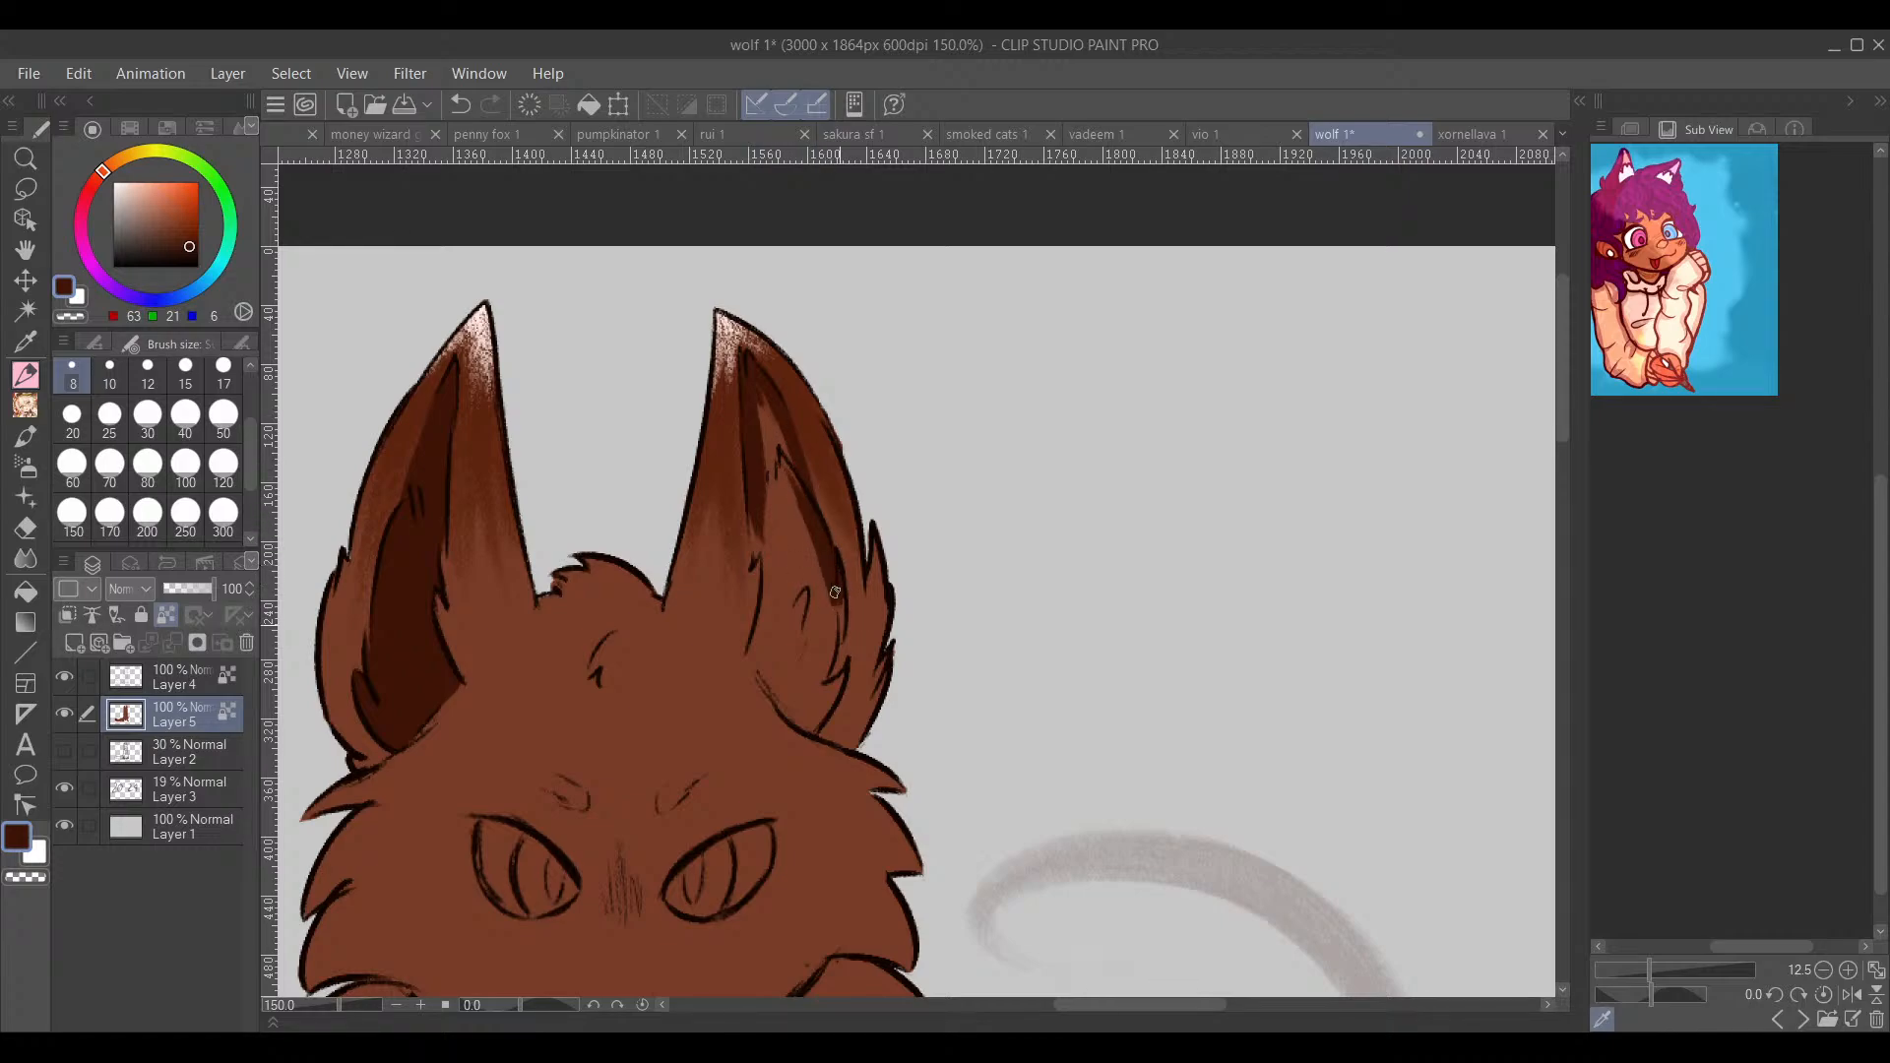
drag(837, 595, 821, 679)
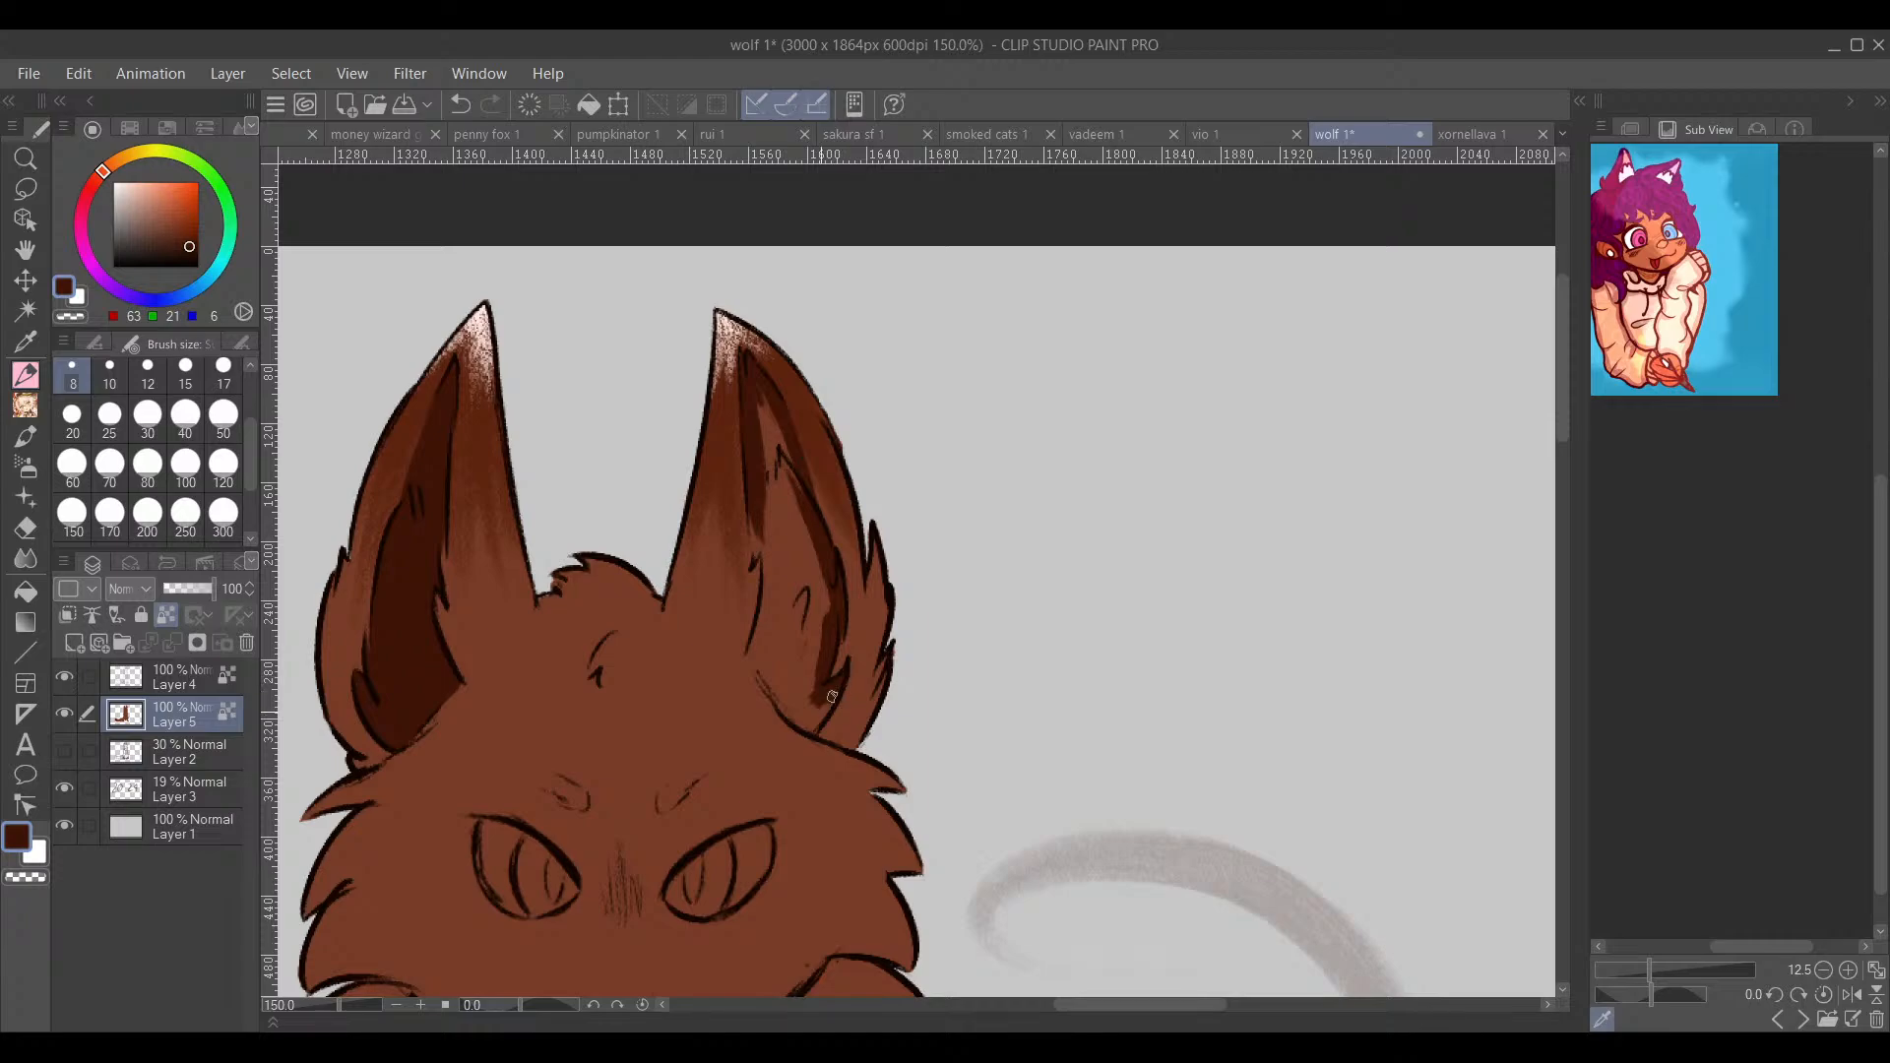
drag(815, 726, 808, 724)
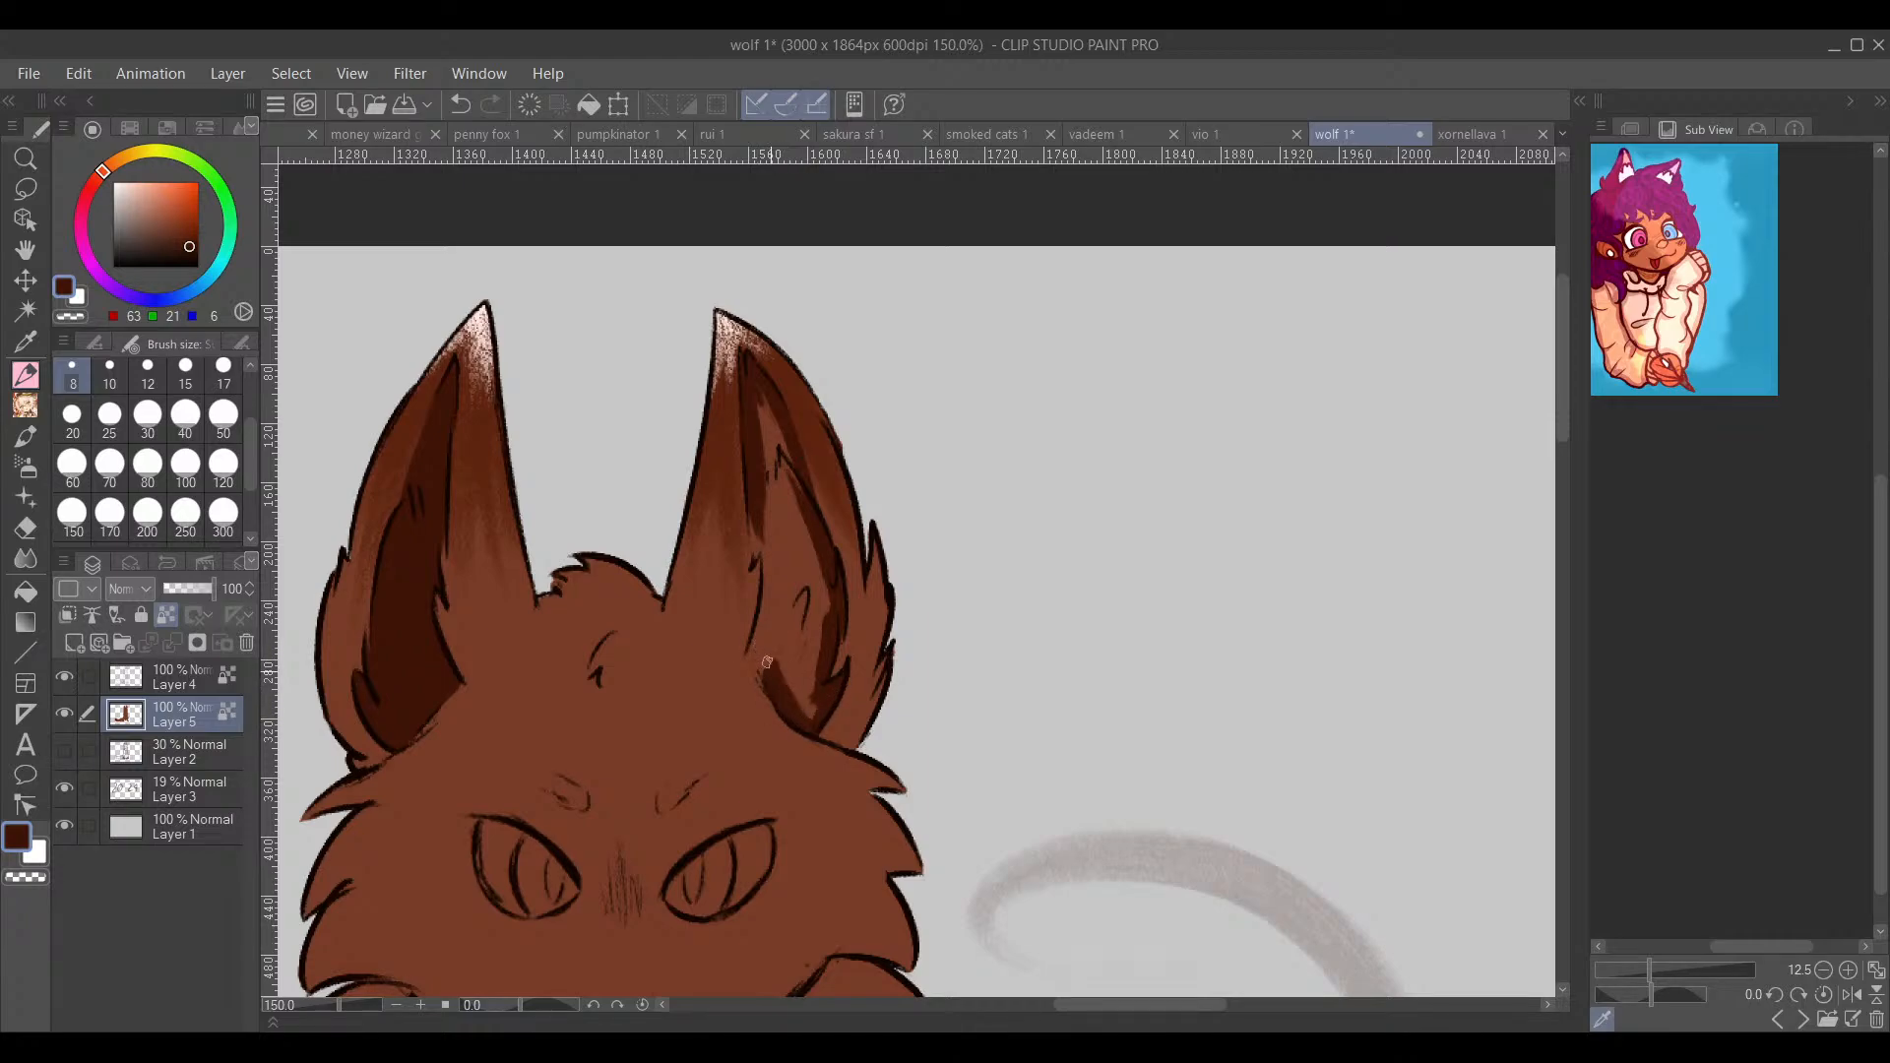
mouse_move(766, 635)
mouse_down()
mouse_move(785, 544)
mouse_move(763, 559)
mouse_up()
drag(761, 633, 753, 496)
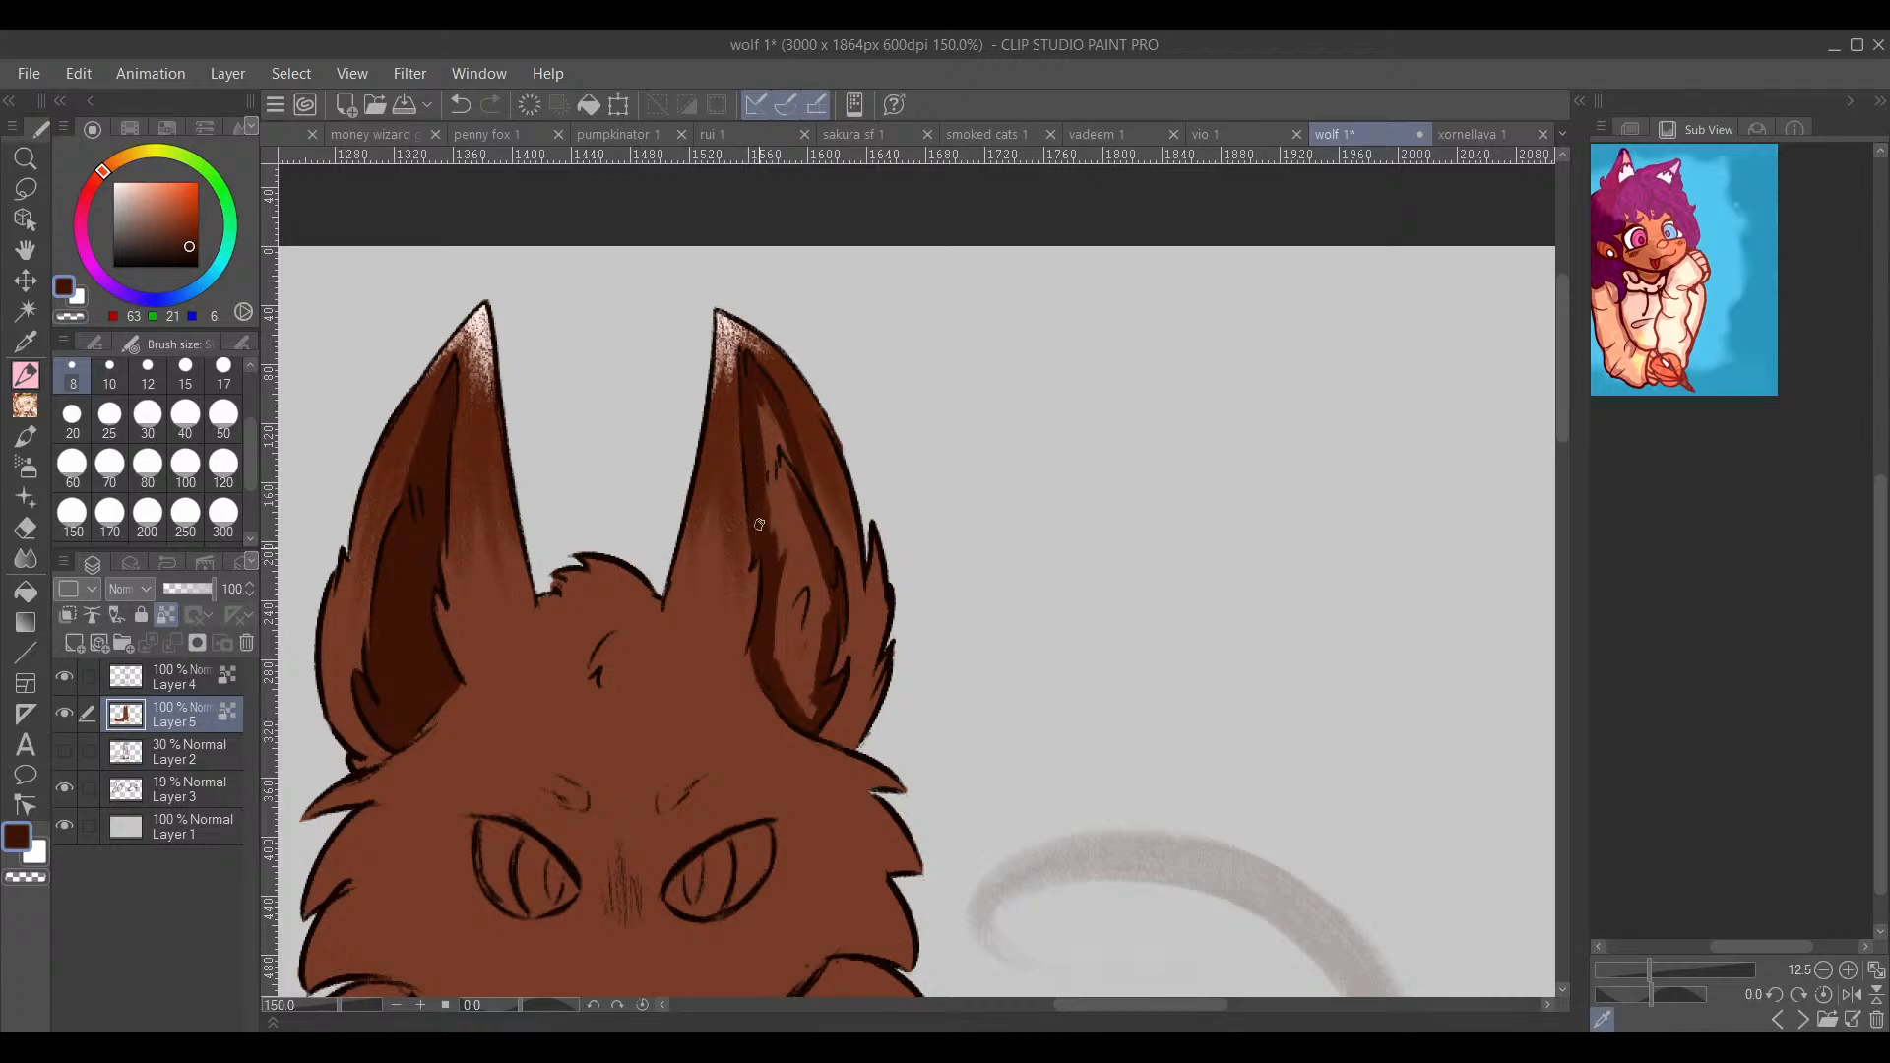
mouse_move(761, 419)
mouse_down()
mouse_move(779, 508)
mouse_move(781, 462)
mouse_move(797, 483)
mouse_move(794, 356)
mouse_move(773, 513)
mouse_move(816, 630)
mouse_move(826, 563)
mouse_move(810, 707)
mouse_up()
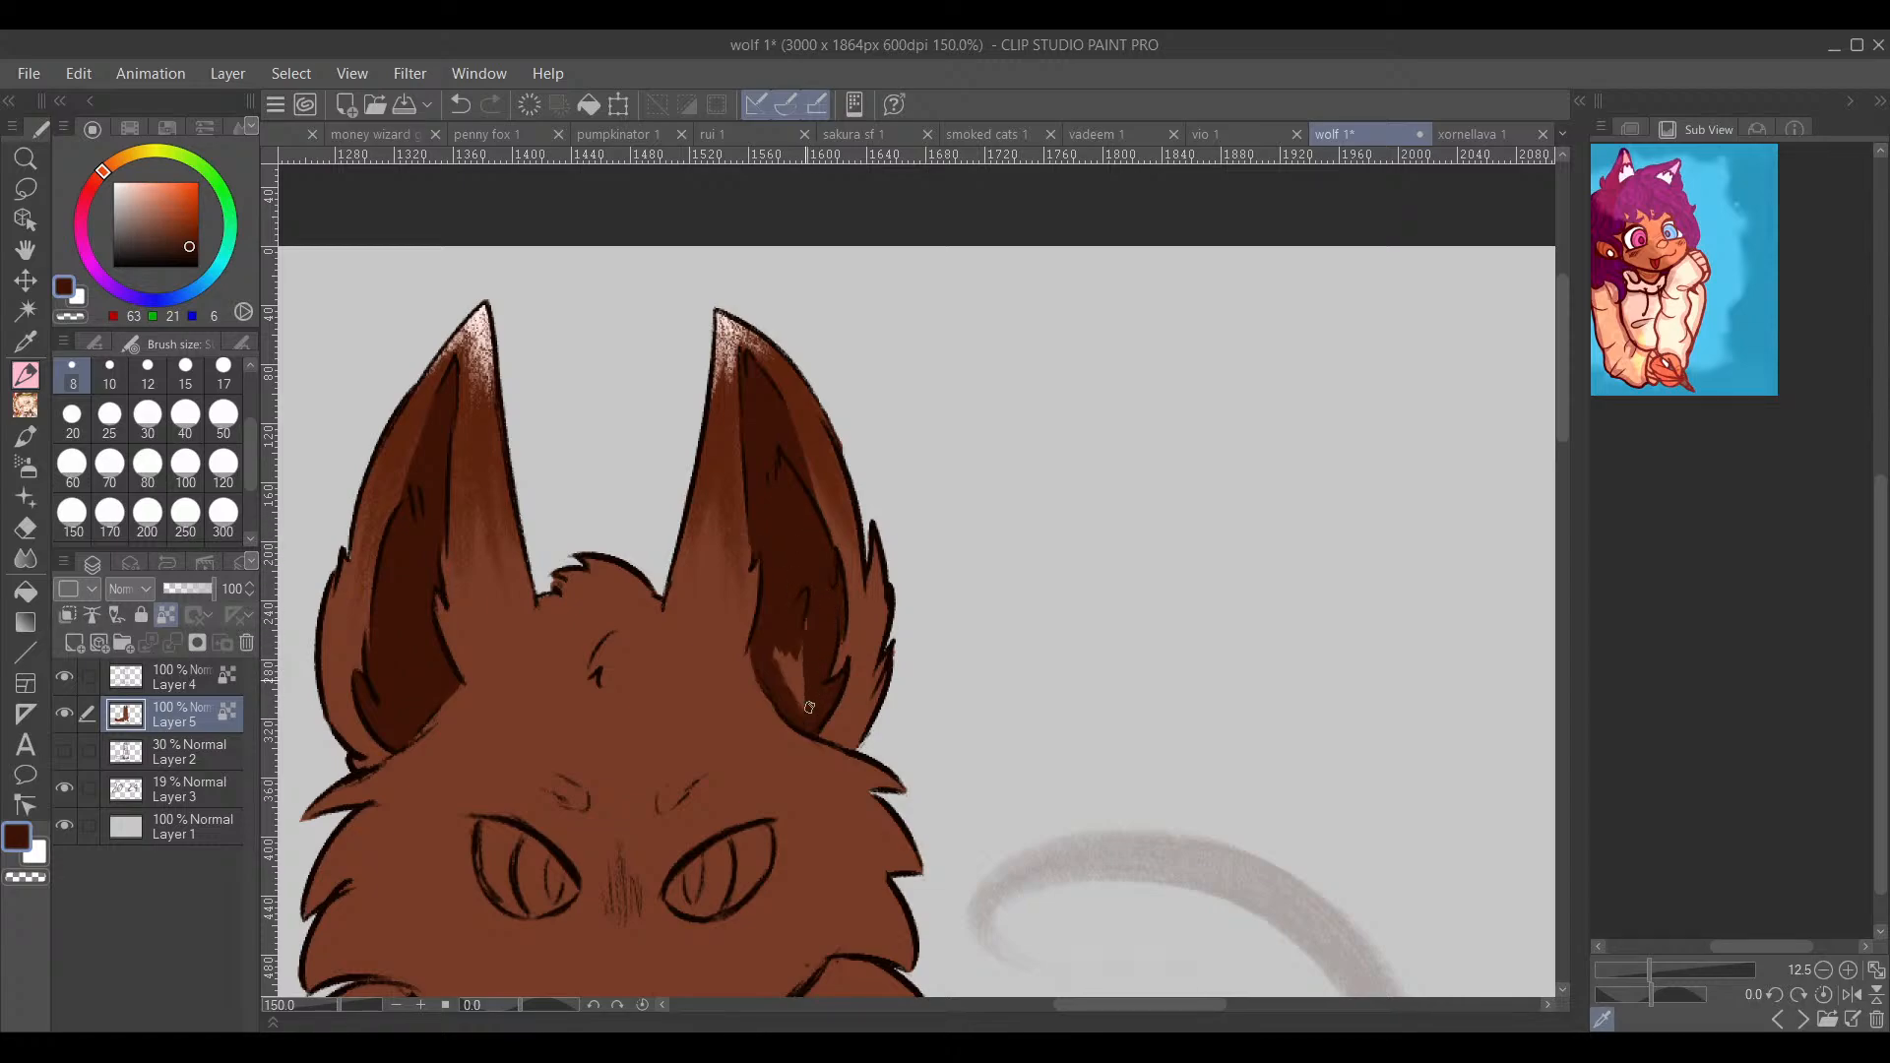
Step: Sample the dark brown from the ear's outer fur and paint the two brow marks above the eyes
drag(924, 725, 1017, 541)
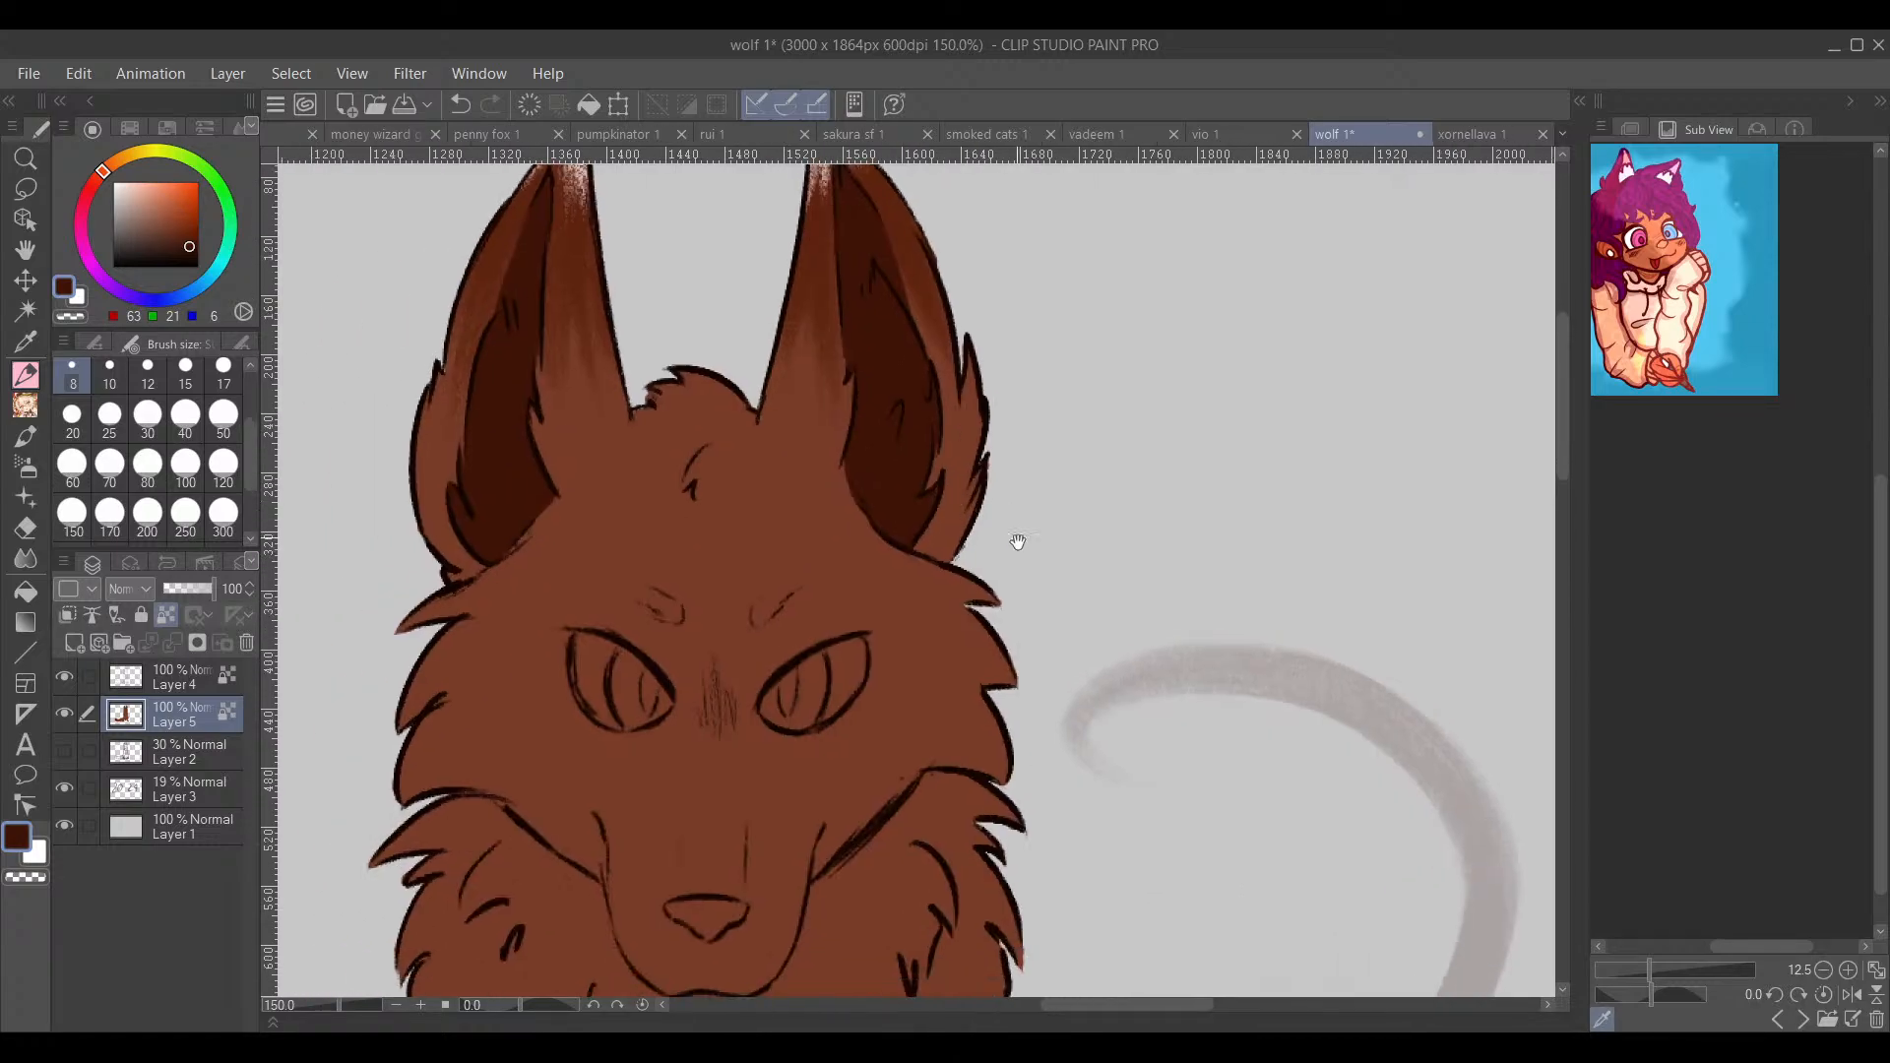
drag(1016, 655, 1048, 642)
drag(1120, 573, 1057, 671)
drag(1103, 392, 1046, 791)
alt+click(922, 296)
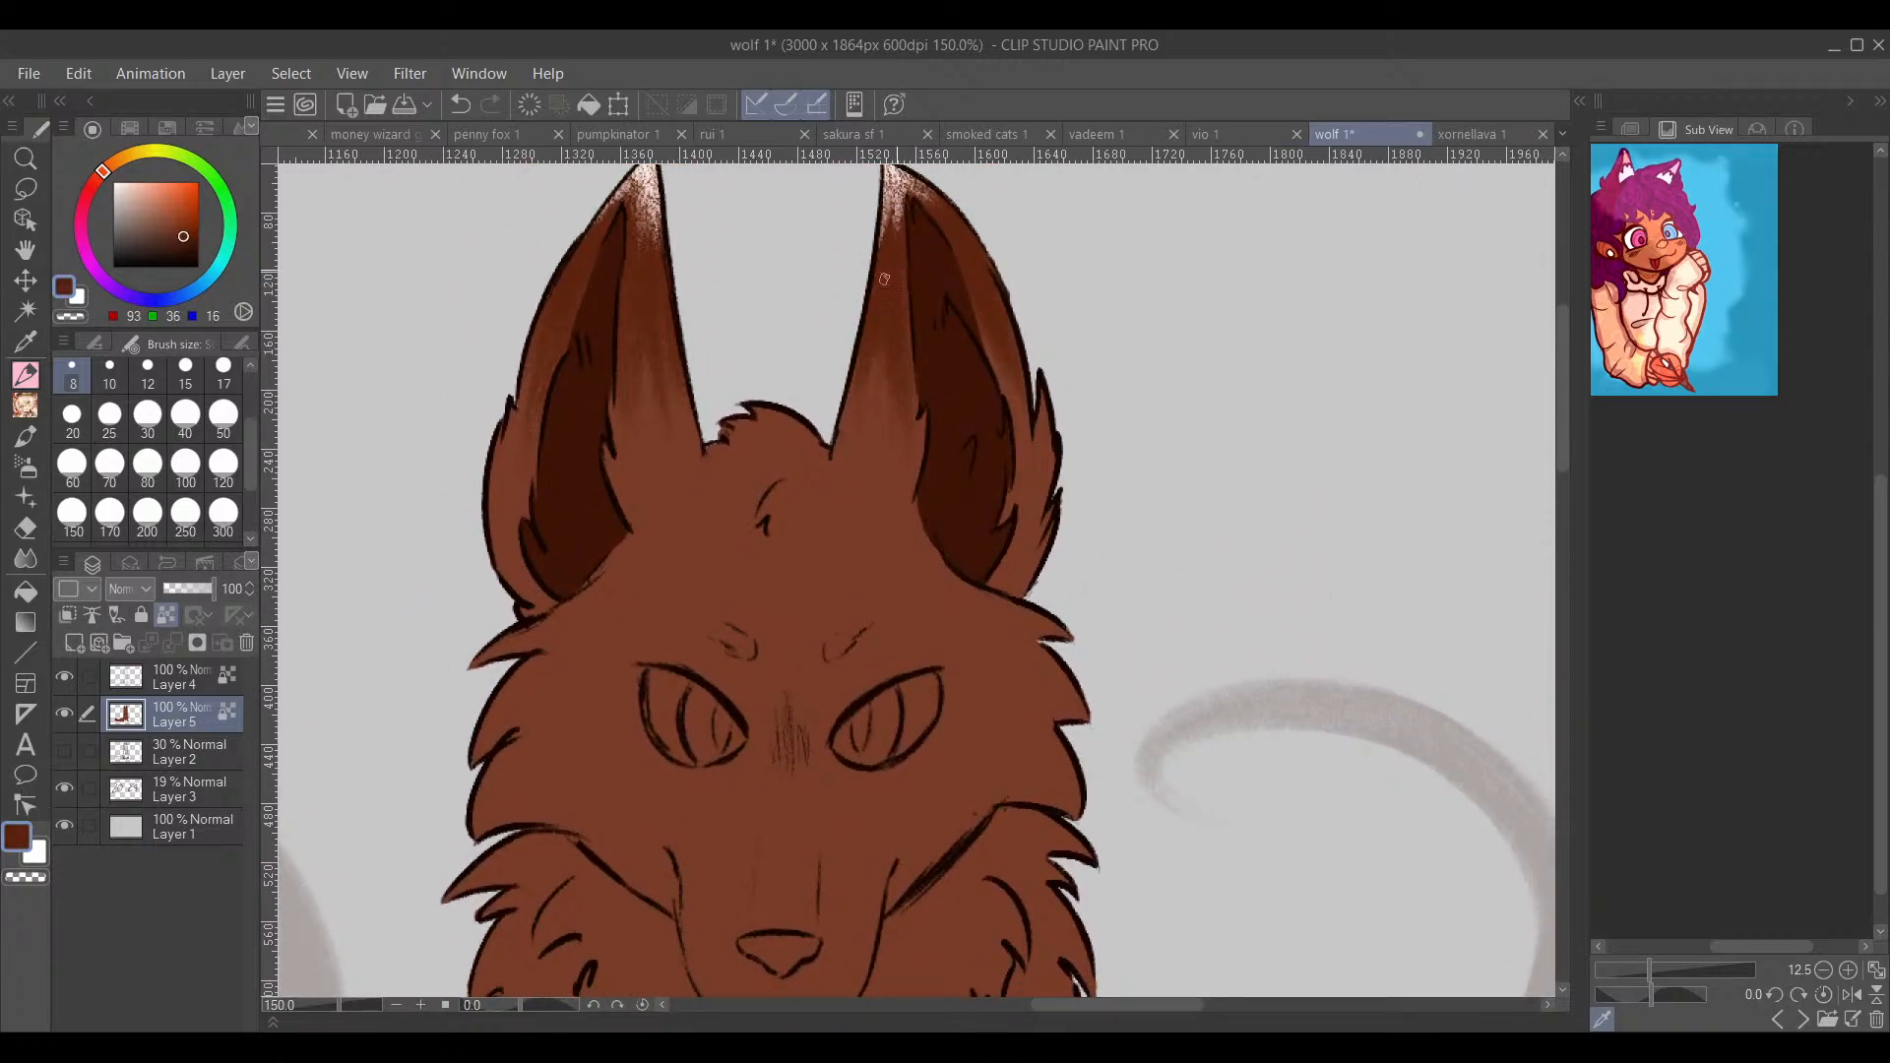
scroll(906, 521, up, 1)
drag(907, 544, 939, 519)
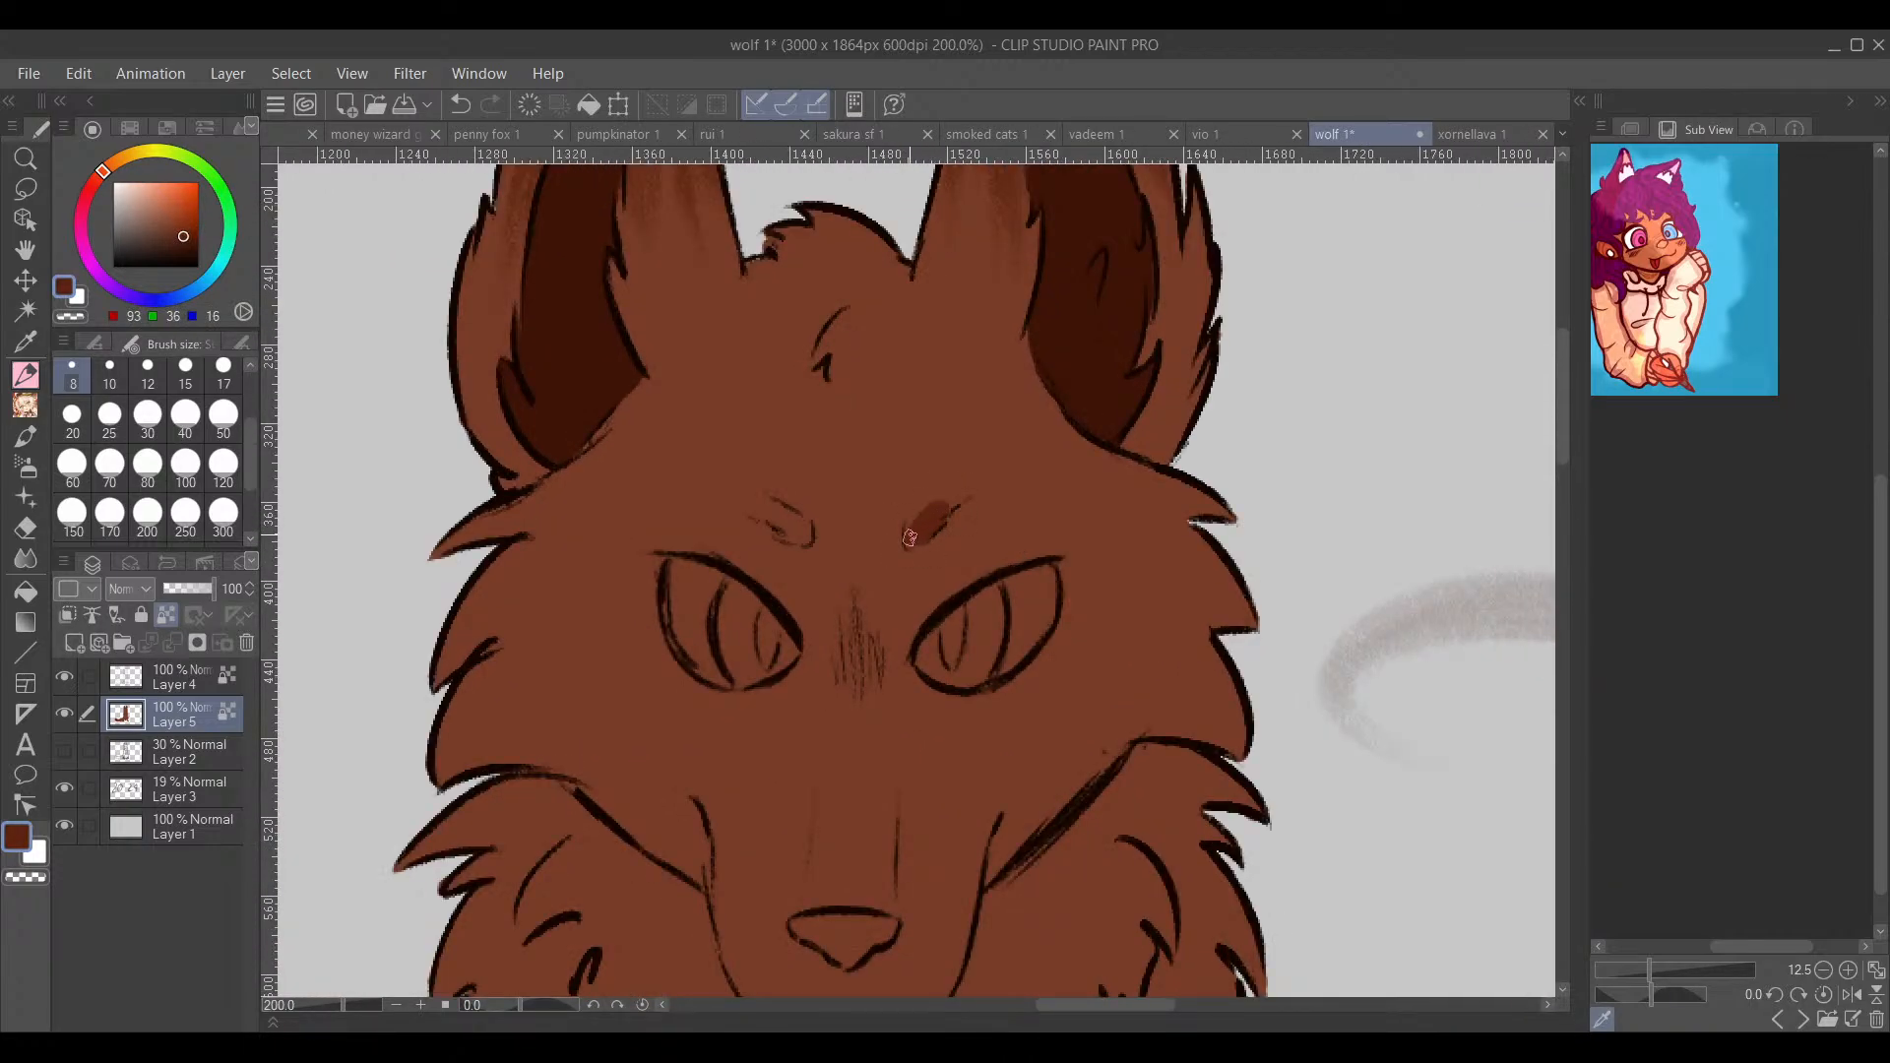
drag(773, 521, 755, 507)
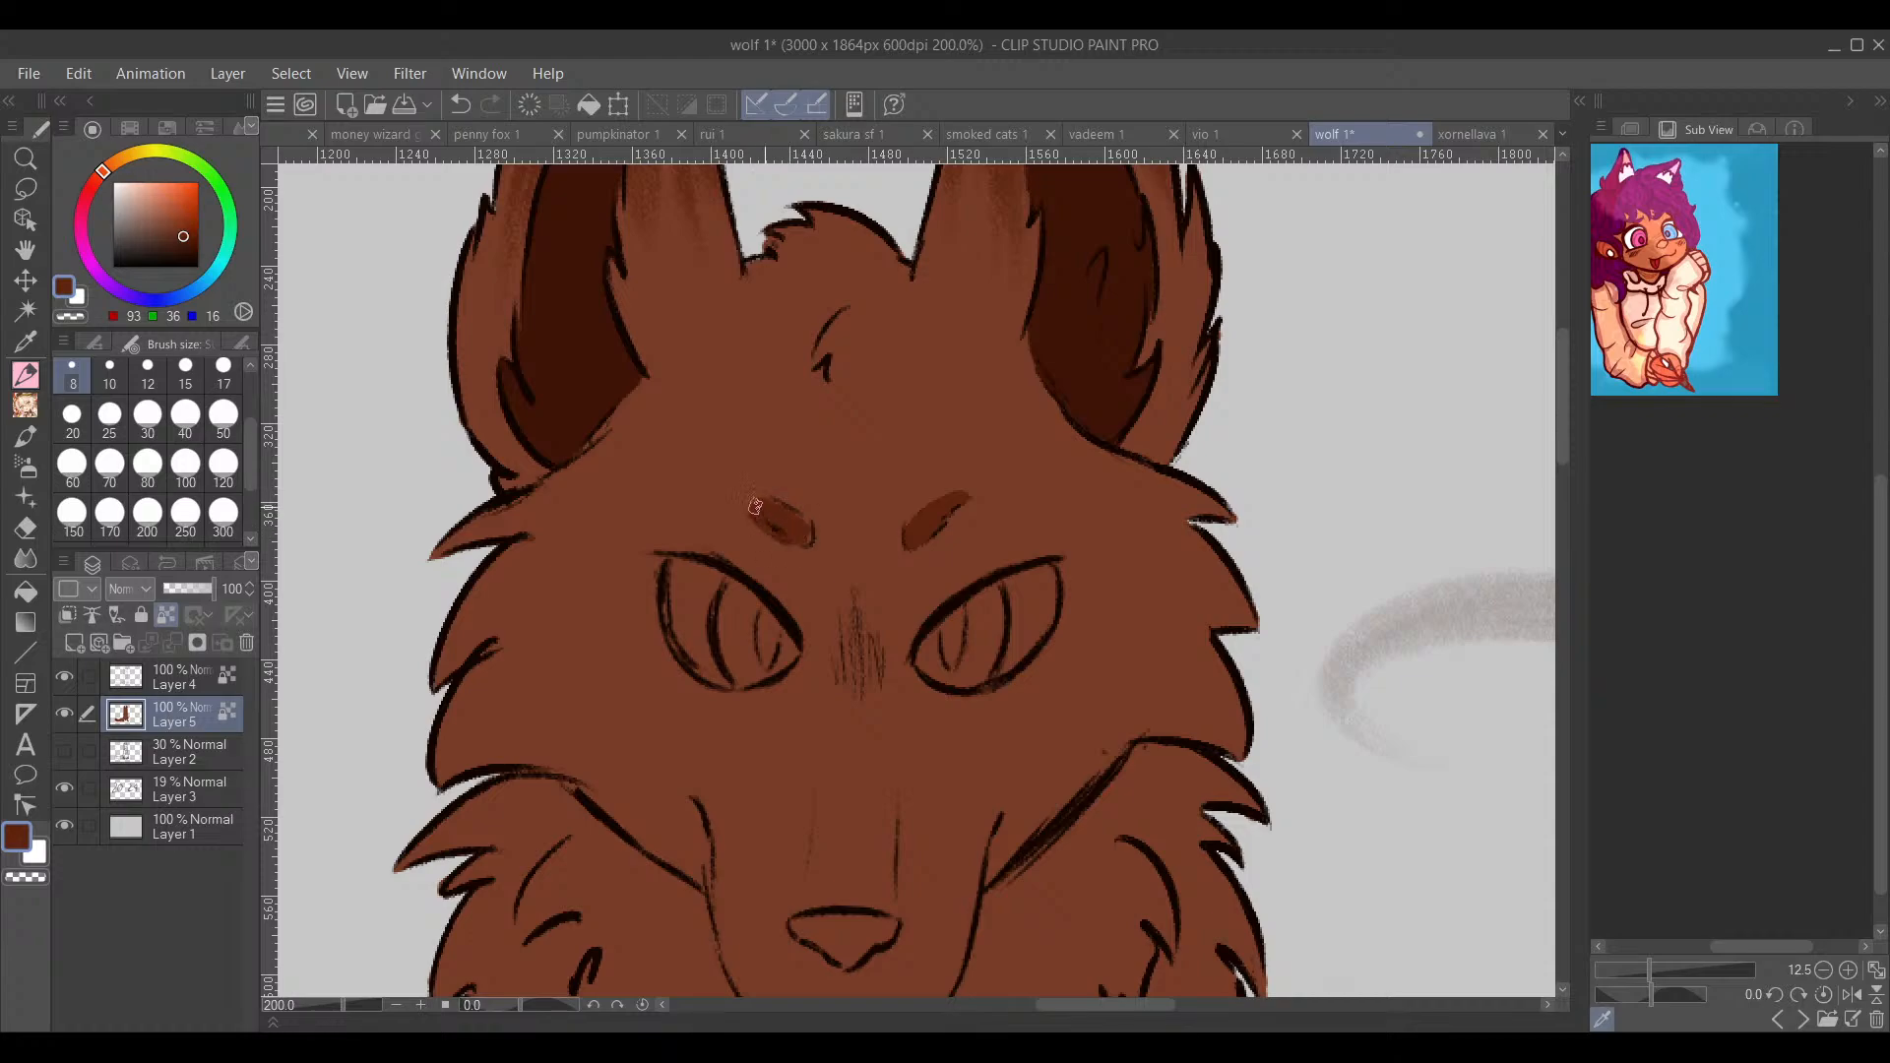
Step: Choose a warm cream, RGB 255, 246, 229, and paint the whites of both eyes
mouse_move(899, 595)
mouse_down()
mouse_move(856, 523)
mouse_move(866, 486)
mouse_up()
drag(135, 225, 123, 138)
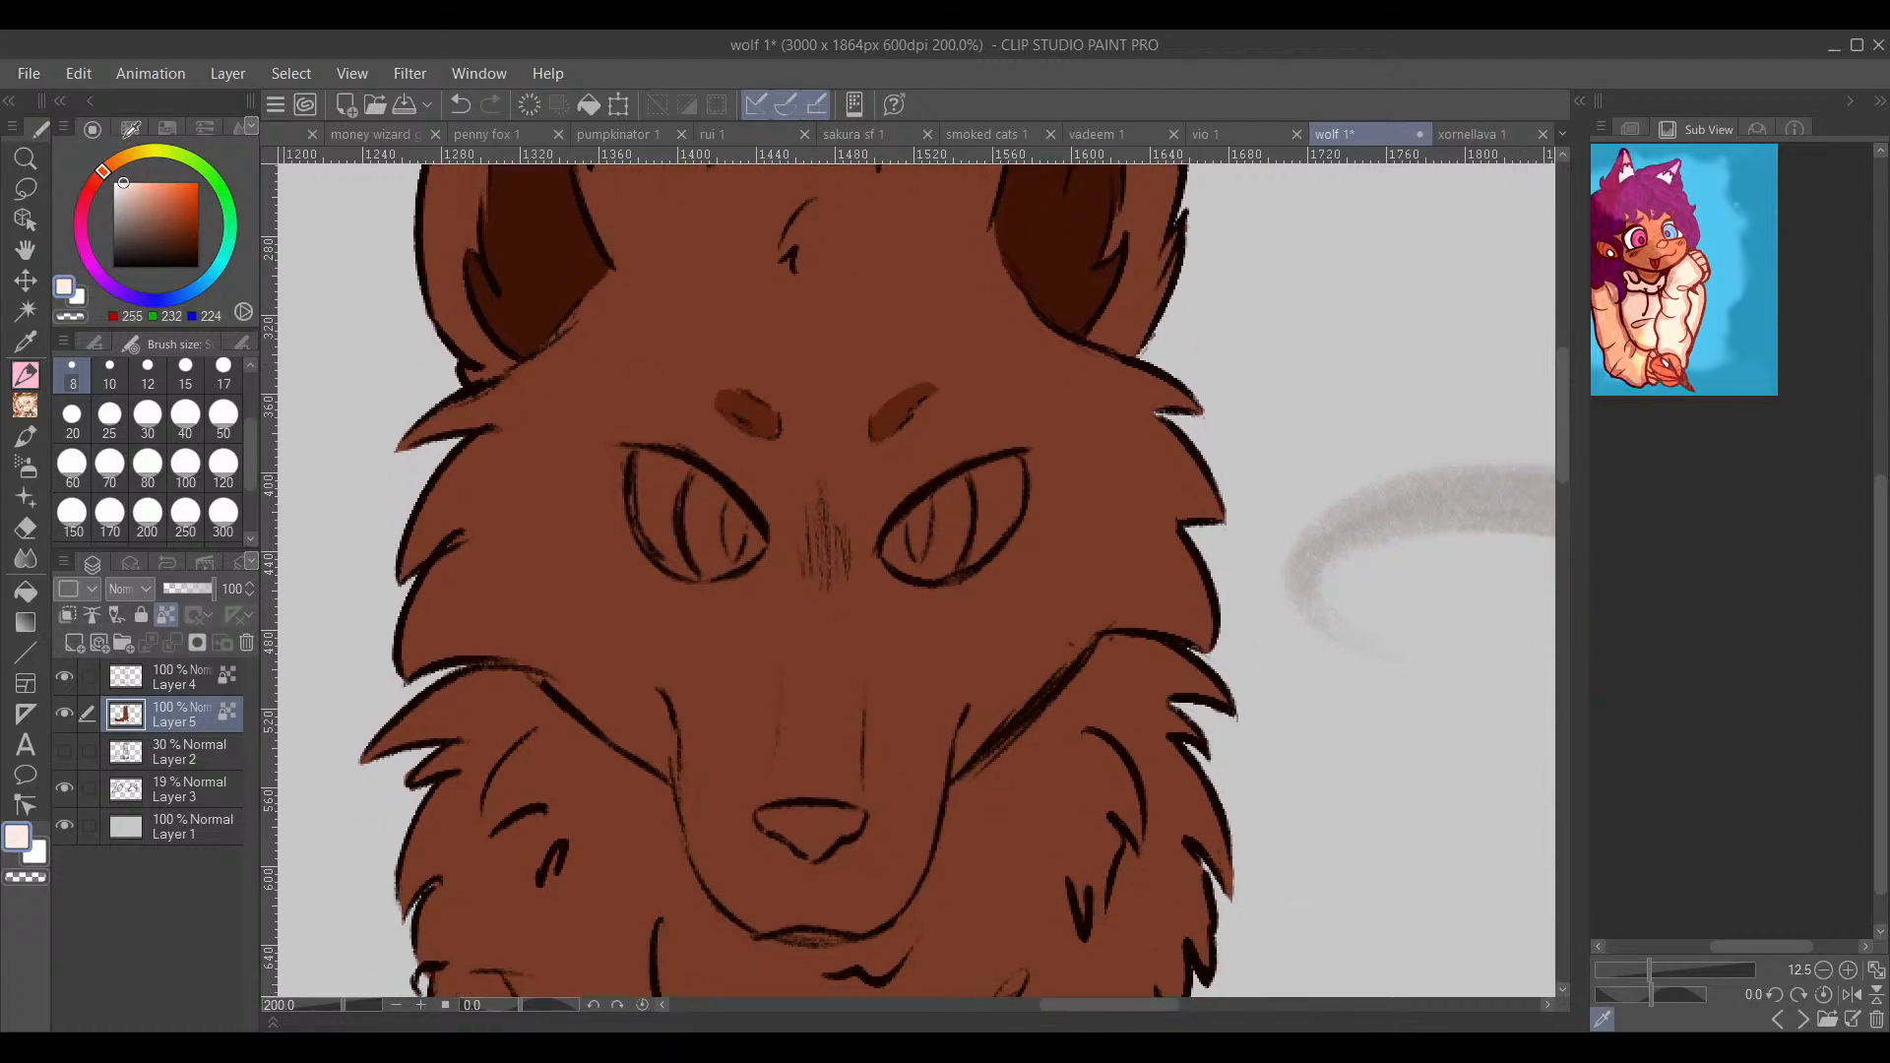
click(132, 154)
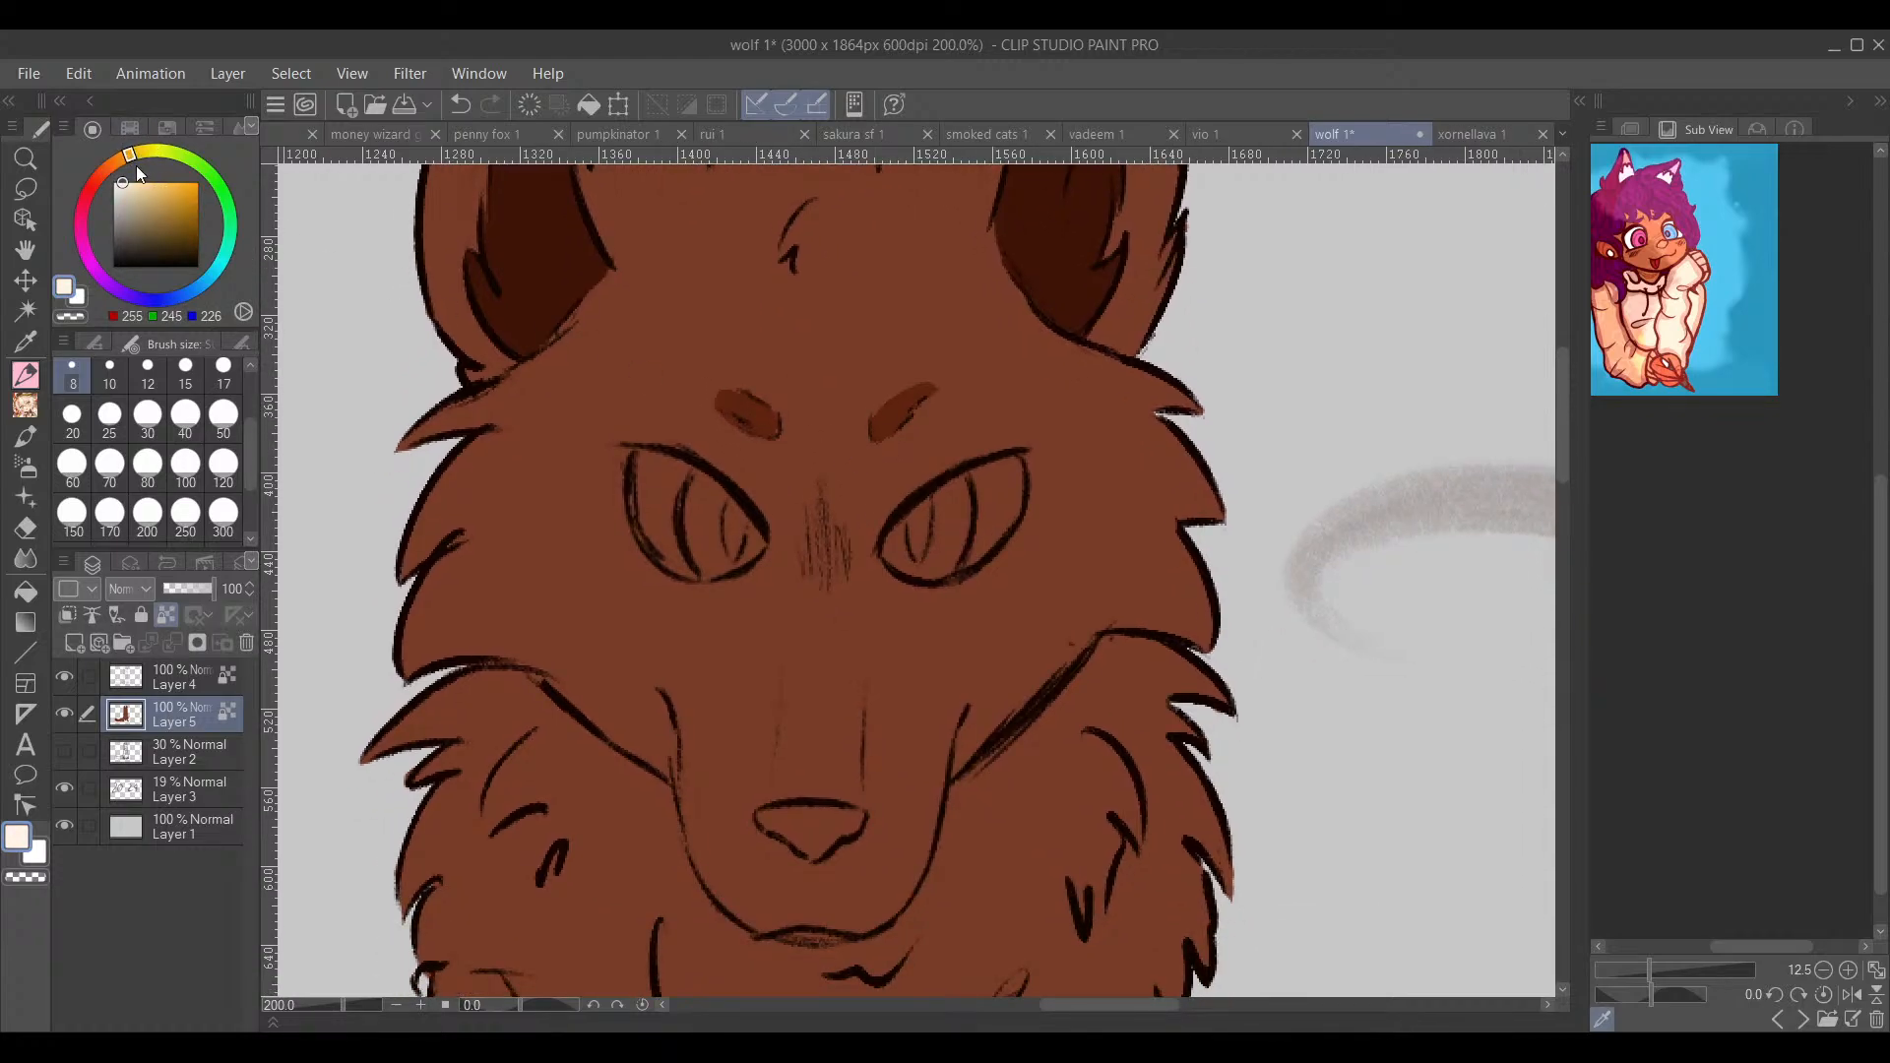
mouse_move(647, 479)
mouse_down()
mouse_move(660, 533)
mouse_move(645, 489)
mouse_move(652, 463)
mouse_move(677, 463)
mouse_move(675, 564)
mouse_up()
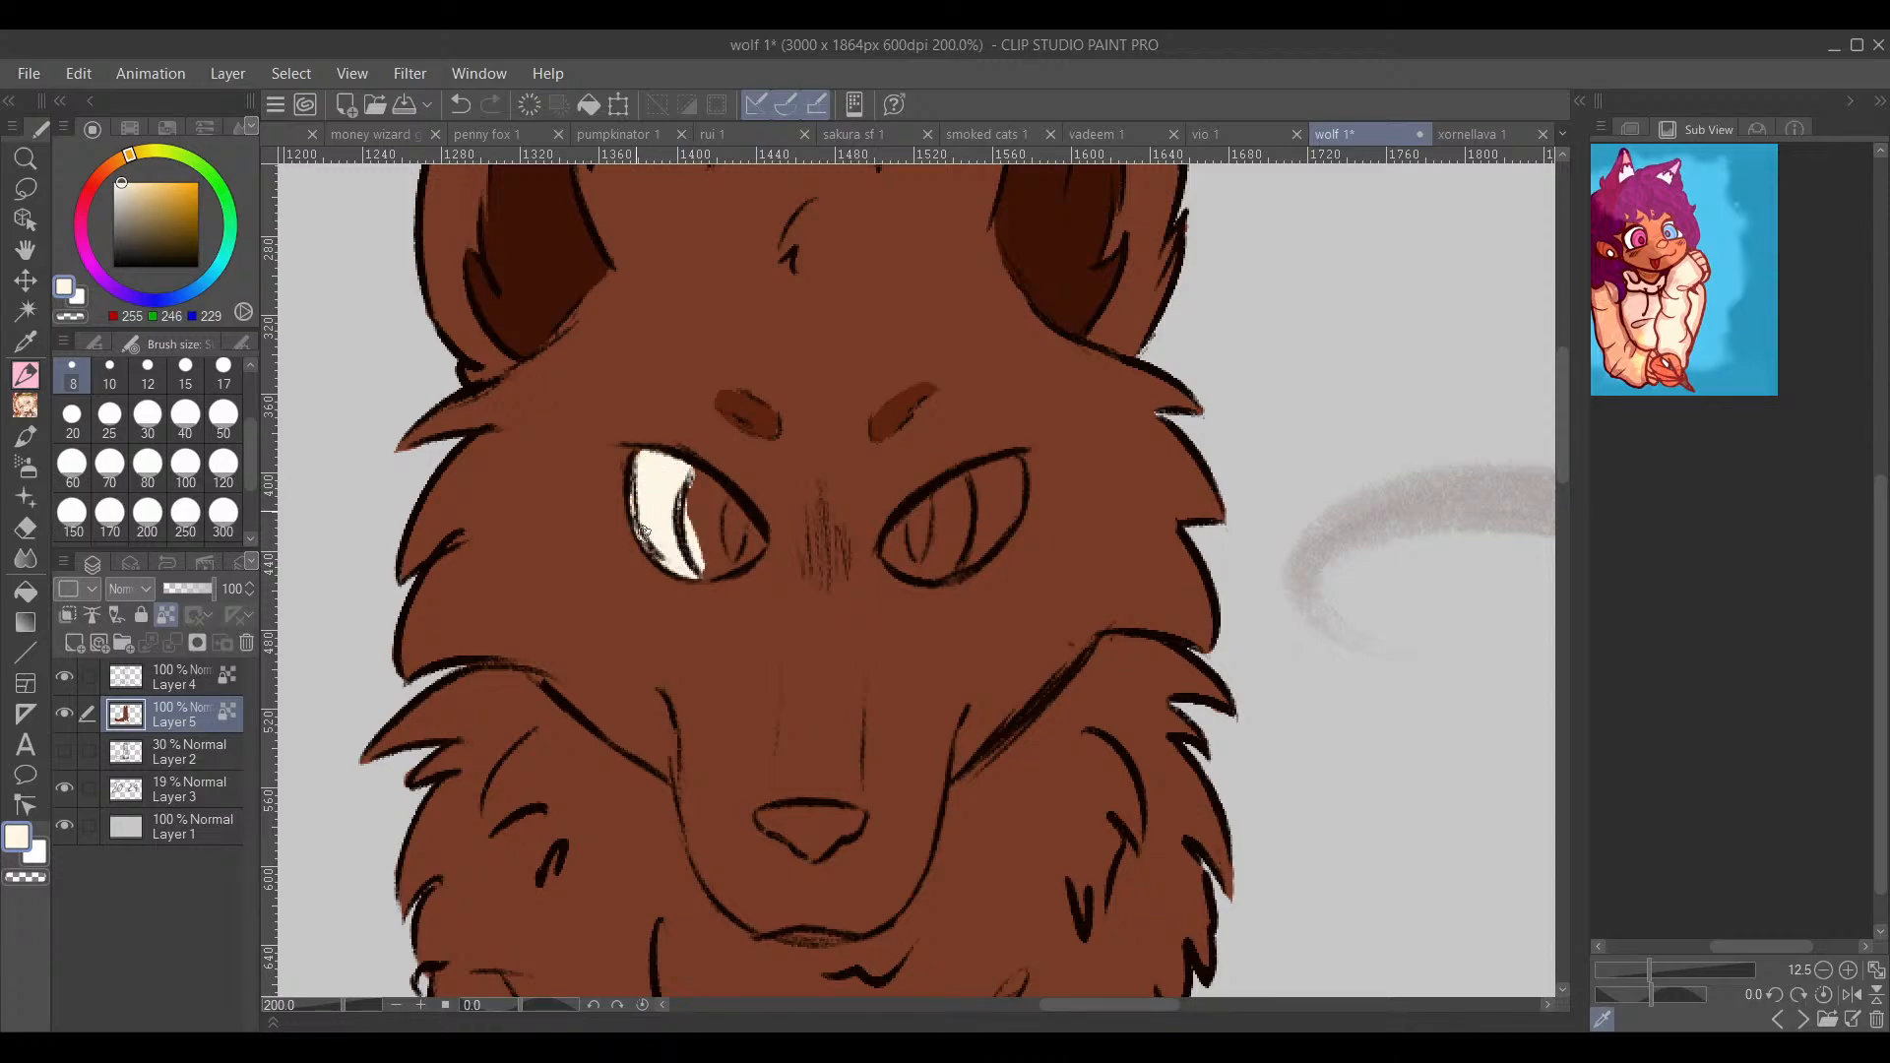
mouse_move(968, 463)
mouse_down()
mouse_move(953, 504)
mouse_move(974, 482)
mouse_up()
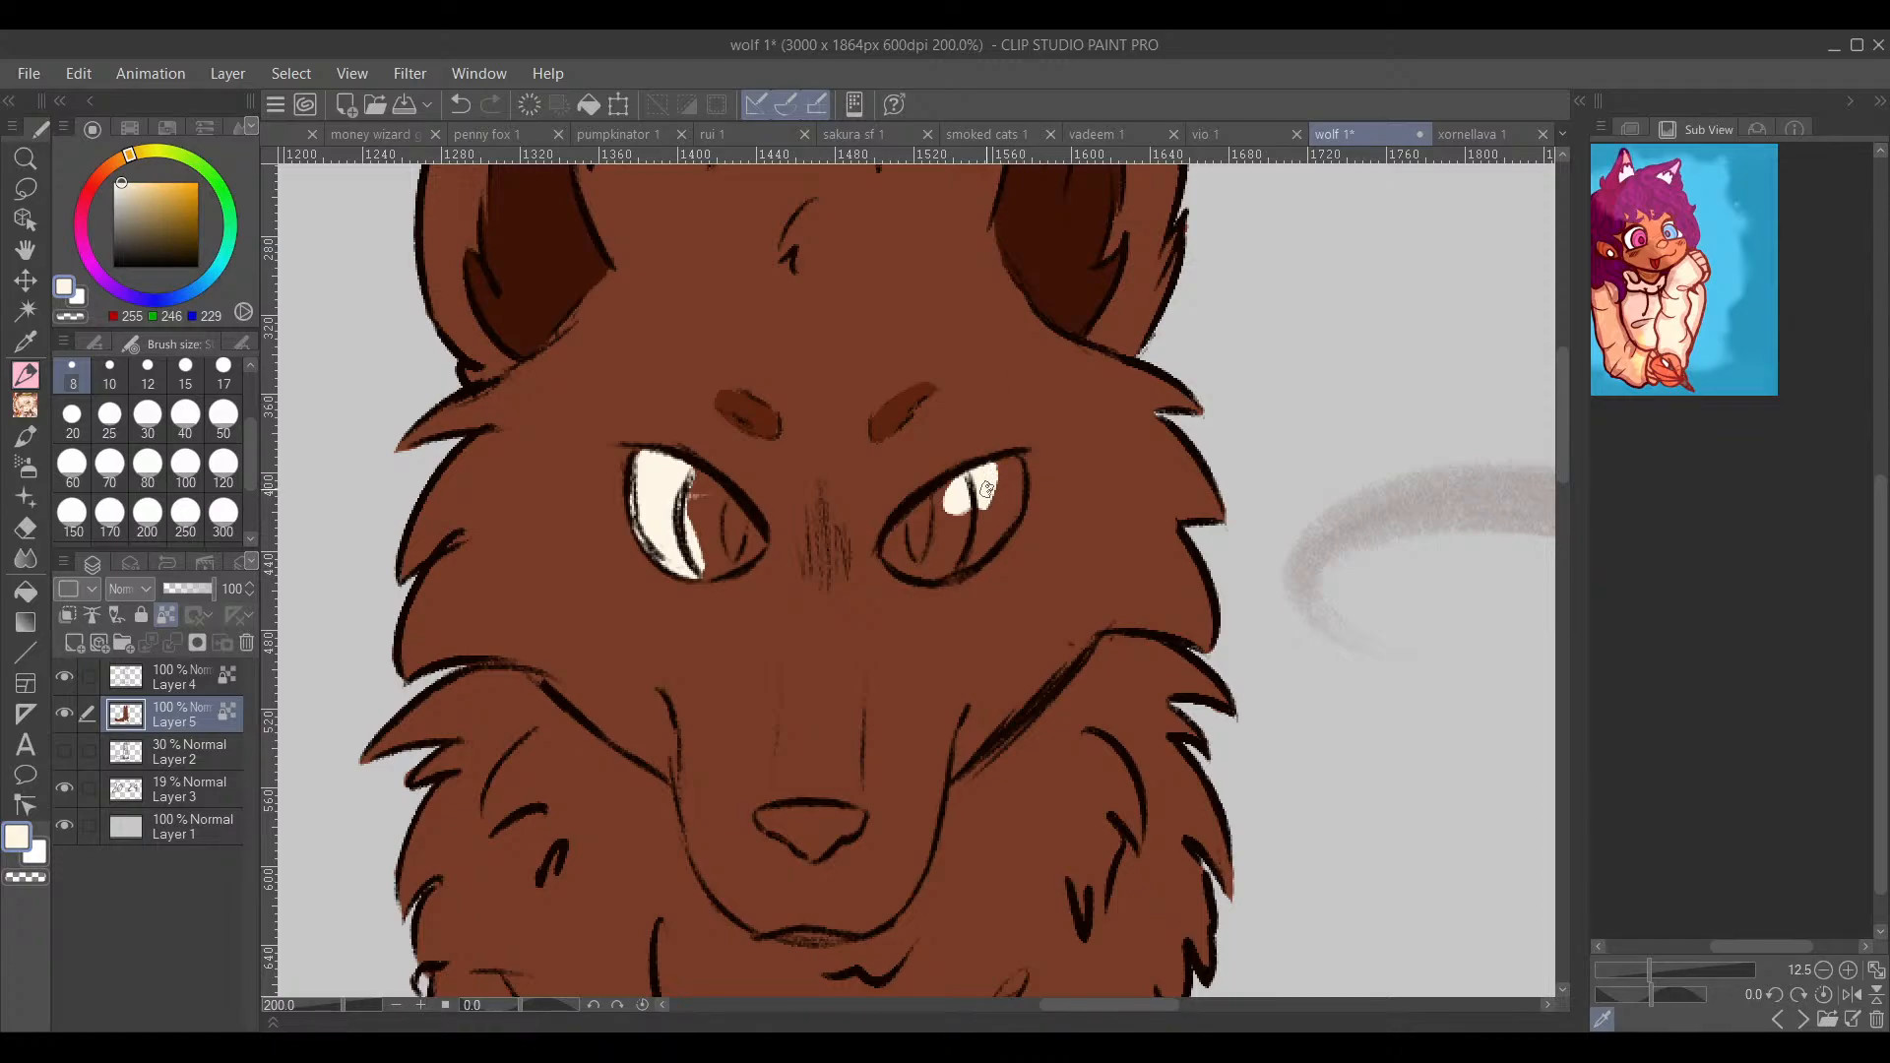
mouse_move(1012, 467)
mouse_down()
mouse_move(966, 562)
mouse_move(1013, 476)
mouse_move(932, 515)
mouse_up()
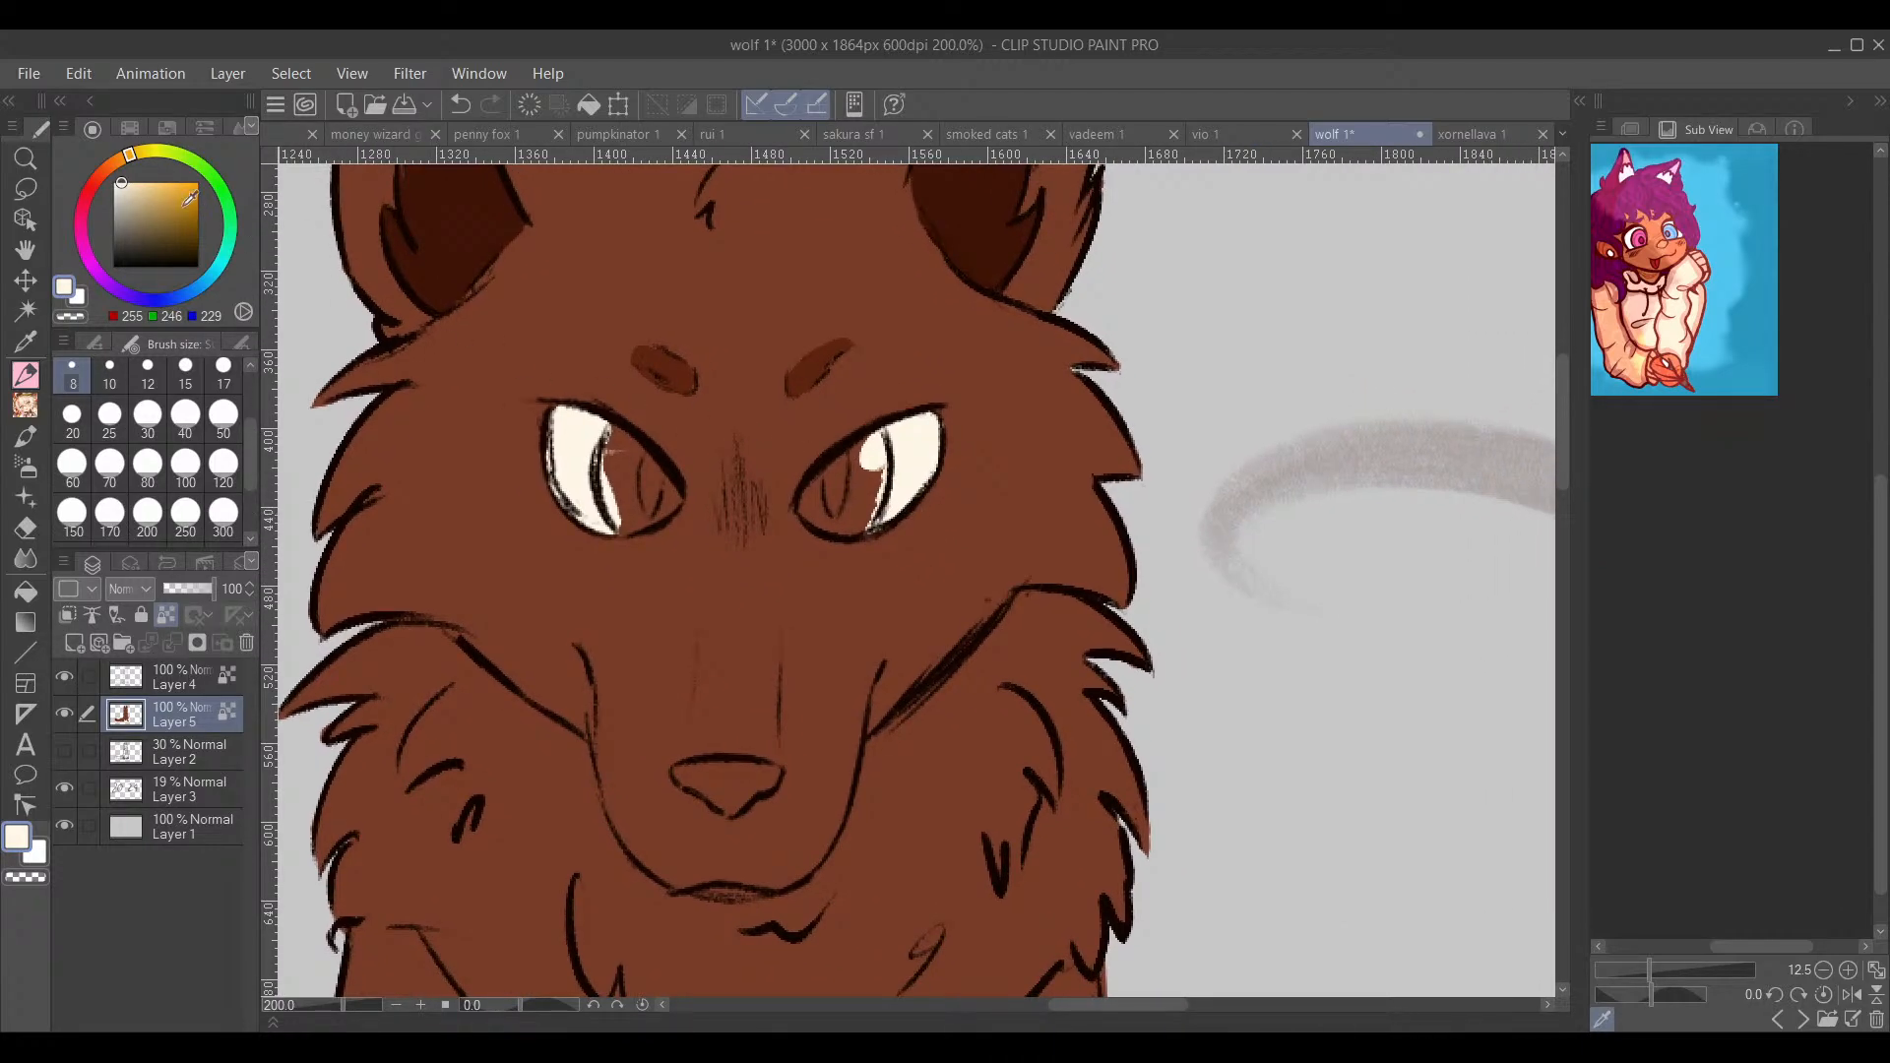
Step: Choose a golden yellow, RGB 216, 166, 32, and paint the iris of the left eye
mouse_move(191, 144)
mouse_down()
mouse_move(124, 144)
mouse_move(187, 187)
mouse_move(187, 157)
mouse_move(185, 195)
mouse_up()
click(194, 182)
drag(695, 474, 779, 488)
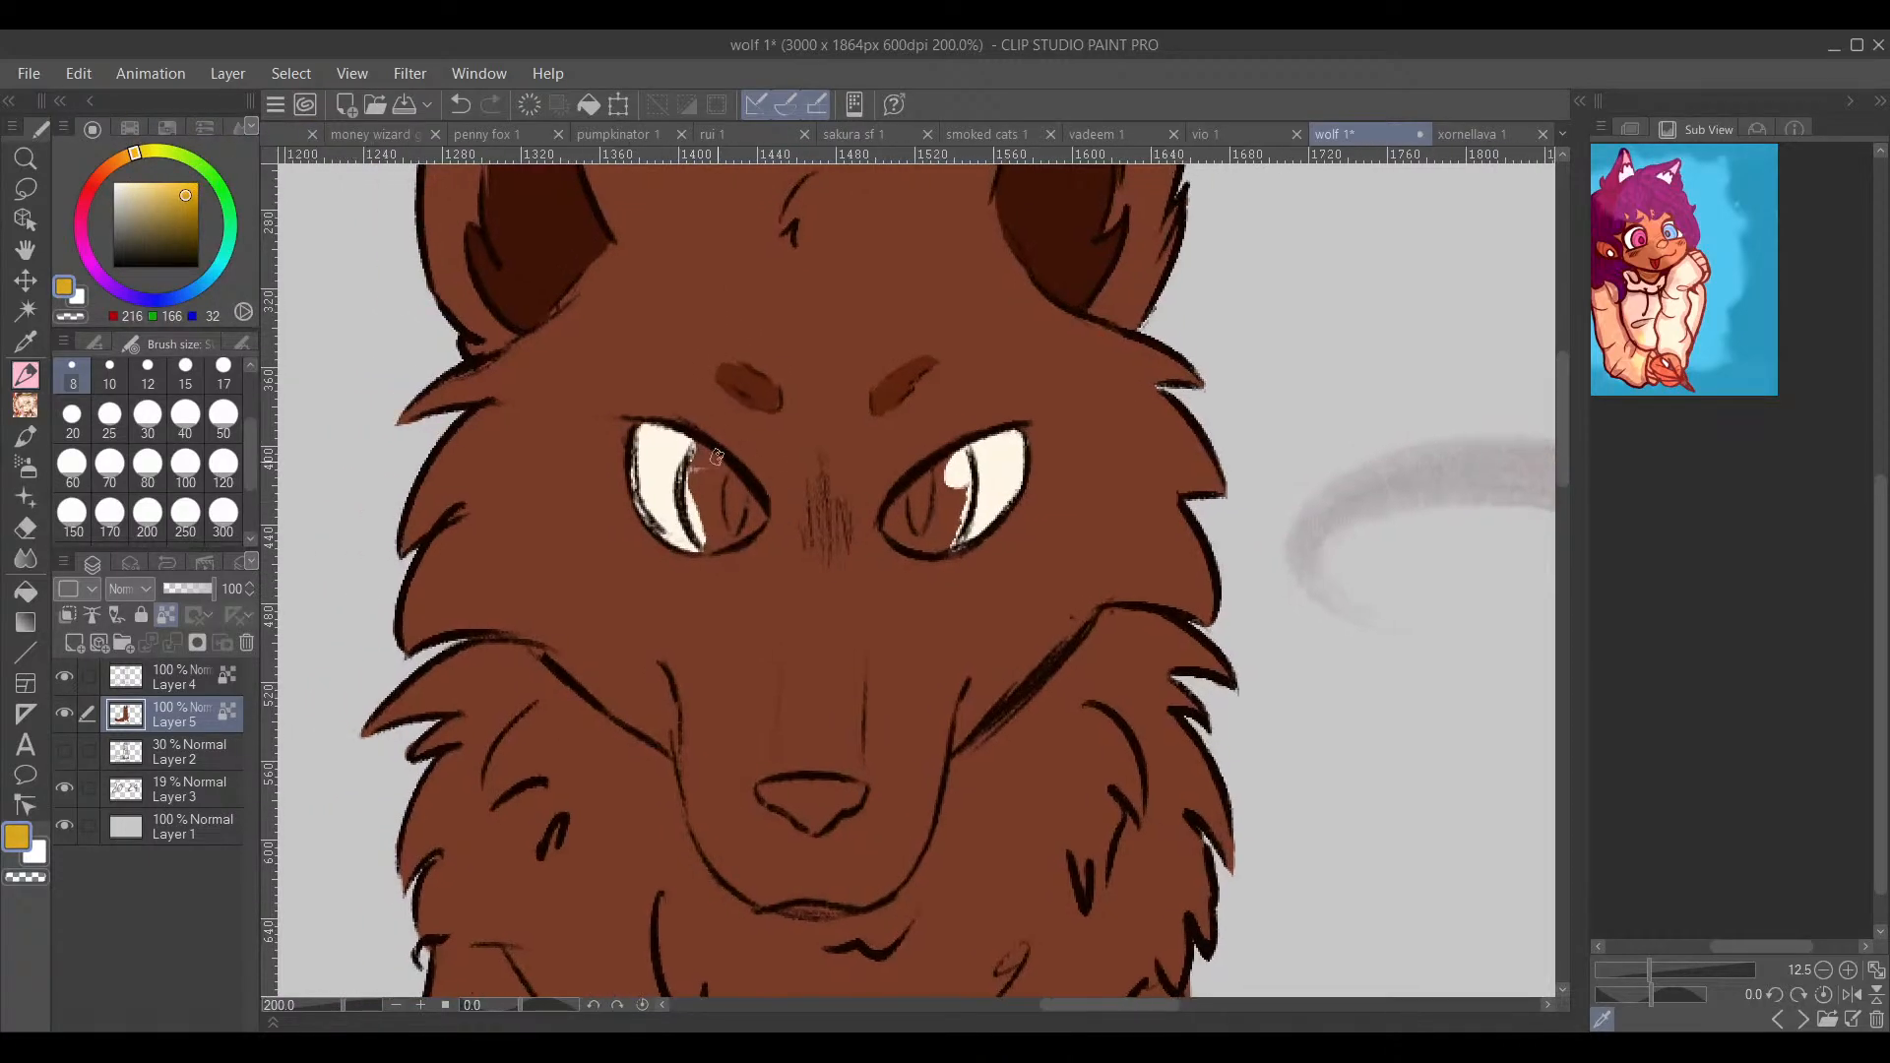
scroll(718, 457, up, 2)
mouse_move(699, 435)
mouse_down()
mouse_move(688, 477)
mouse_move(669, 455)
mouse_move(658, 481)
mouse_move(680, 596)
mouse_move(692, 624)
mouse_move(733, 605)
mouse_up()
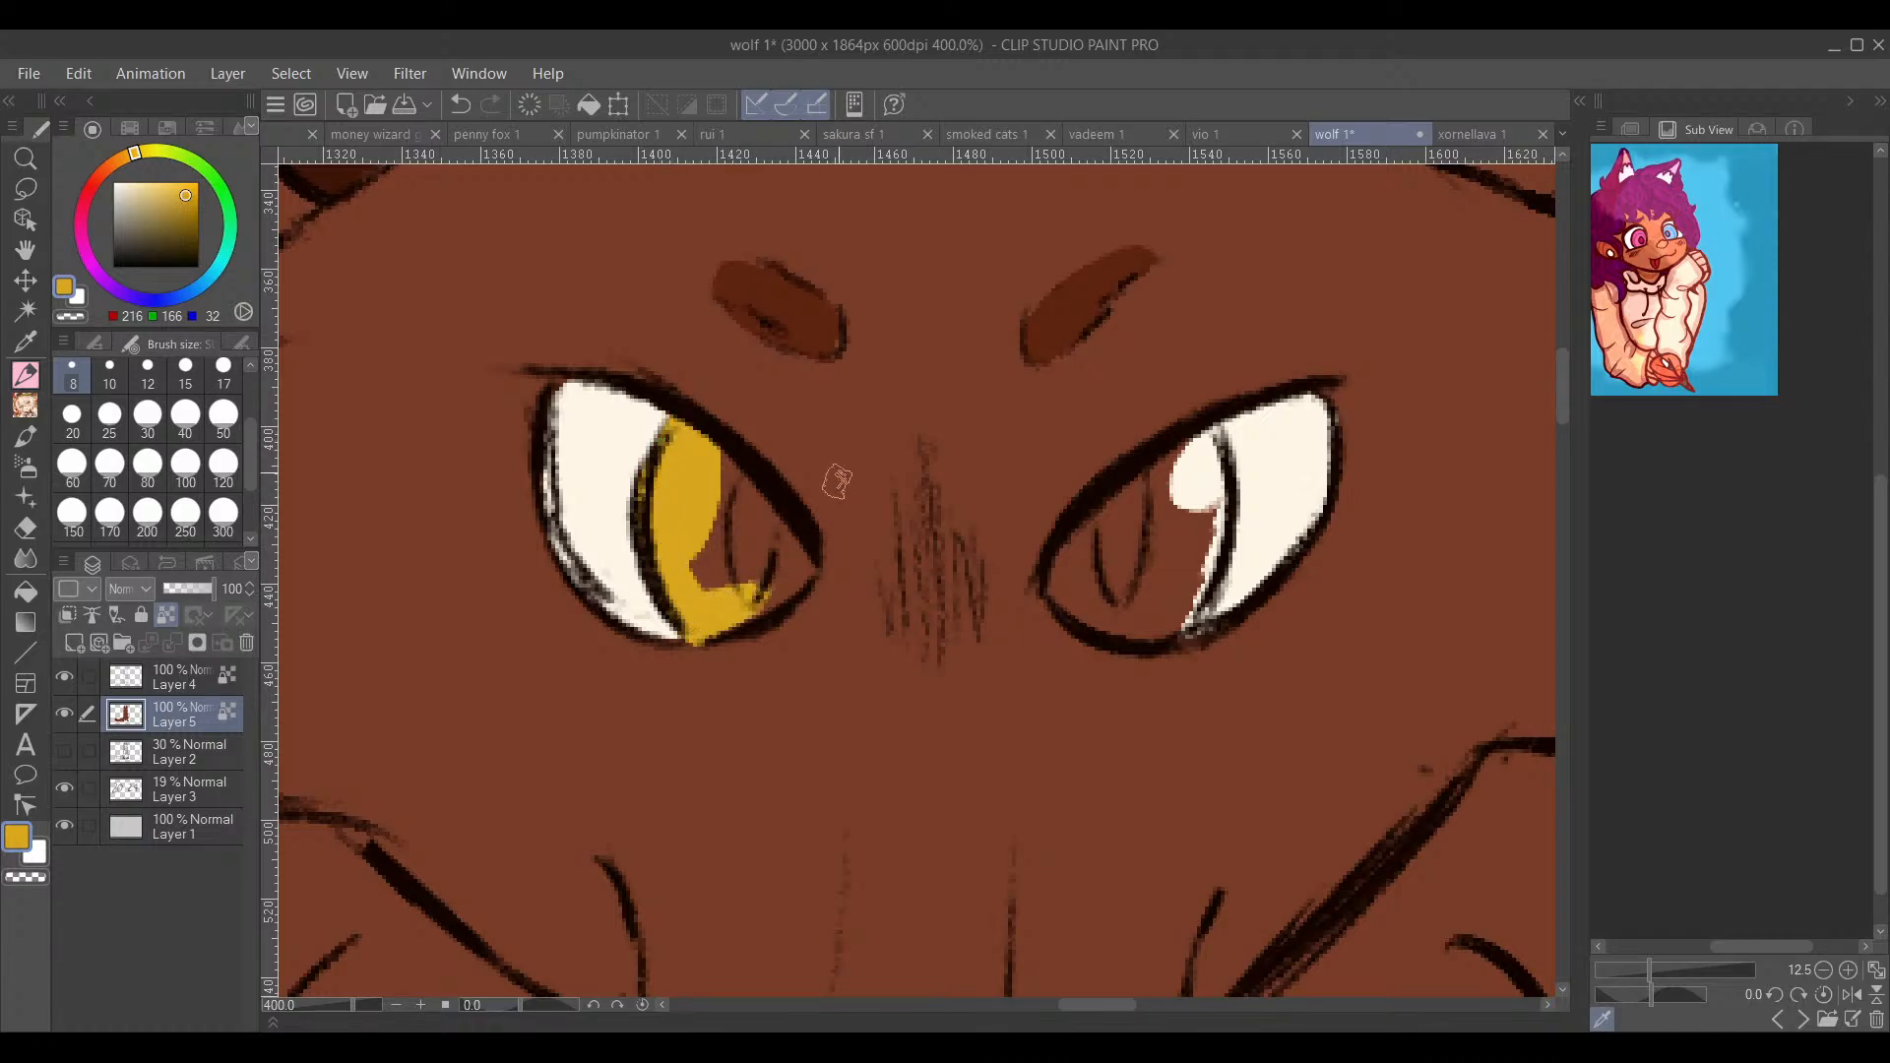
click(459, 105)
mouse_move(686, 430)
mouse_down()
mouse_move(672, 540)
mouse_move(653, 529)
mouse_move(648, 483)
mouse_move(683, 447)
mouse_move(718, 450)
mouse_move(781, 538)
mouse_move(777, 588)
mouse_move(804, 564)
mouse_move(710, 625)
mouse_move(667, 558)
mouse_up()
Step: Paint the right iris golden yellow and cover the yellow spill at the left eye's inner corner with the sampled base brown
key(space)
drag(1279, 498, 965, 508)
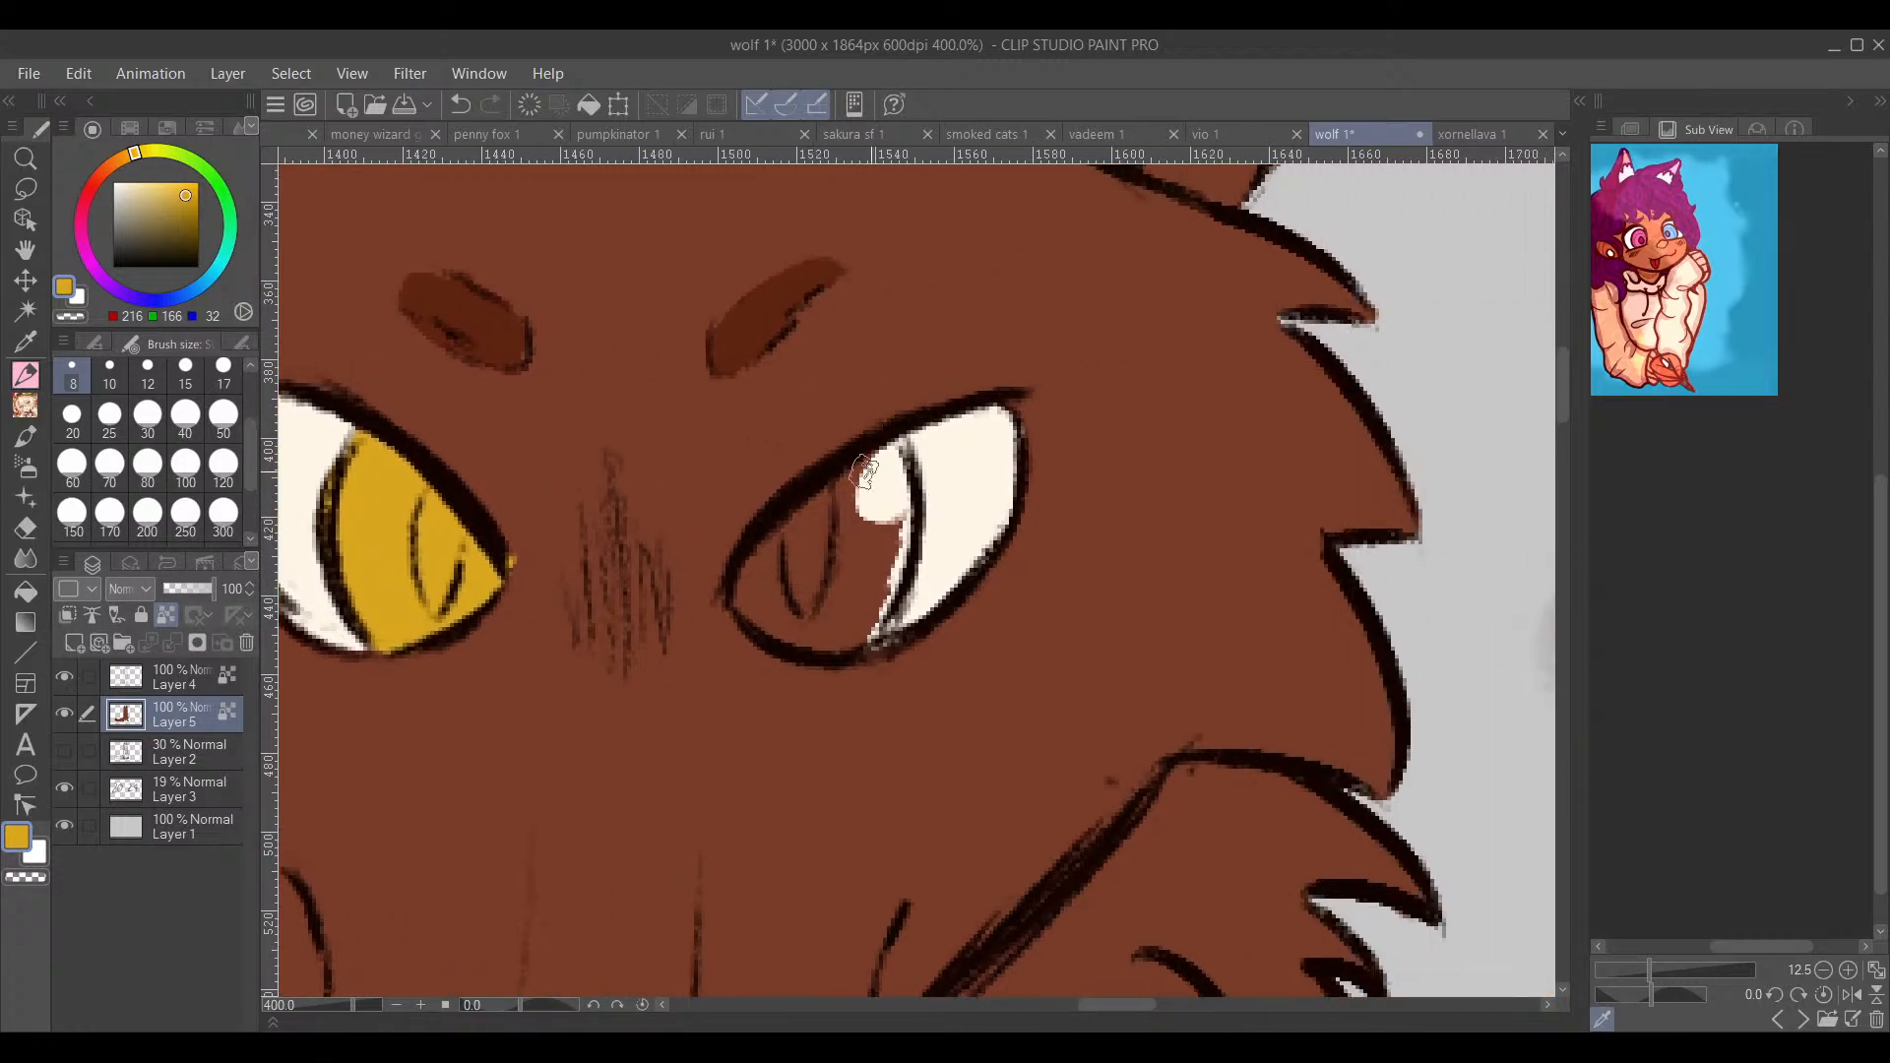
mouse_move(896, 448)
mouse_down()
mouse_move(829, 525)
mouse_move(892, 448)
mouse_move(900, 496)
mouse_move(856, 635)
mouse_move(880, 499)
mouse_move(760, 563)
mouse_move(775, 534)
mouse_move(756, 580)
mouse_move(770, 623)
mouse_move(877, 654)
mouse_up()
drag(725, 551, 921, 463)
alt+click(918, 469)
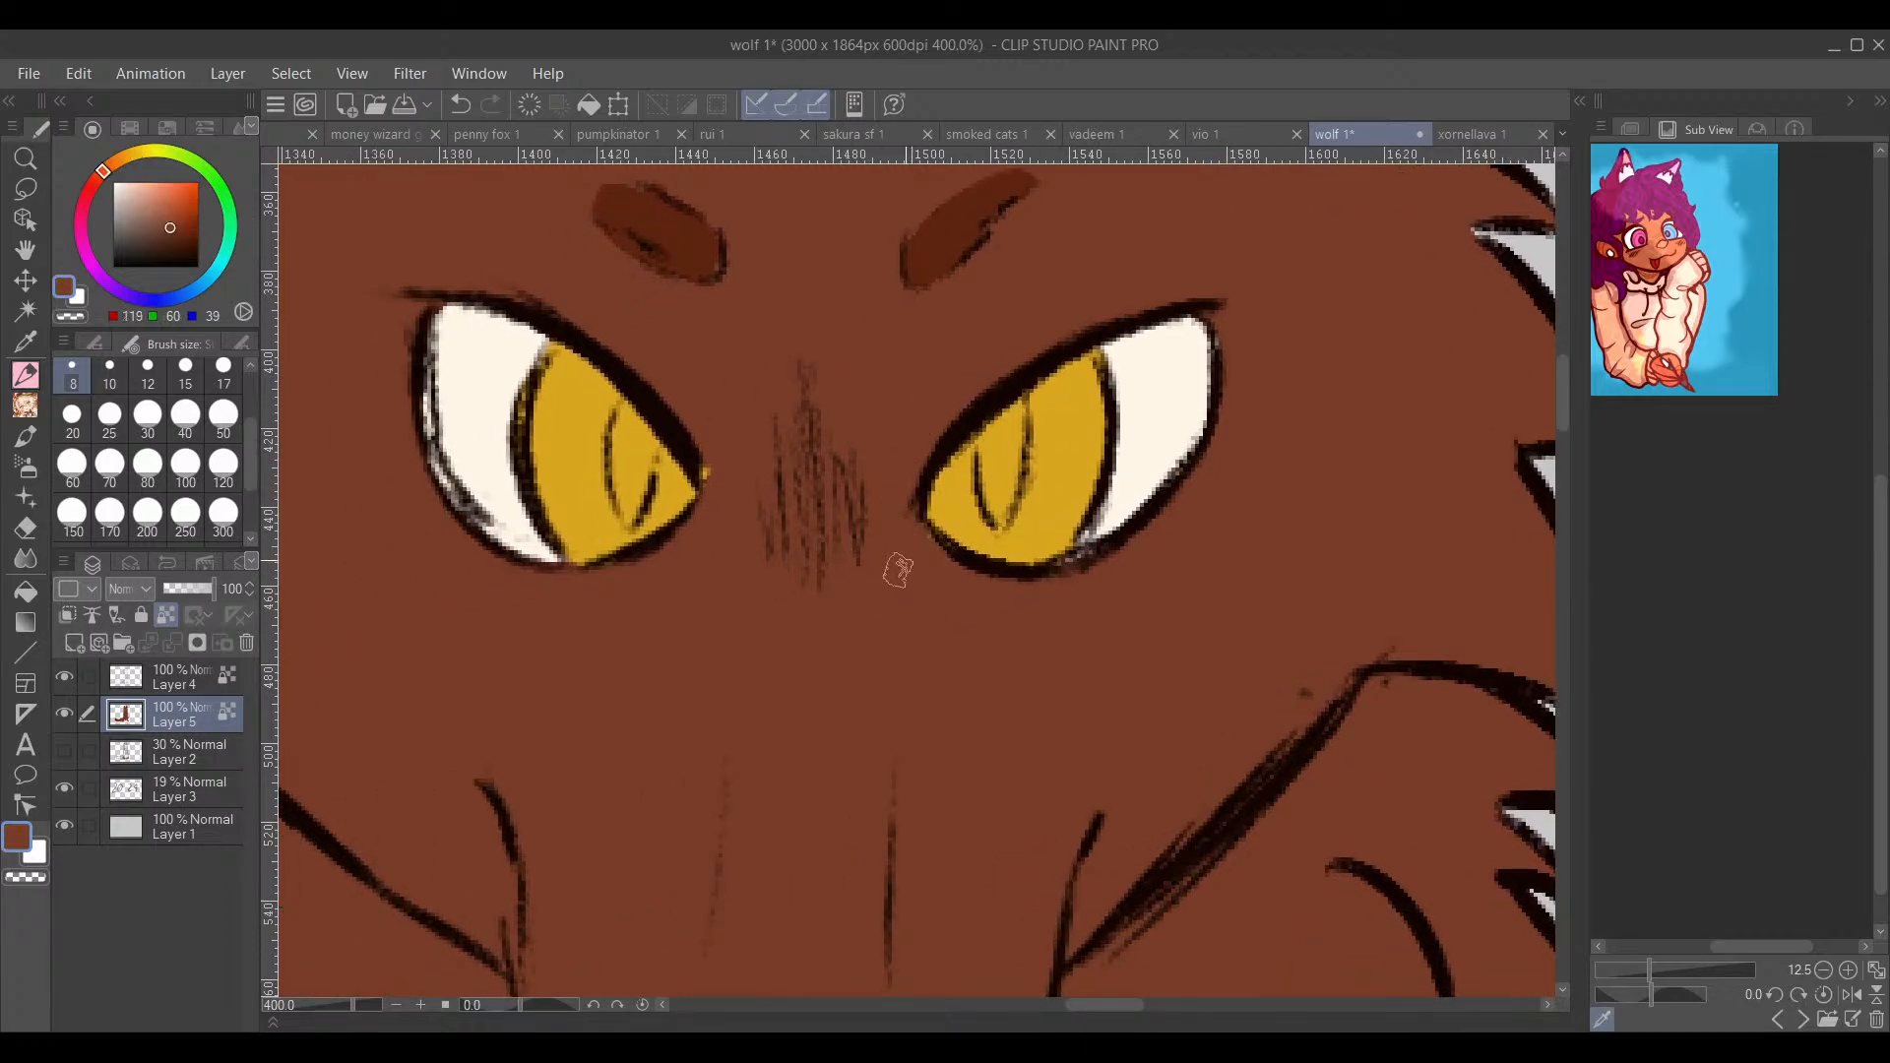
drag(714, 489, 711, 455)
Step: Sample the dark brown from the brow mark and extend the outer end of the left brow mark
mouse_move(929, 397)
mouse_down()
mouse_move(873, 616)
mouse_move(928, 751)
mouse_move(966, 709)
mouse_up()
alt+click(722, 517)
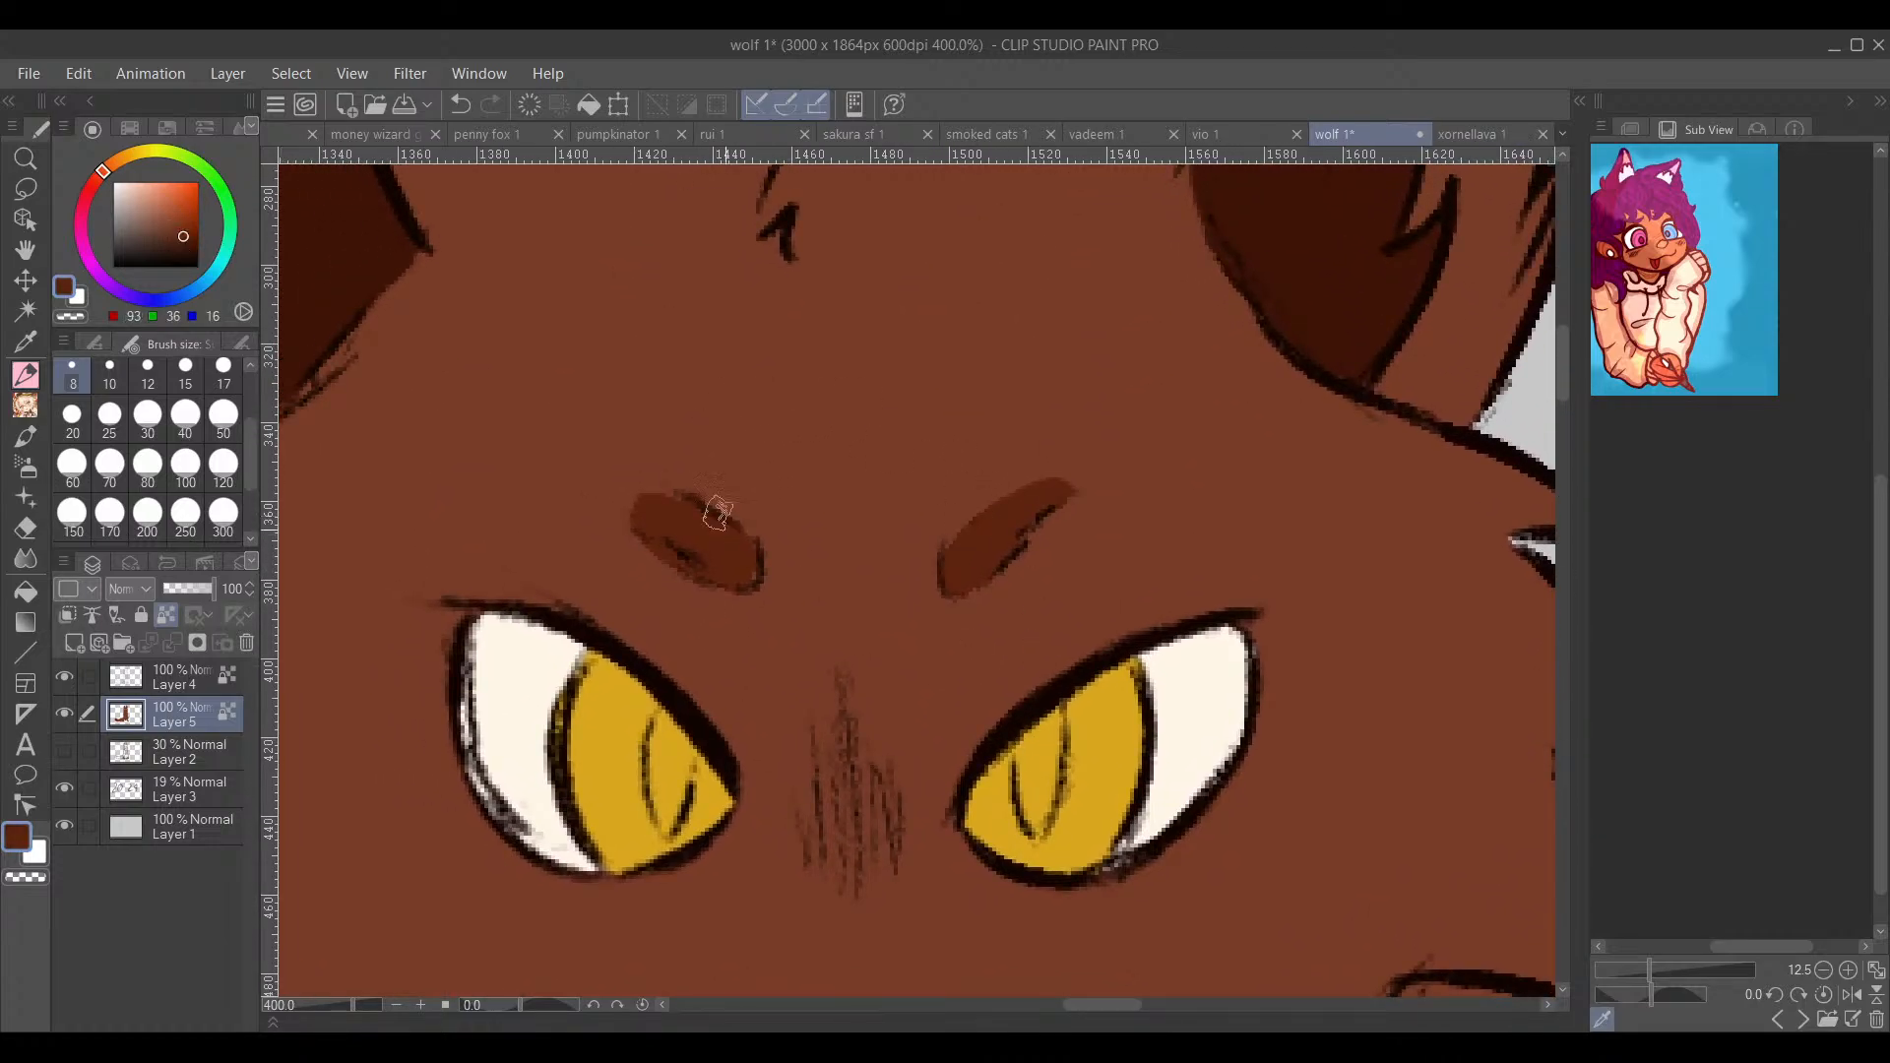
drag(610, 483, 700, 529)
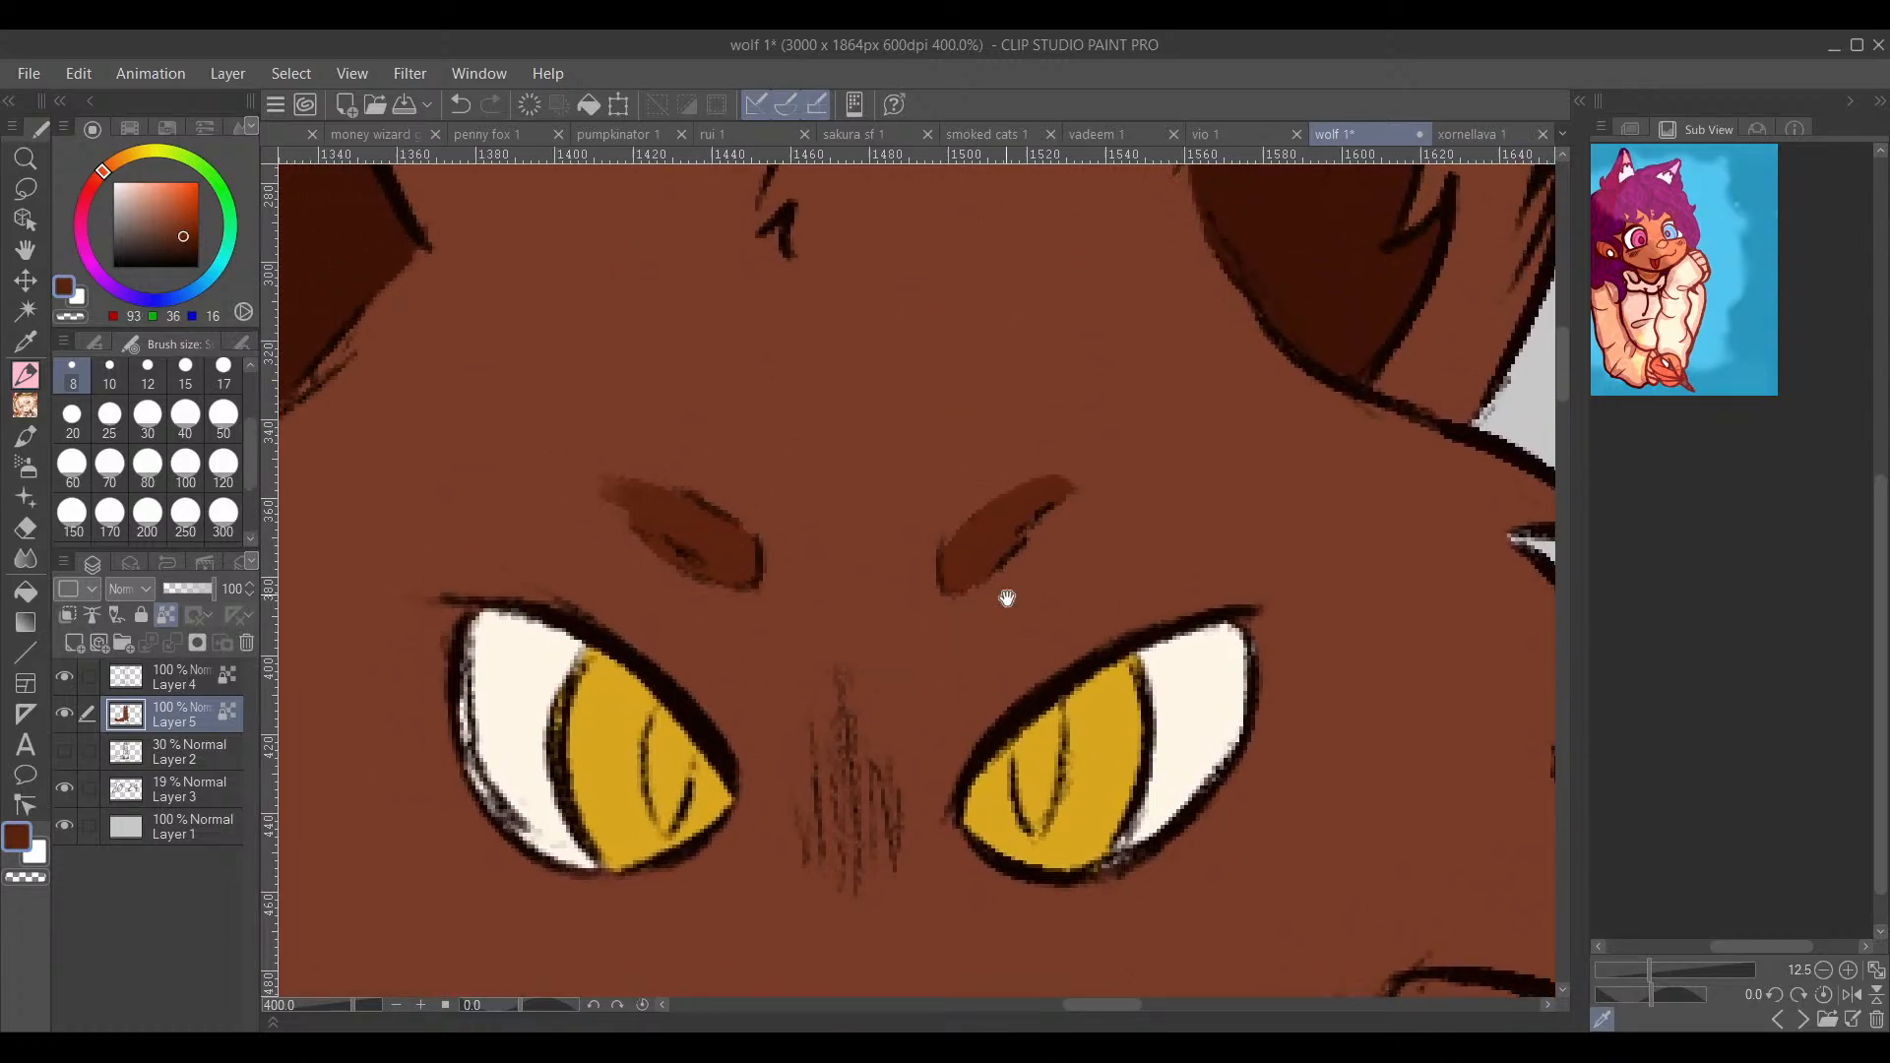
drag(1004, 595, 781, 616)
drag(948, 586, 906, 541)
scroll(906, 542, down, 2)
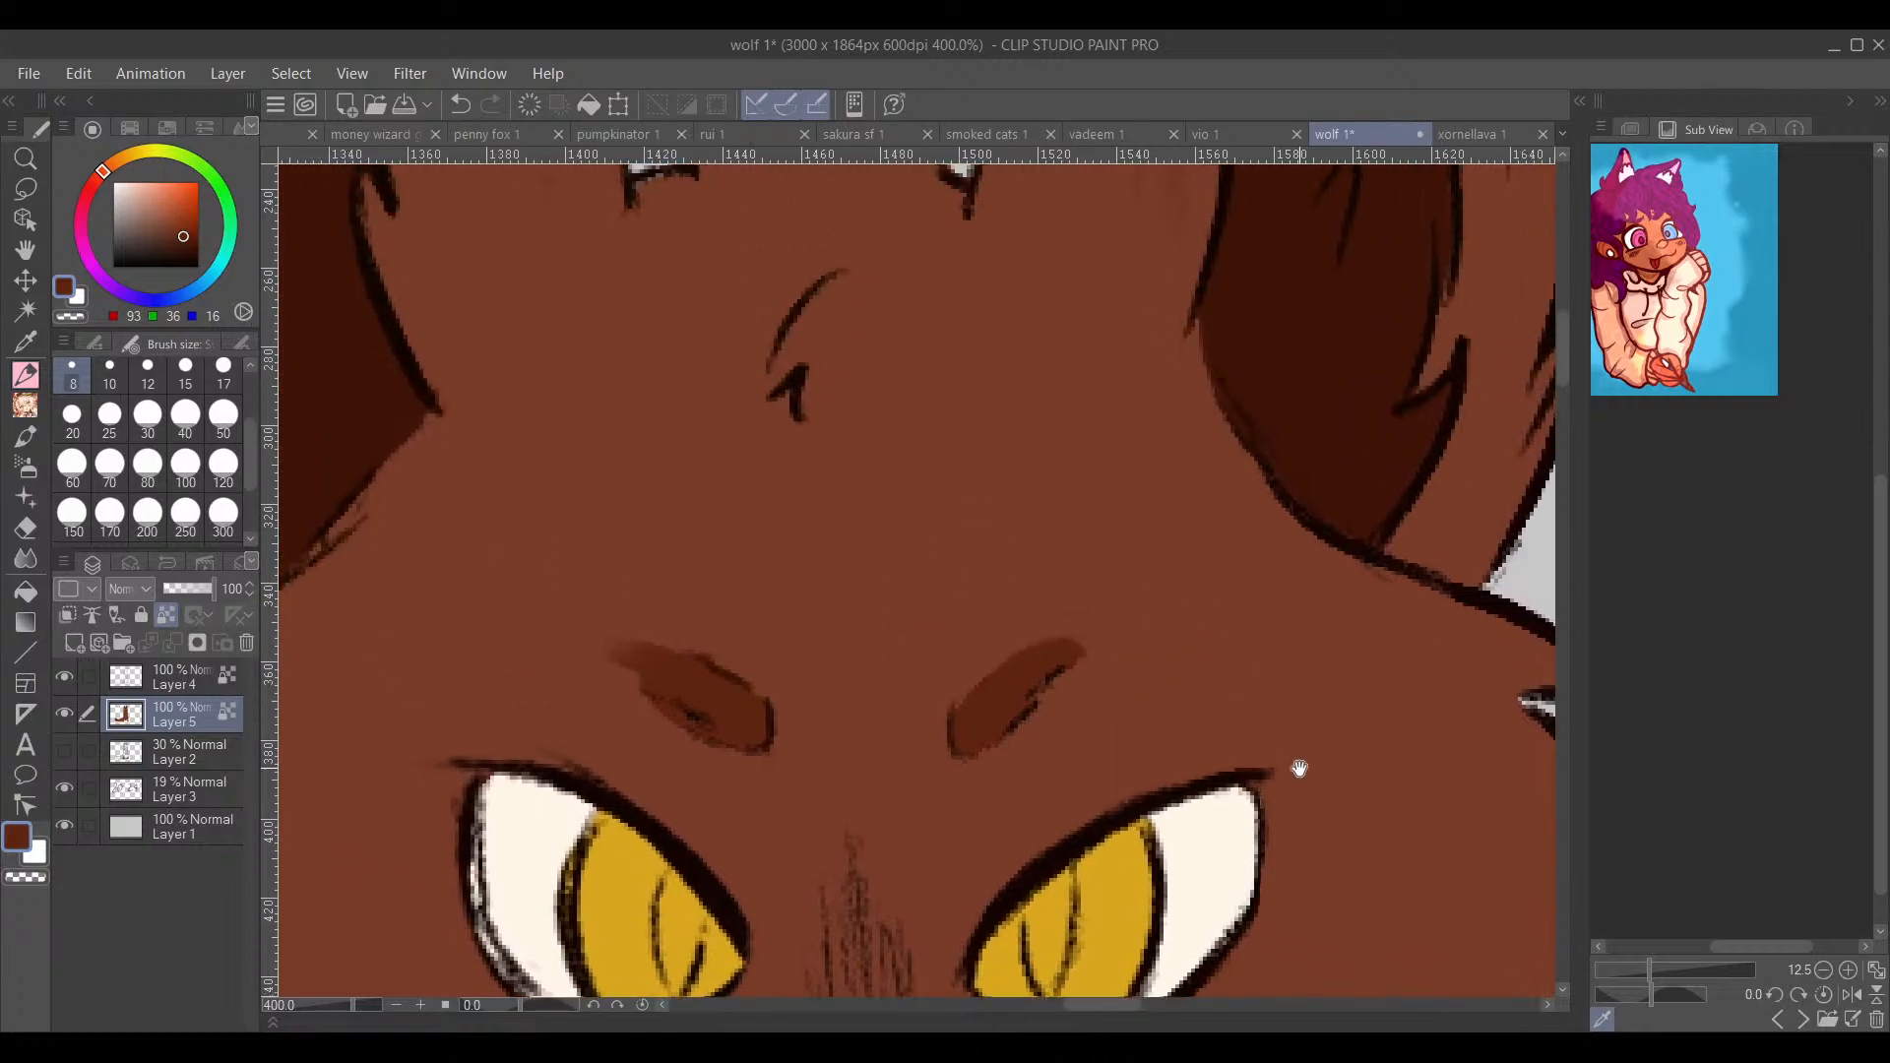
scroll(1296, 751, down, 3)
scroll(1249, 655, up, 1)
scroll(1166, 615, down, 4)
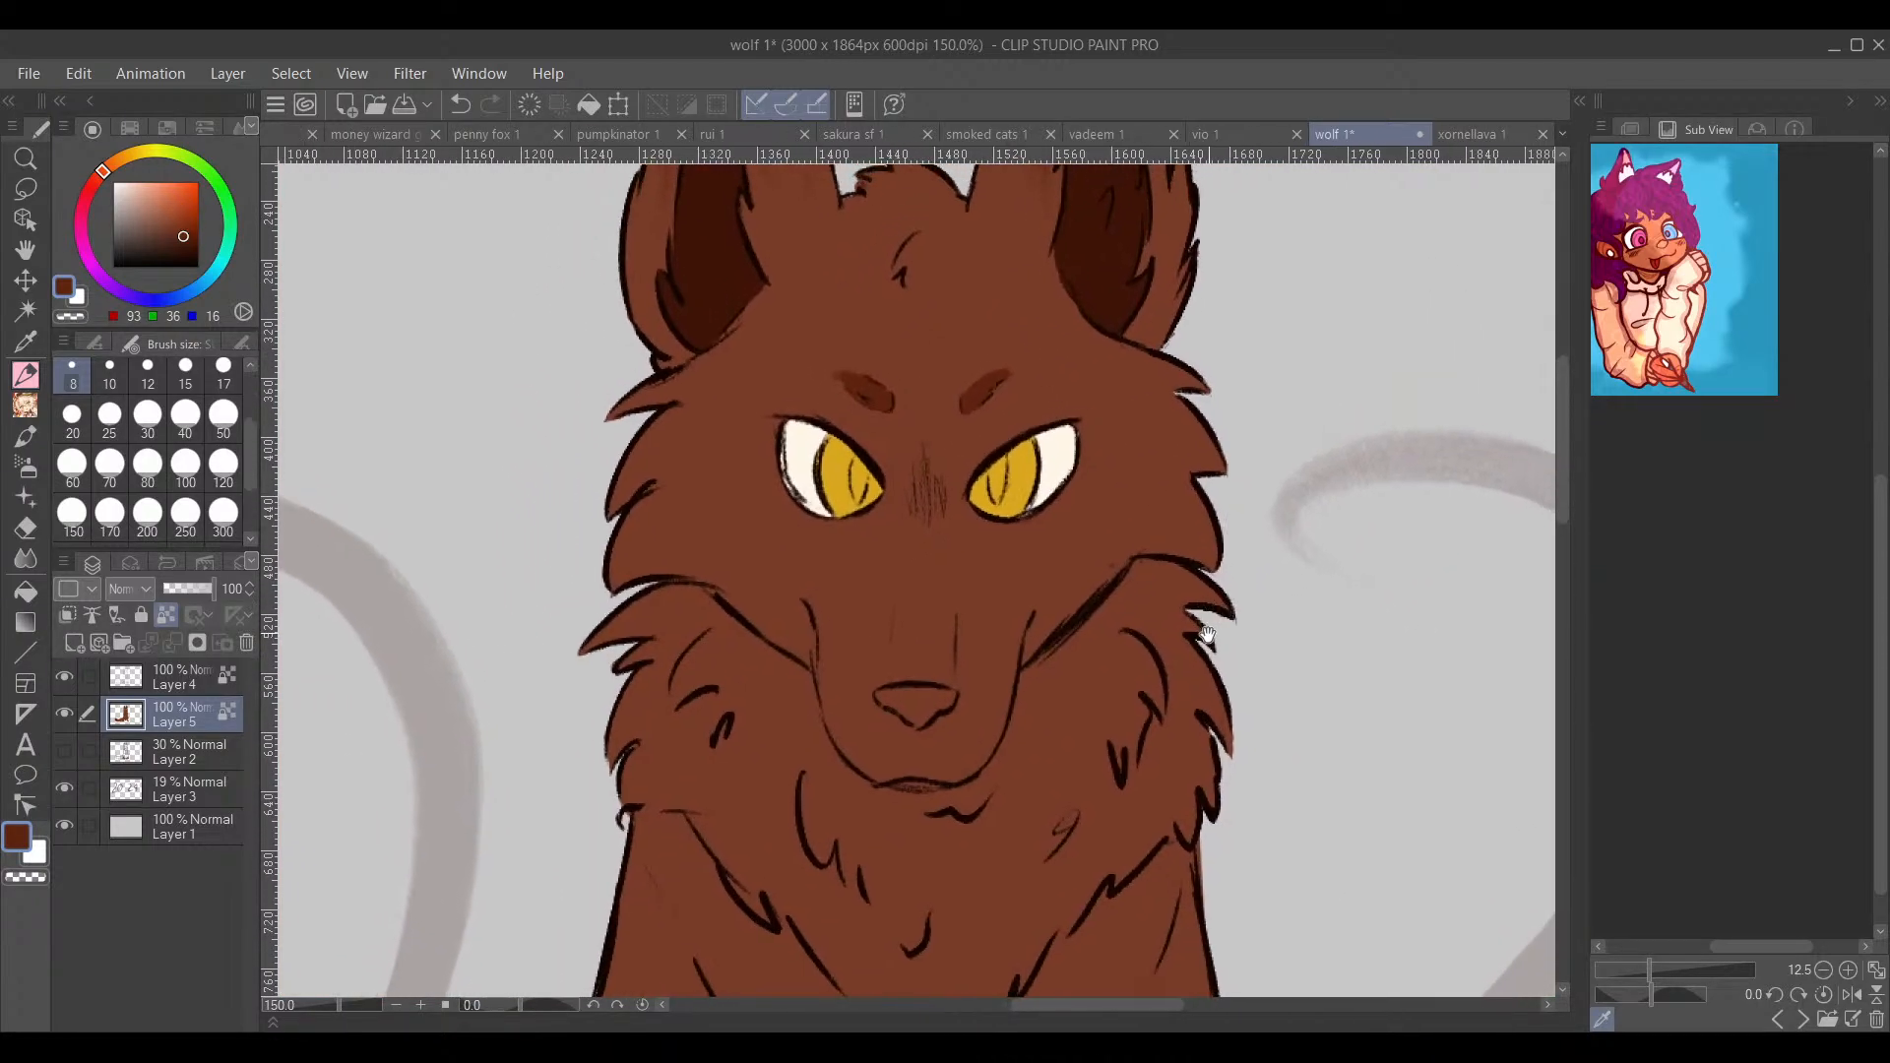
scroll(1113, 780, up, 1)
scroll(886, 621, up, 5)
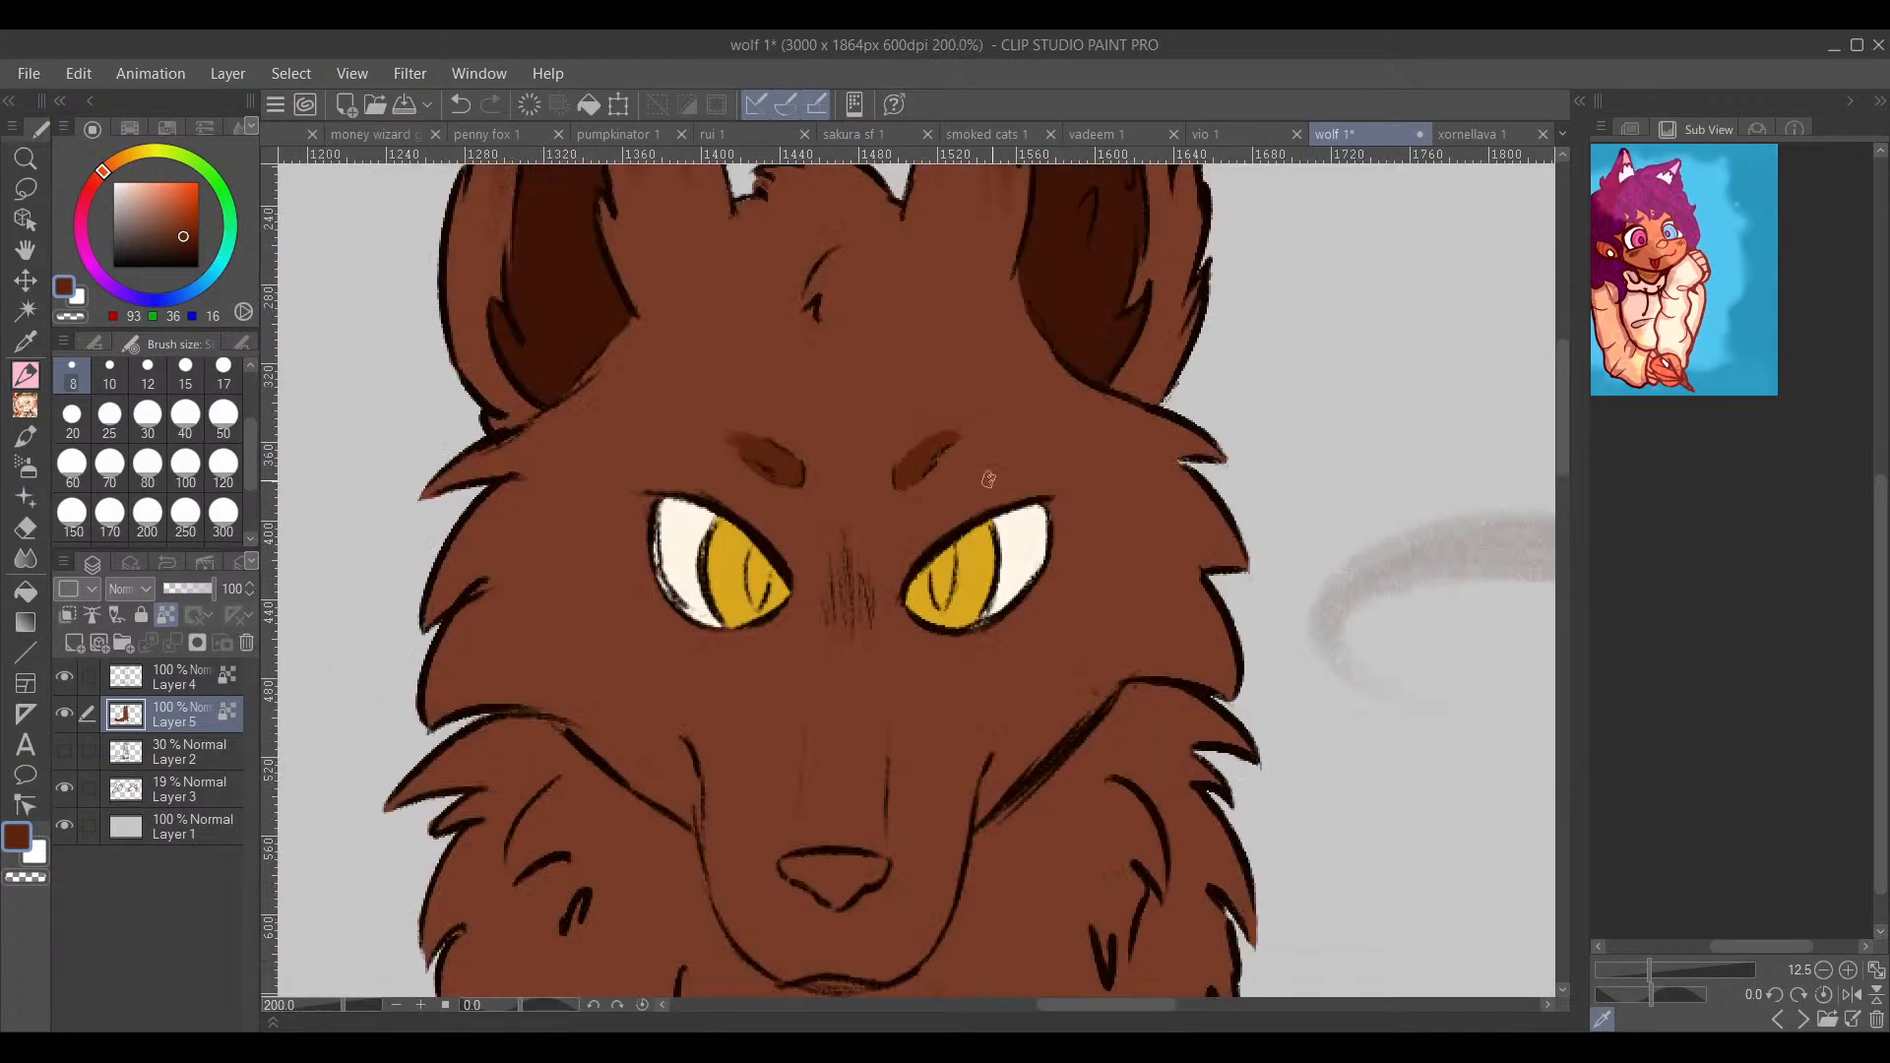
Step: Choose a very dark brown with an orange-yellow hue and paint the slit pupils of both eyes
drag(845, 672, 1017, 505)
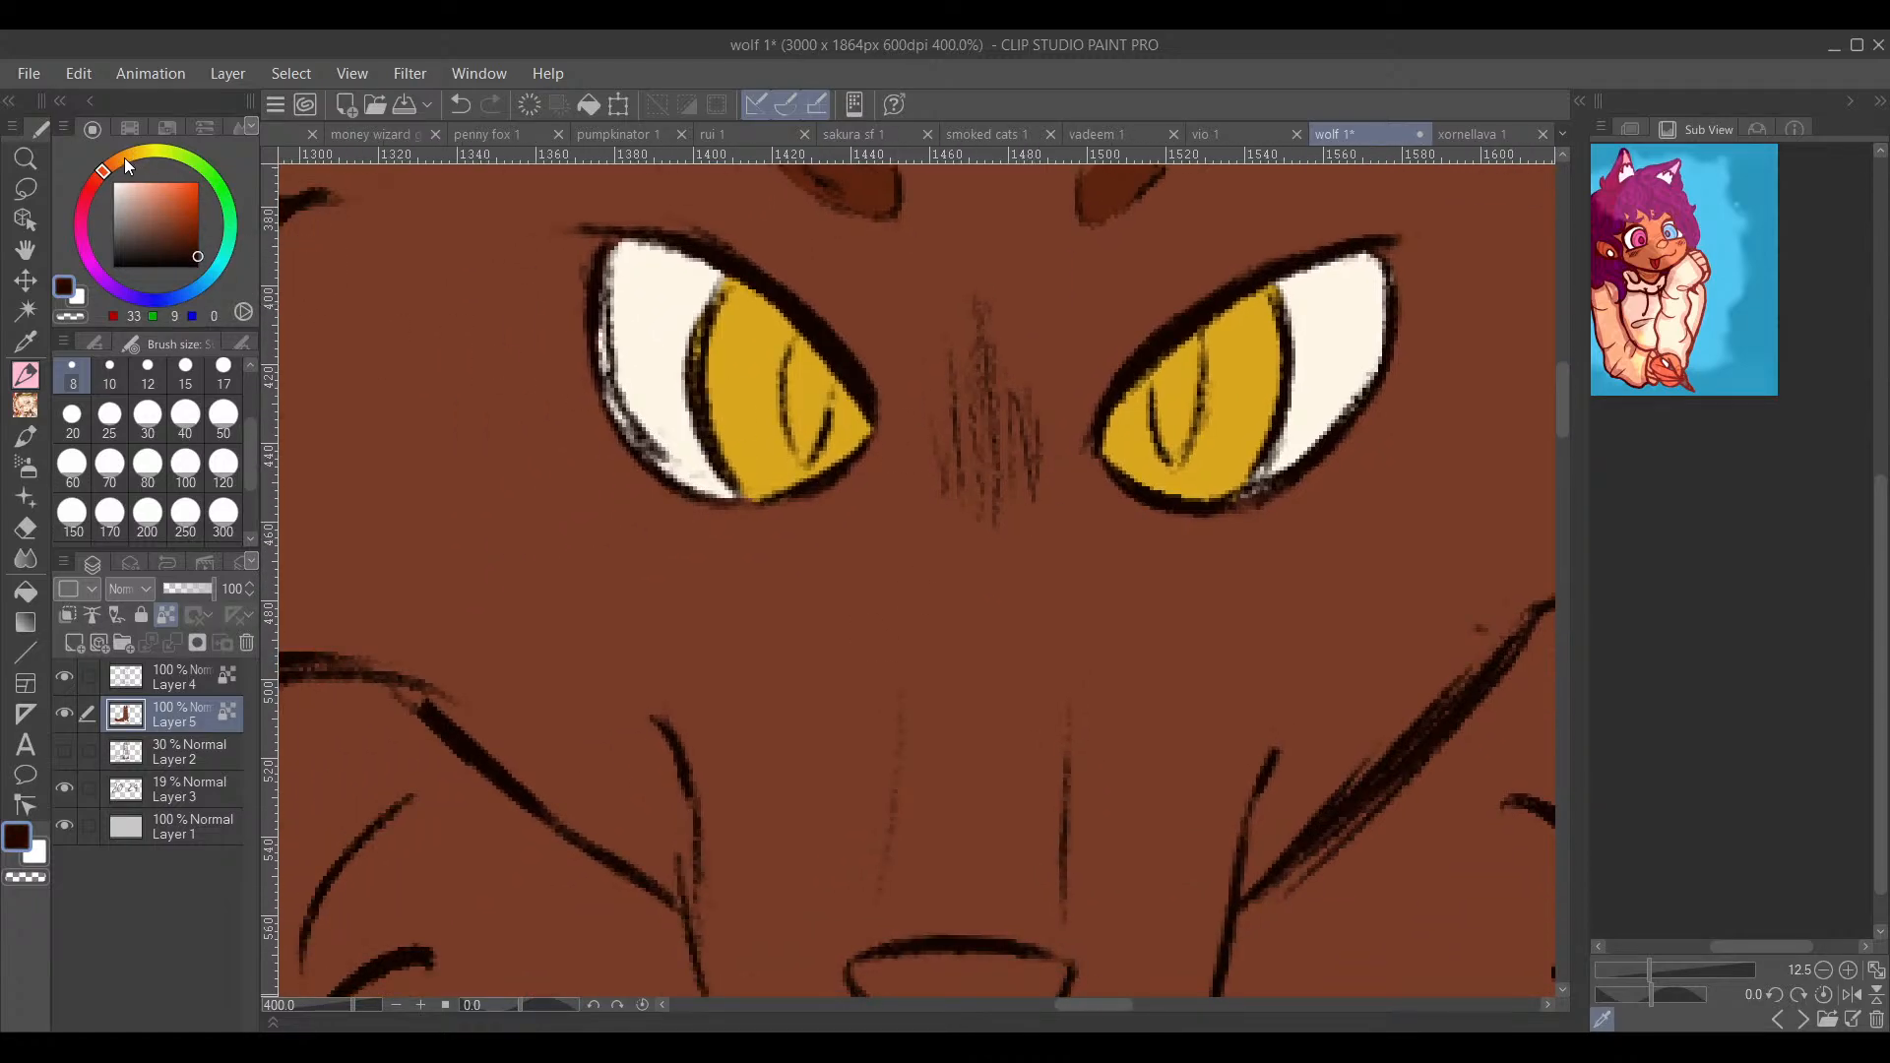
drag(126, 168, 128, 160)
drag(202, 232, 236, 242)
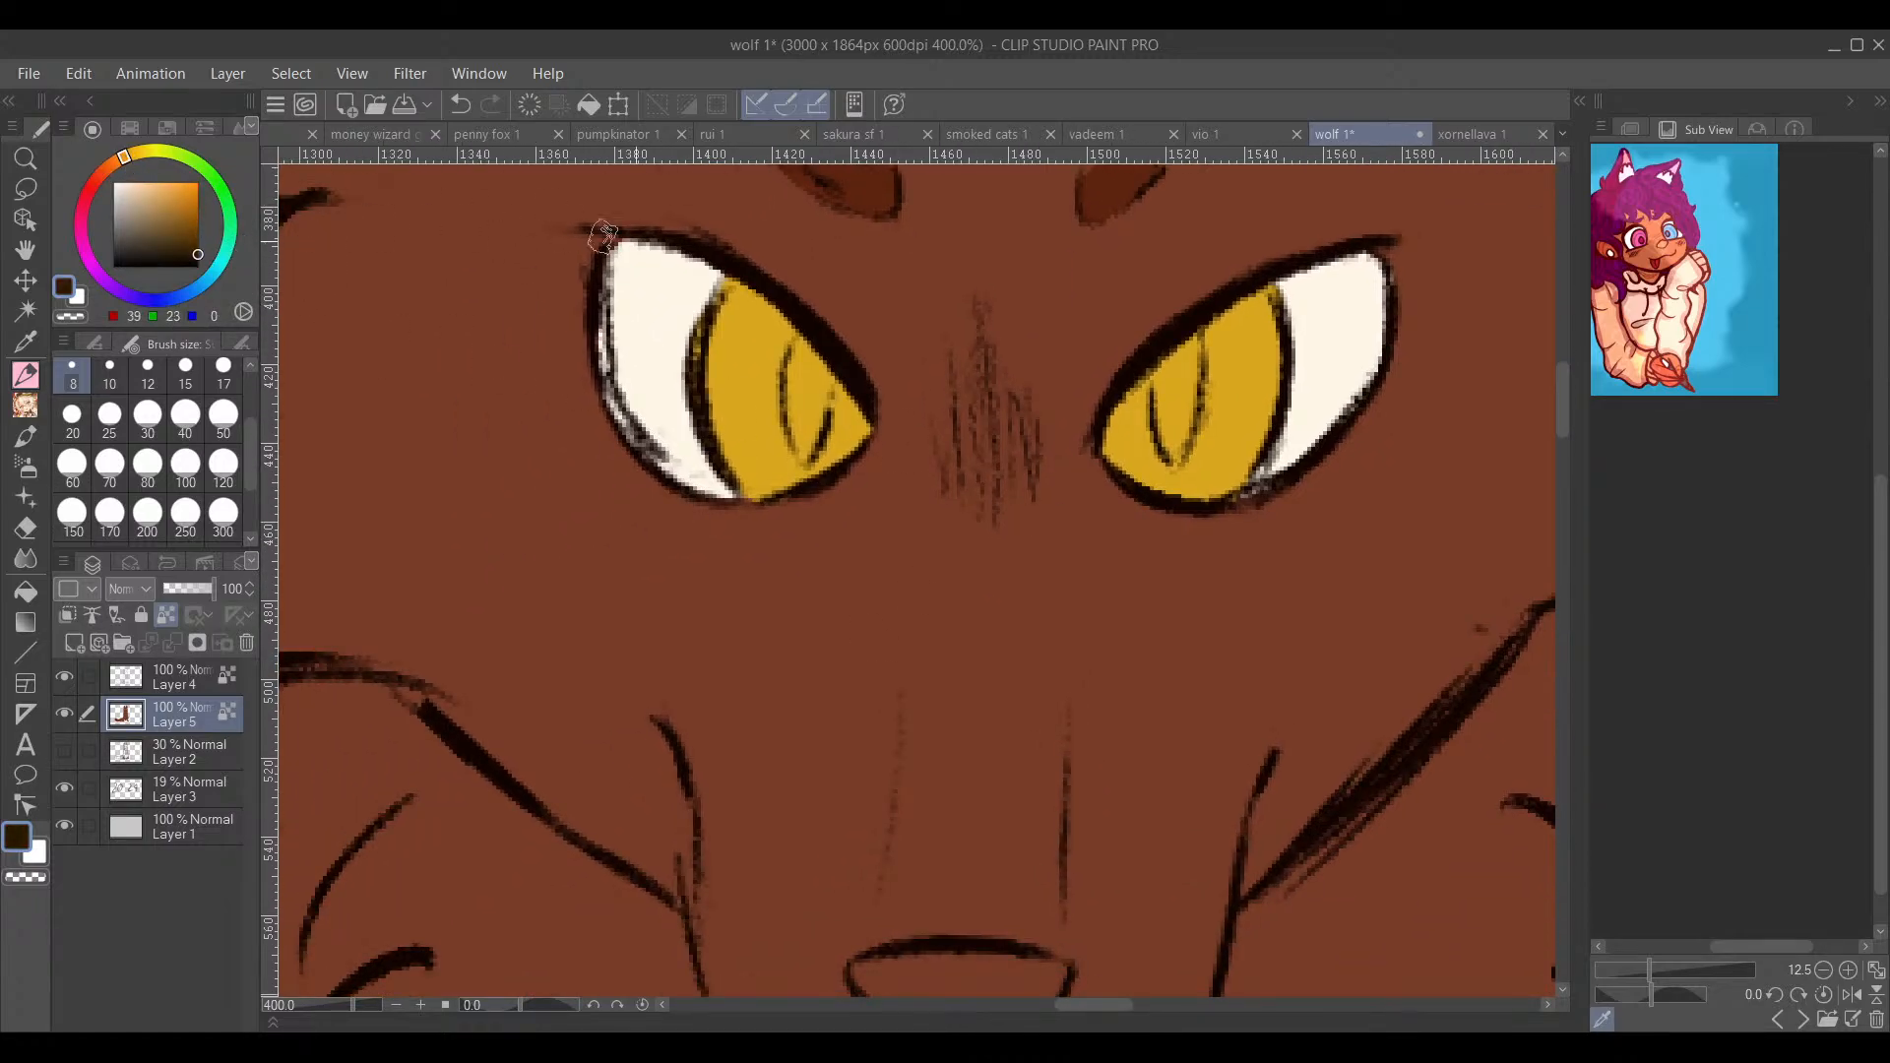
mouse_move(802, 359)
mouse_down()
mouse_move(810, 433)
mouse_move(797, 381)
mouse_move(797, 404)
mouse_move(822, 364)
mouse_up()
drag(1308, 414, 915, 496)
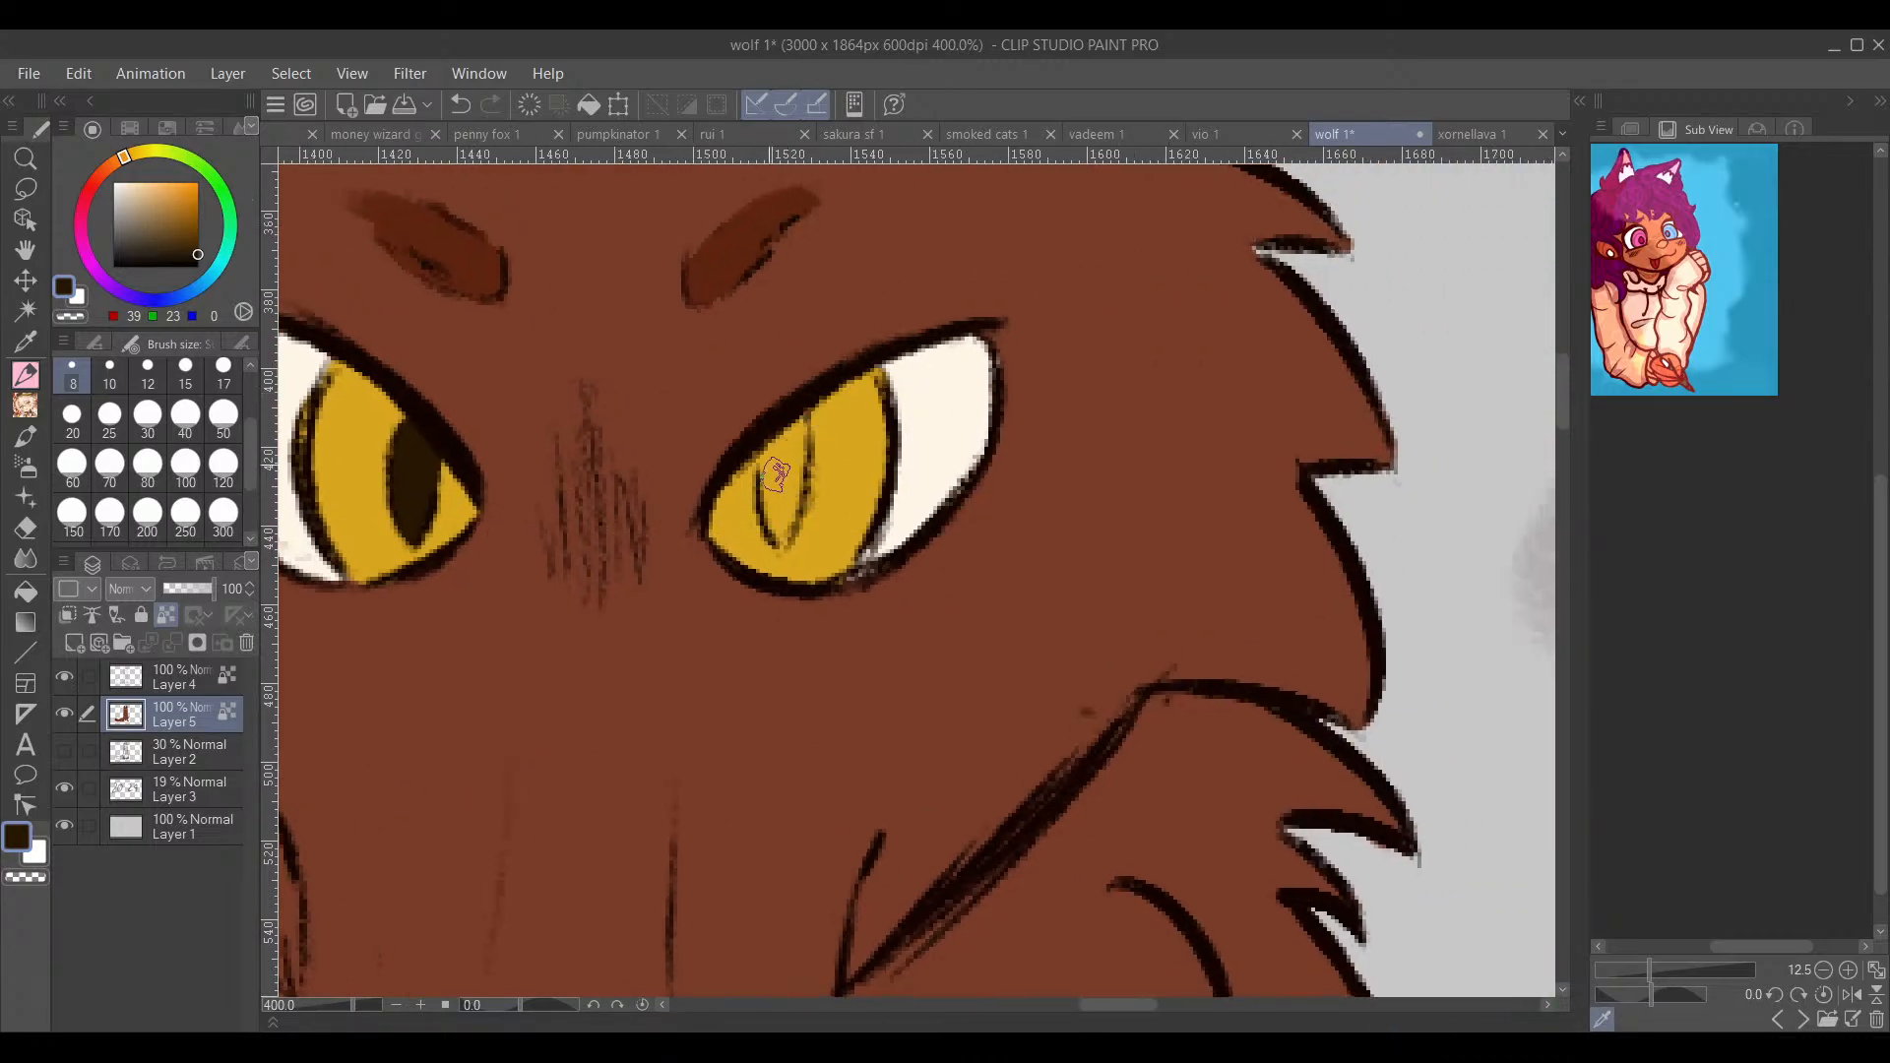
mouse_move(776, 476)
mouse_down()
mouse_move(772, 423)
mouse_move(803, 408)
mouse_move(786, 502)
mouse_up()
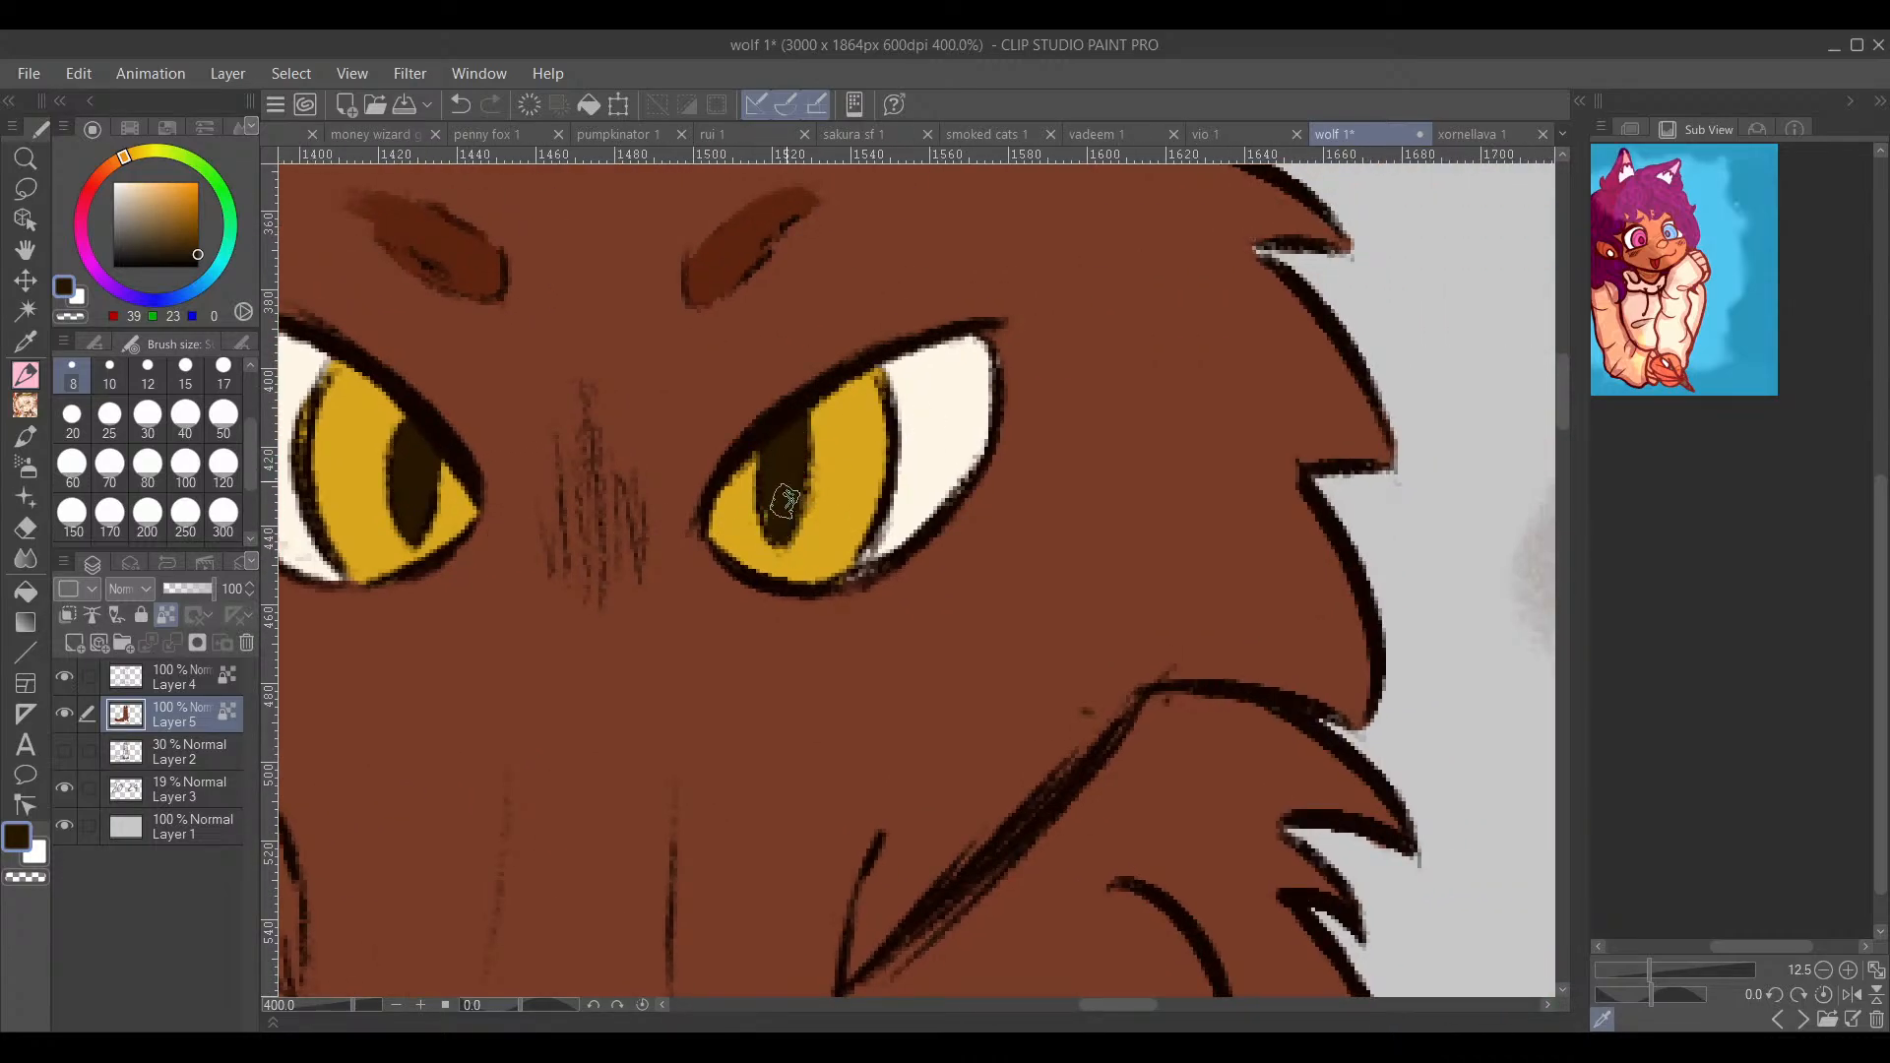
Step: Choose a near-black brown, RGB 24, 15, 11, fill the nose and tidy its left edge with sampled fur and nose colours
scroll(786, 503, down, 3)
scroll(1068, 635, down, 3)
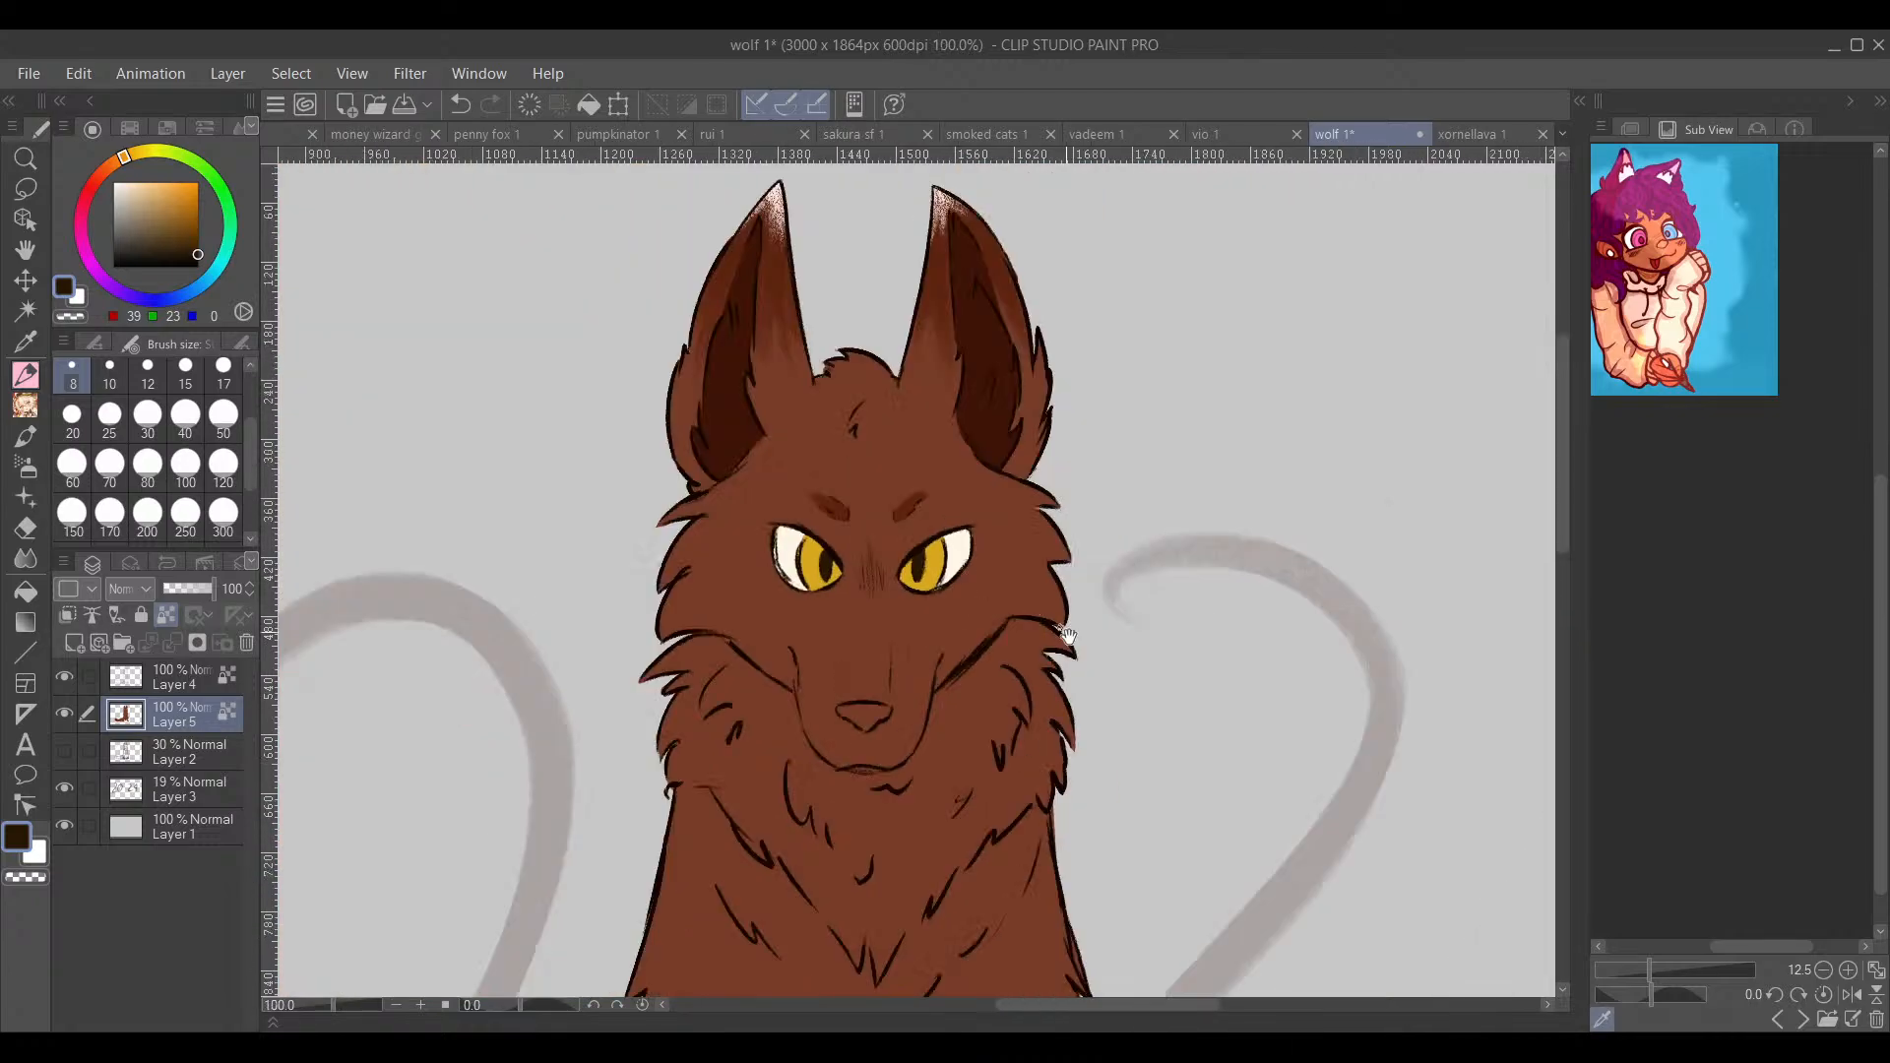
scroll(1069, 635, down, 3)
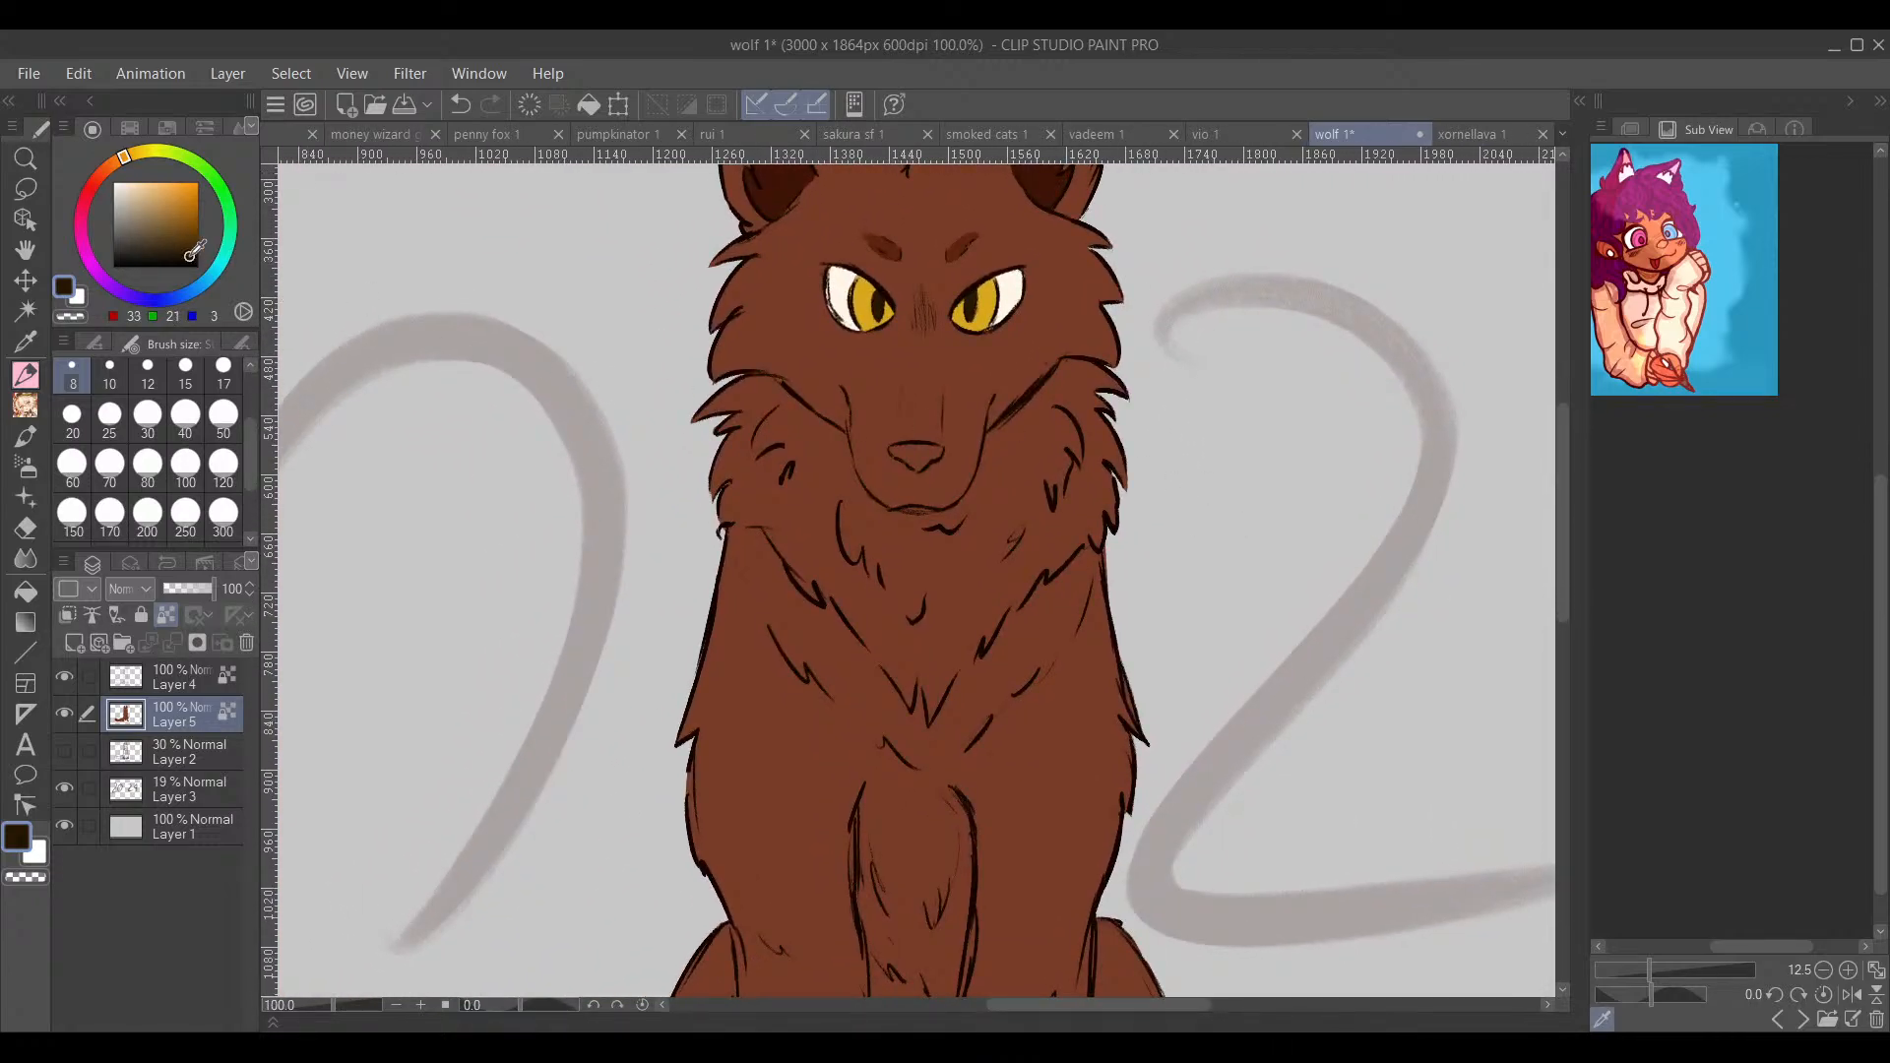
click(172, 253)
drag(121, 162, 112, 167)
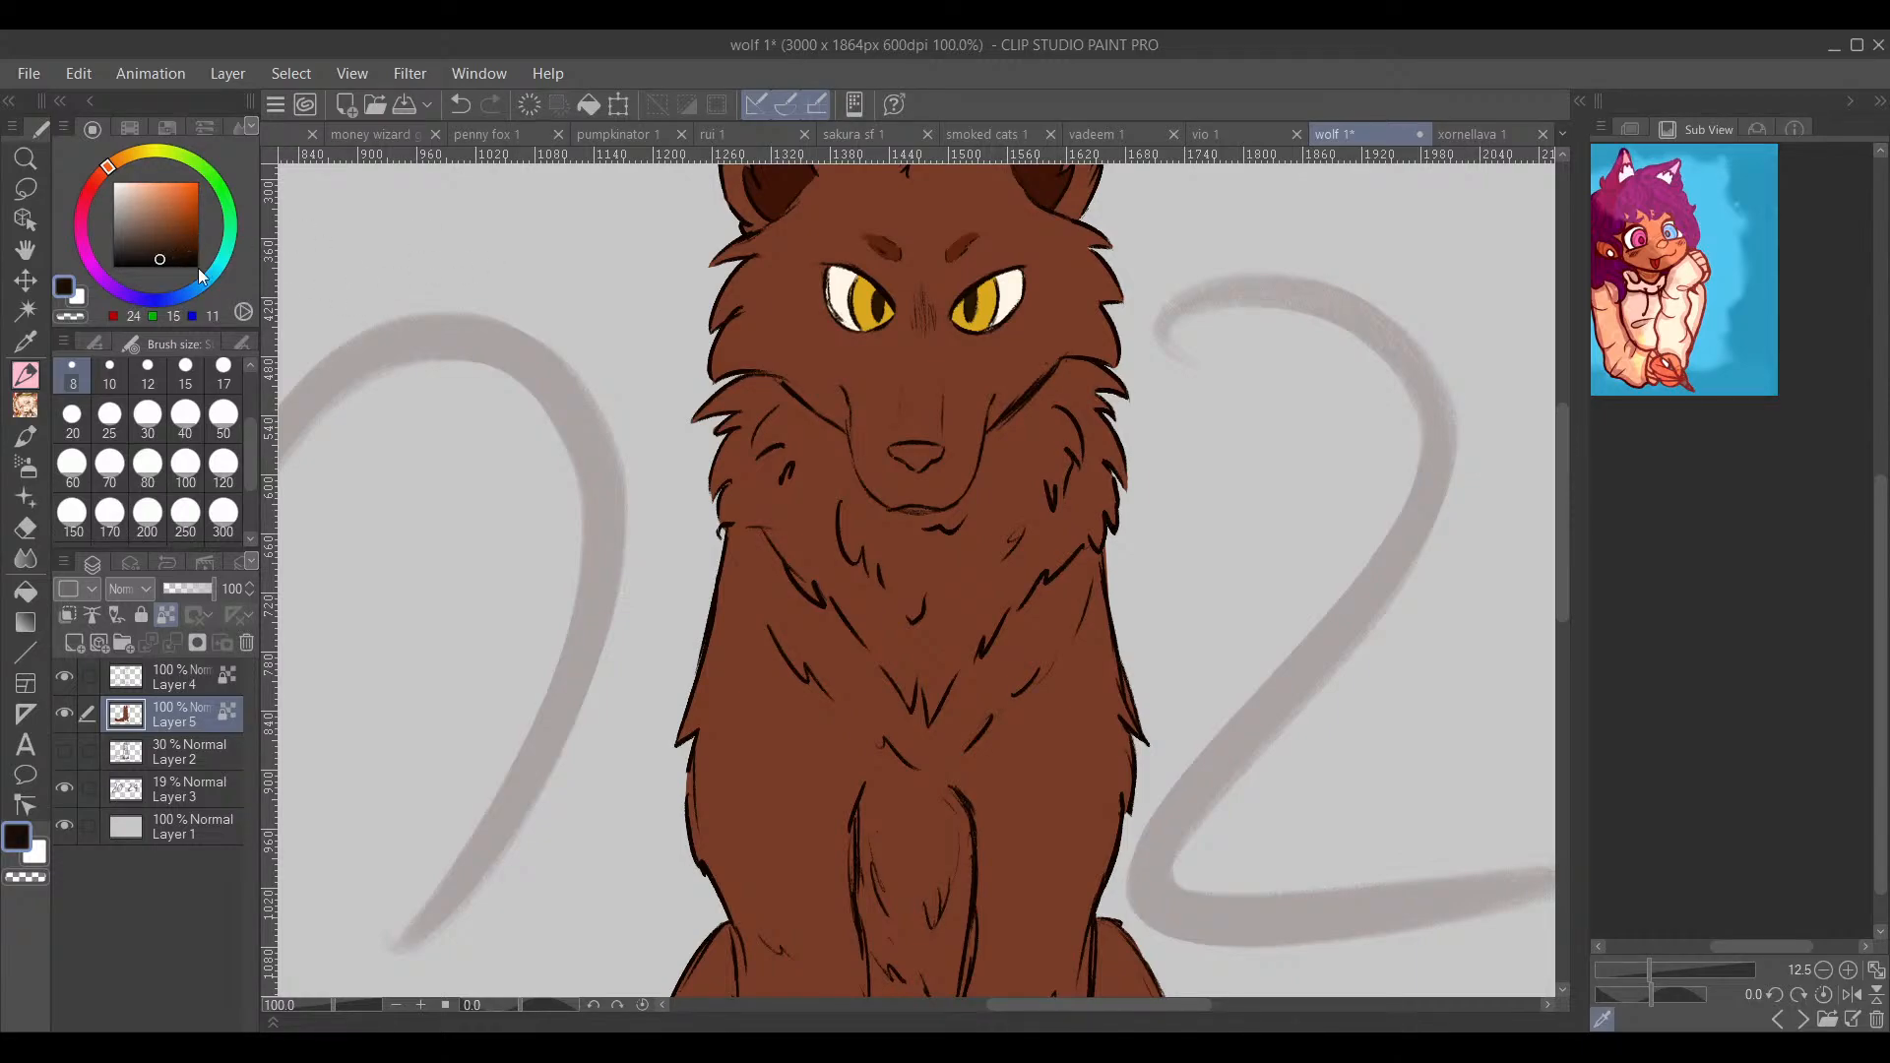
scroll(933, 436, up, 5)
mouse_move(962, 557)
mouse_down()
mouse_move(726, 587)
mouse_move(899, 646)
mouse_move(823, 653)
mouse_move(810, 675)
mouse_move(633, 562)
mouse_move(1017, 562)
mouse_move(962, 637)
mouse_move(983, 663)
mouse_move(1042, 519)
mouse_up()
alt+click(728, 610)
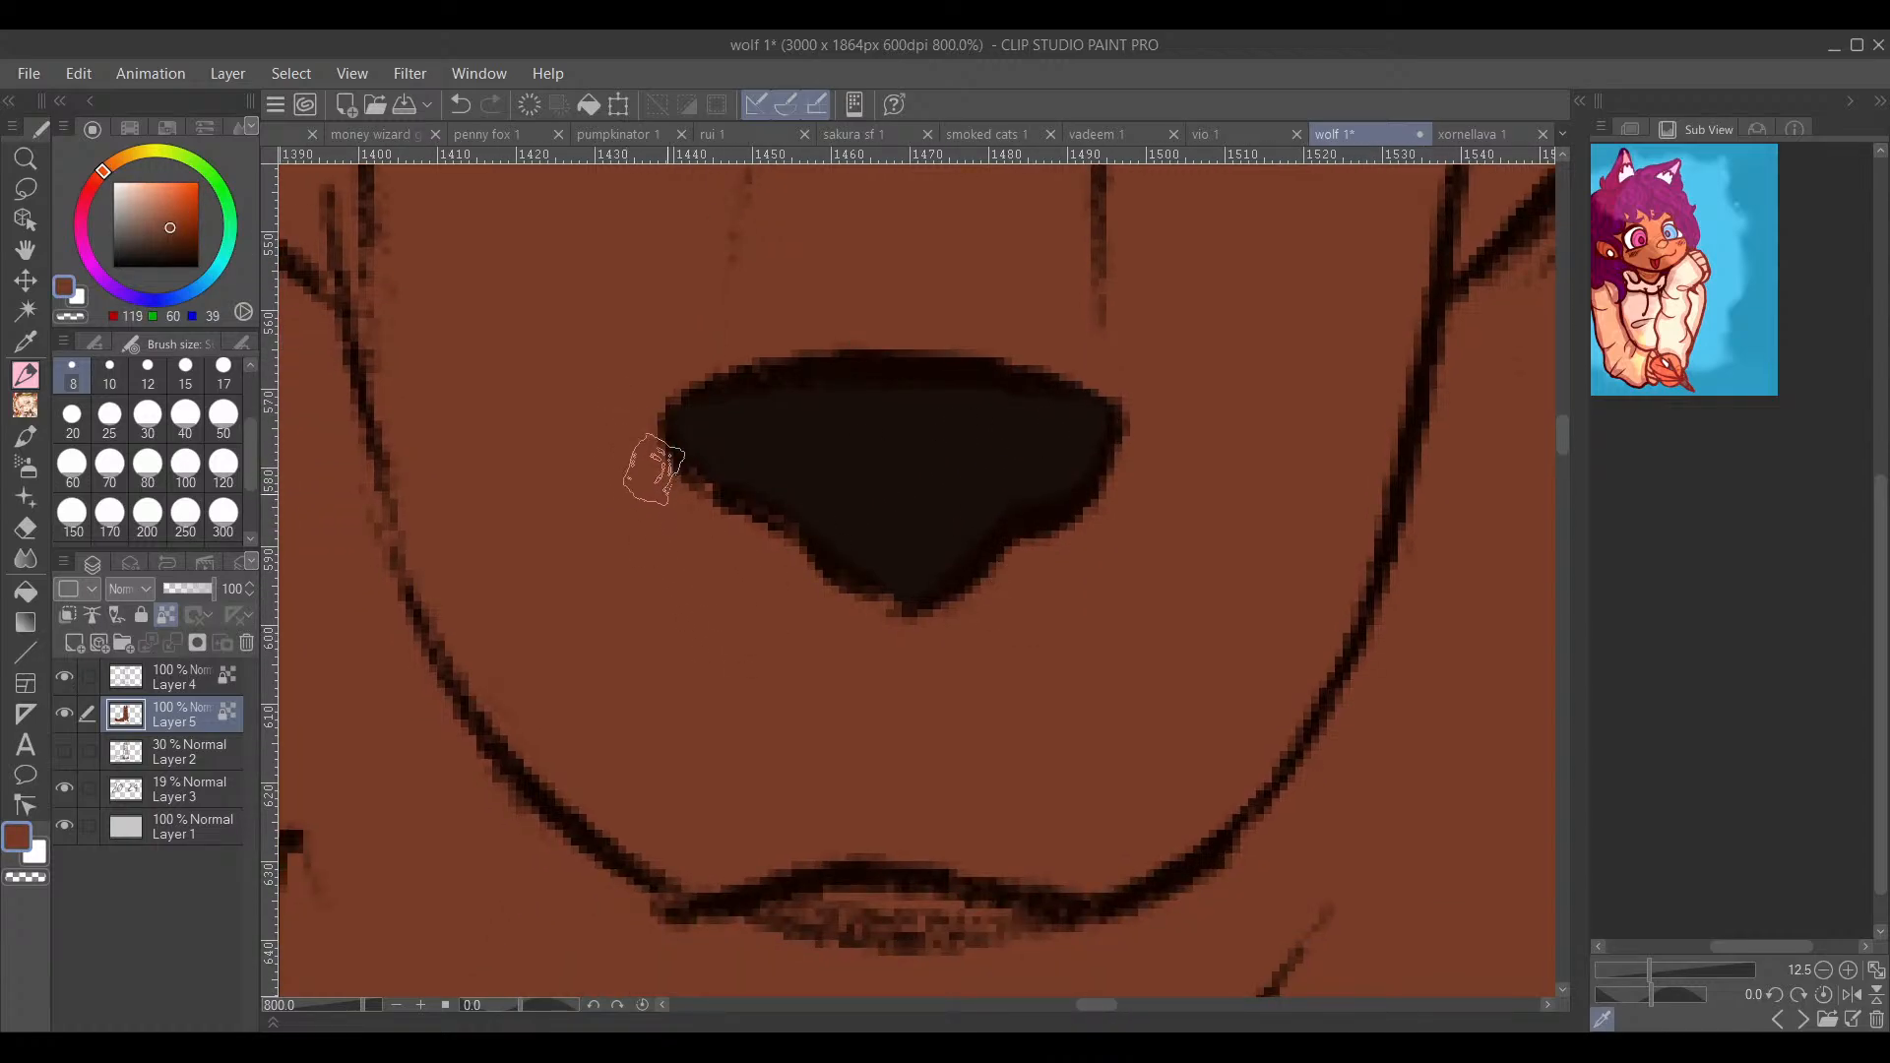
alt+click(978, 379)
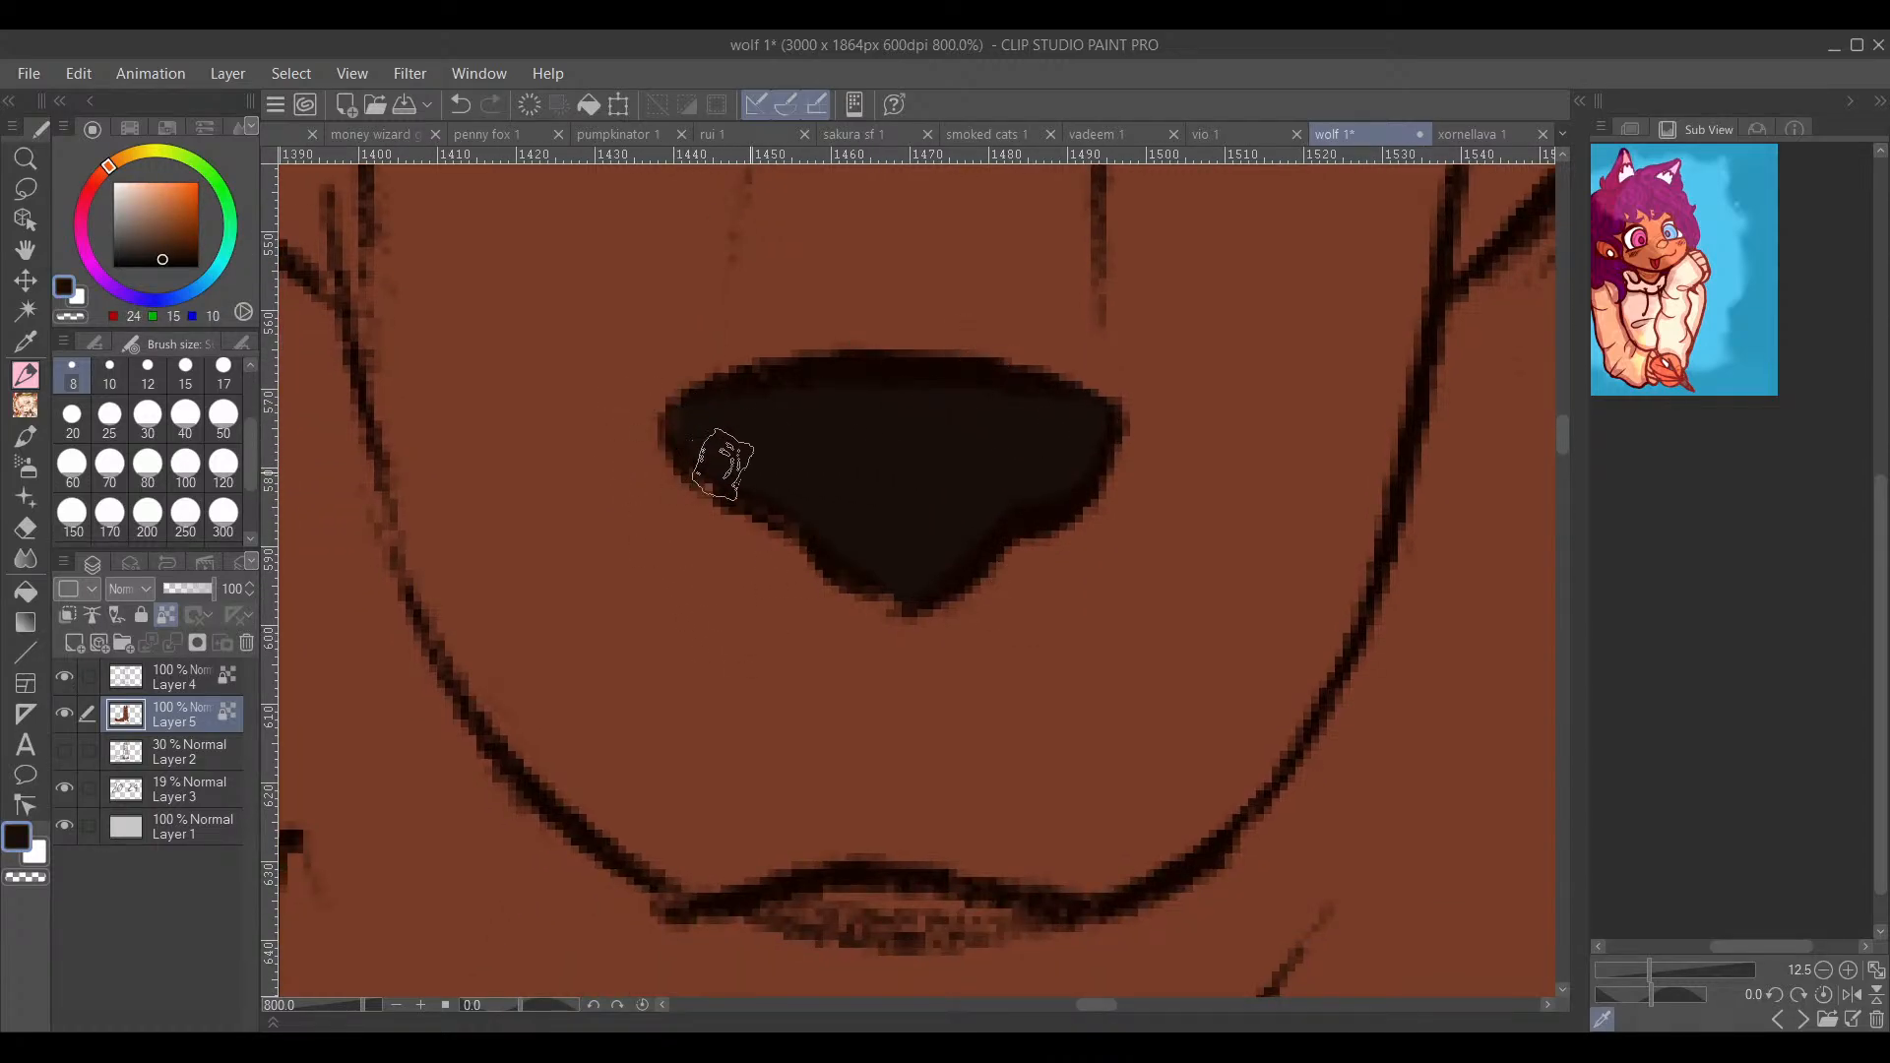
Step: Unlock Layer 5's transparent pixels and paint the left hind paw's four claws in RGB 27, 10, 0 at brush size 6
scroll(1063, 561, down, 6)
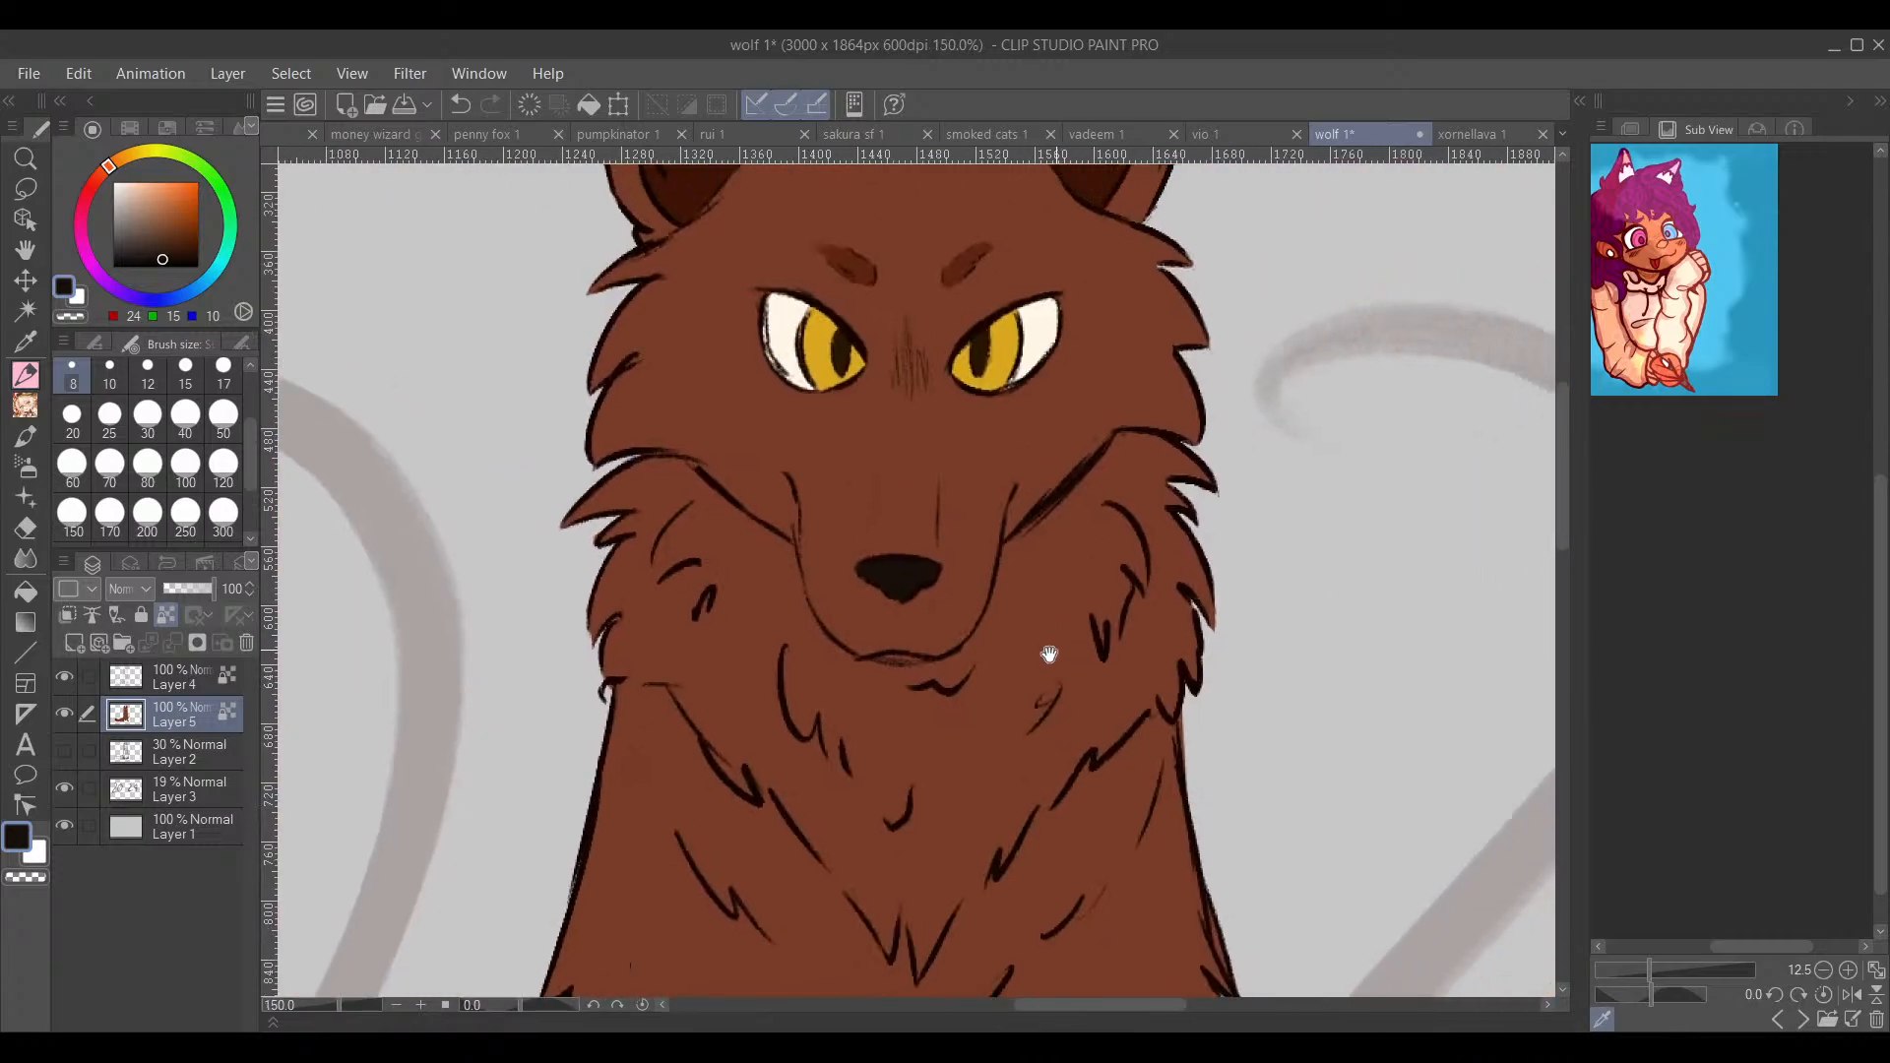
mouse_move(1095, 593)
mouse_down()
mouse_move(979, 747)
mouse_move(991, 781)
mouse_move(1014, 585)
mouse_up()
scroll(989, 765, down, 3)
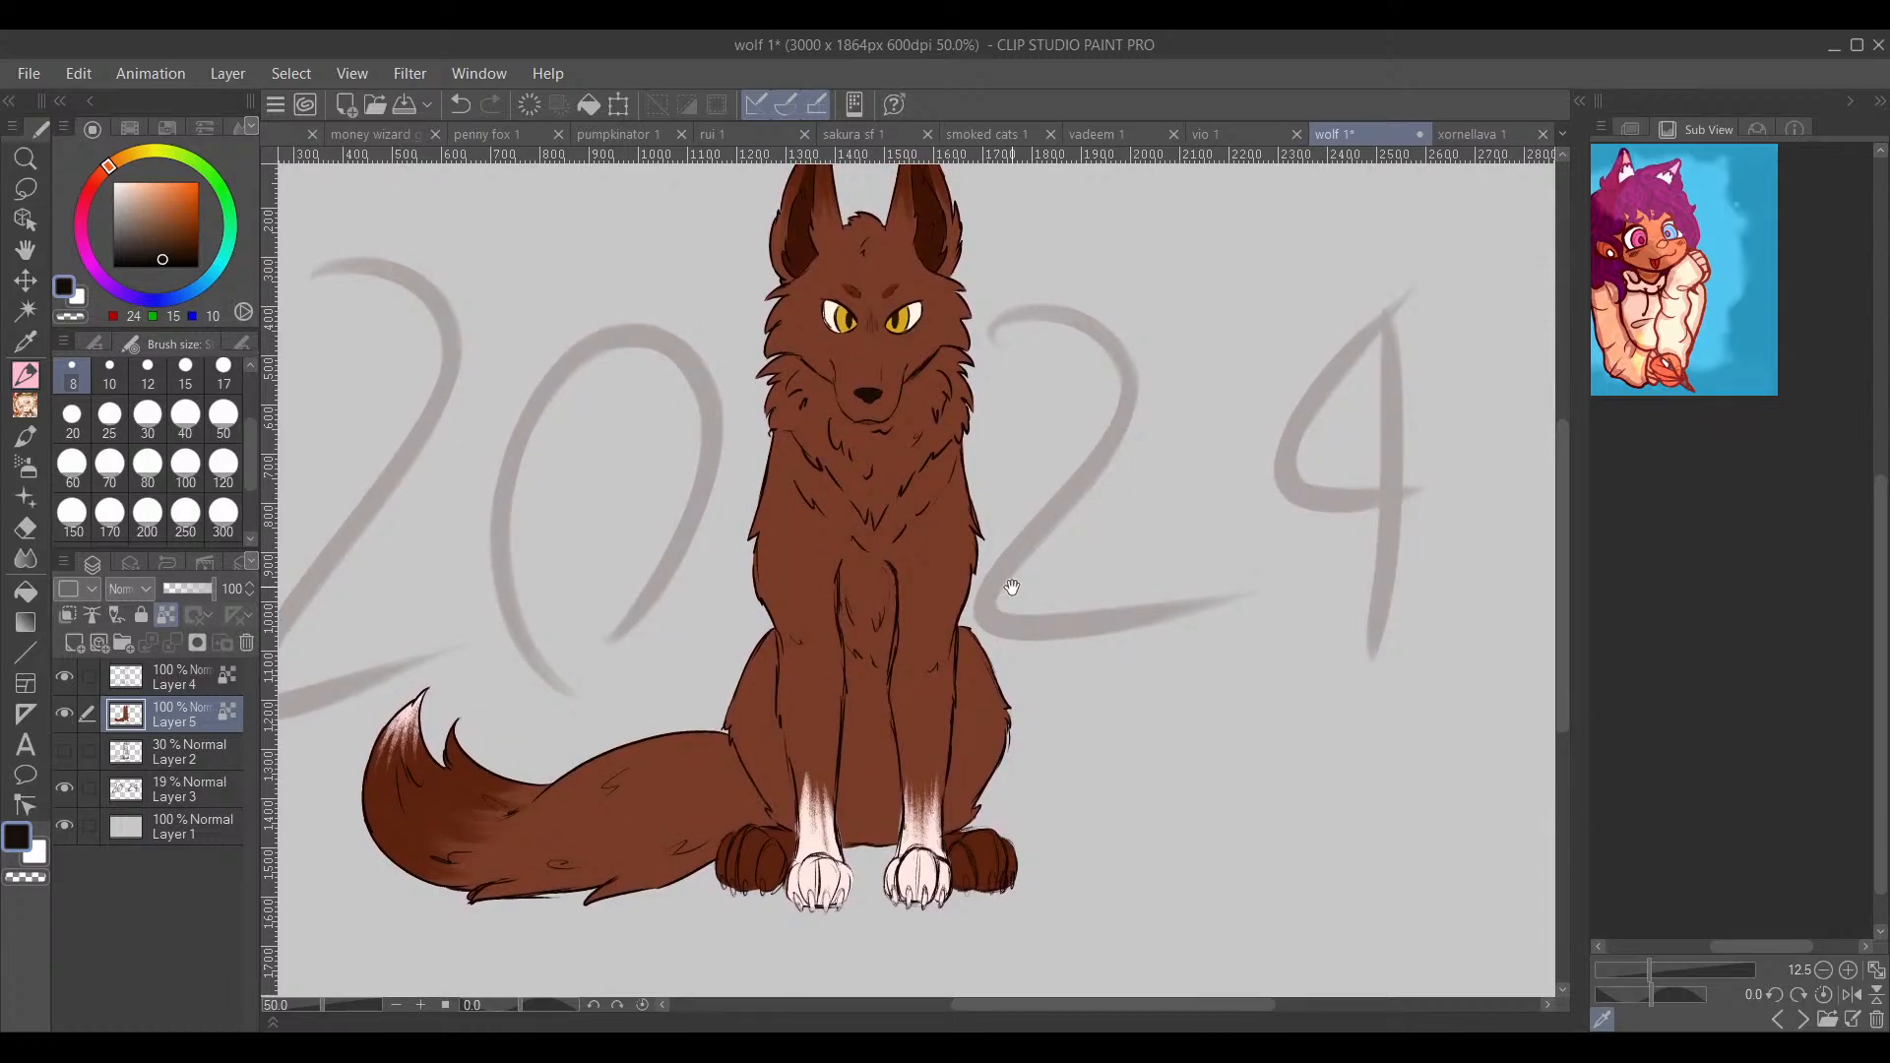
drag(1012, 587, 1143, 410)
mouse_move(1287, 521)
mouse_down()
mouse_move(1172, 747)
mouse_move(1161, 726)
mouse_move(1148, 823)
mouse_move(1147, 801)
mouse_move(1130, 825)
mouse_move(1109, 578)
mouse_up()
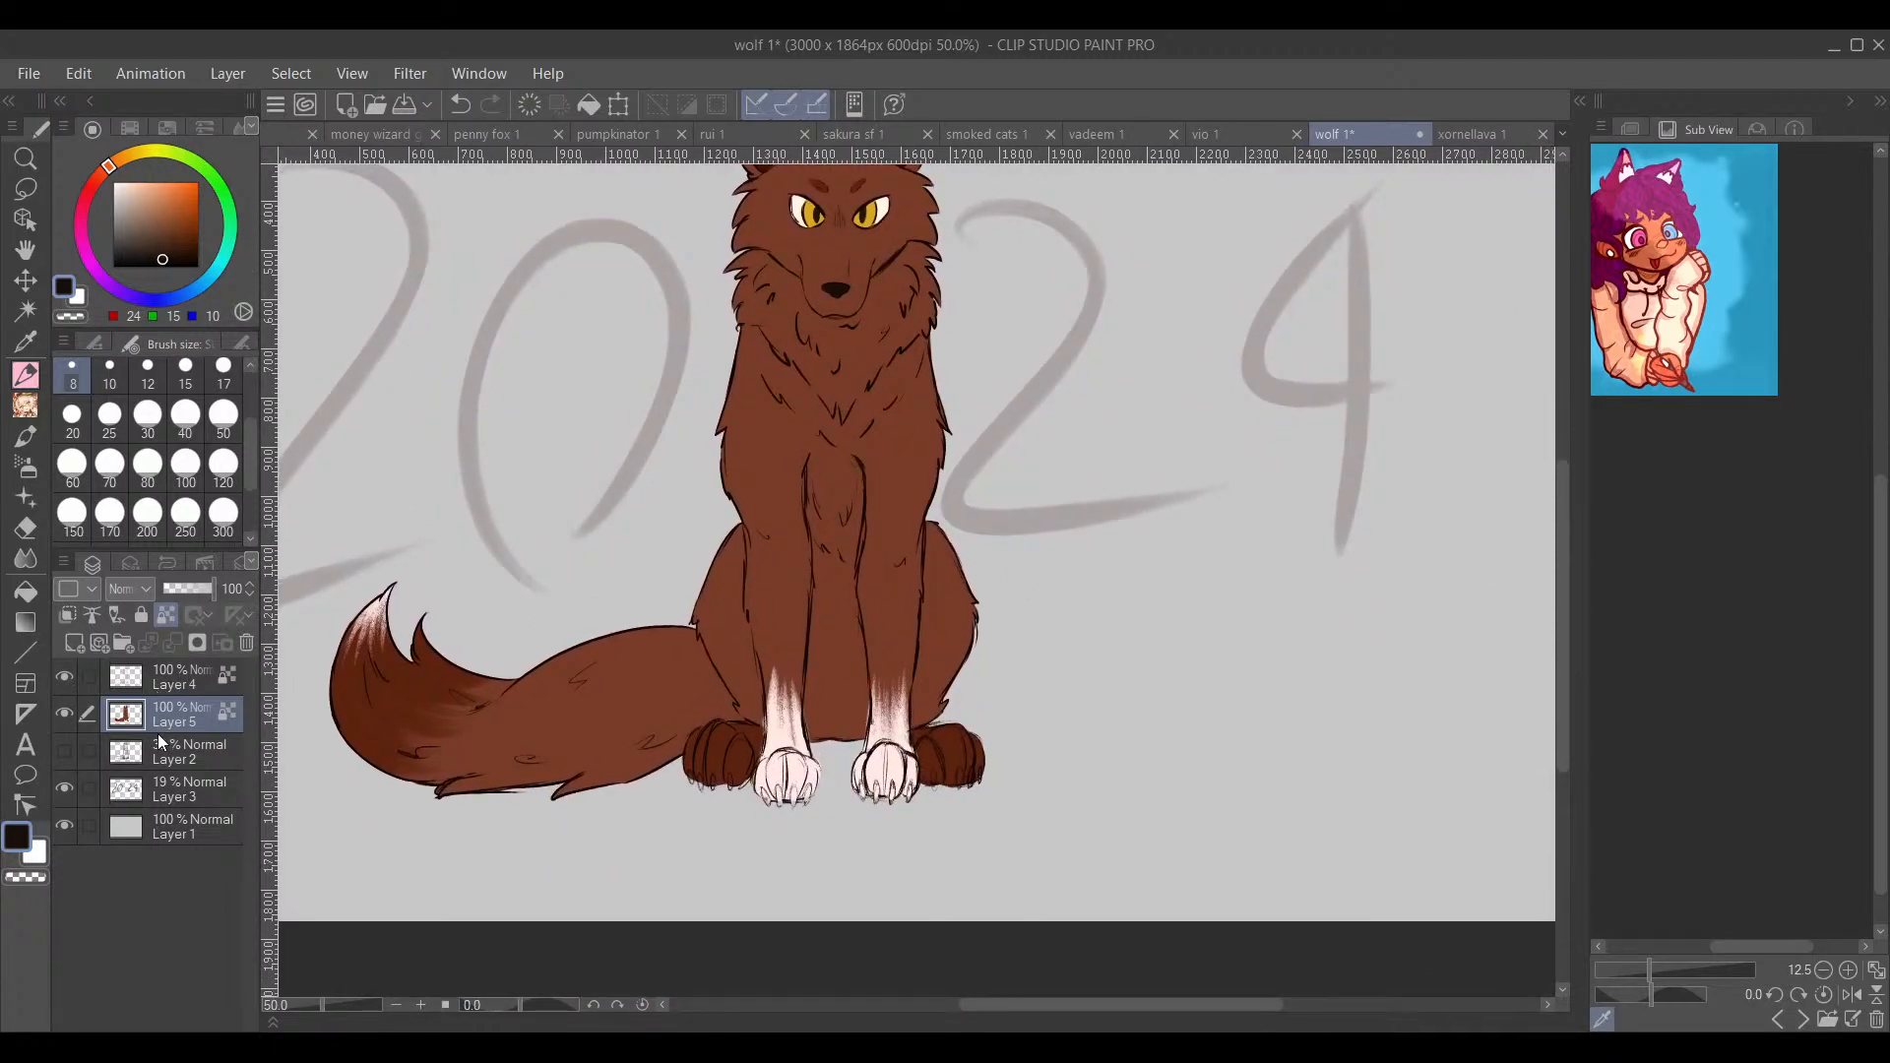
scroll(684, 669, up, 4)
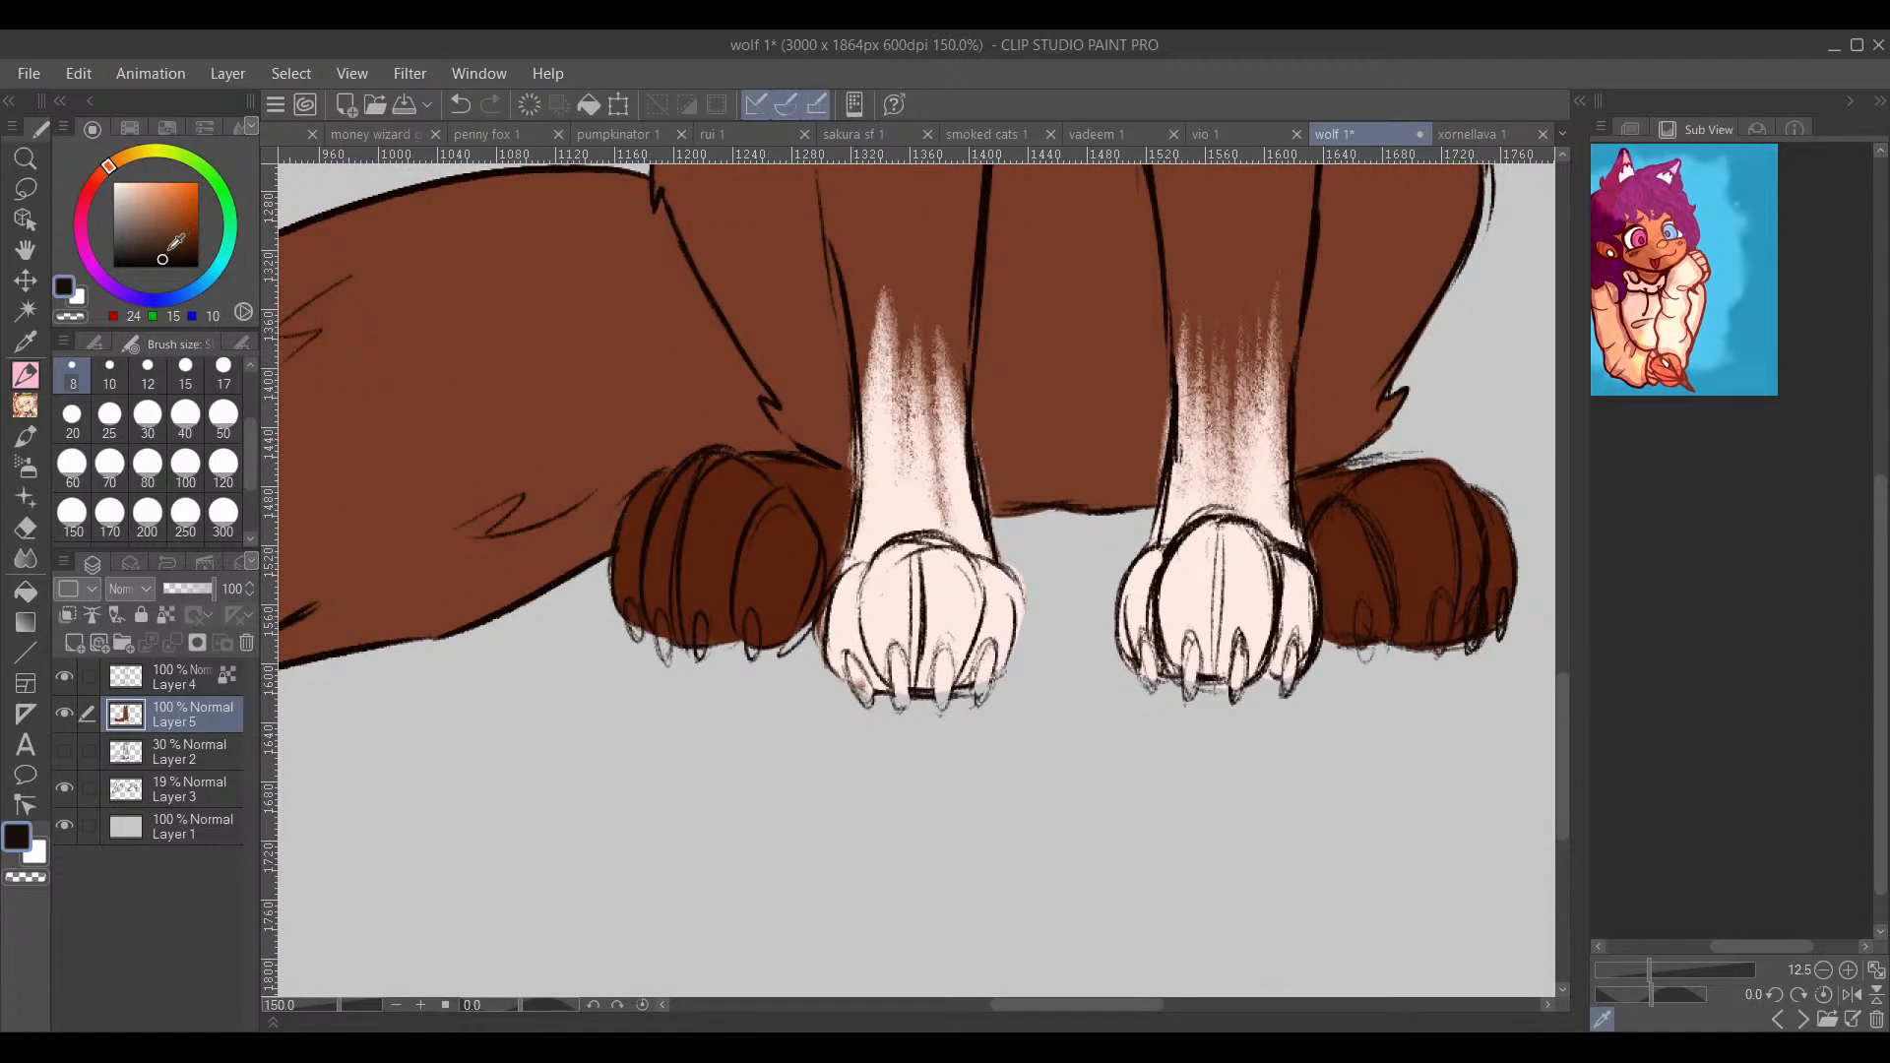
click(197, 258)
scroll(252, 450, up, 2)
click(186, 389)
scroll(620, 591, up, 3)
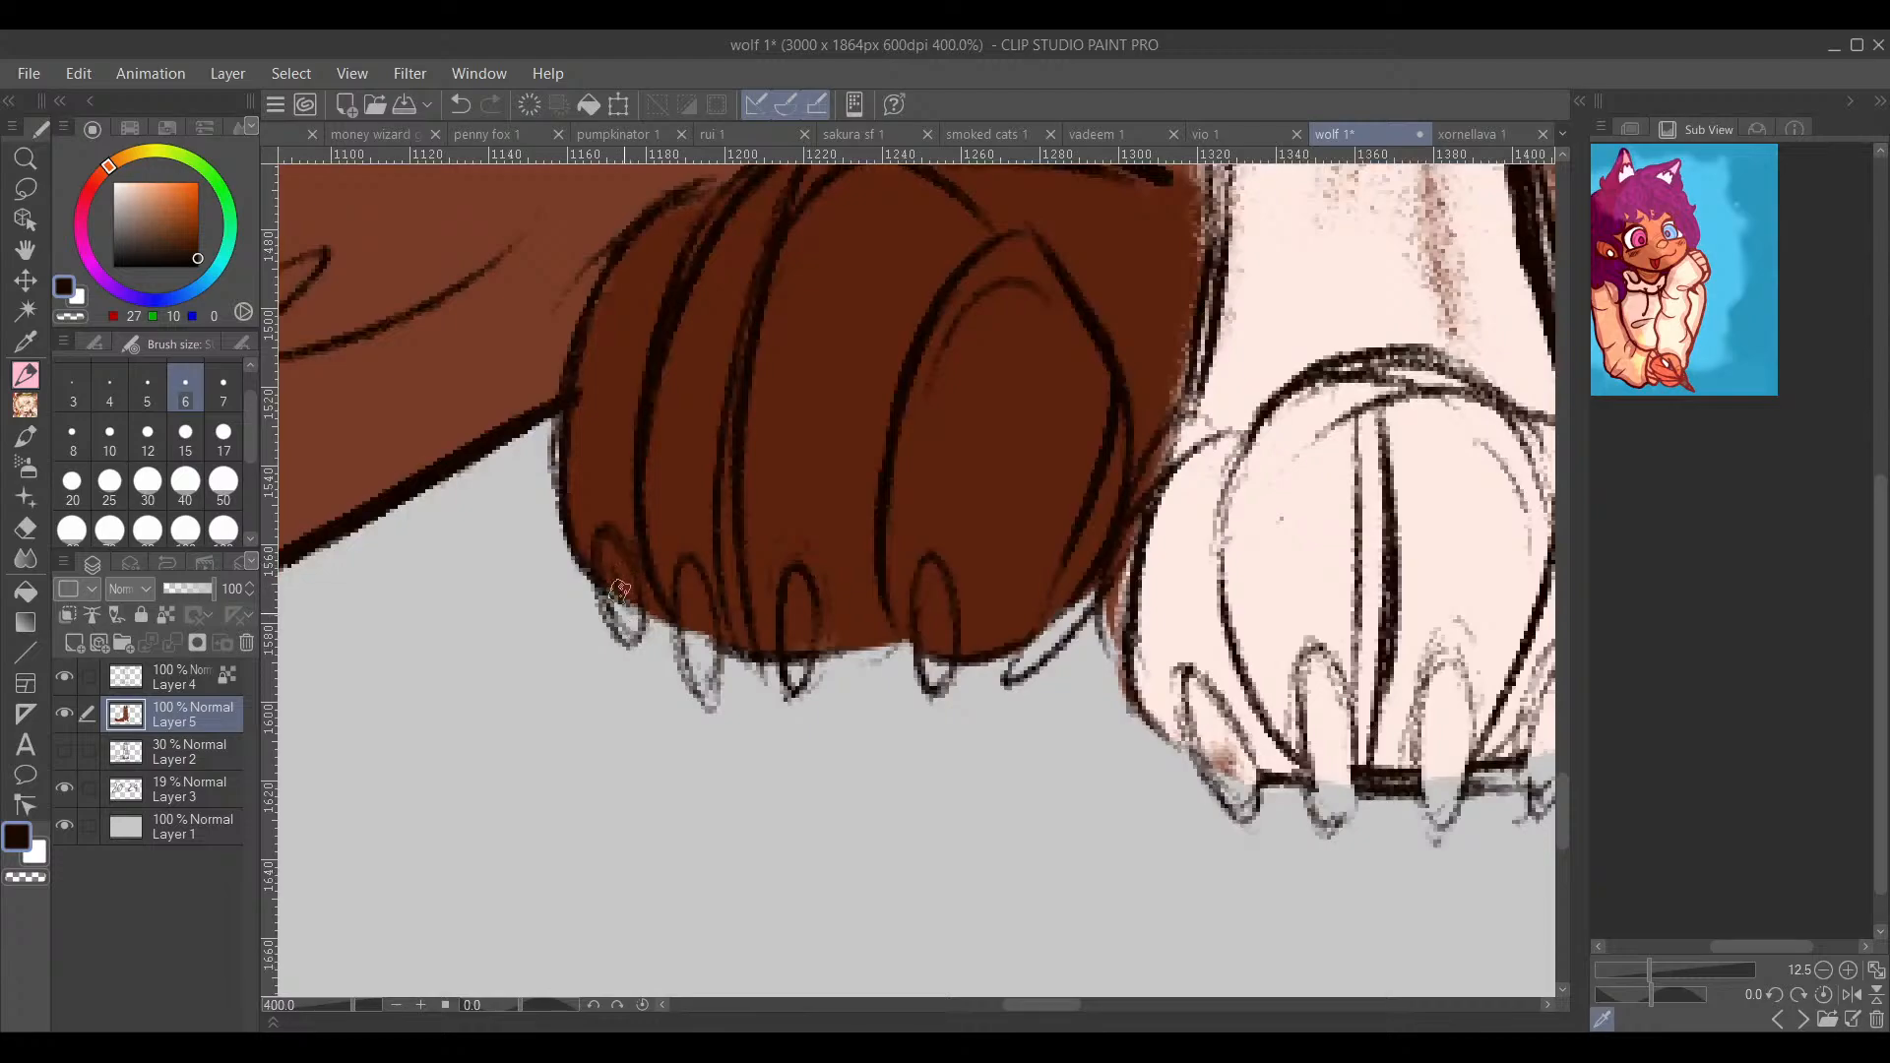
mouse_move(620, 591)
mouse_down()
mouse_move(630, 625)
mouse_move(618, 589)
mouse_move(697, 640)
mouse_move(689, 620)
mouse_move(694, 679)
mouse_move(721, 619)
mouse_move(800, 669)
mouse_move(803, 590)
mouse_move(794, 674)
mouse_up()
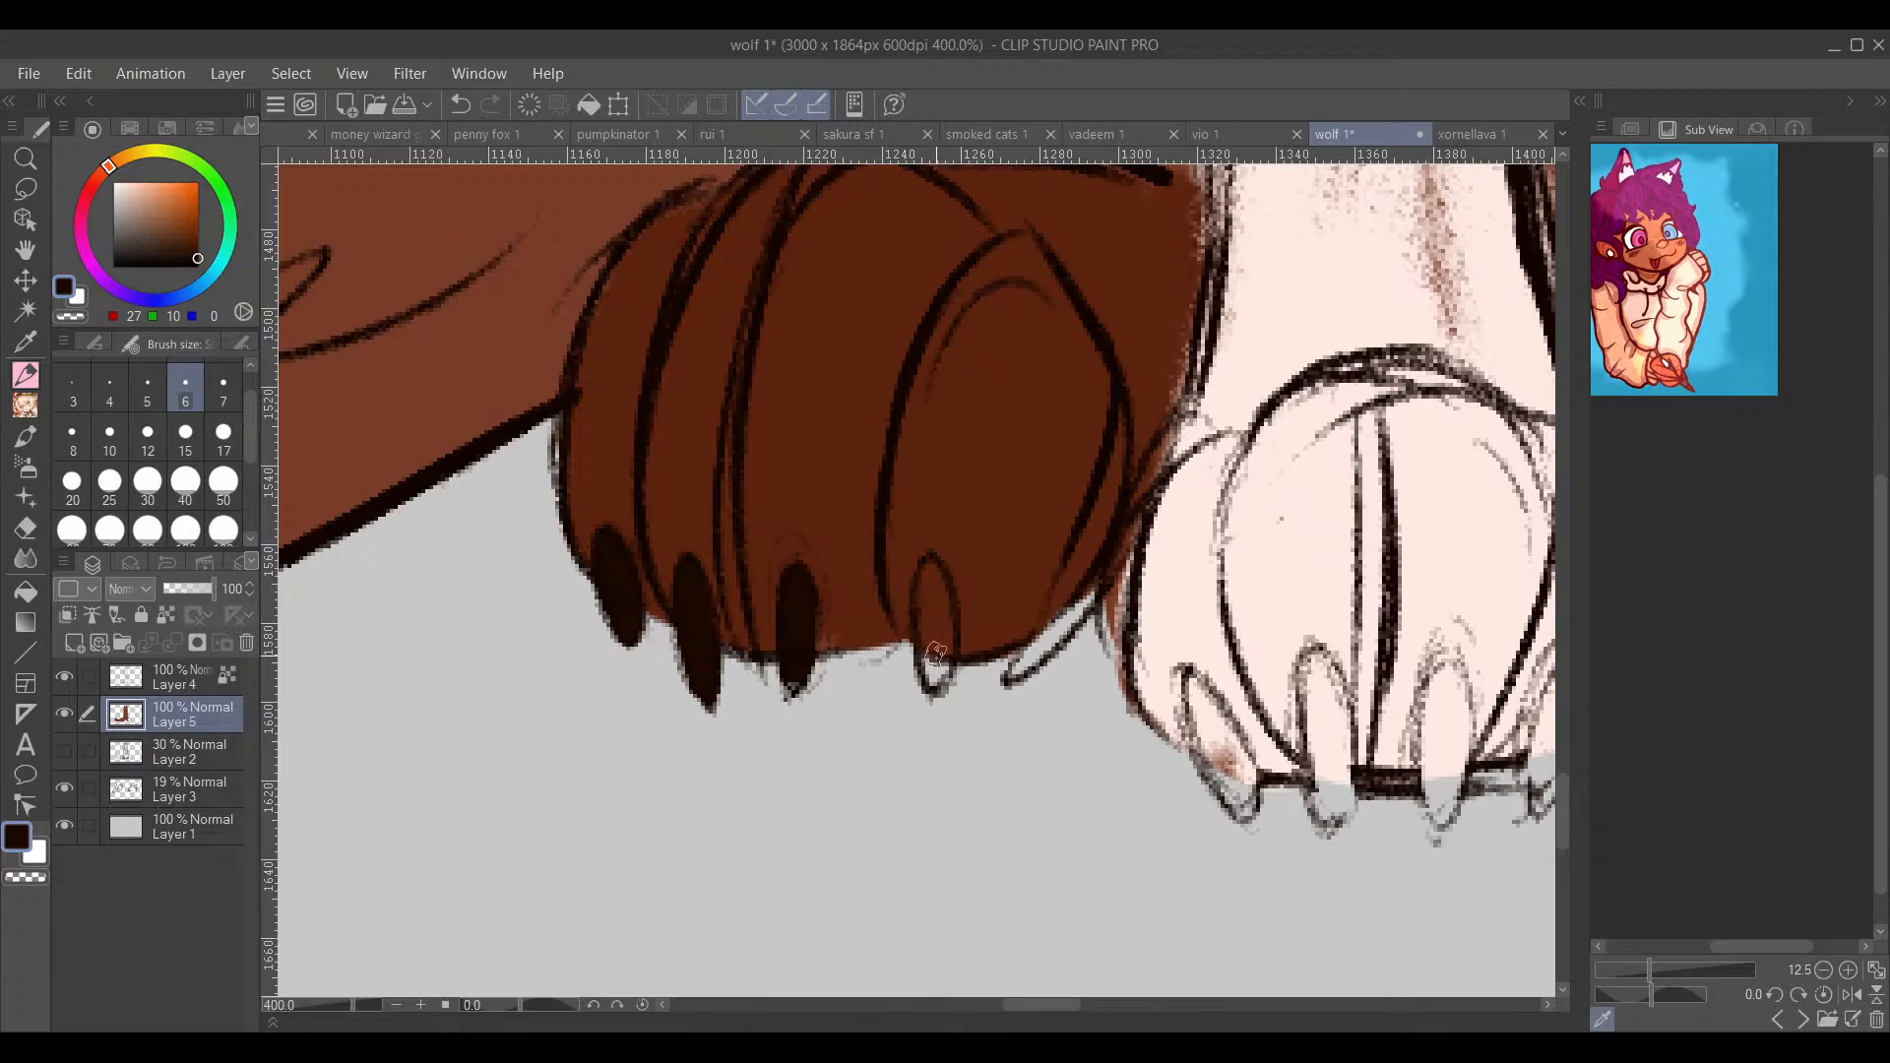
mouse_move(936, 655)
mouse_down()
mouse_move(940, 679)
mouse_move(931, 583)
mouse_up()
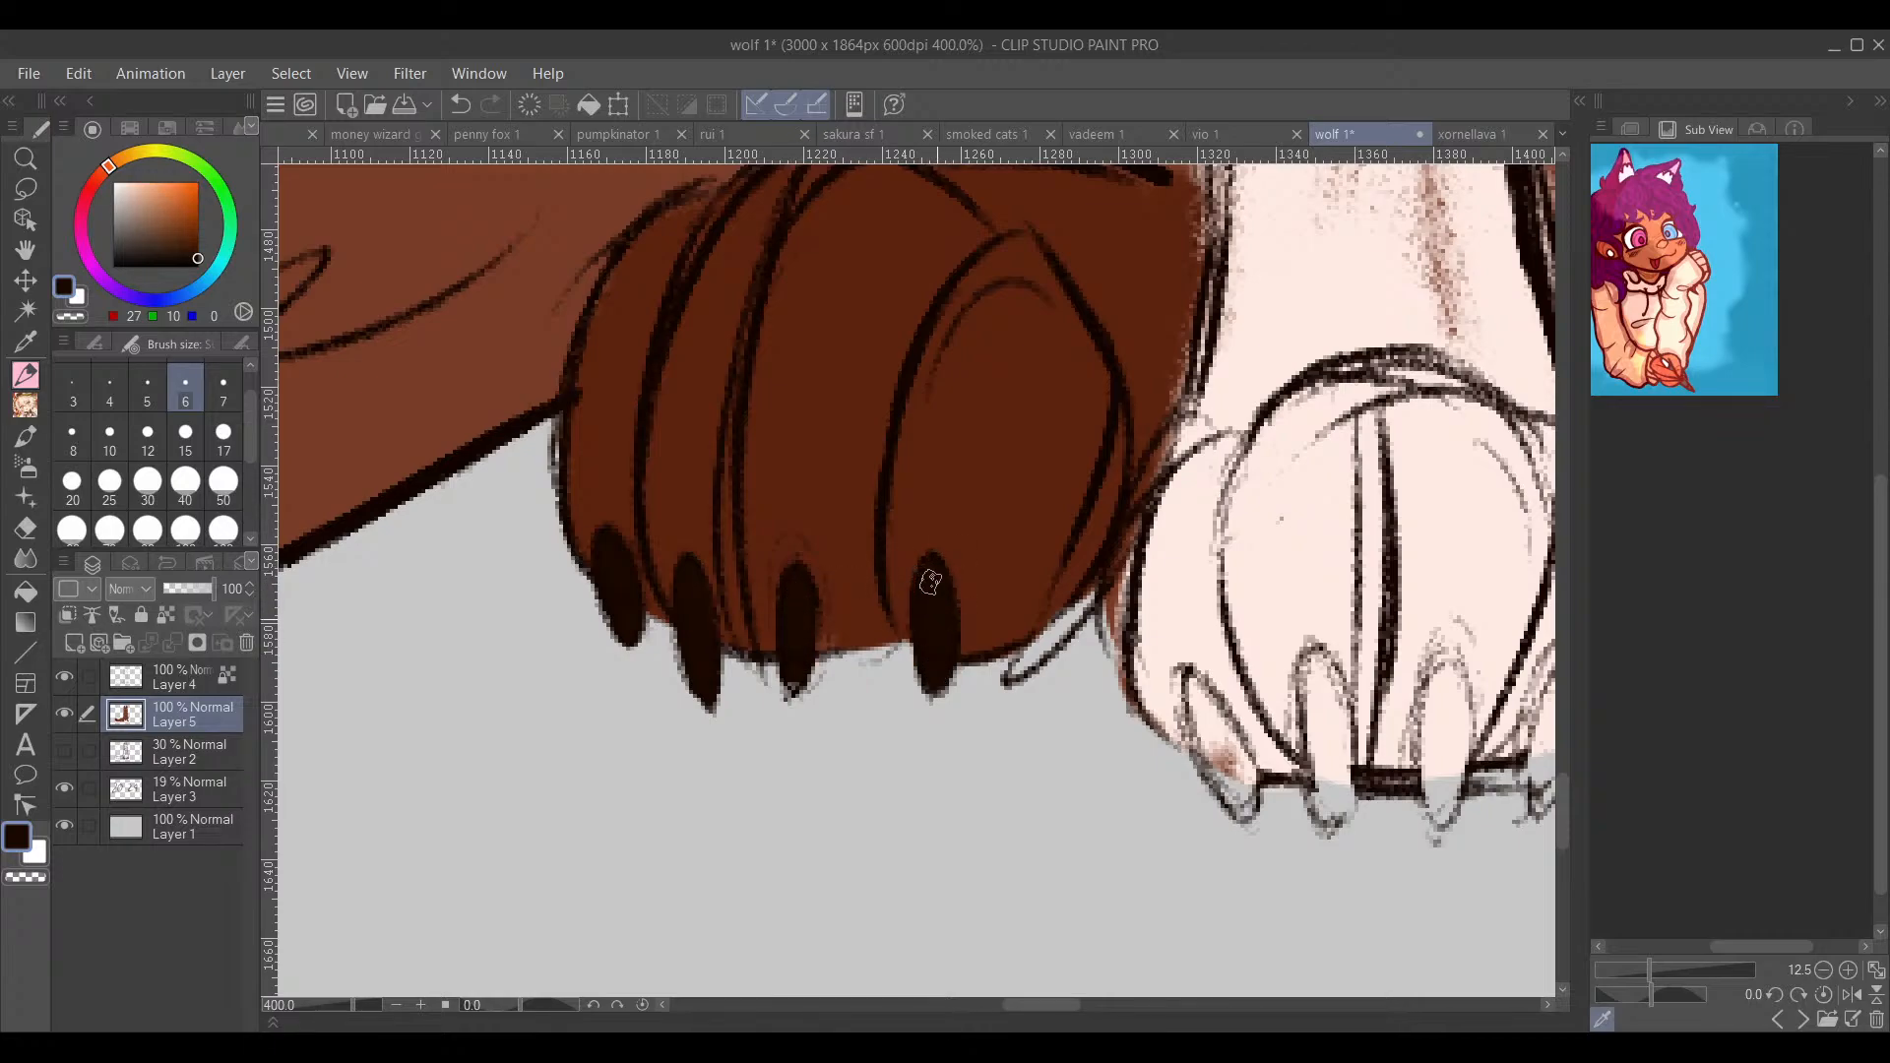
Step: Paint the four claws of the left front paw in the same near-black brown
drag(1276, 585, 733, 514)
mouse_move(654, 628)
mouse_down()
mouse_move(701, 740)
mouse_move(642, 611)
mouse_up()
mouse_move(768, 670)
mouse_down()
mouse_move(774, 689)
mouse_move(773, 610)
mouse_move(778, 738)
mouse_move(784, 616)
mouse_move(796, 689)
mouse_move(801, 630)
mouse_move(793, 748)
mouse_move(804, 730)
mouse_move(781, 738)
mouse_move(772, 695)
mouse_up()
drag(1057, 597, 837, 551)
mouse_move(675, 561)
mouse_down()
mouse_move(687, 547)
mouse_move(677, 682)
mouse_move(662, 593)
mouse_up()
drag(897, 556, 747, 582)
mouse_move(636, 622)
mouse_down()
mouse_move(652, 576)
mouse_move(626, 705)
mouse_up()
Step: Fill the four claws of the right front paw with the near-black brown
mouse_move(1358, 517)
mouse_down()
mouse_move(892, 505)
mouse_move(883, 627)
mouse_up()
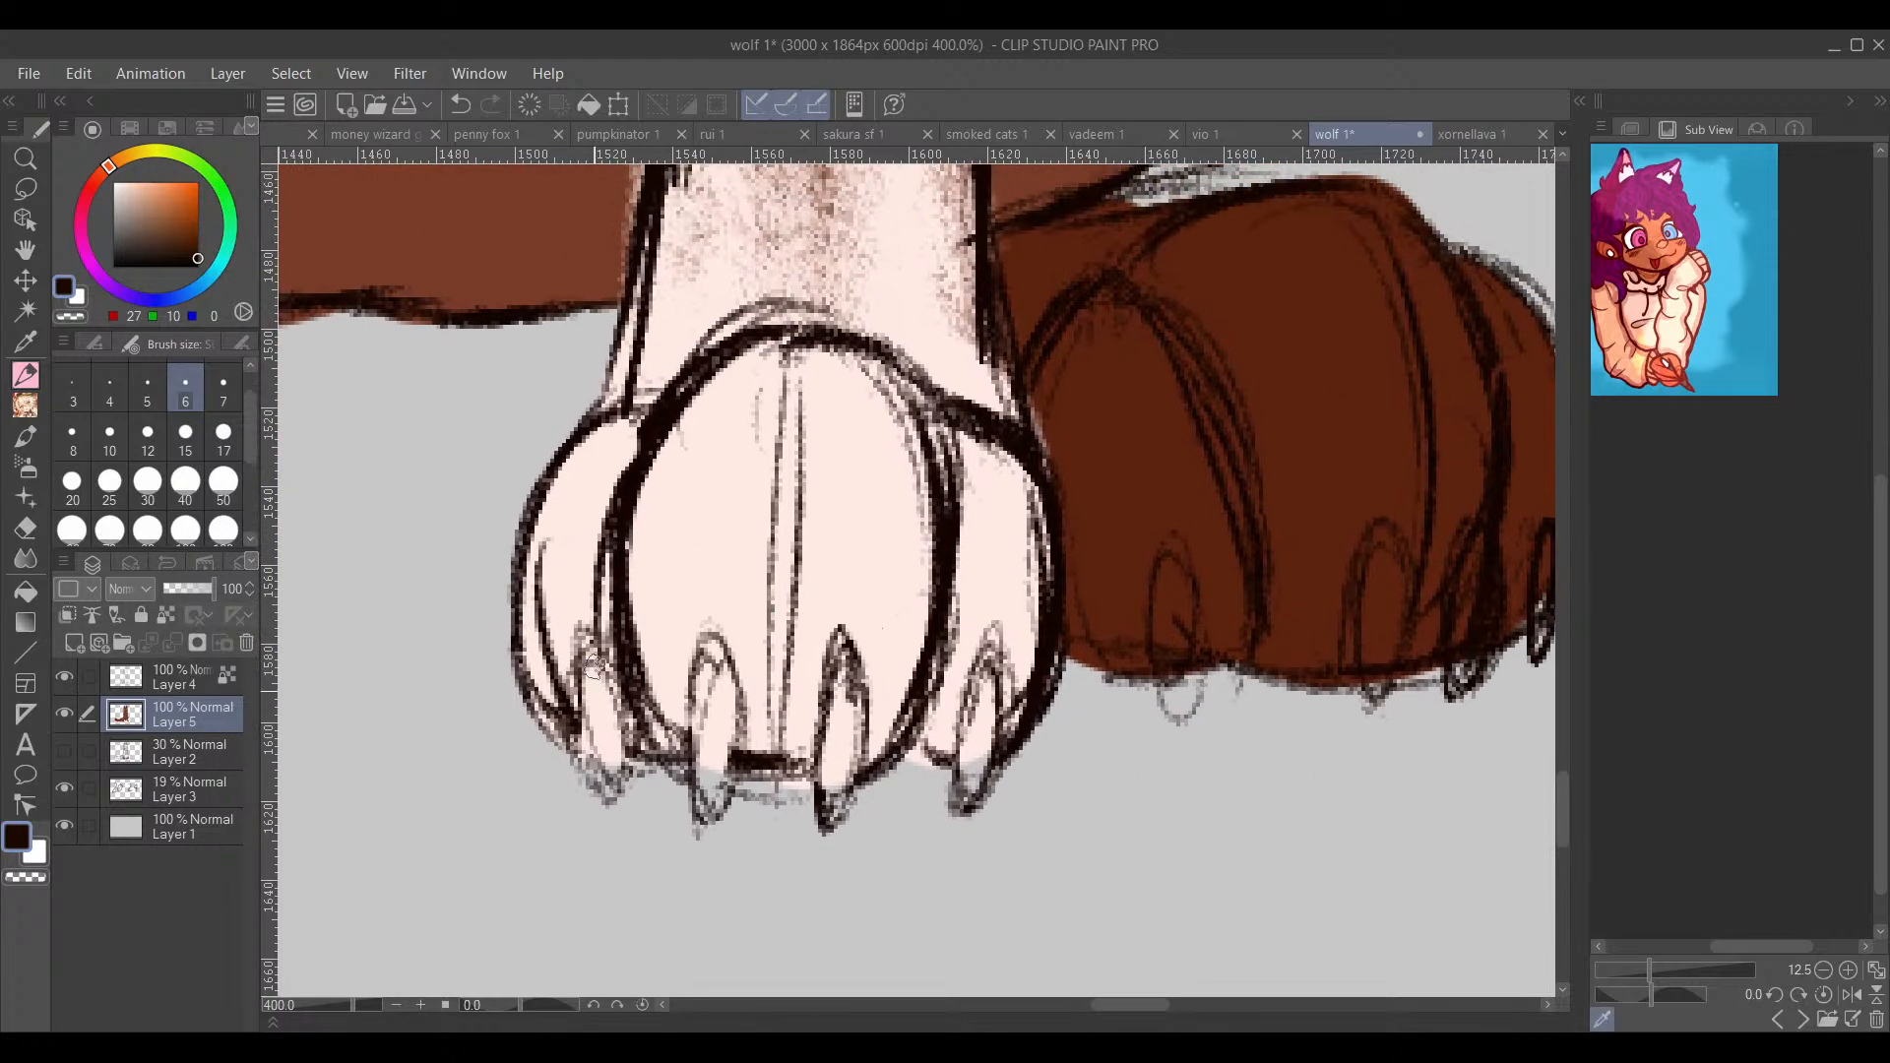
mouse_move(593, 667)
mouse_down()
mouse_move(605, 787)
mouse_move(579, 711)
mouse_move(590, 662)
mouse_move(613, 768)
mouse_up()
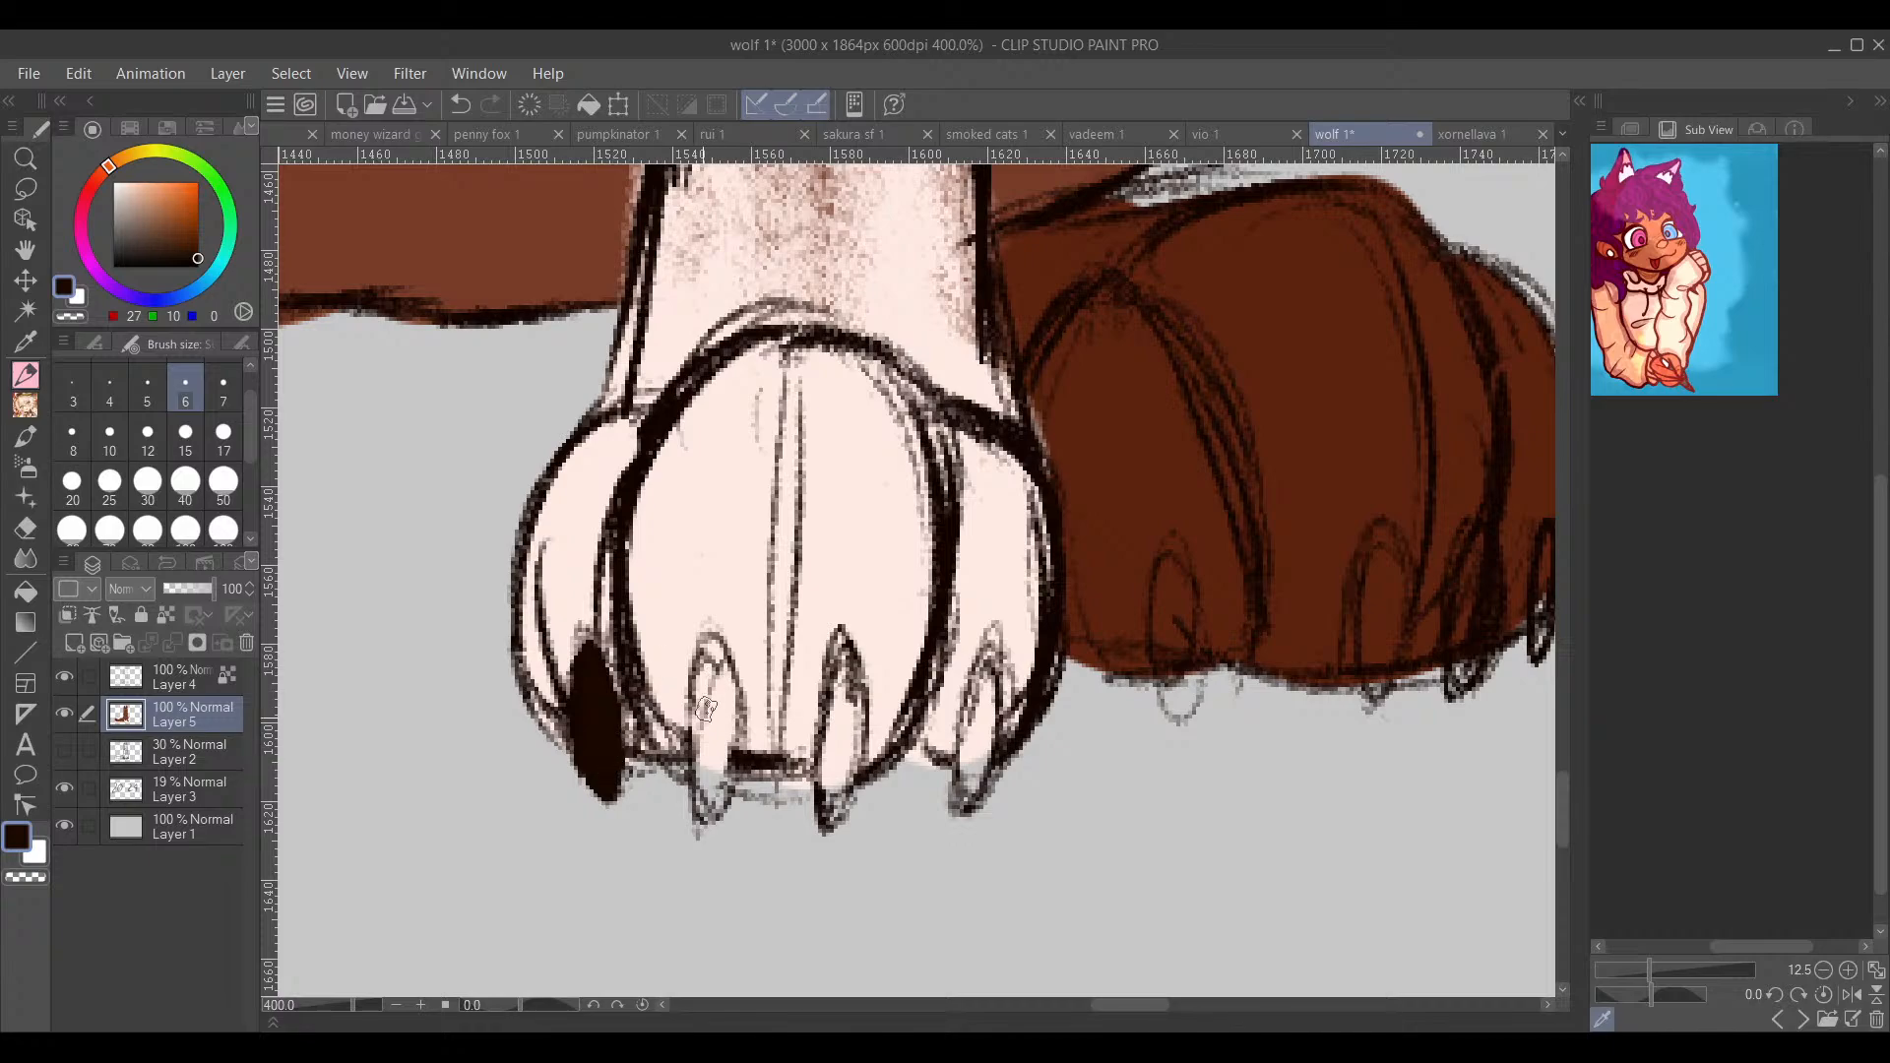
mouse_move(705, 709)
mouse_down()
mouse_move(711, 652)
mouse_move(728, 749)
mouse_move(709, 800)
mouse_move(703, 752)
mouse_move(702, 815)
mouse_up()
mouse_move(848, 669)
mouse_down()
mouse_move(650, 587)
mouse_move(630, 654)
mouse_move(640, 566)
mouse_move(631, 712)
mouse_move(649, 600)
mouse_move(652, 650)
mouse_up()
mouse_move(773, 635)
mouse_down()
mouse_move(783, 591)
mouse_move(765, 716)
mouse_move(785, 636)
mouse_up()
Step: Fill the claws of the right hind paw with the near-black brown
drag(1063, 555, 762, 633)
drag(672, 573, 704, 664)
mouse_move(882, 551)
mouse_down()
mouse_move(879, 691)
mouse_move(879, 661)
mouse_move(964, 597)
mouse_move(973, 557)
mouse_move(1041, 546)
mouse_move(1040, 628)
mouse_up()
Step: Examine the coloured wolf up close at the face and chest and as a whole against the 2024 lettering
scroll(1163, 558, down, 4)
drag(1264, 275, 1184, 928)
drag(1098, 384, 1122, 806)
scroll(1080, 657, down, 2)
mouse_move(1171, 864)
mouse_down()
mouse_move(1191, 607)
mouse_move(1161, 646)
mouse_move(1174, 756)
mouse_move(1118, 725)
mouse_move(1168, 625)
mouse_move(1256, 612)
mouse_move(1300, 582)
mouse_move(1274, 654)
mouse_up()
scroll(1007, 471, up, 4)
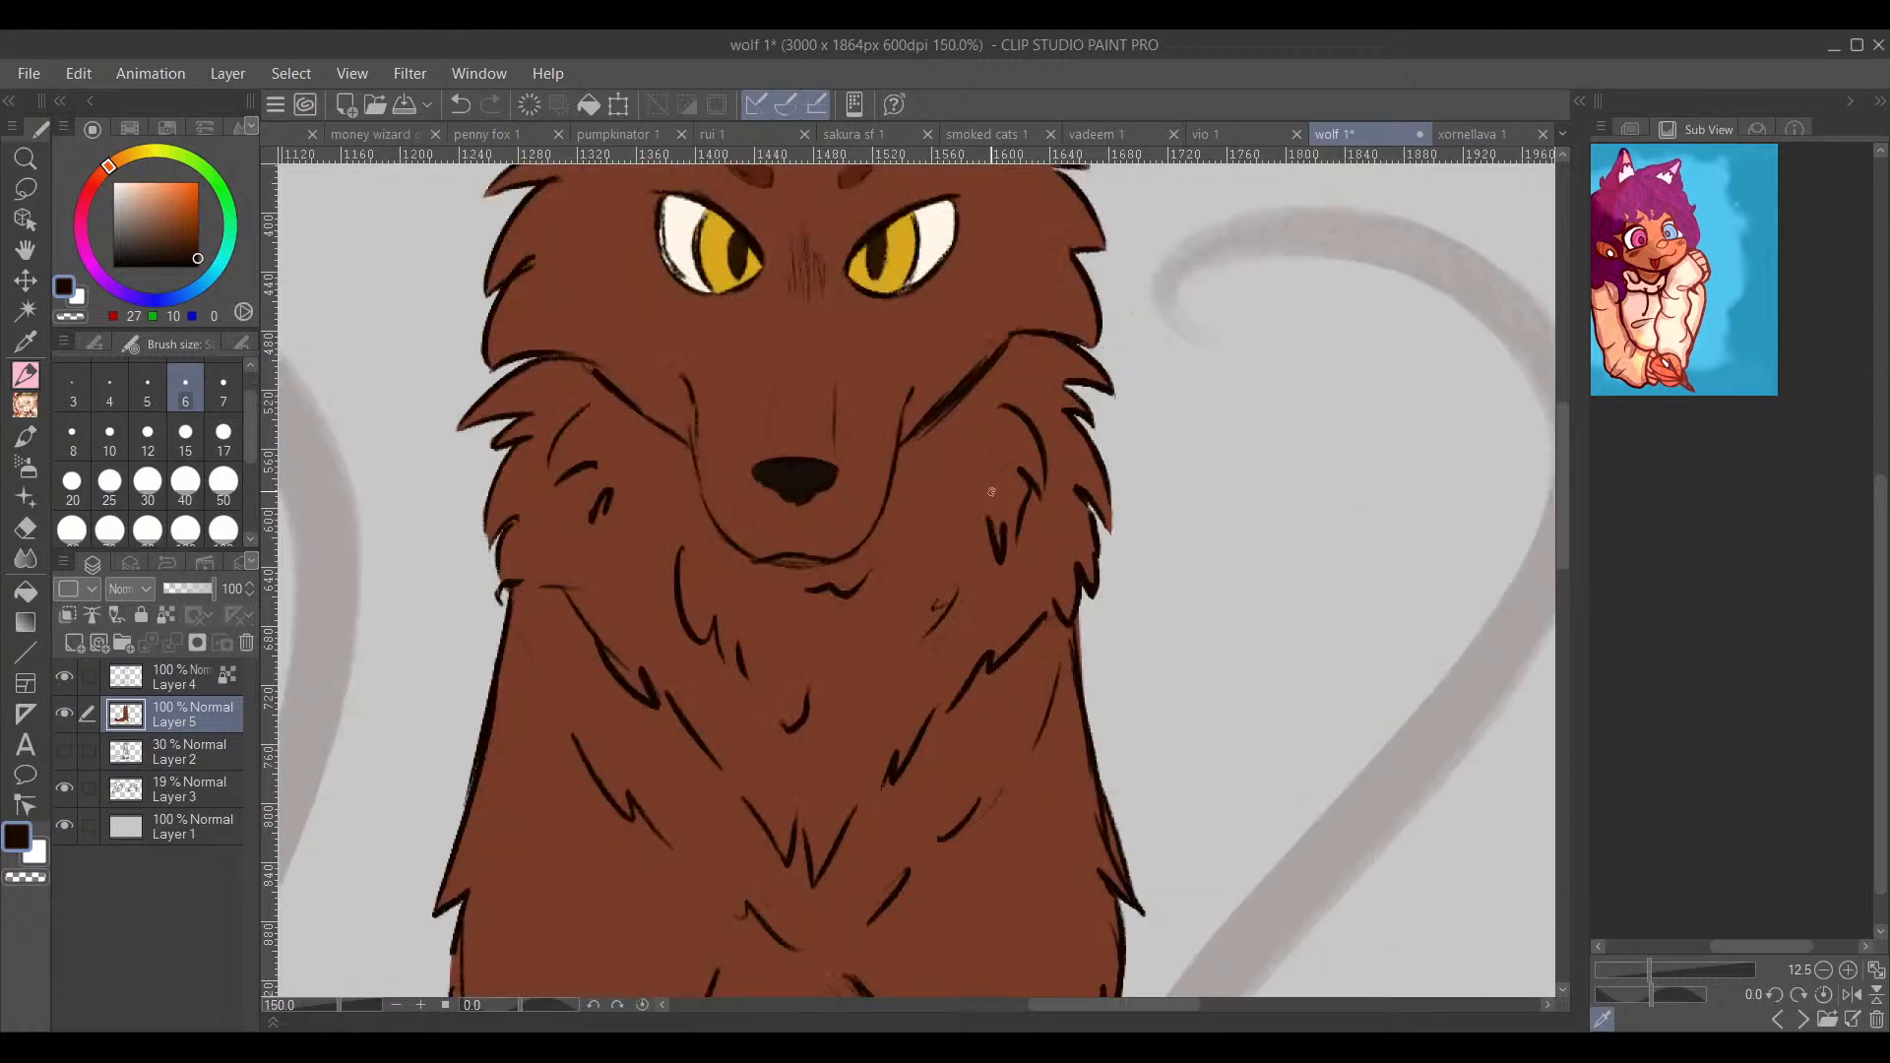
scroll(991, 491, down, 4)
scroll(993, 495, up, 4)
drag(1252, 466, 1189, 666)
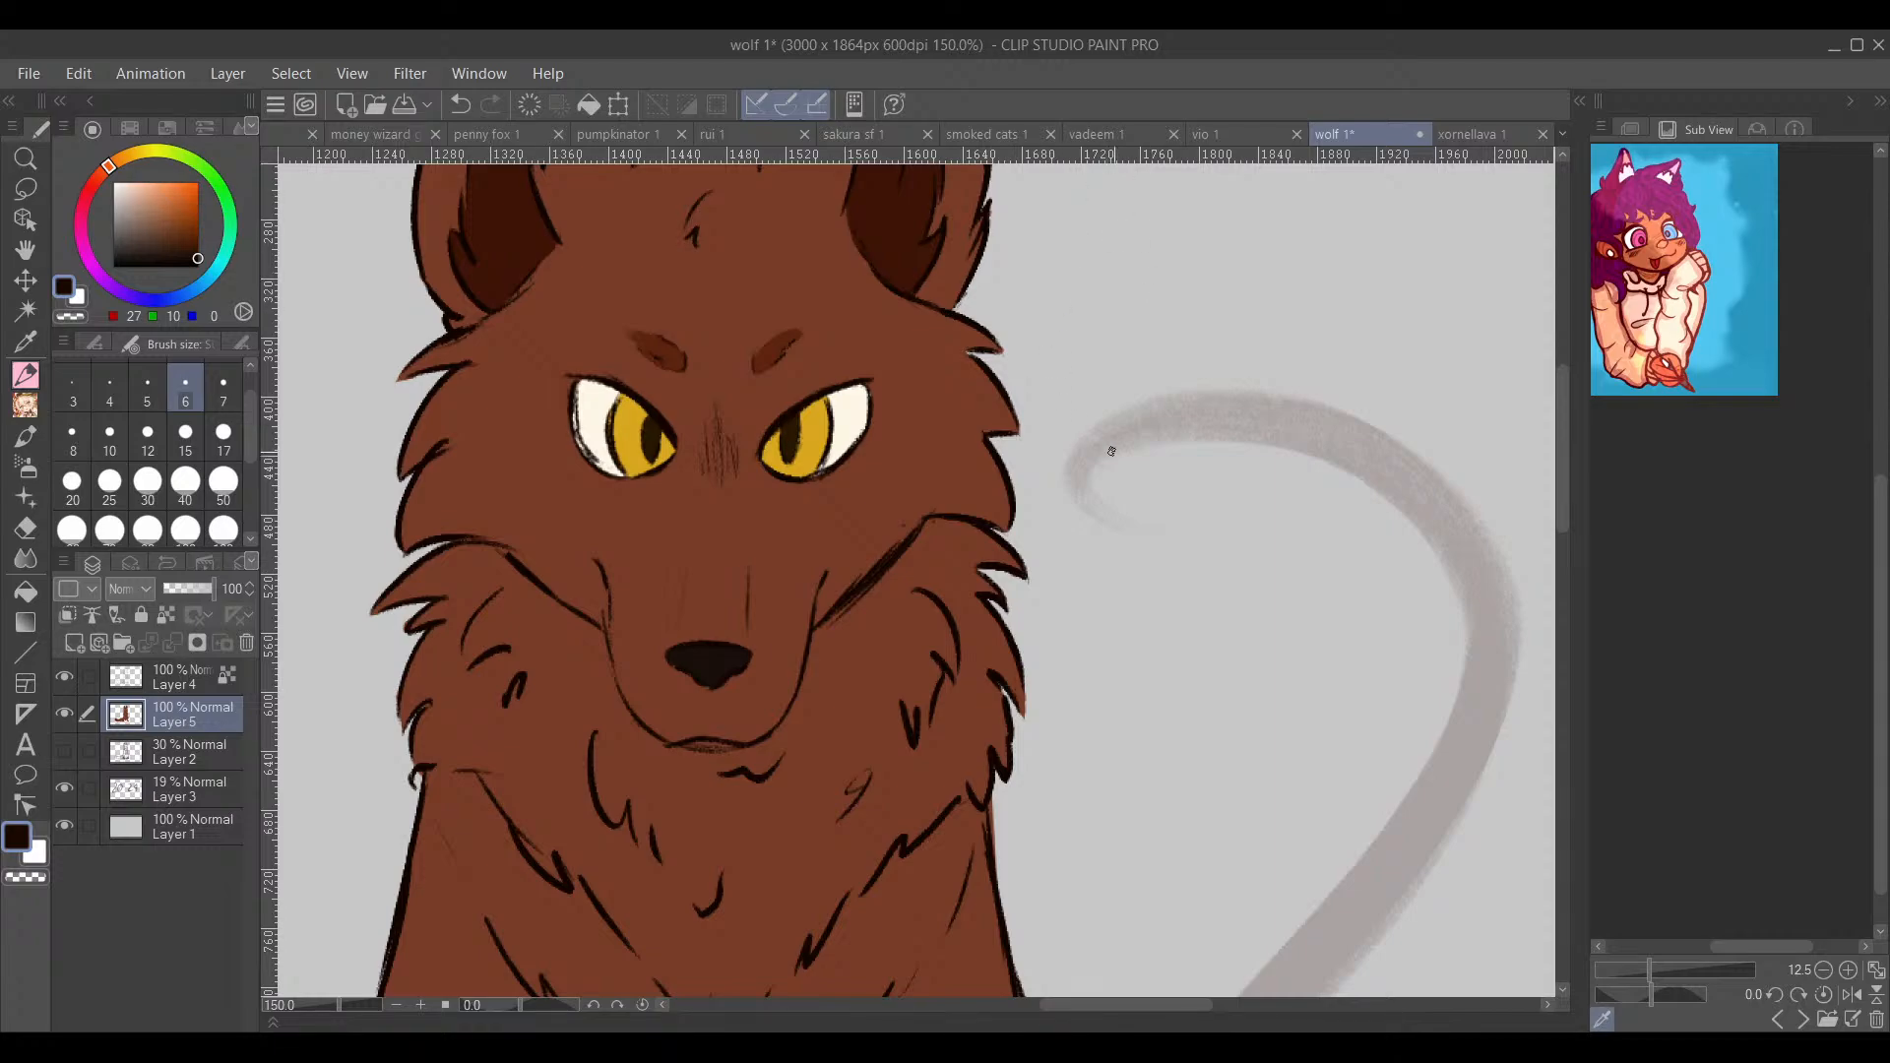
scroll(1111, 450, down, 3)
drag(894, 872, 722, 630)
drag(949, 540, 1154, 708)
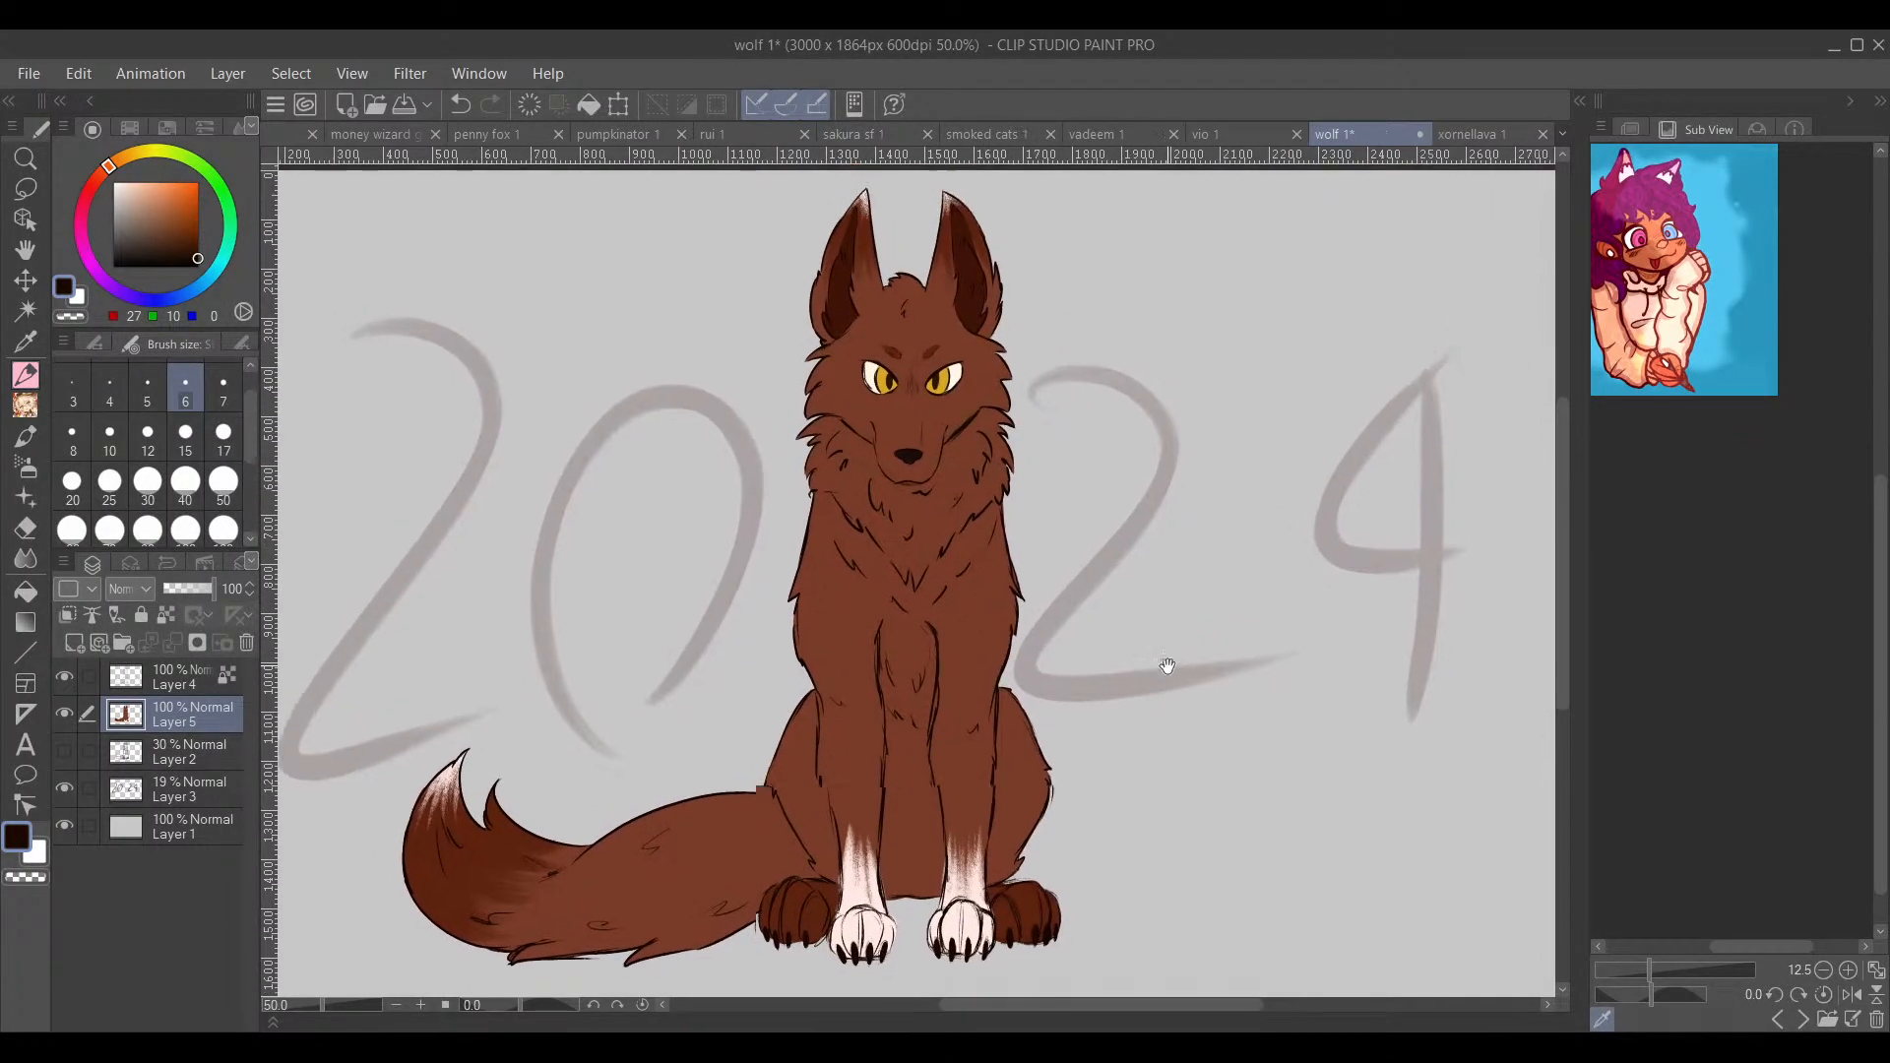
drag(1165, 663, 1153, 682)
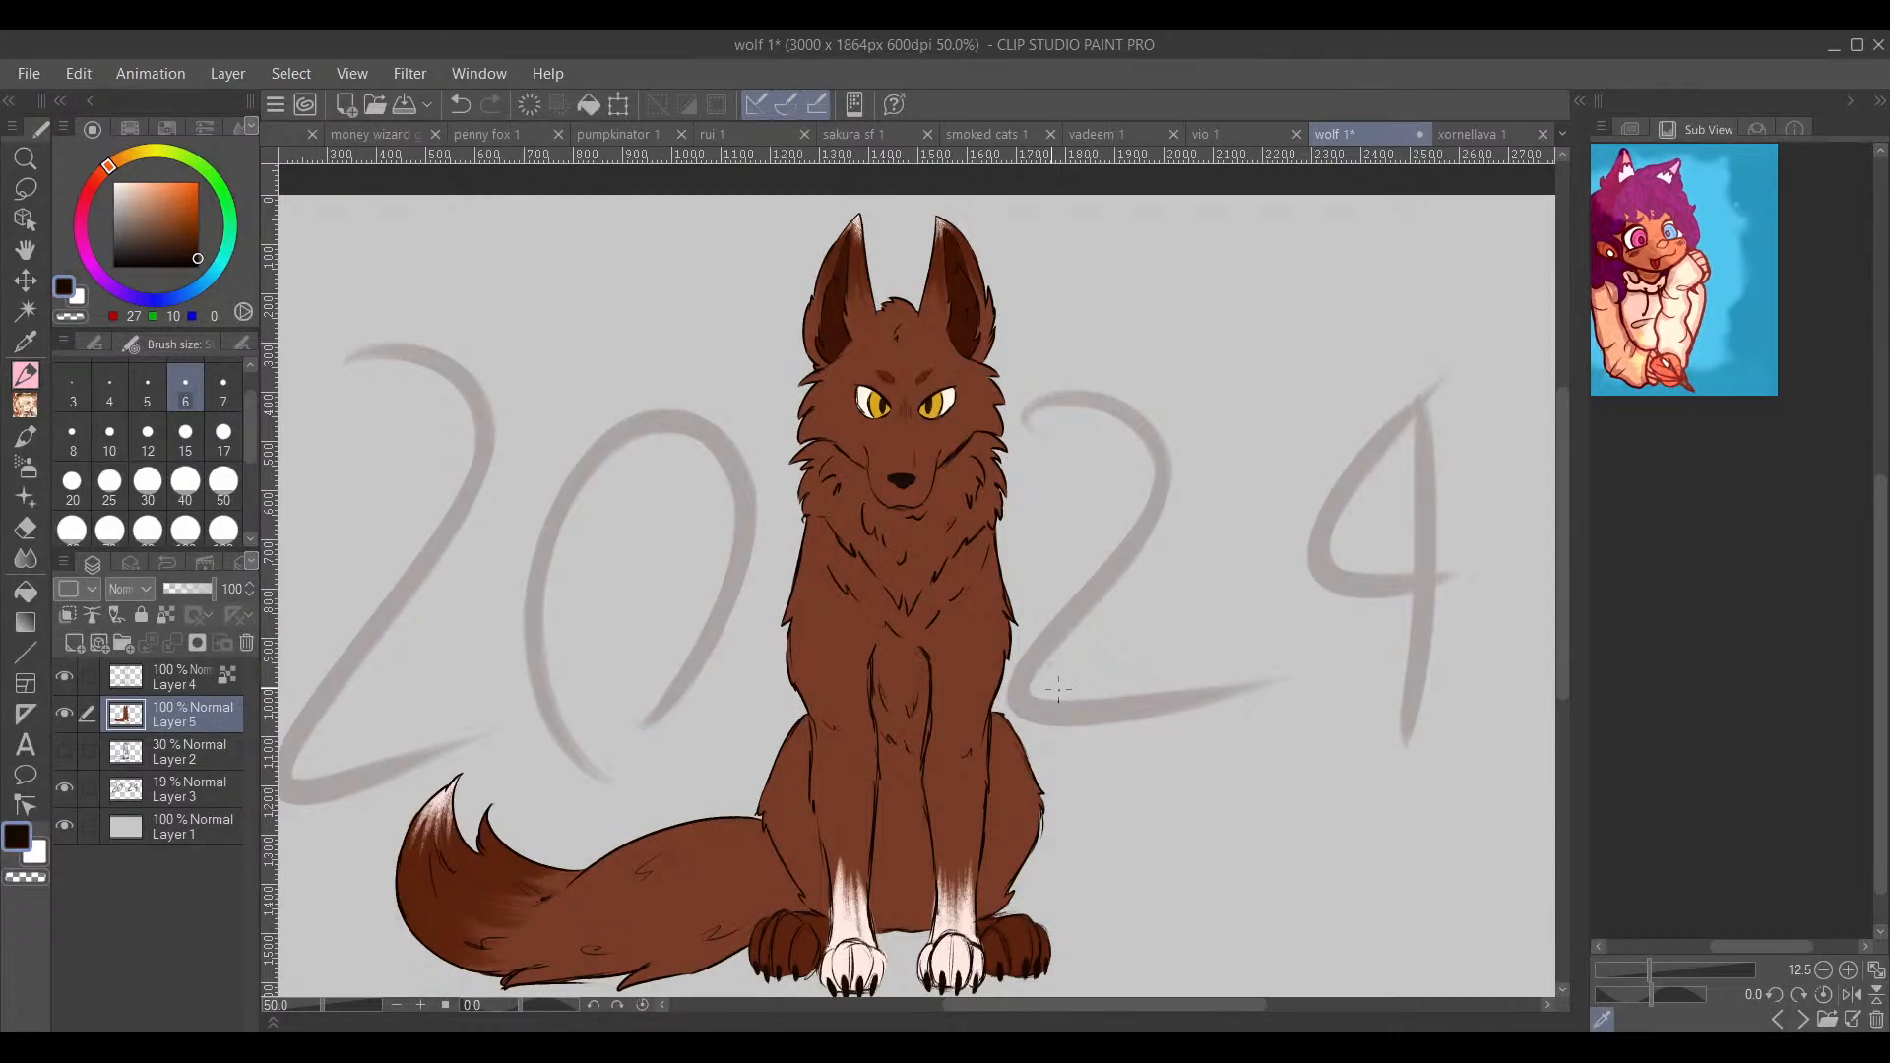
drag(1251, 642, 1306, 633)
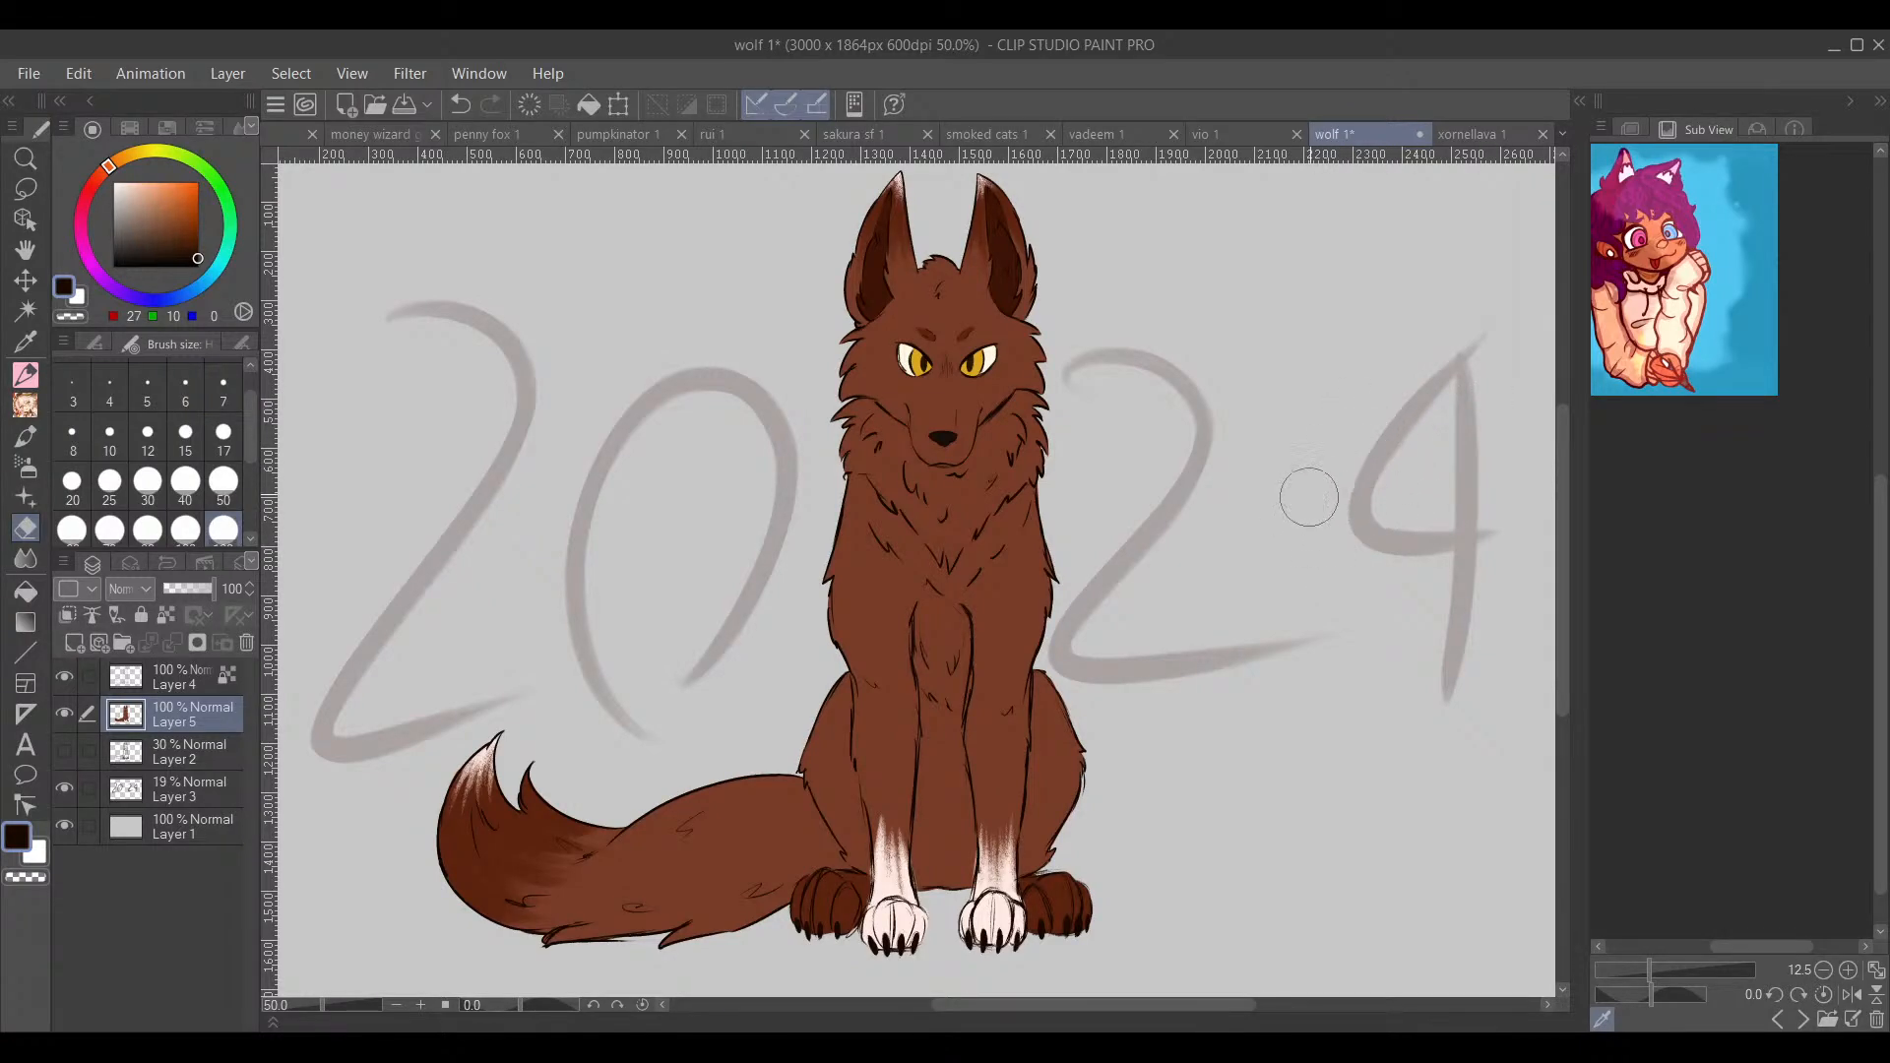
drag(1275, 591, 1299, 717)
scroll(1200, 658, down, 2)
scroll(1198, 605, up, 1)
scroll(1198, 606, up, 1)
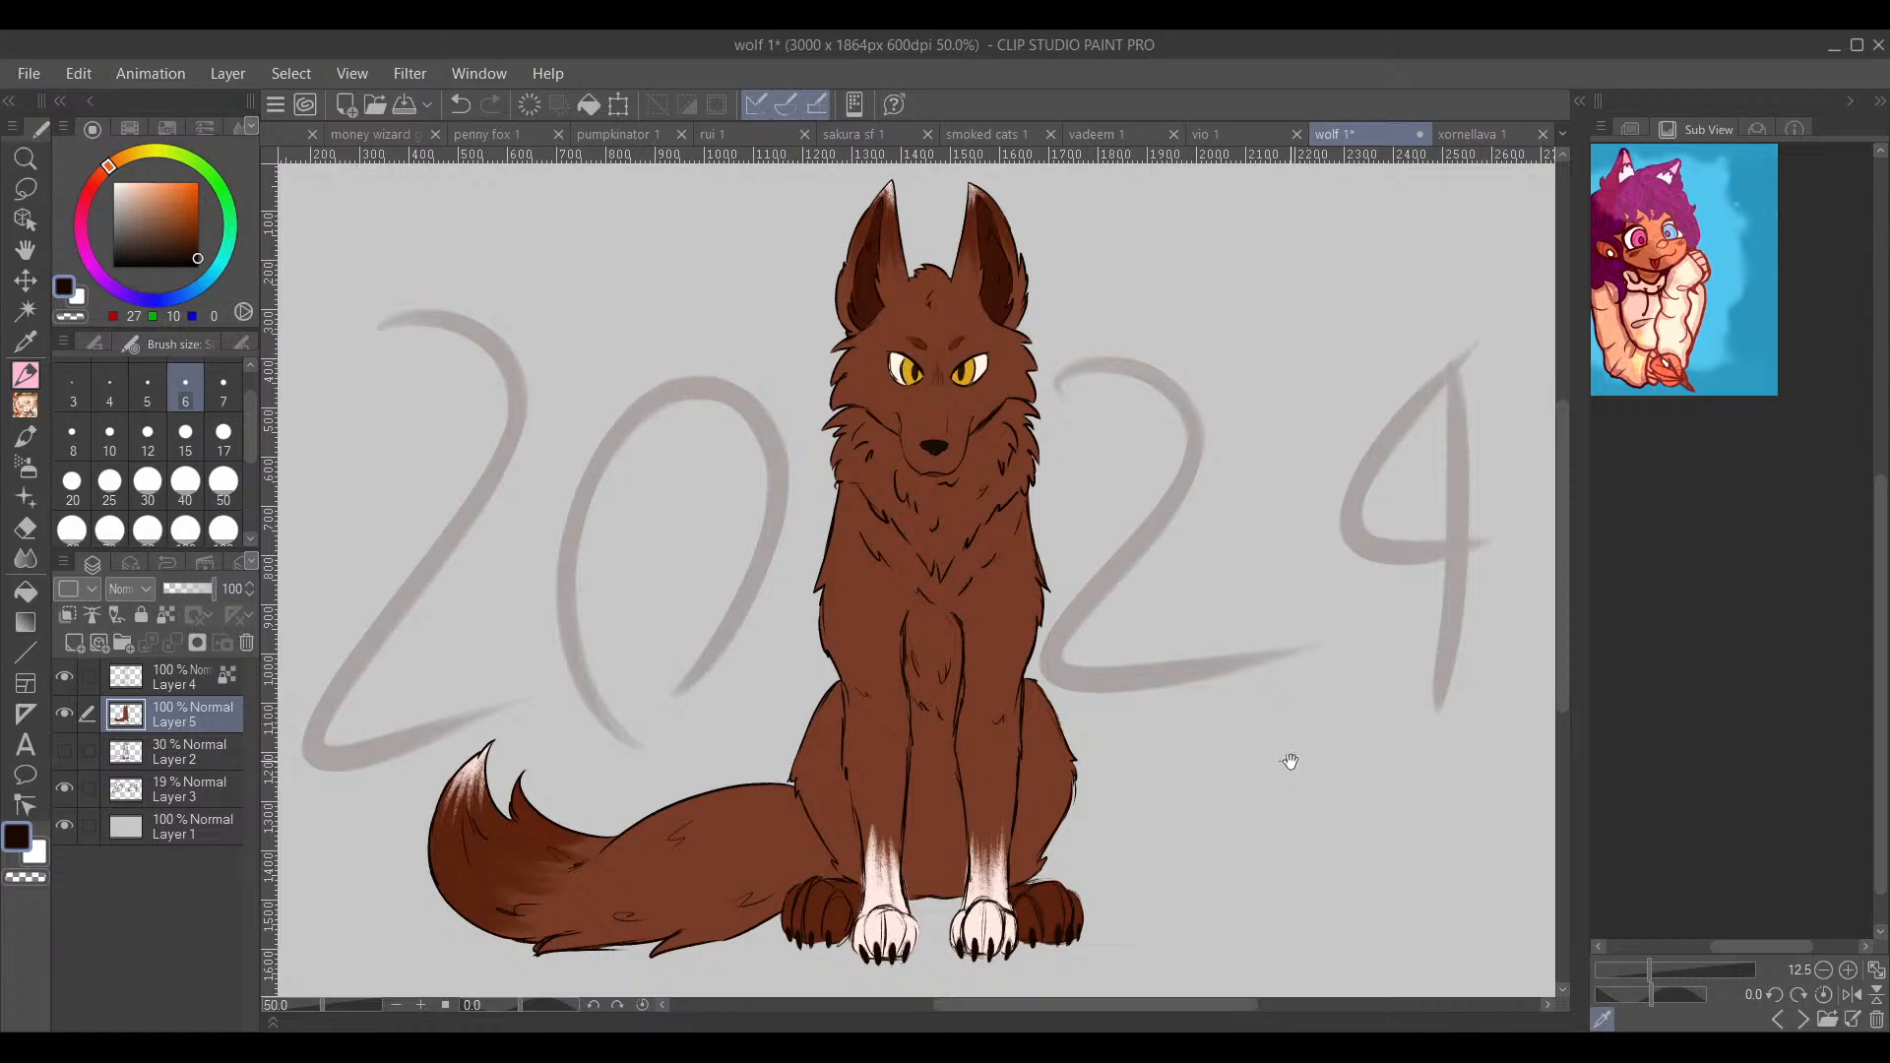
scroll(1274, 723, down, 1)
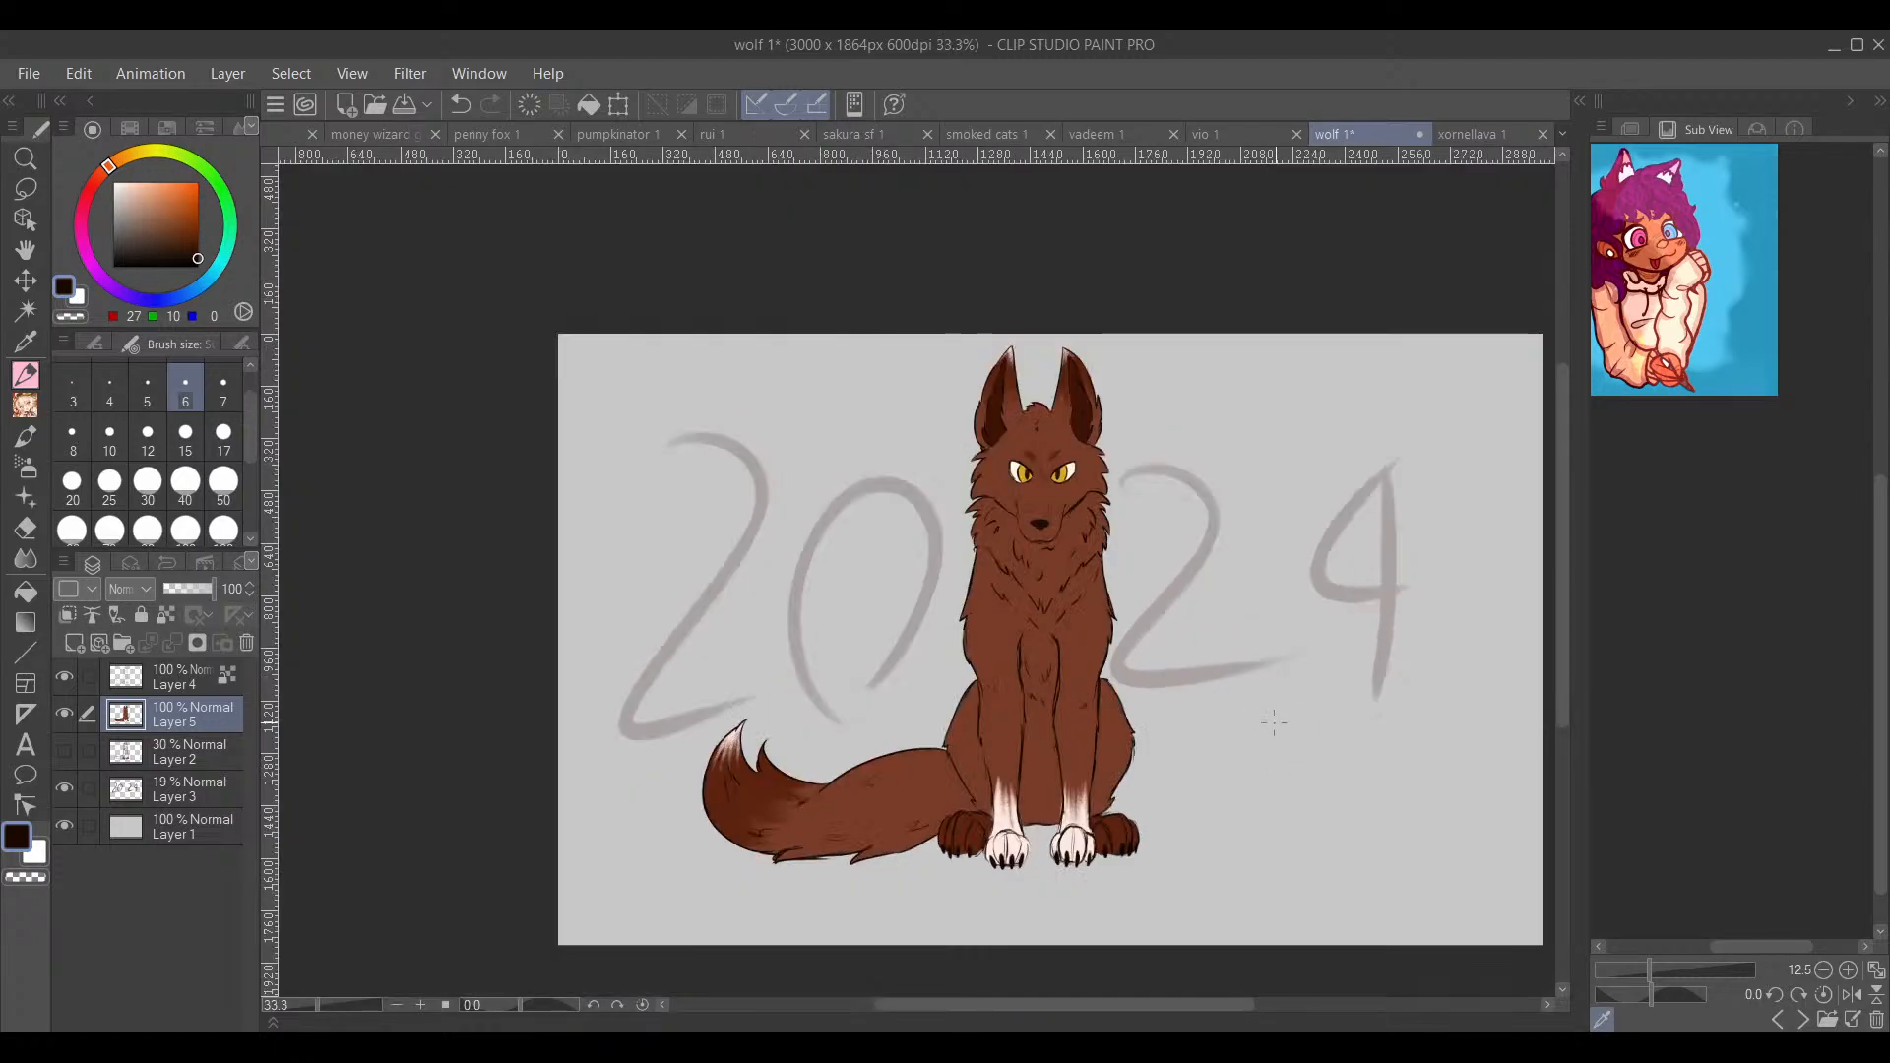
Step: Sample the dark brown from the left ear and brush a soft dark band above the left foreleg's white sock at size 40
drag(1274, 723, 1233, 602)
scroll(1124, 297, up, 1)
drag(840, 197, 871, 481)
scroll(871, 480, up, 3)
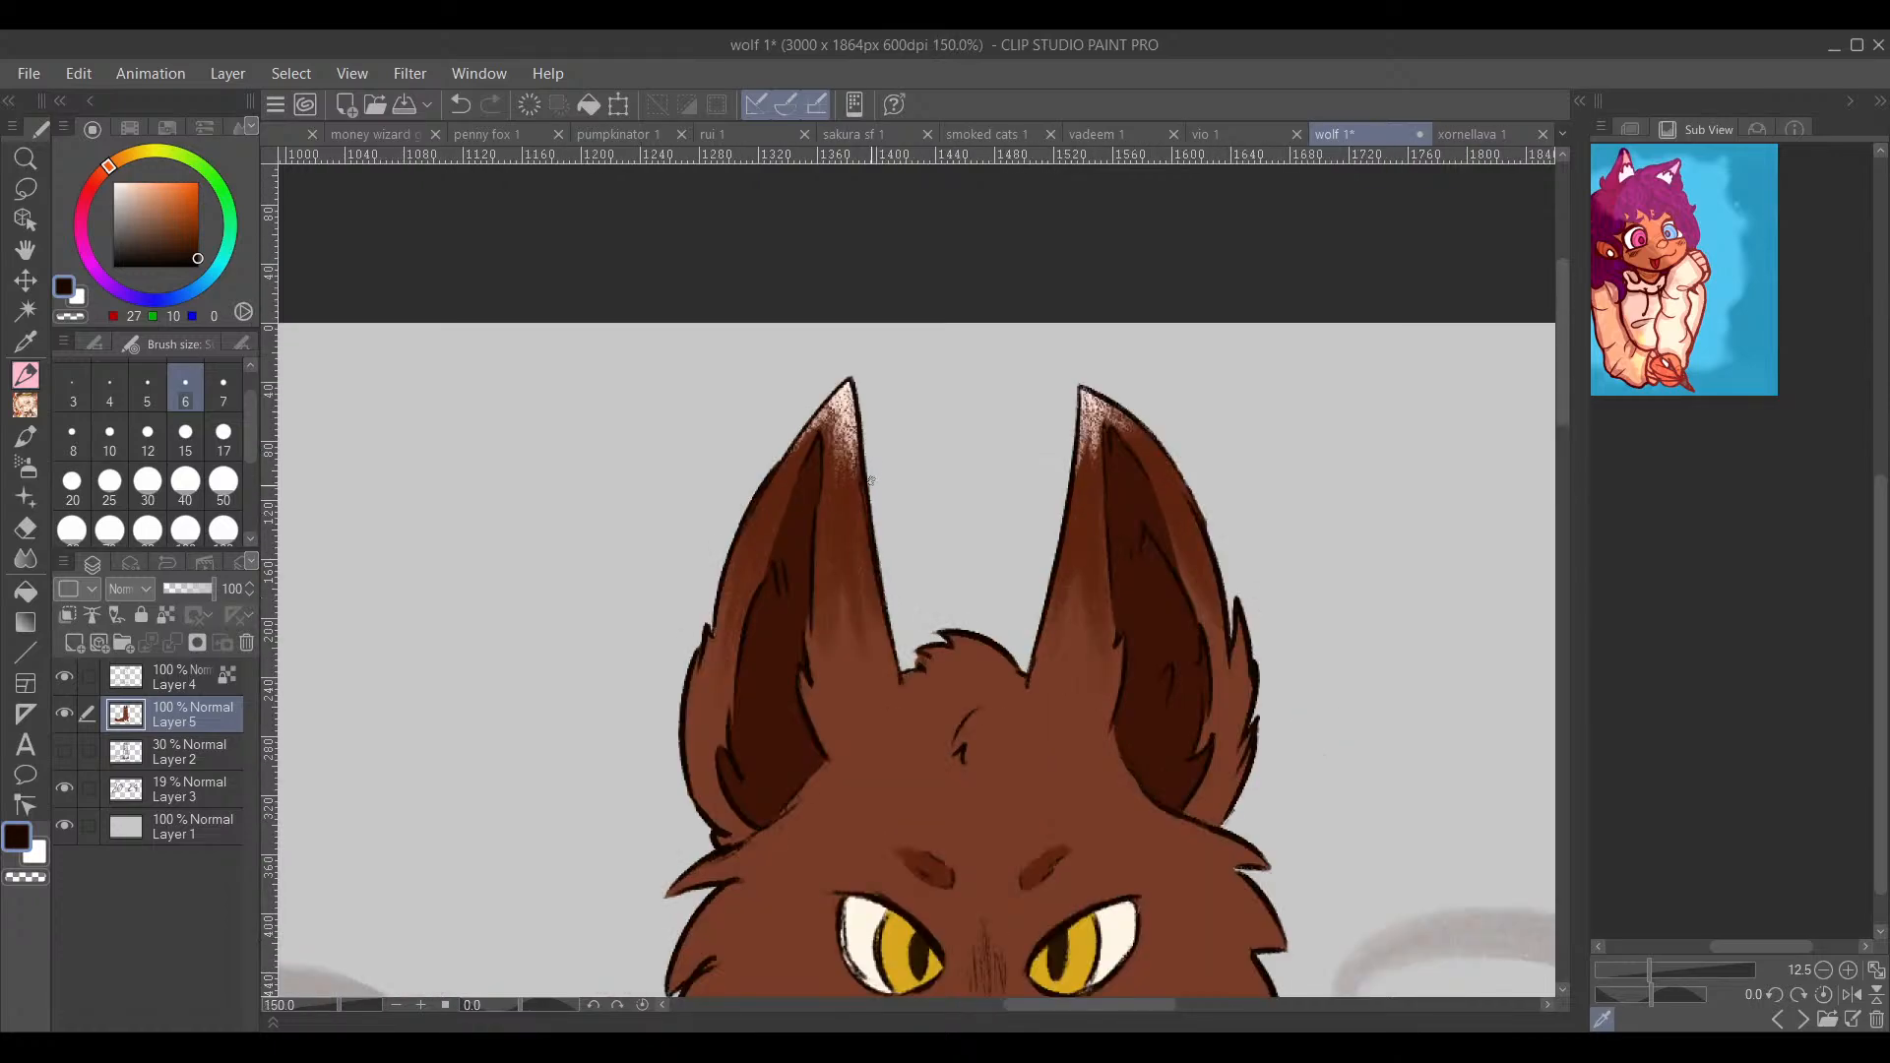
alt+click(842, 513)
scroll(960, 503, down, 3)
drag(1006, 987, 954, 465)
scroll(892, 625, up, 3)
click(183, 486)
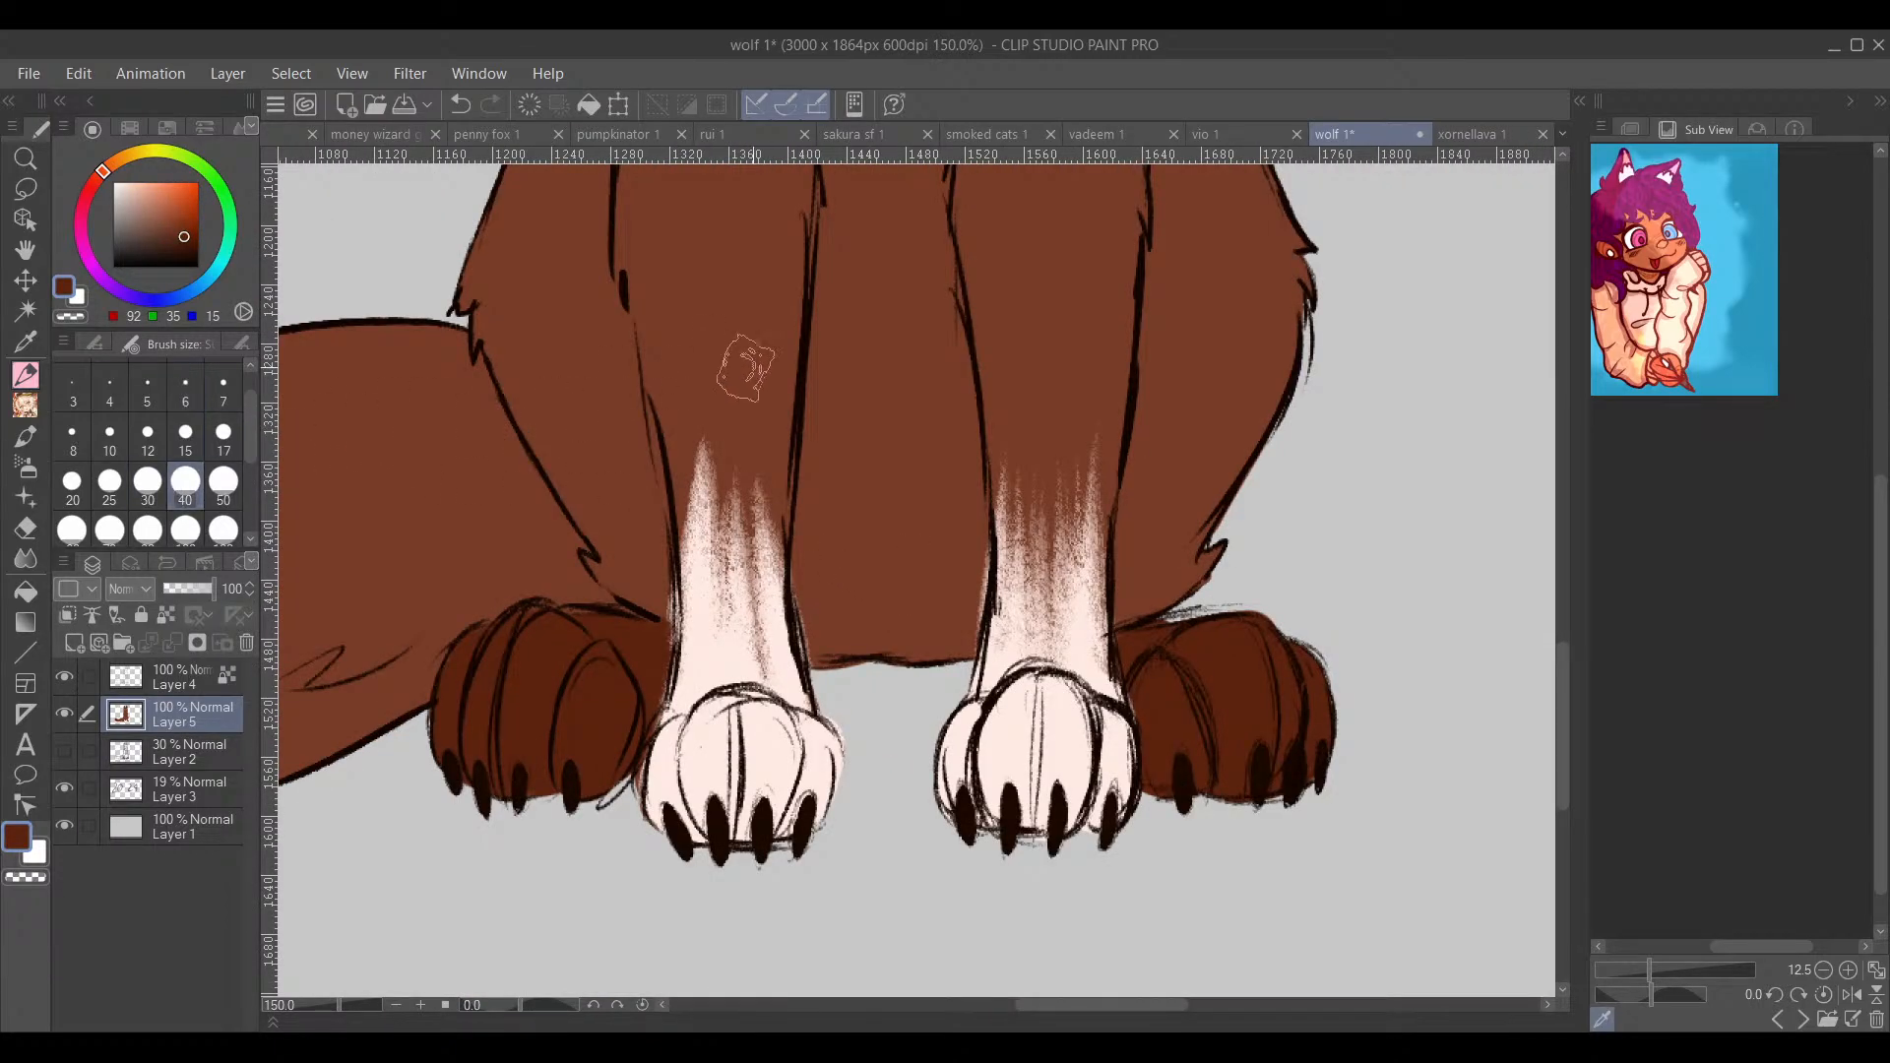
mouse_move(700, 461)
mouse_down()
mouse_move(704, 590)
mouse_move(677, 437)
mouse_move(689, 348)
mouse_move(774, 363)
mouse_move(776, 436)
mouse_move(791, 408)
mouse_move(775, 448)
mouse_move(713, 443)
mouse_move(702, 554)
mouse_move(681, 399)
mouse_move(671, 434)
mouse_move(653, 388)
mouse_move(723, 508)
mouse_move(730, 457)
mouse_move(760, 447)
mouse_move(749, 418)
mouse_move(792, 493)
mouse_move(780, 443)
mouse_move(692, 455)
mouse_move(686, 489)
mouse_move(669, 440)
mouse_up()
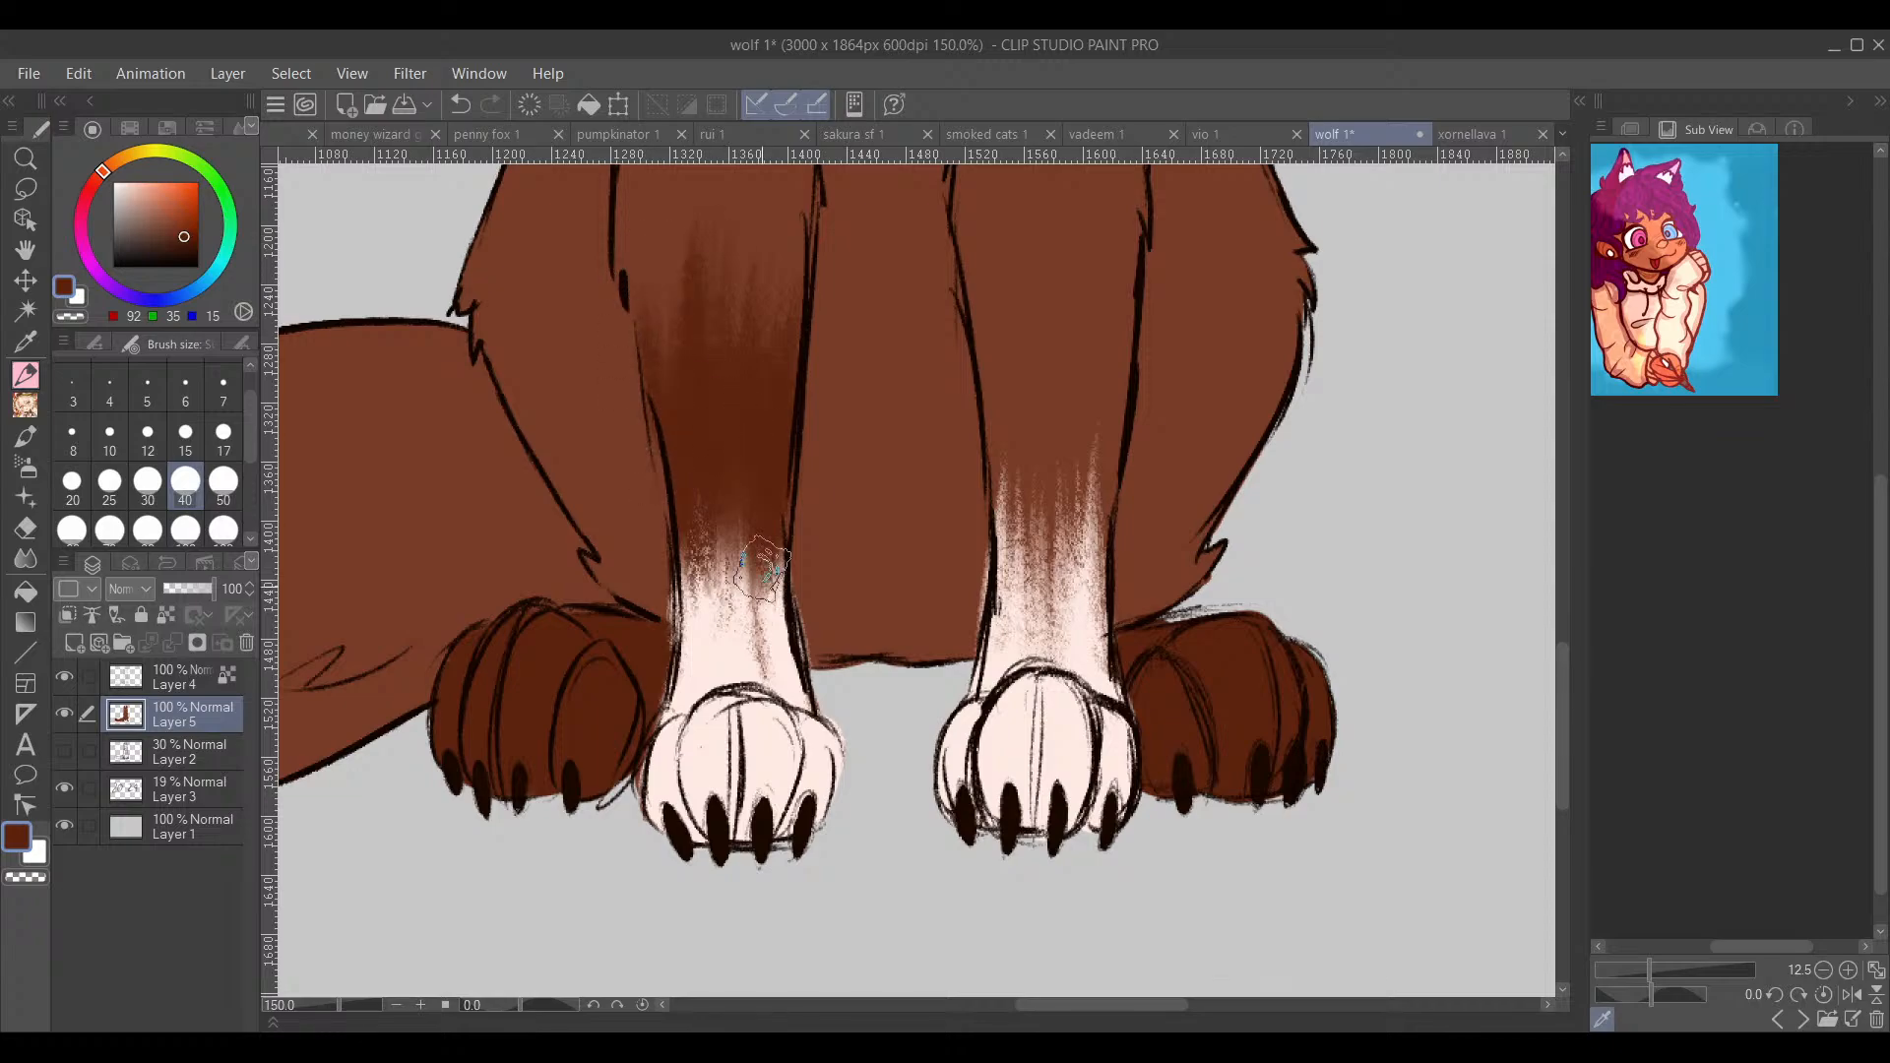
Step: Brush a matching dark brown band on the right foreleg, blending it up into the fur and down into the white sock
drag(1144, 474, 815, 627)
mouse_move(701, 472)
mouse_down()
mouse_move(633, 424)
mouse_move(654, 679)
mouse_move(649, 470)
mouse_up()
mouse_move(702, 685)
mouse_down()
mouse_move(703, 502)
mouse_move(724, 423)
mouse_move(737, 443)
mouse_up()
mouse_move(746, 630)
mouse_down()
mouse_move(742, 374)
mouse_move(764, 387)
mouse_up()
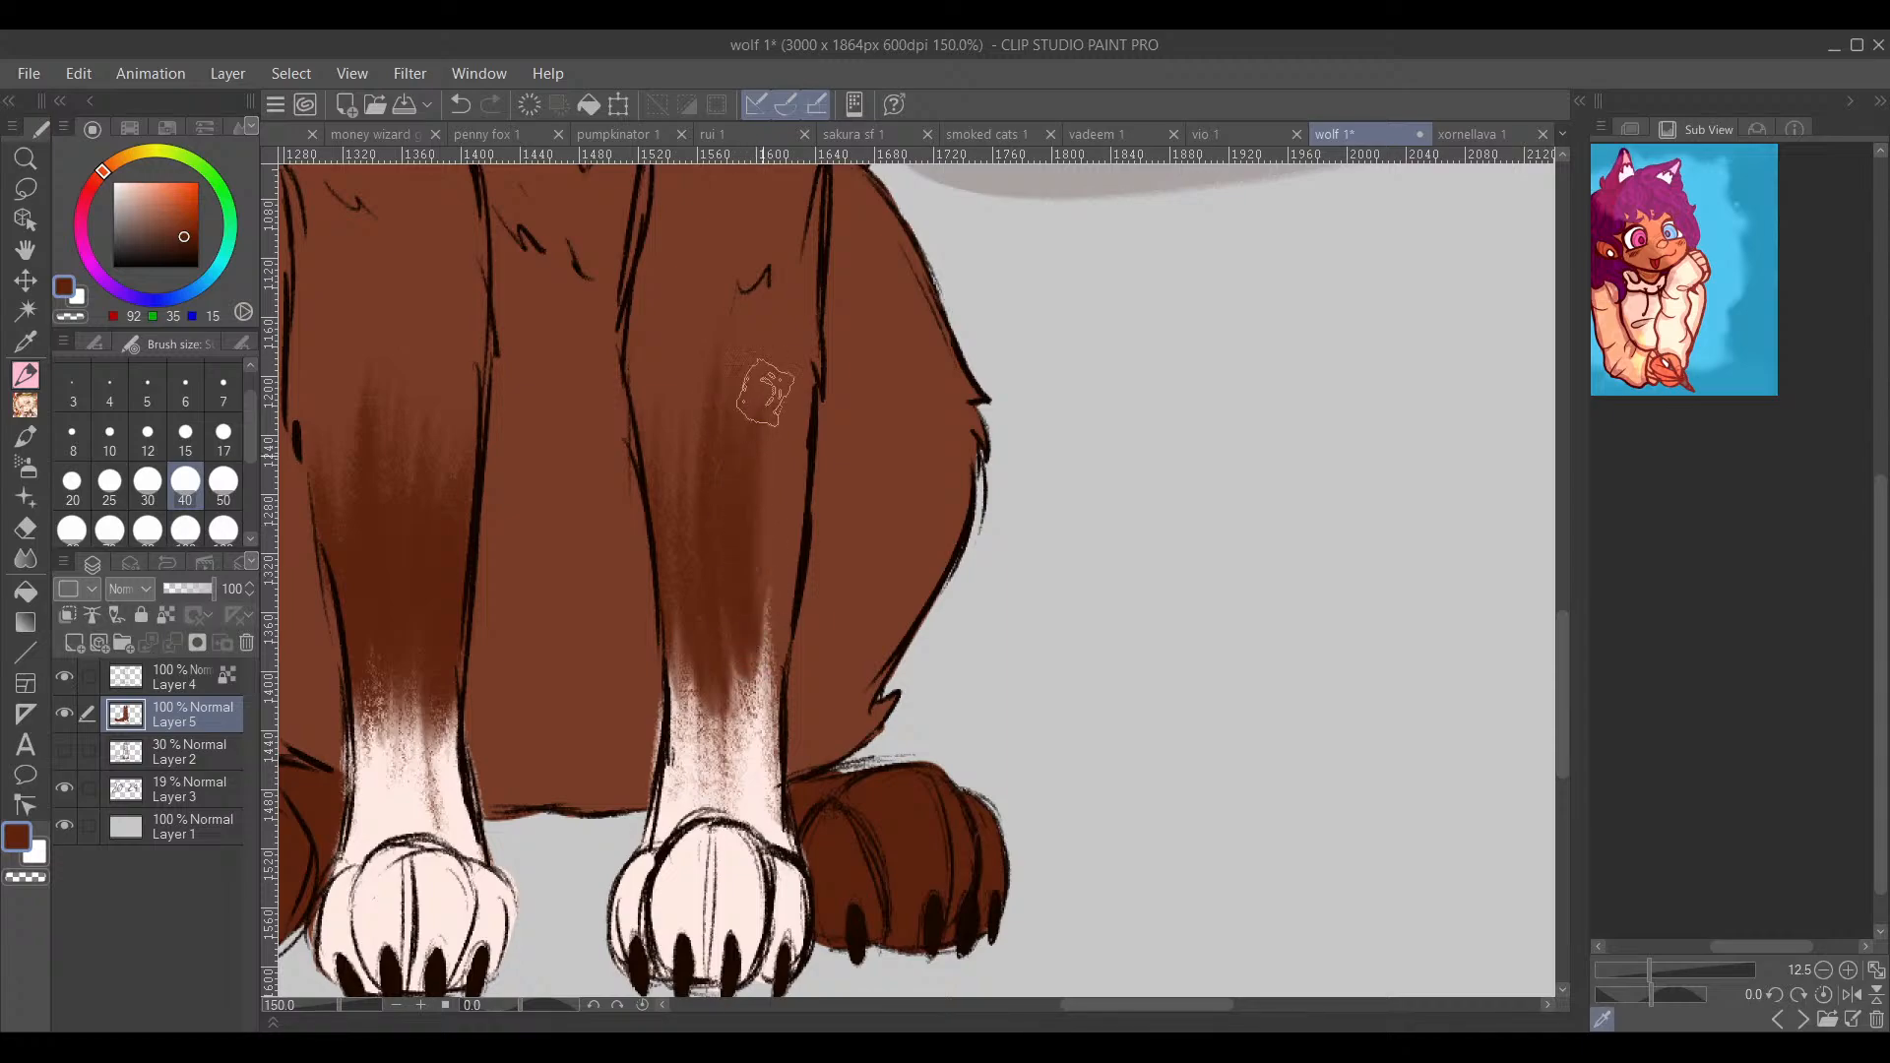
mouse_move(759, 723)
mouse_down()
mouse_move(763, 425)
mouse_move(754, 451)
mouse_up()
mouse_move(752, 590)
mouse_down()
mouse_move(760, 703)
mouse_move(778, 650)
mouse_up()
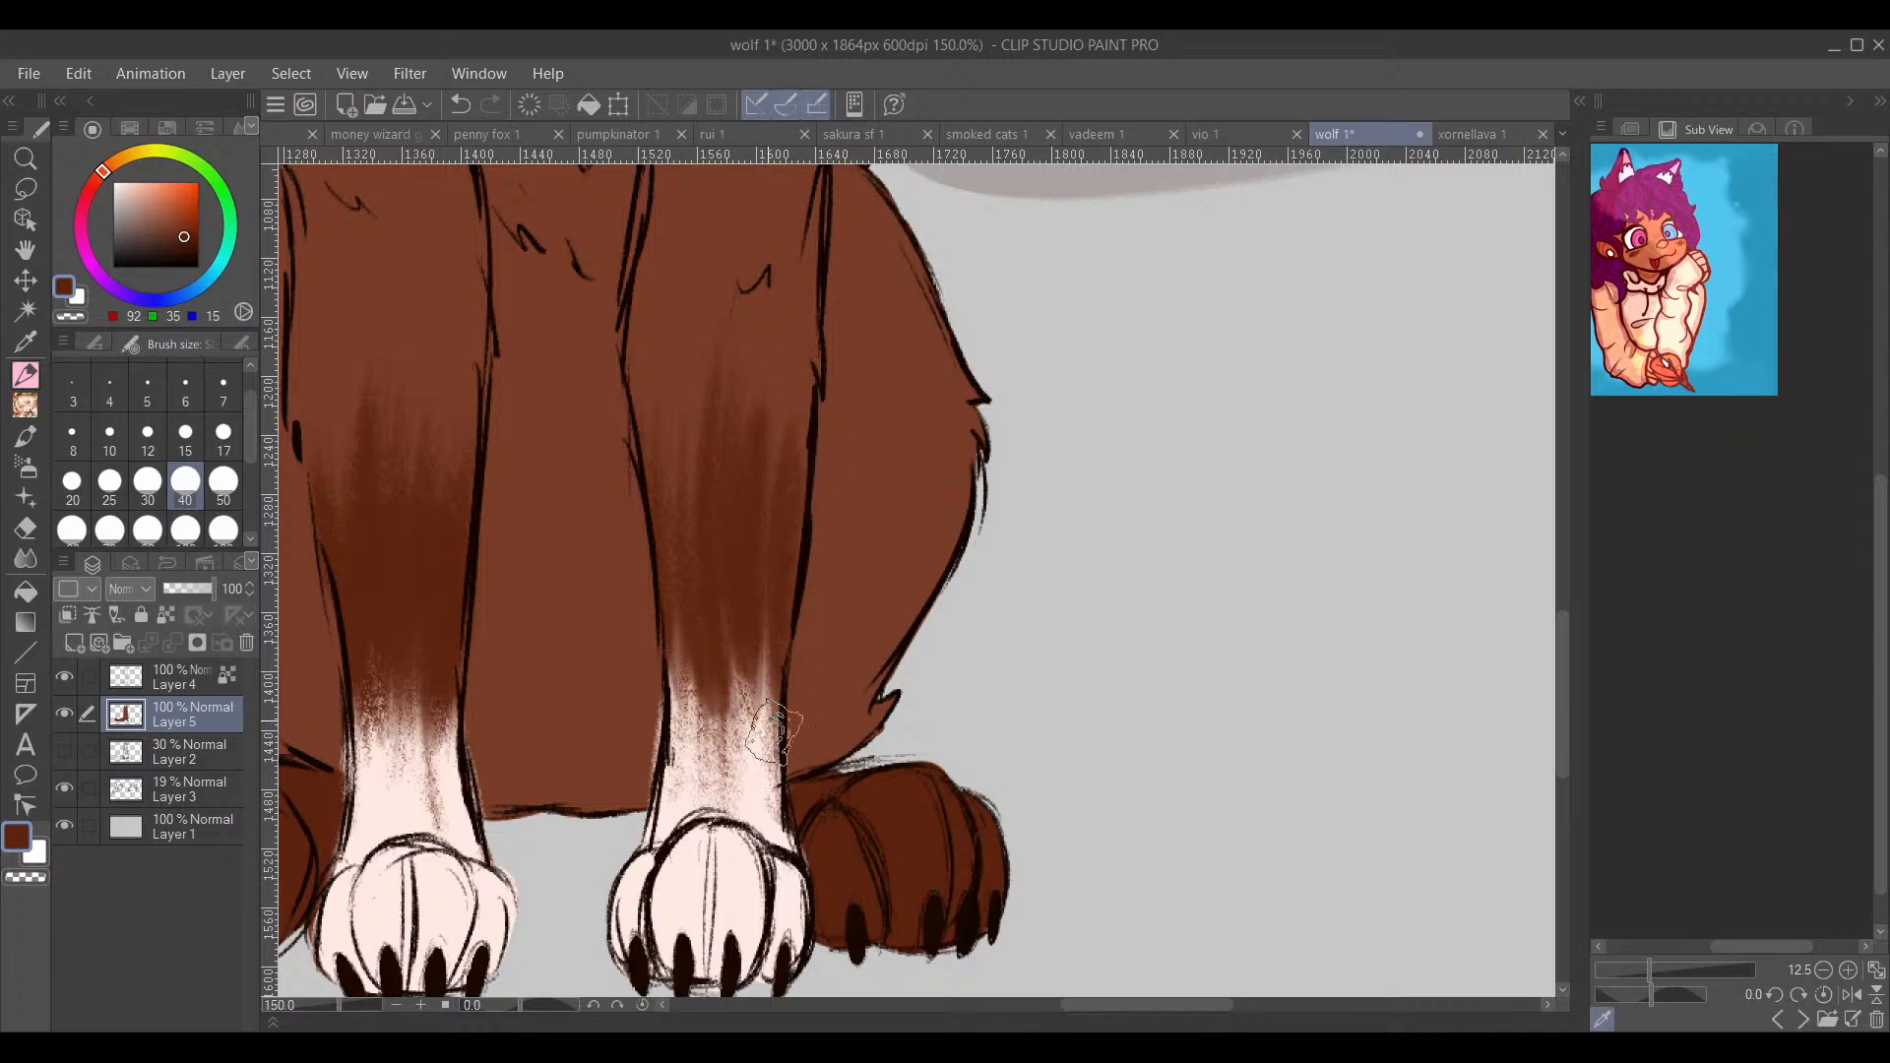
mouse_move(748, 788)
mouse_down()
mouse_move(709, 753)
mouse_move(725, 529)
mouse_move(689, 547)
mouse_move(688, 625)
mouse_up()
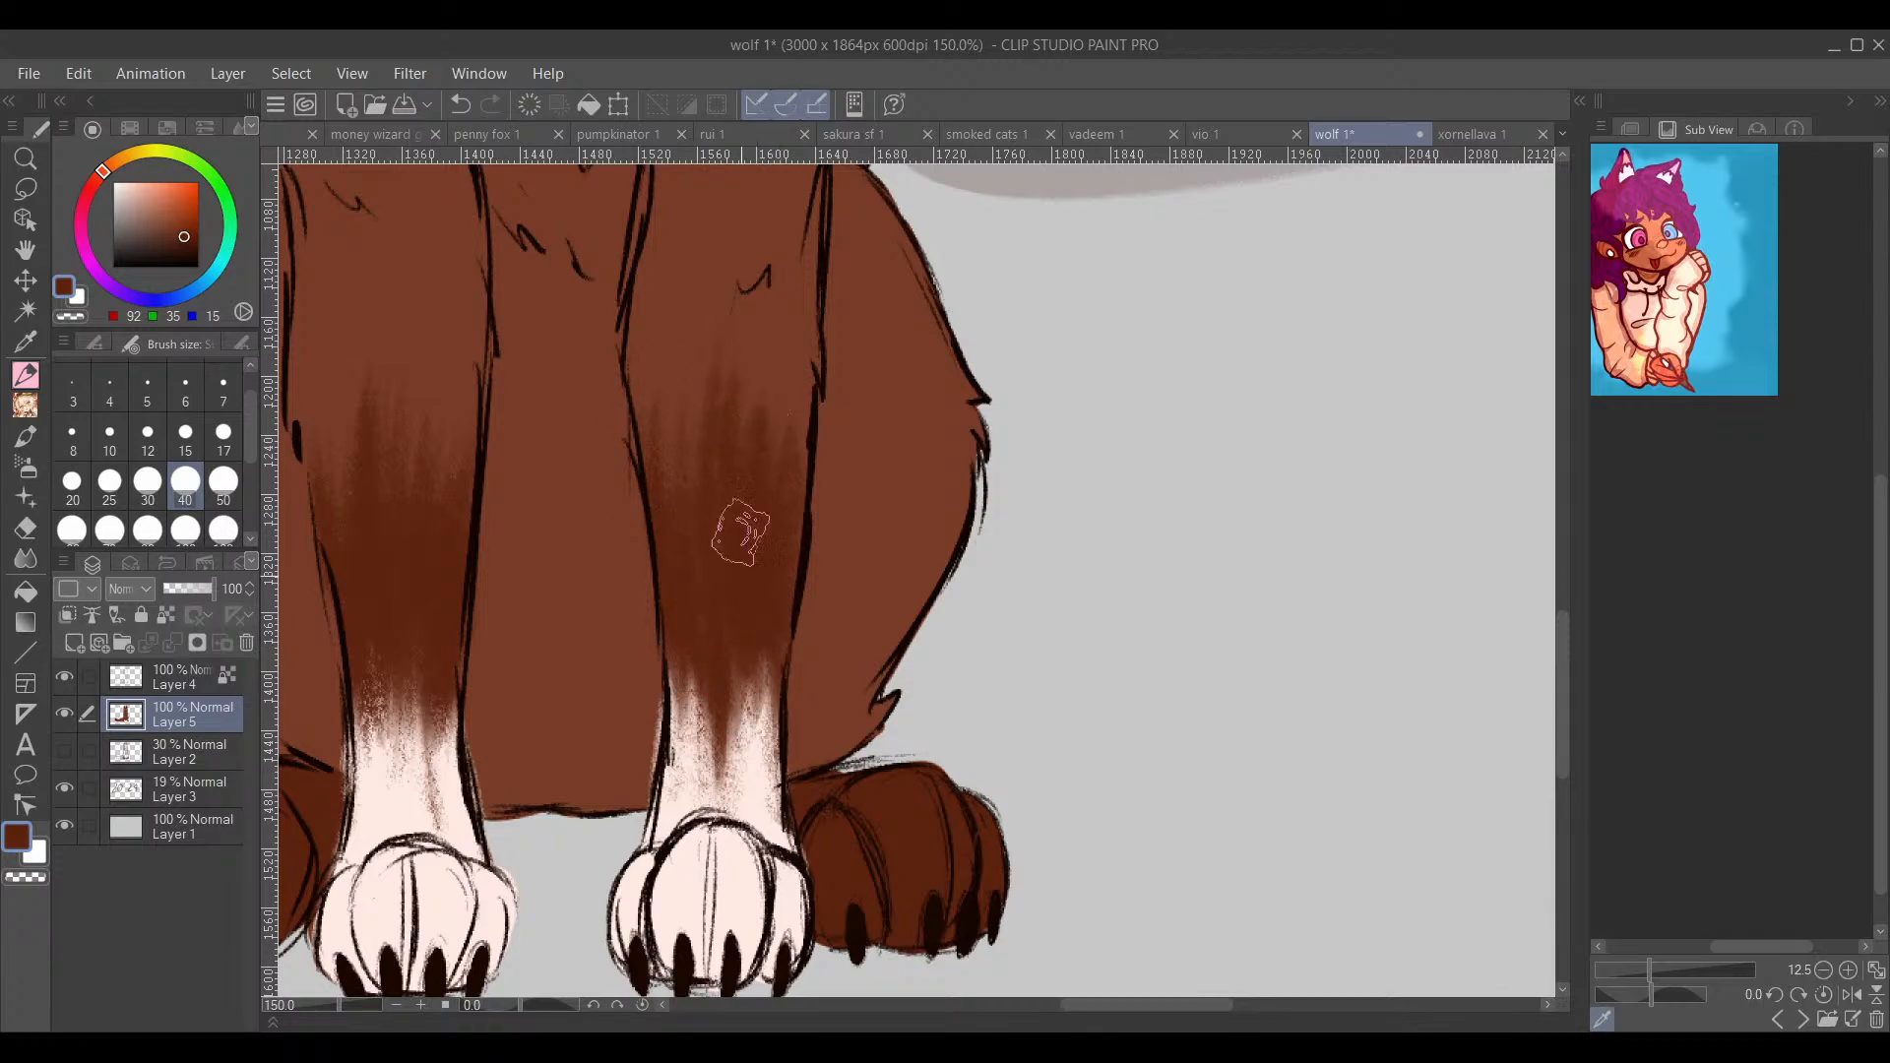
mouse_move(740, 532)
mouse_down()
mouse_move(865, 540)
mouse_move(843, 590)
mouse_move(886, 598)
mouse_move(900, 689)
mouse_up()
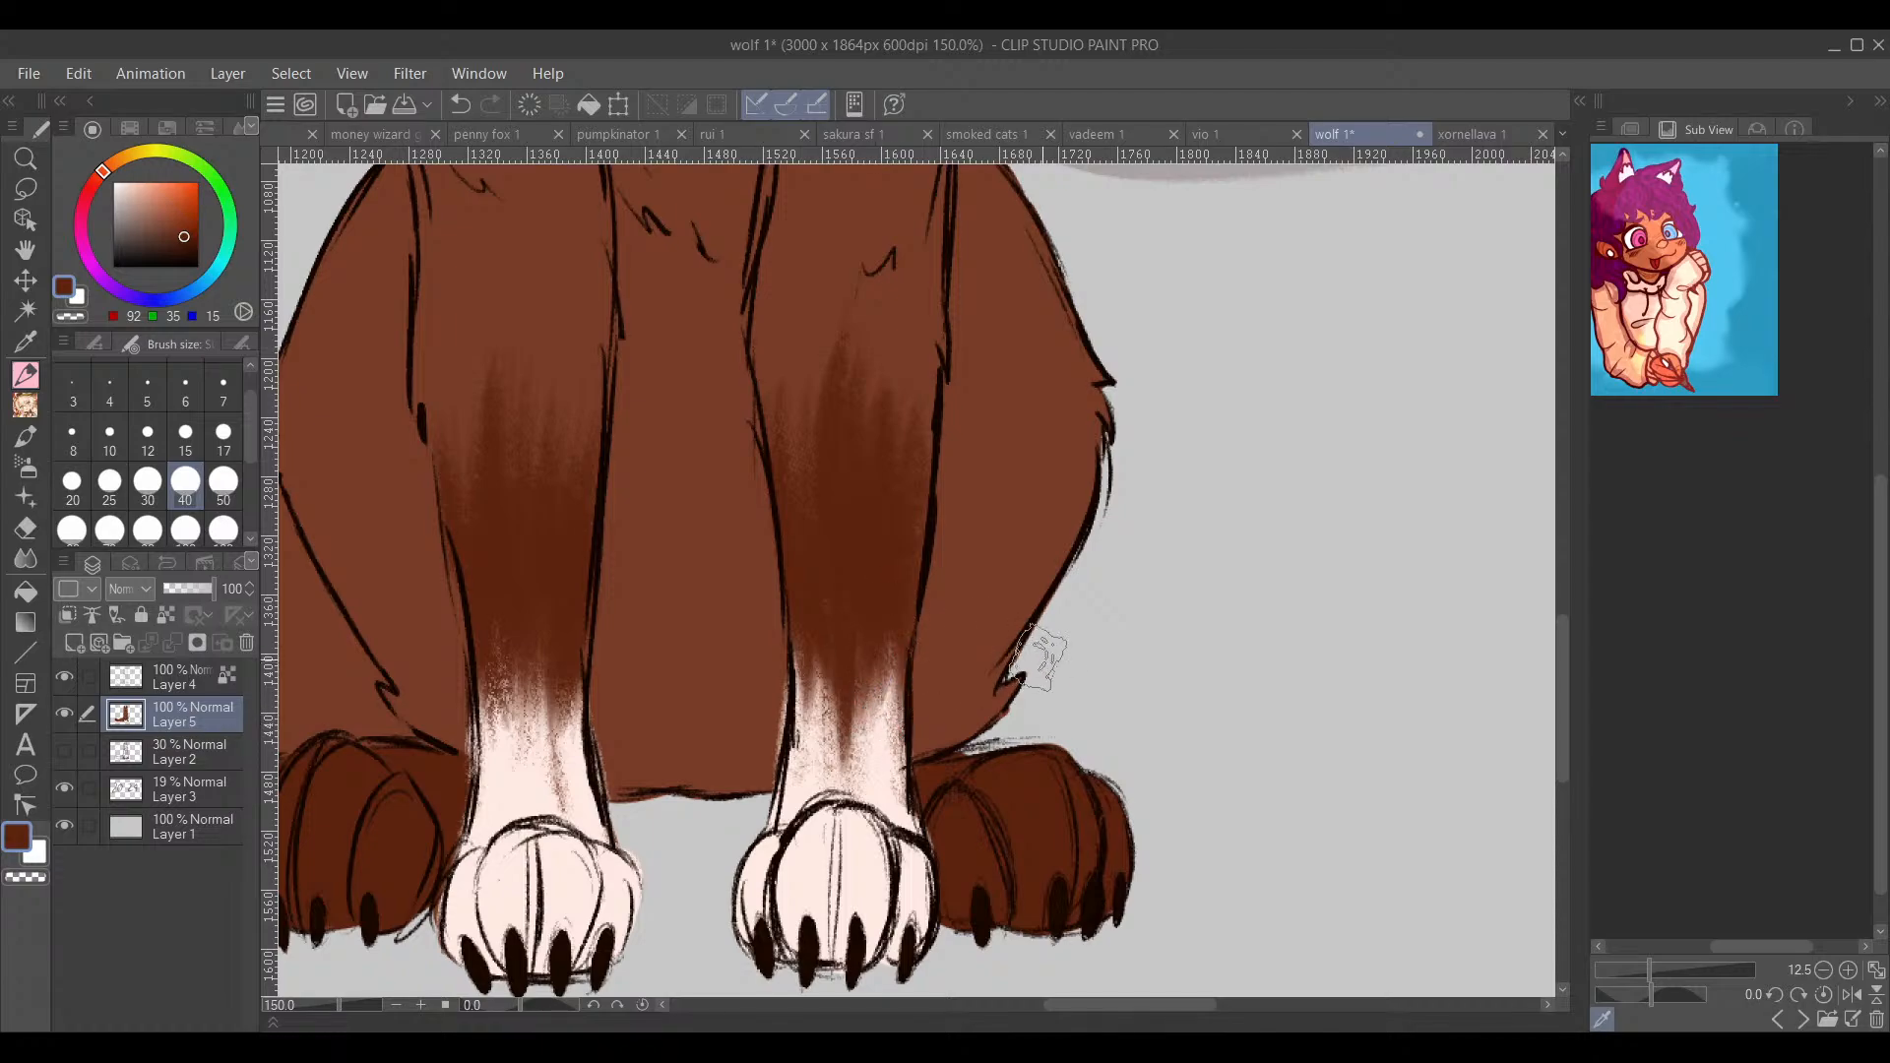
scroll(1063, 667, down, 4)
drag(1139, 675, 966, 725)
drag(1197, 437, 1276, 622)
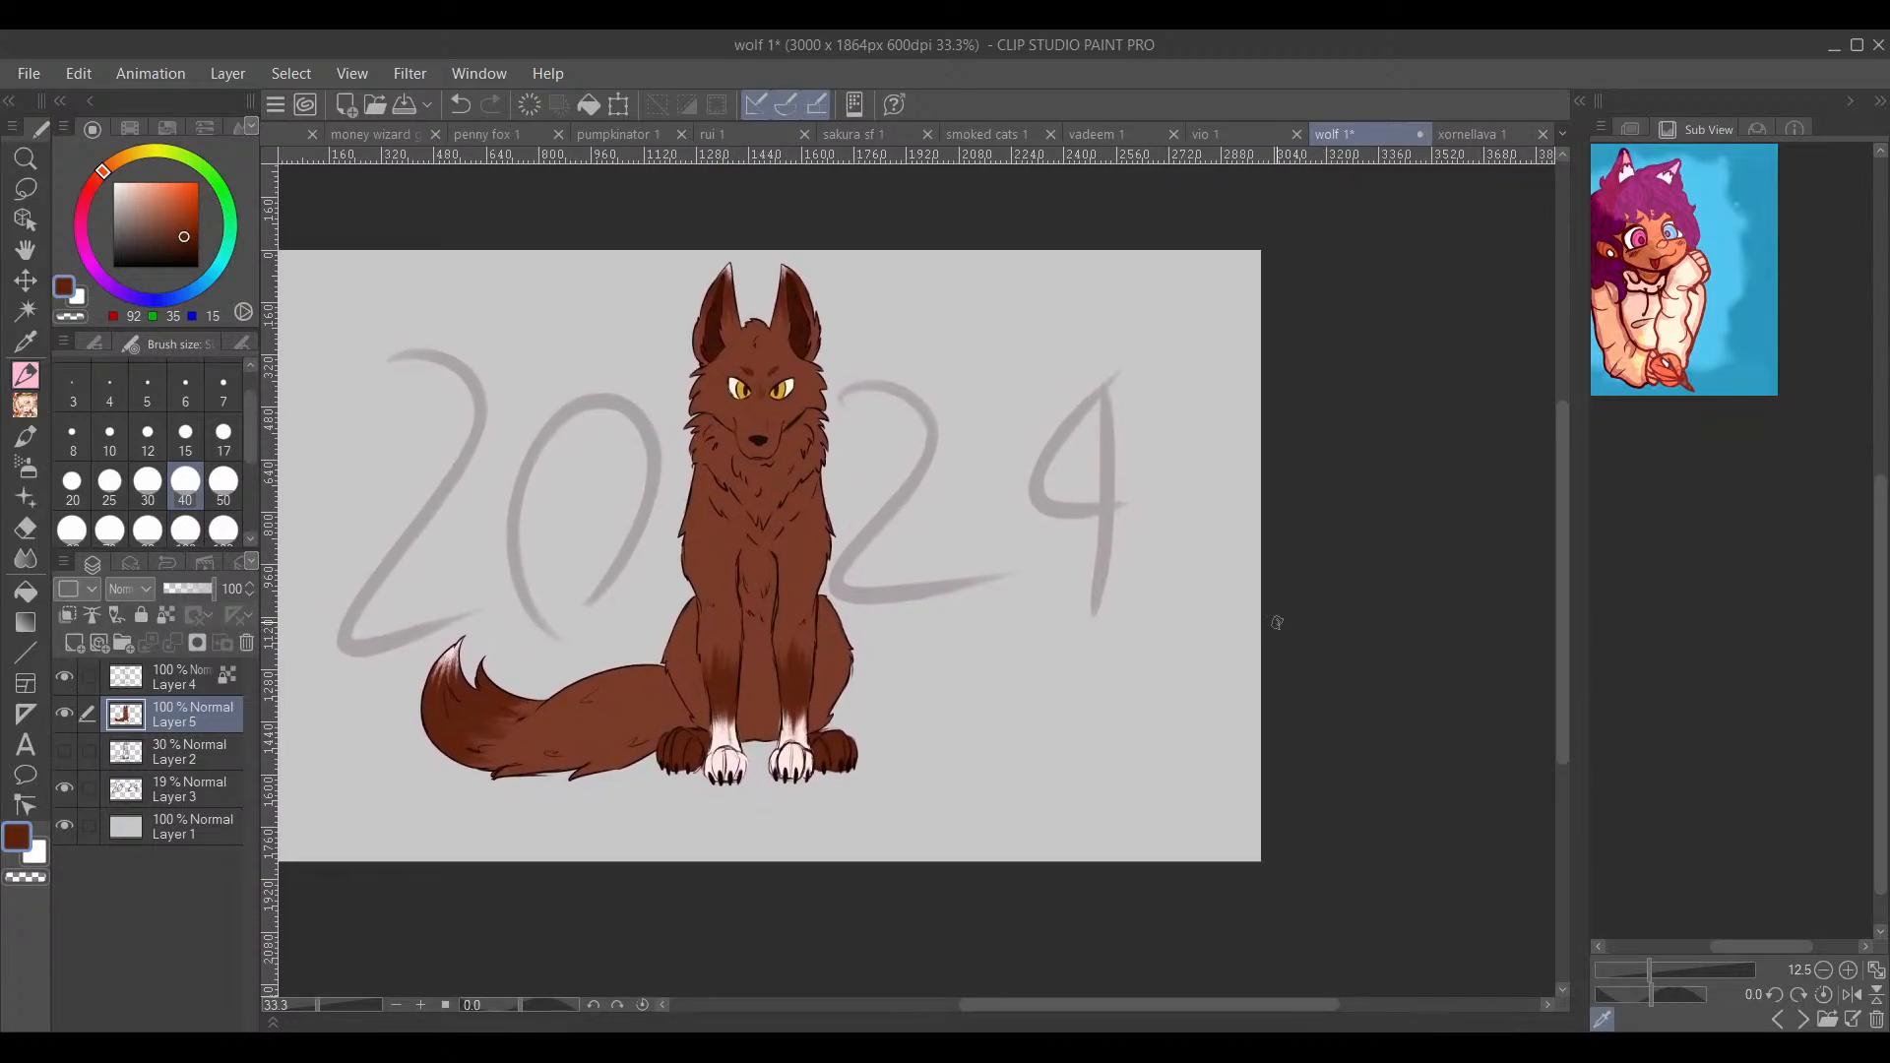
drag(813, 537, 918, 554)
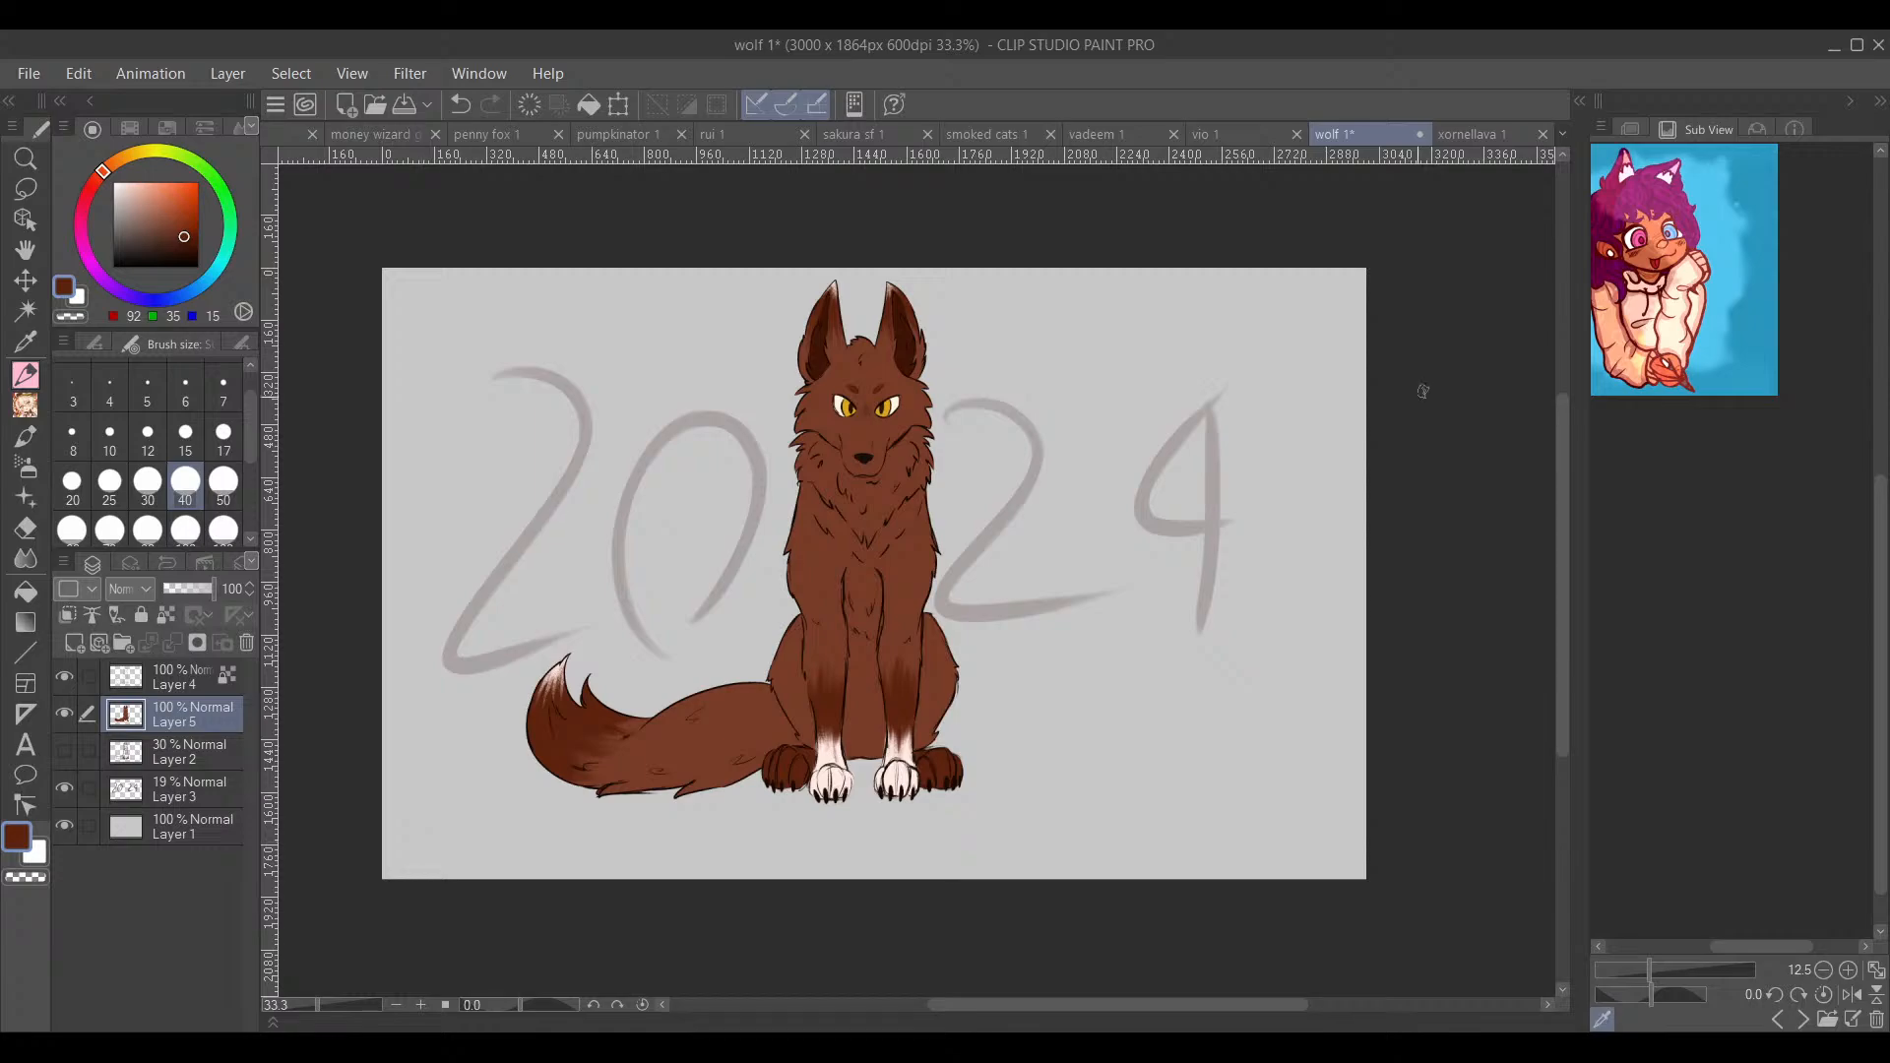
drag(1426, 498, 1392, 582)
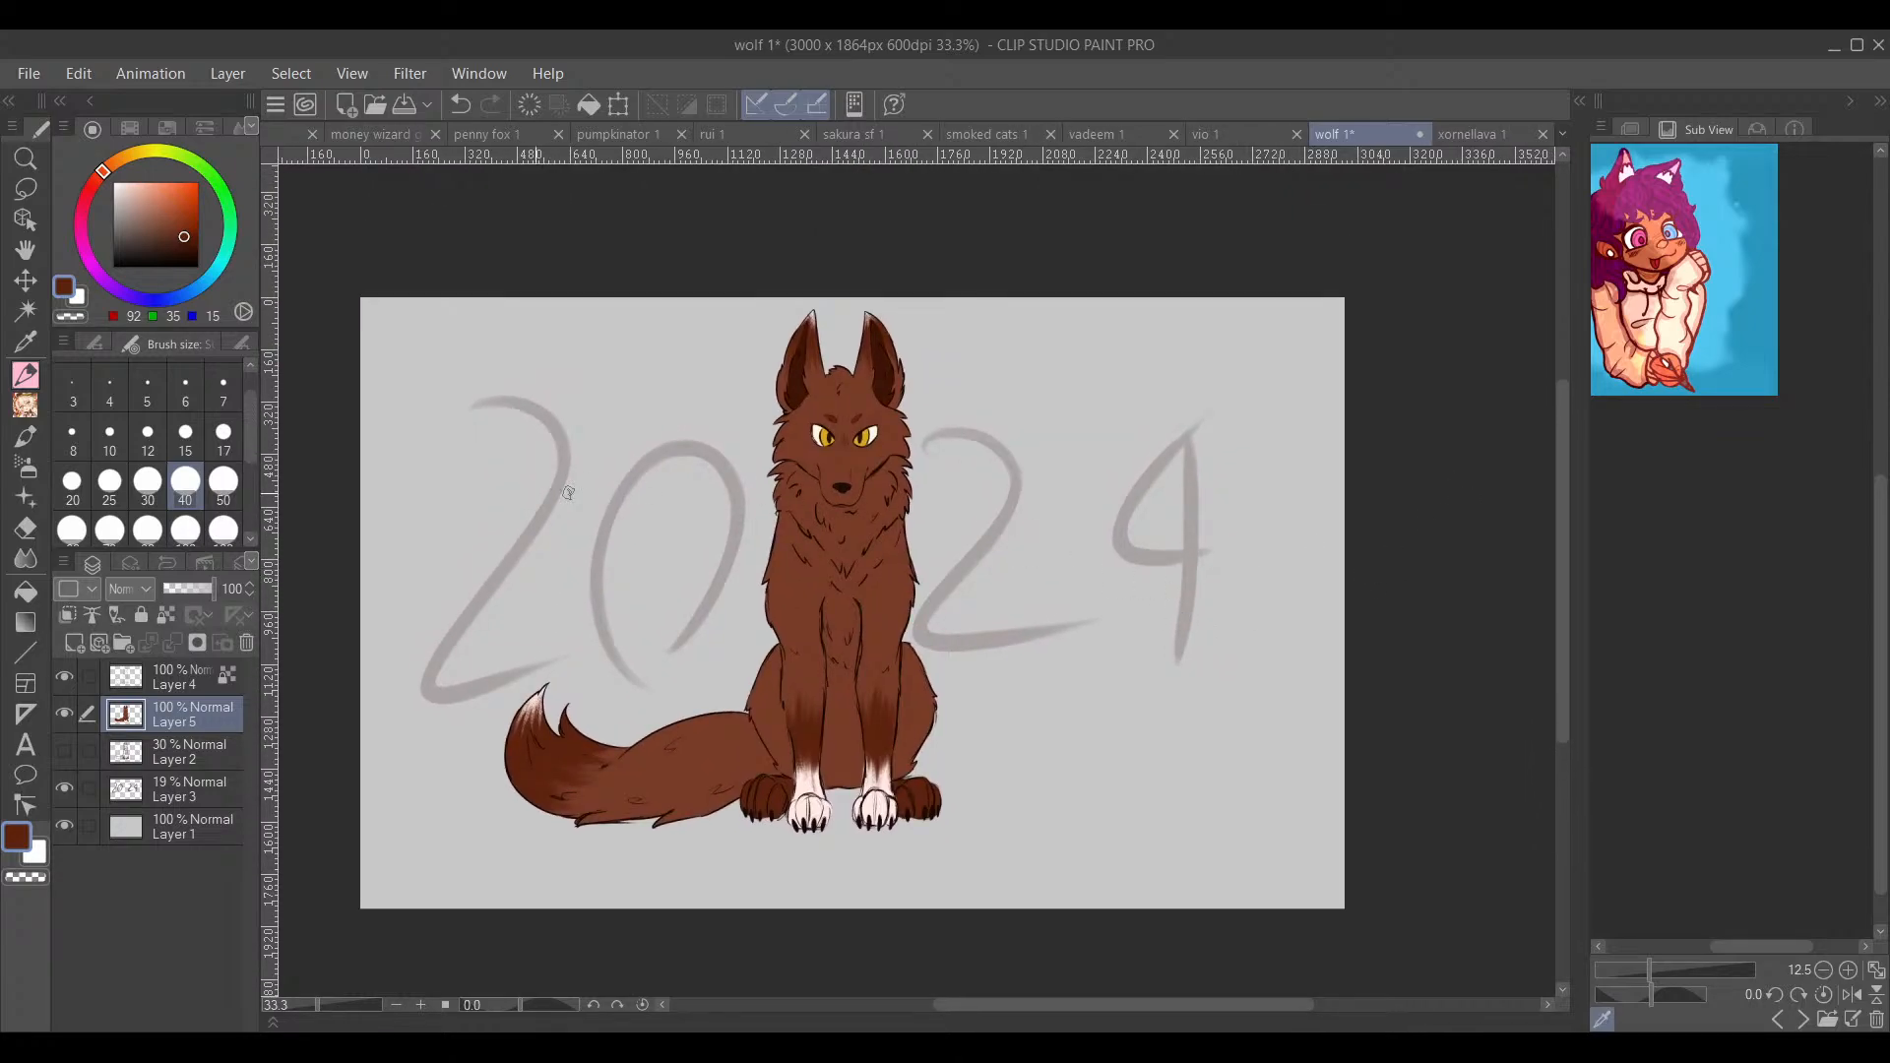
Step: Add a new layer directly above the handwritten 2024 sketch layer and hide that sketch
click(205, 765)
click(190, 720)
click(204, 792)
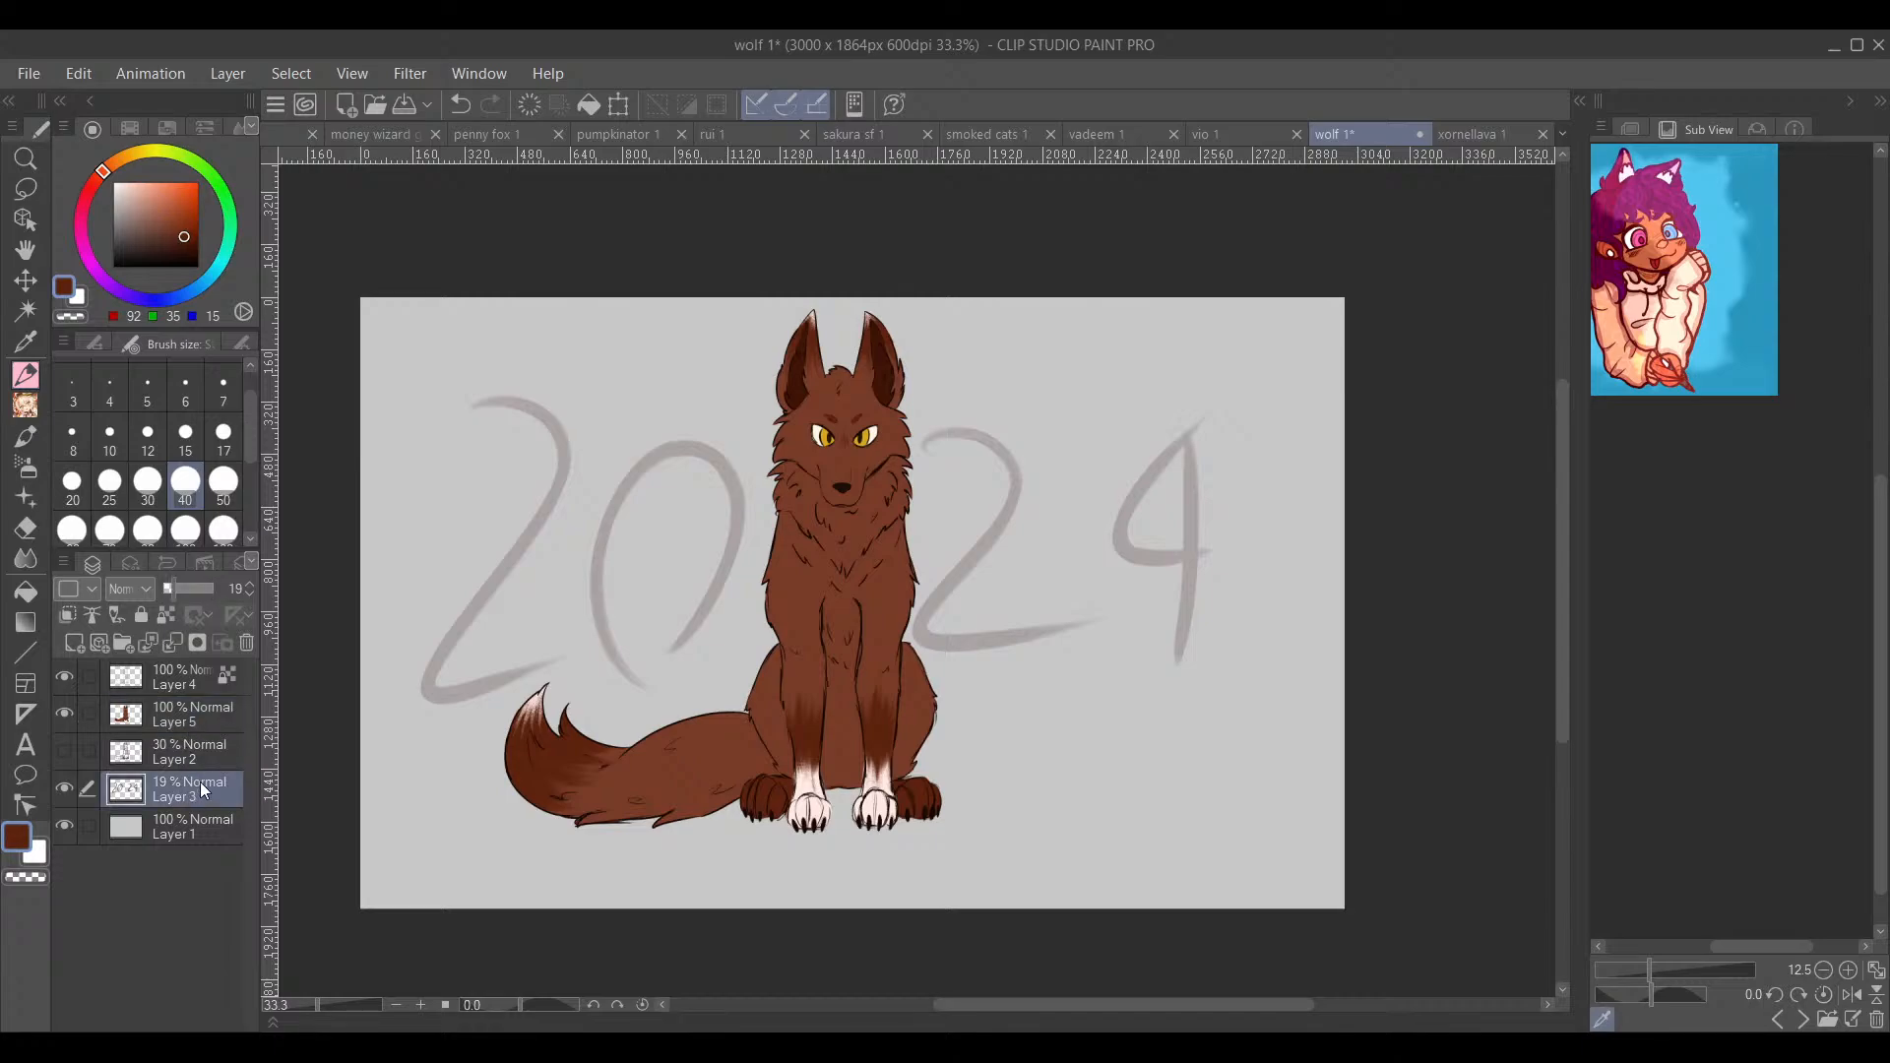
click(89, 652)
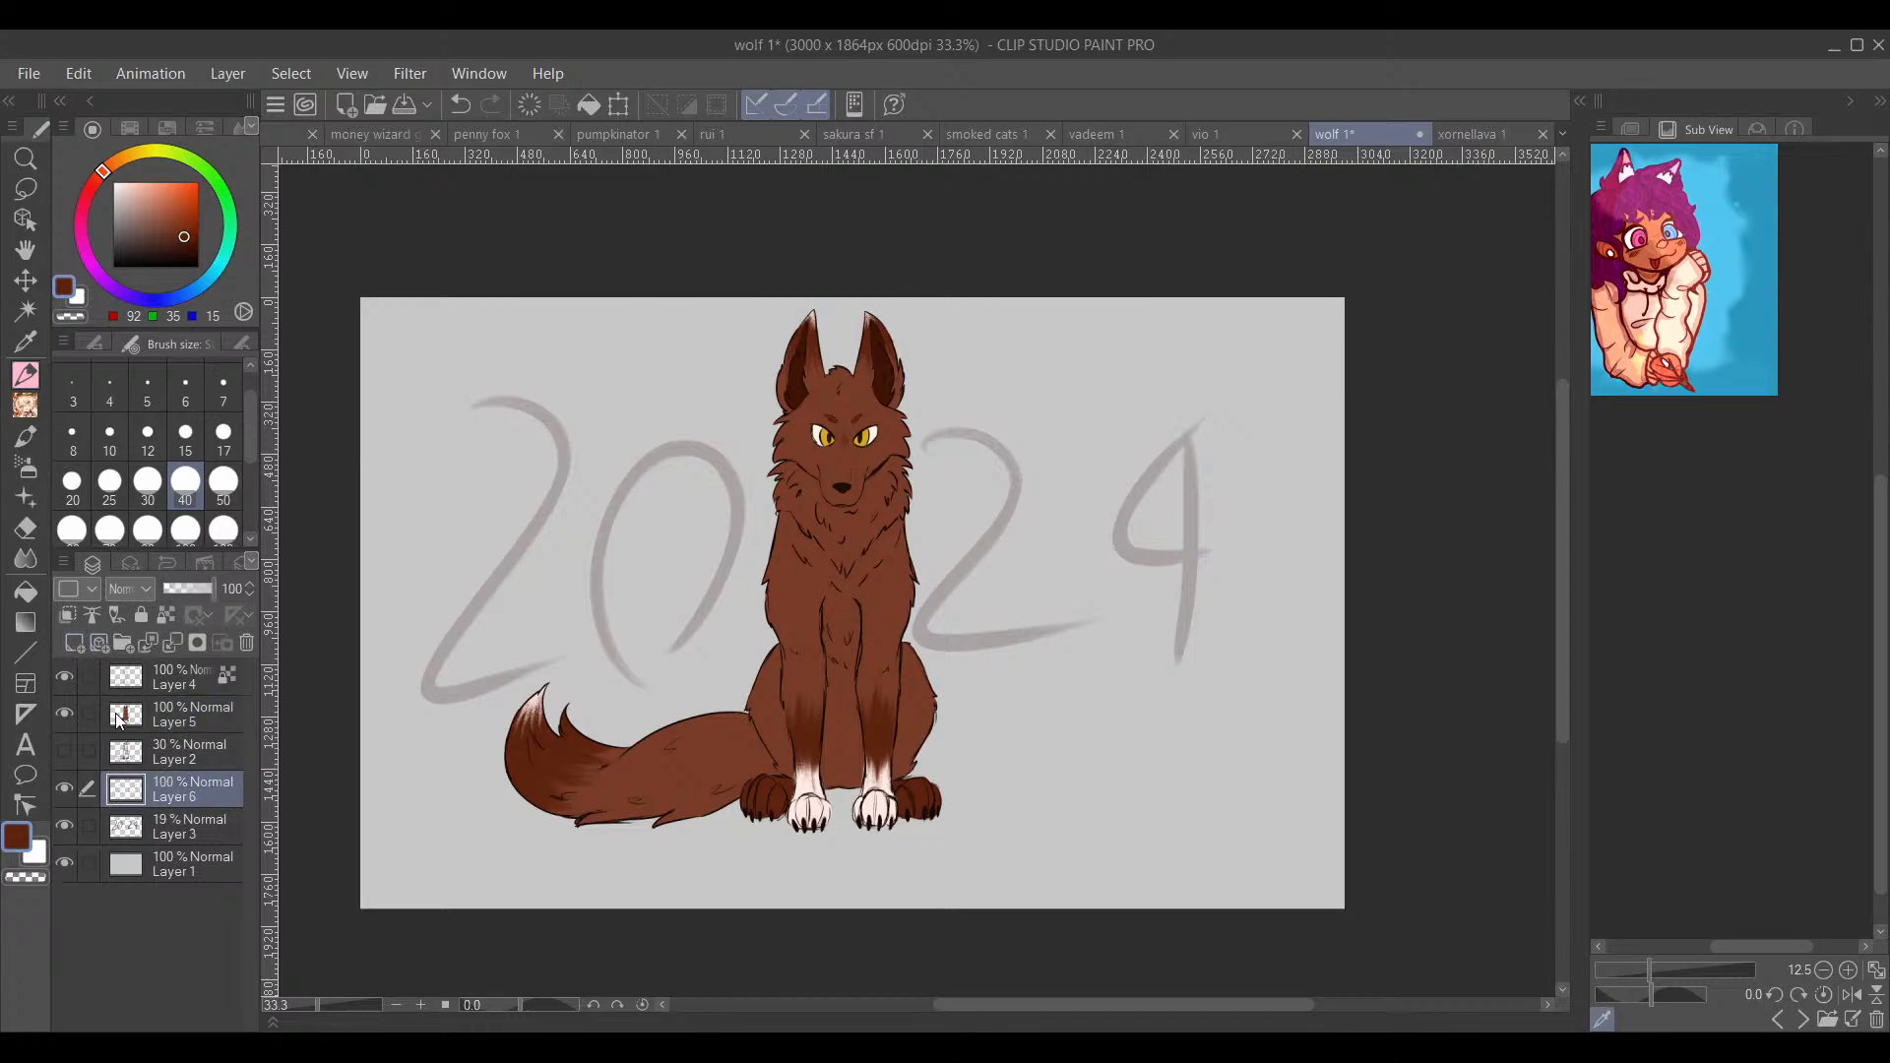
click(65, 826)
Step: Add the text "20" in bright green (RGB 87, 207, 0) to the left of the wolf
click(26, 745)
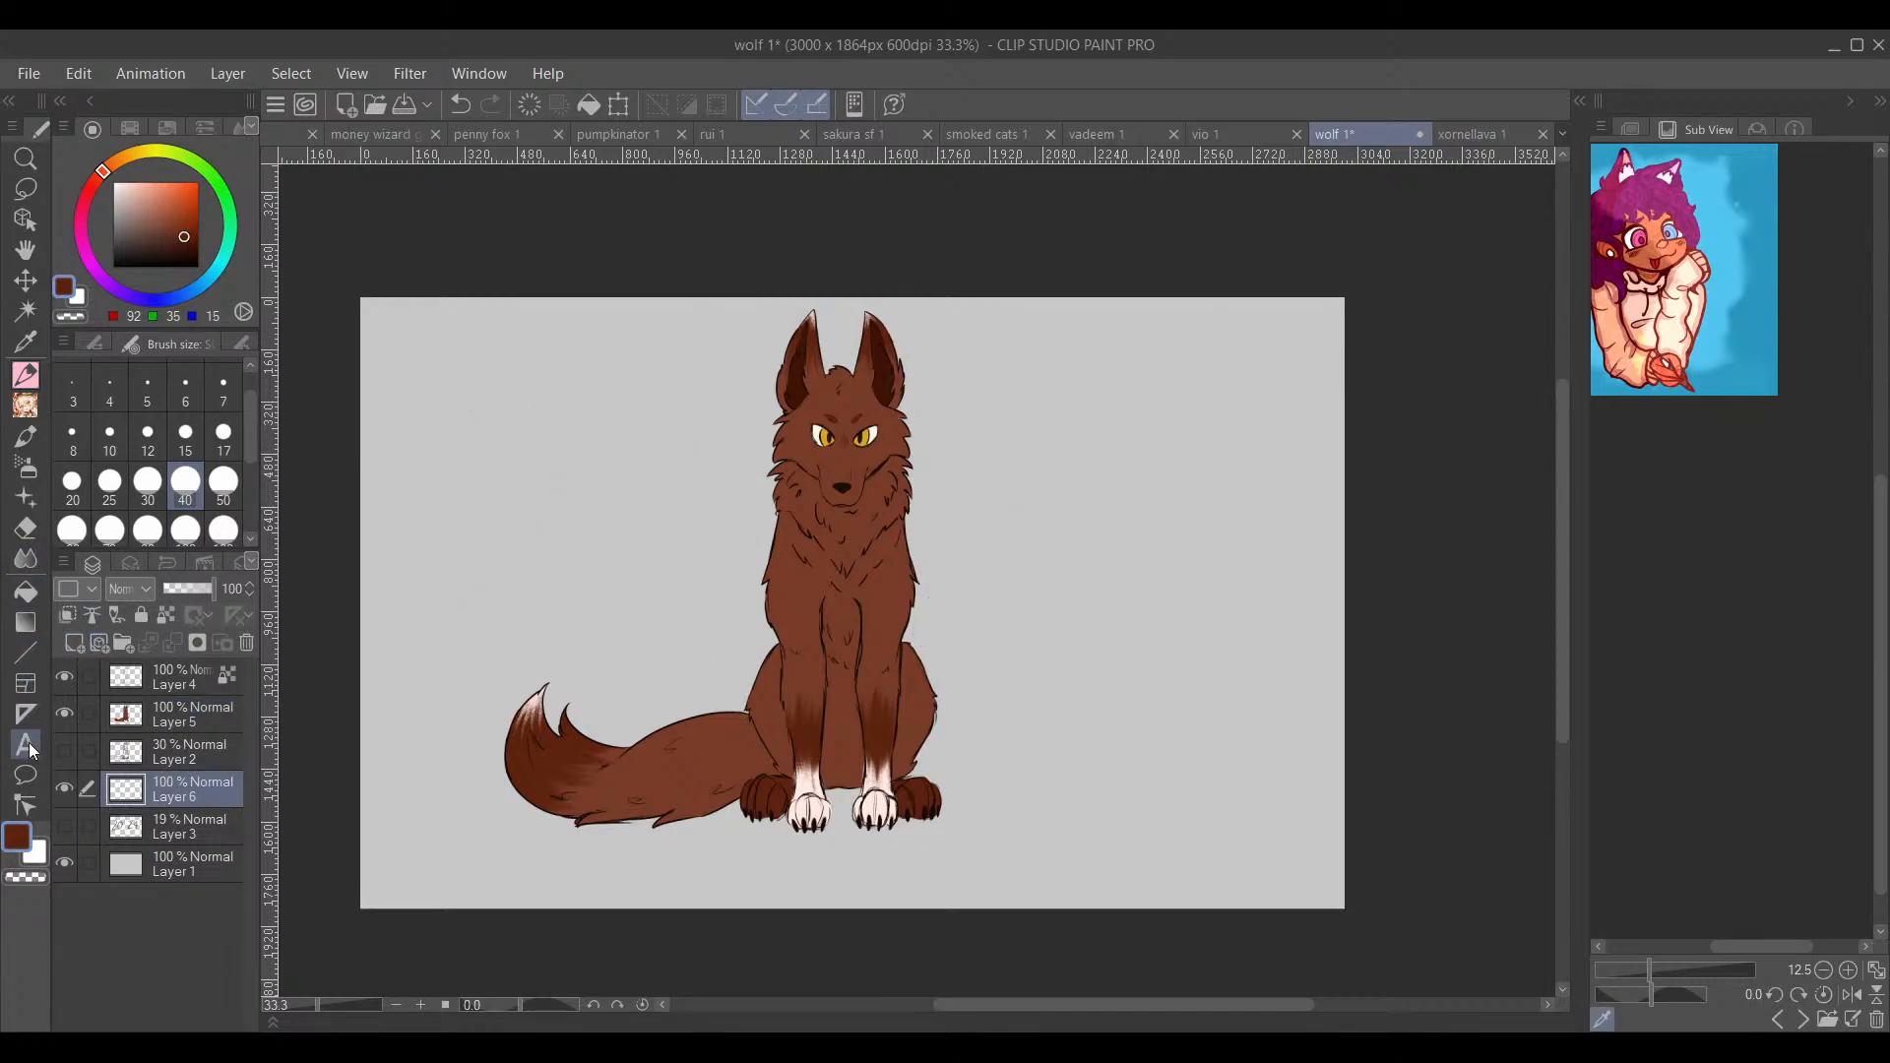
click(564, 761)
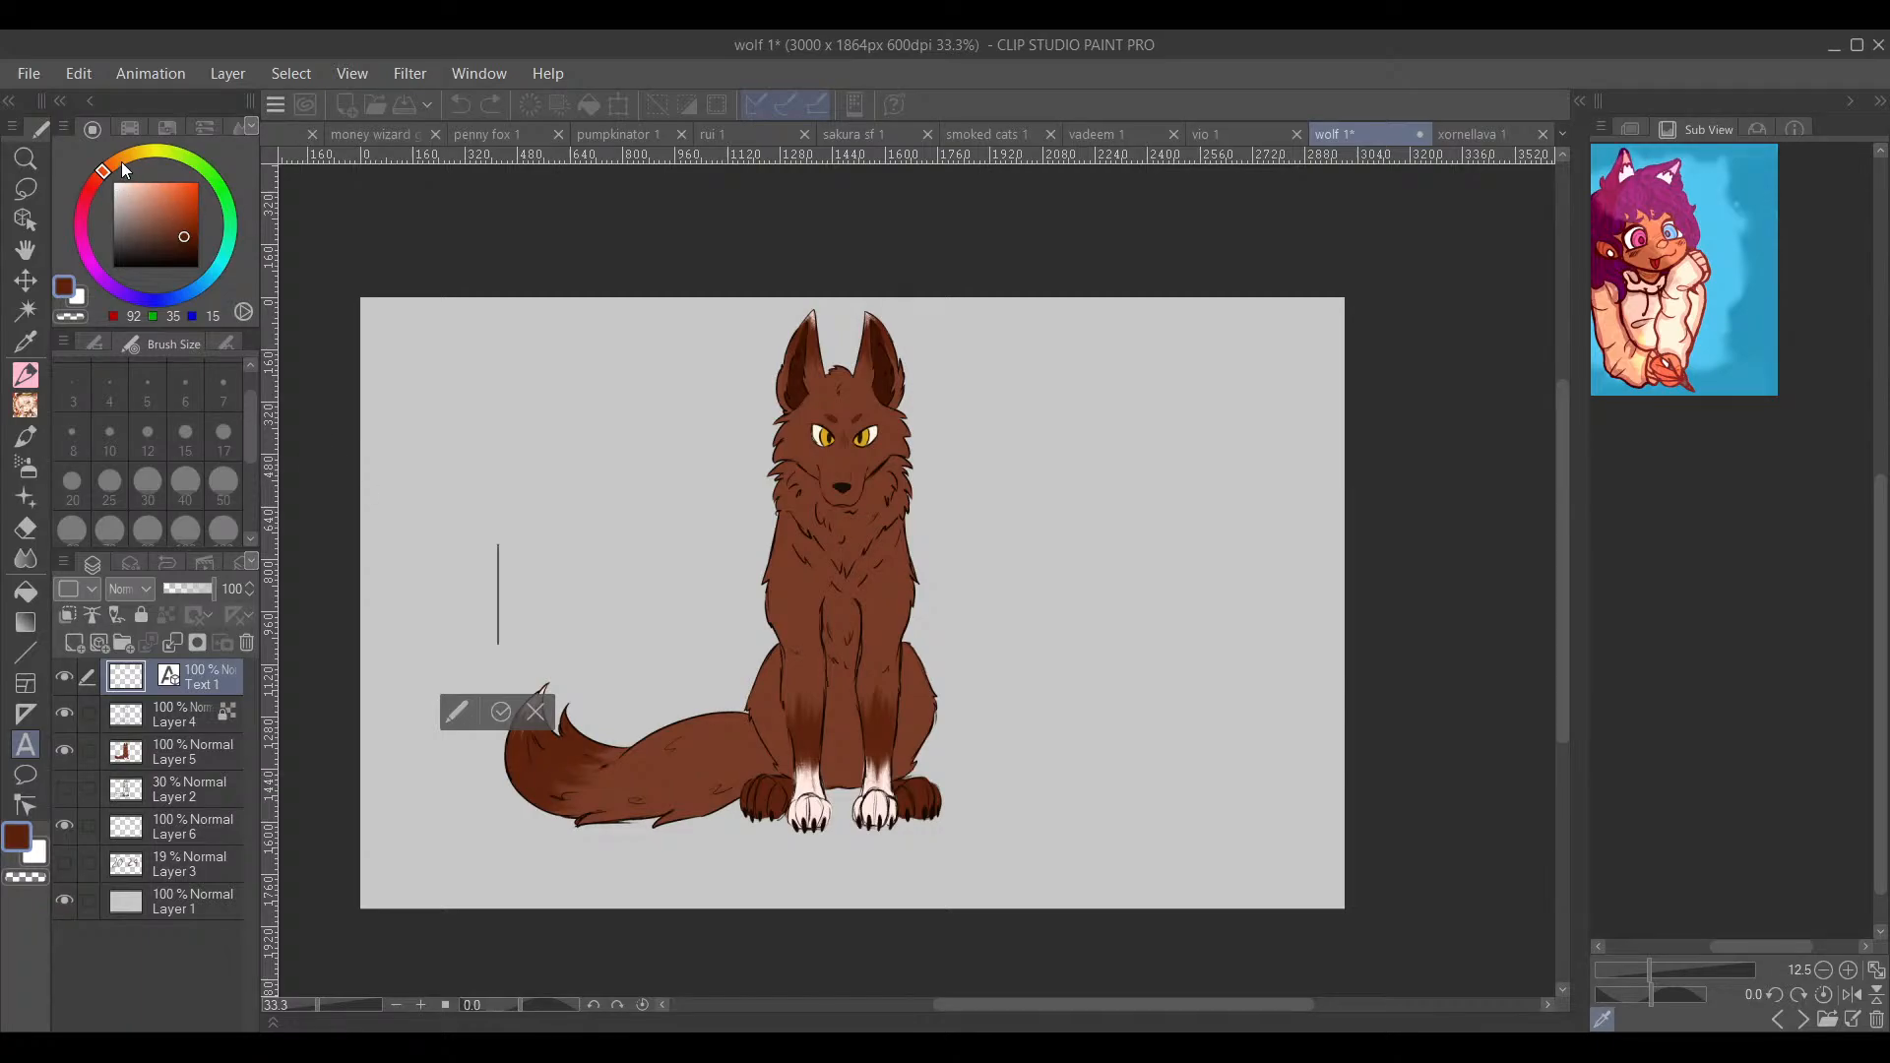
drag(126, 166, 192, 181)
click(198, 198)
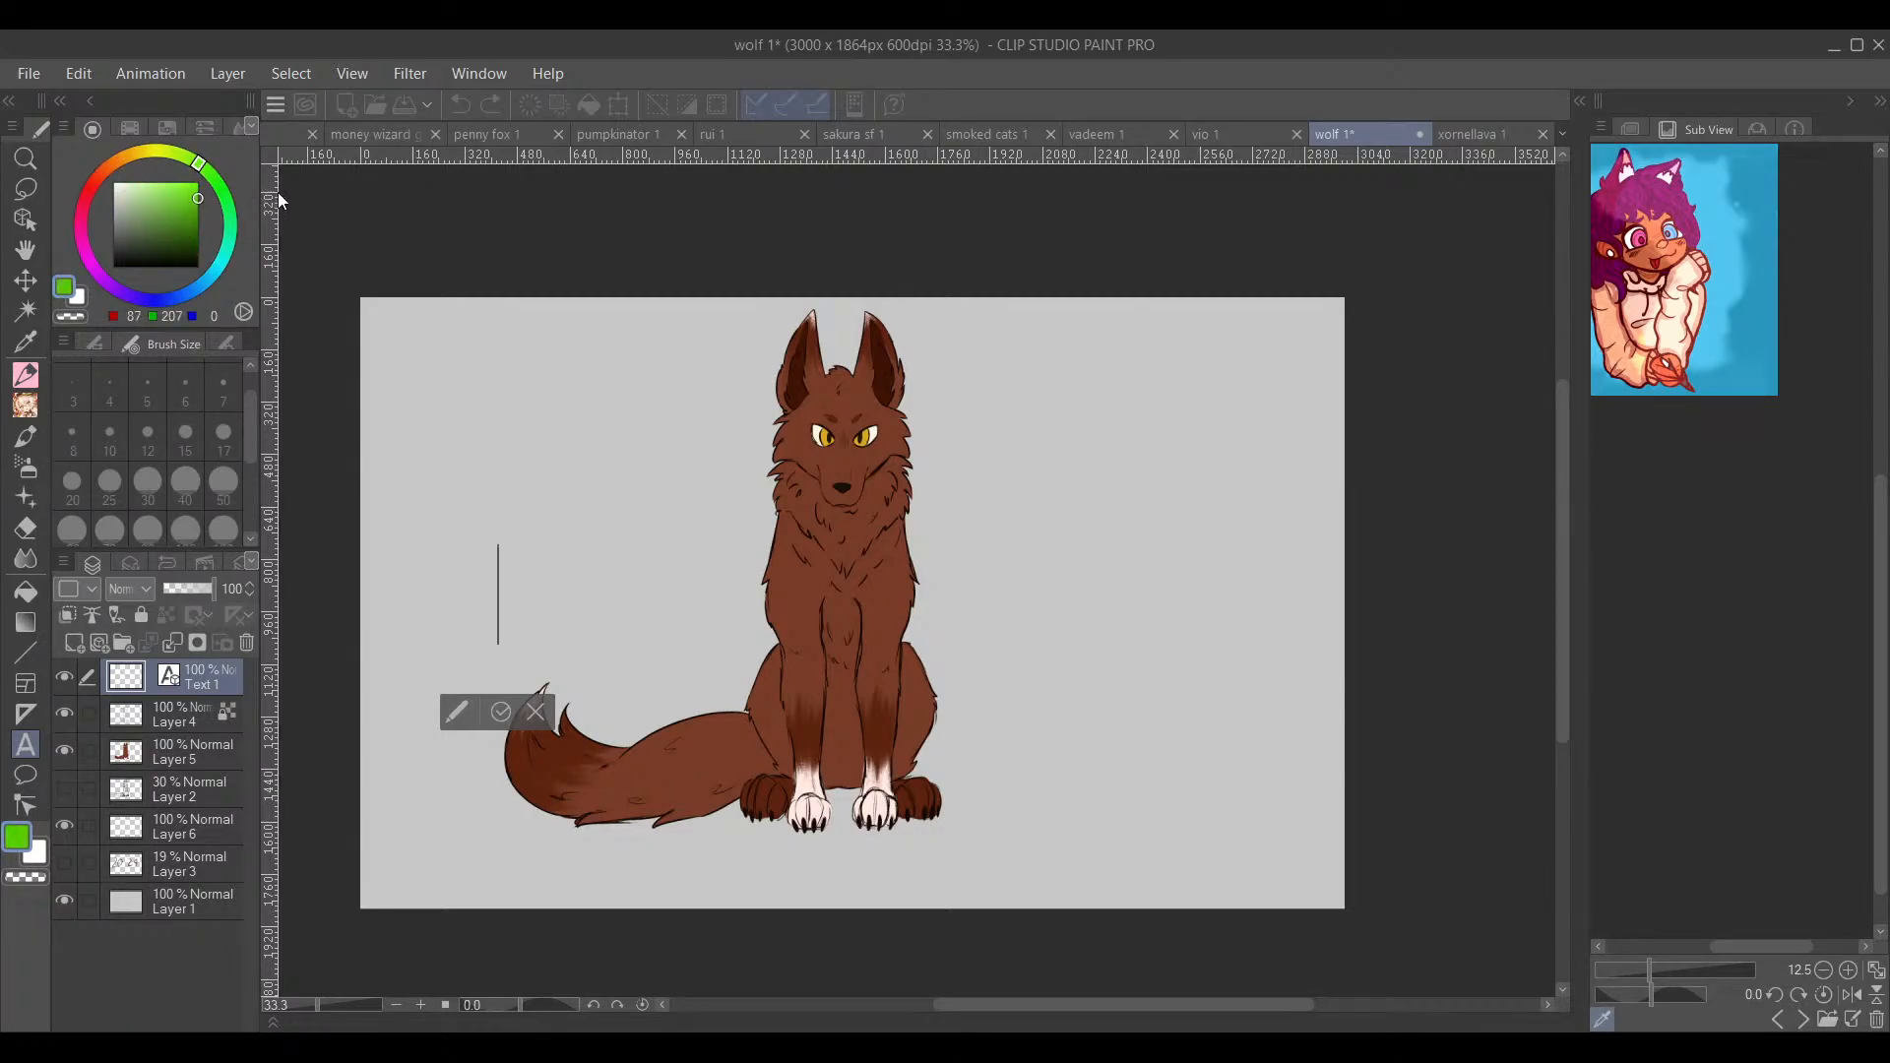
text(24)
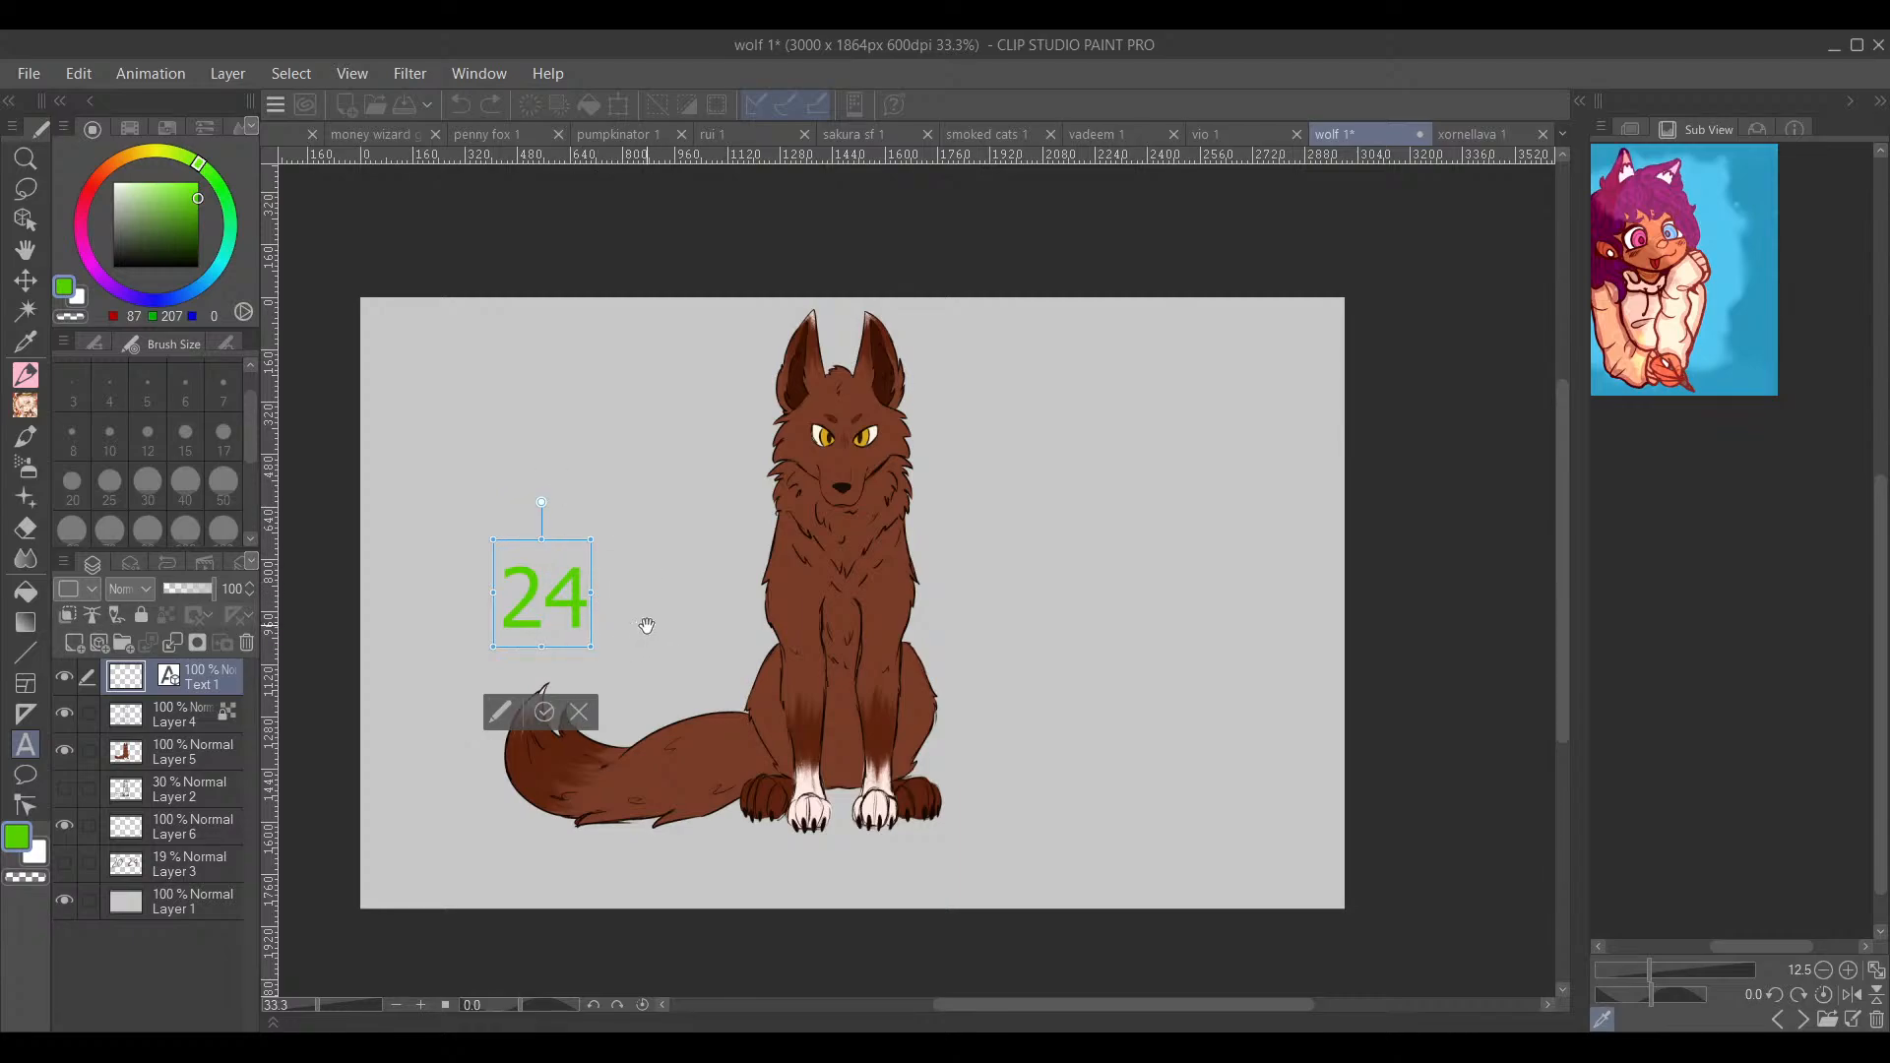
key(BackSpace)
text(o)
key(BackSpace)
text(0)
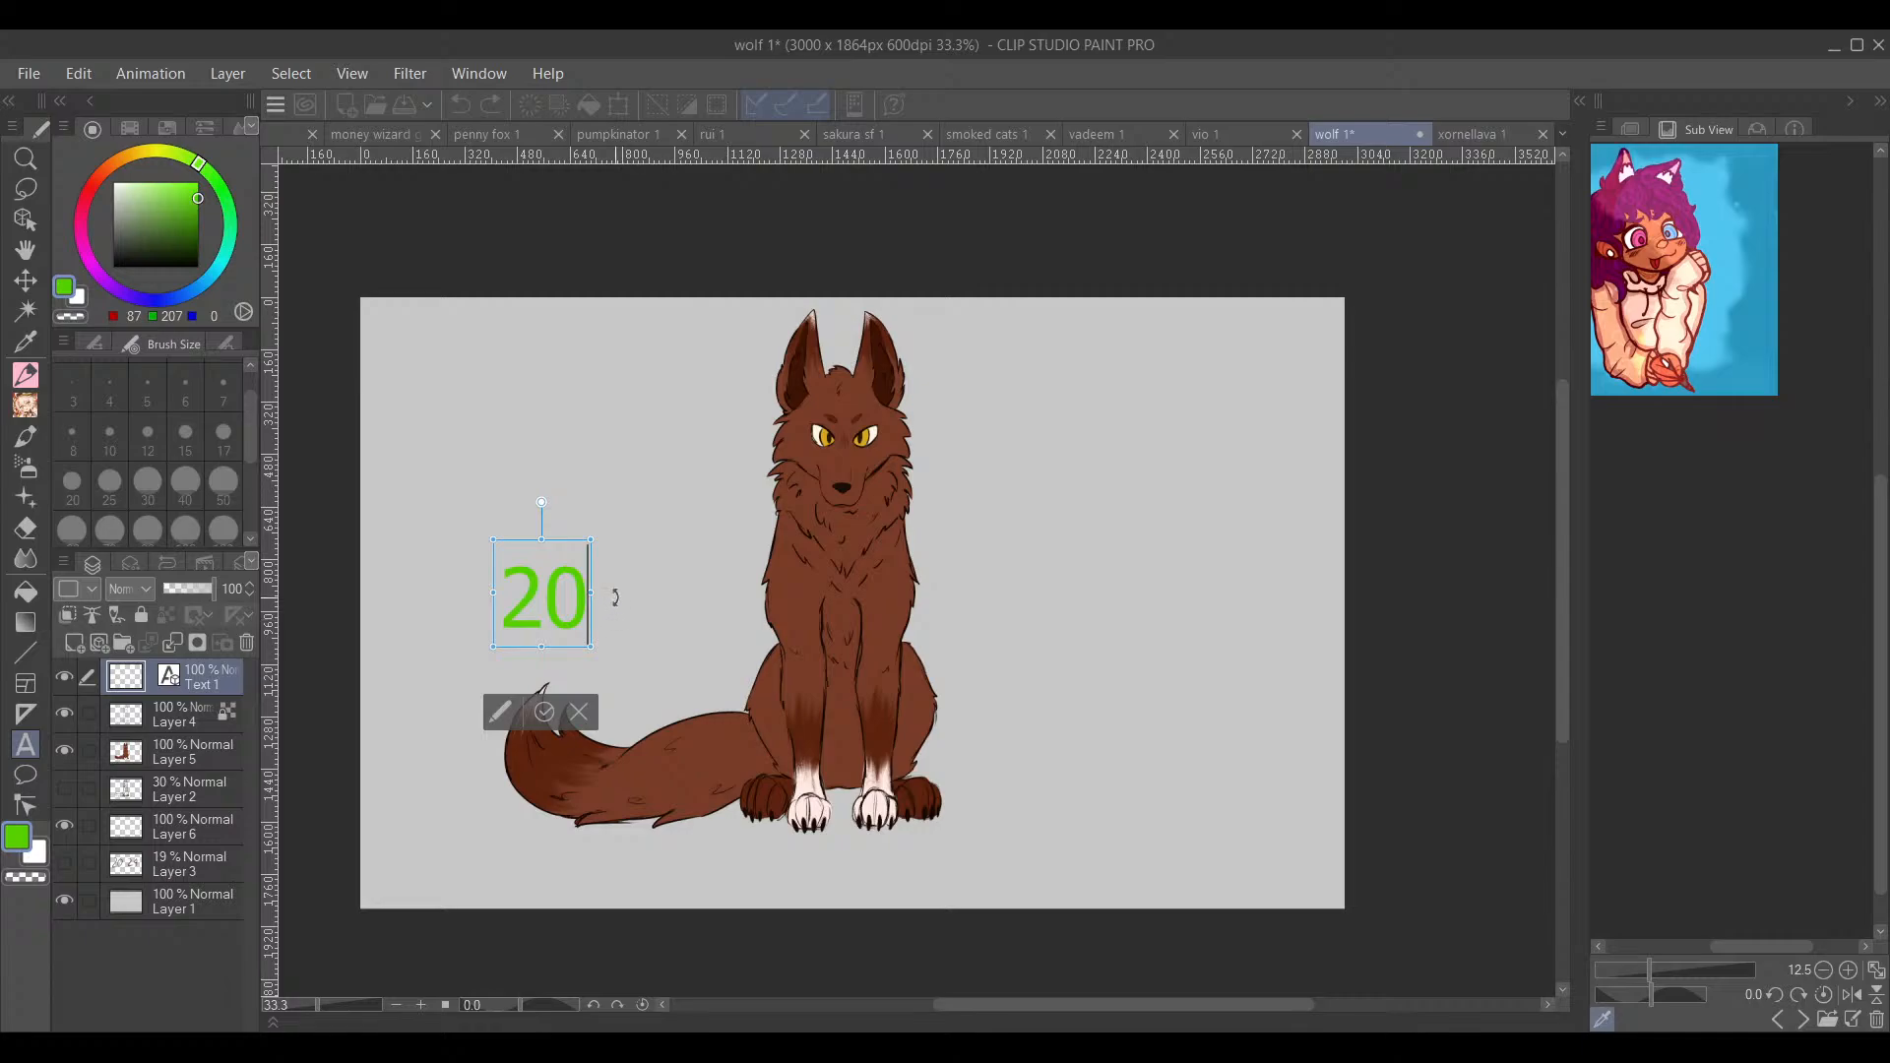
Step: Enlarge the green "20" until it fills the space between the canvas edge and the wolf, and commit the text
drag(589, 538, 759, 409)
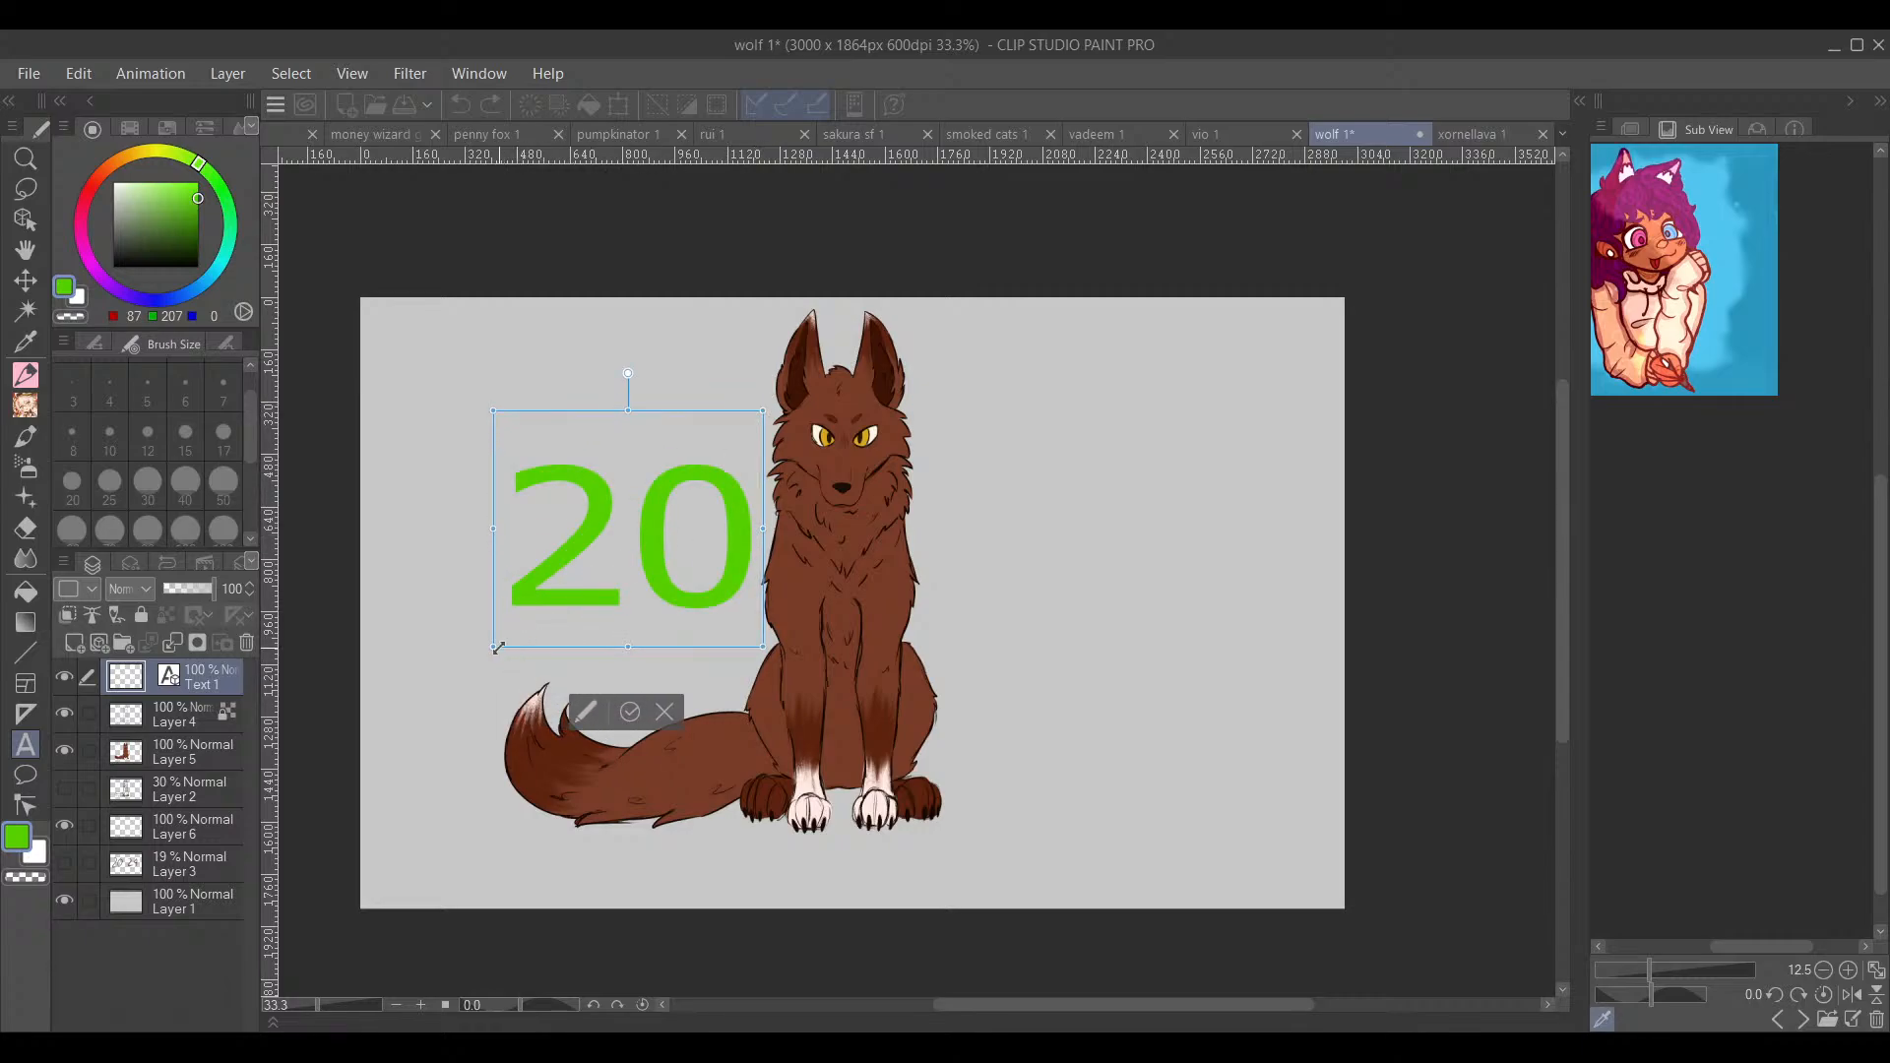
drag(493, 646, 464, 702)
drag(763, 640, 733, 632)
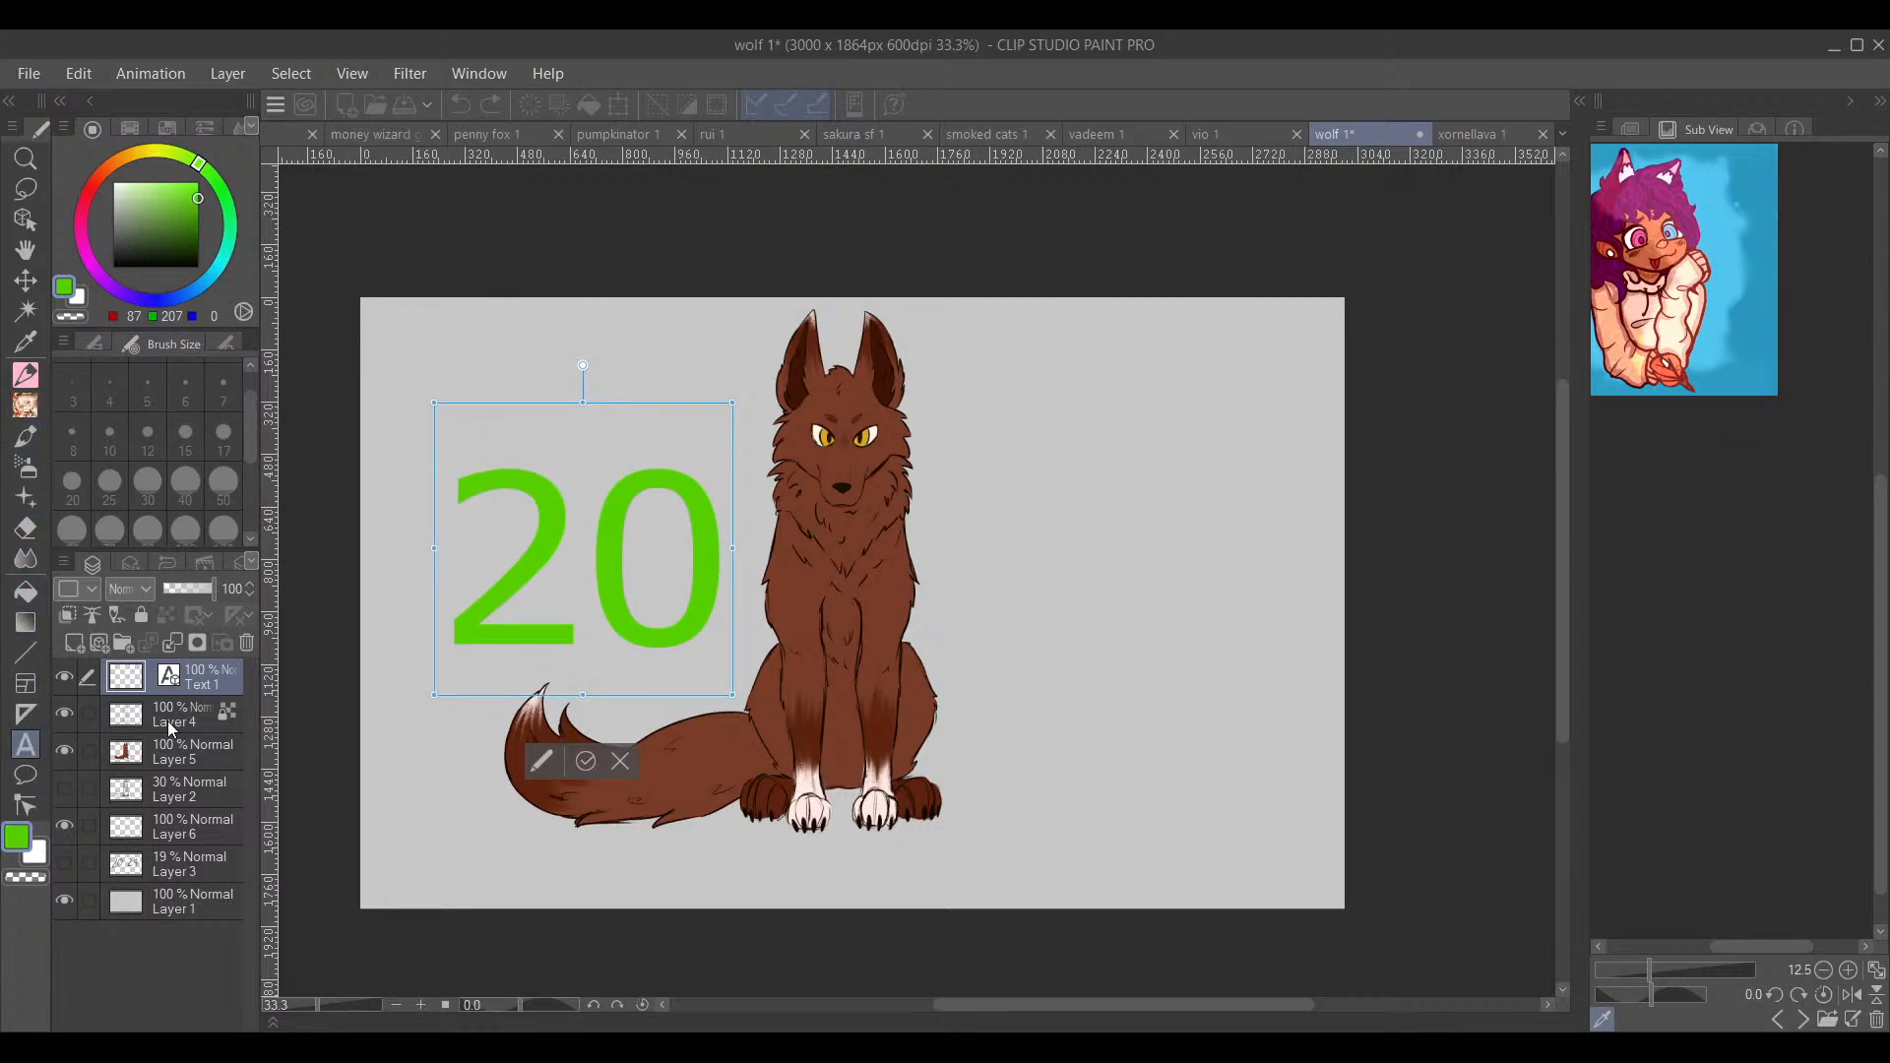
click(72, 642)
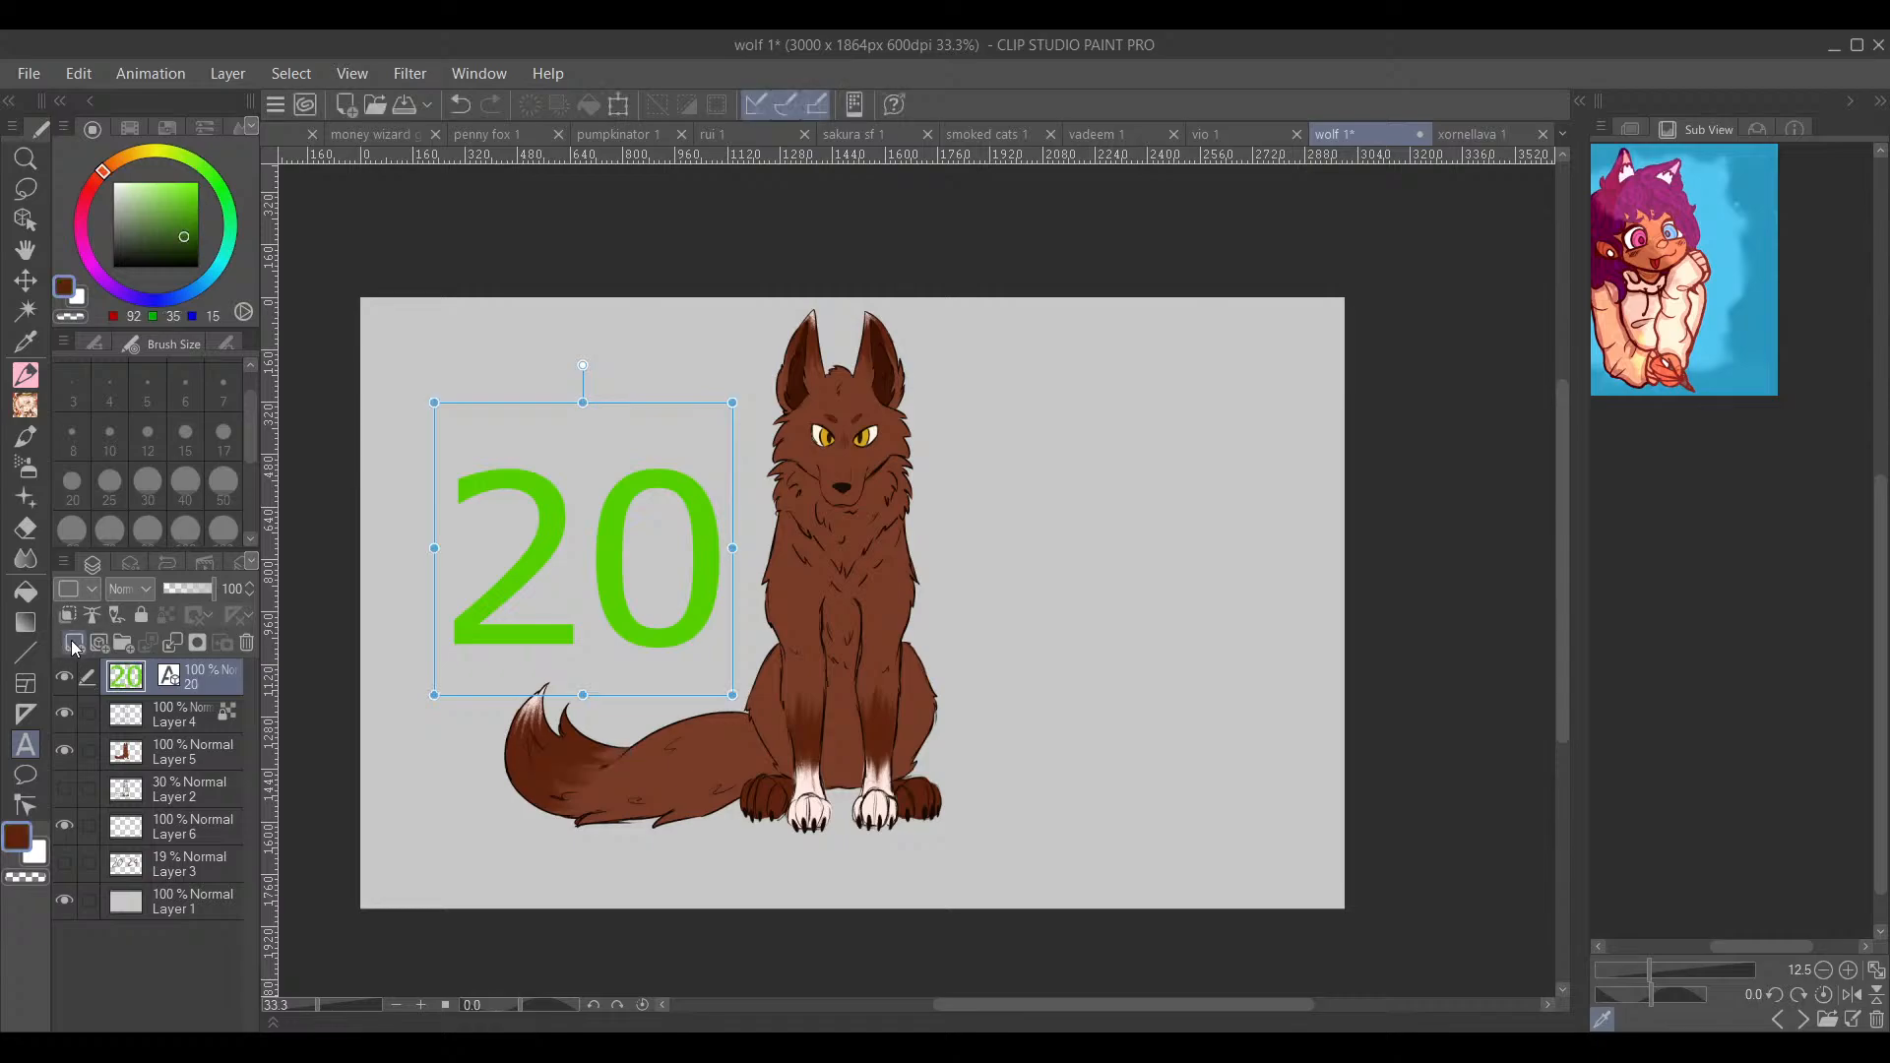
click(1062, 539)
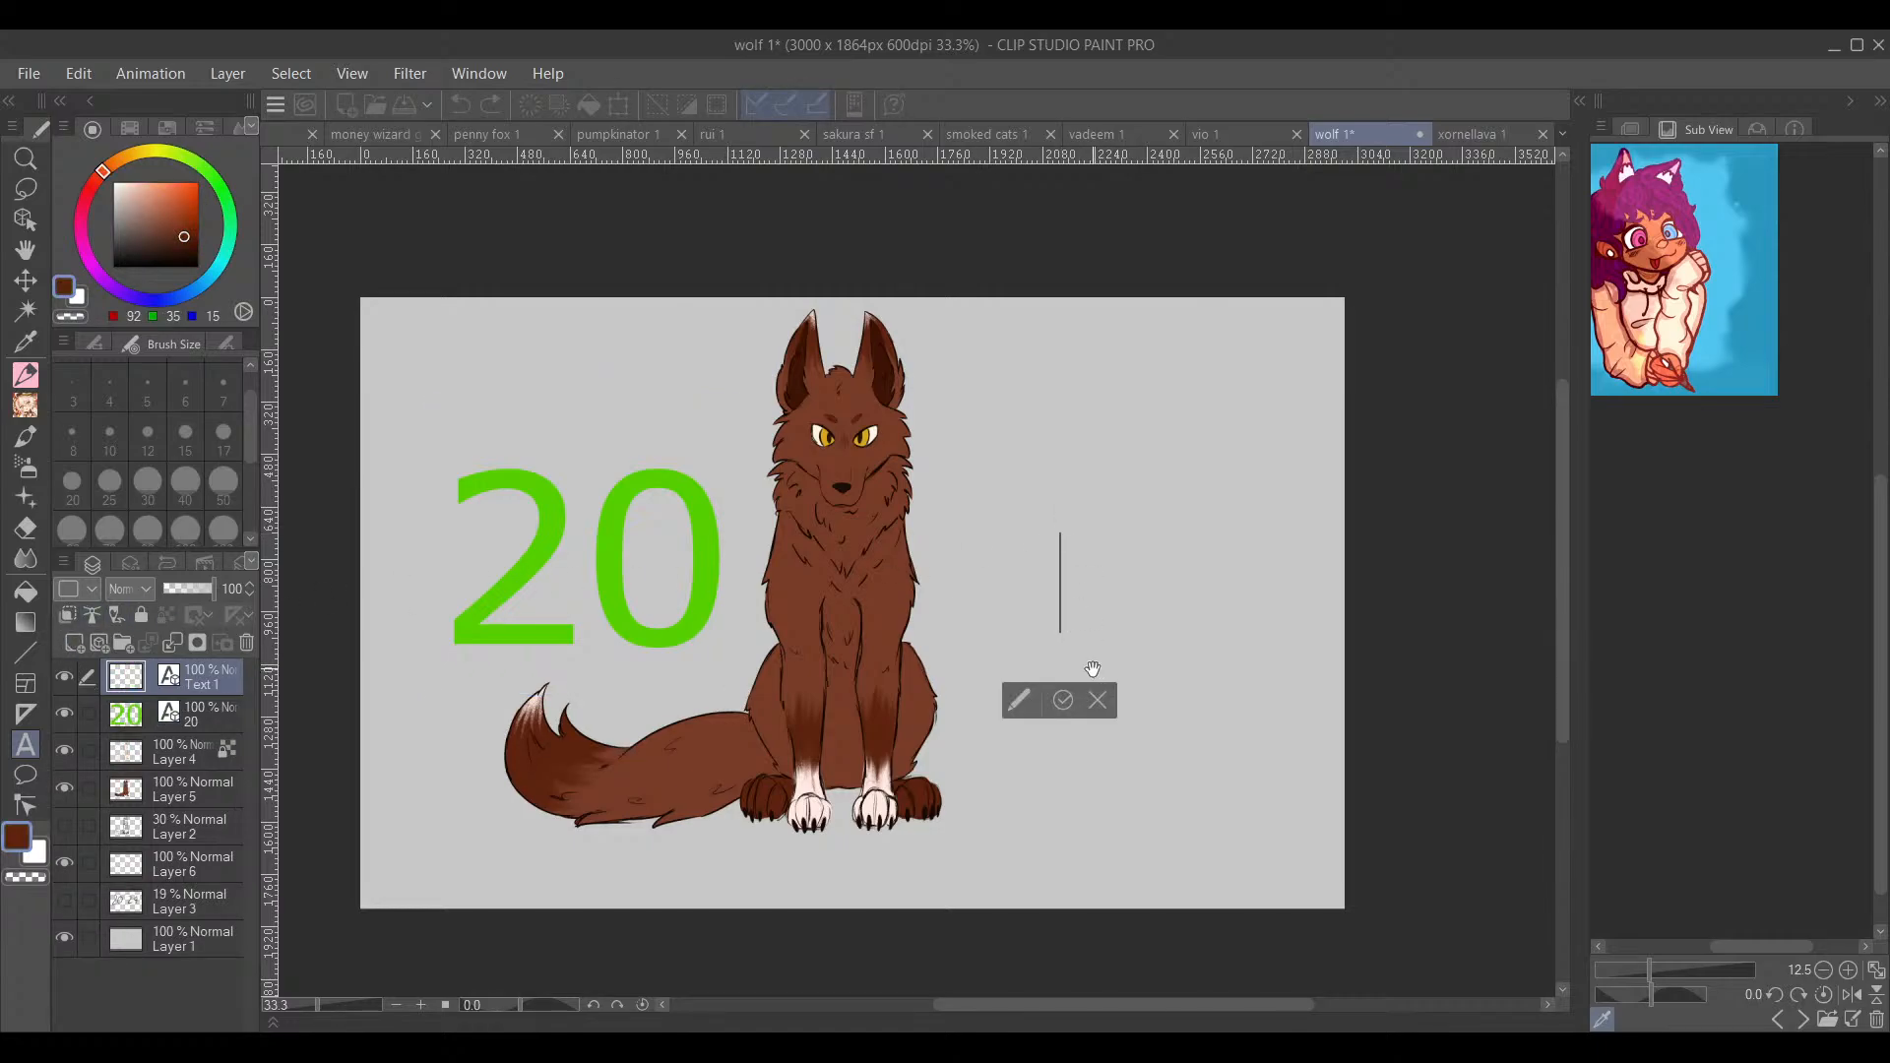
text(24)
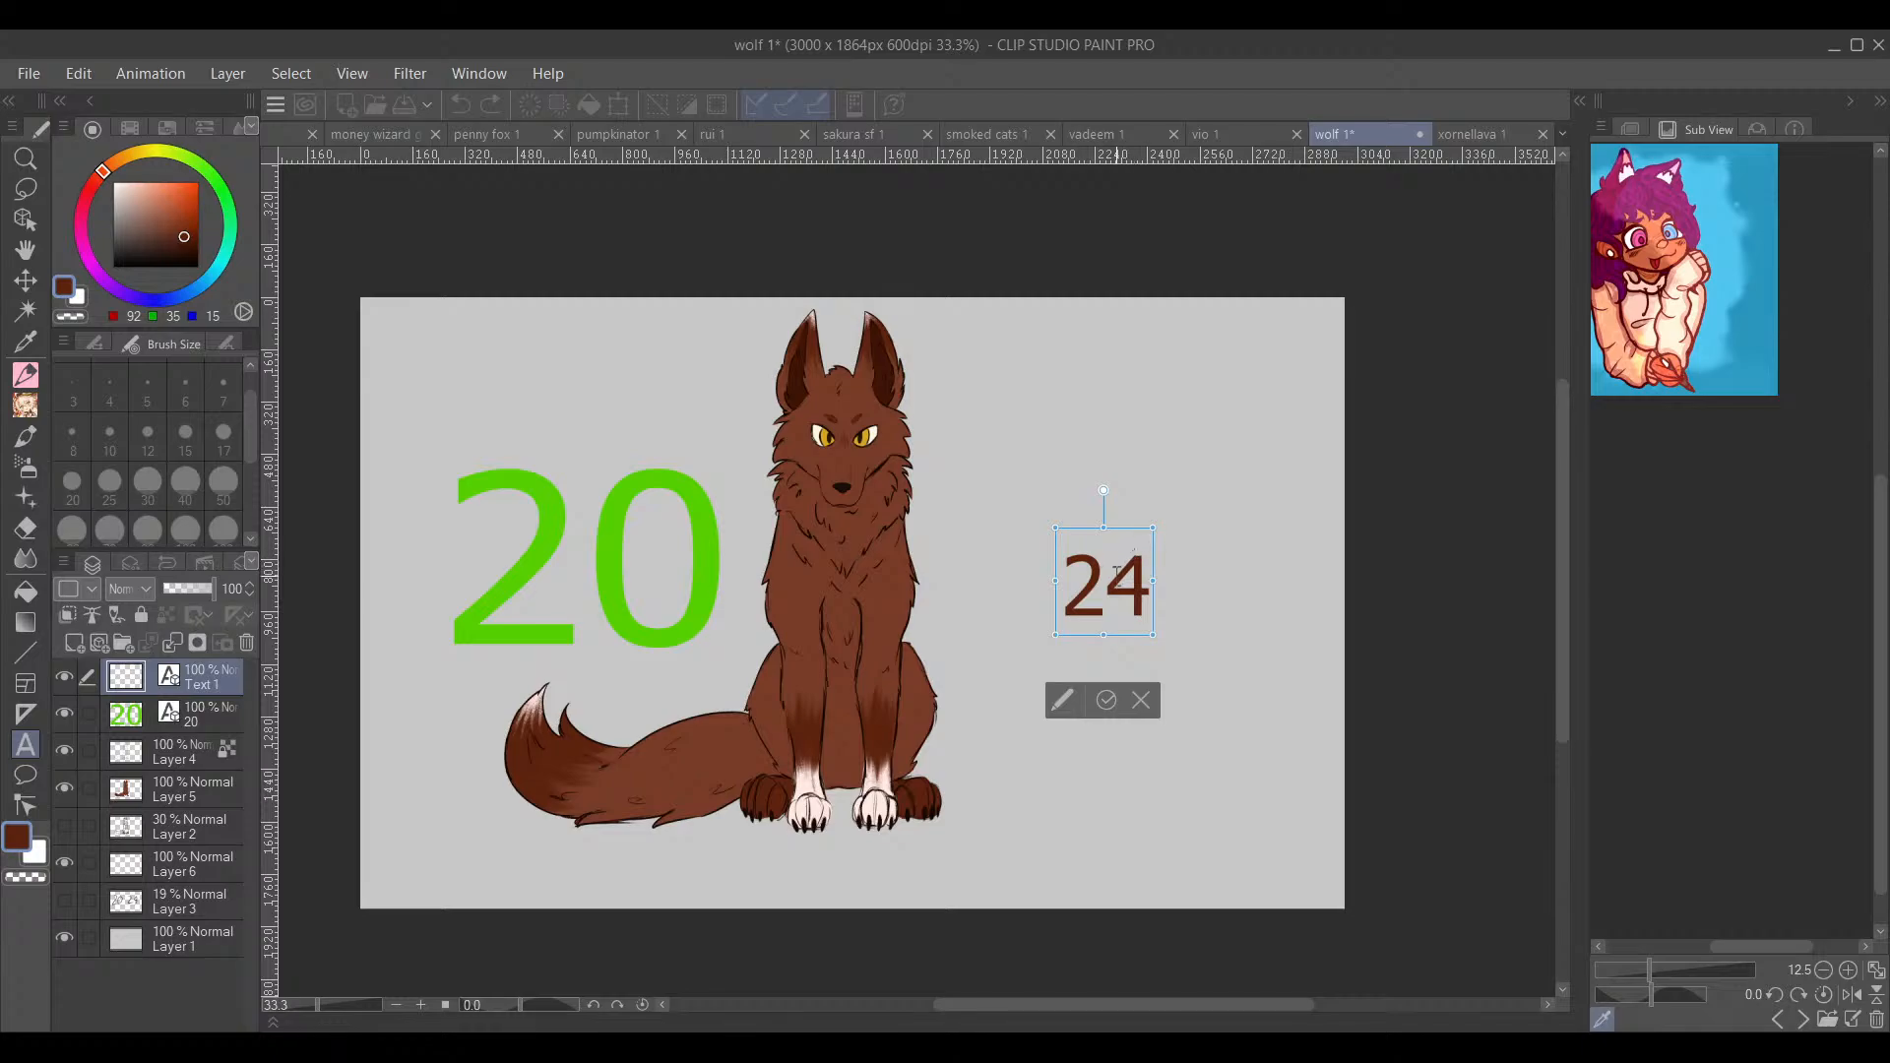
key(BackSpace)
key(BackSpace)
click(223, 187)
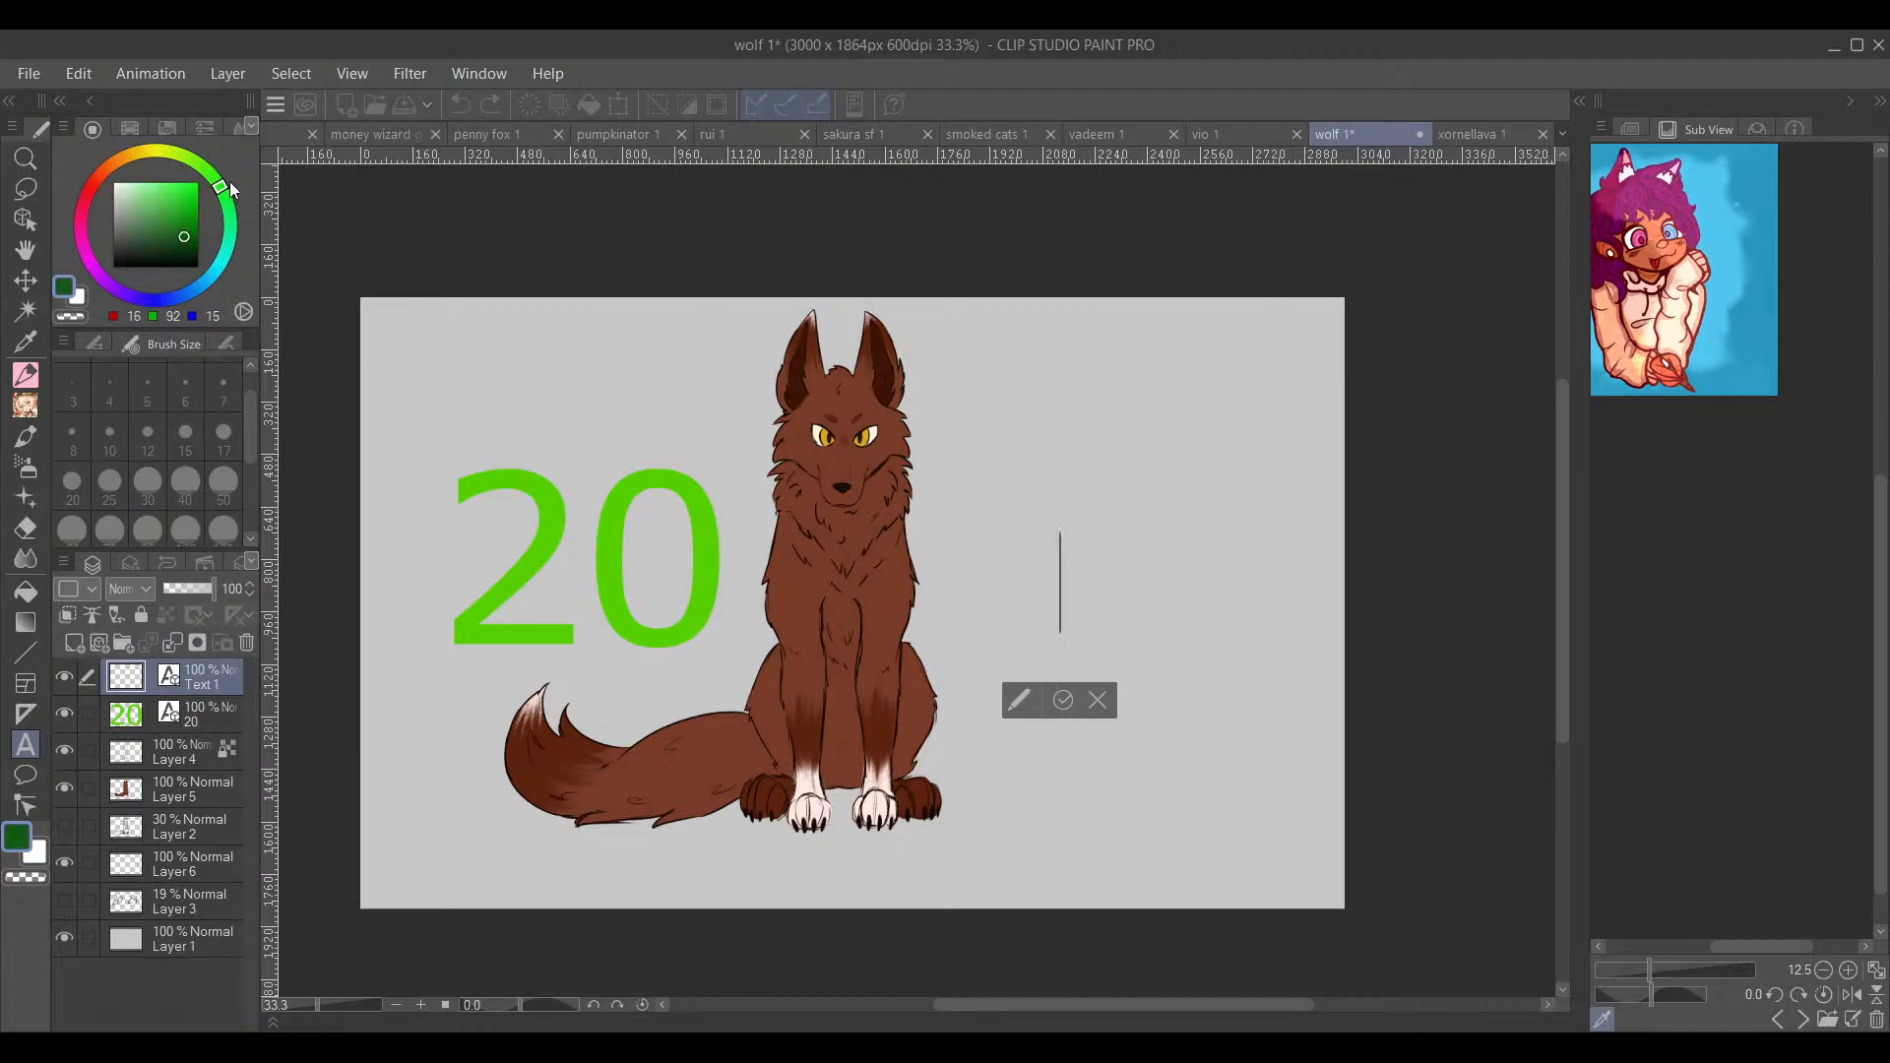
click(198, 183)
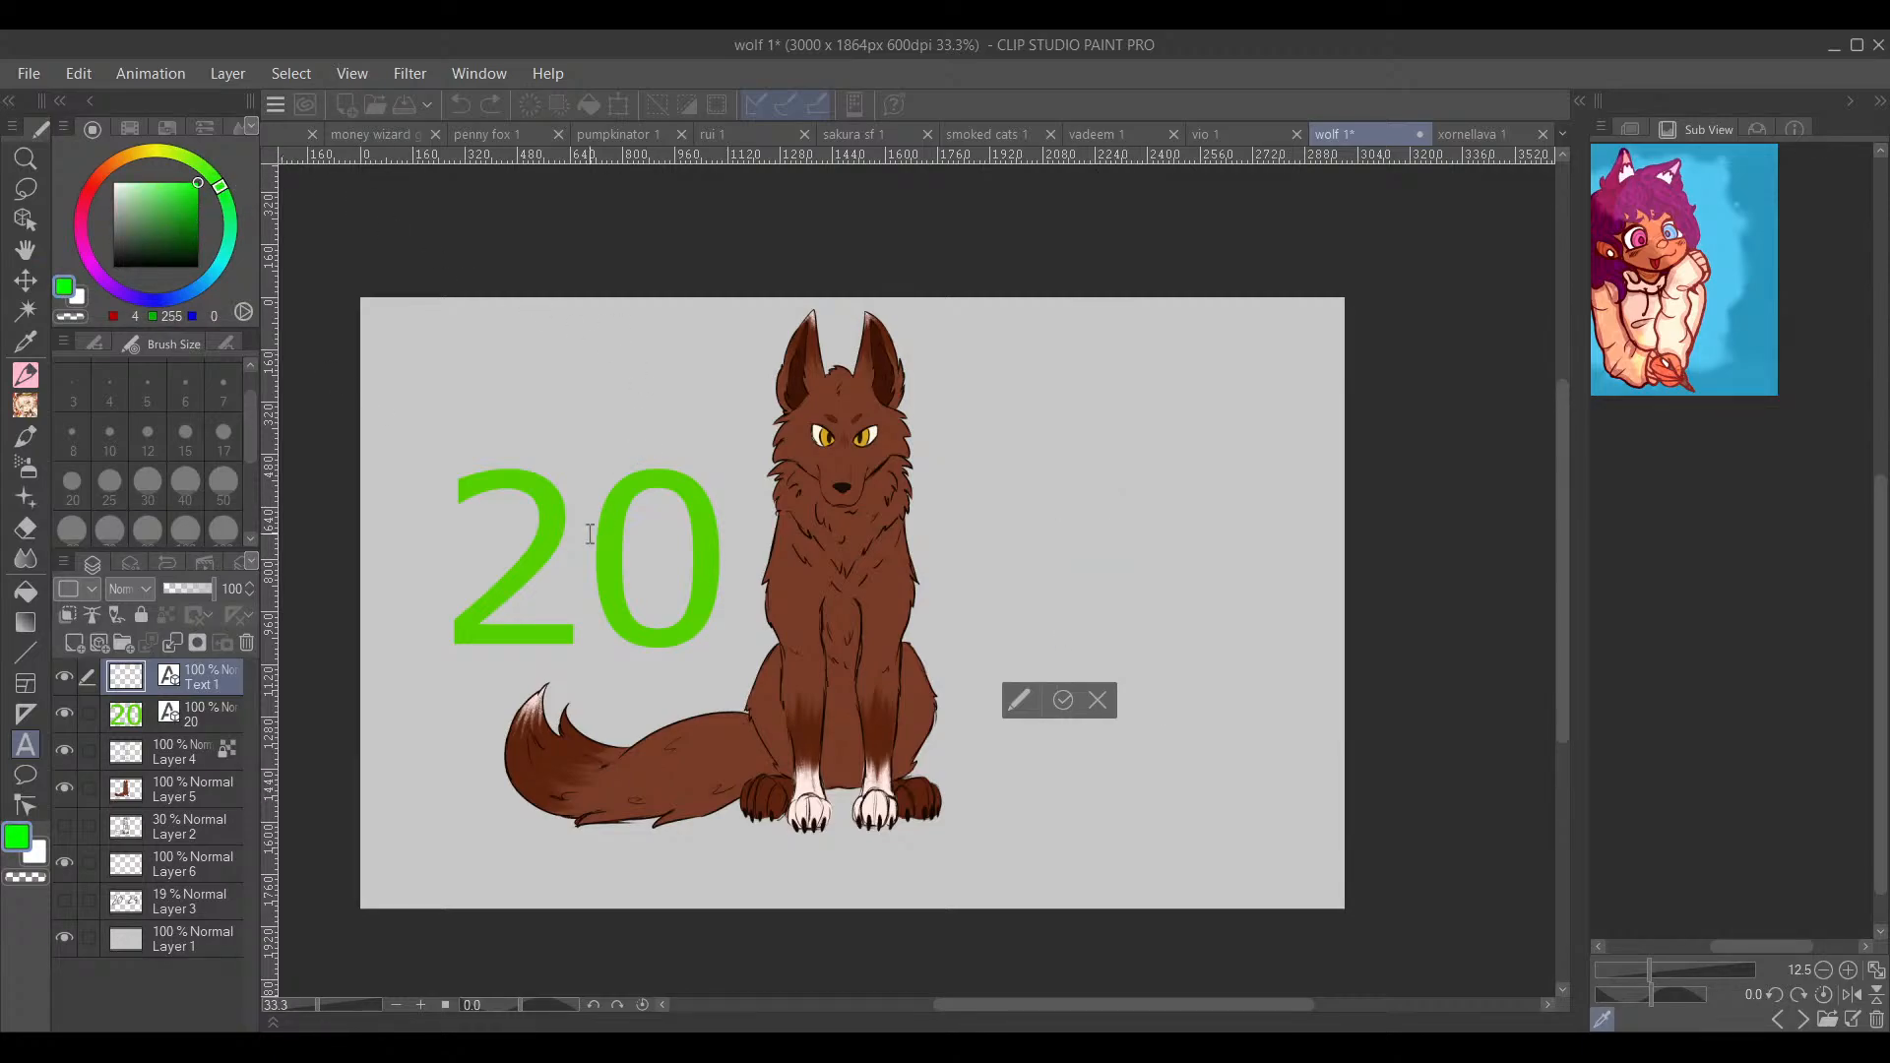
Step: Pick up the green of the "20" text and add matching text "24" to the right of the wolf, above a new layer
click(590, 533)
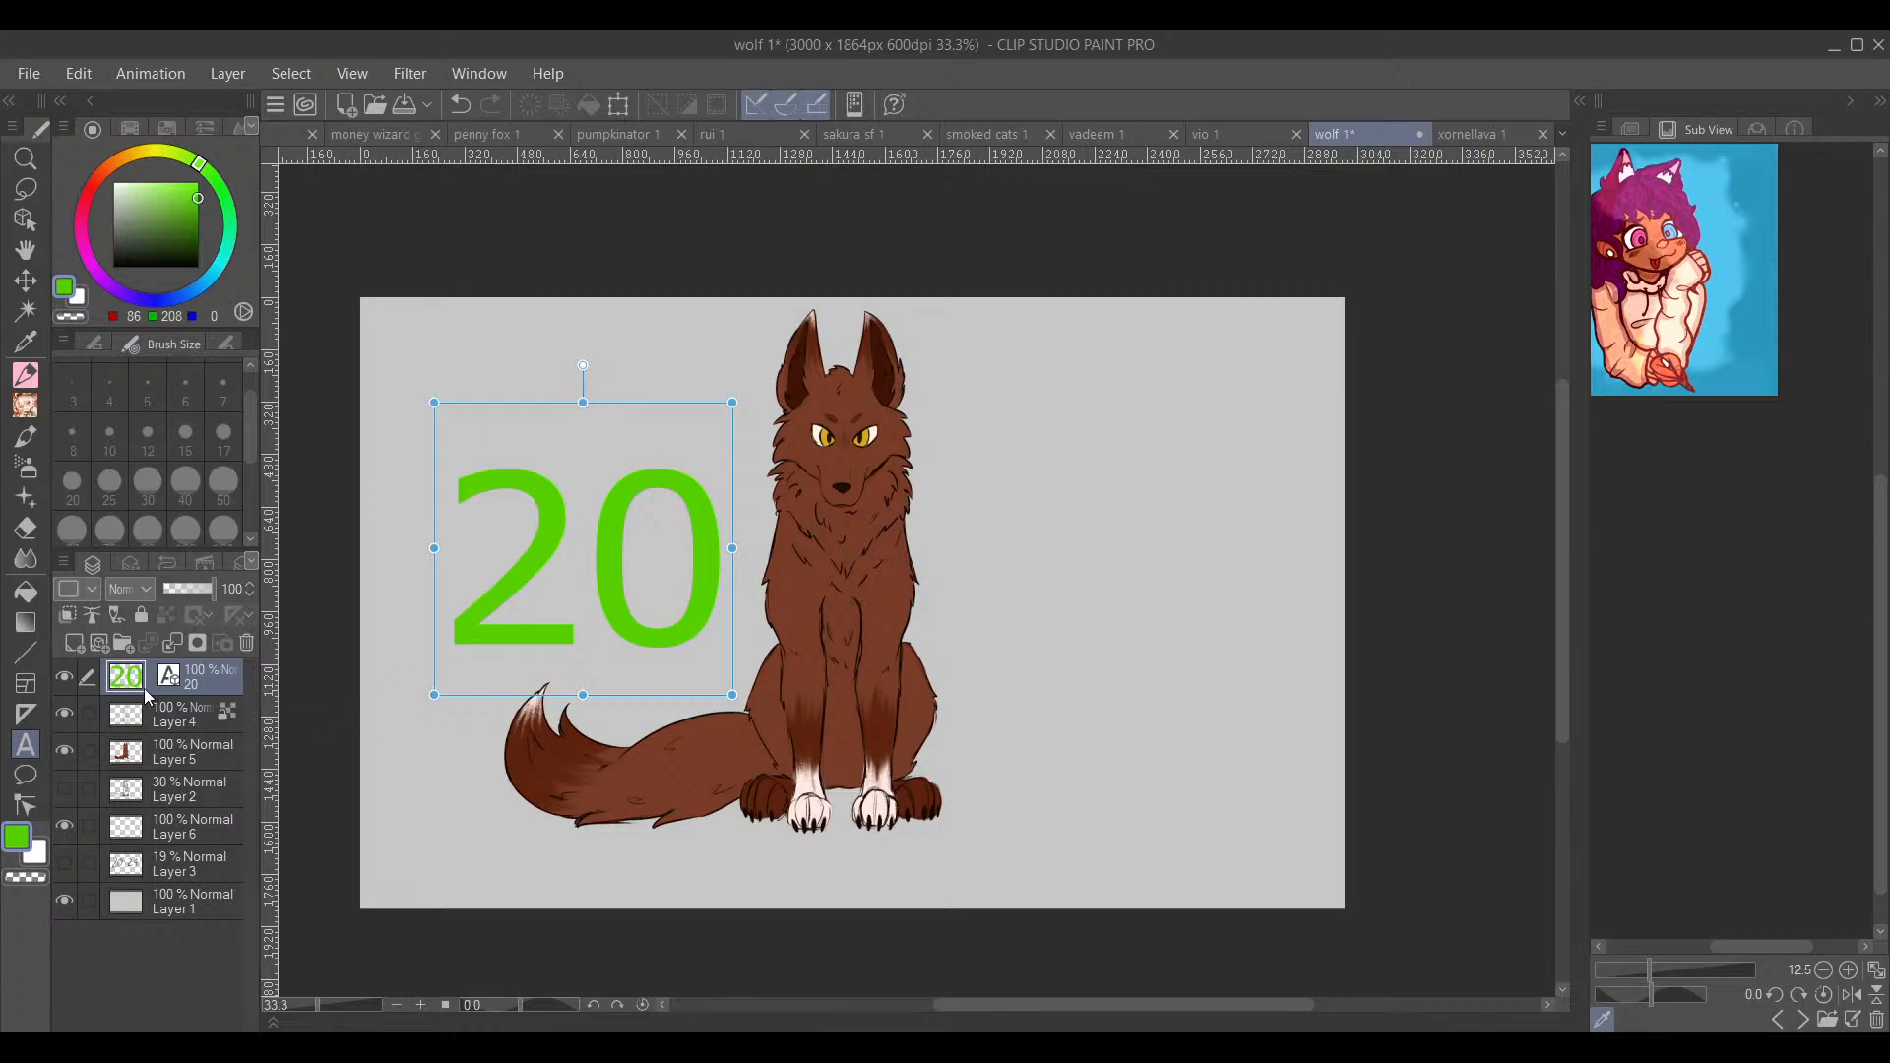
click(75, 645)
click(1087, 581)
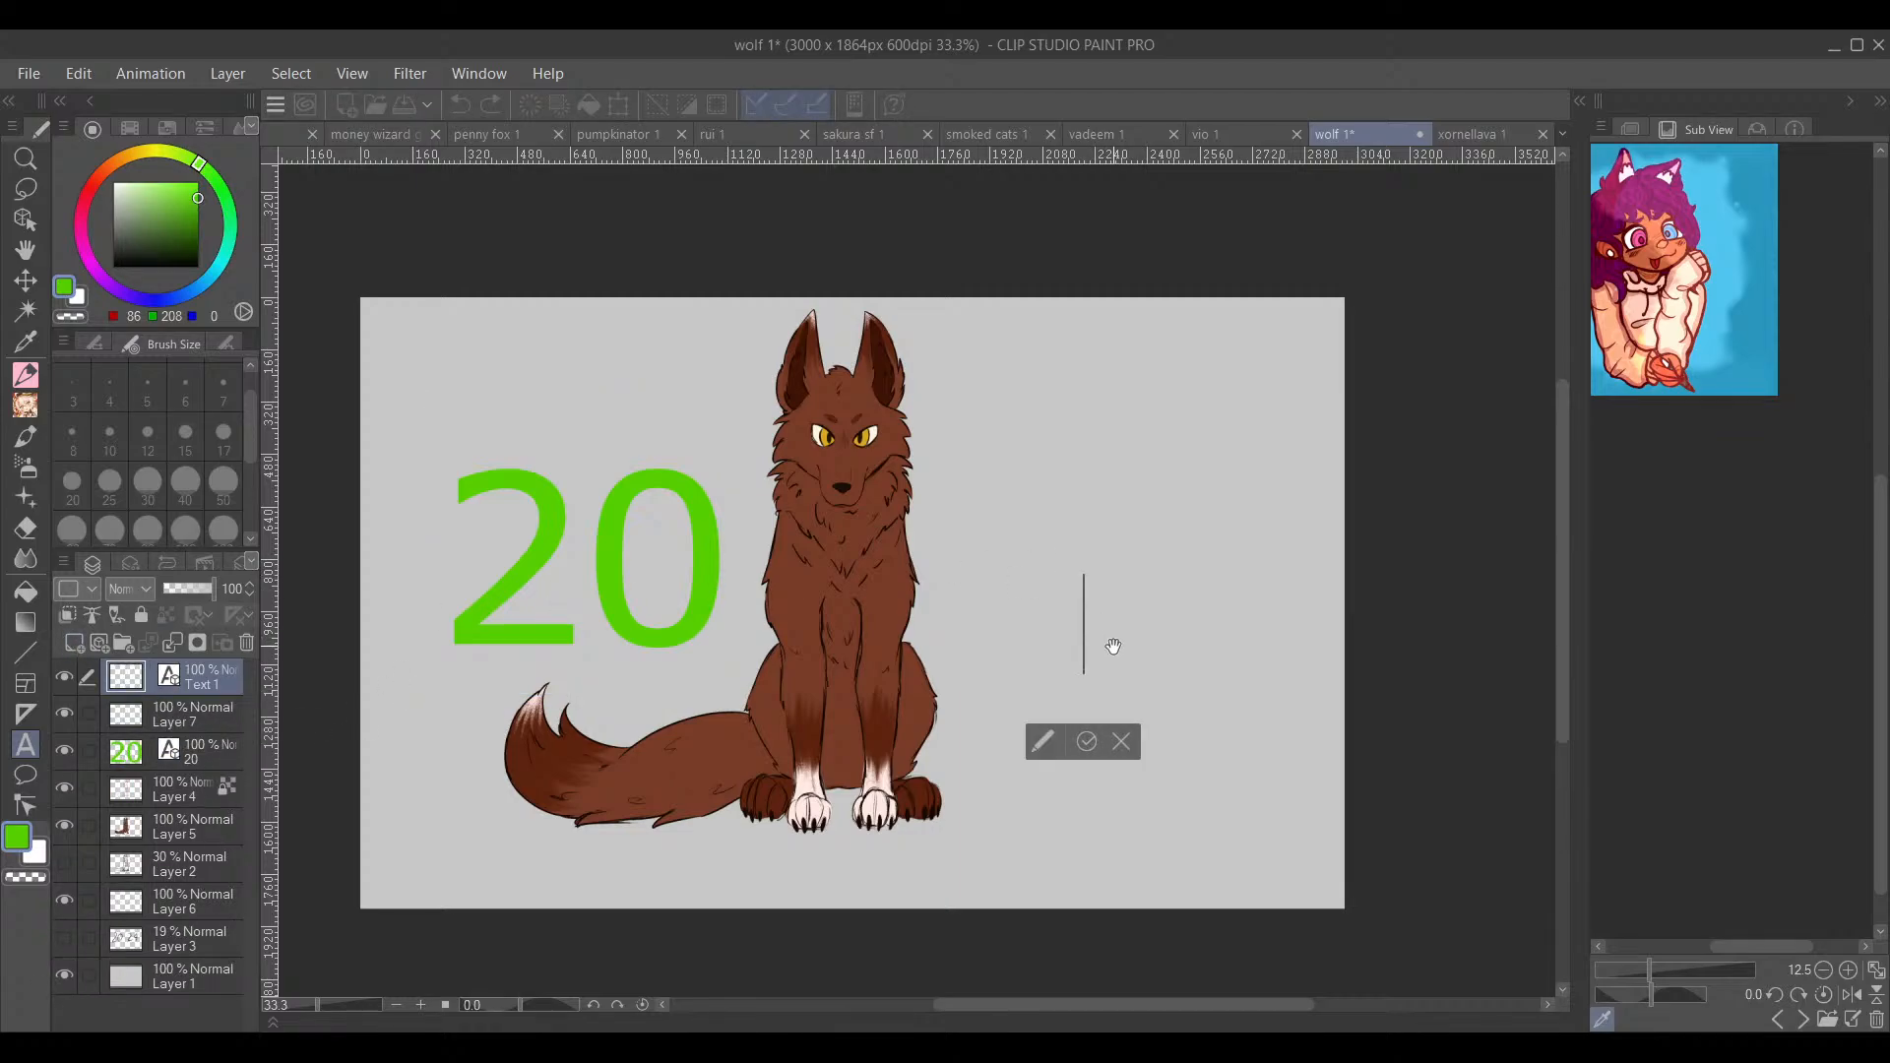
text(2)
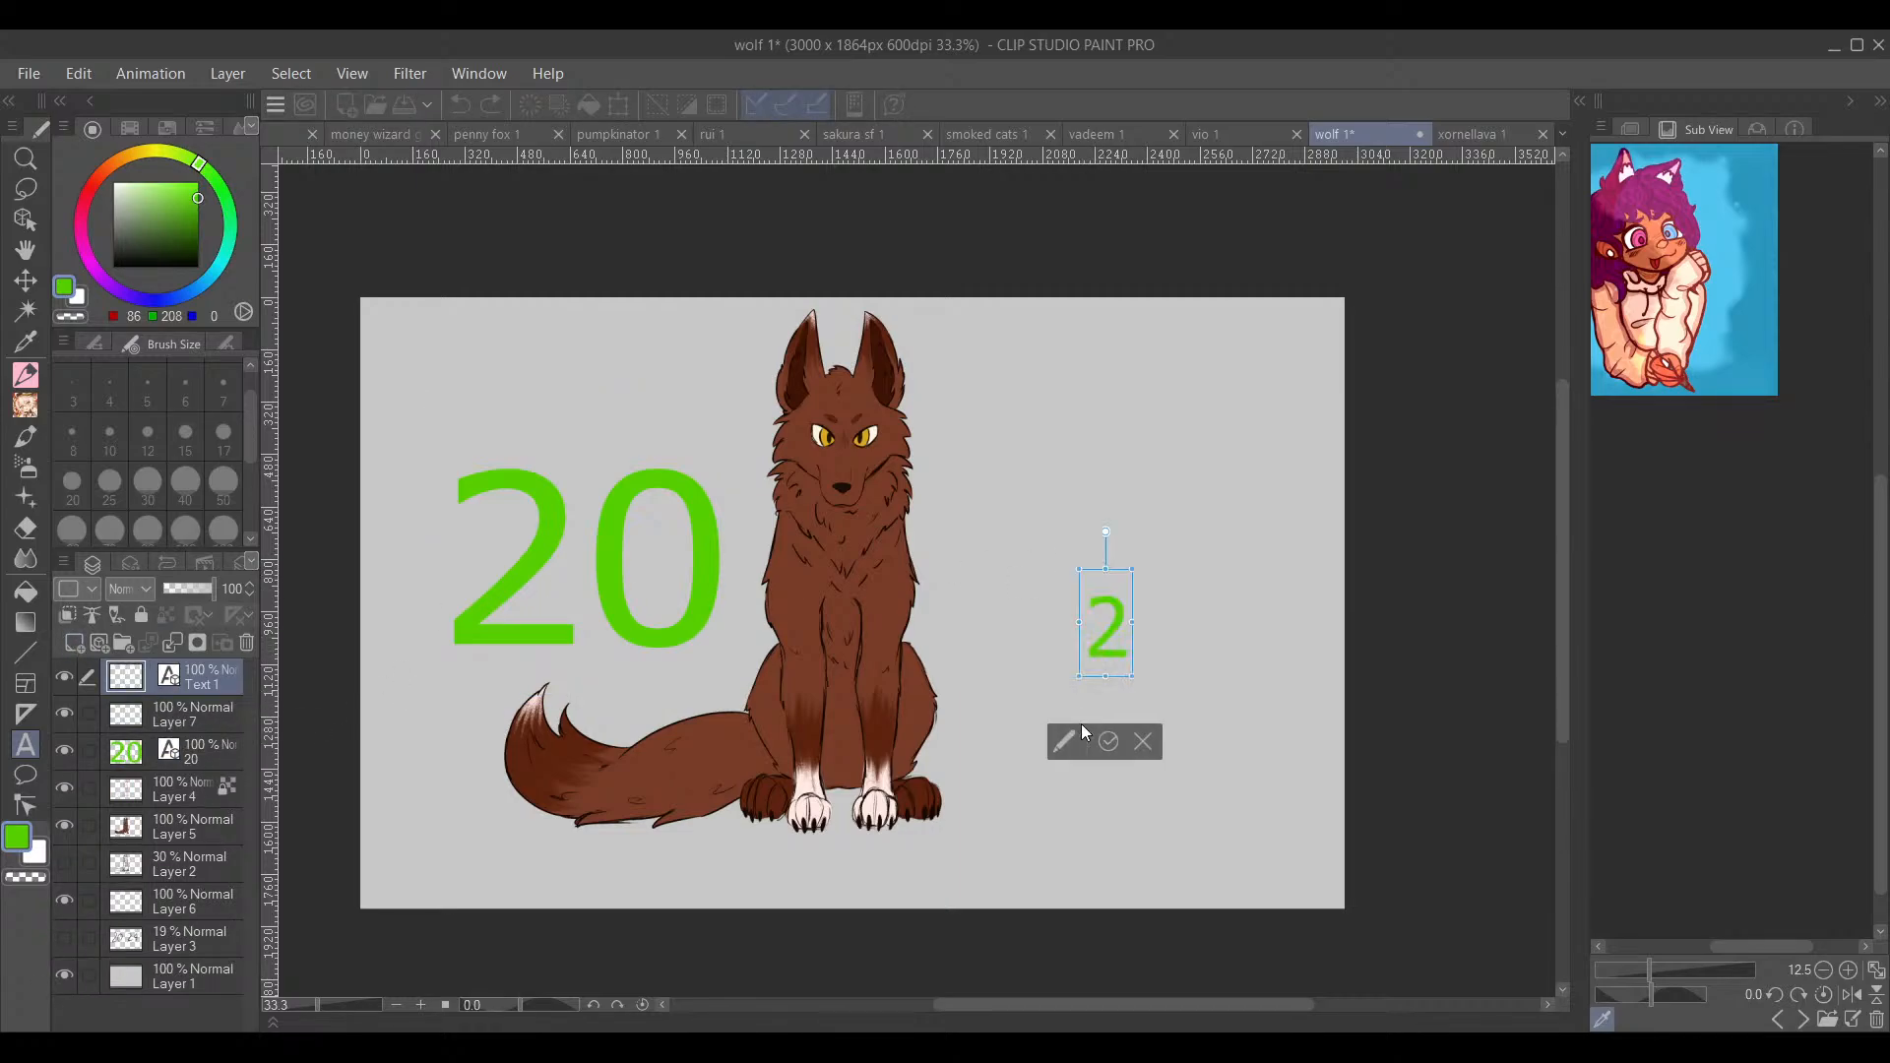
text(4)
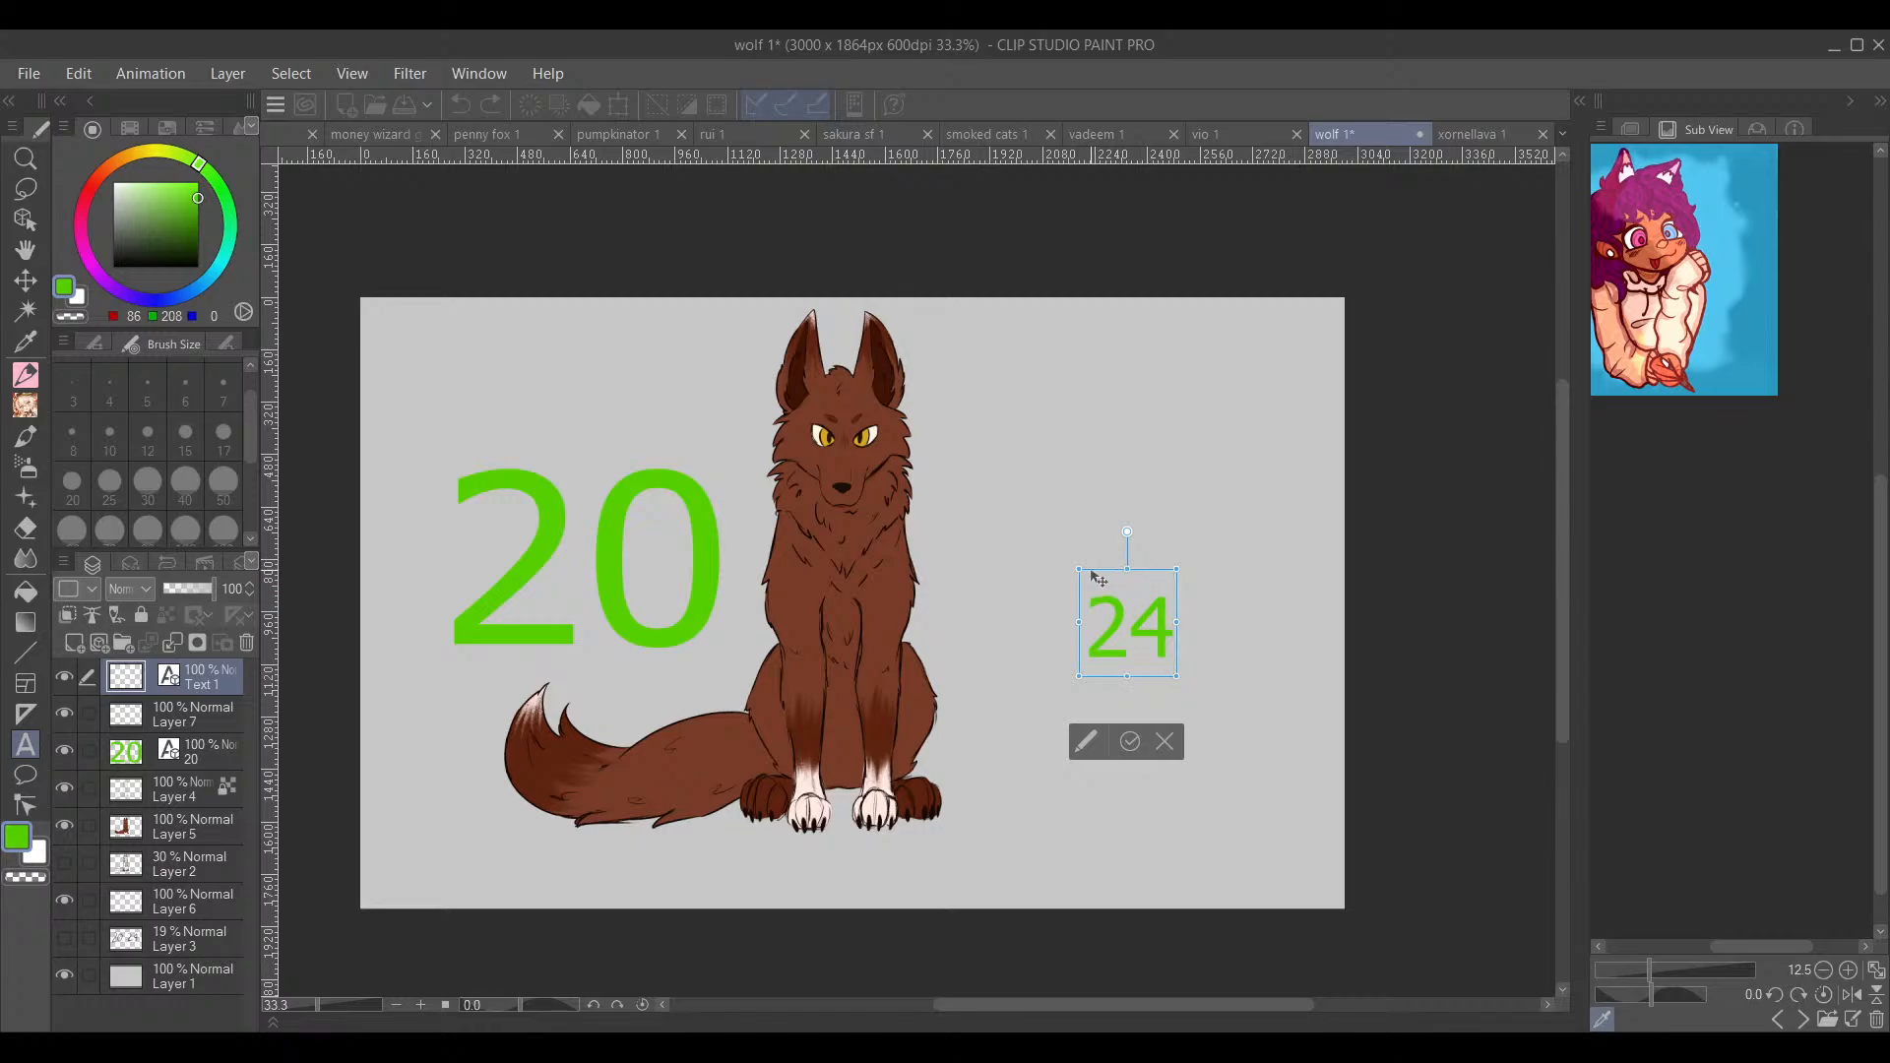
Step: Enlarge and widen the "24" to about the size of the "20" and line it up at the same height
drag(1087, 572, 967, 431)
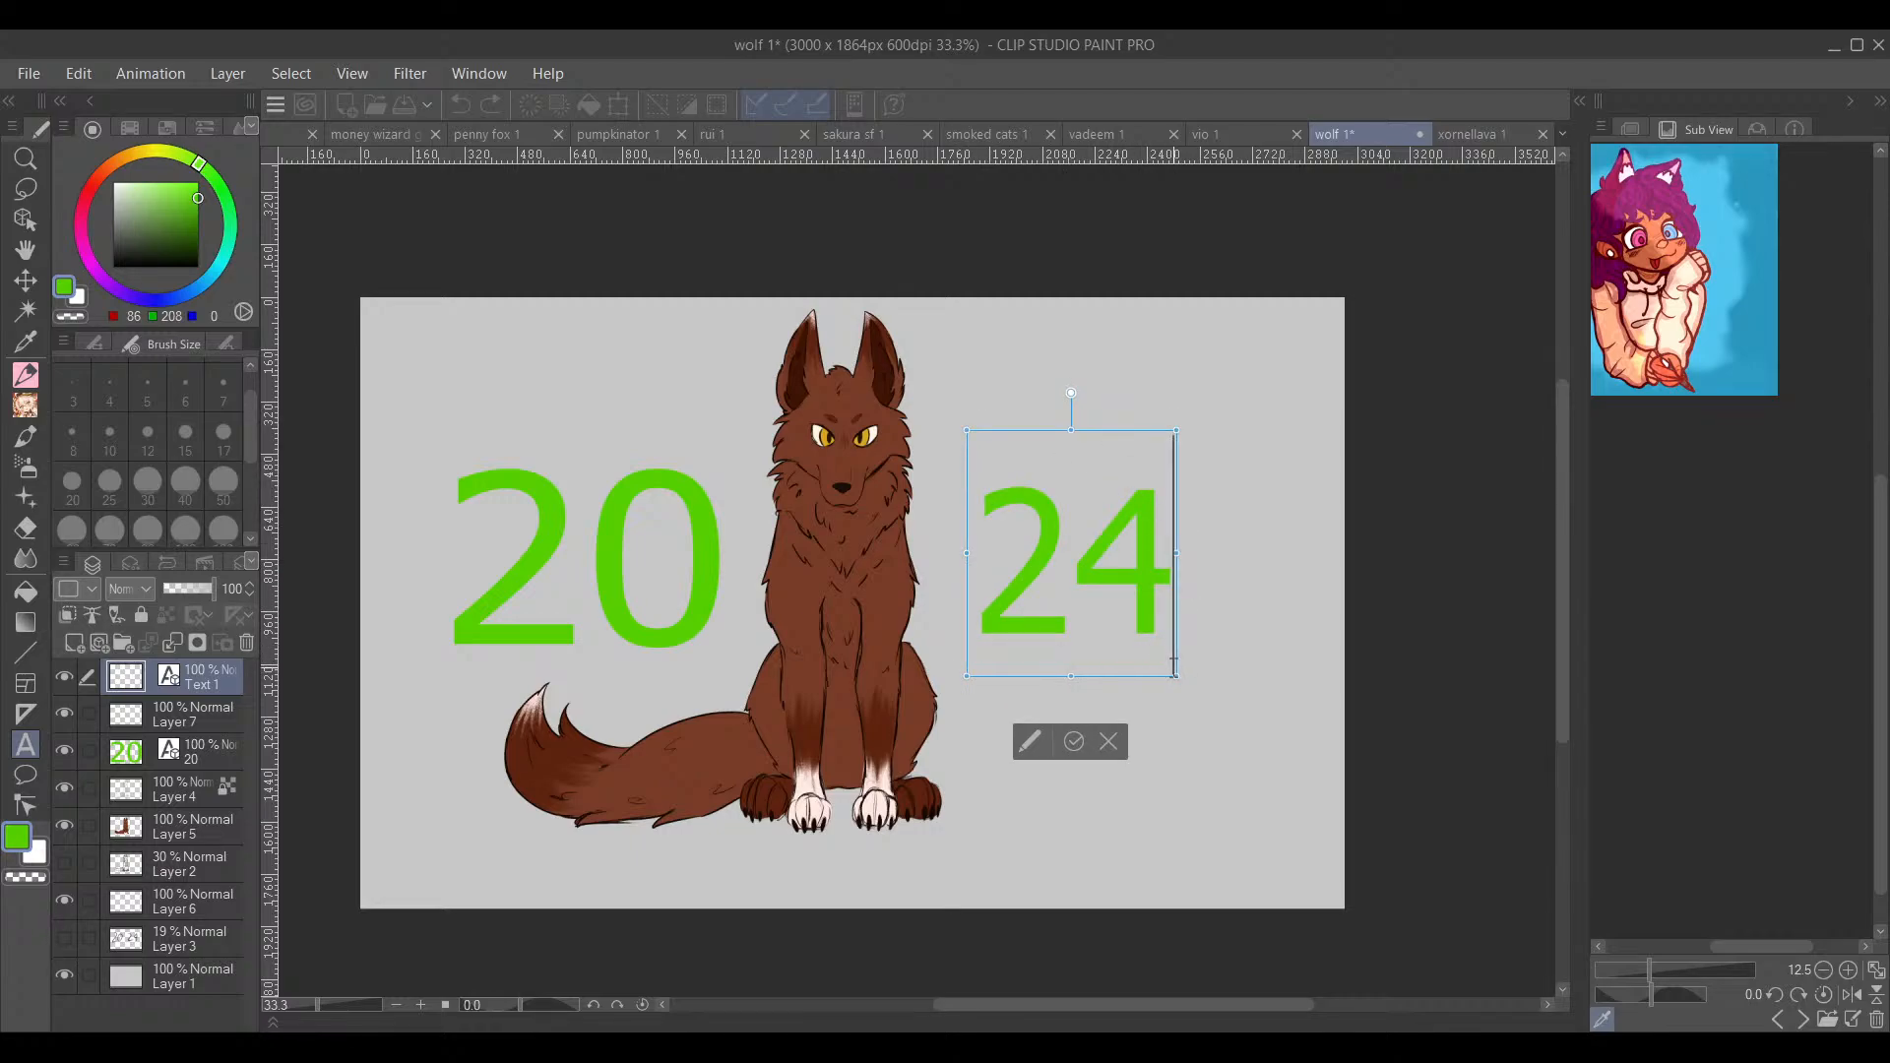
drag(1176, 552, 1219, 551)
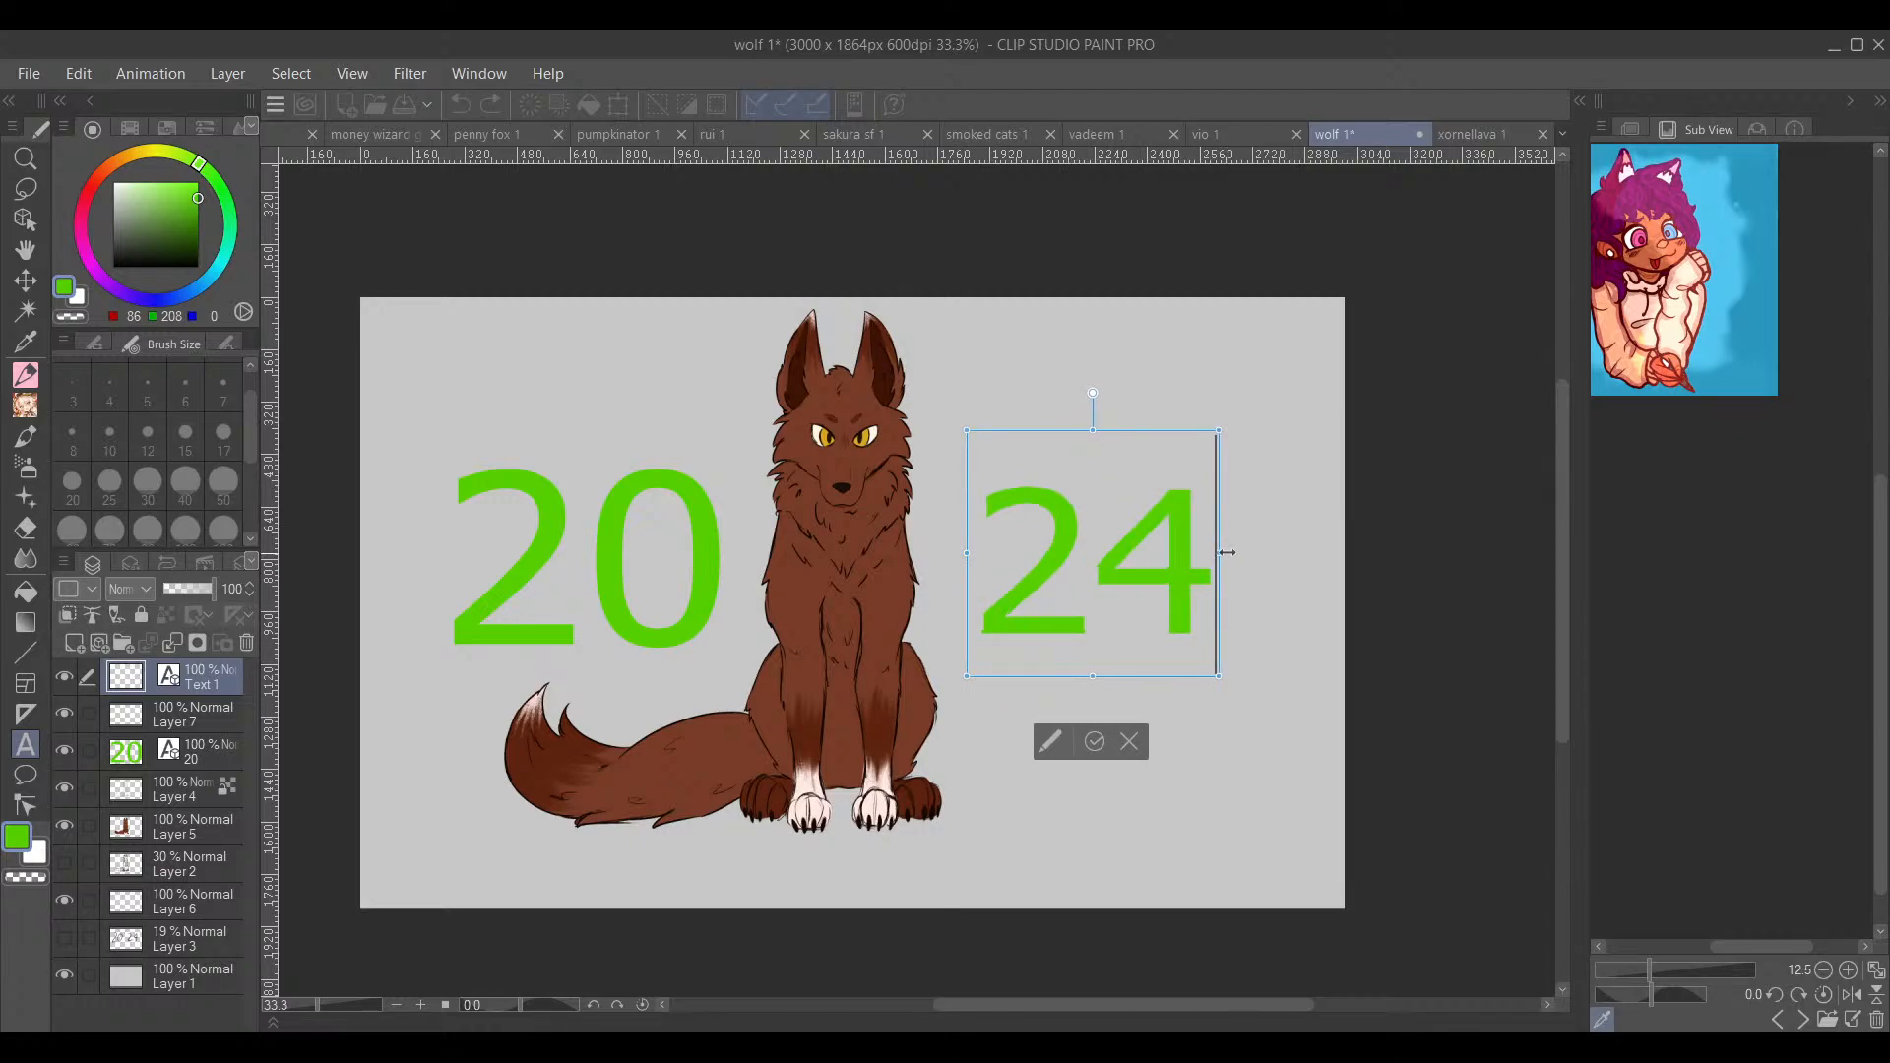
drag(1218, 430, 1249, 408)
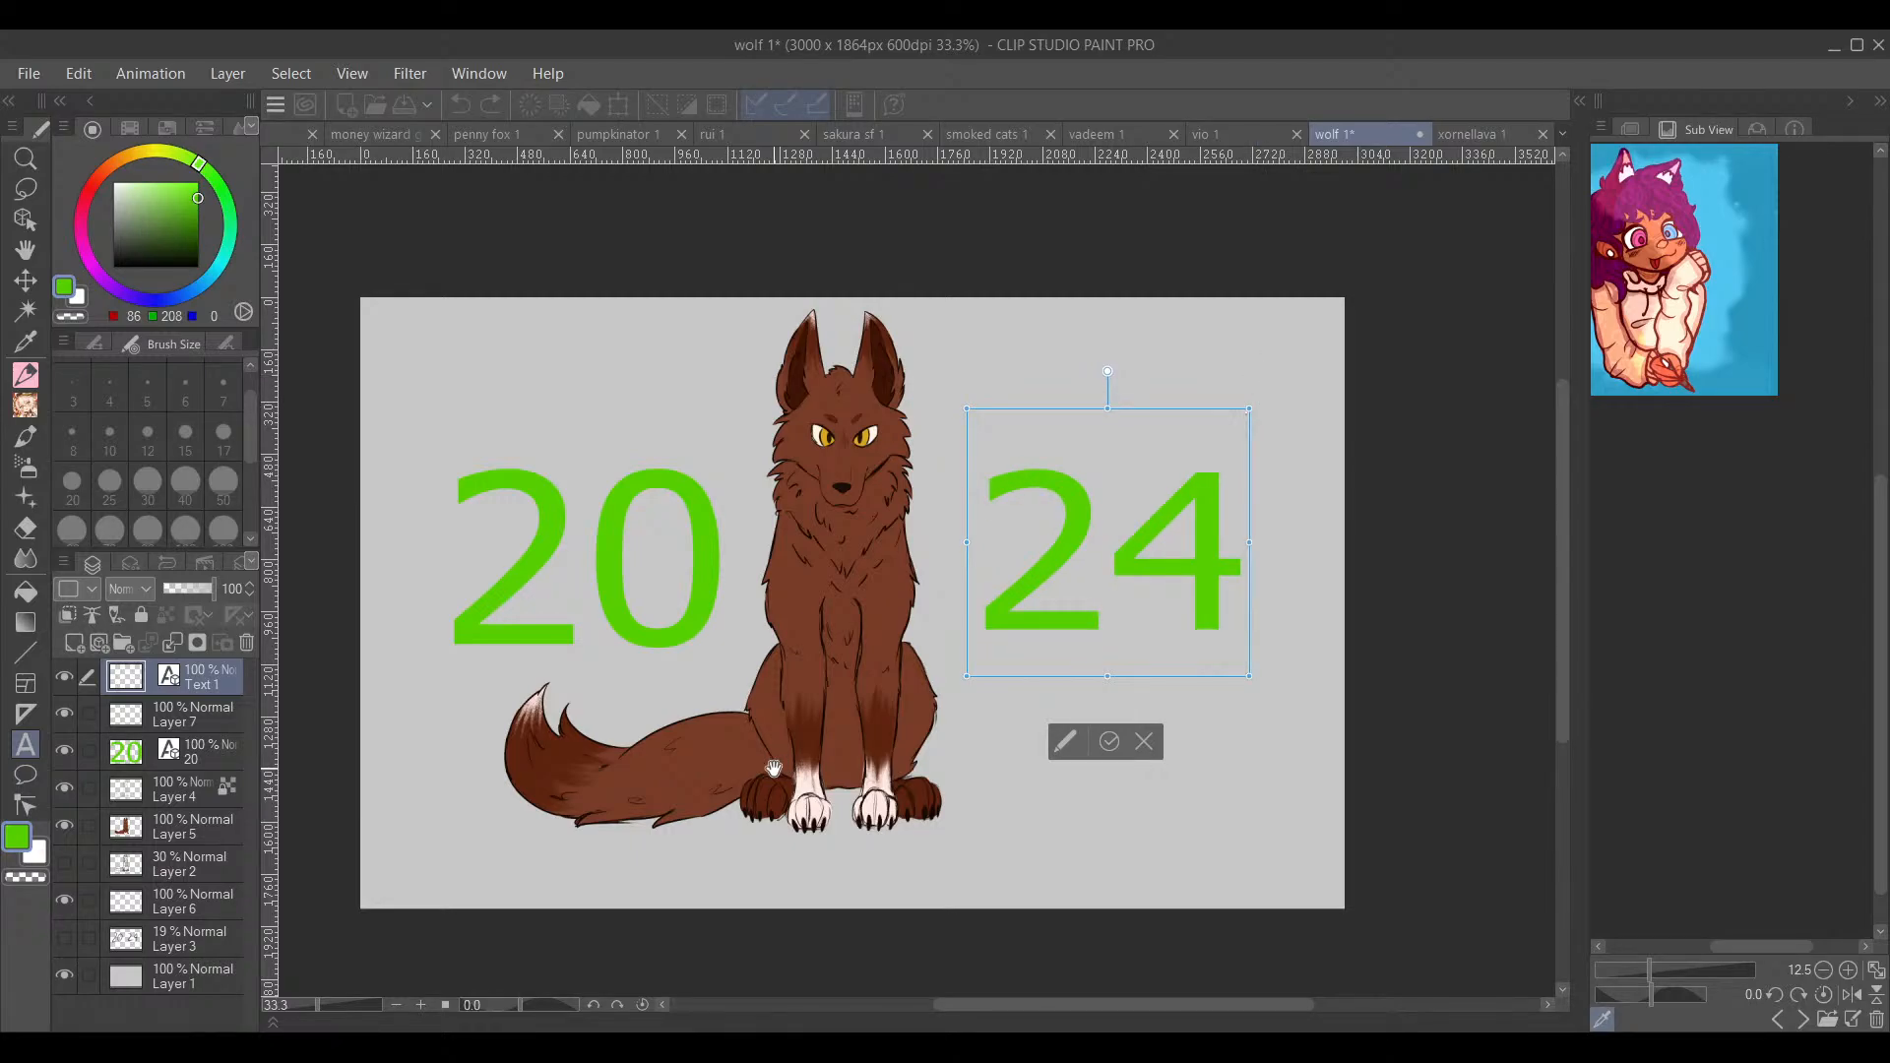
drag(1218, 685, 1216, 687)
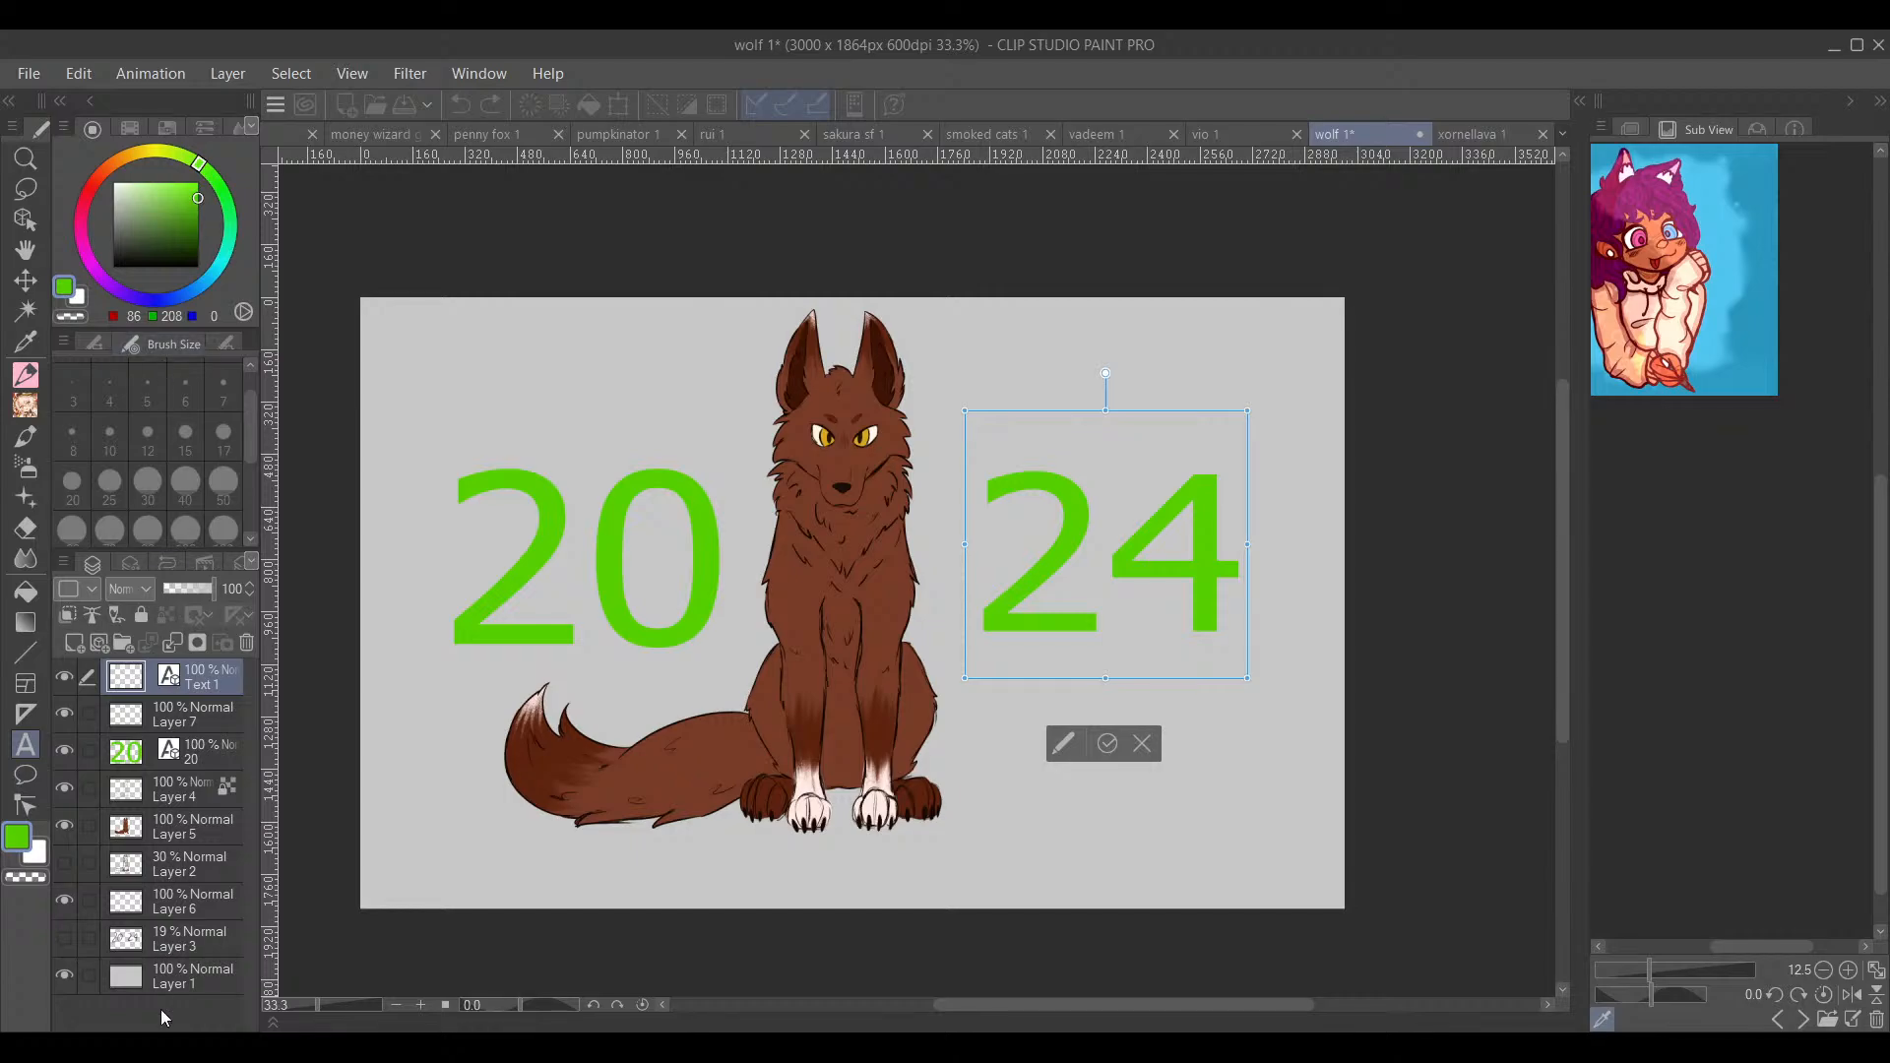
Step: Add a new layer just above the grey background and fill it with pale yellow (RGB 255, 253, 161)
click(171, 980)
click(170, 978)
click(73, 643)
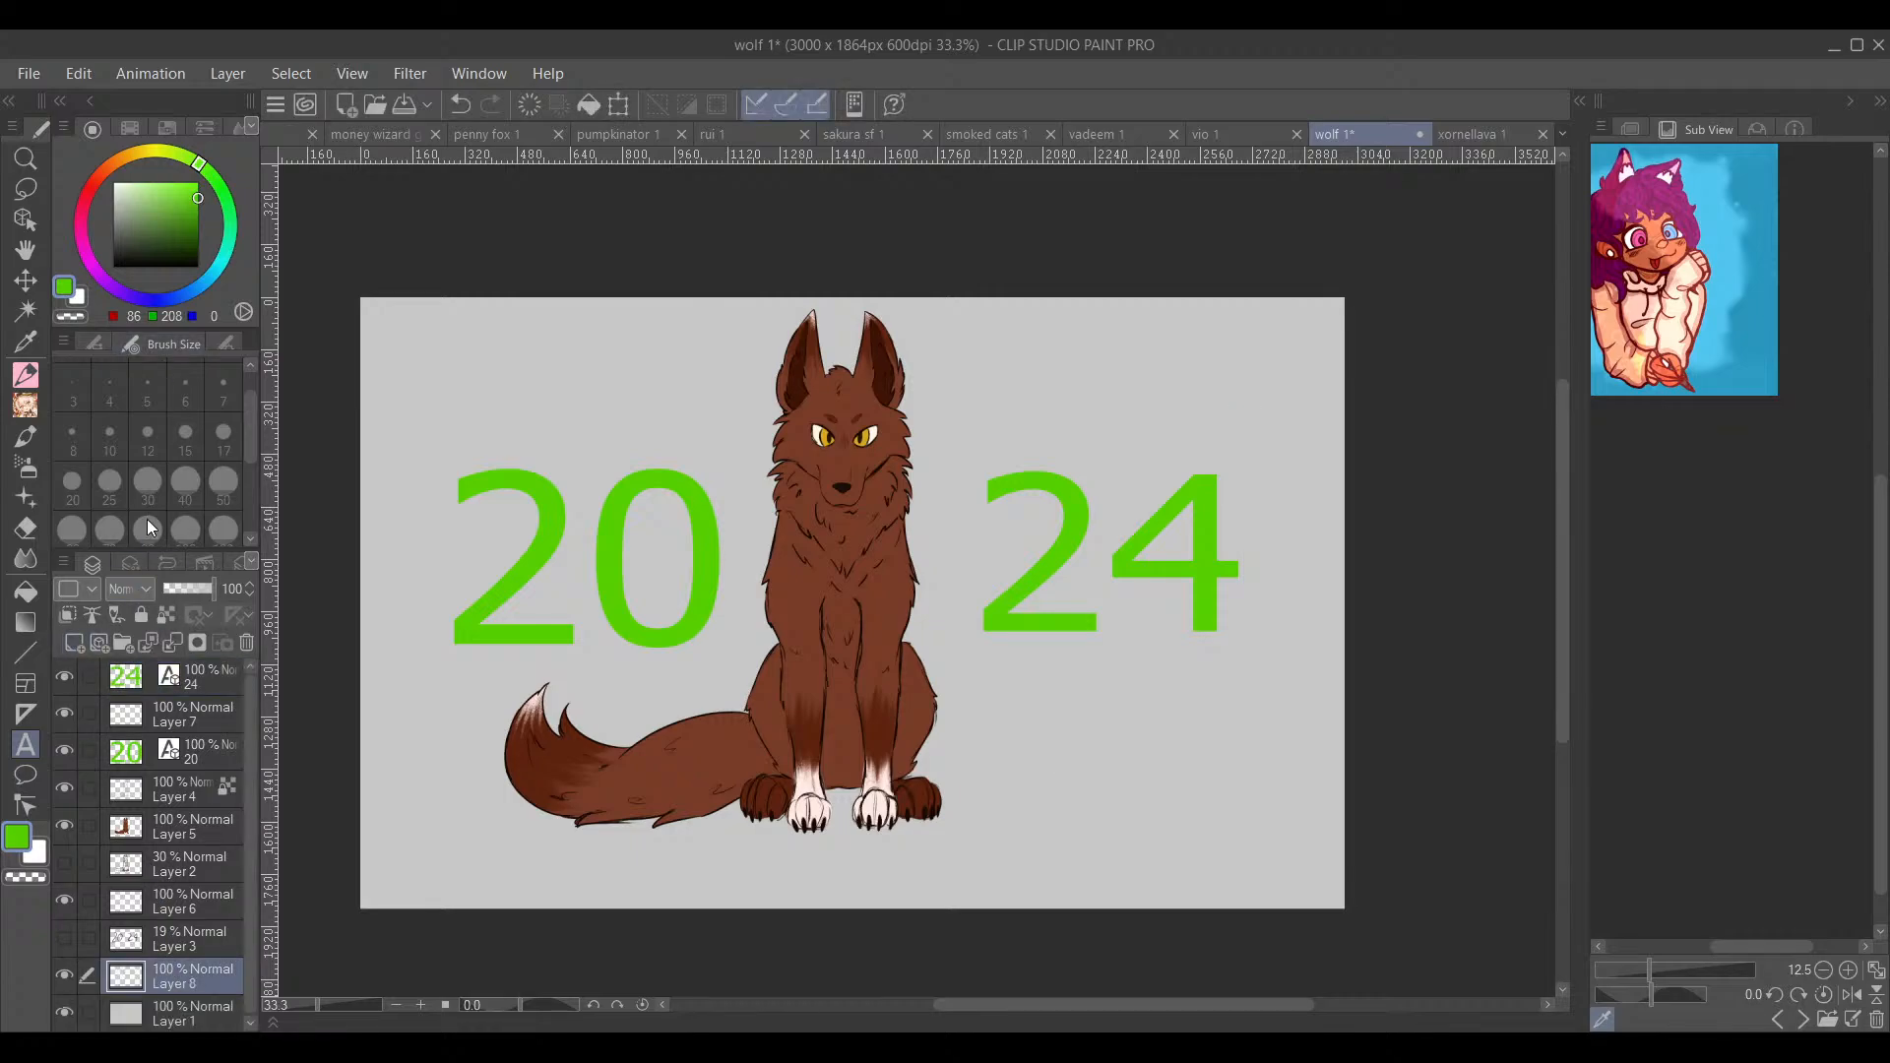
click(136, 155)
click(141, 146)
mouse_move(142, 146)
mouse_down()
mouse_move(160, 145)
mouse_move(143, 182)
mouse_up()
click(148, 182)
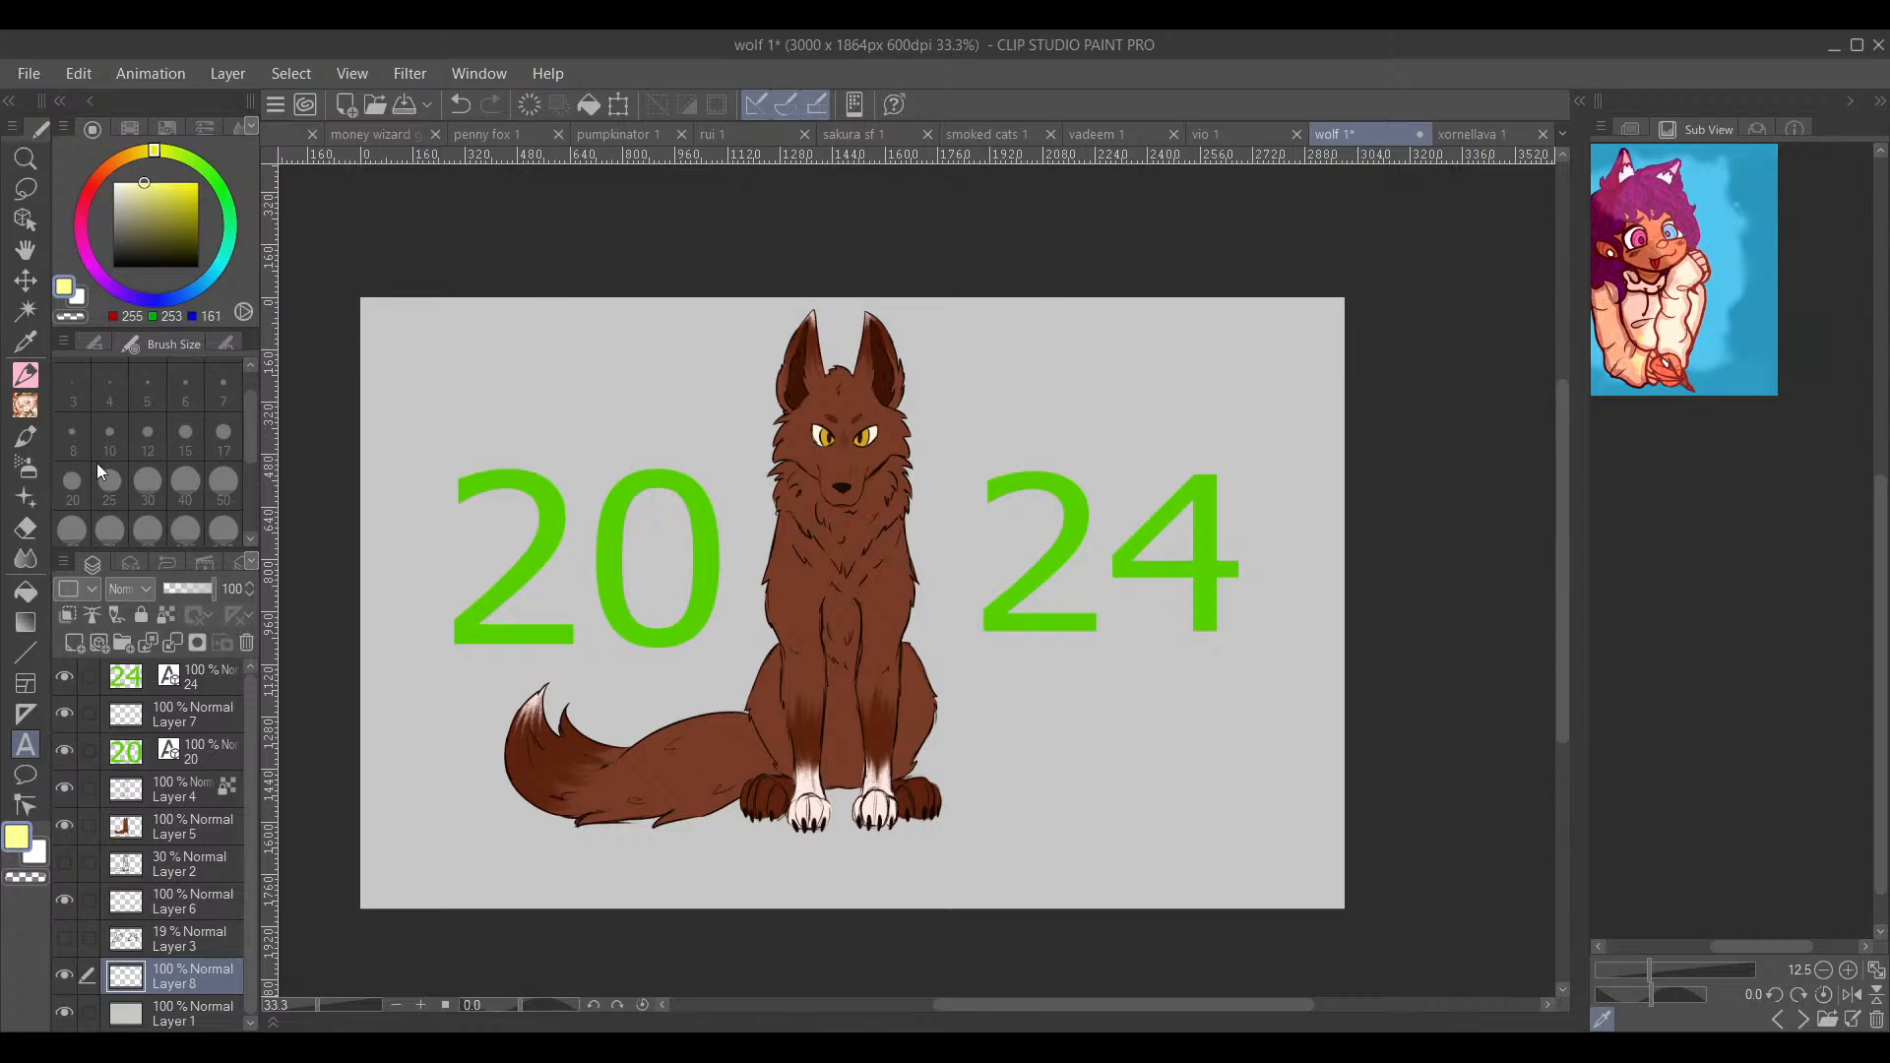
key(g)
click(624, 388)
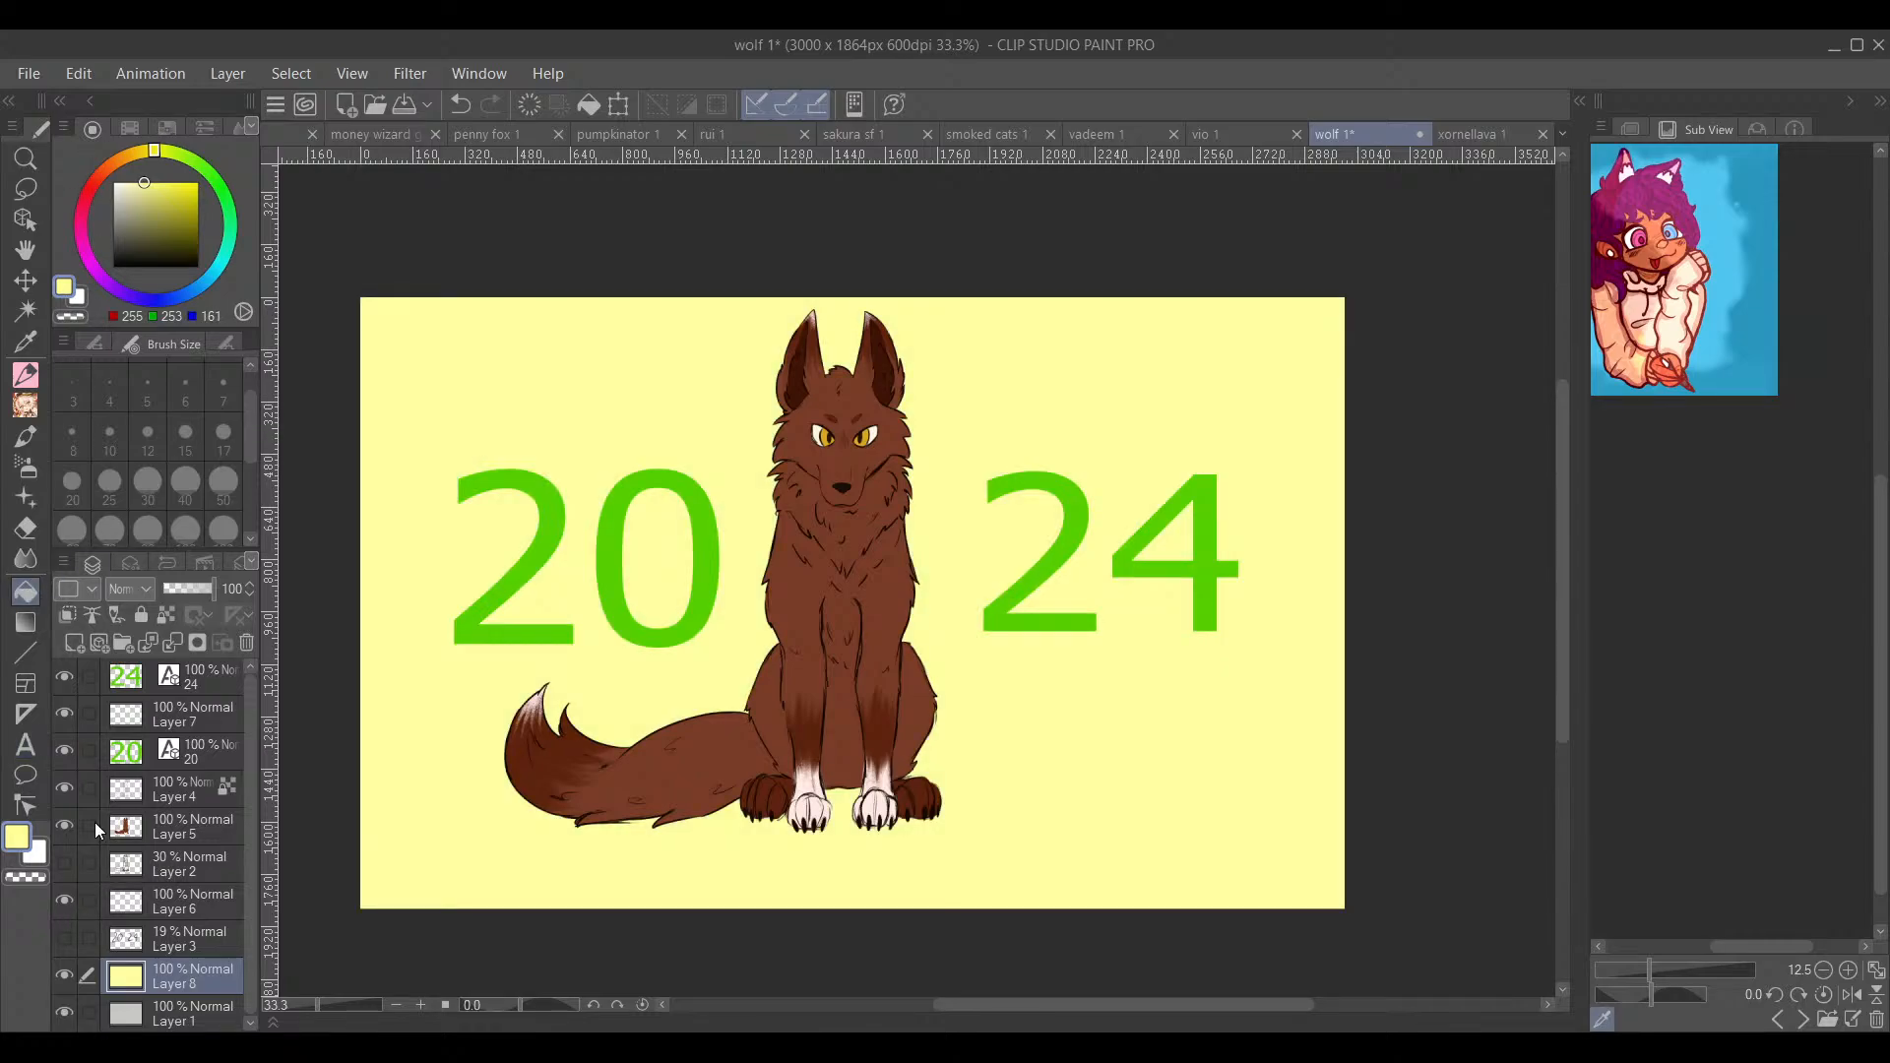
Step: Try muted fills on the background layer and settle on a pale periwinkle (RGB 197, 200, 255)
mouse_move(147, 185)
mouse_down()
mouse_move(137, 199)
mouse_move(213, 178)
mouse_move(229, 274)
mouse_move(163, 333)
mouse_up()
click(562, 478)
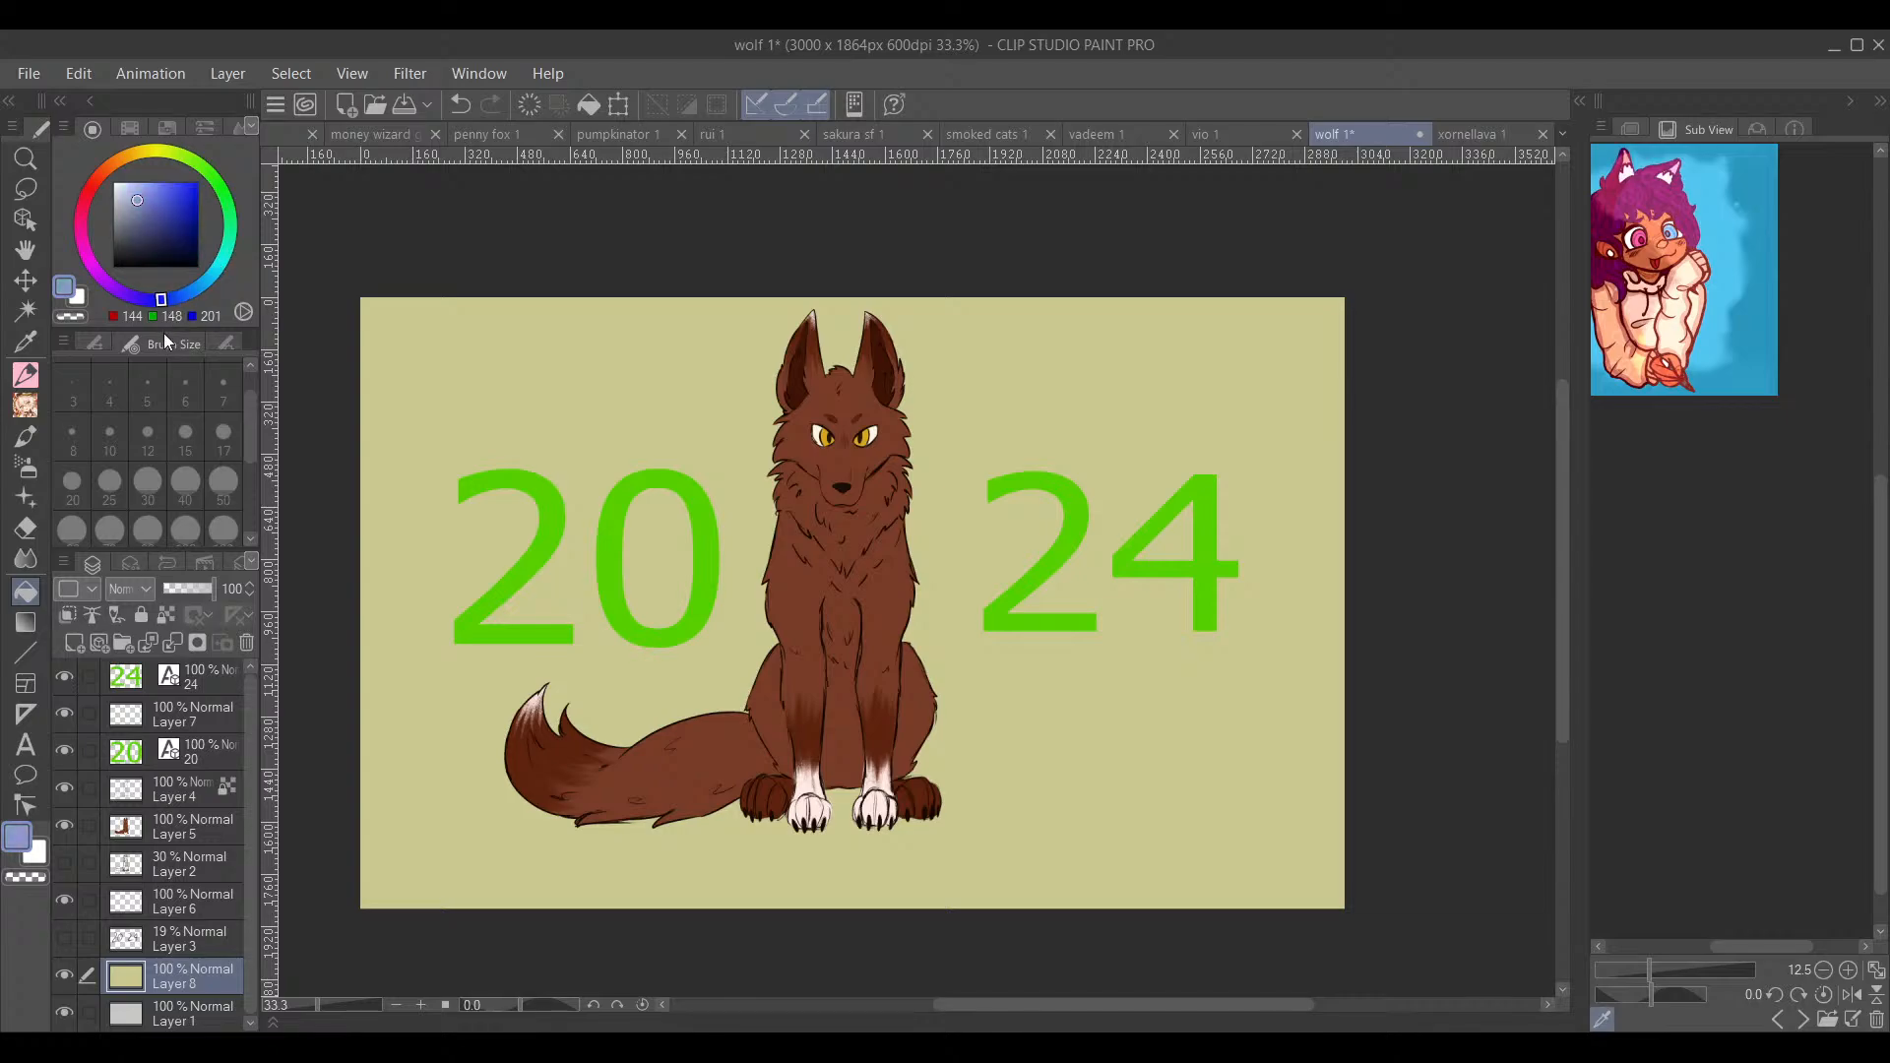
click(539, 471)
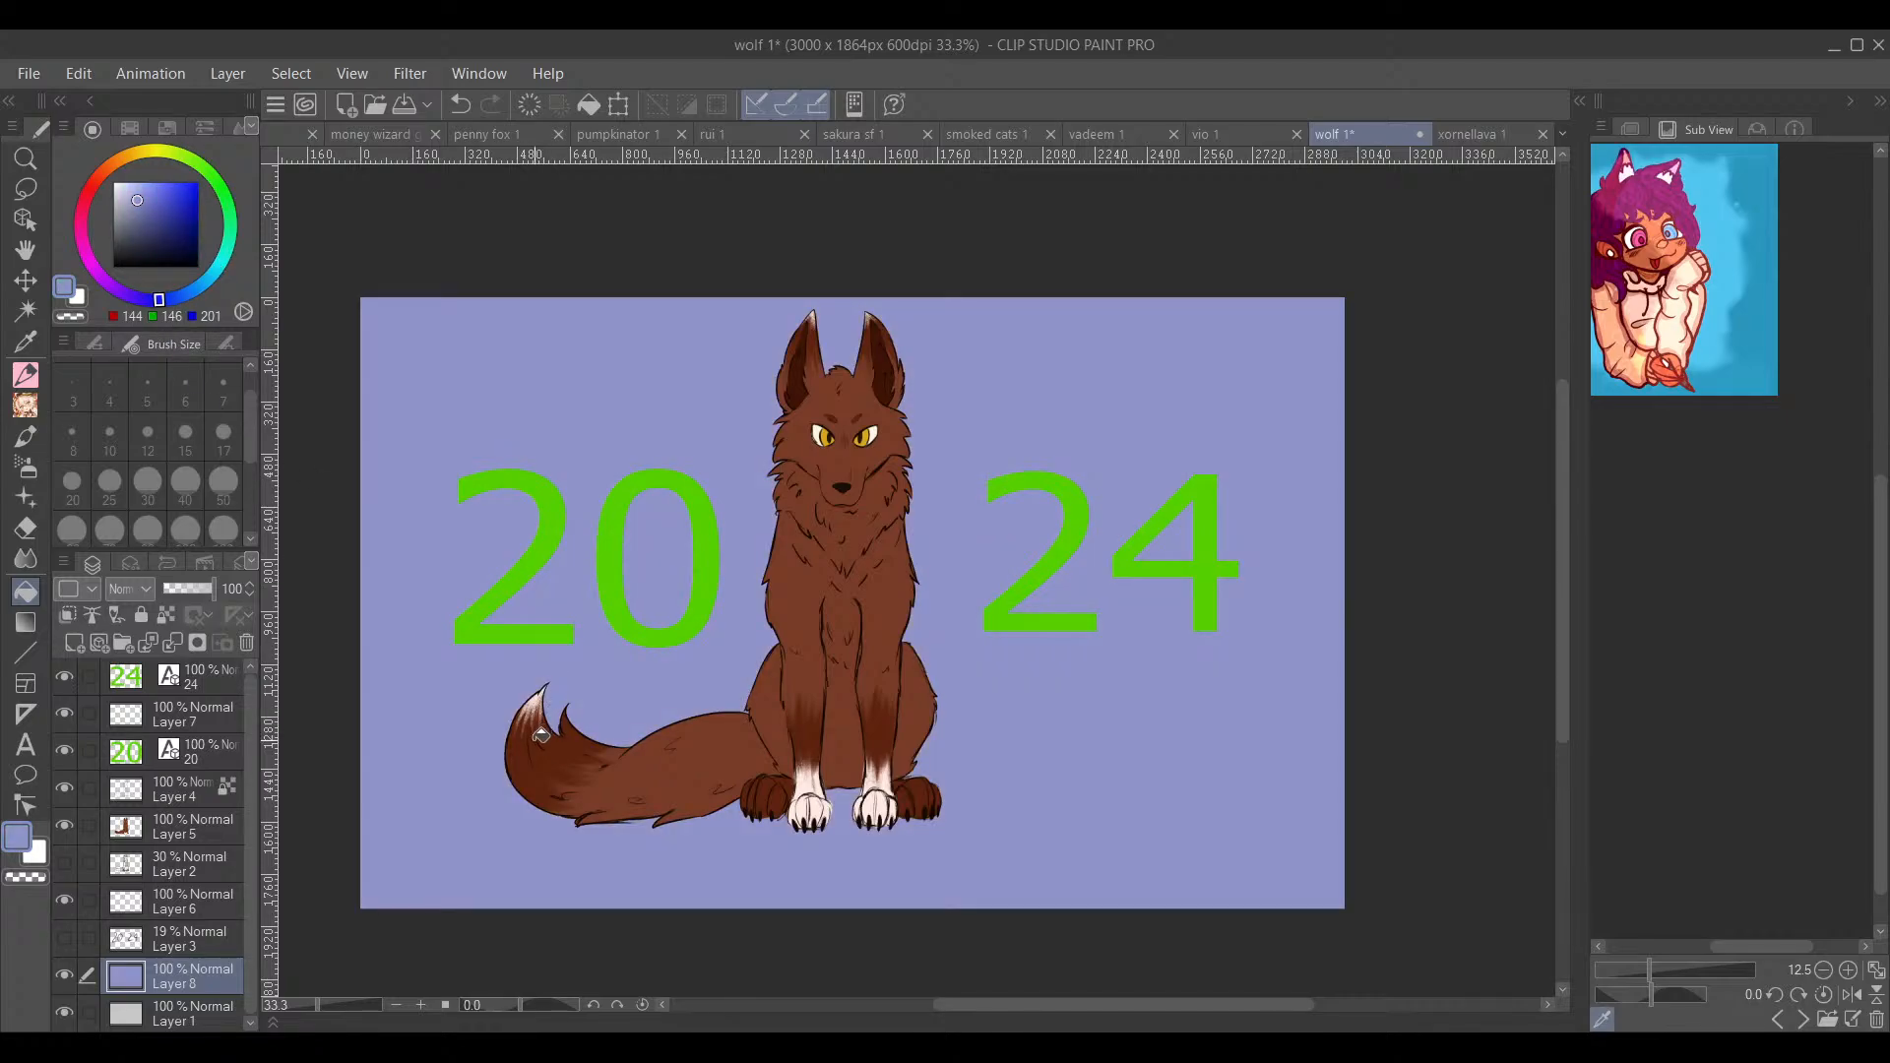
click(131, 183)
click(551, 819)
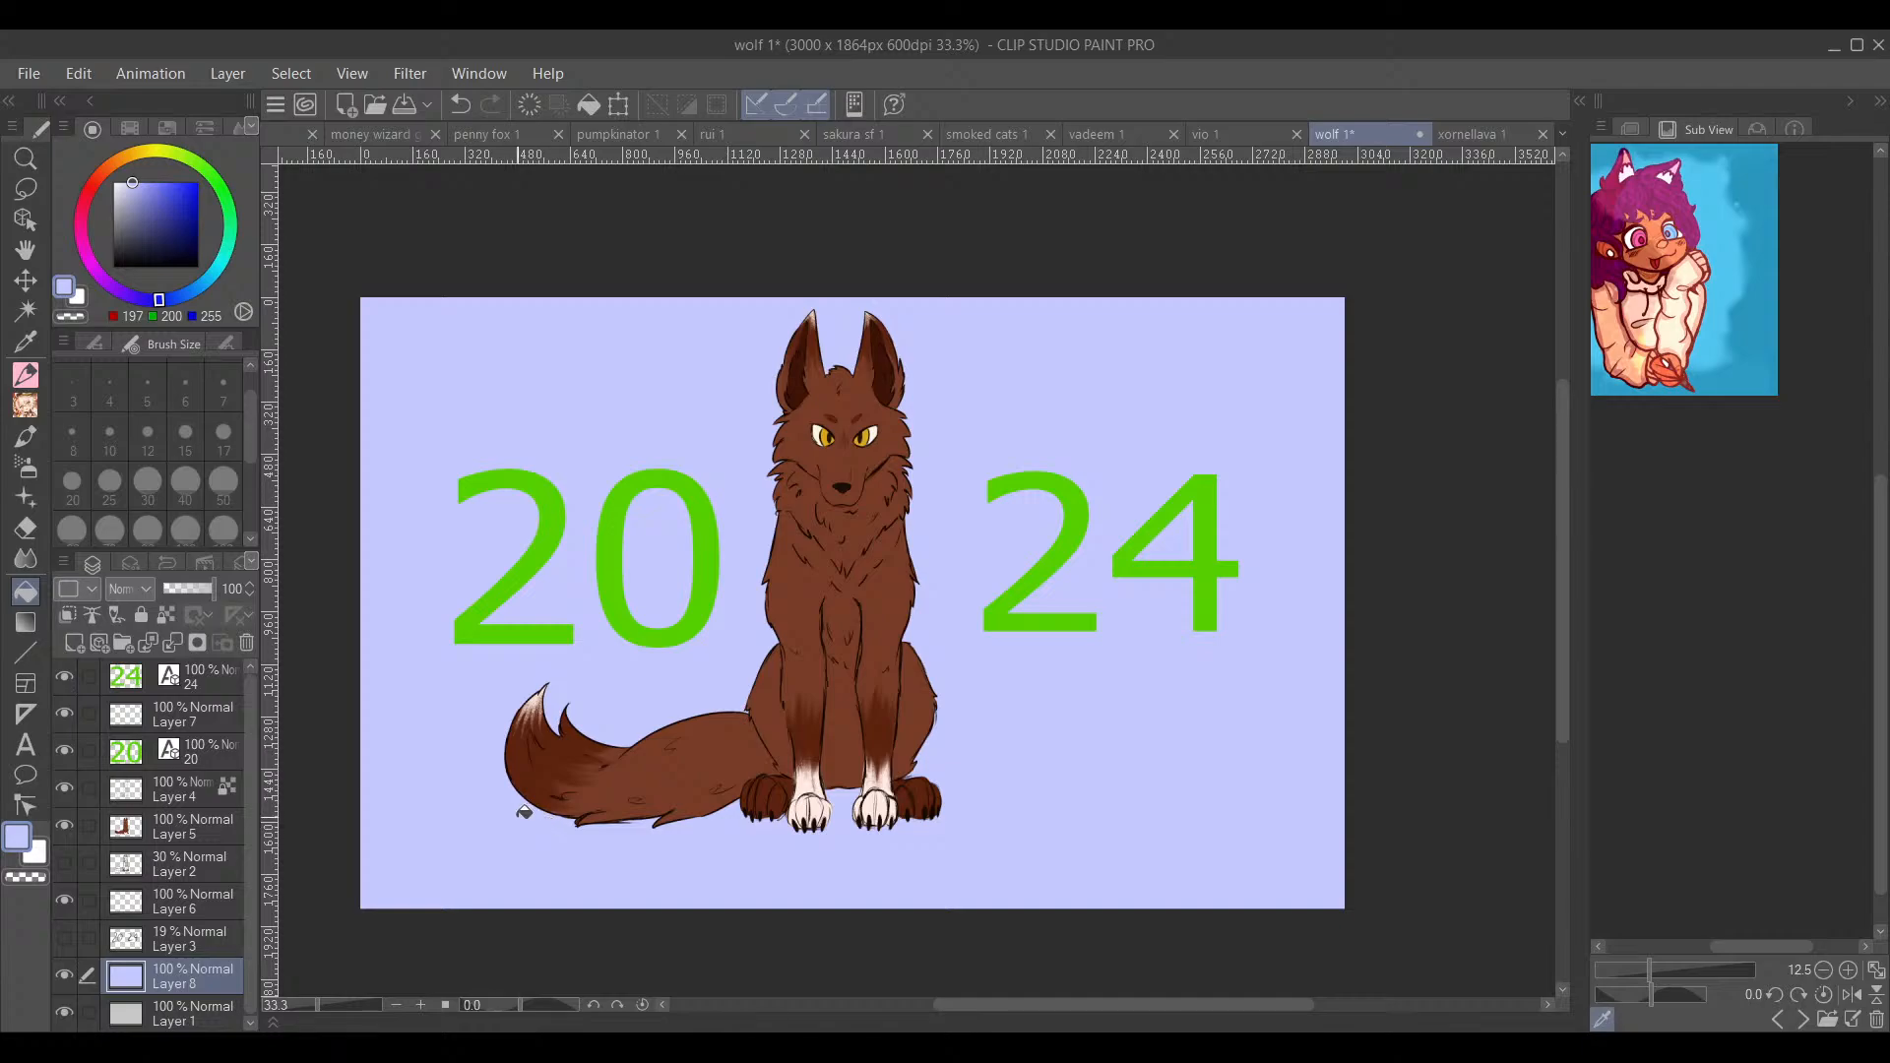
Step: On a new layer above the periwinkle fill, draw a vertical navy gradient (RGB 0, 3, 63) fading upward from the canvas bottom, set to Multiply
click(25, 376)
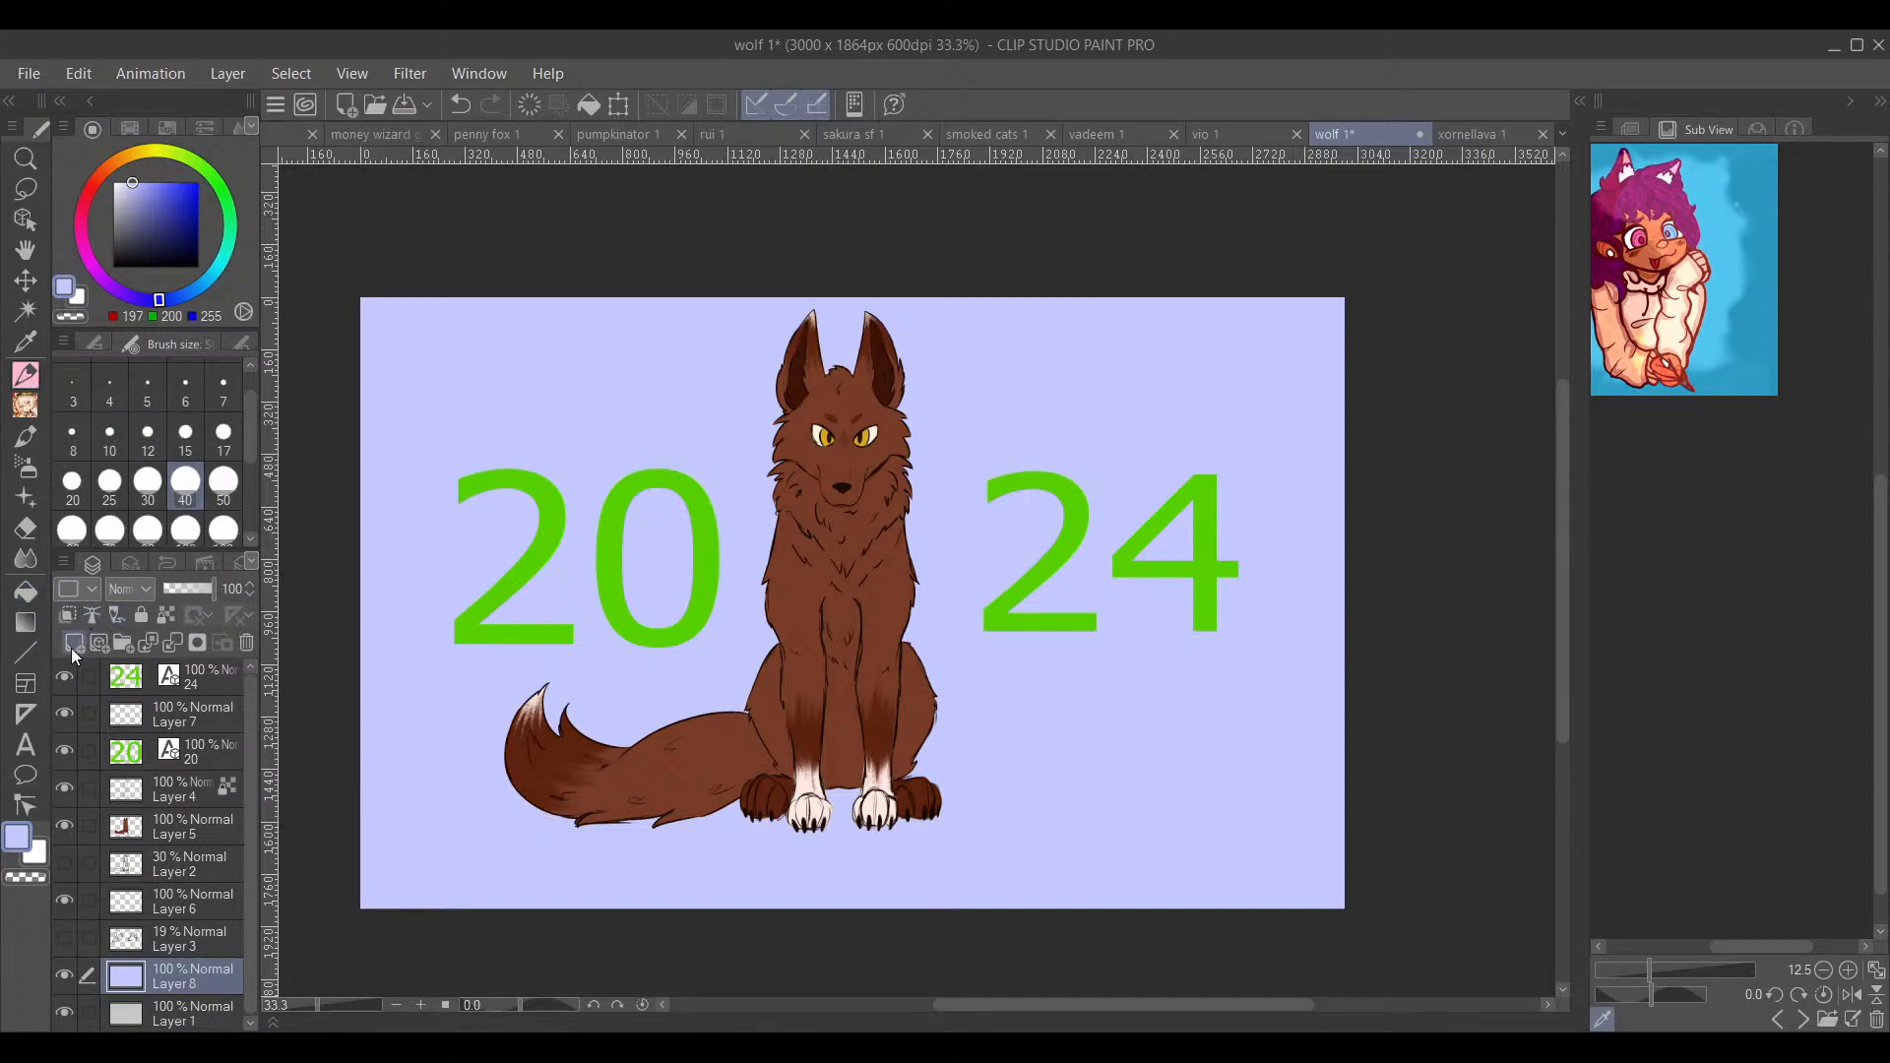
click(73, 644)
key(g)
click(198, 247)
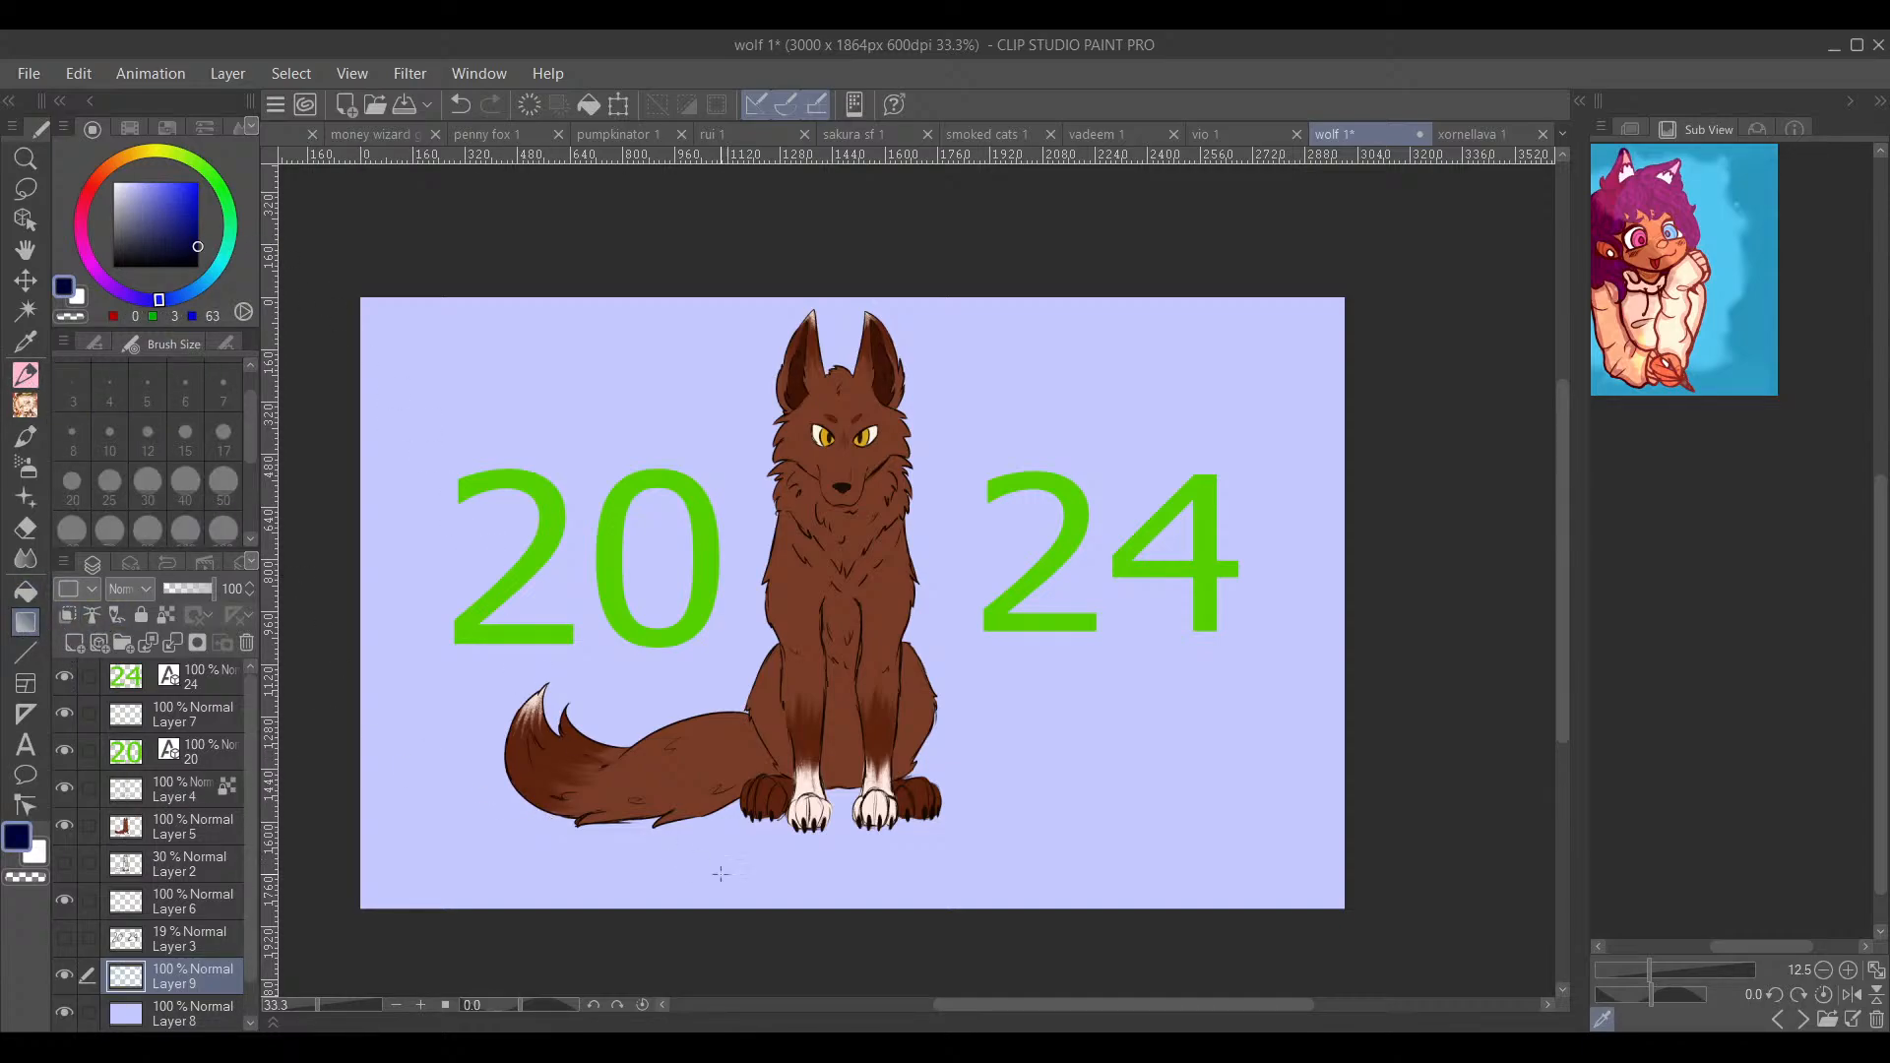
drag(866, 920, 858, 705)
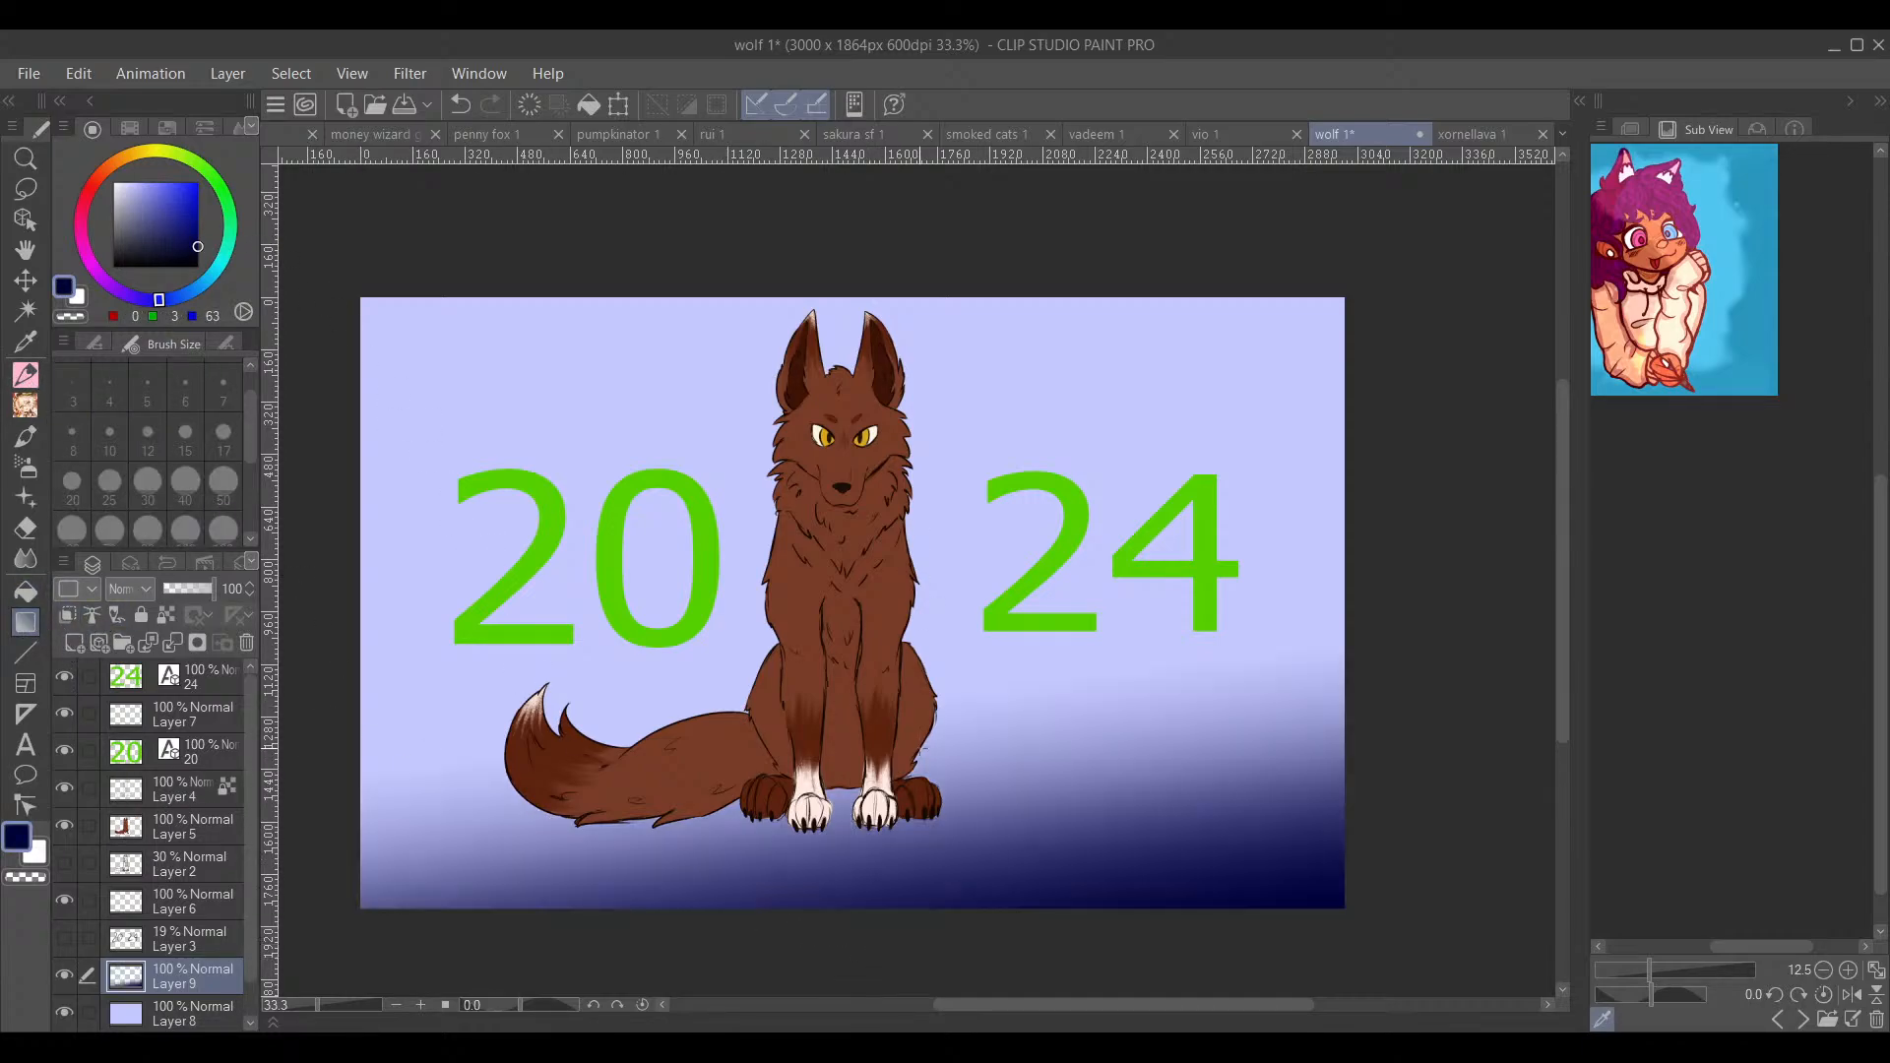
click(459, 104)
drag(858, 945, 858, 579)
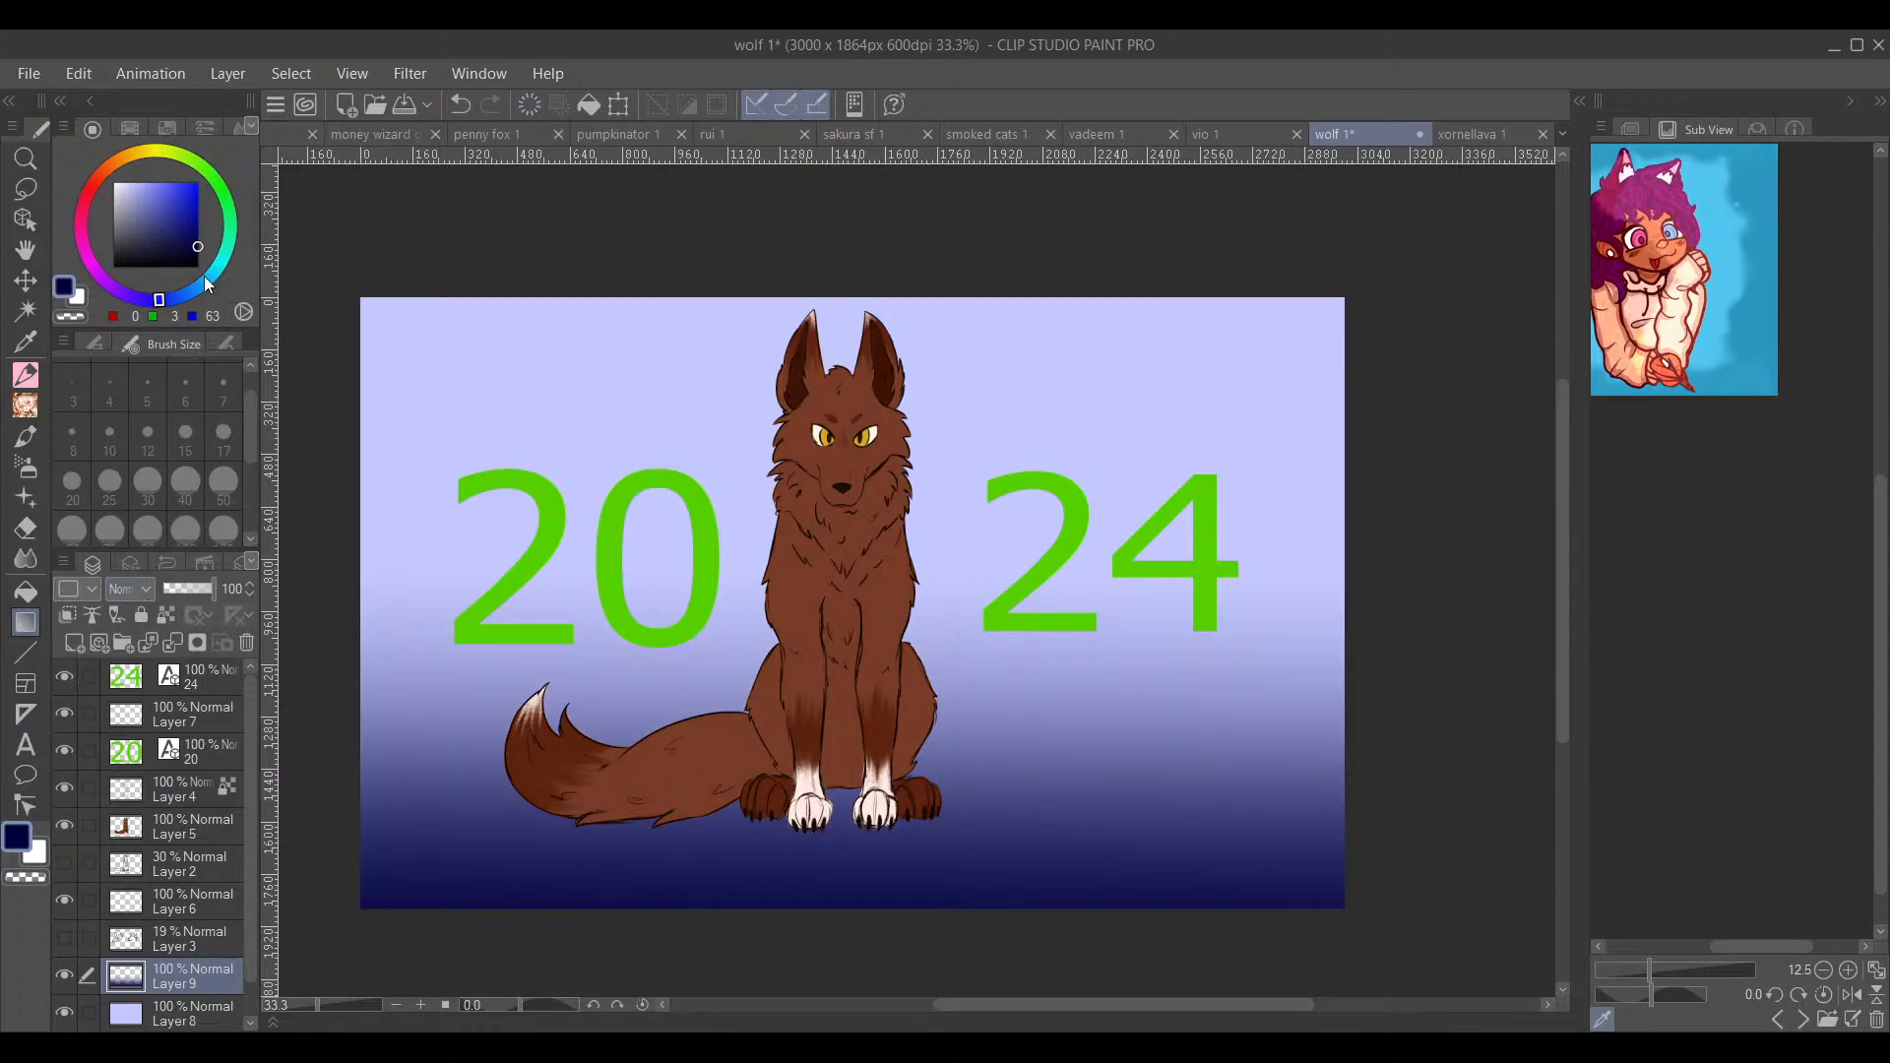
click(157, 123)
Step: On another new layer, draw a pink gradient (RGB 255, 156, 232) fading down from the canvas top and set its blend mode to Overlay
click(74, 643)
mouse_move(115, 157)
mouse_down()
mouse_move(89, 183)
mouse_move(84, 246)
mouse_up()
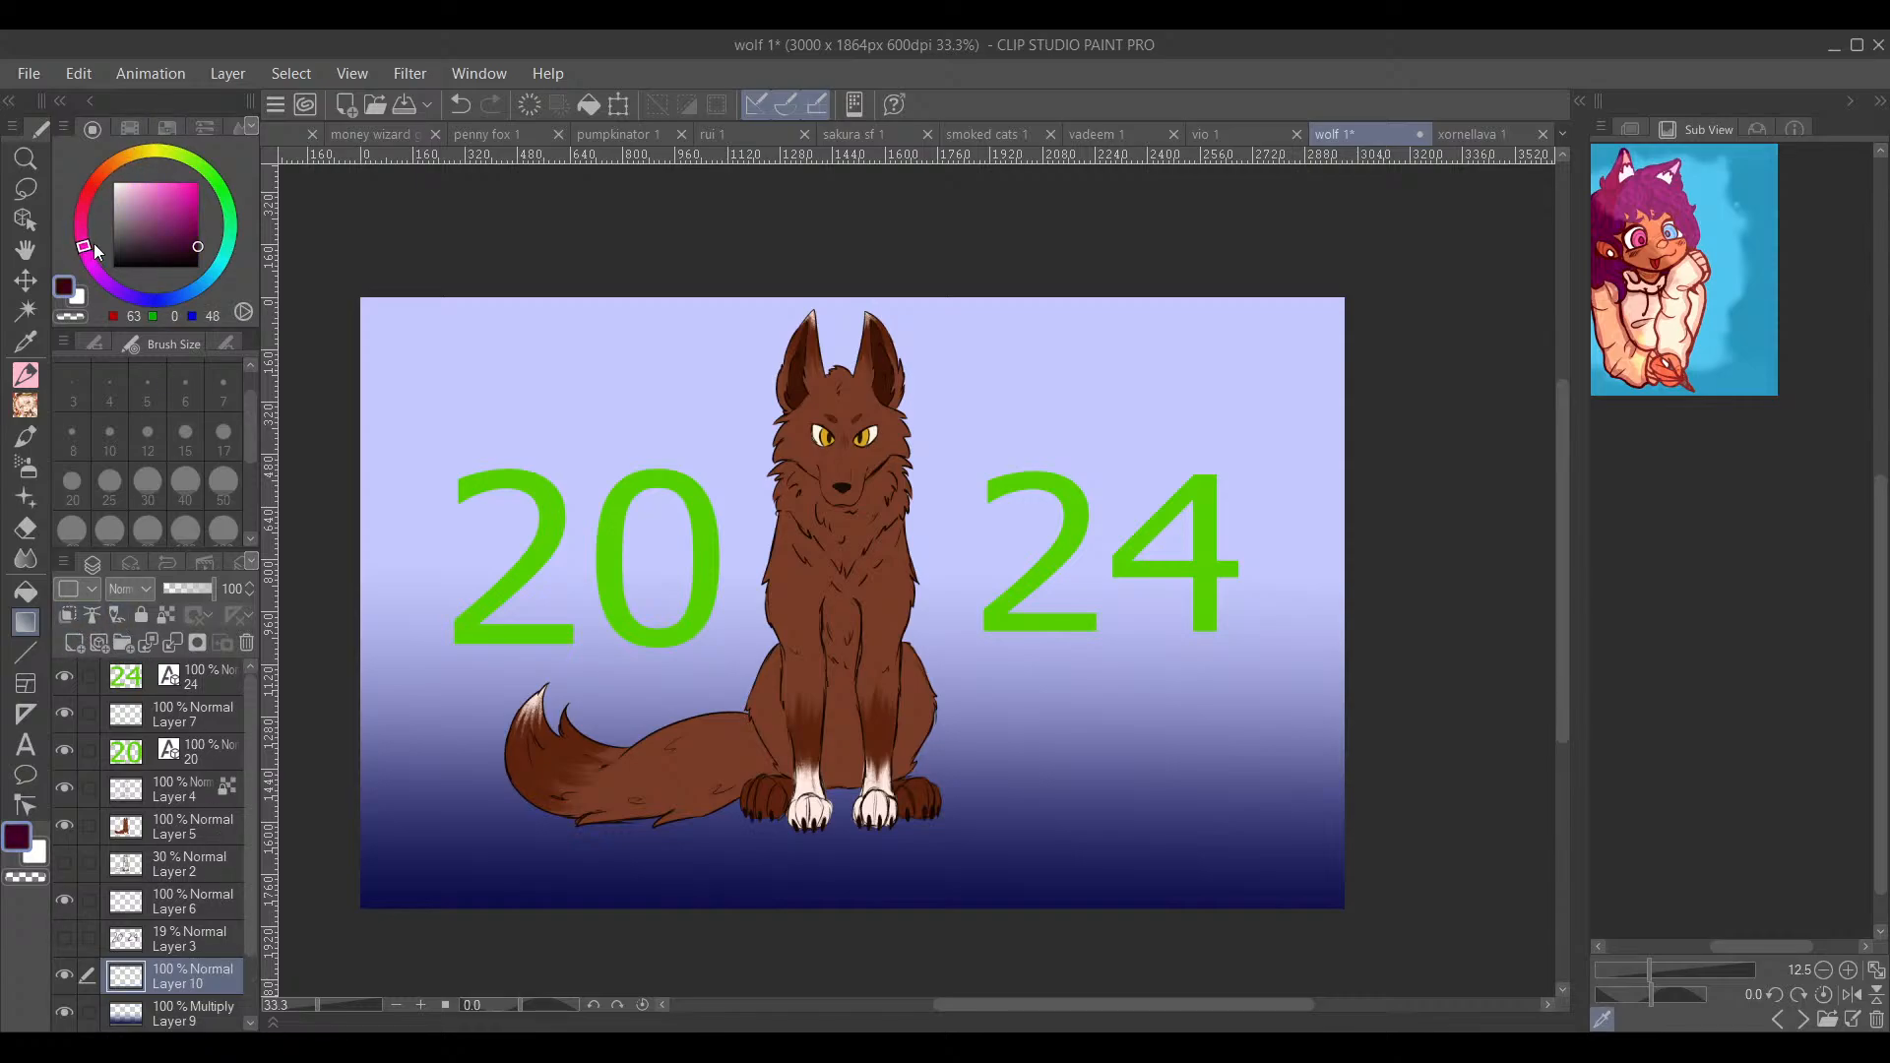
click(161, 200)
click(145, 182)
drag(862, 186, 866, 635)
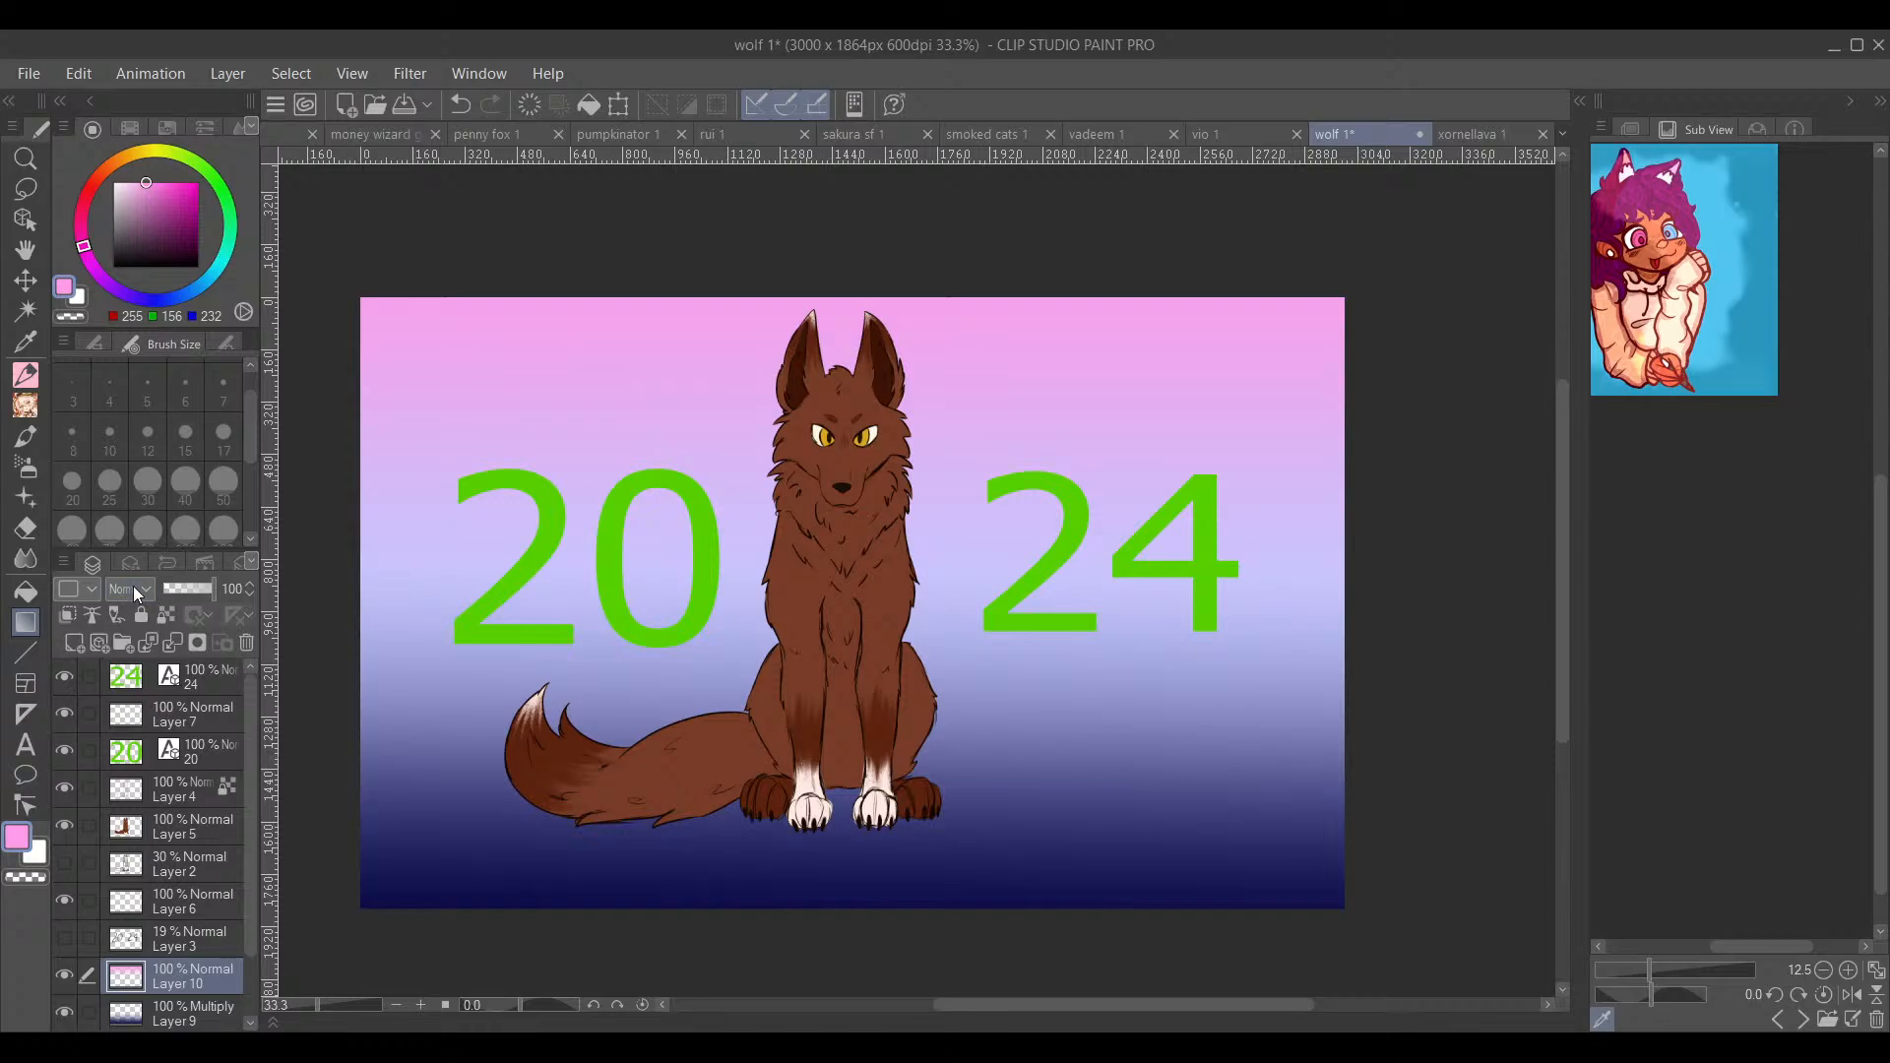
click(149, 351)
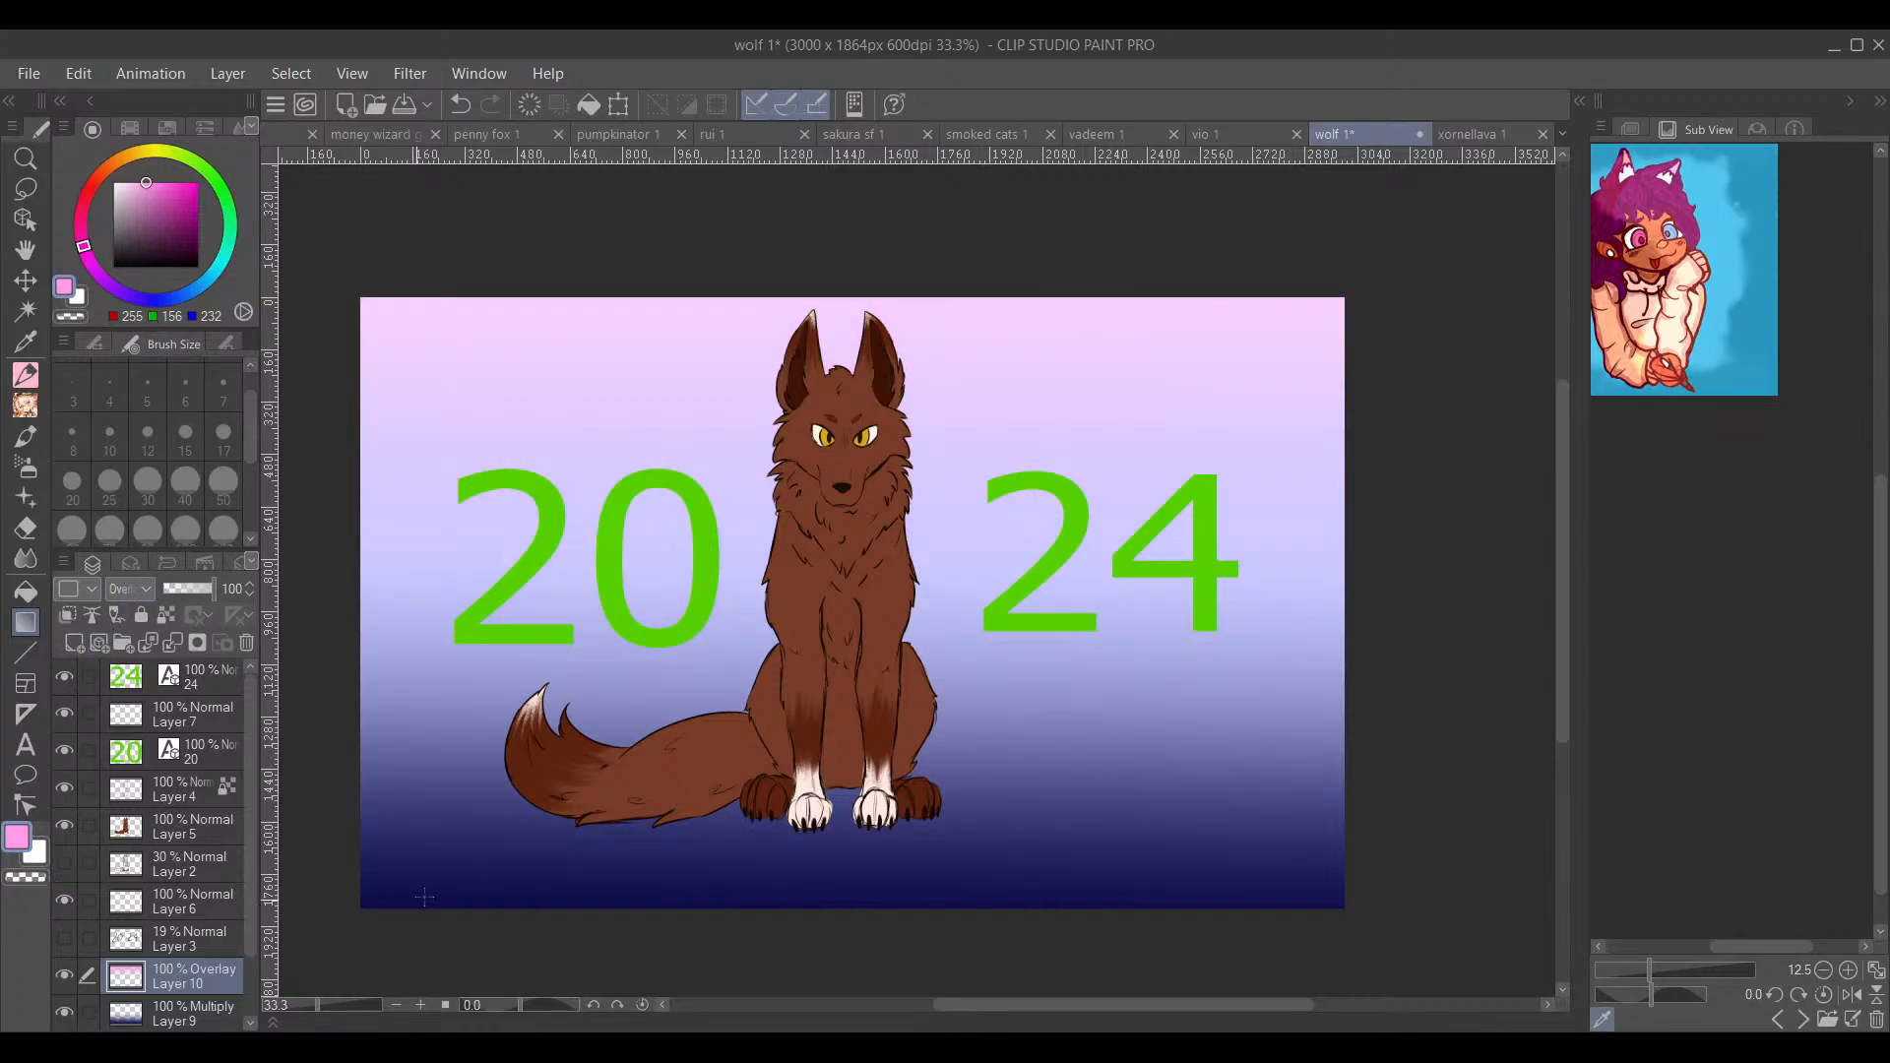
Step: Set the pen to a dark blue (RGB 0, 53, 86) and add a new layer above the 24 text
click(30, 372)
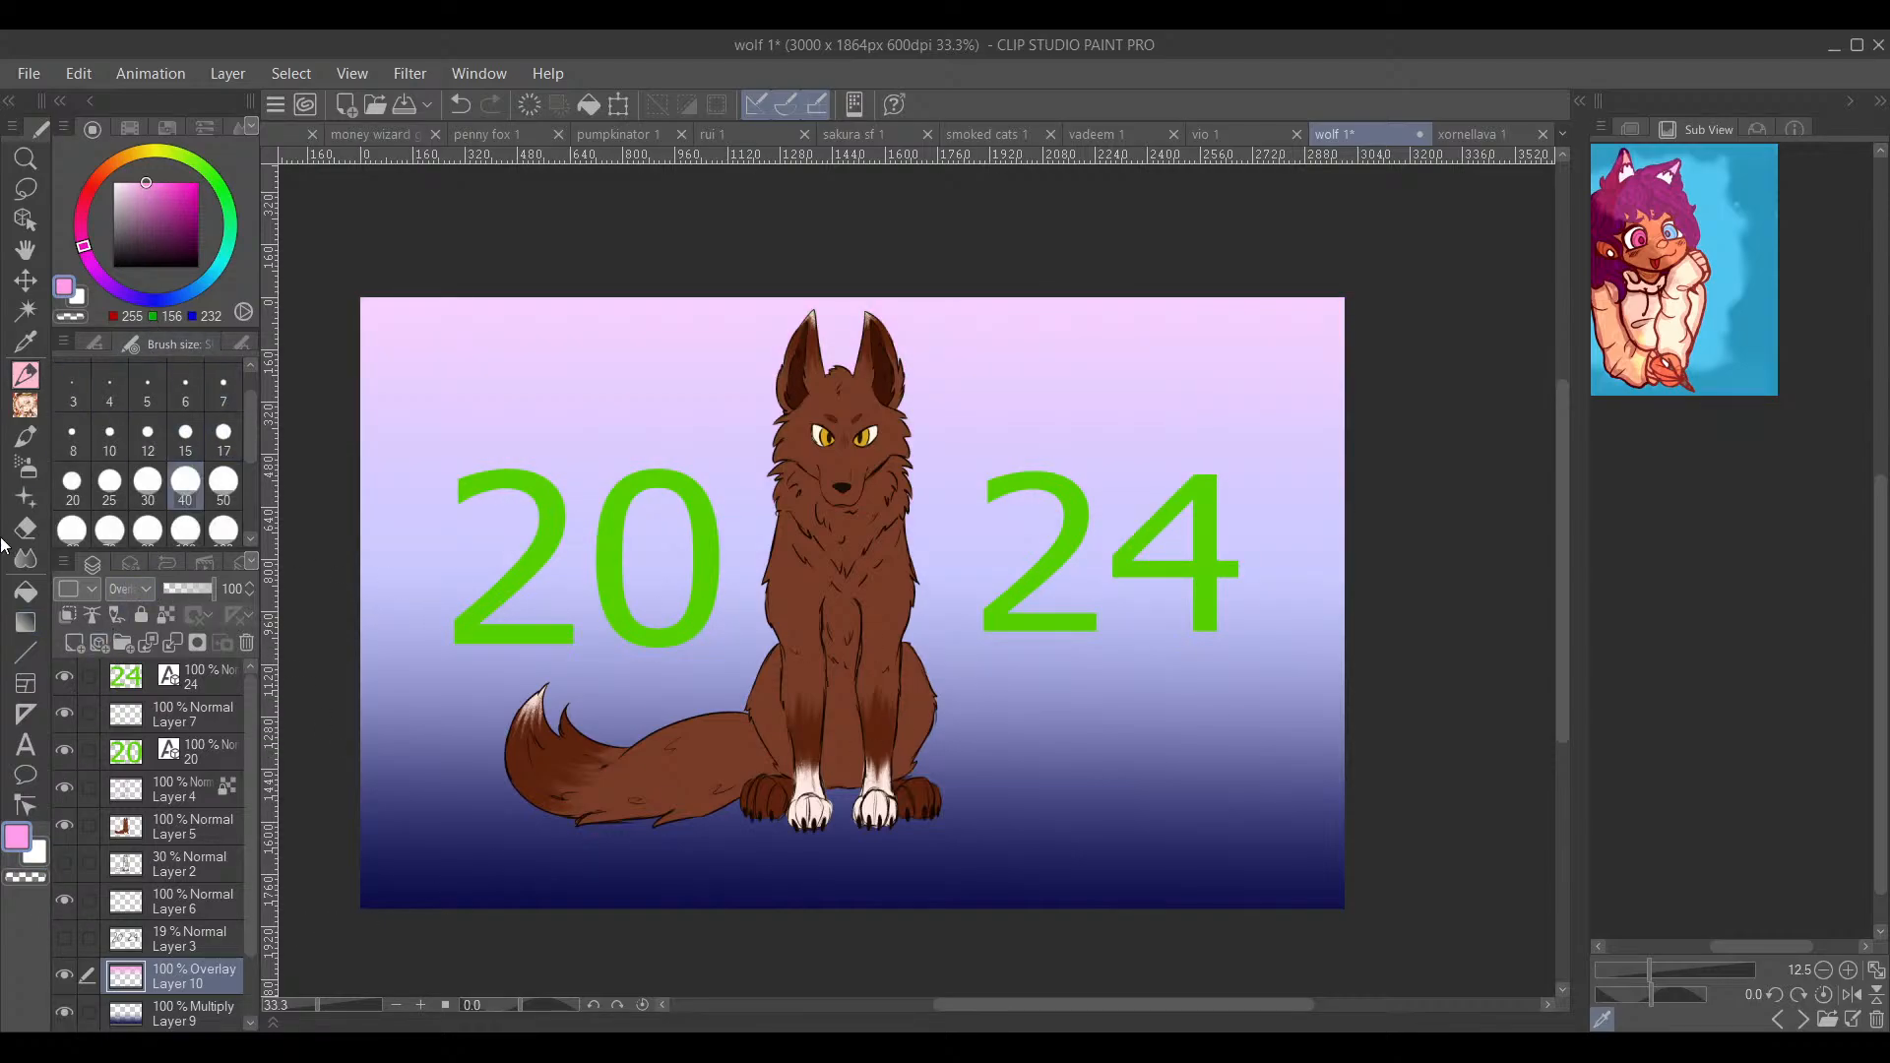
drag(147, 186, 198, 254)
click(201, 285)
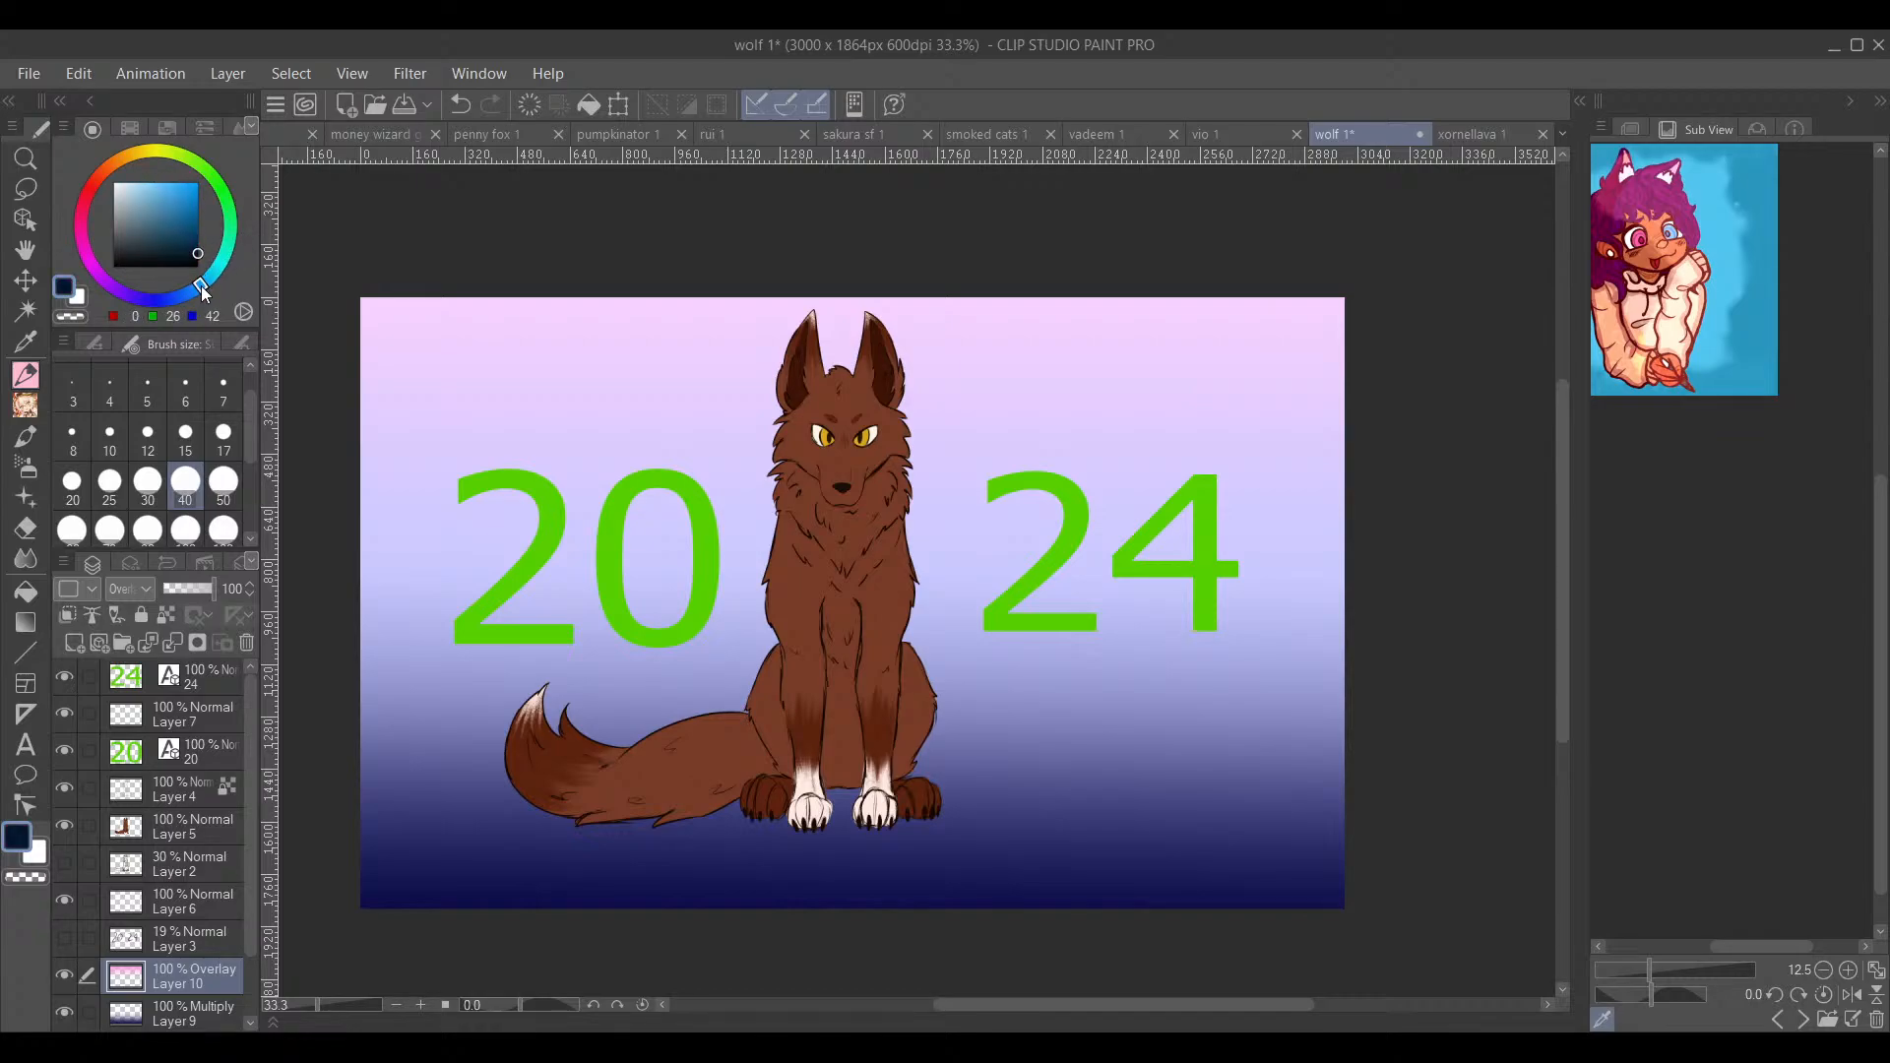
click(197, 182)
drag(198, 182, 198, 238)
click(186, 386)
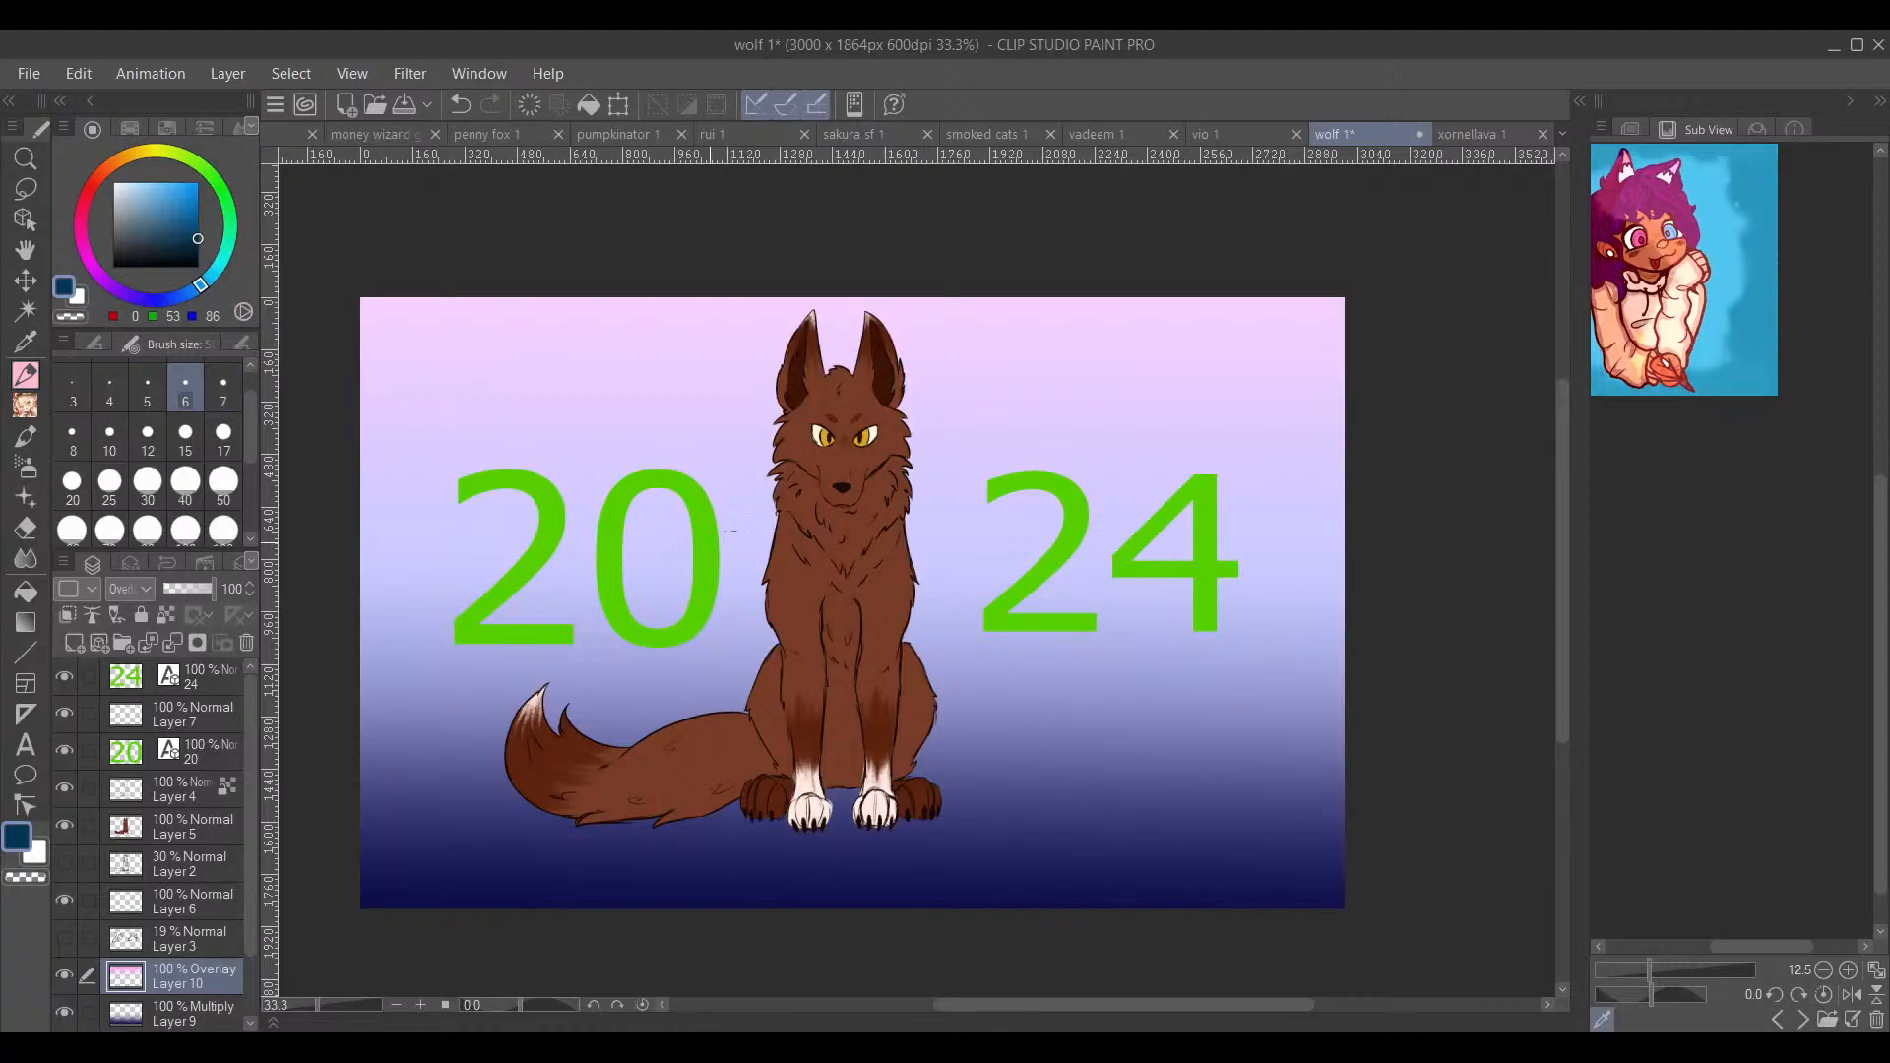
click(196, 677)
click(74, 643)
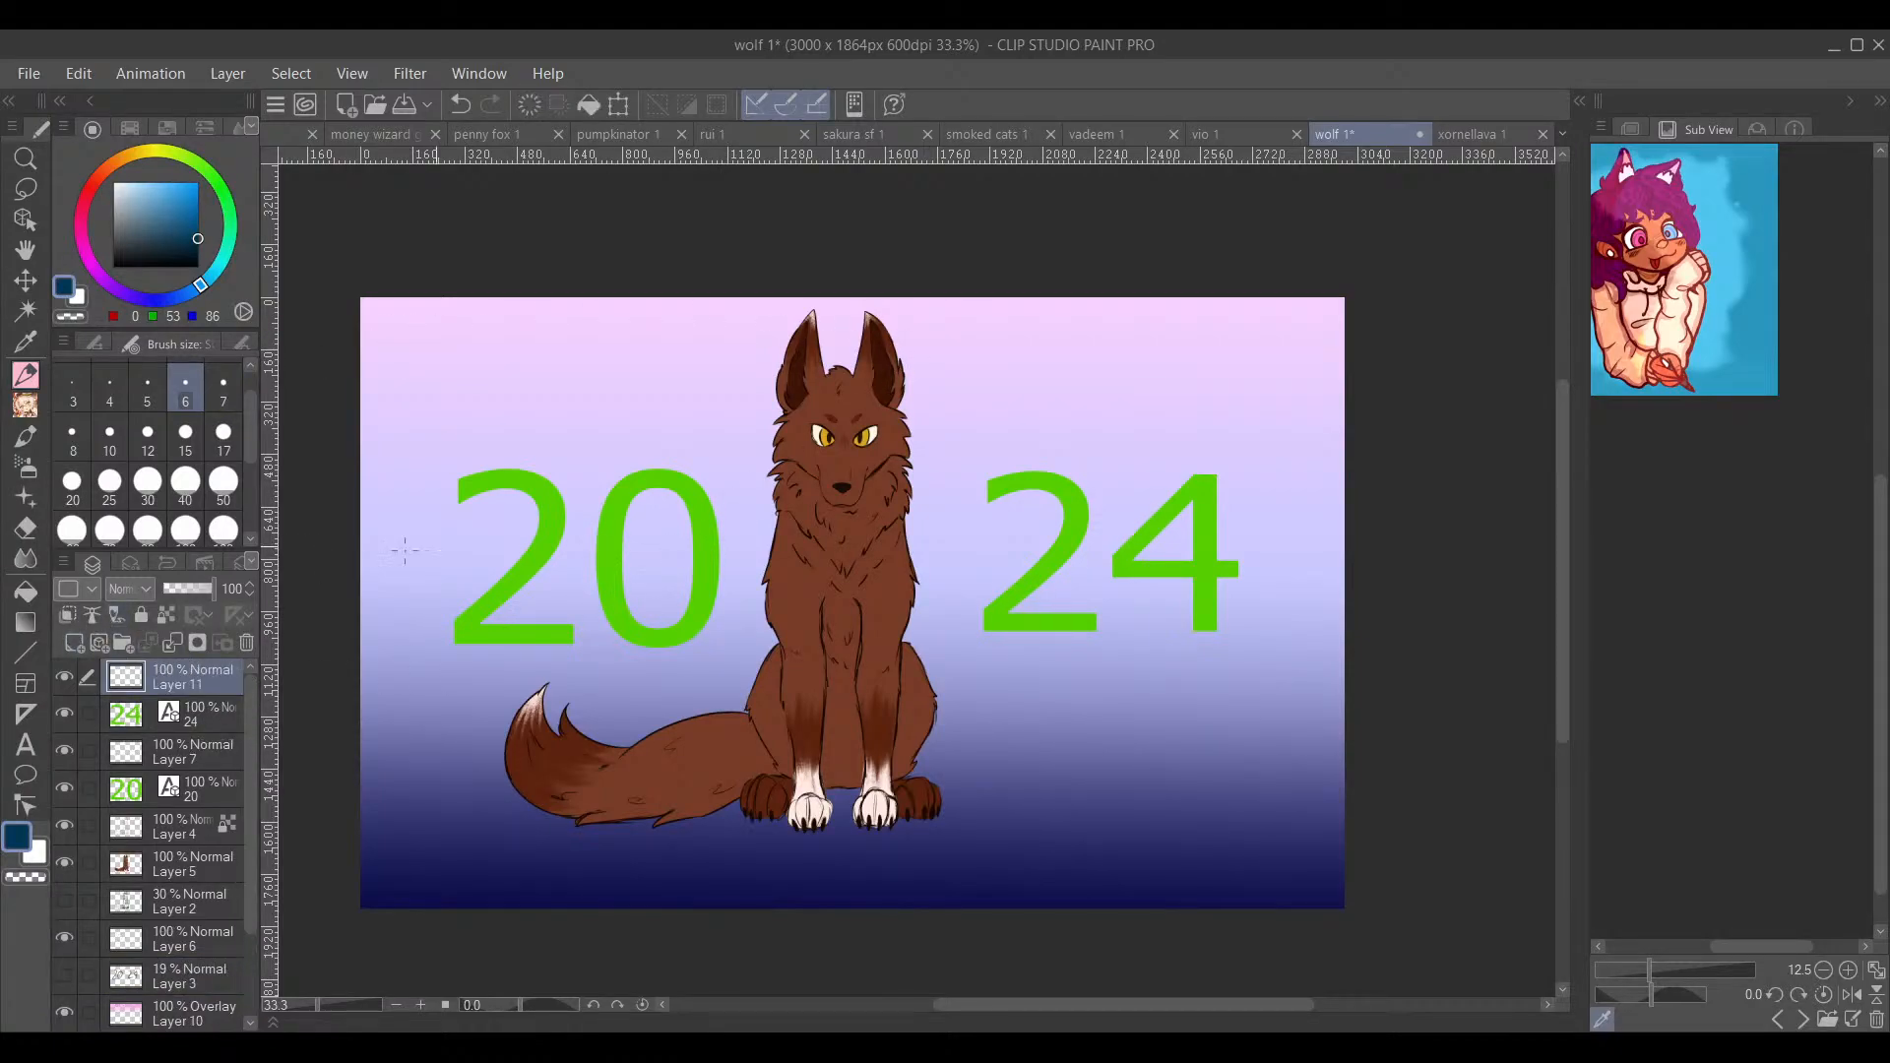
Step: Sign the drawing in small dark blue handwriting along the wolf's left chest outline with the size 4 pen
scroll(789, 480, up, 5)
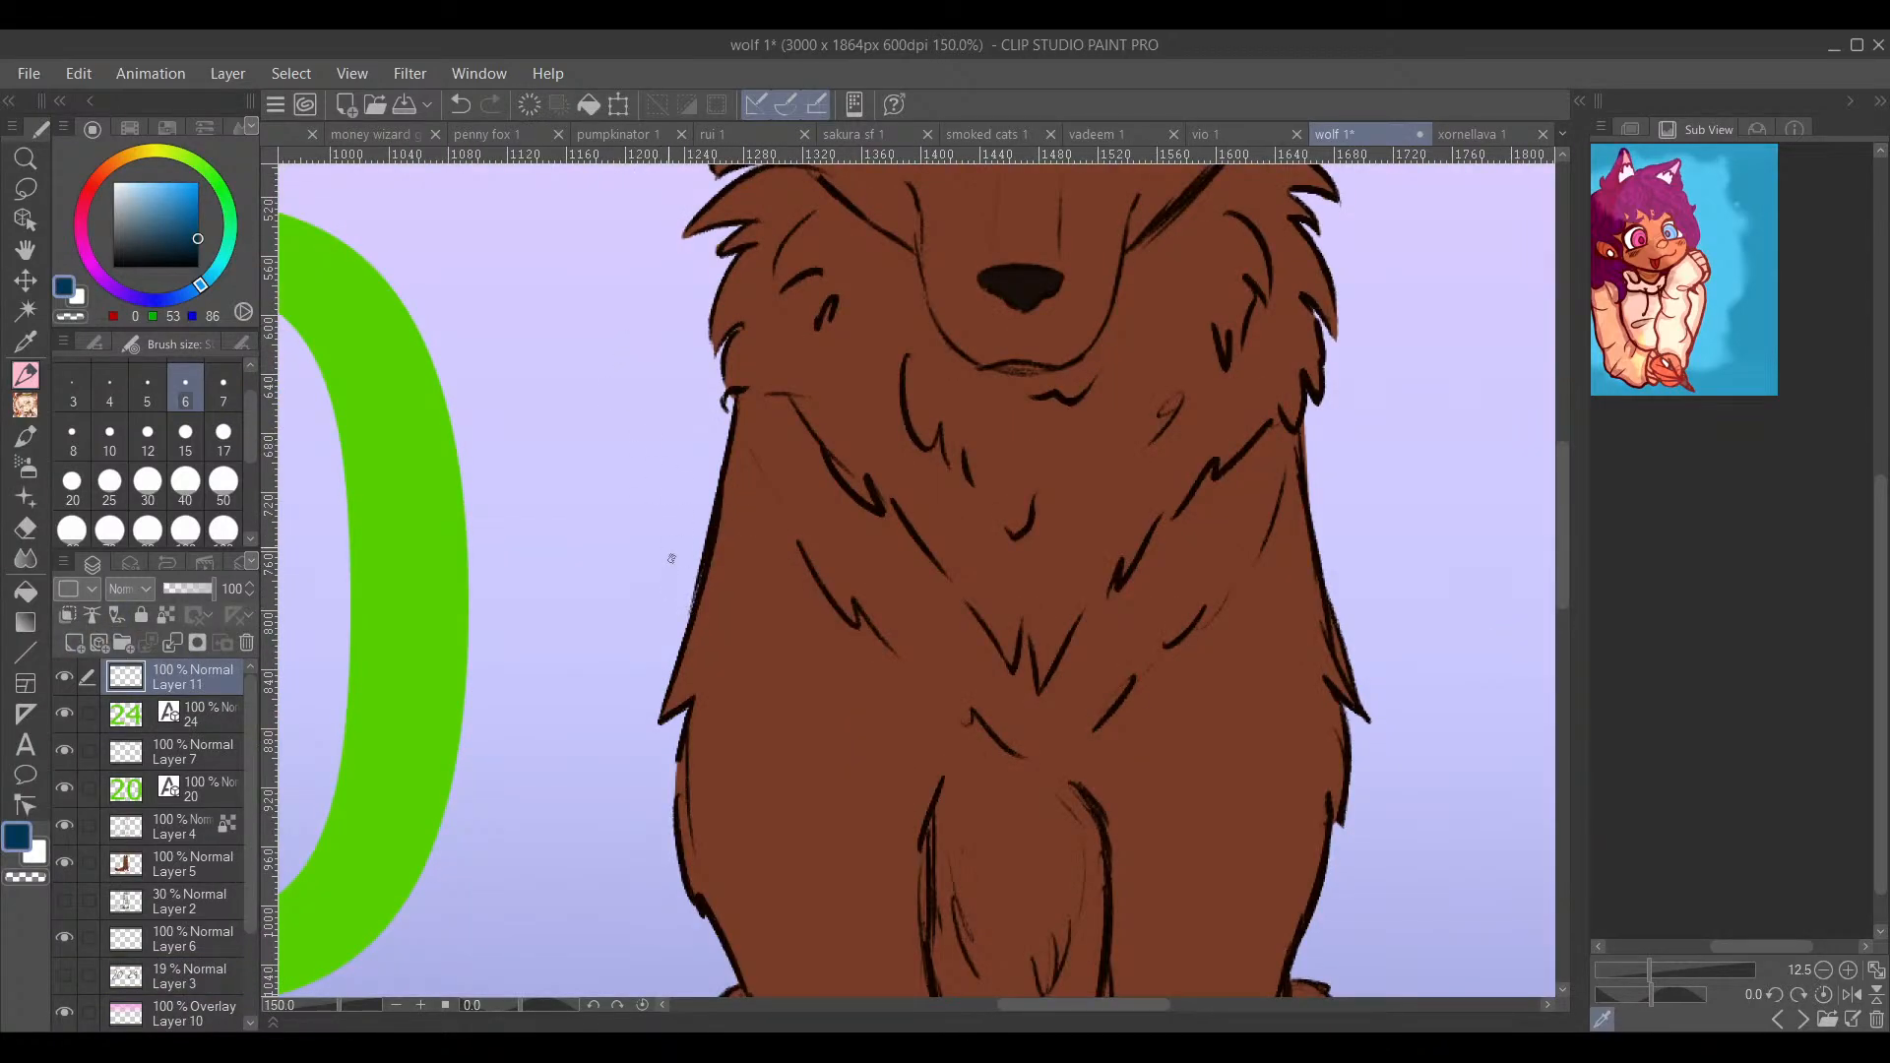
click(204, 342)
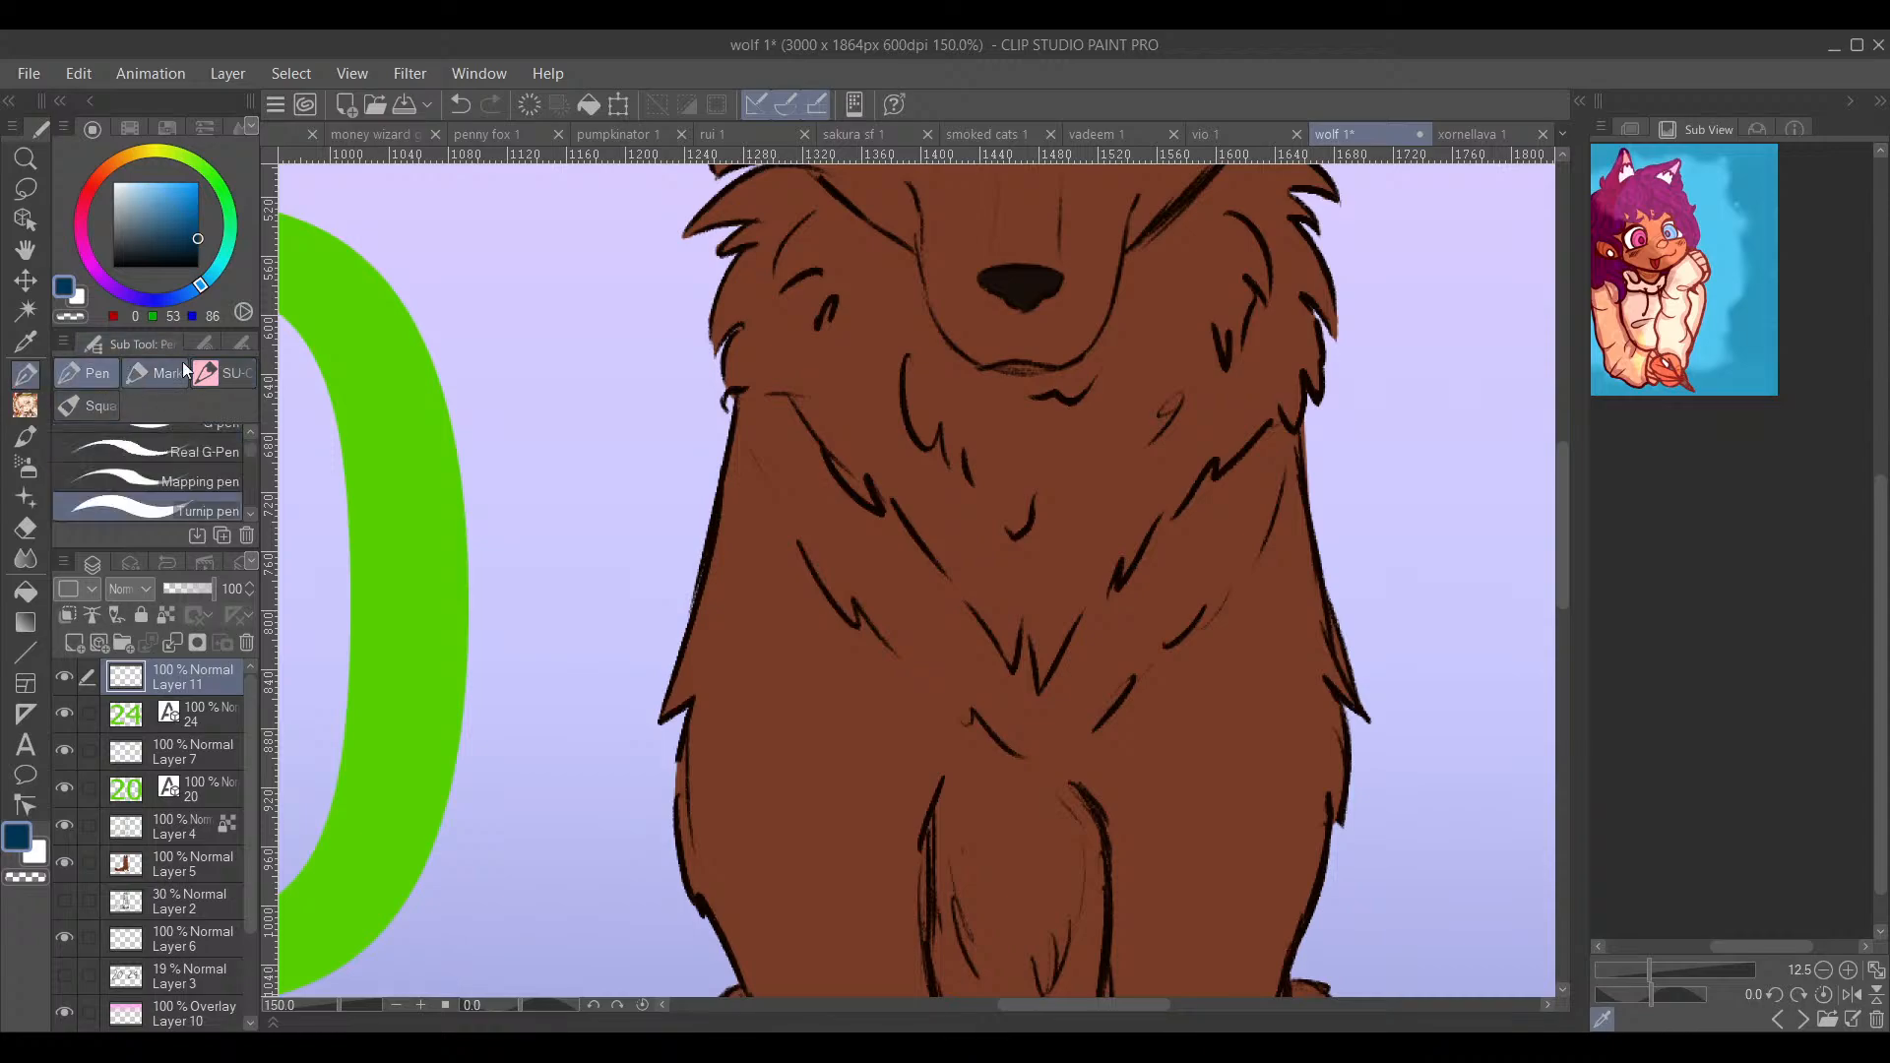
scroll(705, 597, up, 4)
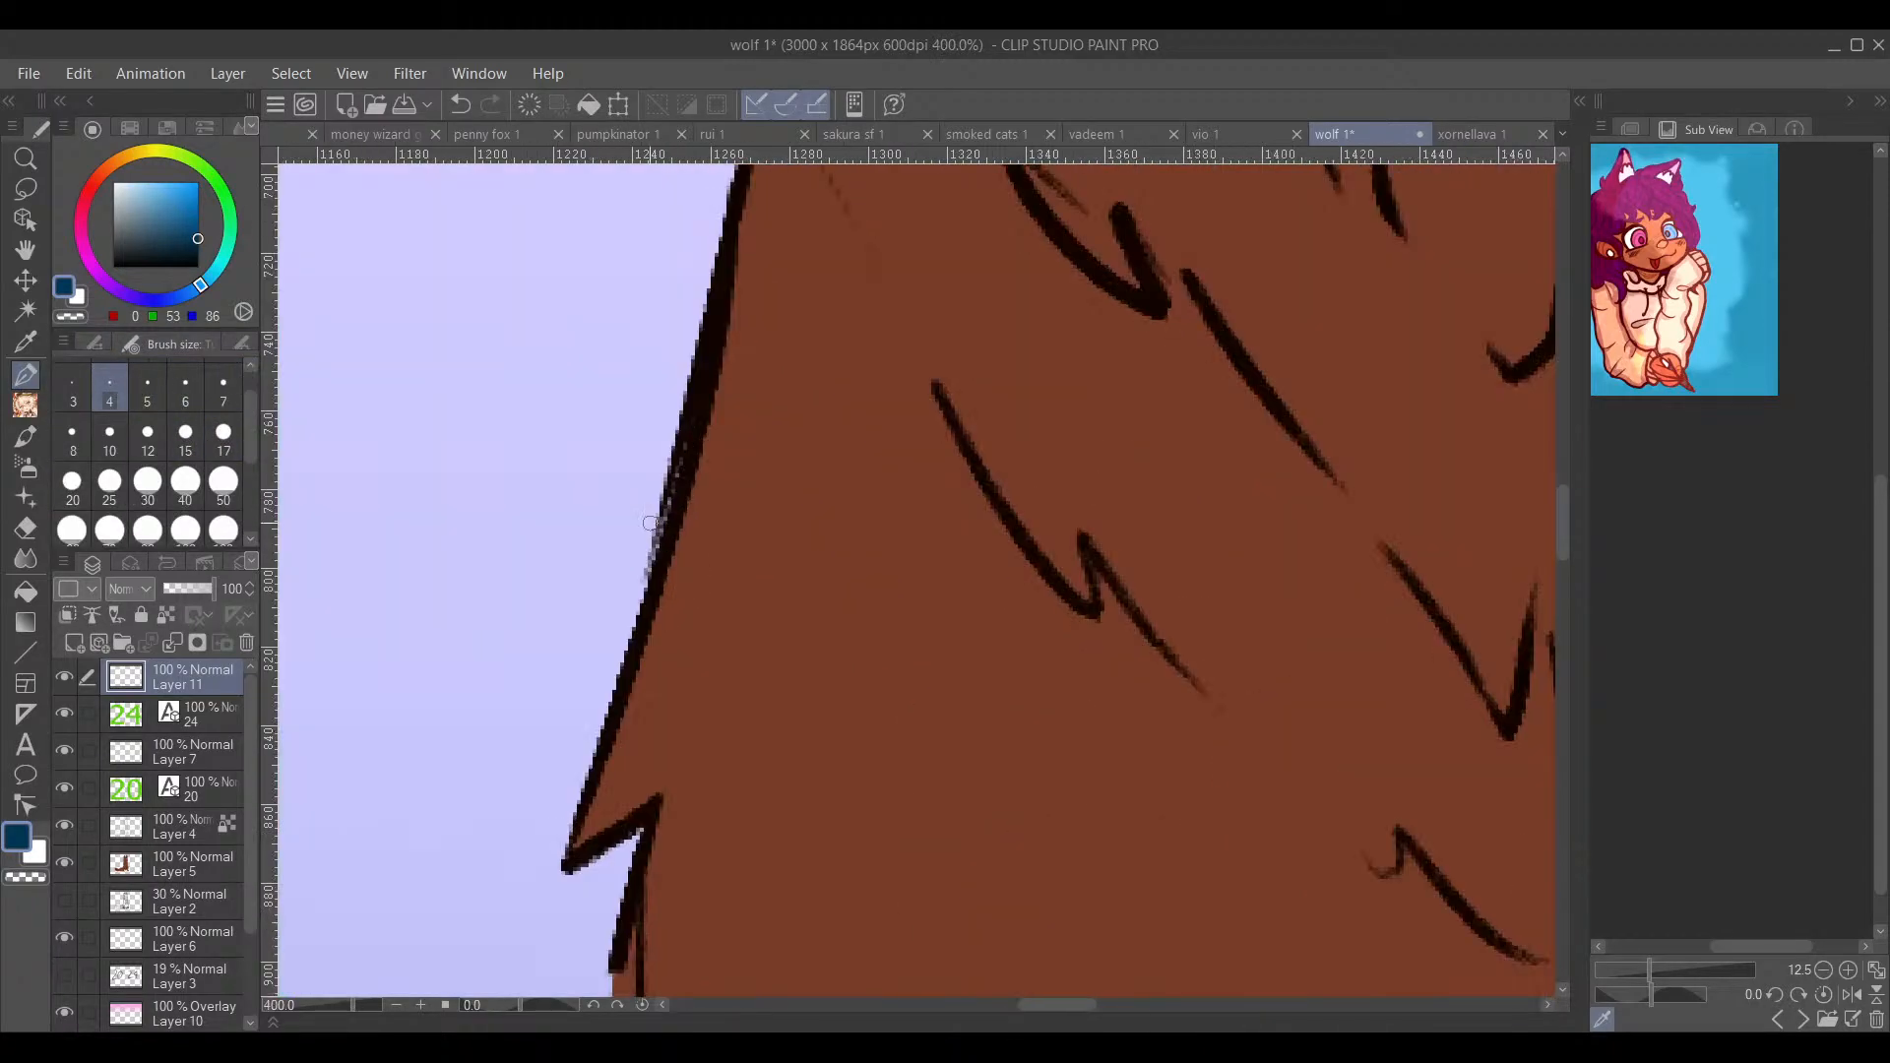
mouse_move(639, 609)
mouse_down()
mouse_move(606, 551)
mouse_move(650, 472)
mouse_move(665, 492)
mouse_move(674, 361)
mouse_move(759, 273)
mouse_up()
scroll(807, 611, down, 5)
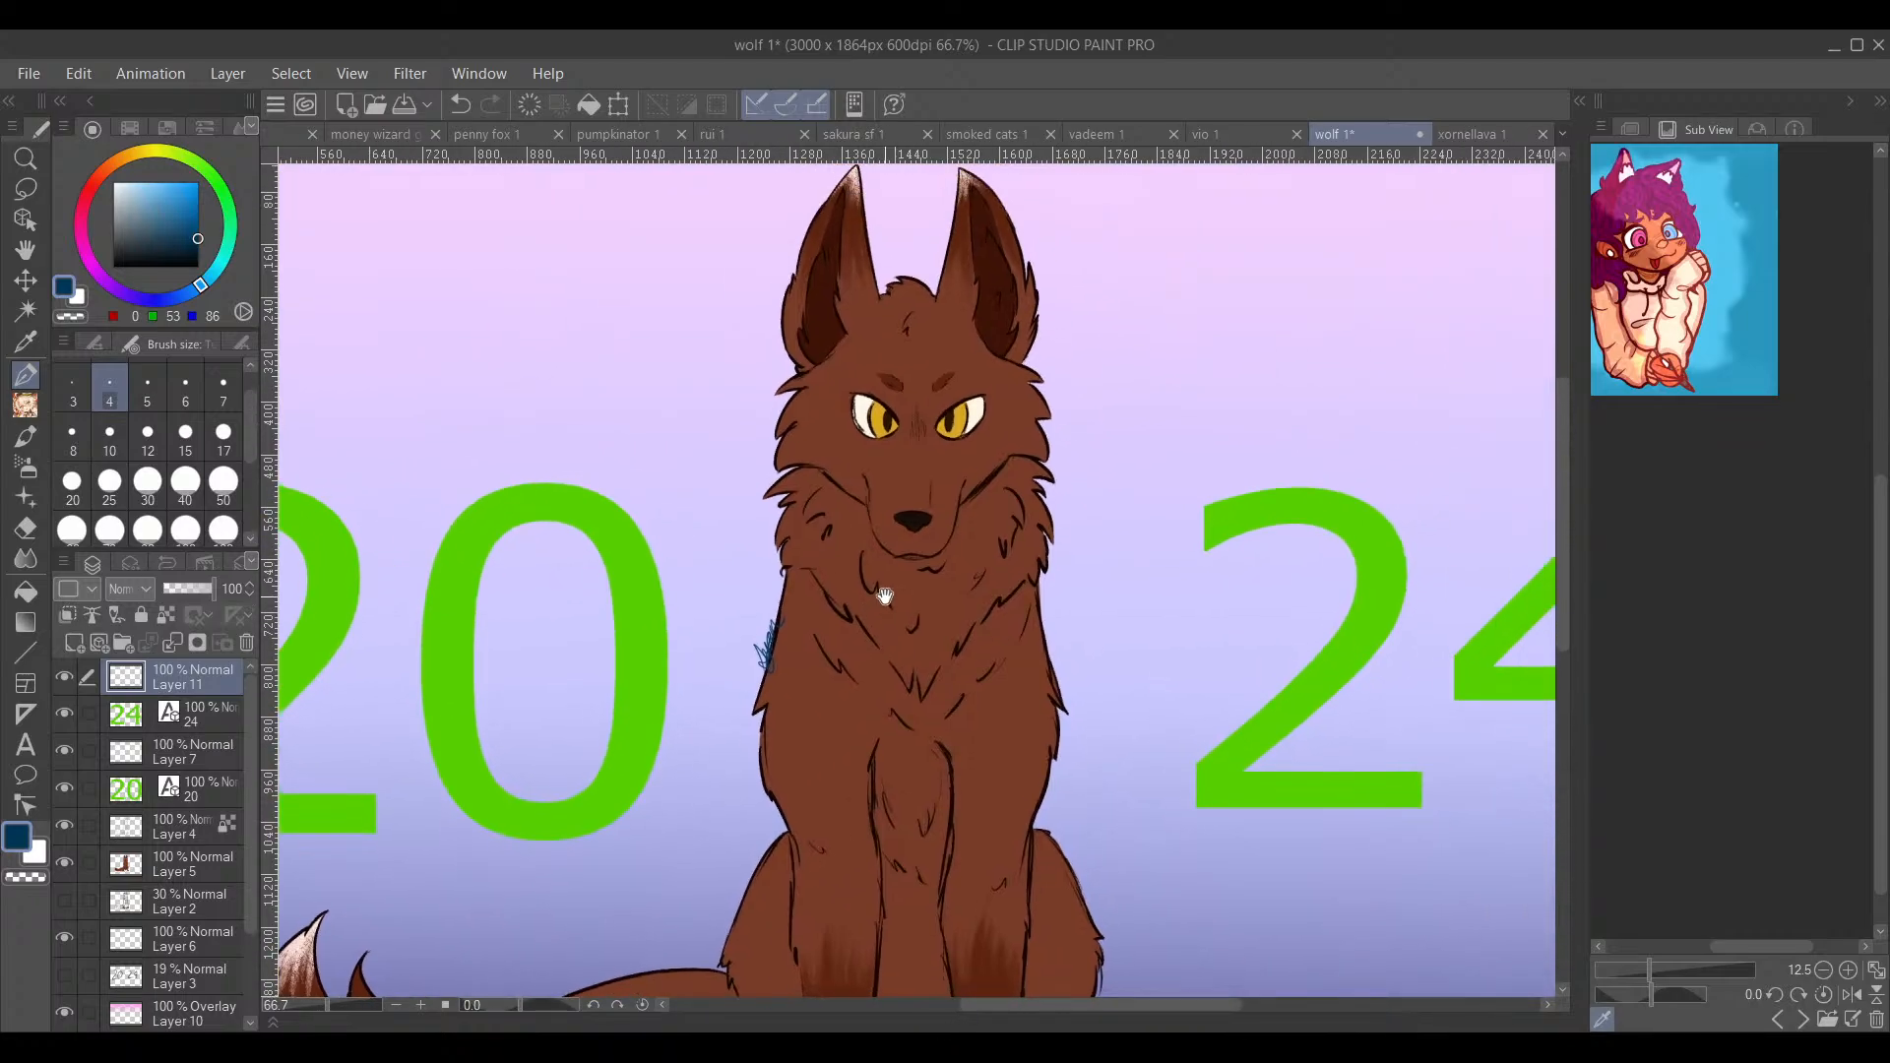
scroll(864, 598, up, 4)
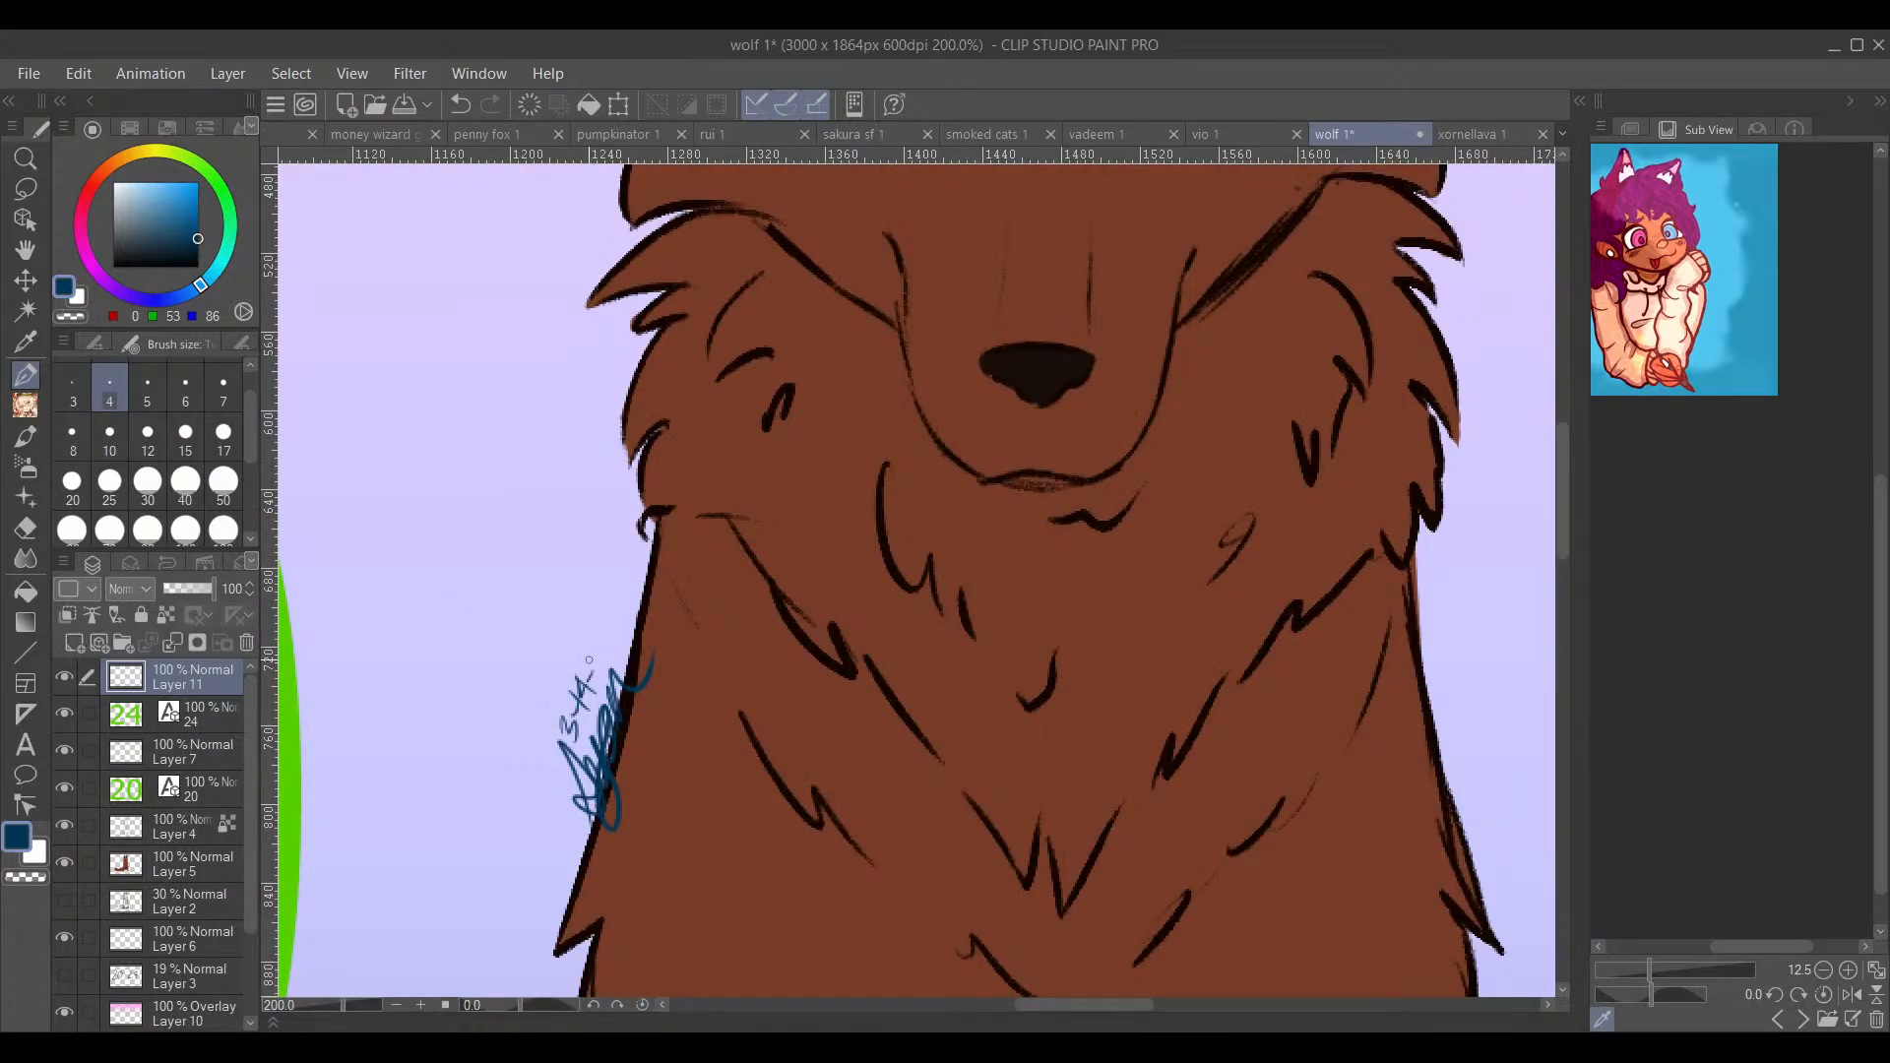
scroll(611, 605, down, 4)
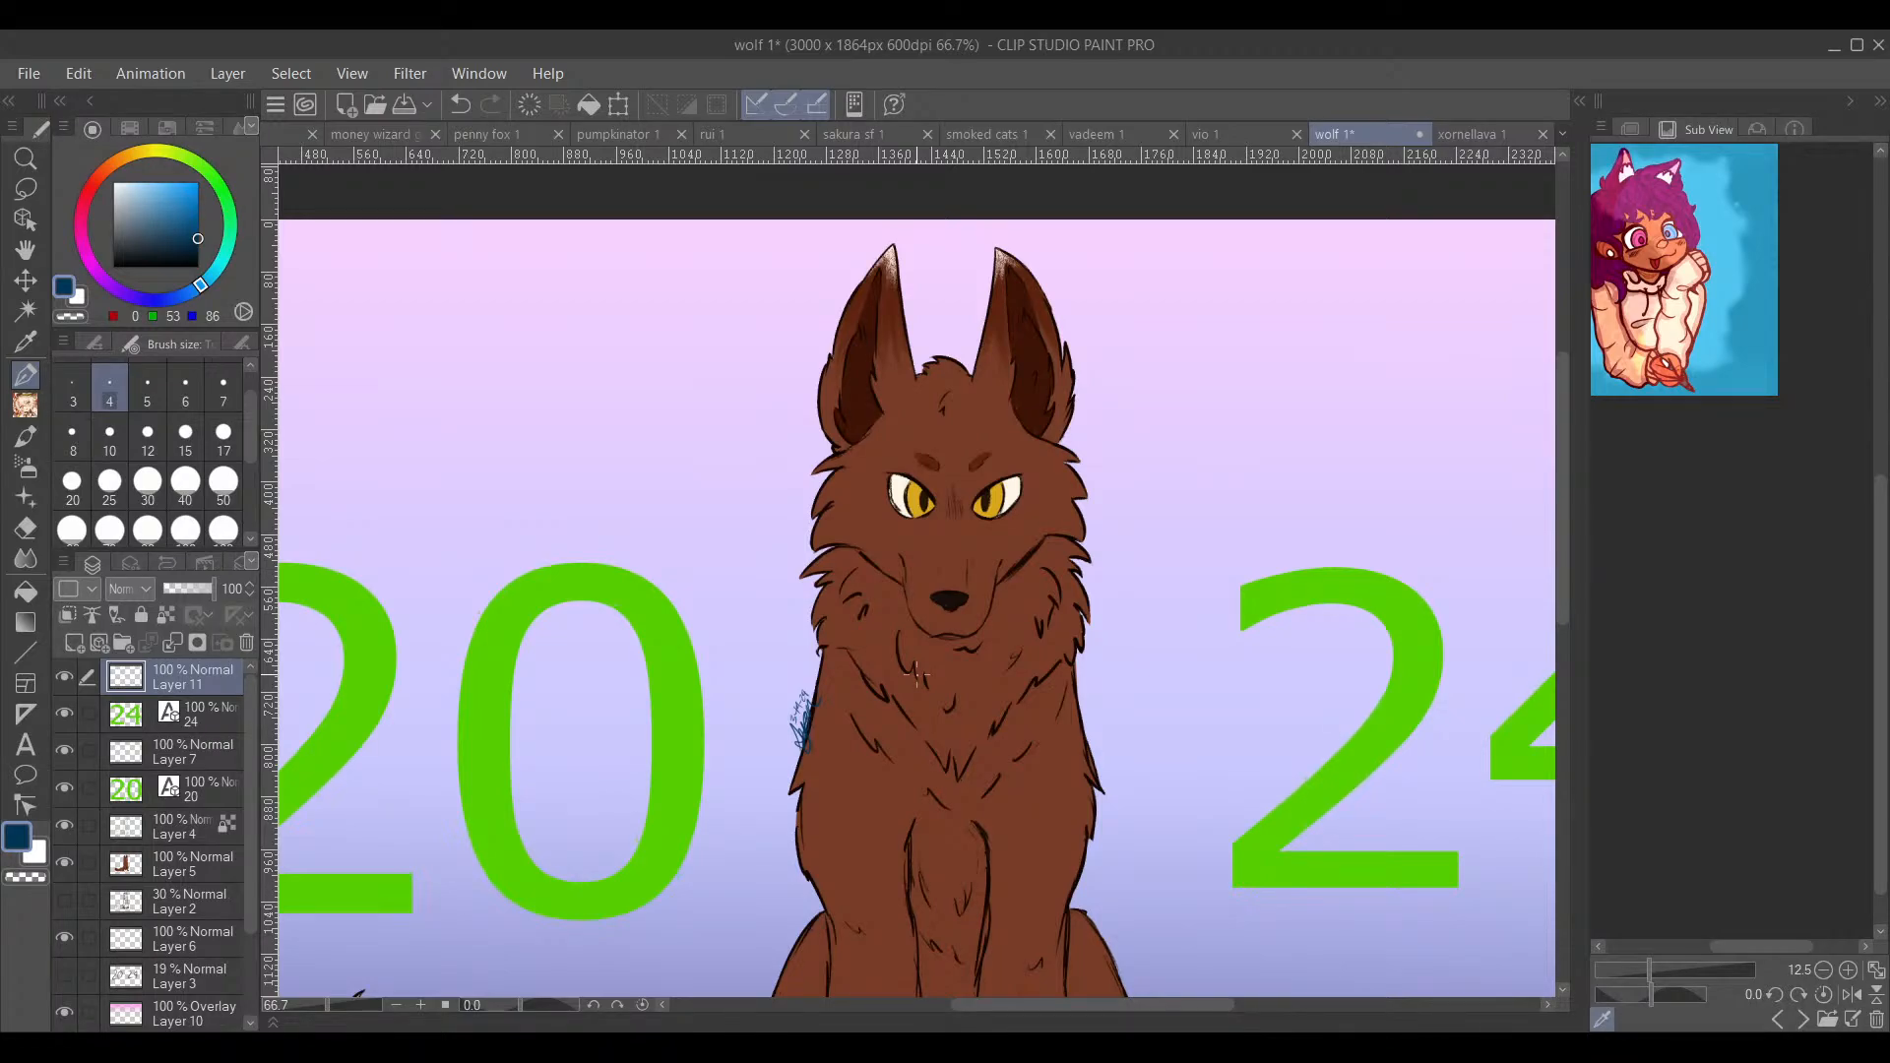
Step: Save the wolf drawing and close it to return to the xornellava line art
click(17, 74)
click(144, 250)
click(1477, 133)
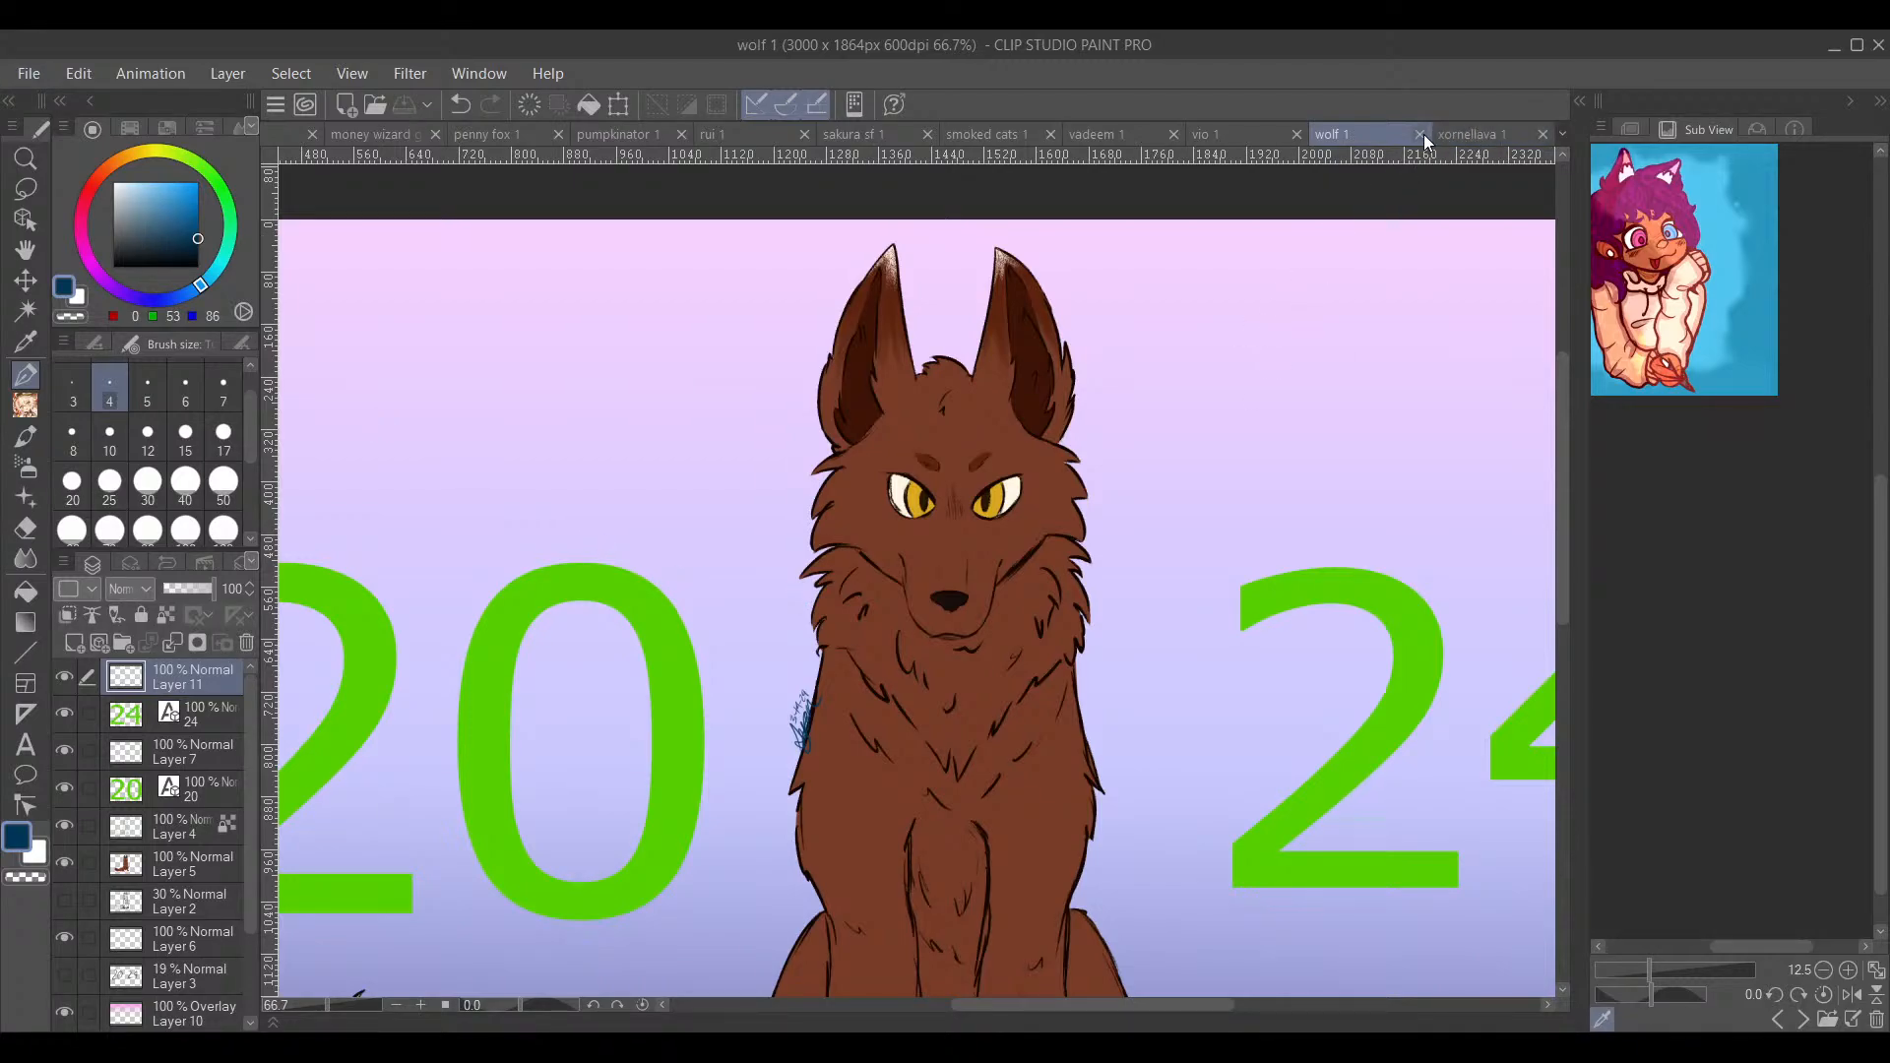
Step: Enlarge the reference picture to 28.6, bring the character into view, and sample the magenta hair colour (RGB 168, 32, 92)
drag(1155, 510, 1208, 576)
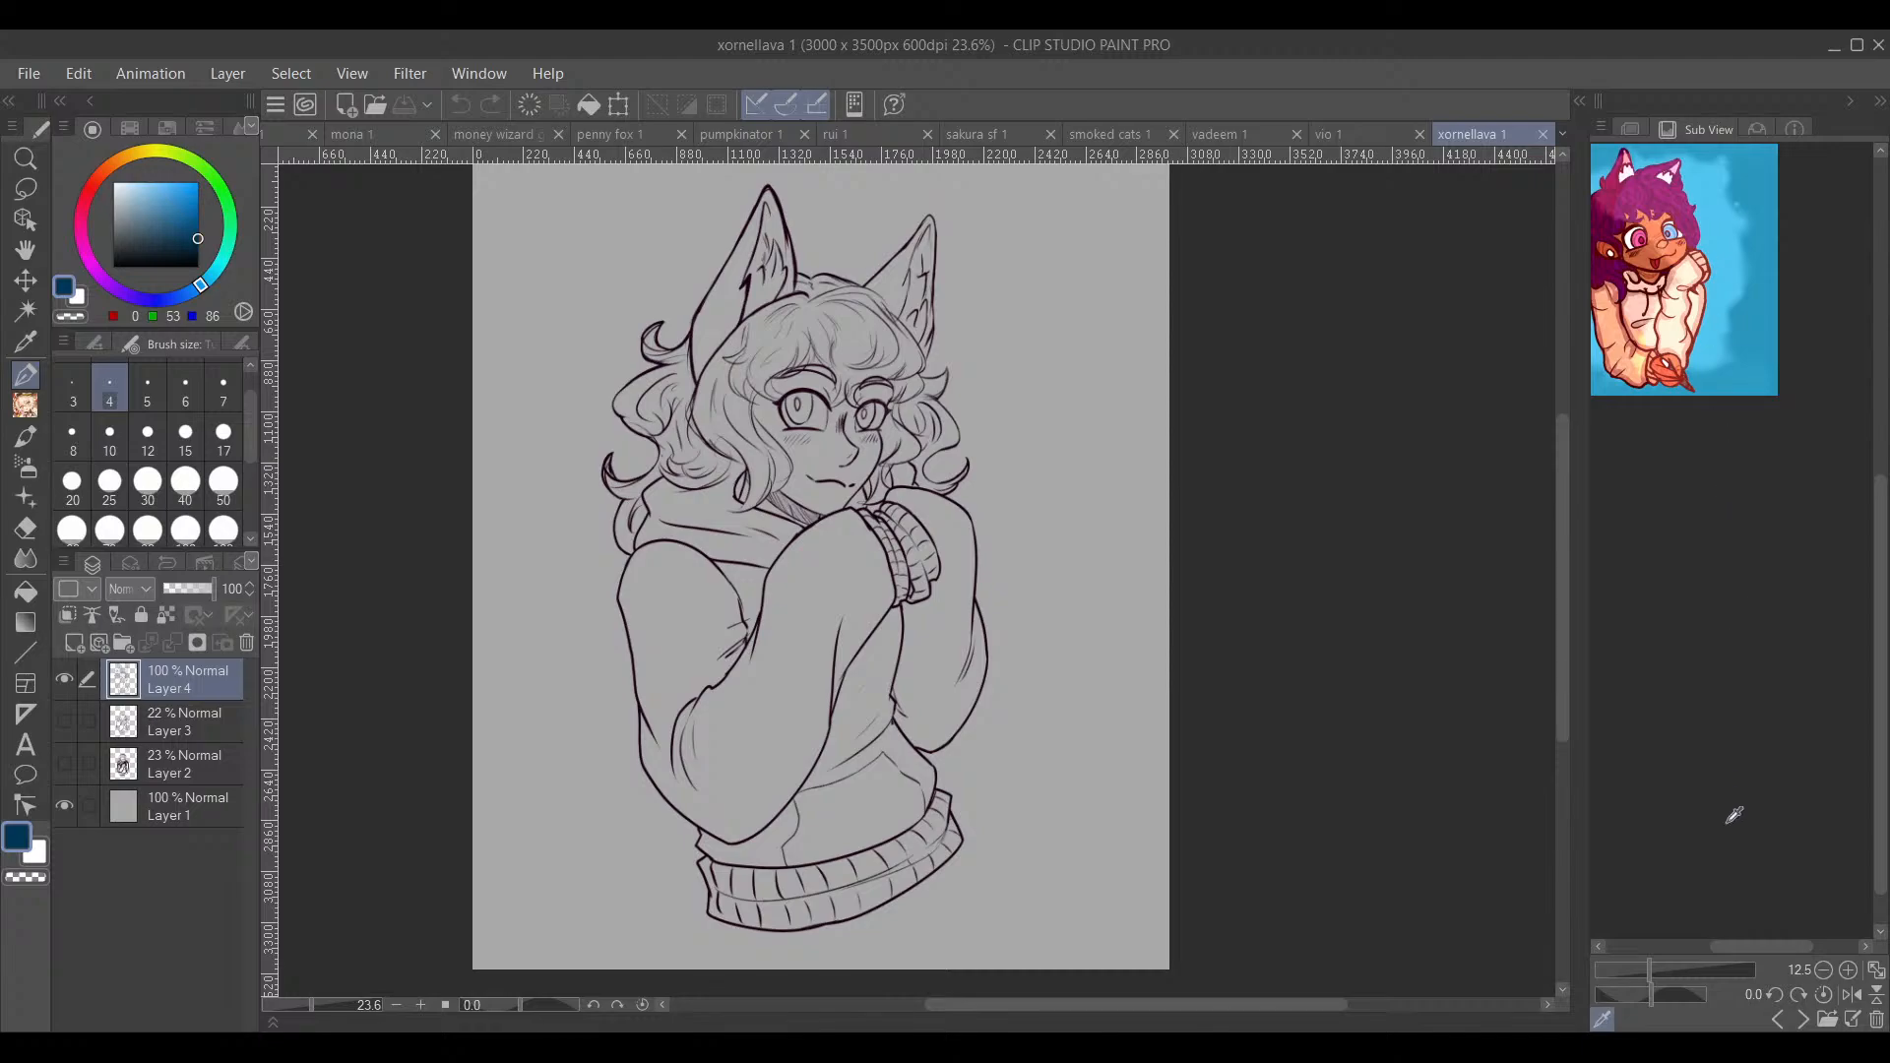
click(1686, 969)
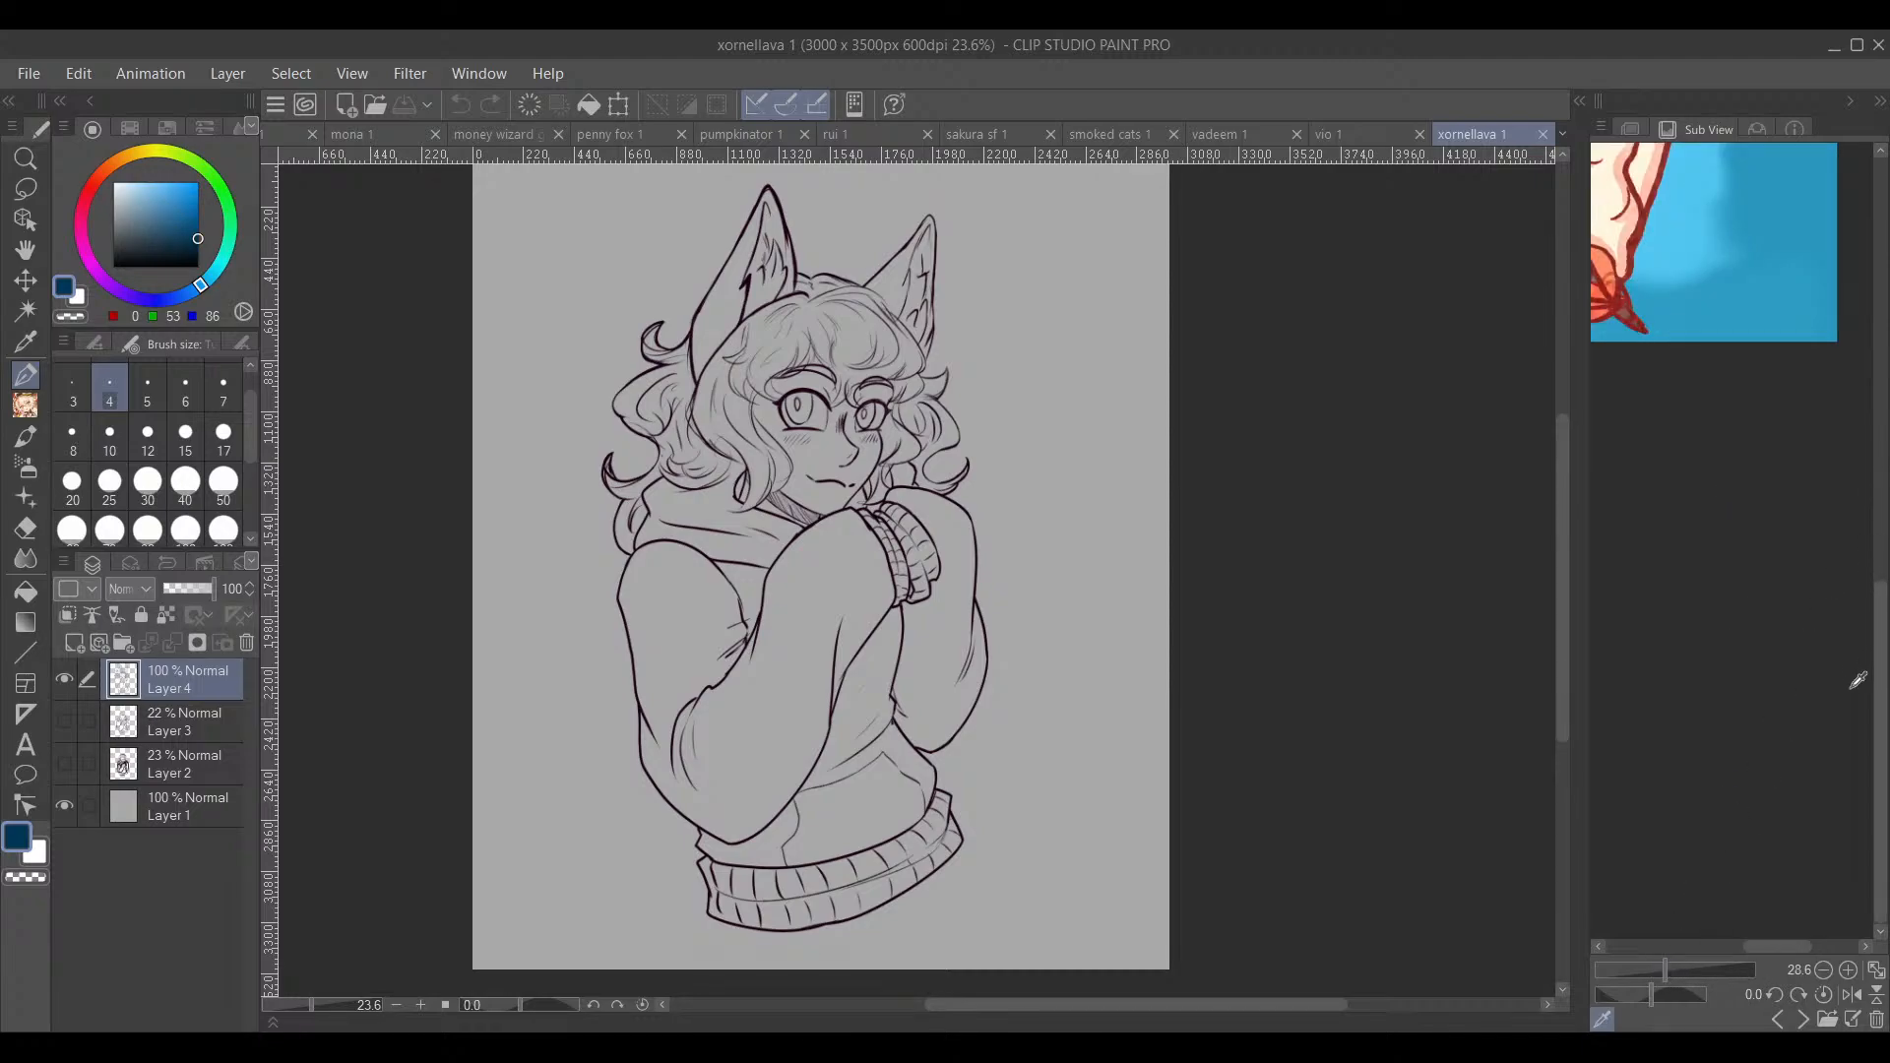
drag(1879, 612, 1879, 433)
drag(1775, 951, 1733, 953)
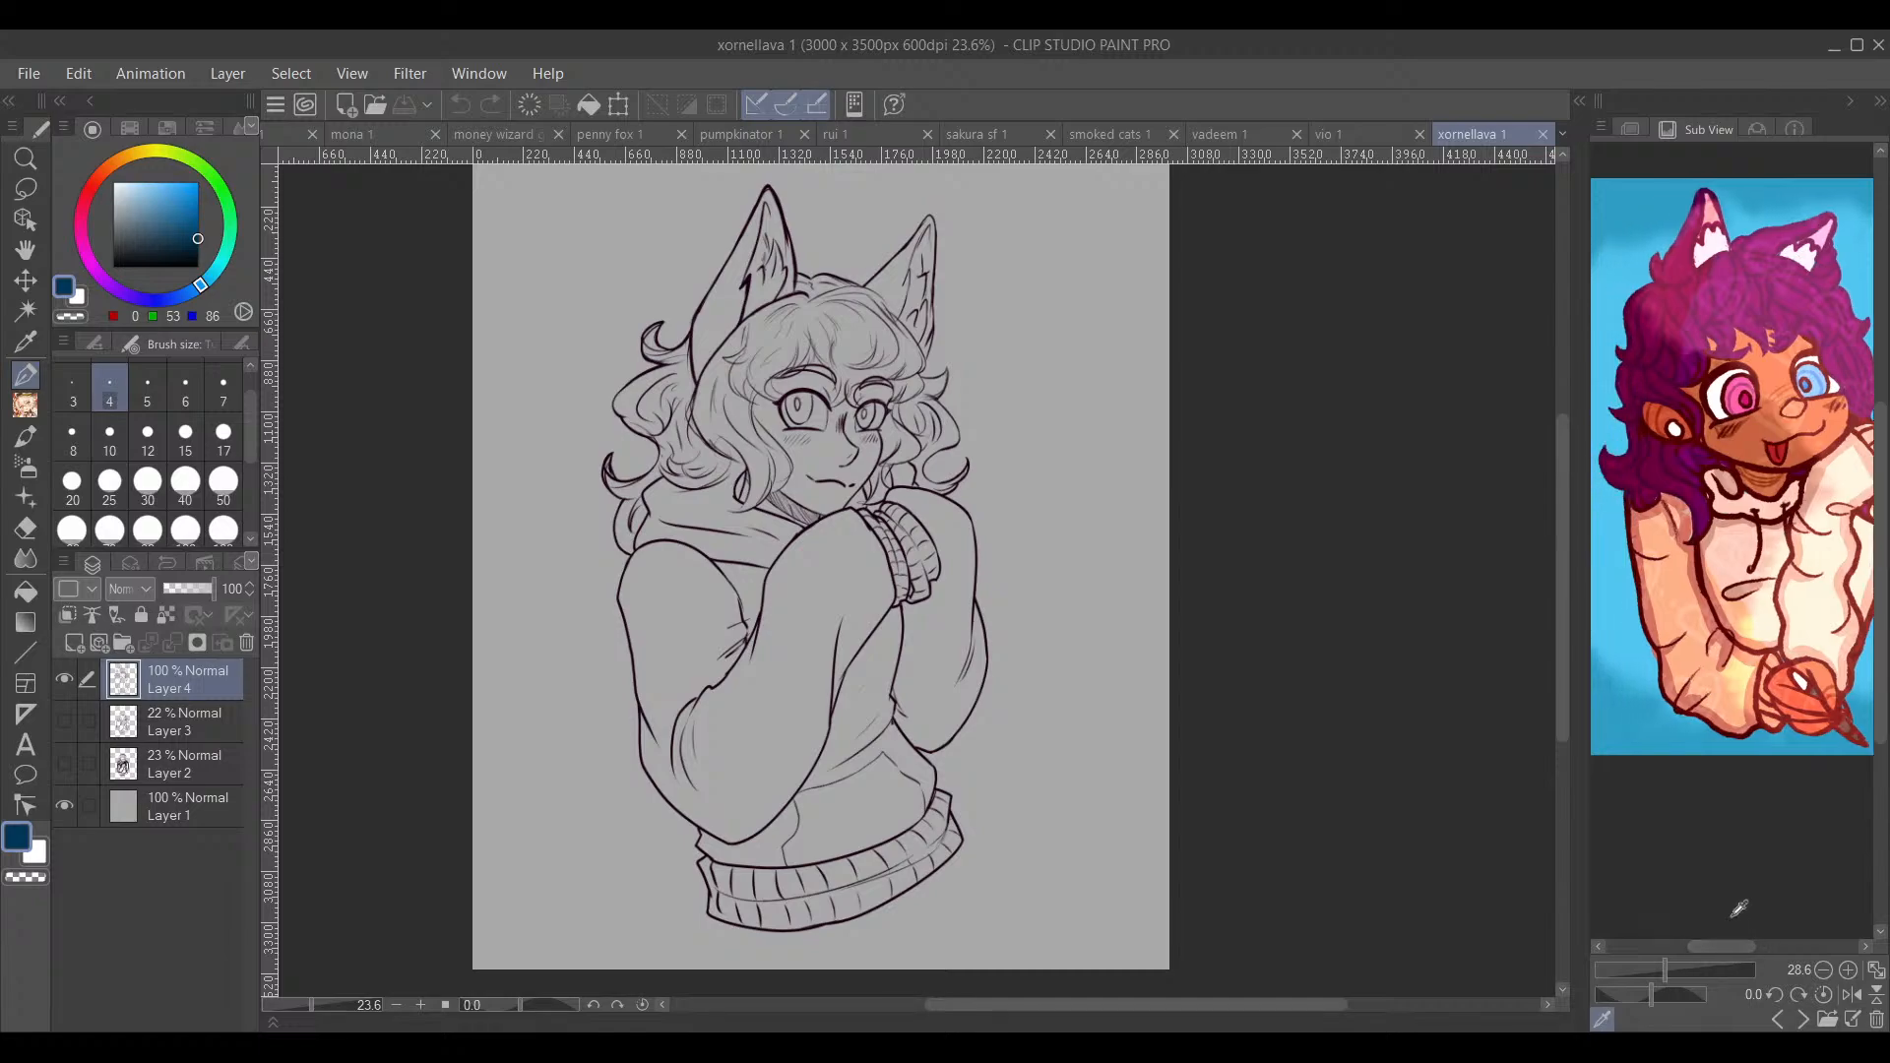
click(1711, 294)
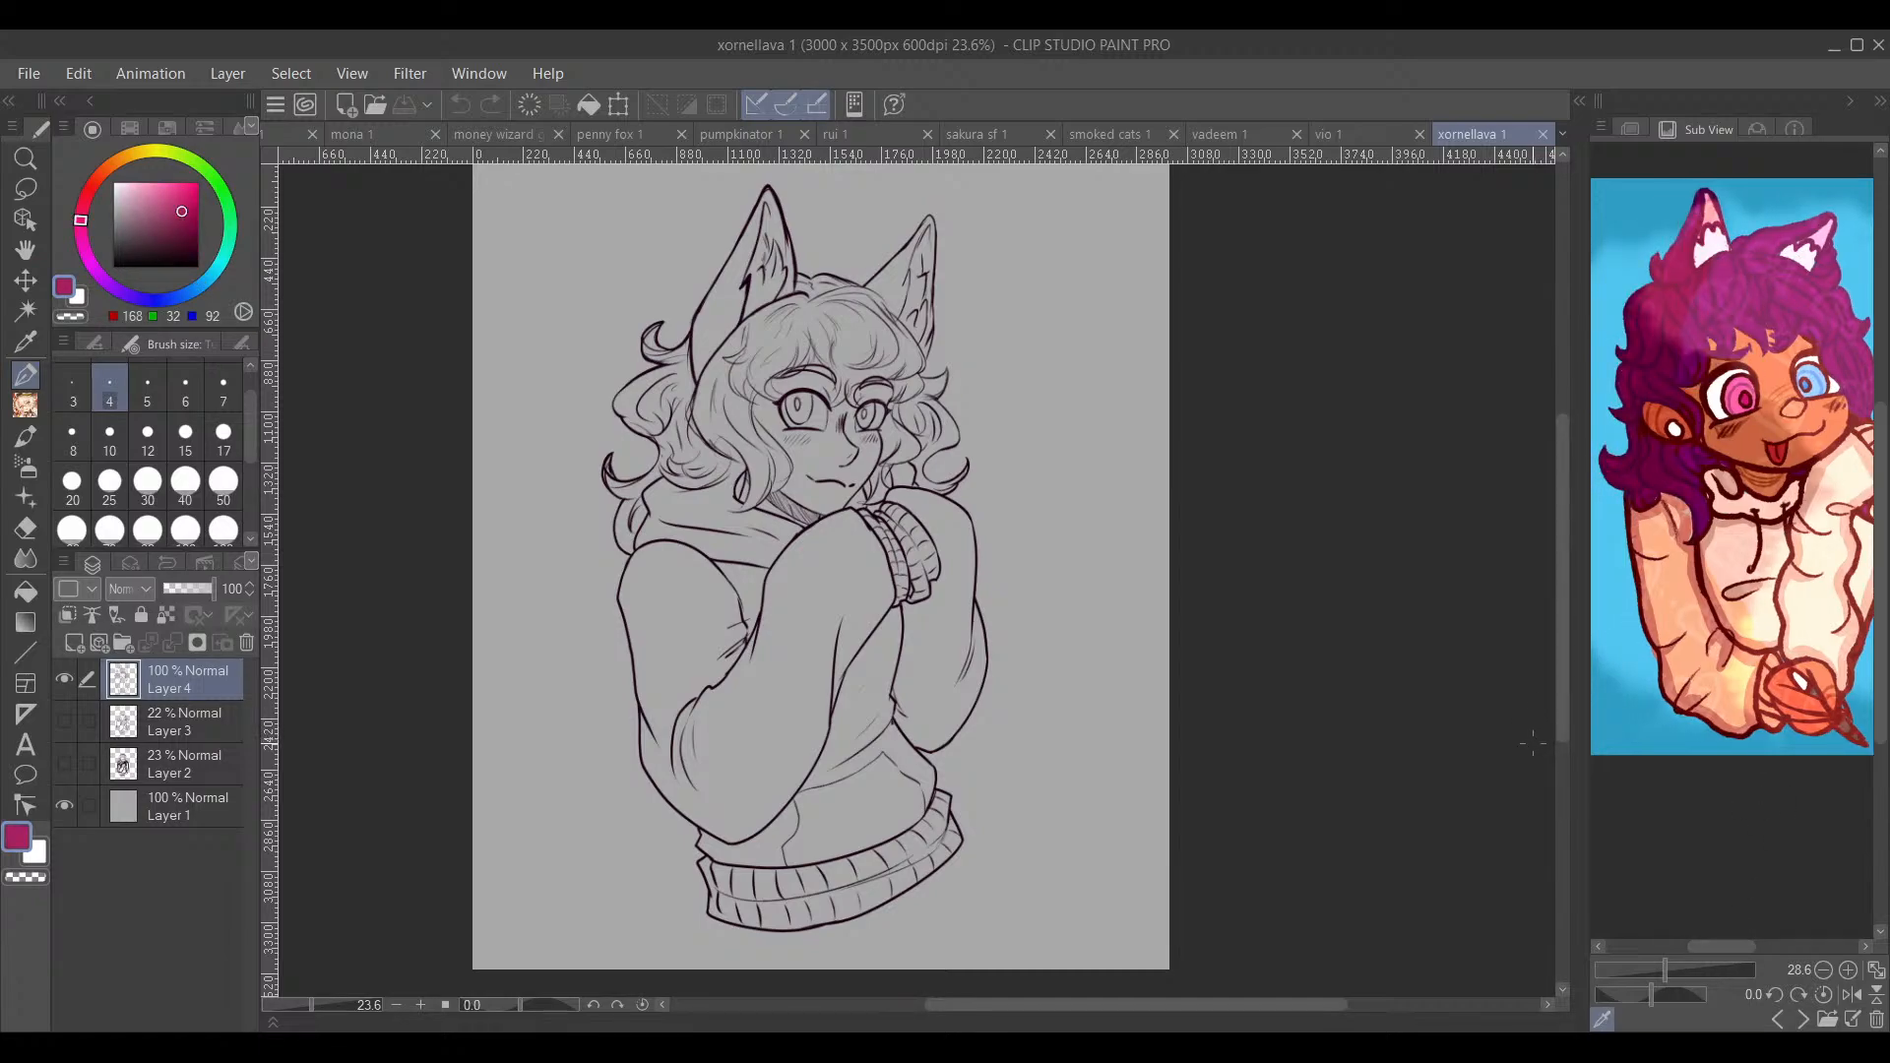
Step: Raise the pen size to 30 and add a new layer directly beneath the line art layer
drag(775, 663, 674, 683)
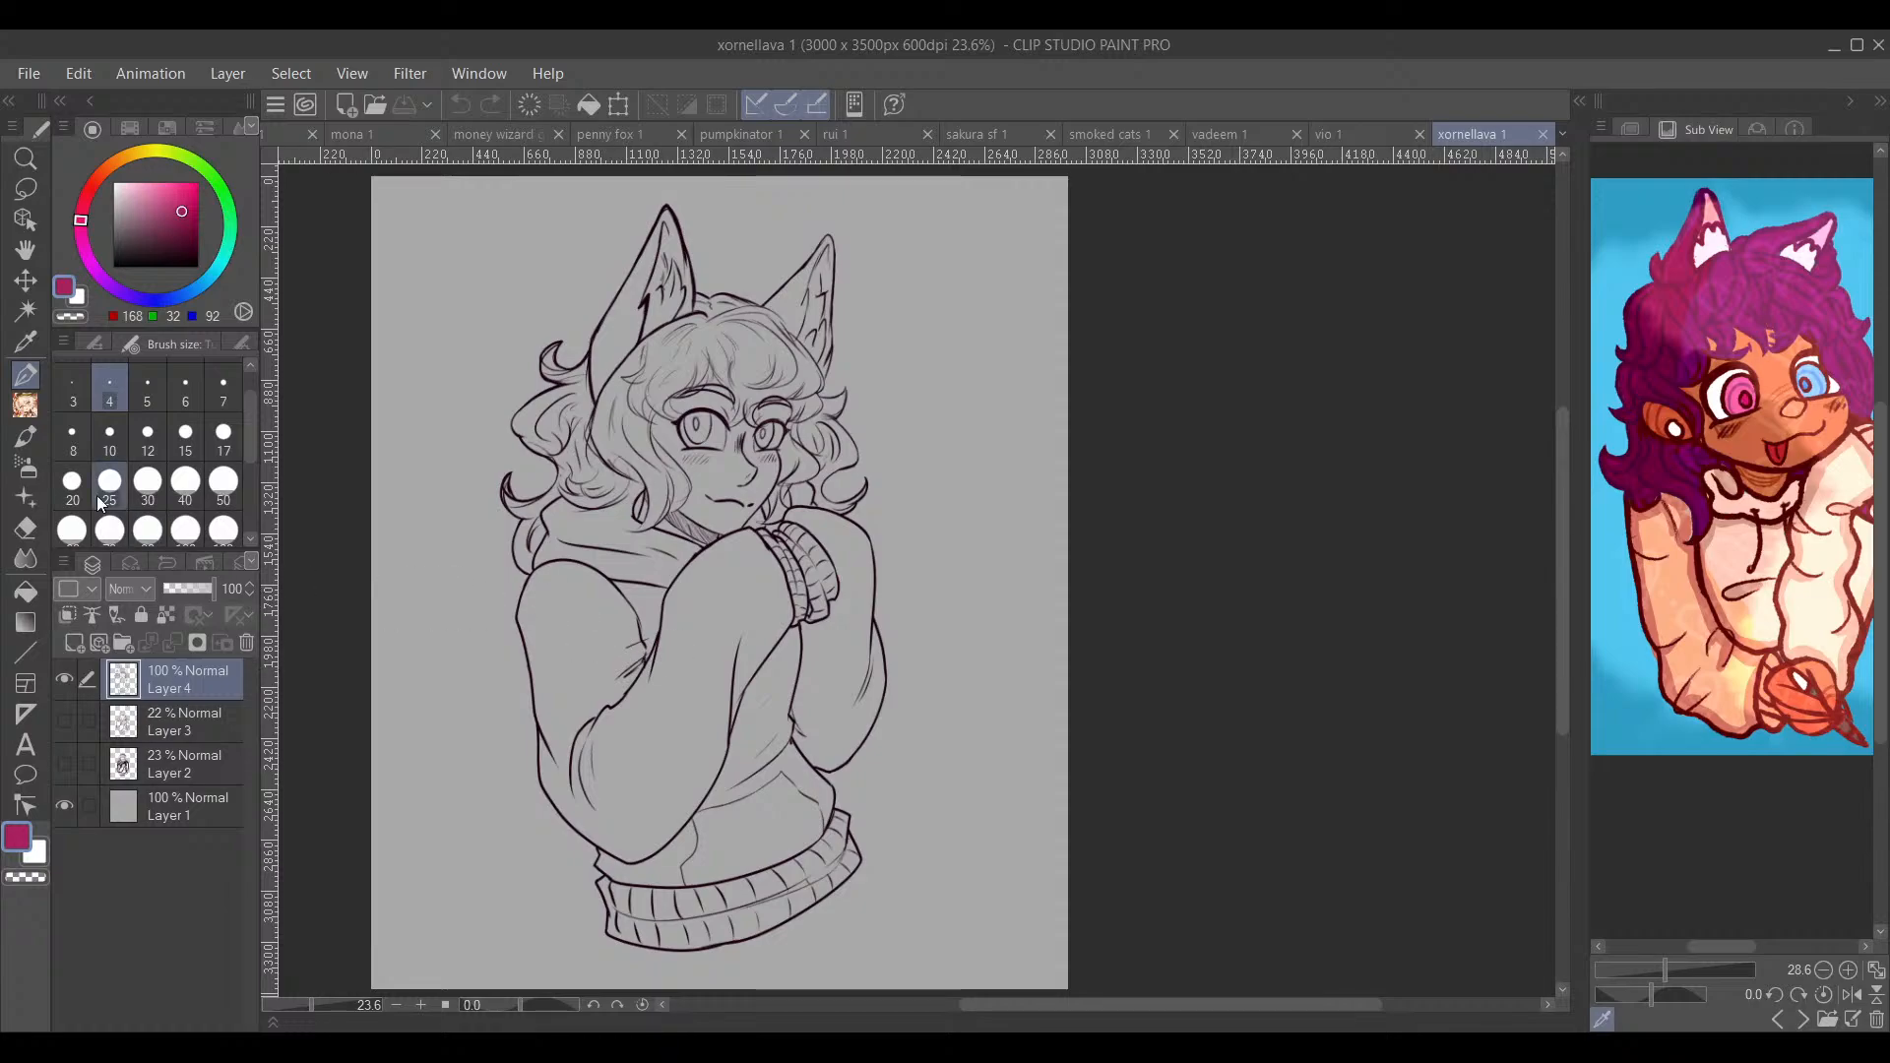
key(bracketright)
key(bracketright)
key(bracketright)
key(bracketright)
key(bracketright)
key(bracketright)
key(bracketright)
key(bracketright)
key(bracketright)
key(bracketright)
key(bracketright)
click(182, 721)
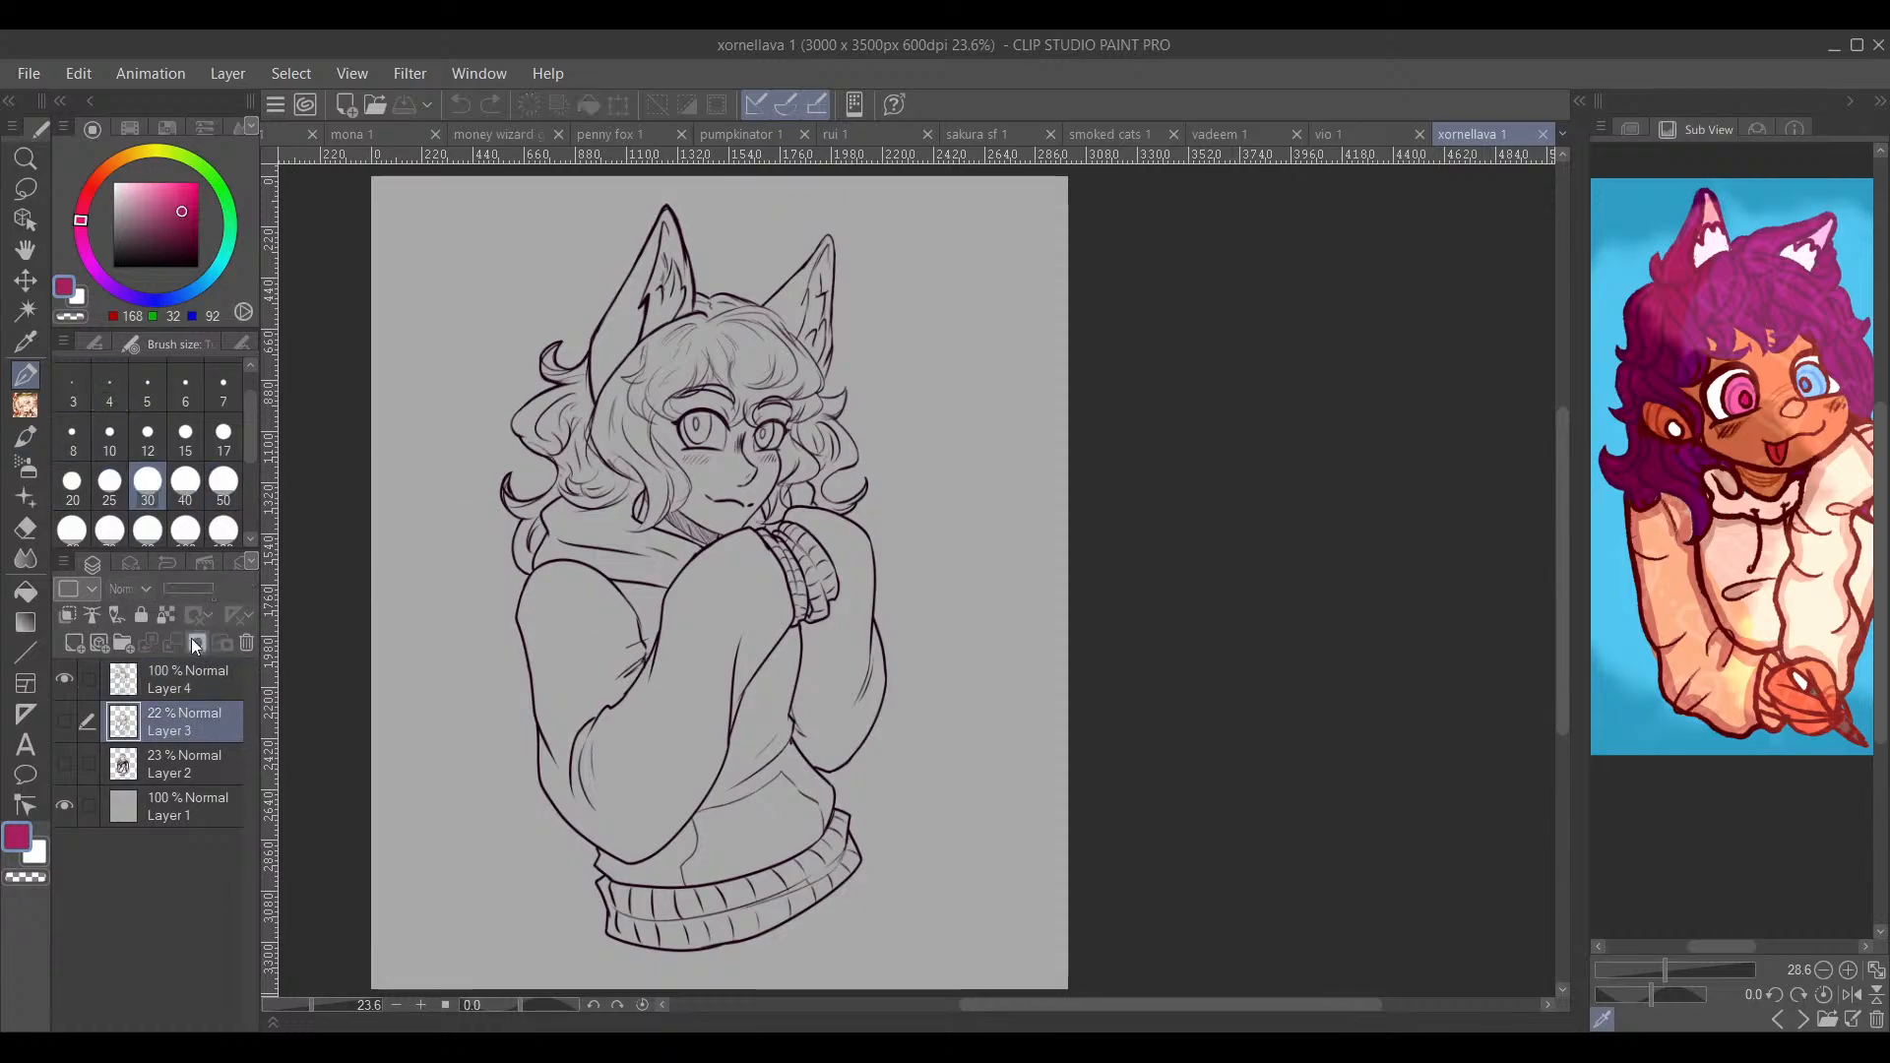
click(74, 642)
Step: With a larger pen, paint flat magenta over the crown, the fringe and the upper curls on the left of the head
drag(611, 400, 620, 464)
scroll(621, 464, up, 1)
scroll(624, 467, up, 1)
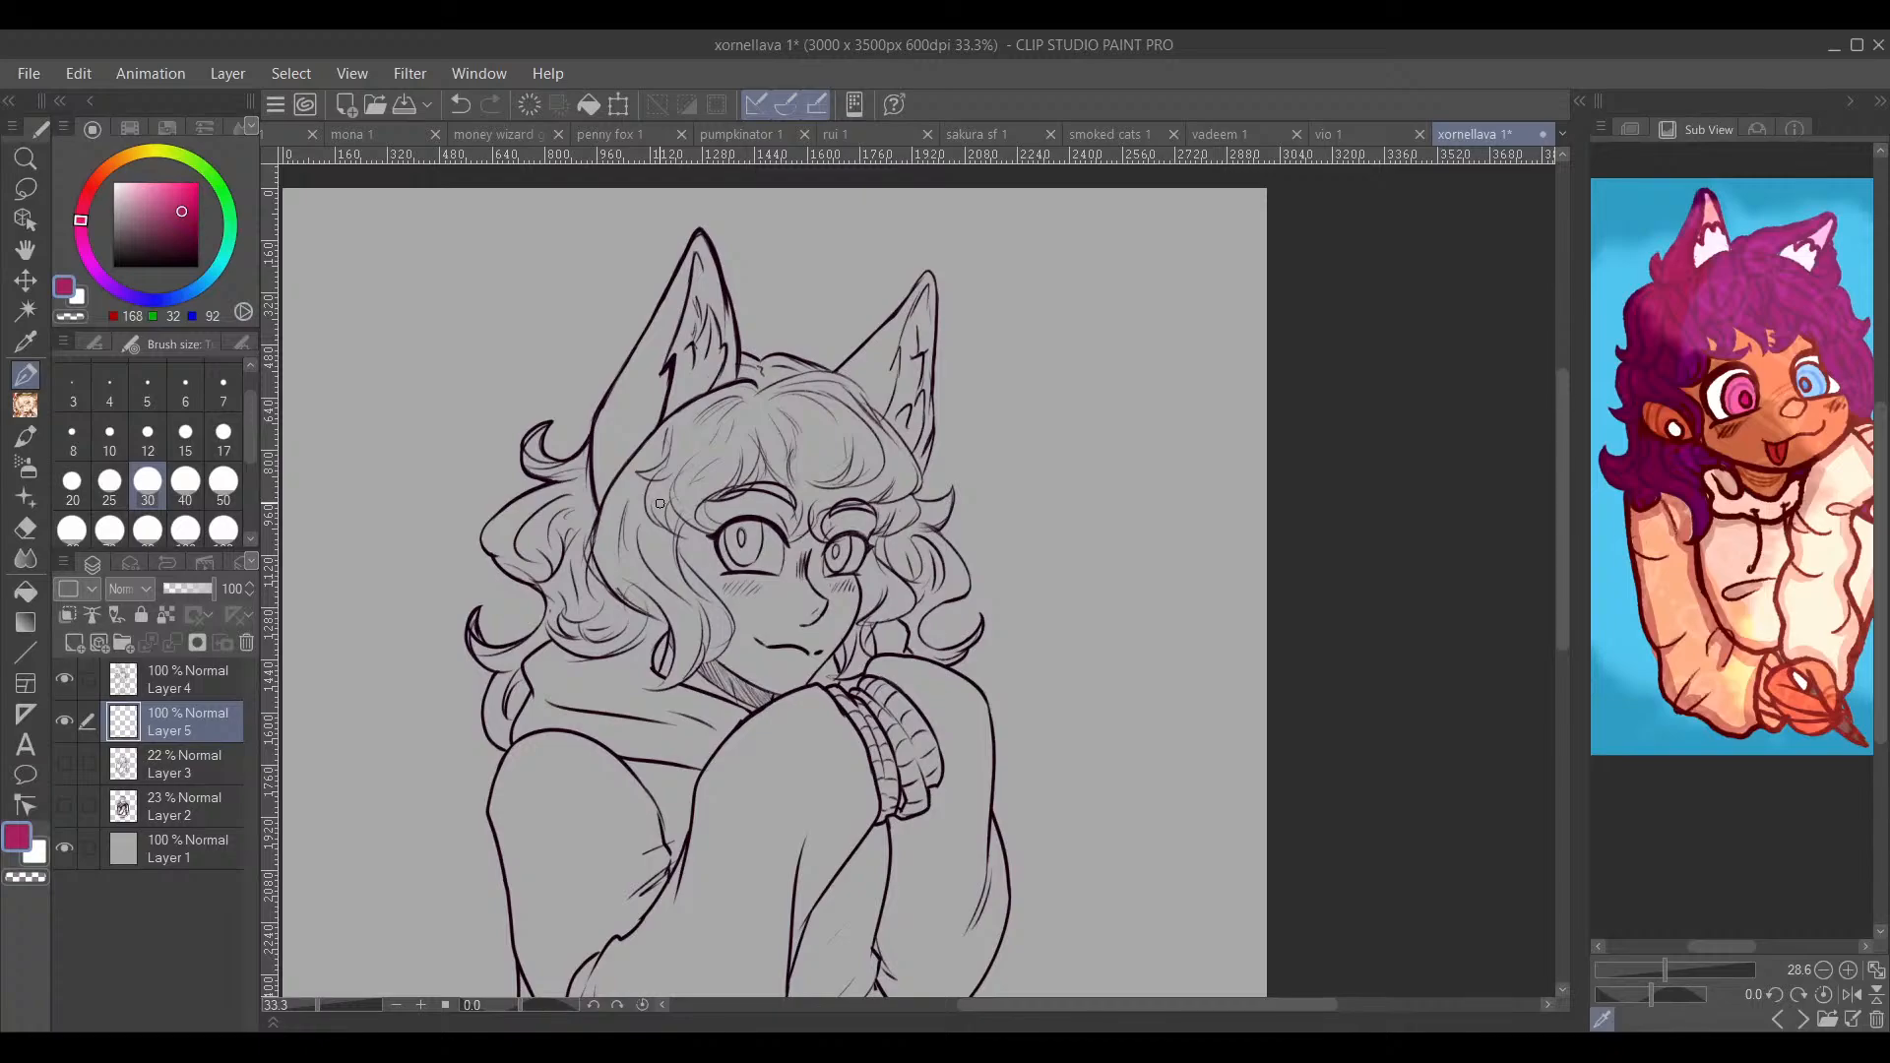
scroll(660, 504, up, 1)
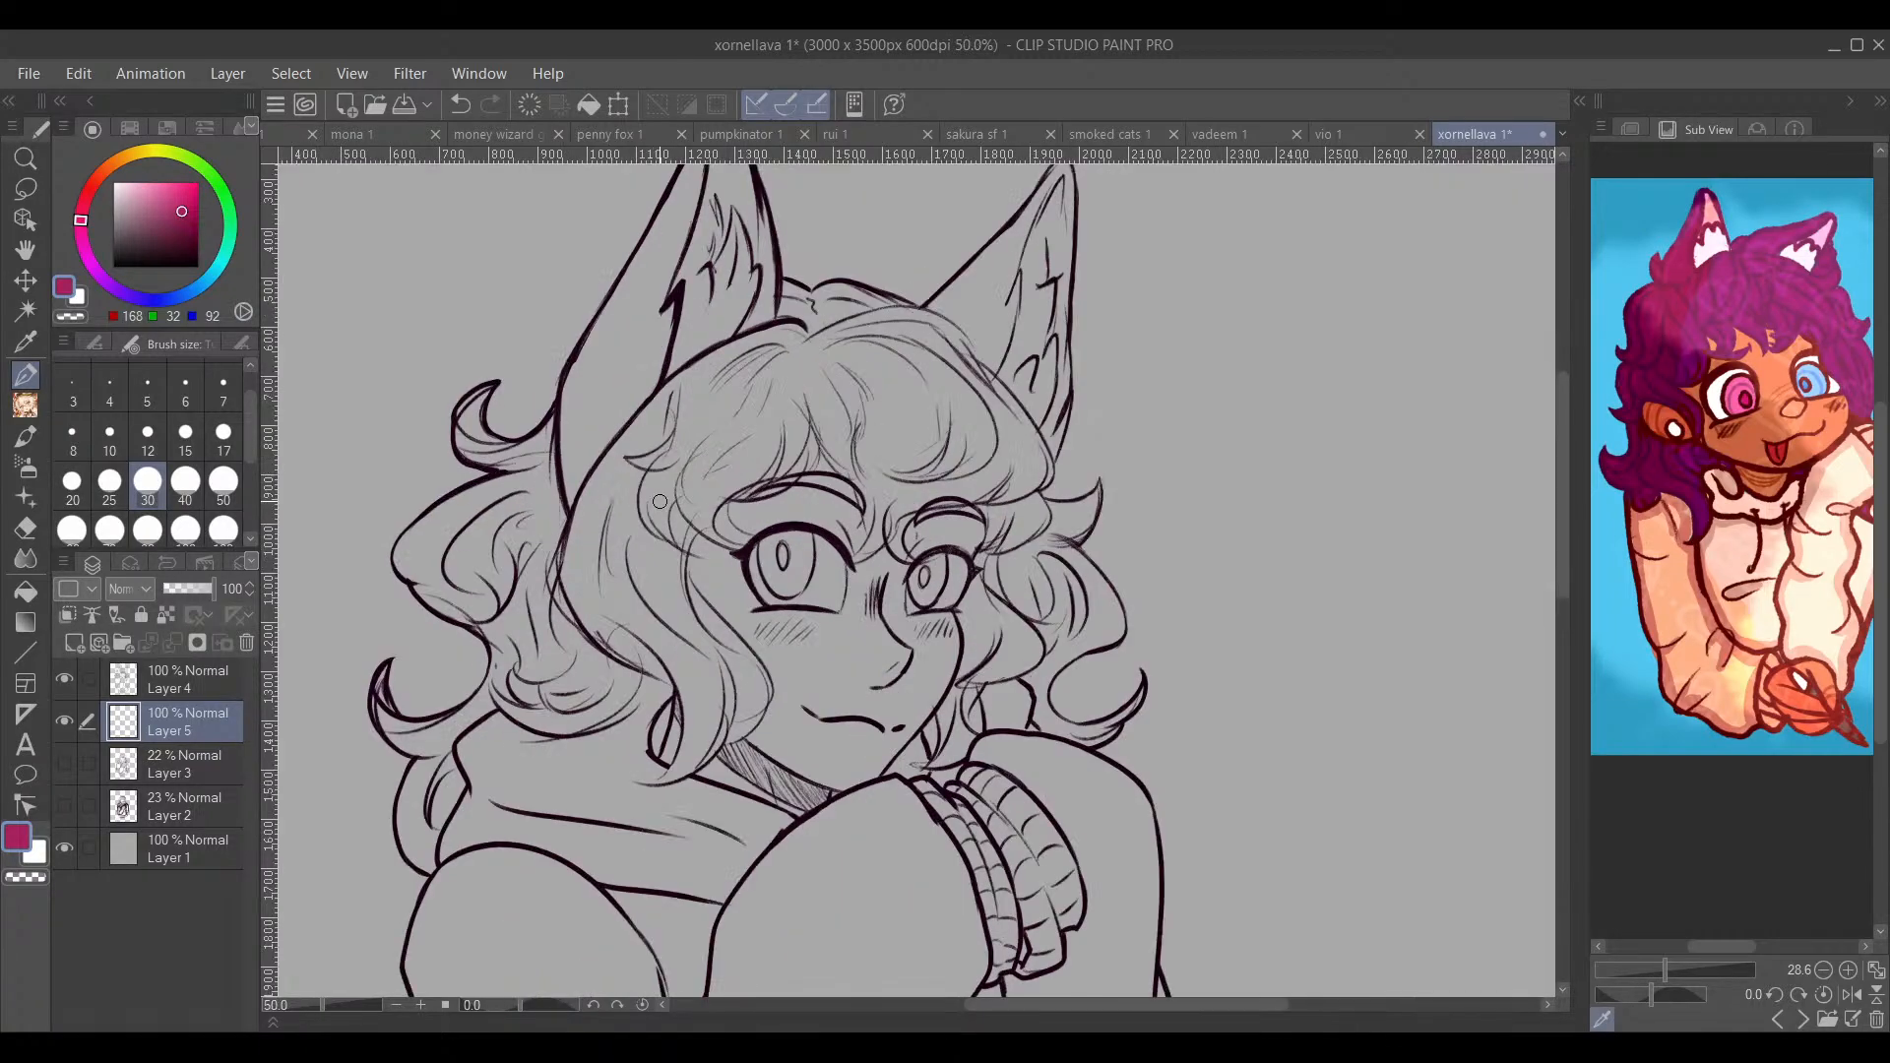
scroll(660, 503, down, 2)
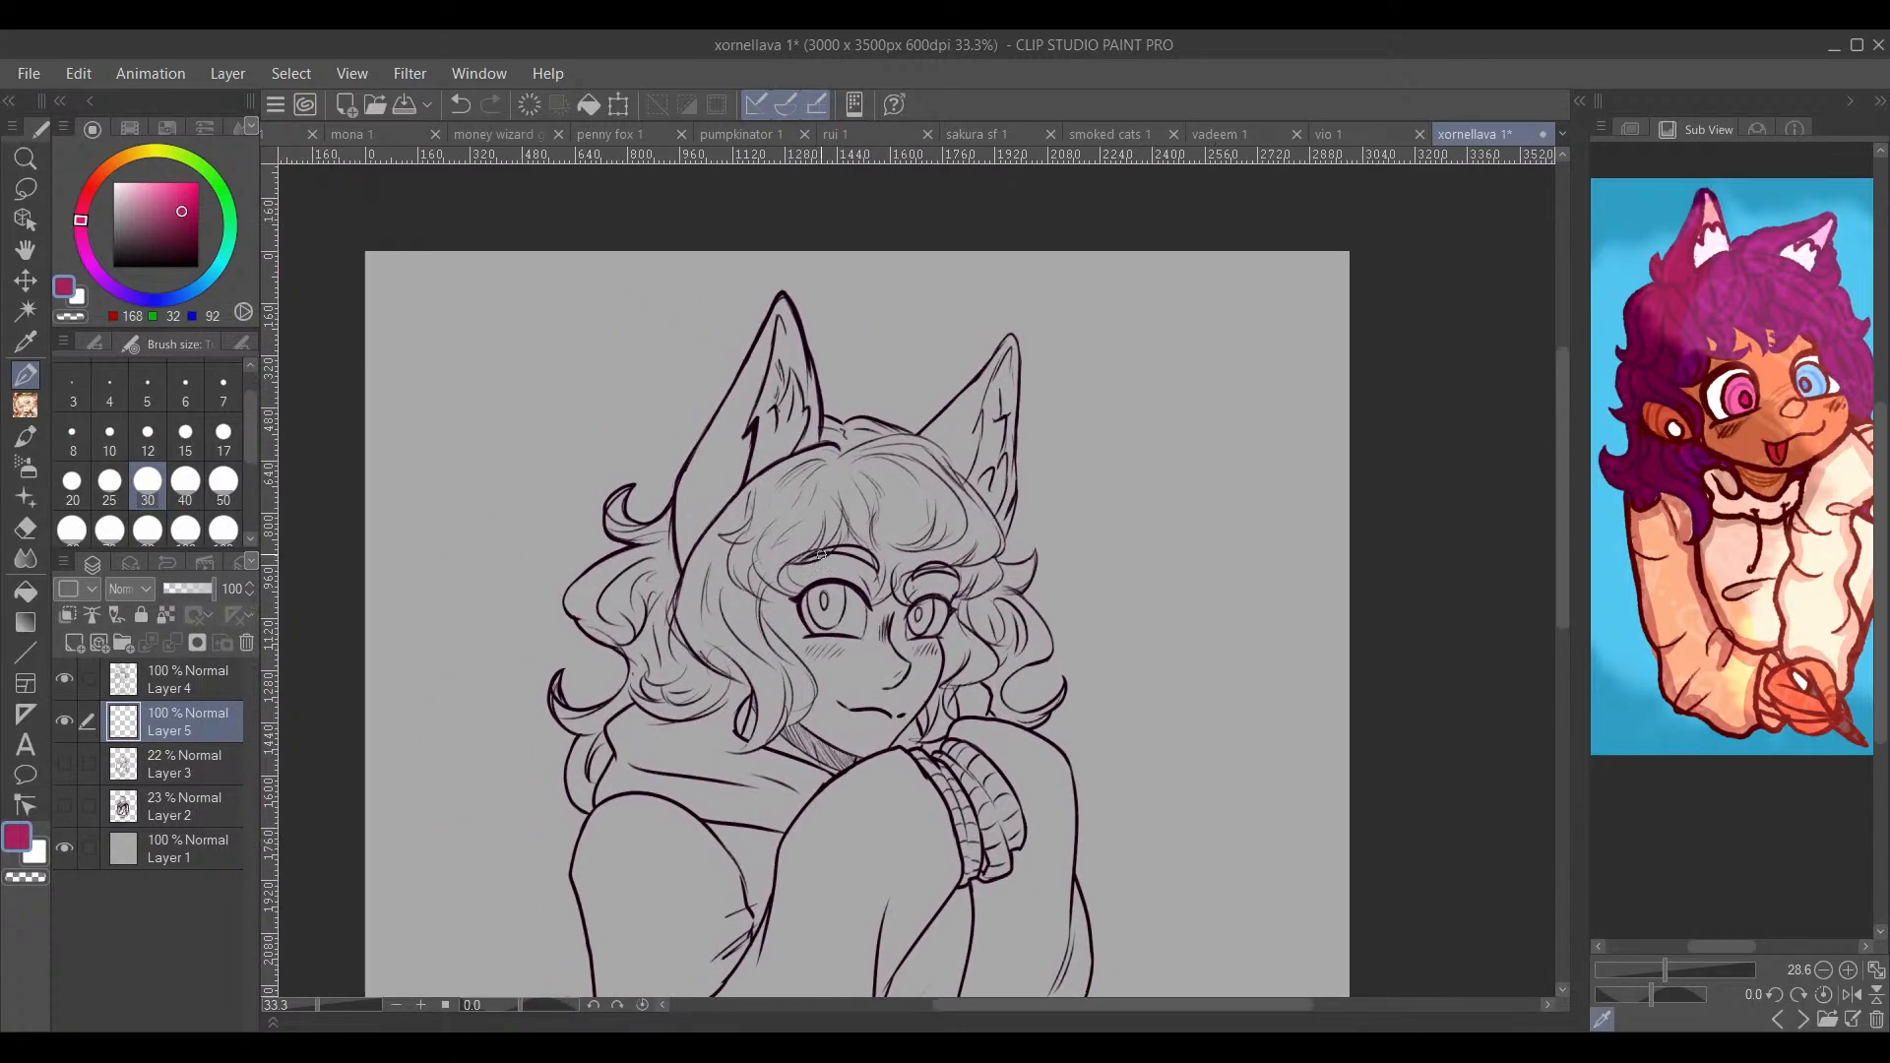
scroll(571, 443, up, 2)
click(185, 530)
mouse_move(848, 363)
mouse_down()
mouse_move(783, 323)
mouse_move(596, 468)
mouse_up()
drag(976, 472, 882, 497)
mouse_move(733, 389)
mouse_down()
mouse_move(879, 384)
mouse_move(763, 471)
mouse_move(837, 450)
mouse_move(777, 476)
mouse_move(794, 424)
mouse_move(822, 440)
mouse_move(714, 483)
mouse_move(687, 526)
mouse_move(554, 514)
mouse_up()
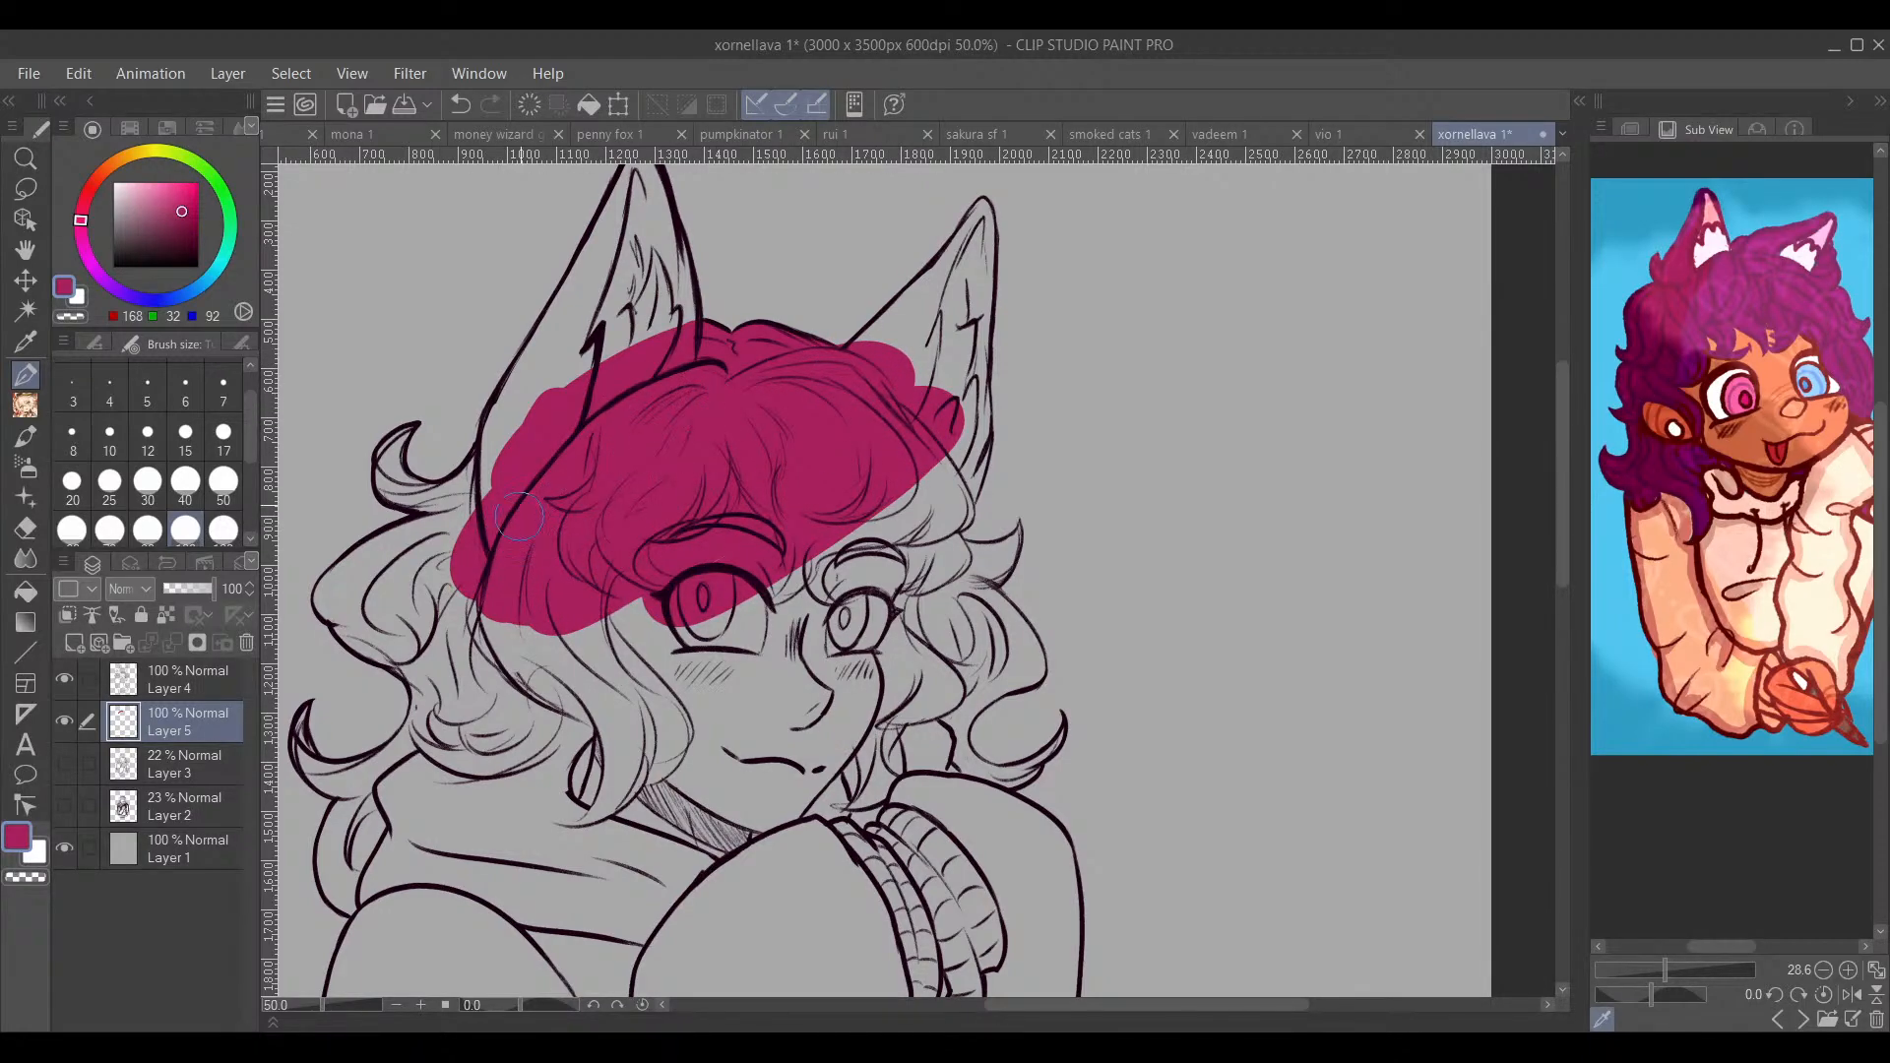
mouse_move(397, 453)
mouse_down()
mouse_move(413, 433)
mouse_move(382, 461)
mouse_move(412, 433)
mouse_move(384, 492)
mouse_move(414, 462)
mouse_move(460, 492)
mouse_move(482, 470)
mouse_move(433, 494)
mouse_move(403, 487)
mouse_move(448, 492)
mouse_move(488, 448)
mouse_move(472, 482)
mouse_move(404, 502)
mouse_move(453, 500)
mouse_move(394, 576)
mouse_move(458, 532)
mouse_up()
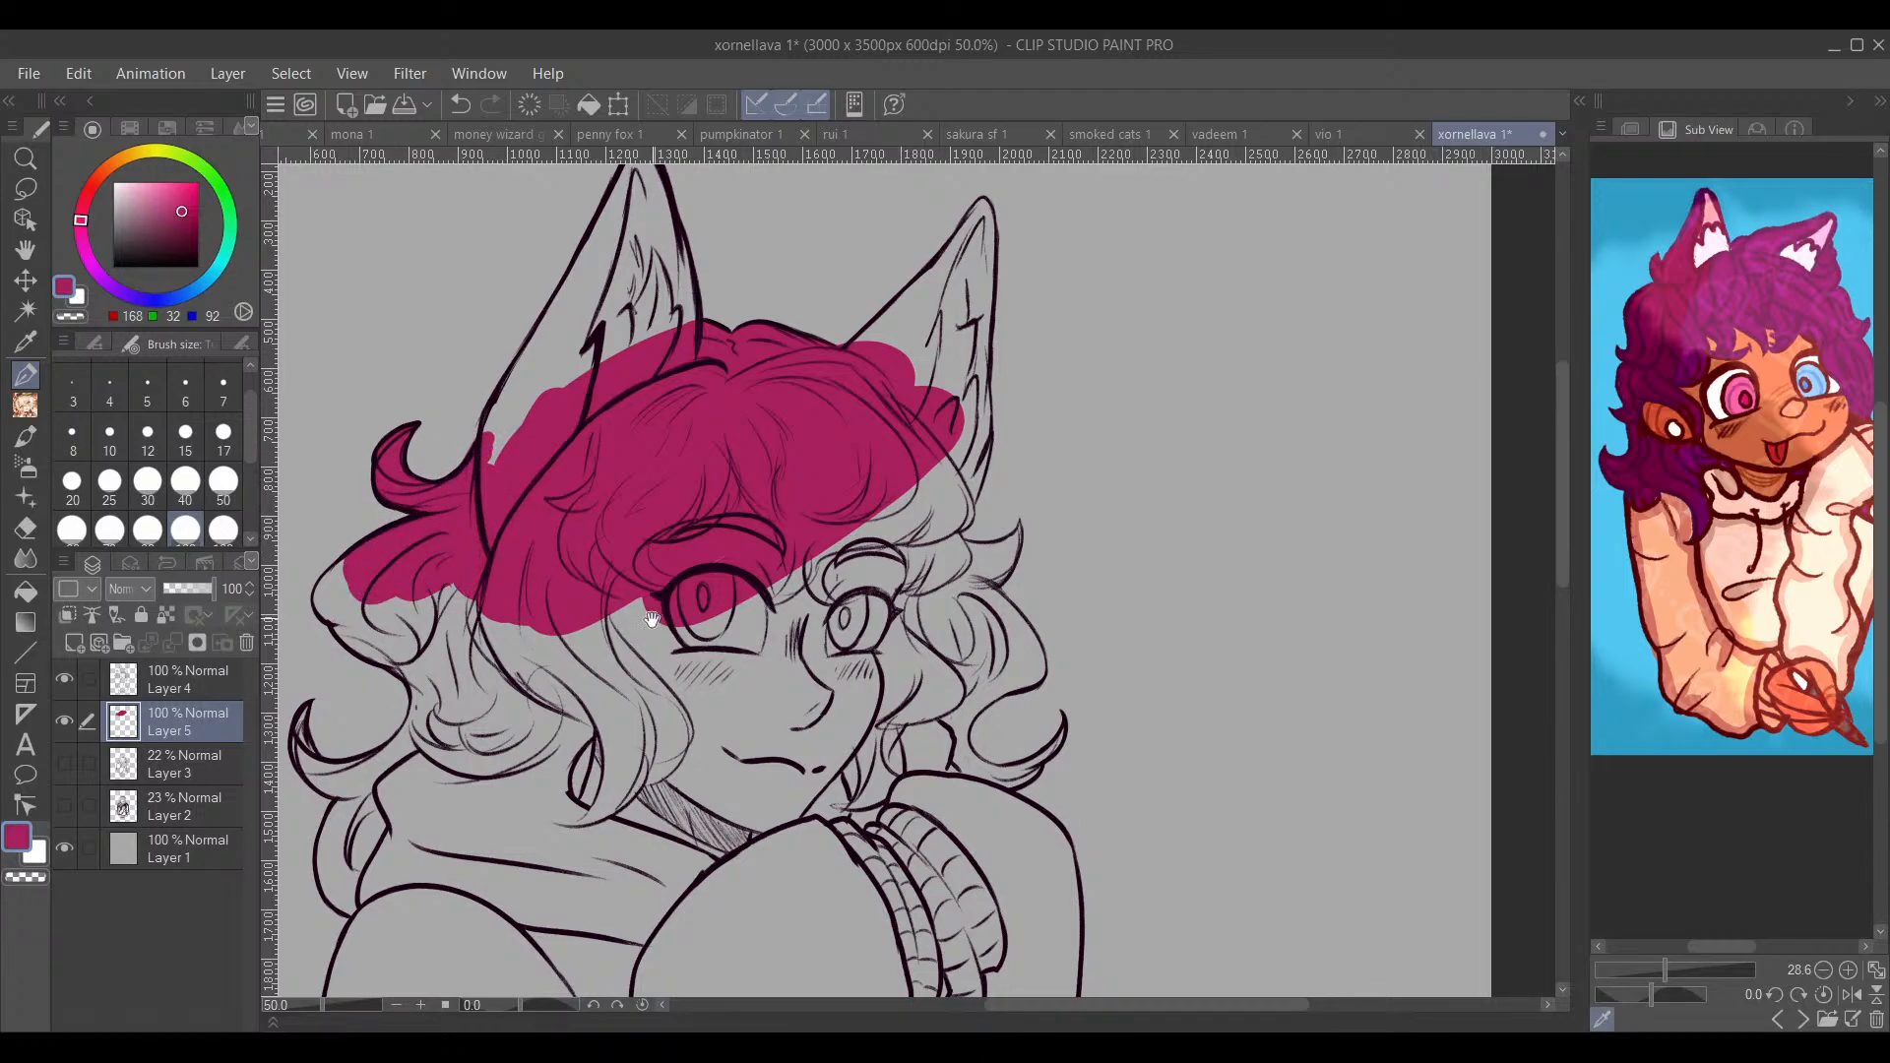
Step: Fill the lower left curls and the long front lock beside the face with flat magenta, cleaning edges with the eraser
drag(652, 619, 770, 398)
mouse_move(537, 332)
mouse_down()
mouse_move(451, 388)
mouse_move(433, 354)
mouse_move(453, 340)
mouse_move(434, 411)
mouse_move(445, 354)
mouse_move(473, 356)
mouse_move(481, 404)
mouse_move(552, 452)
mouse_move(532, 433)
mouse_move(591, 413)
mouse_move(640, 438)
mouse_up()
key(e)
key(p)
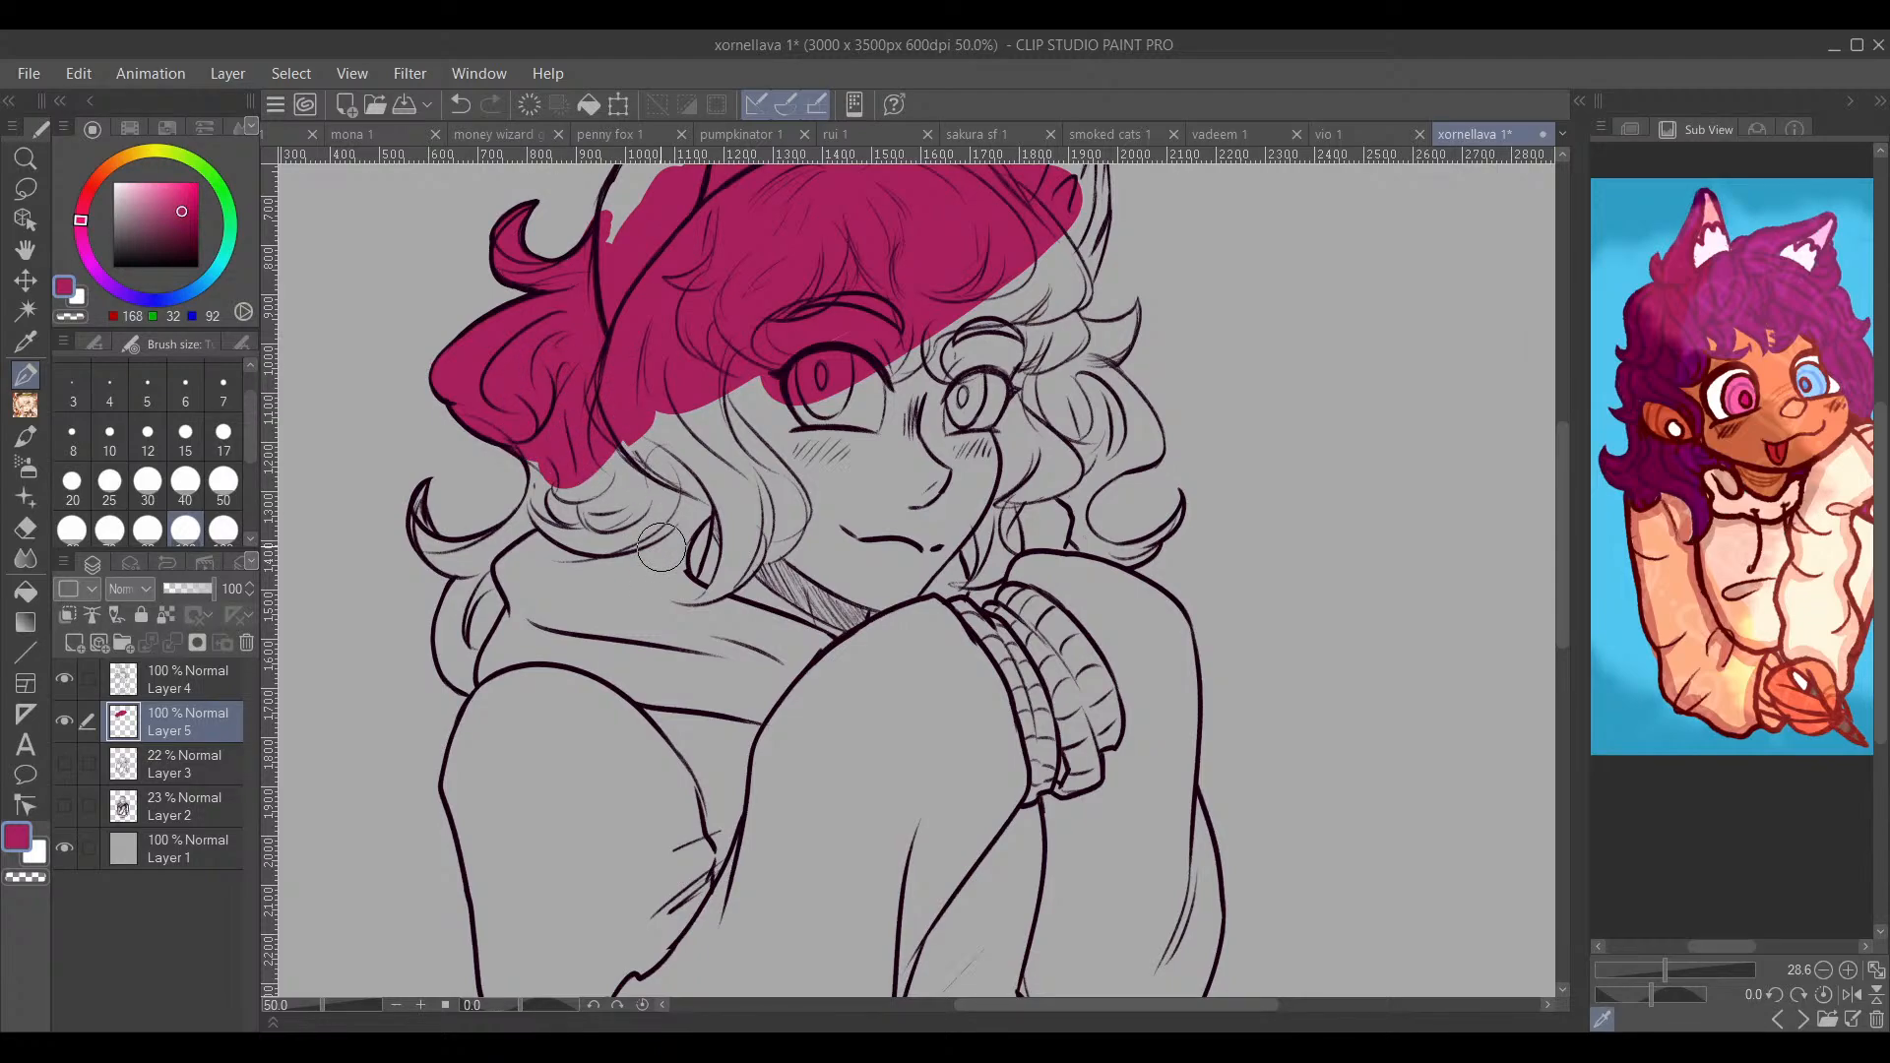
mouse_move(422, 498)
mouse_down()
mouse_move(438, 520)
mouse_move(414, 482)
mouse_move(433, 542)
mouse_move(404, 512)
mouse_move(462, 571)
mouse_move(433, 537)
mouse_move(522, 527)
mouse_move(497, 541)
mouse_move(541, 504)
mouse_move(502, 531)
mouse_move(527, 453)
mouse_move(536, 497)
mouse_move(512, 532)
mouse_up()
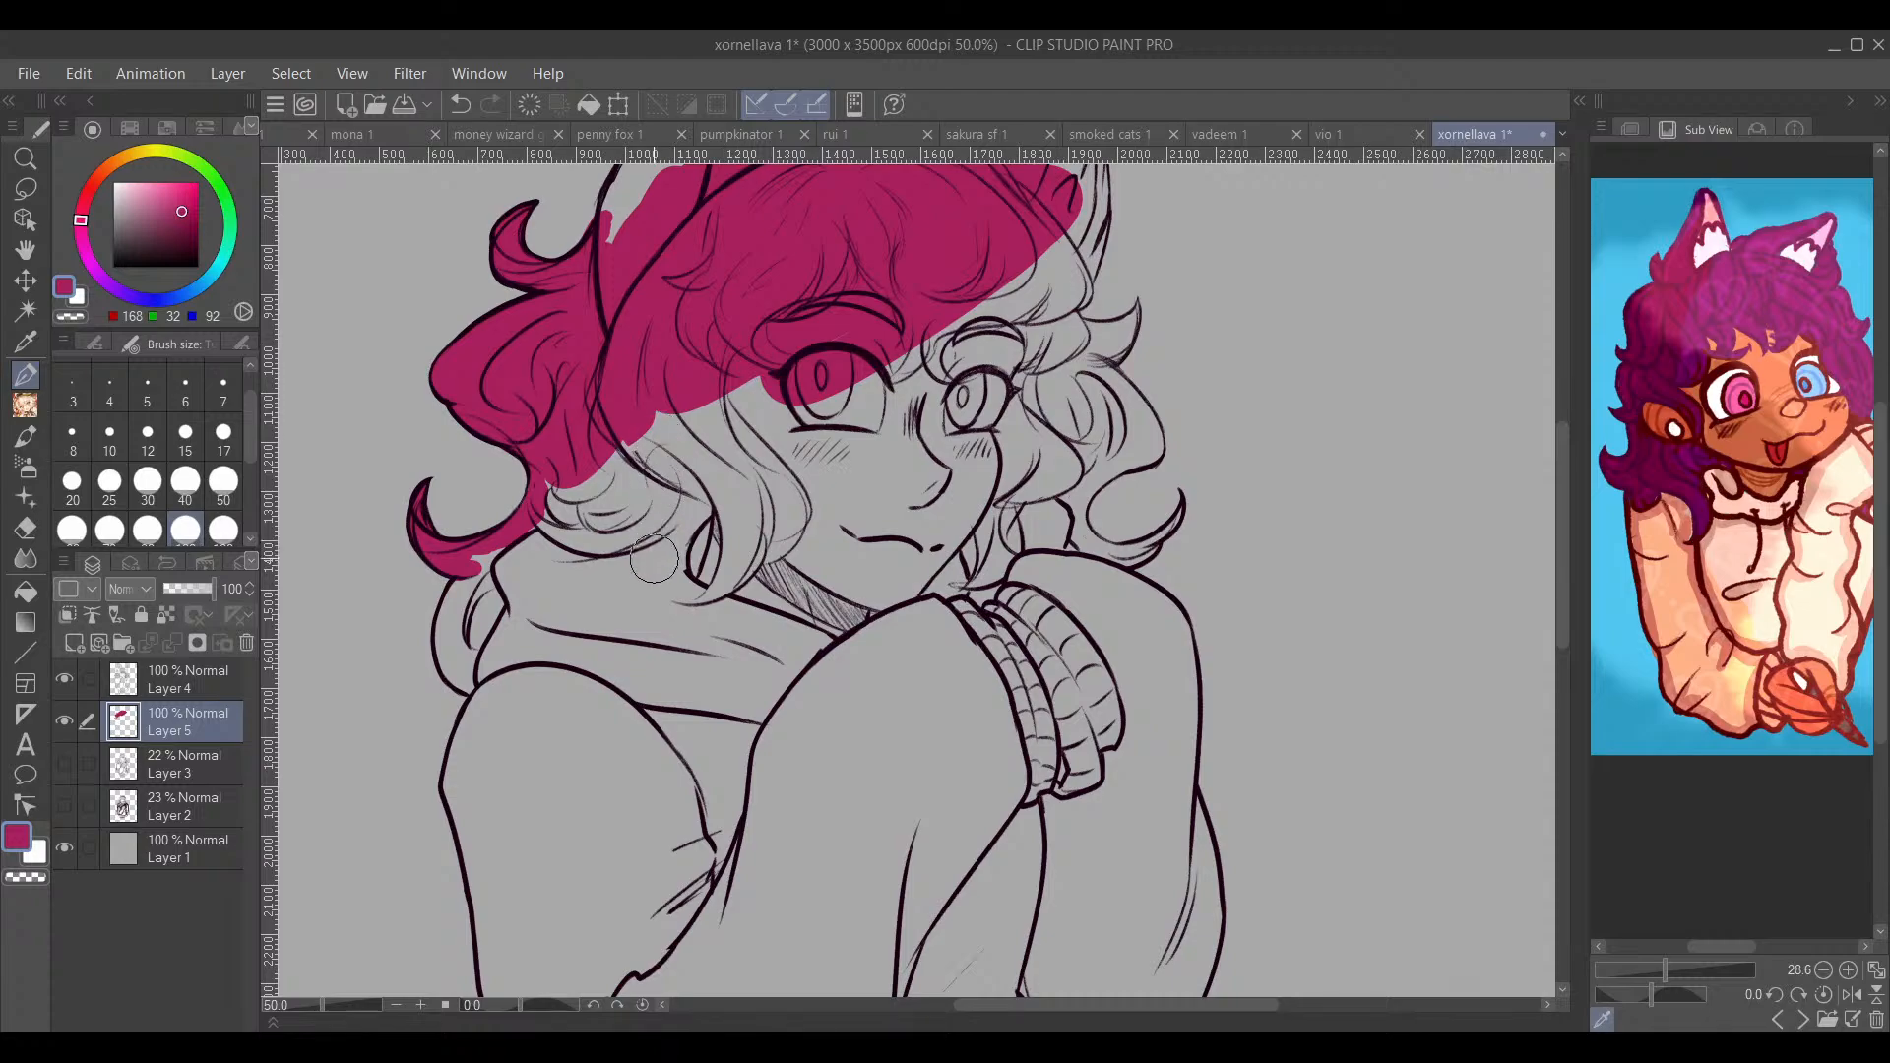
mouse_move(654, 419)
mouse_down()
mouse_move(597, 520)
mouse_move(564, 518)
mouse_move(513, 581)
mouse_move(520, 561)
mouse_move(492, 561)
mouse_move(500, 586)
mouse_move(461, 638)
mouse_move(477, 674)
mouse_move(481, 641)
mouse_move(620, 482)
mouse_move(609, 507)
mouse_move(701, 474)
mouse_move(721, 565)
mouse_move(803, 504)
mouse_move(761, 557)
mouse_move(602, 660)
mouse_move(670, 678)
mouse_up()
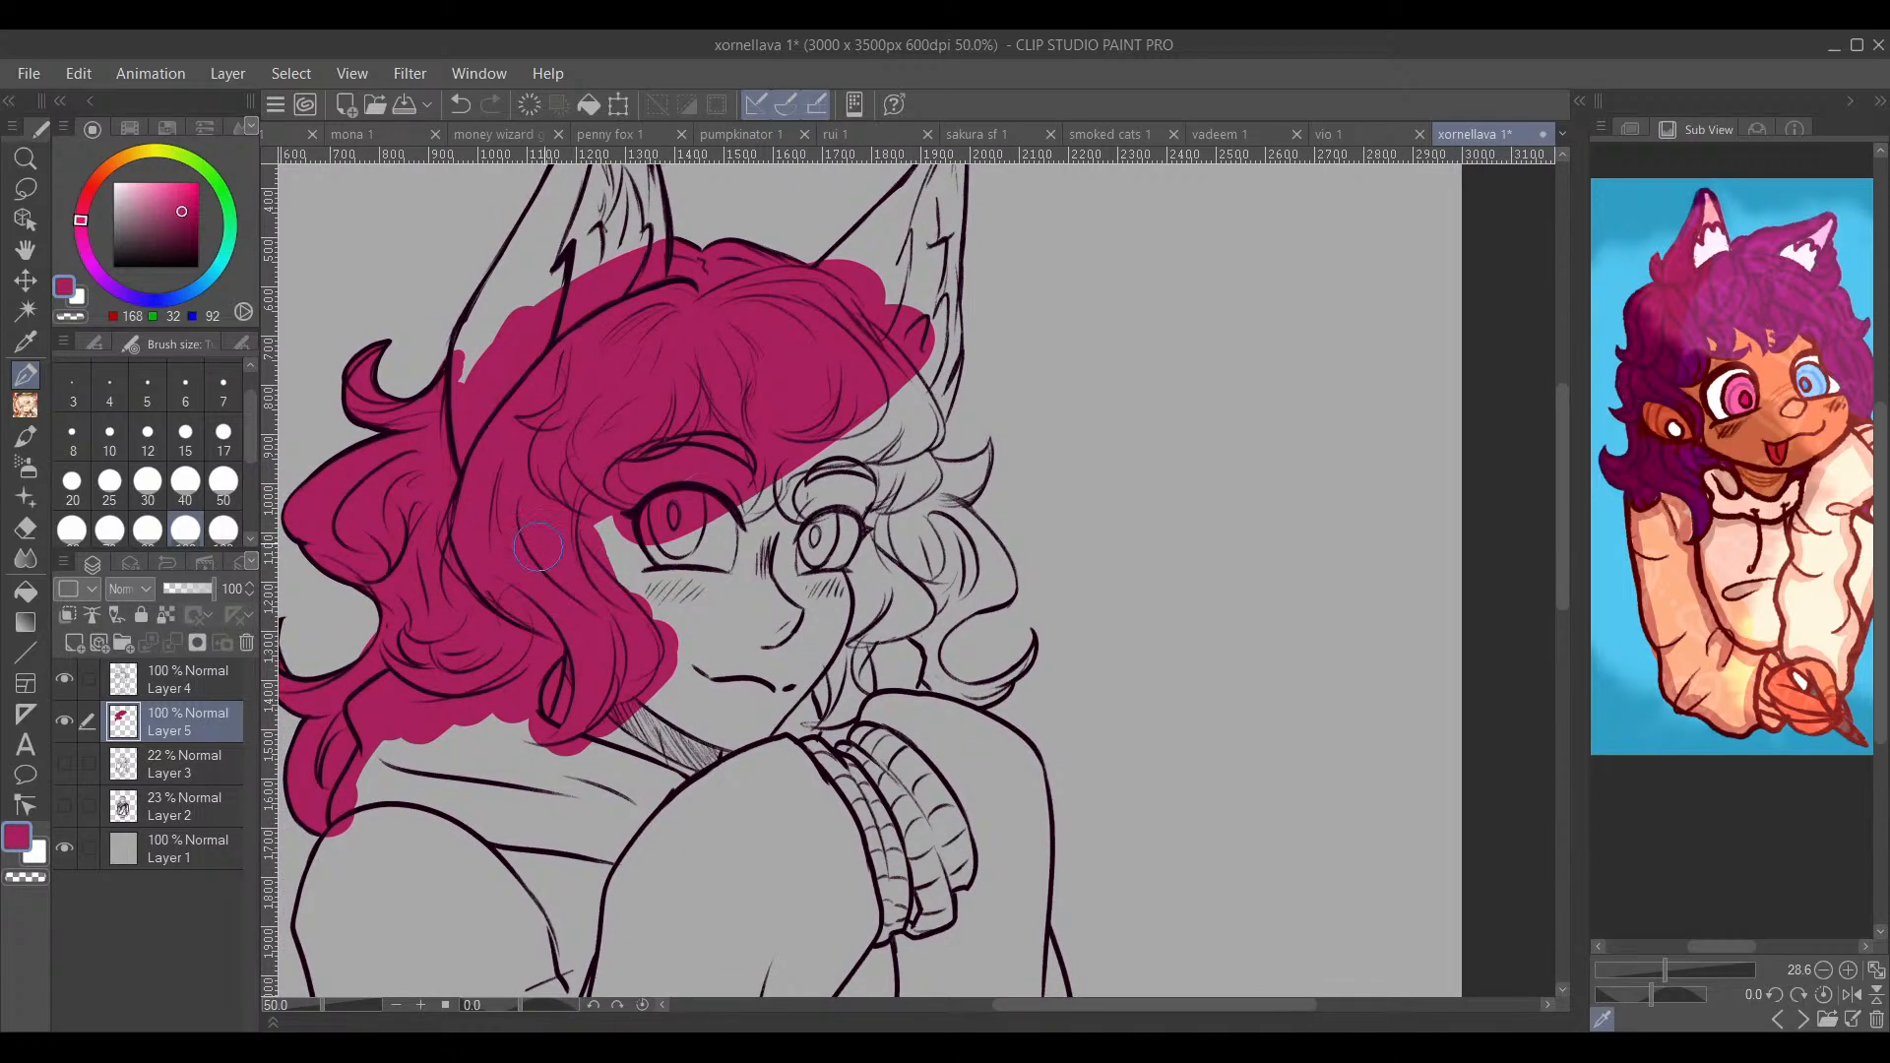
Step: Extend the magenta over the right fringe, the small flicked curl and the locks beside the right cheek, erasing any spill
mouse_move(781, 545)
mouse_down()
mouse_move(893, 616)
mouse_move(885, 540)
mouse_up()
mouse_move(875, 433)
mouse_down()
mouse_move(810, 498)
mouse_move(803, 526)
mouse_move(854, 534)
mouse_move(920, 419)
mouse_move(940, 434)
mouse_move(881, 515)
mouse_move(923, 467)
mouse_move(940, 511)
mouse_move(947, 482)
mouse_move(986, 472)
mouse_up()
key(e)
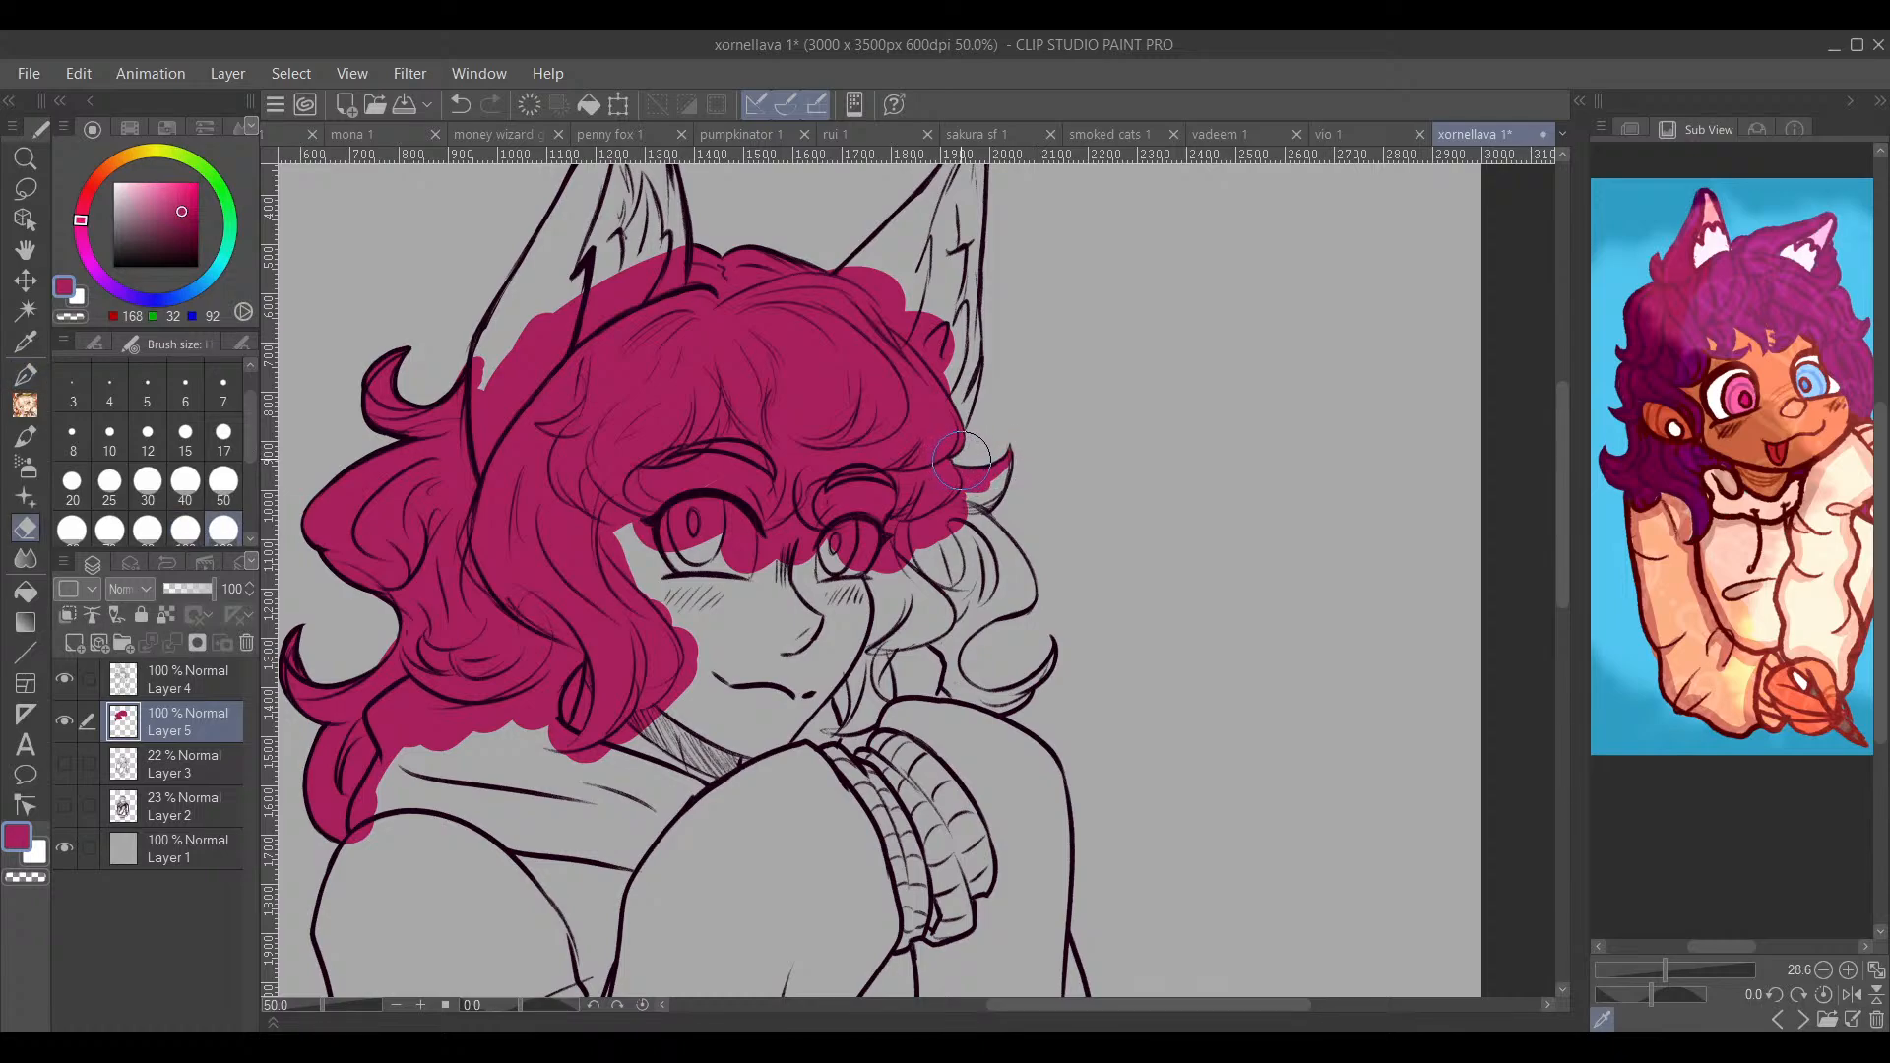
key(p)
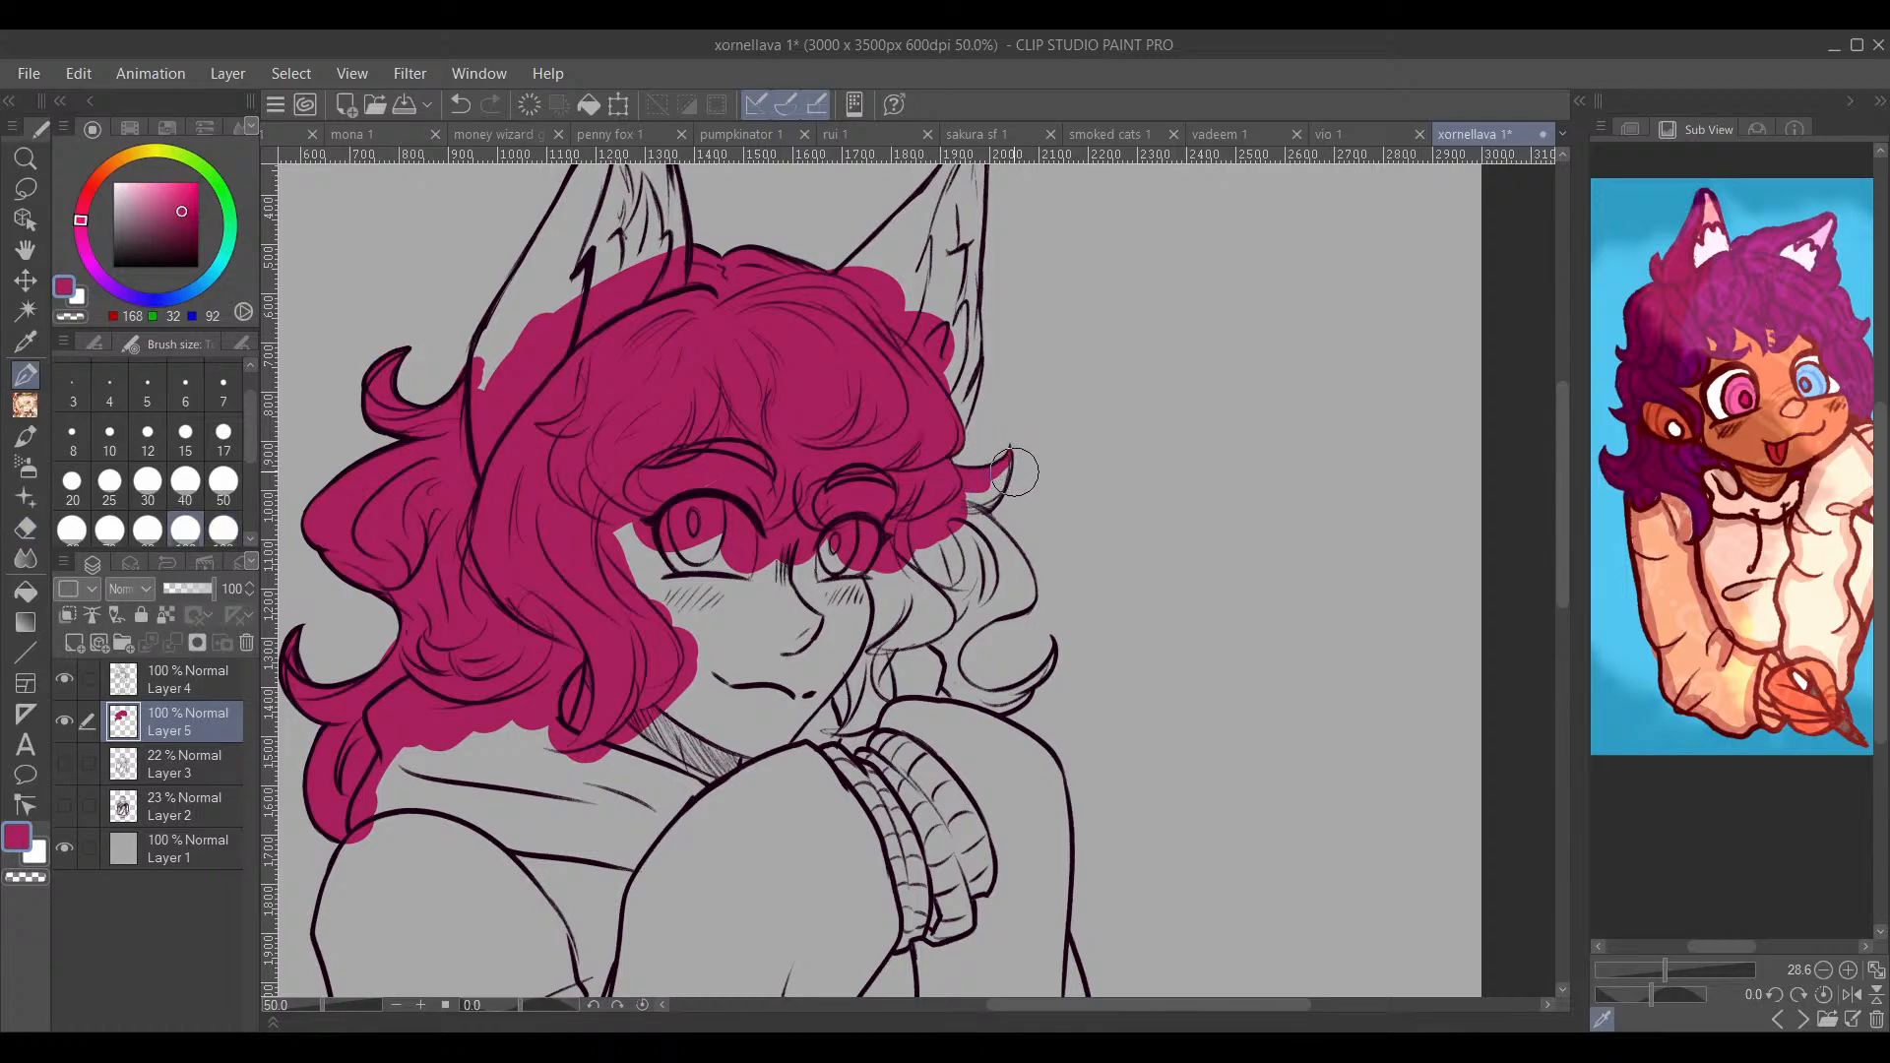
key(e)
key(p)
mouse_move(1010, 462)
mouse_down()
mouse_move(889, 623)
mouse_move(878, 608)
mouse_move(865, 651)
mouse_move(913, 669)
mouse_up()
drag(1055, 587, 767, 519)
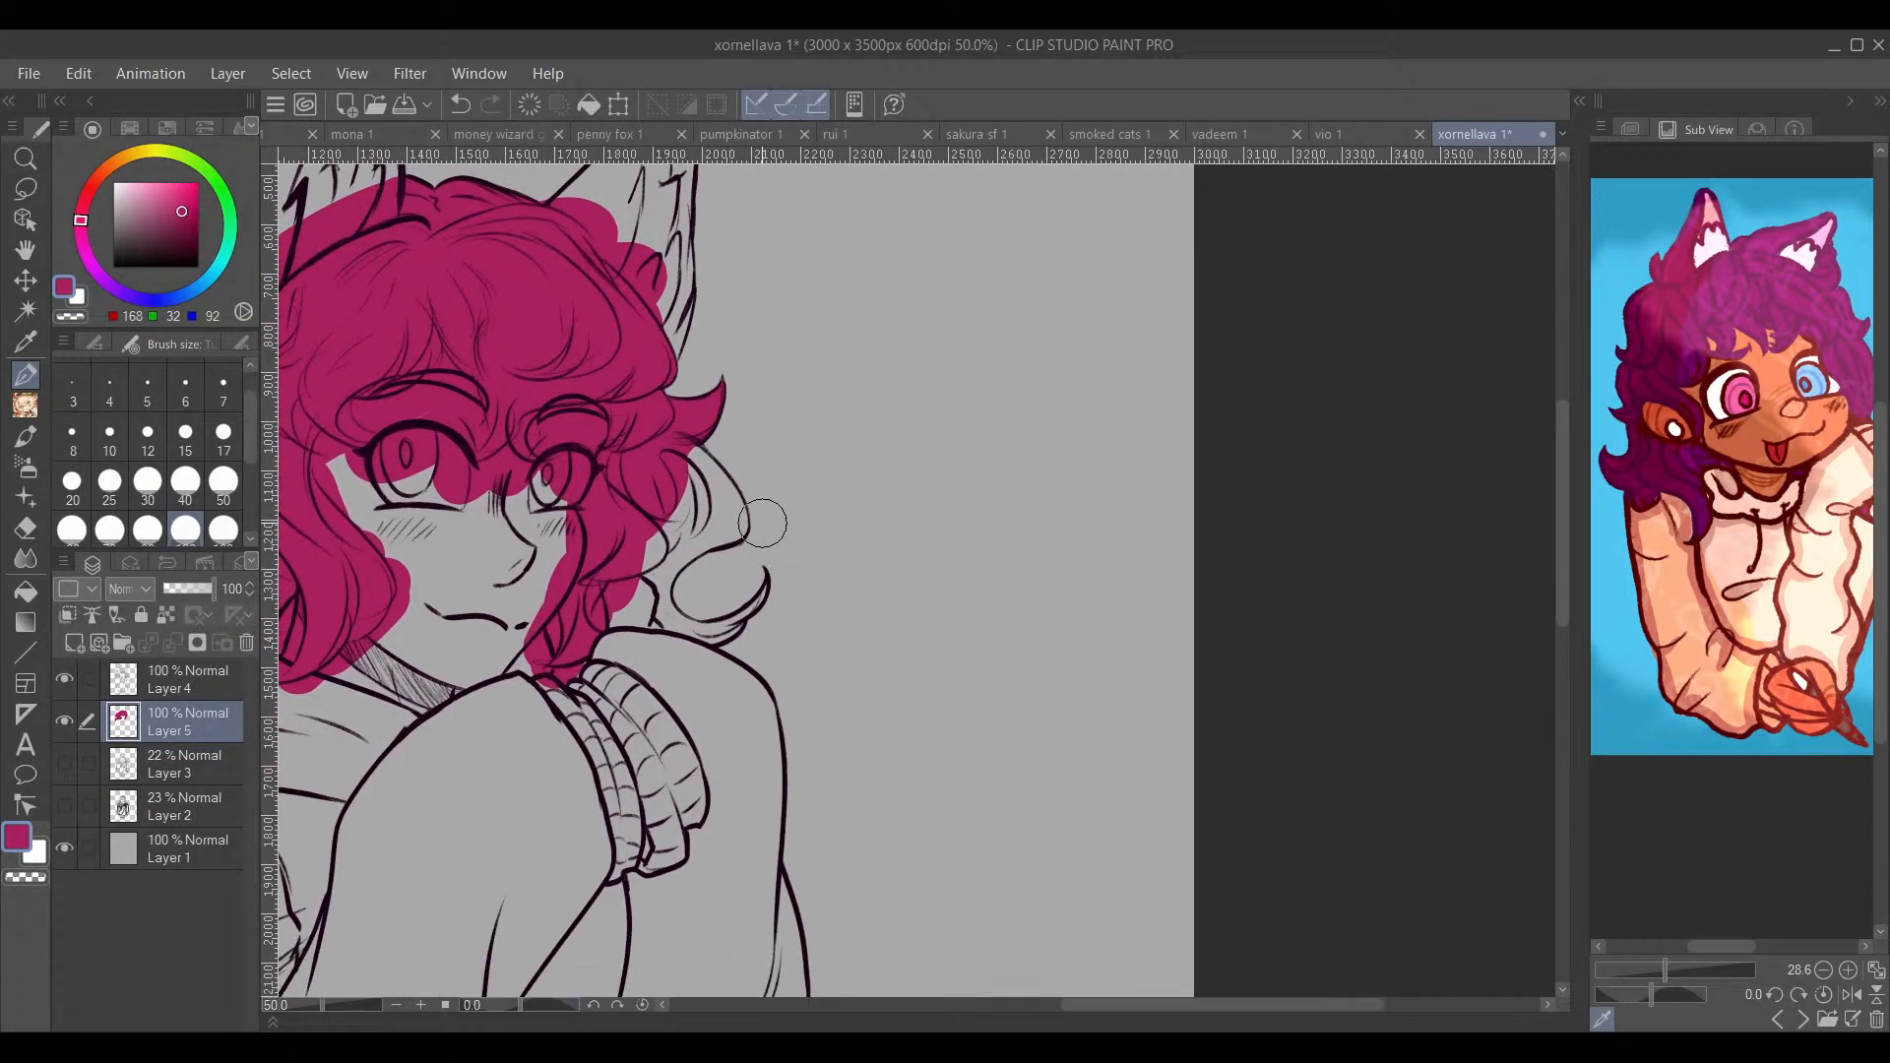
Step: Fill the outer right curls and their lowest flicked tip with magenta and erase the overspill inside the curl
drag(635, 453, 700, 483)
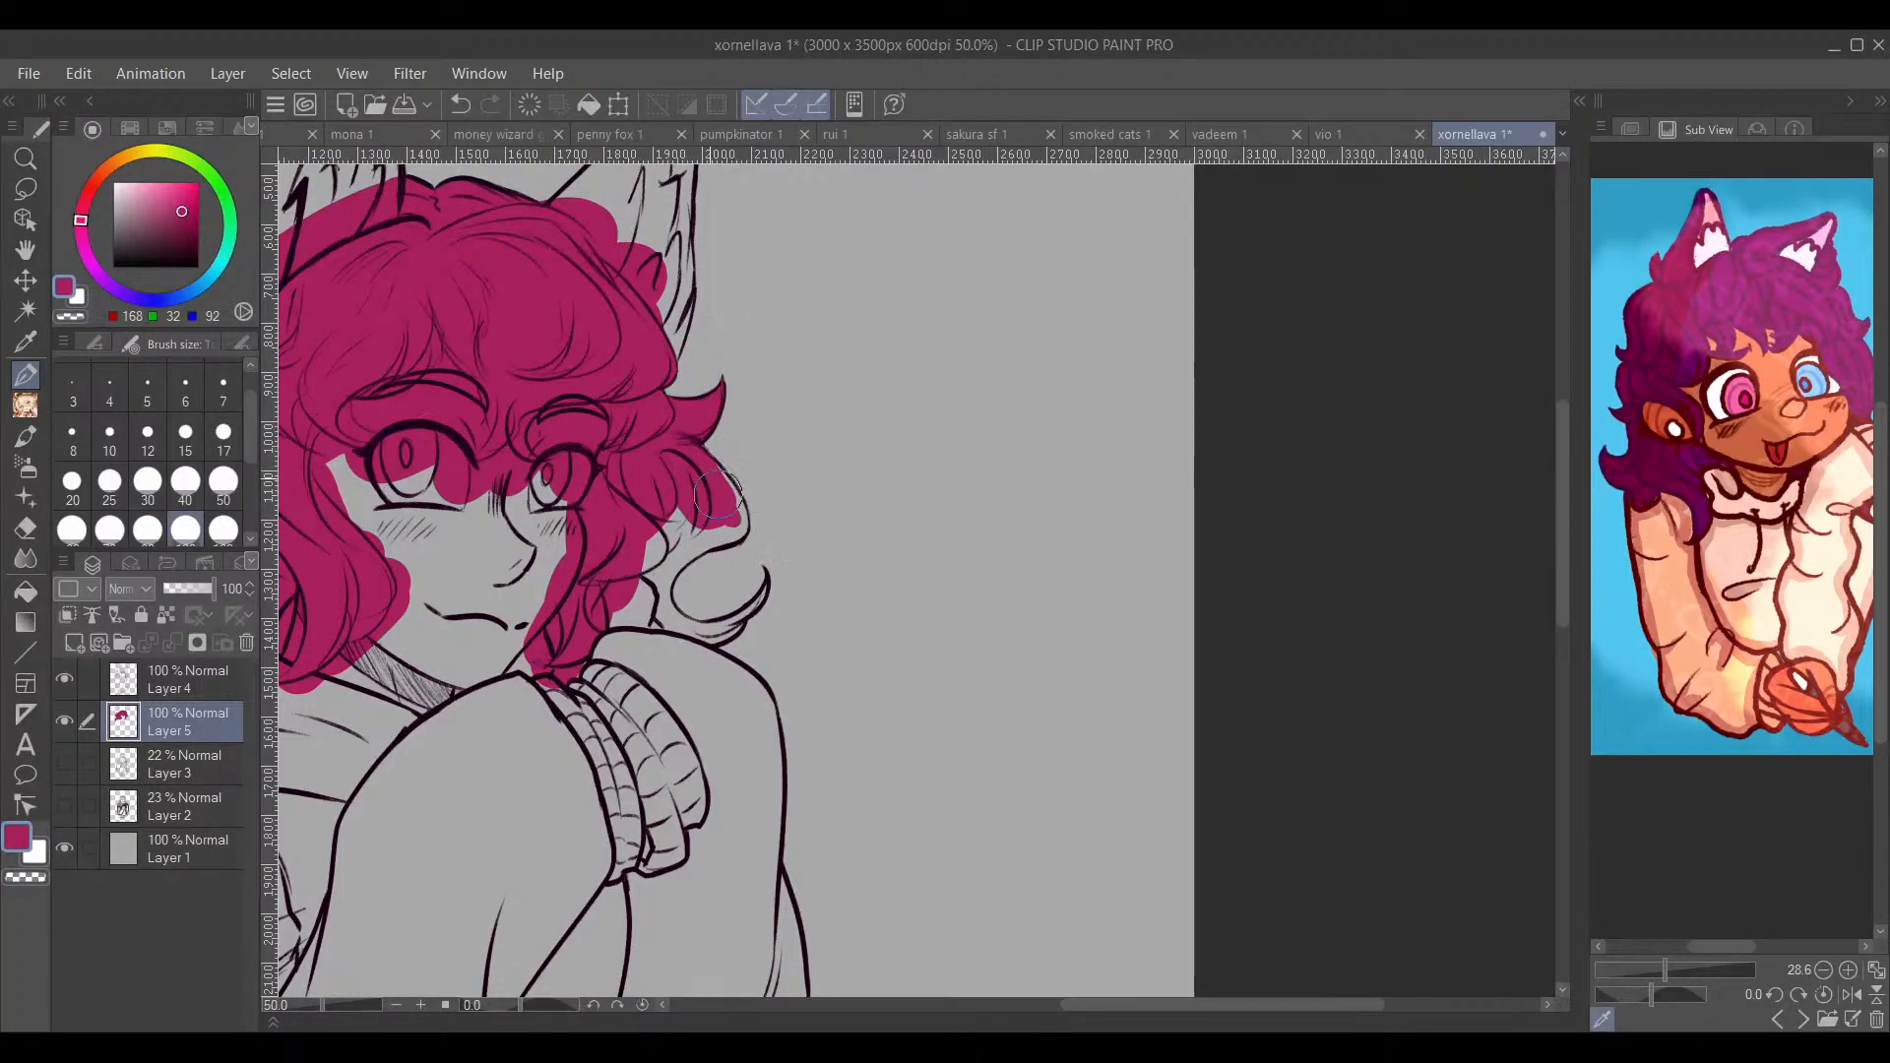
mouse_move(699, 481)
mouse_down()
mouse_move(738, 537)
mouse_move(631, 587)
mouse_move(732, 522)
mouse_move(688, 519)
mouse_move(649, 561)
mouse_move(654, 599)
mouse_move(602, 559)
mouse_move(726, 537)
mouse_move(718, 640)
mouse_move(692, 640)
mouse_move(767, 584)
mouse_move(705, 643)
mouse_move(740, 621)
mouse_move(685, 633)
mouse_move(704, 630)
mouse_move(664, 613)
mouse_move(742, 623)
mouse_move(658, 587)
mouse_move(722, 539)
mouse_up()
key(e)
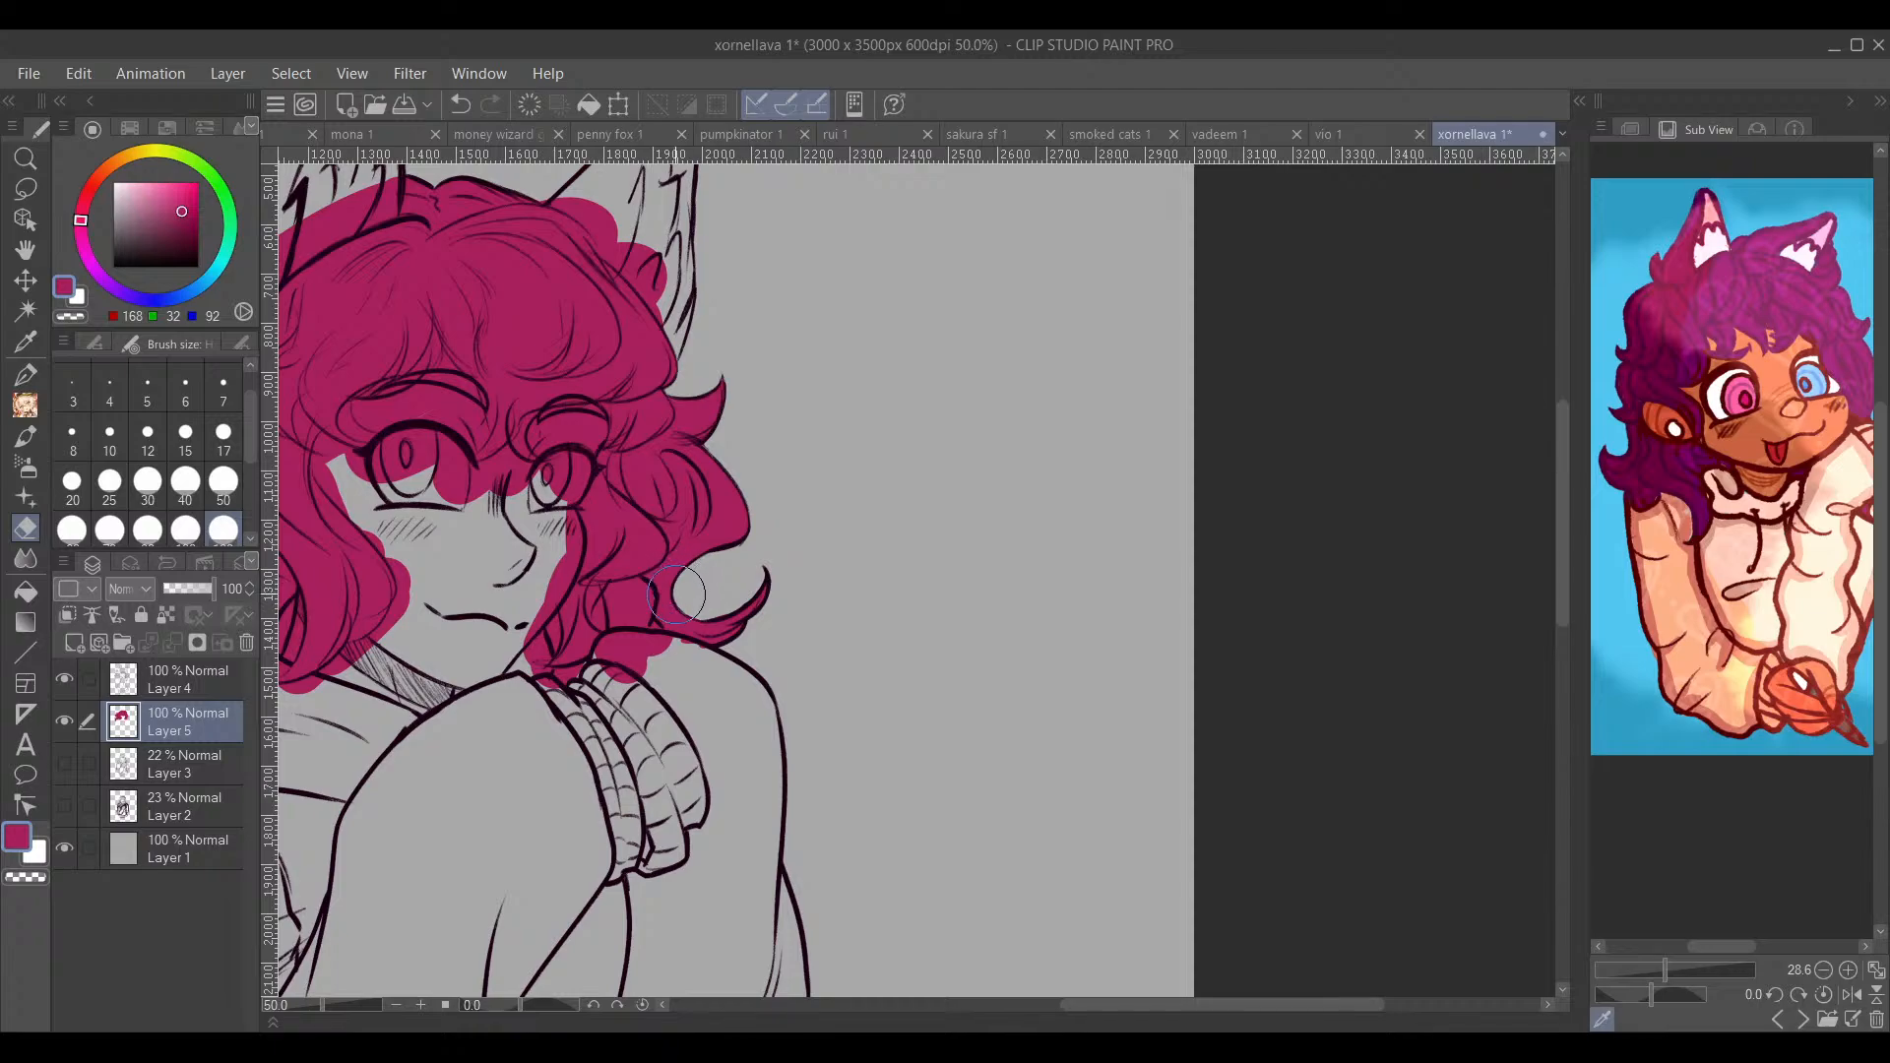
key(p)
drag(719, 697, 960, 522)
mouse_move(1149, 289)
mouse_down()
mouse_move(1083, 768)
mouse_move(1049, 689)
mouse_move(1038, 562)
mouse_up()
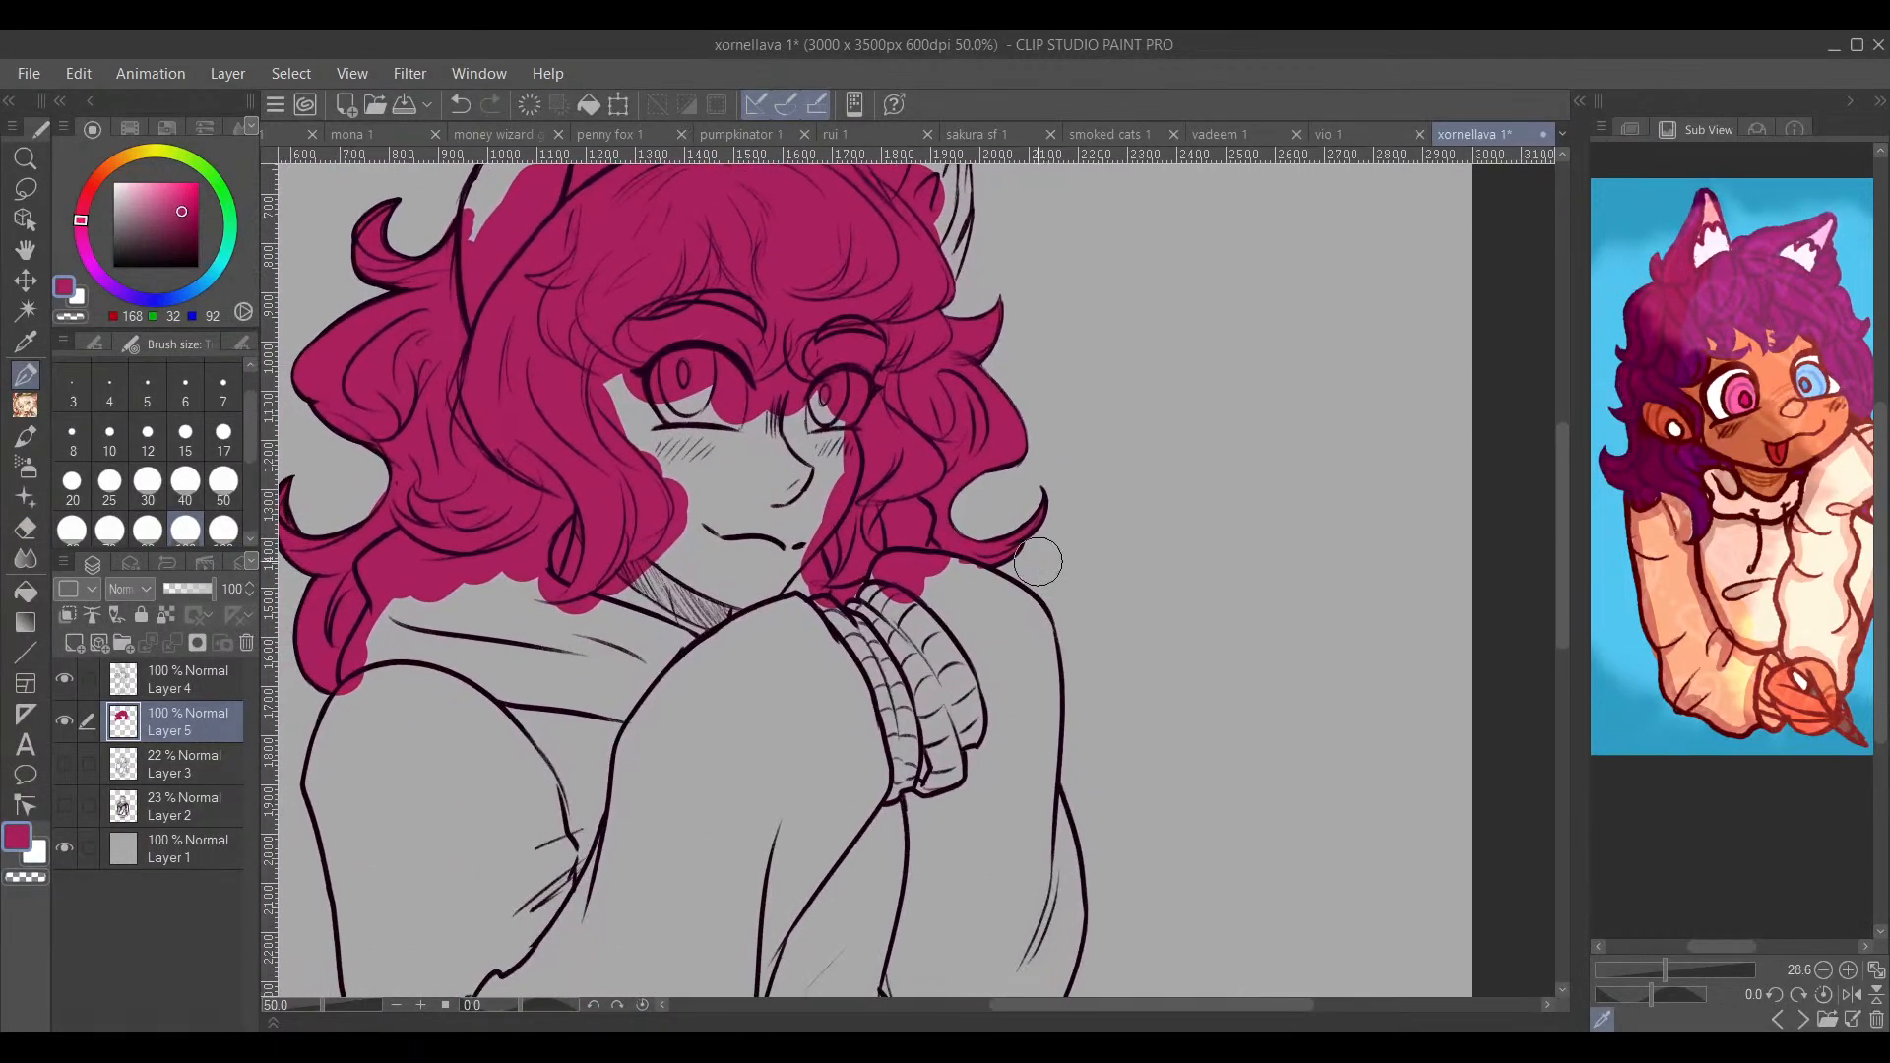
Step: Sample the skin orange from the reference character's face and fill the left side of the face from the brow to the jaw
click(1779, 363)
drag(624, 661, 611, 717)
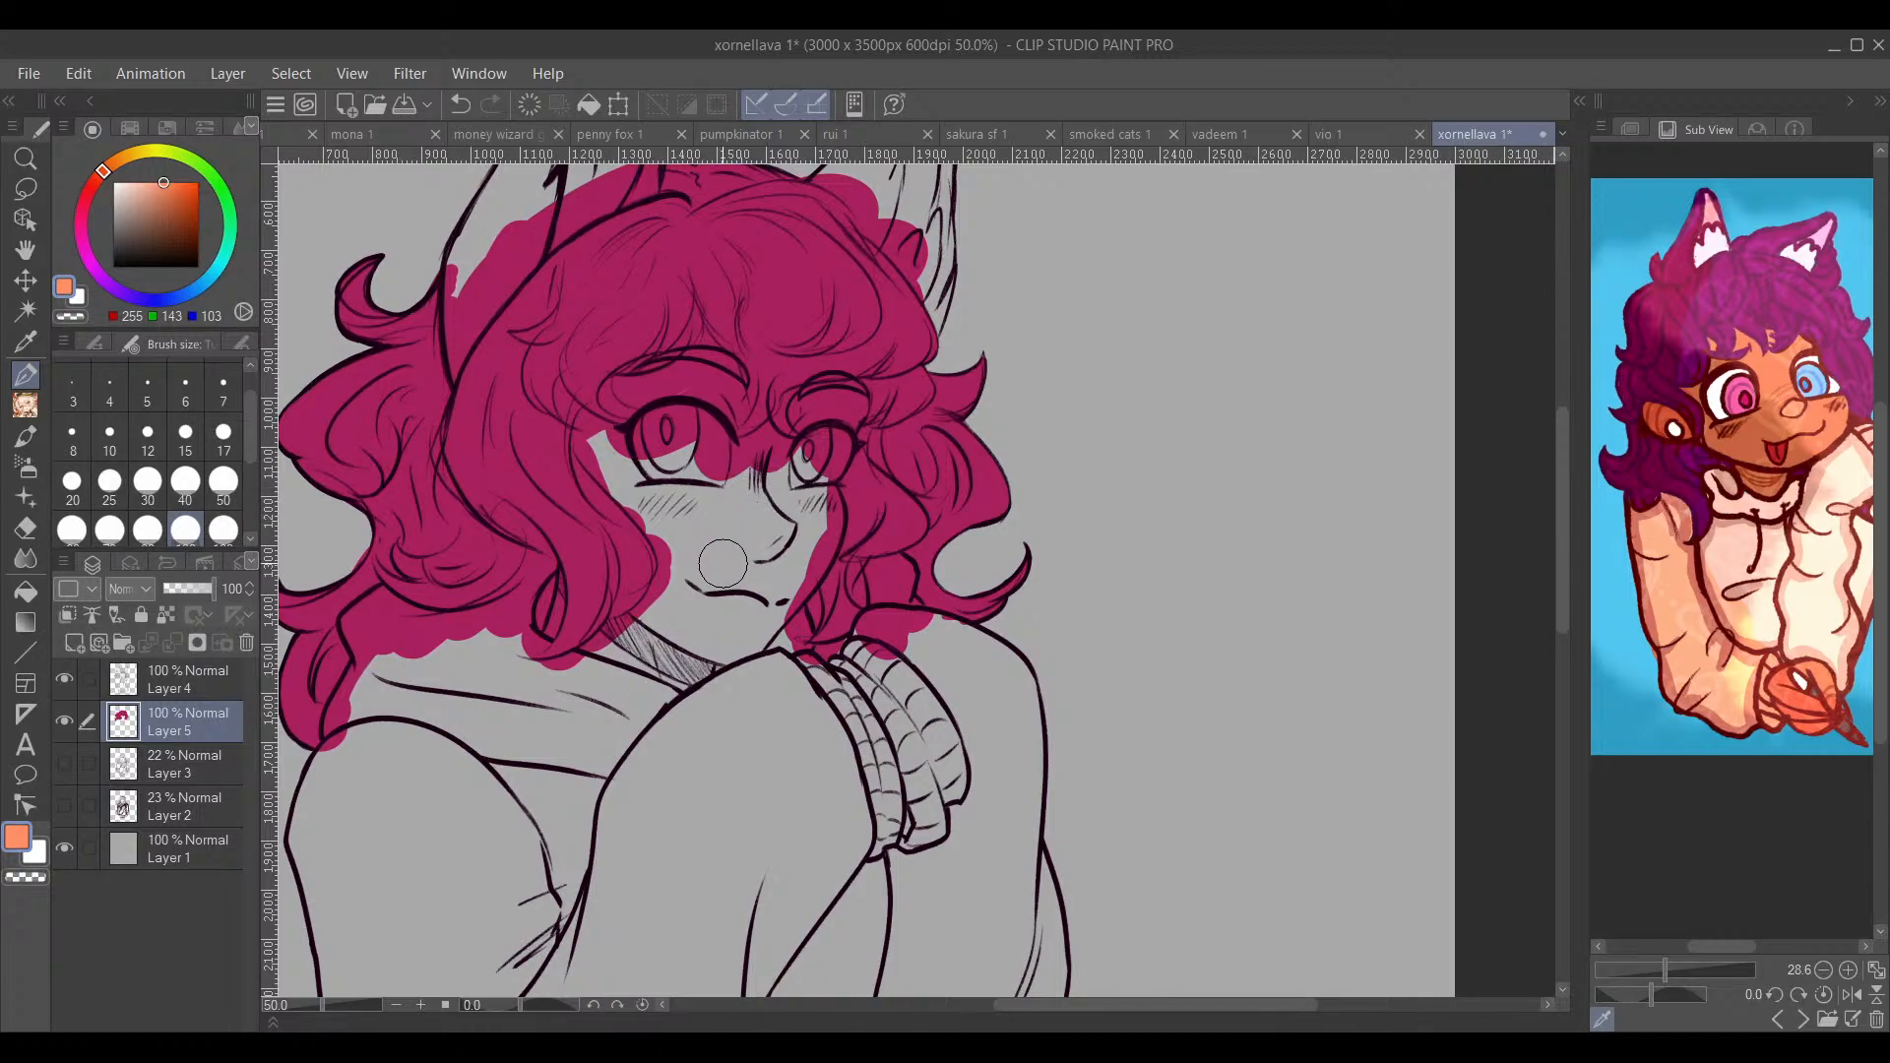
mouse_move(771, 622)
mouse_down()
mouse_move(749, 700)
mouse_move(758, 649)
mouse_up()
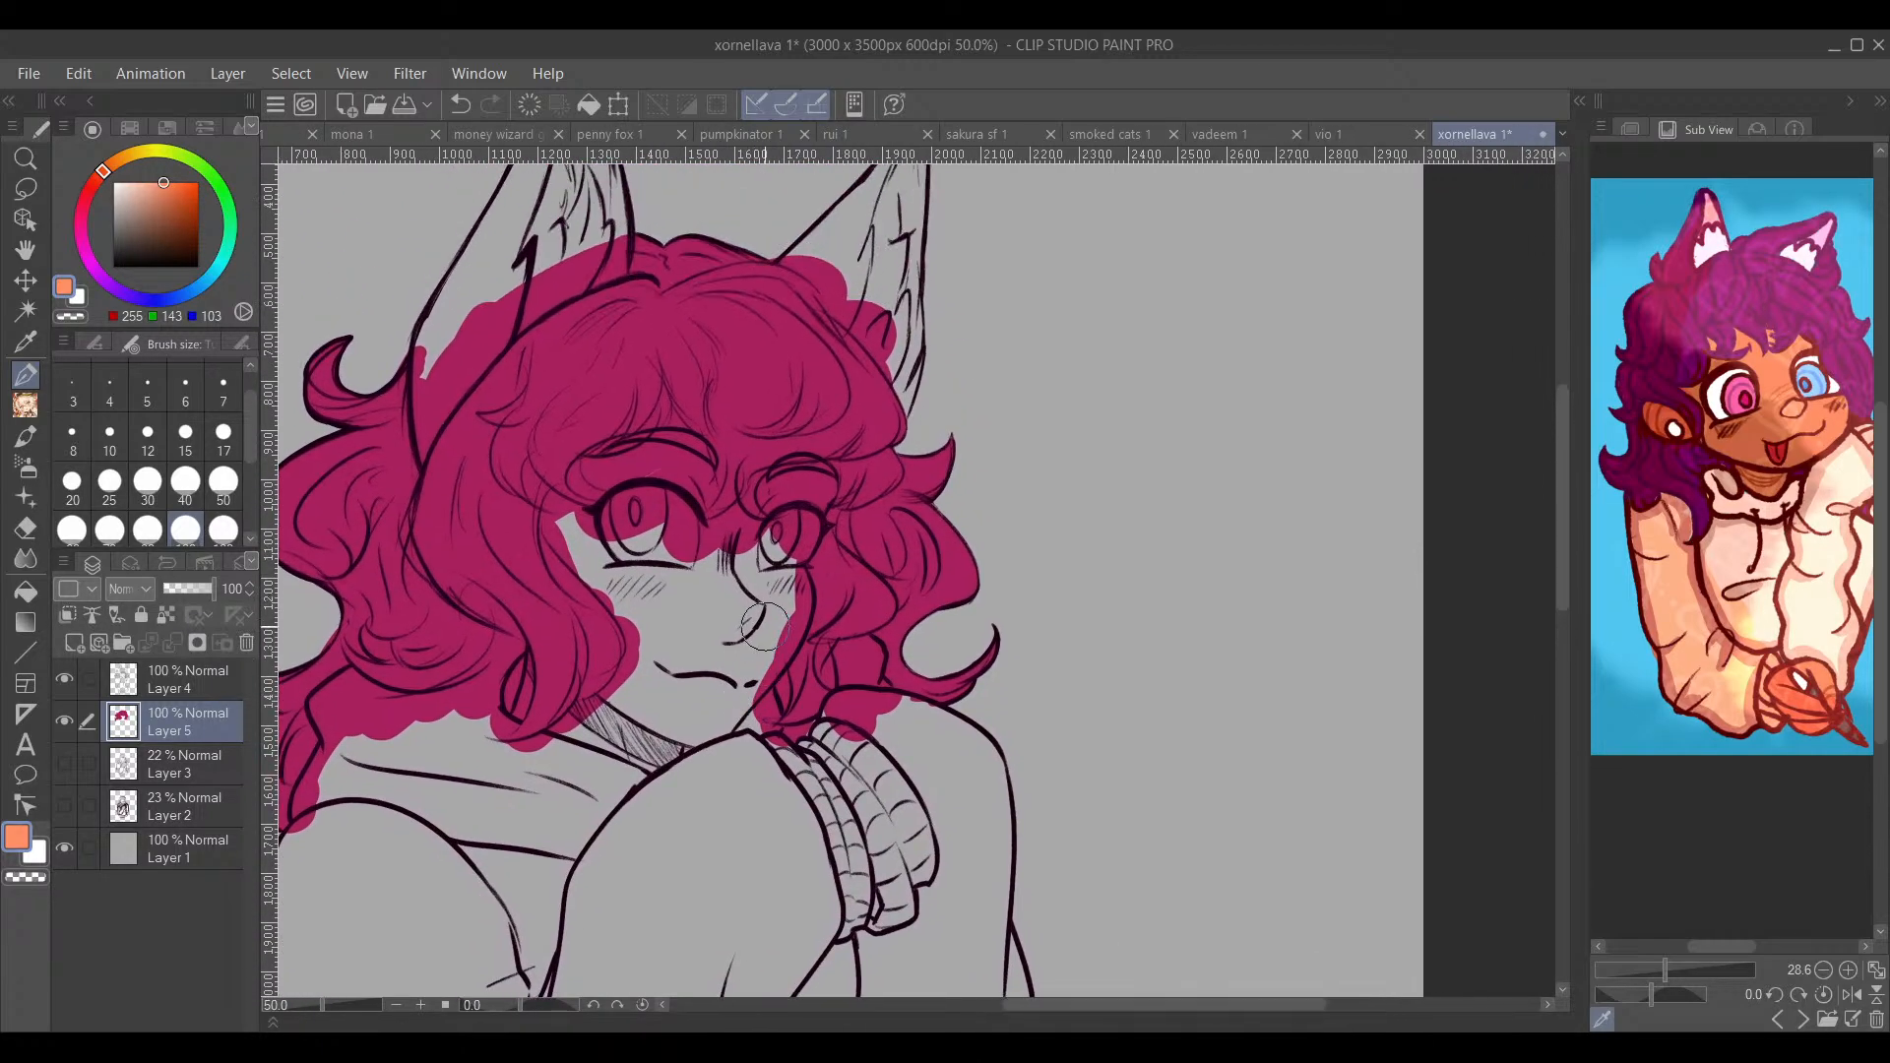
scroll(611, 492, up, 3)
mouse_move(858, 391)
mouse_down()
mouse_move(807, 462)
mouse_move(847, 492)
mouse_up()
mouse_move(726, 532)
mouse_down()
mouse_move(680, 610)
mouse_move(666, 514)
mouse_move(571, 438)
mouse_move(556, 462)
mouse_move(566, 433)
mouse_move(556, 492)
mouse_move(605, 556)
mouse_move(566, 413)
mouse_move(647, 451)
mouse_move(628, 469)
mouse_up()
mouse_move(831, 502)
mouse_down()
mouse_move(777, 629)
mouse_move(846, 561)
mouse_up()
mouse_move(692, 561)
mouse_down()
mouse_move(657, 564)
mouse_move(687, 602)
mouse_move(656, 592)
mouse_move(809, 680)
mouse_move(822, 471)
mouse_up()
mouse_move(785, 389)
mouse_down()
mouse_move(694, 431)
mouse_move(622, 423)
mouse_move(649, 478)
mouse_move(659, 448)
mouse_move(733, 596)
mouse_move(689, 492)
mouse_move(733, 601)
mouse_move(719, 630)
mouse_move(689, 615)
mouse_move(712, 635)
mouse_move(704, 689)
mouse_move(729, 650)
mouse_move(689, 709)
mouse_move(672, 702)
mouse_move(689, 728)
mouse_up()
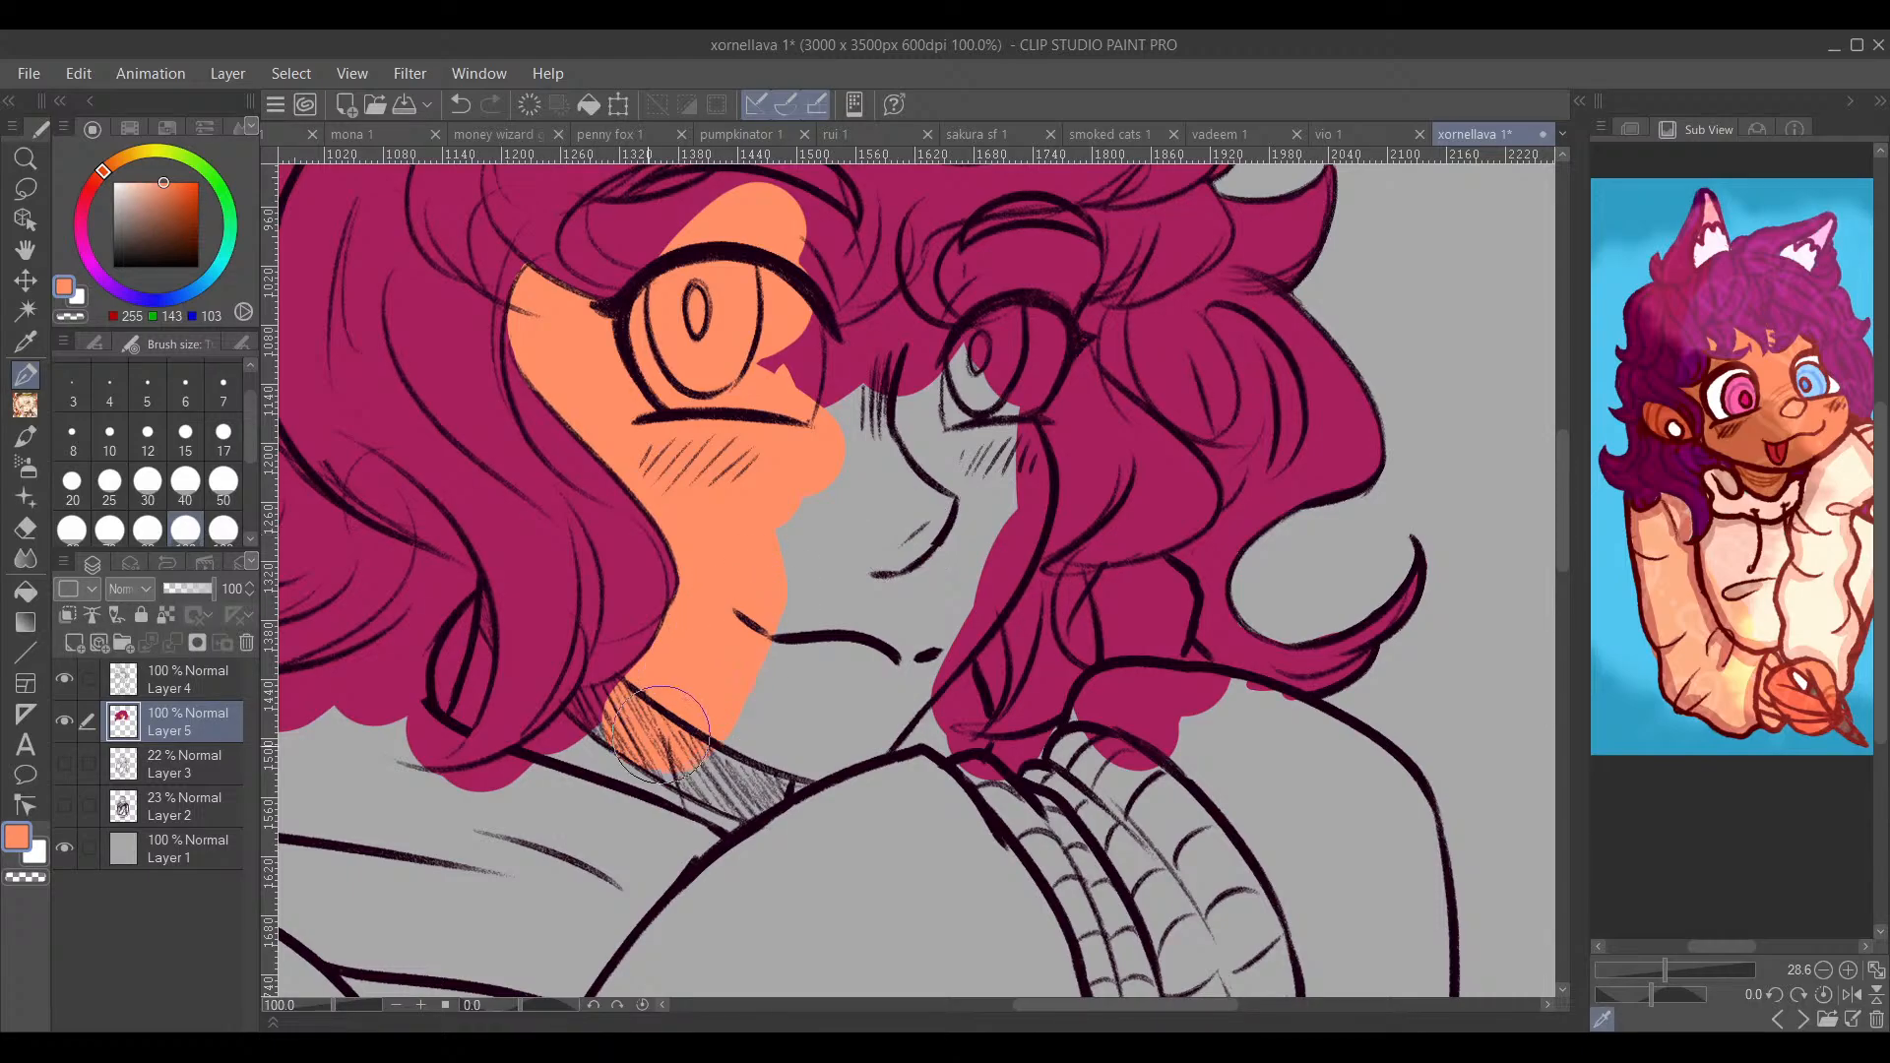
Step: Fill the shaded neck and the small gap between the hair locks beside it with flat skin orange
mouse_move(665, 737)
mouse_down()
mouse_move(625, 748)
mouse_move(784, 681)
mouse_move(830, 617)
mouse_up()
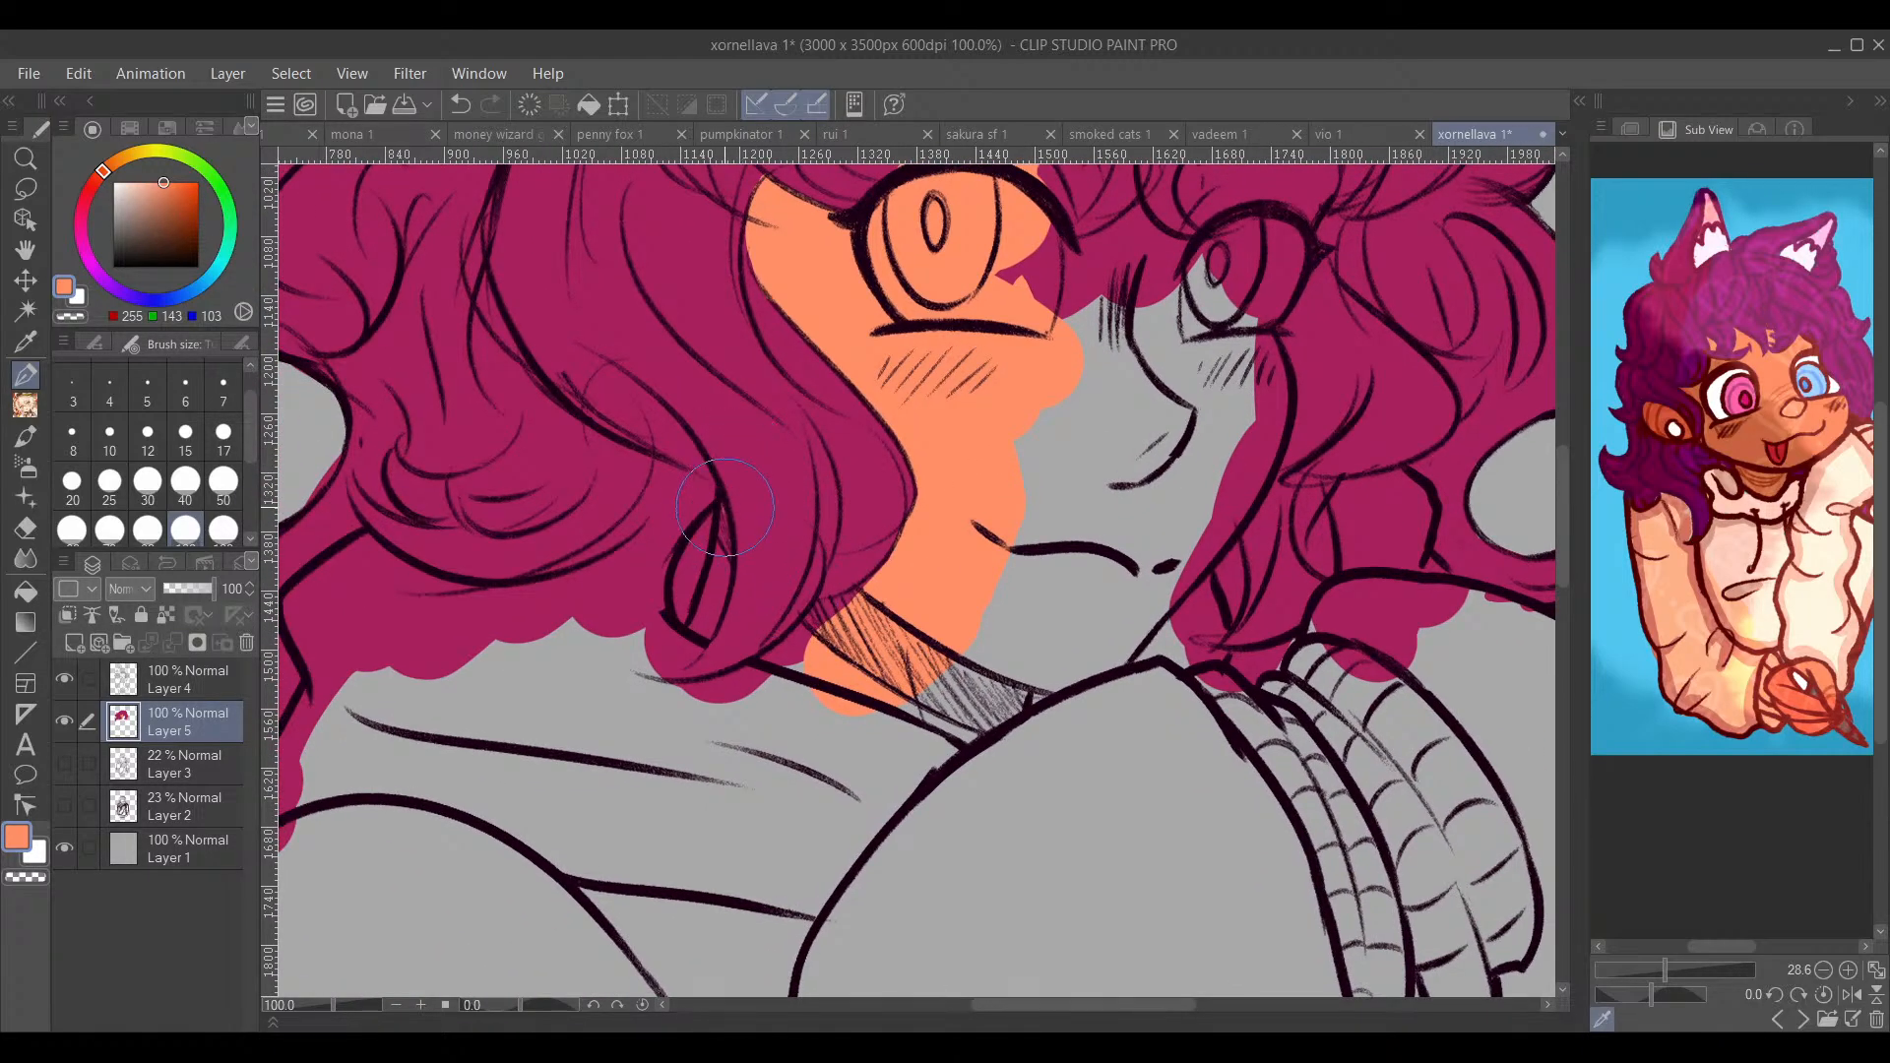
drag(721, 527, 703, 614)
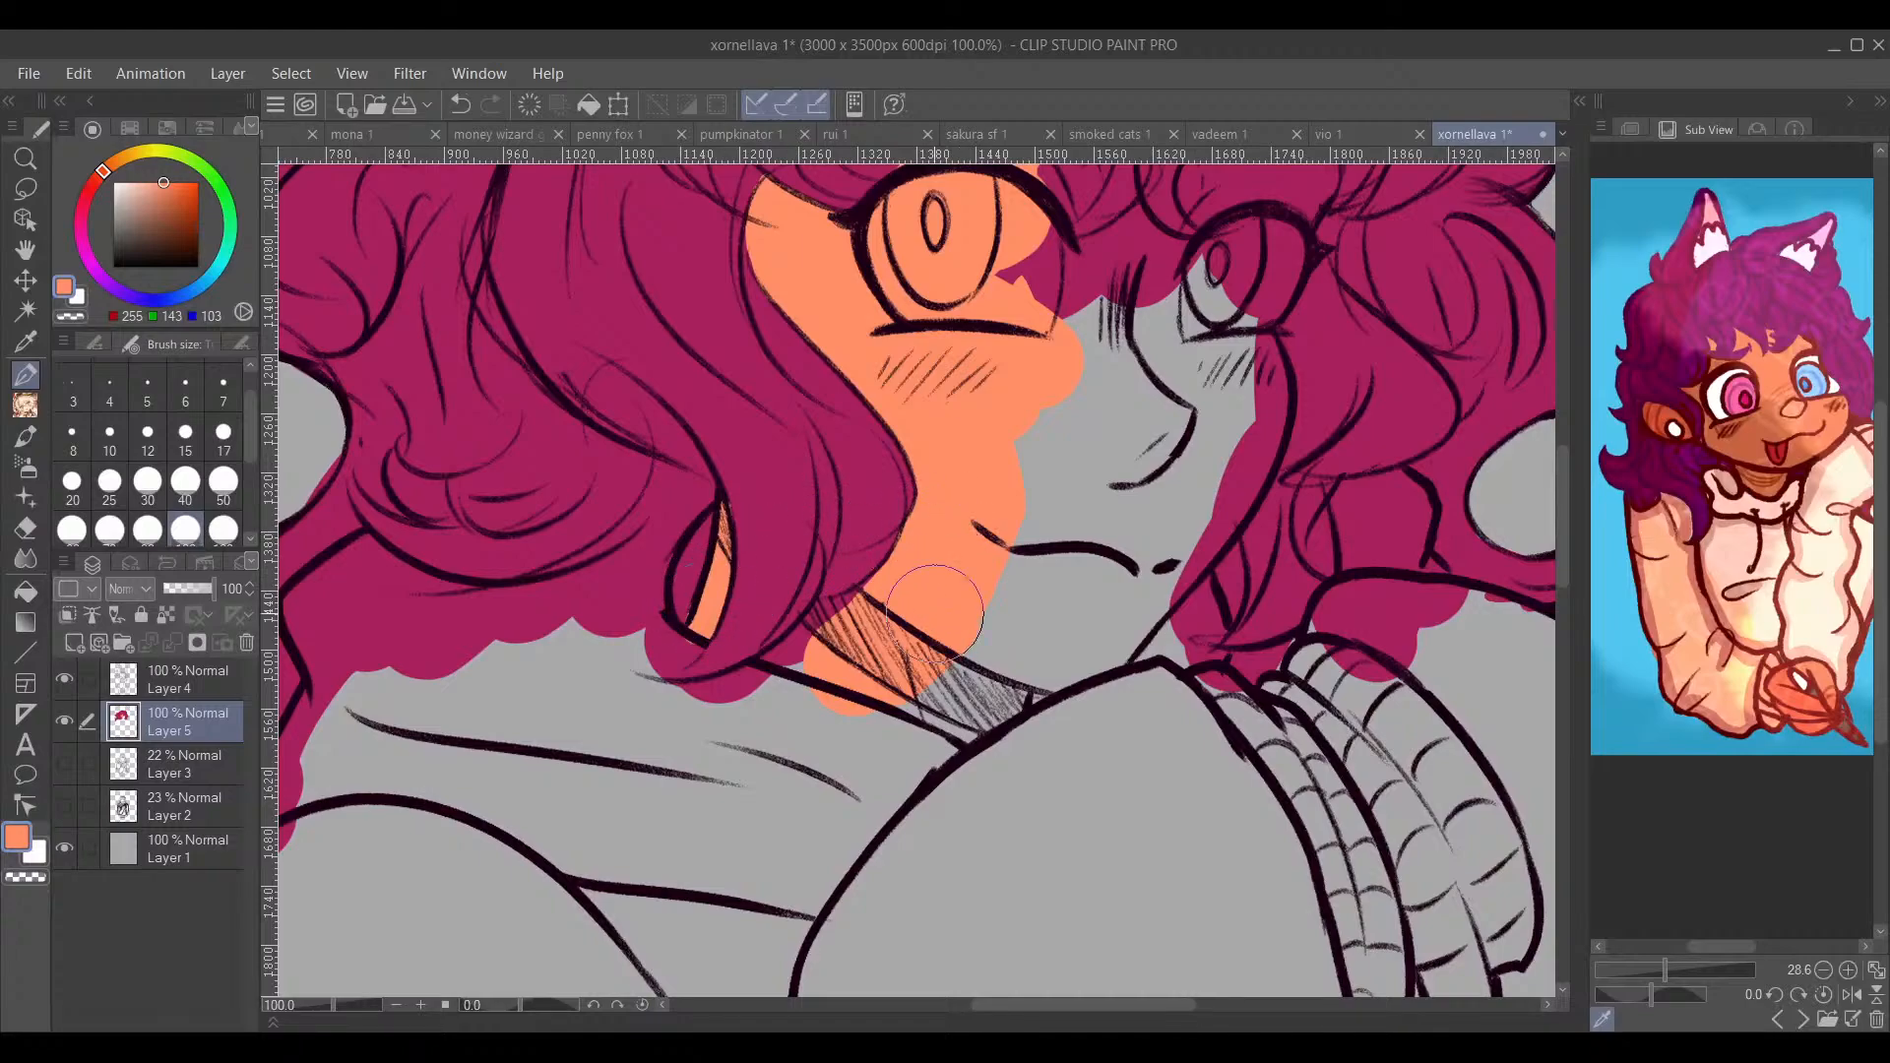
mouse_move(935, 615)
mouse_down()
mouse_move(767, 671)
mouse_move(826, 609)
mouse_move(910, 581)
mouse_up()
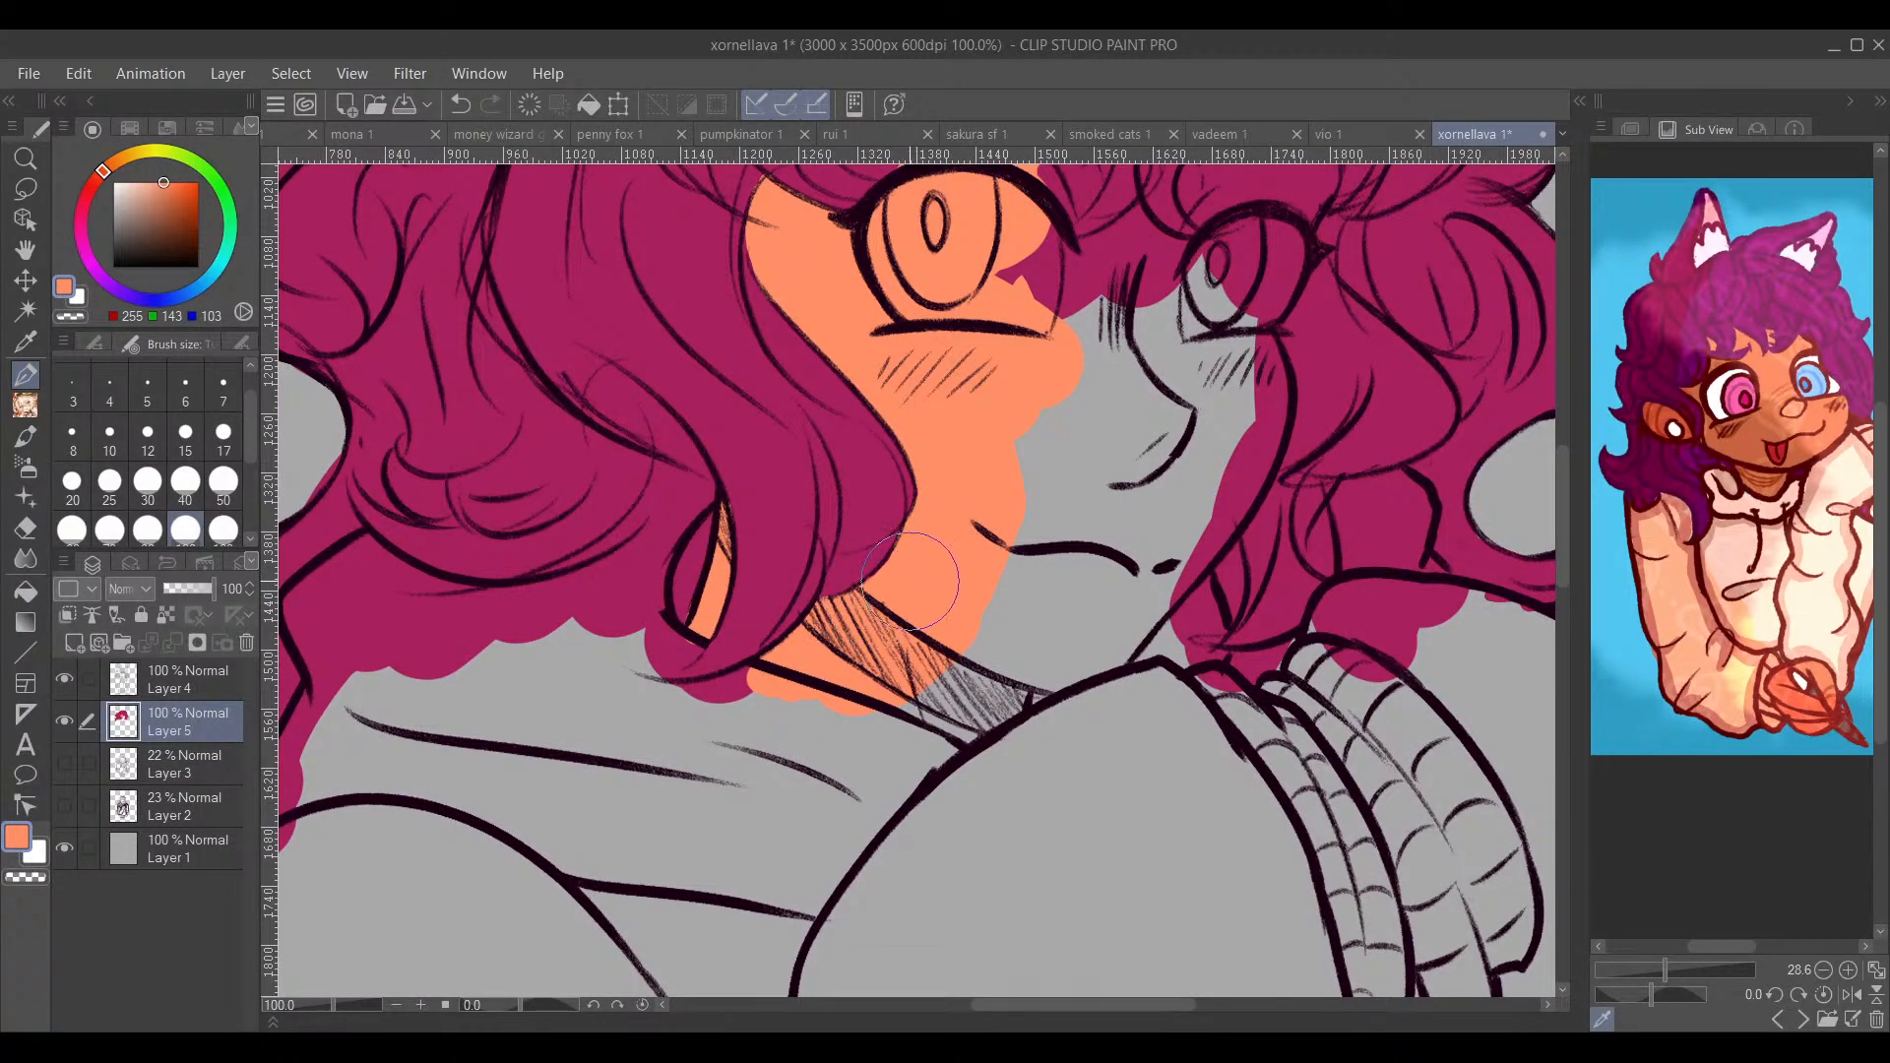
drag(1091, 564, 800, 585)
mouse_move(610, 759)
mouse_down()
mouse_move(672, 745)
mouse_move(714, 630)
mouse_up()
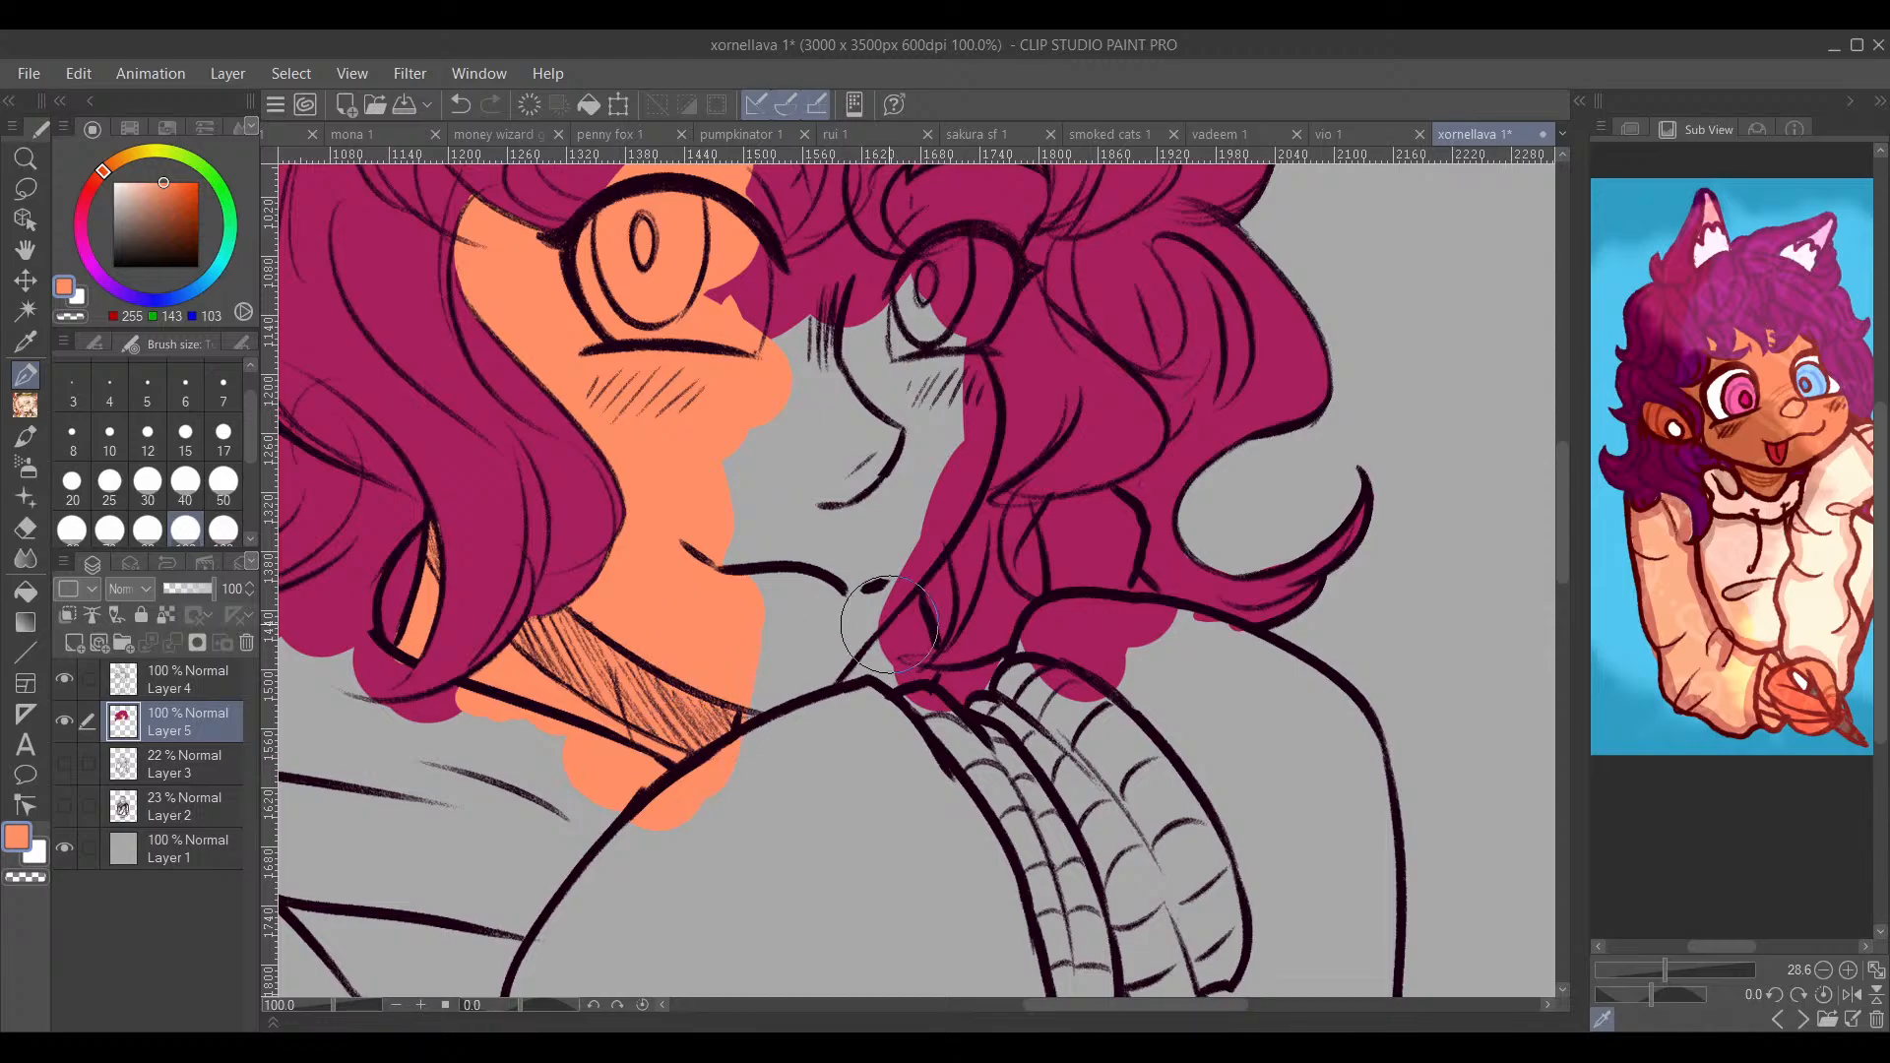
Step: Extend the skin orange over the chin, mouth, nose and right cheek up to the right eye and the fringe
drag(883, 560, 771, 614)
mouse_move(635, 730)
mouse_down()
mouse_move(714, 639)
mouse_move(656, 729)
mouse_move(683, 718)
mouse_move(799, 596)
mouse_move(723, 713)
mouse_move(748, 667)
mouse_move(727, 549)
mouse_move(660, 530)
mouse_up()
mouse_move(739, 311)
mouse_down()
mouse_move(712, 523)
mouse_move(689, 511)
mouse_move(708, 492)
mouse_move(623, 549)
mouse_move(689, 532)
mouse_move(630, 552)
mouse_move(640, 601)
mouse_move(701, 590)
mouse_move(723, 522)
mouse_move(689, 552)
mouse_move(729, 502)
mouse_move(707, 527)
mouse_move(777, 571)
mouse_move(785, 694)
mouse_move(831, 635)
mouse_move(761, 790)
mouse_up()
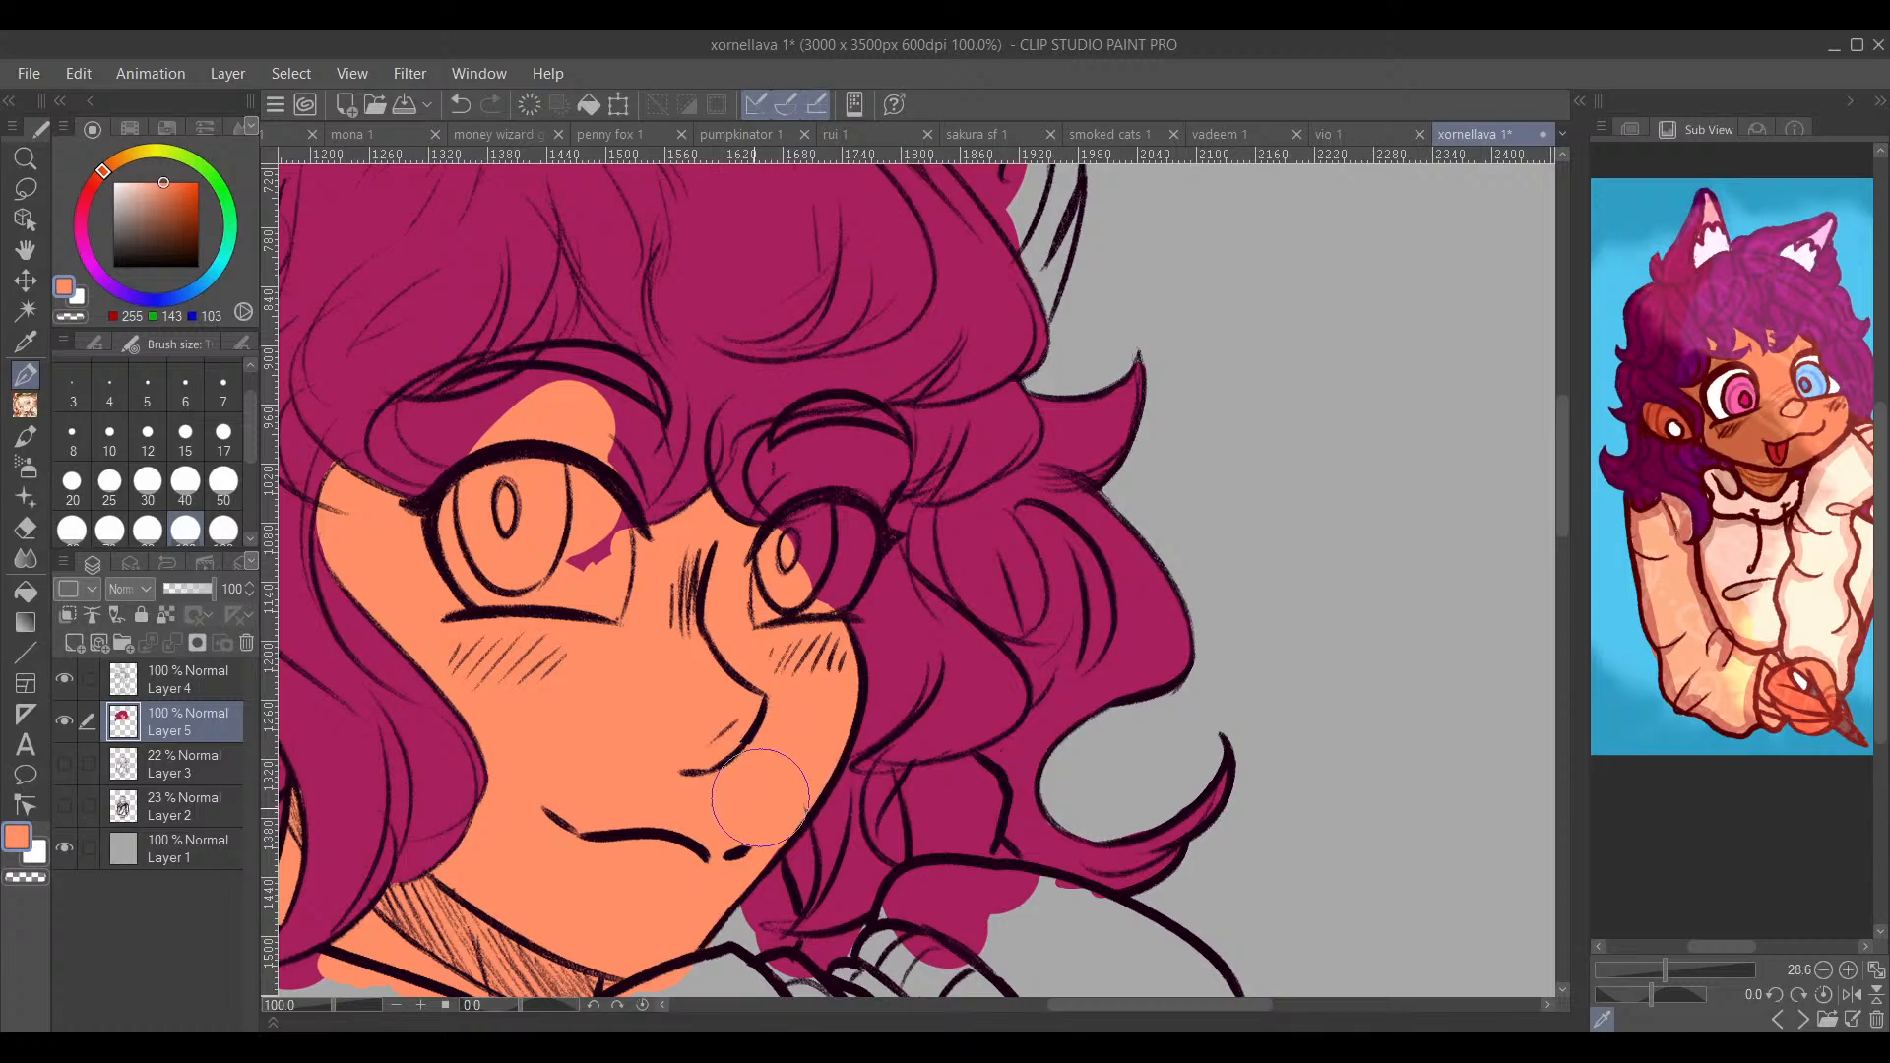
mouse_move(955, 635)
mouse_down()
mouse_move(979, 739)
mouse_move(981, 717)
mouse_up()
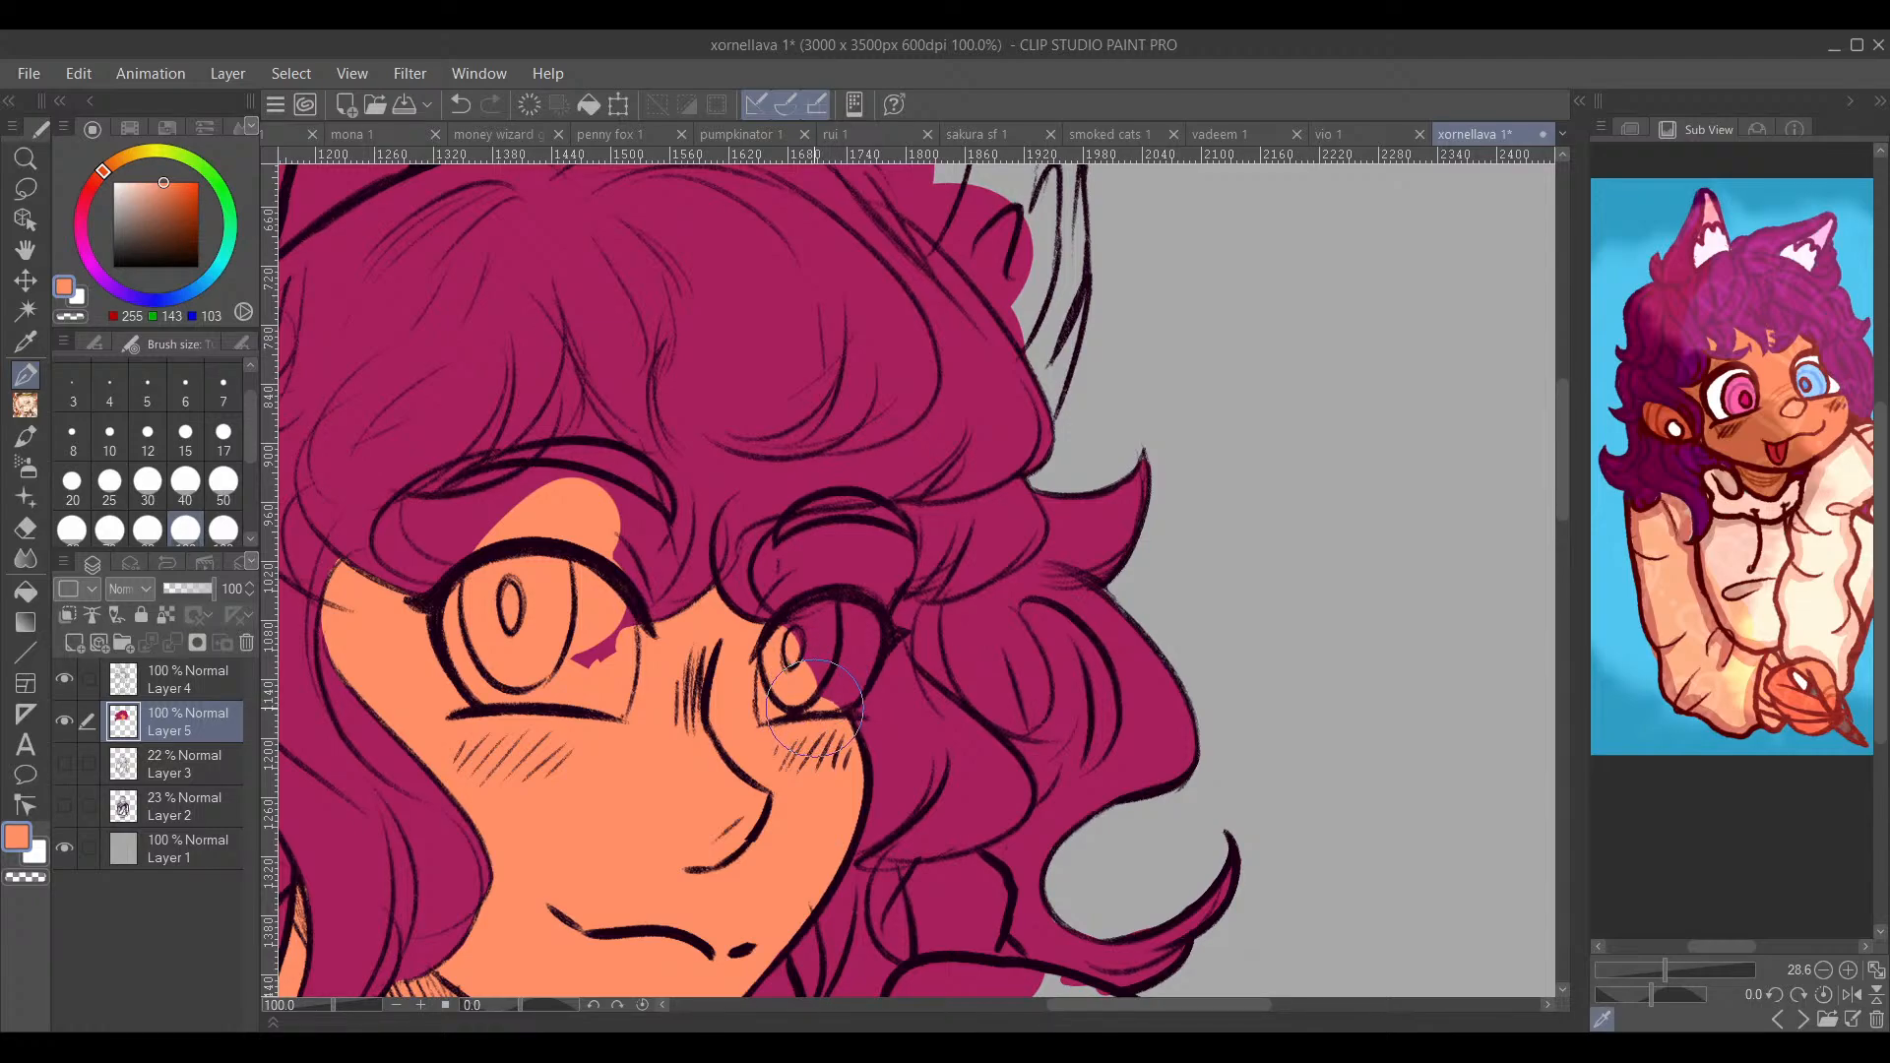
mouse_move(777, 770)
mouse_down()
mouse_move(941, 588)
mouse_move(949, 693)
mouse_up()
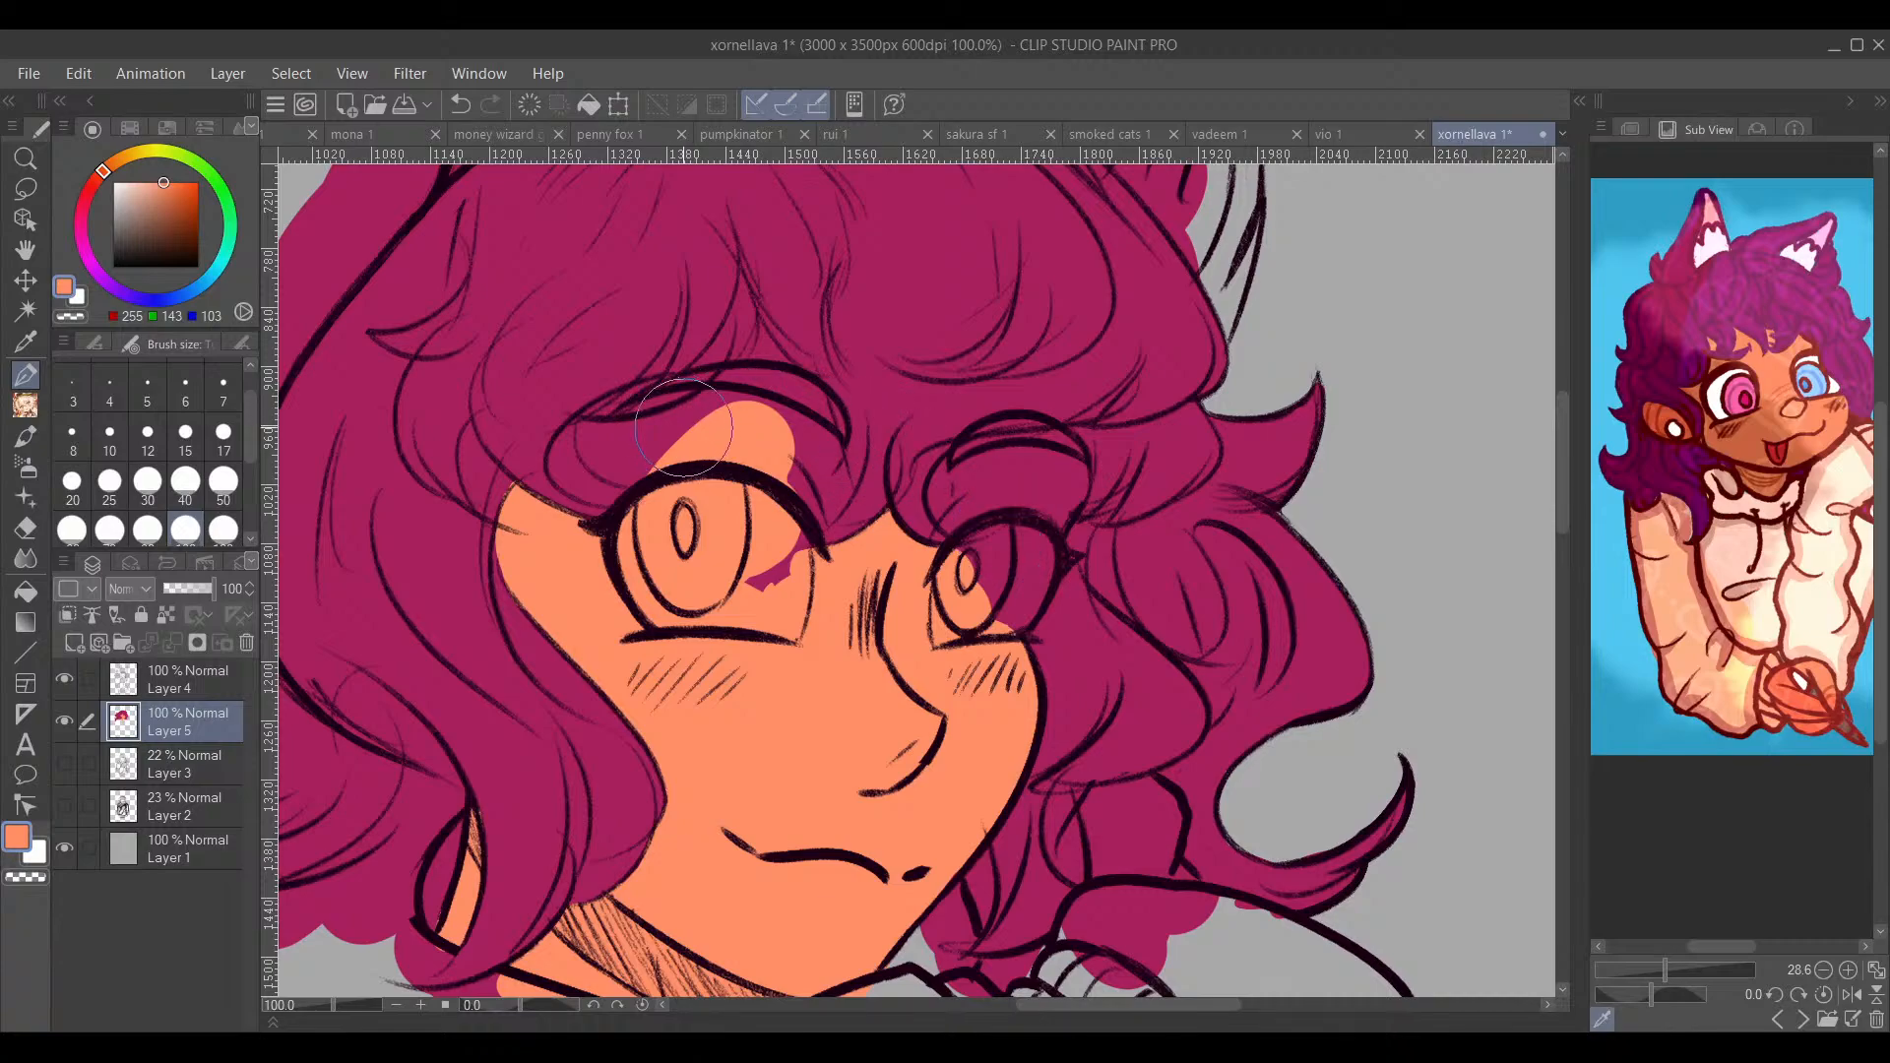
Step: Fill the skin between the left eyebrow and eye up to its inner corner, correcting the fringe edge with sampled magenta
mouse_move(666, 451)
mouse_down()
mouse_move(708, 427)
mouse_move(705, 408)
mouse_move(575, 434)
mouse_up()
alt+click(653, 356)
mouse_move(689, 393)
mouse_down()
mouse_move(594, 446)
mouse_move(630, 461)
mouse_up()
alt+click(705, 417)
alt+click(562, 441)
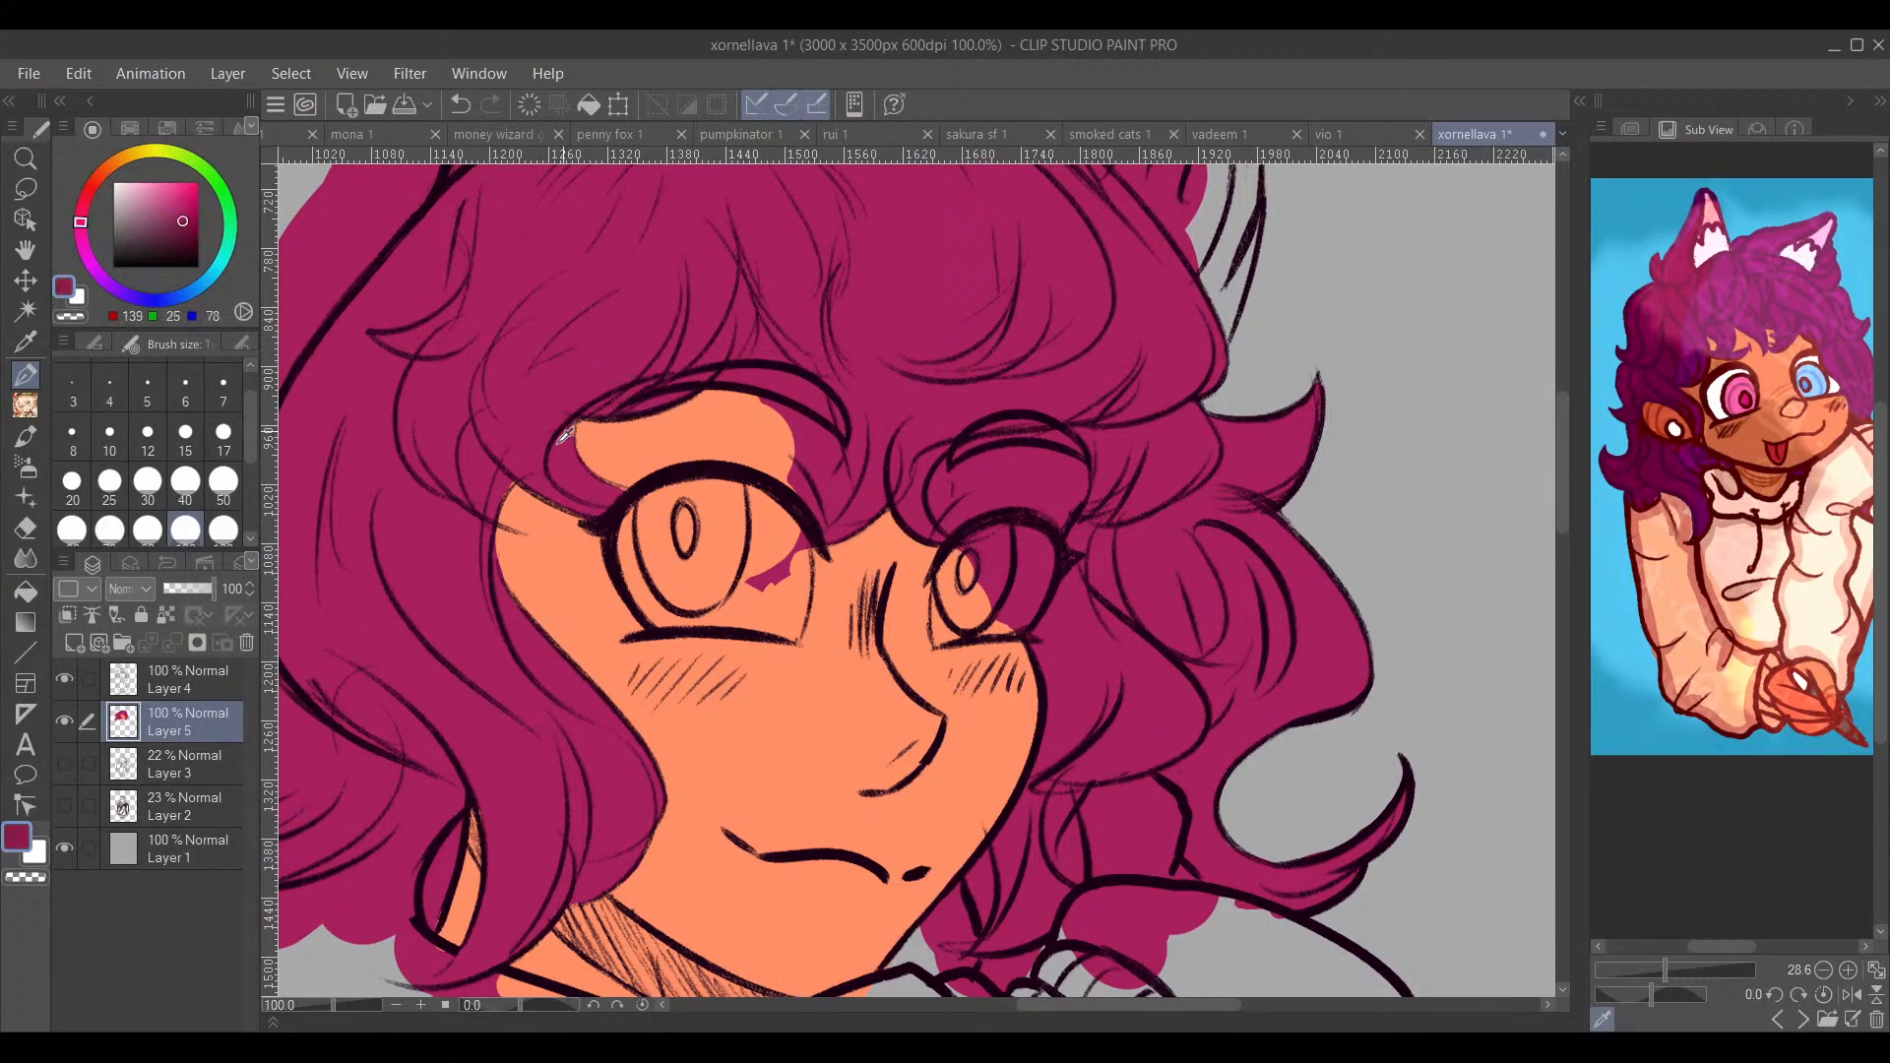
alt+click(563, 463)
alt+click(693, 411)
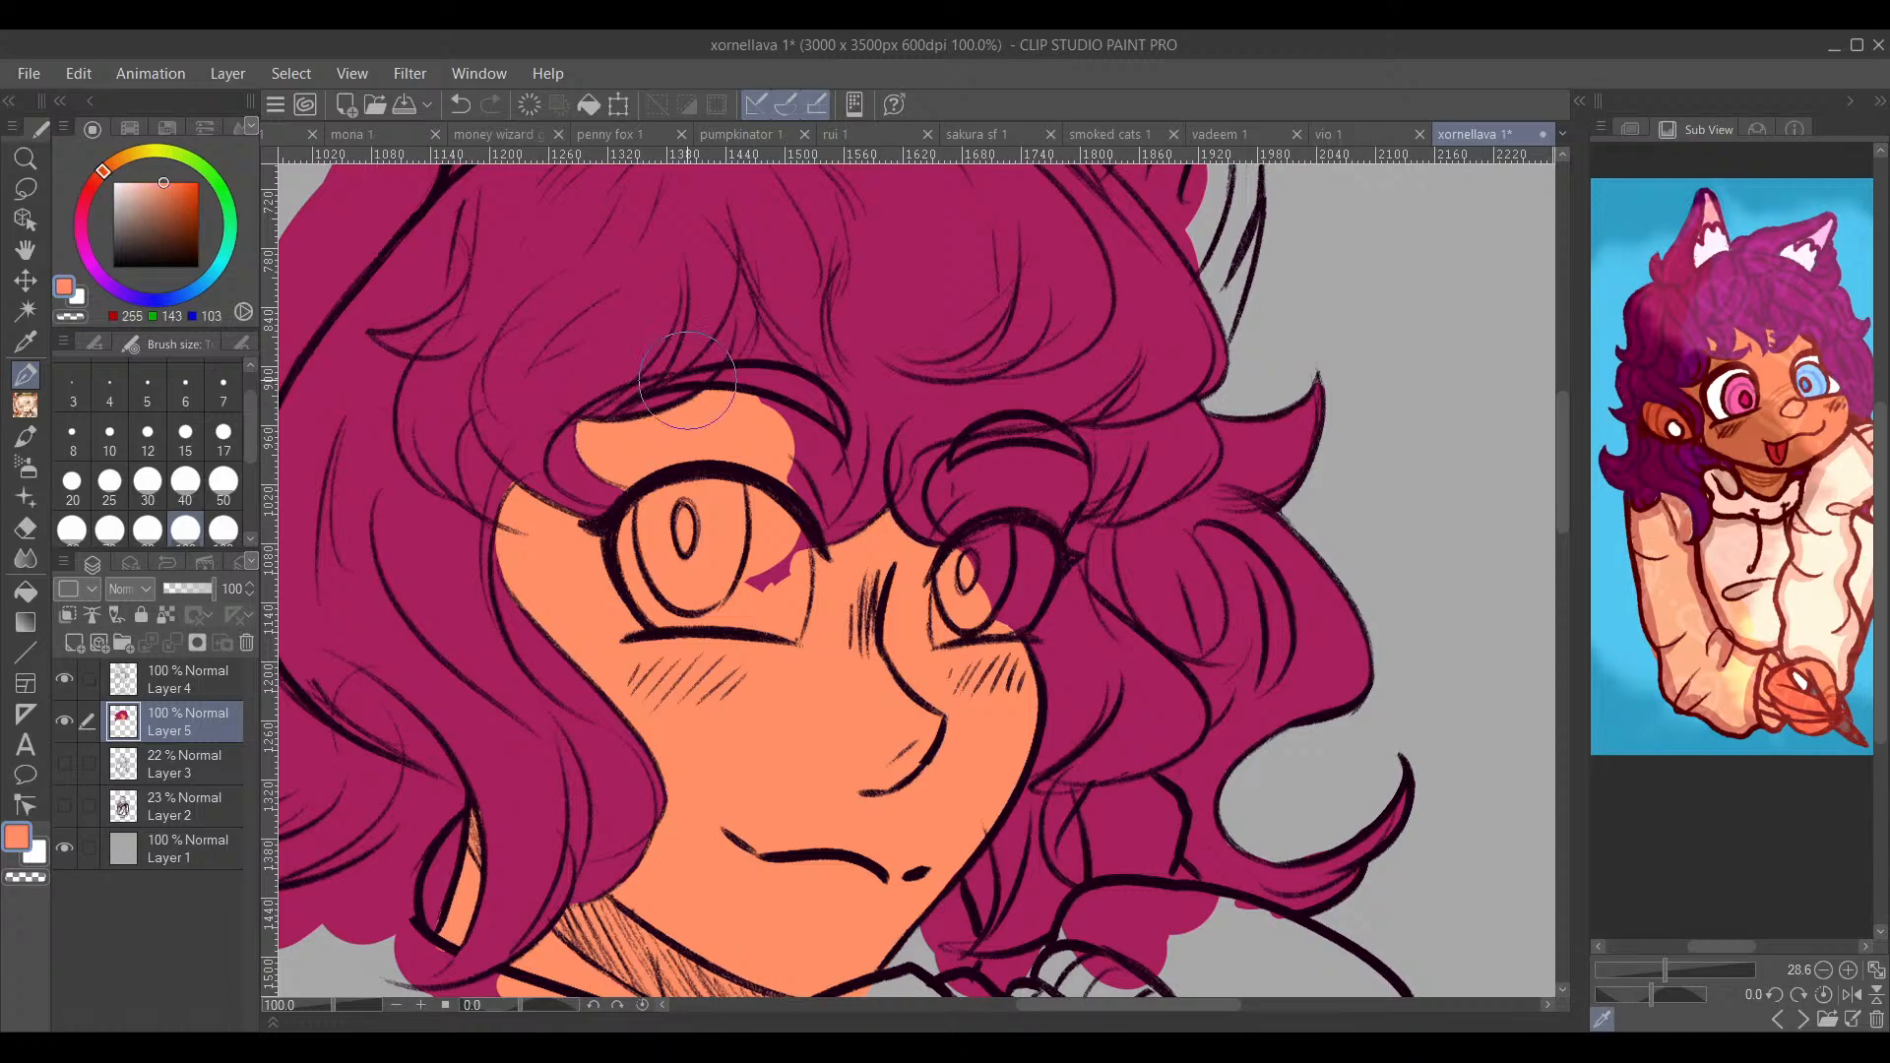
drag(994, 467, 843, 478)
mouse_move(588, 443)
mouse_down()
mouse_move(716, 492)
mouse_move(672, 525)
mouse_move(683, 502)
mouse_move(615, 607)
mouse_up()
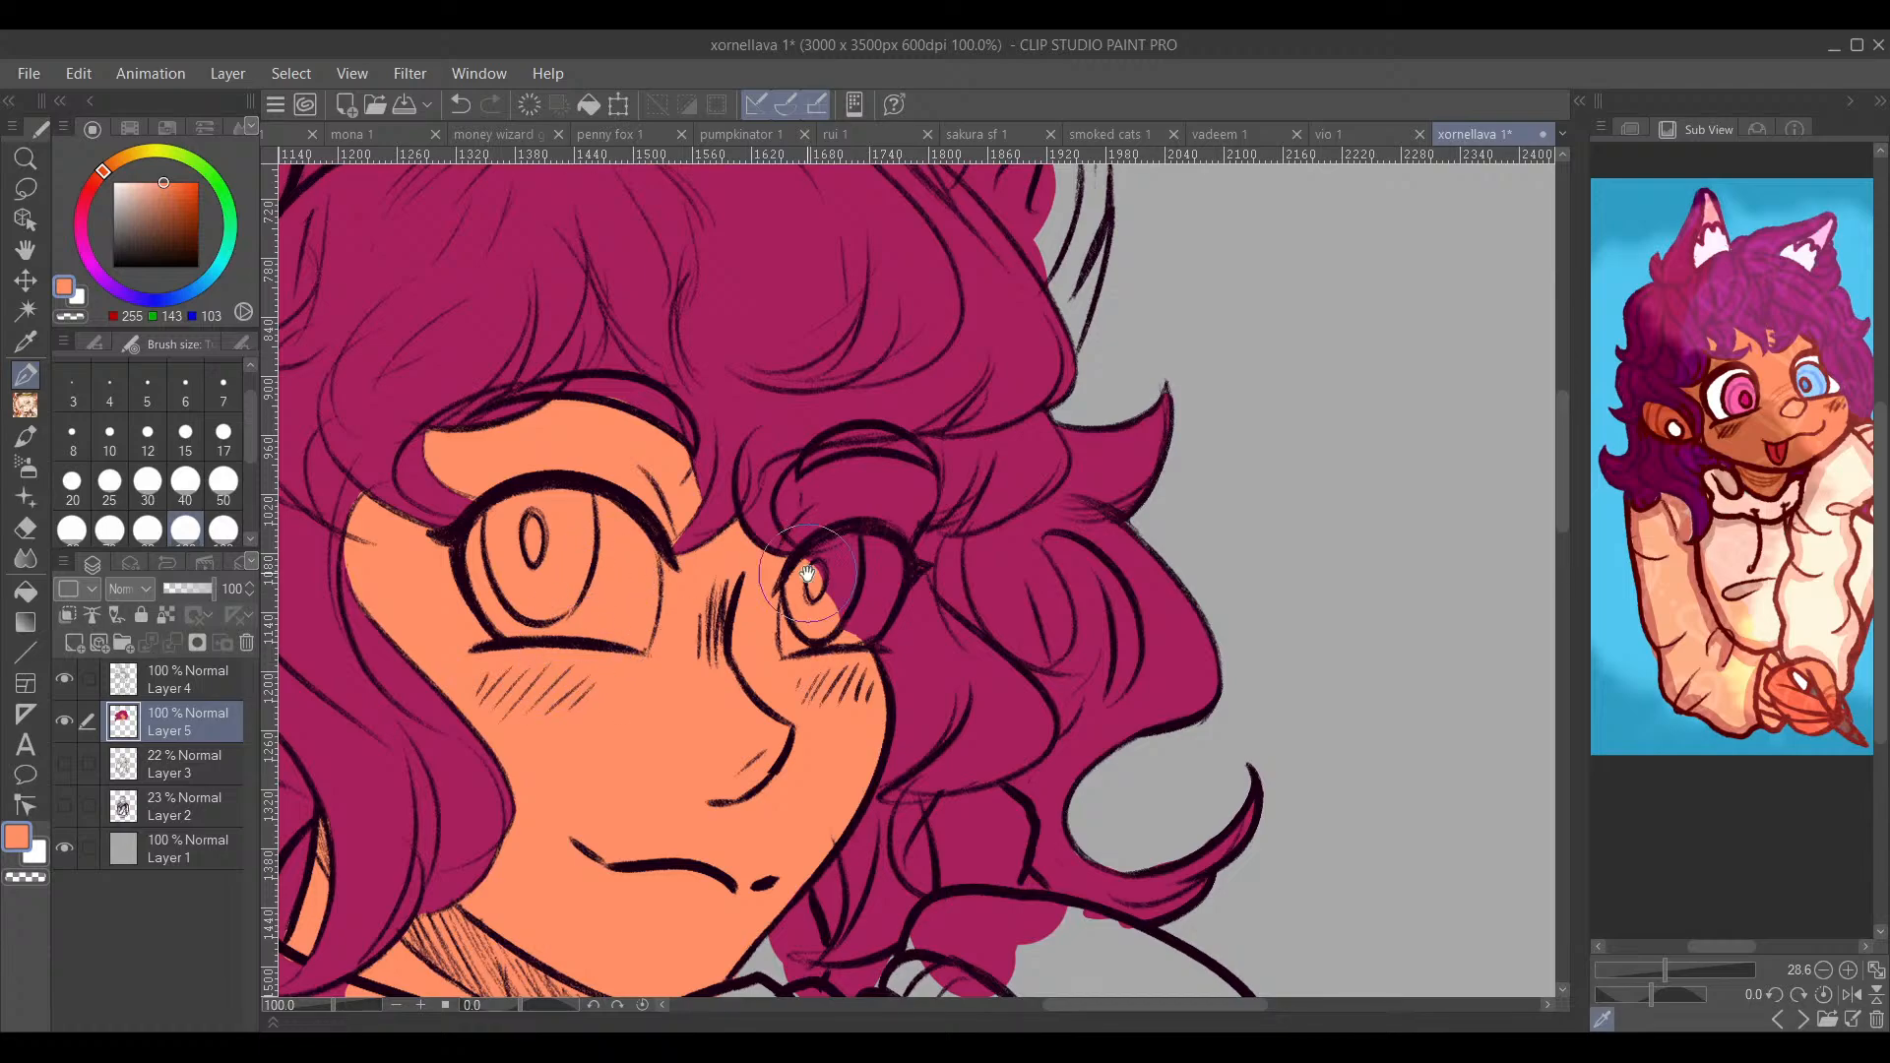
Step: Paint skin orange over the magenta between the right eyebrow and the right eye, out to the adjoining hair lock
drag(798, 582, 626, 671)
mouse_move(701, 558)
mouse_down()
mouse_move(623, 588)
mouse_move(664, 551)
mouse_move(591, 586)
mouse_move(650, 551)
mouse_move(618, 584)
mouse_move(738, 576)
mouse_move(711, 564)
mouse_up()
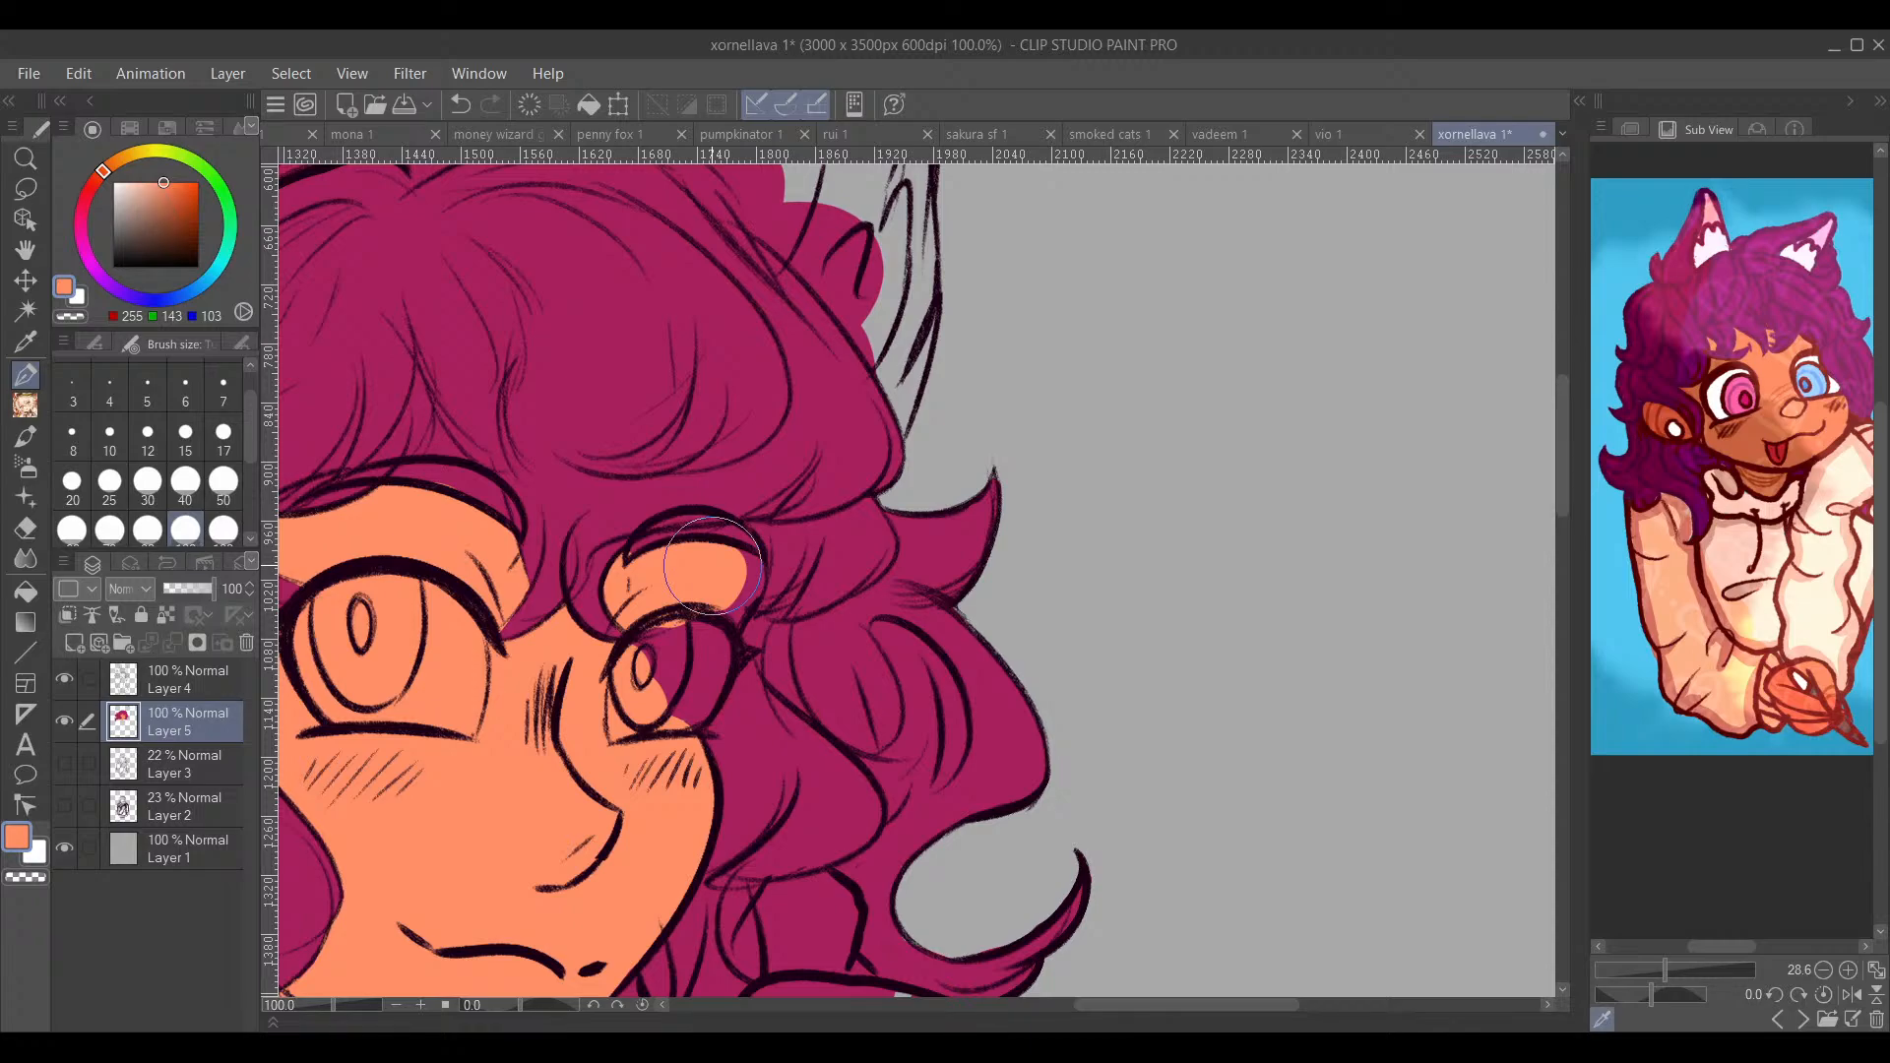
mouse_move(711, 566)
mouse_down()
mouse_move(719, 591)
mouse_move(743, 571)
mouse_move(749, 594)
mouse_up()
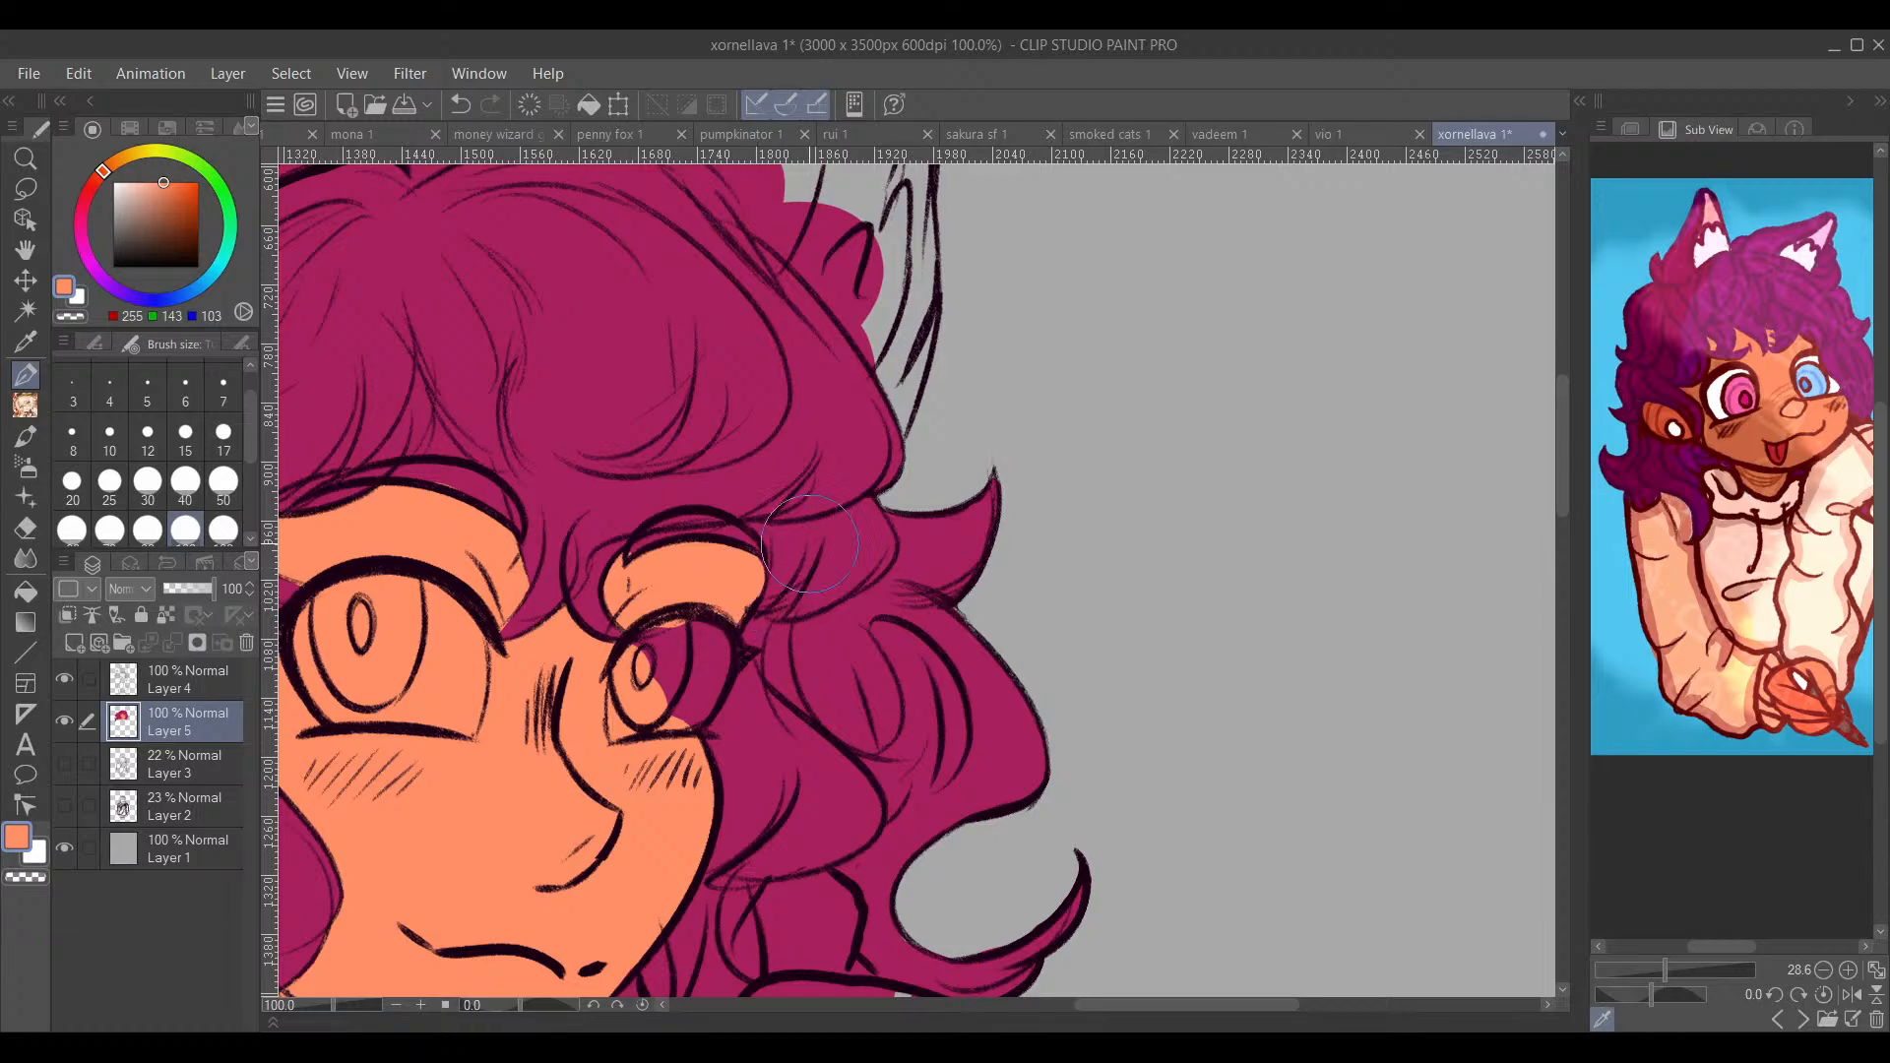
mouse_move(917, 585)
mouse_down()
mouse_move(1037, 510)
mouse_move(1055, 576)
mouse_up()
drag(891, 521, 904, 564)
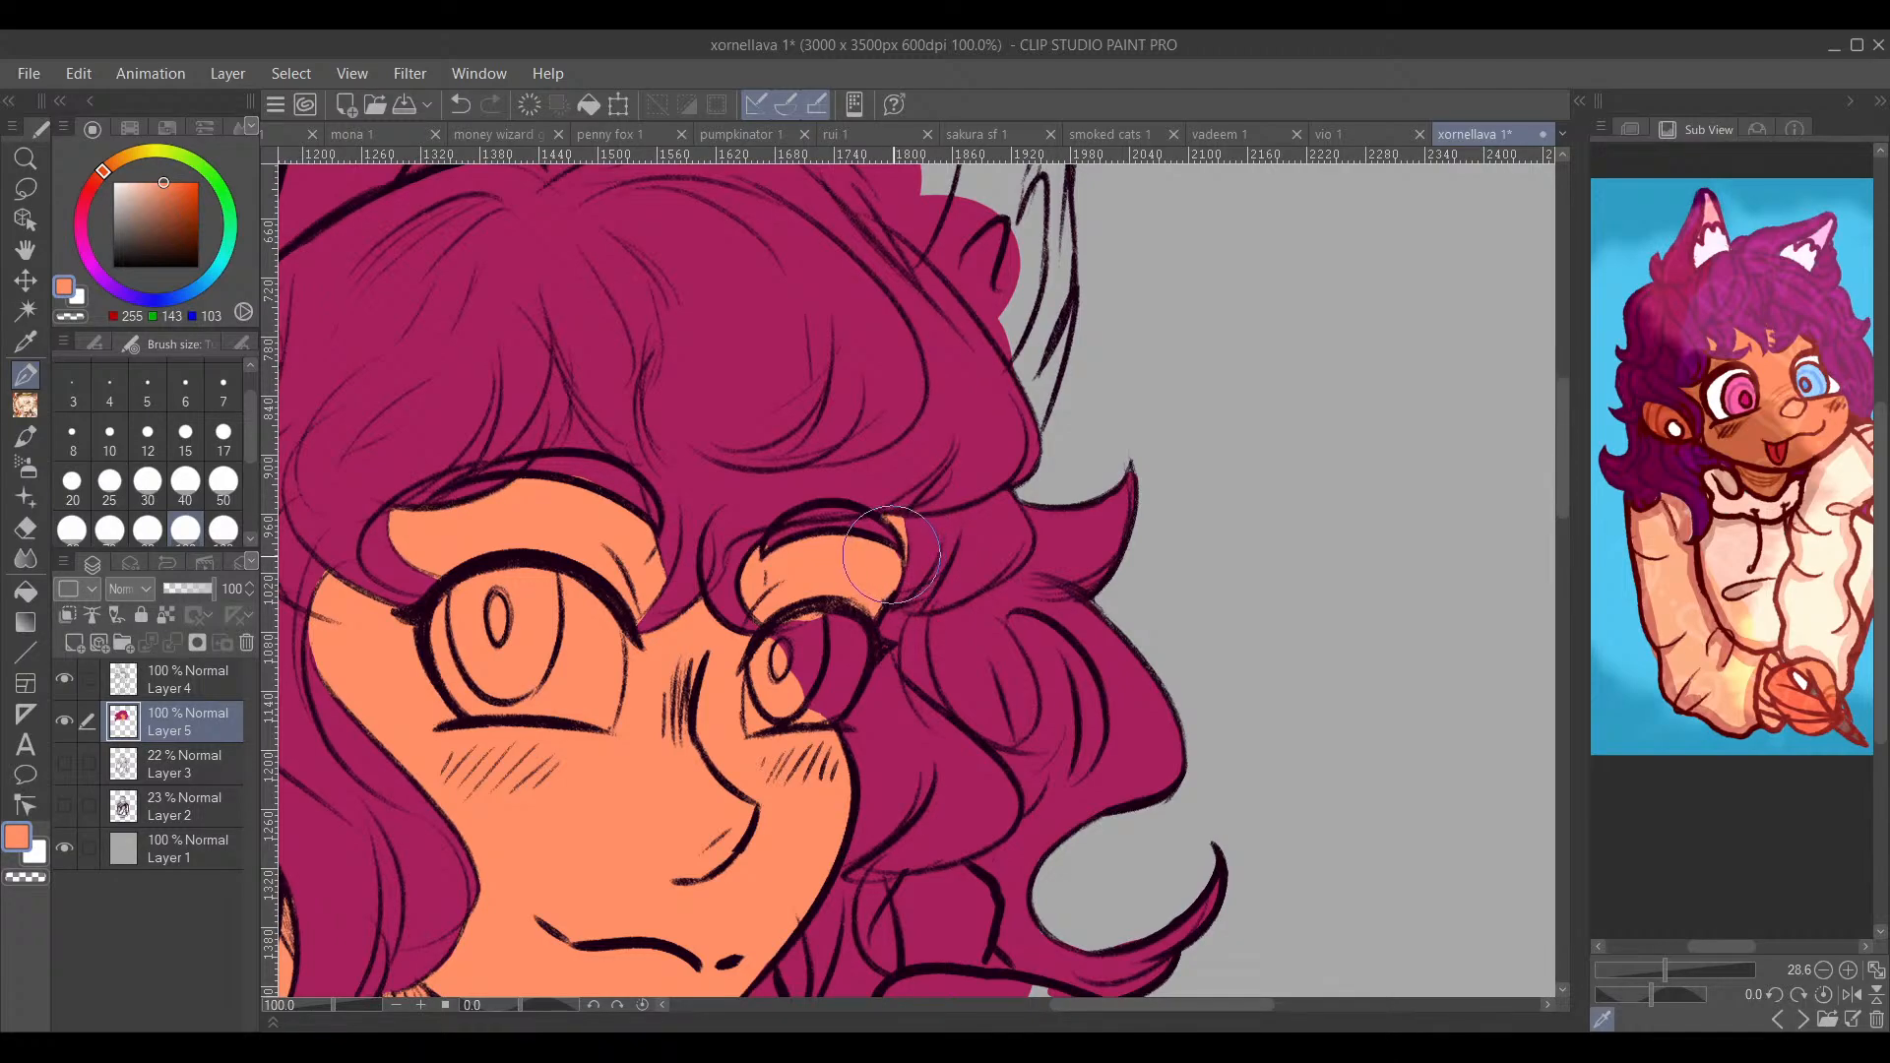
mouse_move(897, 535)
mouse_down()
mouse_move(899, 416)
mouse_move(930, 347)
mouse_move(945, 528)
mouse_move(1053, 390)
mouse_up()
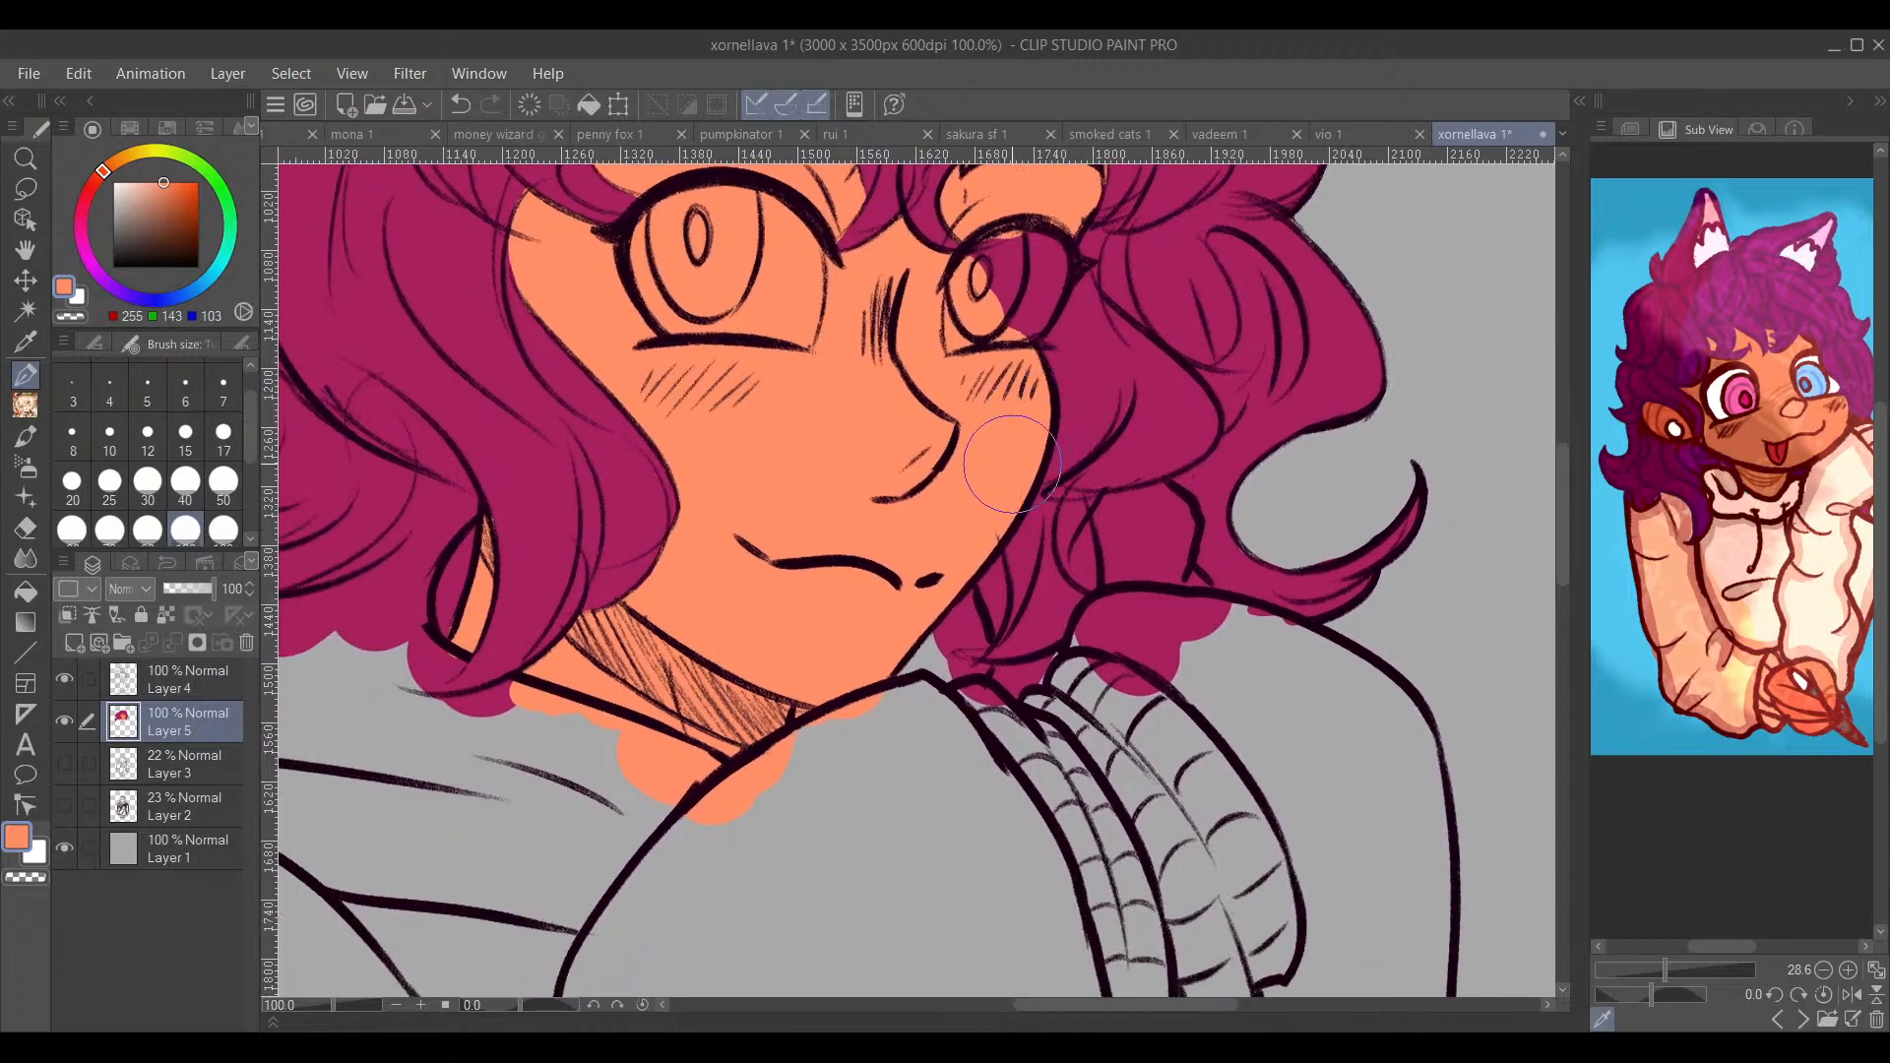
Step: Touch up the colour edges around the neck and the neighbouring lock gap, alternating between skin orange and hair magenta
key(e)
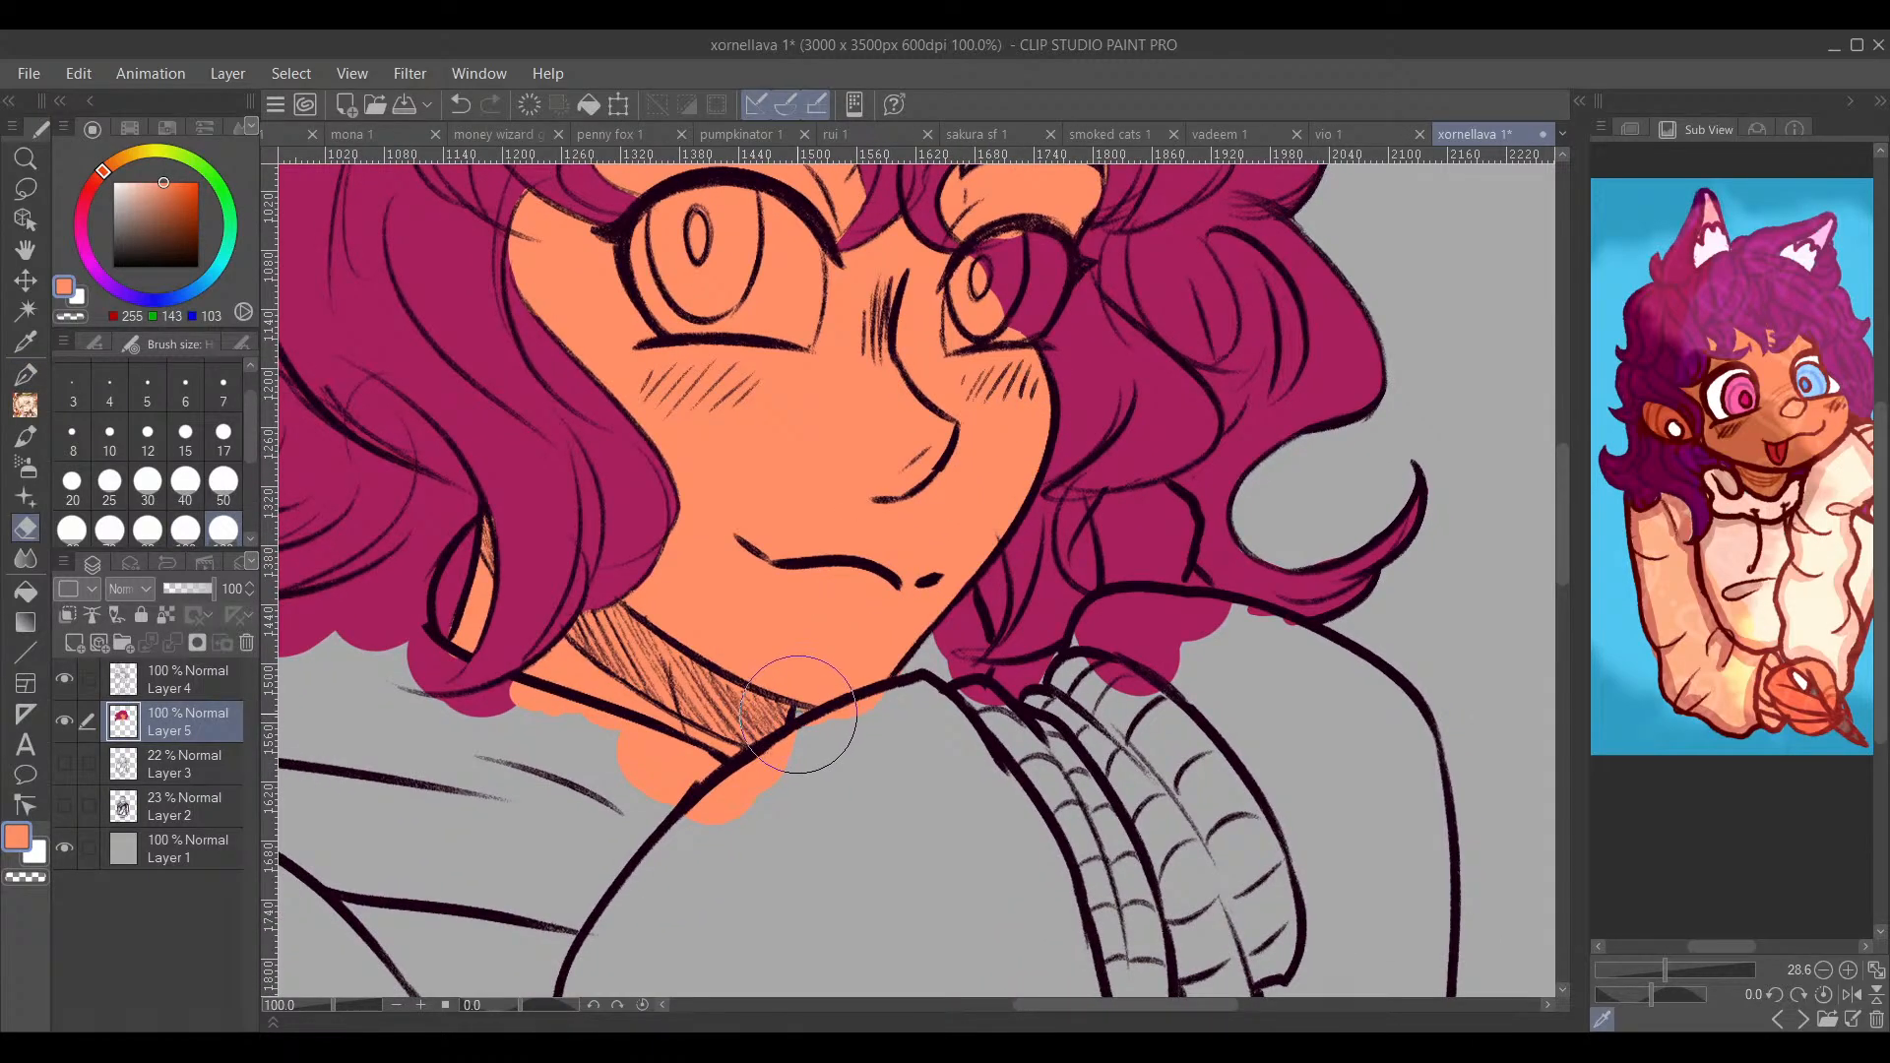
key(p)
drag(932, 637, 863, 844)
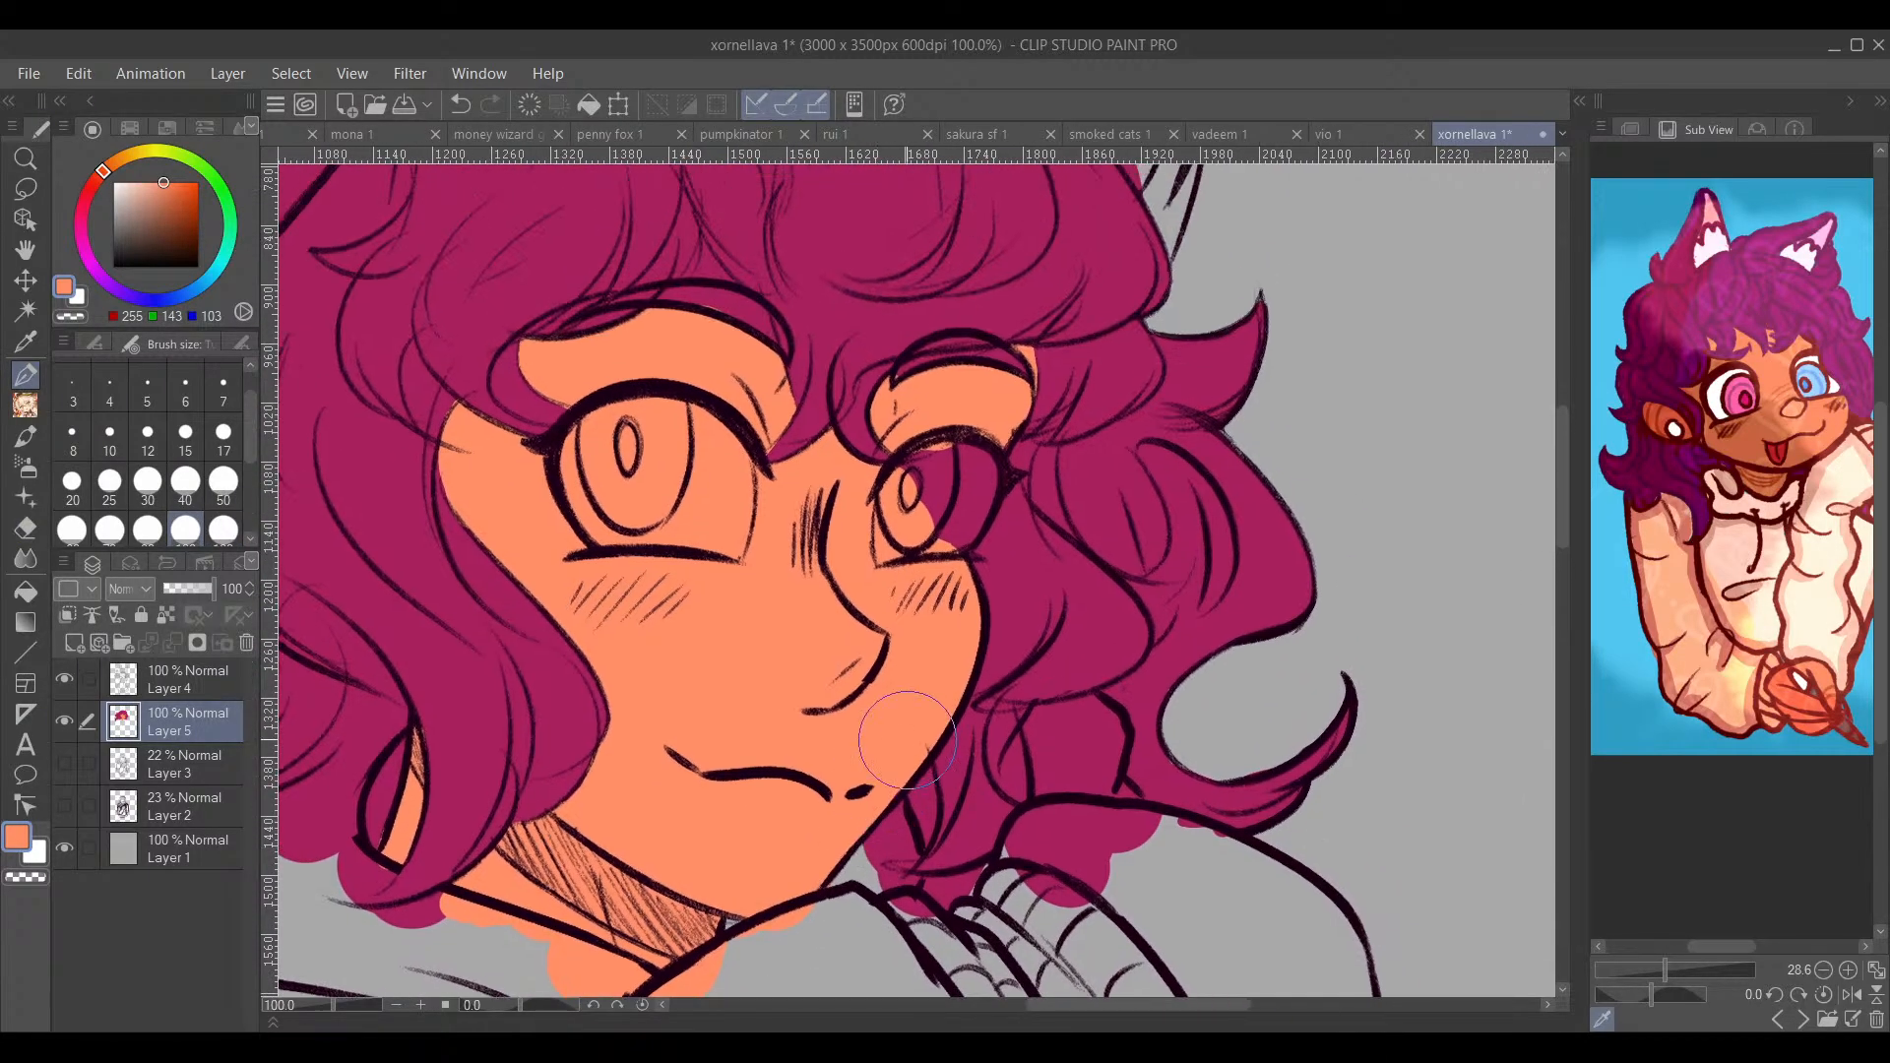
drag(732, 677, 1131, 523)
alt+click(859, 556)
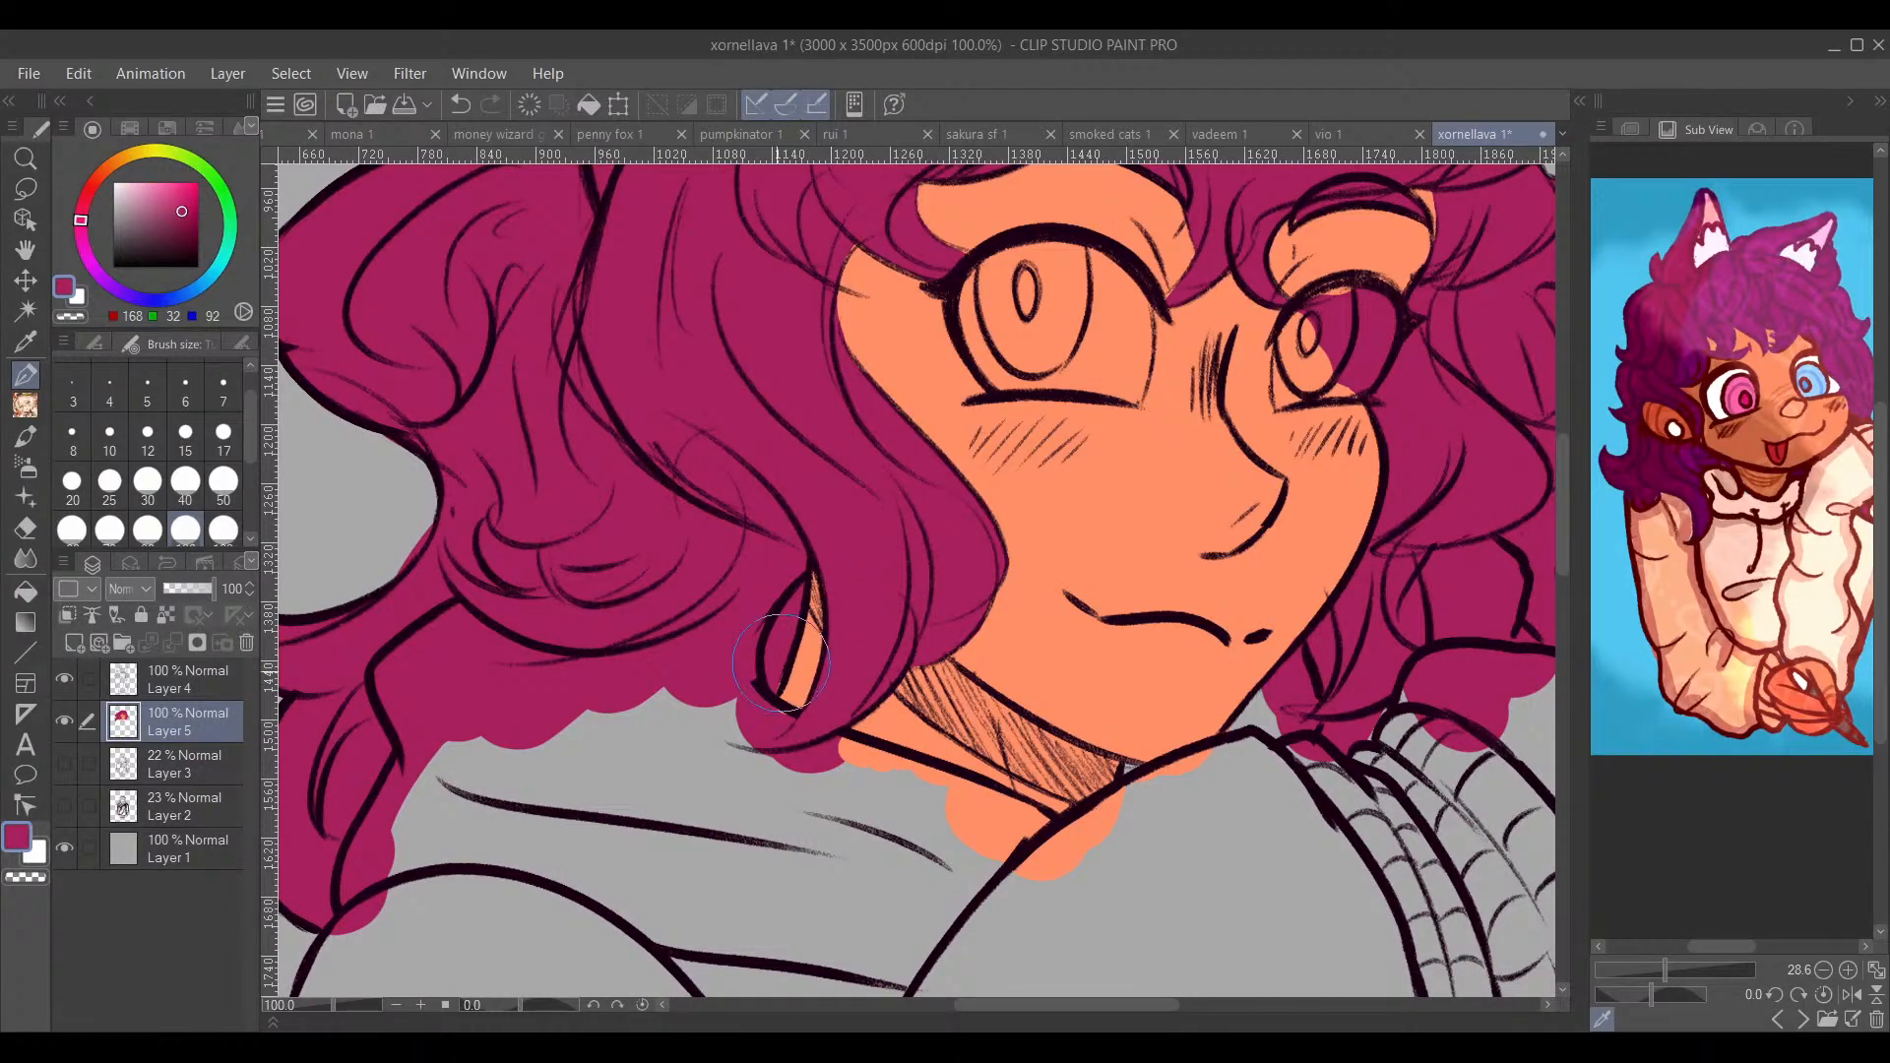
drag(773, 709, 610, 680)
alt+click(745, 606)
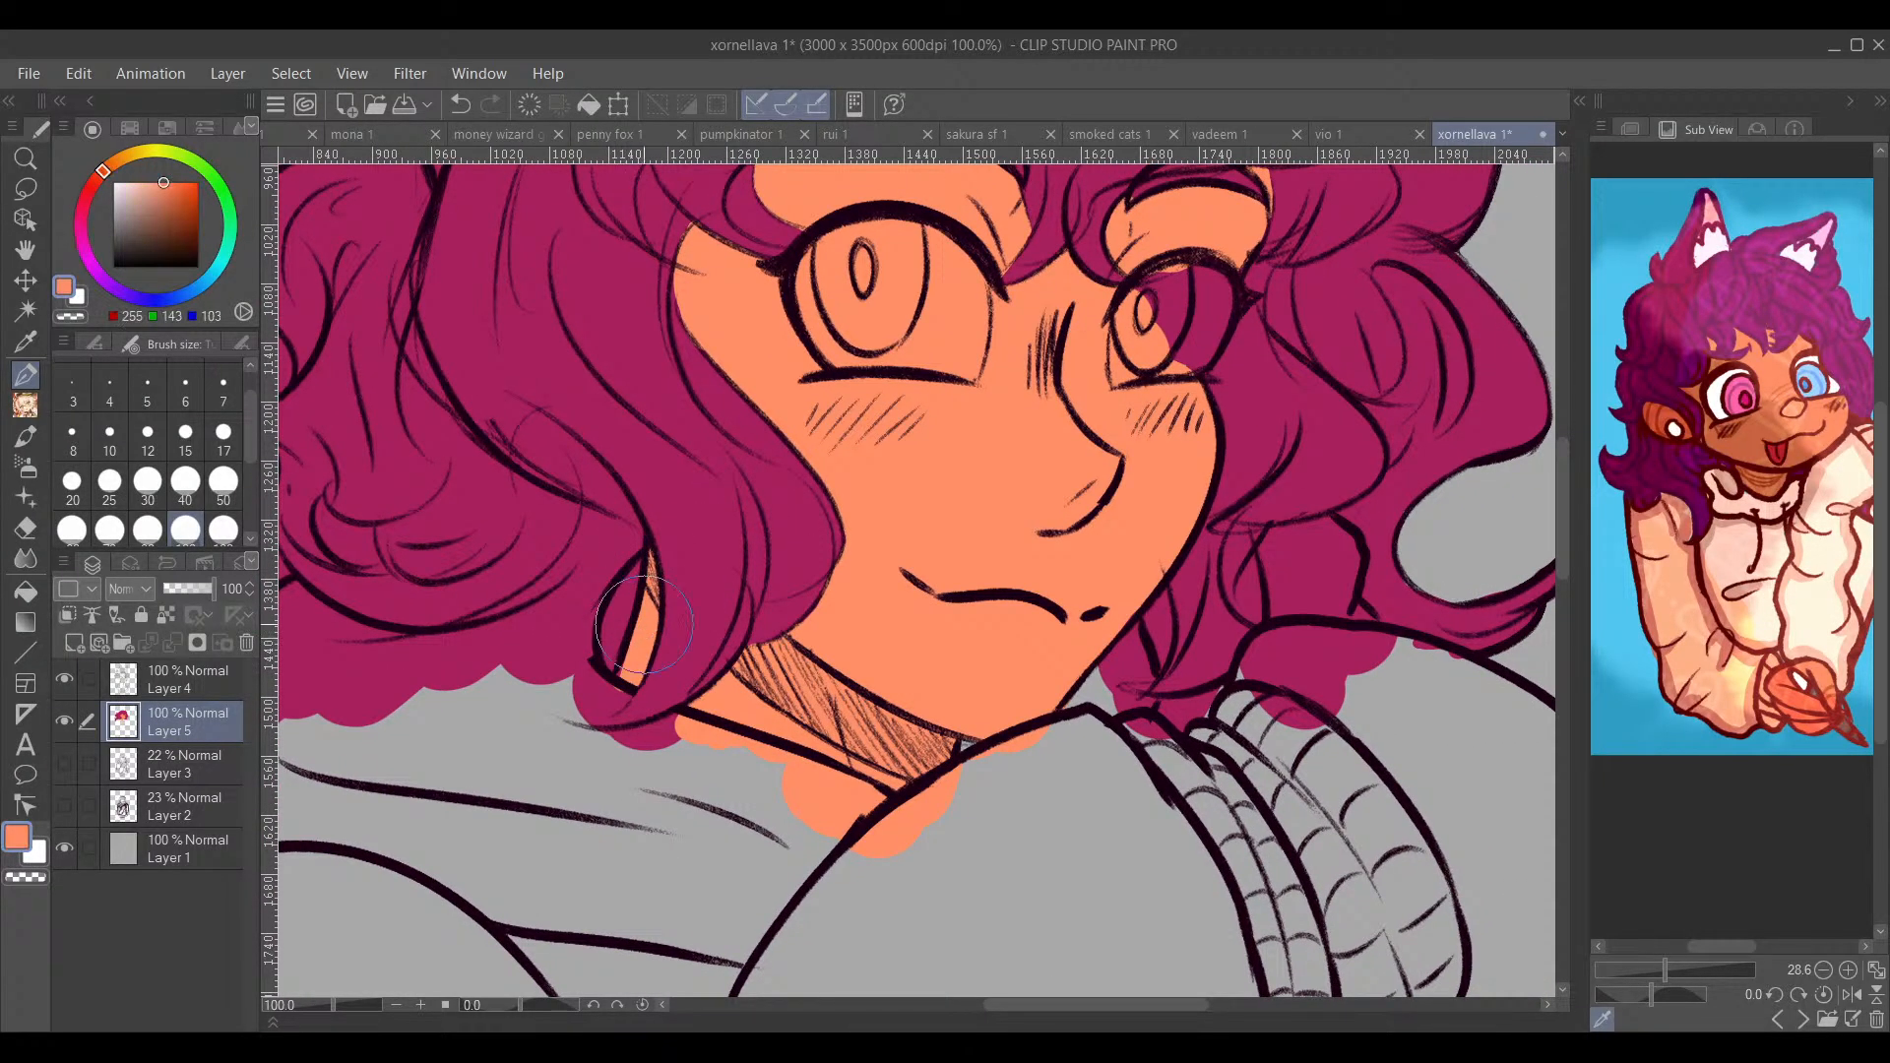
drag(757, 631, 713, 779)
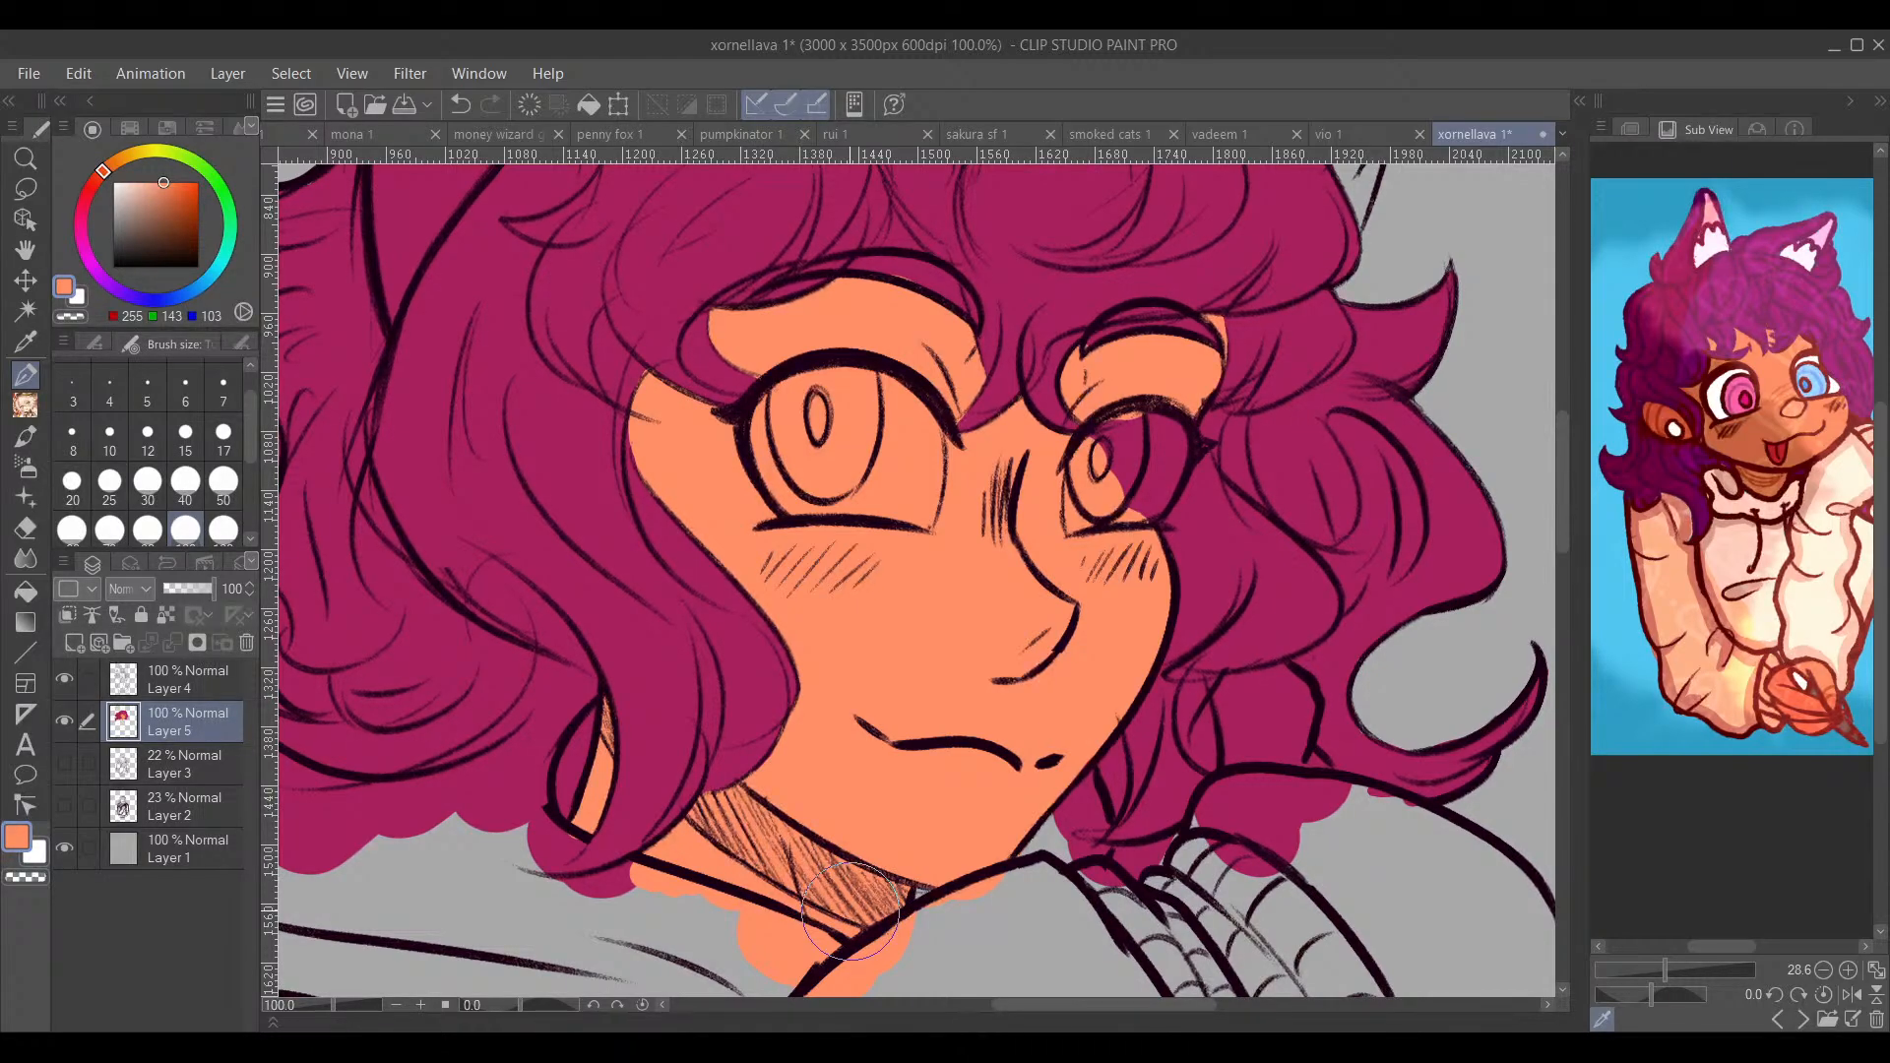
Step: Paint a small skin-coloured triangle in the fringe parting above the left eyebrow, trimming it and the fringe edges with magenta
drag(919, 484, 881, 717)
scroll(882, 717, down, 1)
drag(707, 584, 754, 639)
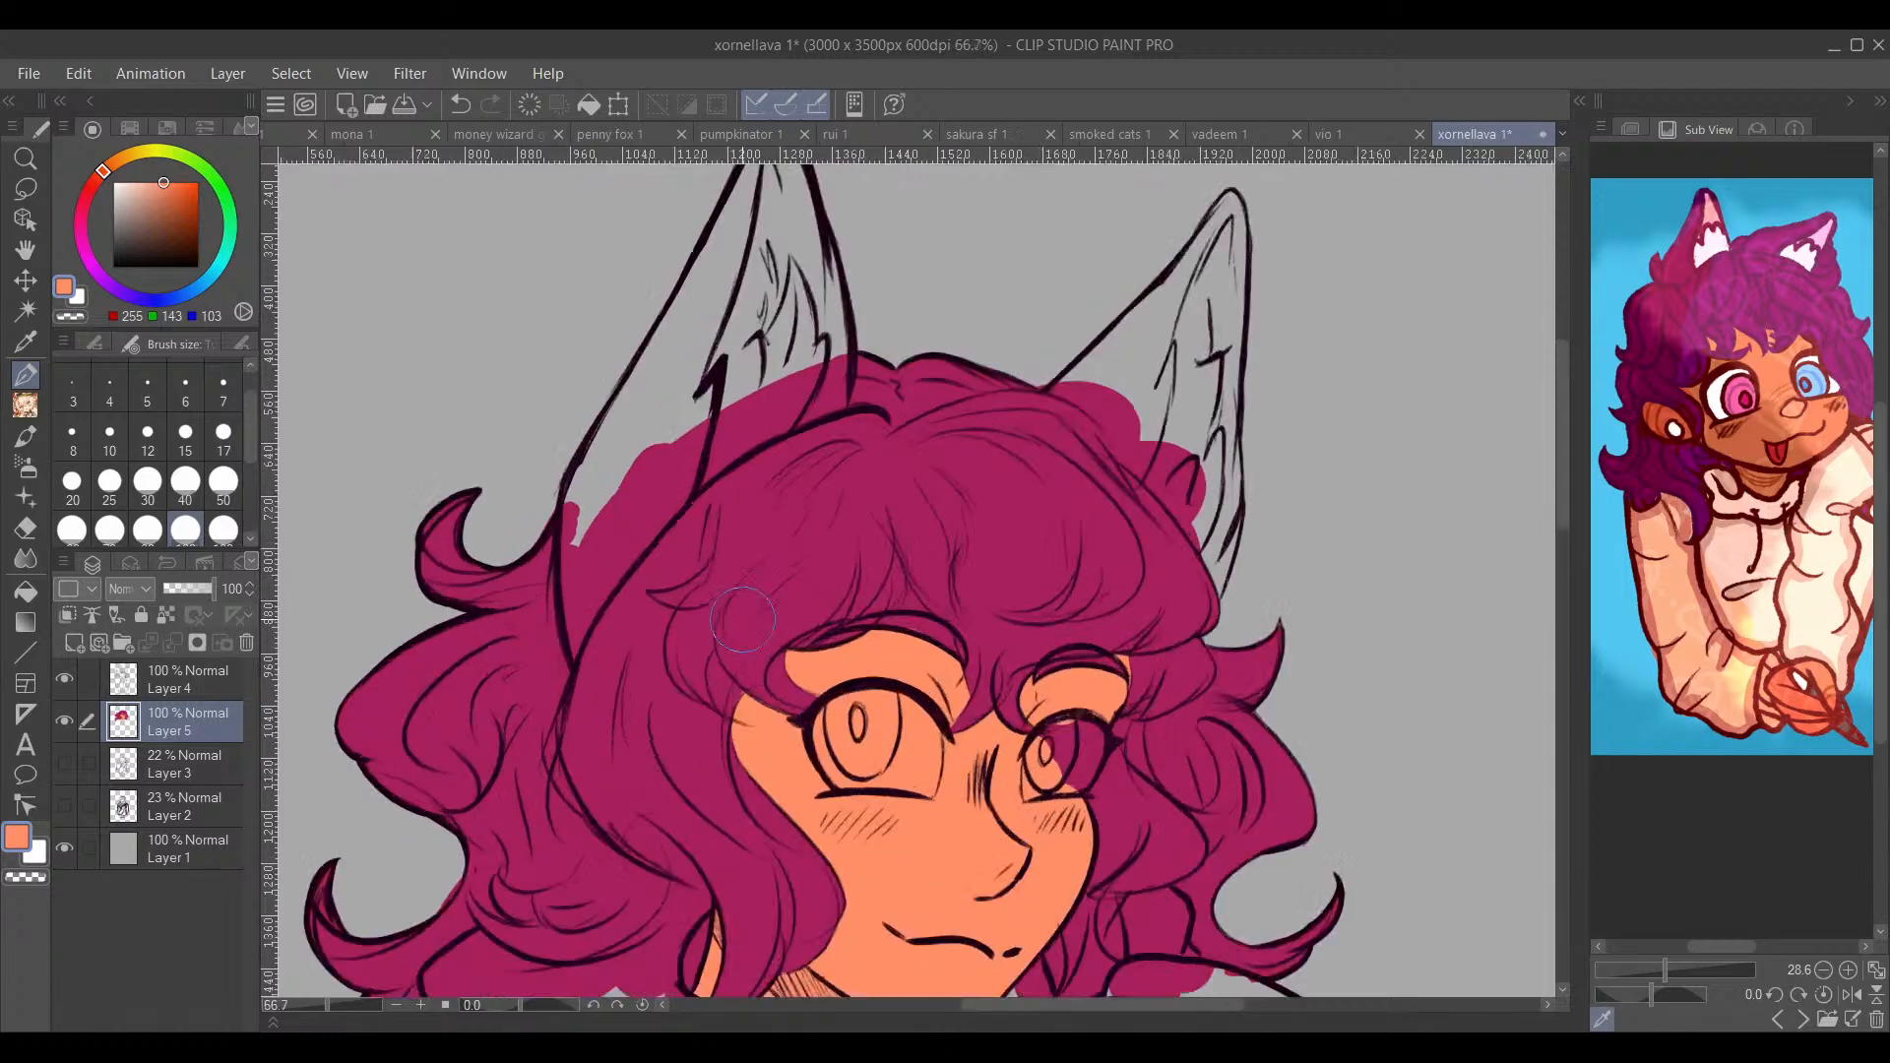
alt+click(760, 648)
scroll(773, 638, up, 1)
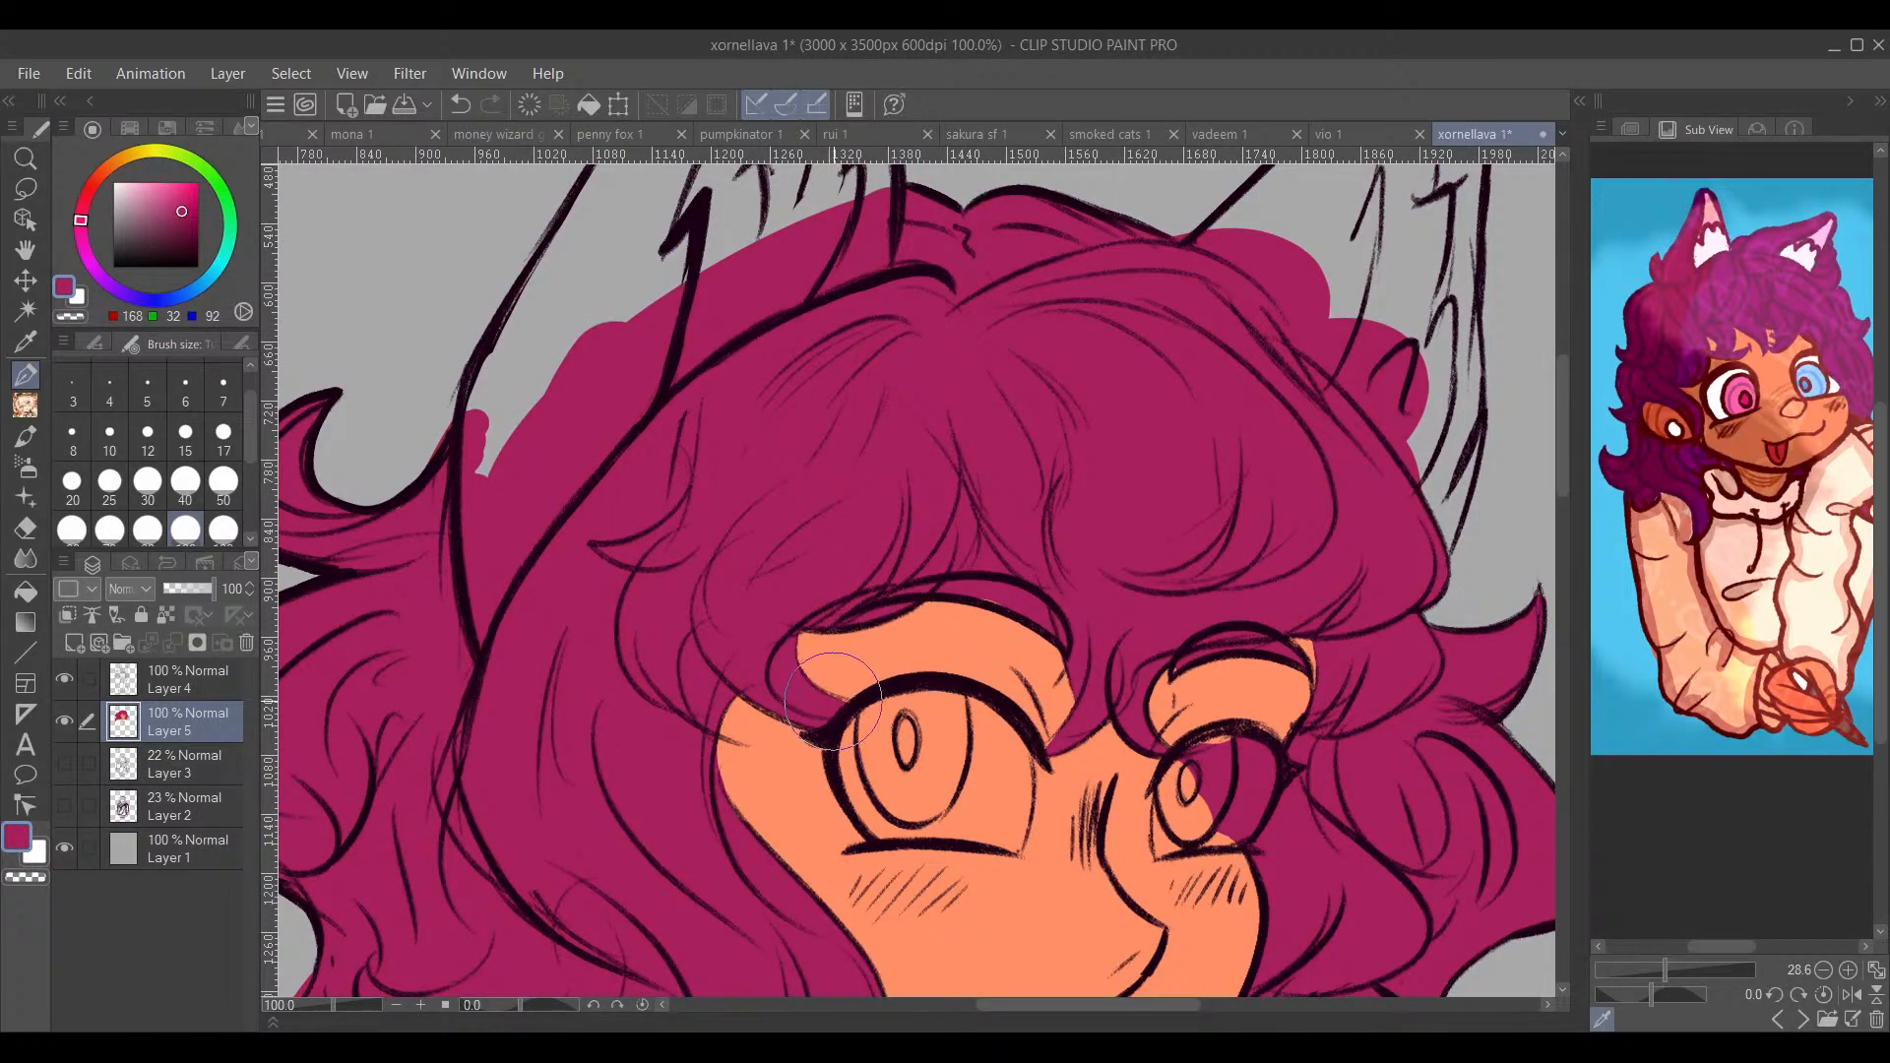
drag(1058, 590, 832, 511)
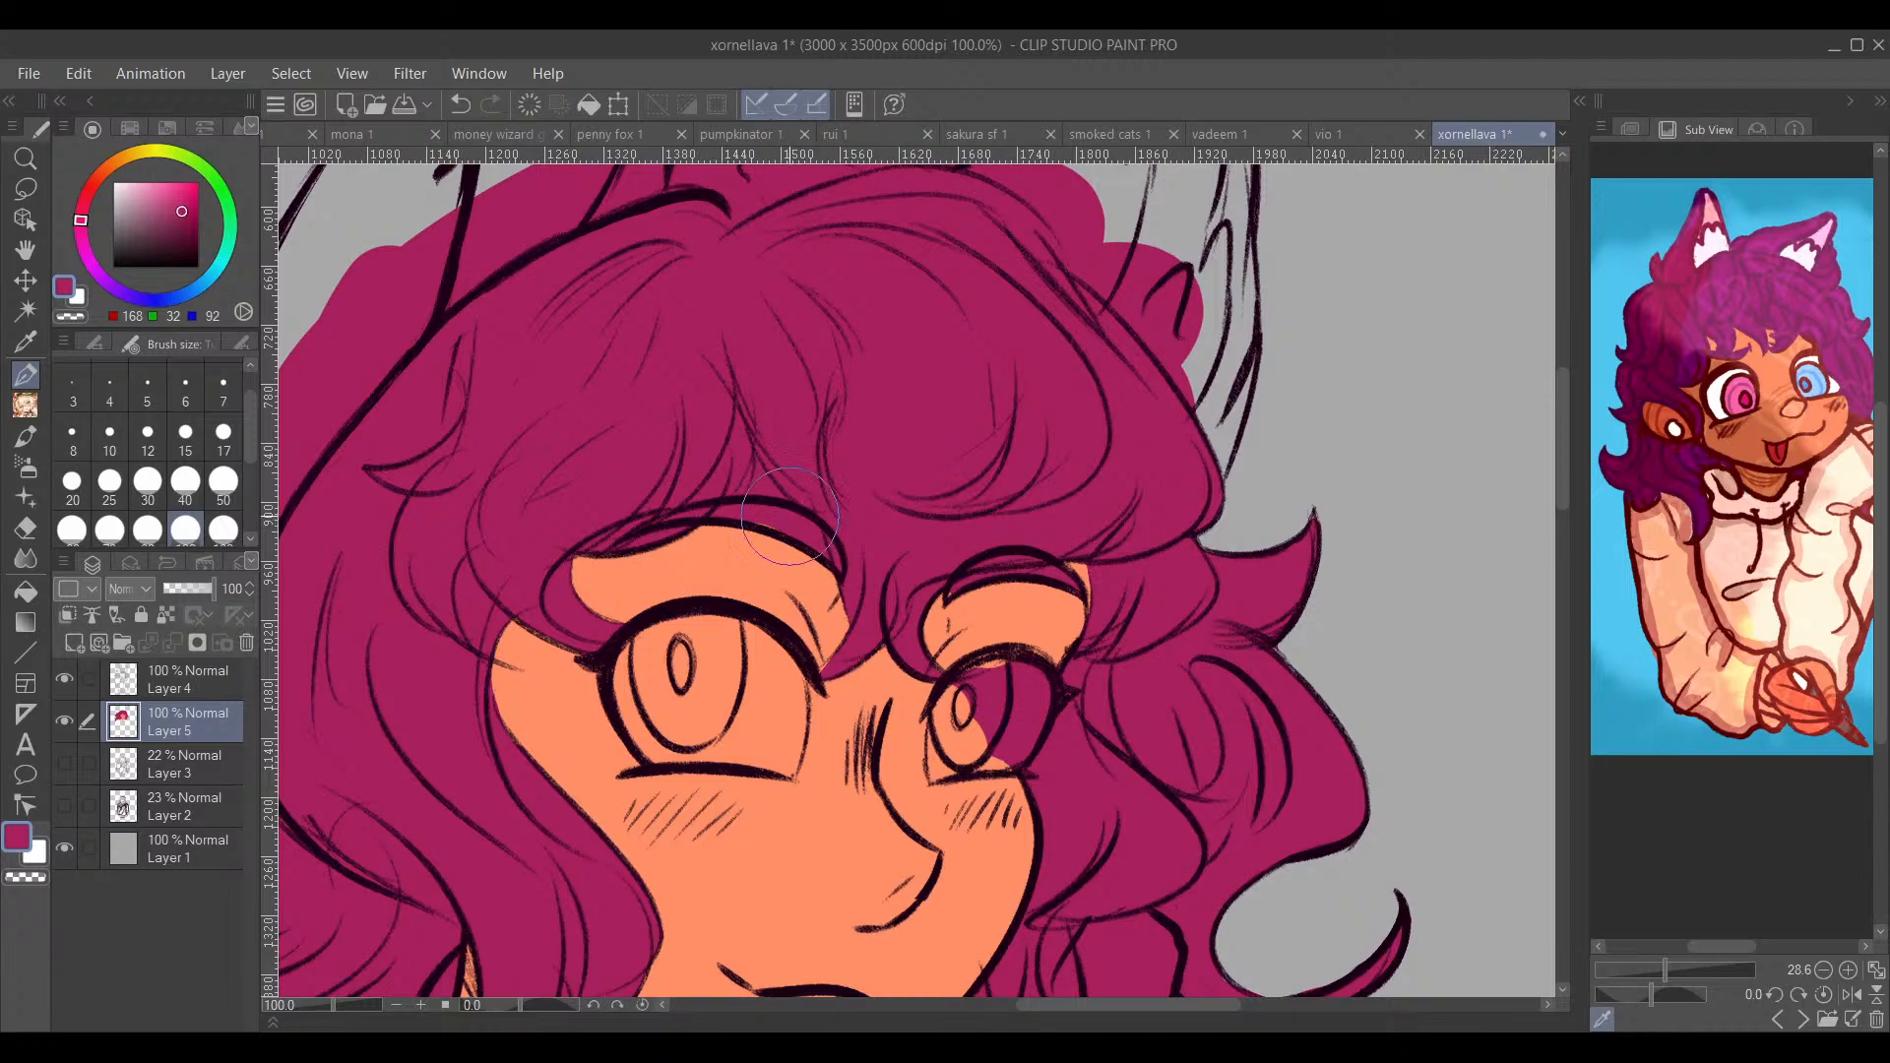
alt+click(777, 567)
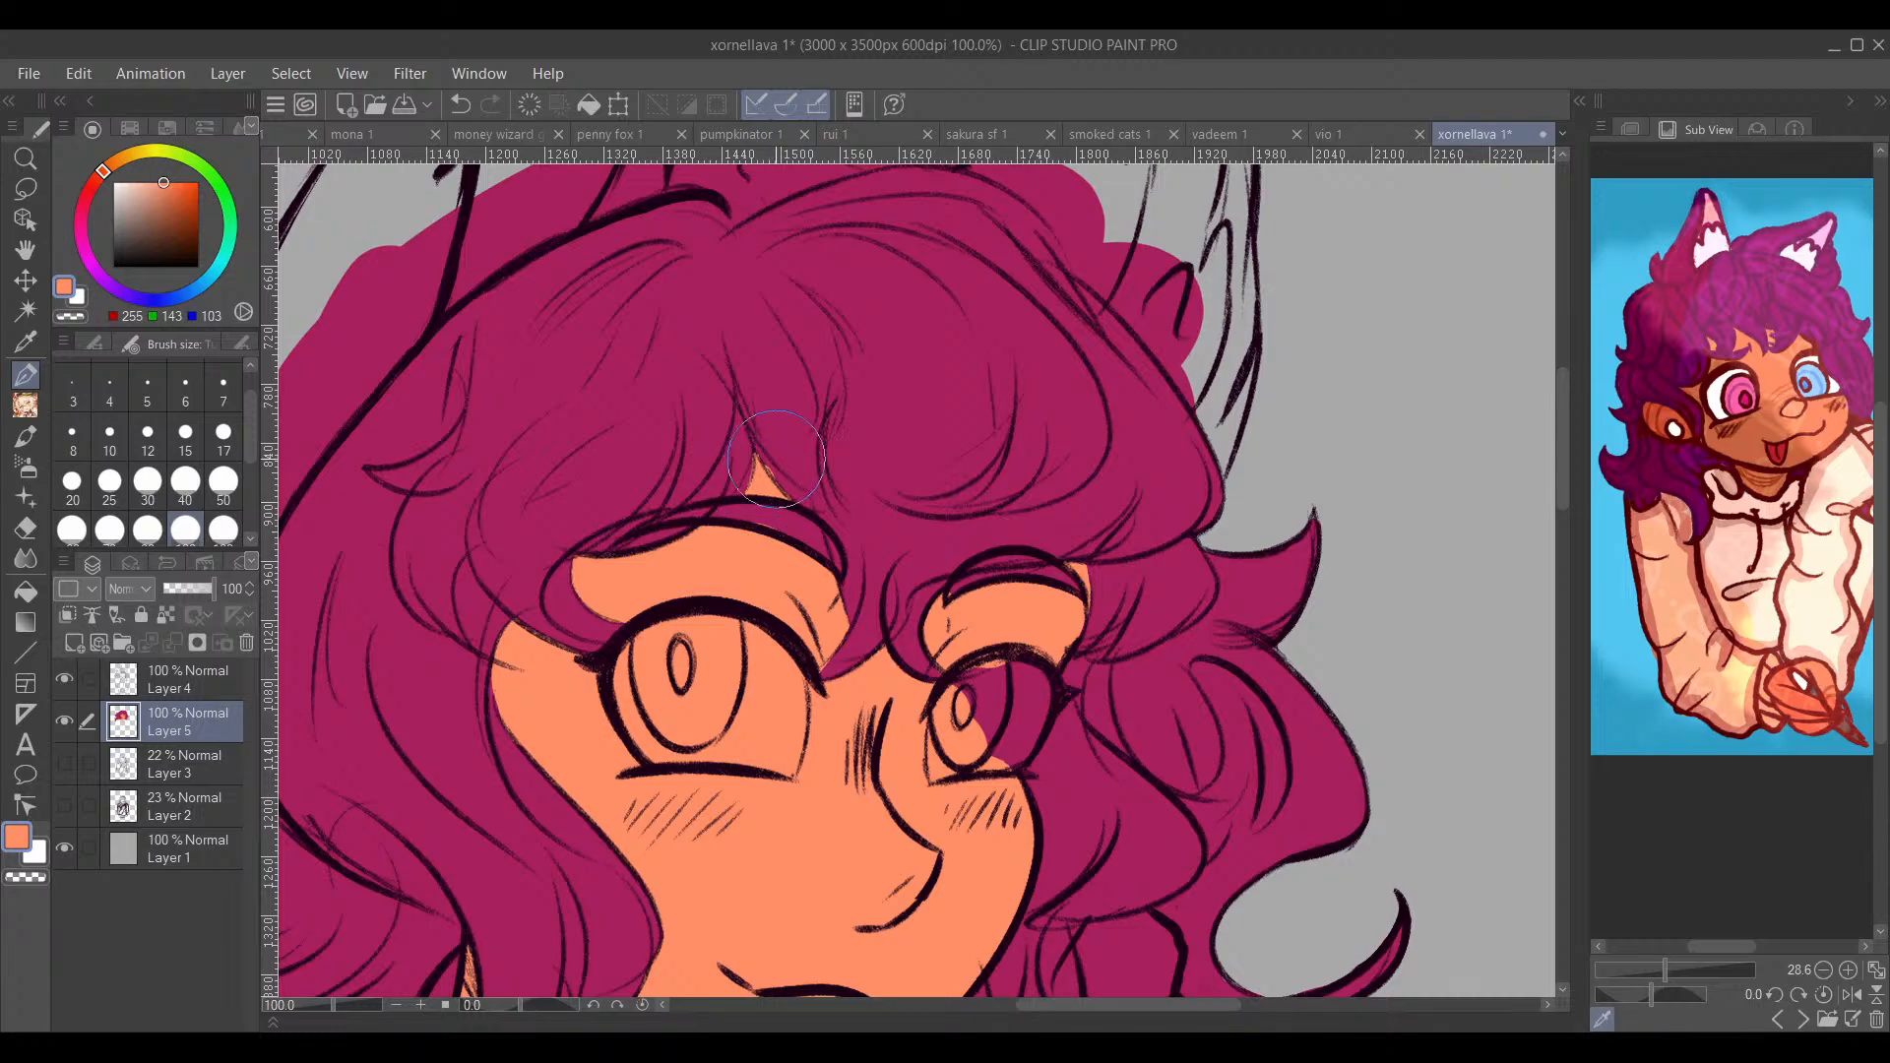
alt+click(798, 421)
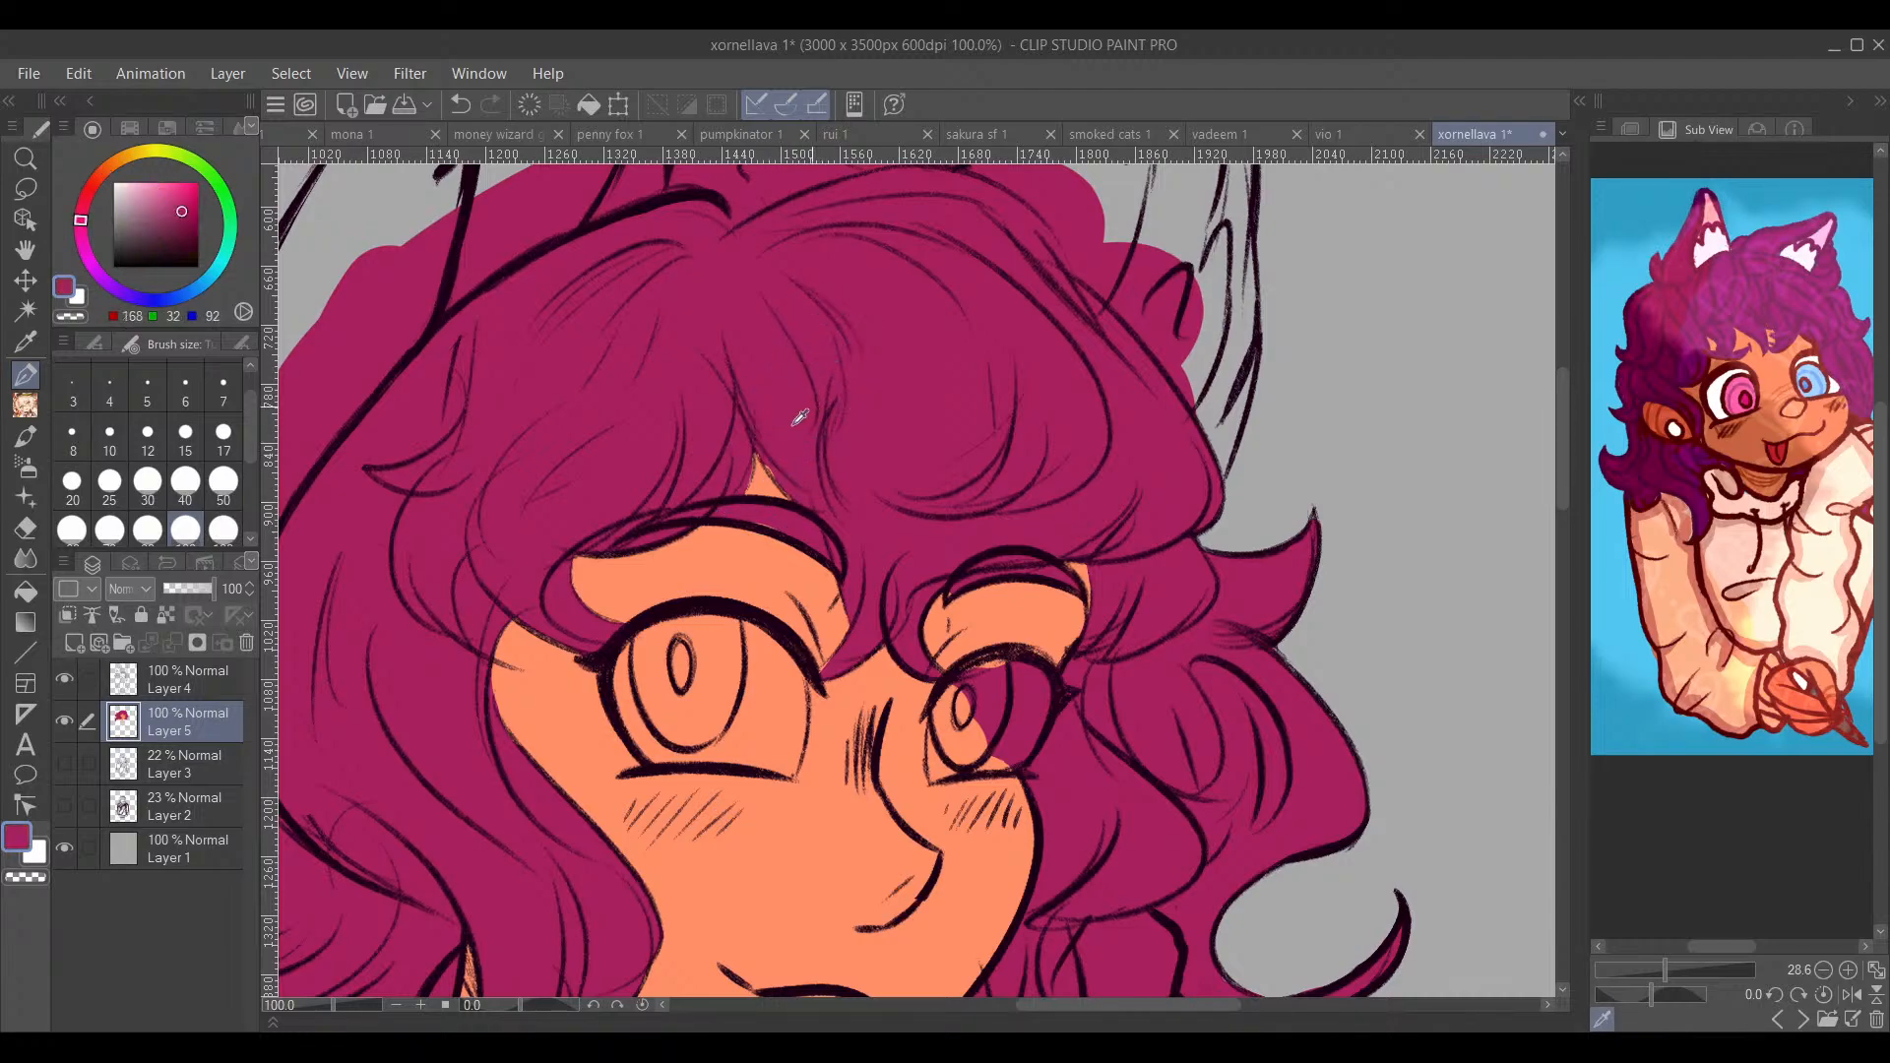
alt+click(764, 480)
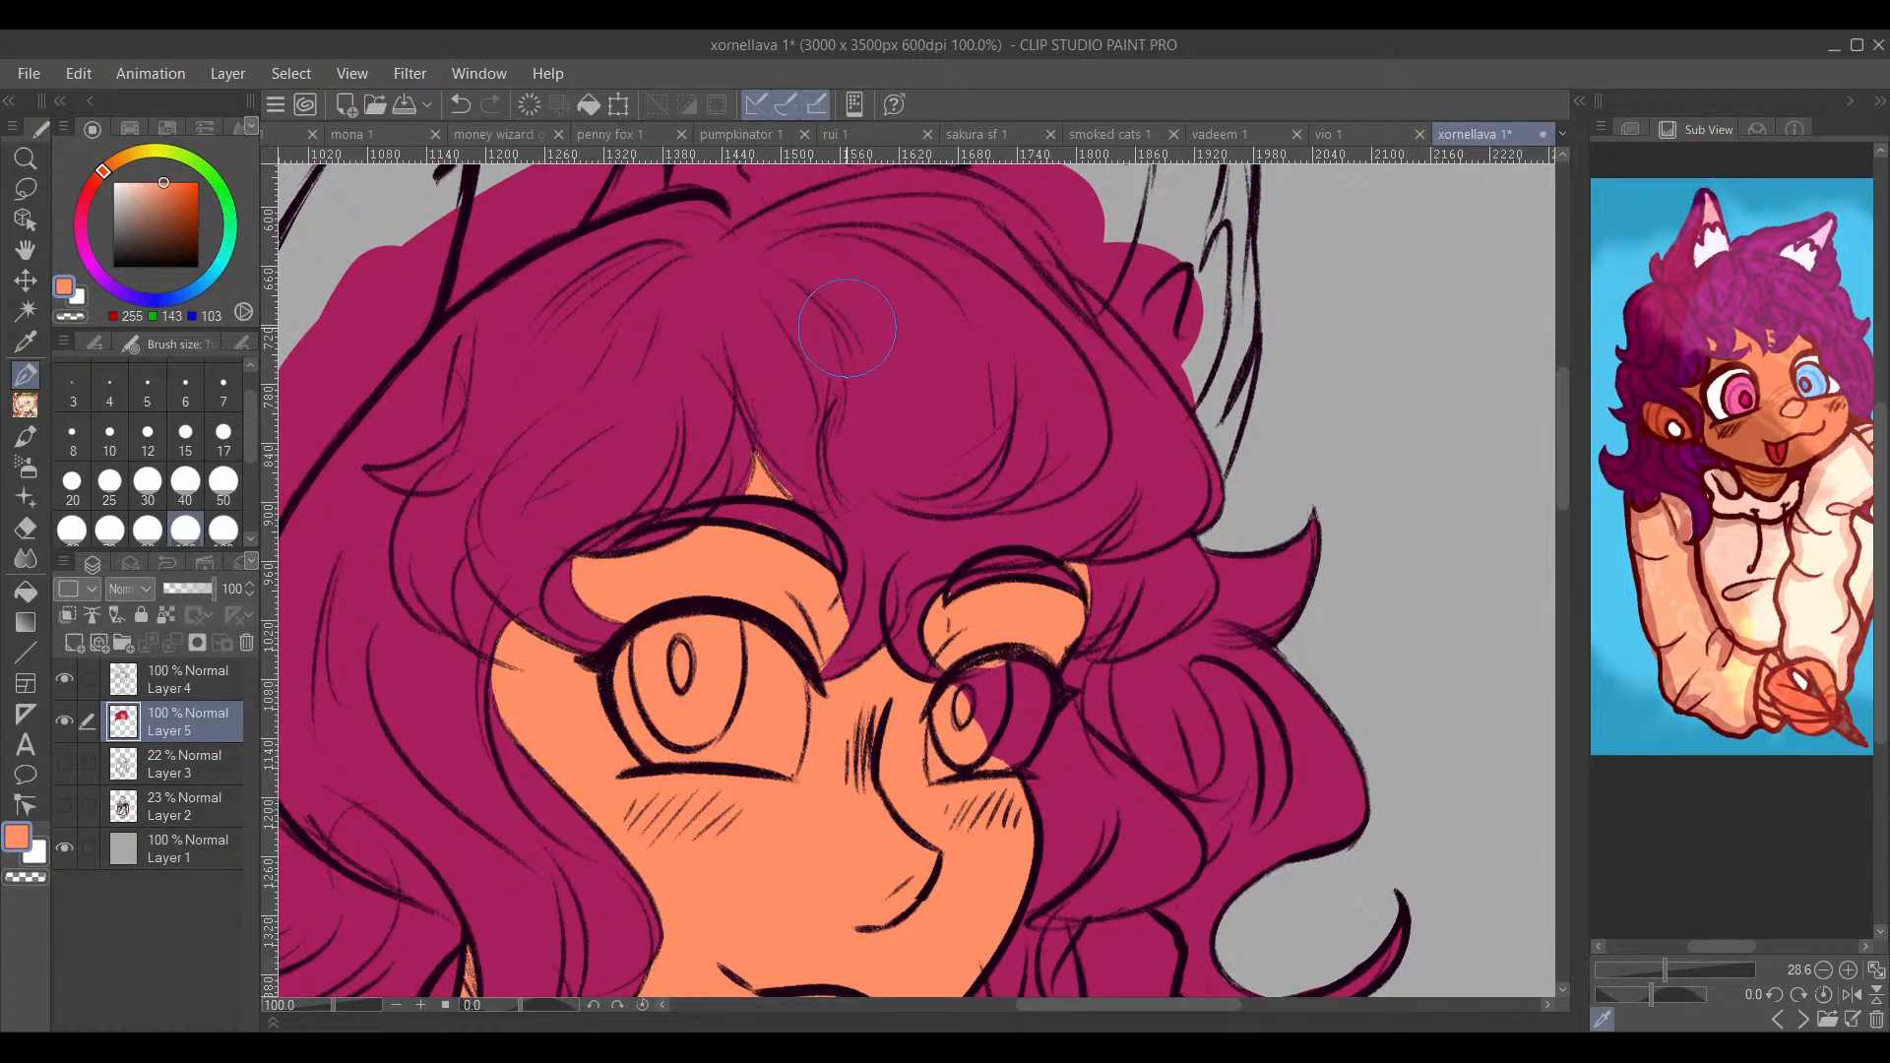
alt+click(788, 414)
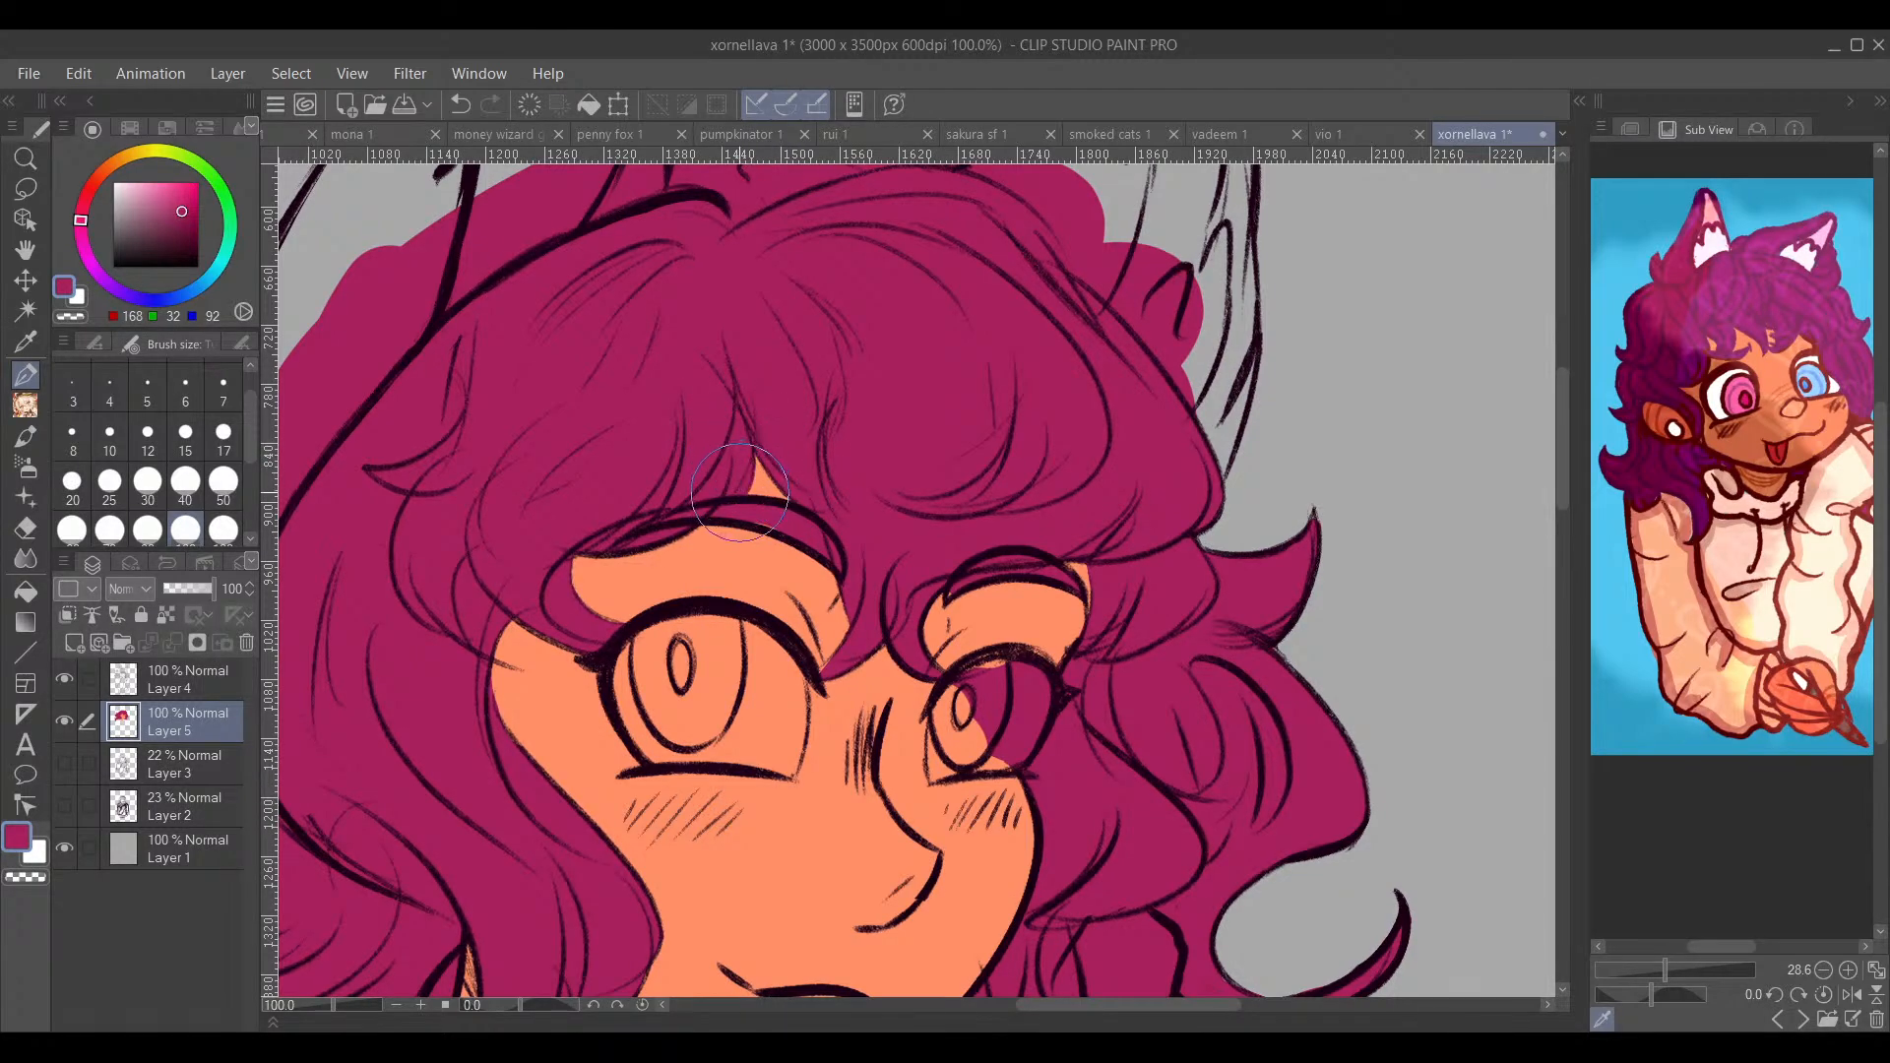
alt+click(759, 552)
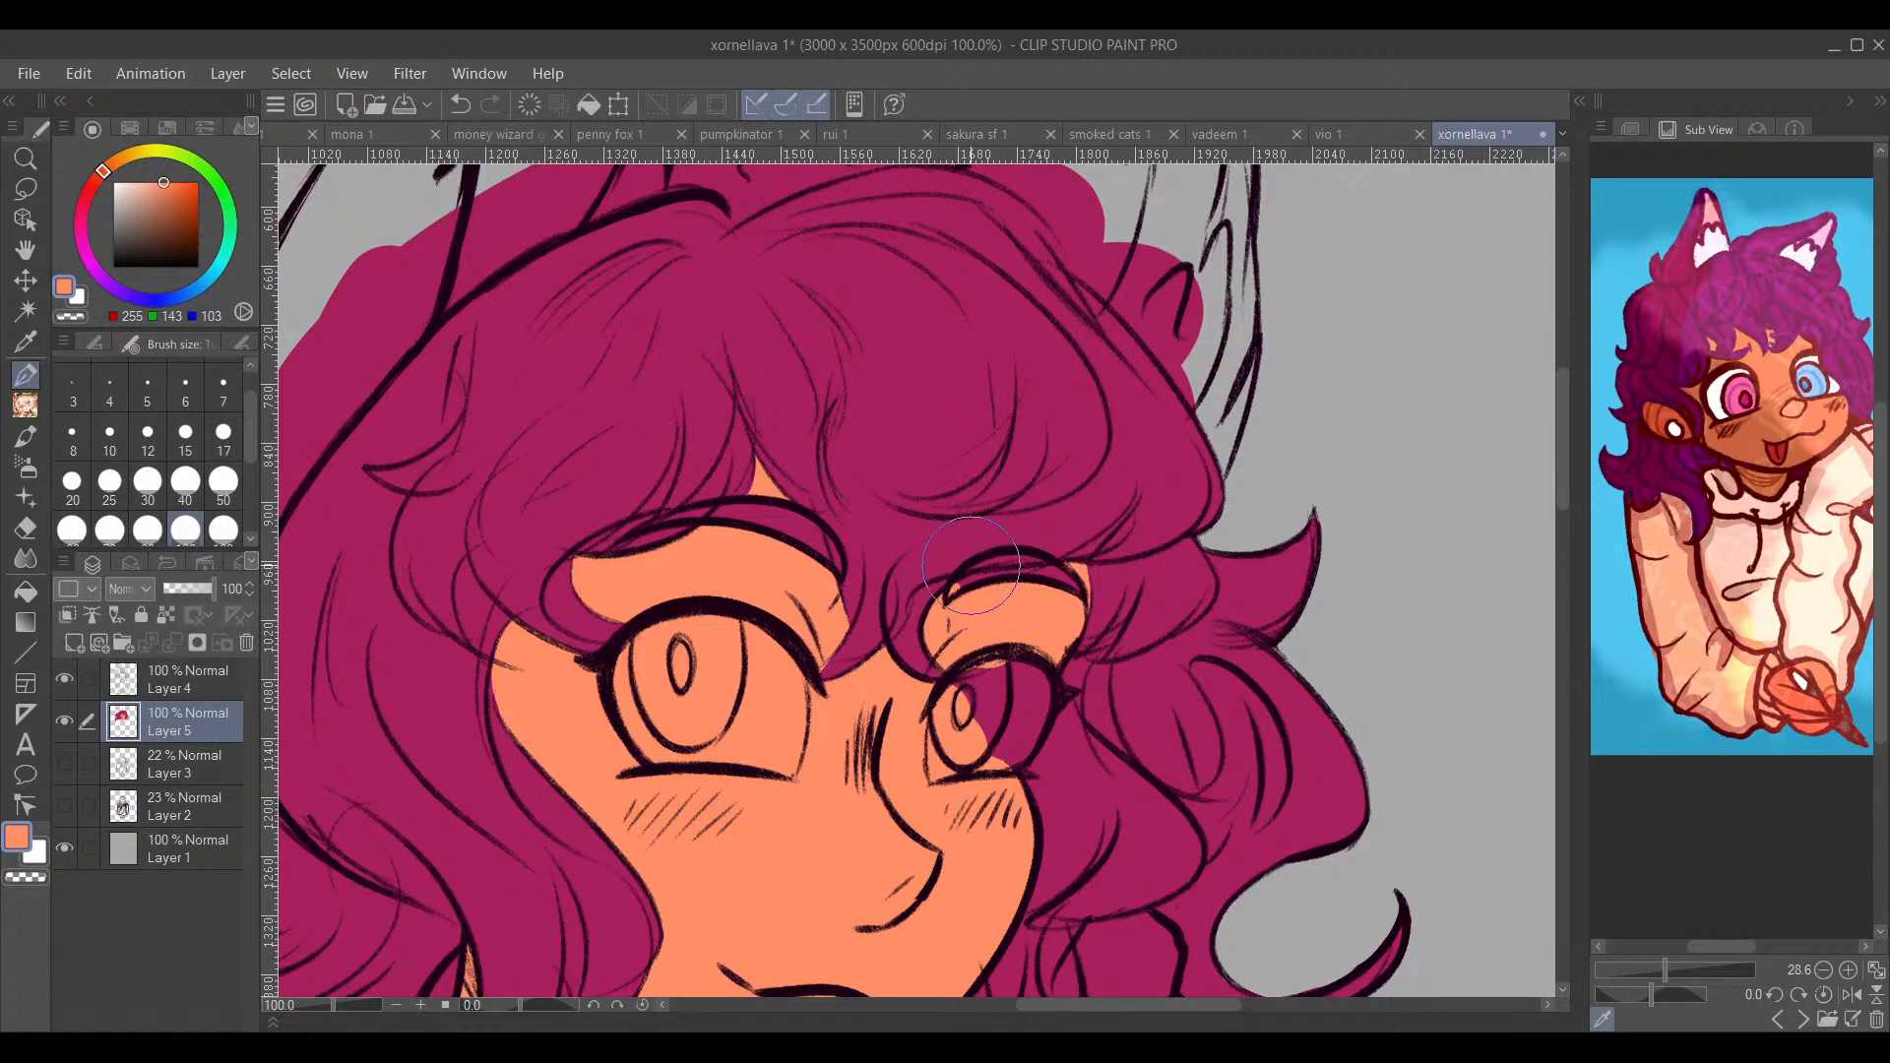
alt+click(961, 529)
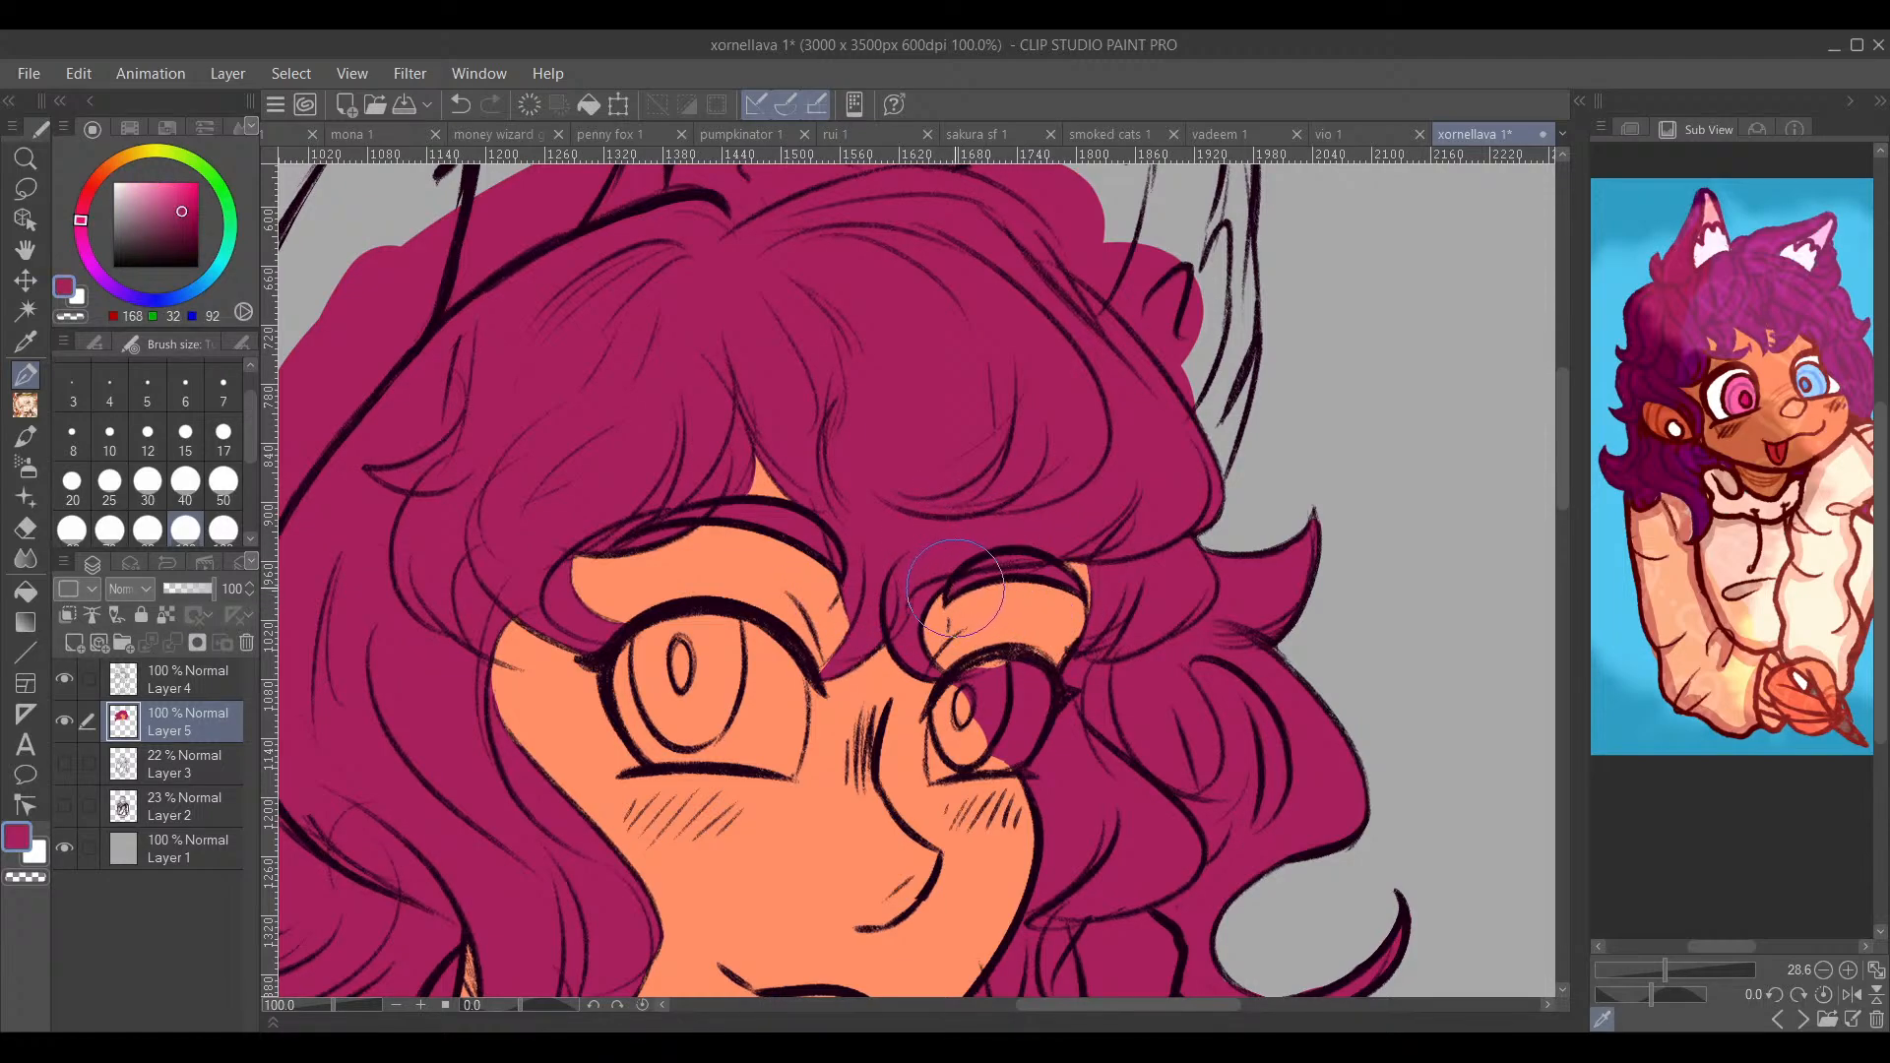
Step: Paint the whites of both eyes pure white over the skin and hair colours, keeping within the eye outlines
drag(985, 640, 943, 522)
drag(1035, 653, 992, 573)
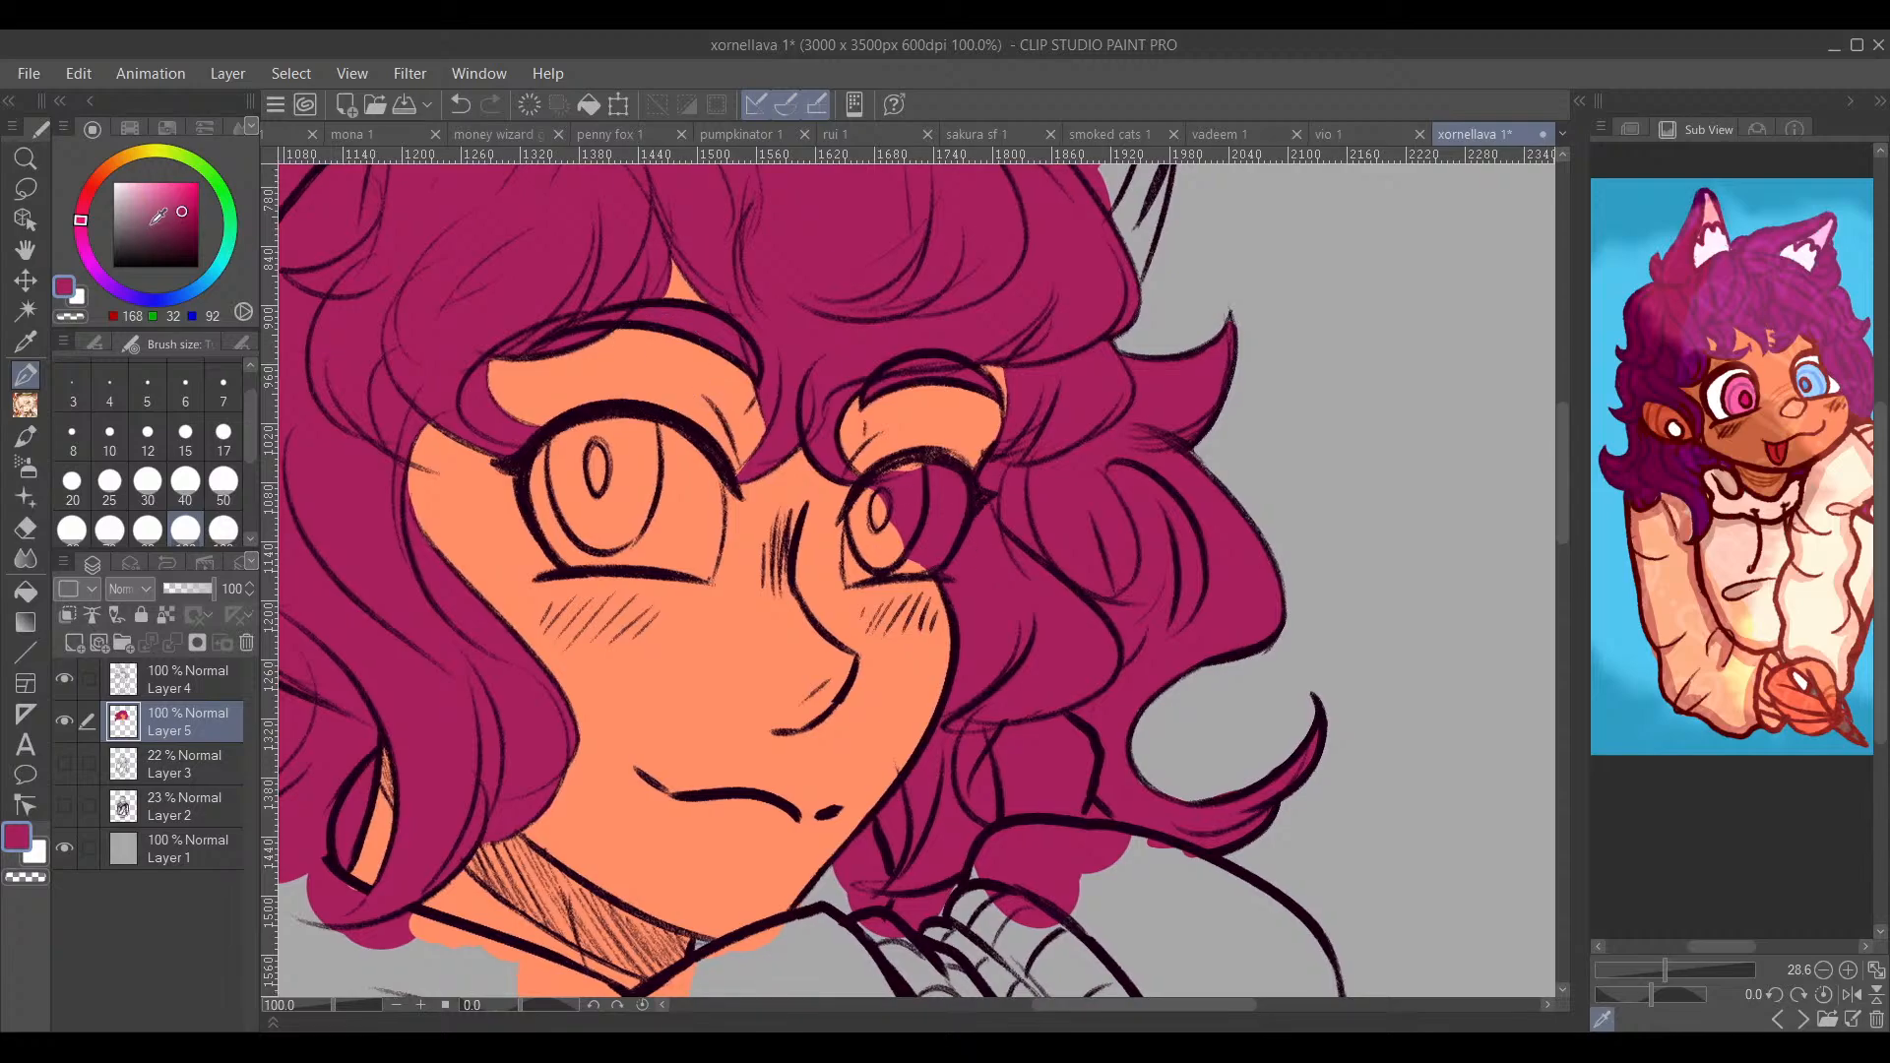
click(122, 183)
click(113, 183)
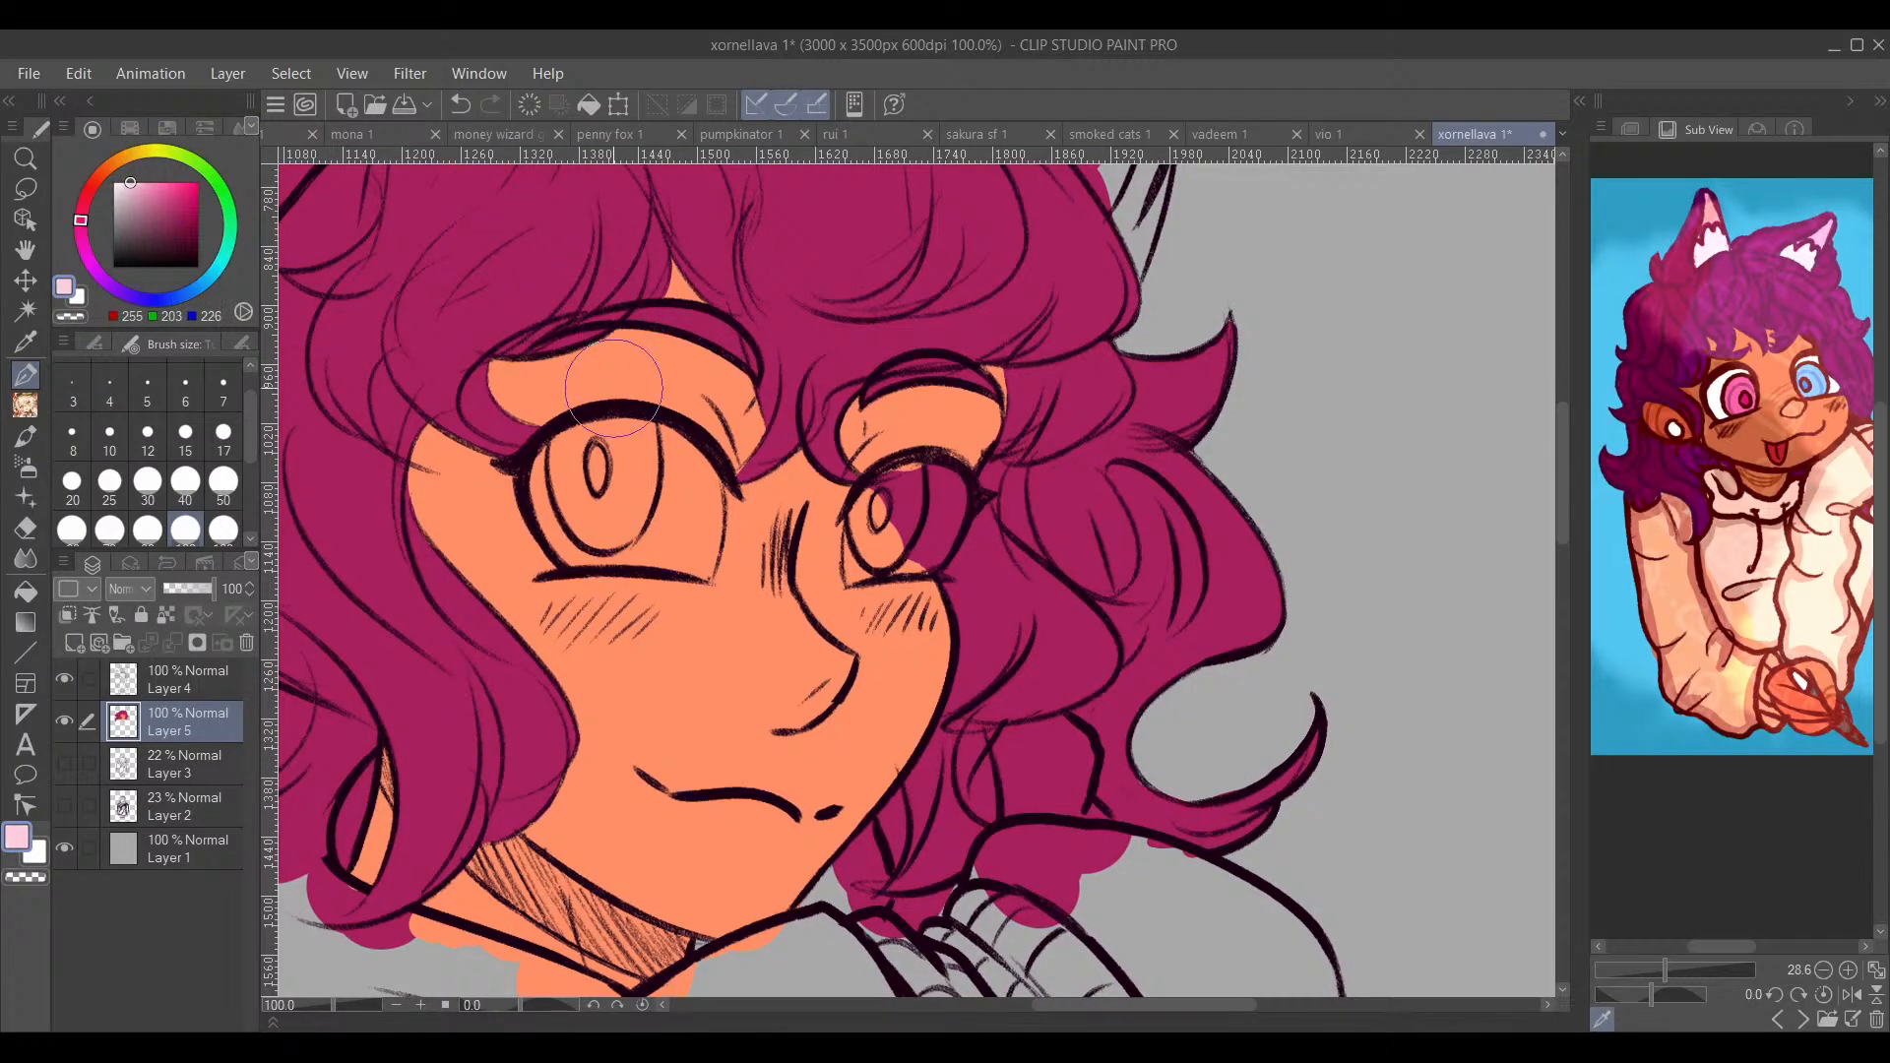
mouse_move(640, 462)
mouse_down()
mouse_move(655, 487)
mouse_move(610, 473)
mouse_move(556, 497)
mouse_move(583, 501)
mouse_move(571, 536)
mouse_move(669, 462)
mouse_move(653, 516)
mouse_move(724, 493)
mouse_move(713, 453)
mouse_move(729, 532)
mouse_move(705, 565)
mouse_move(724, 546)
mouse_move(708, 536)
mouse_move(728, 539)
mouse_up()
alt+click(760, 484)
alt+click(685, 509)
mouse_move(996, 492)
mouse_down()
mouse_move(666, 486)
mouse_move(690, 536)
mouse_move(664, 550)
mouse_move(671, 572)
mouse_move(603, 569)
mouse_move(590, 540)
mouse_move(594, 583)
mouse_up()
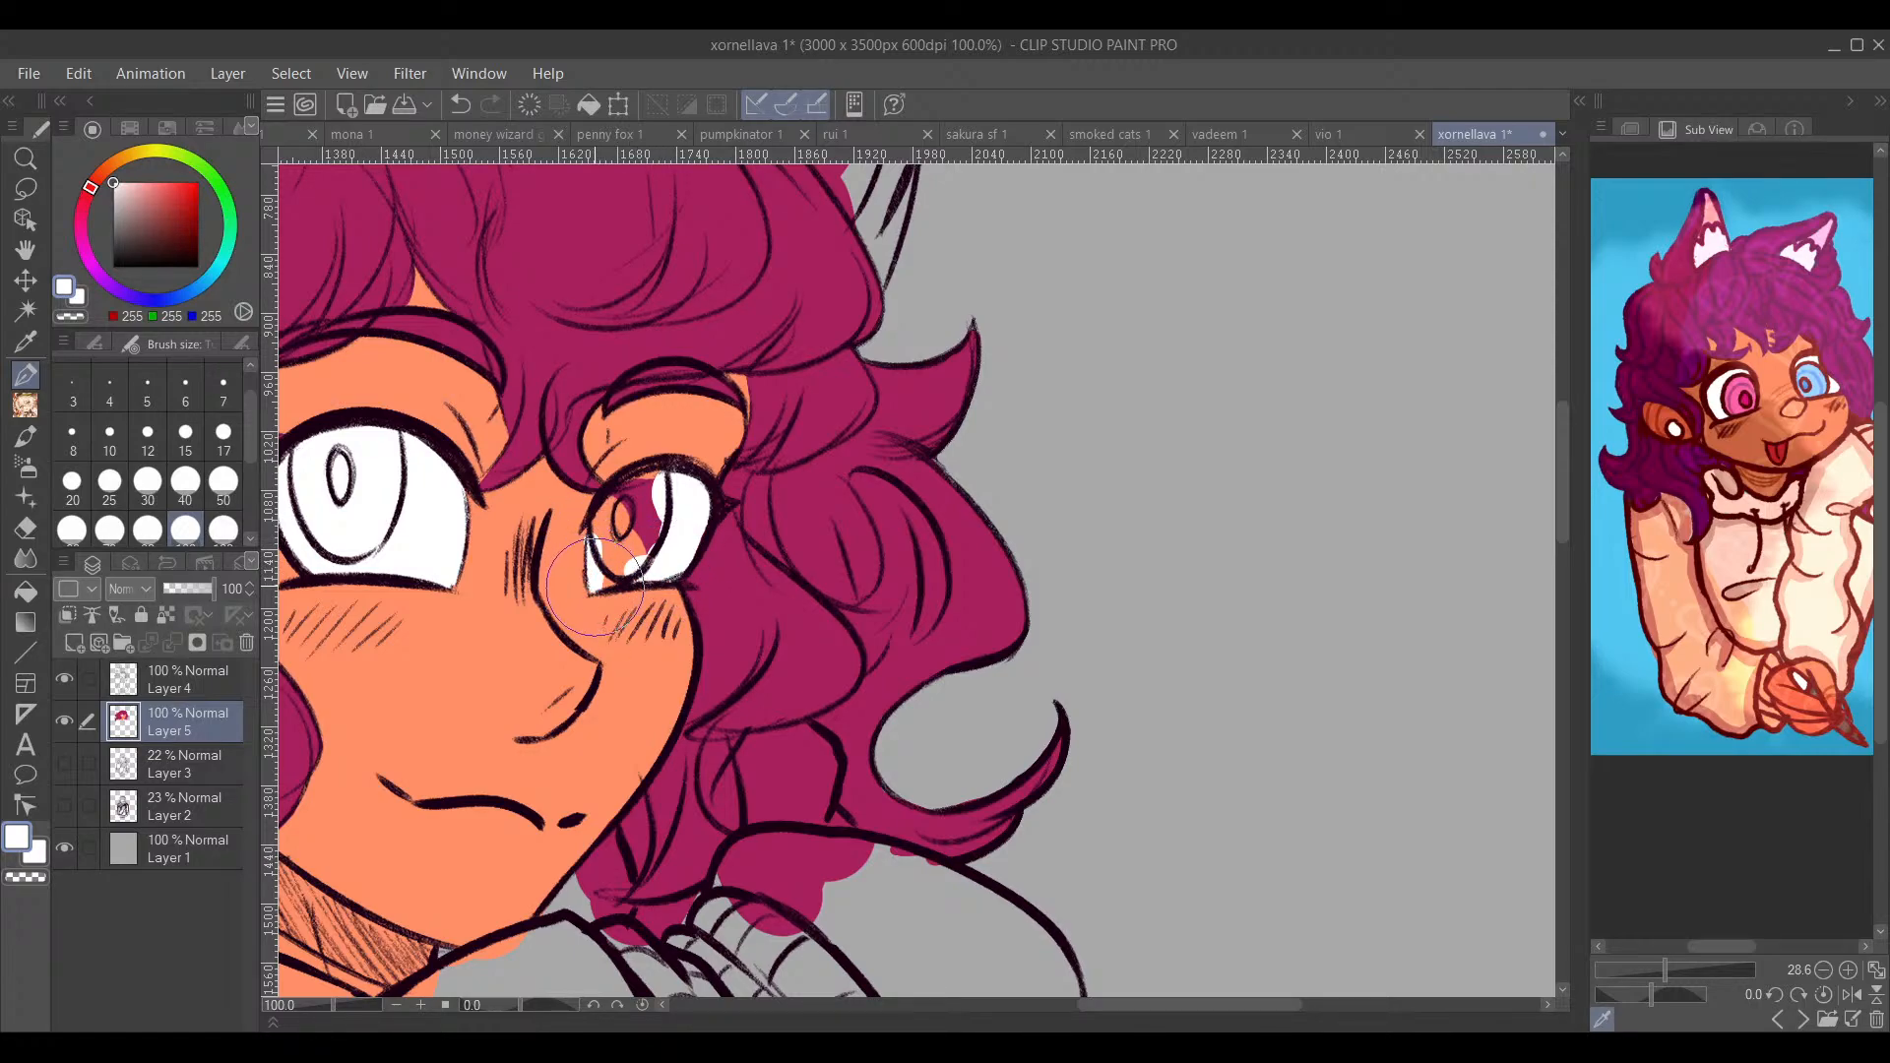
Step: Touch up the colour edges around the right eye with sampled skin orange and hair magenta
alt+click(571, 574)
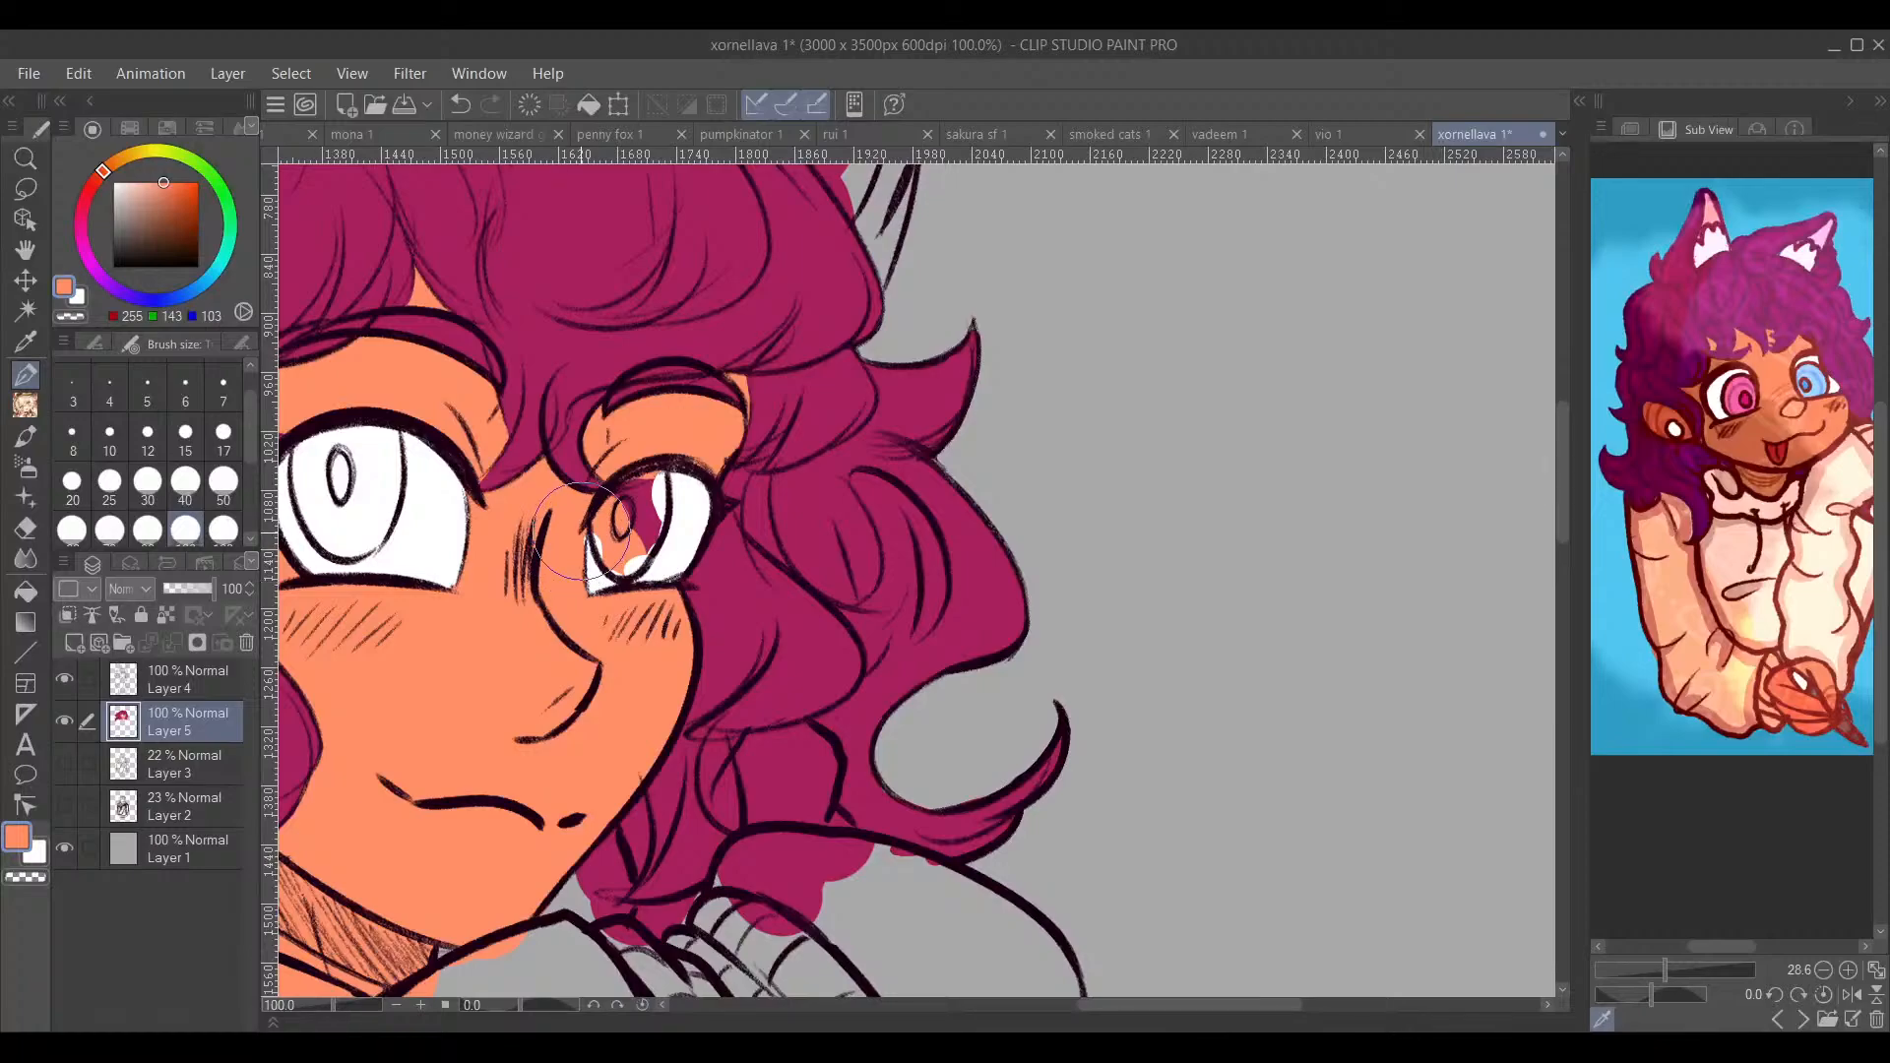
mouse_move(598, 546)
mouse_down()
mouse_move(787, 650)
mouse_move(794, 635)
mouse_up()
drag(104, 177, 99, 211)
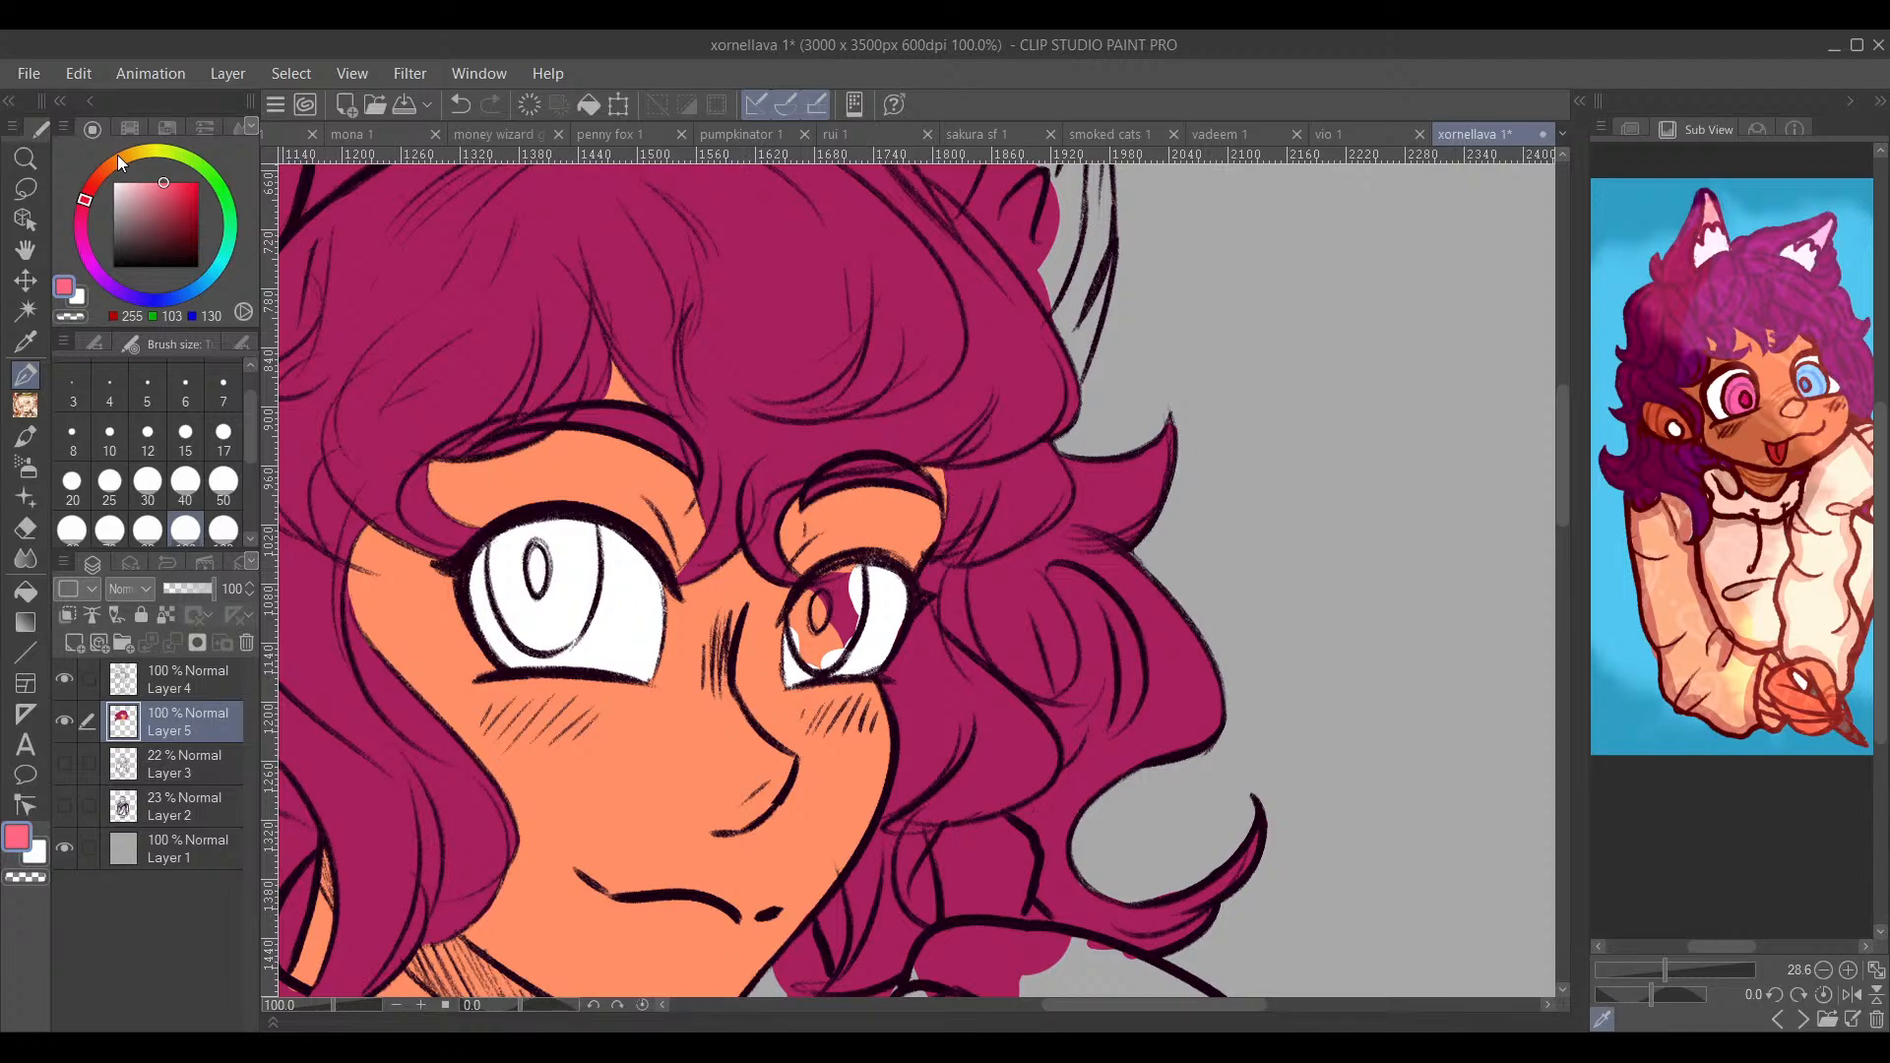
alt+click(772, 403)
mouse_move(838, 606)
mouse_down()
mouse_move(836, 571)
mouse_move(928, 492)
mouse_move(926, 527)
mouse_up()
mouse_move(1050, 455)
mouse_down()
mouse_move(1068, 601)
mouse_move(1083, 552)
mouse_move(1100, 576)
mouse_up()
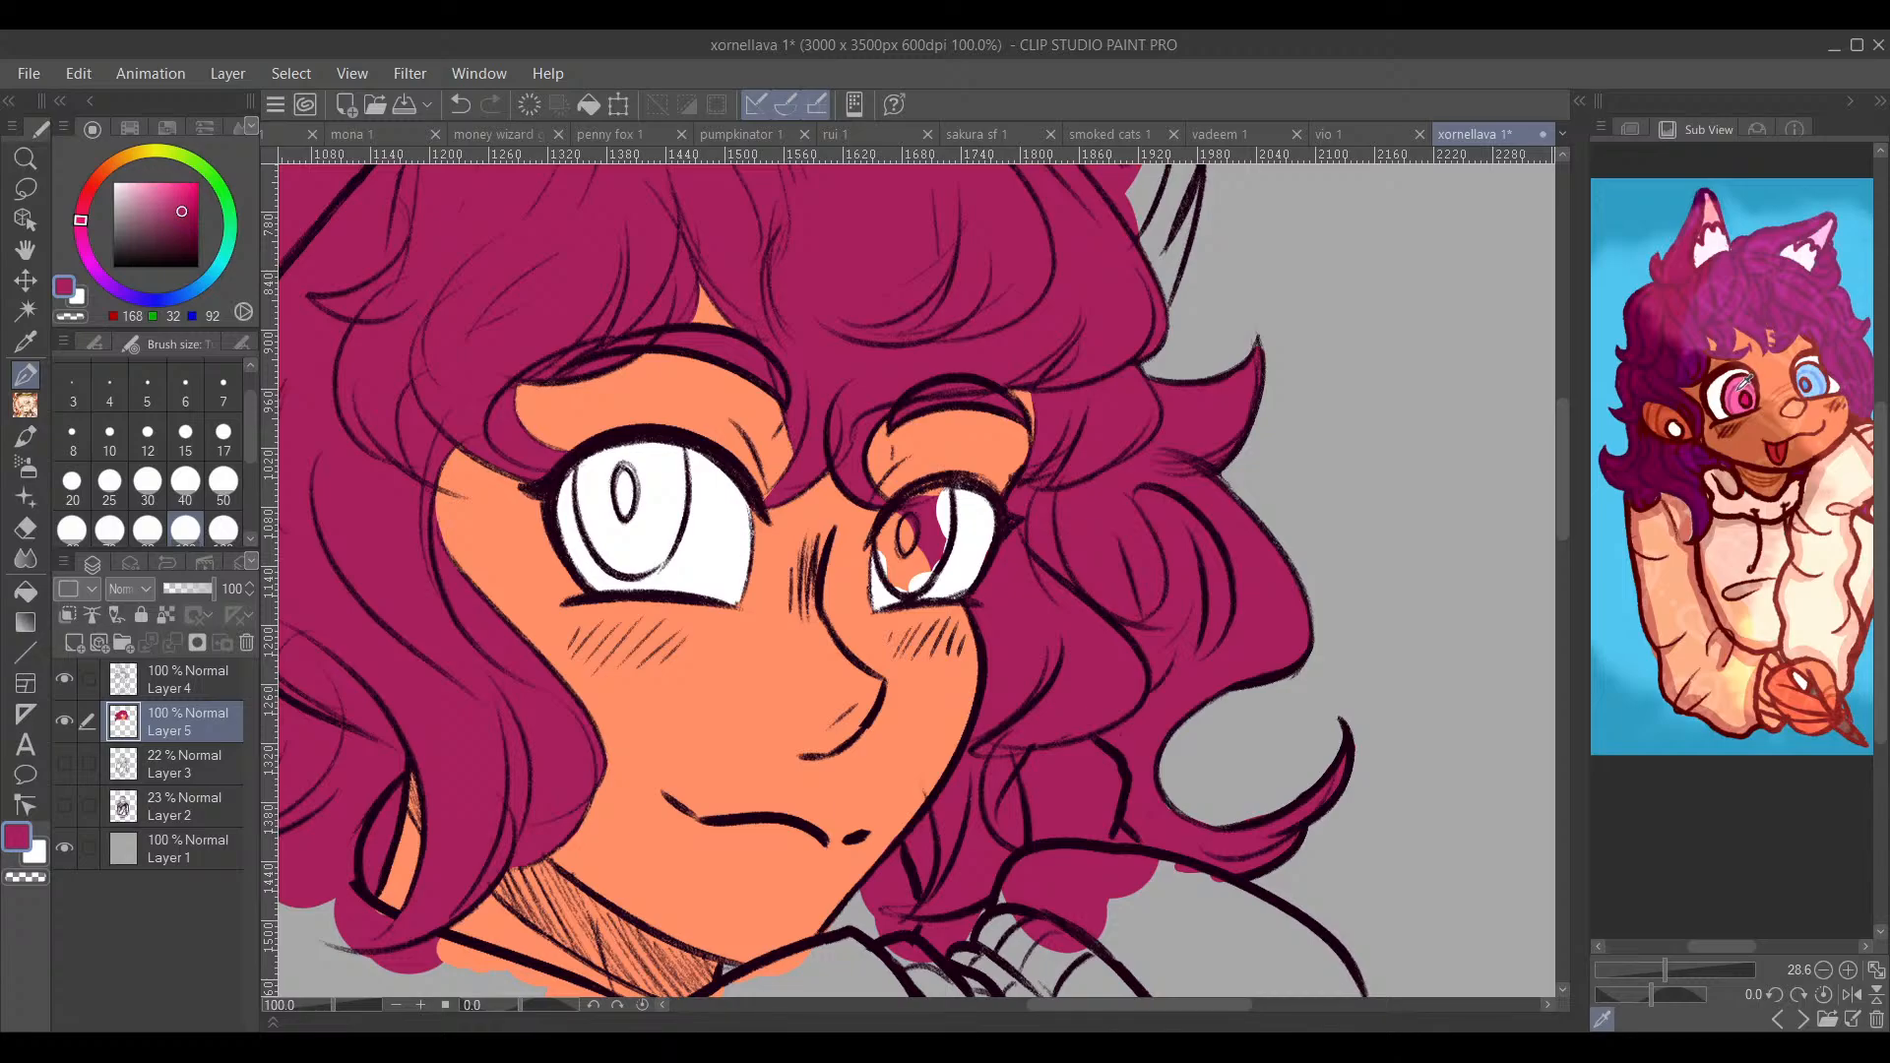
Step: Fill the left iris with pink and the right iris with light blue, both sampled from the reference picture
click(1746, 380)
mouse_move(640, 463)
mouse_down()
mouse_move(610, 492)
mouse_move(591, 482)
mouse_move(623, 548)
mouse_move(571, 482)
mouse_move(610, 438)
mouse_move(660, 502)
mouse_move(669, 451)
mouse_move(697, 492)
mouse_move(645, 576)
mouse_move(689, 536)
mouse_move(610, 580)
mouse_move(617, 553)
mouse_up()
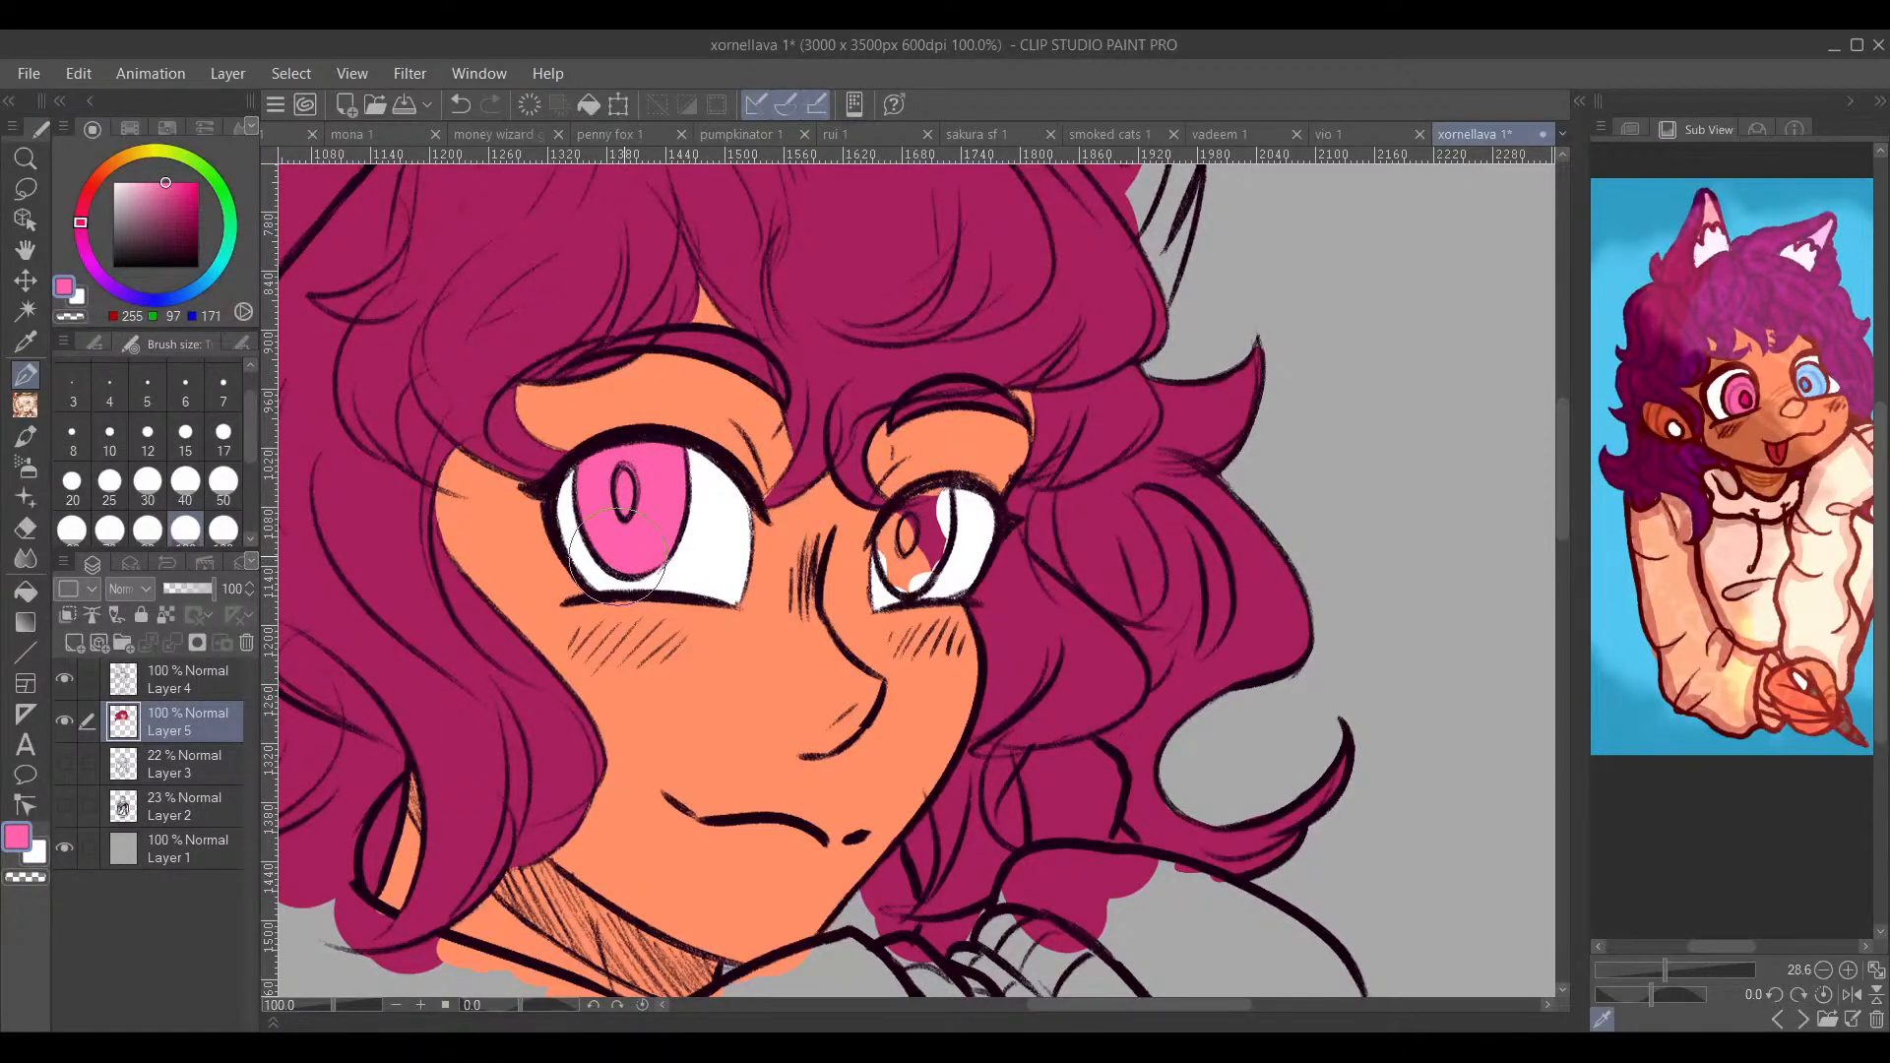
drag(989, 471, 776, 503)
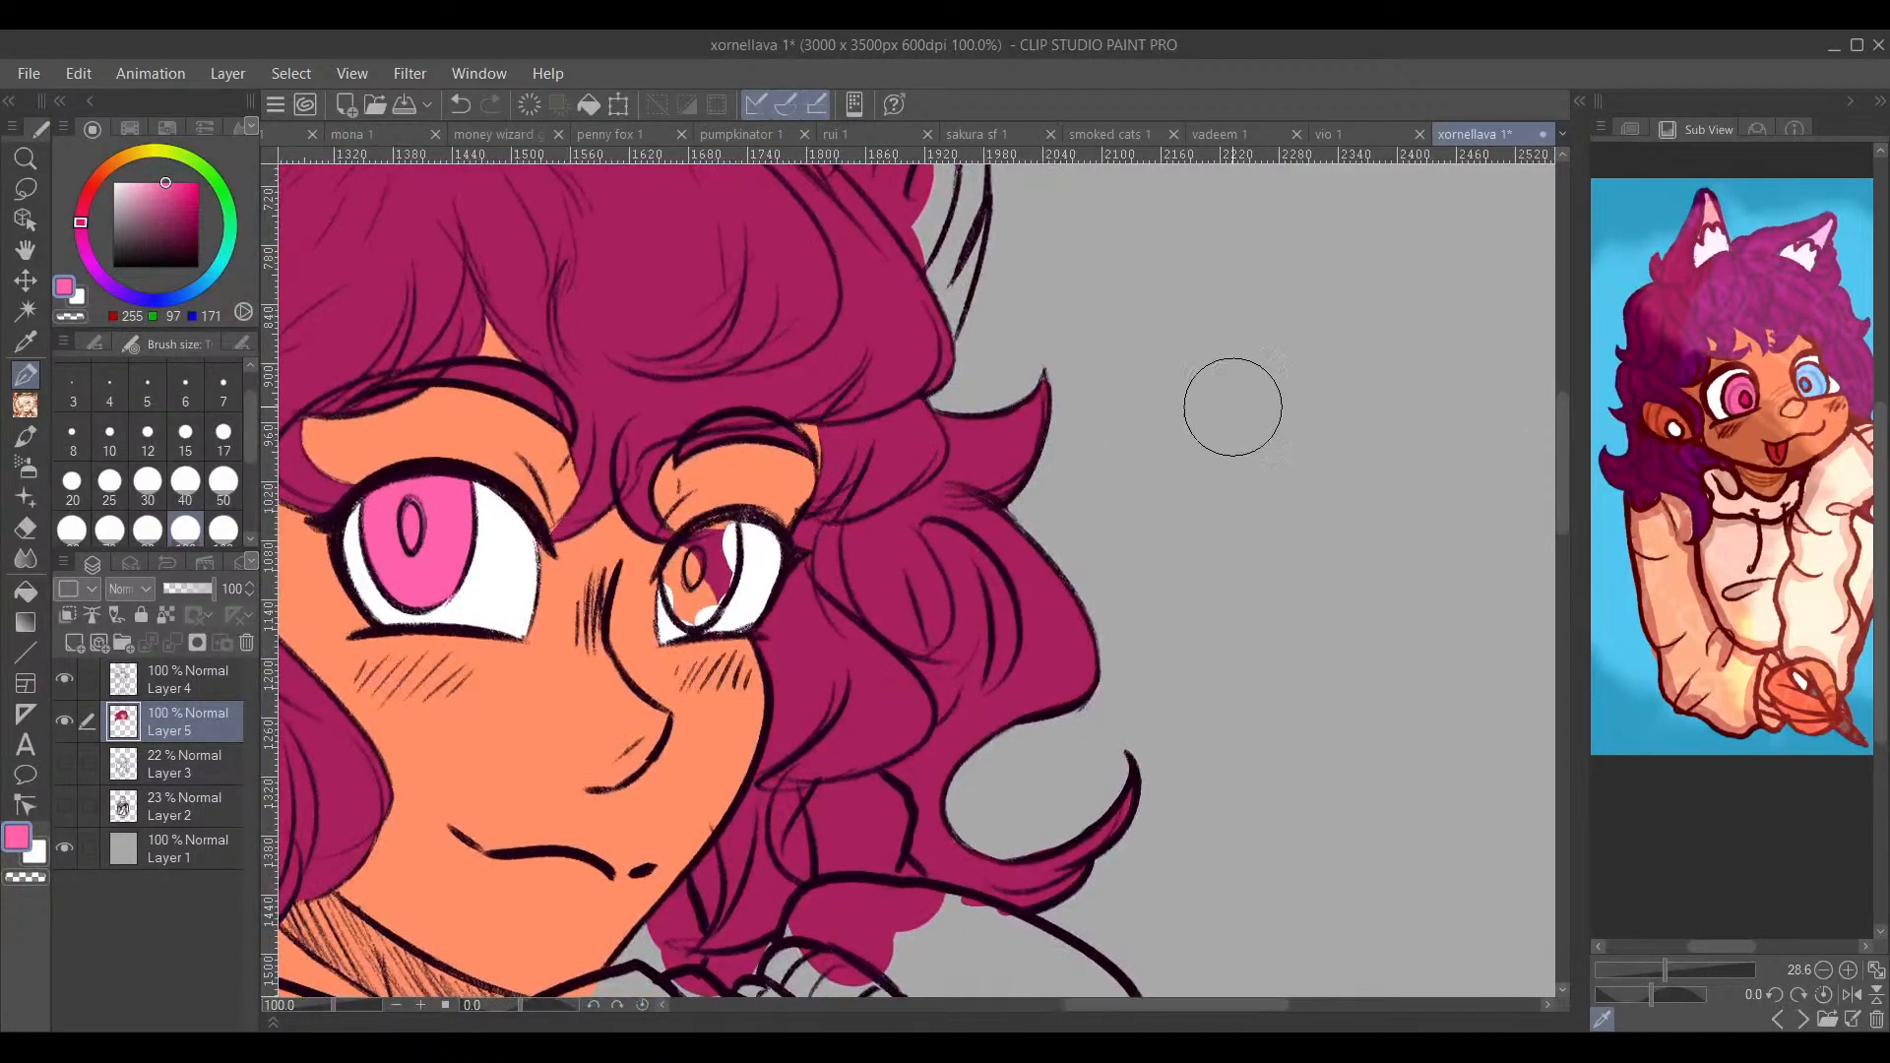
click(1824, 379)
mouse_move(734, 531)
mouse_down()
mouse_move(669, 581)
mouse_move(684, 606)
mouse_move(654, 596)
mouse_move(689, 614)
mouse_move(729, 537)
mouse_move(740, 558)
mouse_move(711, 557)
mouse_up()
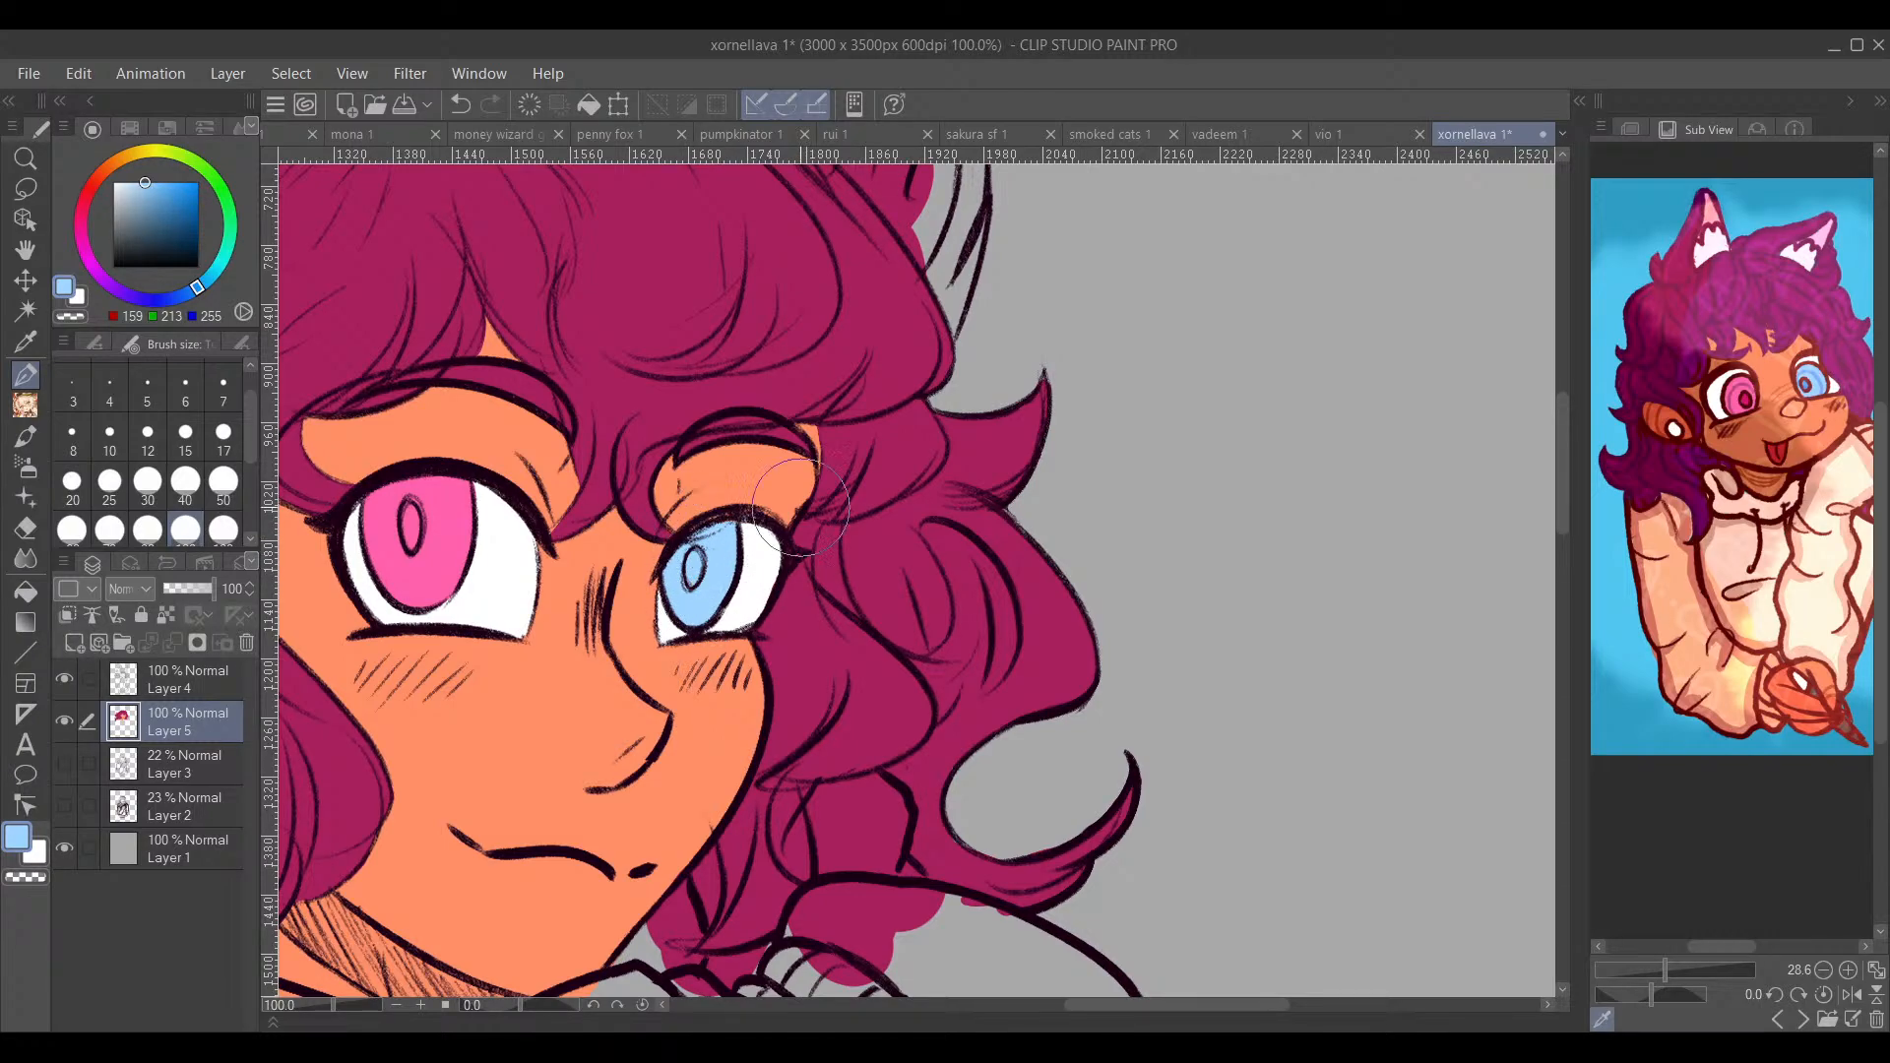
Step: Fill the left pupil with deep pink sampled from the reference and the right pupil with a darker blue
click(1754, 393)
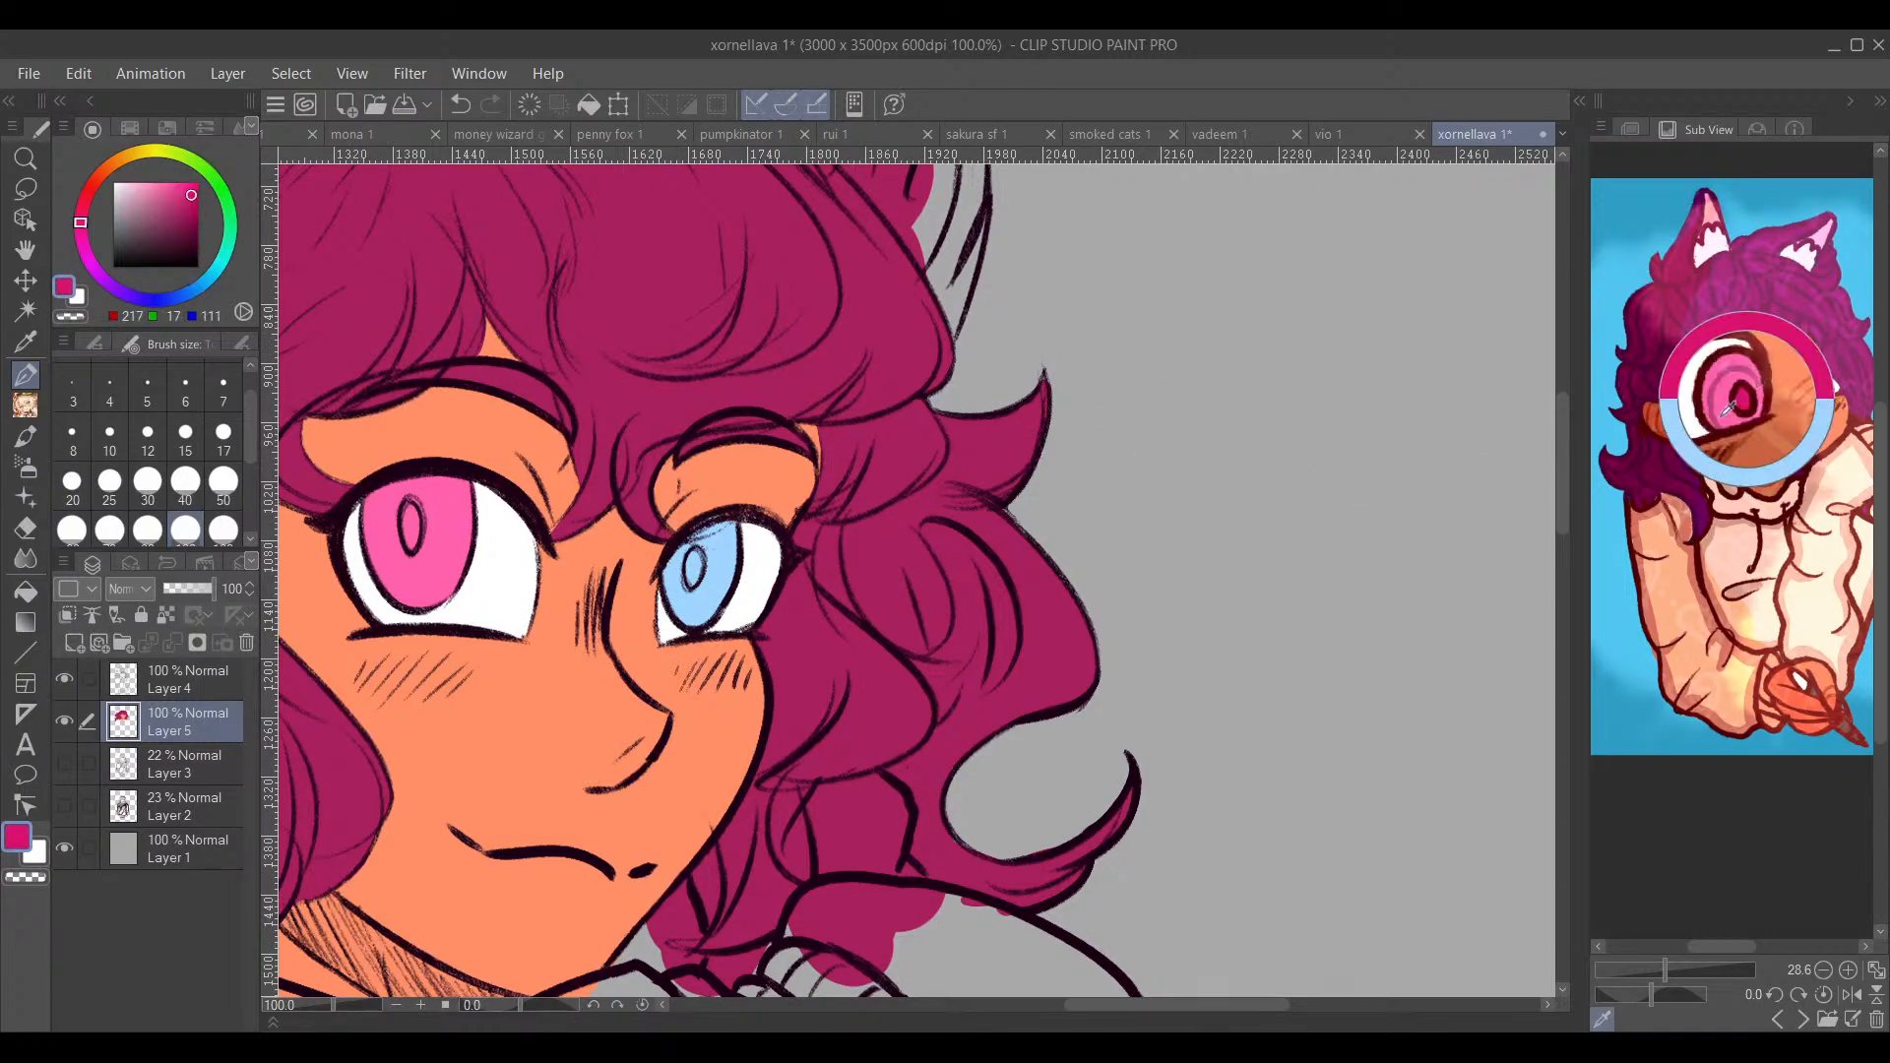
drag(410, 520, 410, 509)
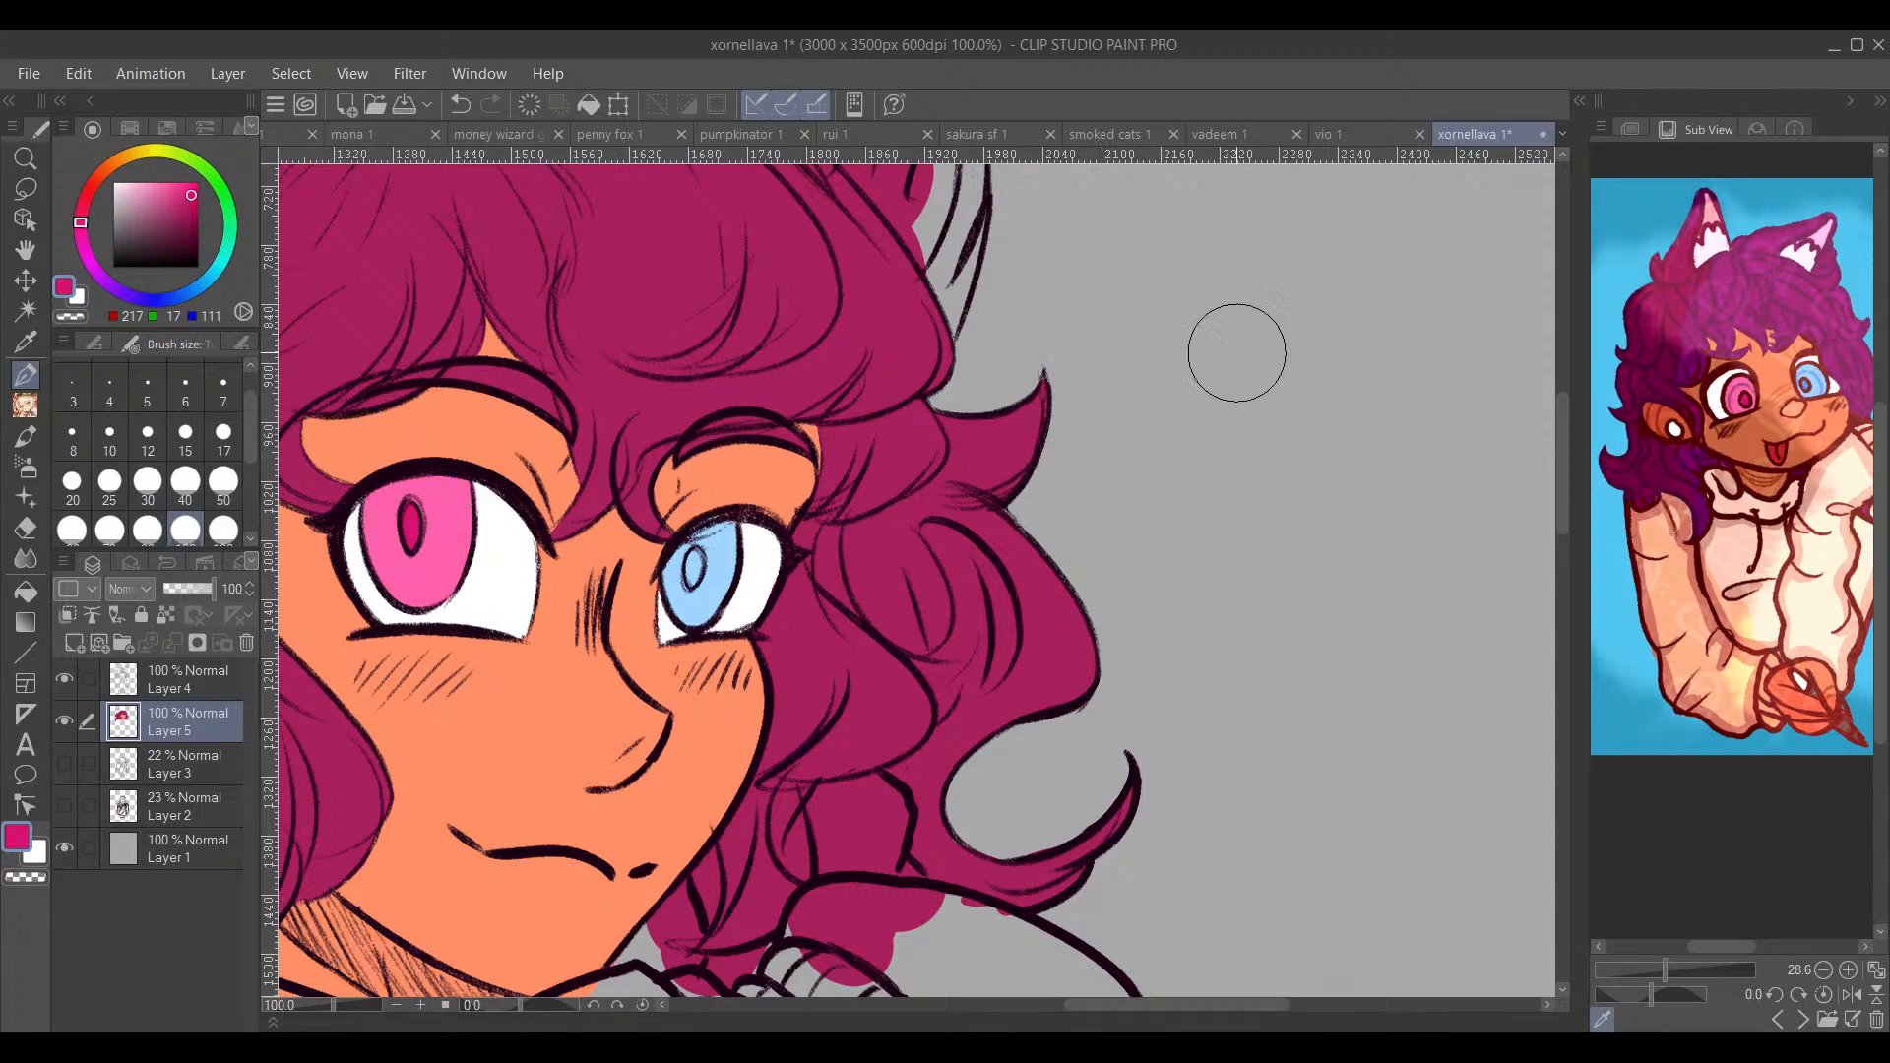
click(1811, 378)
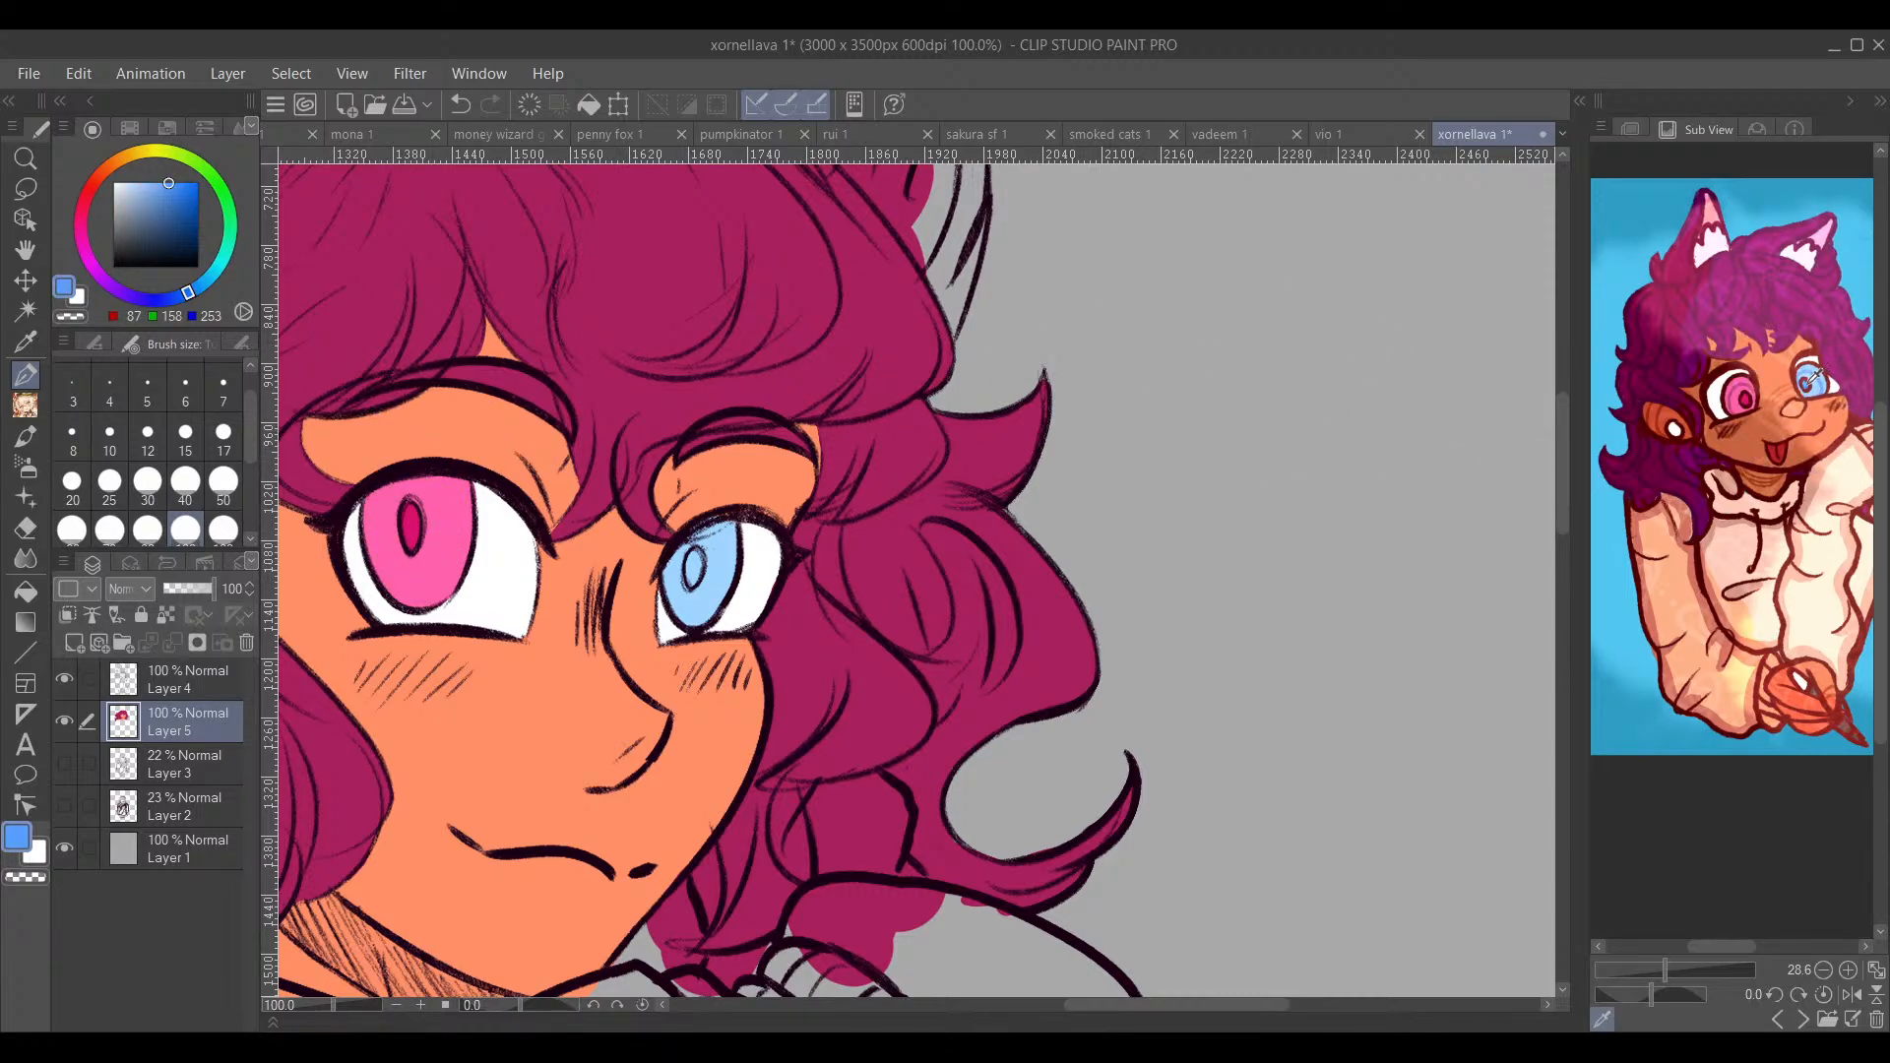
click(1811, 378)
scroll(764, 569, down, 4)
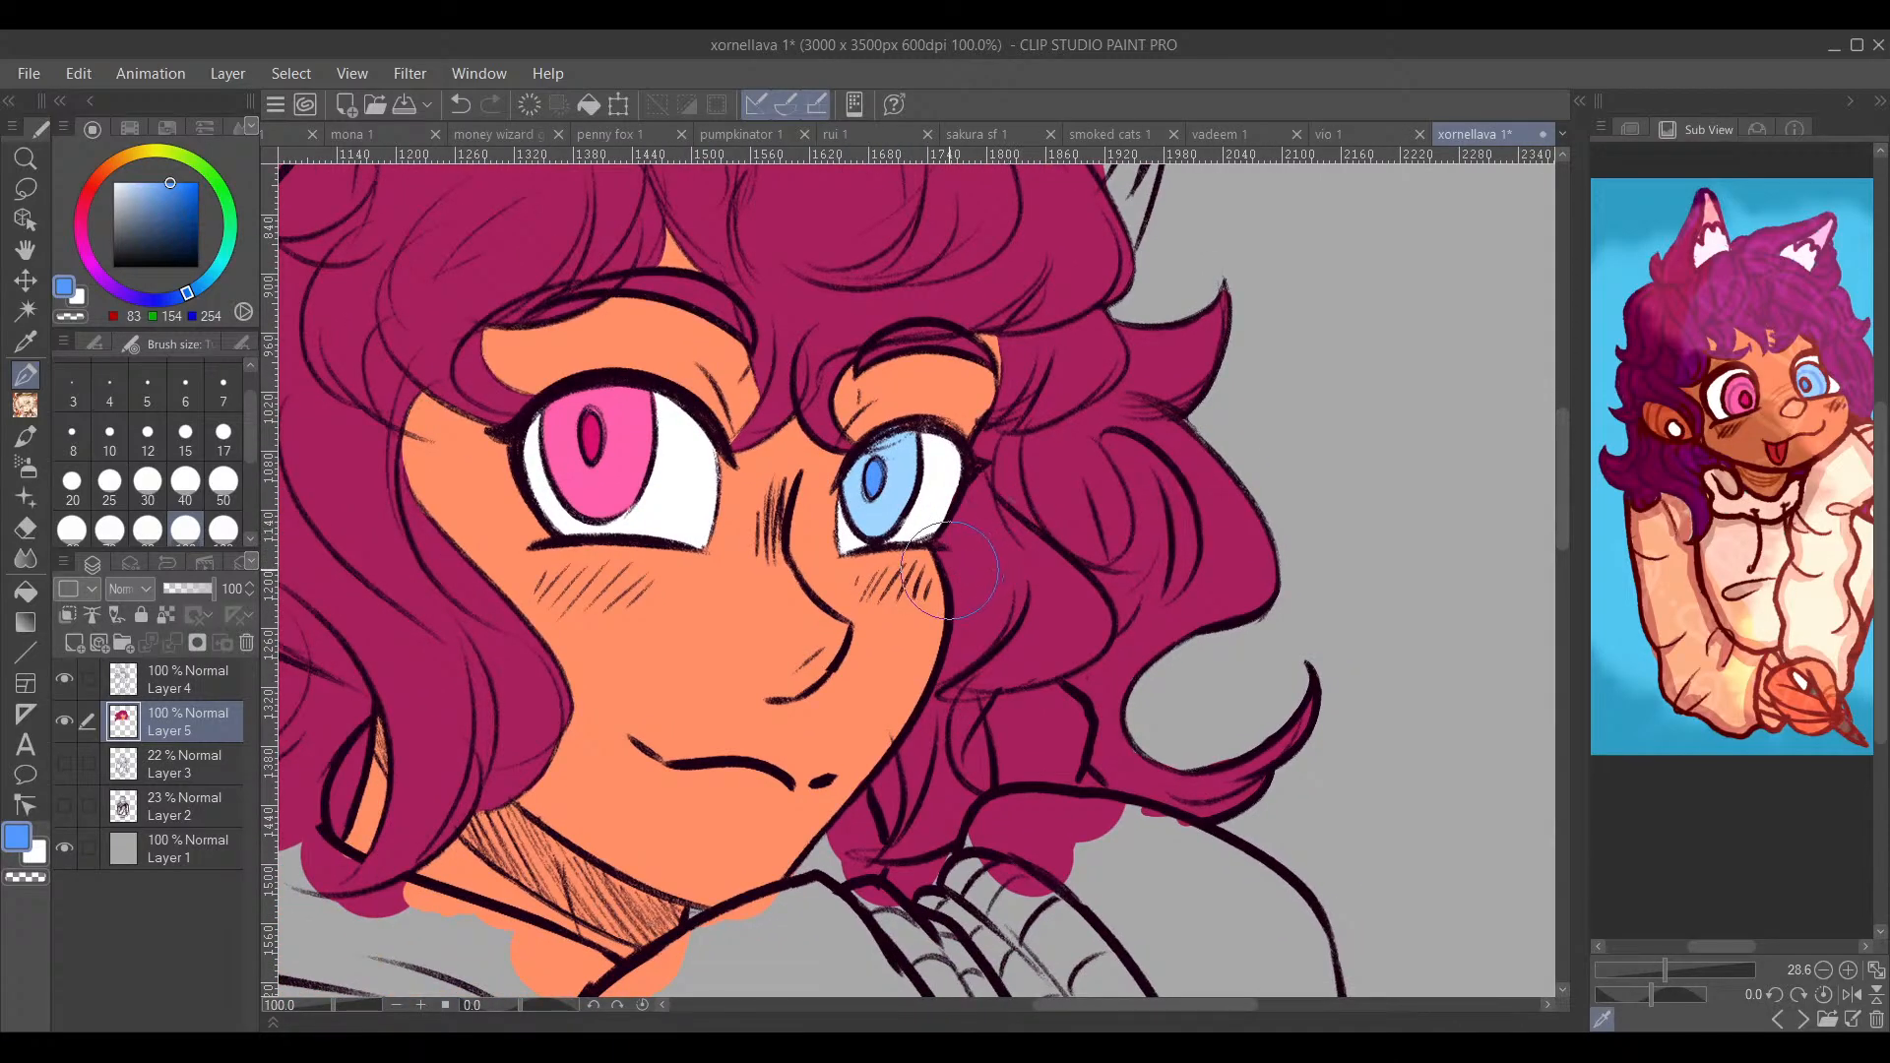
scroll(919, 548, up, 2)
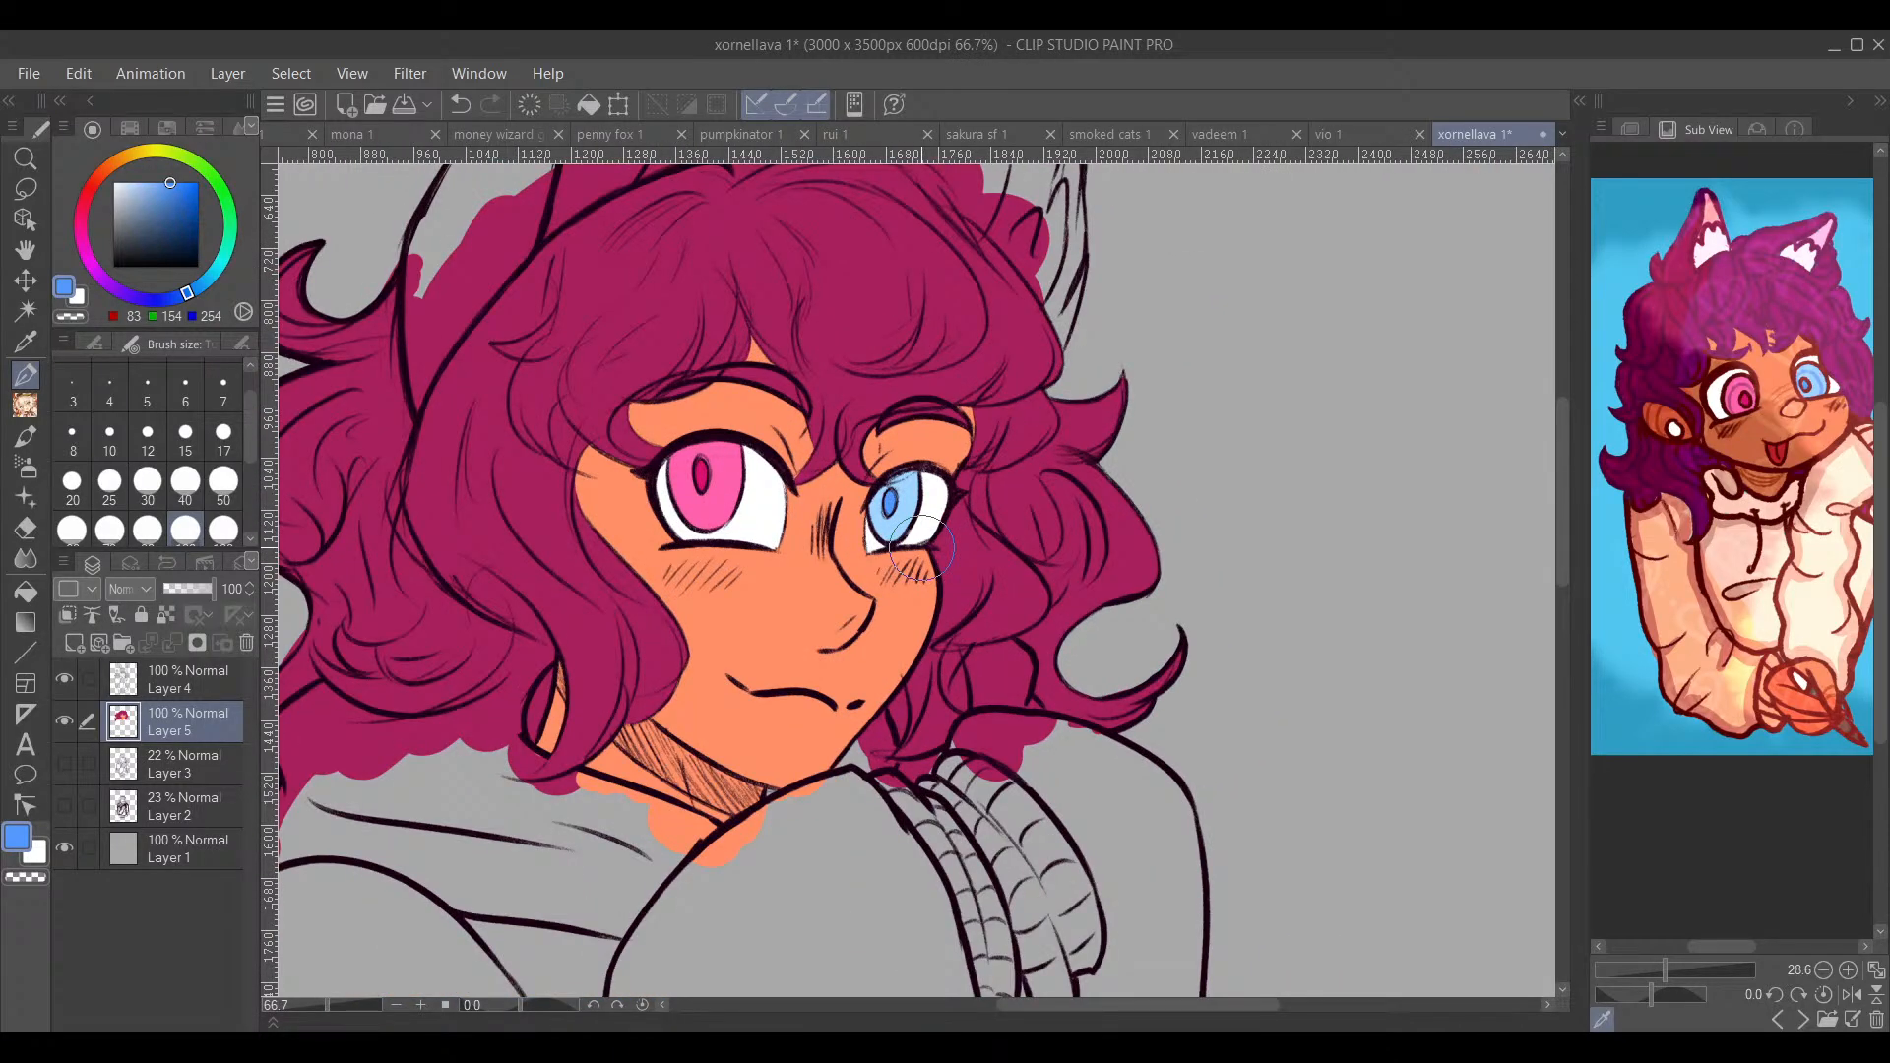
click(177, 188)
scroll(901, 507, up, 3)
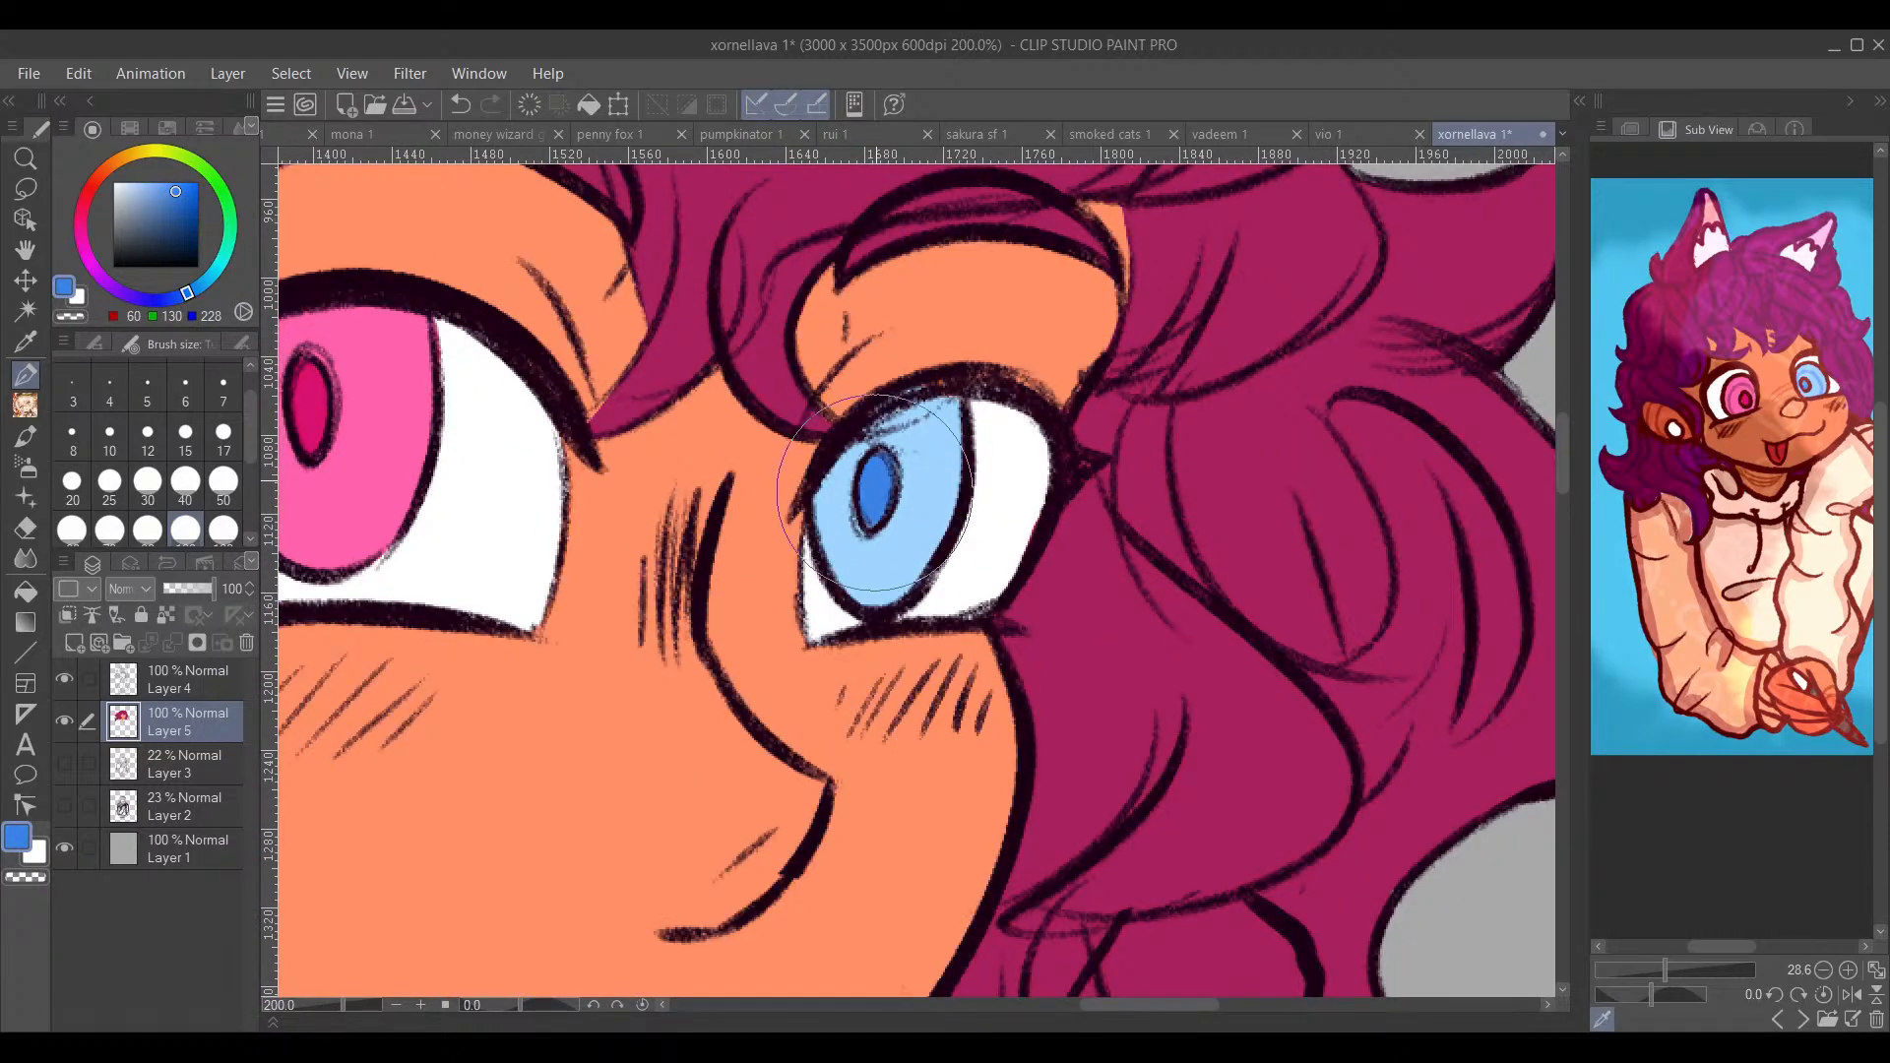
scroll(1004, 450, down, 3)
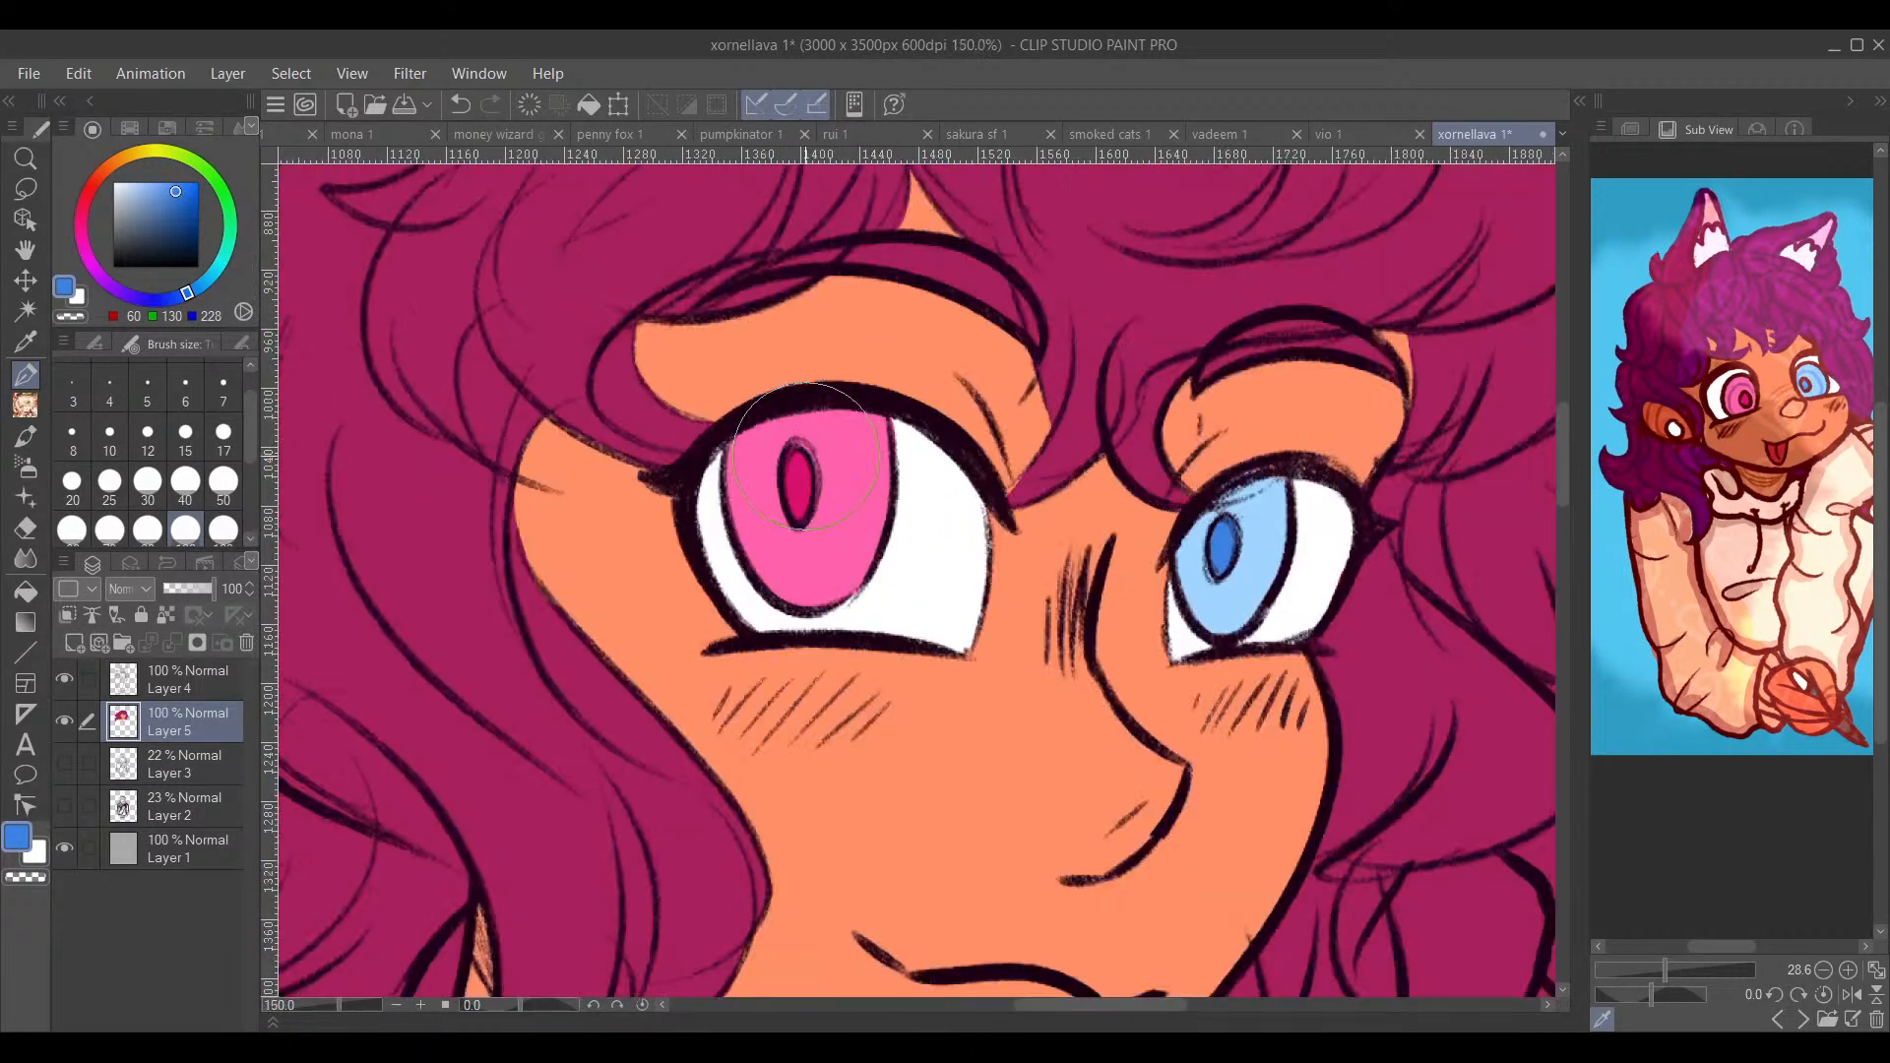
Step: Draw thin concentric rings in the left iris with a darker muted pink at brush size 5, redoing uneven strokes
scroll(809, 443, up, 2)
alt+click(803, 471)
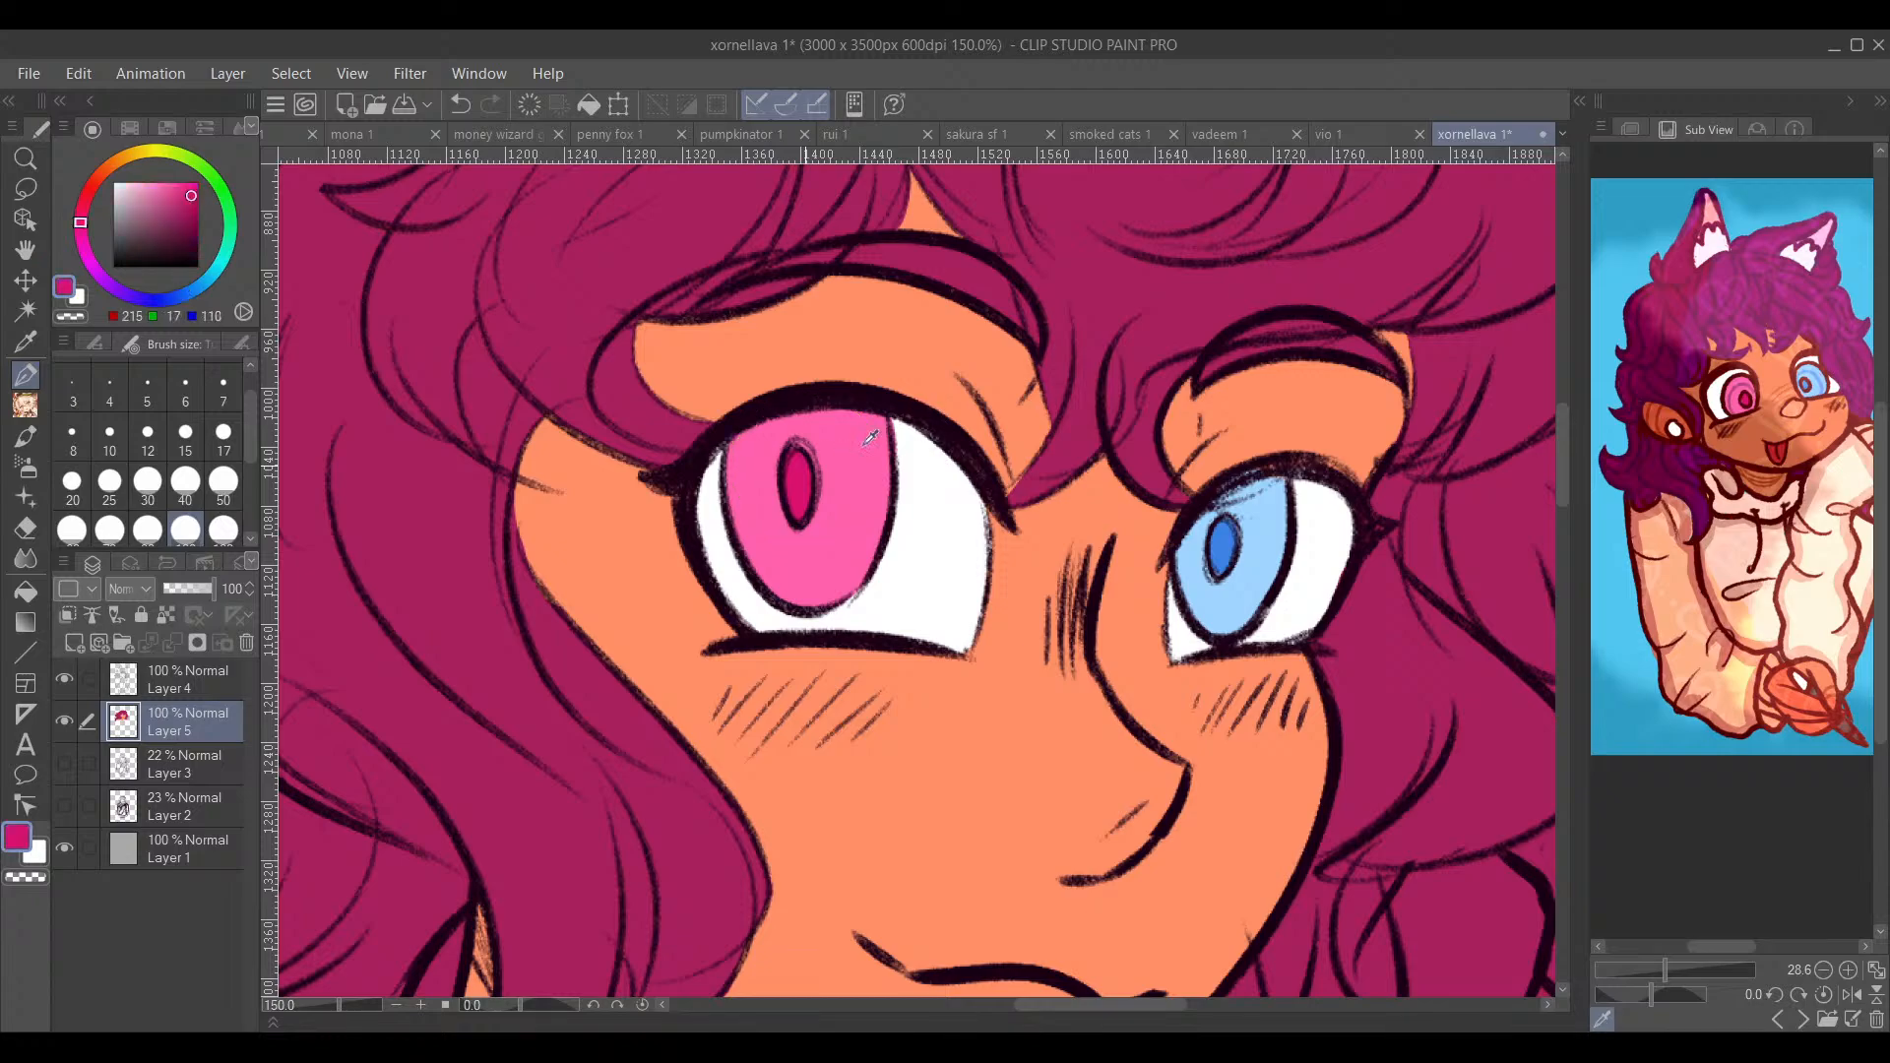
drag(182, 203, 181, 200)
click(146, 386)
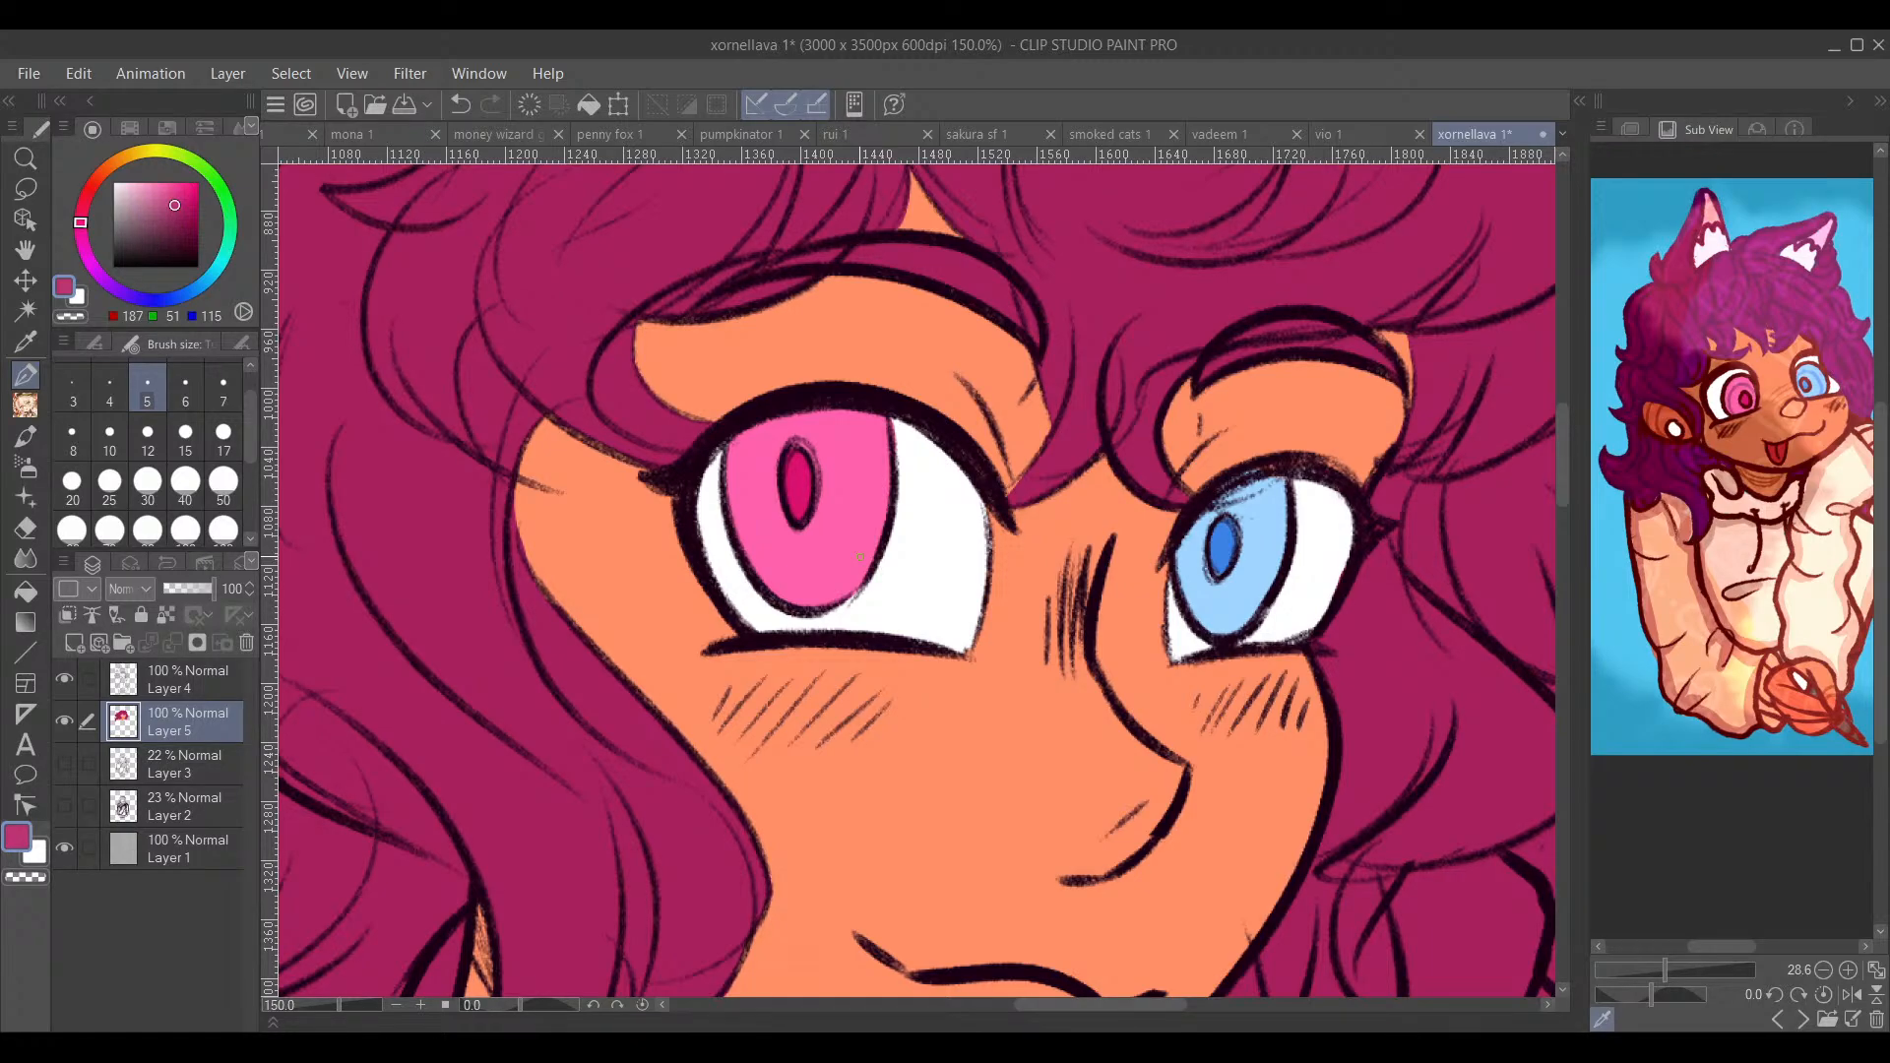
drag(755, 434, 782, 568)
drag(857, 422, 843, 542)
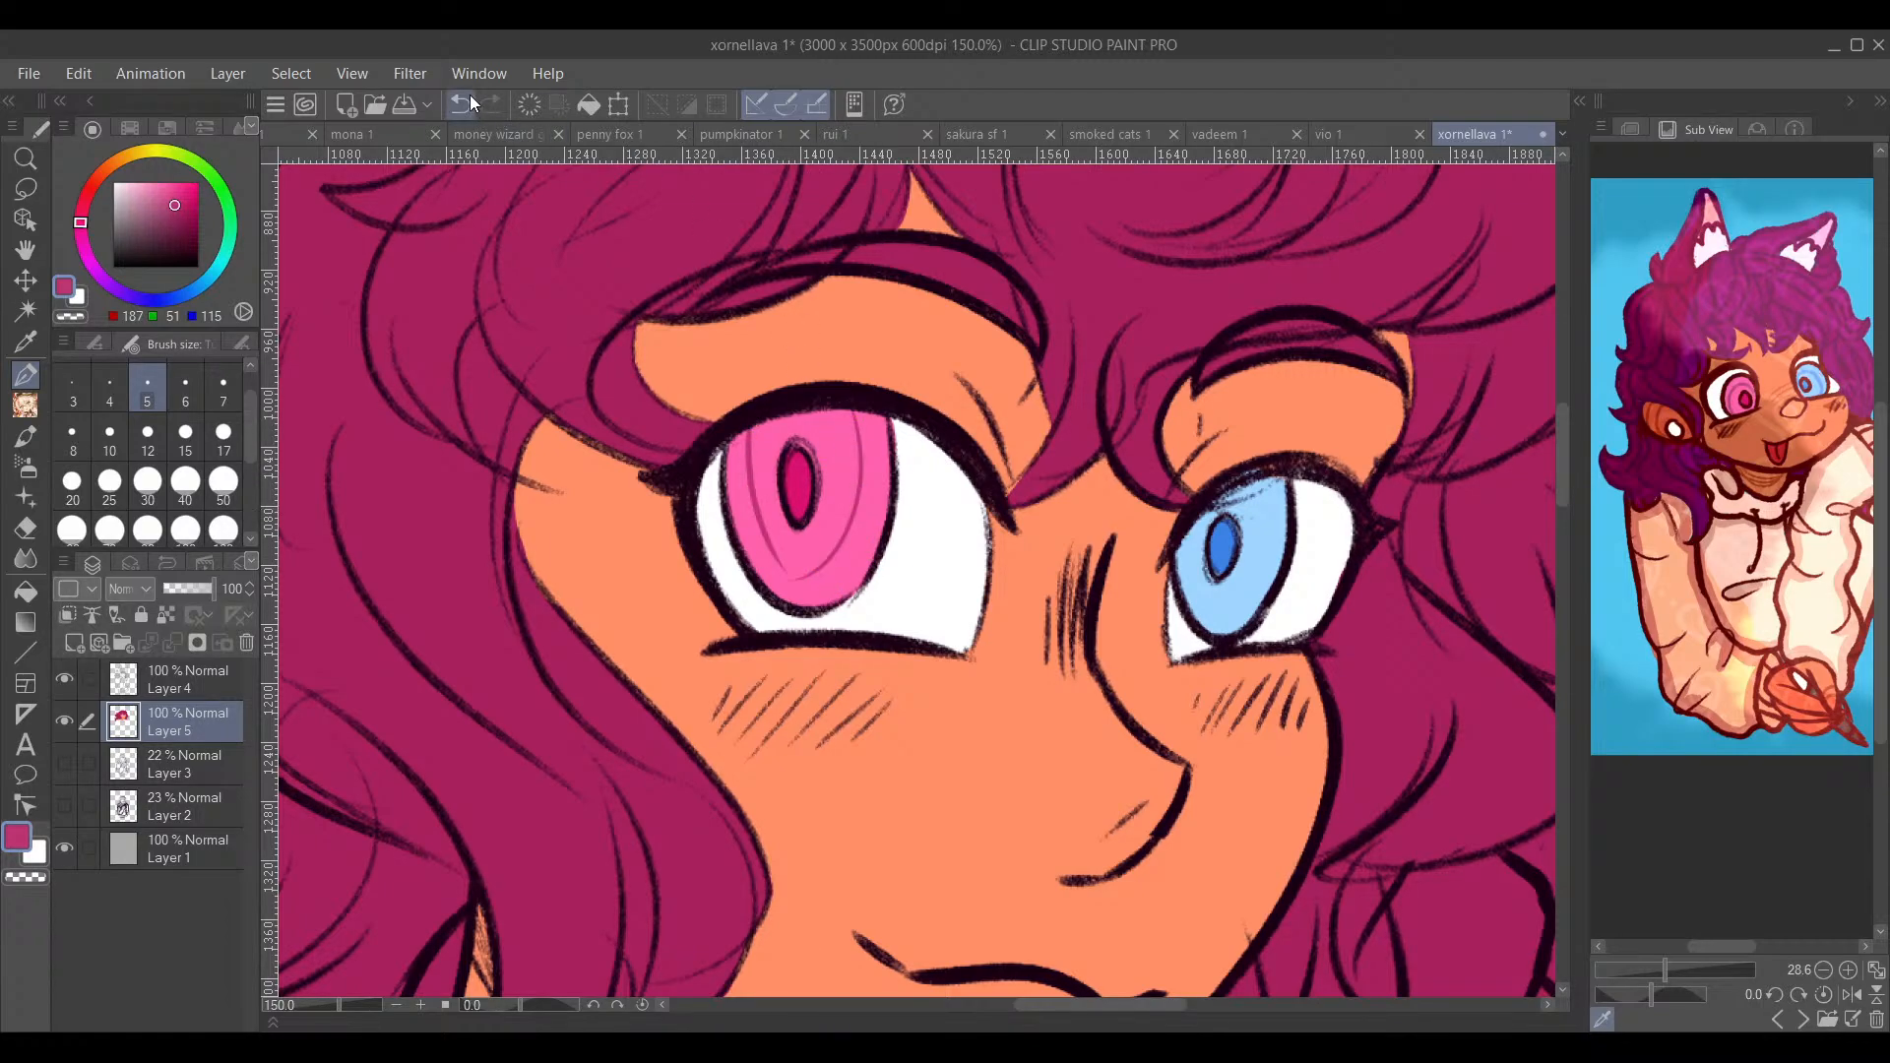
key(ctrl+z)
key(ctrl+z)
drag(748, 430, 853, 425)
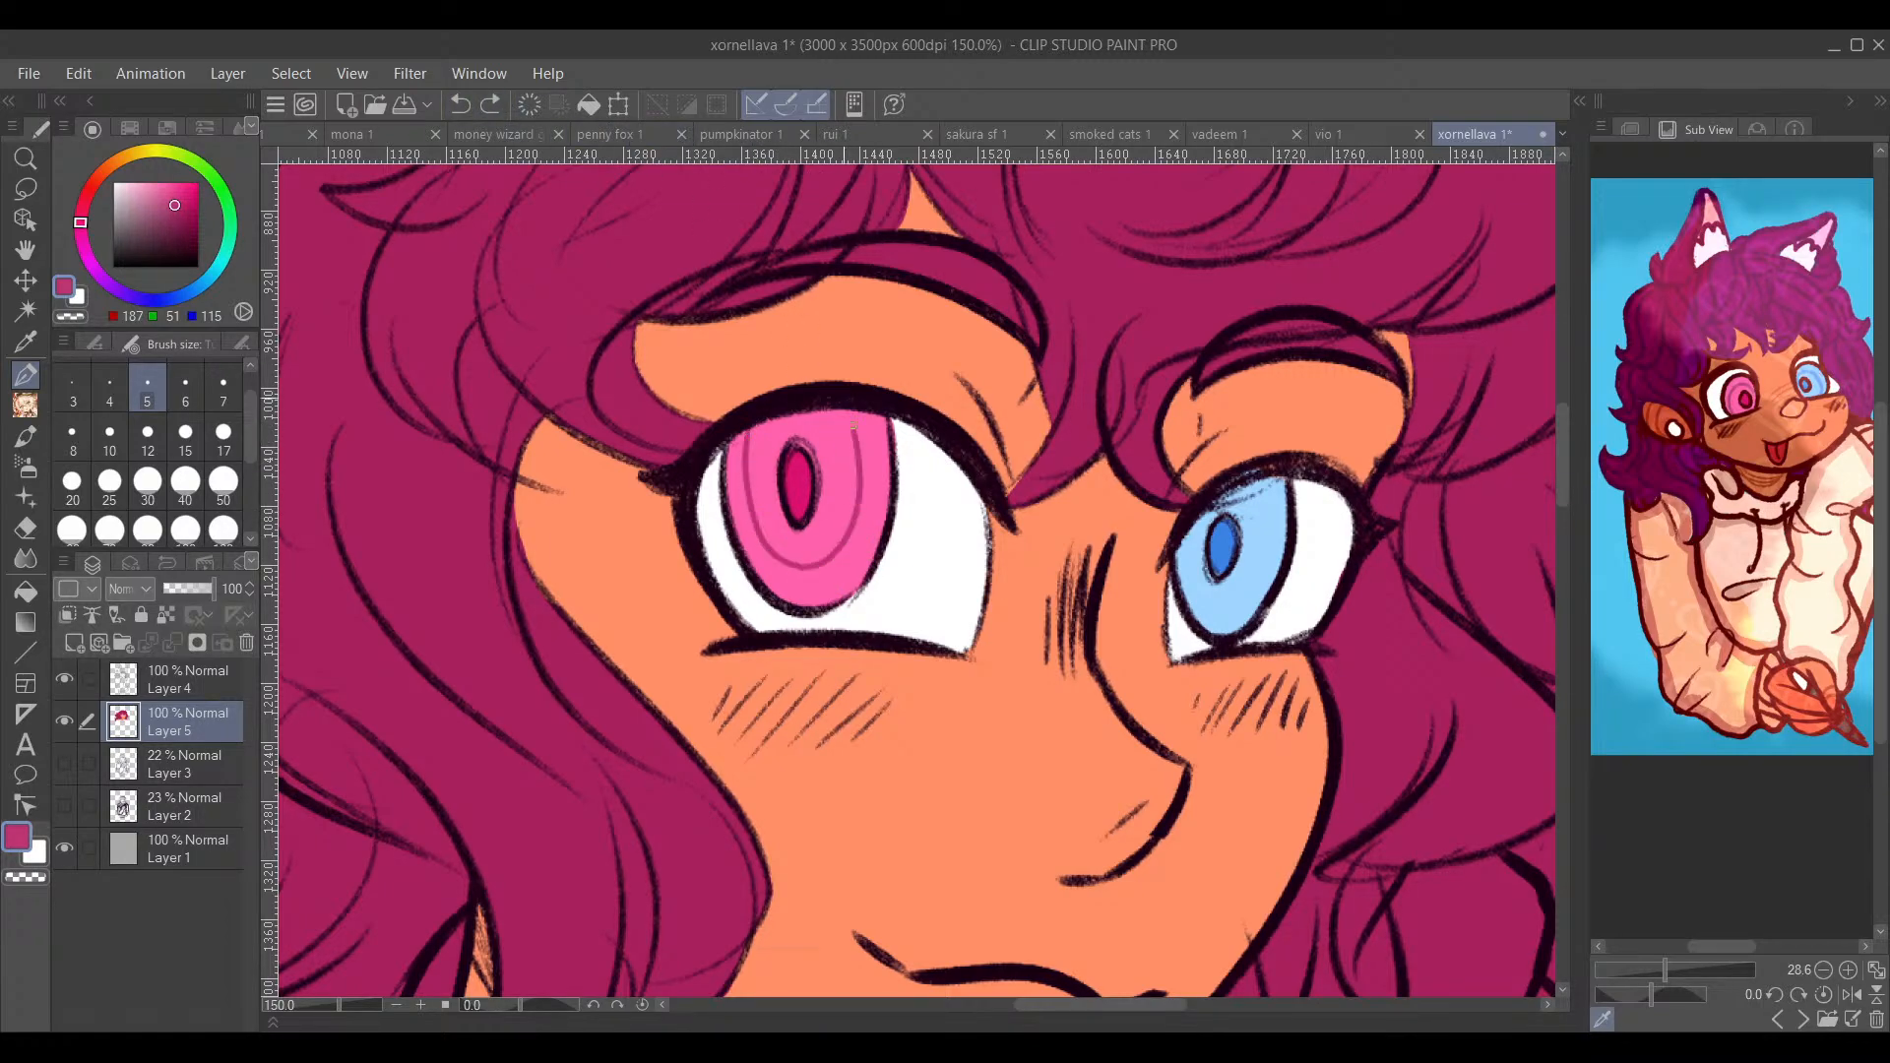
click(460, 105)
mouse_move(789, 570)
mouse_down()
mouse_move(758, 443)
mouse_move(856, 448)
mouse_move(798, 576)
mouse_up()
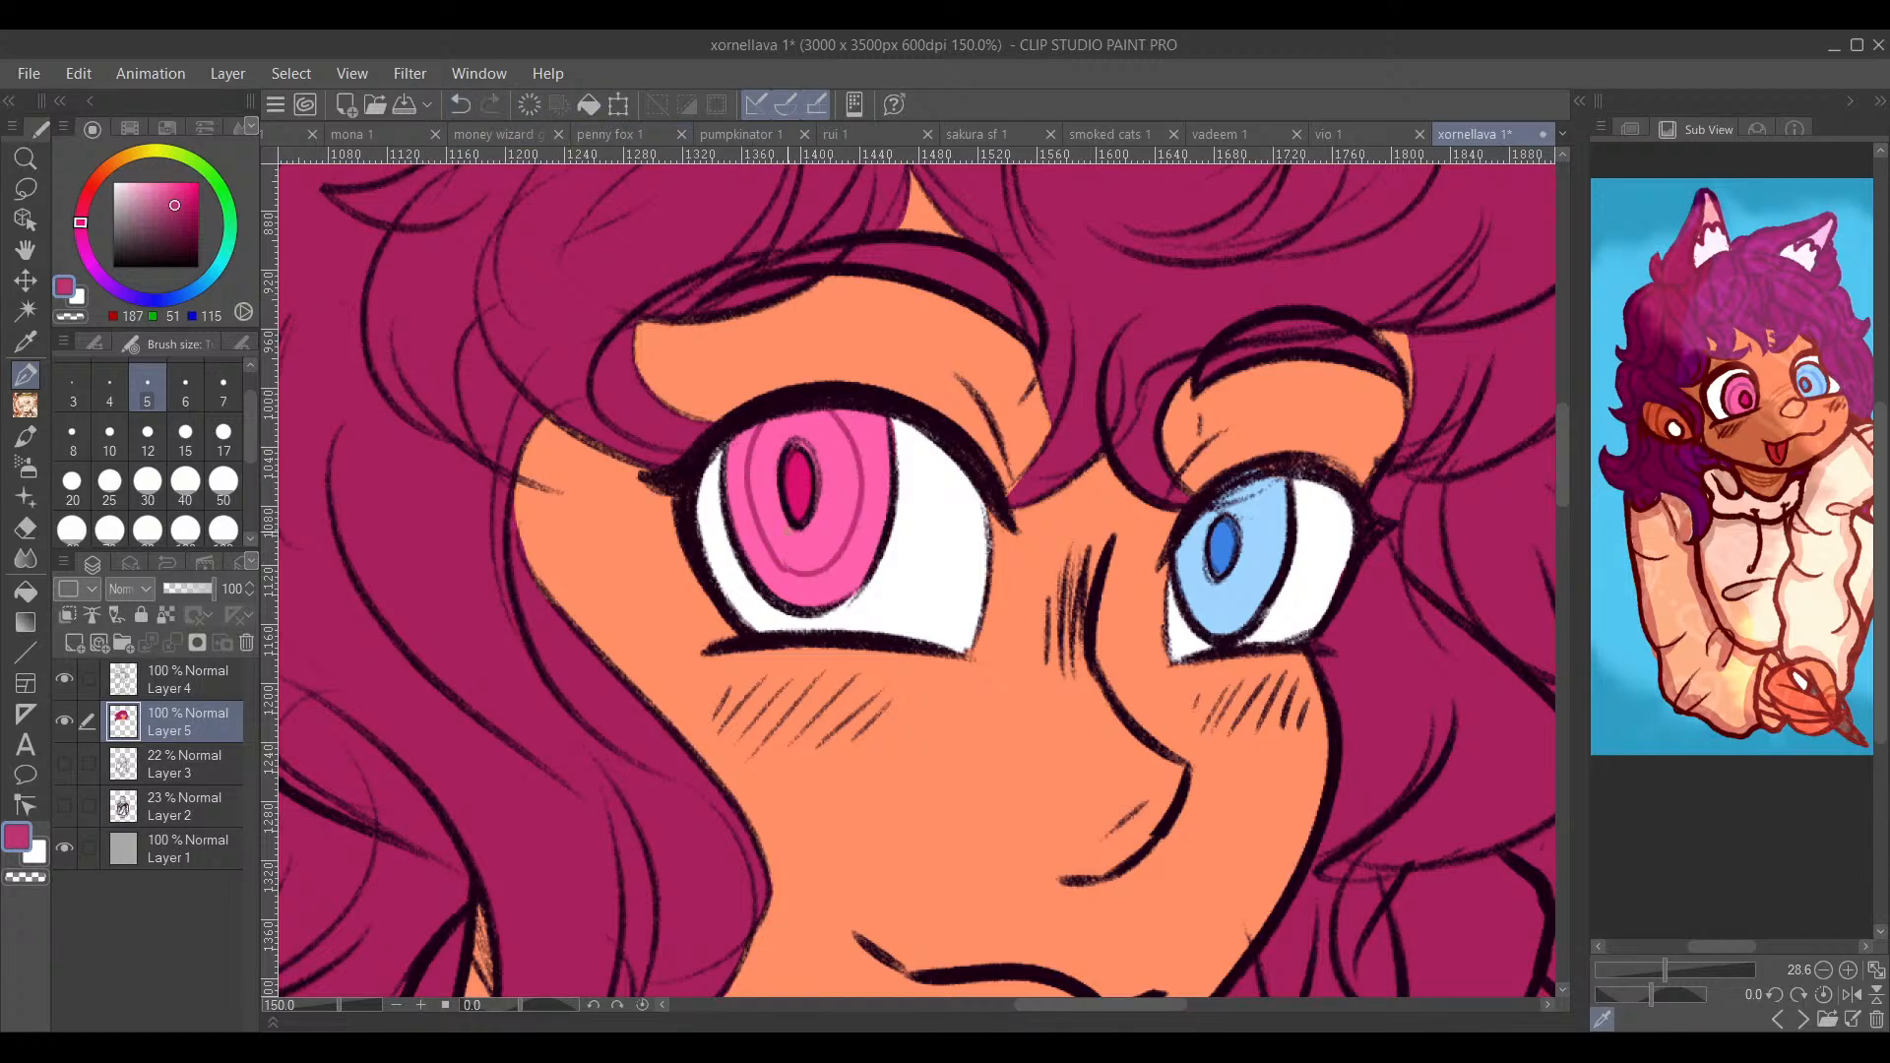
Step: Undo the left iris rings and redraw them in the same darker pink
drag(1182, 479, 964, 484)
click(461, 105)
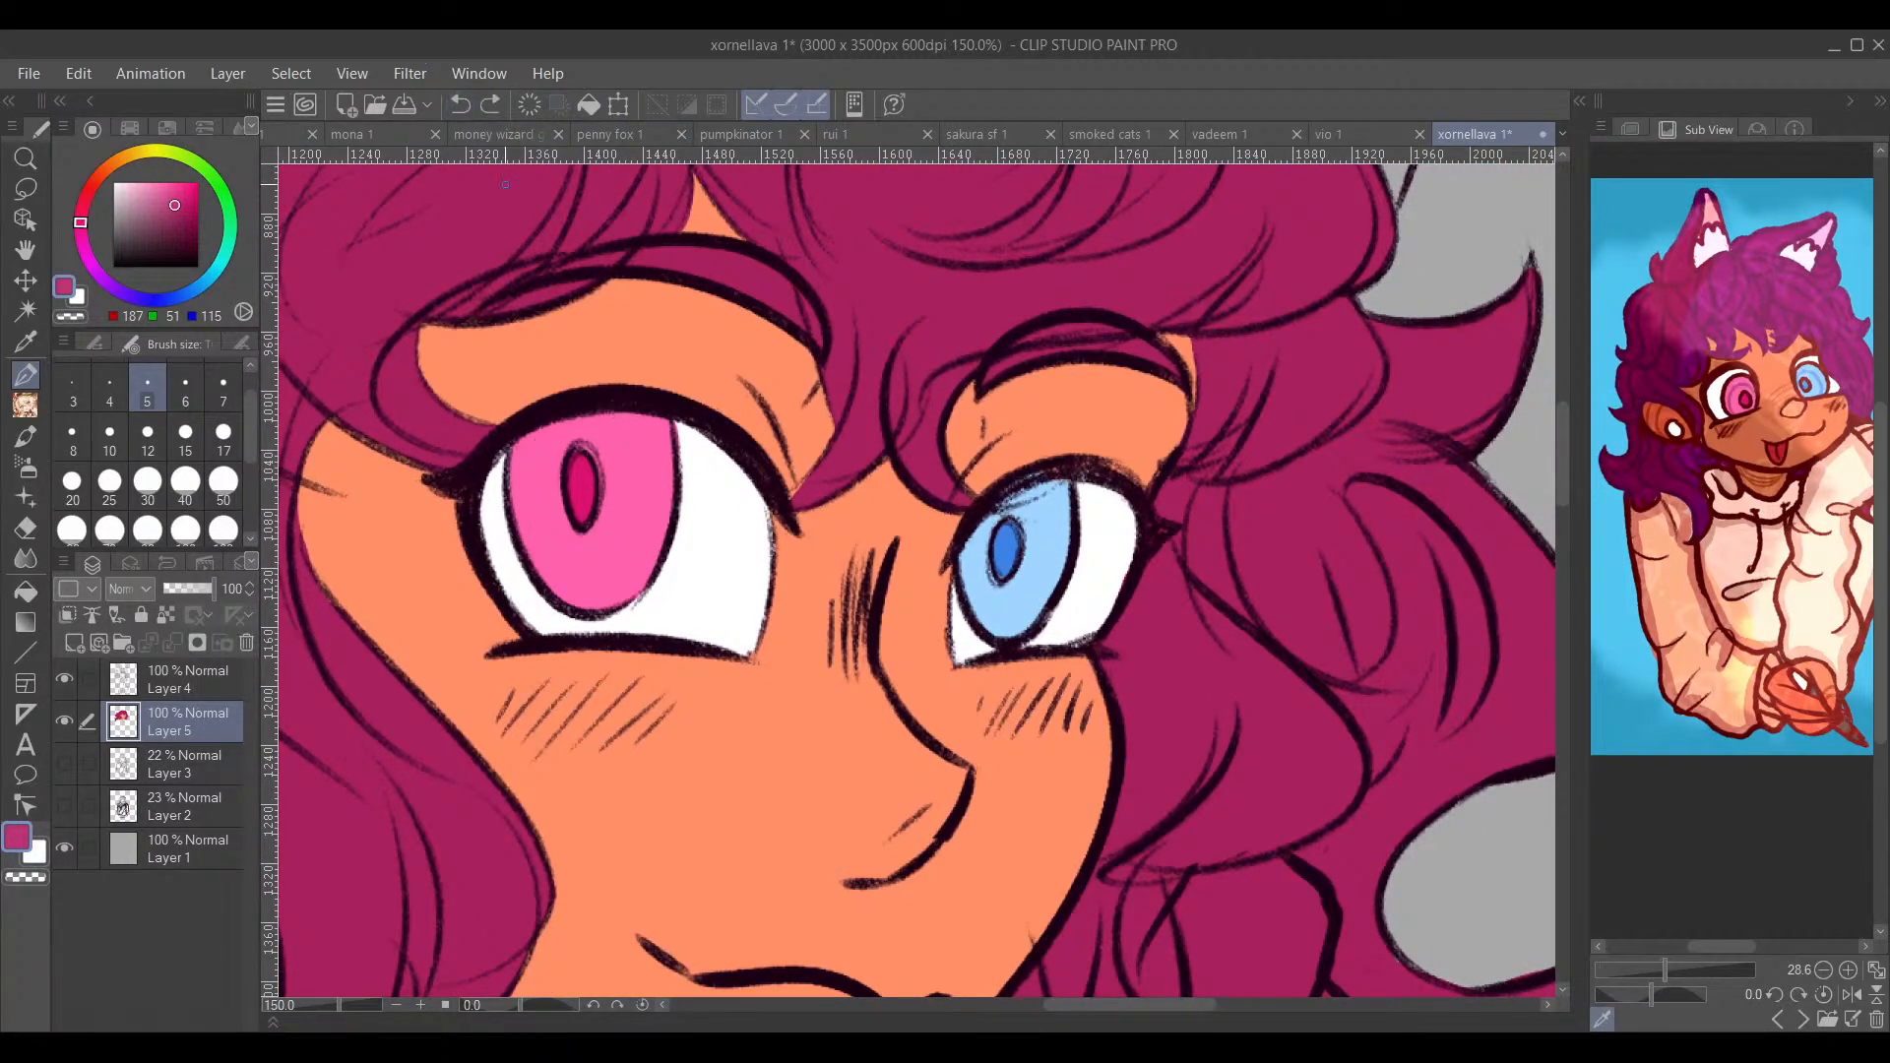
mouse_move(561, 563)
mouse_down()
mouse_move(645, 498)
mouse_move(612, 549)
mouse_move(651, 487)
mouse_move(582, 589)
mouse_move(537, 492)
mouse_move(587, 577)
mouse_move(631, 433)
mouse_move(569, 581)
mouse_up()
click(462, 104)
click(463, 105)
click(459, 105)
Step: Draw thin concentric rings in the right iris with a darker shade of the sampled pupil blue
mouse_move(1139, 610)
mouse_down()
mouse_move(1119, 517)
mouse_move(1050, 565)
mouse_move(1000, 570)
mouse_up()
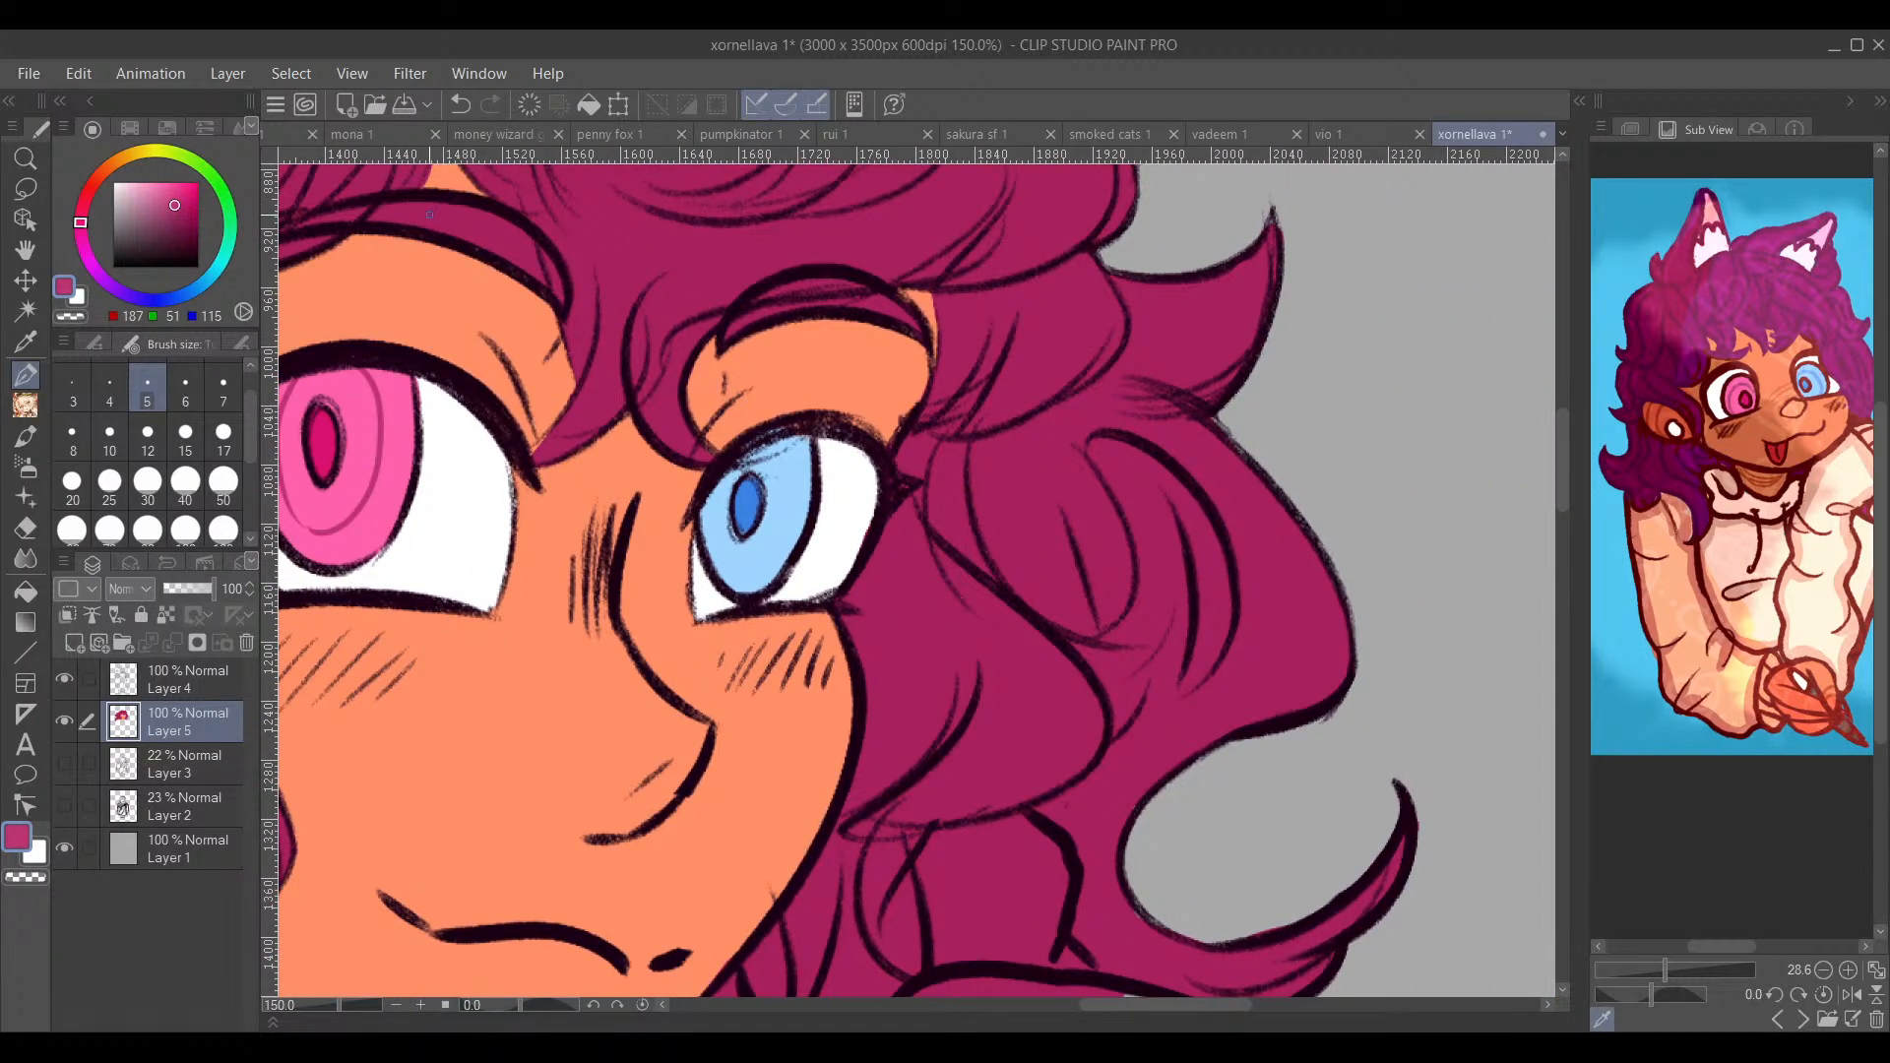
alt+click(755, 497)
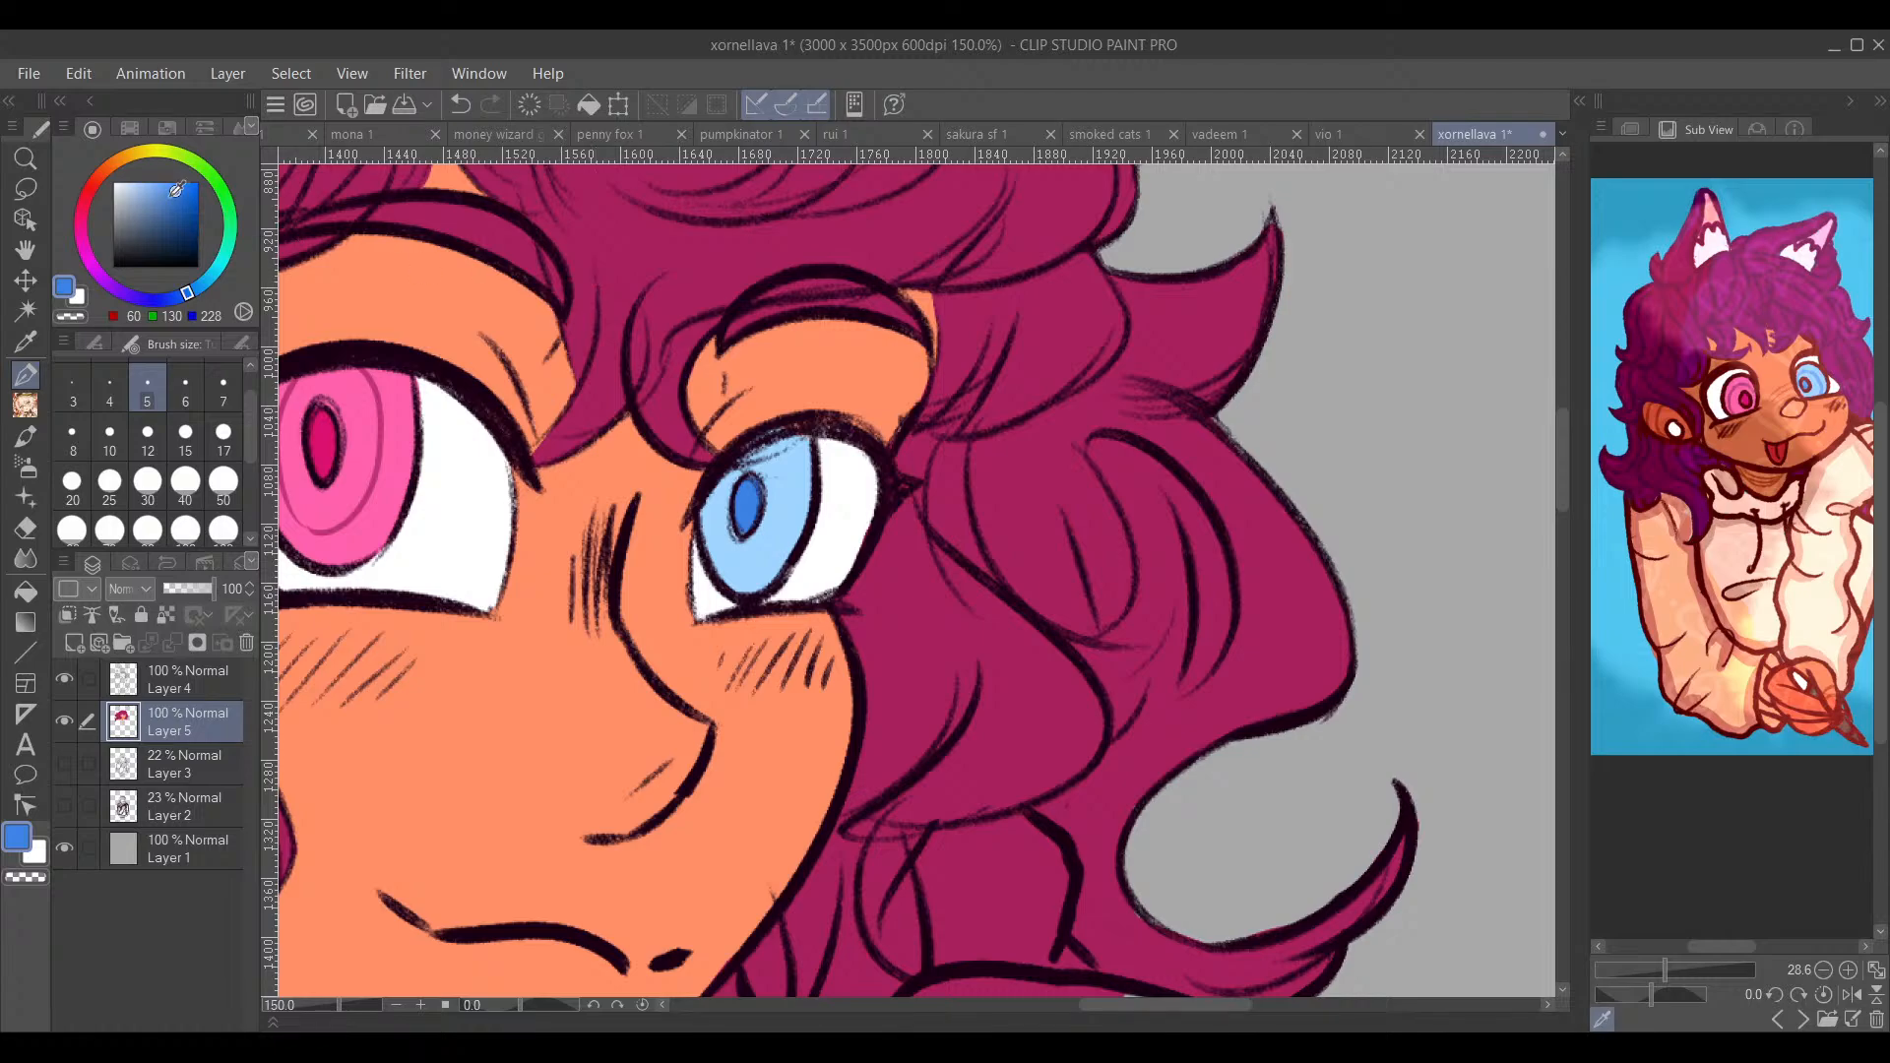
drag(169, 198, 178, 200)
drag(713, 512, 773, 422)
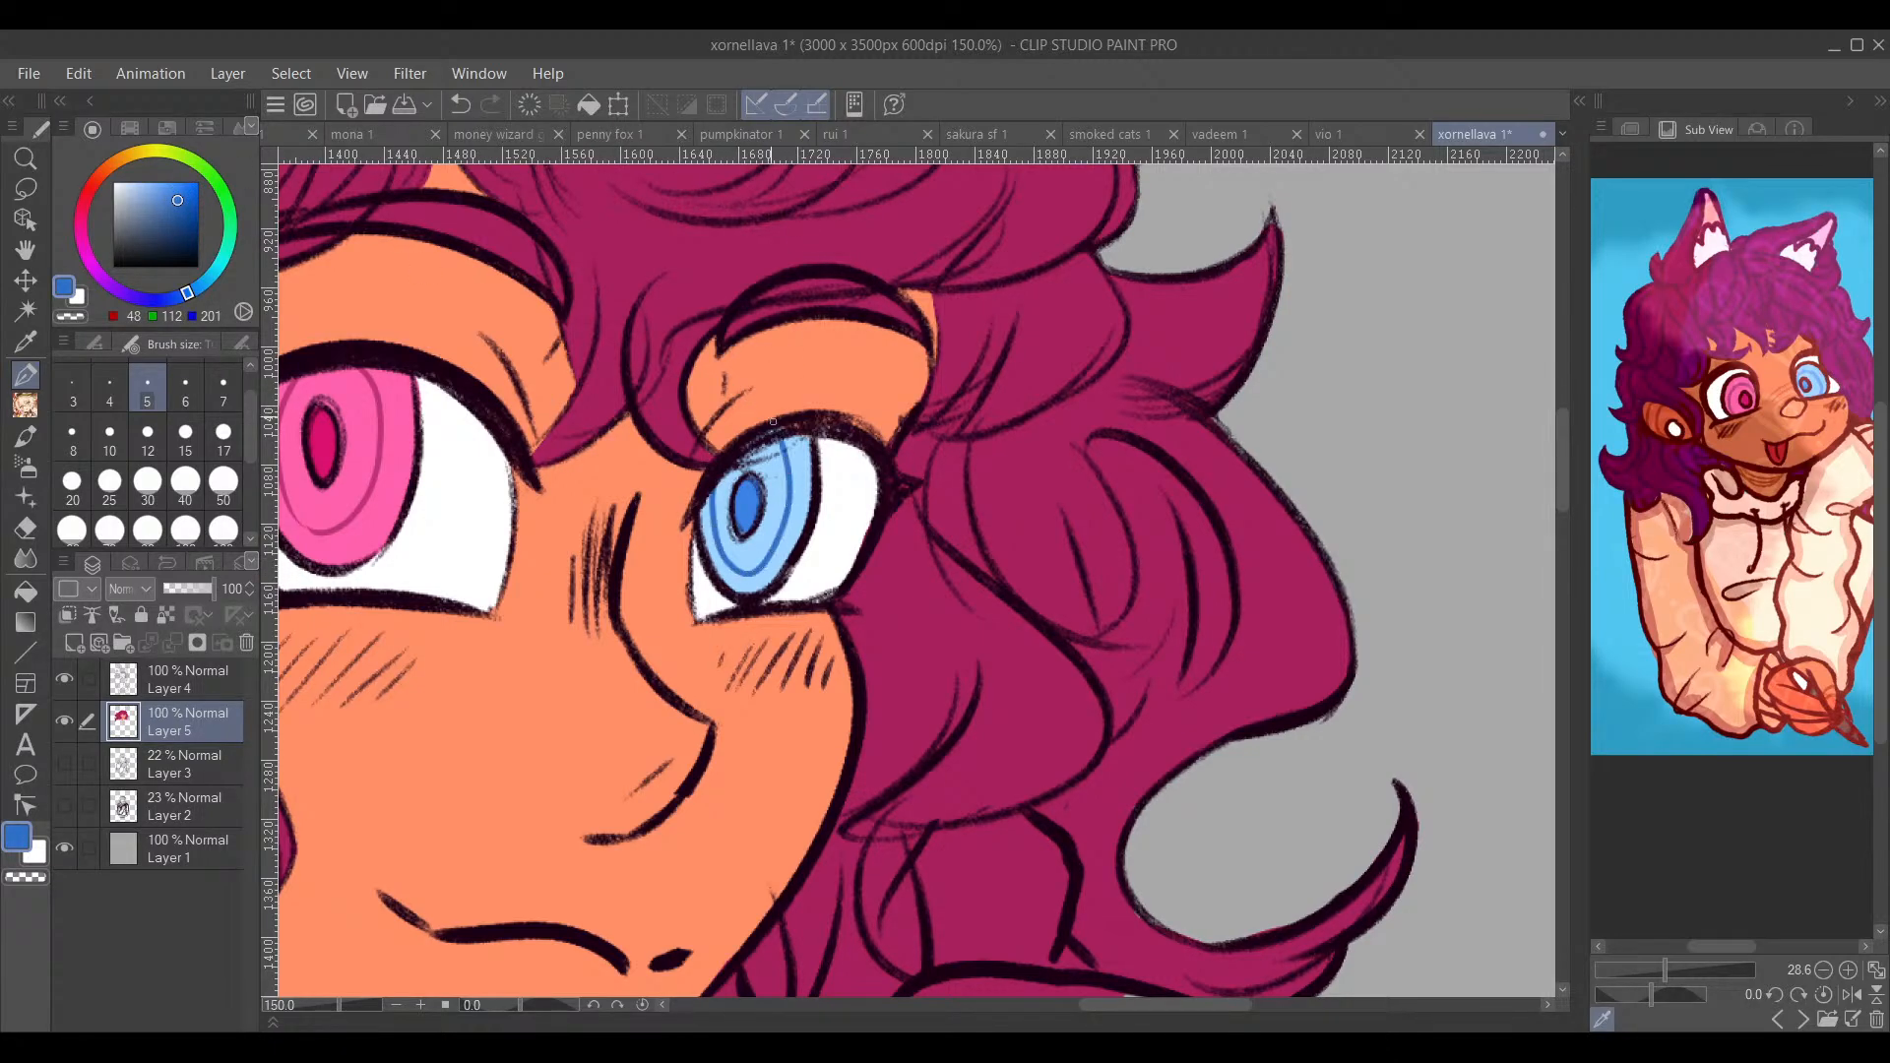
Step: Fill the whole left wolf ear with sampled hair magenta, using brush sizes 30 and 40
drag(888, 504, 986, 610)
scroll(1184, 669, down, 2)
drag(1196, 655, 1119, 383)
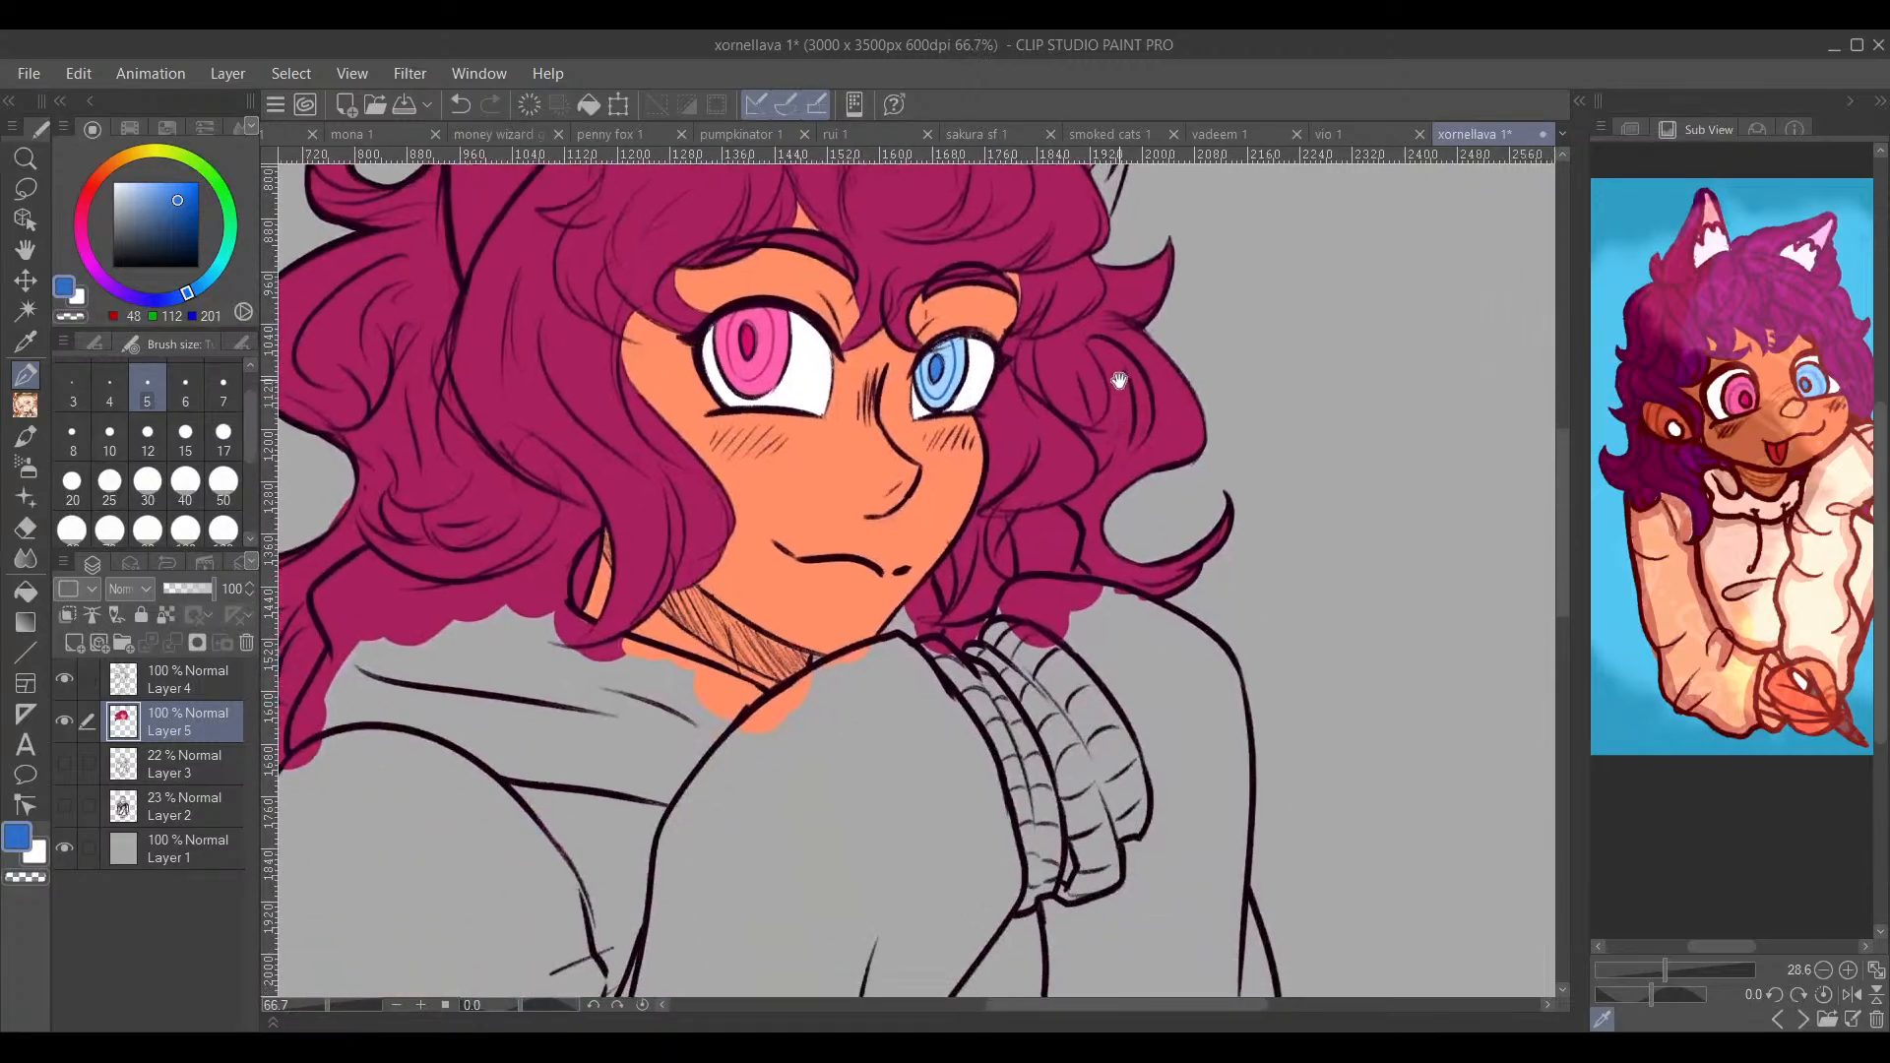
drag(1203, 474, 1173, 698)
scroll(1219, 542, down, 3)
scroll(920, 460, up, 3)
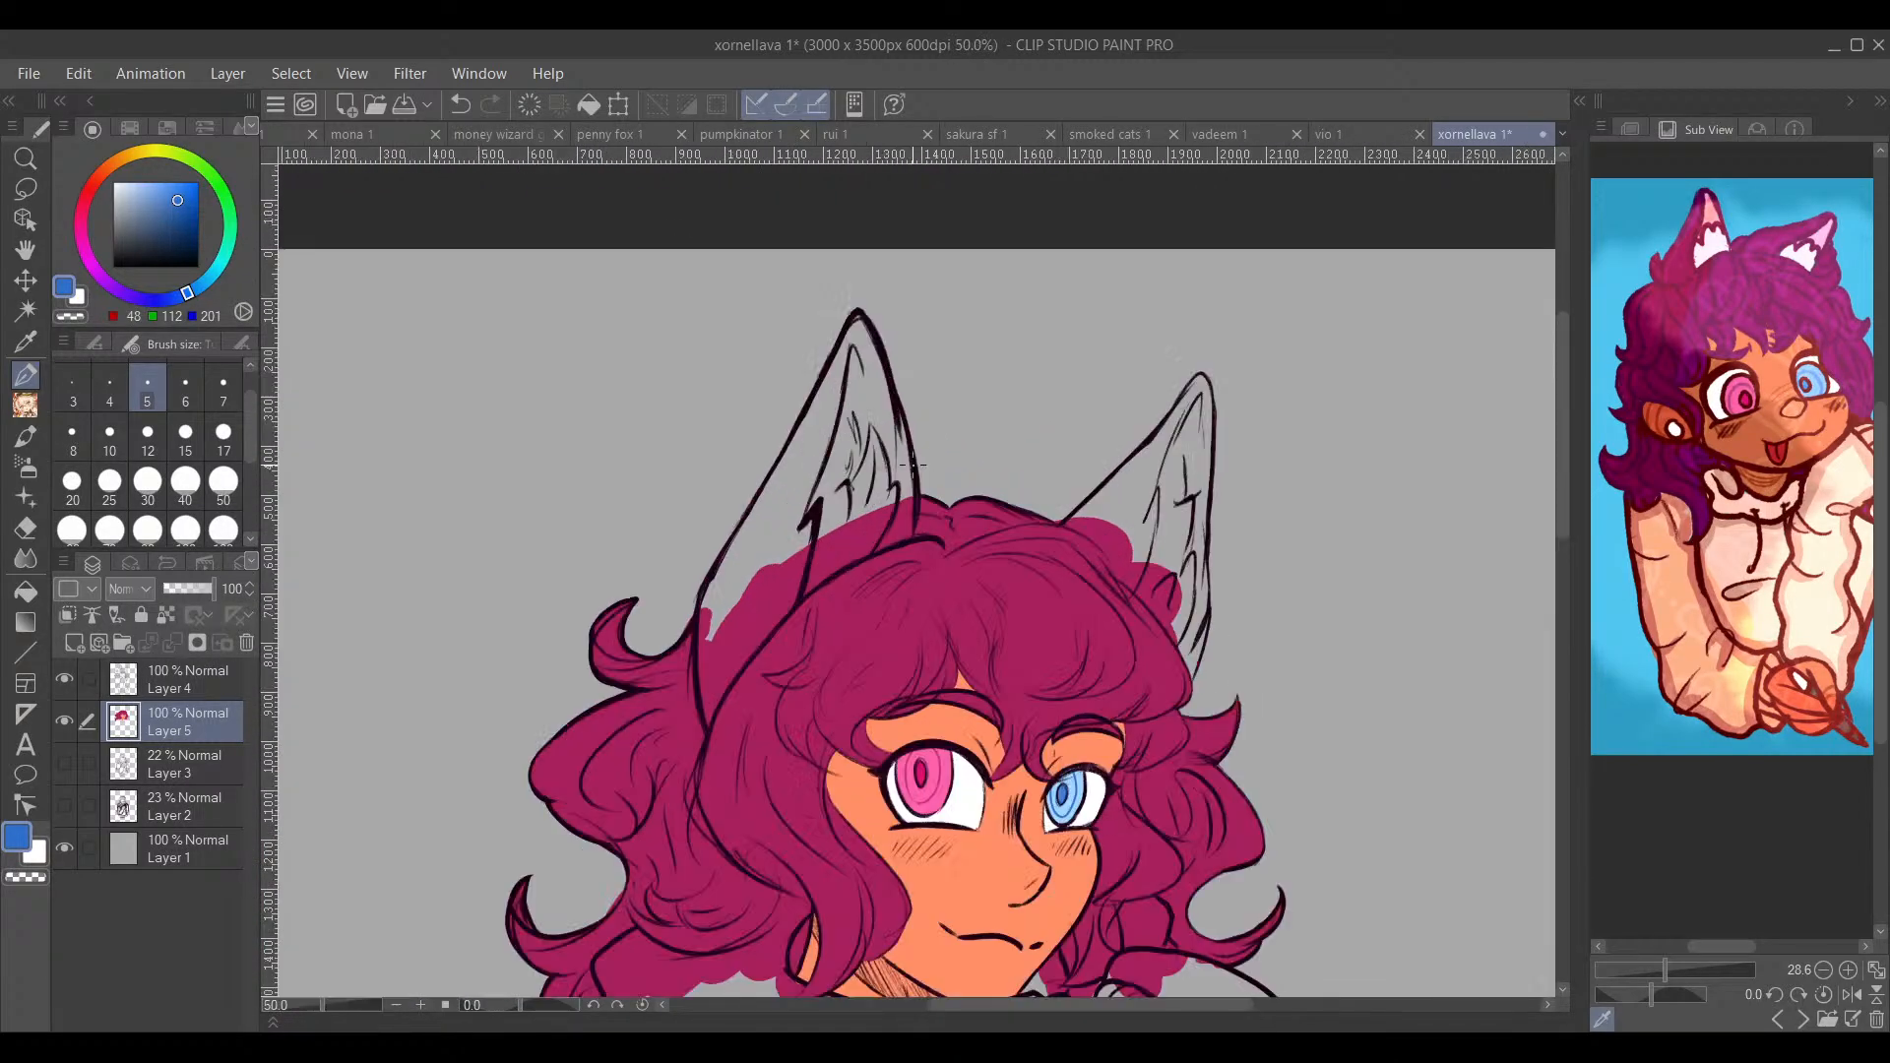
alt+click(819, 635)
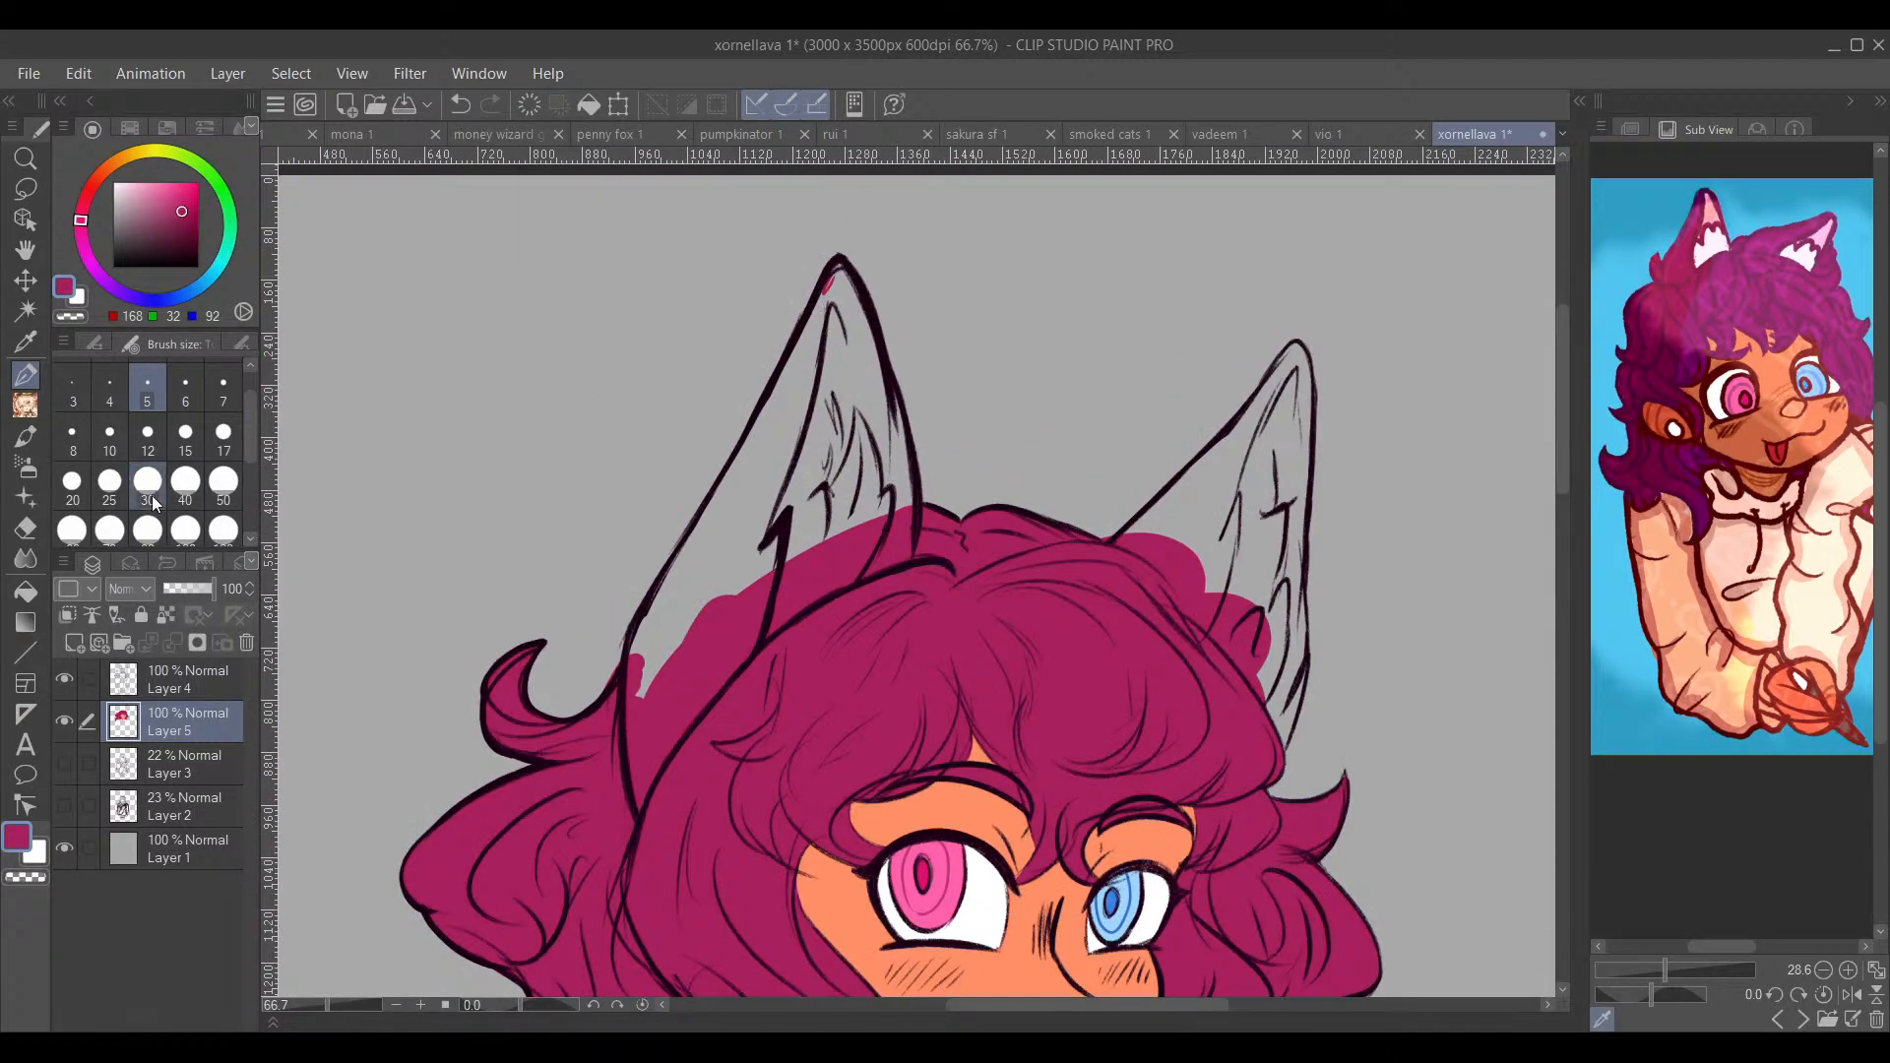
click(148, 482)
mouse_move(830, 305)
mouse_down()
mouse_move(841, 266)
mouse_move(711, 527)
mouse_up()
drag(757, 442, 652, 617)
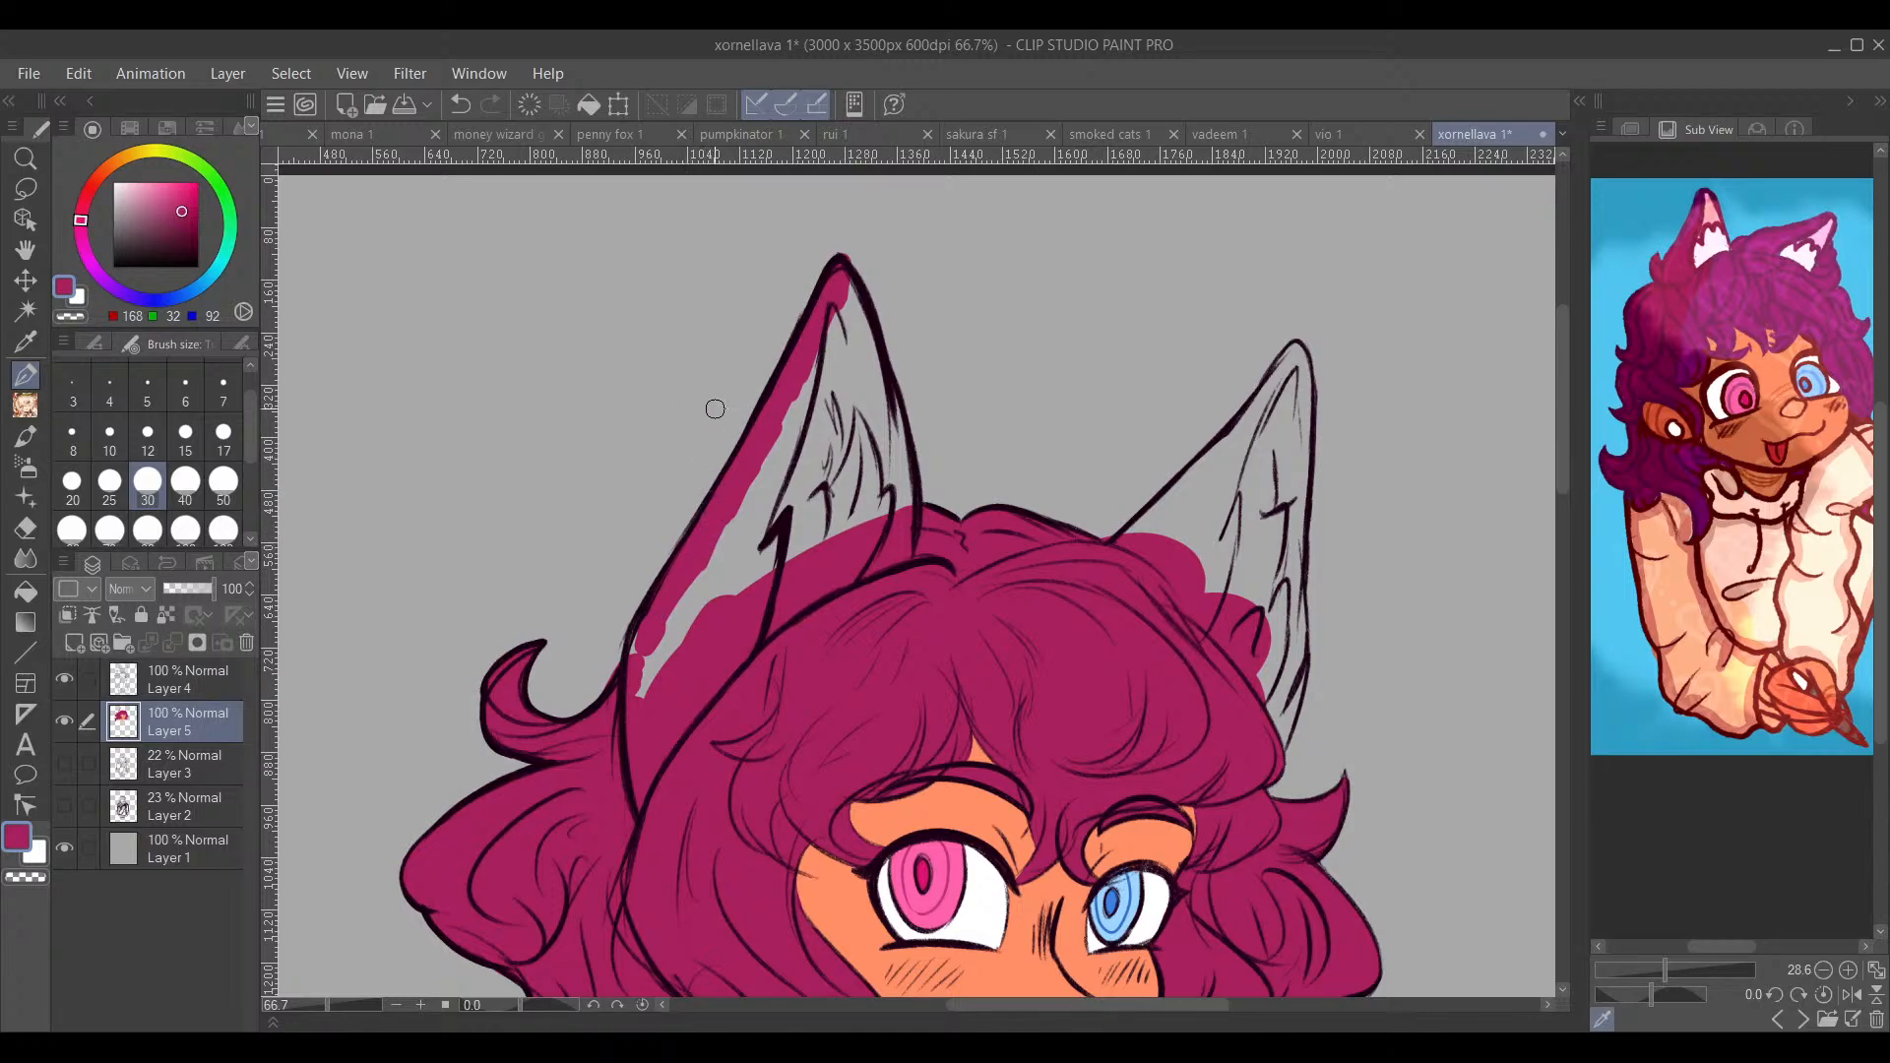
mouse_move(650, 637)
mouse_down()
mouse_move(633, 681)
mouse_move(642, 629)
mouse_move(657, 695)
mouse_move(776, 426)
mouse_move(782, 445)
mouse_move(844, 331)
mouse_move(838, 287)
mouse_move(905, 529)
mouse_up()
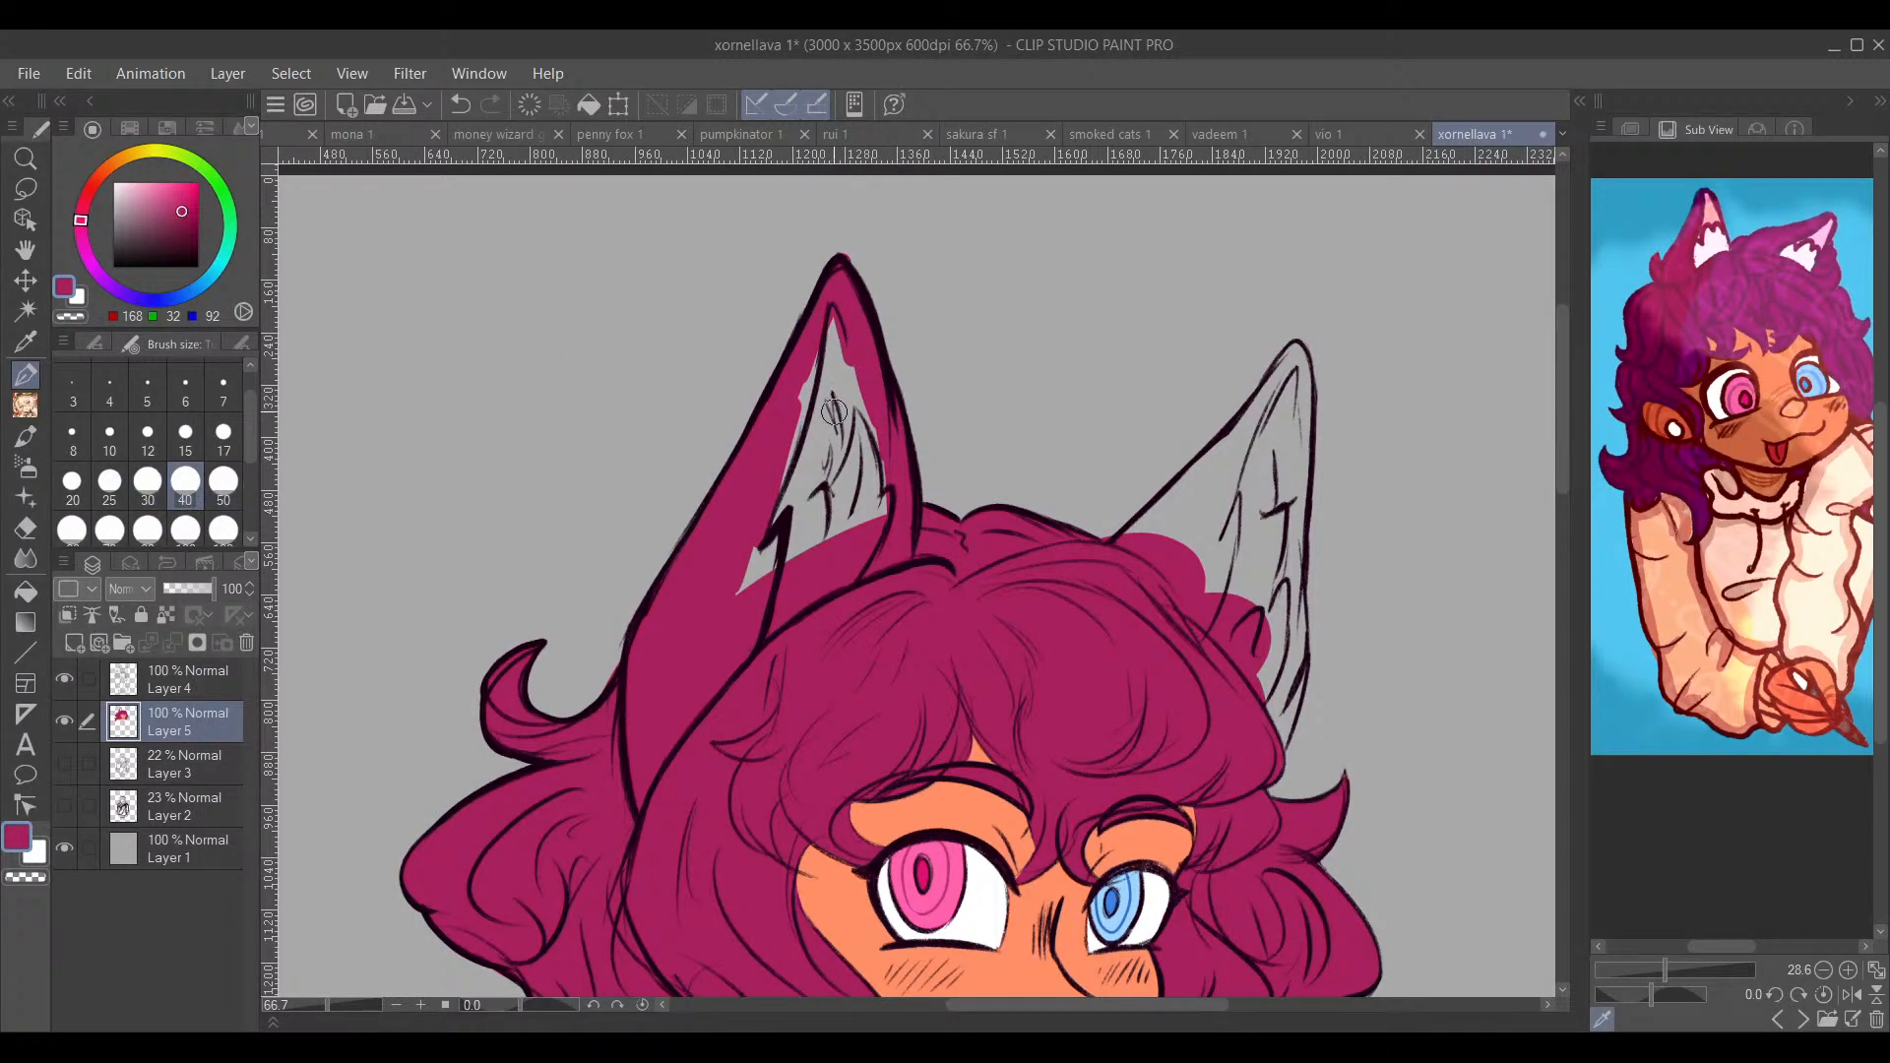
mouse_move(834, 411)
mouse_down()
mouse_move(740, 600)
mouse_move(812, 544)
mouse_move(759, 591)
mouse_move(767, 611)
mouse_move(820, 579)
mouse_move(862, 431)
mouse_move(893, 494)
mouse_up()
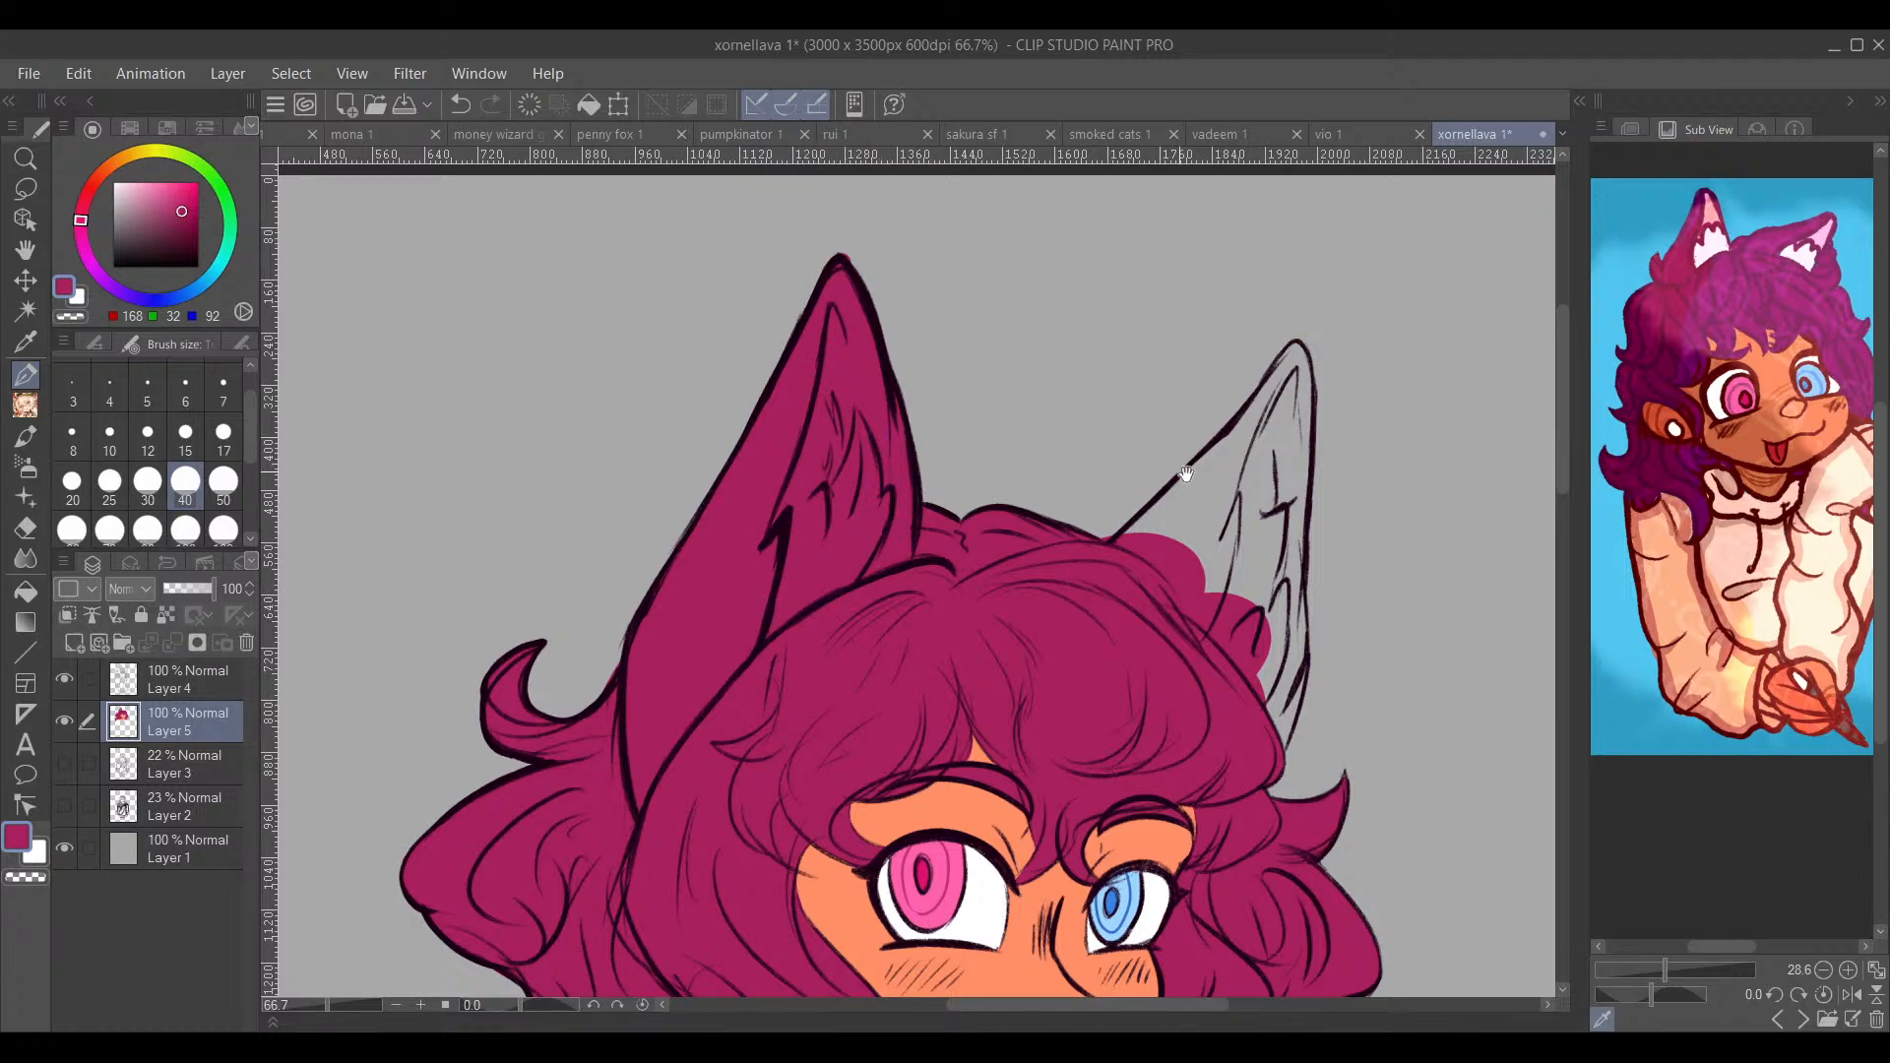
Step: Fill the whole right wolf ear with hair magenta up to its outline
drag(1185, 472, 679, 421)
mouse_move(772, 320)
mouse_down()
mouse_move(796, 297)
mouse_move(715, 418)
mouse_move(630, 483)
mouse_up()
mouse_move(630, 482)
mouse_down()
mouse_move(775, 361)
mouse_move(787, 310)
mouse_move(781, 472)
mouse_move(741, 397)
mouse_move(699, 544)
mouse_move(728, 616)
mouse_up()
mouse_move(762, 477)
mouse_down()
mouse_move(792, 400)
mouse_move(777, 591)
mouse_move(782, 612)
mouse_move(786, 571)
mouse_move(803, 606)
mouse_up()
mouse_move(901, 571)
mouse_down()
mouse_move(877, 515)
mouse_move(836, 515)
mouse_move(877, 541)
mouse_move(785, 612)
mouse_move(780, 645)
mouse_move(796, 583)
mouse_move(768, 526)
mouse_move(984, 639)
mouse_move(957, 633)
mouse_up()
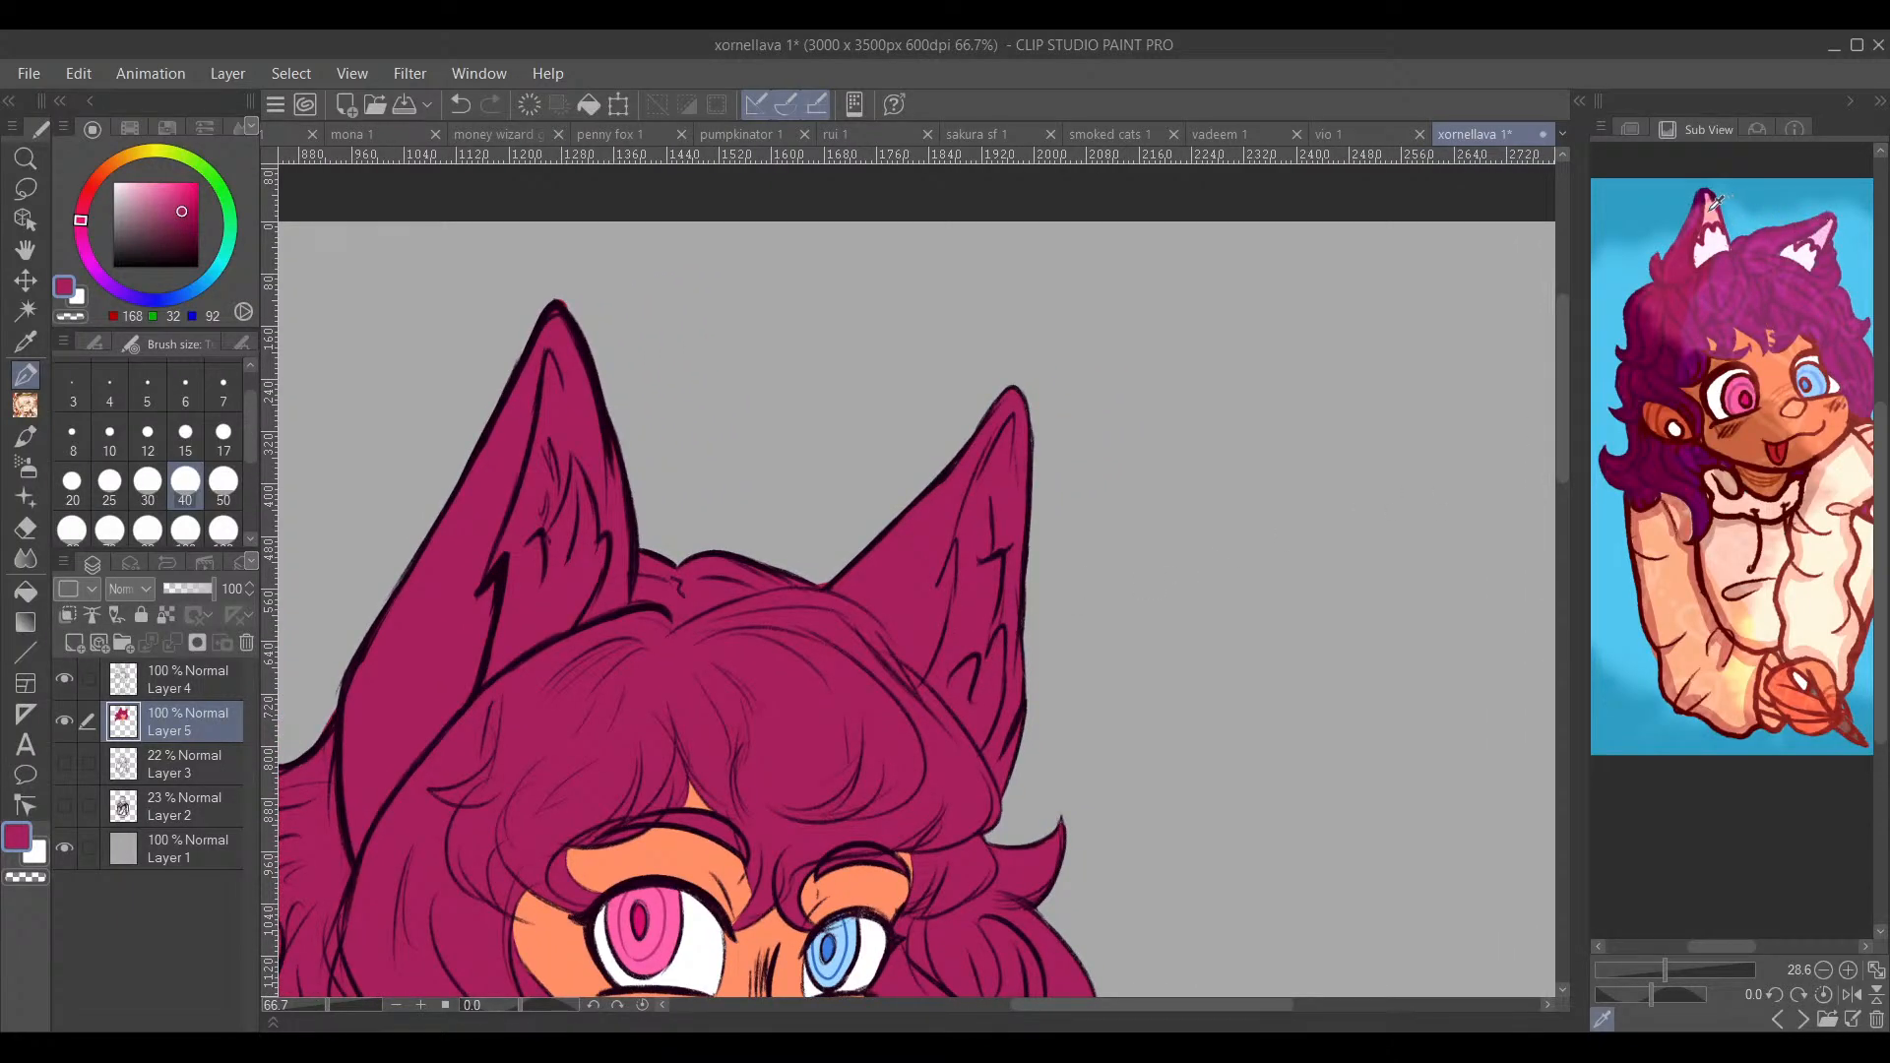
Step: Paint the inner areas of both wolf ears light pink, using the ear colour sampled from the reference picture
drag(1721, 203, 1765, 187)
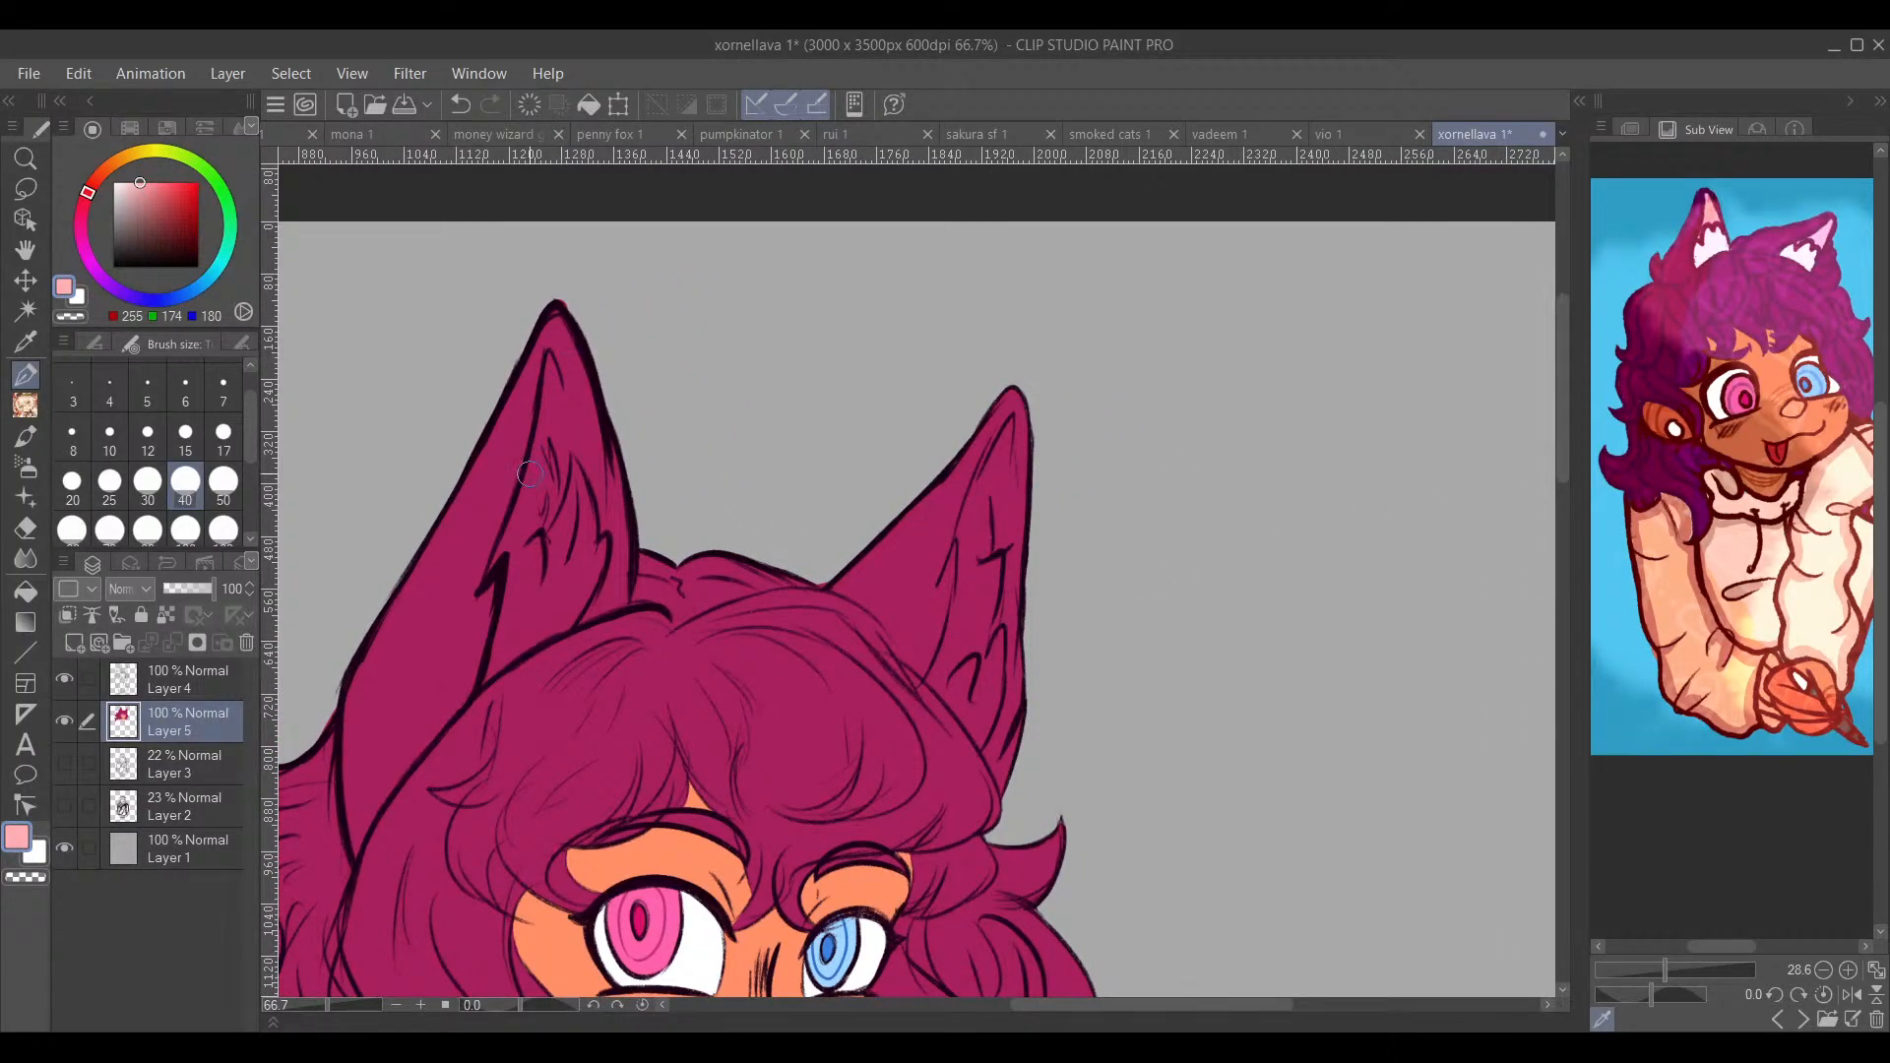
mouse_move(551, 388)
mouse_down()
mouse_move(549, 366)
mouse_move(502, 553)
mouse_move(553, 406)
mouse_move(585, 531)
mouse_move(541, 579)
mouse_up()
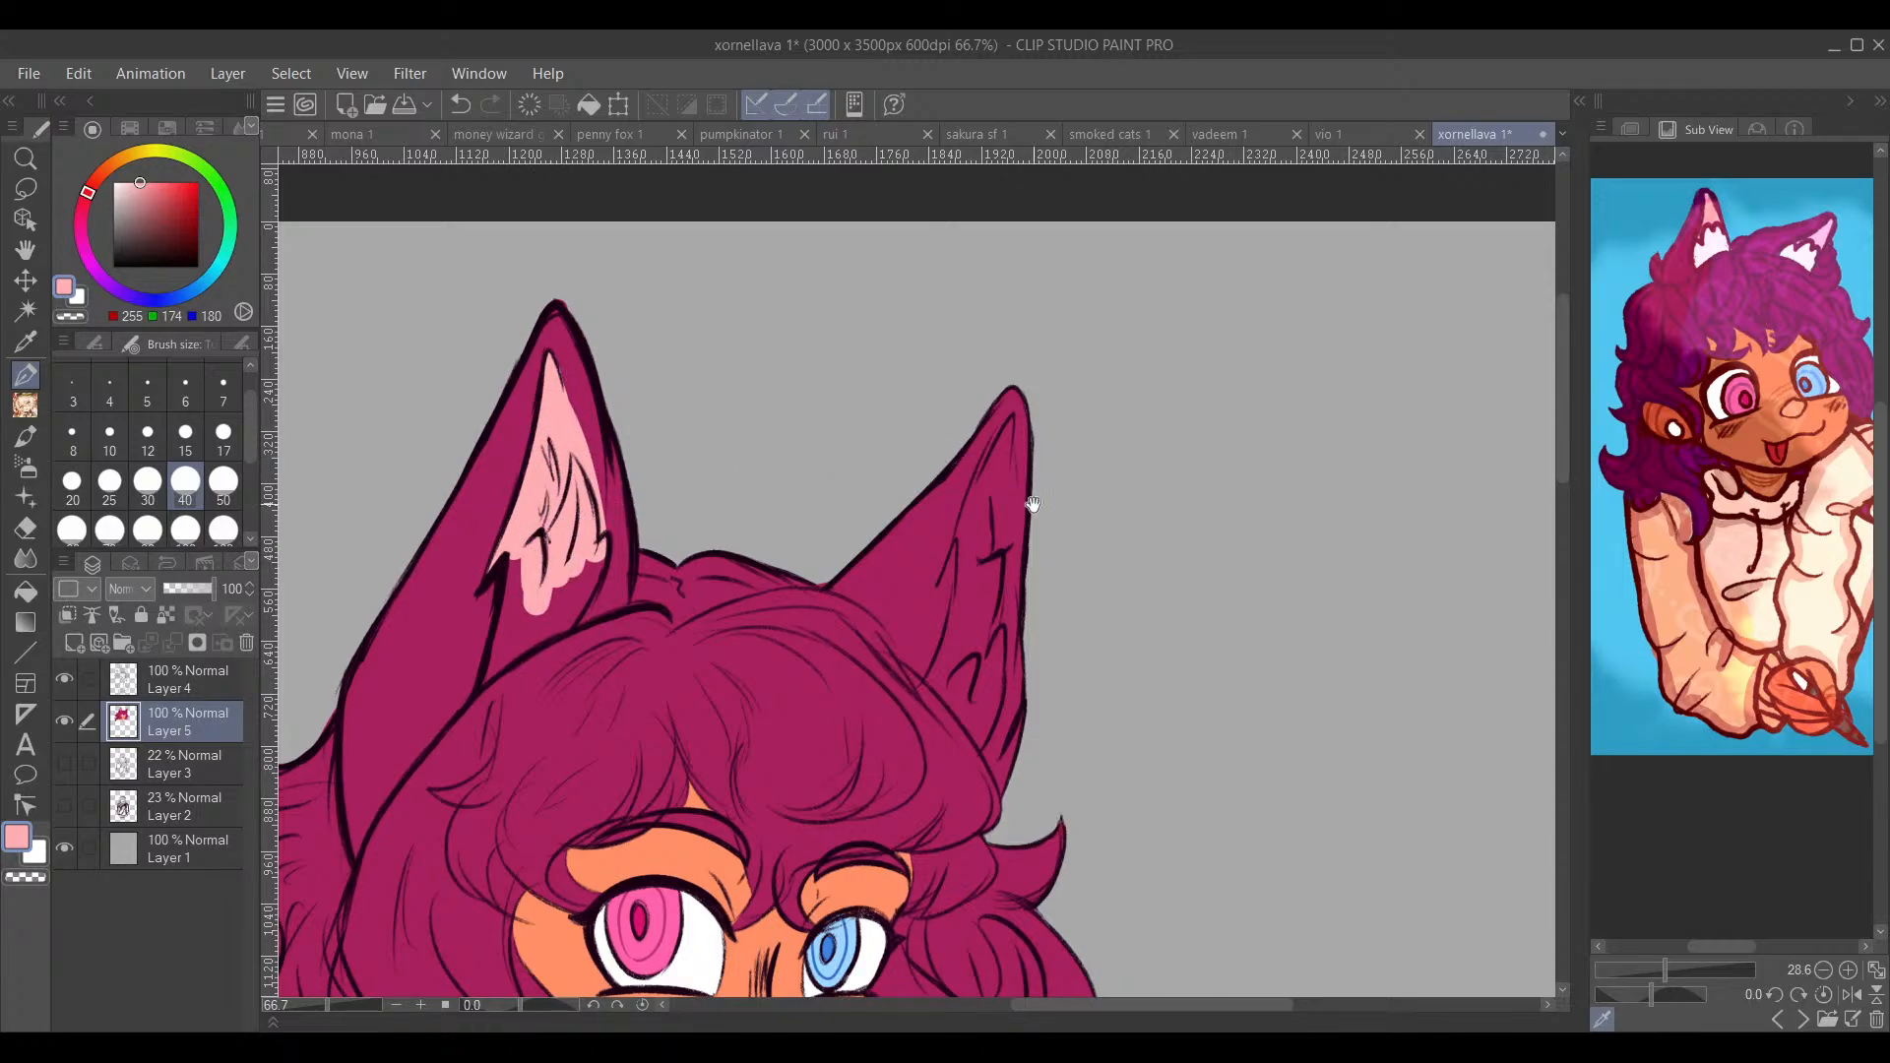
mouse_move(1032, 505)
mouse_down()
mouse_move(841, 439)
mouse_move(846, 425)
mouse_move(806, 558)
mouse_move(846, 454)
mouse_move(830, 582)
mouse_move(834, 442)
mouse_move(824, 695)
mouse_move(831, 459)
mouse_move(829, 689)
mouse_up()
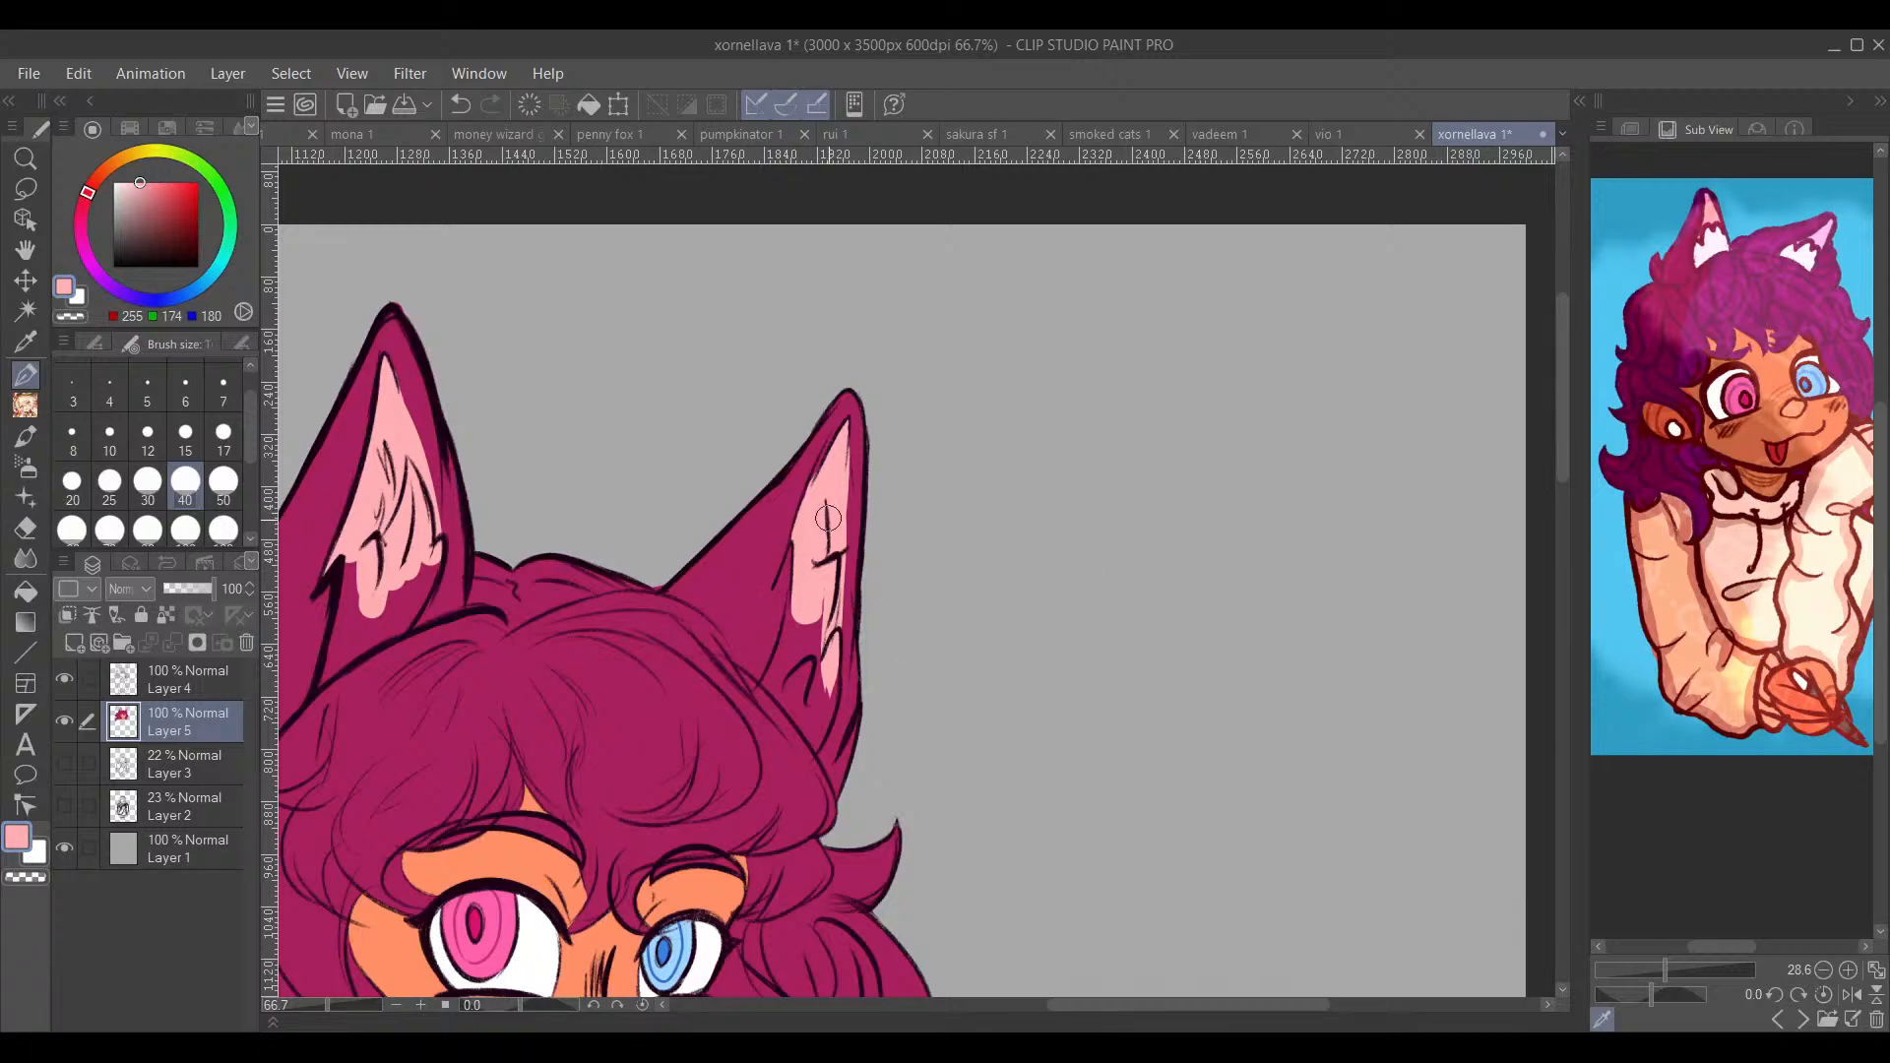
Step: Paint the fur tufts inside both wolf ears with the near-white lilac sampled from the reference picture's ear
click(1719, 228)
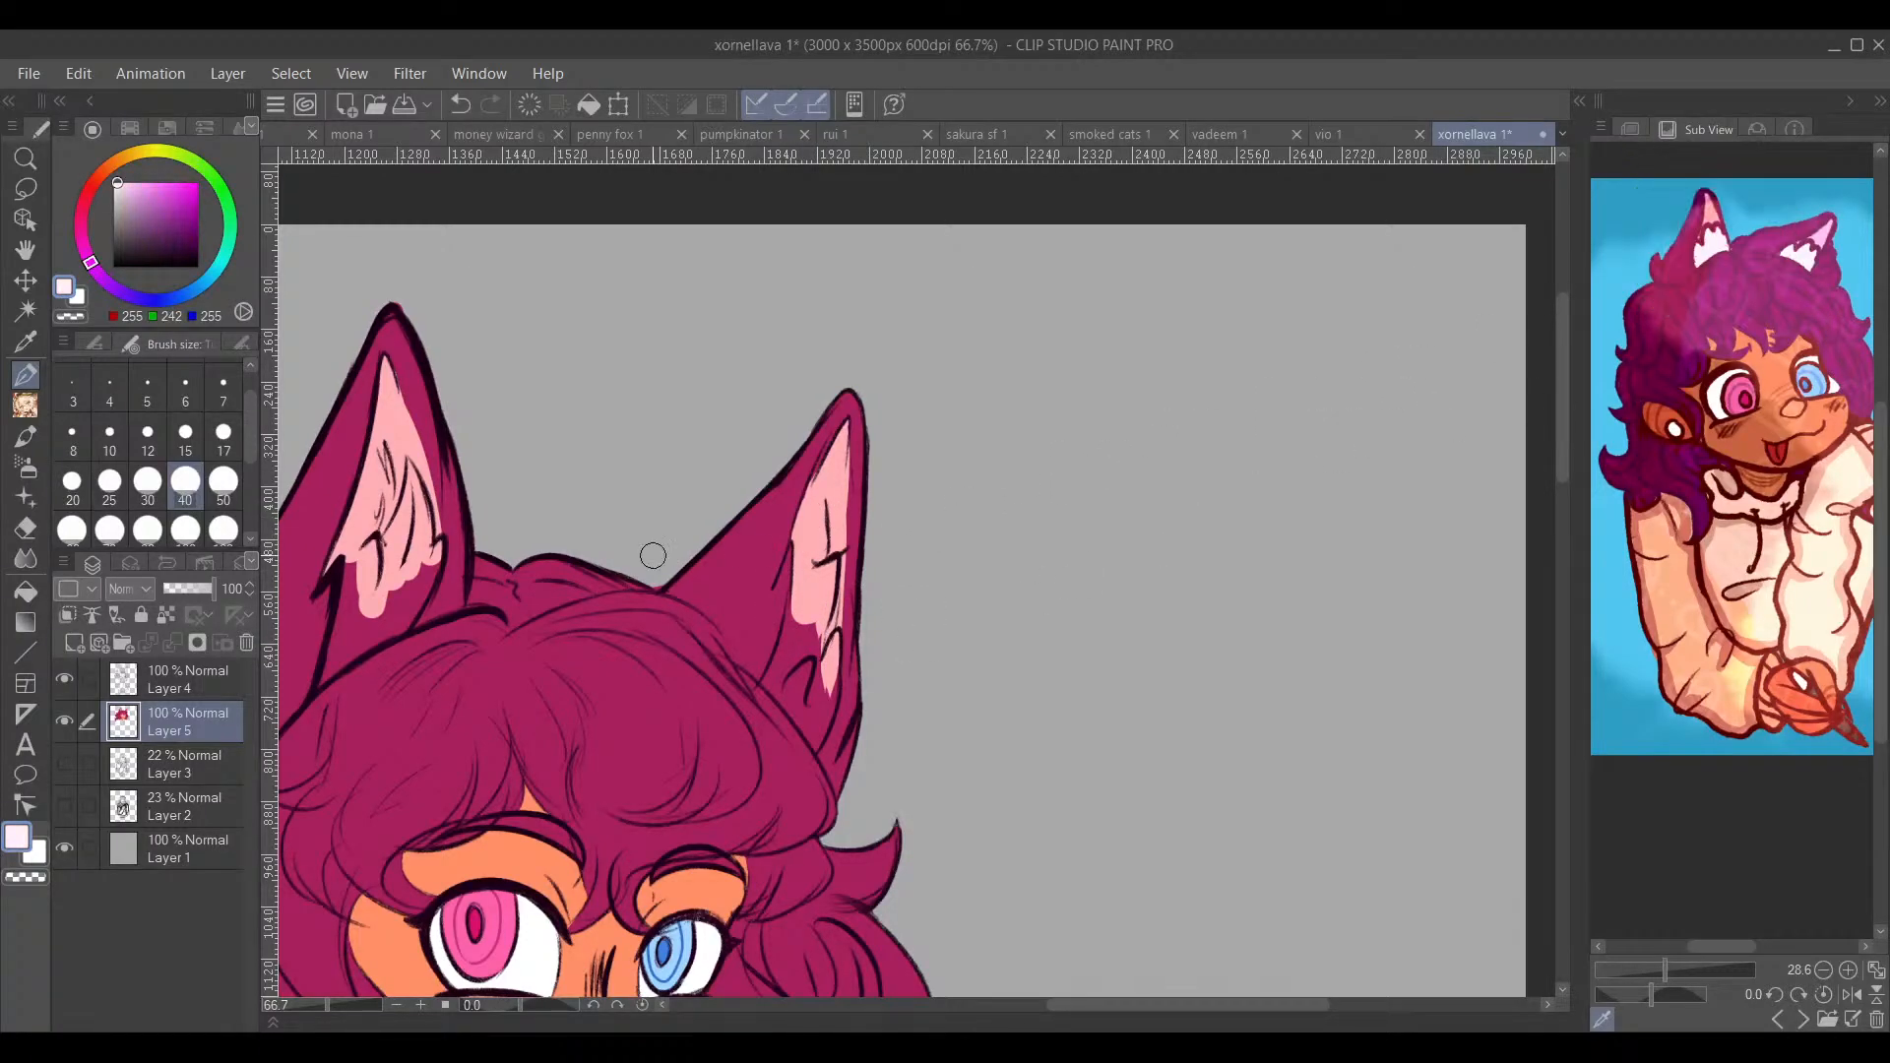
mouse_move(827, 571)
mouse_down()
mouse_move(794, 589)
mouse_move(830, 565)
mouse_move(802, 674)
mouse_move(799, 605)
mouse_move(779, 684)
mouse_move(792, 649)
mouse_move(763, 684)
mouse_move(796, 711)
mouse_move(774, 694)
mouse_move(787, 711)
mouse_move(817, 660)
mouse_move(822, 602)
mouse_move(832, 680)
mouse_move(837, 640)
mouse_move(813, 746)
mouse_move(811, 725)
mouse_up()
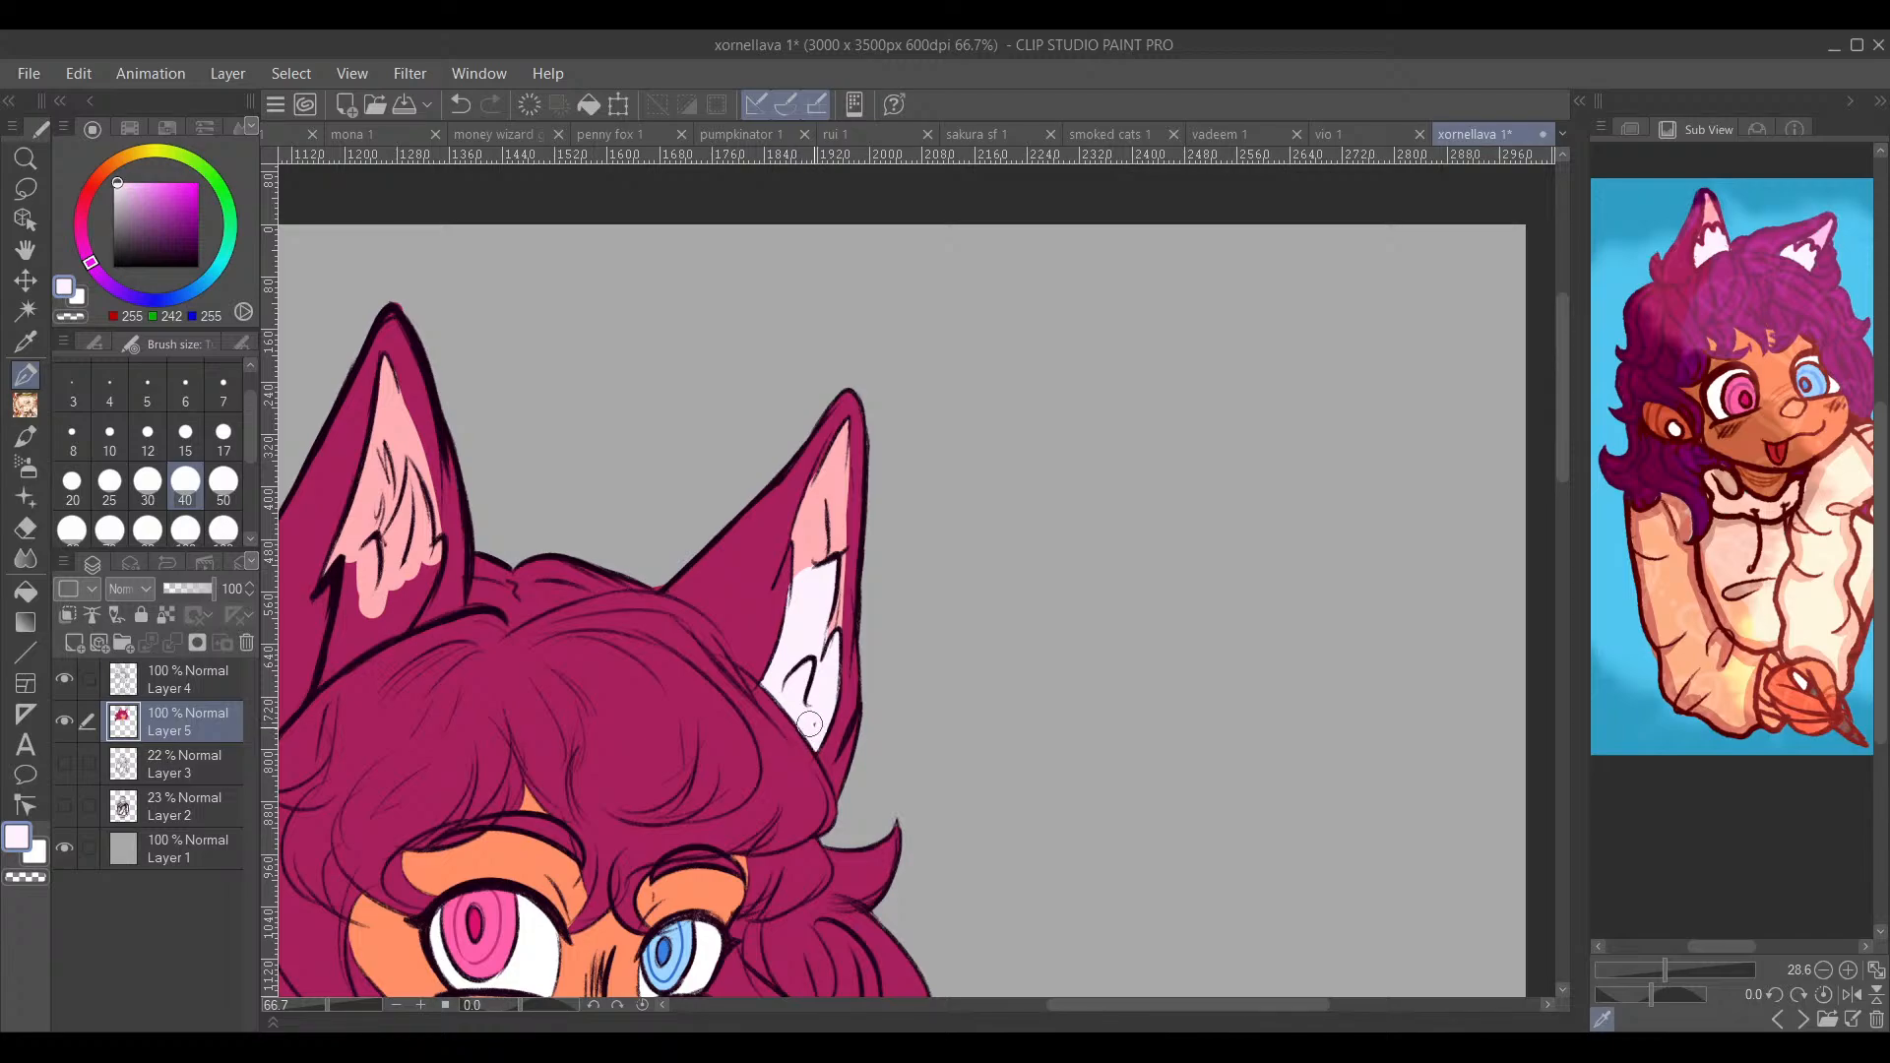
mouse_move(401, 499)
mouse_down()
mouse_move(636, 492)
mouse_move(641, 463)
mouse_move(561, 669)
mouse_move(619, 626)
mouse_move(672, 529)
mouse_up()
mouse_move(652, 454)
mouse_down()
mouse_move(649, 551)
mouse_move(647, 512)
mouse_move(652, 540)
mouse_move(635, 520)
mouse_move(593, 630)
mouse_move(641, 572)
mouse_move(630, 599)
mouse_up()
drag(701, 502, 747, 602)
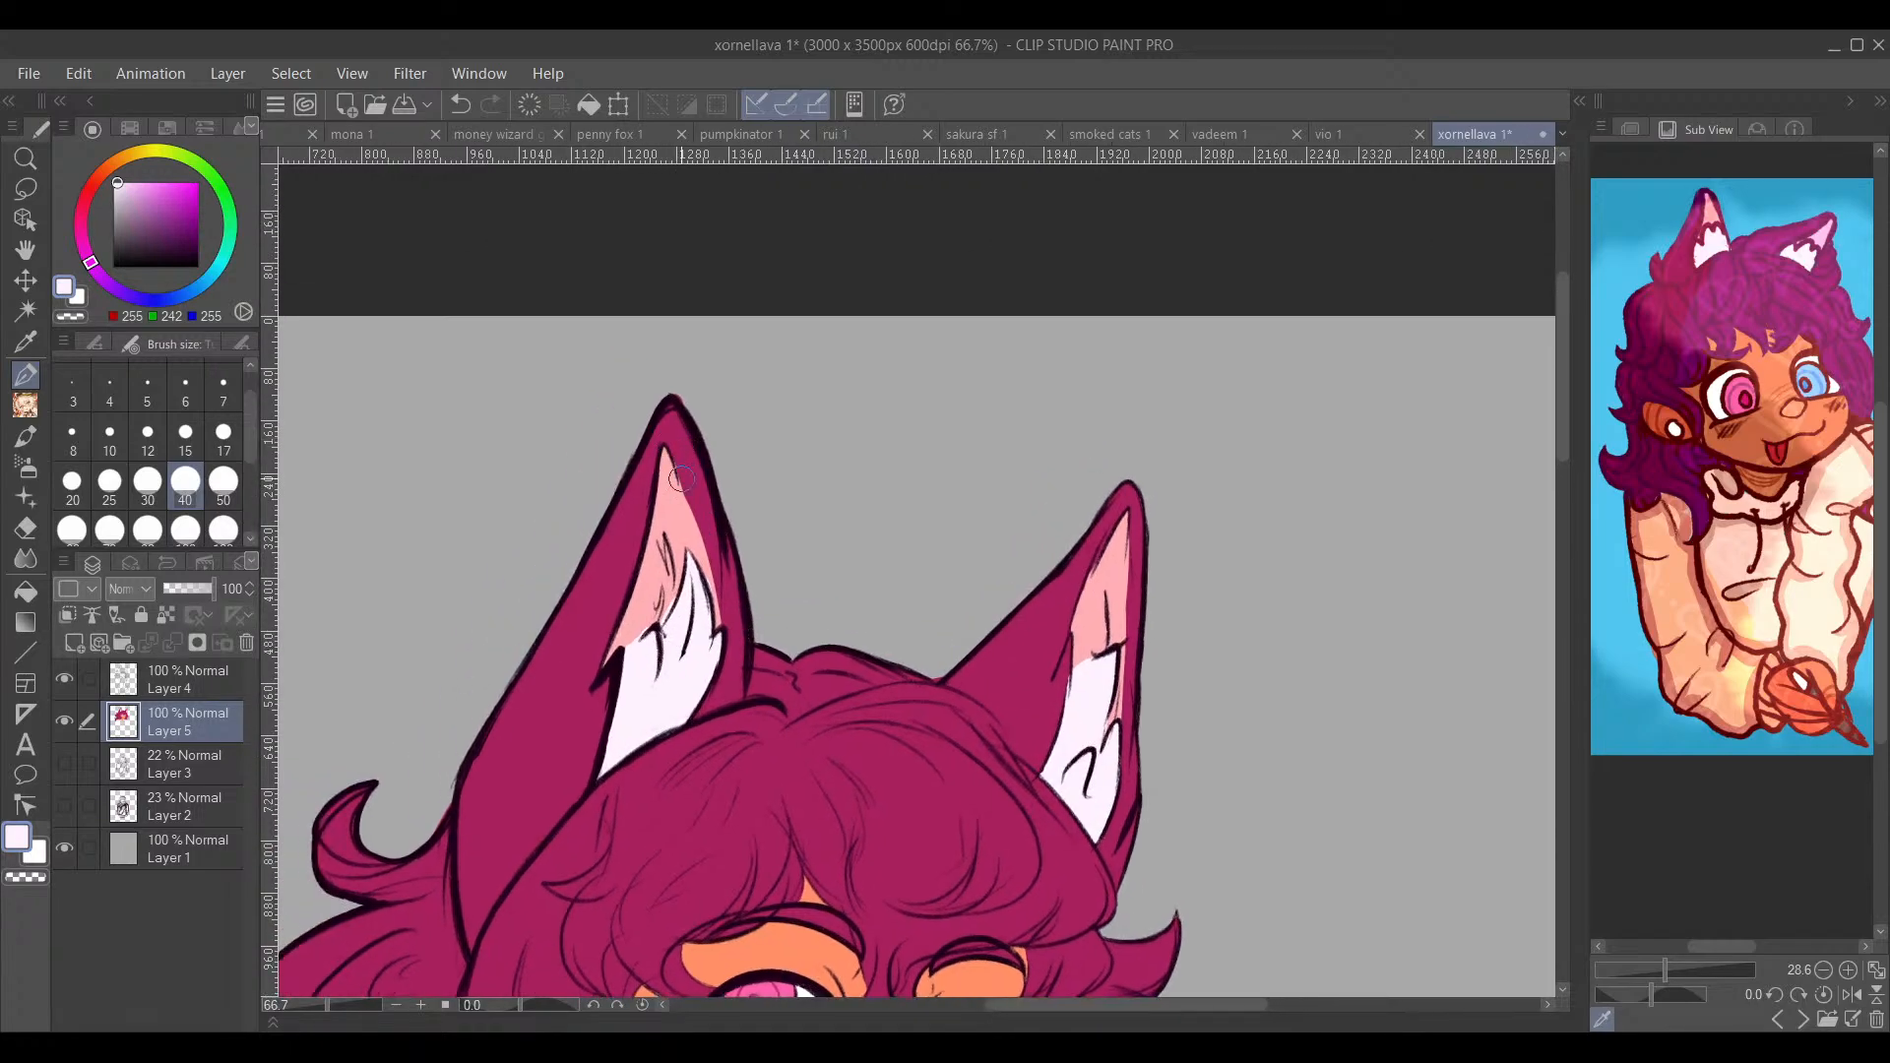
Step: Sample the inner-ear pink from the drawing and touch up the left ear's inner edge beside the white fur tuft
alt+click(683, 502)
mouse_move(718, 673)
mouse_down()
mouse_move(692, 719)
mouse_move(707, 645)
mouse_move(674, 599)
mouse_move(646, 626)
mouse_up()
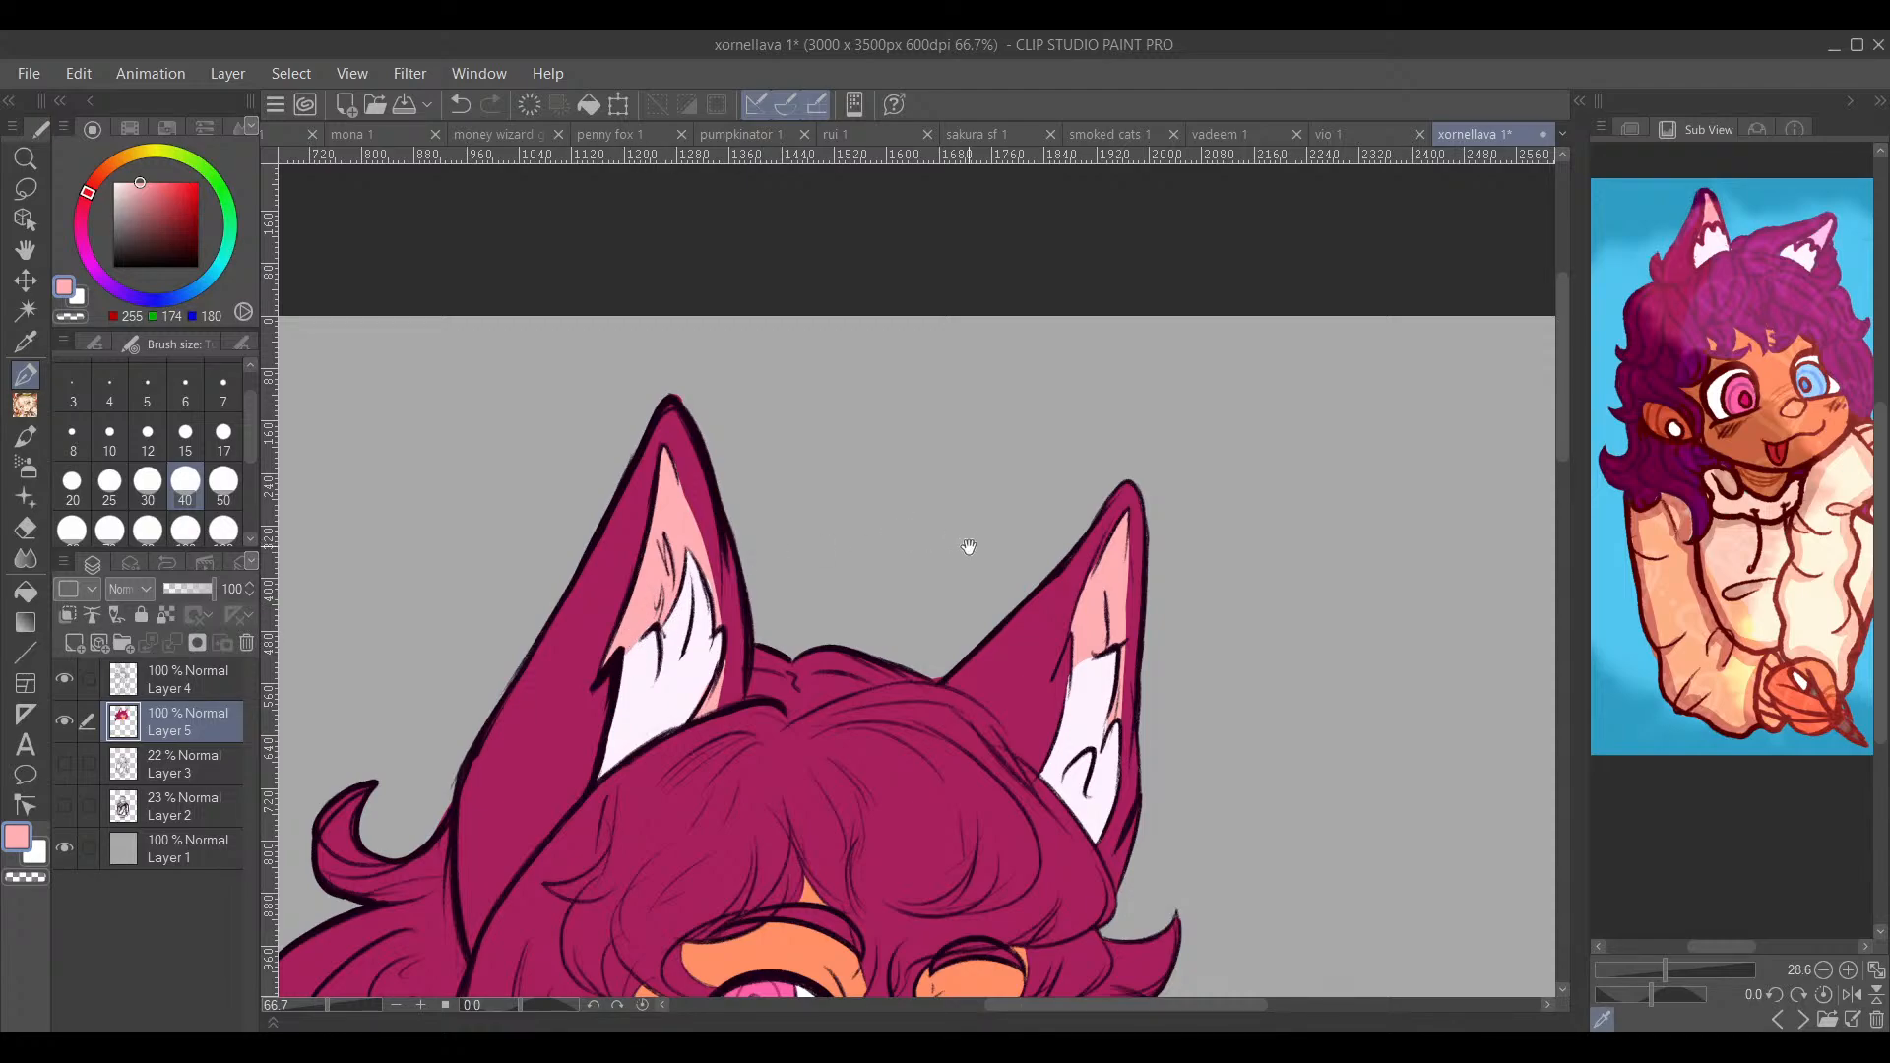
mouse_move(966, 549)
mouse_down()
mouse_move(873, 548)
mouse_move(909, 613)
mouse_up()
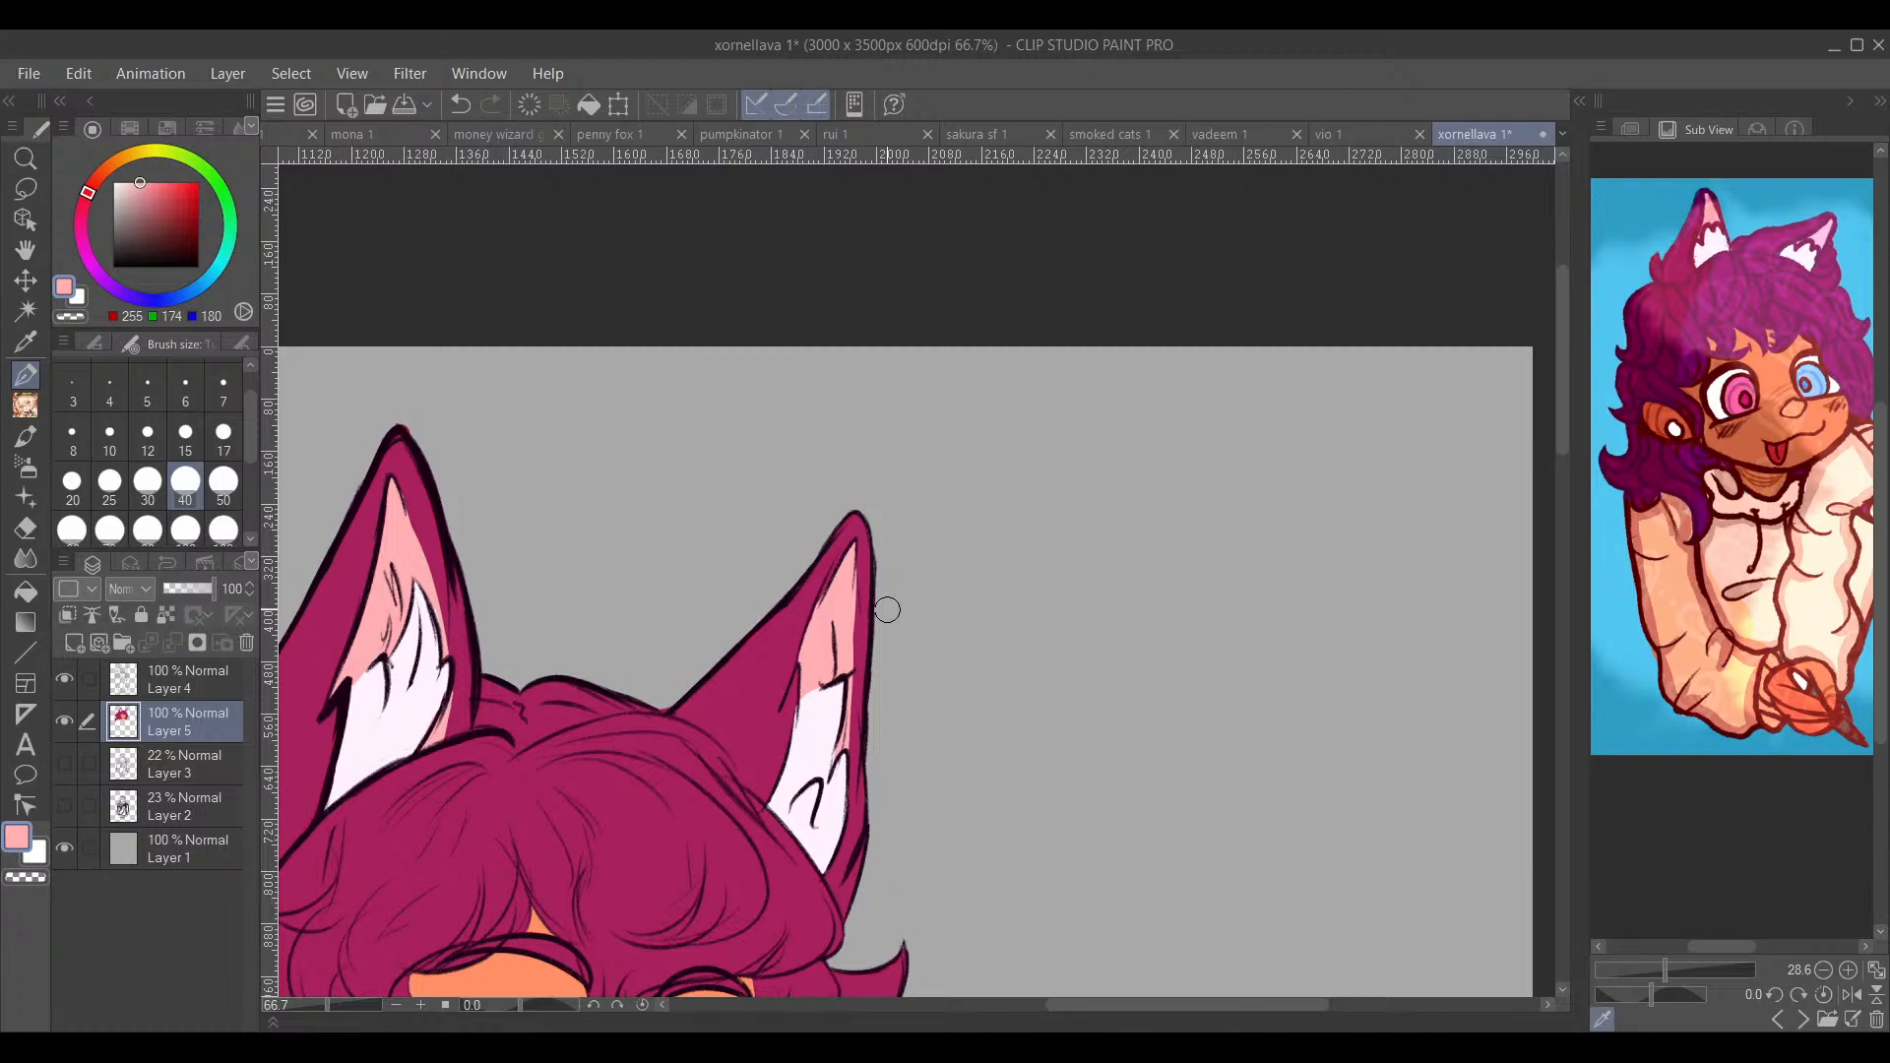
drag(888, 793, 1019, 472)
scroll(1064, 669, down, 1)
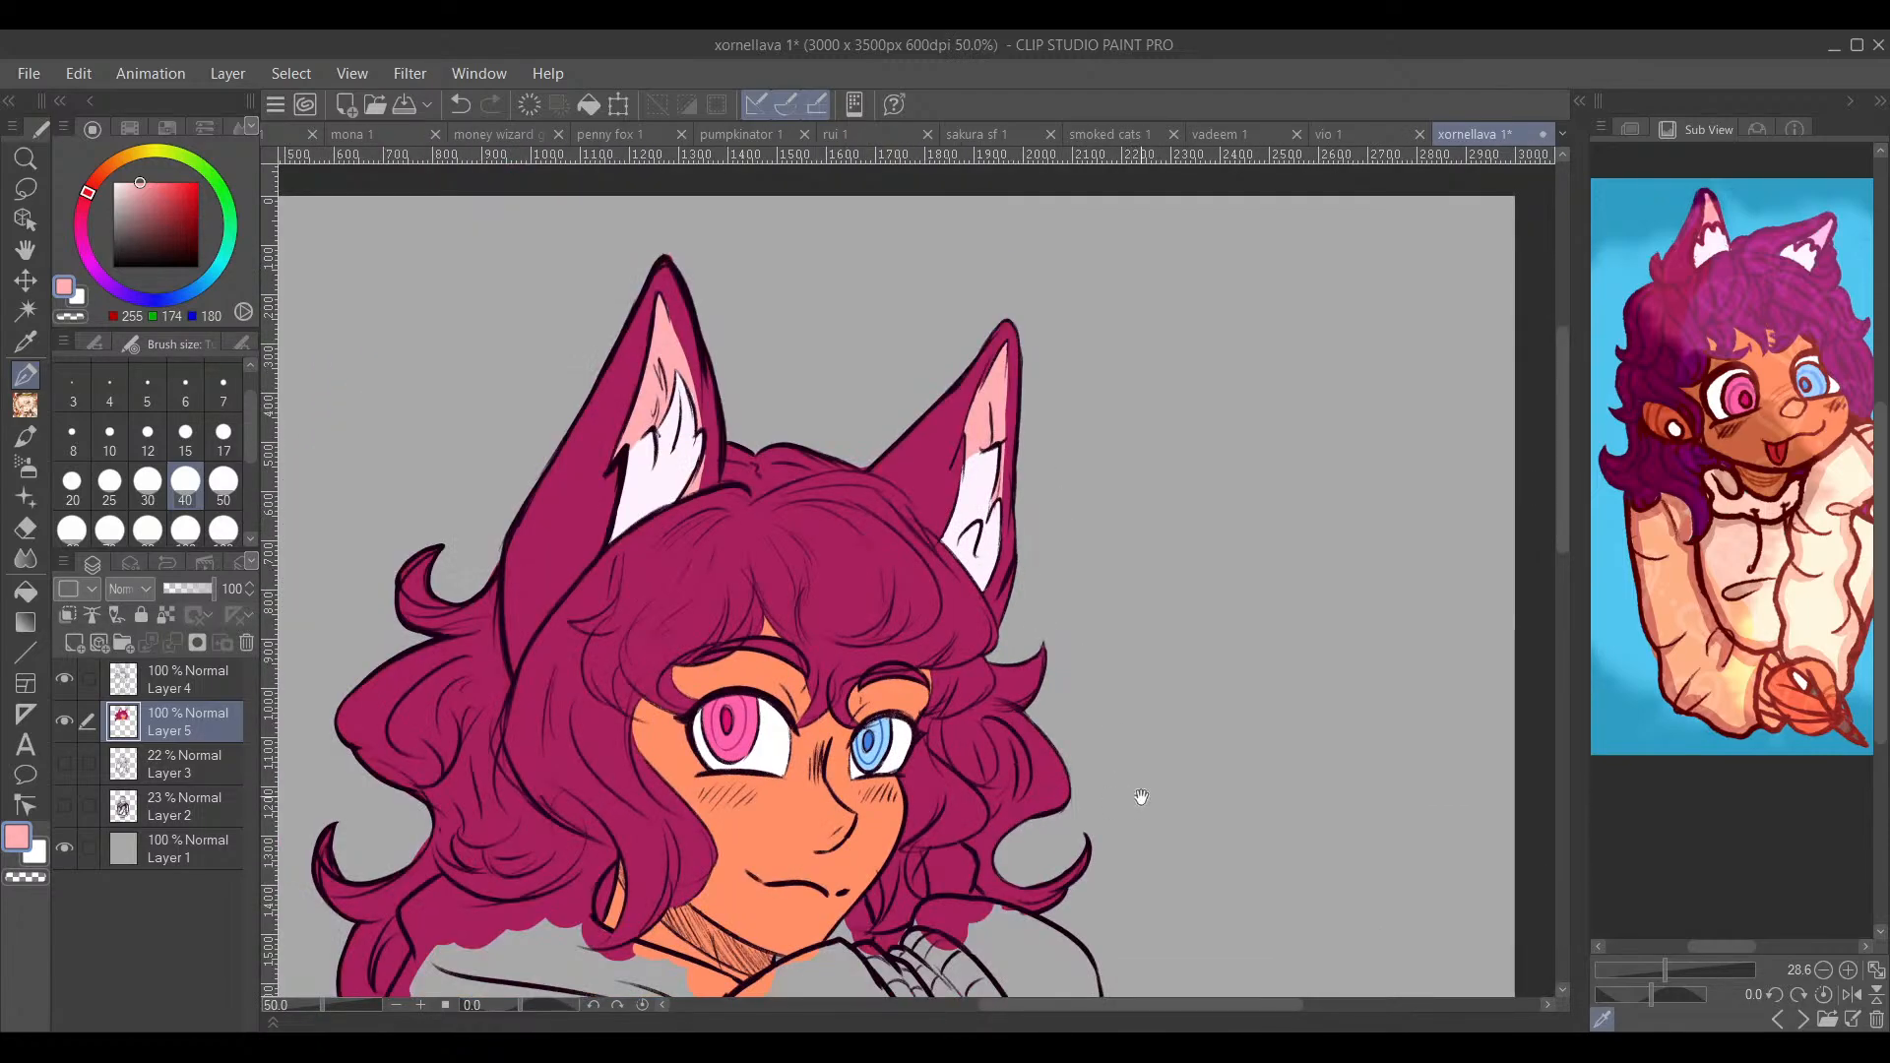
mouse_move(1173, 855)
mouse_down()
mouse_move(1220, 615)
mouse_move(1195, 624)
mouse_move(1198, 654)
mouse_move(1194, 622)
mouse_move(1181, 637)
mouse_move(1116, 763)
mouse_up()
scroll(1119, 749, down, 2)
drag(1172, 845, 1158, 628)
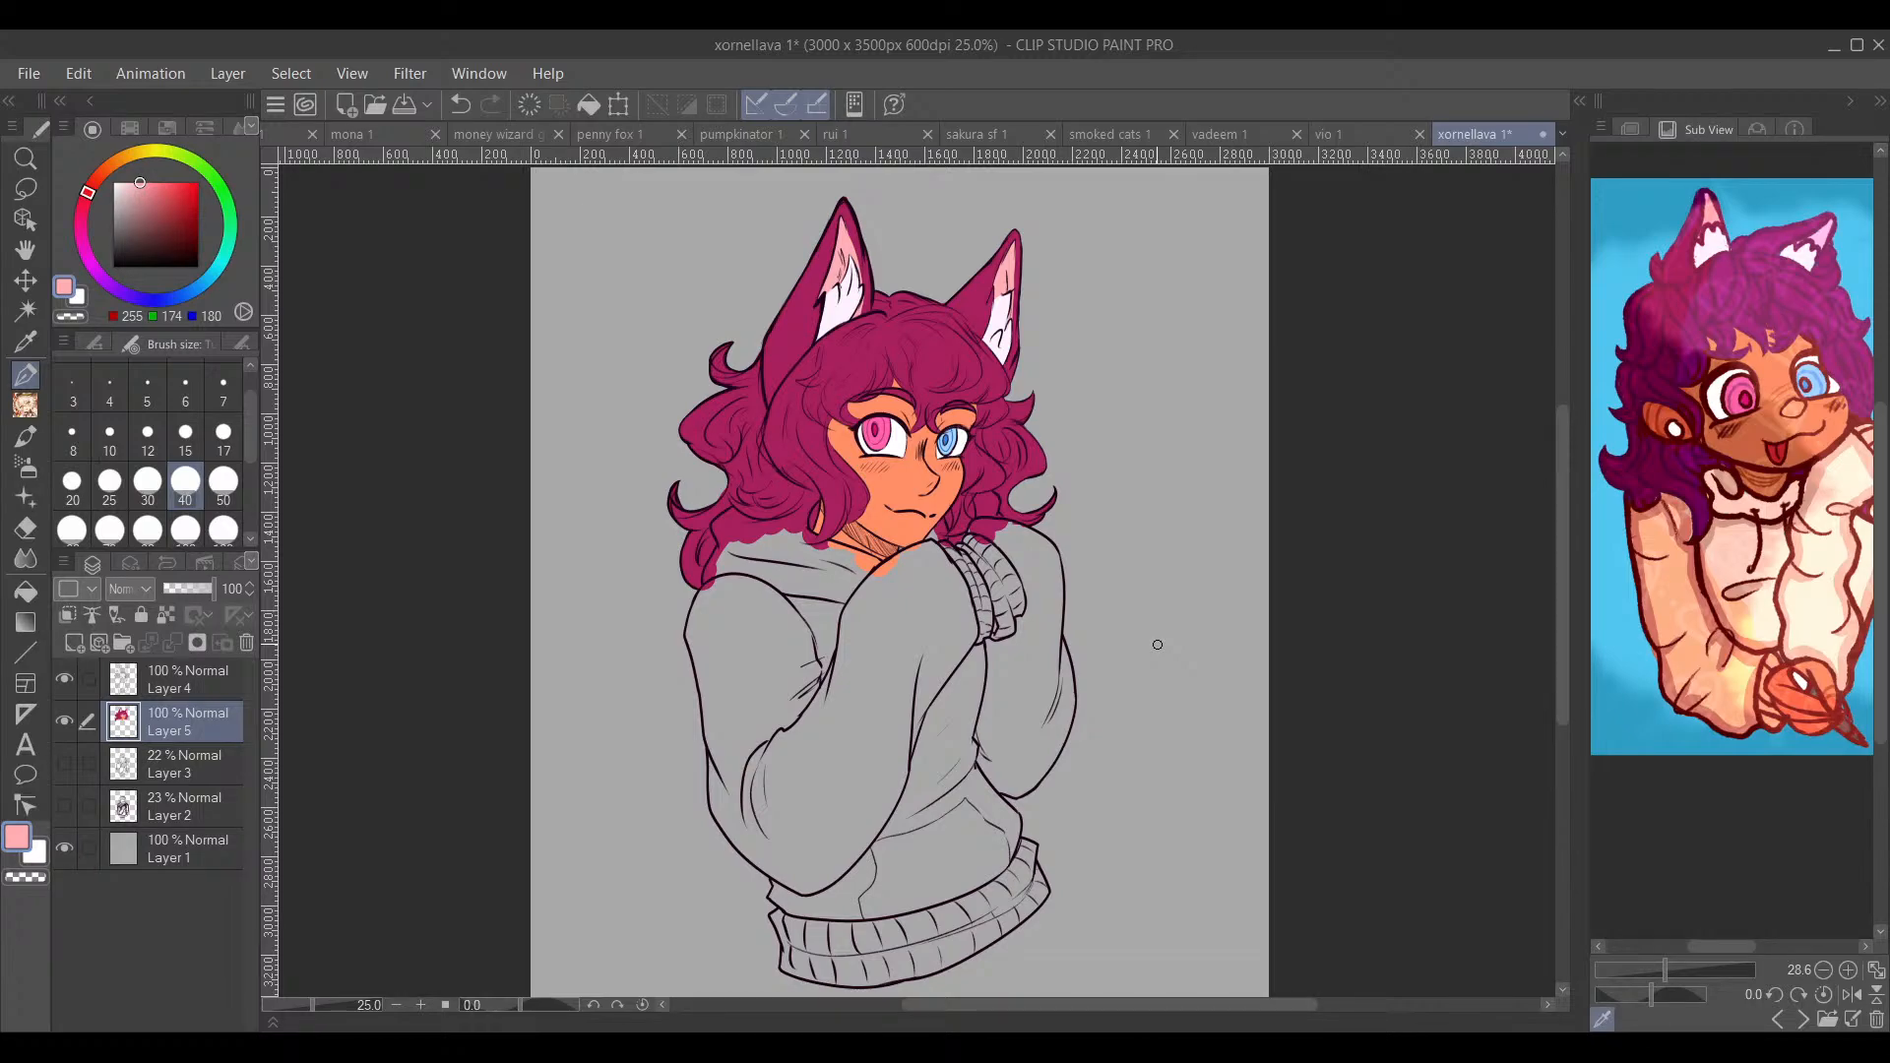
Step: Set the drawing colour to purple (RGB 136, 0, 201) and choose a pen brush size larger than 50
drag(155, 187, 239, 199)
click(106, 283)
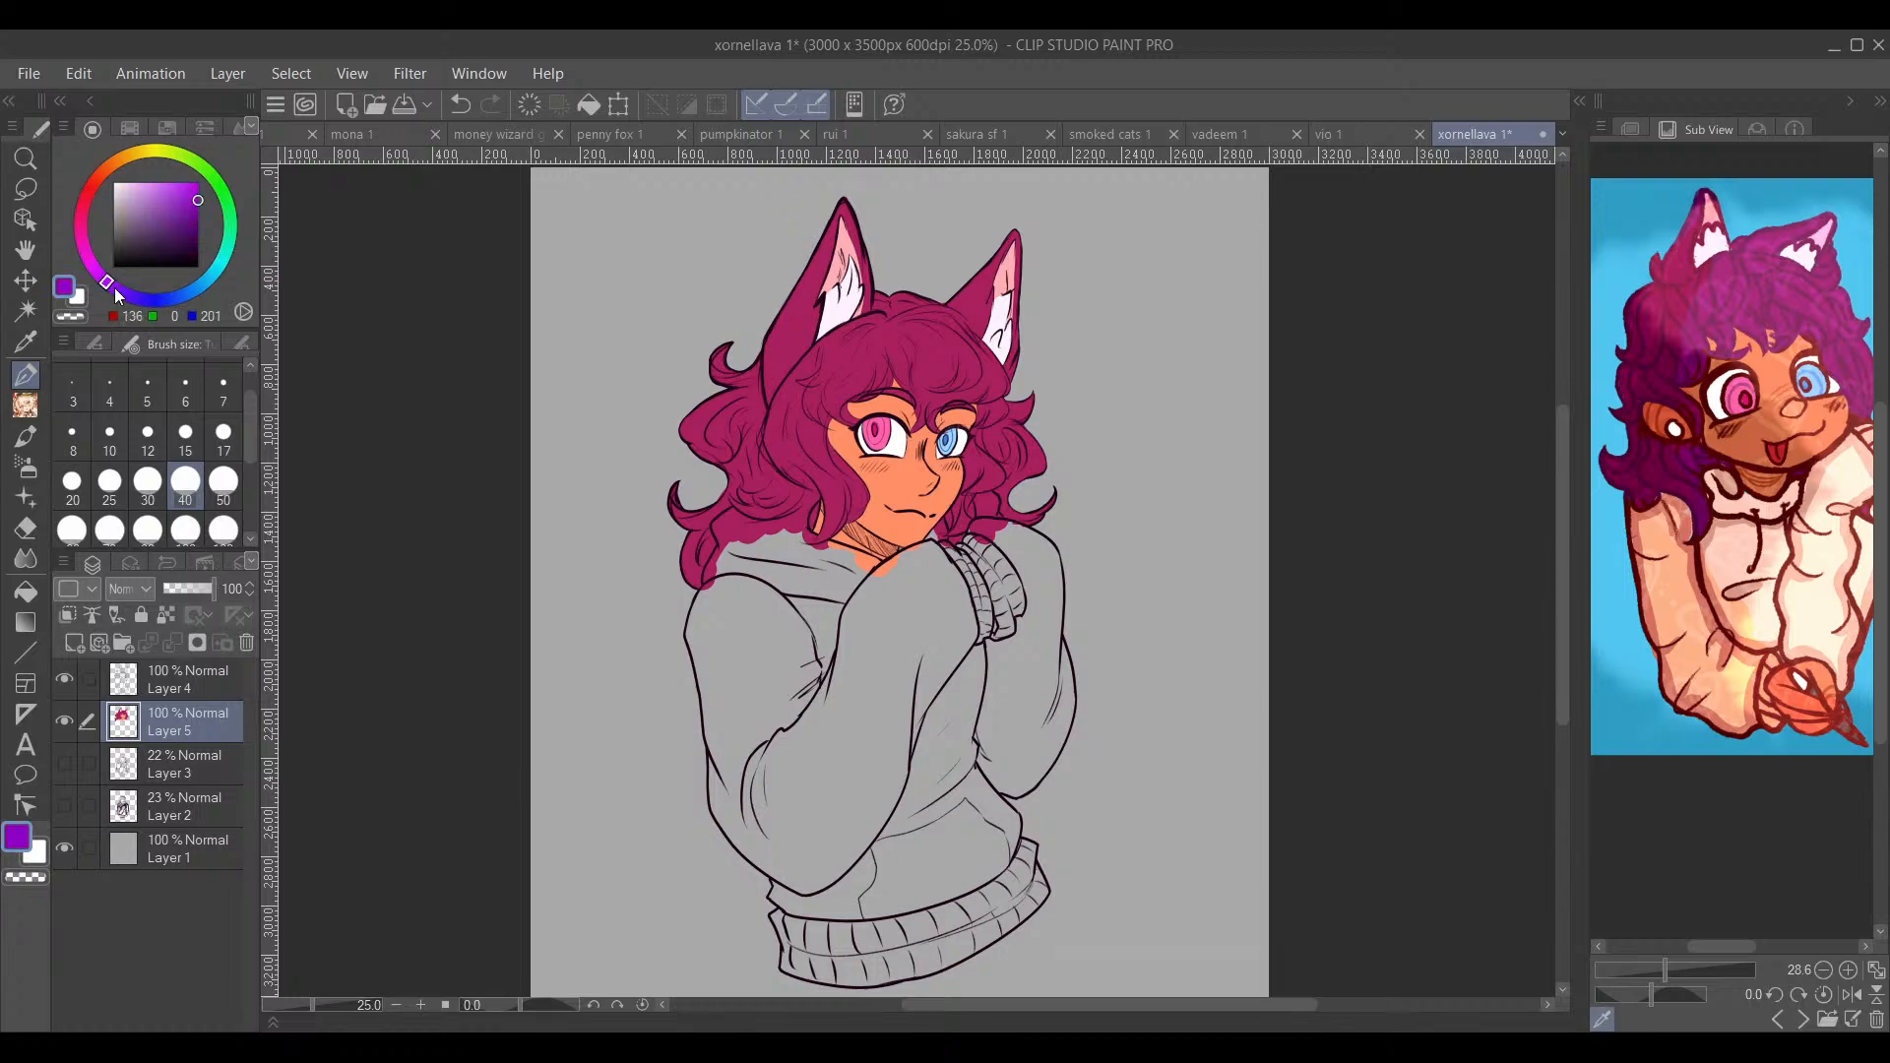
click(224, 529)
mouse_move(608, 283)
mouse_down()
mouse_move(675, 233)
mouse_move(659, 315)
mouse_move(591, 286)
mouse_move(570, 379)
mouse_move(719, 268)
mouse_up()
key(e)
key(p)
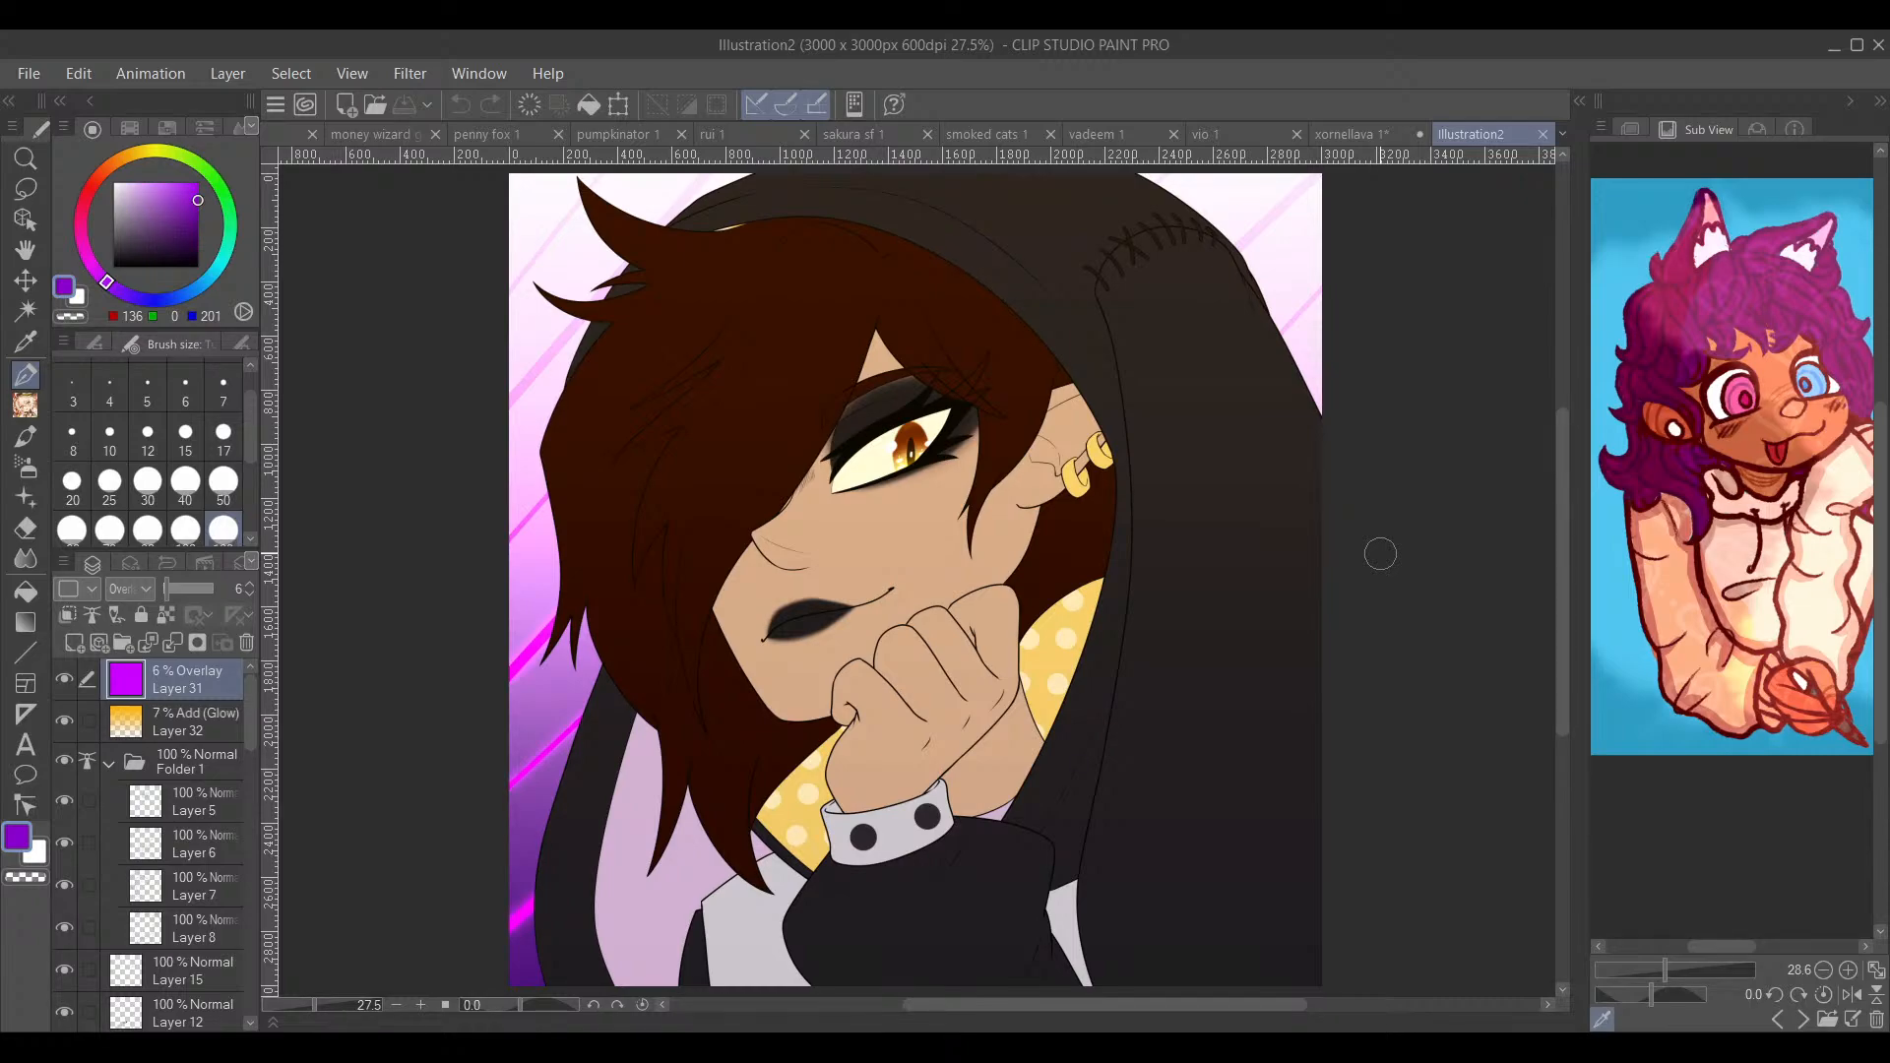
Step: Close the Illustration2 document and return to the xornellava drawing
click(1543, 134)
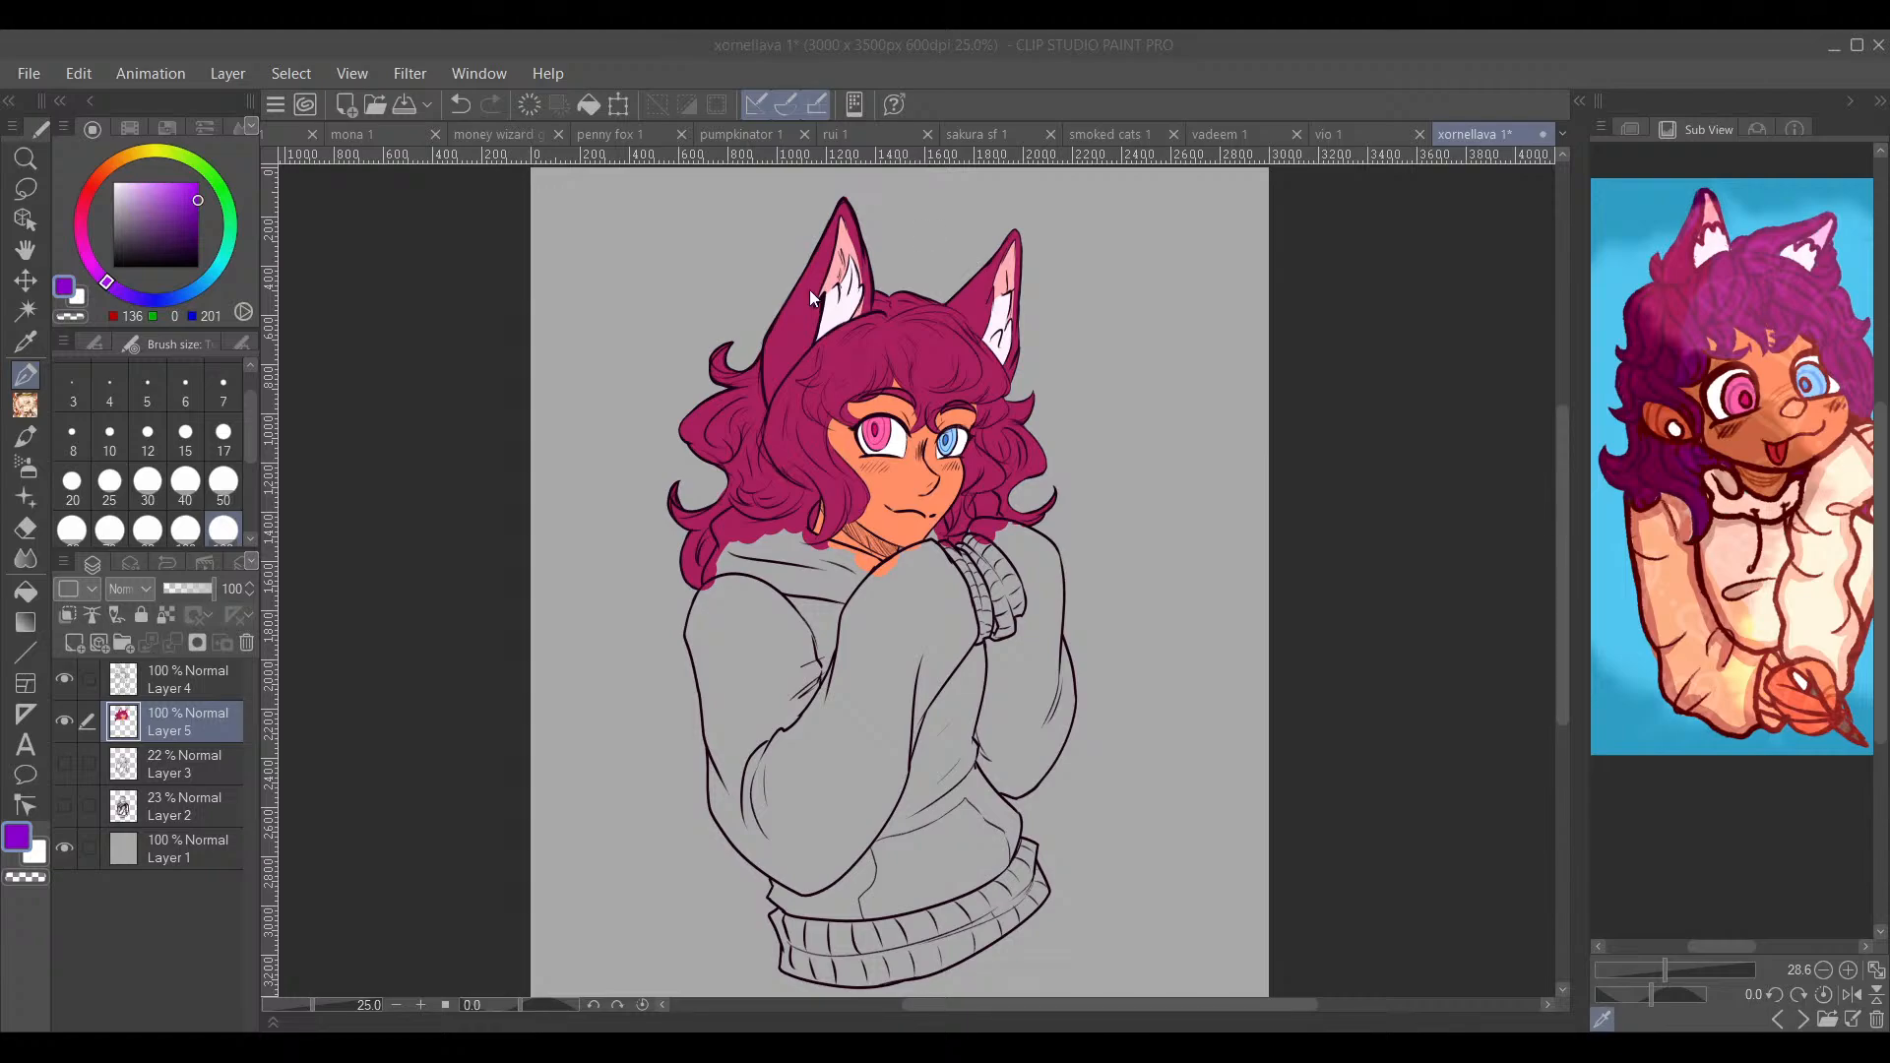
click(1043, 44)
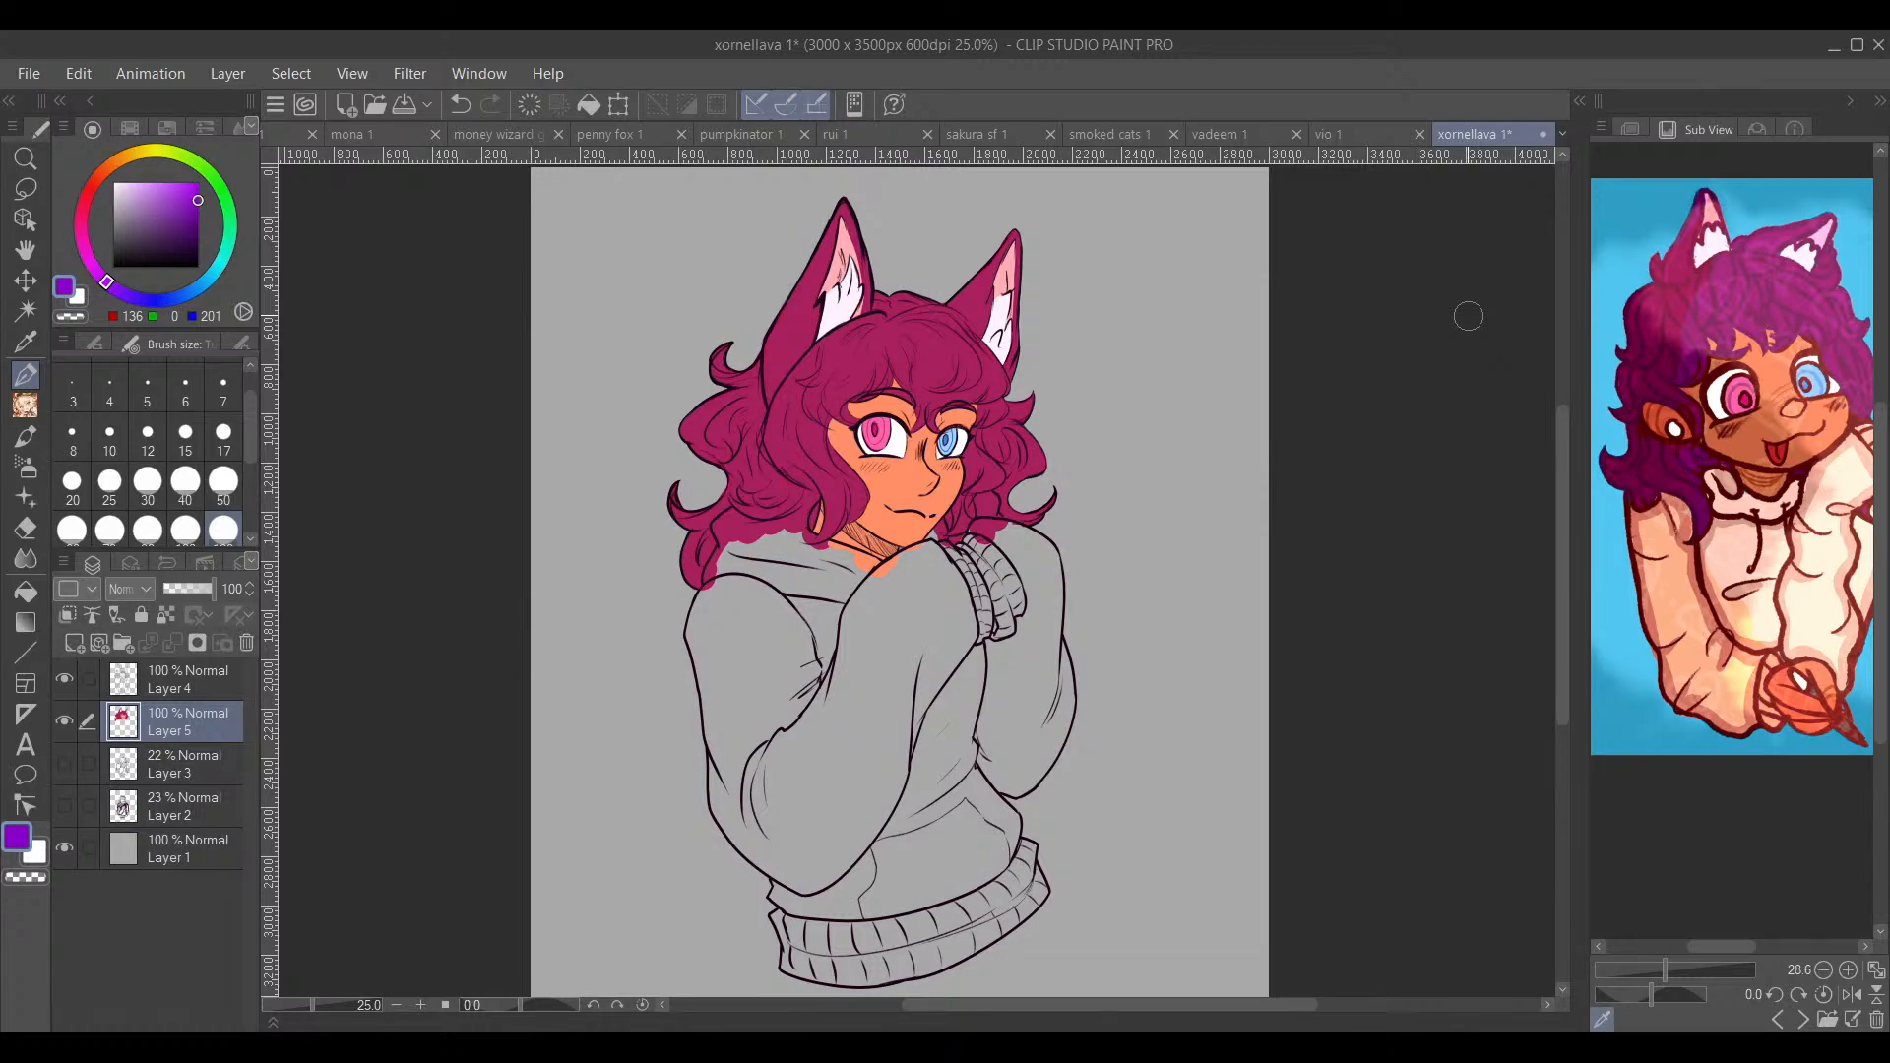
drag(1390, 677, 1300, 631)
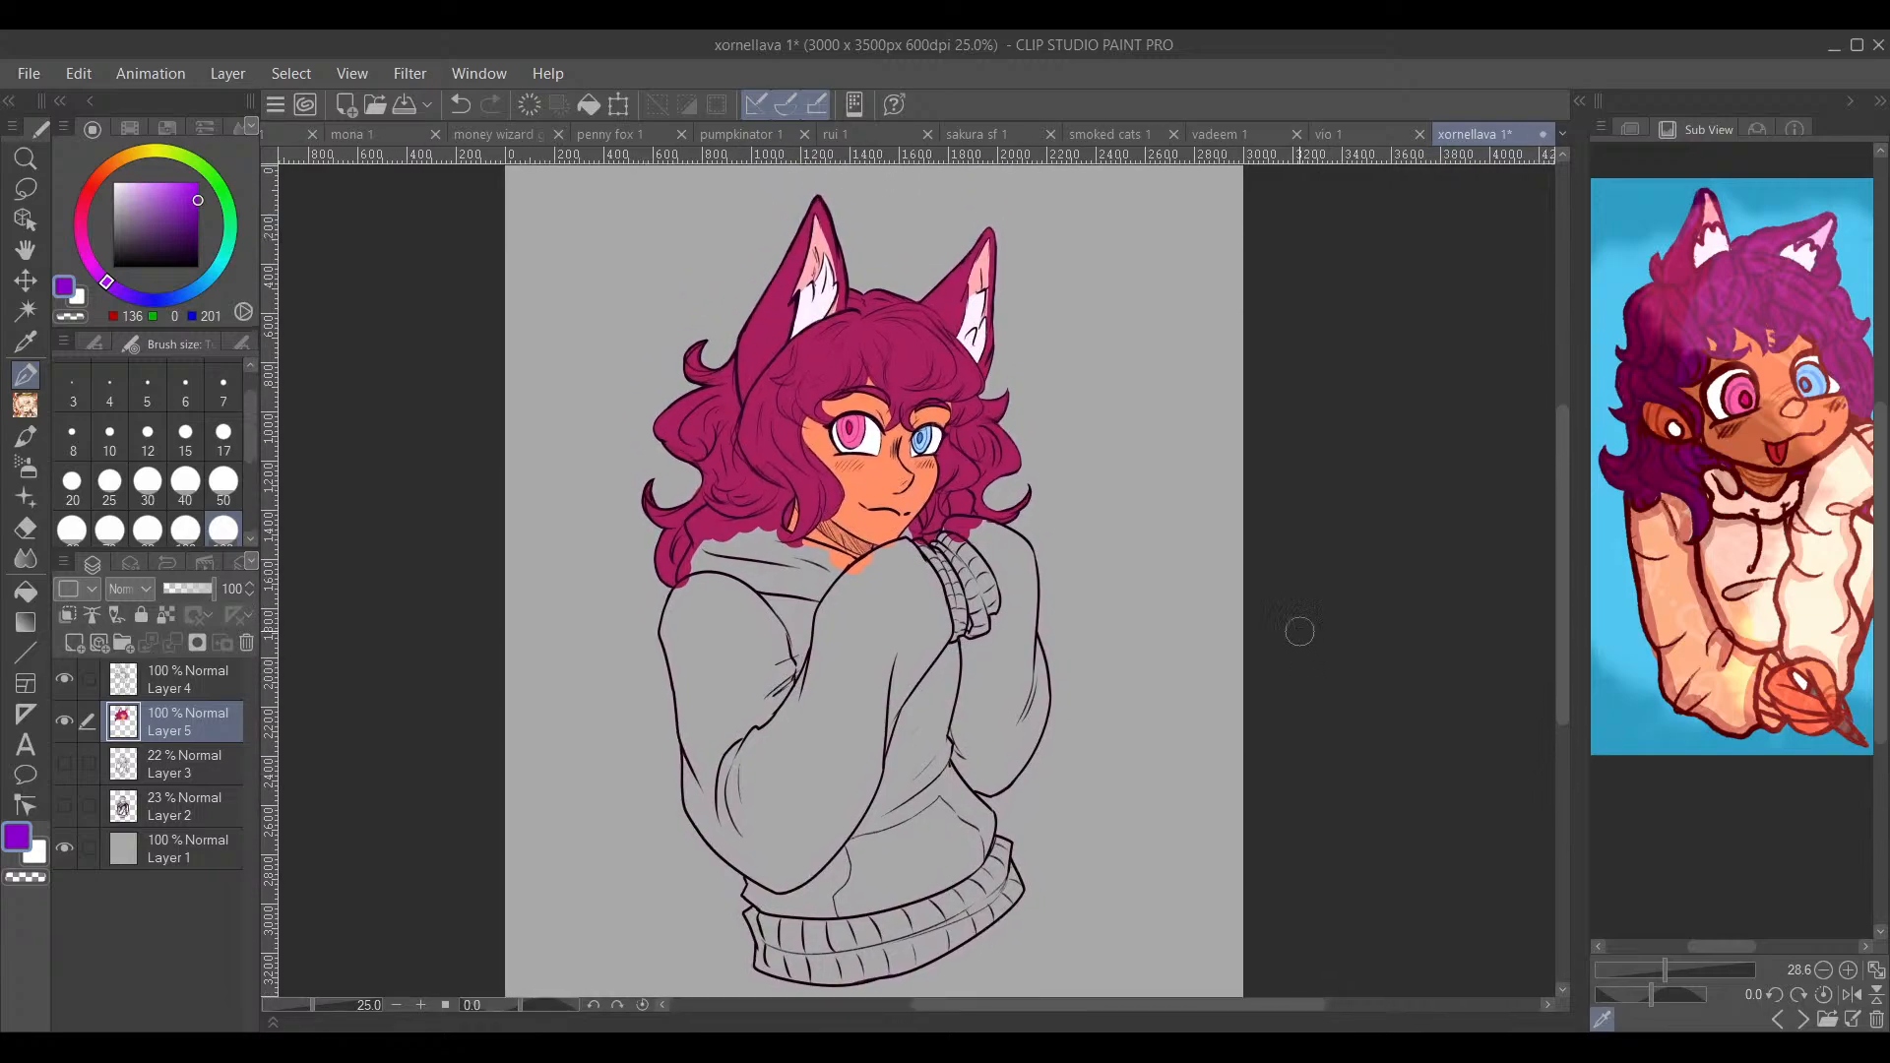
scroll(1013, 338, up, 3)
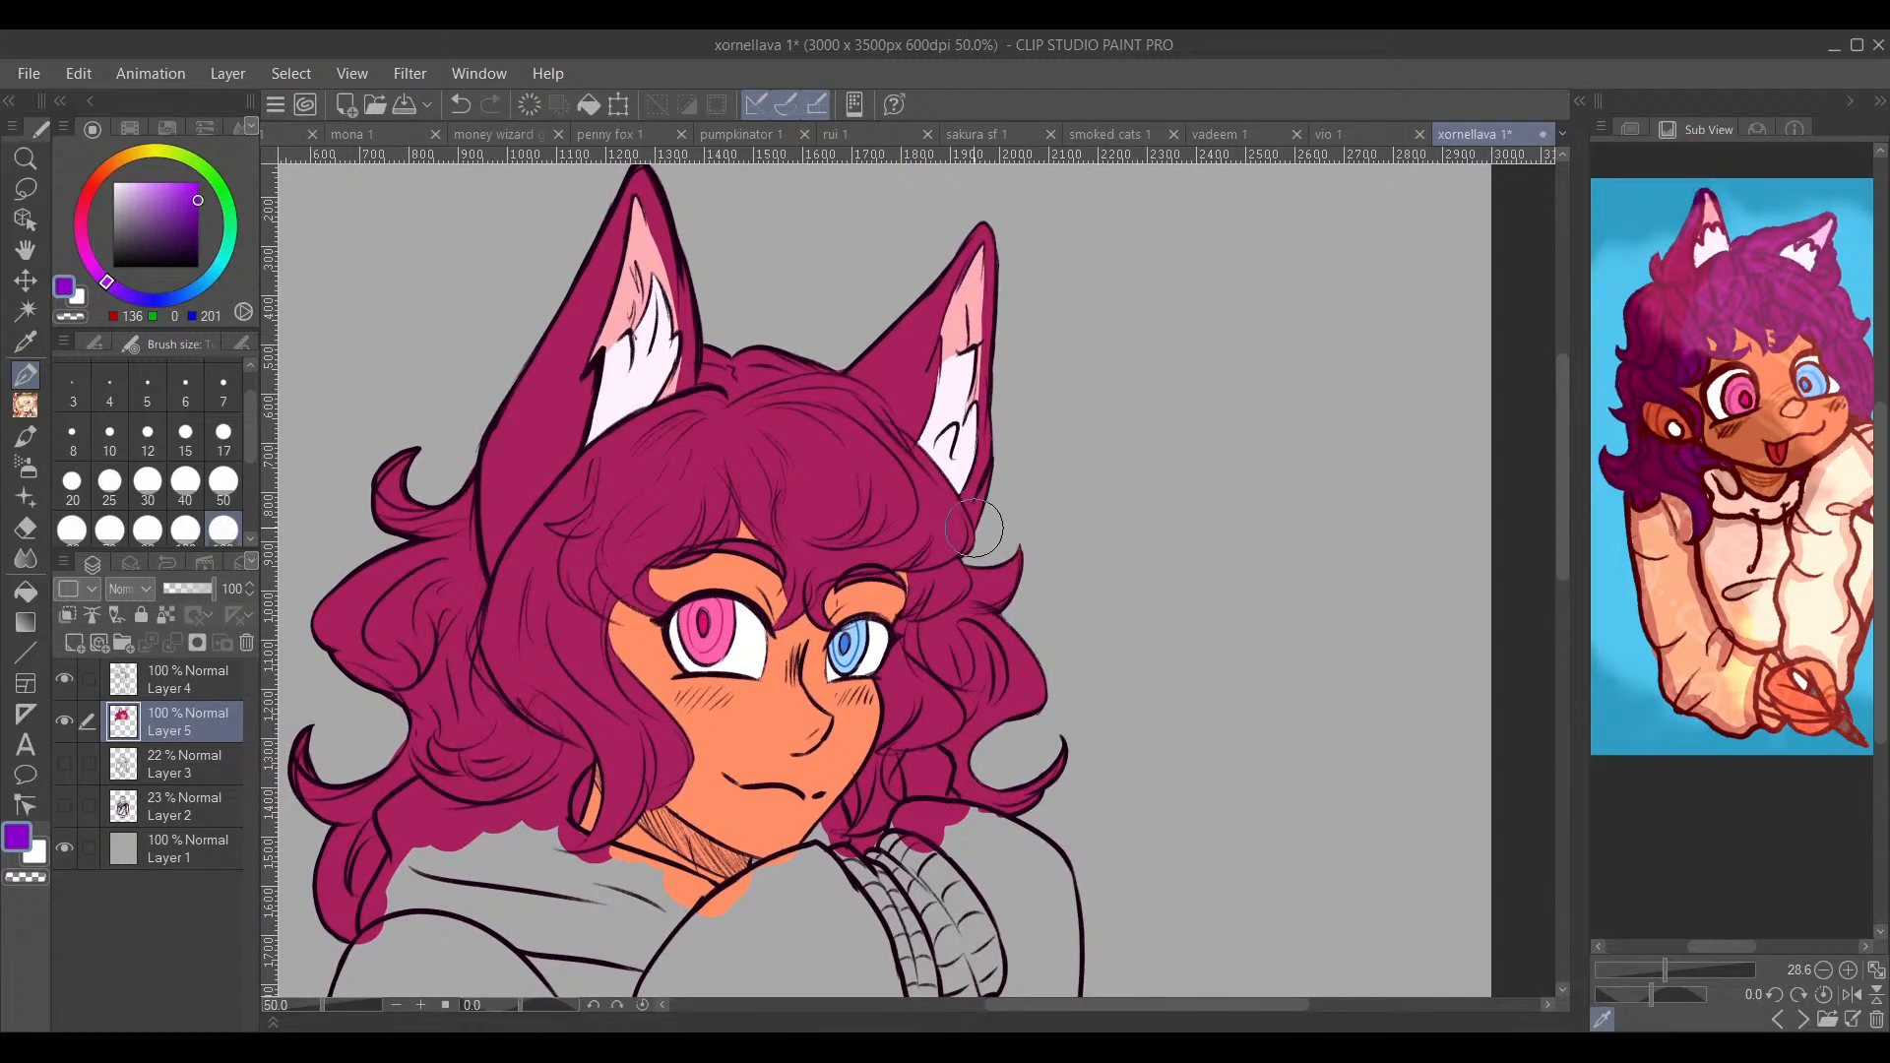
drag(1164, 564, 1113, 502)
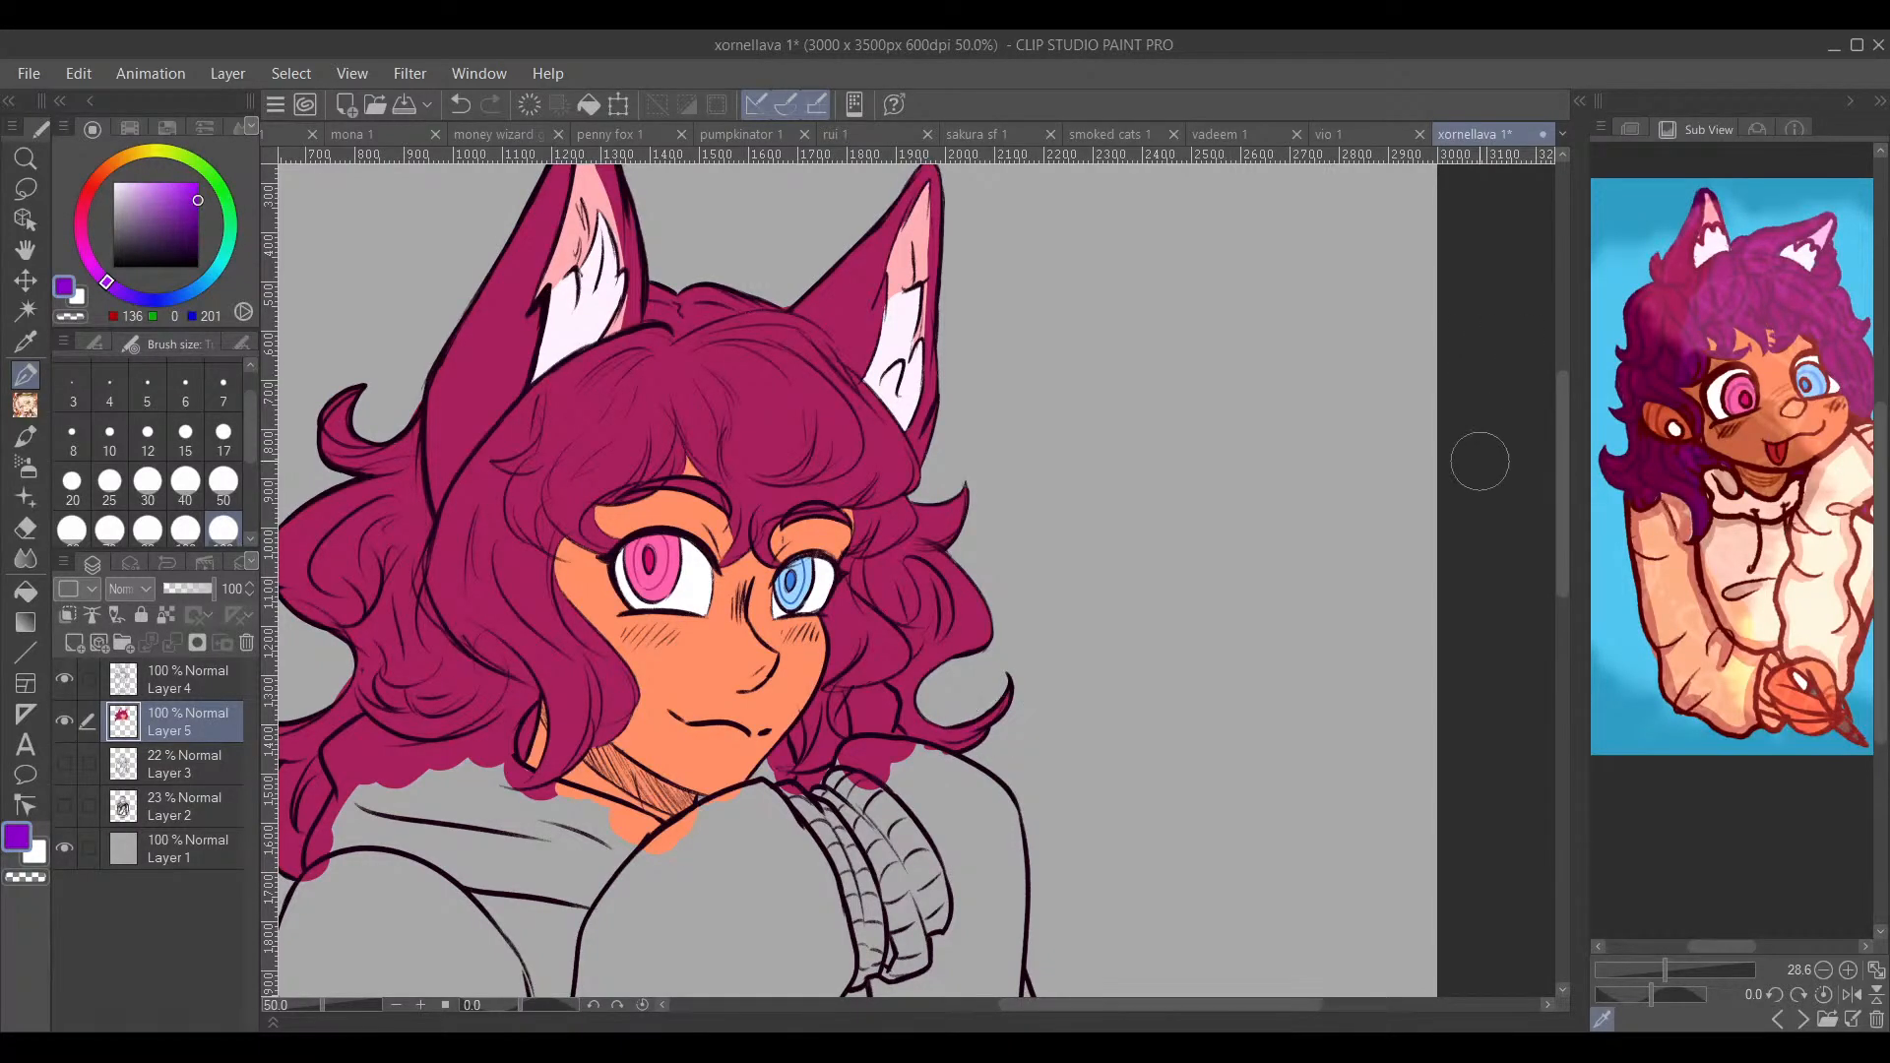
mouse_move(1086, 676)
mouse_down()
mouse_move(1089, 658)
mouse_move(1274, 706)
mouse_up()
scroll(1309, 650, down, 2)
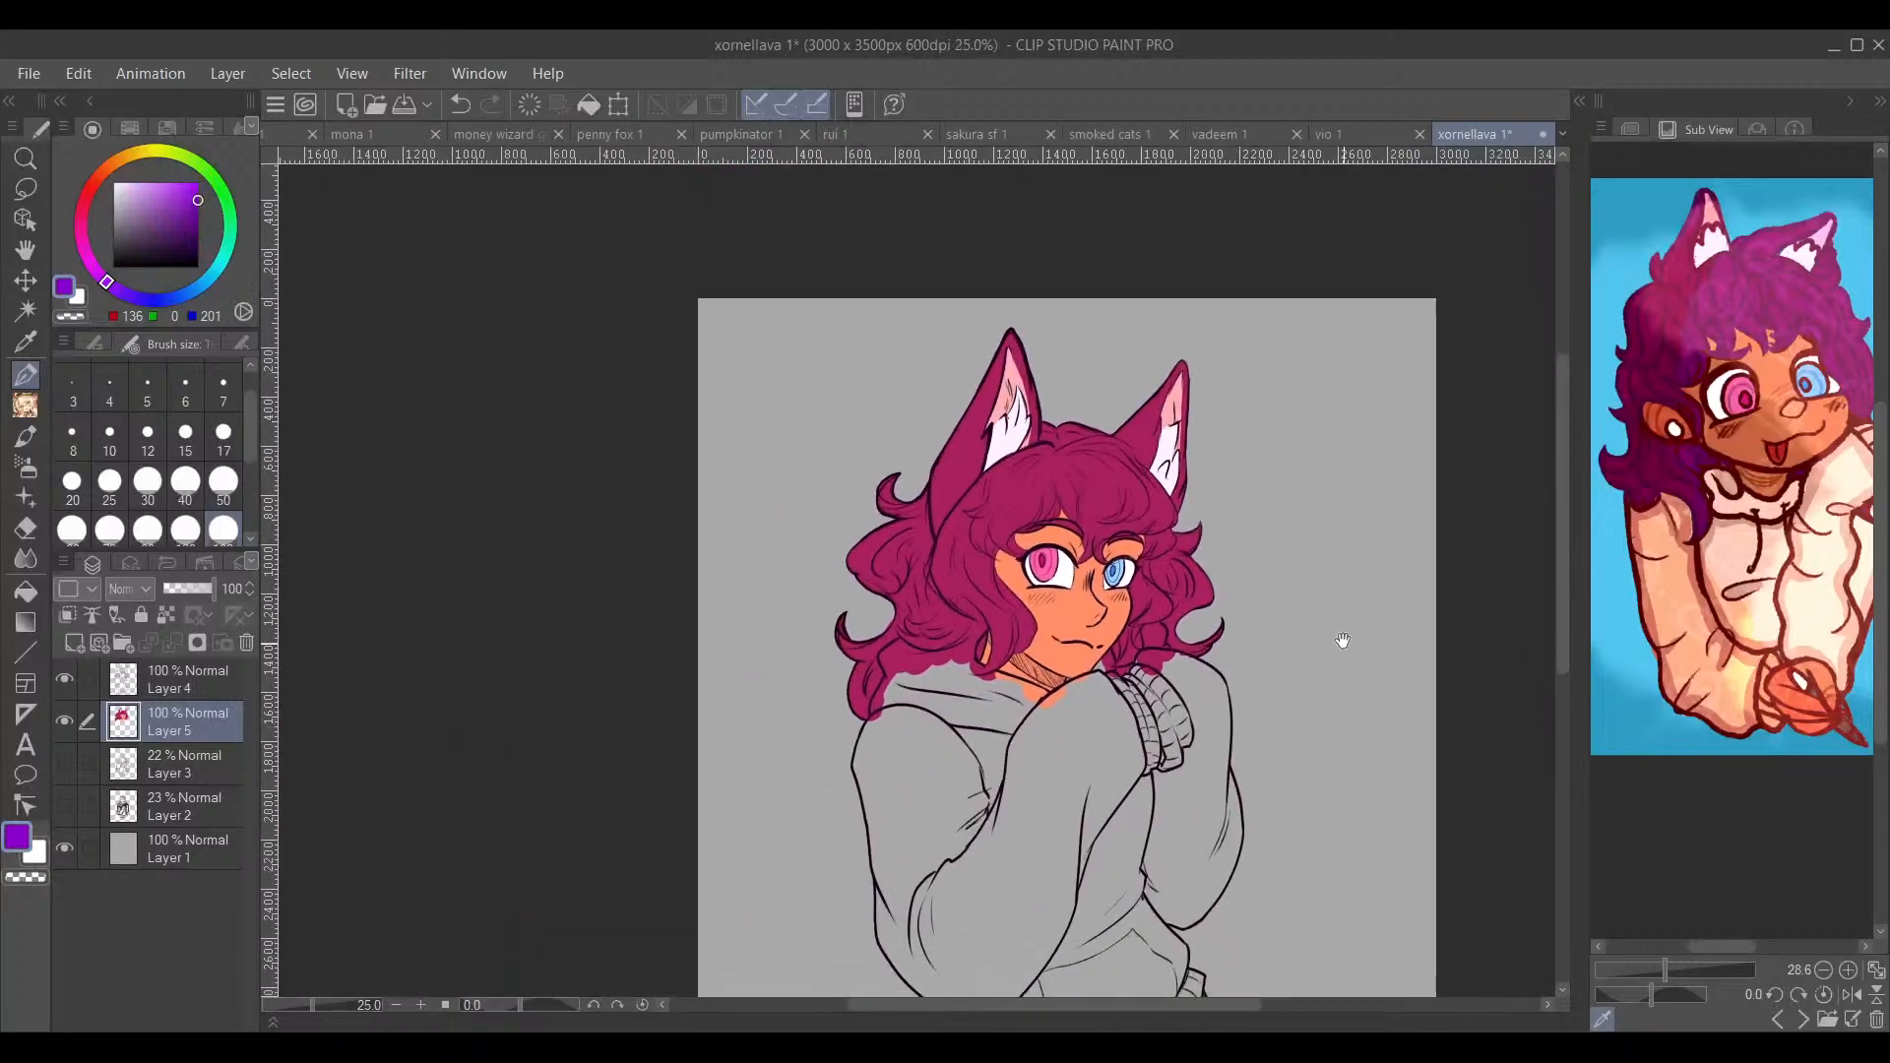
mouse_move(1342, 641)
mouse_down()
mouse_move(1270, 637)
mouse_move(1267, 607)
mouse_up()
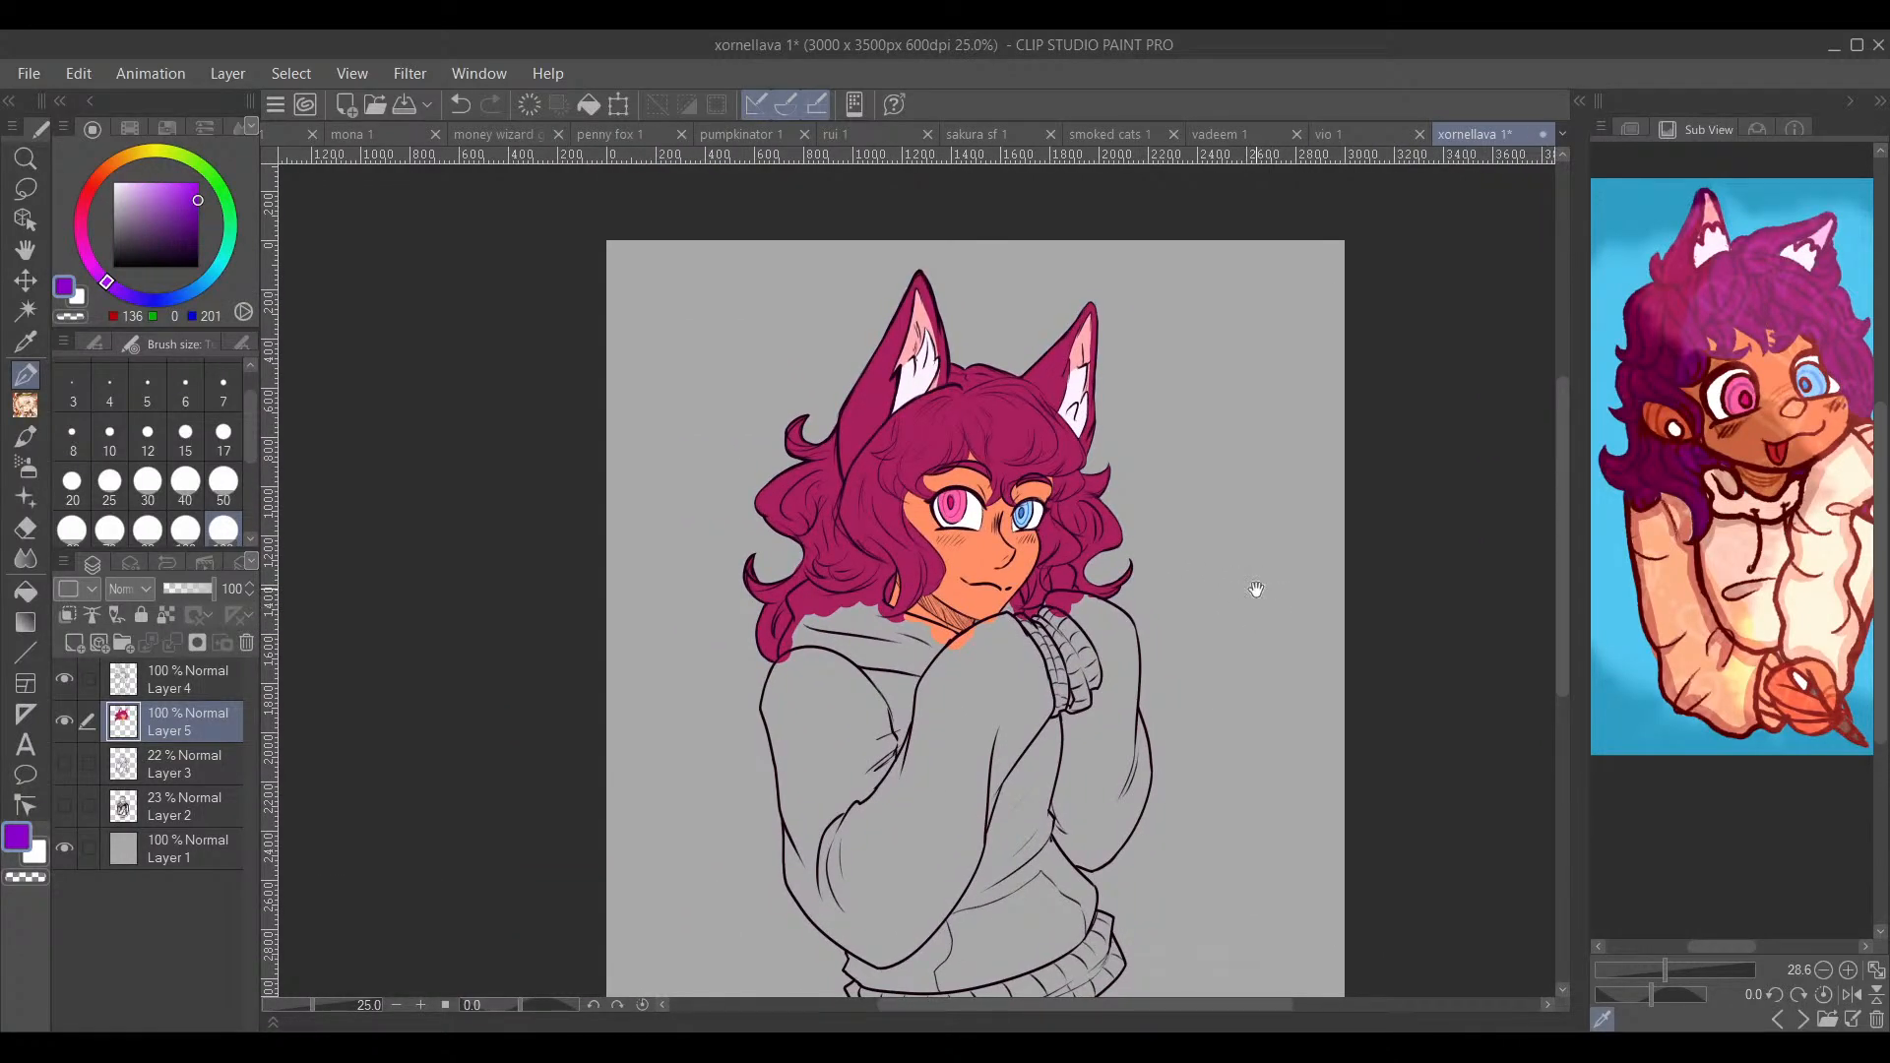
drag(1256, 588, 1134, 503)
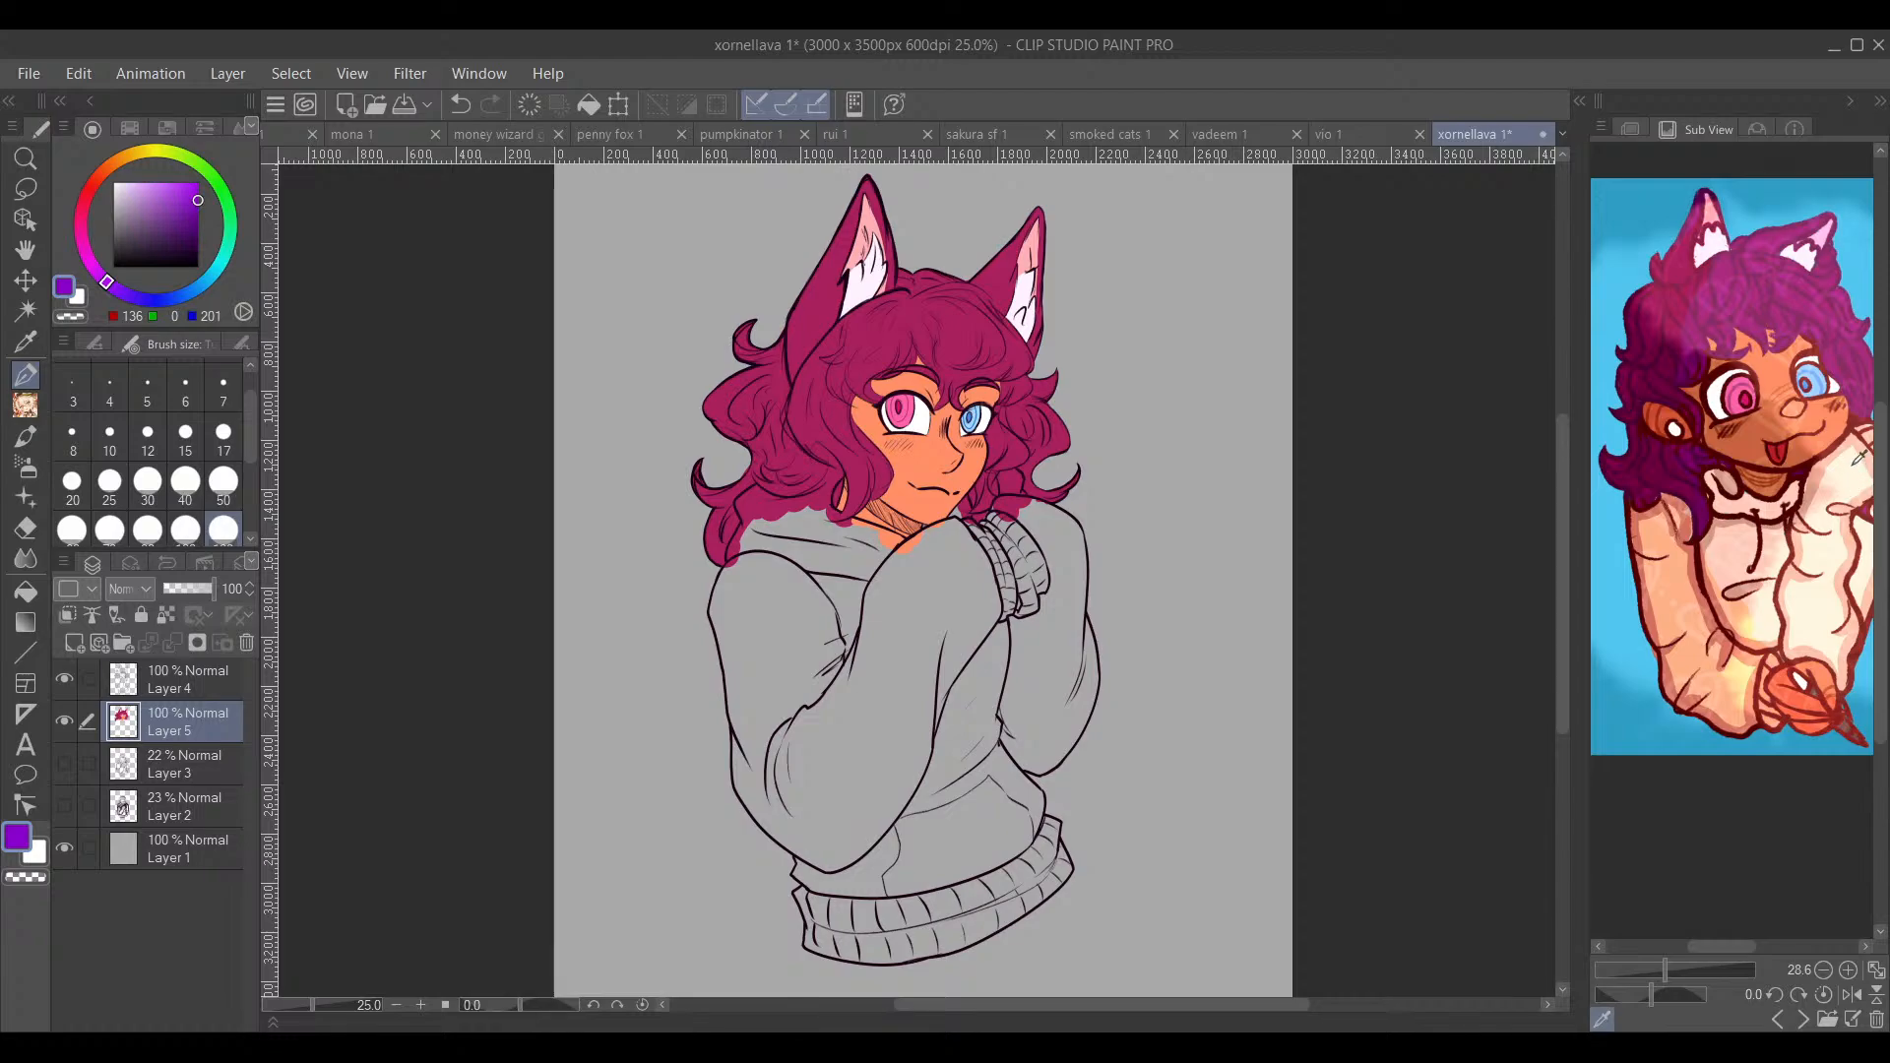
Step: Sample the pale peach of the reference picture's hoodie and block in the middle of the hoodie's chest and front sleeve
click(1782, 544)
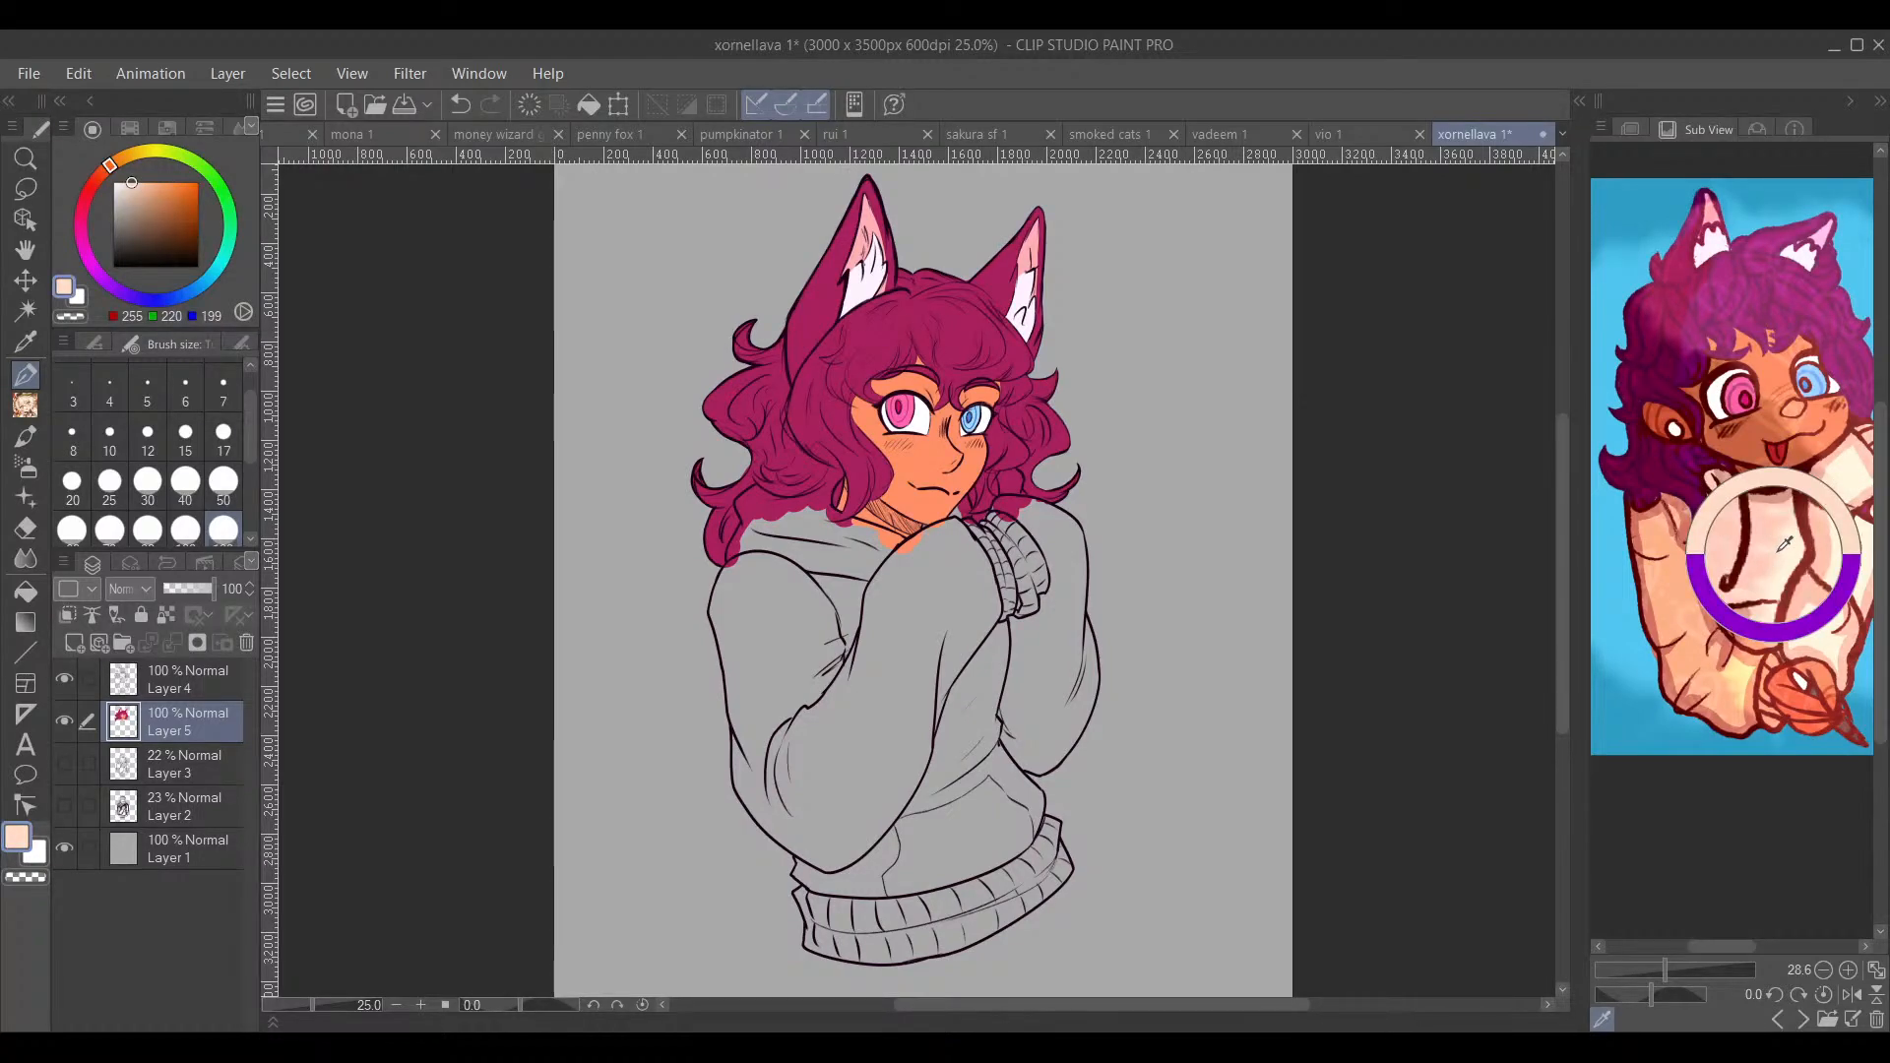
drag(1131, 703, 1103, 549)
scroll(848, 490, up, 2)
mouse_move(832, 432)
mouse_down()
mouse_move(678, 503)
mouse_move(979, 443)
mouse_move(877, 629)
mouse_move(1026, 434)
mouse_move(1031, 602)
mouse_move(865, 495)
mouse_move(911, 489)
mouse_move(834, 454)
mouse_move(755, 450)
mouse_move(762, 554)
mouse_up()
scroll(846, 425, up, 1)
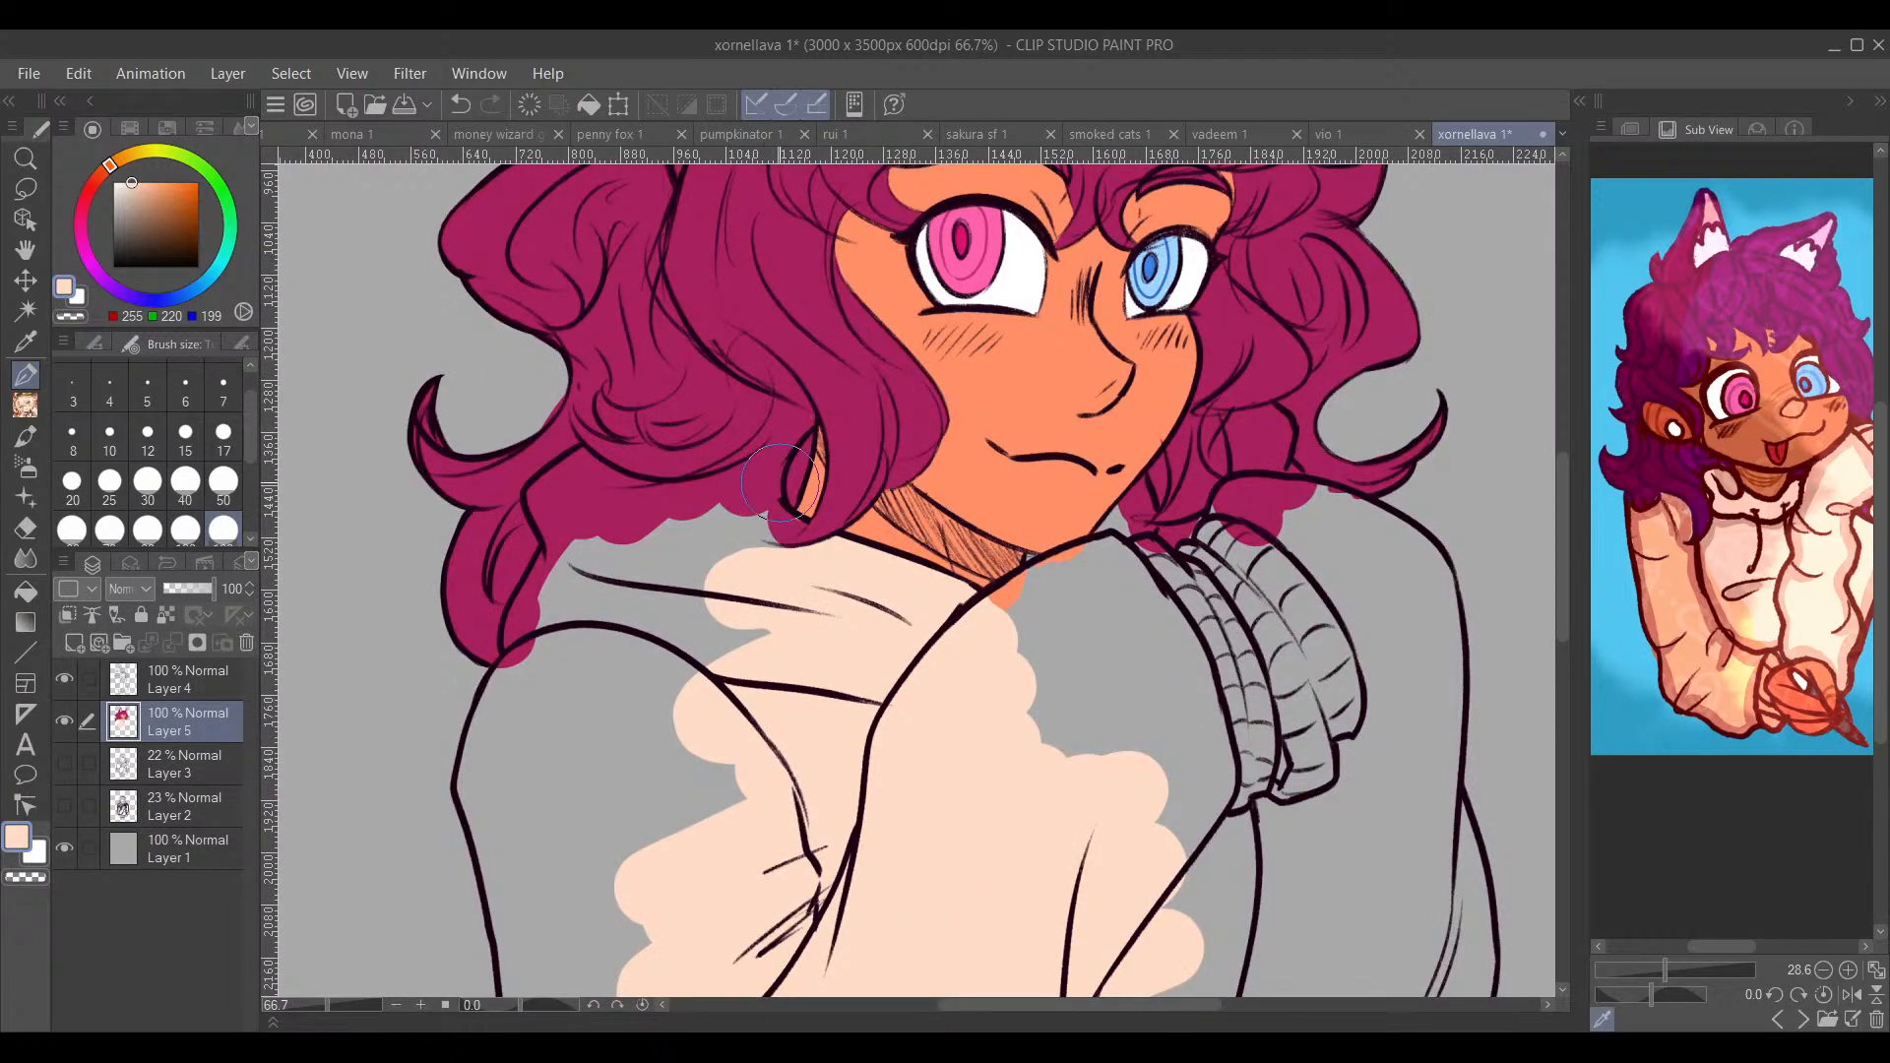
Step: Paint the hood pale peach along the hair and neck outline, covering the magenta that spills onto it
drag(792, 445, 756, 470)
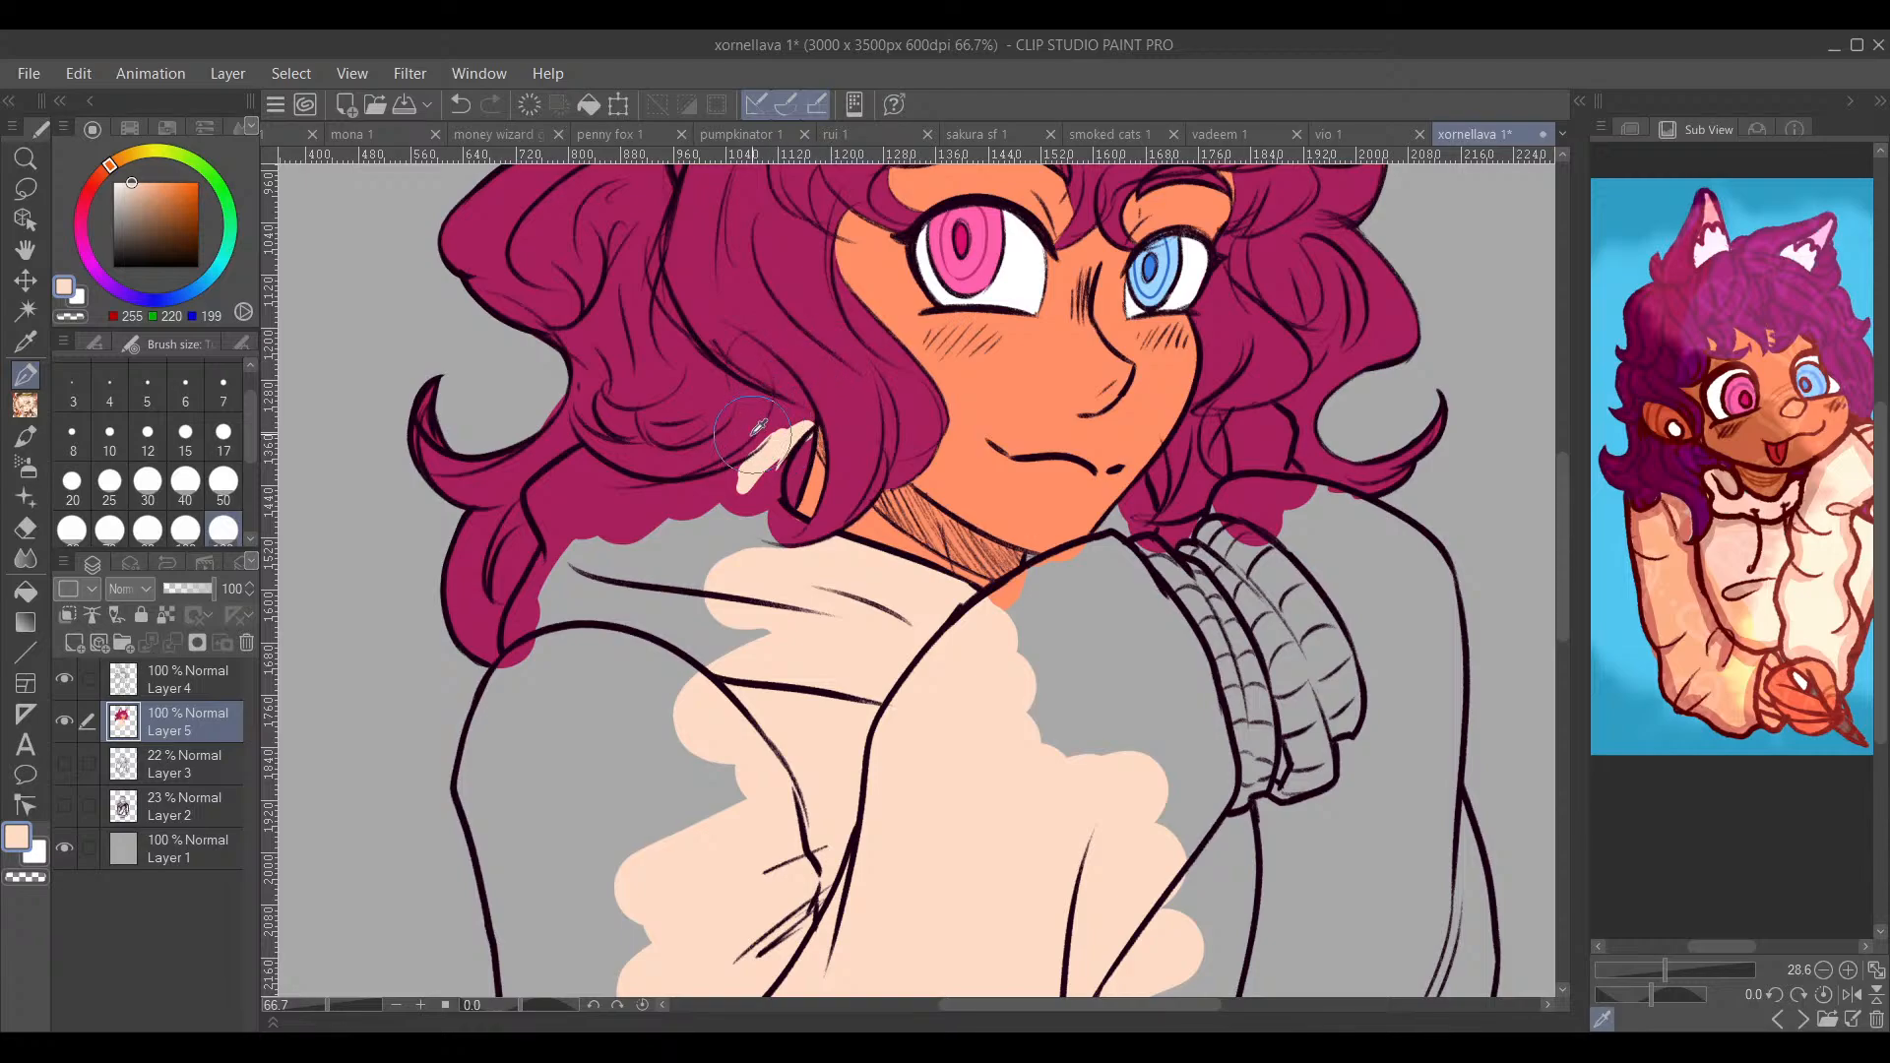
alt+click(756, 438)
alt+click(766, 456)
mouse_move(718, 487)
mouse_down()
mouse_move(645, 542)
mouse_move(704, 489)
mouse_move(615, 502)
mouse_move(569, 474)
mouse_move(579, 455)
mouse_move(534, 505)
mouse_move(559, 557)
mouse_move(517, 636)
mouse_move(517, 615)
mouse_move(563, 673)
mouse_move(585, 552)
mouse_move(640, 591)
mouse_up()
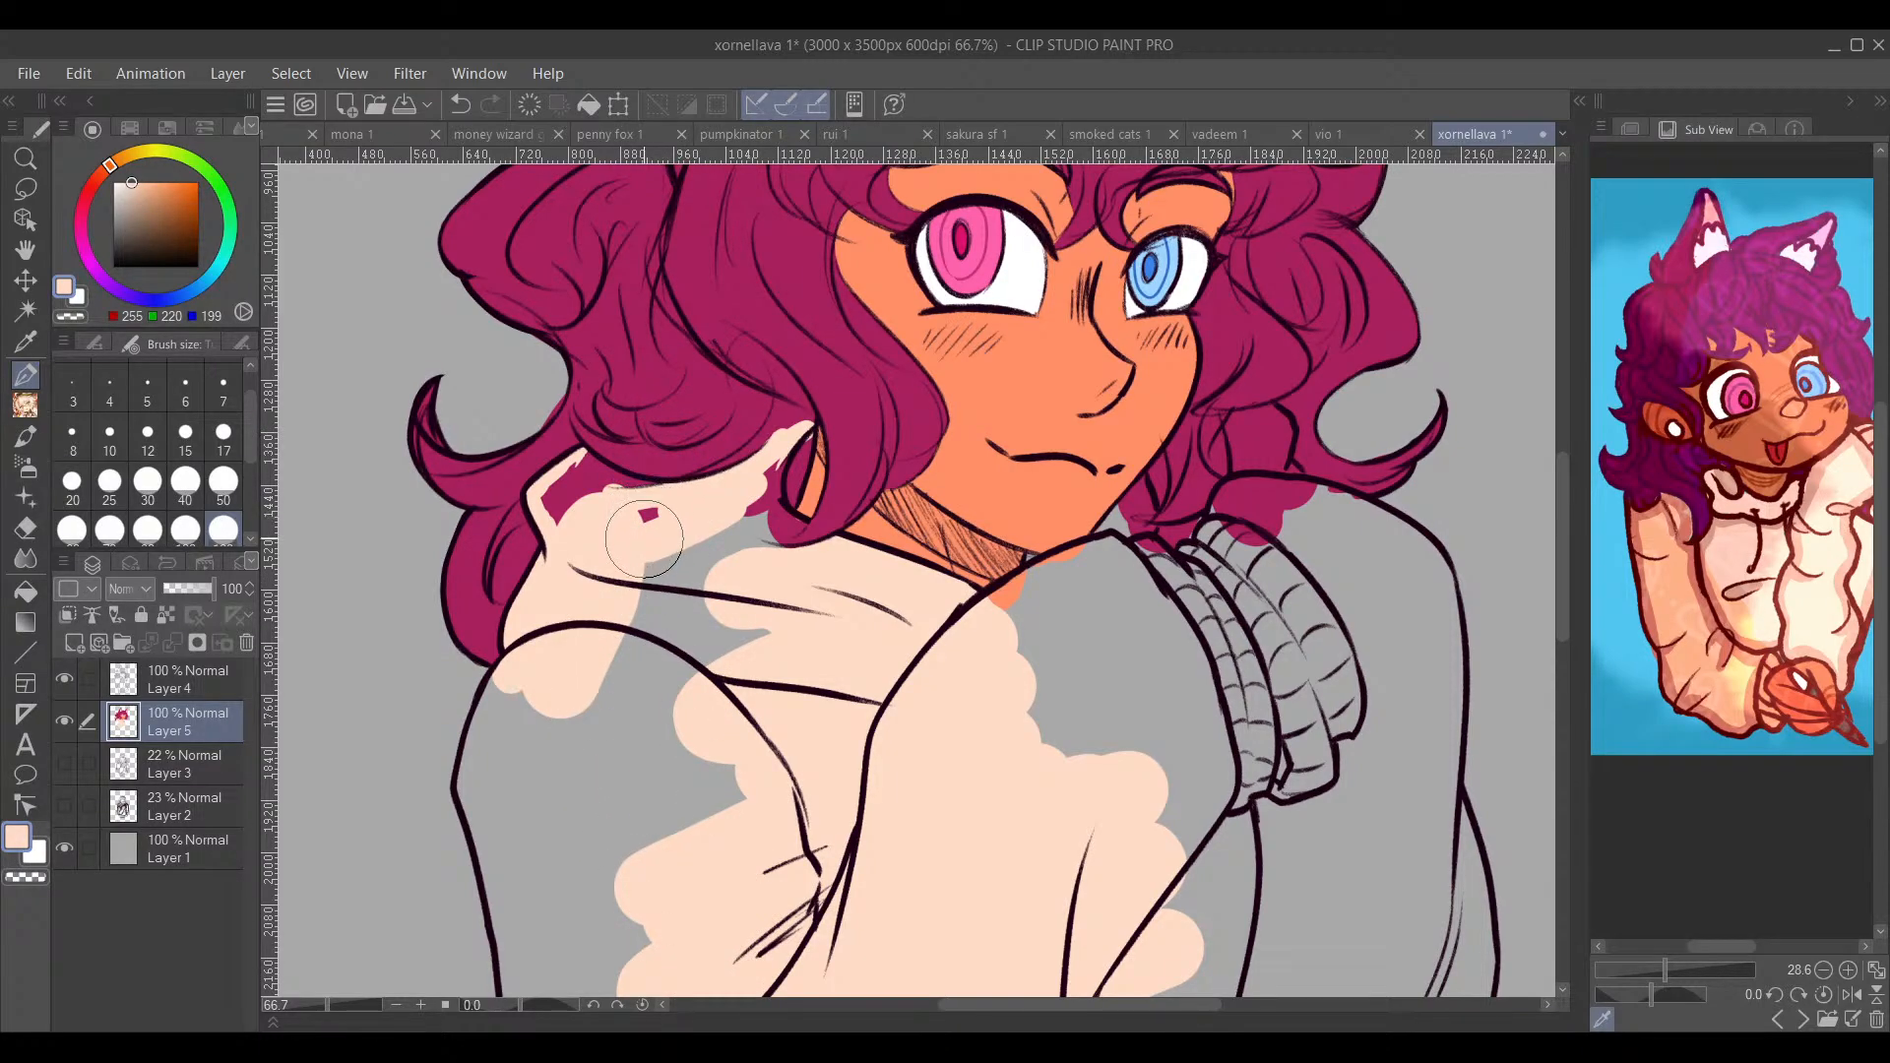
drag(753, 639, 678, 616)
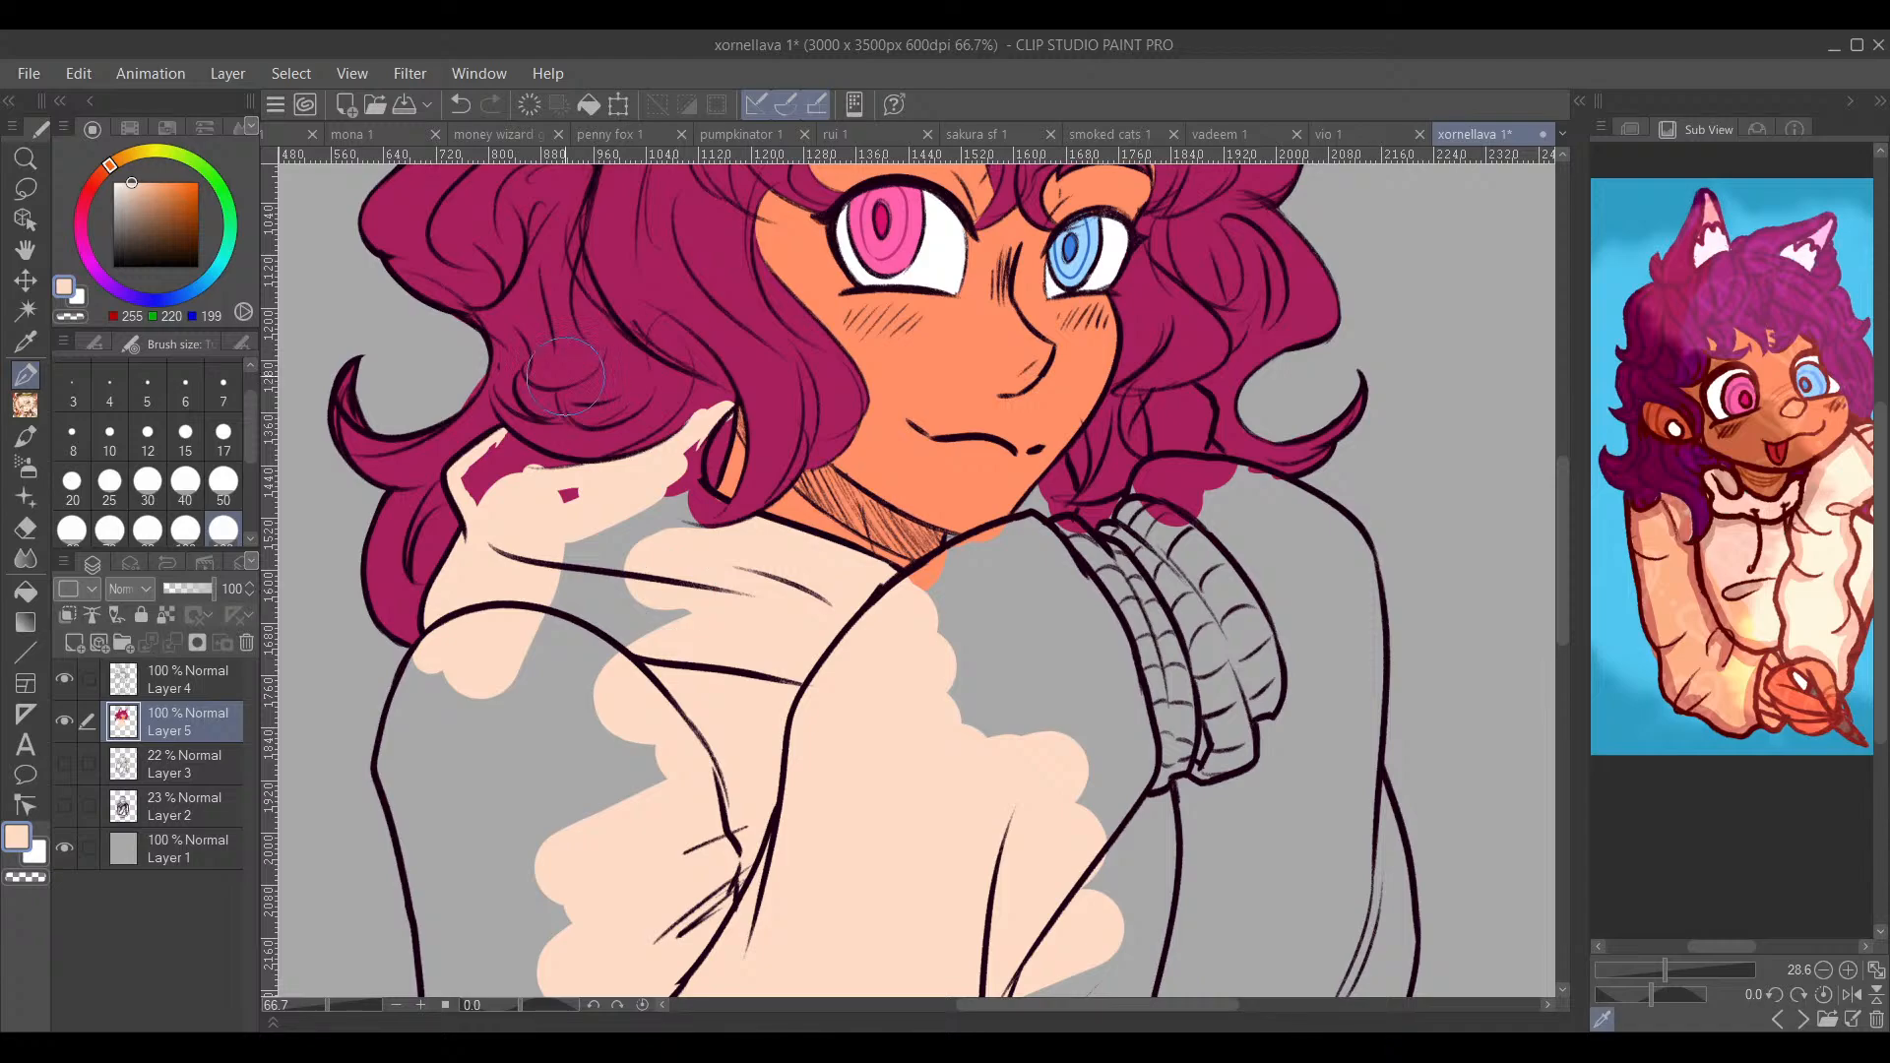
mouse_move(519, 466)
mouse_down()
mouse_move(475, 490)
mouse_move(512, 471)
mouse_move(522, 516)
mouse_move(505, 476)
mouse_move(557, 500)
mouse_up()
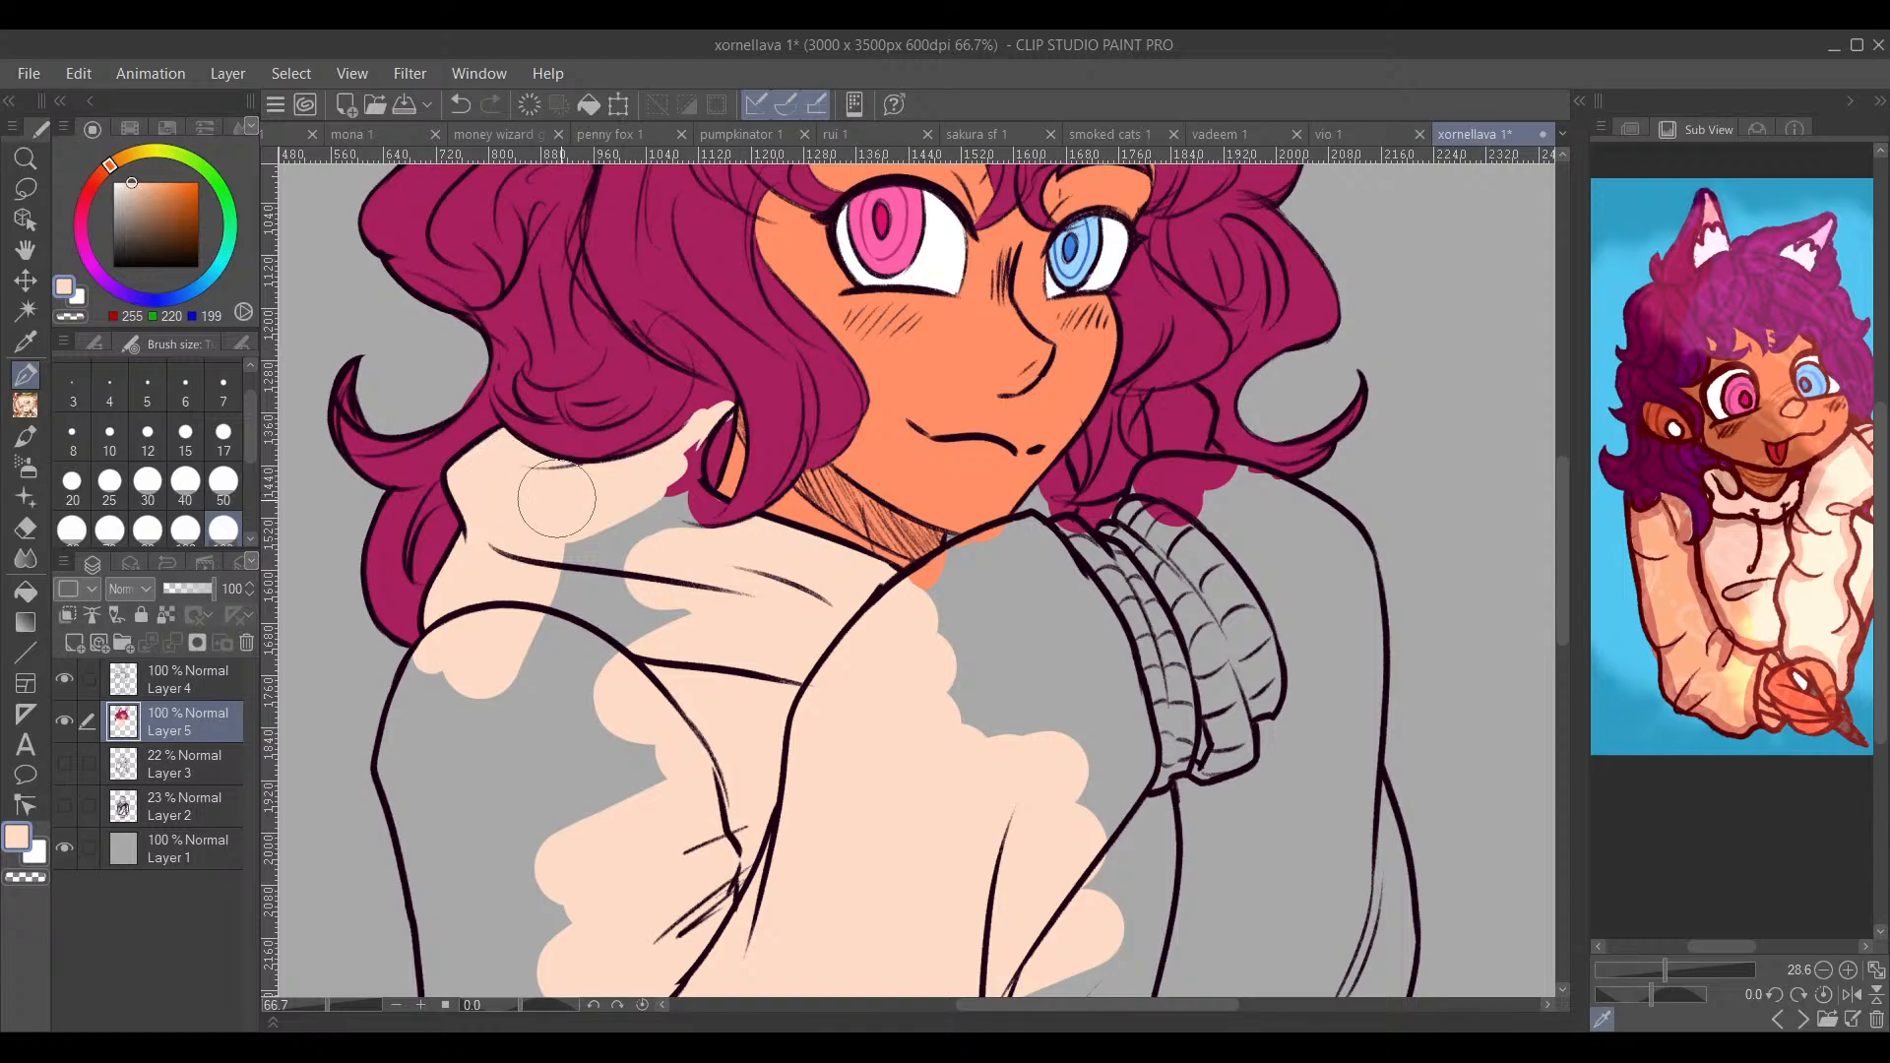
mouse_move(776, 467)
mouse_down()
mouse_move(630, 451)
mouse_move(622, 475)
mouse_move(654, 471)
mouse_move(657, 433)
mouse_move(616, 507)
mouse_move(736, 487)
mouse_up()
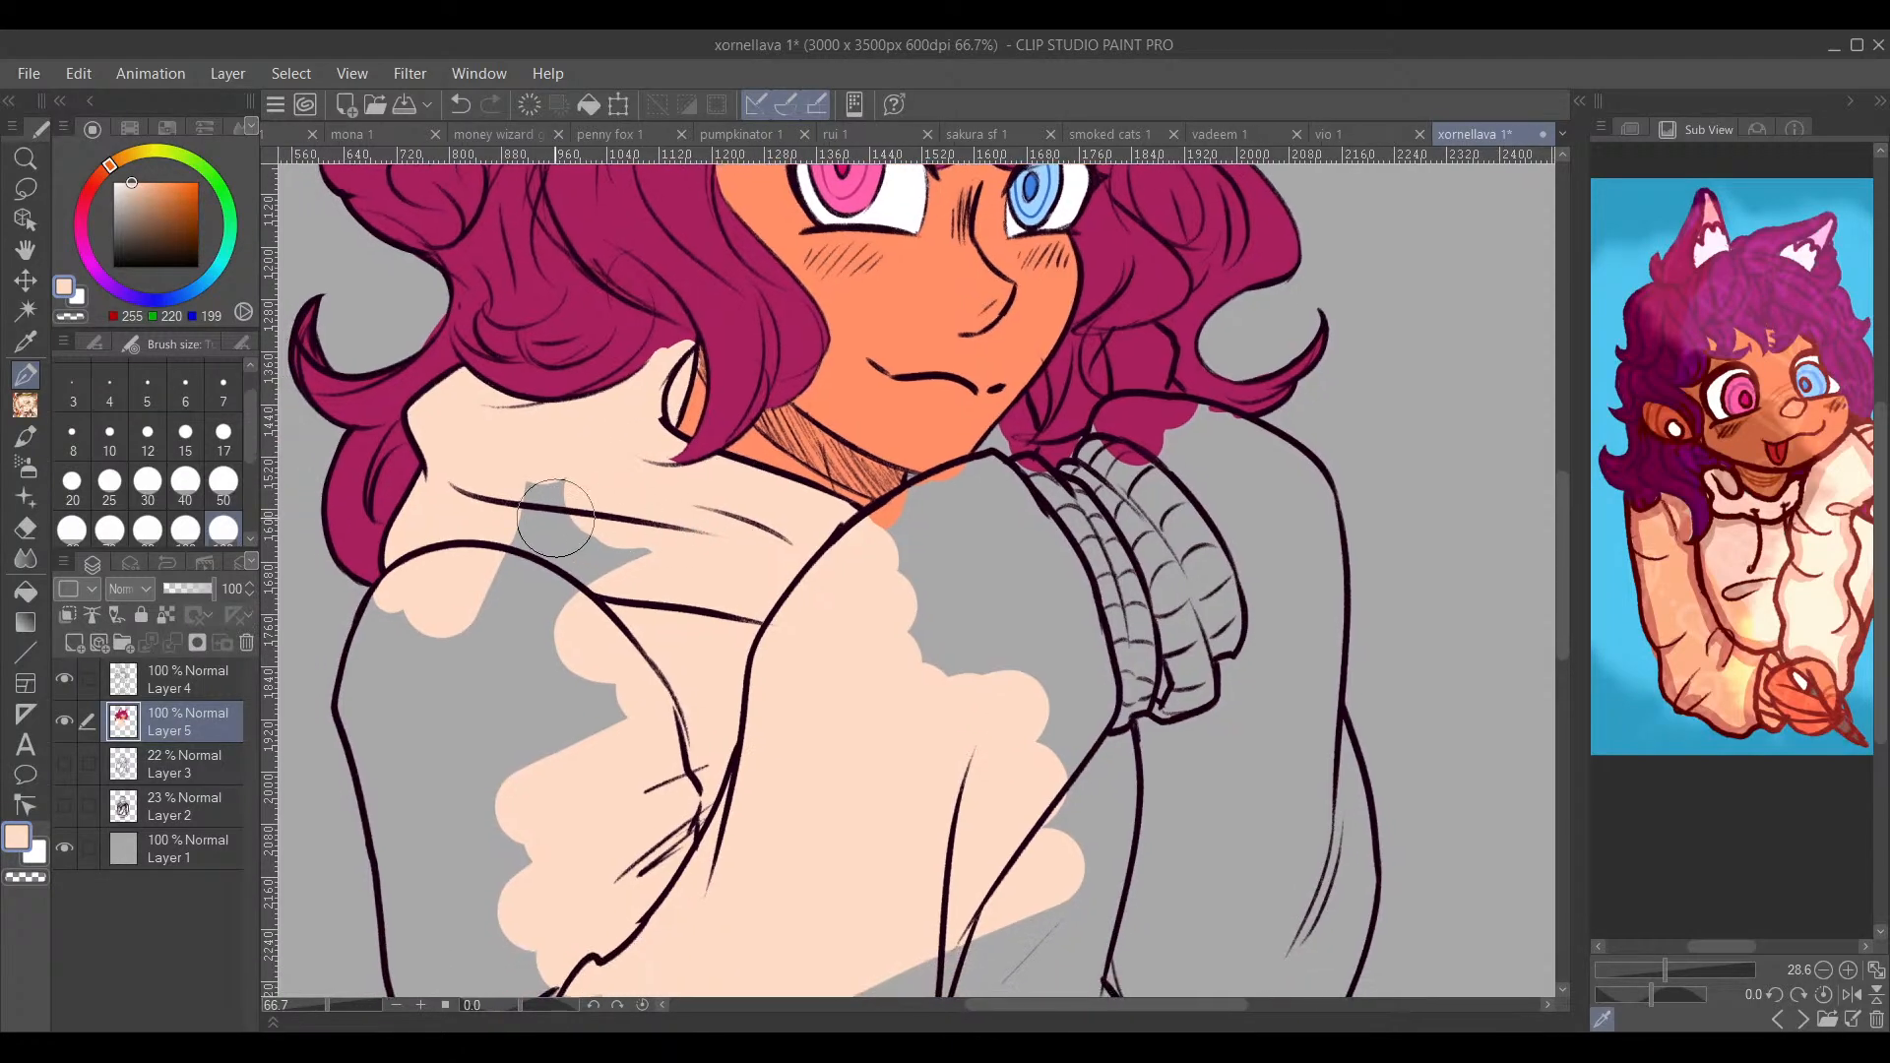
Step: Fill the hoodie's left shoulder and upper sleeve with pale peach, continuing along the outer outline towards the elbow
mouse_move(554, 516)
mouse_down()
mouse_move(486, 709)
mouse_move(582, 755)
mouse_move(537, 823)
mouse_move(687, 498)
mouse_up()
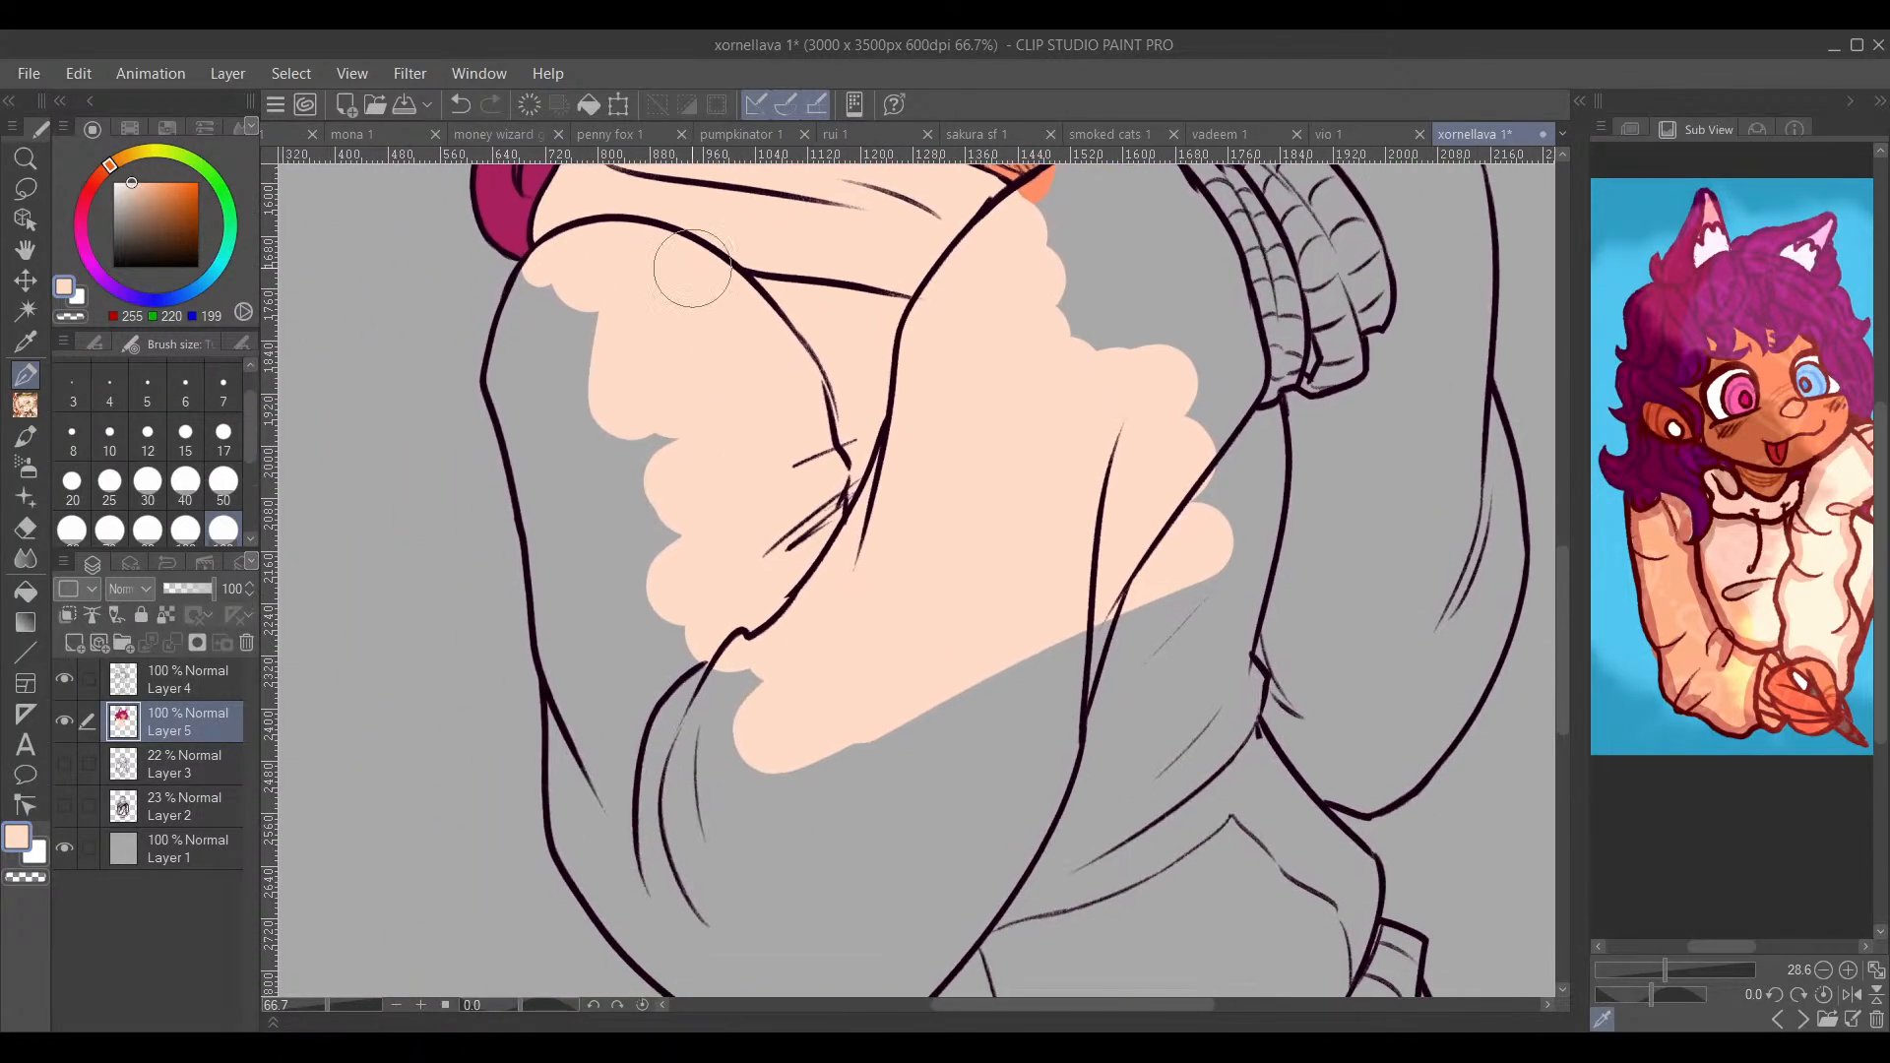
mouse_move(630, 290)
mouse_down()
mouse_move(572, 318)
mouse_move(568, 290)
mouse_move(525, 373)
mouse_move(566, 486)
mouse_move(671, 538)
mouse_move(712, 588)
mouse_move(650, 460)
mouse_move(582, 453)
mouse_move(557, 472)
mouse_move(602, 714)
mouse_up()
mouse_move(632, 509)
mouse_down()
mouse_move(612, 316)
mouse_move(632, 584)
mouse_move(569, 527)
mouse_move(567, 492)
mouse_move(583, 656)
mouse_up()
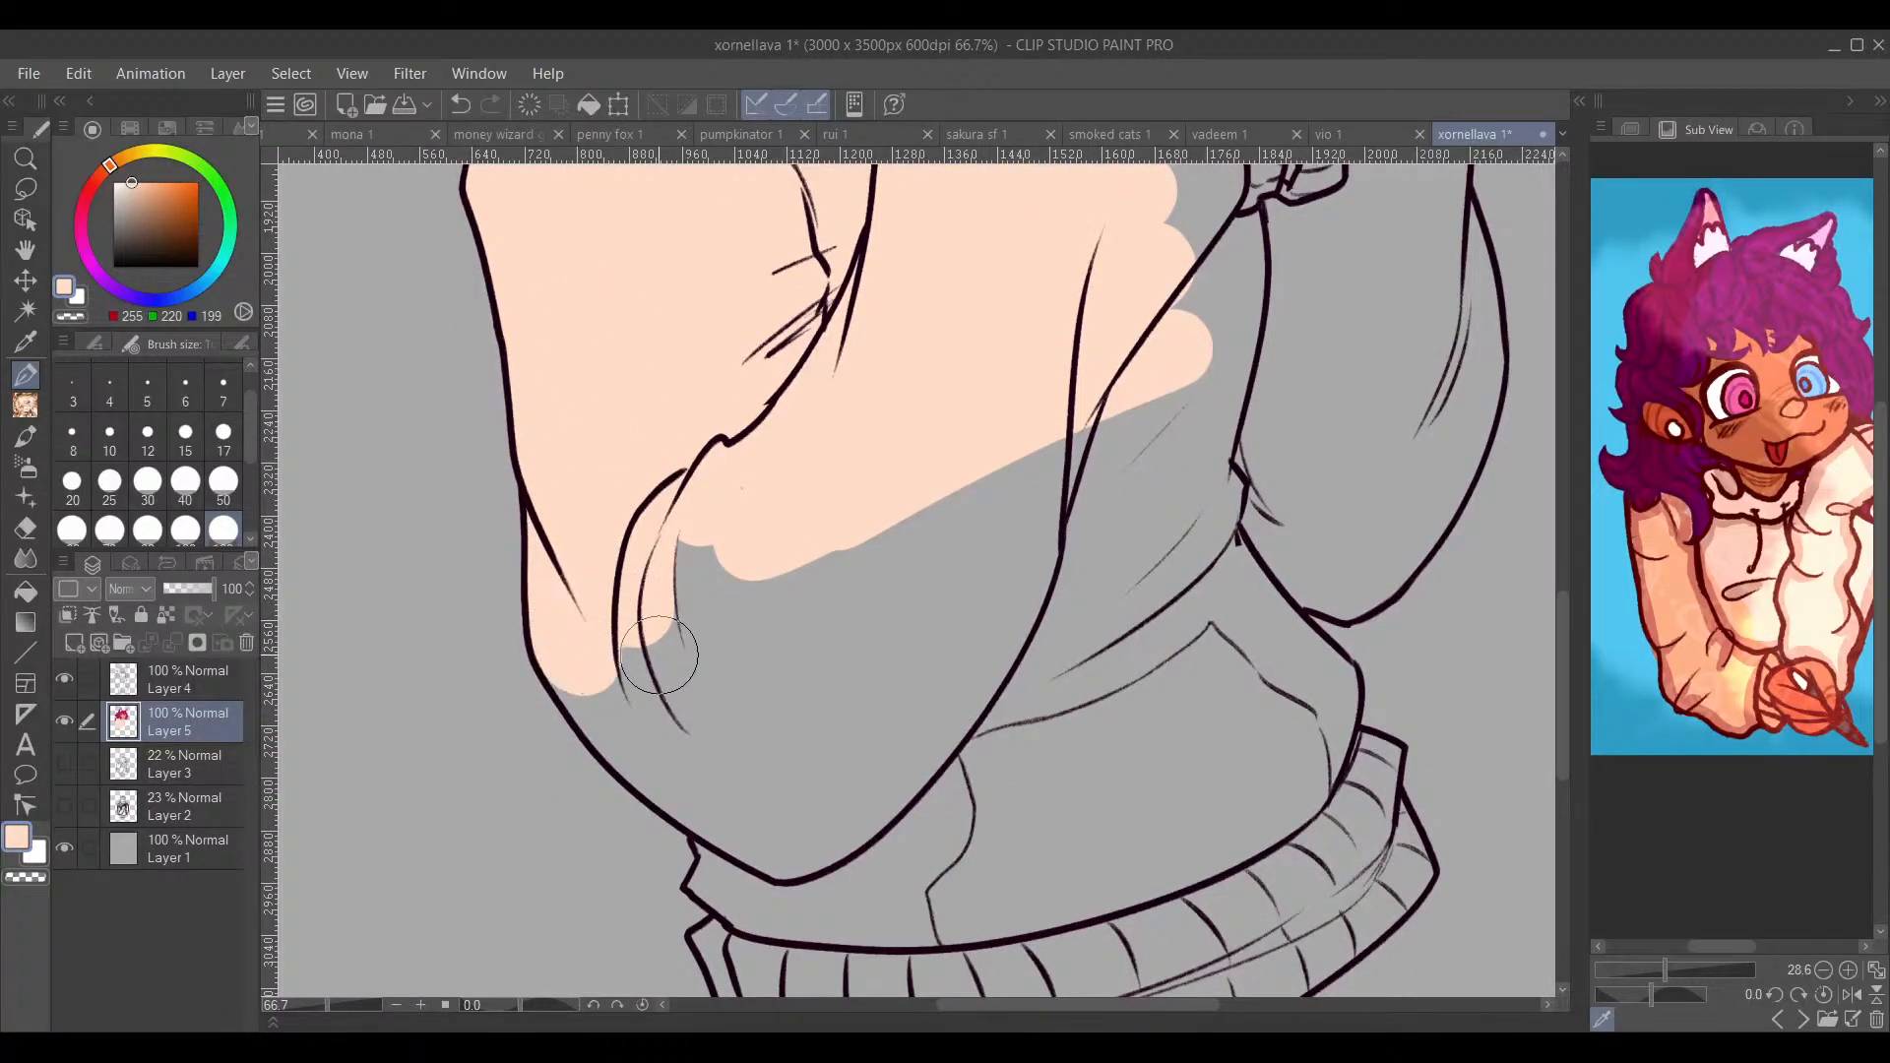
mouse_move(700, 661)
mouse_down()
mouse_move(657, 584)
mouse_move(574, 621)
mouse_move(470, 543)
mouse_move(500, 613)
mouse_move(489, 632)
mouse_move(448, 621)
mouse_move(582, 748)
mouse_move(544, 724)
mouse_move(587, 747)
mouse_up()
drag(719, 719, 693, 503)
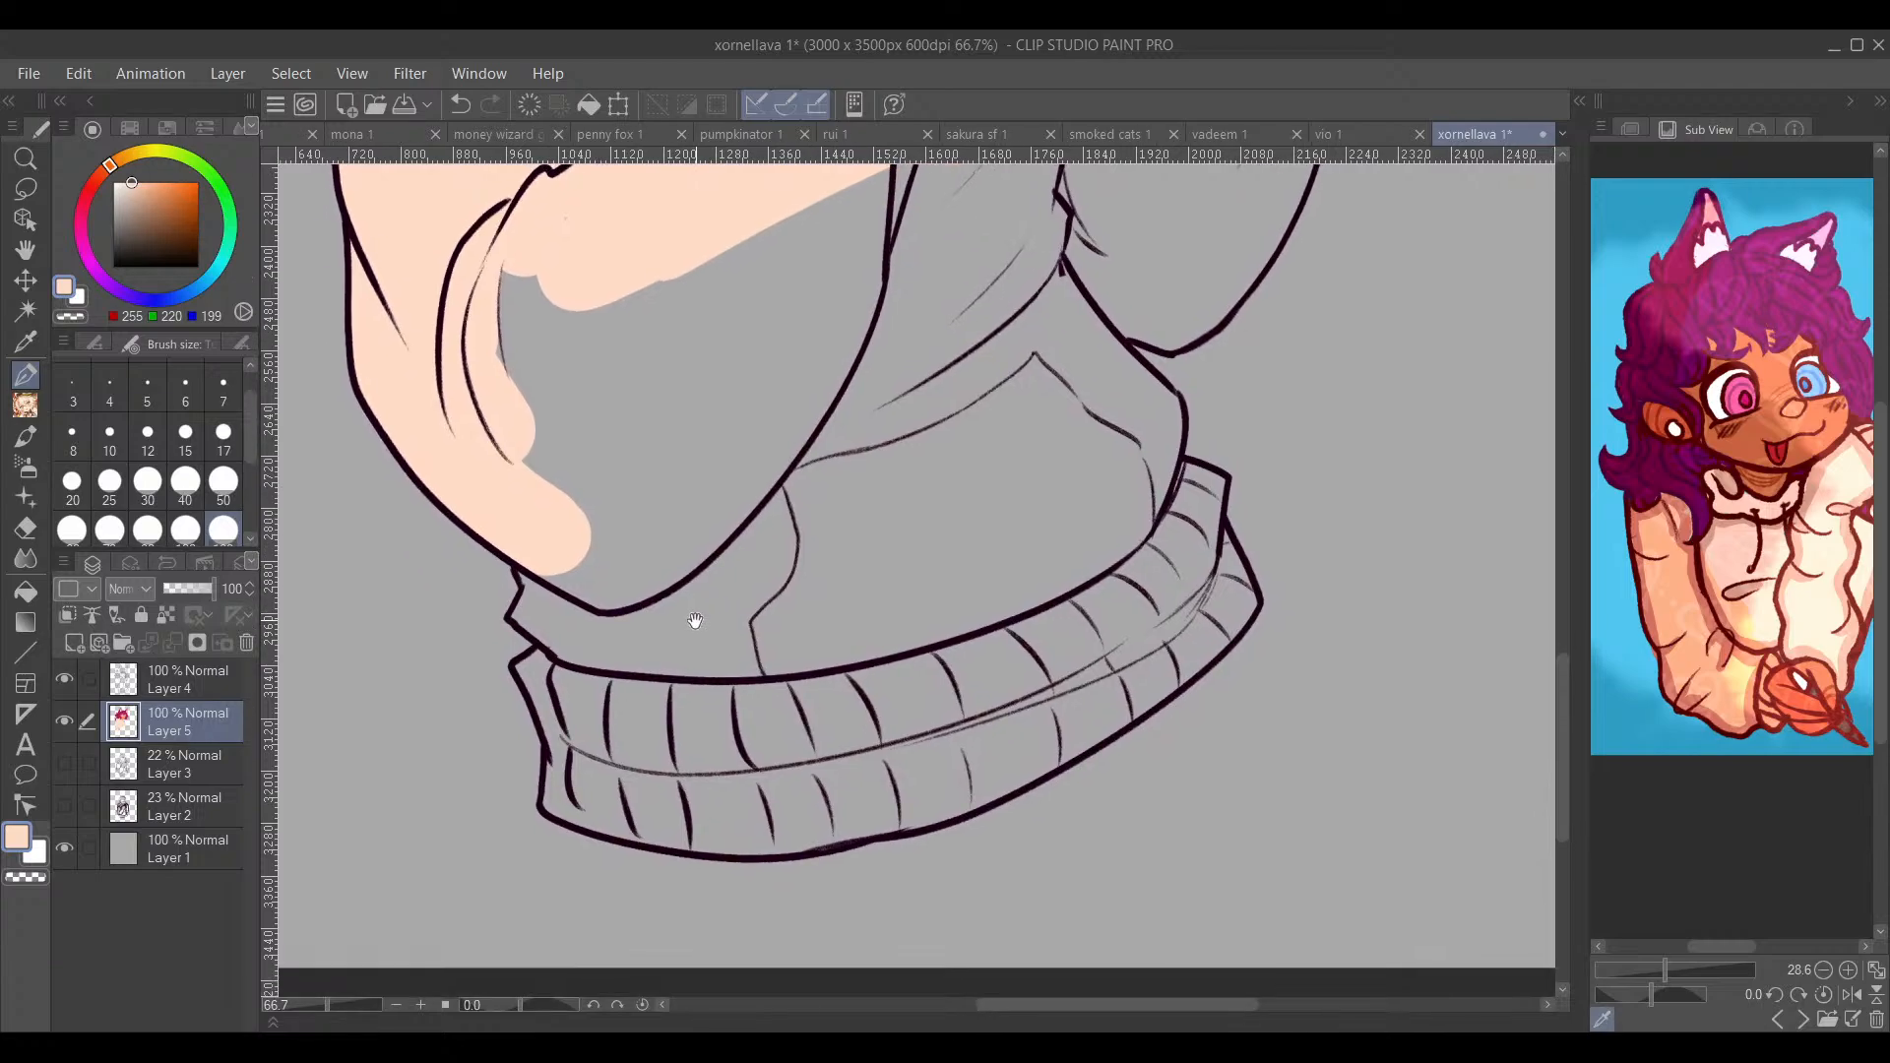
Step: Paint the bottom of the left sleeve, the hoodie's waist and its ribbed hem pale peach up to the outline
mouse_move(696, 624)
mouse_down()
mouse_move(708, 540)
mouse_move(602, 526)
mouse_move(577, 470)
mouse_move(587, 502)
mouse_move(541, 529)
mouse_move(611, 585)
mouse_move(621, 562)
mouse_move(547, 589)
mouse_move(566, 625)
mouse_move(663, 647)
mouse_up()
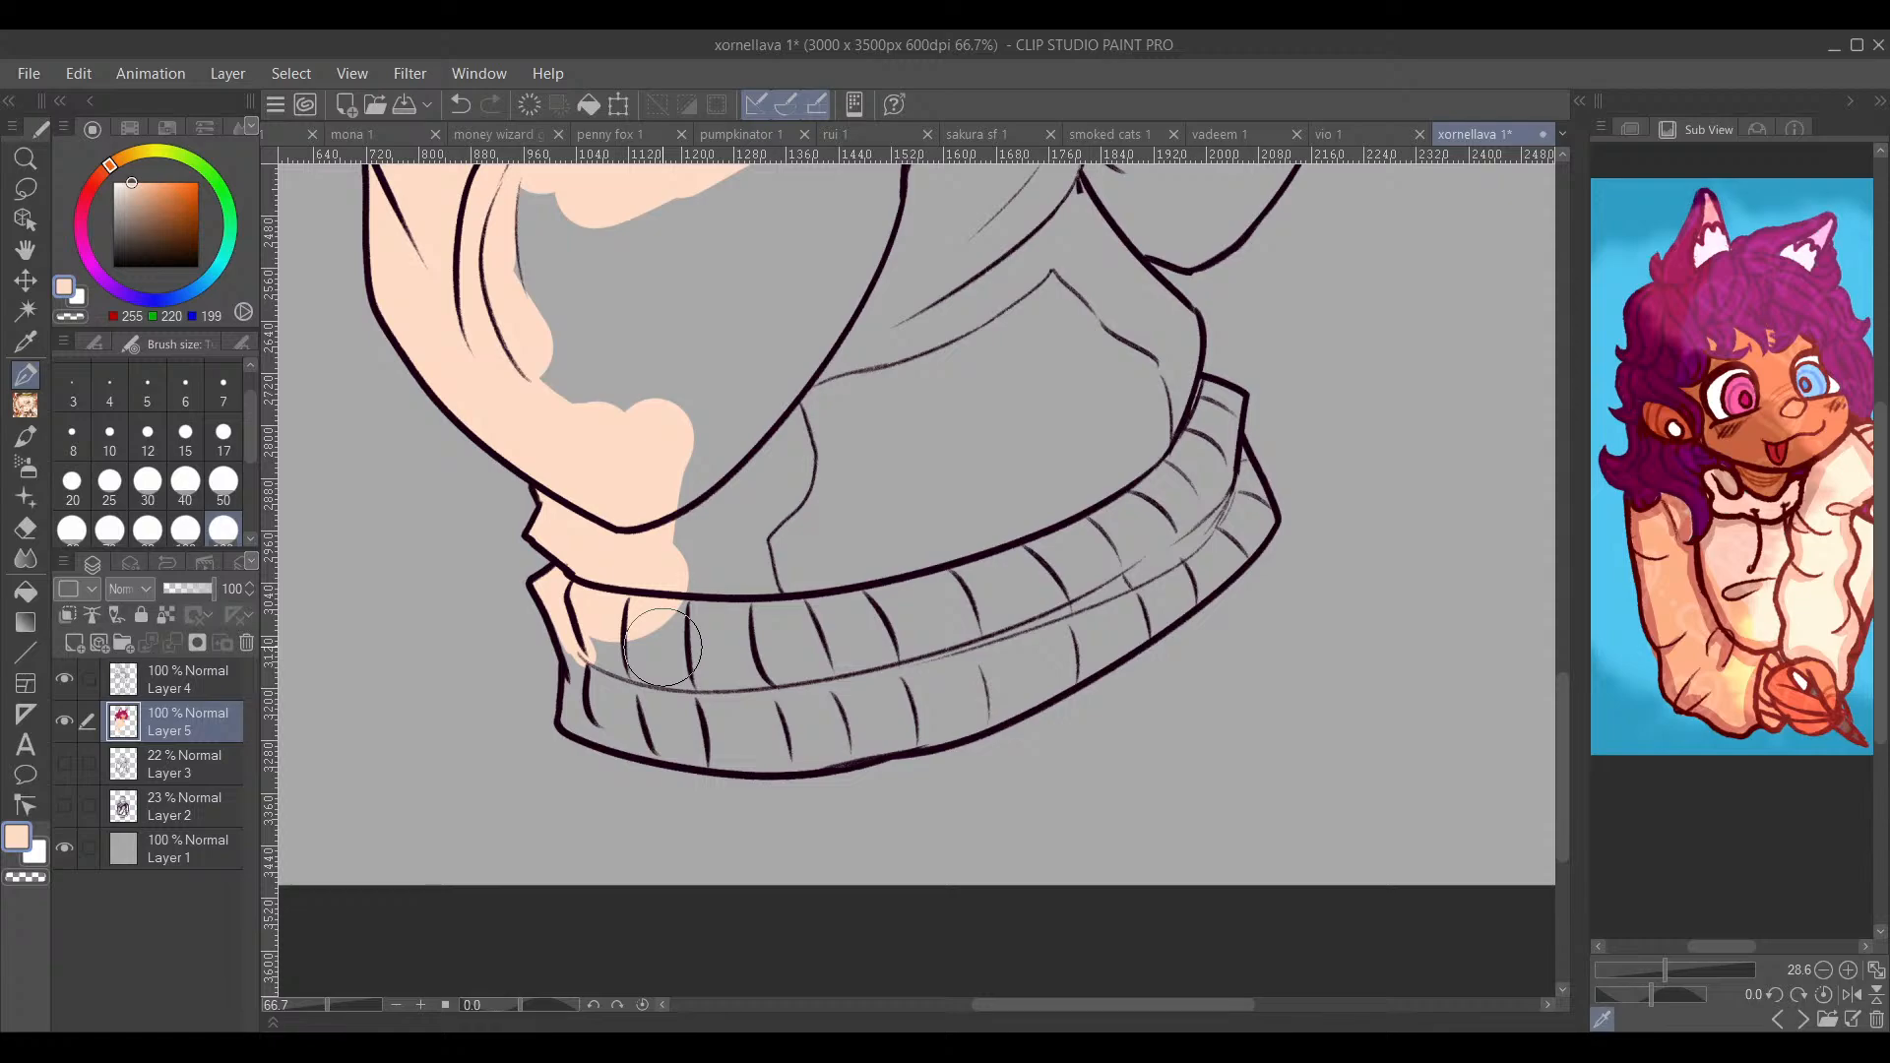
mouse_move(662, 647)
mouse_down()
mouse_move(597, 623)
mouse_move(609, 669)
mouse_move(571, 706)
mouse_move(574, 669)
mouse_move(570, 717)
mouse_move(625, 737)
mouse_move(571, 723)
mouse_move(650, 750)
mouse_move(611, 725)
mouse_move(765, 748)
mouse_move(651, 750)
mouse_move(745, 741)
mouse_move(711, 763)
mouse_move(972, 721)
mouse_move(841, 759)
mouse_move(1008, 713)
mouse_move(979, 724)
mouse_move(1093, 657)
mouse_up()
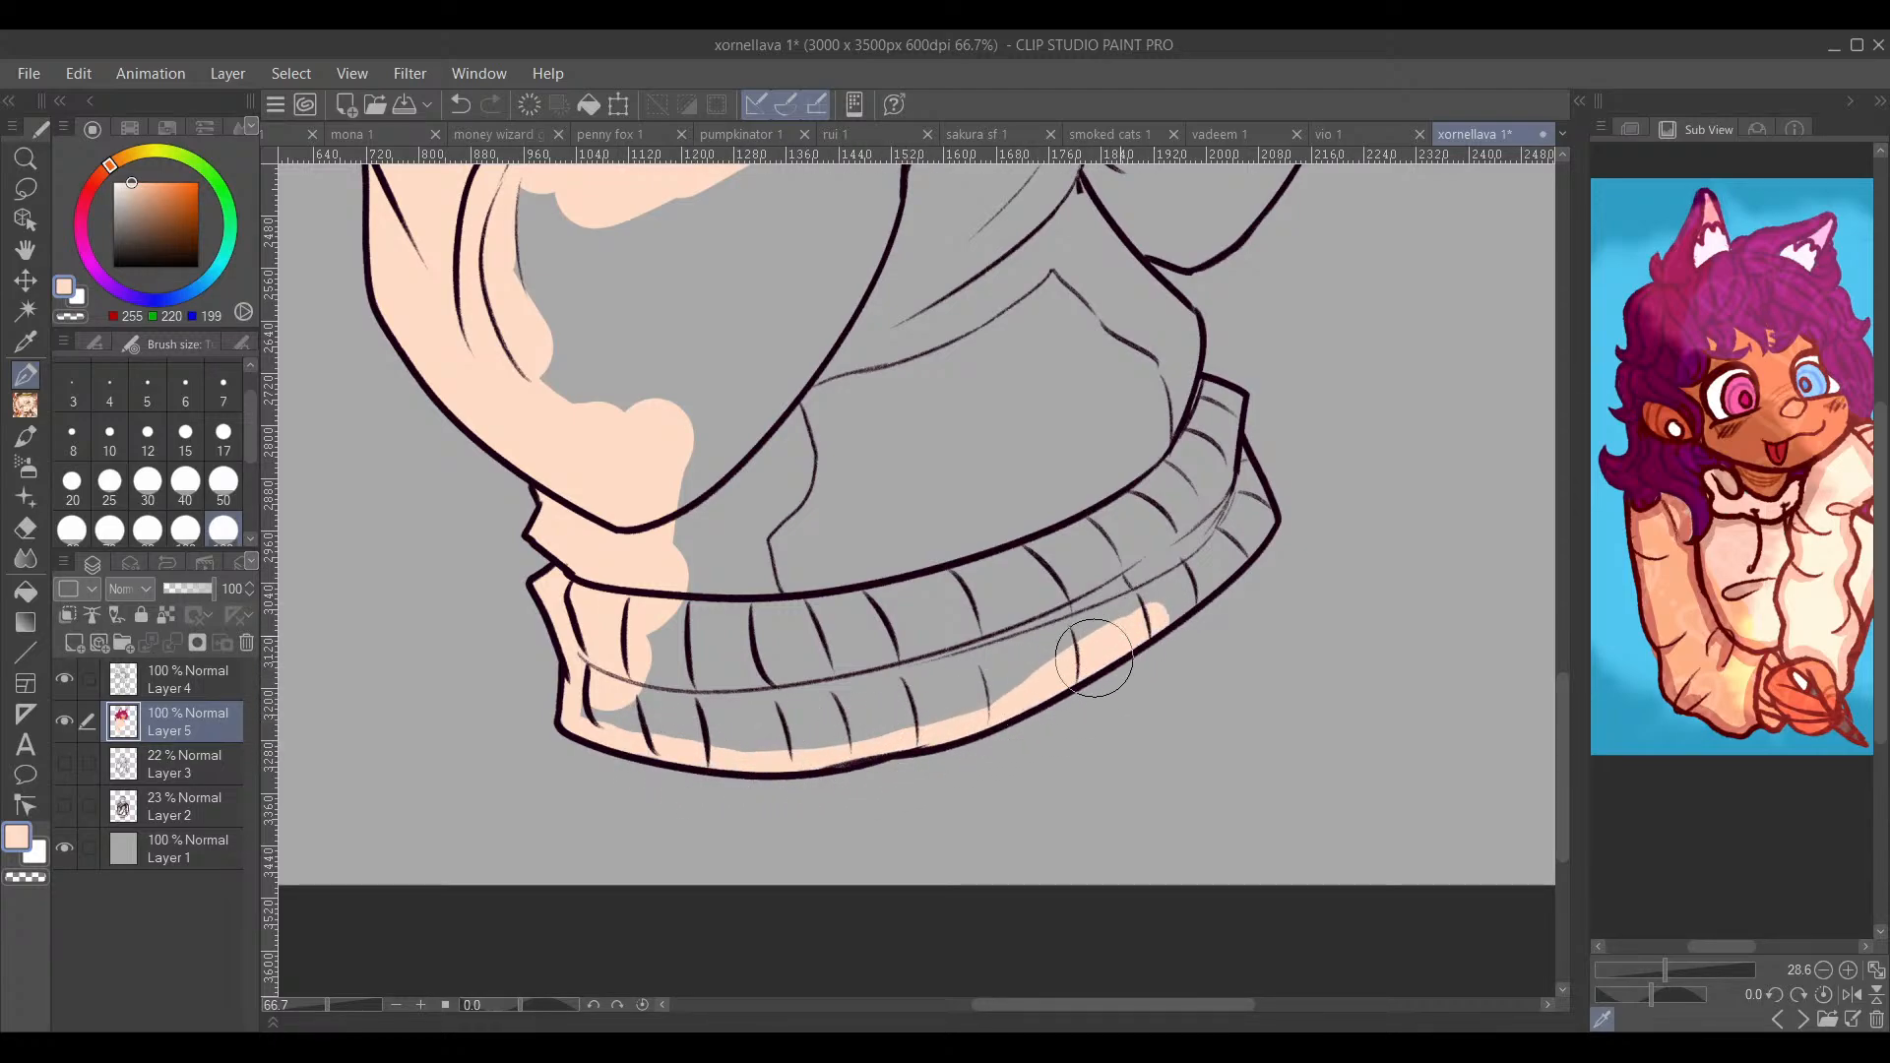
drag(1296, 437, 1098, 568)
drag(1166, 243, 1100, 607)
mouse_move(1151, 324)
mouse_down()
mouse_move(1037, 843)
mouse_move(1046, 826)
mouse_up()
Step: Paint the tops of the raised cuff and right shoulder pale peach, and clean up the adjoining hair edge with sampled magenta
mouse_move(788, 558)
mouse_down()
mouse_move(805, 569)
mouse_move(724, 522)
mouse_move(679, 571)
mouse_move(605, 600)
mouse_move(638, 537)
mouse_up()
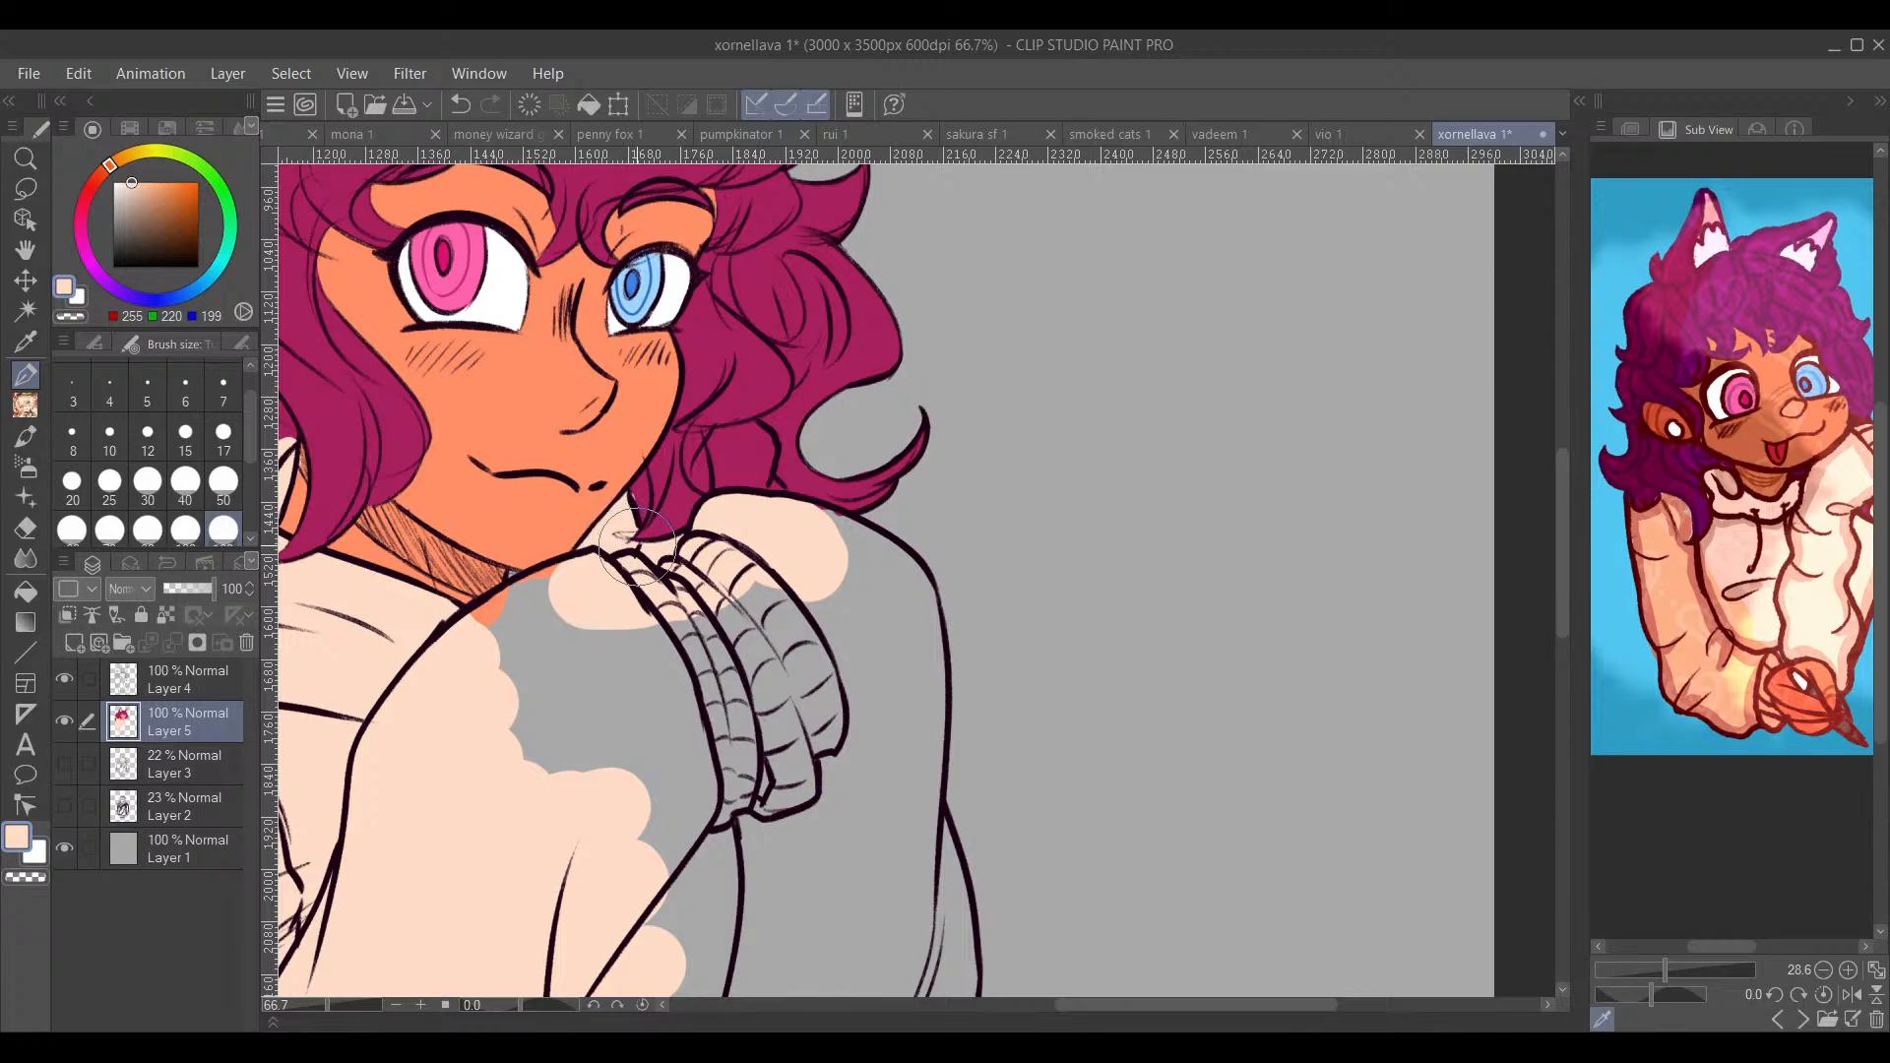
alt+click(643, 487)
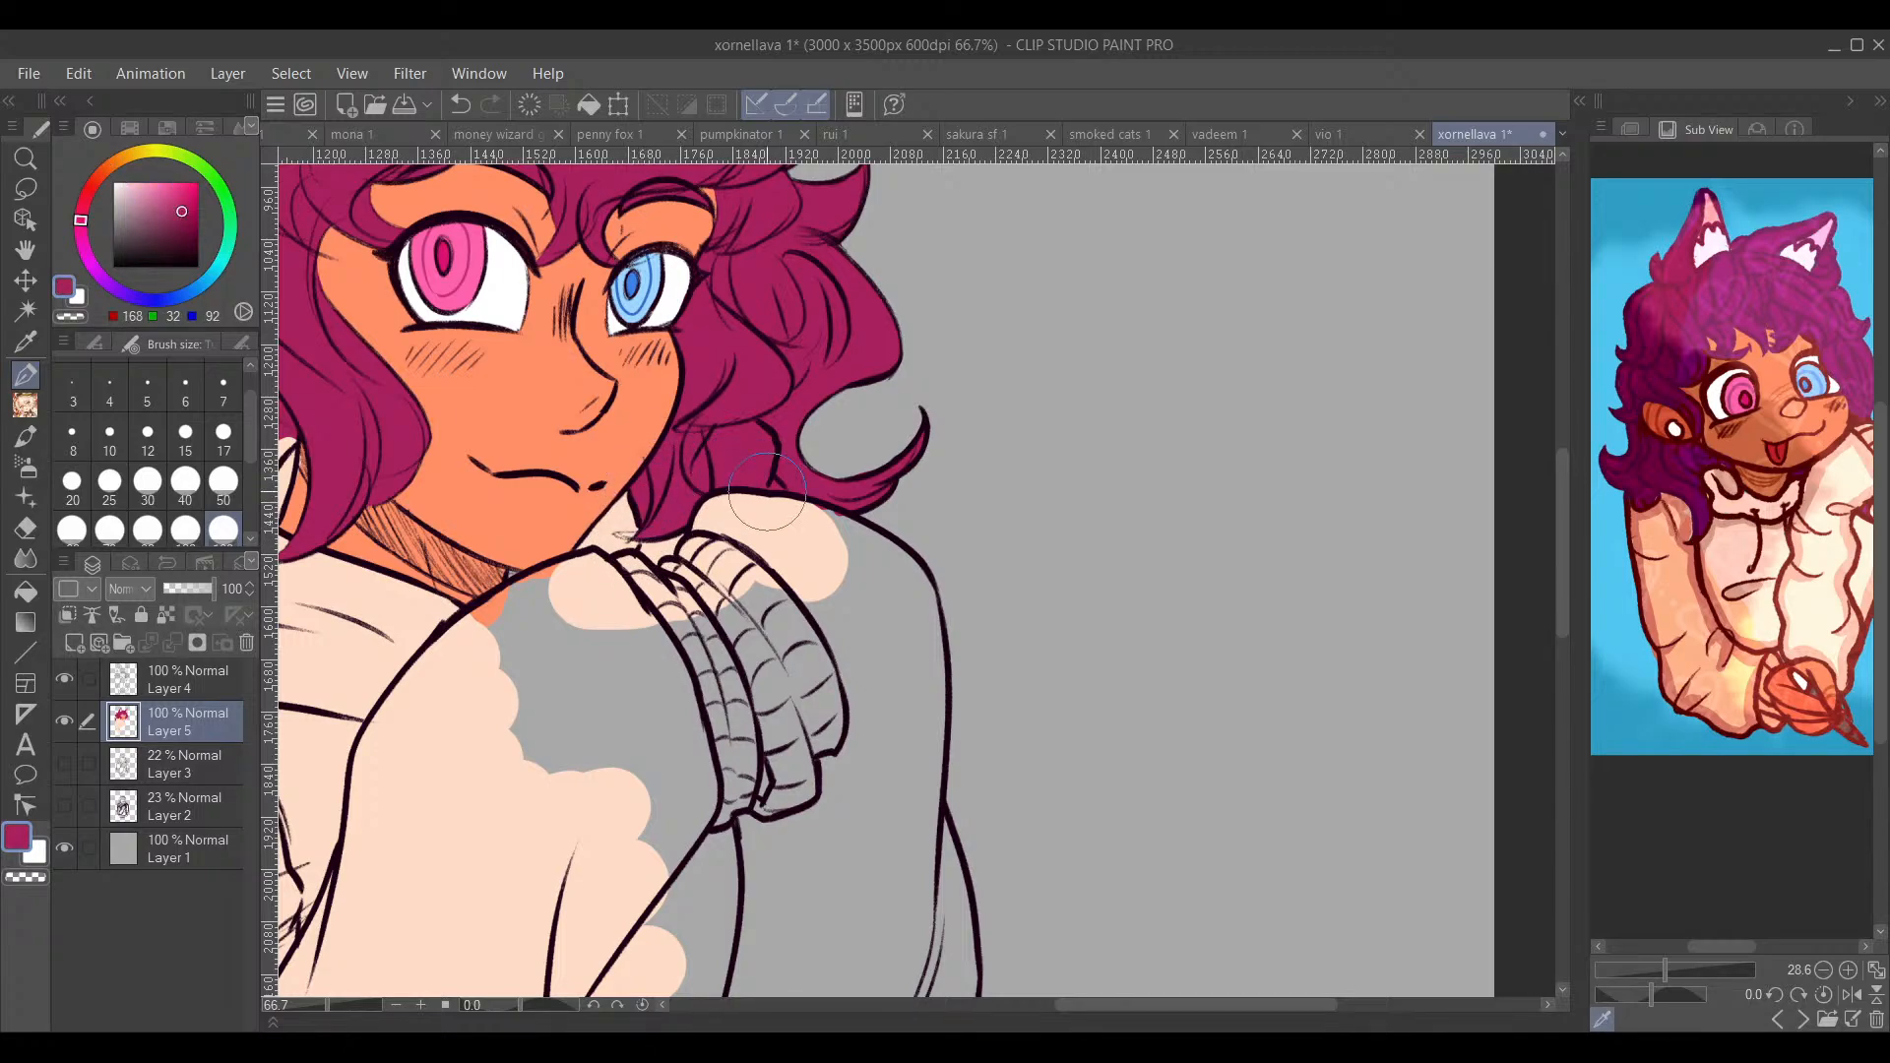
drag(781, 534, 915, 479)
alt+click(916, 476)
mouse_move(656, 569)
mouse_down()
mouse_move(661, 591)
mouse_move(675, 541)
mouse_move(604, 599)
mouse_up()
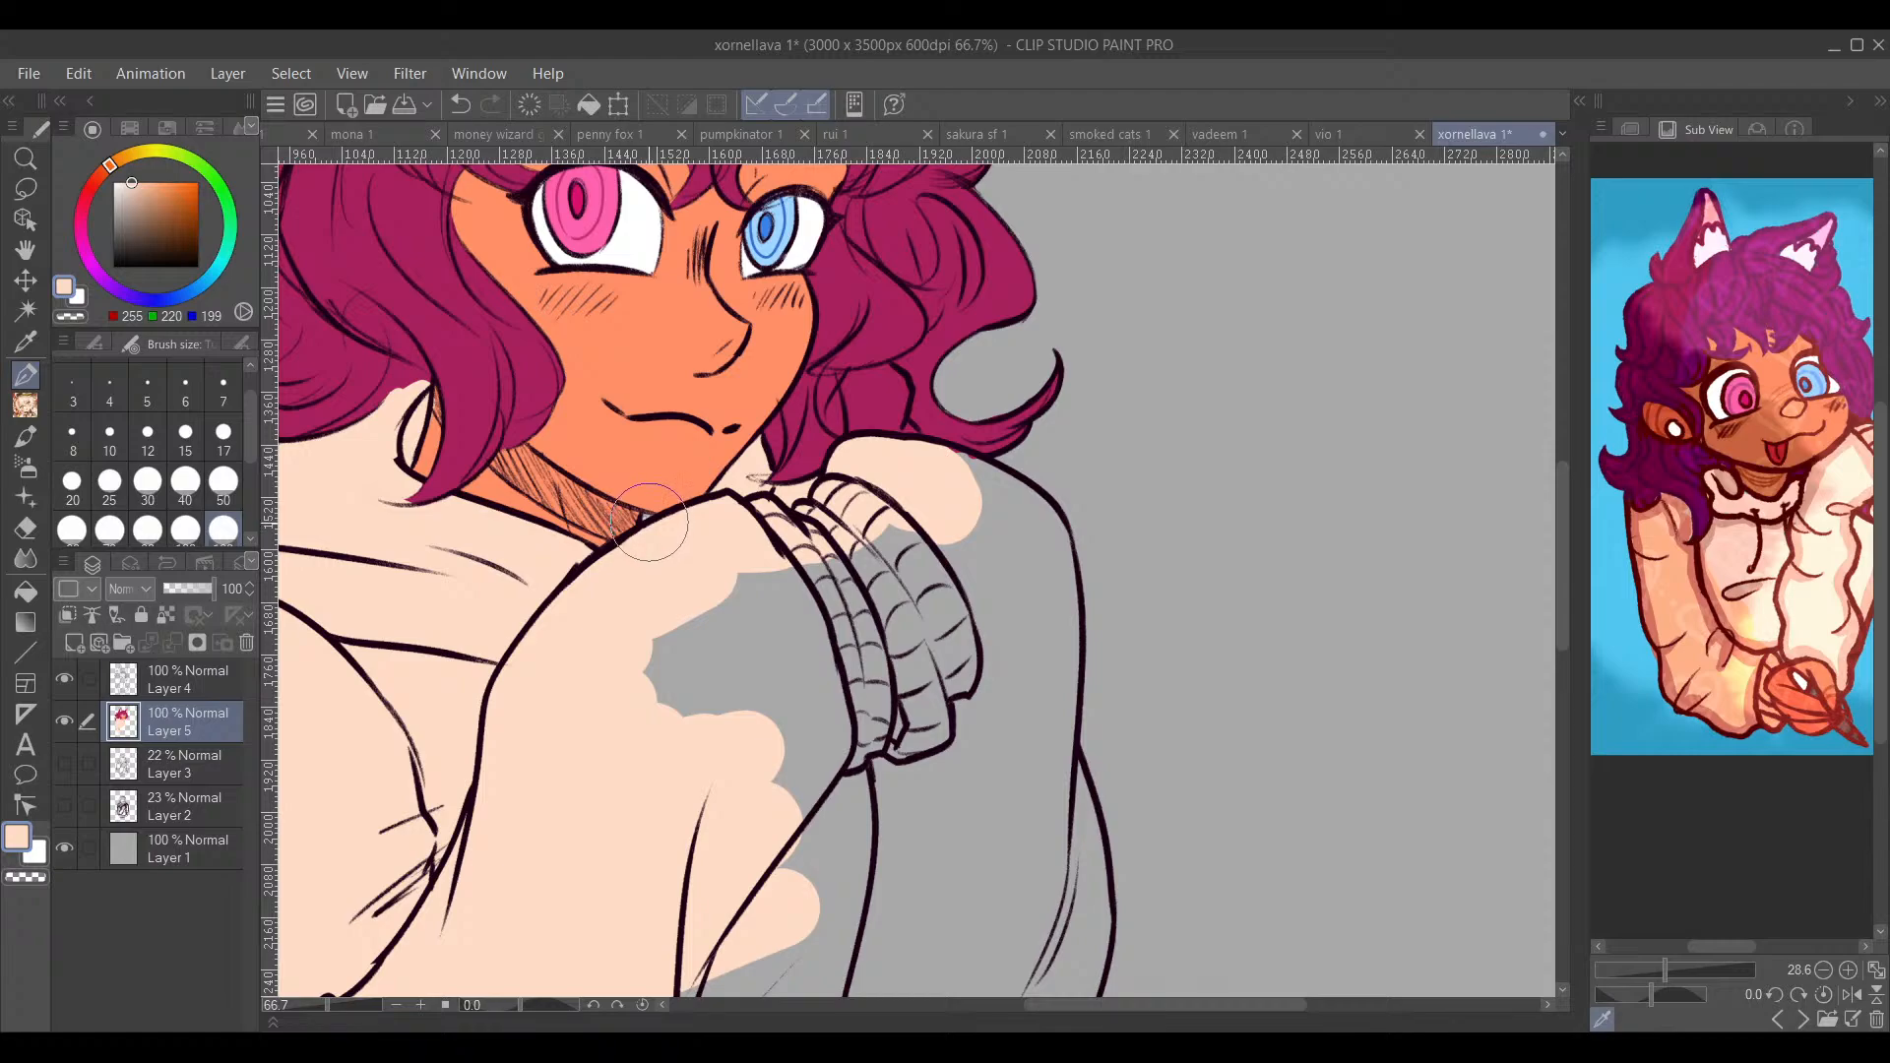
Step: Cover the orange spill below the chin with pale peach and extend the fill over the front sleeve, cuffs and right shoulder
drag(646, 519, 622, 428)
mouse_move(635, 591)
mouse_down()
mouse_move(718, 506)
mouse_move(817, 485)
mouse_up()
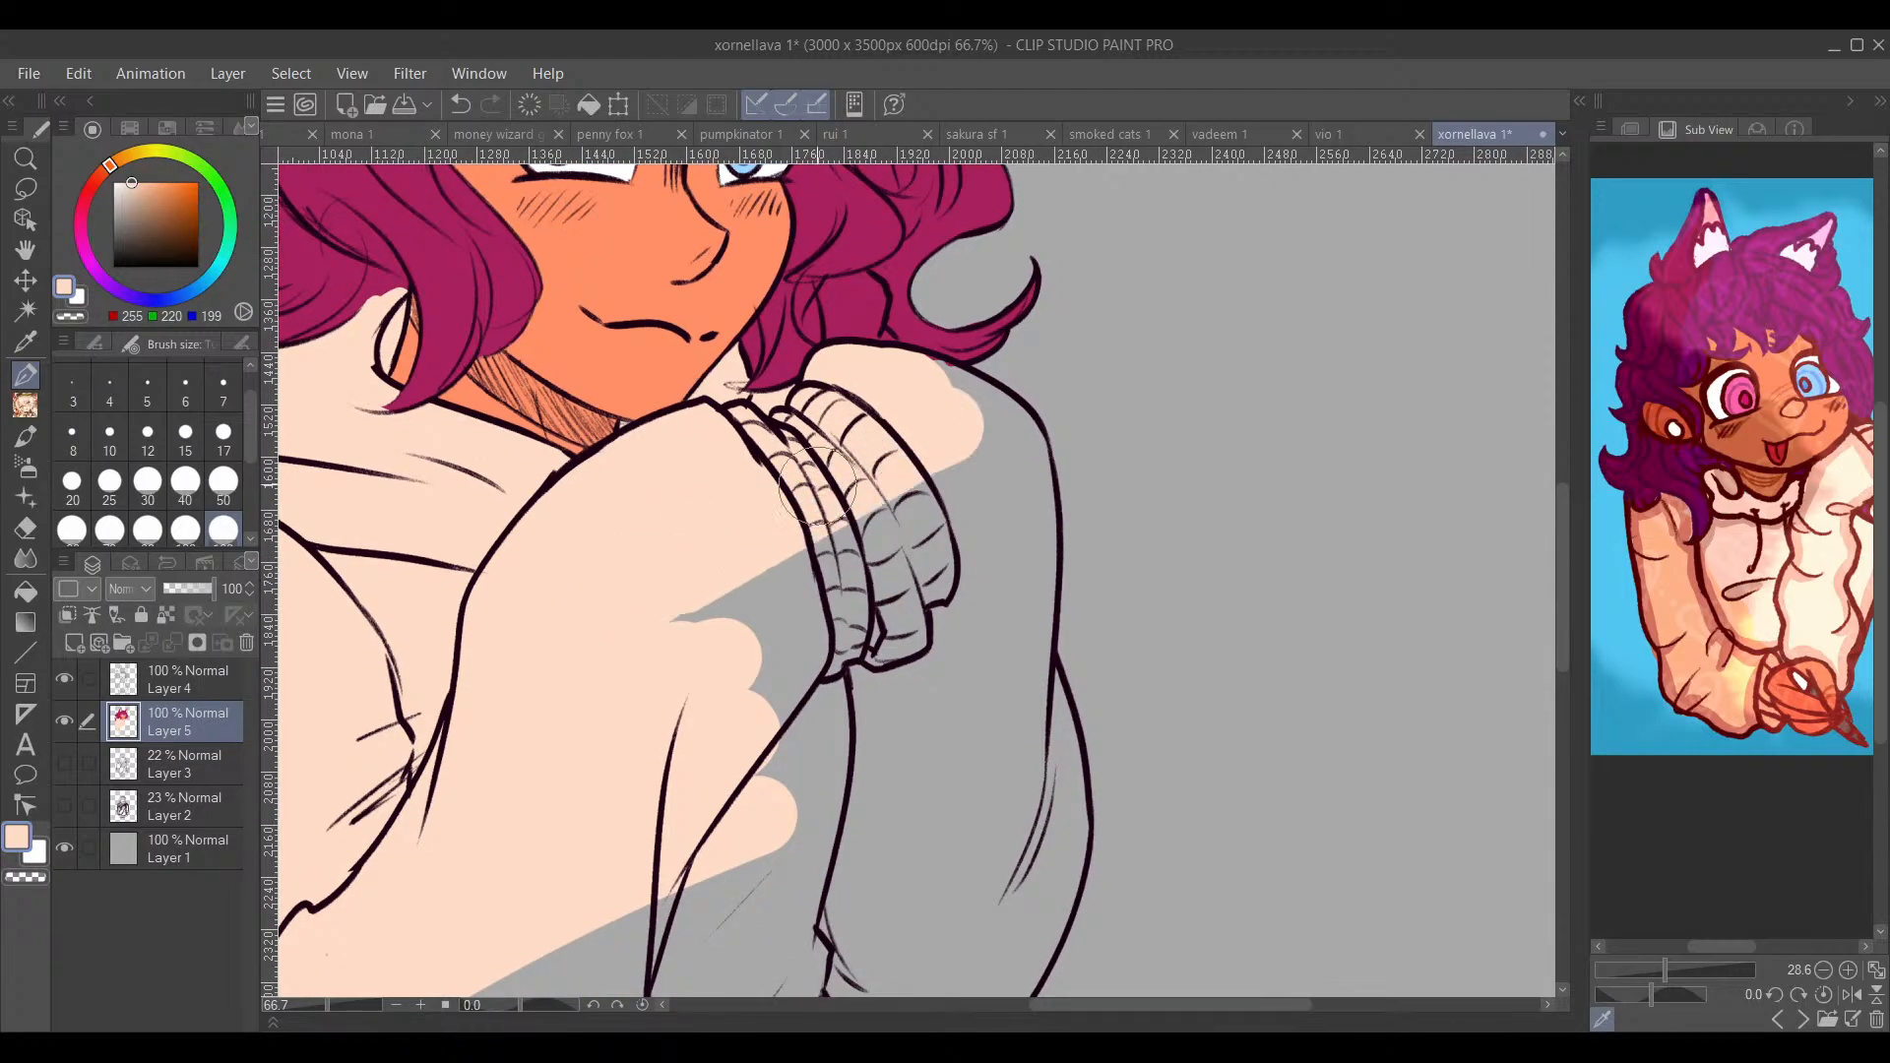
mouse_move(917, 391)
mouse_down()
mouse_move(997, 438)
mouse_move(1009, 487)
mouse_up()
mouse_move(1020, 392)
mouse_down()
mouse_move(768, 337)
mouse_move(798, 465)
mouse_up()
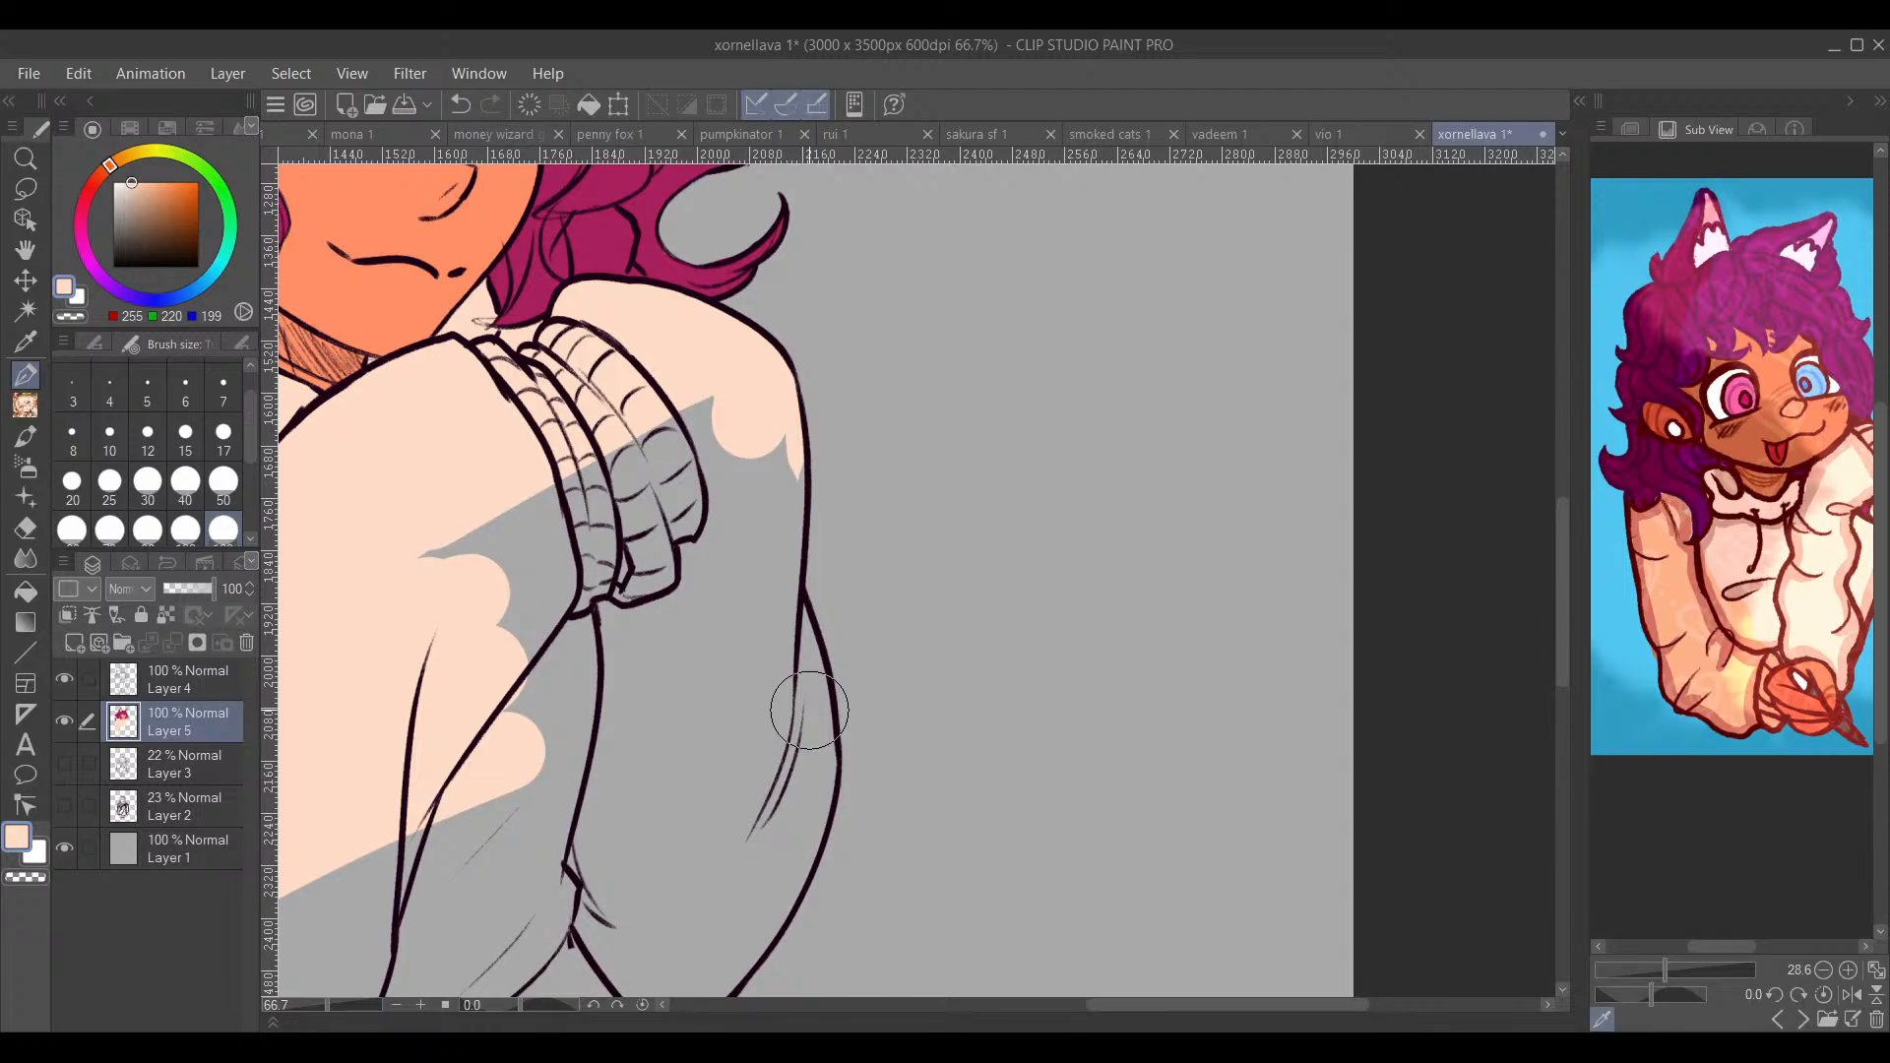
Step: Fill the raised cuff, the outer edge of the right sleeve and the grey gaps across the front sleeve with pale peach
mouse_move(700, 519)
mouse_down()
mouse_move(683, 611)
mouse_move(750, 557)
mouse_move(765, 689)
mouse_move(788, 720)
mouse_move(820, 526)
mouse_move(866, 437)
mouse_move(853, 463)
mouse_move(878, 468)
mouse_move(830, 594)
mouse_move(850, 570)
mouse_move(790, 665)
mouse_move(803, 650)
mouse_move(721, 711)
mouse_move(694, 702)
mouse_move(675, 492)
mouse_move(638, 453)
mouse_move(708, 518)
mouse_move(680, 636)
mouse_move(718, 655)
mouse_move(714, 626)
mouse_move(777, 587)
mouse_move(790, 684)
mouse_move(972, 587)
mouse_move(872, 655)
mouse_move(902, 565)
mouse_move(691, 720)
mouse_move(640, 733)
mouse_up()
mouse_move(804, 658)
mouse_down()
mouse_move(974, 584)
mouse_move(687, 706)
mouse_move(478, 694)
mouse_move(561, 575)
mouse_move(653, 674)
mouse_move(986, 521)
mouse_move(985, 444)
mouse_move(795, 798)
mouse_up()
mouse_move(769, 523)
mouse_down()
mouse_move(834, 810)
mouse_move(696, 624)
mouse_move(541, 718)
mouse_move(429, 729)
mouse_move(656, 527)
mouse_move(1040, 605)
mouse_up()
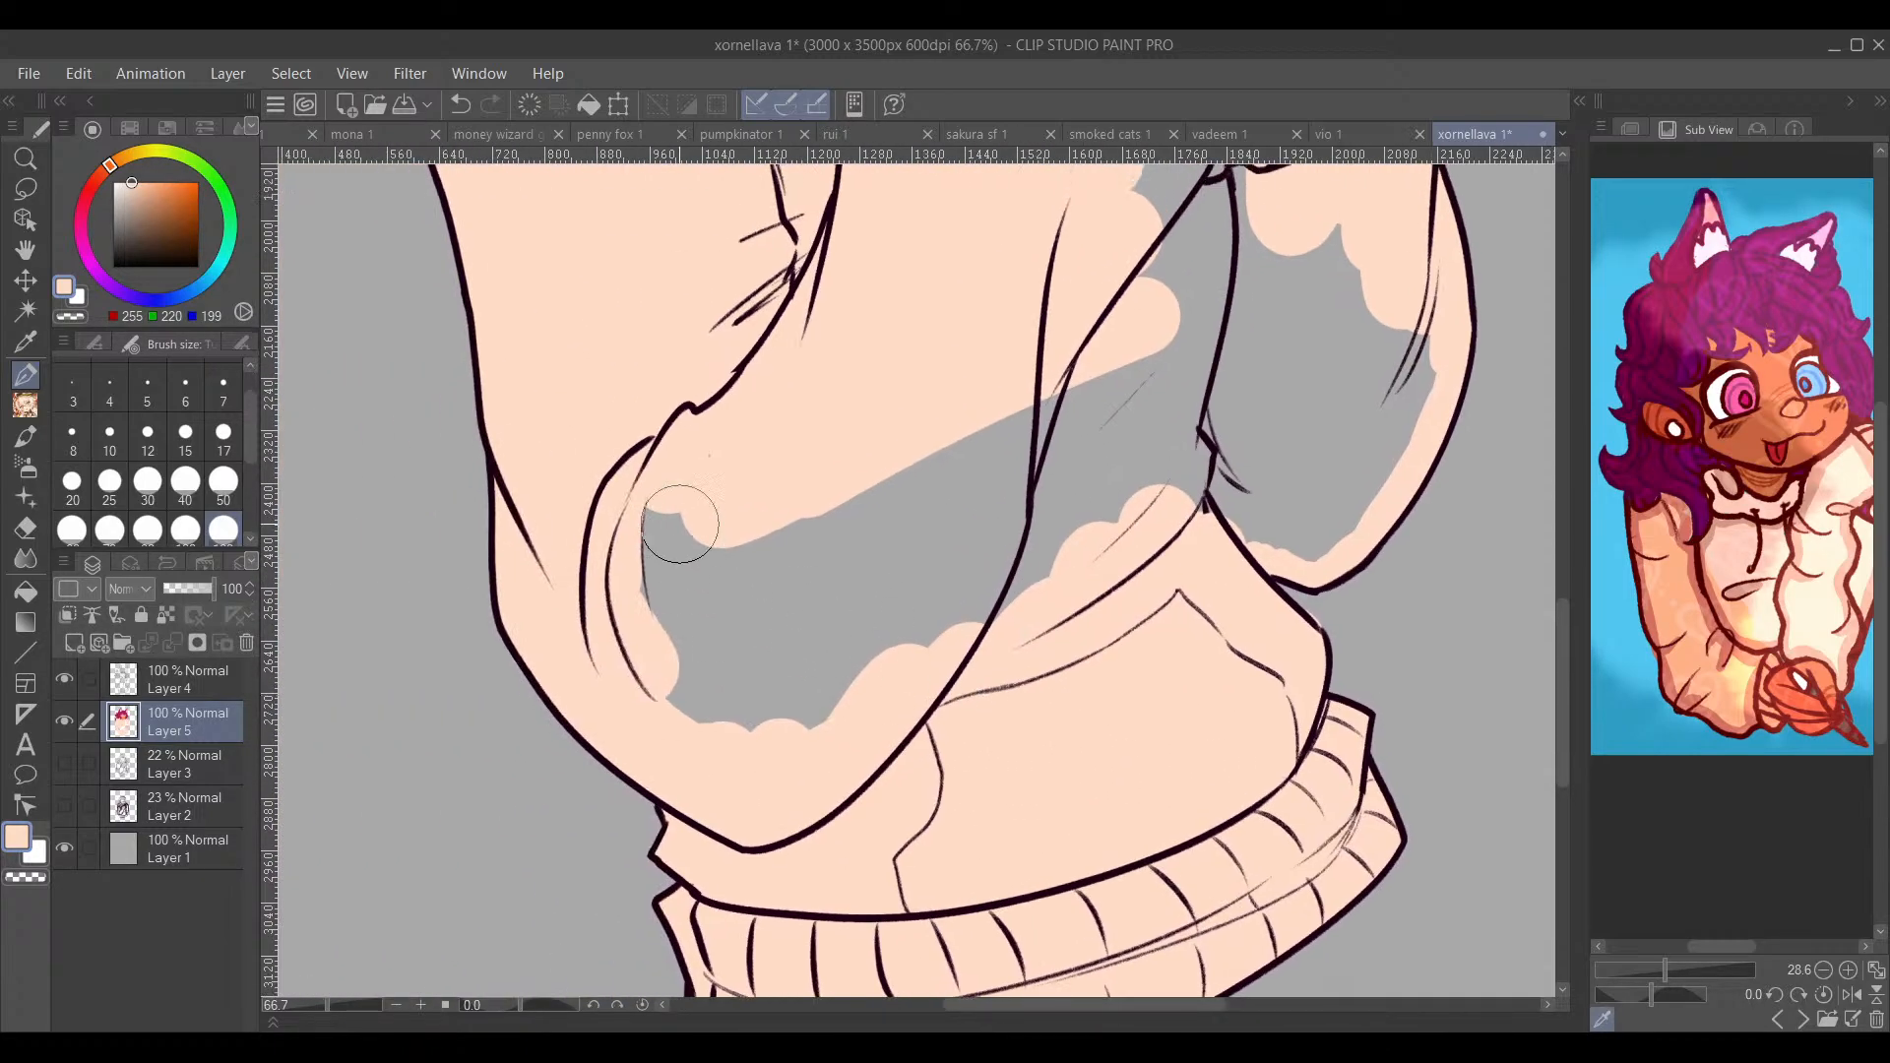
mouse_move(676, 528)
mouse_down()
mouse_move(662, 663)
mouse_move(814, 485)
mouse_move(1000, 363)
mouse_move(899, 781)
mouse_move(1142, 472)
mouse_move(1181, 472)
mouse_up()
mouse_move(1171, 493)
mouse_down()
mouse_move(1080, 570)
mouse_move(863, 692)
mouse_up()
mouse_move(670, 514)
mouse_down()
mouse_move(783, 492)
mouse_move(869, 718)
mouse_move(851, 788)
mouse_up()
mouse_move(870, 730)
mouse_down()
mouse_move(787, 614)
mouse_move(689, 572)
mouse_up()
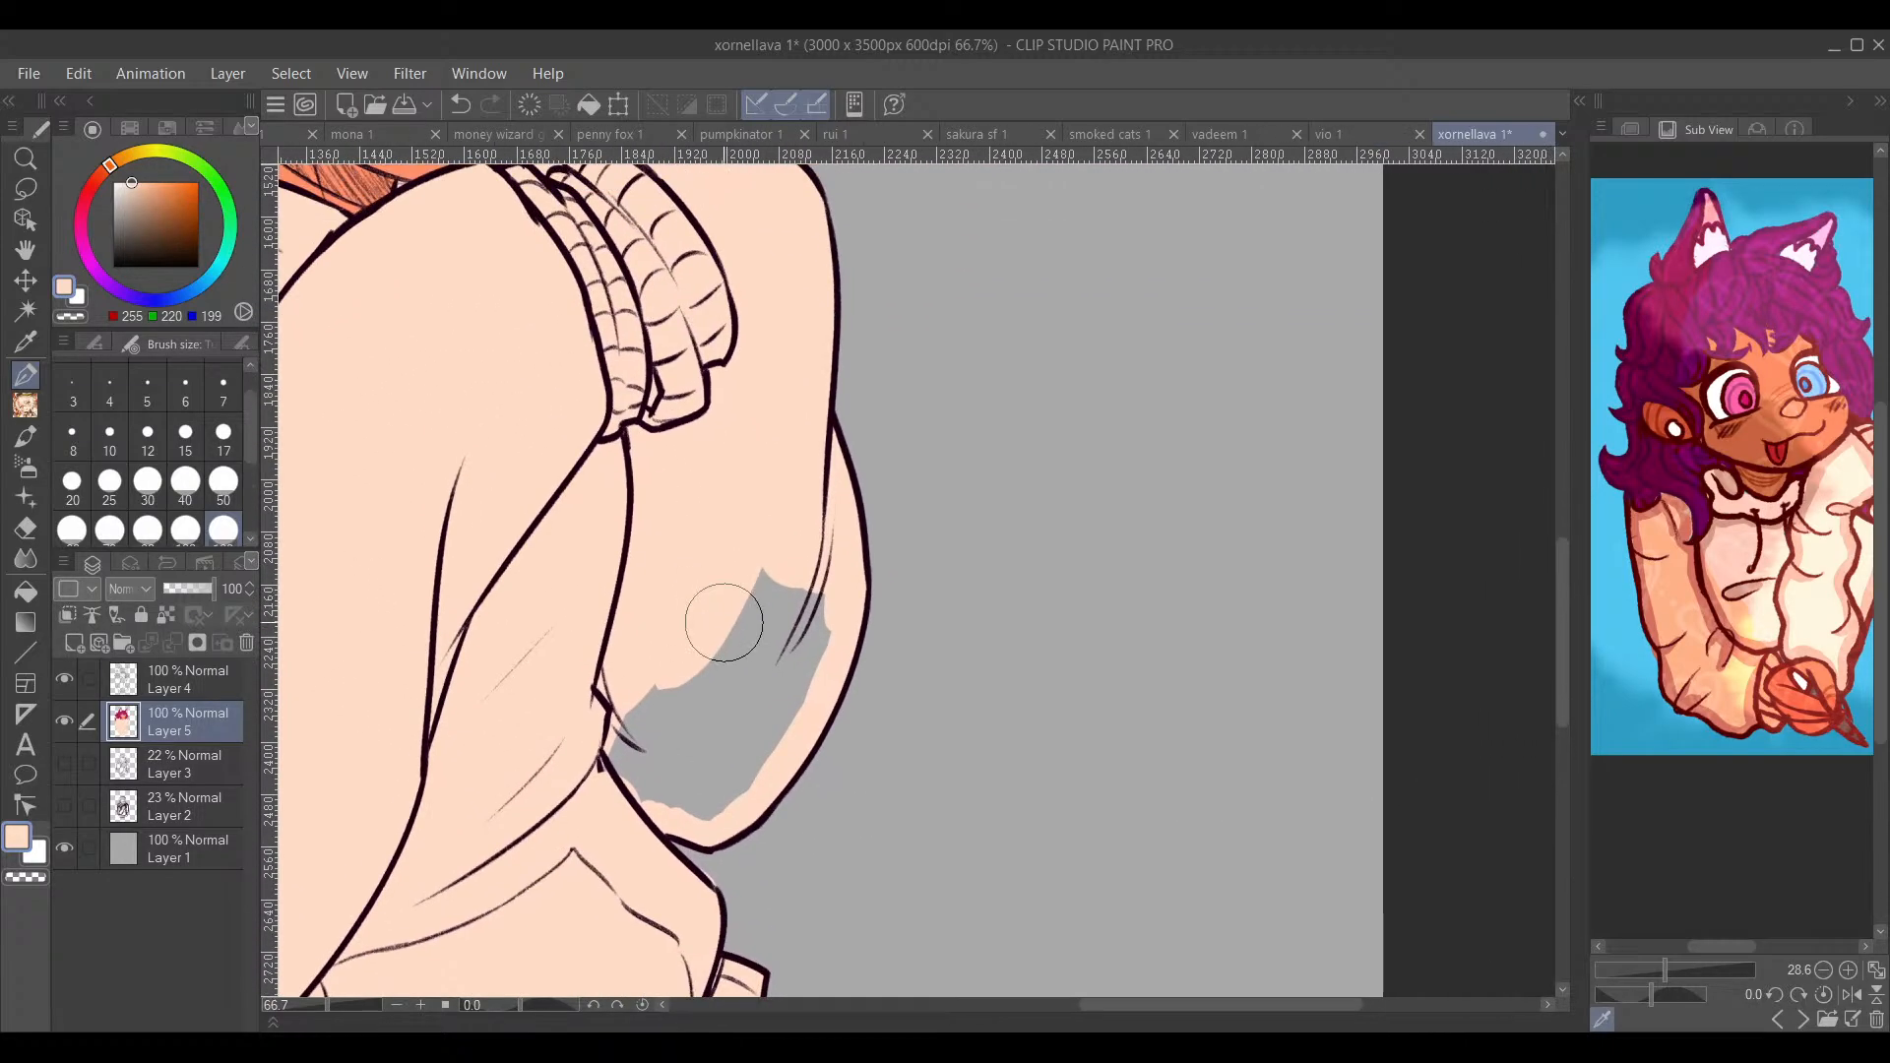
Step: Cover the remaining grey area at the bottom of the right sleeve with pale peach
mouse_move(790, 684)
mouse_down()
mouse_move(924, 620)
mouse_move(947, 652)
mouse_up()
mouse_move(906, 538)
mouse_down()
mouse_move(800, 694)
mouse_move(897, 576)
mouse_move(943, 612)
mouse_move(920, 669)
mouse_up()
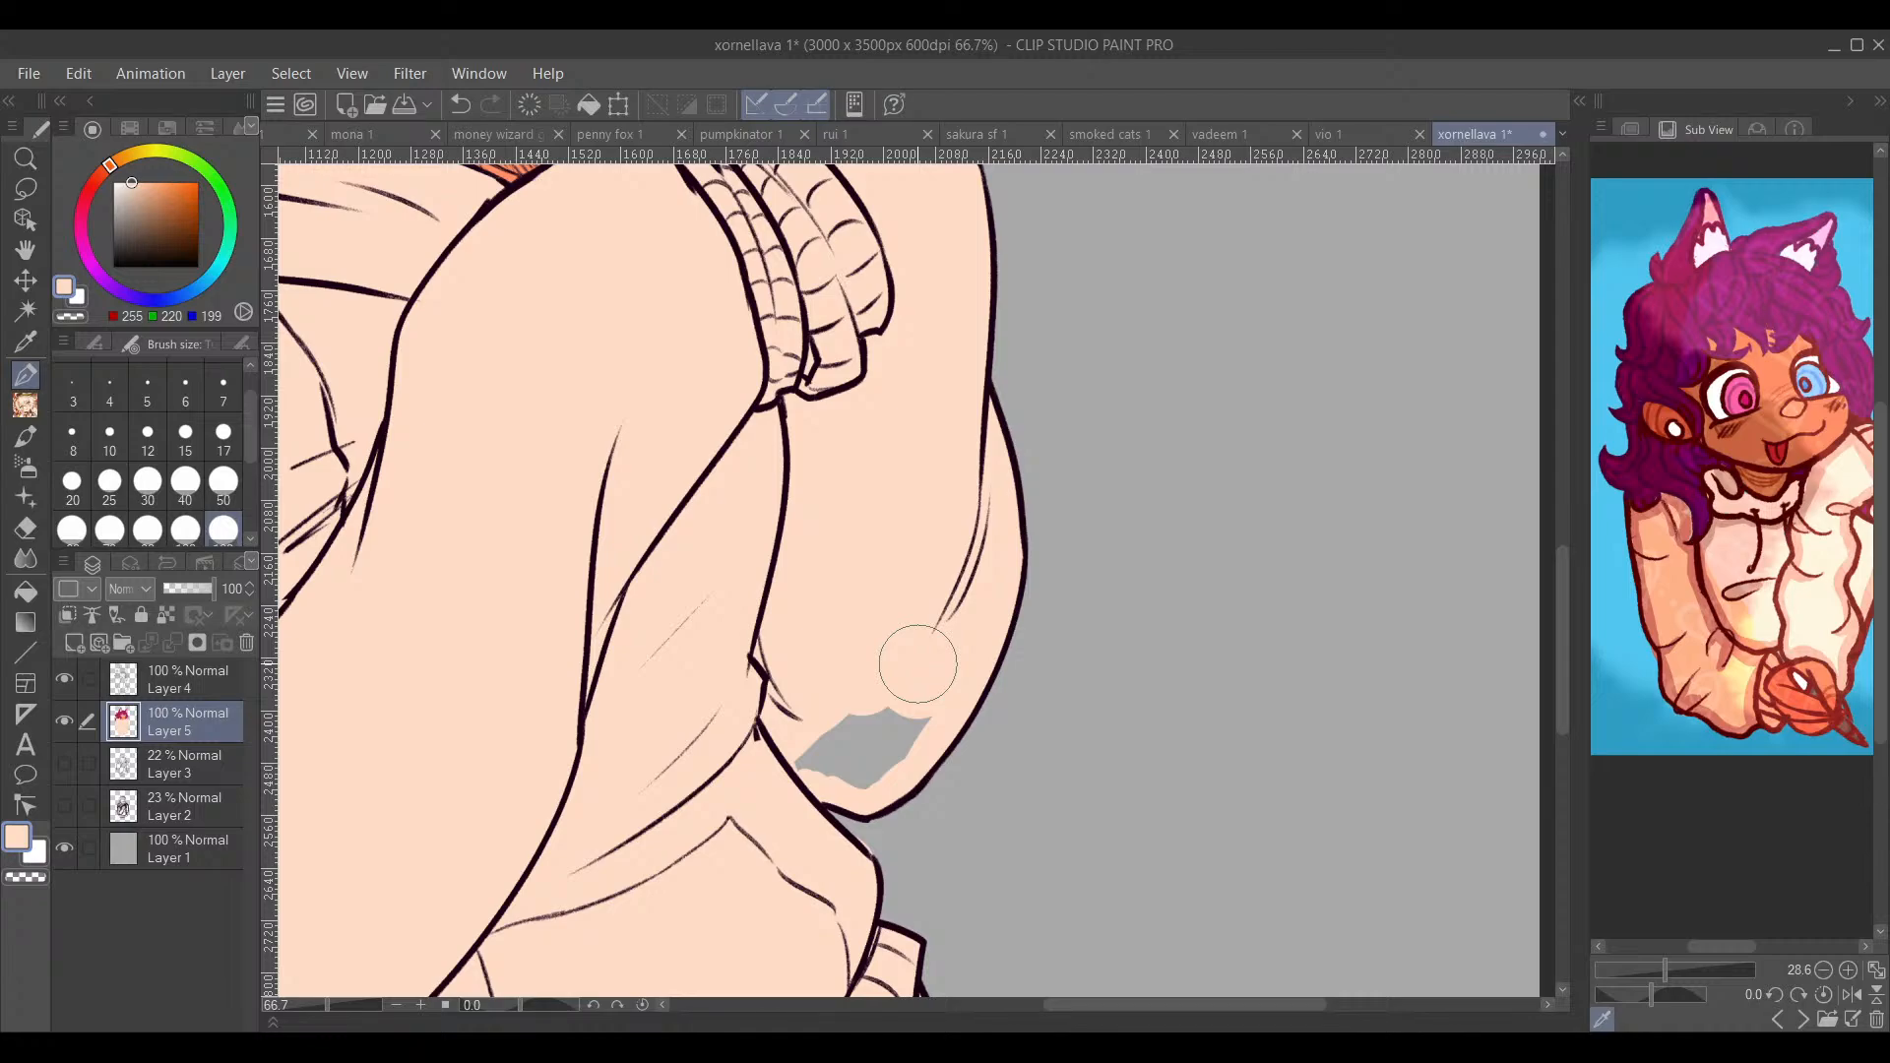
drag(902, 633, 854, 715)
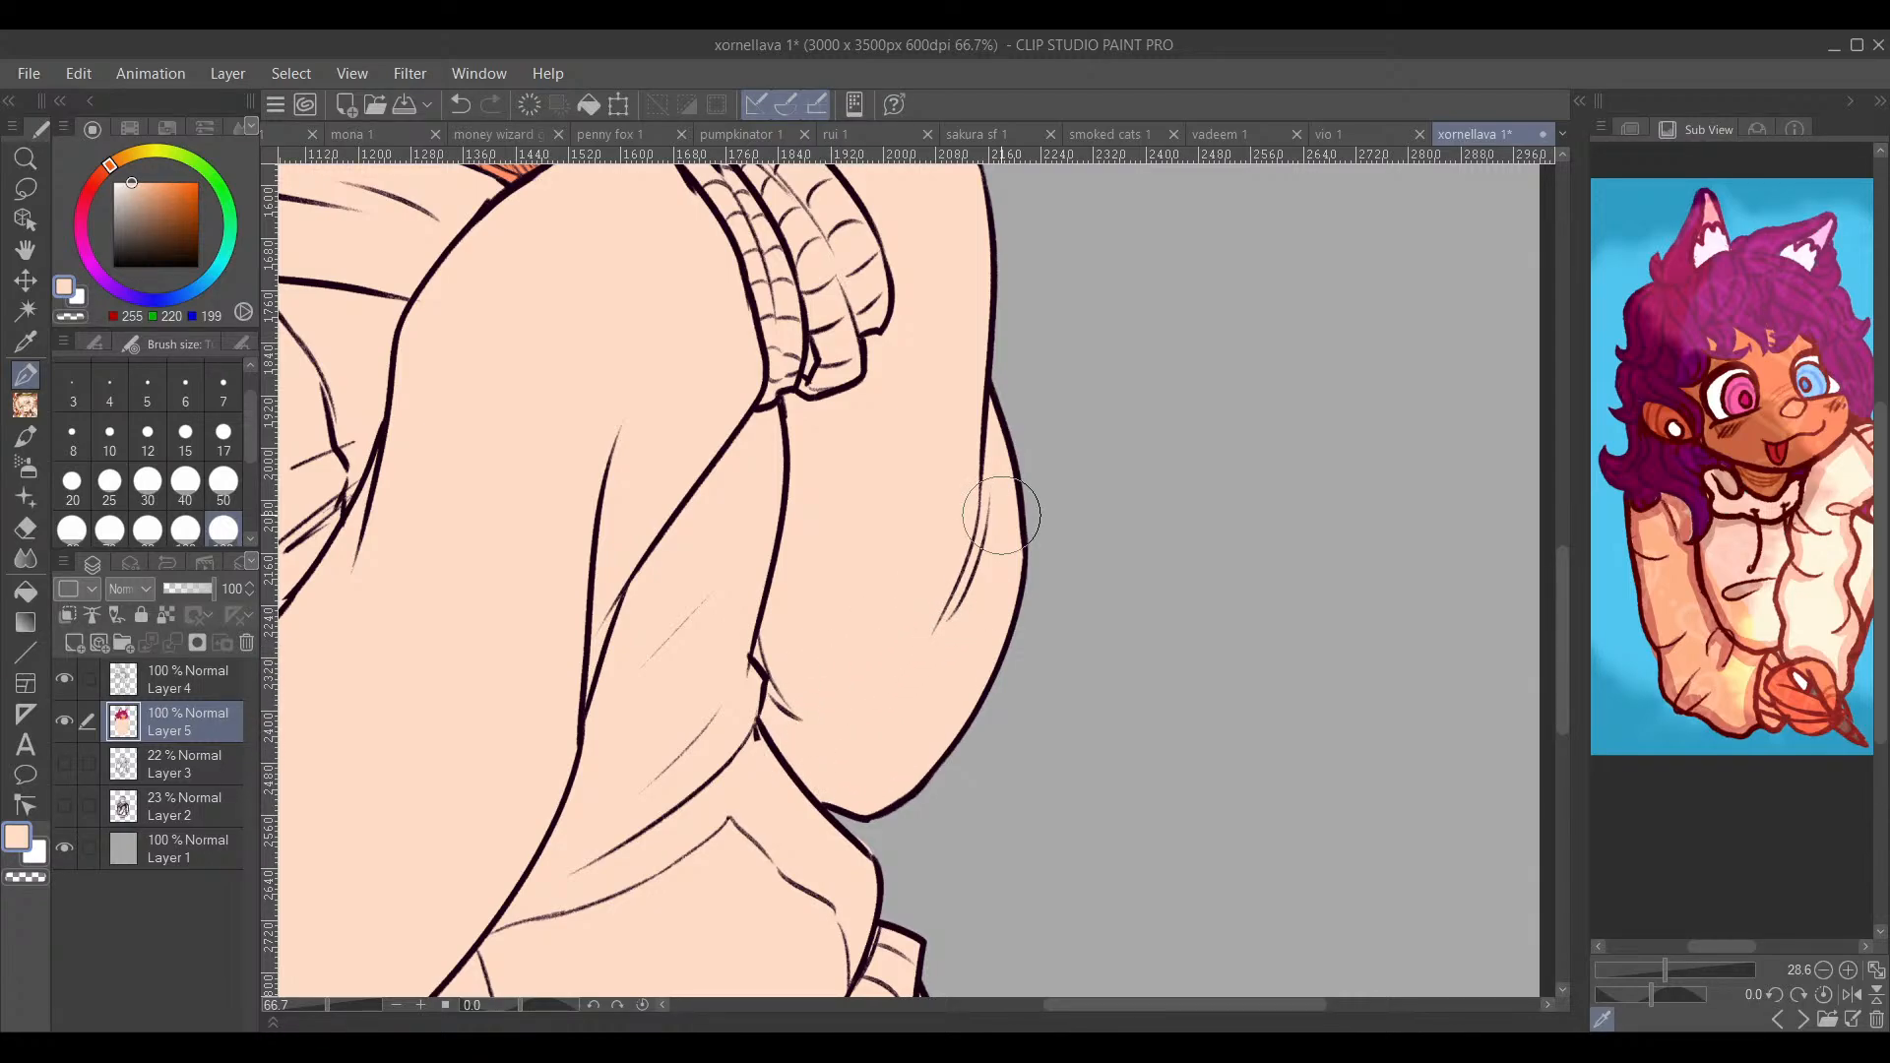
Step: Touch up the hair edge and the skin beside the lower ear using sampled magenta and orange
key(space)
drag(865, 775, 1057, 750)
scroll(906, 785, down, 2)
scroll(867, 561, up, 3)
alt+click(878, 615)
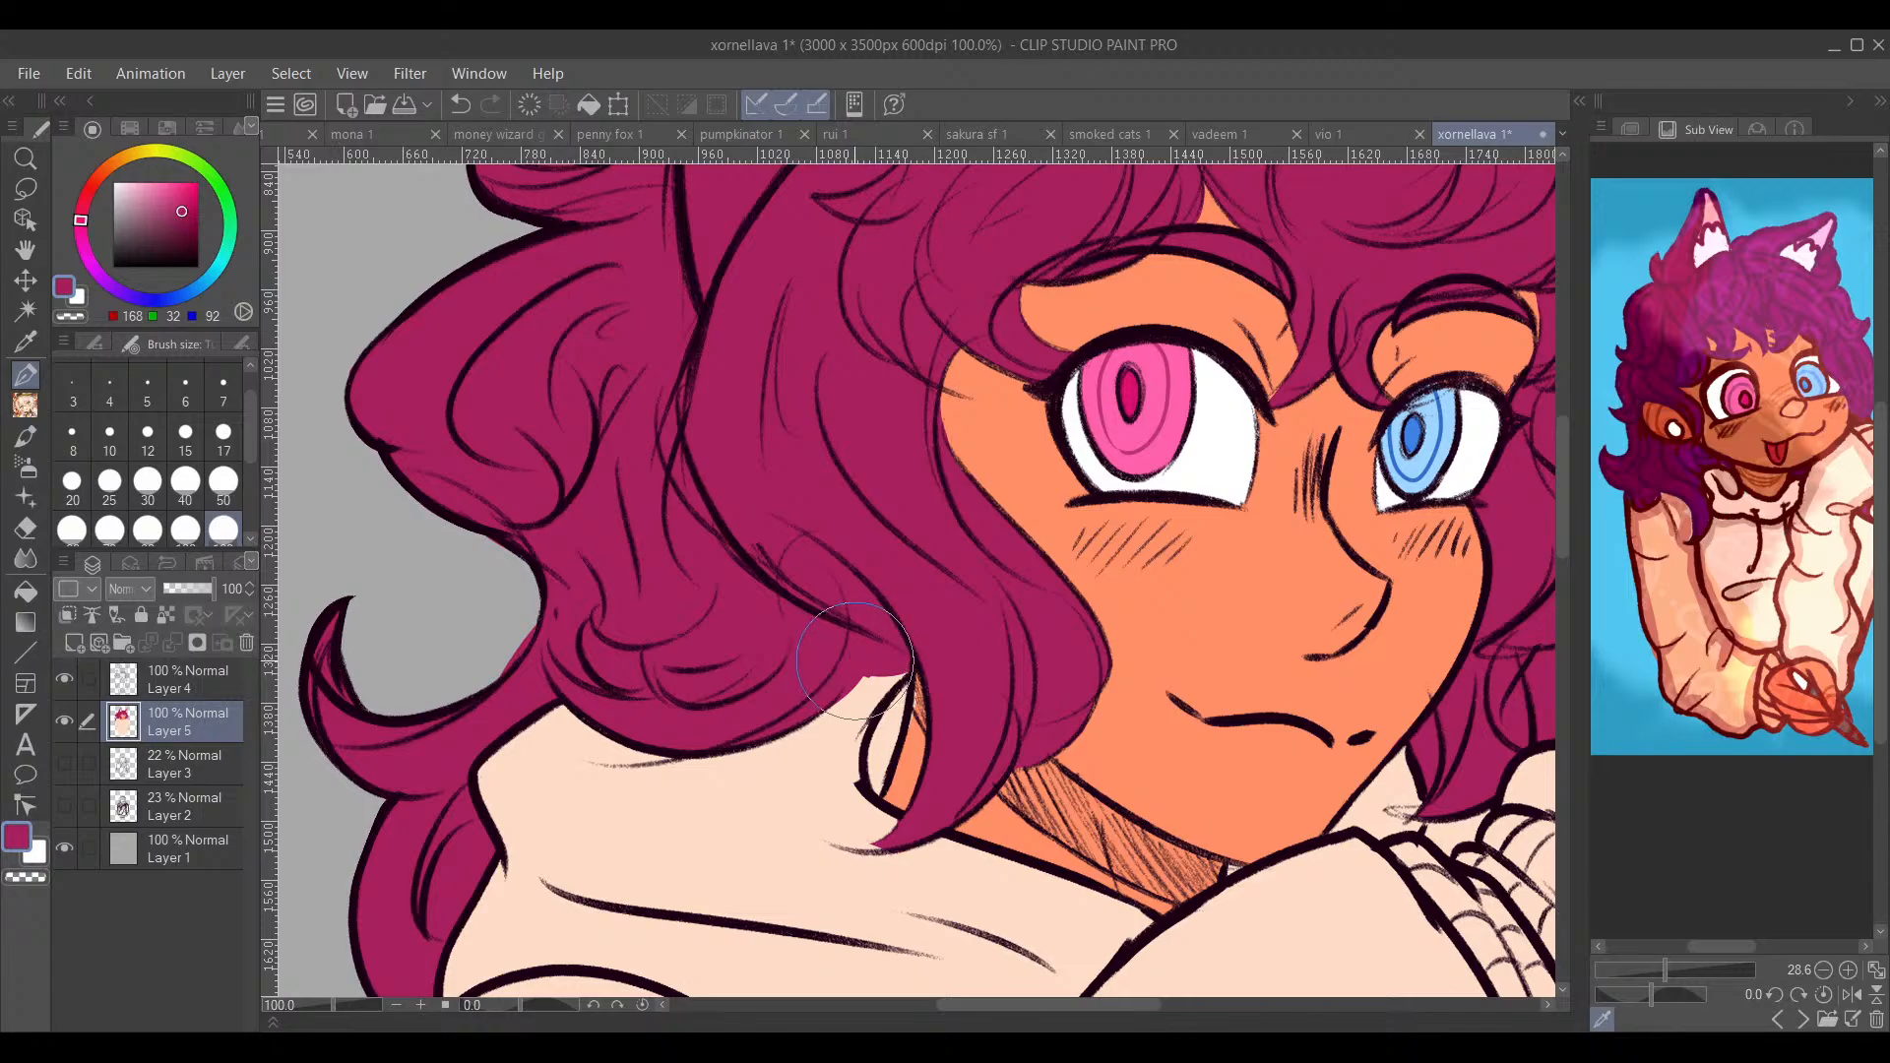
alt+click(1029, 640)
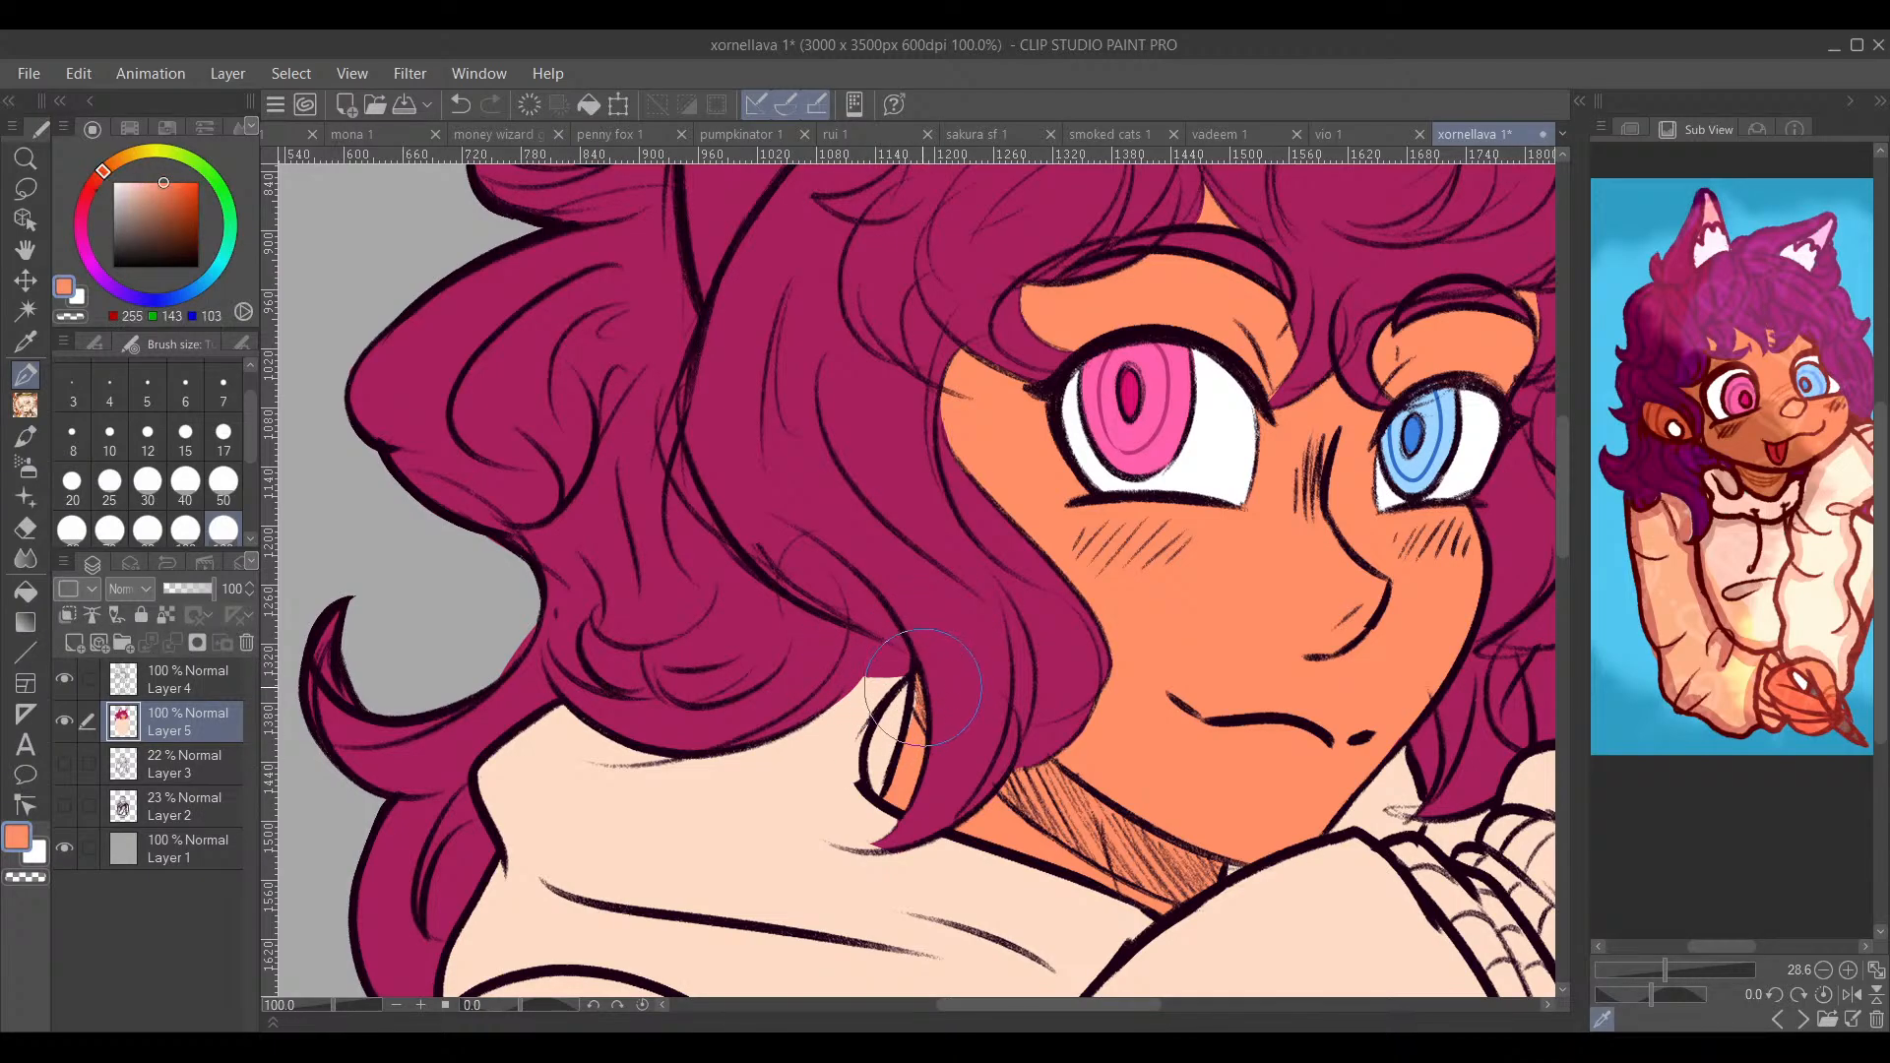
mouse_move(924, 686)
mouse_down()
mouse_move(881, 729)
mouse_move(931, 670)
mouse_move(920, 623)
mouse_up()
drag(1137, 670, 998, 630)
drag(831, 692, 1325, 606)
Step: Erase the magenta spill outside the hair outline on the character's left side
key(e)
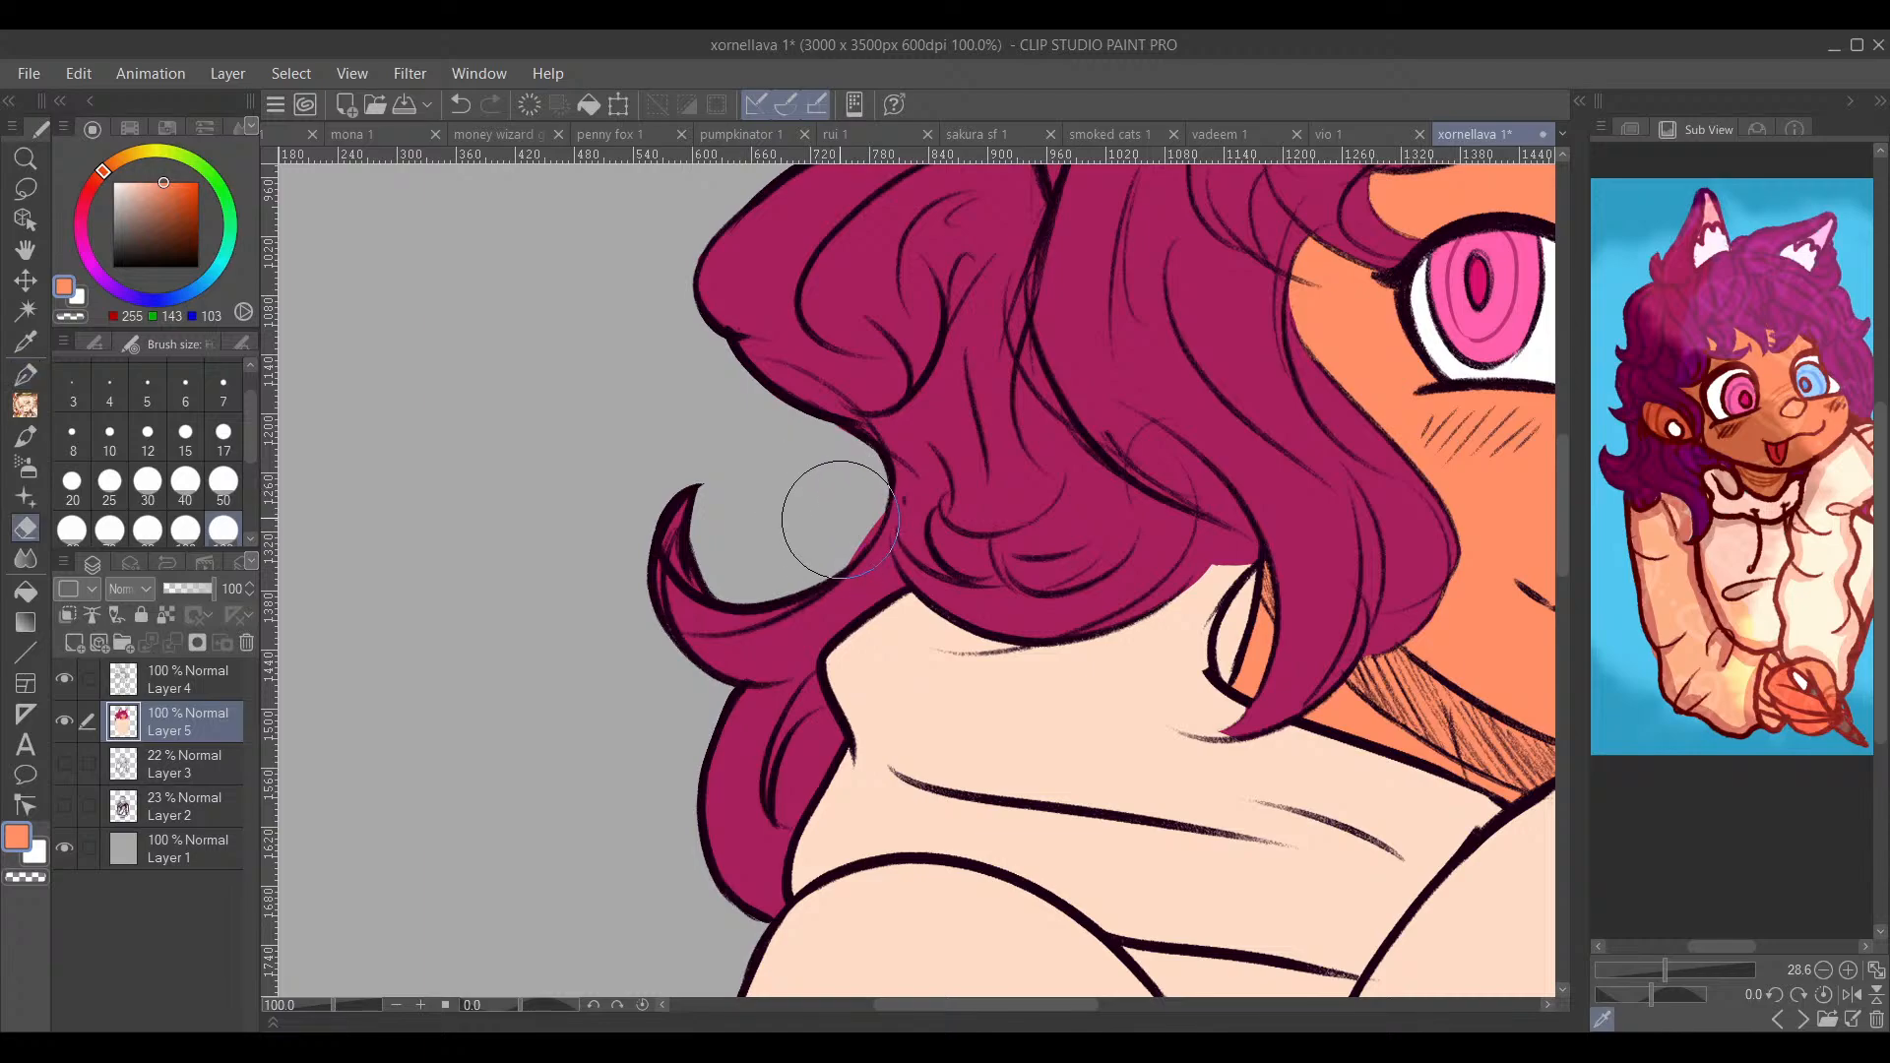
mouse_move(872, 509)
mouse_down()
mouse_move(836, 564)
mouse_move(846, 549)
mouse_up()
scroll(970, 544, down, 3)
mouse_move(1312, 568)
mouse_down()
mouse_move(1179, 579)
mouse_move(954, 494)
mouse_up()
drag(1168, 569, 1118, 624)
drag(942, 370, 978, 590)
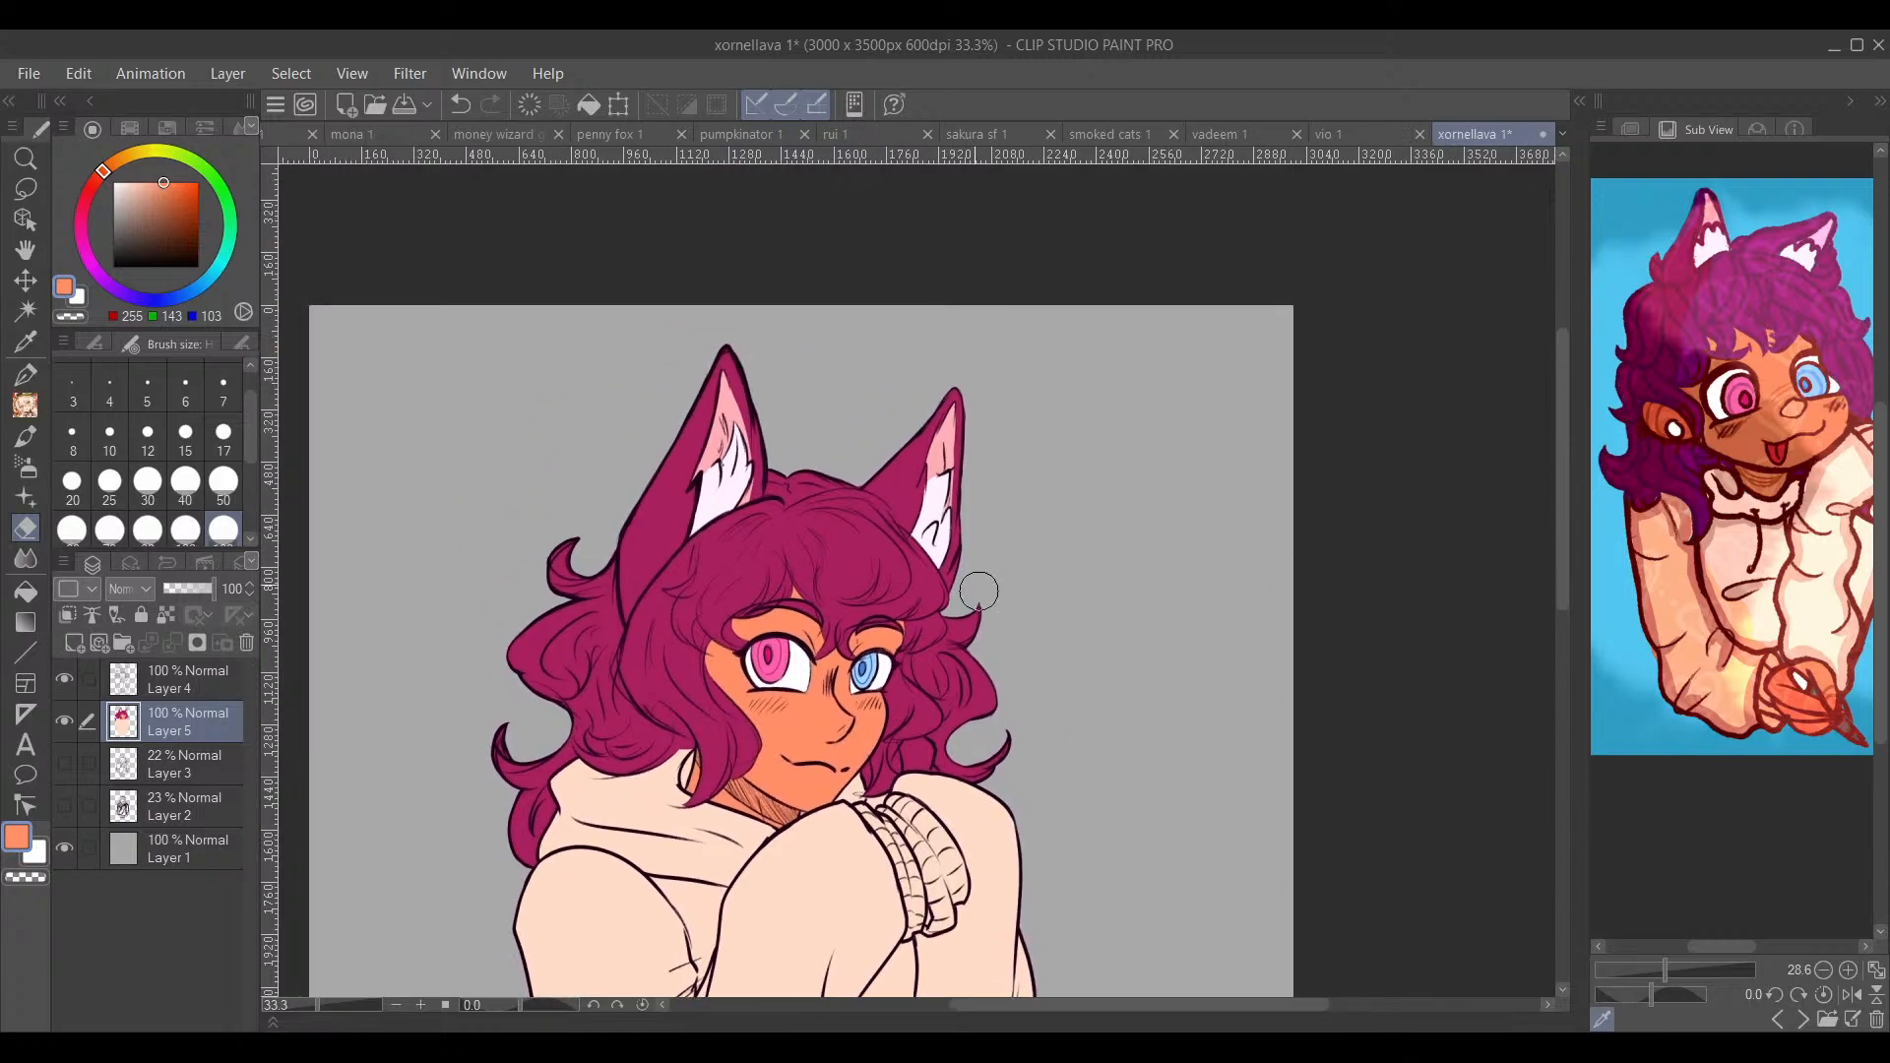
Step: Inspect the ears, hair, face and hoodie for missed gaps or colour spills
scroll(979, 590, up, 3)
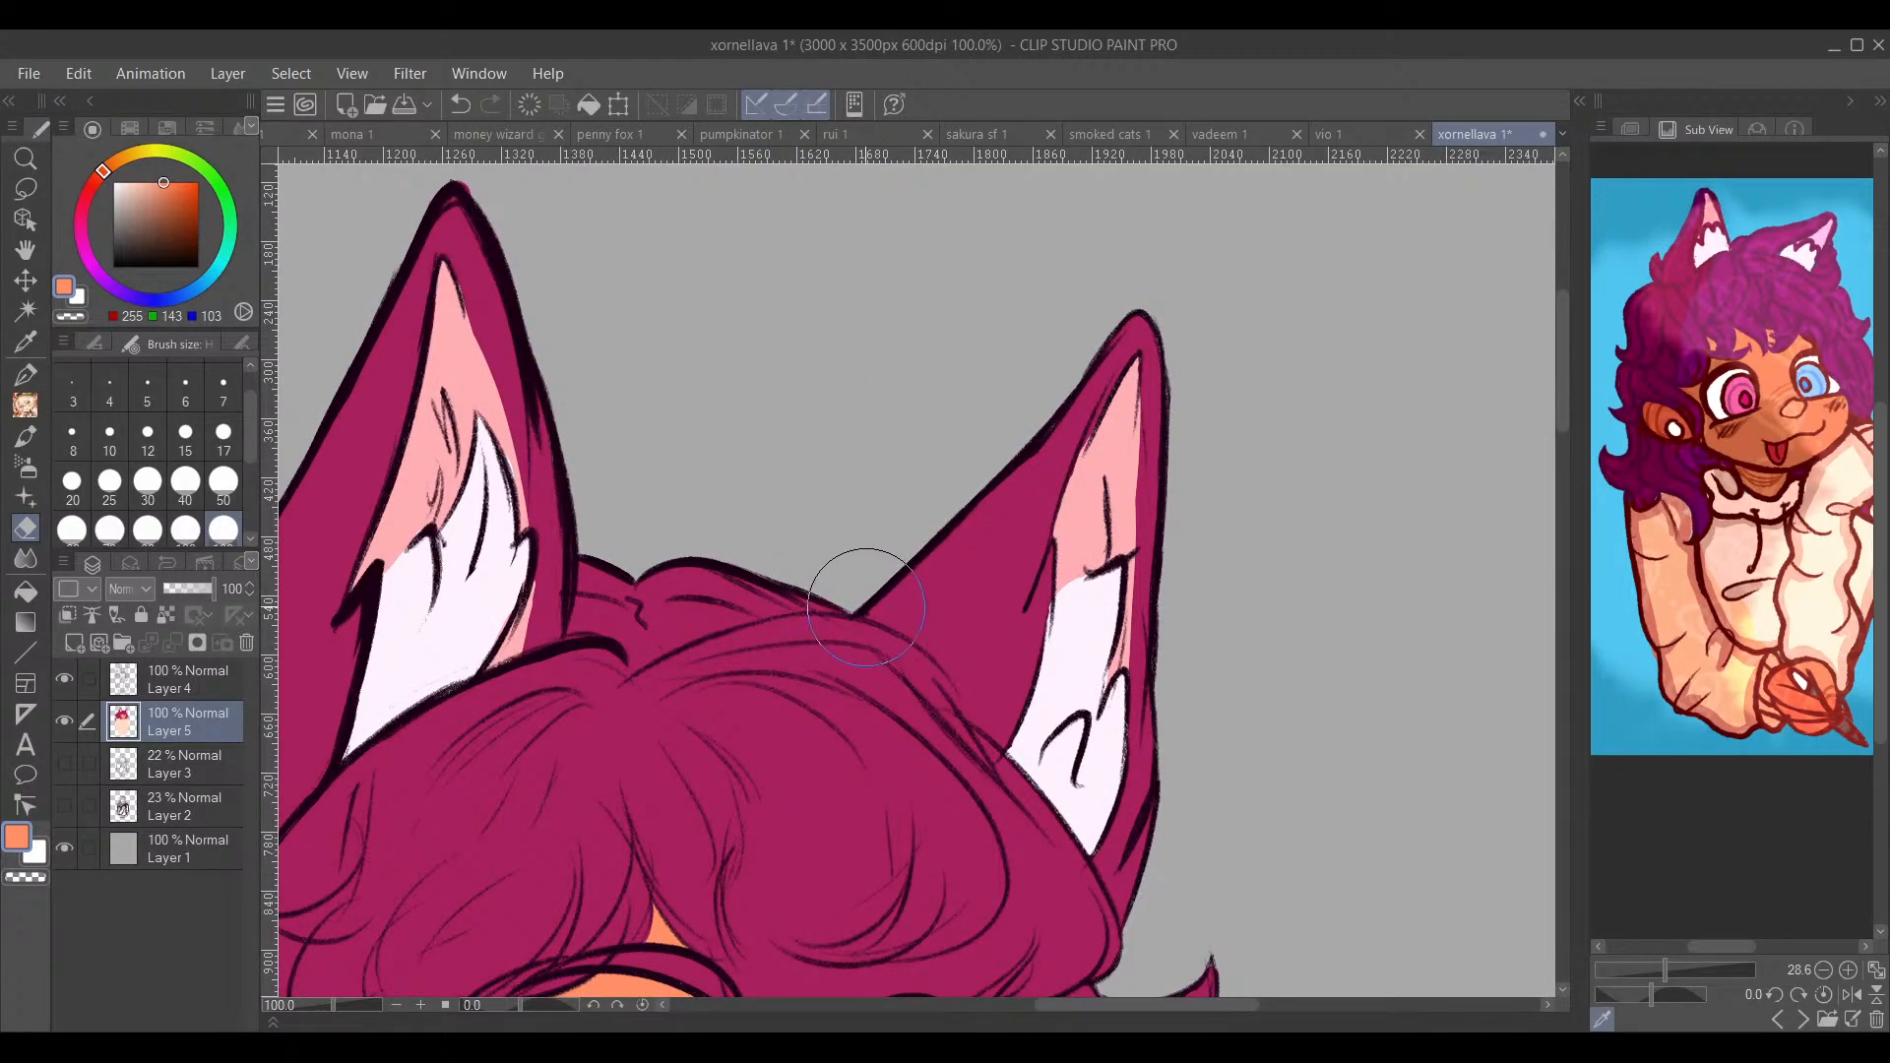
scroll(867, 608, down, 3)
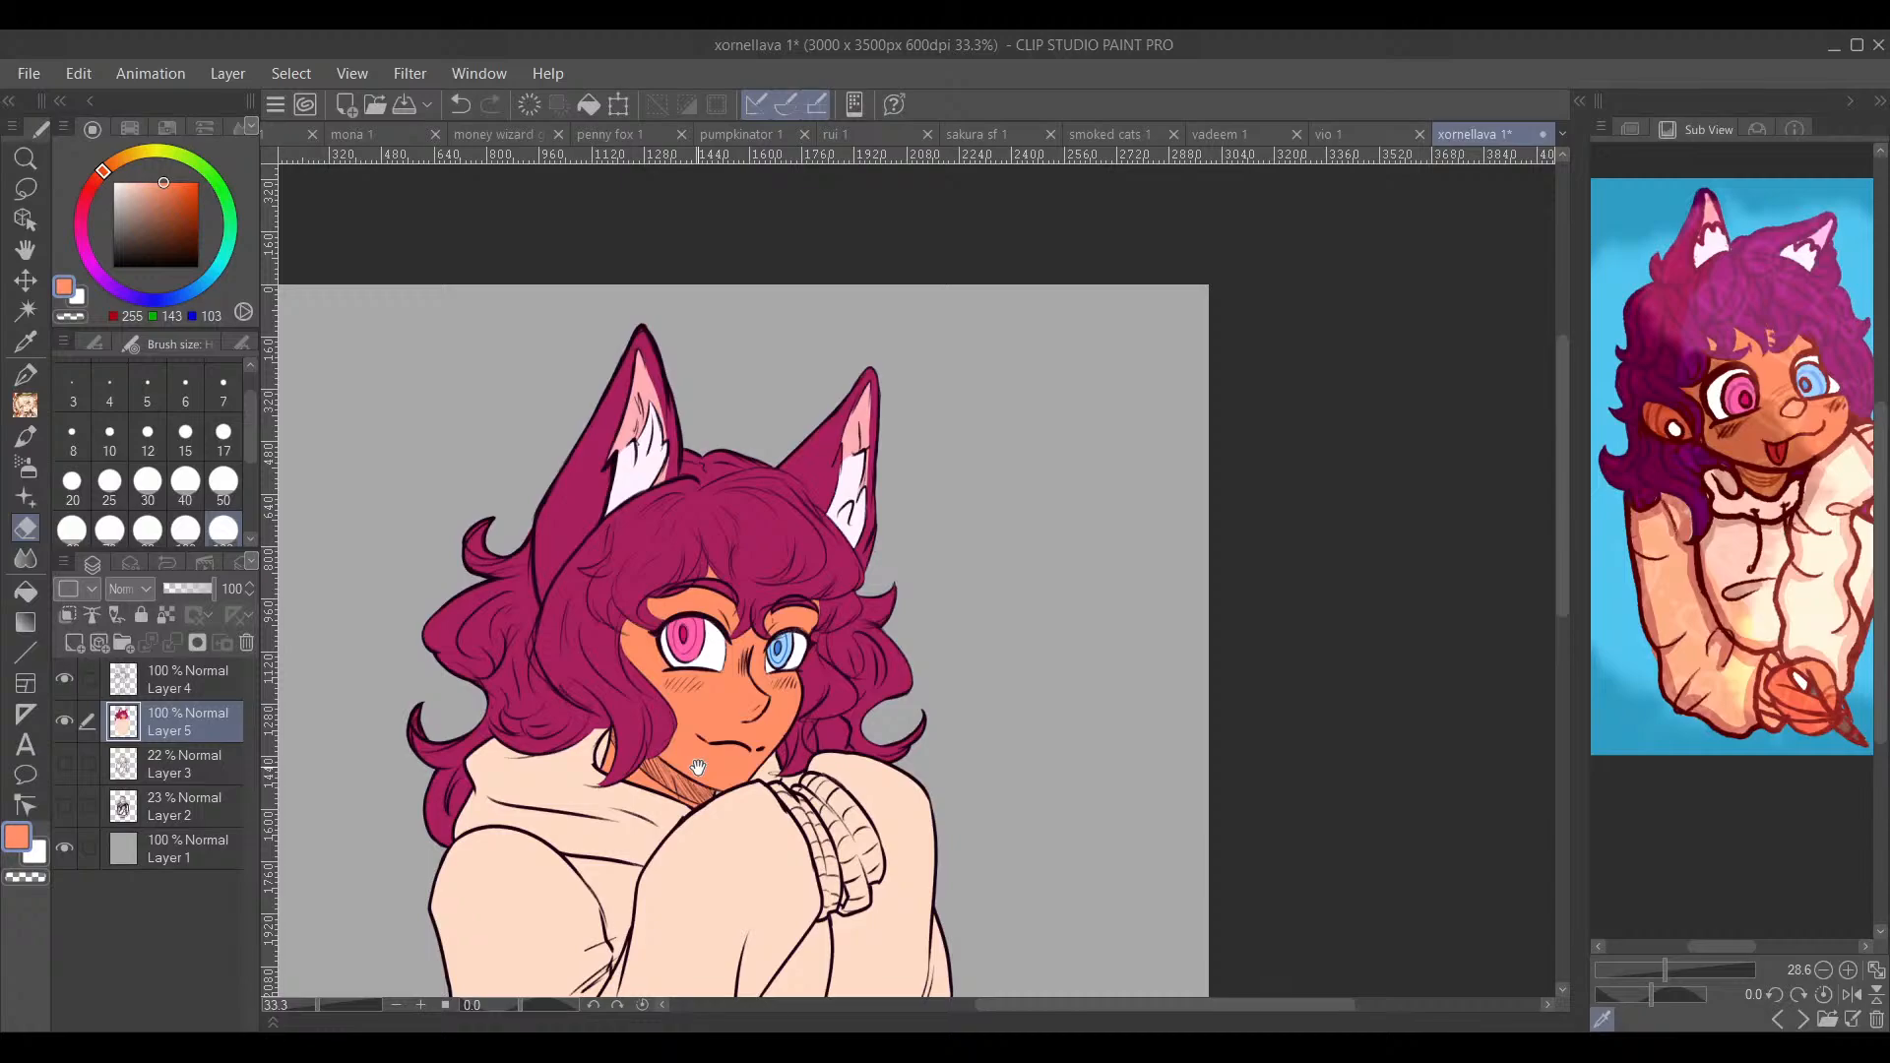
drag(698, 767, 808, 637)
drag(1220, 489, 1207, 527)
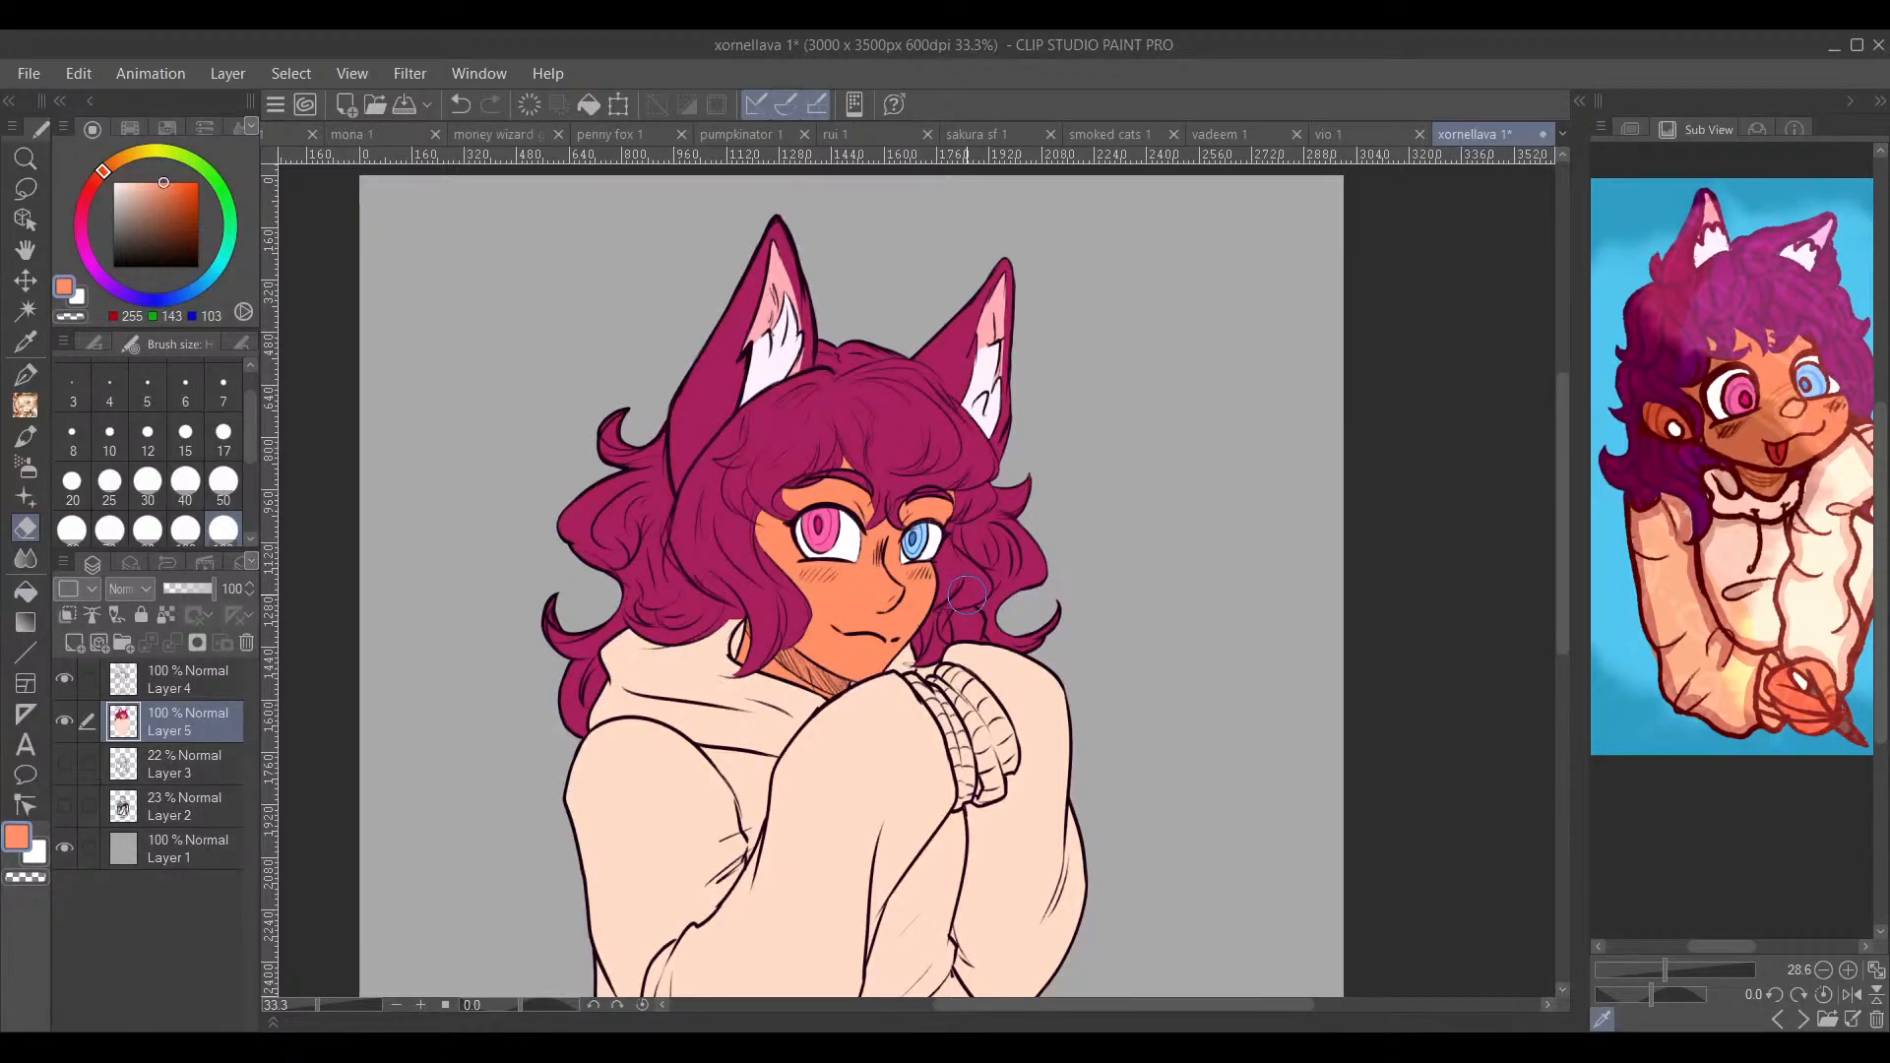
mouse_move(1451, 721)
mouse_down()
mouse_move(1433, 615)
mouse_move(1375, 604)
mouse_up()
scroll(1428, 673, down, 1)
drag(1428, 673, 1357, 684)
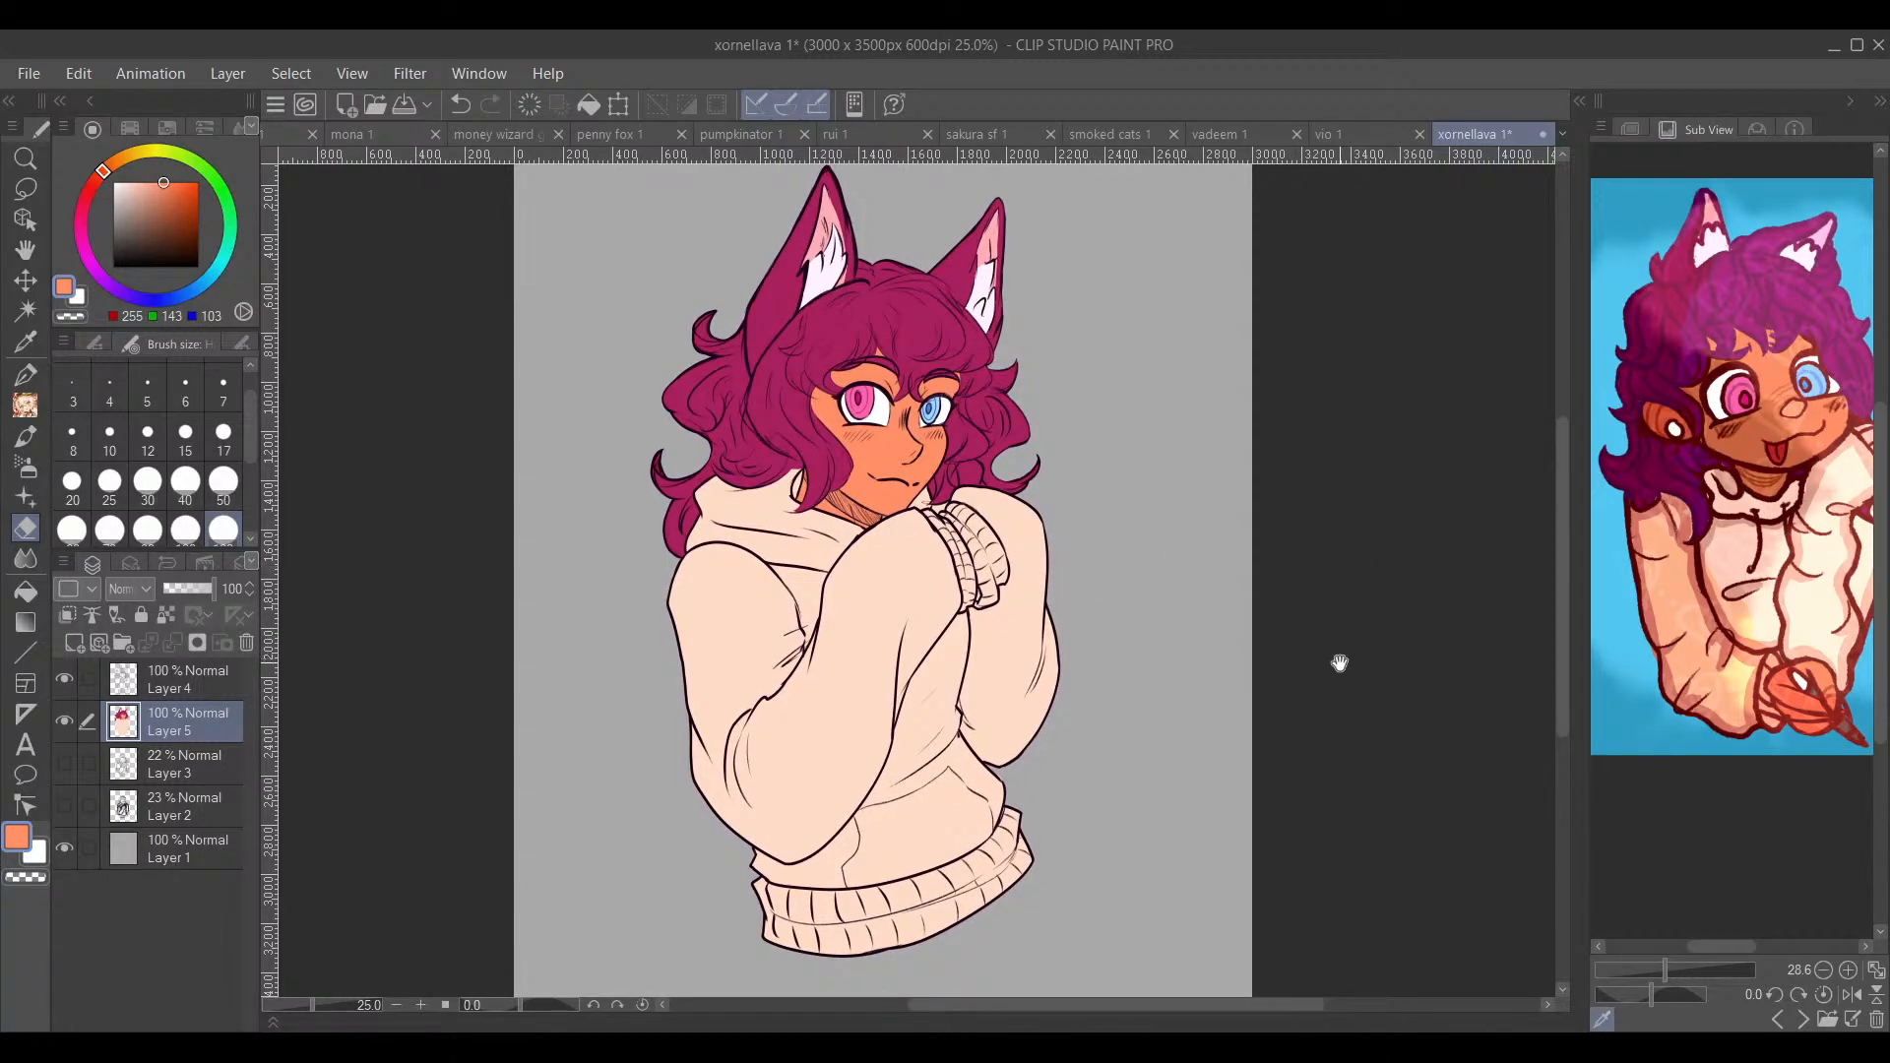
drag(1386, 672, 1337, 670)
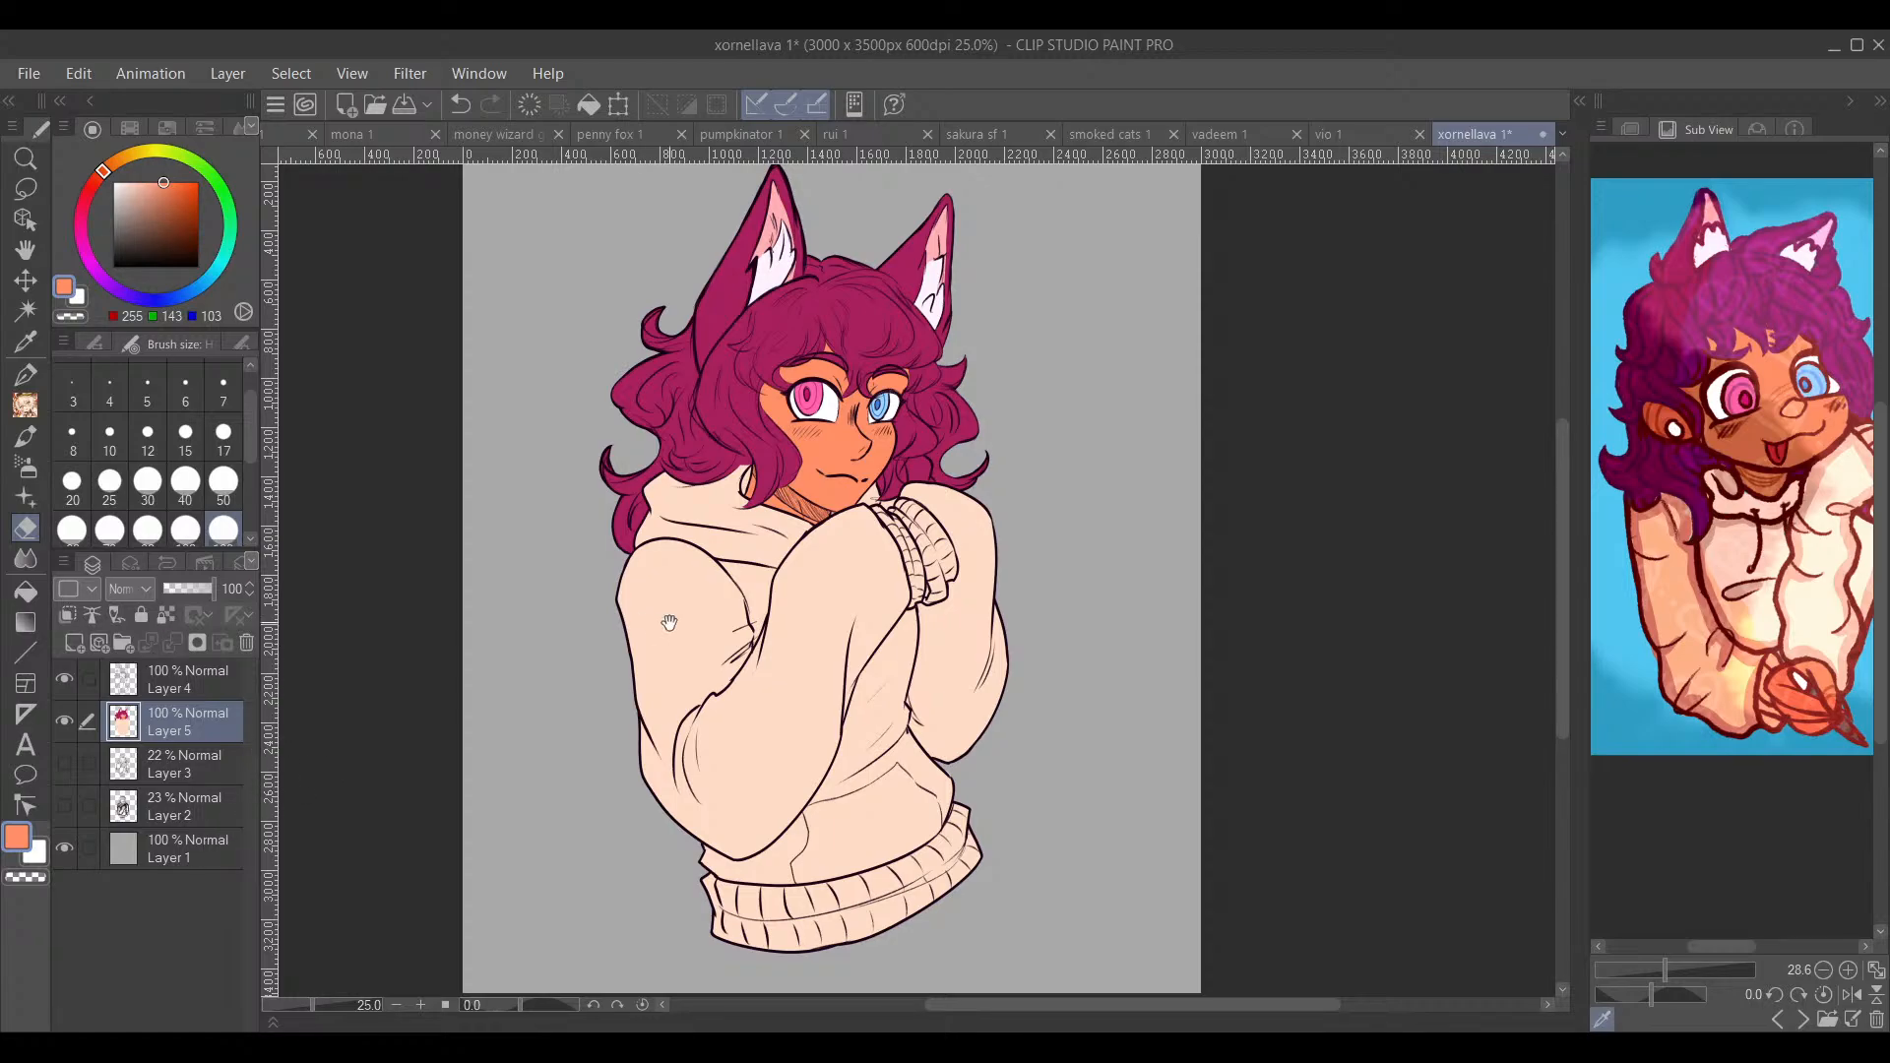
drag(668, 623, 585, 623)
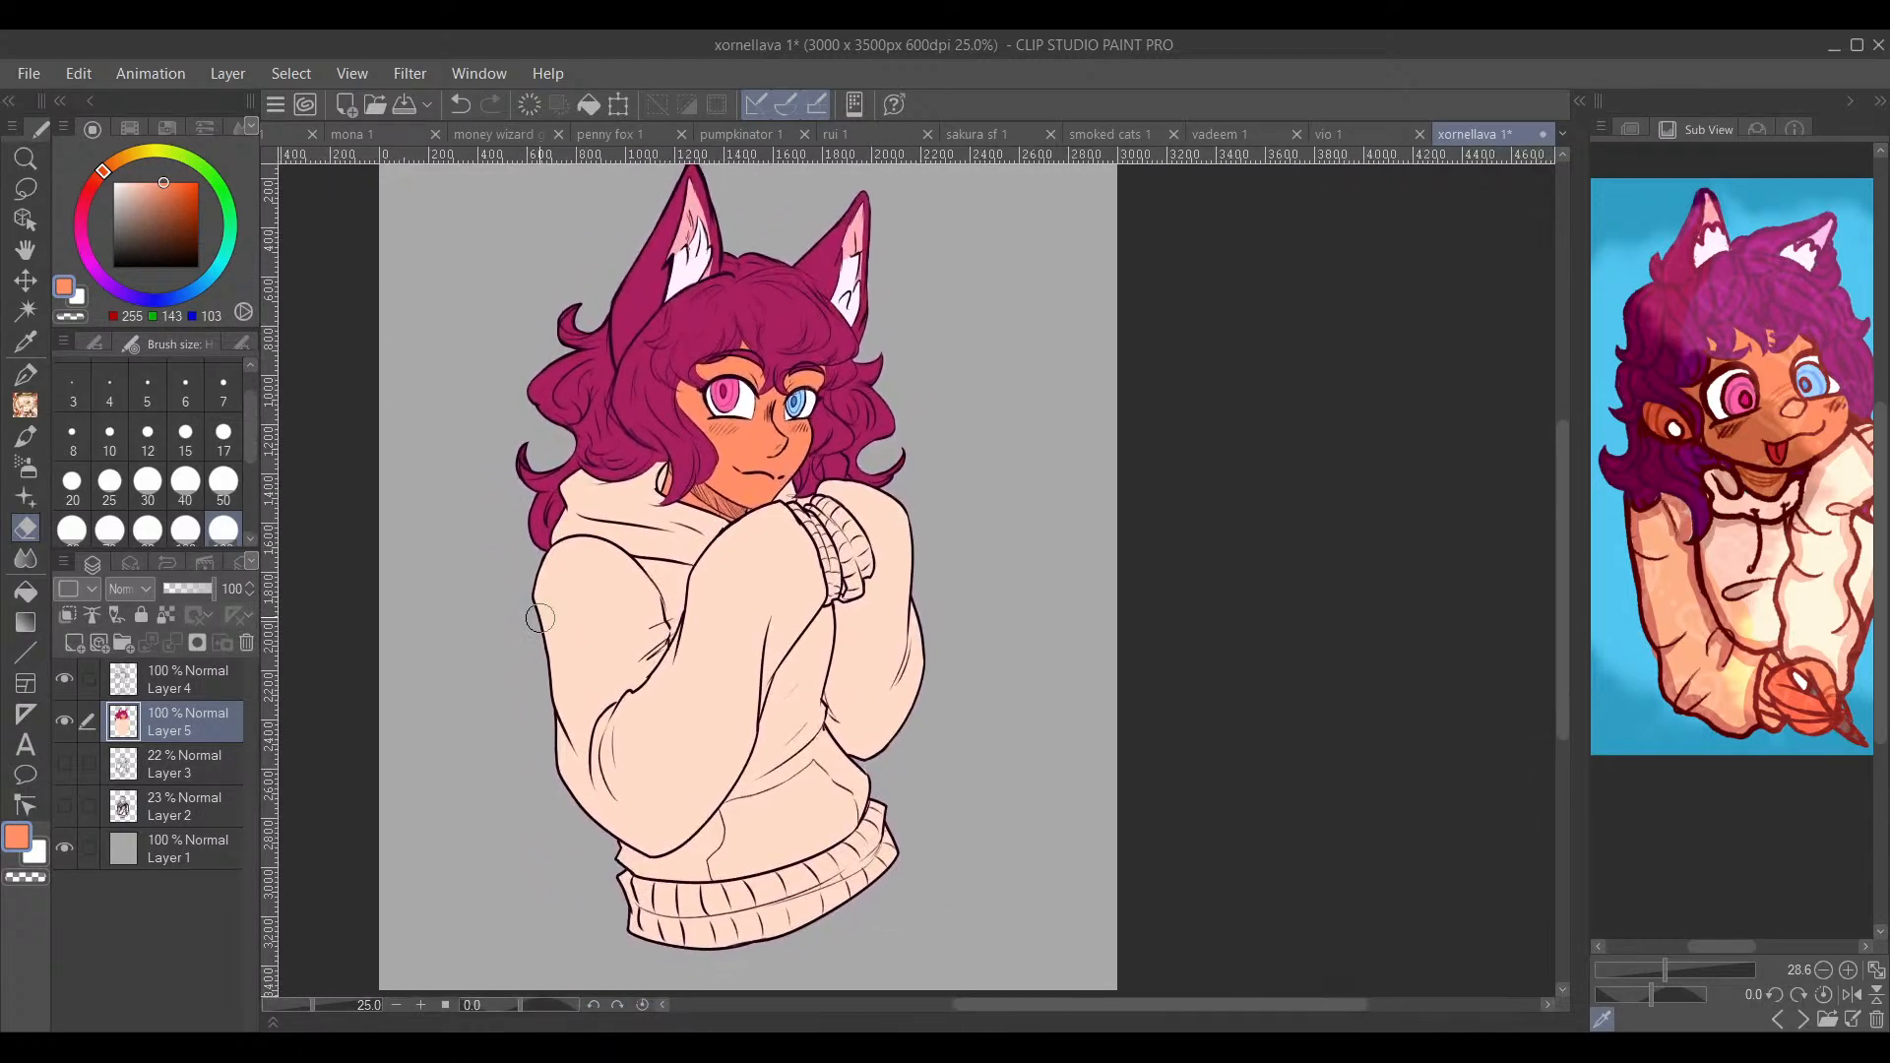
Step: Add a new layer directly above Layer 1 and fill it with blue (RGB 39, 132, 204) as the background
click(187, 808)
click(193, 859)
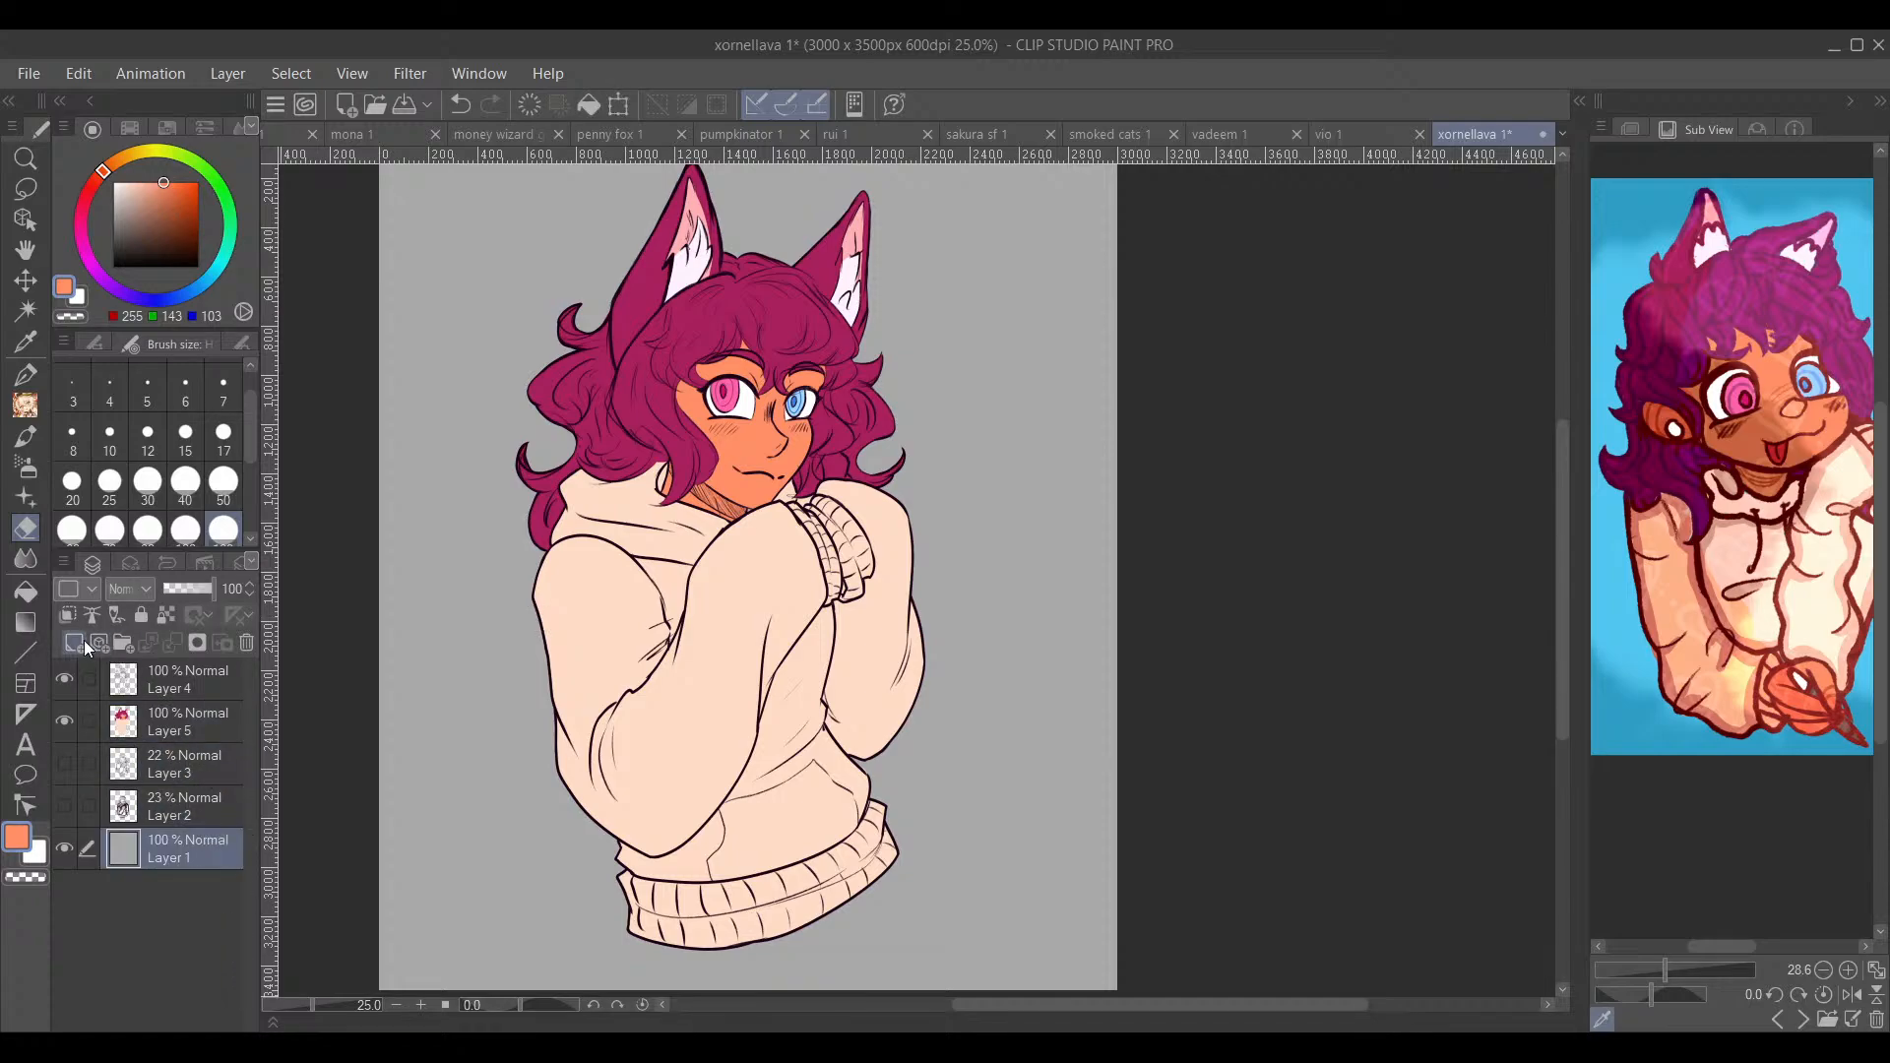
click(77, 645)
click(132, 152)
drag(132, 152, 234, 351)
click(198, 193)
mouse_move(198, 193)
mouse_down()
mouse_move(243, 234)
mouse_move(151, 233)
mouse_move(240, 221)
mouse_move(181, 200)
mouse_up()
click(25, 591)
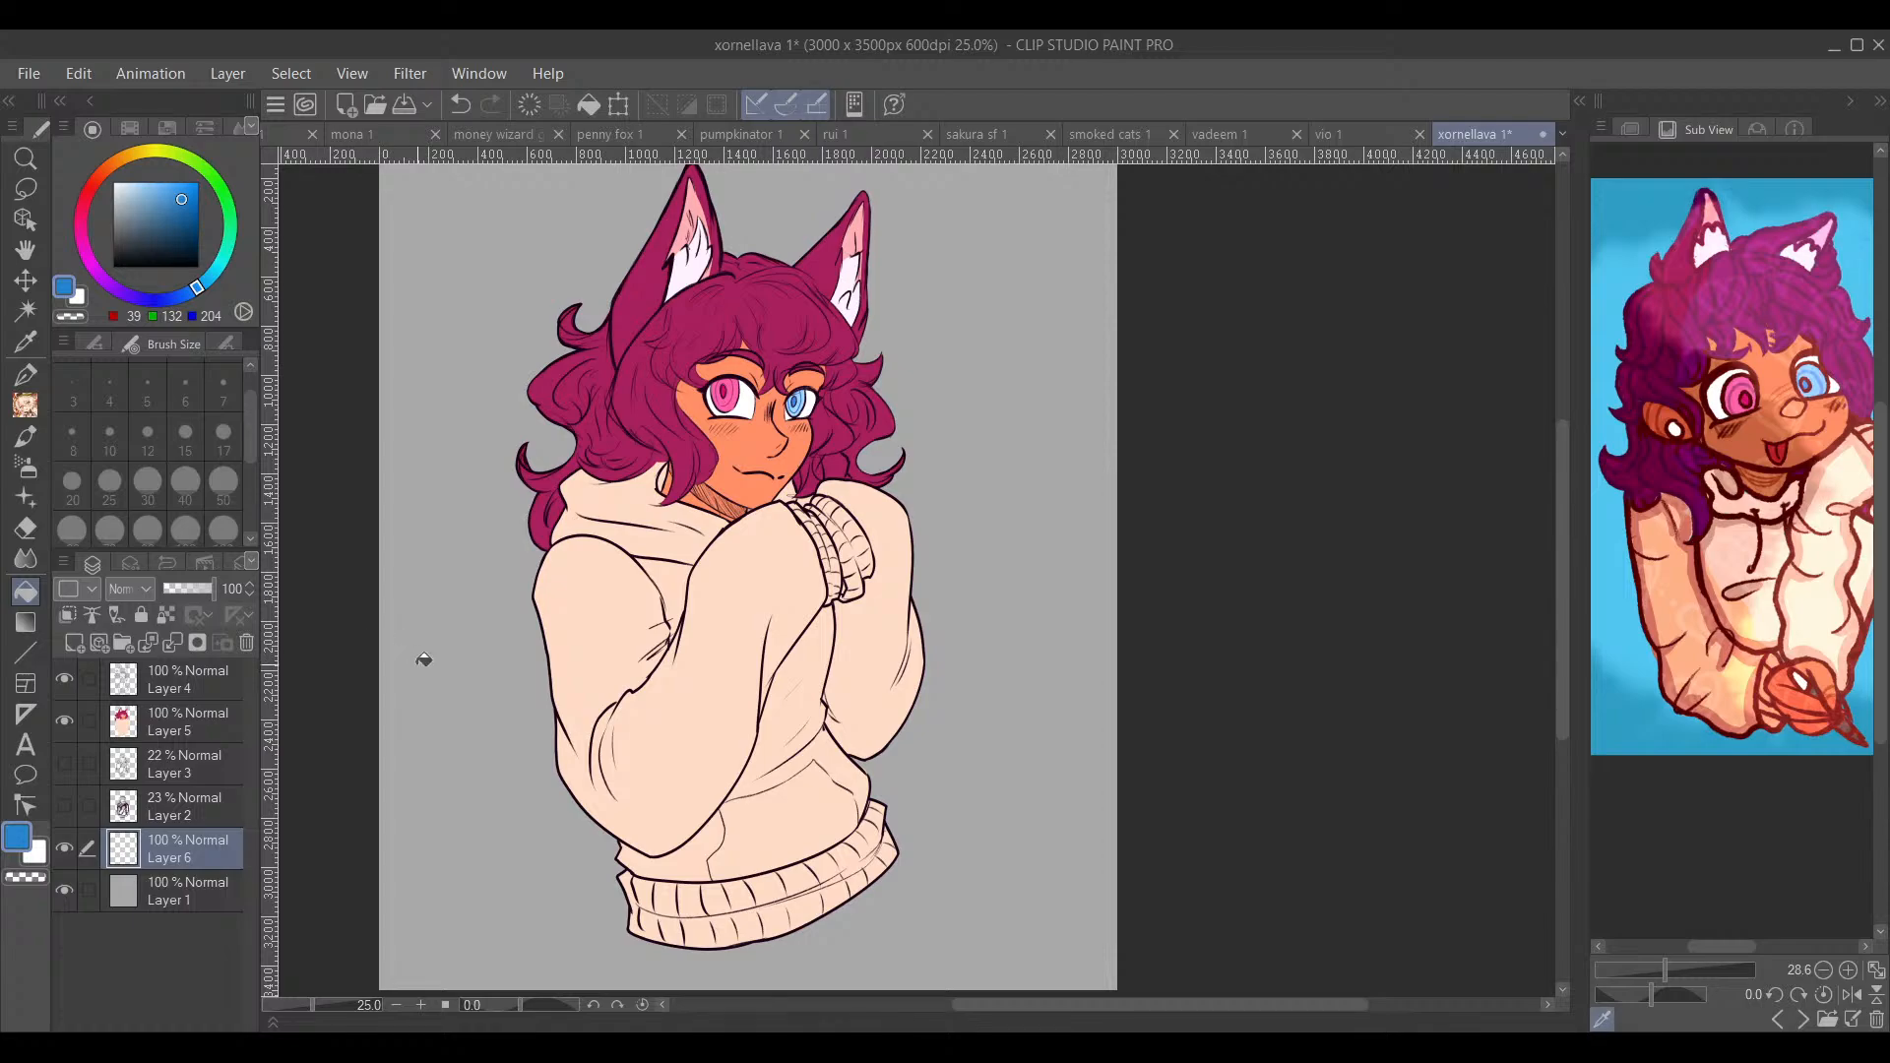
click(1076, 683)
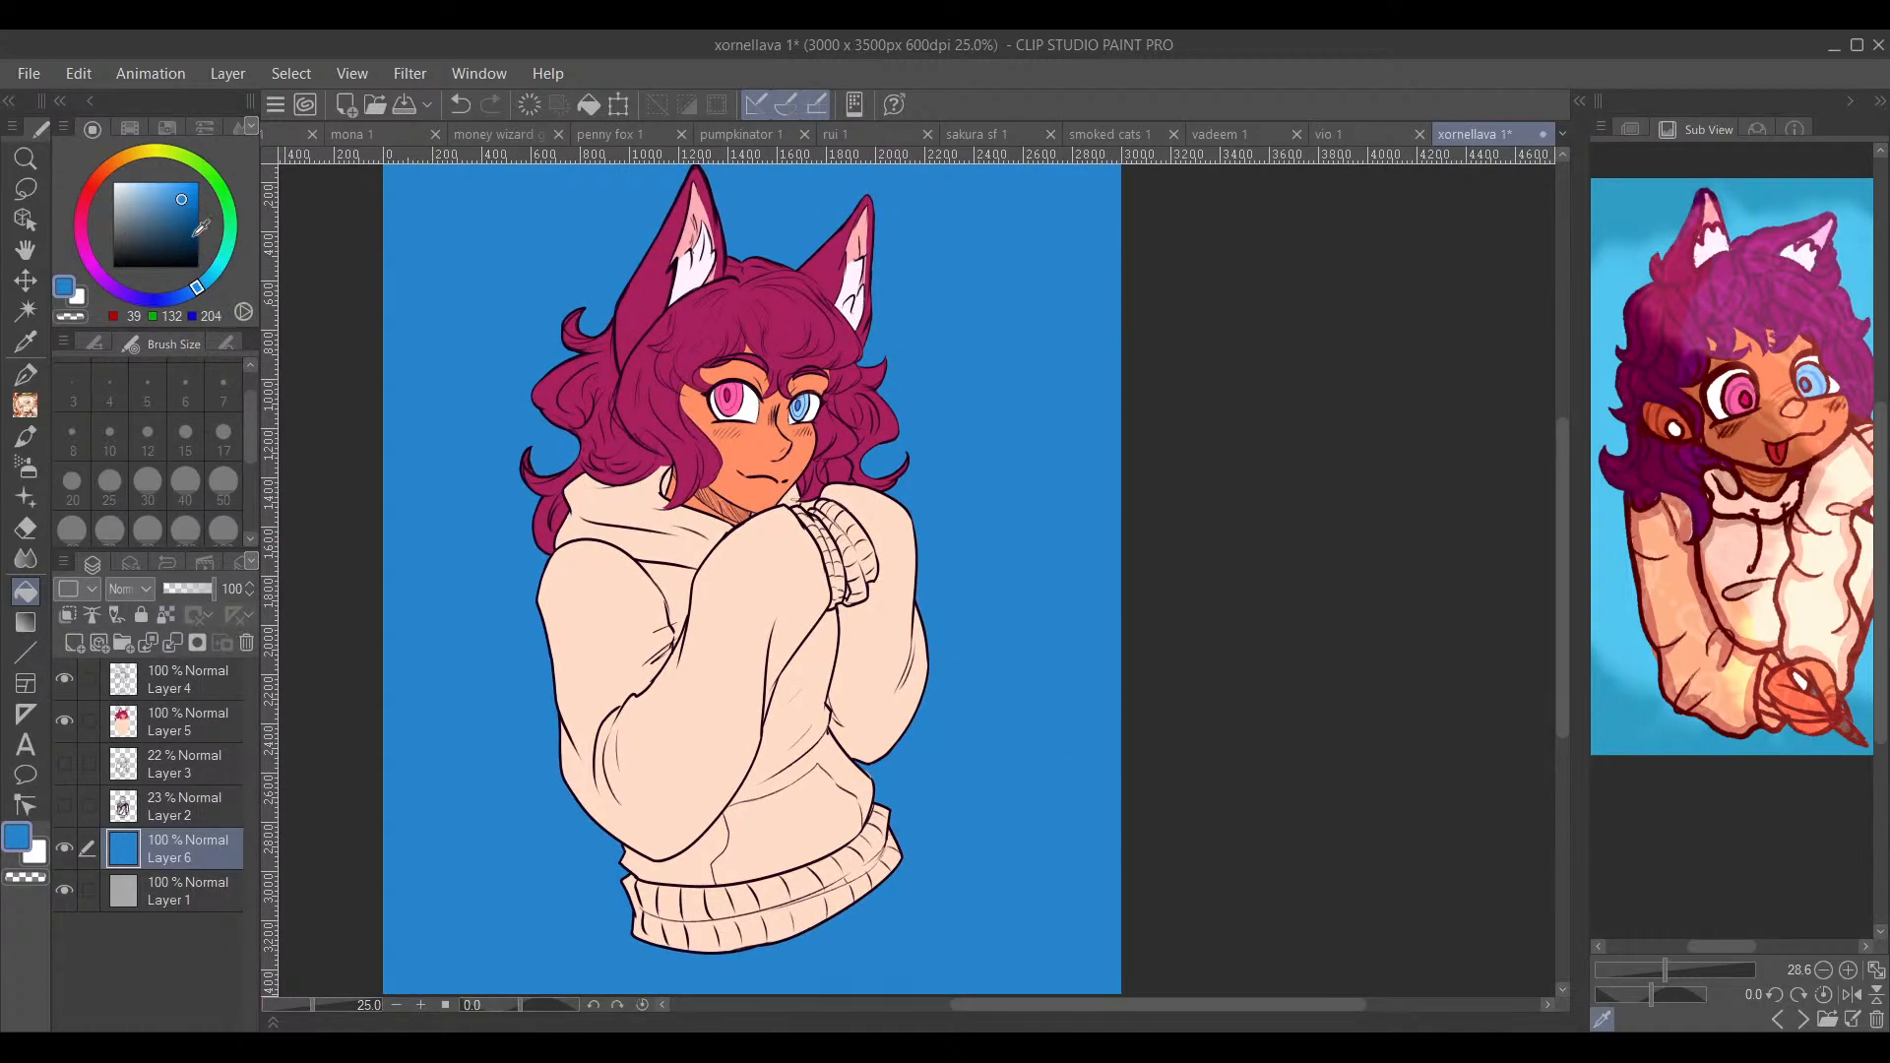
Step: Refill the background layer with a lighter blue, RGB 123, 198, 222
click(220, 286)
drag(220, 286, 218, 288)
drag(181, 207, 151, 193)
click(1052, 533)
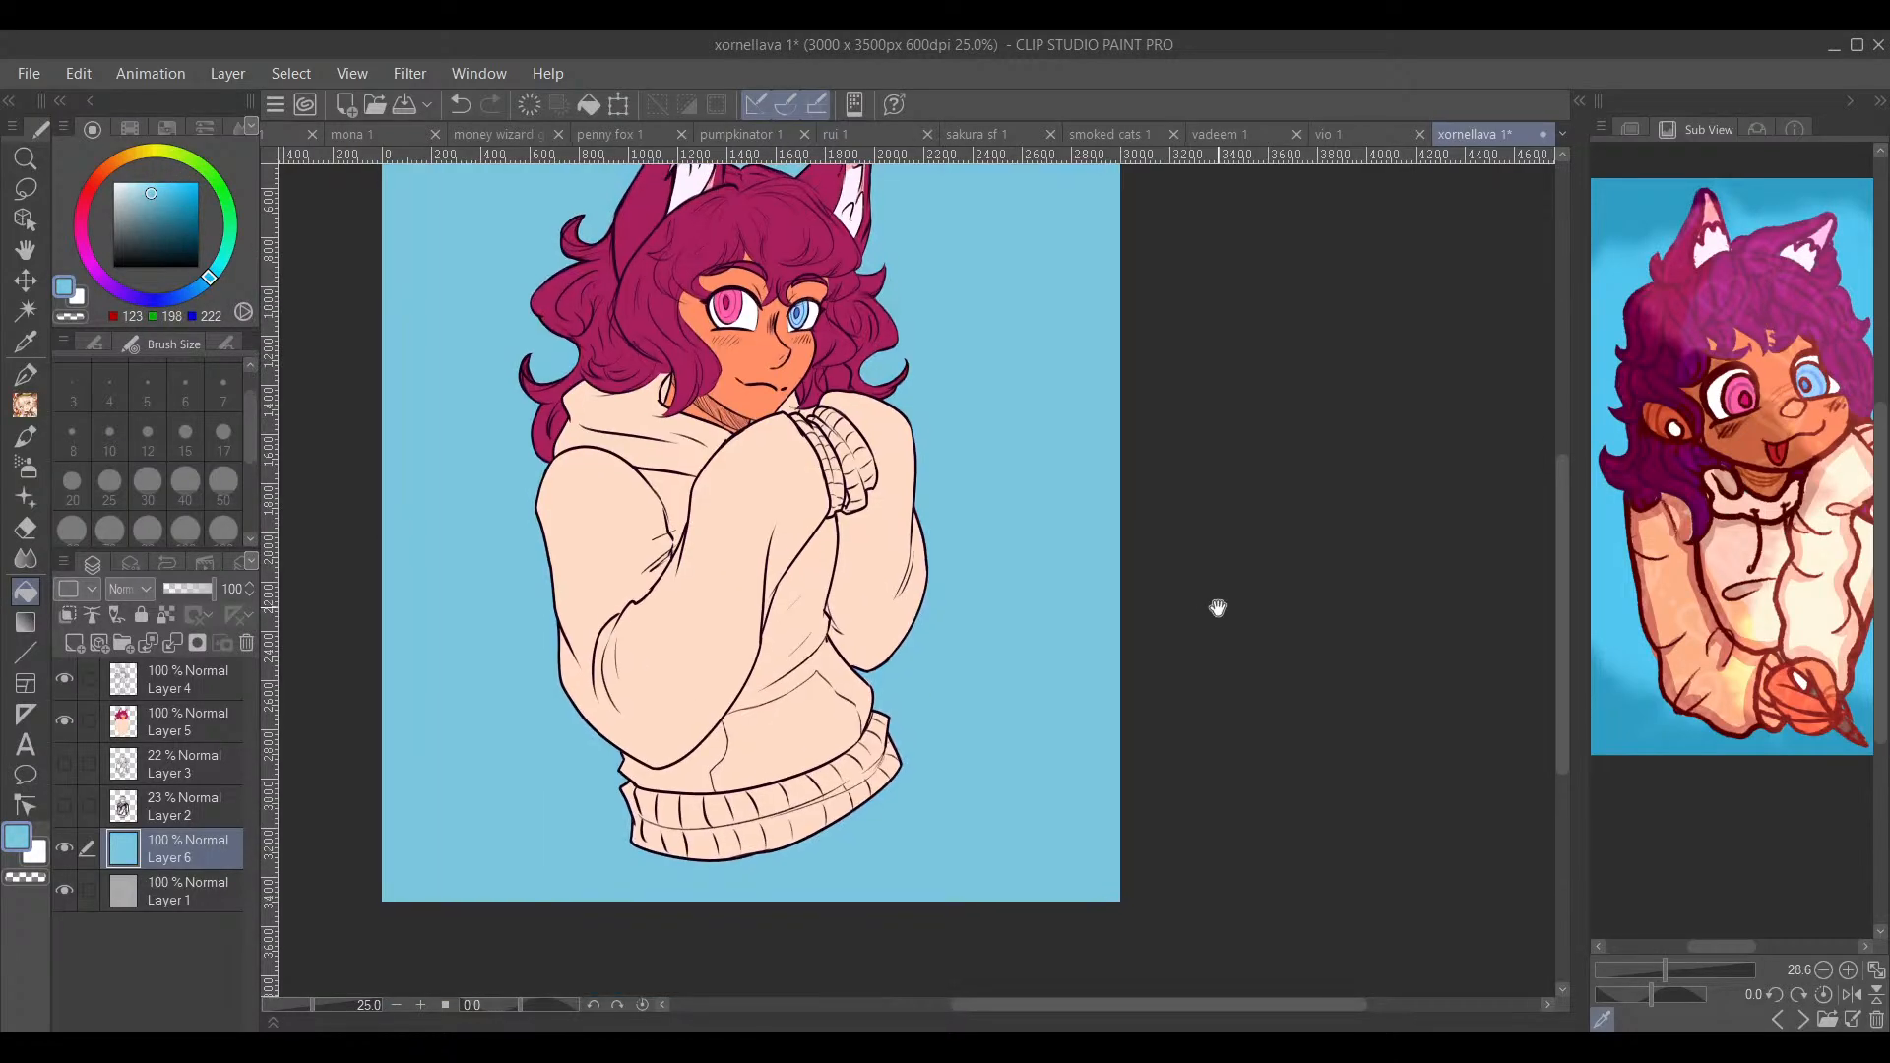
drag(1215, 604, 1178, 709)
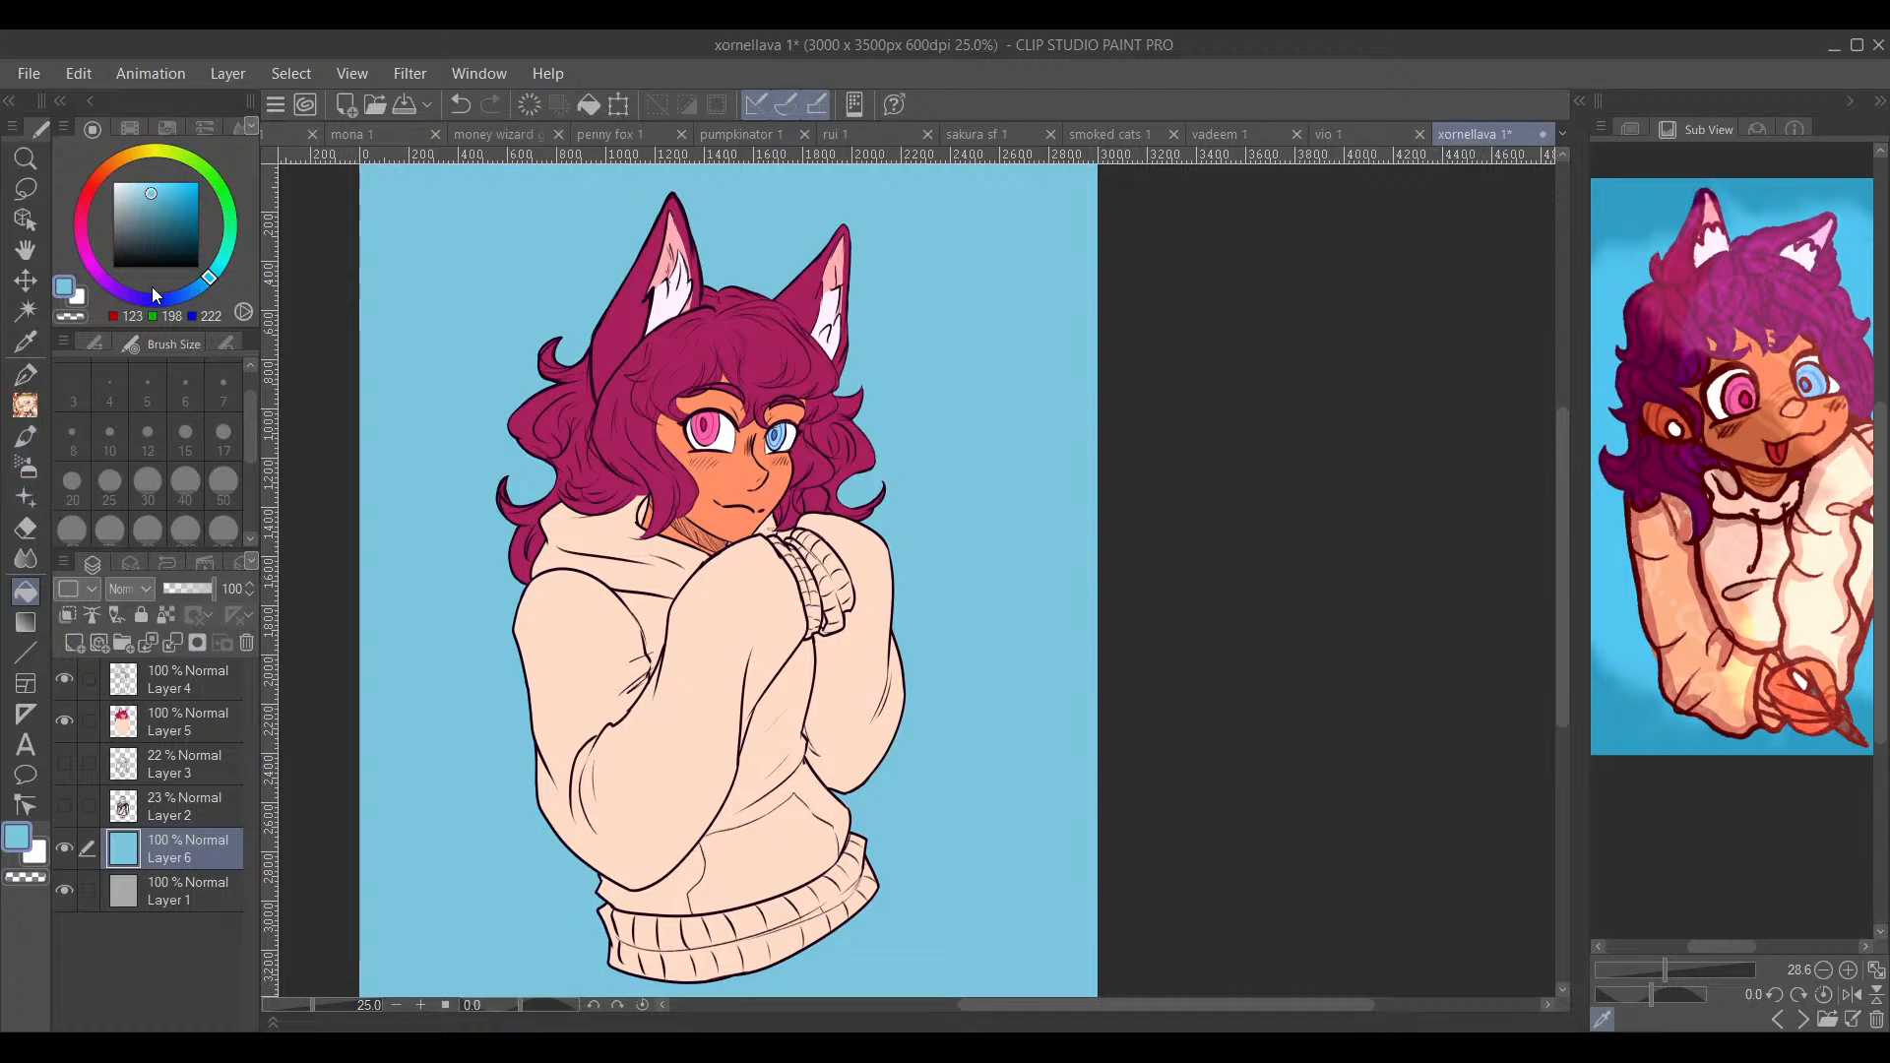
Step: Add a new layer above the light blue fill and draw a purple gradient (RGB 107, 30, 201) rising from the canvas bottom
drag(209, 276, 128, 294)
drag(102, 362, 87, 360)
mouse_move(189, 247)
mouse_down()
mouse_move(231, 245)
mouse_move(185, 232)
mouse_move(218, 226)
mouse_move(195, 188)
mouse_up()
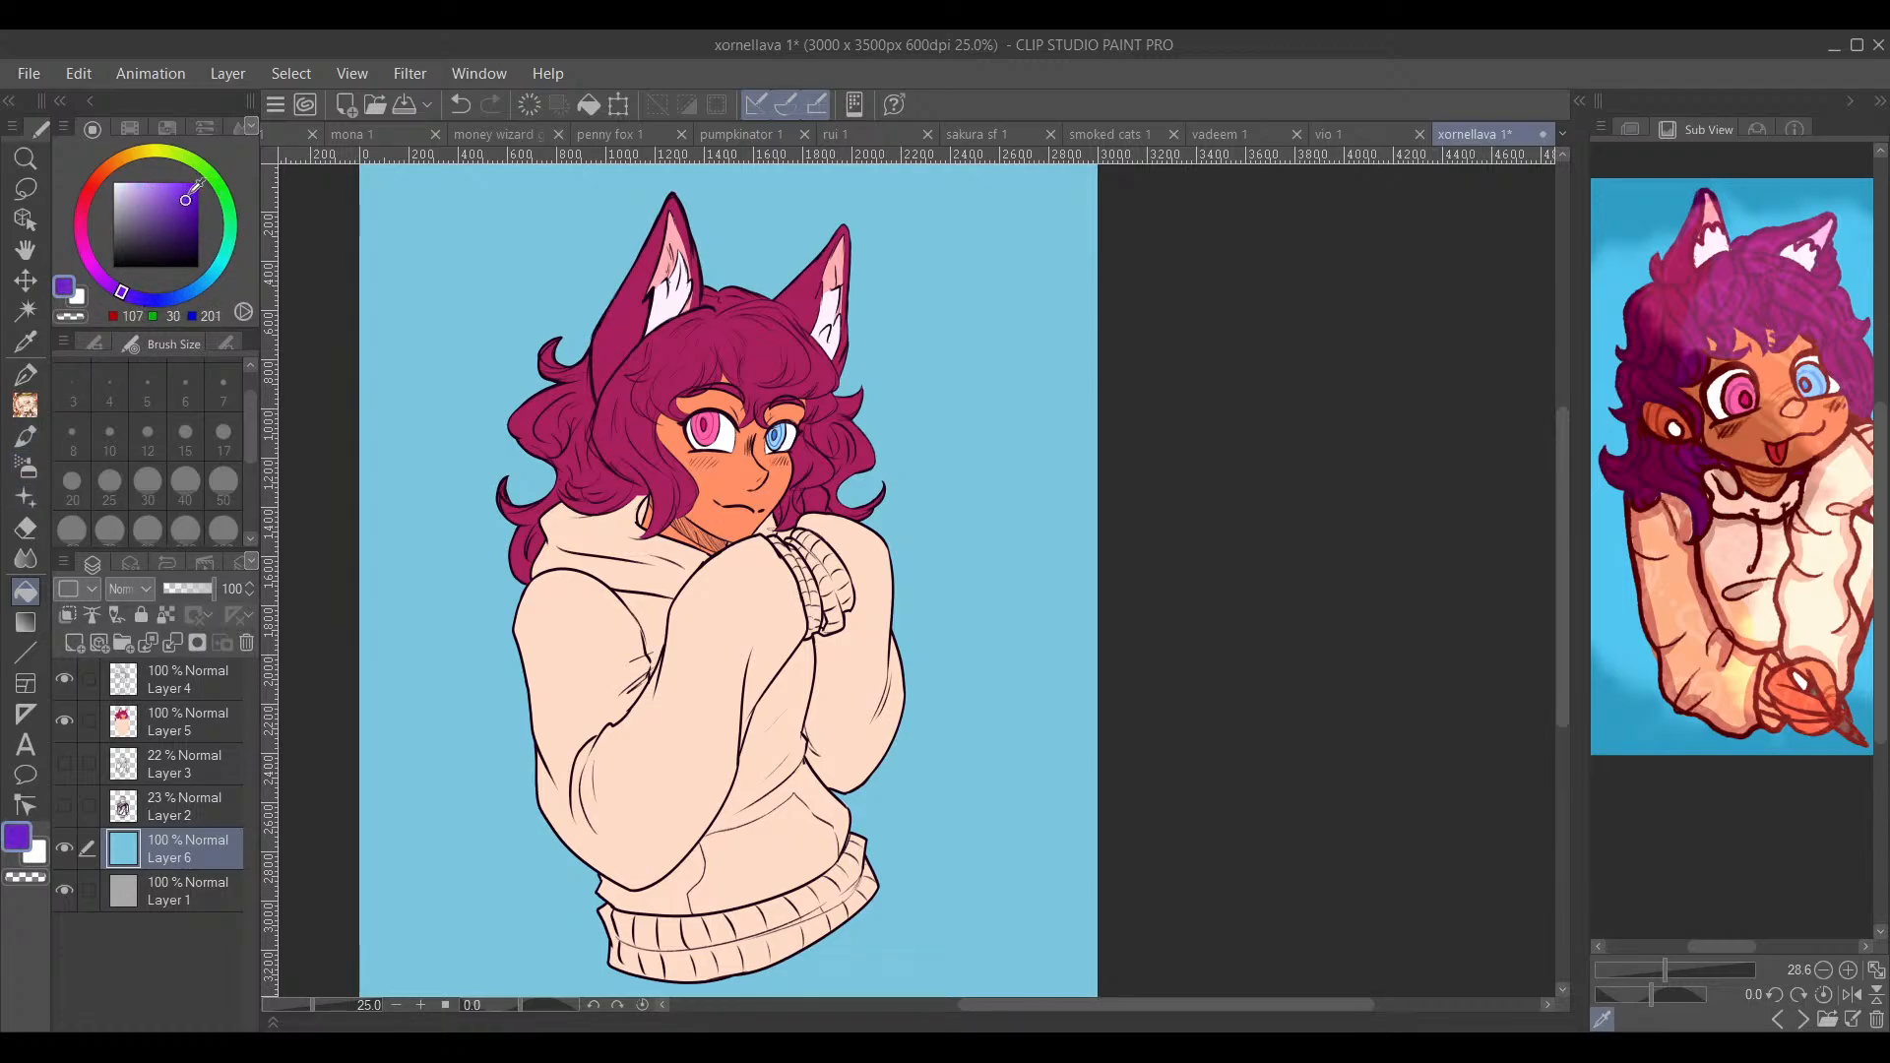
click(76, 644)
key(g)
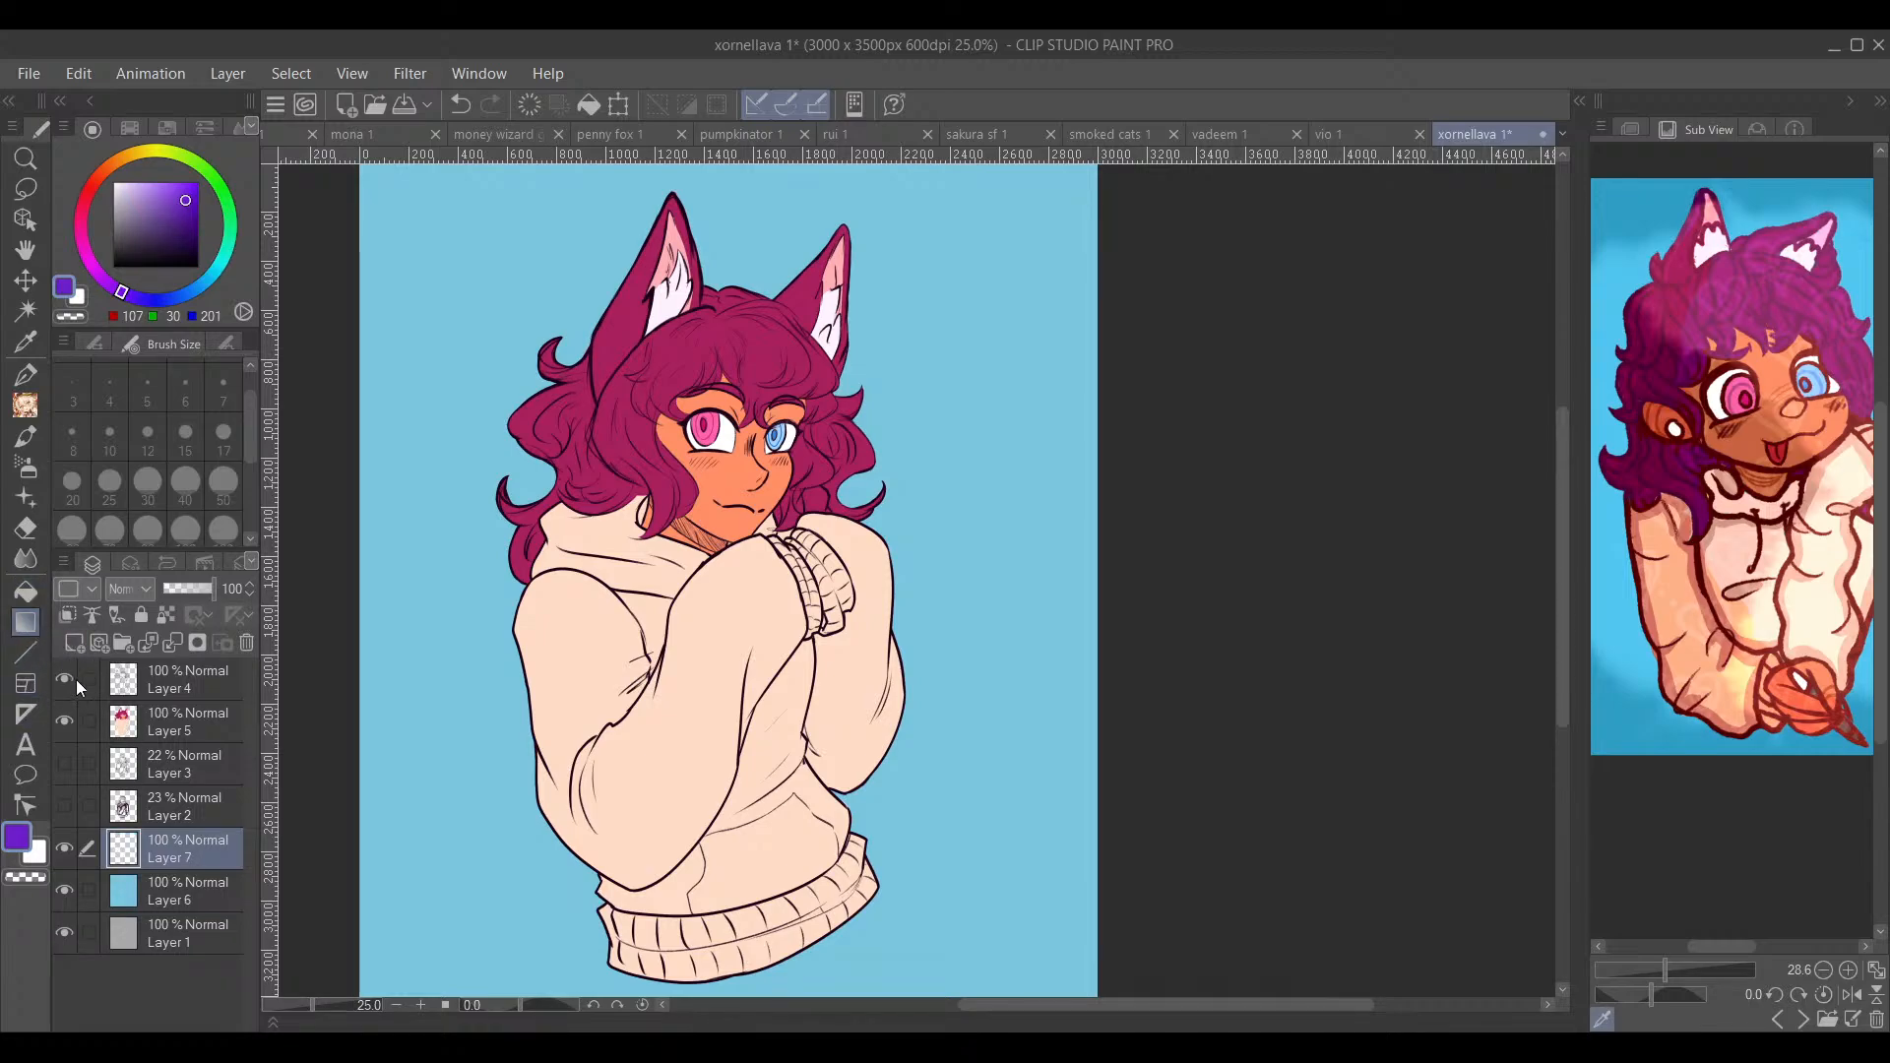
scroll(768, 837, down, 3)
drag(759, 899, 755, 284)
scroll(1013, 422, up, 2)
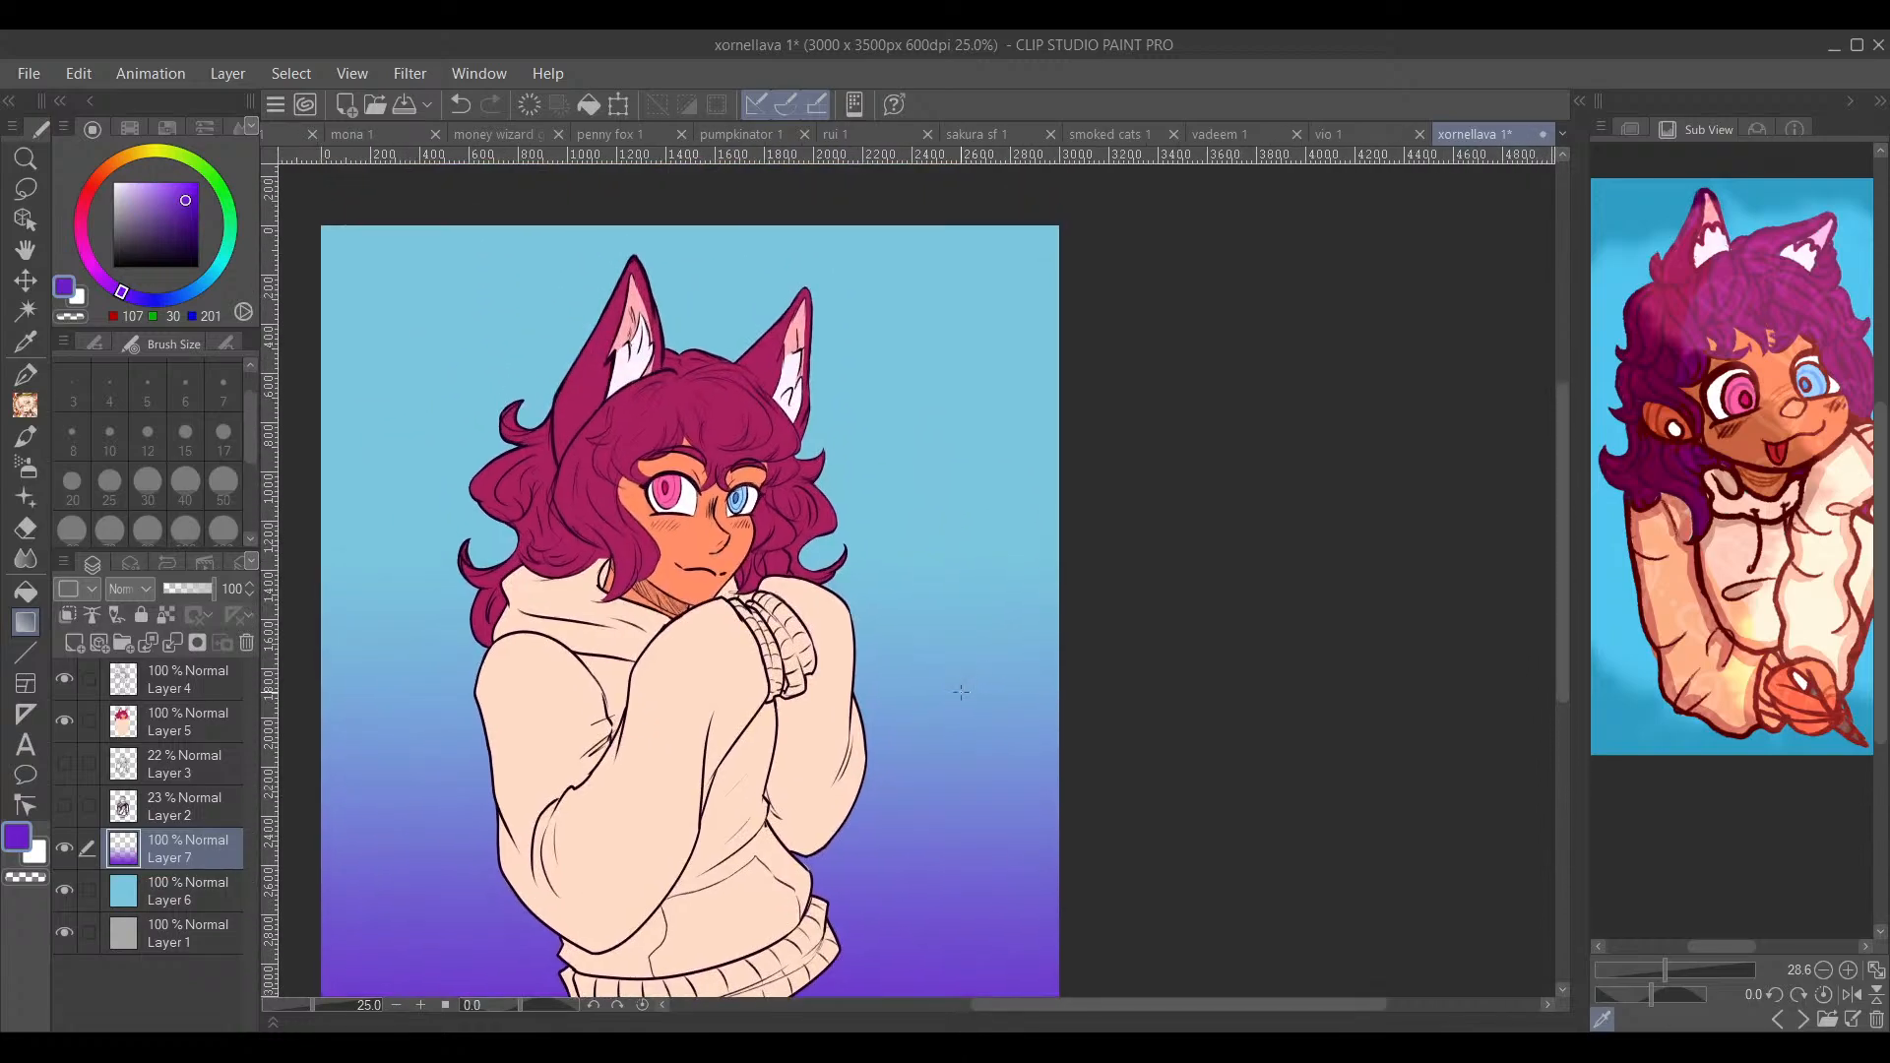
Step: Undo the purple gradient, redraw it upwards from the lower part of the canvas, and set its layer to Multiply
click(459, 104)
drag(711, 960, 712, 288)
drag(1086, 535, 1106, 499)
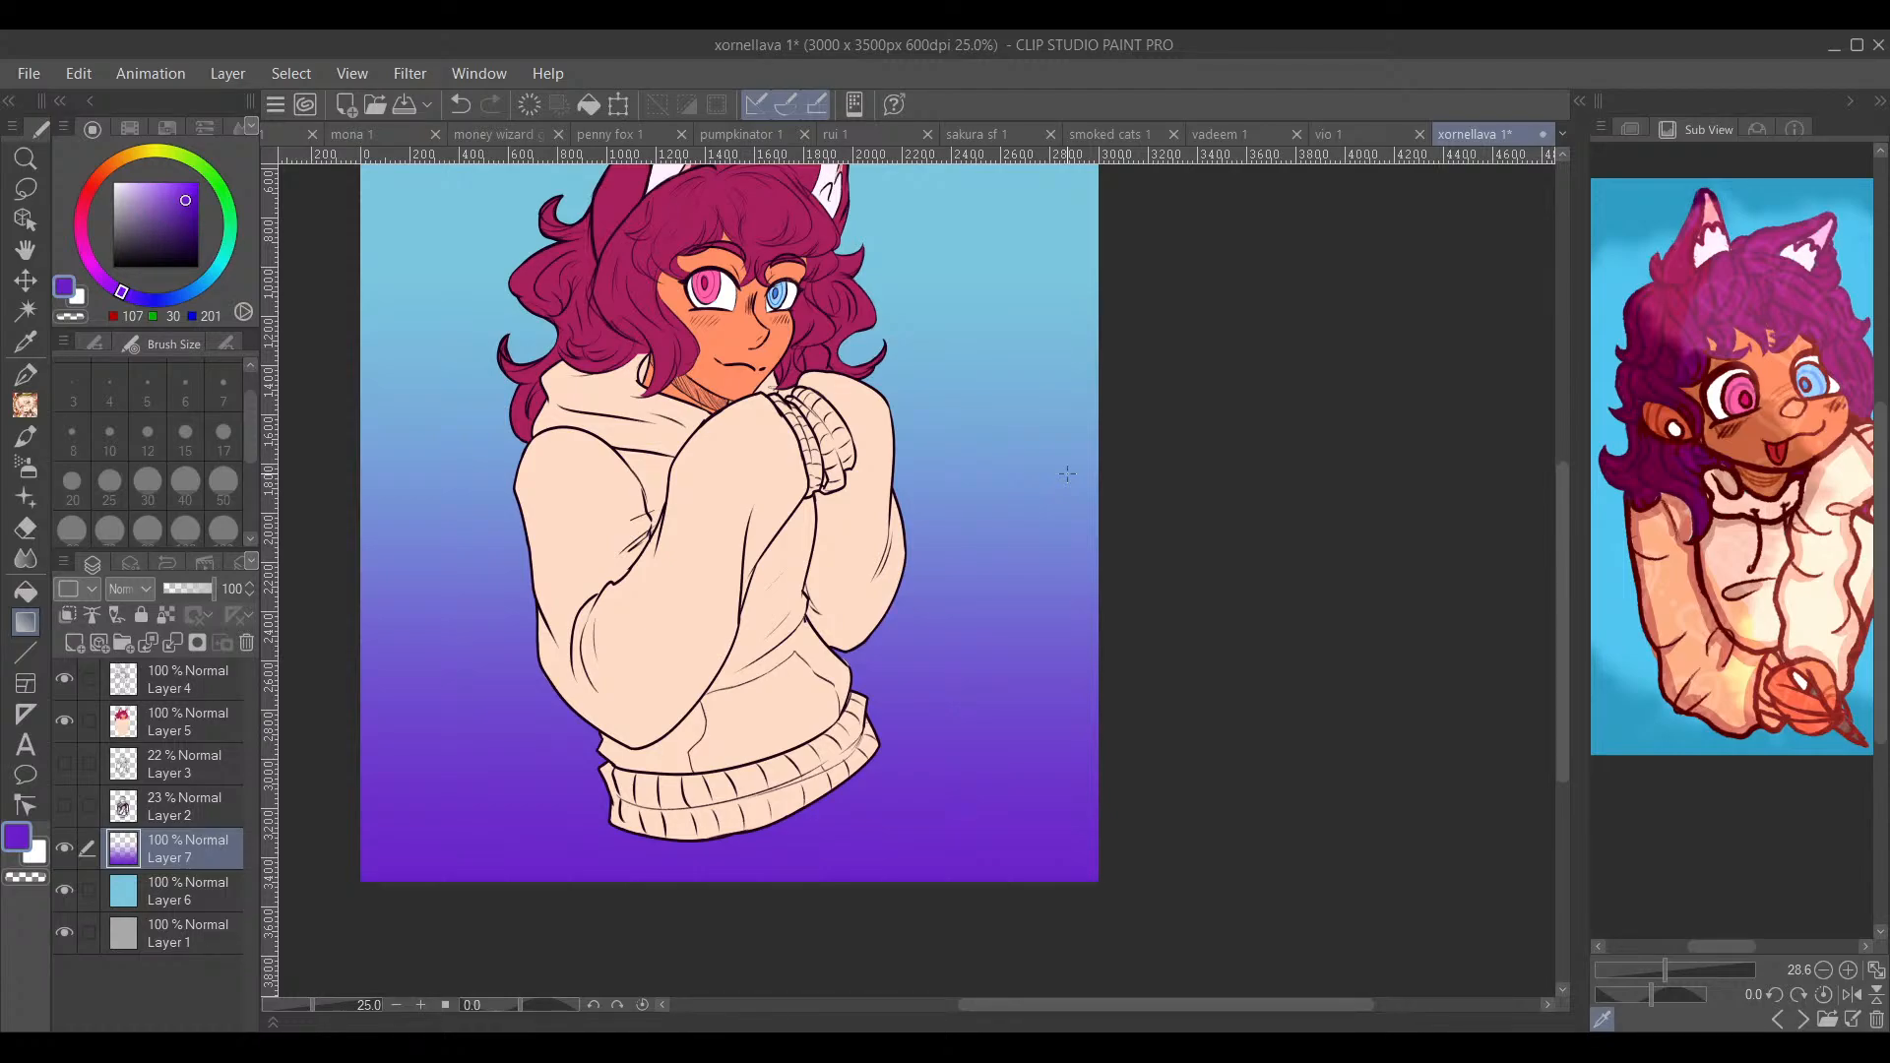
click(164, 90)
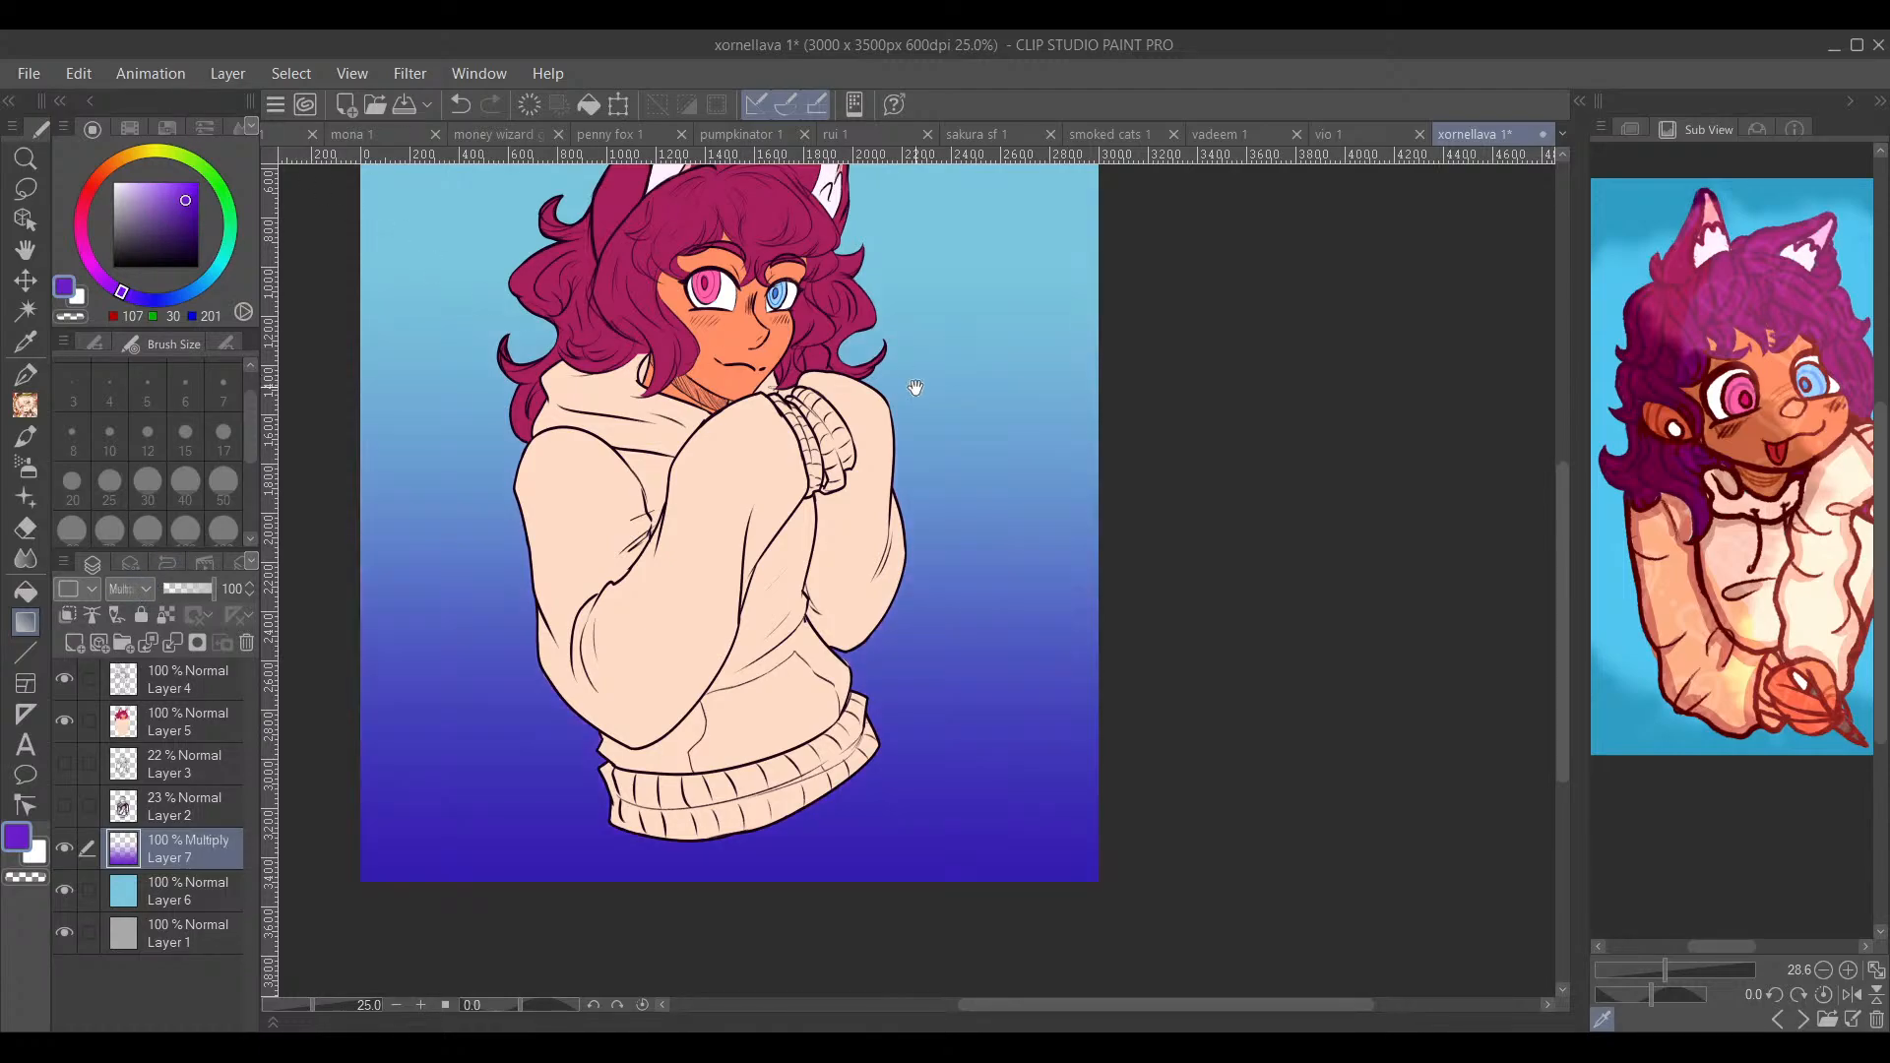
drag(915, 388, 923, 526)
Step: Add another layer above the purple gradient and draw a pink gradient (RGB 255, 161, 225) fading down from the canvas top
click(74, 644)
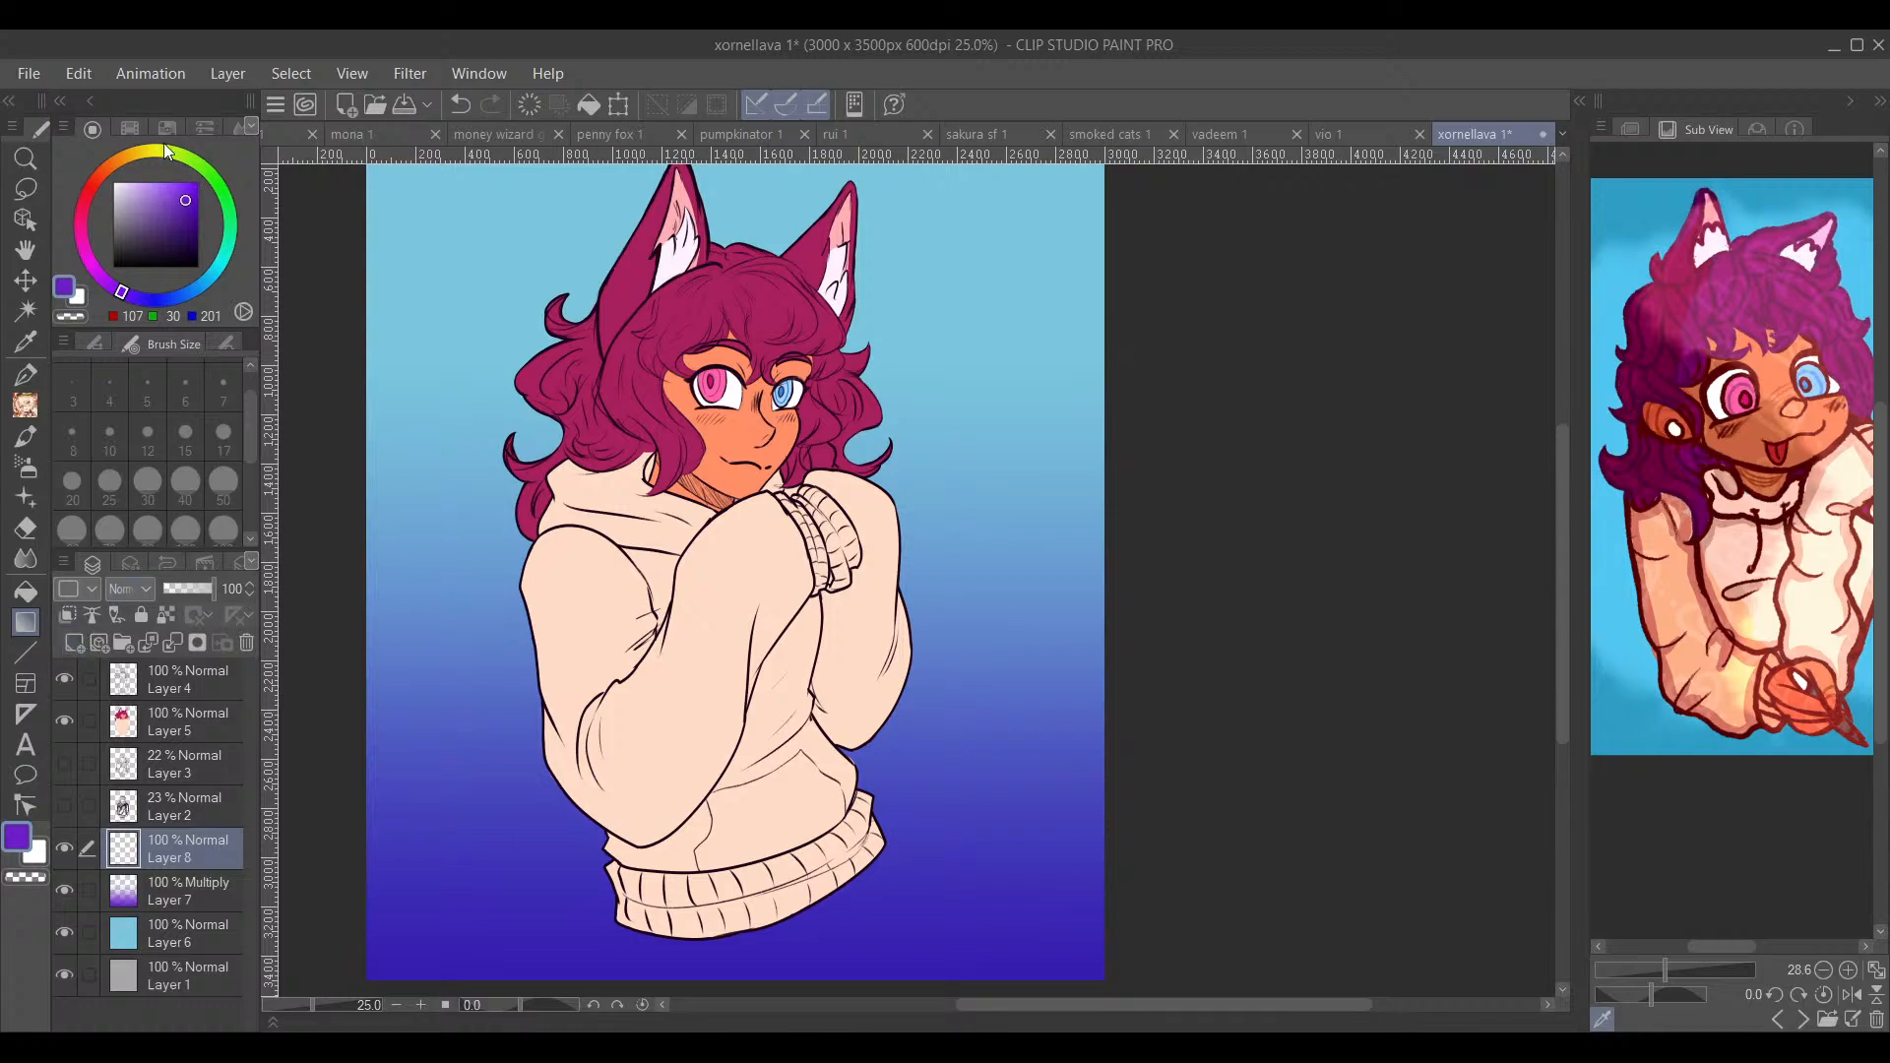
click(87, 253)
mouse_move(94, 258)
mouse_down()
mouse_move(82, 240)
mouse_move(162, 187)
mouse_move(173, 143)
mouse_move(145, 139)
mouse_up()
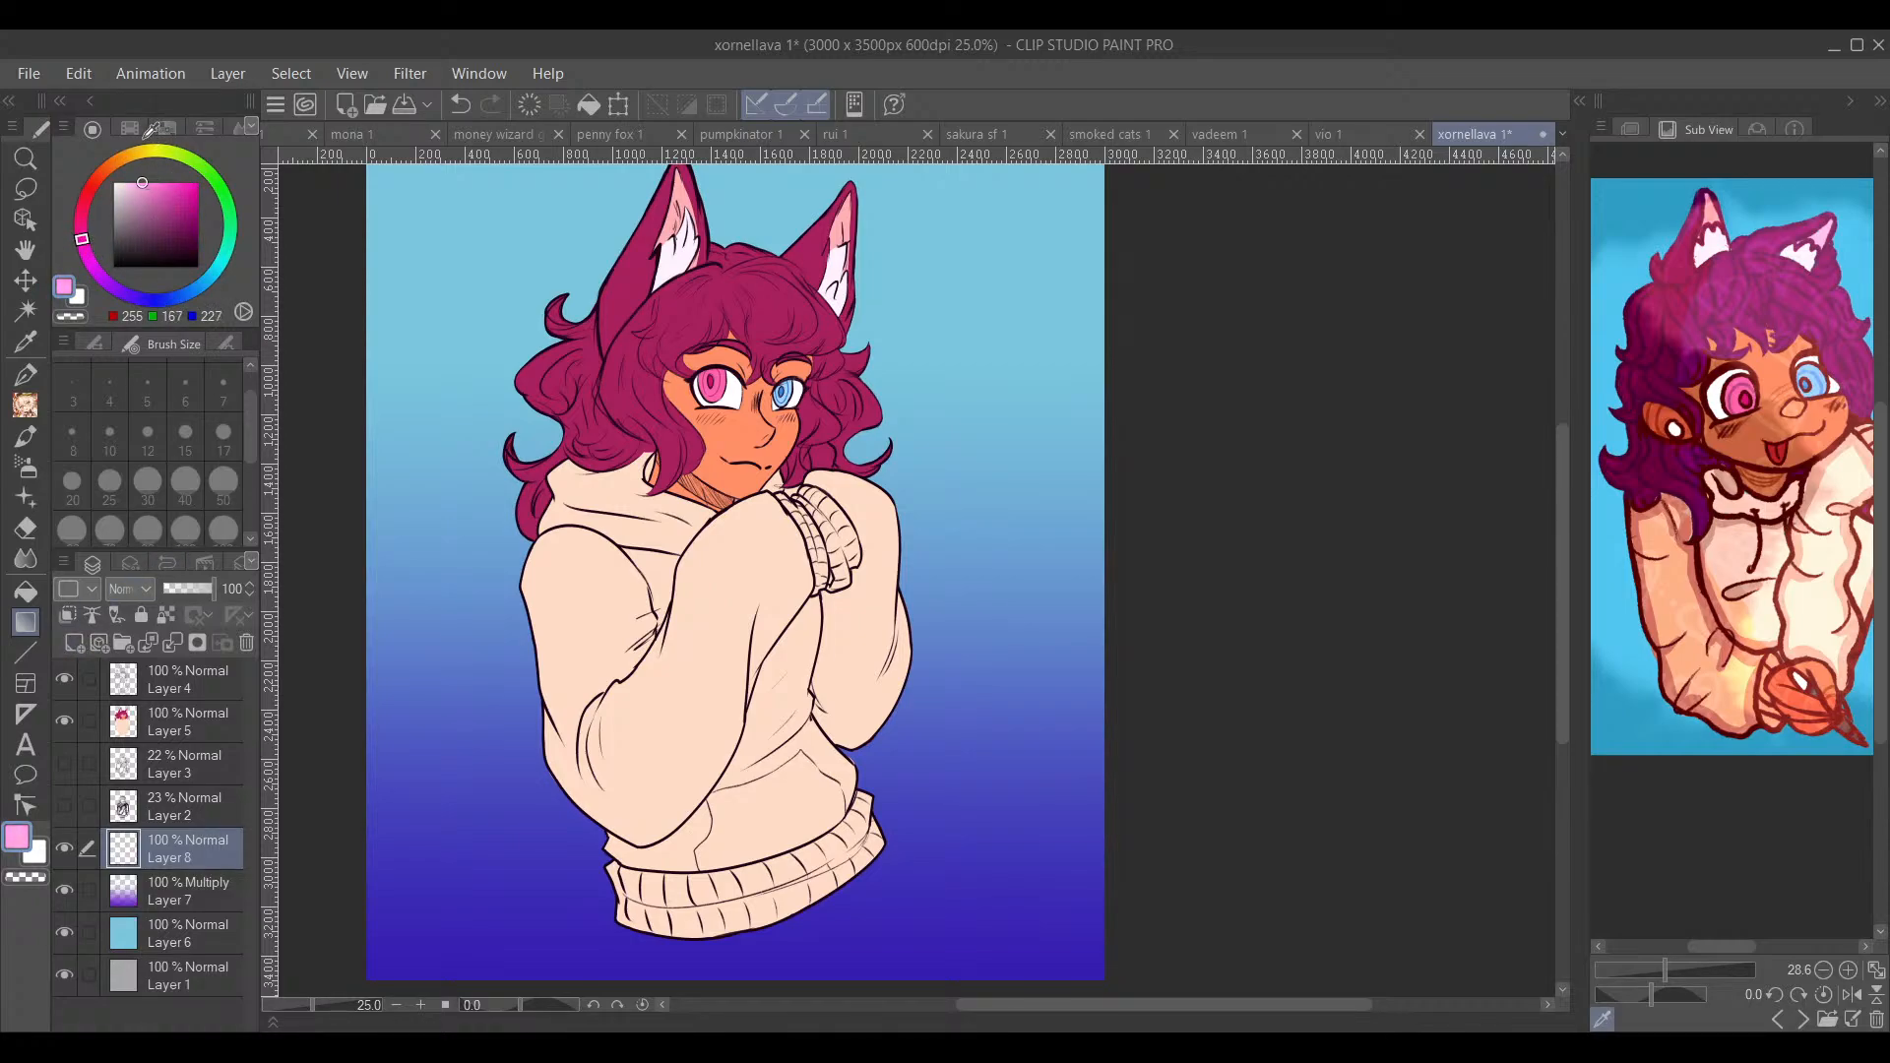
mouse_move(633, 351)
mouse_down()
mouse_move(601, 451)
mouse_move(618, 510)
mouse_up()
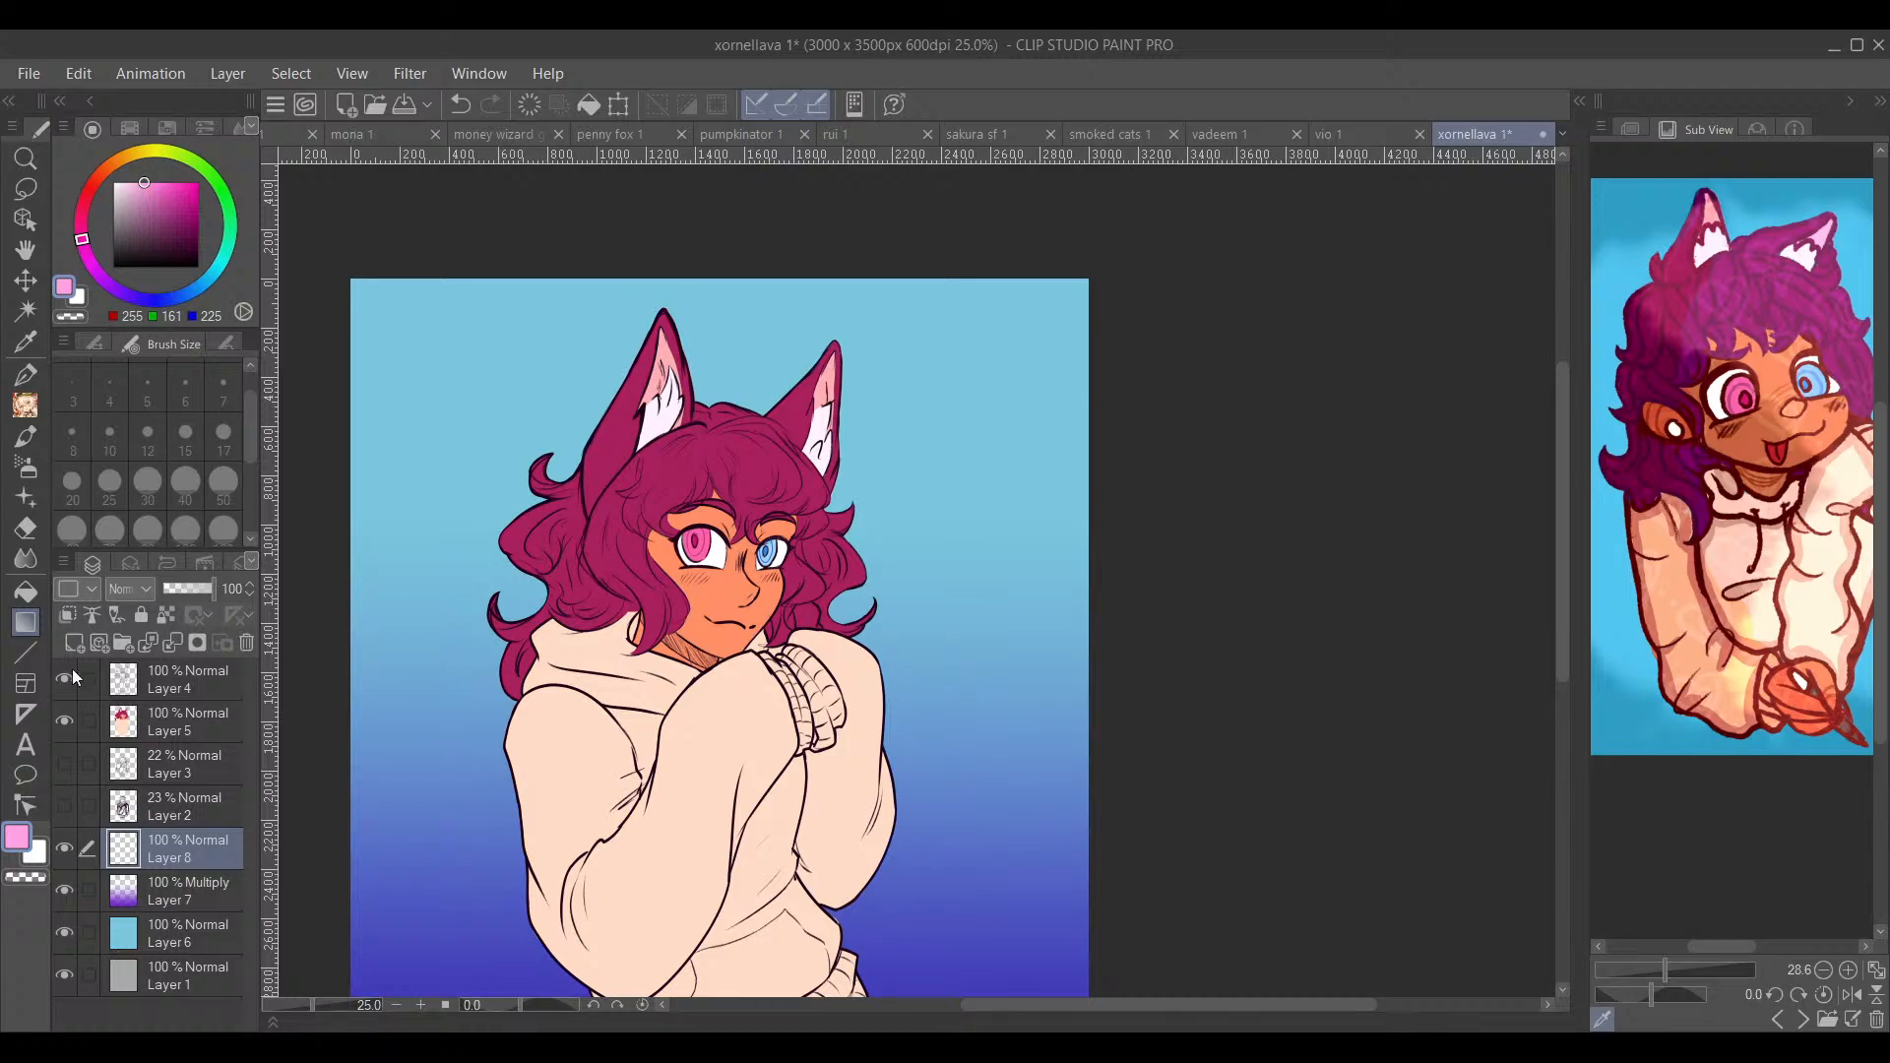
click(25, 653)
click(27, 632)
drag(737, 209, 739, 474)
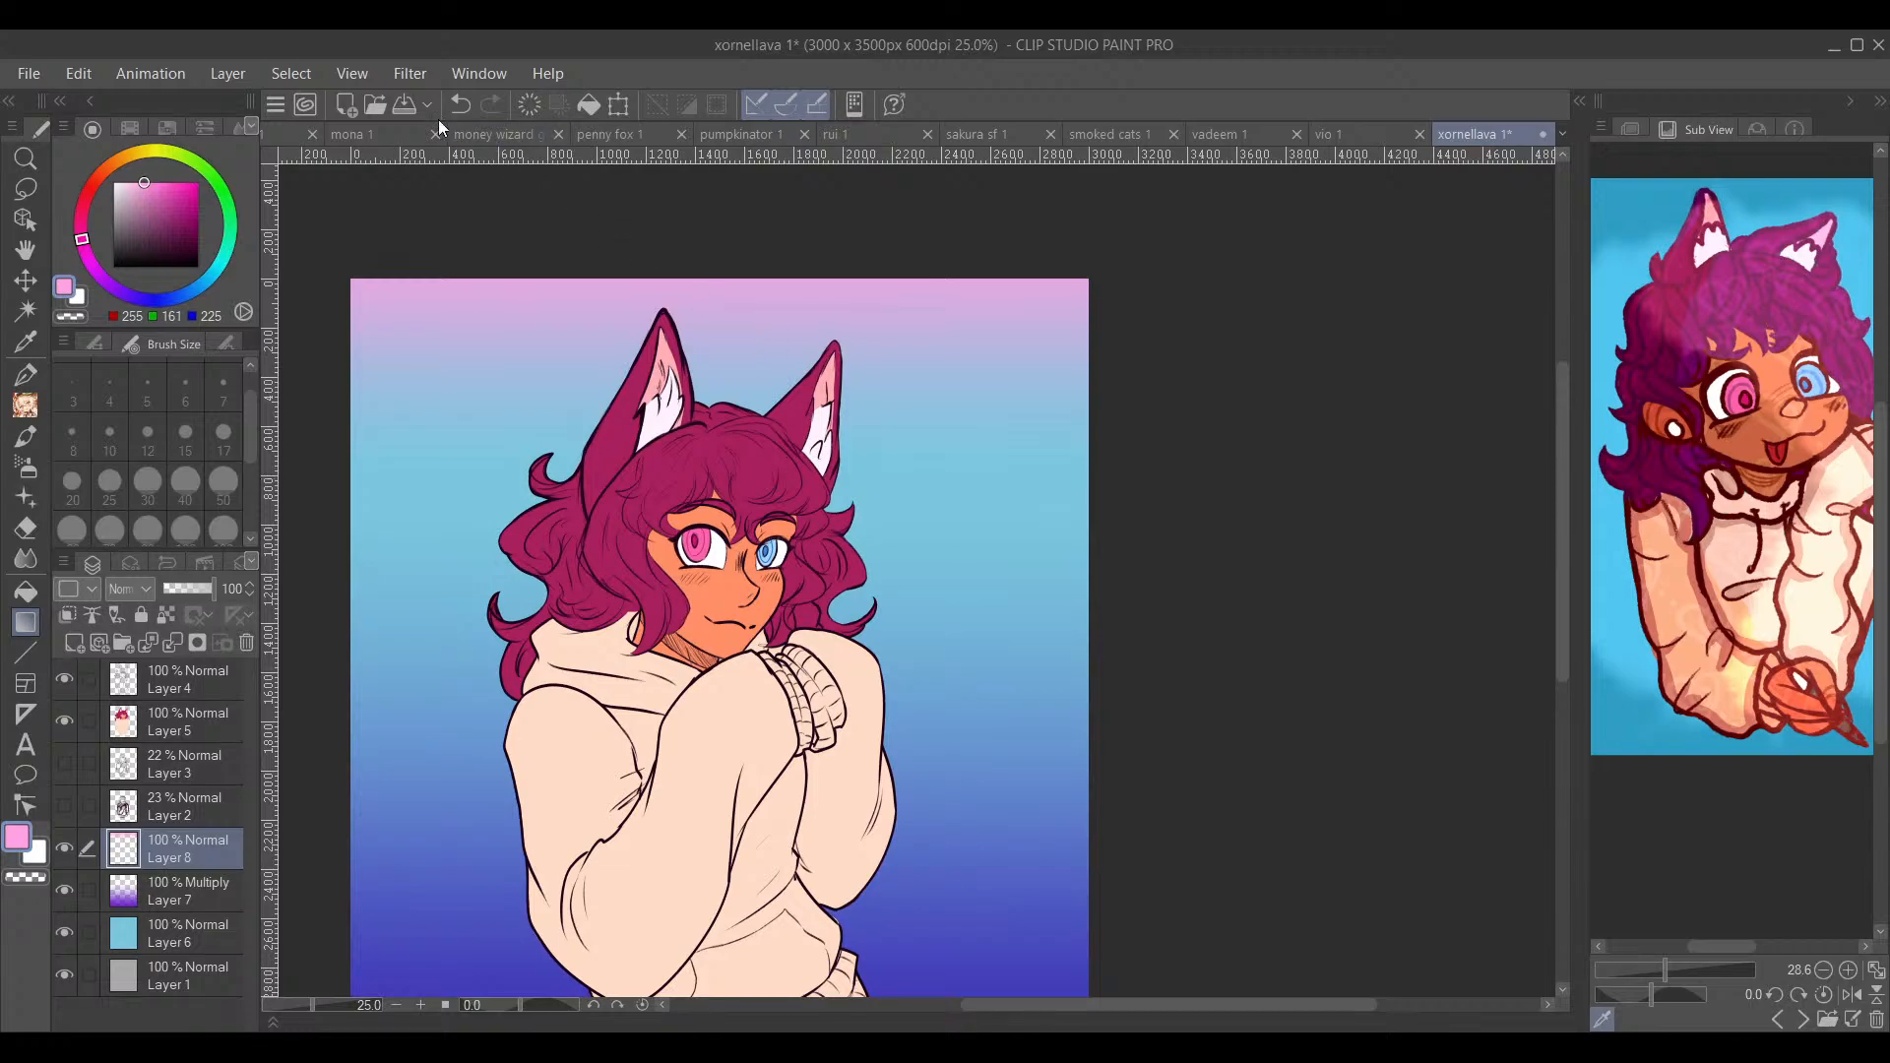
Step: Undo the pink gradient, redraw it reaching further down the canvas, and set its layer to Overlay
key(ctrl+z)
drag(700, 194, 707, 710)
click(130, 589)
click(130, 850)
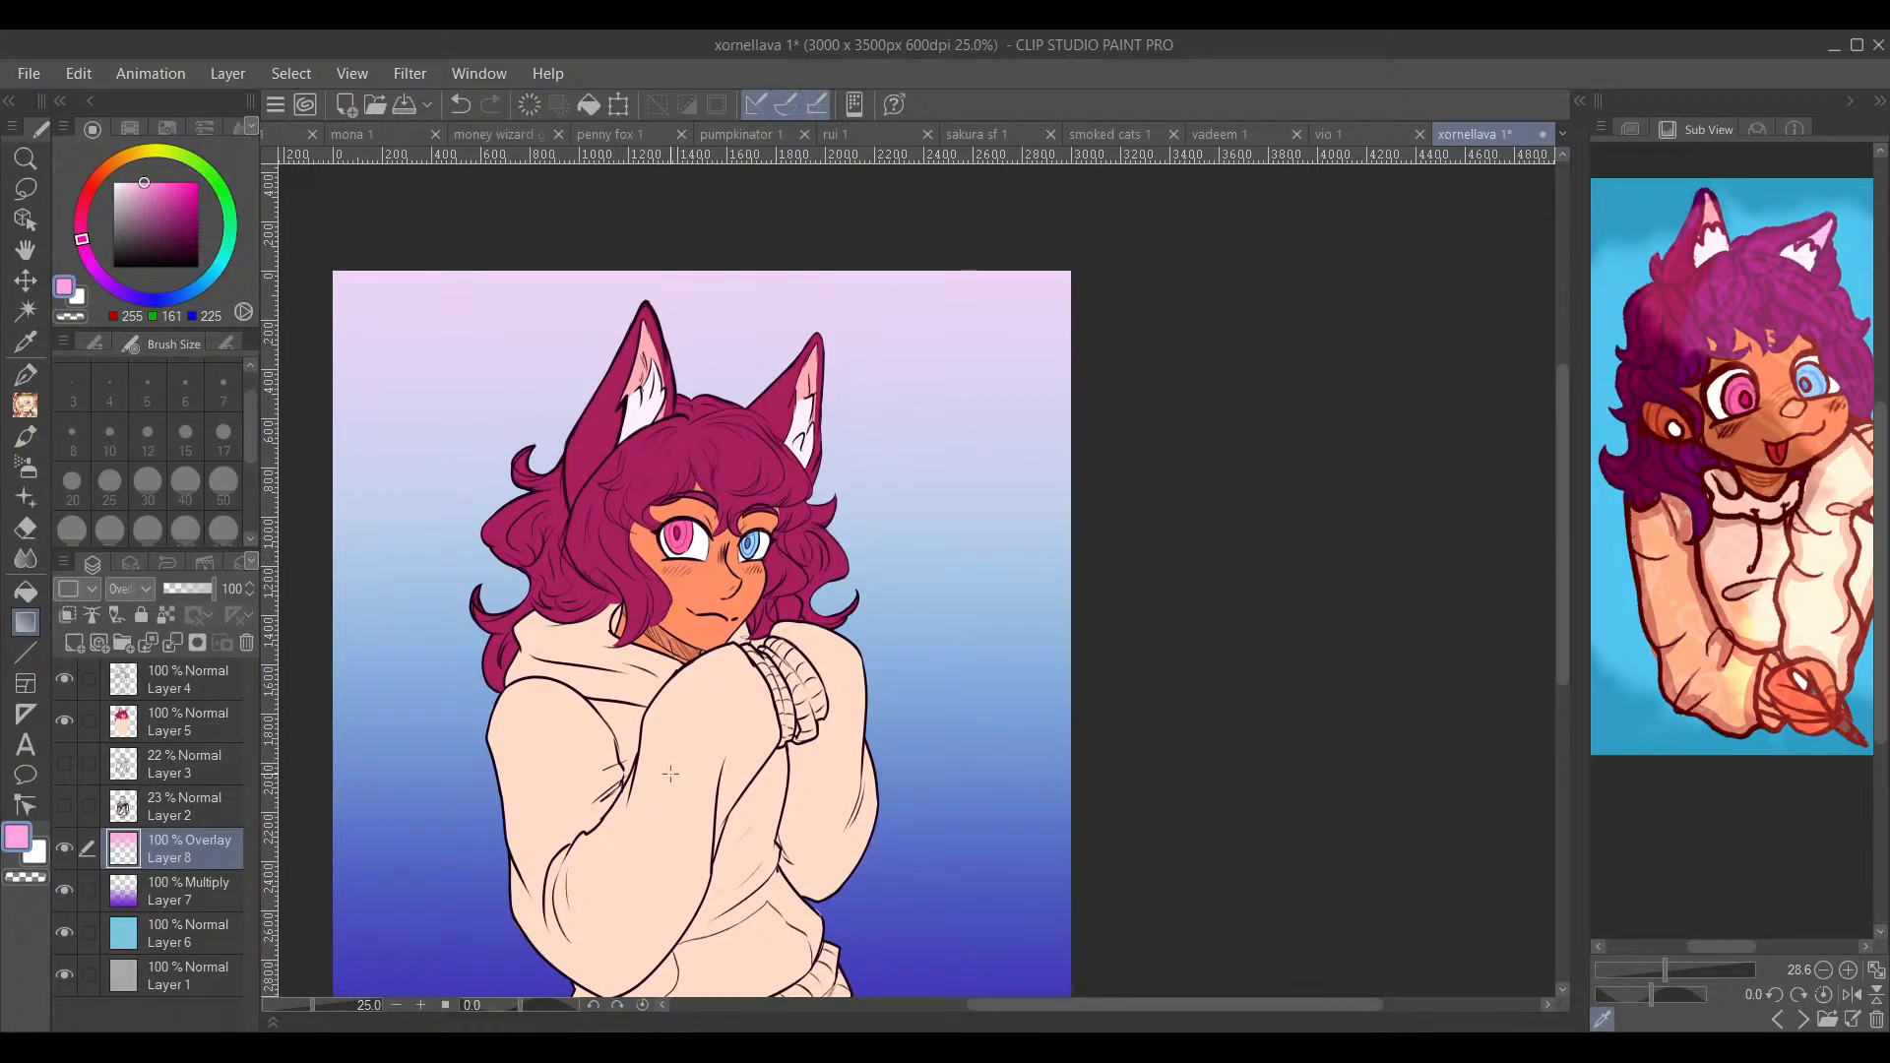
Step: Review the character against the gradient background, both as a whole and closer up
scroll(670, 774, down, 6)
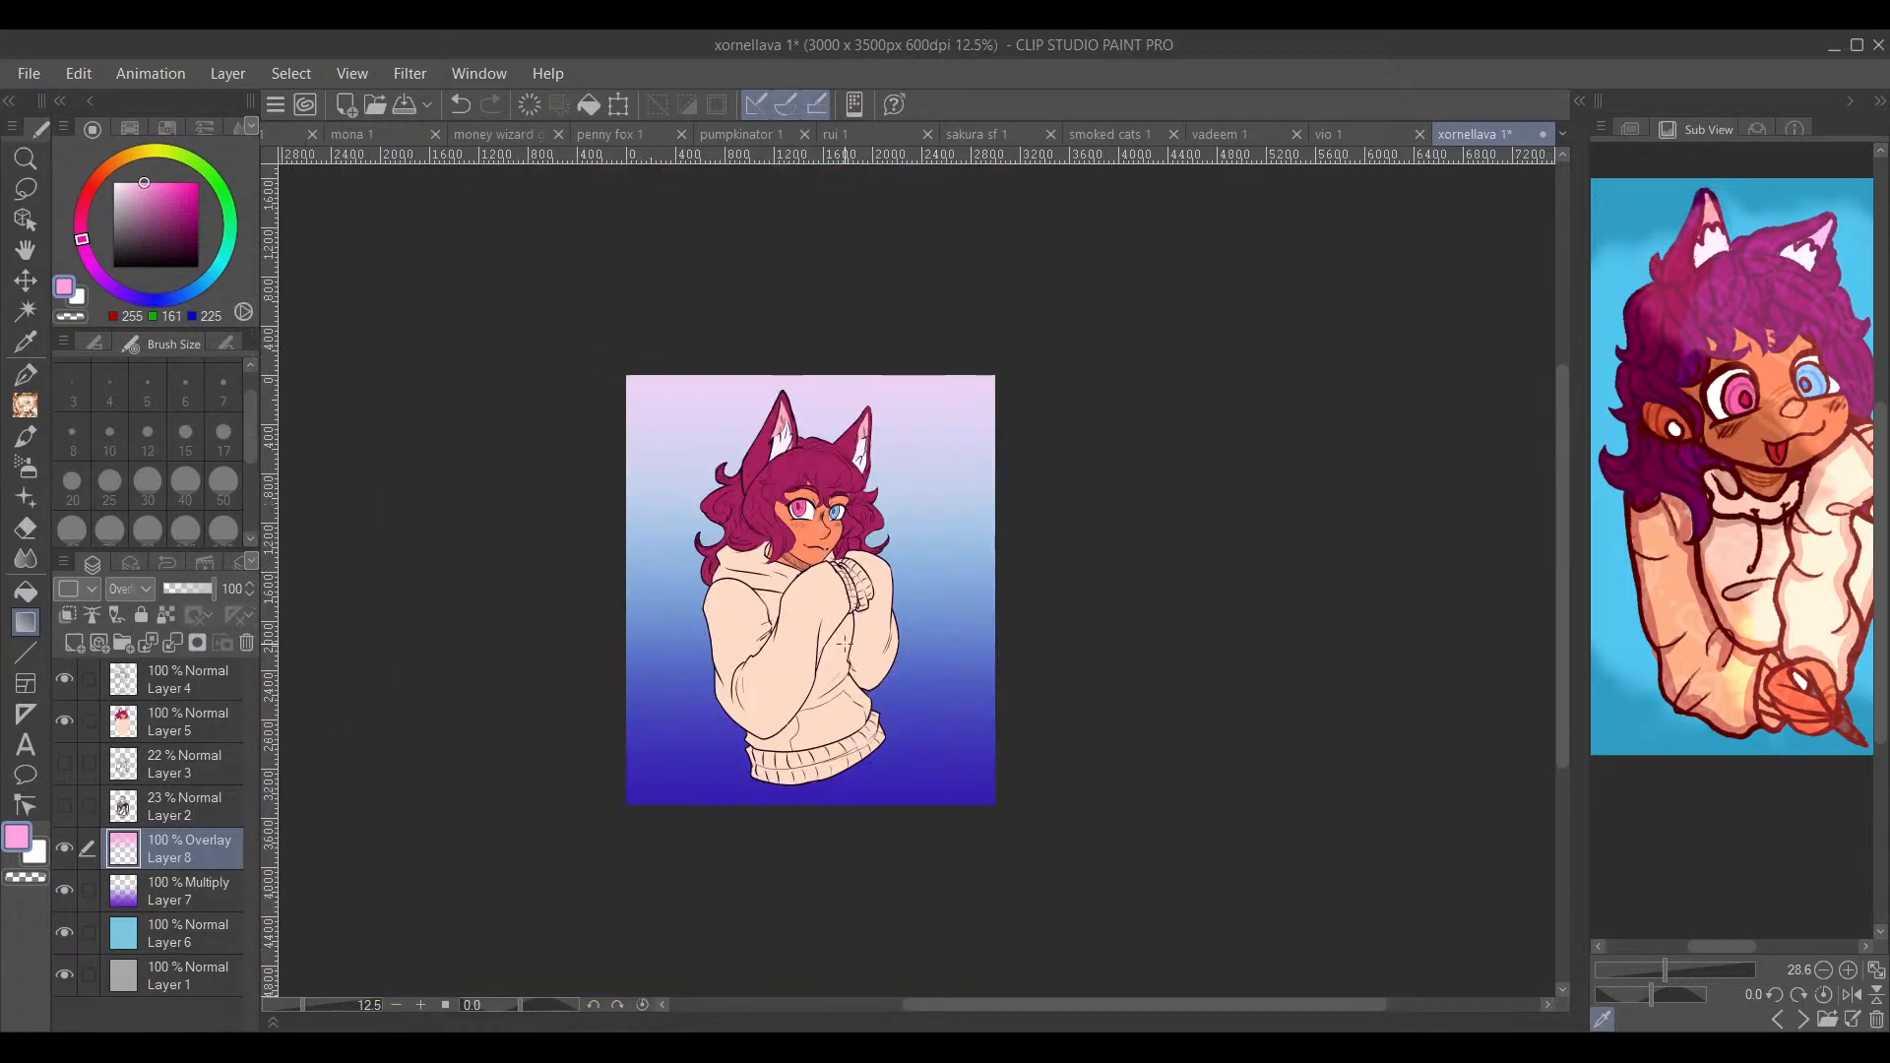
scroll(778, 704, up, 3)
scroll(769, 753, up, 2)
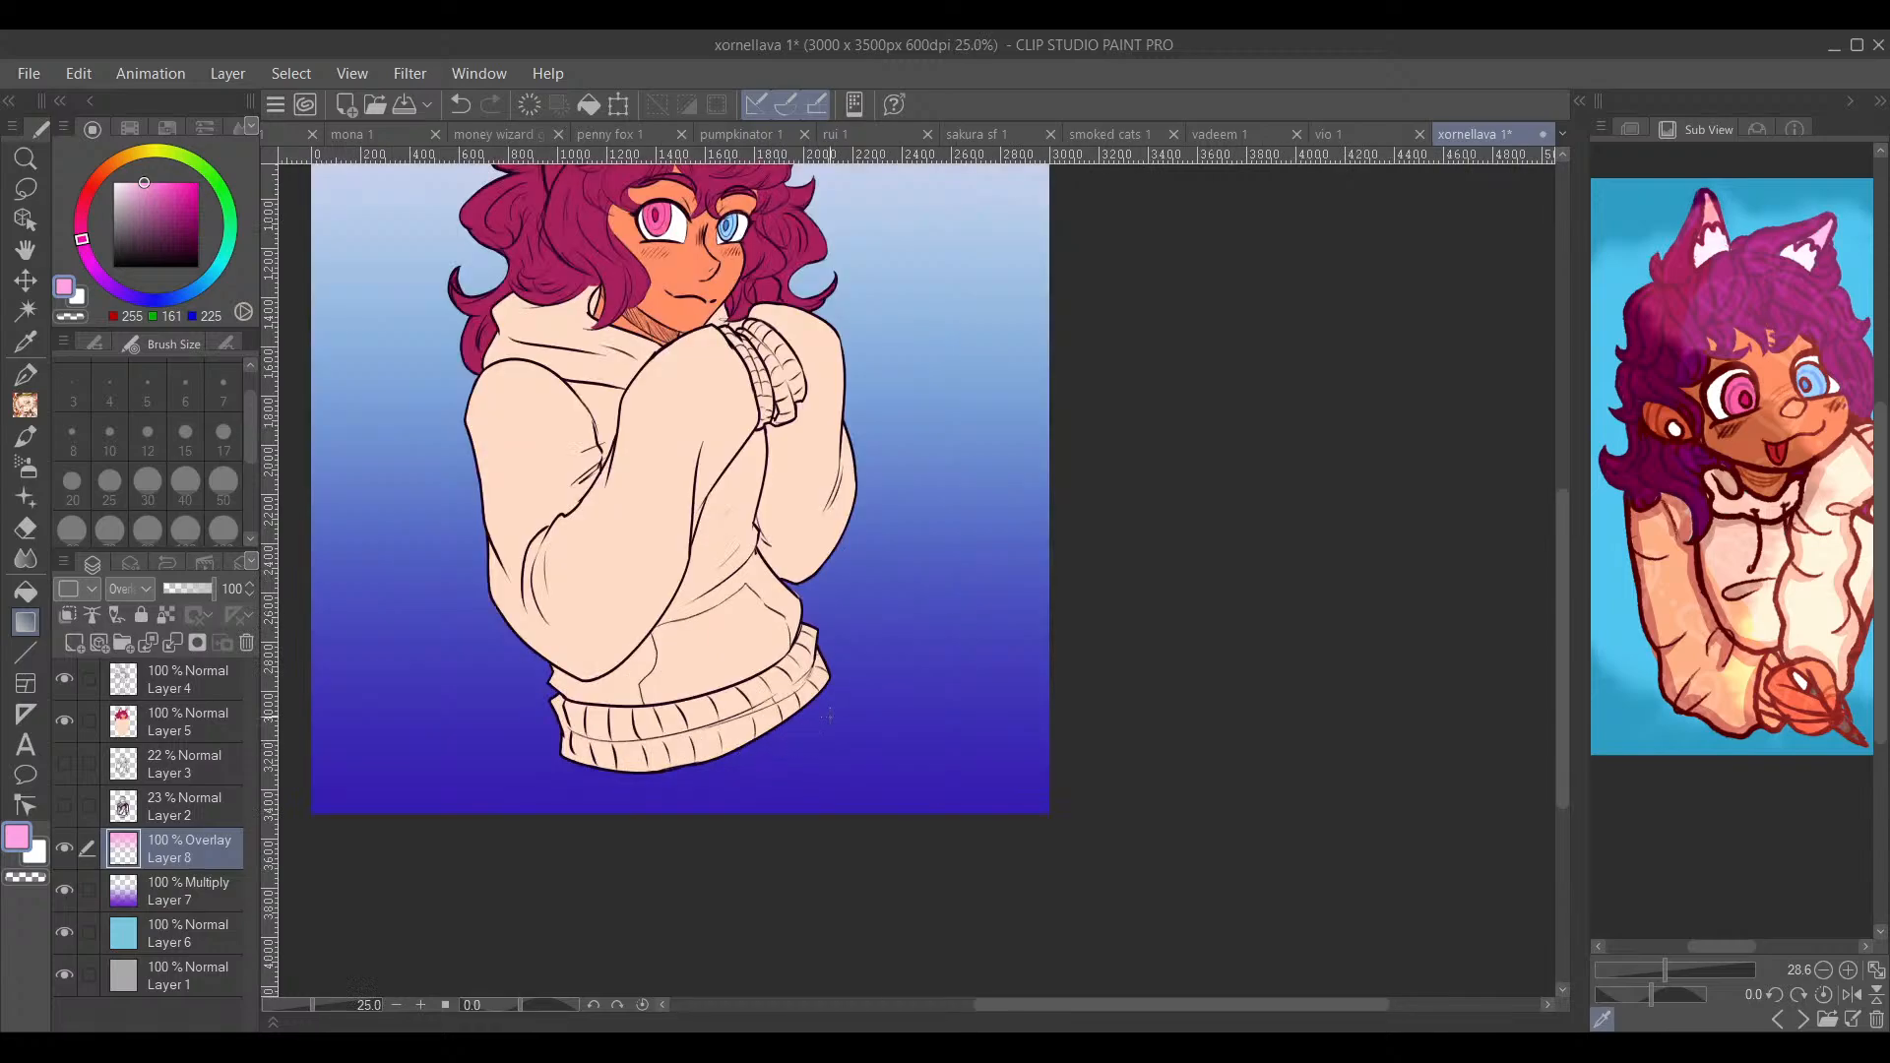
drag(958, 641, 1004, 946)
scroll(1050, 808, down, 2)
drag(1076, 795, 1098, 602)
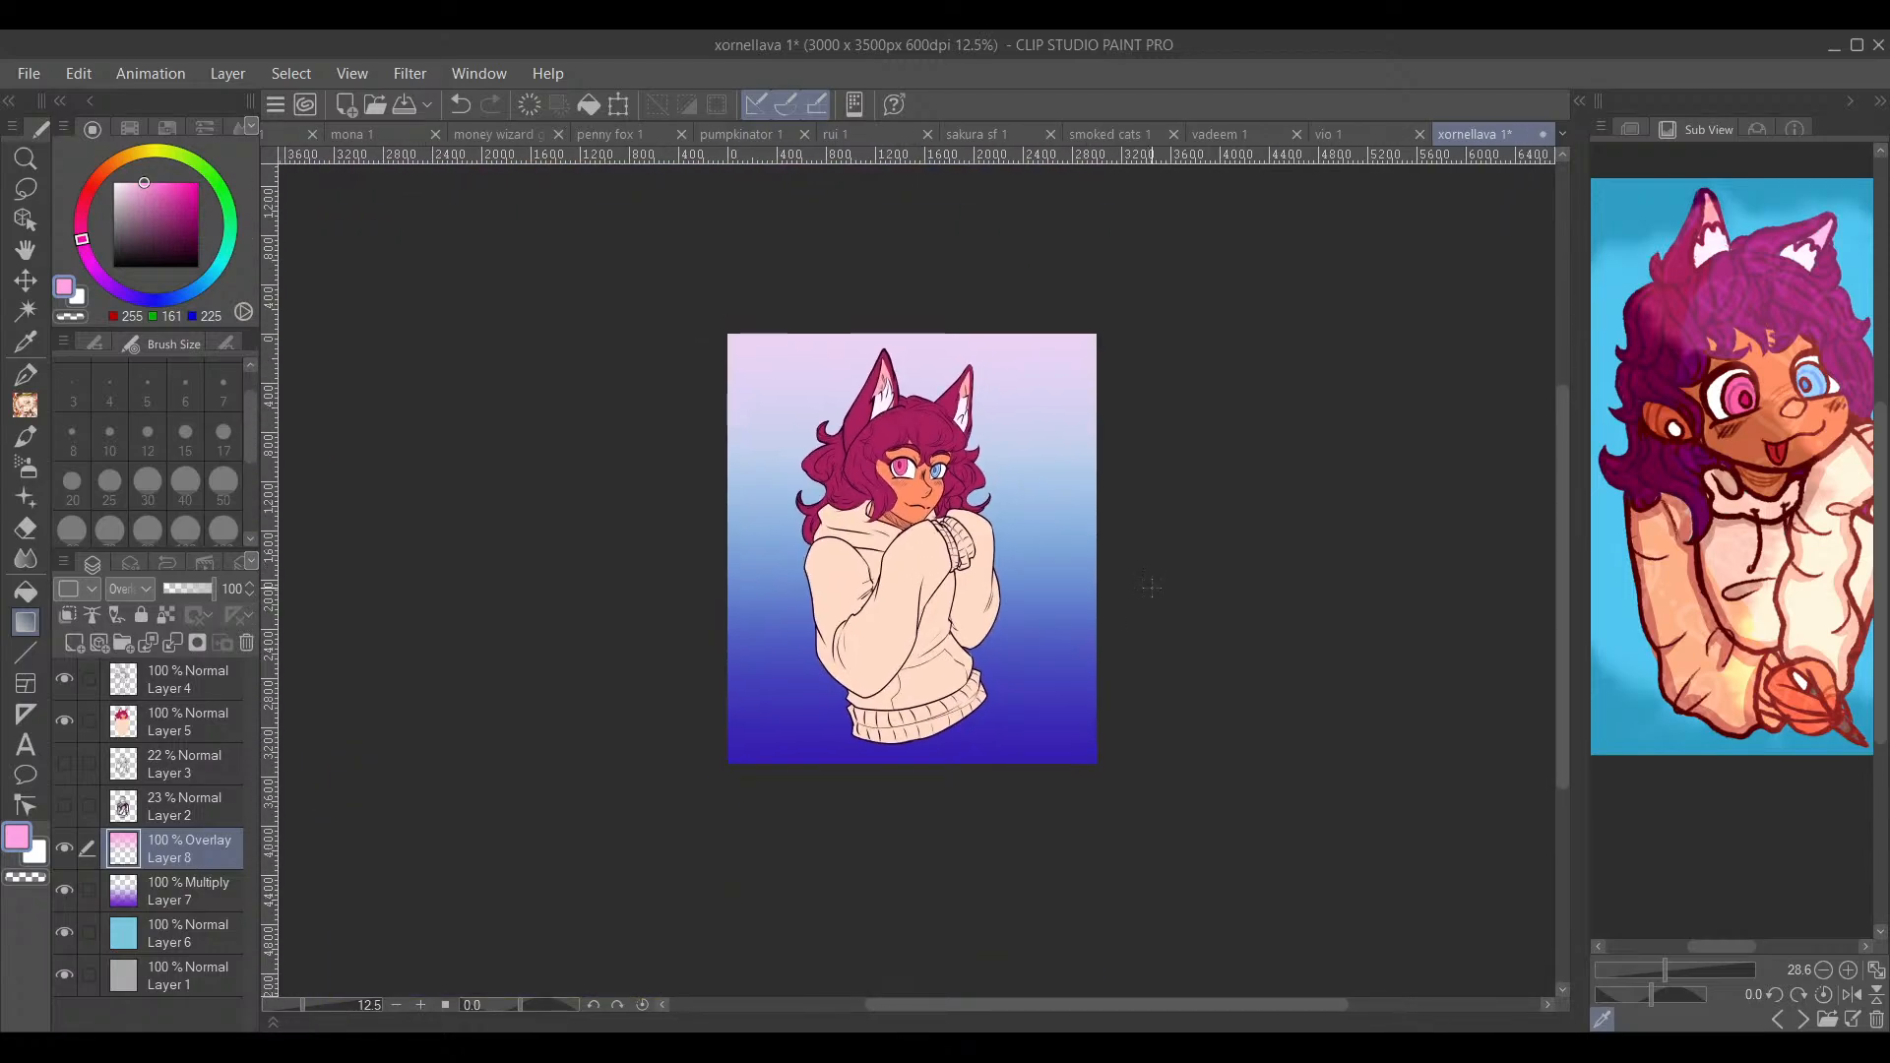
scroll(1124, 633, up, 2)
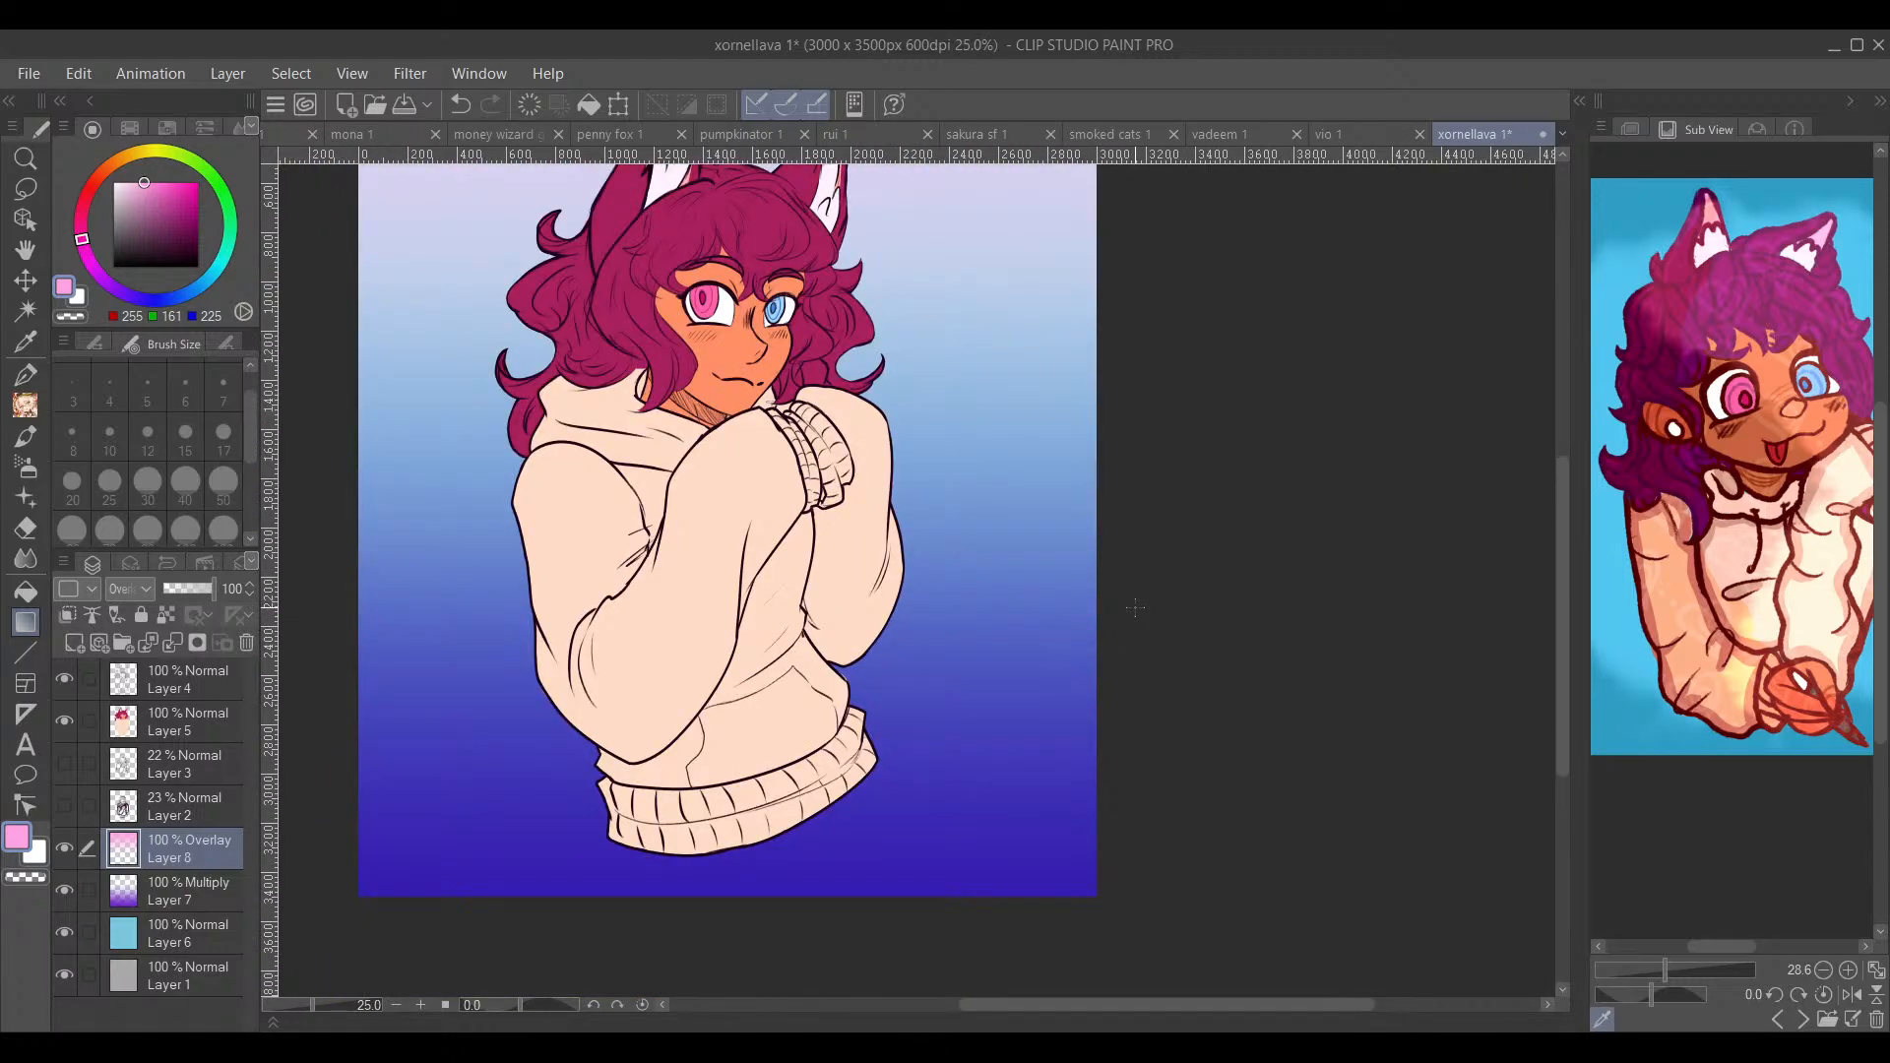
scroll(1135, 608, down, 2)
scroll(1140, 591, up, 2)
scroll(1147, 549, down, 1)
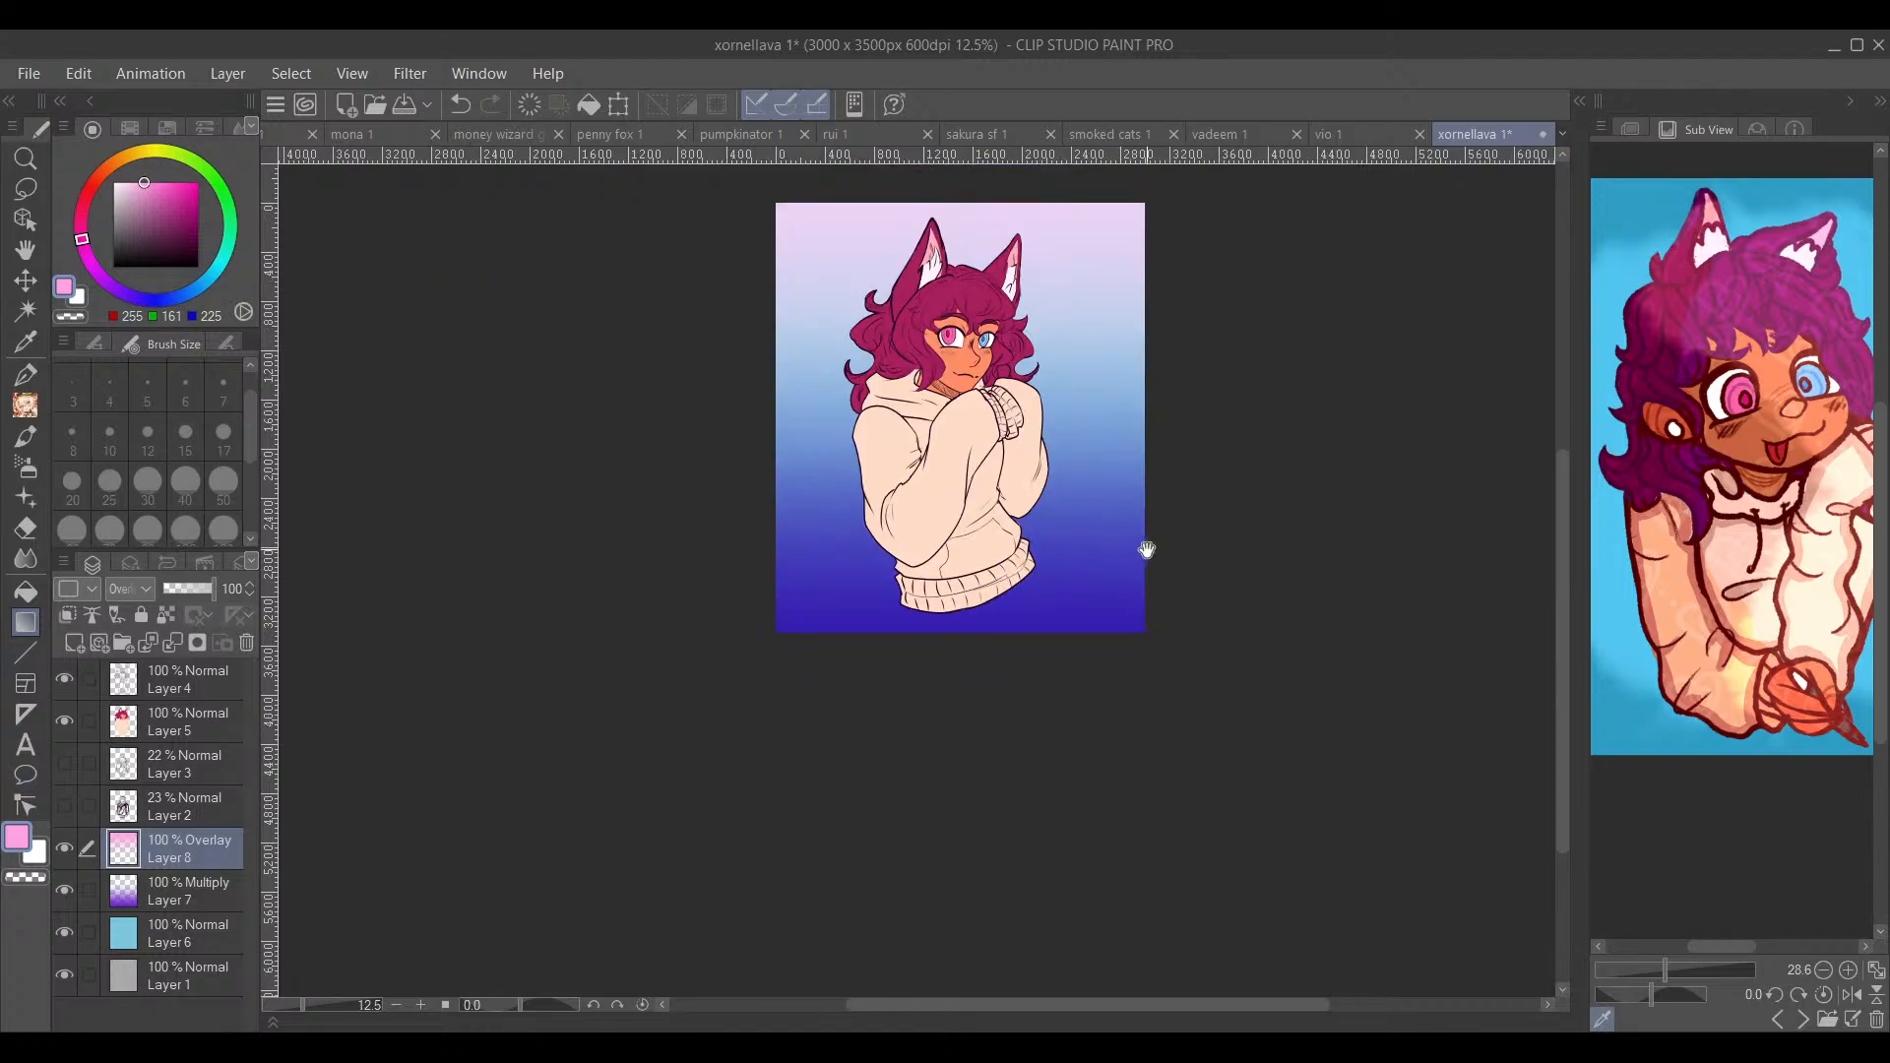
drag(1147, 549, 1184, 731)
scroll(1008, 733, up, 2)
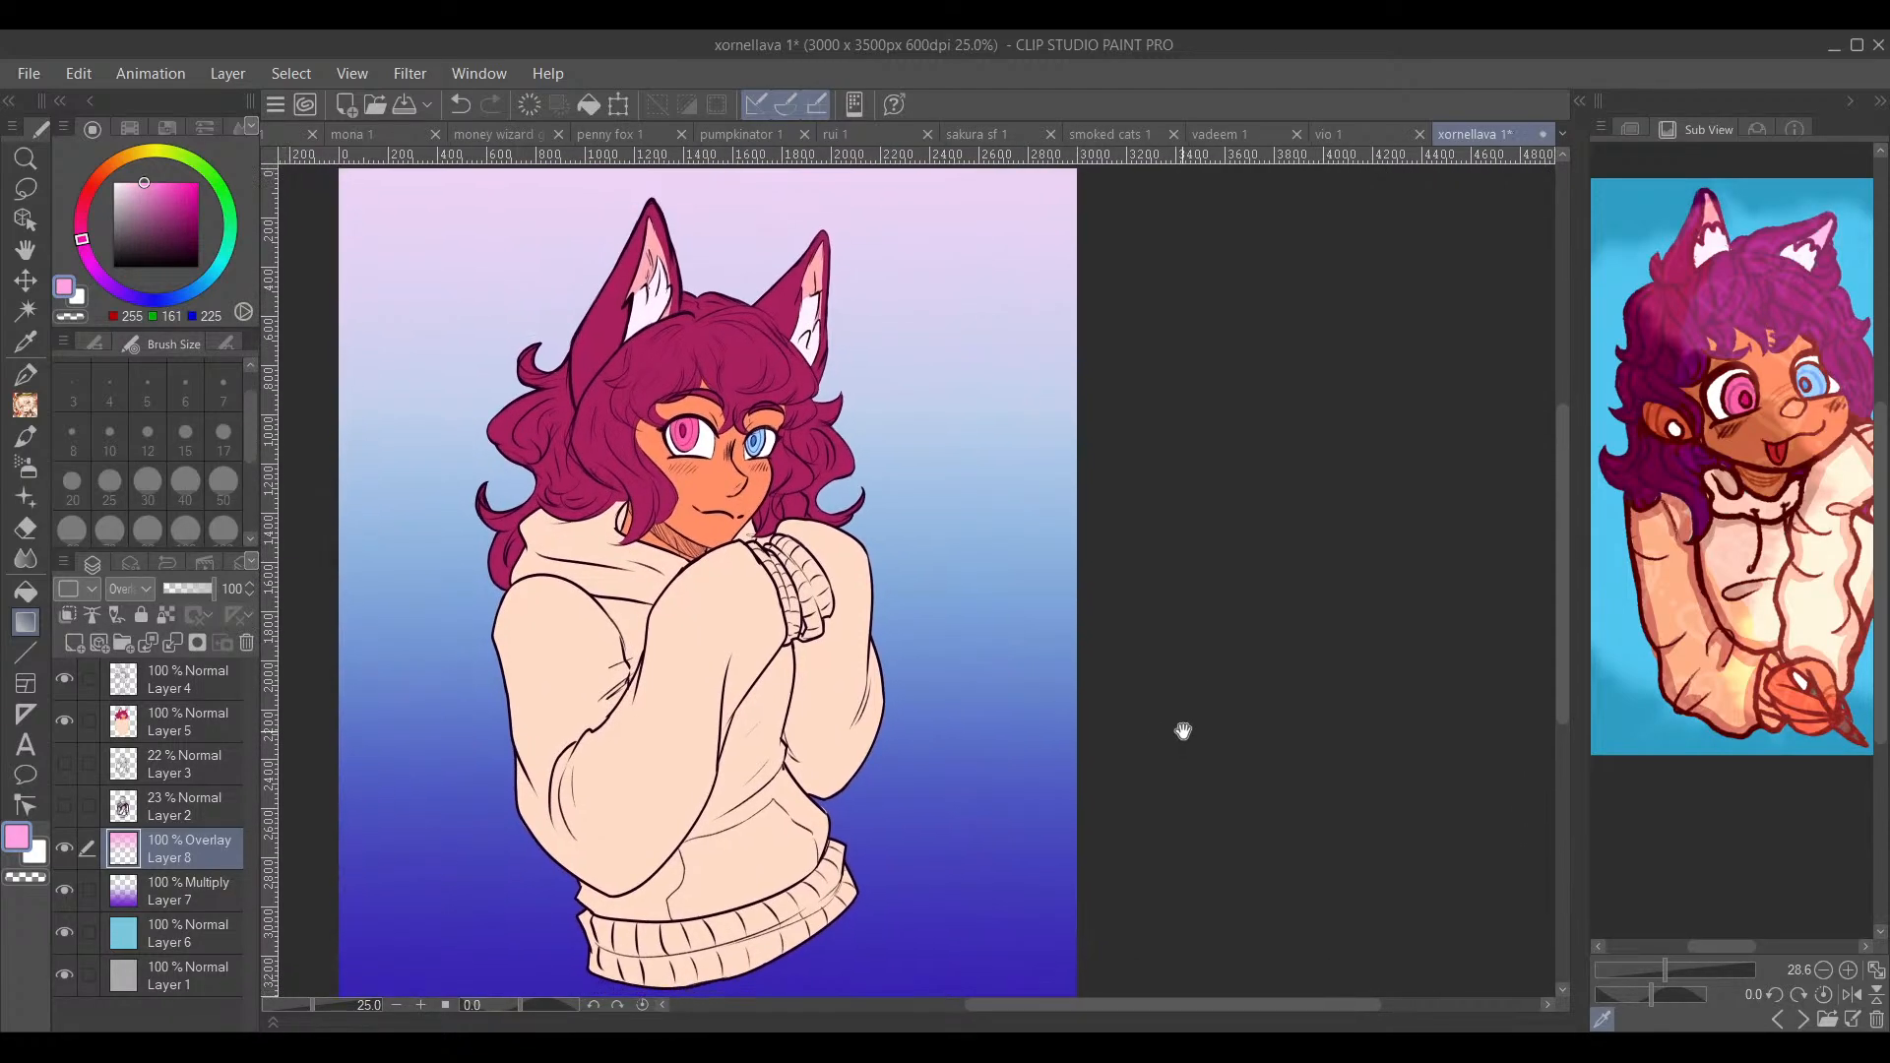
Step: Try clipping the pink Overlay gradient layer to the layer below, and release the clipping again
scroll(1184, 732, down, 3)
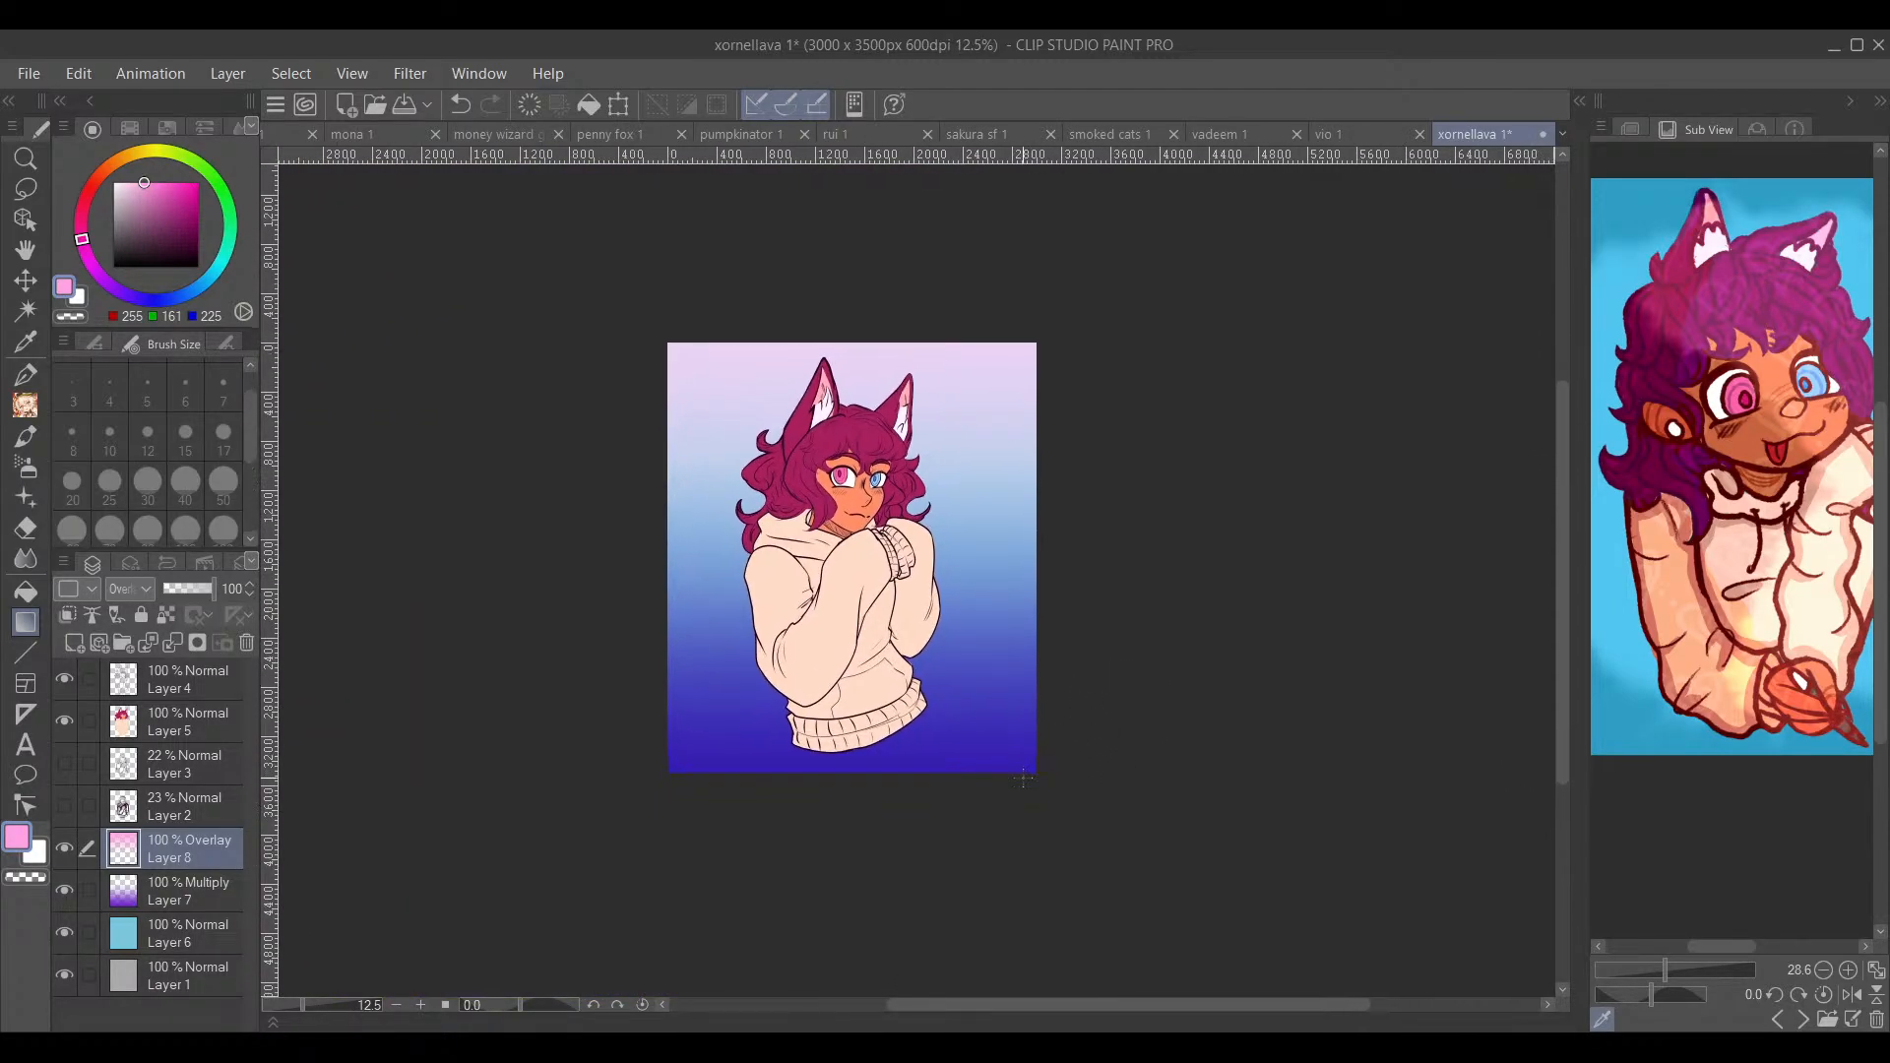
scroll(1024, 778, up, 2)
drag(1118, 620, 1173, 728)
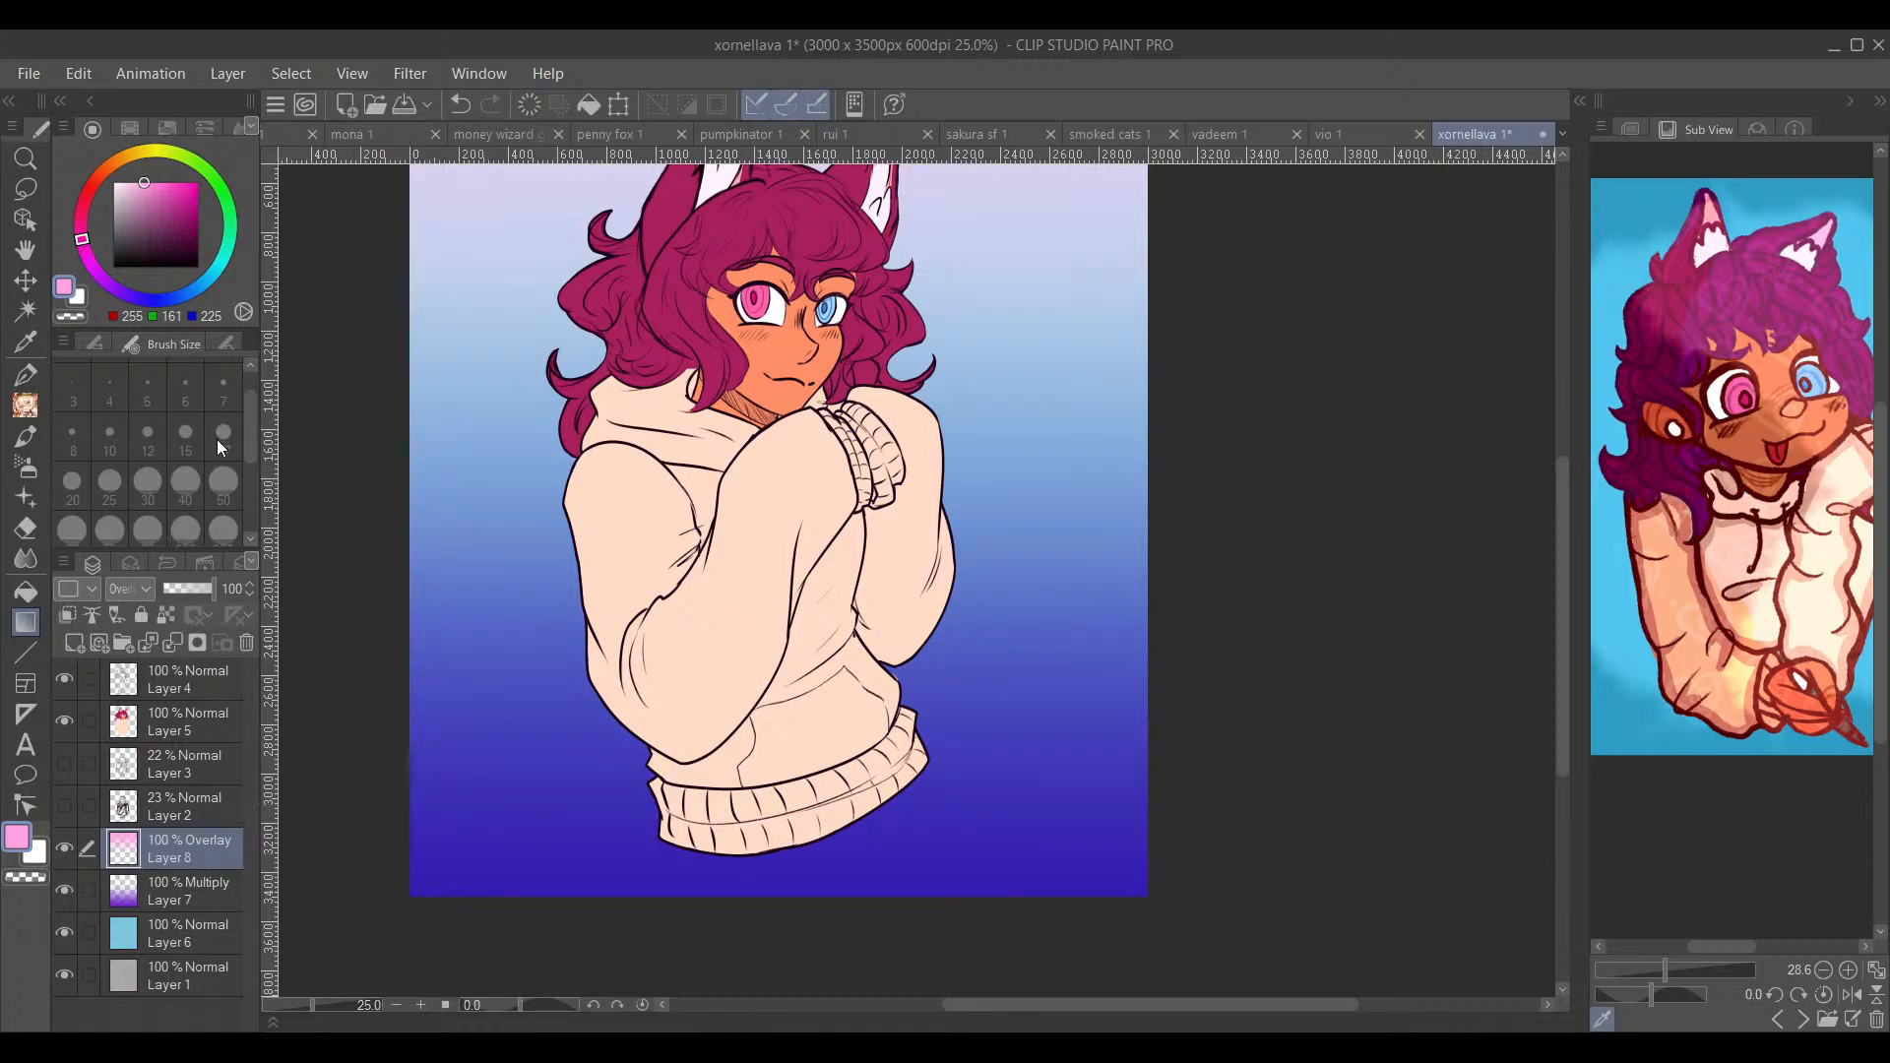
click(69, 618)
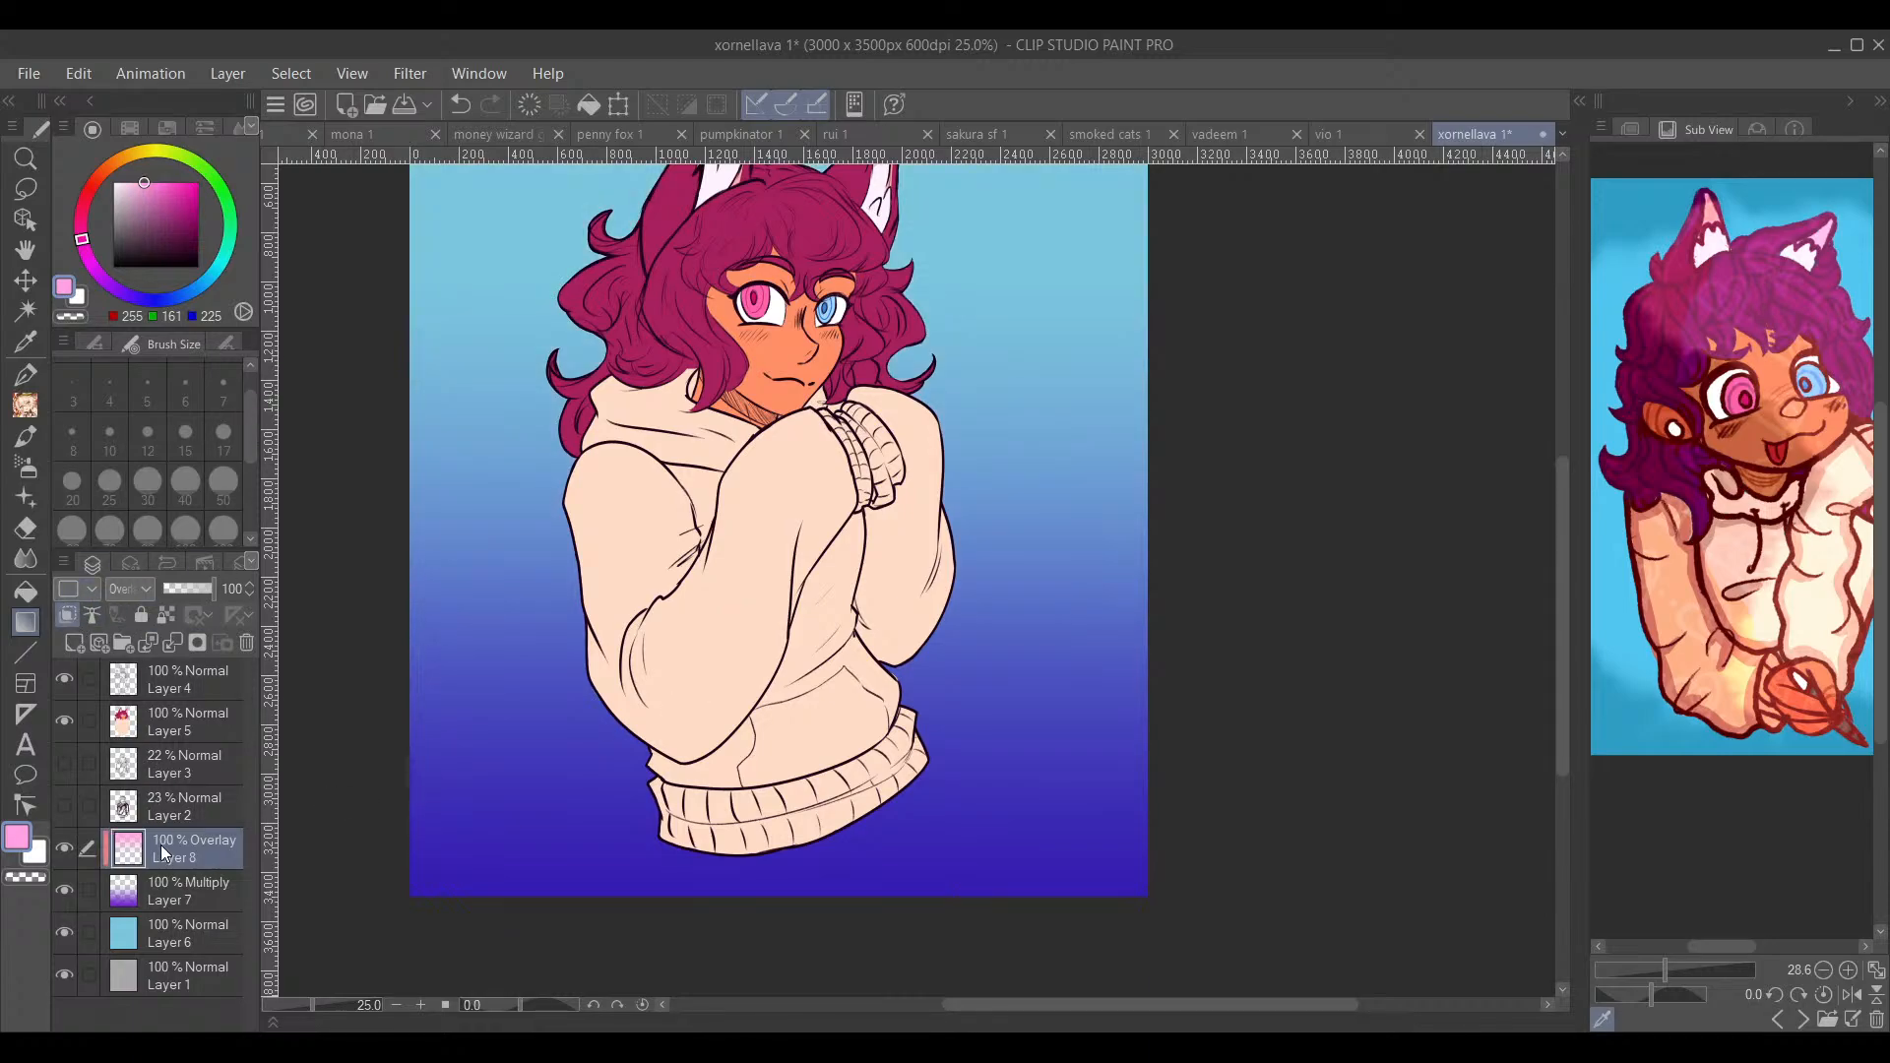
click(69, 618)
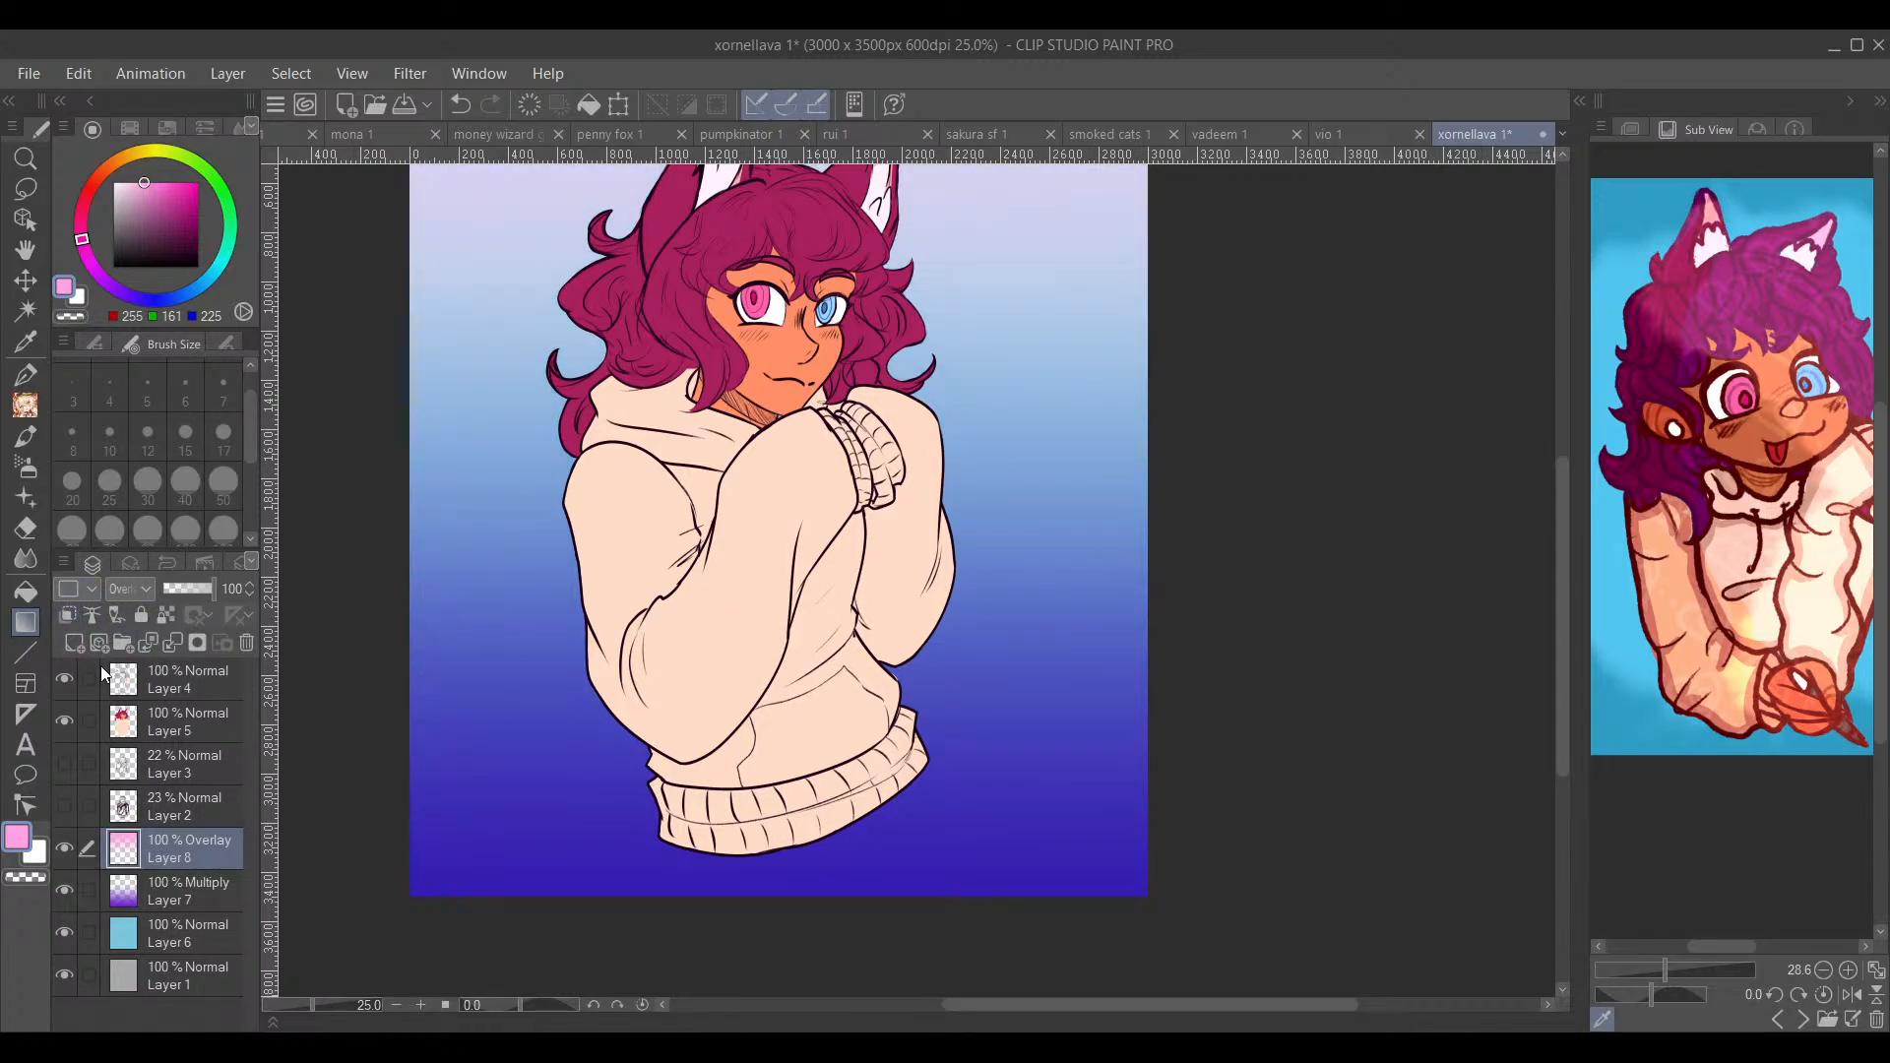
Step: Add a new layer above the line art and set the drawing colour to pale aqua (RGB 179, 255, 237)
key(ctrl+shift+n)
drag(211, 669, 252, 647)
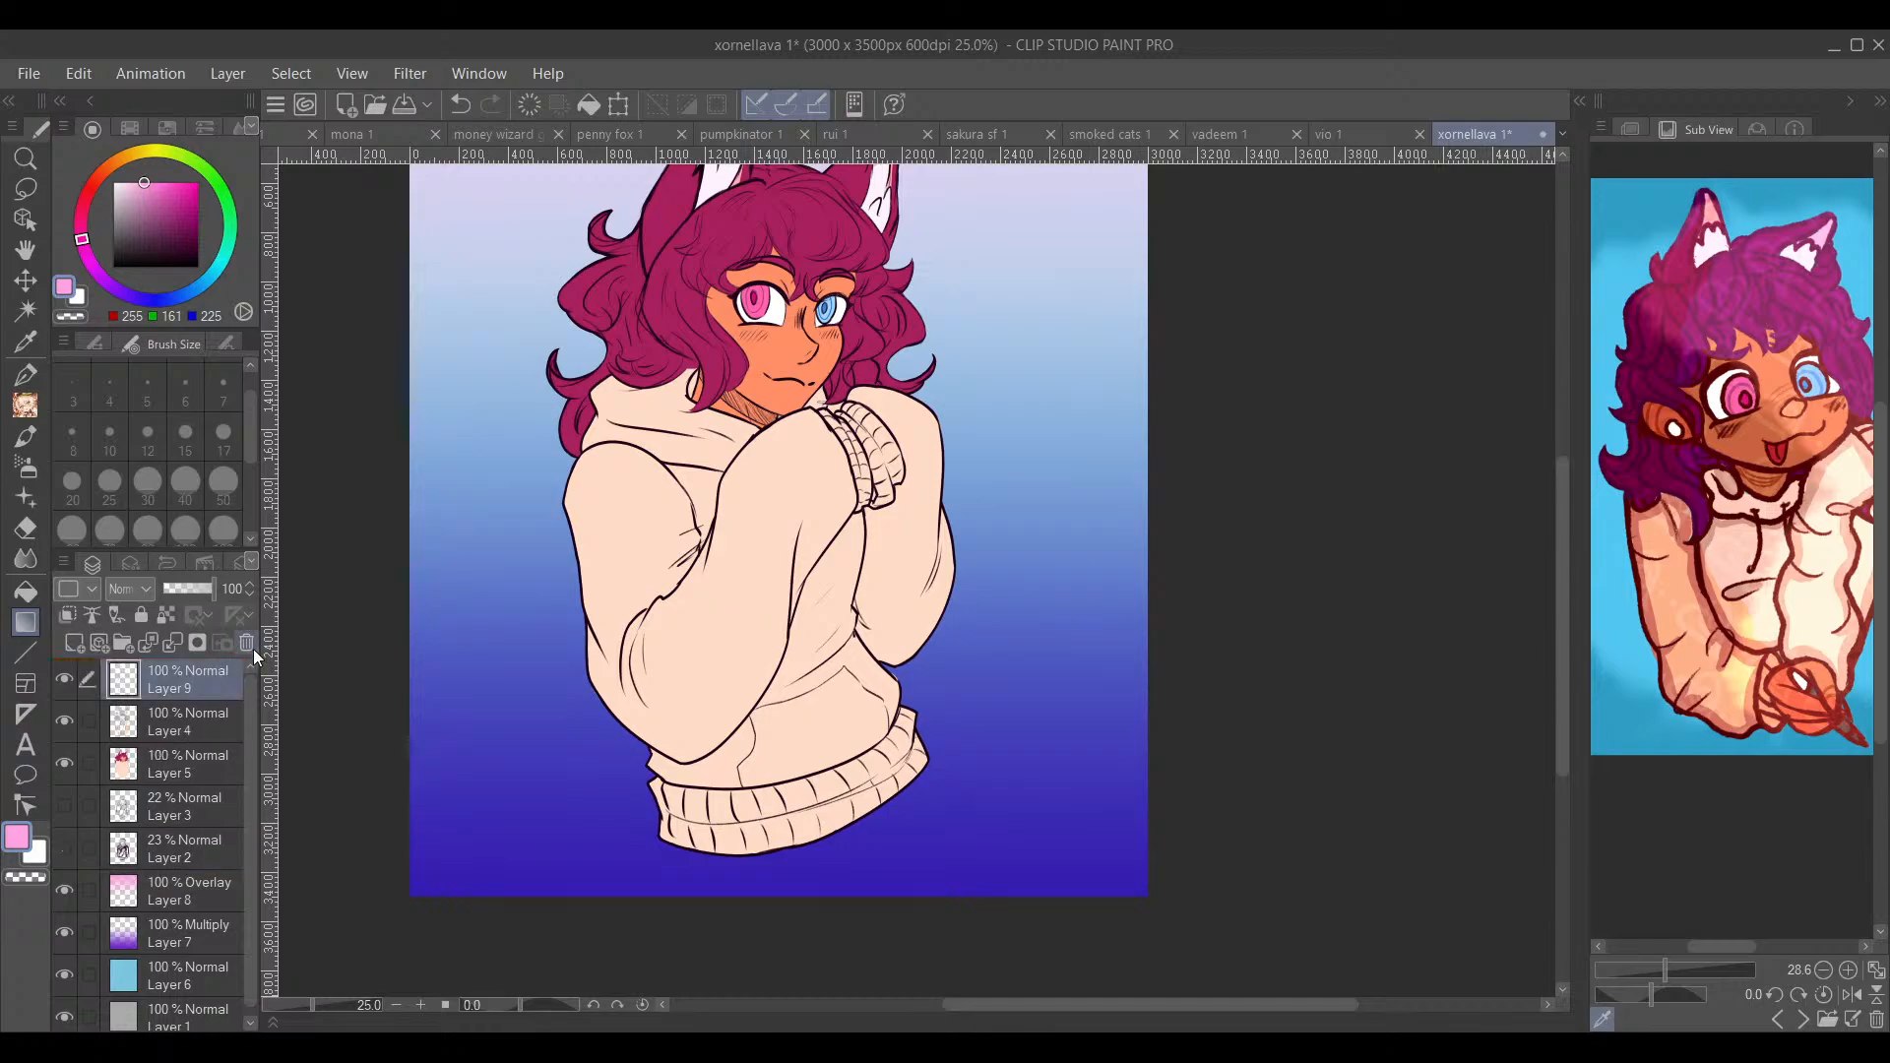
drag(215, 269, 210, 295)
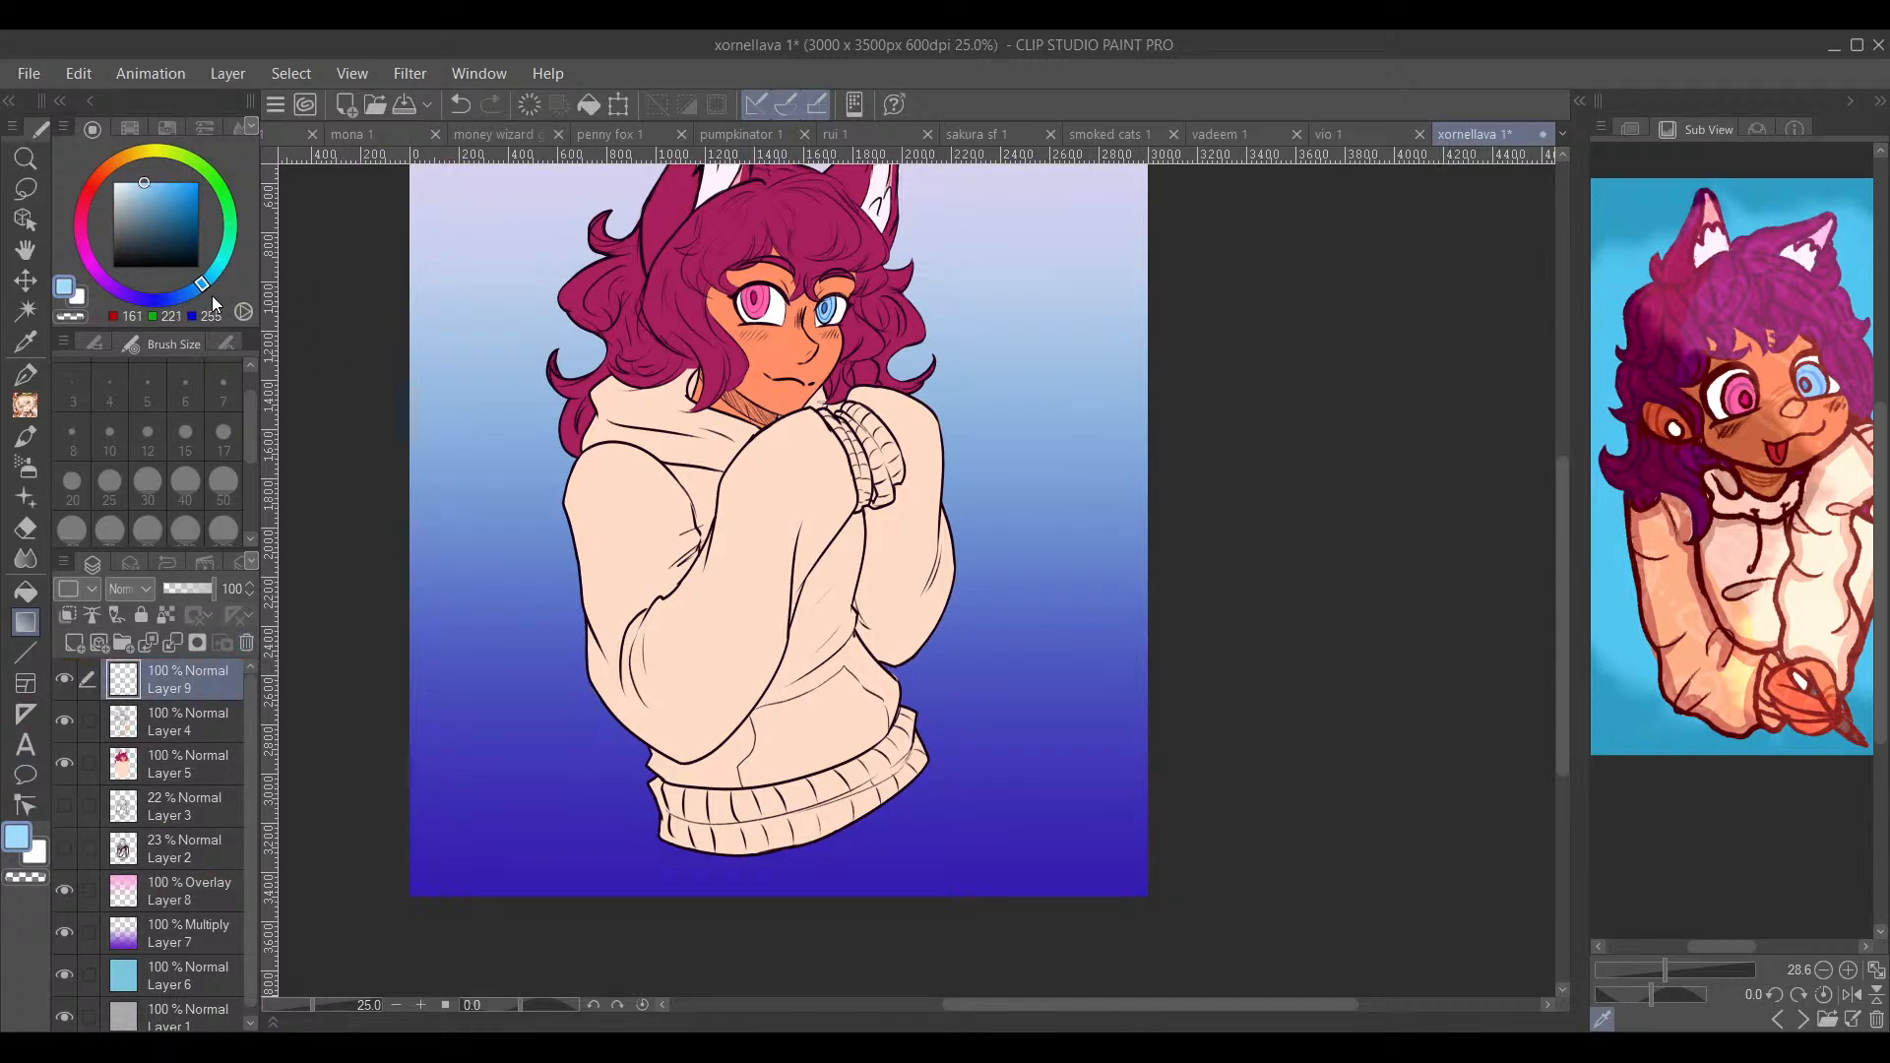
drag(156, 202, 329, 216)
mouse_move(209, 283)
mouse_down()
mouse_move(228, 246)
mouse_move(197, 183)
mouse_move(165, 136)
mouse_move(135, 141)
mouse_up()
Step: Write a small signature and date along the outer edge of the sleeve near the elbow with a size 5 pen
click(26, 374)
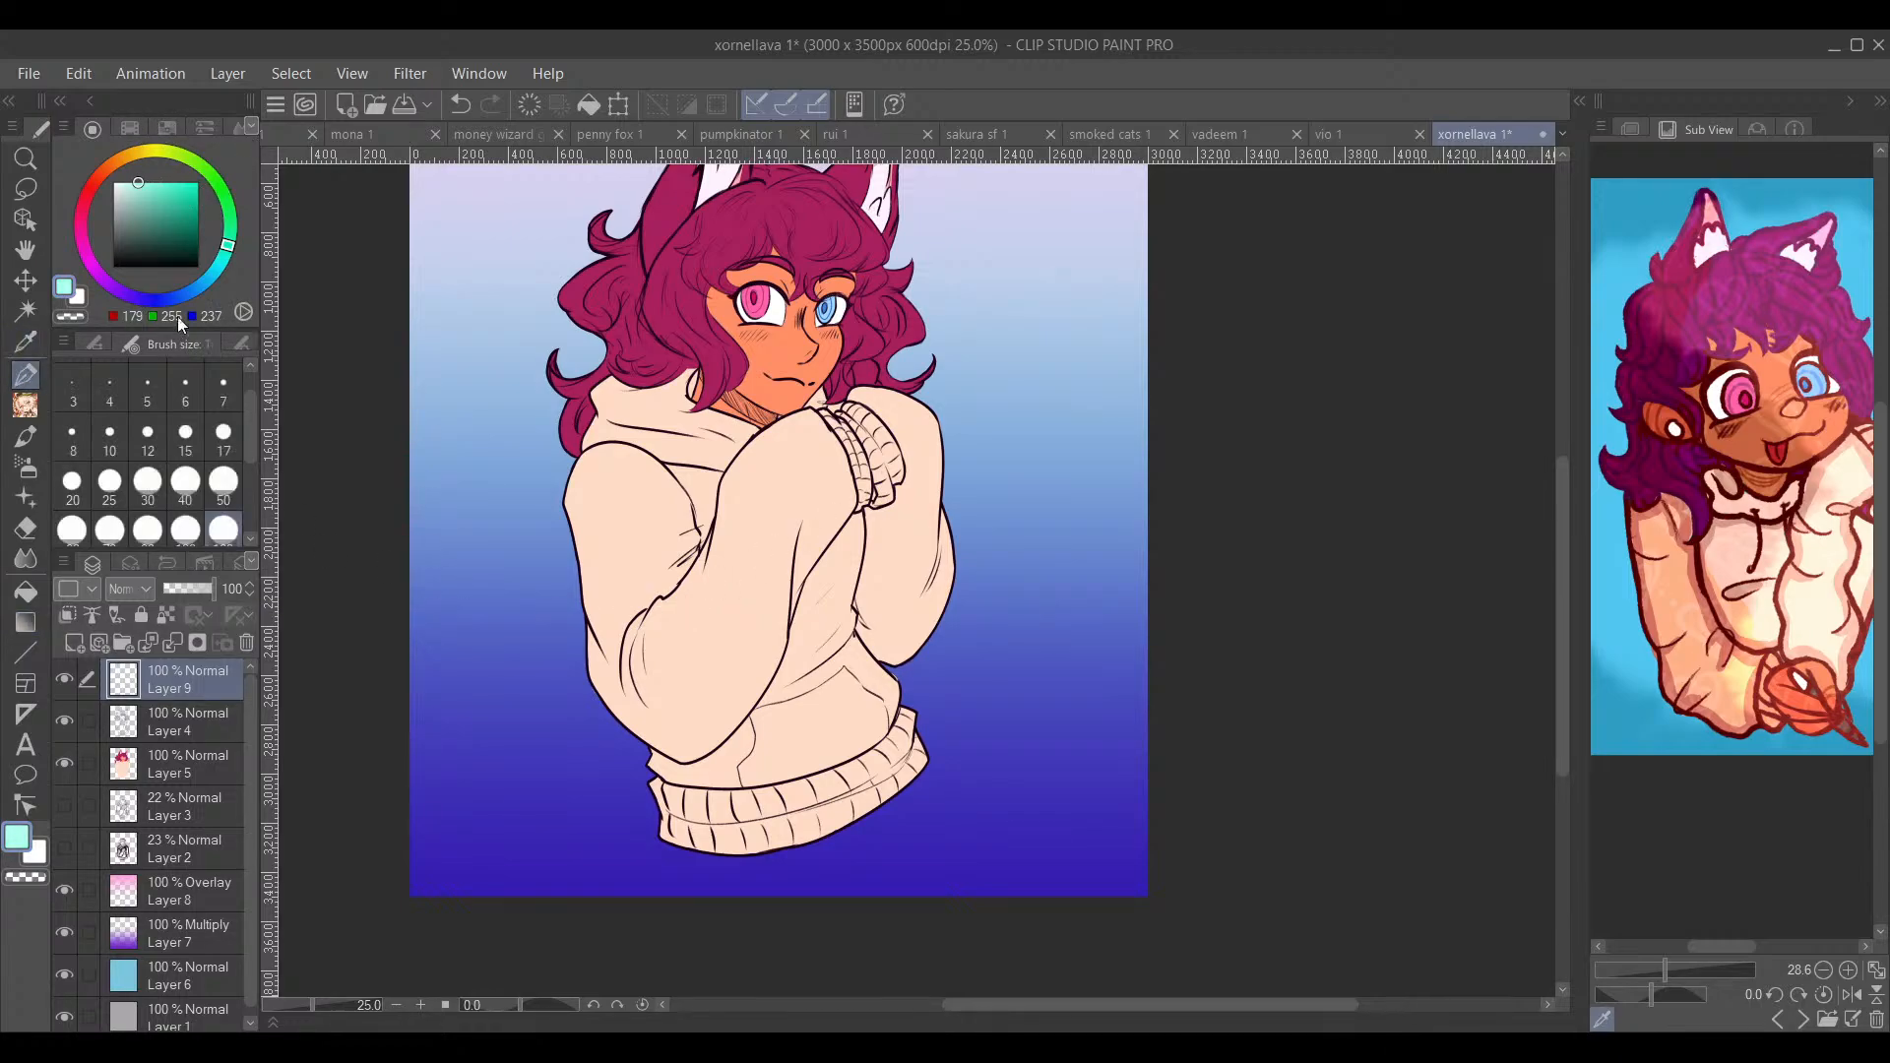
click(147, 389)
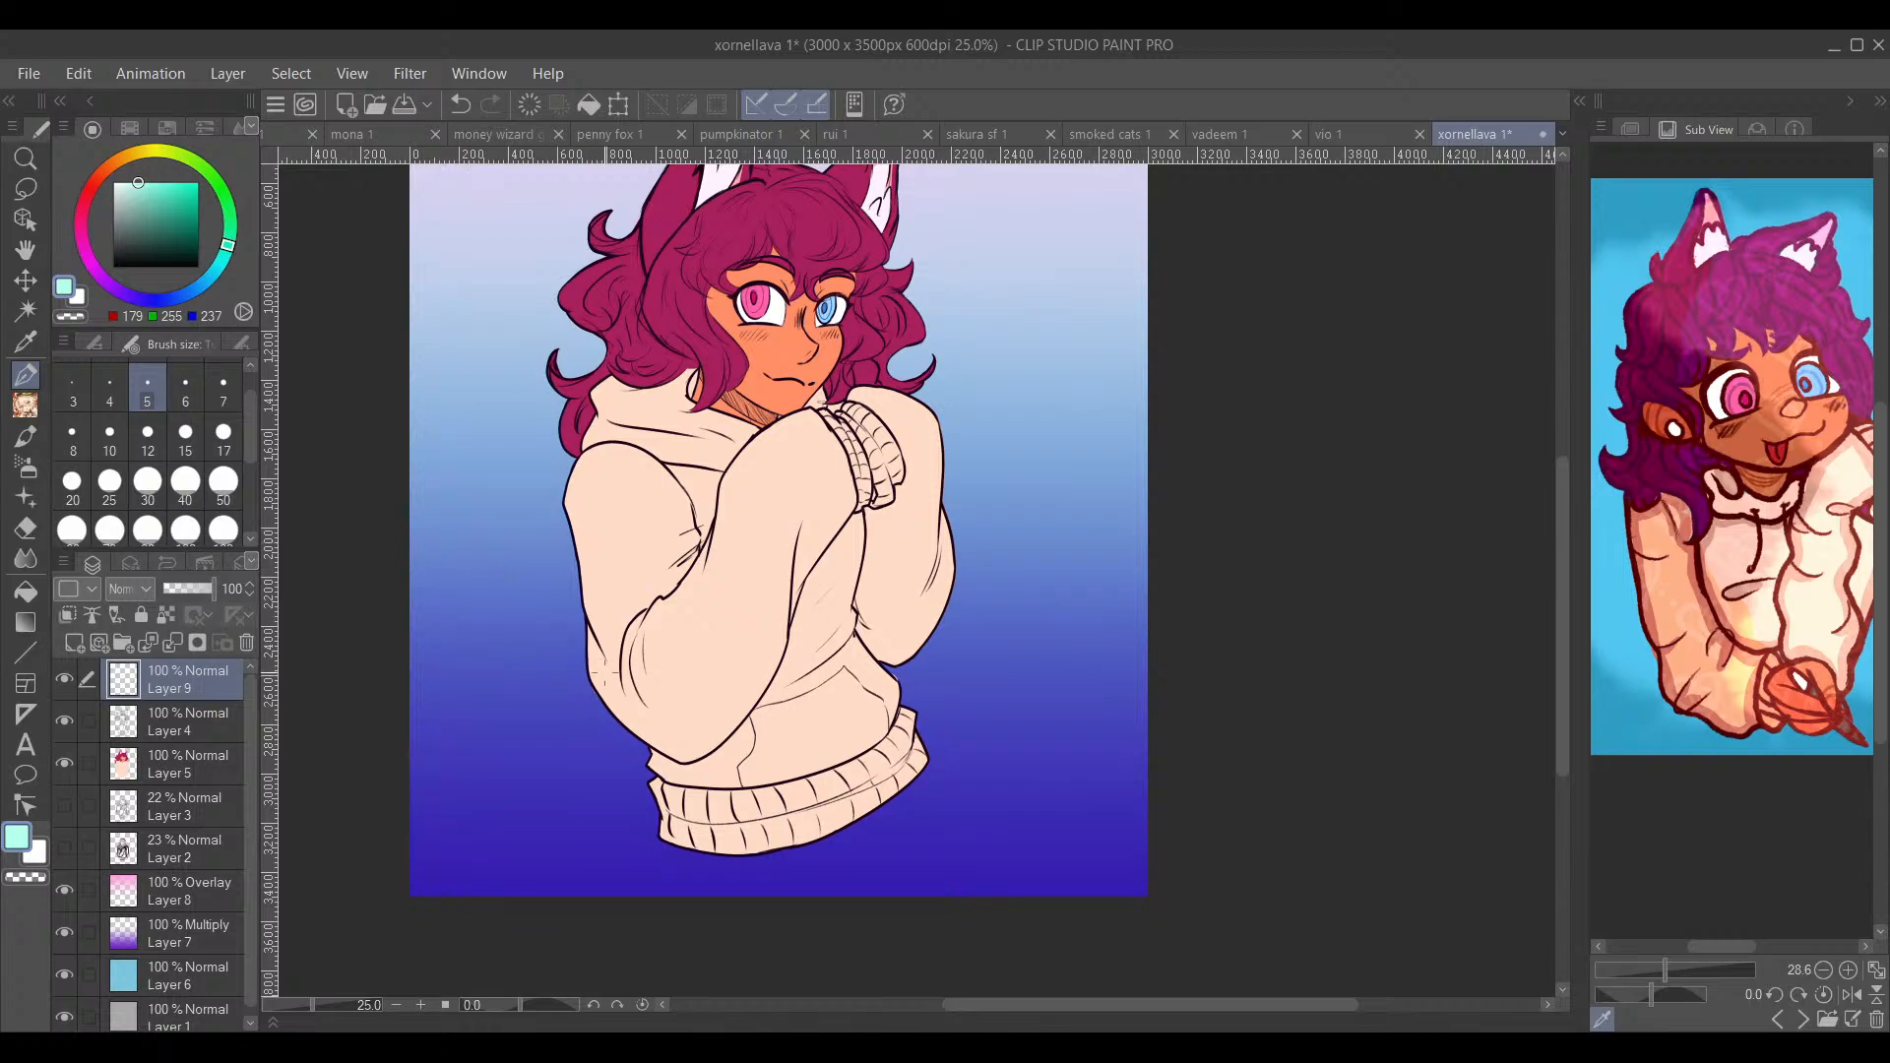
scroll(600, 676, up, 4)
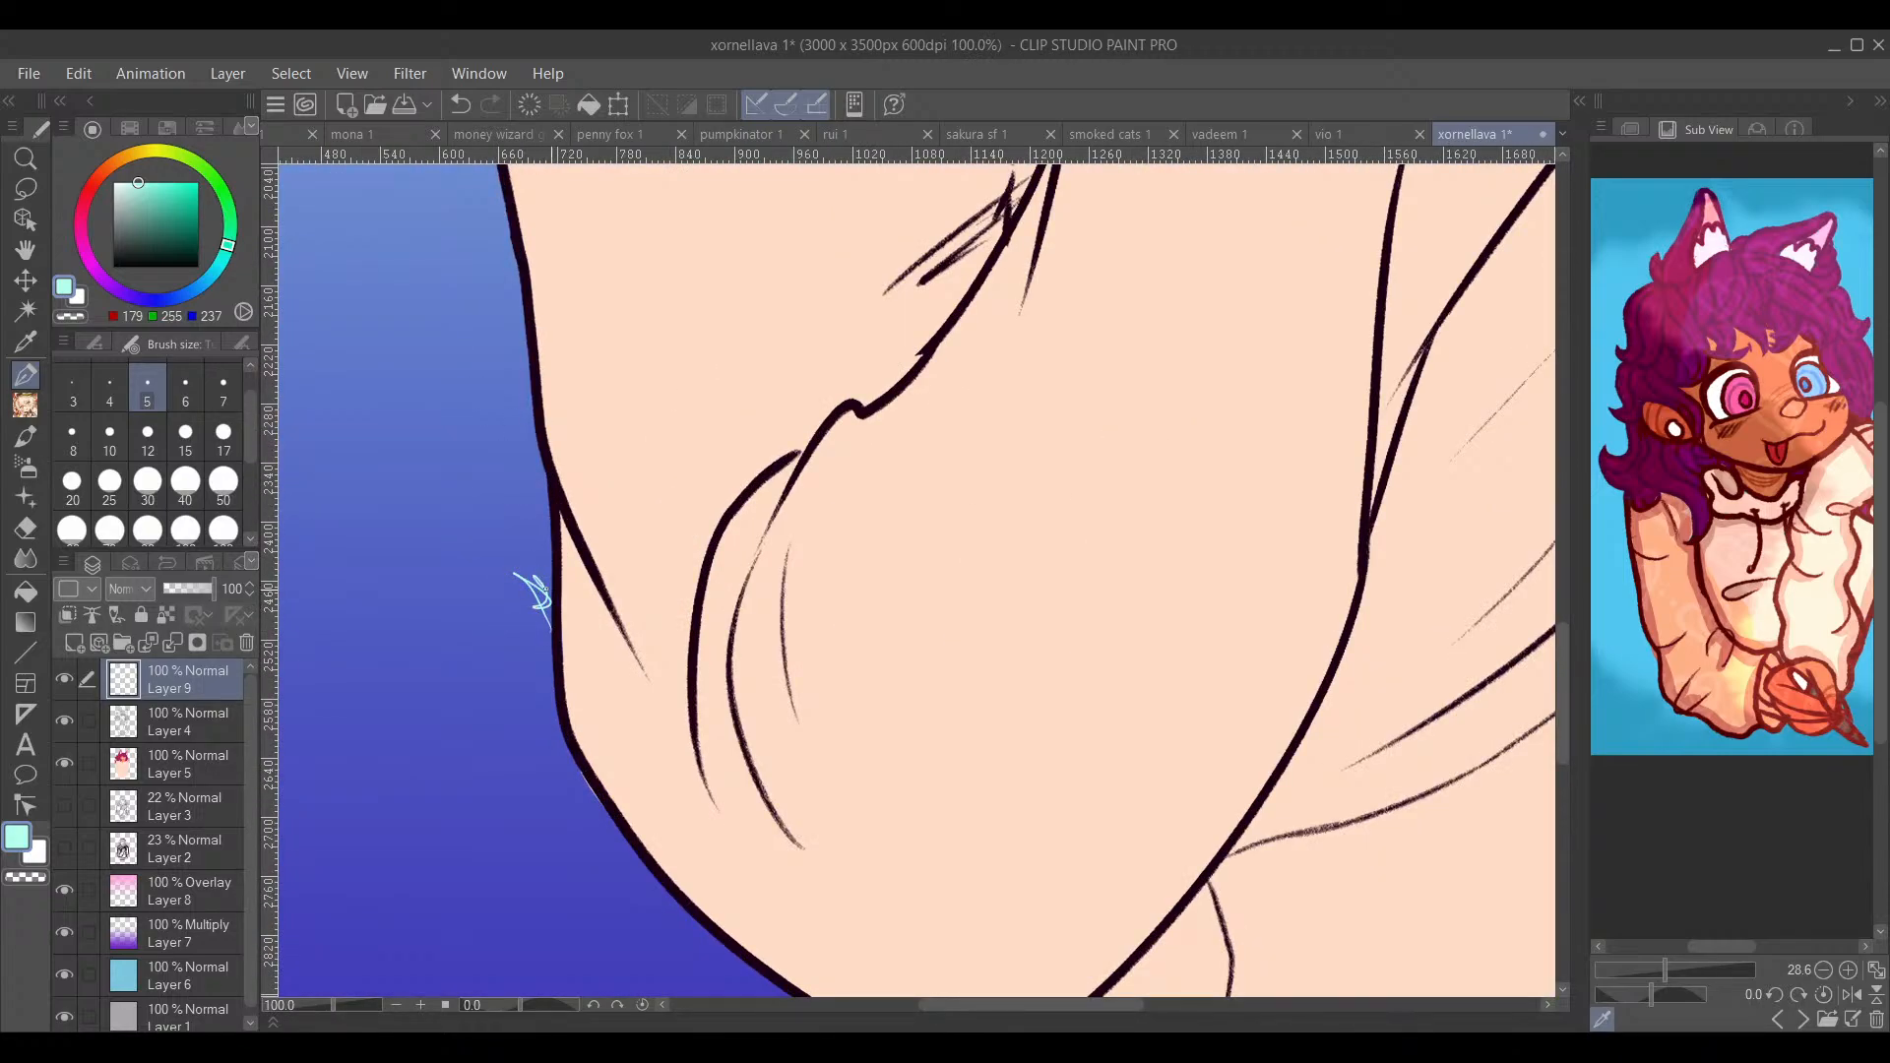
drag(540, 594, 552, 460)
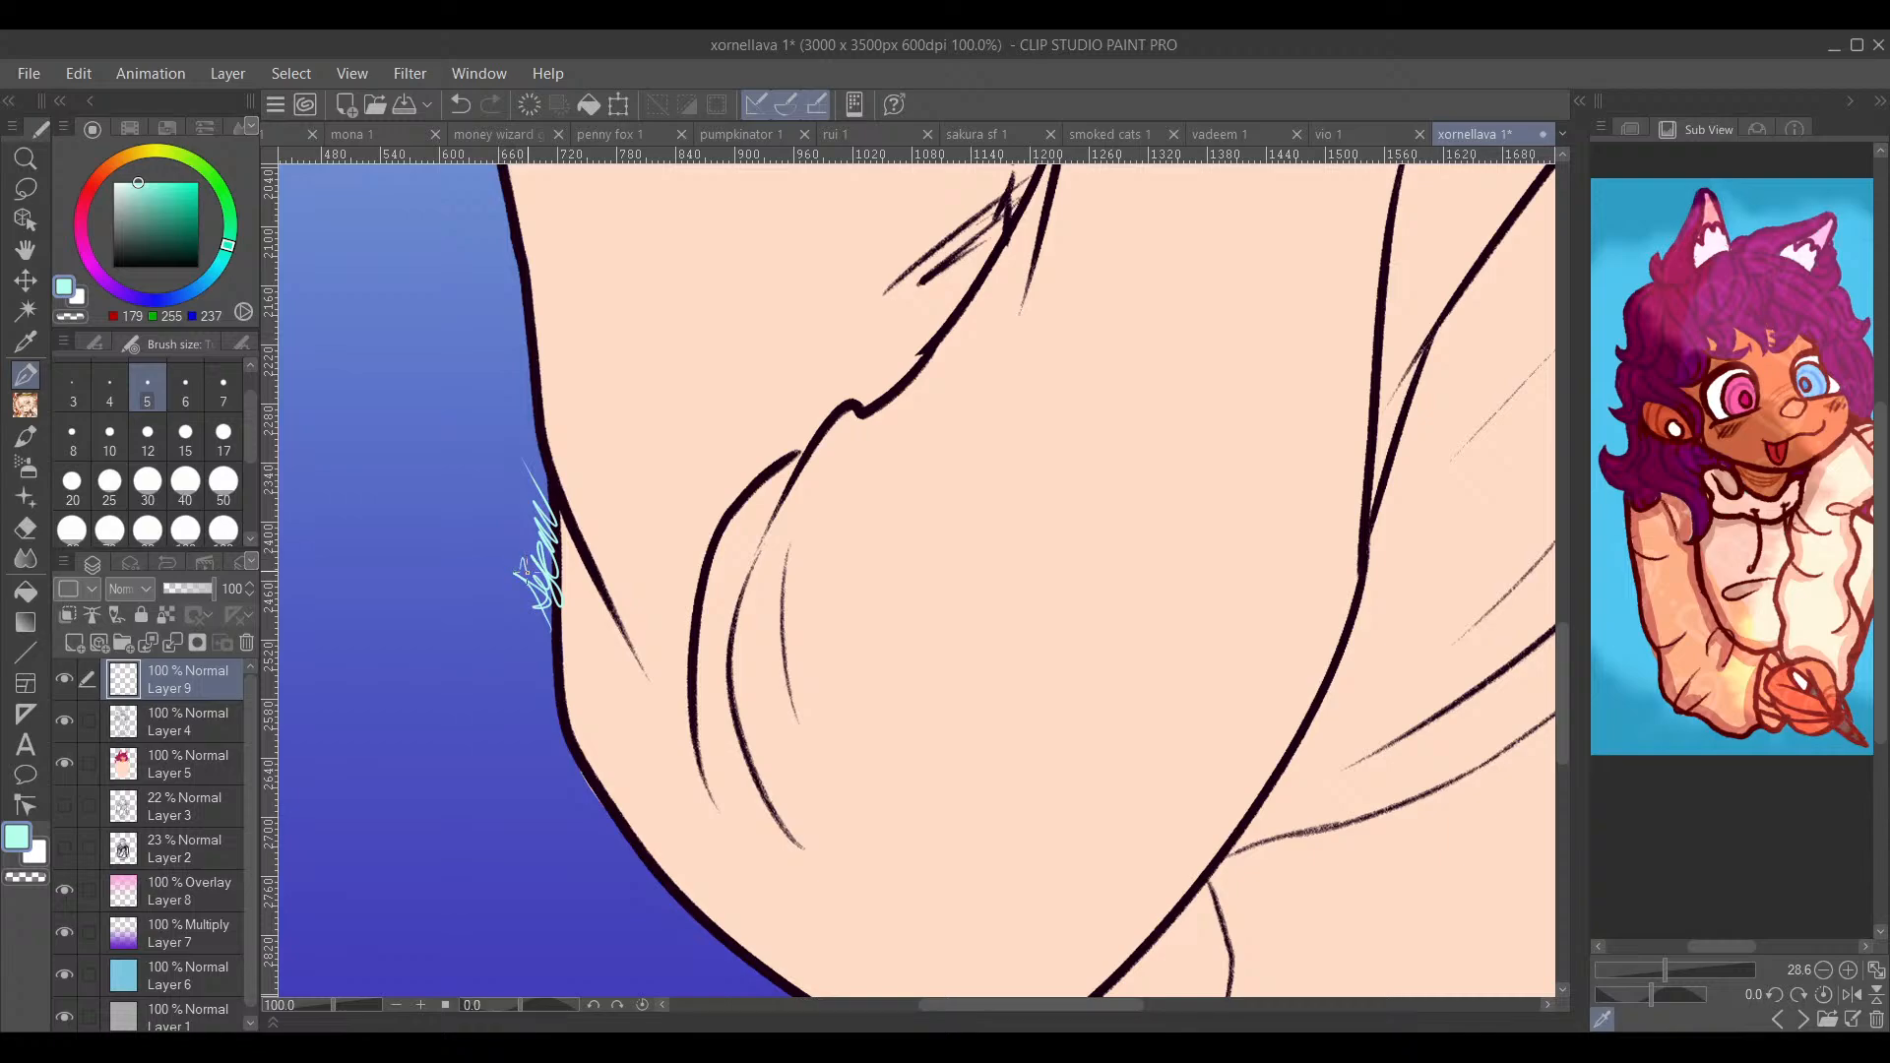
scroll(513, 549, up, 3)
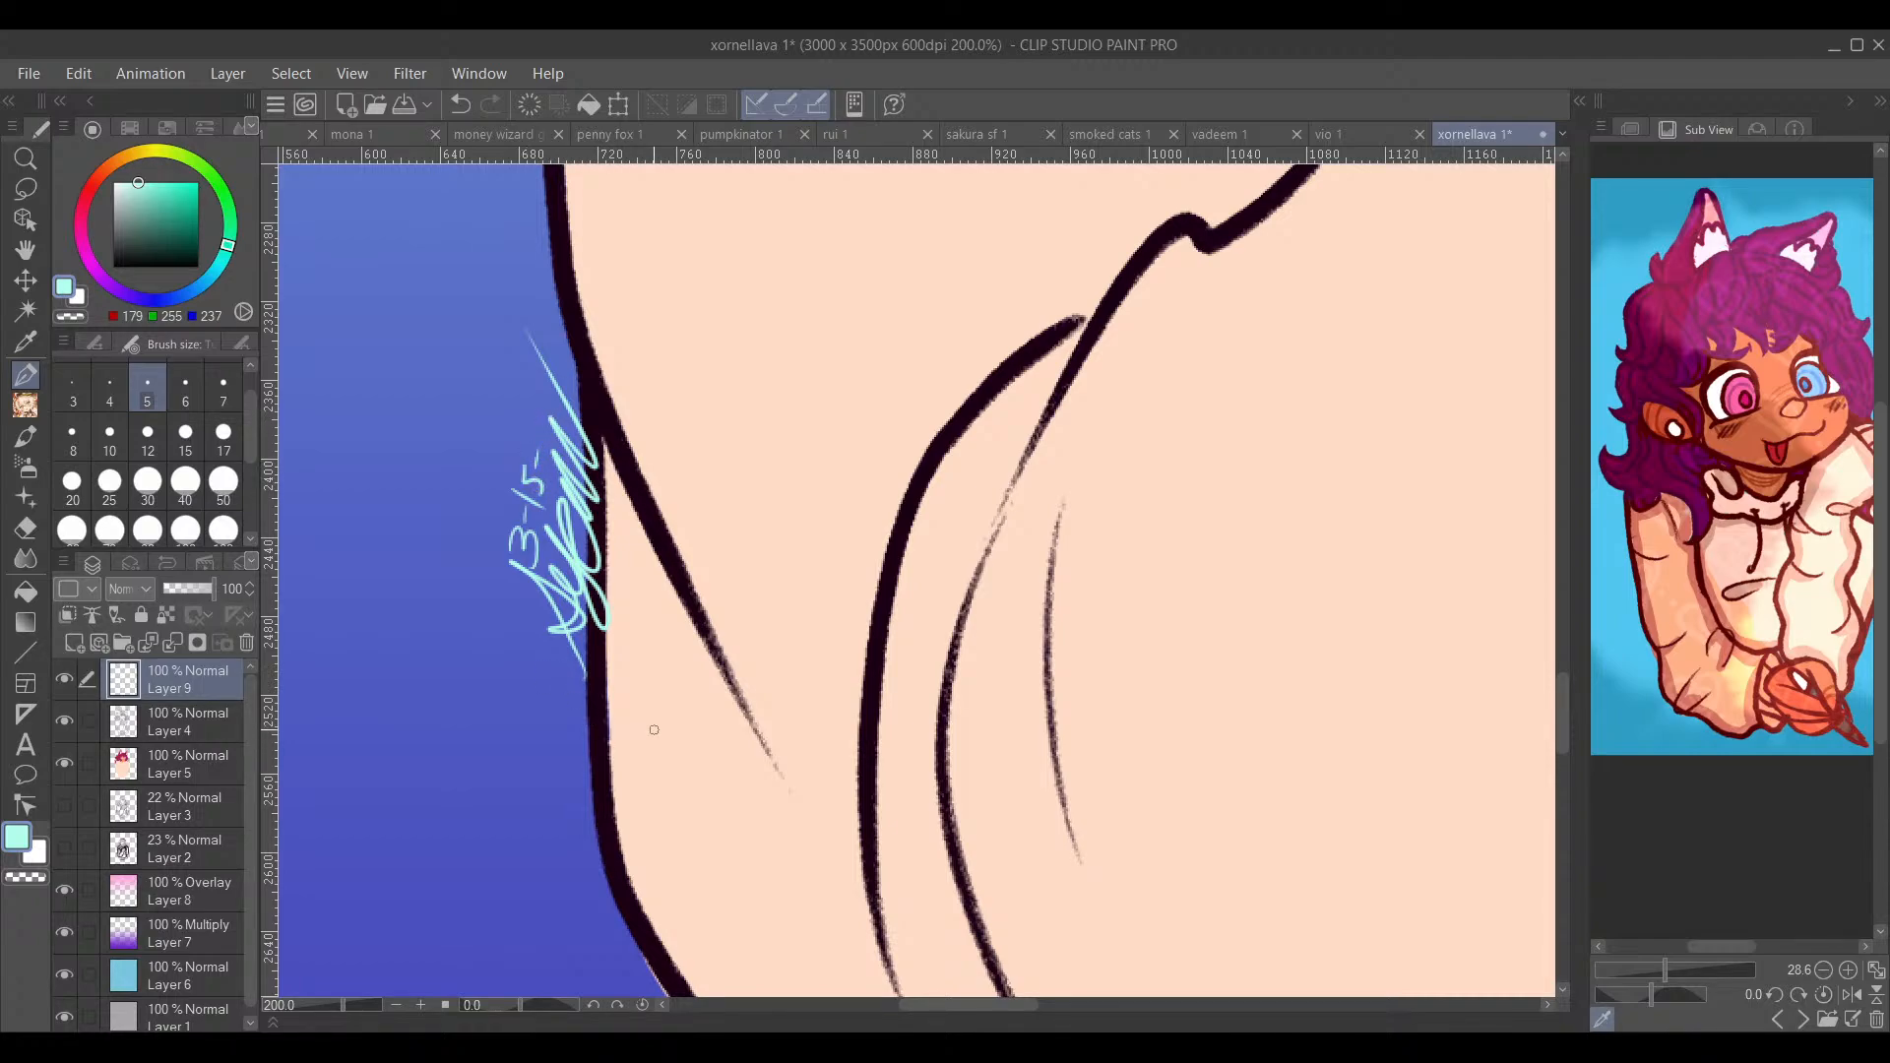
mouse_move(654, 729)
mouse_down()
mouse_move(625, 621)
mouse_move(561, 603)
mouse_move(683, 810)
mouse_up()
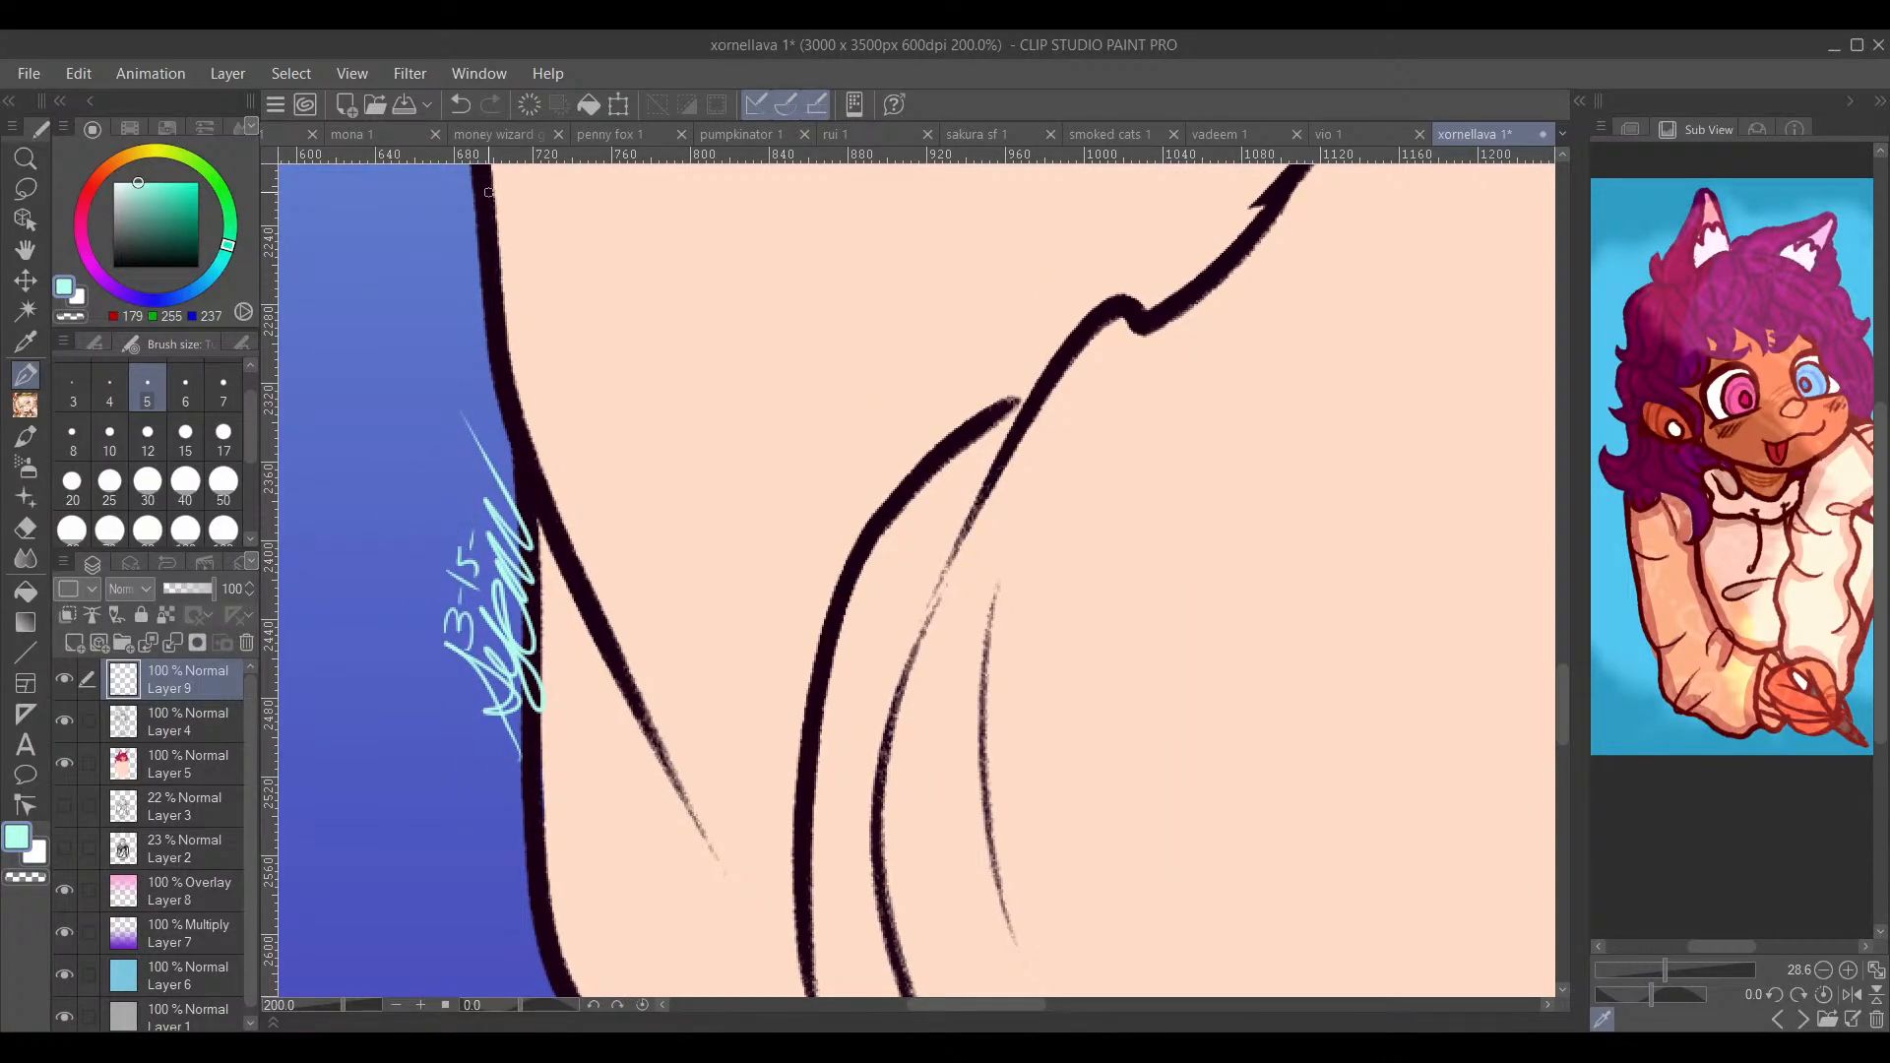
Step: Undo the last two strokes of the date and rewrite them beside the signature
click(459, 105)
click(459, 104)
drag(481, 557, 485, 503)
Step: Check the signed drawing as a whole, save the xornellava file and close it
scroll(910, 701, down, 8)
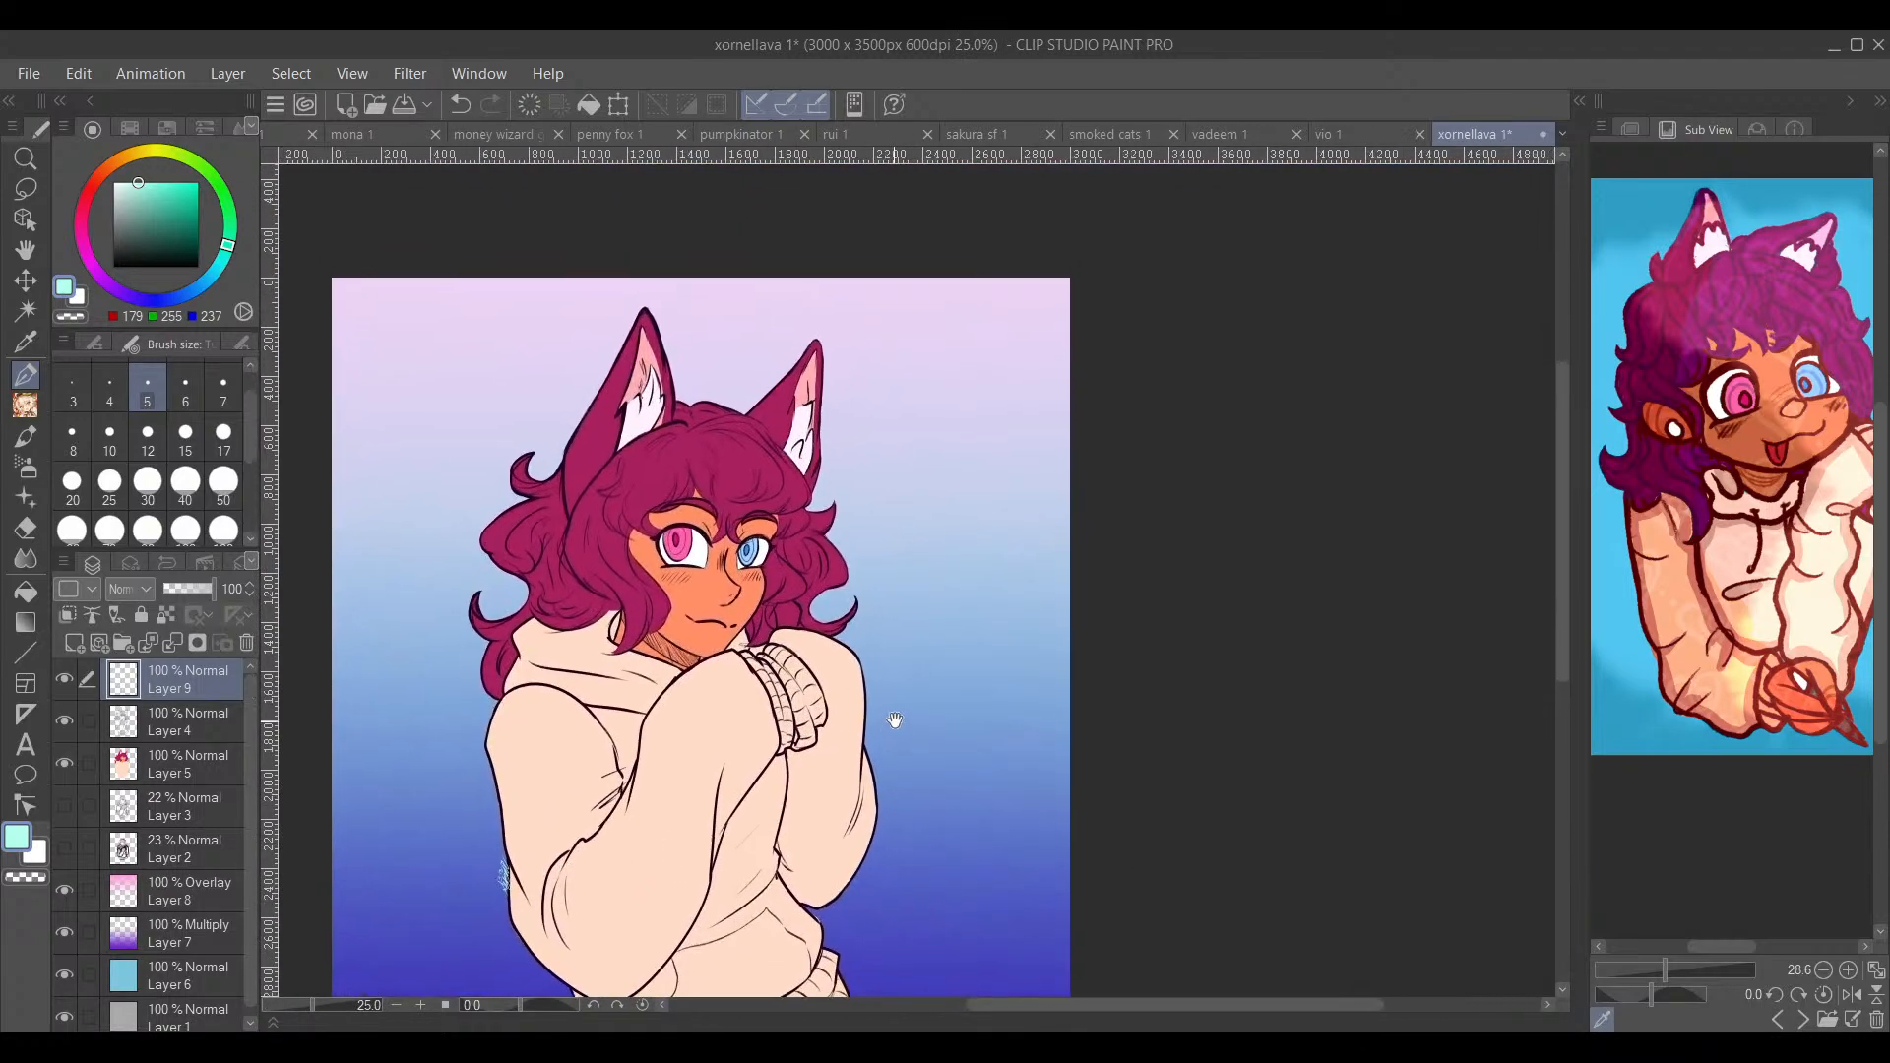
drag(895, 720, 1175, 637)
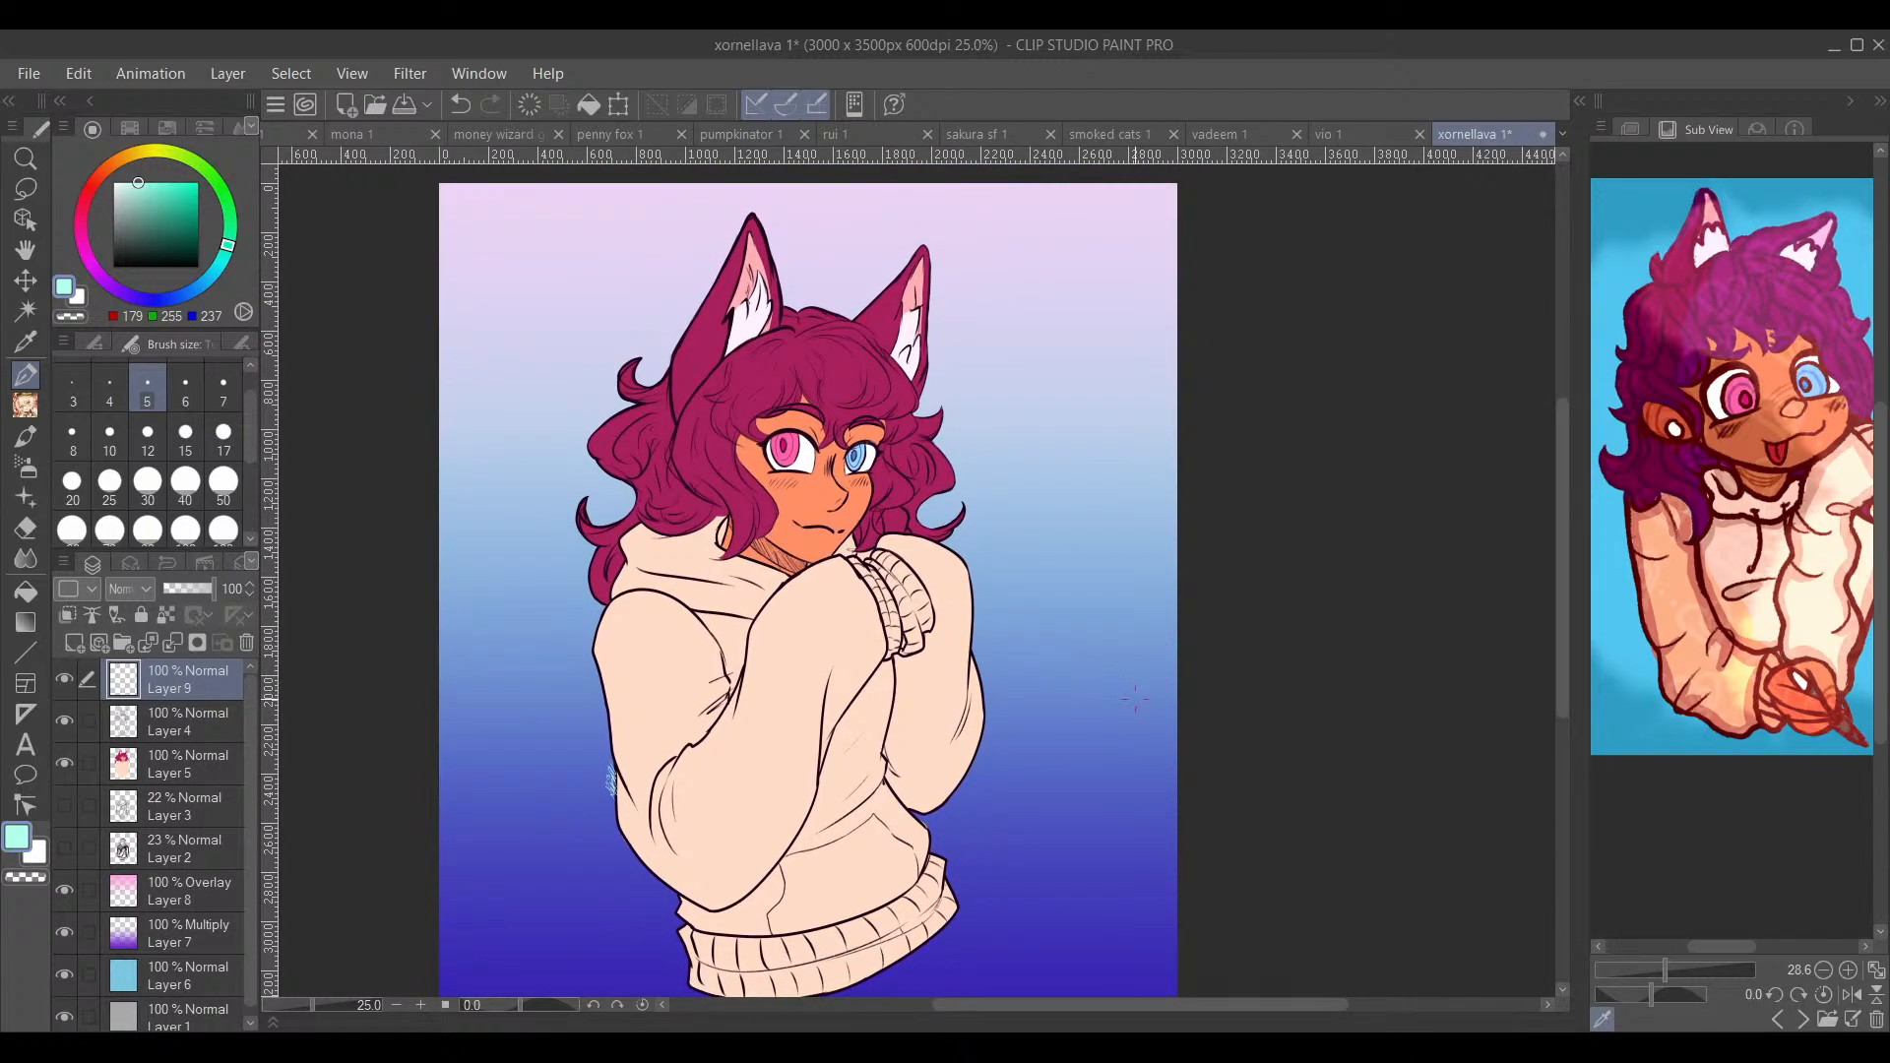
drag(1134, 699, 1184, 589)
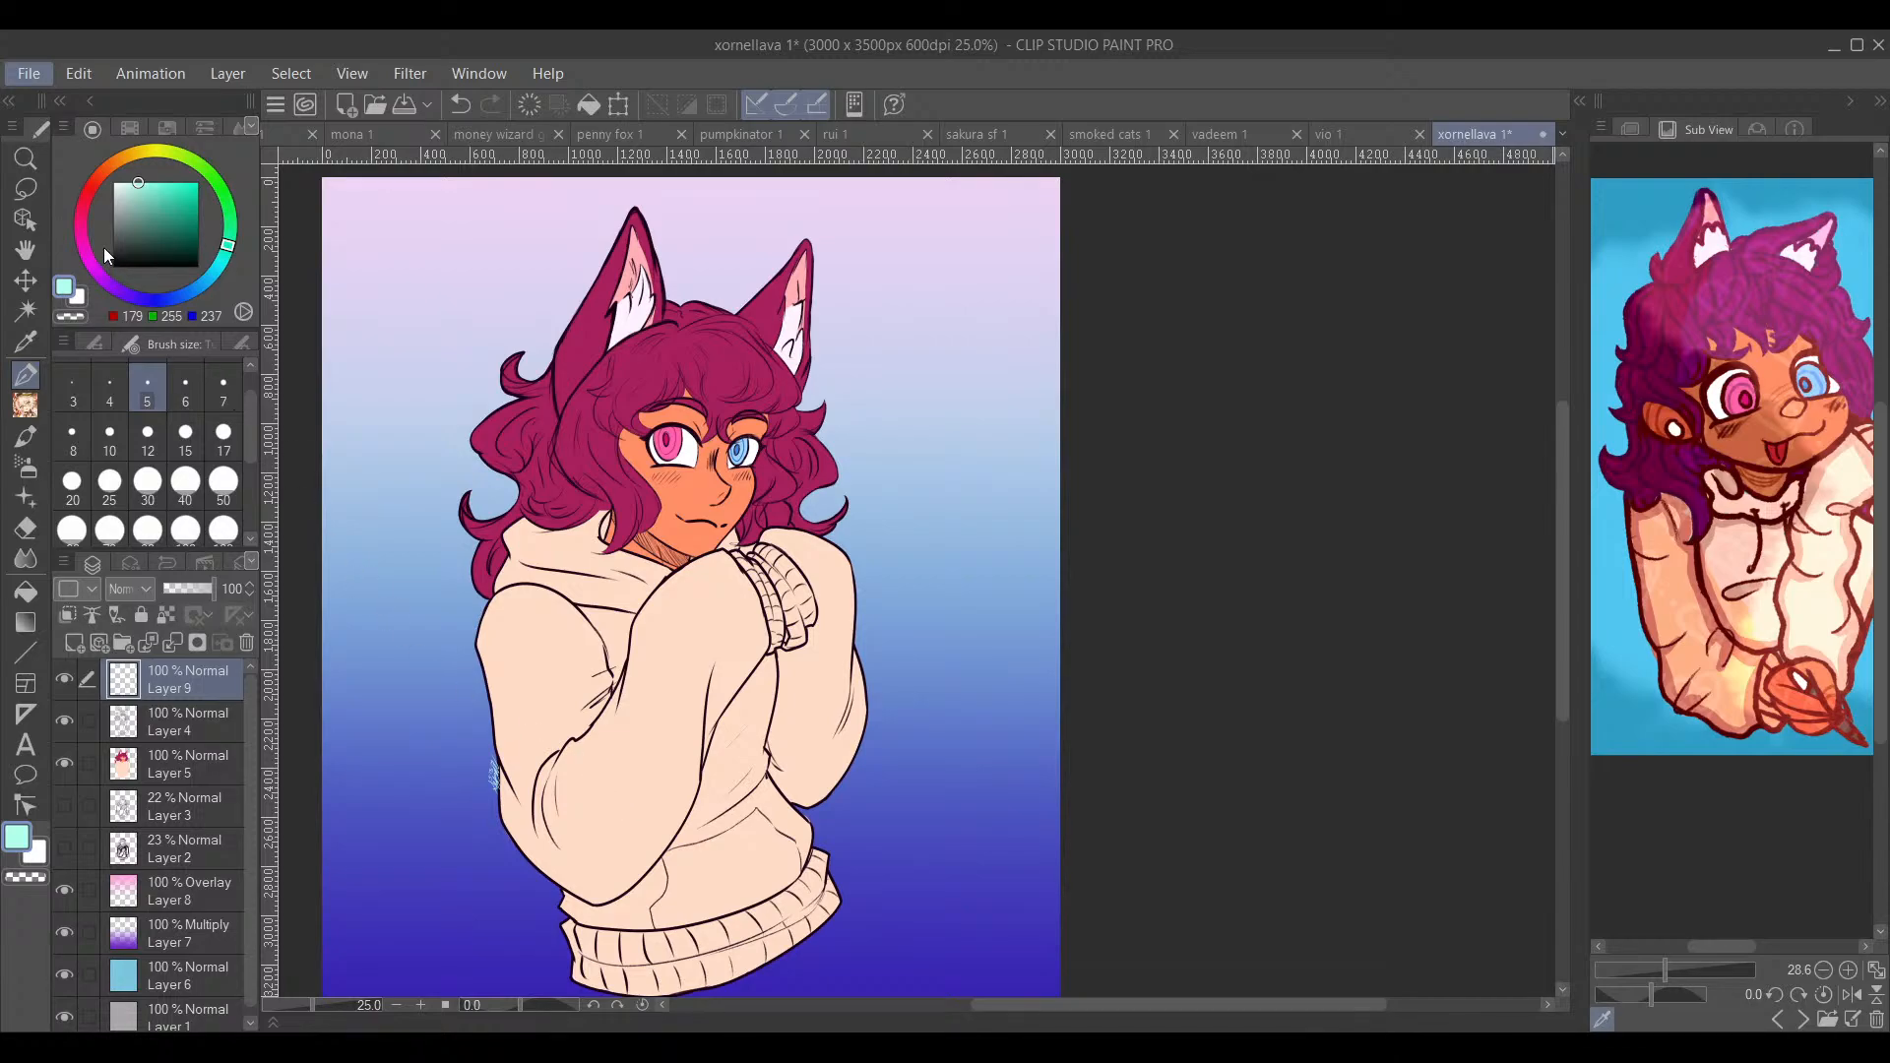
key(ctrl+s)
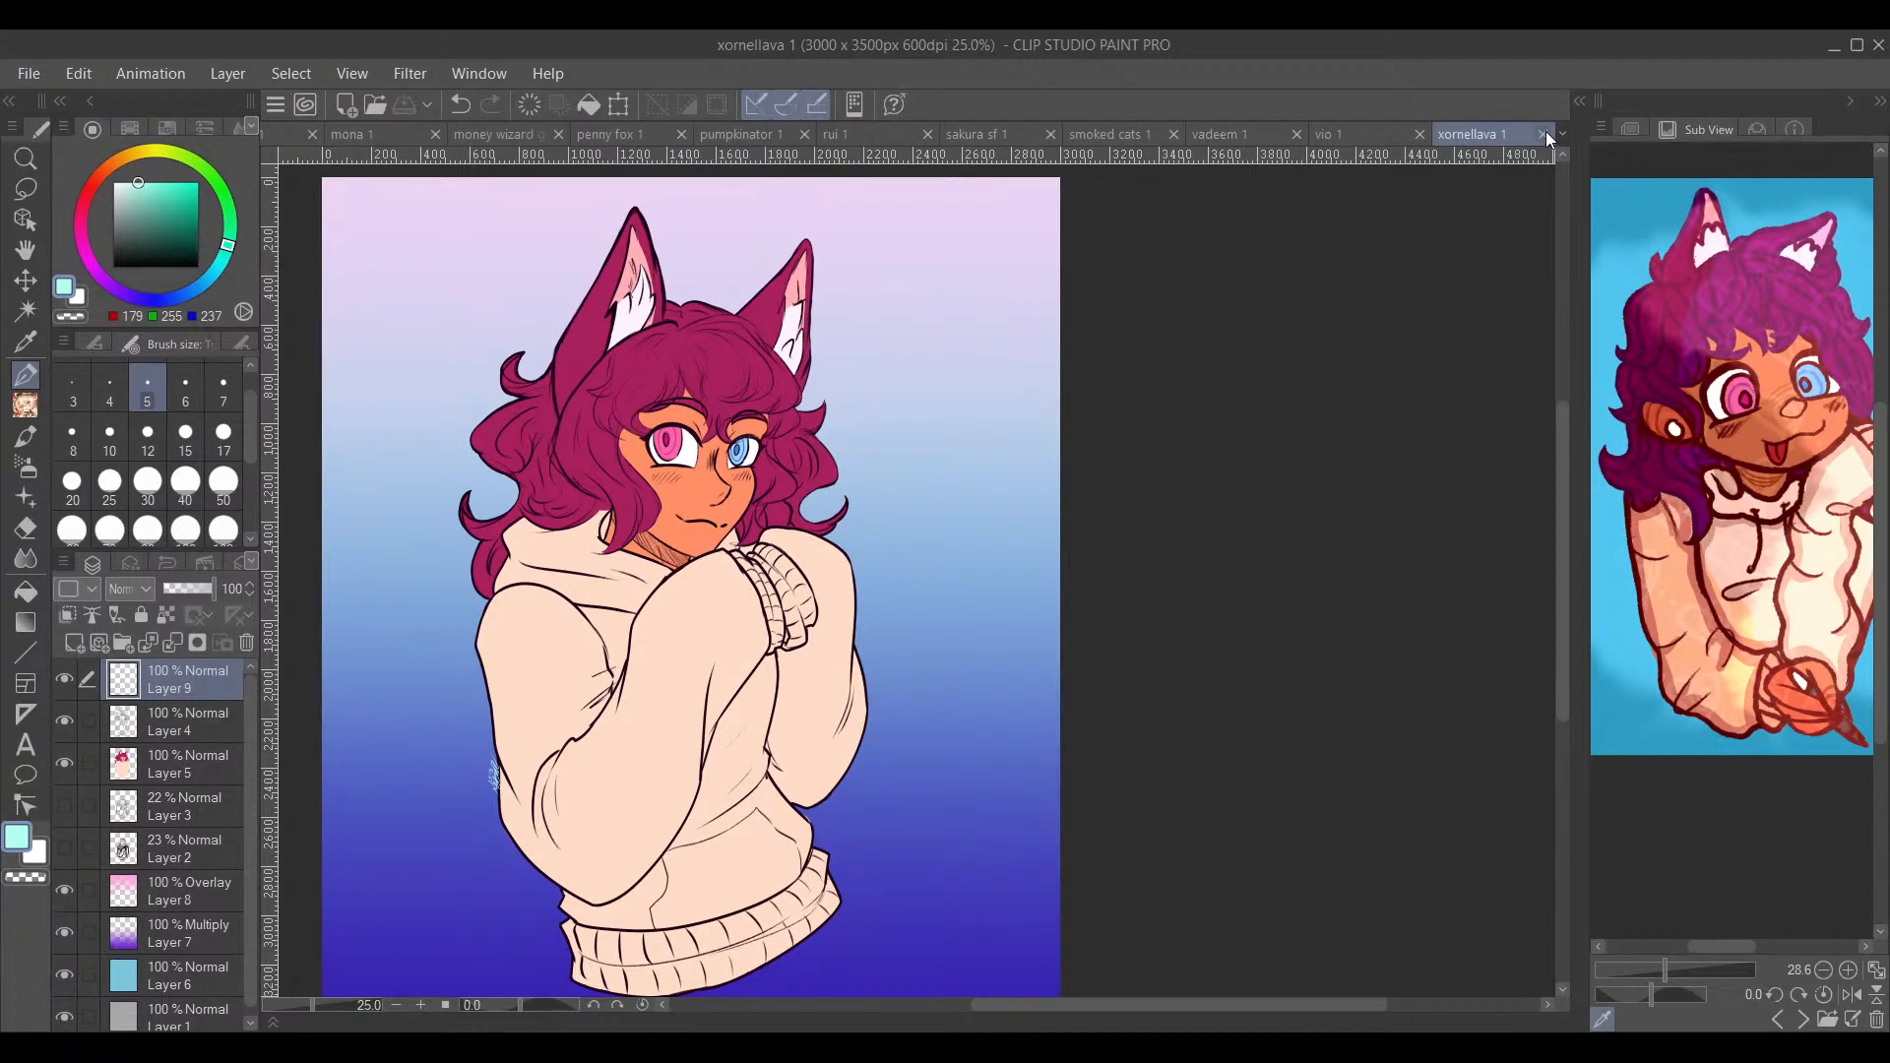
click(1543, 134)
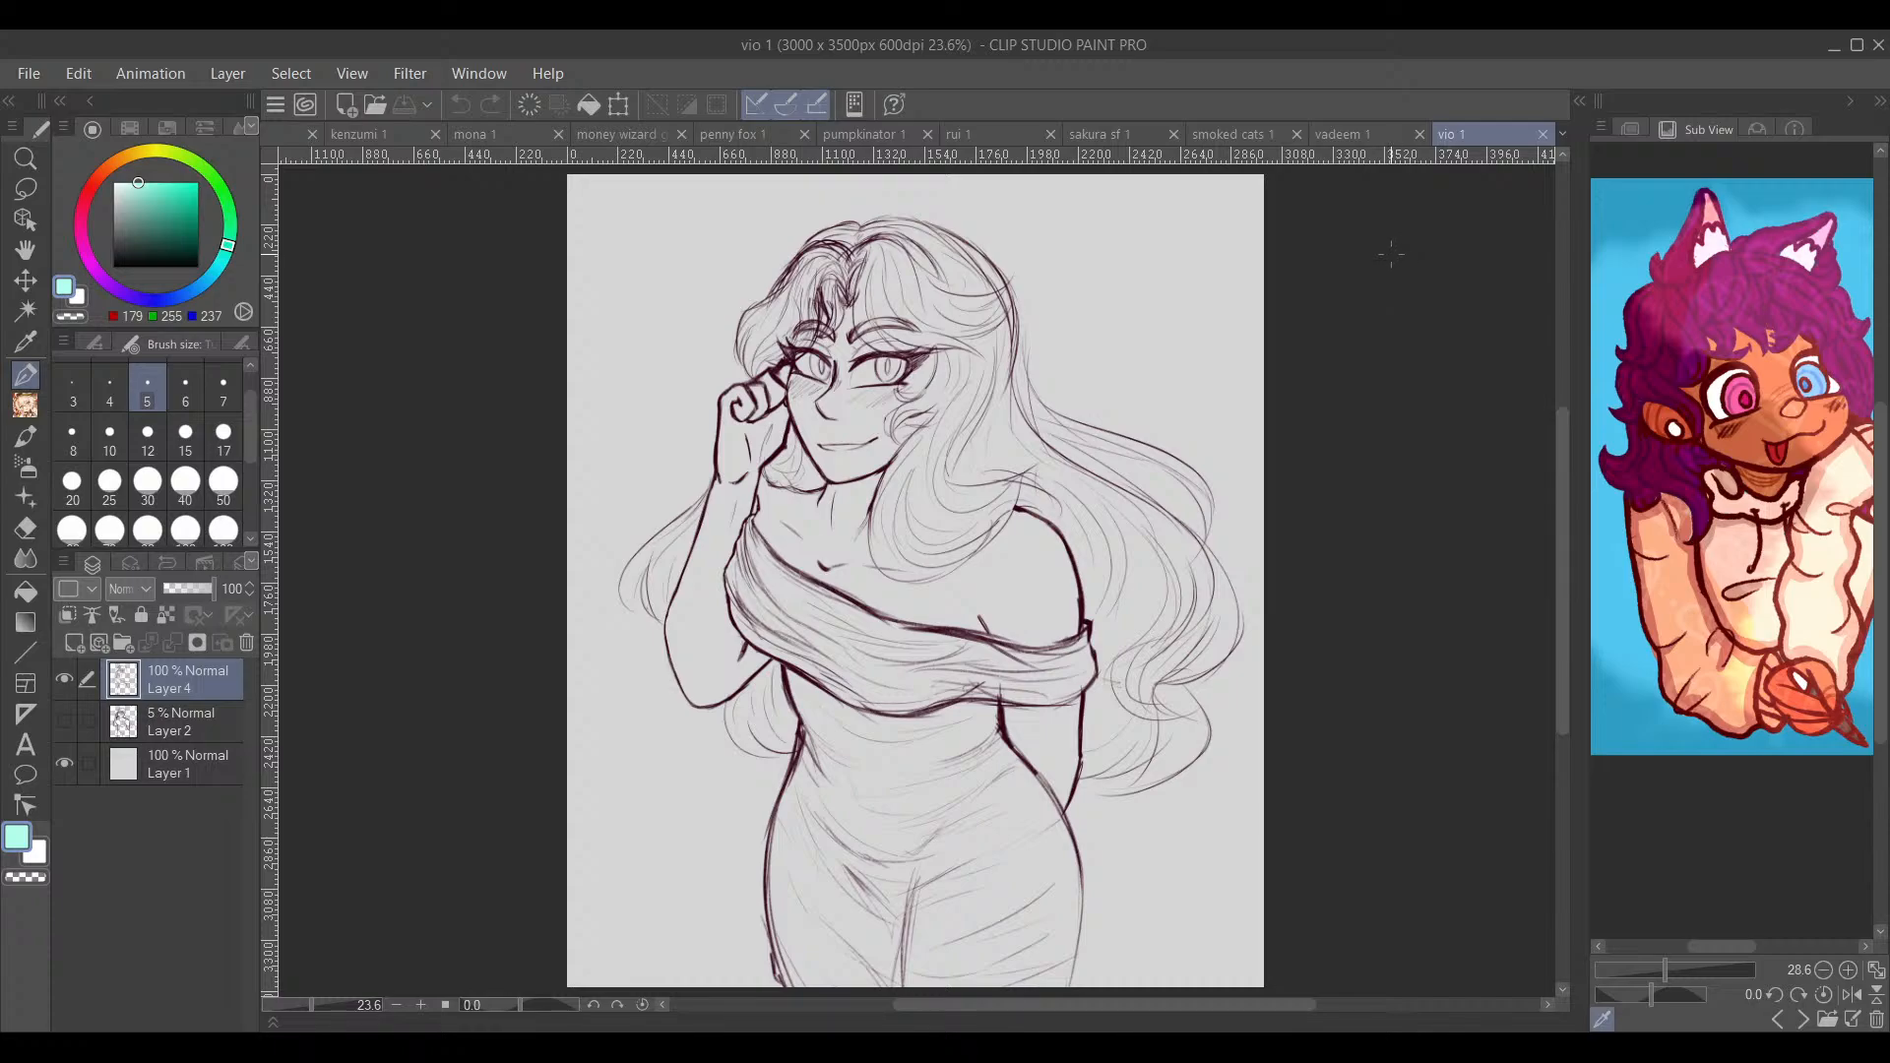
Step: Close the vio 1 drawing and delete the xornellava reference picture from the Sub View
click(1360, 134)
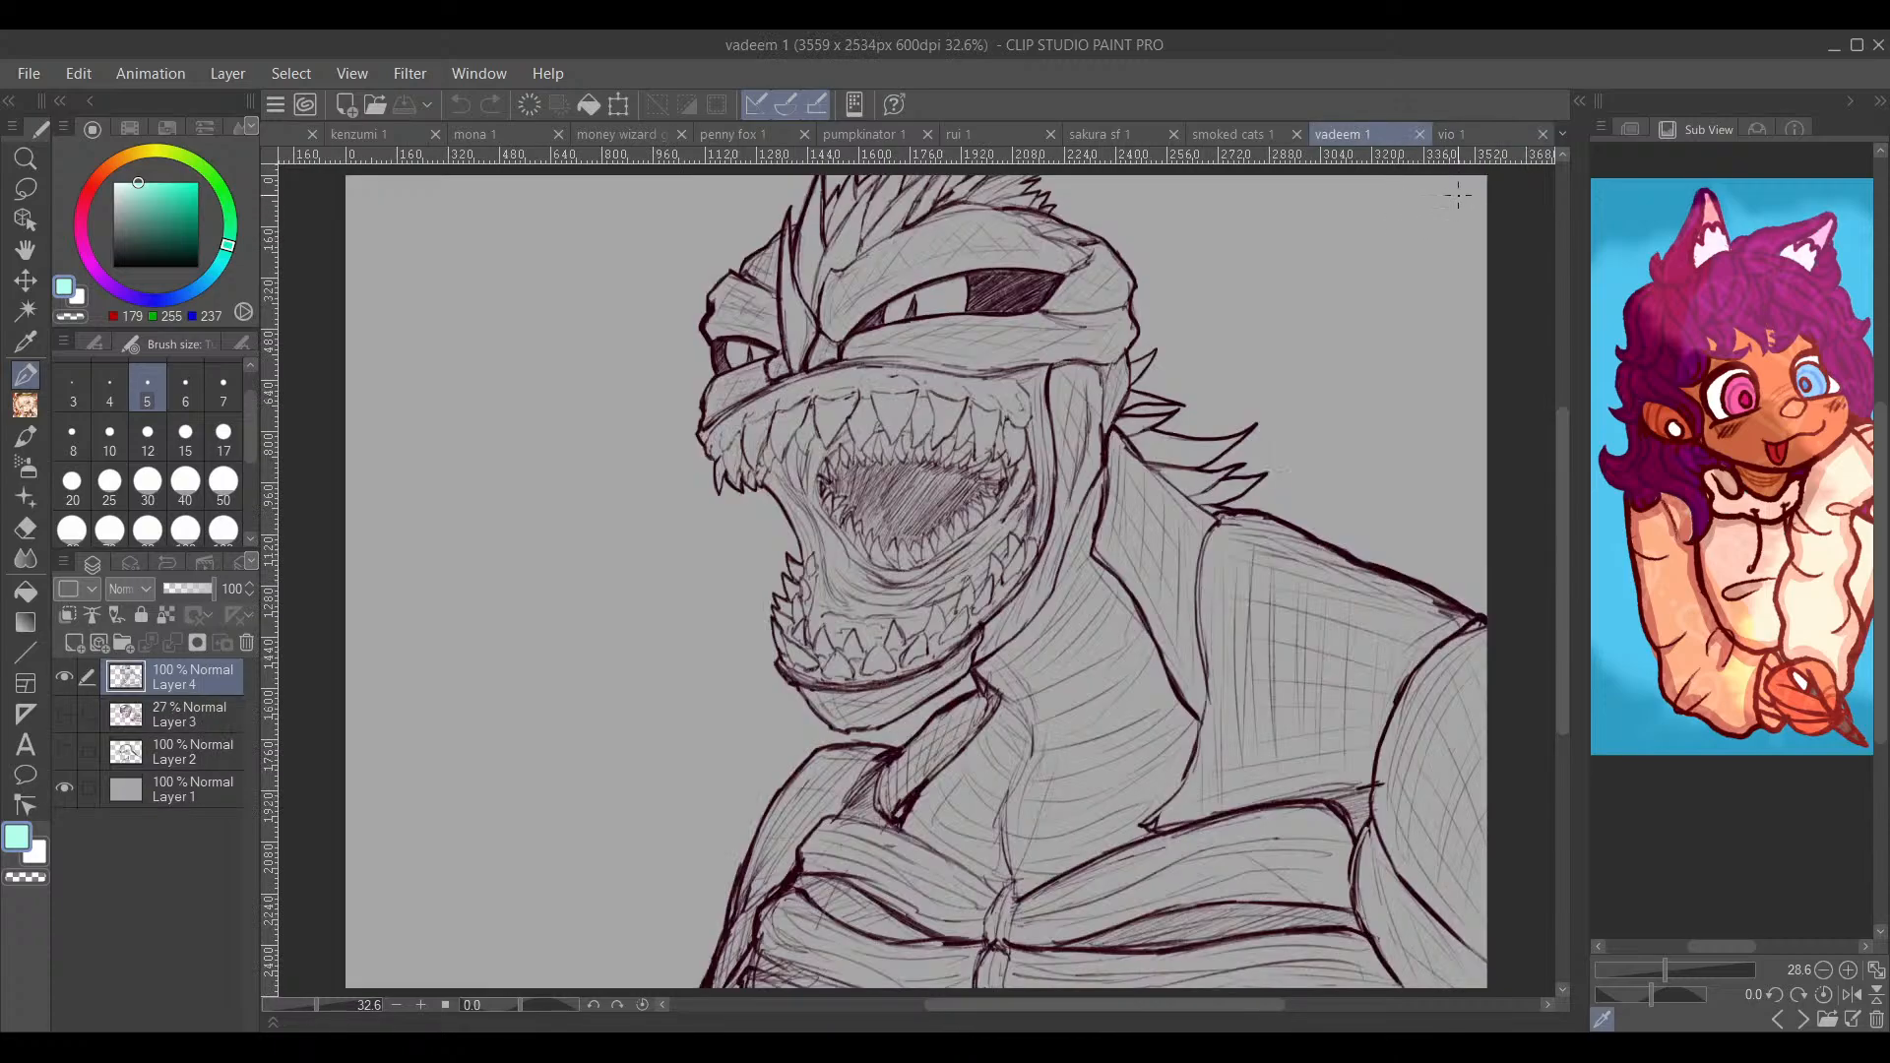
click(1543, 133)
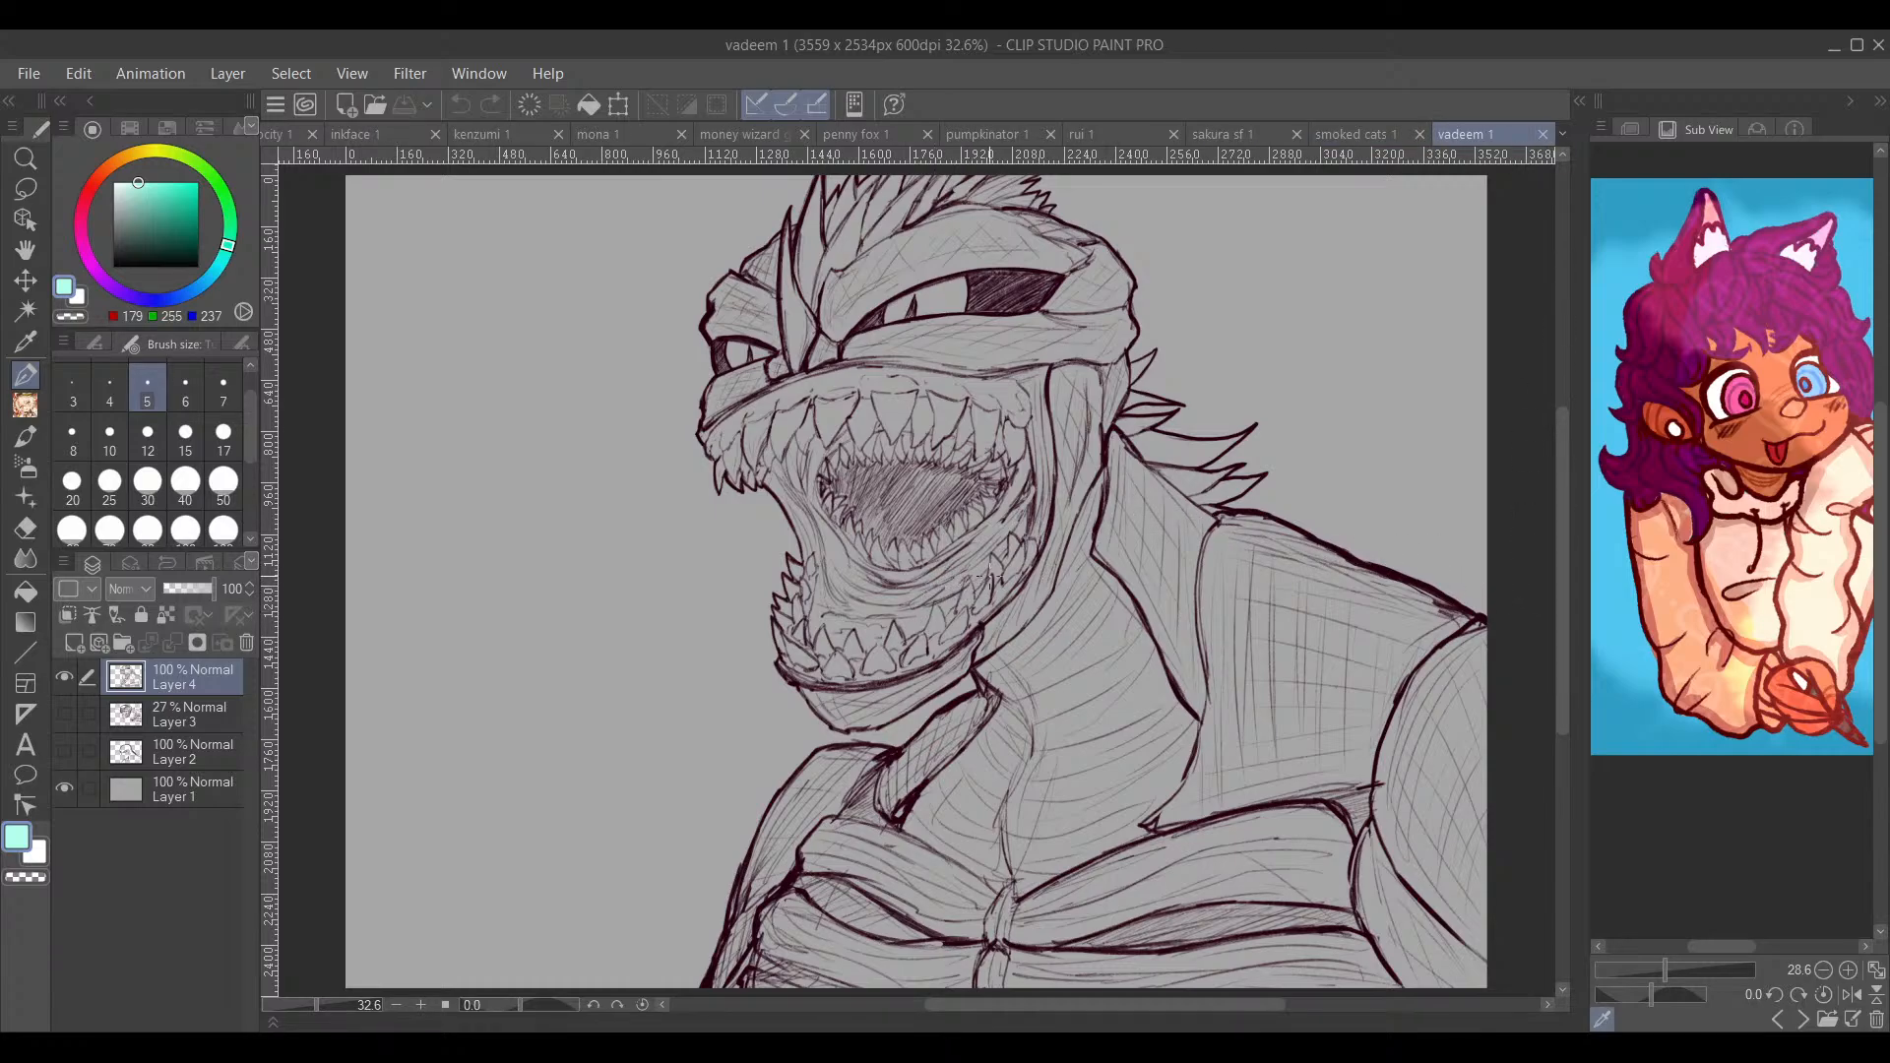
click(1875, 1021)
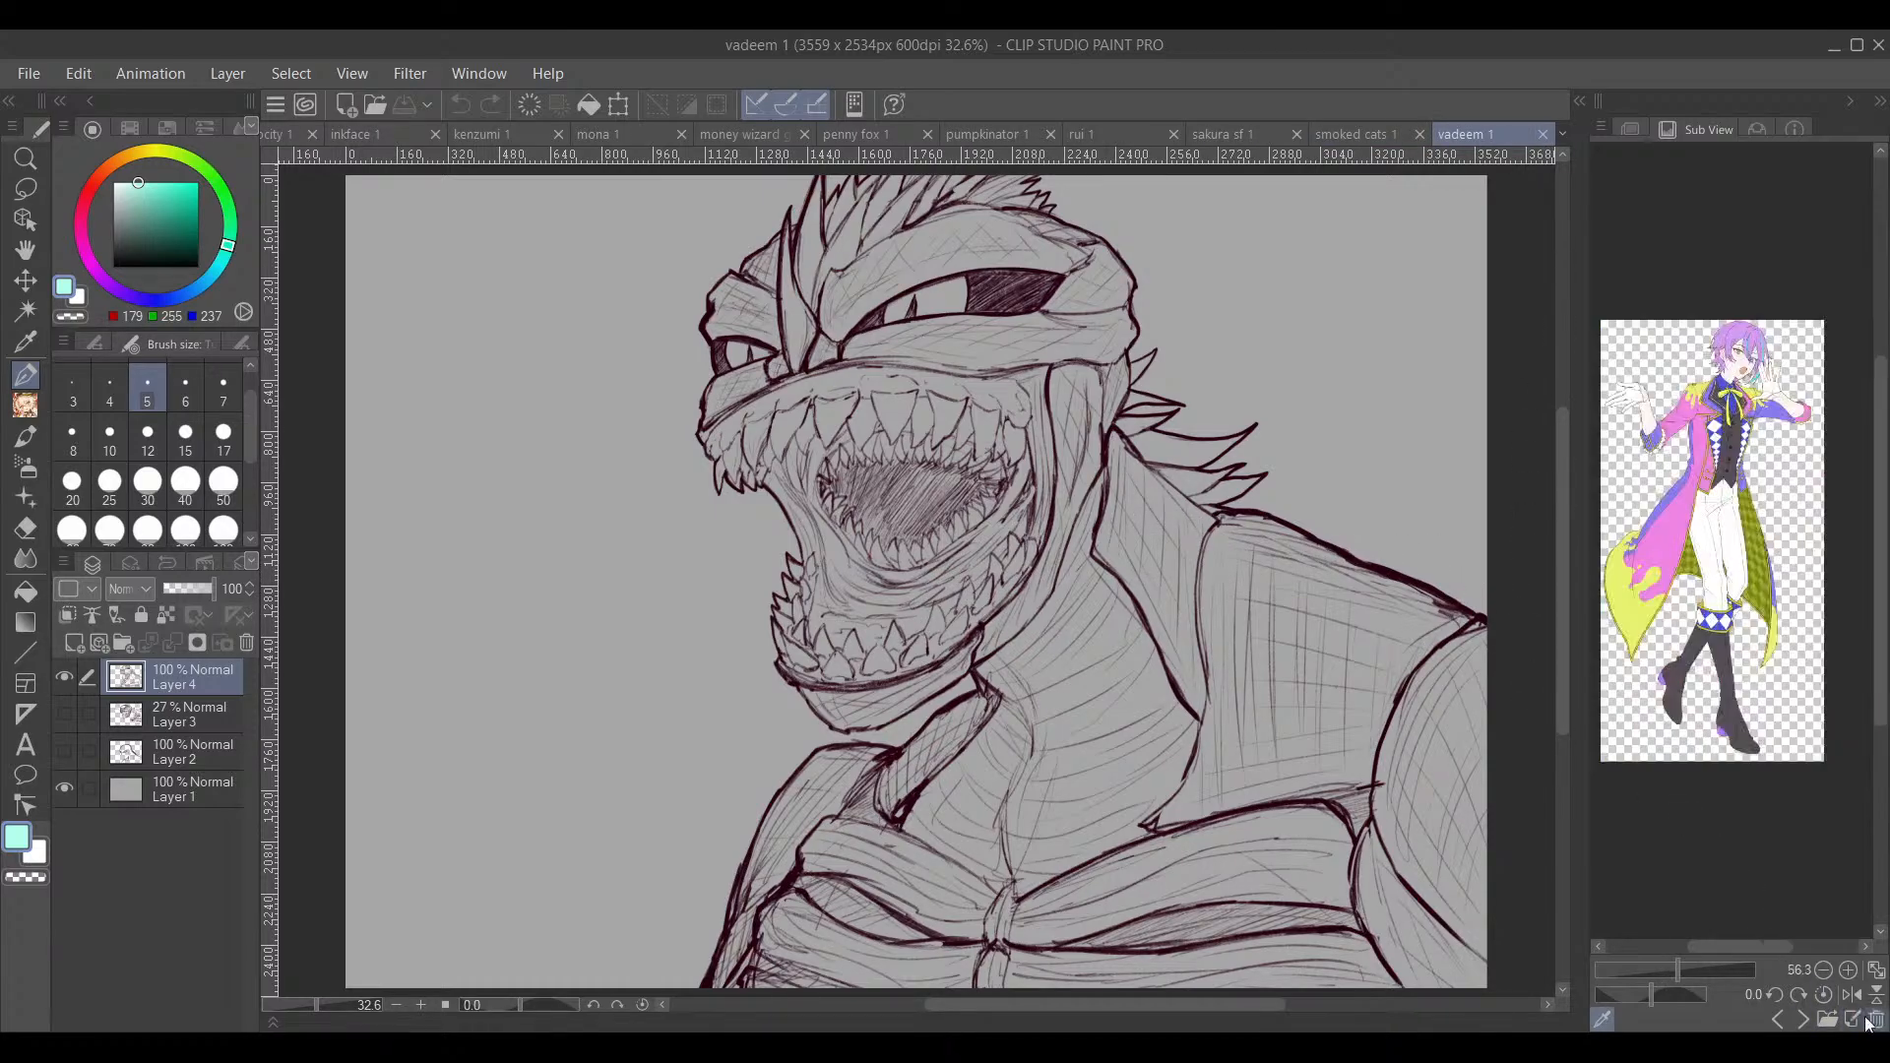
click(1778, 1020)
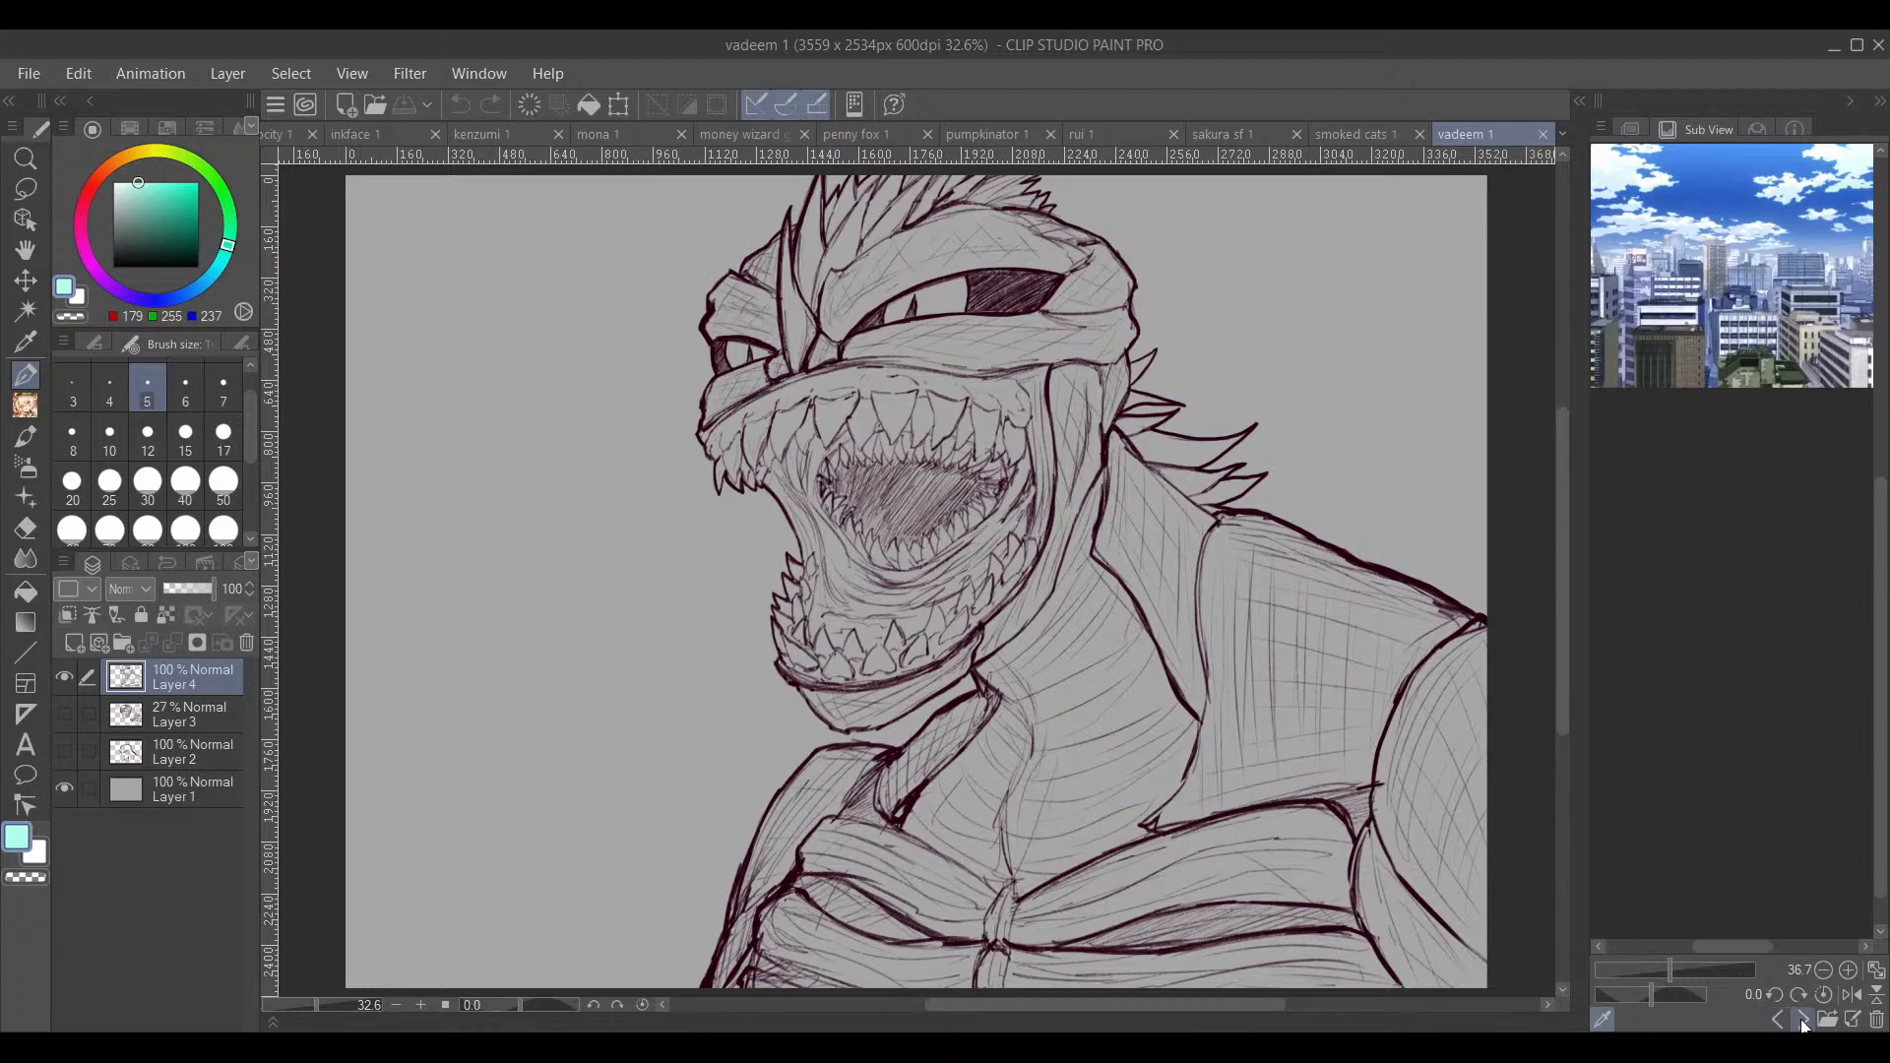
click(1803, 1021)
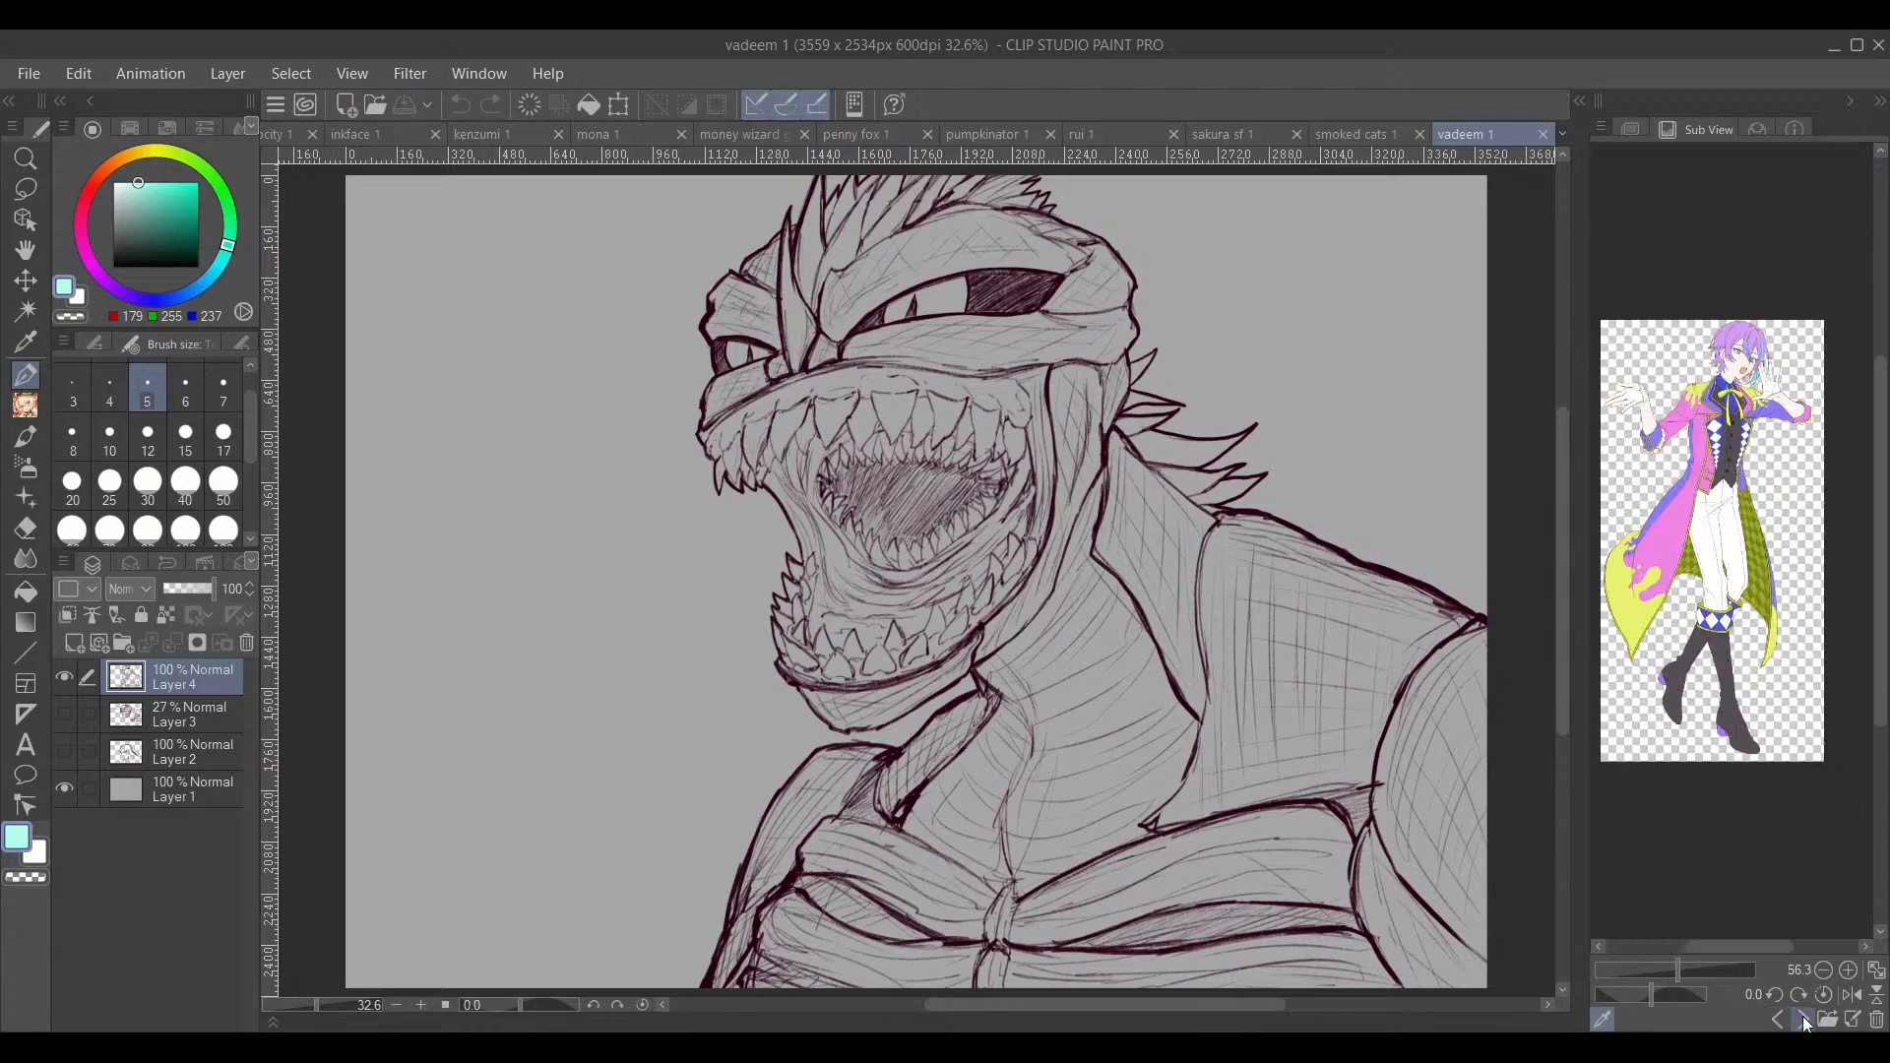
Step: Delete the green goblin picture from the Sub View references and bring up the smoked cats 1 drawing
click(1089, 134)
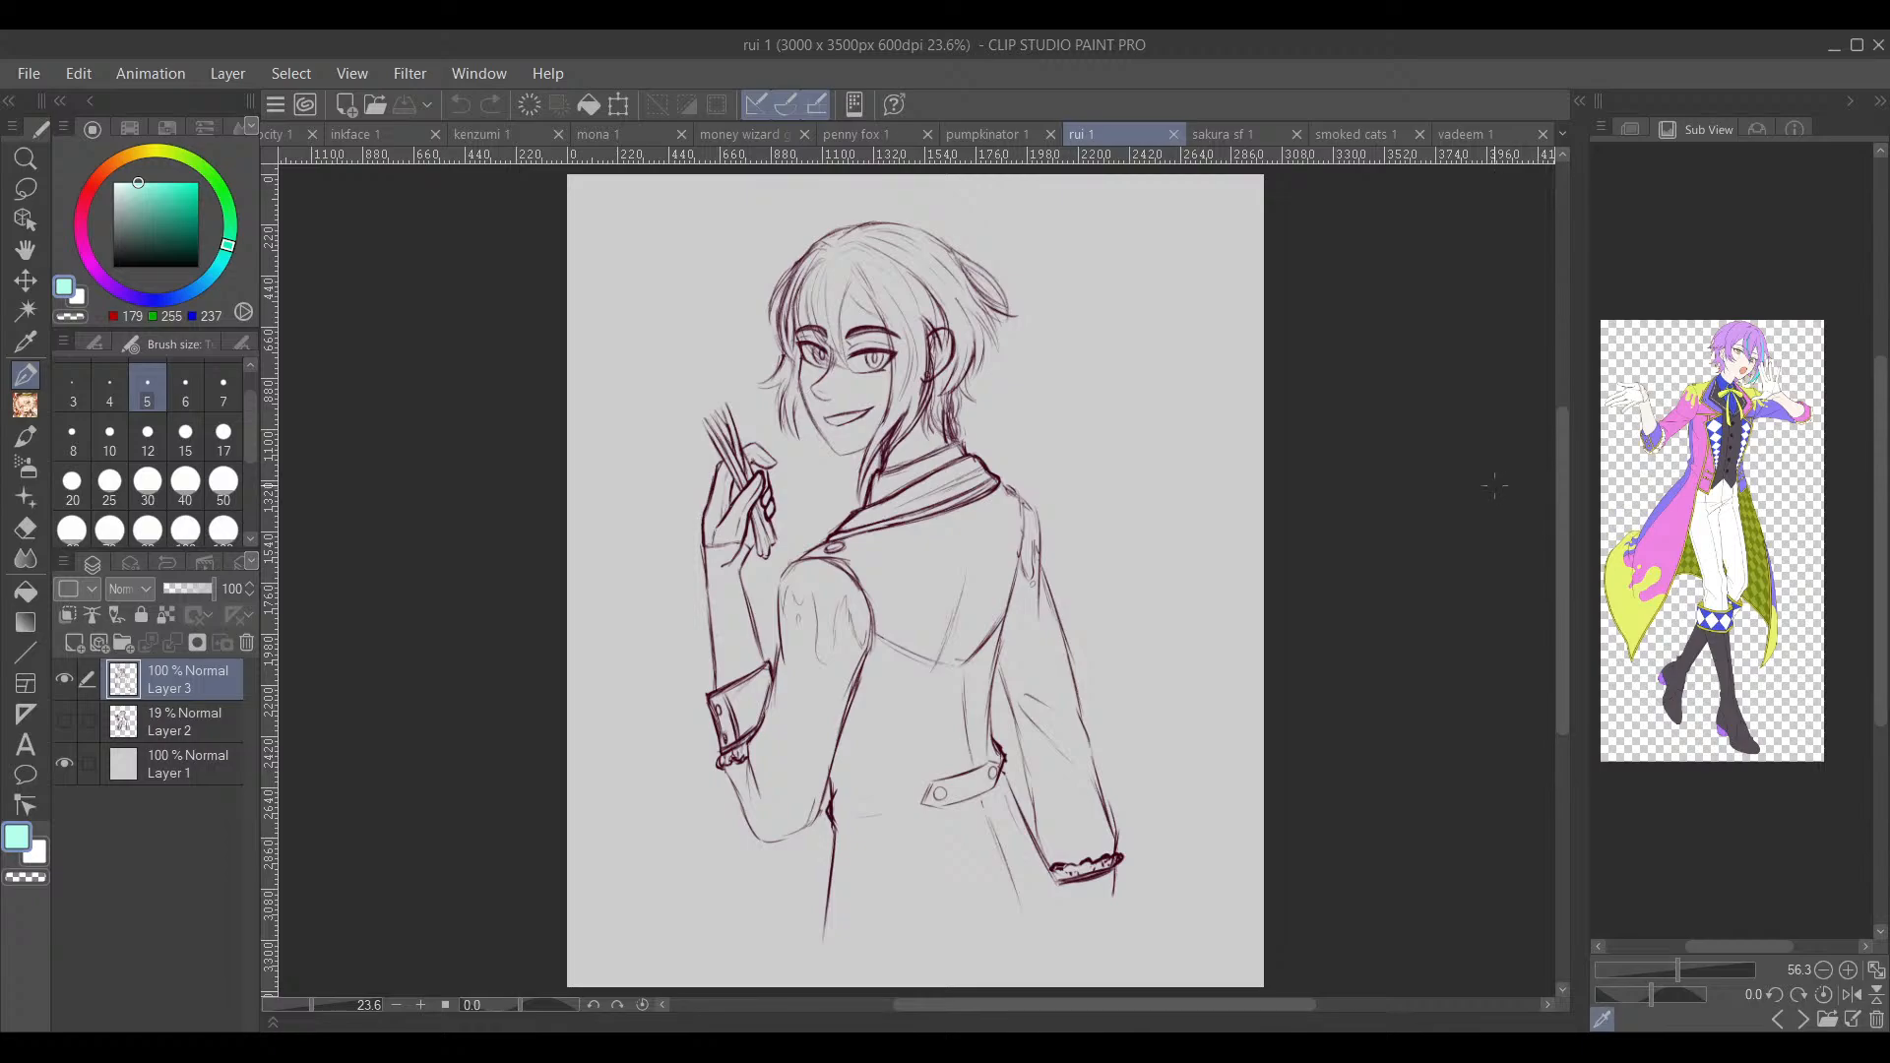
click(1801, 1021)
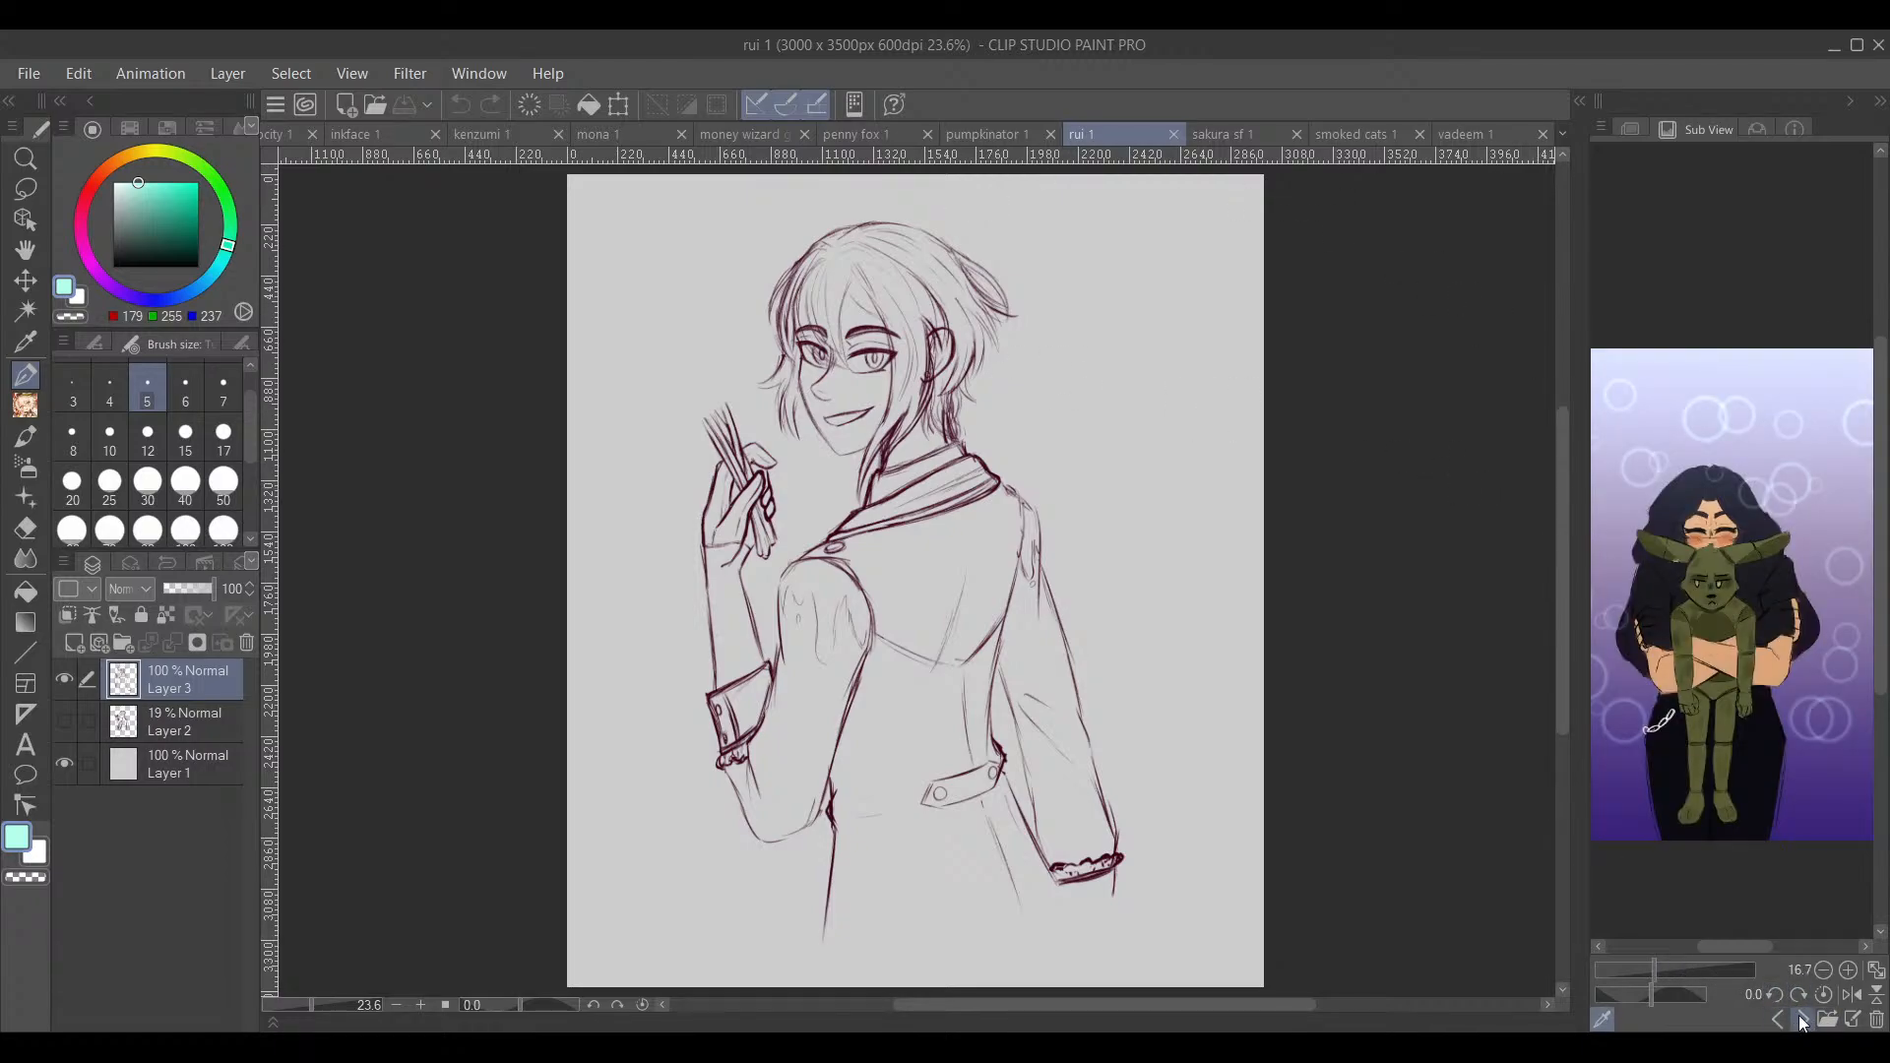
click(1877, 1021)
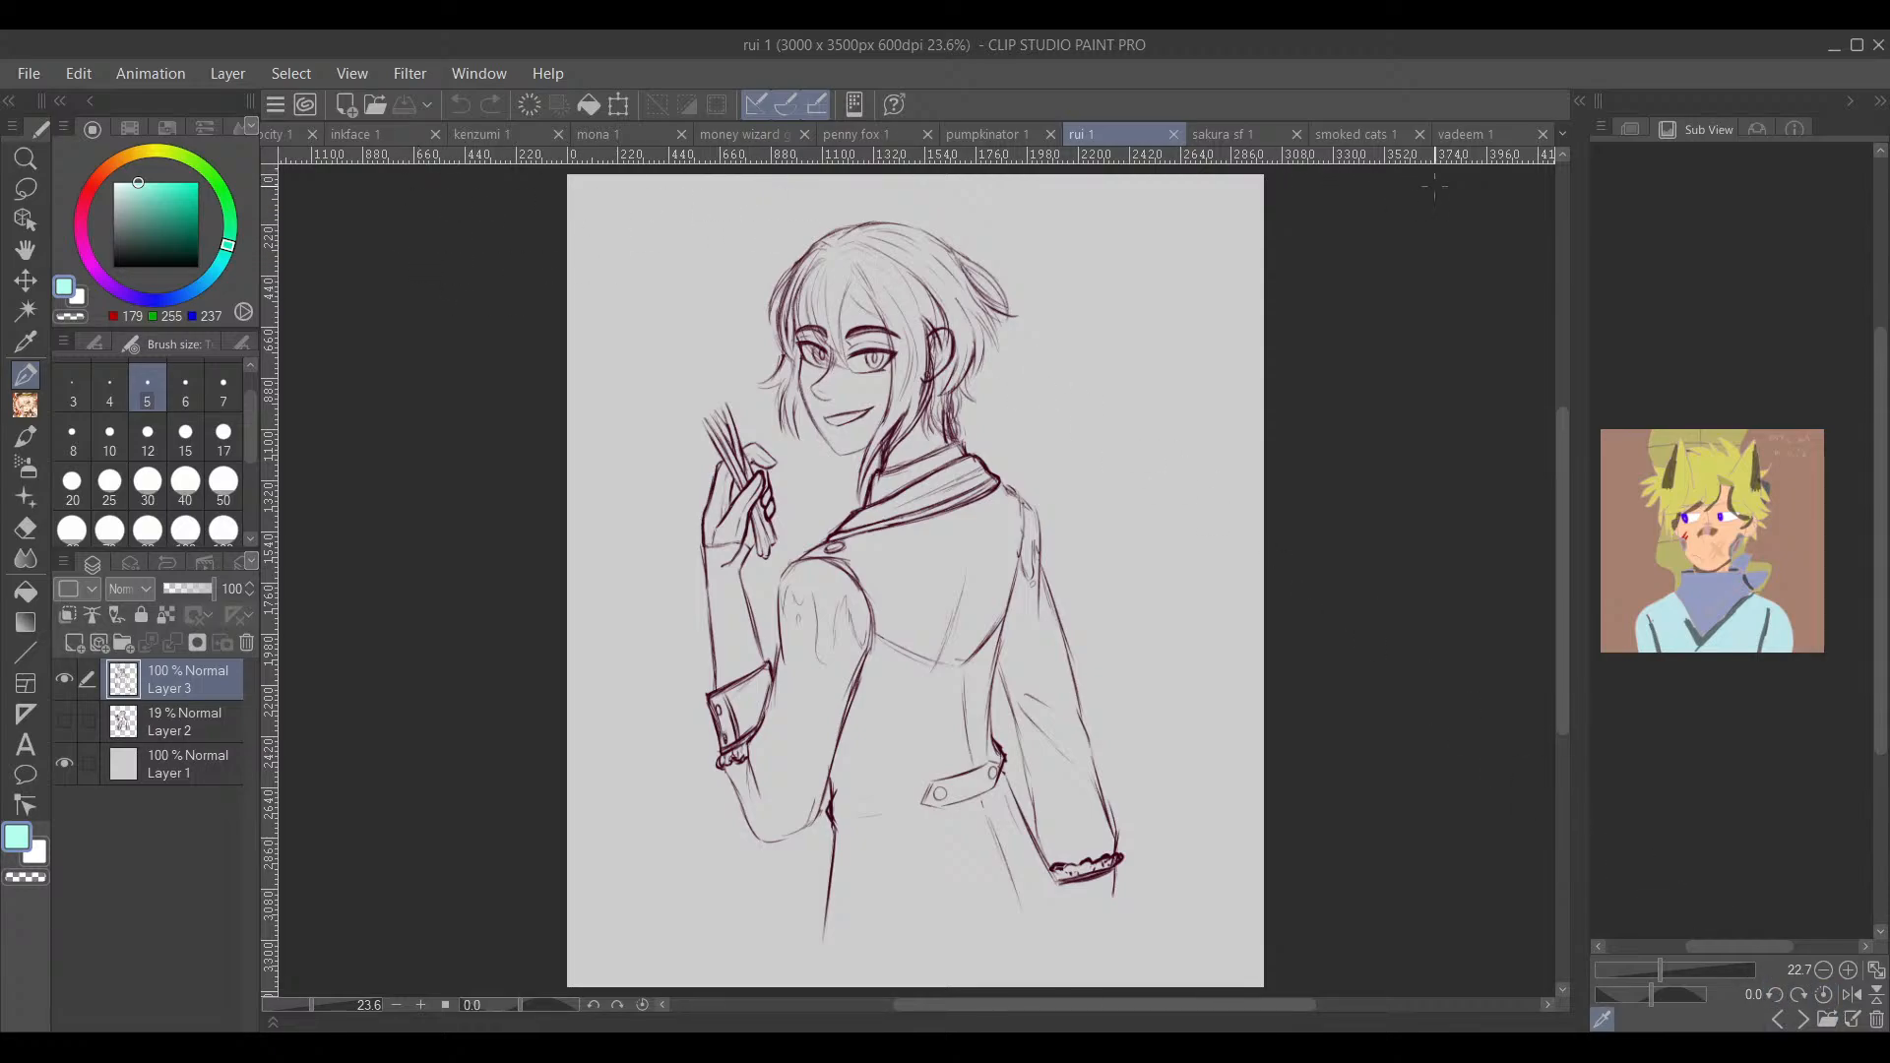
click(1378, 134)
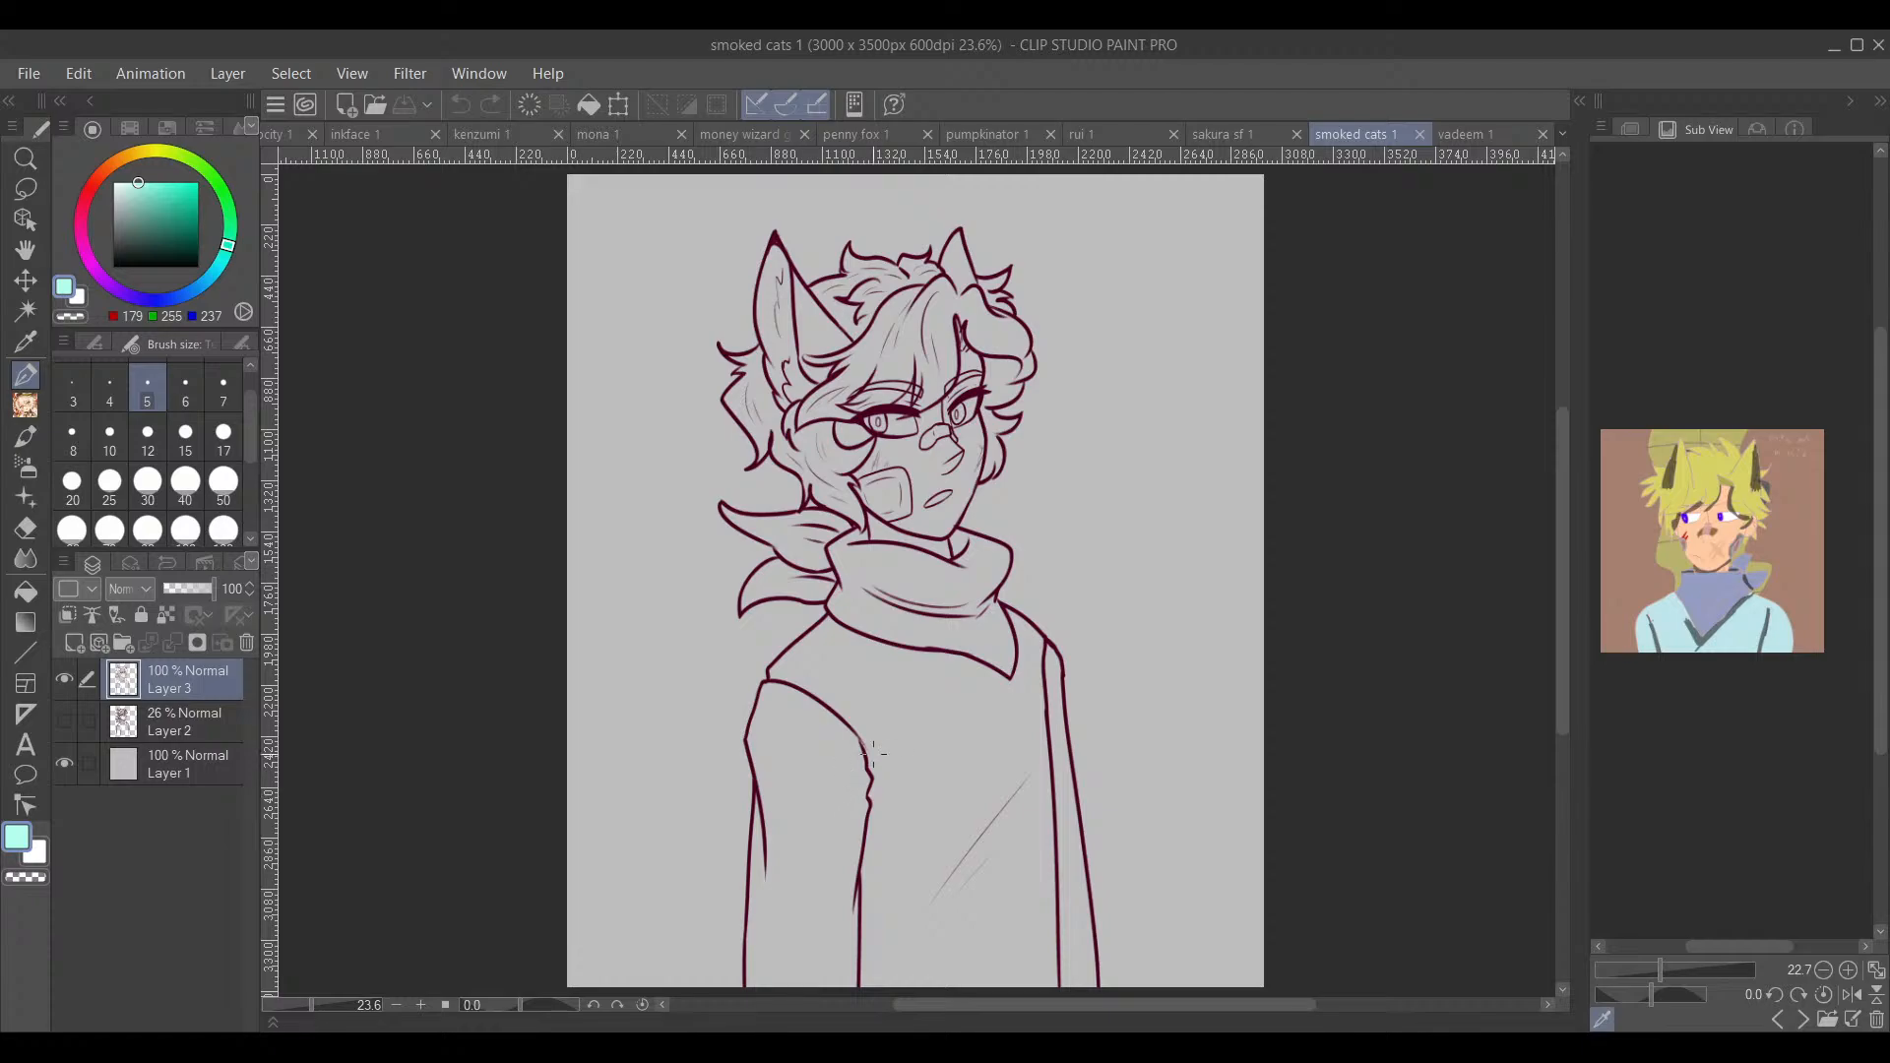
Step: Add a layer beneath the line art and ready a size 250 pen in the reference sweater's light blue (RGB 190, 229, 233)
click(1750, 617)
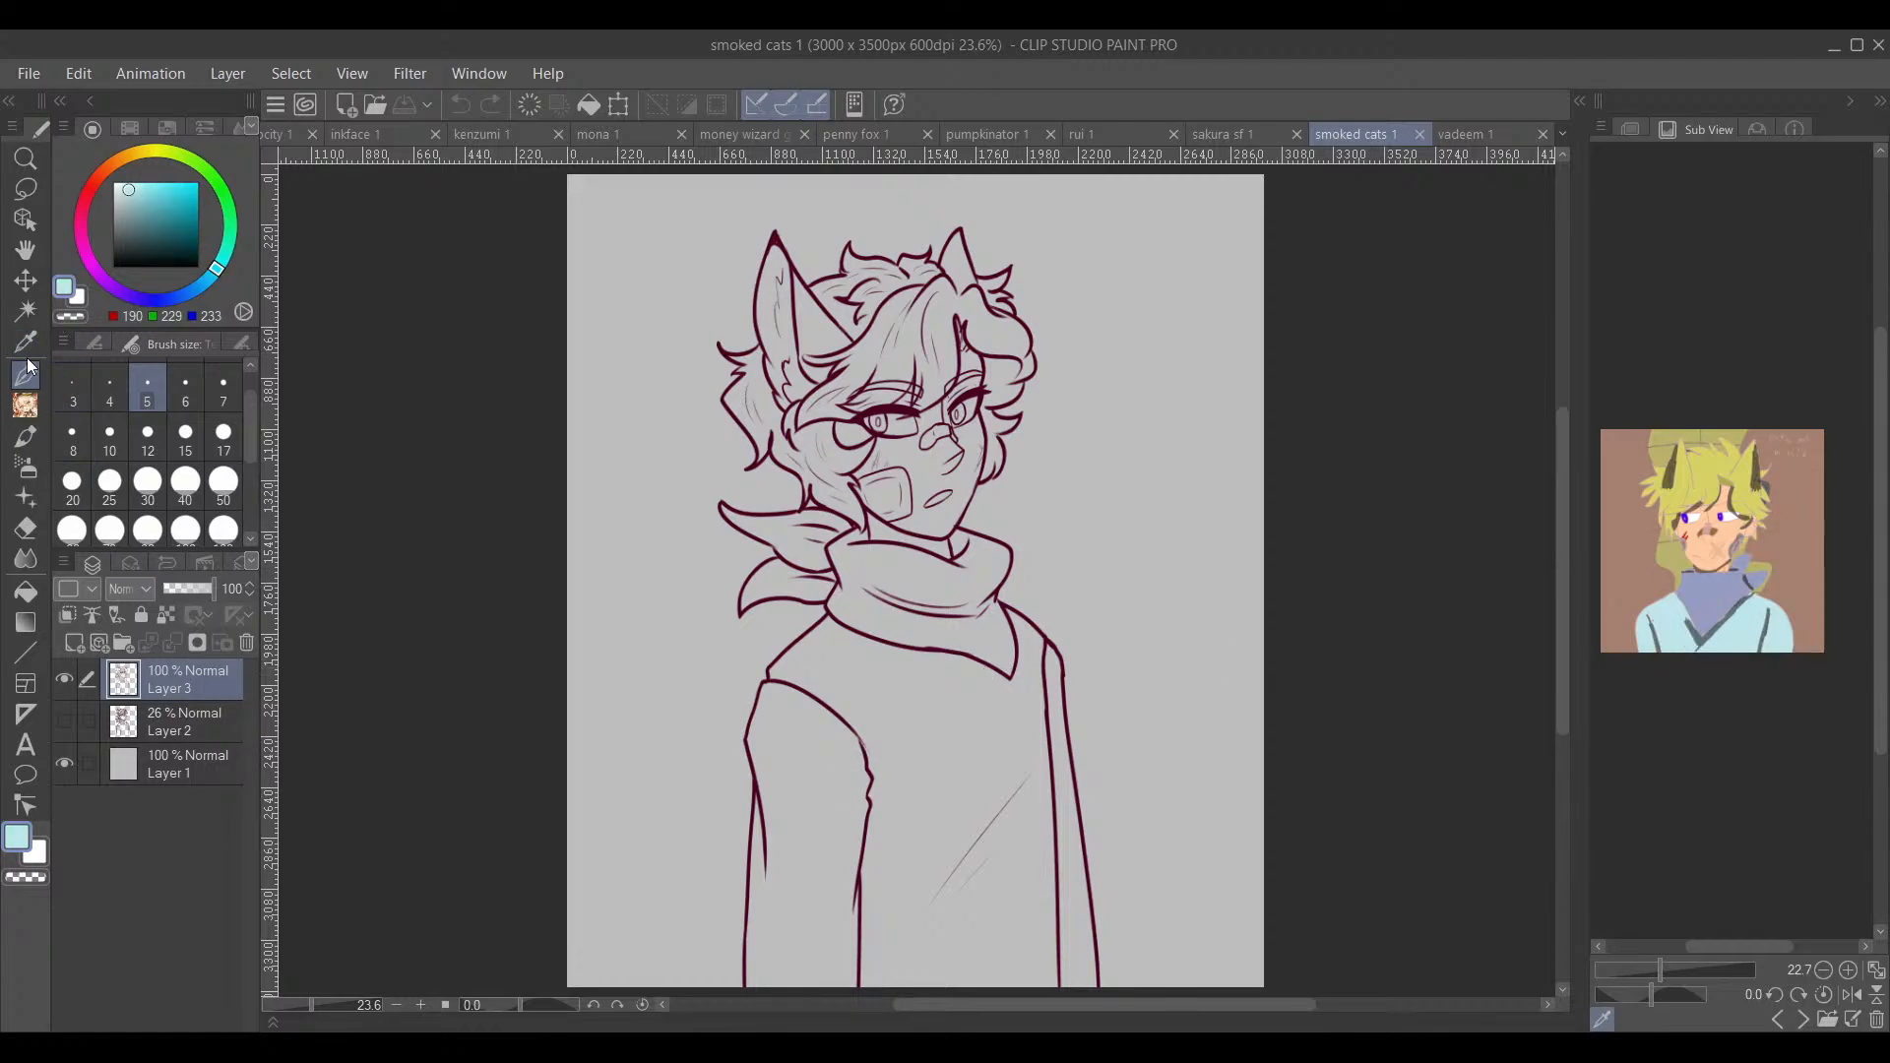
click(148, 723)
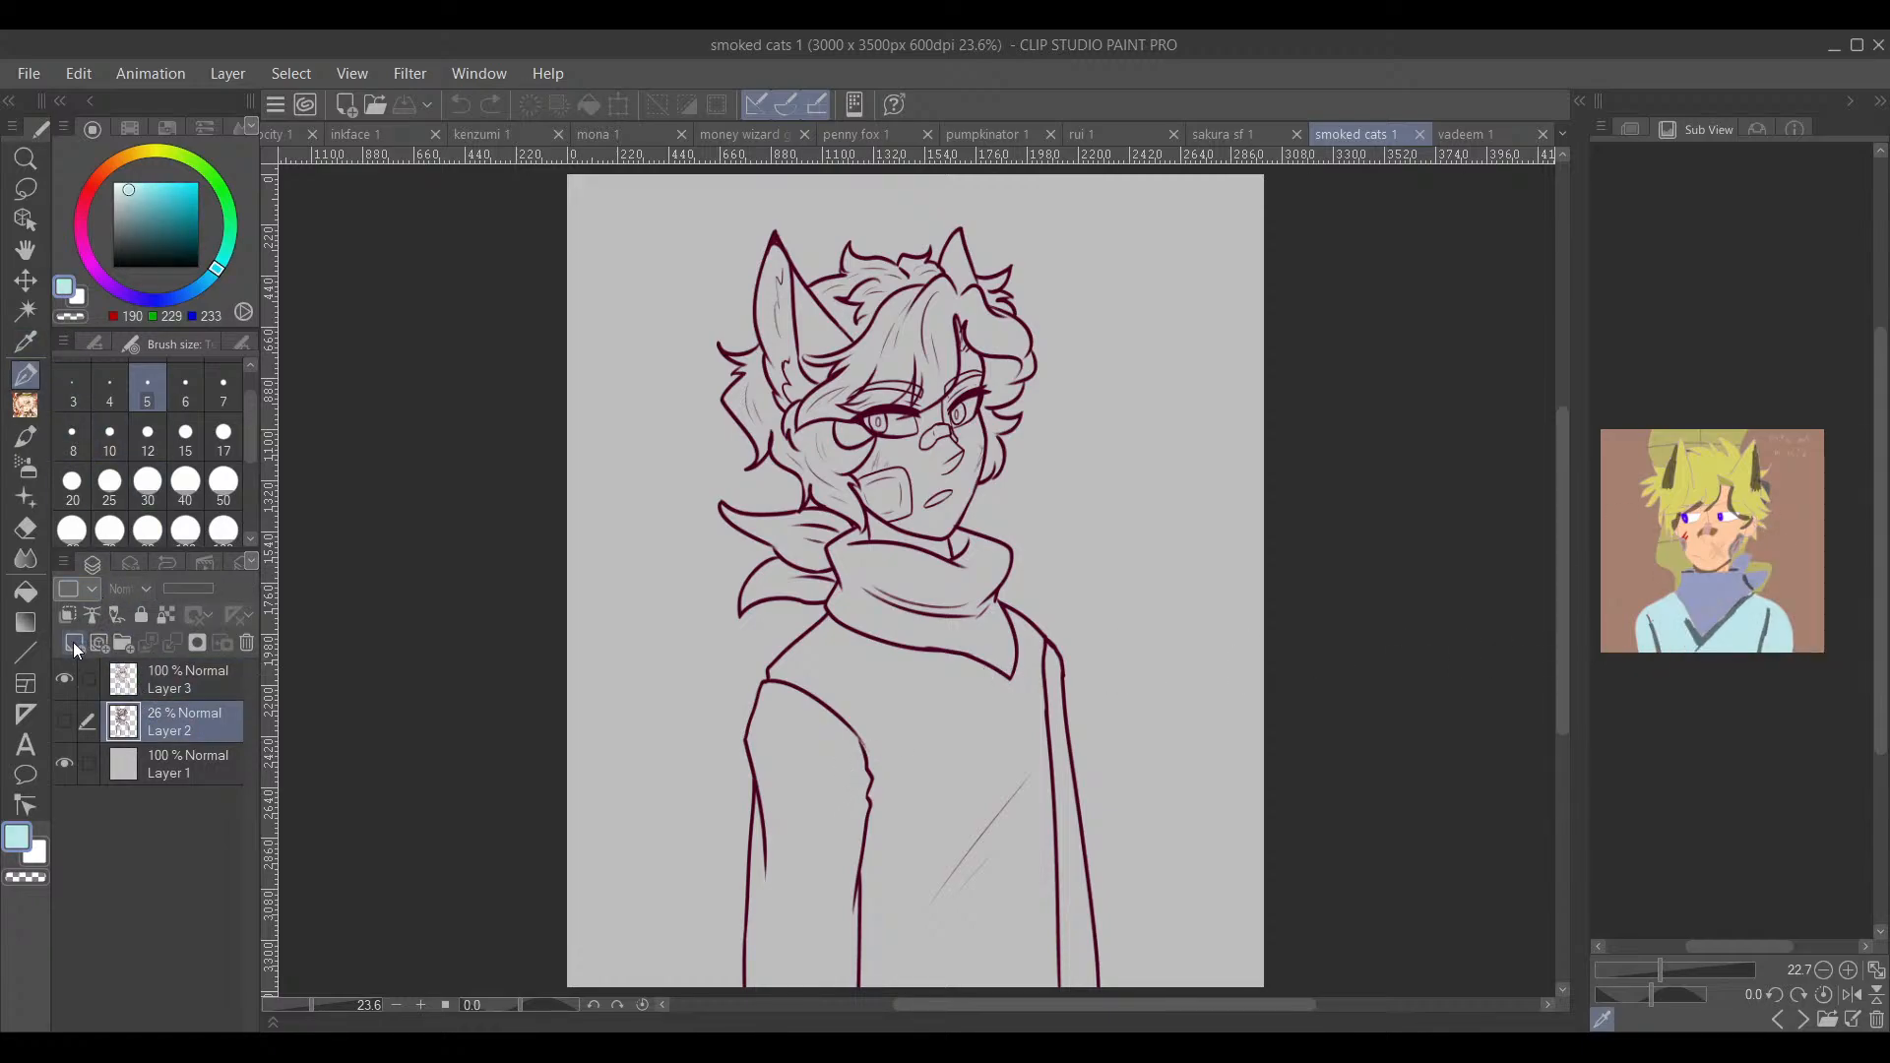
click(76, 650)
click(147, 483)
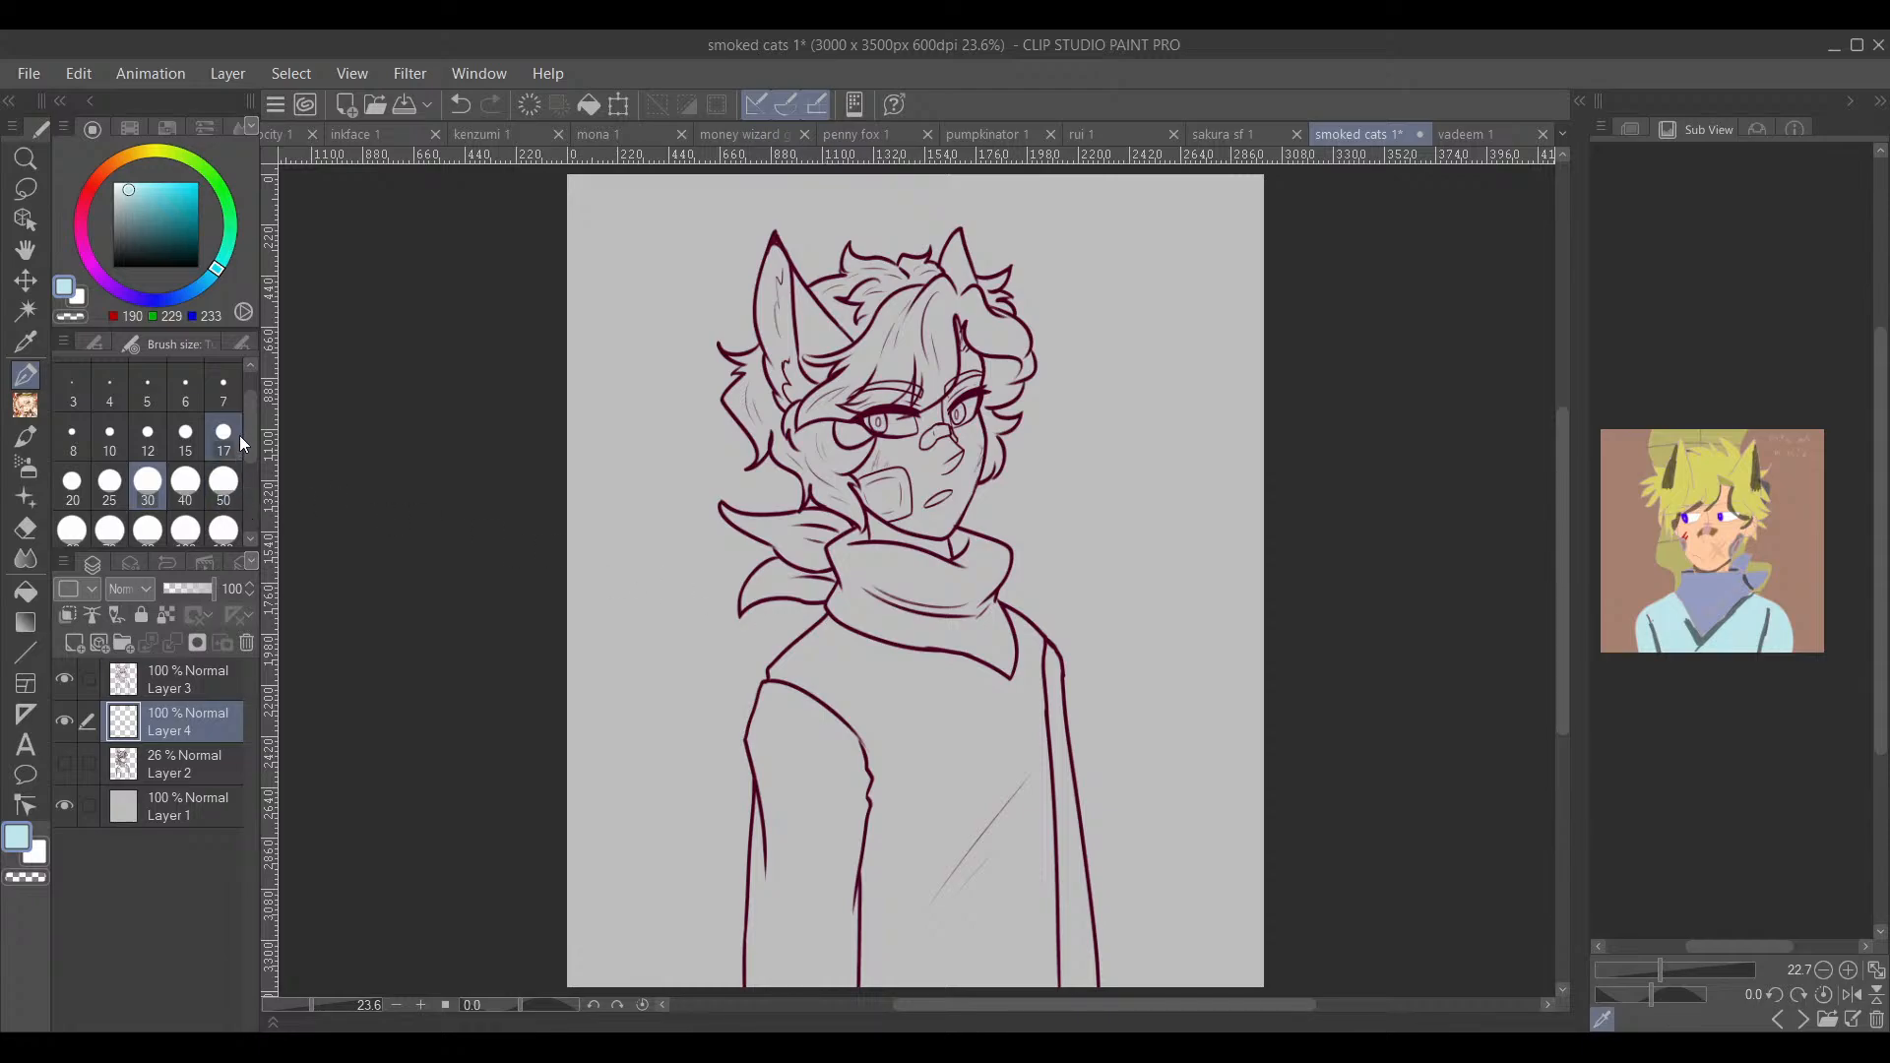
drag(251, 429, 252, 464)
click(185, 502)
Step: Paint the character's whole sweater light blue, covering the shoulders, both sleeves and torso down to the canvas edge
mouse_move(940, 626)
mouse_down()
mouse_move(847, 438)
mouse_move(772, 570)
mouse_move(708, 445)
mouse_move(640, 517)
mouse_move(773, 665)
mouse_move(751, 768)
mouse_move(997, 409)
mouse_up()
scroll(846, 438, up, 2)
scroll(645, 519, up, 1)
scroll(743, 566, up, 2)
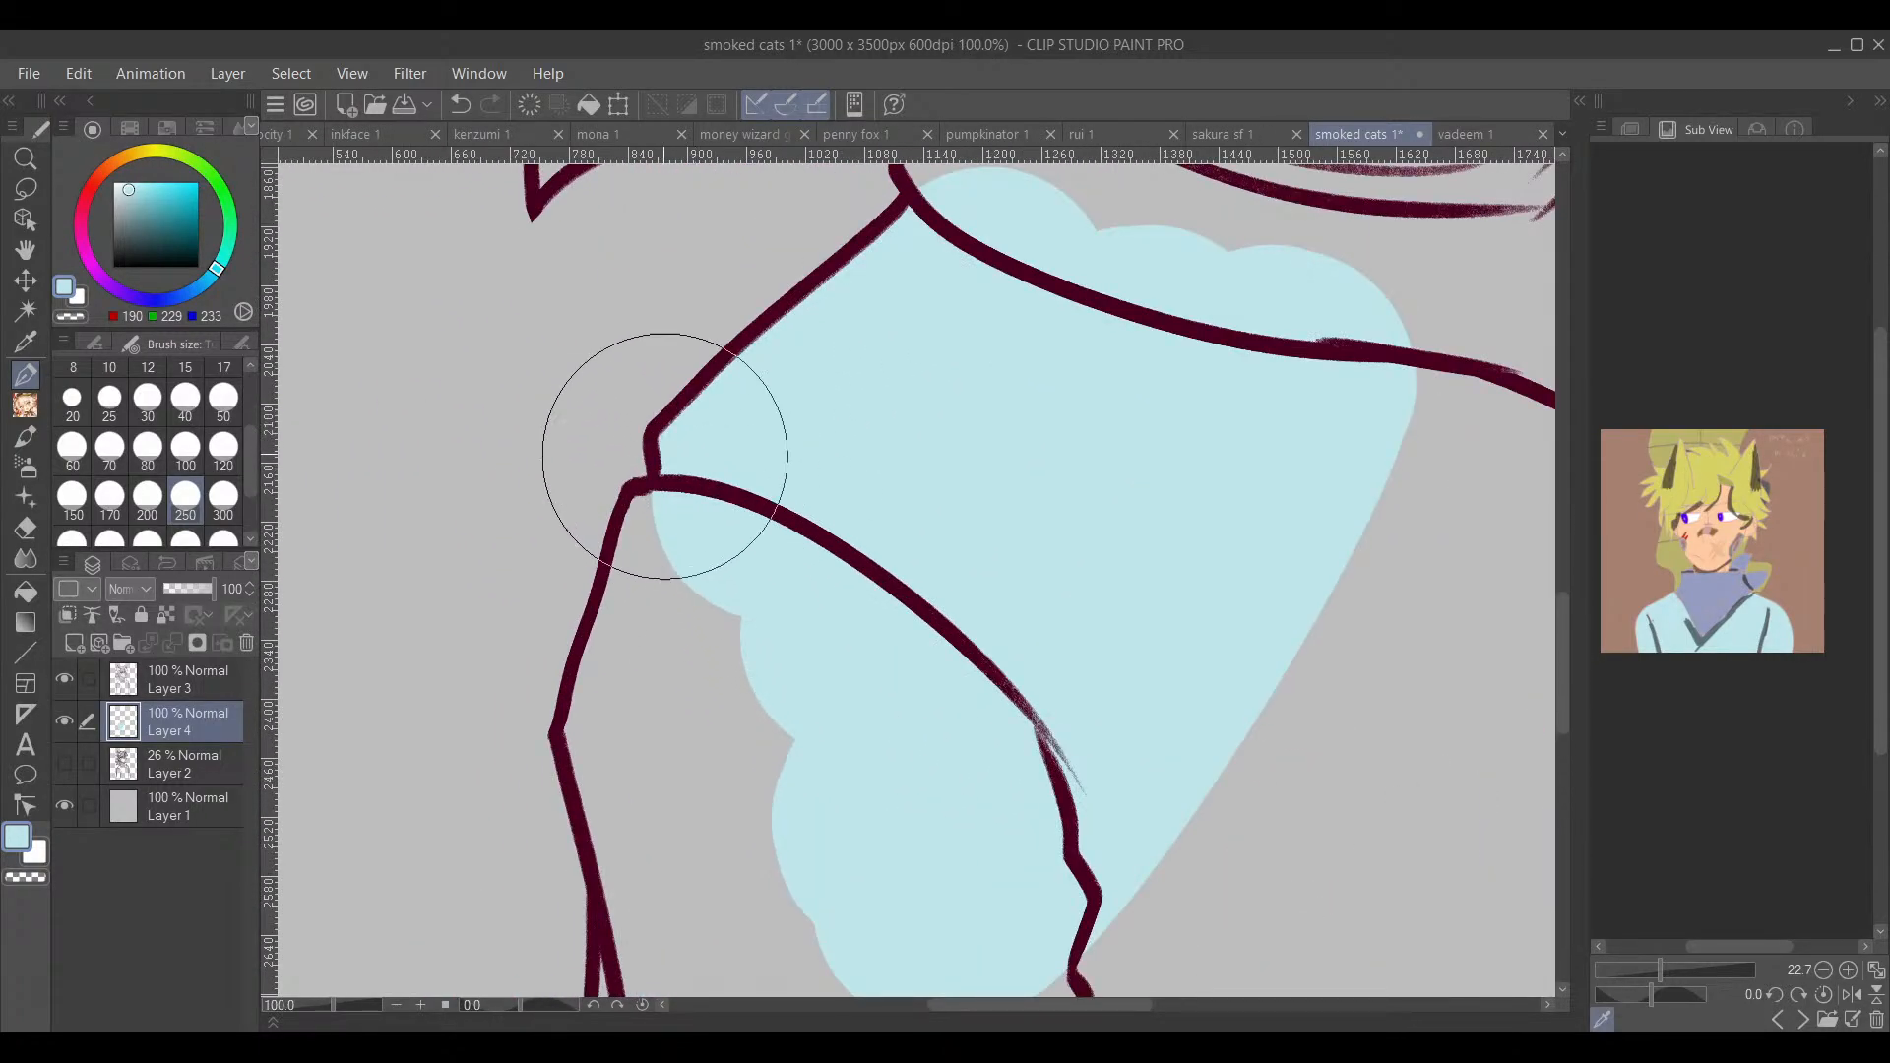
scroll(747, 452, down, 2)
mouse_move(949, 540)
mouse_down()
mouse_move(677, 289)
mouse_move(673, 312)
mouse_move(670, 275)
mouse_move(647, 372)
mouse_move(713, 699)
mouse_up()
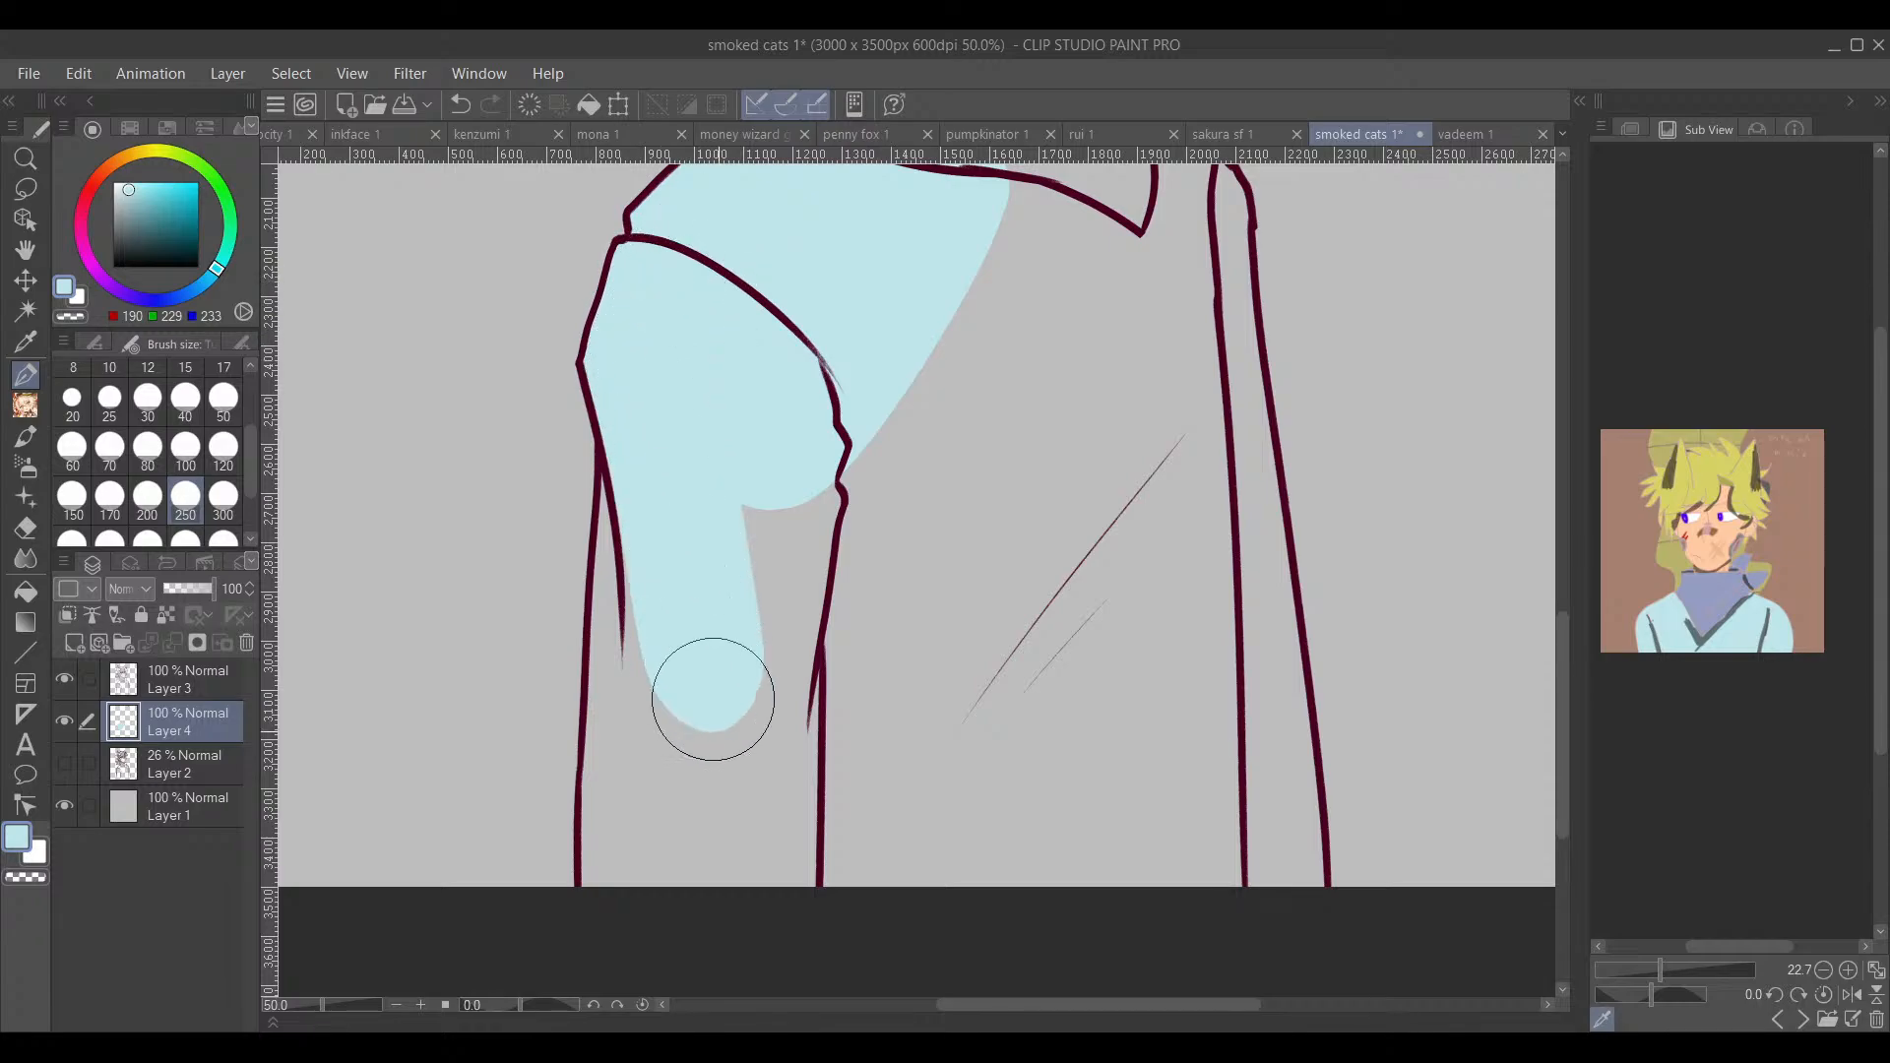
mouse_move(655, 370)
mouse_down()
mouse_move(670, 551)
mouse_move(646, 827)
mouse_move(682, 679)
mouse_move(772, 900)
mouse_move(845, 529)
mouse_move(879, 547)
mouse_move(882, 925)
mouse_up()
mouse_move(1038, 651)
mouse_down()
mouse_move(1053, 604)
mouse_move(684, 997)
mouse_up()
mouse_move(793, 483)
mouse_down()
mouse_move(784, 439)
mouse_move(873, 522)
mouse_move(891, 586)
mouse_up()
mouse_move(899, 676)
mouse_down()
mouse_move(907, 436)
mouse_move(816, 370)
mouse_move(840, 401)
mouse_move(866, 784)
mouse_up()
mouse_move(850, 710)
mouse_down()
mouse_move(781, 262)
mouse_move(854, 570)
mouse_move(860, 742)
mouse_move(852, 561)
mouse_move(826, 725)
mouse_move(781, 421)
mouse_move(954, 599)
mouse_move(886, 495)
mouse_move(920, 827)
mouse_move(879, 847)
mouse_move(857, 542)
mouse_up()
mouse_move(624, 372)
mouse_down()
mouse_move(675, 495)
mouse_move(625, 783)
mouse_move(840, 742)
mouse_move(801, 931)
mouse_move(919, 895)
mouse_up()
scroll(793, 532, down, 5)
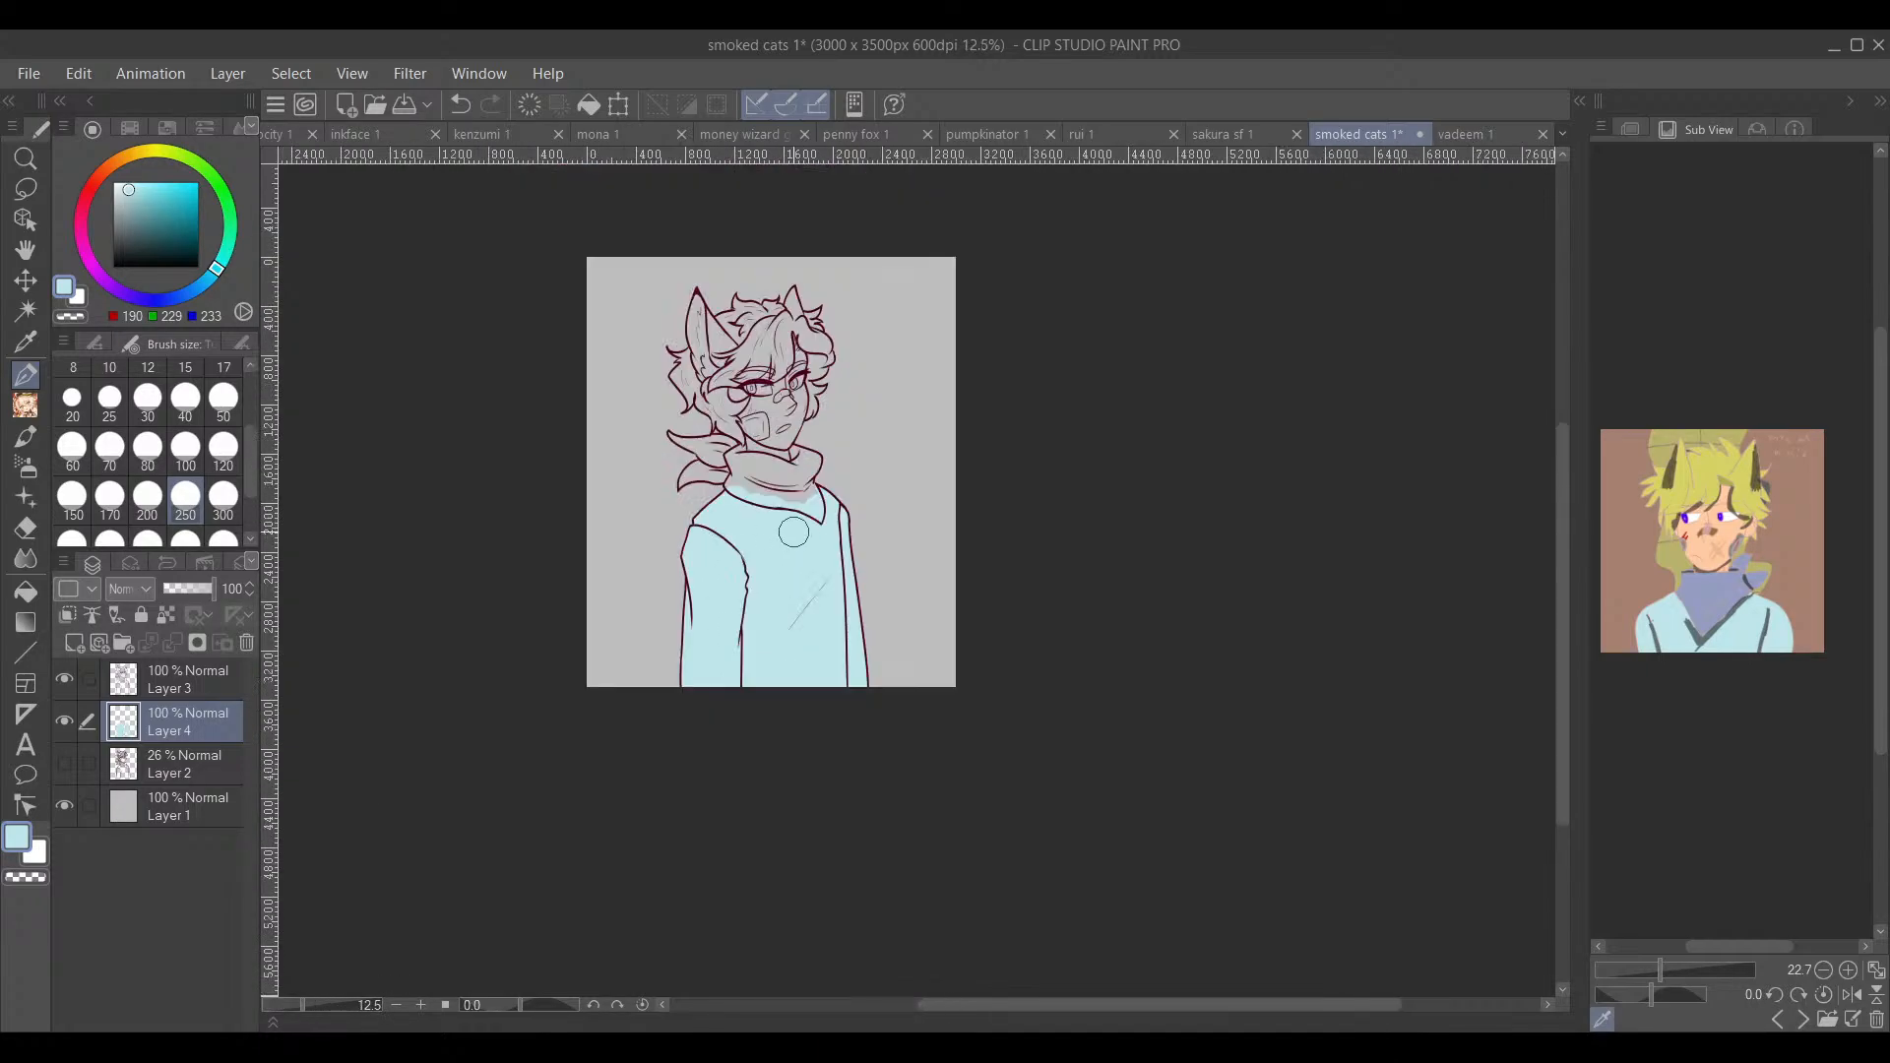
Step: Pick the reference scarf's blue (RGB 147, 156, 192) and edge both trailing scarf tails with a size 30 pen
scroll(805, 382, up, 2)
click(1713, 586)
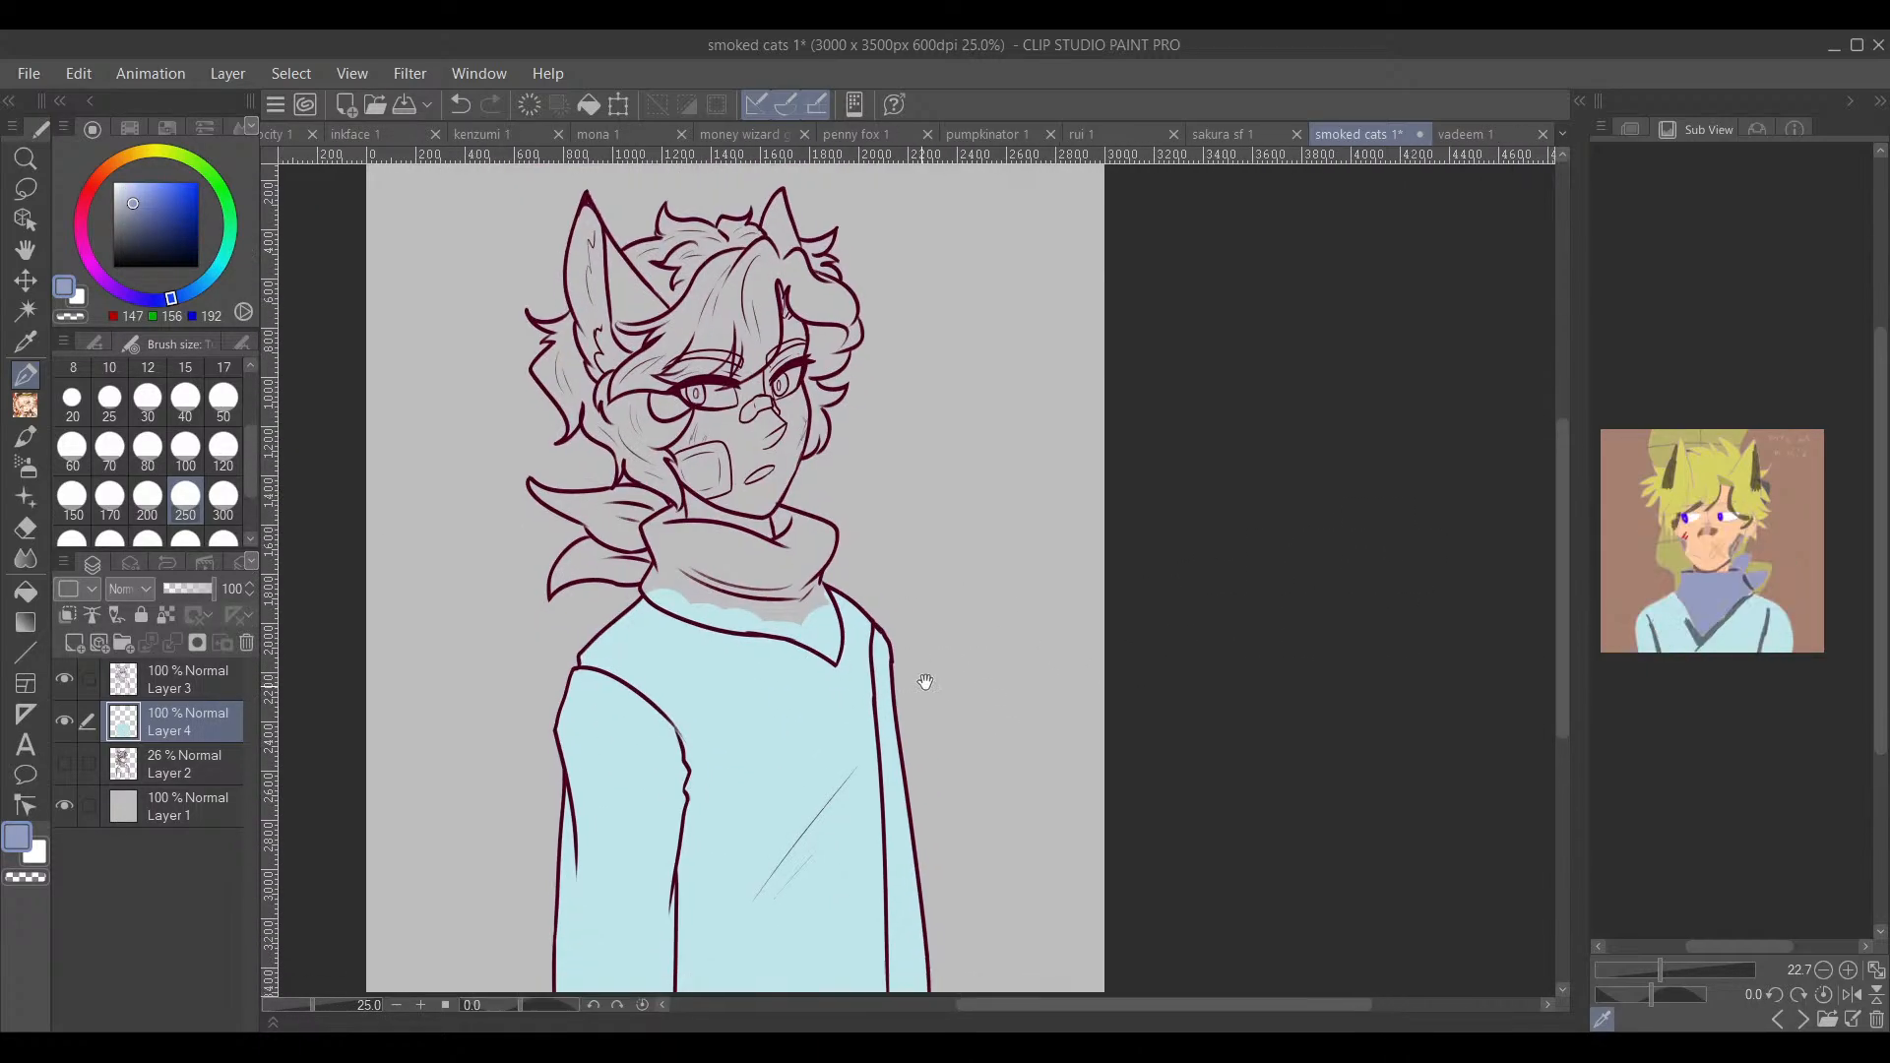
scroll(926, 681, up, 2)
drag(708, 549, 718, 793)
click(147, 396)
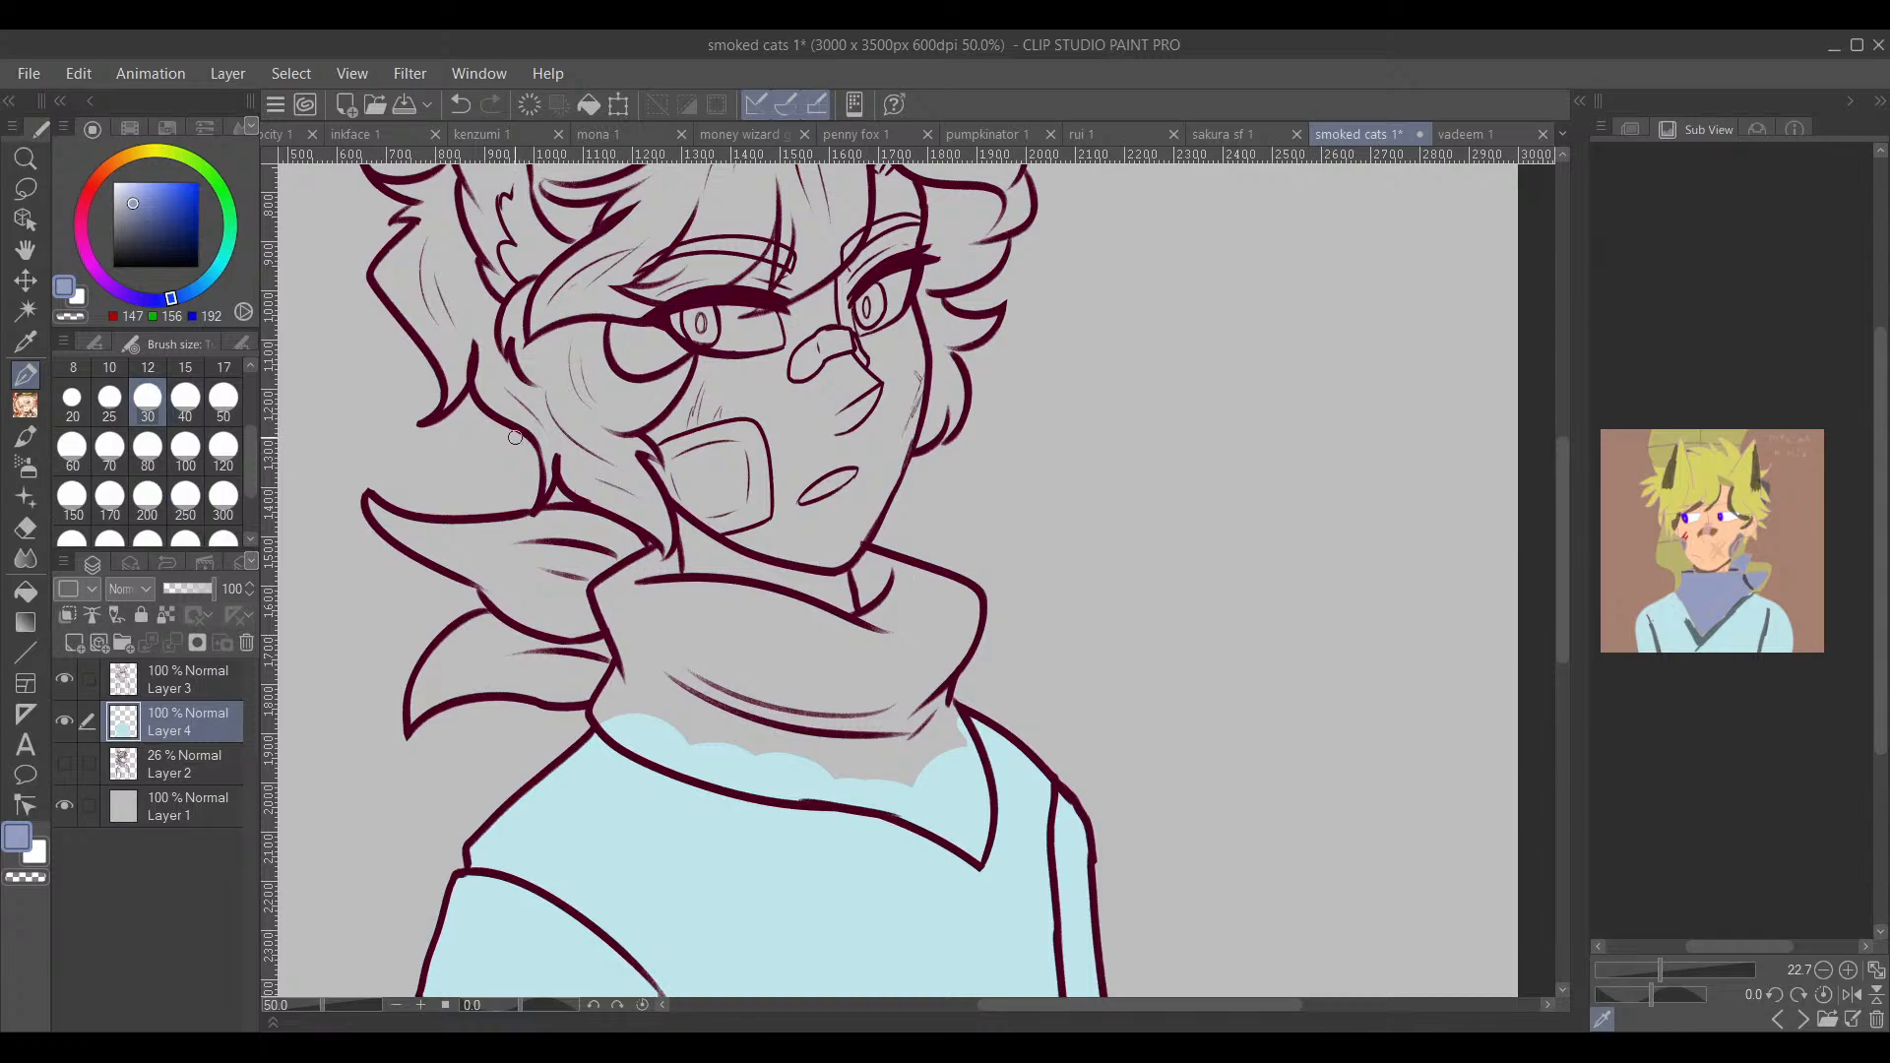
mouse_move(371, 502)
mouse_down()
mouse_move(479, 575)
mouse_move(379, 514)
mouse_move(547, 519)
mouse_move(636, 545)
mouse_move(572, 515)
mouse_move(489, 538)
mouse_move(470, 572)
mouse_move(516, 618)
mouse_move(434, 656)
mouse_move(412, 720)
mouse_move(488, 679)
mouse_move(608, 690)
mouse_up()
drag(725, 704, 625, 708)
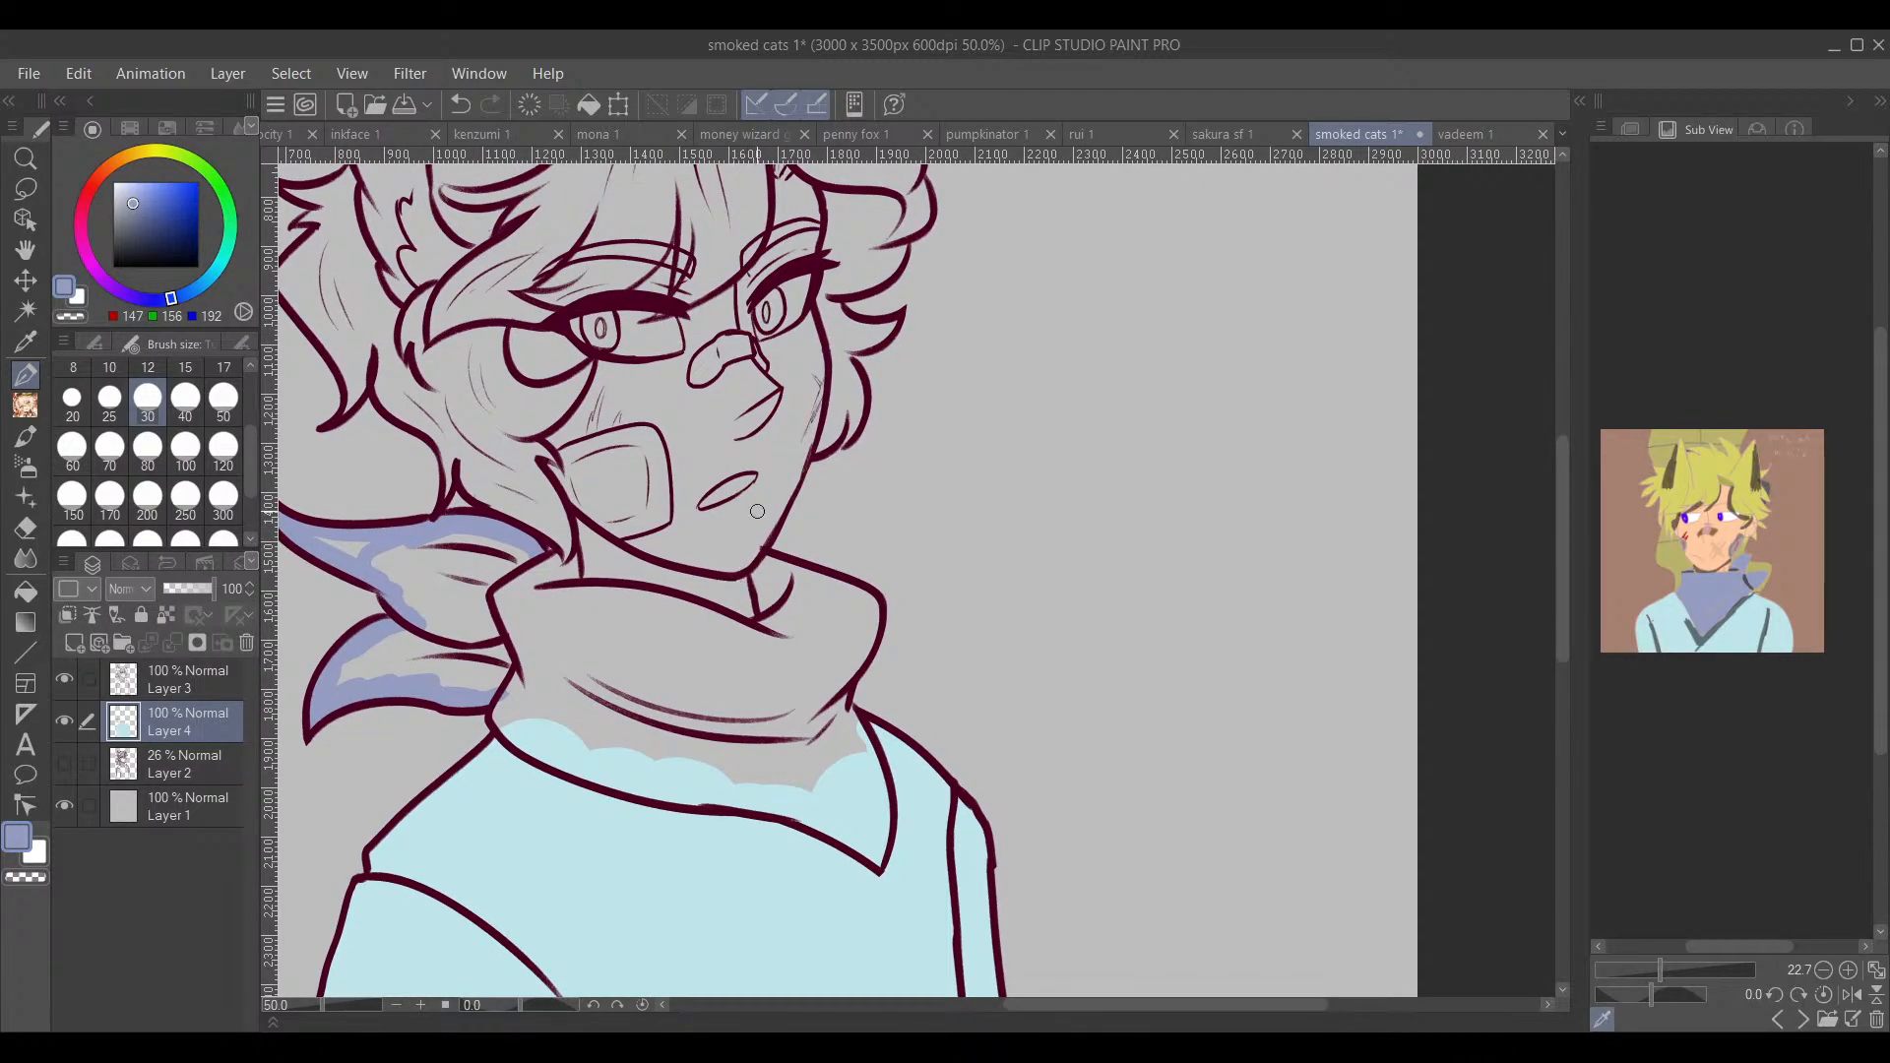
Step: Edge the wrapped part of the scarf in blue along its lower border, back fold and upper rim
mouse_move(730, 666)
mouse_down()
mouse_move(801, 667)
mouse_move(836, 734)
mouse_up()
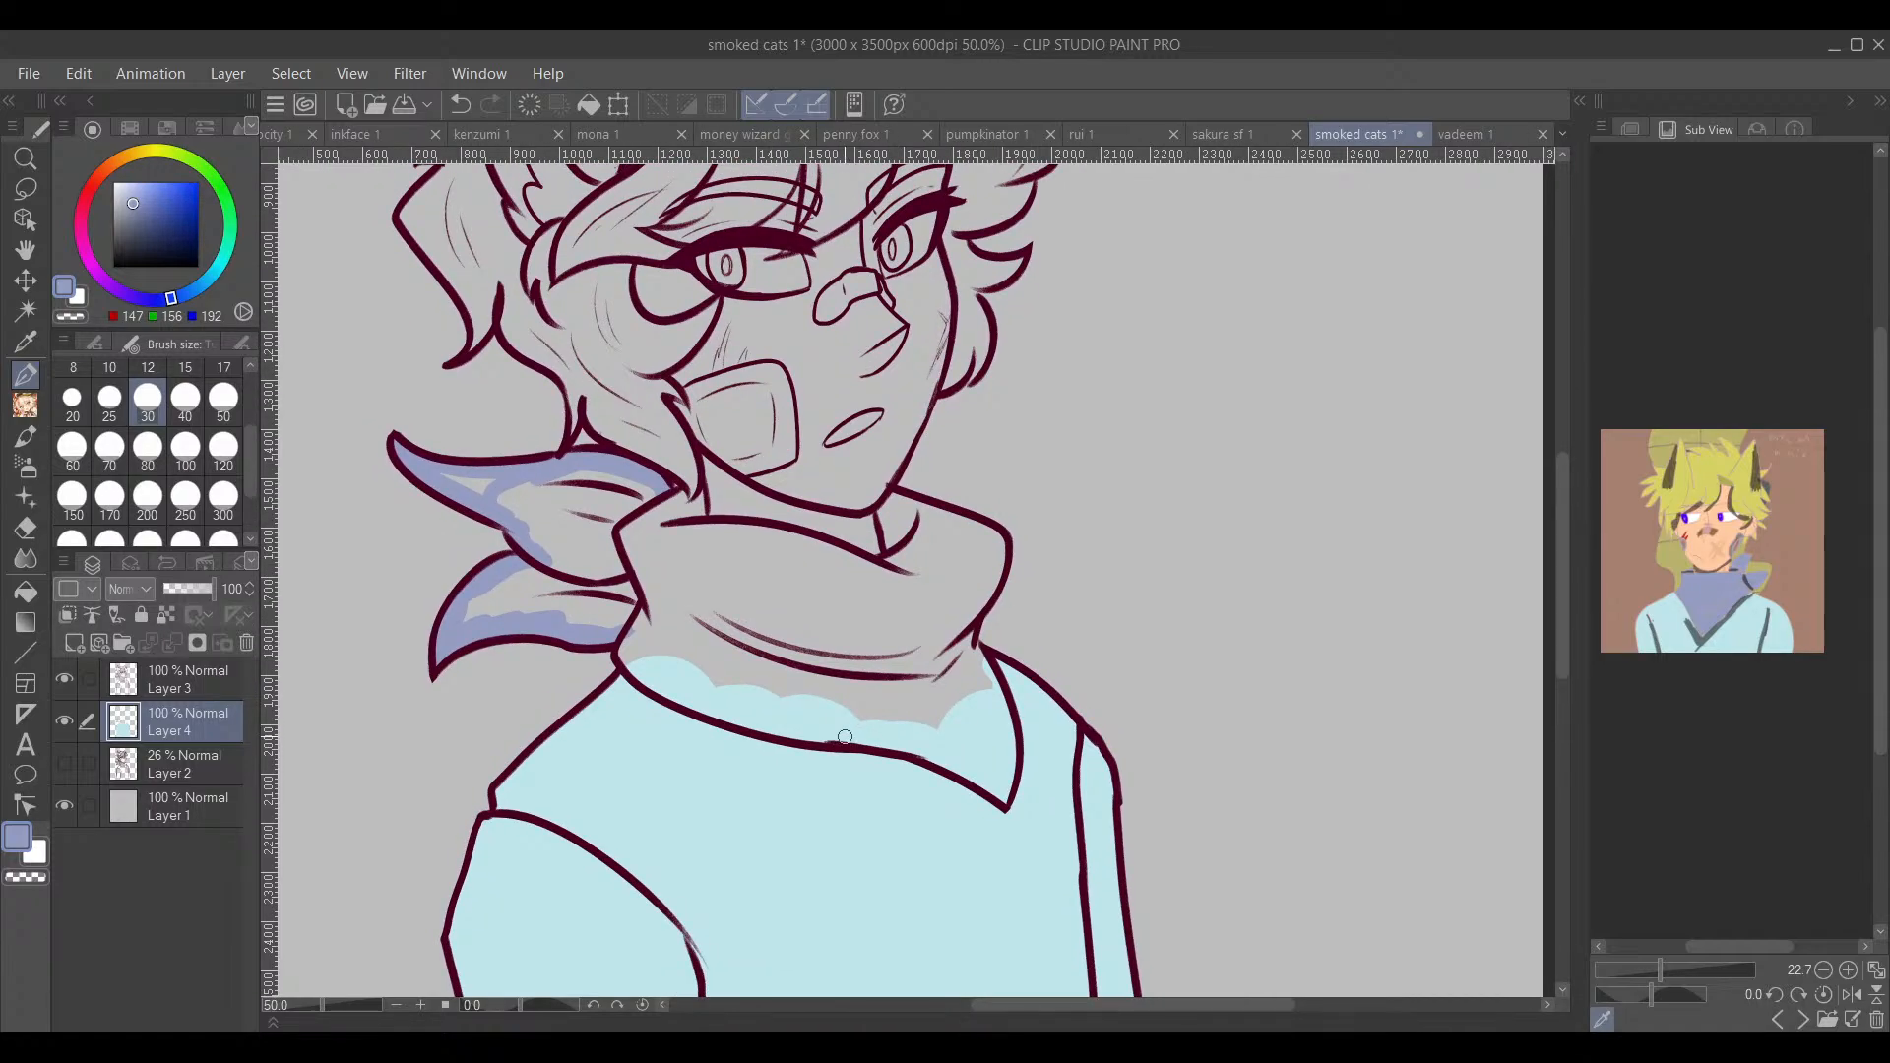
scroll(845, 737, up, 1)
mouse_move(589, 568)
mouse_down()
mouse_move(555, 630)
mouse_move(605, 677)
mouse_move(852, 729)
mouse_move(723, 721)
mouse_move(916, 743)
mouse_move(1058, 823)
mouse_move(1061, 750)
mouse_move(1053, 807)
mouse_move(1048, 694)
mouse_move(1002, 605)
mouse_move(1004, 543)
mouse_up()
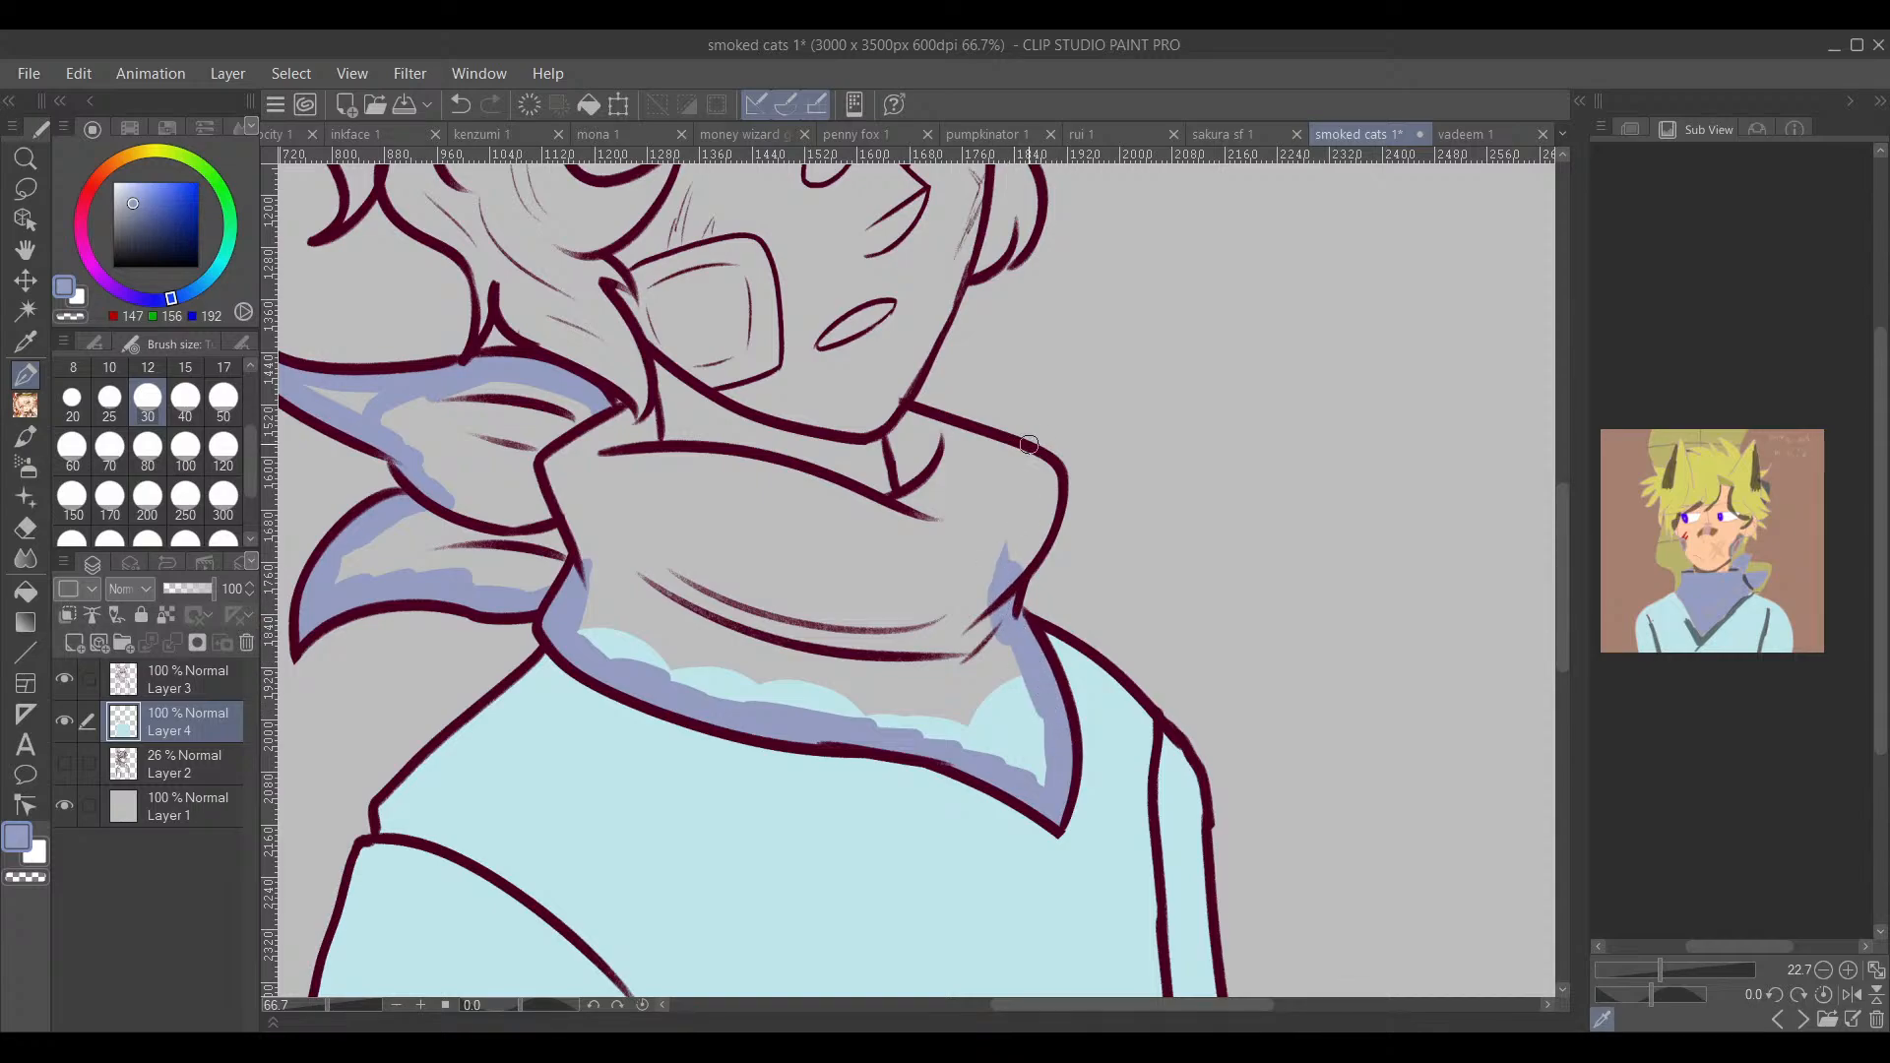
mouse_move(908, 424)
mouse_down()
mouse_move(910, 499)
mouse_move(923, 449)
mouse_move(983, 457)
mouse_move(946, 430)
mouse_move(1042, 469)
mouse_move(1036, 540)
mouse_move(1047, 503)
mouse_move(1031, 499)
mouse_move(990, 540)
mouse_move(1008, 469)
mouse_move(941, 528)
mouse_move(941, 458)
mouse_up()
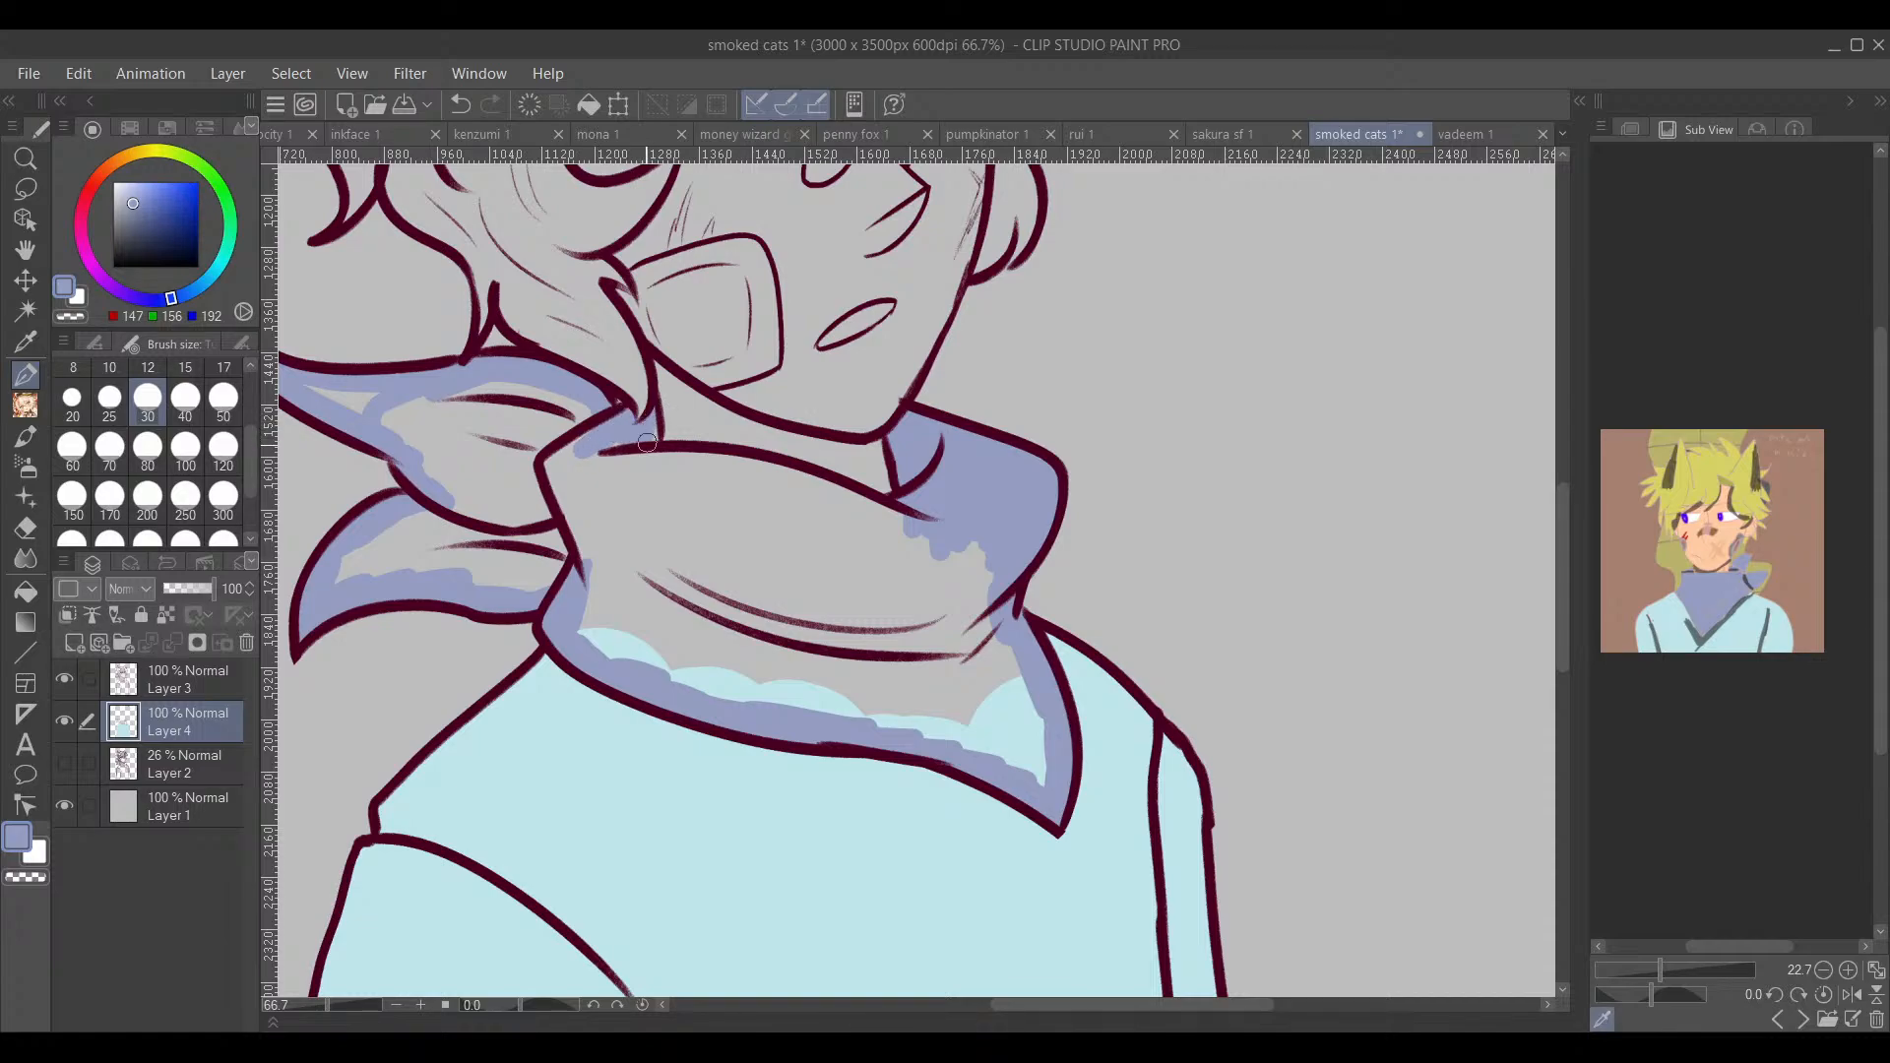
mouse_move(650, 449)
mouse_down()
mouse_move(602, 454)
mouse_move(813, 495)
mouse_move(776, 470)
mouse_move(935, 539)
mouse_up()
Step: Fill the remaining interior of the scarf and its tails with the same blue, using a size 80 pen
scroll(937, 540, up, 3)
scroll(936, 540, left, 5)
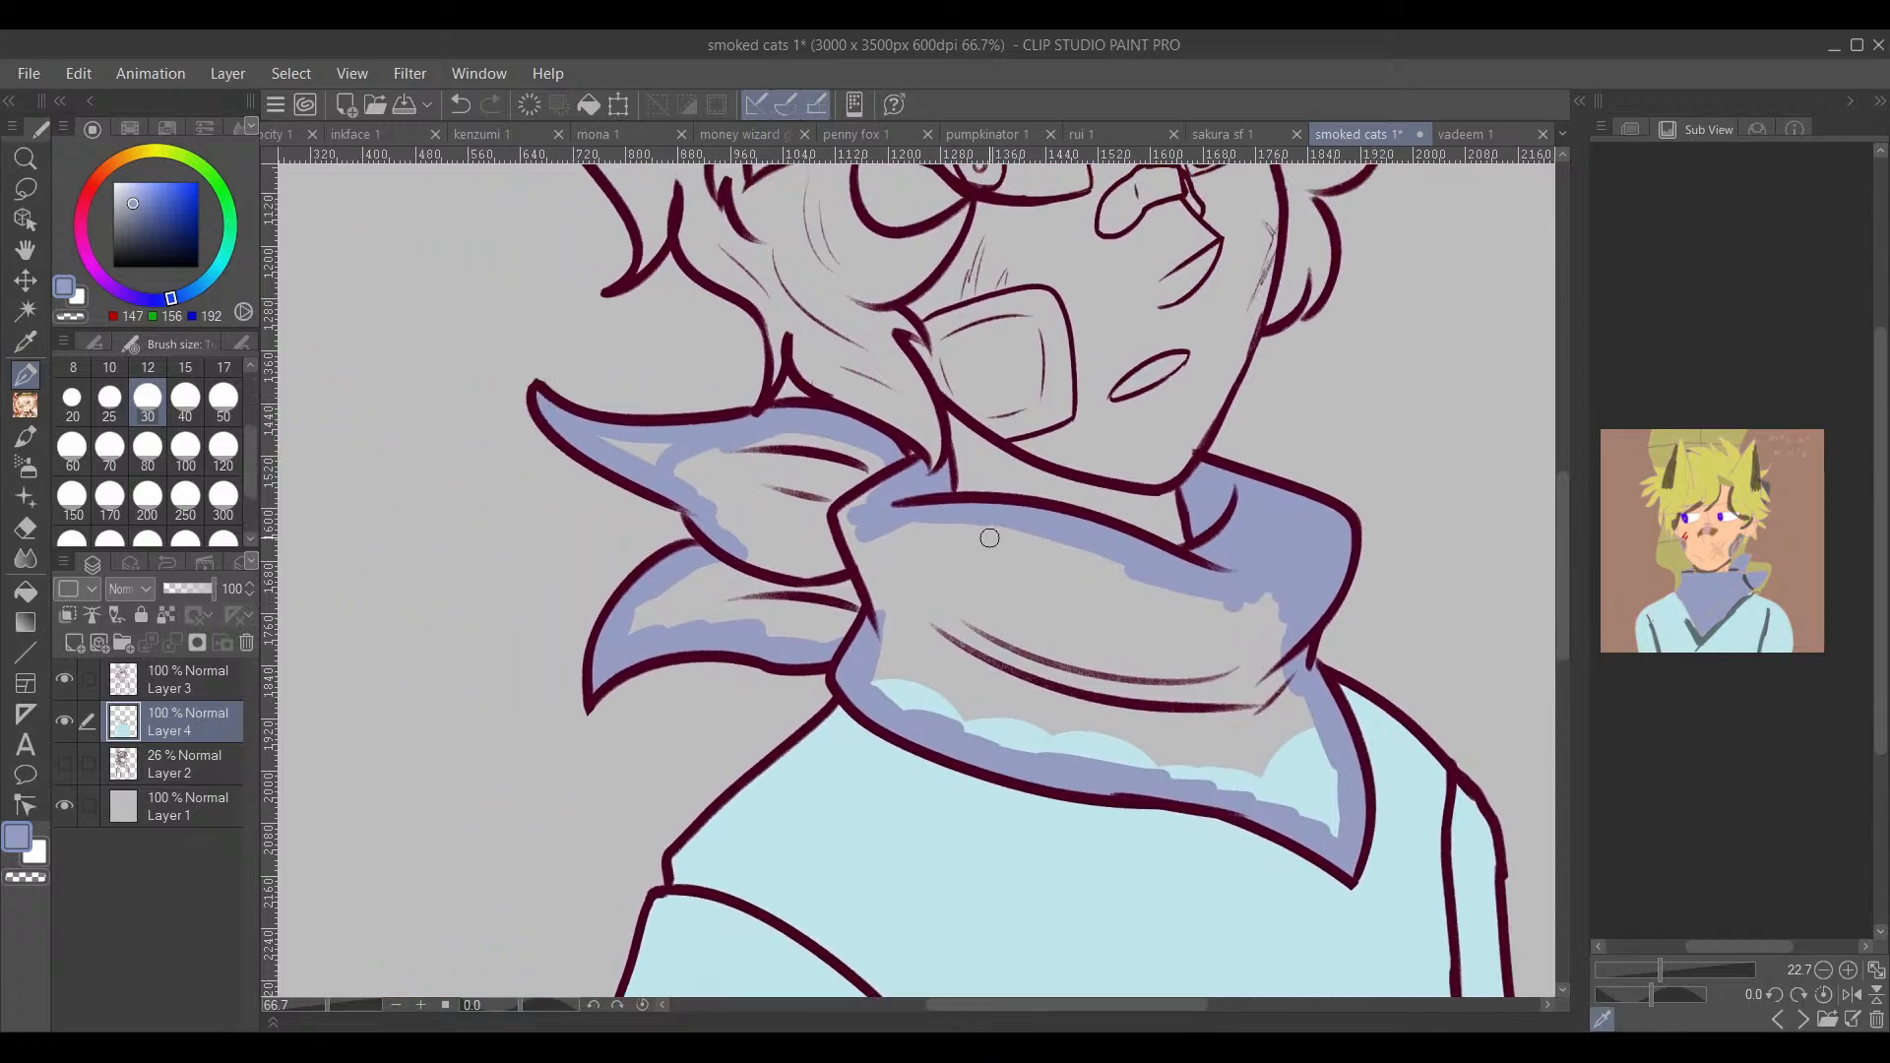
mouse_move(604, 513)
mouse_down()
mouse_move(677, 534)
mouse_move(730, 627)
mouse_move(777, 654)
mouse_move(643, 676)
mouse_move(676, 640)
mouse_move(634, 663)
mouse_move(775, 662)
mouse_move(775, 695)
mouse_move(874, 609)
mouse_move(1166, 664)
mouse_move(1236, 691)
mouse_up()
drag(1234, 737, 973, 617)
mouse_move(666, 535)
mouse_down()
mouse_move(614, 610)
mouse_move(618, 593)
mouse_move(615, 632)
mouse_move(719, 677)
mouse_move(1045, 735)
mouse_move(1043, 764)
mouse_move(983, 651)
mouse_move(912, 698)
mouse_move(839, 651)
mouse_move(841, 615)
mouse_move(926, 554)
mouse_move(682, 601)
mouse_up()
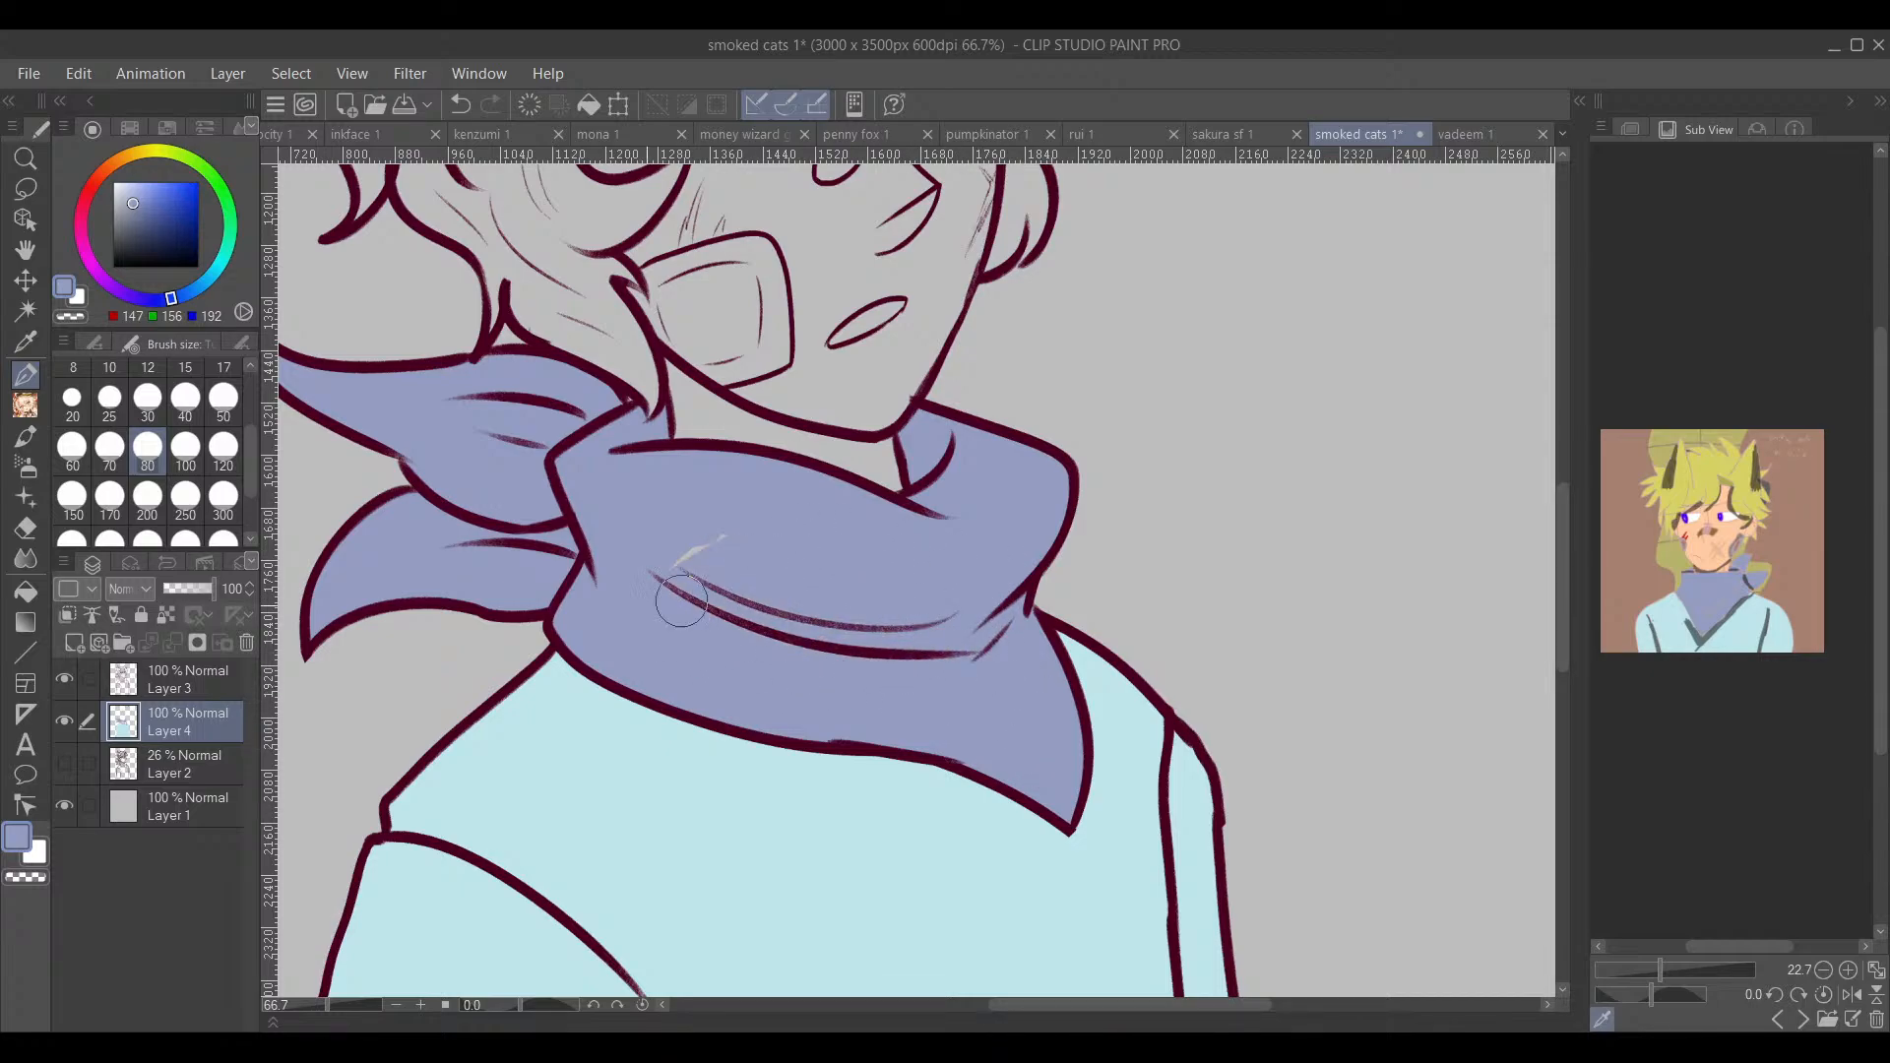
mouse_move(979, 612)
mouse_down()
mouse_move(903, 674)
mouse_move(961, 843)
mouse_move(1184, 774)
mouse_up()
Step: Pick the reference's skin tone (RGB 255, 203, 162) and paint the forehead, eye area, nose and upper cheeks
click(1703, 537)
scroll(1043, 698, up, 3)
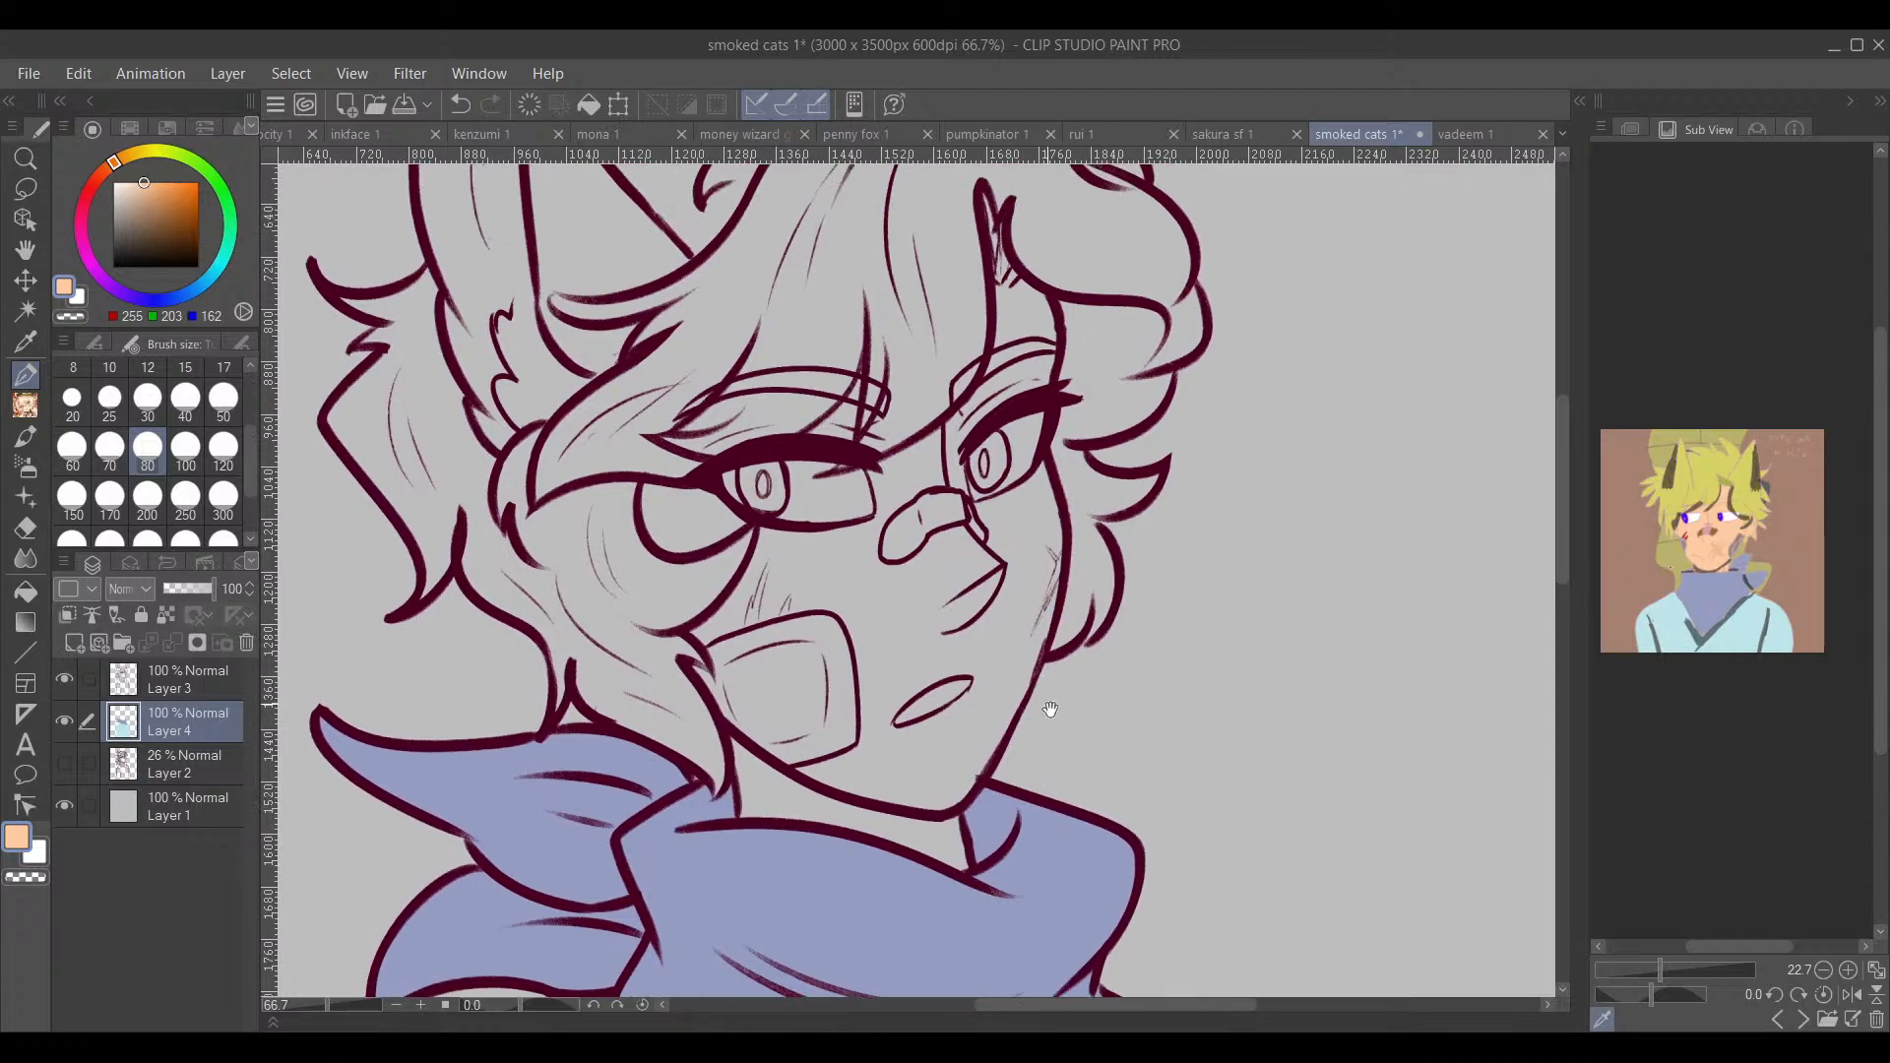
mouse_move(832, 379)
mouse_down()
mouse_move(766, 438)
mouse_move(714, 601)
mouse_up()
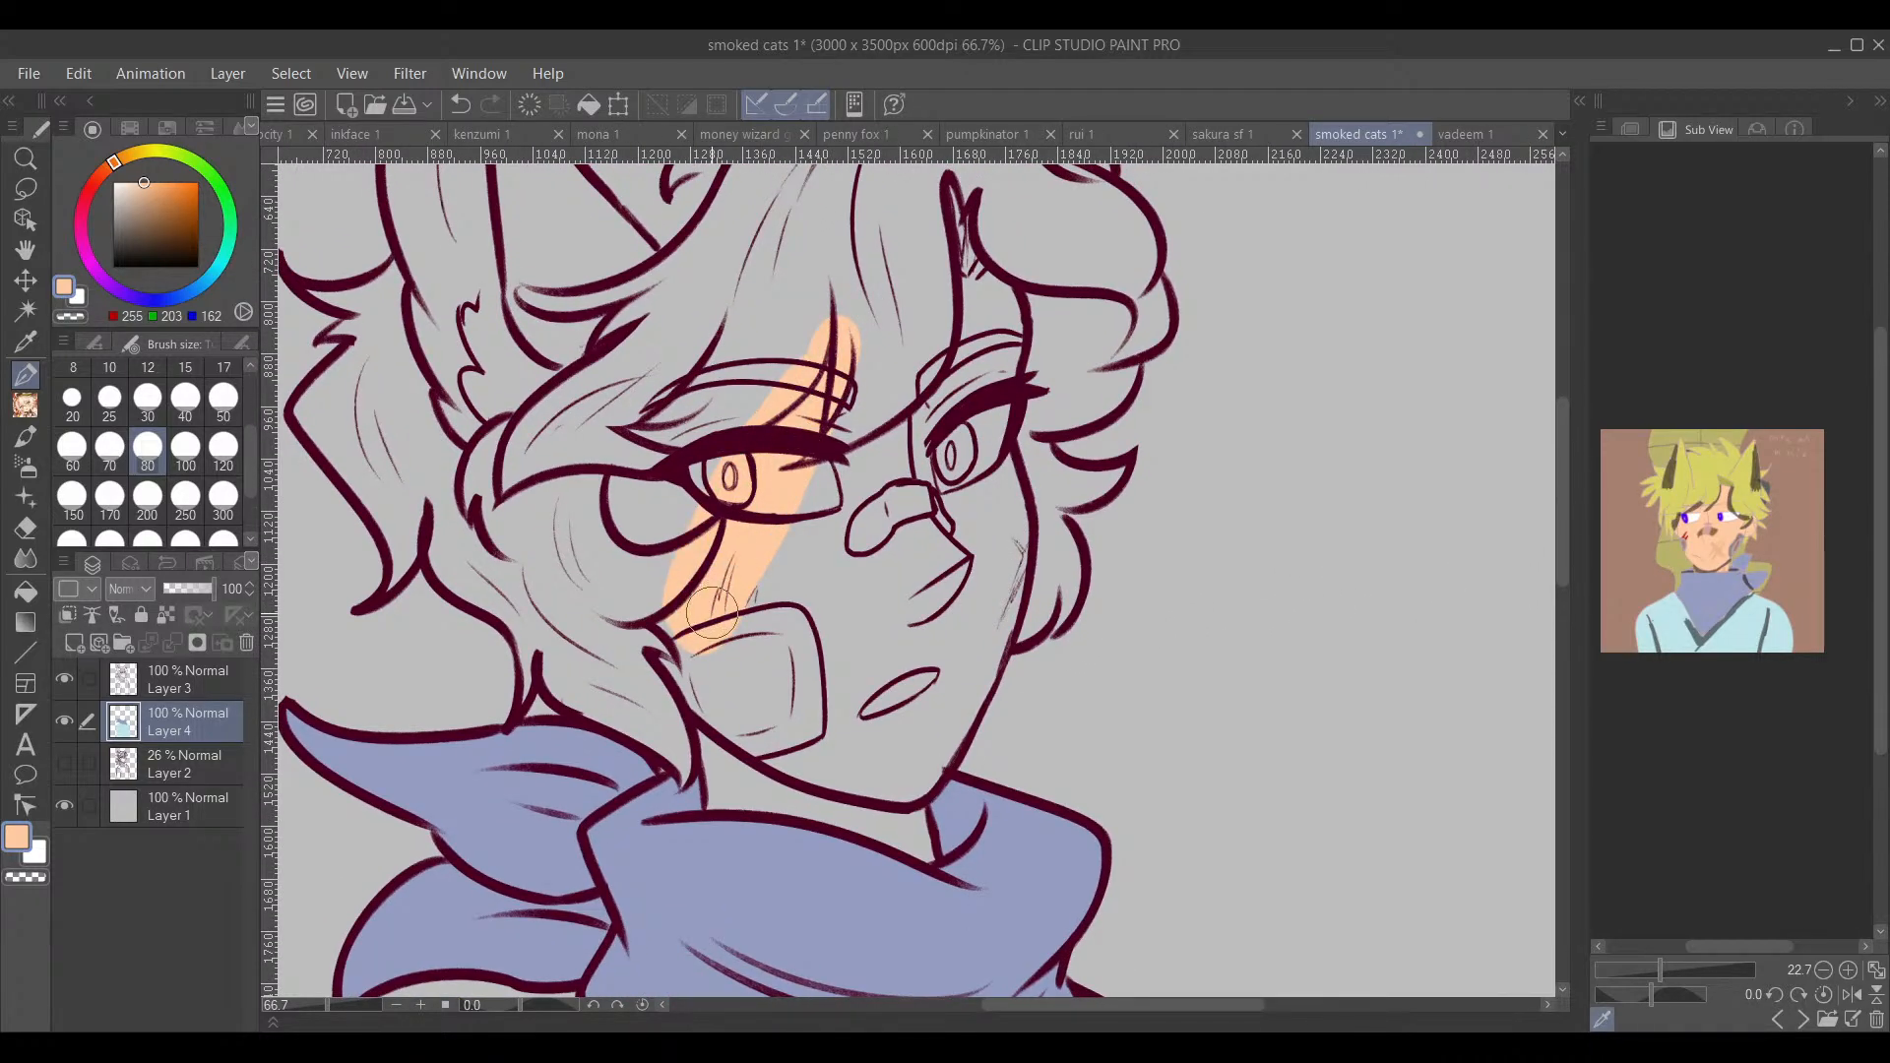
mouse_move(715, 642)
mouse_down()
mouse_move(763, 595)
mouse_move(778, 630)
mouse_move(886, 473)
mouse_move(951, 429)
mouse_move(1006, 276)
mouse_move(960, 591)
mouse_move(901, 610)
mouse_move(832, 580)
mouse_move(916, 650)
mouse_move(994, 492)
mouse_move(984, 630)
mouse_move(1015, 563)
mouse_up()
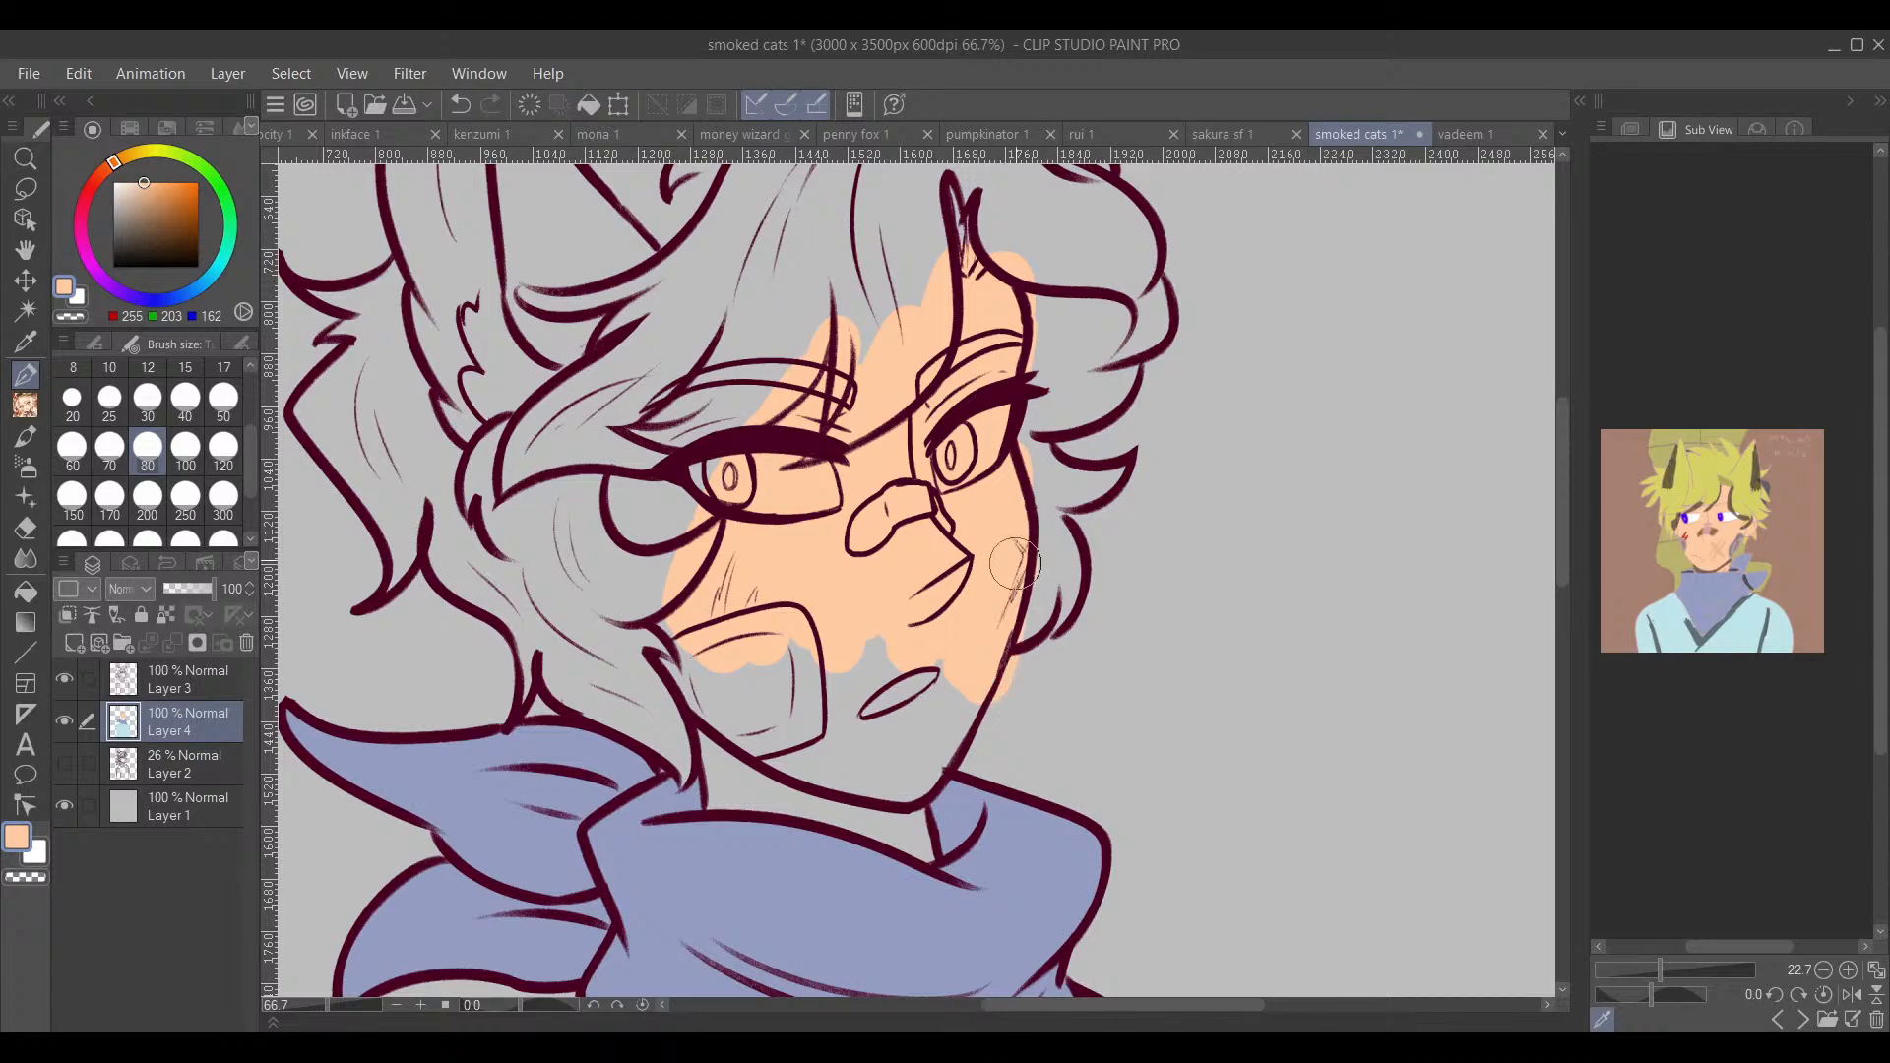
Step: Paint the lower face, jaw and visible neck above the scarf in the same skin tone
key(e)
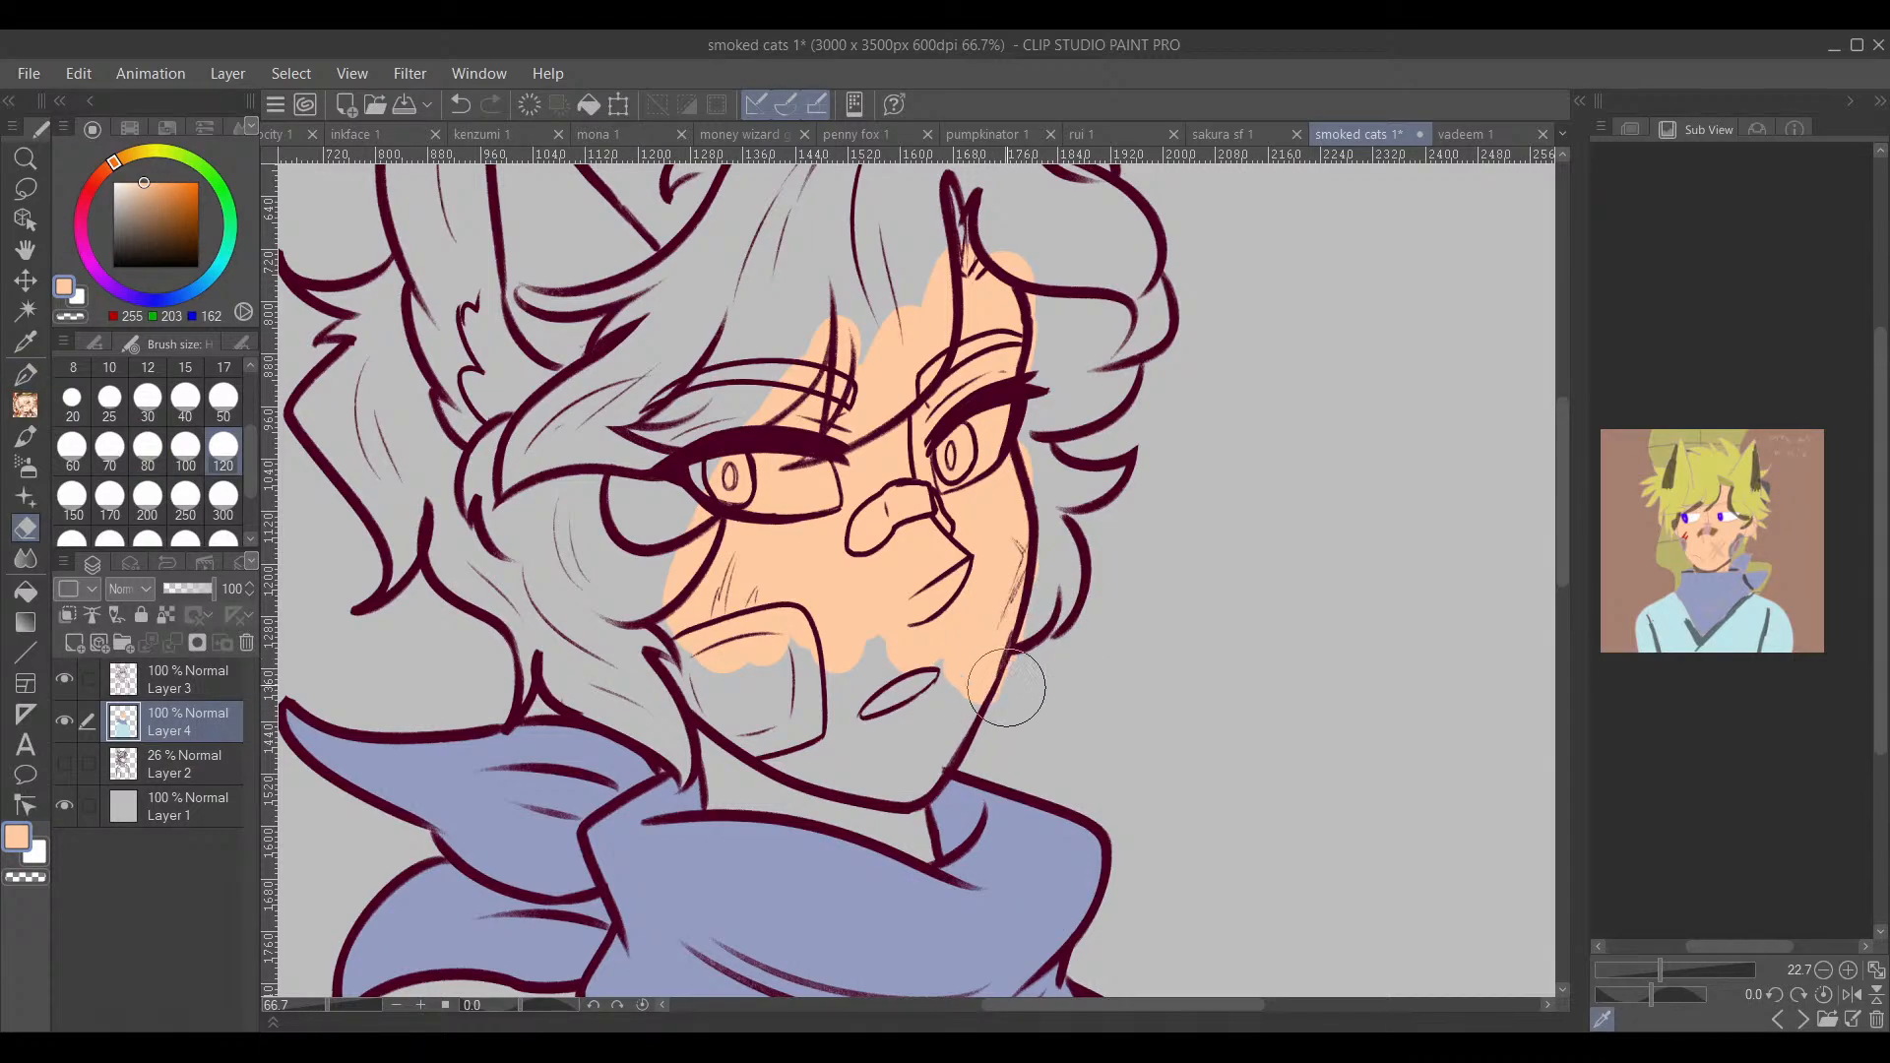
key(p)
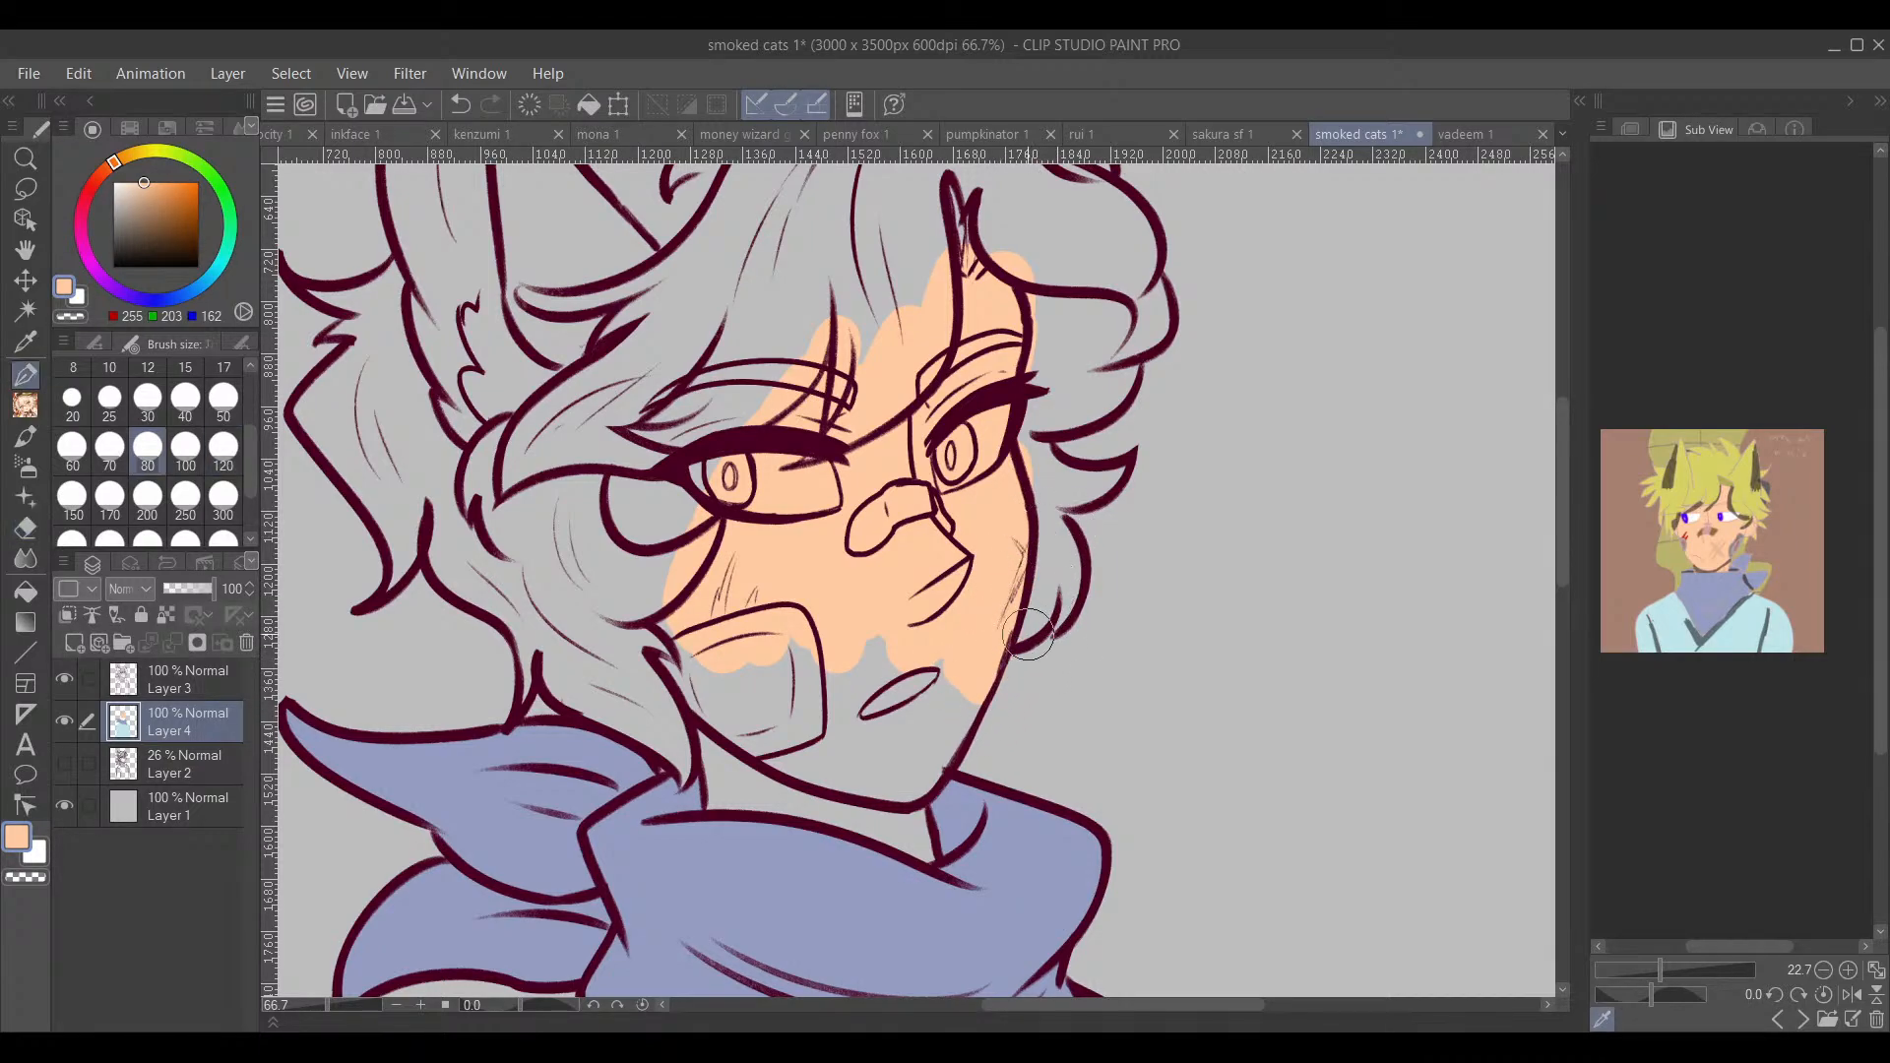
mouse_move(974, 689)
mouse_down()
mouse_move(941, 754)
mouse_move(964, 717)
mouse_move(954, 557)
mouse_up()
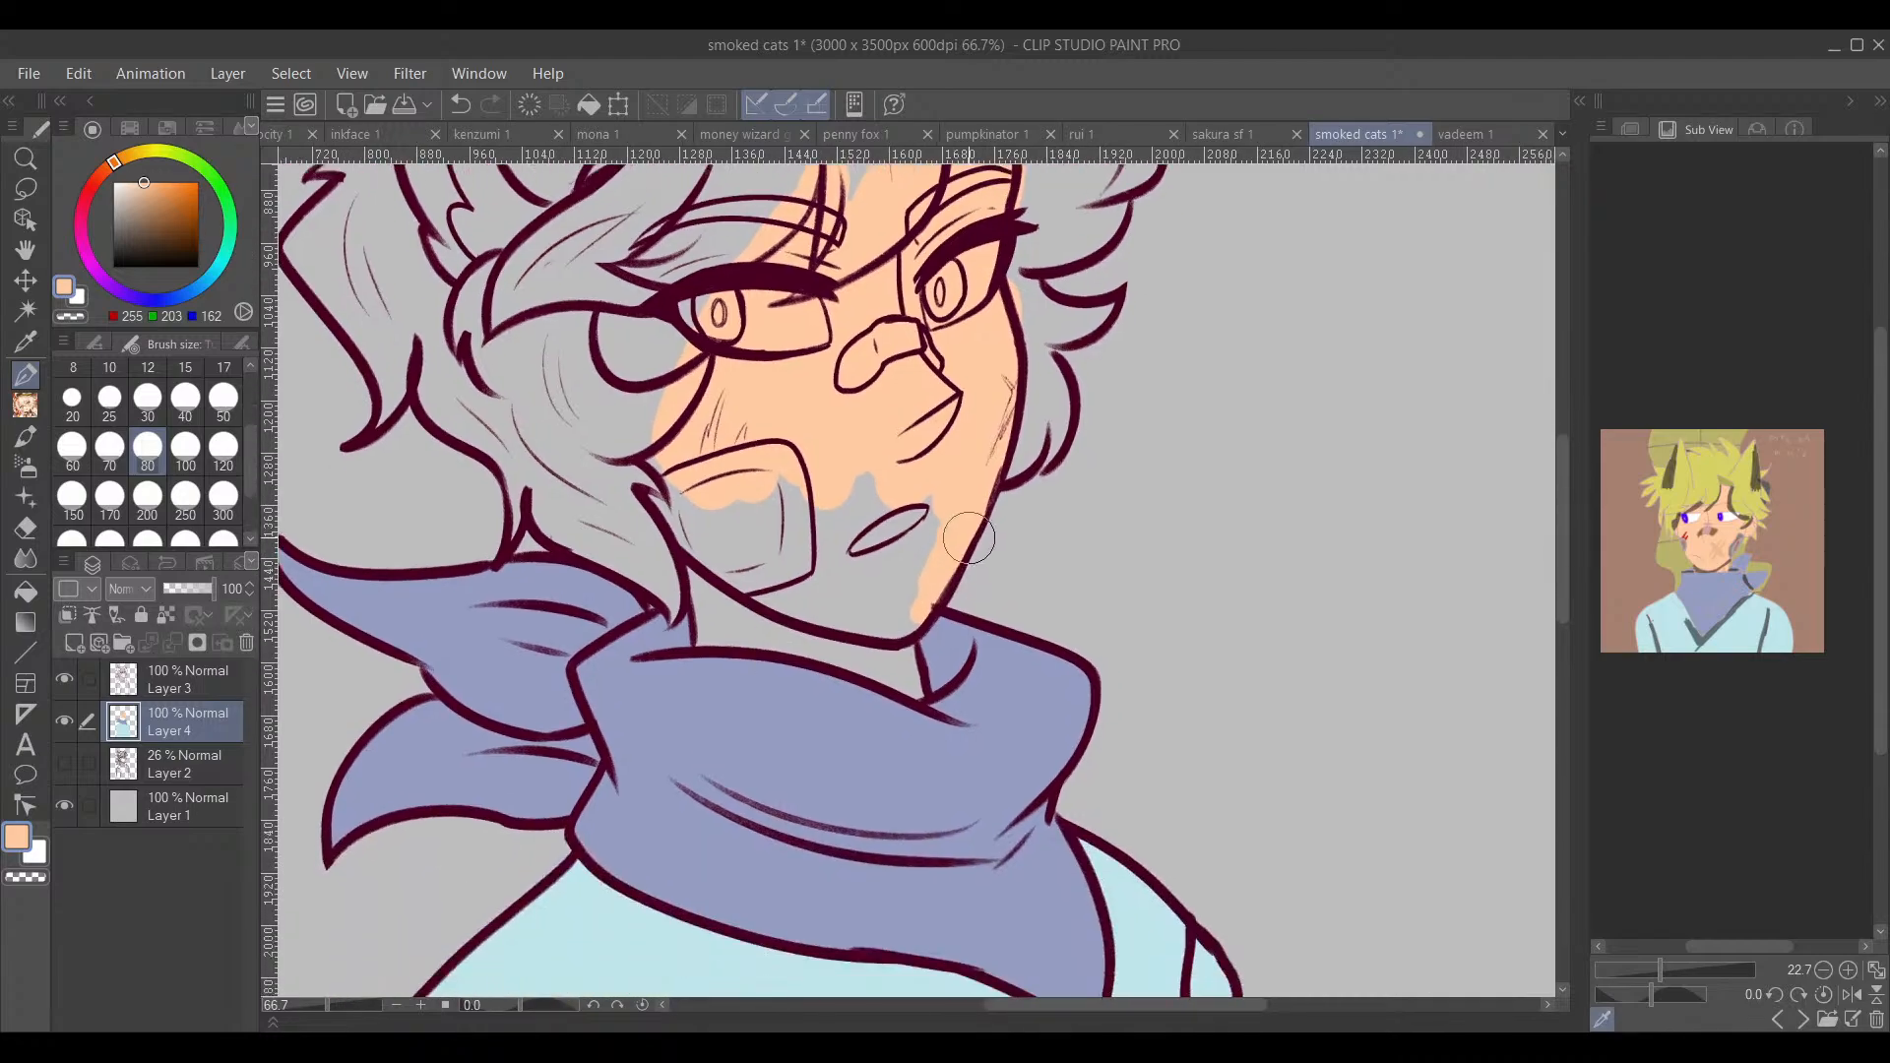
key(ctrl+plus)
mouse_move(746, 352)
mouse_down()
mouse_move(788, 424)
mouse_move(521, 404)
mouse_move(649, 532)
mouse_move(591, 590)
mouse_move(596, 630)
mouse_move(668, 548)
mouse_move(639, 531)
mouse_move(606, 566)
mouse_move(576, 611)
mouse_move(579, 661)
mouse_move(596, 680)
mouse_move(640, 630)
mouse_move(768, 620)
mouse_move(673, 635)
mouse_move(770, 665)
mouse_move(881, 640)
mouse_move(896, 728)
mouse_move(835, 717)
mouse_move(895, 574)
mouse_move(841, 576)
mouse_up()
mouse_move(939, 439)
mouse_down()
mouse_move(829, 400)
mouse_move(798, 412)
mouse_up()
scroll(815, 588, down, 1)
scroll(815, 587, down, 7)
drag(950, 635, 1191, 781)
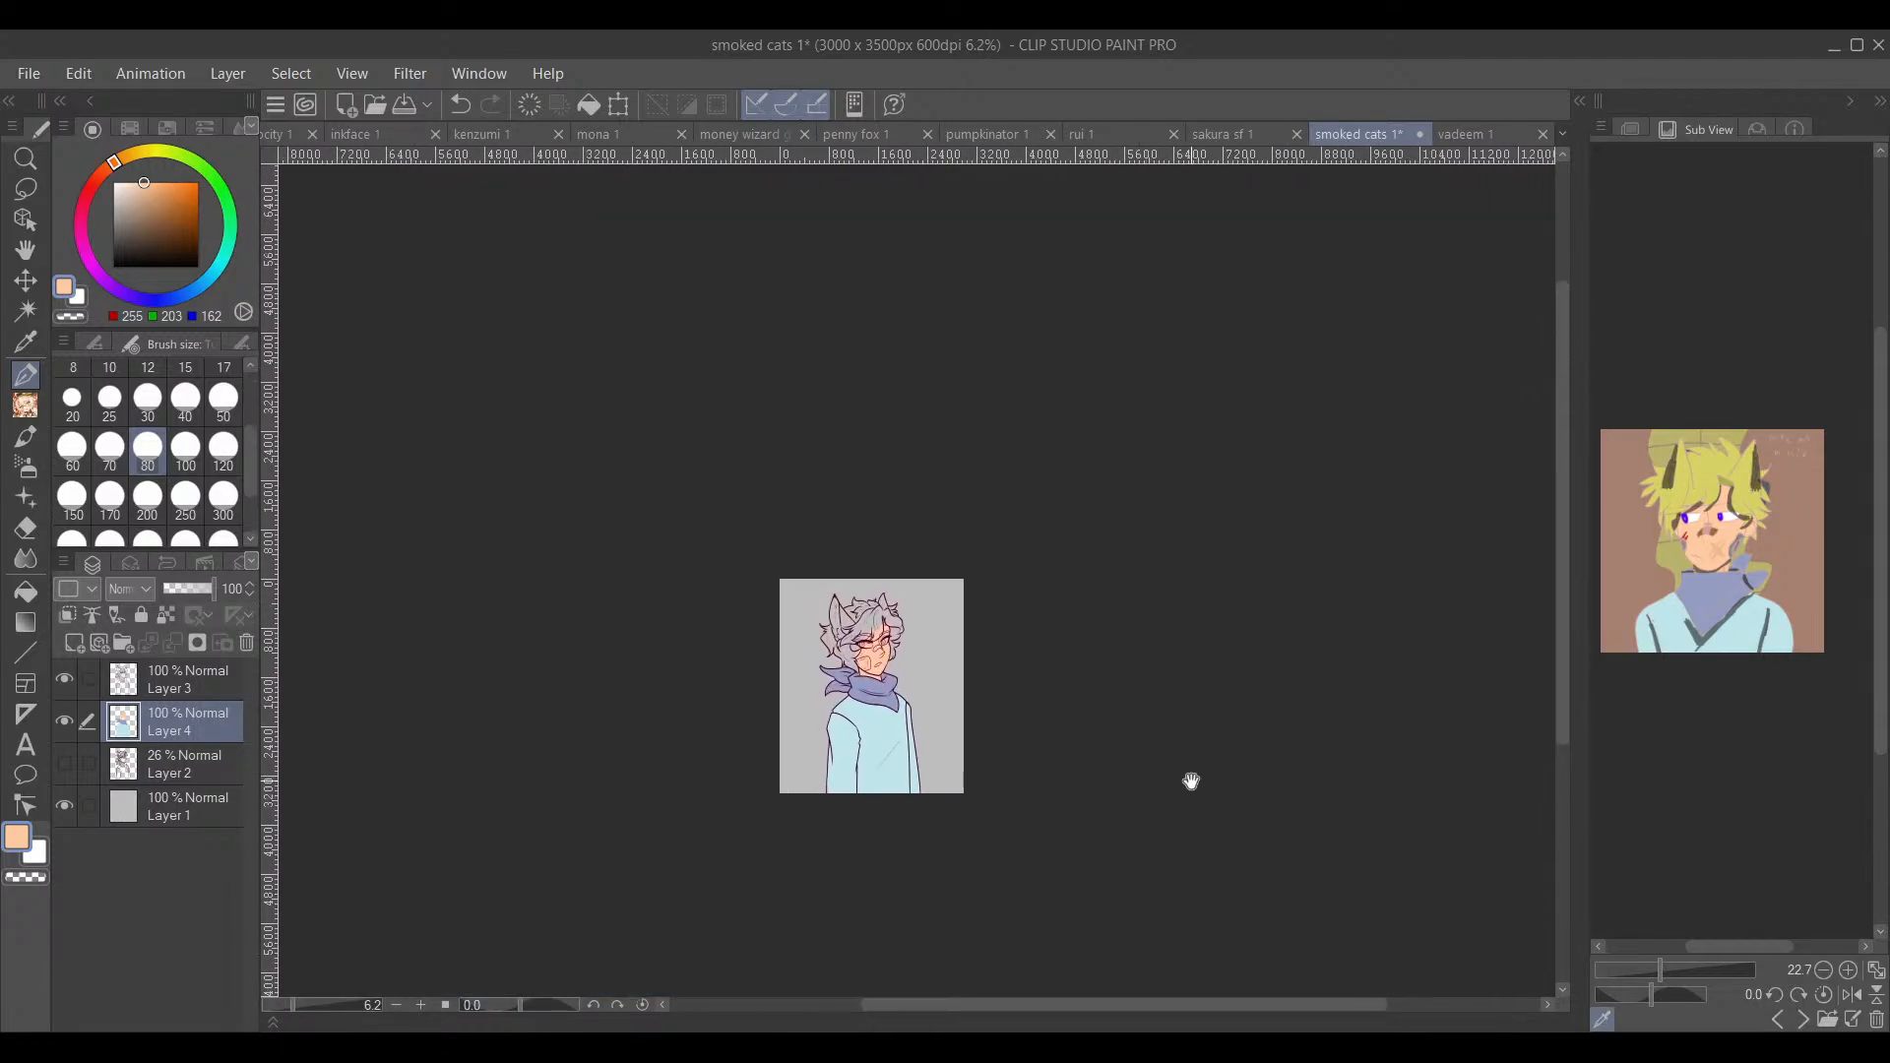
scroll(887, 706, up, 4)
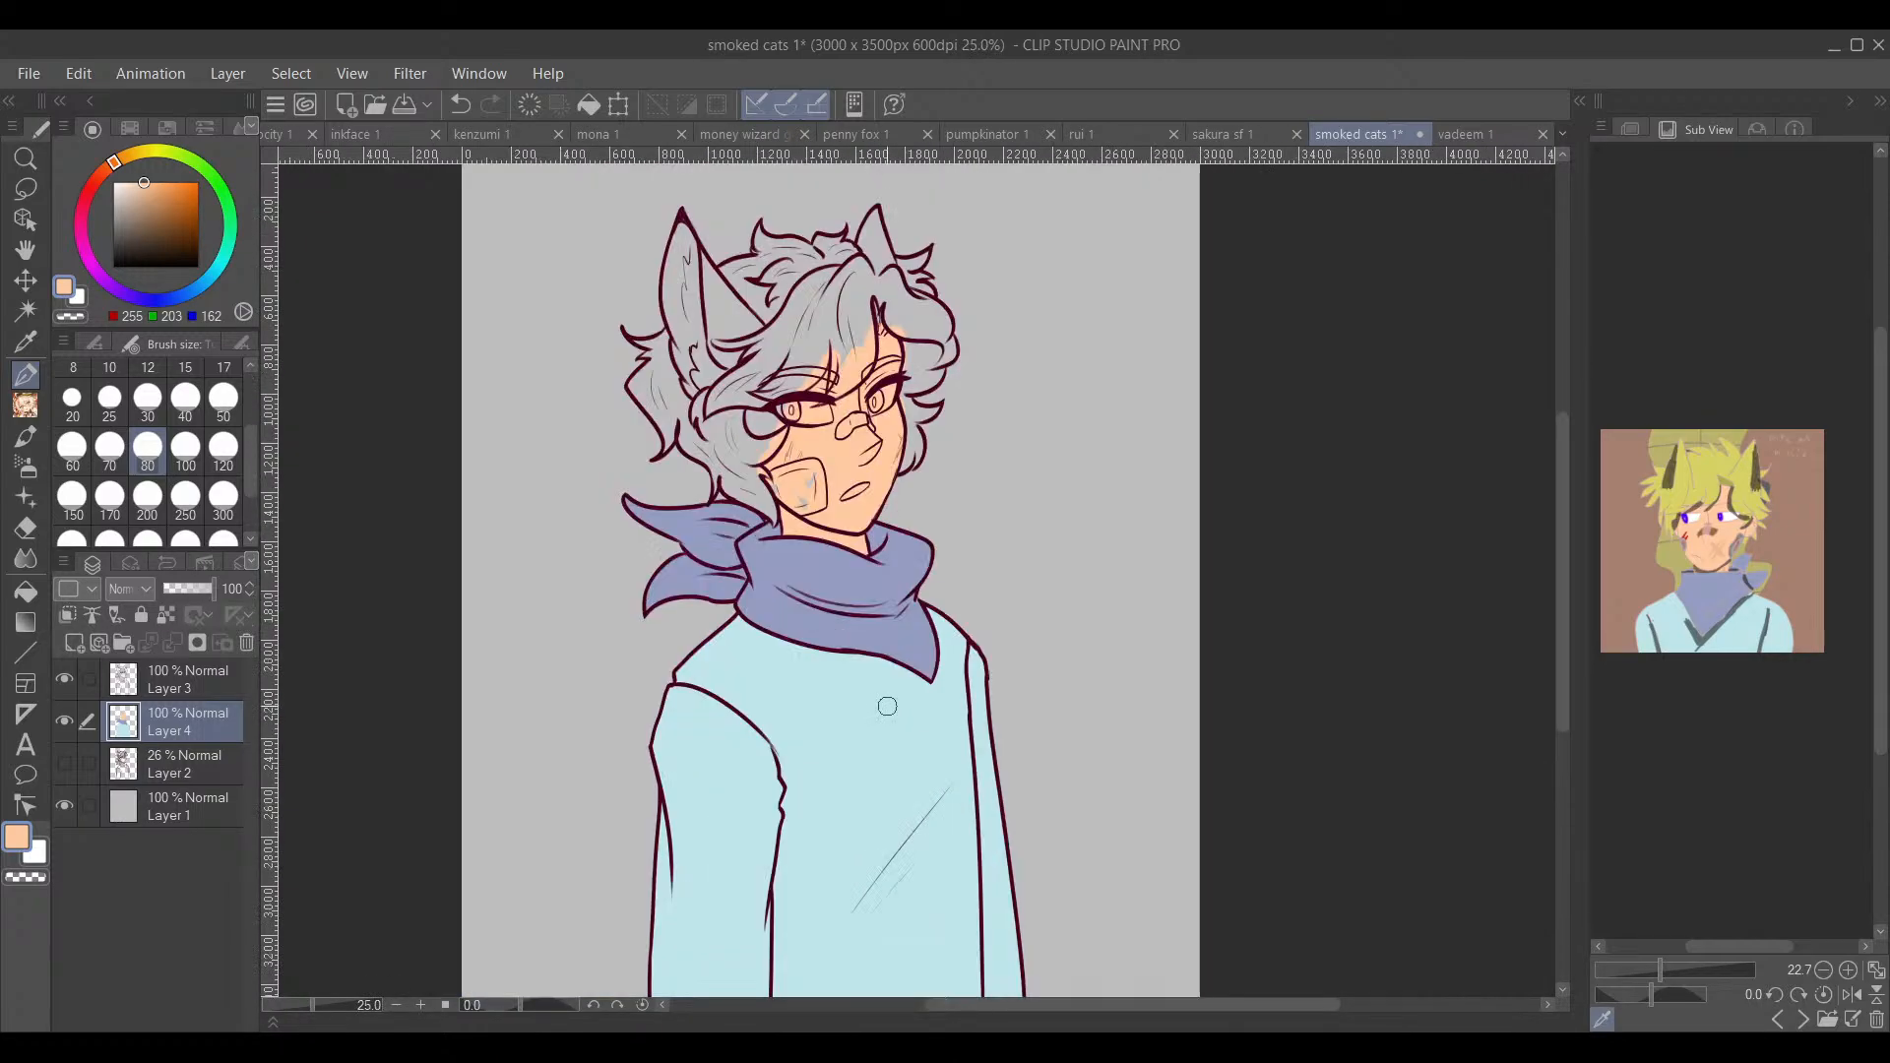
Step: Sample the reference's bandage grey (RGB 134, 134, 134) and fill the large cheek bandage with it on Layer 4
mouse_move(986, 718)
mouse_down()
mouse_move(1033, 625)
mouse_move(1017, 730)
mouse_move(1042, 675)
mouse_move(1046, 692)
mouse_up()
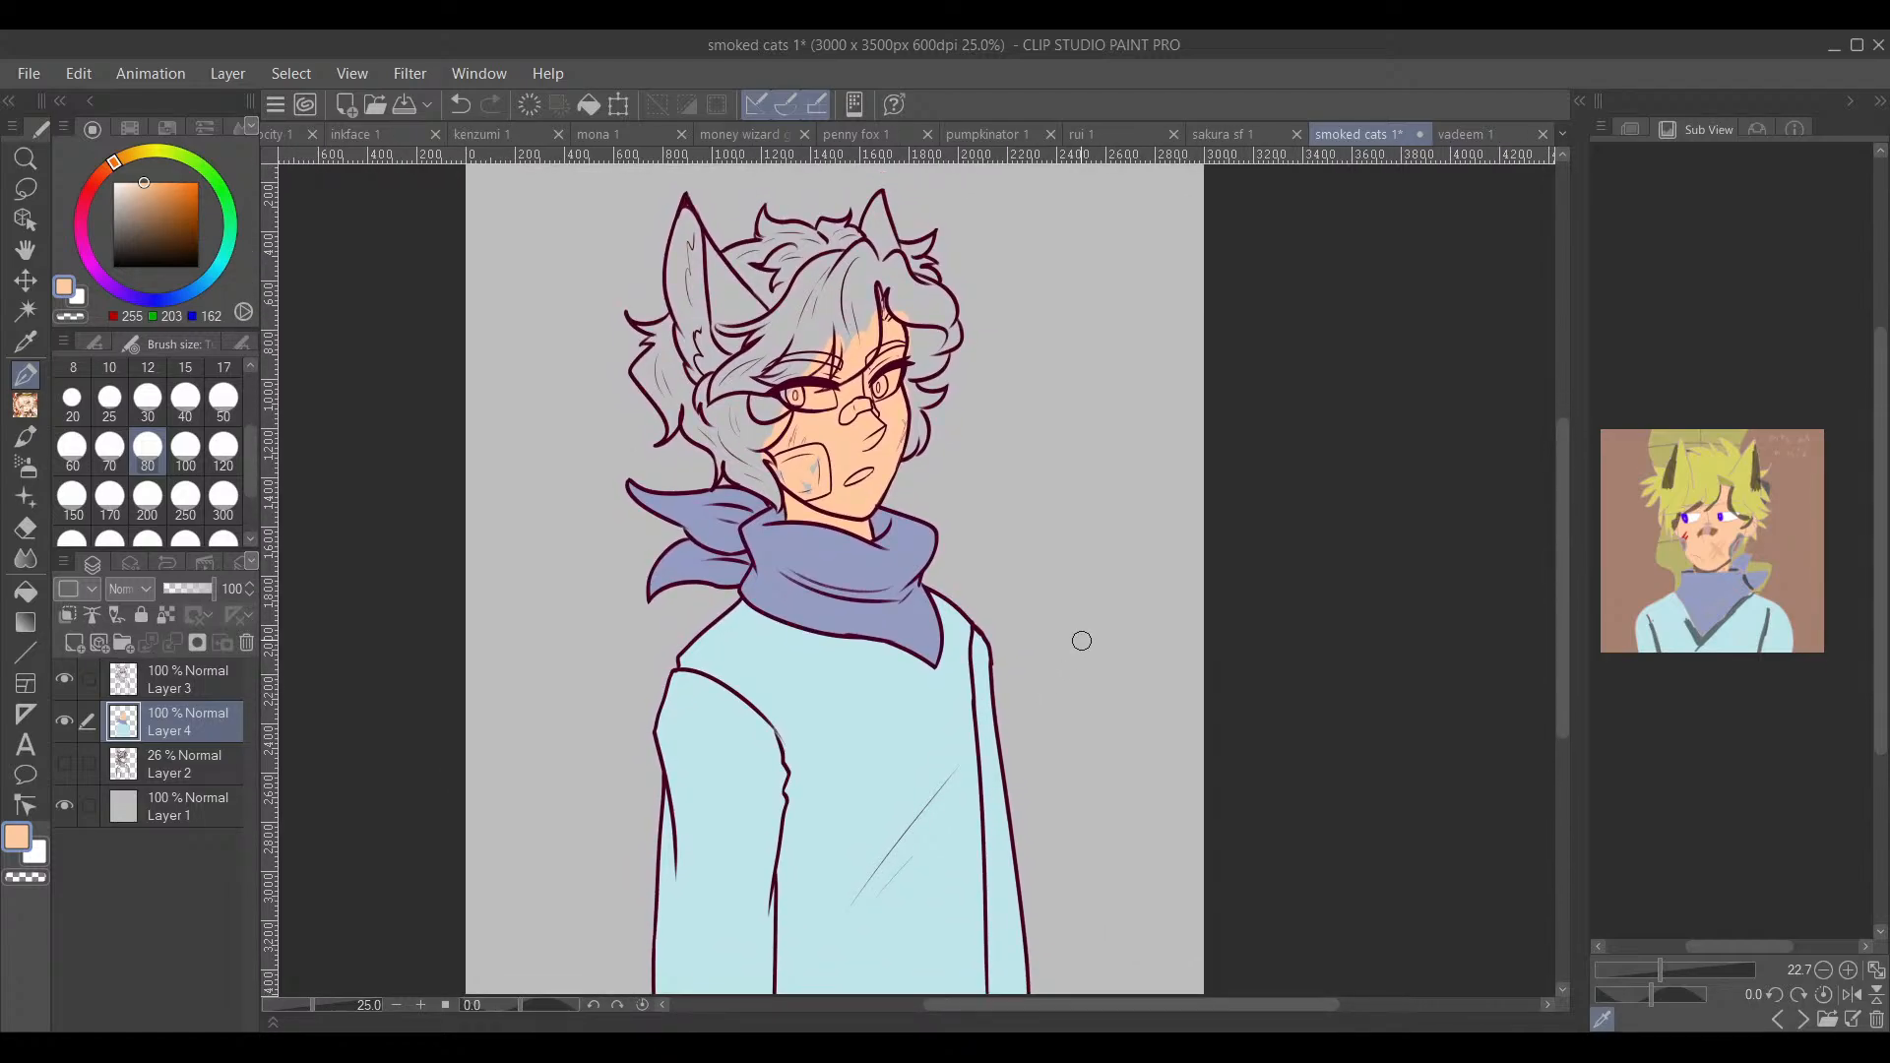
scroll(916, 477, up, 3)
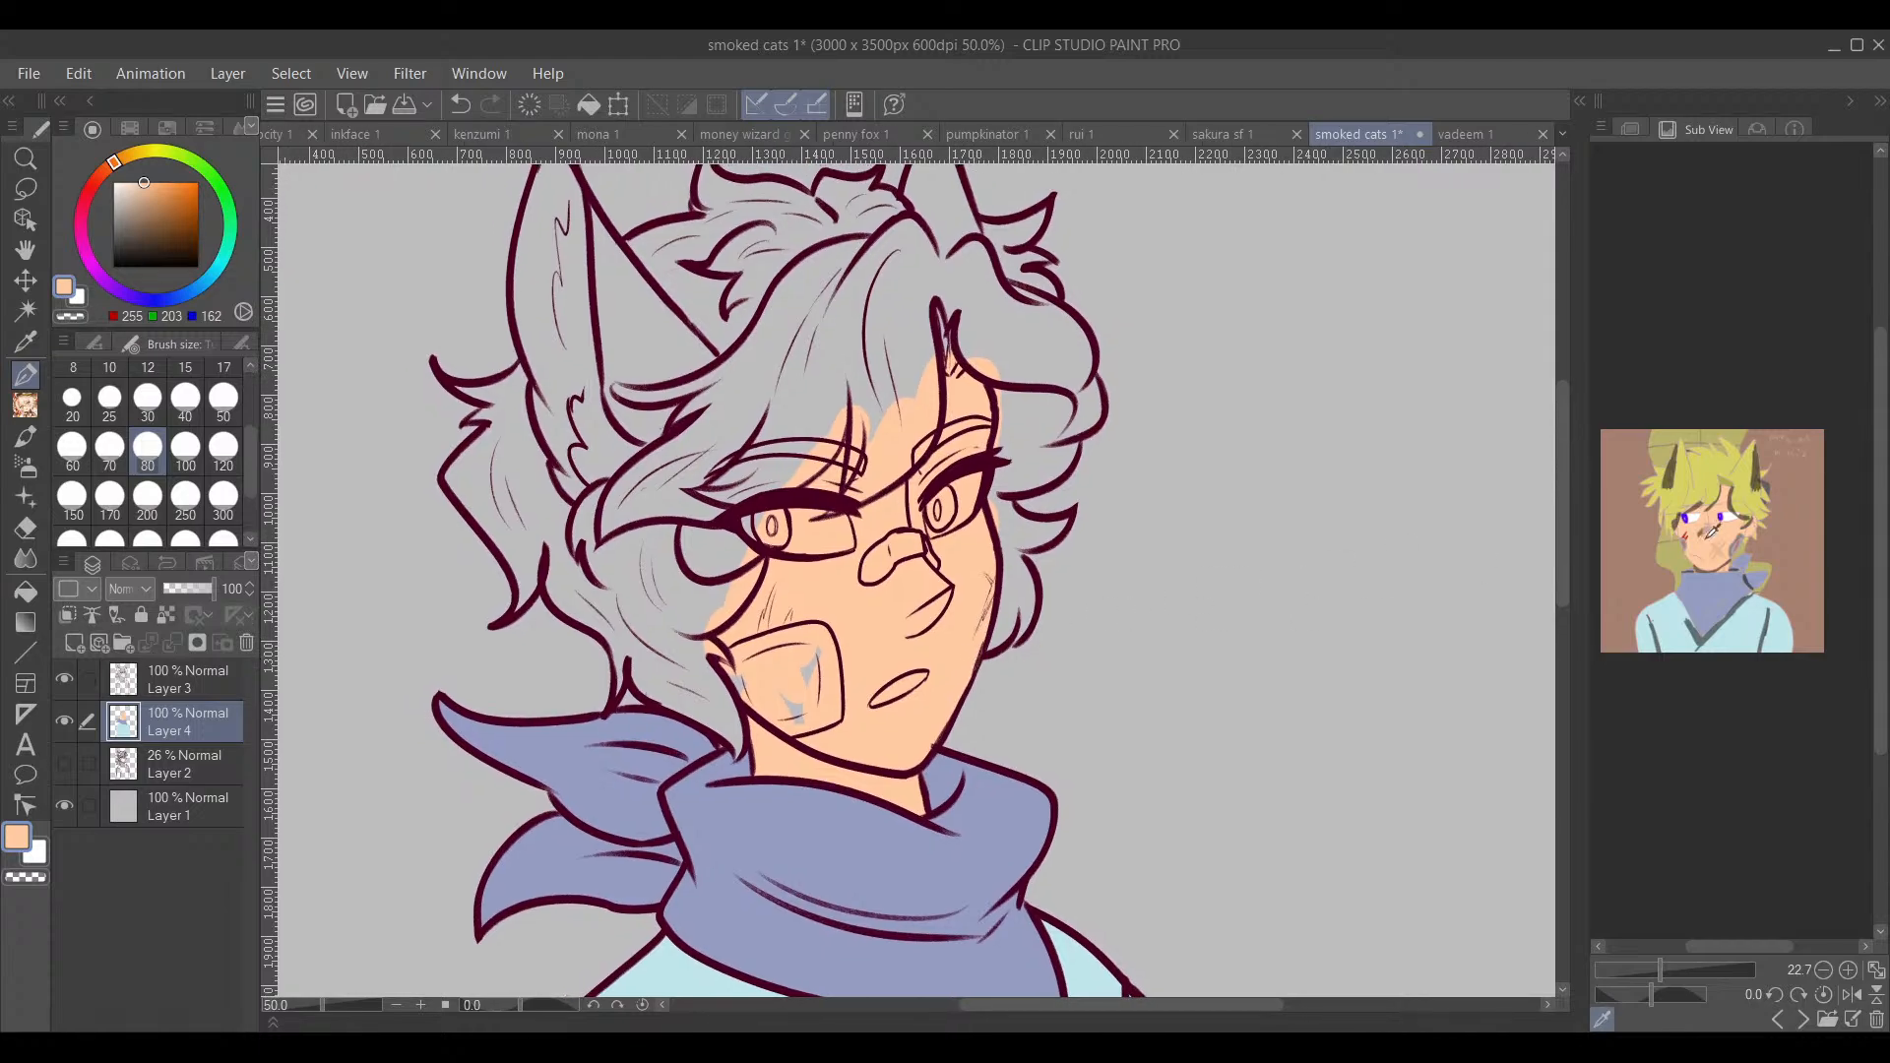
drag(1670, 970, 1750, 948)
click(1735, 575)
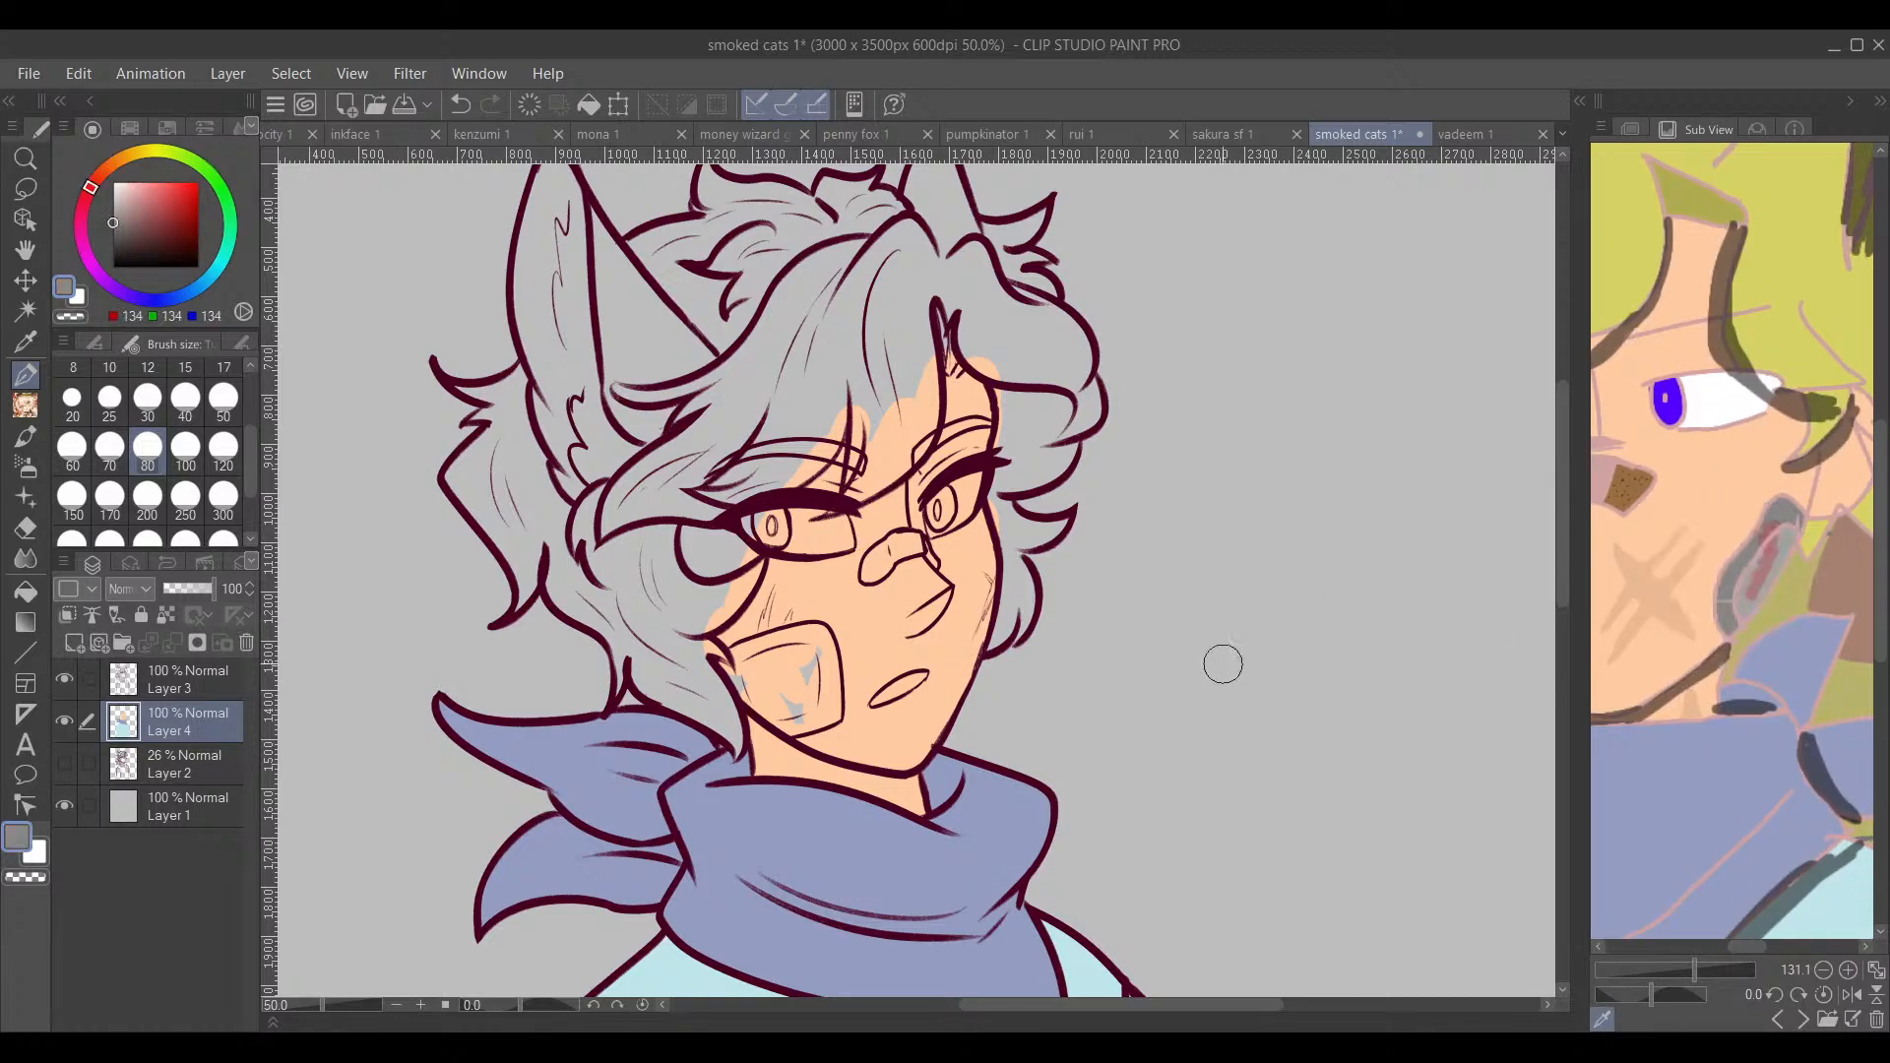
scroll(778, 691, up, 2)
mouse_move(825, 592)
mouse_down()
mouse_move(750, 630)
mouse_move(798, 588)
mouse_move(750, 595)
mouse_up()
scroll(781, 603, up, 1)
drag(959, 633, 904, 610)
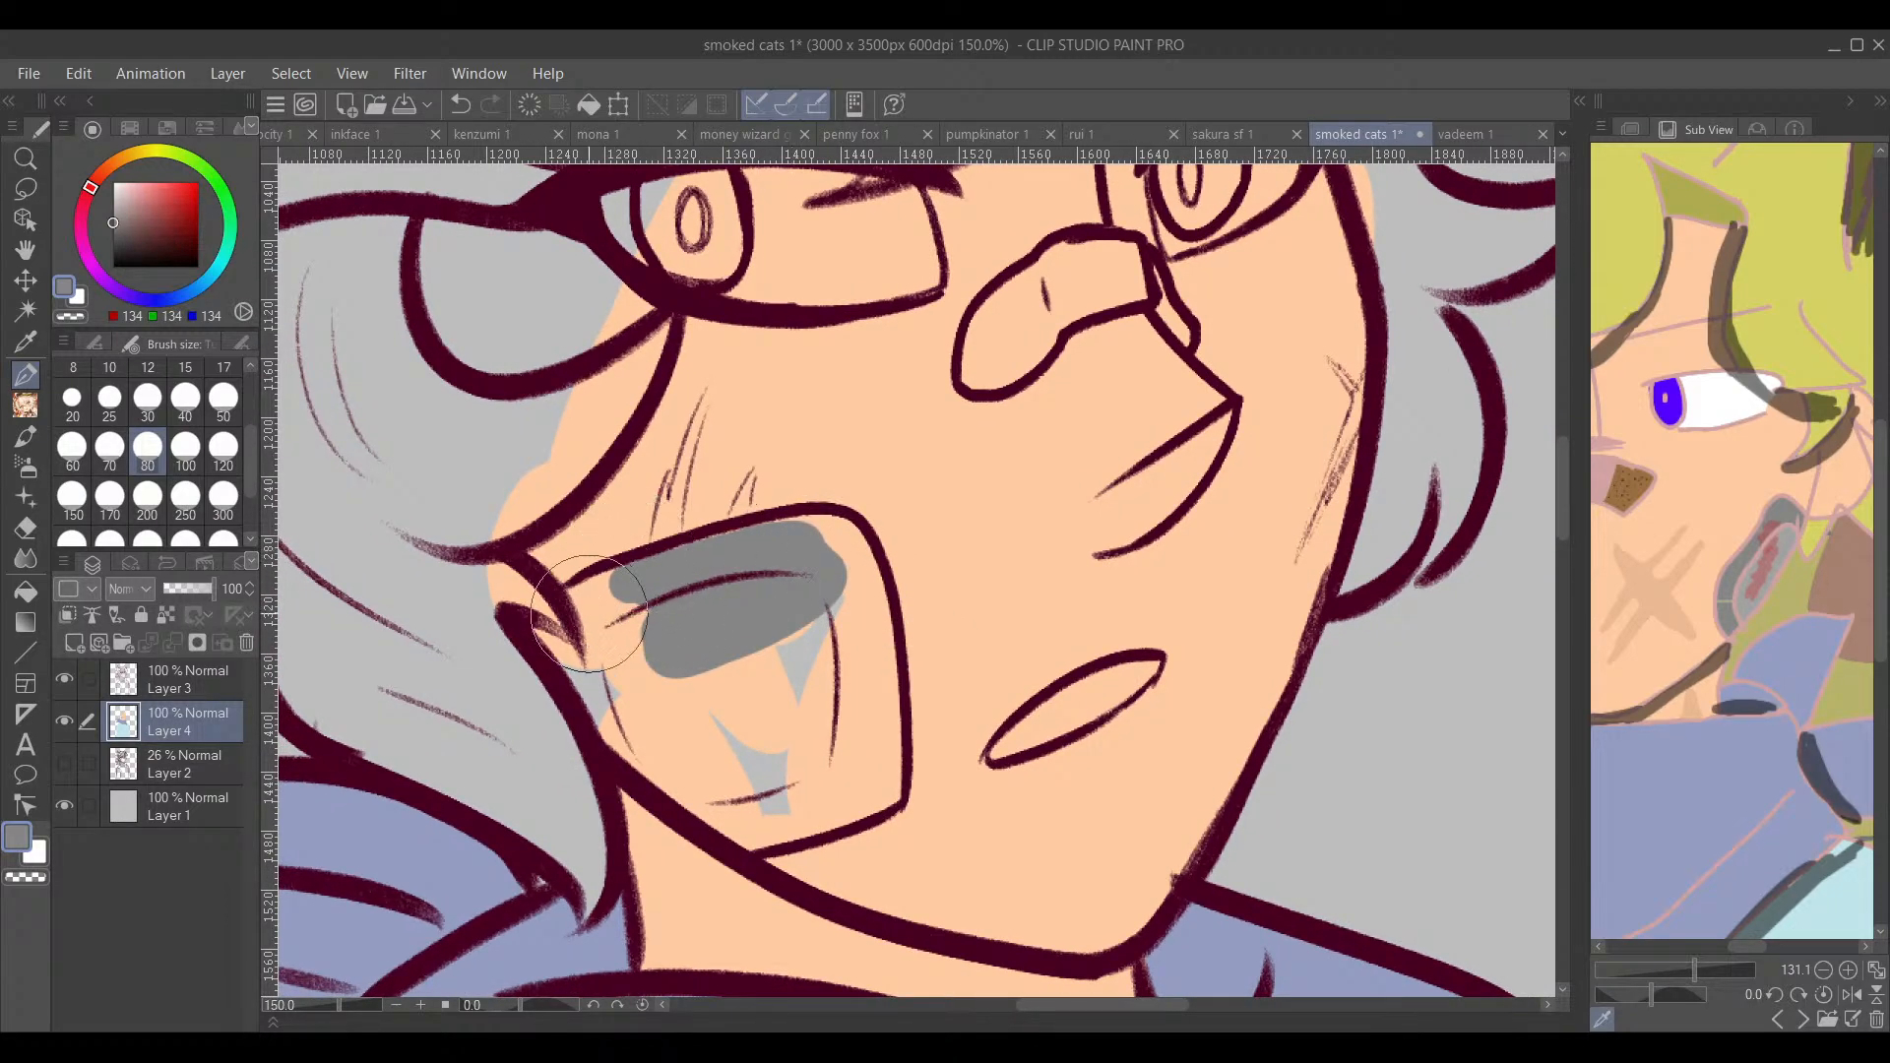
mouse_move(630, 588)
mouse_down()
mouse_move(566, 630)
mouse_move(588, 638)
mouse_move(587, 677)
mouse_move(548, 641)
mouse_move(696, 780)
mouse_move(741, 738)
mouse_up()
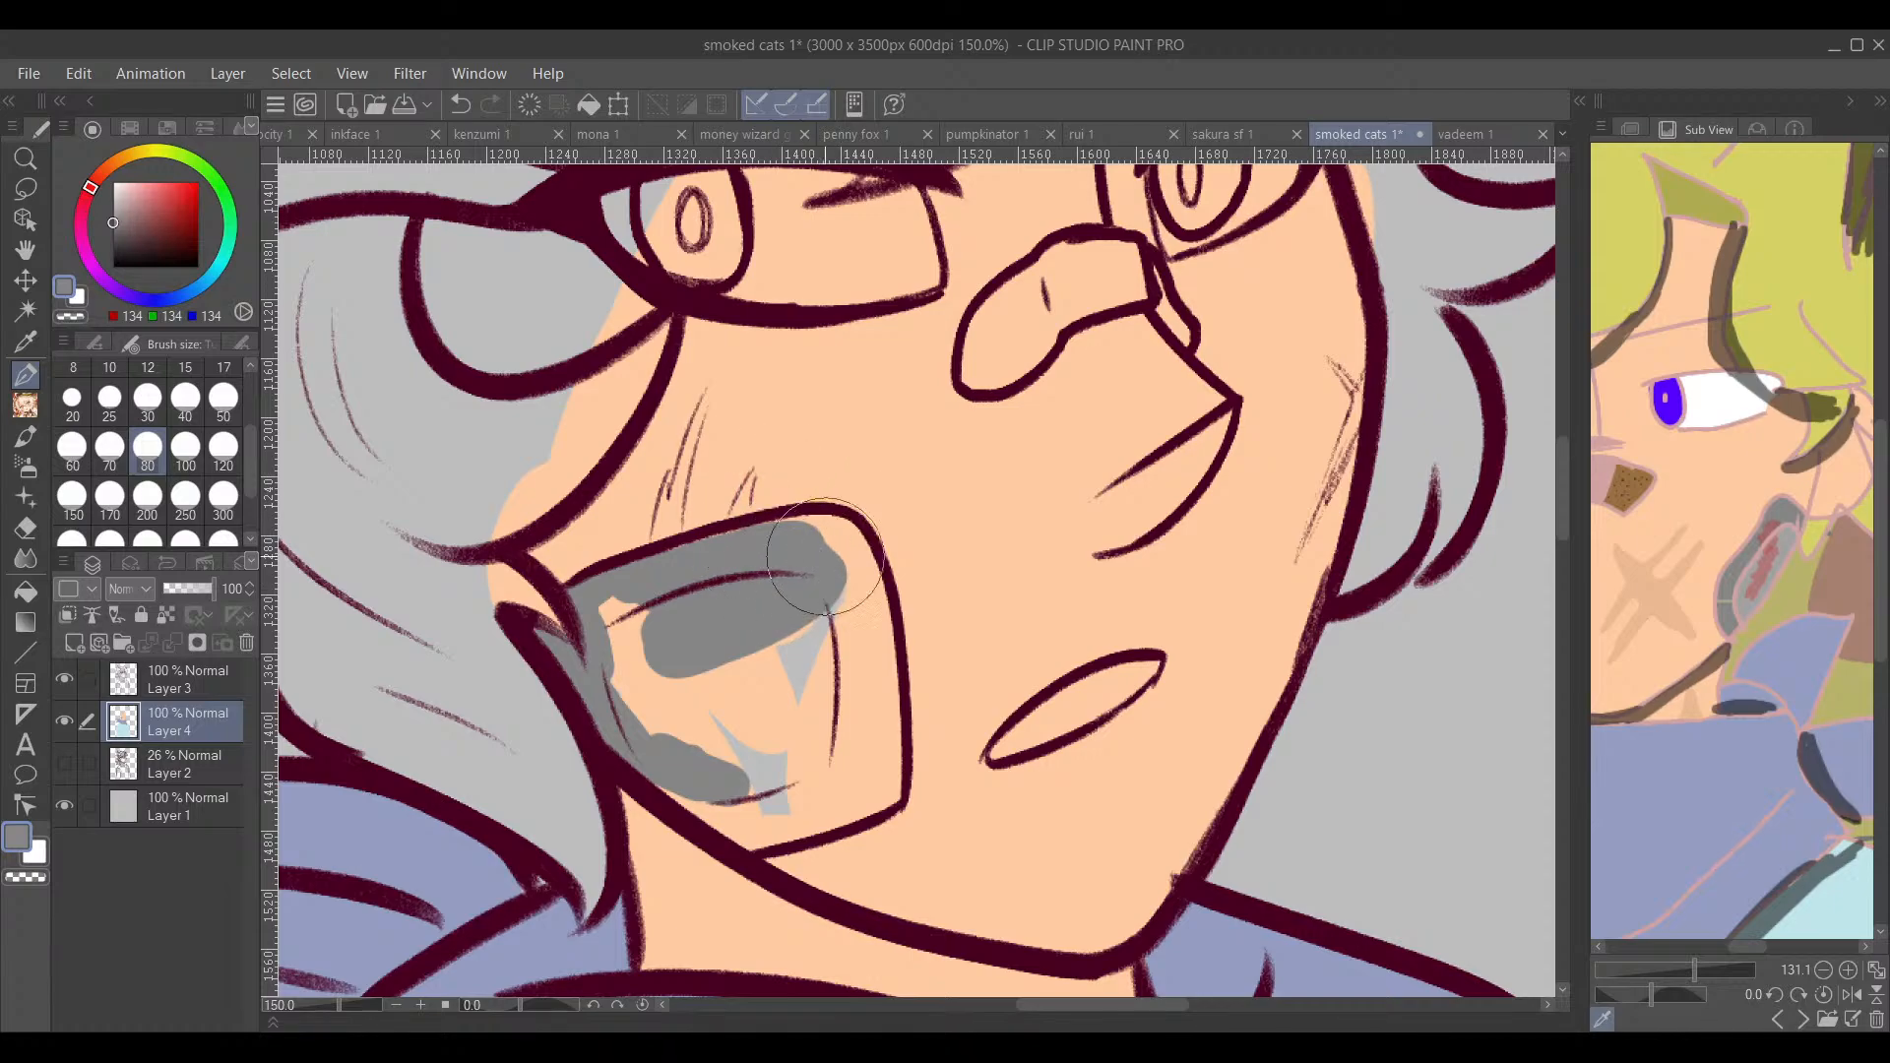
mouse_move(852, 543)
mouse_down()
mouse_move(659, 571)
mouse_move(675, 561)
mouse_move(621, 626)
mouse_move(663, 659)
mouse_move(736, 623)
mouse_move(666, 659)
mouse_move(720, 719)
mouse_move(697, 740)
mouse_move(751, 767)
mouse_move(809, 696)
mouse_move(857, 551)
mouse_move(822, 545)
mouse_move(862, 593)
mouse_move(885, 785)
mouse_move(742, 836)
mouse_move(689, 781)
mouse_move(800, 668)
mouse_move(836, 697)
mouse_move(827, 740)
mouse_up()
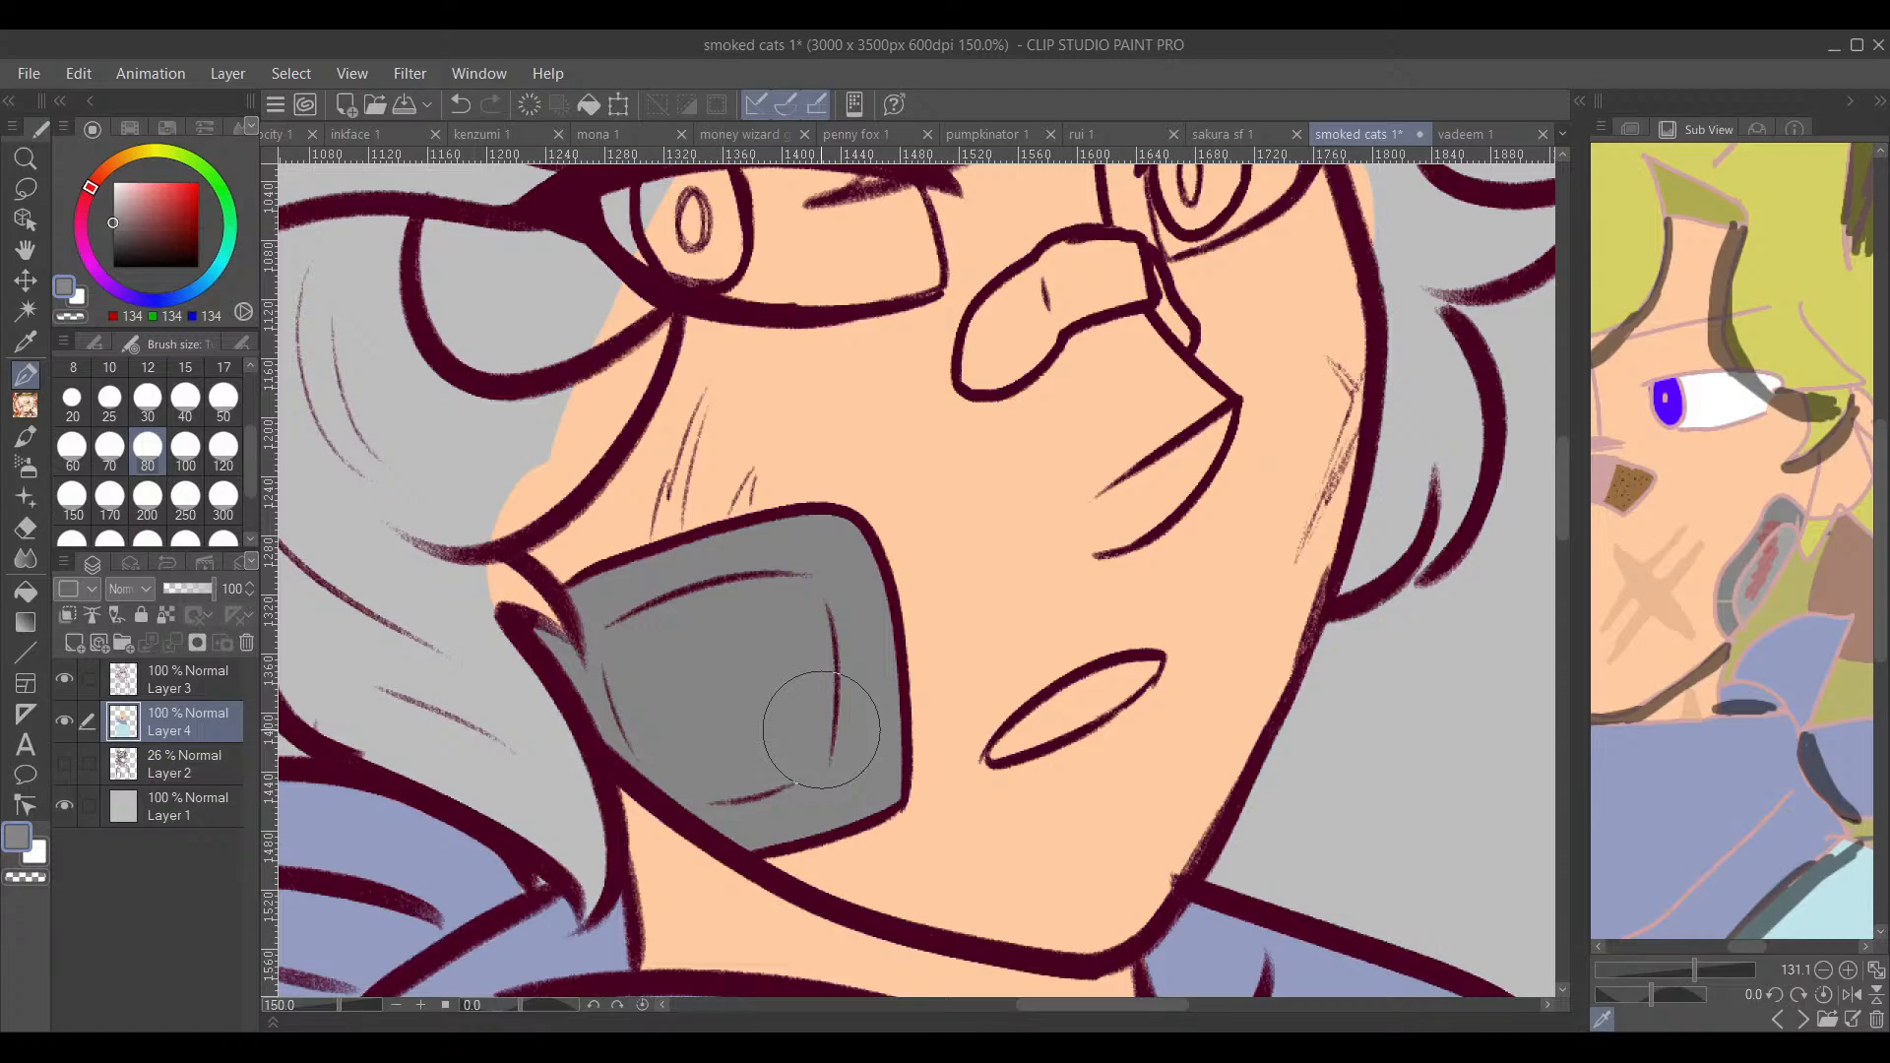
Step: Sample the reference's dark red (RGB 122, 40, 40) and colour the two scratches above the cheek bandage with a size 15 brush
scroll(1109, 582, down, 3)
mouse_move(1202, 570)
mouse_down()
mouse_move(1101, 627)
mouse_move(988, 748)
mouse_up()
drag(1757, 948, 1721, 946)
click(1717, 506)
scroll(797, 753, up, 3)
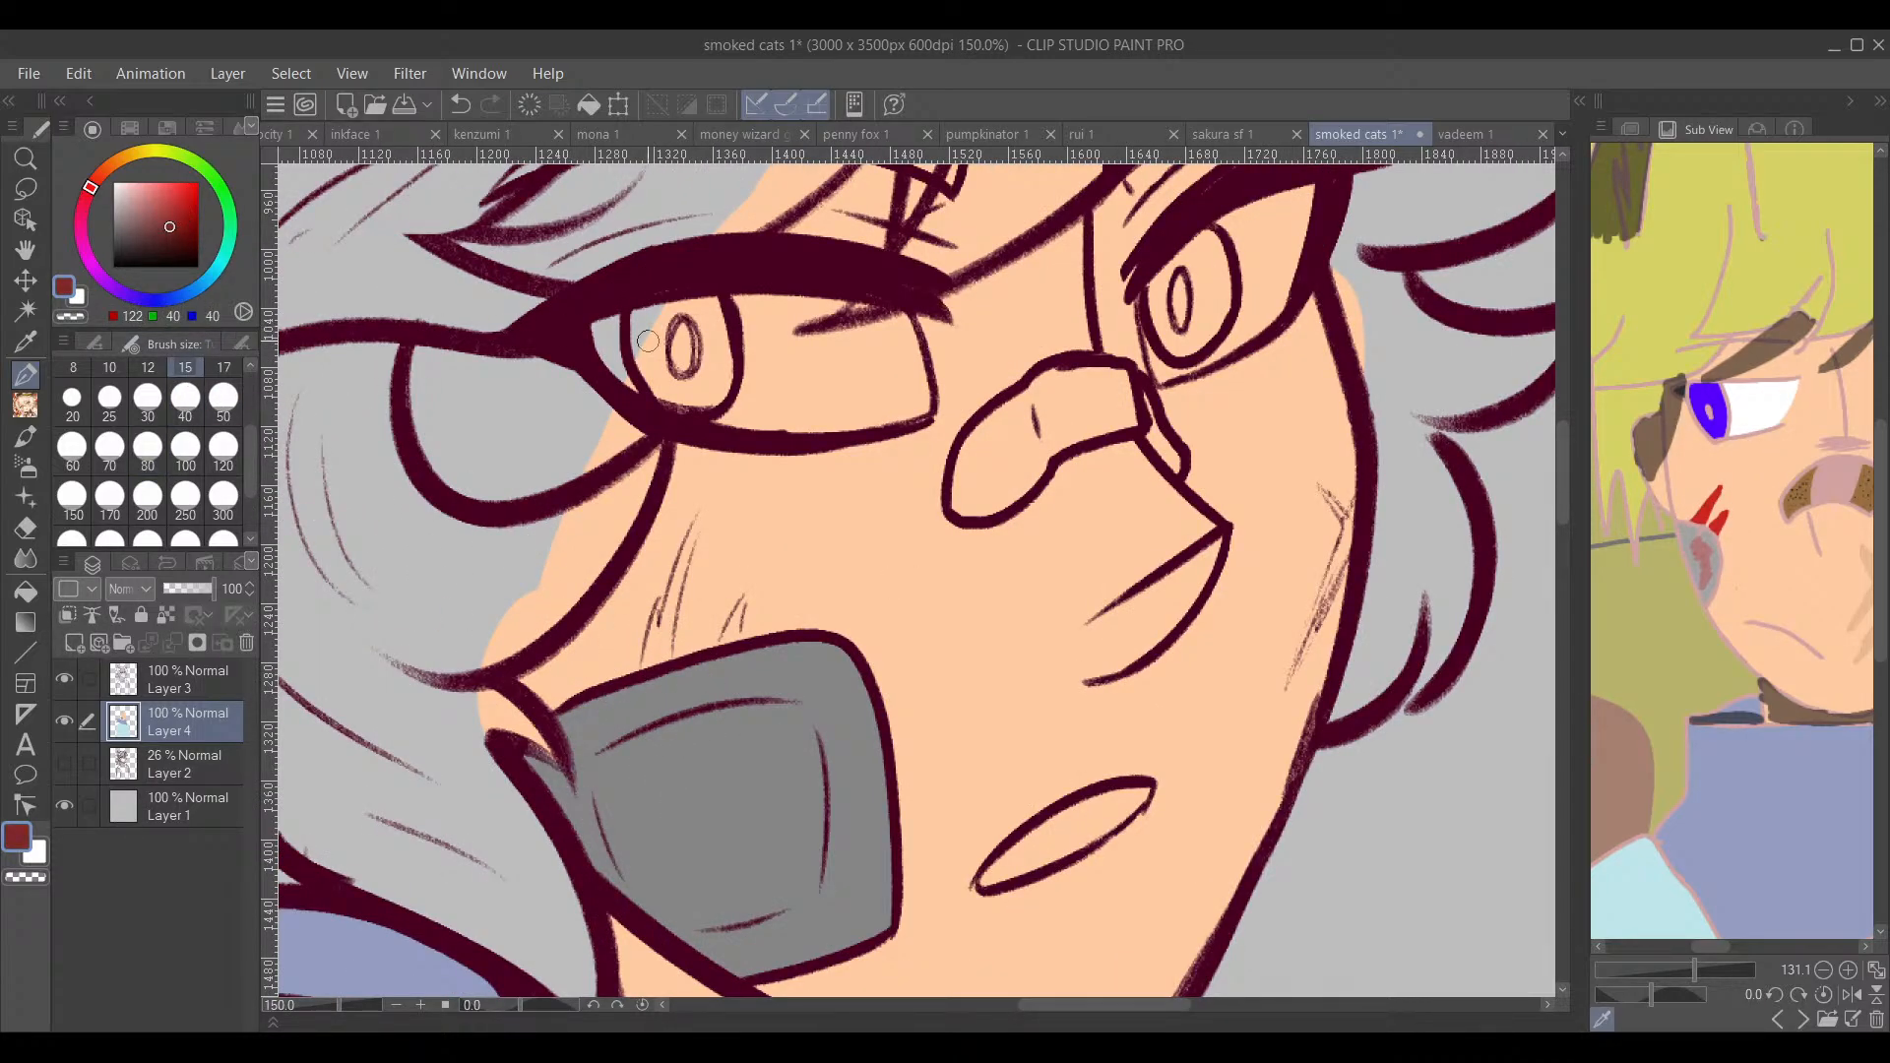
scroll(696, 540, up, 1)
mouse_move(711, 480)
mouse_down()
mouse_move(659, 666)
mouse_move(706, 482)
mouse_move(661, 649)
mouse_move(706, 497)
mouse_move(689, 554)
mouse_up()
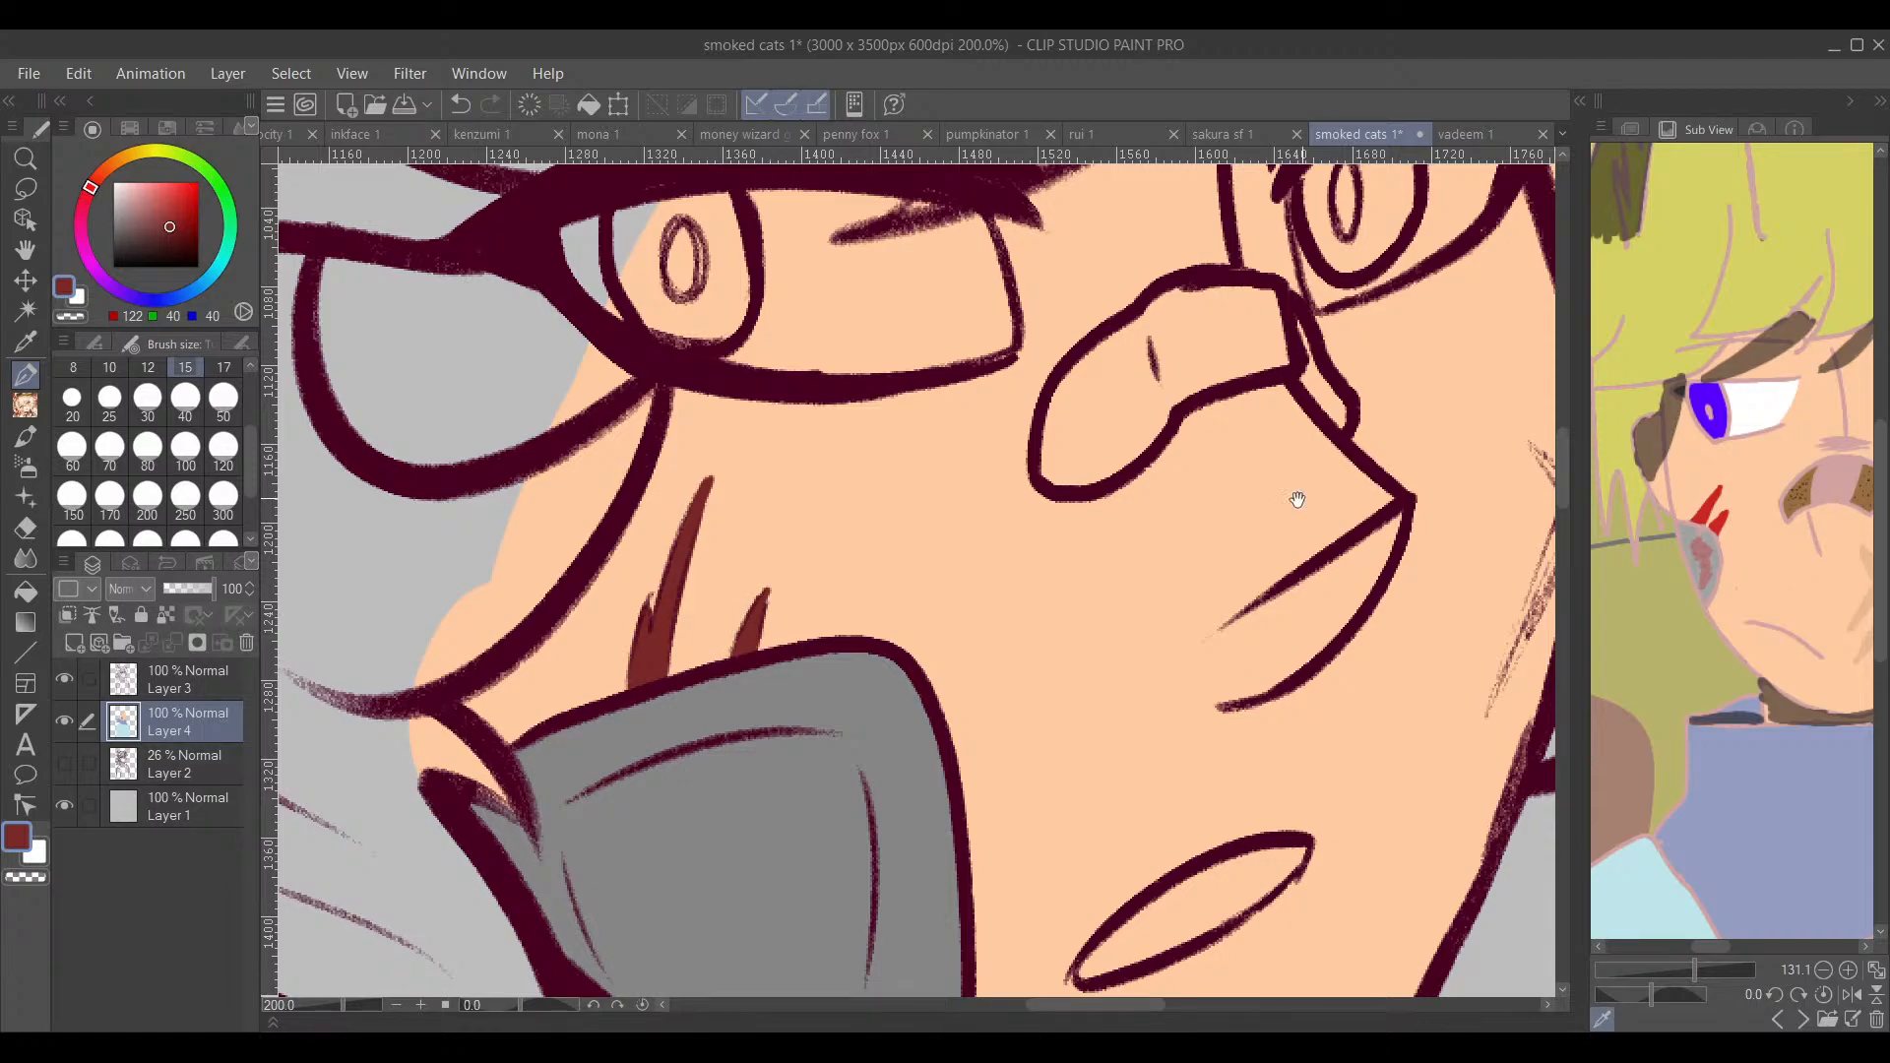
Step: Colour the long scratch and its small side branch along the edge of the opposite cheek in the same dark red
drag(1297, 500, 1017, 550)
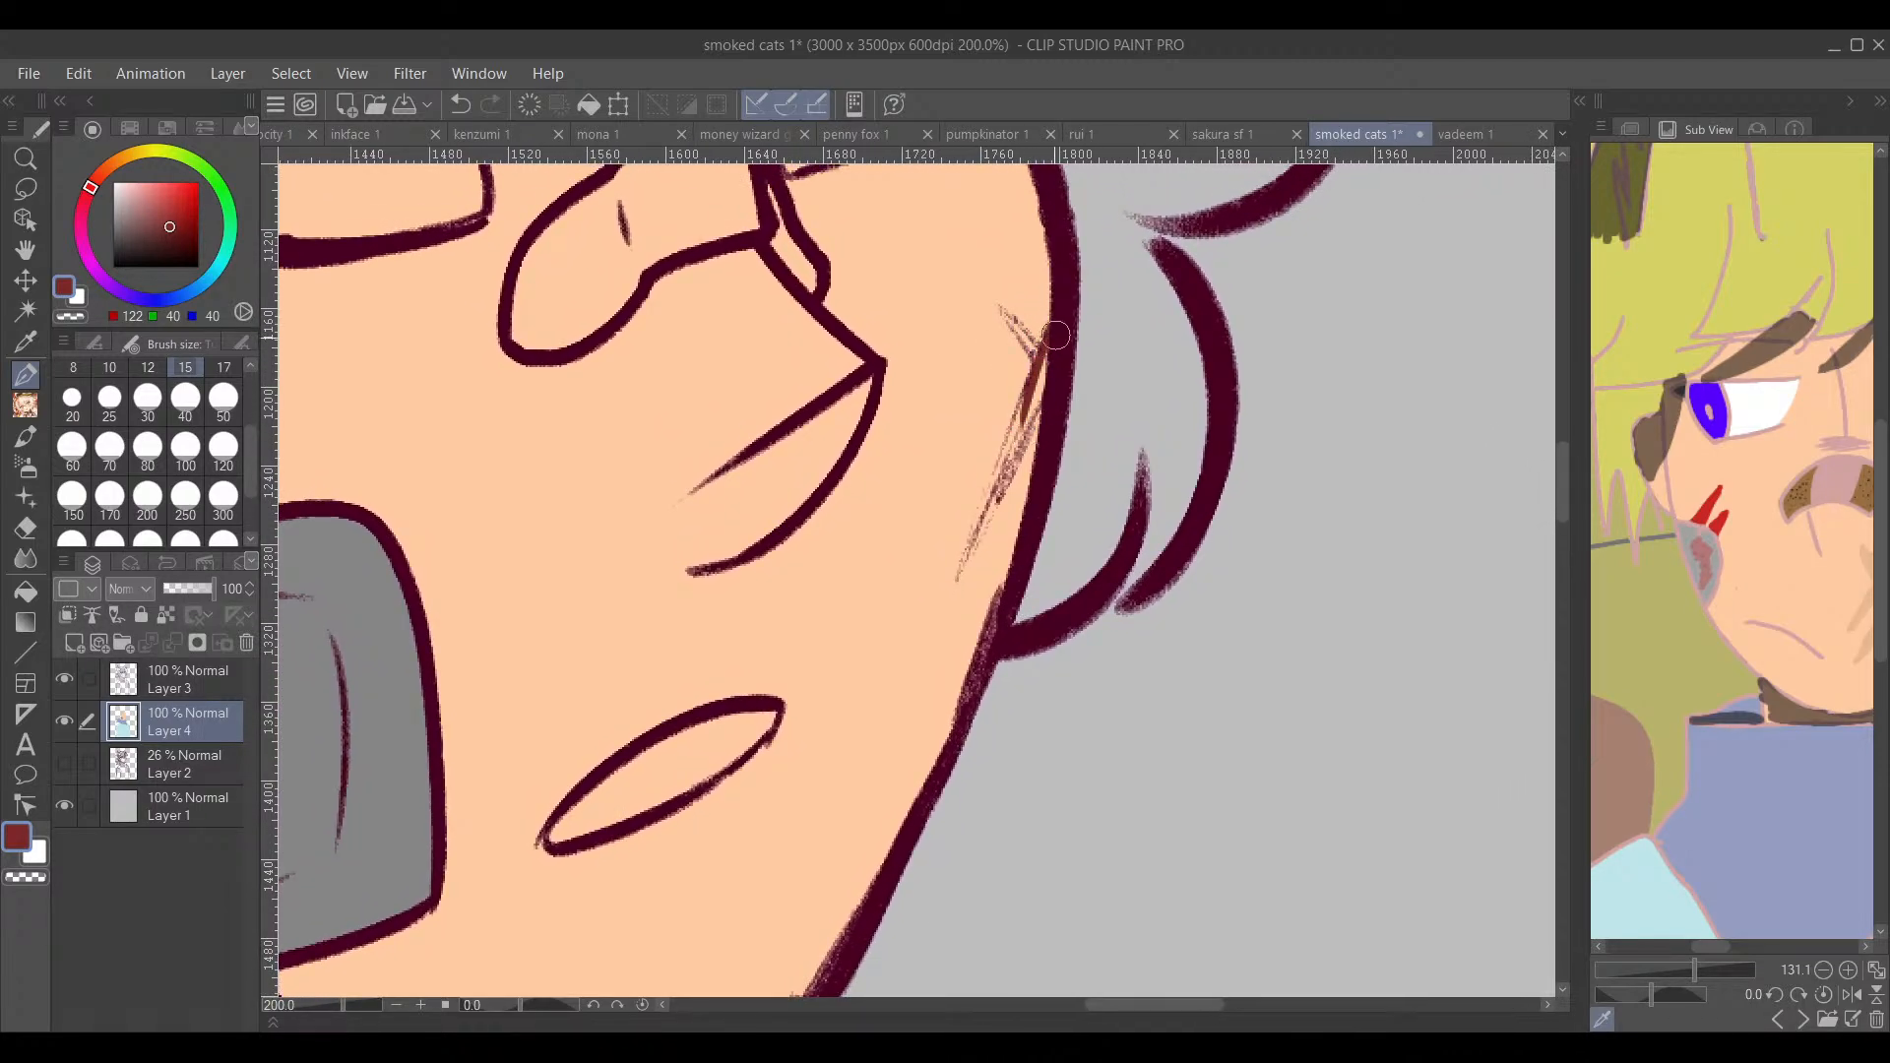
drag(1054, 336, 985, 521)
drag(1048, 374, 1005, 492)
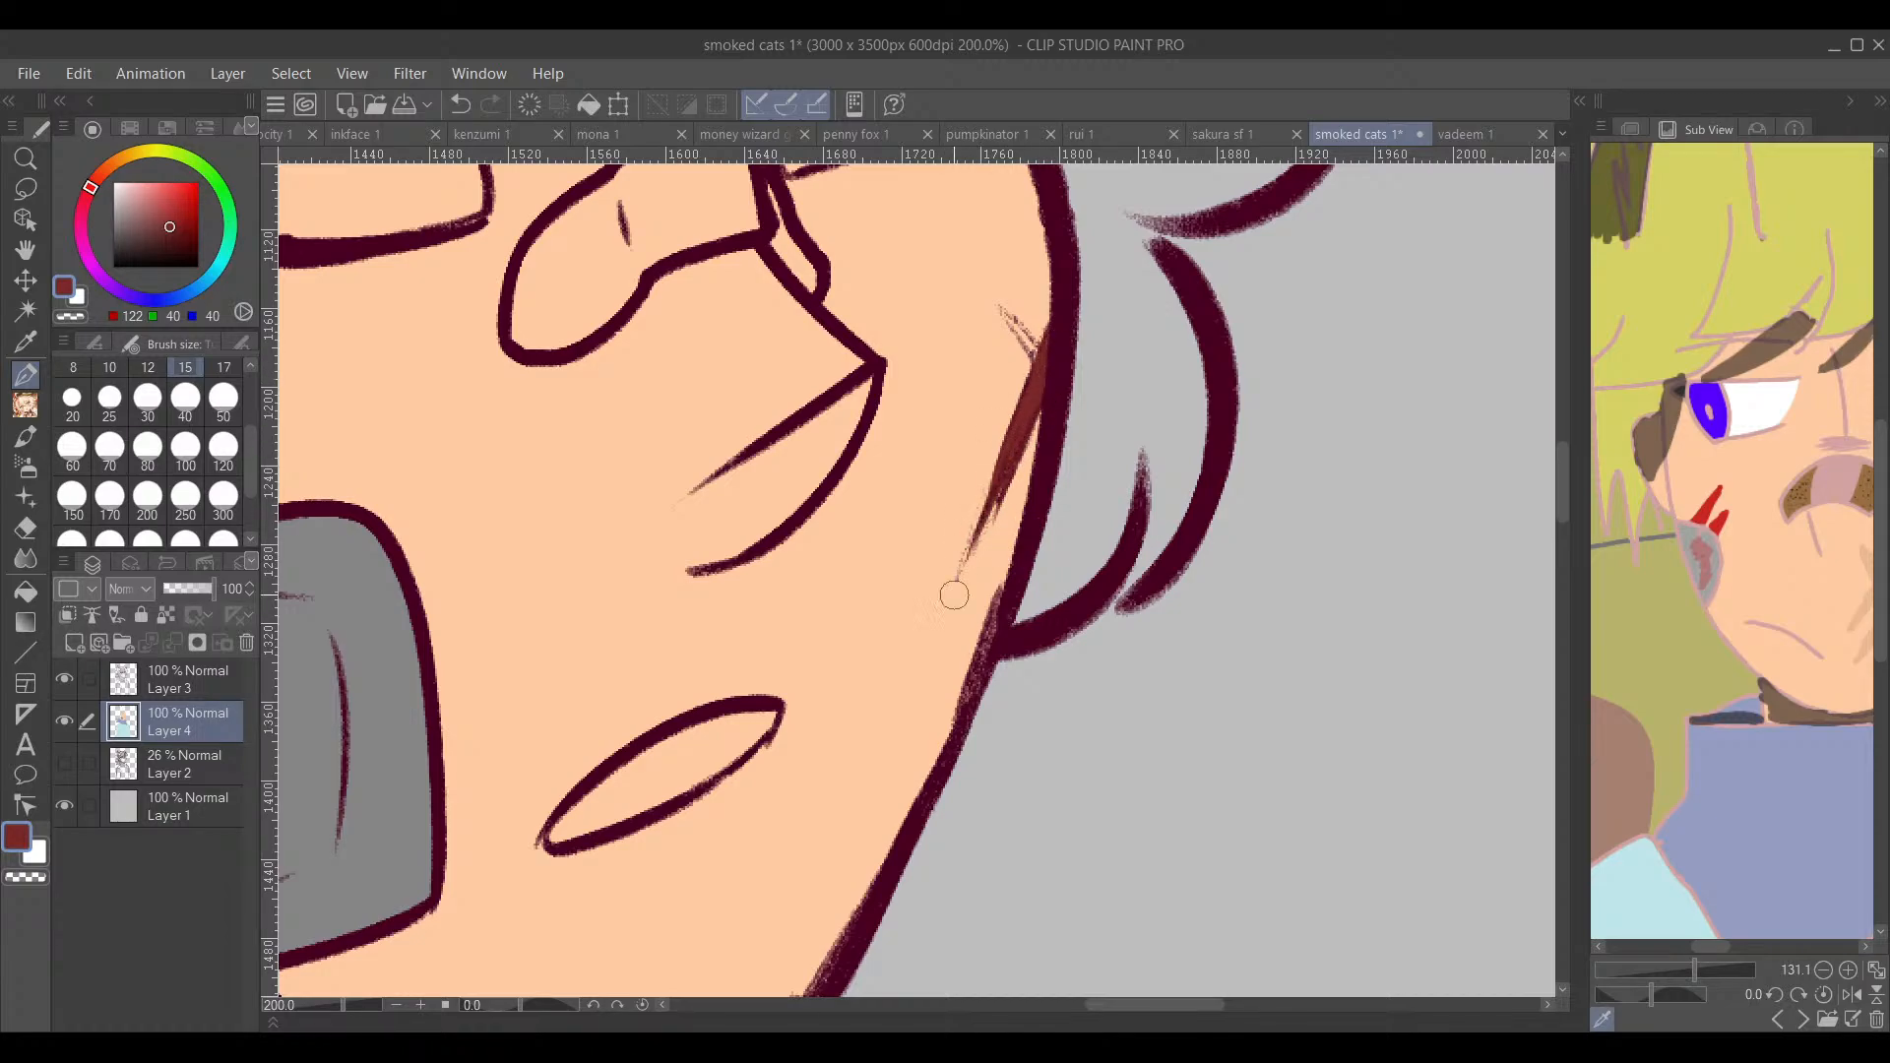
drag(1015, 433, 877, 628)
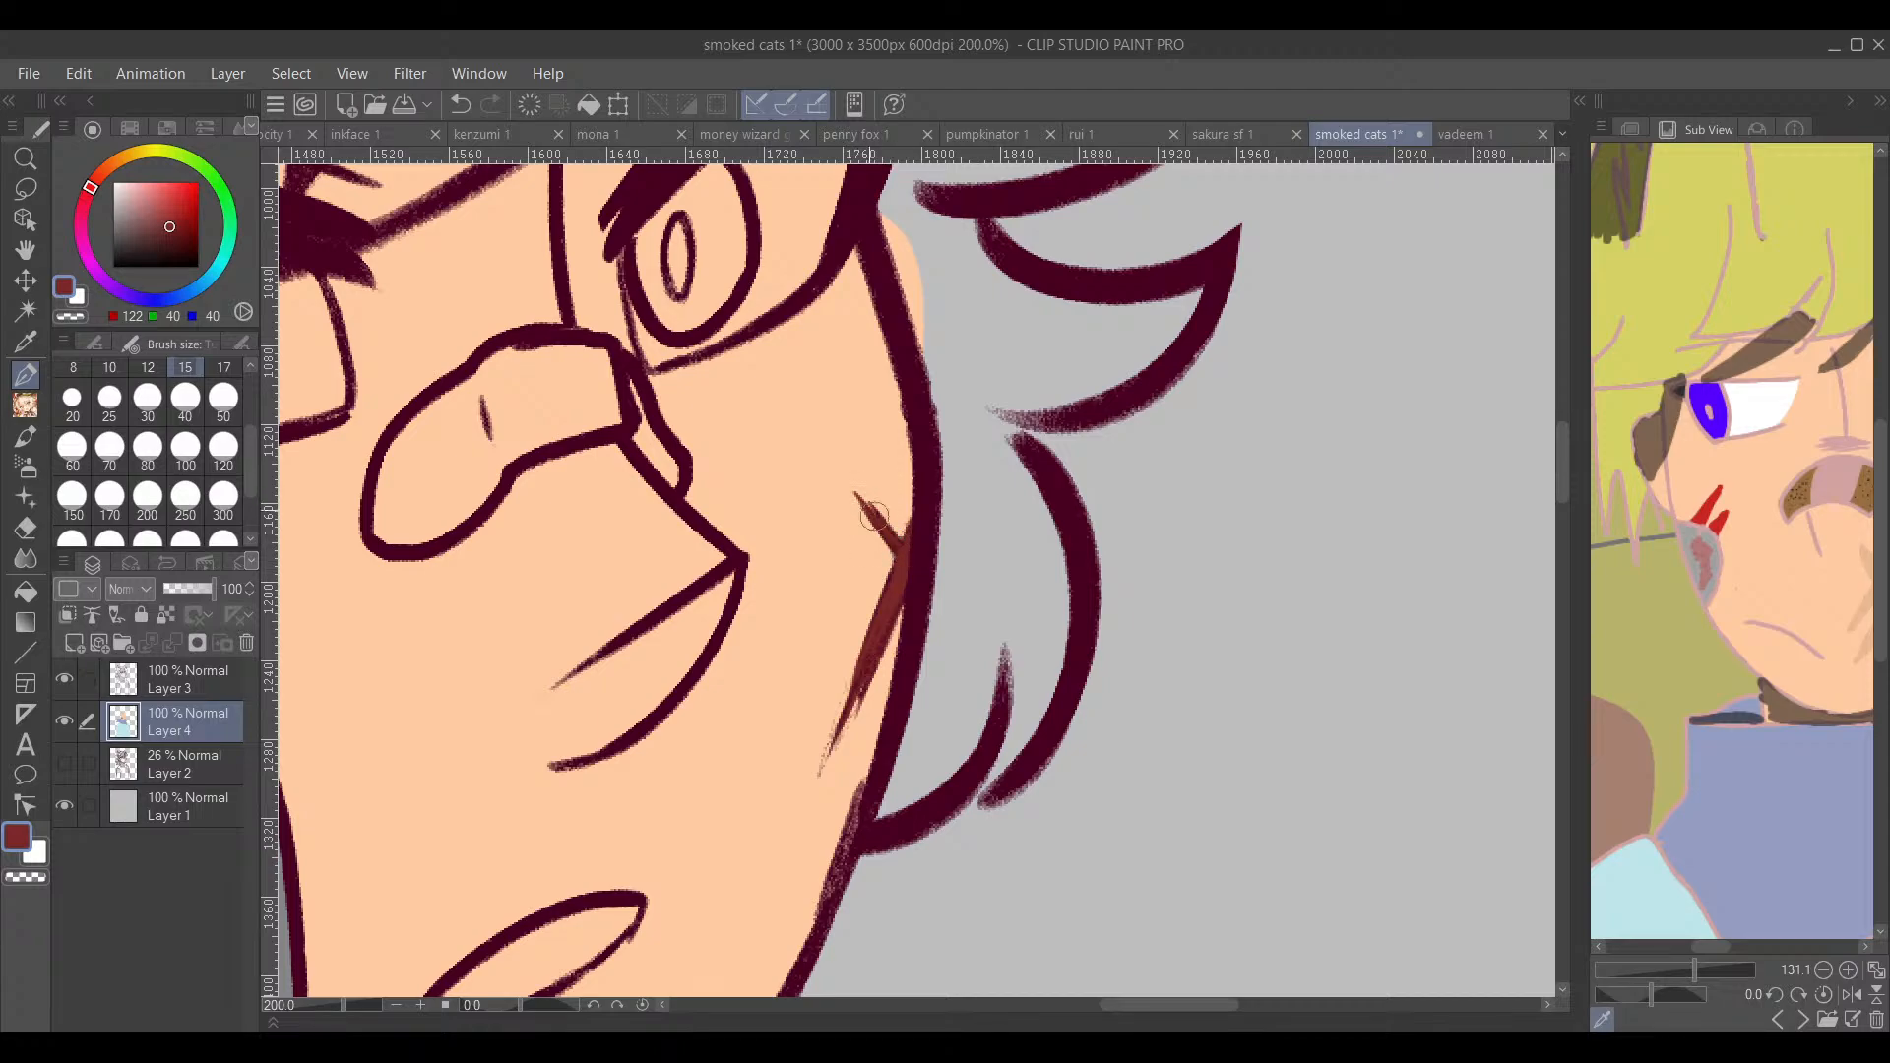
Step: Sample white from the reference eye and fill the whole eye above the bandaged cheek with it
scroll(1073, 696, down, 2)
drag(1146, 682, 954, 877)
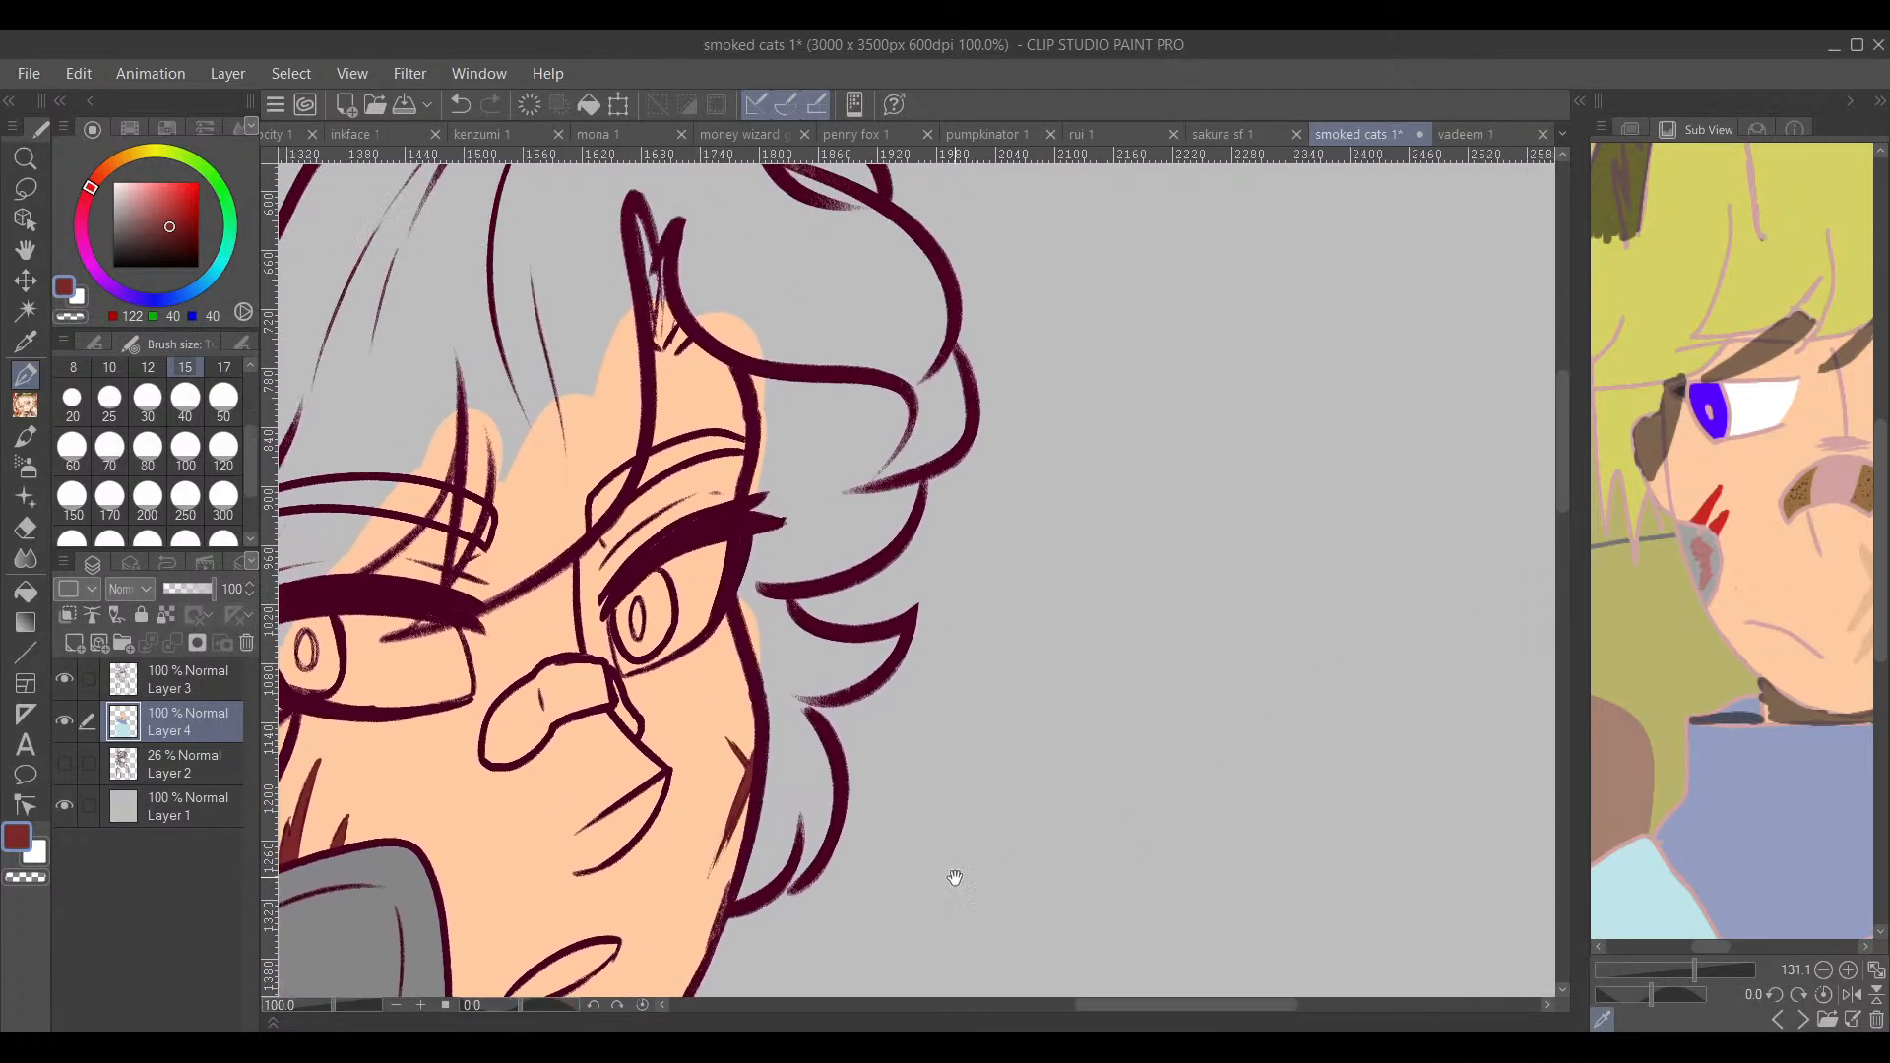
click(1761, 402)
drag(411, 666, 936, 533)
scroll(878, 492, up, 1)
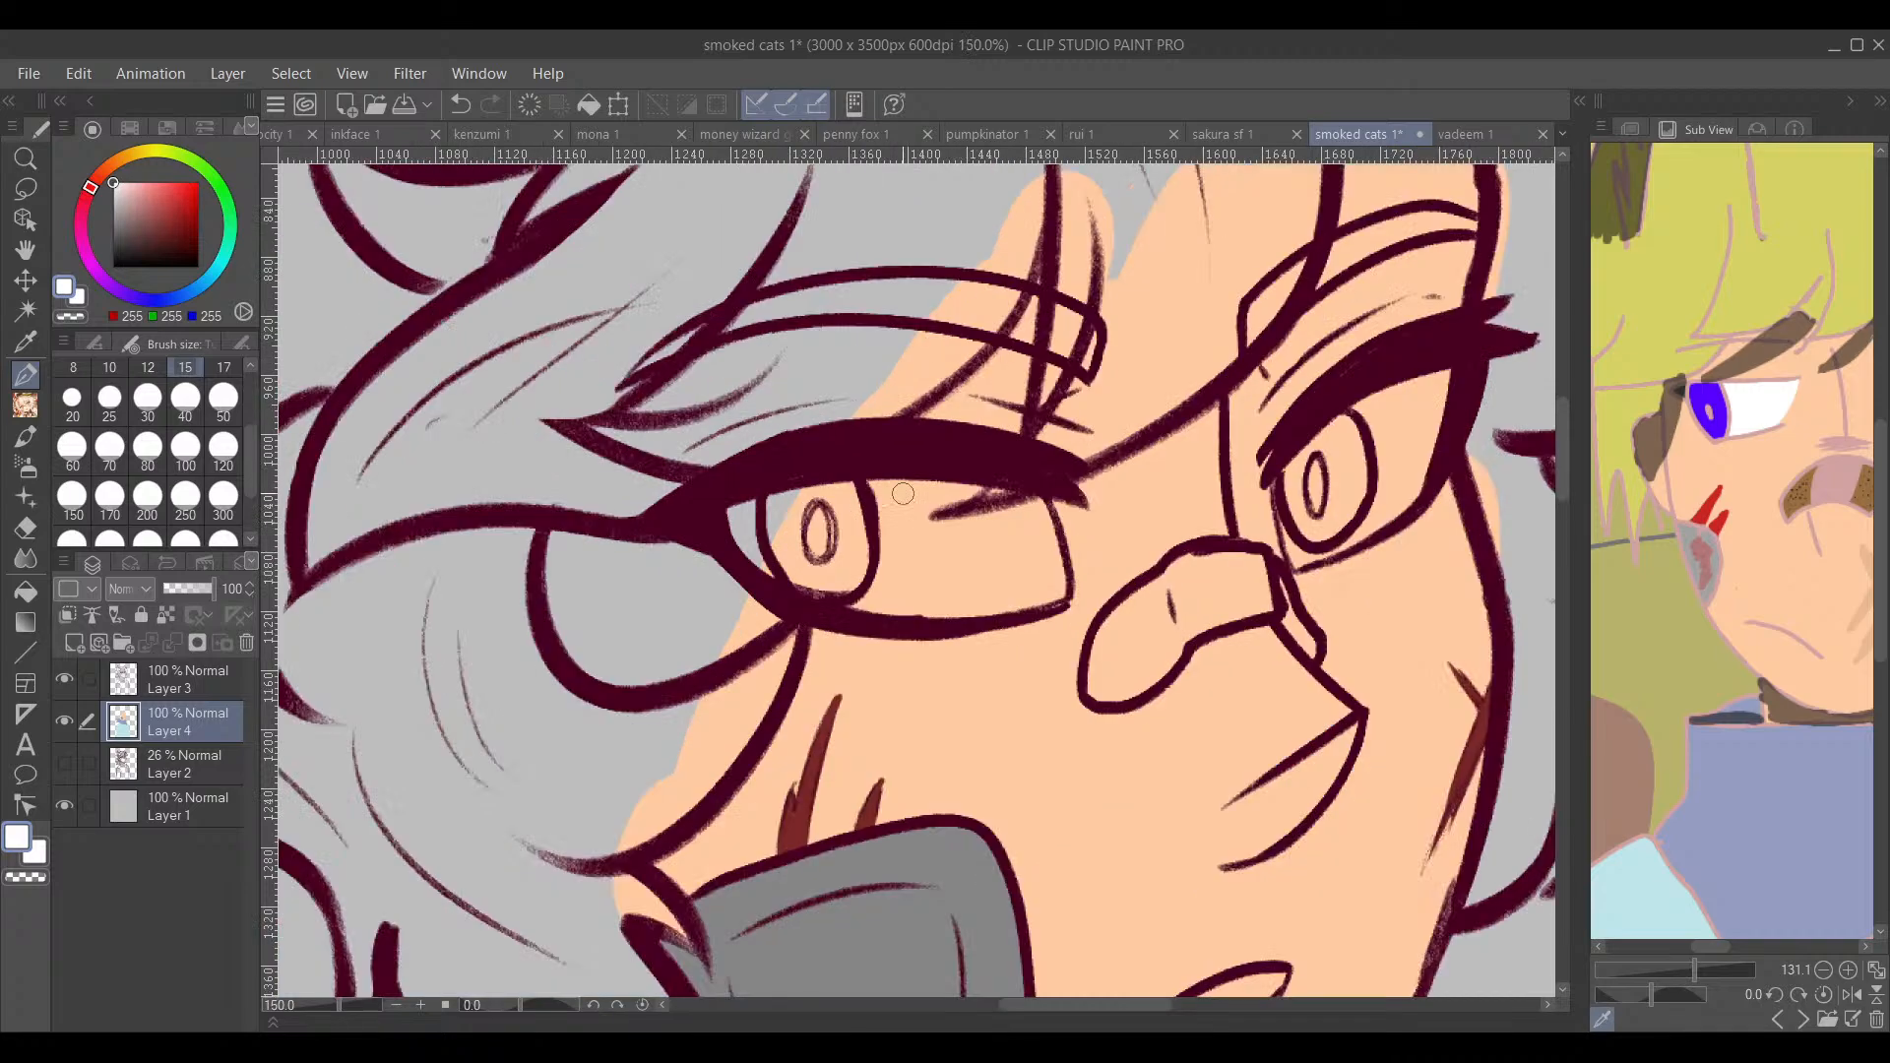
mouse_move(798, 495)
mouse_down()
mouse_move(733, 521)
mouse_move(888, 552)
mouse_move(833, 601)
mouse_move(1017, 605)
mouse_up()
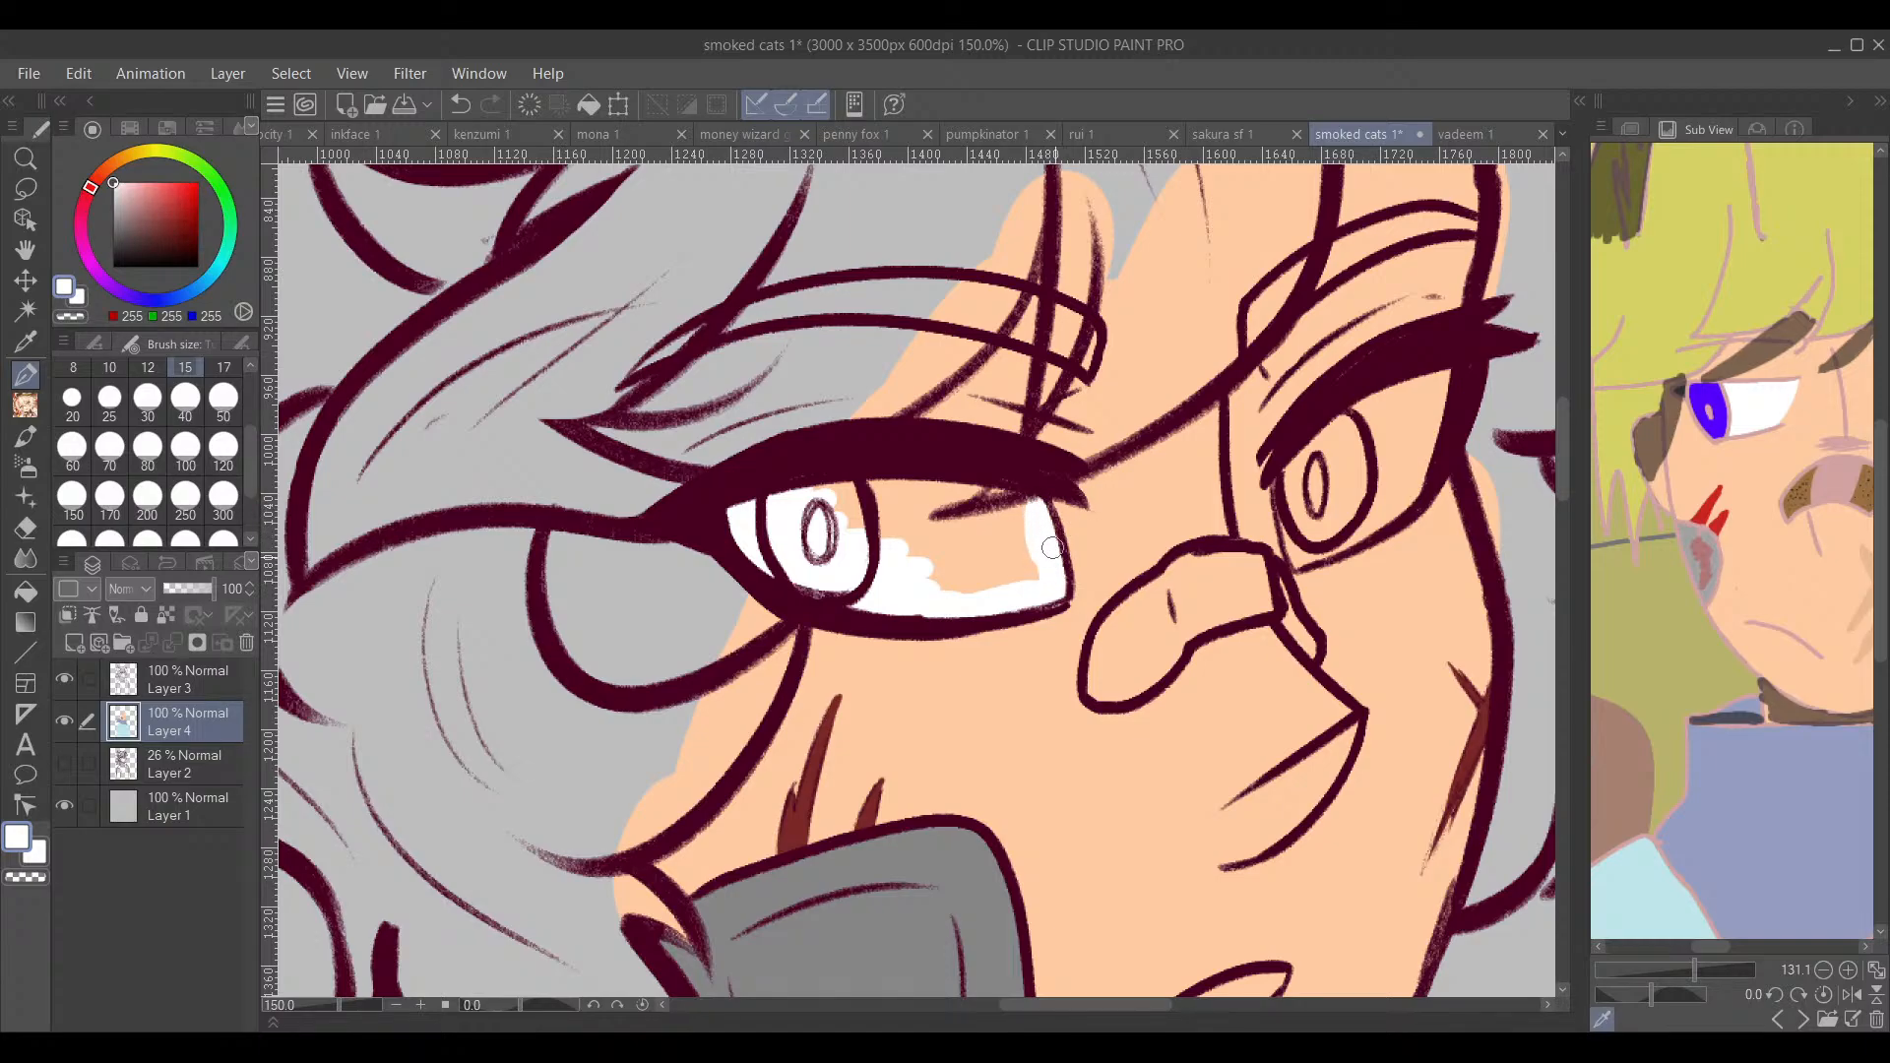
mouse_move(1053, 547)
mouse_down()
mouse_move(983, 589)
mouse_move(976, 532)
mouse_move(1006, 543)
mouse_move(908, 541)
mouse_move(861, 565)
mouse_move(831, 534)
mouse_move(907, 497)
mouse_move(863, 496)
mouse_up()
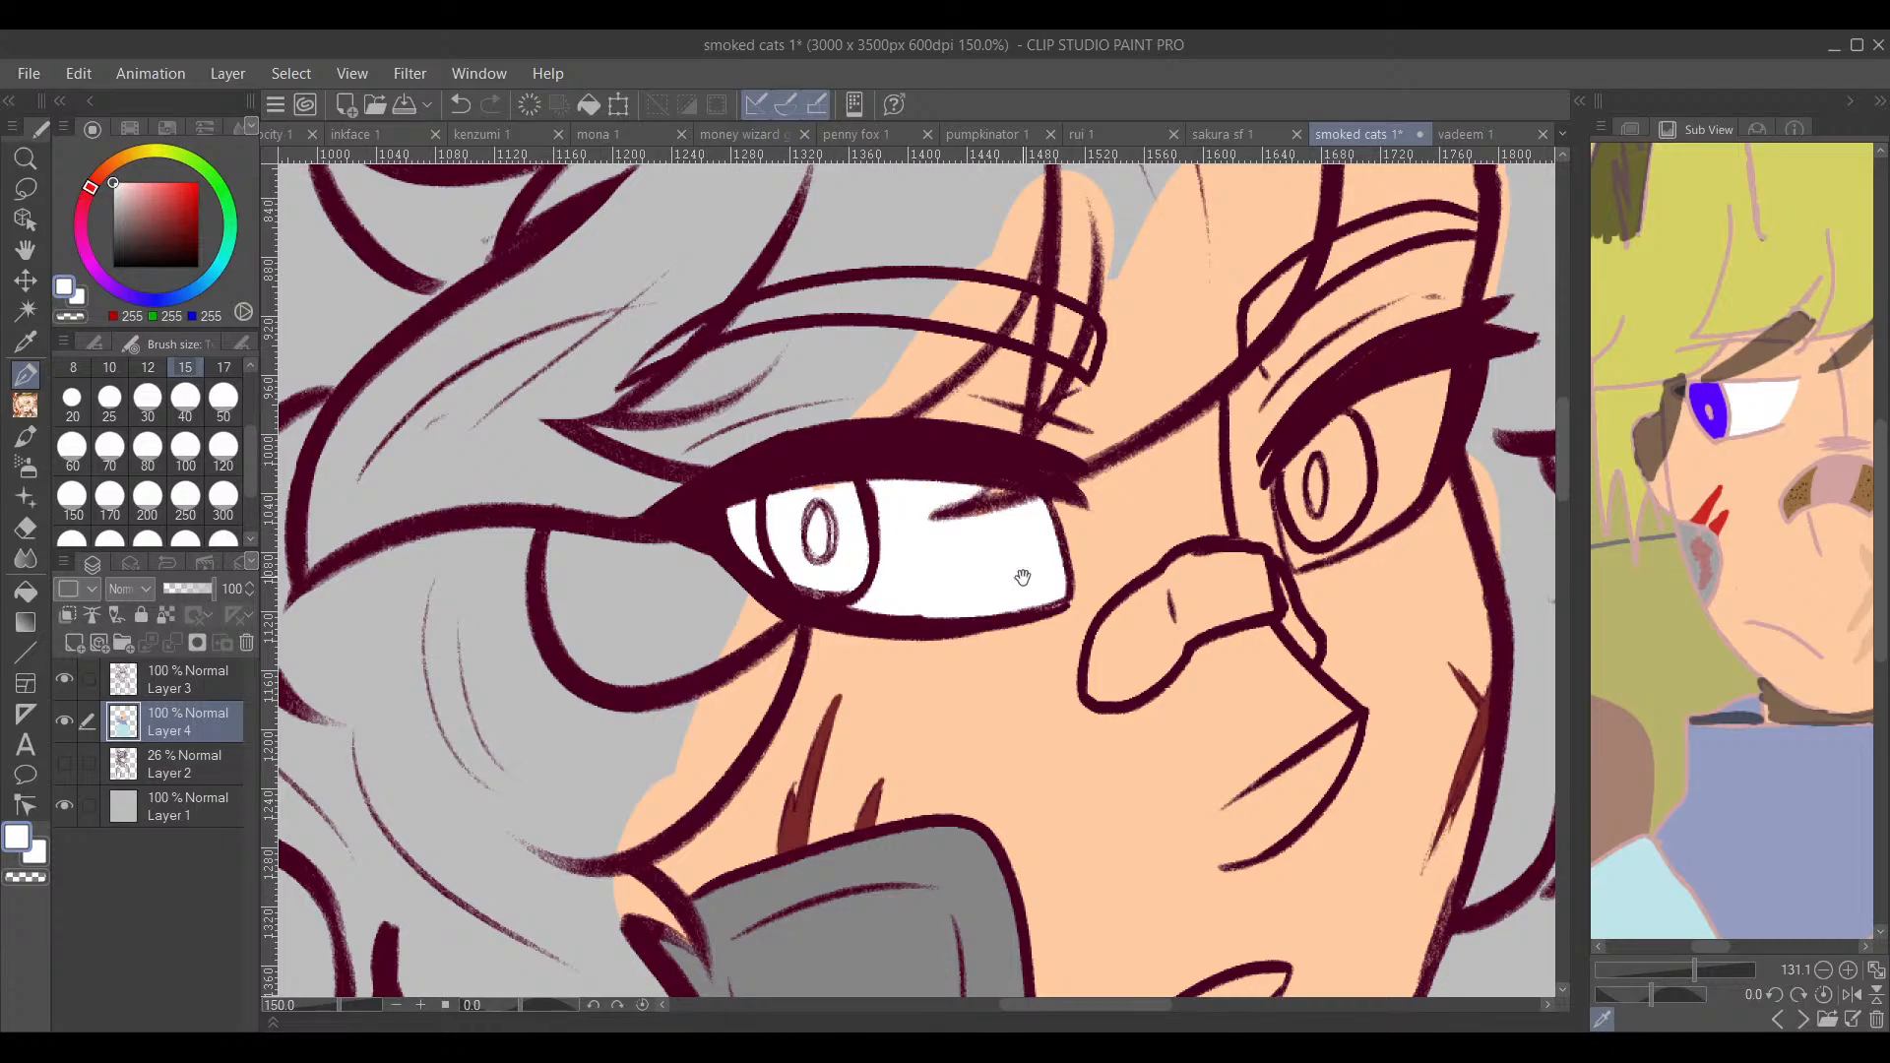
Step: Paint the white of the far eye, on the side of the unbandaged cheek
drag(1023, 577, 780, 680)
mouse_move(1076, 562)
mouse_down()
mouse_move(715, 627)
mouse_move(844, 549)
mouse_up()
scroll(862, 459, up, 1)
mouse_move(845, 472)
mouse_down()
mouse_move(814, 485)
mouse_move(798, 533)
mouse_move(807, 590)
mouse_move(860, 549)
mouse_move(776, 676)
mouse_up()
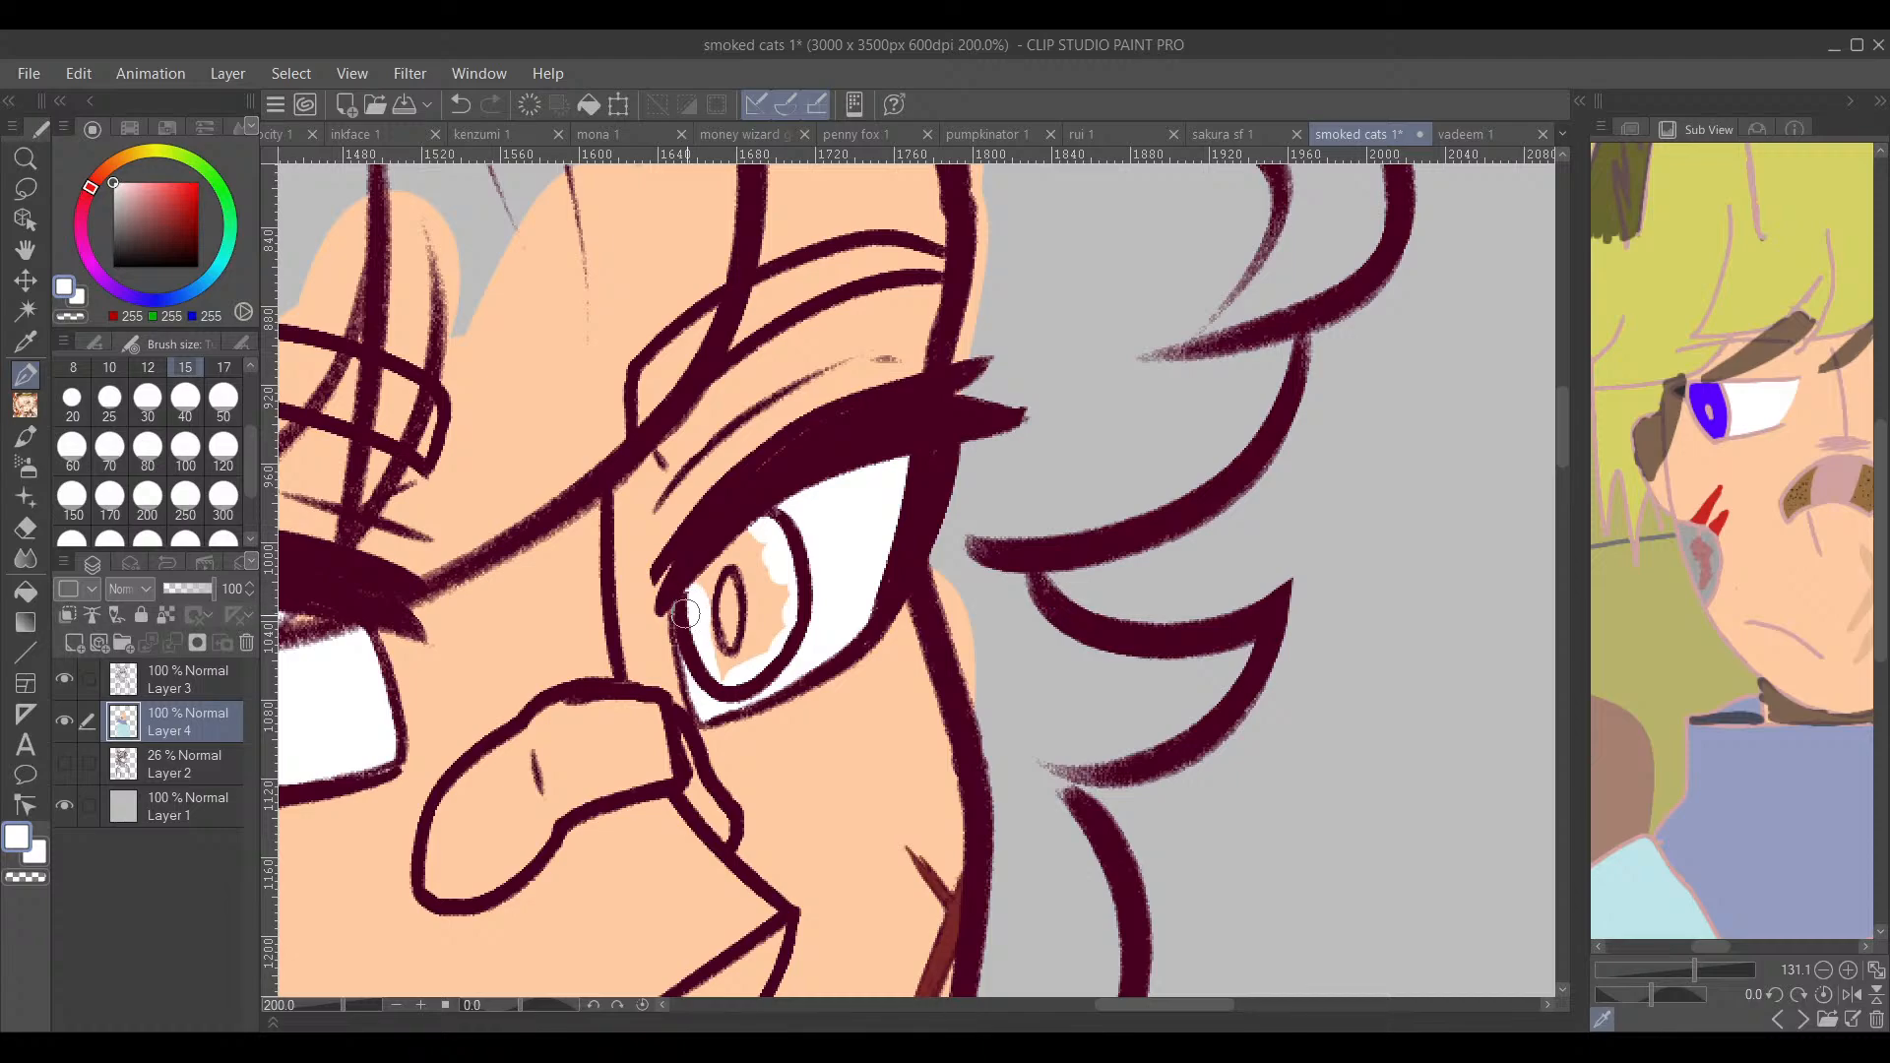
drag(716, 655, 1055, 566)
scroll(1011, 595, down, 2)
scroll(851, 599, up, 1)
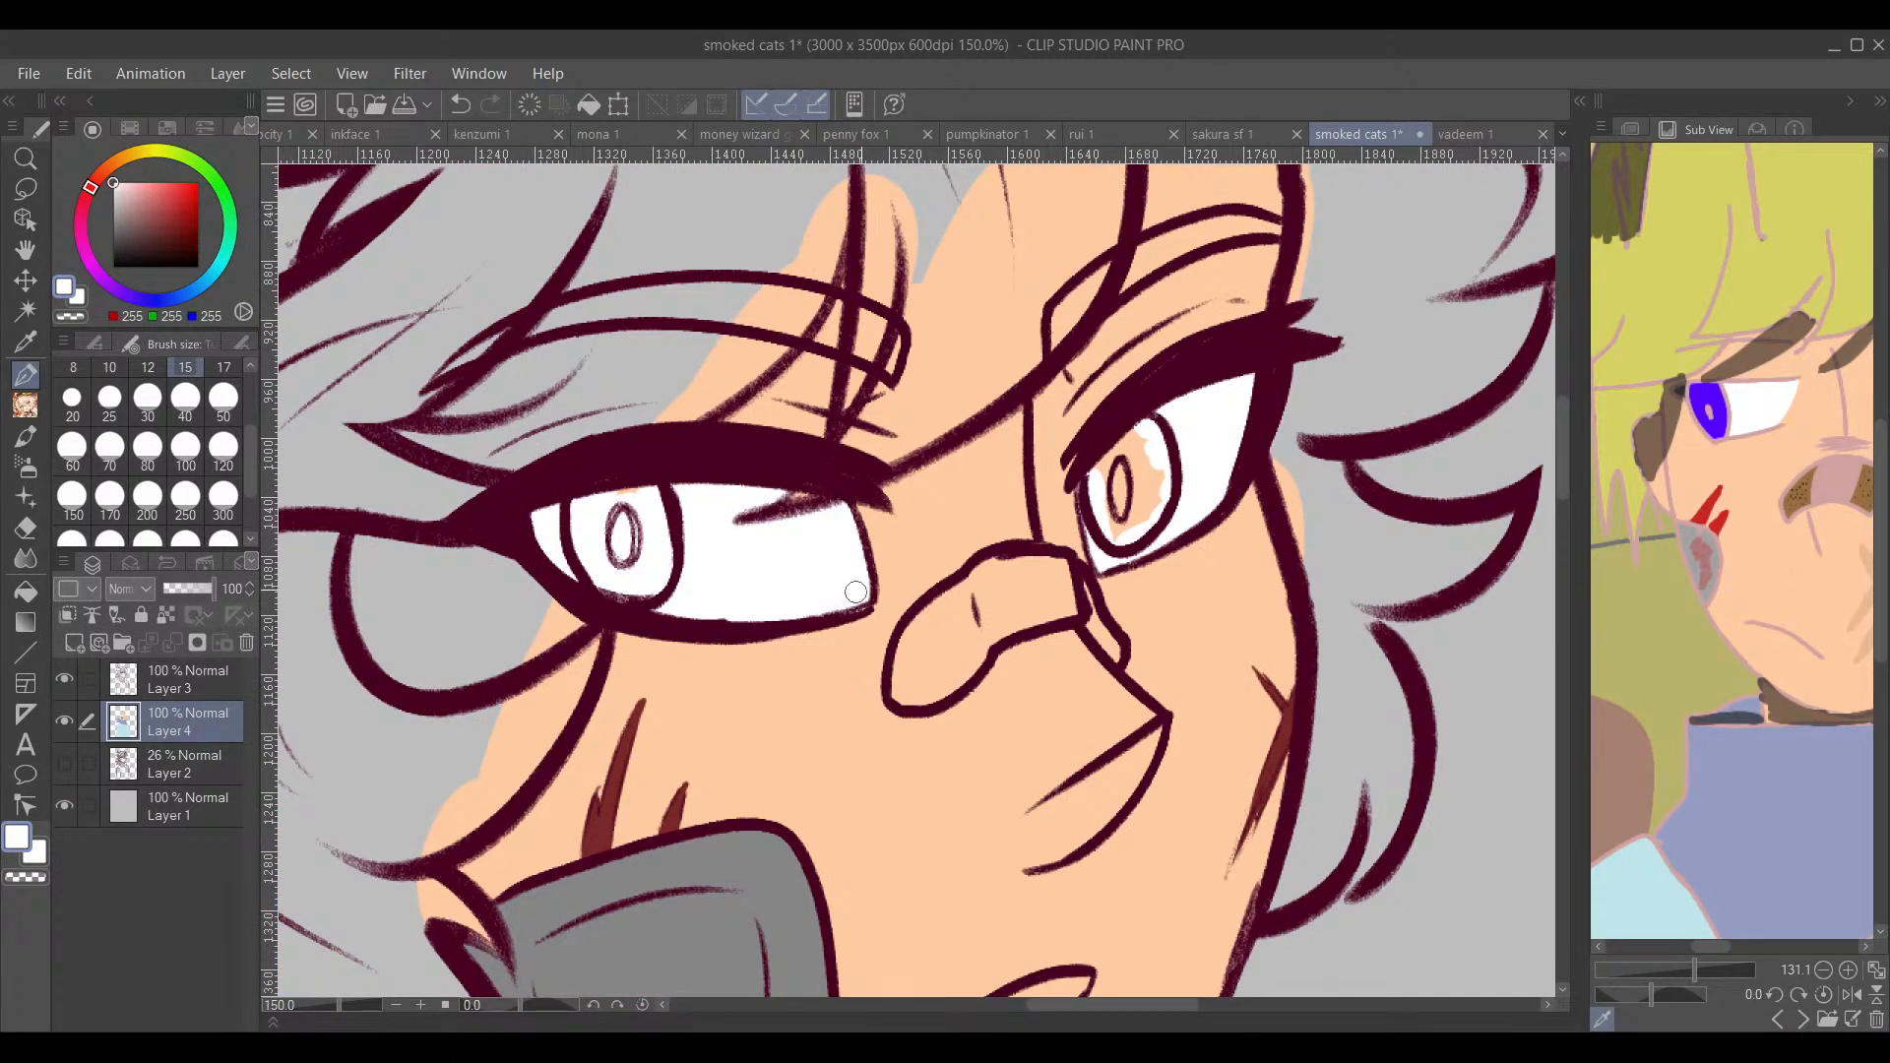
Step: Sample the reference's purple iris, darken it to RGB 87, 26, 210, and fill both irises
drag(860, 658, 722, 756)
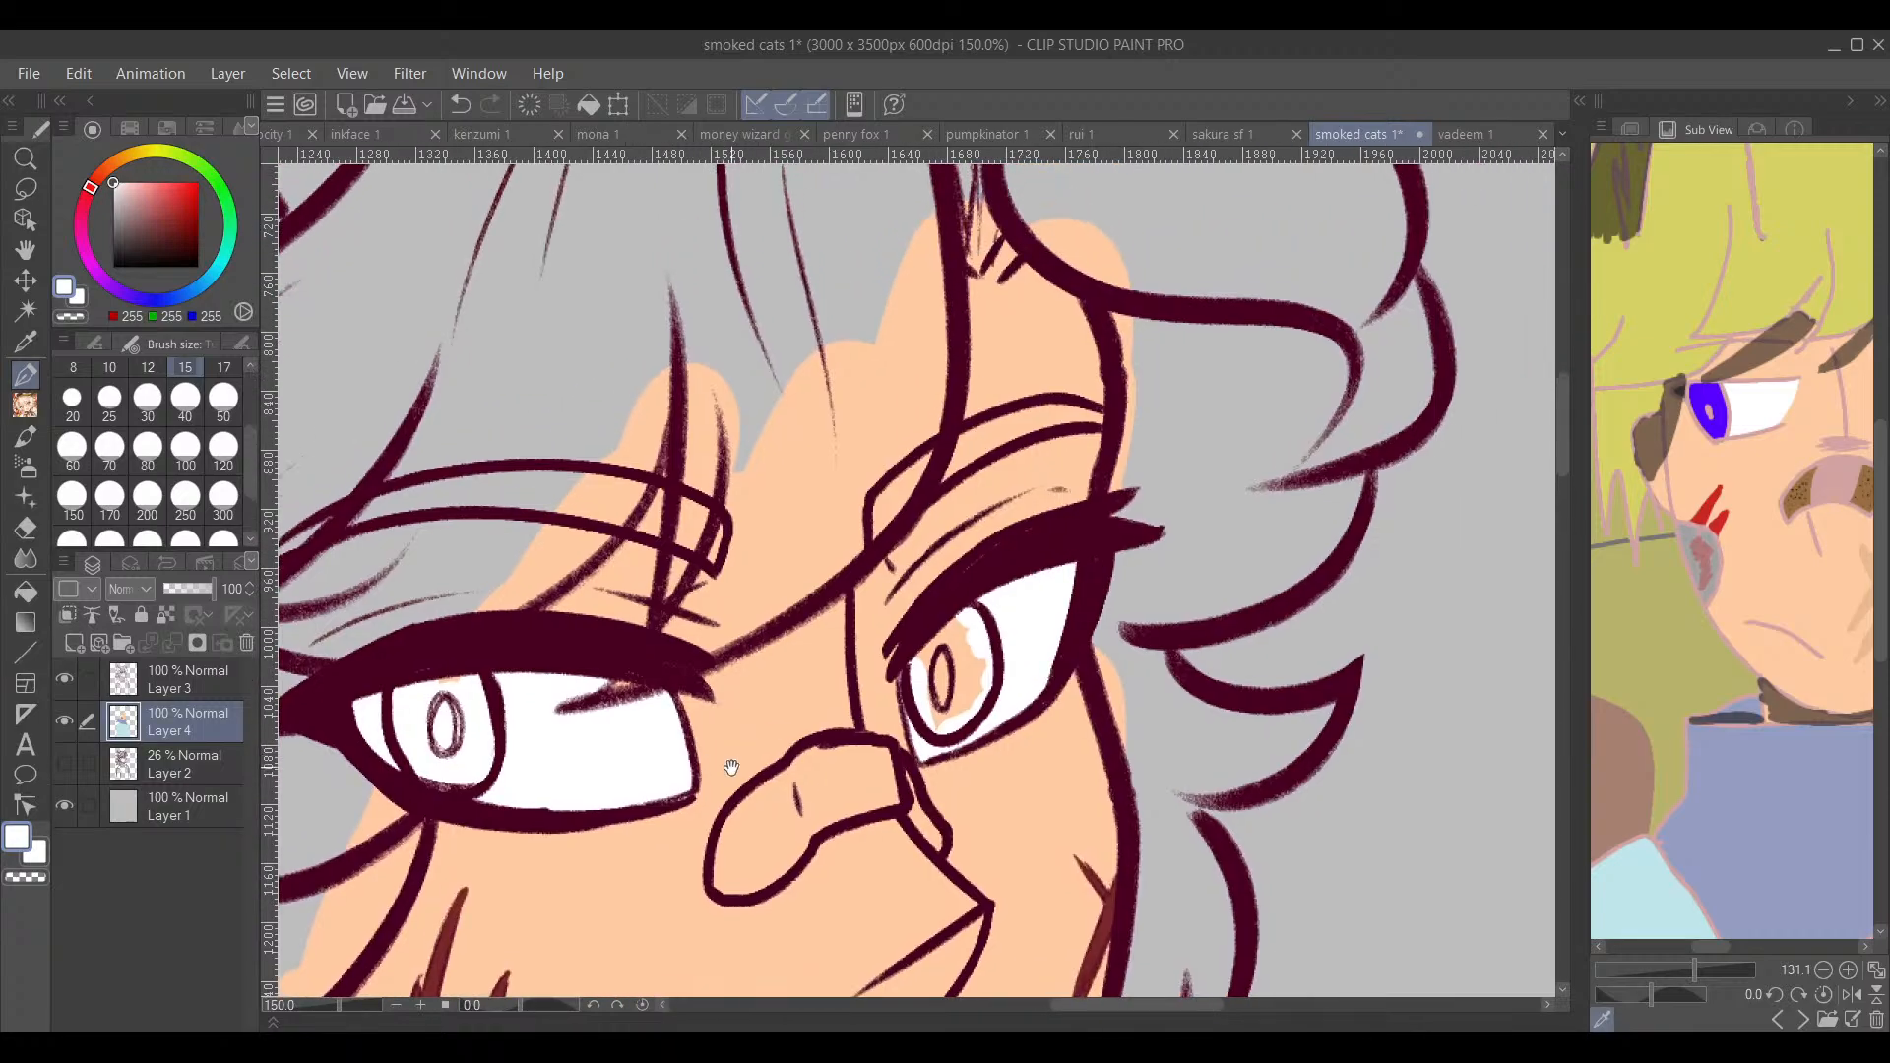
click(1706, 408)
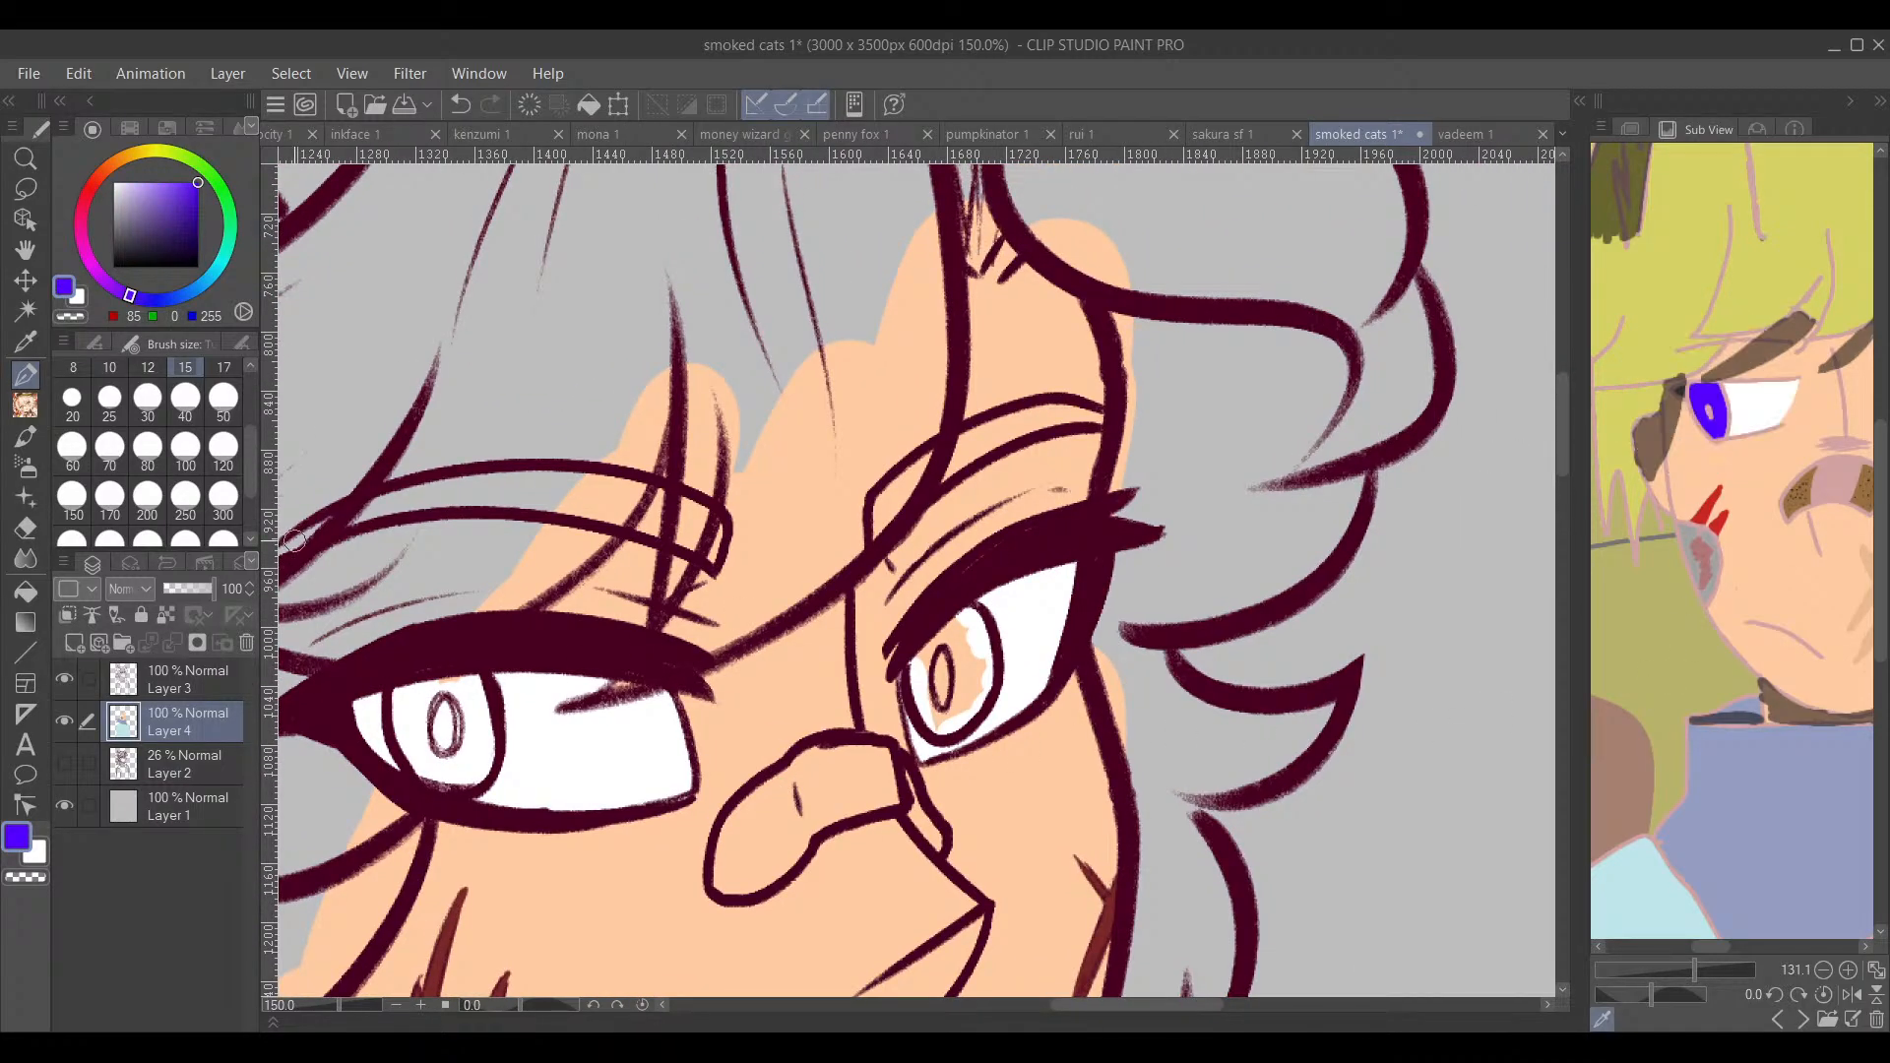
mouse_move(198, 187)
mouse_down()
mouse_move(226, 190)
mouse_move(187, 198)
mouse_up()
mouse_move(427, 732)
mouse_down()
mouse_move(399, 758)
mouse_move(423, 777)
mouse_move(475, 685)
mouse_move(472, 776)
mouse_move(451, 782)
mouse_up()
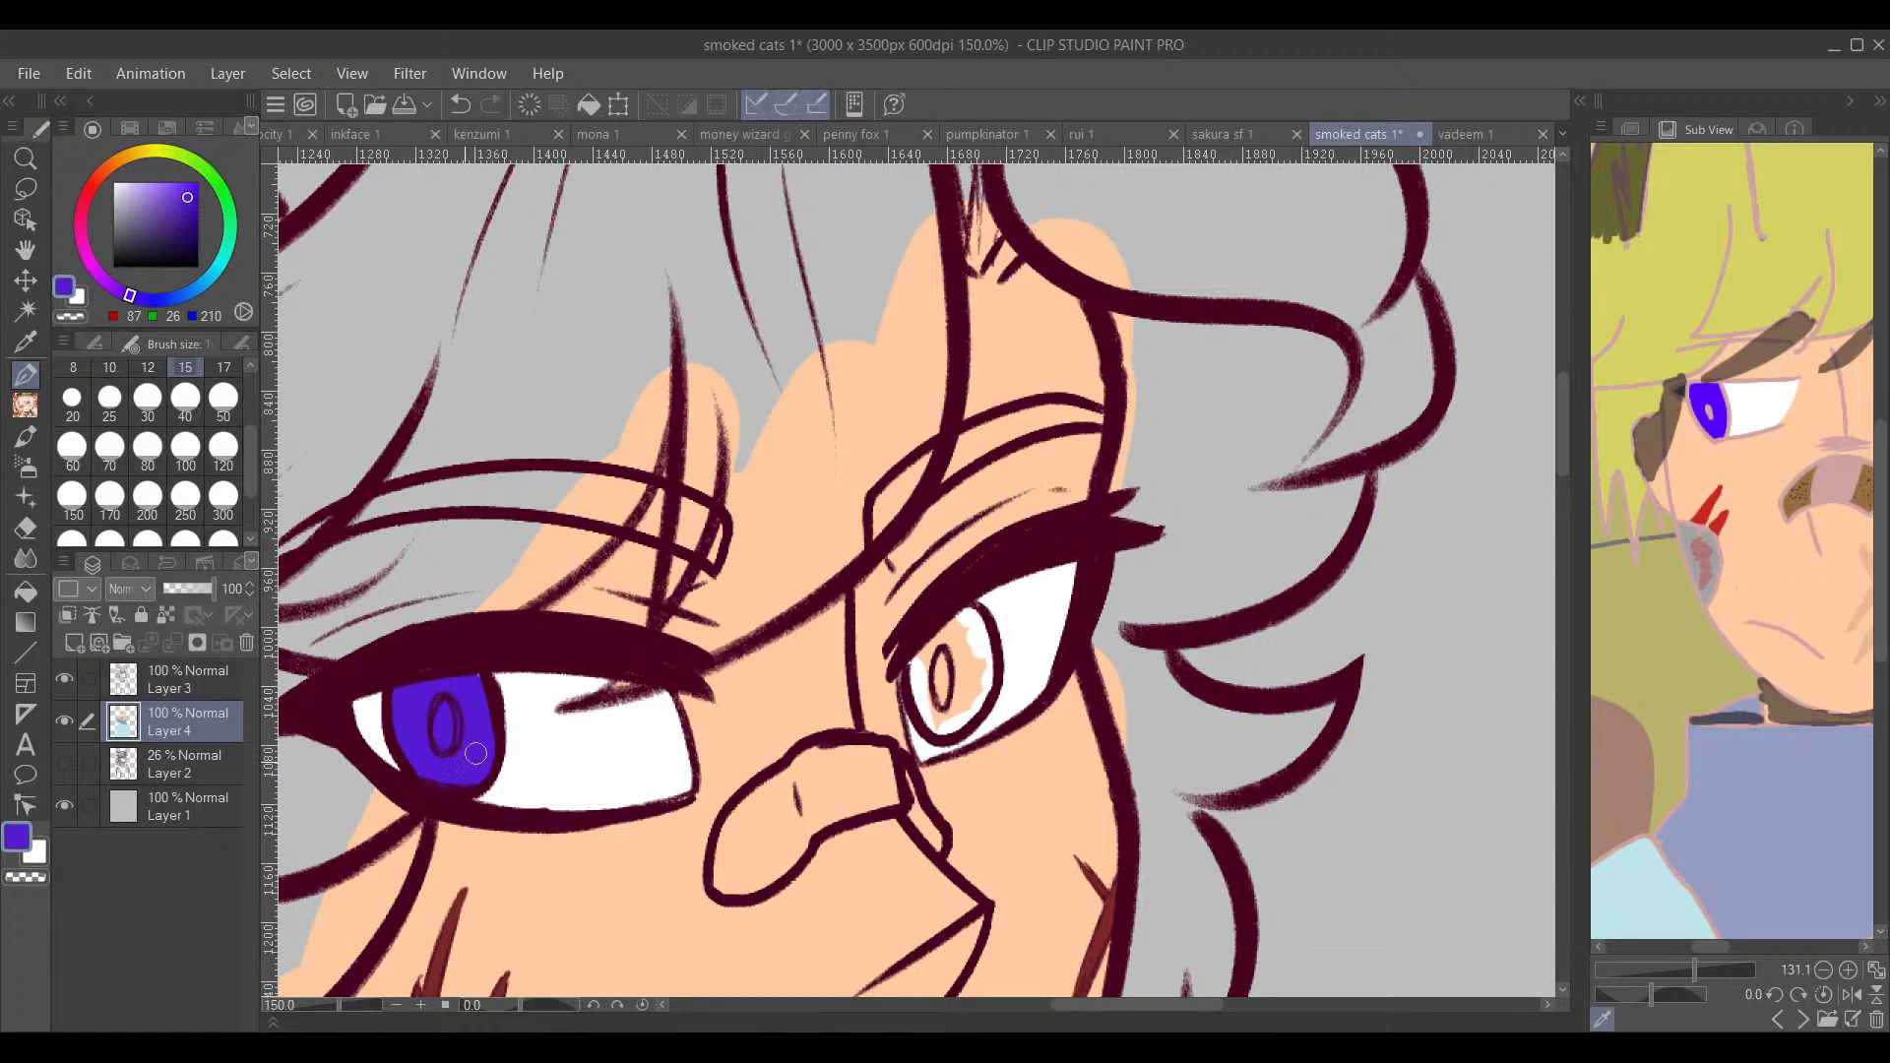
mouse_move(931, 659)
mouse_down()
mouse_move(960, 630)
mouse_move(950, 719)
mouse_move(918, 670)
mouse_up()
mouse_move(1026, 736)
mouse_down()
mouse_move(1144, 624)
mouse_move(1171, 657)
mouse_move(1117, 652)
mouse_up()
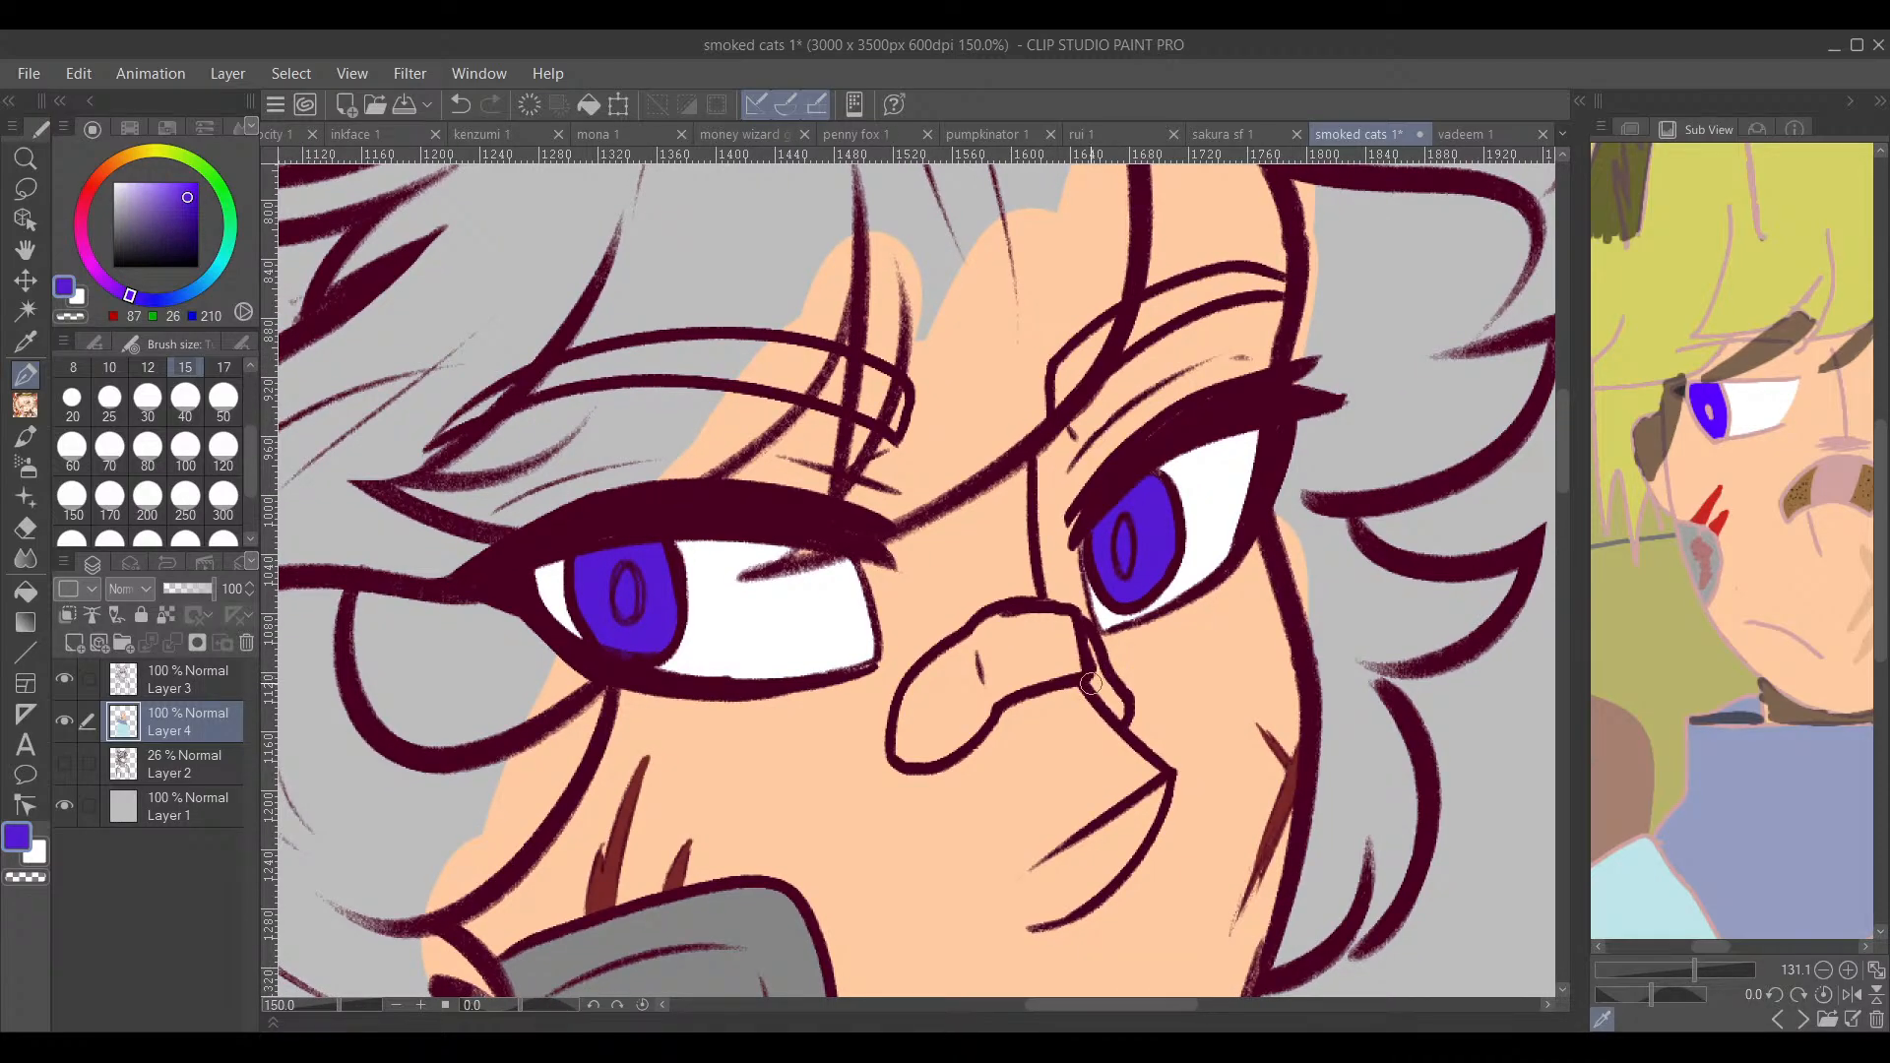
drag(1091, 683, 1092, 695)
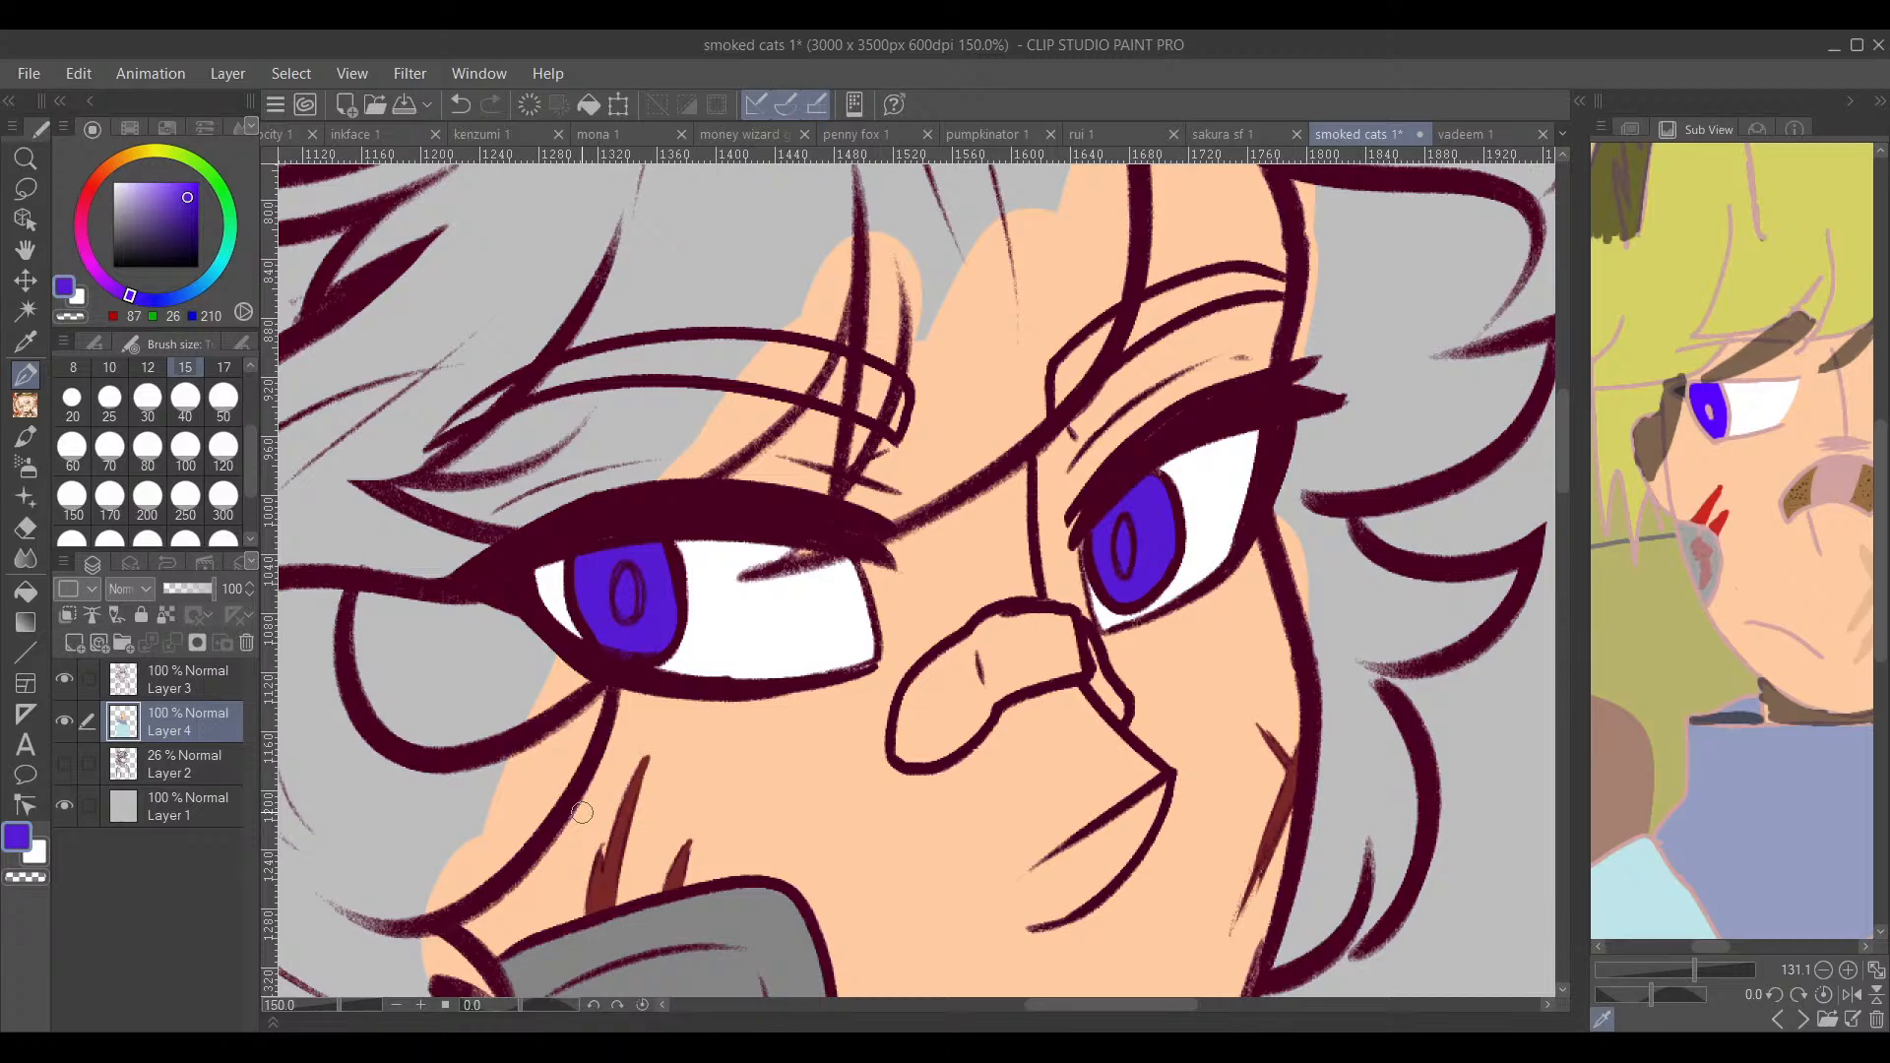
Step: Darken the purple to RGB 21, 10, 42 and fill the pupils of both eyes
mouse_move(193, 209)
mouse_down()
mouse_move(209, 232)
mouse_move(178, 253)
mouse_up()
drag(630, 579, 630, 599)
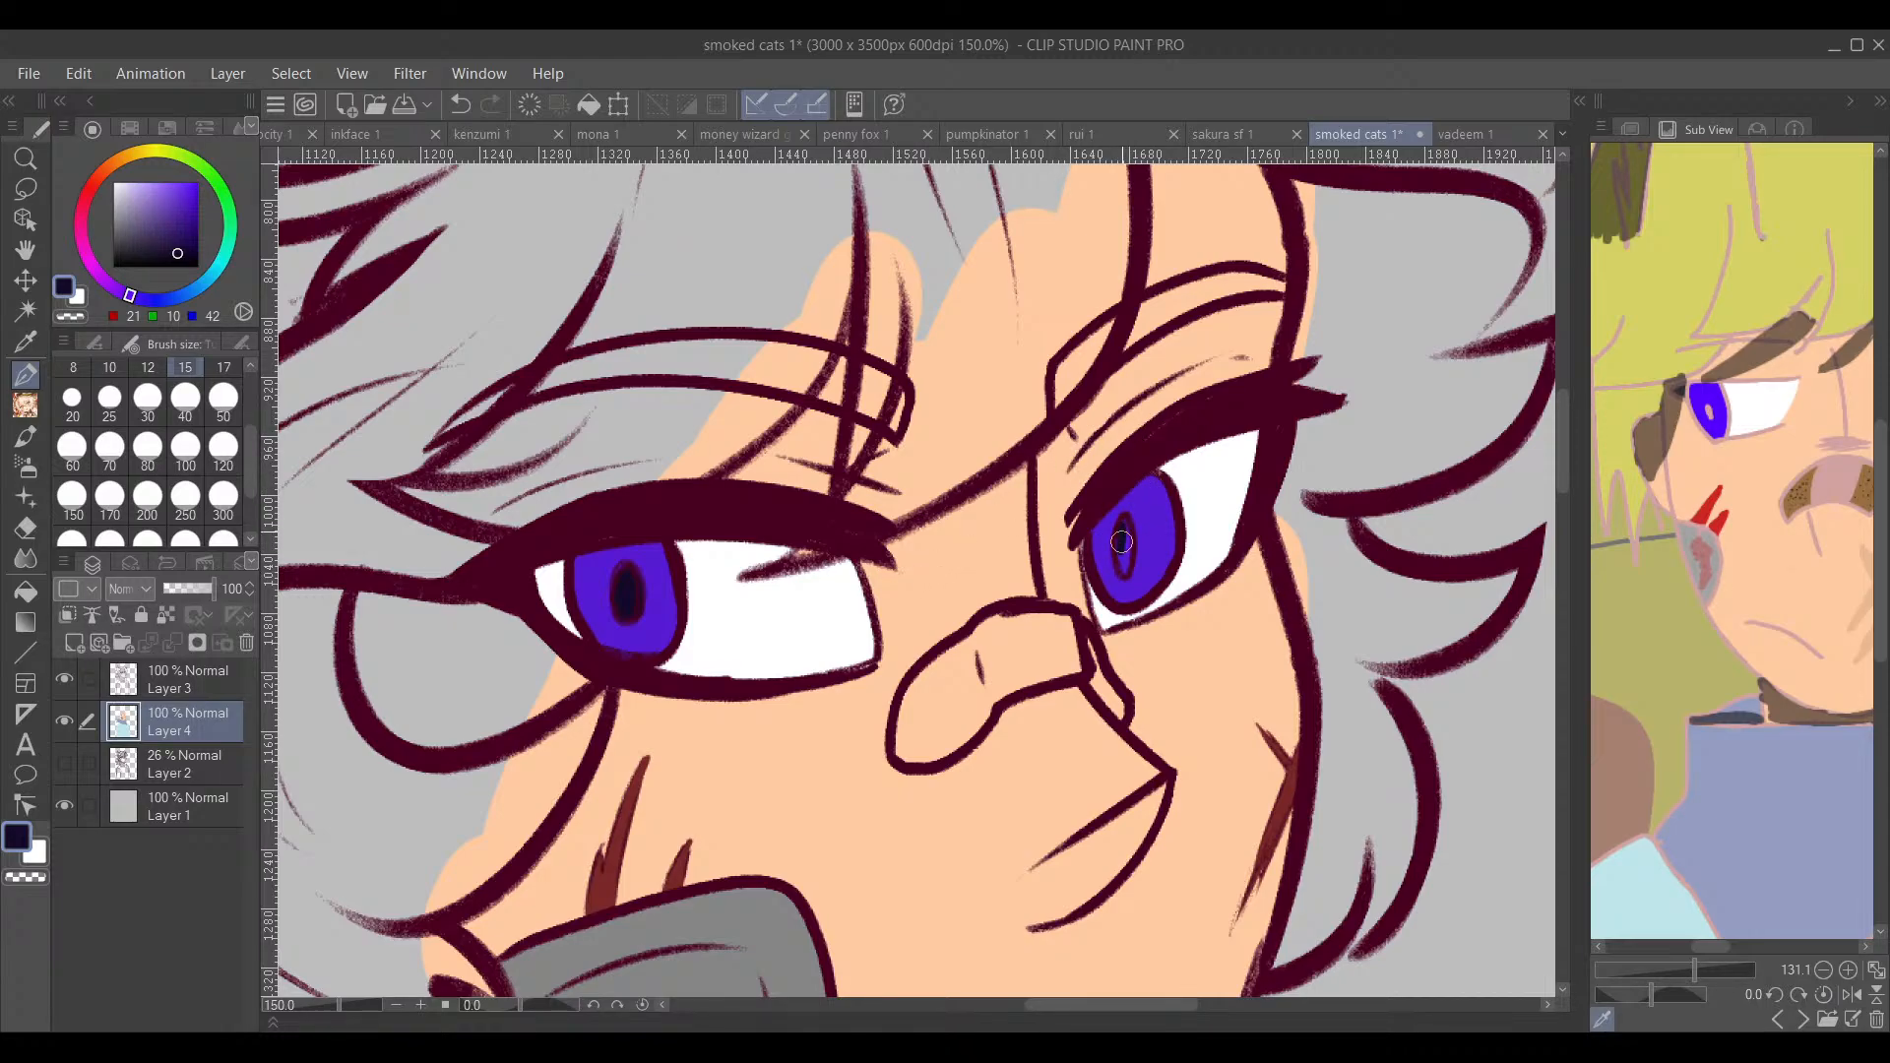
drag(1123, 542, 1122, 566)
Step: Sample the skin colour (RGB 255, 203, 162) from the face and fill the rounded loop beside the outer corner of the near eye
scroll(1165, 678, down, 4)
drag(1082, 597, 1058, 584)
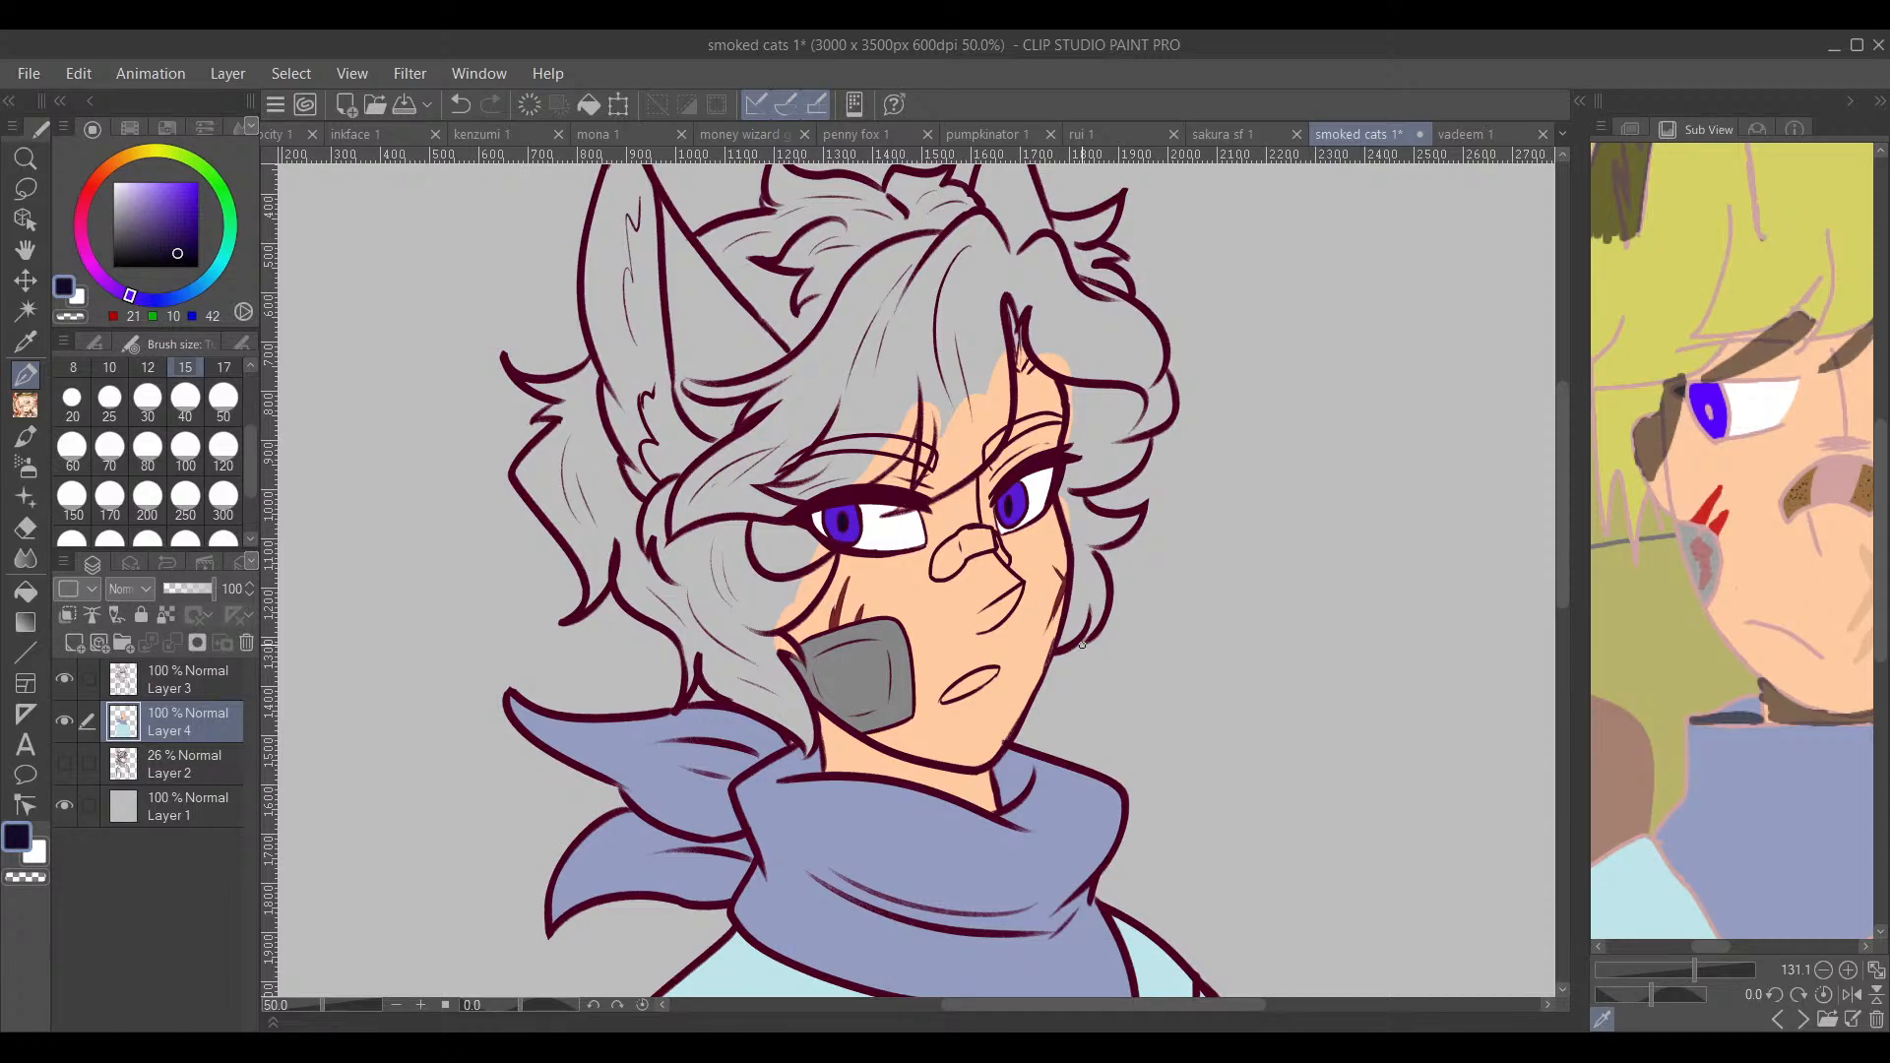
alt+click(905, 579)
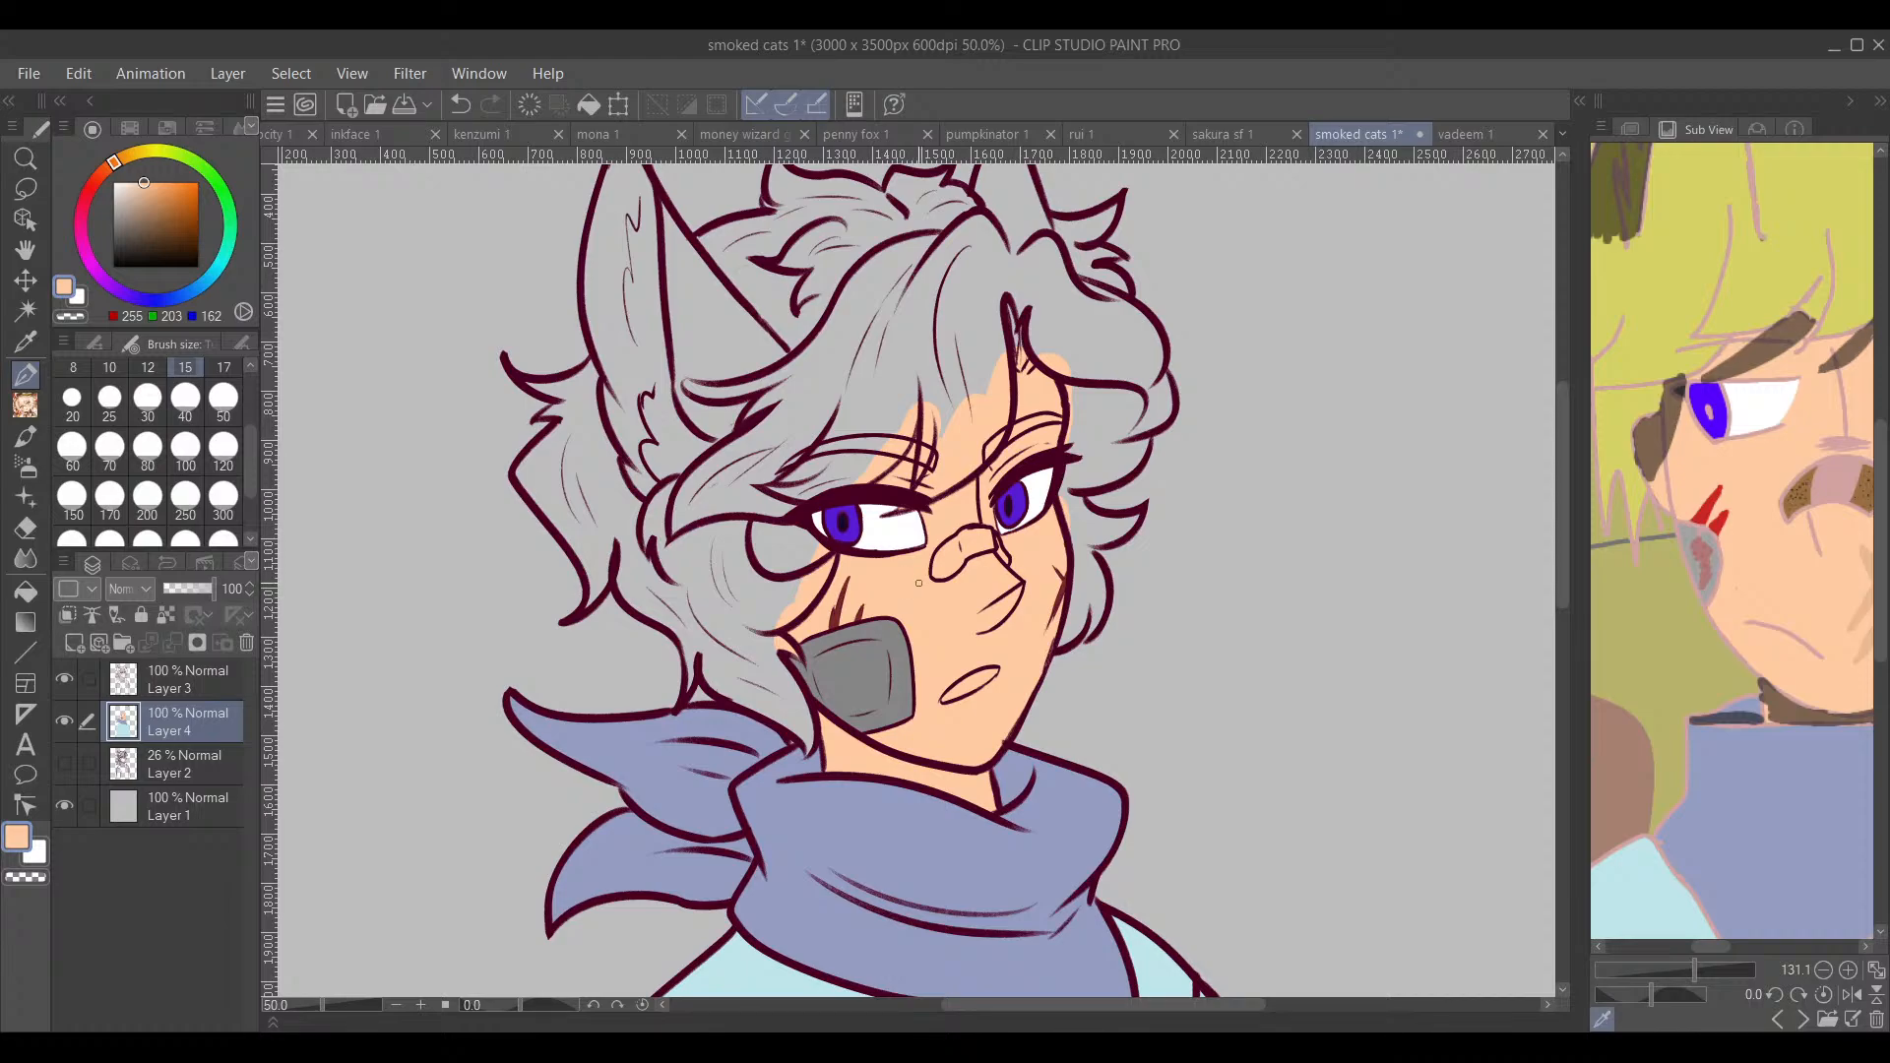
scroll(787, 557, up, 4)
mouse_move(679, 462)
mouse_down()
mouse_move(759, 460)
mouse_move(667, 538)
mouse_move(813, 470)
mouse_move(737, 530)
mouse_move(732, 564)
mouse_move(831, 488)
mouse_move(737, 629)
mouse_move(856, 496)
mouse_move(839, 577)
mouse_move(865, 535)
mouse_up()
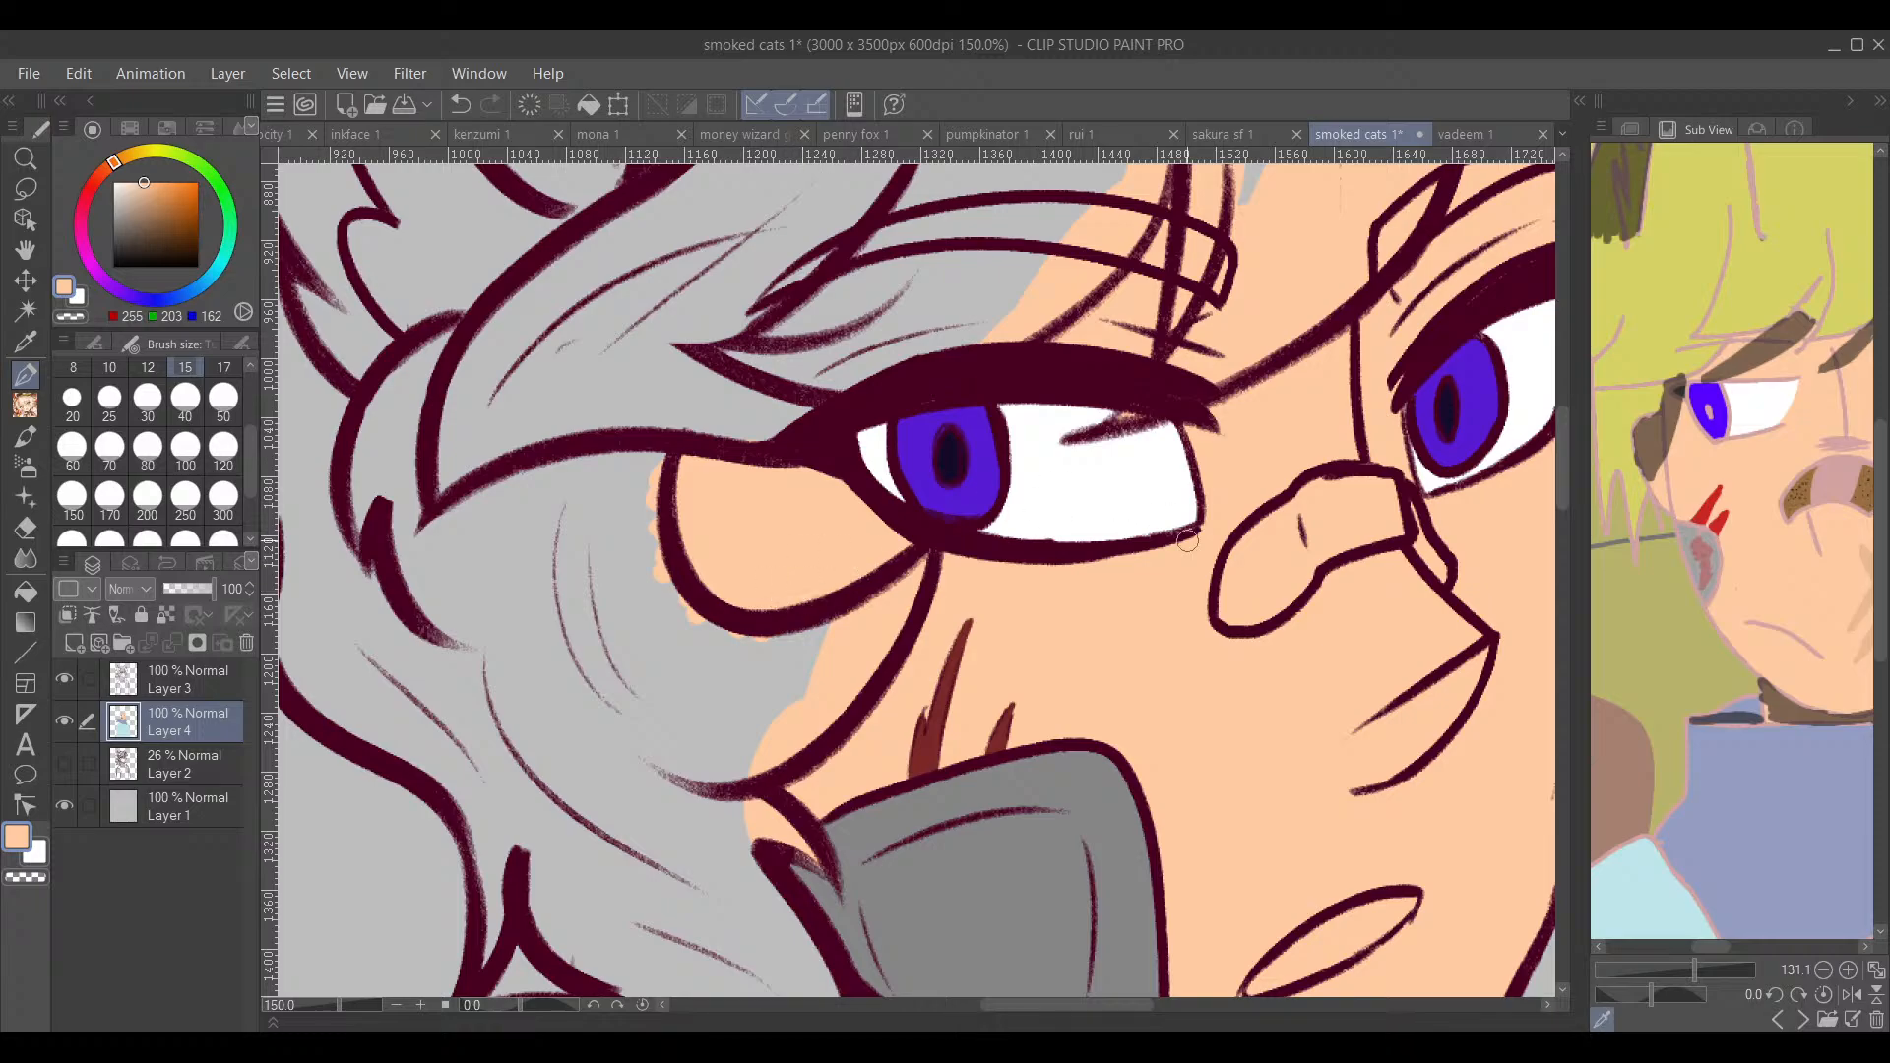
Step: Fill the open mouth with white sampled from the eye and clean up its outer corner with the skin colour
scroll(865, 534, down, 4)
scroll(912, 407, up, 2)
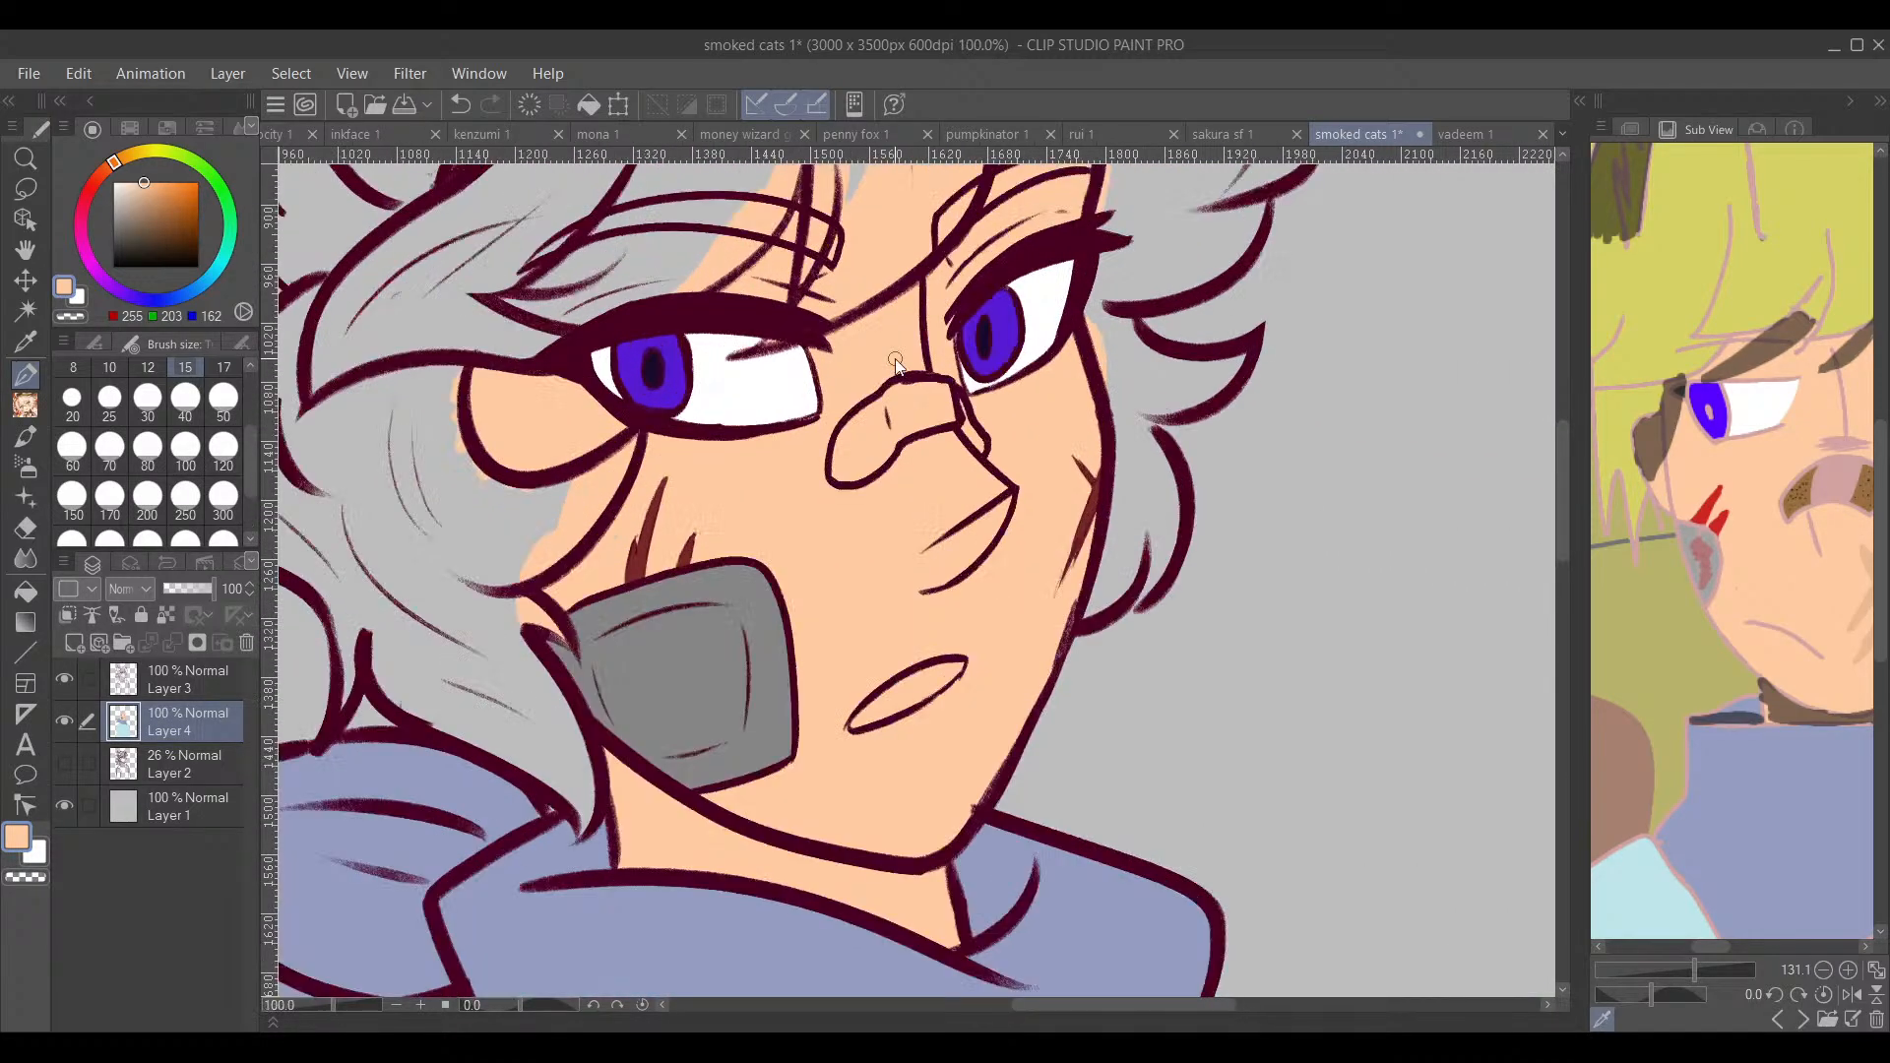
alt+click(714, 415)
drag(1070, 674, 915, 581)
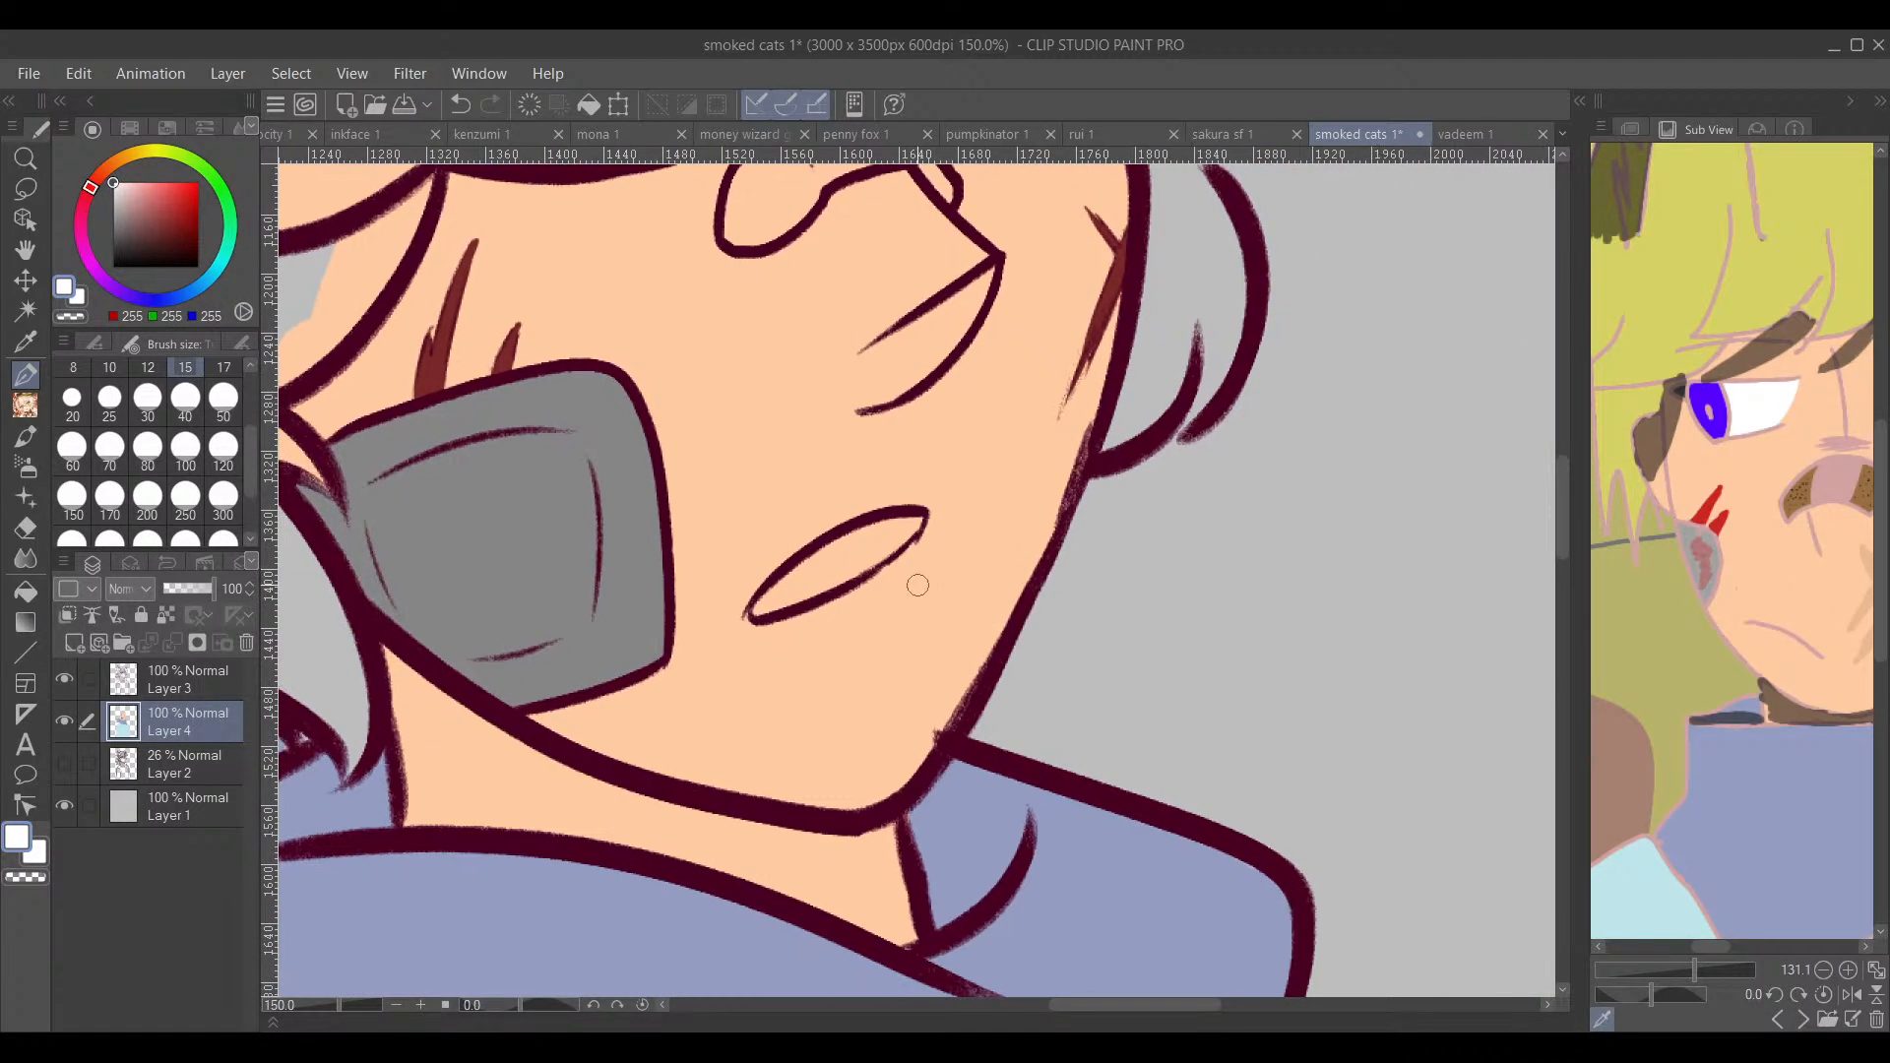
scroll(915, 582, up, 3)
mouse_move(797, 465)
mouse_down()
mouse_move(575, 559)
mouse_move(785, 483)
mouse_move(604, 582)
mouse_move(582, 561)
mouse_move(557, 587)
mouse_up()
alt+click(1006, 463)
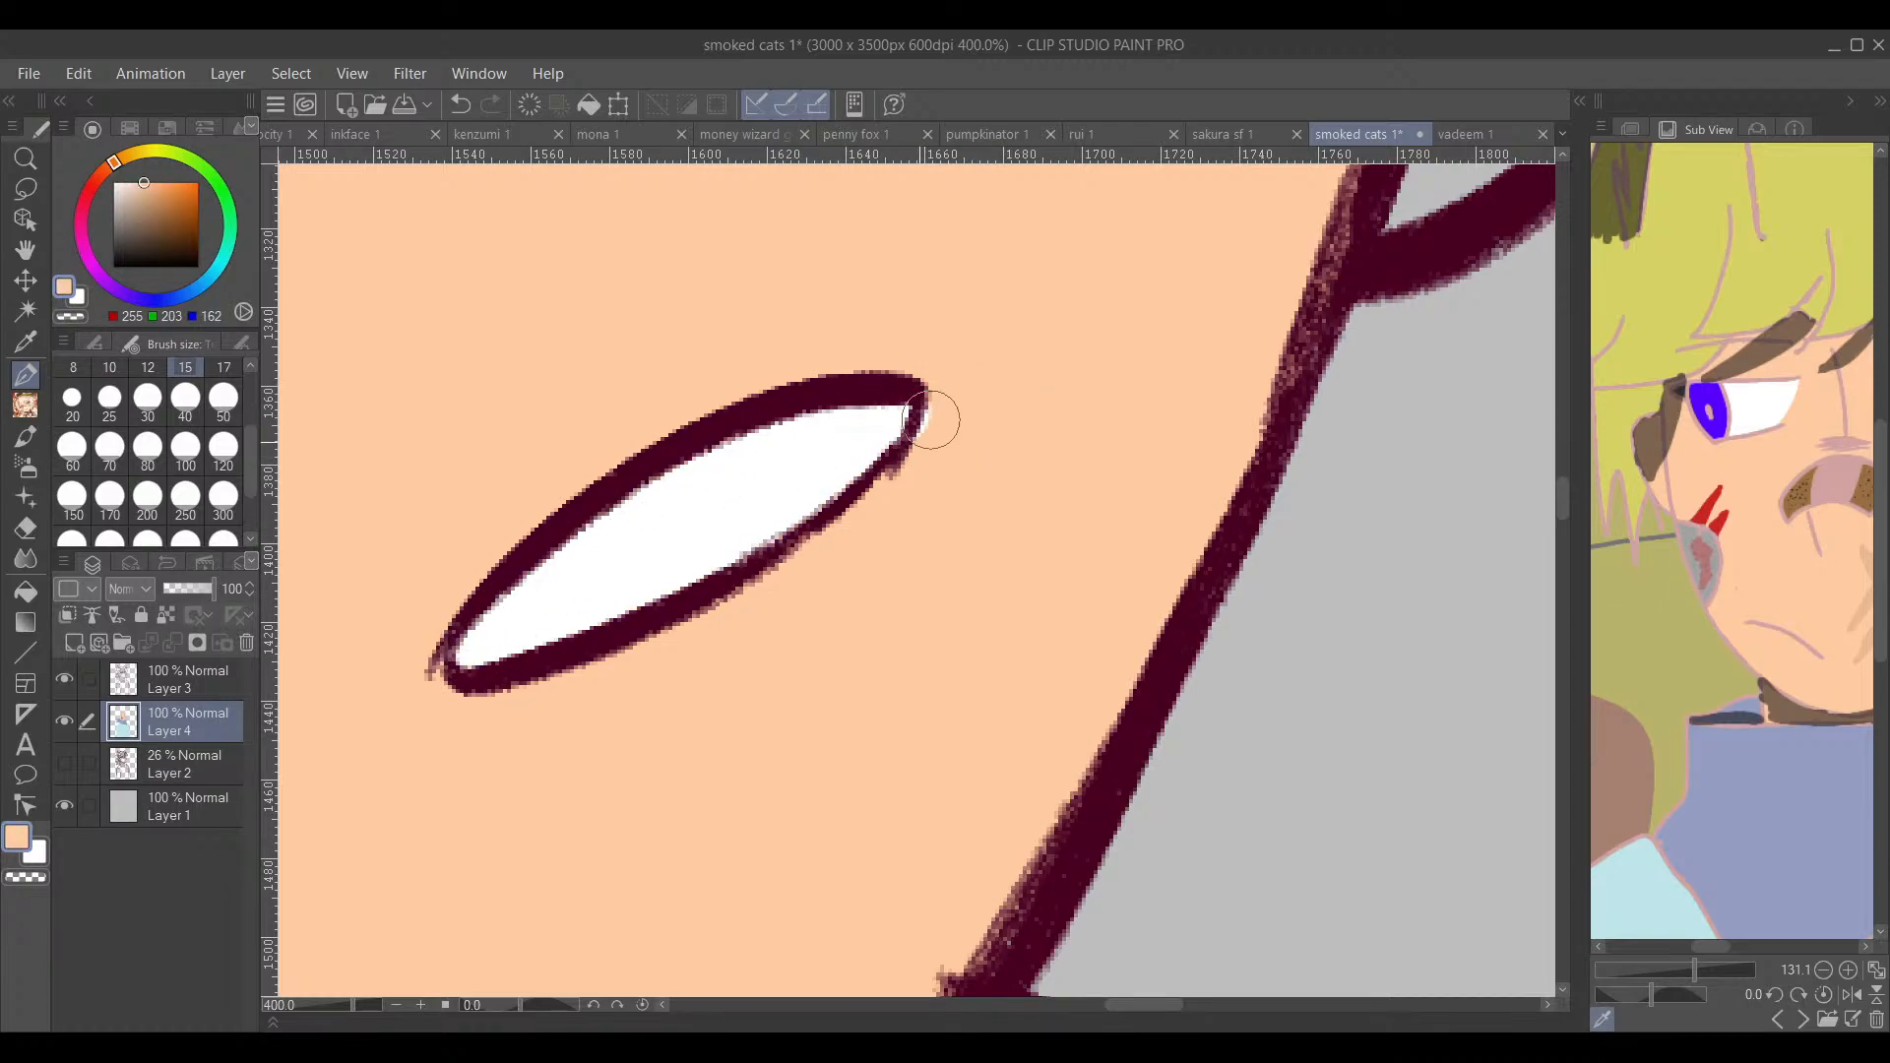
drag(929, 413, 919, 460)
Step: Try a muted yellow (RGB 228, 216, 118), adjusted from the reference hair, on the front hair lock with the size 15 brush
mouse_move(915, 653)
mouse_down()
mouse_move(991, 839)
mouse_move(1031, 711)
mouse_move(1003, 730)
mouse_move(1020, 686)
mouse_move(932, 757)
mouse_up()
scroll(999, 822, down, 5)
click(1677, 298)
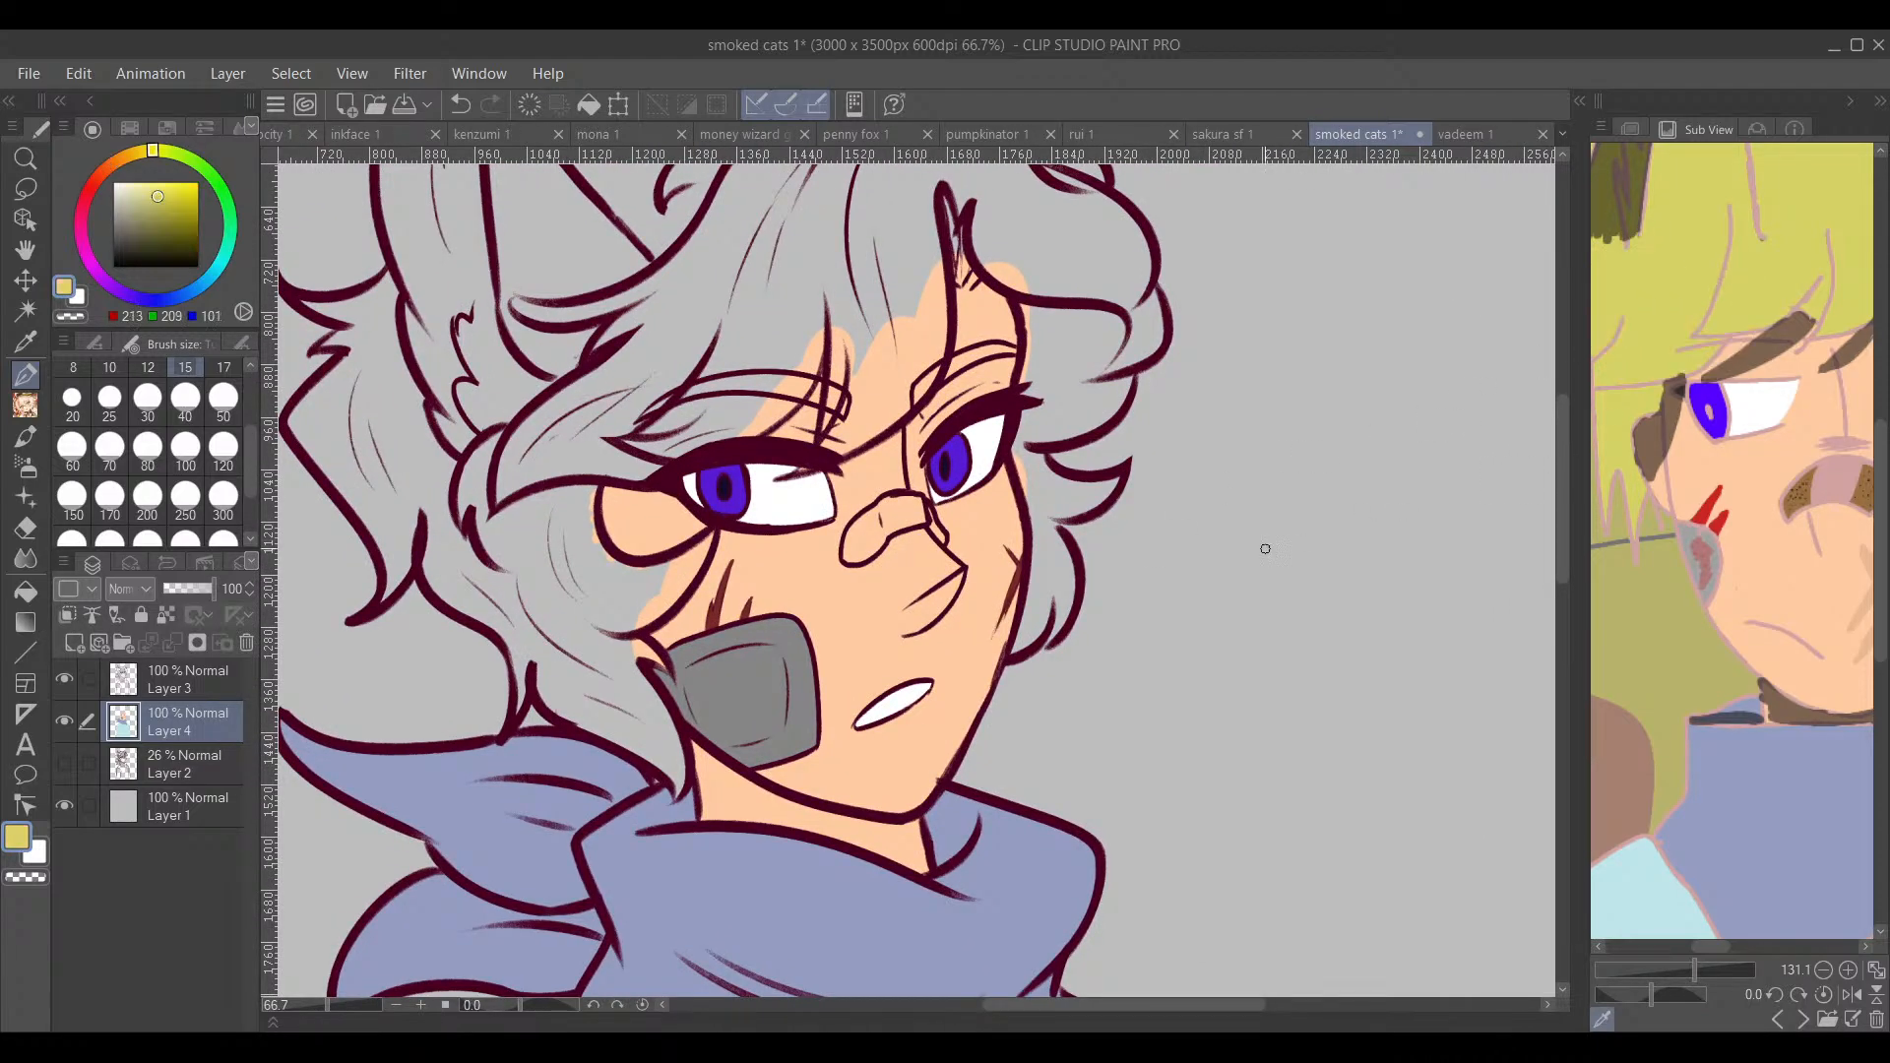
drag(164, 182, 154, 187)
drag(156, 151, 146, 151)
drag(588, 272, 620, 464)
mouse_move(813, 395)
mouse_down()
mouse_move(728, 492)
mouse_move(818, 404)
mouse_up()
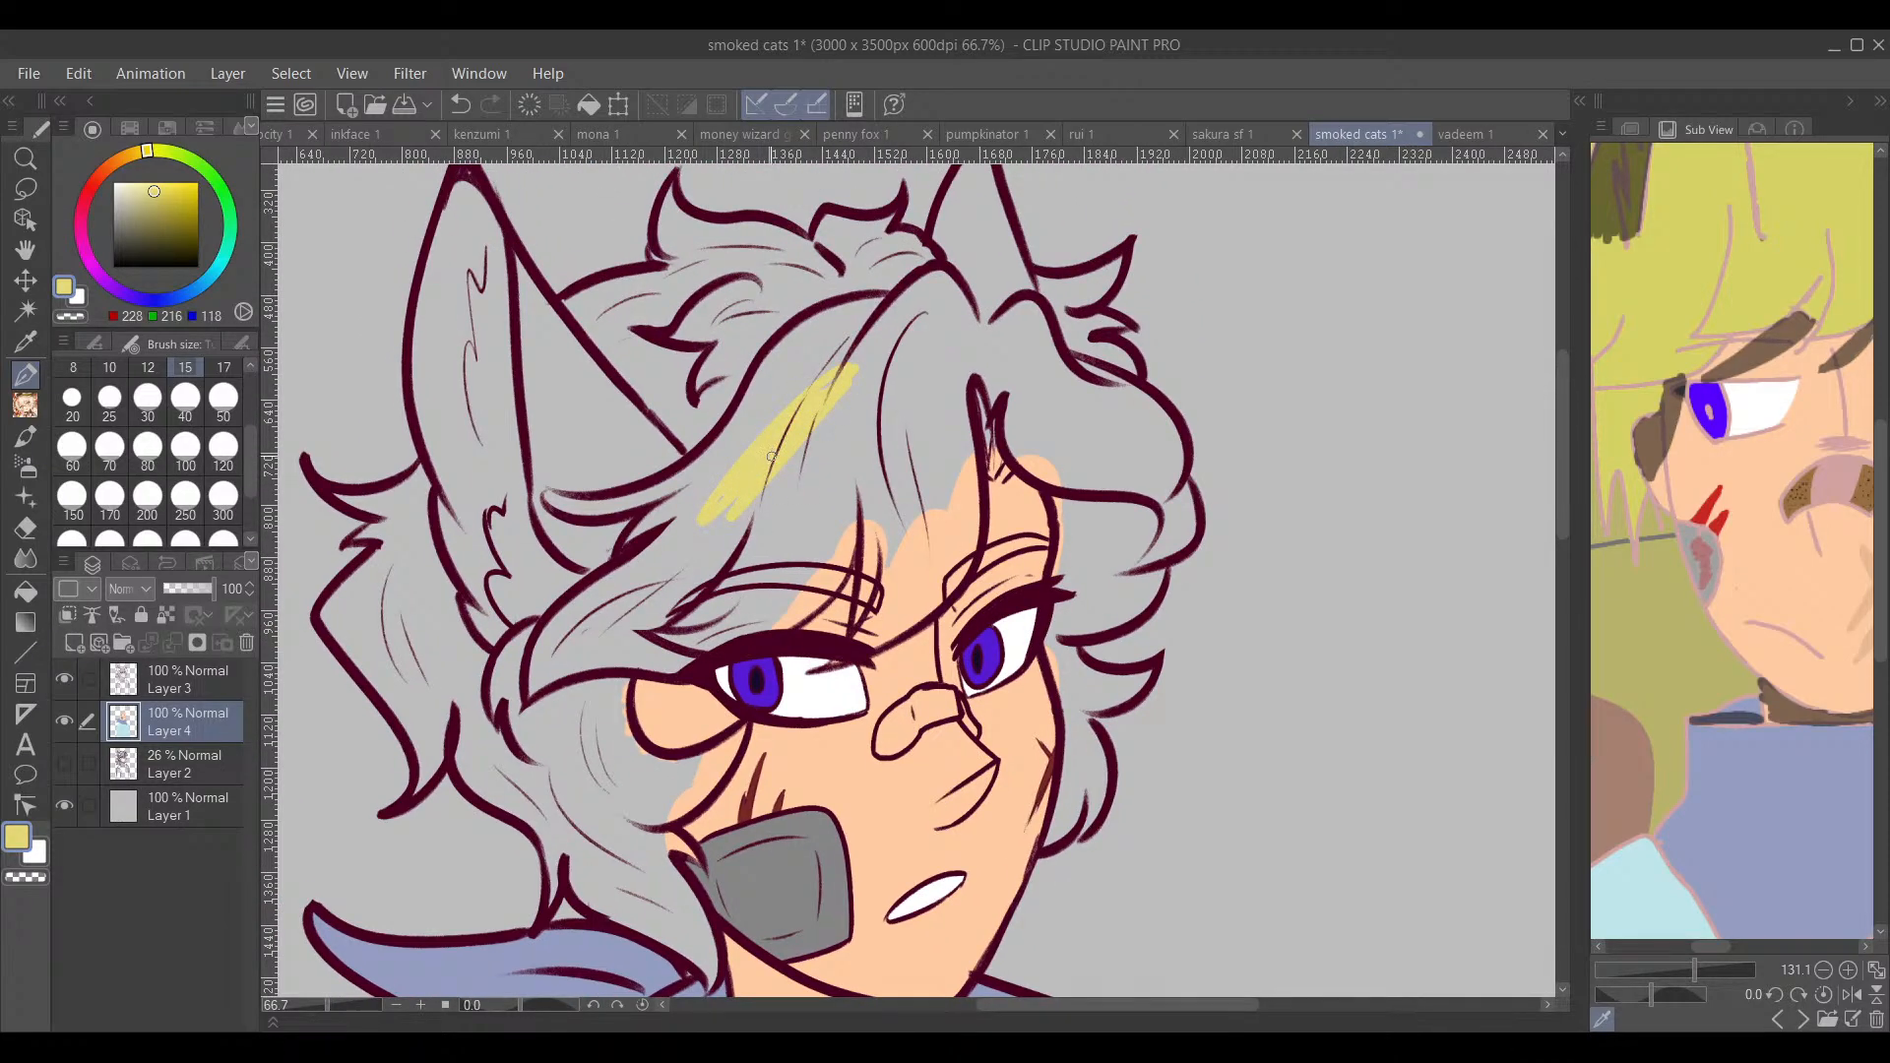
Step: Resample the hair yellow, adjust it to RGB 231, 227, 119, and paint the front hair lock with the size 80 brush
click(1716, 291)
drag(160, 187, 156, 189)
click(148, 446)
mouse_move(842, 374)
mouse_down()
mouse_move(875, 330)
mouse_move(850, 324)
mouse_move(834, 376)
mouse_move(891, 313)
mouse_up()
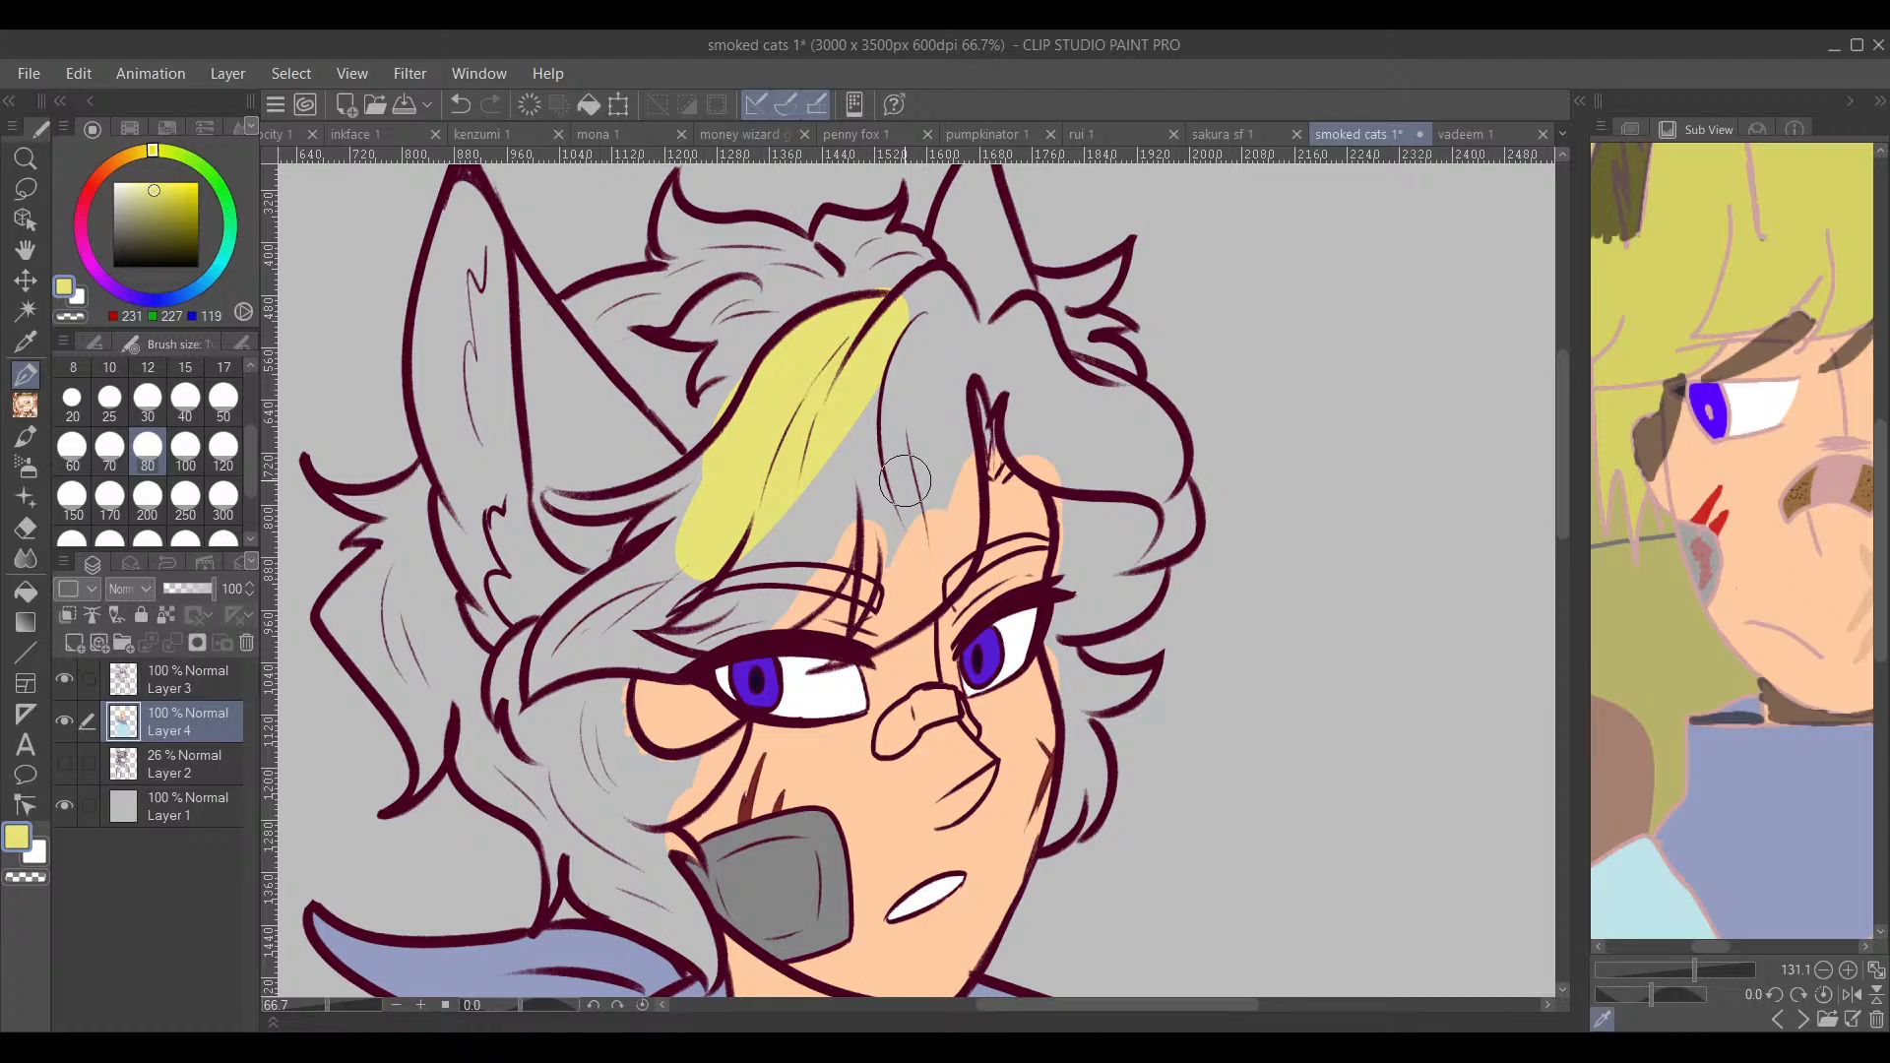
drag(859, 467, 908, 494)
Step: Fill the top hair tufts between the near ear and the front lock with the hair yellow
scroll(856, 389, up, 1)
mouse_move(960, 307)
mouse_down()
mouse_move(713, 345)
mouse_move(635, 467)
mouse_up()
drag(859, 363, 900, 548)
mouse_move(748, 640)
mouse_down()
mouse_move(655, 748)
mouse_move(640, 581)
mouse_up()
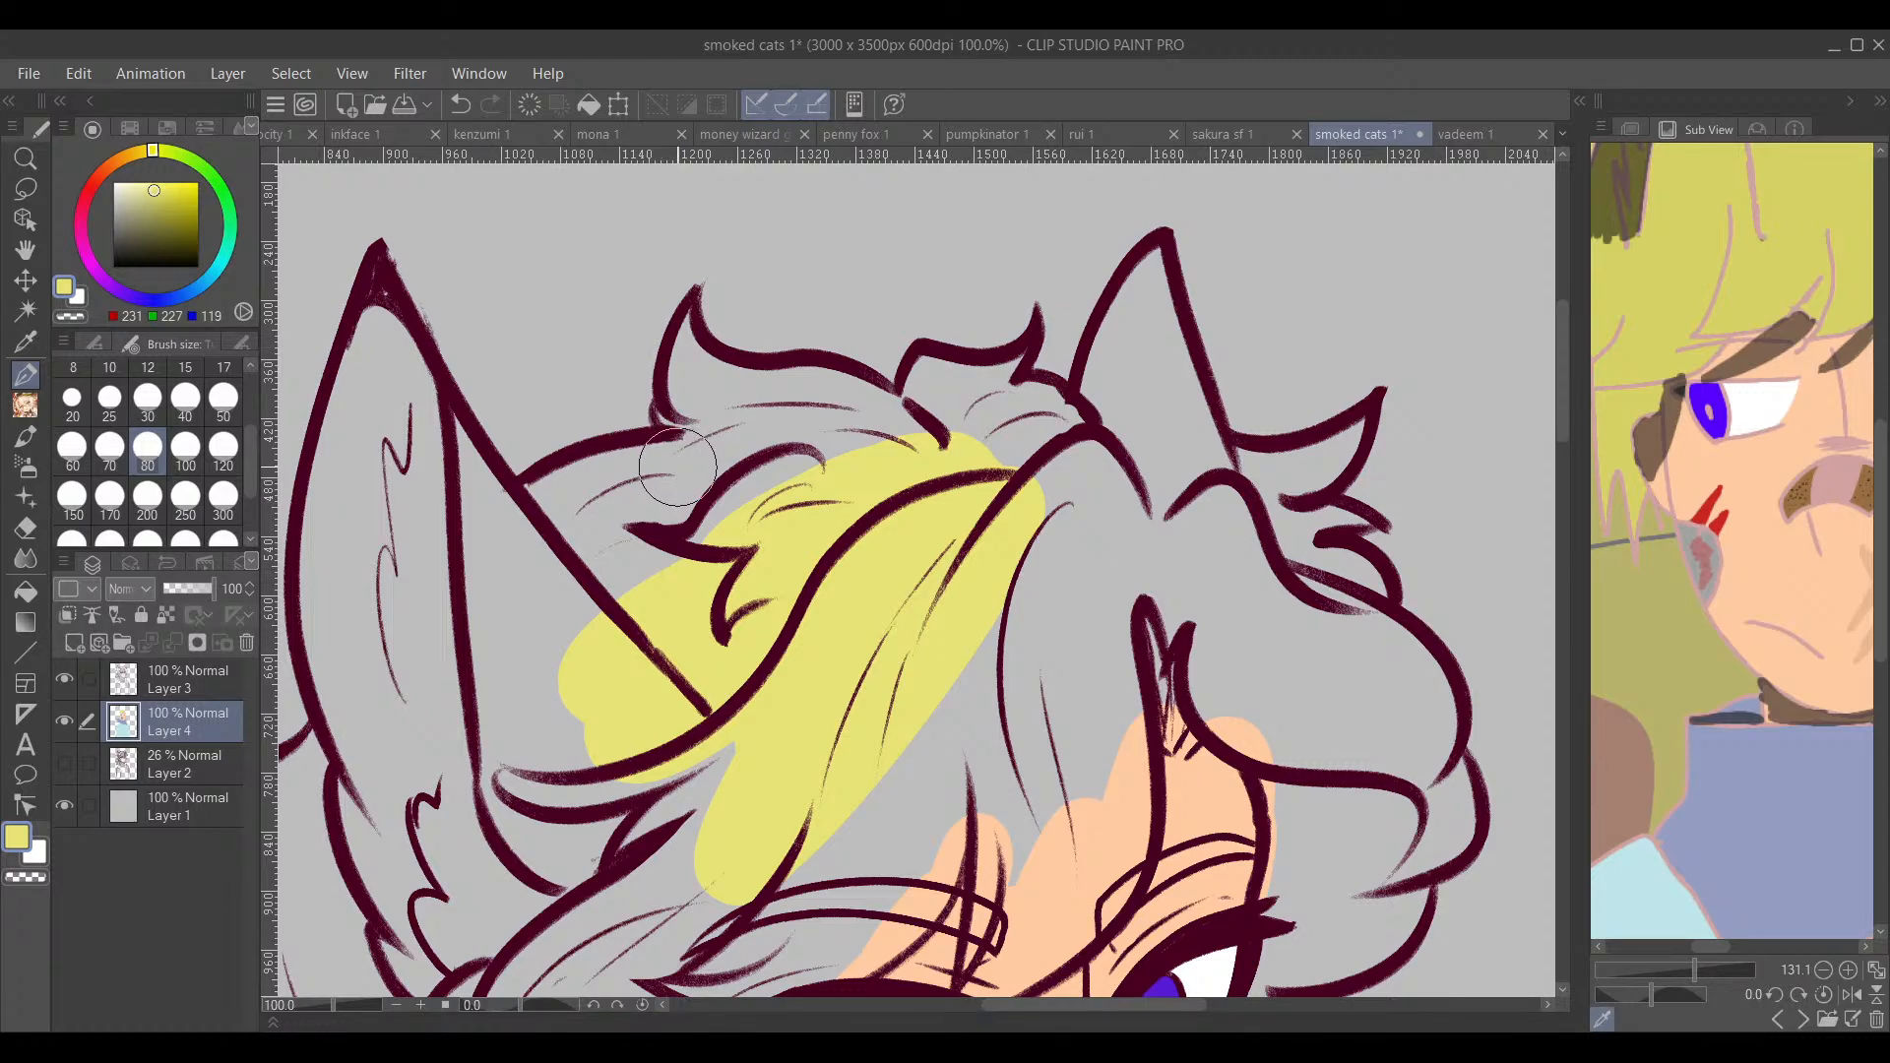
mouse_move(859, 455)
mouse_down()
mouse_move(900, 441)
mouse_move(929, 462)
mouse_move(883, 427)
mouse_move(727, 399)
mouse_move(691, 318)
mouse_move(673, 381)
mouse_move(694, 432)
mouse_move(670, 418)
mouse_move(748, 480)
mouse_move(549, 502)
mouse_move(518, 552)
mouse_move(577, 590)
mouse_move(699, 608)
mouse_up()
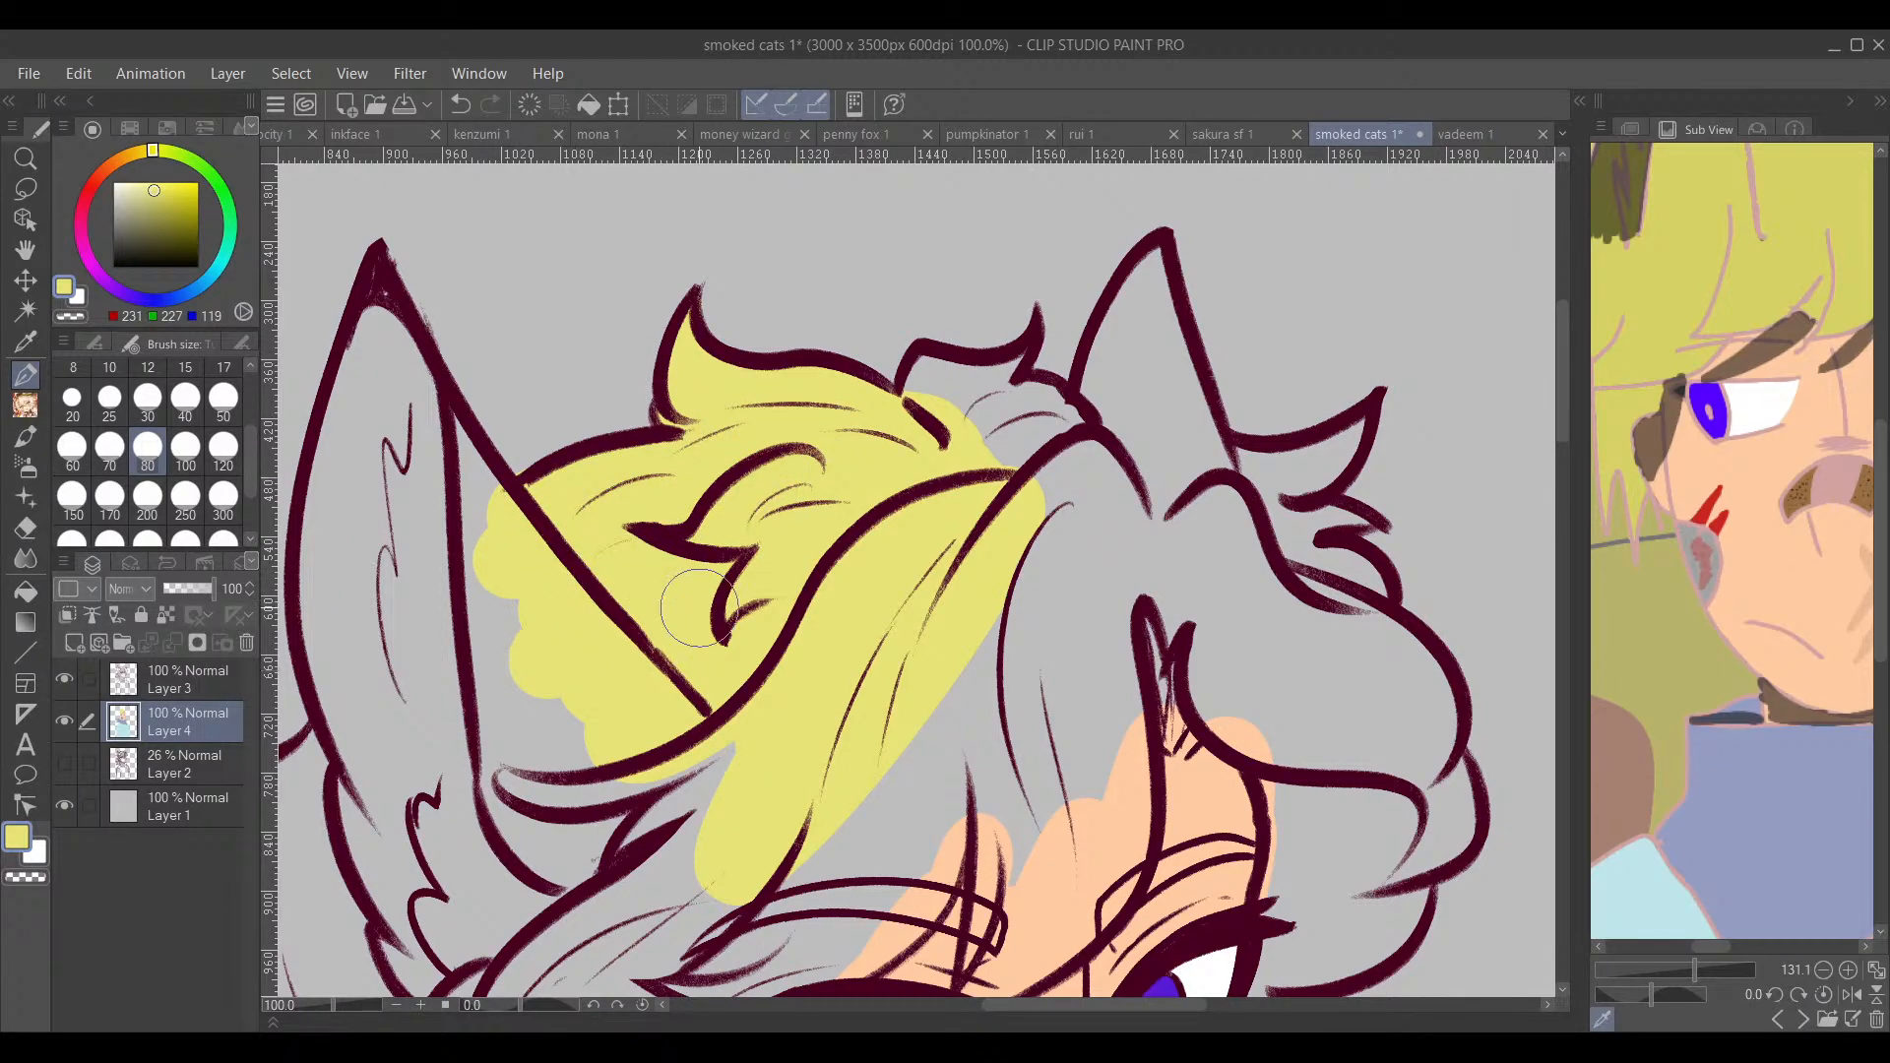
Step: Fill the near ear with the hair yellow, from its tip down to the base
mouse_move(386, 326)
mouse_down()
mouse_move(375, 306)
mouse_move(413, 424)
mouse_move(661, 705)
mouse_up()
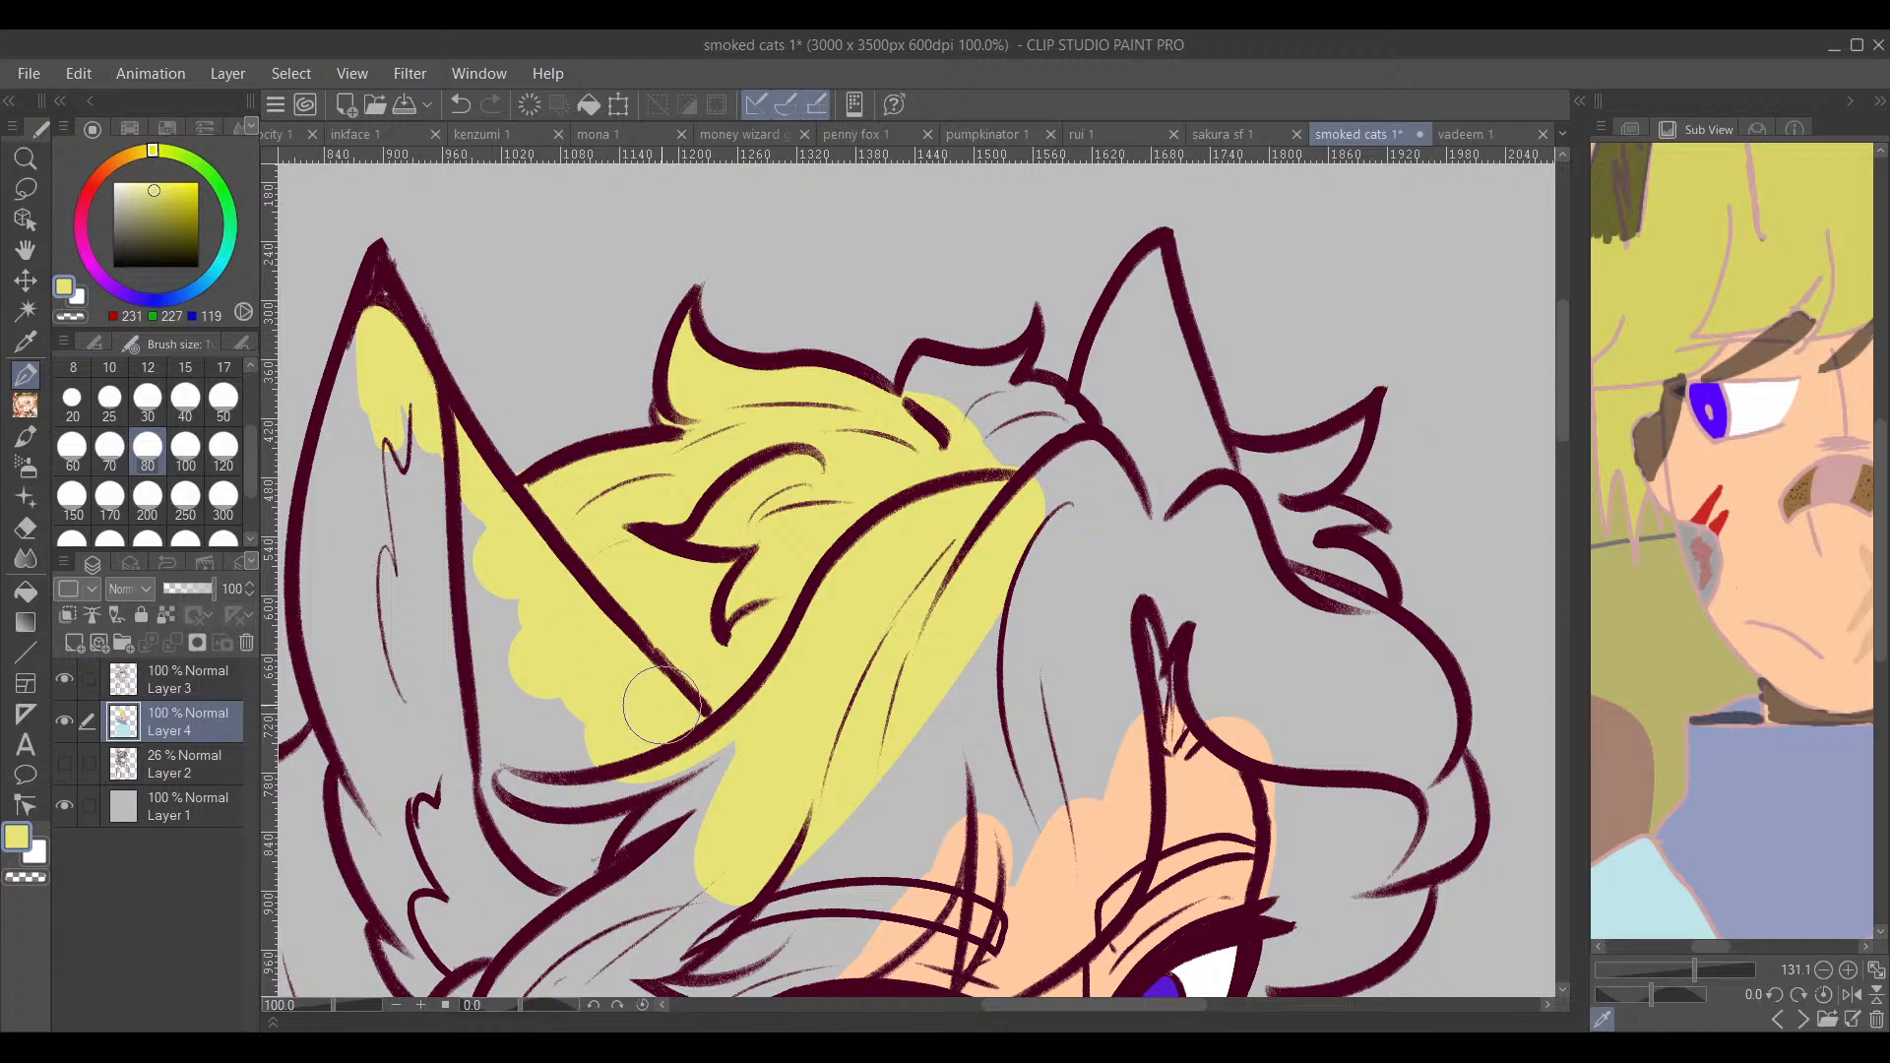
mouse_move(539, 616)
mouse_down()
mouse_move(460, 515)
mouse_move(496, 607)
mouse_move(508, 736)
mouse_up()
mouse_move(478, 601)
mouse_down()
mouse_move(678, 488)
mouse_move(719, 492)
mouse_up()
mouse_move(611, 187)
mouse_down()
mouse_move(620, 246)
mouse_move(561, 530)
mouse_move(610, 689)
mouse_move(630, 443)
mouse_move(624, 641)
mouse_move(694, 702)
mouse_move(712, 584)
mouse_move(753, 509)
mouse_move(664, 512)
mouse_up()
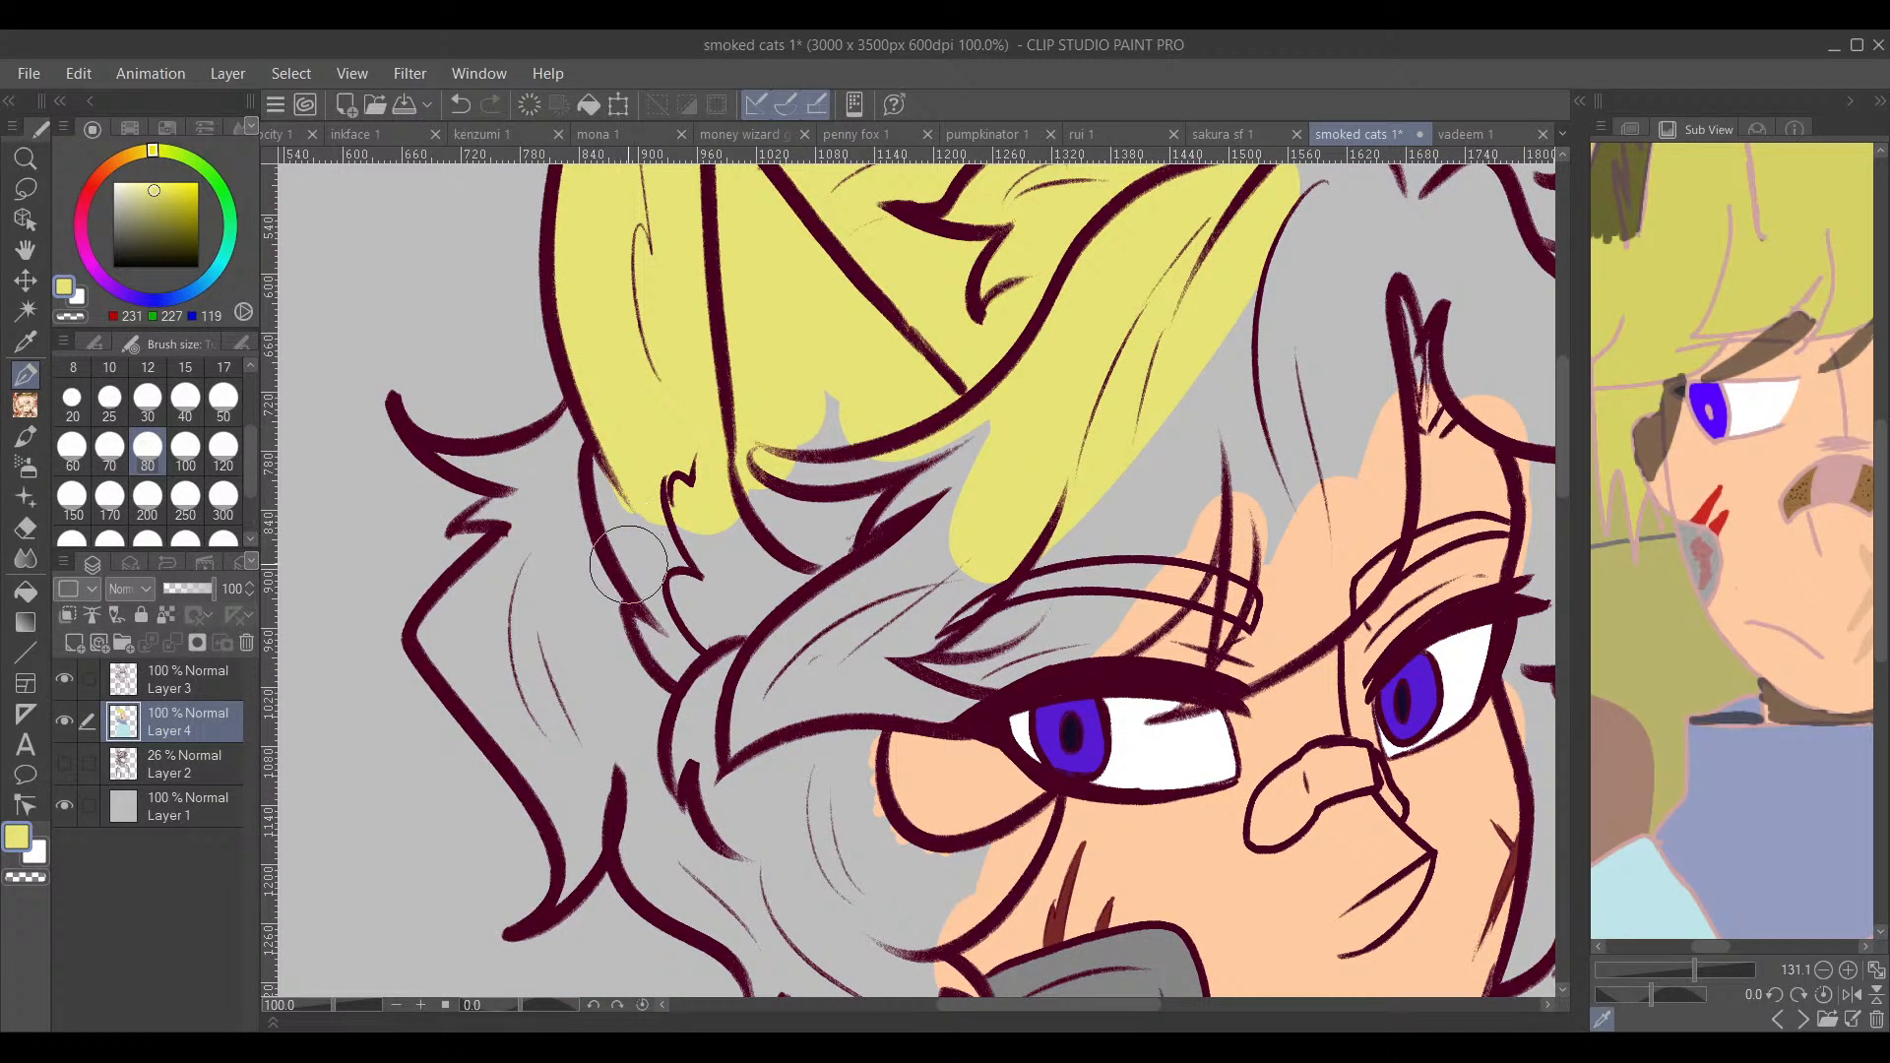
Step: Paint the outer hair tufts behind and below the near ear with the hair yellow
drag(662, 622, 763, 610)
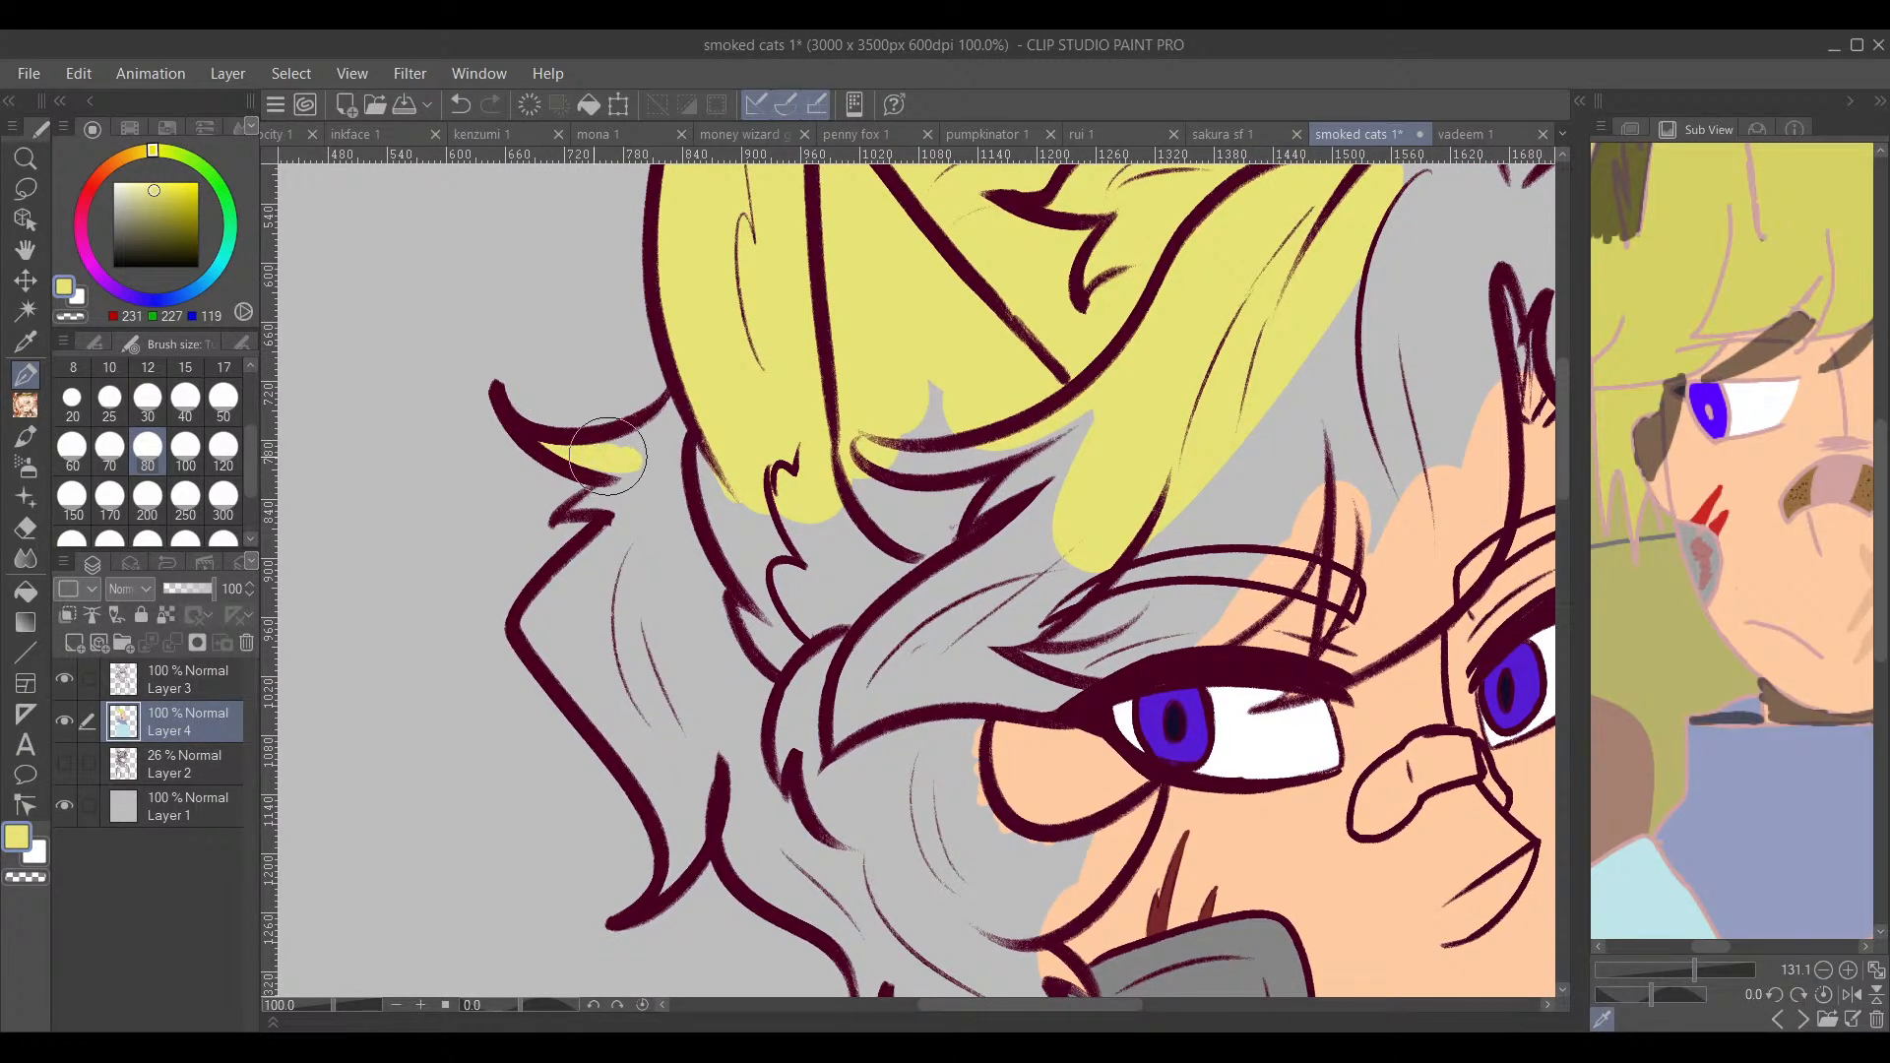
mouse_move(582, 448)
mouse_down()
mouse_move(682, 404)
mouse_move(696, 482)
mouse_move(666, 503)
mouse_up()
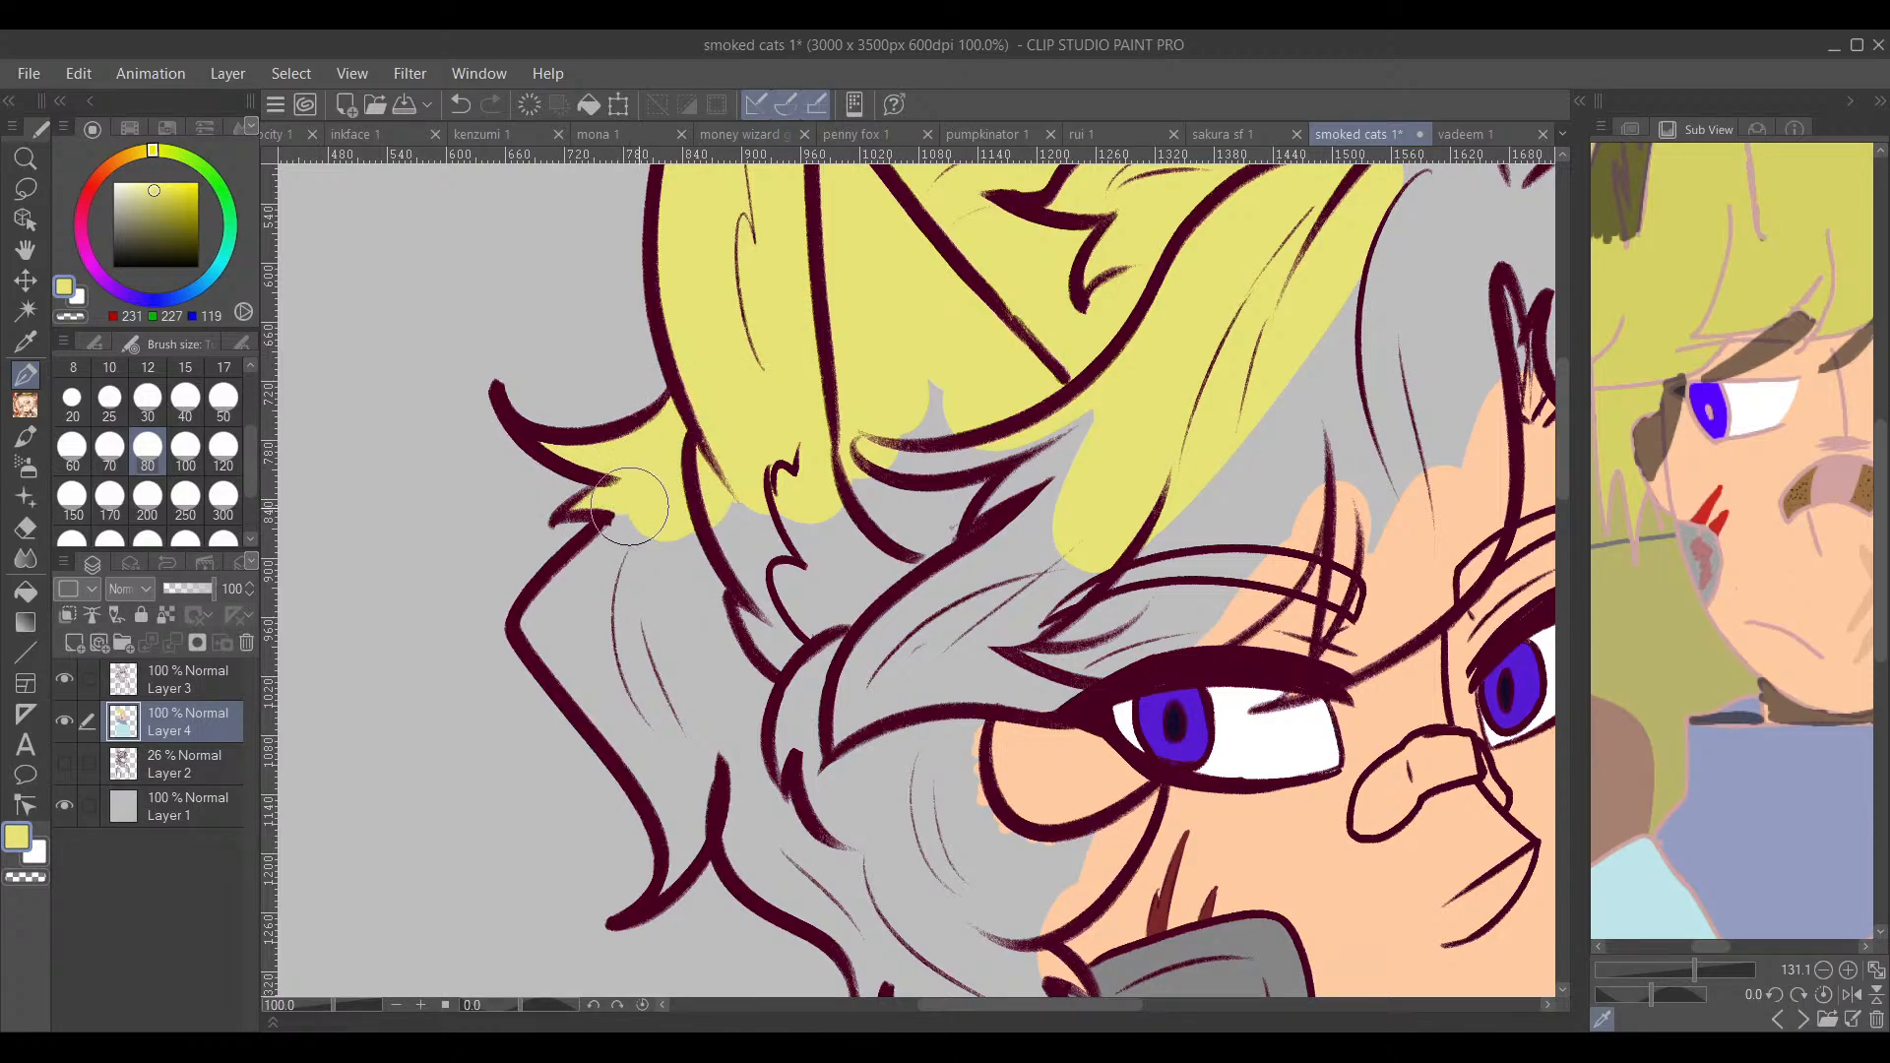
mouse_move(584, 597)
mouse_down()
mouse_move(556, 640)
mouse_move(649, 701)
mouse_up()
mouse_move(793, 689)
mouse_down()
mouse_move(725, 589)
mouse_move(624, 594)
mouse_up()
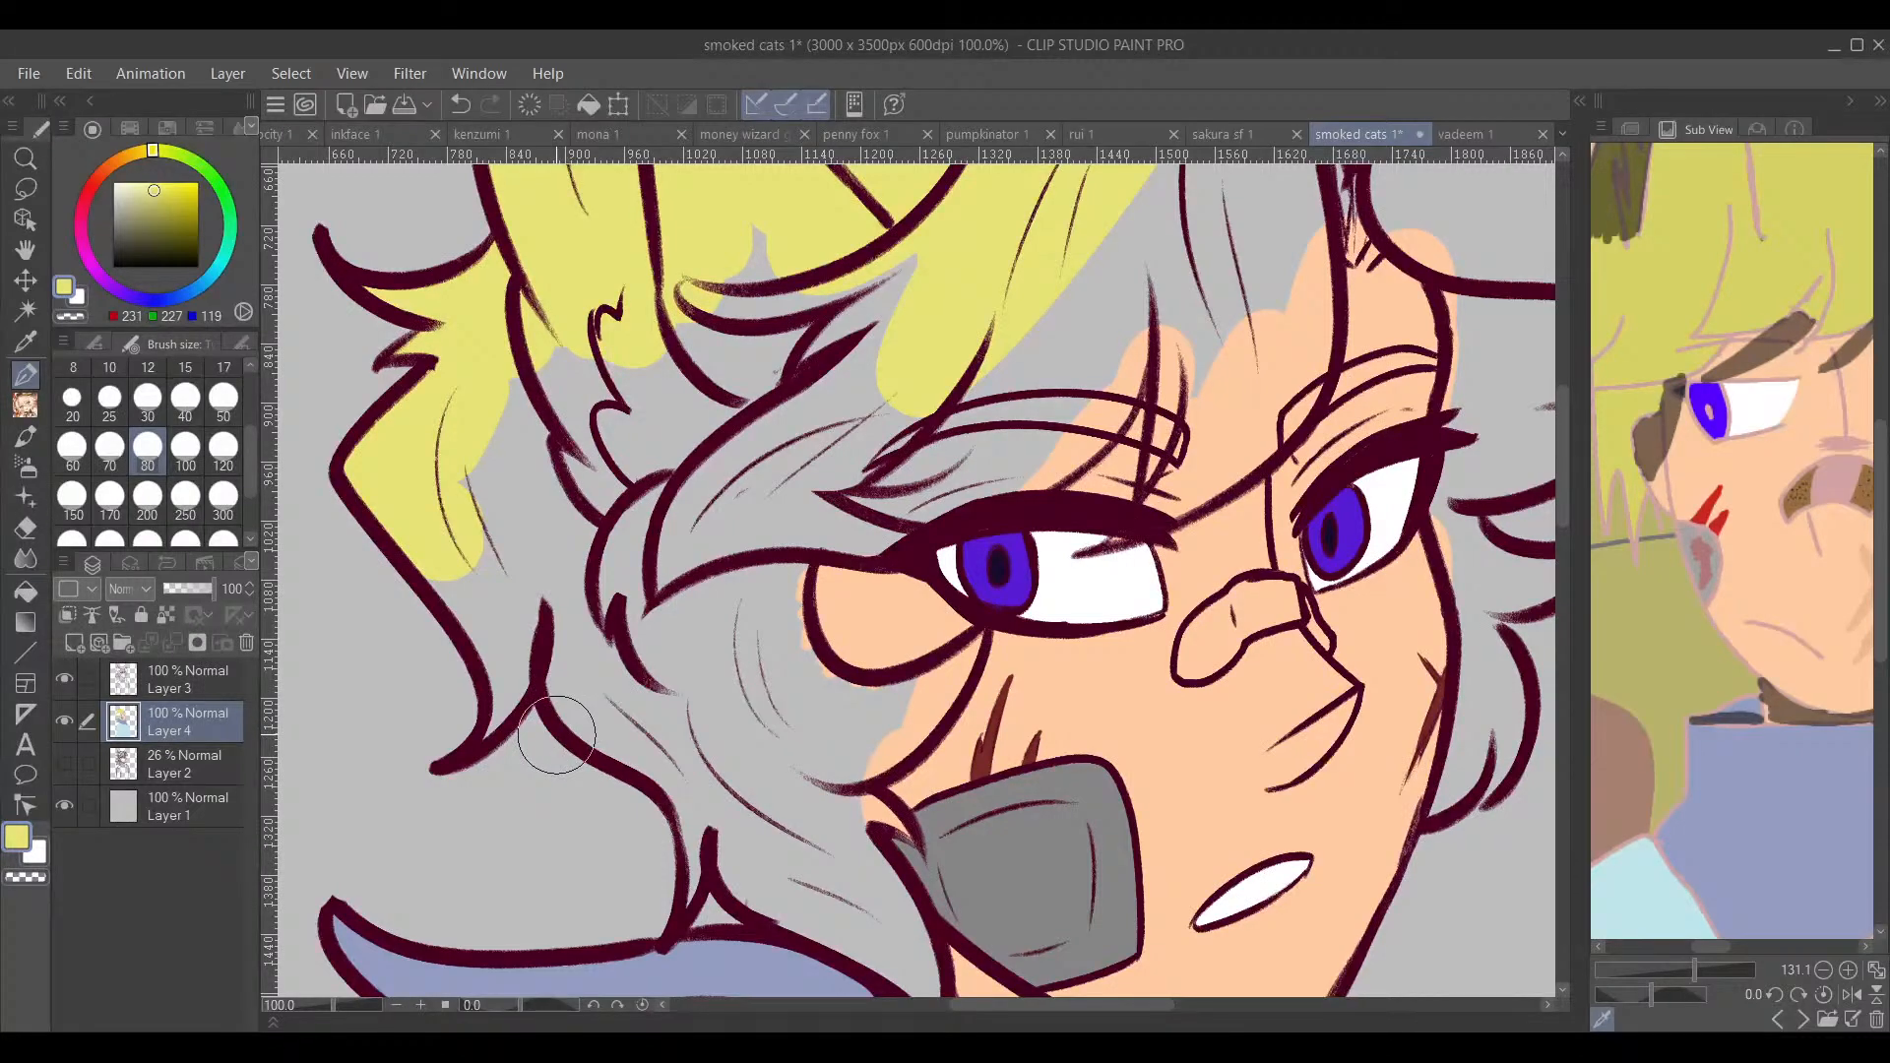
drag(558, 729, 627, 674)
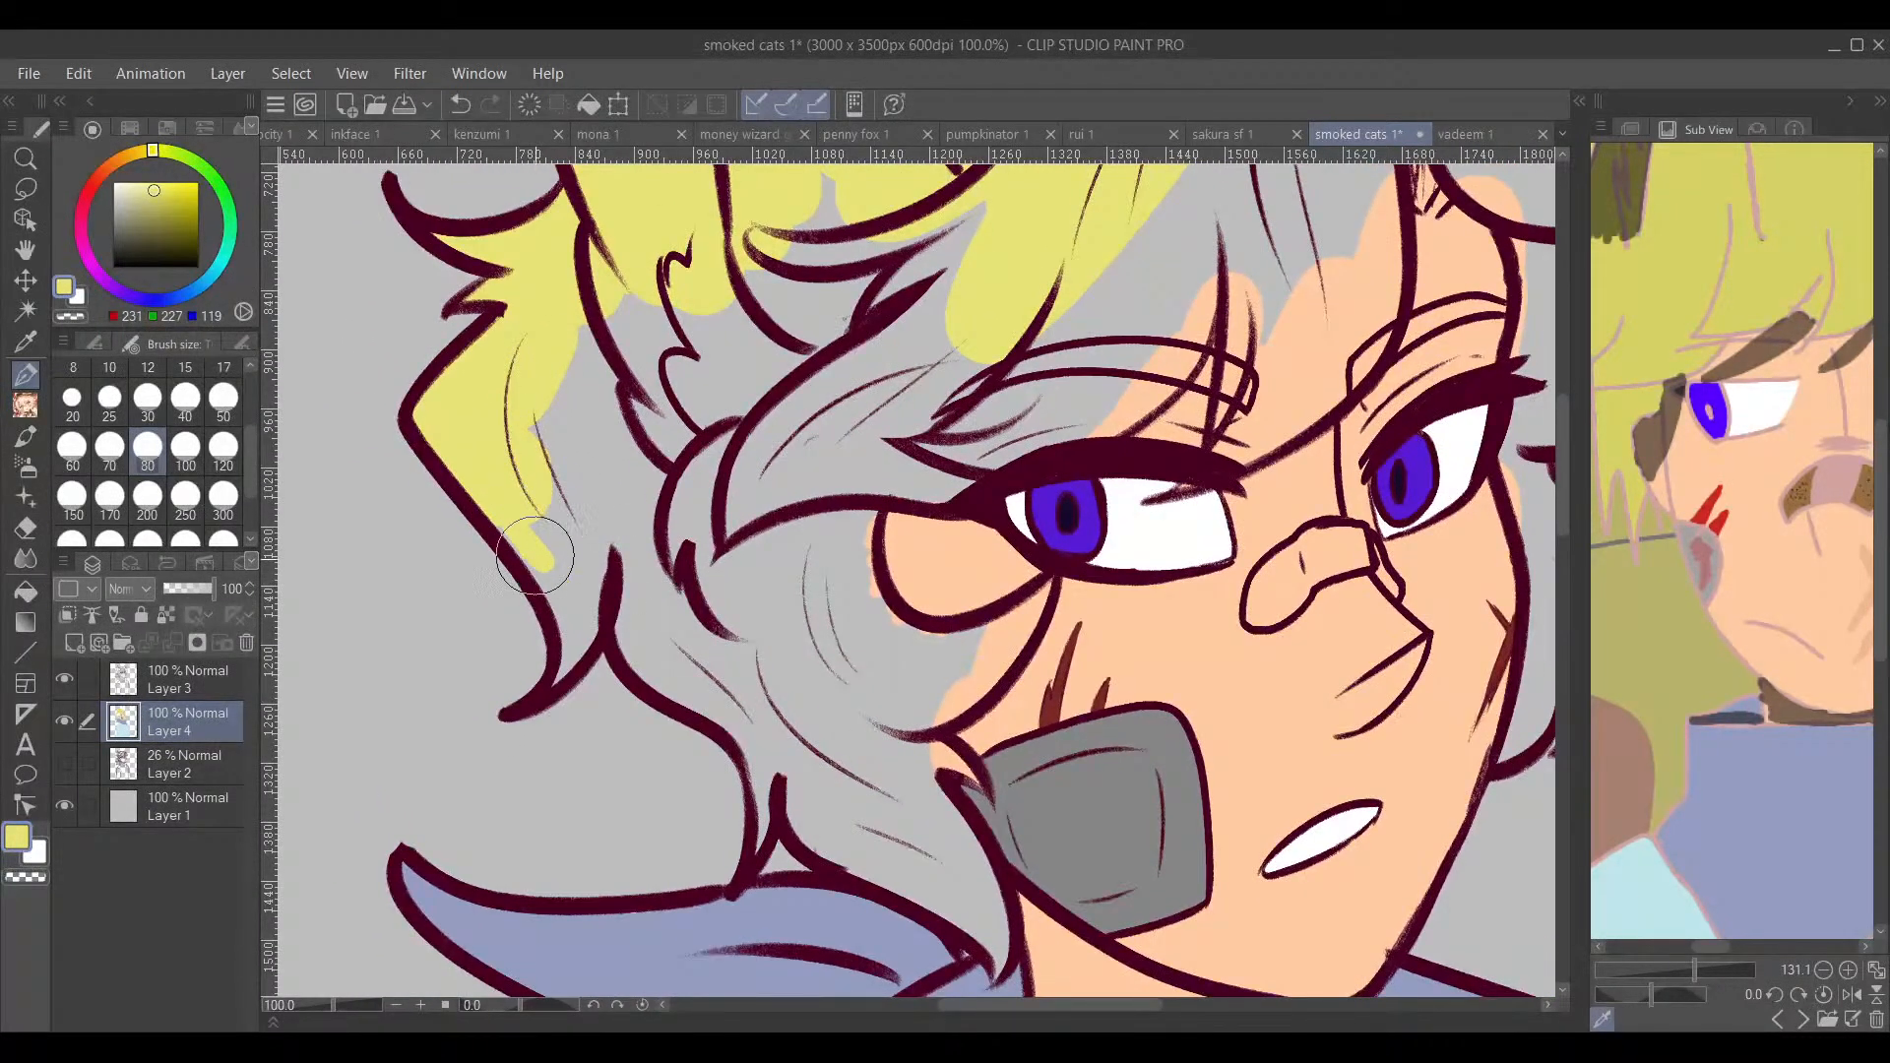
mouse_move(518, 461)
mouse_down()
mouse_move(576, 453)
mouse_move(521, 498)
mouse_move(569, 541)
mouse_move(531, 547)
mouse_move(556, 679)
mouse_move(563, 600)
mouse_move(630, 552)
mouse_move(639, 394)
mouse_move(541, 401)
mouse_move(707, 481)
mouse_move(548, 289)
mouse_up()
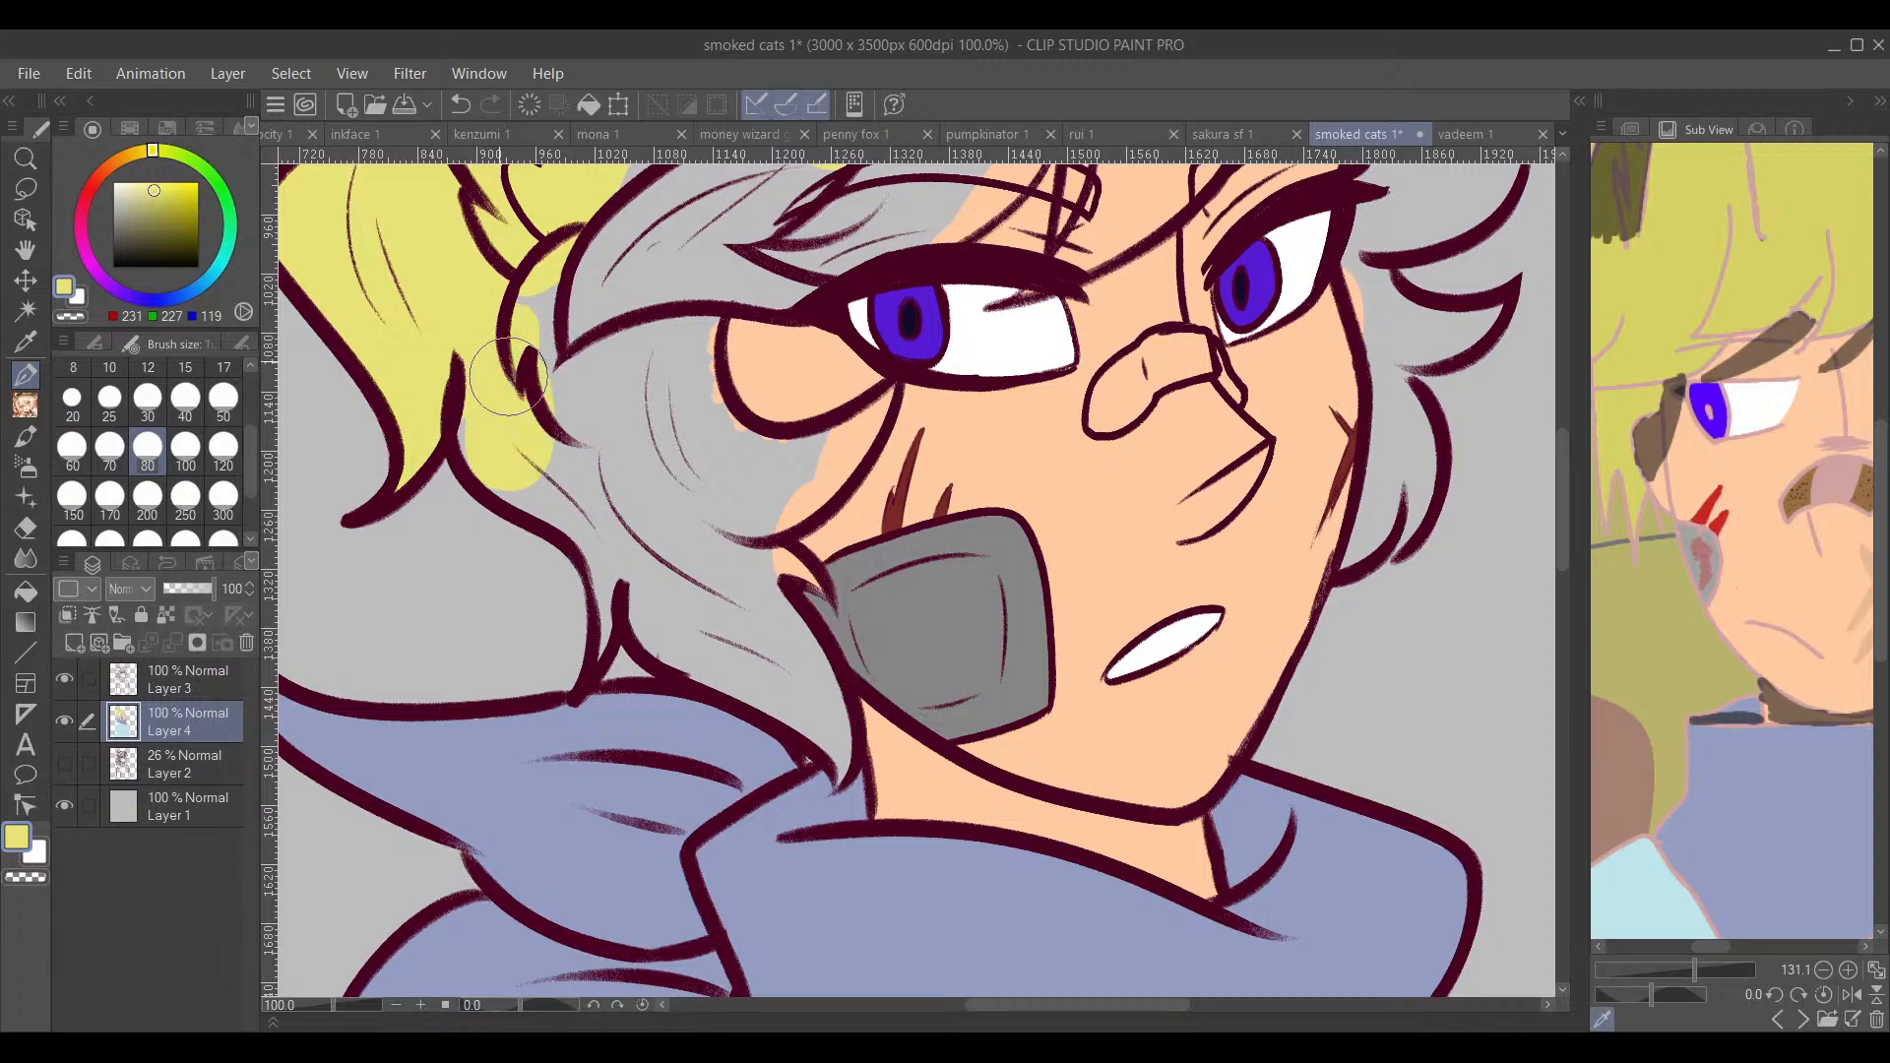
Step: Fill the side hair beside the cheek patch, around the skin-coloured loop and up to the temple with the hair yellow
mouse_move(555, 356)
mouse_down()
mouse_move(641, 536)
mouse_move(675, 452)
mouse_move(561, 502)
mouse_move(685, 563)
mouse_move(649, 689)
mouse_move(635, 569)
mouse_move(689, 650)
mouse_move(768, 694)
mouse_up()
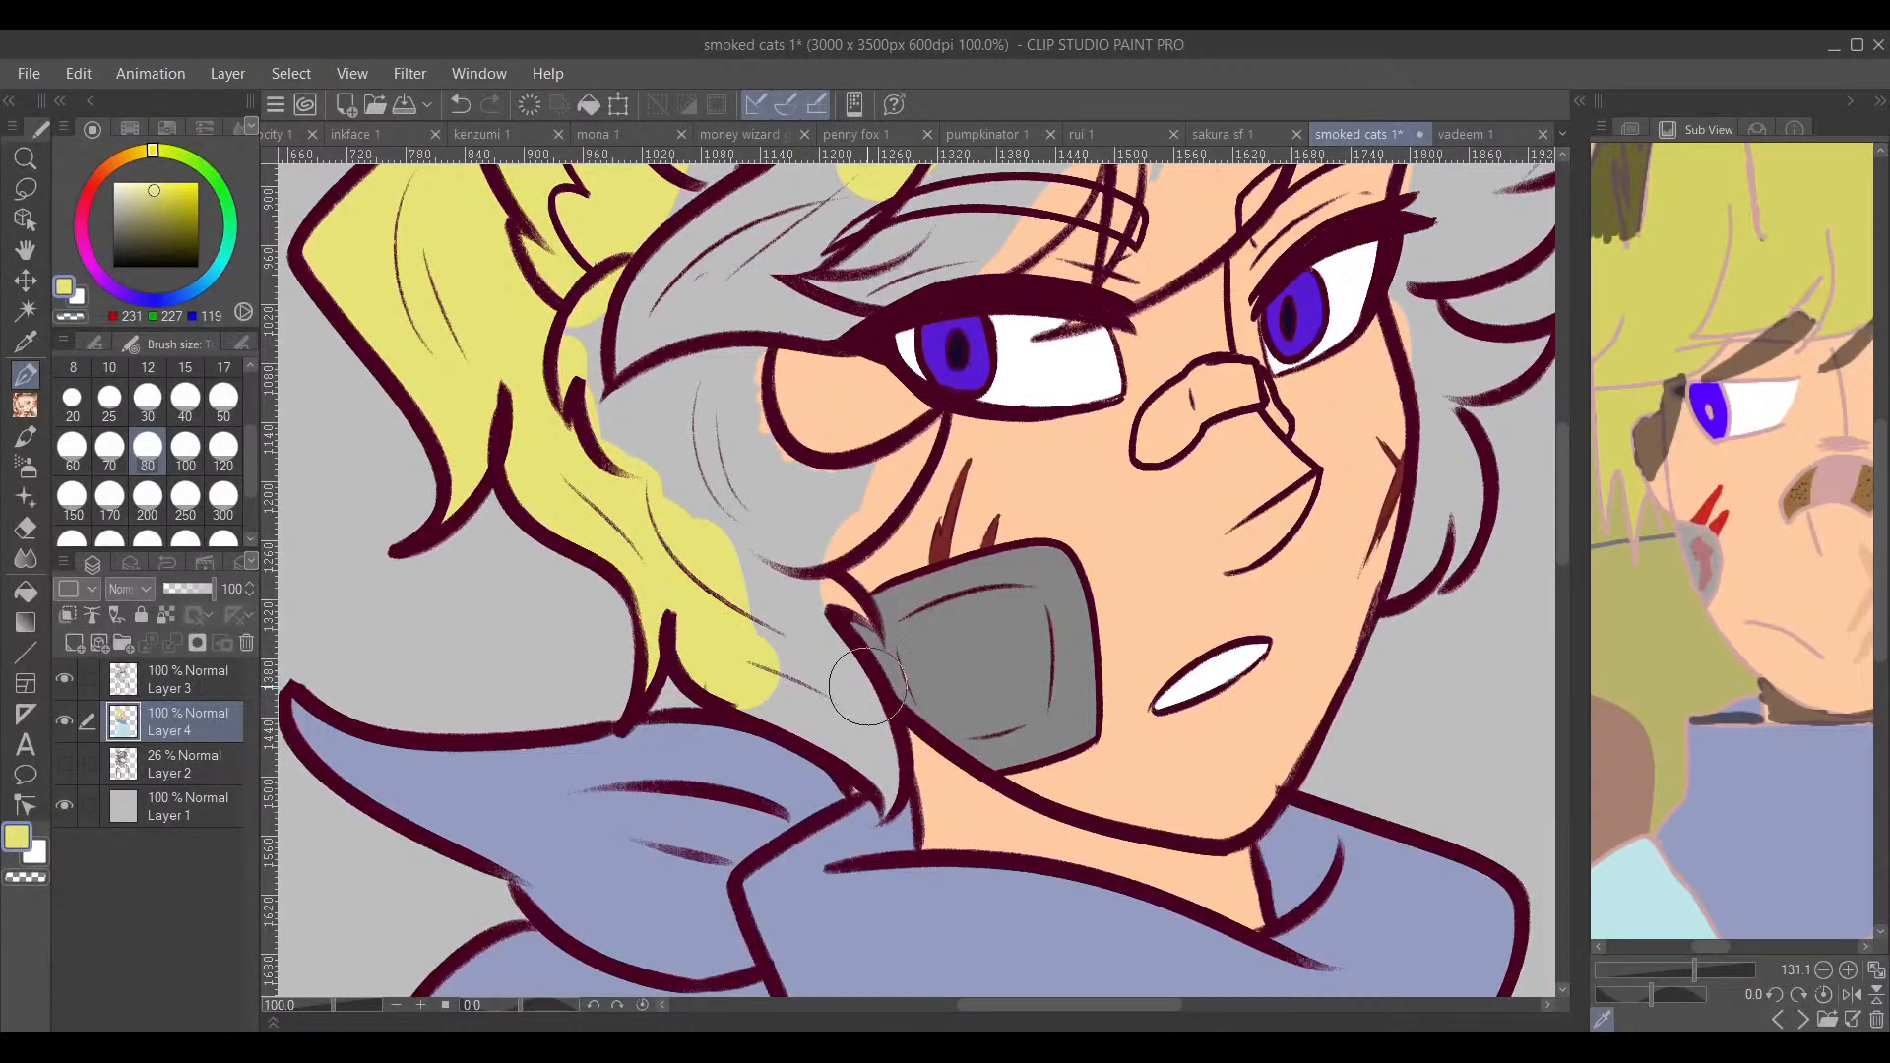
drag(804, 514, 617, 399)
click(701, 671)
mouse_move(702, 676)
mouse_down()
mouse_move(701, 692)
mouse_move(661, 635)
mouse_move(606, 609)
mouse_move(591, 566)
mouse_move(714, 674)
mouse_move(640, 536)
mouse_move(689, 591)
mouse_move(738, 574)
mouse_move(674, 537)
mouse_move(669, 566)
mouse_move(620, 453)
mouse_up()
mouse_move(778, 428)
mouse_down()
mouse_move(835, 499)
mouse_move(862, 448)
mouse_move(758, 564)
mouse_move(827, 492)
mouse_move(768, 493)
mouse_move(717, 535)
mouse_move(657, 482)
mouse_move(686, 625)
mouse_up()
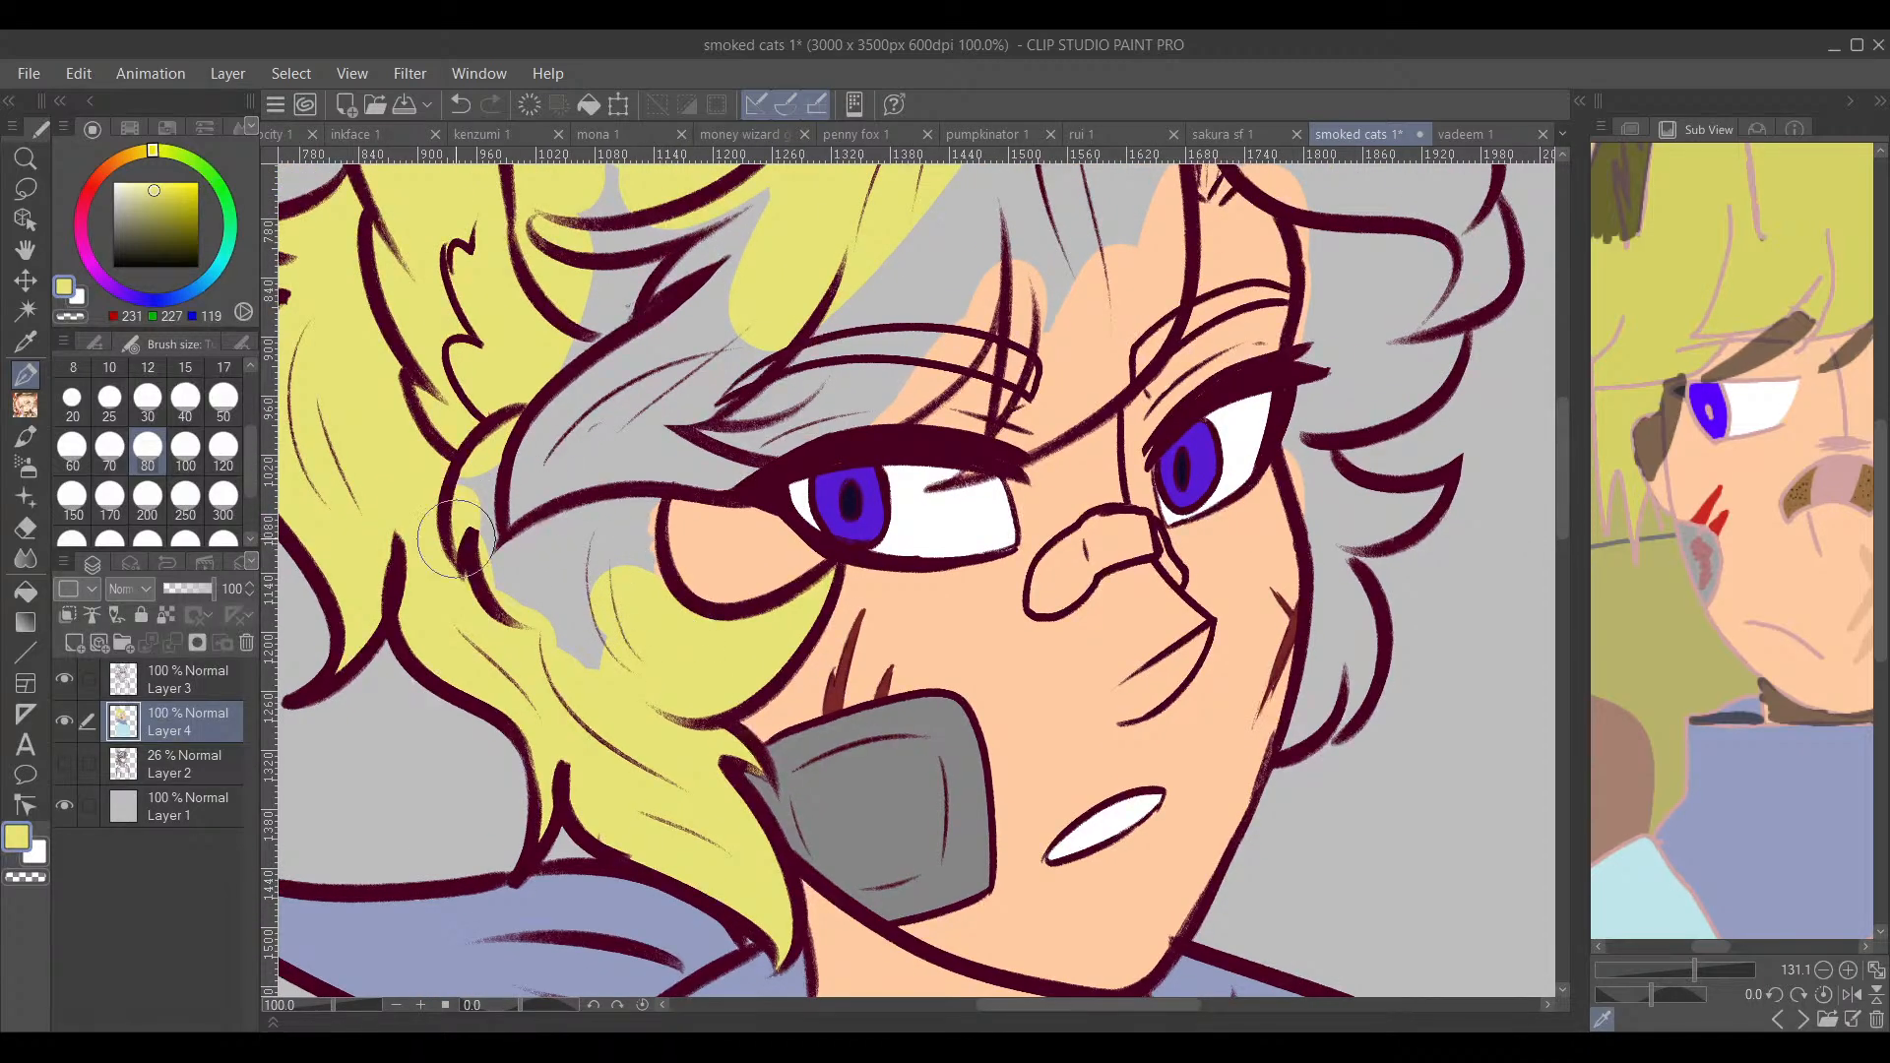
mouse_move(458, 540)
mouse_down()
mouse_move(453, 601)
mouse_move(522, 628)
mouse_move(567, 600)
mouse_move(576, 616)
mouse_move(591, 487)
mouse_move(605, 474)
mouse_move(605, 520)
mouse_move(621, 458)
mouse_move(633, 600)
mouse_up()
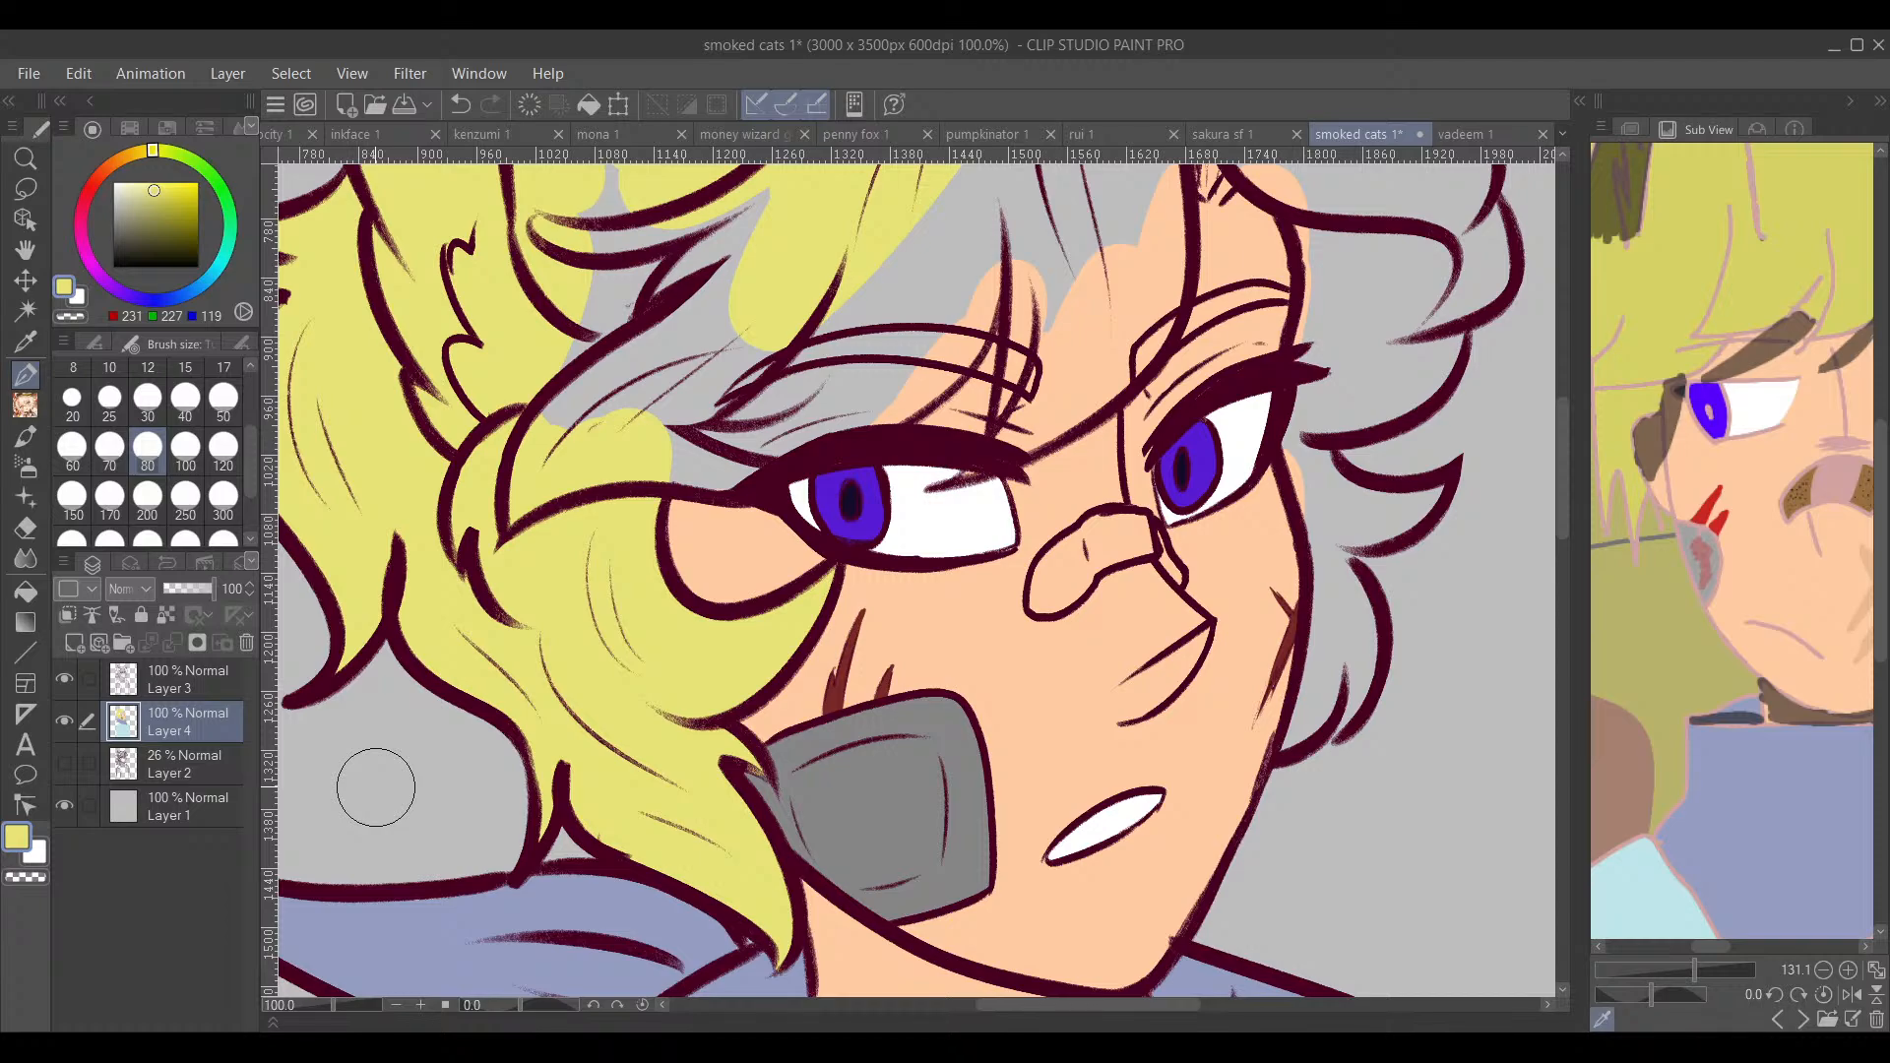
Step: Fill the hair locks above the near eye and the gaps at the near ear's base with the hair yellow
drag(753, 489, 678, 665)
mouse_move(601, 553)
mouse_down()
mouse_move(541, 610)
mouse_move(698, 611)
mouse_move(583, 615)
mouse_move(735, 594)
mouse_move(812, 556)
mouse_move(637, 602)
mouse_move(578, 683)
mouse_up()
drag(701, 459, 645, 503)
mouse_move(511, 594)
mouse_down()
mouse_move(1003, 604)
mouse_move(936, 674)
mouse_move(735, 723)
mouse_move(874, 742)
mouse_move(789, 614)
mouse_move(657, 621)
mouse_up()
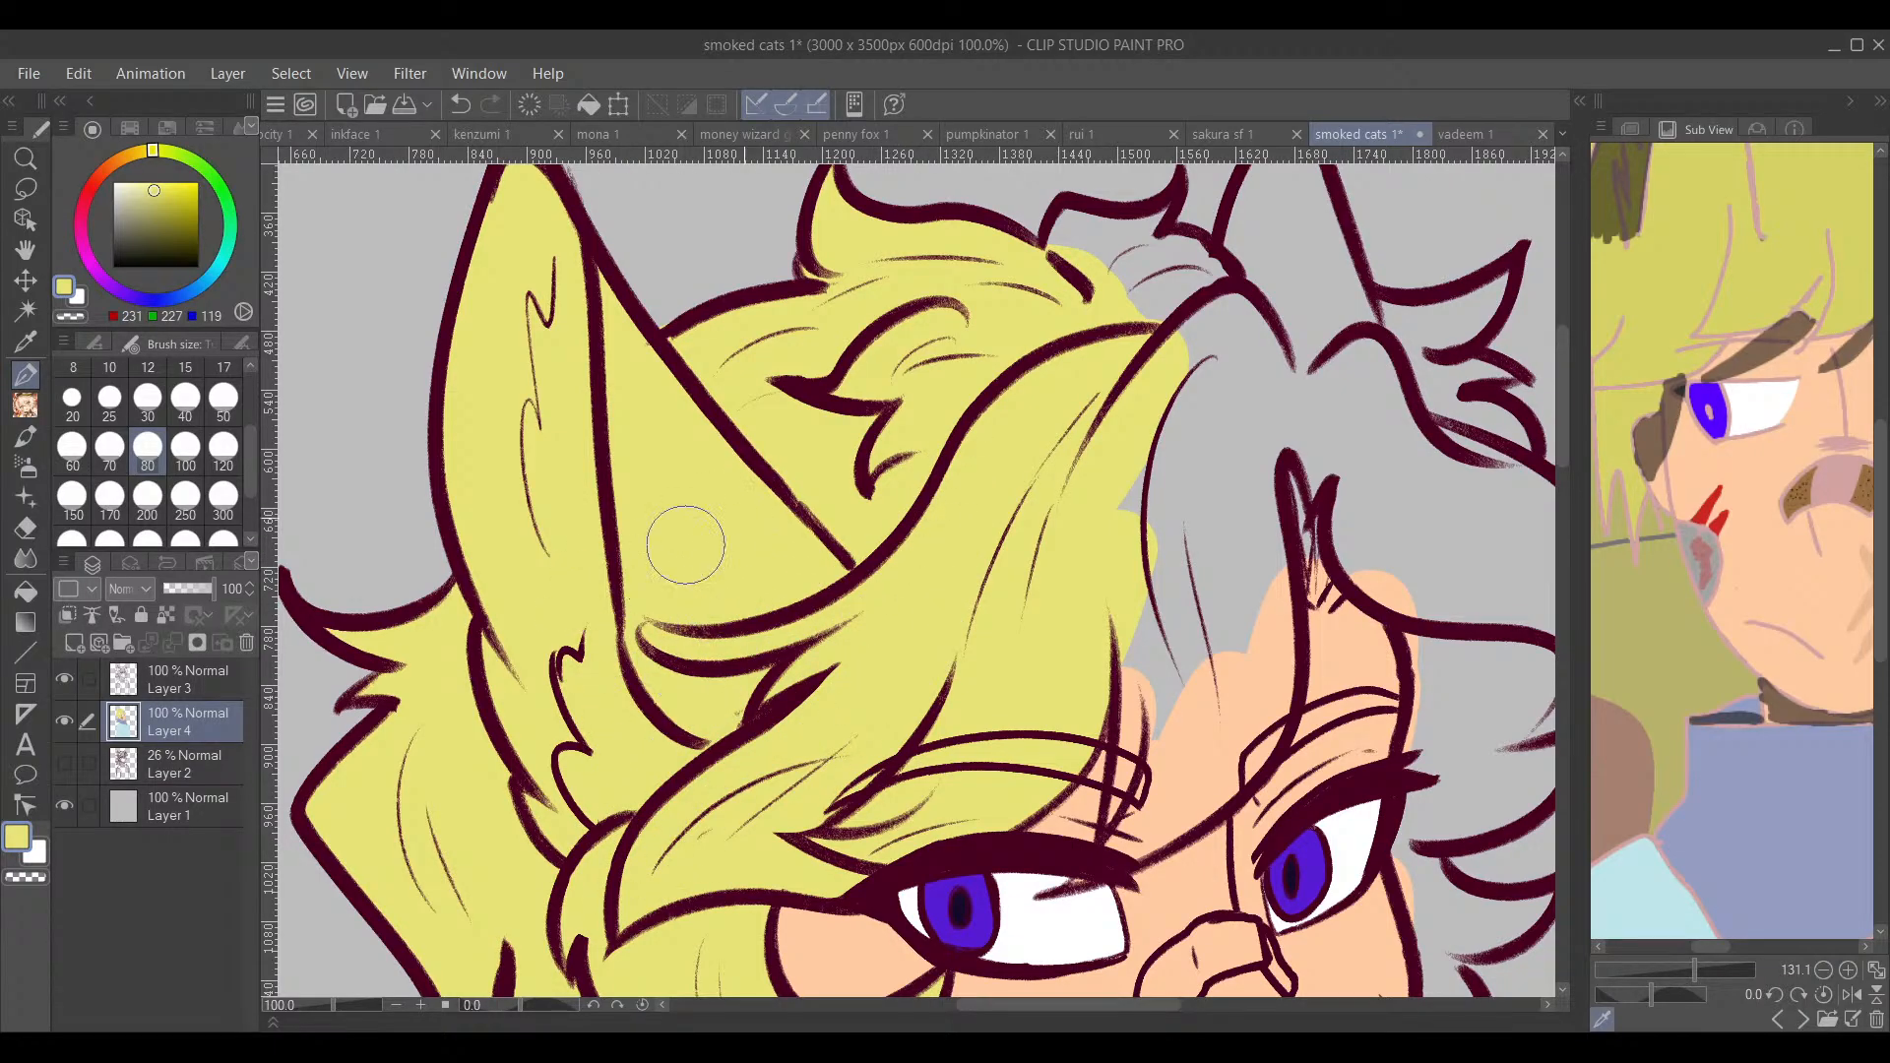
Step: Paint the crown, the far ear and the hair tufts and curls on the far side of the face with the hair yellow
mouse_move(1098, 594)
mouse_down()
mouse_move(789, 640)
mouse_move(428, 774)
mouse_up()
drag(754, 617, 1072, 636)
mouse_move(946, 309)
mouse_down()
mouse_move(890, 440)
mouse_move(886, 423)
mouse_move(955, 423)
mouse_move(990, 472)
mouse_move(986, 428)
mouse_move(991, 455)
mouse_move(987, 437)
mouse_move(952, 505)
mouse_move(861, 563)
mouse_move(772, 509)
mouse_move(800, 467)
mouse_move(835, 474)
mouse_move(842, 408)
mouse_move(801, 432)
mouse_move(720, 424)
mouse_move(702, 463)
mouse_move(739, 443)
mouse_up()
drag(1029, 643, 663, 635)
mouse_move(777, 497)
mouse_down()
mouse_move(787, 474)
mouse_move(755, 512)
mouse_move(703, 520)
mouse_move(661, 500)
mouse_up()
mouse_move(721, 556)
mouse_down()
mouse_move(877, 538)
mouse_move(763, 518)
mouse_move(803, 504)
mouse_move(784, 520)
mouse_move(828, 579)
mouse_up()
drag(984, 627, 949, 511)
mouse_move(809, 508)
mouse_down()
mouse_move(873, 538)
mouse_move(869, 611)
mouse_move(903, 653)
mouse_move(892, 695)
mouse_move(831, 722)
mouse_up()
mouse_move(766, 659)
mouse_down()
mouse_move(859, 503)
mouse_move(832, 458)
mouse_move(866, 585)
mouse_move(848, 640)
mouse_move(886, 669)
mouse_move(935, 620)
mouse_move(959, 452)
mouse_move(846, 532)
mouse_move(916, 591)
mouse_move(995, 571)
mouse_move(925, 615)
mouse_move(871, 586)
mouse_move(878, 772)
mouse_up()
drag(878, 773, 780, 677)
mouse_move(800, 630)
mouse_down()
mouse_move(748, 735)
mouse_move(789, 684)
mouse_move(814, 592)
mouse_move(797, 720)
mouse_up()
mouse_move(938, 555)
mouse_down()
mouse_move(978, 762)
mouse_move(1024, 827)
mouse_up()
drag(1160, 709, 1301, 825)
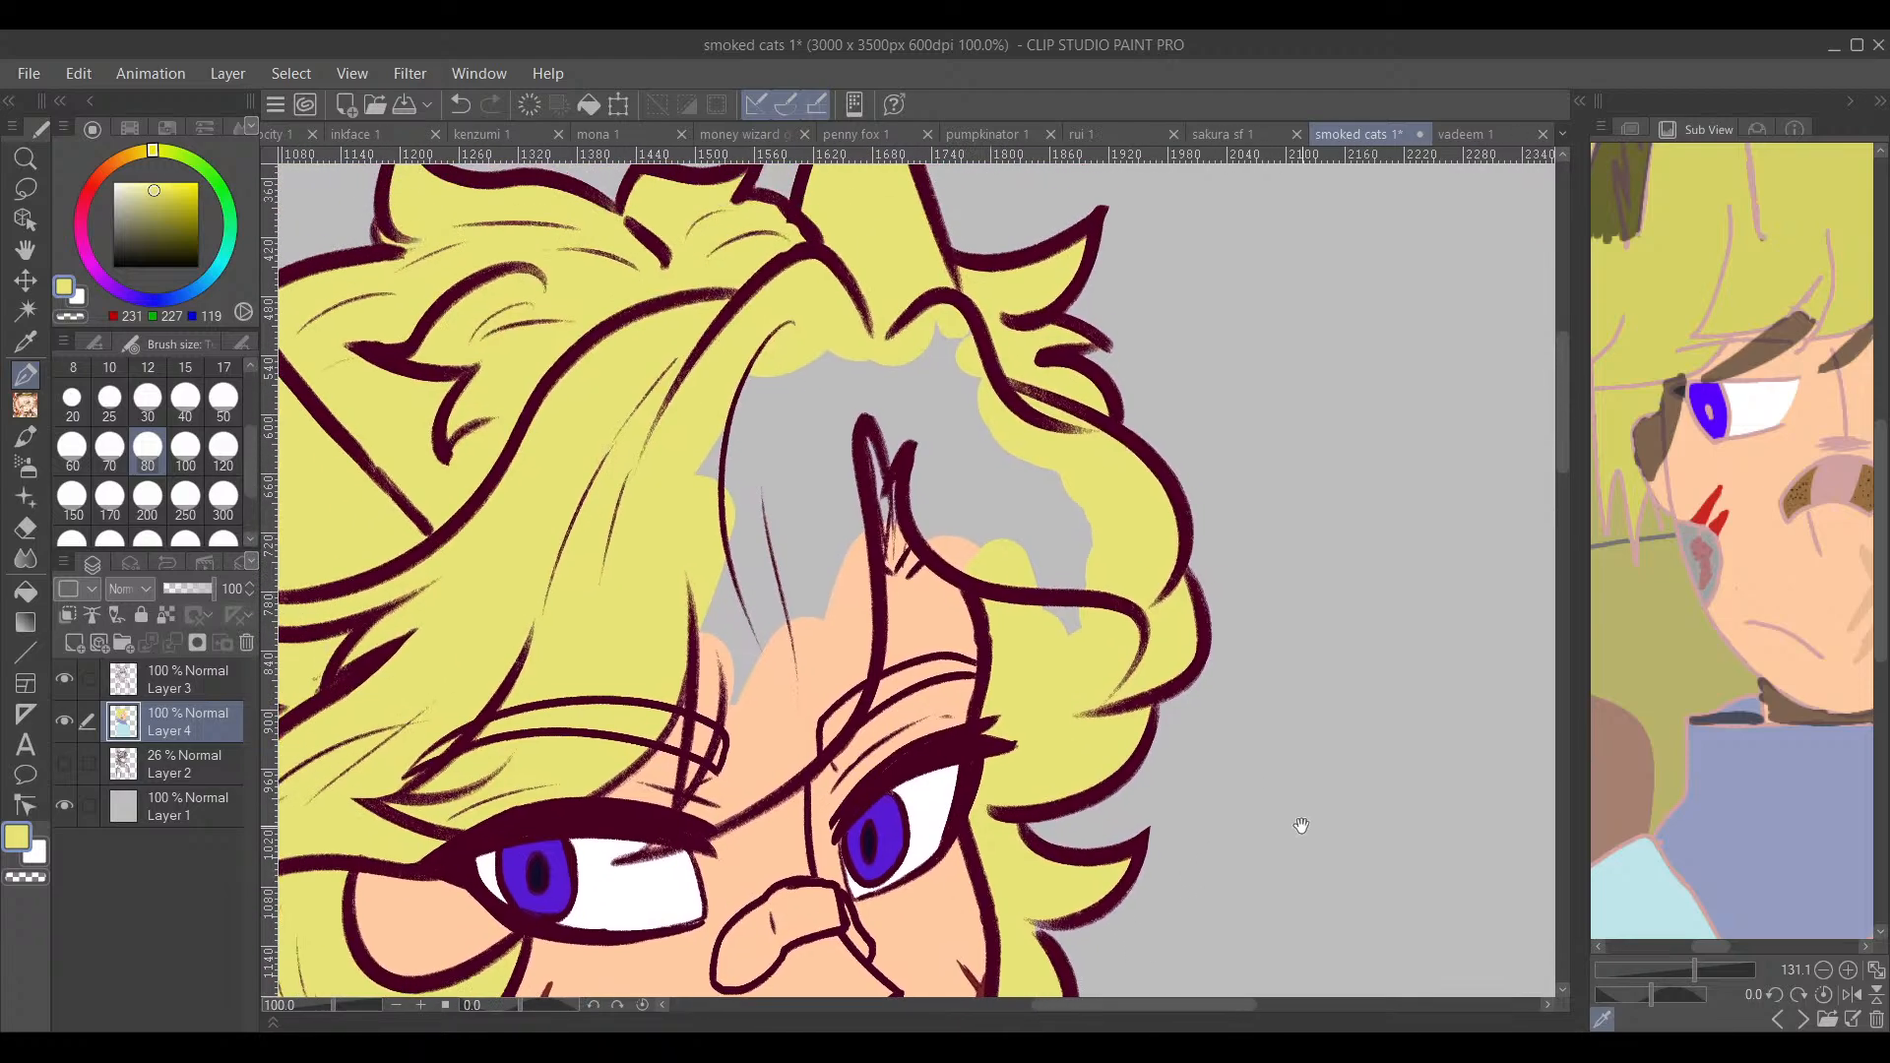
Step: Fill the remaining gaps in the fringe with the hair yellow, and sample the skin colour (RGB 255, 203, 162) from the face
mouse_move(1102, 620)
mouse_down()
mouse_move(1085, 500)
mouse_move(967, 531)
mouse_move(925, 452)
mouse_move(869, 441)
mouse_move(871, 414)
mouse_move(854, 432)
mouse_move(944, 469)
mouse_move(964, 367)
mouse_move(888, 412)
mouse_move(871, 462)
mouse_move(916, 548)
mouse_up()
mouse_move(849, 394)
mouse_down()
mouse_move(827, 455)
mouse_move(728, 471)
mouse_move(753, 558)
mouse_up()
mouse_move(723, 688)
mouse_down()
mouse_move(807, 335)
mouse_move(864, 287)
mouse_move(881, 423)
mouse_move(793, 504)
mouse_move(788, 554)
mouse_move(694, 605)
mouse_move(745, 584)
mouse_move(763, 380)
mouse_move(739, 544)
mouse_up()
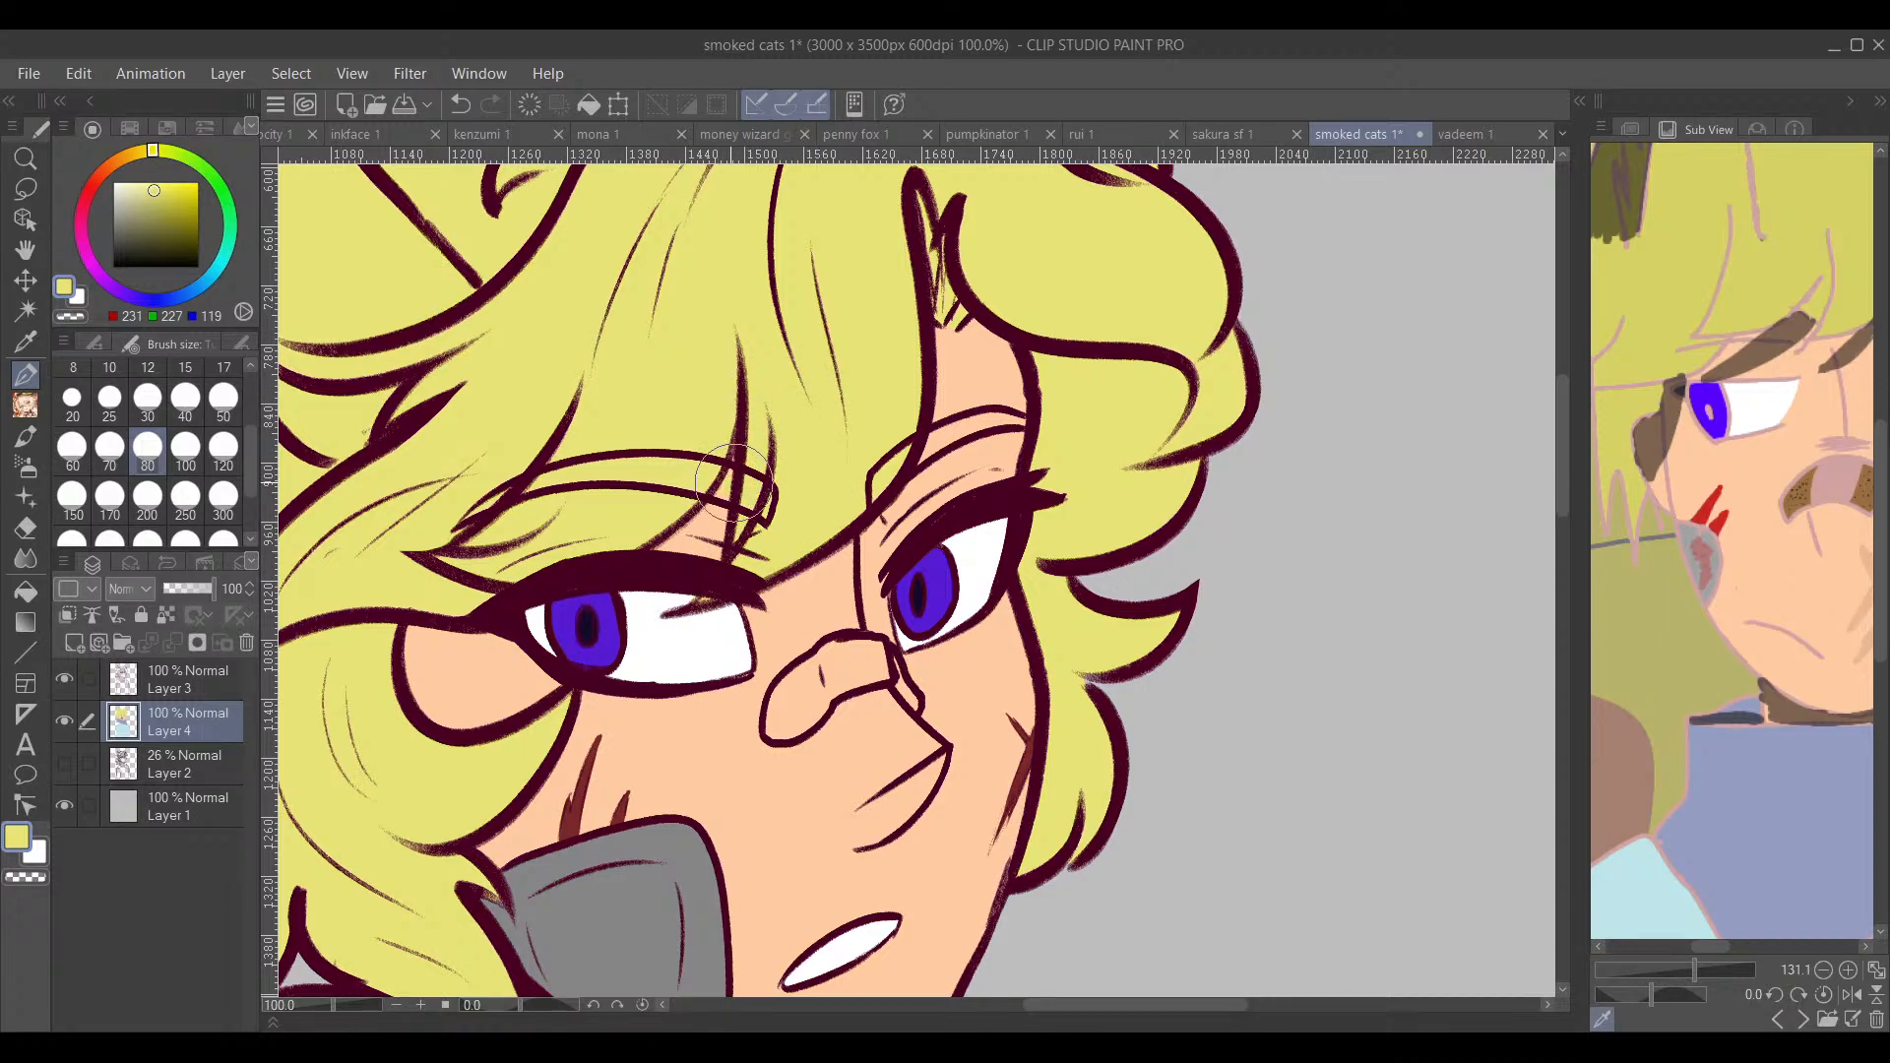
drag(1025, 614, 700, 665)
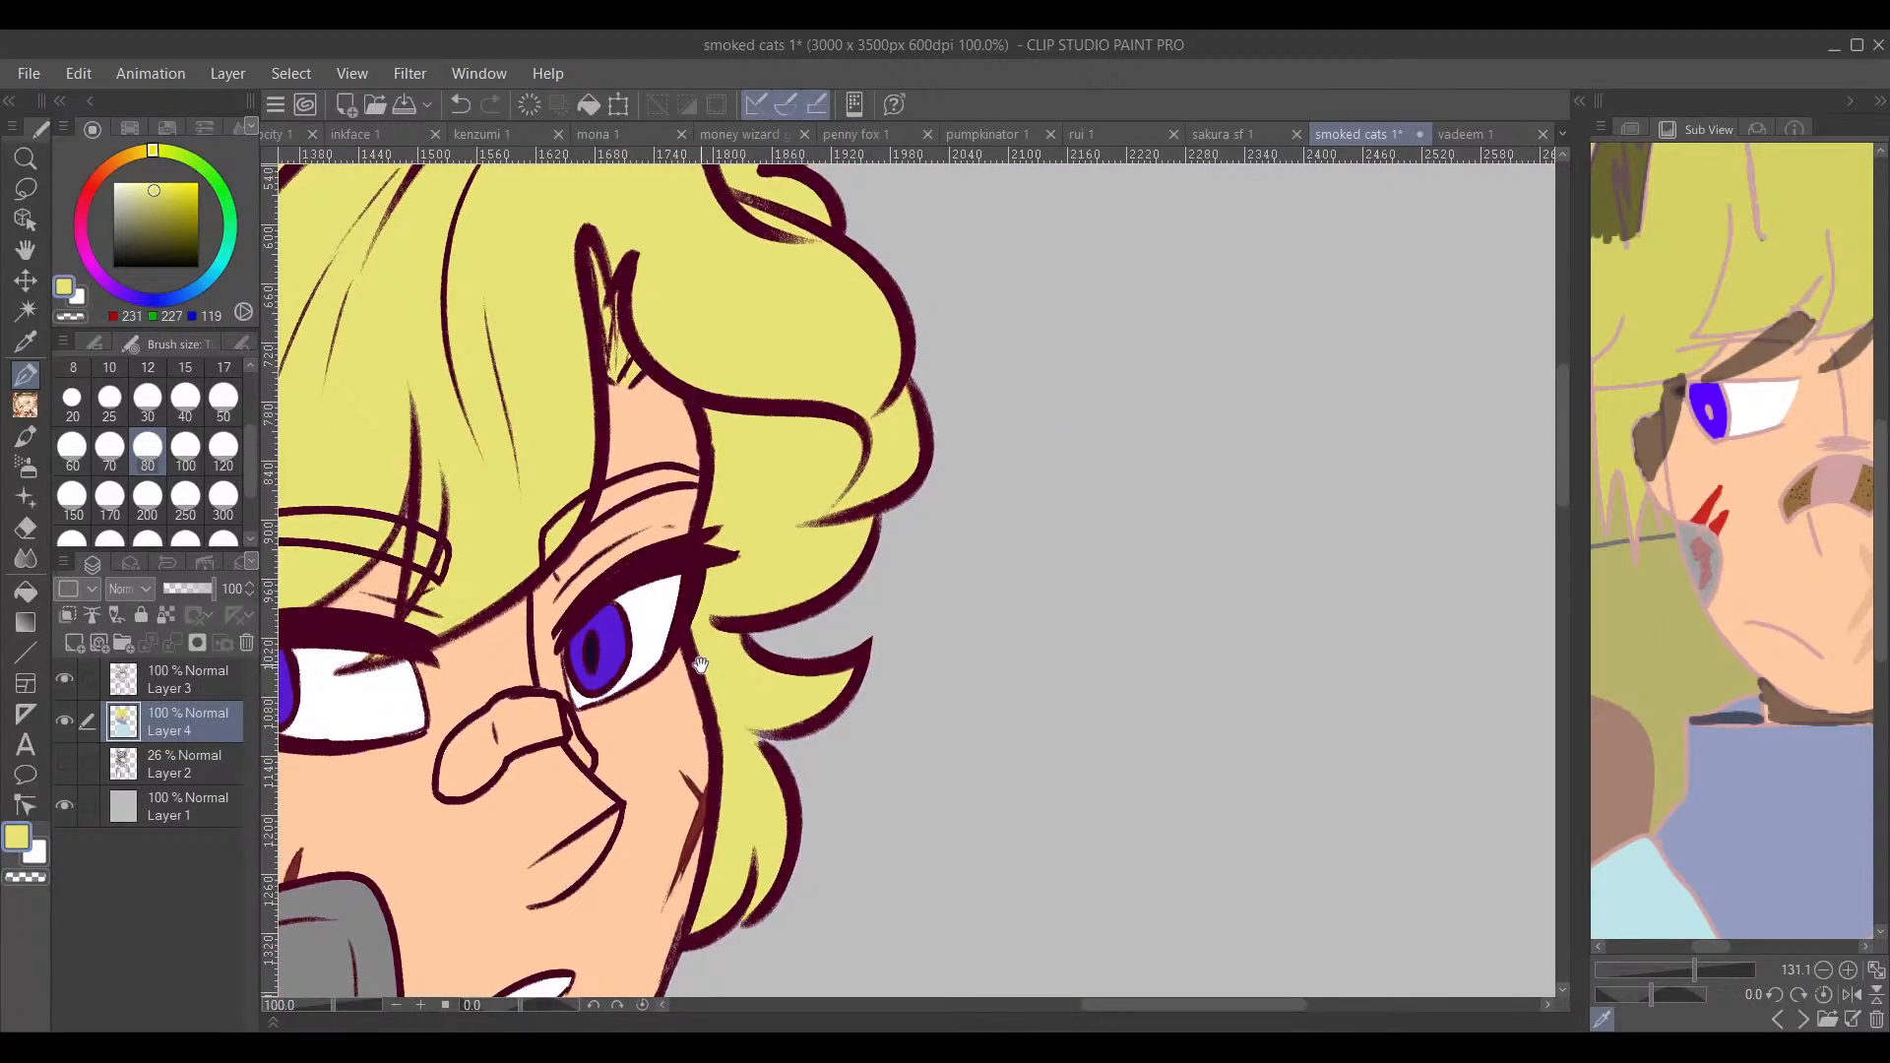
drag(827, 474, 946, 474)
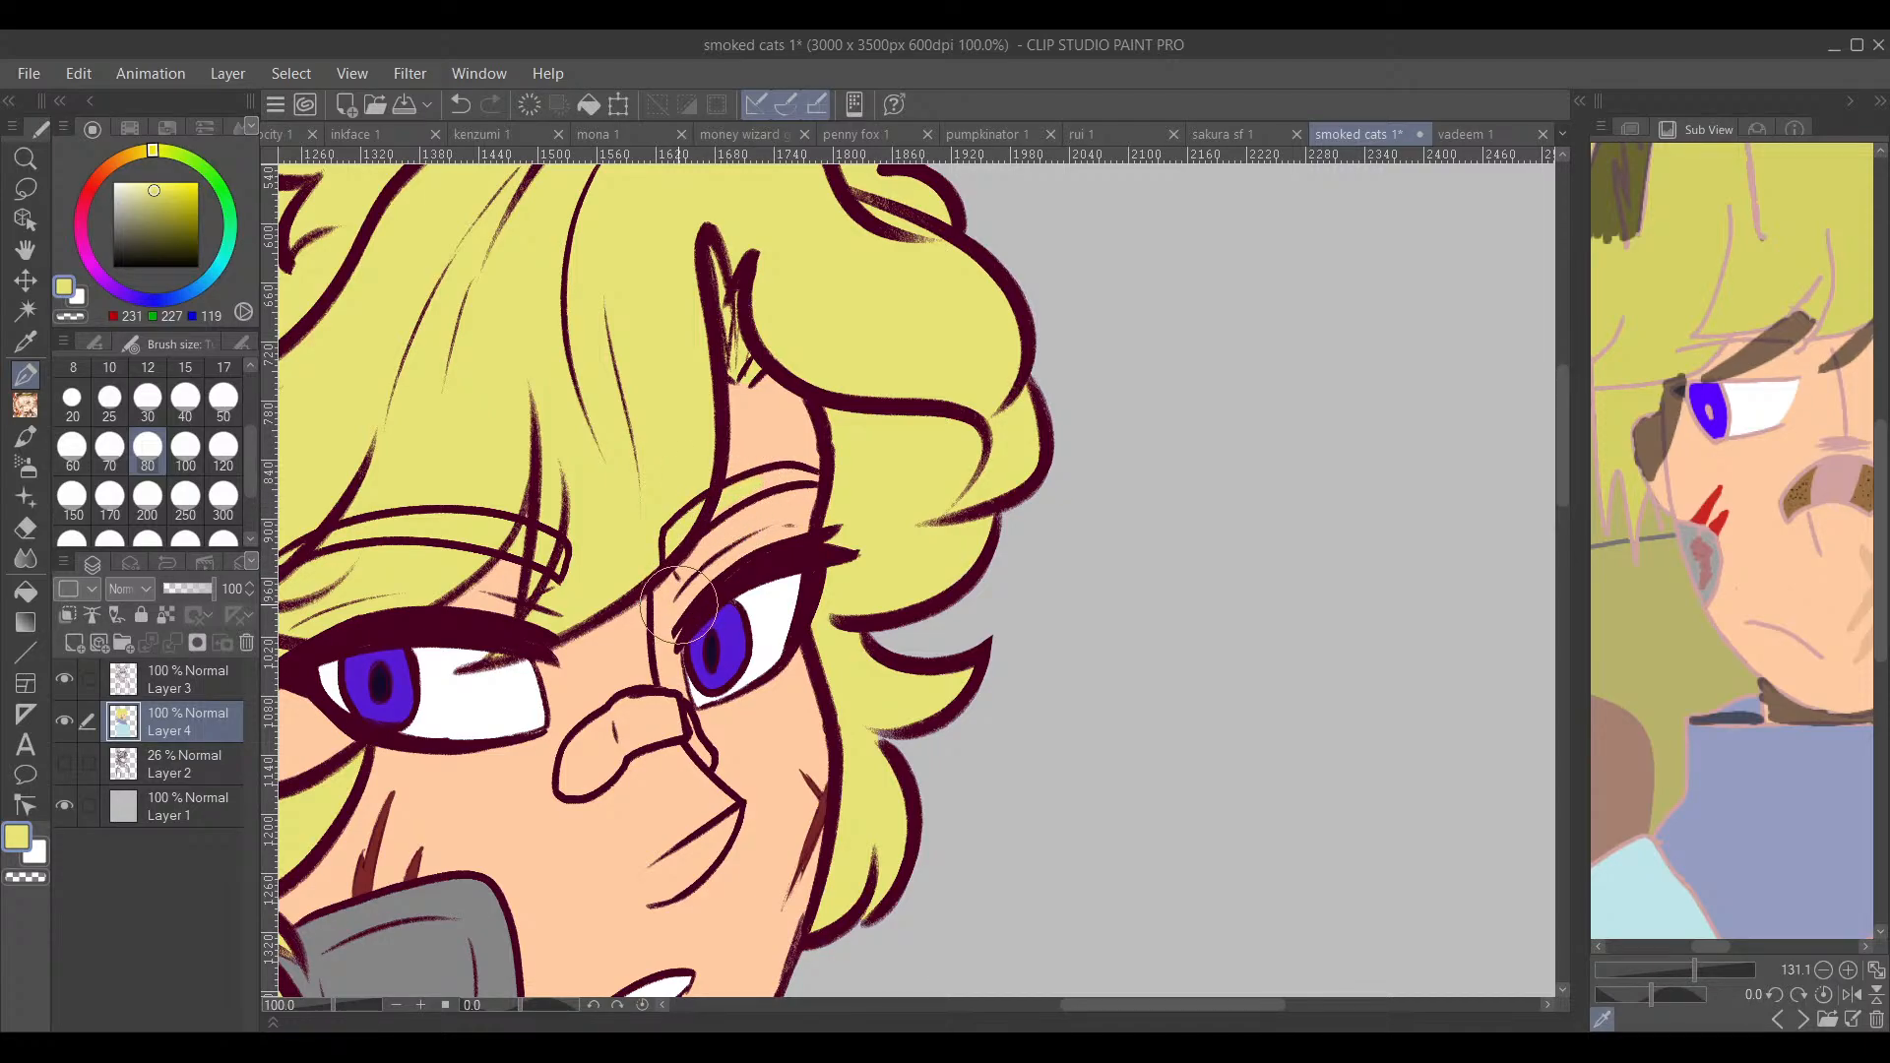
drag(801, 473, 769, 585)
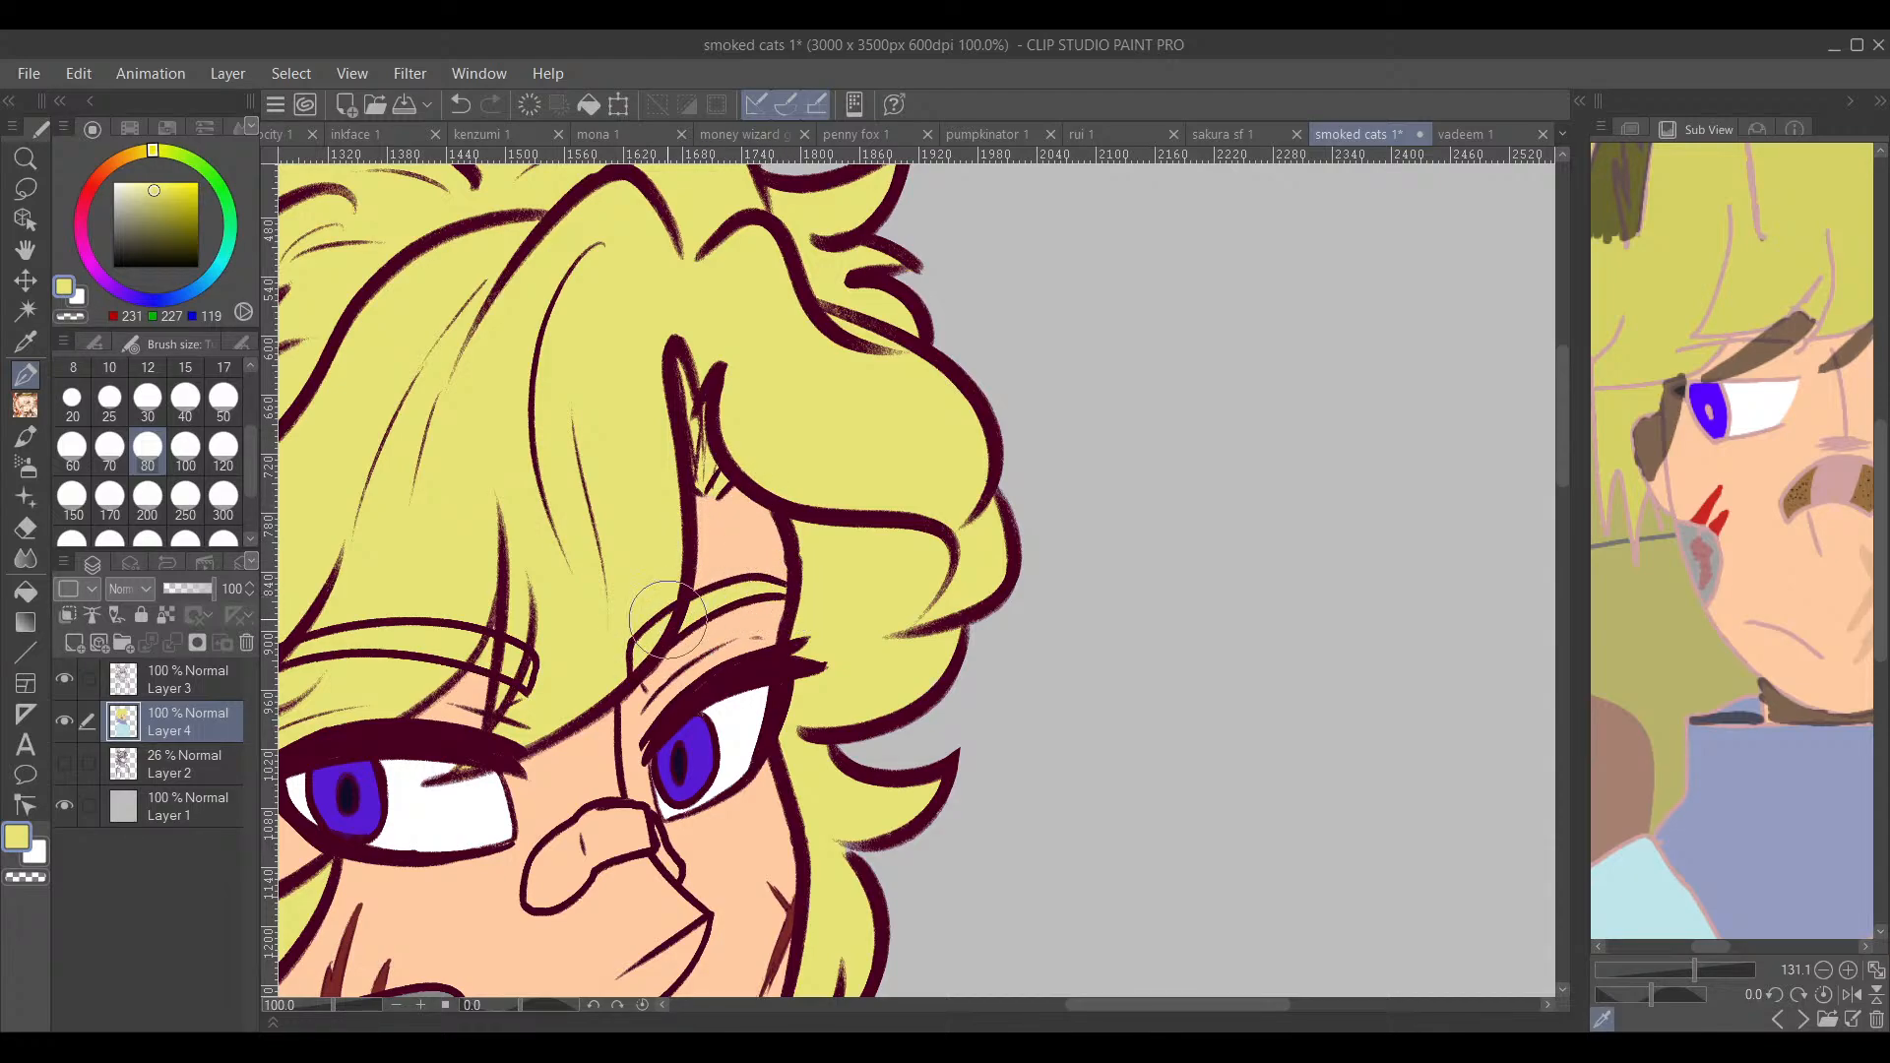
alt+click(772, 610)
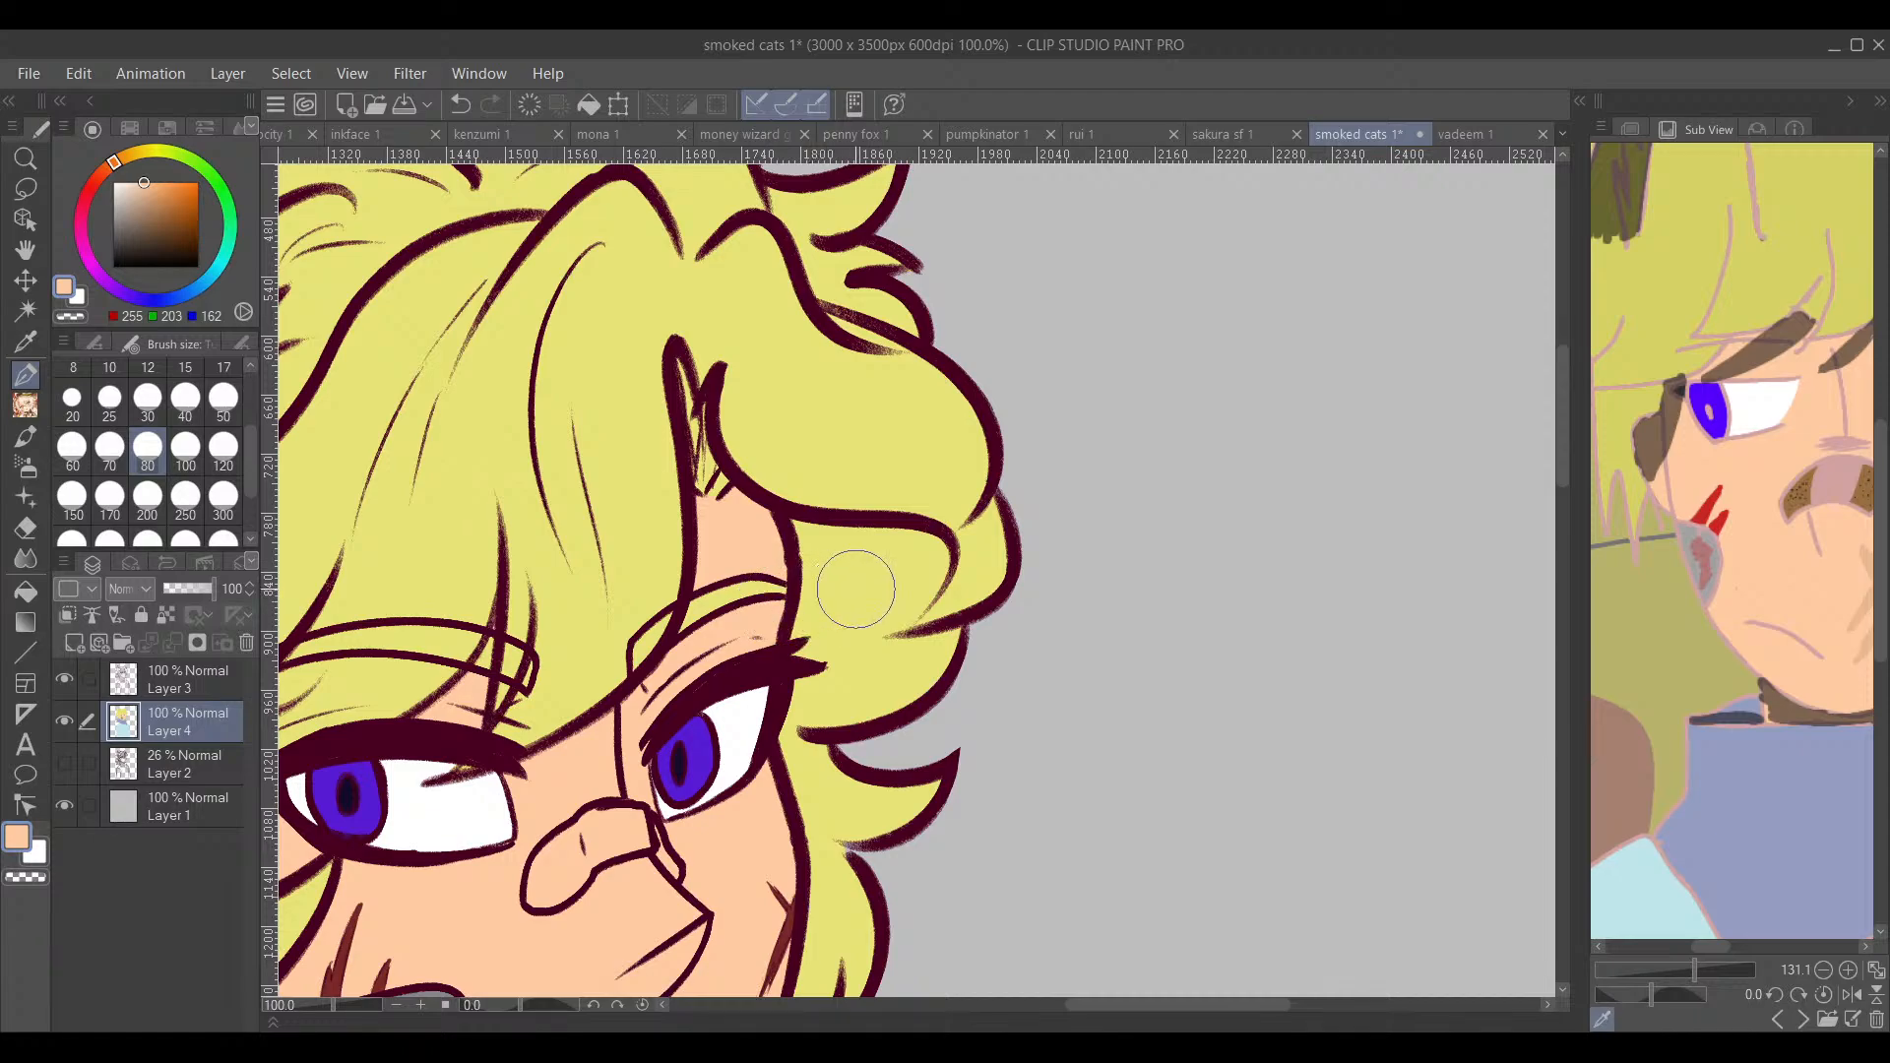
mouse_move(844, 578)
mouse_down()
mouse_move(843, 705)
mouse_move(899, 659)
mouse_move(990, 722)
mouse_up()
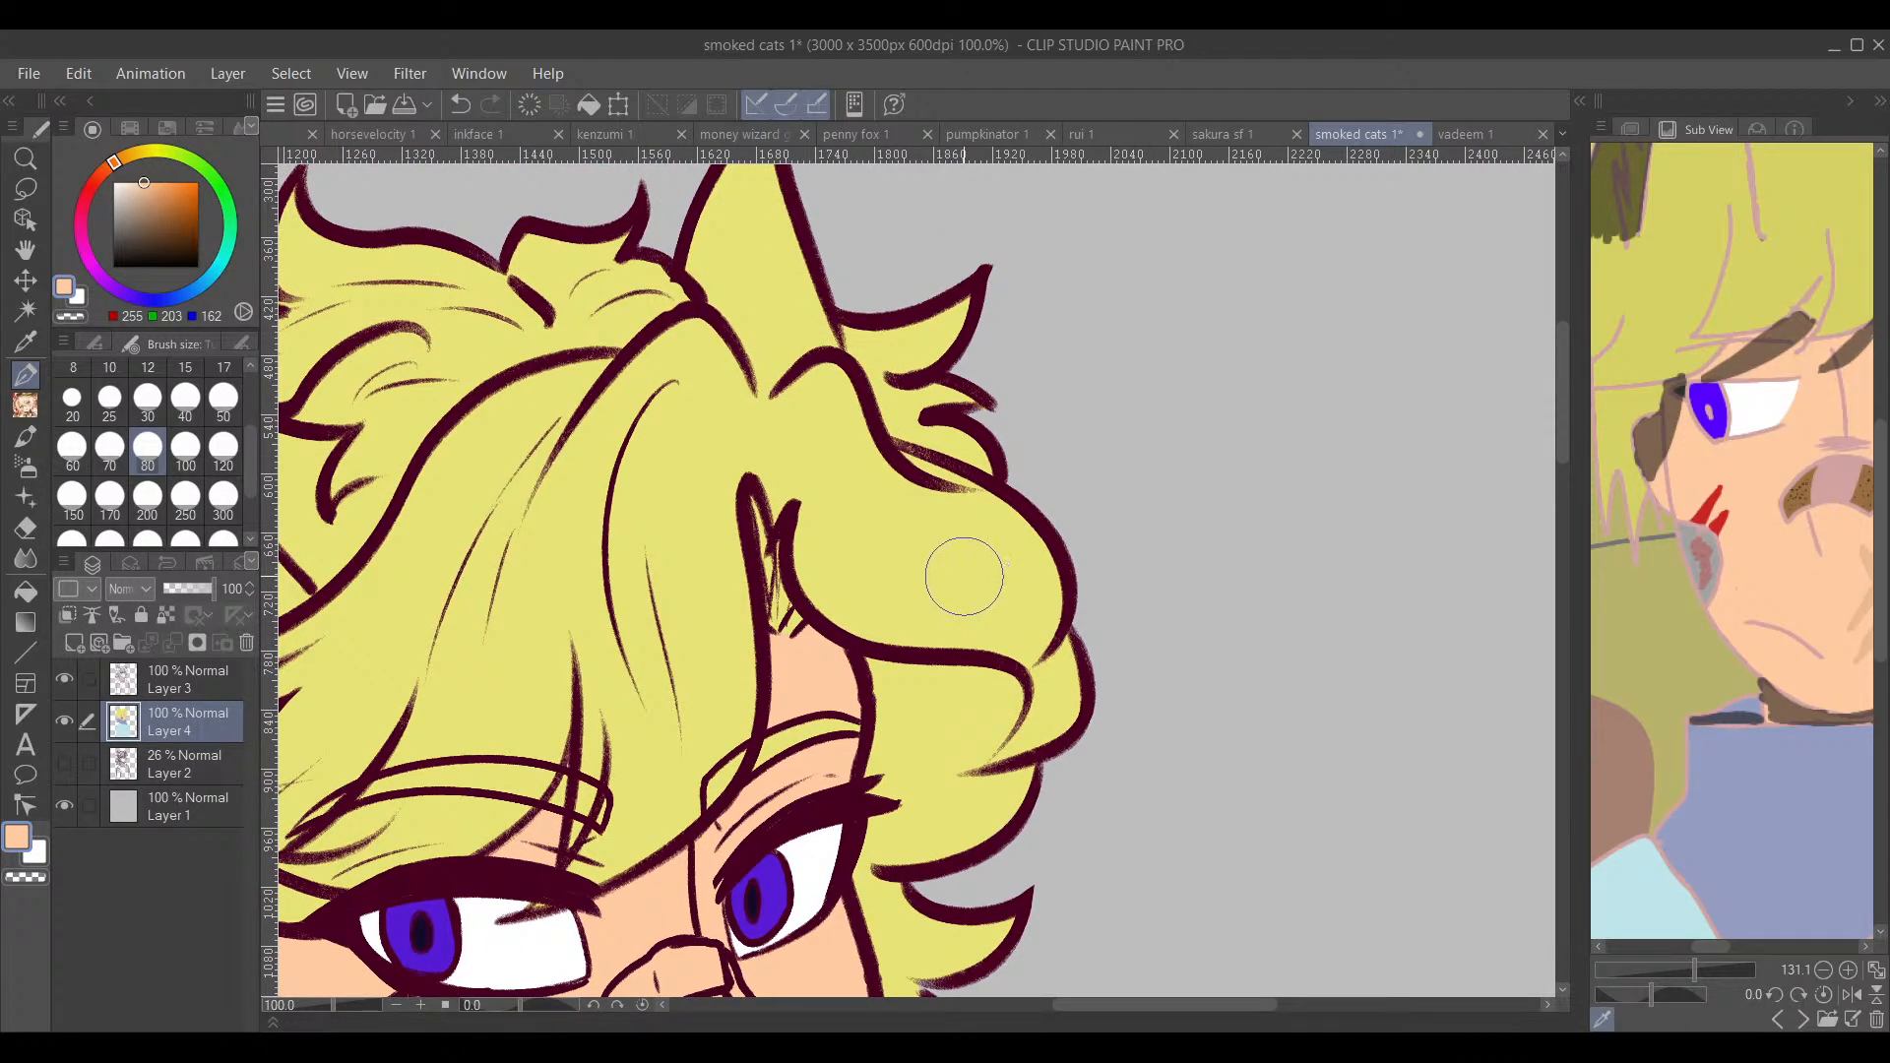
Step: Check the penny fox line art in its own document and return to the smoked cats drawing
click(852, 133)
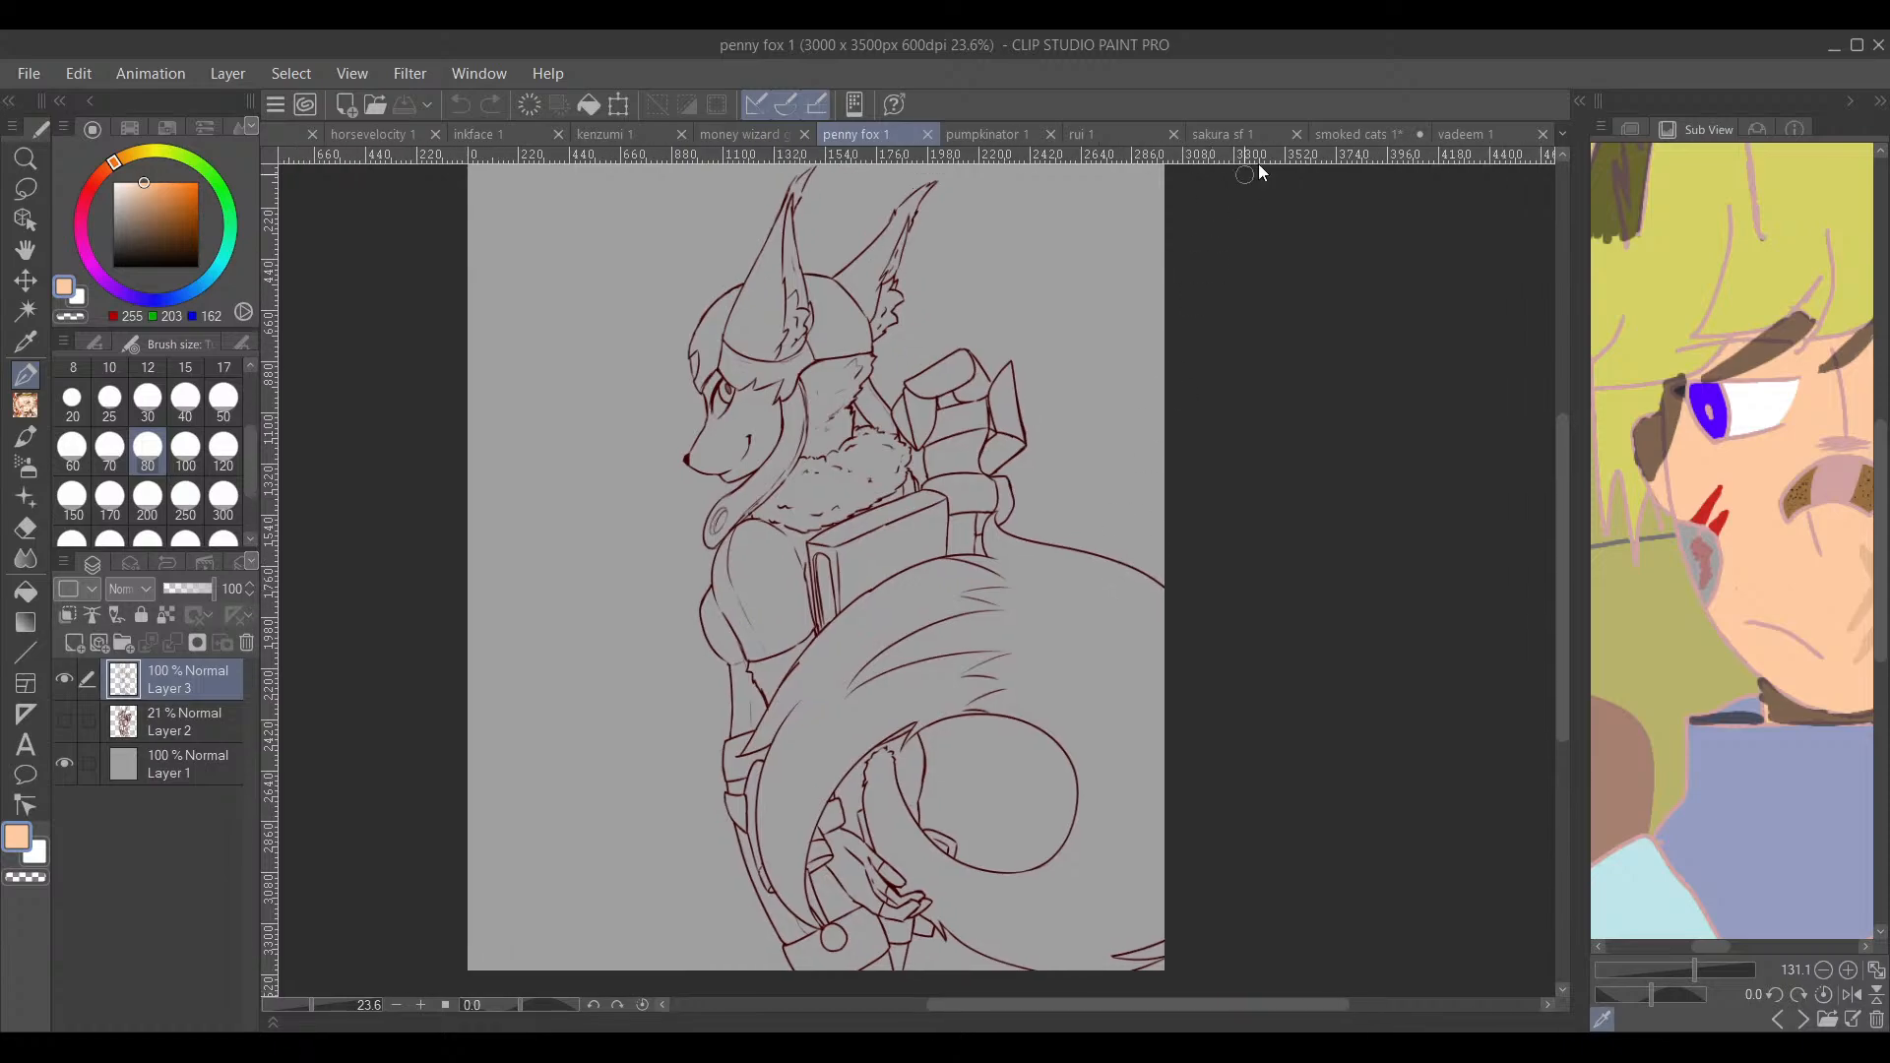
click(1382, 134)
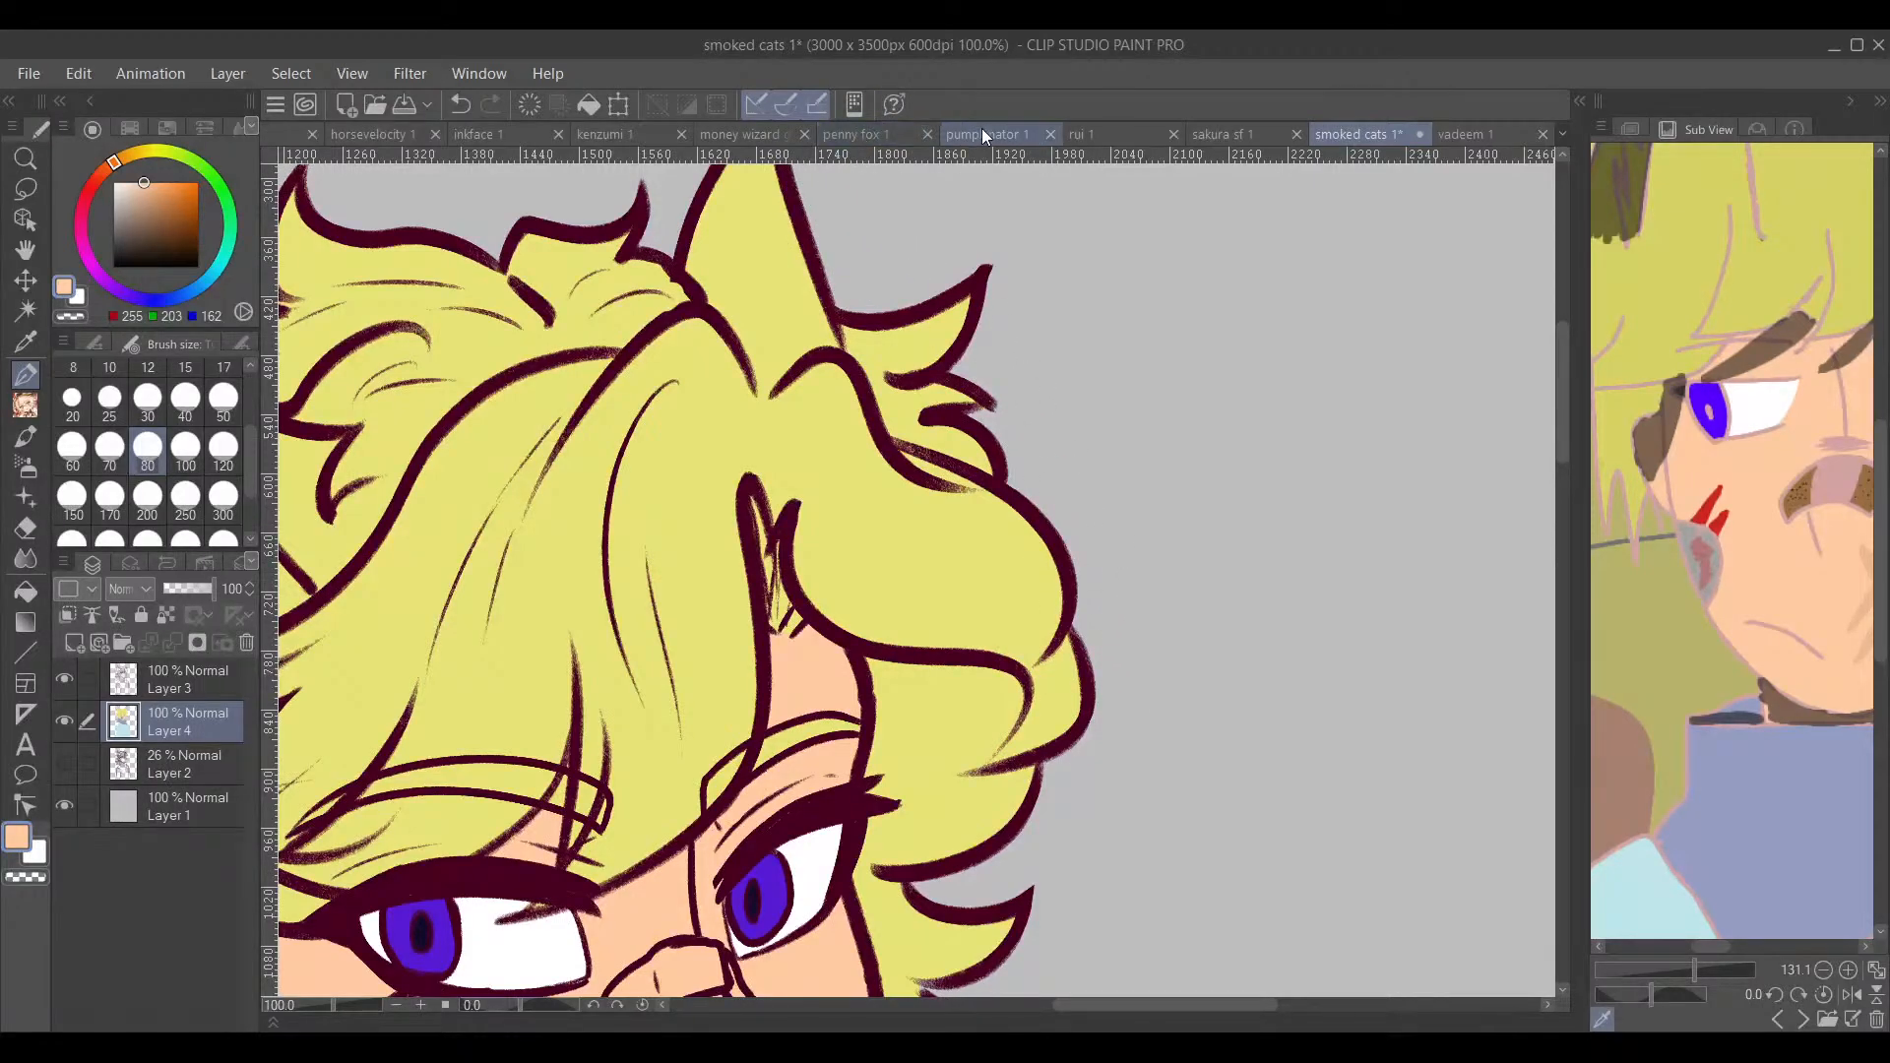
click(862, 134)
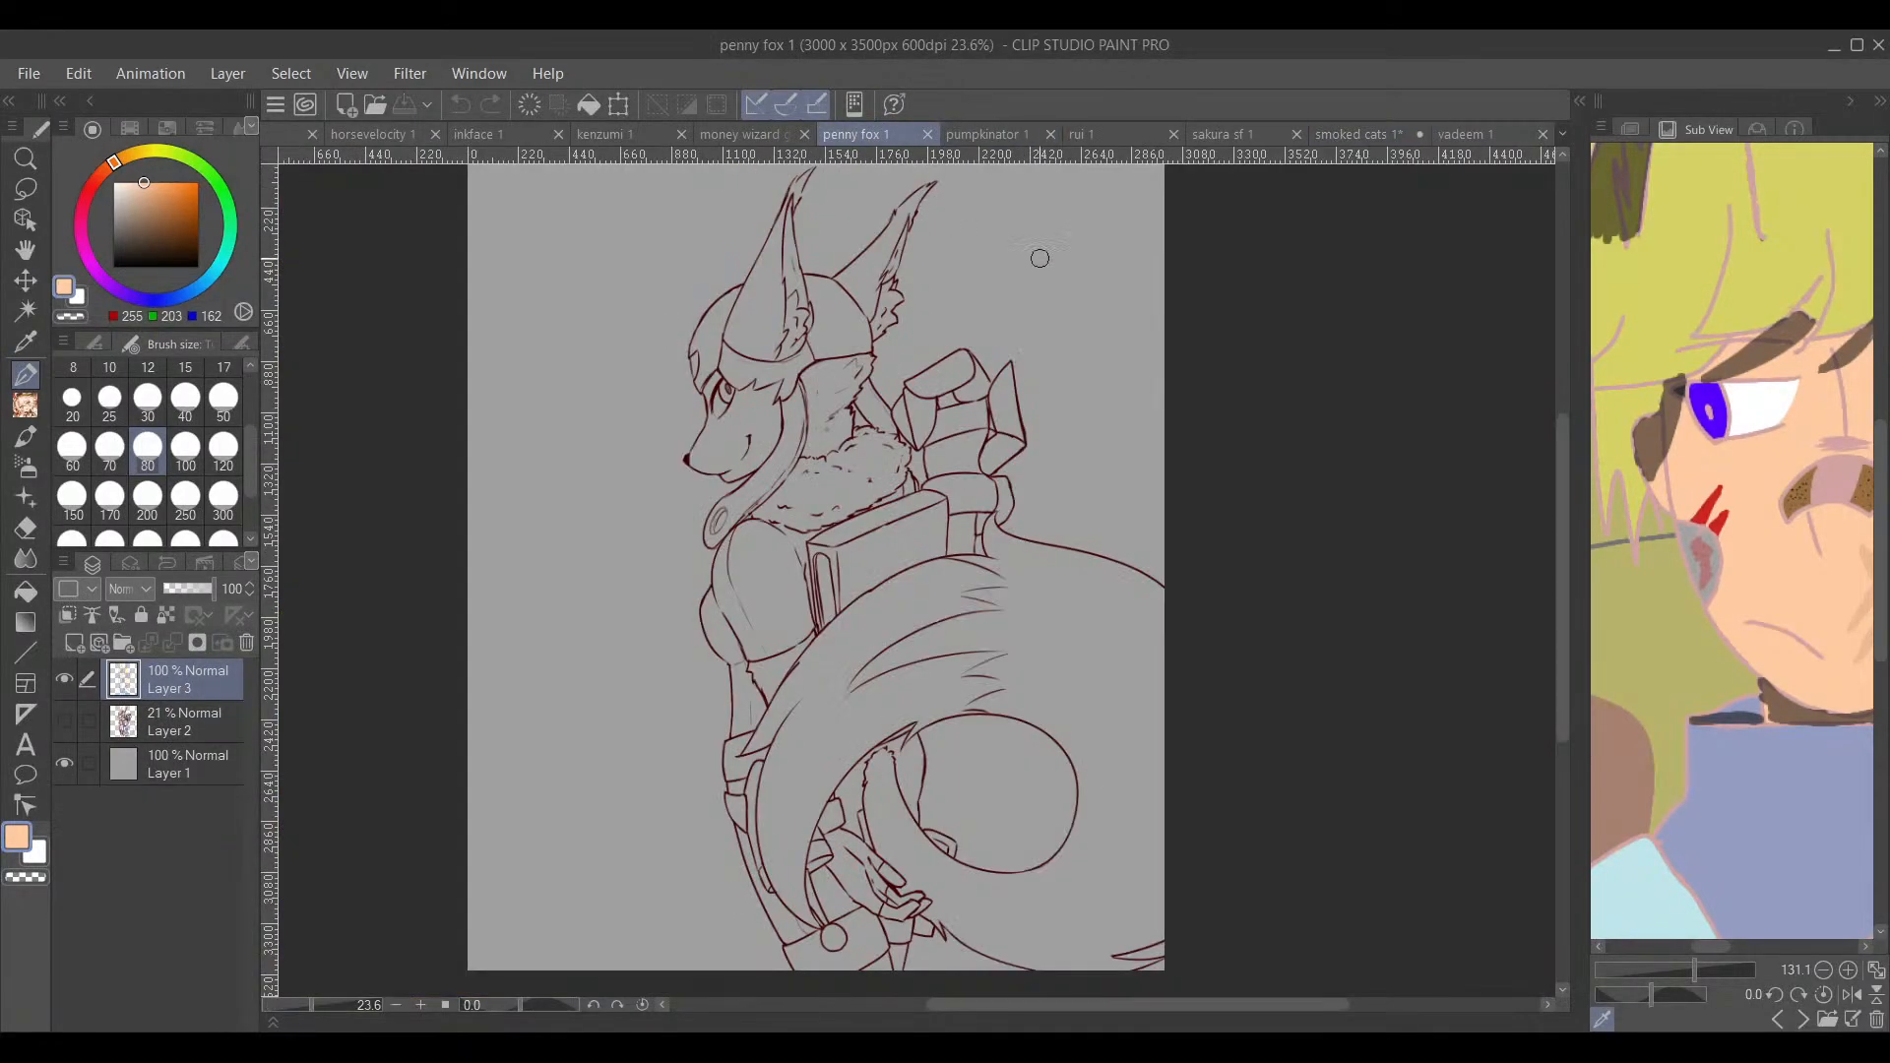
click(1313, 136)
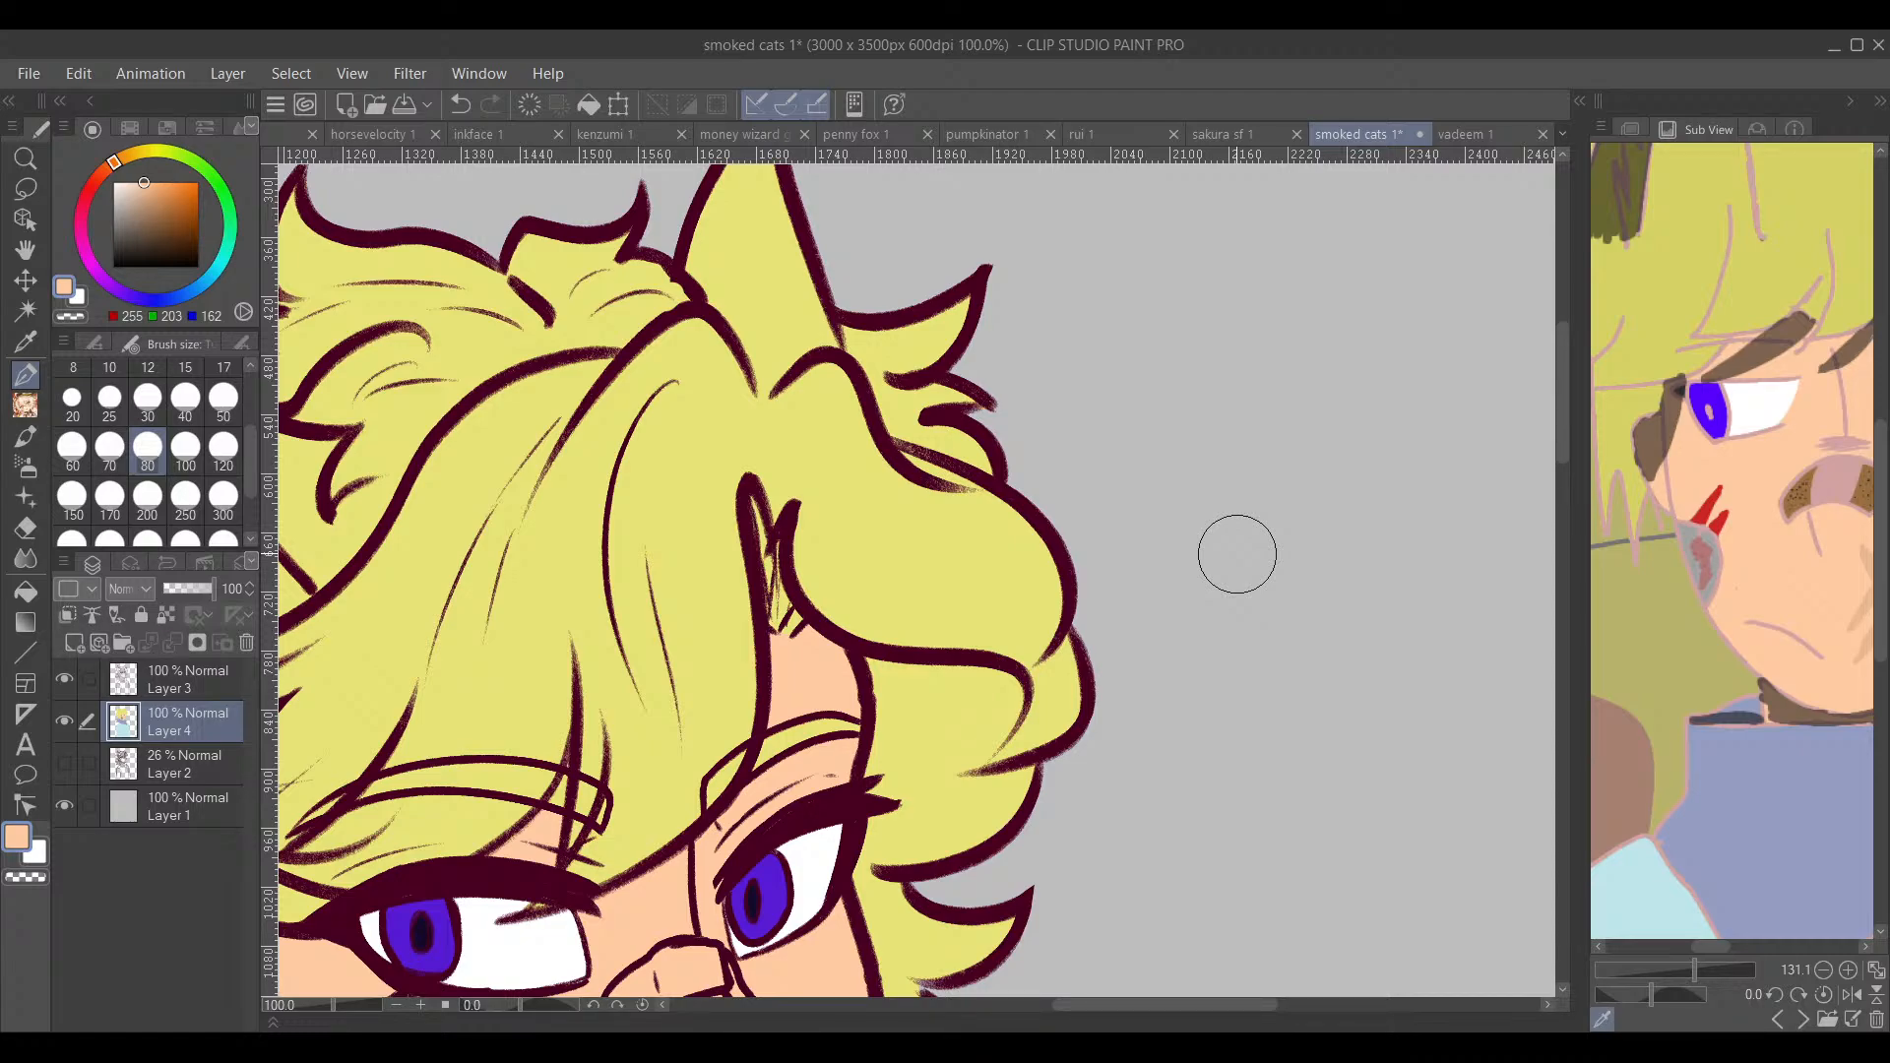
click(859, 135)
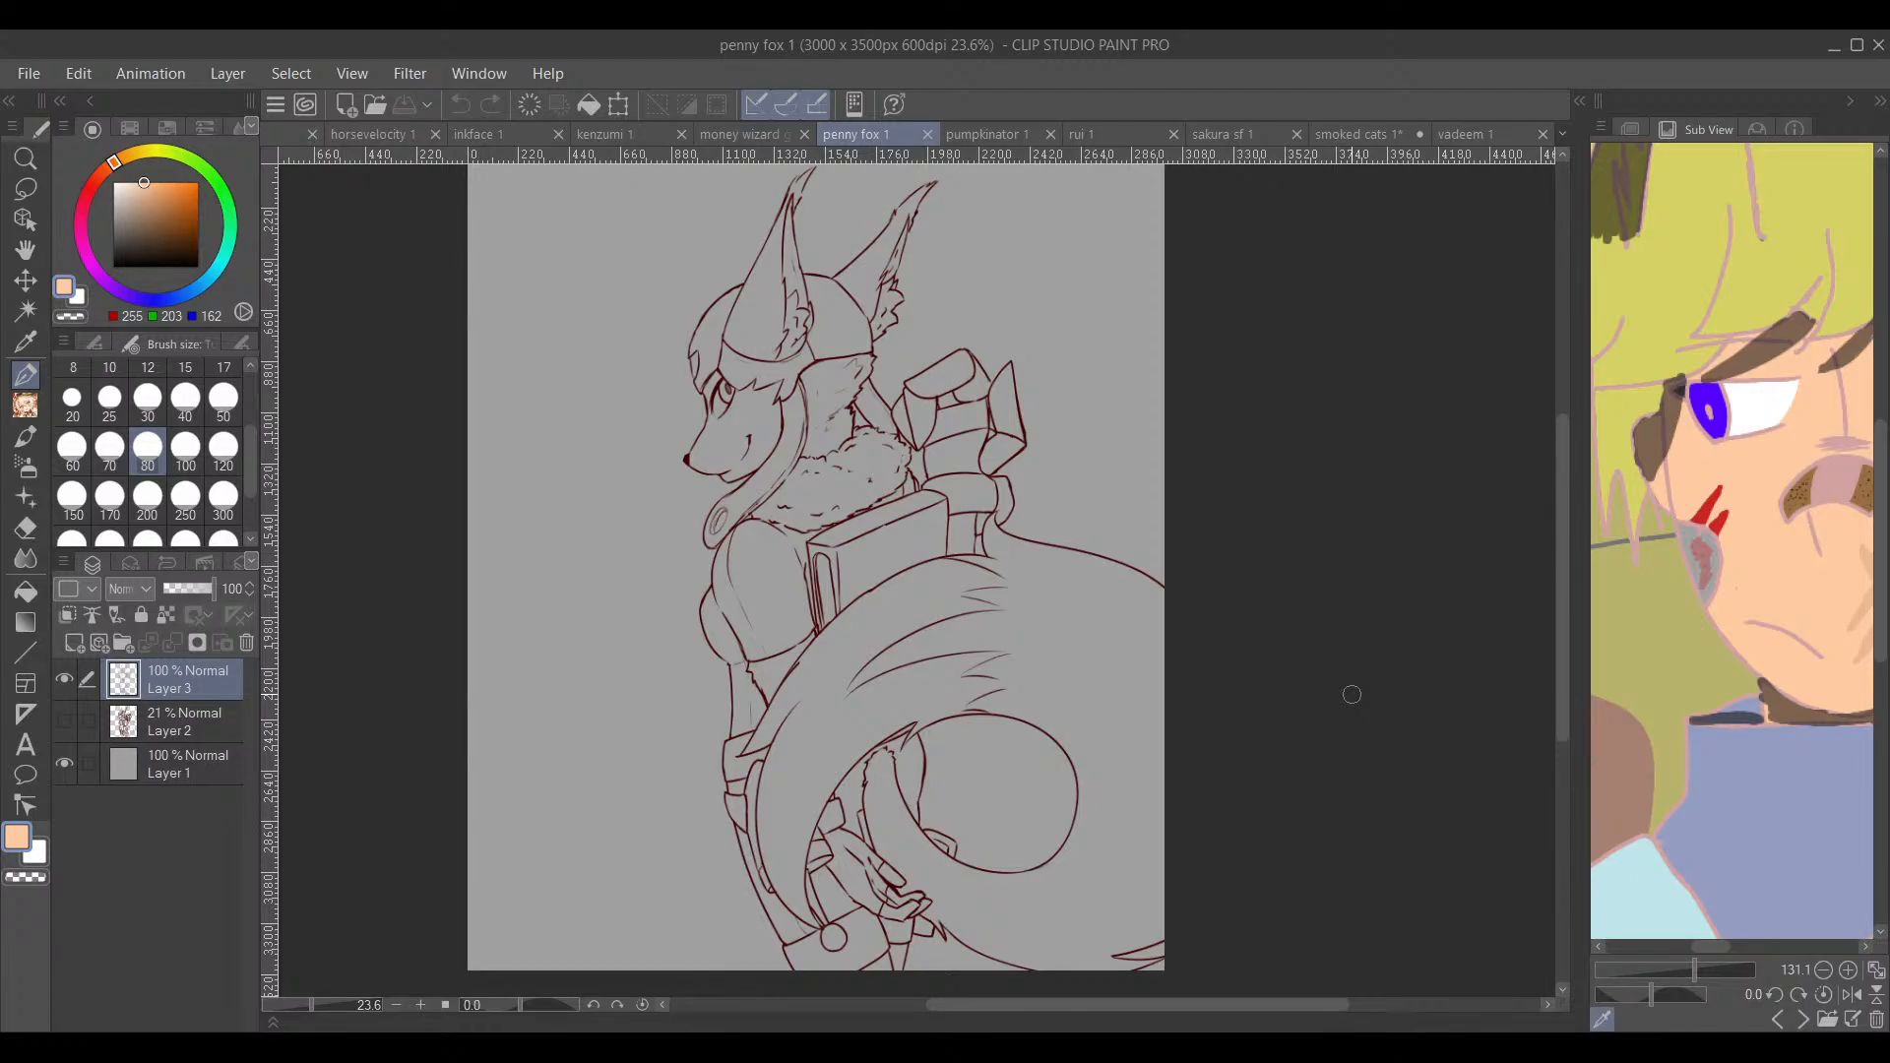
click(1374, 134)
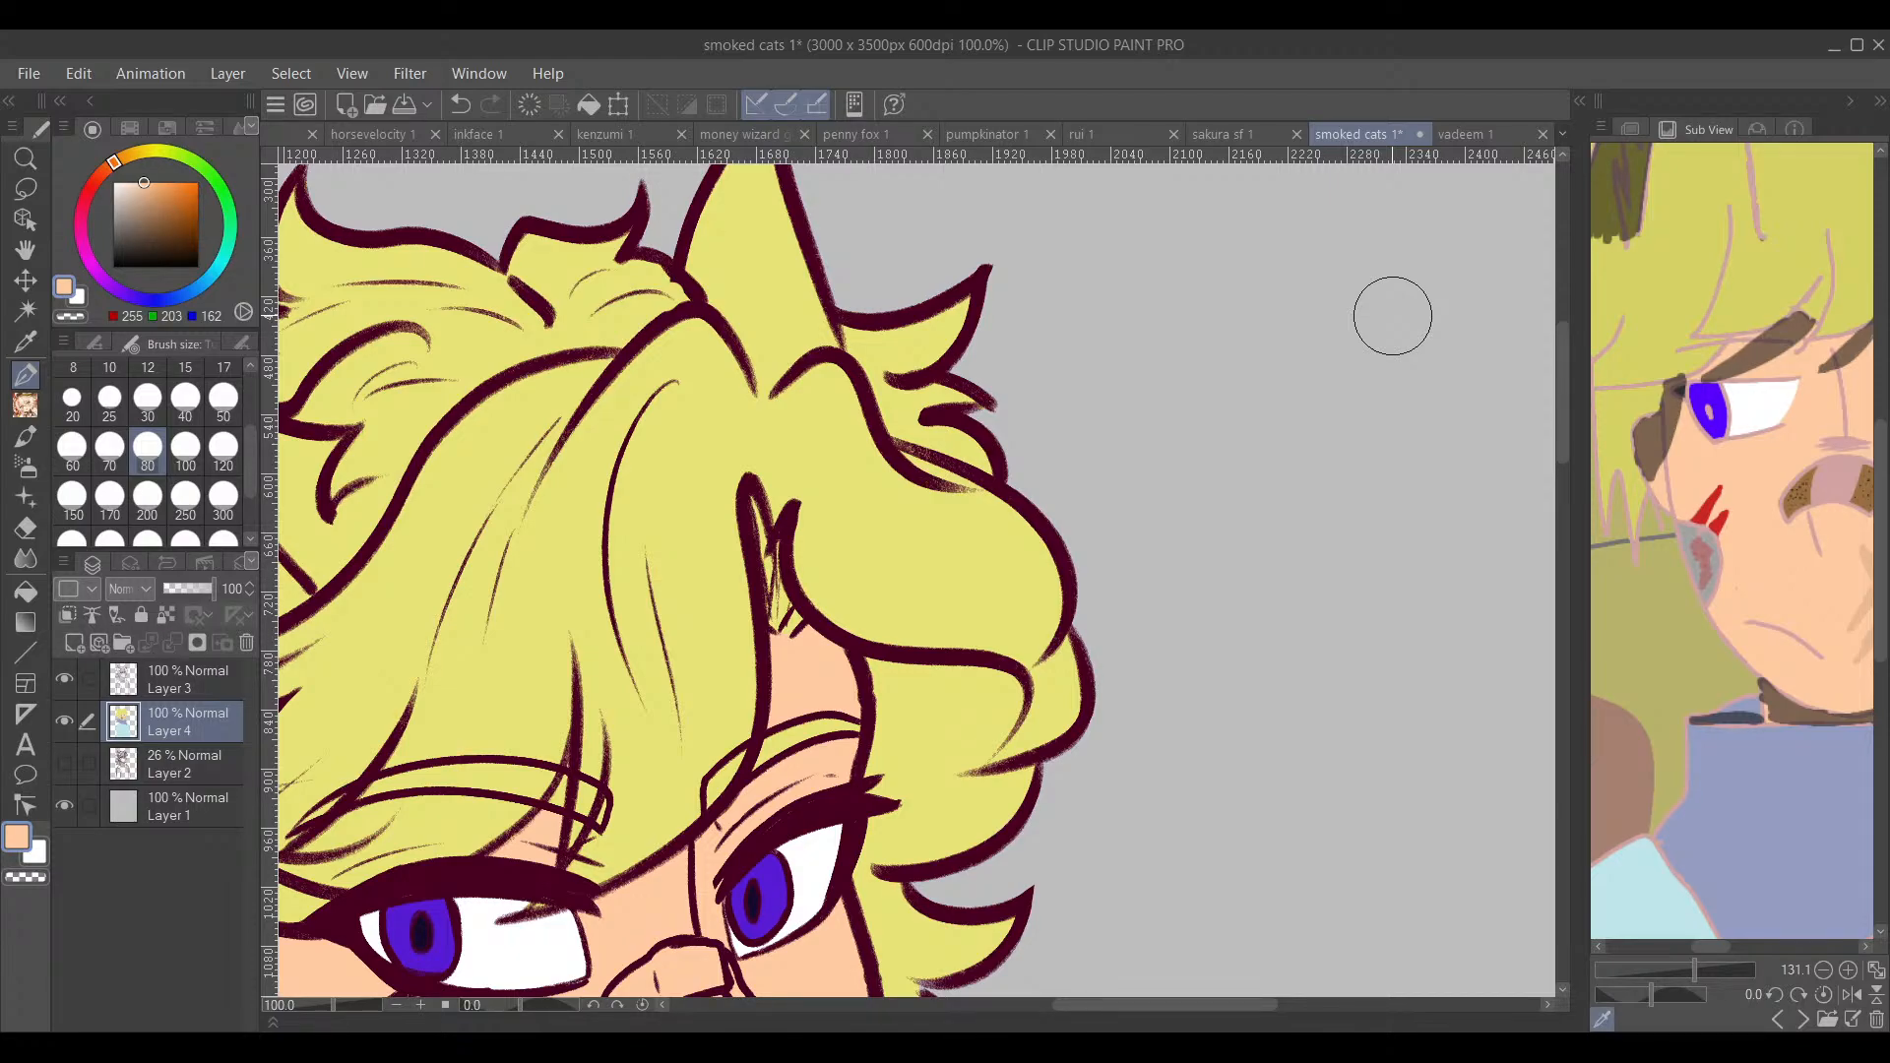
drag(467, 504, 630, 423)
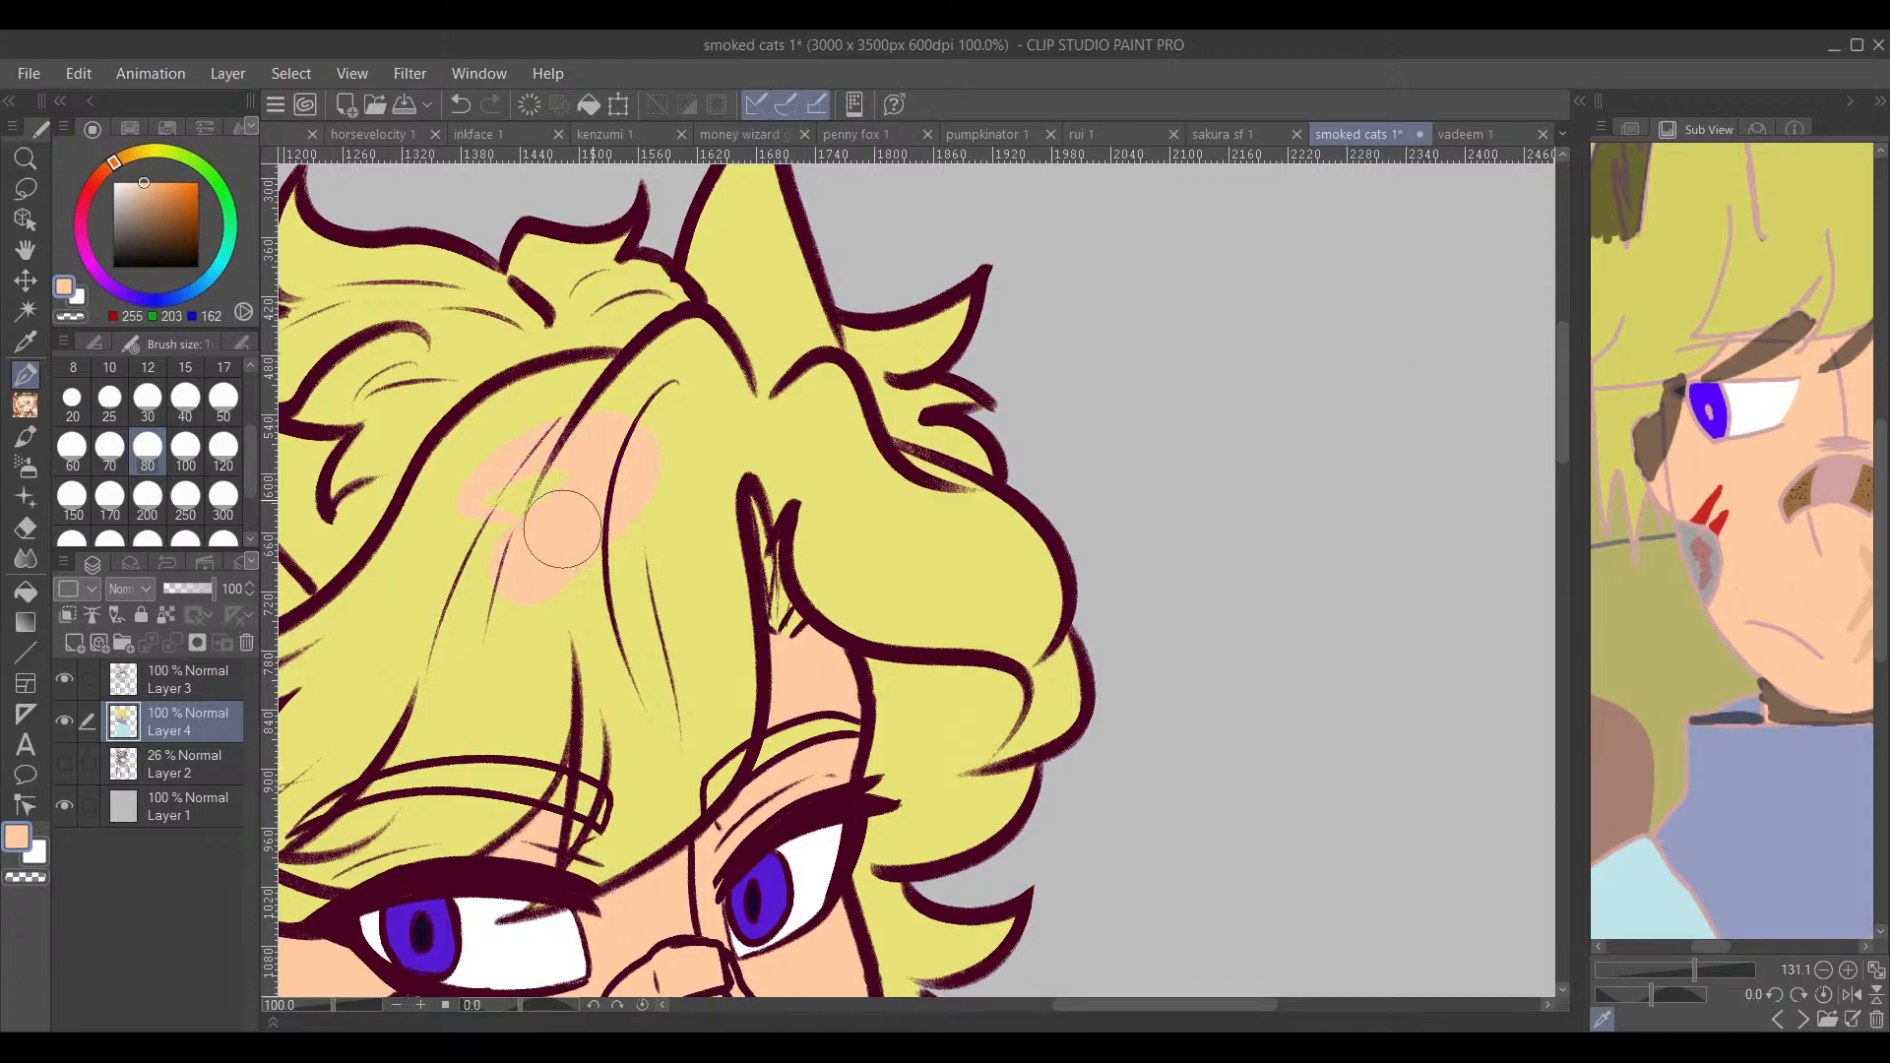
alt+click(675, 458)
mouse_move(537, 532)
mouse_down()
mouse_move(609, 488)
mouse_move(441, 522)
mouse_up()
Step: Sample the dark ear colour from the reference picture, adjust it to RGB 160, 156, 55, and fill the inside of the near ear
scroll(683, 528, down, 2)
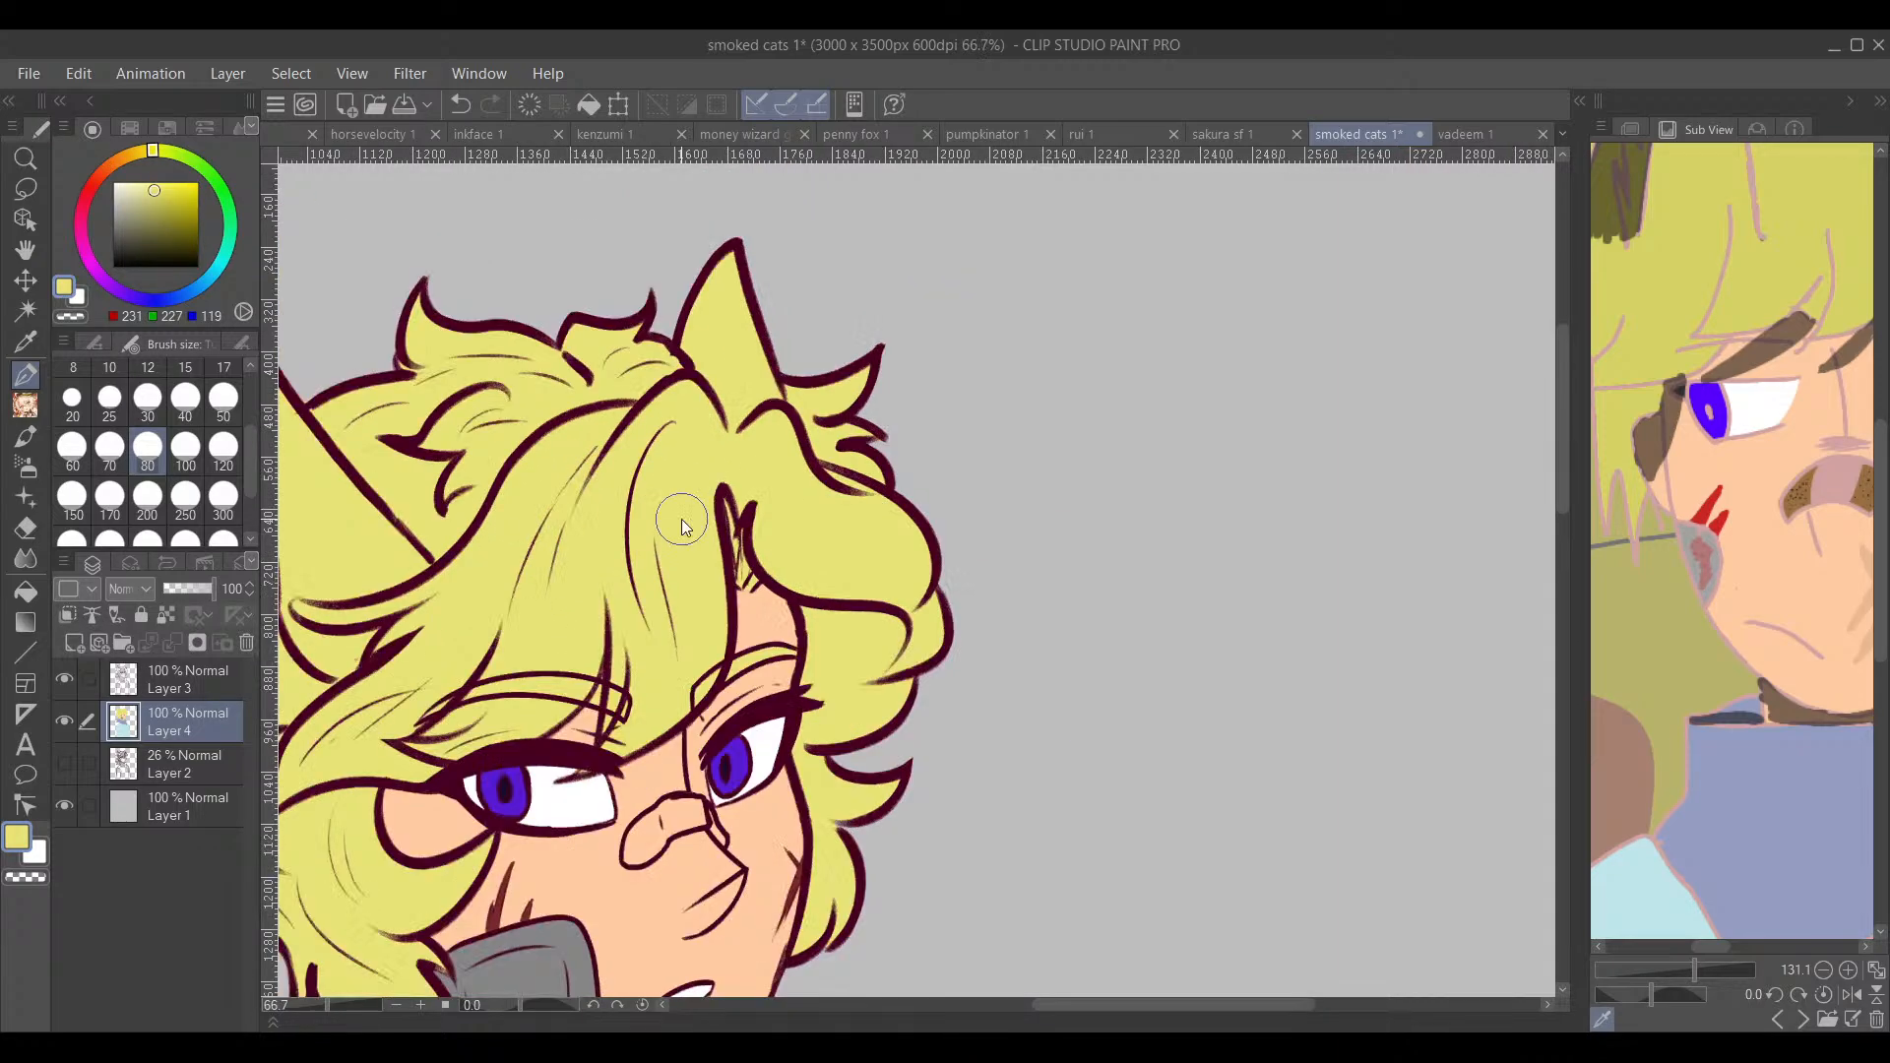
mouse_move(696, 638)
mouse_down()
mouse_move(711, 613)
mouse_move(924, 675)
mouse_move(970, 578)
mouse_move(935, 689)
mouse_move(911, 622)
mouse_move(1002, 533)
mouse_move(972, 627)
mouse_up()
drag(1656, 968, 1669, 973)
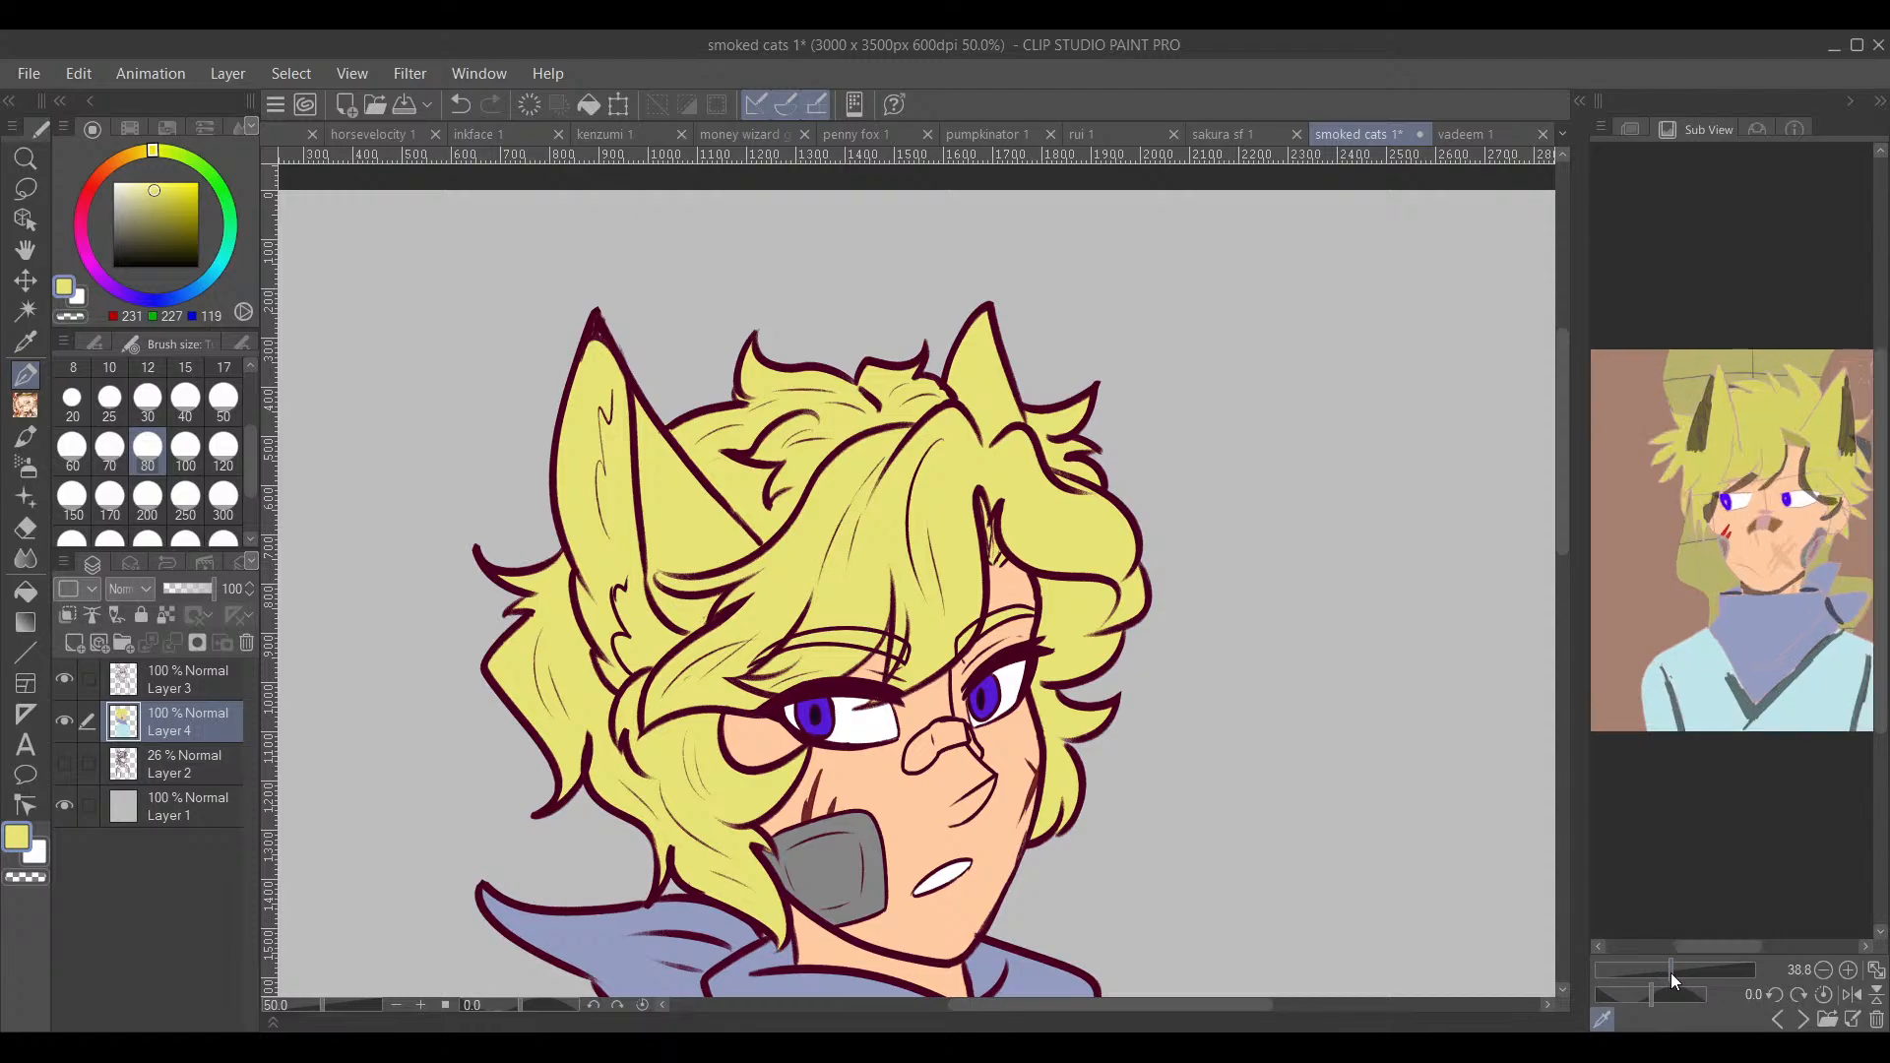
click(1703, 434)
click(169, 213)
scroll(608, 460, up, 1)
mouse_move(596, 335)
mouse_down()
mouse_move(599, 433)
mouse_move(561, 522)
mouse_move(570, 390)
mouse_move(606, 415)
mouse_move(600, 325)
mouse_move(620, 340)
mouse_move(626, 554)
mouse_move(655, 650)
mouse_move(616, 443)
mouse_move(566, 580)
mouse_move(603, 618)
mouse_move(517, 281)
mouse_up()
mouse_move(490, 370)
mouse_down()
mouse_move(531, 451)
mouse_move(495, 461)
mouse_move(522, 500)
mouse_move(542, 456)
mouse_move(524, 492)
mouse_move(607, 433)
mouse_move(567, 465)
mouse_move(522, 354)
mouse_move(538, 437)
mouse_move(520, 483)
mouse_move(558, 433)
mouse_move(579, 419)
mouse_up()
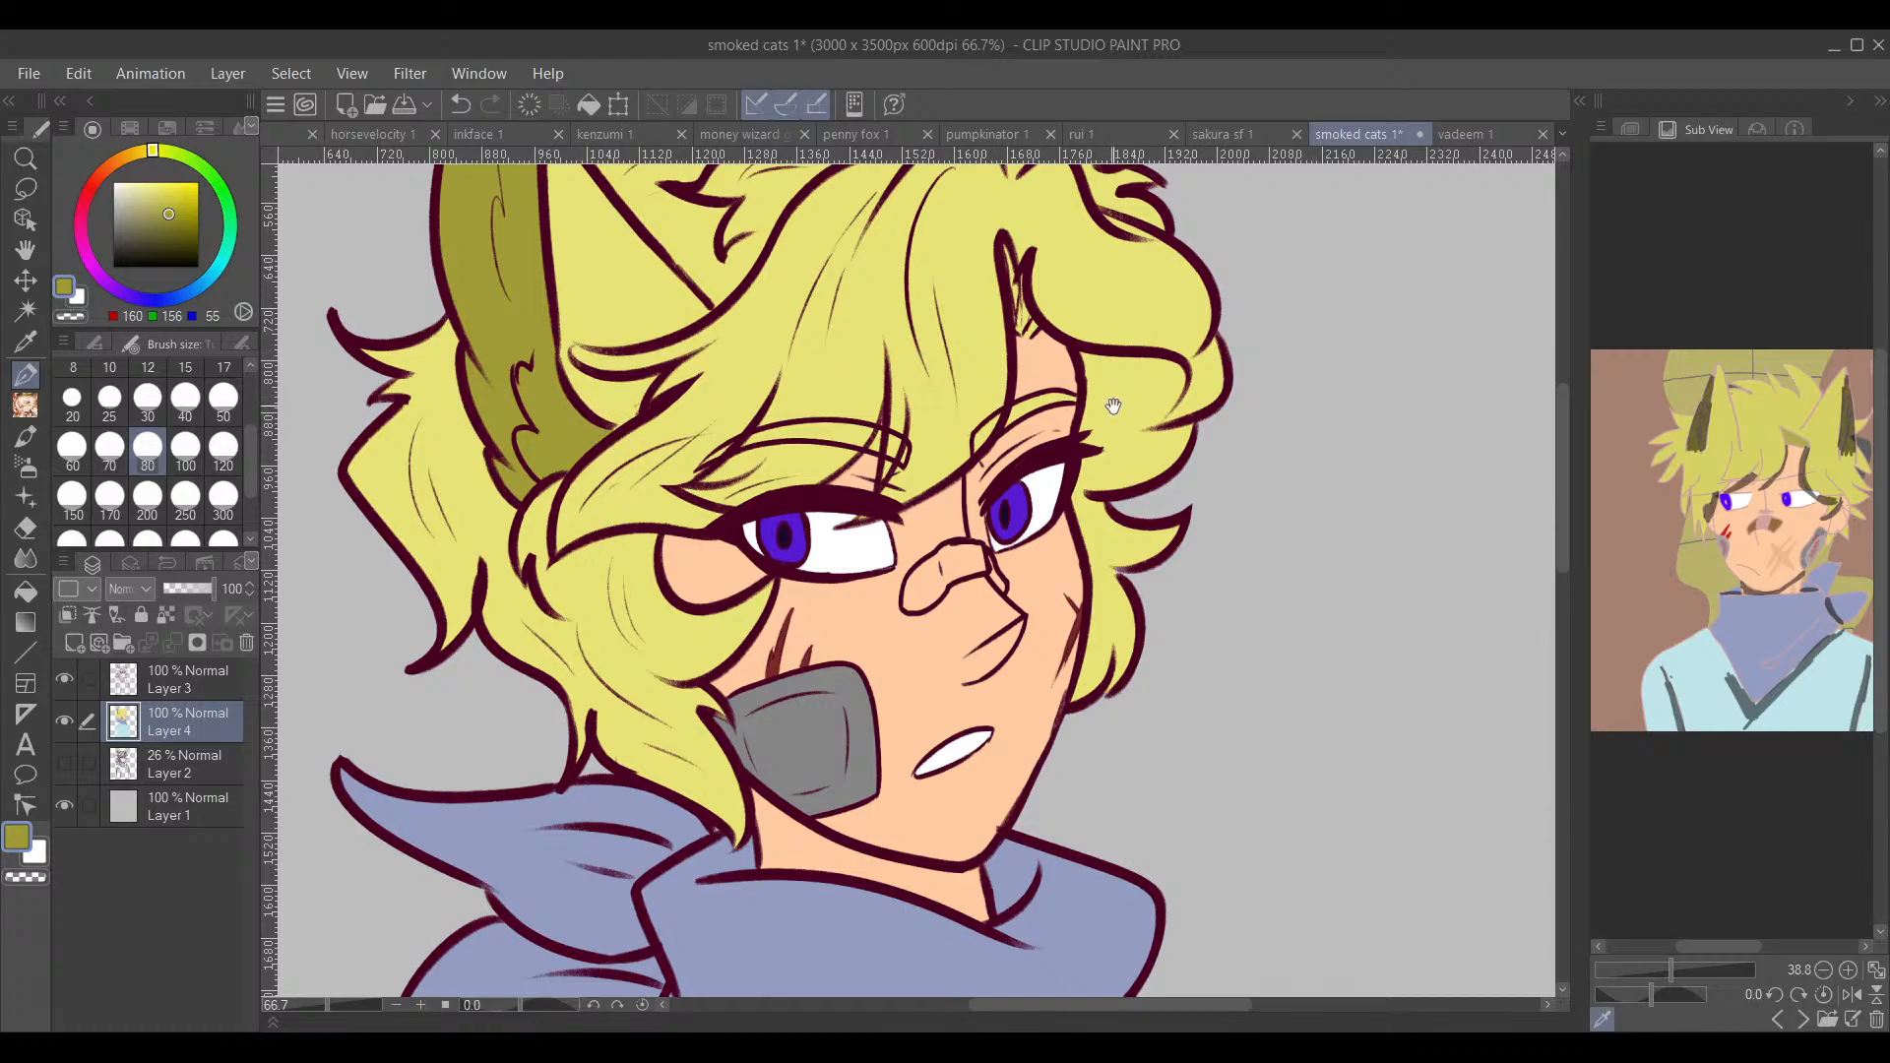
drag(1287, 425, 1250, 414)
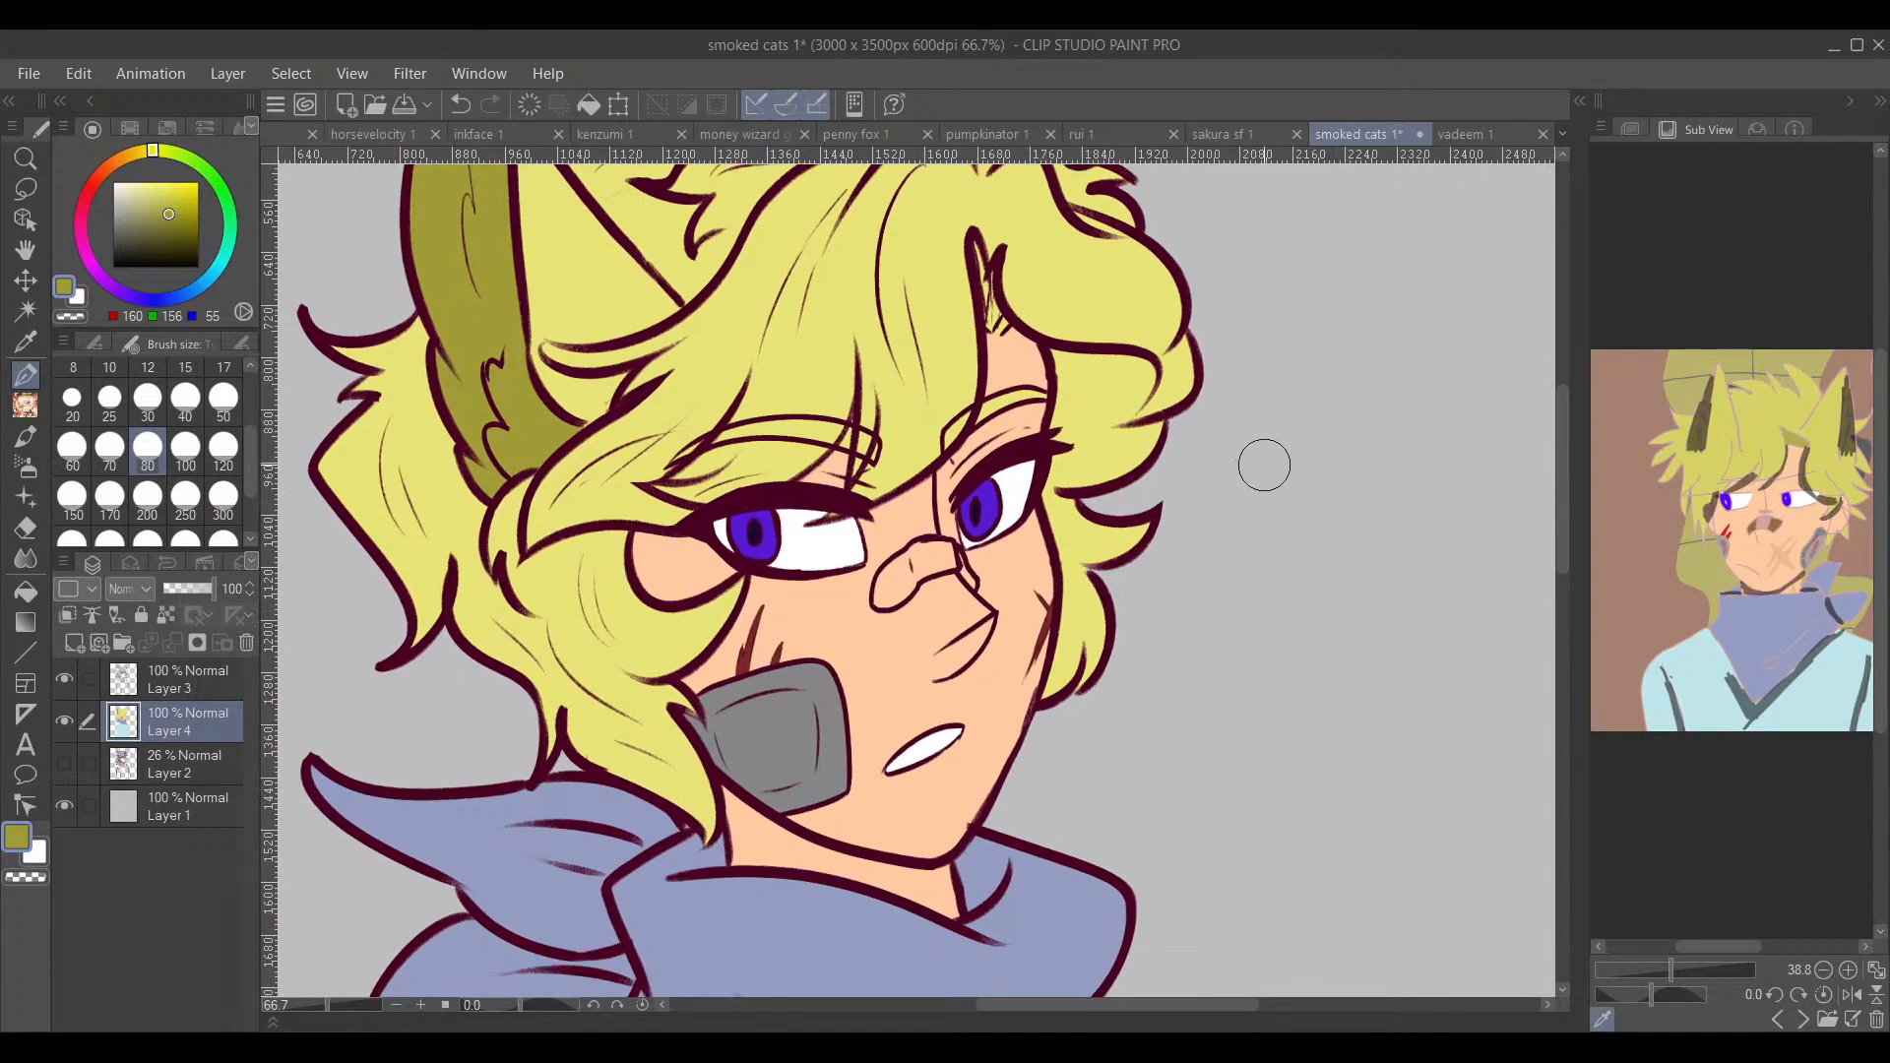
Step: Sample the bandage brown (RGB 152, 111, 65) from the reference picture and fill the plaster across the nose
scroll(1258, 480, down, 3)
drag(1335, 638, 1076, 581)
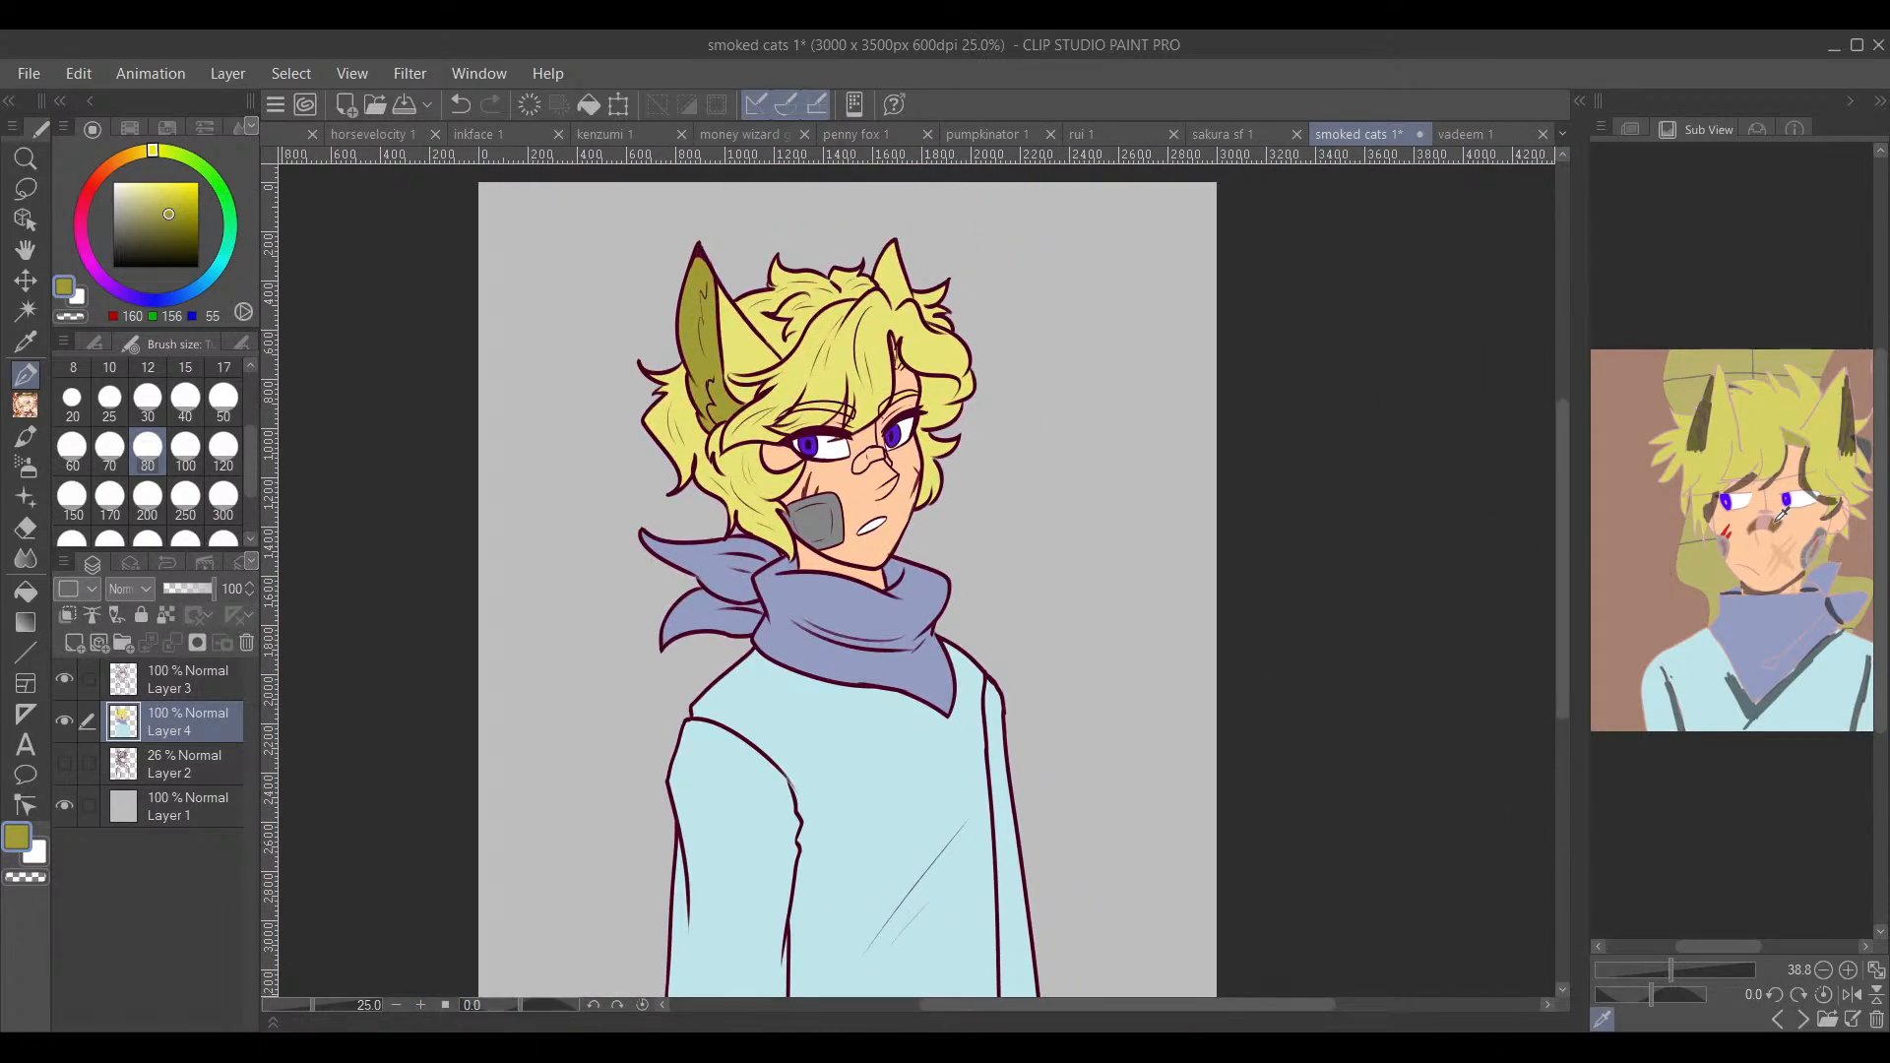
drag(1670, 971, 1733, 947)
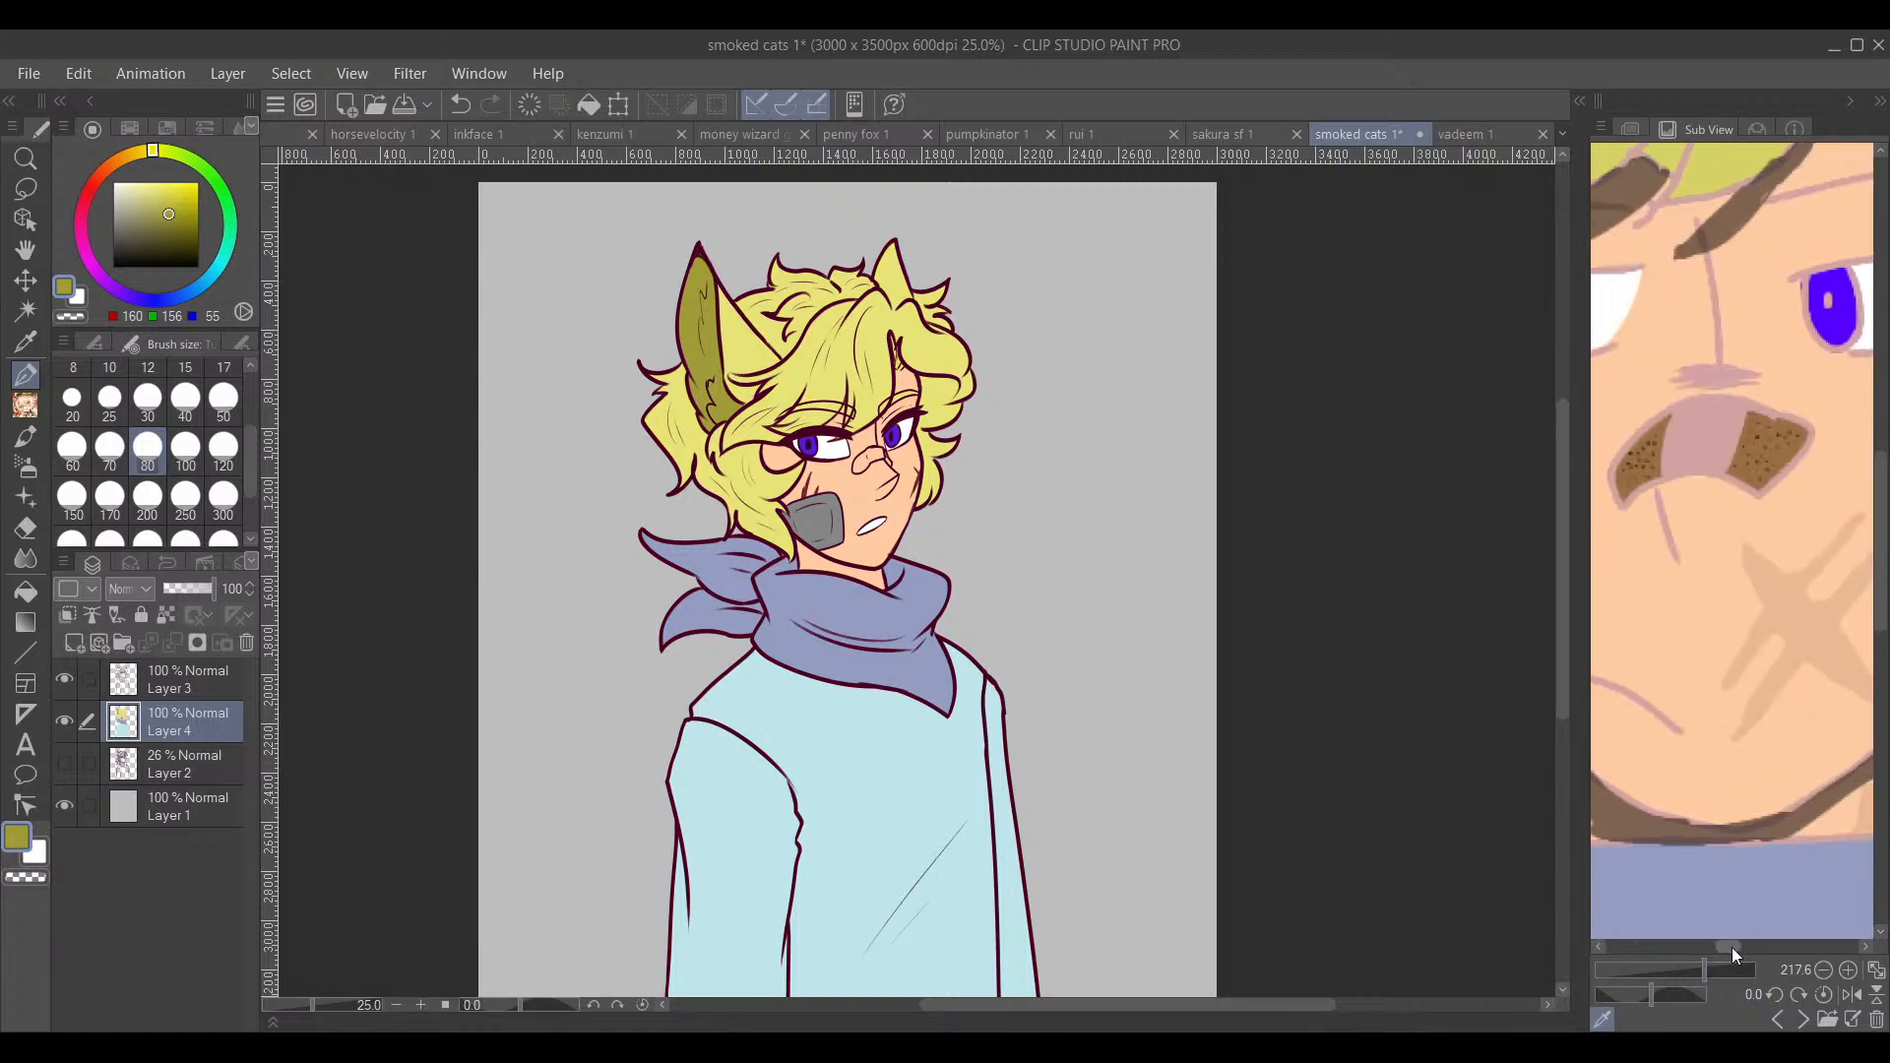
click(1797, 443)
scroll(876, 453, up, 6)
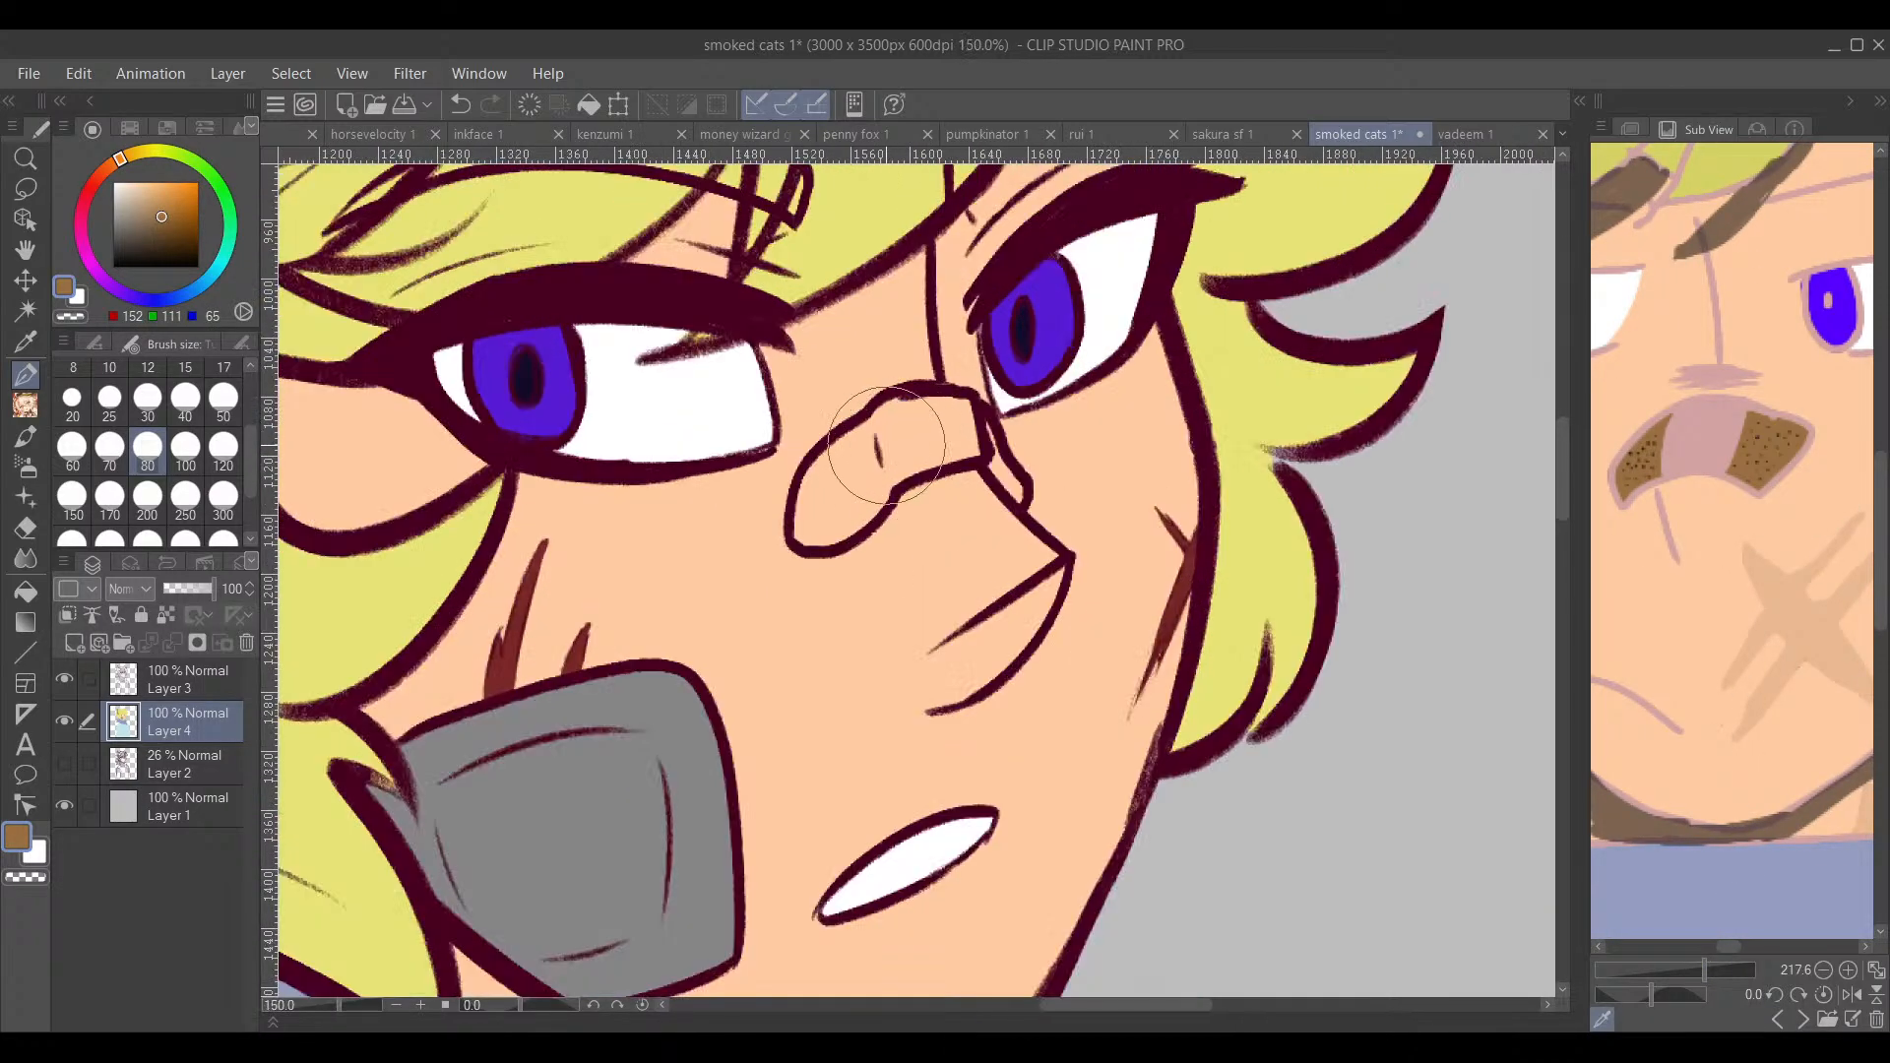
mouse_move(886, 445)
mouse_down()
mouse_move(821, 492)
mouse_move(809, 527)
mouse_move(881, 475)
mouse_move(871, 497)
mouse_move(836, 473)
mouse_move(843, 525)
mouse_up()
mouse_move(890, 423)
mouse_down()
mouse_move(940, 419)
mouse_move(970, 472)
mouse_move(990, 438)
mouse_move(1000, 467)
mouse_up()
scroll(1089, 624, down, 3)
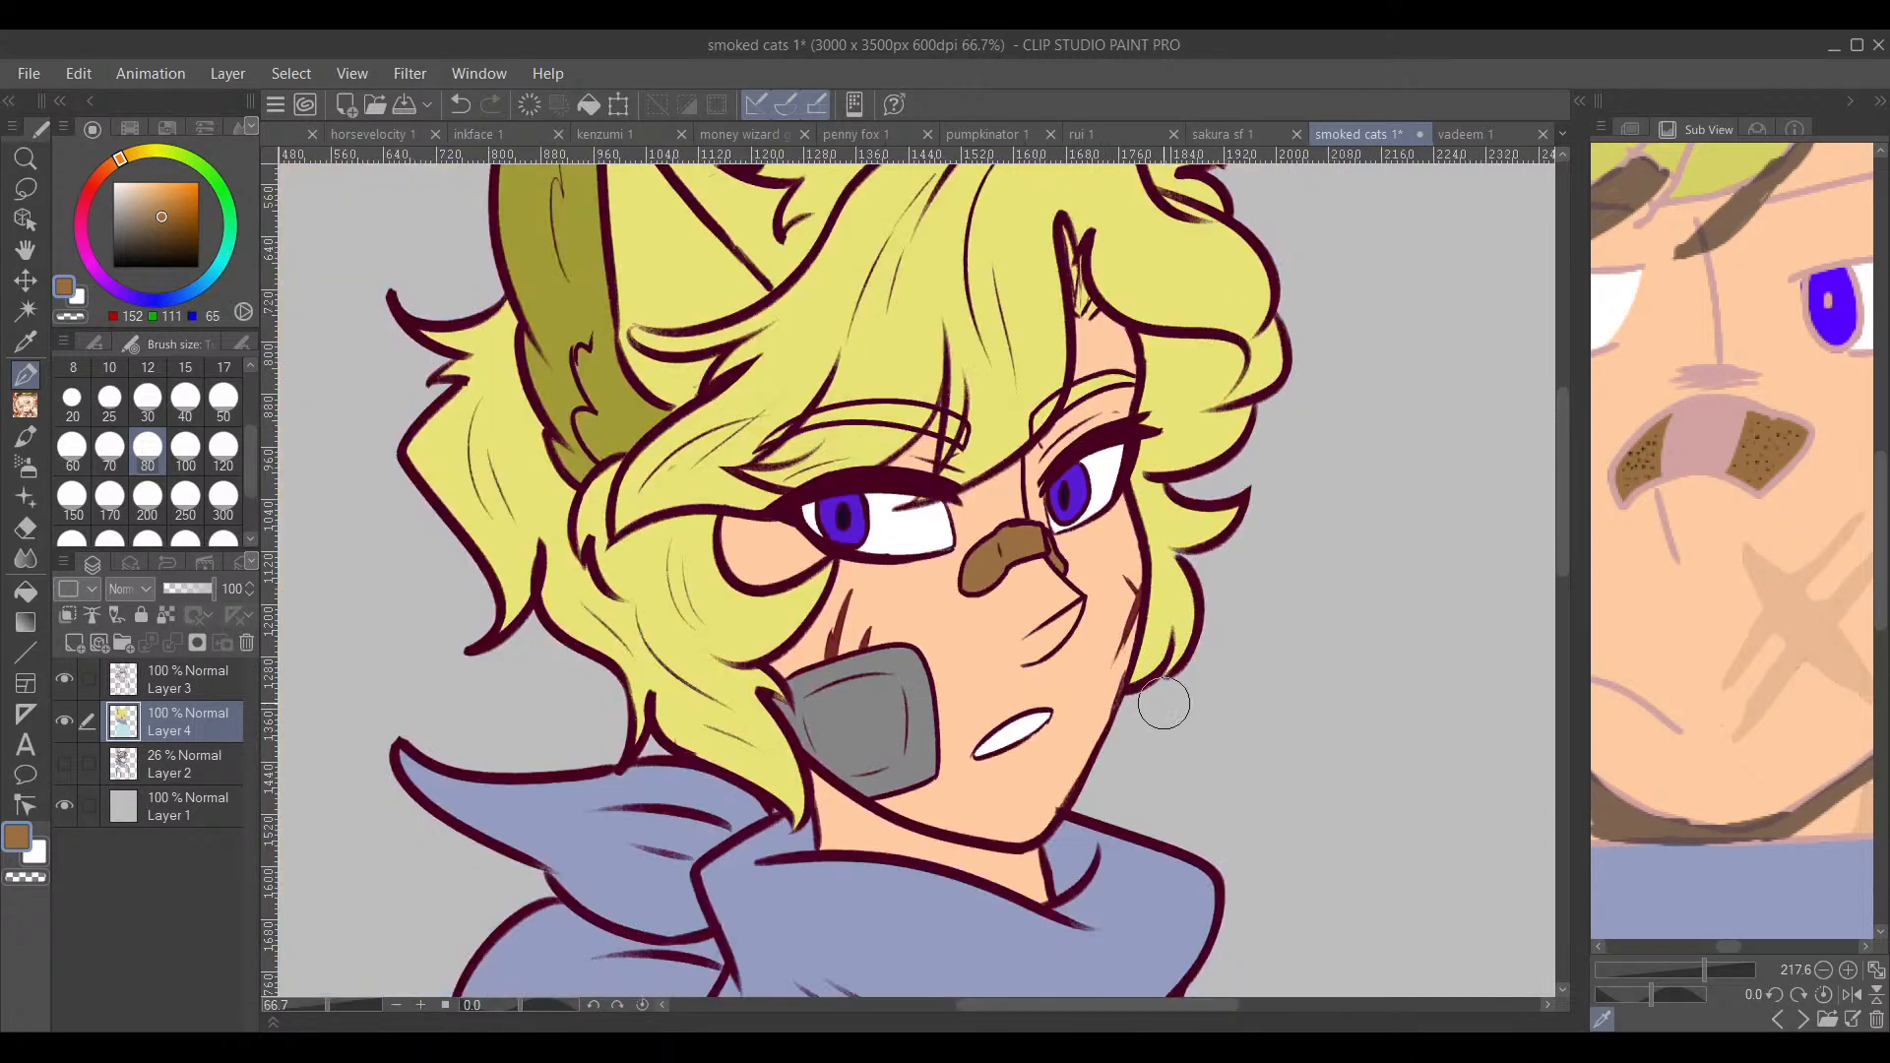
Step: Inspect the coloured face, hair and clothing close up and as a whole figure for missed areas
mouse_move(1161, 696)
mouse_down()
mouse_move(1148, 650)
mouse_move(1132, 679)
mouse_up()
mouse_move(1186, 591)
mouse_down()
mouse_move(1133, 753)
mouse_move(1167, 745)
mouse_move(1208, 588)
mouse_move(976, 323)
mouse_up()
scroll(1123, 768, down, 2)
drag(1127, 620, 1139, 684)
scroll(1167, 620, down, 1)
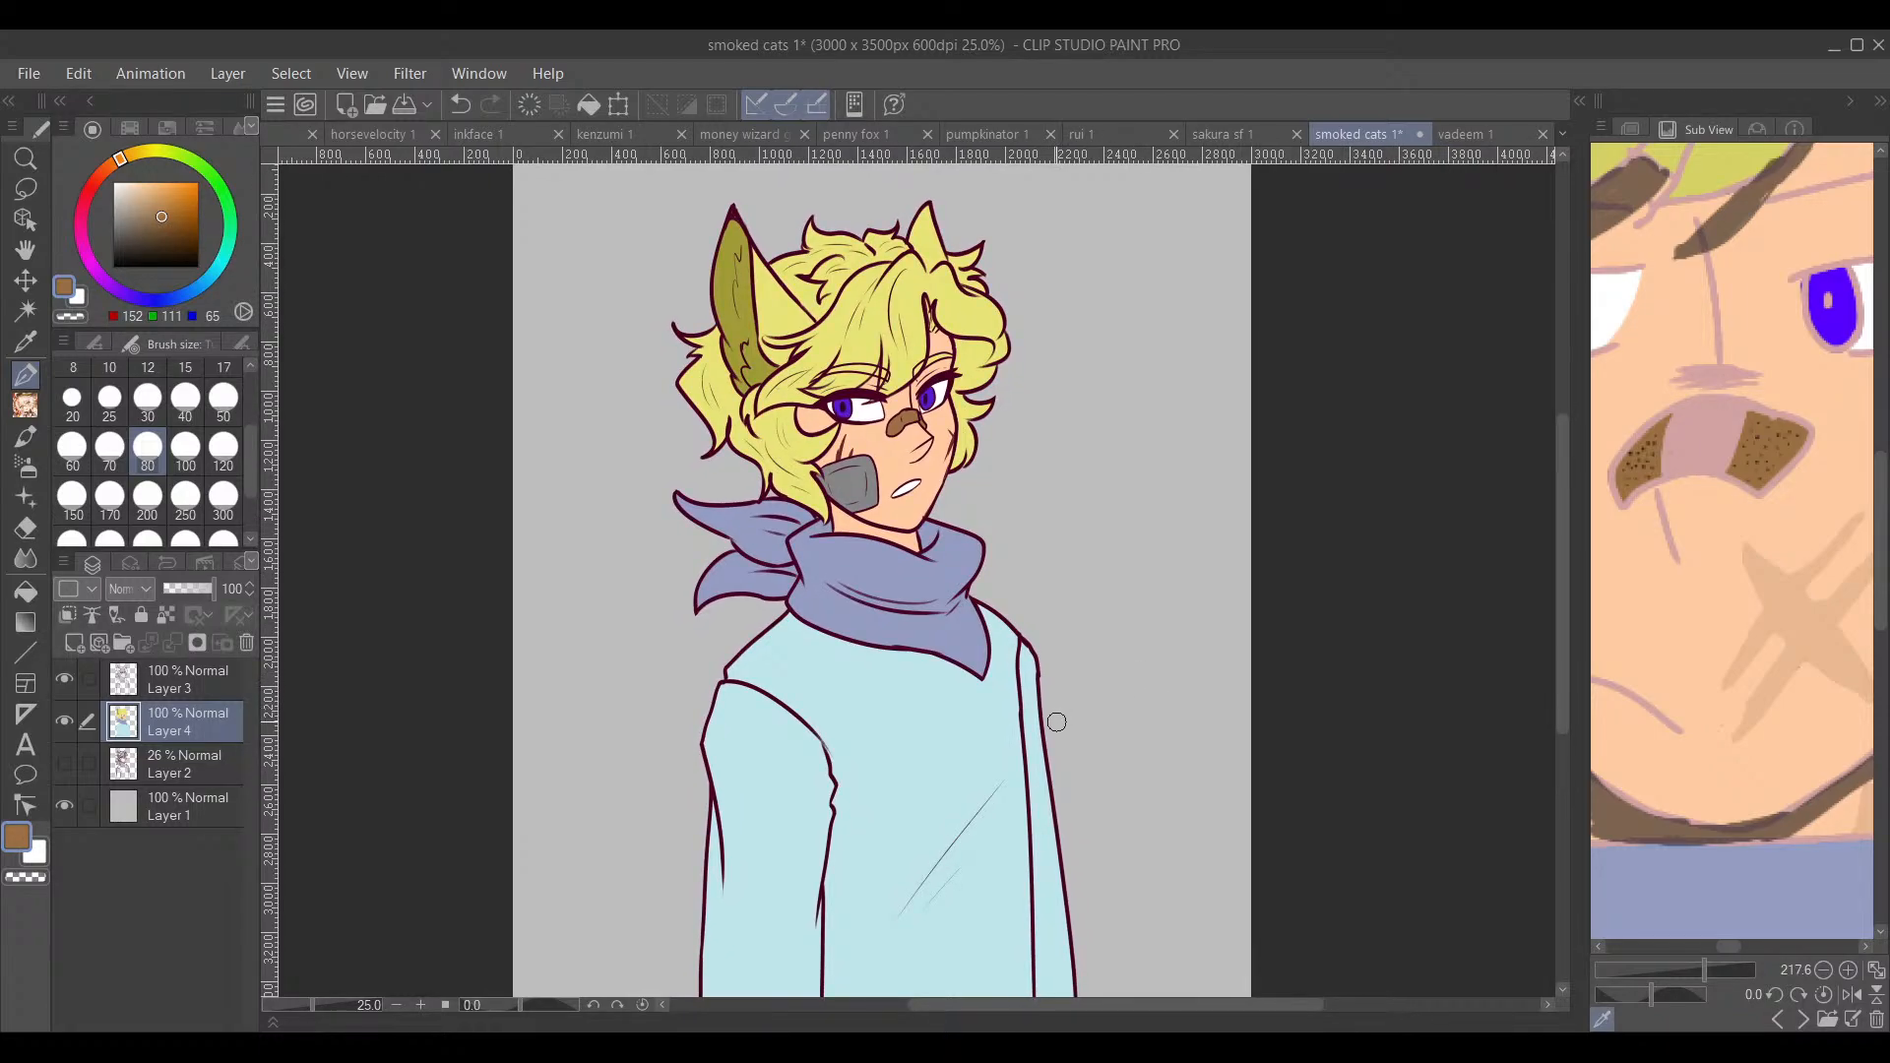
mouse_move(1048, 728)
mouse_down()
mouse_move(1007, 746)
mouse_move(1034, 662)
mouse_move(1025, 700)
mouse_move(1041, 708)
mouse_move(1089, 624)
mouse_move(1089, 705)
mouse_move(1175, 692)
mouse_up()
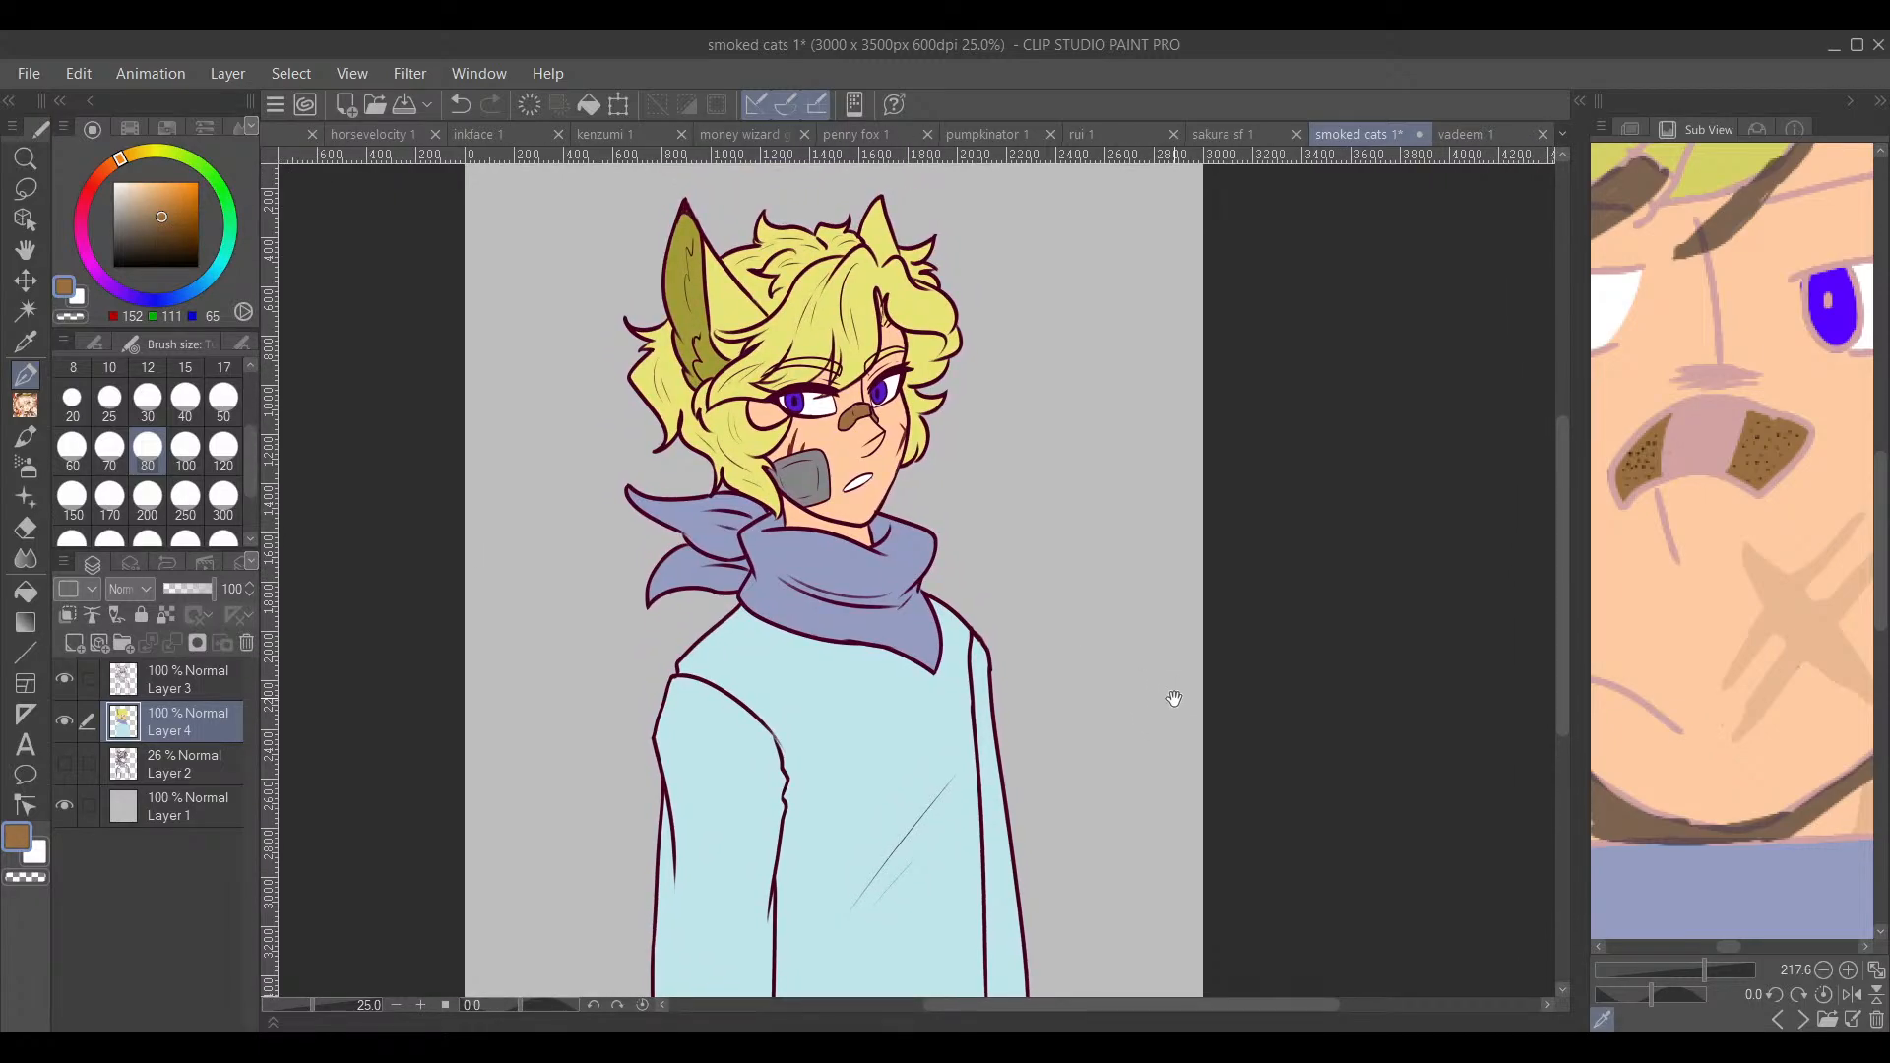
scroll(903, 372, up, 1)
scroll(903, 372, up, 2)
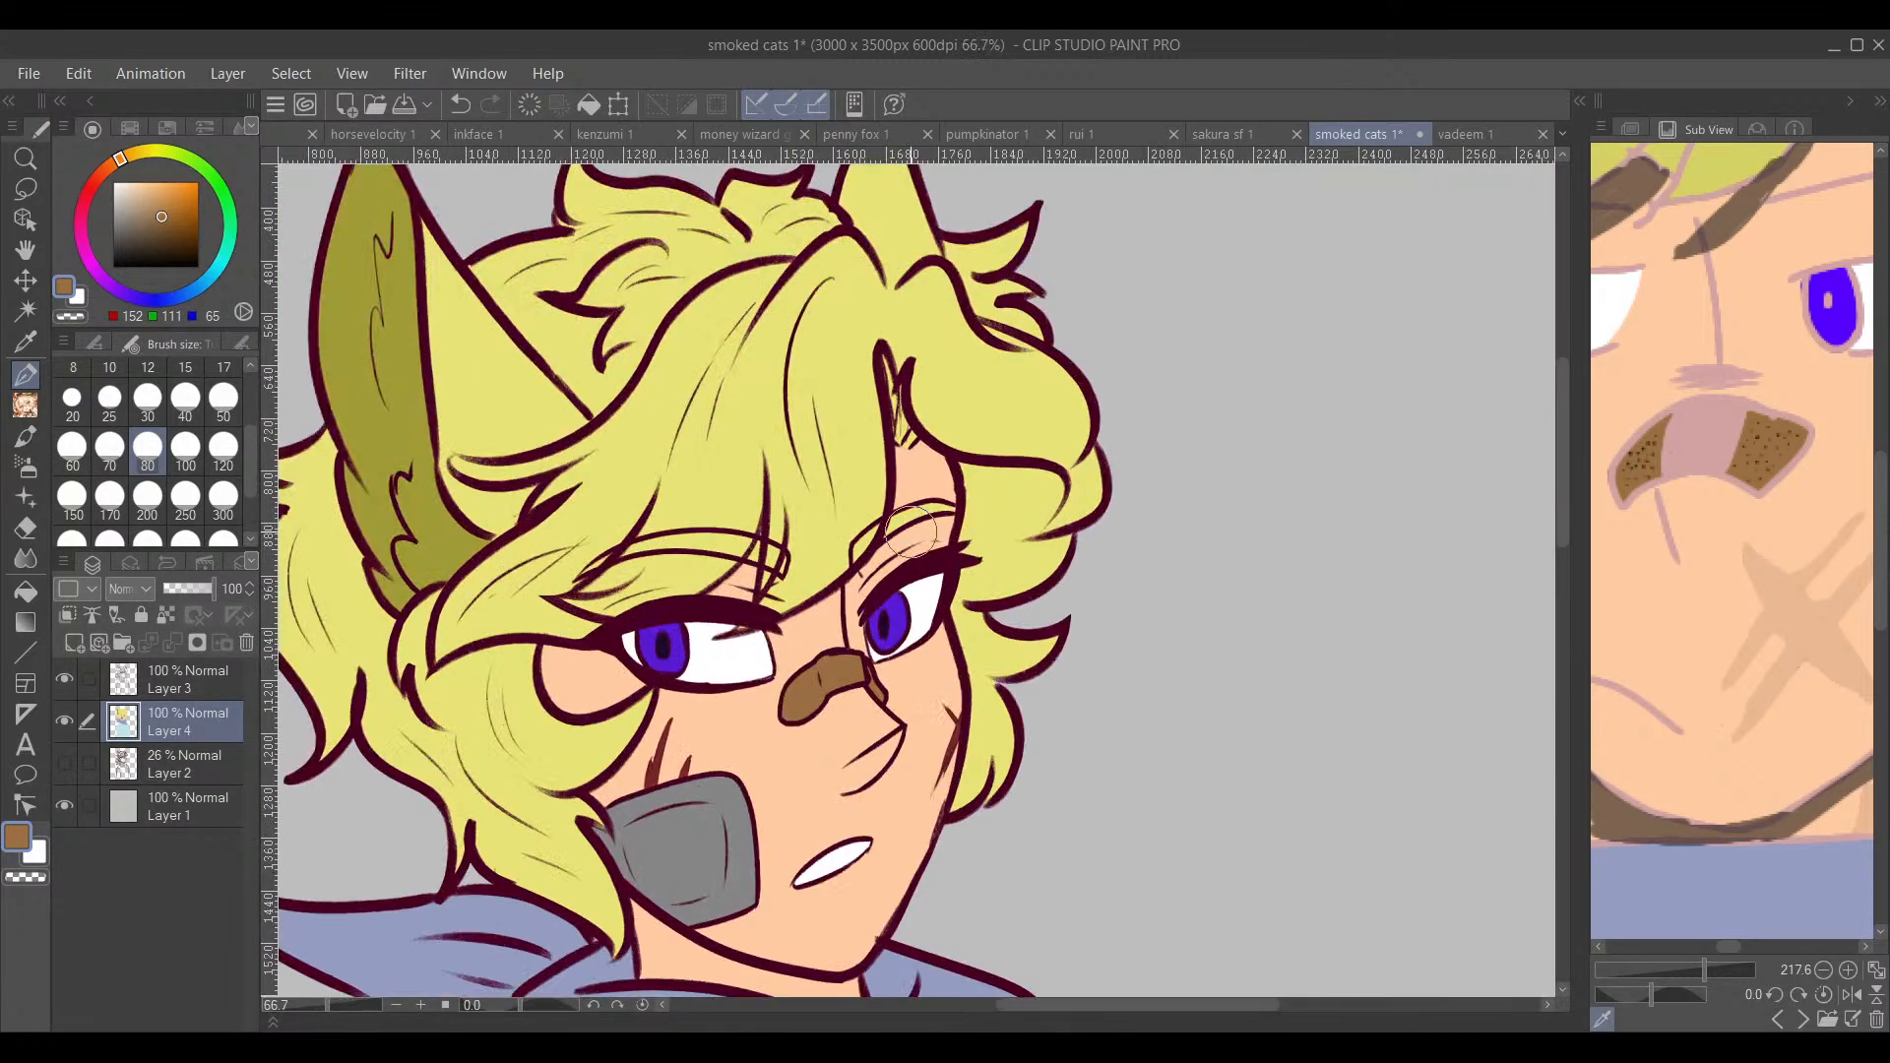
drag(970, 657, 1051, 627)
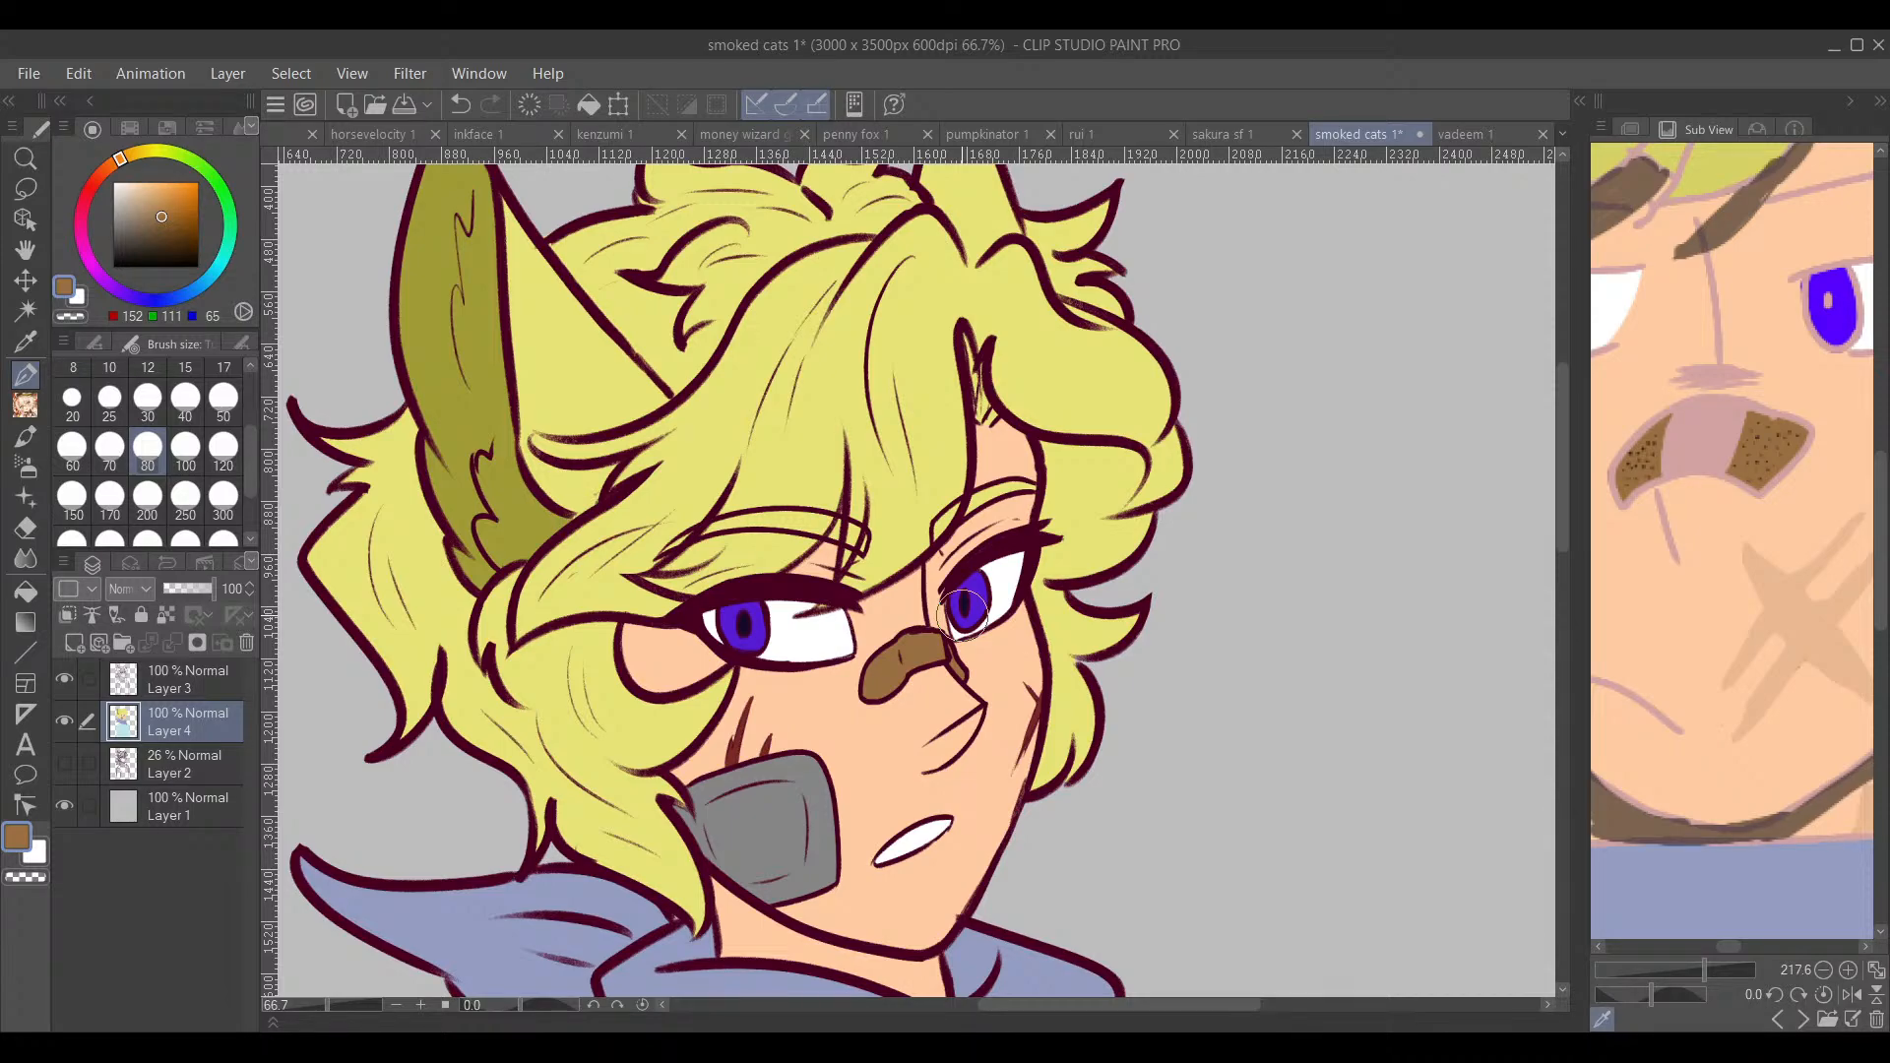
drag(962, 616, 891, 602)
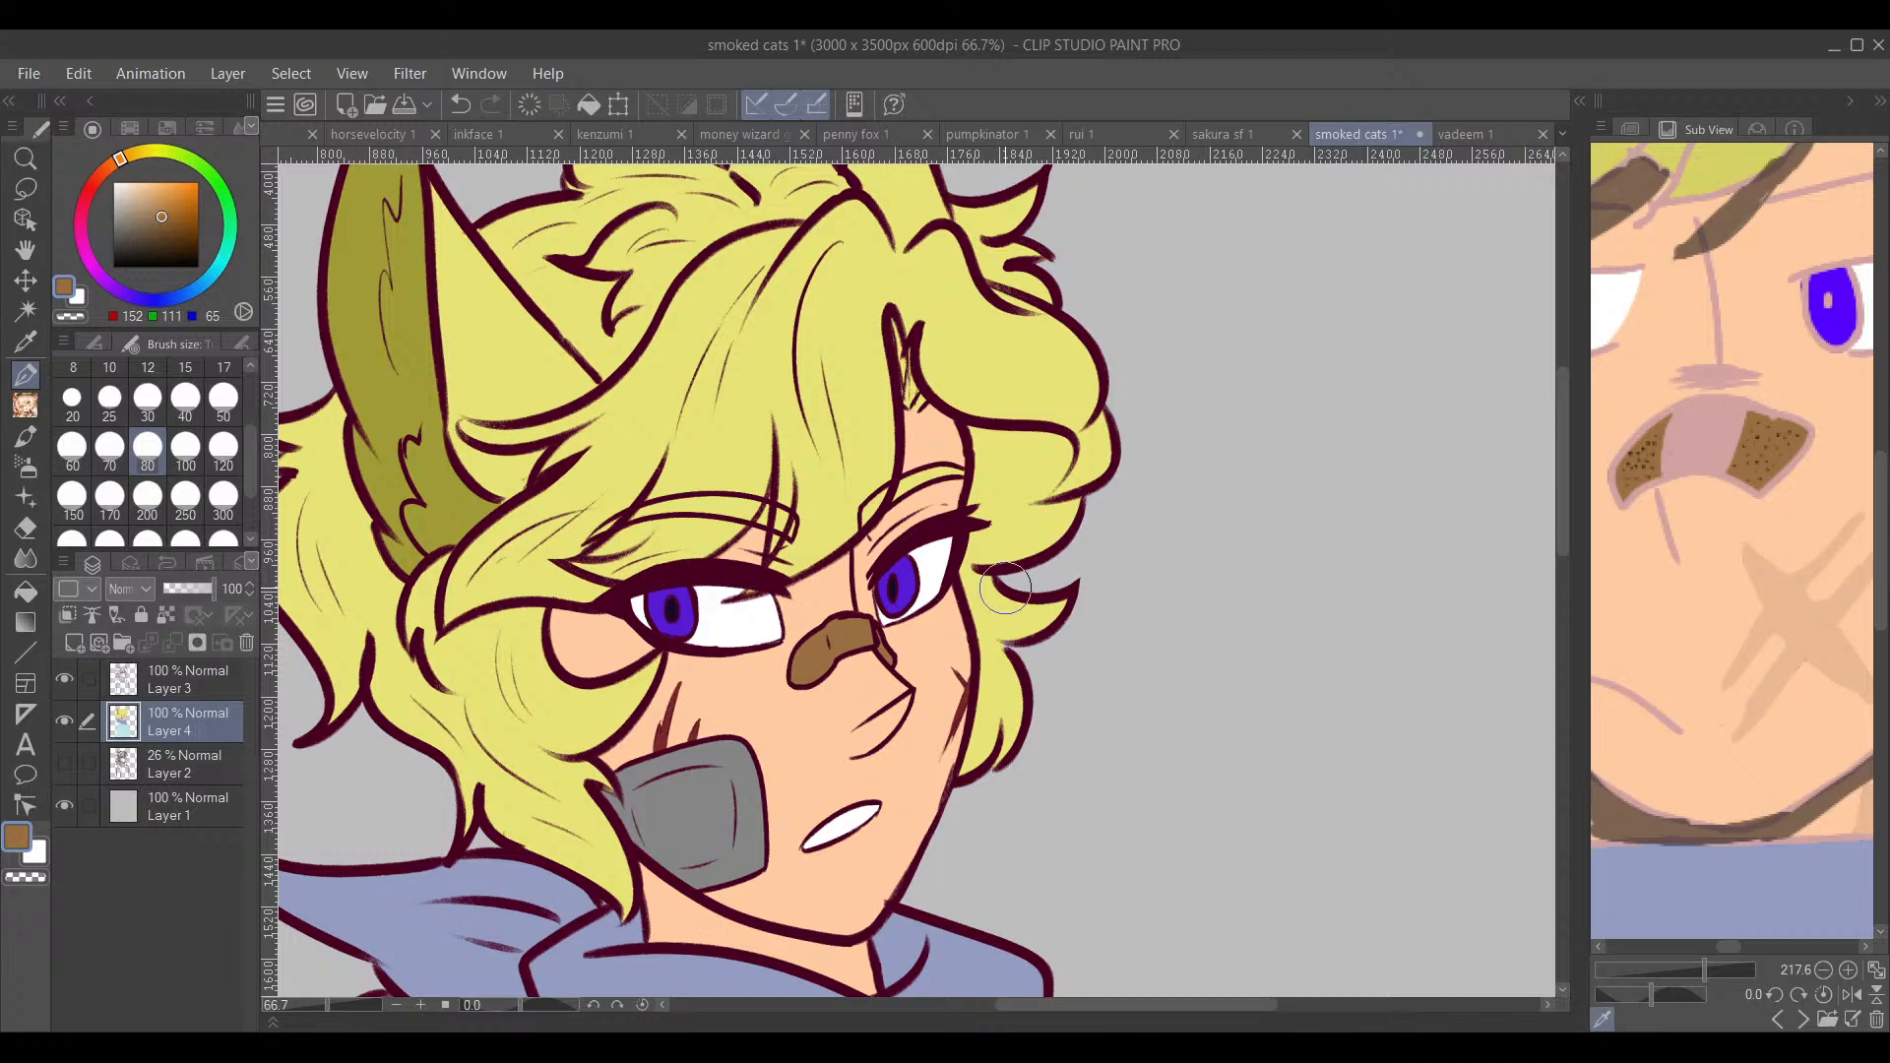
mouse_move(953, 635)
mouse_down()
mouse_move(1024, 595)
mouse_move(1224, 623)
mouse_move(1169, 603)
mouse_up()
scroll(1129, 589, down, 1)
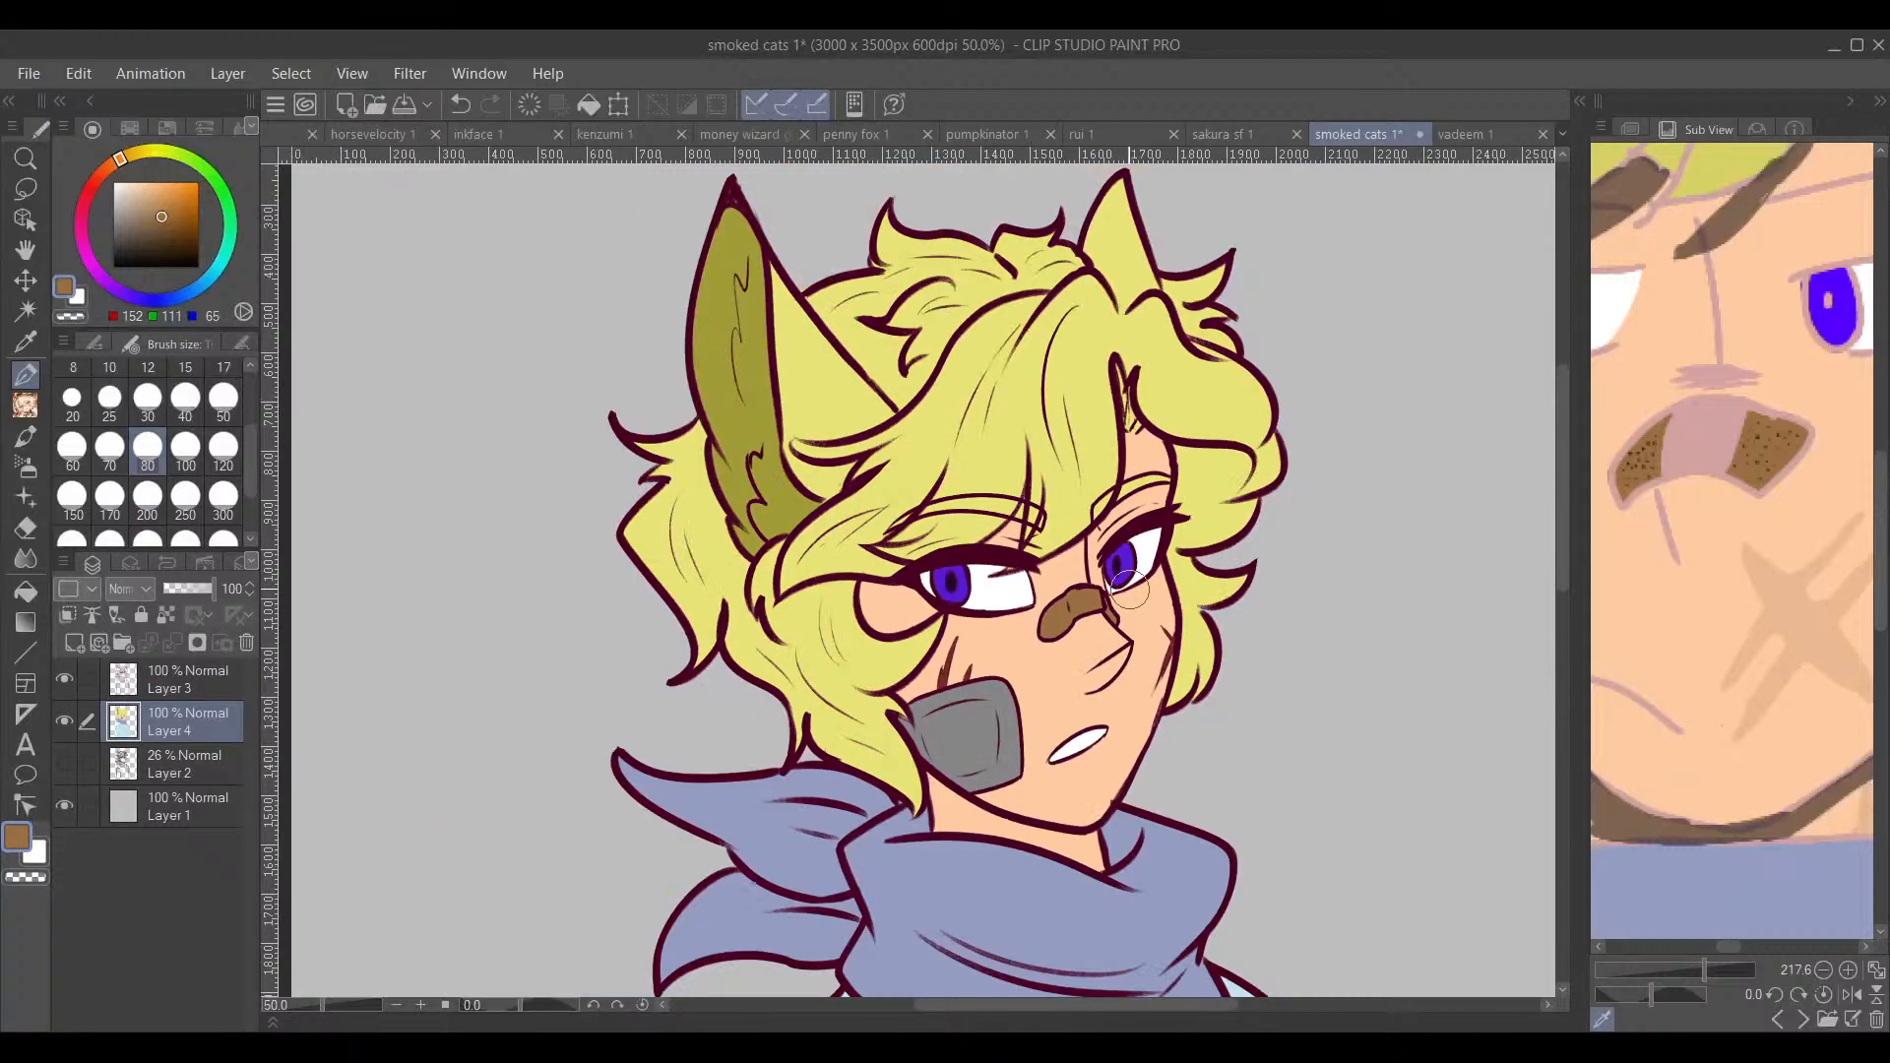
scroll(1130, 588, down, 1)
mouse_move(1236, 764)
mouse_down()
mouse_move(1198, 594)
mouse_move(1198, 797)
mouse_move(1224, 536)
mouse_move(1196, 614)
mouse_up()
scroll(1188, 665, down, 1)
drag(1224, 686, 1094, 645)
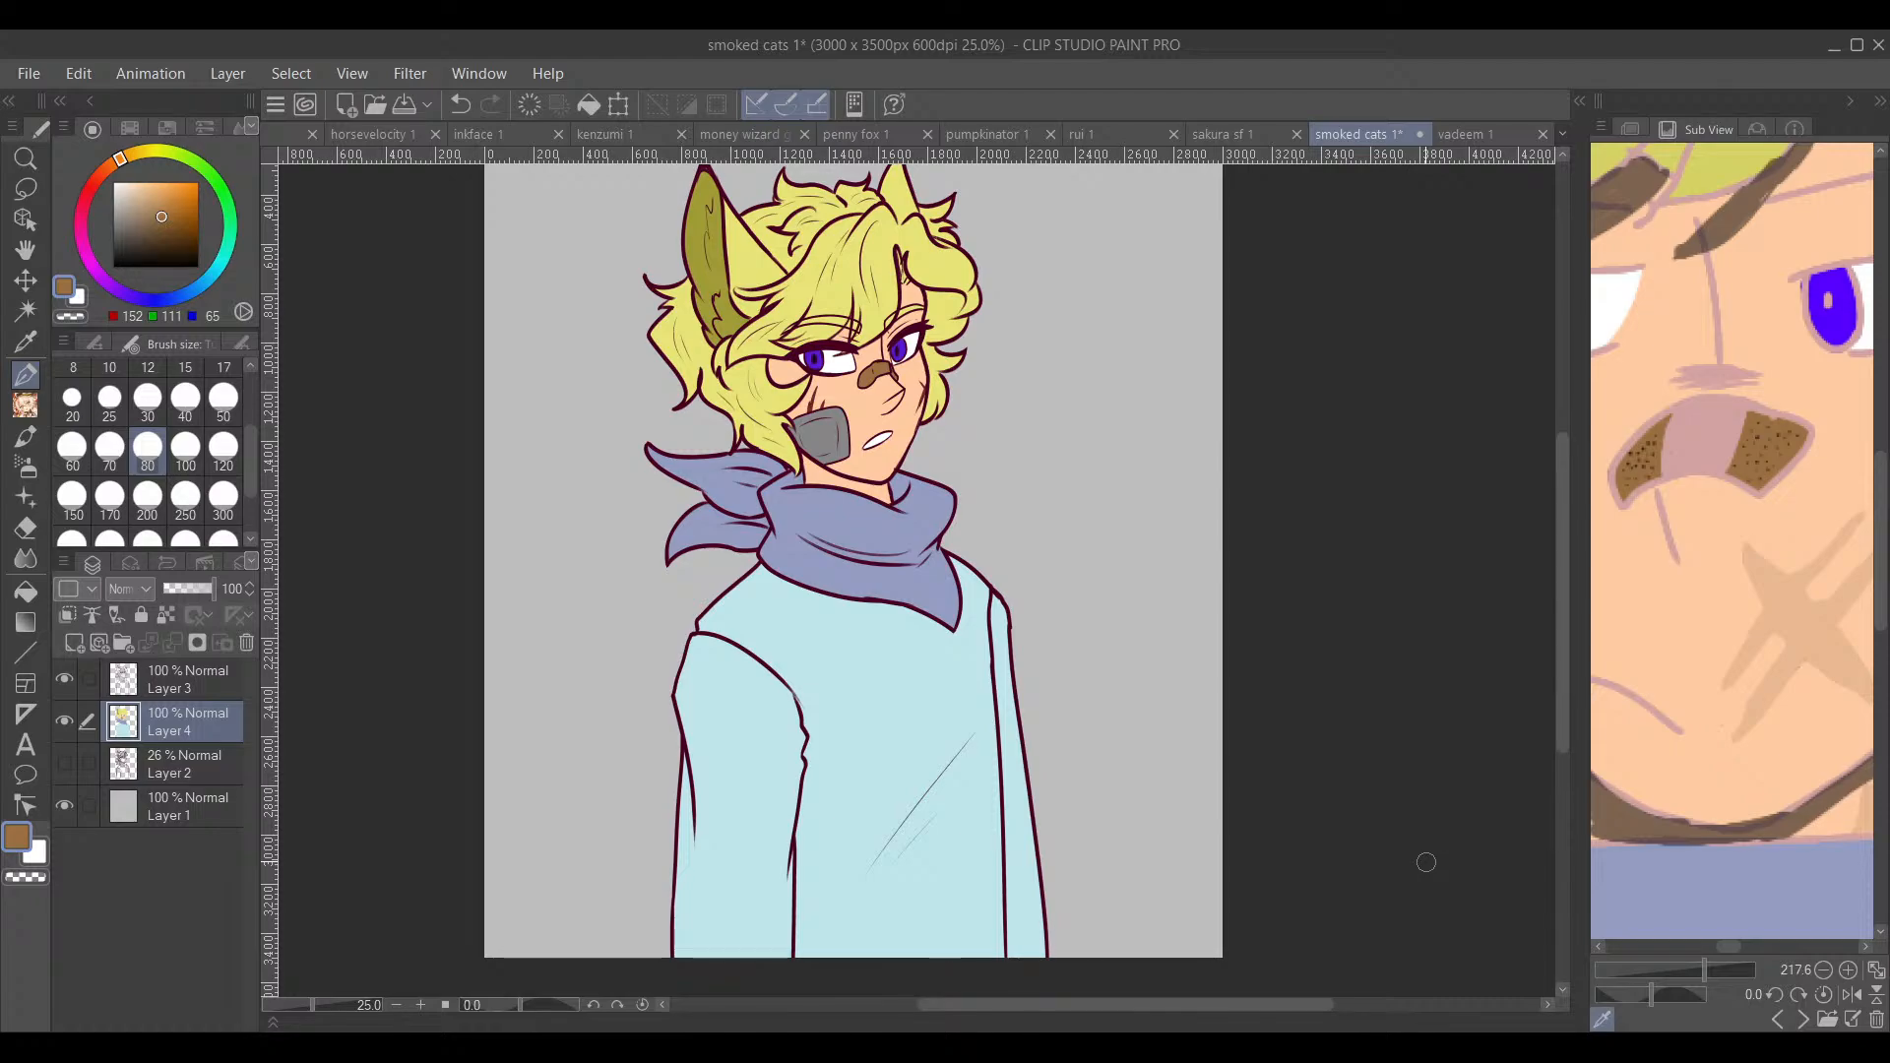
Step: Show the whole character in the reference picture and compare it with the coloured drawing
drag(1703, 970, 1680, 968)
drag(898, 827, 862, 847)
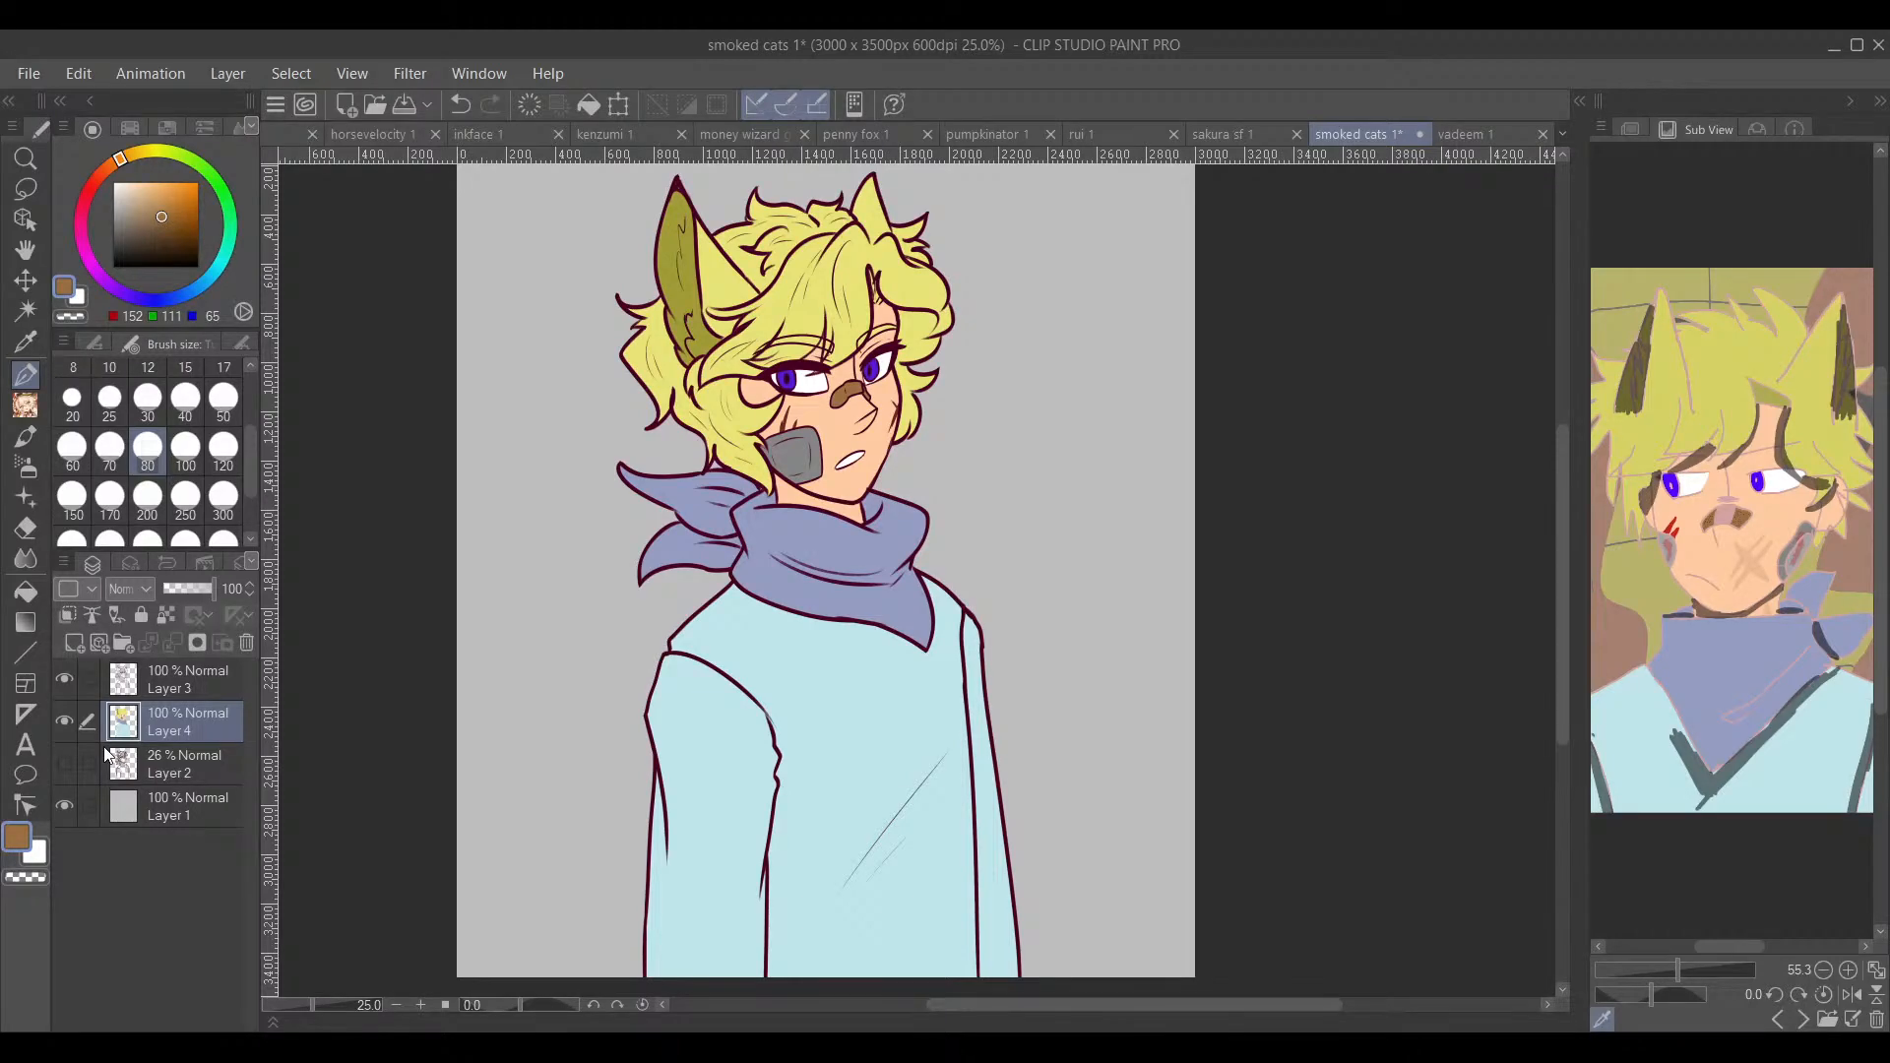
drag(697, 597, 1146, 680)
scroll(1061, 611, down, 1)
scroll(1008, 654, up, 1)
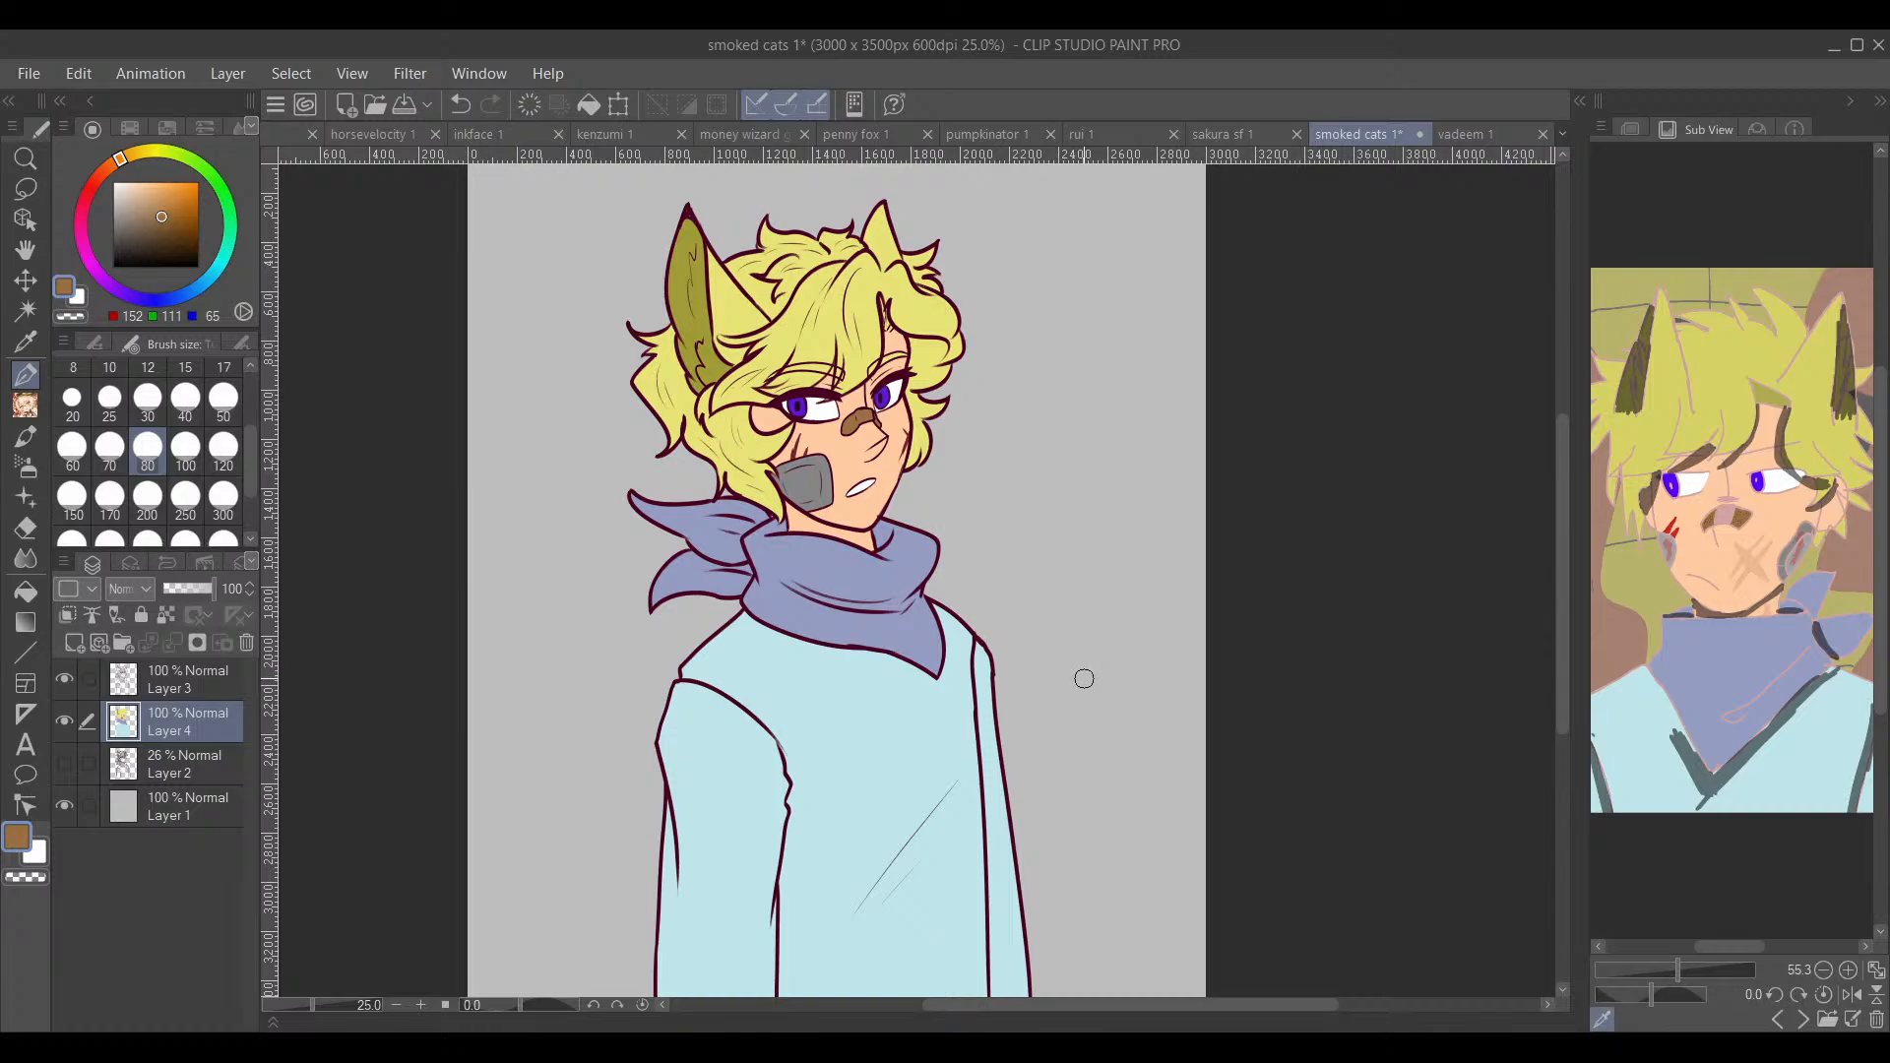
mouse_move(1083, 679)
mouse_down()
mouse_move(1207, 663)
mouse_move(1135, 683)
mouse_move(1194, 735)
mouse_move(1109, 688)
mouse_move(1188, 713)
mouse_up()
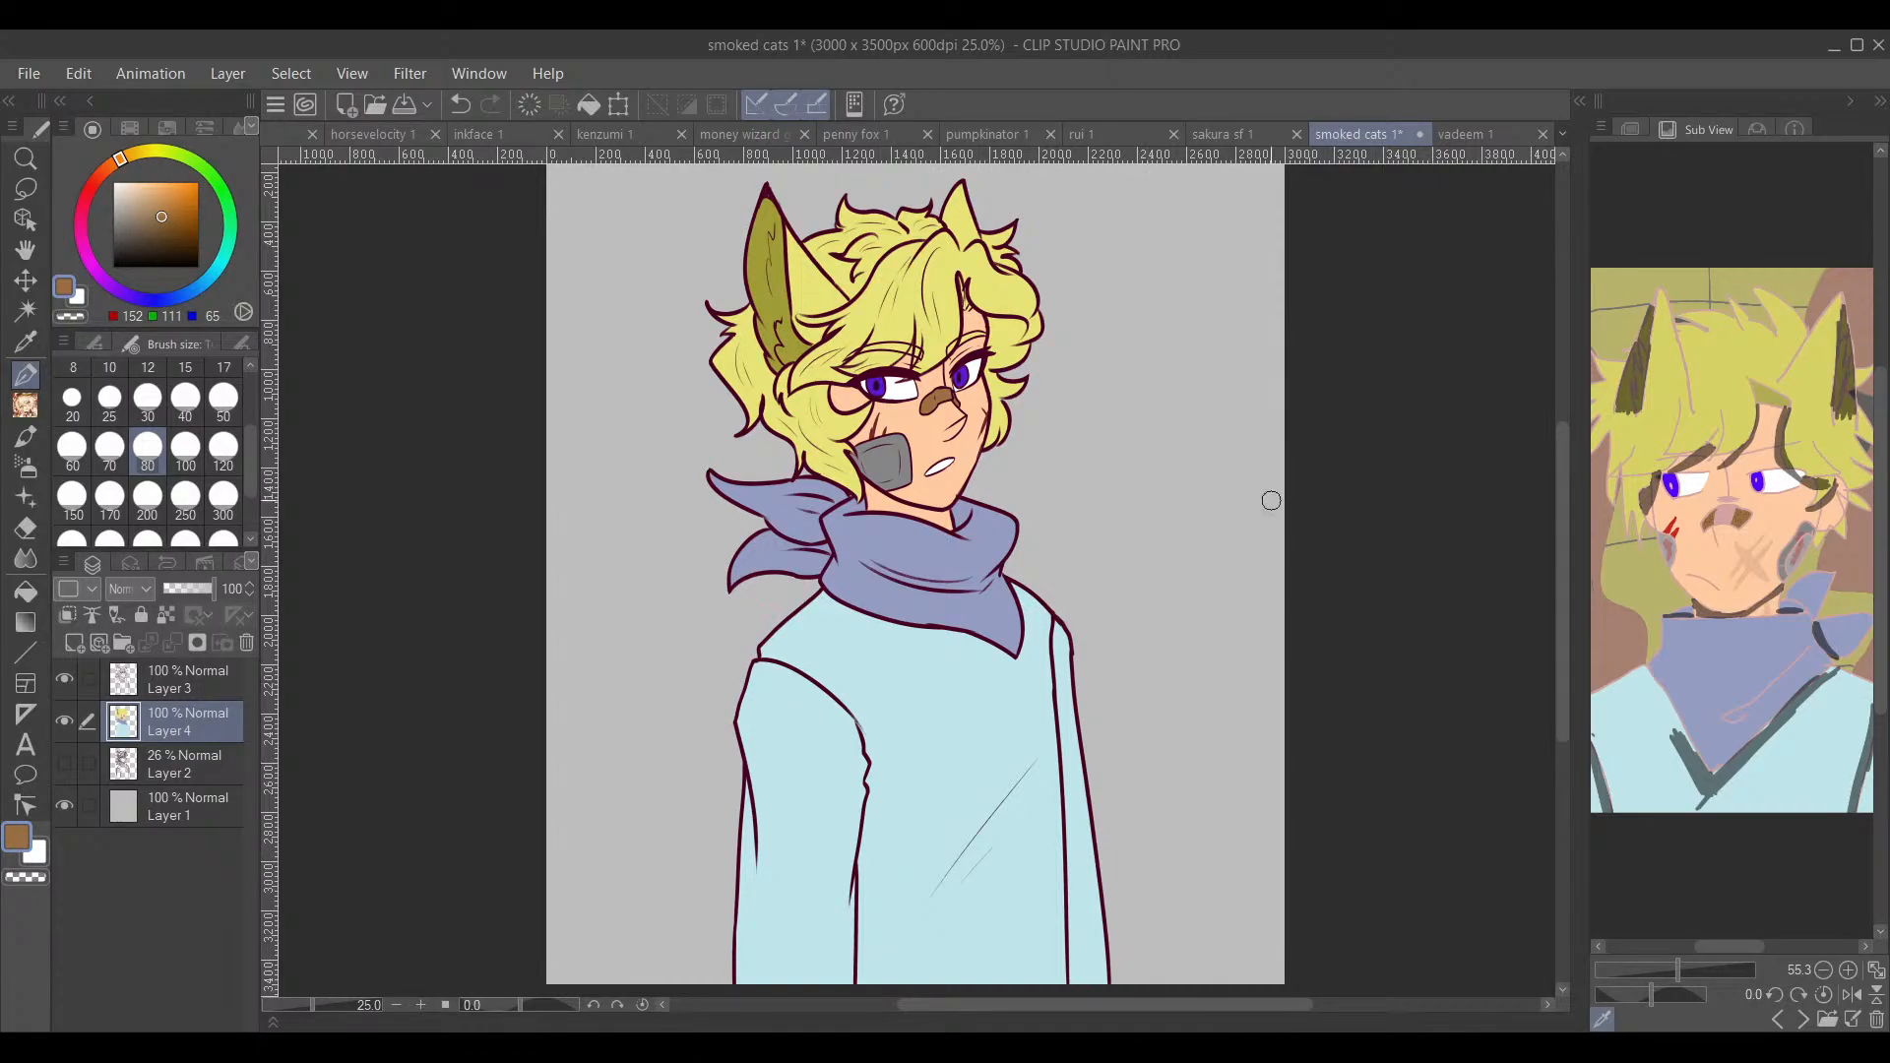
drag(1326, 682, 1296, 818)
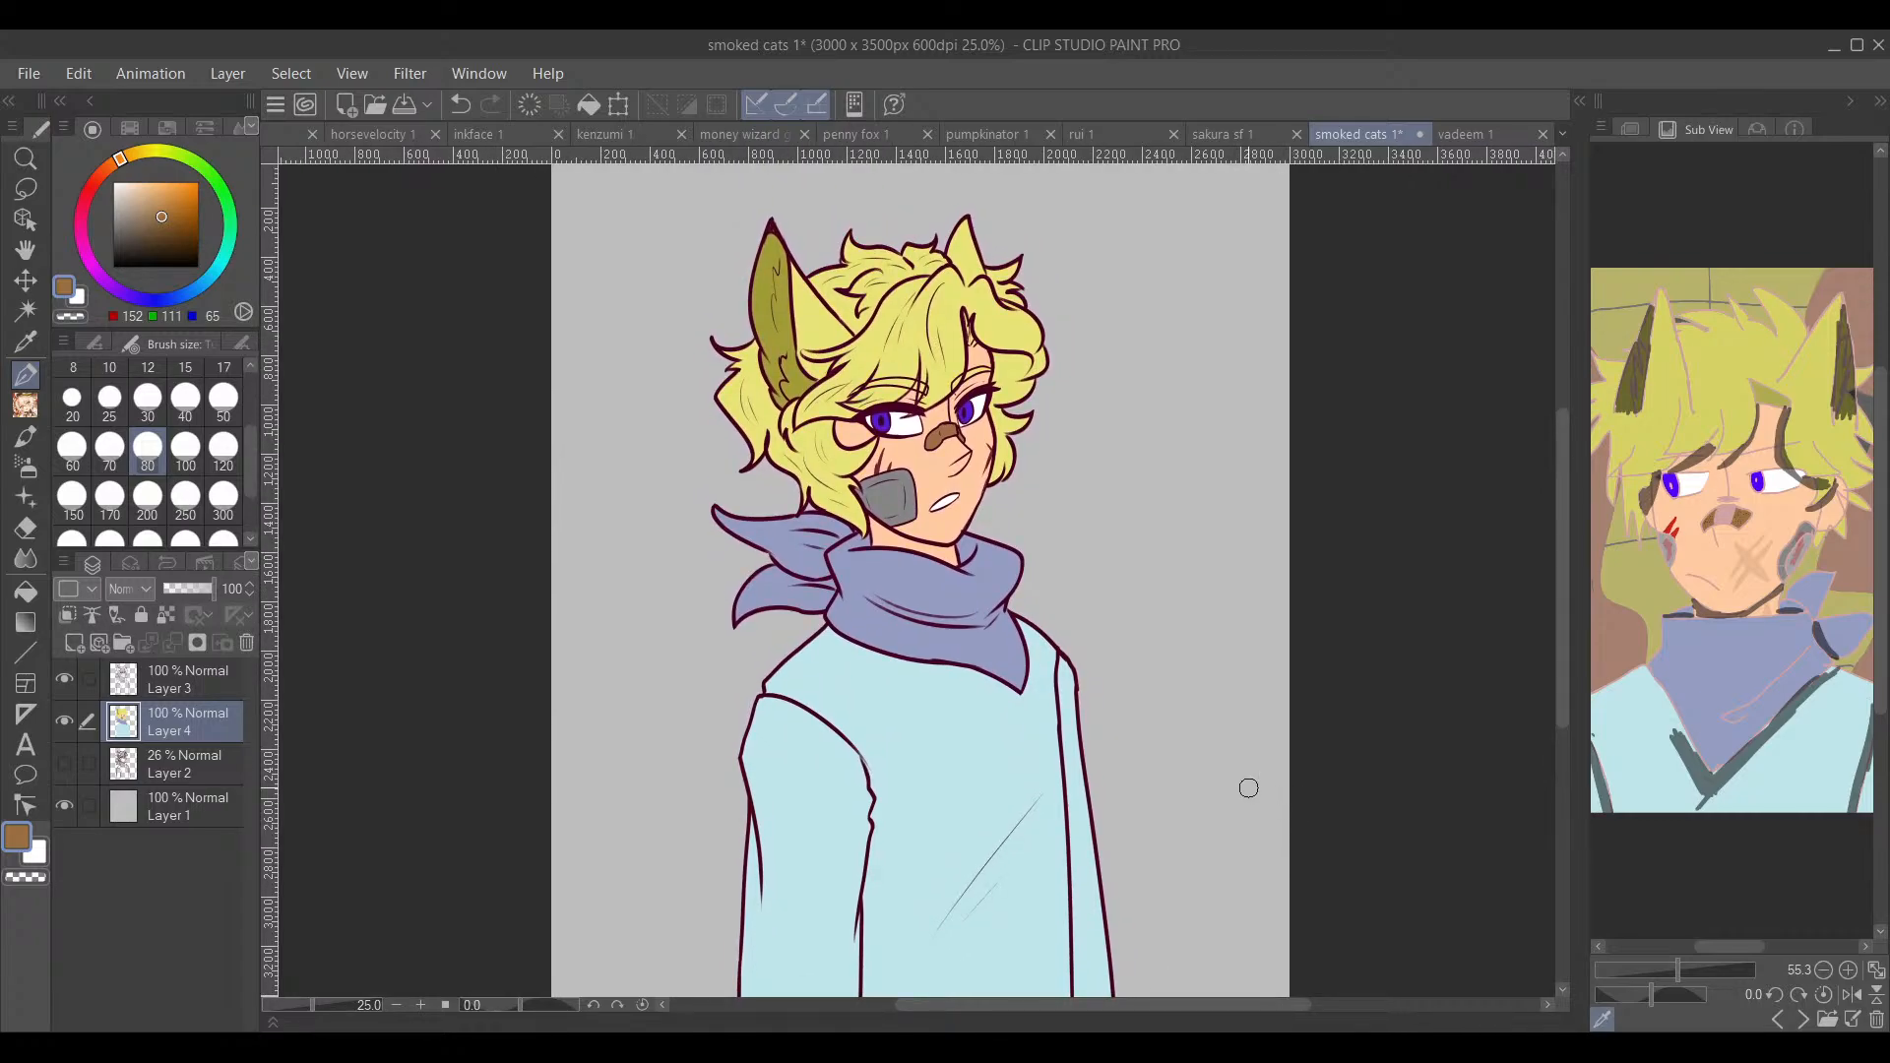
mouse_move(1248, 788)
mouse_down()
mouse_move(1148, 641)
mouse_move(1202, 759)
mouse_move(1212, 723)
mouse_move(1183, 701)
mouse_up()
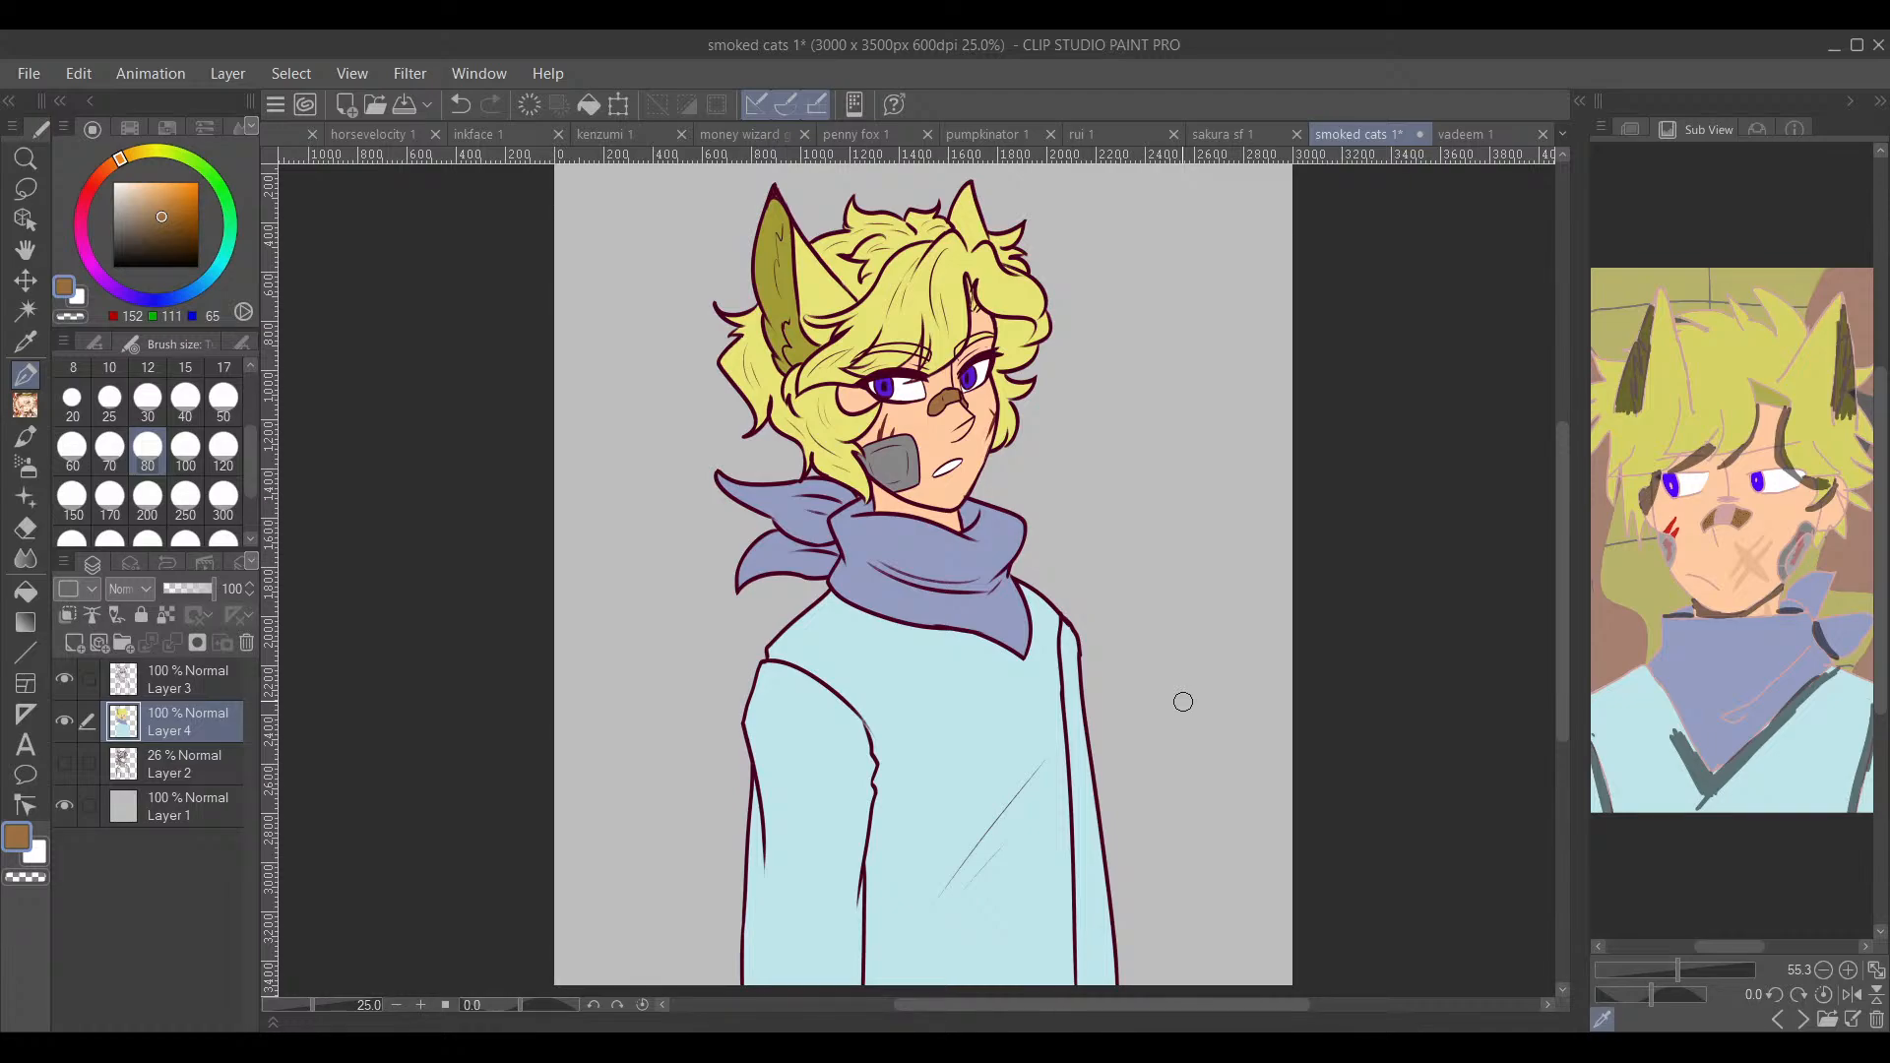
drag(1192, 492, 1163, 516)
Step: Add a layer directly above the grey background layer and fill it with purple (RGB 148, 130, 201)
click(213, 806)
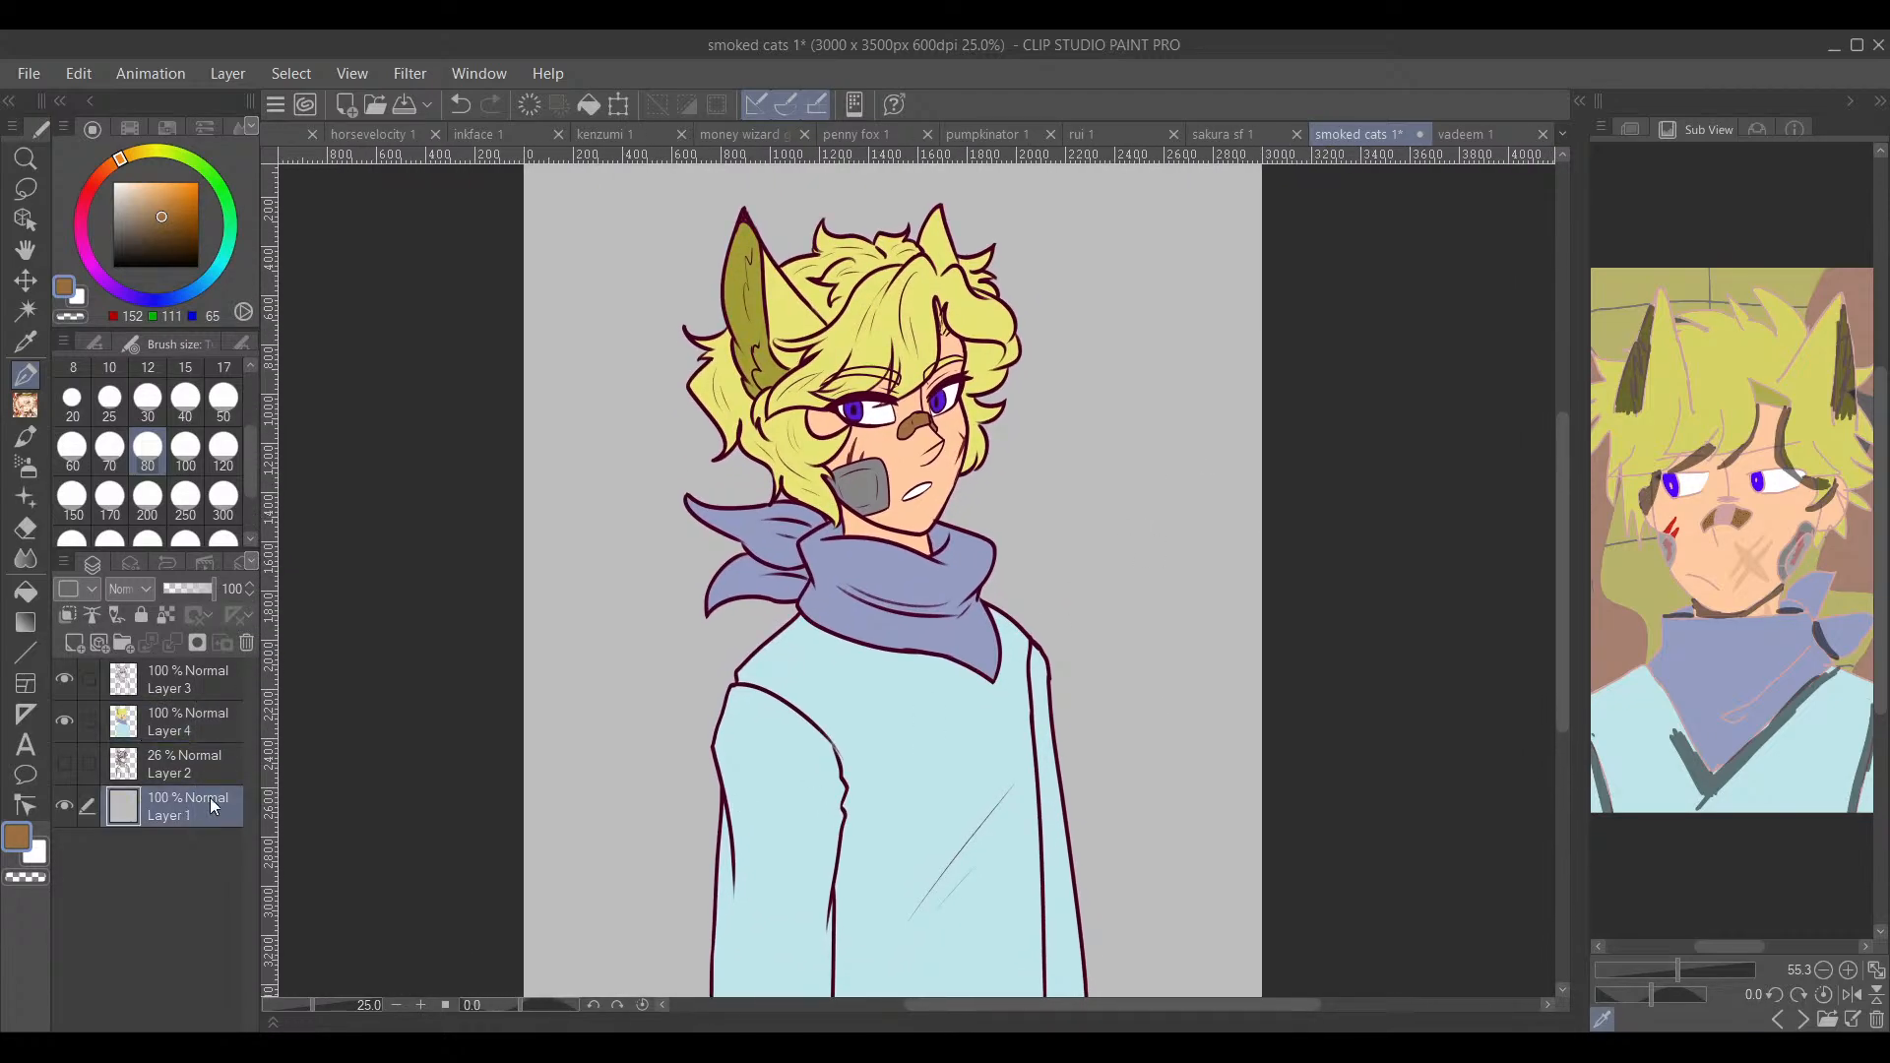
click(73, 644)
click(138, 298)
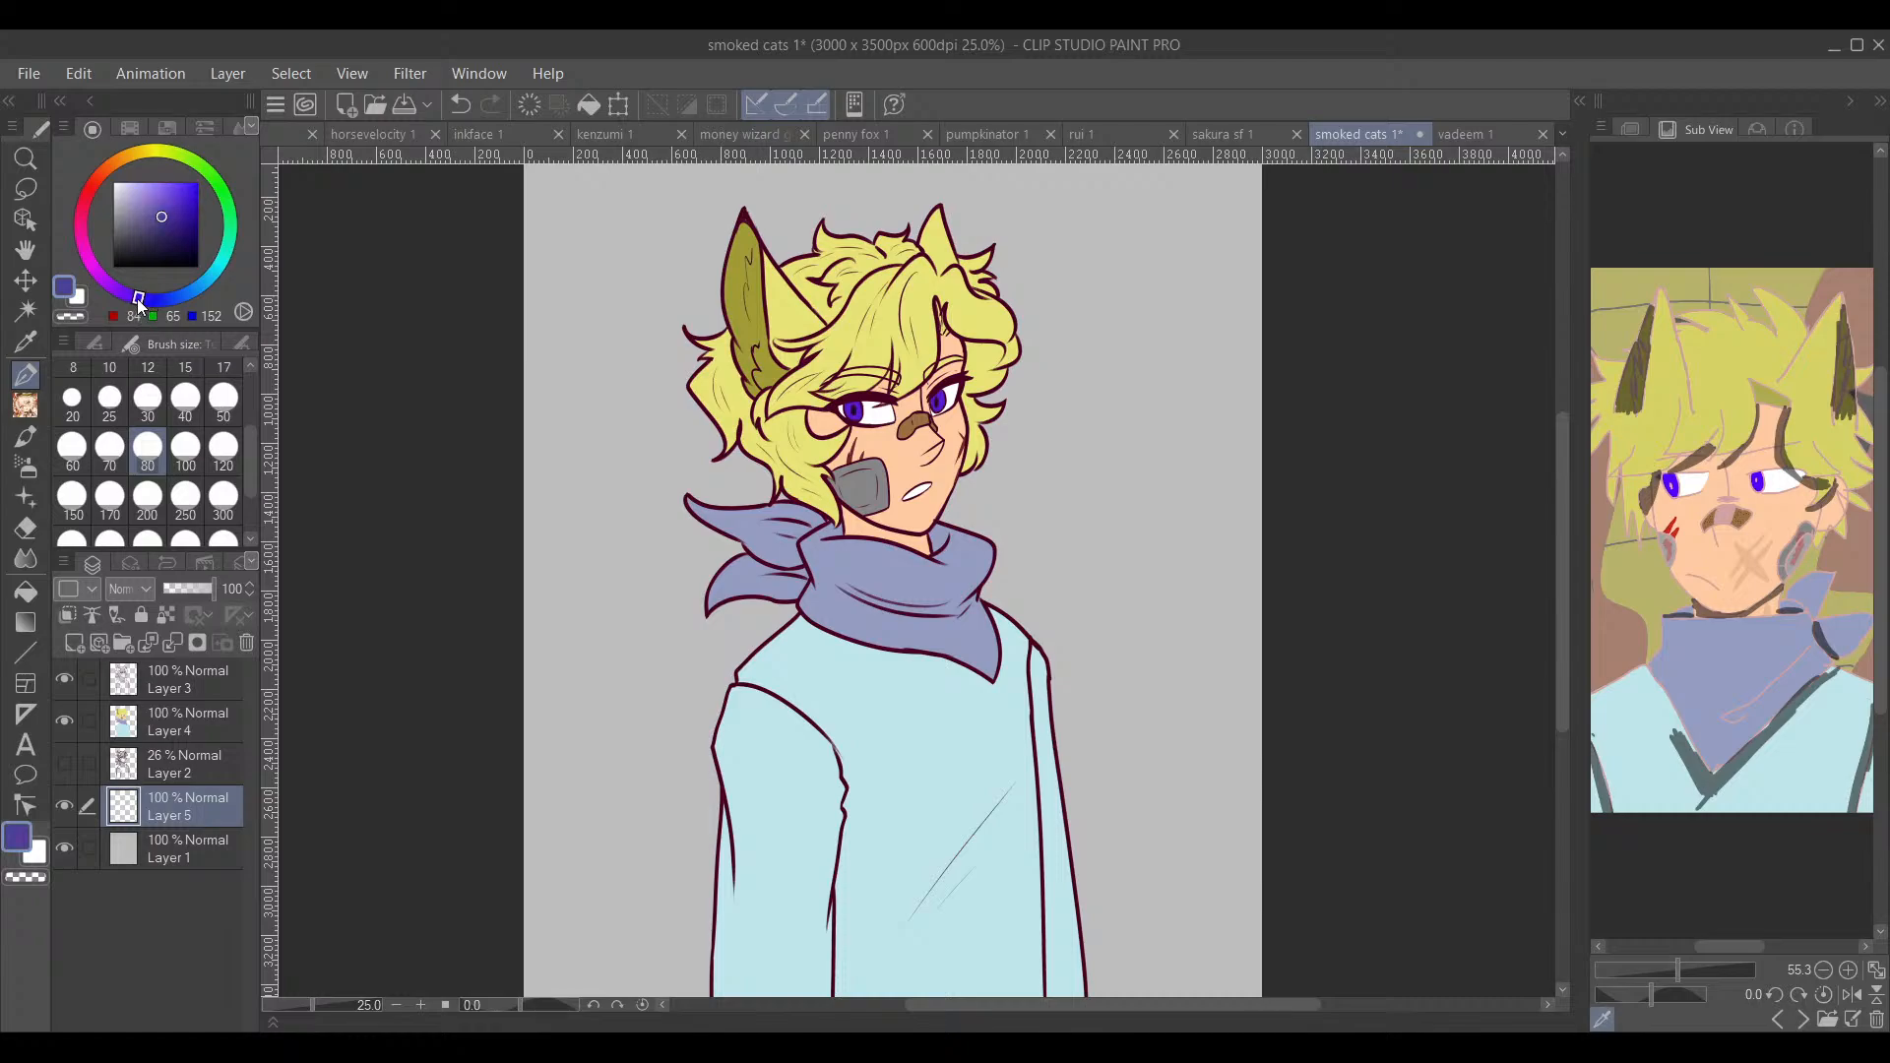
click(169, 214)
mouse_move(169, 213)
mouse_down()
mouse_move(153, 135)
mouse_move(143, 200)
mouse_up()
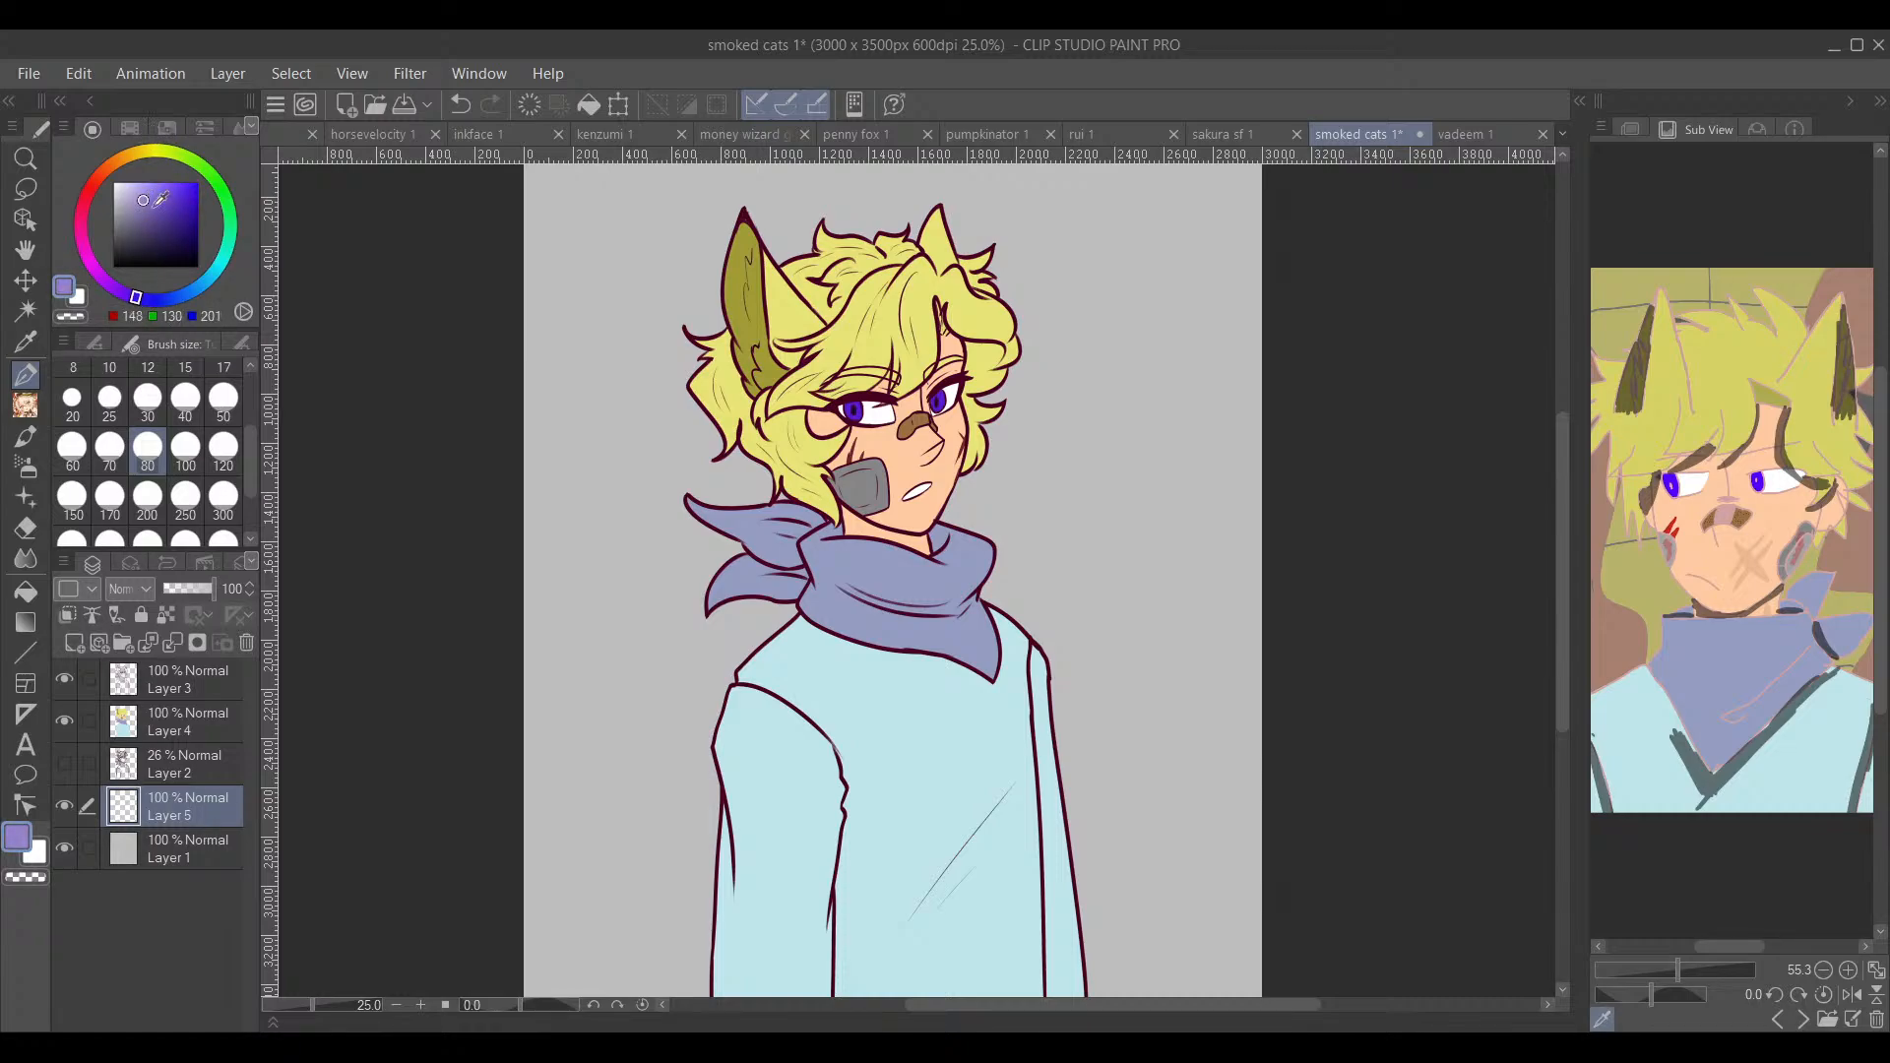
click(26, 591)
click(603, 582)
scroll(1237, 633, right, 2)
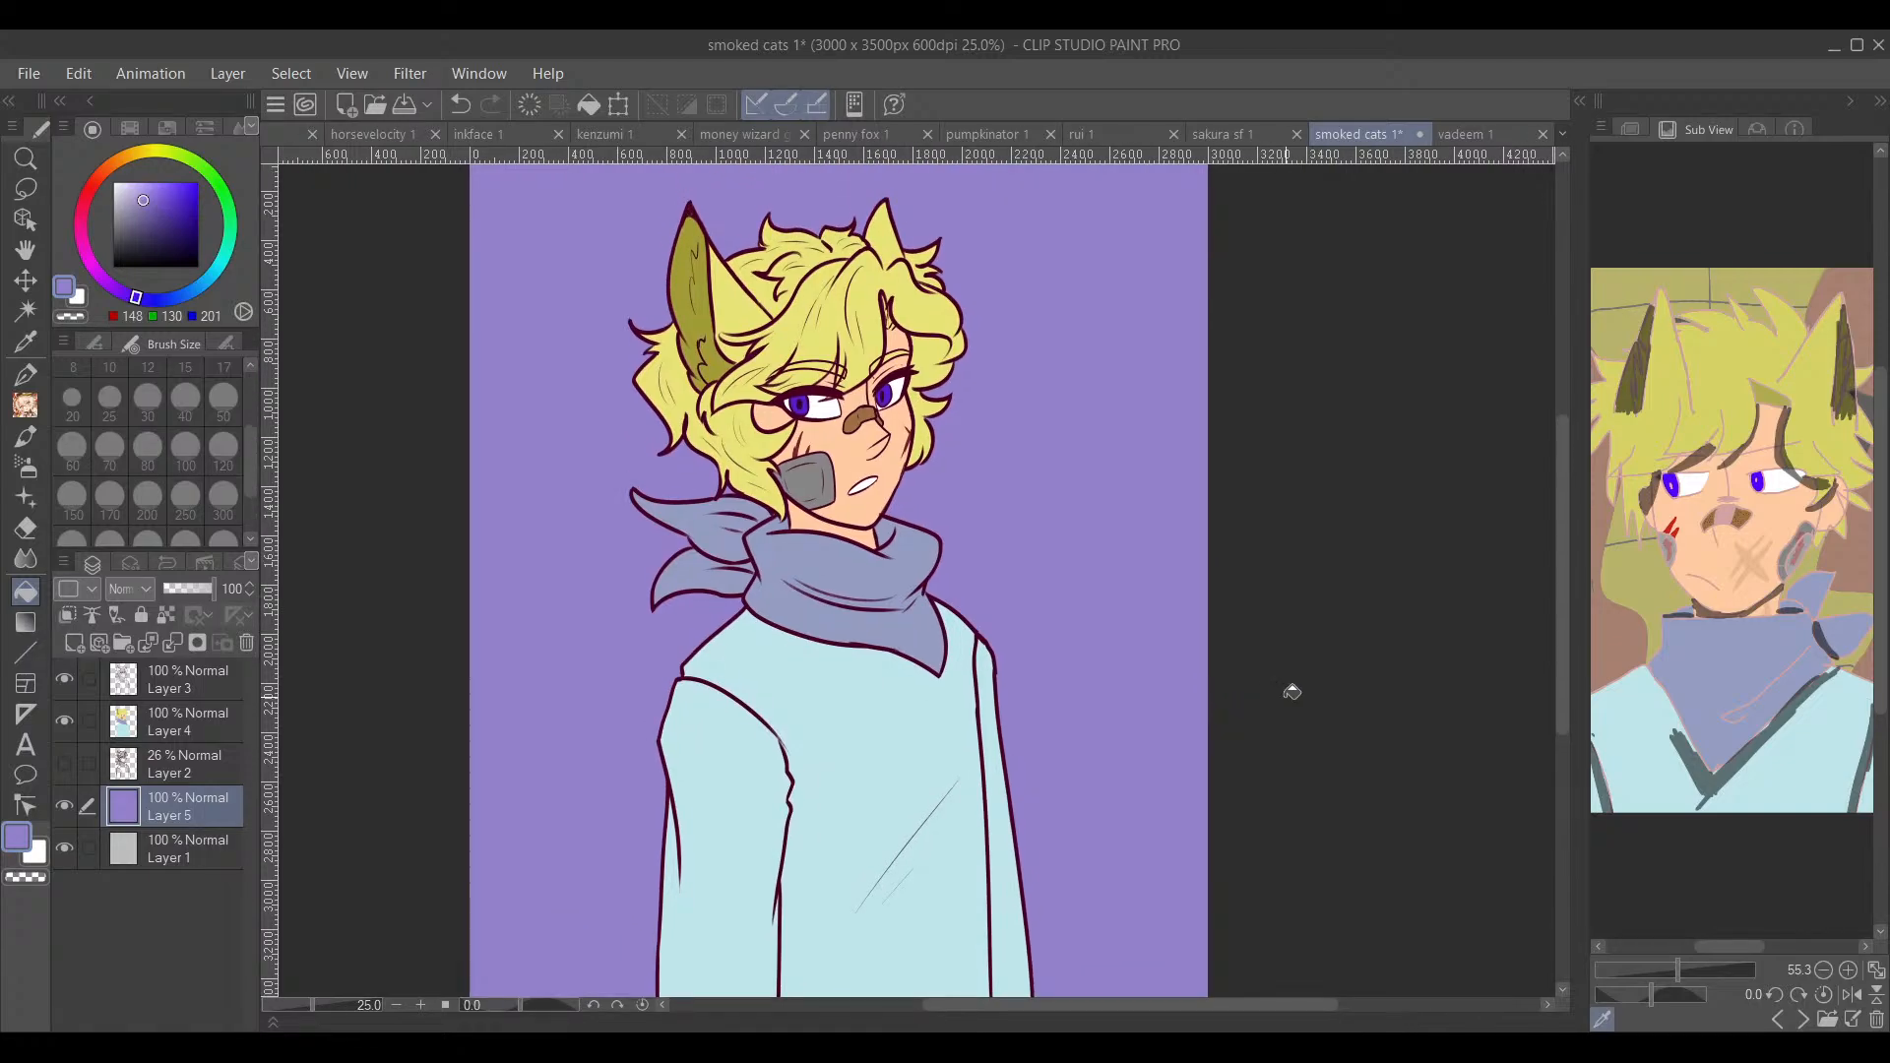
Step: Try a pale lavender fill and a light pink fill (RGB 255, 203, 245) on the background layer
drag(143, 200, 130, 147)
click(591, 567)
mouse_move(89, 239)
mouse_down()
mouse_move(91, 263)
mouse_move(82, 249)
mouse_up()
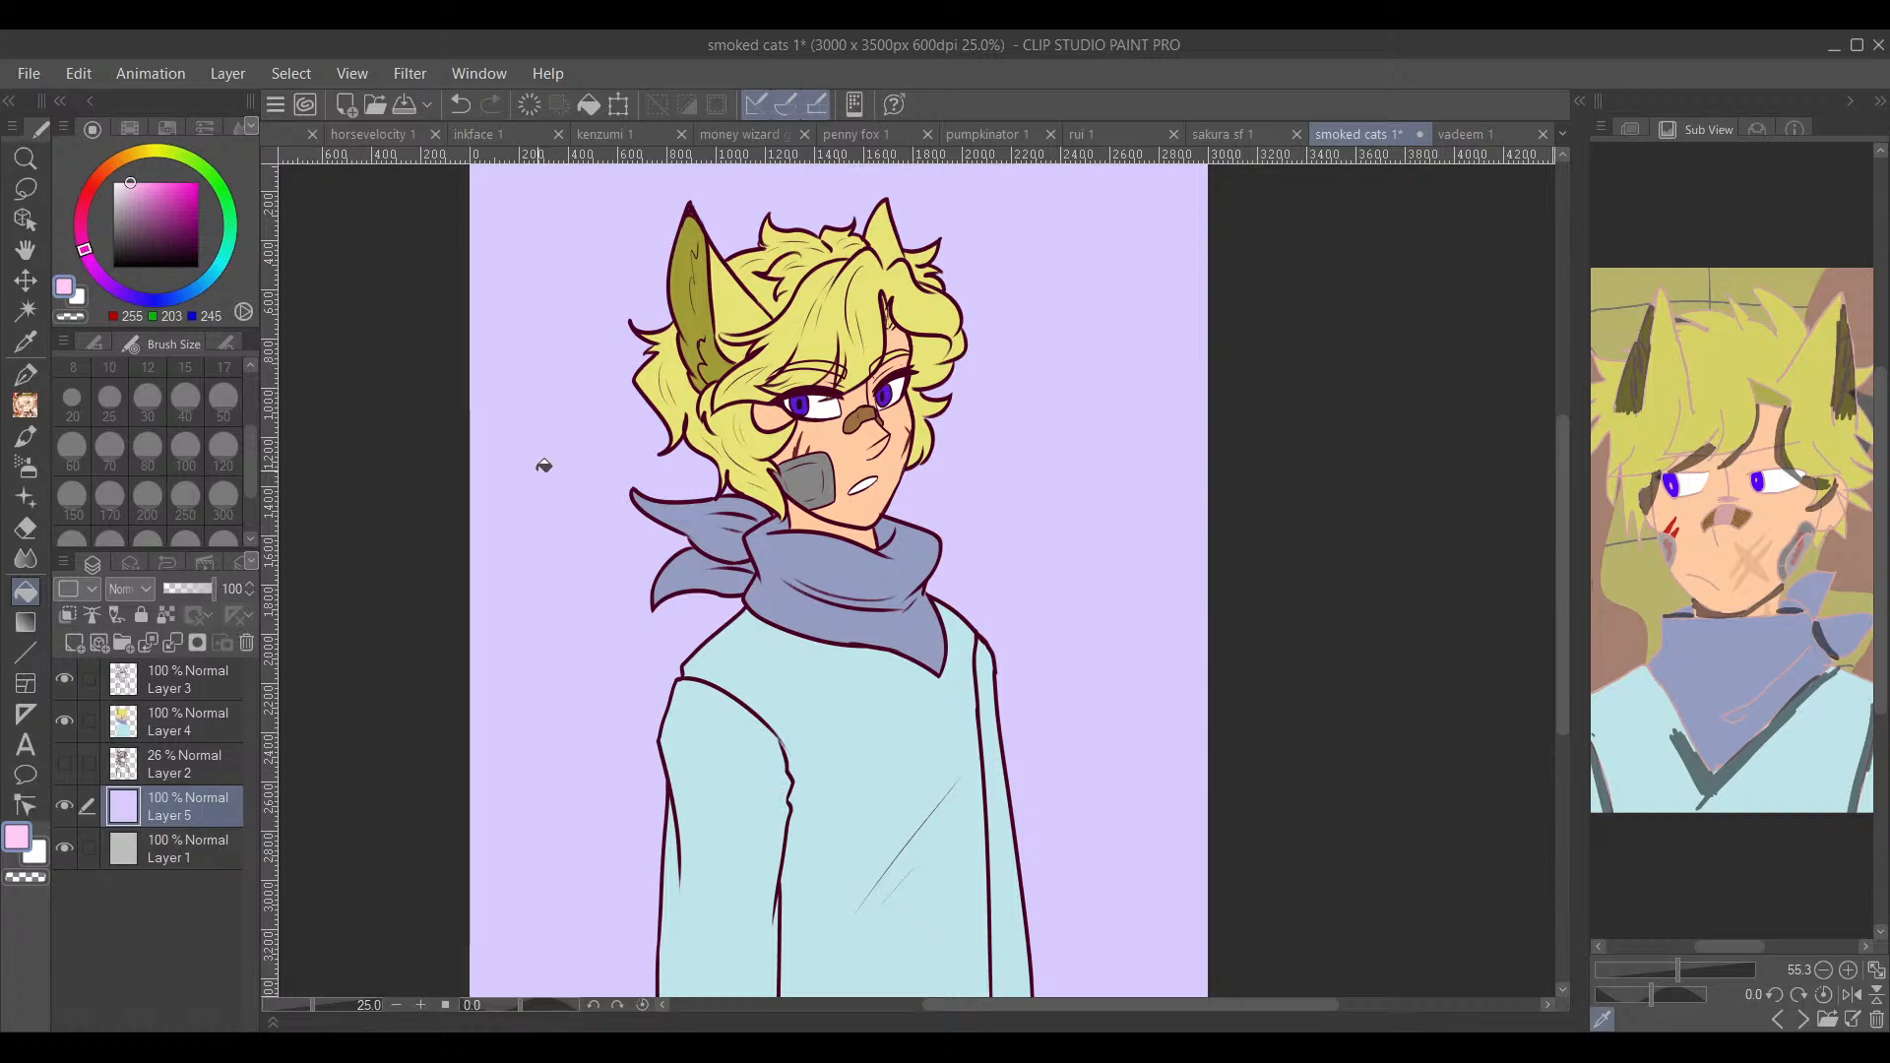
click(585, 502)
scroll(1148, 472, up, 2)
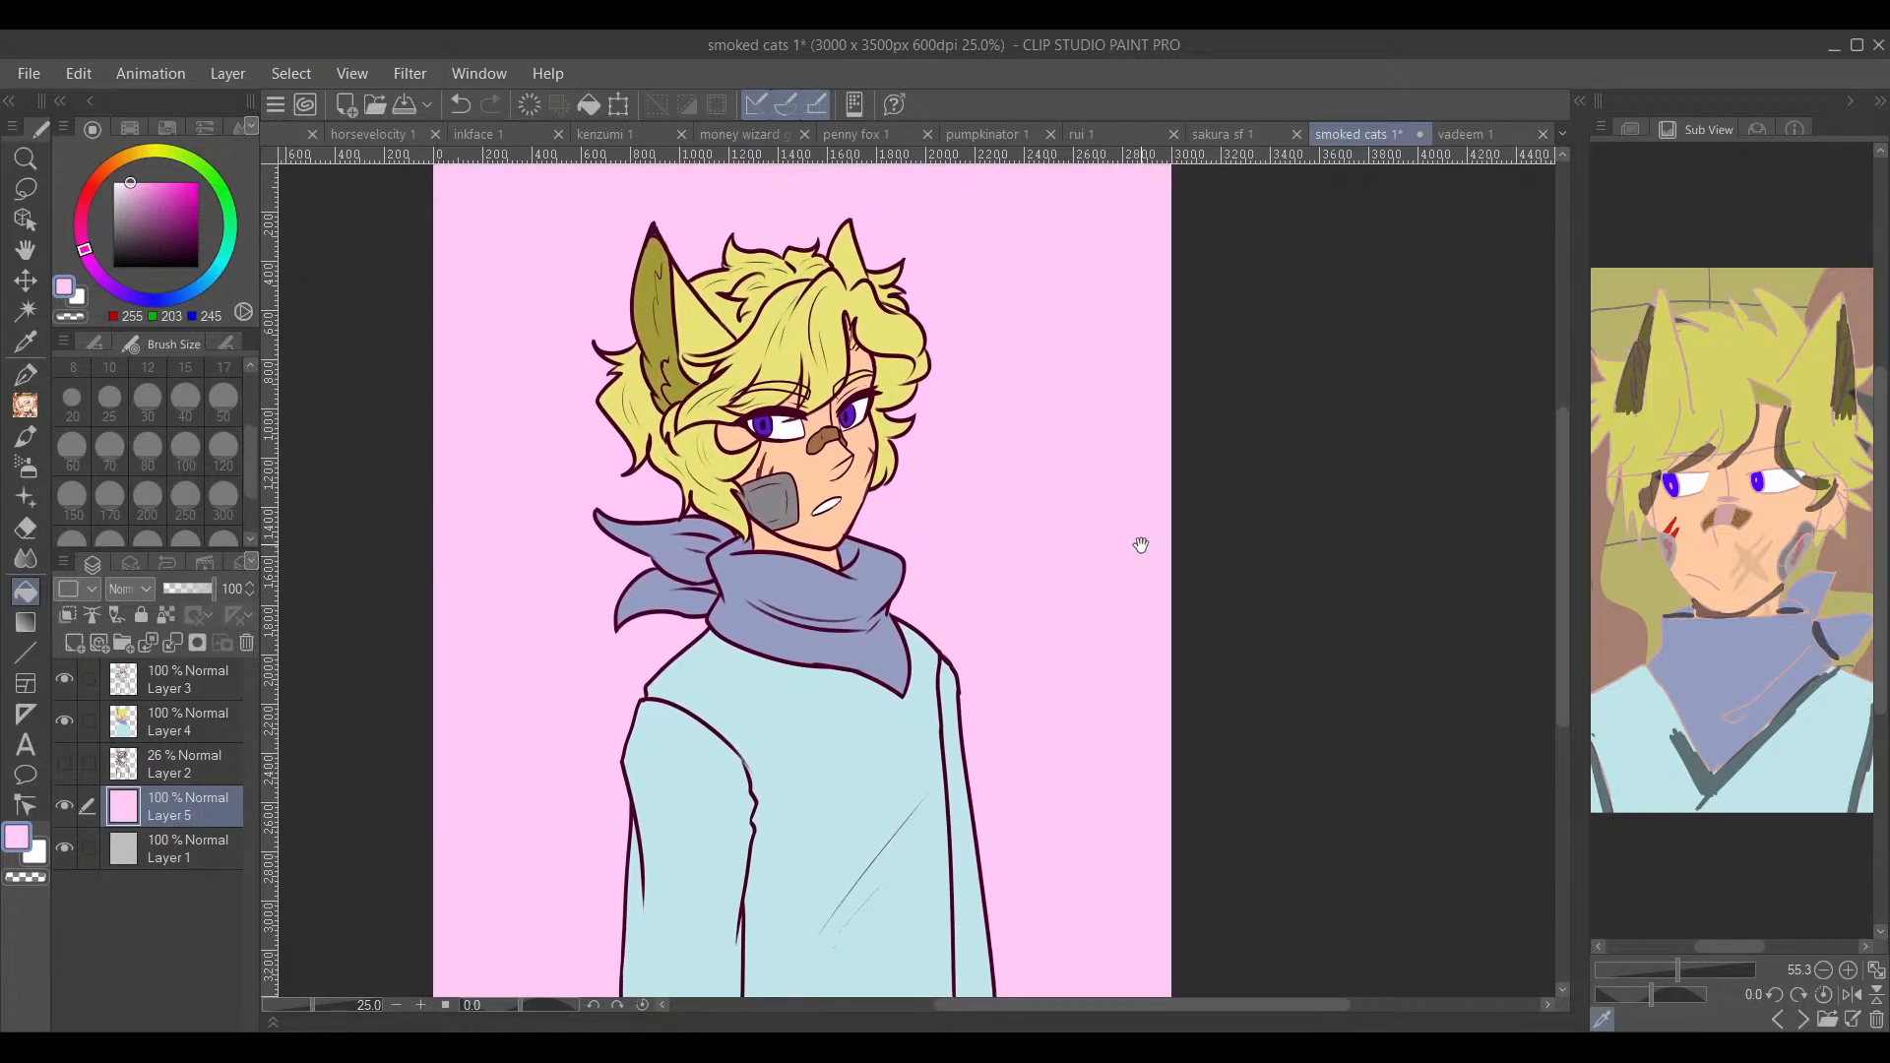
Step: Try a muted purple (RGB 208, 169, 222) as the background fill
click(87, 261)
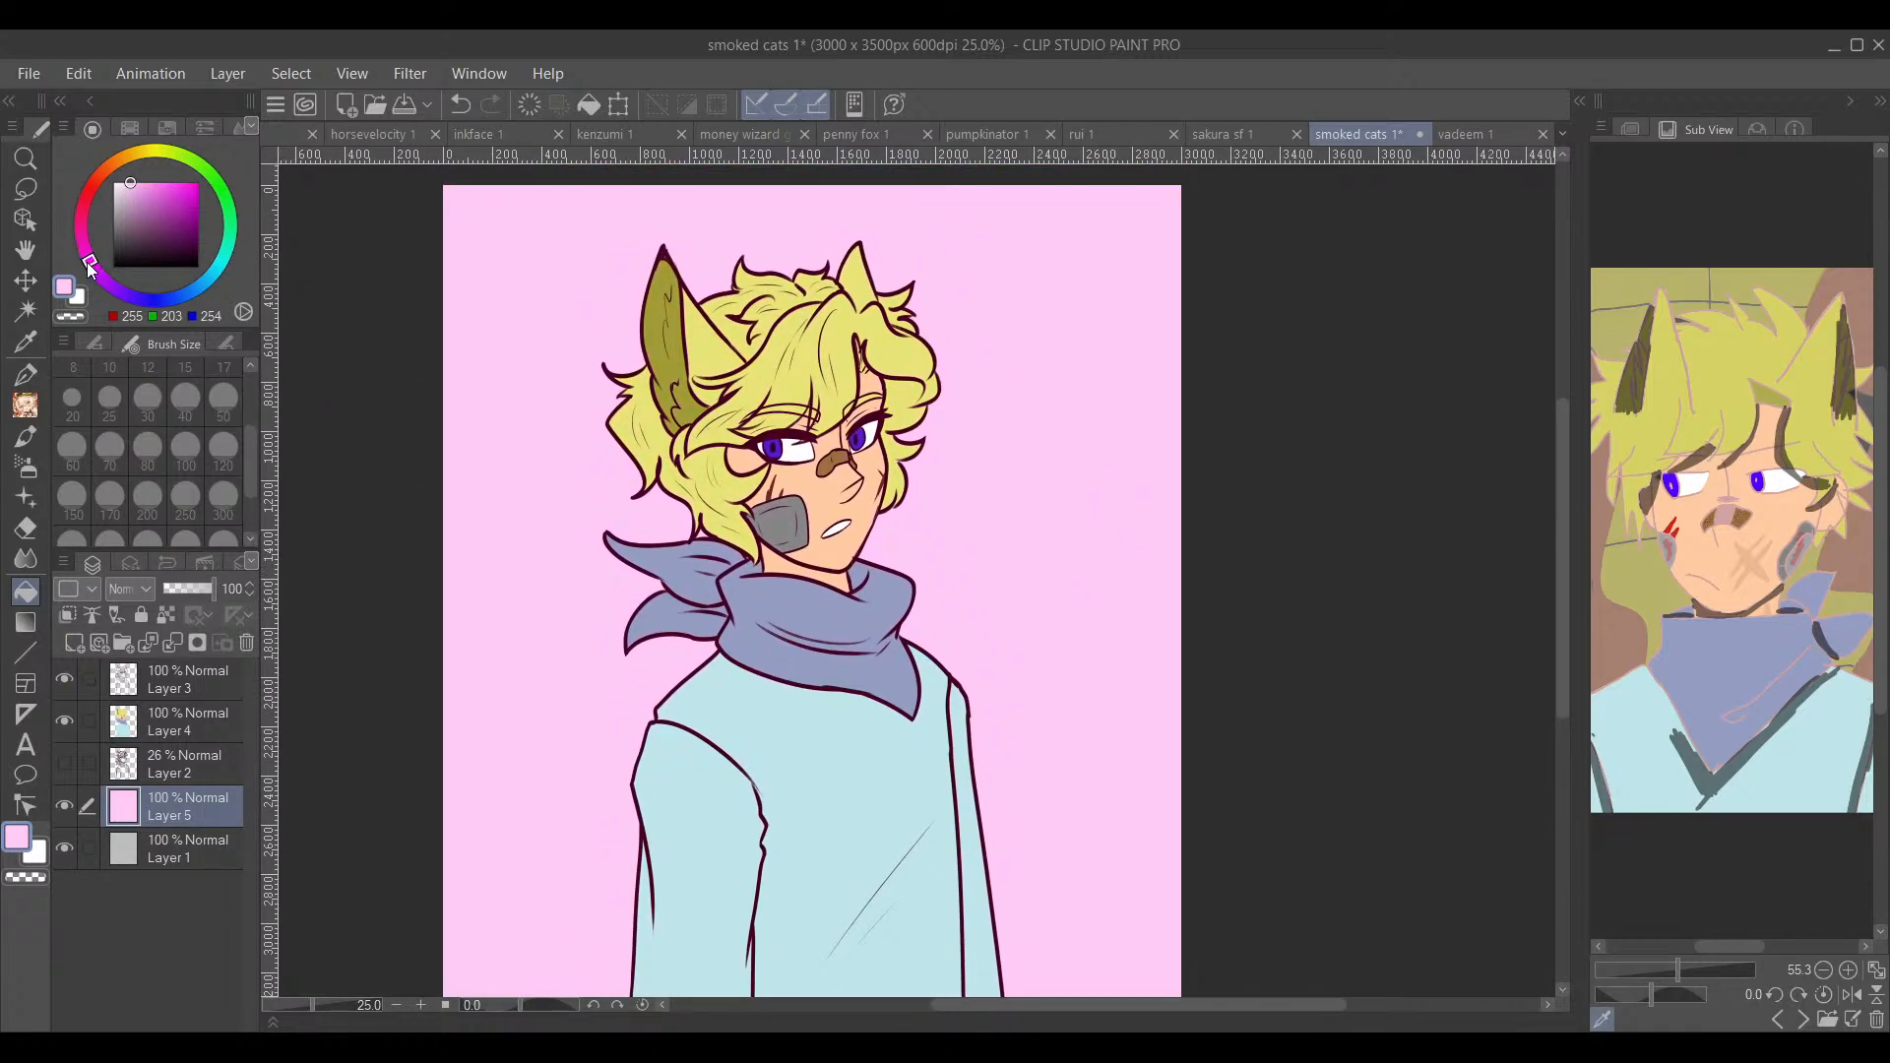
mouse_move(90, 265)
mouse_down()
mouse_move(103, 281)
mouse_move(133, 193)
mouse_up()
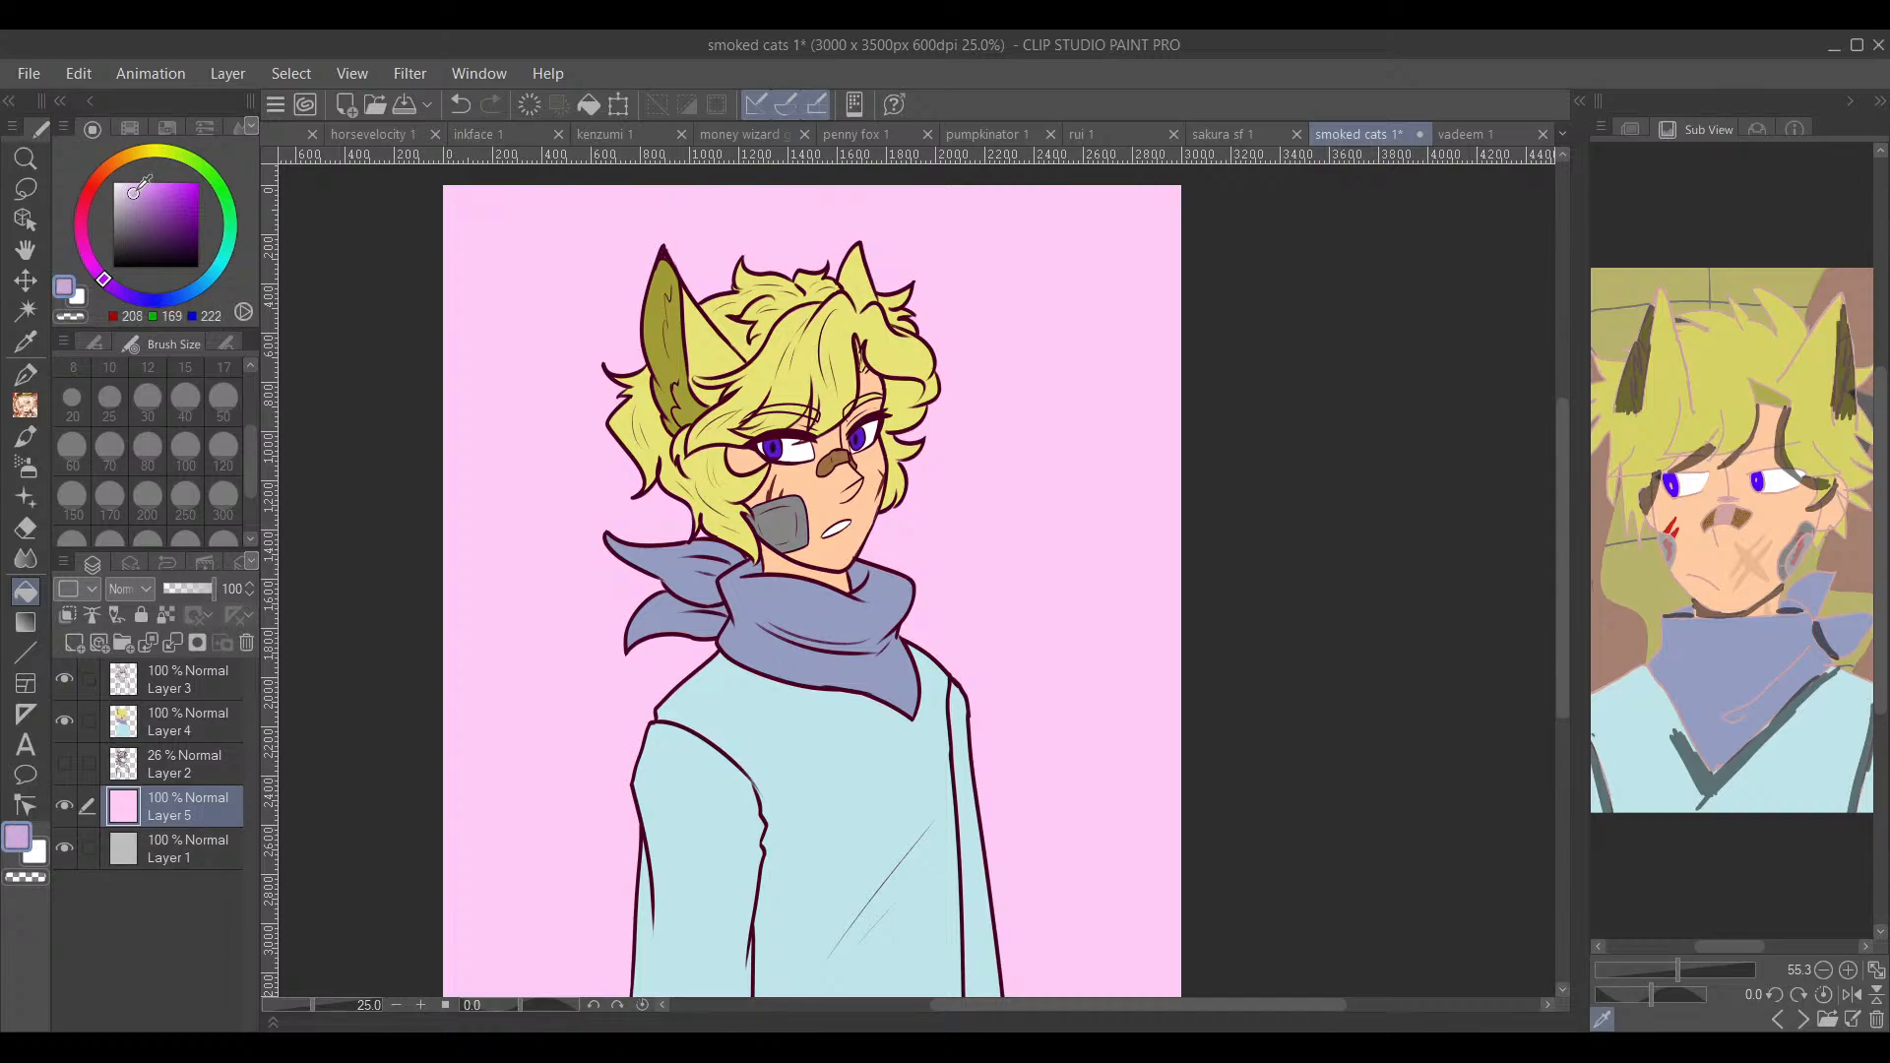
click(553, 692)
scroll(1210, 431, down, 3)
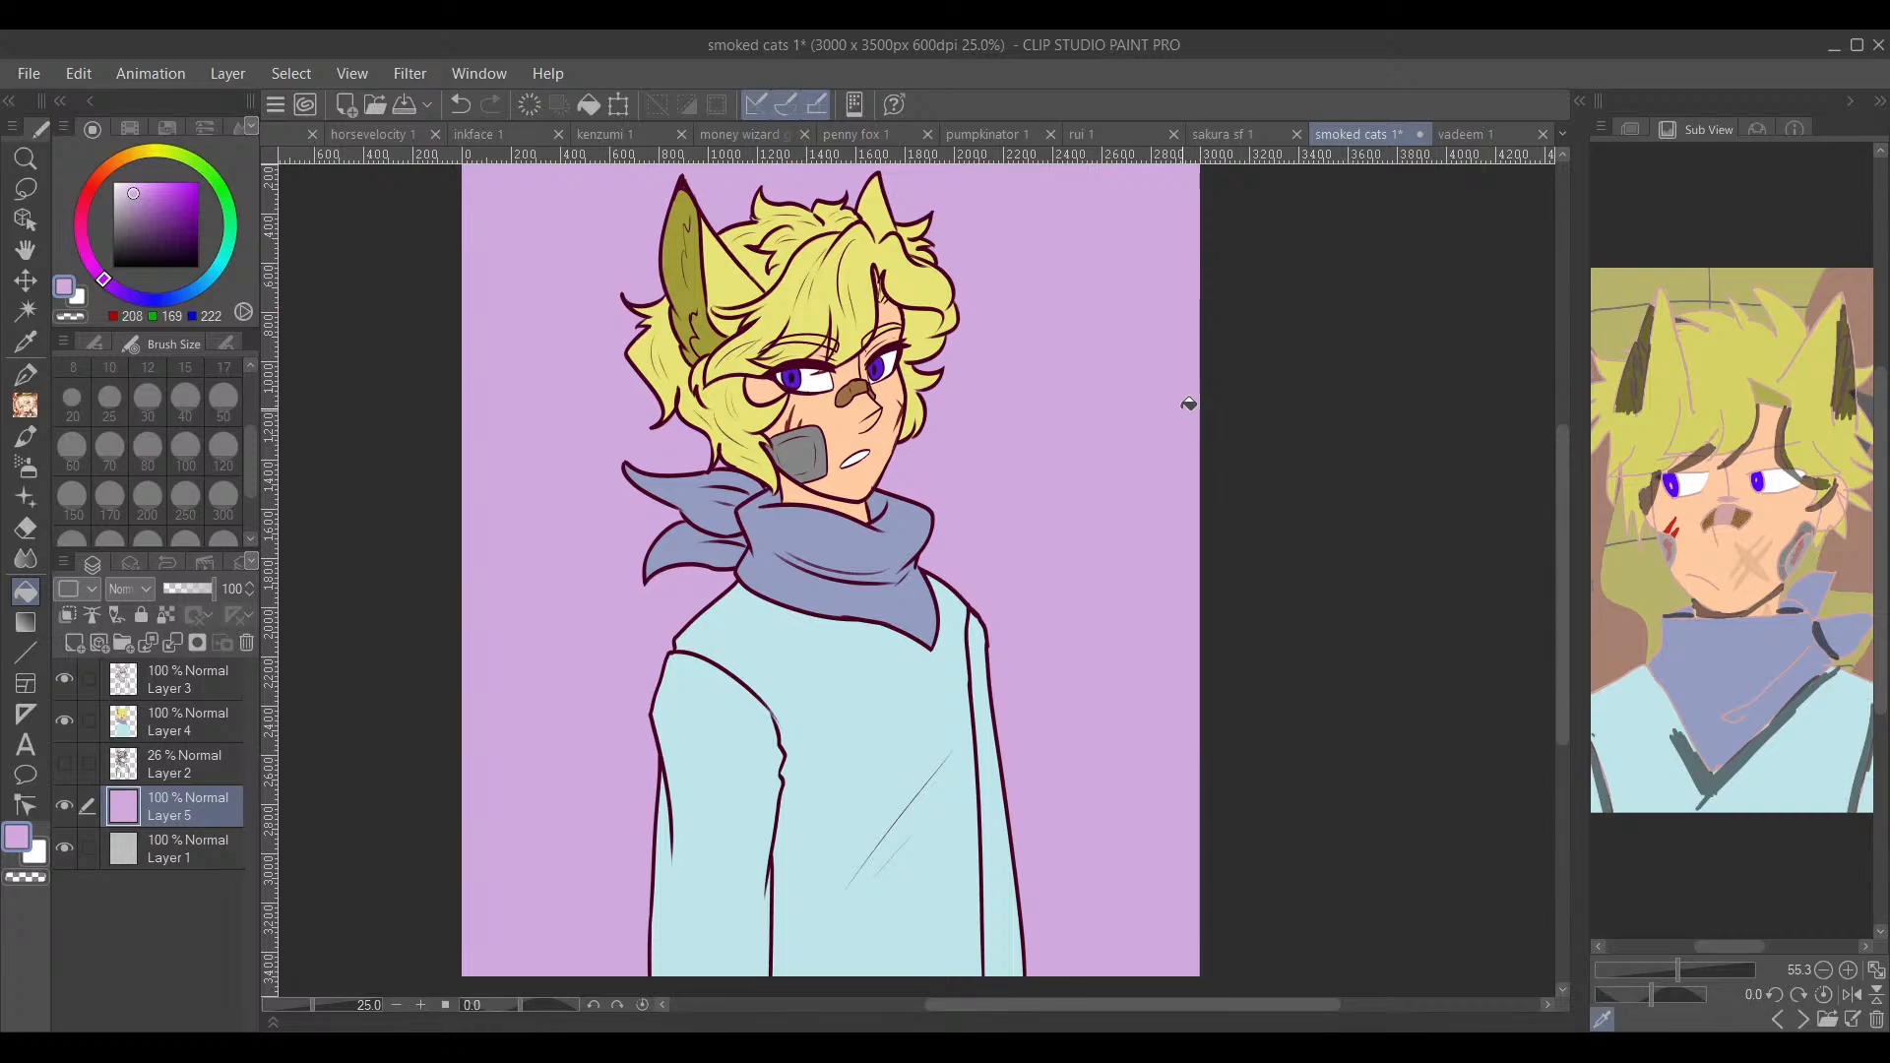
drag(1357, 652, 1344, 691)
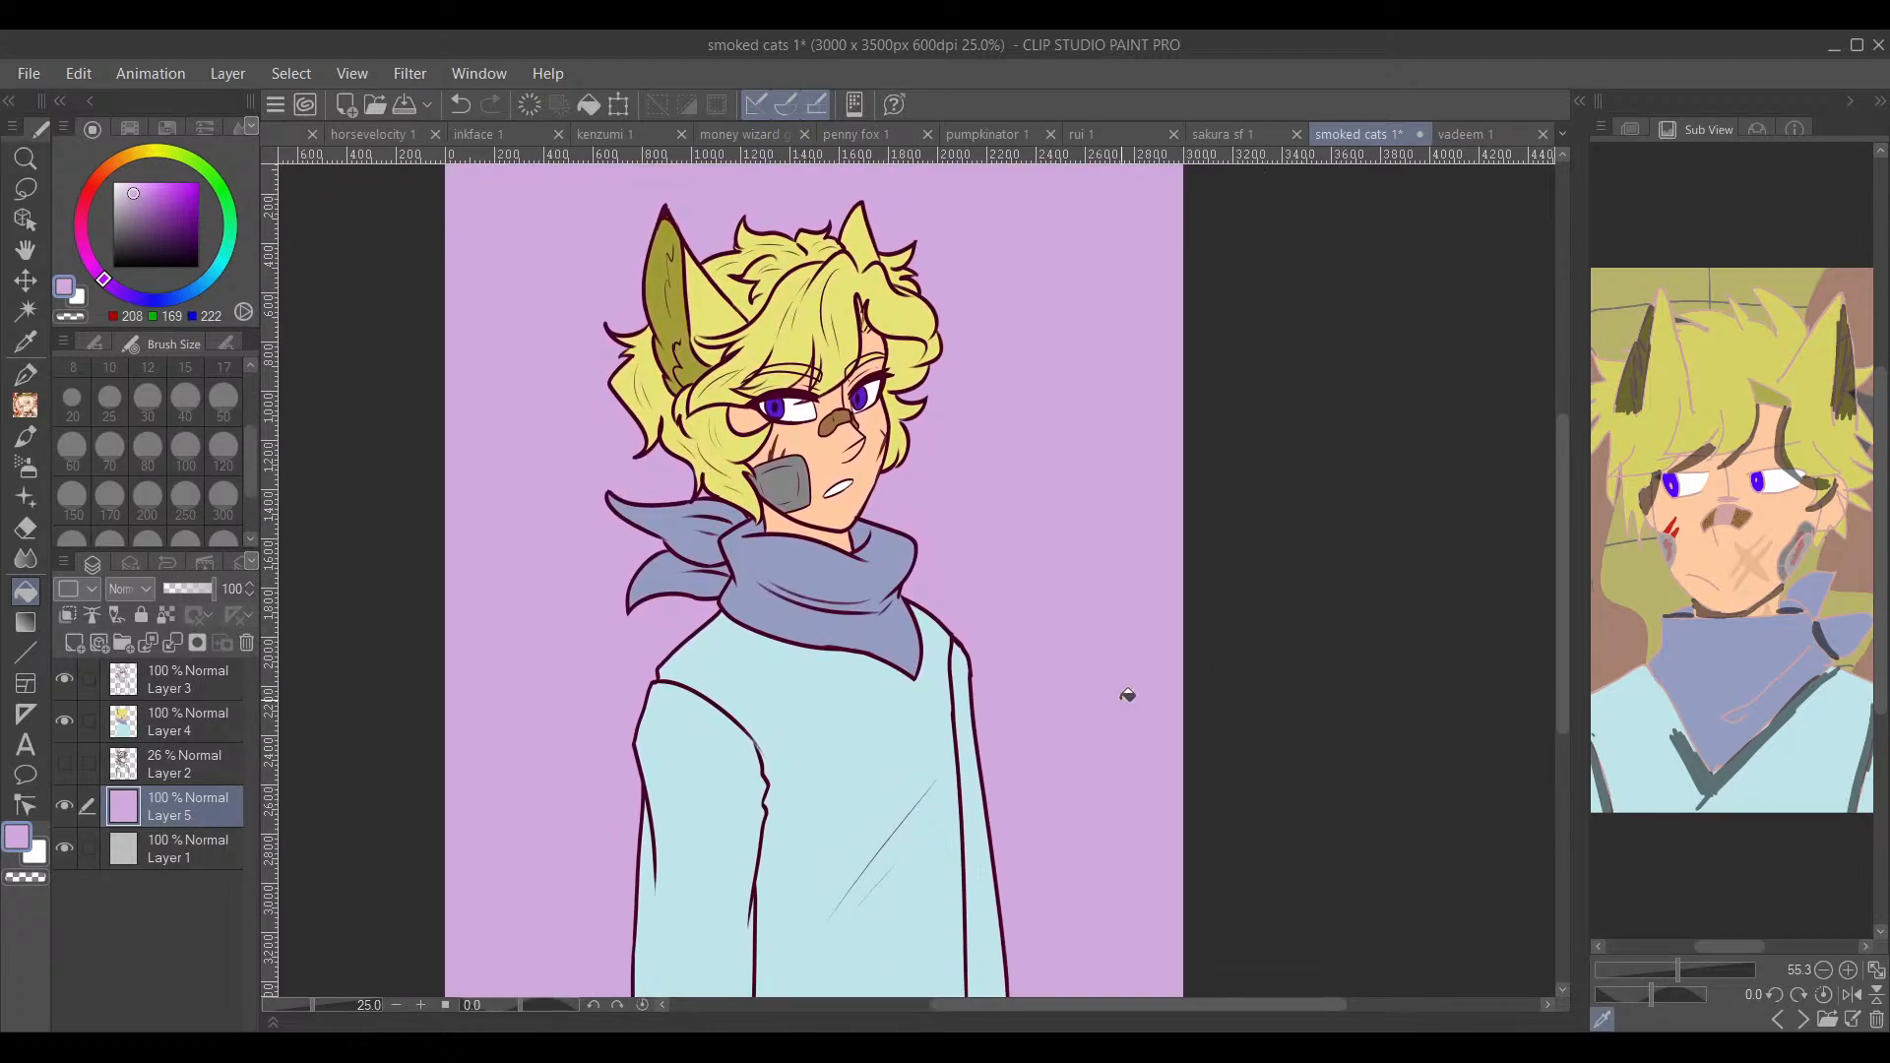
Step: Fill the background layer with a very pale lilac (RGB 249, 232, 255)
drag(138, 192, 120, 183)
click(561, 626)
drag(1177, 620, 1145, 624)
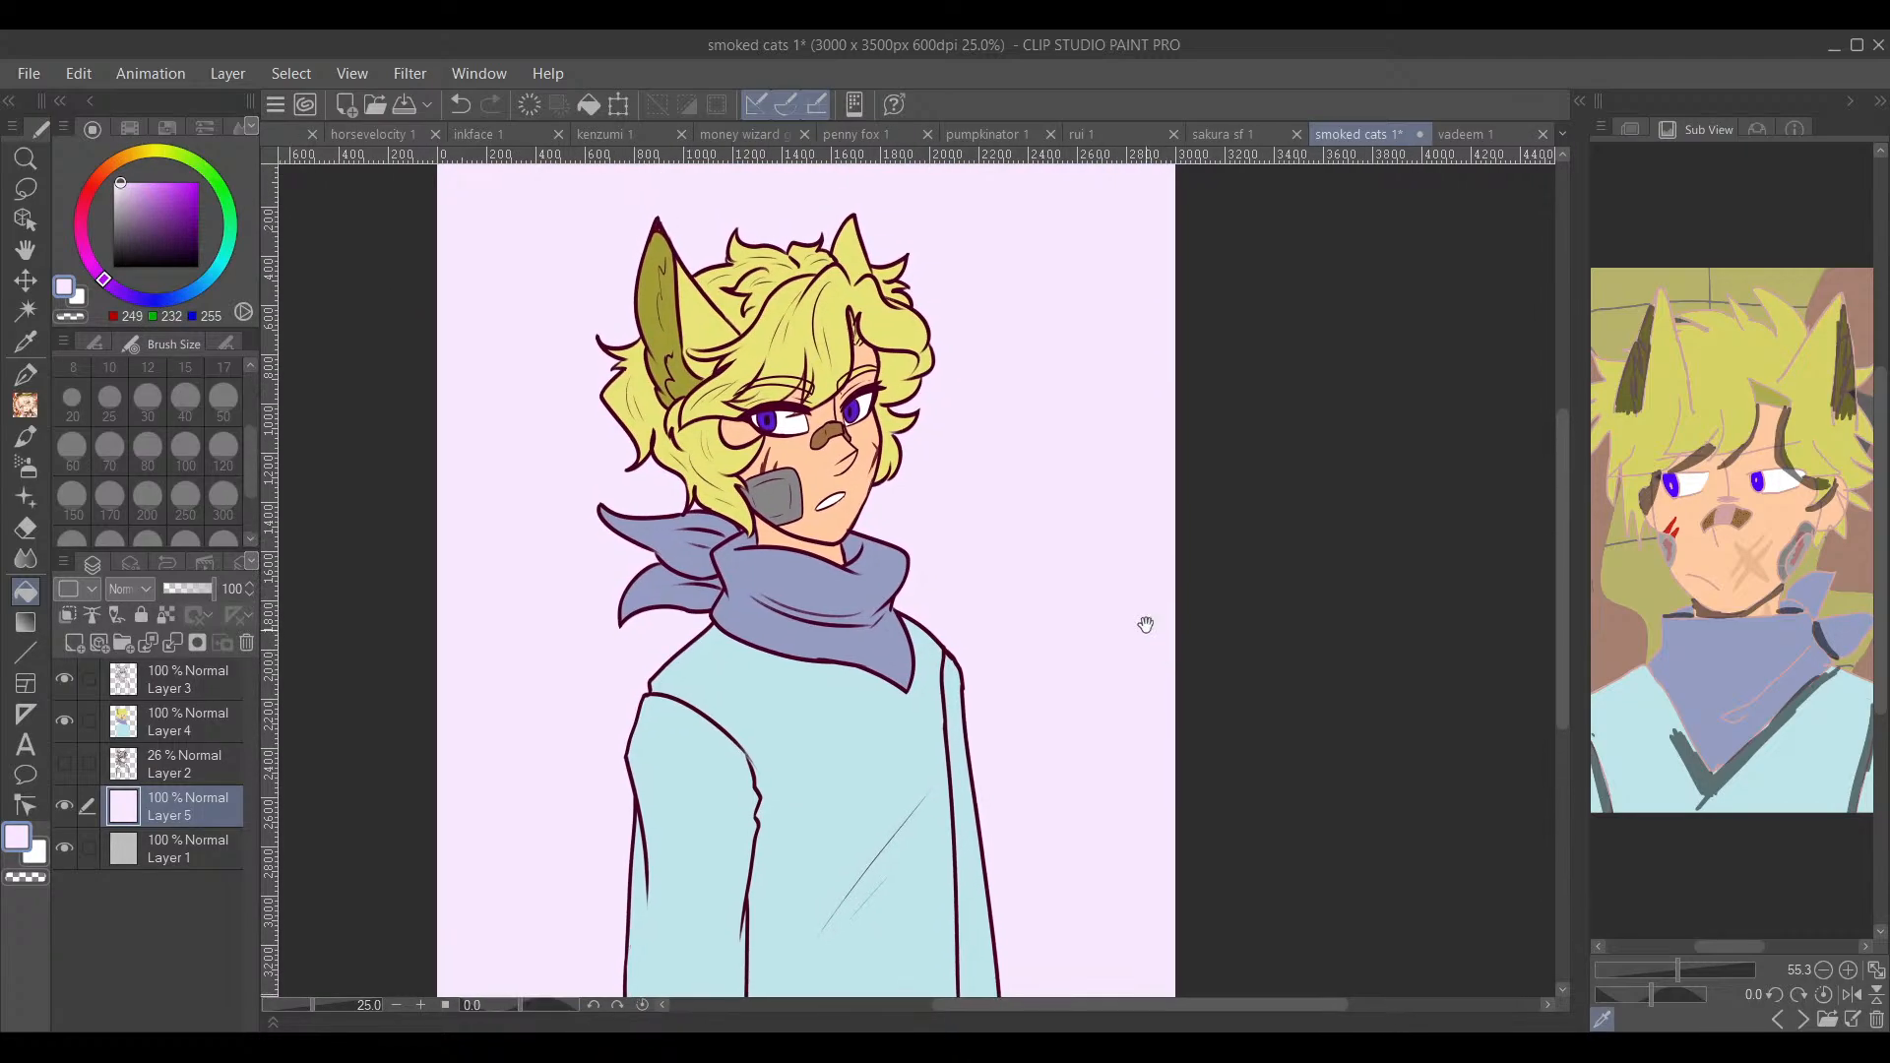
click(545, 520)
mouse_move(1171, 525)
mouse_down()
mouse_move(1182, 481)
mouse_move(1165, 539)
mouse_move(1171, 493)
mouse_move(1224, 658)
mouse_move(1257, 551)
mouse_up()
scroll(1184, 528, up, 1)
Step: Lock the line-art layer's transparent pixels and recolour its lines near-black (RGB 2, 0, 12) with the pen at size 2000
click(177, 680)
click(197, 253)
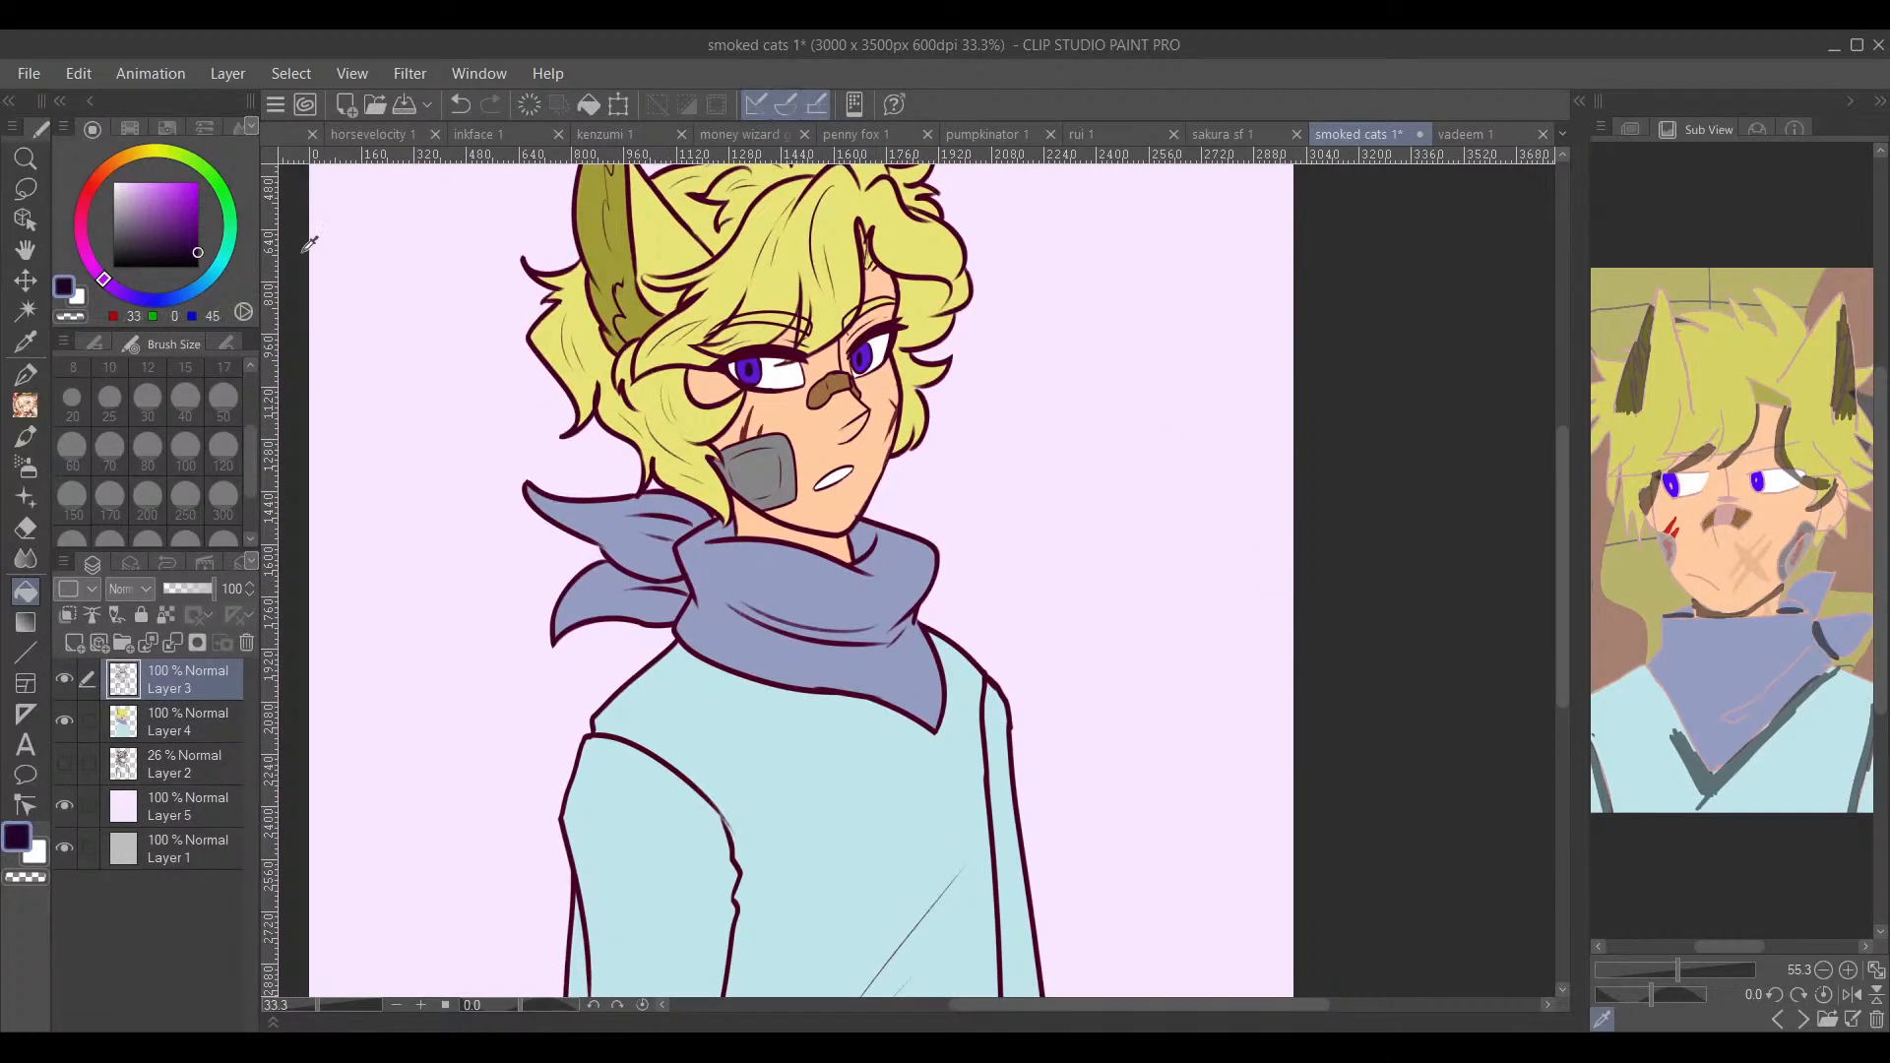
drag(303, 252, 312, 261)
click(151, 304)
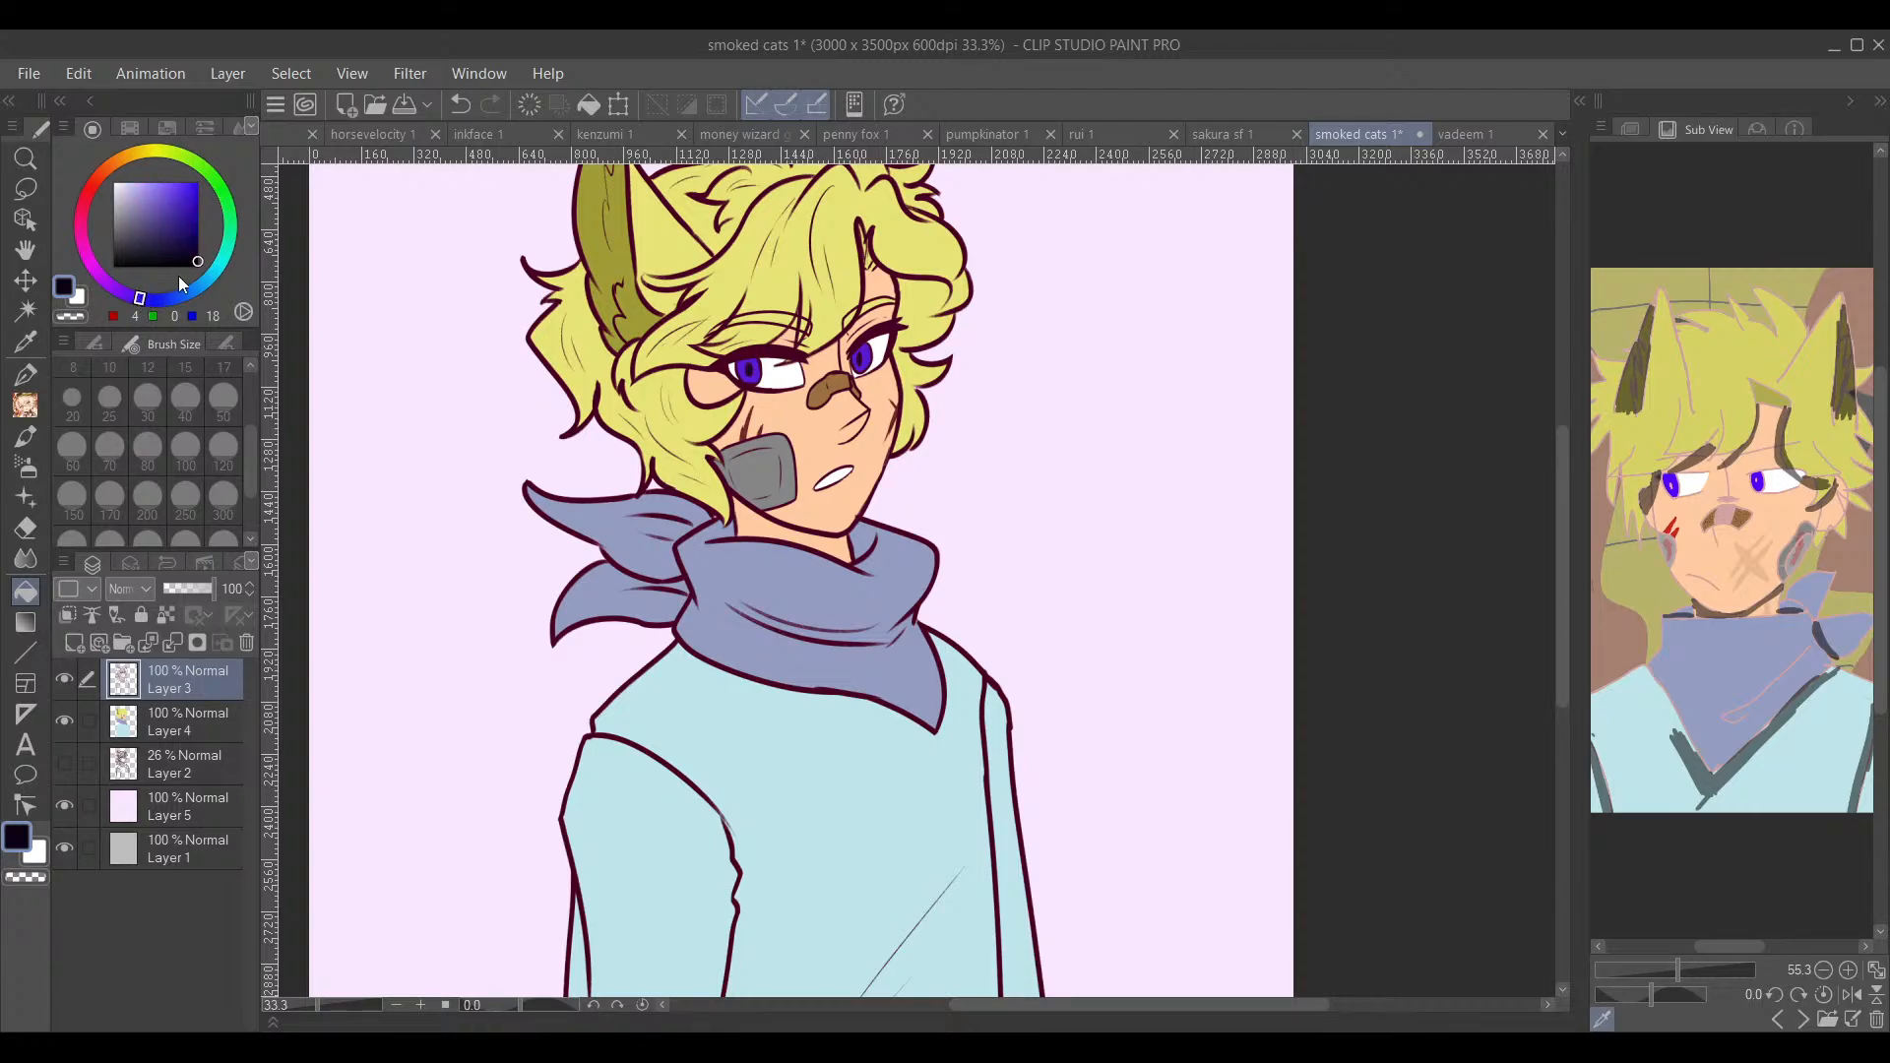
key(p)
drag(247, 476, 247, 514)
click(224, 520)
scroll(805, 532, down, 3)
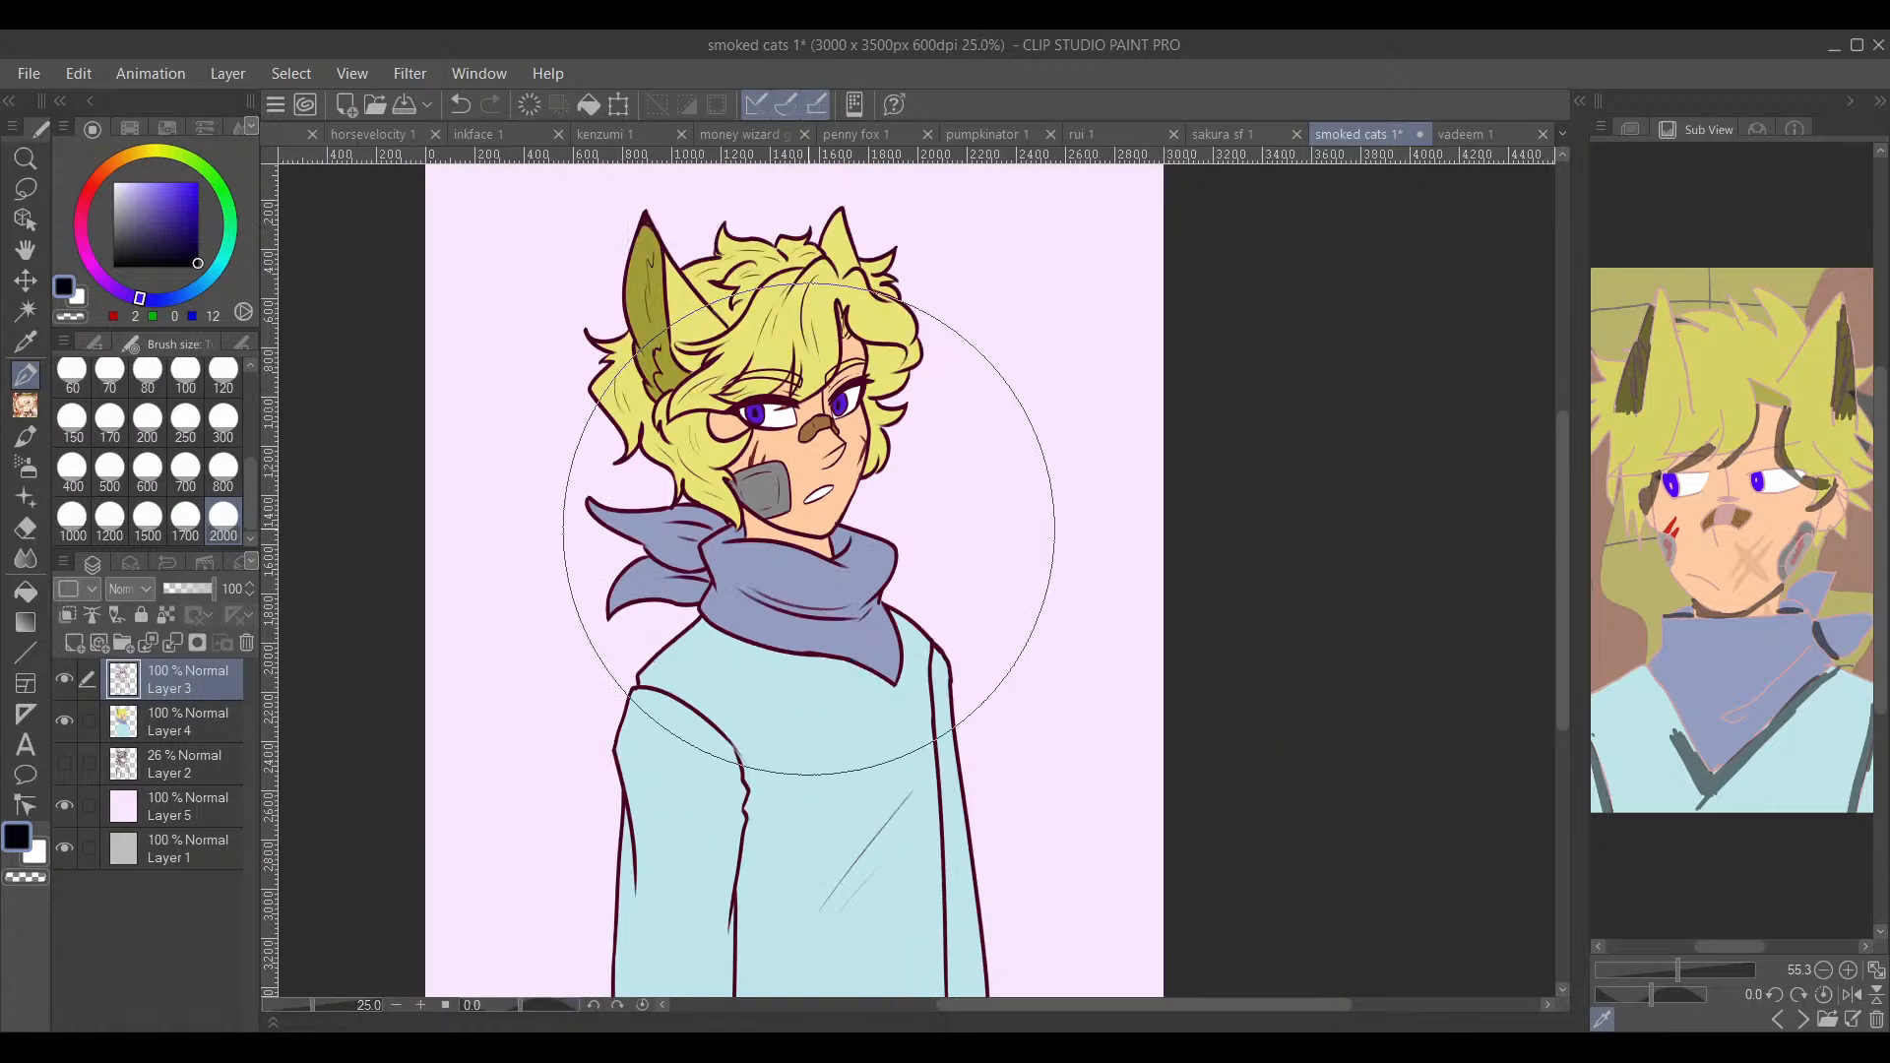
click(166, 615)
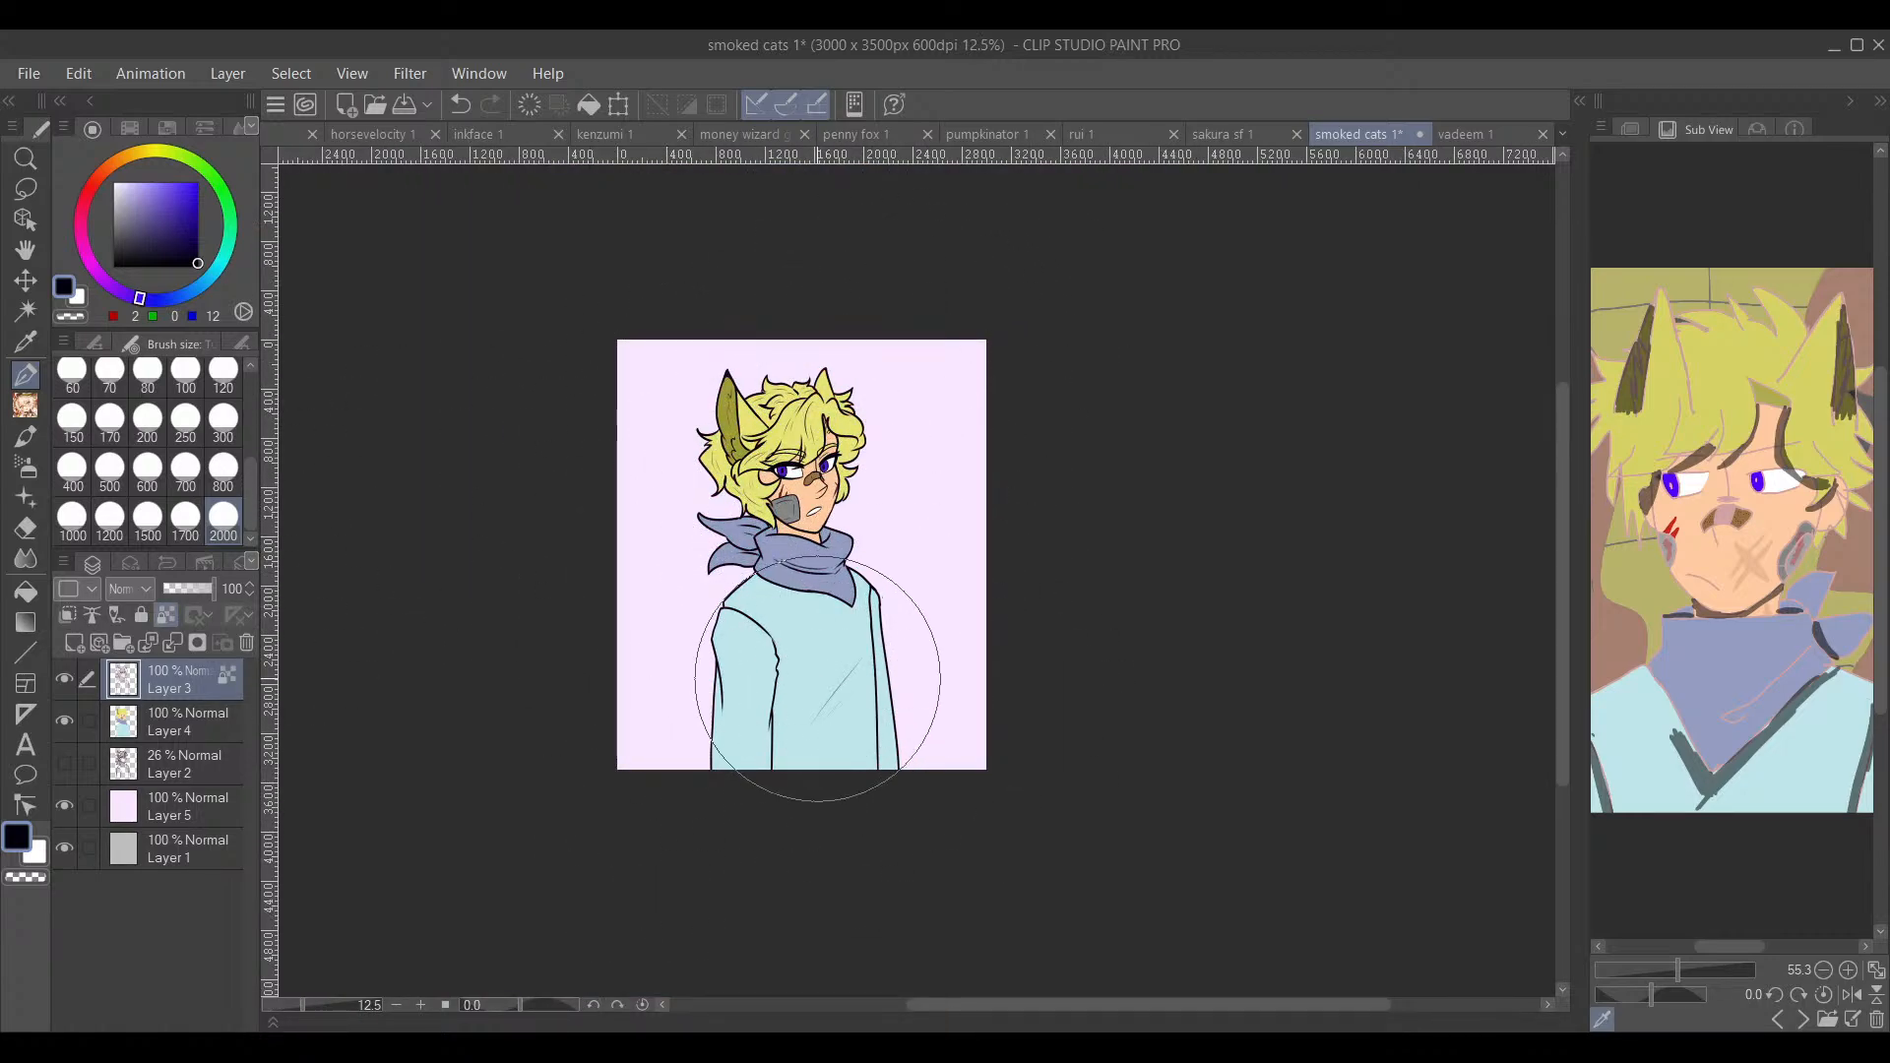
Step: Examine the recoloured line art against the flat colours and background, on the face and over the whole figure
scroll(821, 683, up, 3)
mouse_move(984, 609)
mouse_down()
mouse_move(971, 702)
mouse_move(1342, 675)
mouse_move(1350, 741)
mouse_move(1330, 715)
mouse_up()
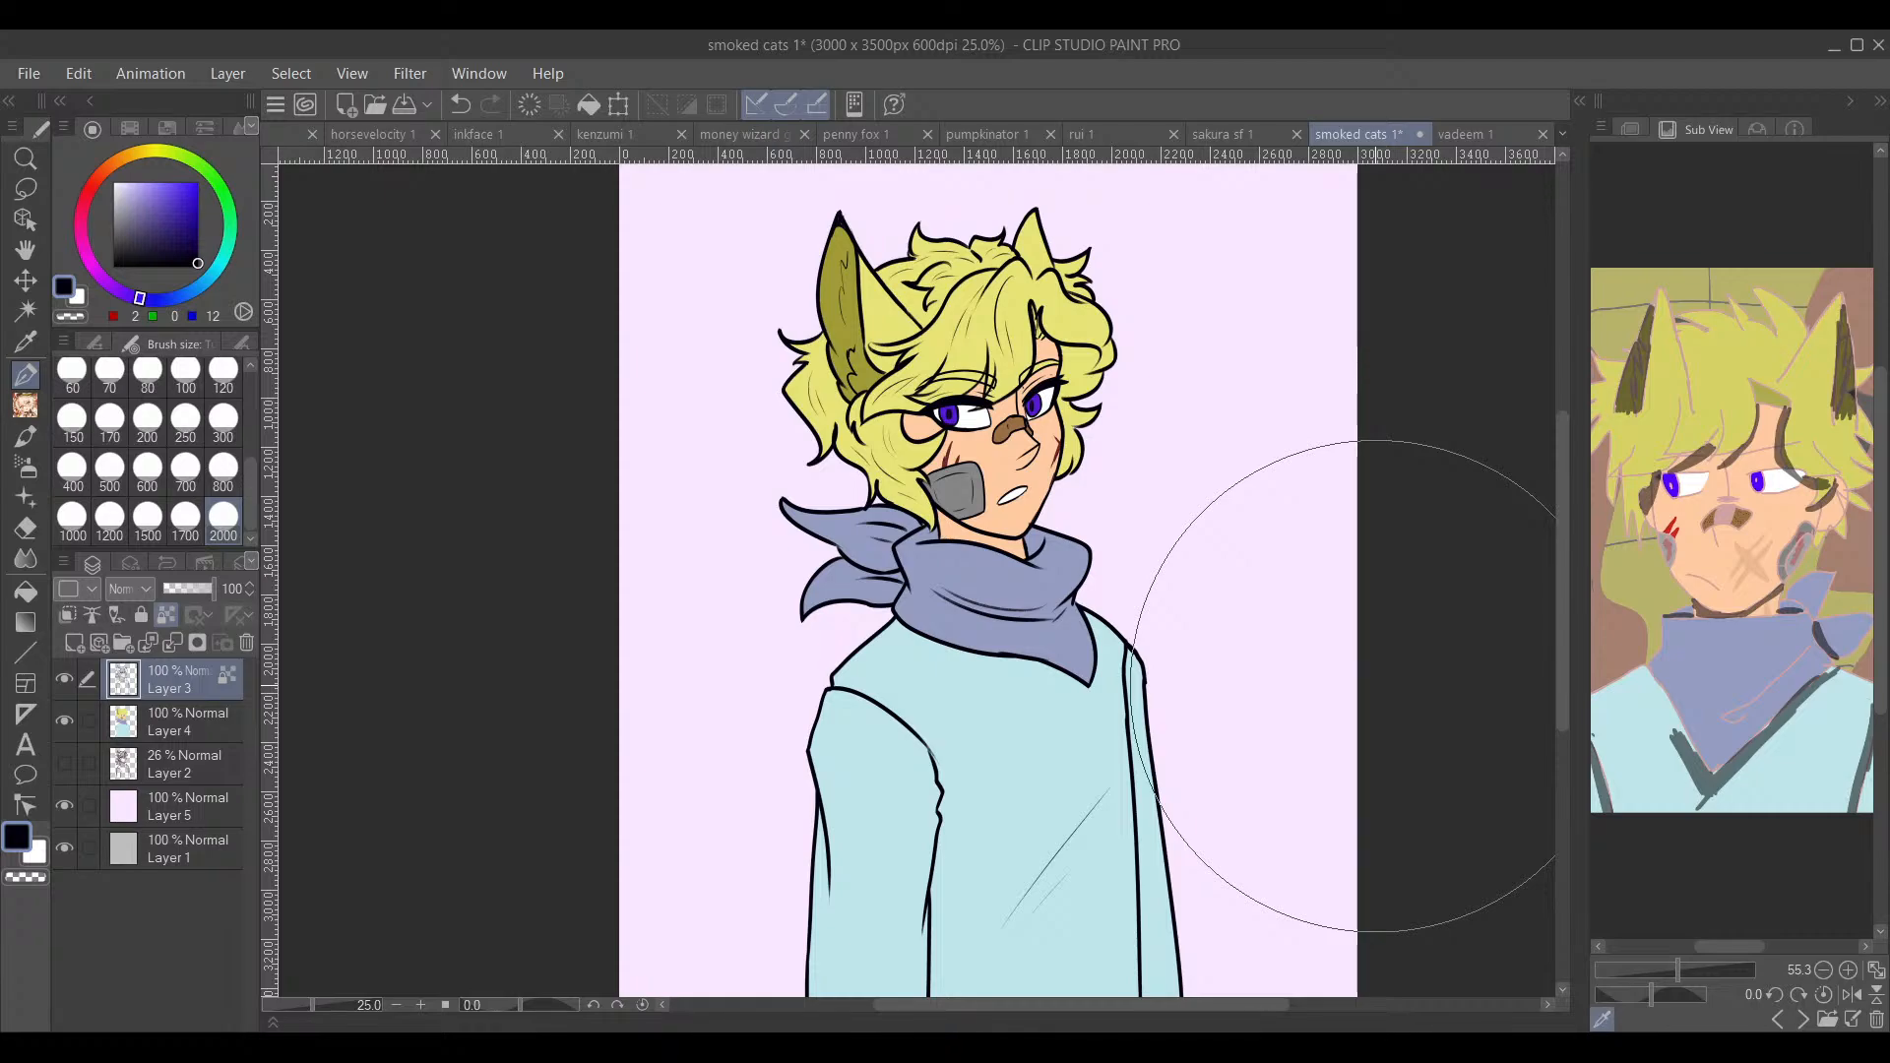
drag(1455, 525, 1292, 604)
scroll(1312, 646, down, 4)
drag(1427, 704, 1291, 911)
scroll(1218, 611, up, 4)
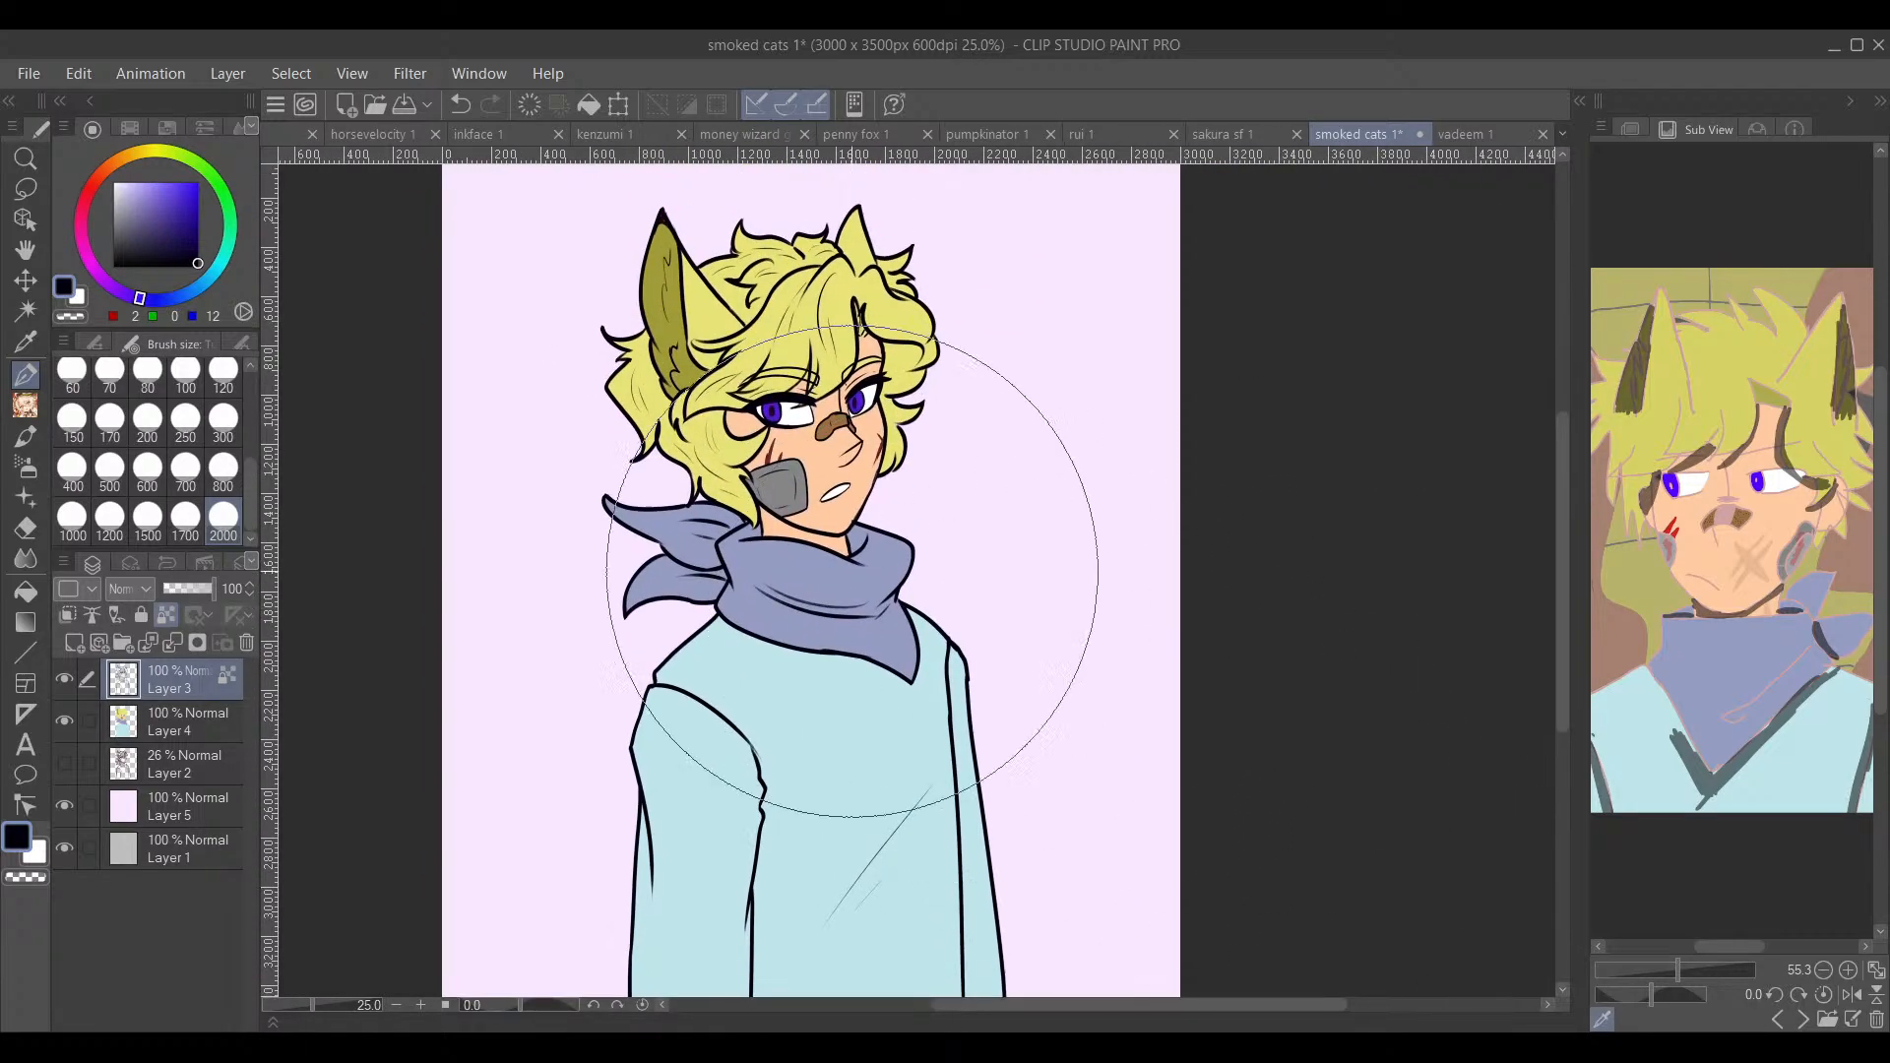
scroll(852, 571, up, 4)
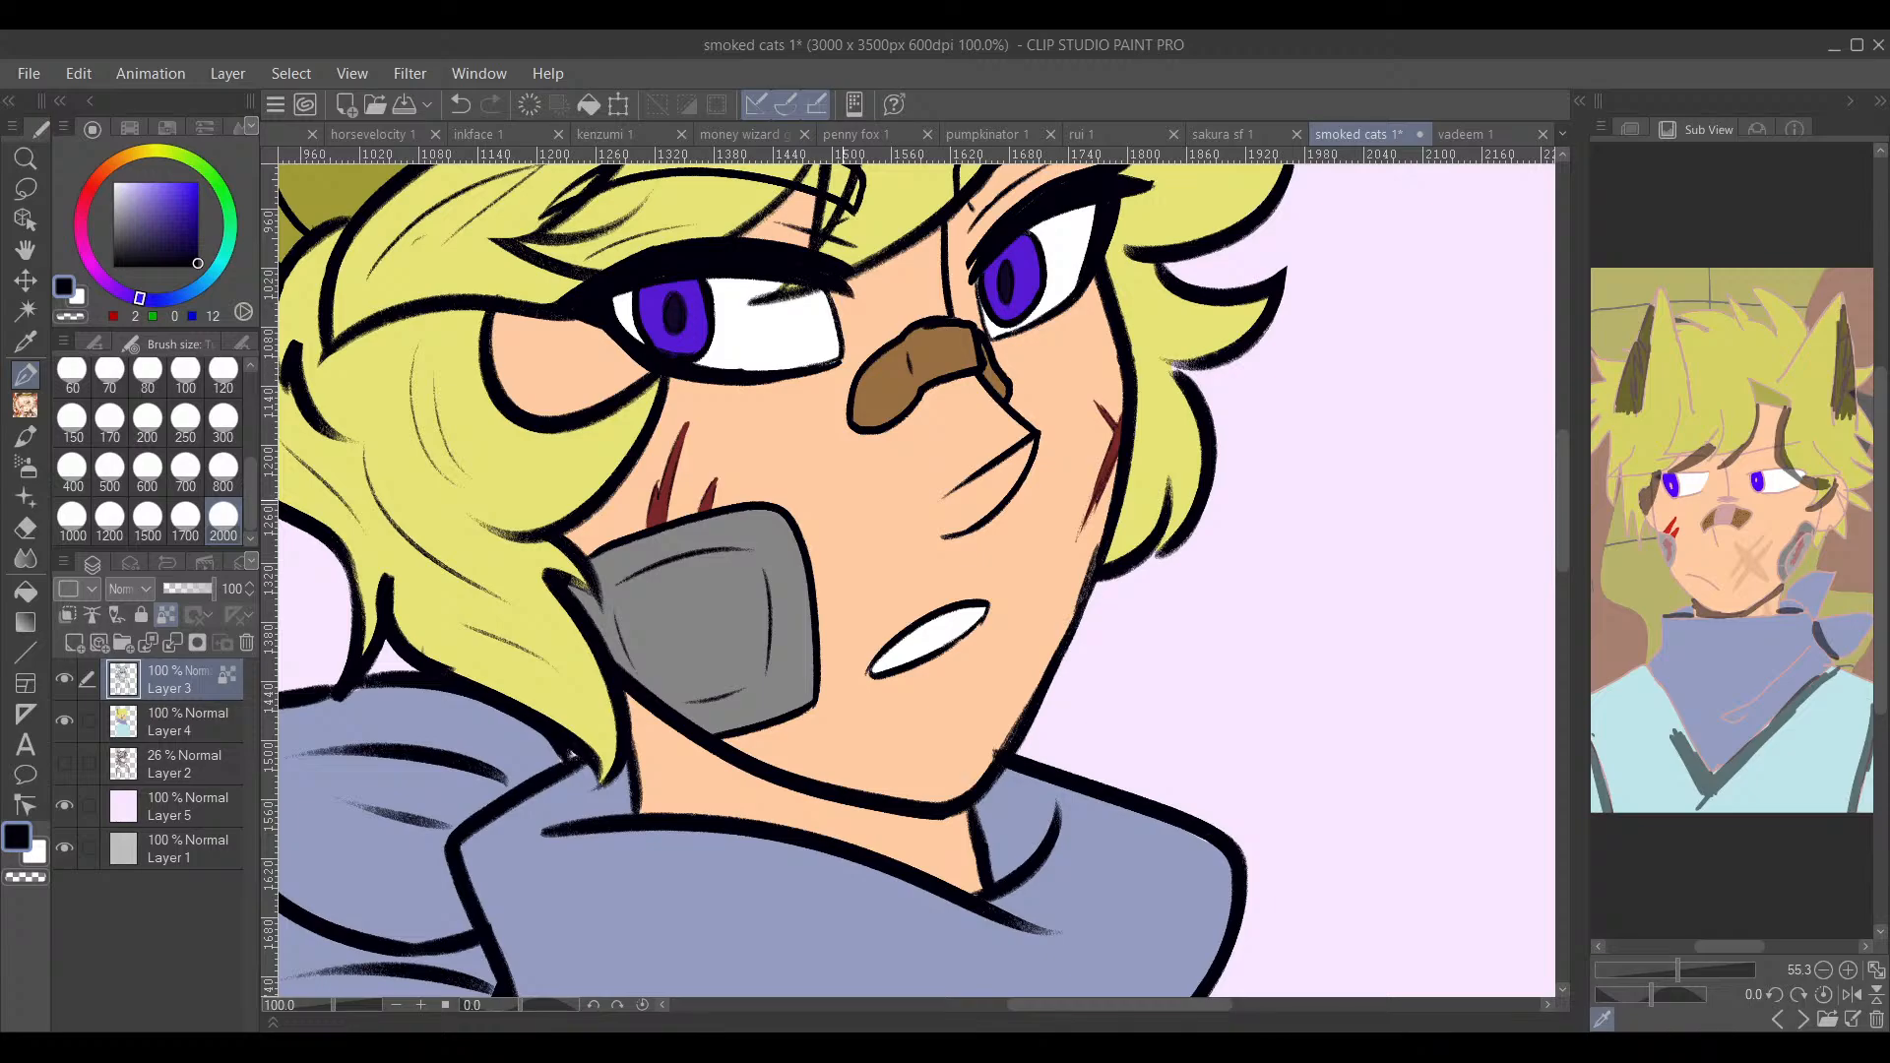
scroll(1110, 584, down, 3)
scroll(1213, 616, up, 2)
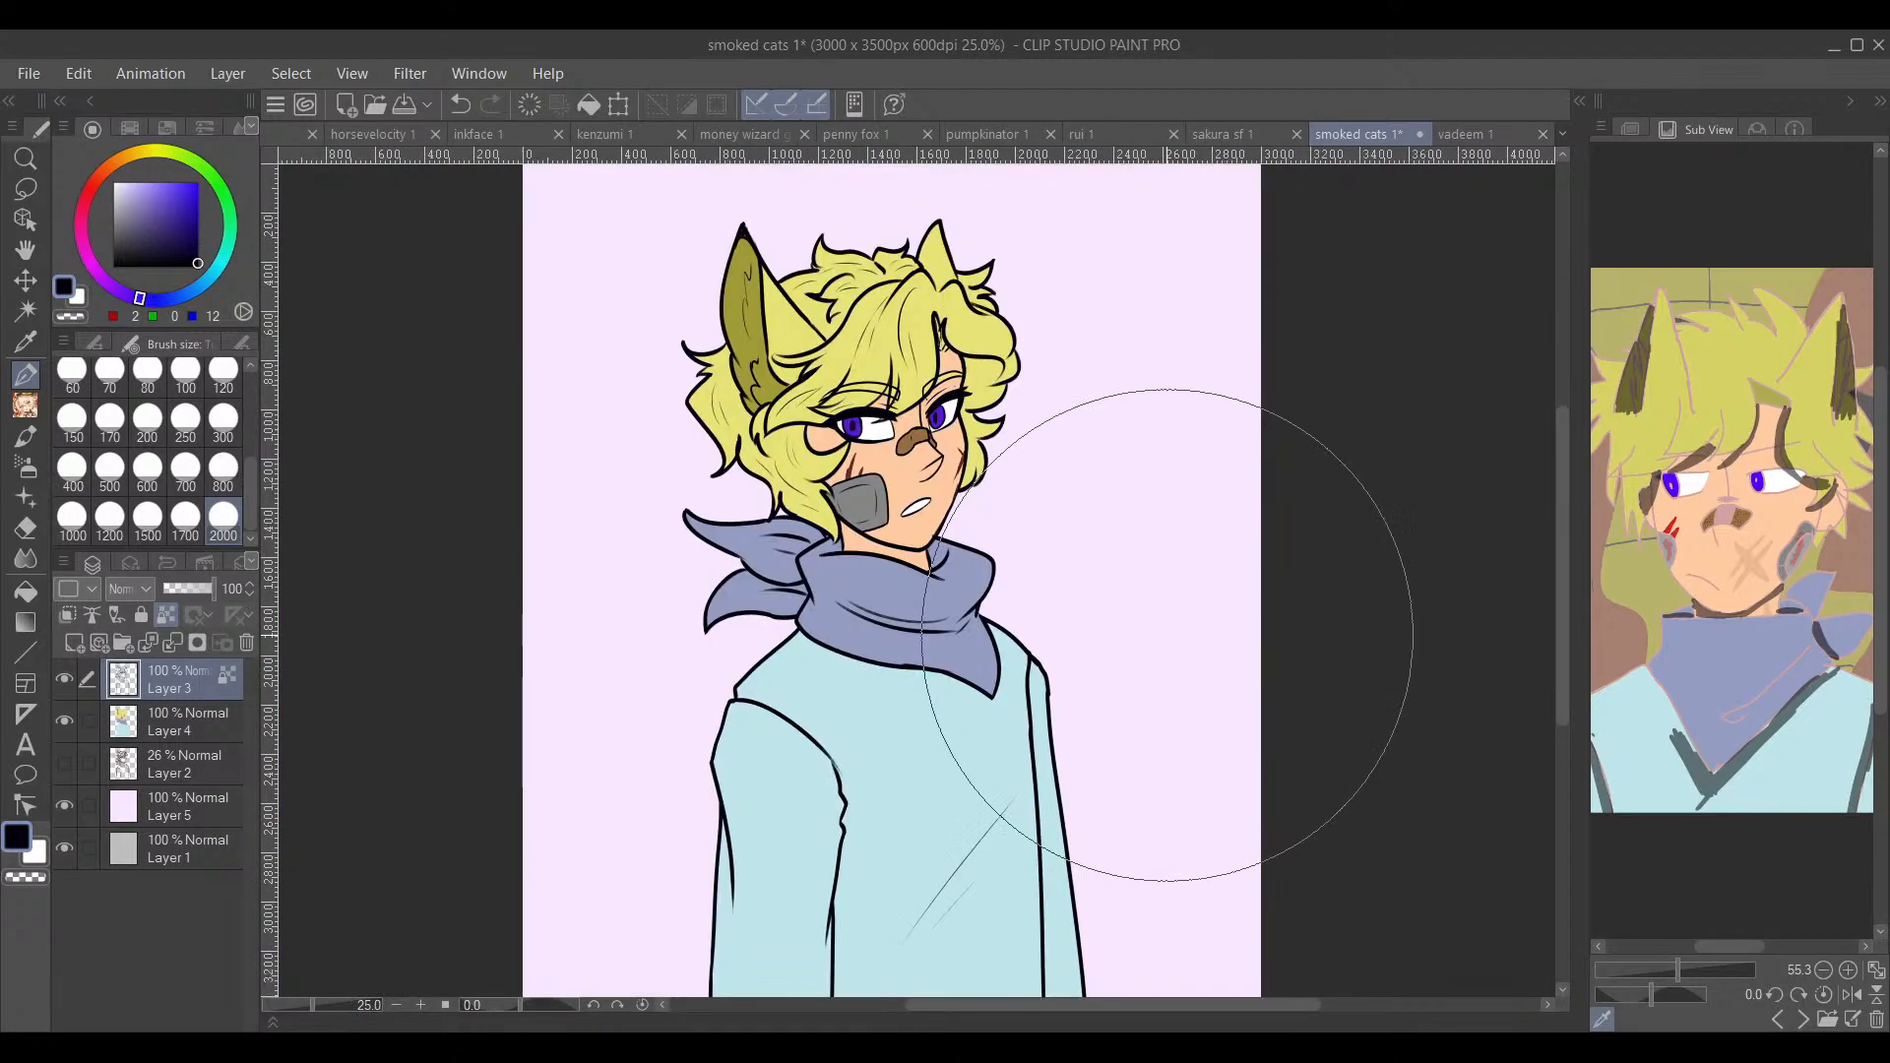
mouse_move(1215, 709)
mouse_down()
mouse_move(1249, 608)
mouse_move(1240, 641)
mouse_move(1249, 607)
mouse_move(1237, 640)
mouse_move(1240, 603)
mouse_move(1224, 633)
mouse_move(1227, 608)
mouse_move(1213, 613)
mouse_up()
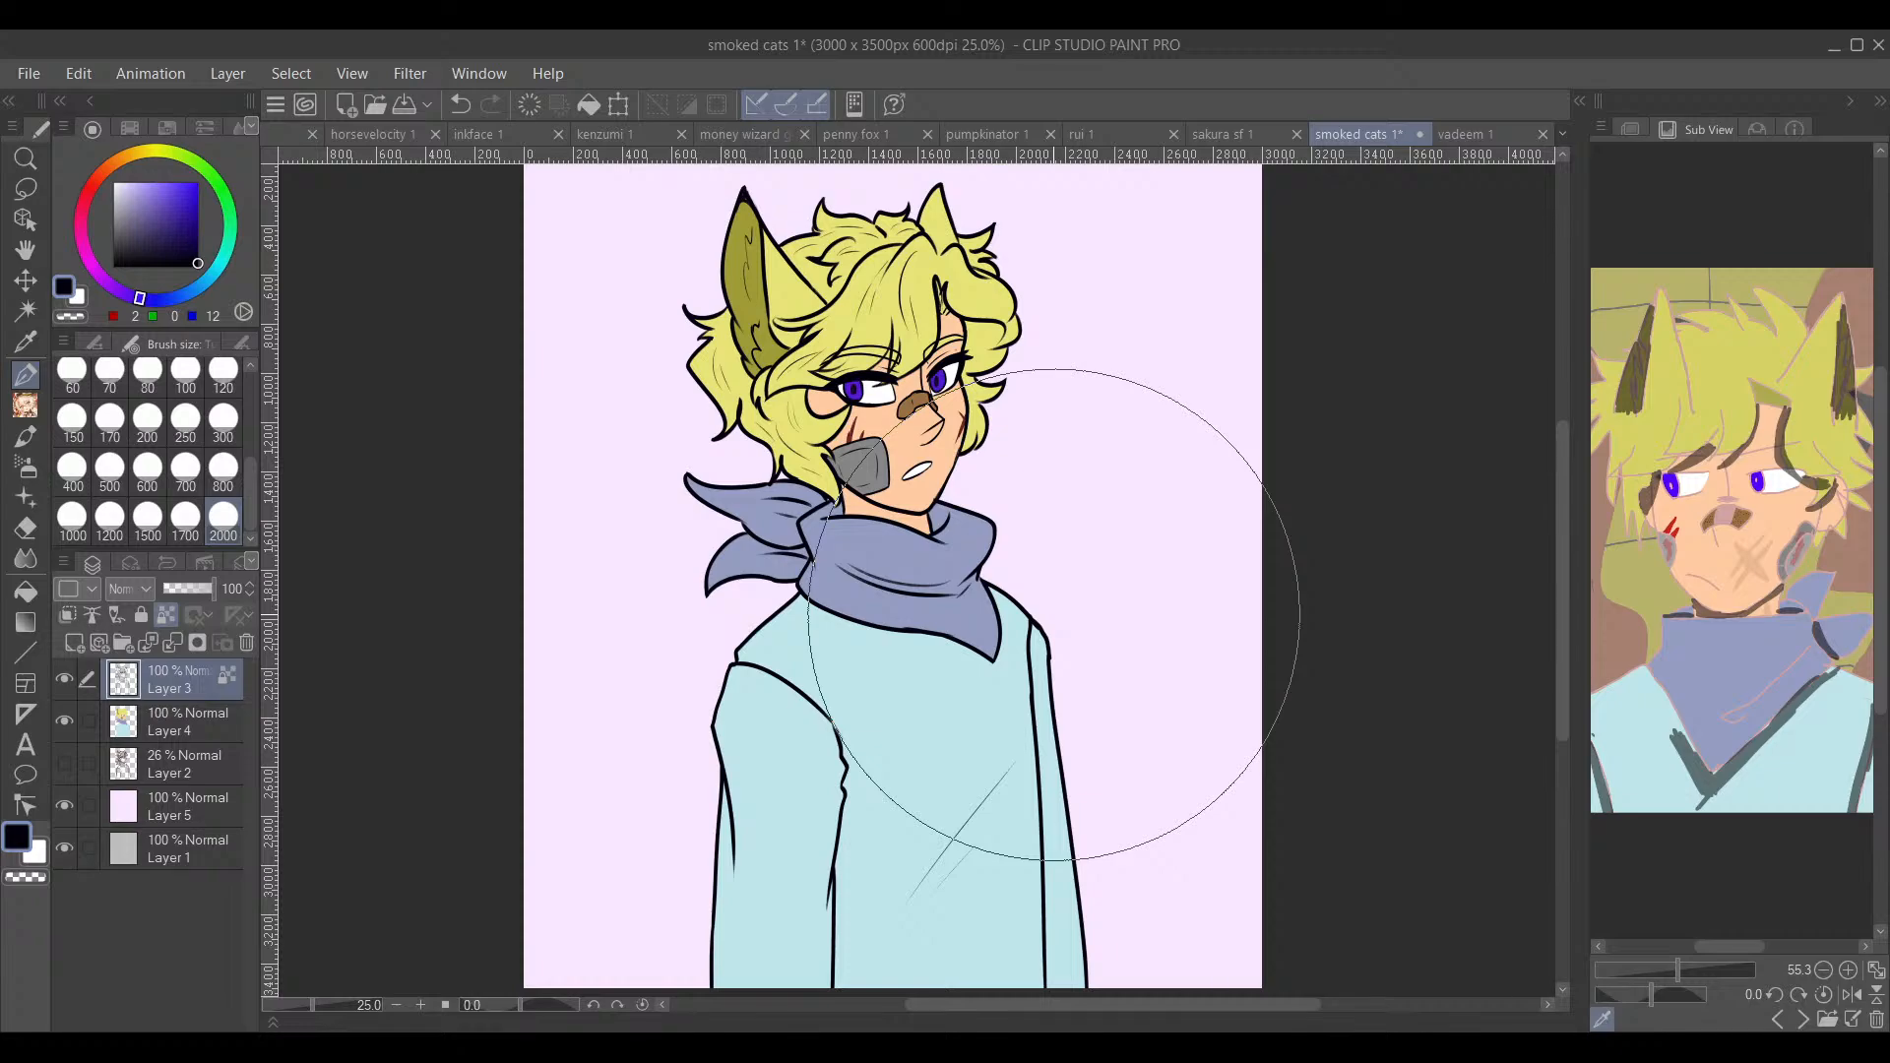
mouse_move(1053, 615)
mouse_down()
mouse_move(1211, 586)
mouse_move(1211, 548)
mouse_move(1255, 550)
mouse_up()
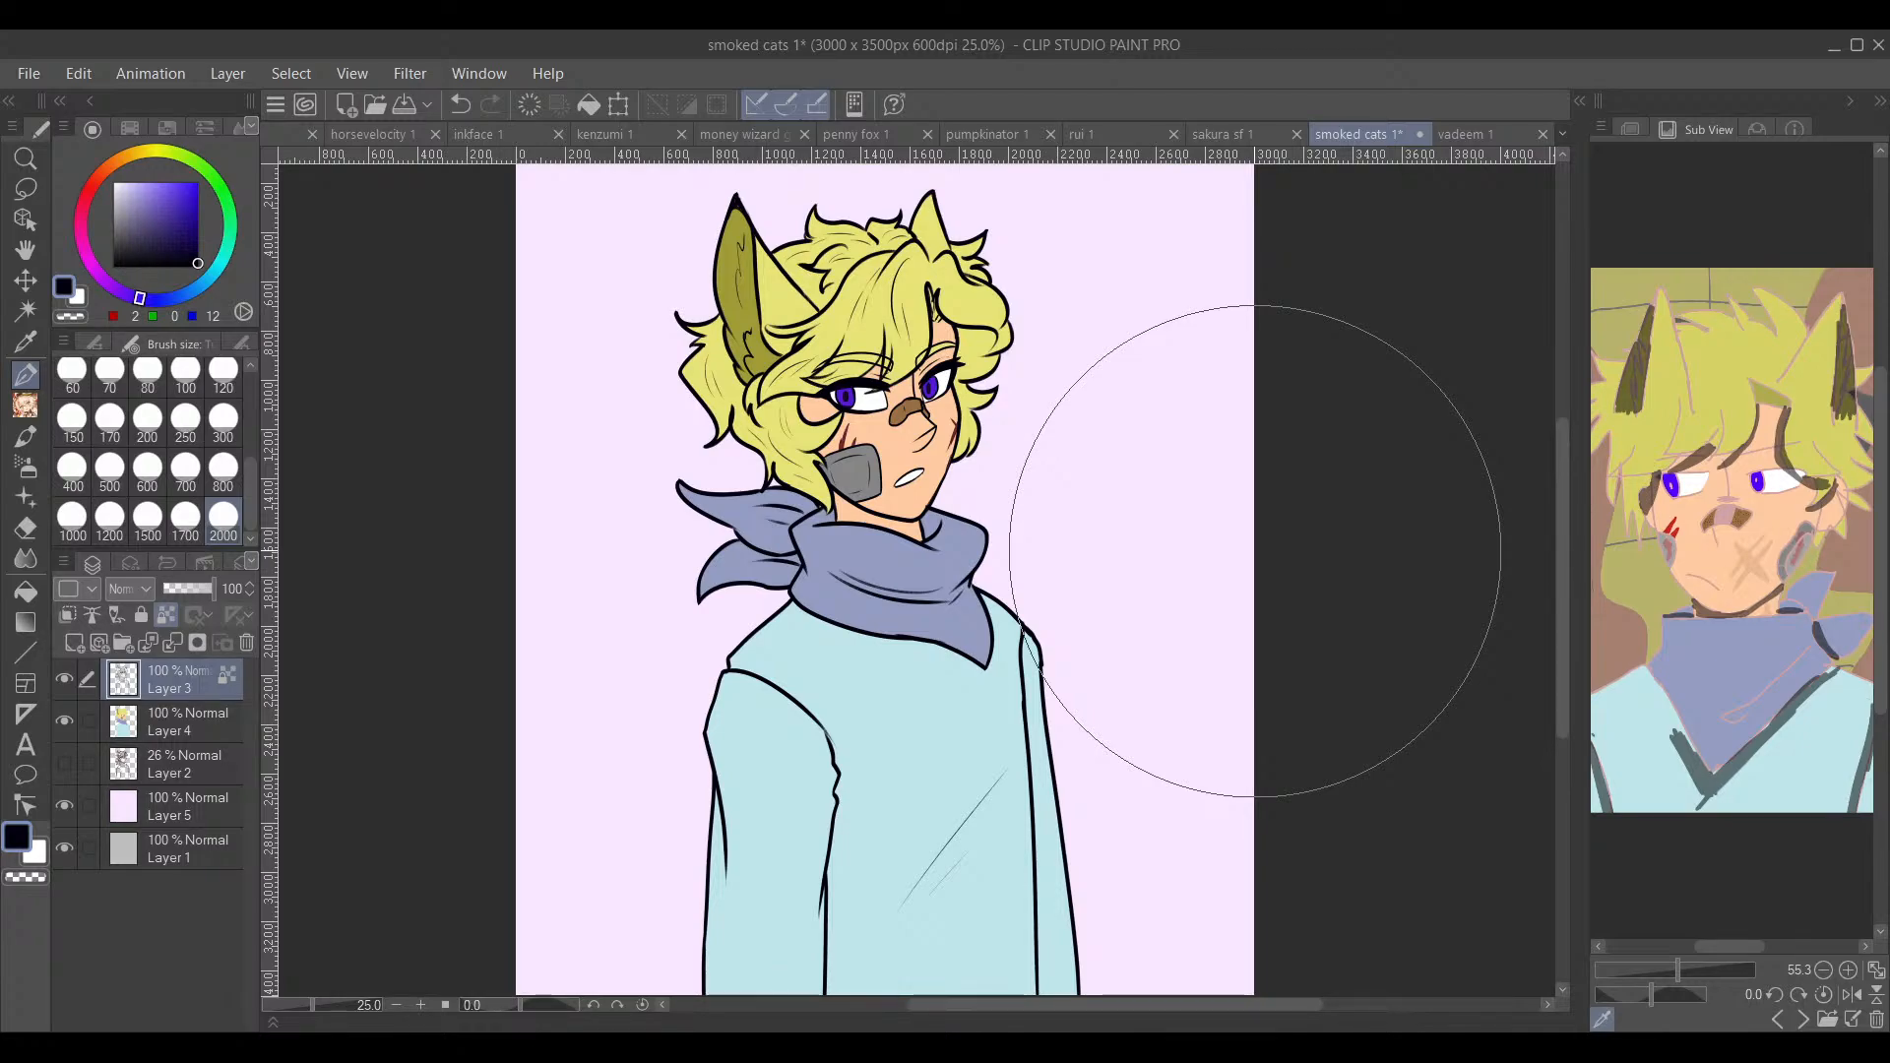
mouse_move(1350, 557)
mouse_down()
mouse_move(1261, 608)
mouse_move(1354, 544)
mouse_move(1333, 654)
mouse_move(1359, 532)
mouse_move(1350, 620)
mouse_up()
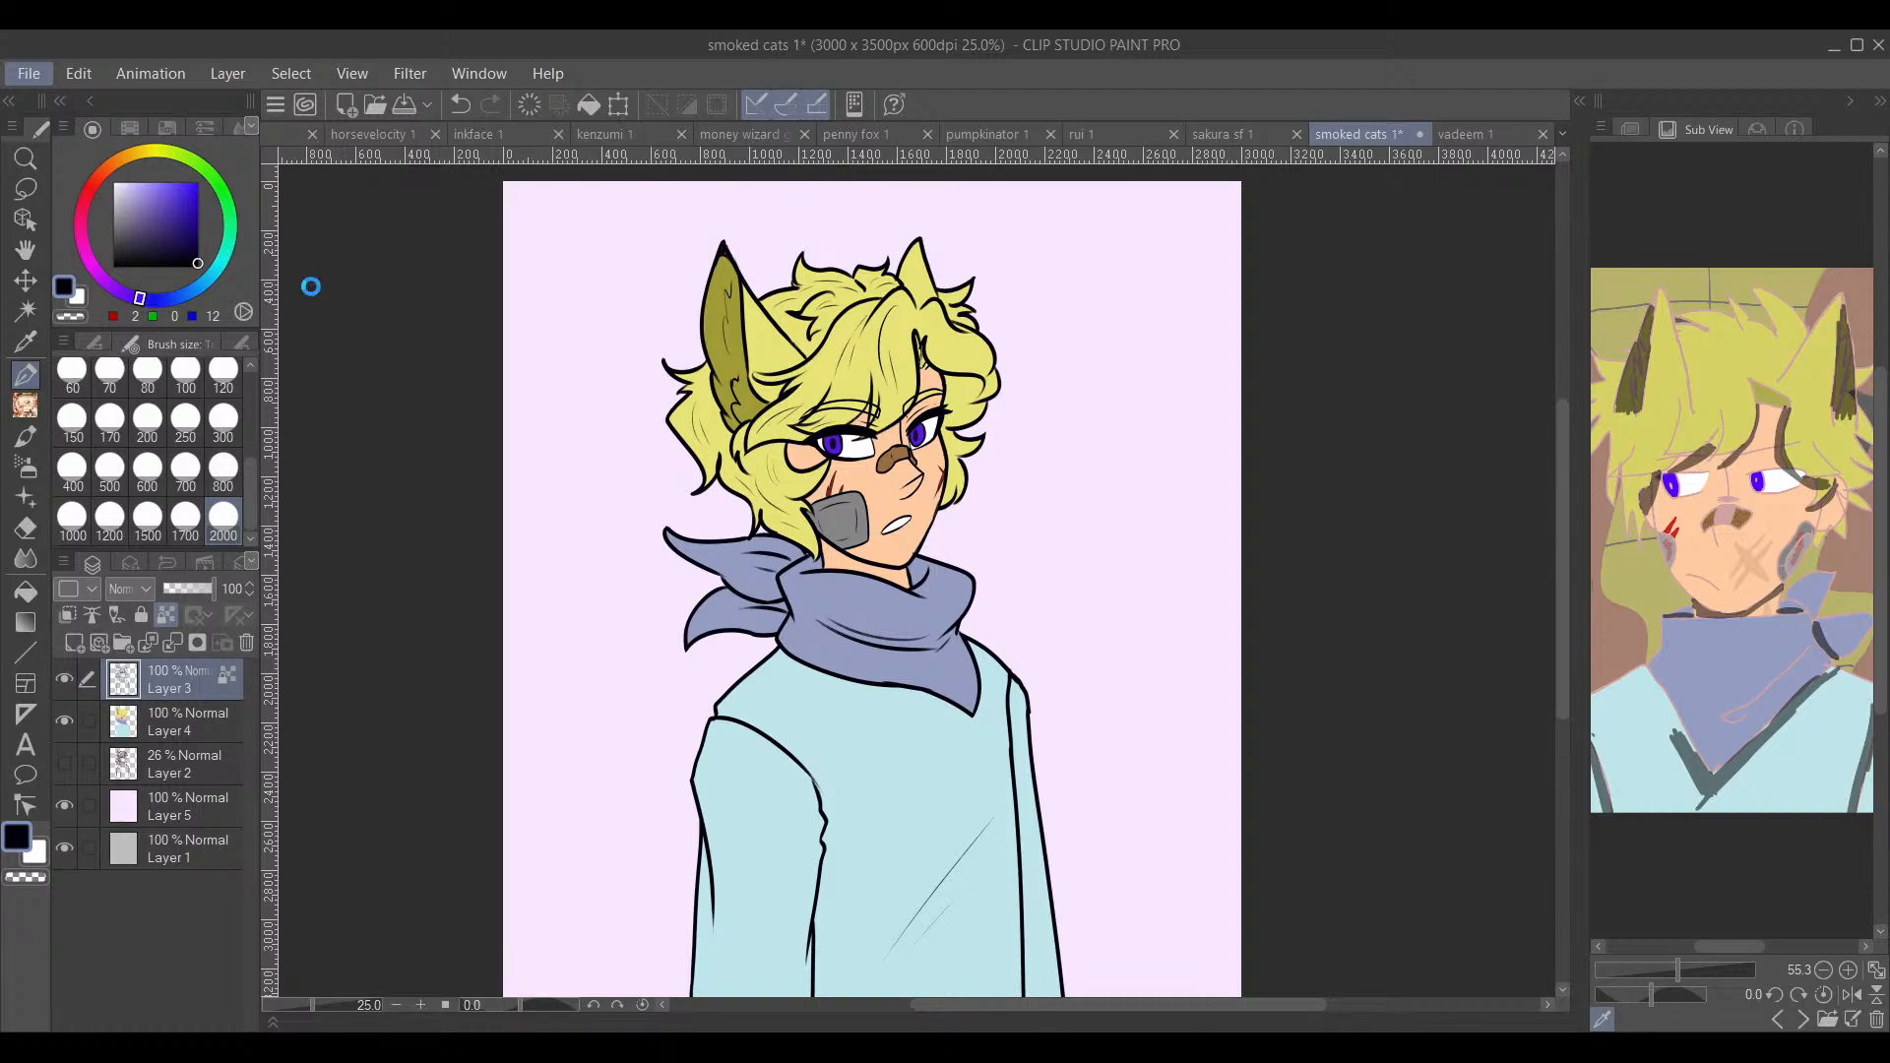
Step: Save the smoked cats drawing and set the drawing colour to a very dark teal (RGB 0, 12, 12)
key(ctrl+s)
click(219, 265)
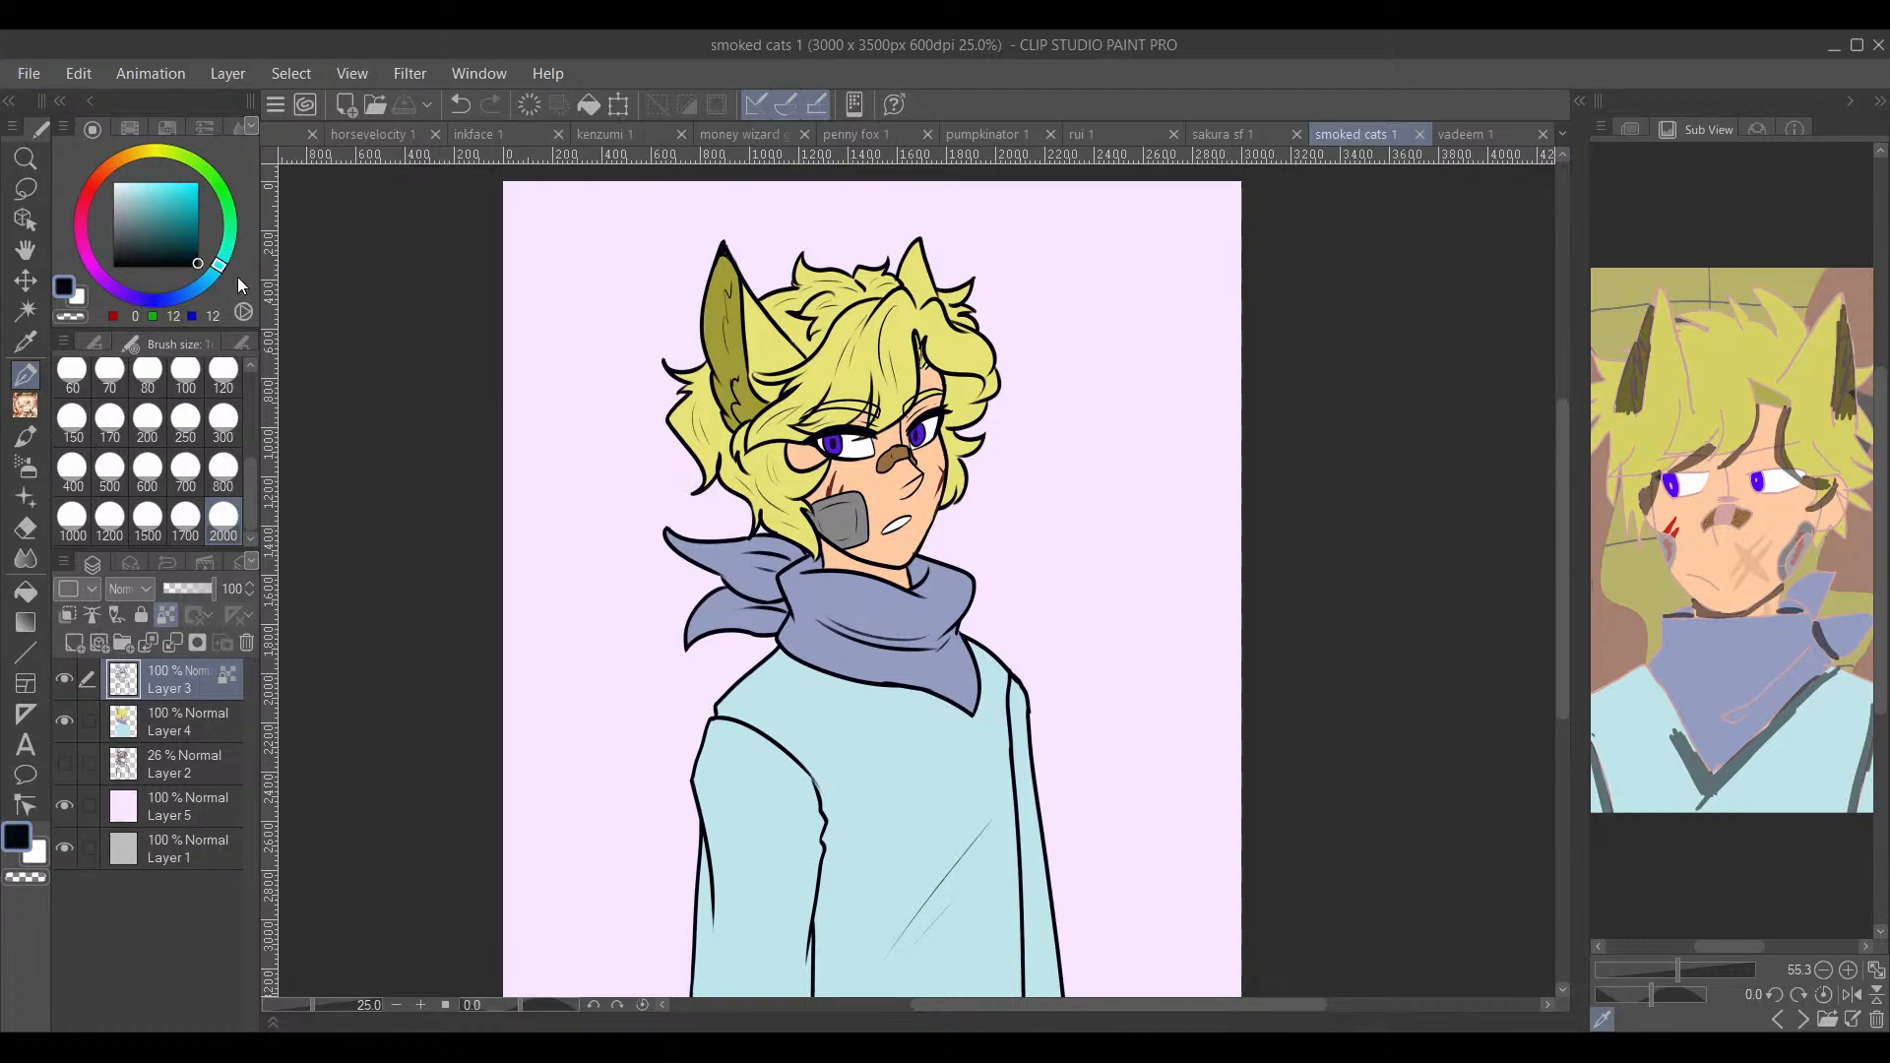
Step: Create a new layer above the line art and set the pen to size 5 with a dark blue (RGB 27, 0, 122)
click(198, 255)
drag(252, 471, 257, 402)
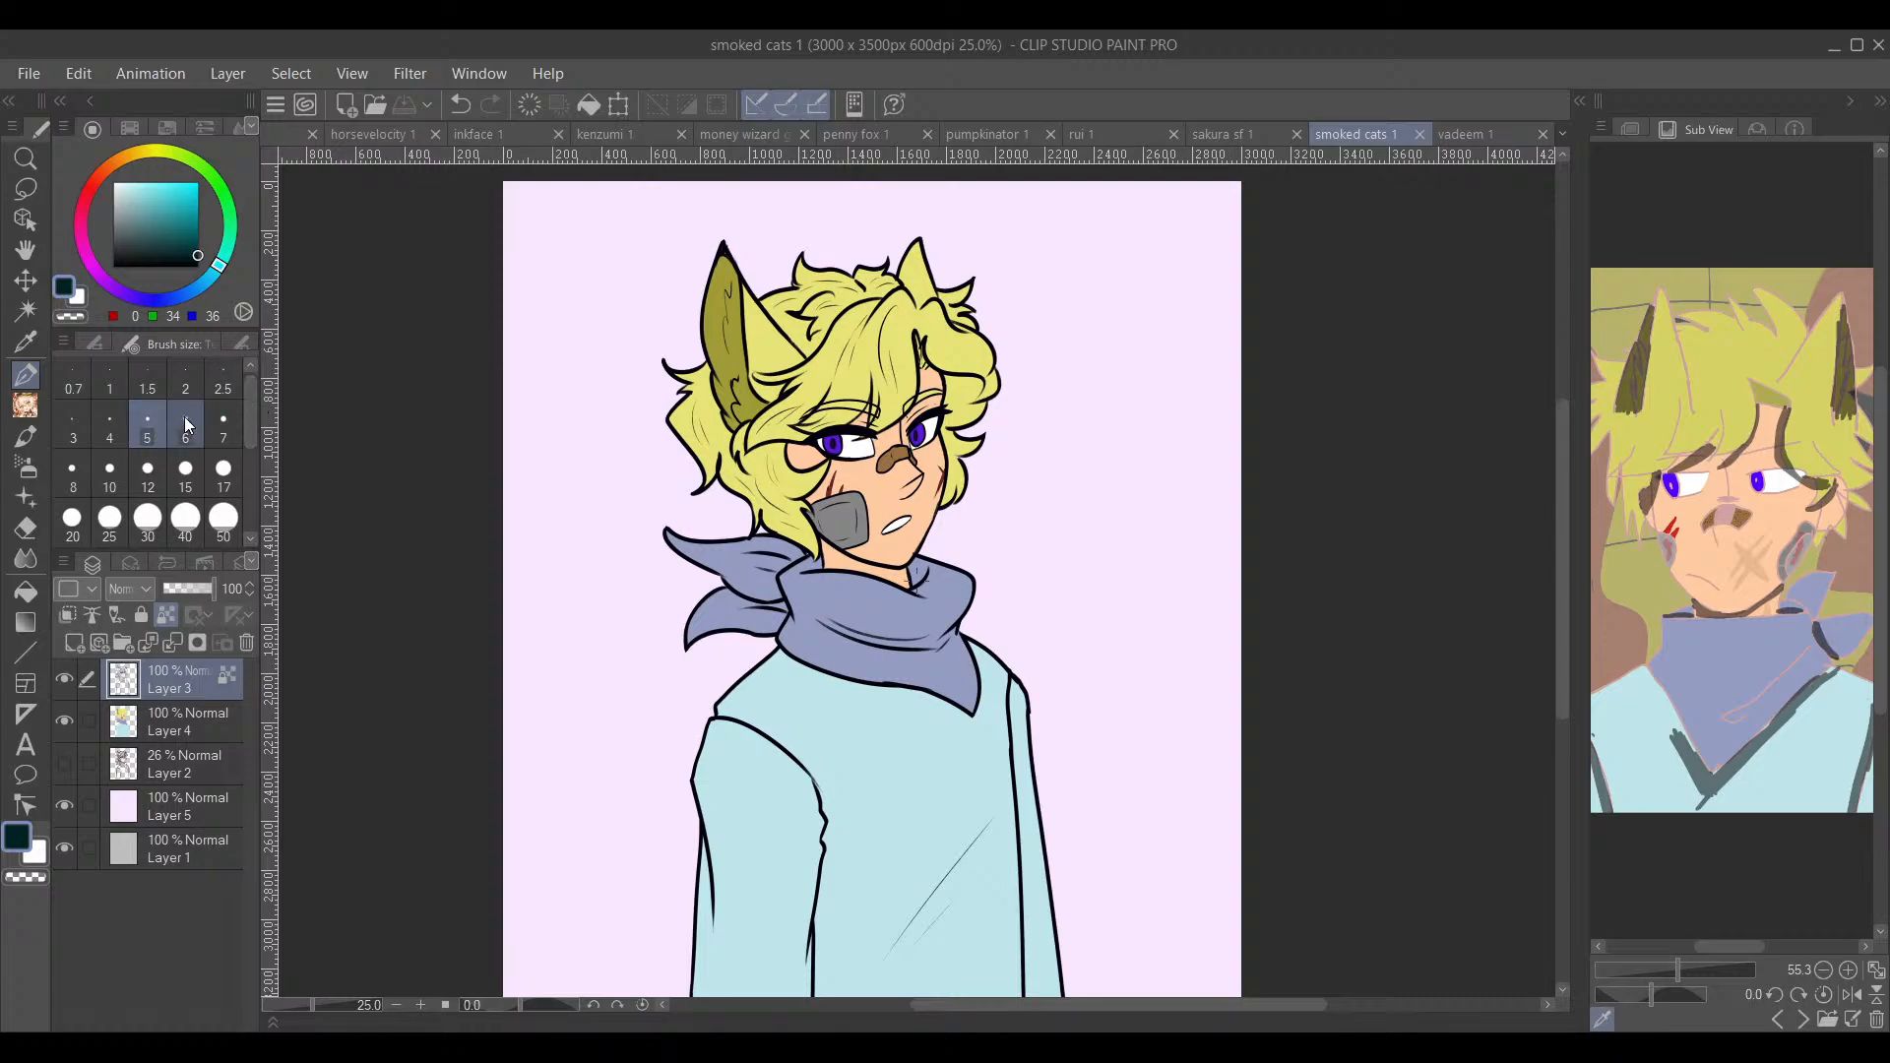
scroll(771, 701, up, 4)
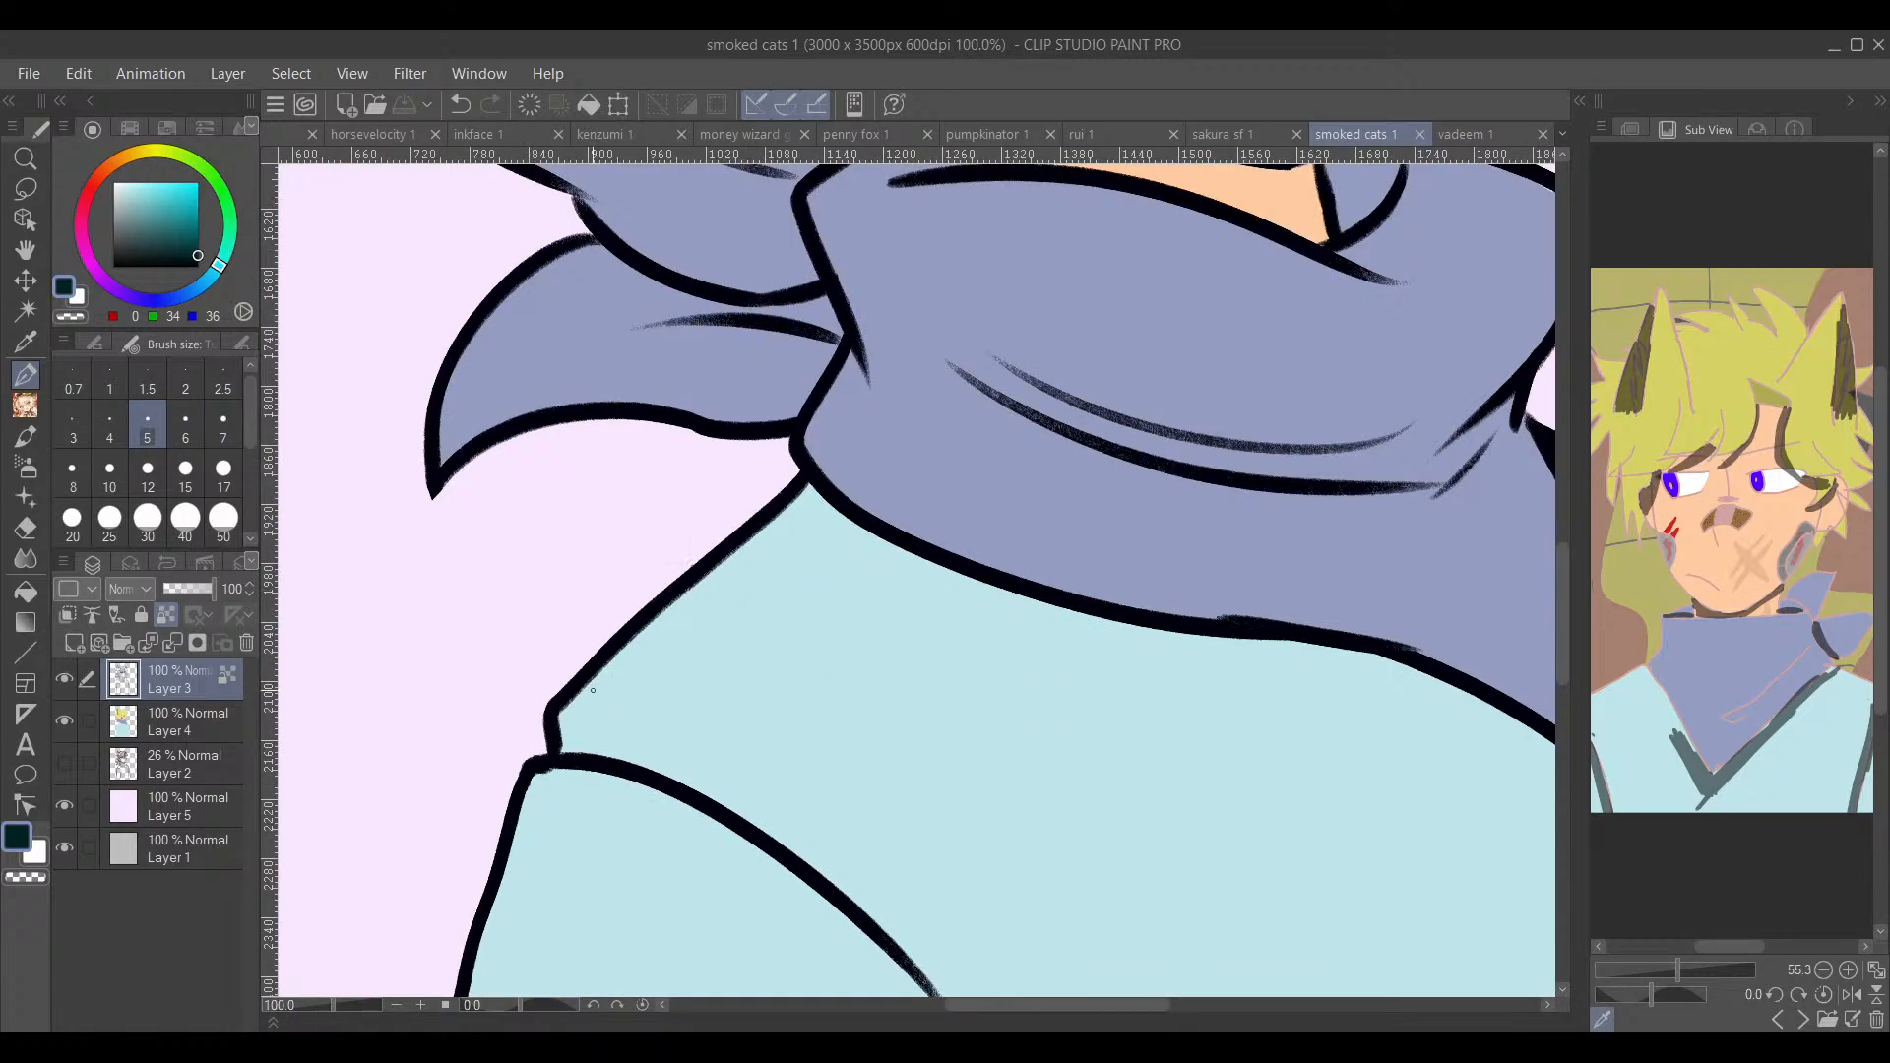
click(142, 298)
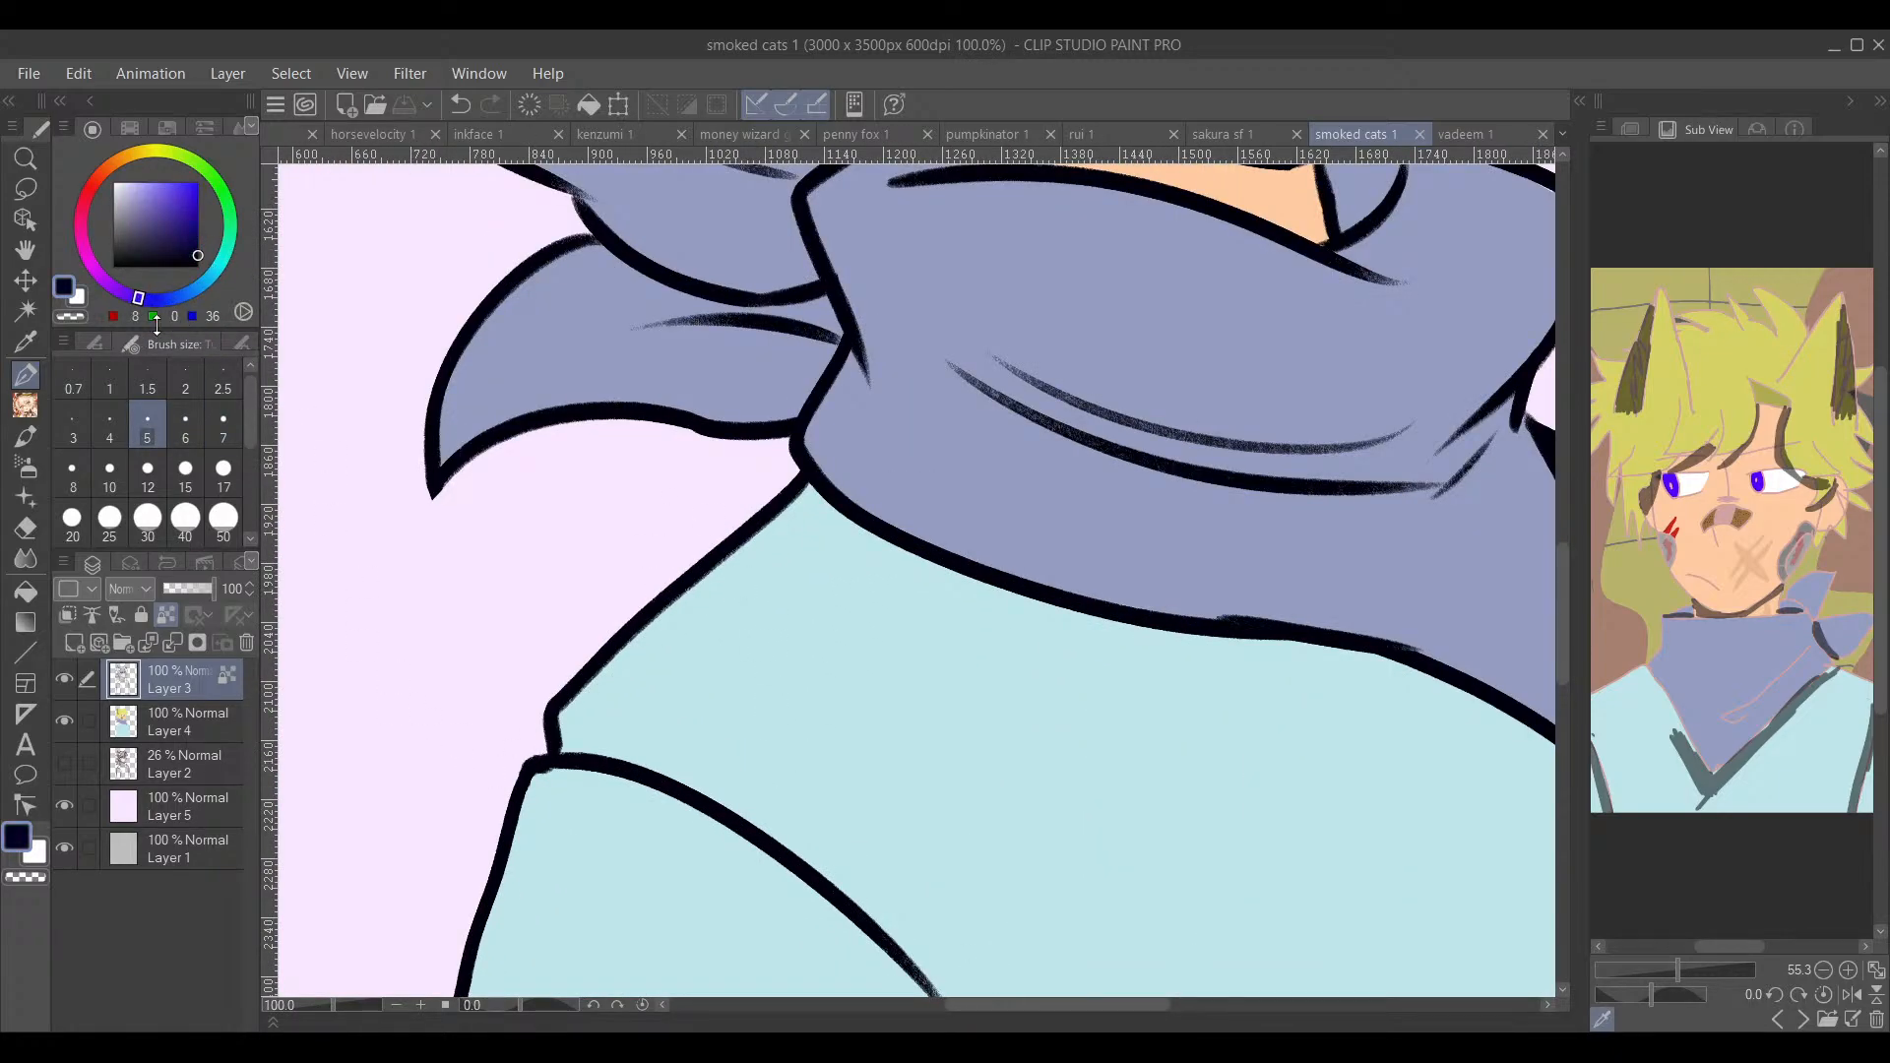
key(ctrl+shift+n)
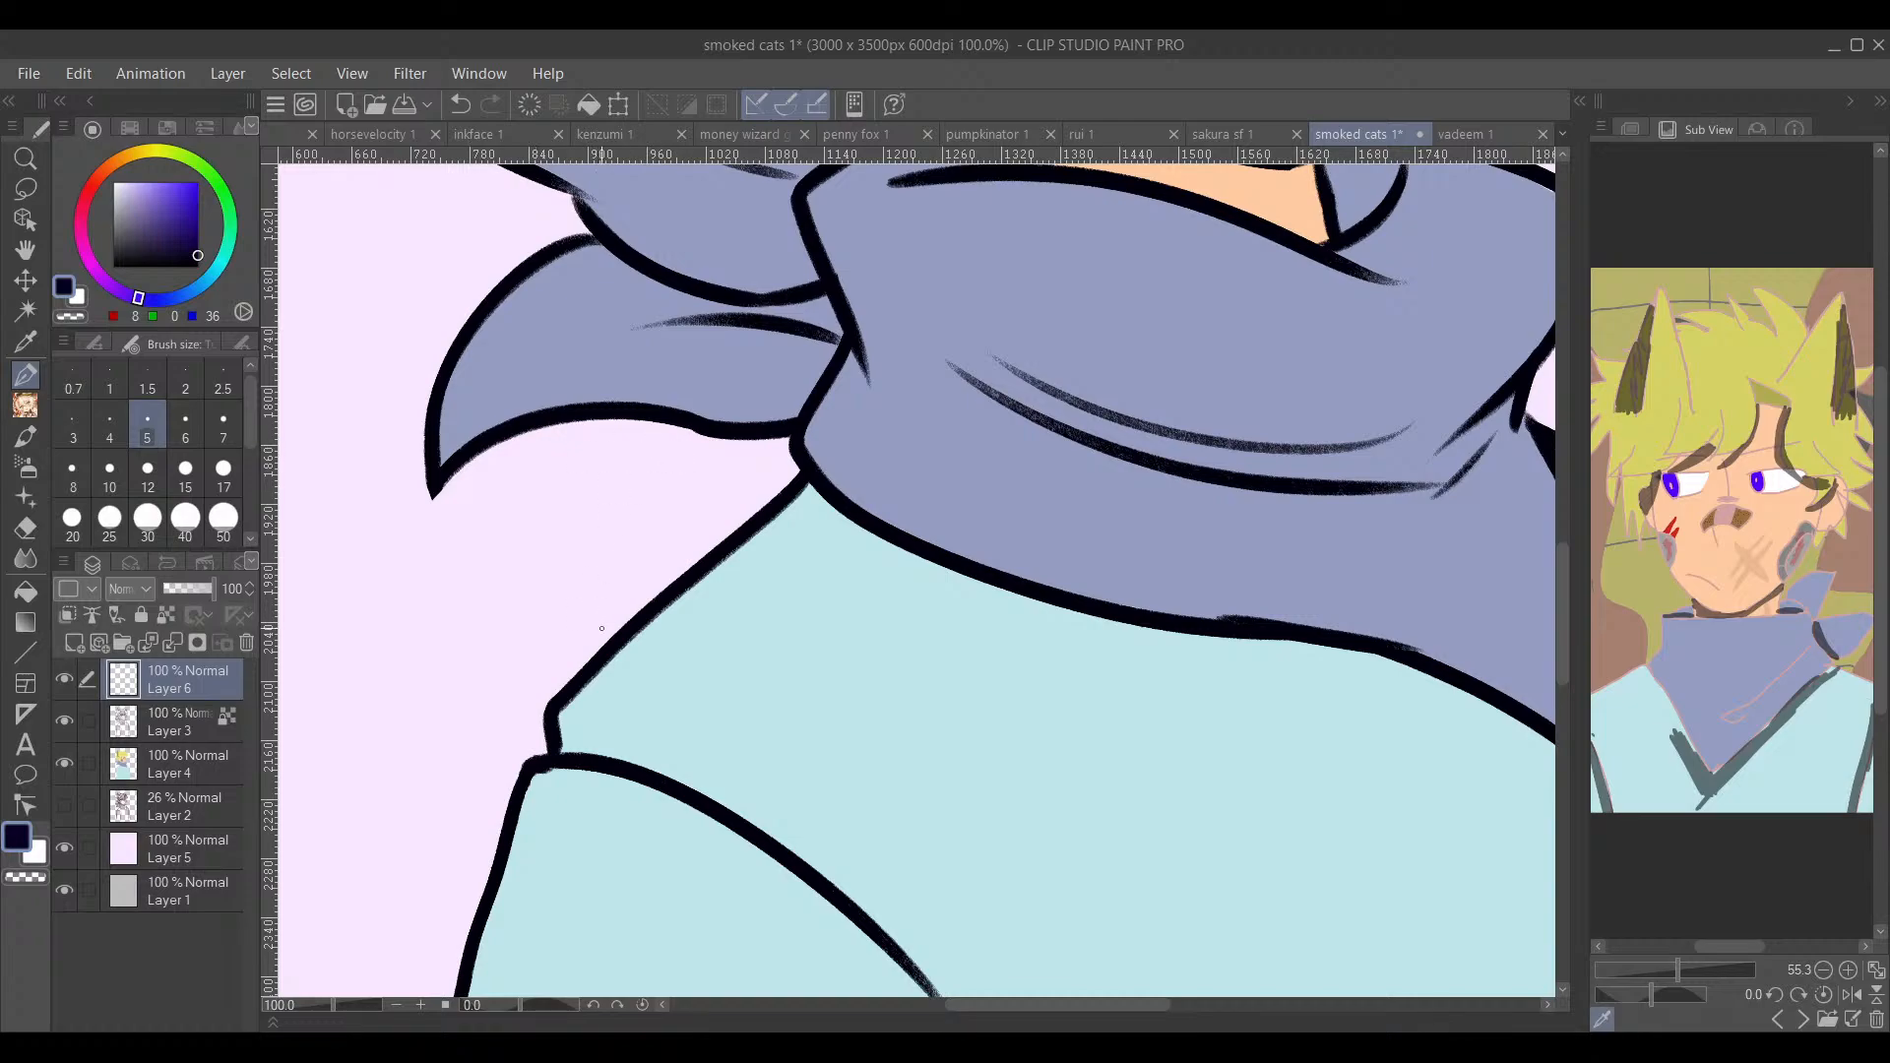
mouse_move(608, 590)
mouse_down()
mouse_move(609, 632)
mouse_move(642, 591)
mouse_up()
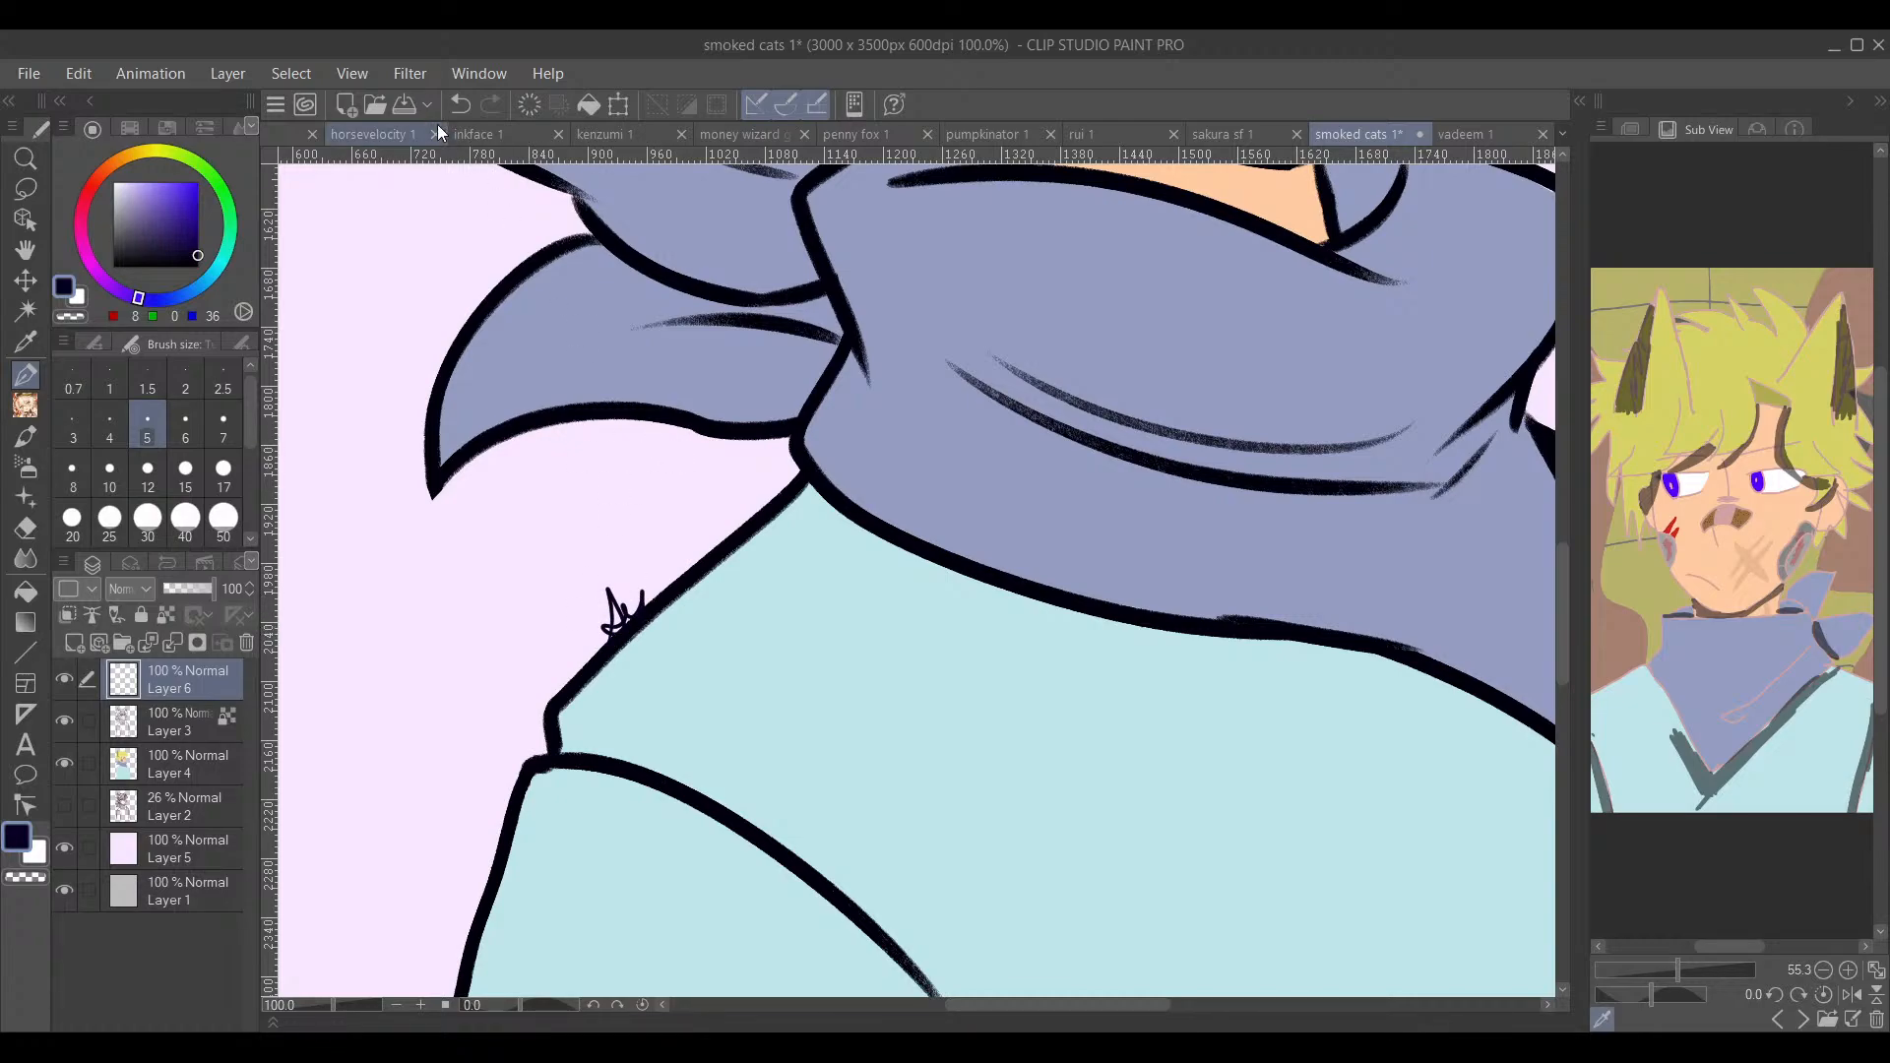
click(459, 105)
mouse_move(197, 254)
mouse_down()
mouse_move(242, 203)
mouse_move(257, 221)
mouse_move(696, 229)
mouse_up()
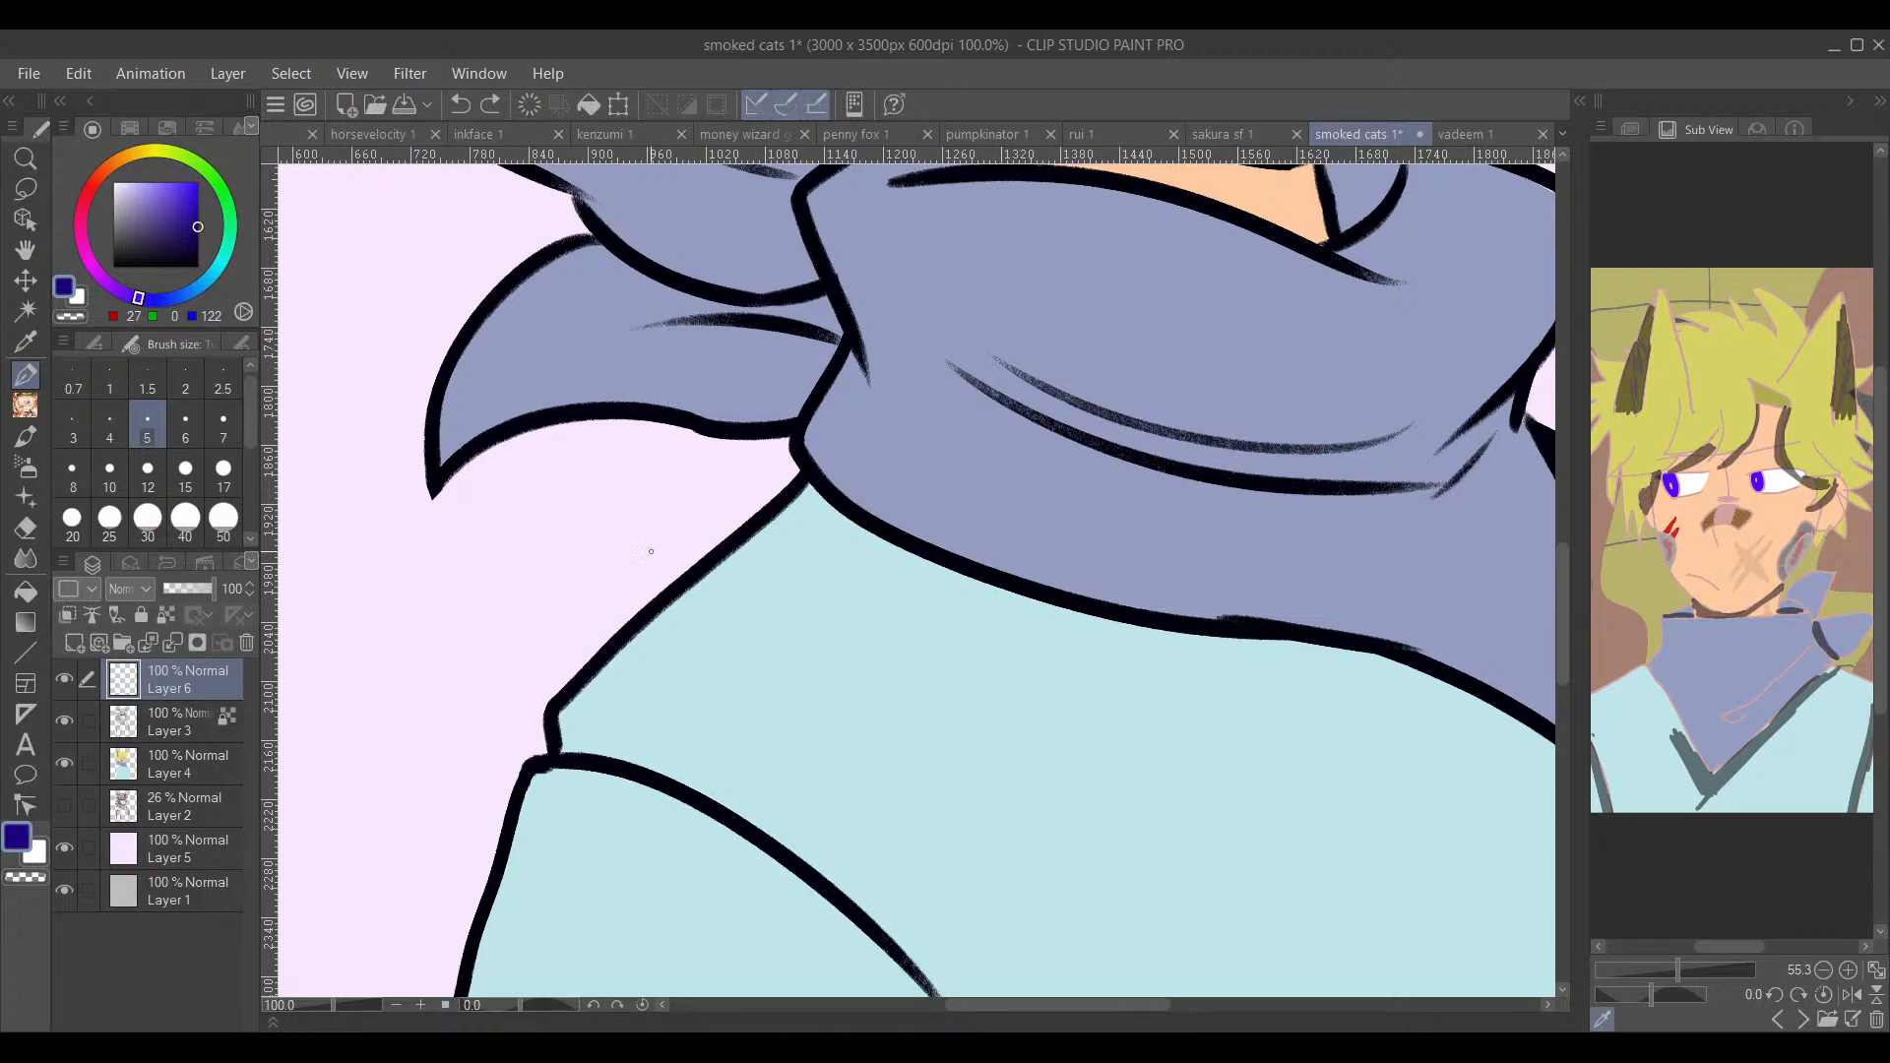
mouse_move(622, 627)
mouse_down()
mouse_move(626, 560)
mouse_move(617, 614)
mouse_move(652, 572)
mouse_move(664, 620)
mouse_move(679, 540)
mouse_up()
click(458, 105)
mouse_move(611, 640)
mouse_down()
mouse_move(614, 587)
mouse_move(633, 594)
mouse_move(603, 606)
mouse_move(647, 563)
mouse_move(688, 569)
mouse_move(729, 499)
mouse_up()
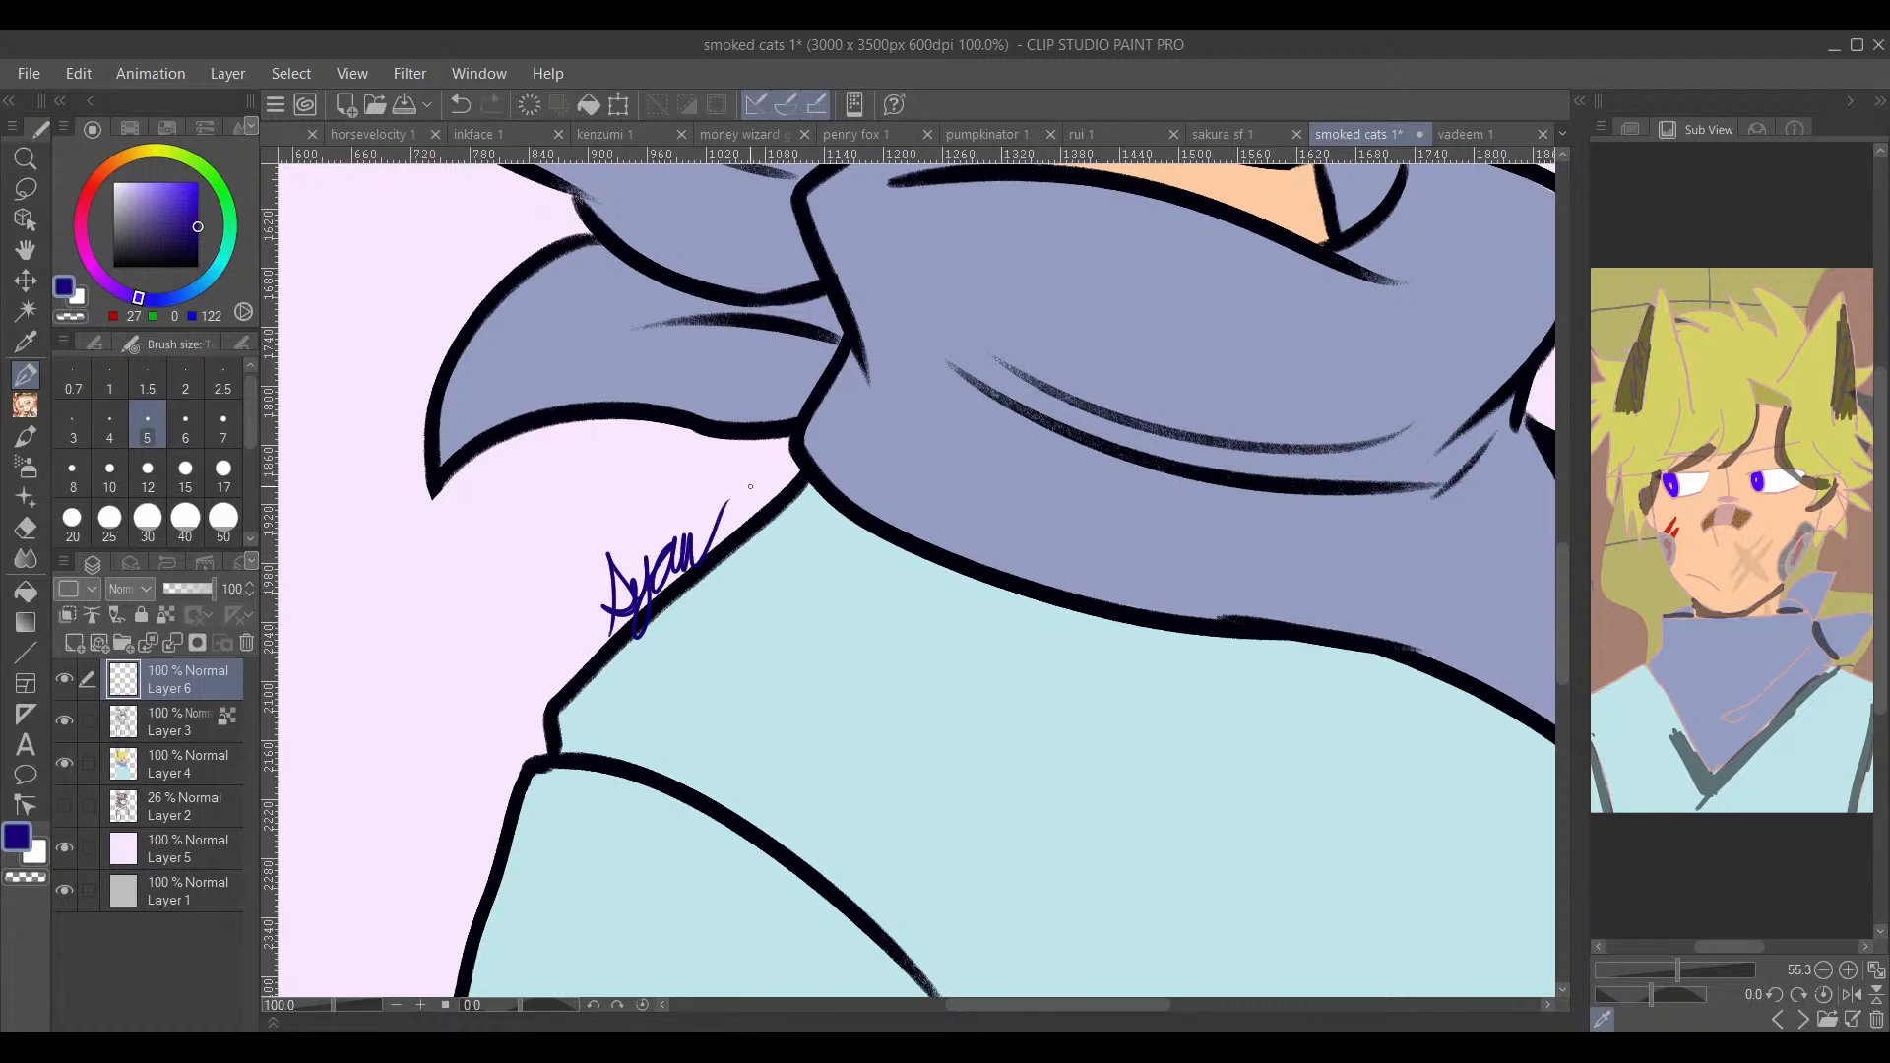
click(458, 105)
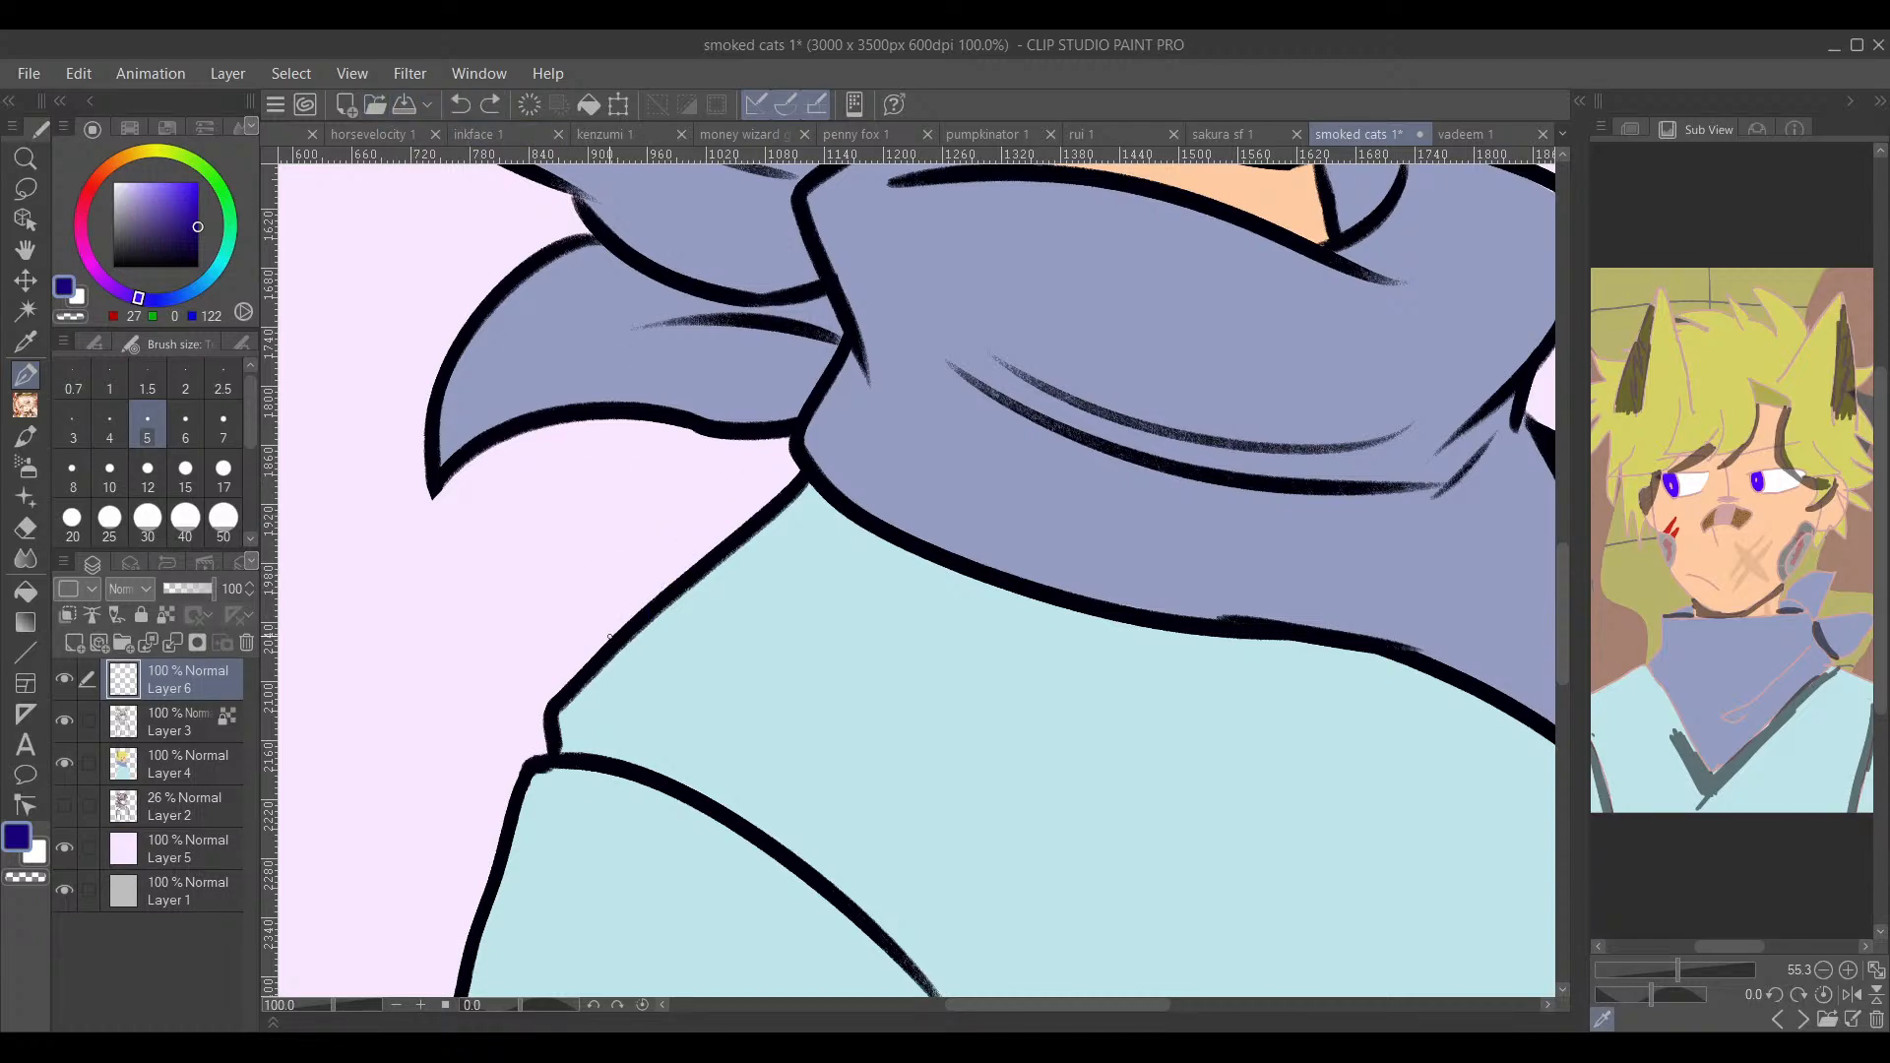
mouse_move(610, 638)
mouse_down()
mouse_move(608, 557)
mouse_move(655, 635)
mouse_move(724, 536)
mouse_up()
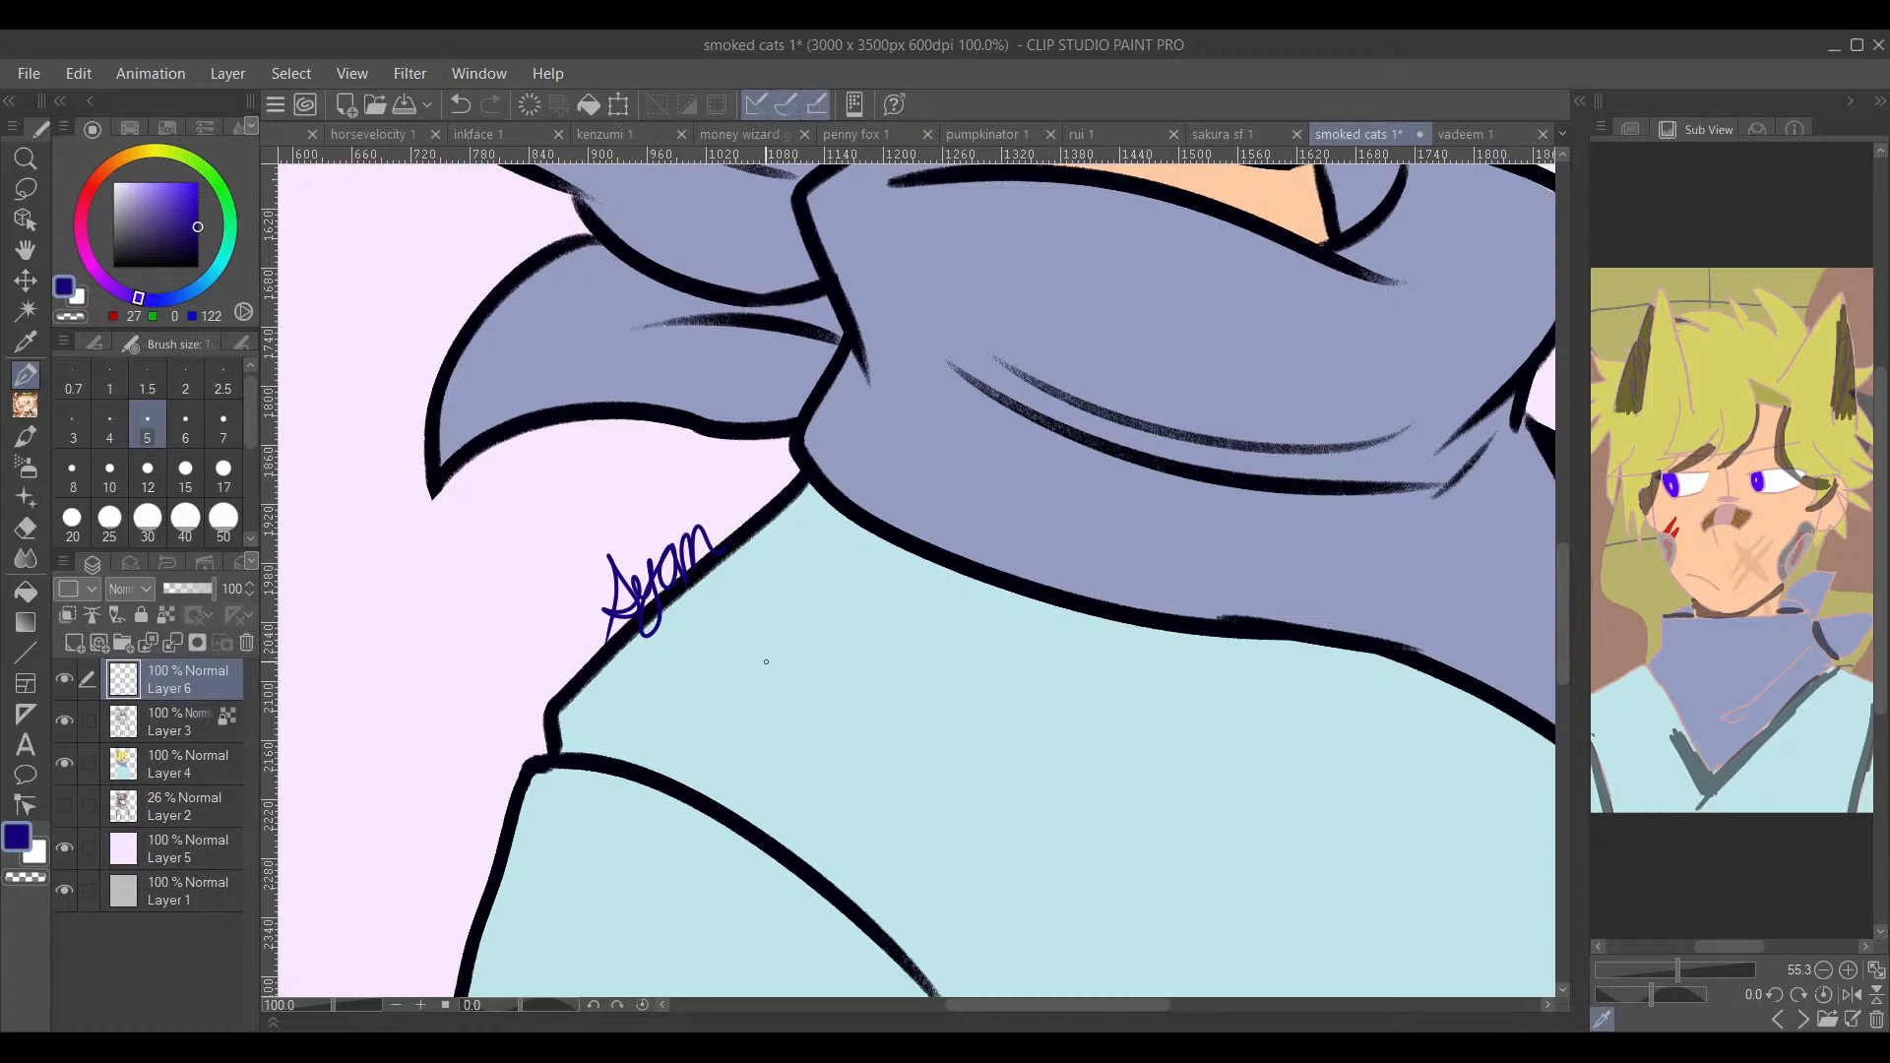
key(ctrl+z)
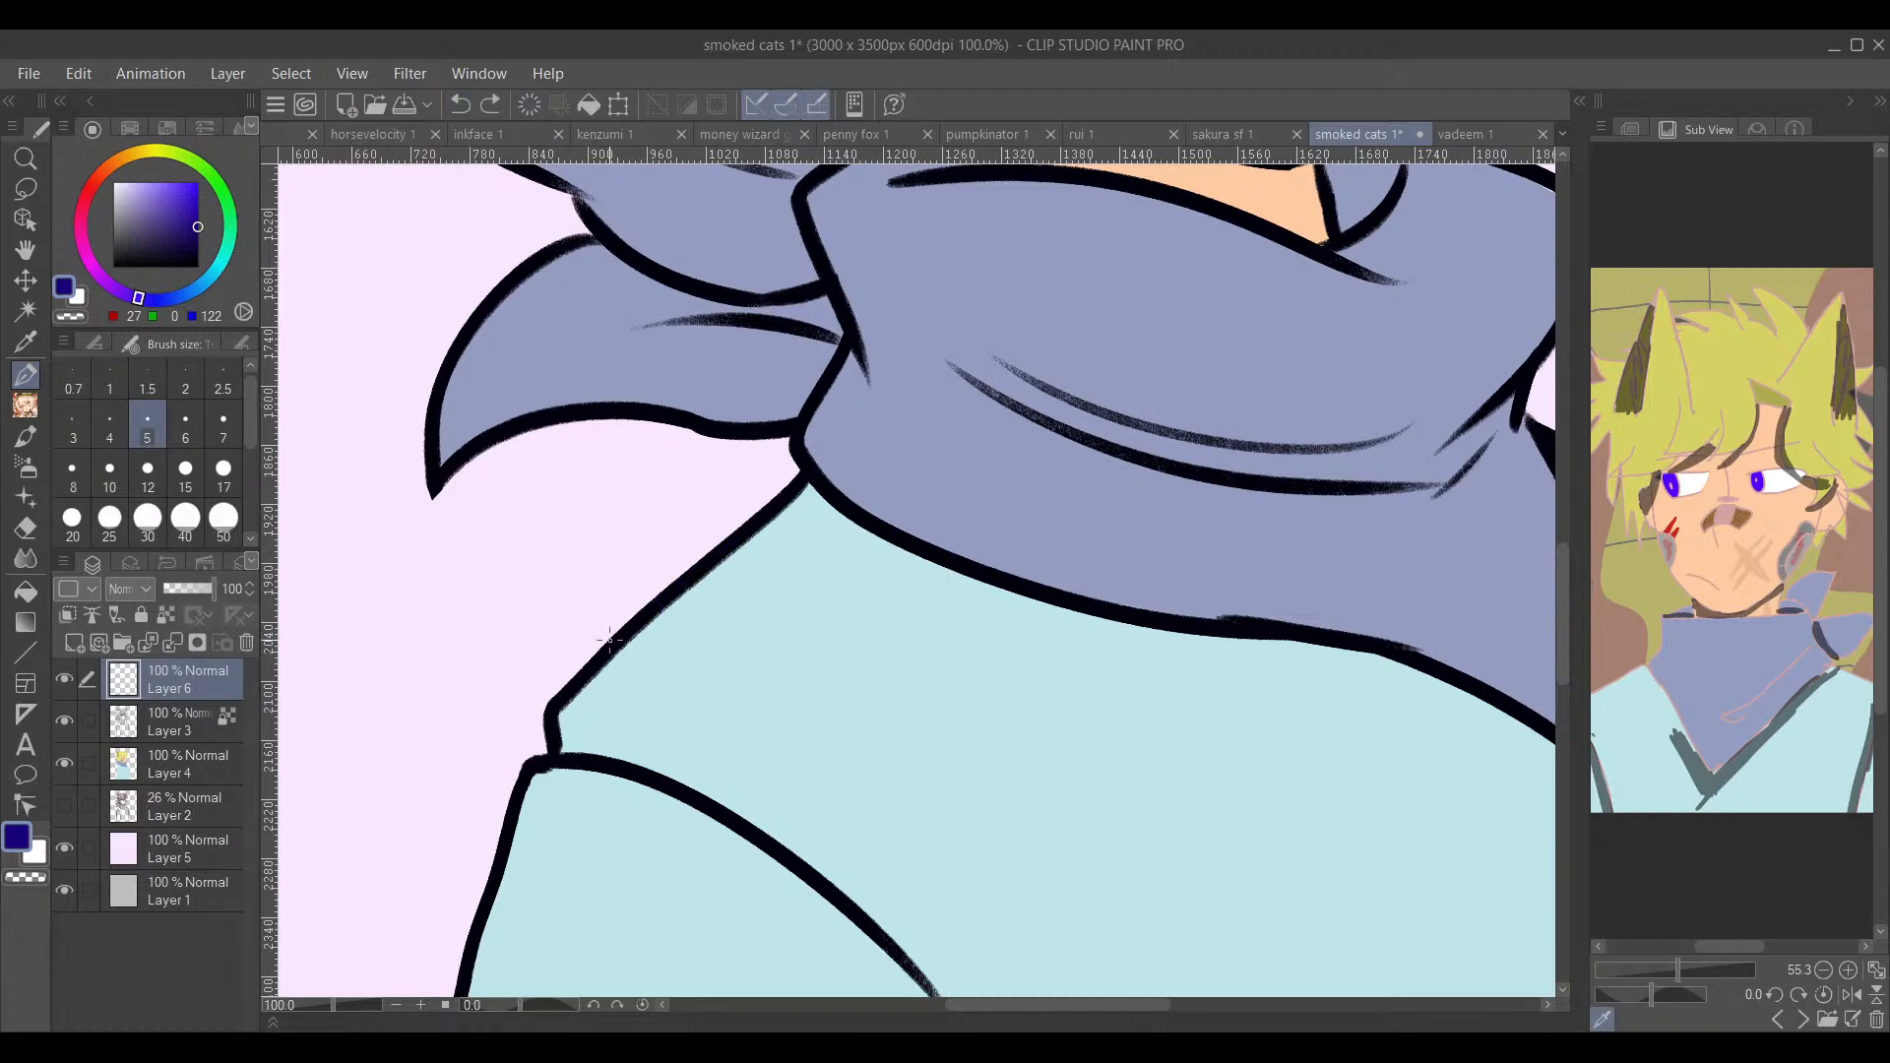
Step: Write the artist's signature along the shoulder outline beside the scarf and add the date just above it
mouse_move(610, 638)
mouse_down()
mouse_move(598, 551)
mouse_move(607, 610)
mouse_move(640, 591)
mouse_move(655, 605)
mouse_move(710, 508)
mouse_up()
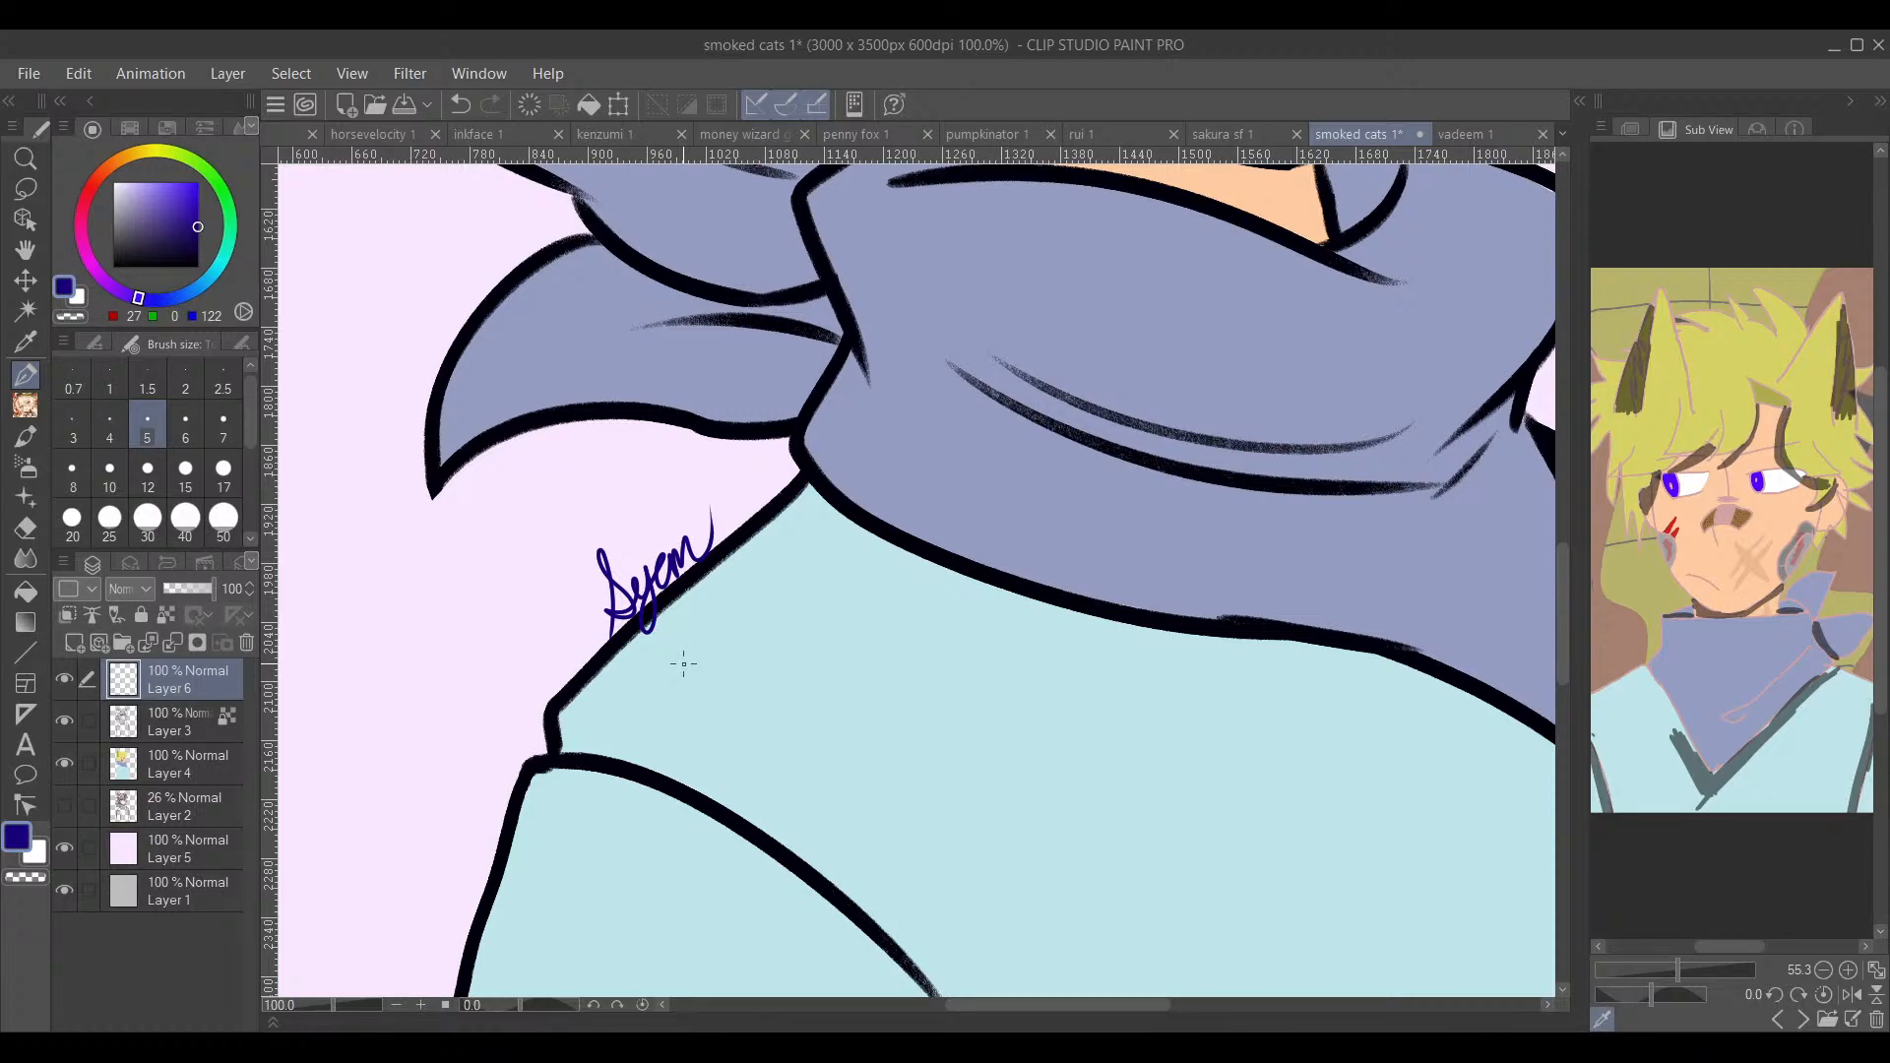
mouse_move(830, 686)
mouse_down()
mouse_move(818, 654)
mouse_move(849, 775)
mouse_up()
scroll(631, 619, up, 2)
mouse_move(764, 654)
mouse_down()
mouse_move(707, 568)
mouse_move(623, 600)
mouse_up()
mouse_move(645, 552)
mouse_down()
mouse_move(704, 528)
mouse_move(689, 547)
mouse_move(728, 496)
mouse_move(777, 494)
mouse_up()
drag(1033, 518, 843, 624)
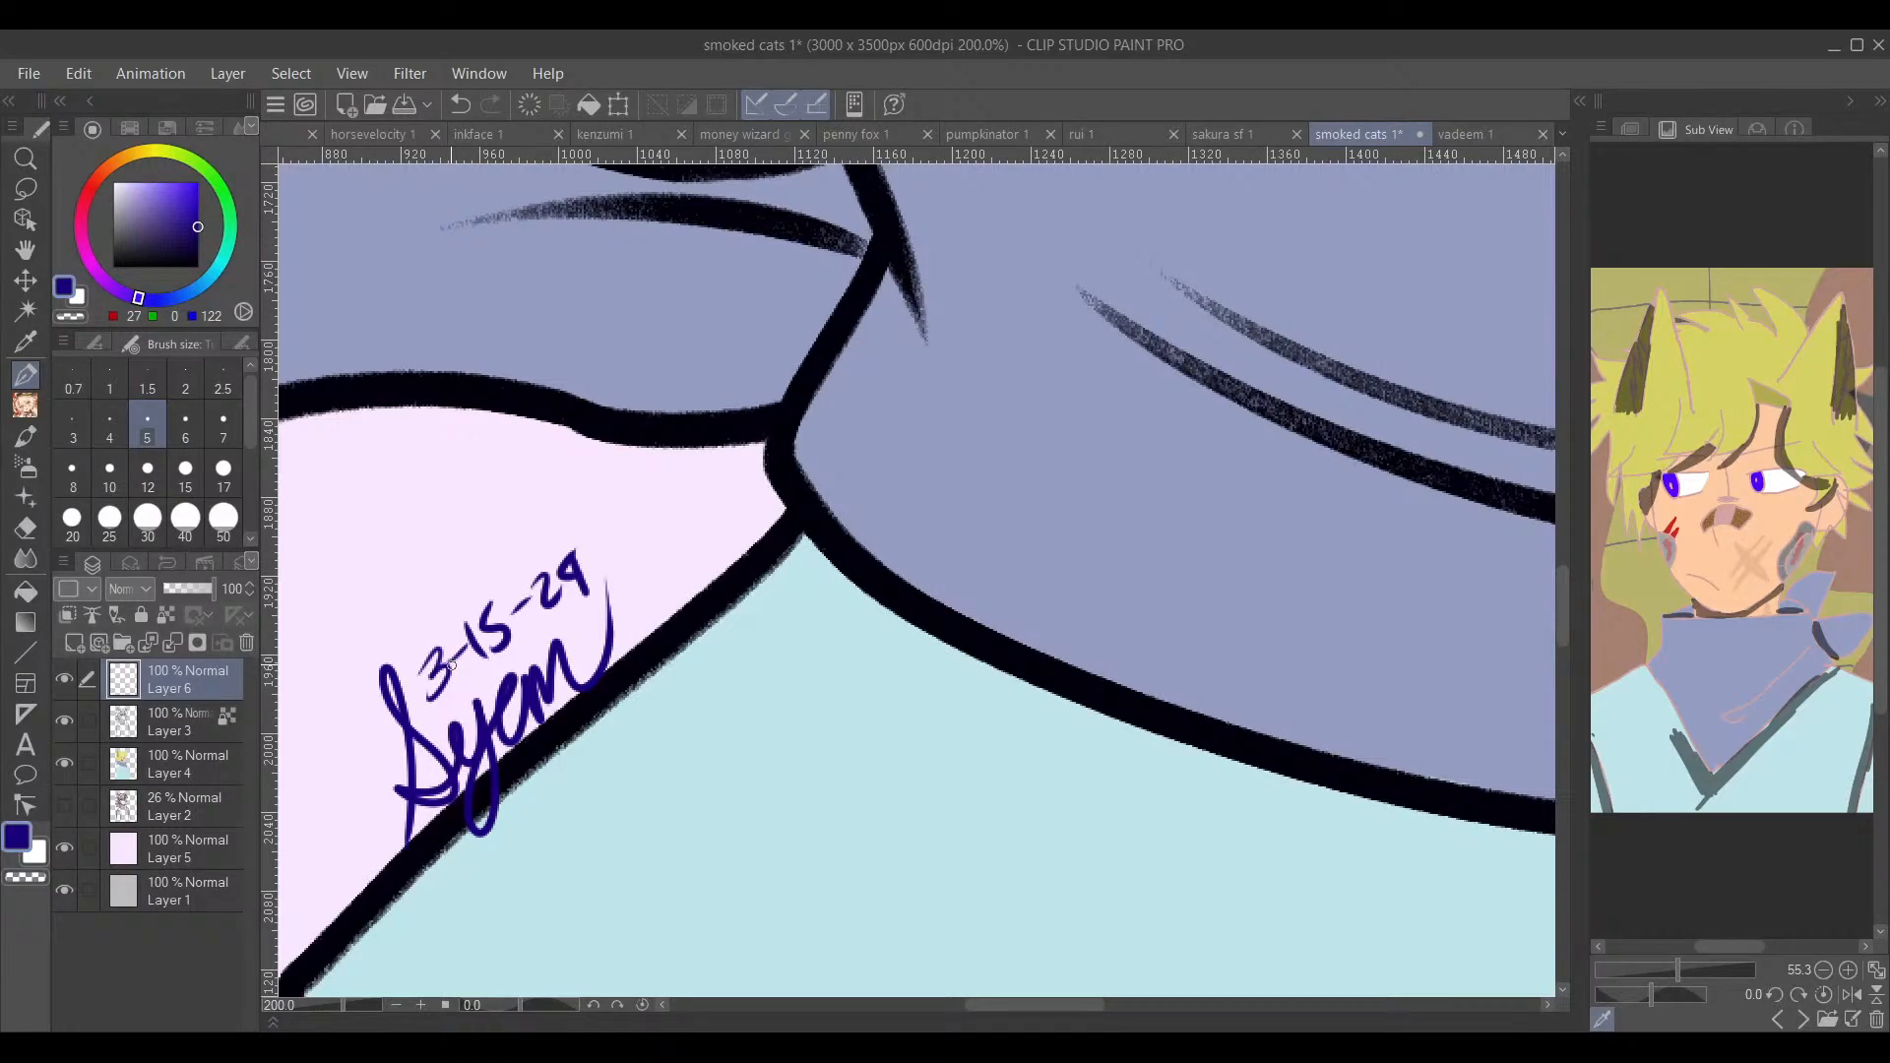
Step: Select the flat-colour layer and set the pen to size 12 with a light grey (RGB 184, 184, 184) for the cheek patch
scroll(936, 676, down, 5)
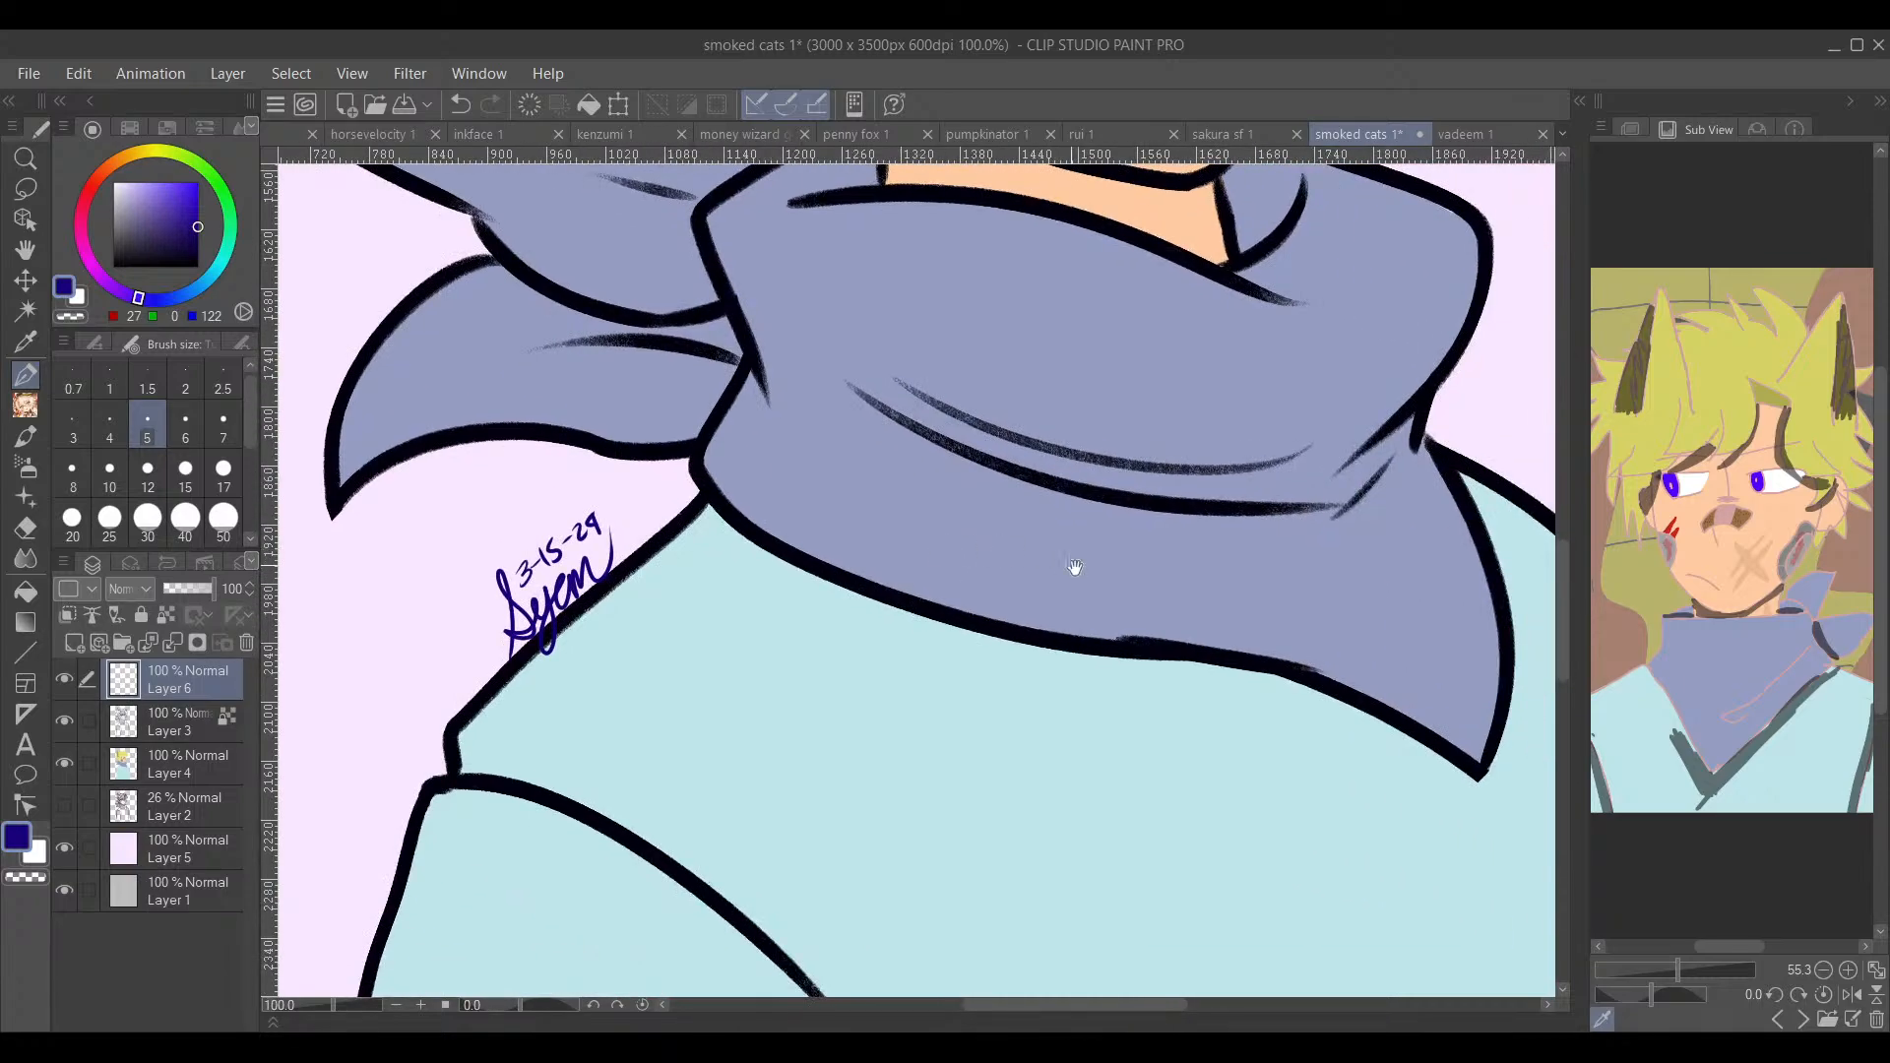
scroll(1075, 567, down, 6)
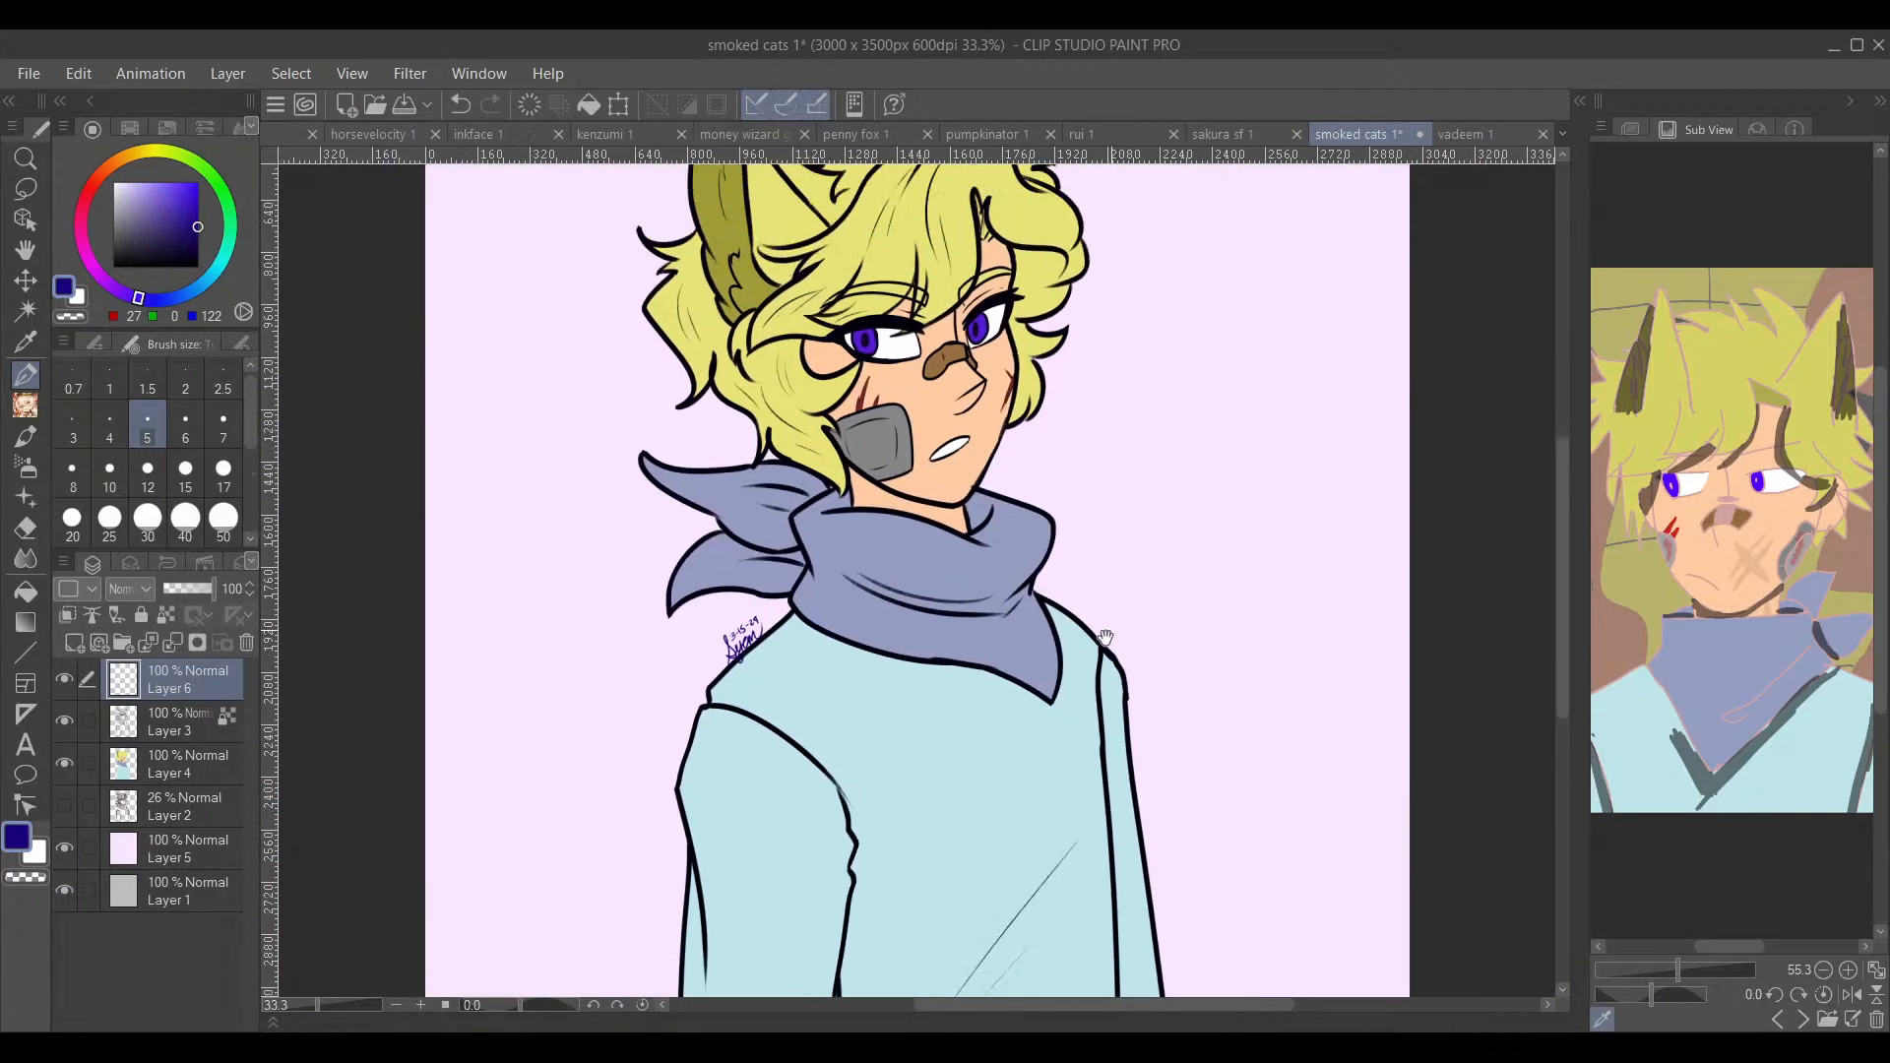
scroll(1105, 638, up, 2)
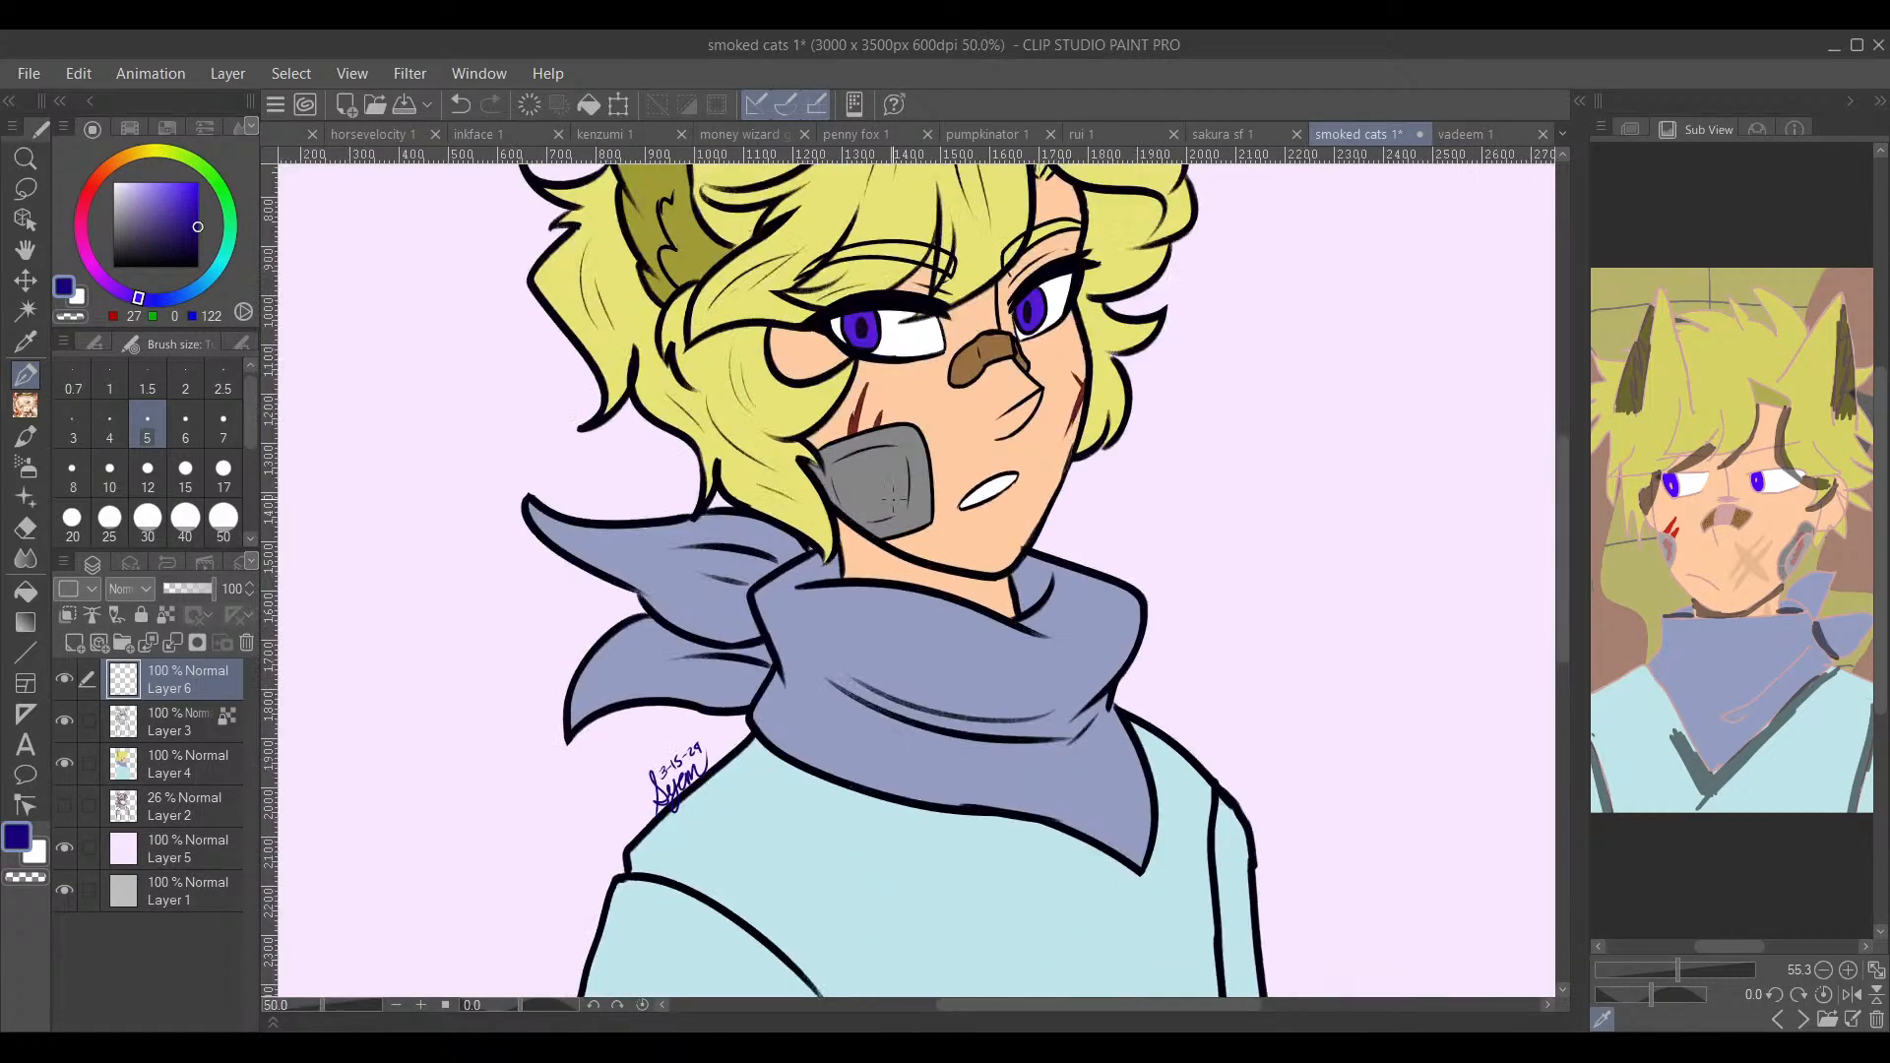
scroll(894, 499, up, 2)
alt+click(896, 458)
drag(115, 215, 102, 206)
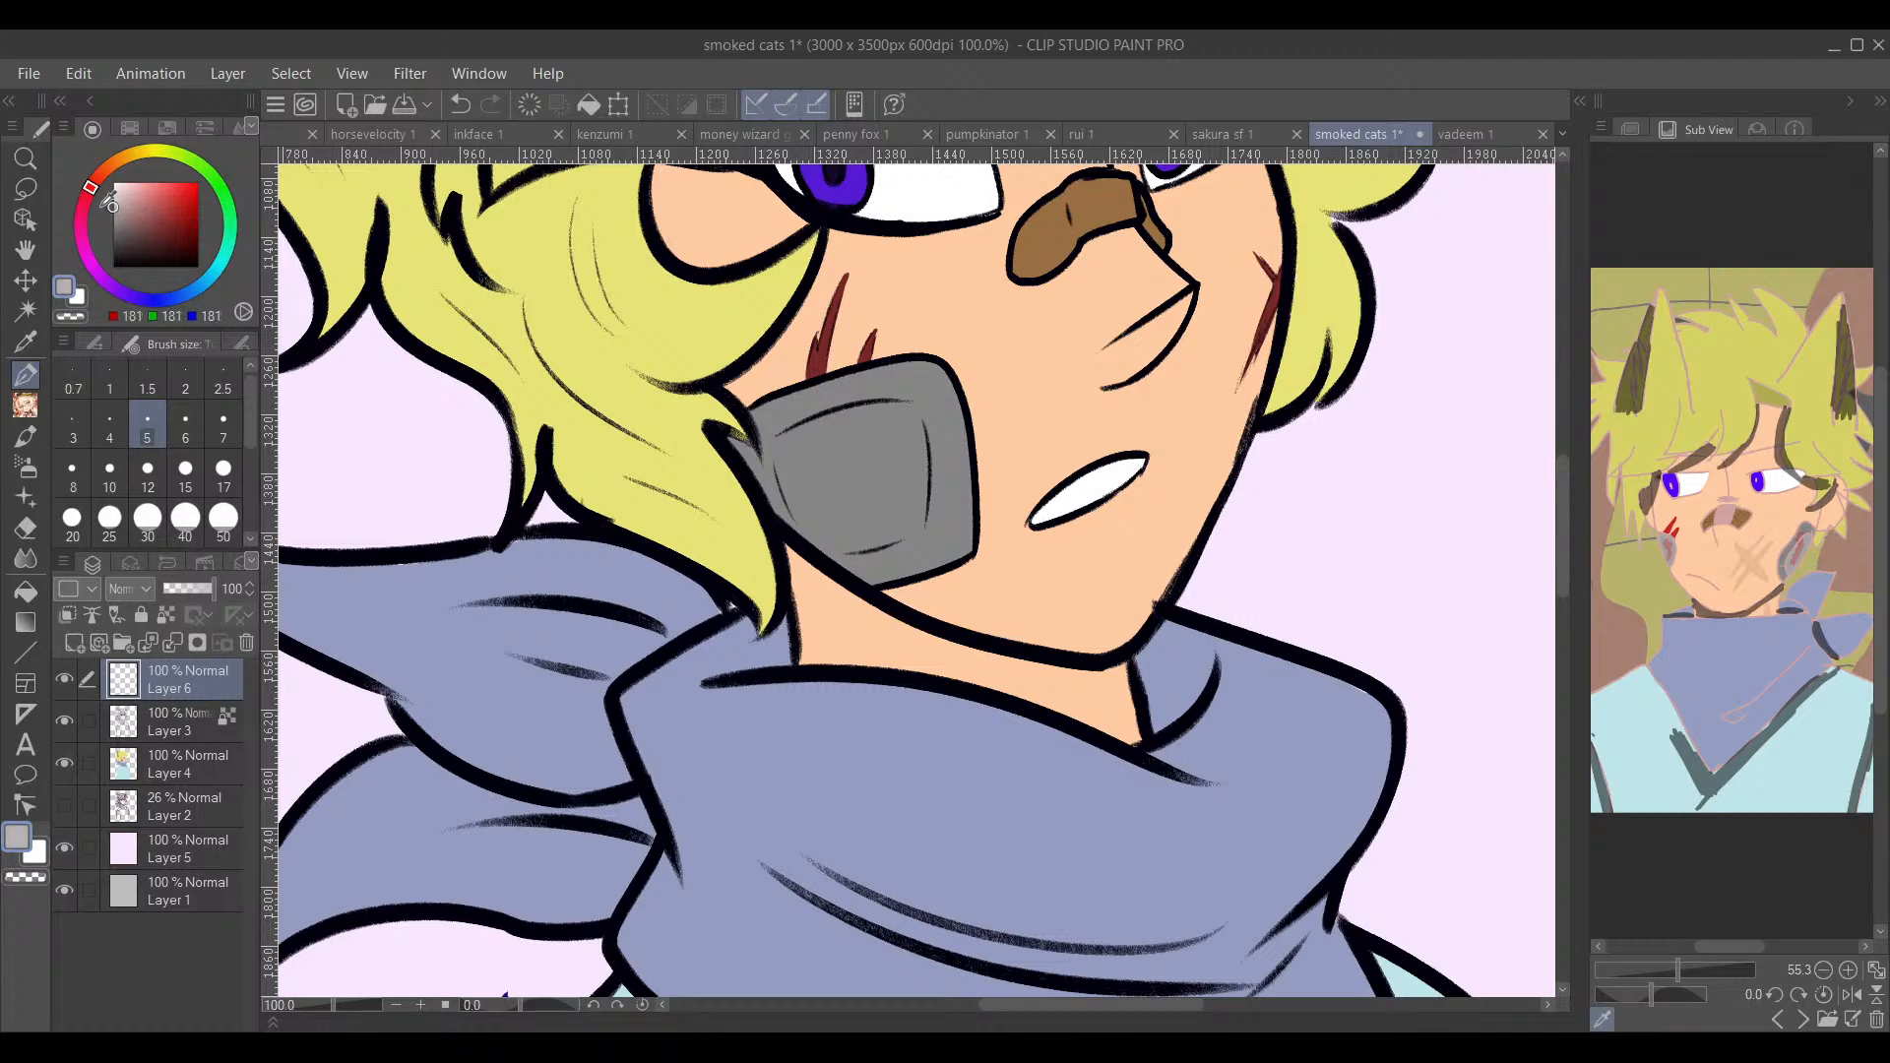
click(112, 205)
click(147, 472)
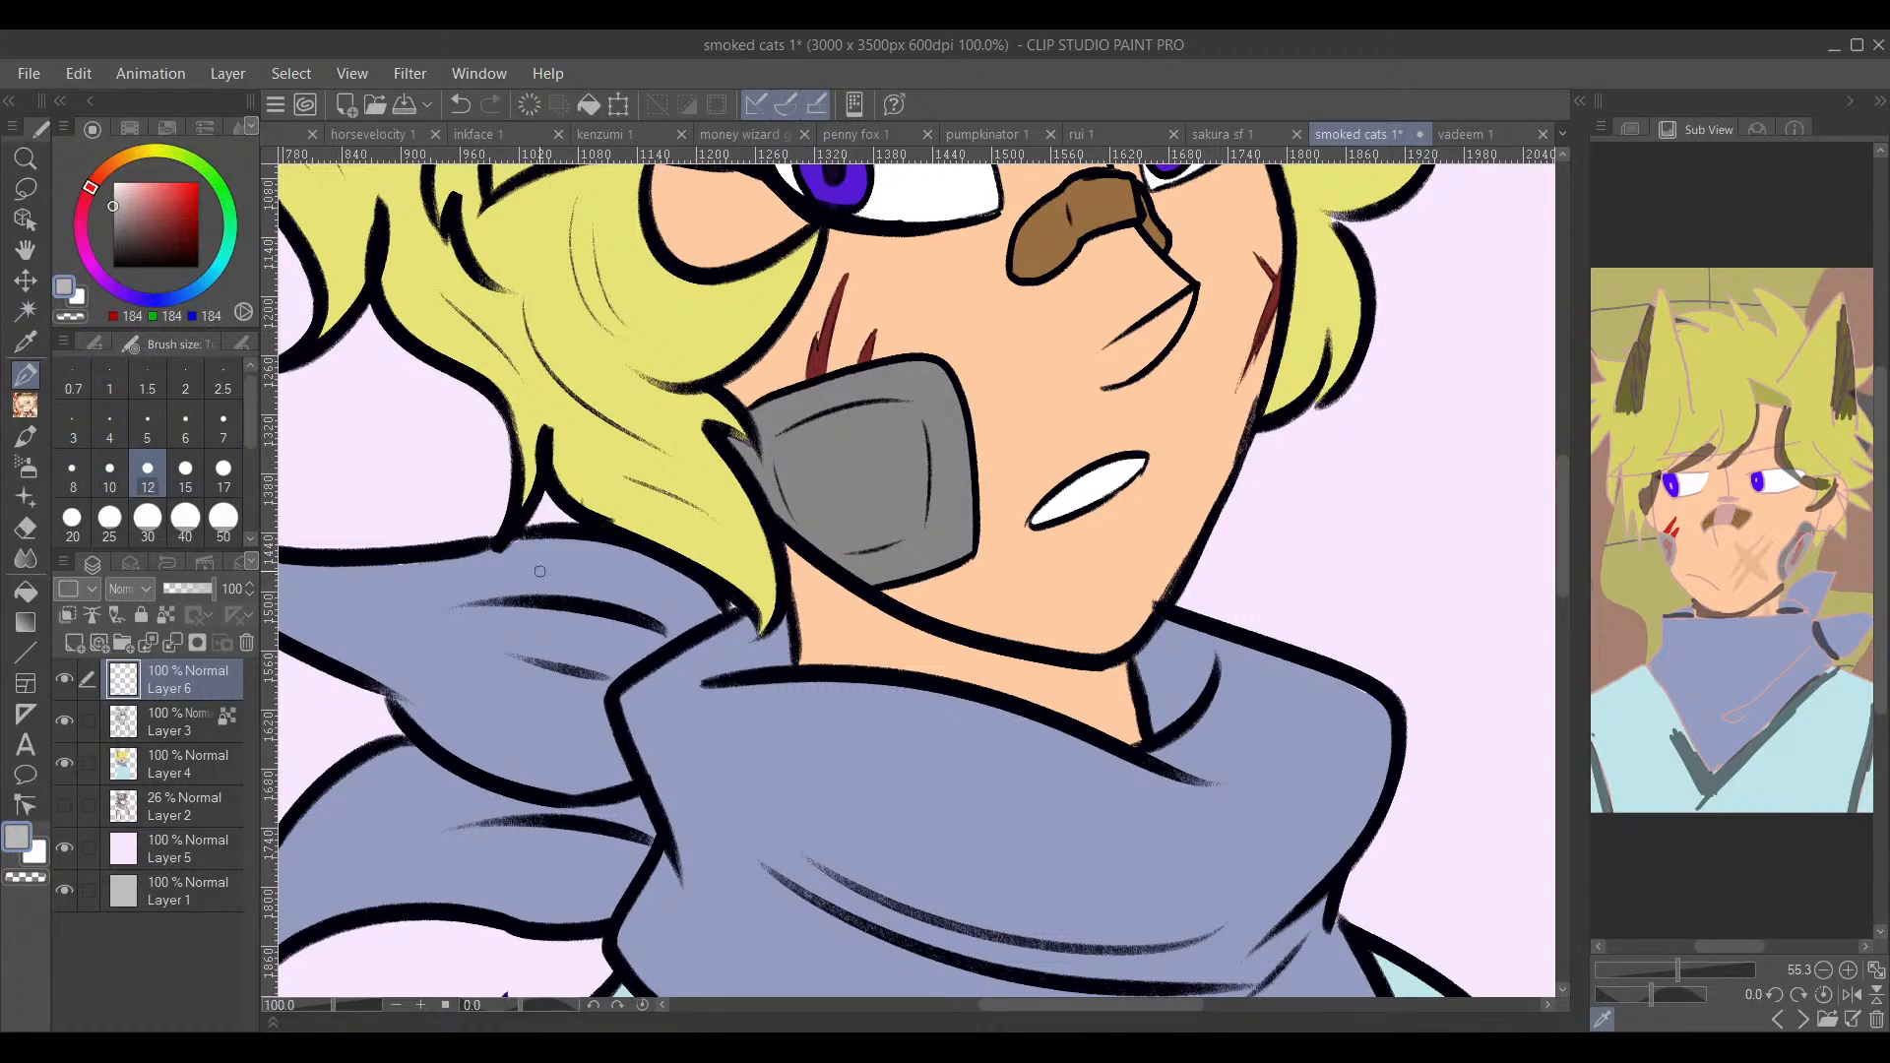
click(187, 764)
Step: Paint the inner panel of the cheek patch light grey, tracing its edges first and filling the middle with the pen at size 30
scroll(919, 412, up, 2)
mouse_move(891, 402)
mouse_down()
mouse_move(692, 465)
mouse_move(755, 425)
mouse_move(723, 434)
mouse_move(653, 486)
mouse_move(699, 469)
mouse_move(686, 454)
mouse_move(644, 479)
mouse_move(725, 669)
mouse_up()
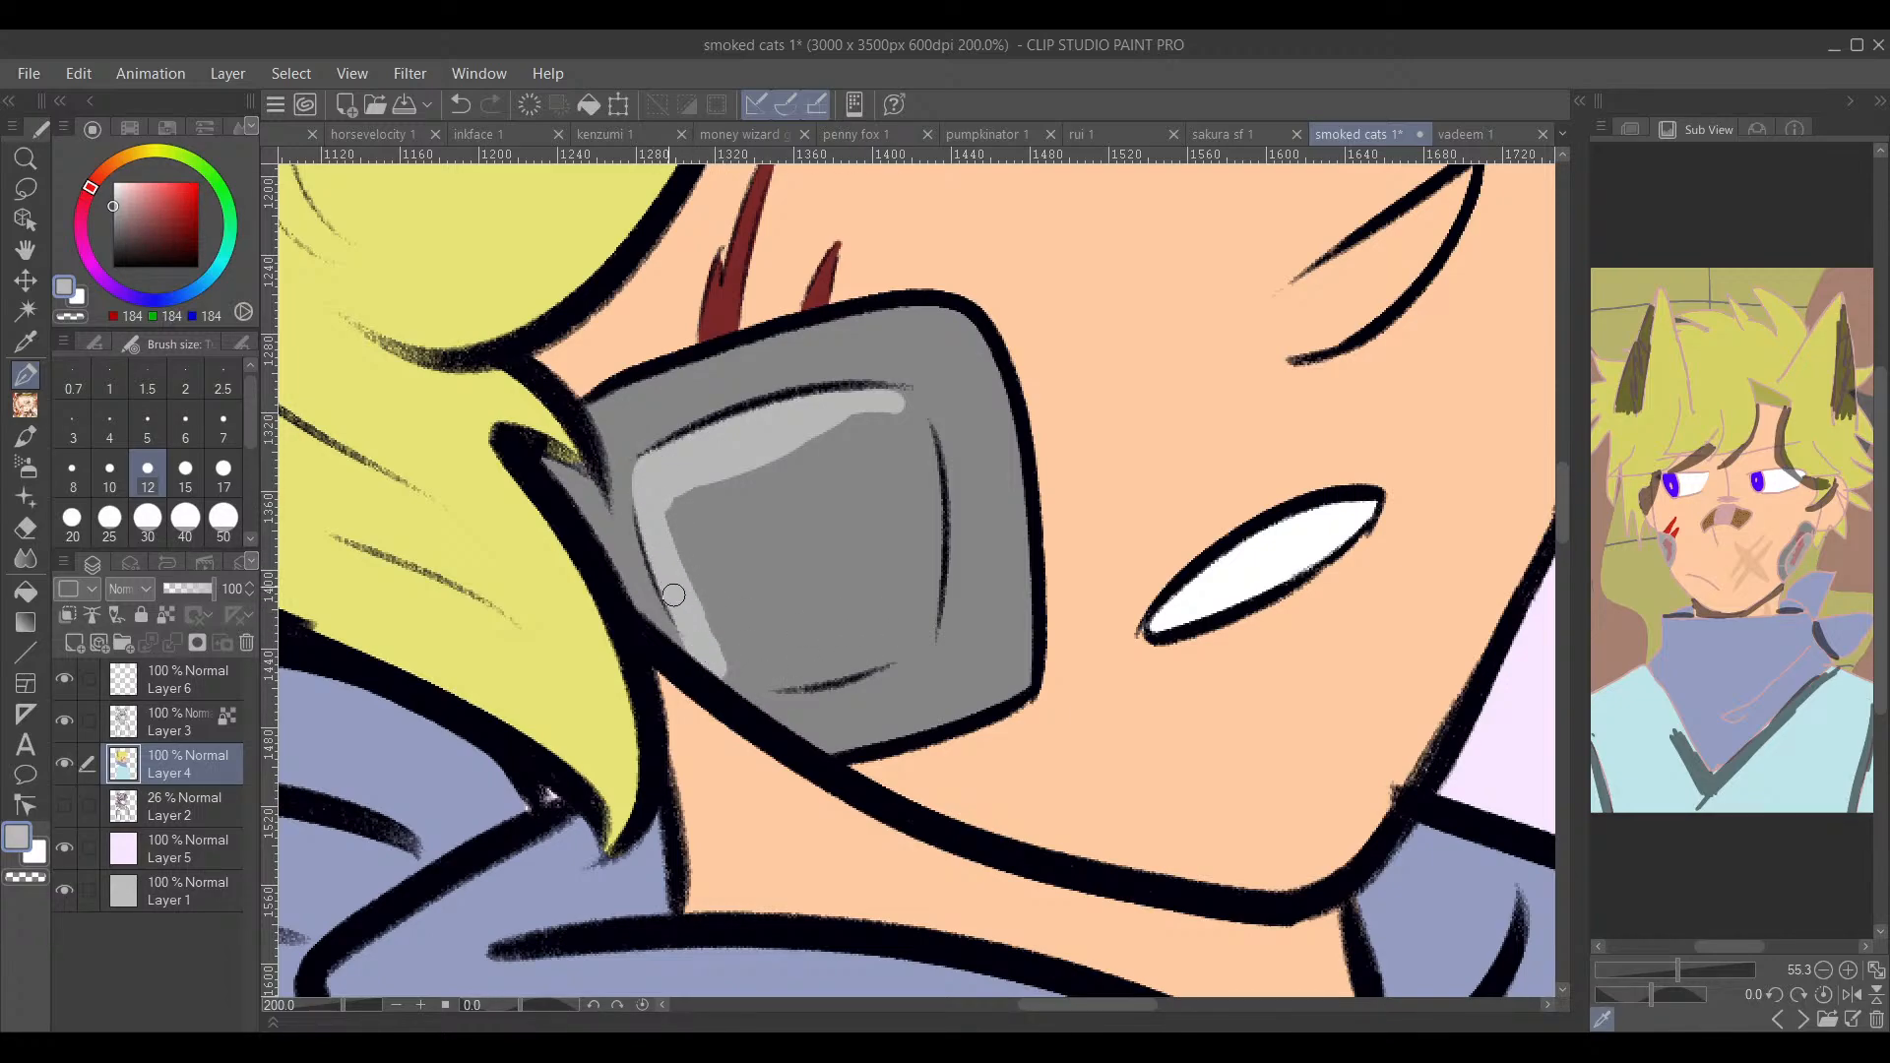
mouse_move(704, 654)
mouse_down()
mouse_move(733, 669)
mouse_move(837, 650)
mouse_move(761, 665)
mouse_move(780, 666)
mouse_move(925, 636)
mouse_up()
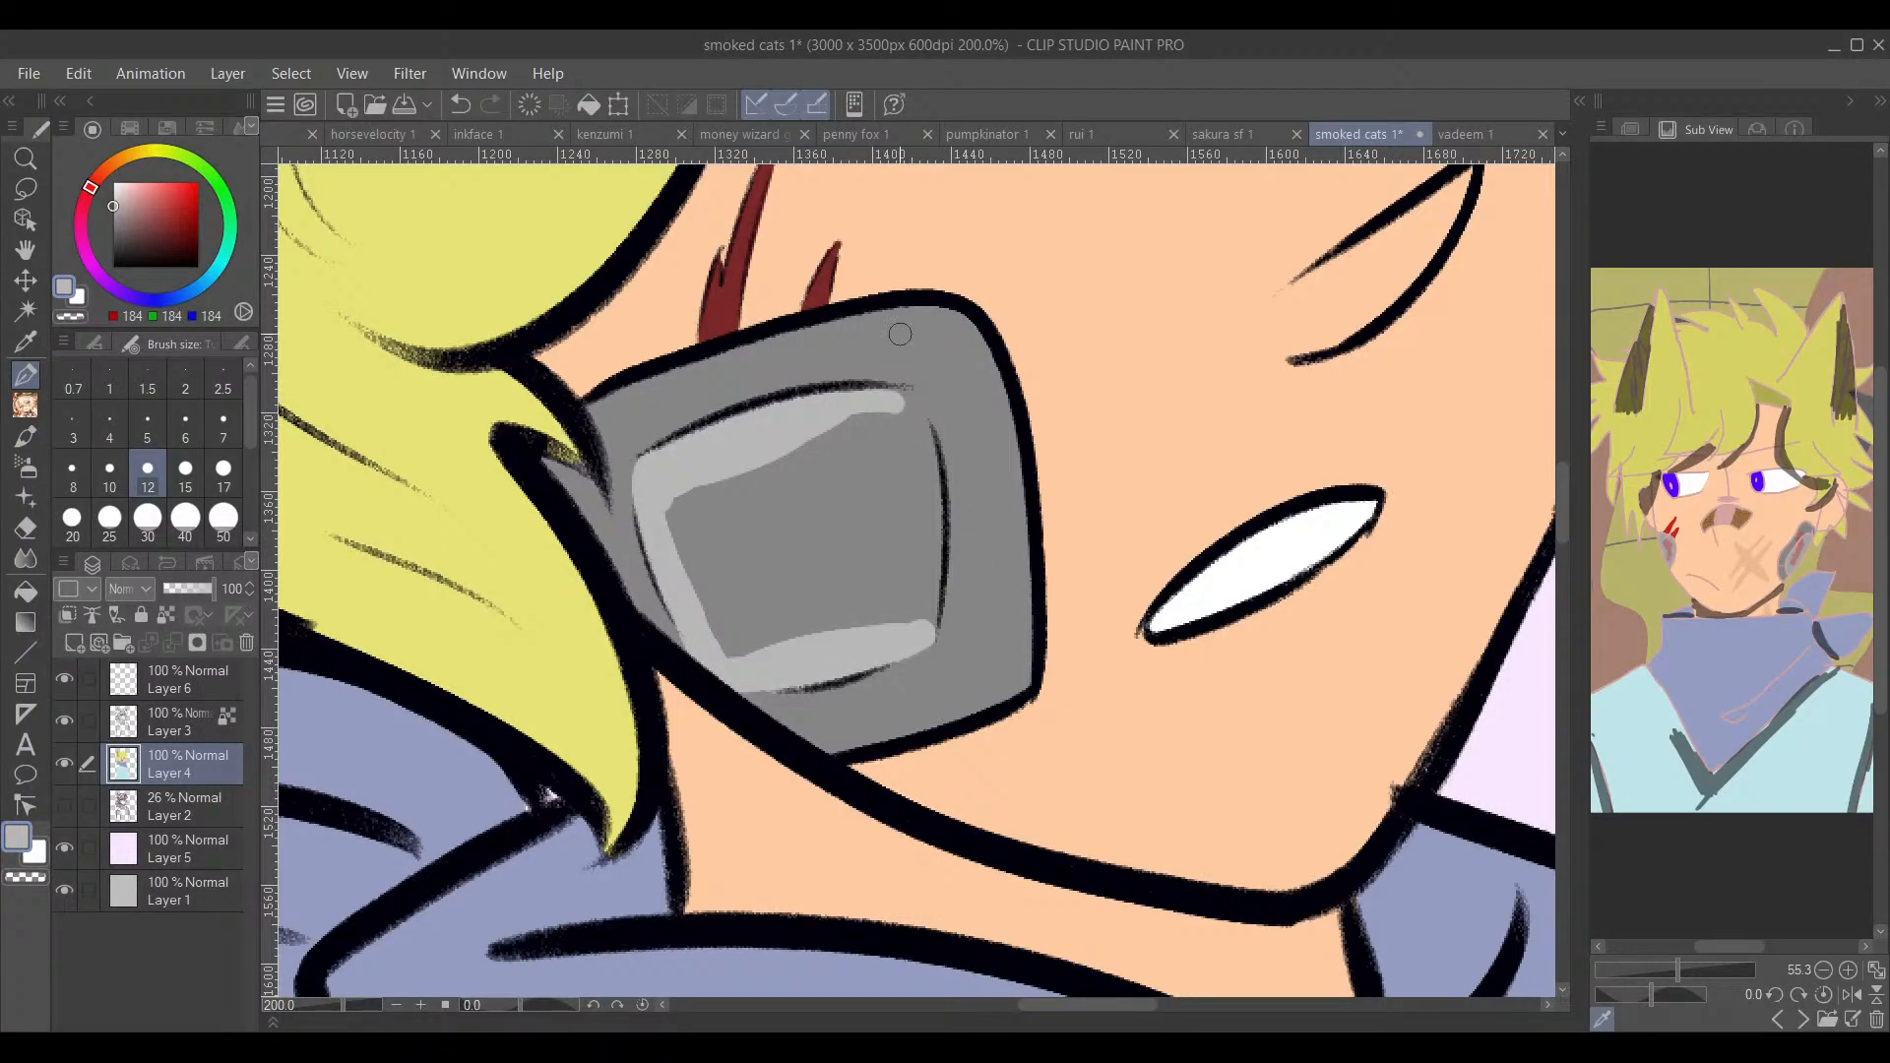
mouse_move(904, 438)
mouse_down()
mouse_move(911, 404)
mouse_move(929, 585)
mouse_move(895, 453)
mouse_move(864, 419)
mouse_move(865, 445)
mouse_move(693, 530)
mouse_move(815, 498)
mouse_move(869, 548)
mouse_move(830, 624)
mouse_move(958, 611)
mouse_up()
click(148, 517)
Step: Repaint the inner panel of the cheek patch in a darker grey (RGB 163, 163, 163)
scroll(1126, 541, down, 4)
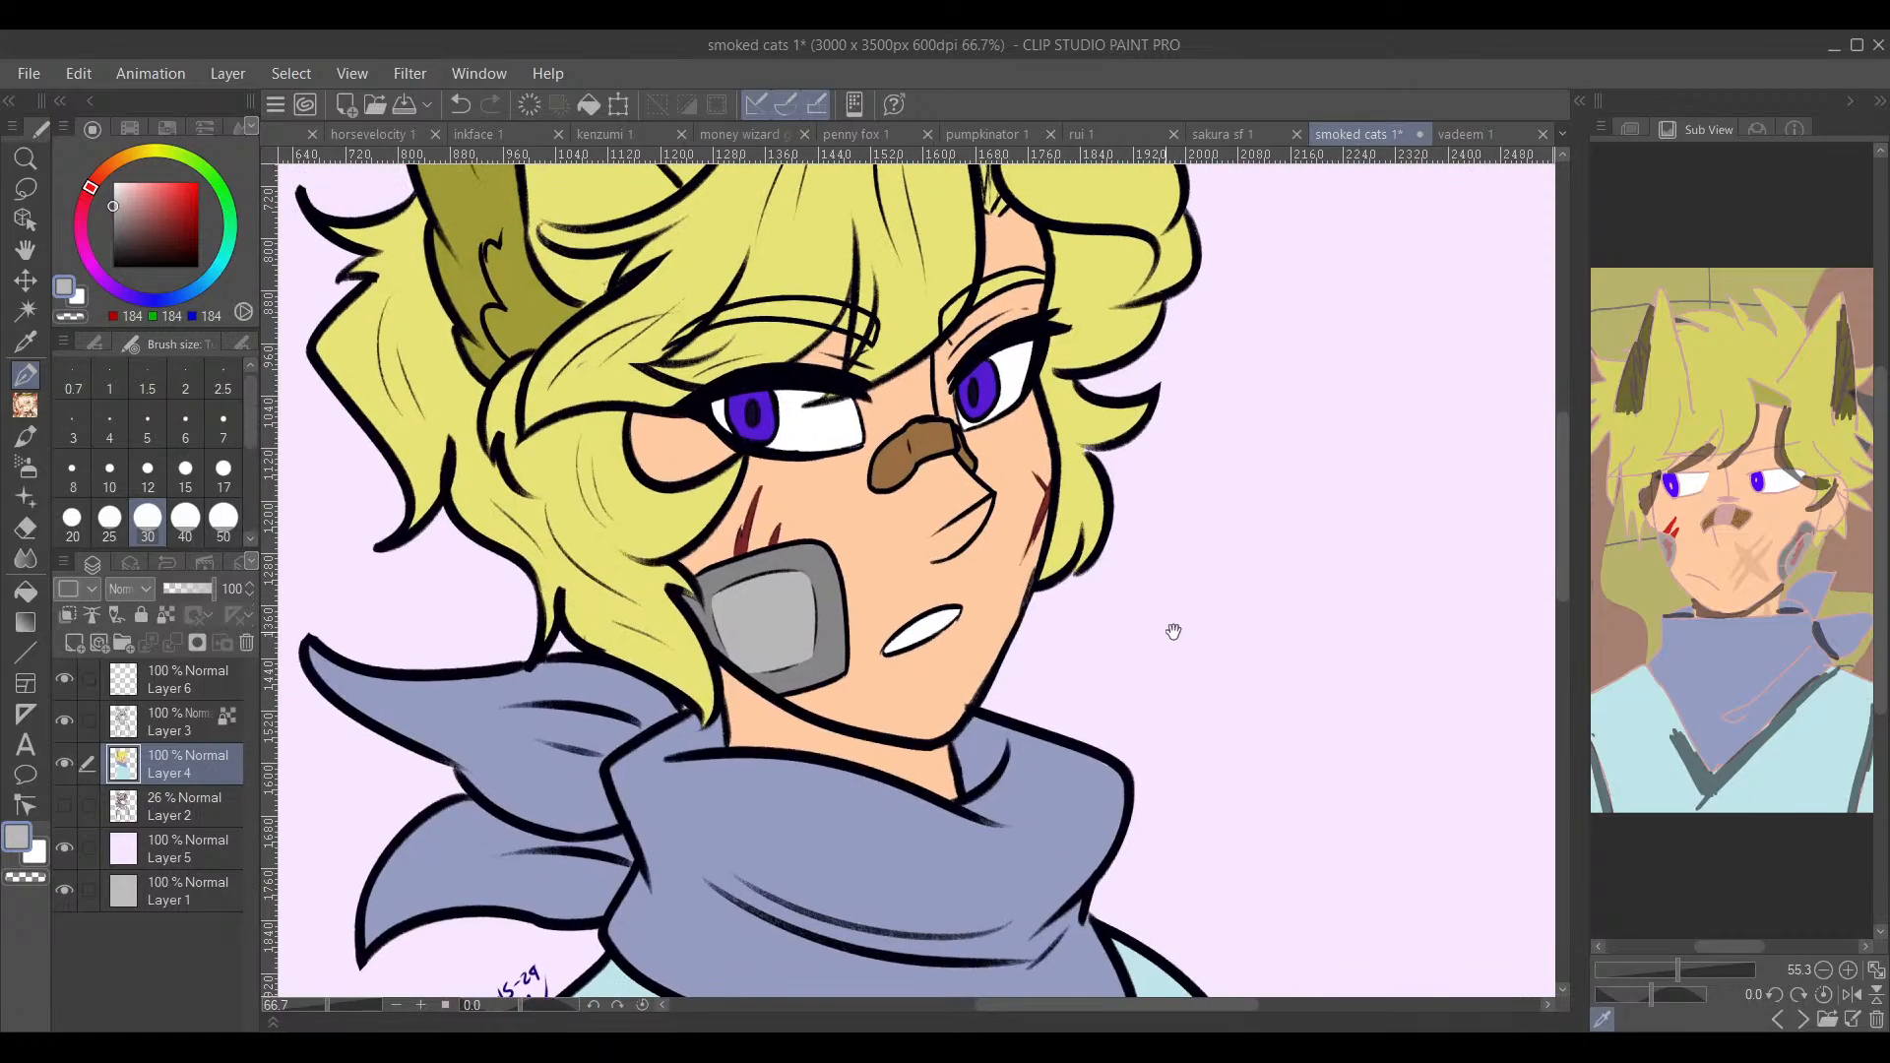
drag(1172, 633, 1063, 808)
scroll(1076, 802, down, 3)
mouse_move(1054, 476)
mouse_down()
mouse_move(1473, 511)
mouse_move(1255, 813)
mouse_move(1316, 781)
mouse_up()
scroll(1316, 780, up, 5)
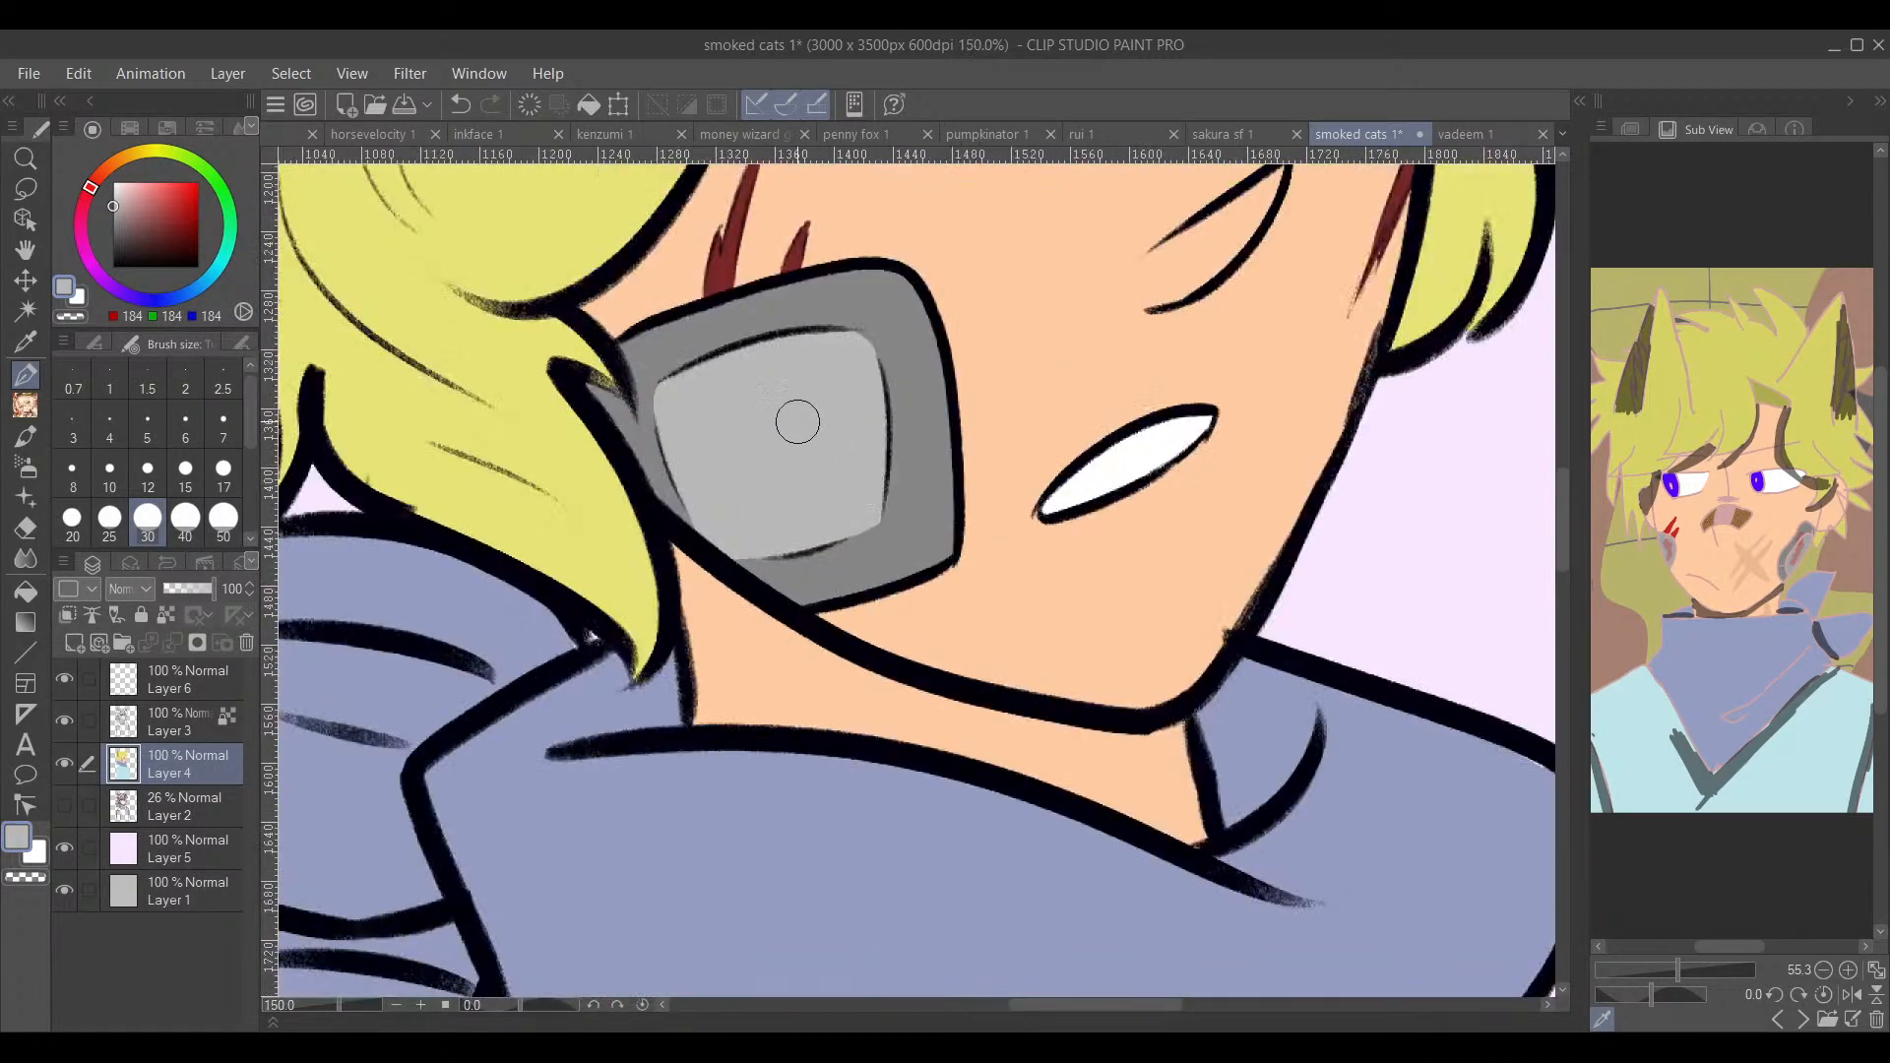
click(113, 214)
mouse_move(756, 455)
mouse_down()
mouse_move(725, 393)
mouse_move(775, 357)
mouse_move(674, 398)
mouse_move(720, 529)
mouse_move(718, 473)
mouse_move(849, 358)
mouse_move(861, 512)
mouse_move(740, 544)
mouse_move(772, 512)
mouse_move(744, 499)
mouse_move(756, 519)
mouse_move(841, 499)
mouse_move(896, 540)
mouse_up()
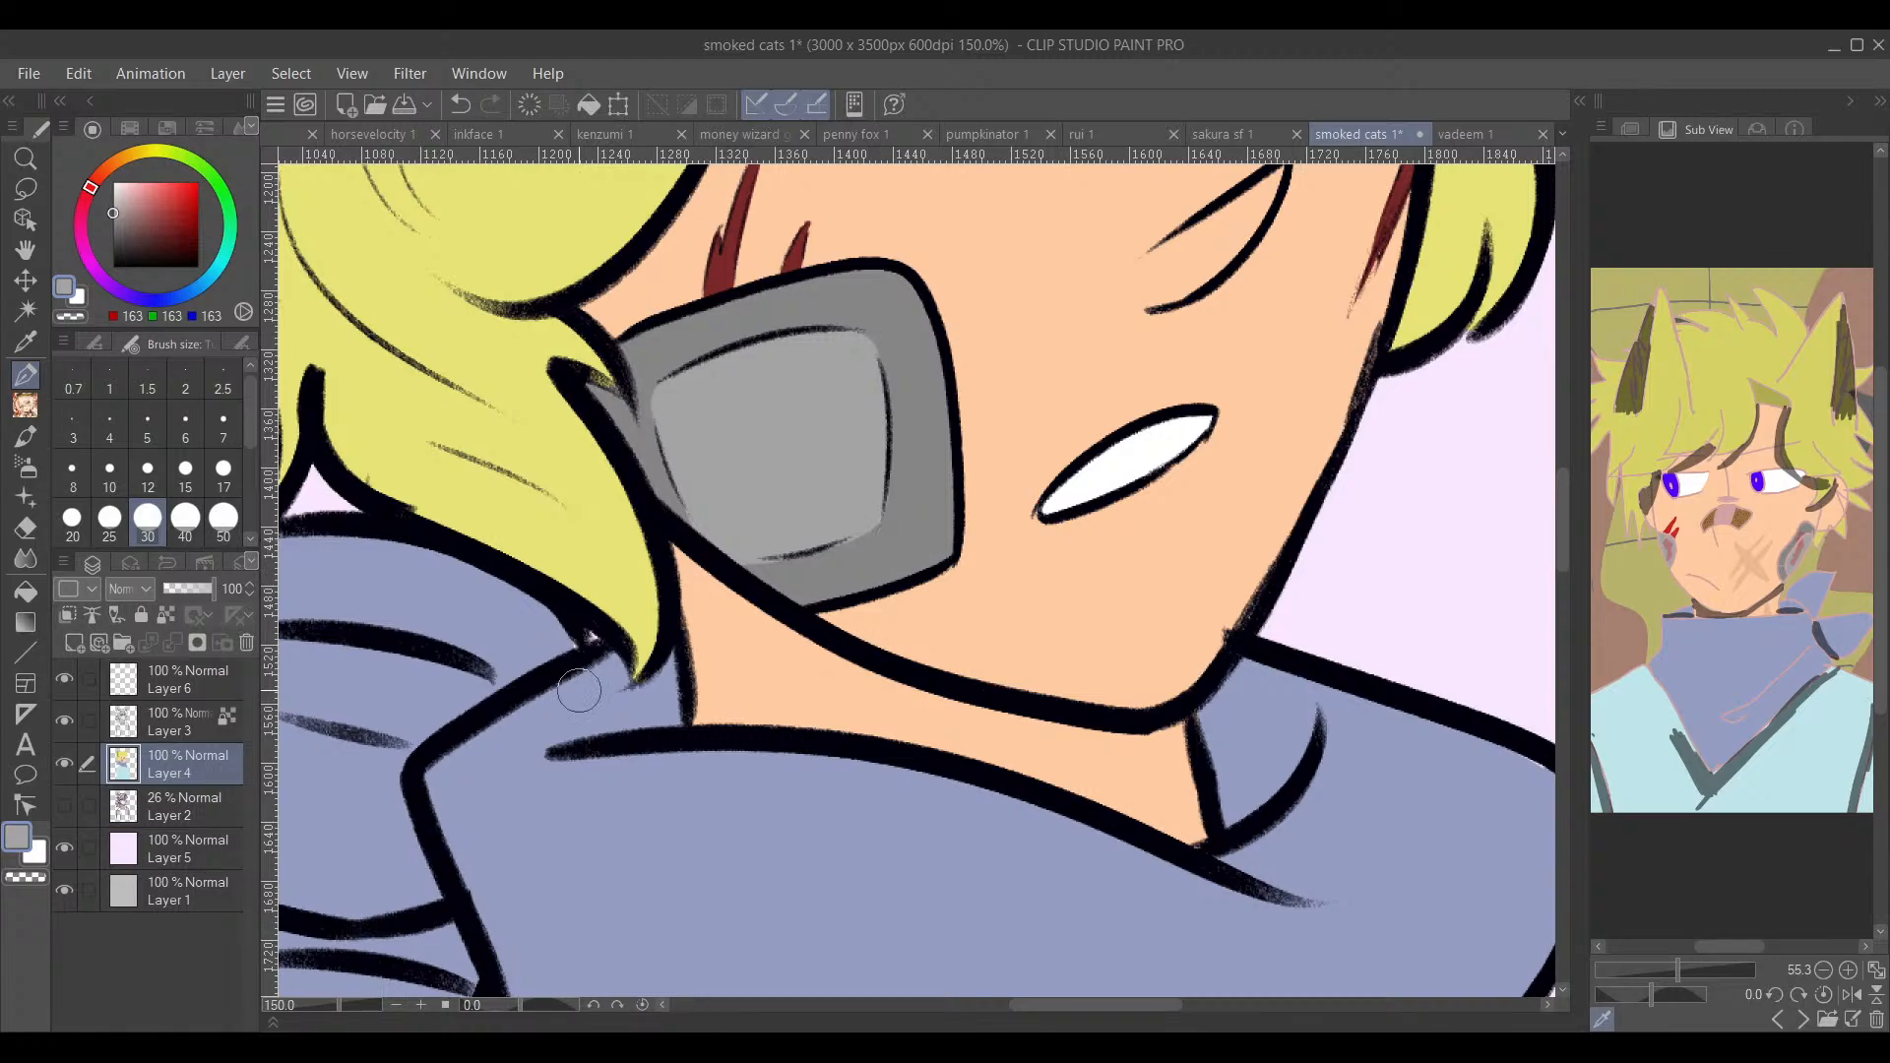
Step: Tidy the lower edge of the cheek patch's inner panel with the patch's own greys (RGB 134, 134, 134 and 163, 163, 163)
scroll(980, 431, down, 3)
drag(1042, 564, 775, 885)
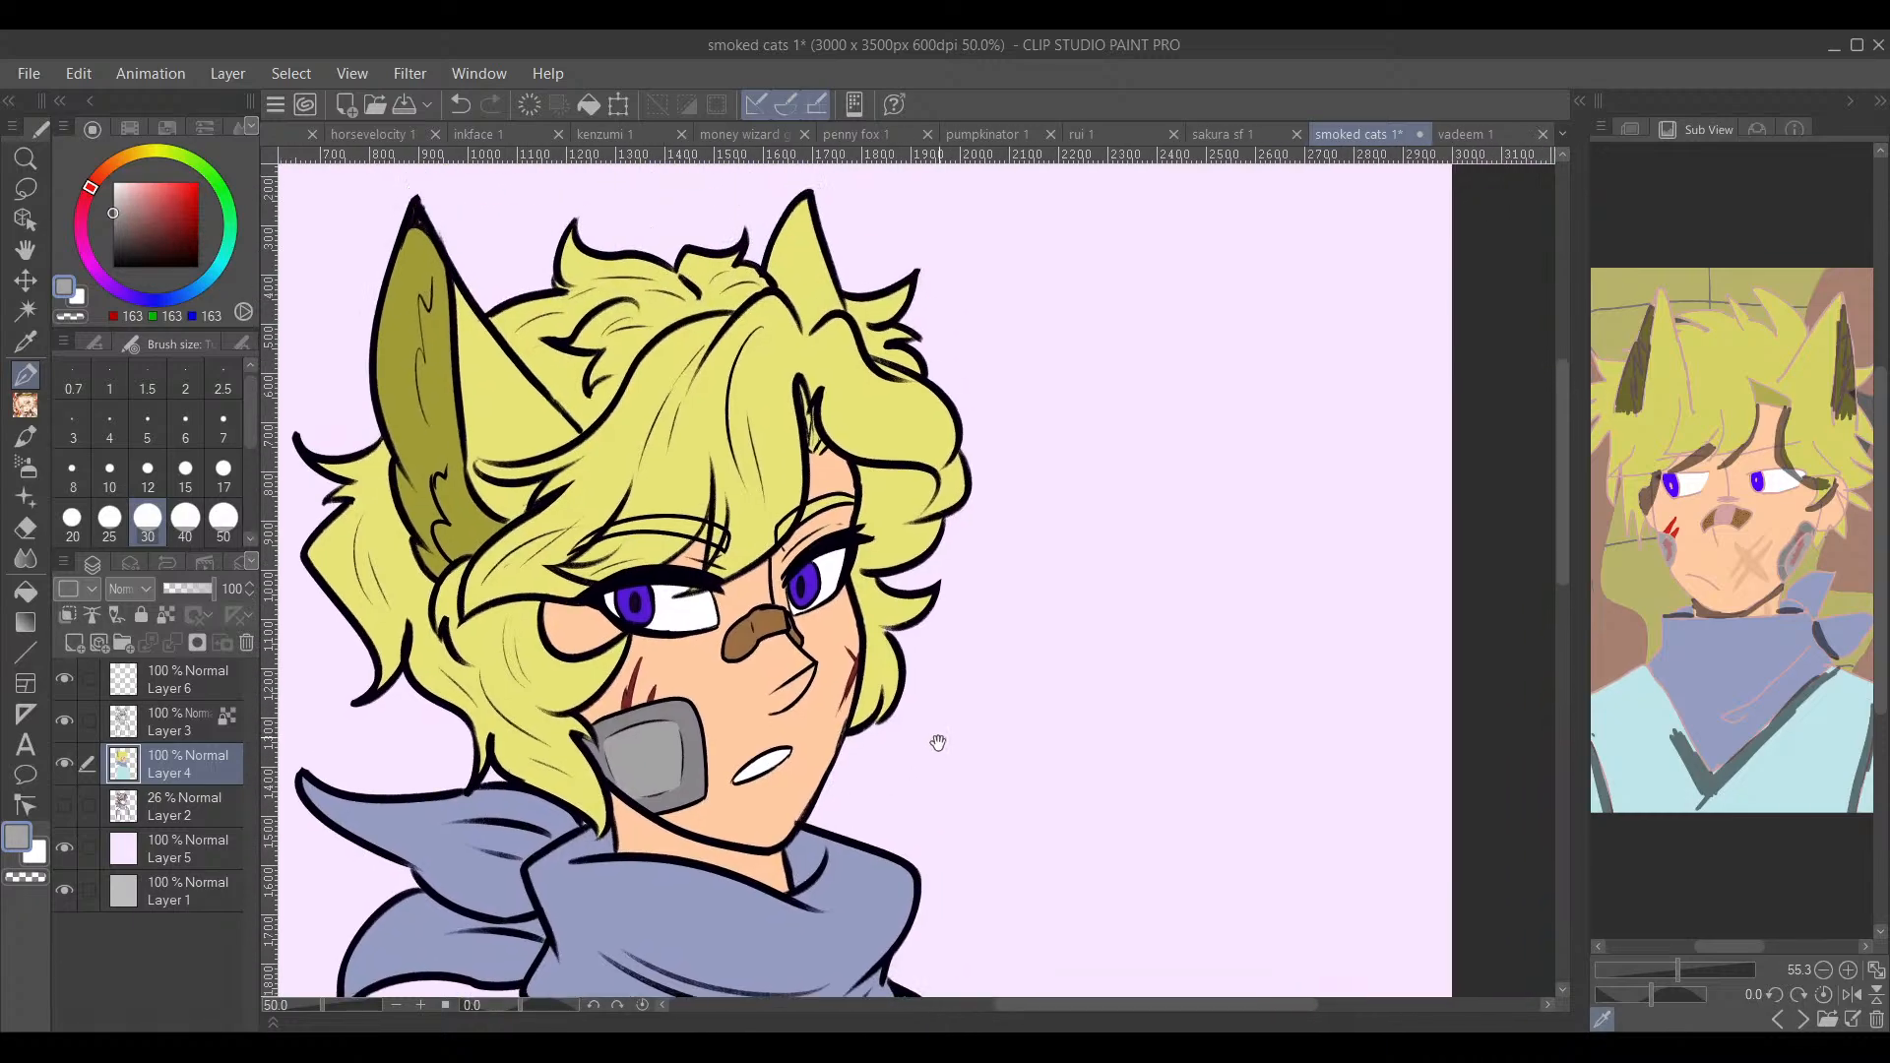
drag(969, 706, 843, 751)
scroll(1087, 577, down, 1)
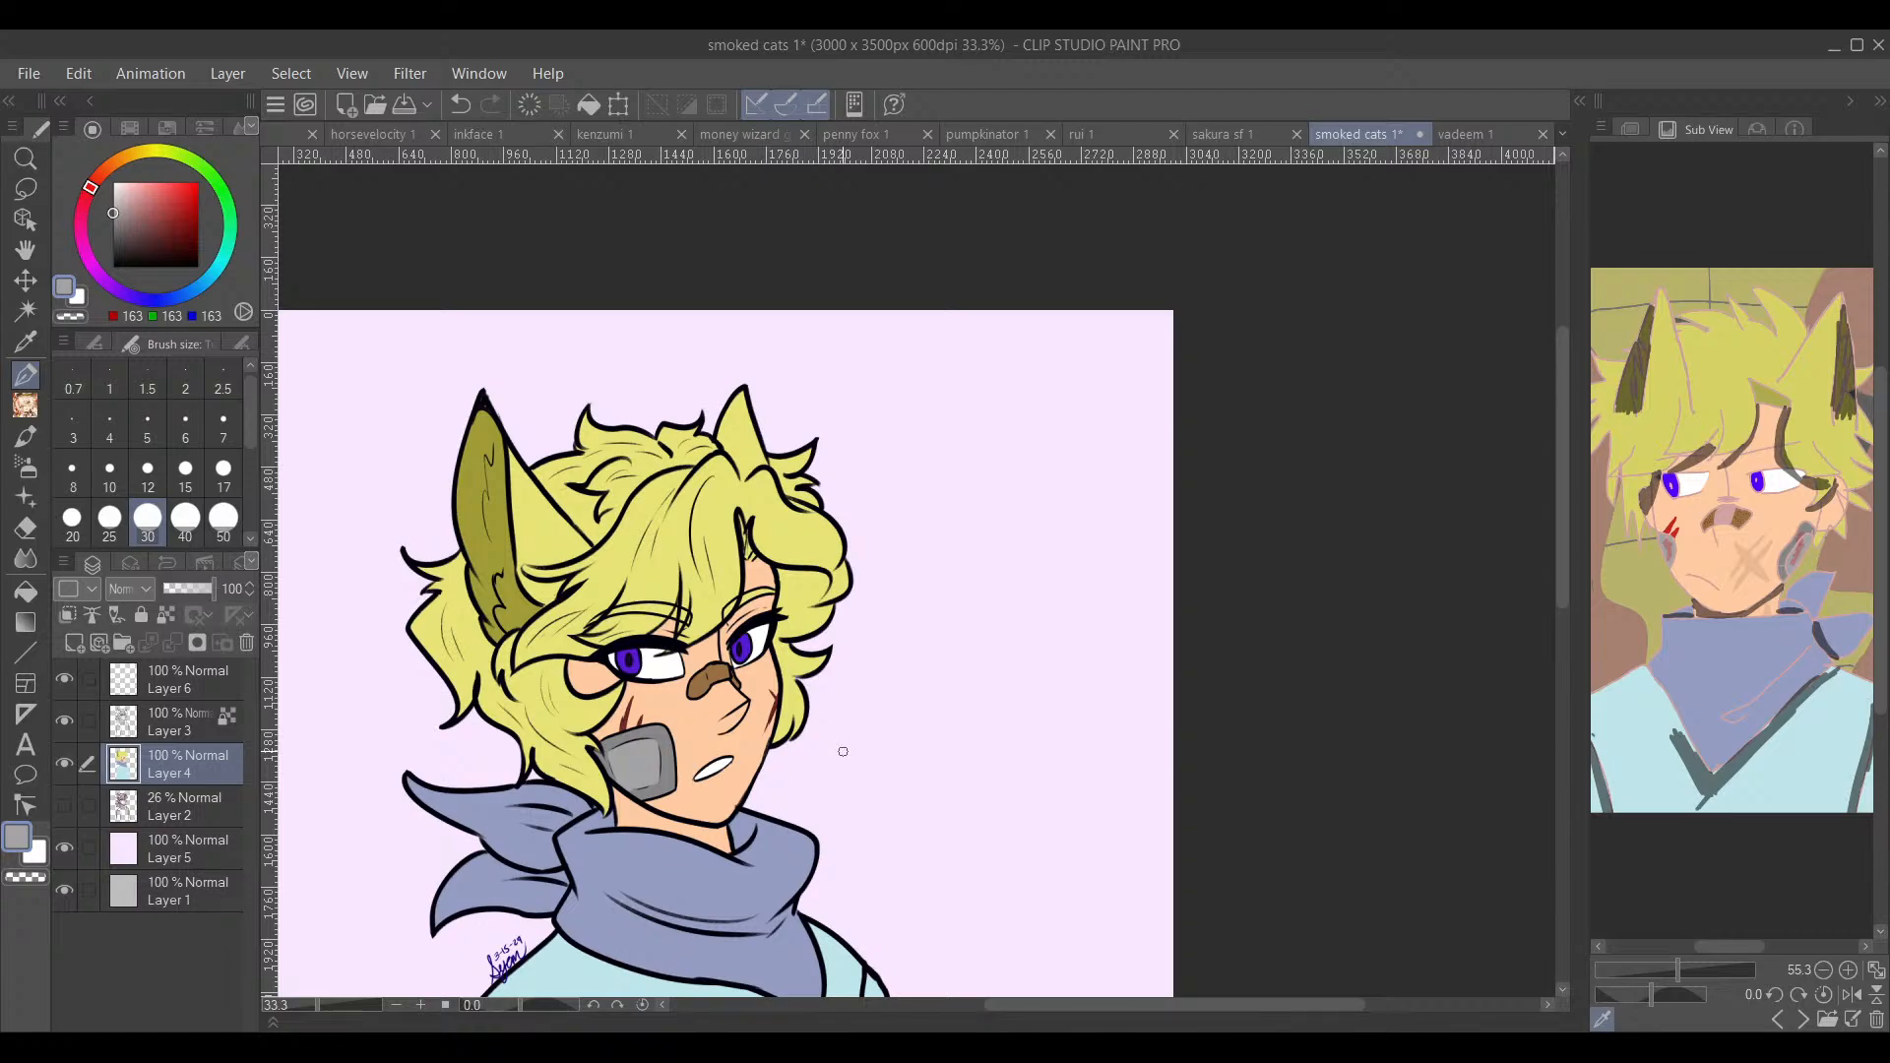
drag(1277, 578, 1458, 515)
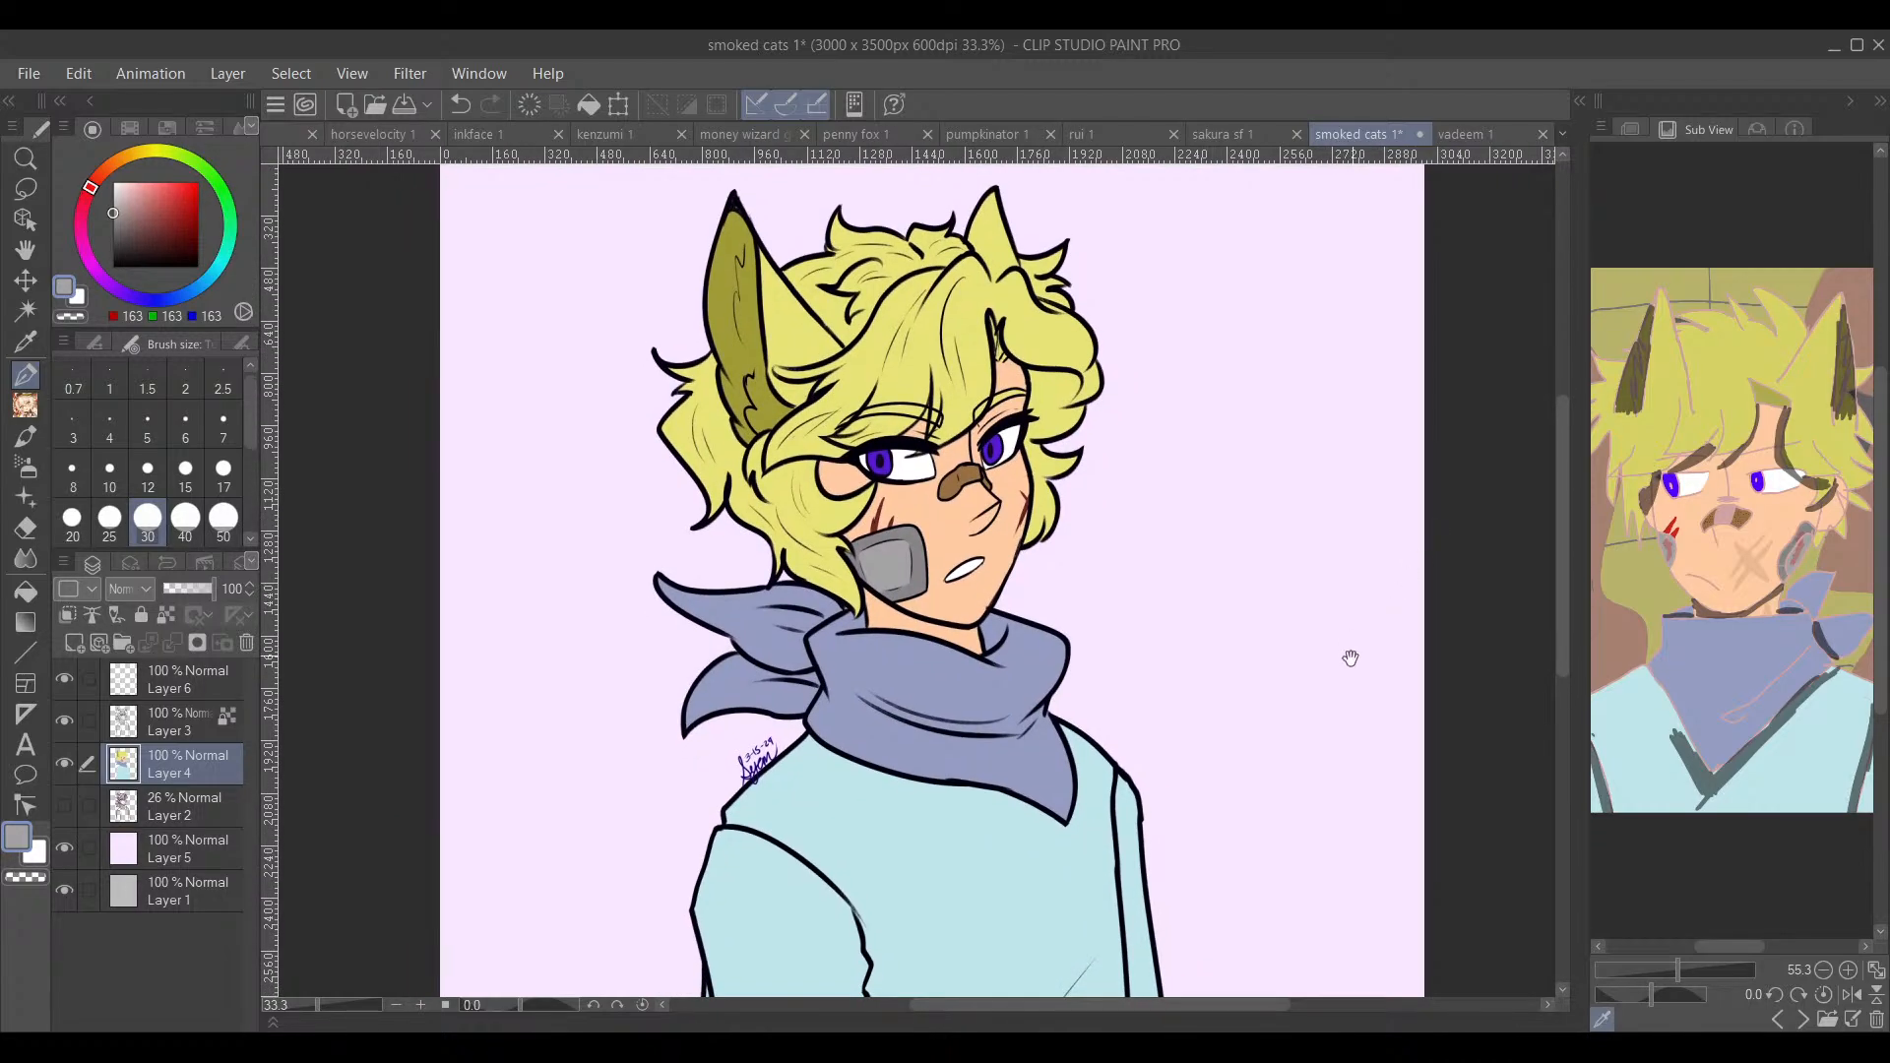
drag(1346, 654, 1332, 666)
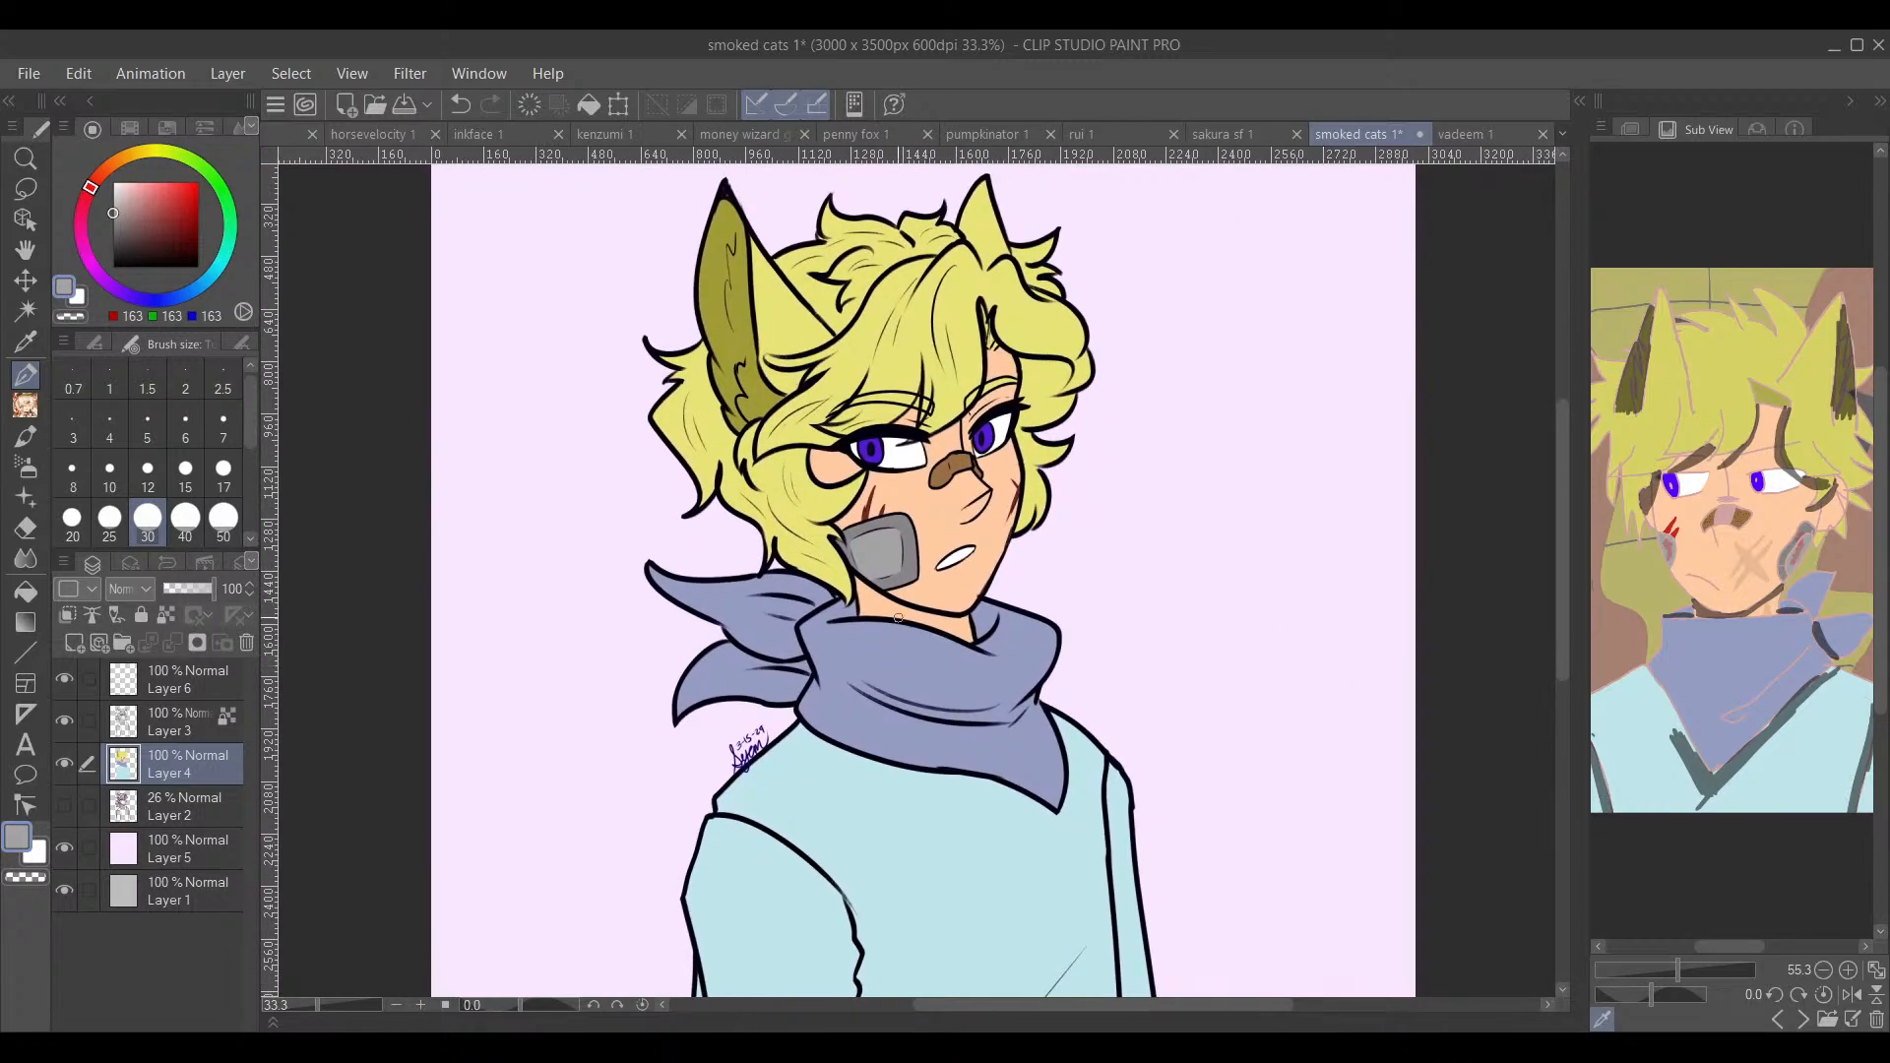
scroll(896, 531, up, 5)
alt+click(980, 507)
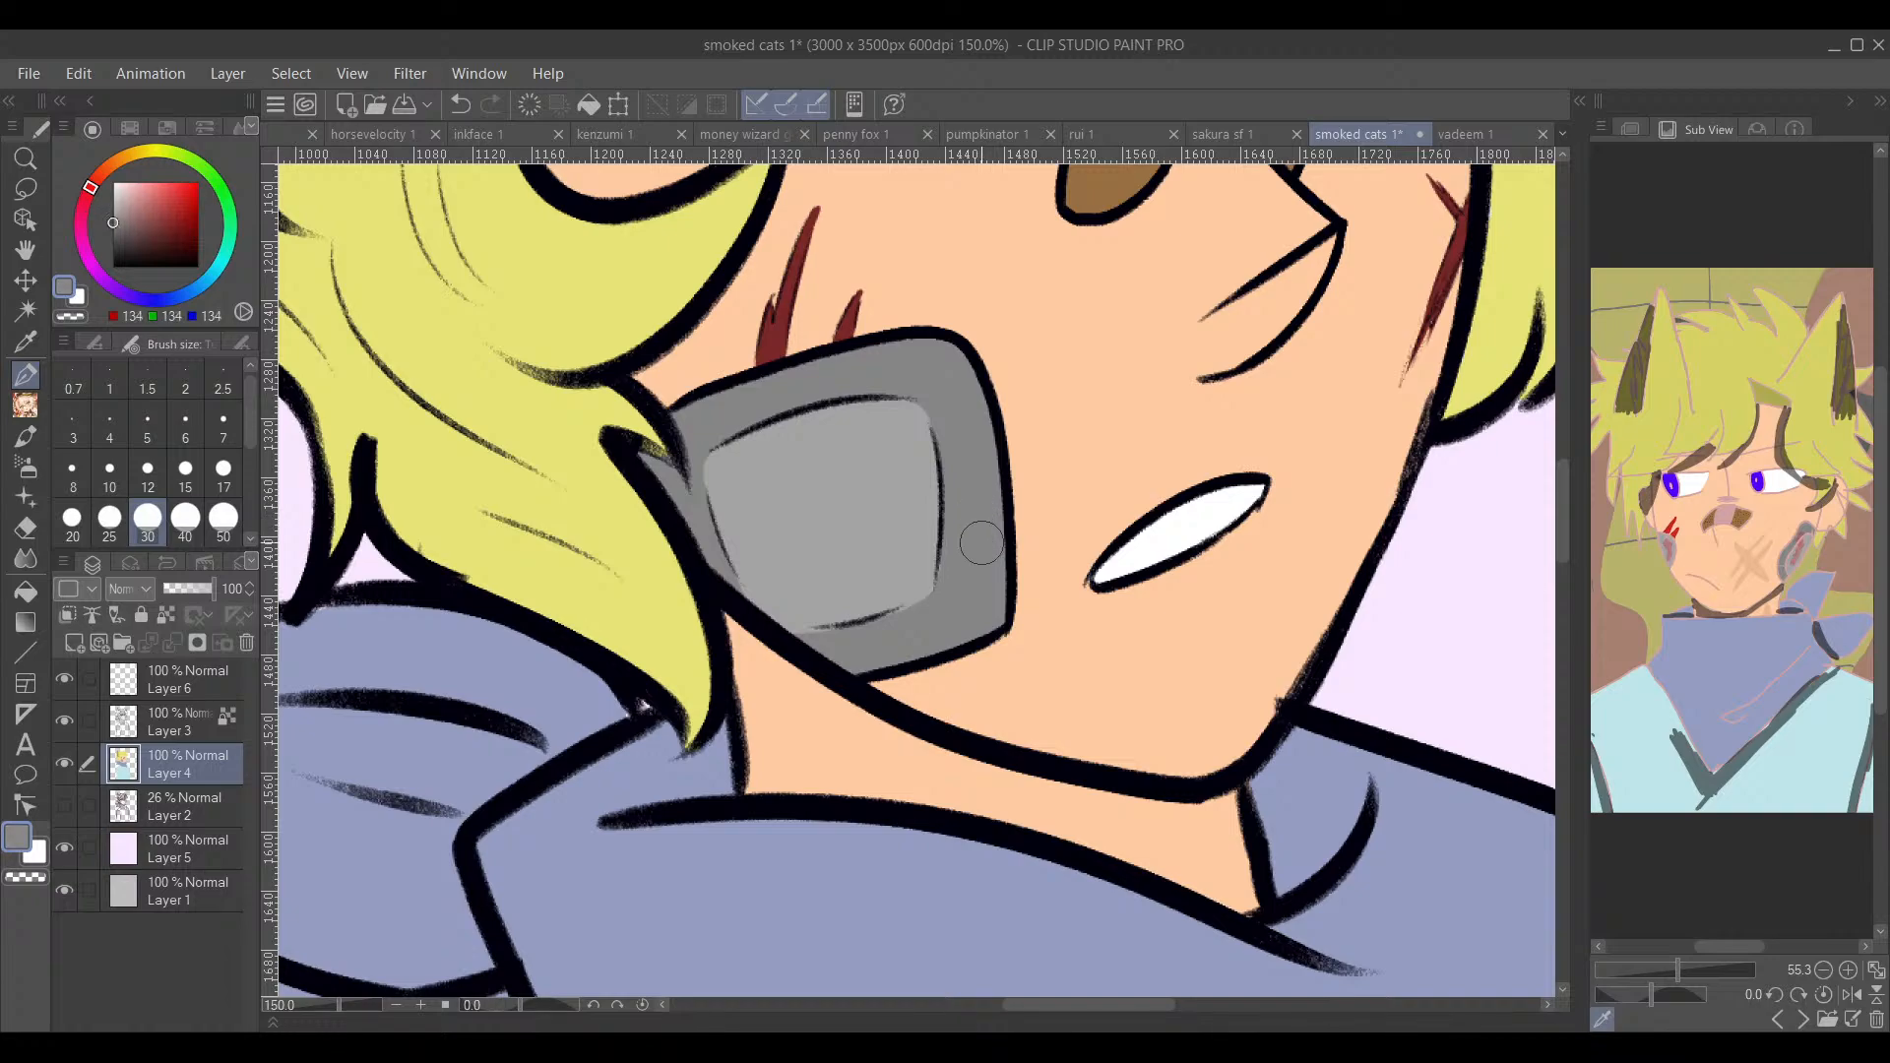
mouse_move(813, 646)
mouse_down()
mouse_move(791, 638)
mouse_move(819, 635)
mouse_up()
drag(967, 531, 1023, 561)
alt+click(927, 550)
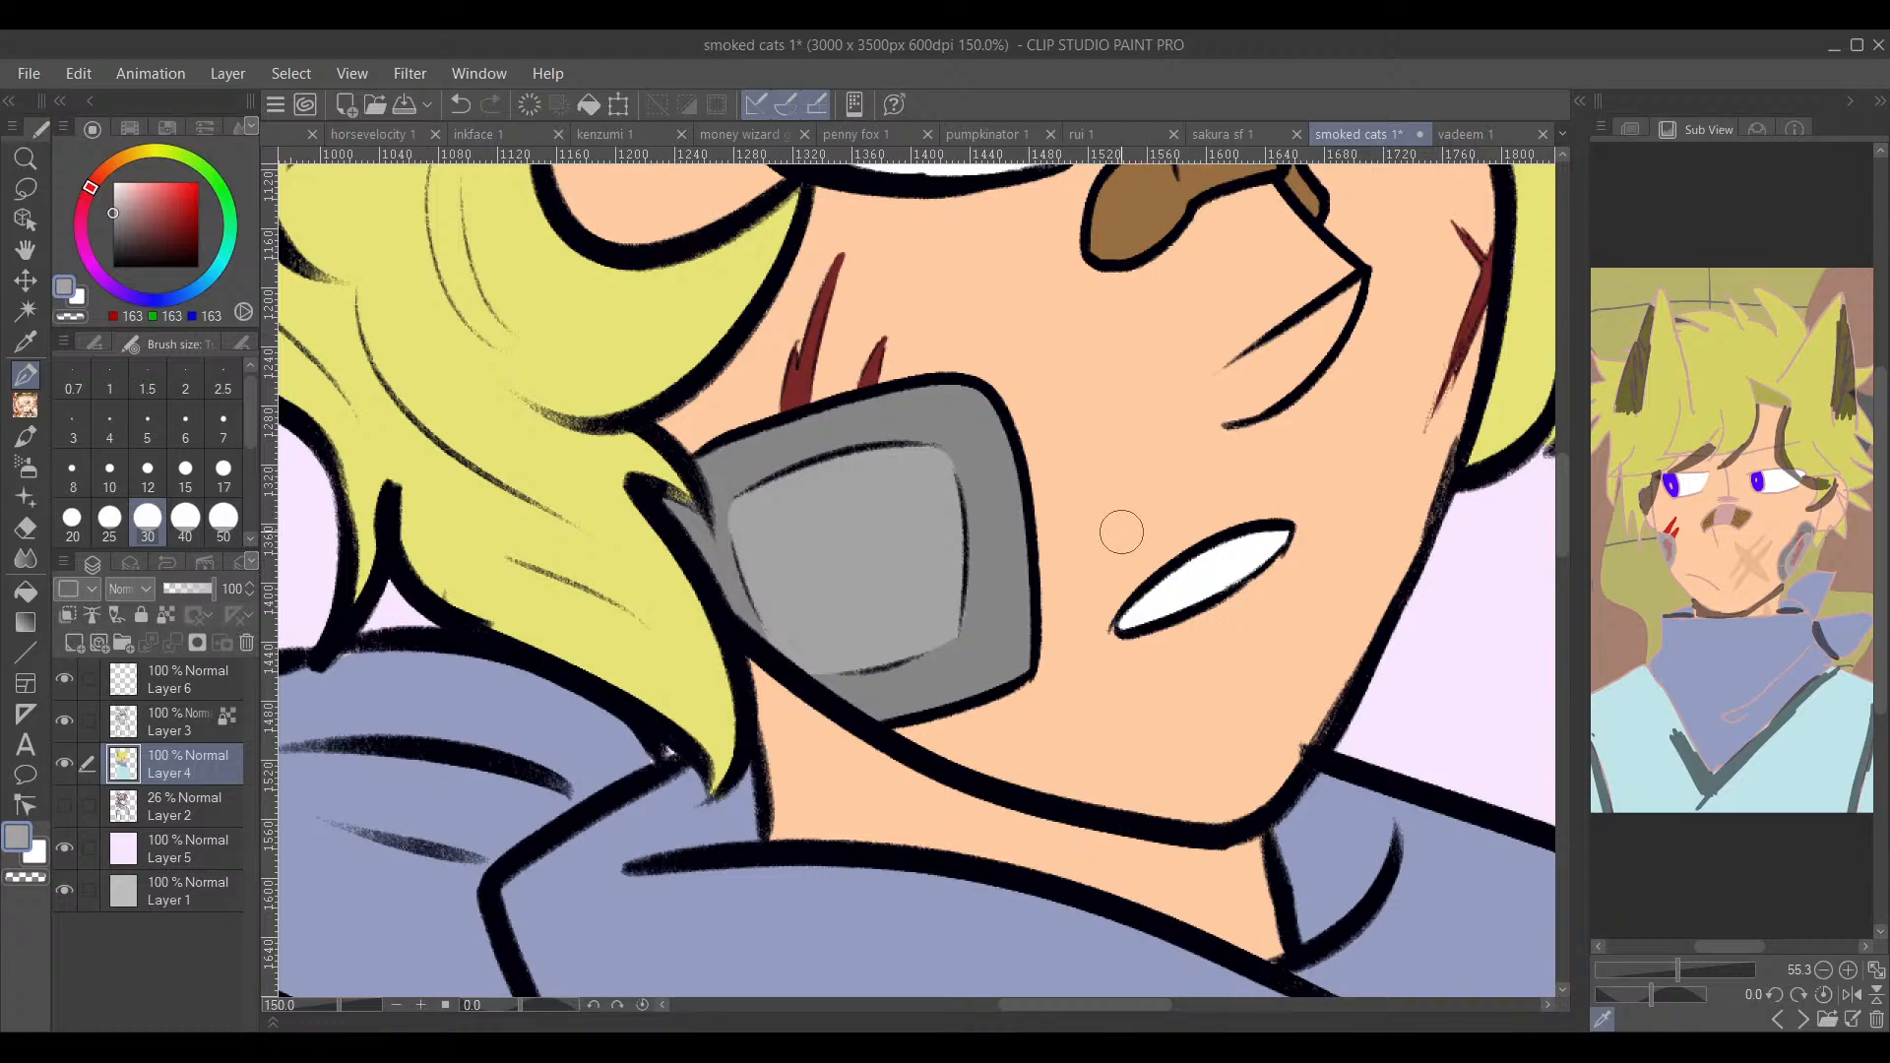
Step: Examine the recoloured cheek patch and the signature, close up and over the whole figure
scroll(1131, 588, down, 4)
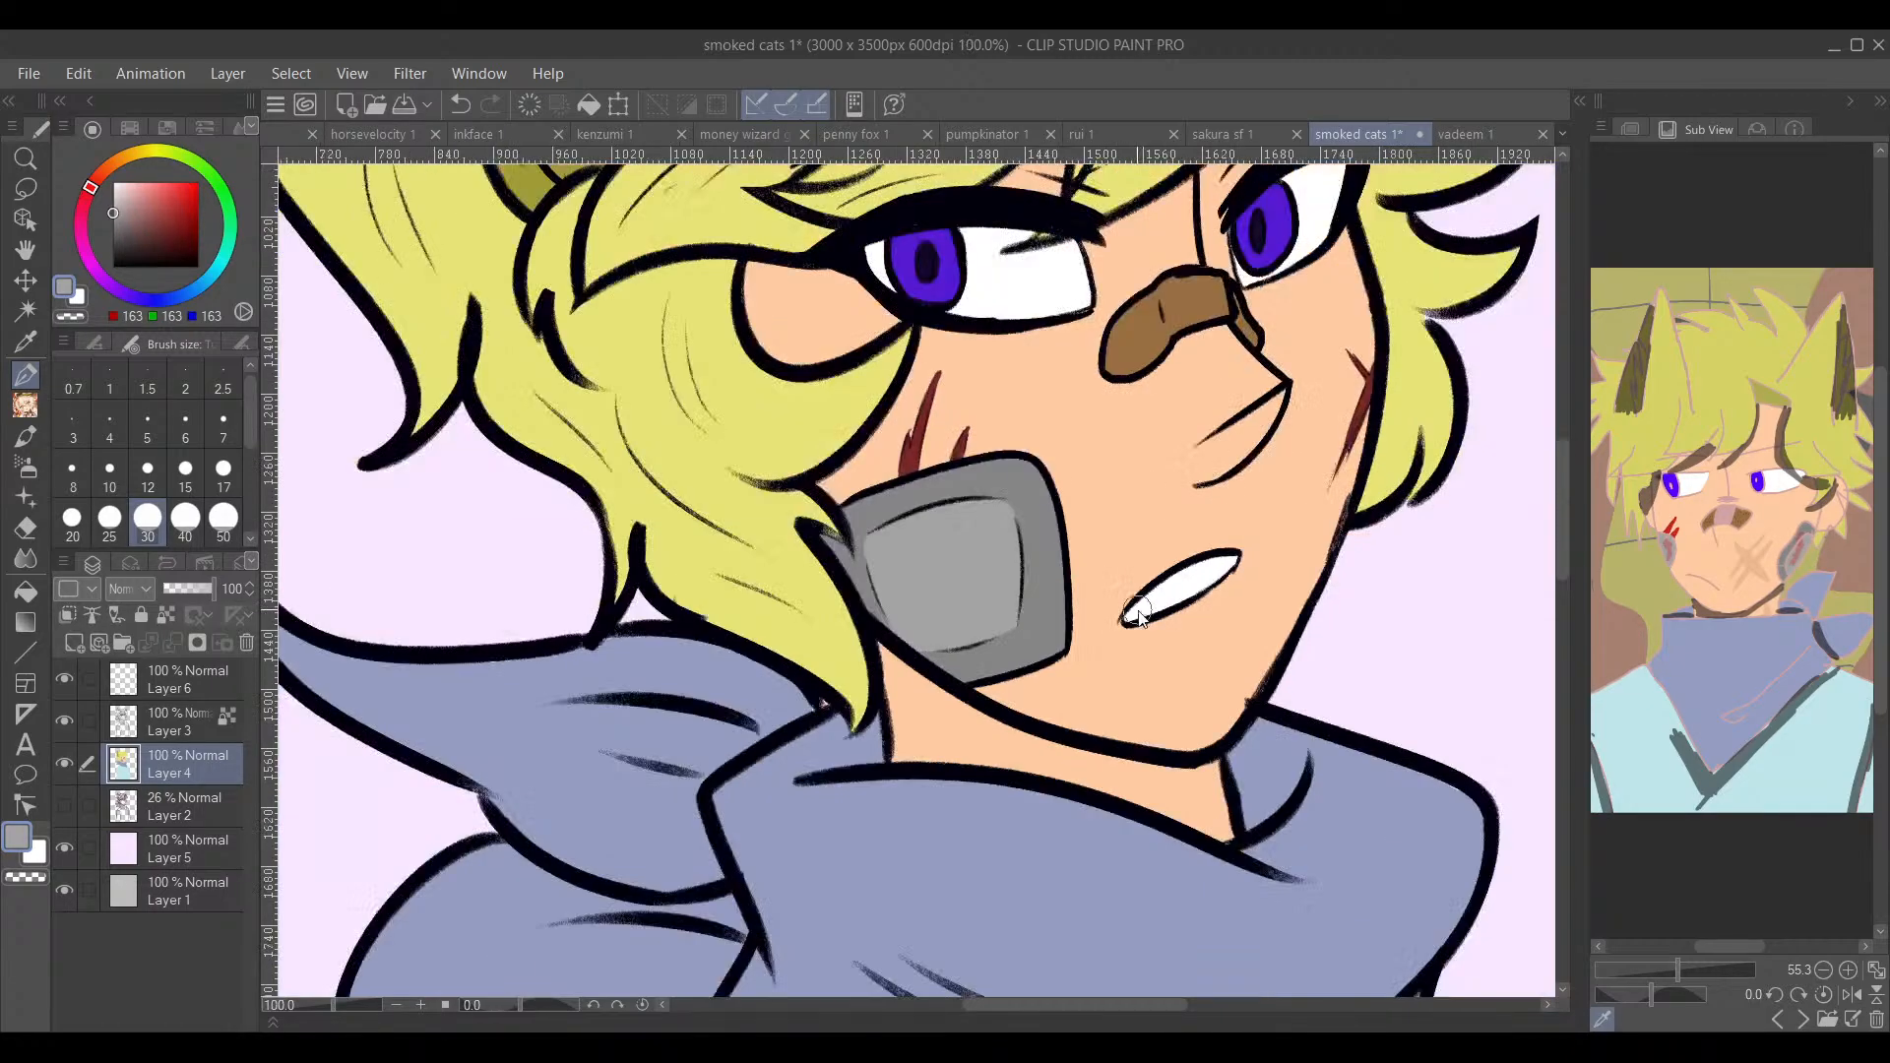
mouse_move(1276, 723)
mouse_down()
mouse_move(1296, 581)
mouse_move(1212, 638)
mouse_up()
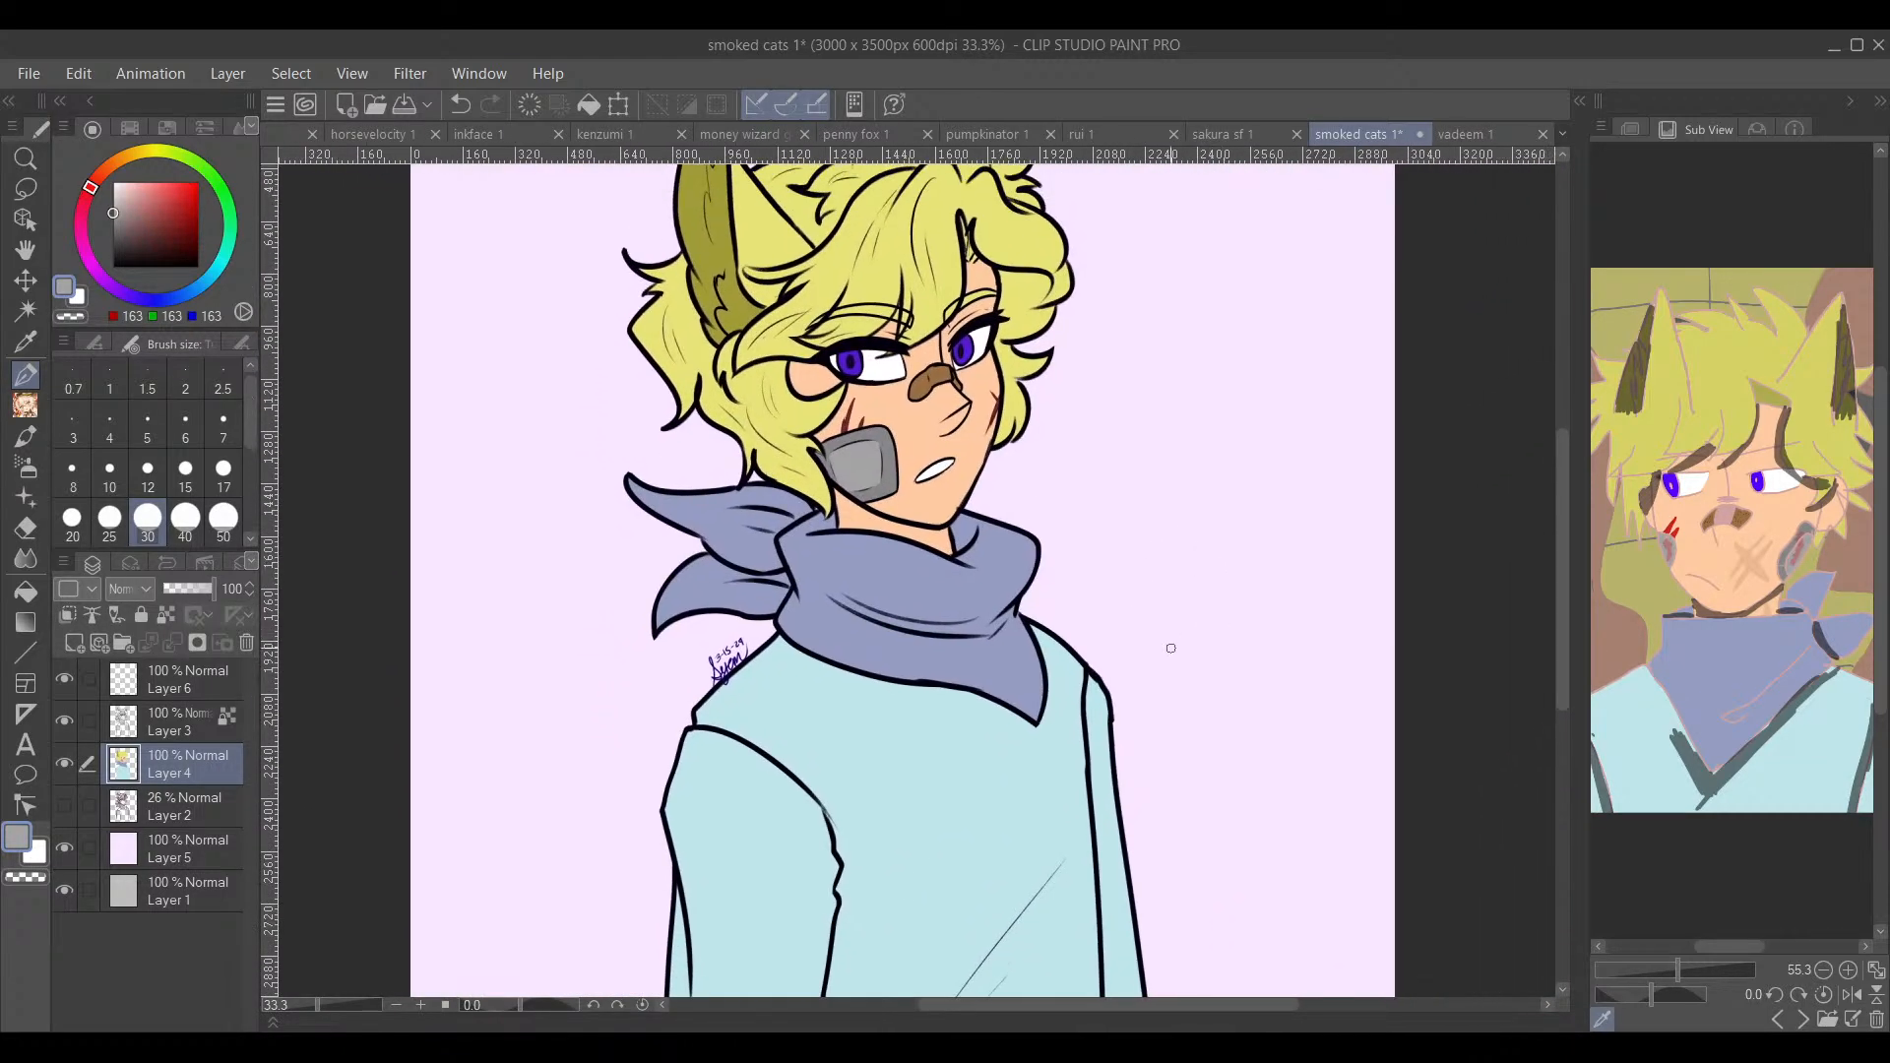
scroll(1027, 710, down, 1)
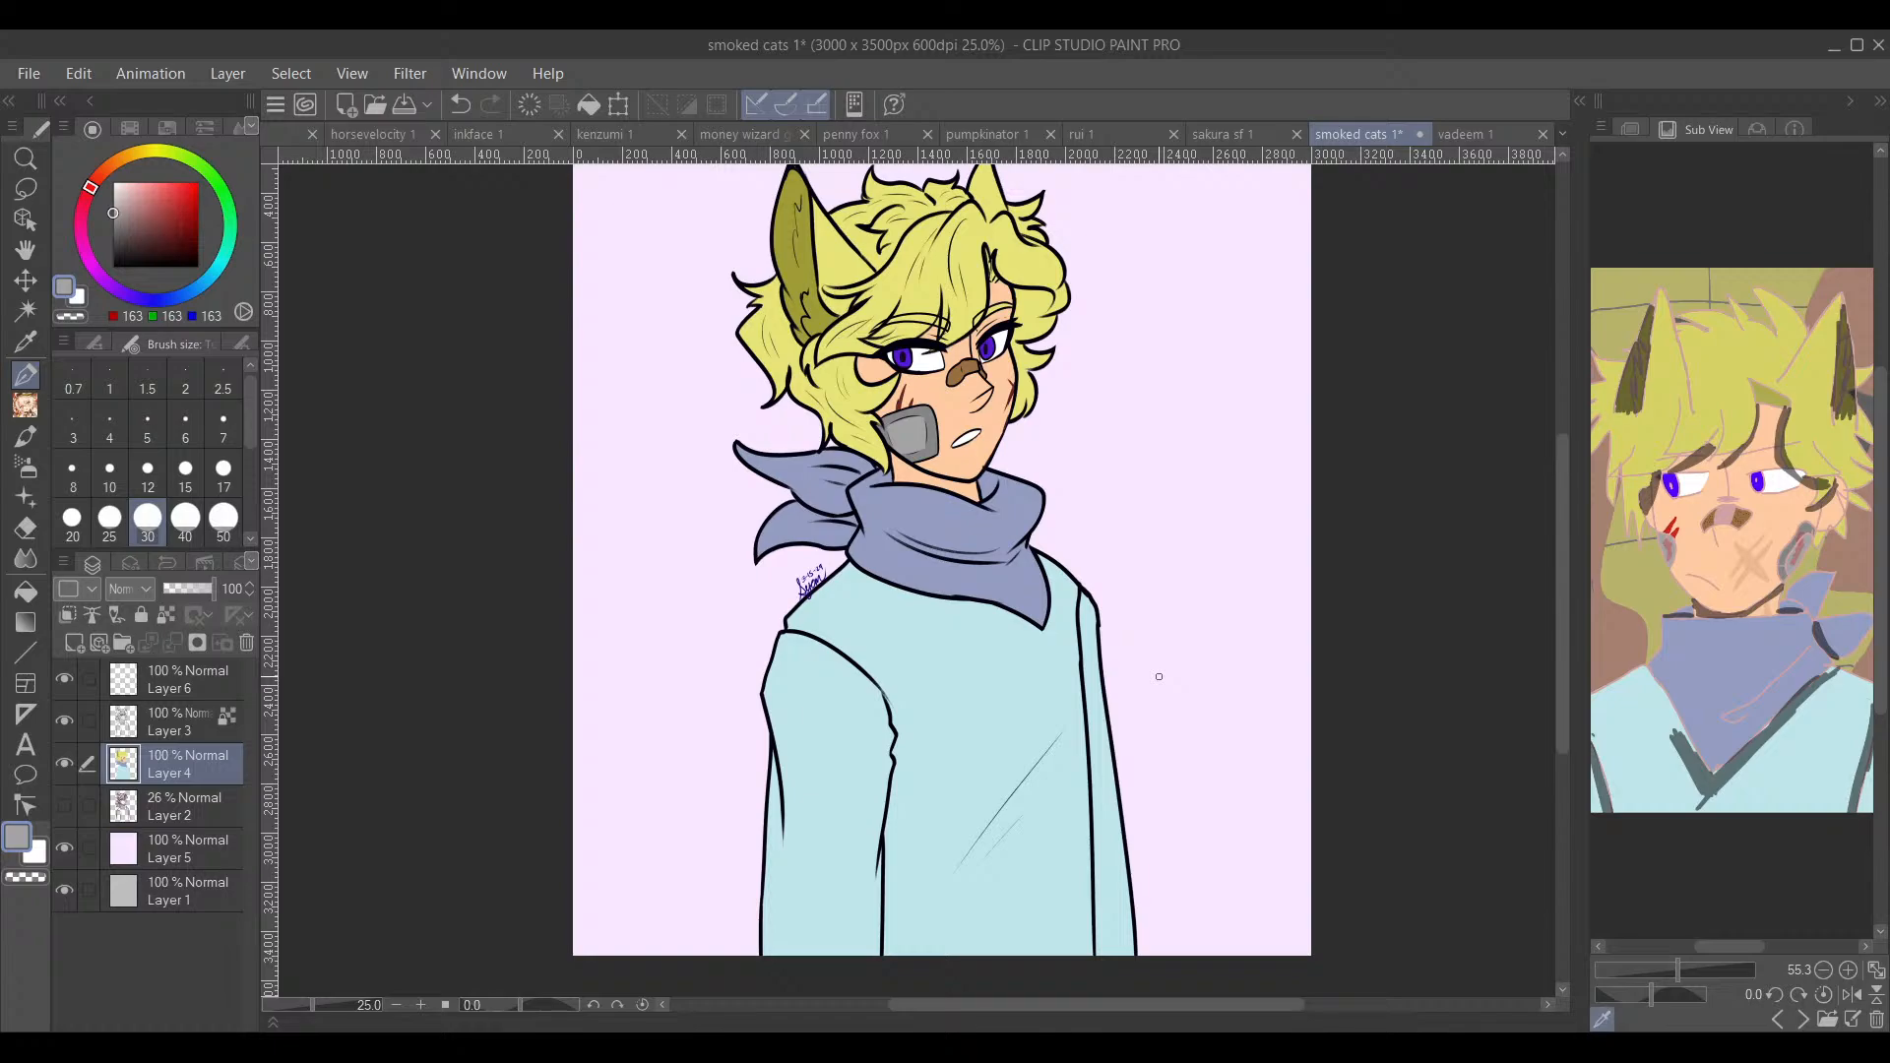
drag(1385, 650, 1303, 708)
scroll(924, 494, up, 3)
scroll(780, 431, up, 1)
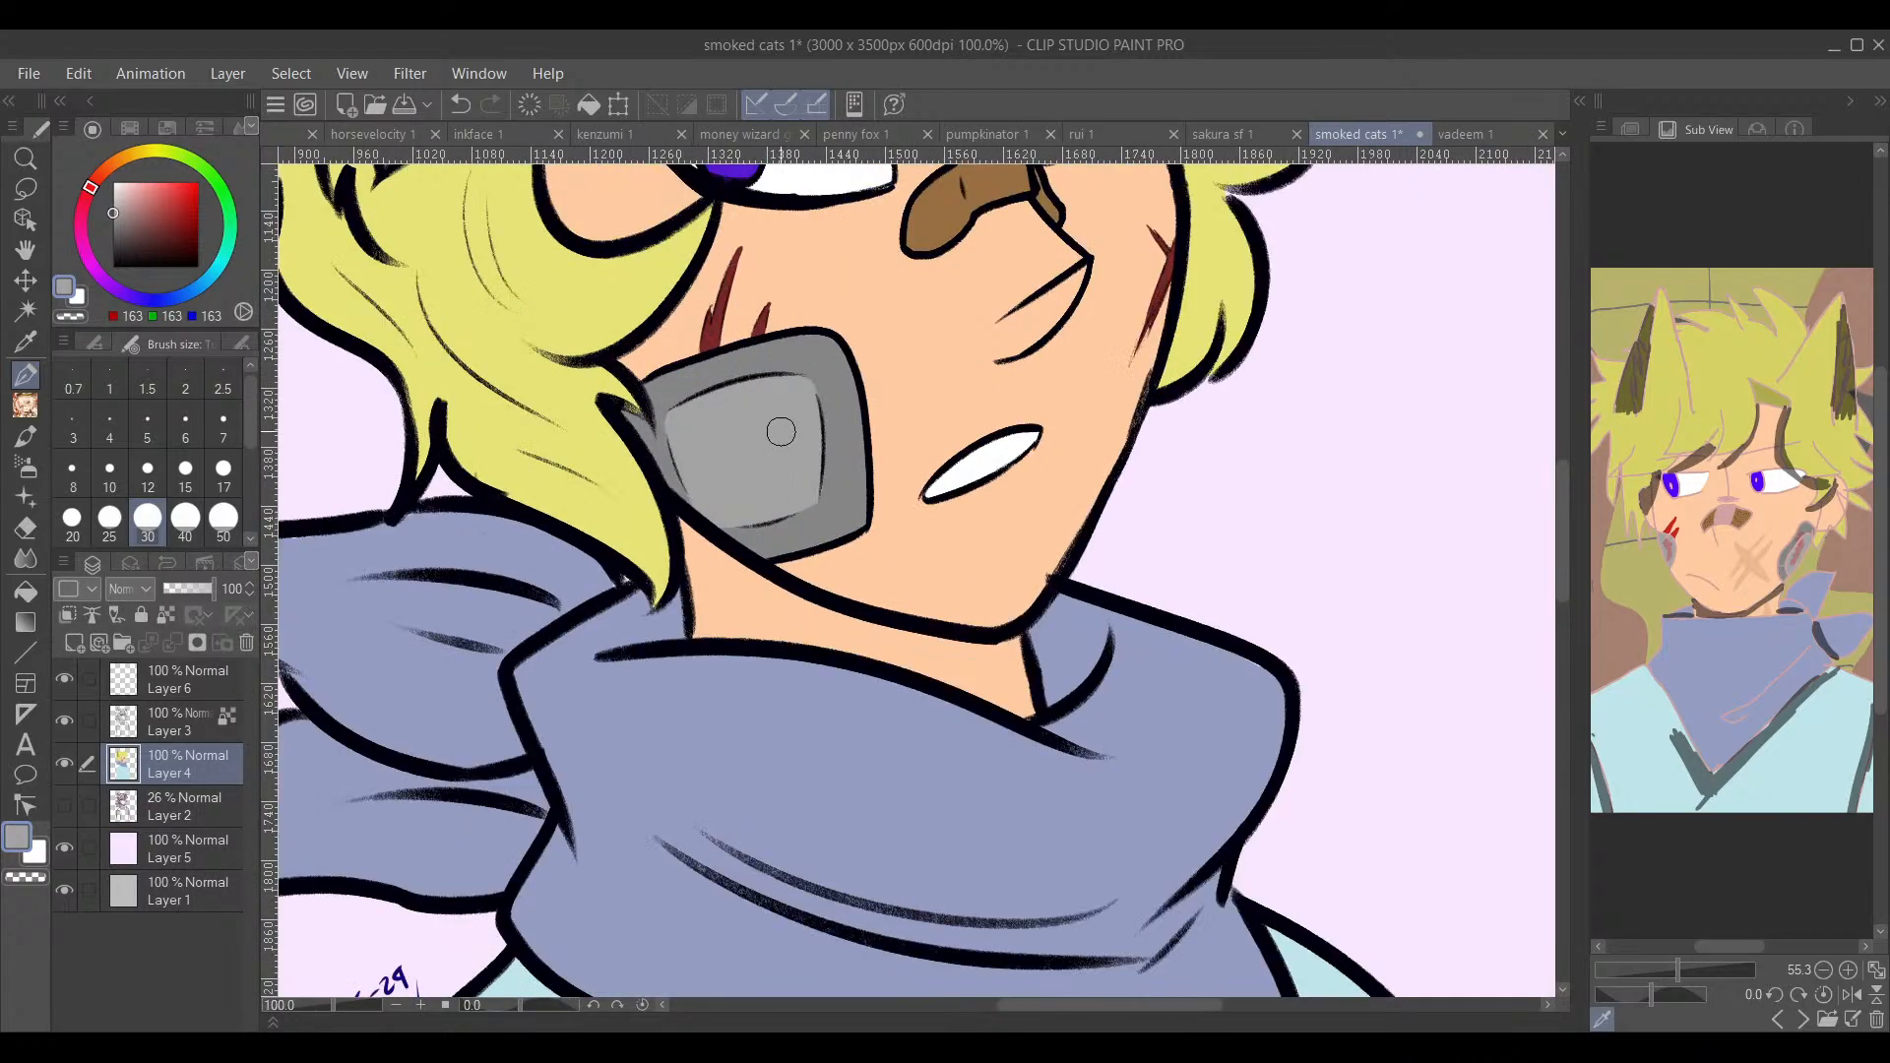
scroll(1207, 607, down, 2)
mouse_move(1207, 607)
mouse_down()
mouse_move(1122, 771)
mouse_move(1186, 459)
mouse_move(1202, 561)
mouse_move(1177, 663)
mouse_move(1202, 622)
mouse_up()
scroll(1122, 772, down, 2)
Step: Add a new layer above the pale background layer and choose the Soft airbrush in dark purple (RGB 74, 0, 125)
click(236, 851)
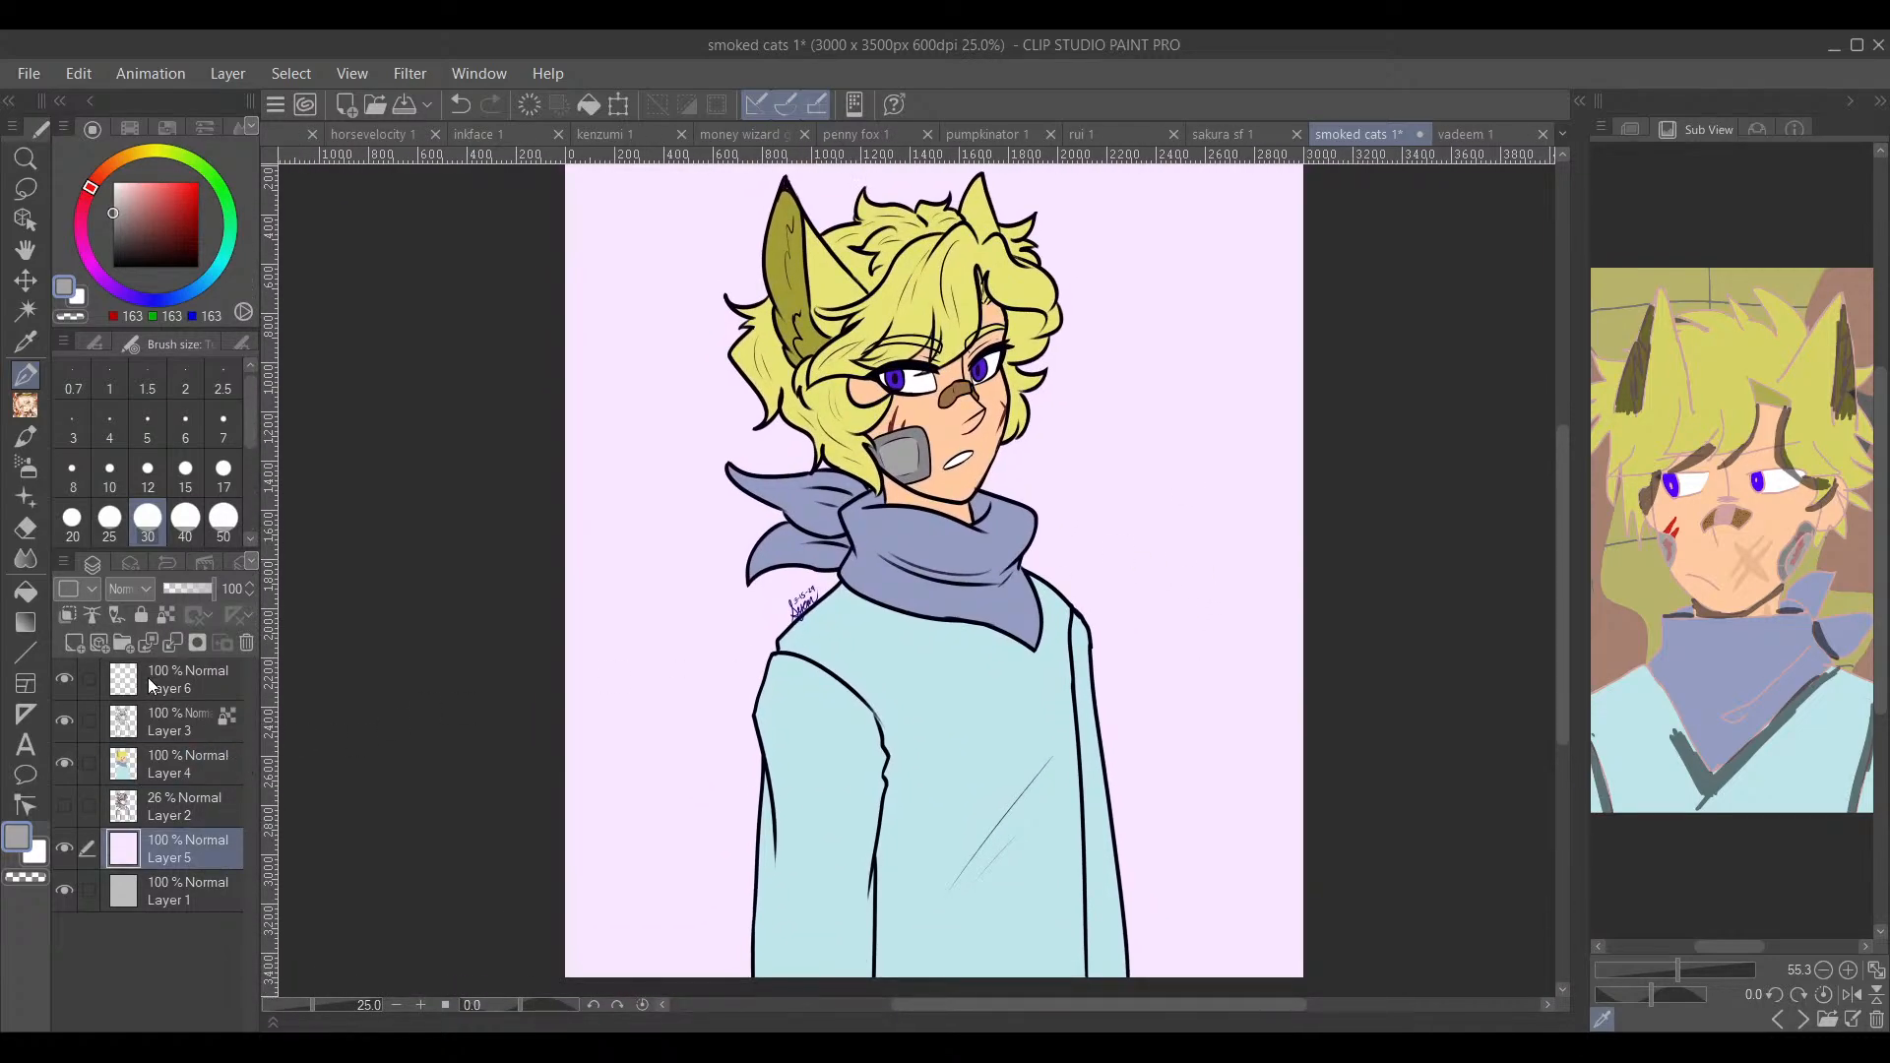
click(30, 467)
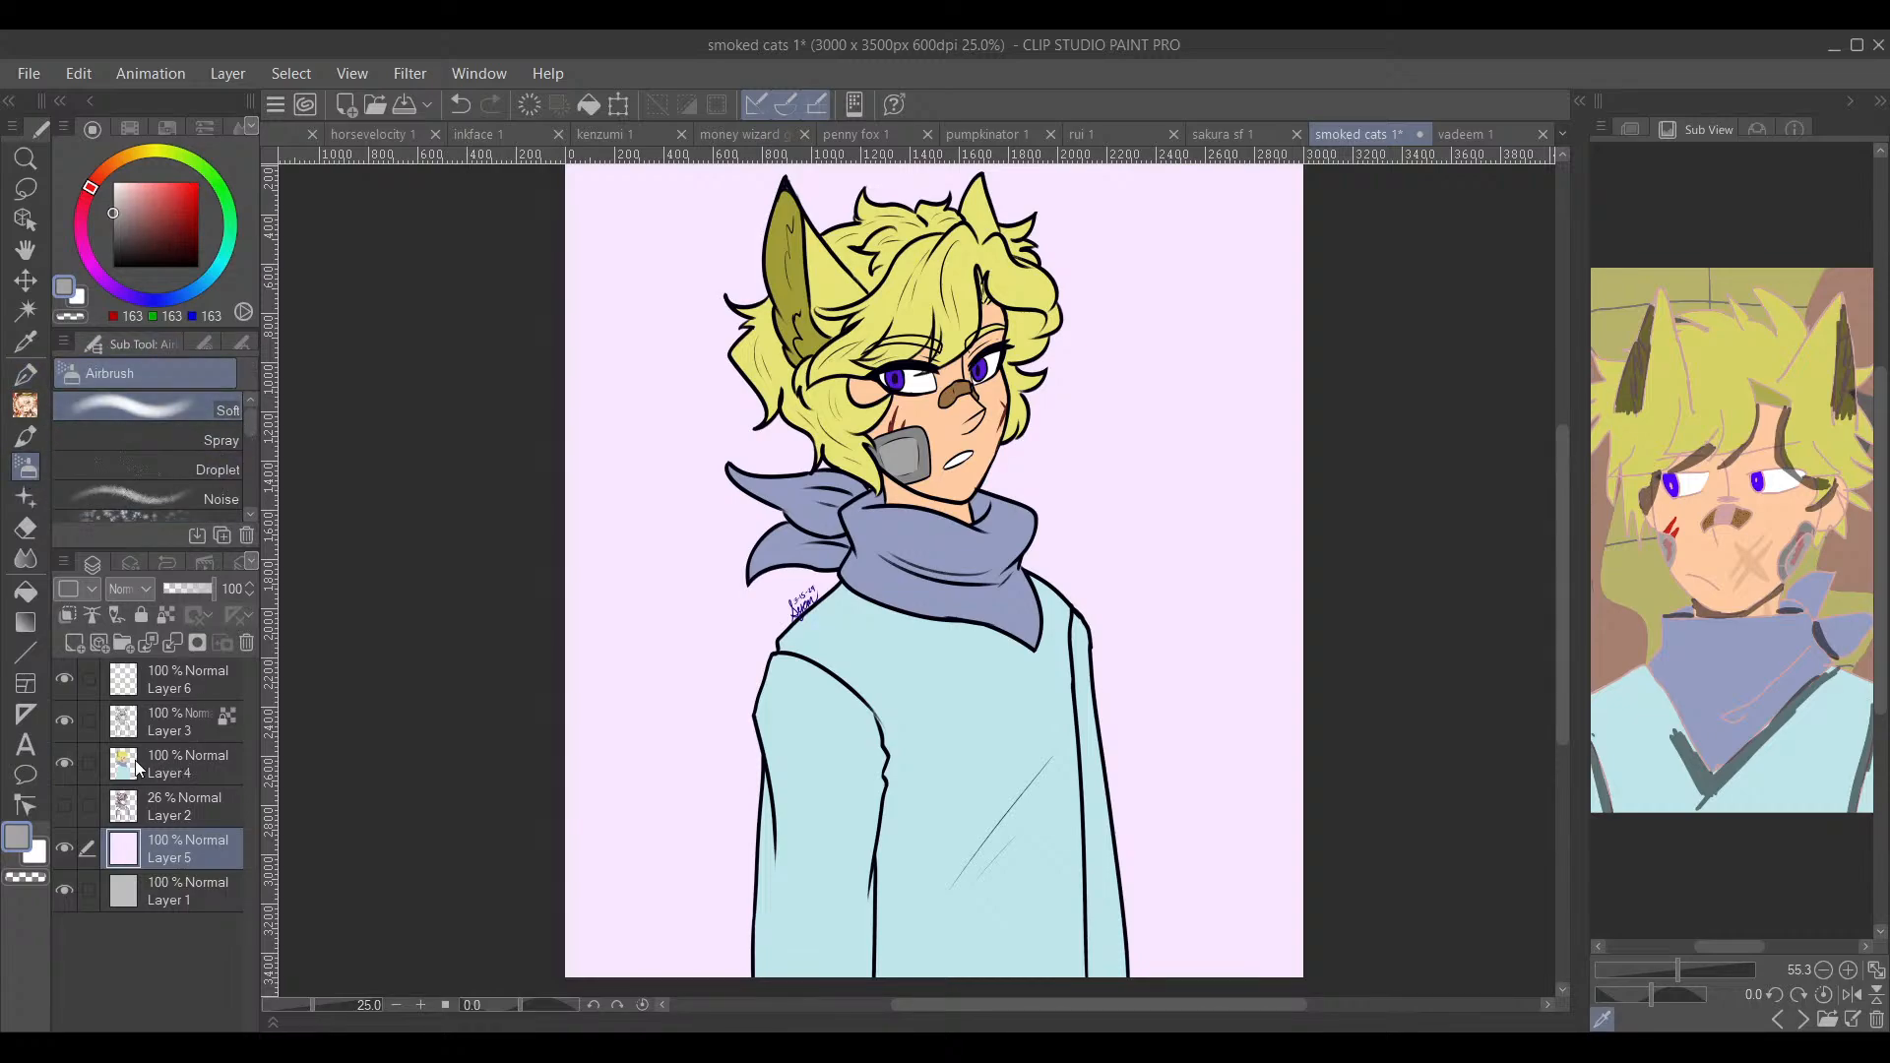
click(90, 638)
click(198, 223)
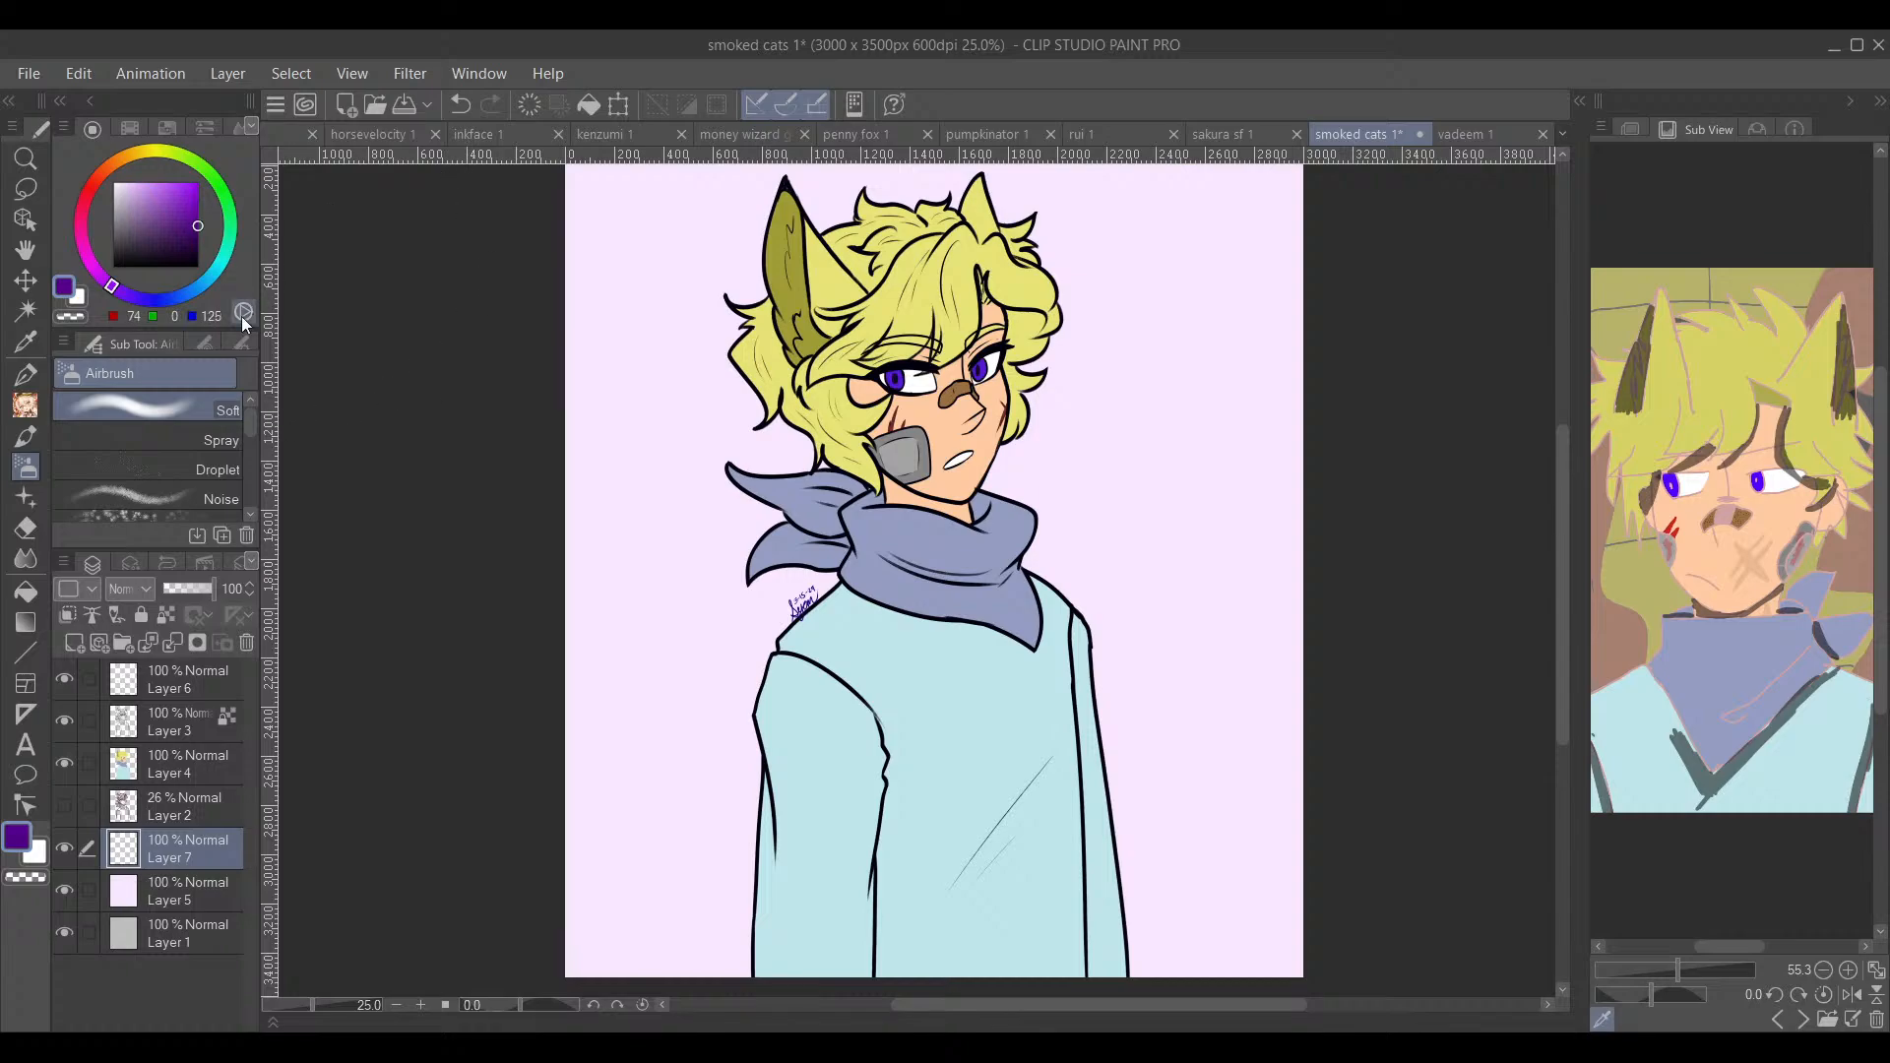
Step: Airbrush a soft purple gradient over the lower half of the background at brush size 2000
click(205, 342)
scroll(252, 452, down, 3)
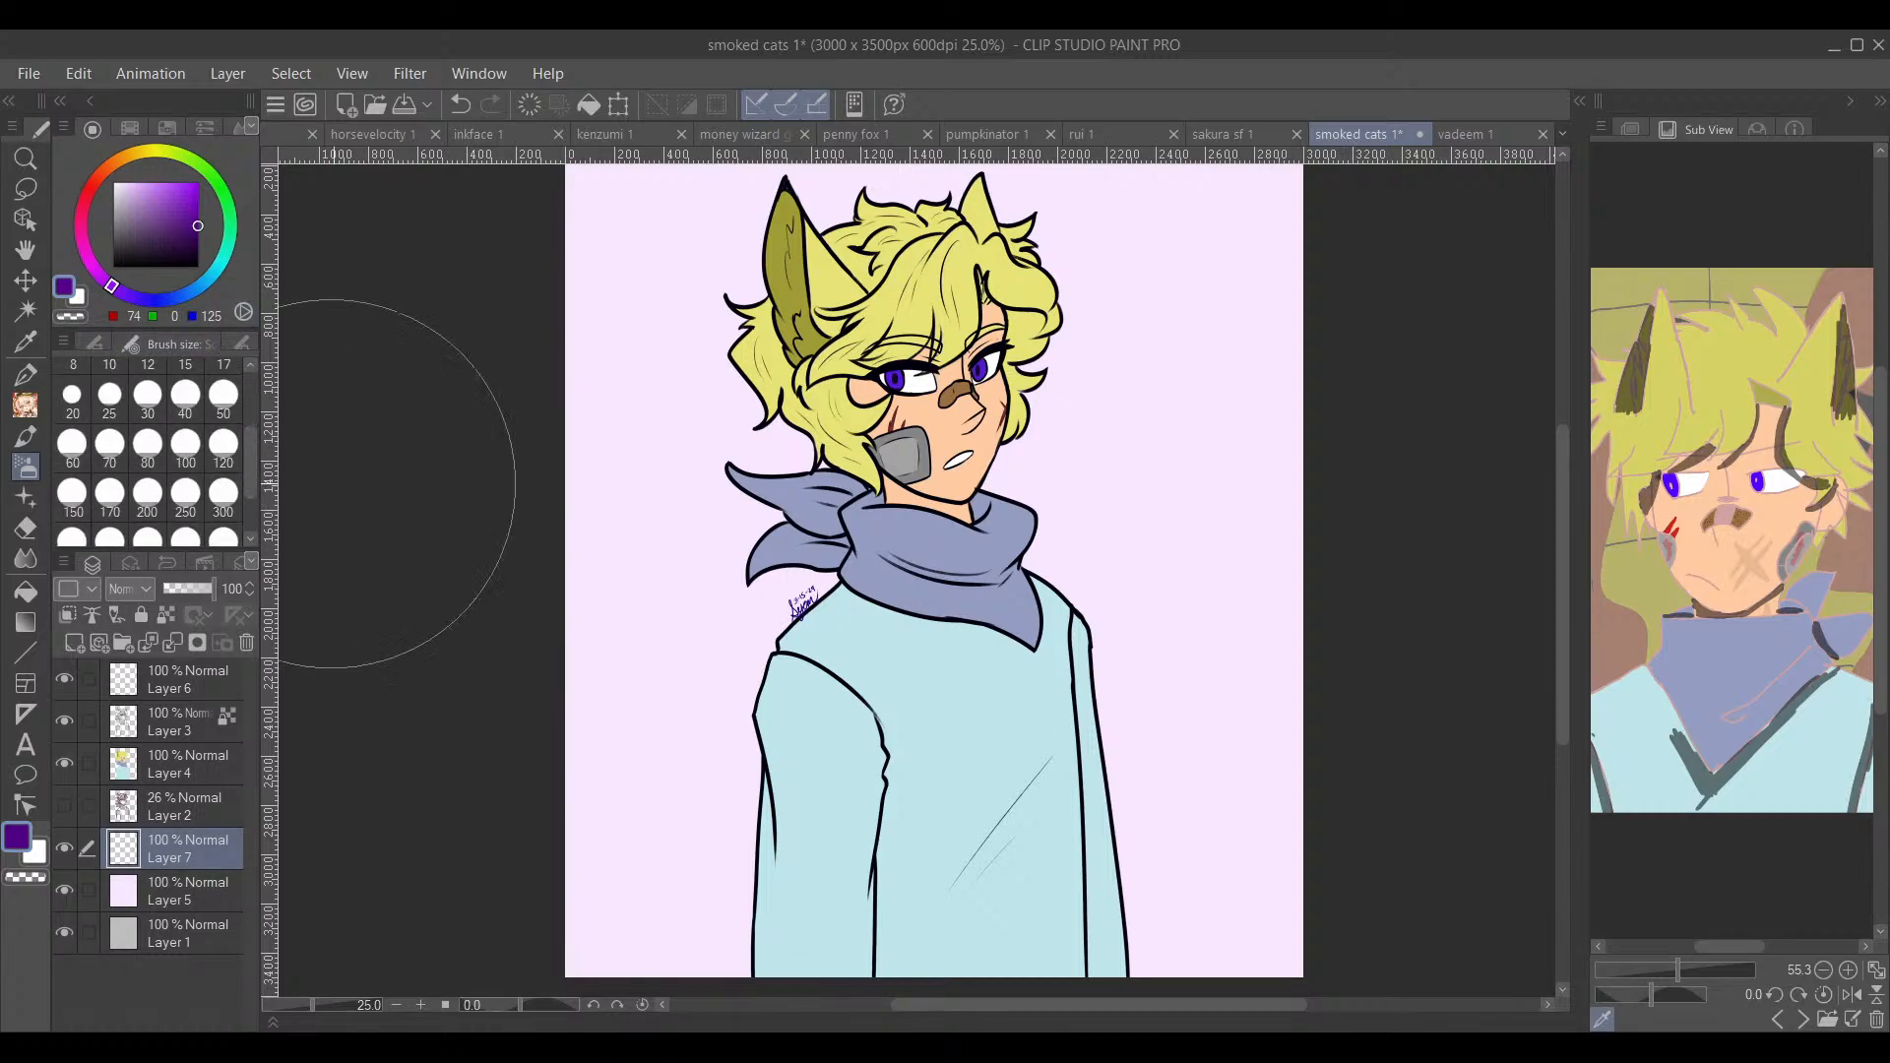
scroll(325, 497, down, 3)
scroll(251, 484, down, 1)
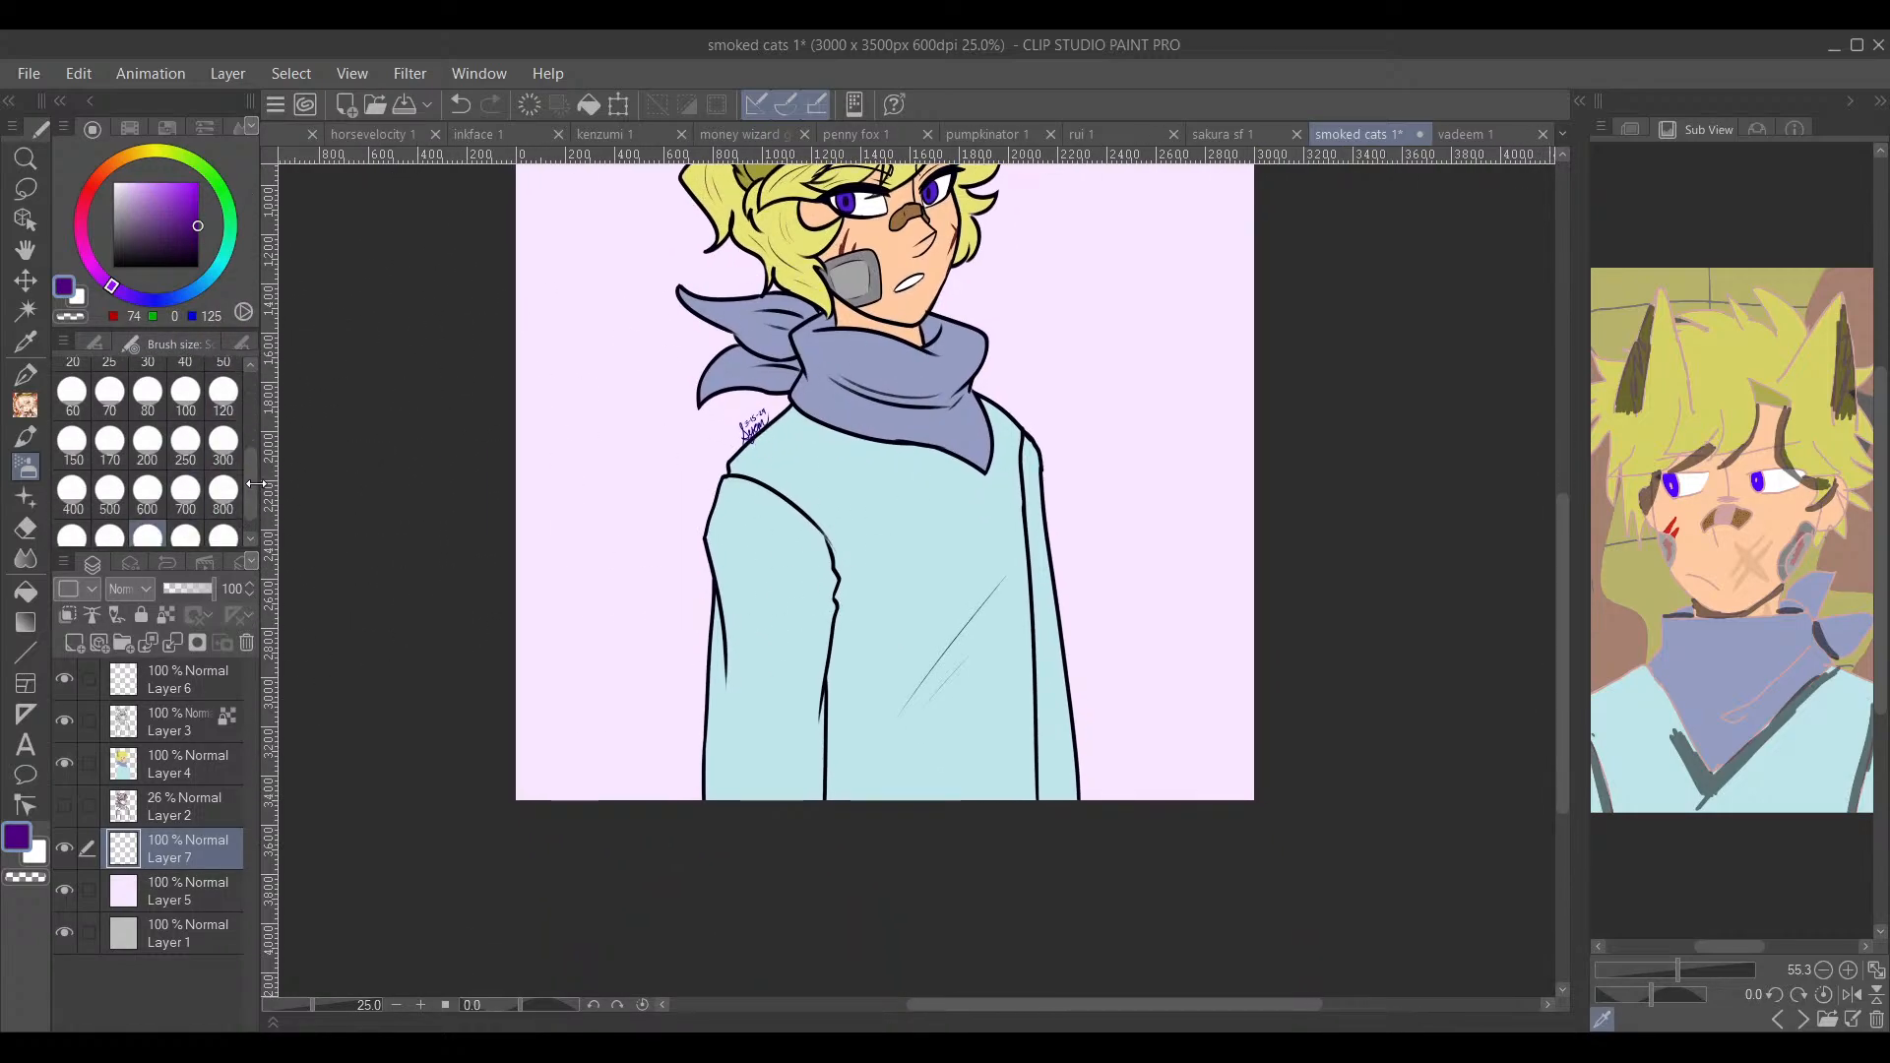
scroll(212, 532, down, 1)
click(224, 514)
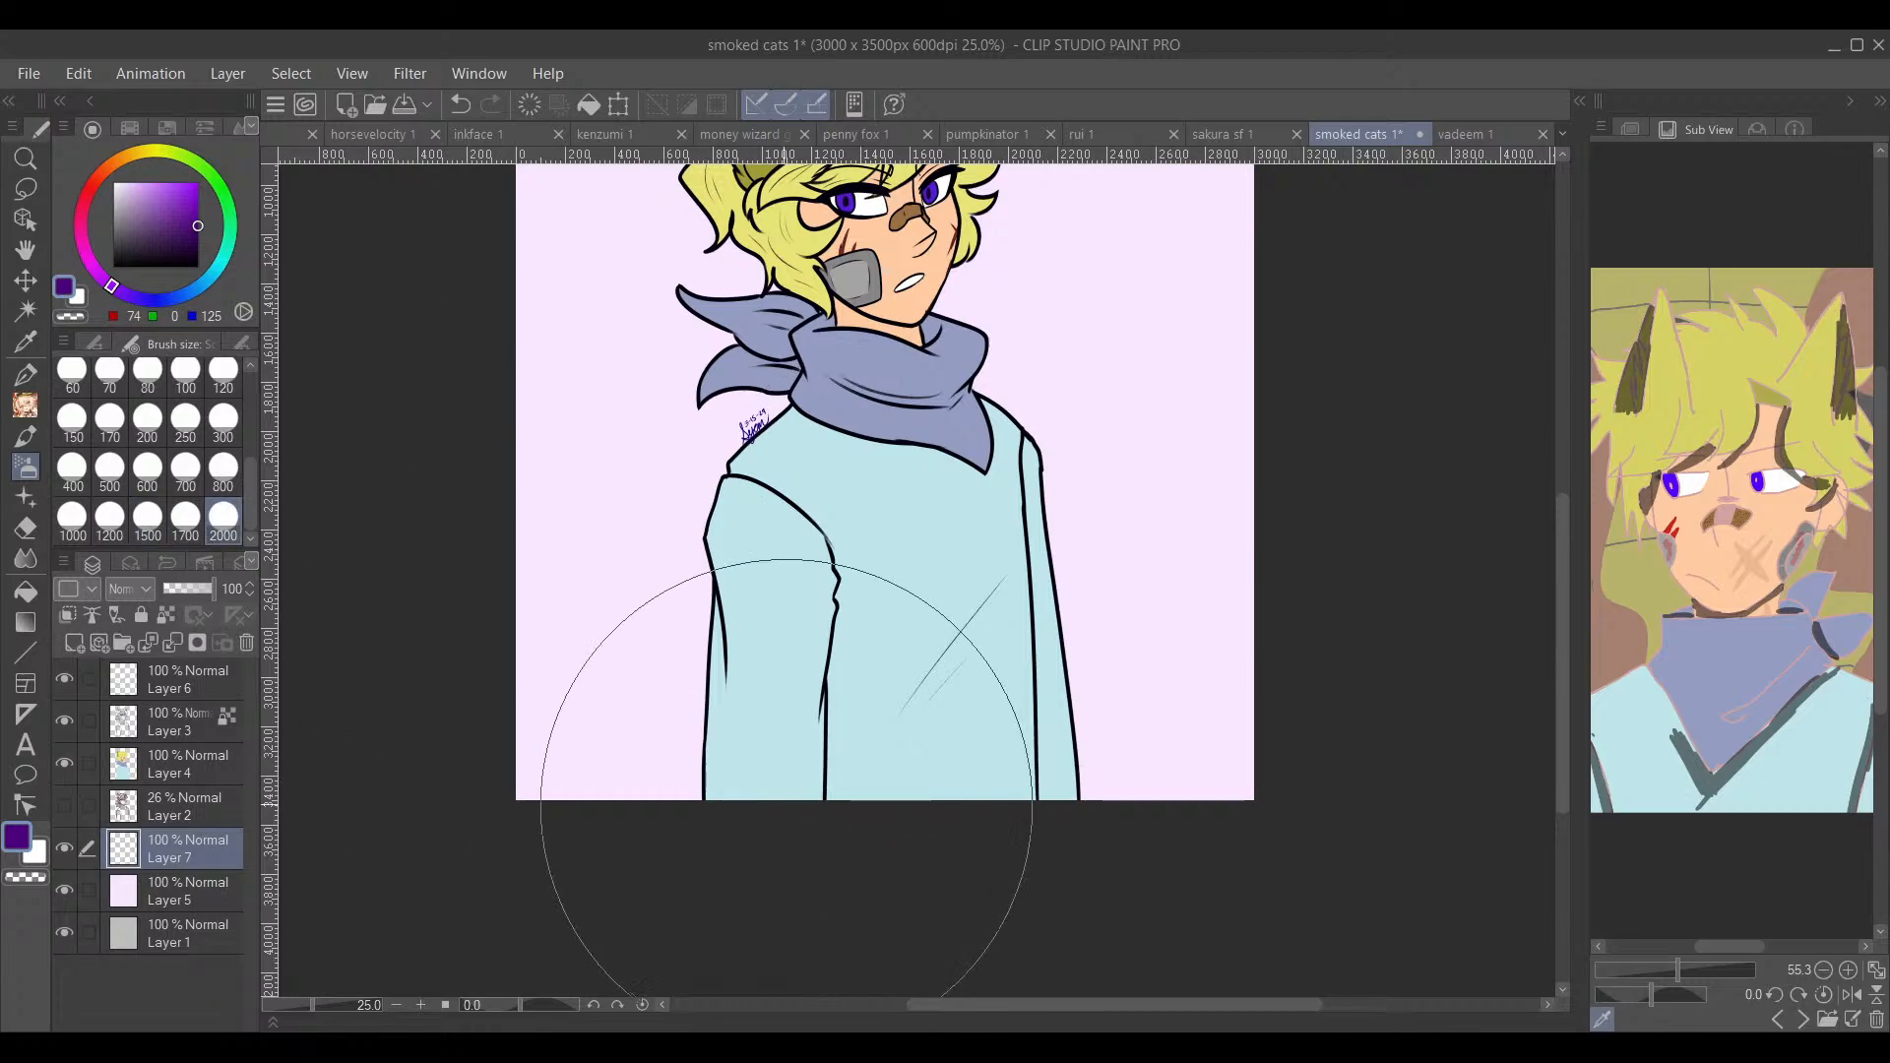
mouse_move(722, 831)
mouse_down()
mouse_move(797, 751)
mouse_move(603, 772)
mouse_move(1392, 759)
mouse_move(548, 781)
mouse_up()
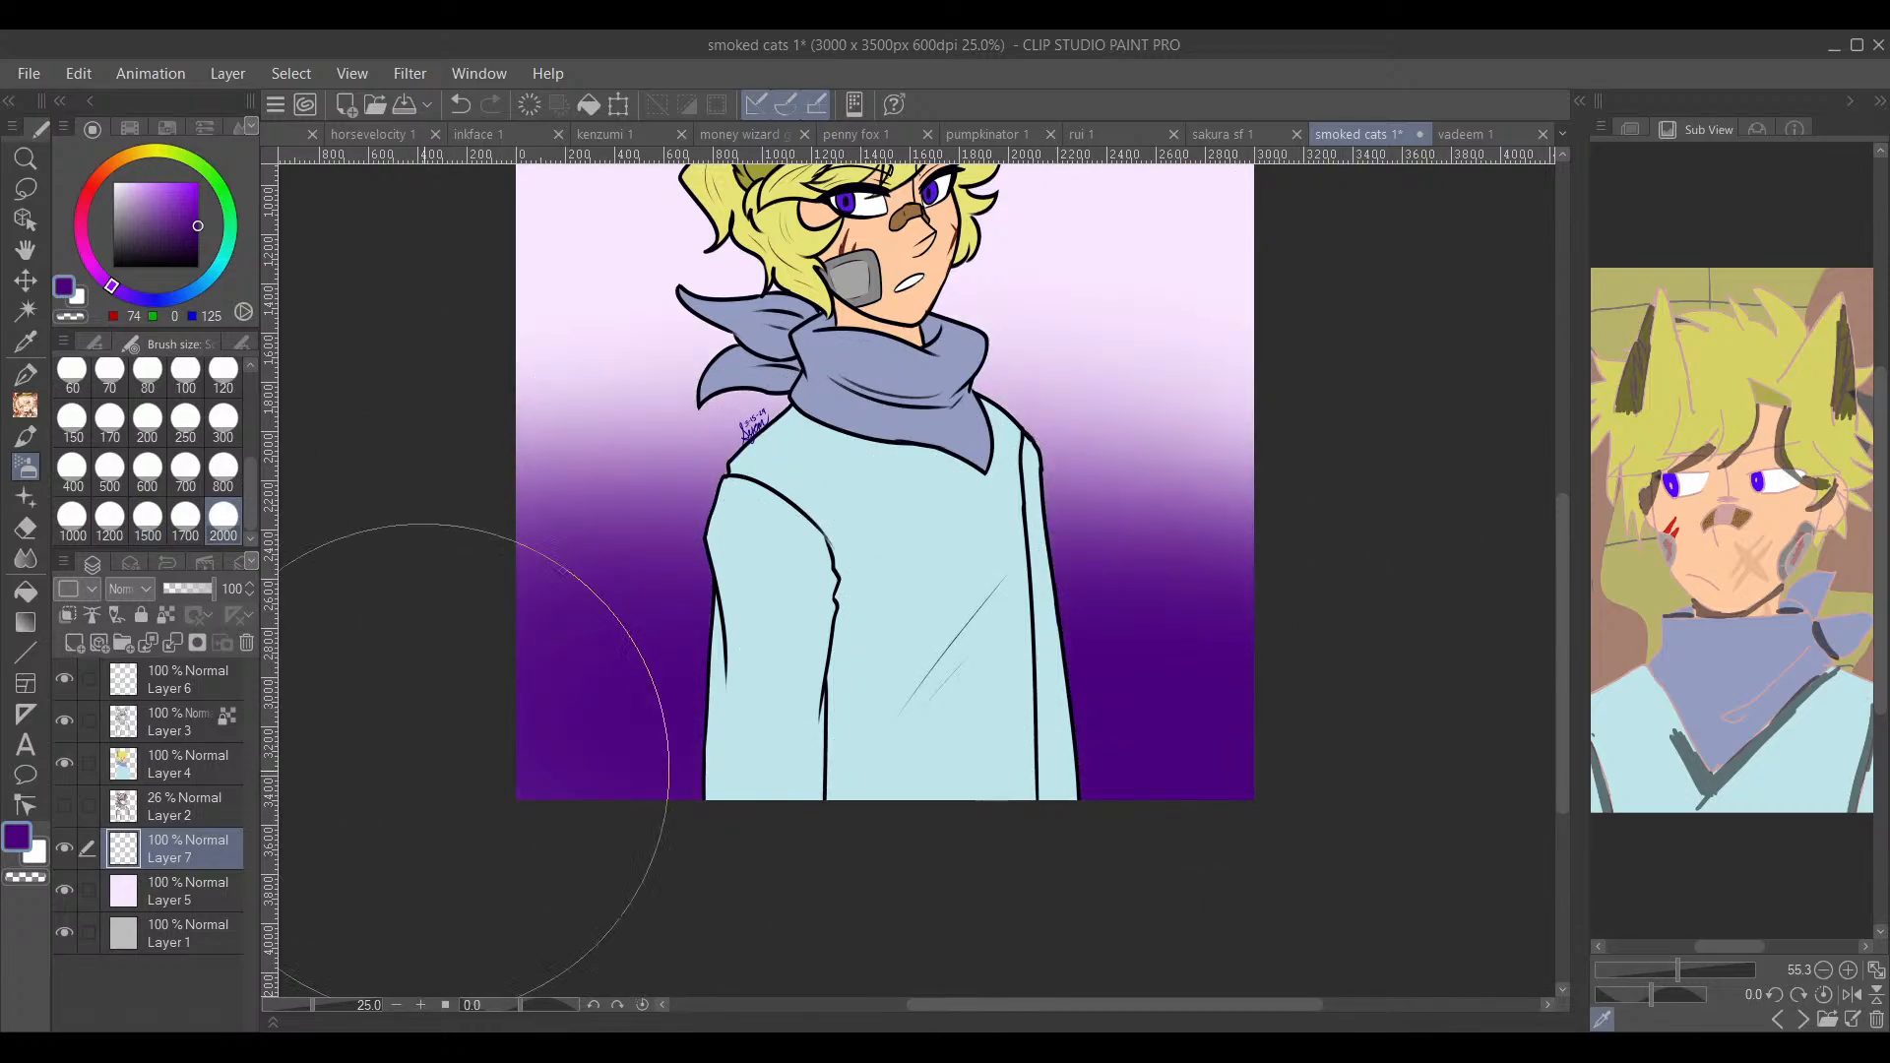
Step: Set the purple gradient layer to Multiply blending at 51% opacity
mouse_move(1295, 829)
mouse_down()
mouse_move(547, 871)
mouse_move(1089, 874)
mouse_move(650, 654)
mouse_move(1311, 627)
mouse_up()
mouse_move(1228, 576)
mouse_down()
mouse_move(1144, 799)
mouse_move(1266, 423)
mouse_move(1244, 380)
mouse_up()
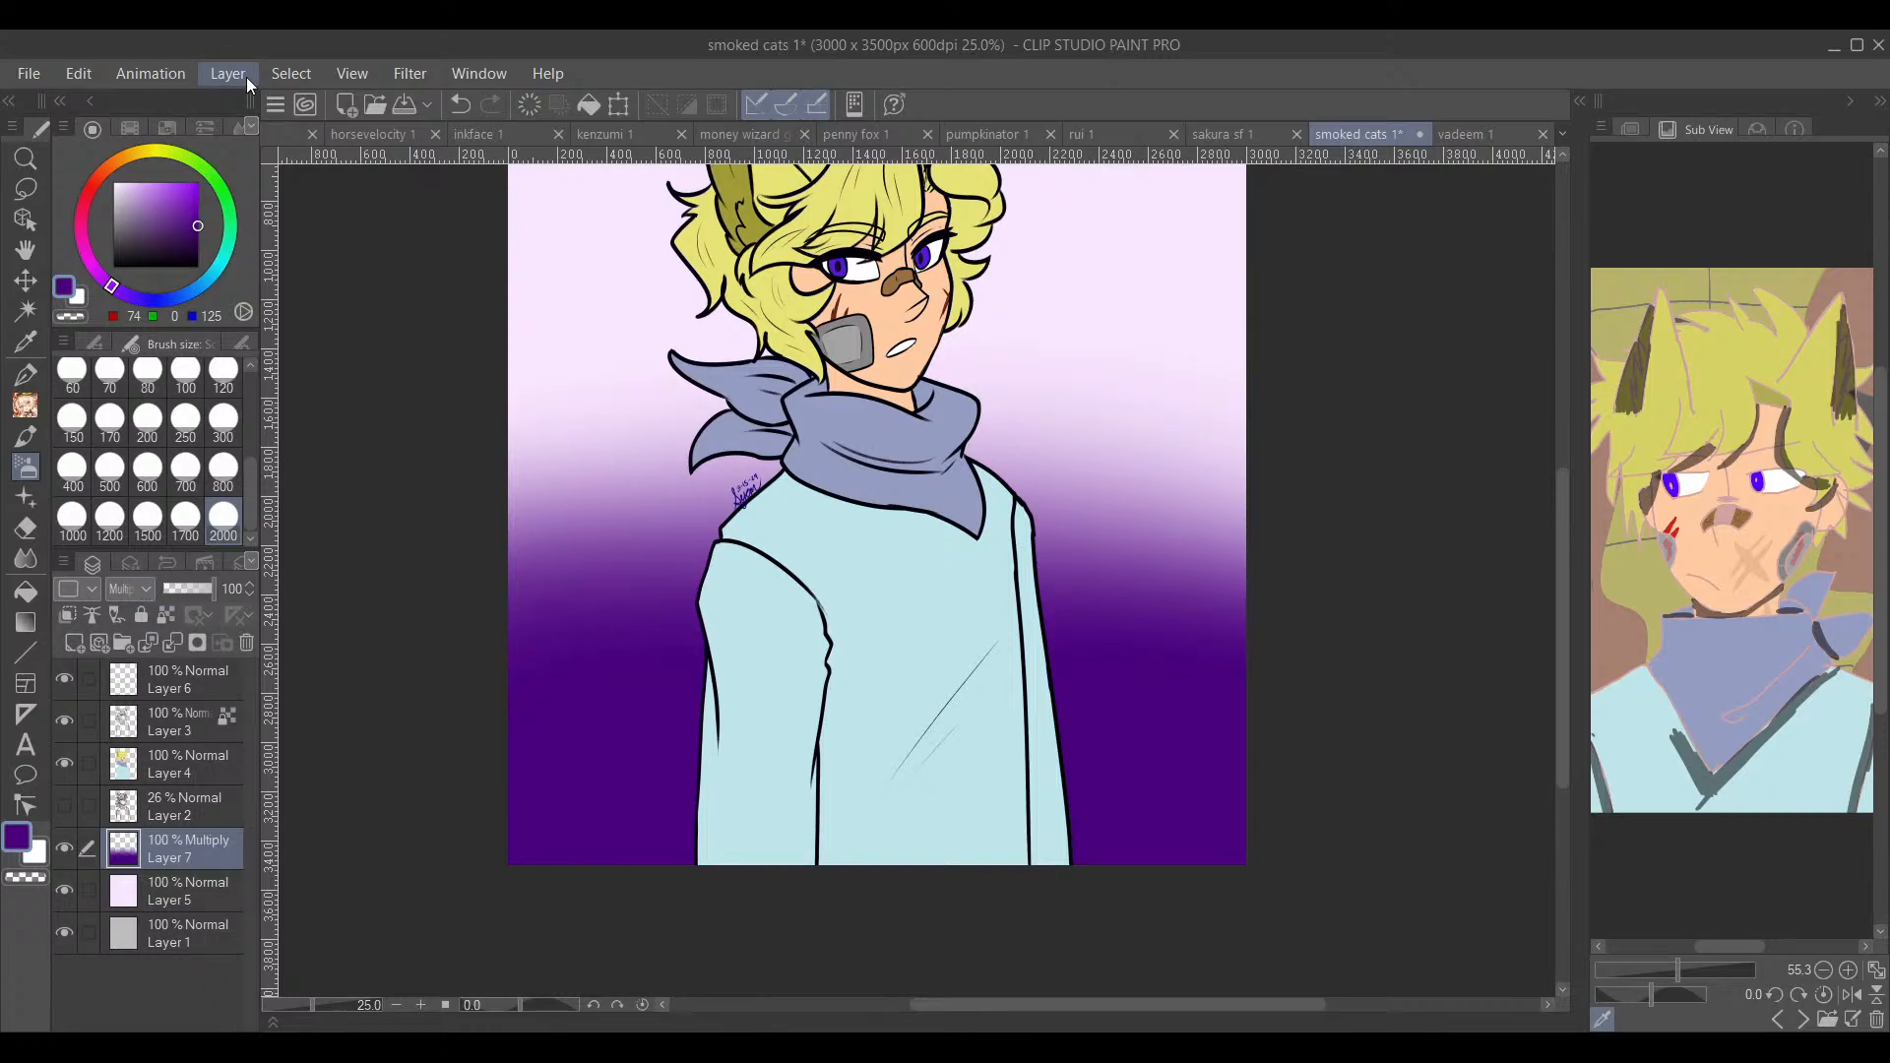
drag(175, 584, 197, 584)
drag(1301, 414, 1322, 592)
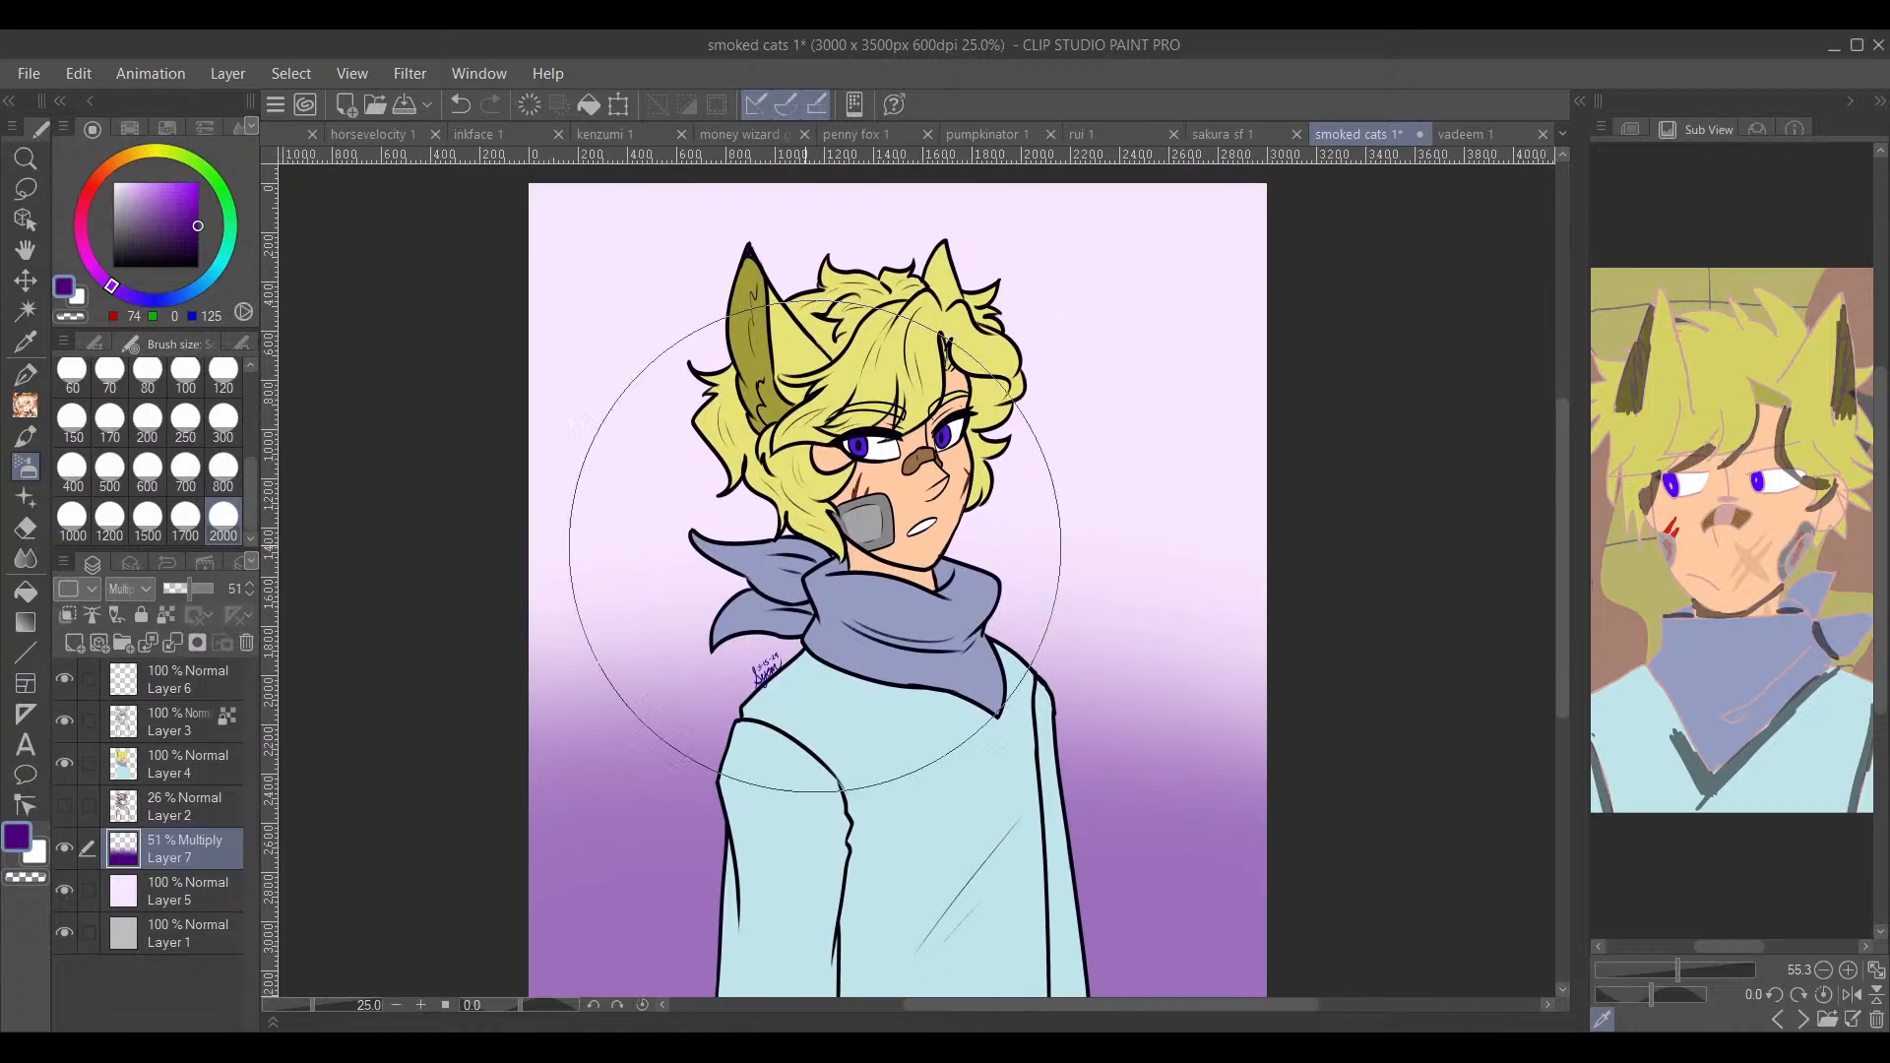
Step: Add a new layer above the purple gradient layer and choose pink (RGB 255, 85, 131) for painting
click(173, 679)
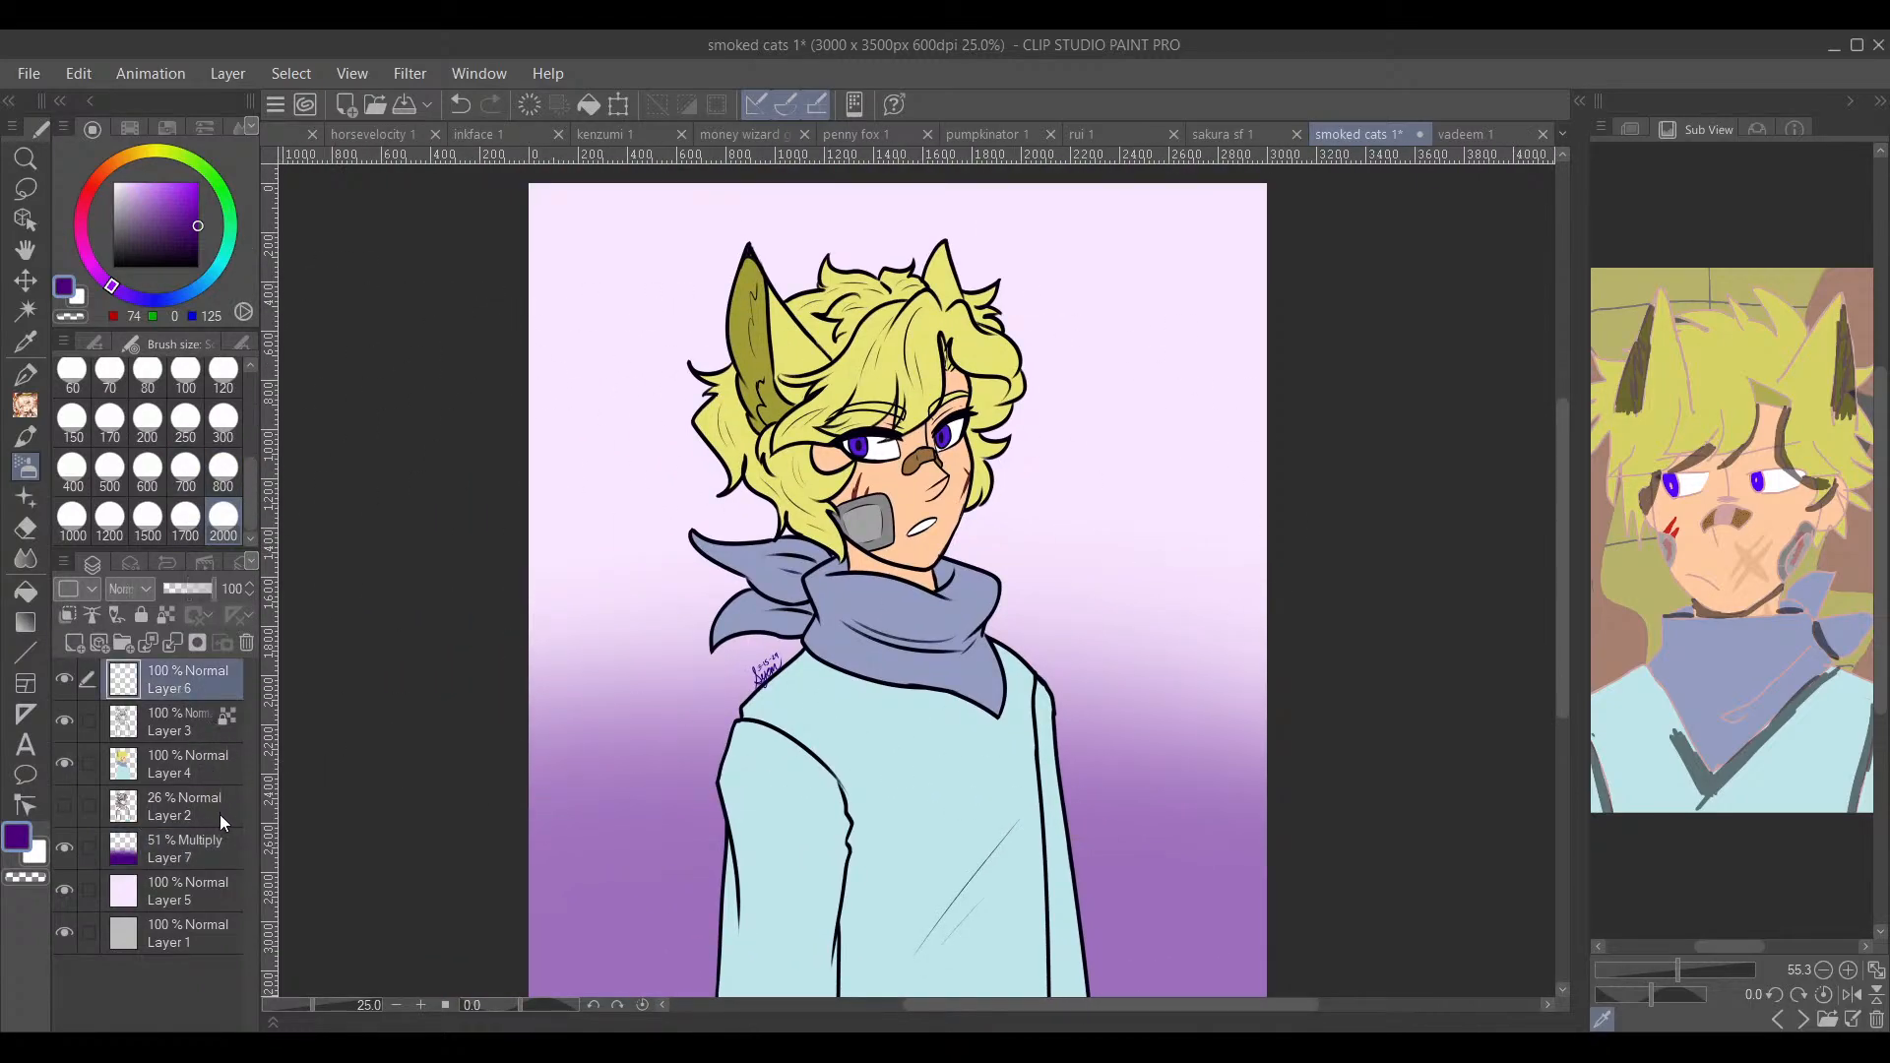
click(195, 839)
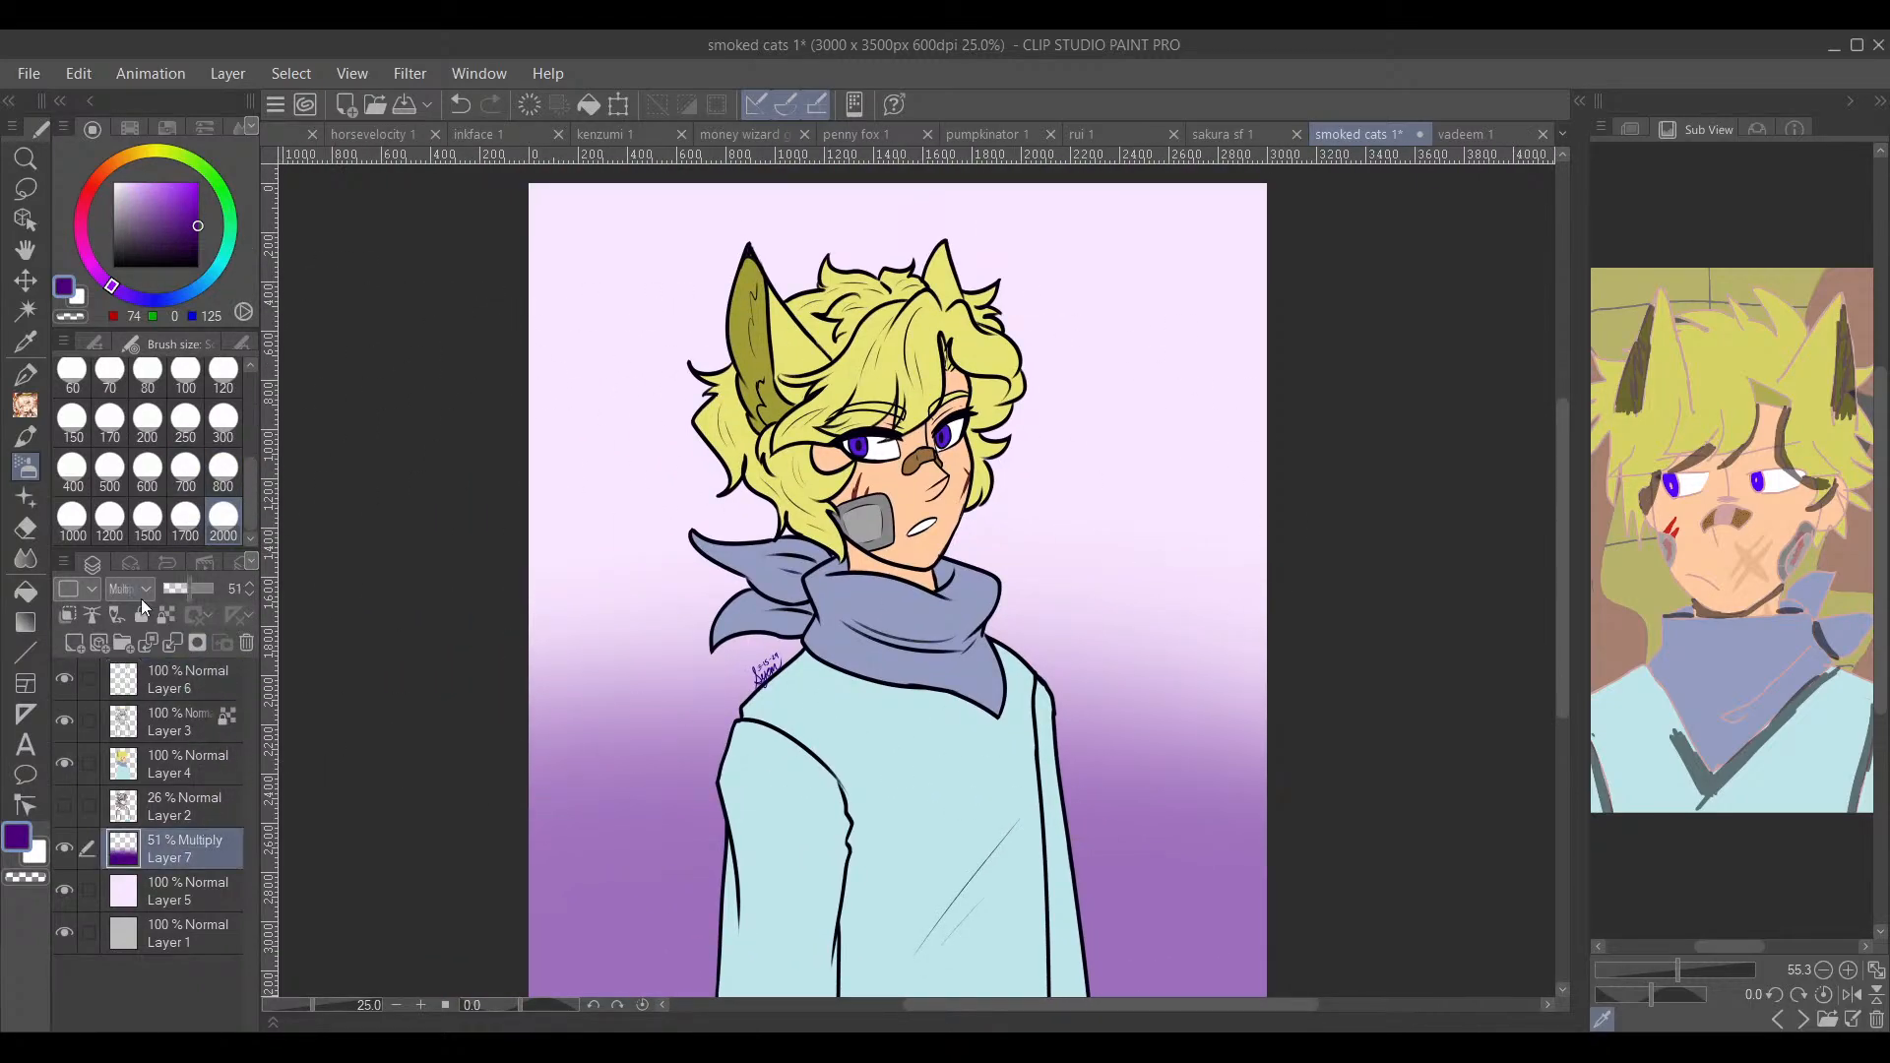
key(ctrl+shift+n)
mouse_move(147, 145)
mouse_down()
mouse_move(90, 176)
mouse_move(86, 203)
mouse_up()
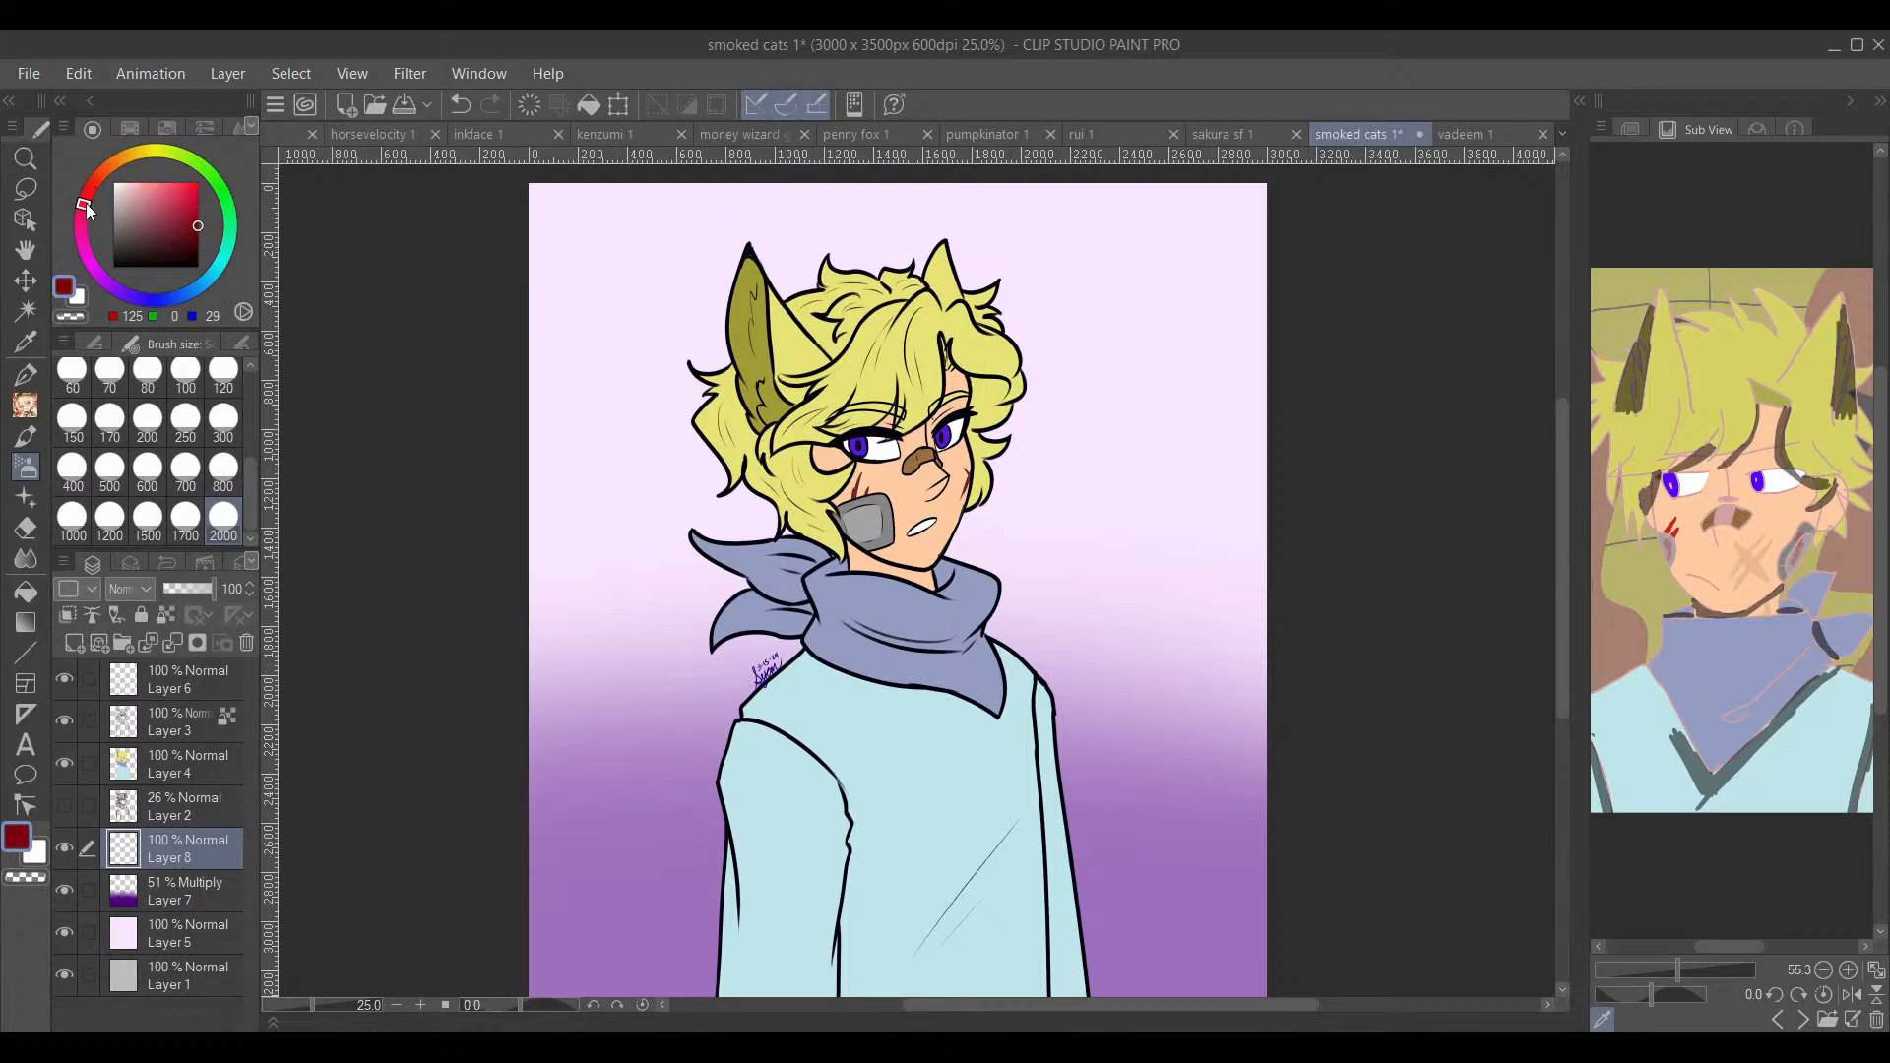
click(169, 183)
drag(764, 418, 711, 532)
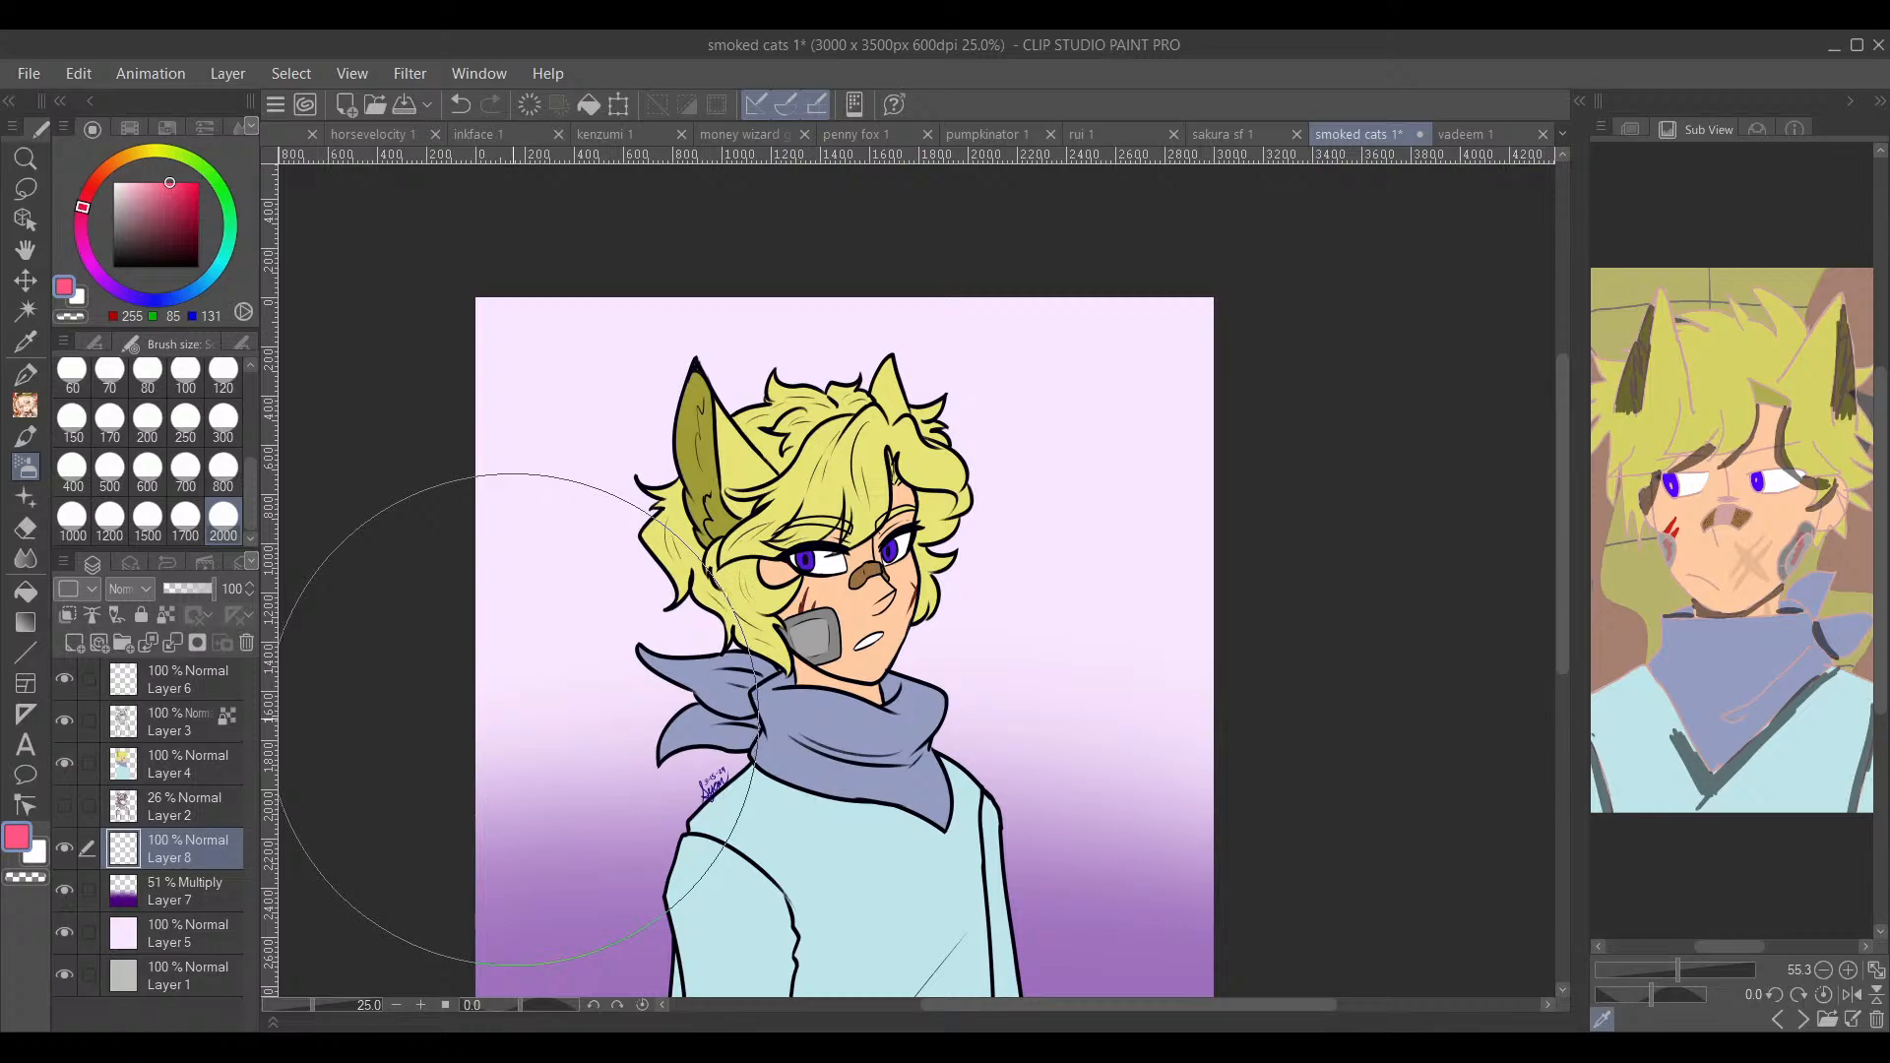
mouse_move(1177, 482)
mouse_down()
mouse_move(1126, 552)
mouse_move(1185, 497)
mouse_move(1220, 377)
mouse_move(1202, 425)
mouse_up()
mouse_move(1313, 427)
mouse_down()
mouse_move(1249, 458)
mouse_move(1342, 456)
mouse_move(1388, 410)
mouse_move(1329, 434)
mouse_move(1371, 291)
mouse_move(1296, 473)
mouse_move(1344, 414)
mouse_move(1303, 451)
mouse_move(1308, 489)
mouse_move(1250, 462)
mouse_up()
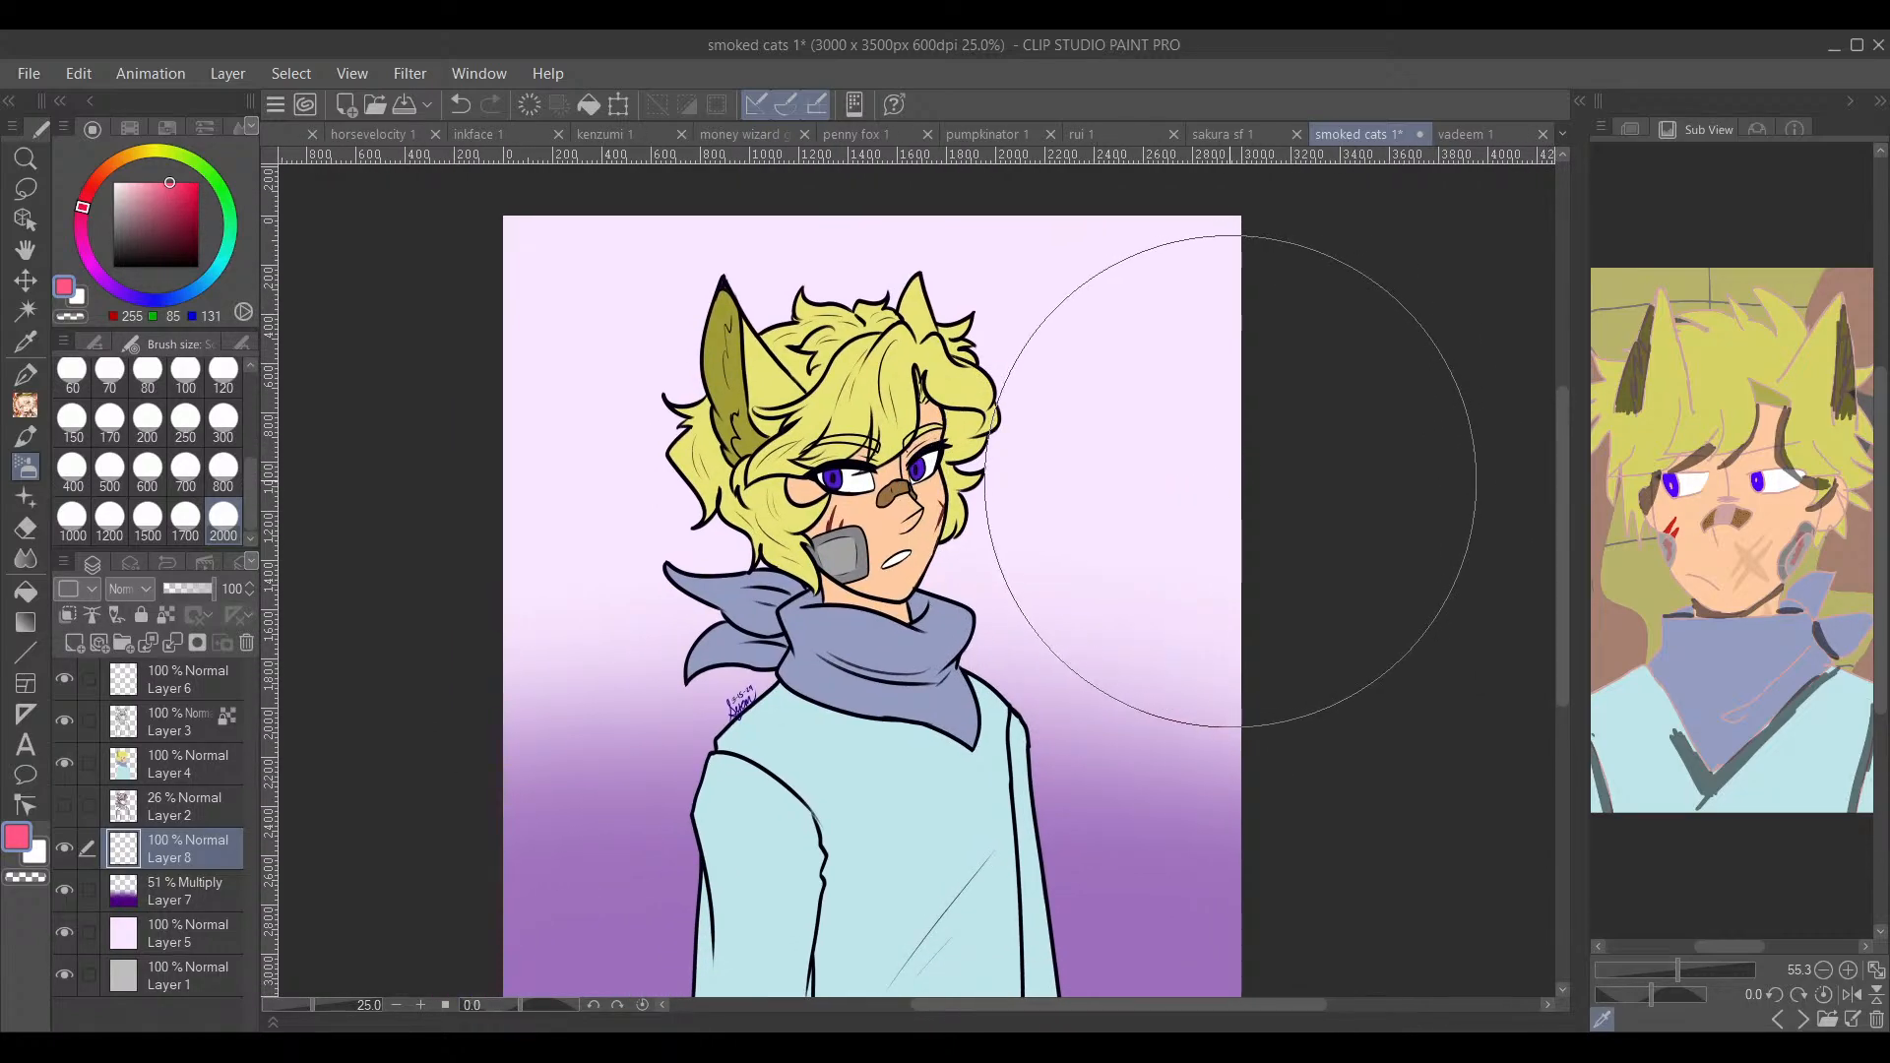
scroll(1310, 497, down, 5)
scroll(1304, 498, up, 5)
scroll(1300, 507, down, 2)
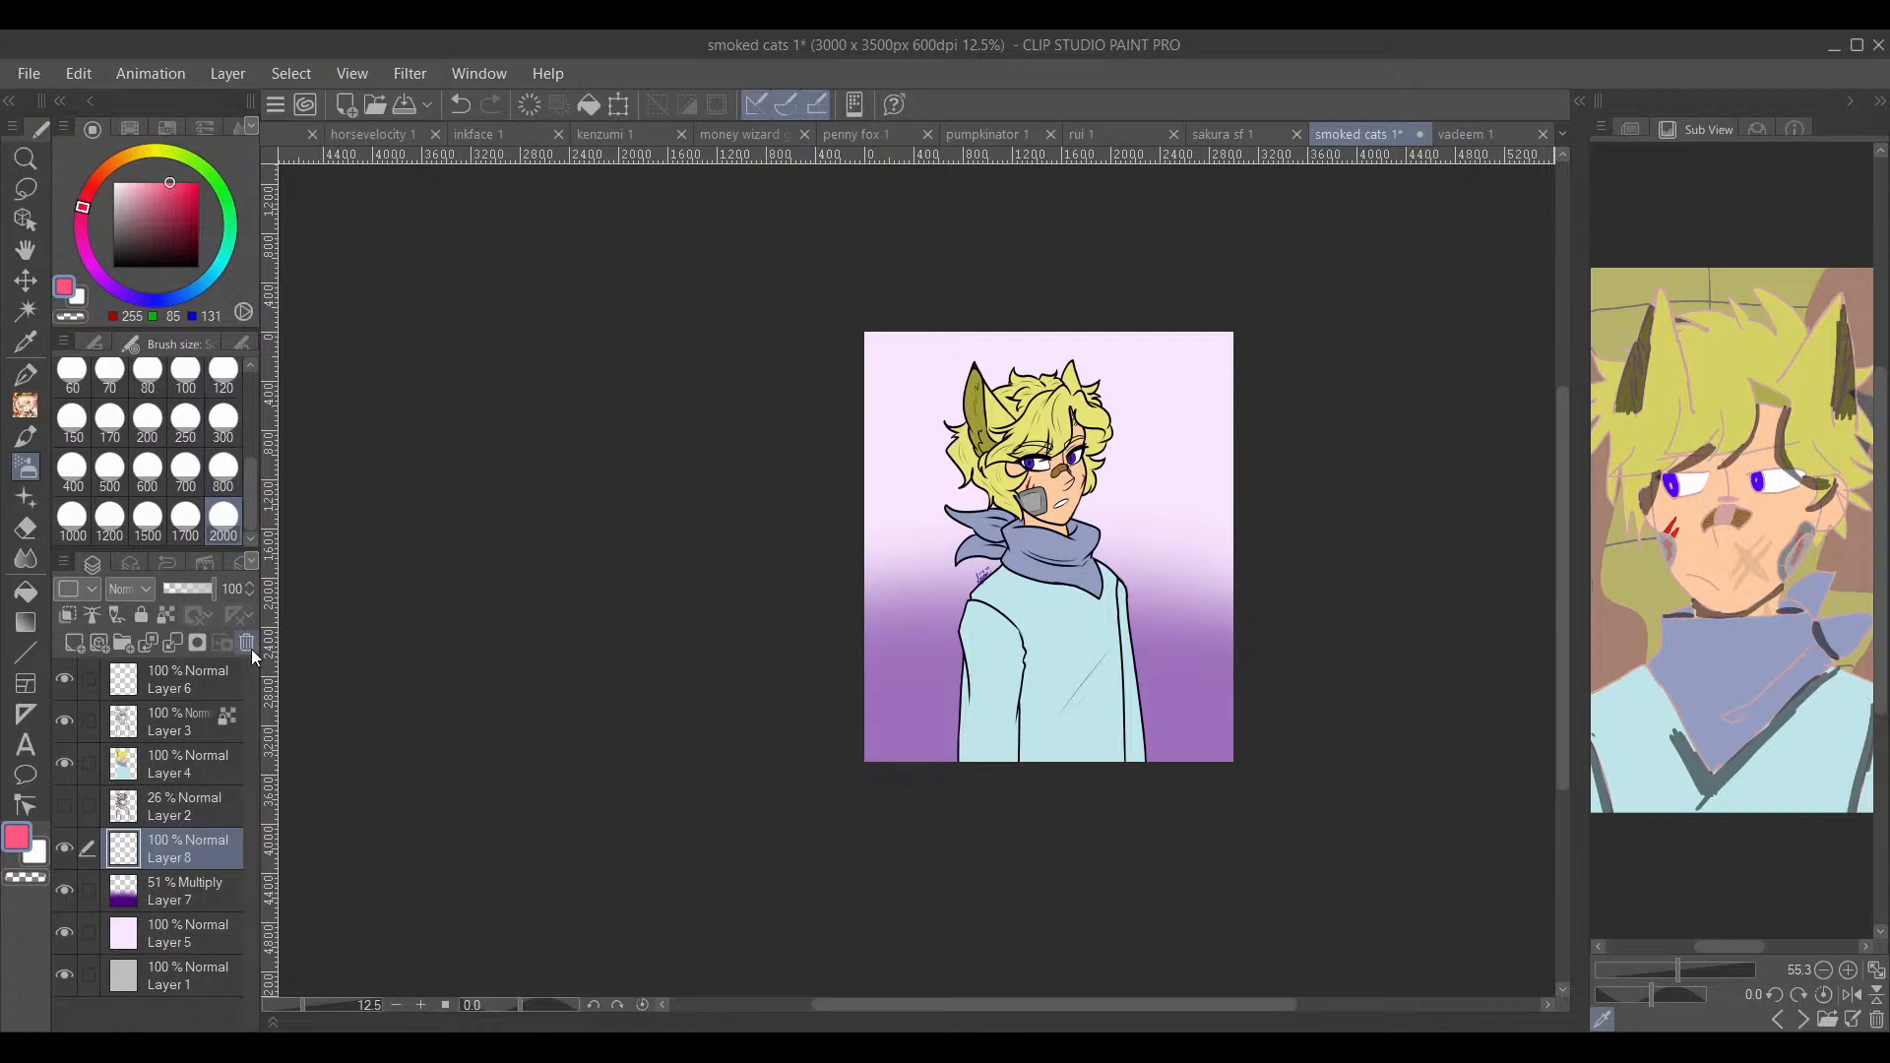
Step: Airbrush a light orange gradient (RGB 255, 196, 126) across the upper part of the background on the new layer
click(119, 158)
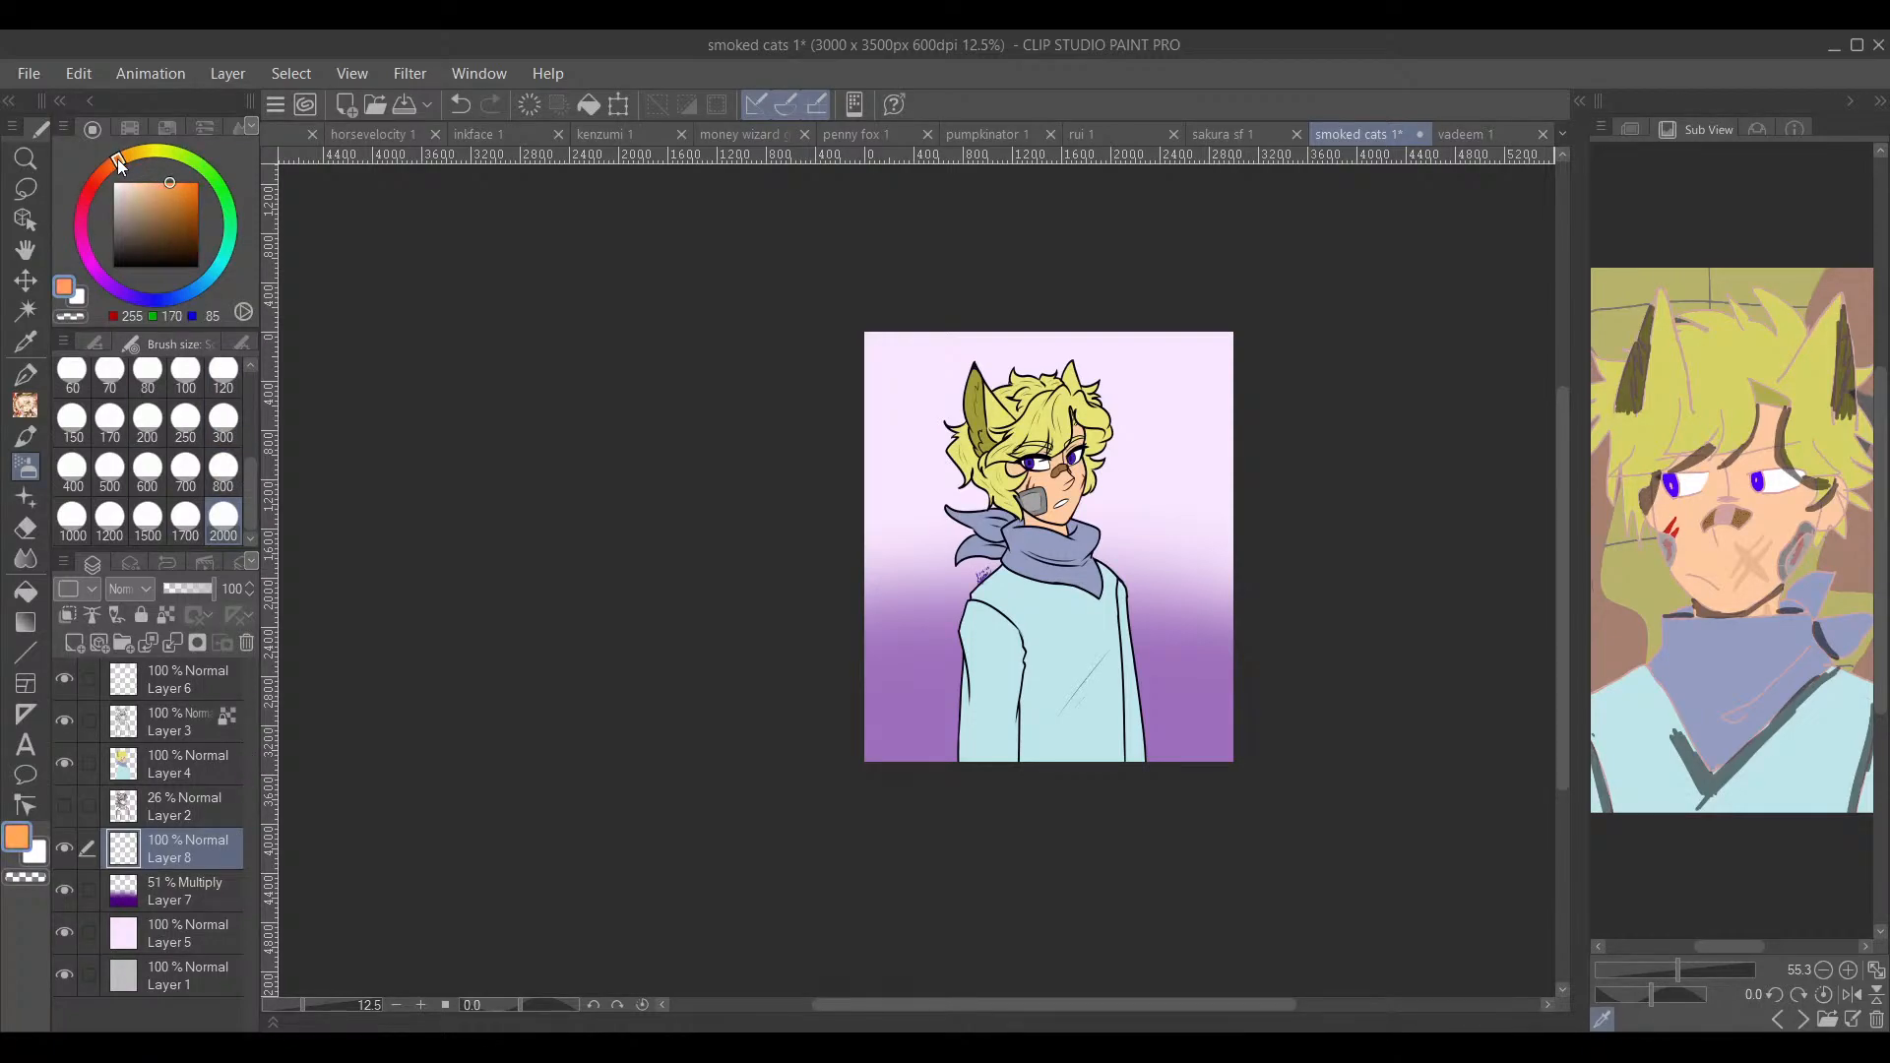
click(155, 182)
mouse_move(252, 506)
mouse_down()
mouse_move(251, 410)
mouse_move(250, 488)
mouse_up()
drag(371, 485, 194, 618)
scroll(1070, 551, up, 3)
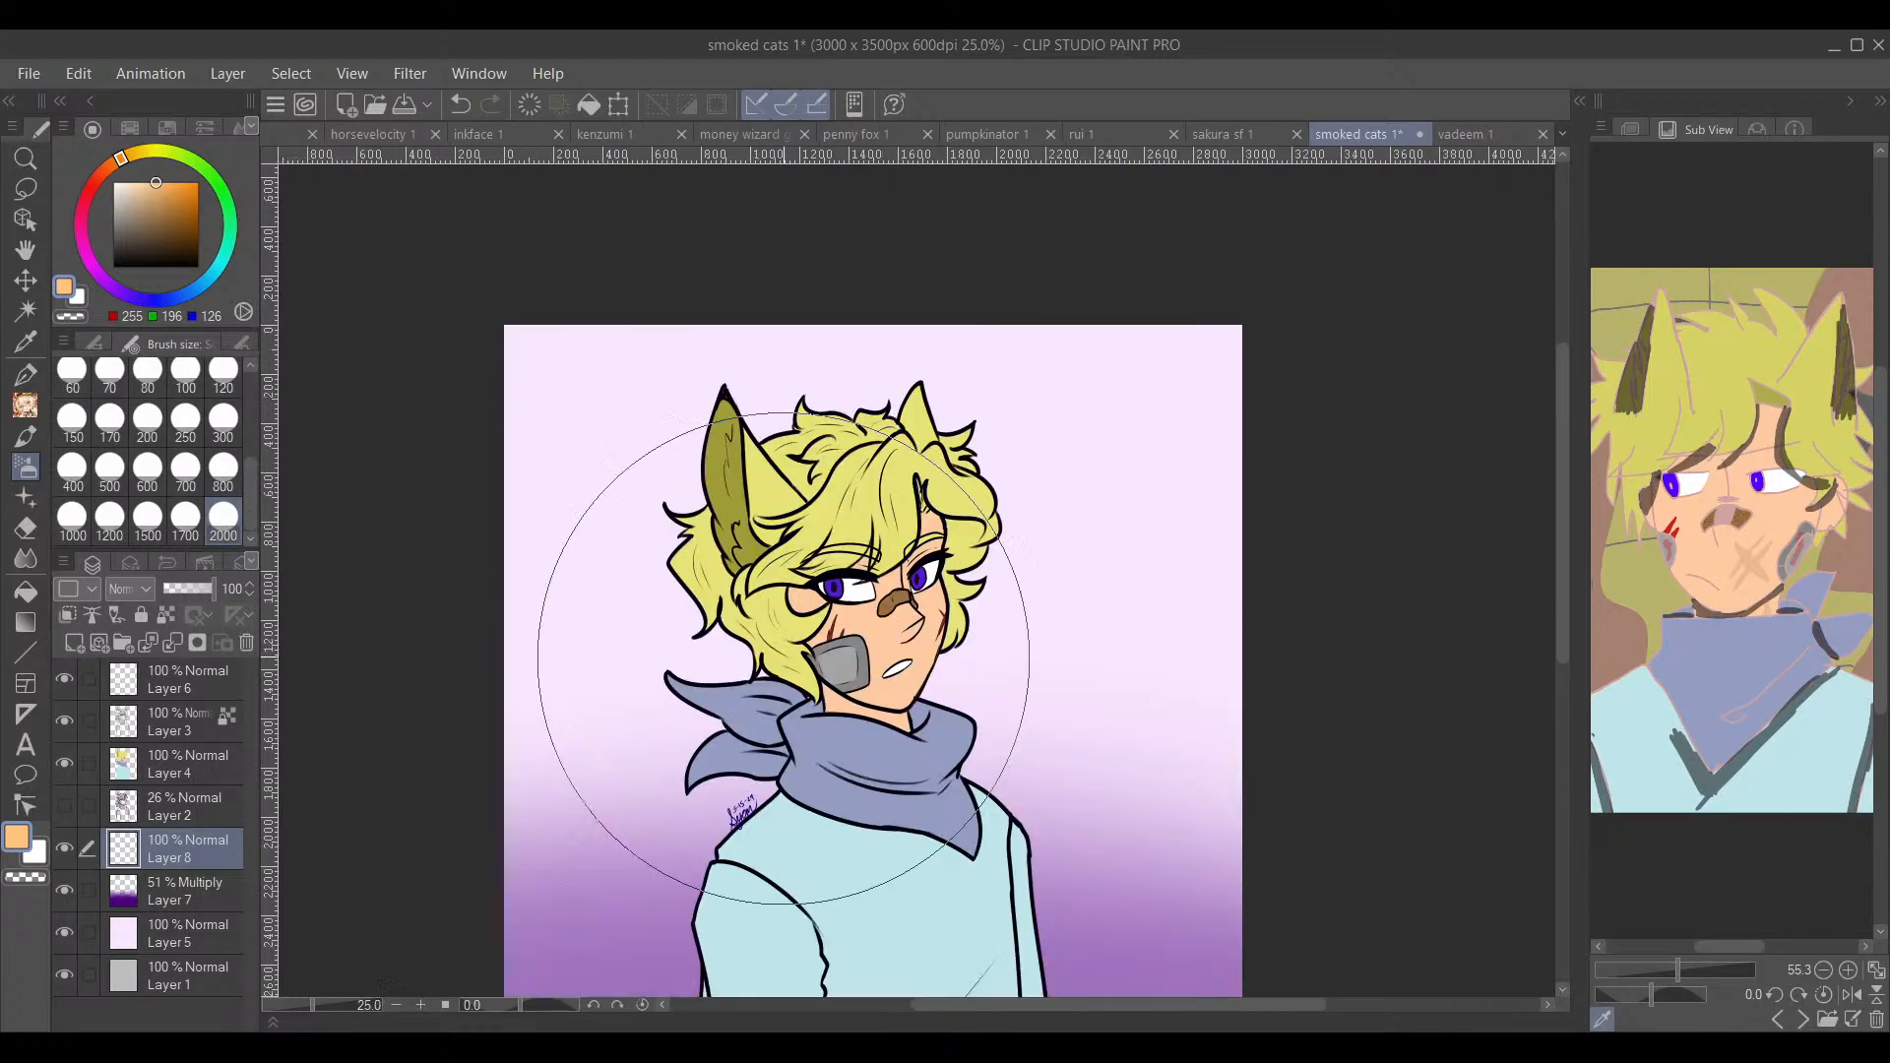
scroll(1071, 551, down, 2)
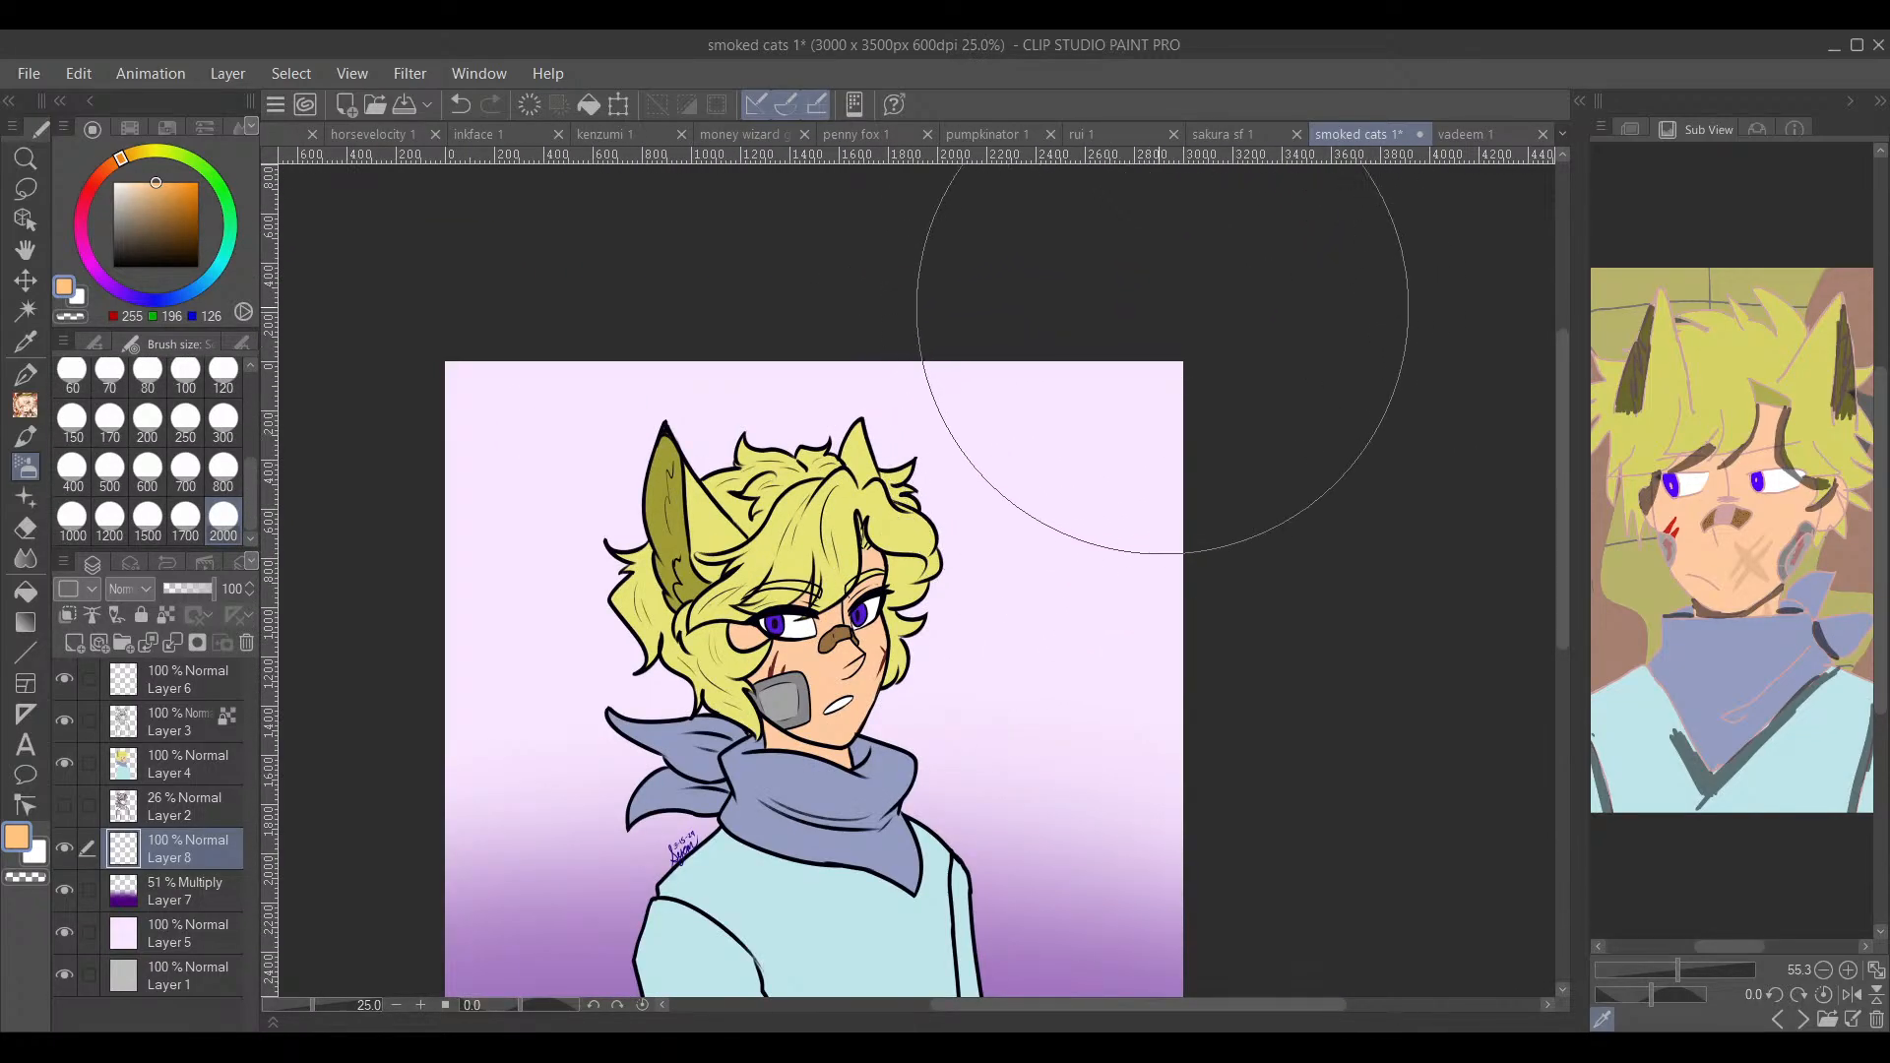
drag(539, 303, 978, 316)
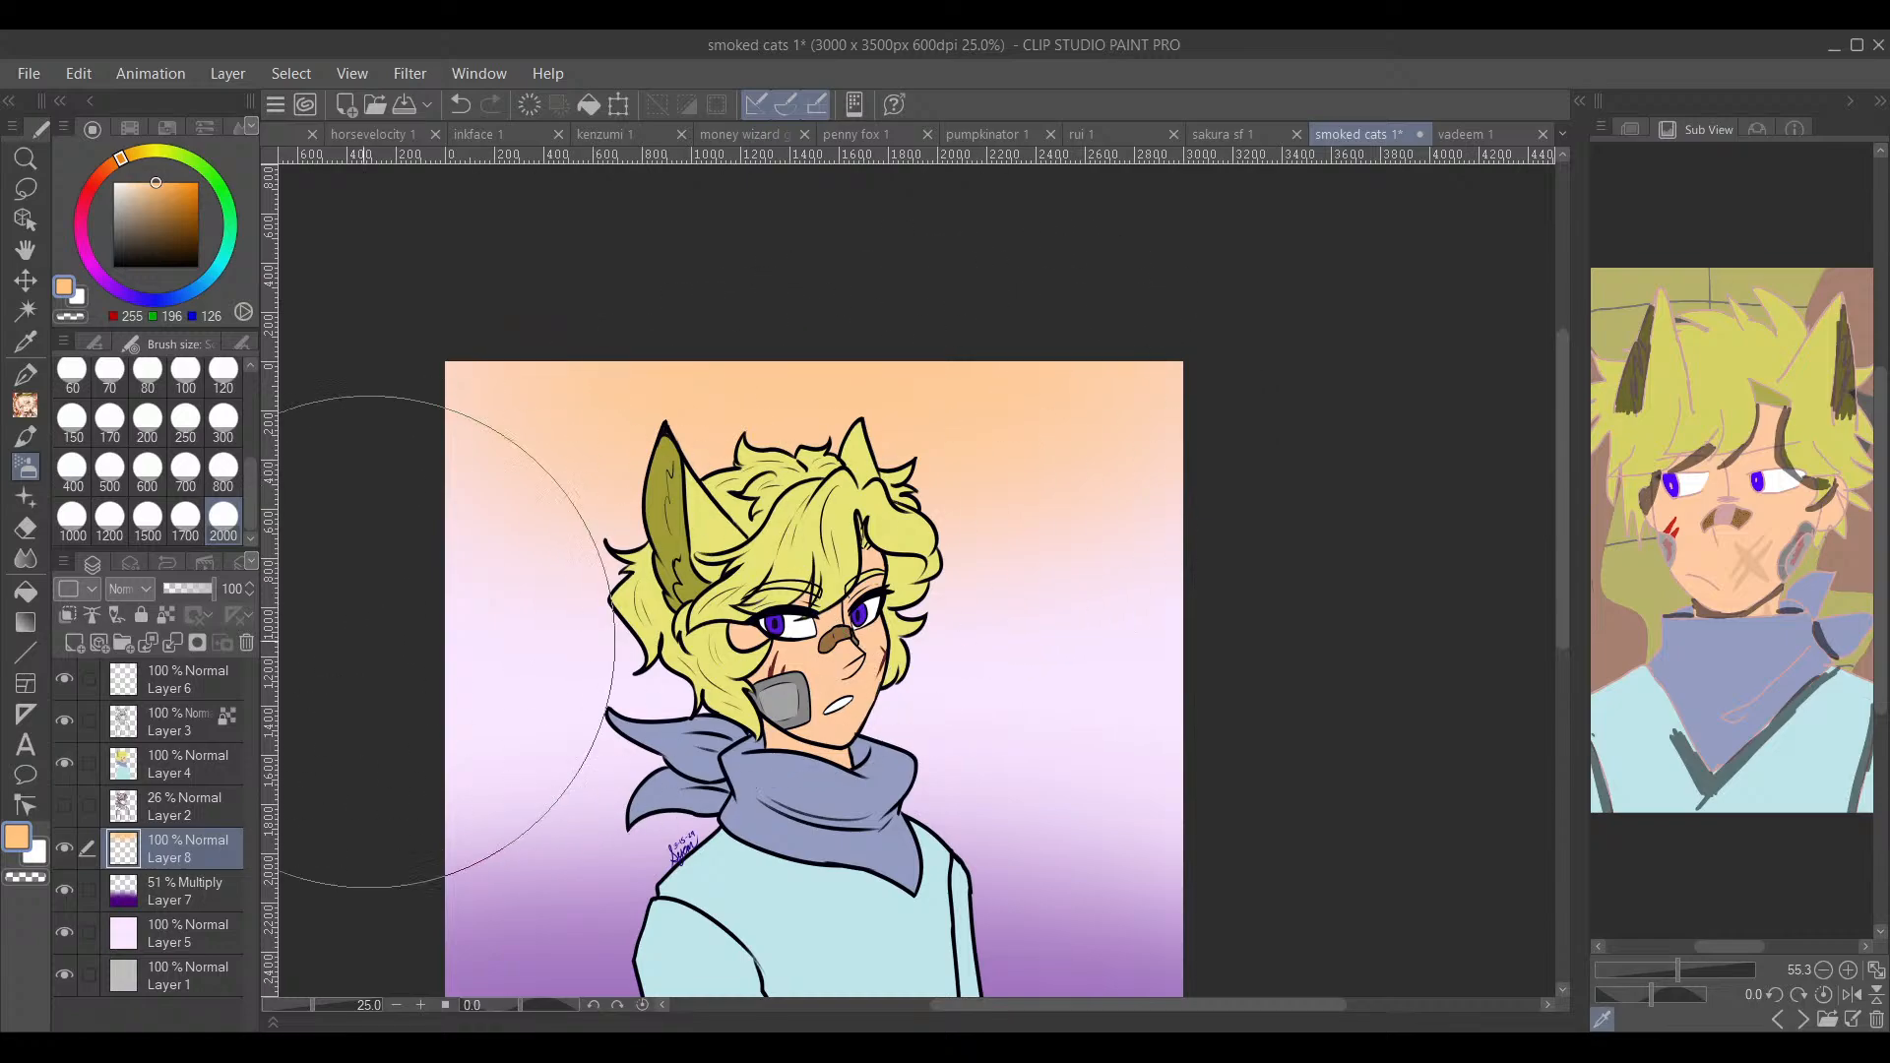
Step: Try the Overlay and Hard light blending modes on the light orange gradient layer
key(alt+shift+o)
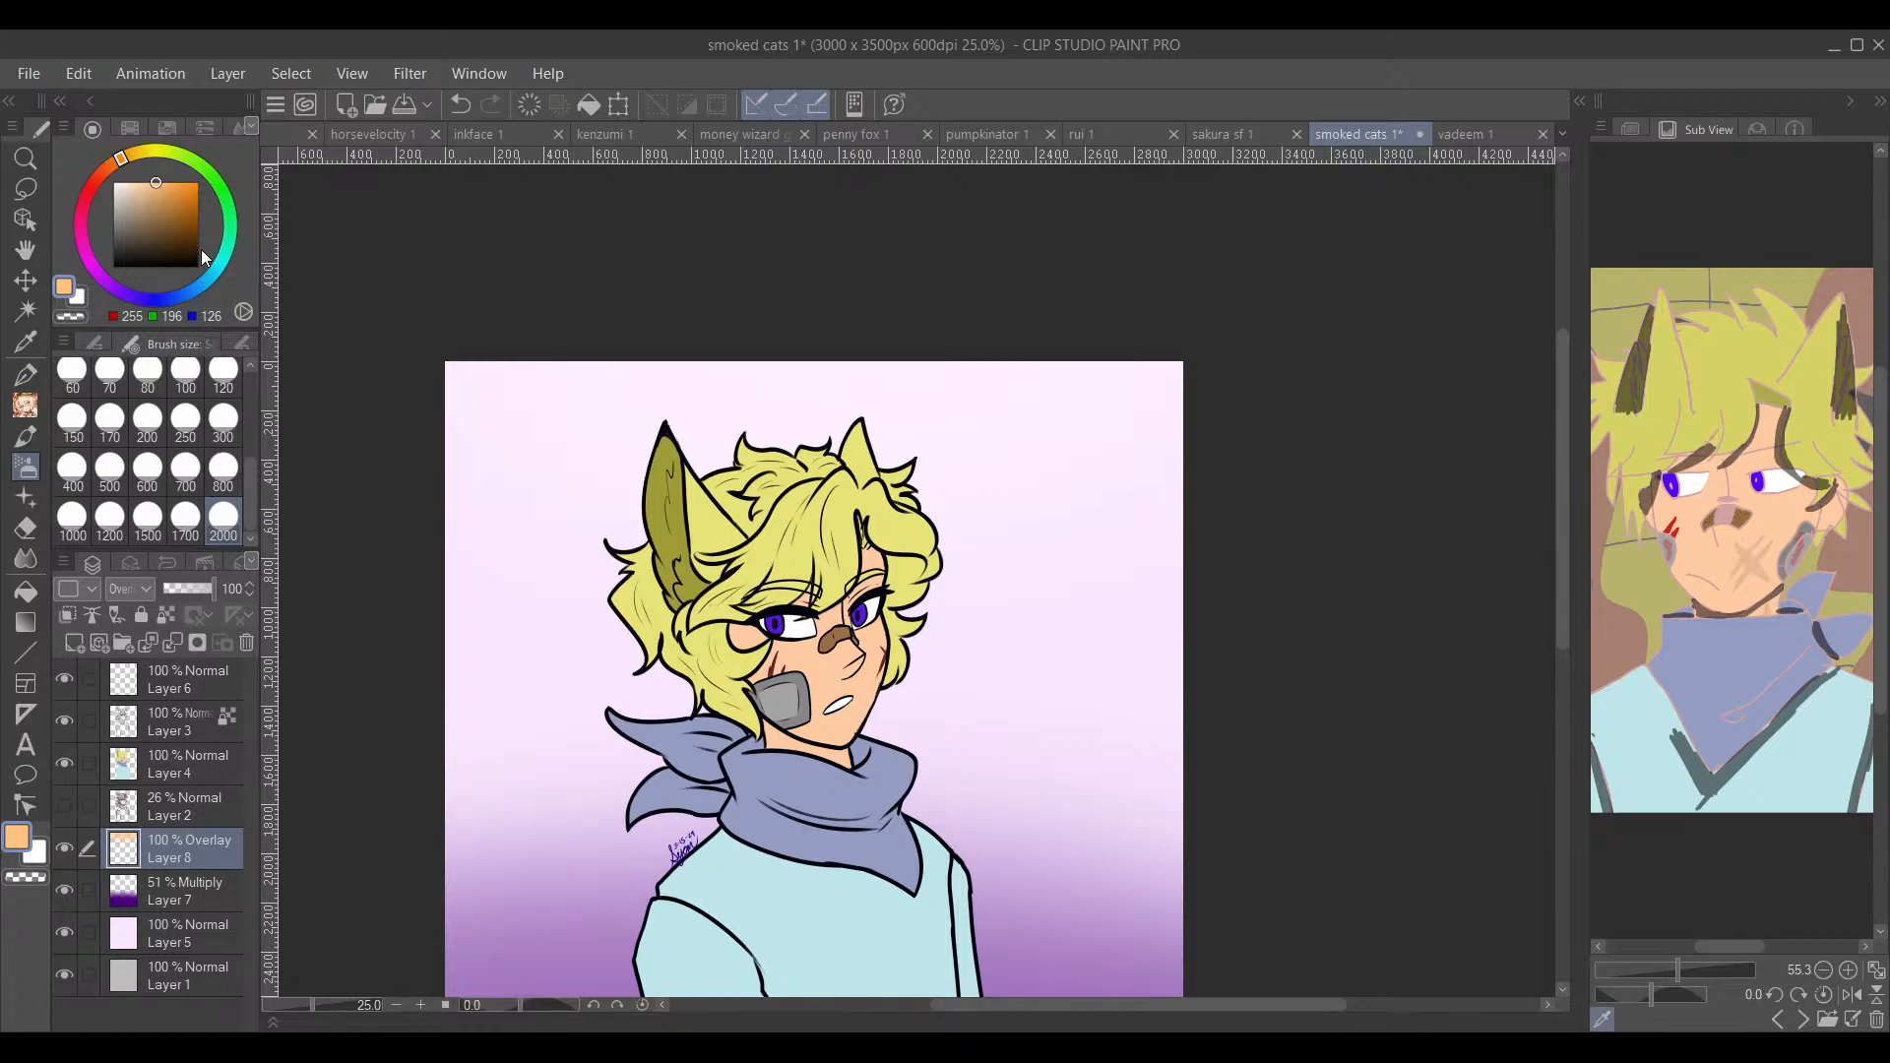
mouse_move(1298, 624)
mouse_down()
mouse_move(1299, 531)
mouse_move(1328, 569)
mouse_up()
scroll(131, 589, down, 2)
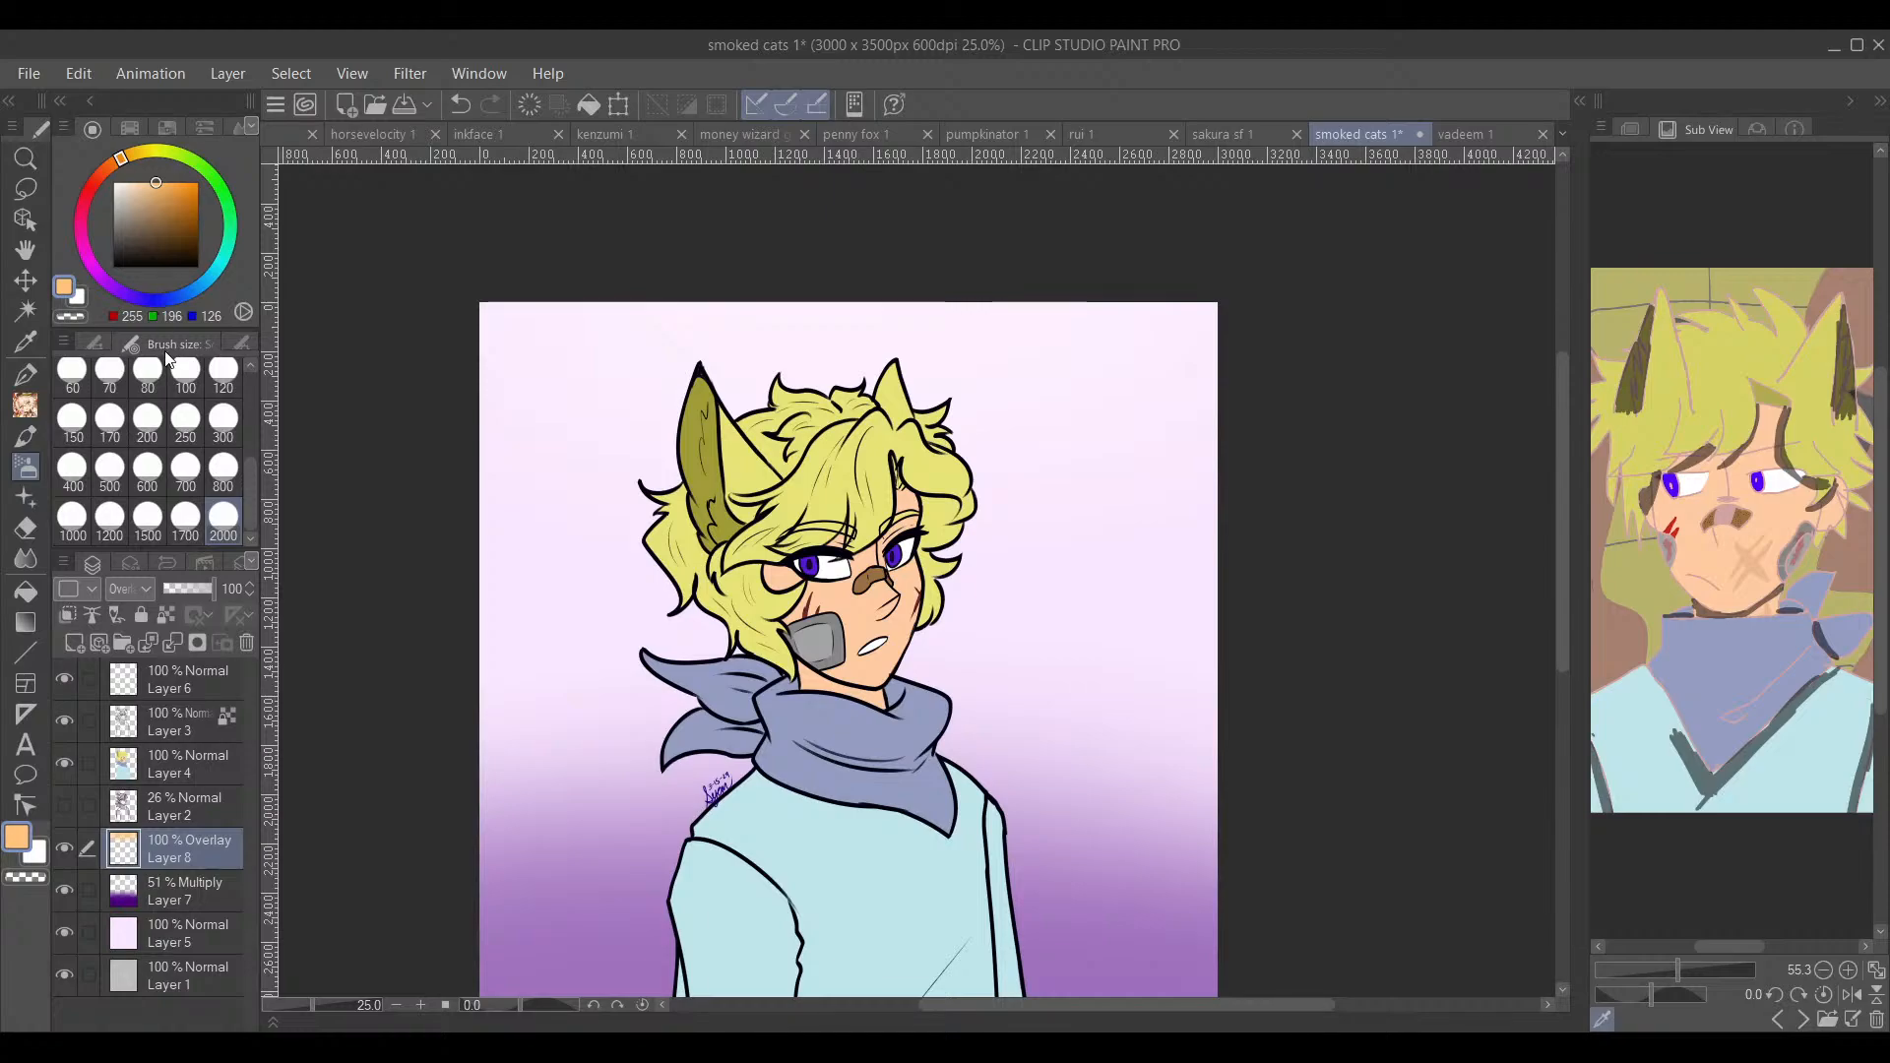
scroll(1171, 563, down, 4)
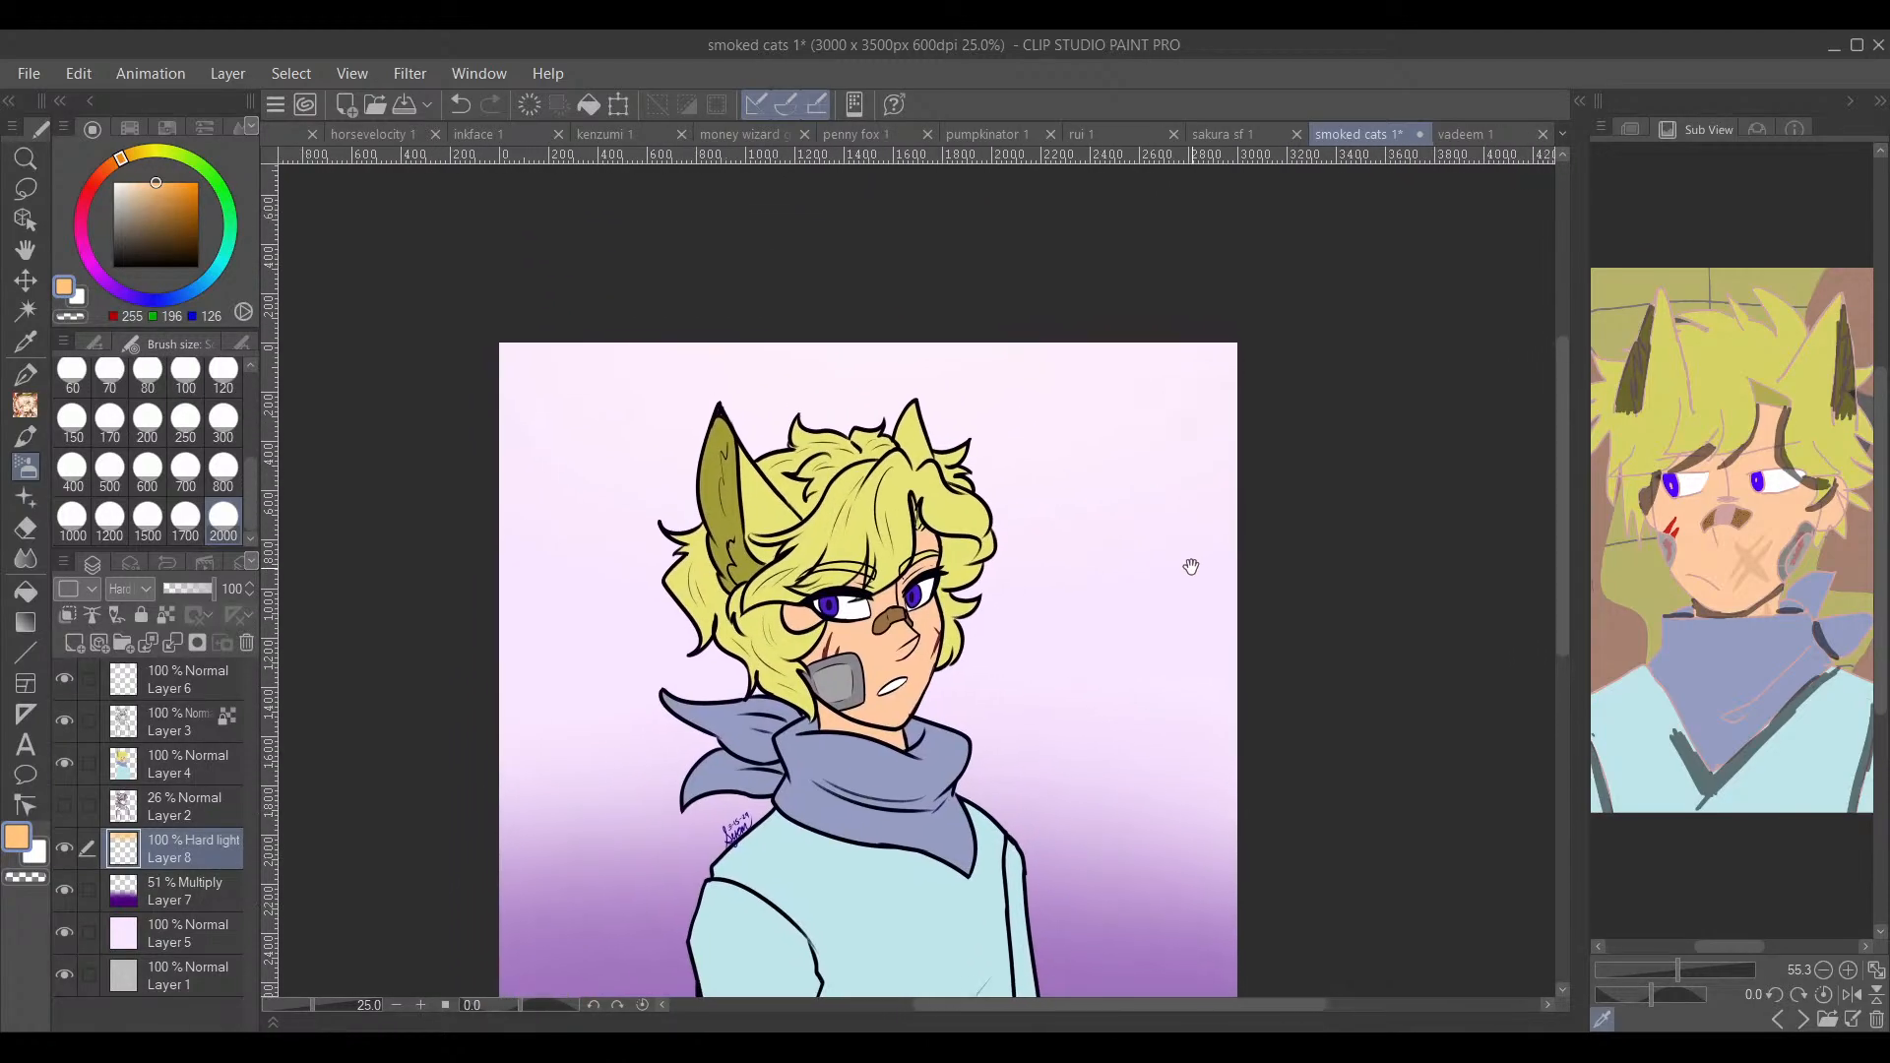
scroll(1211, 532, down, 2)
scroll(1142, 541, up, 4)
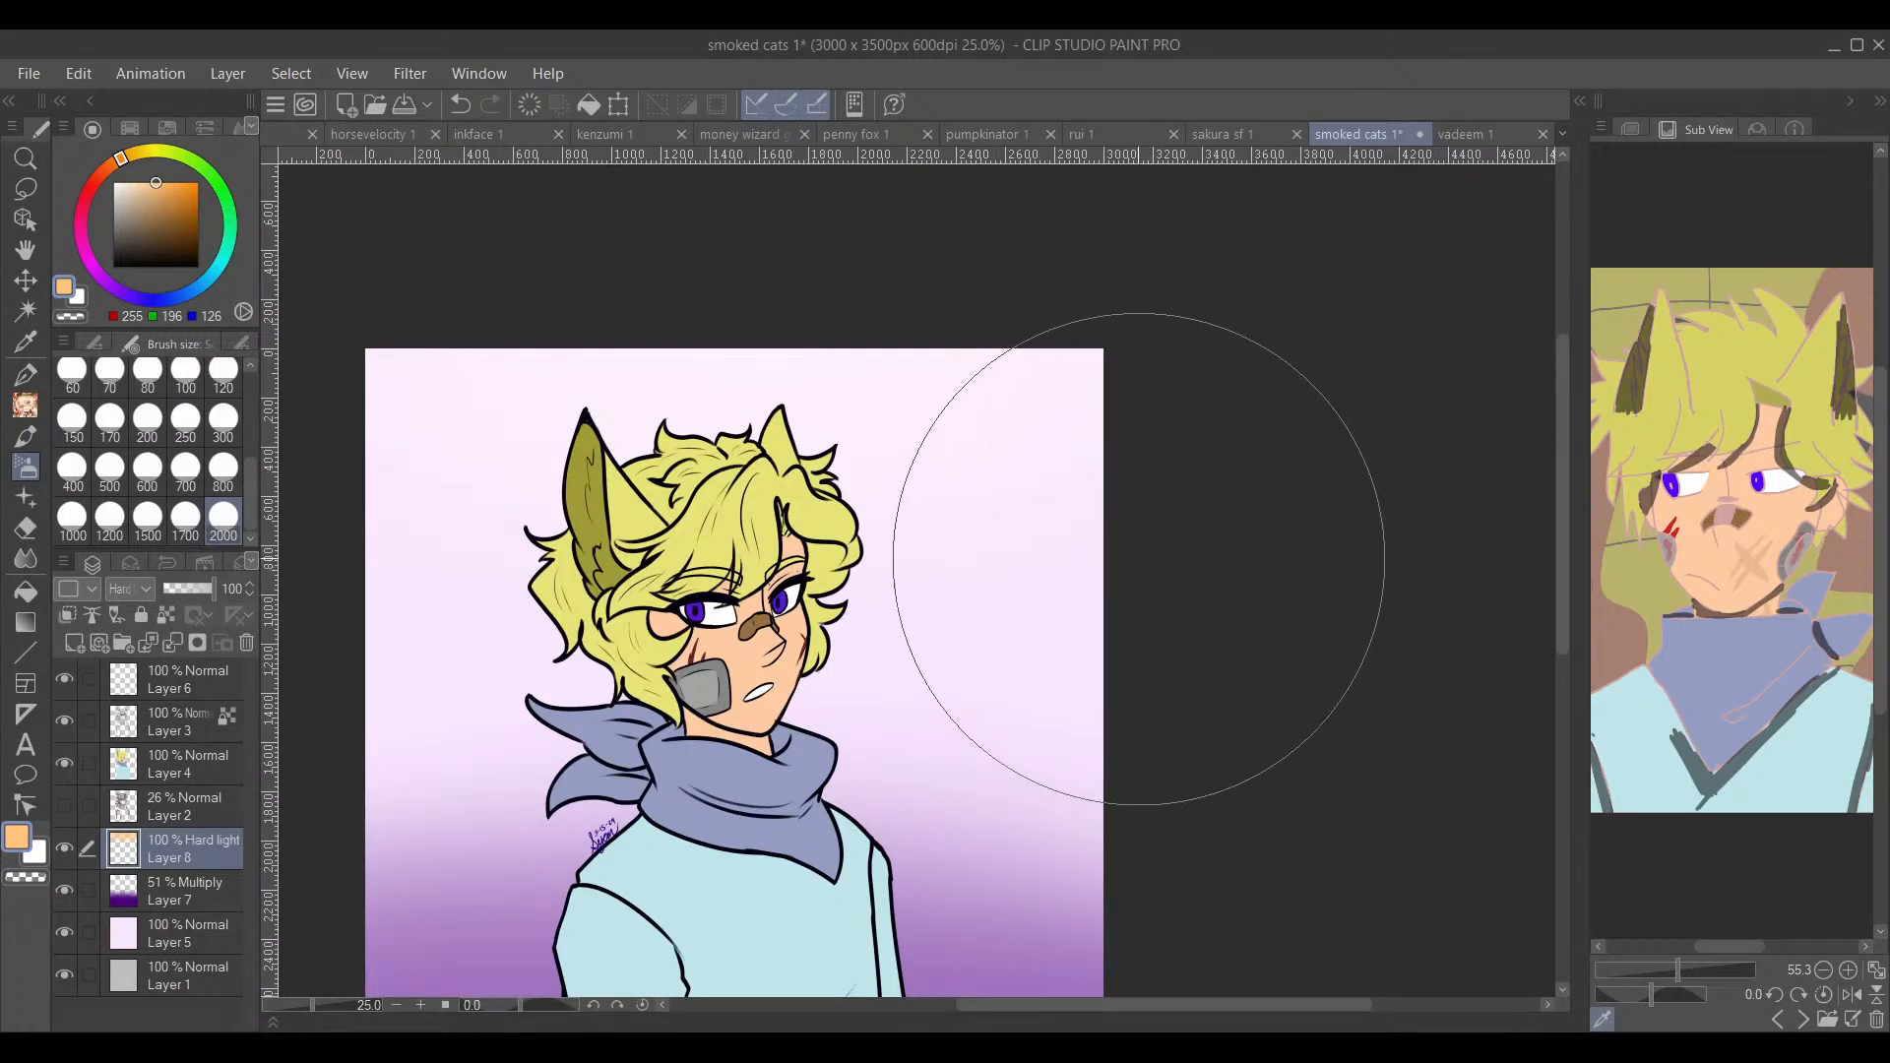
scroll(1015, 563, down, 4)
scroll(866, 551, up, 2)
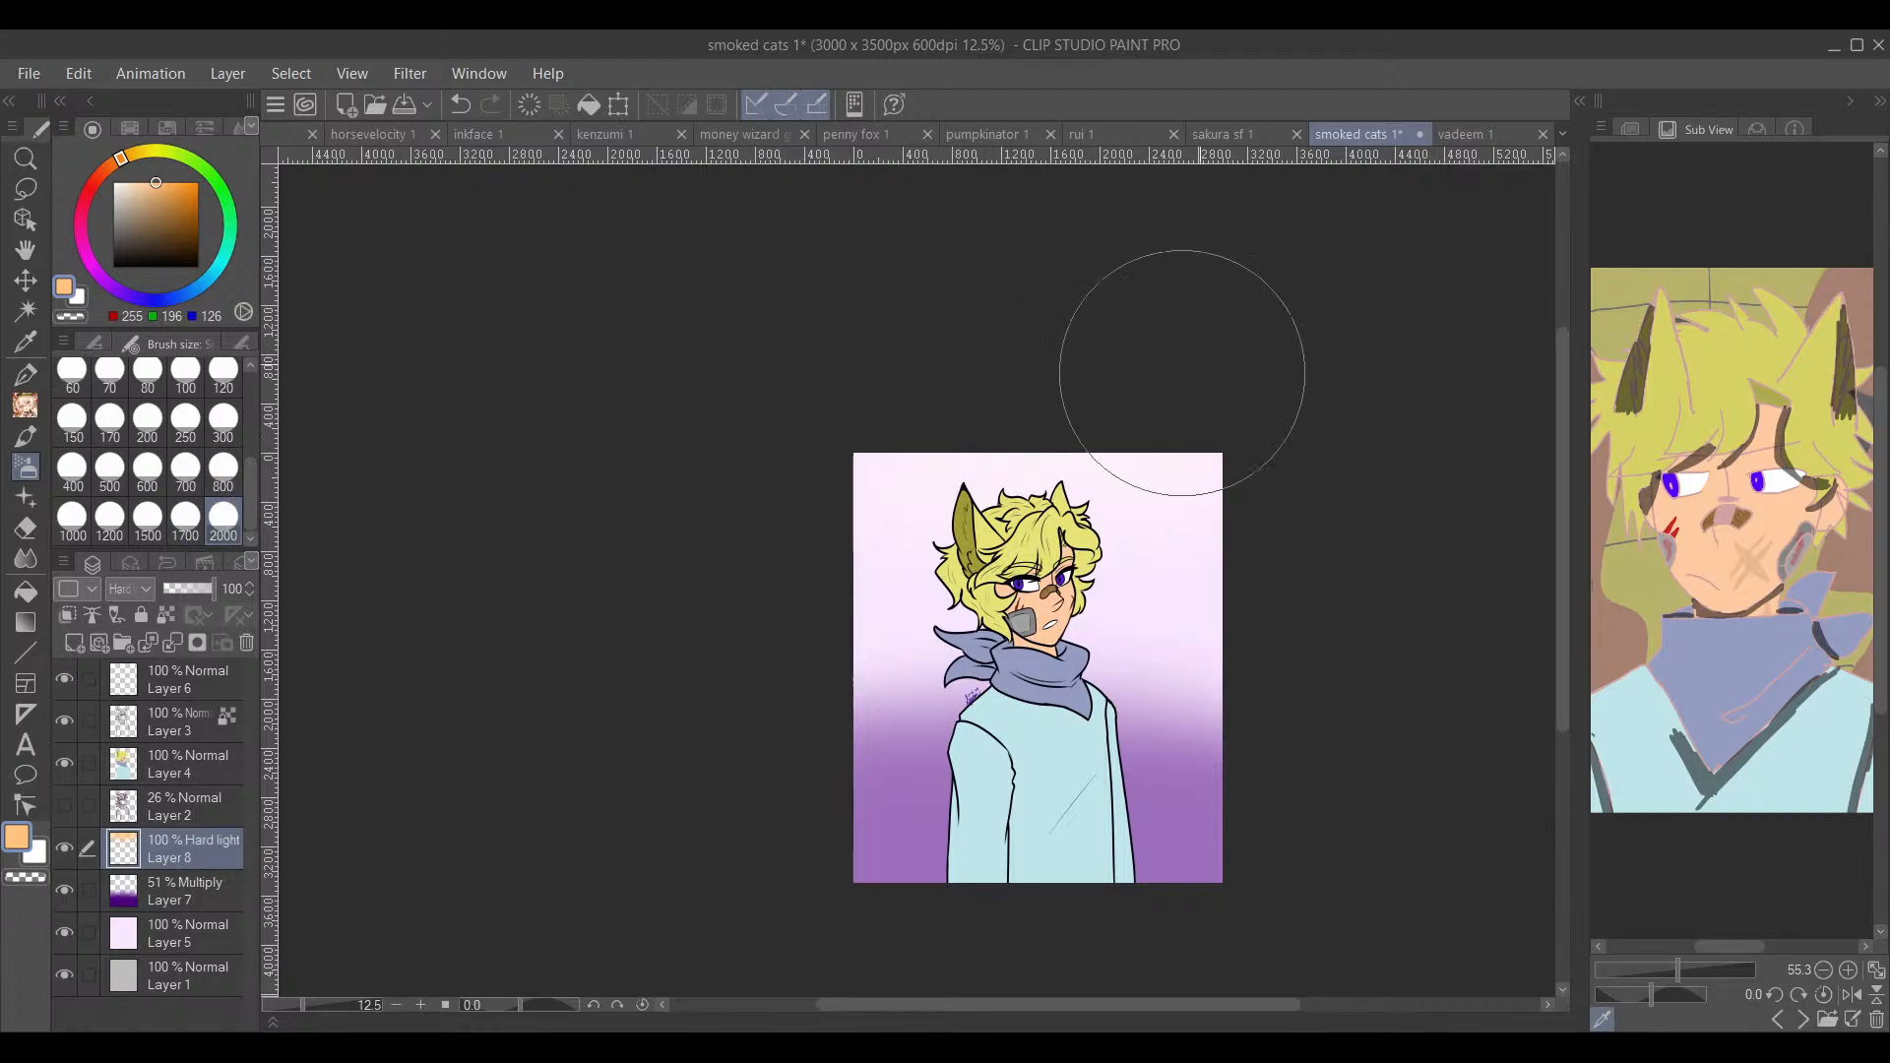
Step: Strengthen the upper background gradient by airbrushing over it in a more saturated orange (RGB 255, 154, 34)
mouse_move(1335, 593)
mouse_down()
mouse_move(1177, 540)
mouse_move(1116, 563)
mouse_move(1426, 549)
mouse_move(1308, 574)
mouse_up()
scroll(1018, 580, up, 2)
click(186, 182)
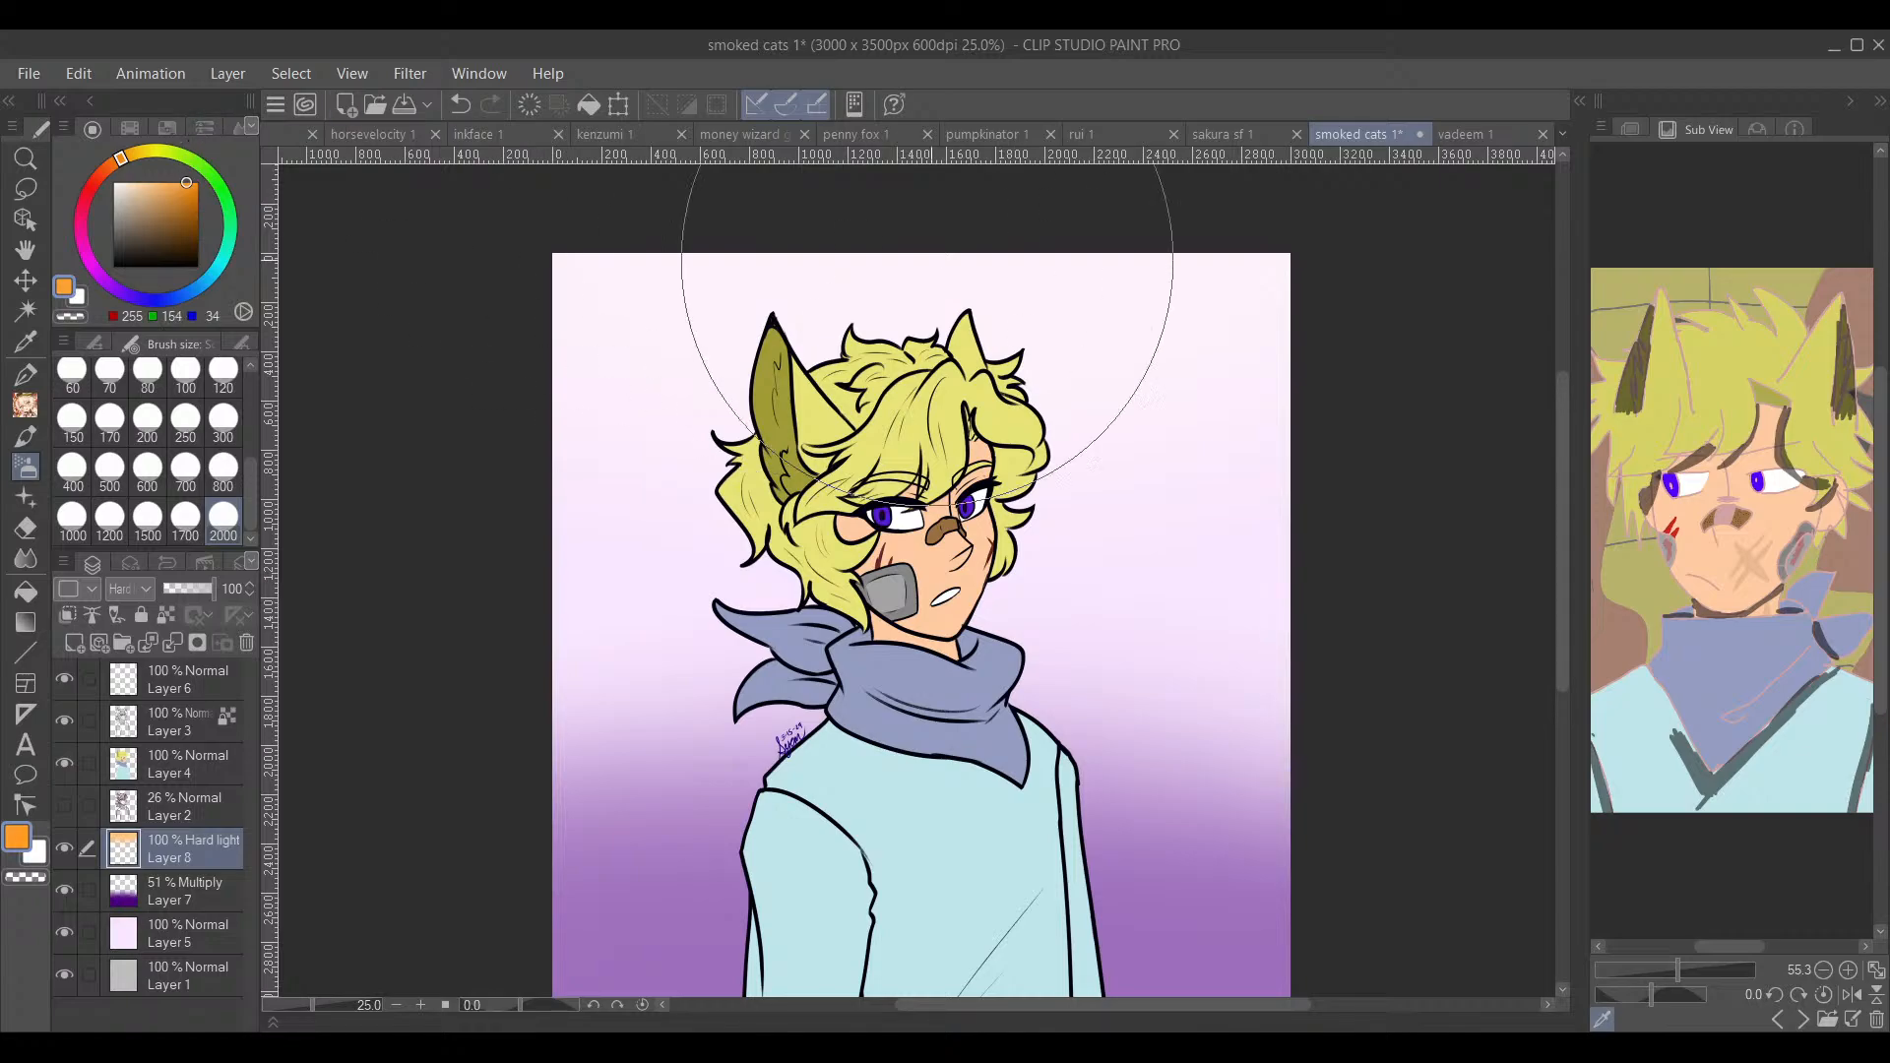
mouse_move(655, 207)
mouse_down()
mouse_move(774, 270)
mouse_move(857, 178)
mouse_move(1054, 282)
mouse_move(1020, 177)
mouse_up()
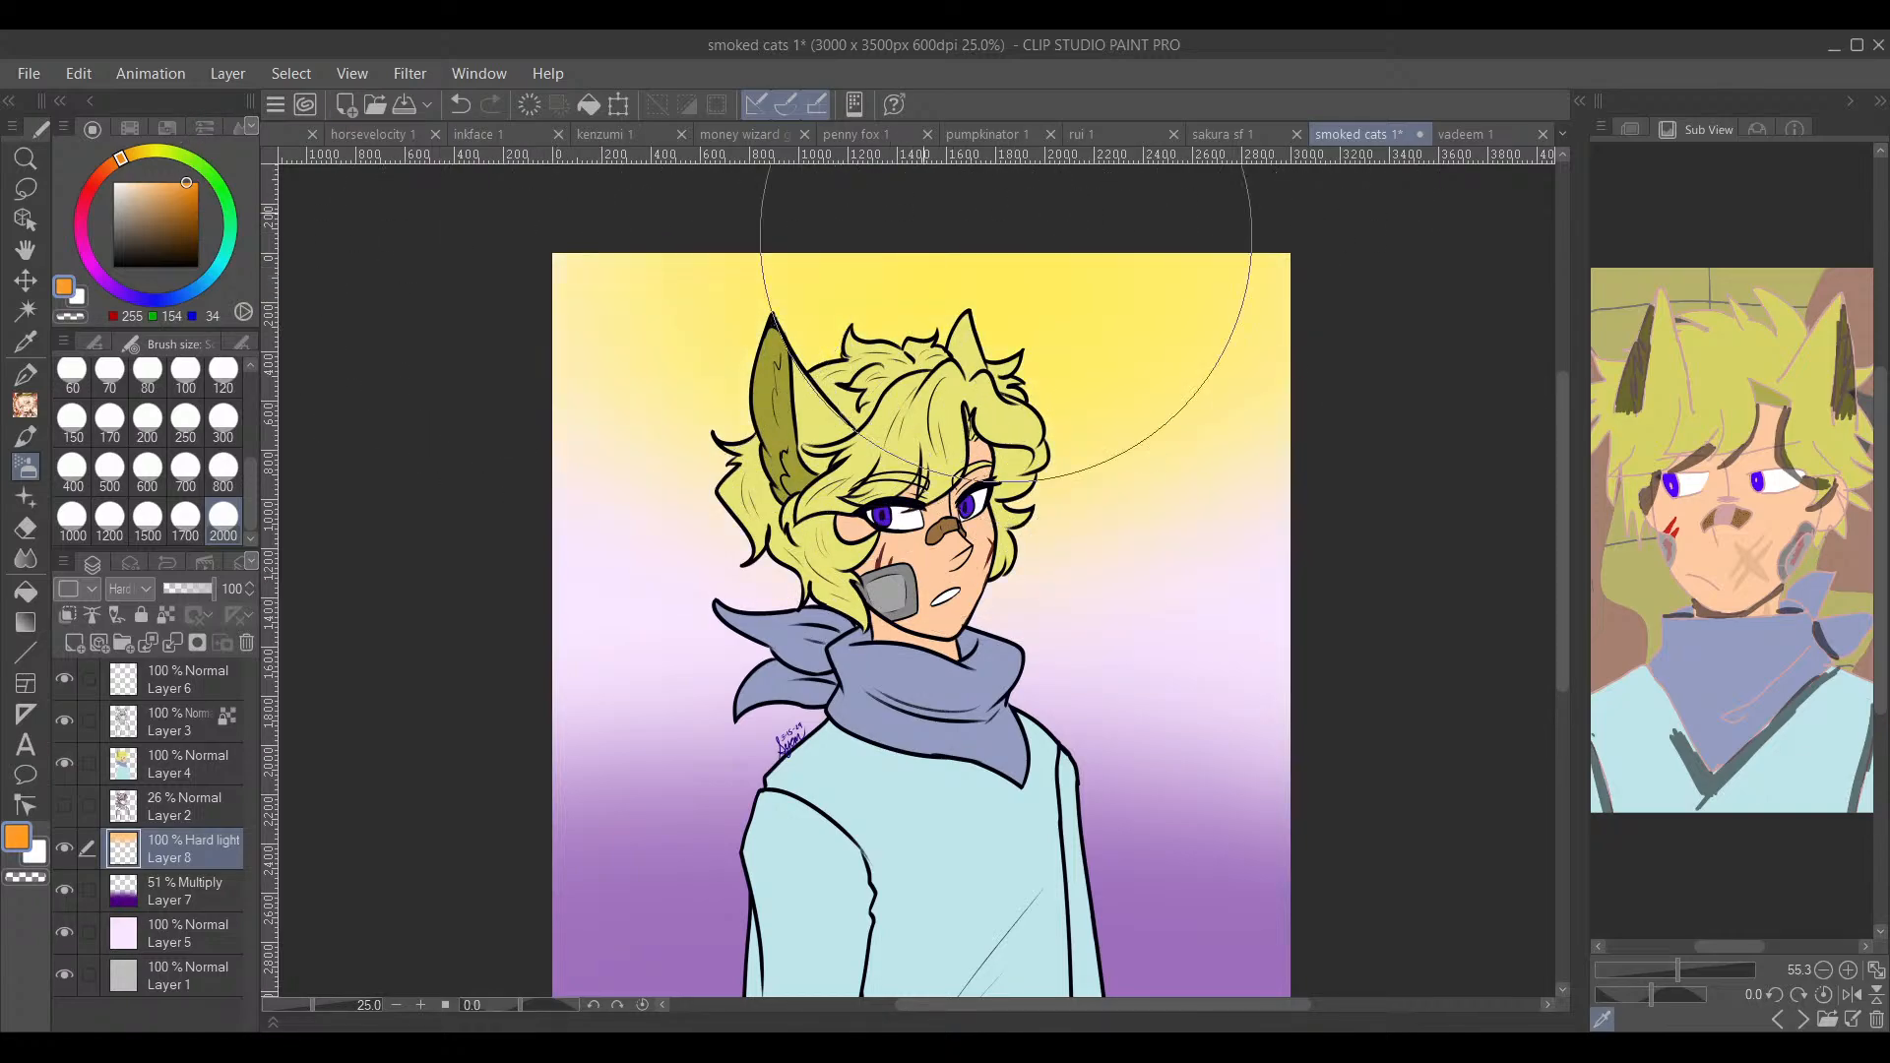
Step: Try the Add (Glow) and Soft light blending modes on the strengthened orange gradient layer
click(135, 586)
click(155, 310)
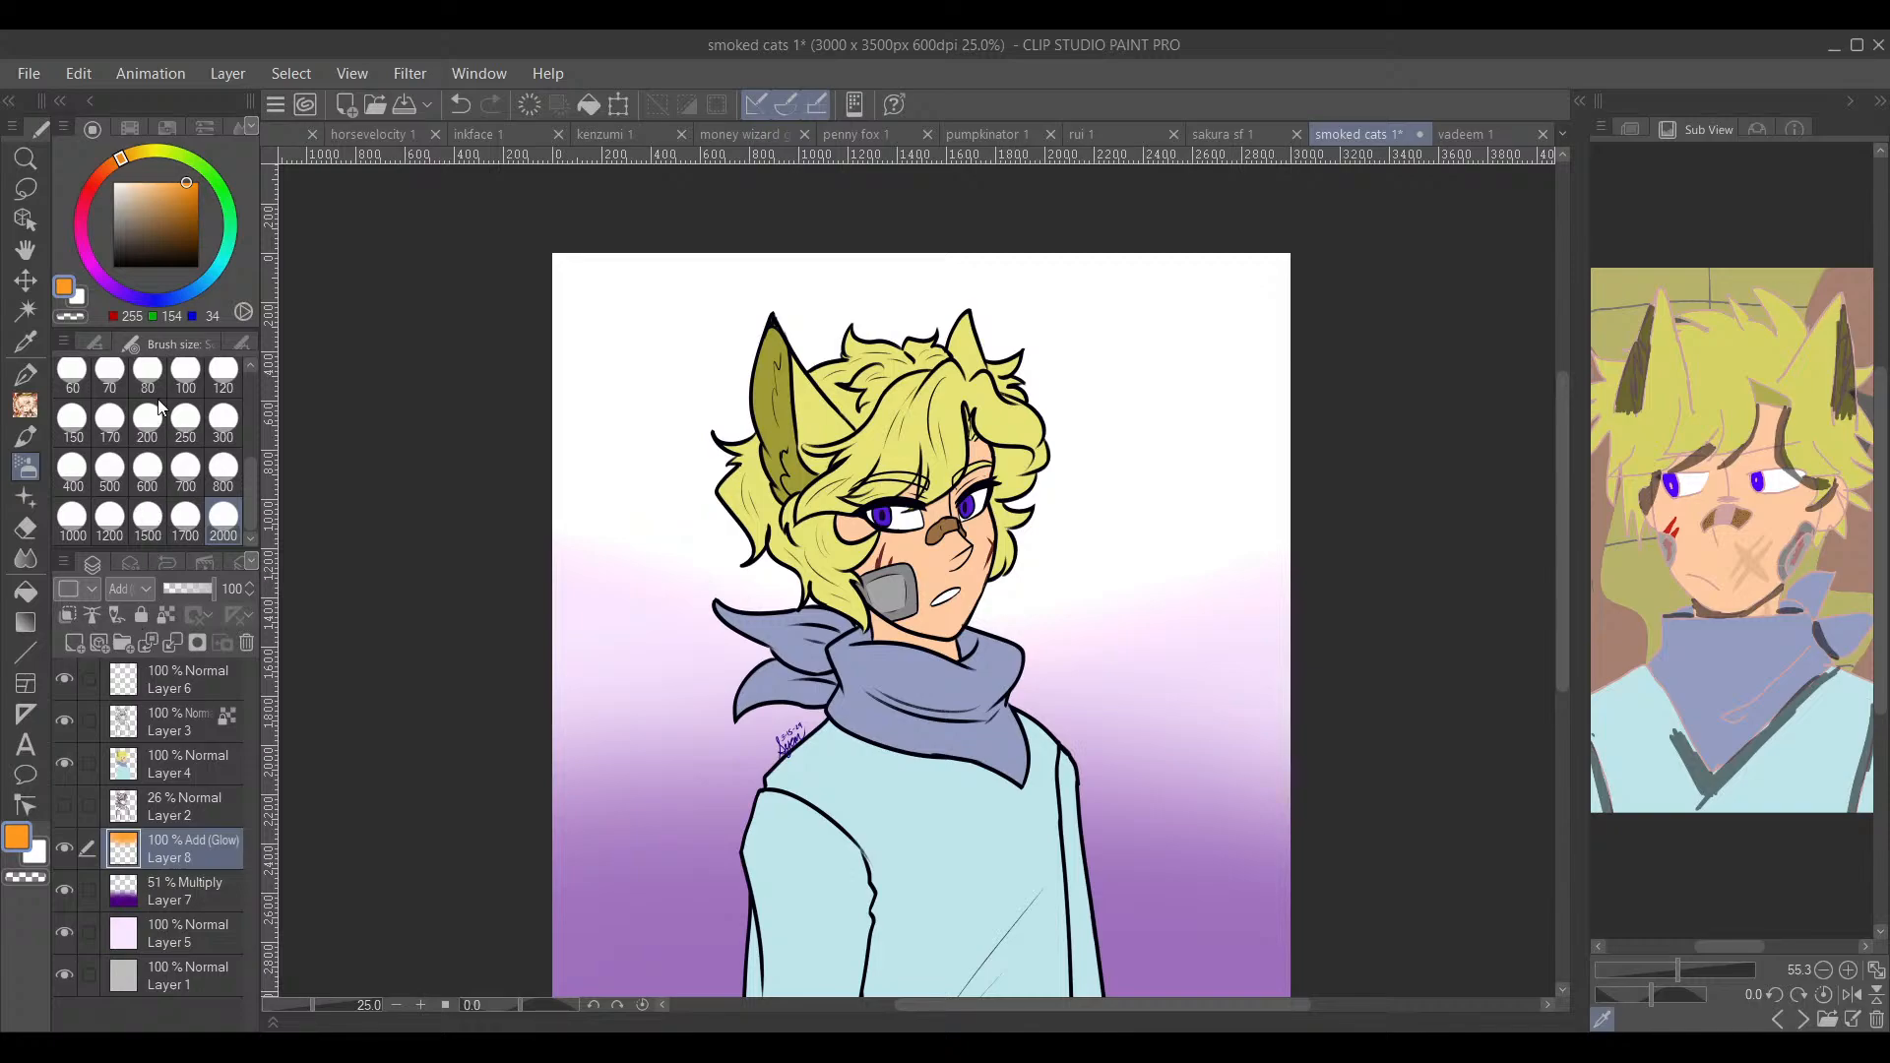
click(164, 367)
mouse_move(846, 516)
mouse_down()
mouse_move(642, 566)
mouse_move(766, 499)
mouse_move(784, 454)
mouse_up()
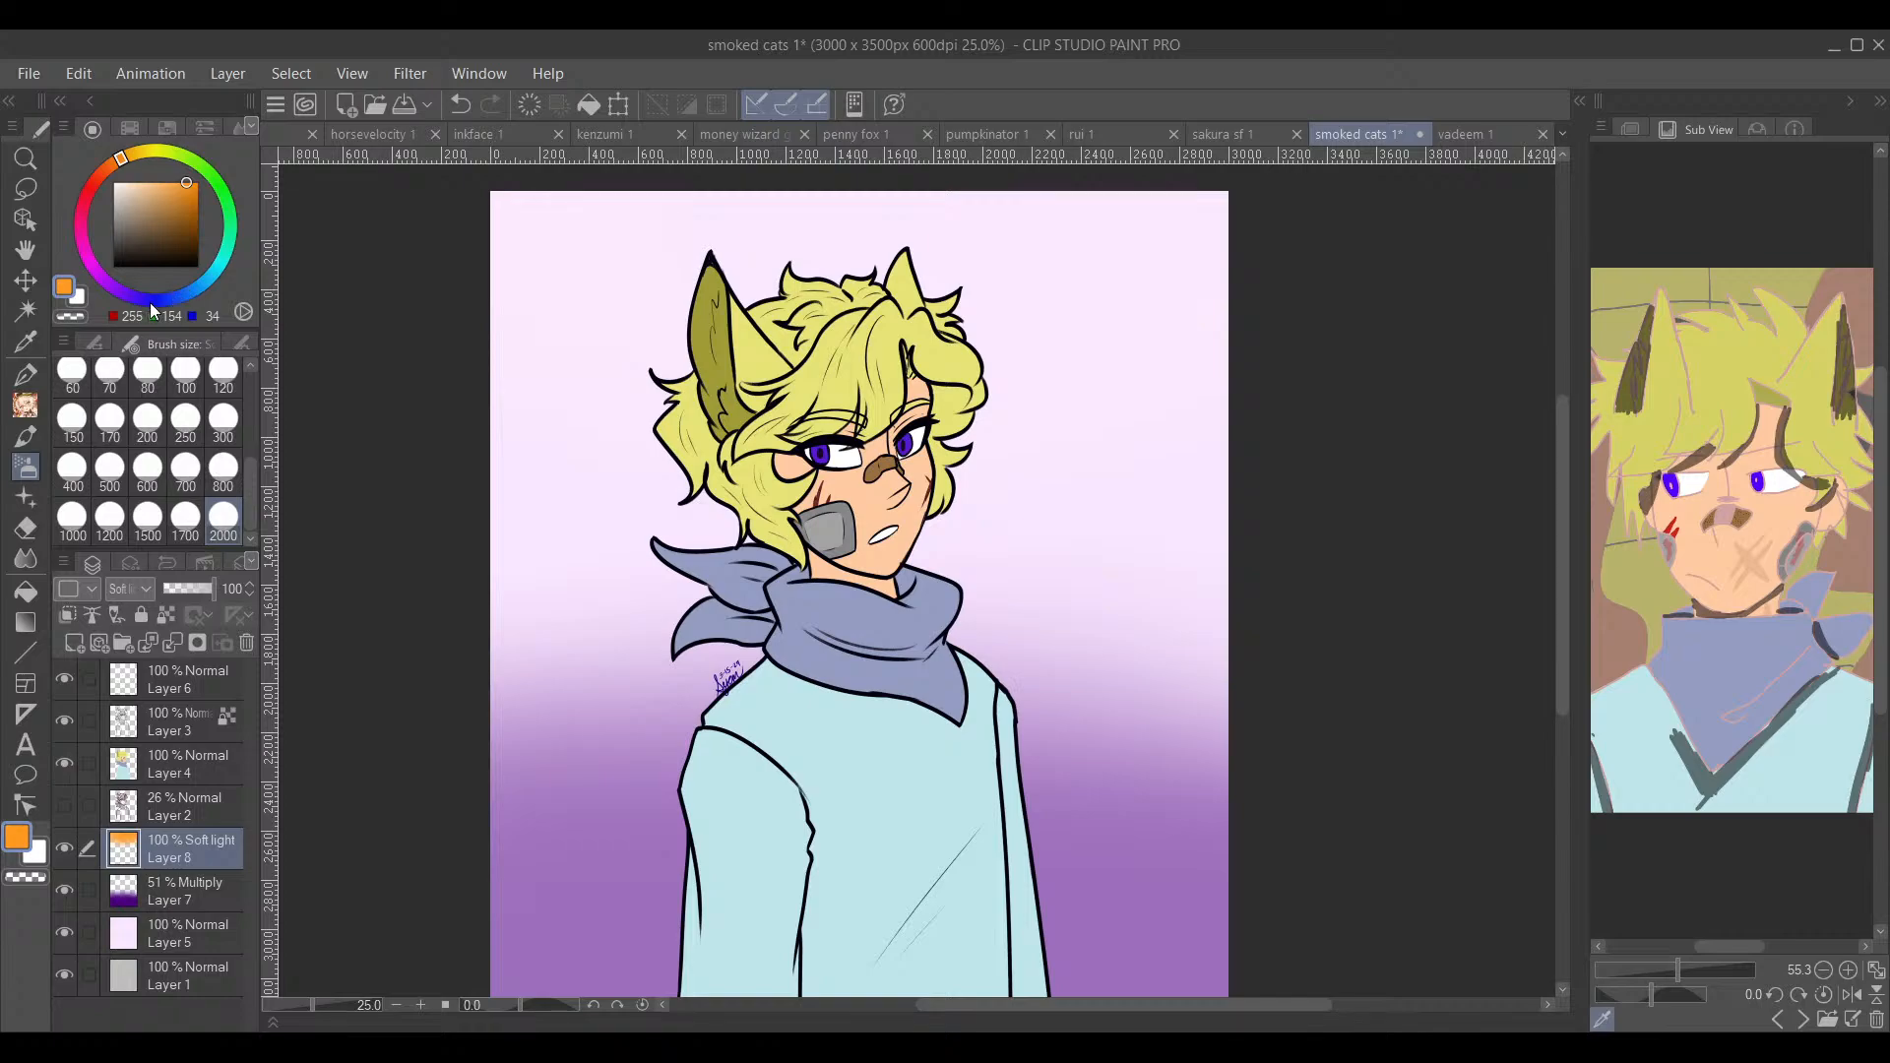
Step: Lock the gradient layer's transparent pixels and recolour its orange area in cyan (RGB 34, 233, 255)
mouse_move(149, 303)
mouse_down()
mouse_move(187, 313)
mouse_move(227, 281)
mouse_up()
click(167, 615)
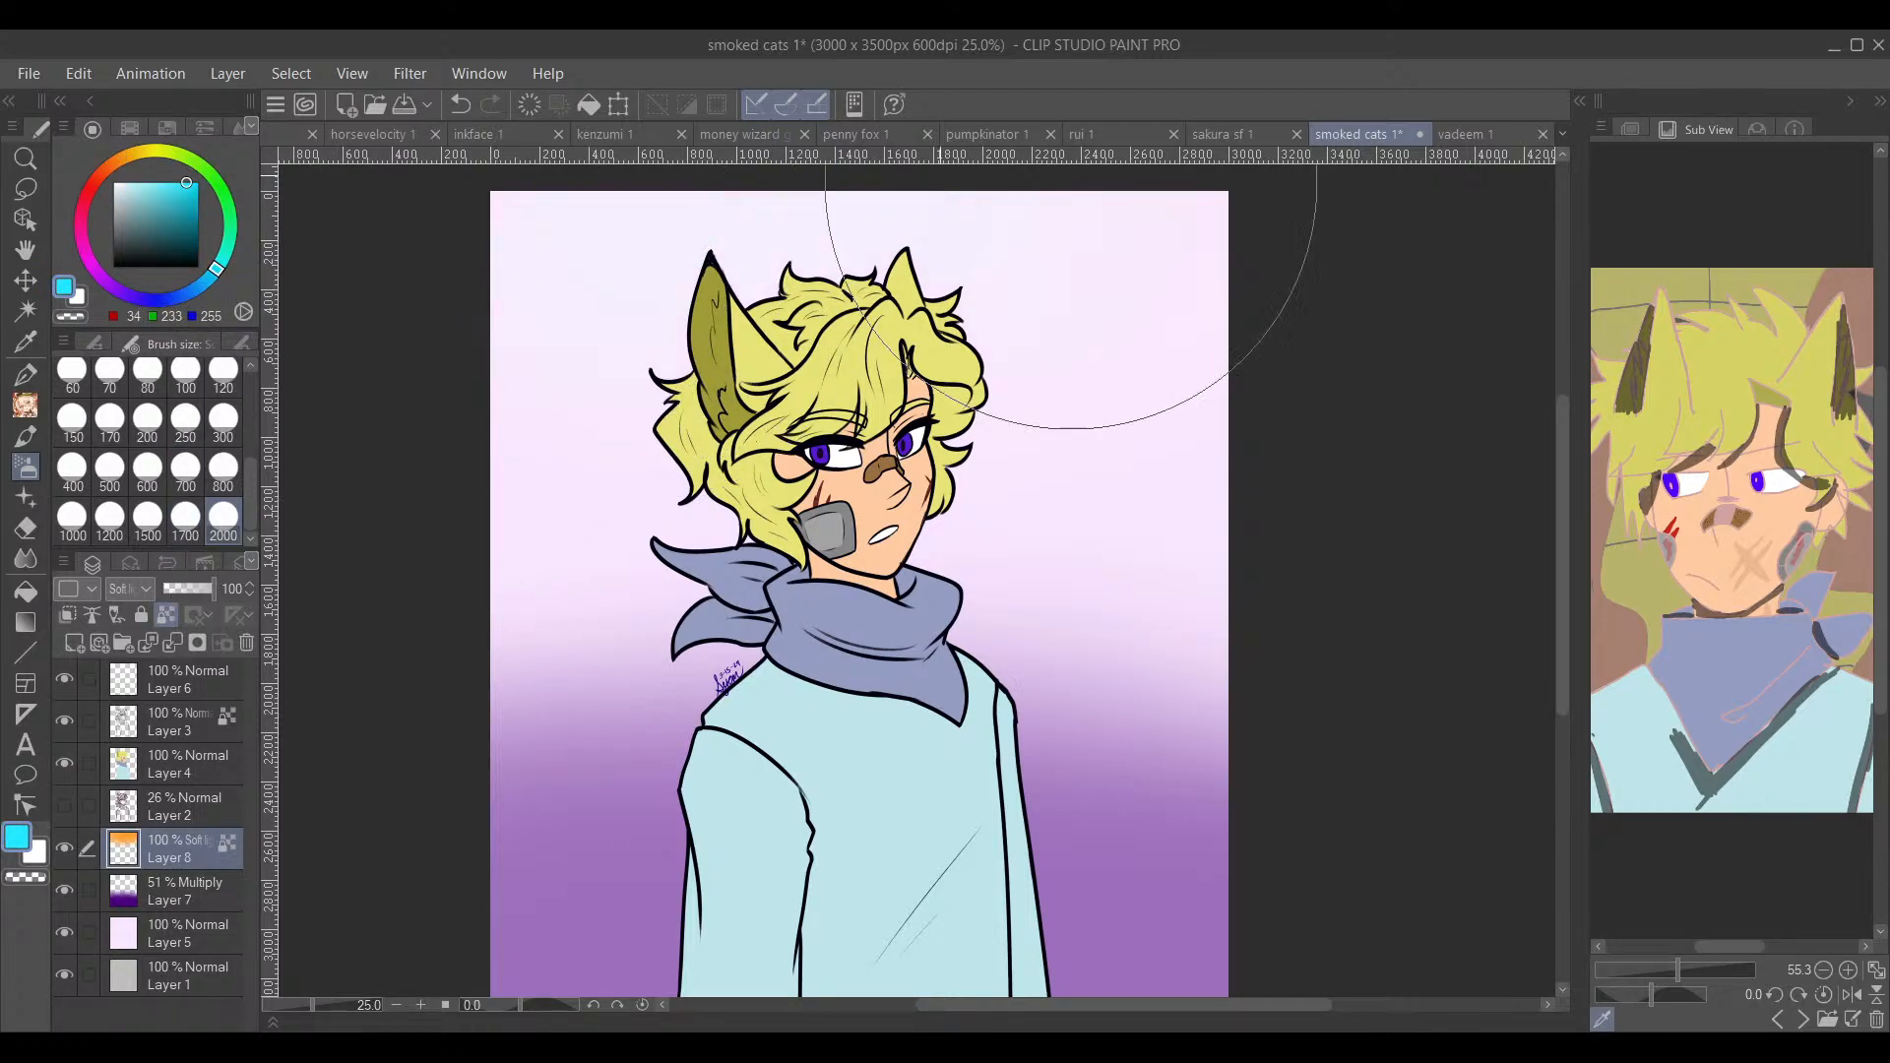
mouse_move(1071, 182)
mouse_down()
mouse_move(466, 459)
mouse_move(935, 471)
mouse_move(1510, 374)
mouse_move(316, 349)
mouse_up()
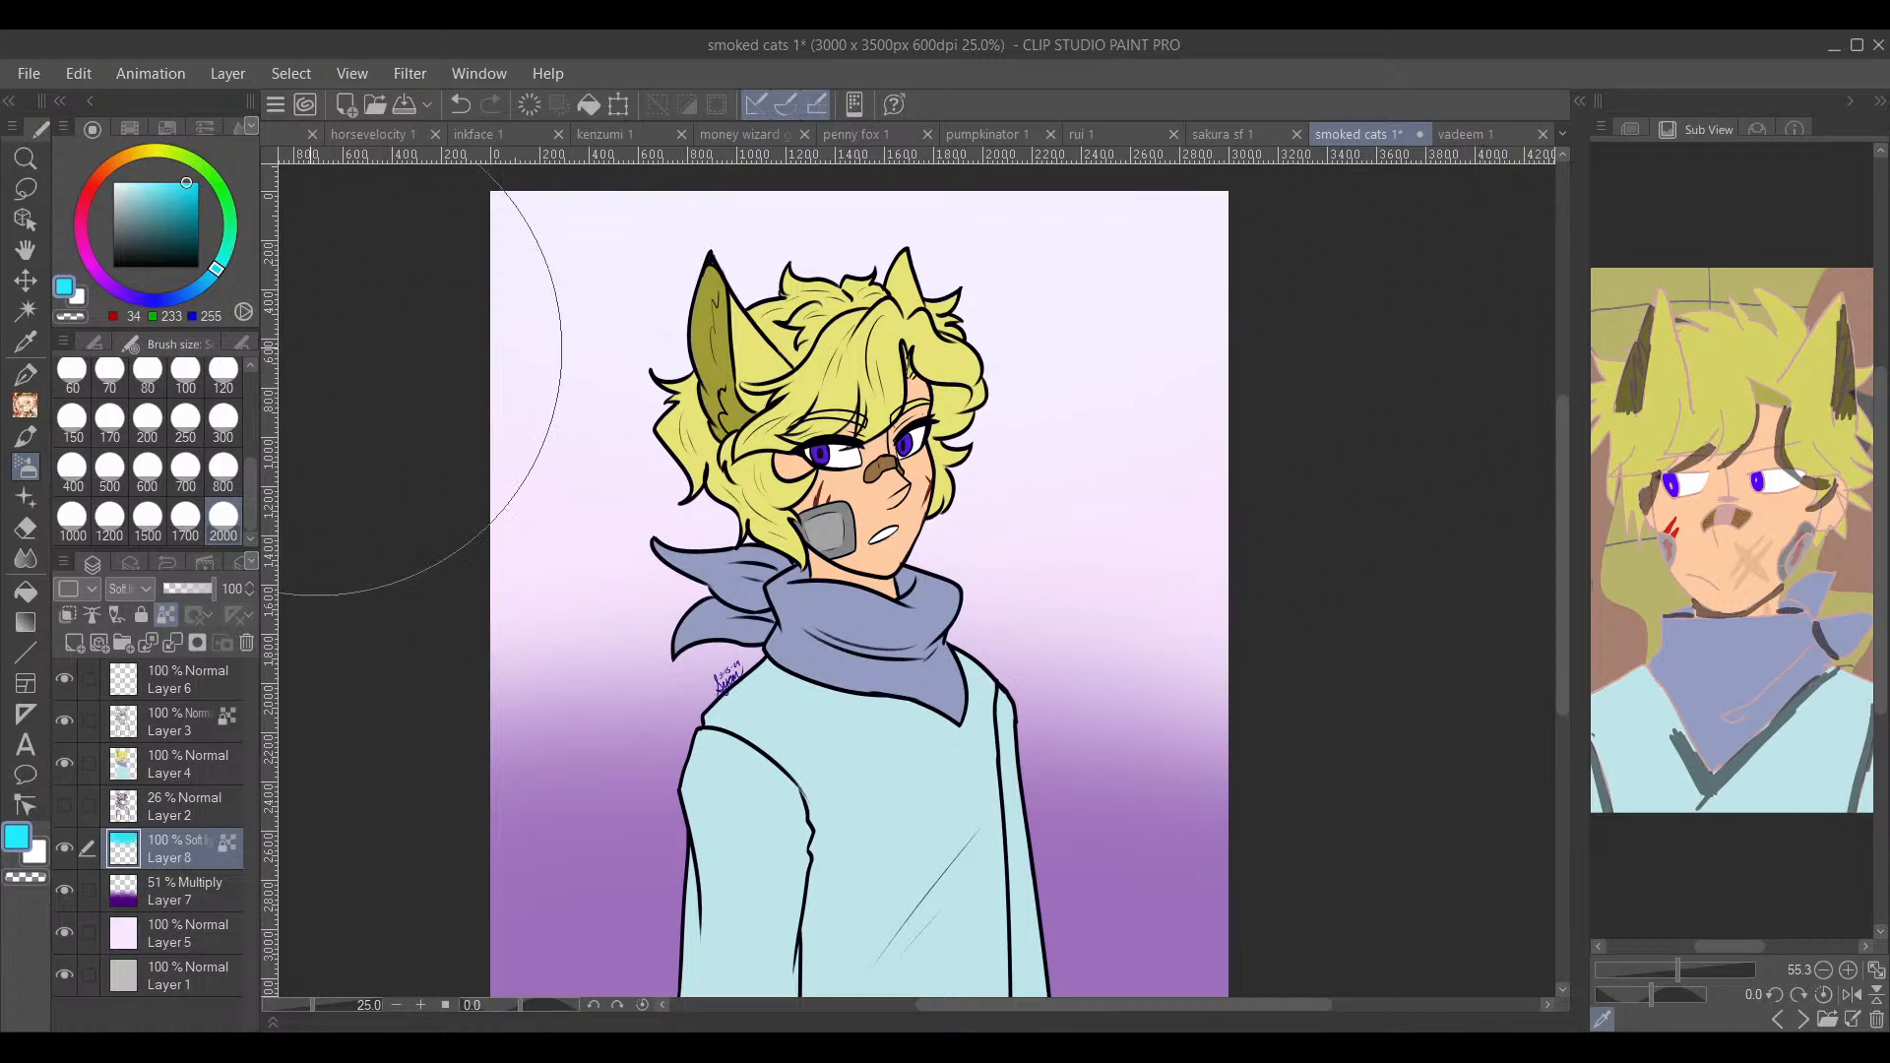
Step: Try the Hard light and Overlay blending modes on the cyan gradient layer
click(137, 591)
click(156, 374)
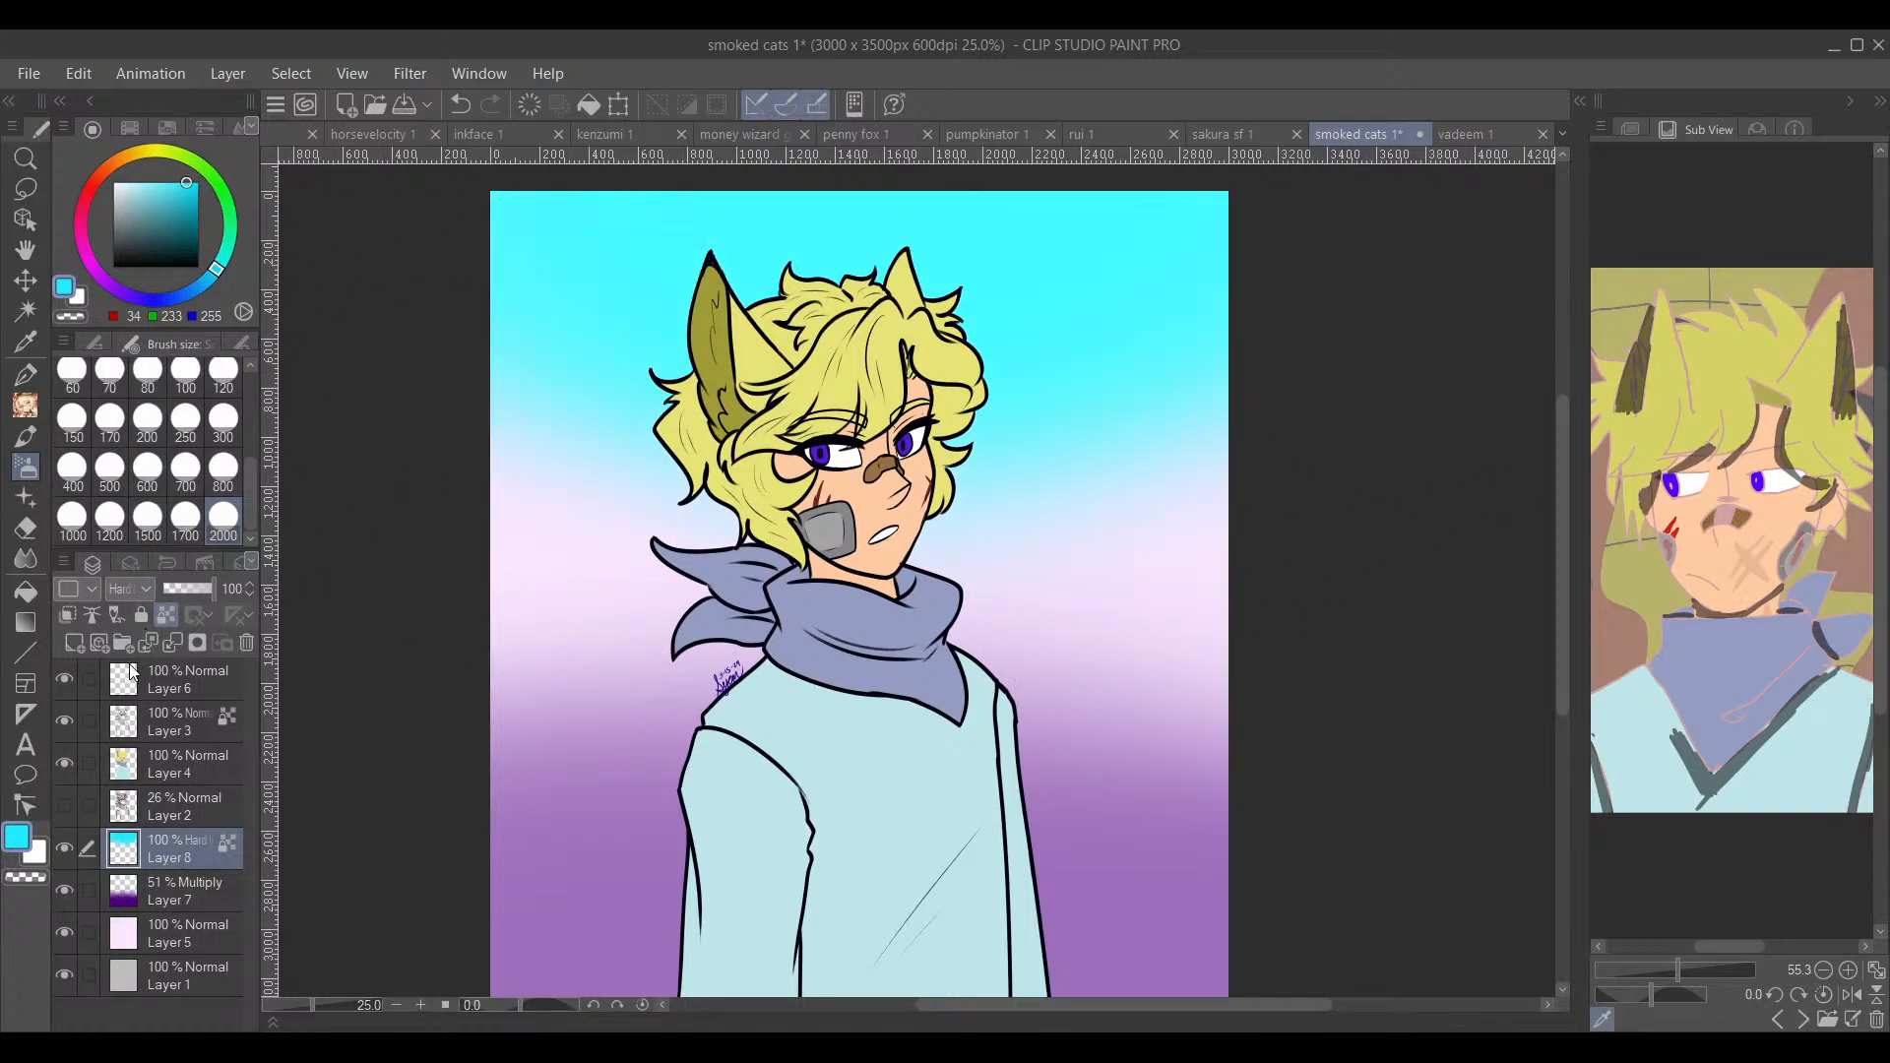
click(138, 592)
click(155, 360)
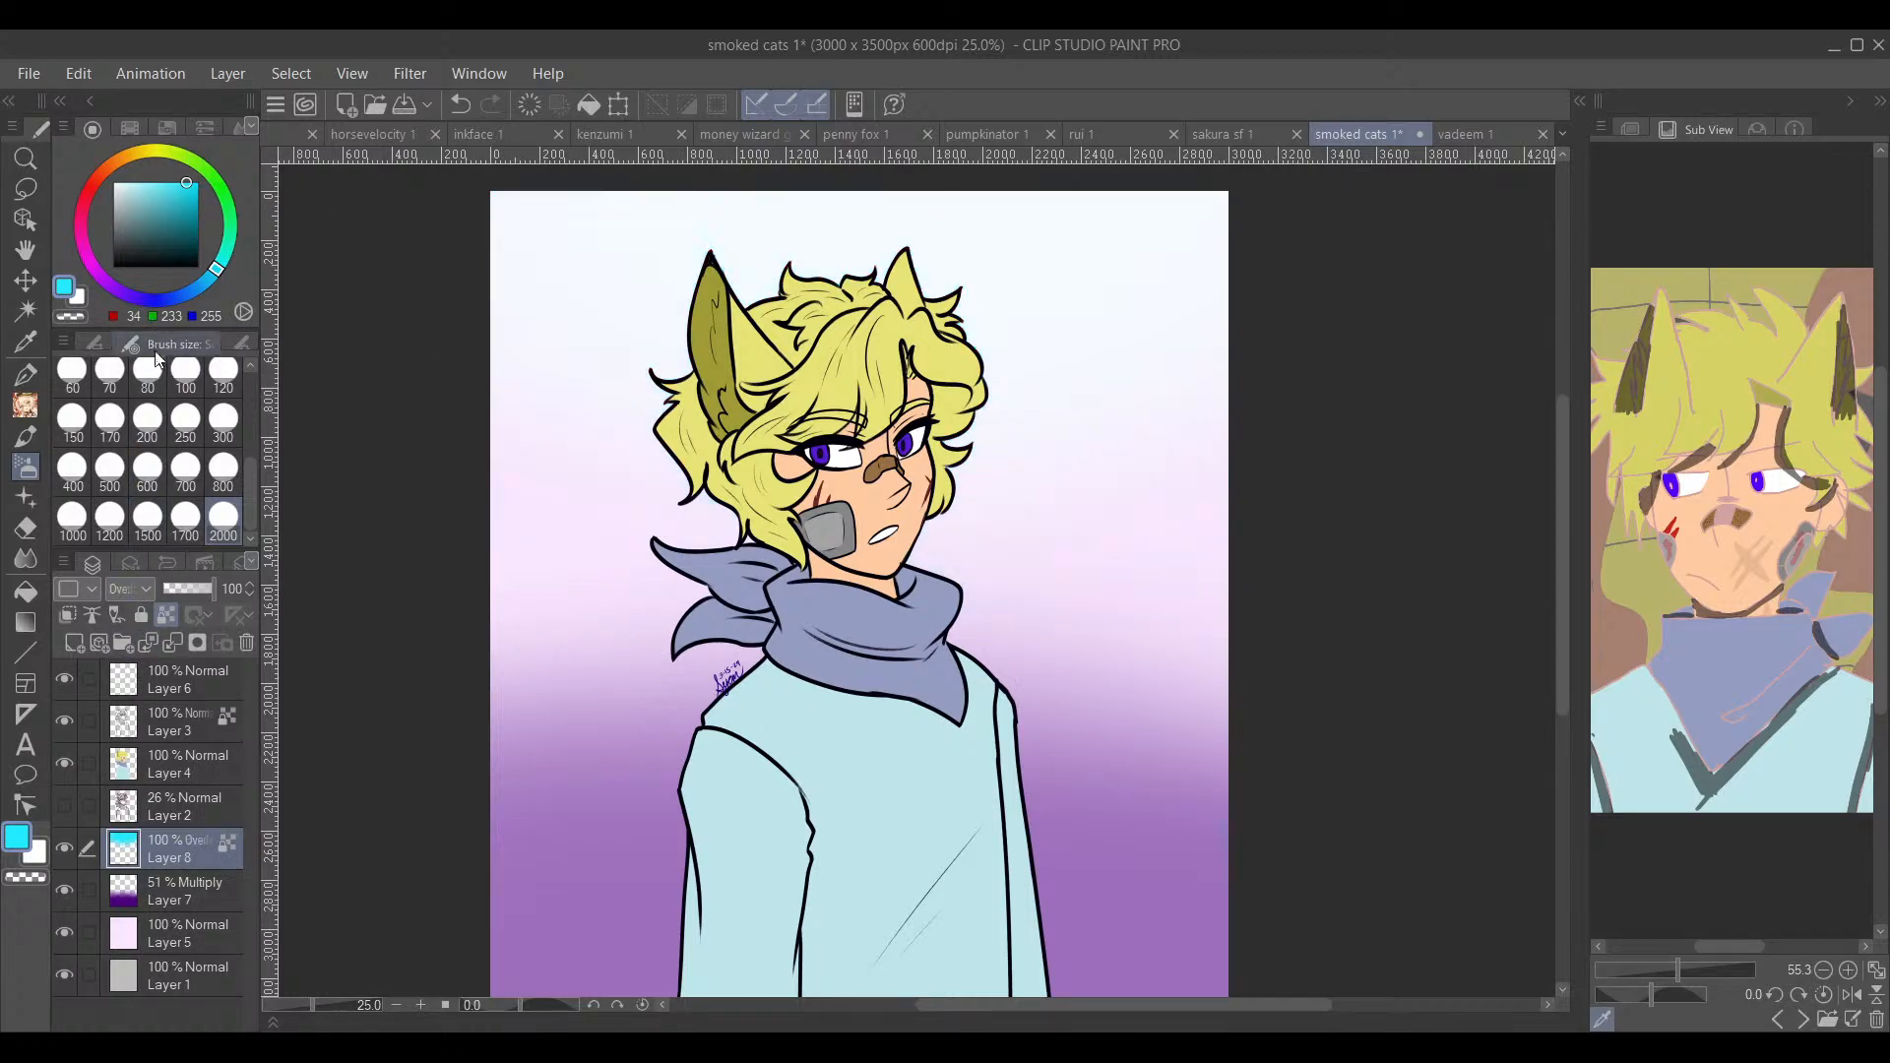
Step: Set the cyan gradient layer to Add (Glow) blending at 25% opacity
click(140, 592)
click(155, 326)
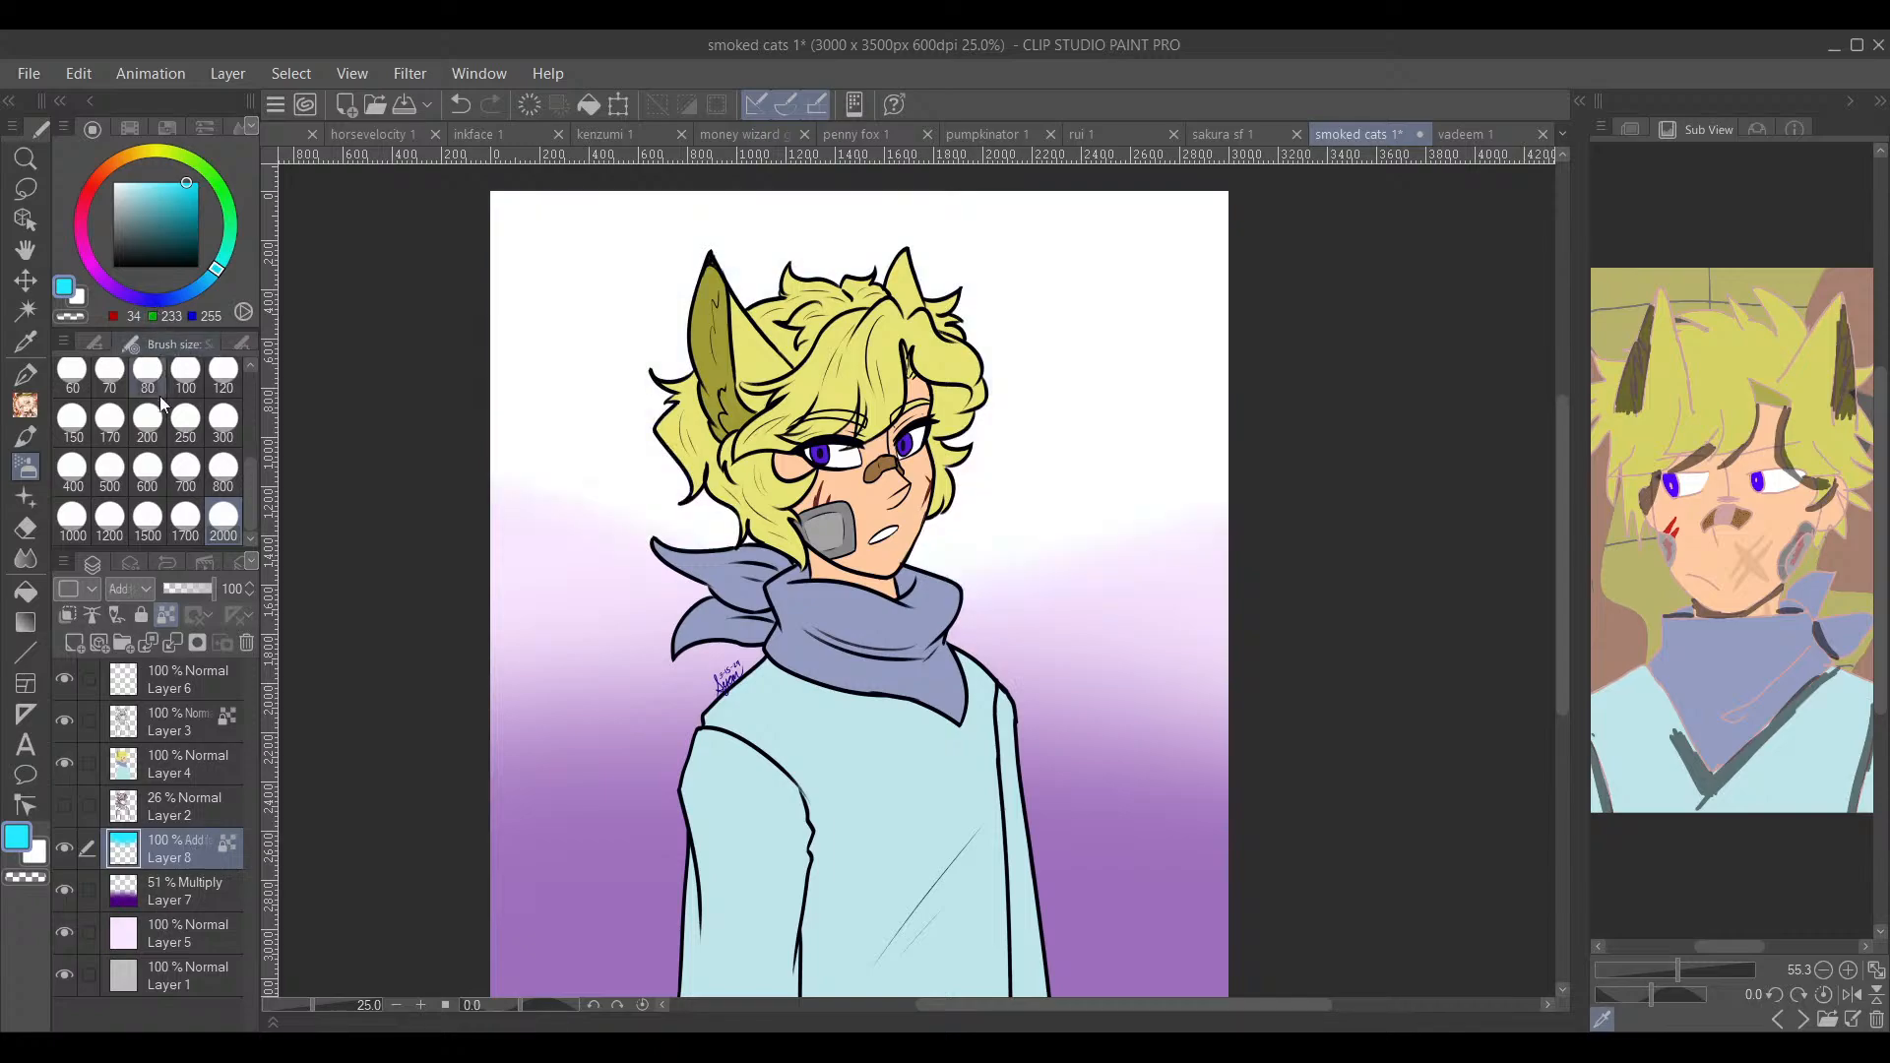
click(187, 588)
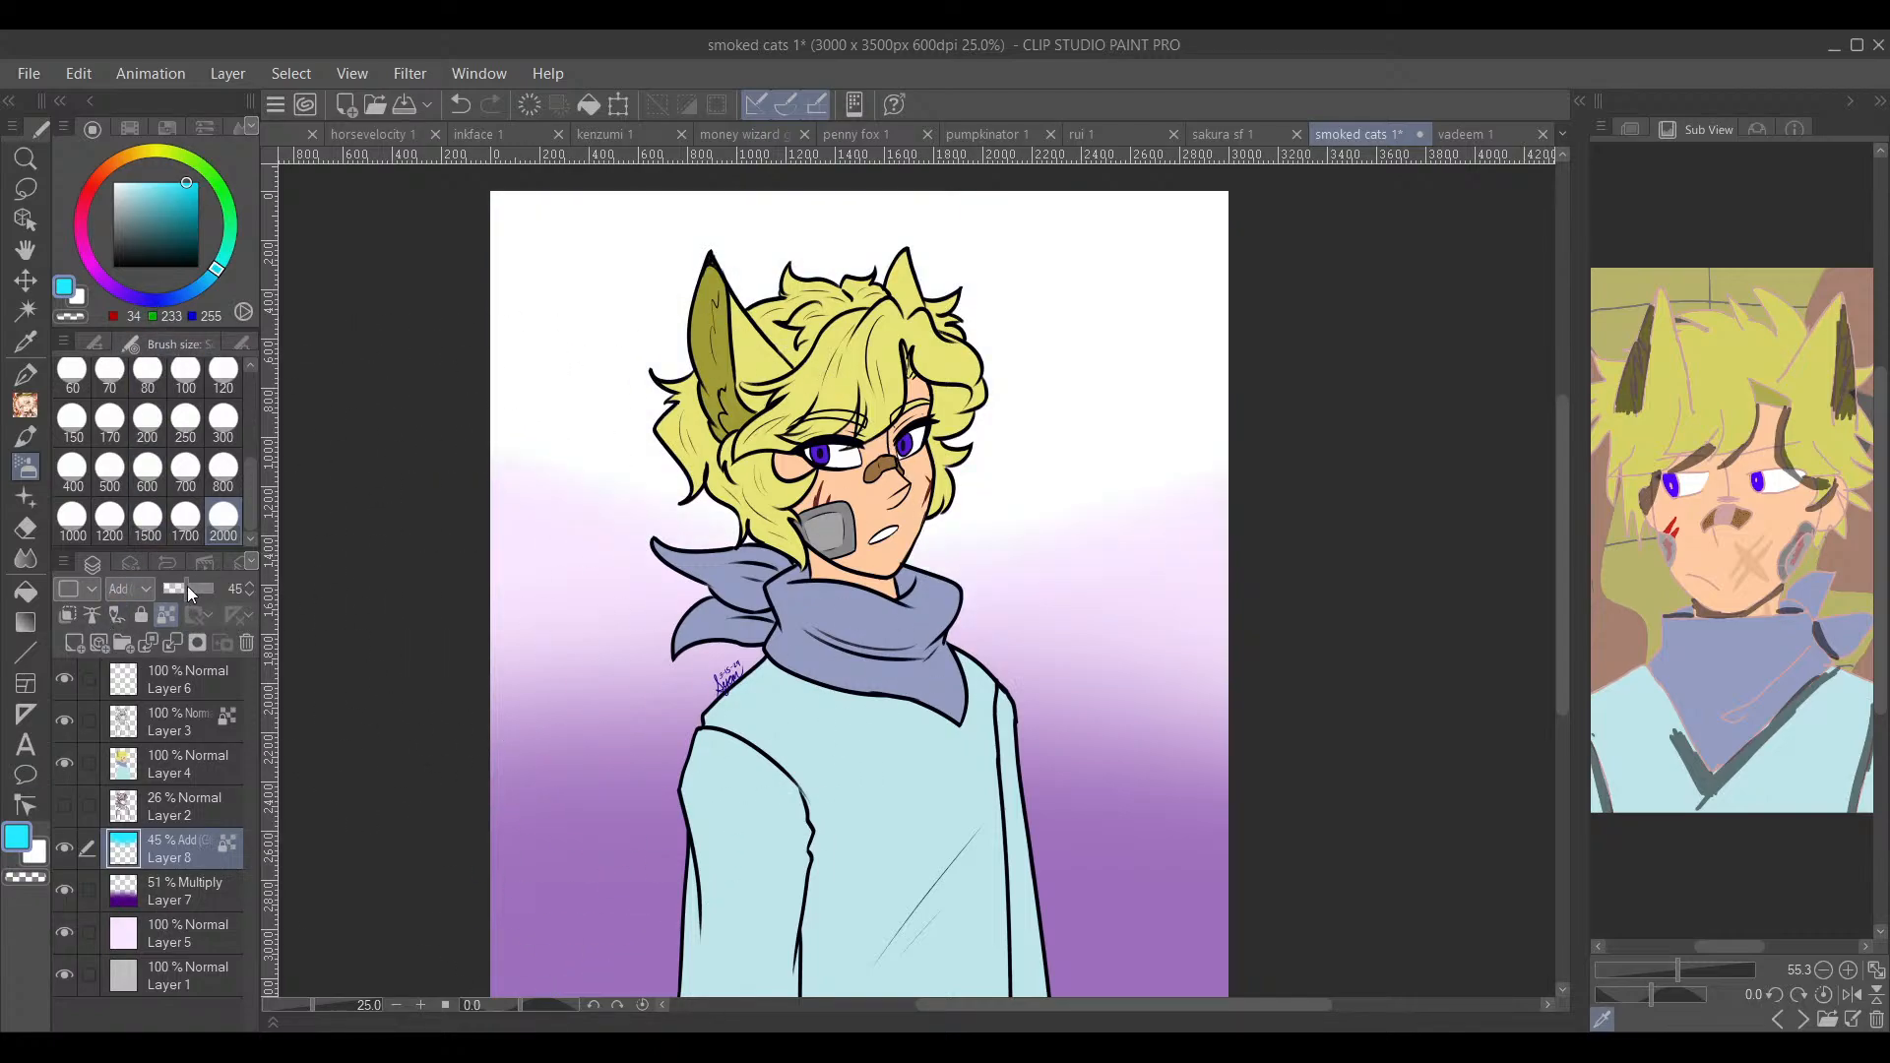
drag(187, 591, 171, 588)
scroll(1011, 547, down, 3)
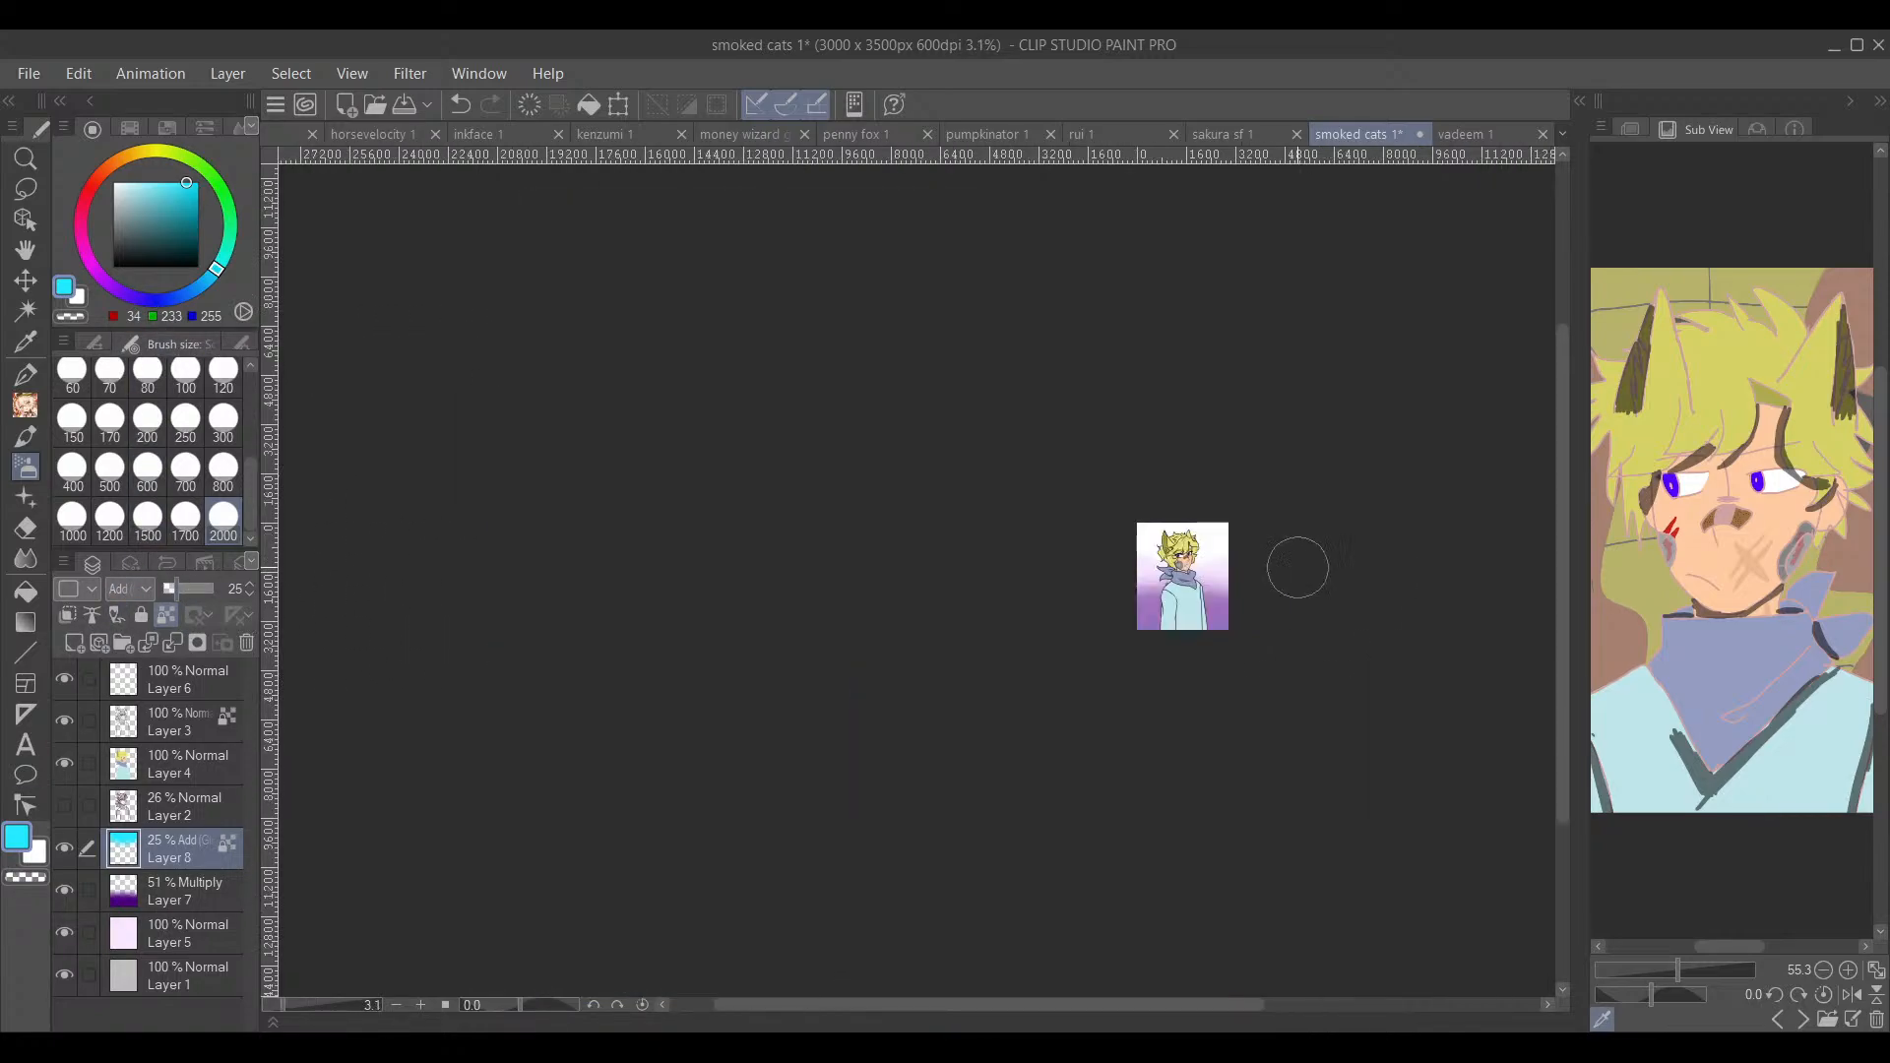
Step: Pick the Pen with dark indigo (RGB 20, 0, 68), and save and close the smoked cats drawing
scroll(1099, 554, up, 5)
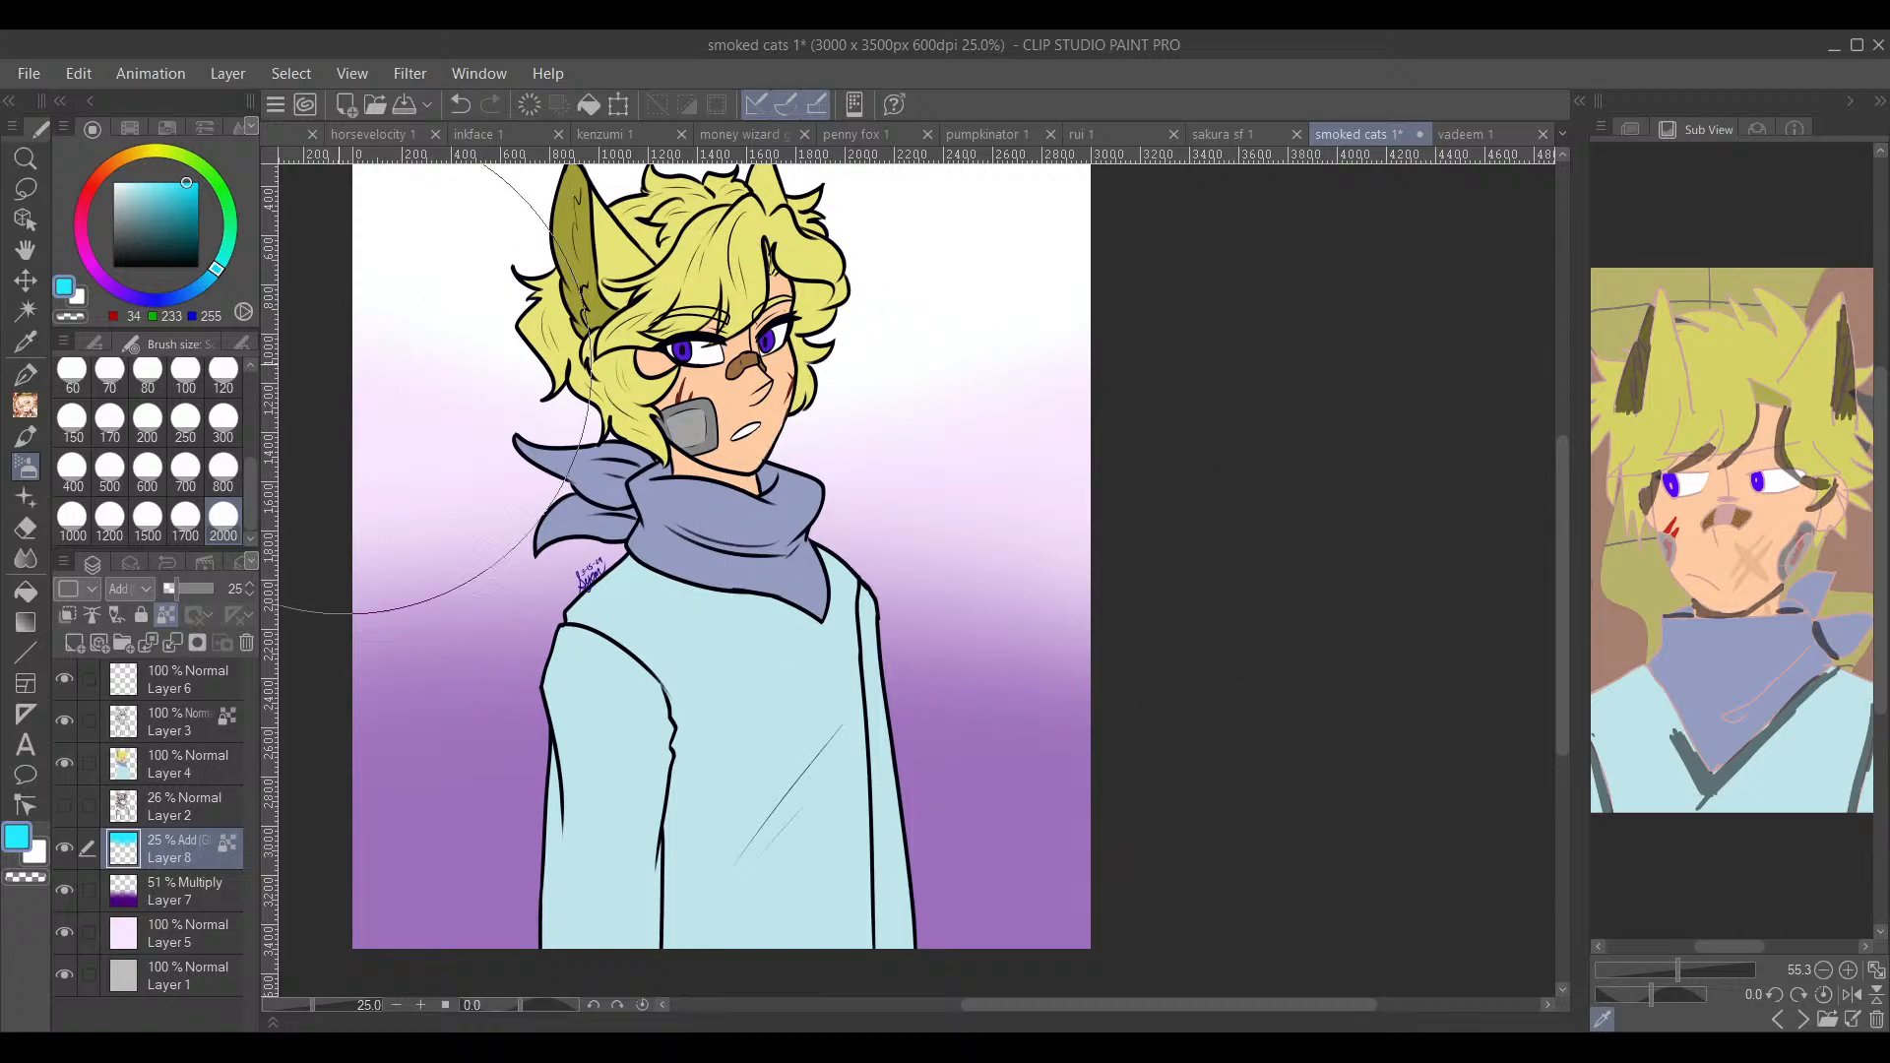
click(28, 375)
click(133, 296)
click(197, 244)
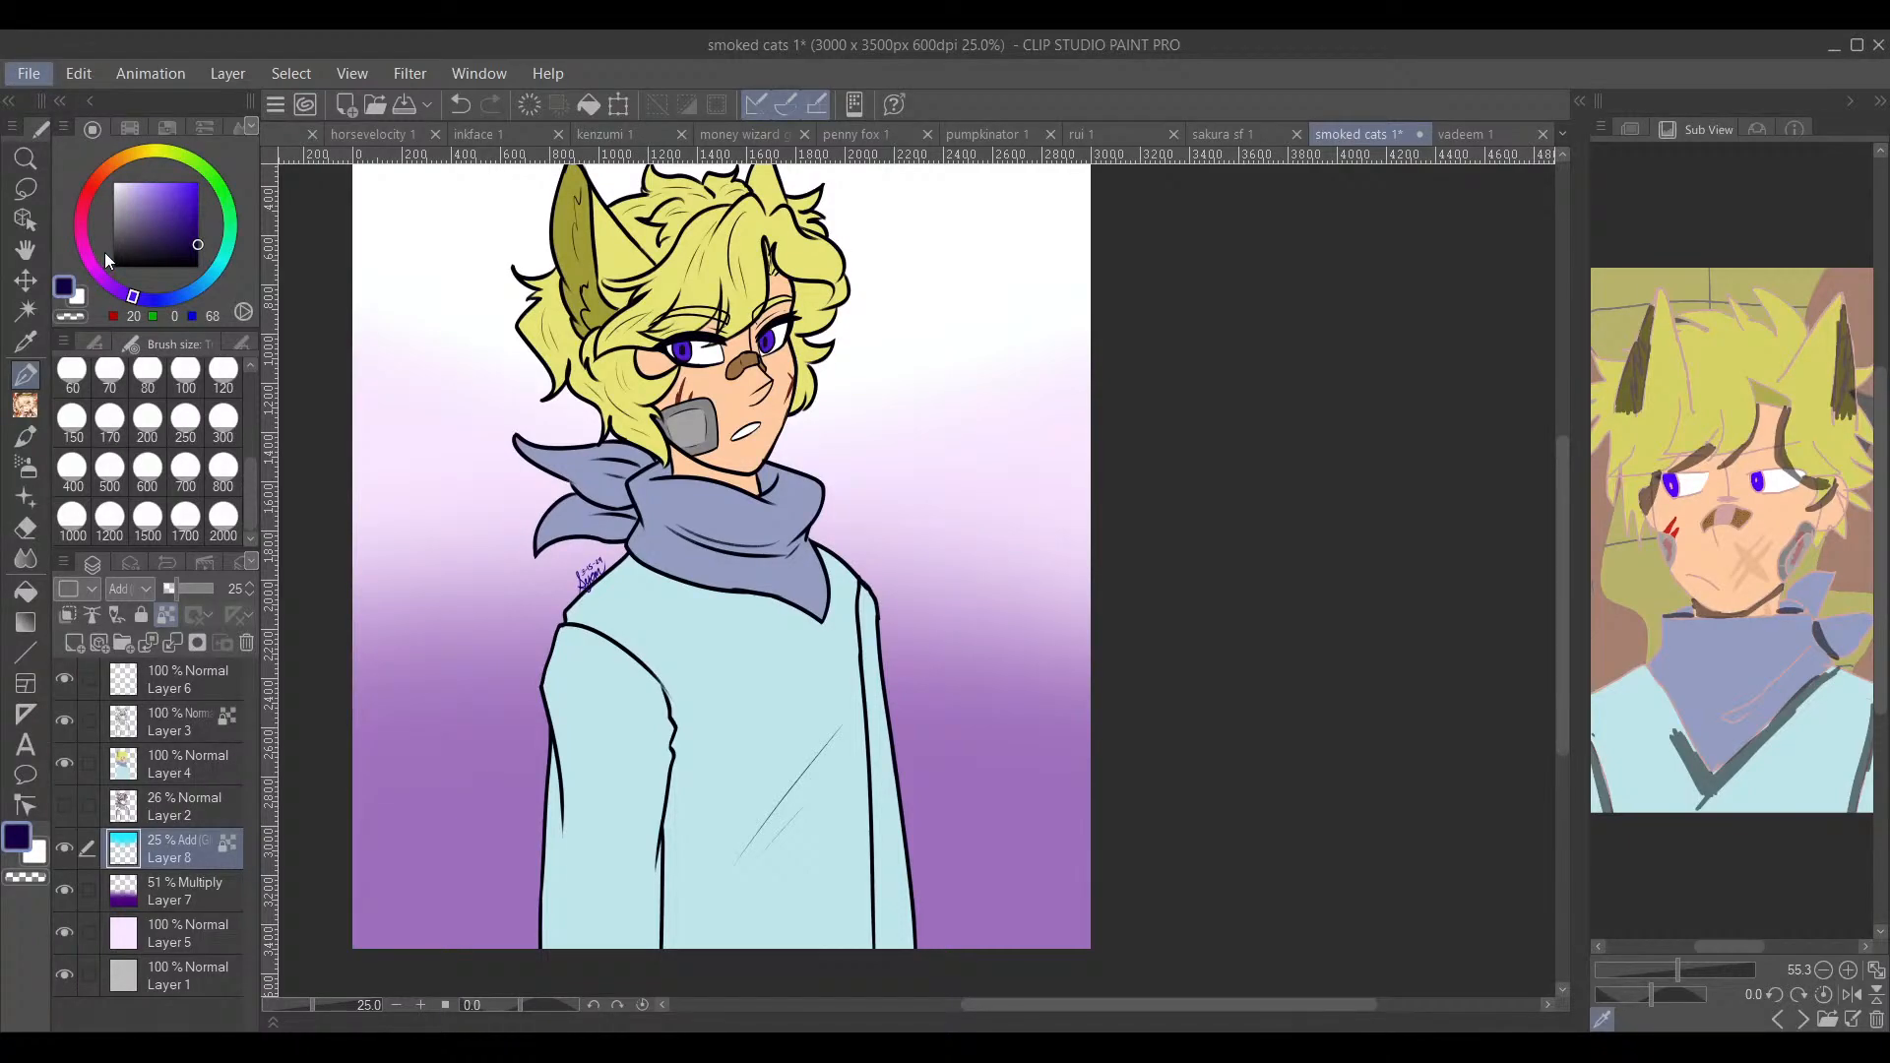
key(ctrl+s)
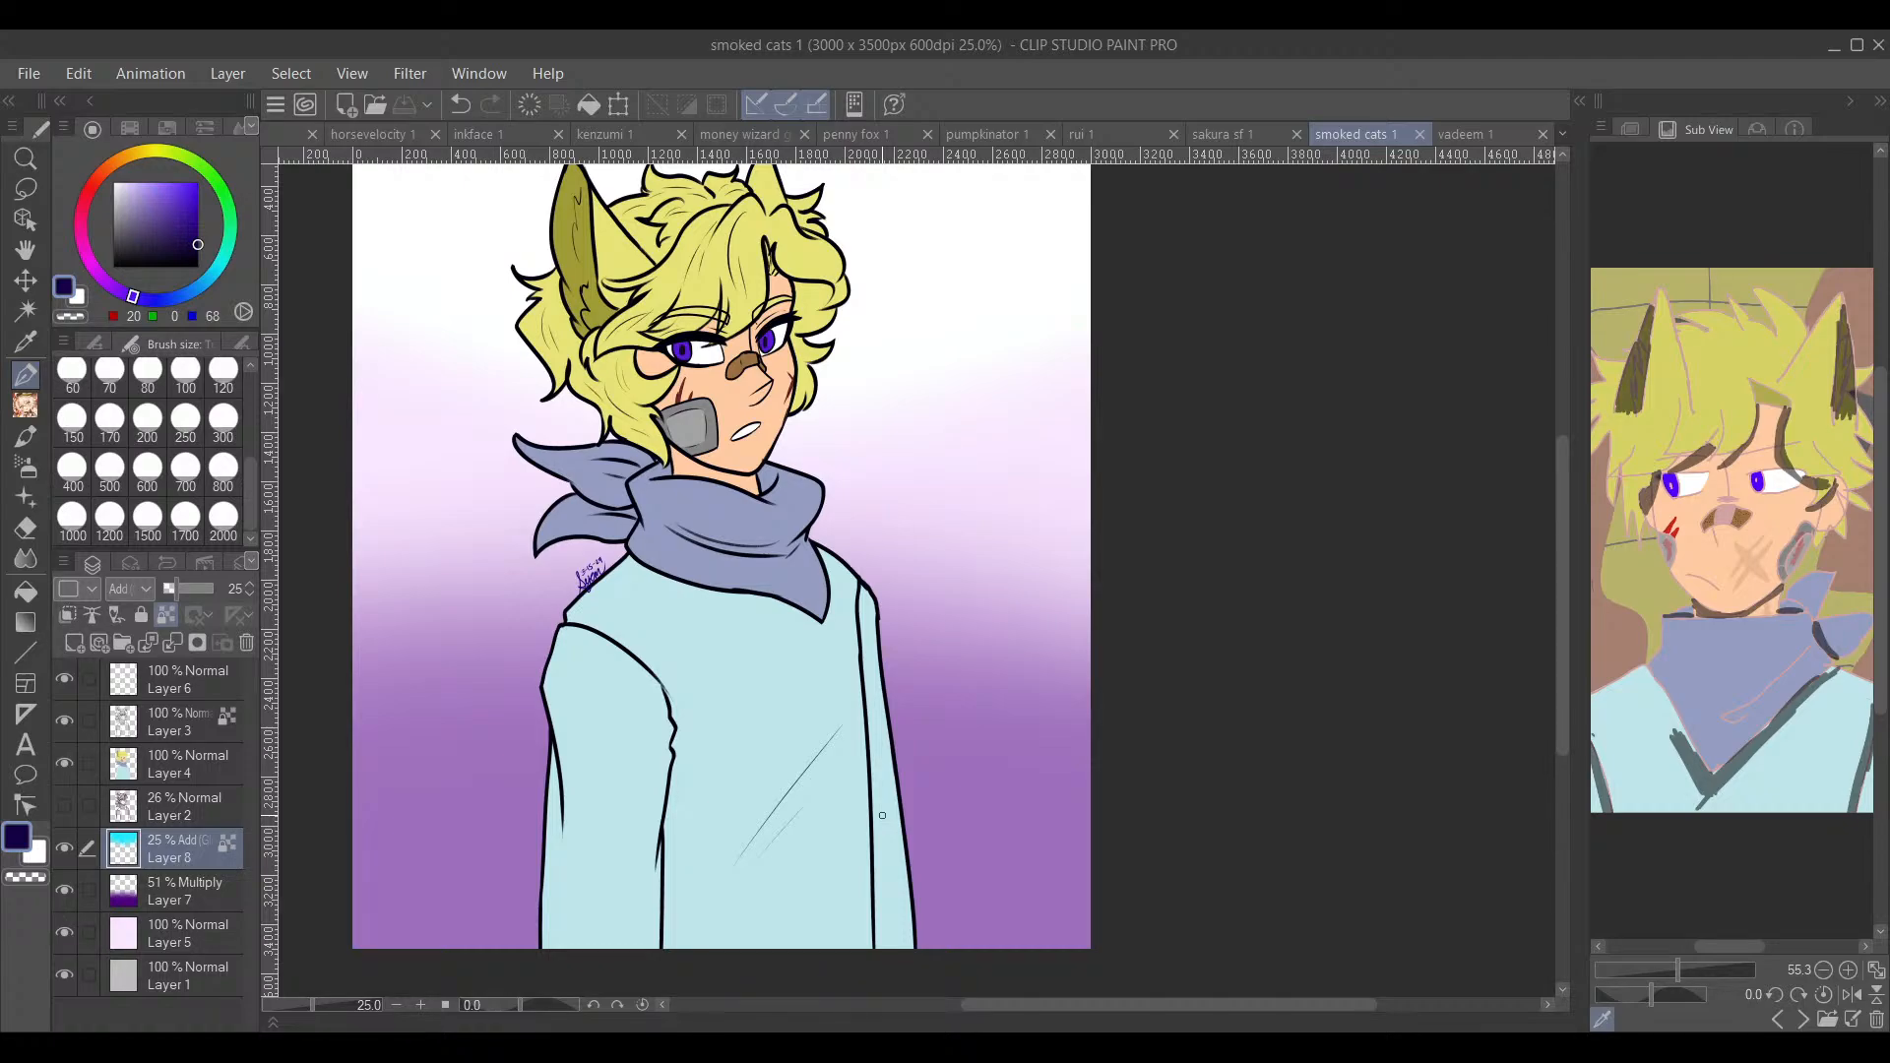
click(1420, 135)
Step: Show the blue creature reference and add a new layer directly beneath the vadeem drawing's Layer 4 line art
click(1856, 1022)
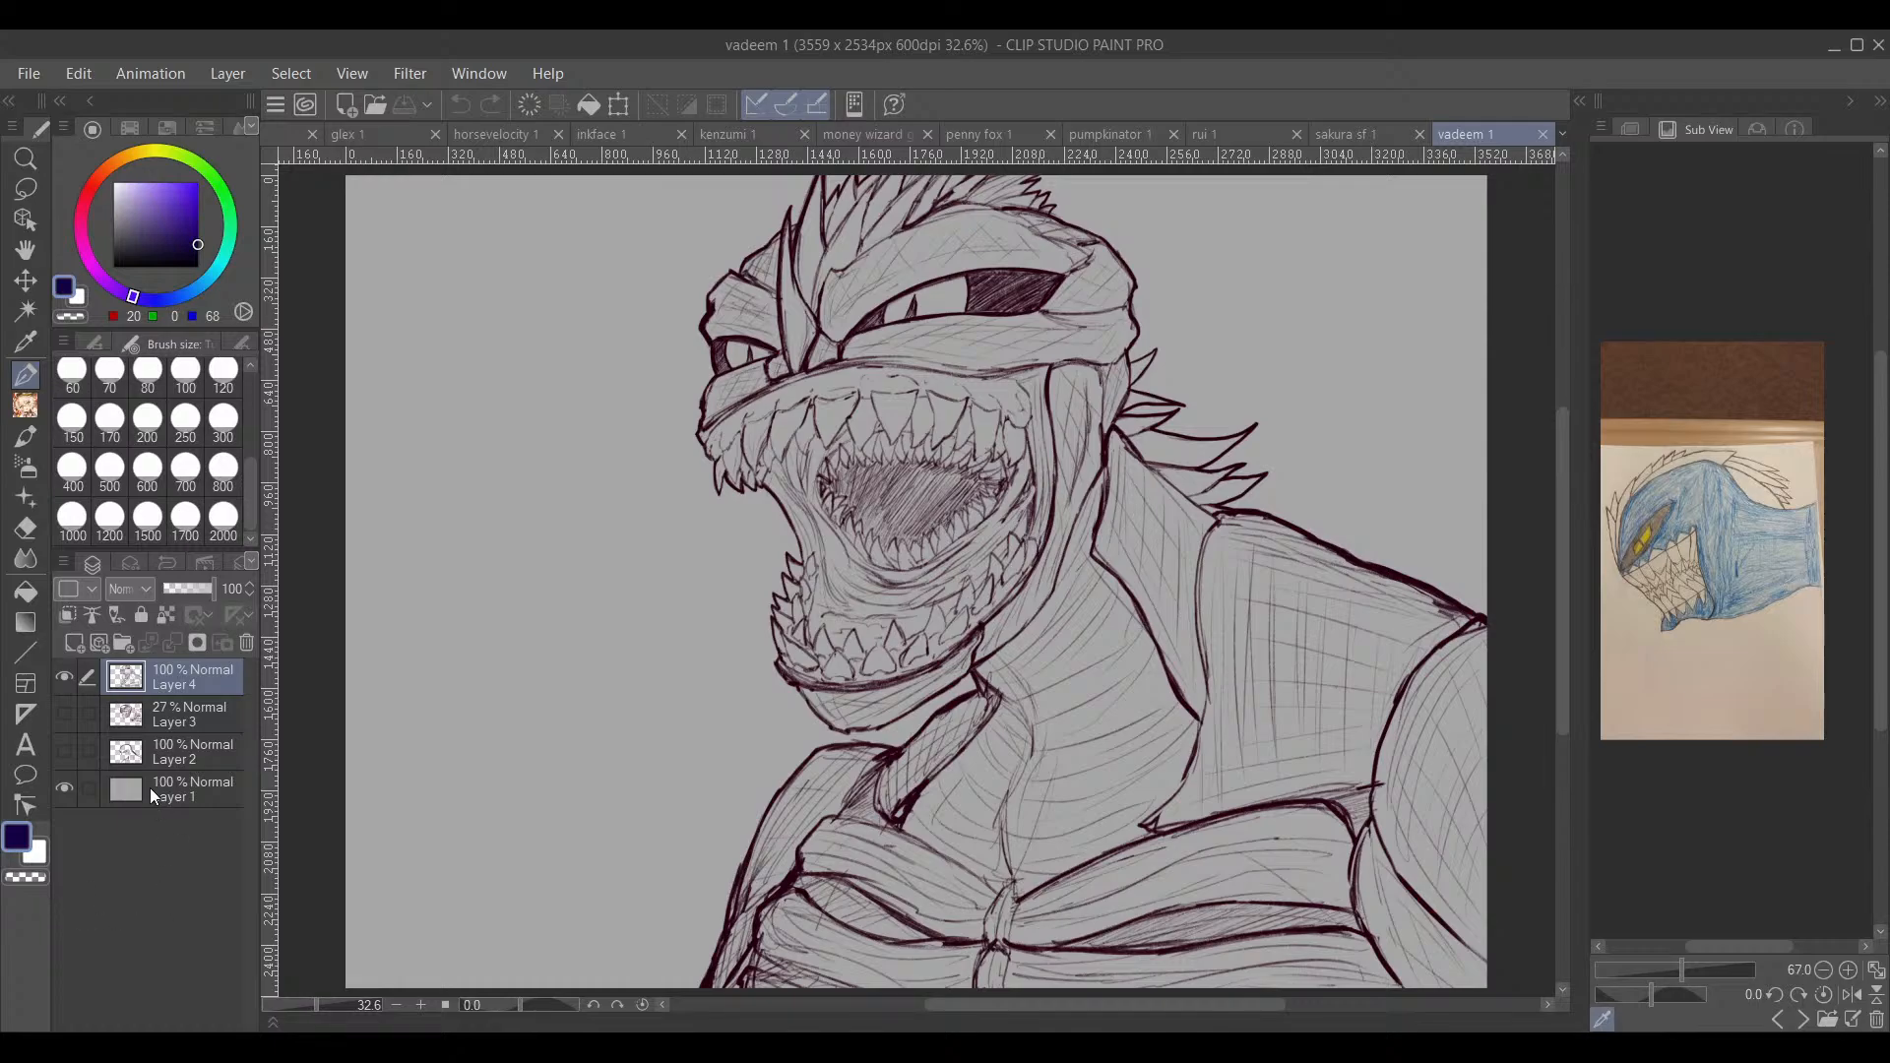
click(159, 718)
click(76, 644)
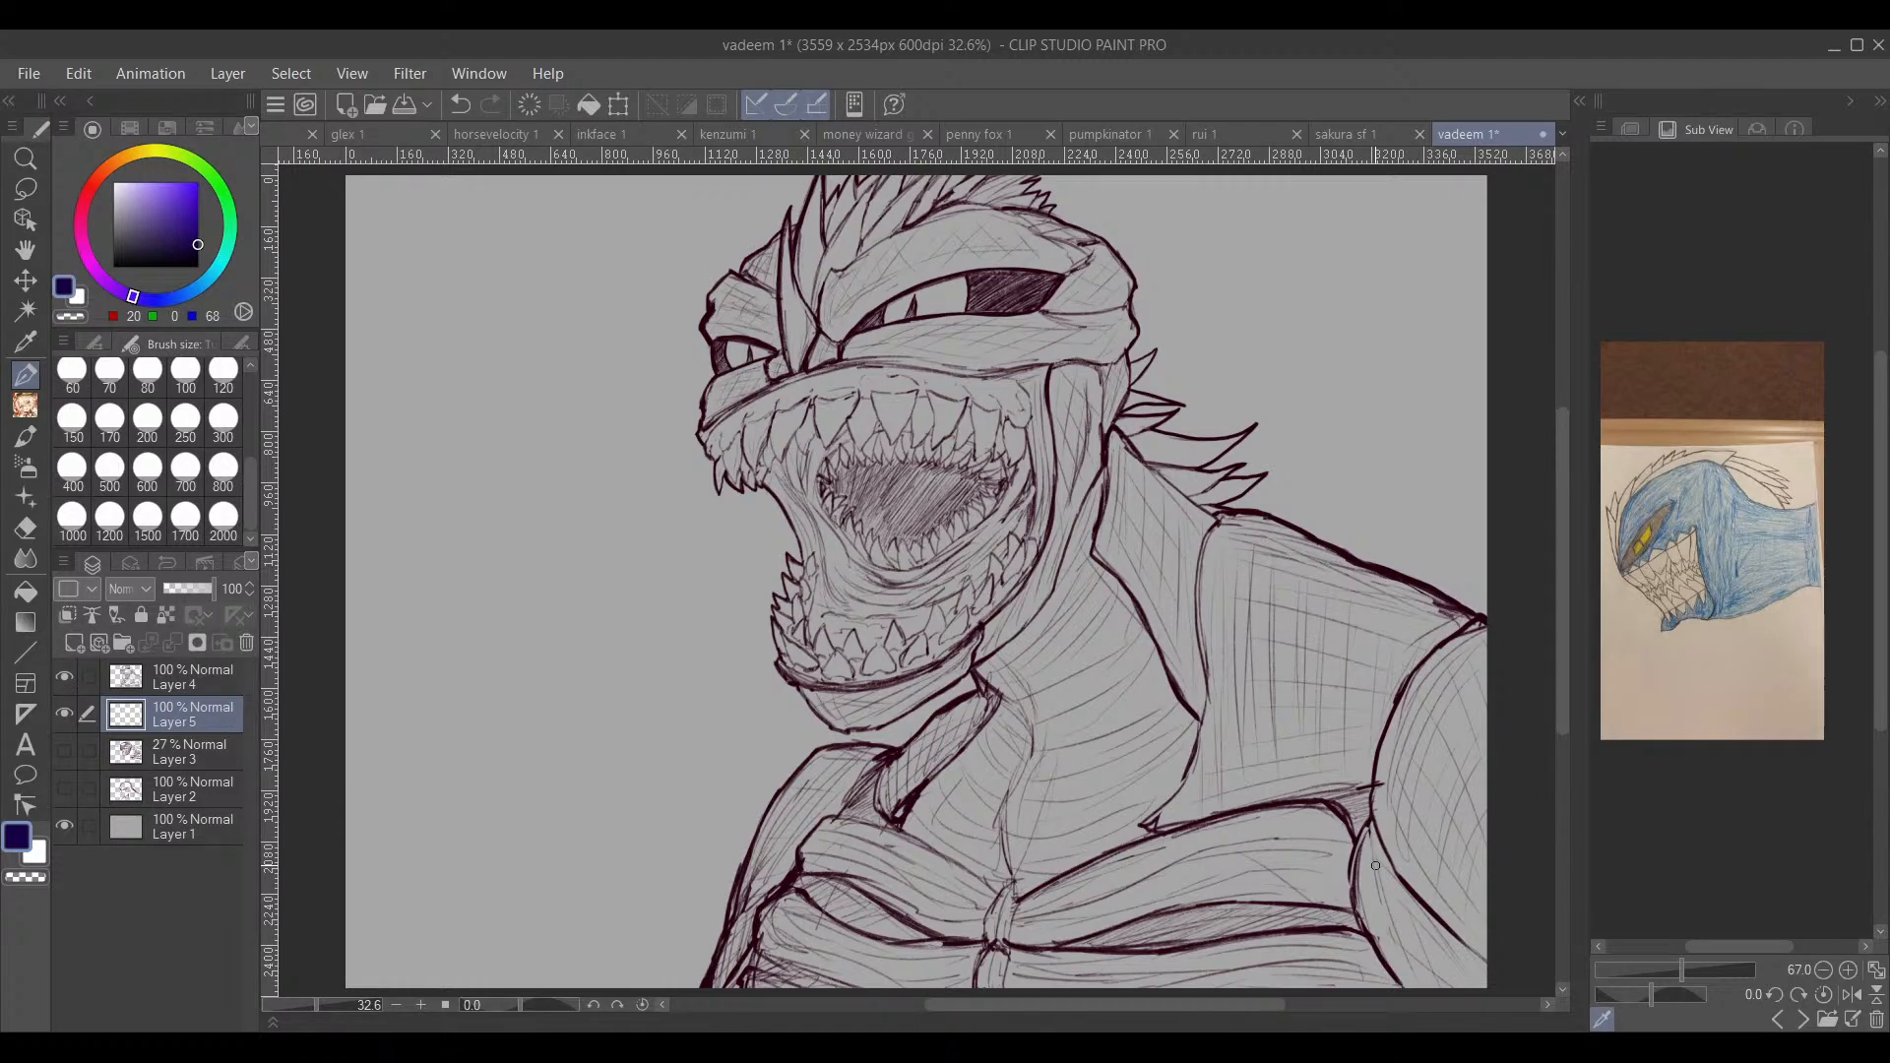
Step: Sample a muted blue (RGB 81, 112, 140) from the creature reference and set the pen size to 250
click(1689, 488)
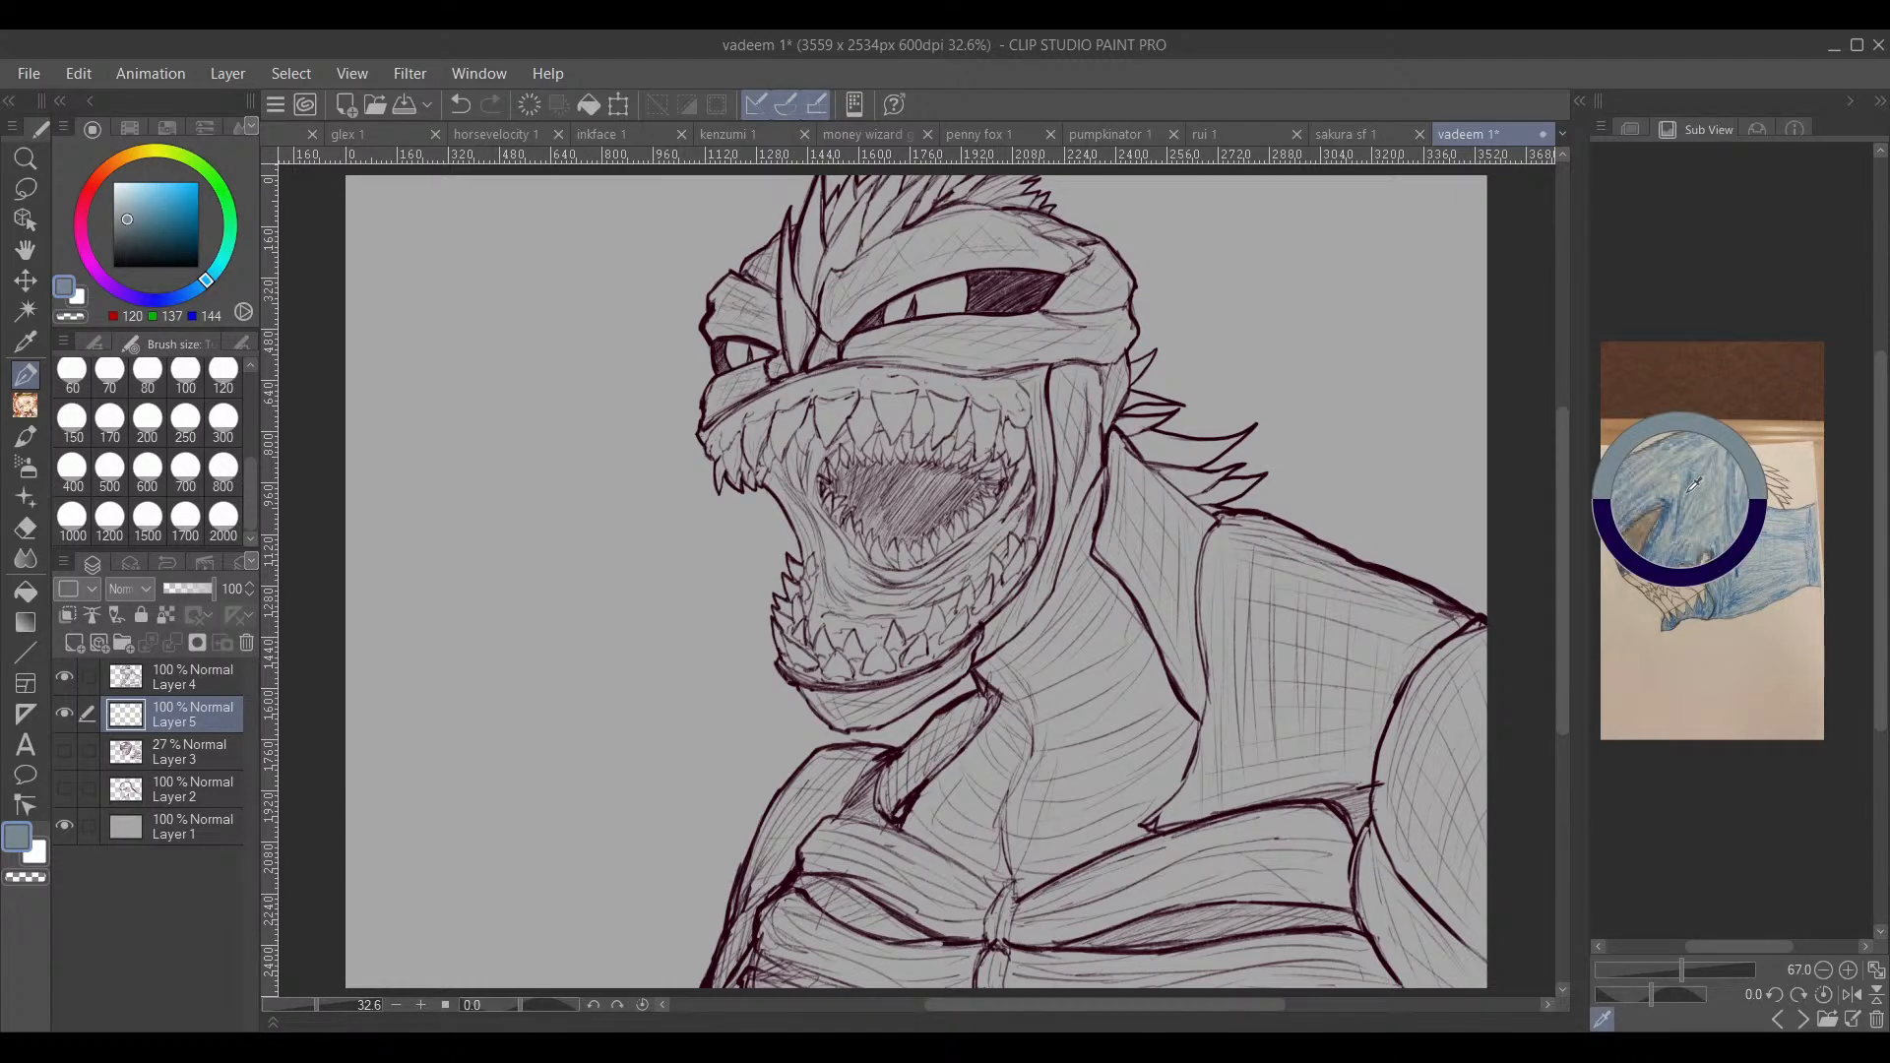
click(1690, 493)
click(1681, 504)
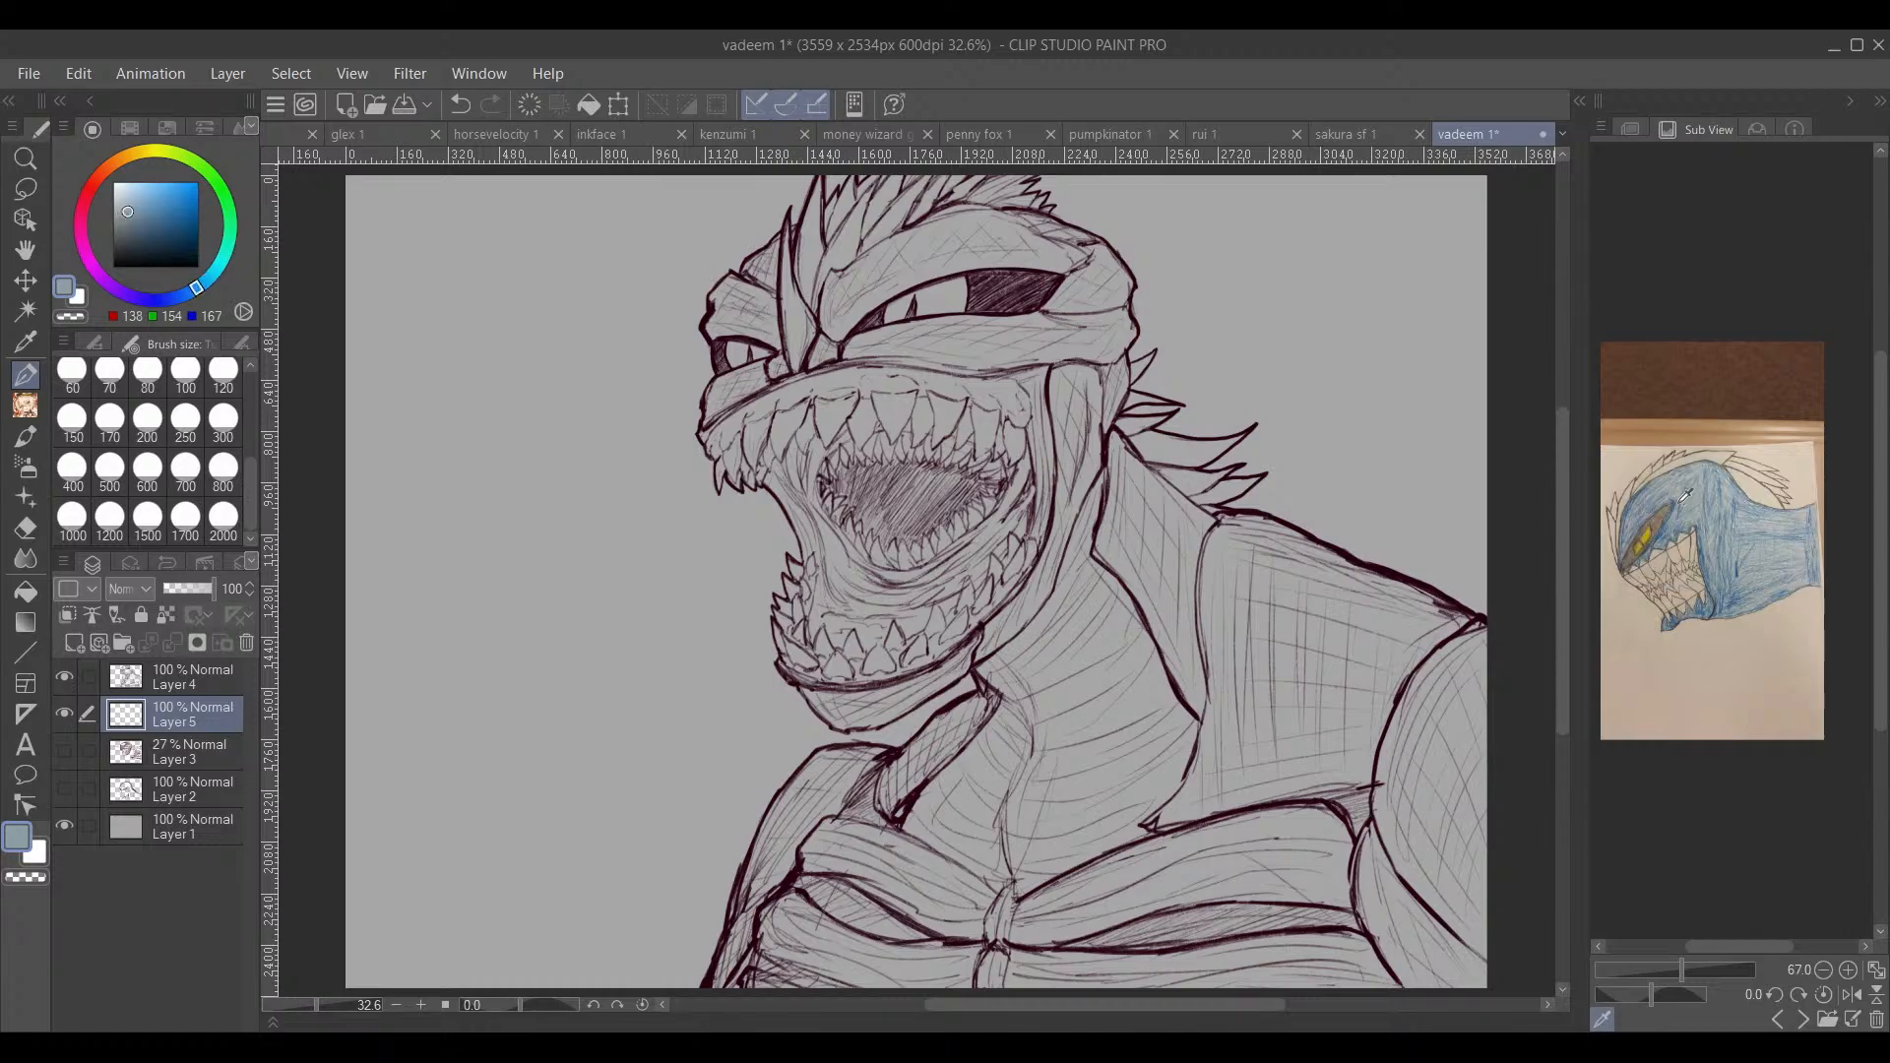
click(1678, 502)
click(1655, 500)
click(1634, 502)
click(1639, 500)
click(185, 418)
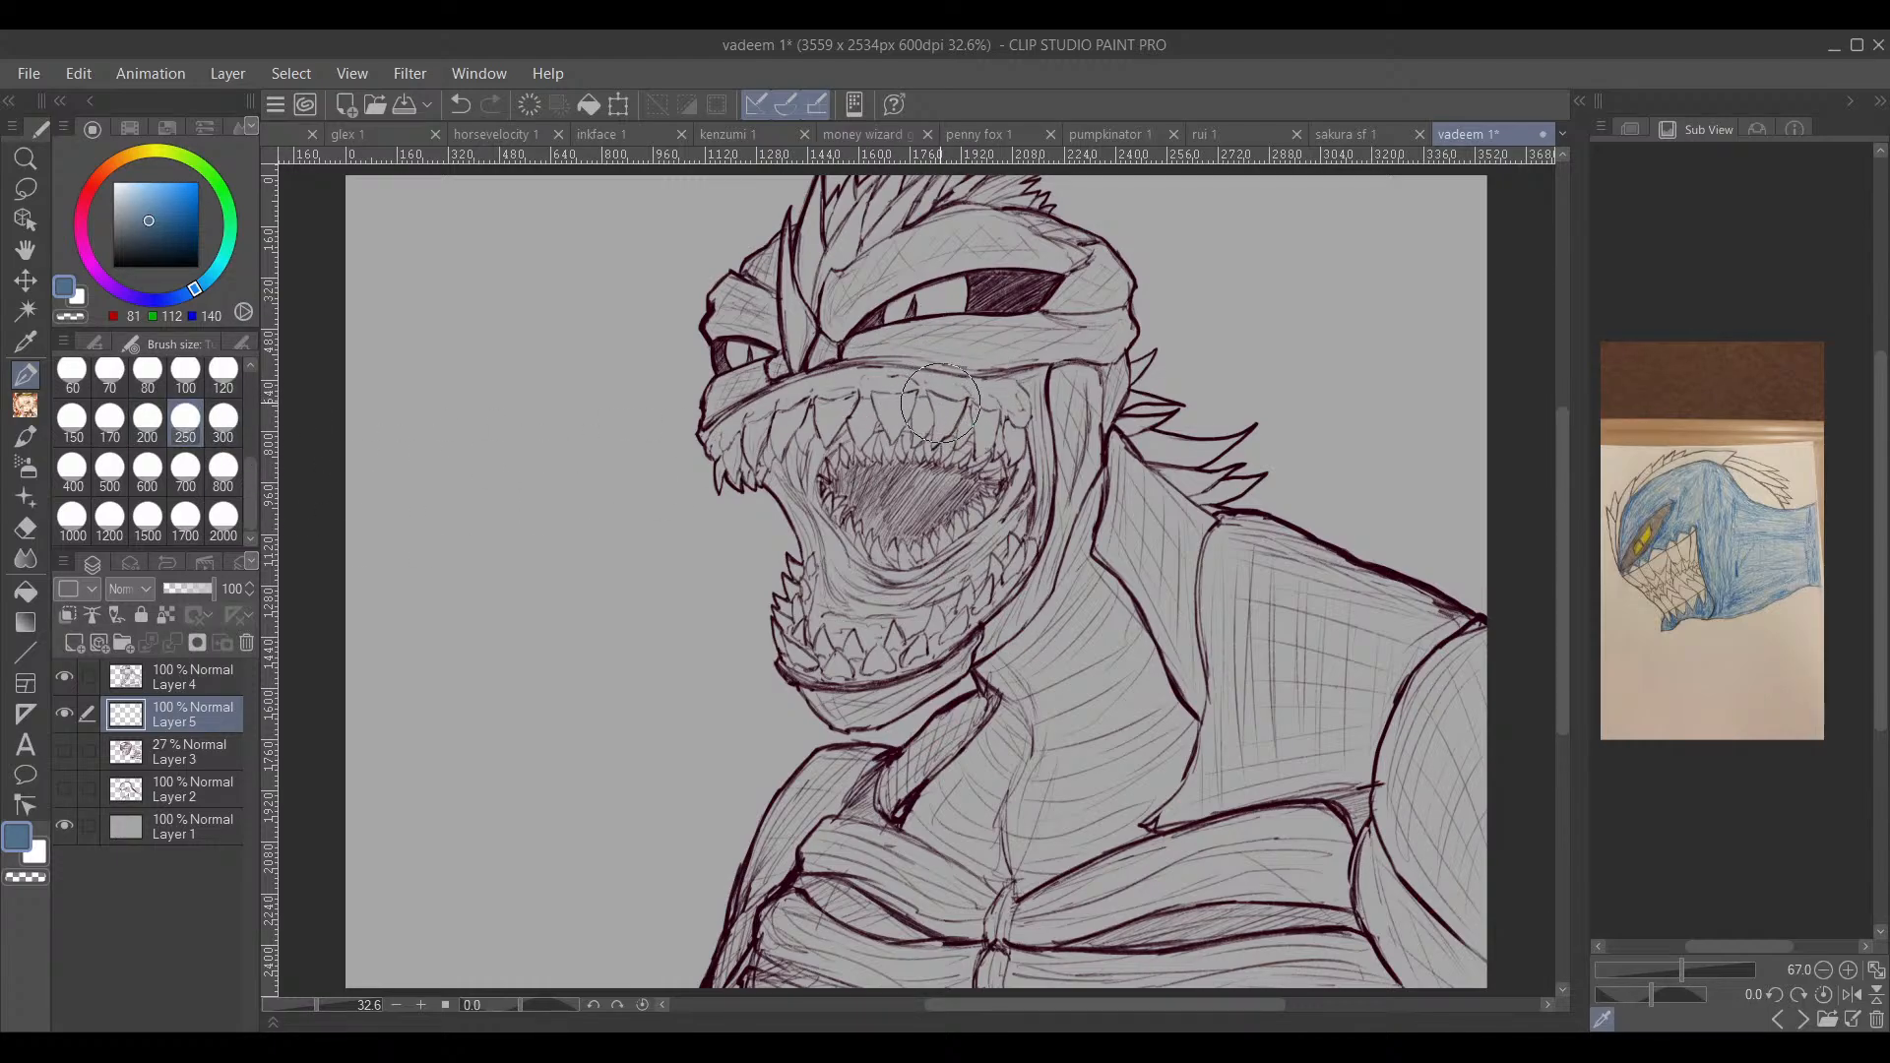
Step: Block in the creature's forehead, brows, eye area and upper jaw with flat muted blue
drag(922, 428, 891, 689)
scroll(891, 689, up, 2)
mouse_move(972, 449)
mouse_down()
mouse_move(805, 632)
mouse_move(739, 592)
mouse_move(797, 513)
mouse_move(761, 538)
mouse_move(764, 516)
mouse_move(694, 511)
mouse_move(729, 444)
mouse_move(693, 479)
mouse_move(646, 442)
mouse_move(607, 477)
mouse_up()
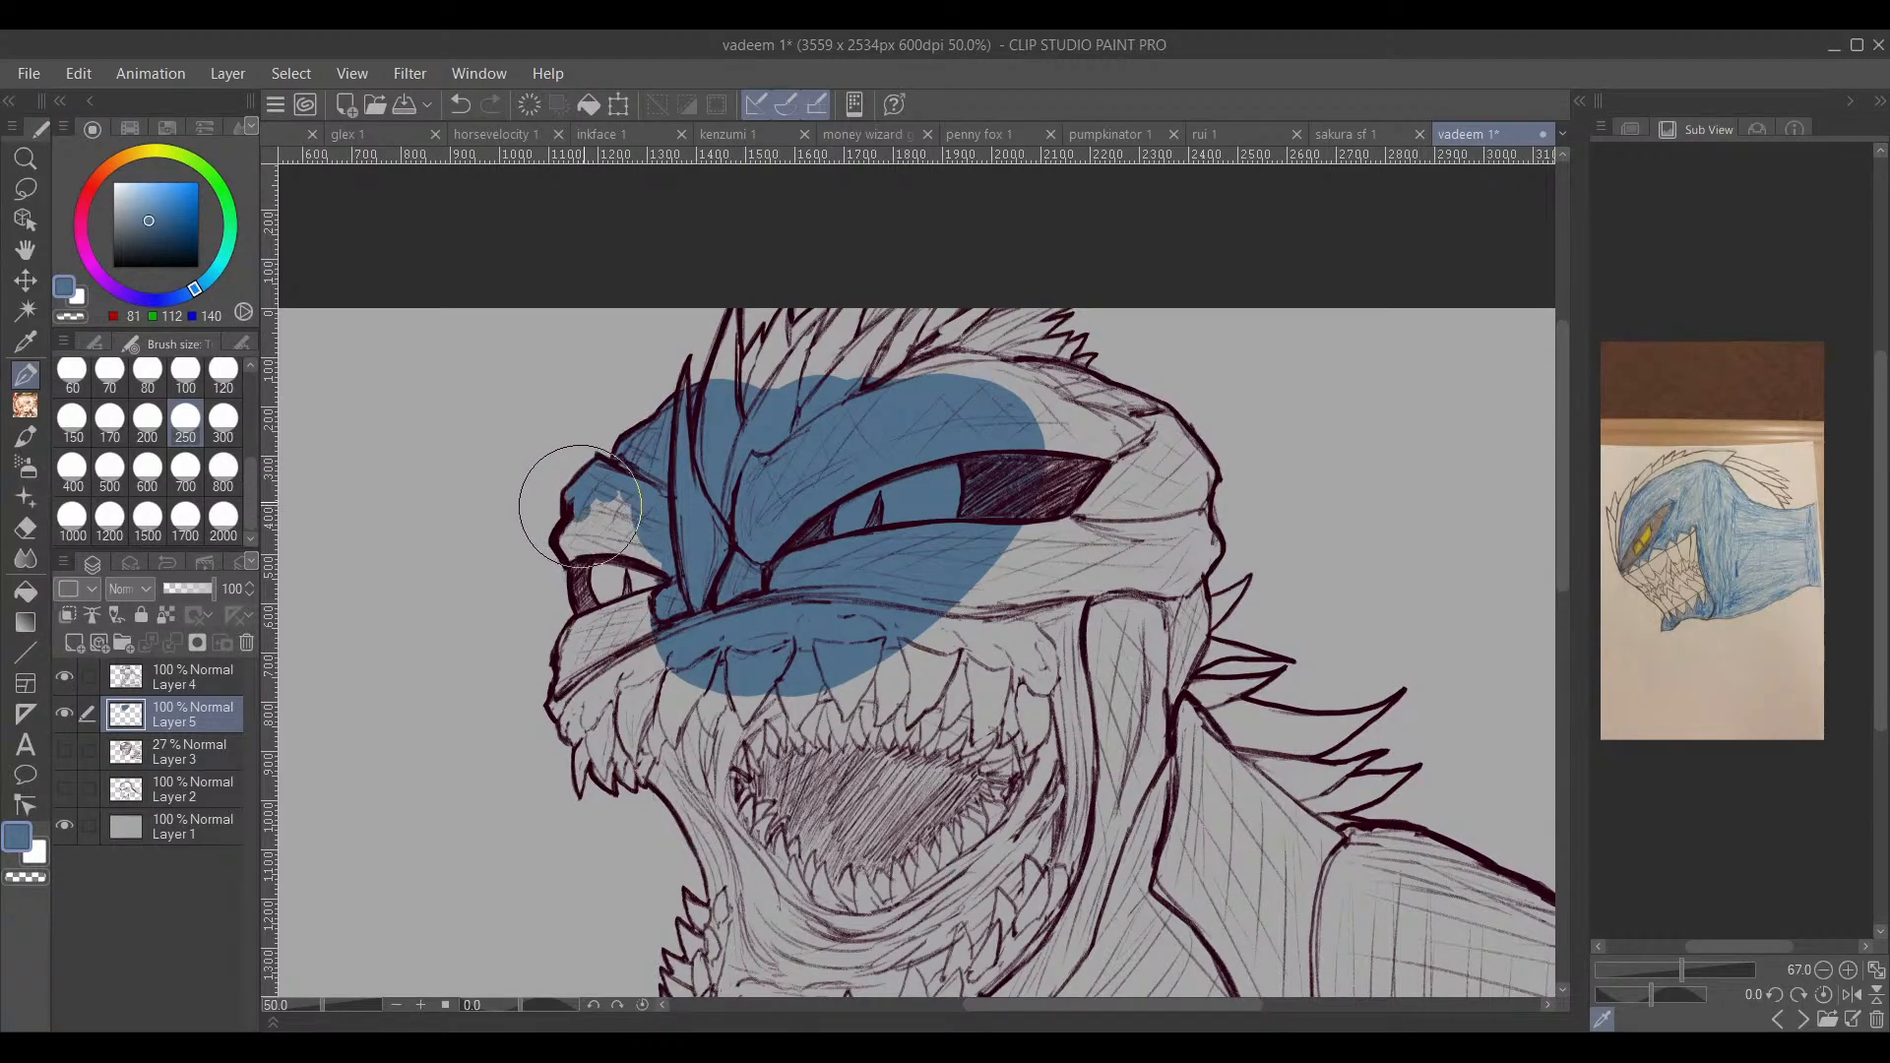
mouse_move(609, 513)
mouse_down()
mouse_move(674, 563)
mouse_move(540, 522)
mouse_move(578, 542)
mouse_up()
scroll(579, 542, down, 3)
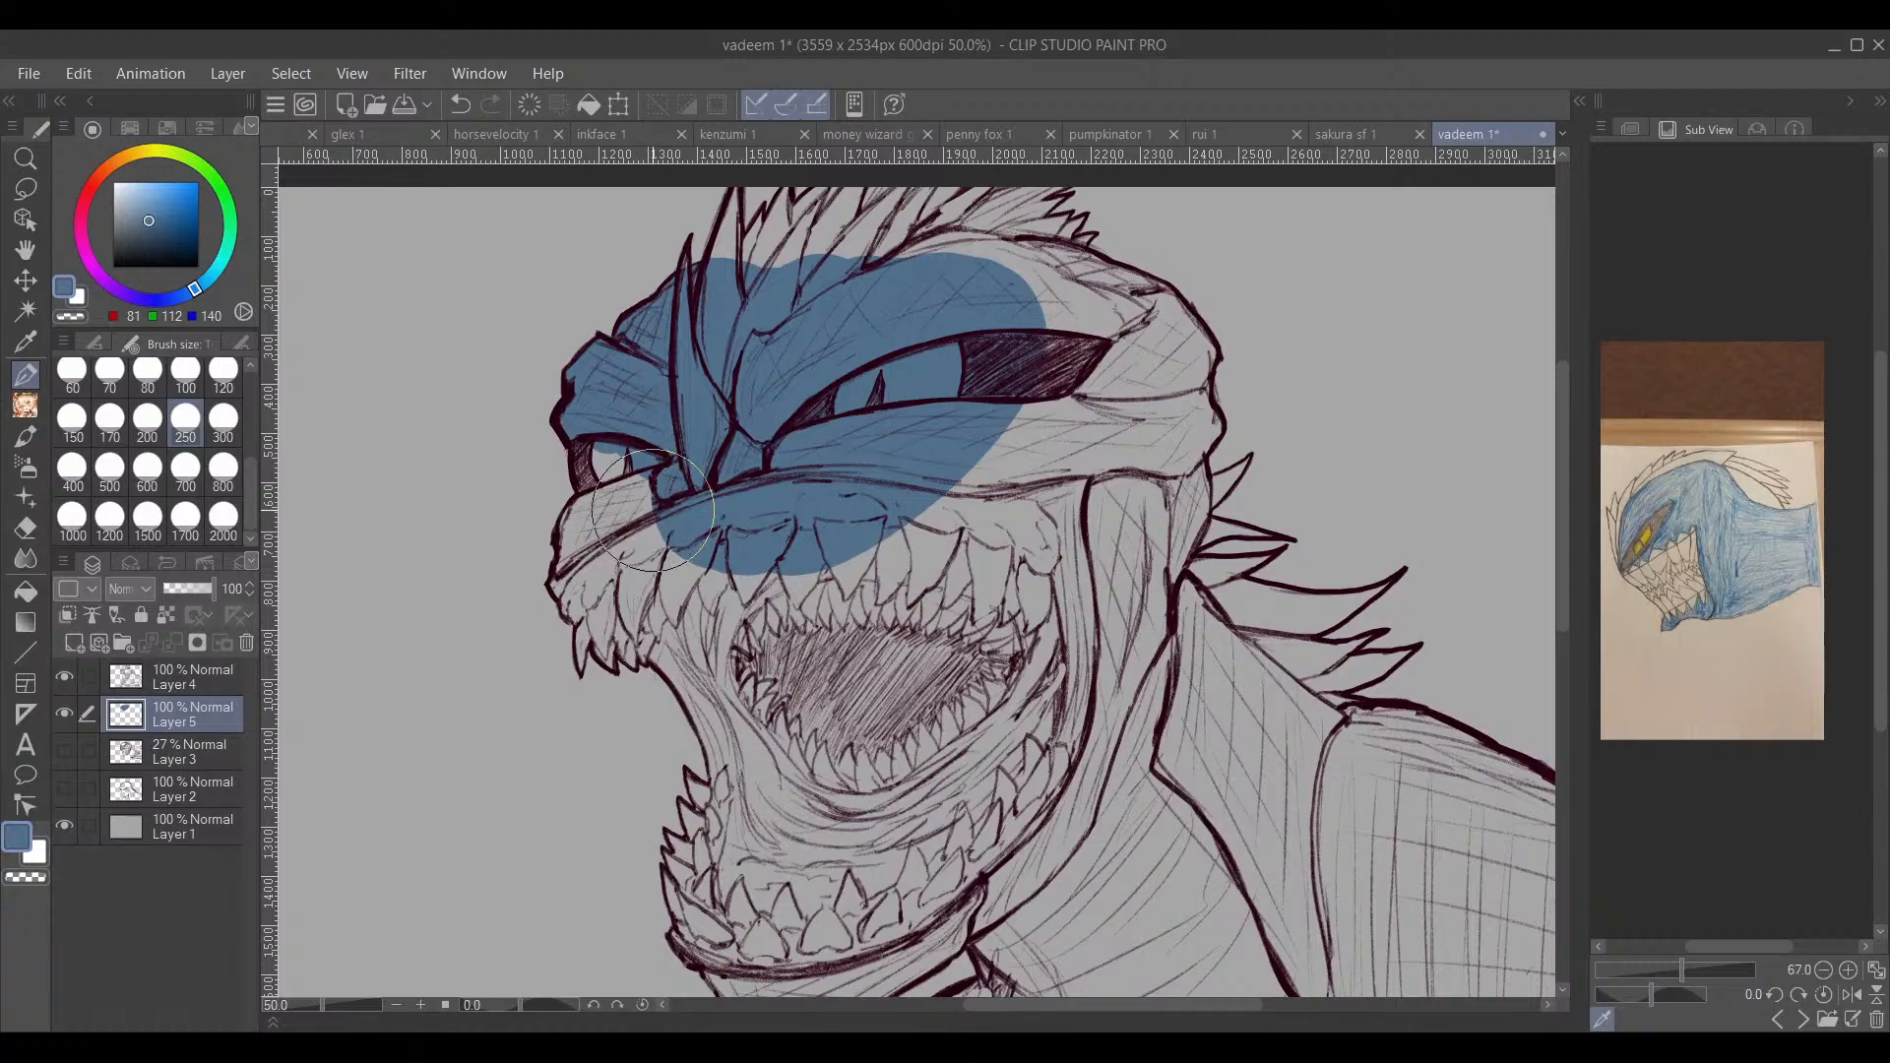
mouse_move(684, 489)
mouse_down()
mouse_move(585, 515)
mouse_move(567, 589)
mouse_move(591, 532)
mouse_up()
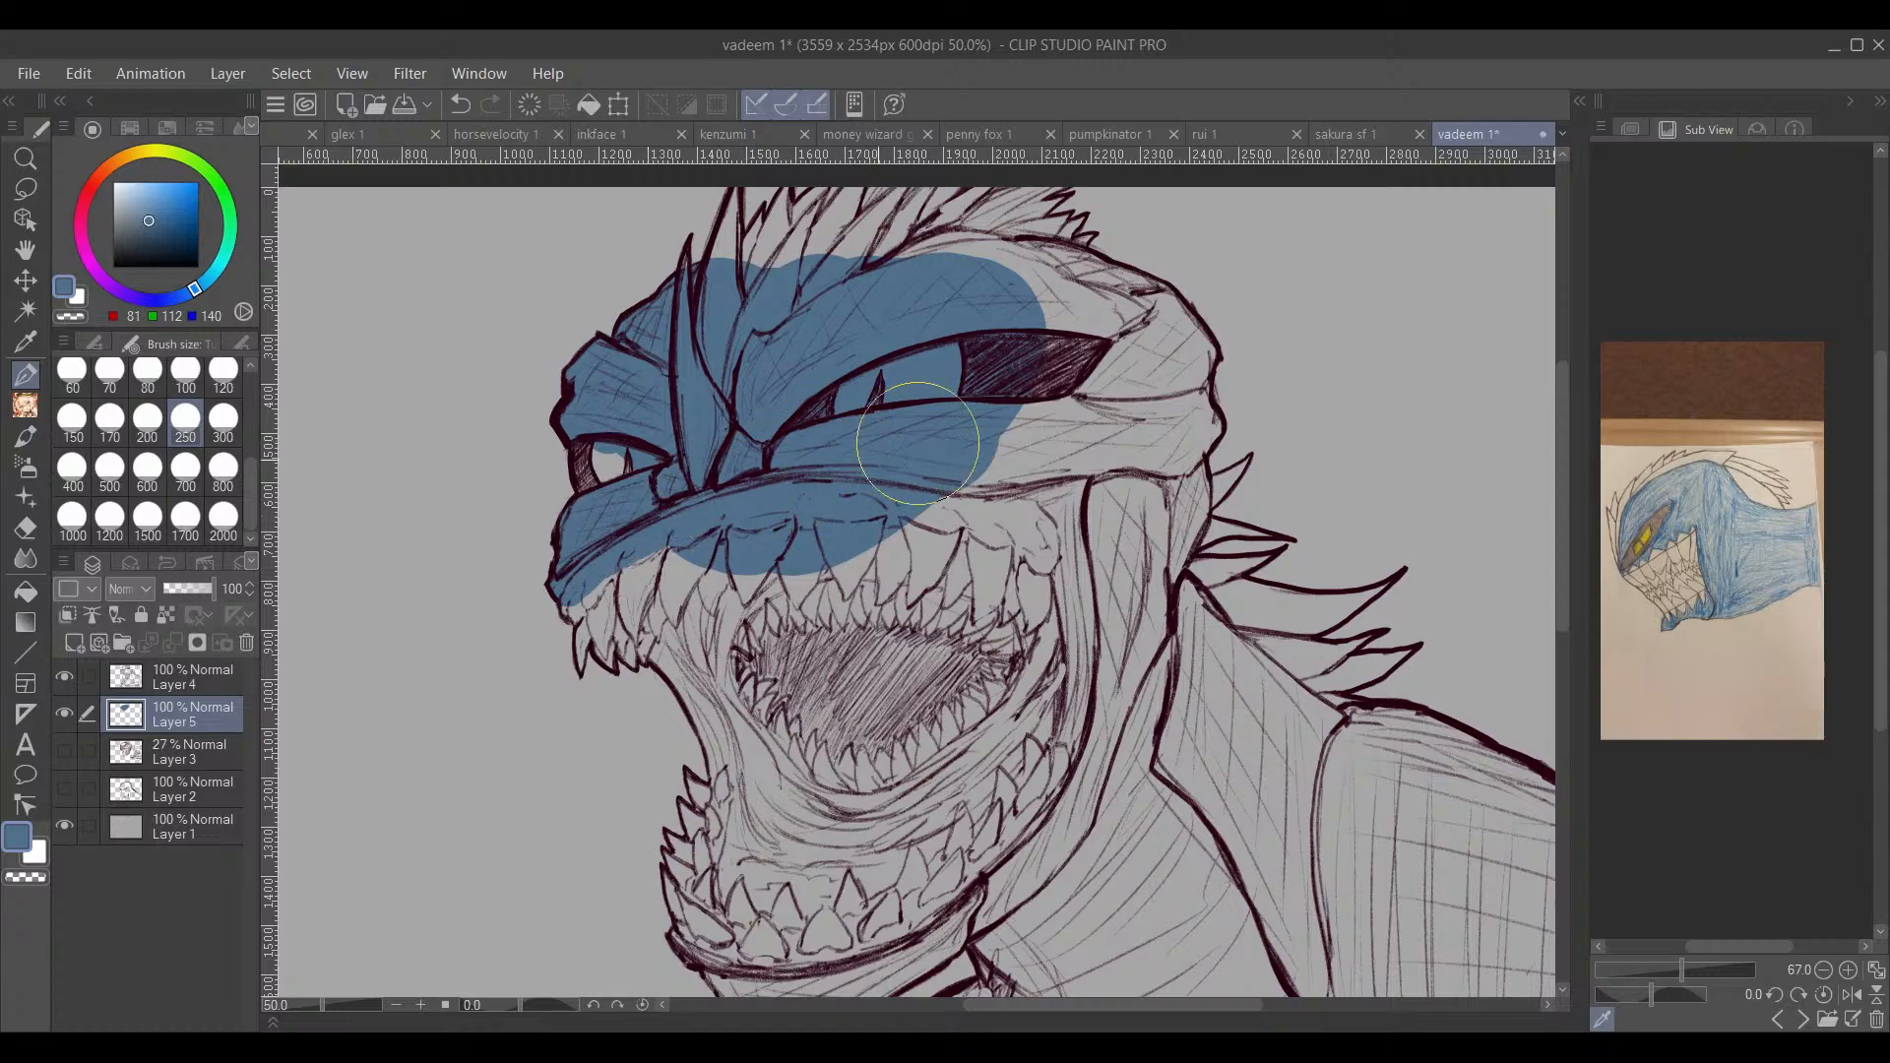
mouse_move(915, 443)
mouse_down()
mouse_move(1042, 391)
mouse_move(1034, 357)
mouse_move(986, 312)
mouse_move(871, 325)
mouse_up()
drag(1103, 400, 1122, 389)
mouse_move(1123, 389)
mouse_down()
mouse_move(847, 539)
mouse_move(874, 432)
mouse_move(777, 391)
mouse_move(875, 458)
mouse_move(924, 422)
mouse_move(936, 434)
mouse_move(916, 538)
mouse_move(943, 525)
mouse_move(883, 596)
mouse_move(845, 625)
mouse_move(851, 558)
mouse_move(872, 572)
mouse_move(804, 567)
mouse_up()
scroll(940, 374, down, 4)
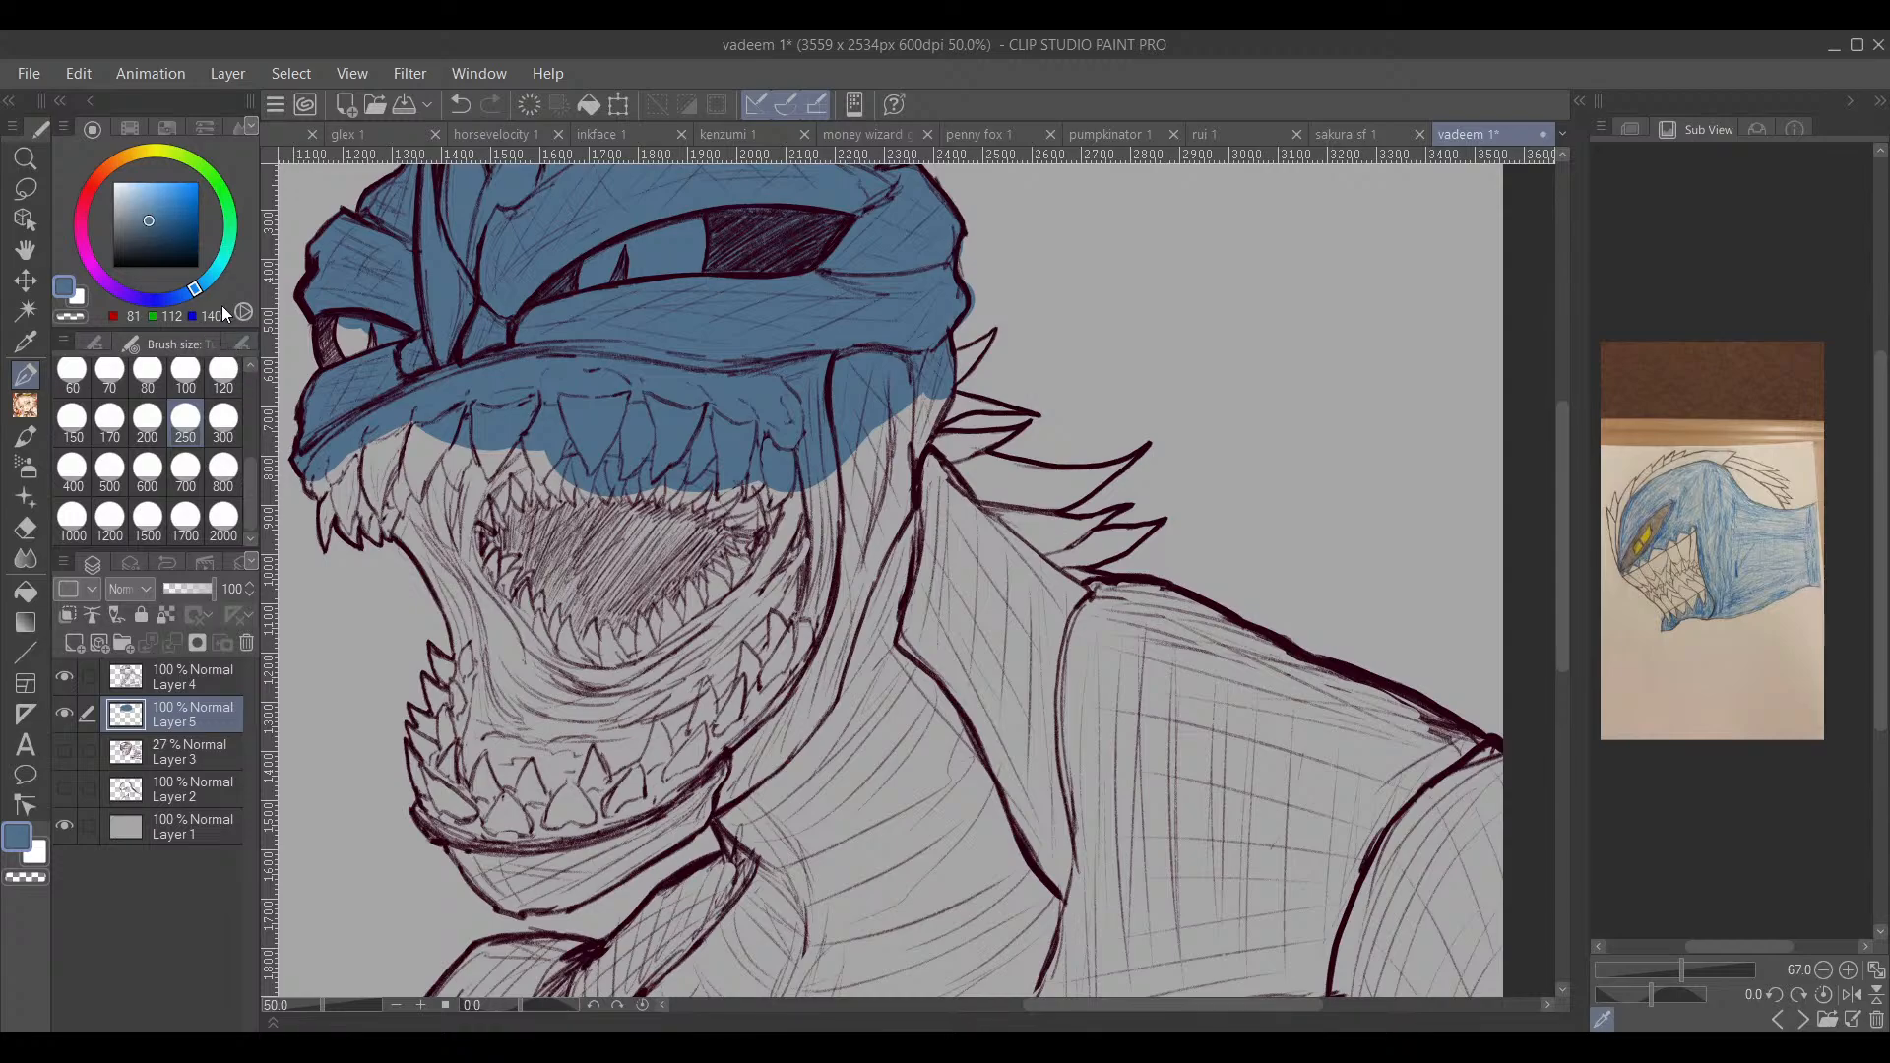
Step: Lock the colour layer's transparent pixels and recolour the painted head in dark blue (RGB 37, 56, 74)
drag(173, 225, 176, 236)
click(167, 617)
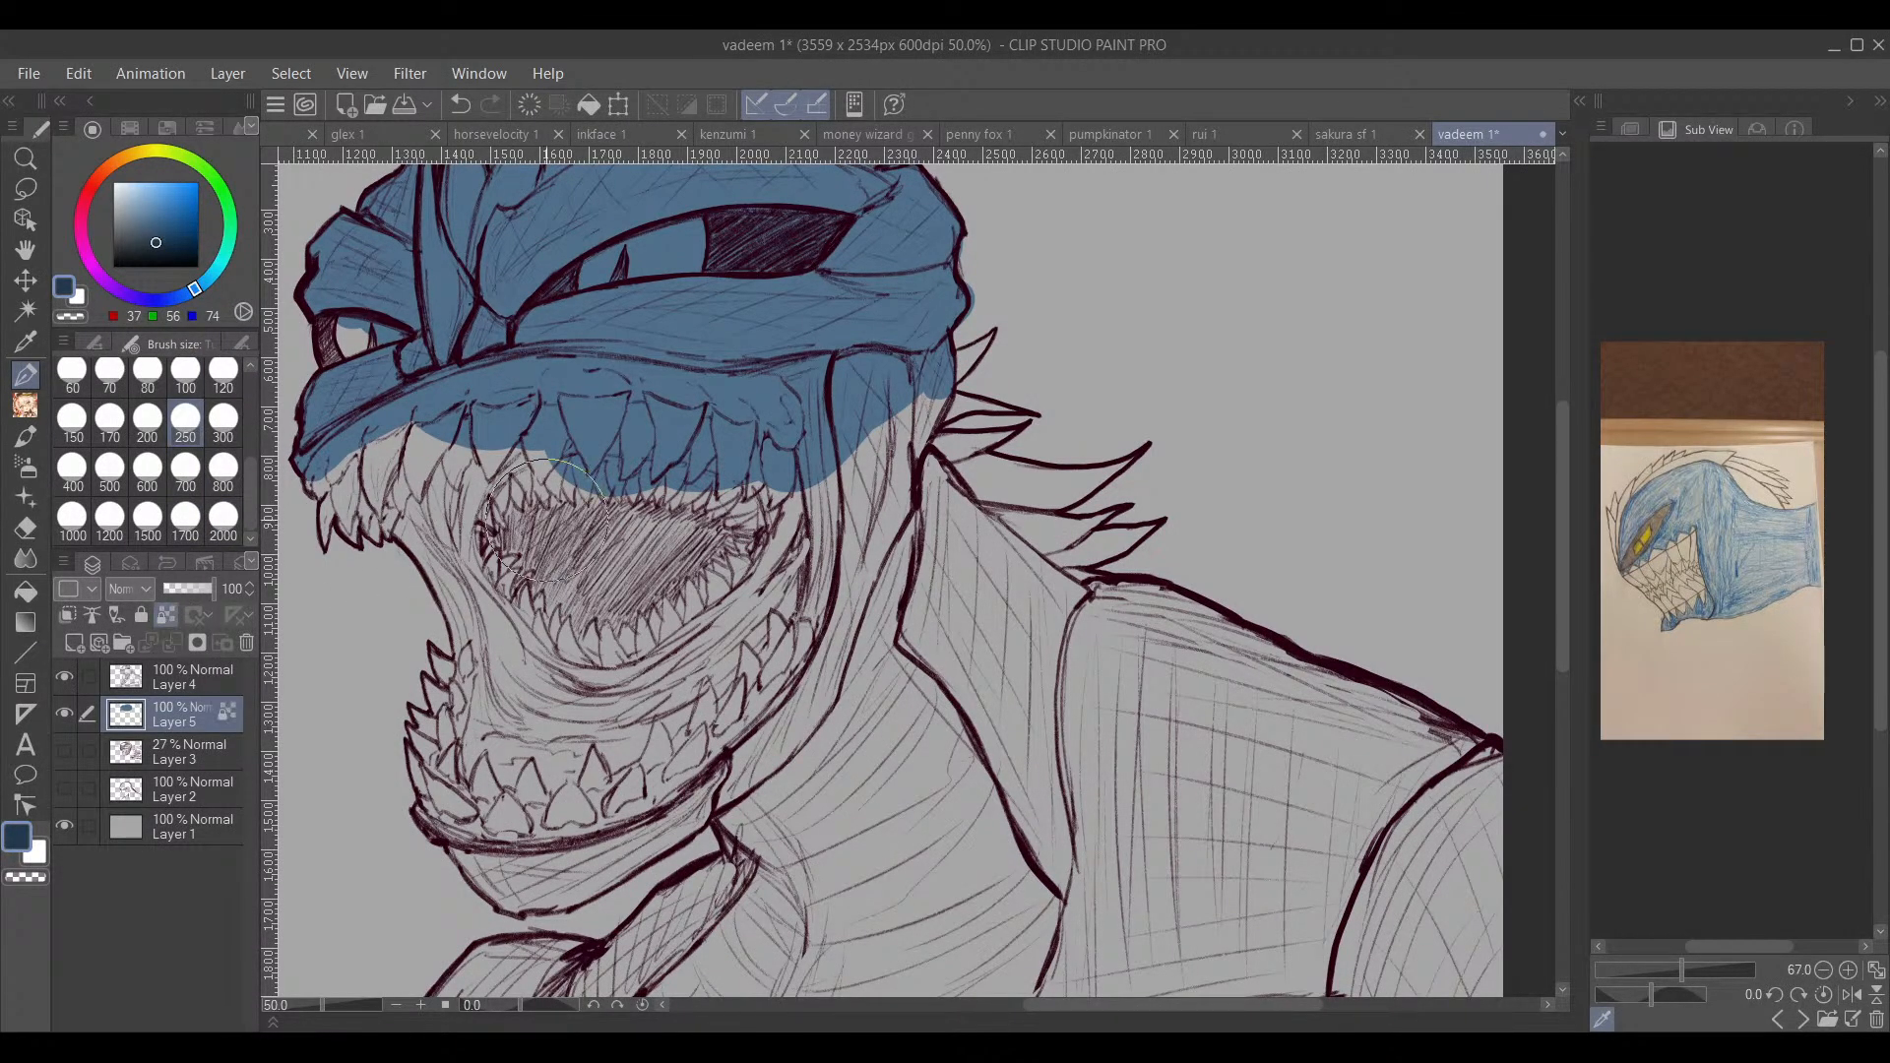
scroll(554, 515, down, 2)
mouse_move(647, 284)
mouse_down()
mouse_move(702, 259)
mouse_move(752, 296)
mouse_move(622, 426)
mouse_move(643, 461)
mouse_move(701, 496)
mouse_move(946, 536)
mouse_move(907, 578)
mouse_up()
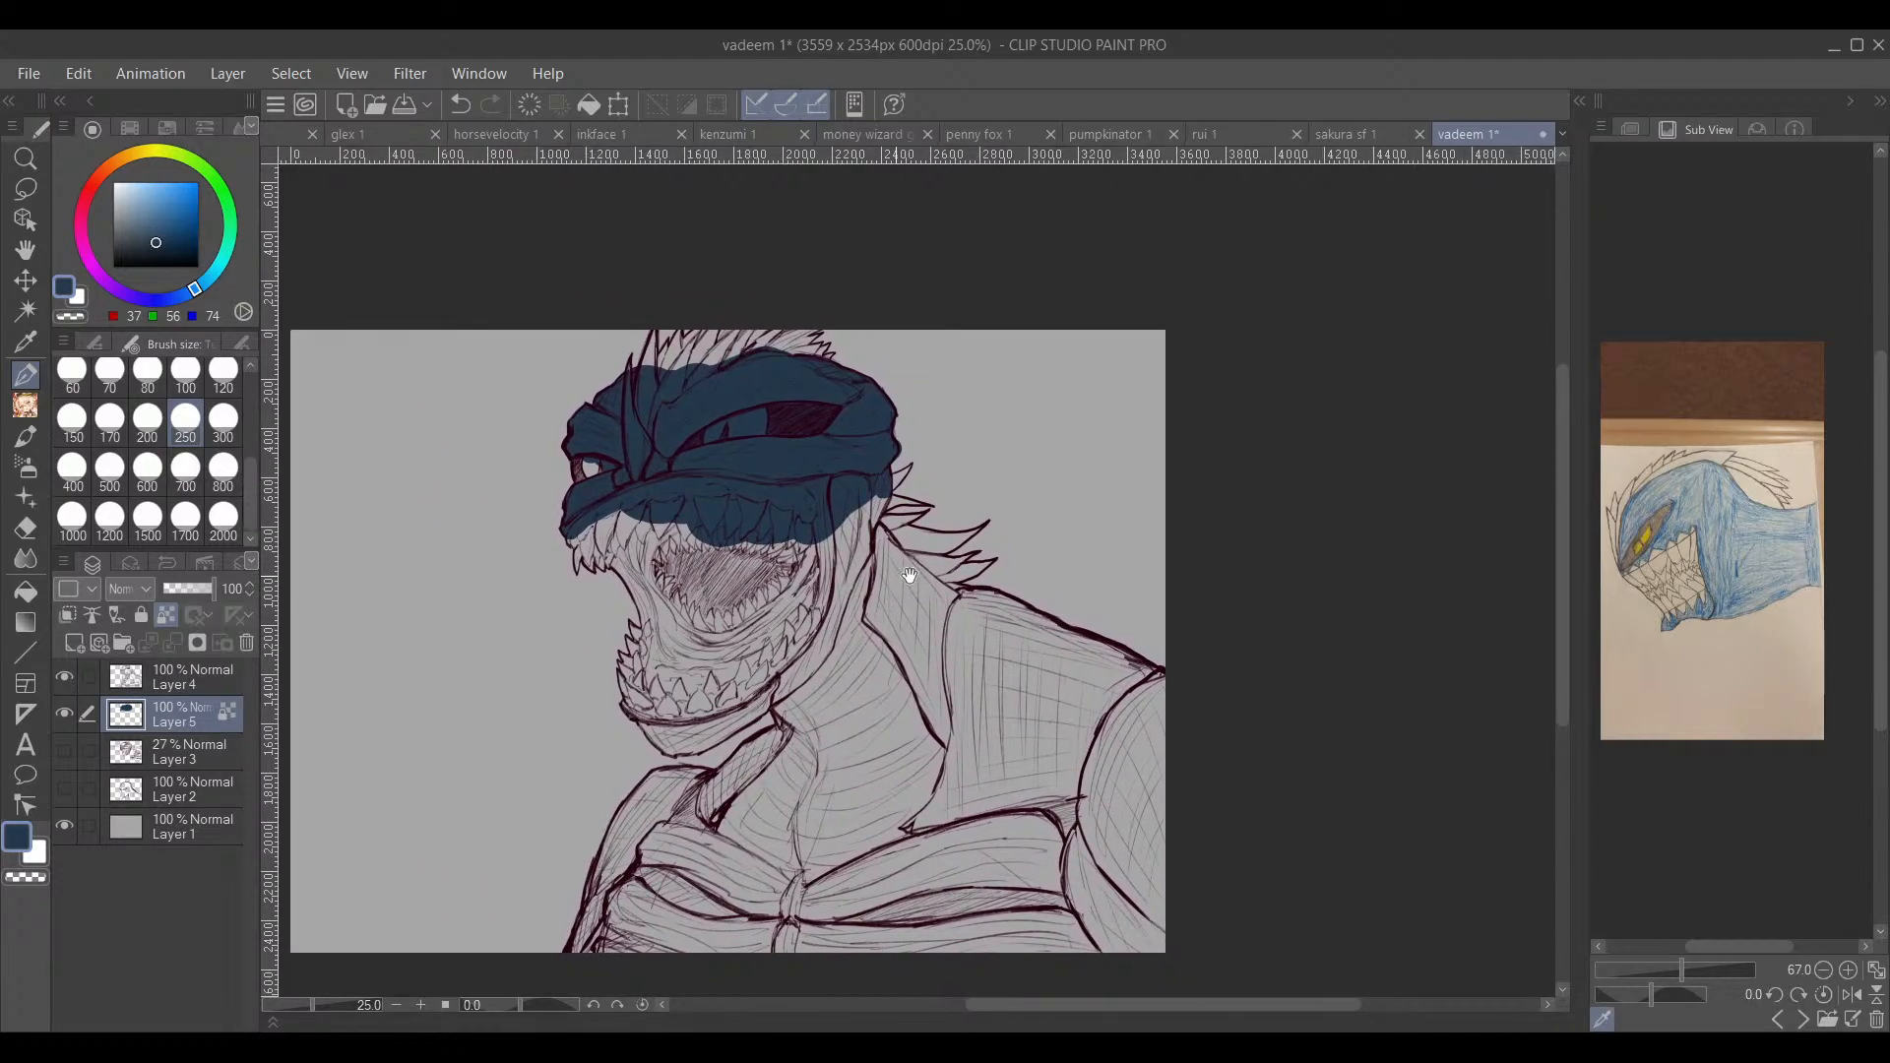
Step: Unlock the transparent pixels and extend the dark blue down the side of the jaw
scroll(896, 561, up, 2)
click(167, 615)
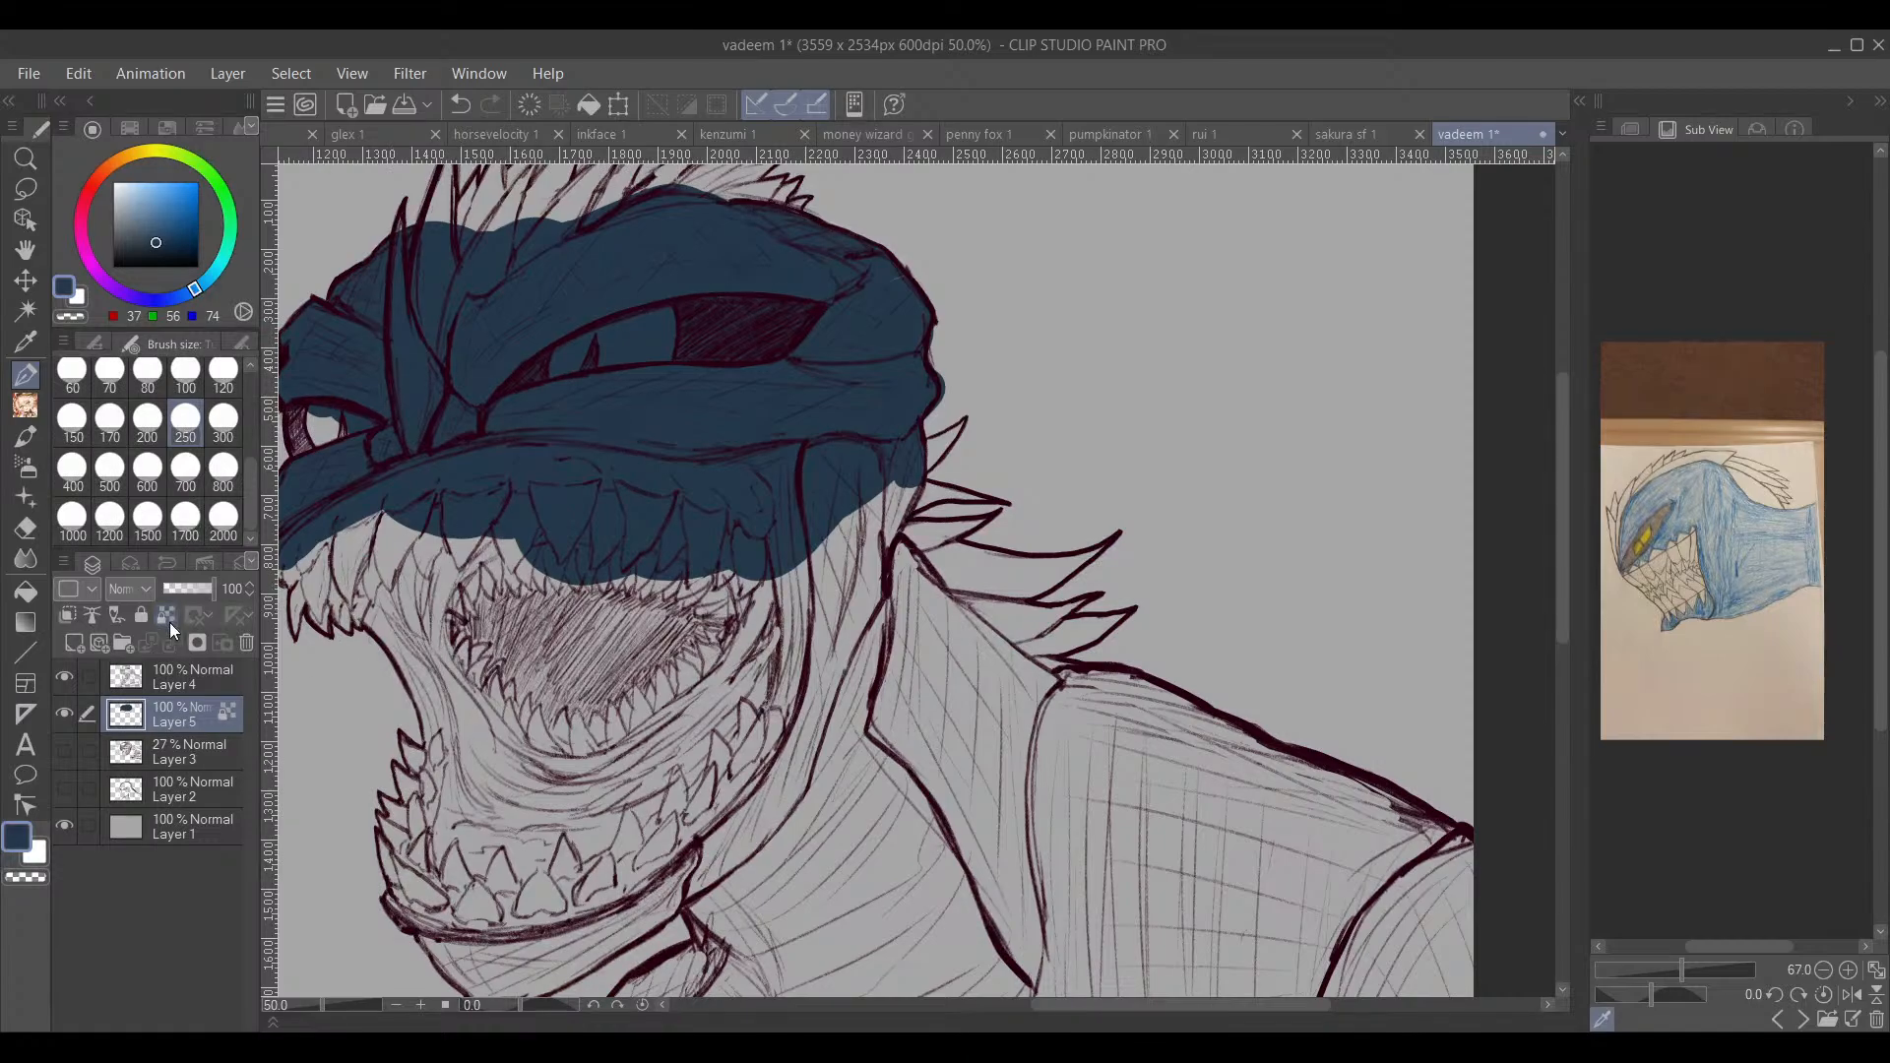
drag(807, 598, 818, 677)
mouse_move(857, 534)
mouse_down()
mouse_move(883, 513)
mouse_move(861, 541)
mouse_move(890, 591)
mouse_move(788, 767)
mouse_move(764, 879)
mouse_move(996, 506)
mouse_move(902, 624)
mouse_move(843, 759)
mouse_move(842, 835)
mouse_up()
Step: With transparent pixels locked, recolour the painted head and jaw in navy (RGB 27, 43, 77)
drag(193, 282, 175, 303)
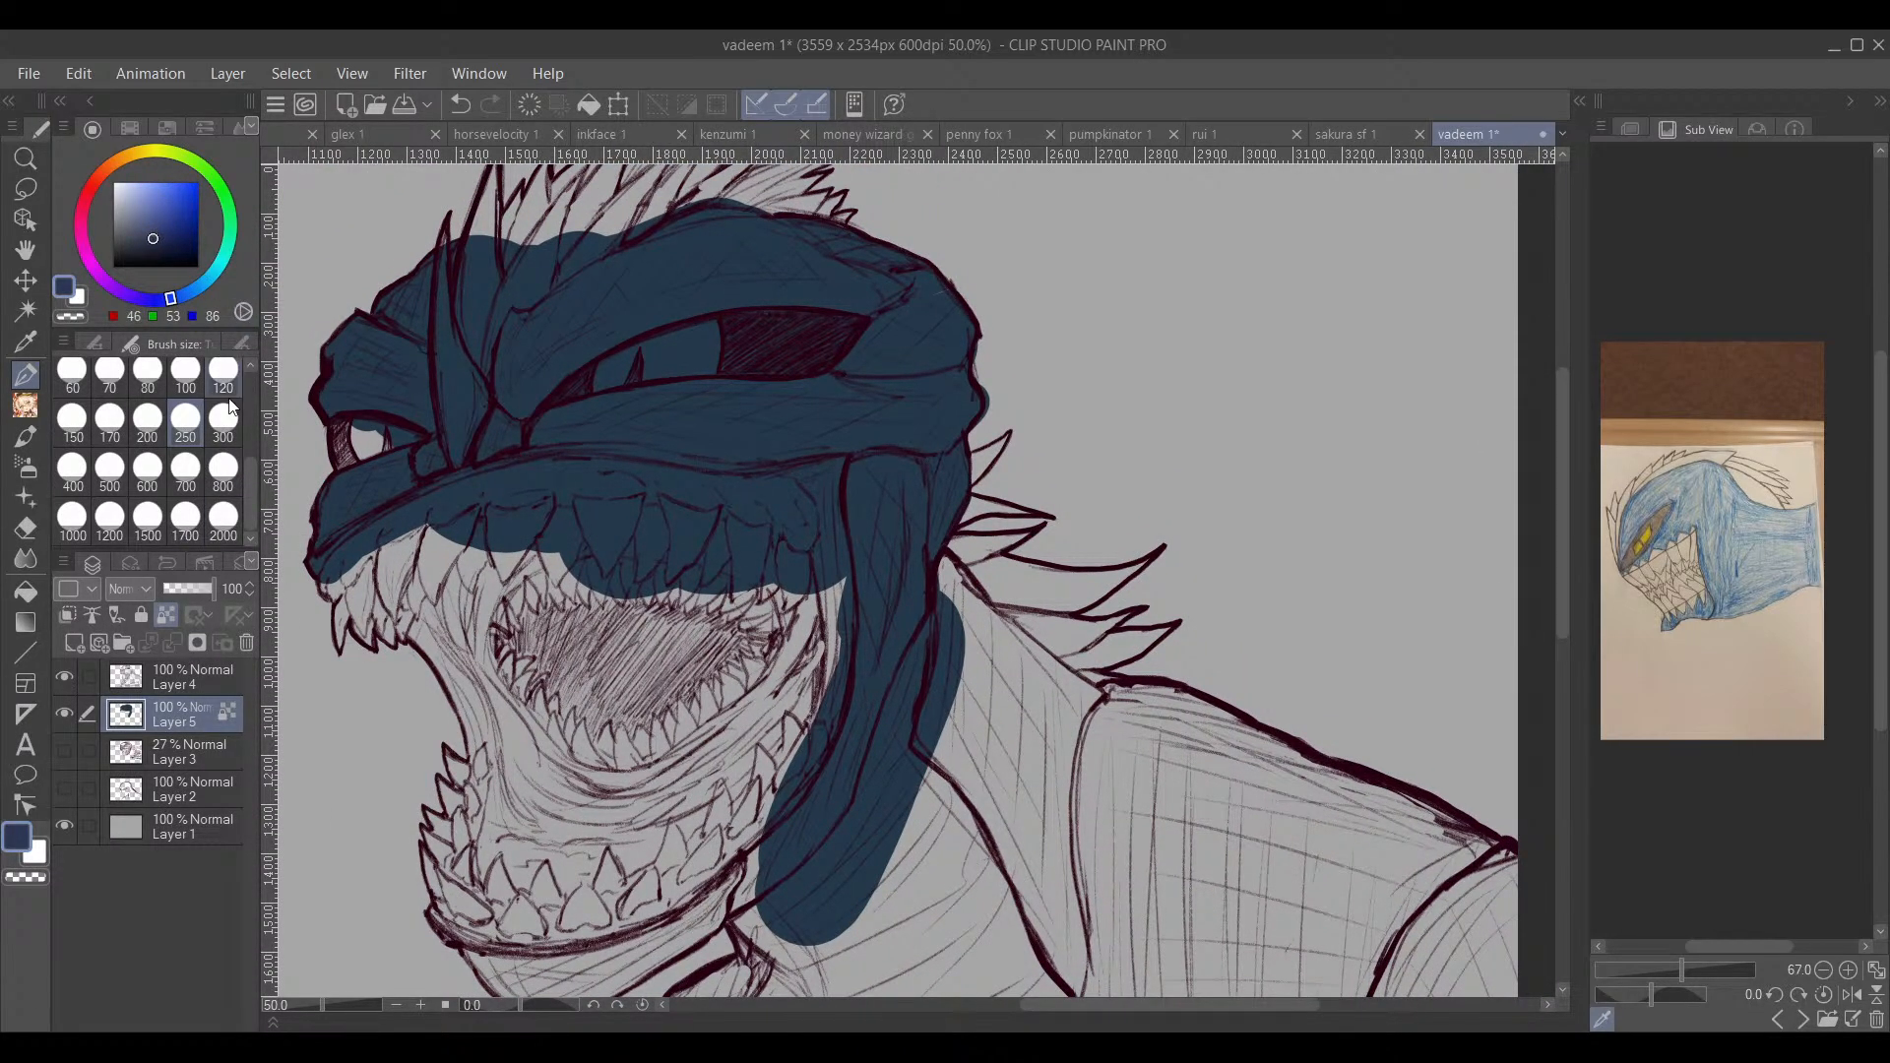
scroll(472, 531, down, 1)
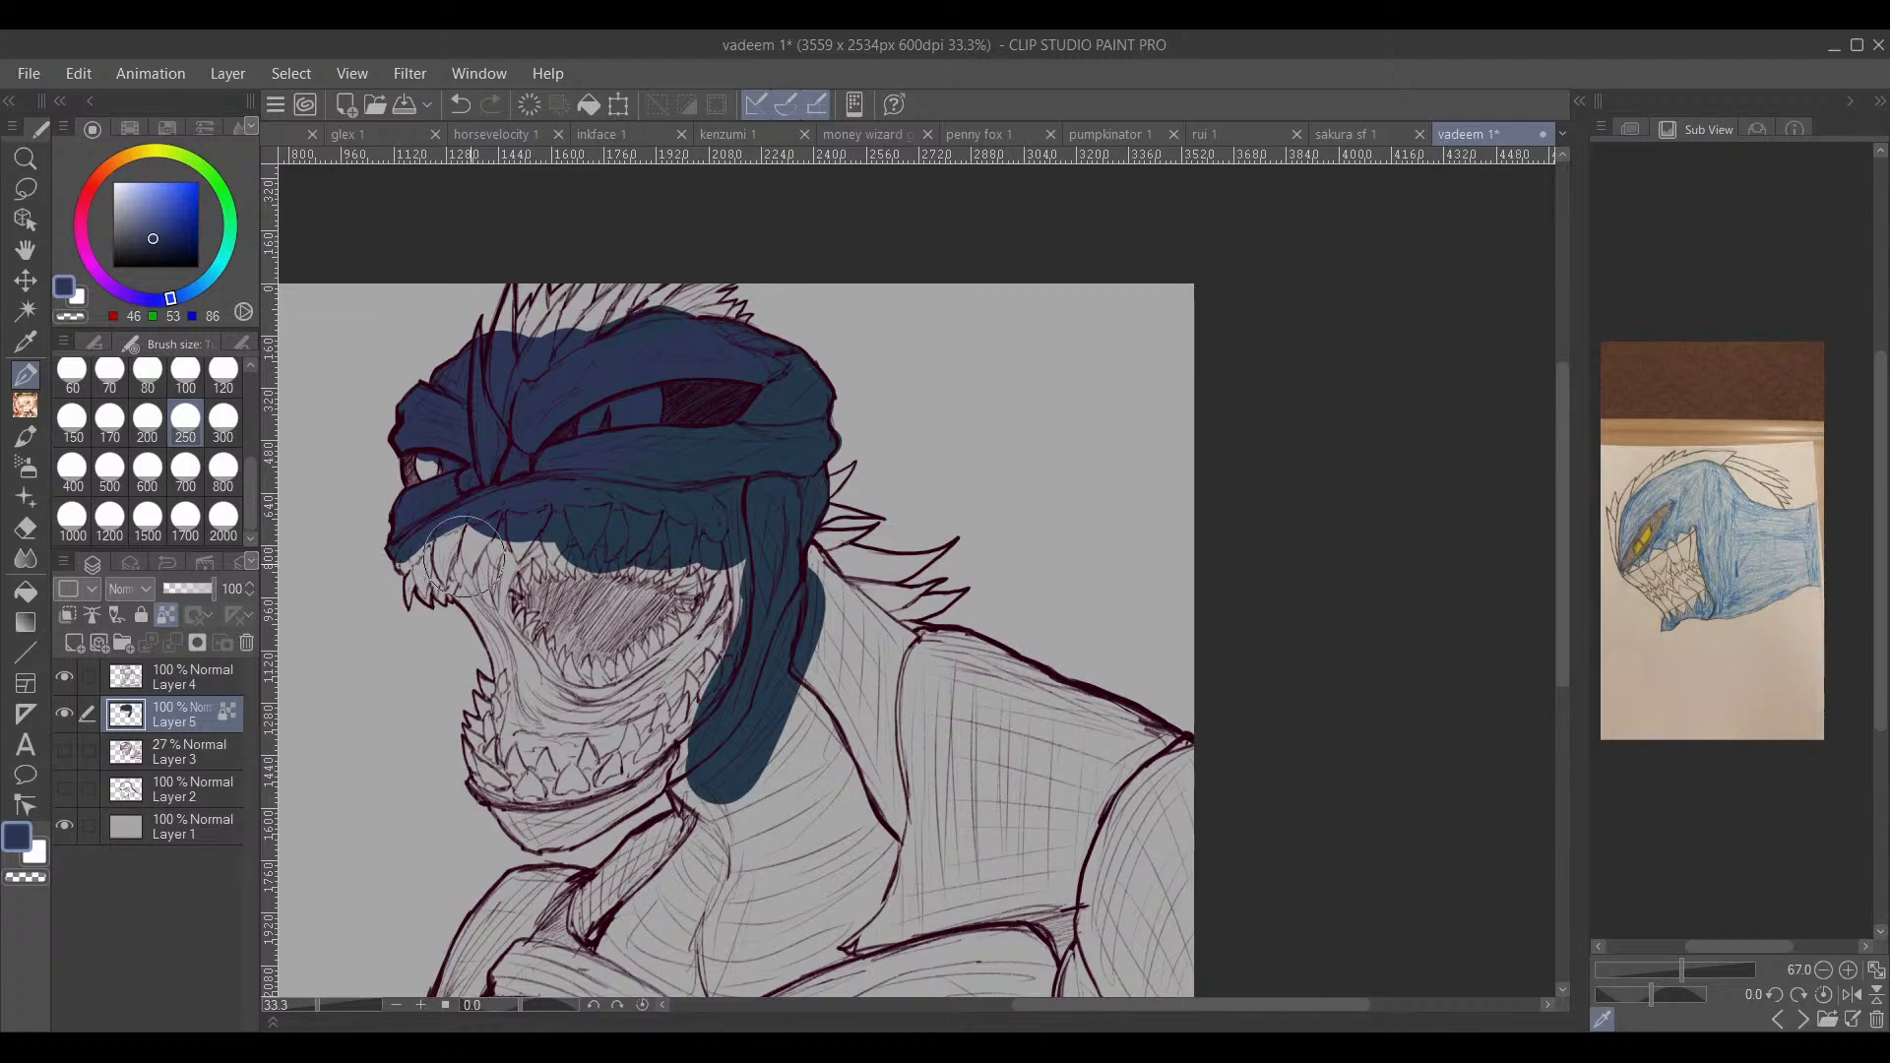
click(177, 296)
click(181, 232)
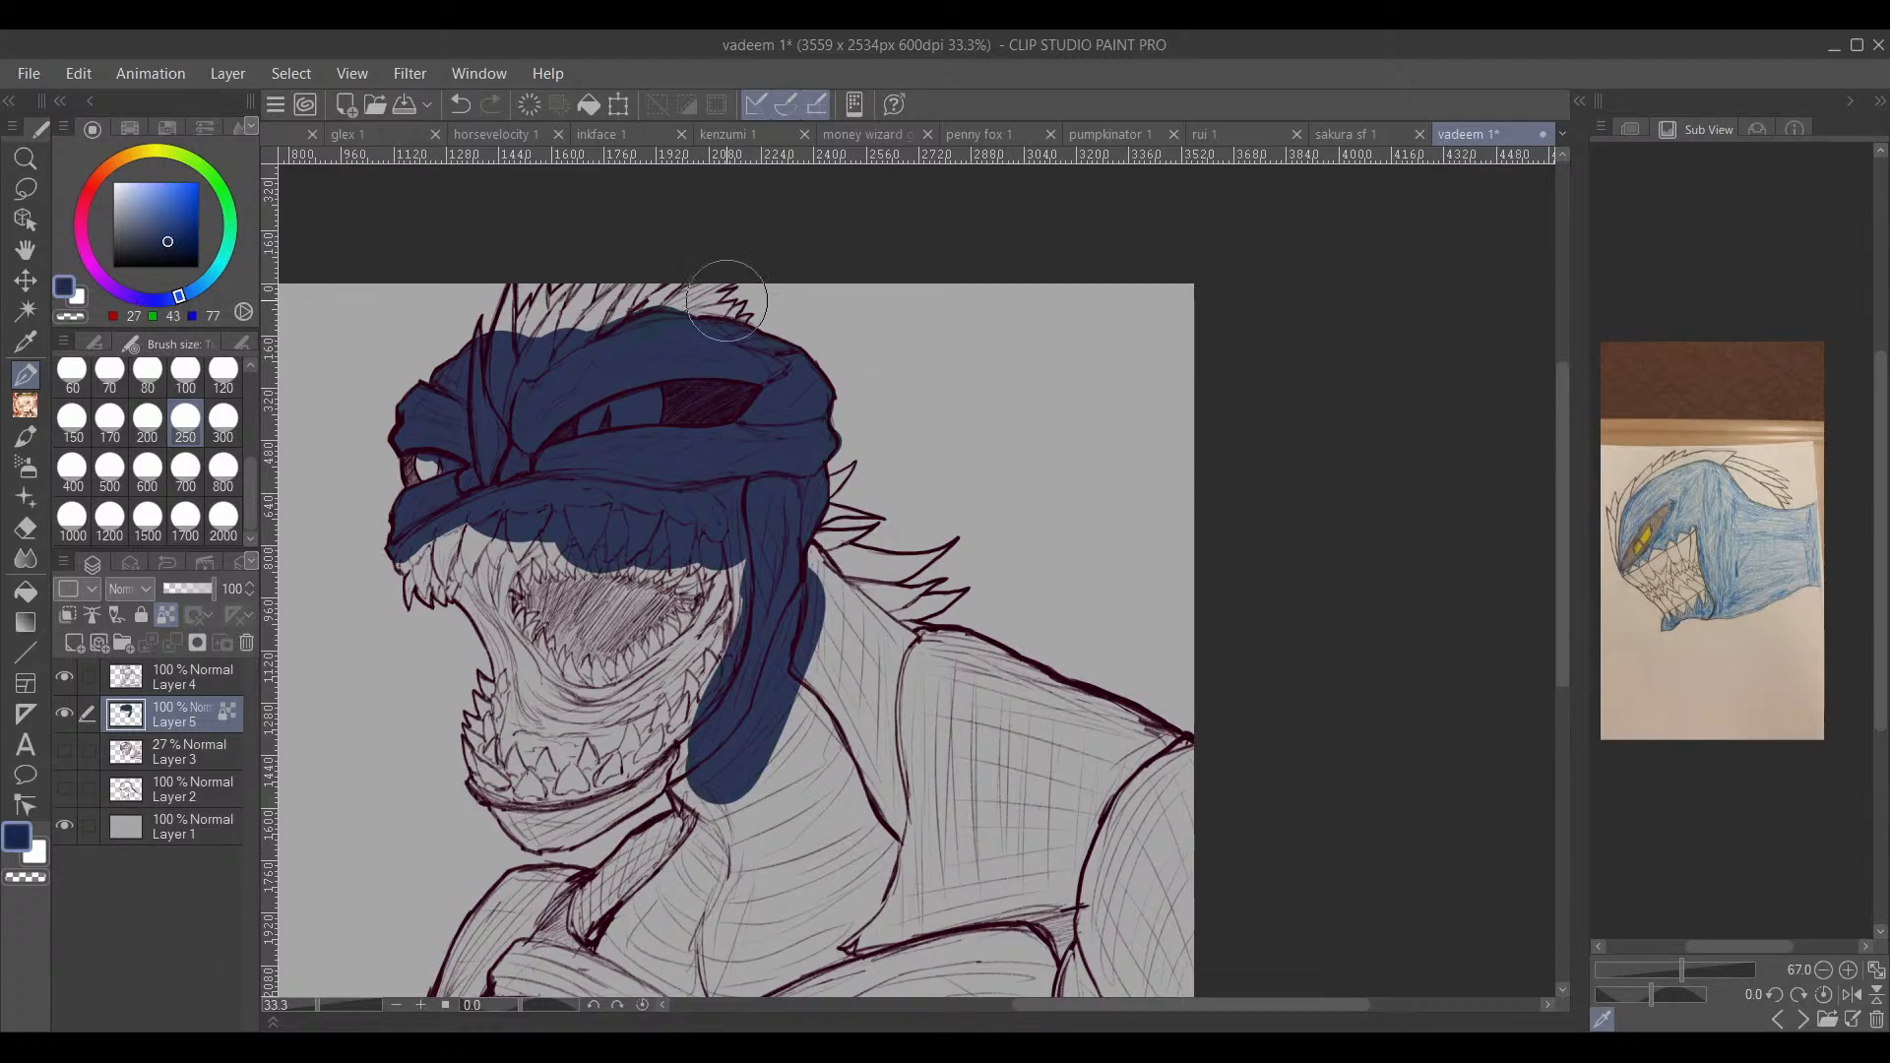
mouse_move(726, 300)
mouse_down()
mouse_move(326, 452)
mouse_move(897, 393)
mouse_move(773, 548)
mouse_move(690, 829)
mouse_up()
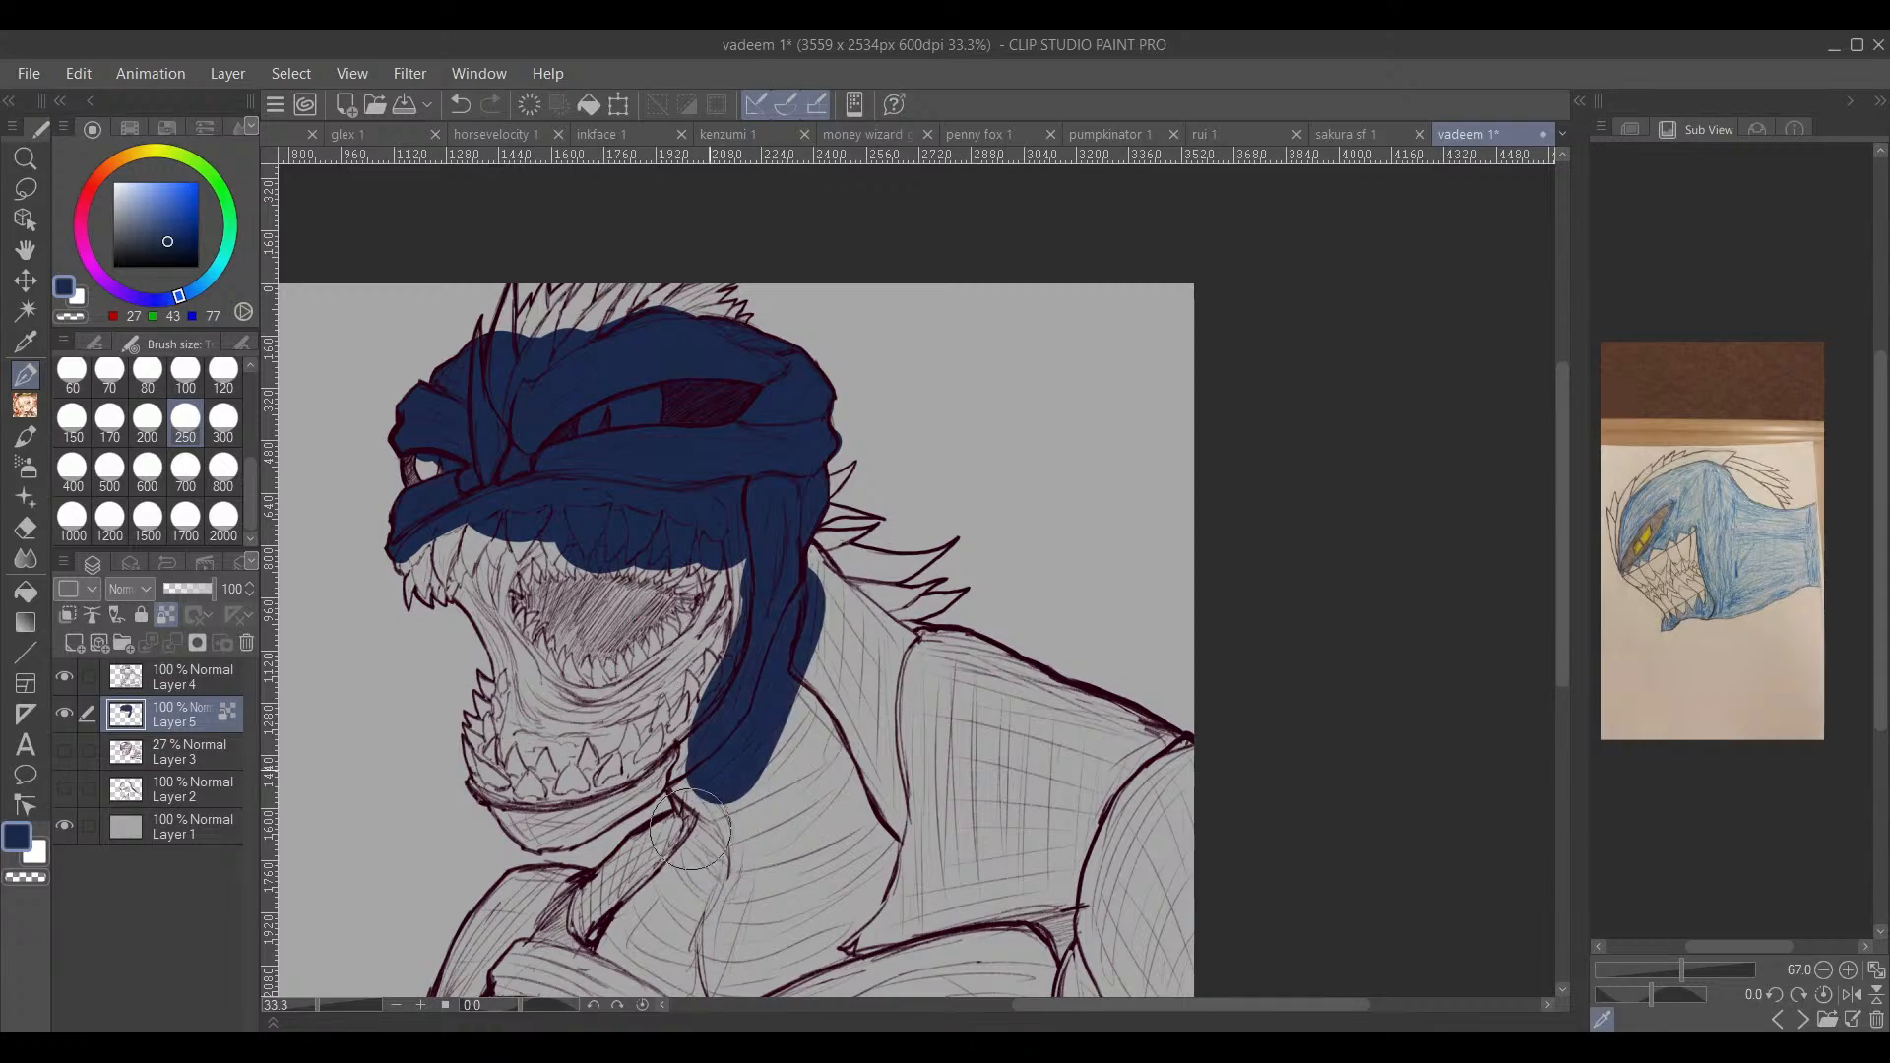
Step: Extend the navy down the upper neck behind the jaw and erase the overspill in the gap under the chin
drag(804, 717, 873, 696)
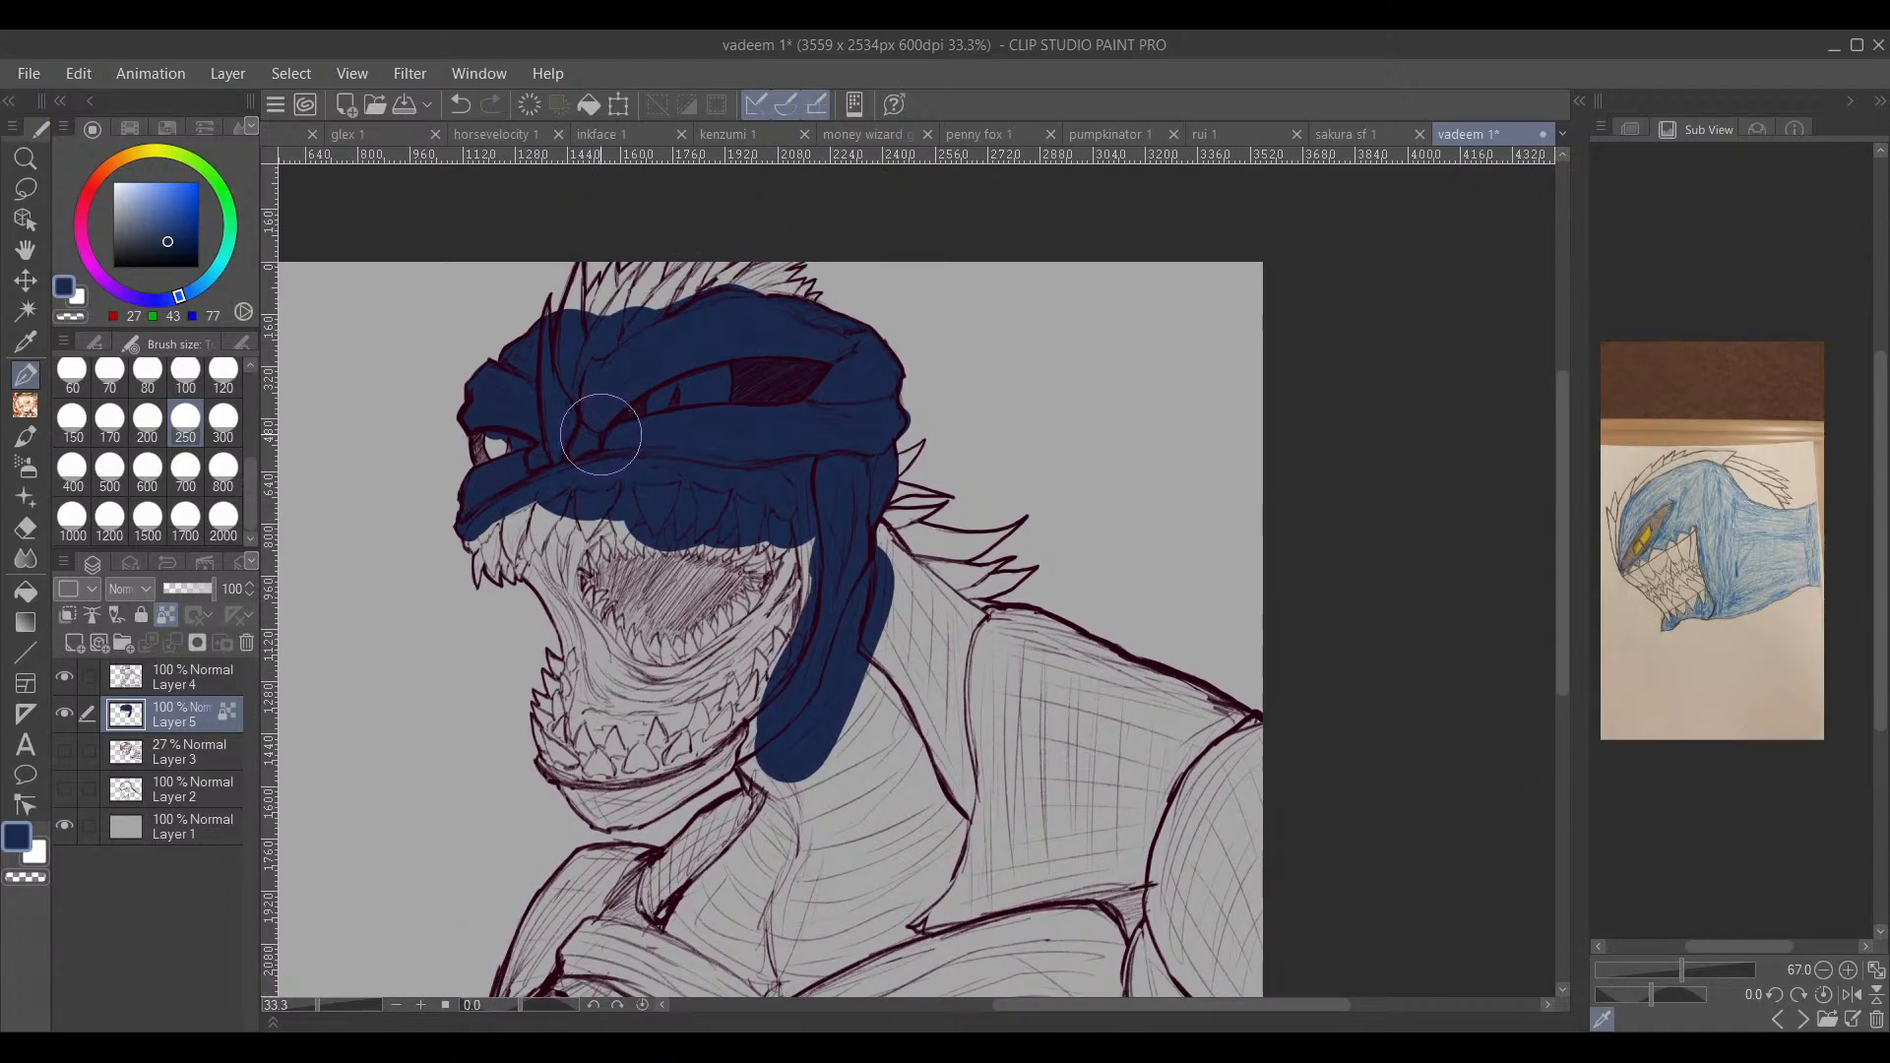
drag(806, 638, 844, 417)
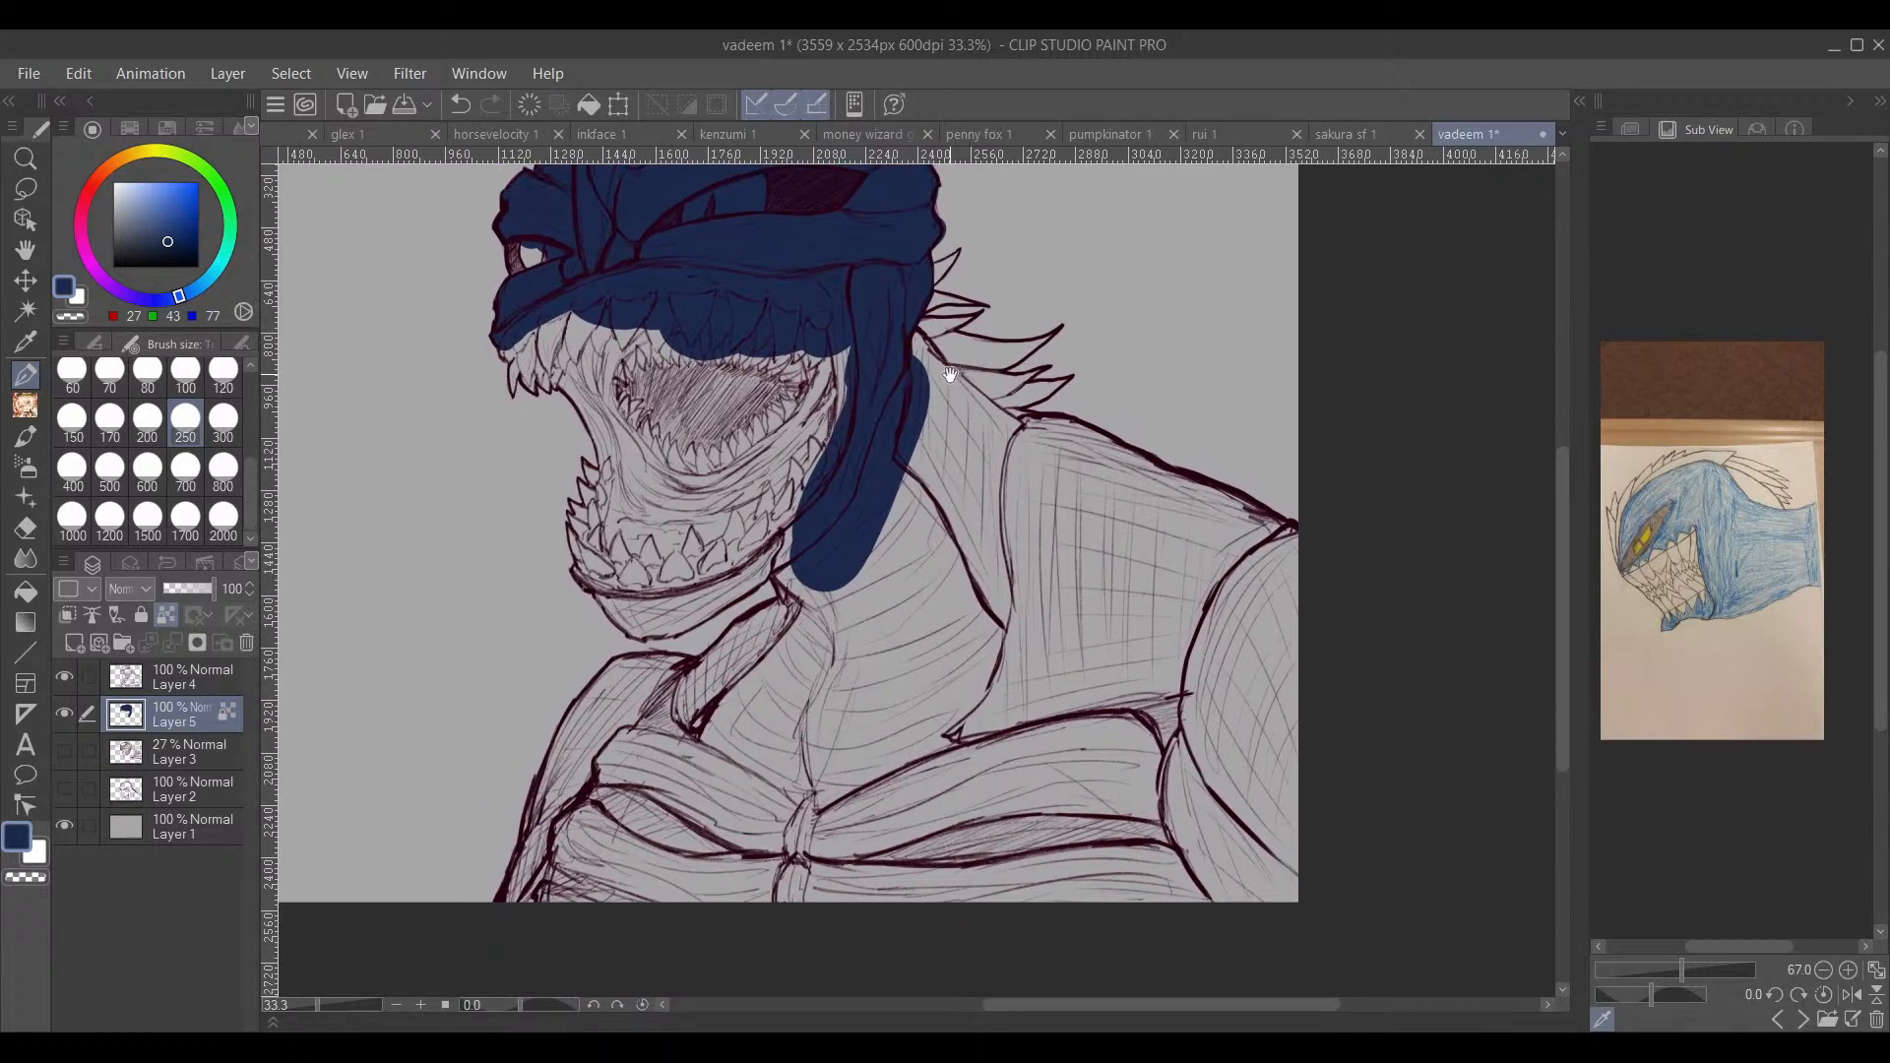
drag(990, 416, 739, 576)
drag(620, 534, 602, 577)
drag(591, 664, 602, 704)
scroll(652, 702, up, 3)
key(e)
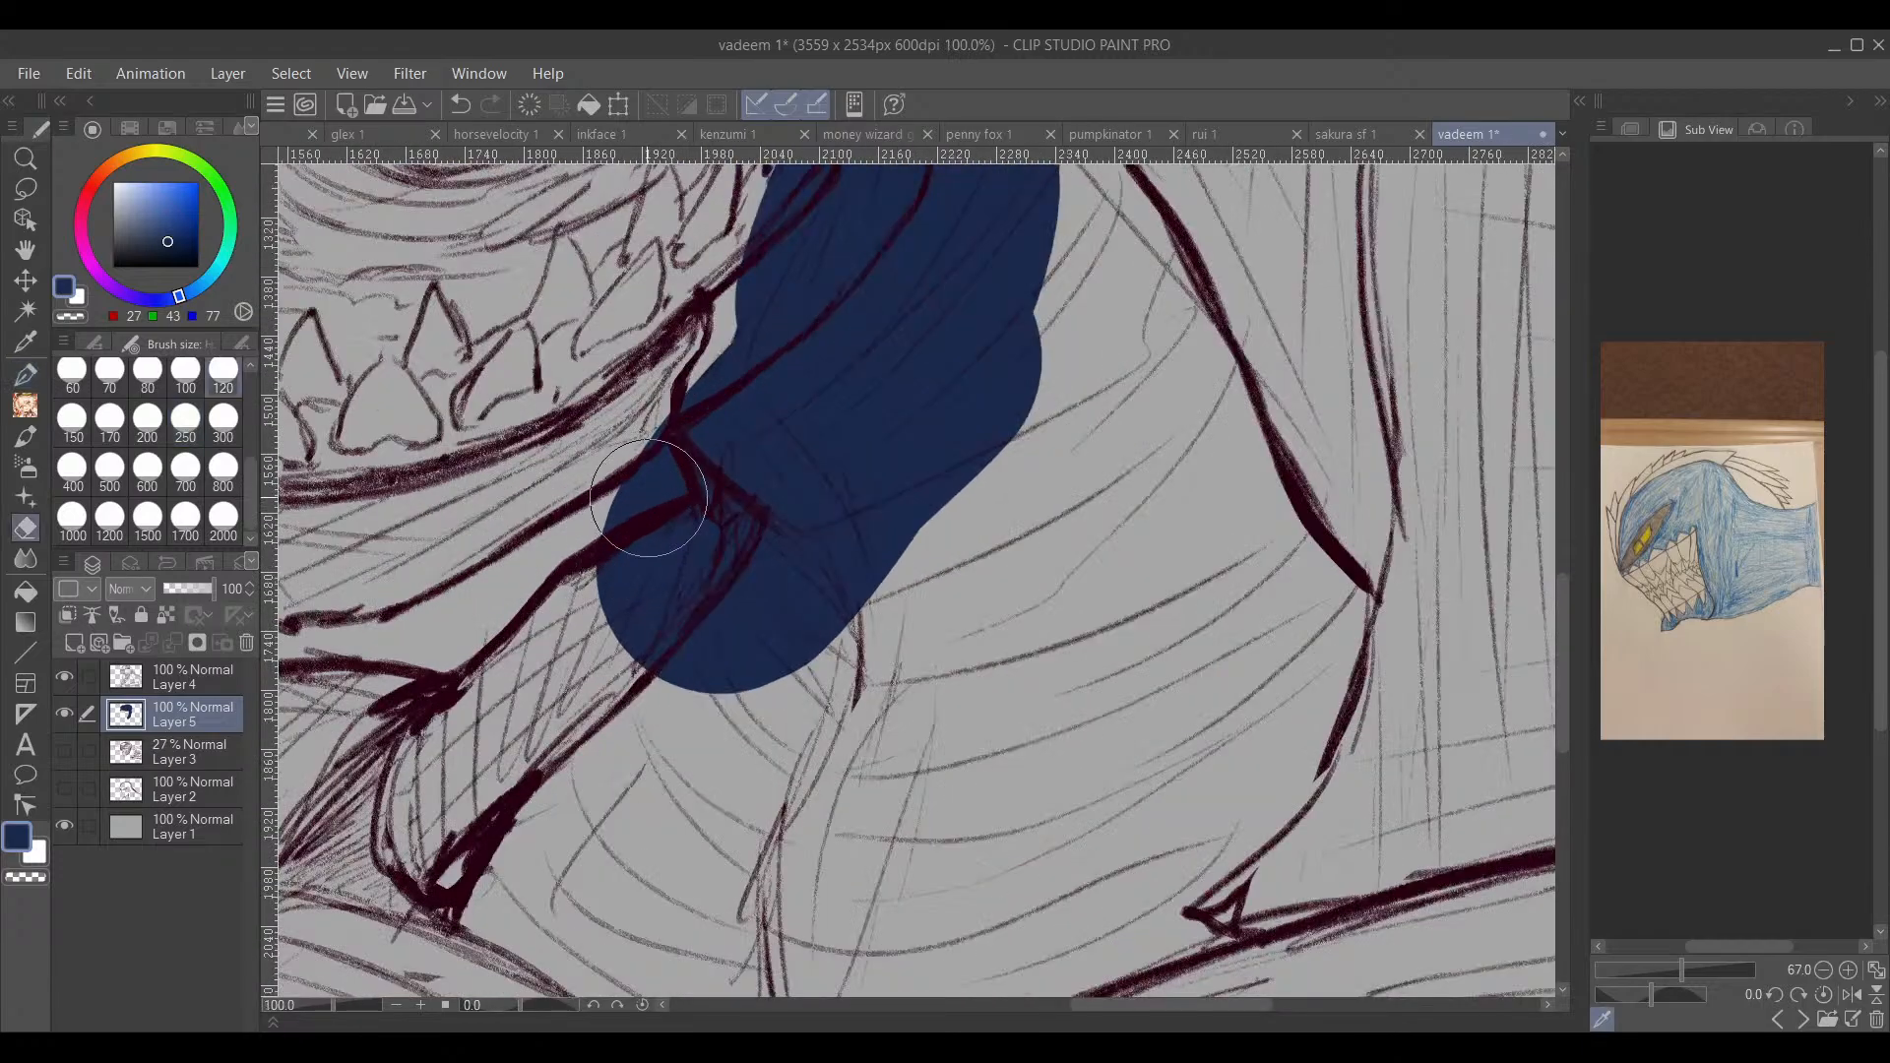
mouse_move(662, 506)
mouse_down()
mouse_move(664, 462)
mouse_move(631, 503)
mouse_move(677, 498)
mouse_move(676, 473)
mouse_move(638, 513)
mouse_up()
Step: Fill the lower jaw and chin with navy and clean up its underside with the eraser
key(p)
scroll(646, 506, down, 1)
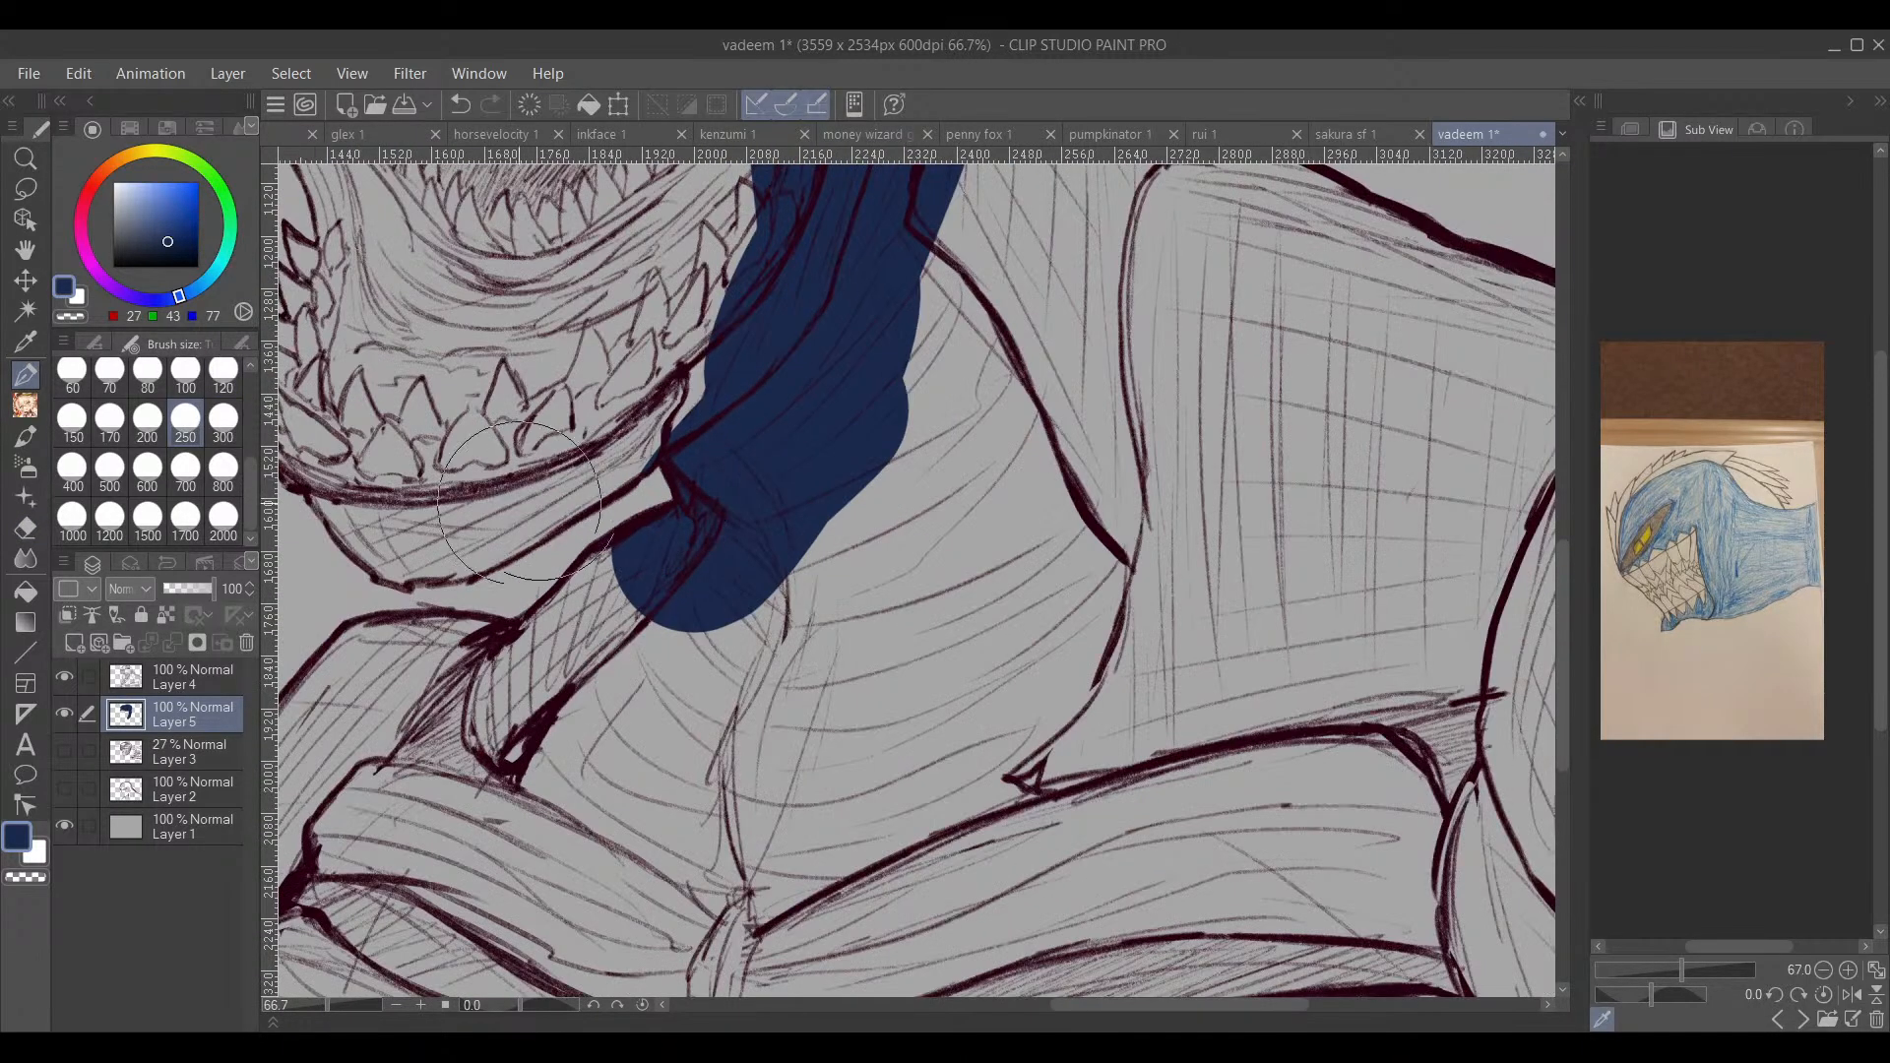
mouse_move(470, 515)
mouse_down()
mouse_move(339, 514)
mouse_move(394, 541)
mouse_move(344, 532)
mouse_move(359, 541)
mouse_move(470, 551)
mouse_move(455, 539)
mouse_move(611, 463)
mouse_move(640, 423)
mouse_move(591, 458)
mouse_move(655, 443)
mouse_move(411, 518)
mouse_move(547, 478)
mouse_up()
key(e)
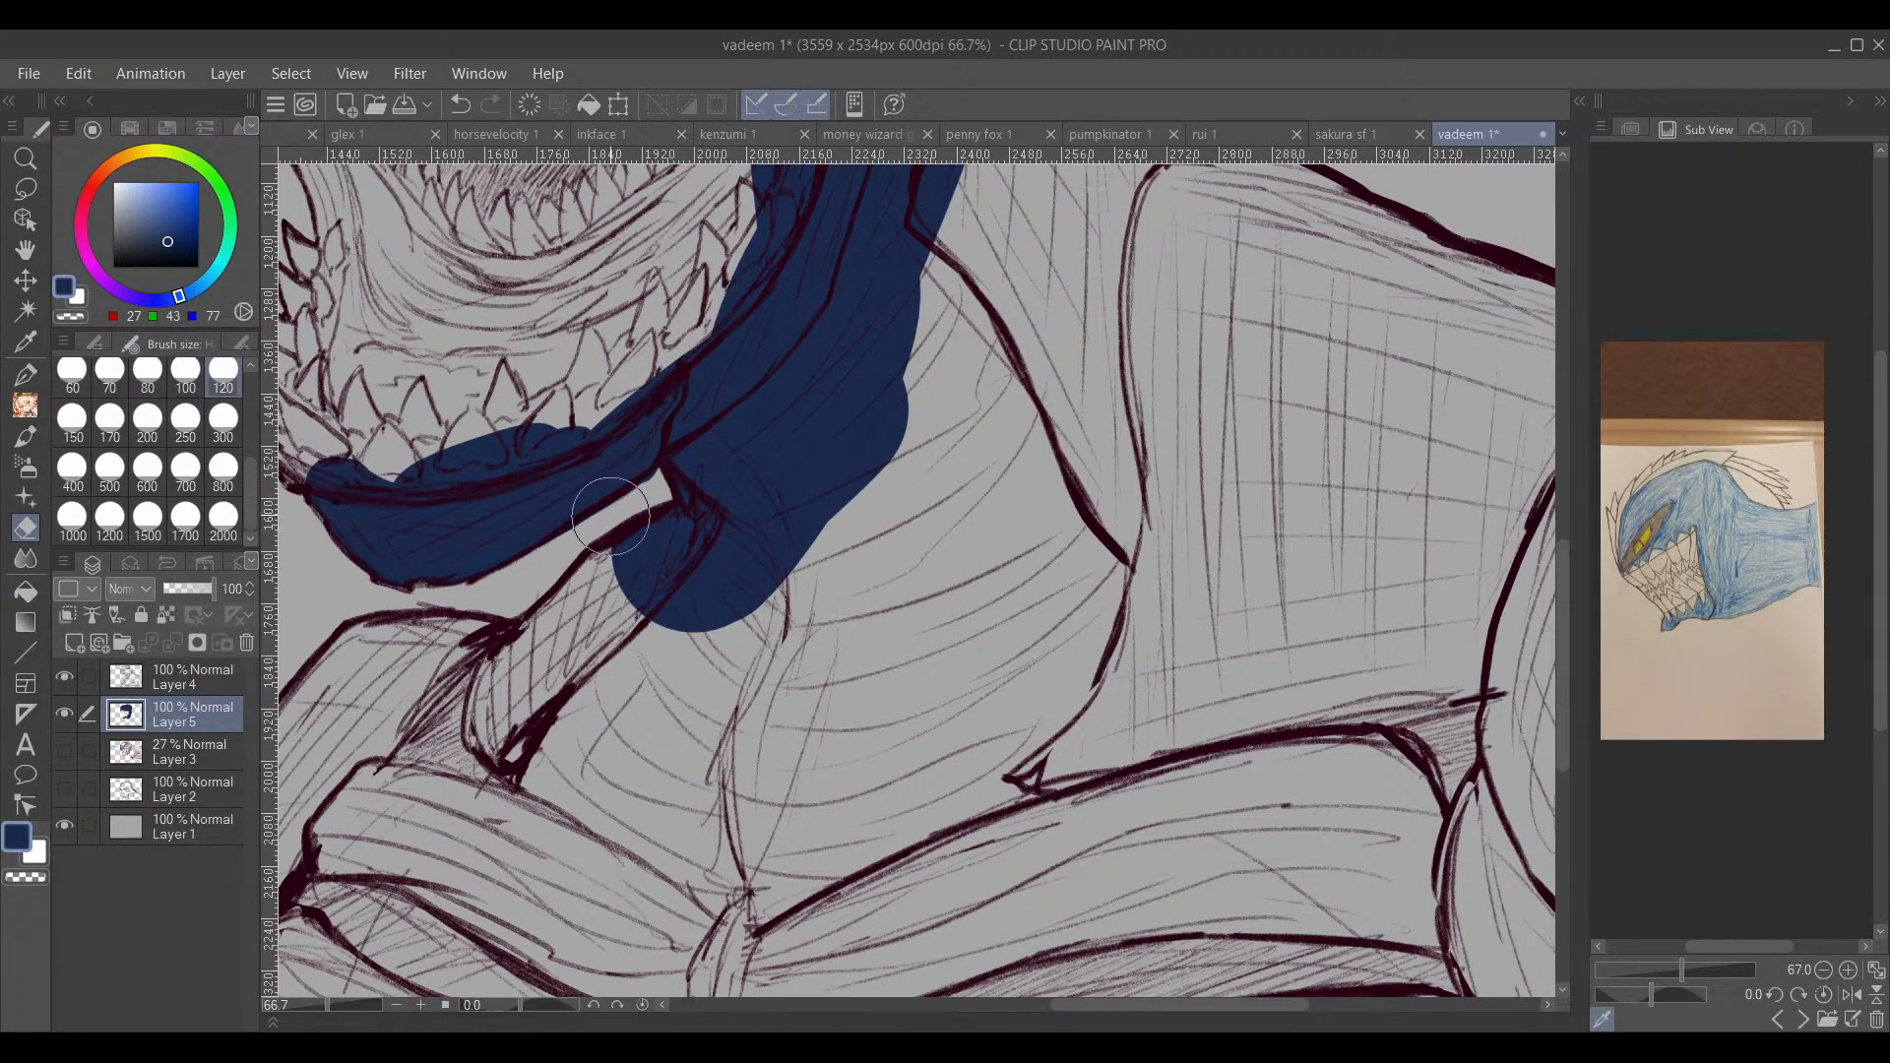
Step: Paint the throat and the centre of the chest with the navy pen
key(p)
key(ctrl+minus)
key(ctrl+minus)
mouse_move(758, 719)
mouse_down()
mouse_move(913, 474)
mouse_move(782, 559)
mouse_move(720, 573)
mouse_move(719, 557)
mouse_move(713, 630)
mouse_up()
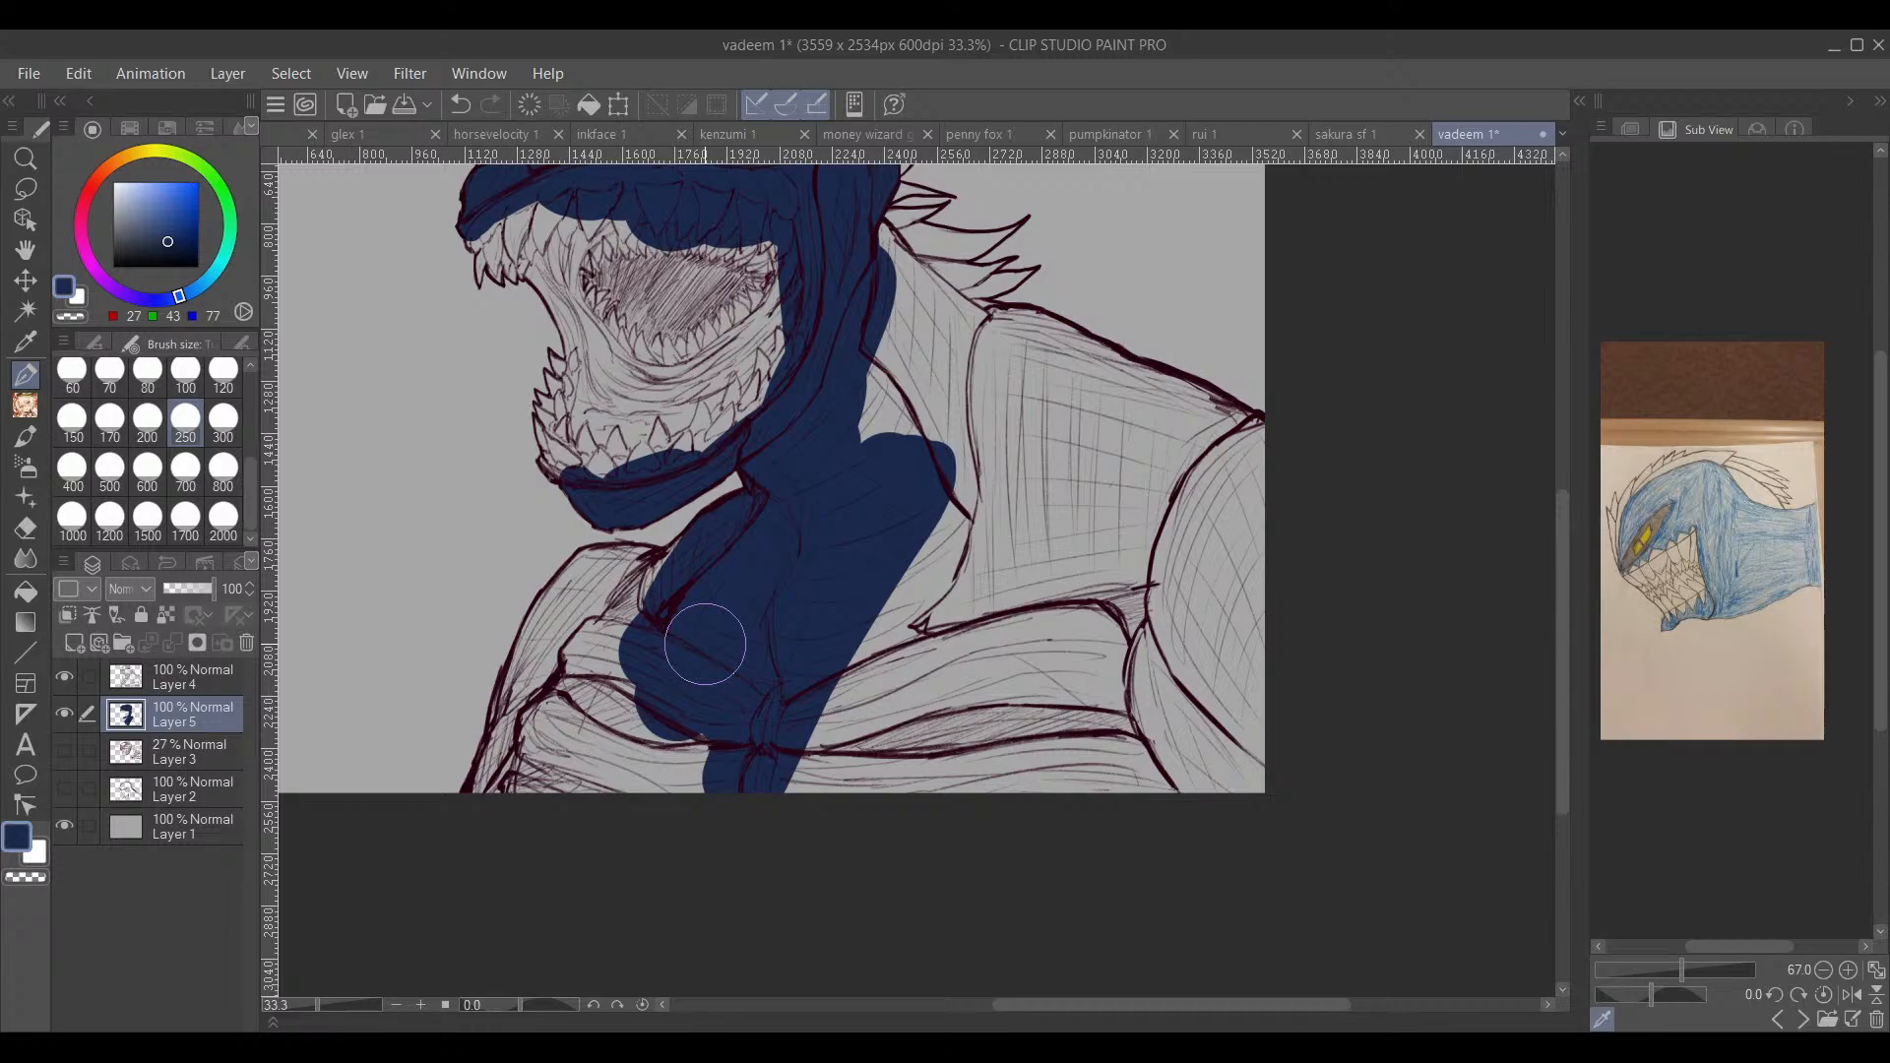
key(ctrl+plus)
key(ctrl+plus)
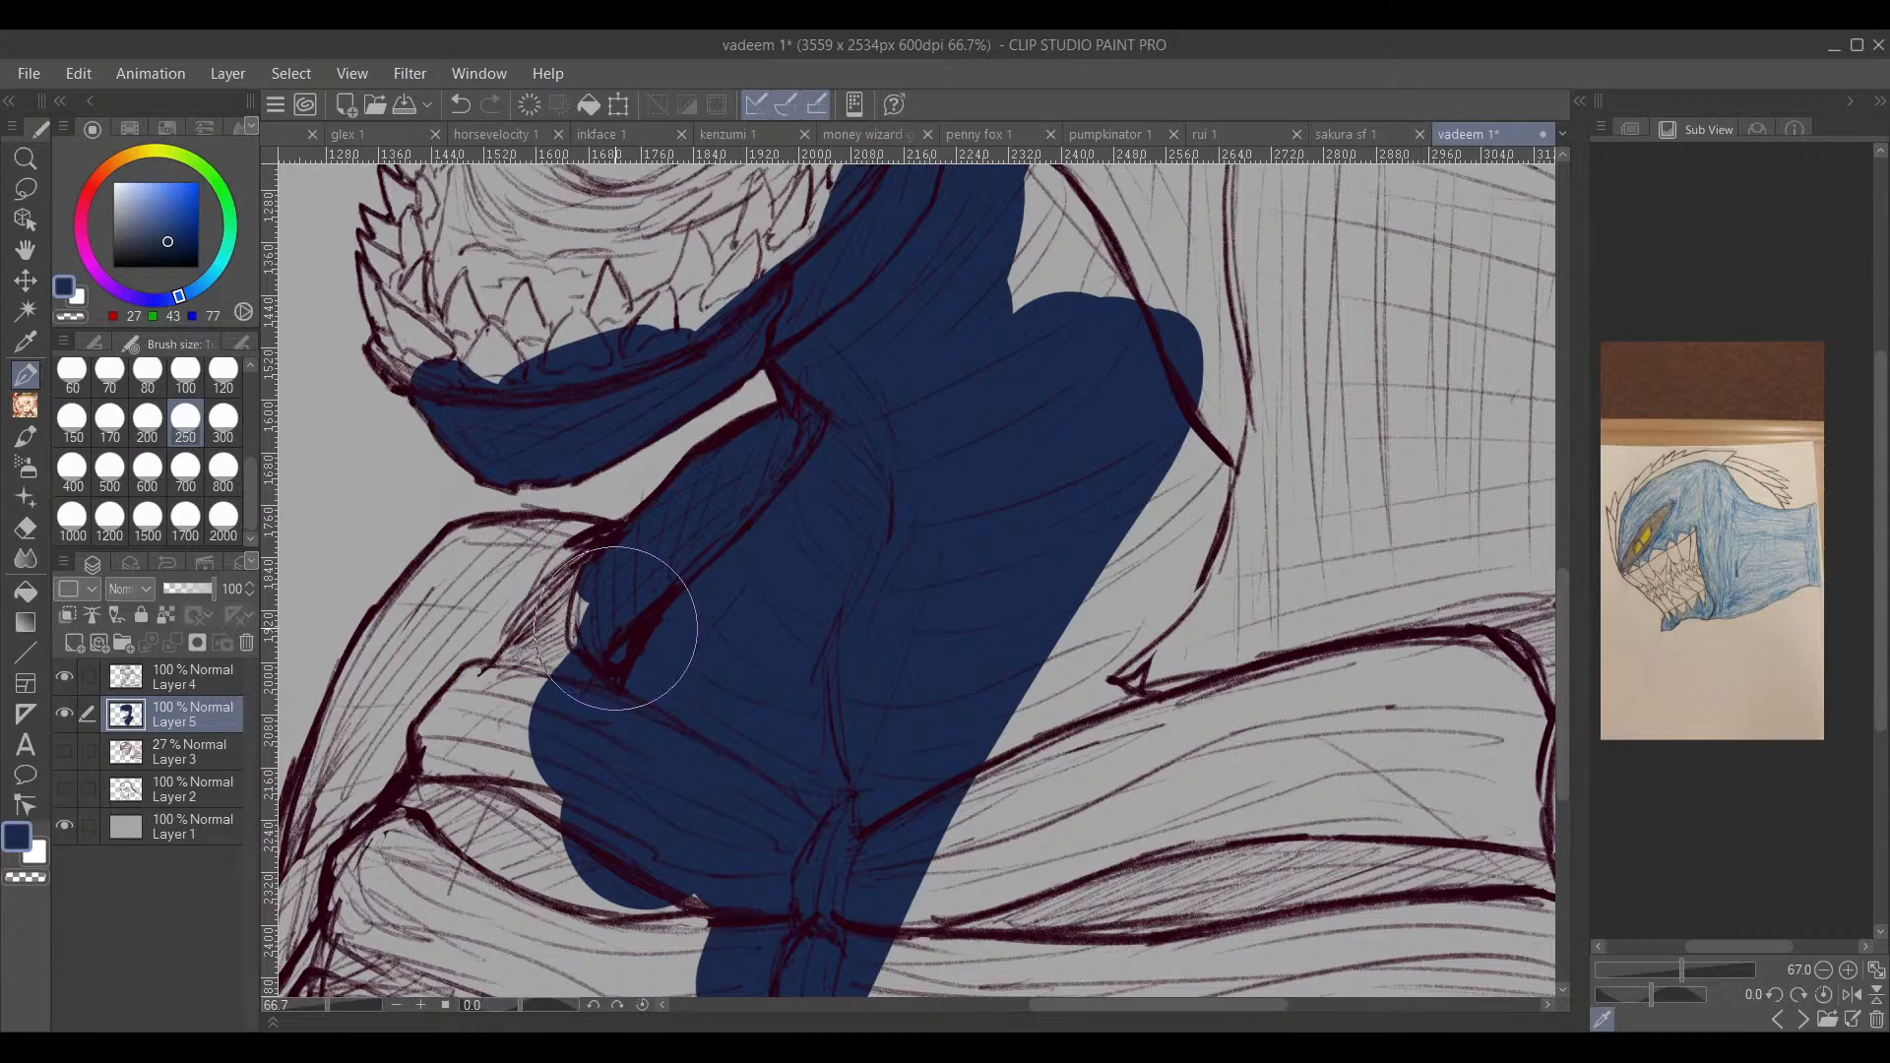
Step: Continue the navy over the far shoulder, the back of the neck and the upper edge of the near shoulder
drag(574, 559, 517, 645)
mouse_move(585, 628)
mouse_down()
mouse_move(598, 666)
mouse_move(592, 584)
mouse_move(498, 600)
mouse_move(383, 739)
mouse_move(433, 758)
mouse_move(595, 701)
mouse_move(722, 561)
mouse_move(694, 616)
mouse_move(827, 658)
mouse_move(703, 666)
mouse_move(614, 851)
mouse_move(591, 787)
mouse_move(541, 952)
mouse_move(548, 906)
mouse_move(823, 899)
mouse_move(1358, 748)
mouse_up()
mouse_move(1390, 592)
mouse_down()
mouse_move(779, 834)
mouse_move(1050, 890)
mouse_move(1084, 801)
mouse_move(772, 751)
mouse_move(700, 646)
mouse_move(663, 390)
mouse_move(752, 460)
mouse_move(688, 373)
mouse_move(788, 617)
mouse_move(772, 464)
mouse_move(844, 557)
mouse_move(814, 519)
mouse_move(884, 549)
mouse_move(764, 468)
mouse_move(772, 519)
mouse_up()
drag(1137, 572, 895, 439)
mouse_move(770, 492)
mouse_down()
mouse_move(794, 457)
mouse_move(709, 434)
mouse_move(1151, 617)
mouse_move(1223, 675)
mouse_move(1131, 599)
mouse_move(961, 599)
mouse_move(728, 650)
mouse_up()
scroll(837, 552, down, 2)
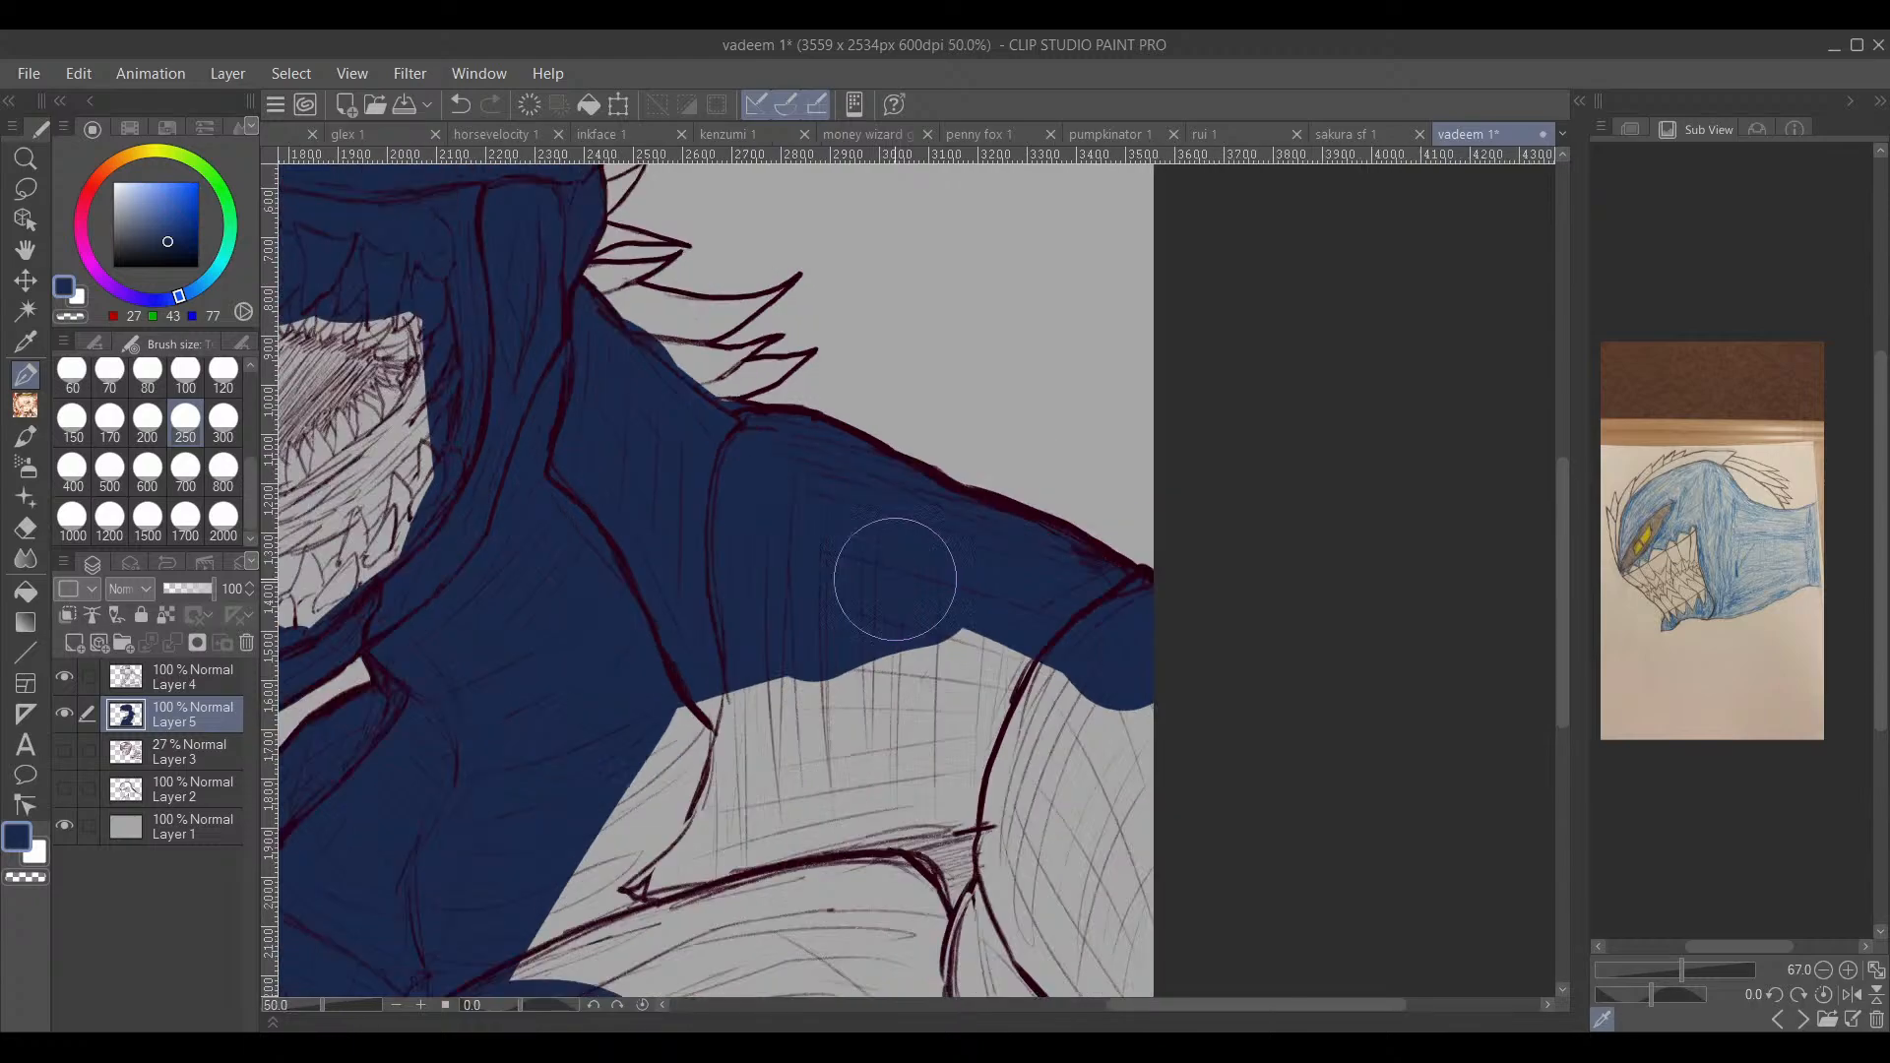
Step: Fill the remaining bare areas of the near shoulder, arm and chest with navy
drag(1026, 654, 884, 518)
mouse_move(607, 540)
mouse_down()
mouse_move(510, 729)
mouse_move(691, 531)
mouse_move(873, 517)
mouse_move(928, 534)
mouse_move(869, 608)
mouse_move(995, 713)
mouse_move(984, 825)
mouse_up()
key(space)
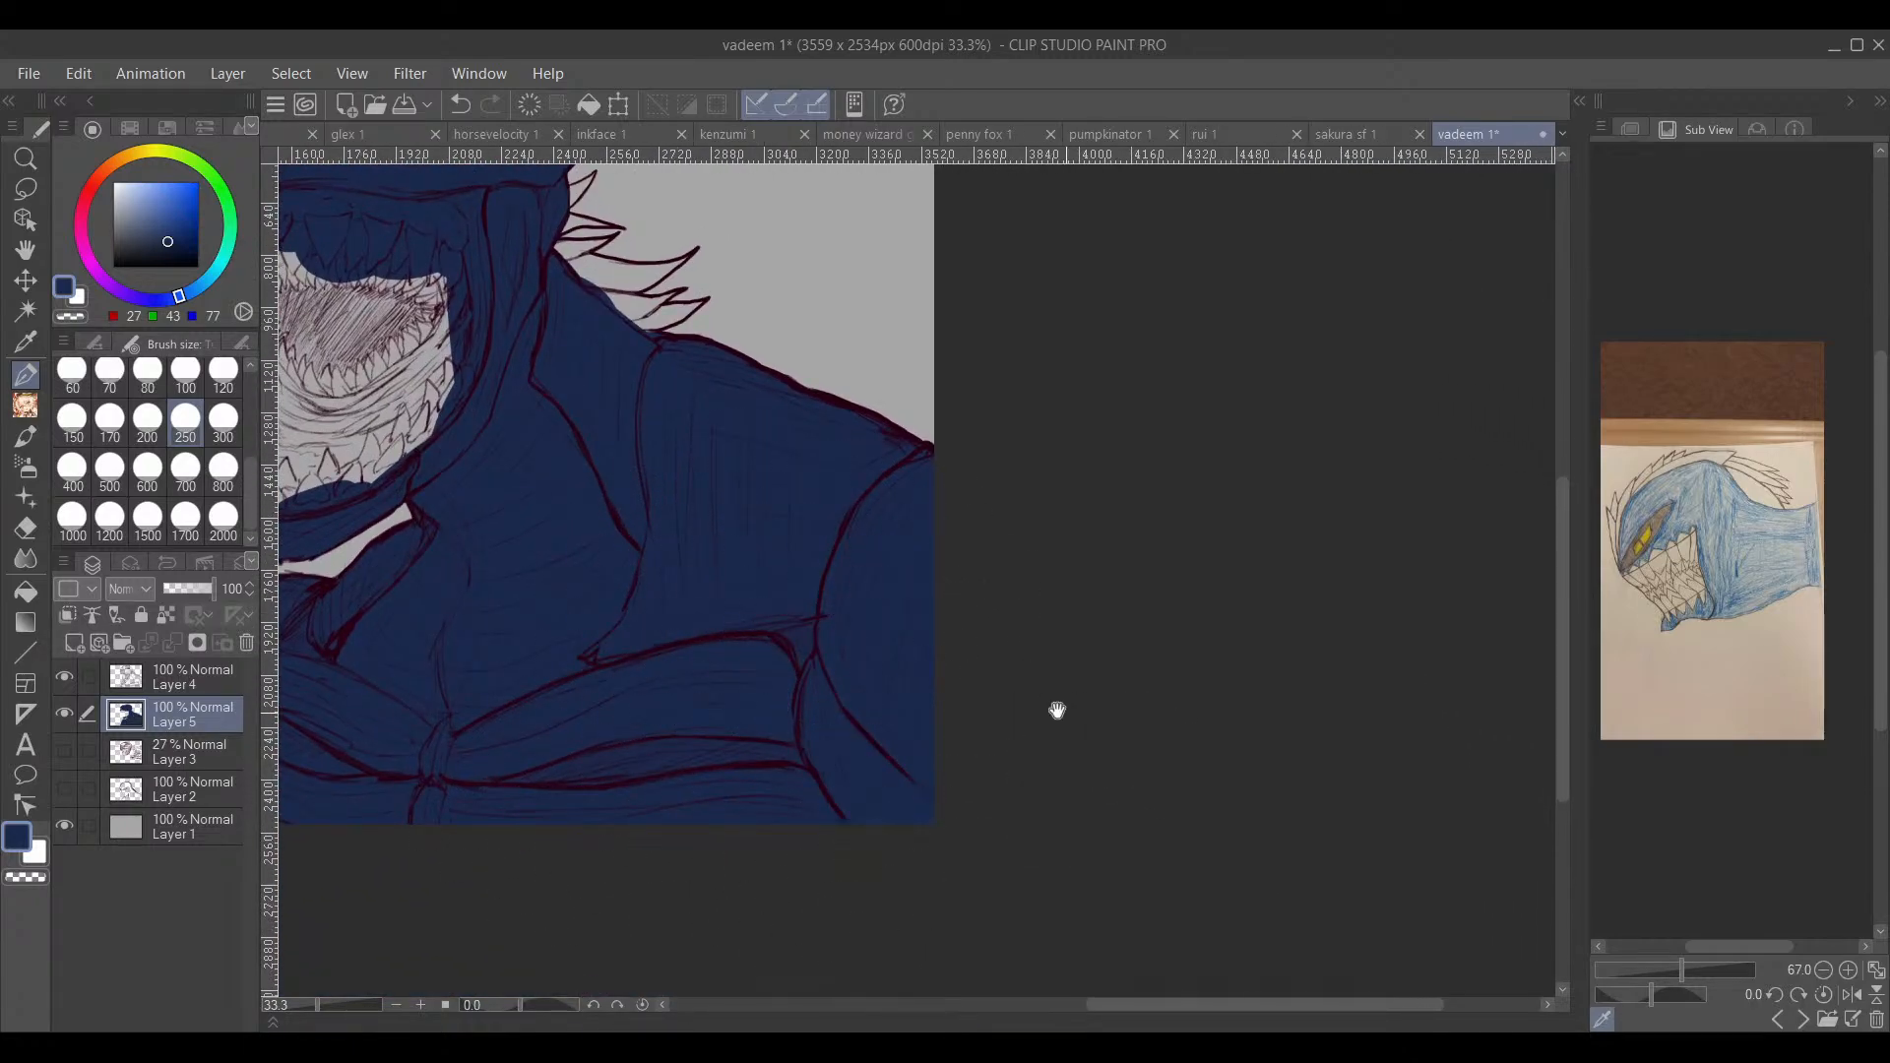
drag(877, 701, 1148, 878)
mouse_move(1064, 823)
mouse_down()
mouse_move(1113, 881)
mouse_move(1111, 942)
mouse_up()
drag(1036, 876, 1054, 781)
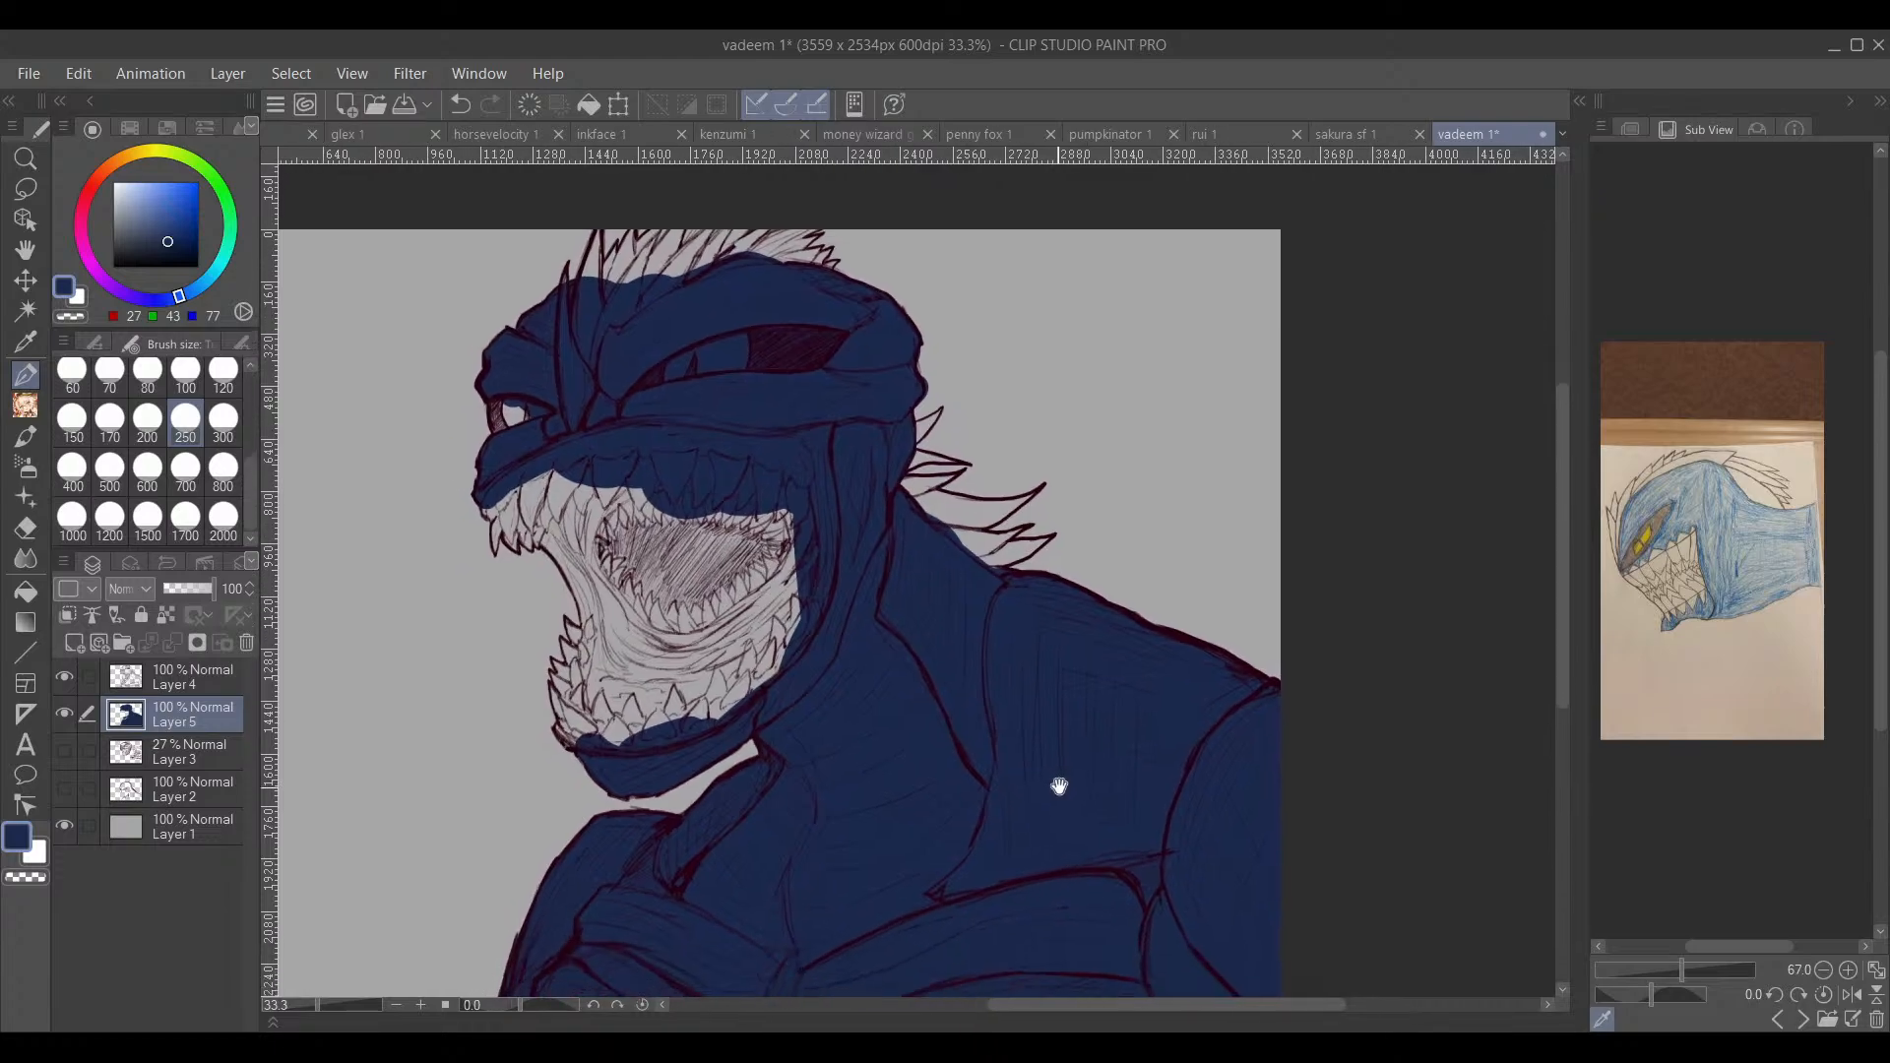
Step: Pick a pale blue-grey (176, 184, 201) and begin colouring the forehead spike and the crest's lower edge with a size 15 pen
click(130, 212)
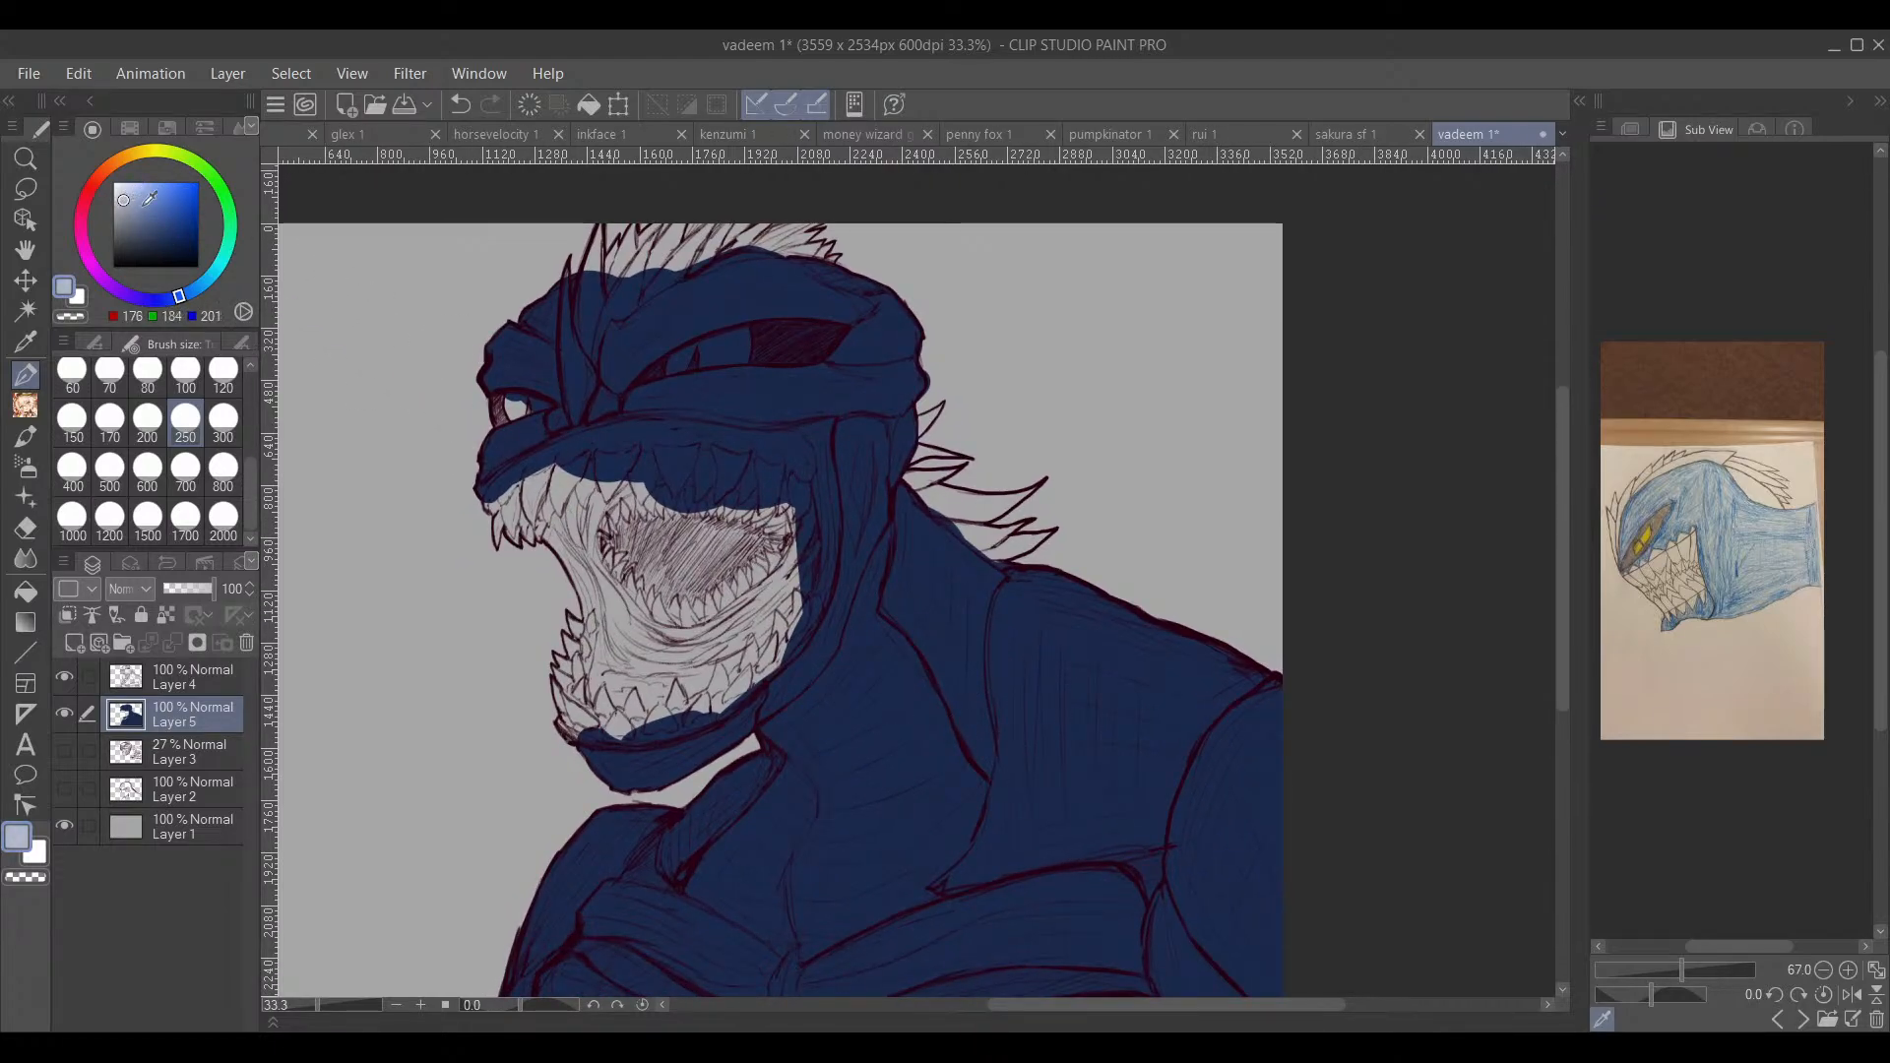
drag(669, 411, 651, 509)
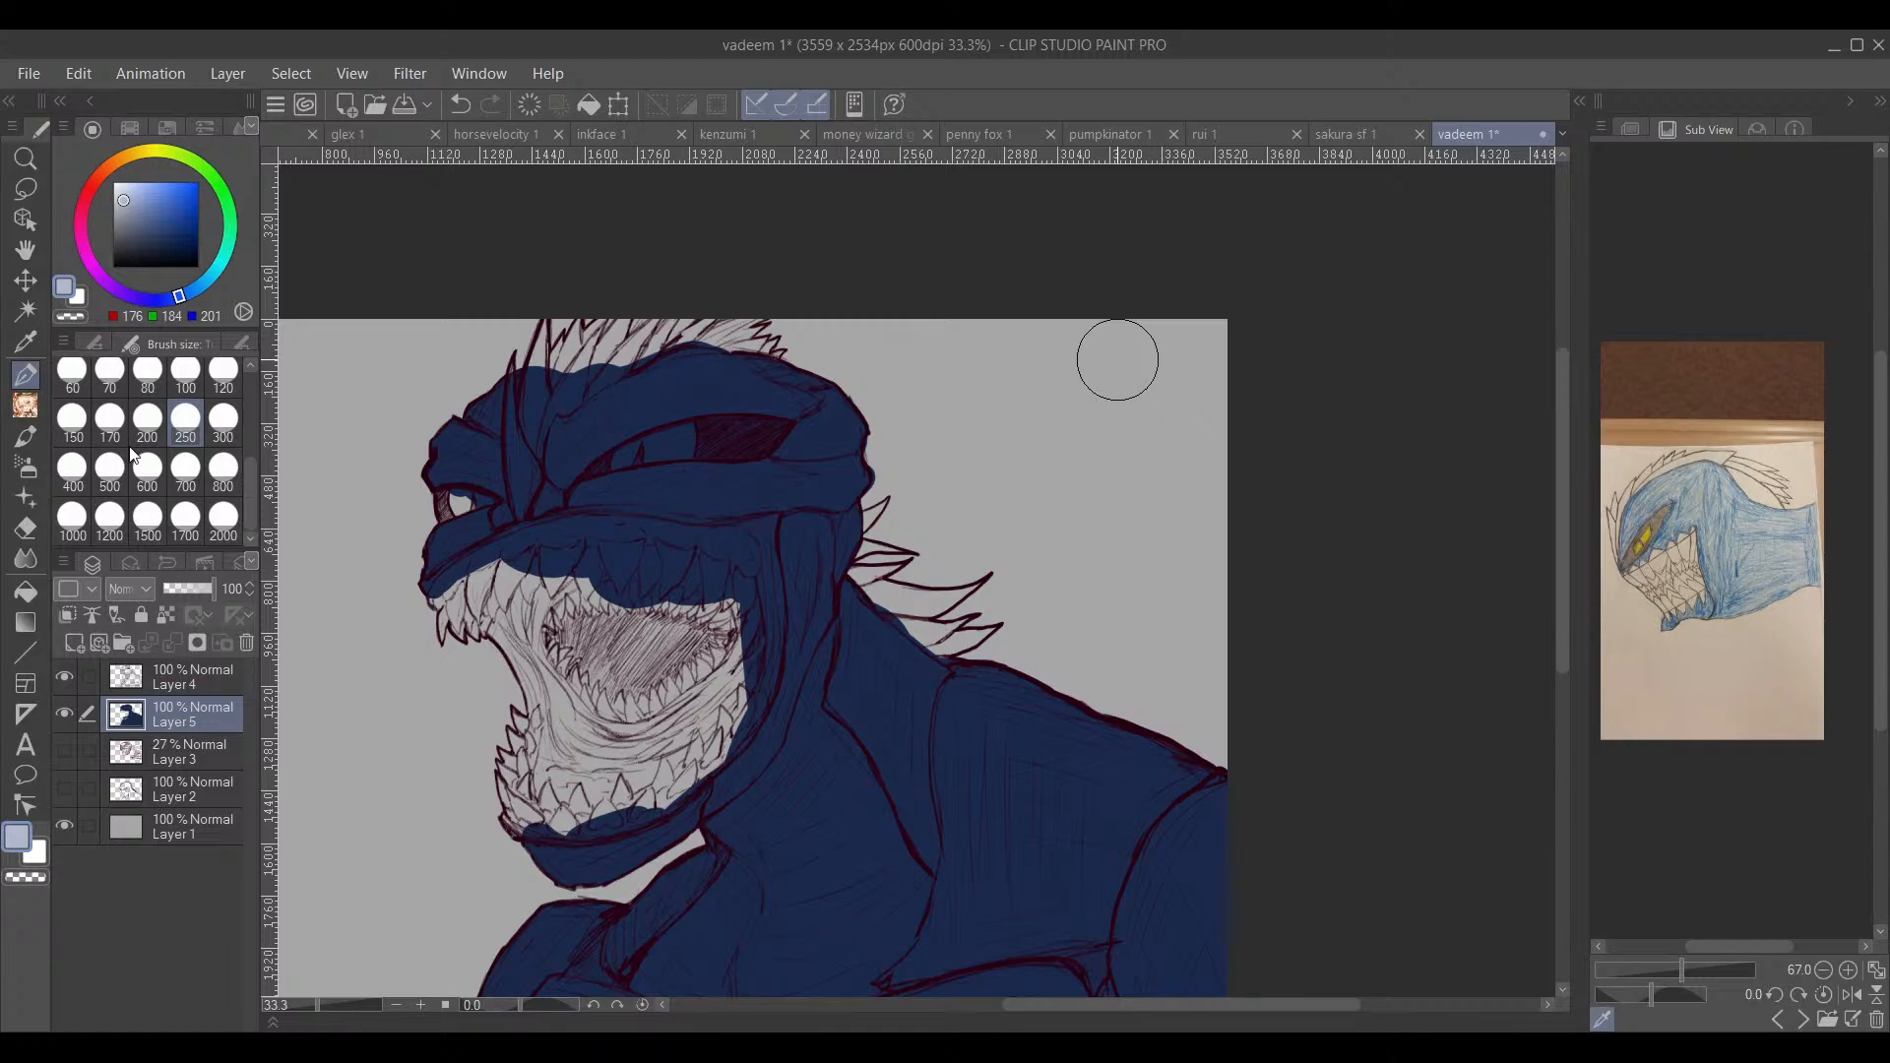
scroll(252, 490, up, 3)
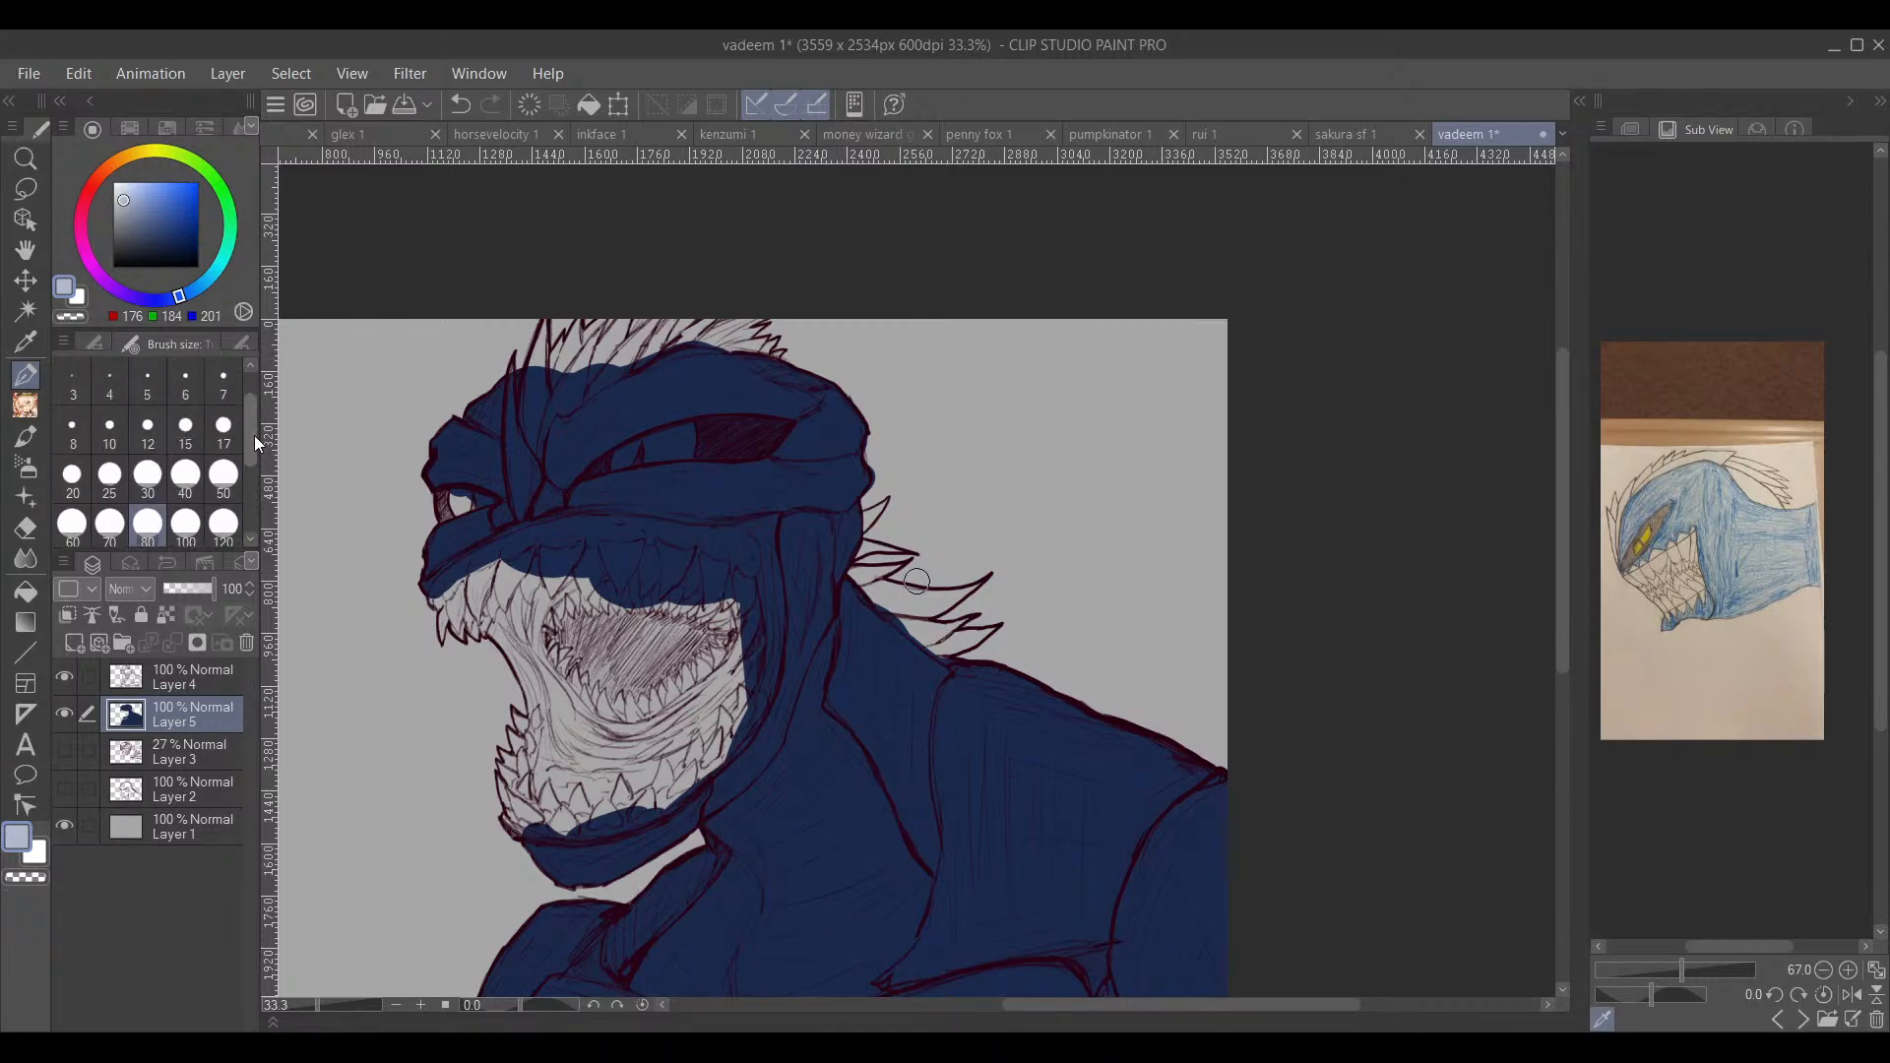
scroll(533, 384, up, 2)
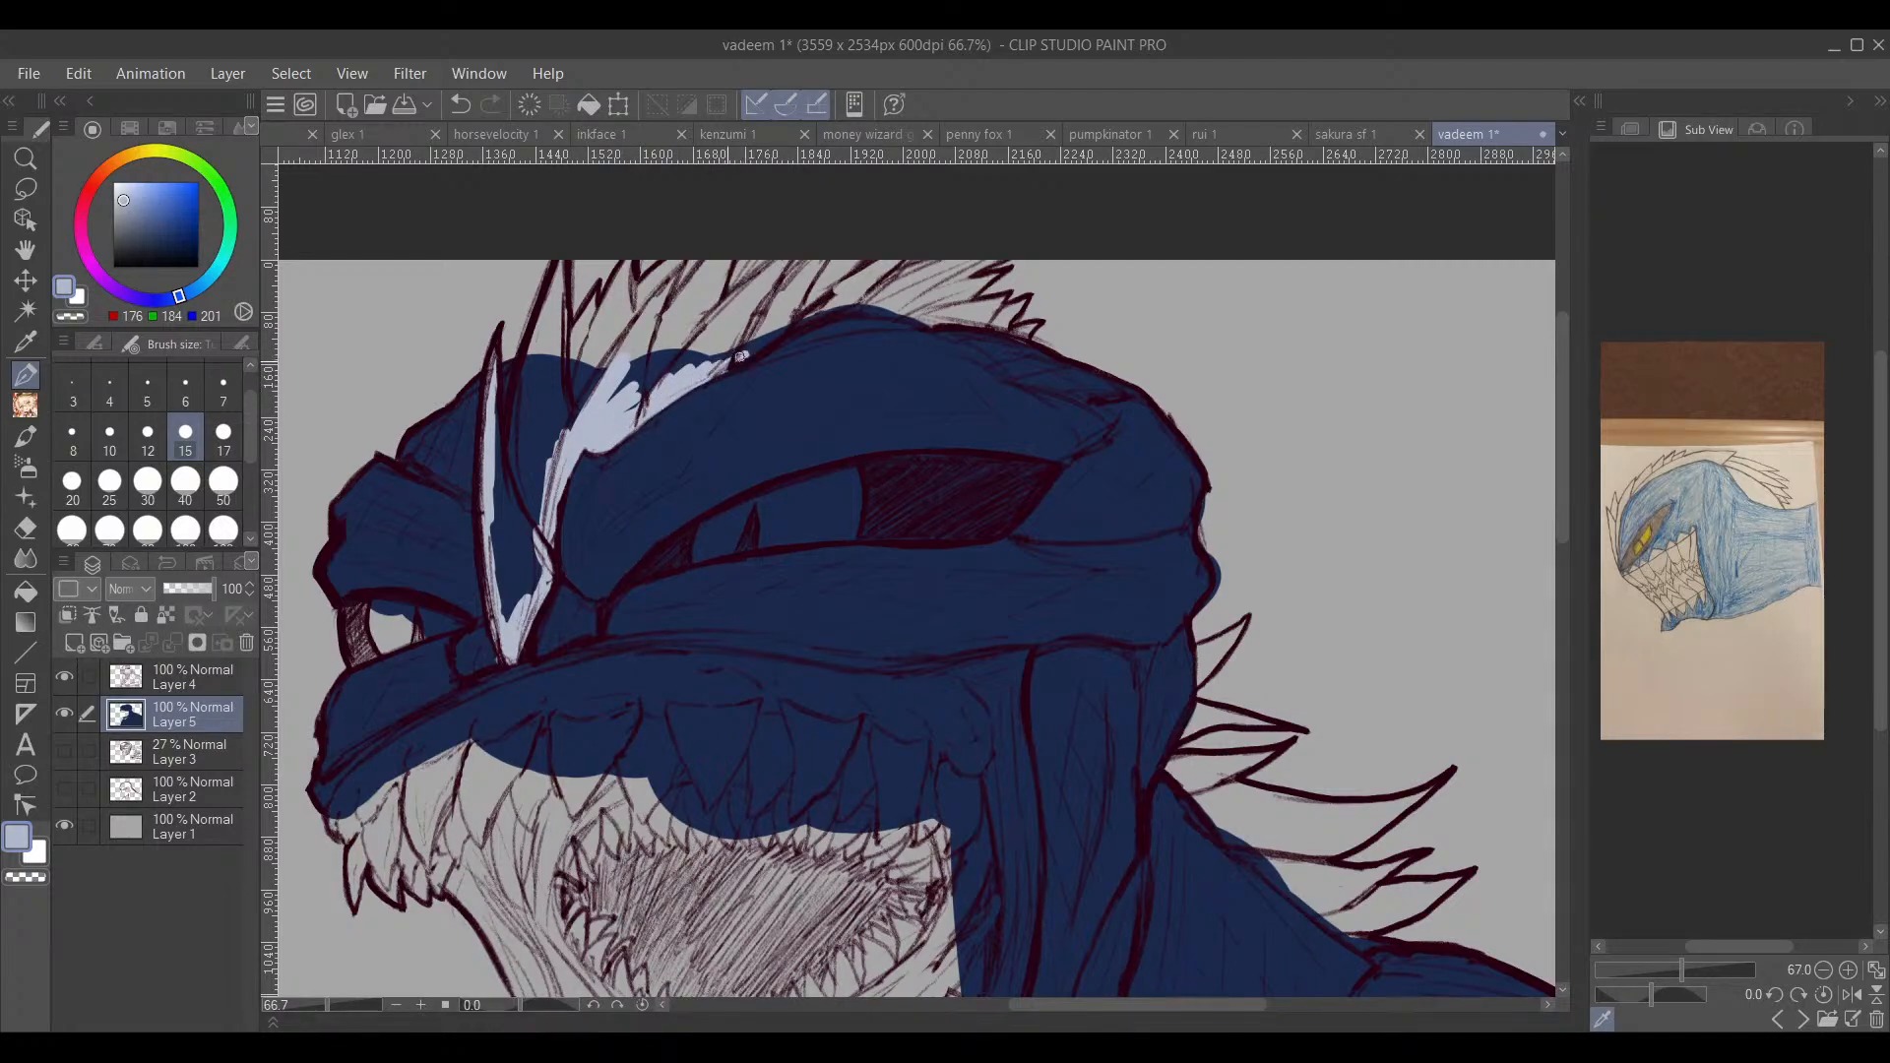
drag(805, 322, 655, 474)
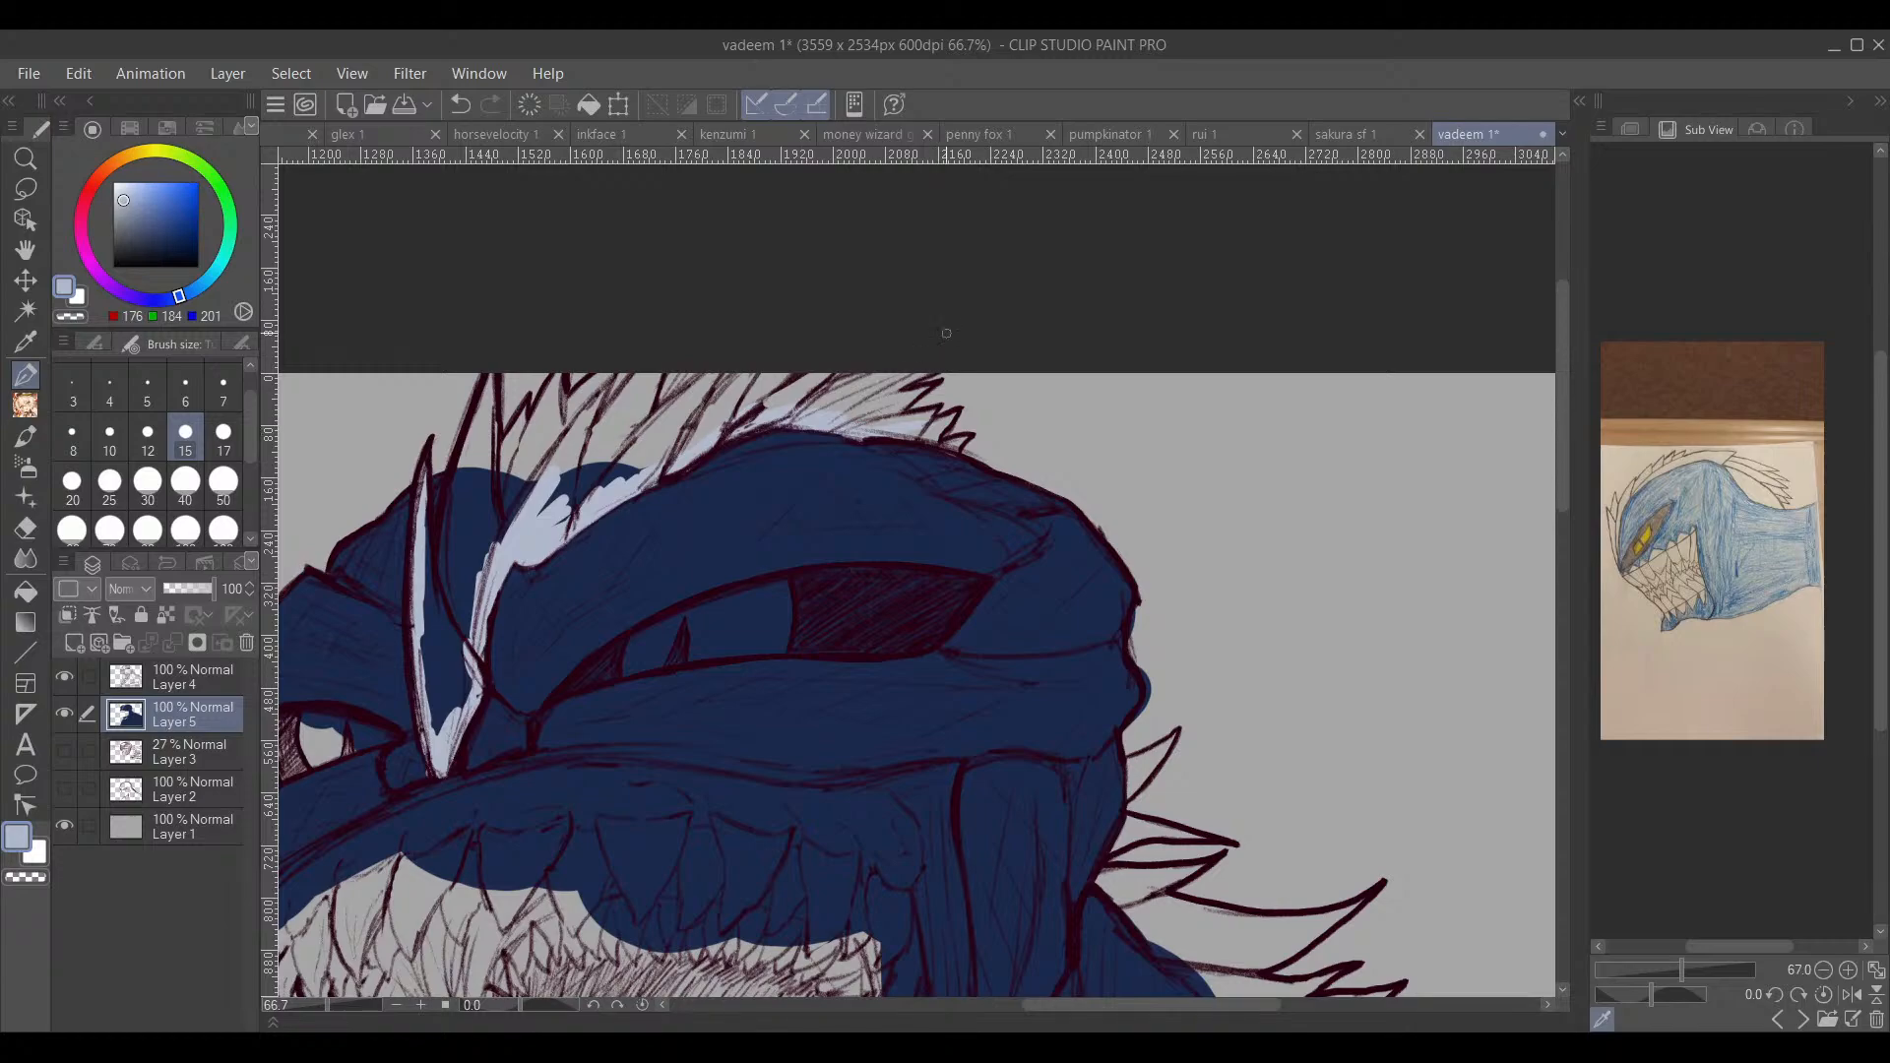
drag(961, 439, 952, 445)
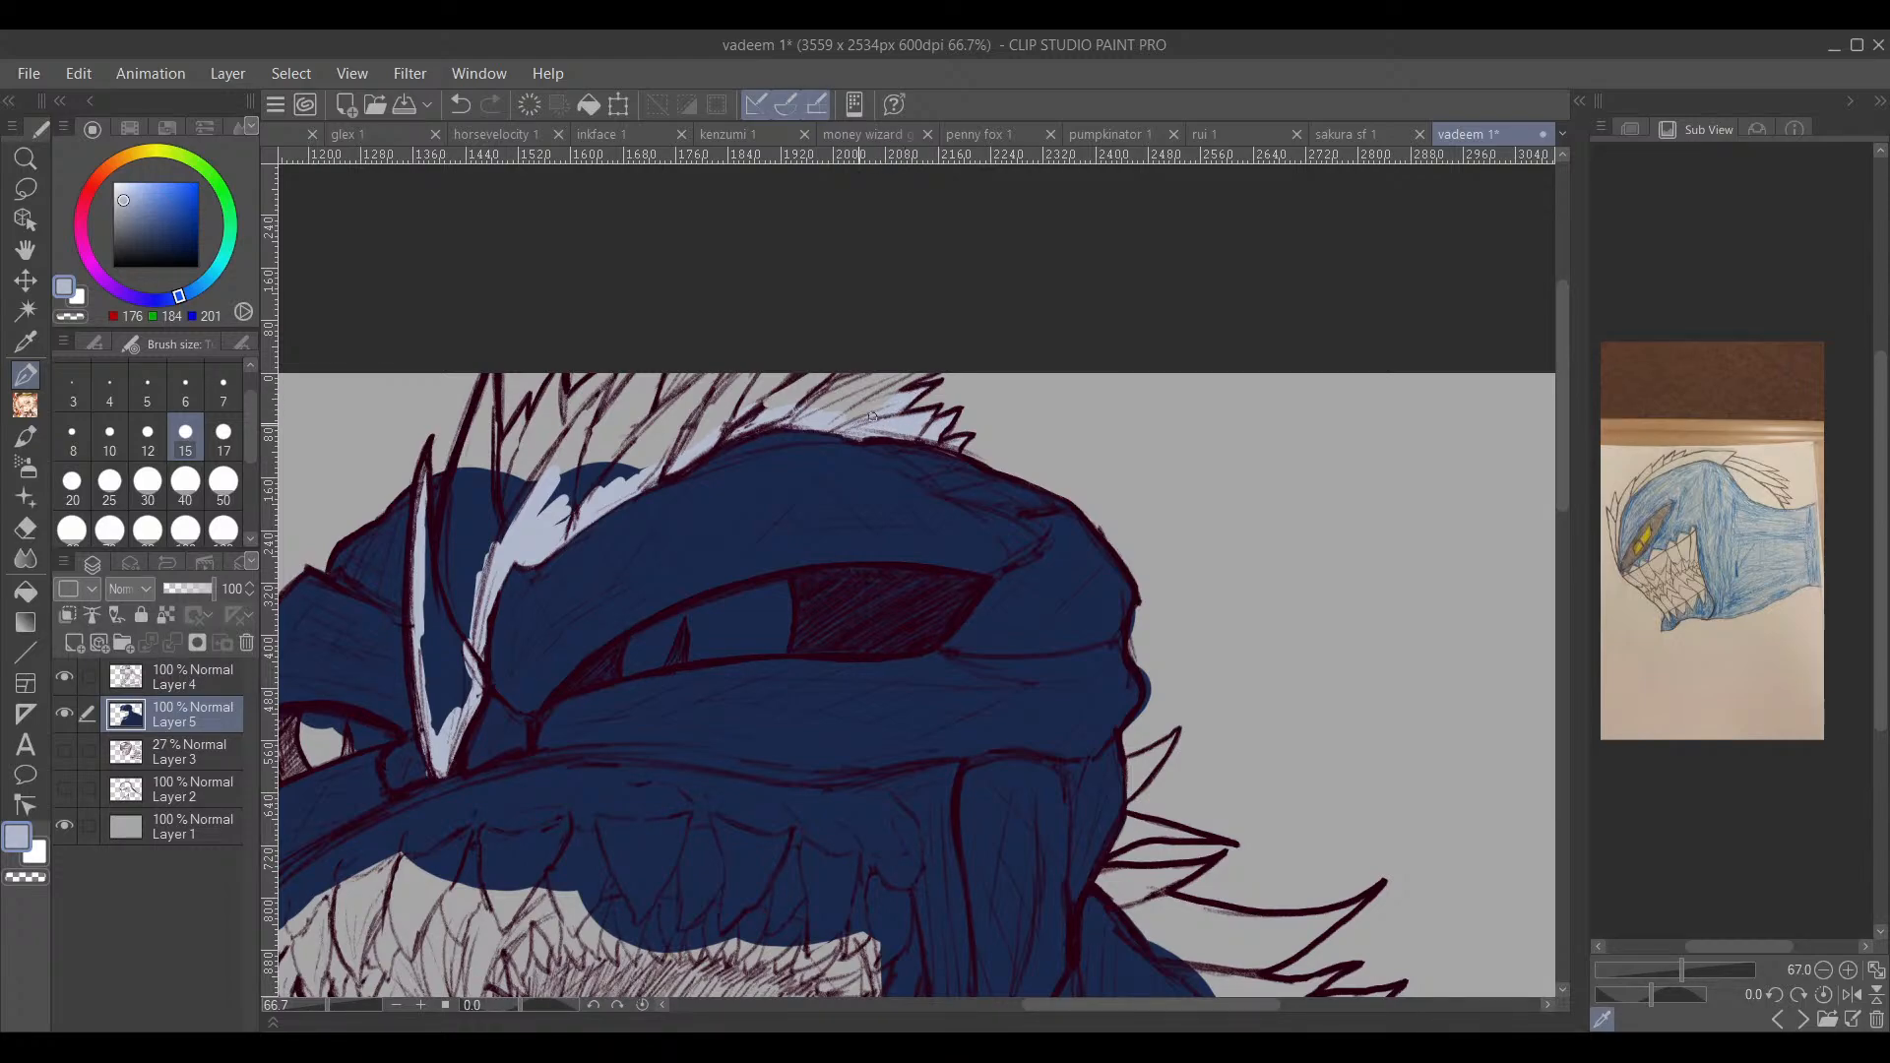
mouse_move(862, 416)
mouse_down()
mouse_move(950, 360)
mouse_move(817, 420)
mouse_move(893, 369)
mouse_move(777, 410)
mouse_move(818, 381)
mouse_move(435, 408)
mouse_move(859, 386)
mouse_move(865, 417)
mouse_move(748, 401)
mouse_move(605, 470)
mouse_move(545, 525)
mouse_move(654, 424)
mouse_move(765, 379)
mouse_move(594, 473)
mouse_move(689, 386)
mouse_move(683, 365)
mouse_move(581, 471)
mouse_move(656, 370)
mouse_move(541, 513)
mouse_move(611, 368)
mouse_move(580, 419)
mouse_move(512, 433)
mouse_move(517, 414)
mouse_move(440, 556)
mouse_move(464, 448)
mouse_move(433, 517)
mouse_move(403, 683)
mouse_up()
Step: Fill the rest of the head crest and the forehead spike with pale blue-grey at brush size 40
click(185, 485)
scroll(624, 358, up, 2)
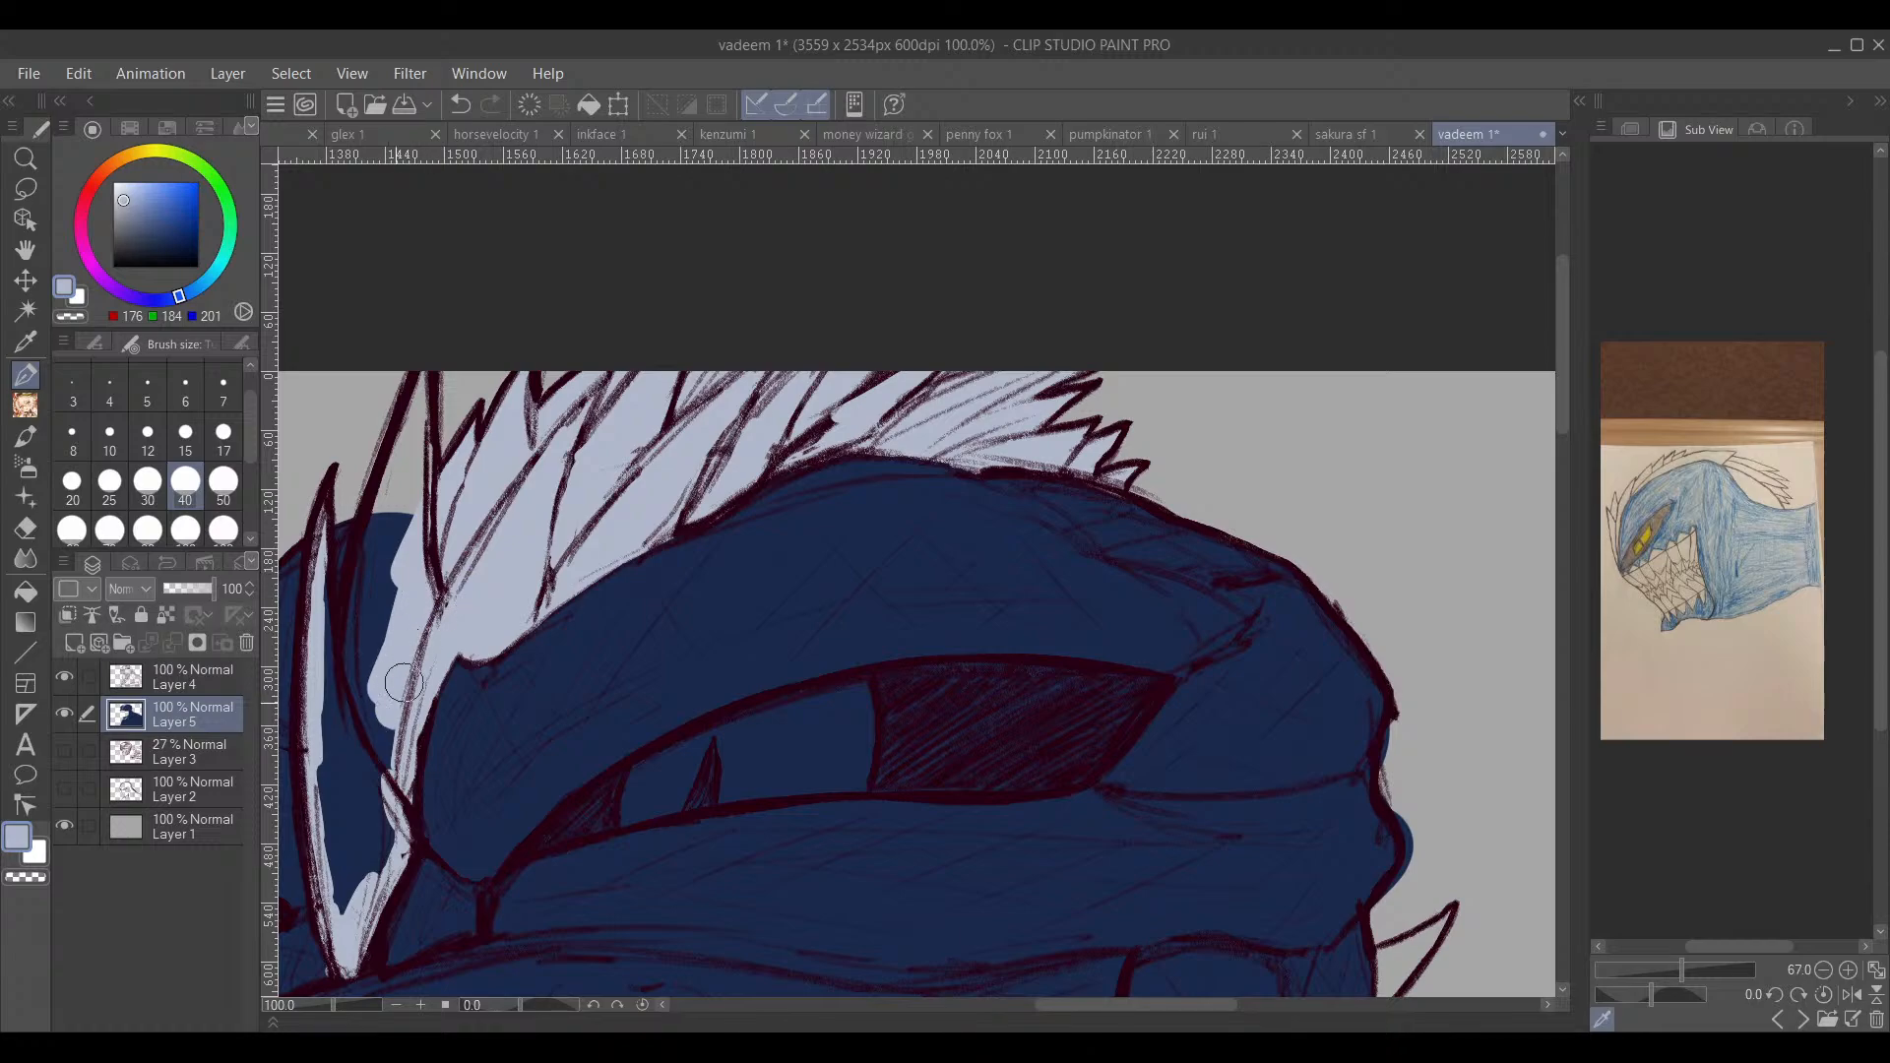
drag(535, 468, 788, 341)
mouse_move(661, 283)
mouse_down()
mouse_move(685, 240)
mouse_move(670, 411)
mouse_move(654, 325)
mouse_move(624, 421)
mouse_move(636, 668)
mouse_move(569, 432)
mouse_move(583, 664)
mouse_move(610, 748)
mouse_move(634, 710)
mouse_move(608, 645)
mouse_move(639, 673)
mouse_move(639, 736)
mouse_move(592, 705)
mouse_move(590, 671)
mouse_move(590, 748)
mouse_move(579, 590)
mouse_up()
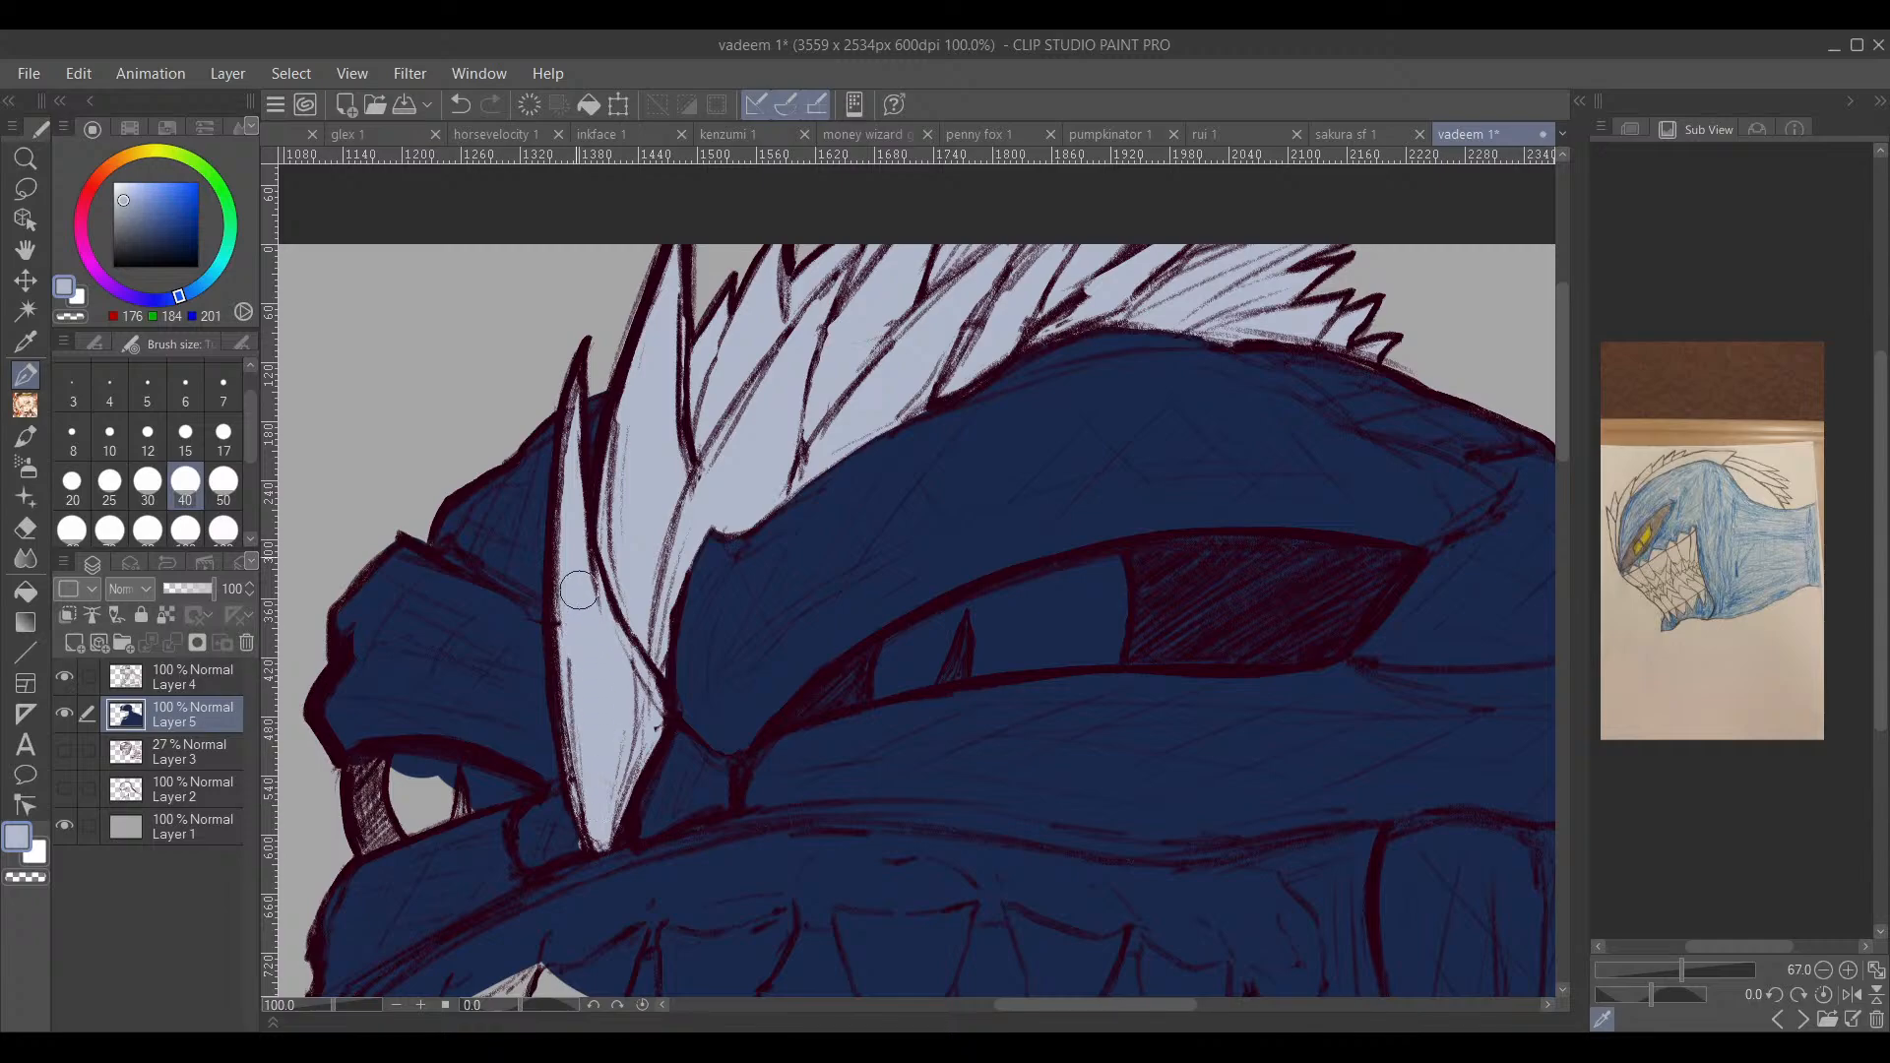
mouse_move(802, 566)
mouse_down()
mouse_move(738, 548)
mouse_move(720, 573)
mouse_up()
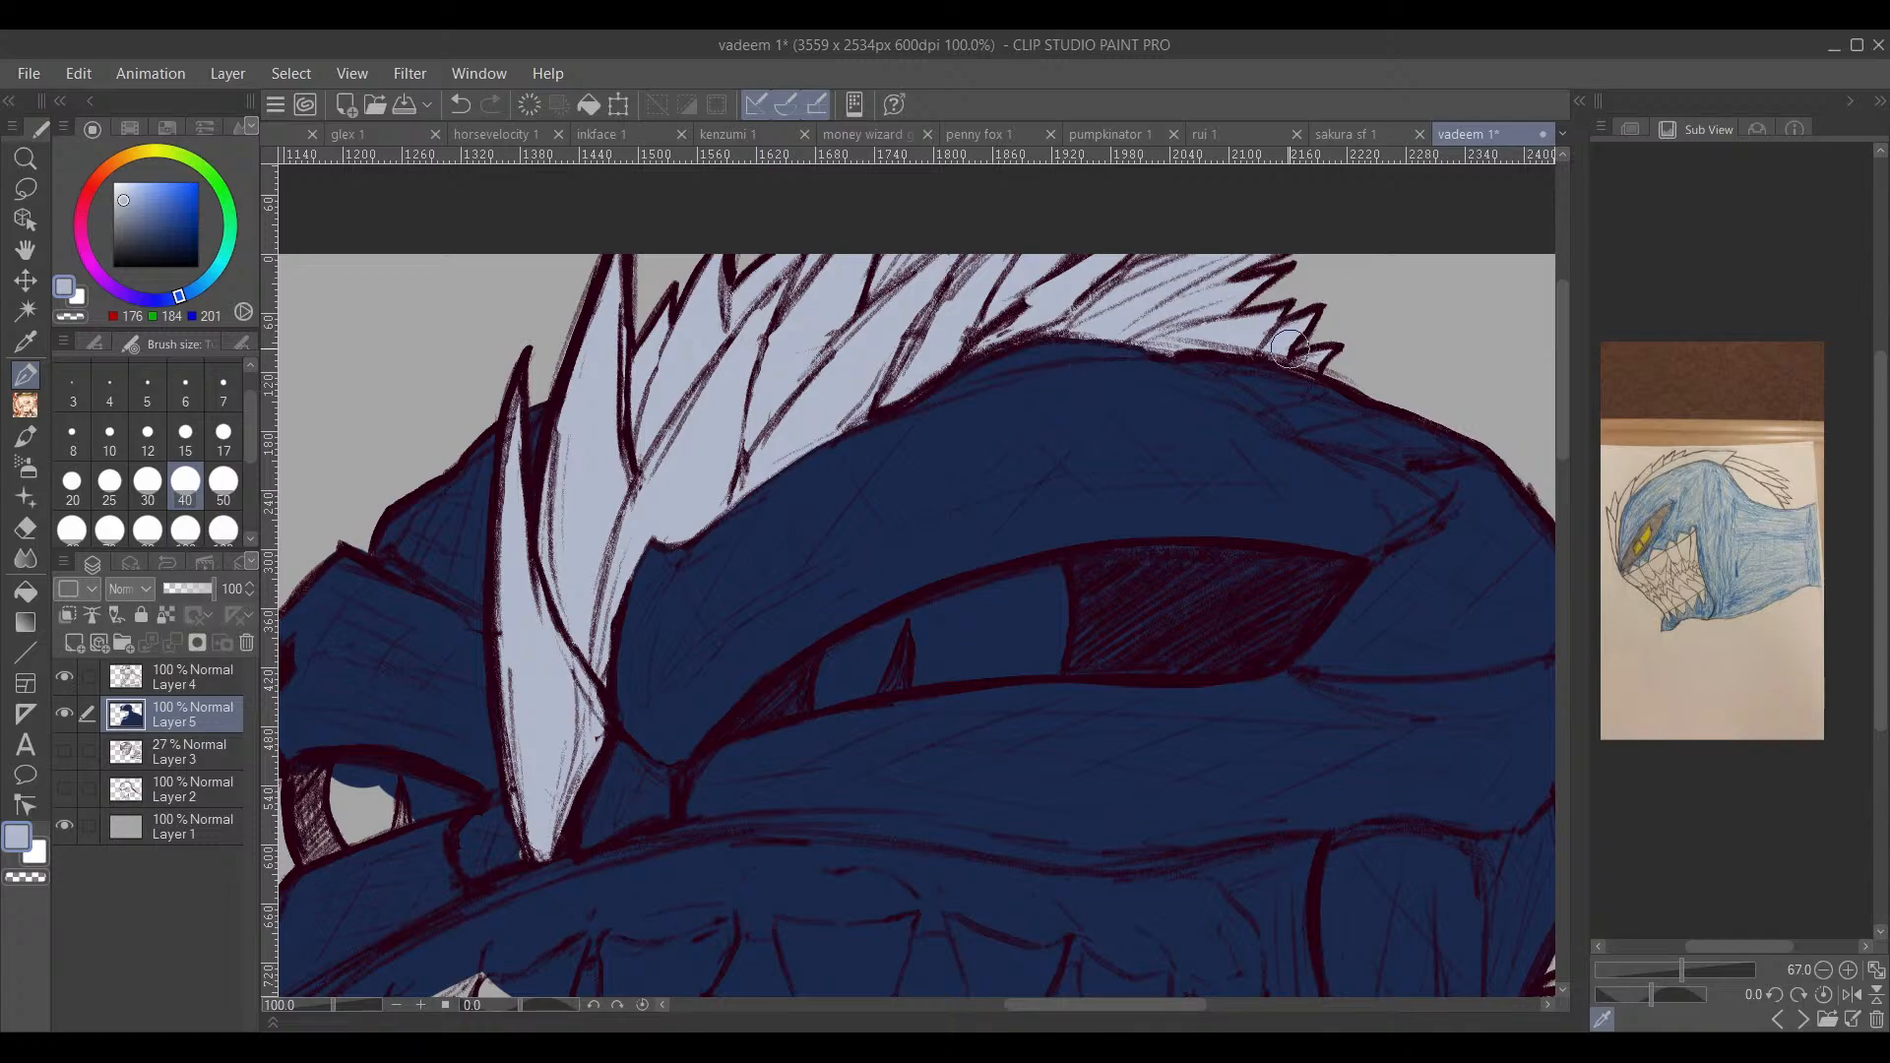
drag(1289, 348, 1273, 338)
mouse_move(1191, 393)
mouse_down()
mouse_move(1063, 565)
mouse_move(857, 676)
mouse_move(964, 679)
mouse_up()
drag(1039, 815, 1122, 559)
Step: Paint the upper spikes behind the neck pale blue-grey, keeping within the line art
scroll(1027, 653, down, 2)
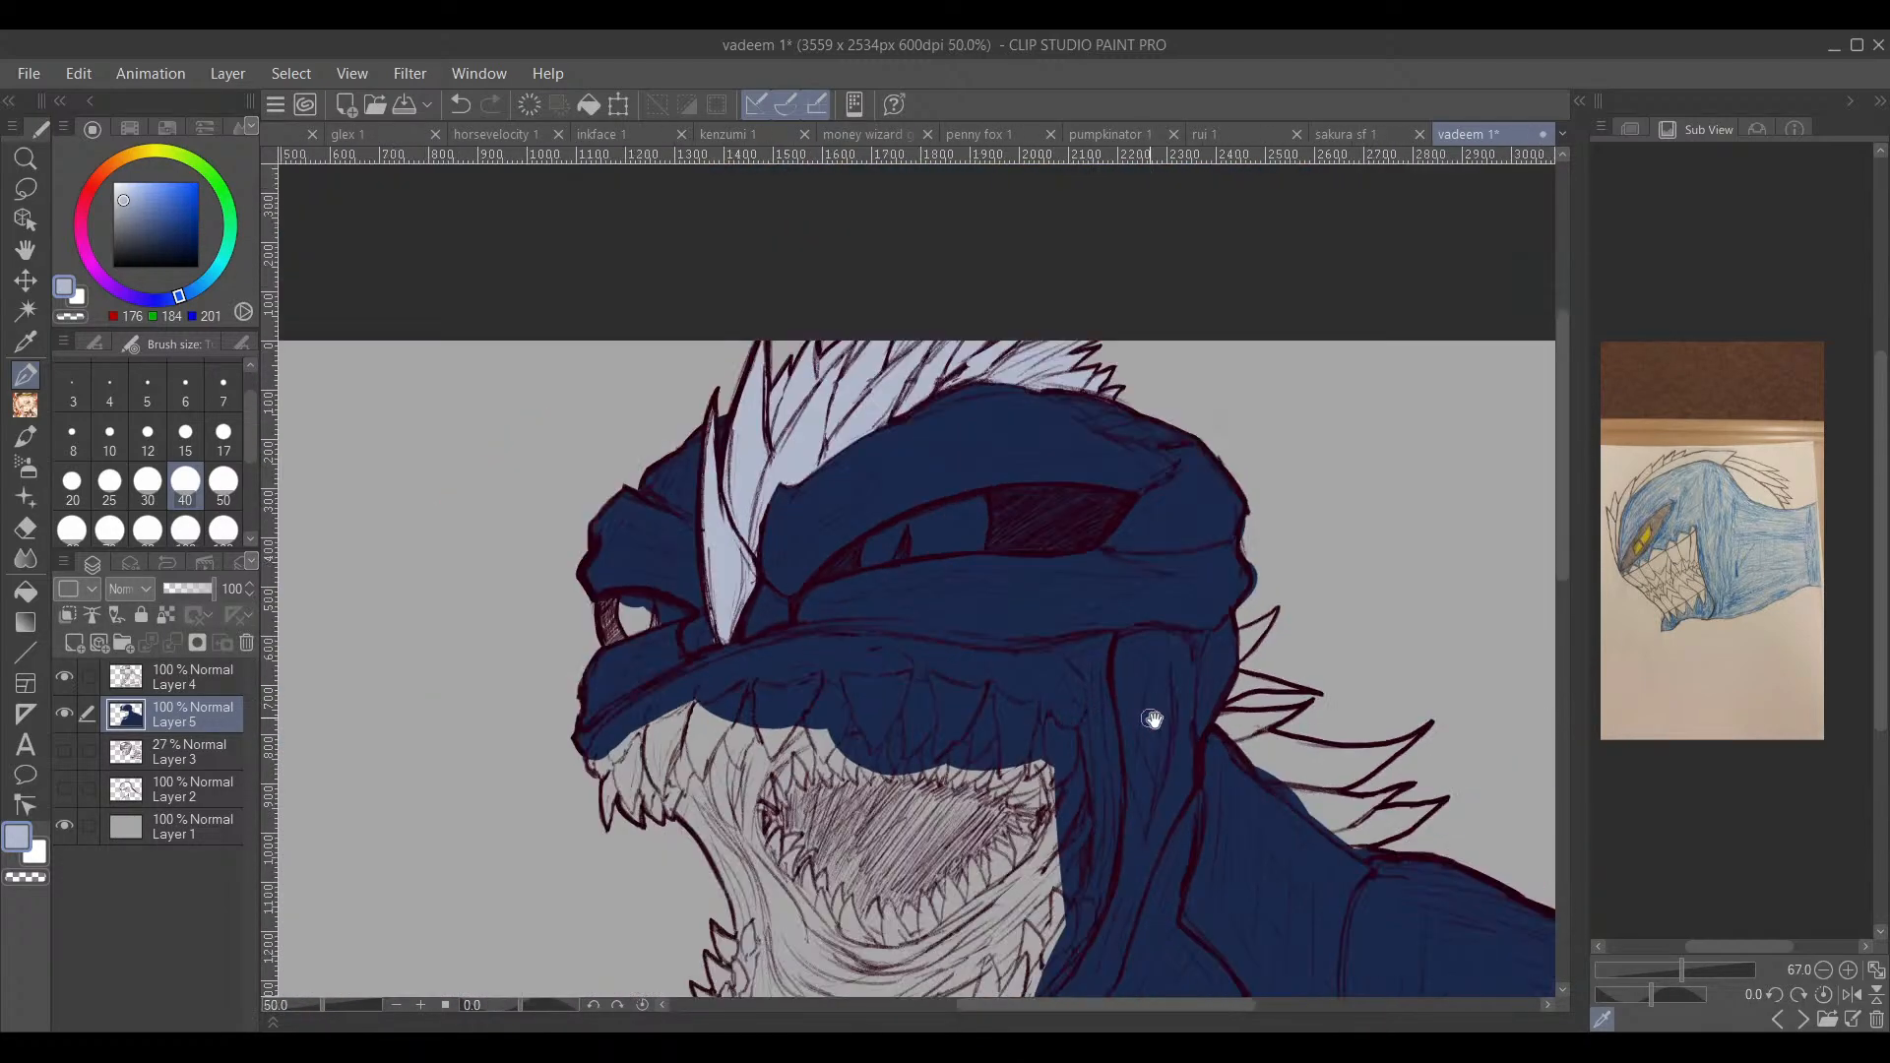
drag(1147, 694, 940, 602)
scroll(985, 570, up, 1)
scroll(1034, 541, up, 2)
scroll(1130, 531, down, 2)
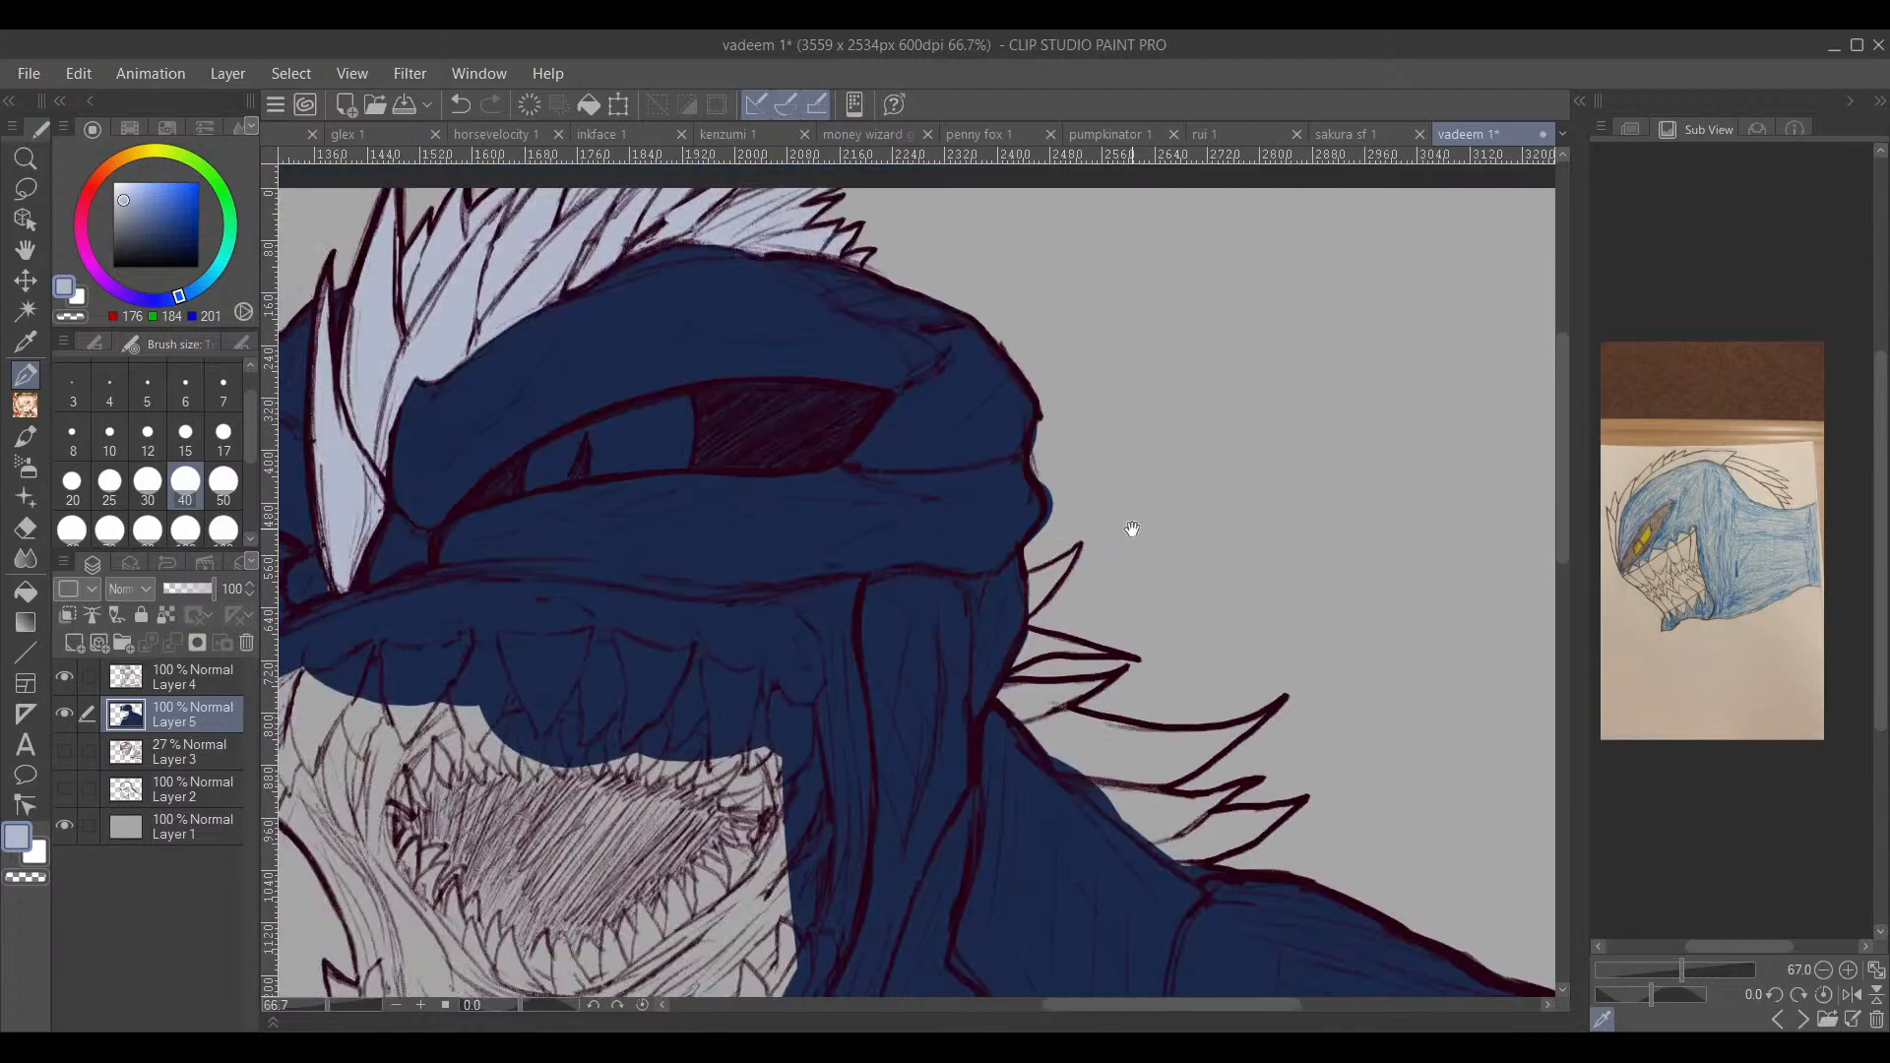
key(e)
key(p)
scroll(1092, 462, up, 3)
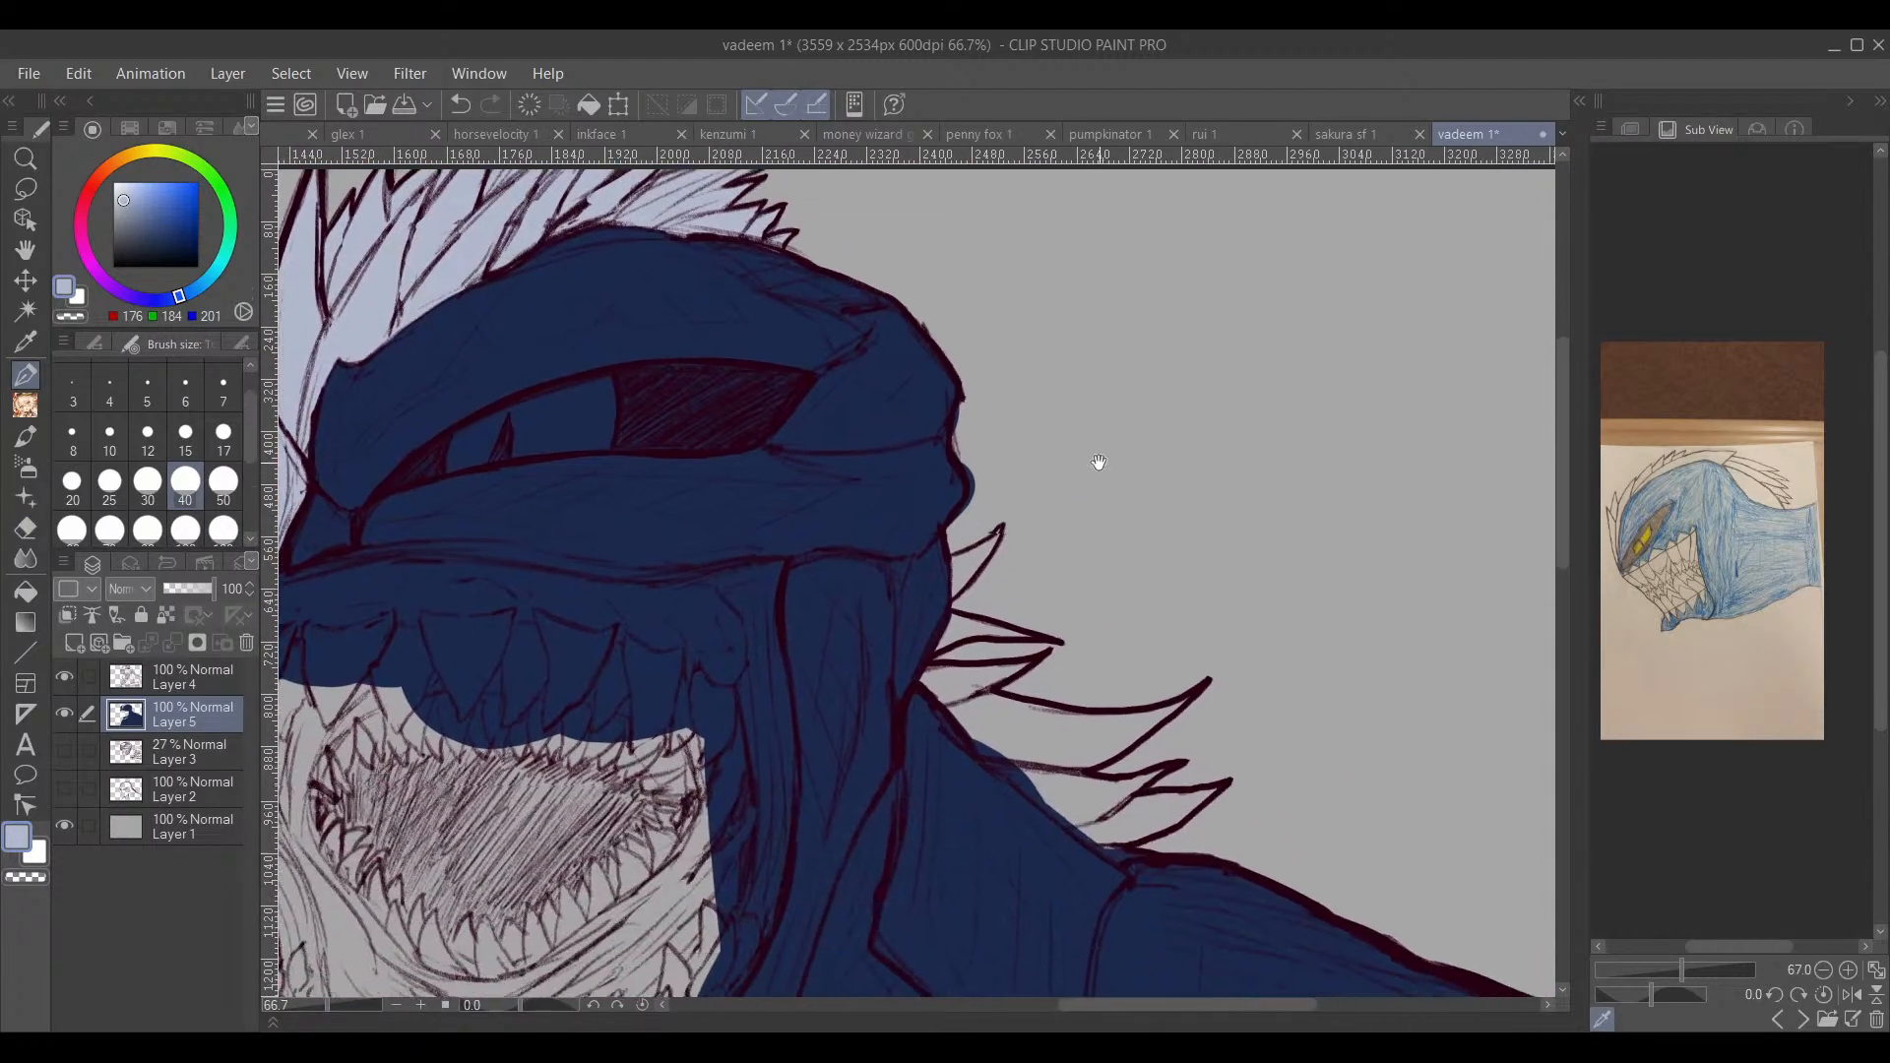
mouse_move(999, 522)
mouse_down()
mouse_move(895, 641)
mouse_move(862, 719)
mouse_move(856, 660)
mouse_move(886, 591)
mouse_move(873, 625)
mouse_move(897, 640)
mouse_up()
drag(1037, 634, 1037, 385)
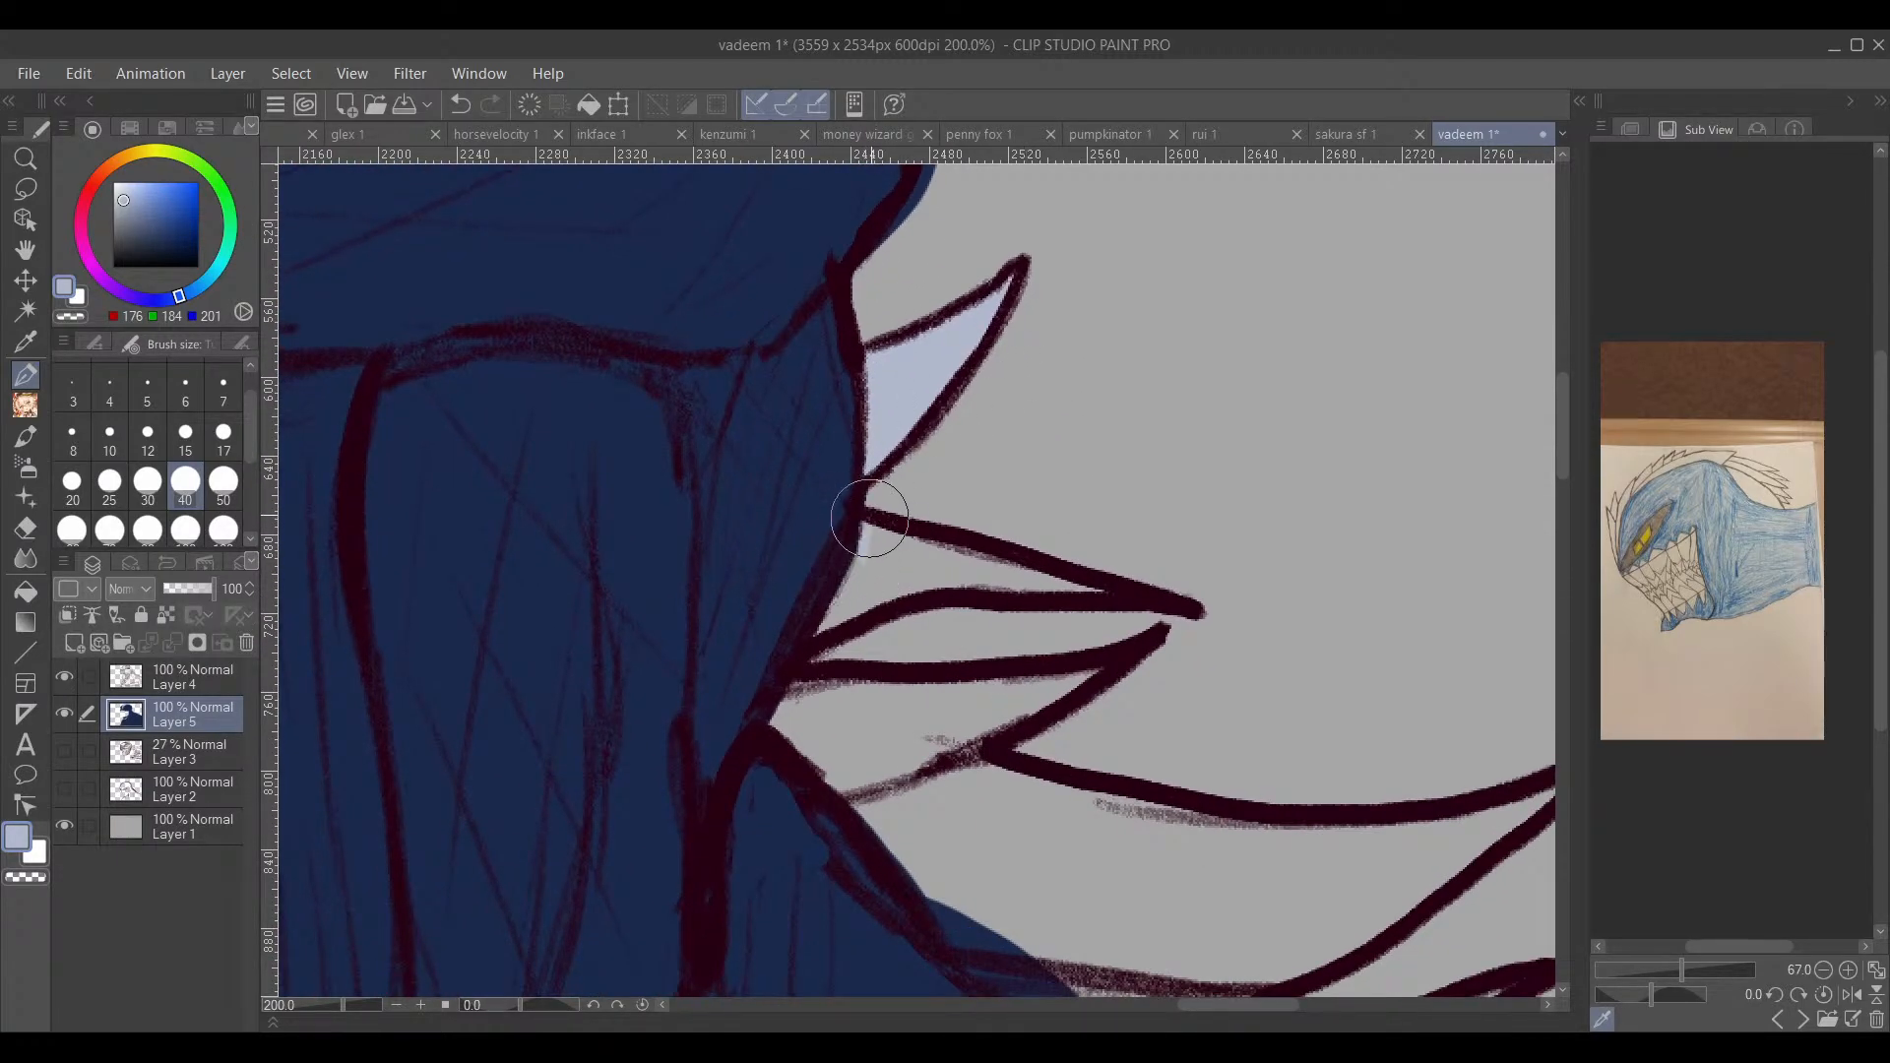
mouse_move(874, 522)
mouse_down()
mouse_move(853, 602)
mouse_move(1105, 599)
mouse_move(879, 538)
mouse_move(845, 595)
mouse_move(853, 640)
mouse_move(802, 660)
mouse_move(809, 692)
mouse_move(914, 692)
mouse_move(862, 723)
mouse_move(881, 727)
mouse_move(1081, 637)
mouse_move(959, 667)
mouse_move(886, 652)
mouse_move(962, 676)
mouse_up()
drag(1127, 758, 844, 679)
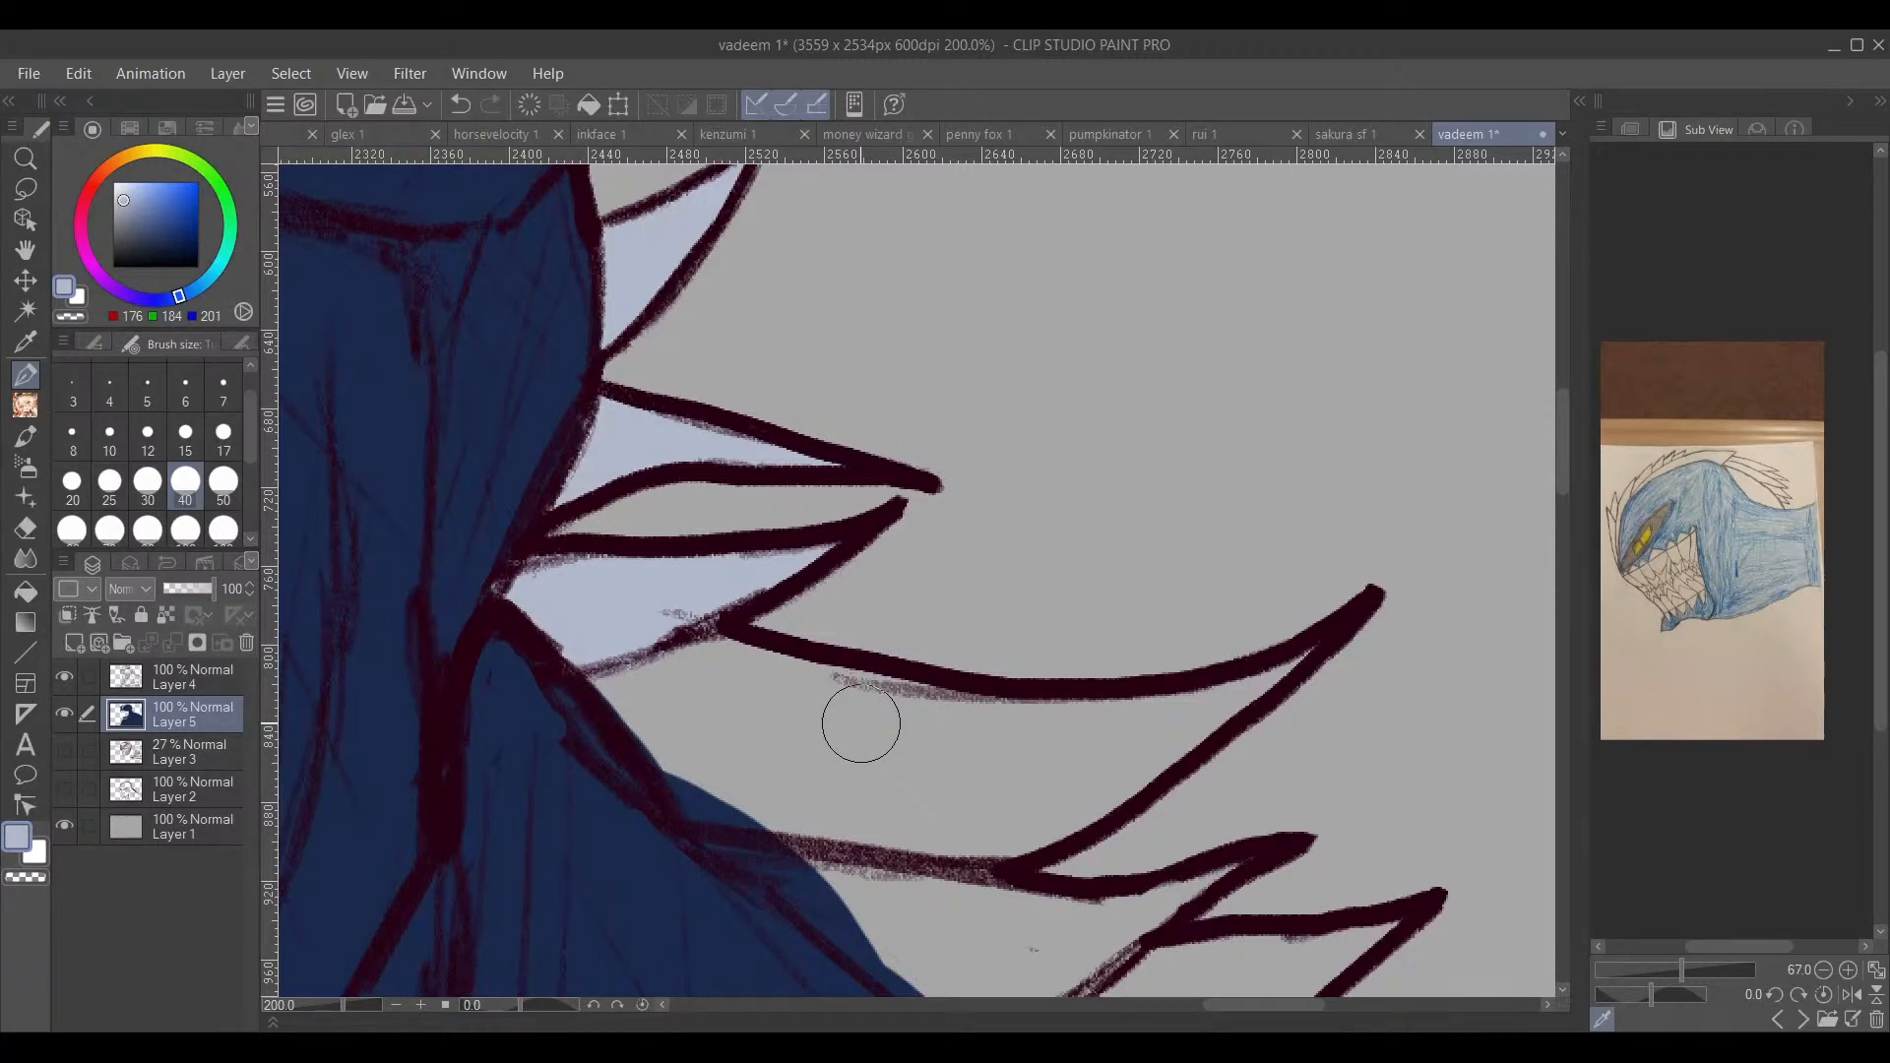
Step: Fill the long spike and the lower spikes above the shoulder with the same pale blue-grey
scroll(745, 707, down, 2)
drag(865, 780, 809, 574)
drag(646, 489, 694, 529)
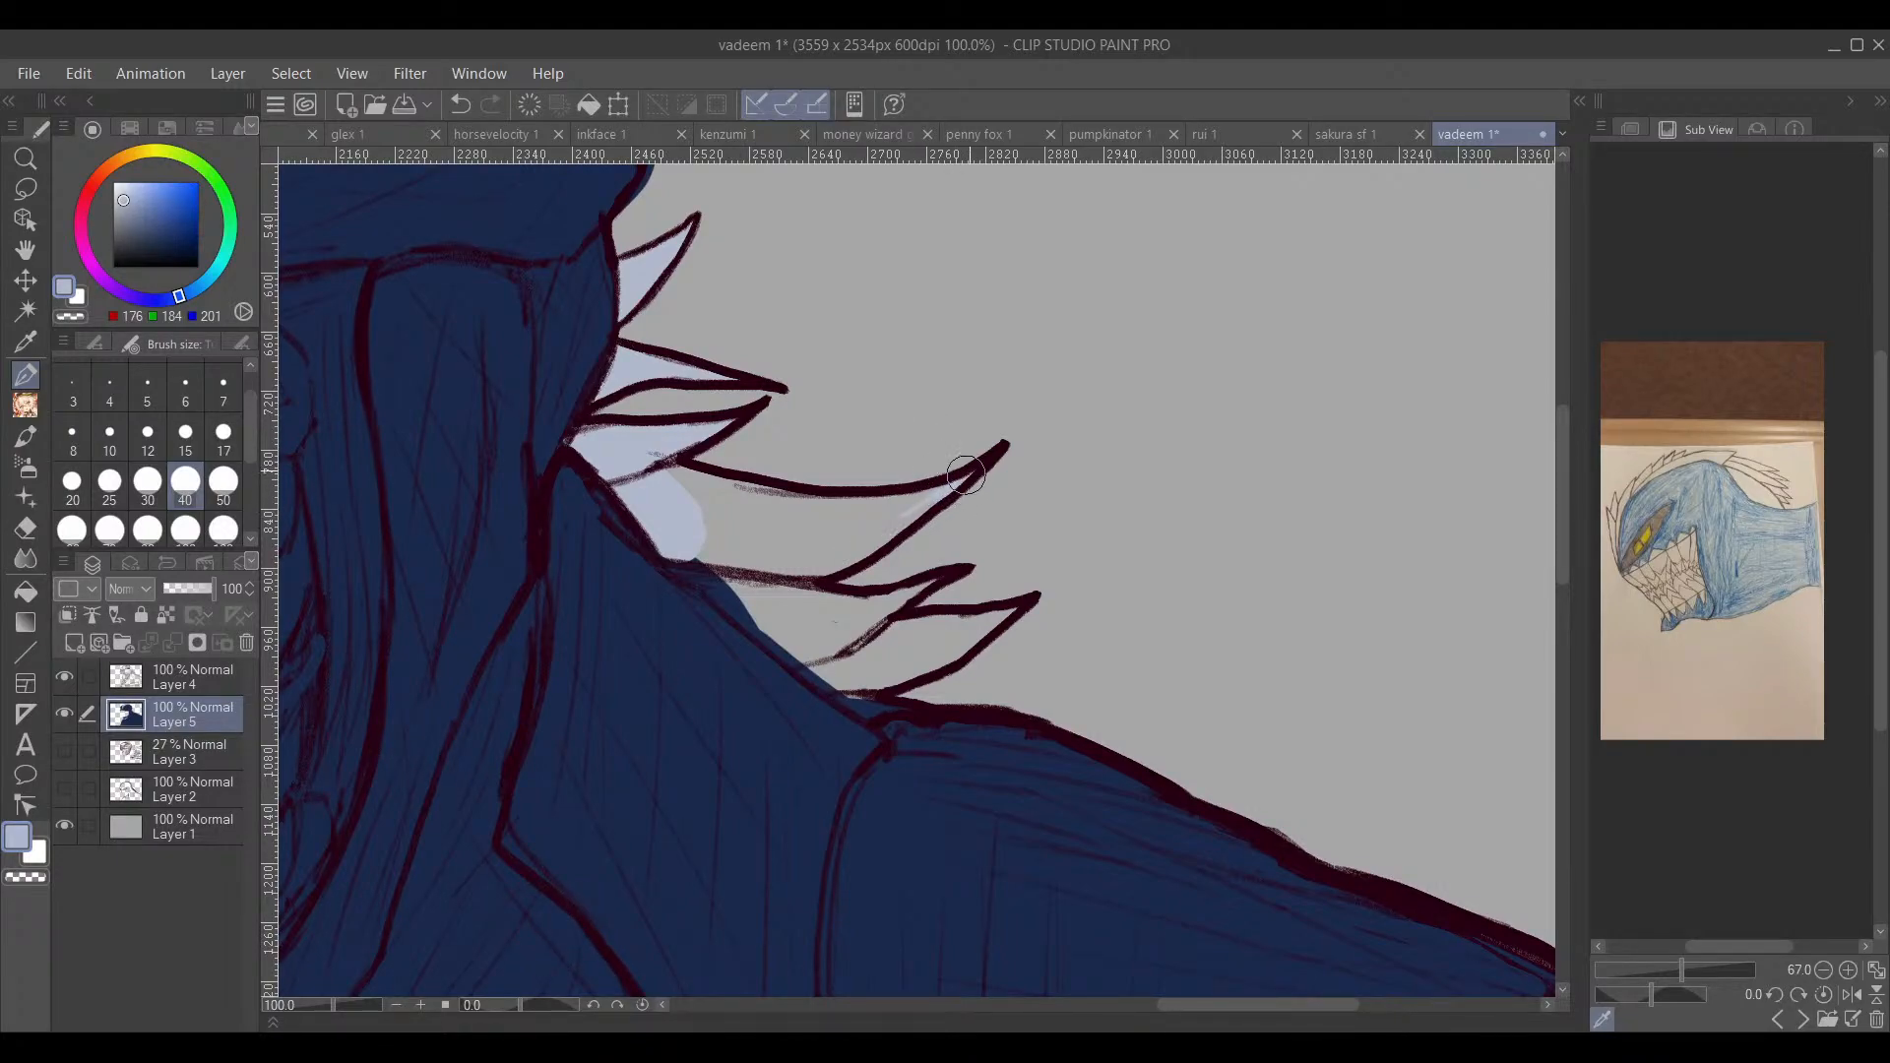
mouse_move(972, 473)
mouse_down()
mouse_move(832, 555)
mouse_move(888, 514)
mouse_move(787, 516)
mouse_move(678, 485)
mouse_move(721, 460)
mouse_move(802, 475)
mouse_move(756, 540)
mouse_move(772, 542)
mouse_move(761, 574)
mouse_move(801, 557)
mouse_move(783, 545)
mouse_move(794, 516)
mouse_move(730, 526)
mouse_move(735, 580)
mouse_move(695, 539)
mouse_move(806, 570)
mouse_move(649, 496)
mouse_move(746, 589)
mouse_move(694, 561)
mouse_move(786, 595)
mouse_move(761, 601)
mouse_move(786, 629)
mouse_move(725, 583)
mouse_move(803, 650)
mouse_move(866, 626)
mouse_move(814, 633)
mouse_move(882, 596)
mouse_move(785, 603)
mouse_move(848, 633)
mouse_move(989, 615)
mouse_move(901, 669)
mouse_move(985, 612)
mouse_up()
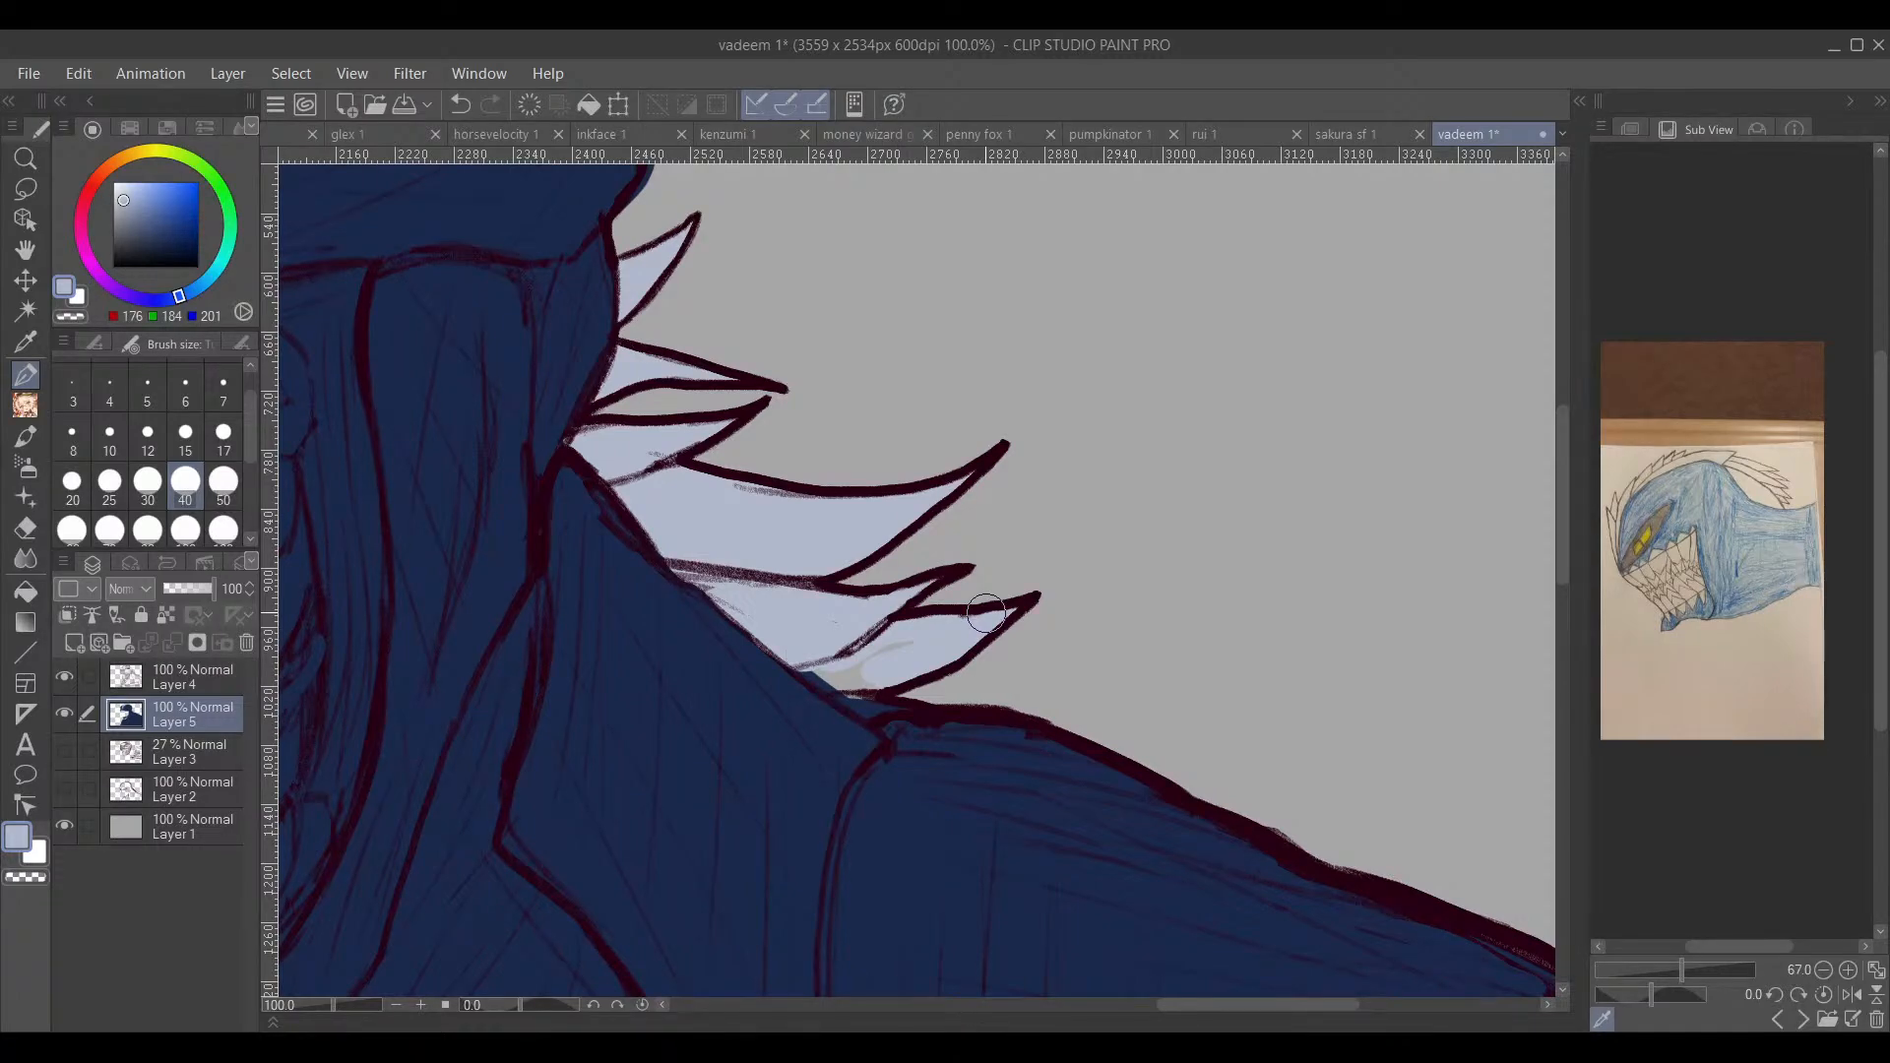
mouse_move(866, 633)
mouse_down()
mouse_move(869, 662)
mouse_move(823, 669)
mouse_up()
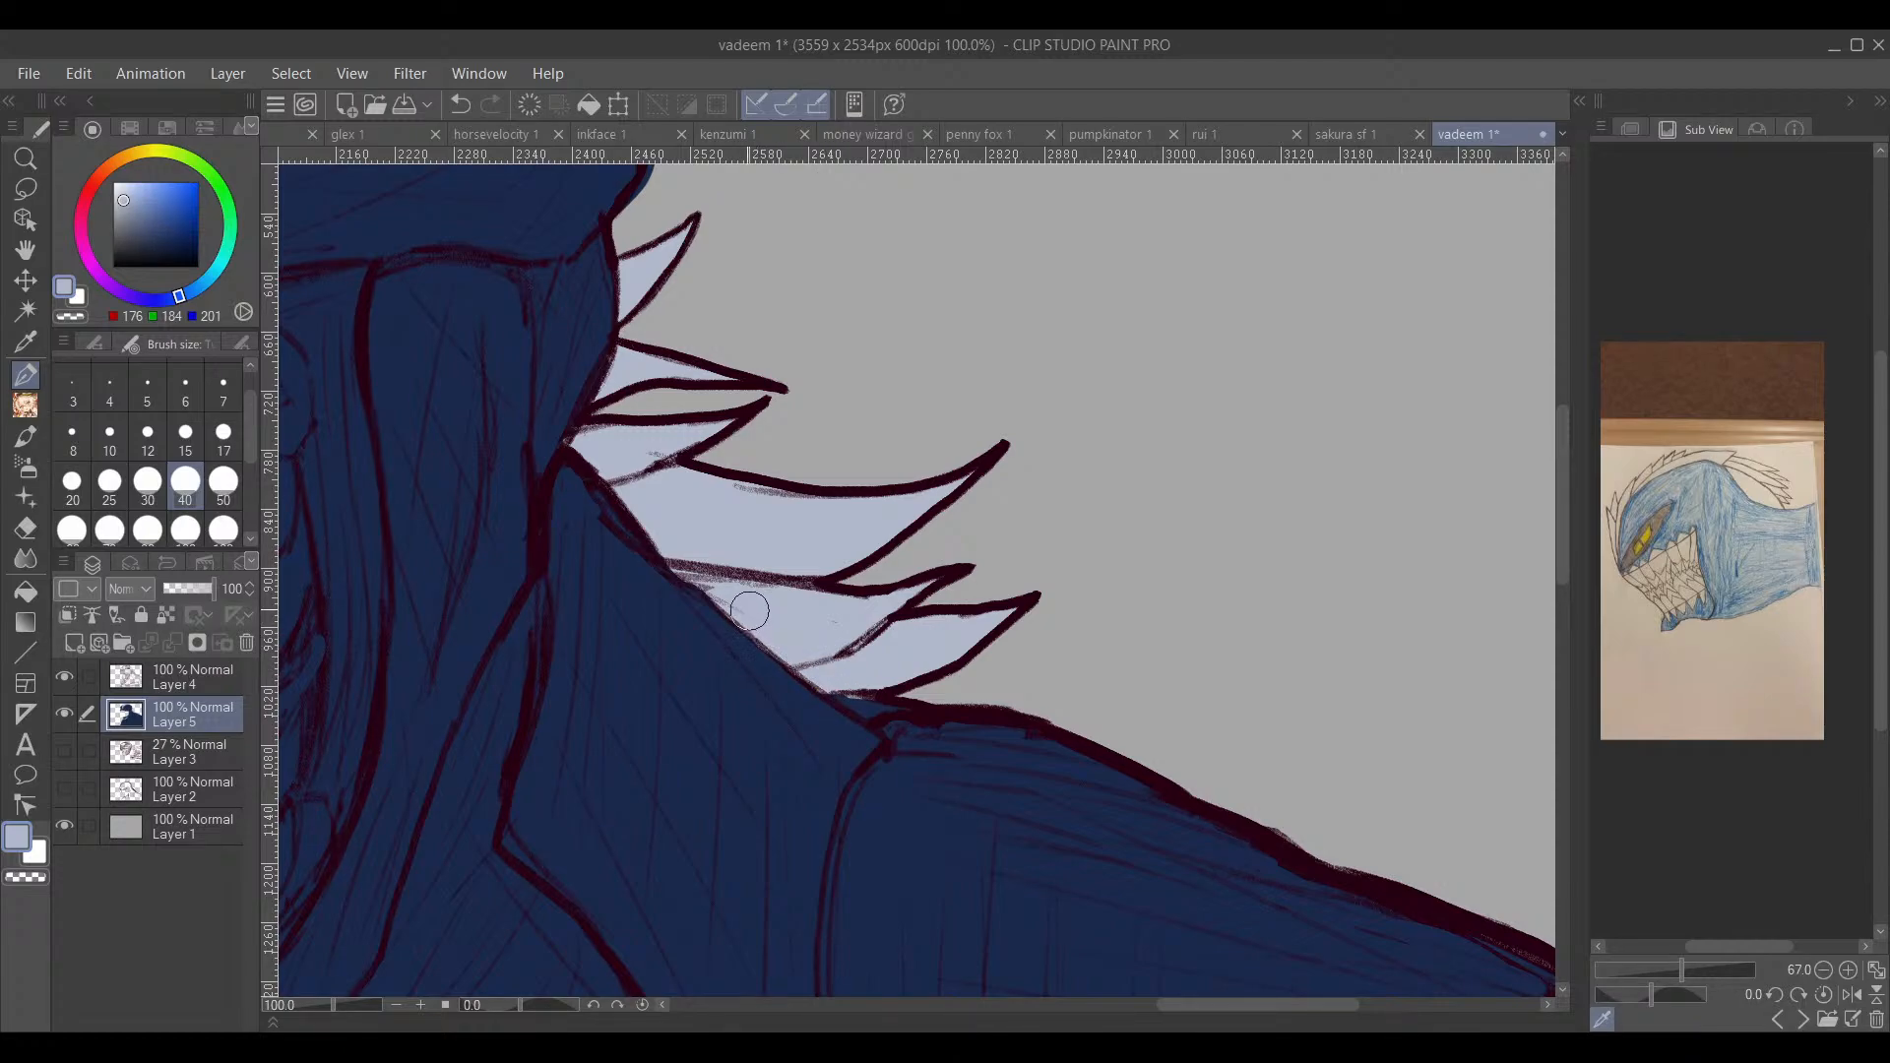
Step: Look over the coloured crest, the neck spikes, the open mouth and the figure as a whole
scroll(1004, 646, down, 5)
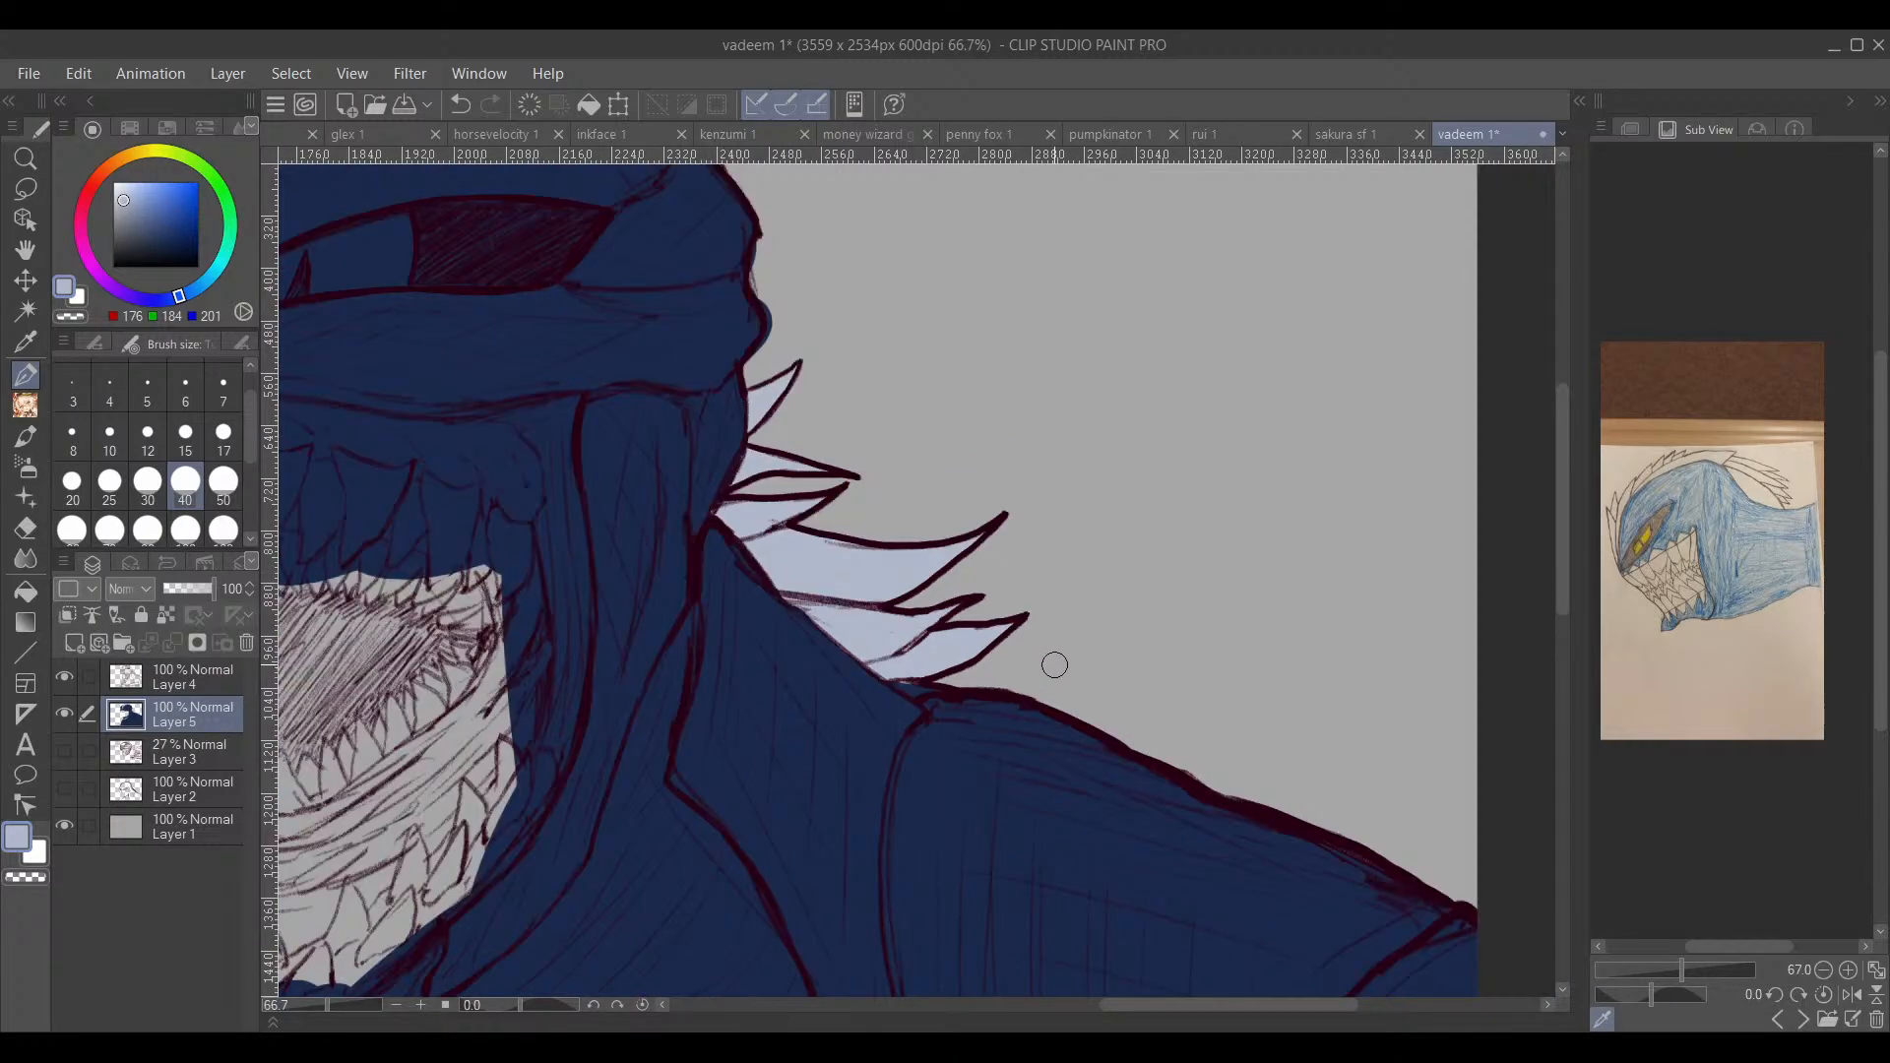
scroll(1244, 494, up, 5)
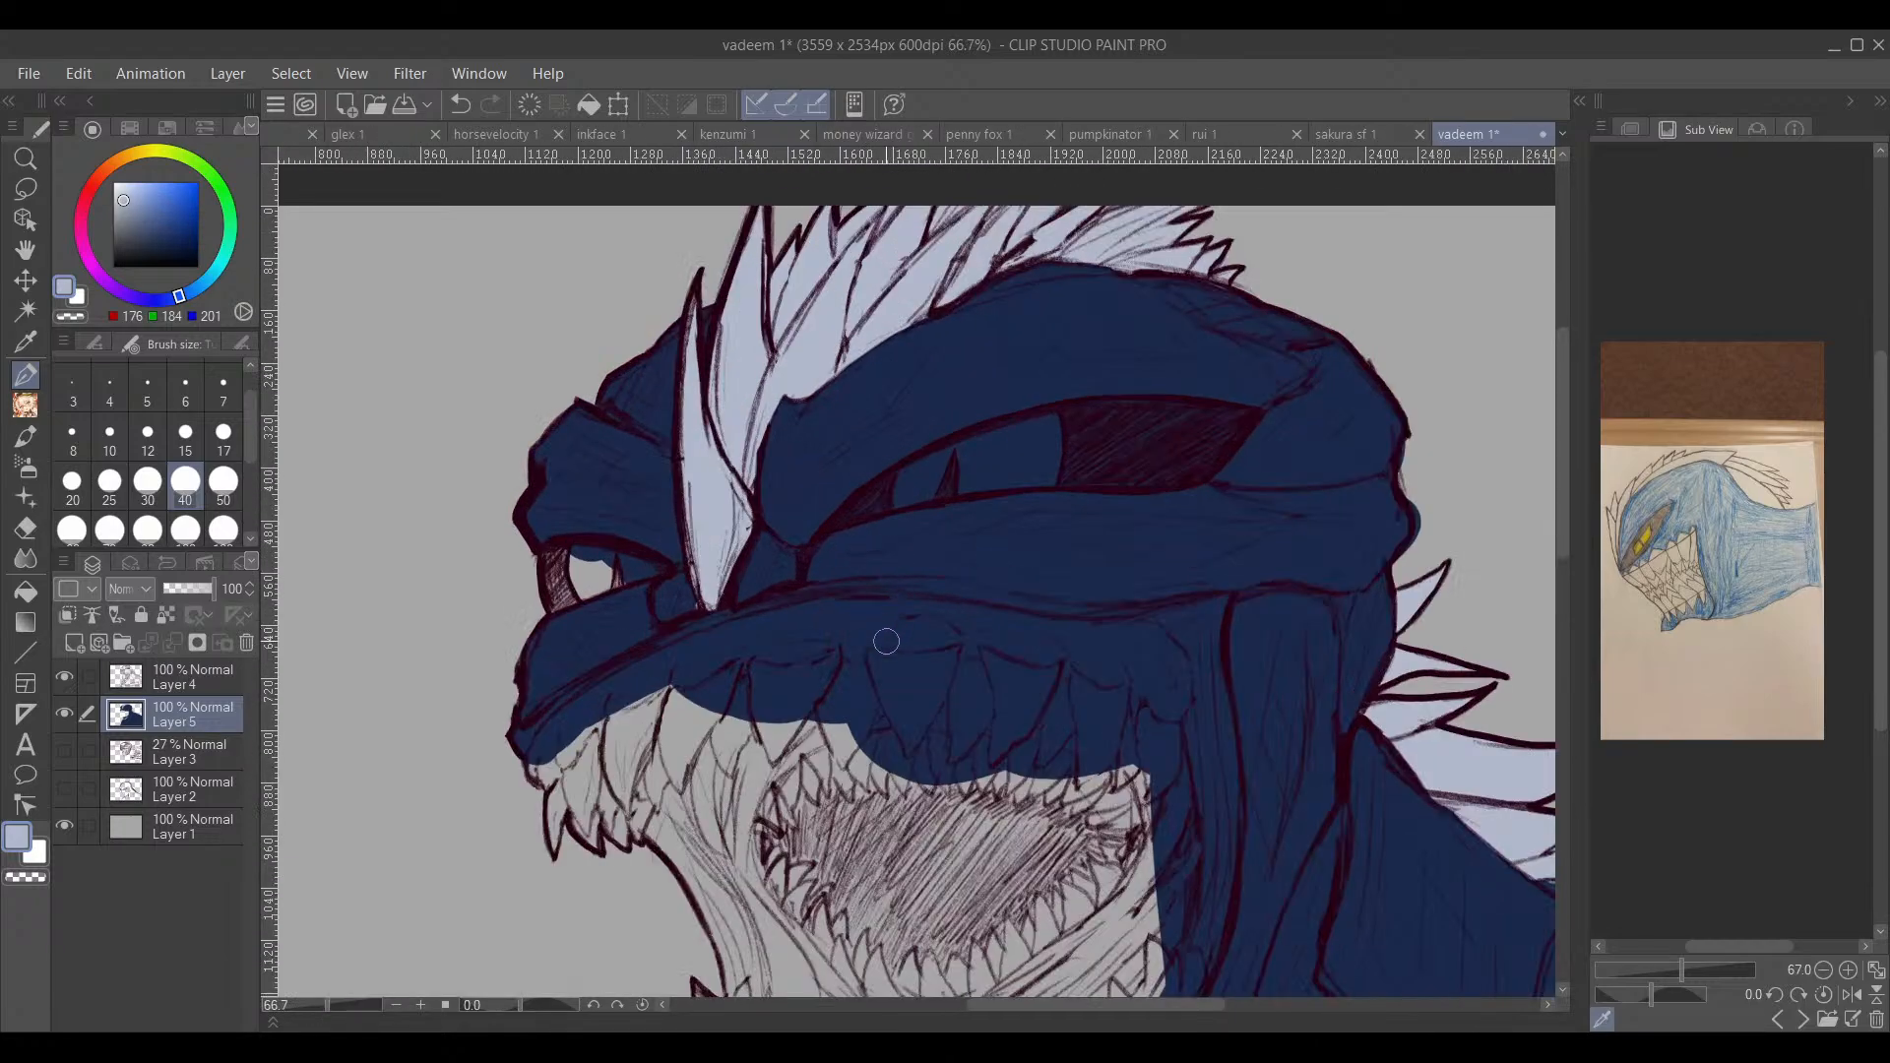
drag(851, 768, 863, 727)
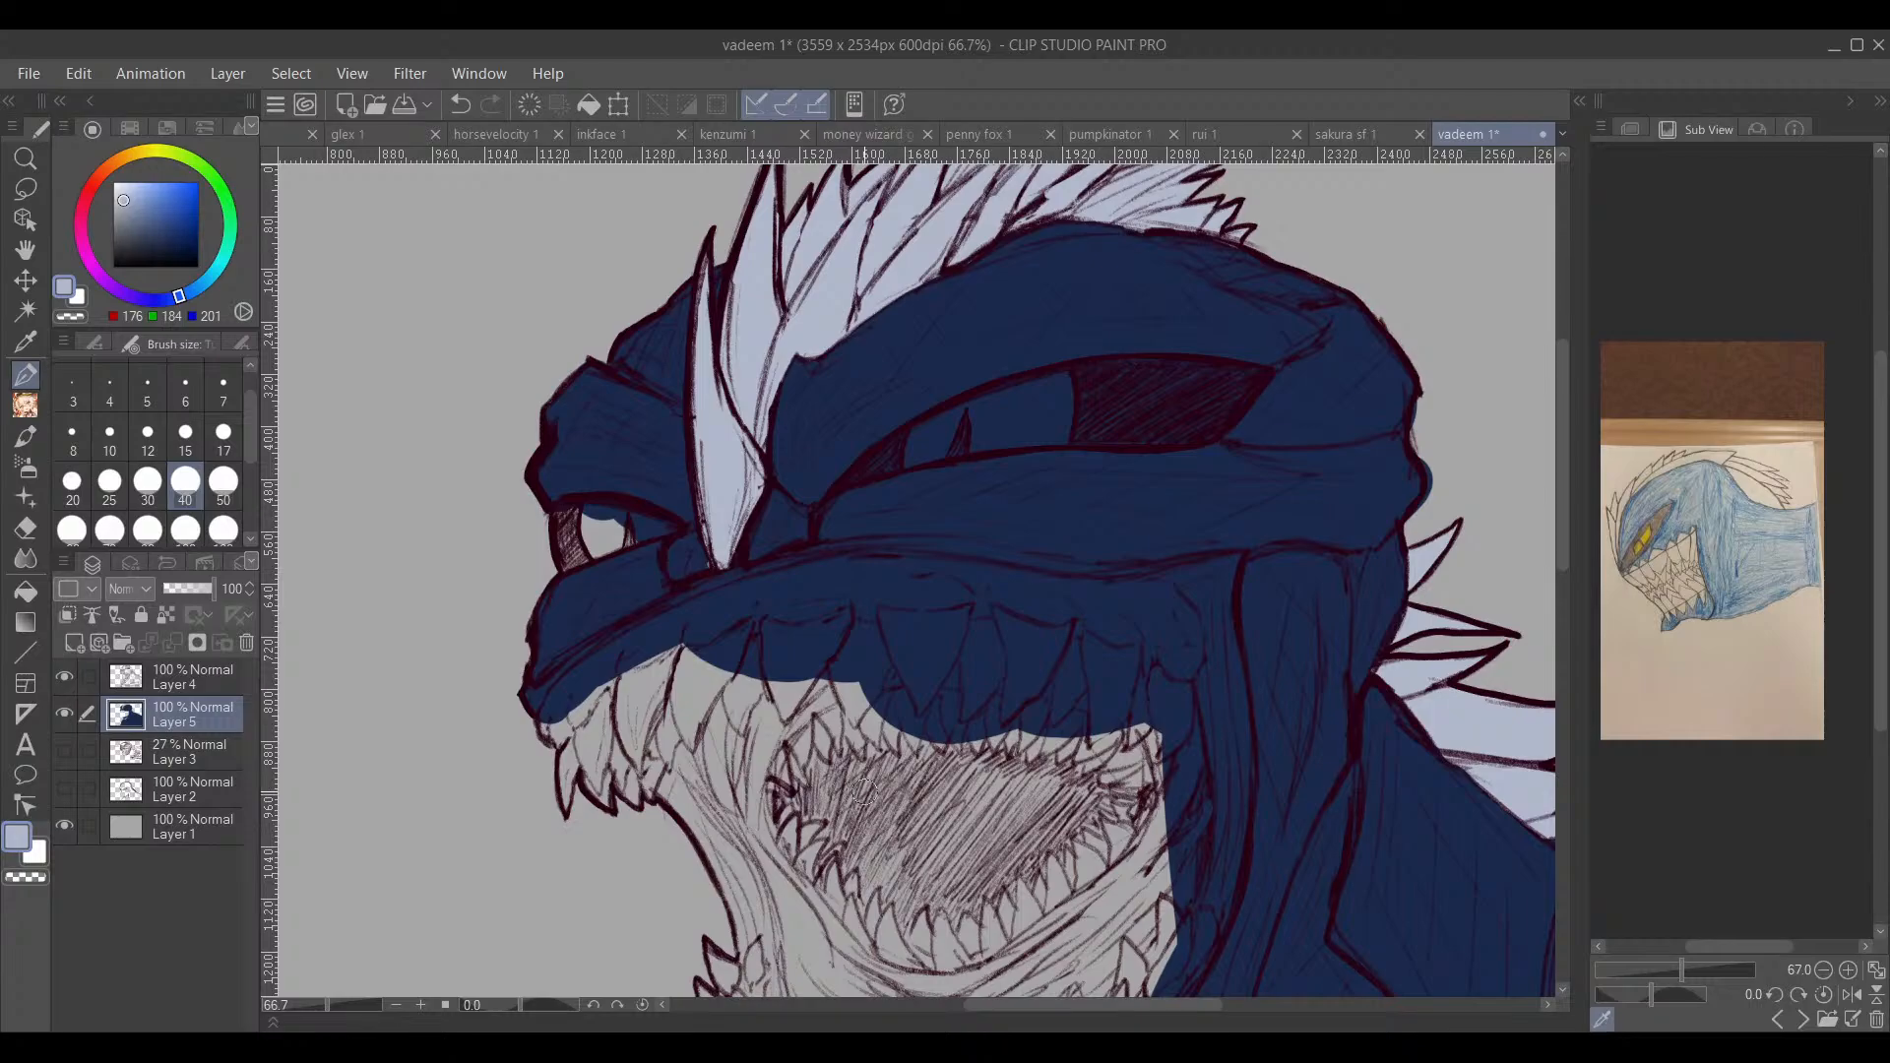
mouse_move(947, 624)
mouse_down()
mouse_move(969, 548)
mouse_move(947, 482)
mouse_move(1003, 342)
mouse_move(920, 696)
mouse_move(1165, 548)
mouse_move(1046, 295)
mouse_up()
scroll(1043, 292, down, 3)
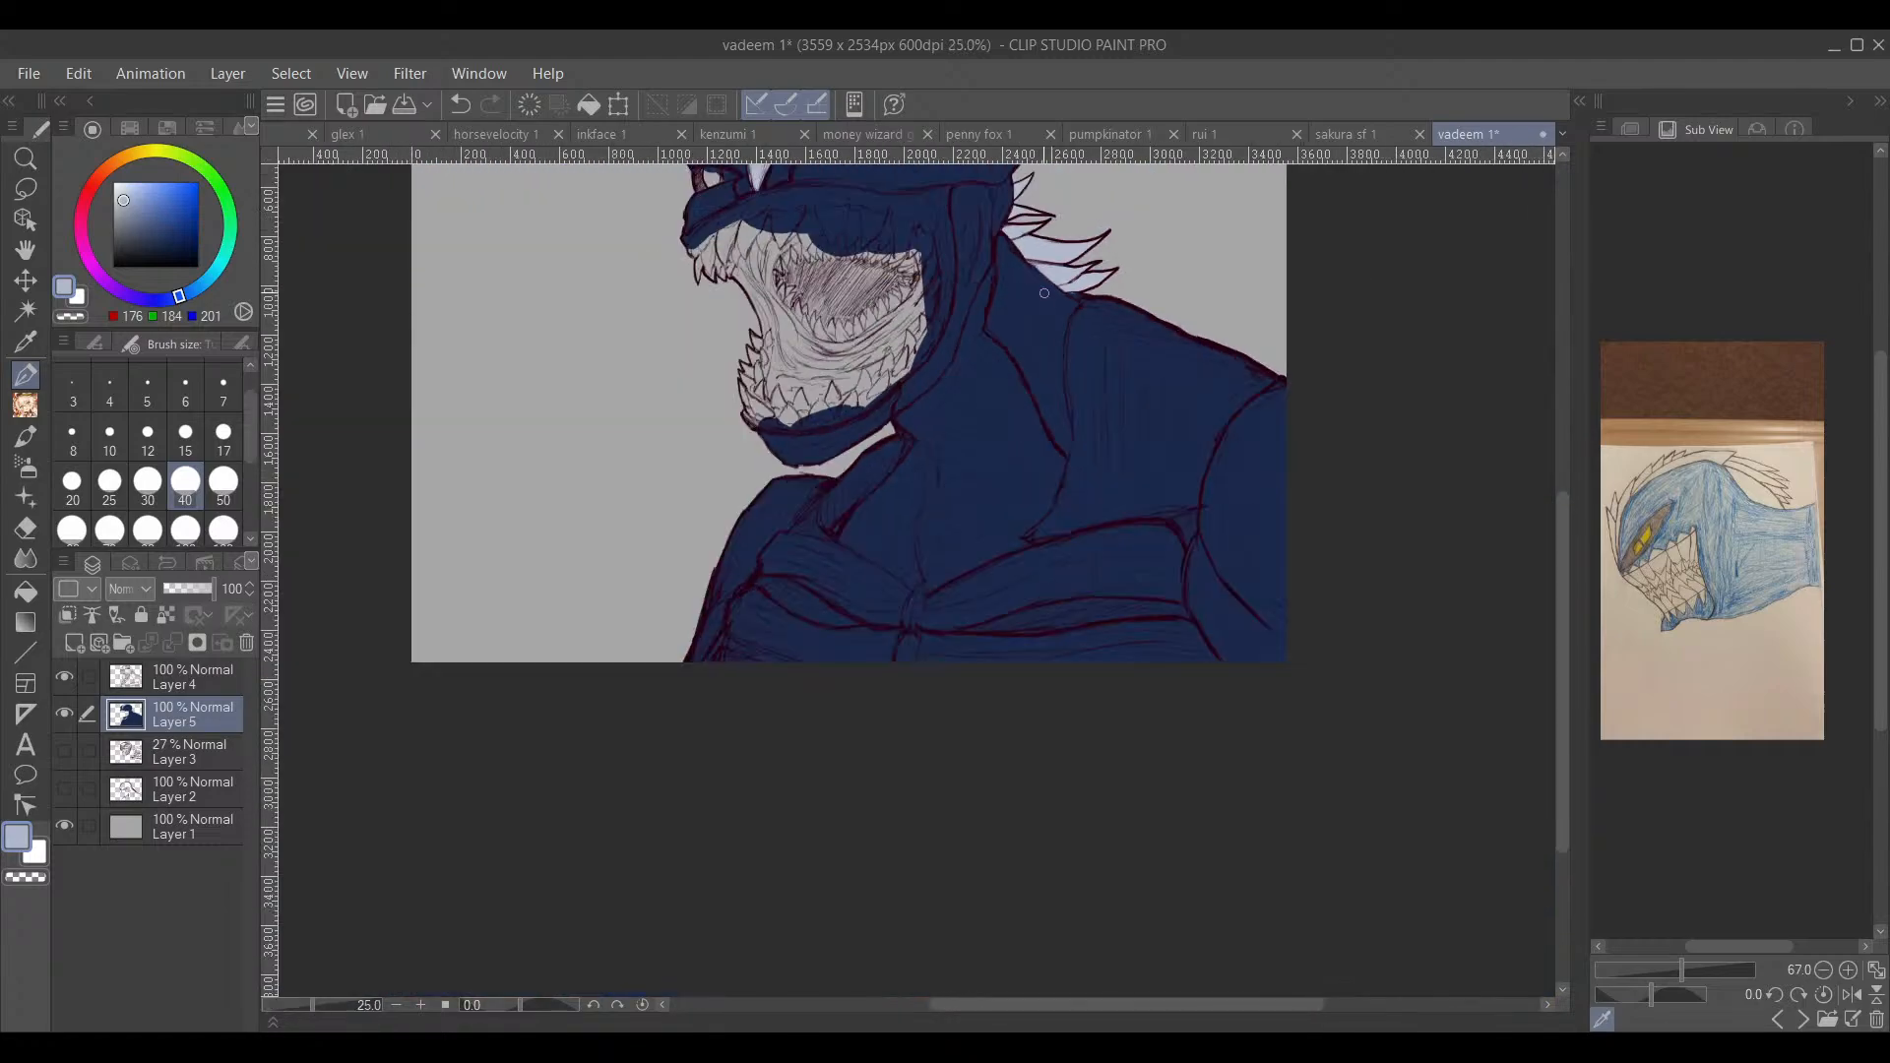
drag(1300, 659, 1213, 891)
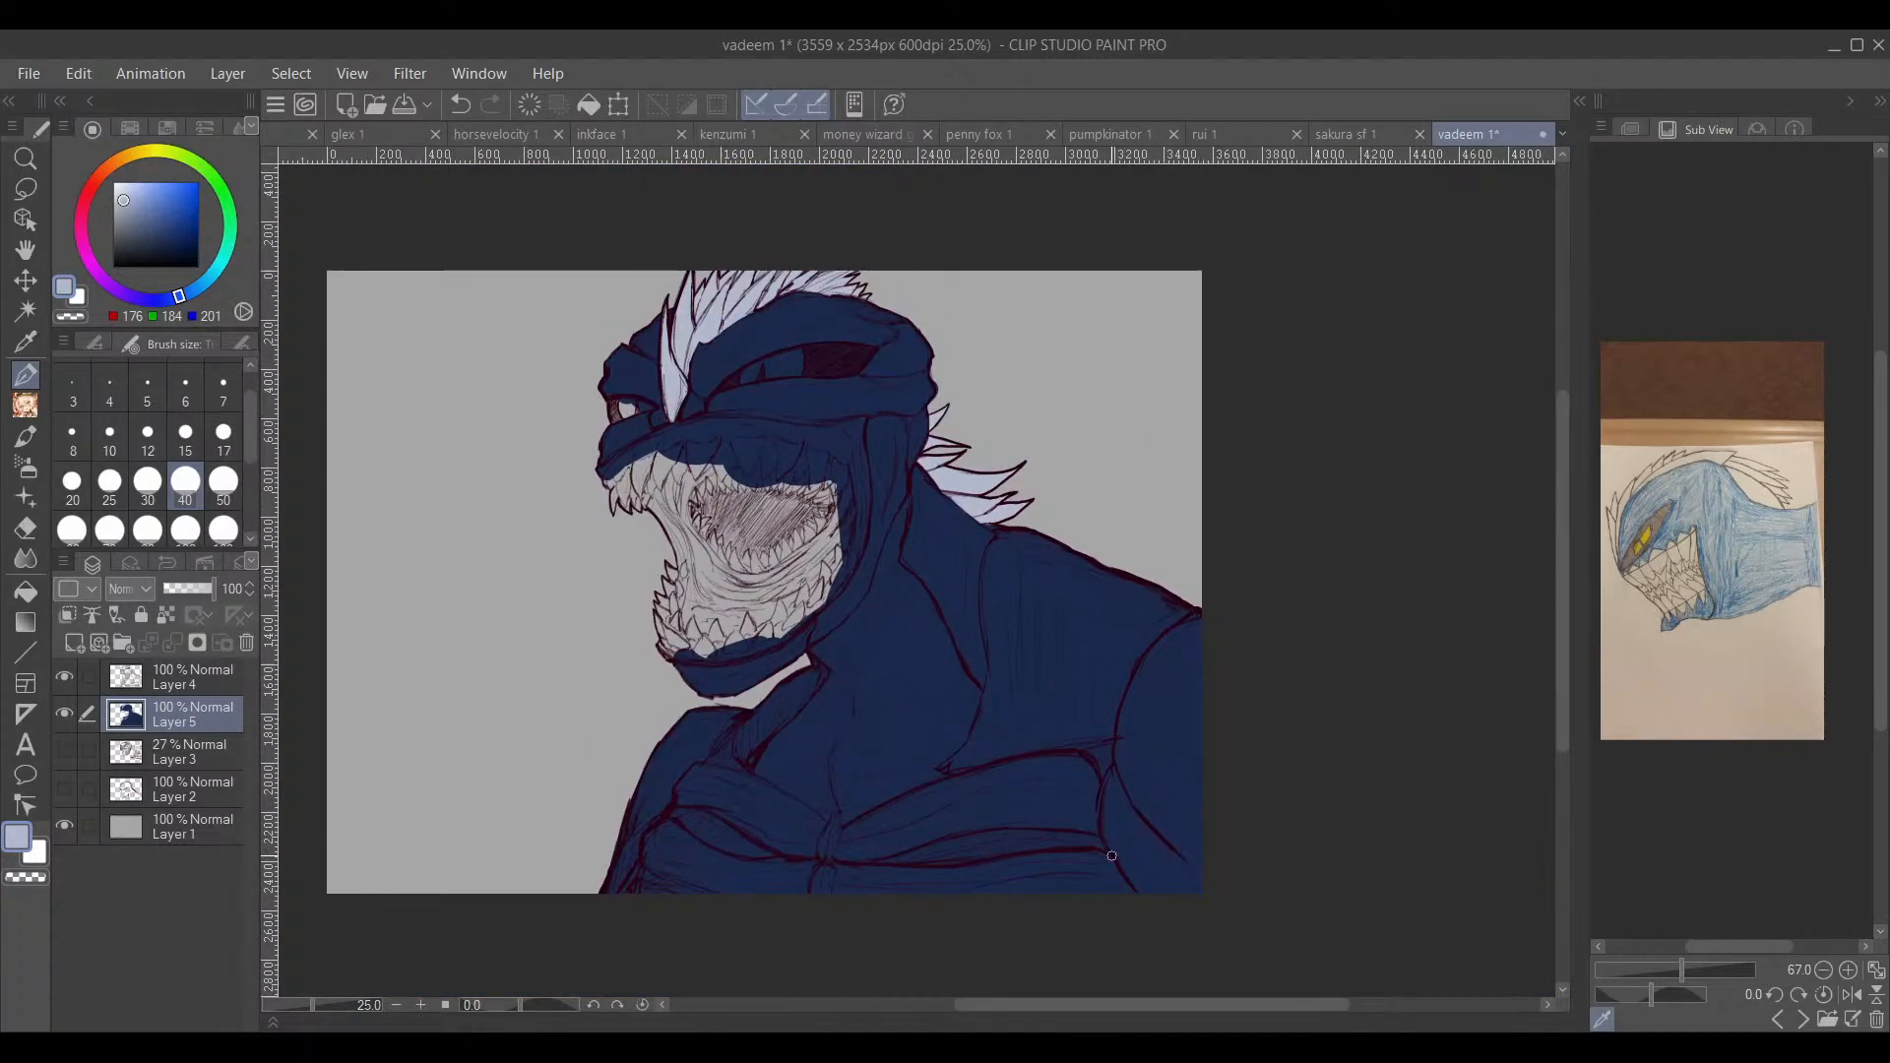
scroll(817, 468, up, 2)
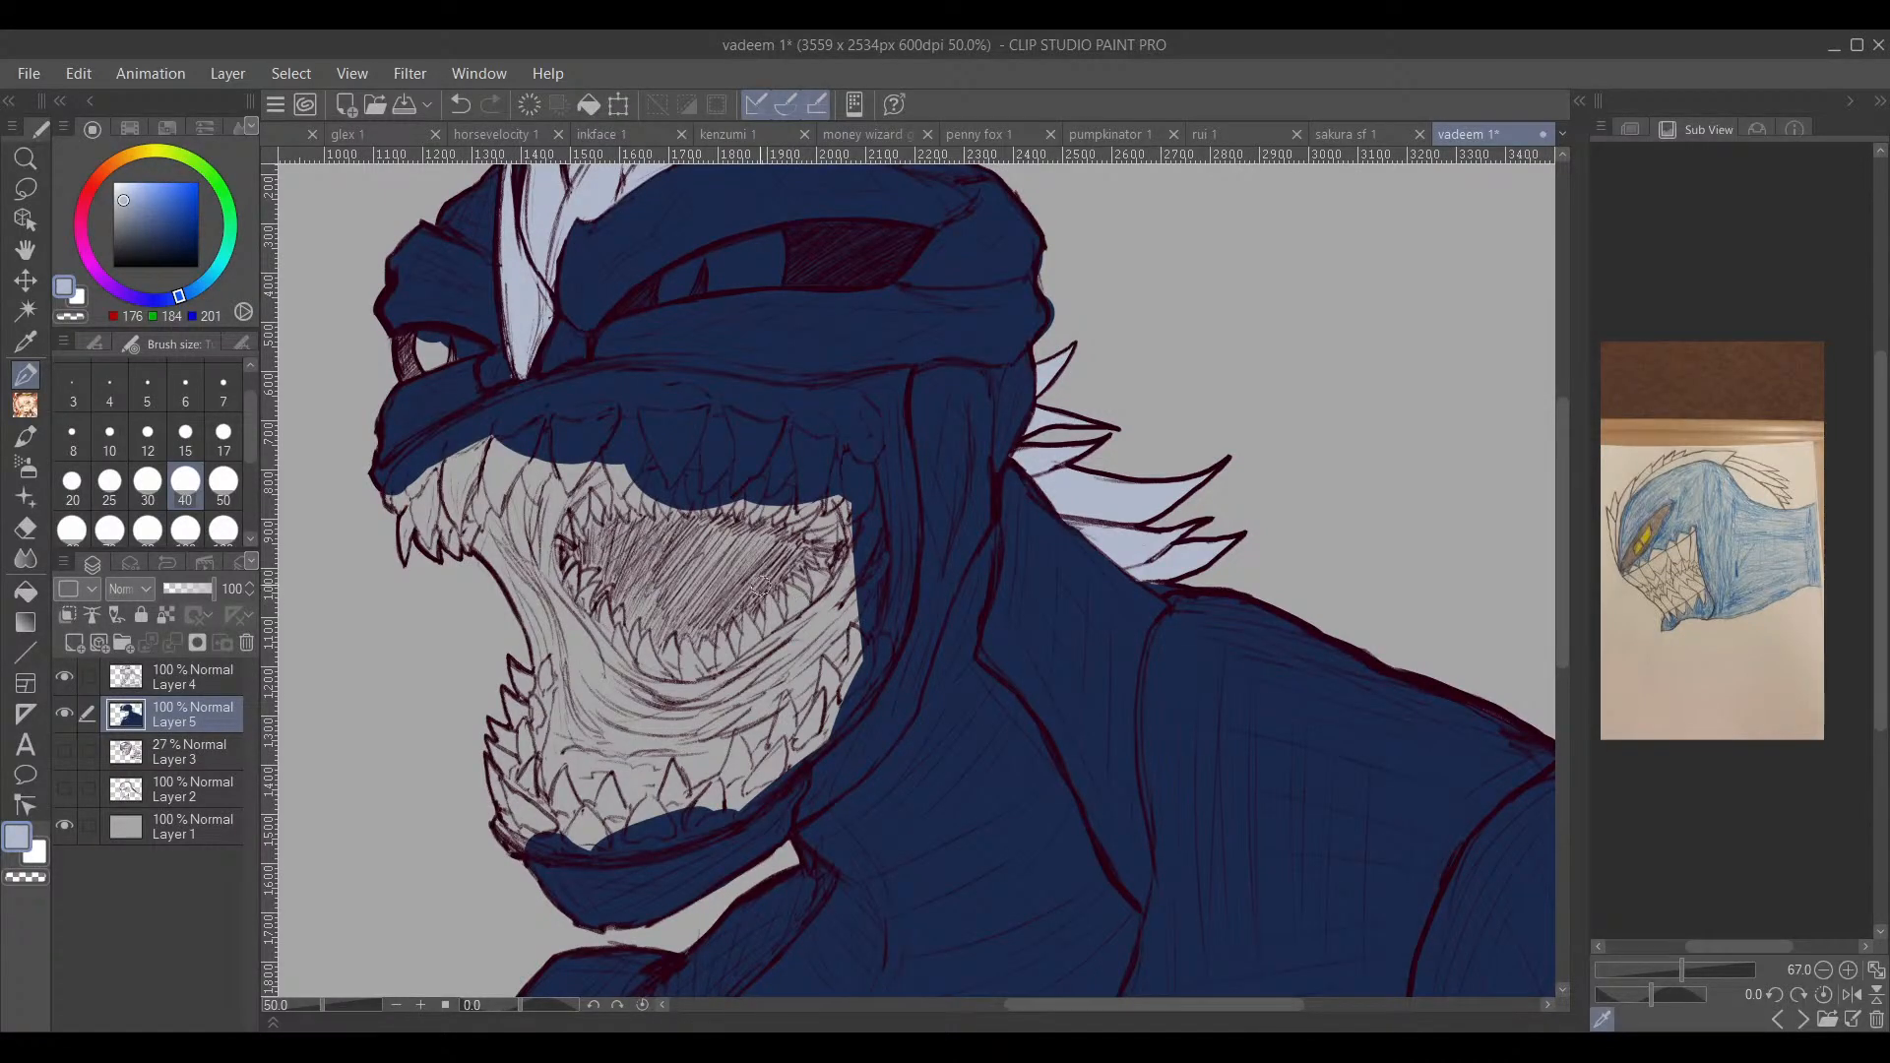
scroll(655, 540, up, 2)
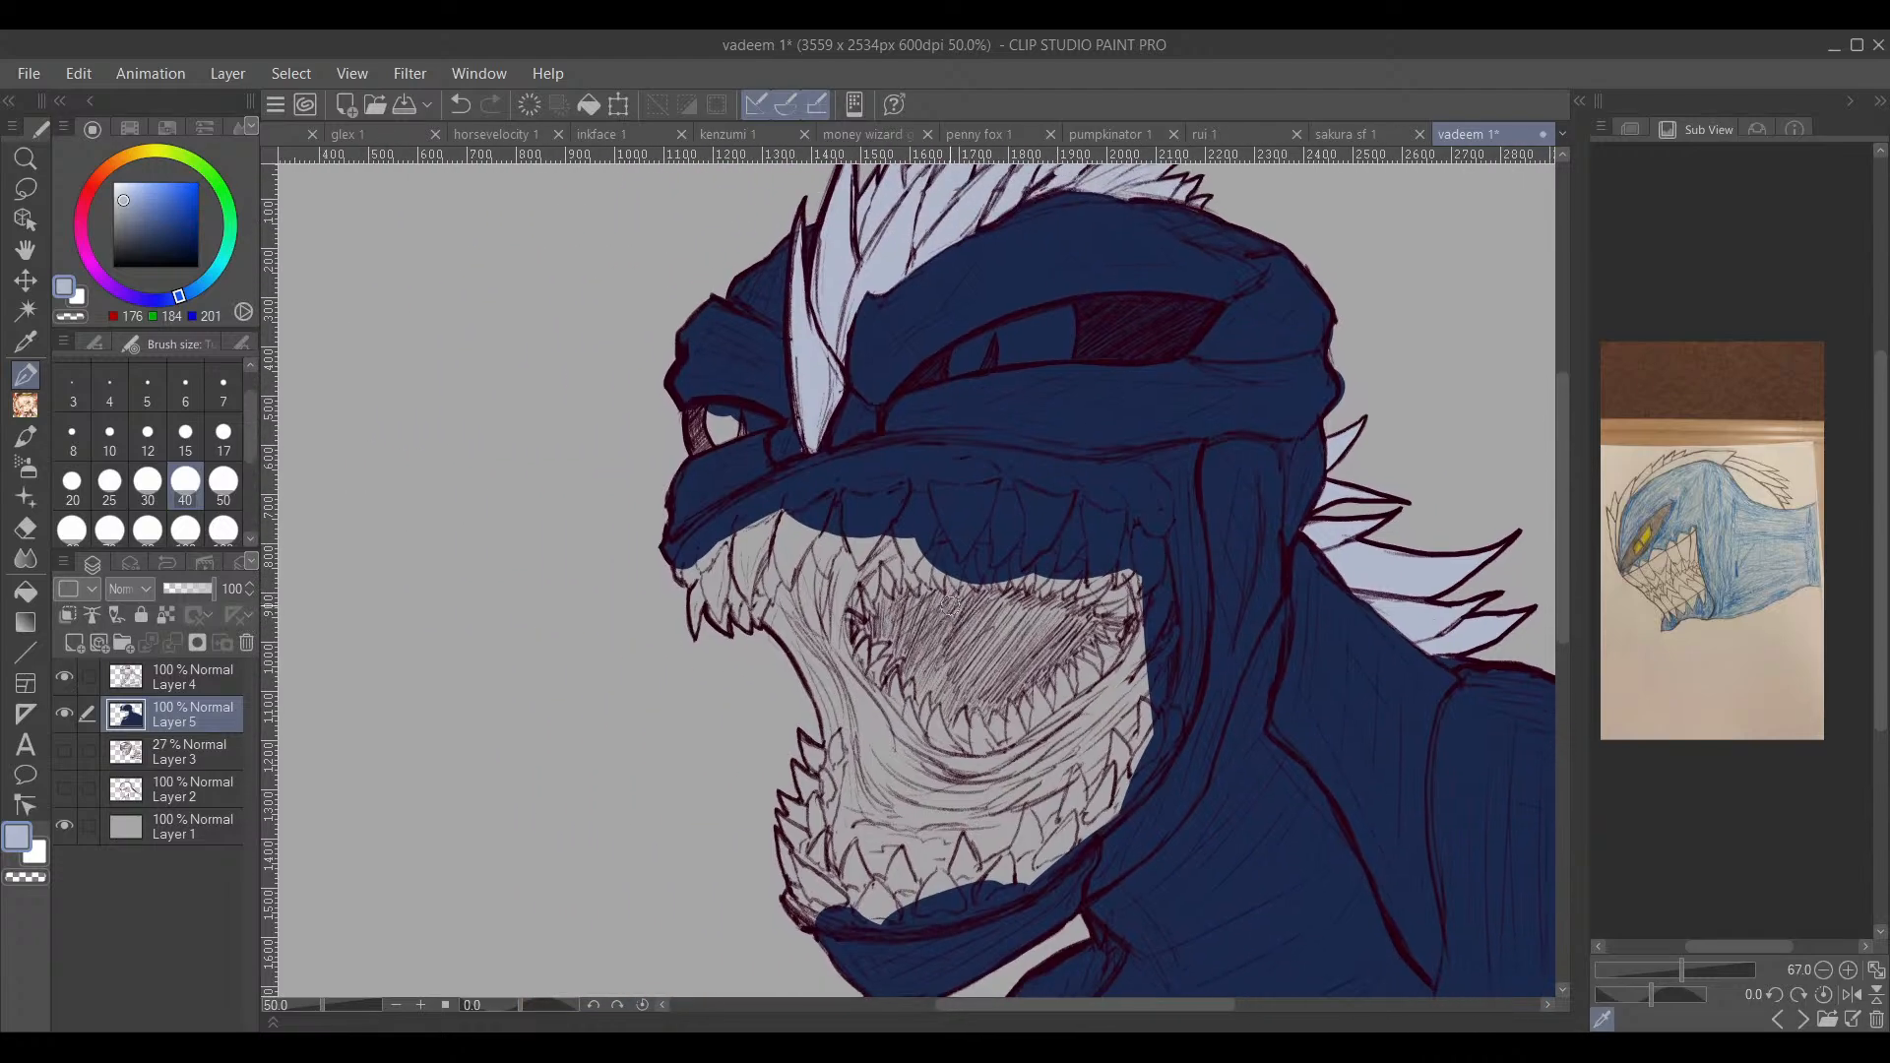
Step: Block in the upper row of teeth with pale blue-grey, from the snout to the corner of the mouth
mouse_move(1024, 428)
mouse_down()
mouse_move(849, 438)
mouse_move(628, 501)
mouse_move(711, 433)
mouse_move(653, 450)
mouse_move(512, 553)
mouse_move(592, 536)
mouse_up()
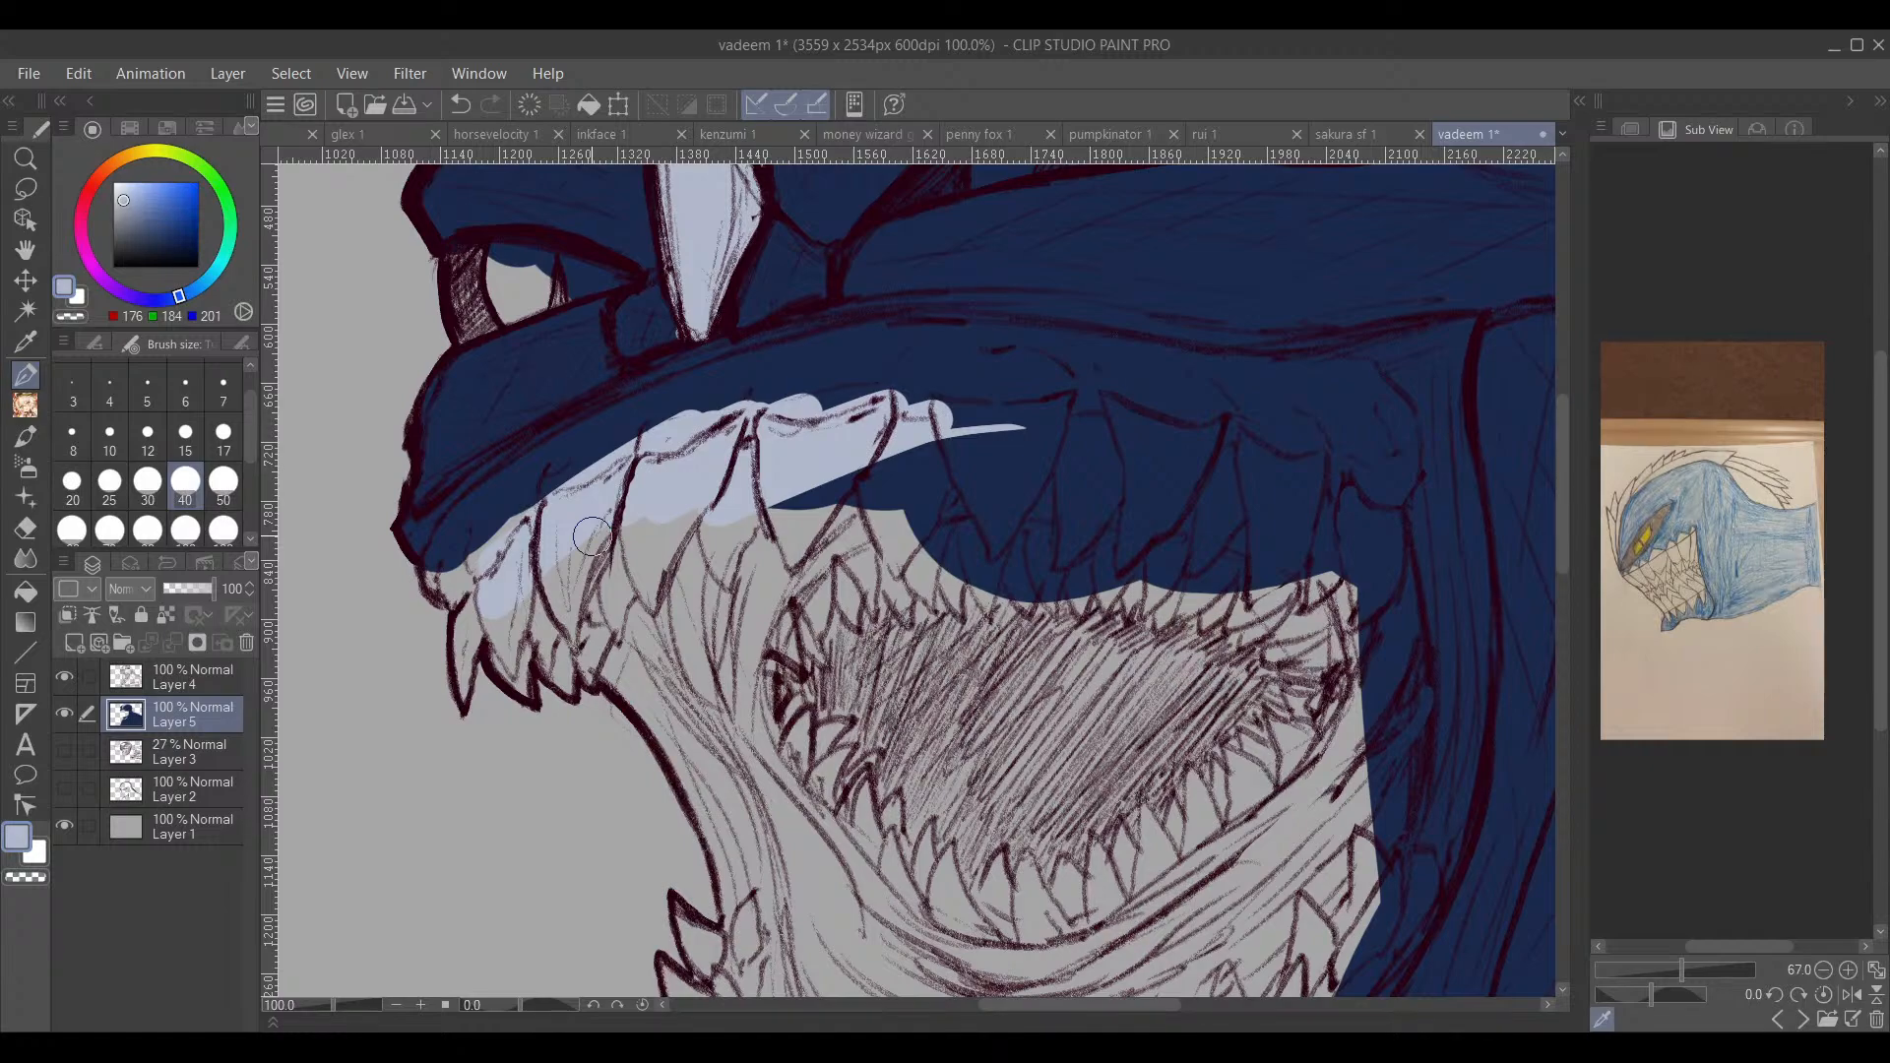
drag(870, 481, 697, 524)
mouse_move(916, 434)
mouse_down()
mouse_move(676, 467)
mouse_move(966, 442)
mouse_move(597, 497)
mouse_move(886, 512)
mouse_move(1073, 590)
mouse_move(1105, 521)
mouse_move(1142, 610)
mouse_move(1176, 590)
mouse_move(1211, 610)
mouse_move(1217, 556)
mouse_move(1221, 709)
mouse_up()
mouse_move(1221, 709)
mouse_down()
mouse_move(1260, 452)
mouse_move(1260, 590)
mouse_up()
mouse_move(680, 413)
mouse_down()
mouse_move(633, 494)
mouse_move(650, 502)
mouse_move(985, 427)
mouse_move(941, 460)
mouse_move(960, 512)
mouse_move(857, 566)
mouse_move(871, 608)
mouse_move(1150, 608)
mouse_up()
scroll(1031, 532, down, 2)
drag(1030, 532, 960, 525)
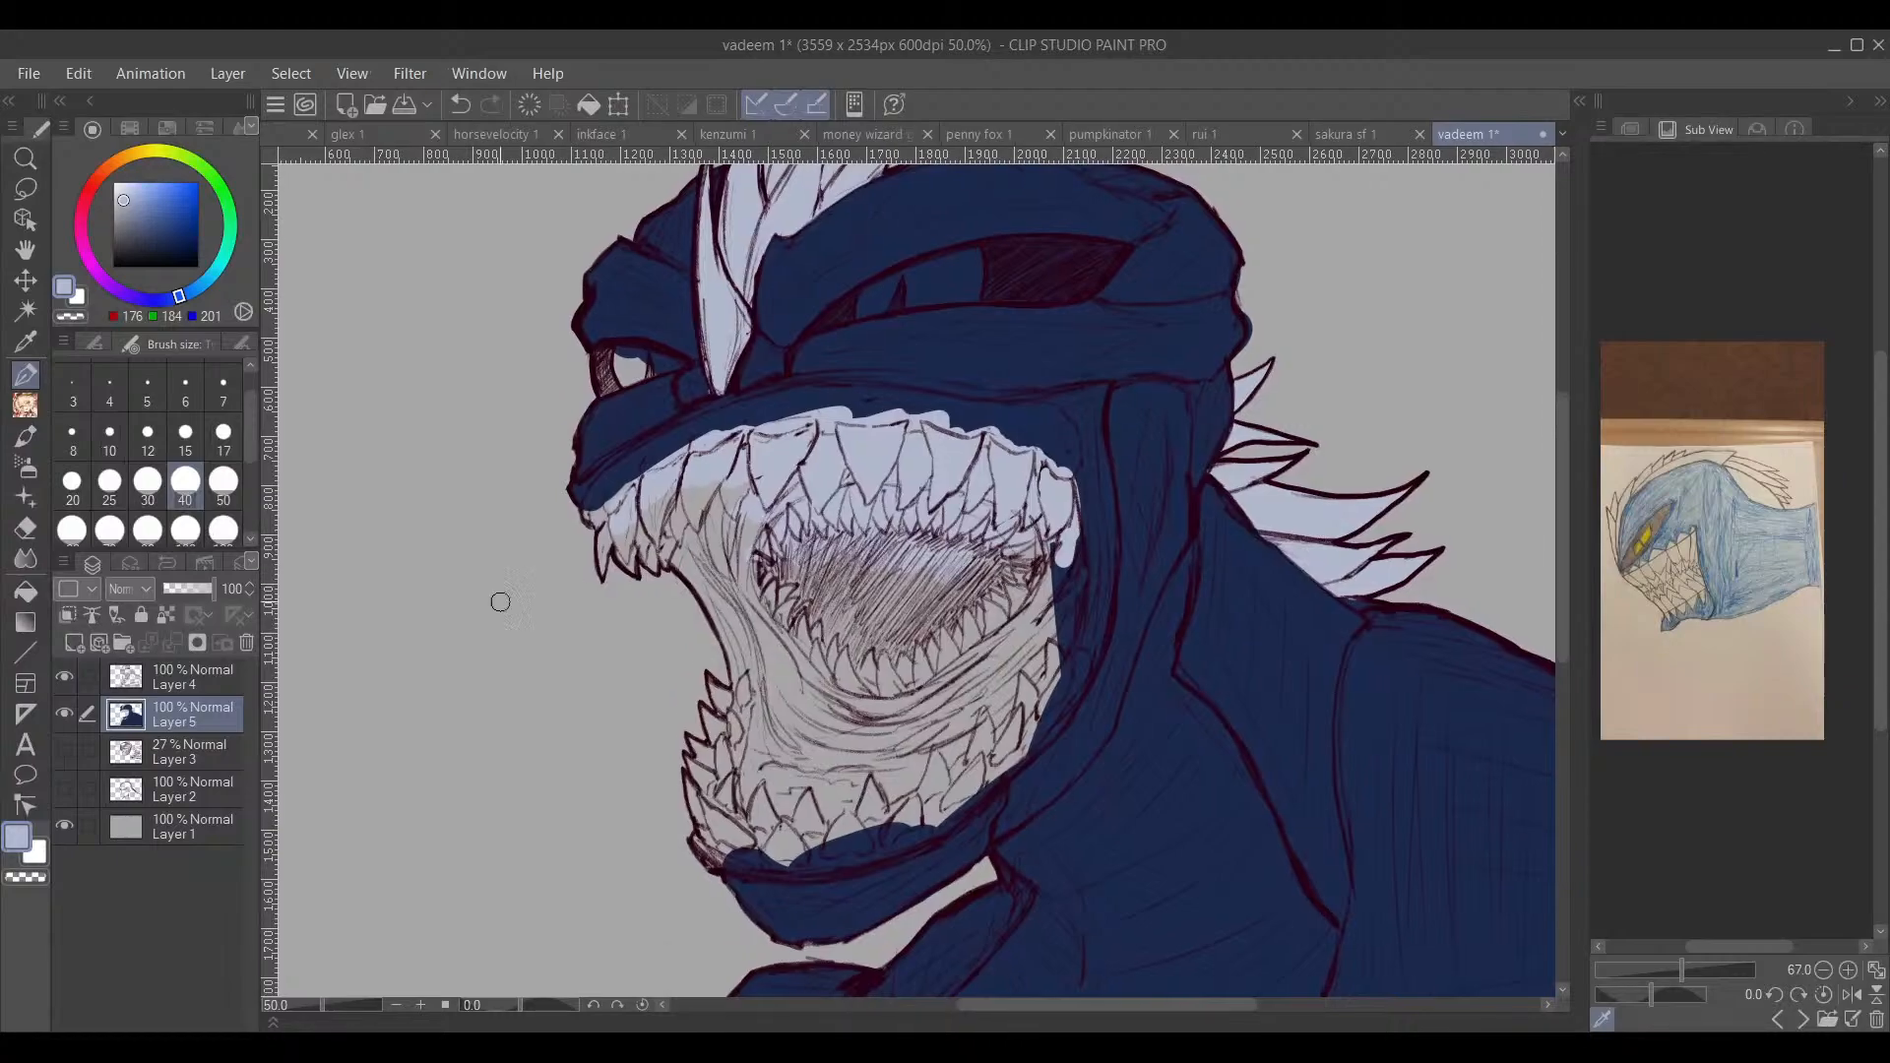
Step: Choose a muted purple (76, 55, 89) and lay a broad stroke across the front upper teeth
drag(178, 294, 134, 297)
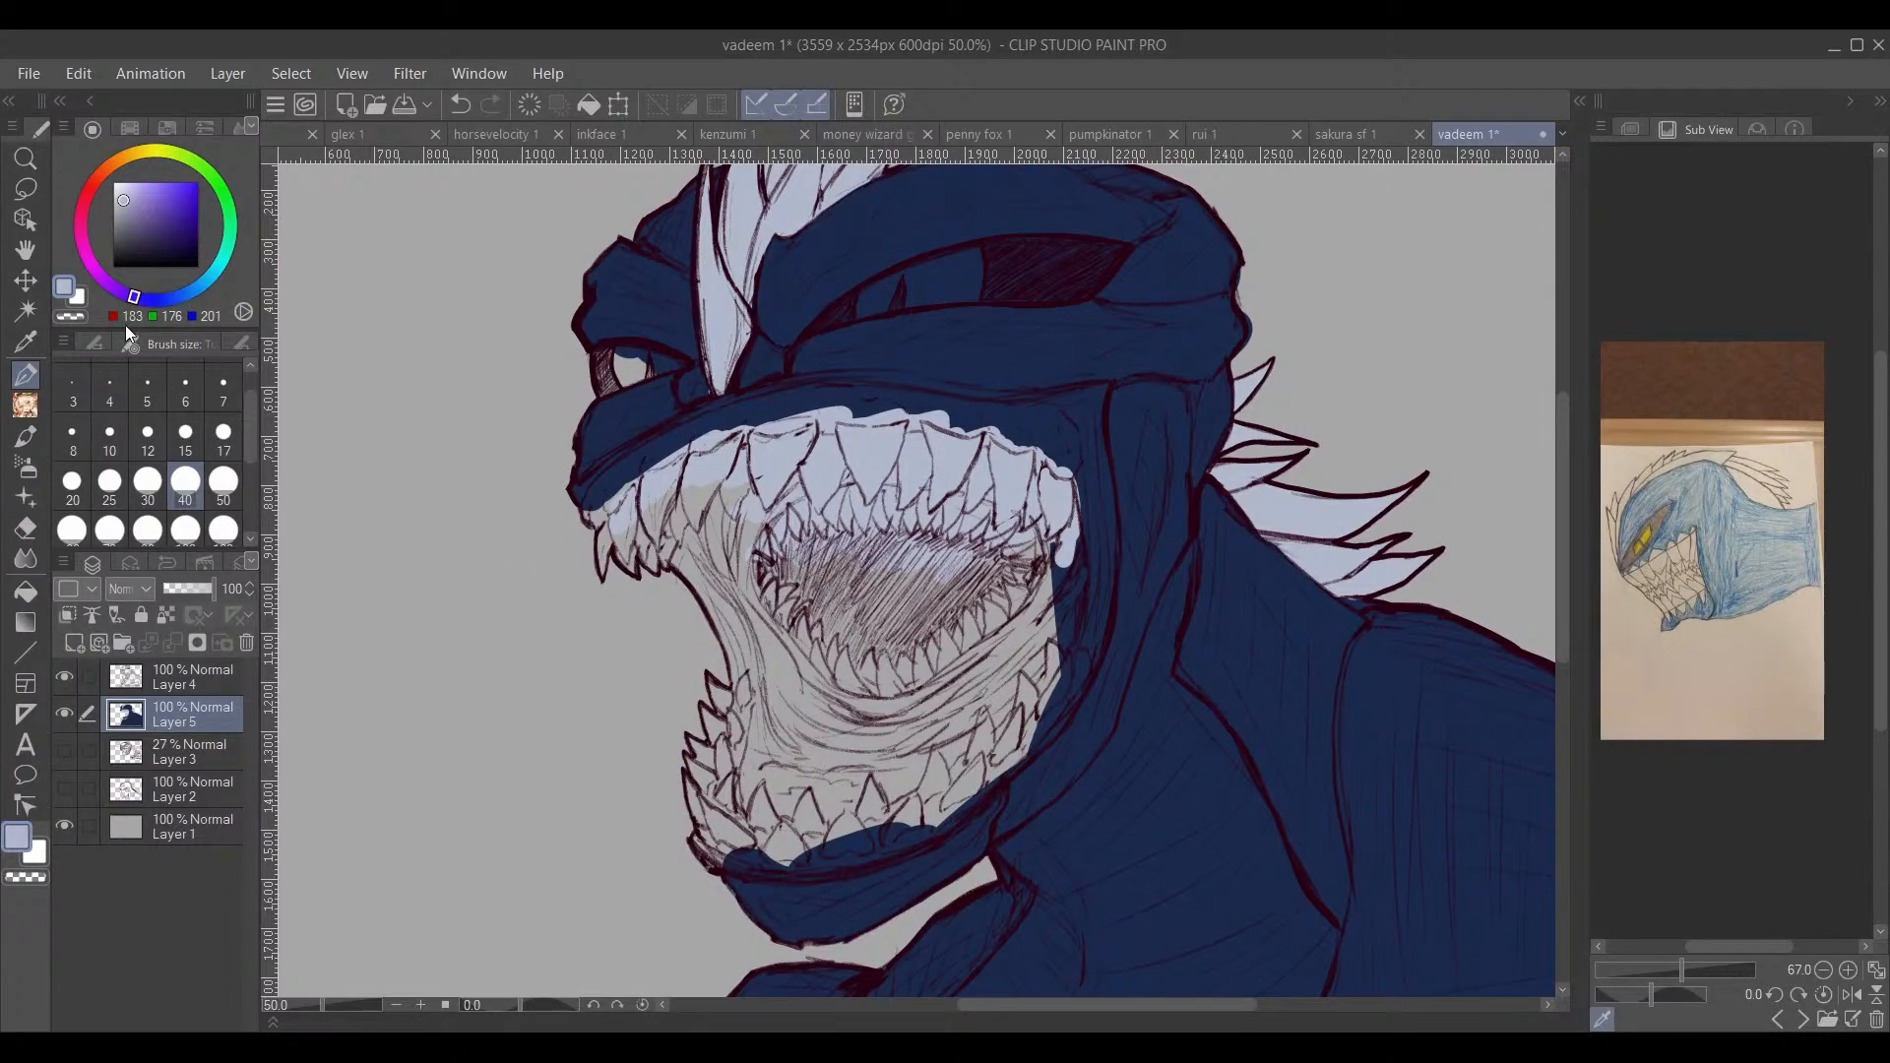
click(130, 249)
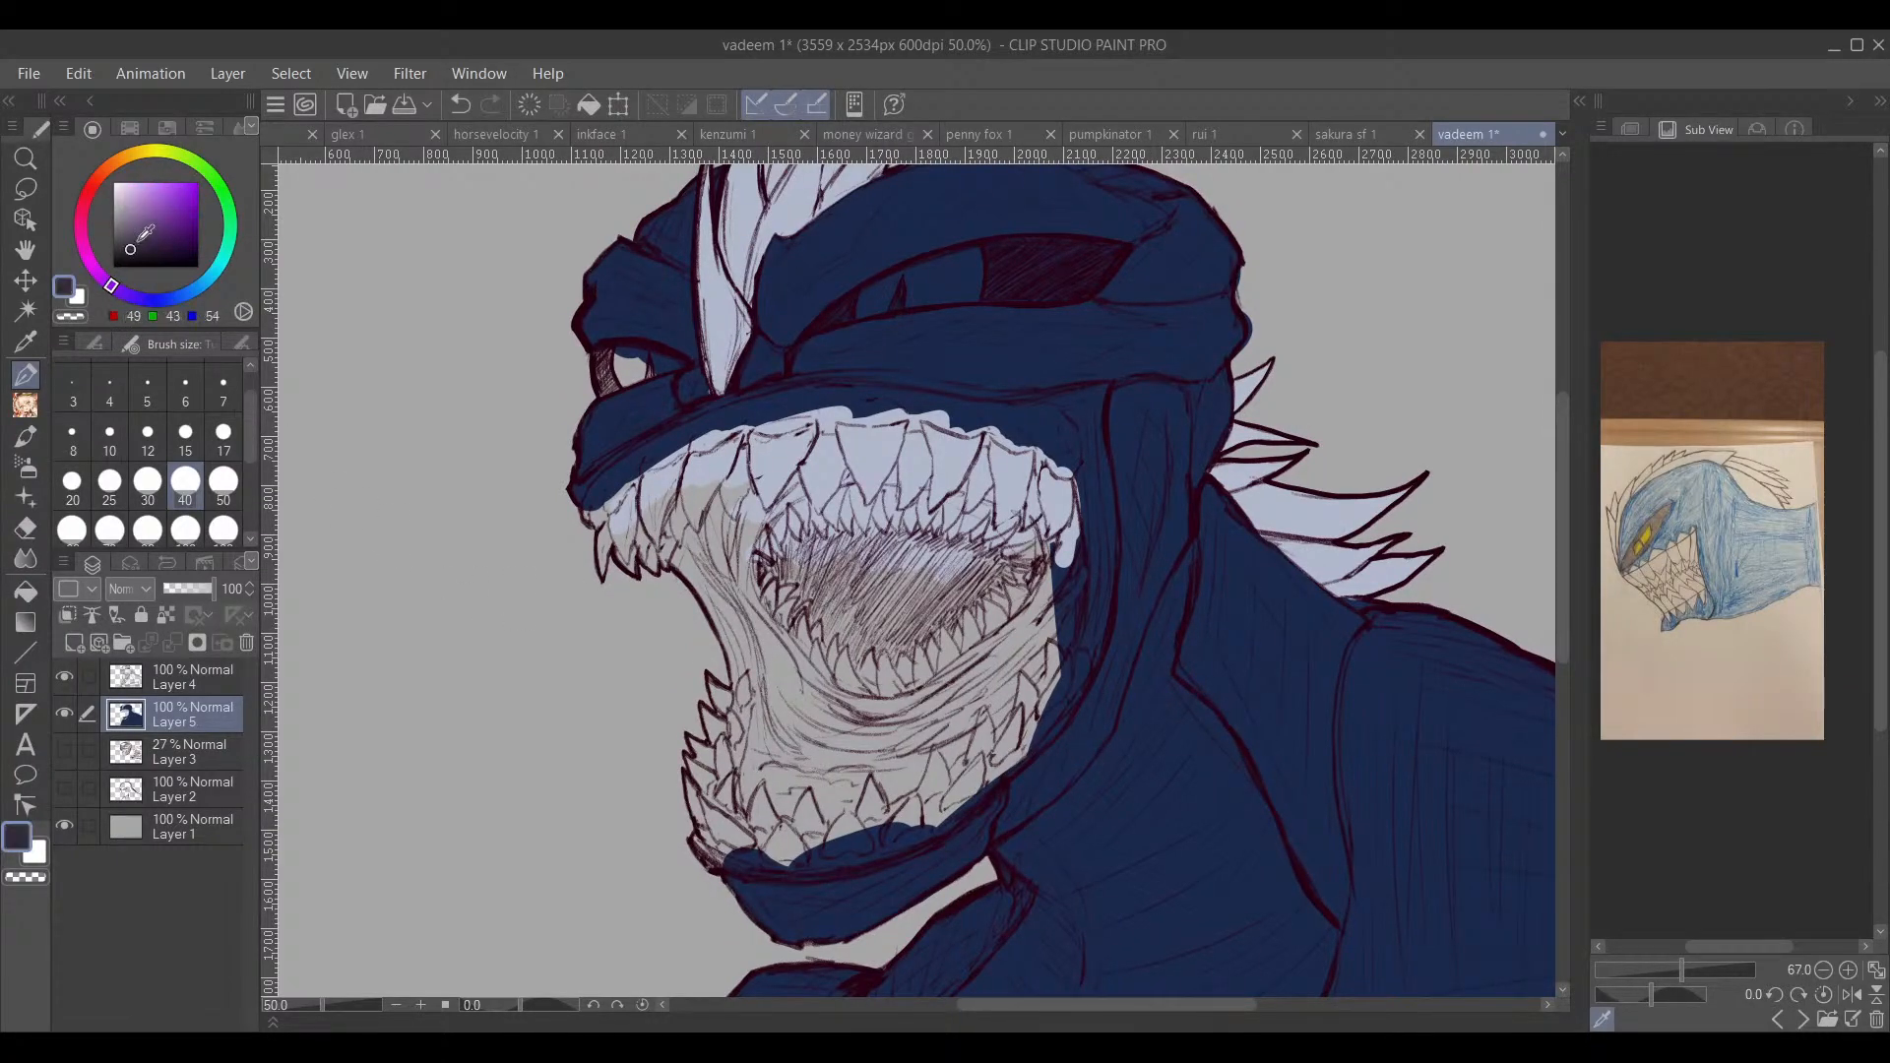
click(145, 237)
drag(787, 552, 921, 476)
scroll(969, 429, up, 2)
mouse_move(1031, 365)
mouse_down()
mouse_move(728, 422)
mouse_move(674, 522)
mouse_move(644, 537)
mouse_move(707, 523)
mouse_up()
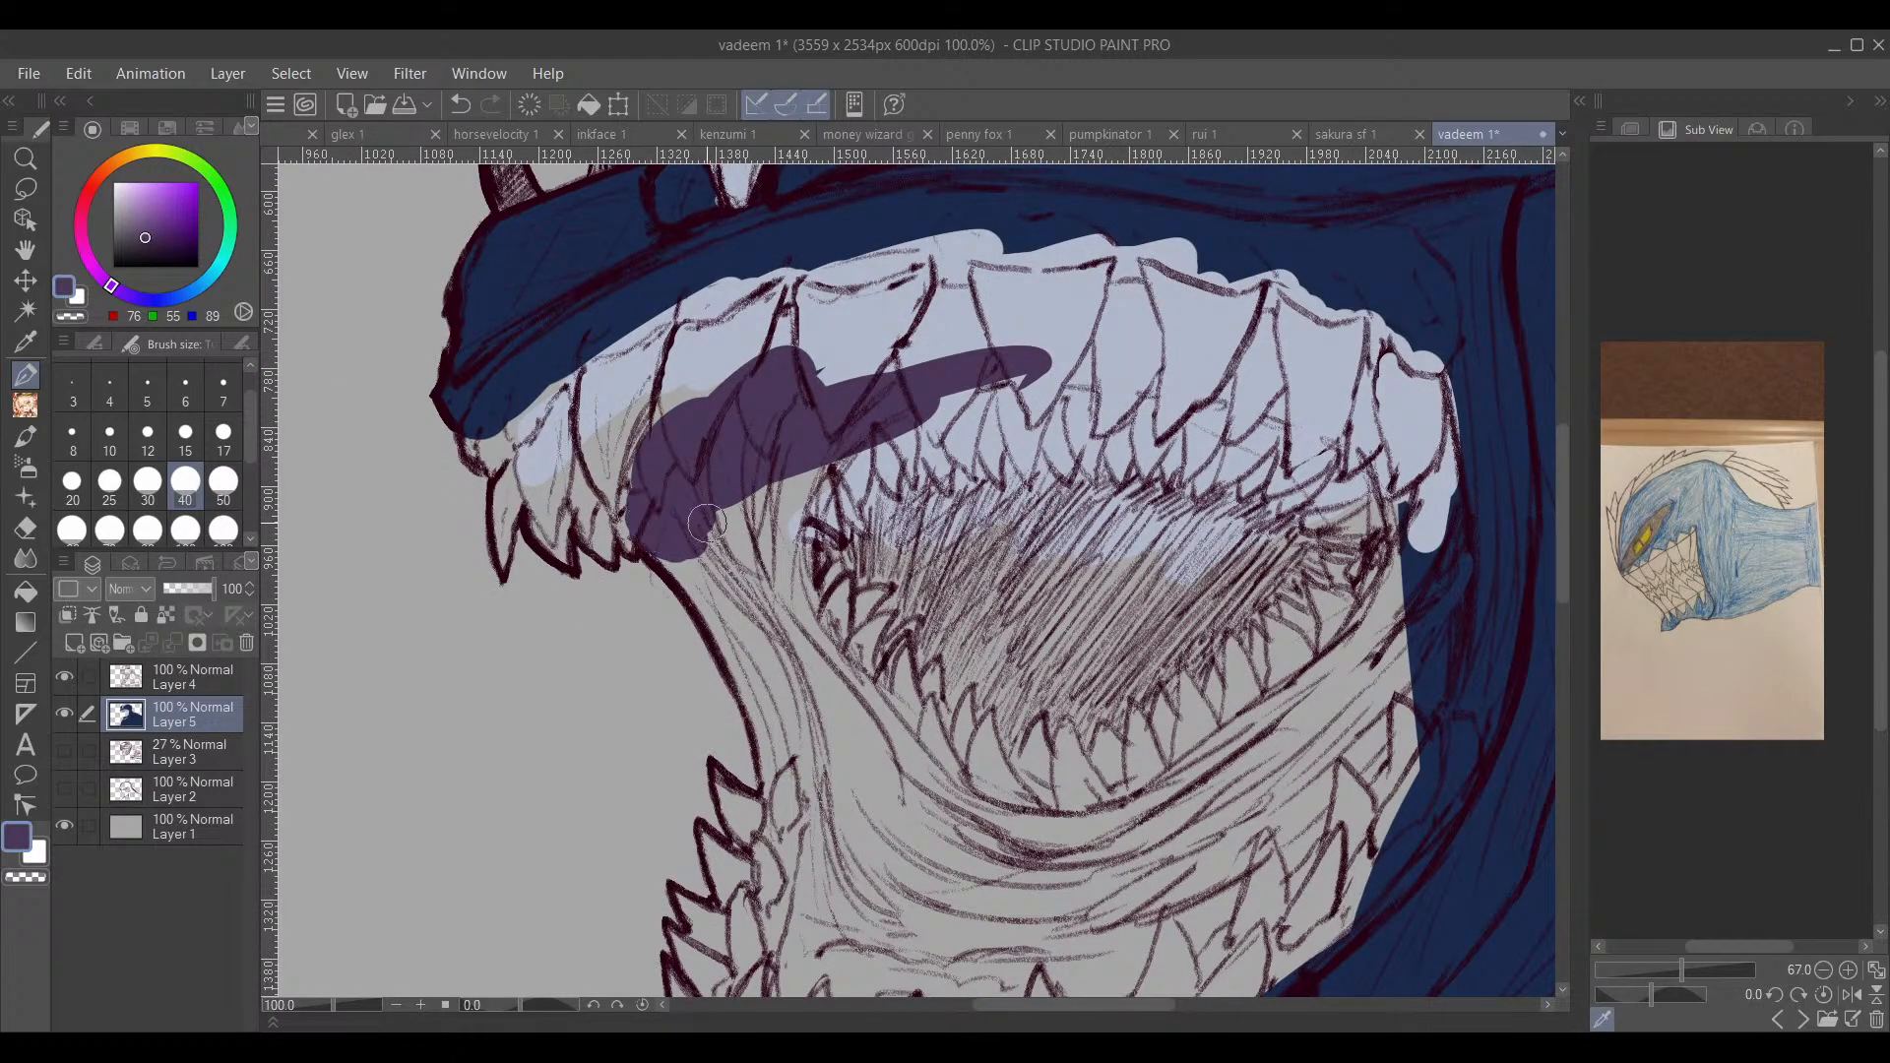
Step: Paint the gum band above the upper teeth purple, from the snout towards the cheek
scroll(707, 522, up, 3)
mouse_move(896, 379)
mouse_down()
mouse_move(581, 527)
mouse_move(644, 470)
mouse_move(578, 501)
mouse_move(473, 599)
mouse_move(491, 608)
mouse_move(758, 436)
mouse_move(655, 468)
mouse_move(498, 563)
mouse_move(773, 403)
mouse_move(695, 442)
mouse_move(968, 371)
mouse_move(738, 418)
mouse_move(912, 371)
mouse_move(1142, 392)
mouse_up()
mouse_move(1297, 426)
mouse_down()
mouse_move(960, 578)
mouse_move(809, 467)
mouse_up()
mouse_move(990, 428)
mouse_down()
mouse_move(793, 489)
mouse_move(814, 471)
mouse_move(702, 486)
mouse_move(551, 473)
mouse_up()
mouse_move(638, 542)
mouse_down()
mouse_move(1186, 563)
mouse_move(973, 572)
mouse_up()
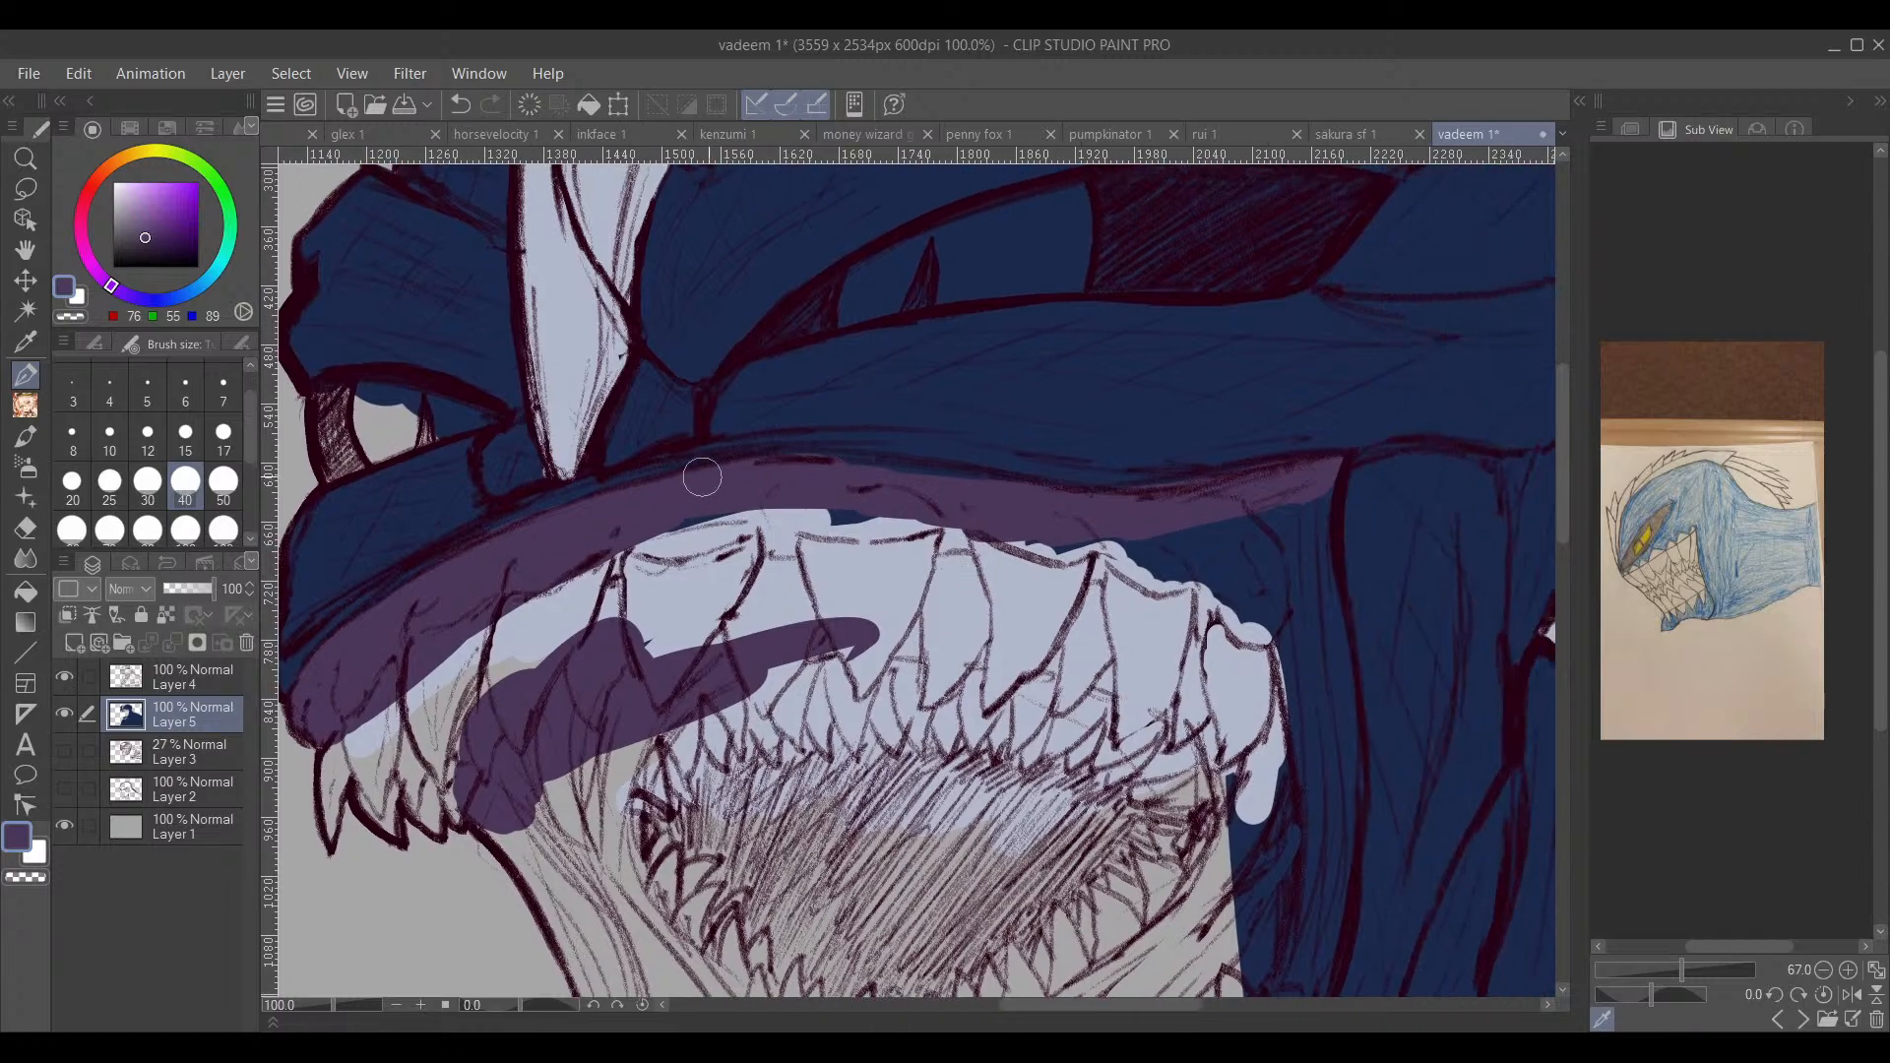
Step: Darken the purple to (40, 29, 48) and paint over the front part of the upper gum band
click(163, 248)
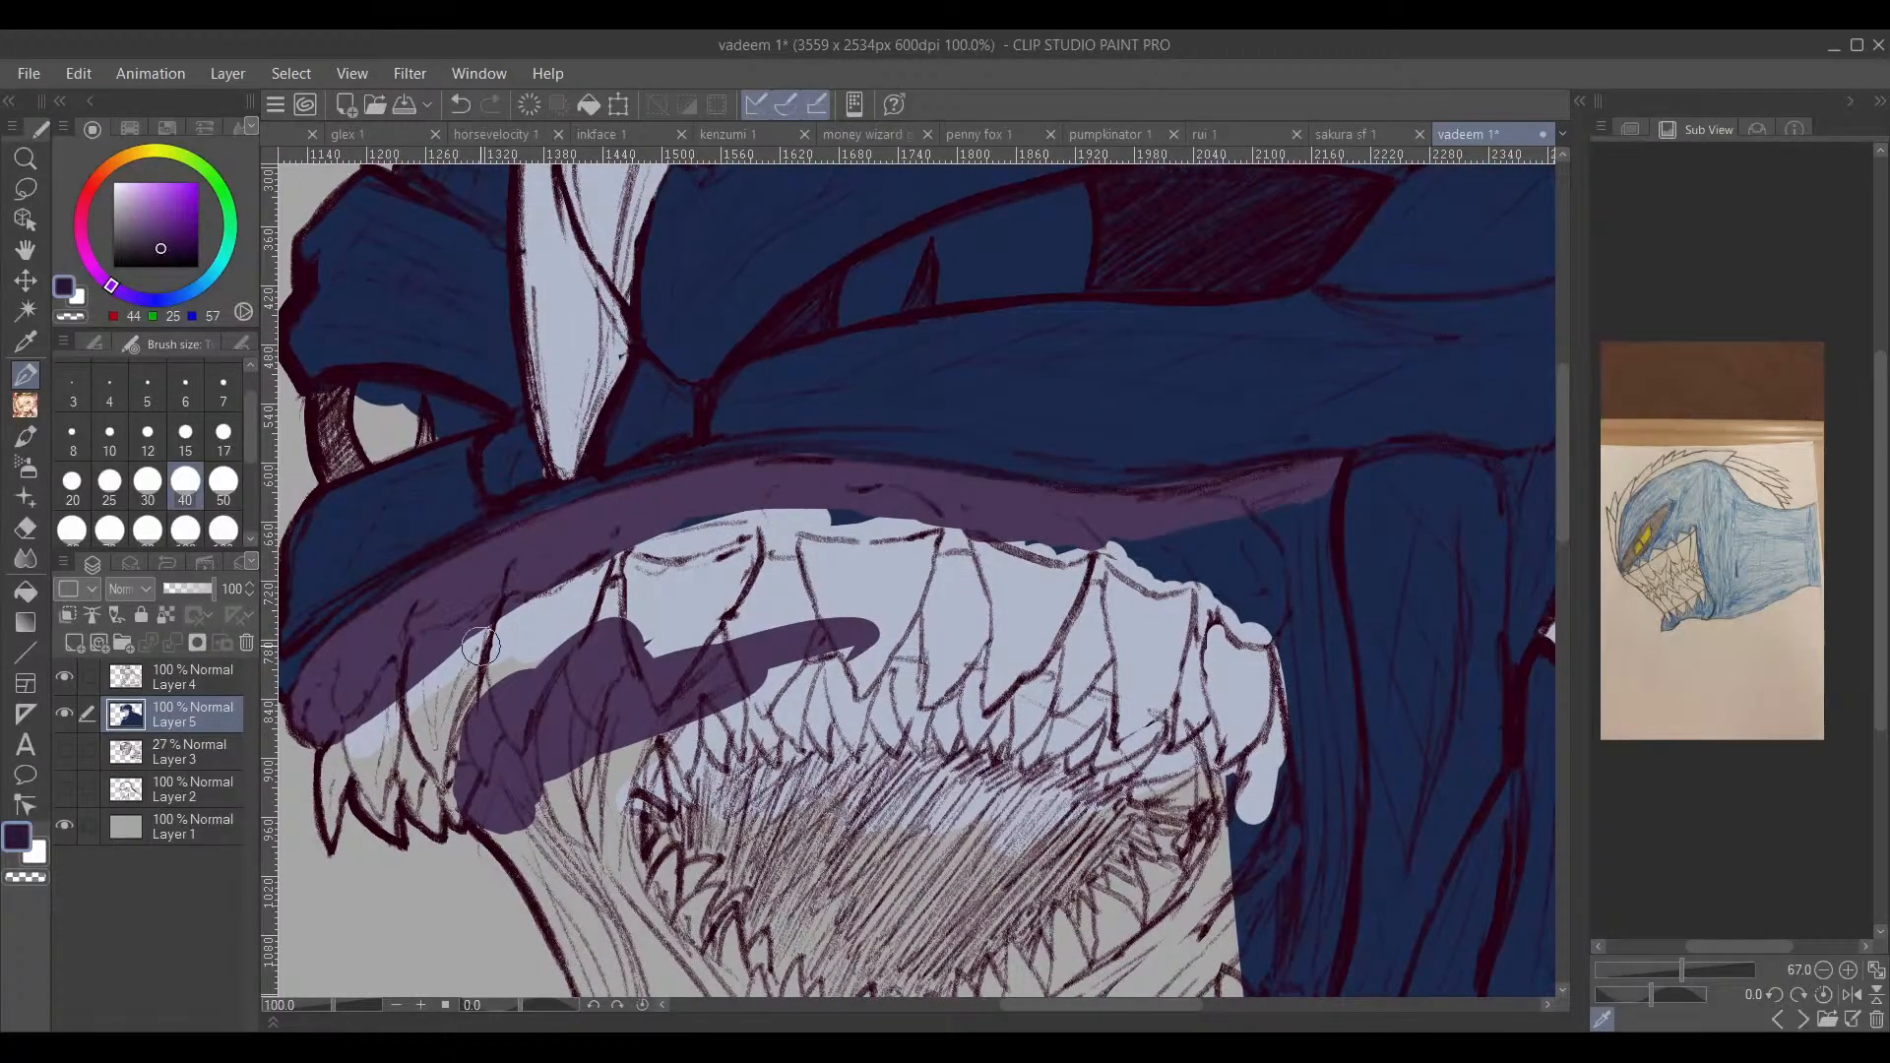
drag(481, 646, 696, 492)
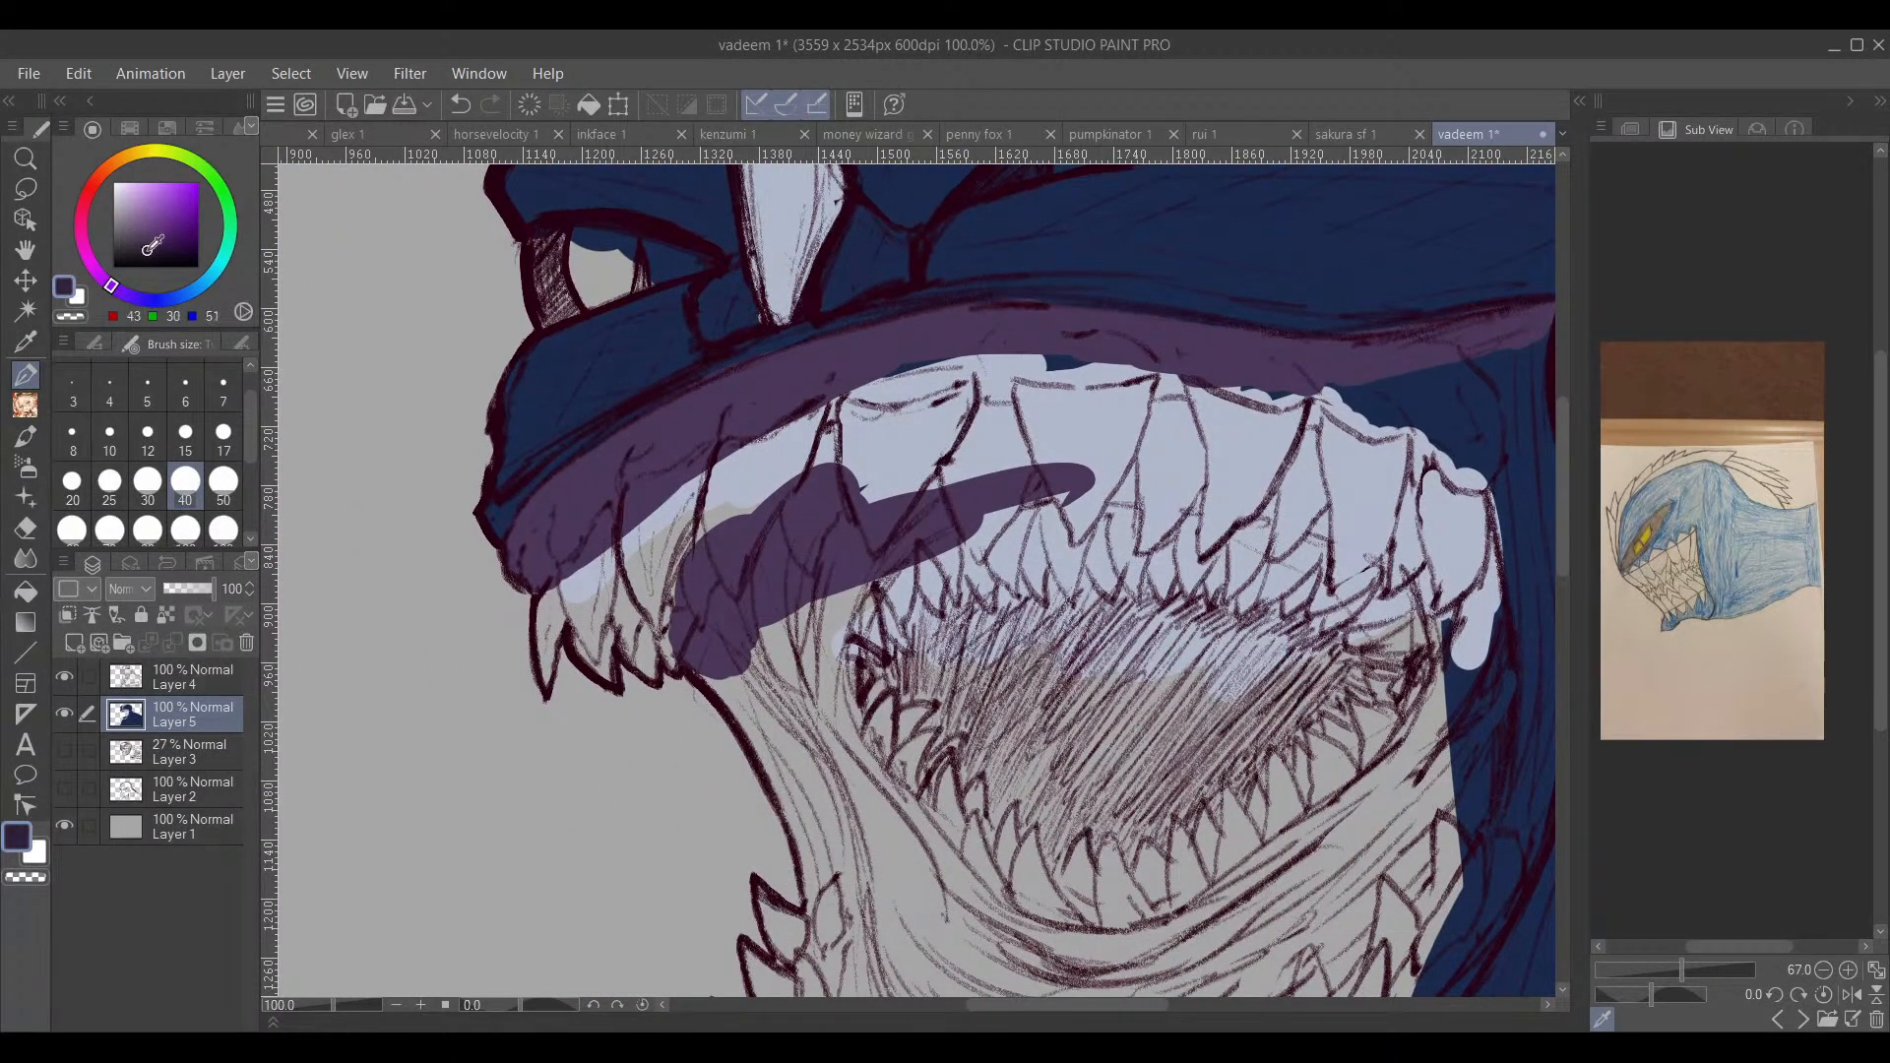
mouse_move(799, 383)
mouse_down()
mouse_move(633, 498)
mouse_move(726, 401)
mouse_move(607, 456)
mouse_move(519, 559)
mouse_move(552, 554)
mouse_move(556, 590)
mouse_move(900, 351)
mouse_move(789, 371)
mouse_move(866, 338)
mouse_move(1215, 361)
mouse_move(998, 358)
mouse_up()
mouse_move(1216, 446)
mouse_down()
mouse_move(916, 528)
mouse_move(799, 602)
mouse_up()
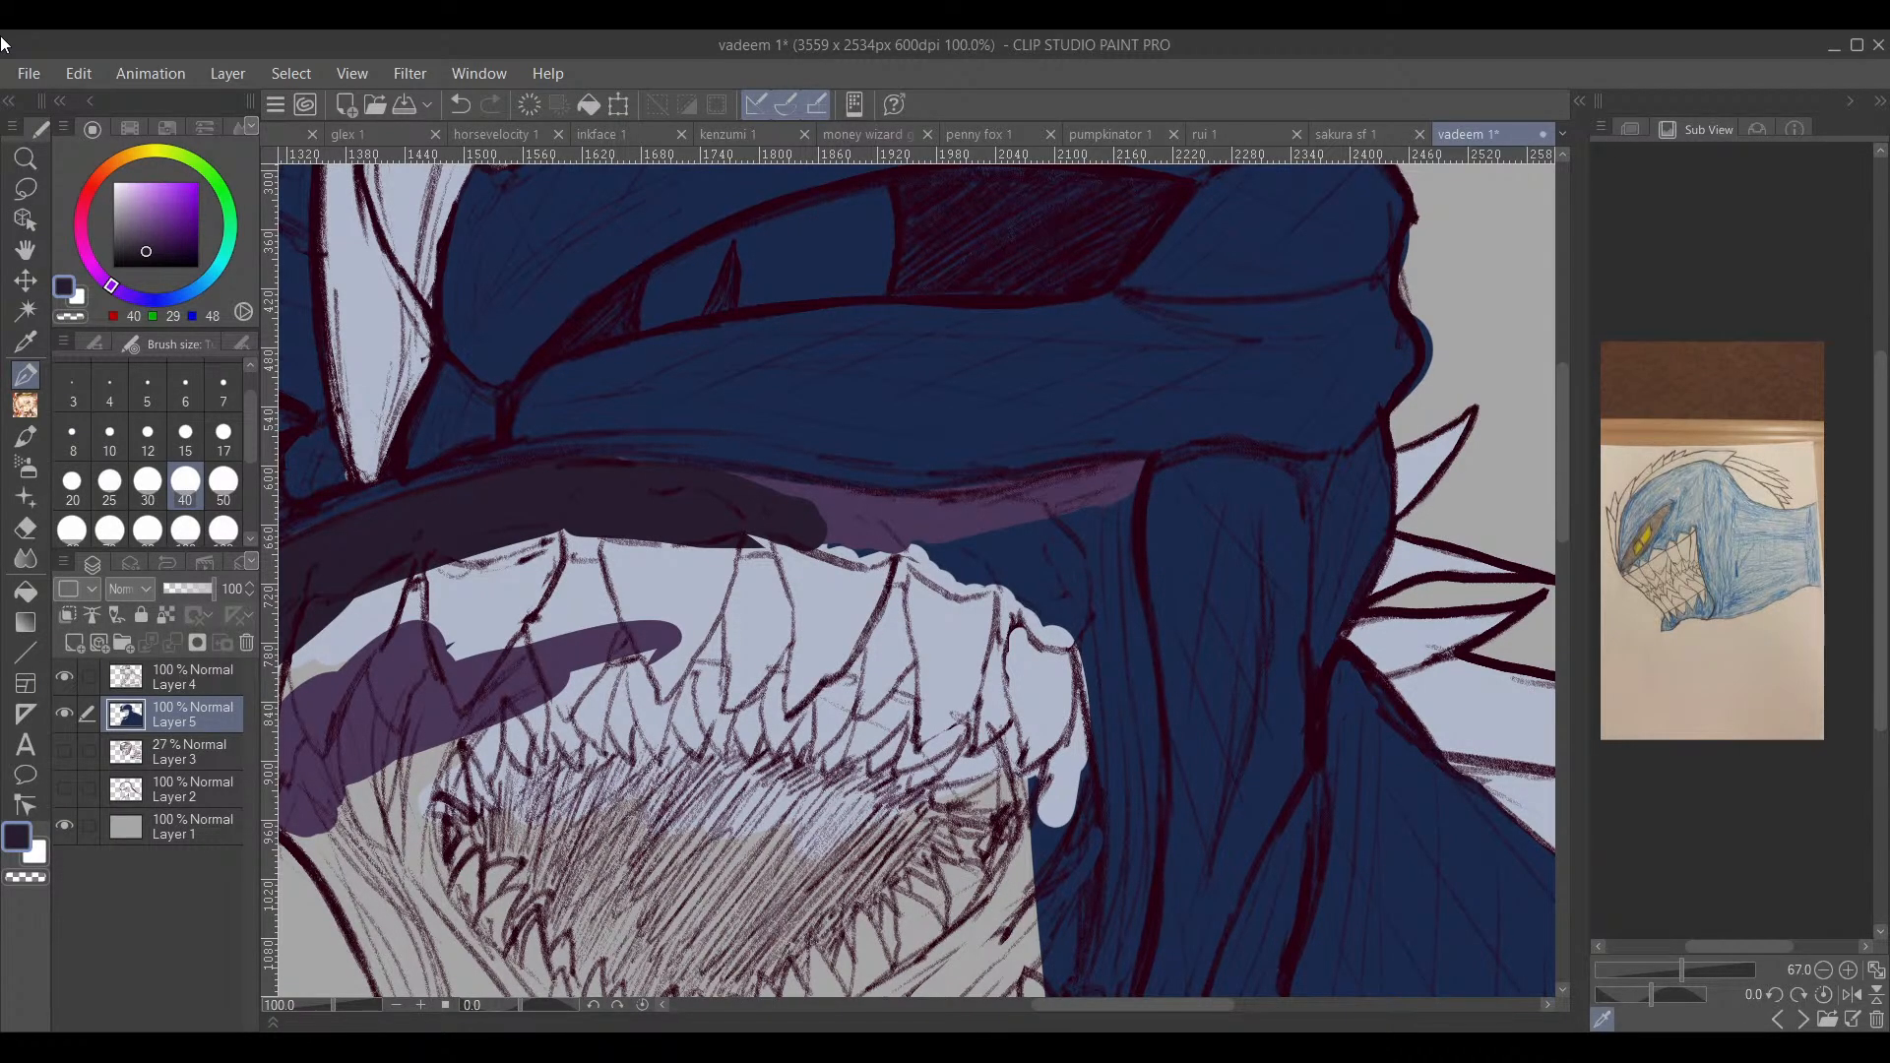
Step: Paint the rear of the upper gum band and the rear upper teeth dark purple, continuing around the corner of the mouth
mouse_move(844, 598)
mouse_down()
mouse_move(725, 515)
mouse_move(836, 548)
mouse_move(1146, 486)
mouse_up()
mouse_move(1245, 422)
mouse_down()
mouse_move(1177, 308)
mouse_move(1181, 216)
mouse_move(1180, 511)
mouse_up()
mouse_move(1059, 436)
mouse_down()
mouse_move(1062, 381)
mouse_move(937, 437)
mouse_move(895, 439)
mouse_move(943, 411)
mouse_move(743, 446)
mouse_move(645, 442)
mouse_move(894, 428)
mouse_move(787, 436)
mouse_move(814, 443)
mouse_move(634, 413)
mouse_up()
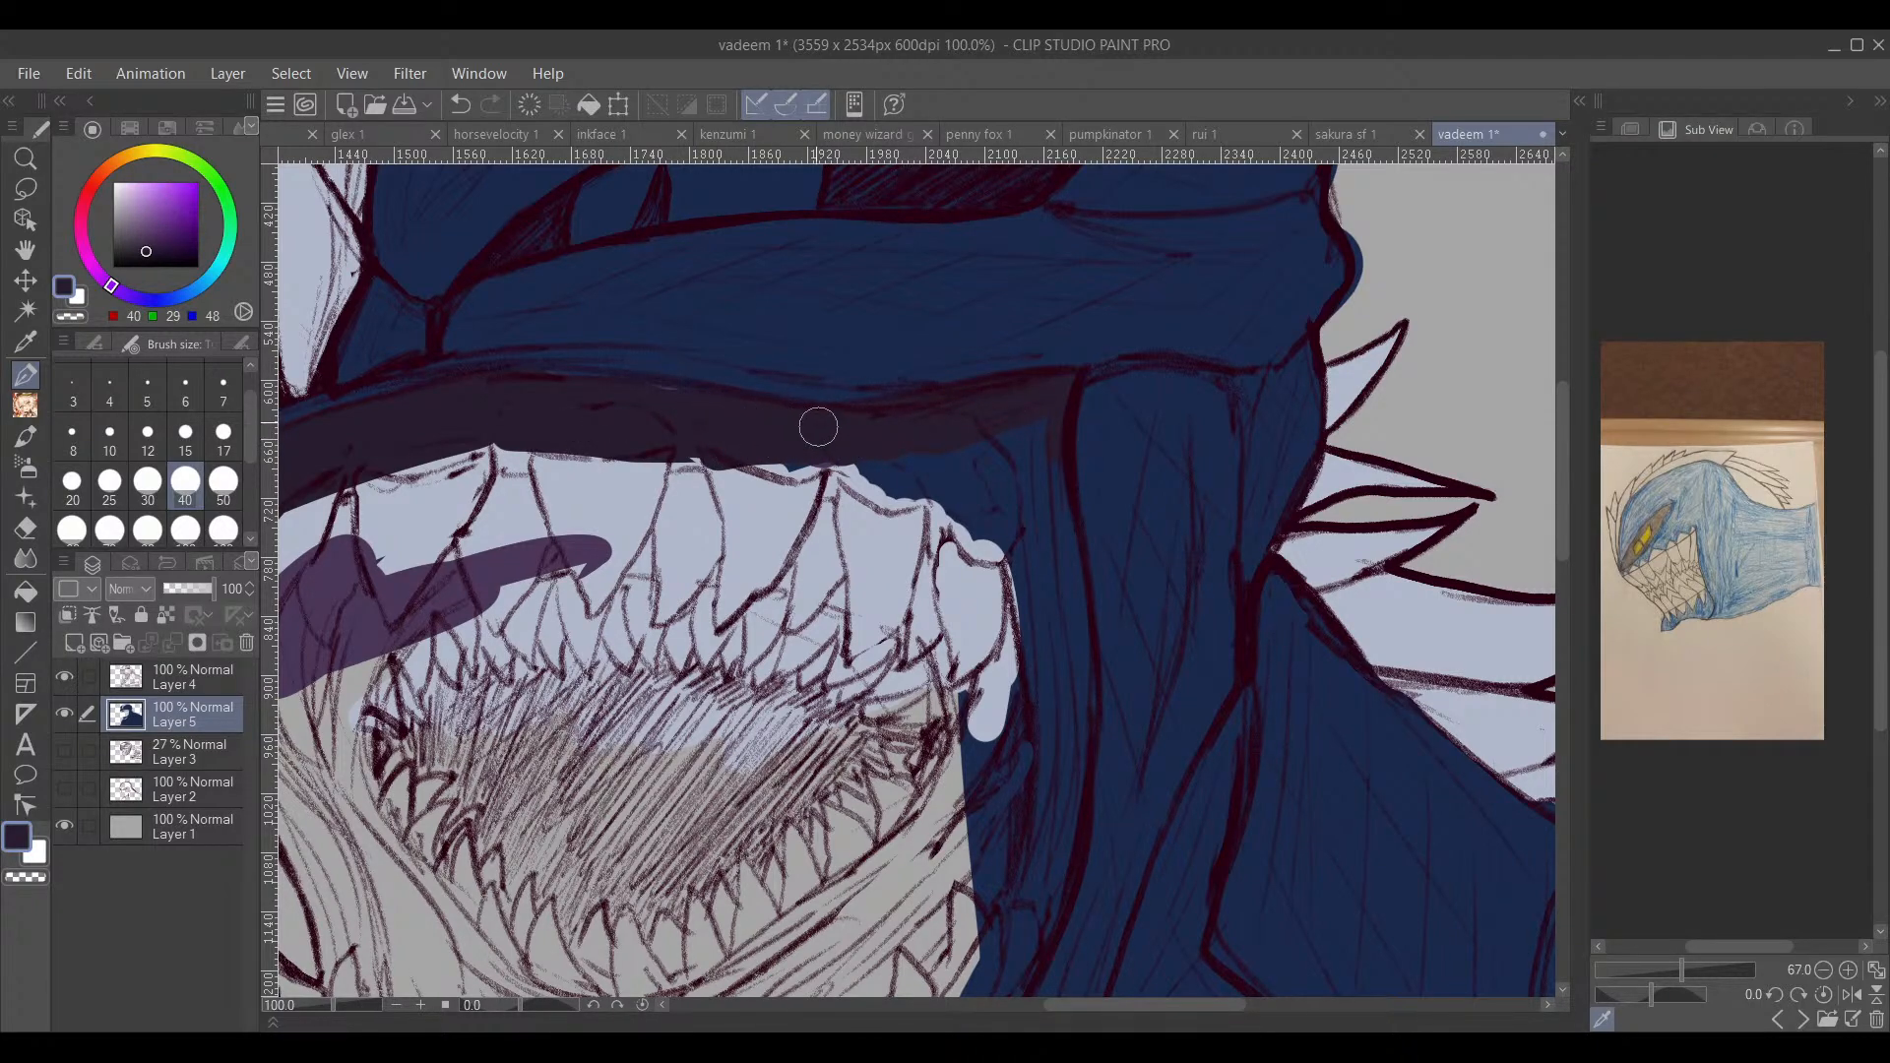
drag(794, 454, 774, 439)
mouse_move(896, 487)
mouse_down()
mouse_move(843, 486)
mouse_move(868, 453)
mouse_move(804, 417)
mouse_move(968, 426)
mouse_move(962, 488)
mouse_move(997, 609)
mouse_up()
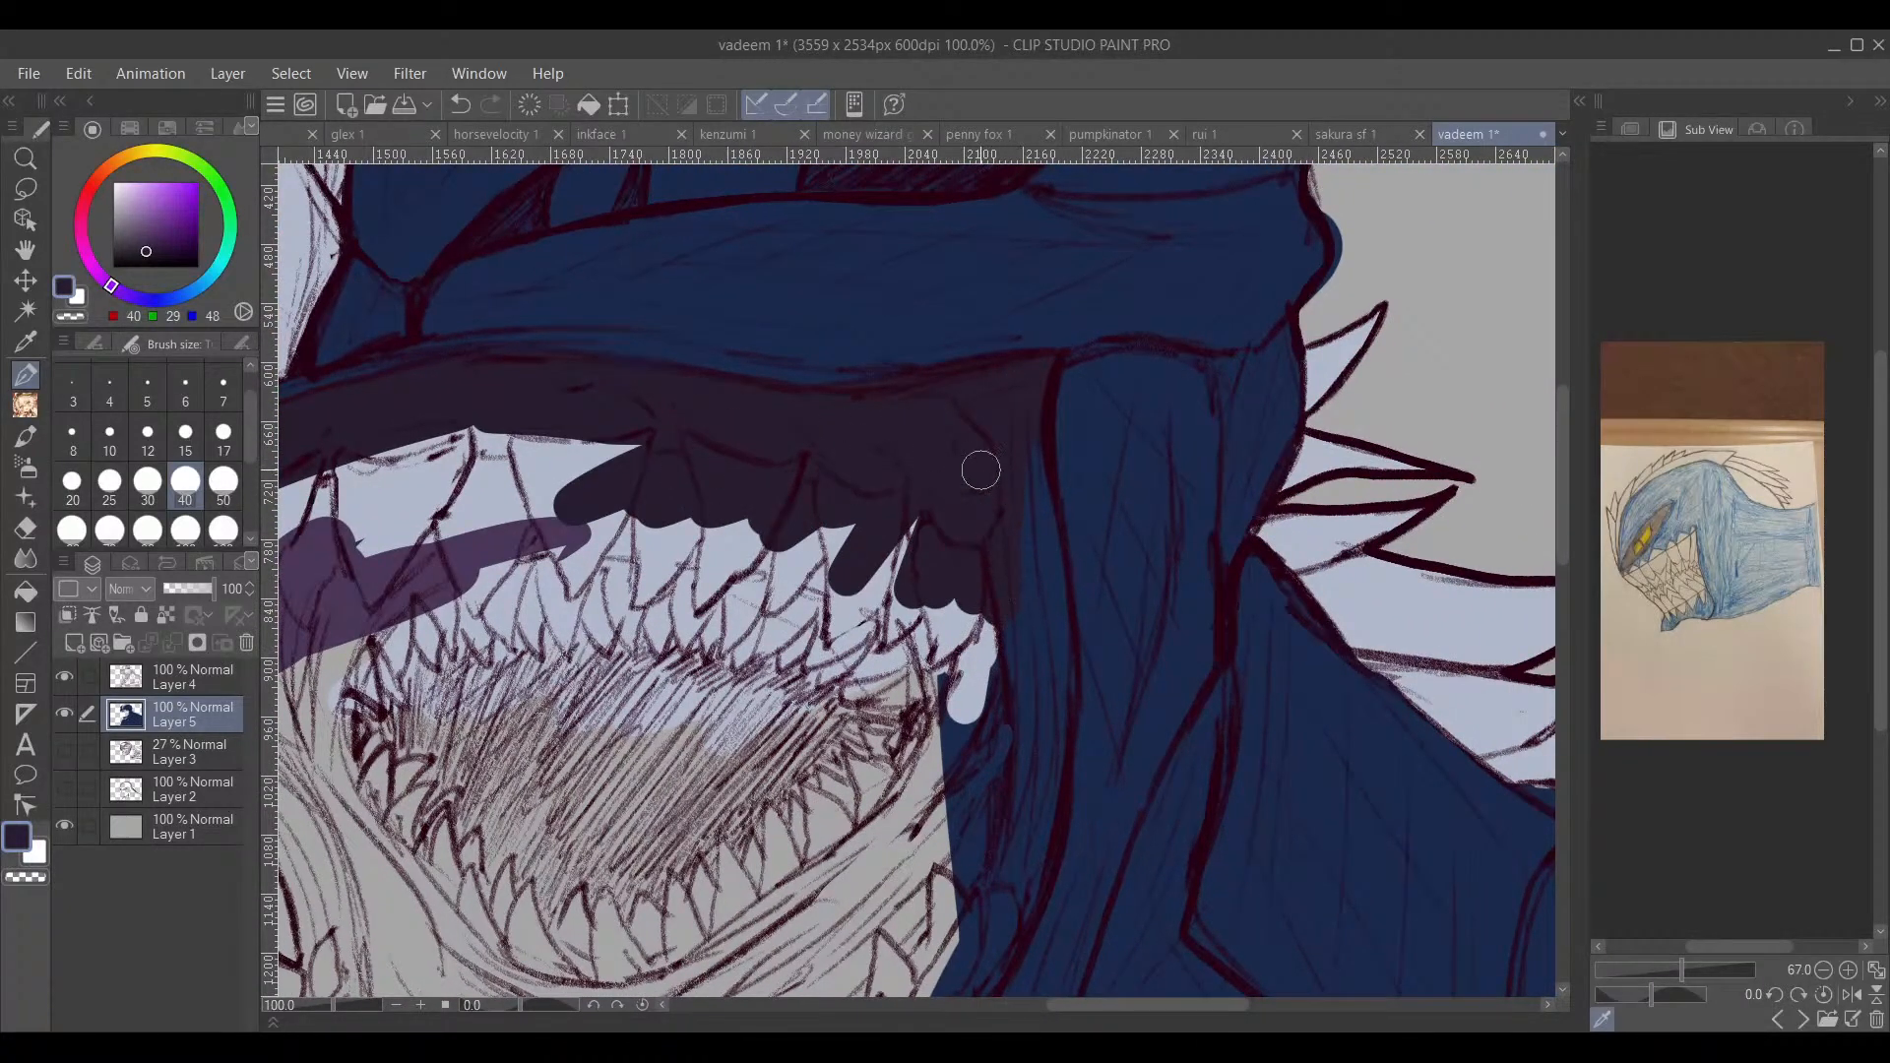
mouse_move(992, 470)
mouse_down()
mouse_move(1035, 614)
mouse_move(1045, 590)
mouse_move(1041, 715)
mouse_up()
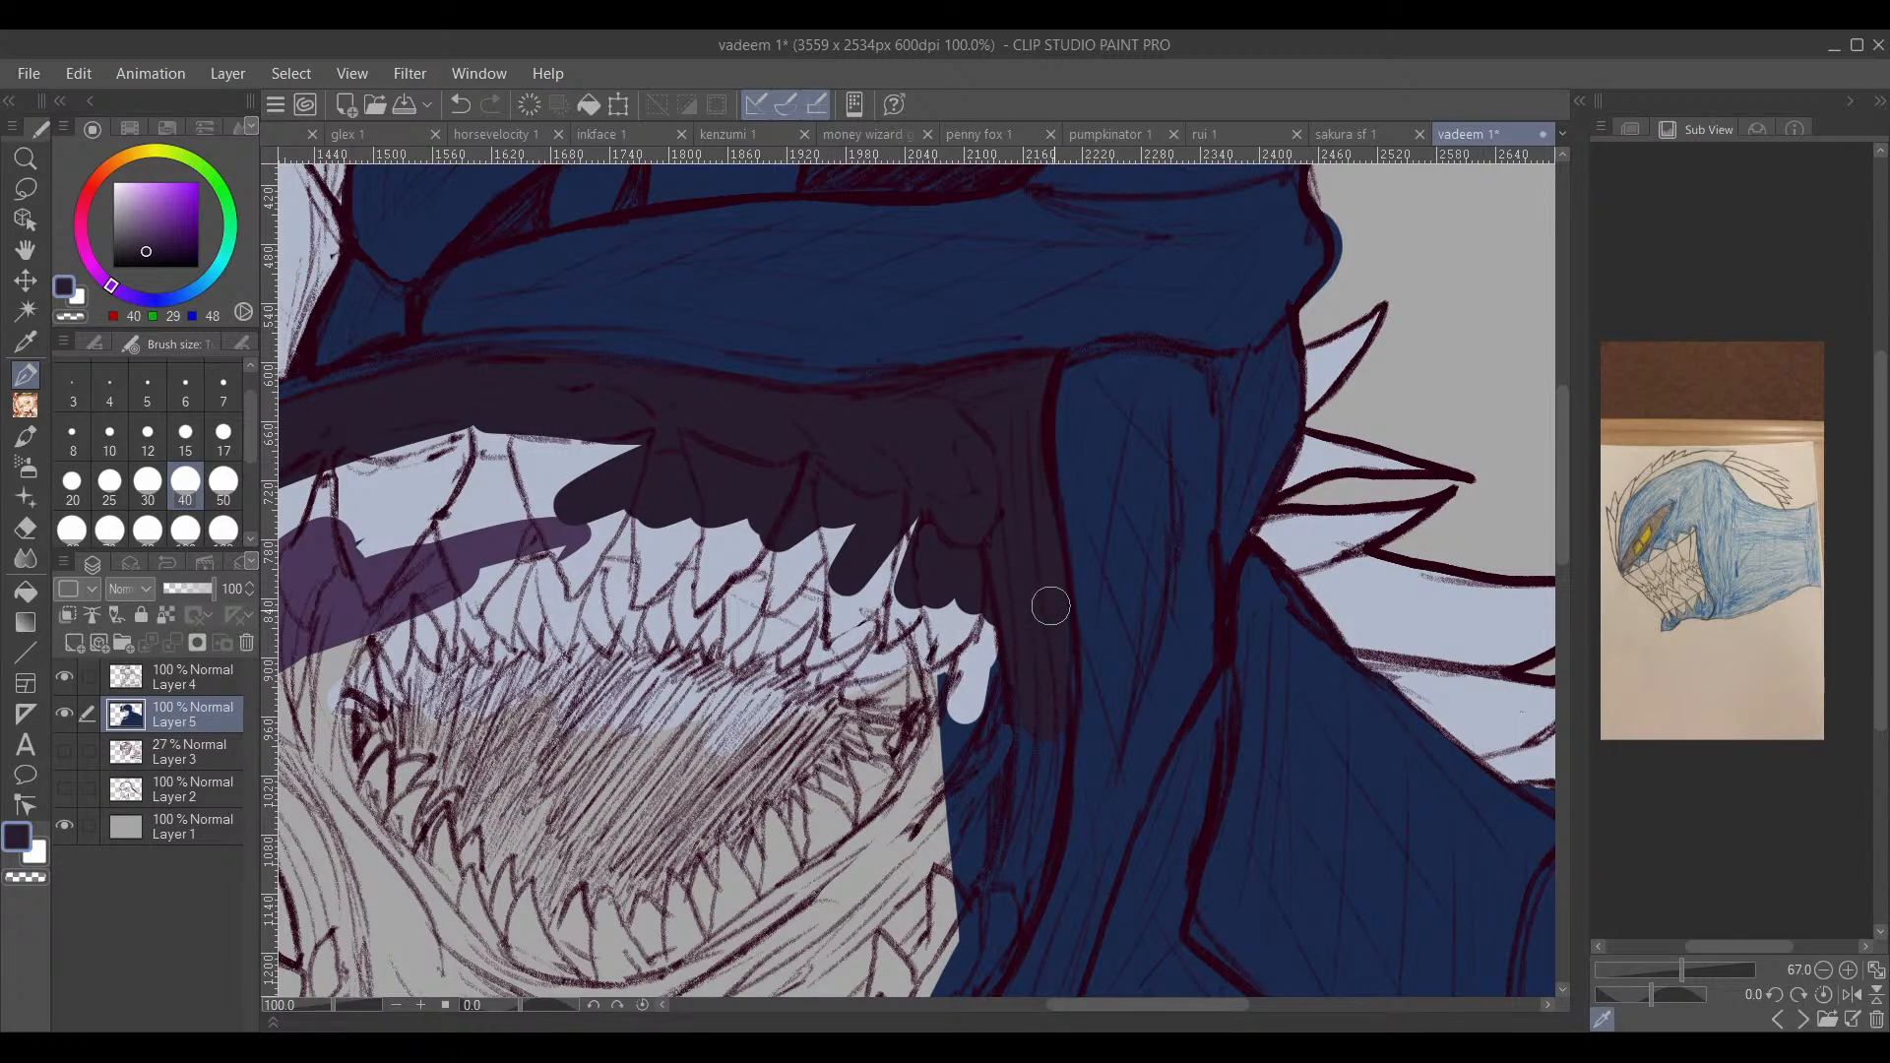
Step: Extend the dark purple down the mouth corner and along the lower jaw, covering the lower gum and teeth
scroll(1046, 663, down, 3)
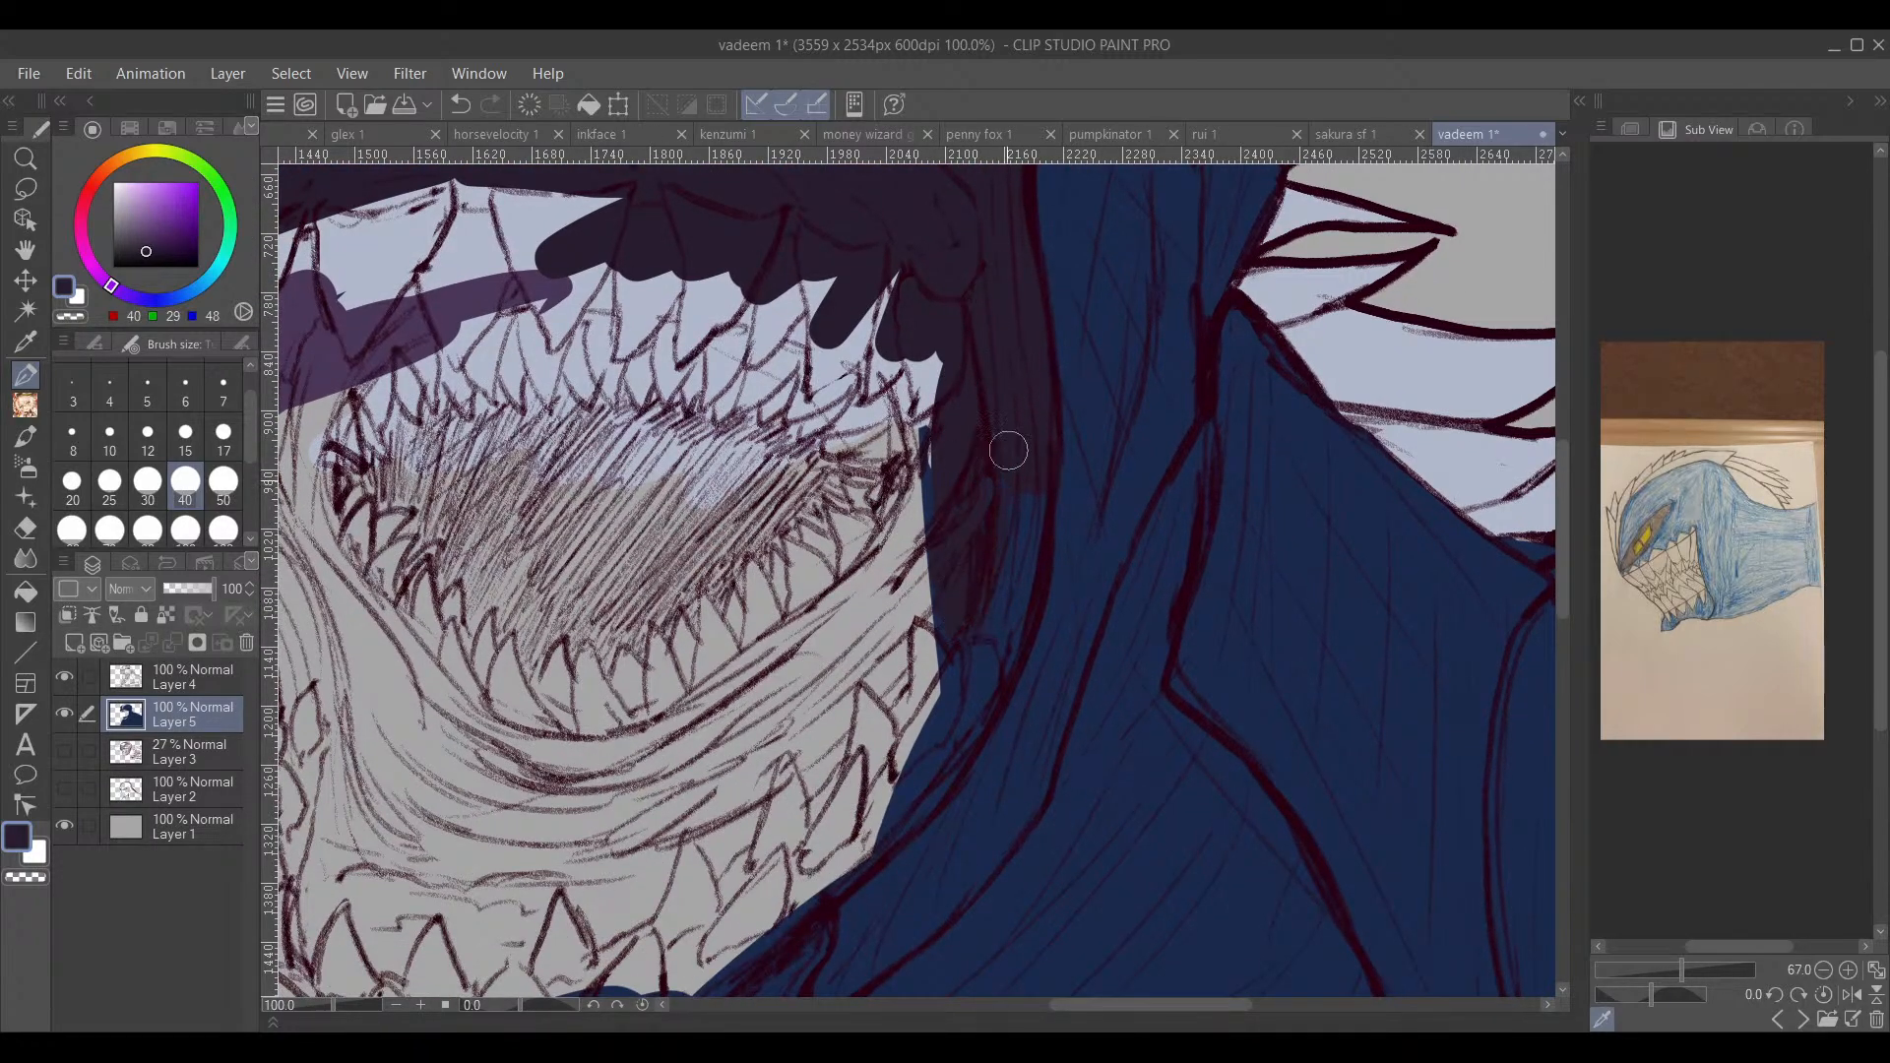
mouse_move(1008, 451)
mouse_down()
mouse_move(1004, 631)
mouse_move(1012, 598)
mouse_move(1013, 558)
mouse_move(988, 676)
mouse_move(957, 700)
mouse_move(977, 706)
mouse_move(915, 802)
mouse_move(815, 878)
mouse_move(1128, 540)
mouse_move(1014, 671)
mouse_move(918, 670)
mouse_move(1016, 551)
mouse_move(938, 595)
mouse_move(983, 653)
mouse_move(799, 744)
mouse_move(866, 731)
mouse_move(893, 717)
mouse_move(765, 749)
mouse_move(549, 726)
mouse_up()
mouse_move(768, 735)
mouse_down()
mouse_move(632, 752)
mouse_move(754, 768)
mouse_move(984, 693)
mouse_up()
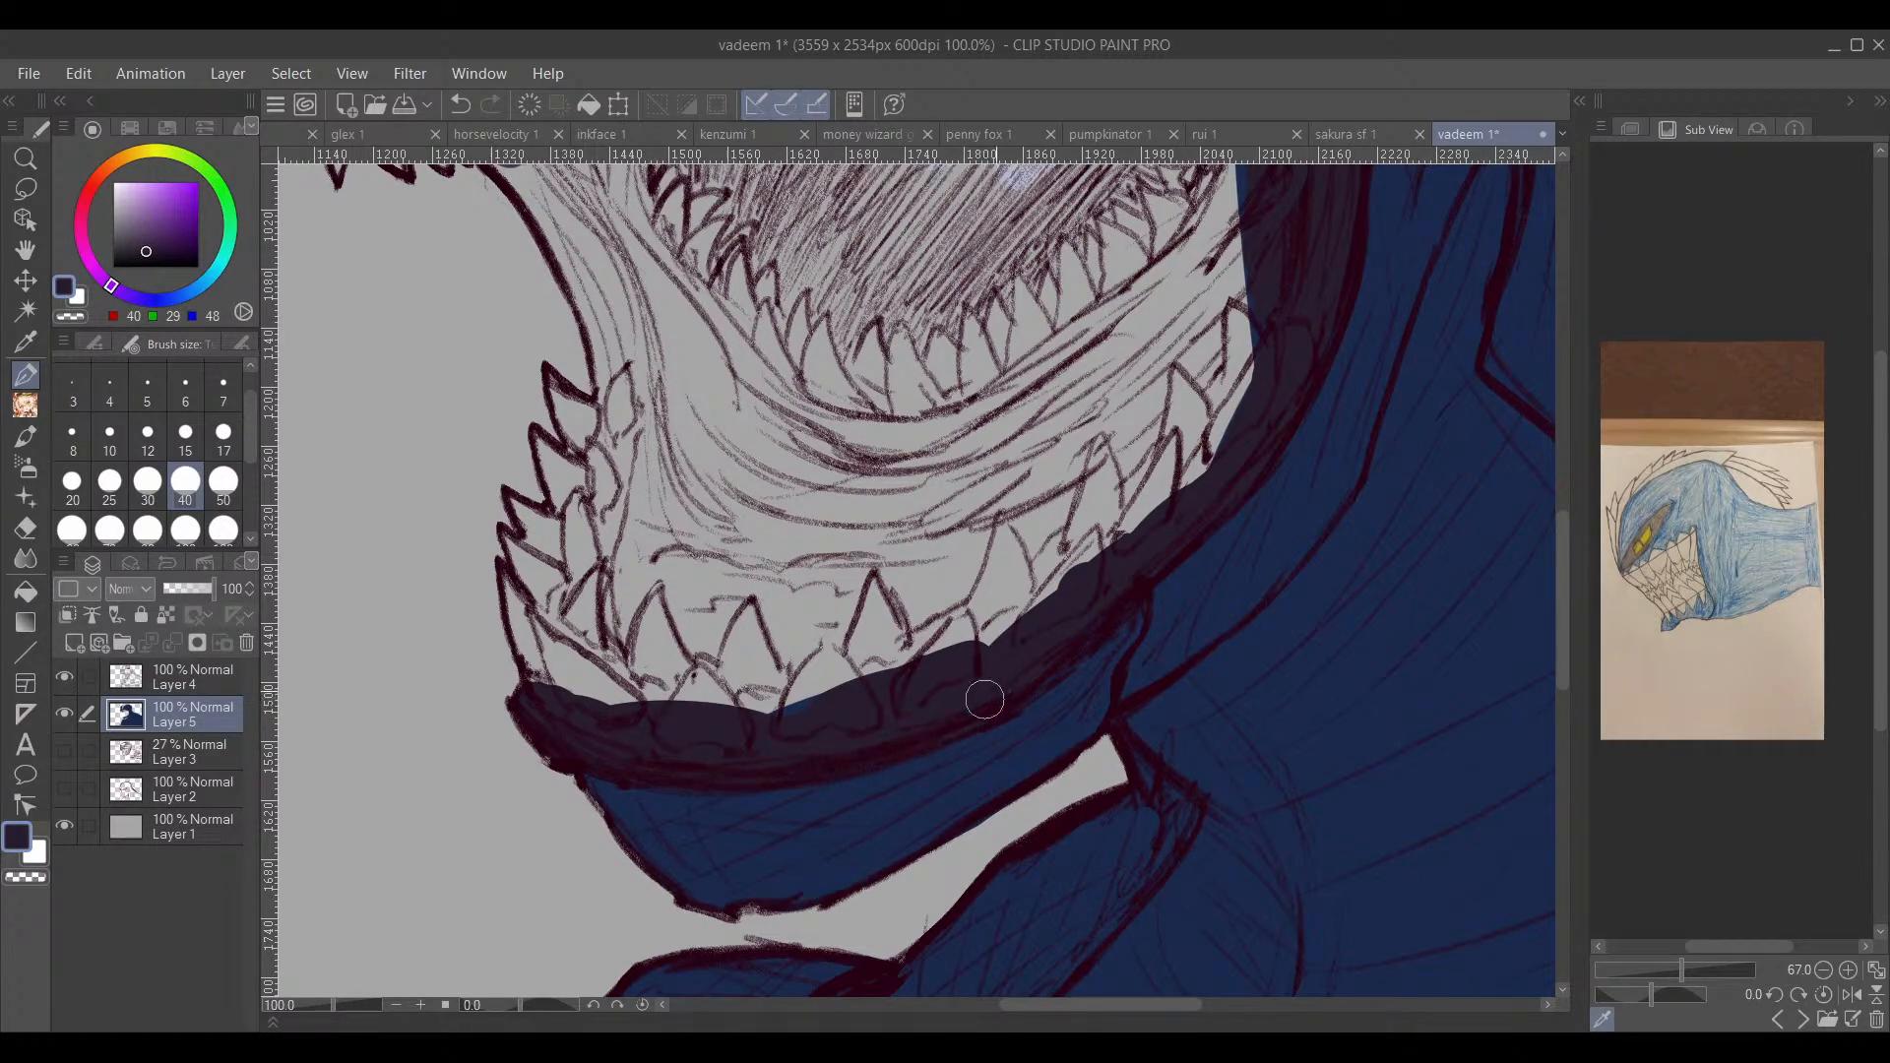
mouse_move(689, 630)
mouse_down()
mouse_move(627, 681)
mouse_move(773, 615)
mouse_move(630, 546)
mouse_move(623, 401)
mouse_move(554, 654)
mouse_move(608, 616)
mouse_move(659, 676)
mouse_move(886, 605)
mouse_move(1009, 613)
mouse_move(882, 653)
mouse_move(928, 553)
mouse_move(1114, 427)
mouse_move(981, 720)
mouse_up()
mouse_move(1075, 547)
mouse_down()
mouse_move(1100, 480)
mouse_move(1069, 566)
mouse_move(1076, 548)
mouse_move(1080, 590)
mouse_move(1109, 616)
mouse_move(1083, 729)
mouse_move(1009, 813)
mouse_up()
mouse_move(1058, 571)
mouse_down()
mouse_move(1092, 462)
mouse_move(994, 502)
mouse_move(935, 423)
mouse_move(968, 453)
mouse_move(979, 689)
mouse_move(987, 672)
mouse_up()
Step: Cover the front upper teeth, the front cheek folds and the lower mouth lining with the same dark purple
mouse_move(558, 534)
mouse_down()
mouse_move(640, 470)
mouse_move(660, 495)
mouse_move(753, 458)
mouse_move(866, 531)
mouse_move(1024, 517)
mouse_move(901, 589)
mouse_move(1142, 562)
mouse_move(1154, 461)
mouse_up()
drag(723, 561, 1020, 457)
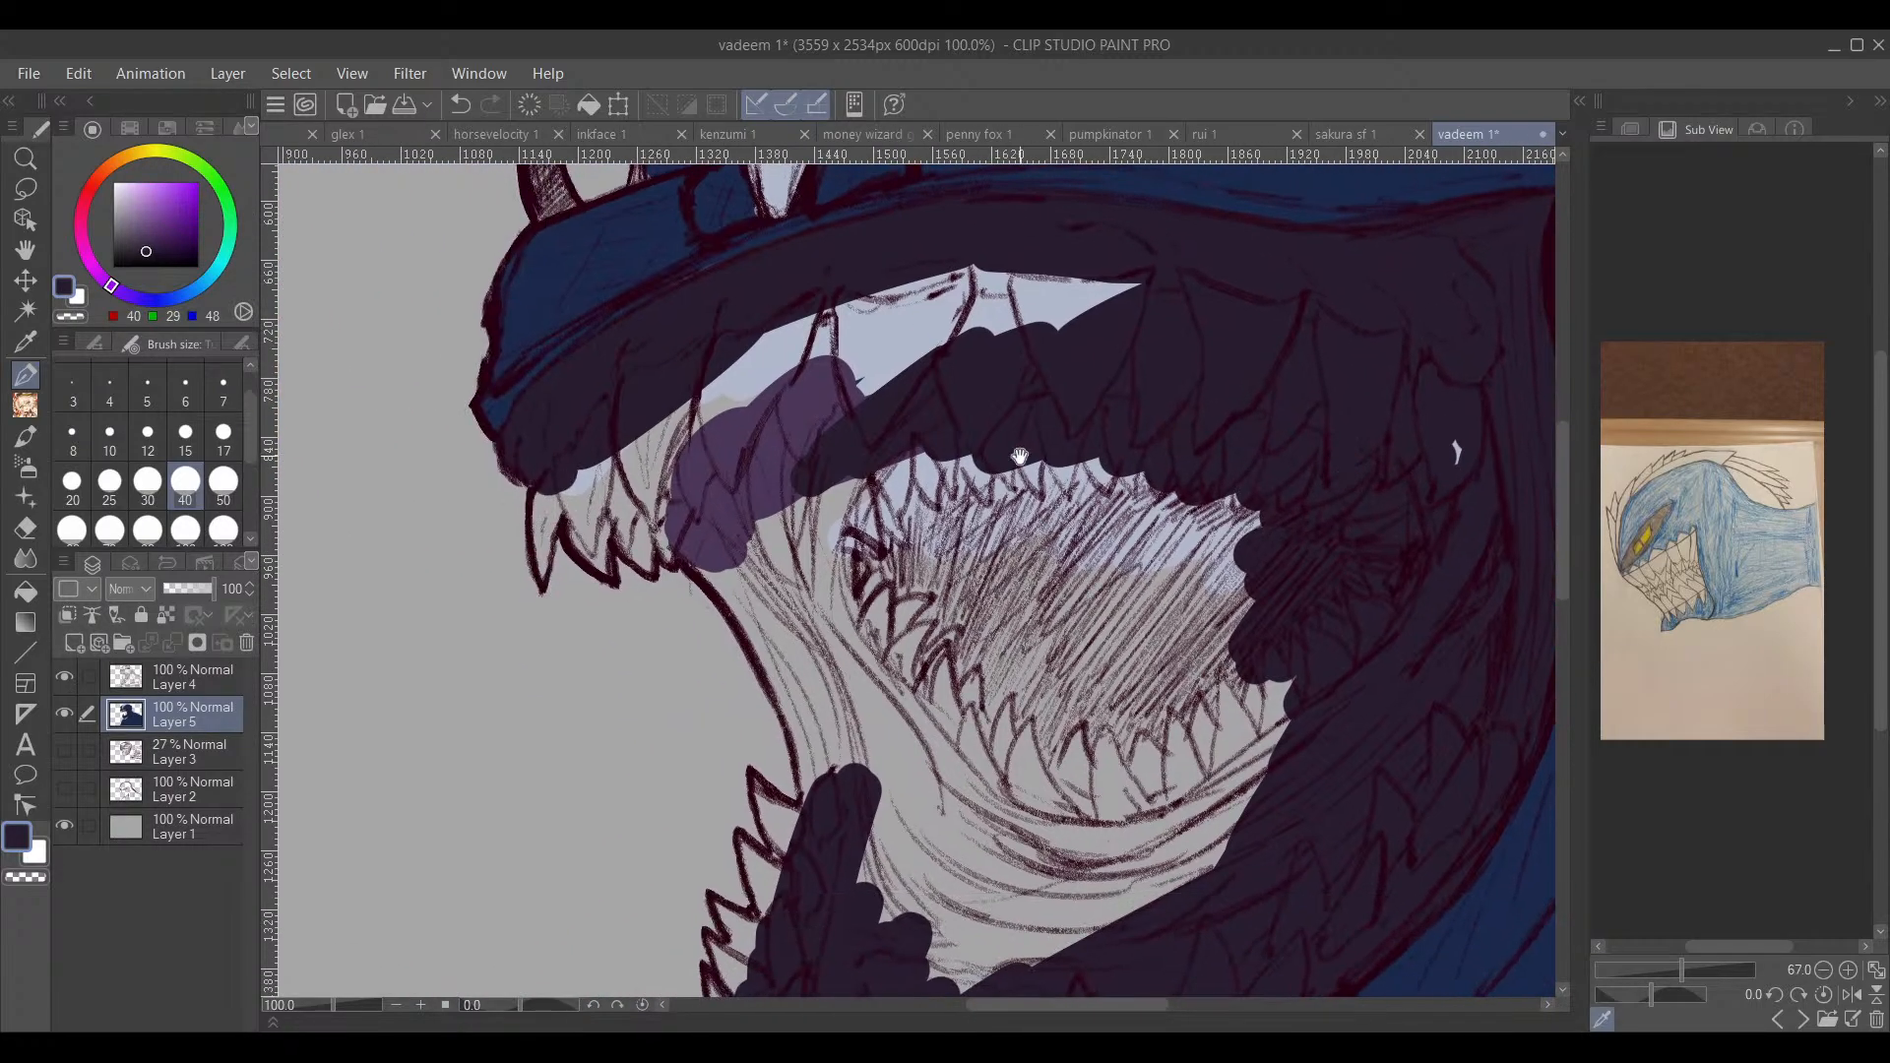
mouse_move(889, 363)
mouse_down()
mouse_move(753, 448)
mouse_move(662, 422)
mouse_move(827, 443)
mouse_move(772, 451)
mouse_move(899, 388)
mouse_move(831, 422)
mouse_move(801, 413)
mouse_move(764, 561)
mouse_move(741, 571)
mouse_up()
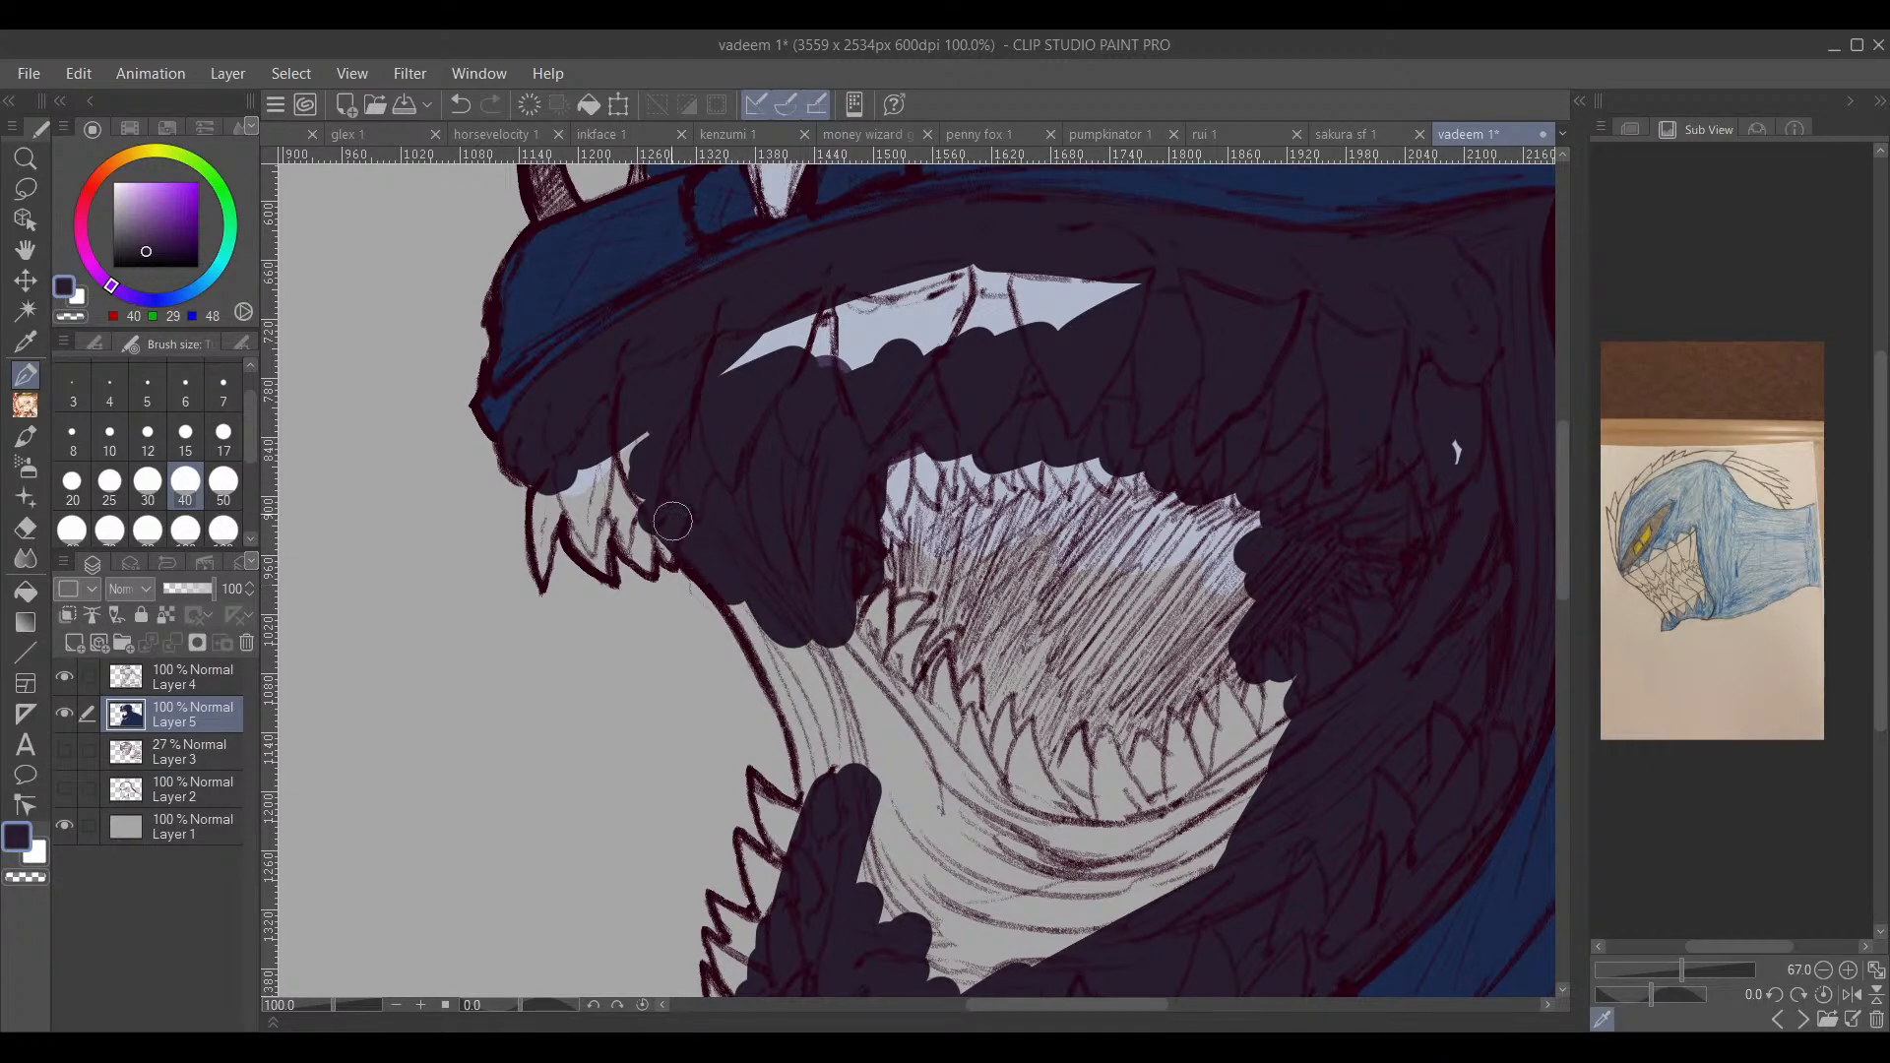
mouse_move(672, 522)
mouse_down()
mouse_move(718, 548)
mouse_move(801, 663)
mouse_move(798, 706)
mouse_move(890, 899)
mouse_move(907, 498)
mouse_move(936, 837)
mouse_move(981, 696)
mouse_move(773, 520)
mouse_move(708, 689)
mouse_move(866, 591)
mouse_move(1020, 533)
mouse_move(1089, 536)
mouse_move(958, 676)
mouse_up()
drag(1002, 530, 906, 736)
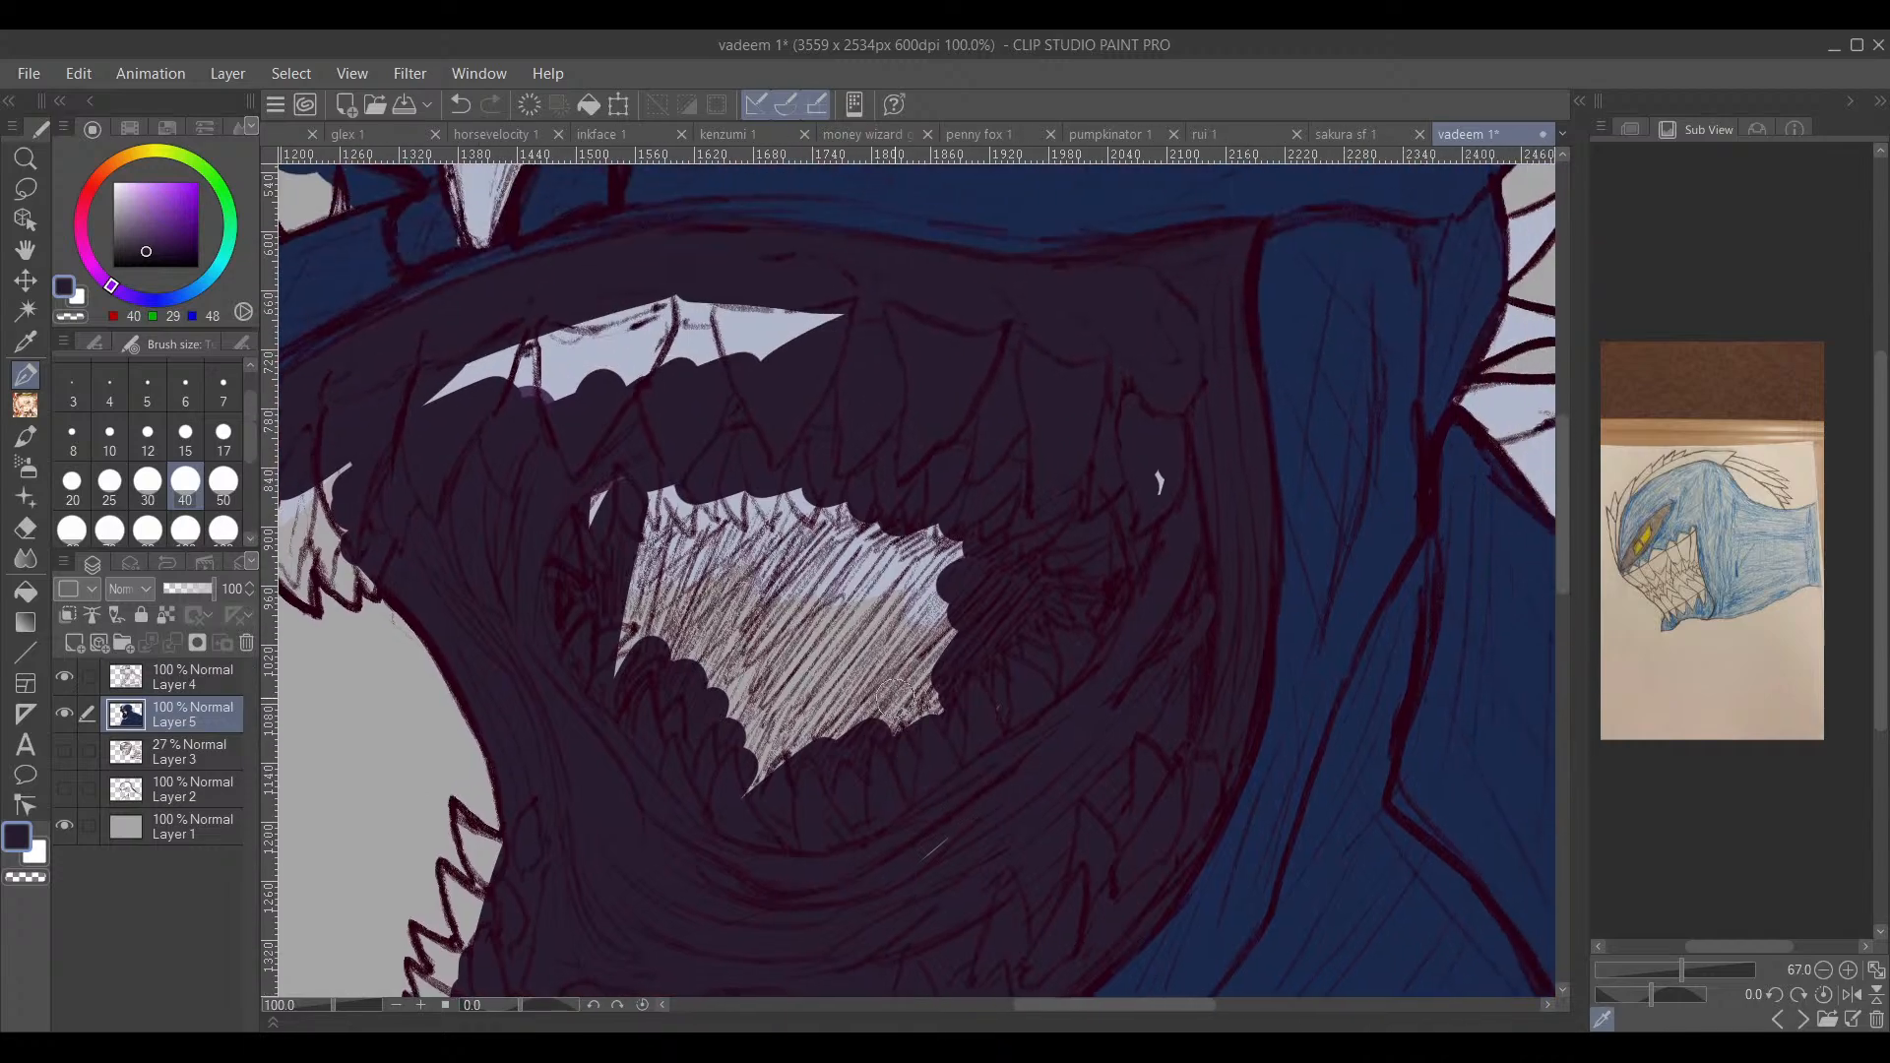
Step: Fill the throat and the leftover pale gaps among the upper teeth with dark purple
drag(630, 531, 671, 487)
mouse_move(568, 528)
mouse_down()
mouse_move(679, 512)
mouse_move(835, 452)
mouse_move(661, 736)
mouse_move(1004, 604)
mouse_move(847, 730)
mouse_move(915, 708)
mouse_up()
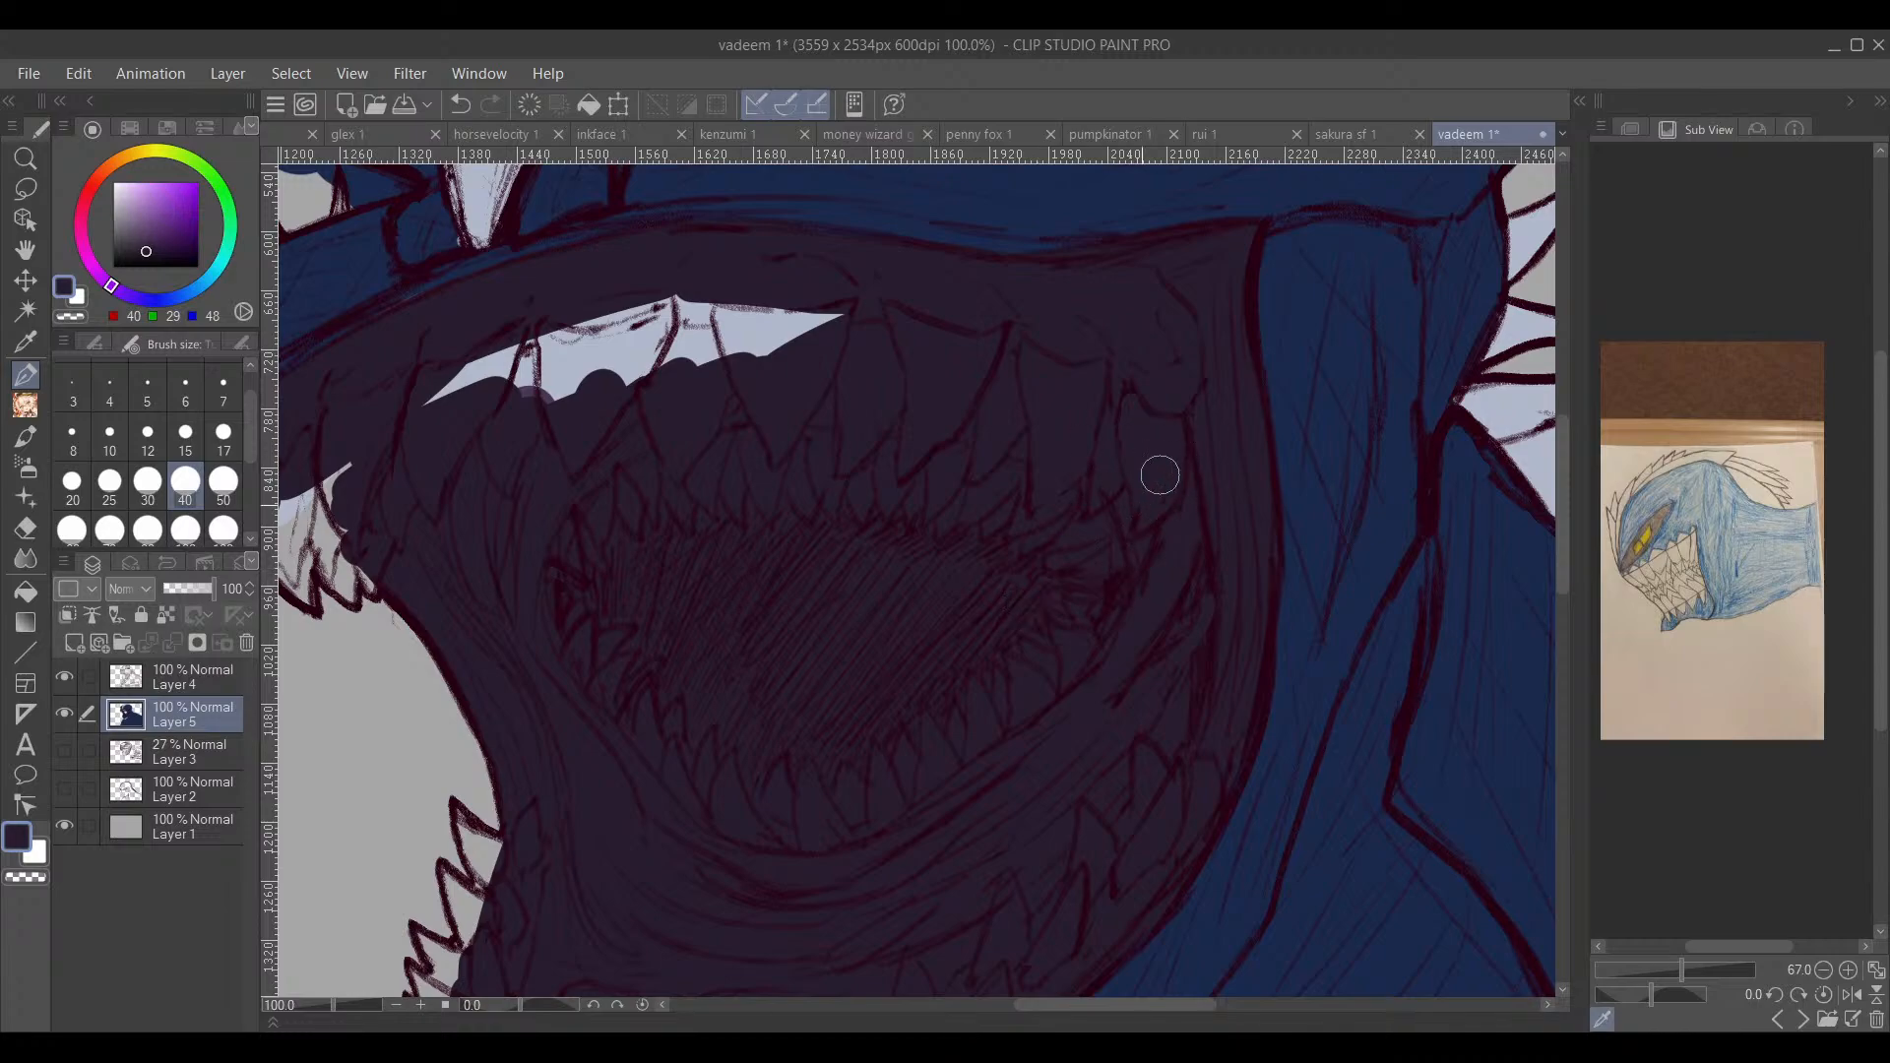
drag(952, 586, 1173, 739)
mouse_move(1039, 486)
mouse_down()
mouse_move(807, 586)
mouse_move(932, 470)
mouse_move(867, 436)
mouse_up()
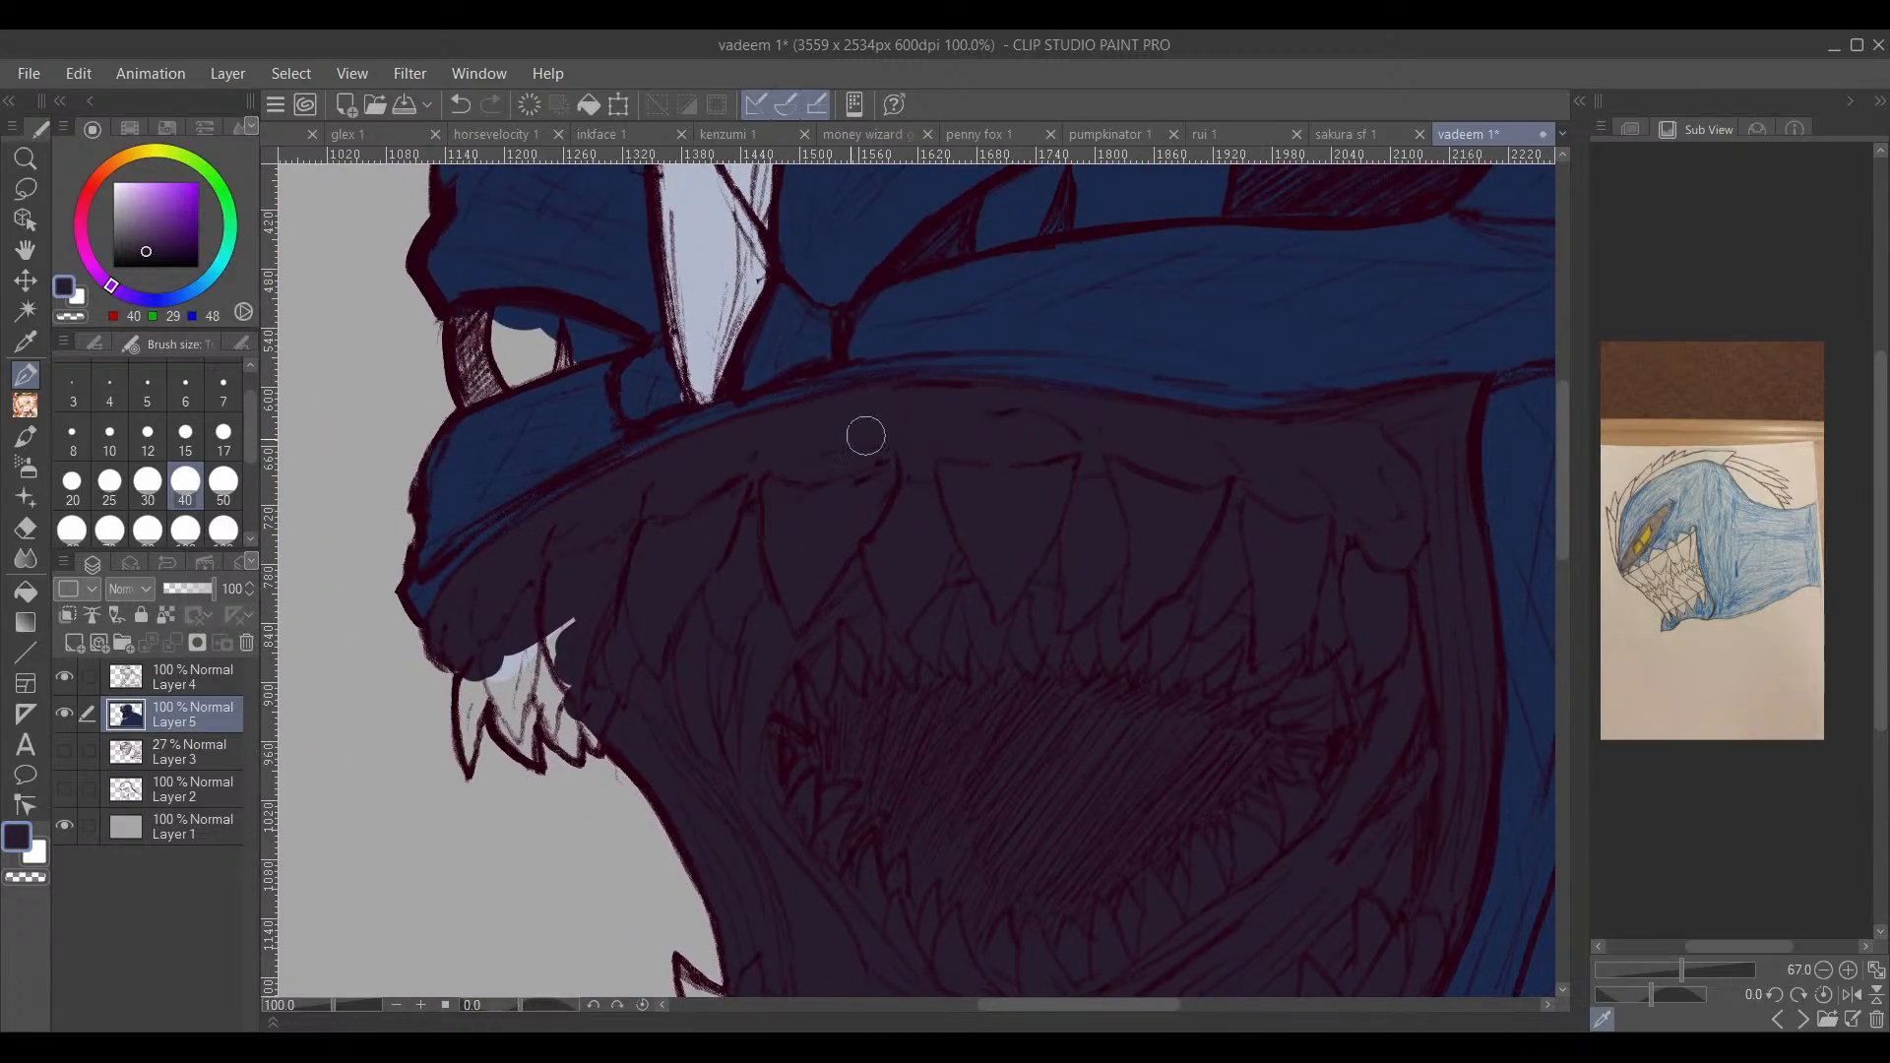
drag(596, 694, 576, 704)
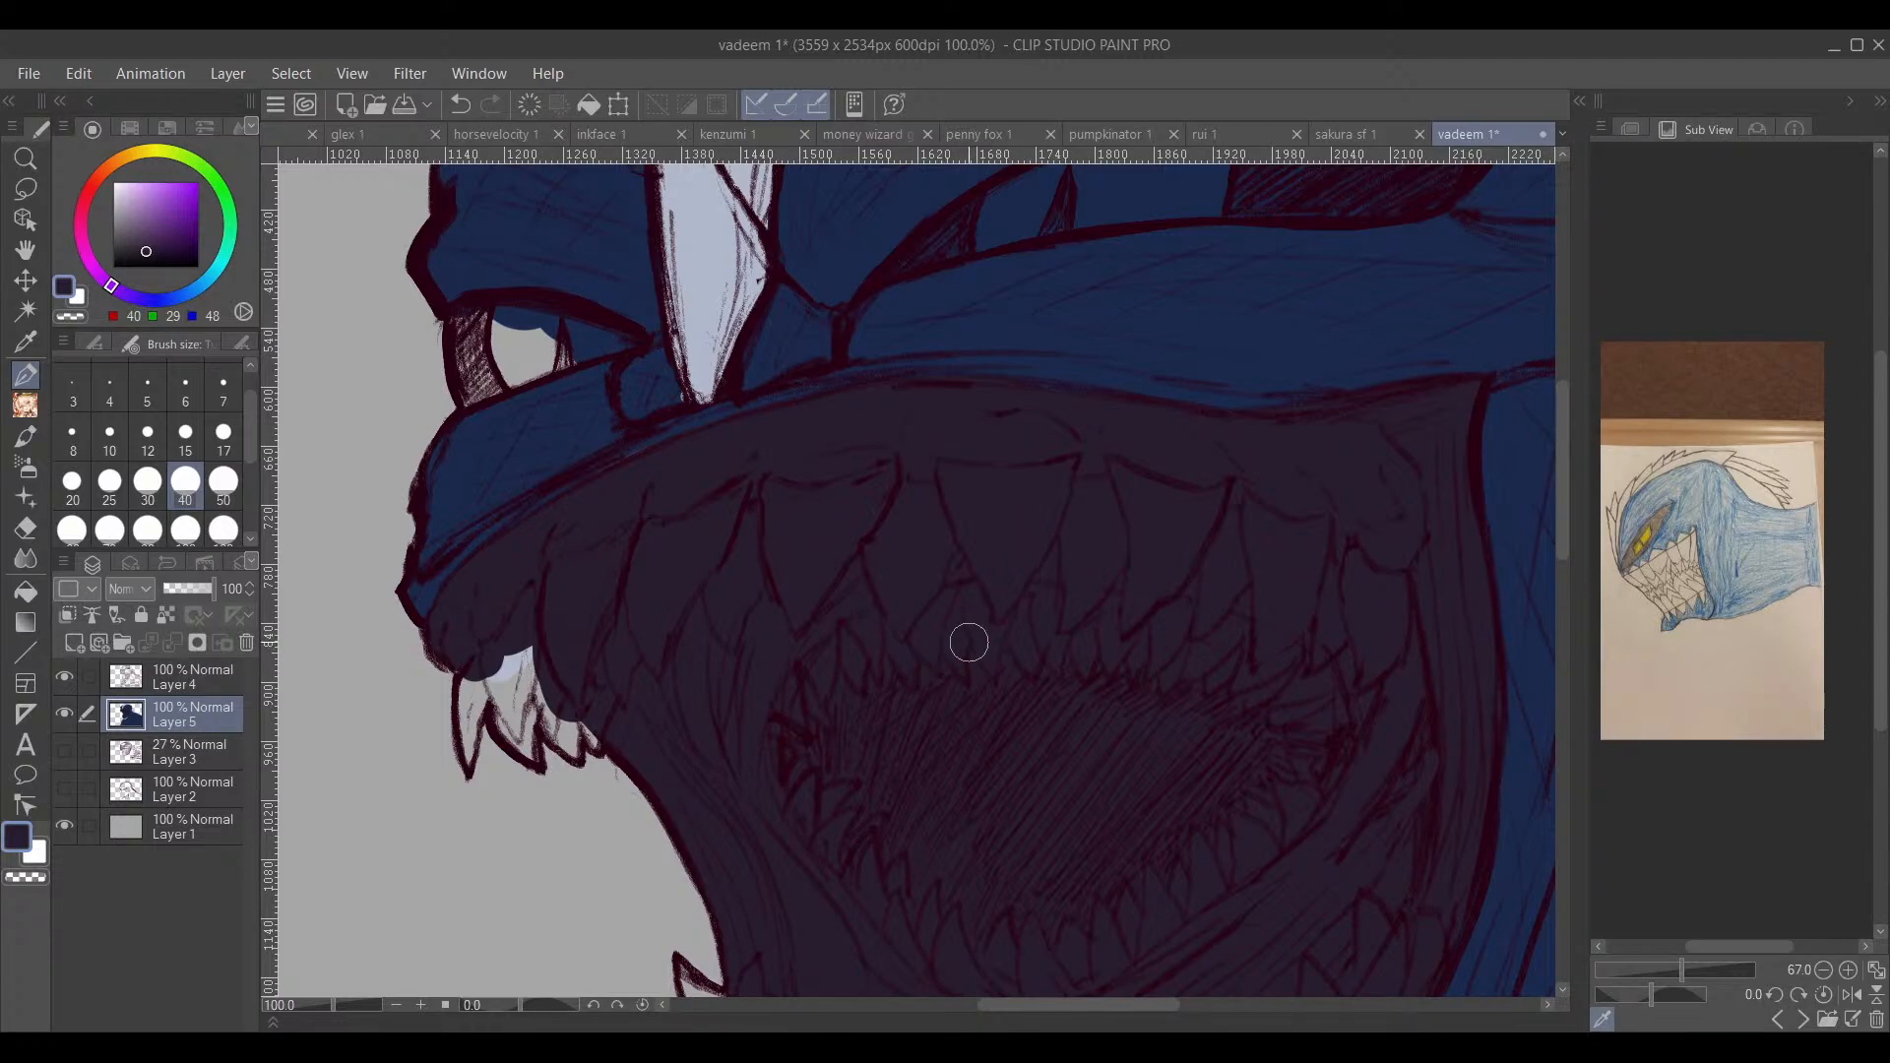
Step: Sample the pale blue-grey (177, 184, 202) from the forehead spike and fill one large upper tooth near the snout
drag(1015, 601, 869, 654)
scroll(1021, 637, down, 2)
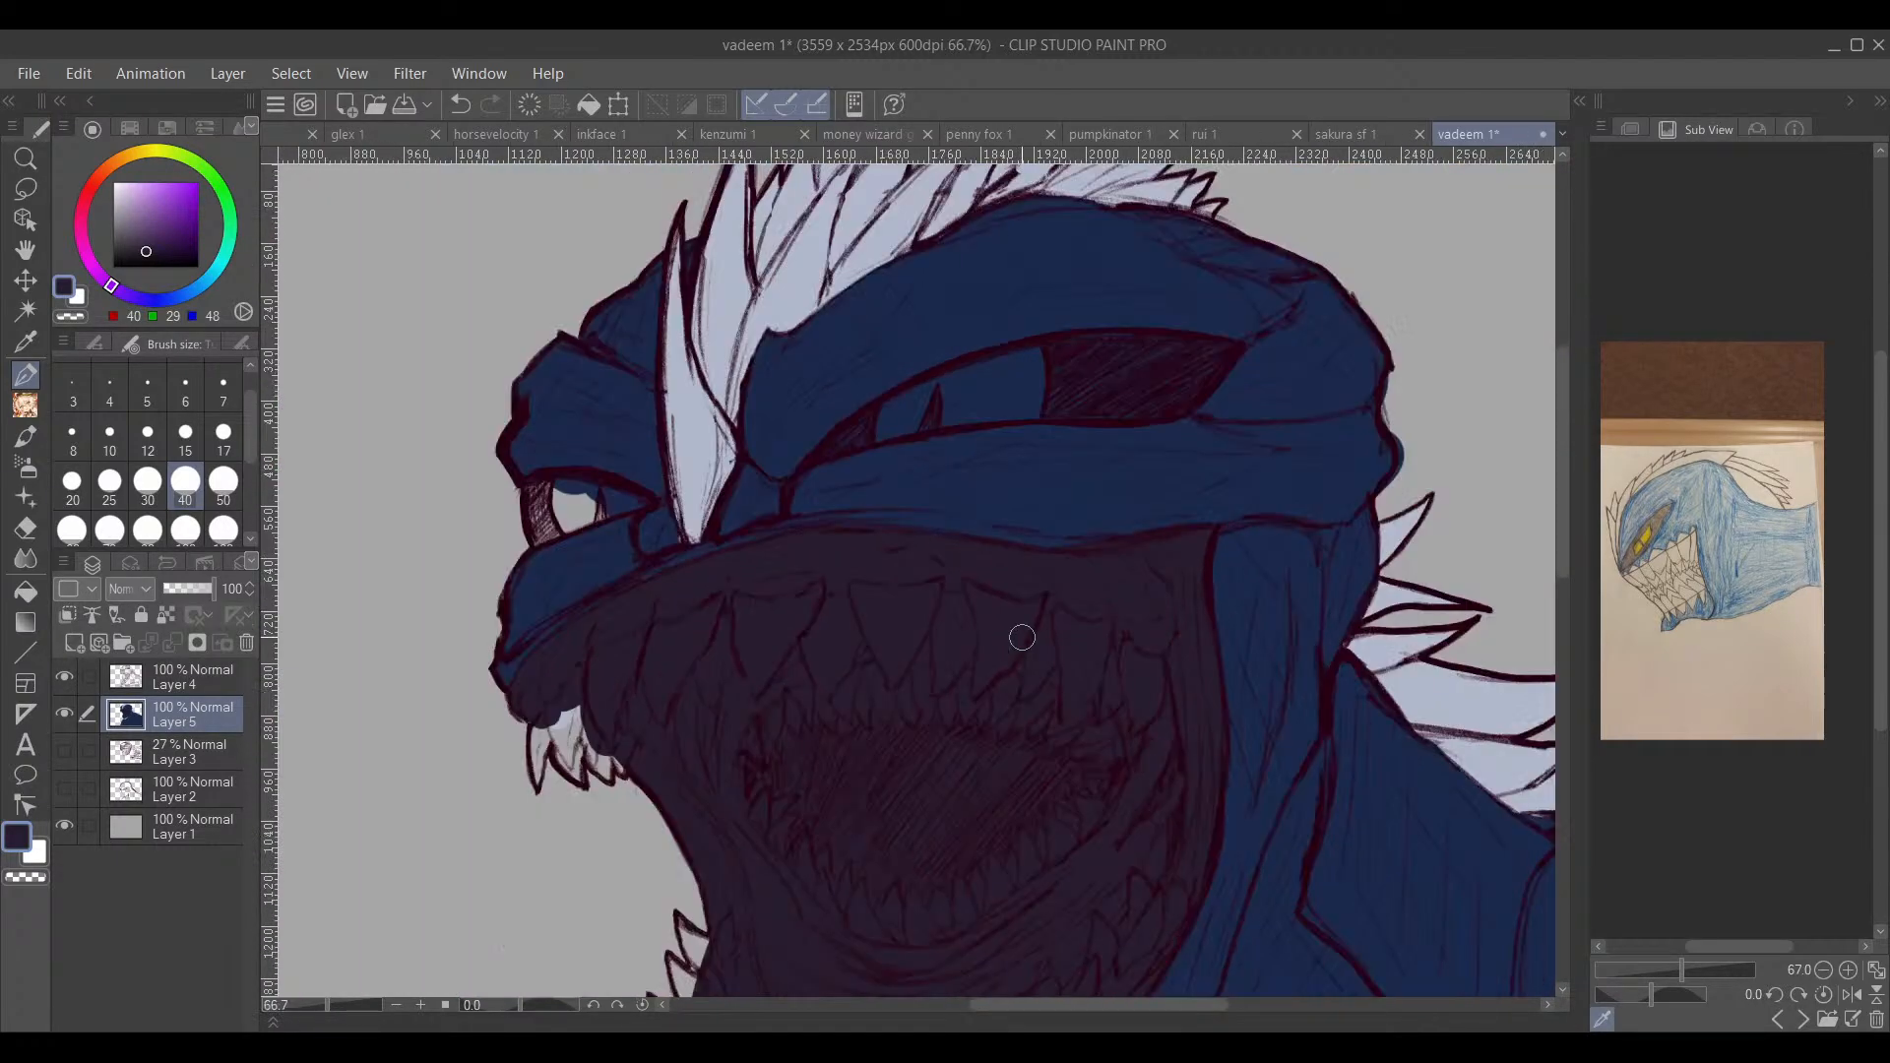
mouse_move(1002, 756)
mouse_down()
mouse_move(1019, 570)
mouse_move(962, 708)
mouse_move(820, 847)
mouse_up()
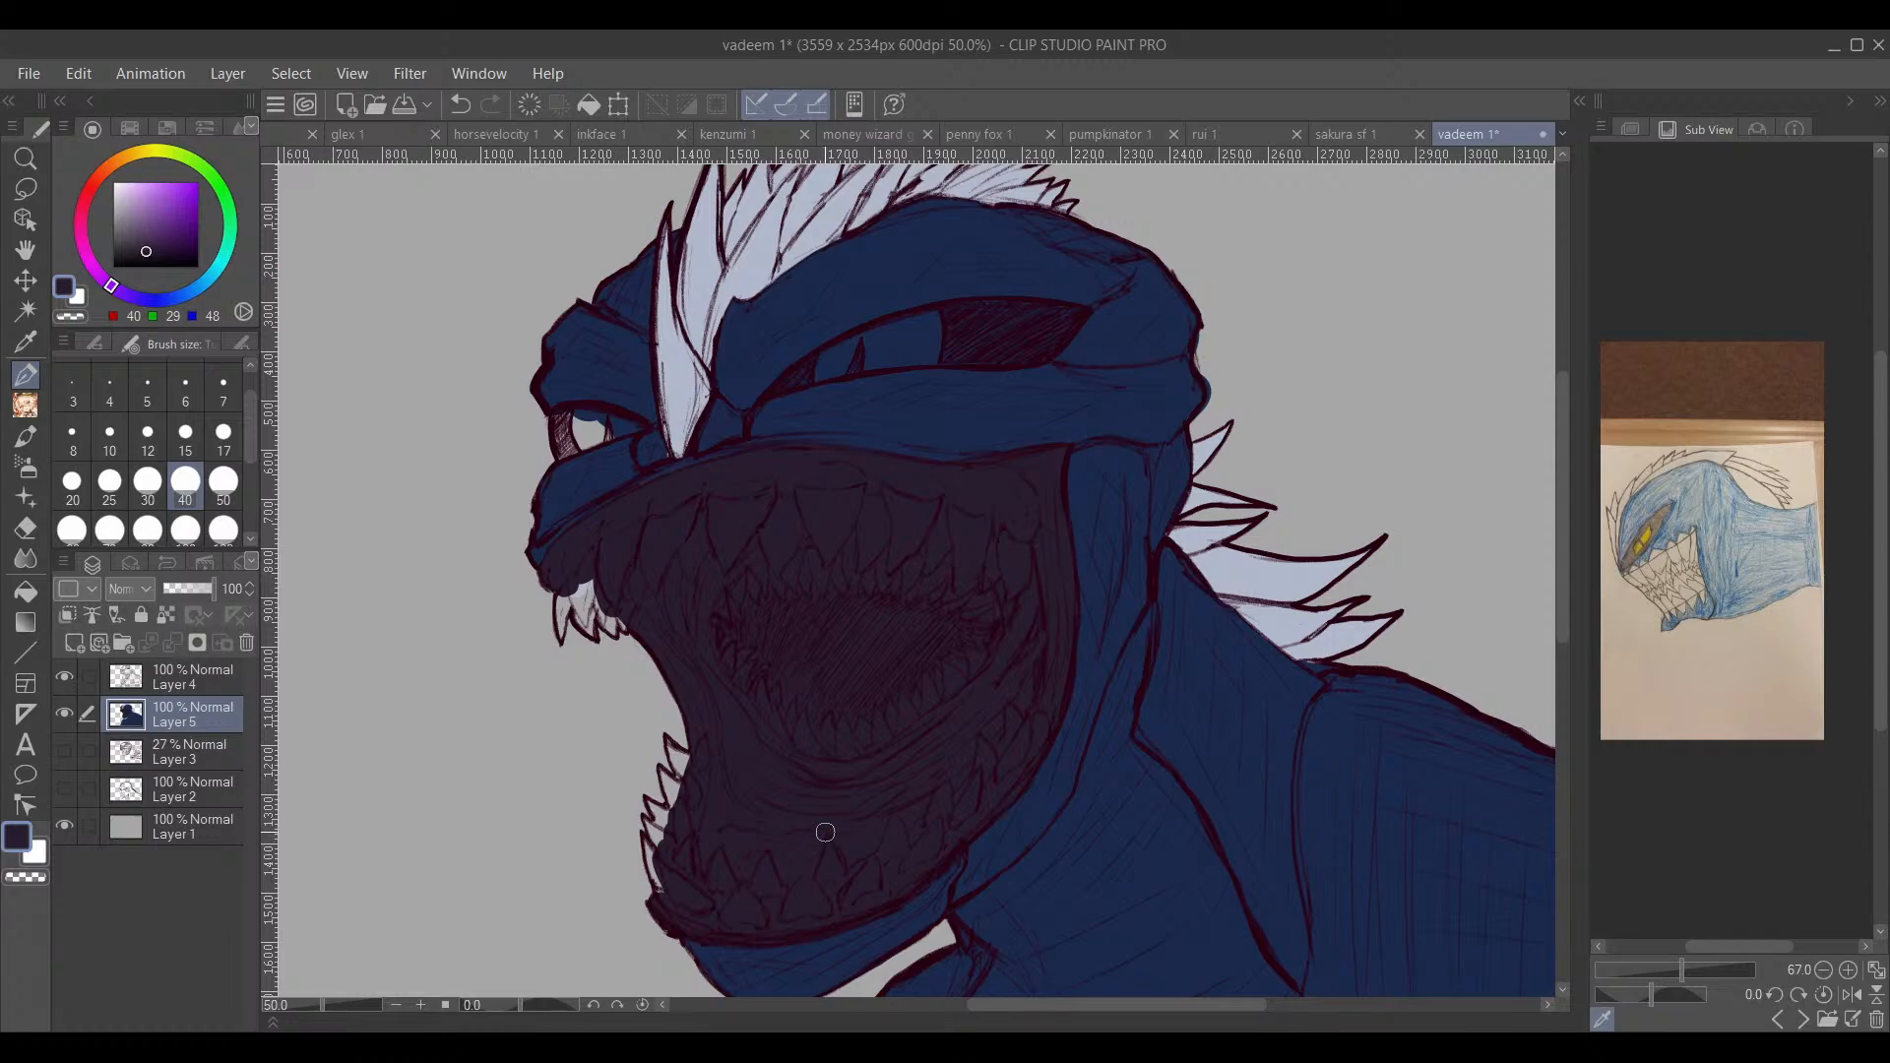
mouse_move(1039, 568)
mouse_down()
mouse_move(909, 823)
mouse_move(886, 797)
mouse_move(899, 785)
mouse_move(905, 817)
mouse_up()
scroll(747, 484, up, 1)
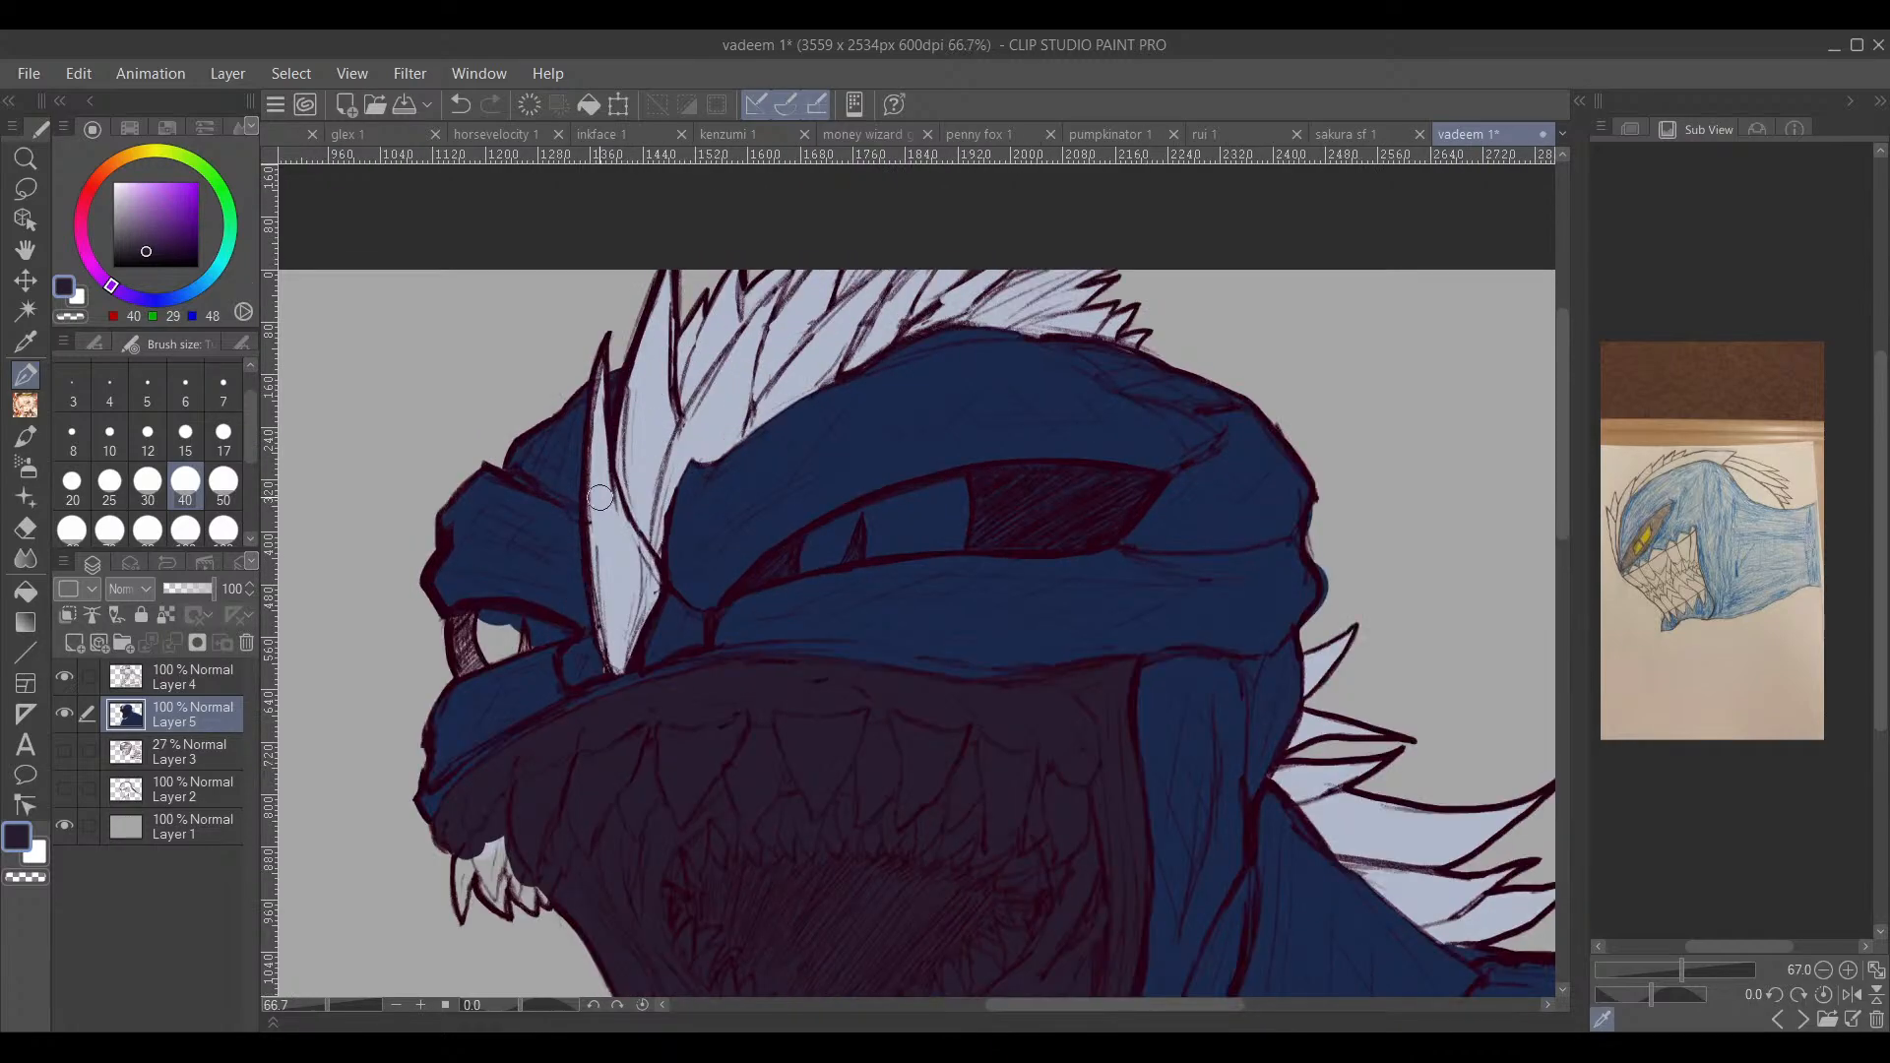
alt+click(626, 558)
drag(822, 682, 865, 603)
scroll(903, 641, up, 1)
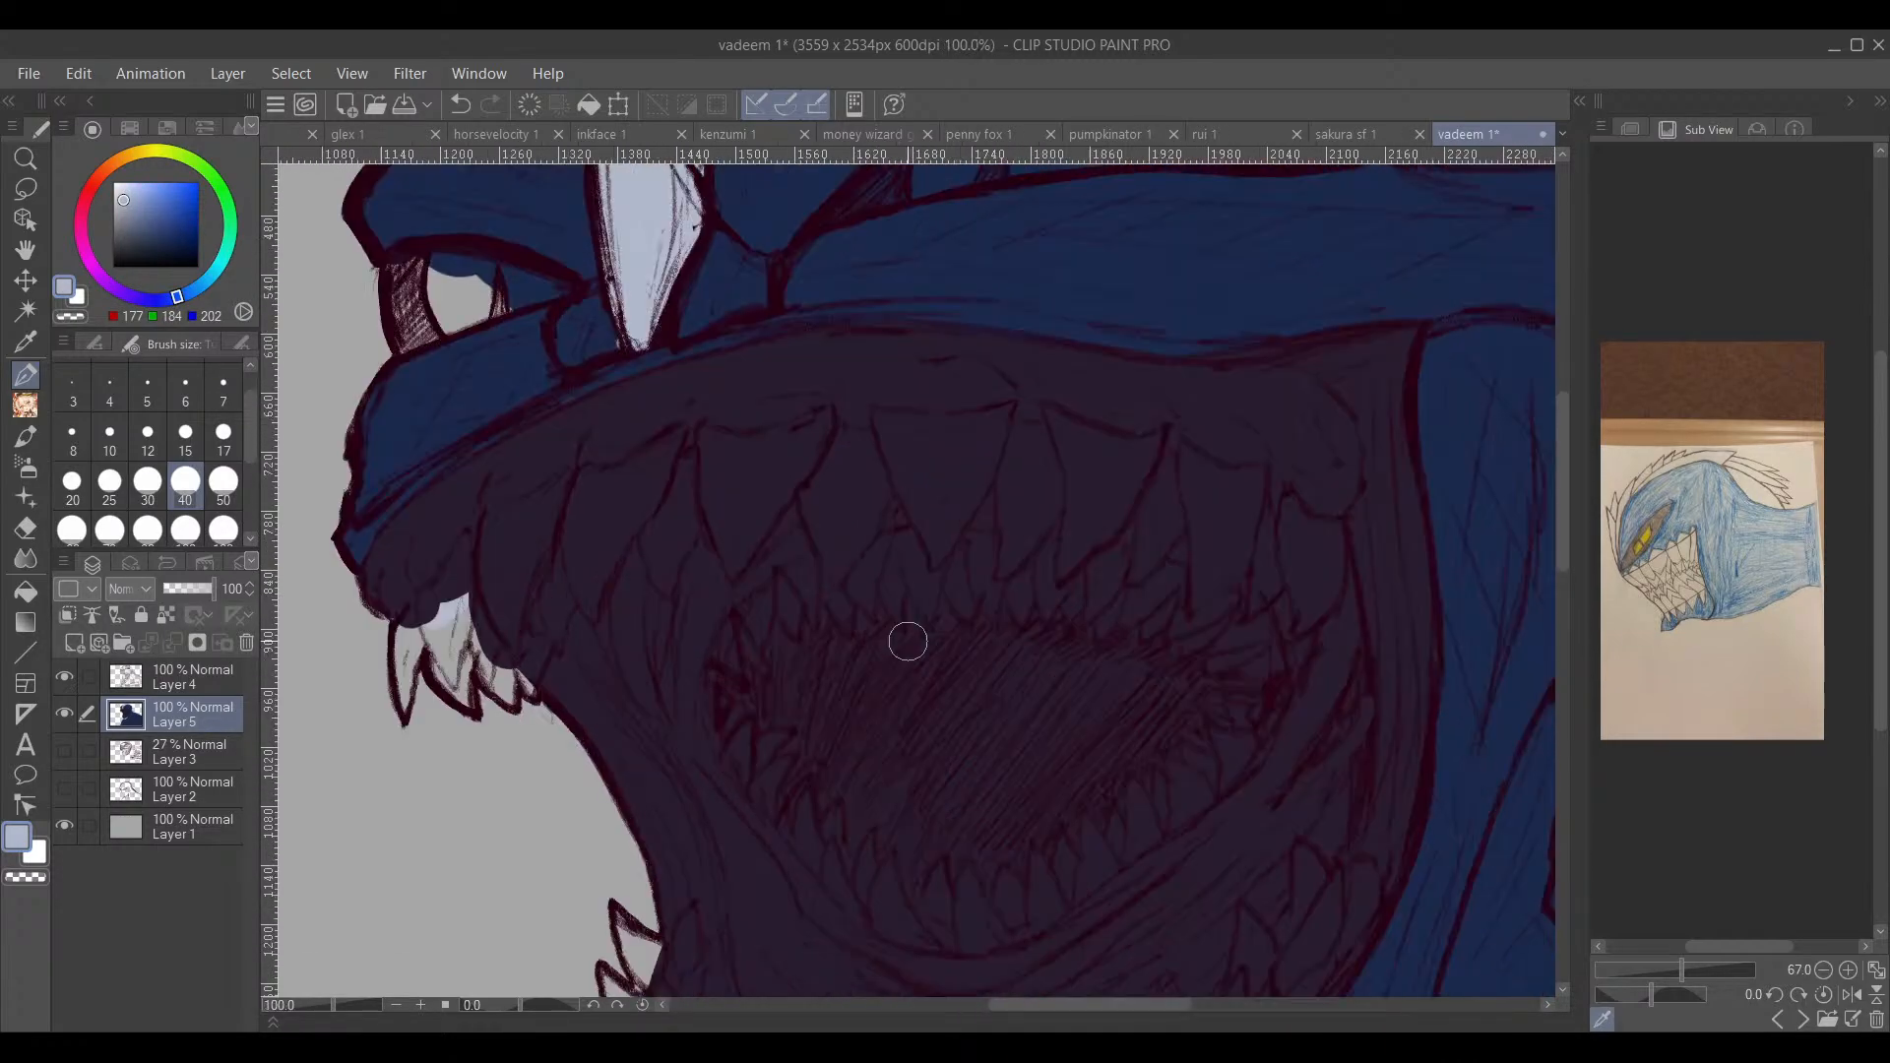
mouse_move(890, 667)
mouse_down()
mouse_move(883, 537)
mouse_move(839, 537)
mouse_move(829, 503)
mouse_move(945, 531)
mouse_move(870, 513)
mouse_move(946, 513)
mouse_move(1015, 481)
mouse_move(983, 563)
mouse_move(960, 537)
mouse_move(904, 569)
mouse_move(853, 573)
mouse_move(847, 552)
mouse_move(864, 625)
mouse_move(844, 565)
mouse_up()
scroll(895, 587, up, 1)
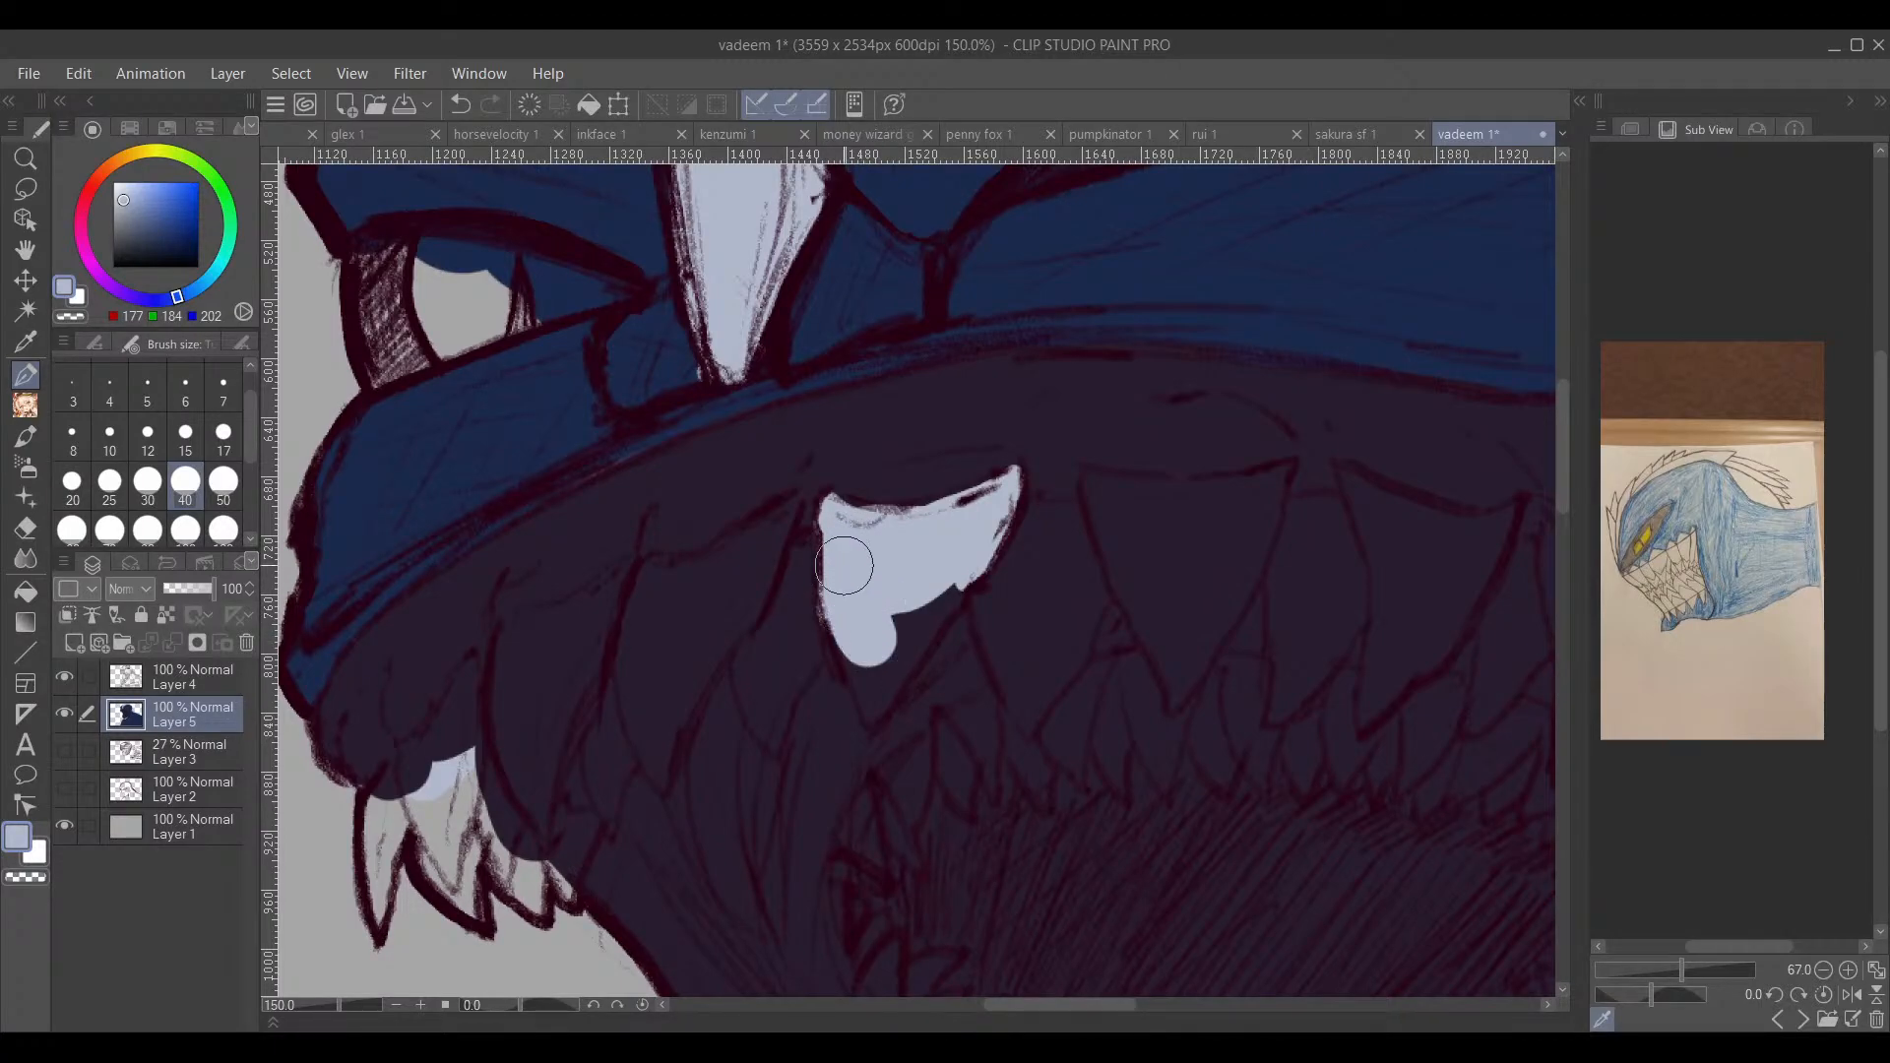
mouse_move(842, 631)
mouse_down()
mouse_move(877, 709)
mouse_move(941, 630)
mouse_move(909, 588)
mouse_move(1127, 561)
mouse_move(1121, 522)
mouse_up()
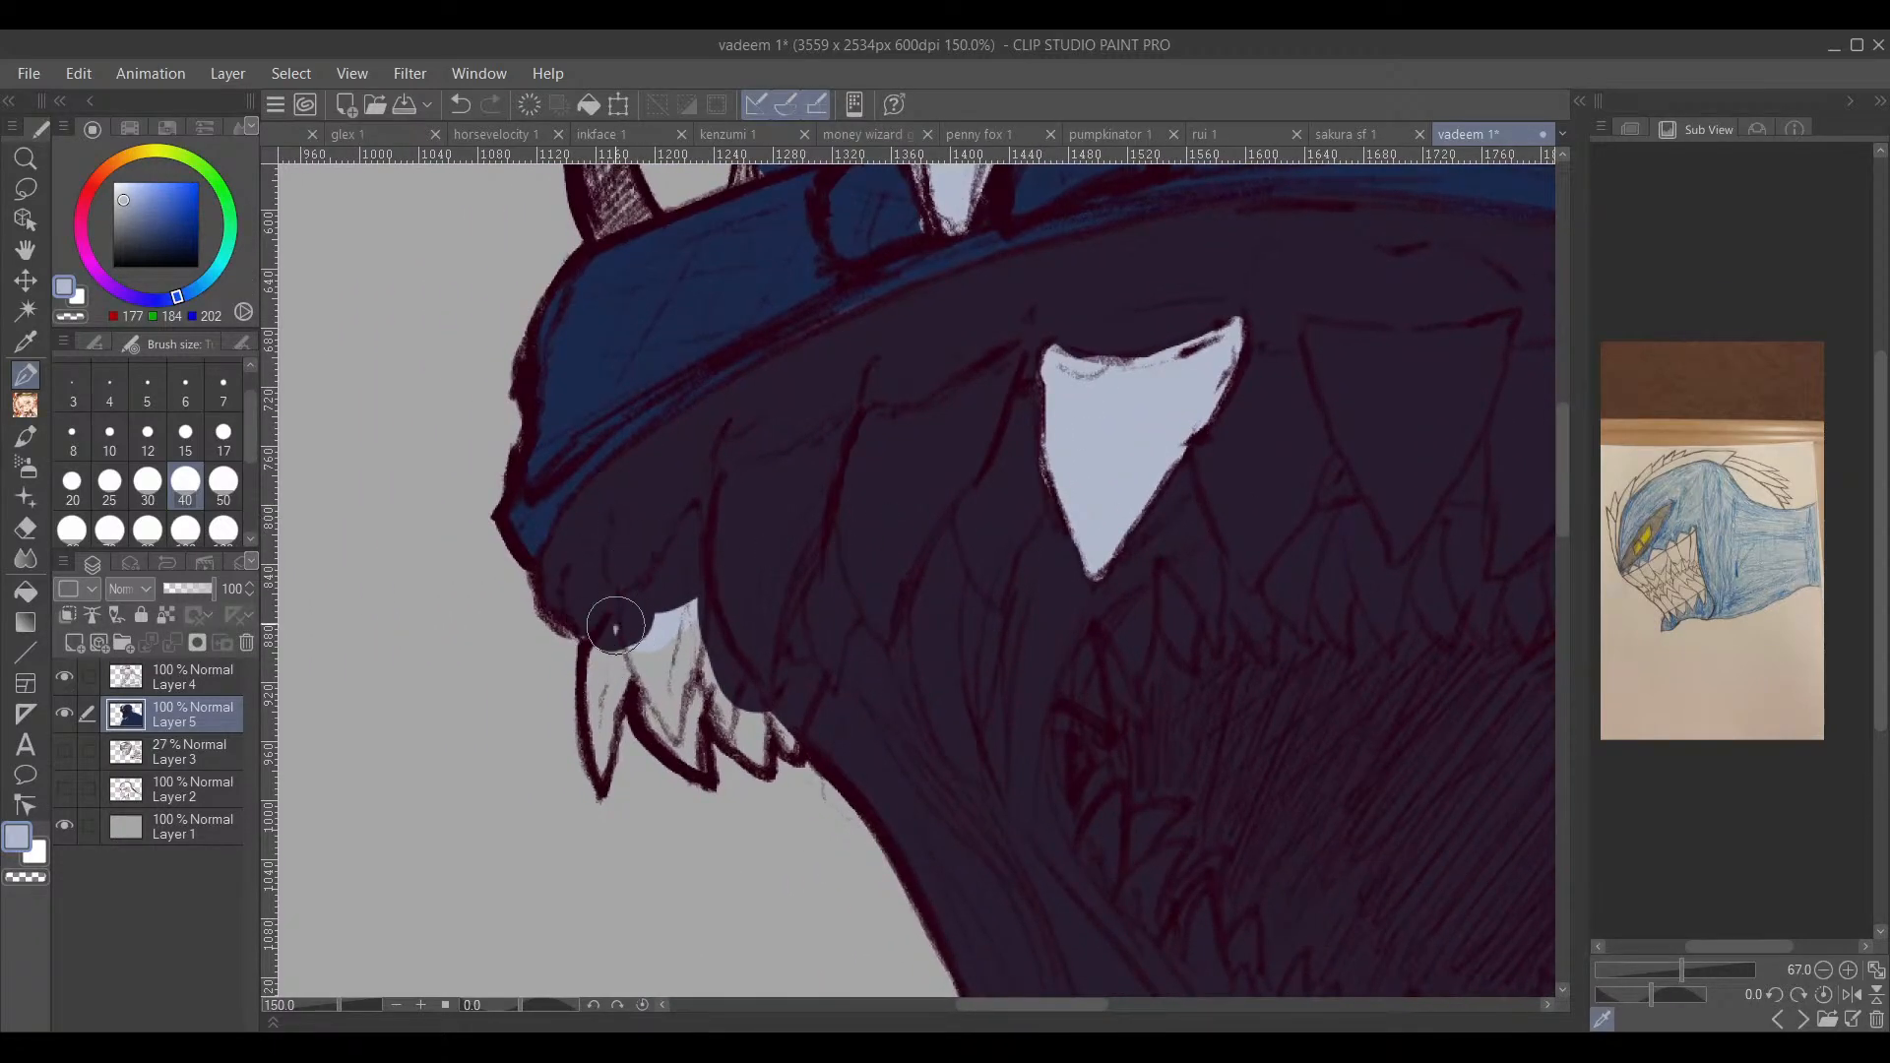
Step: Paint the cluster of front teeth at the tip of the snout pale blue-grey
mouse_move(615, 626)
mouse_down()
mouse_move(600, 768)
mouse_move(636, 634)
mouse_move(674, 587)
mouse_move(629, 616)
mouse_move(695, 515)
mouse_move(685, 606)
mouse_move(654, 636)
mouse_move(681, 753)
mouse_move(699, 770)
mouse_move(679, 713)
mouse_move(695, 664)
mouse_move(717, 691)
mouse_move(713, 674)
mouse_move(671, 693)
mouse_move(677, 726)
mouse_move(743, 726)
mouse_move(752, 748)
mouse_move(744, 697)
mouse_move(715, 714)
mouse_move(751, 681)
mouse_move(788, 742)
mouse_move(825, 653)
mouse_up()
drag(957, 587, 863, 660)
mouse_move(729, 529)
mouse_down()
mouse_move(669, 577)
mouse_move(657, 565)
mouse_move(758, 522)
mouse_move(676, 553)
mouse_move(651, 602)
mouse_move(679, 689)
mouse_move(773, 590)
mouse_move(777, 620)
mouse_up()
mouse_move(896, 604)
mouse_down()
mouse_move(843, 396)
mouse_move(723, 694)
mouse_up()
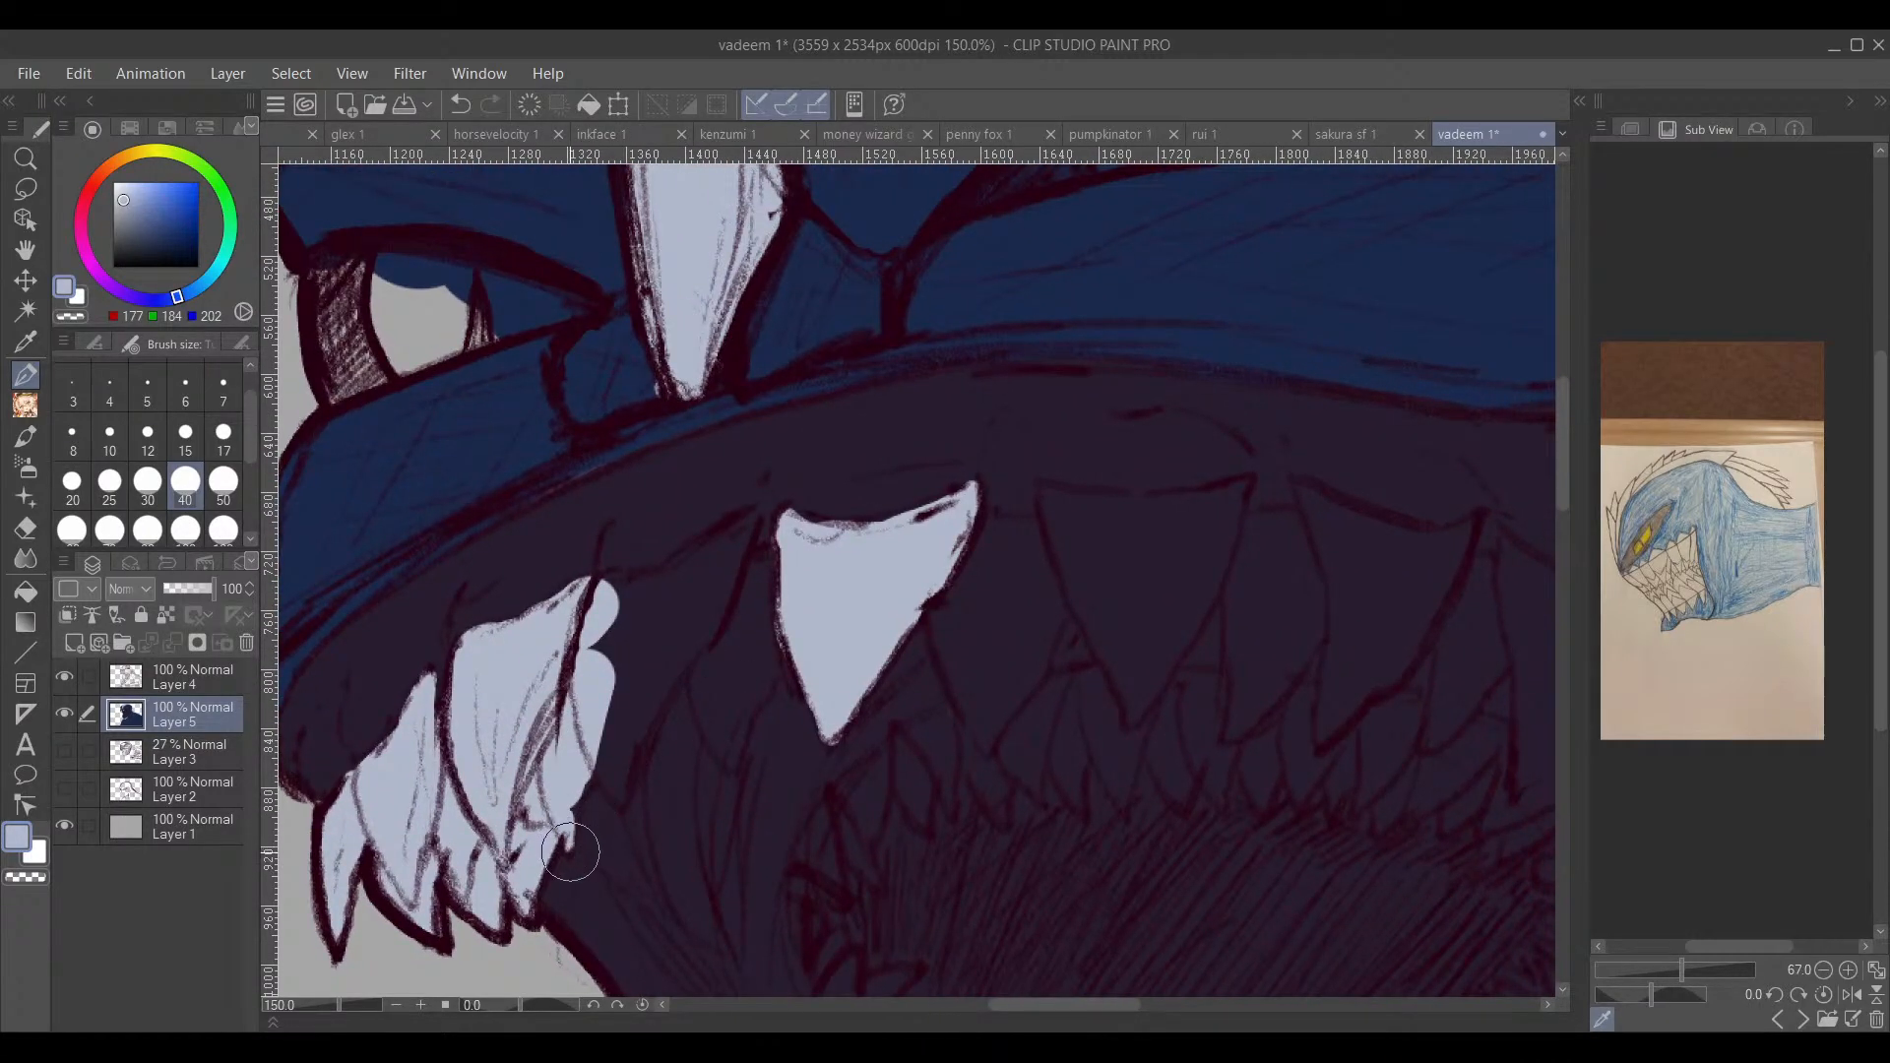
Step: Fill the large tooth between the front cluster and the first painted upper tooth, following its line art
mouse_move(570, 853)
mouse_down()
mouse_move(603, 743)
mouse_move(621, 785)
mouse_up()
mouse_move(842, 563)
mouse_down()
mouse_move(878, 451)
mouse_move(939, 386)
mouse_up()
drag(1175, 476, 1073, 615)
mouse_move(626, 615)
mouse_down()
mouse_move(602, 592)
mouse_move(614, 561)
mouse_move(733, 487)
mouse_move(694, 507)
mouse_move(720, 512)
mouse_move(612, 728)
mouse_move(591, 653)
mouse_move(611, 633)
mouse_move(600, 680)
mouse_up()
drag(911, 561, 716, 622)
mouse_move(989, 637)
mouse_down()
mouse_move(1021, 498)
mouse_move(1152, 418)
mouse_up()
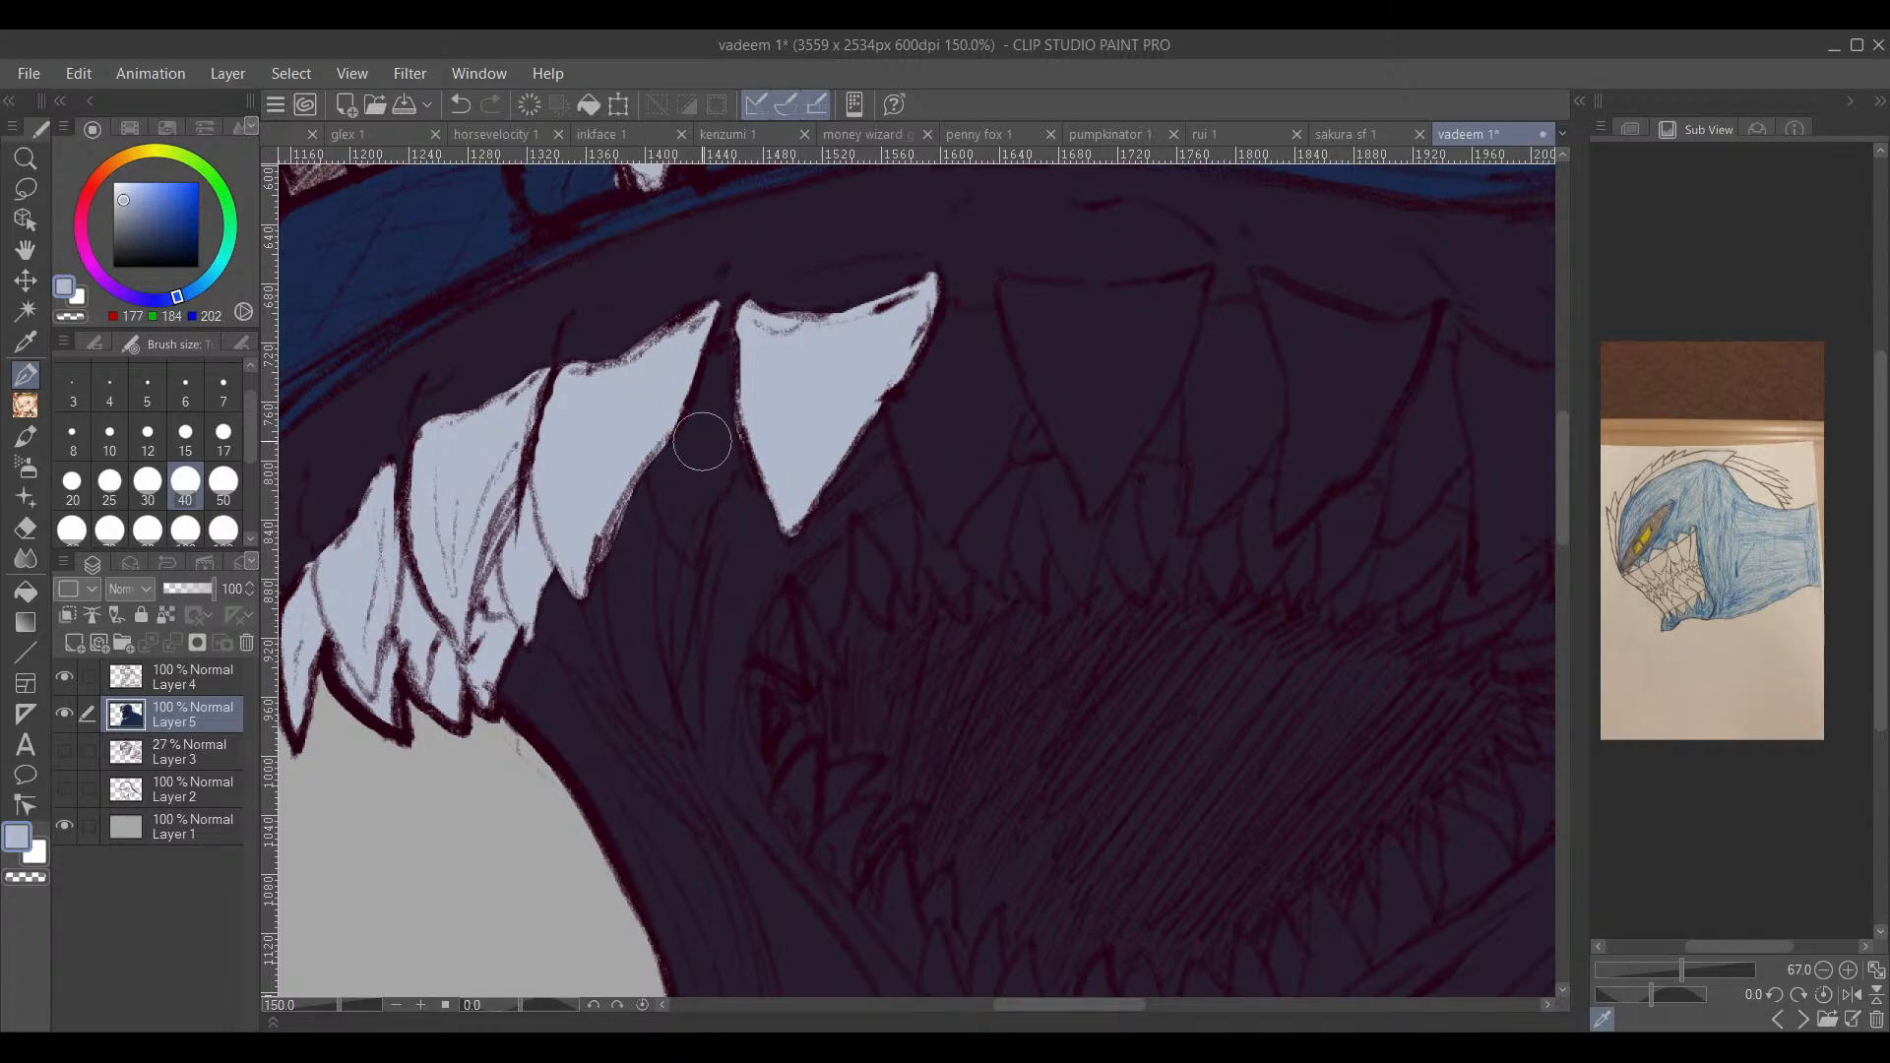
Step: Paint the small tooth wedged between the two large front upper teeth pale blue-grey
drag(858, 372, 866, 675)
scroll(960, 658, down, 5)
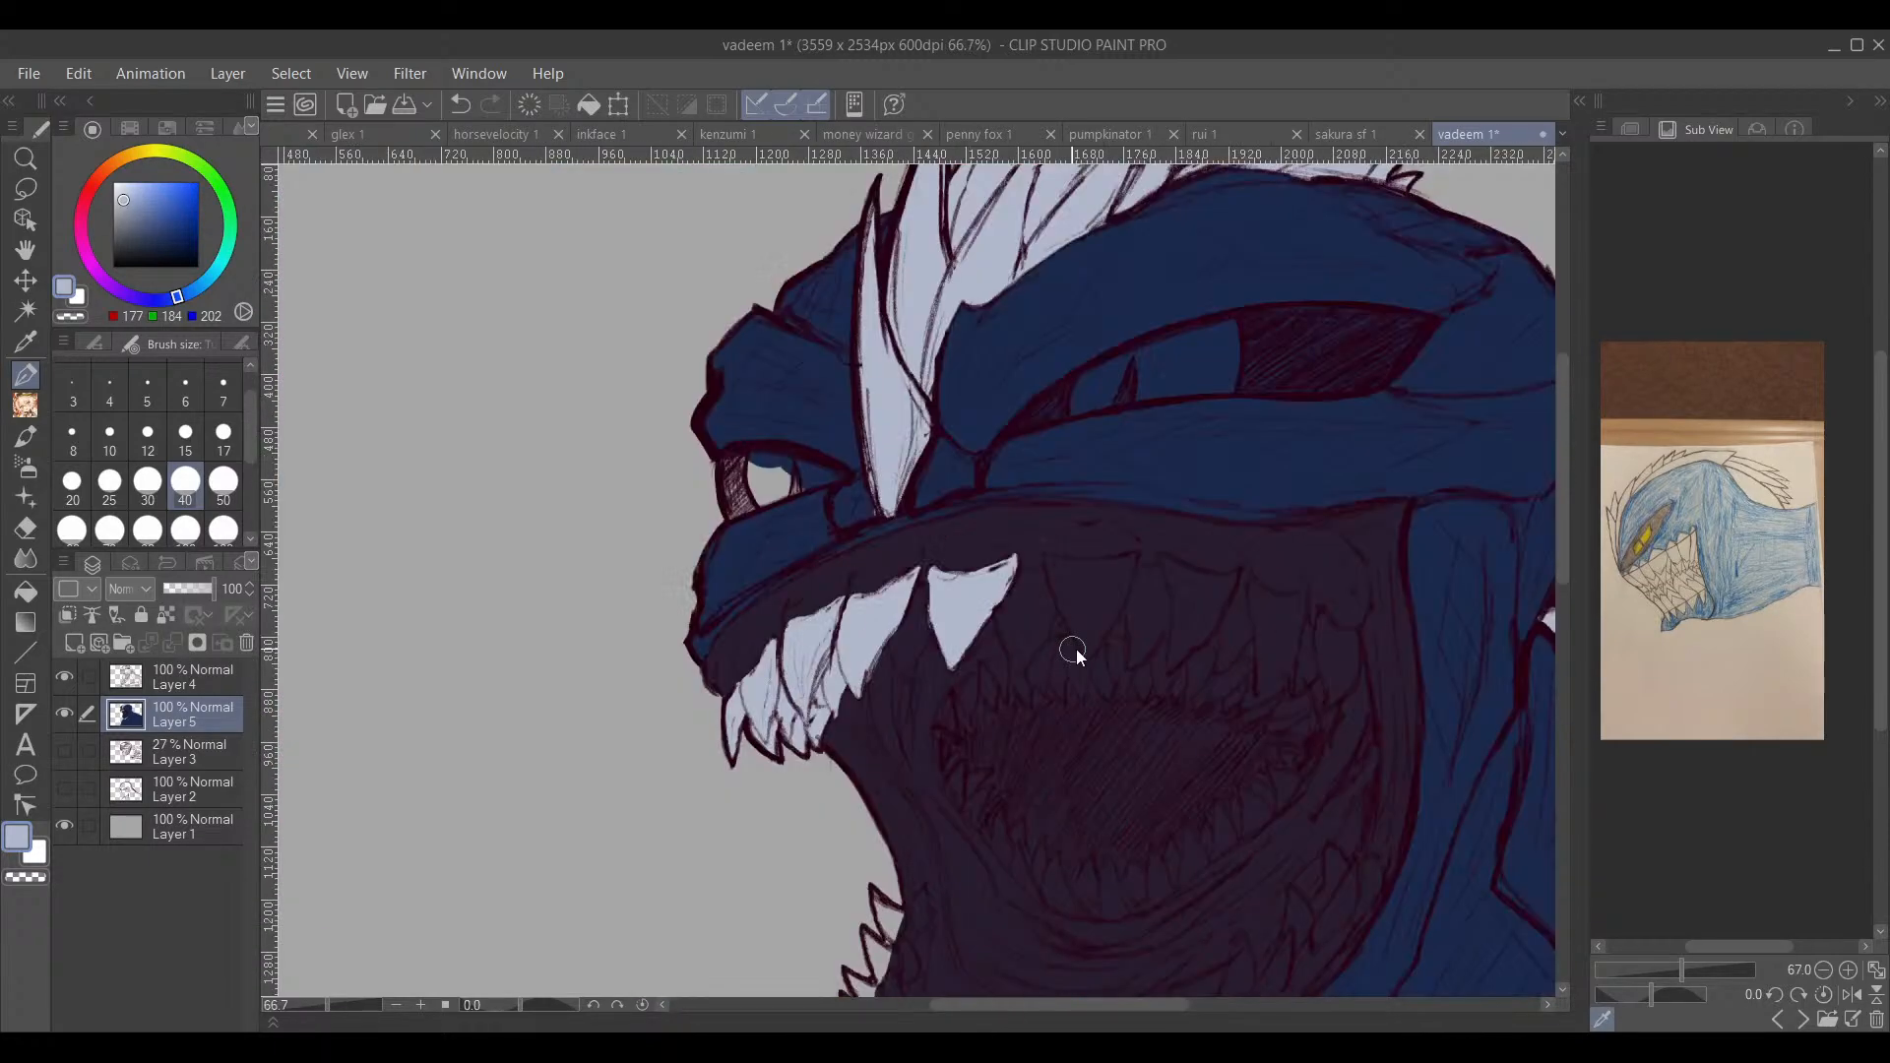
scroll(941, 532, up, 2)
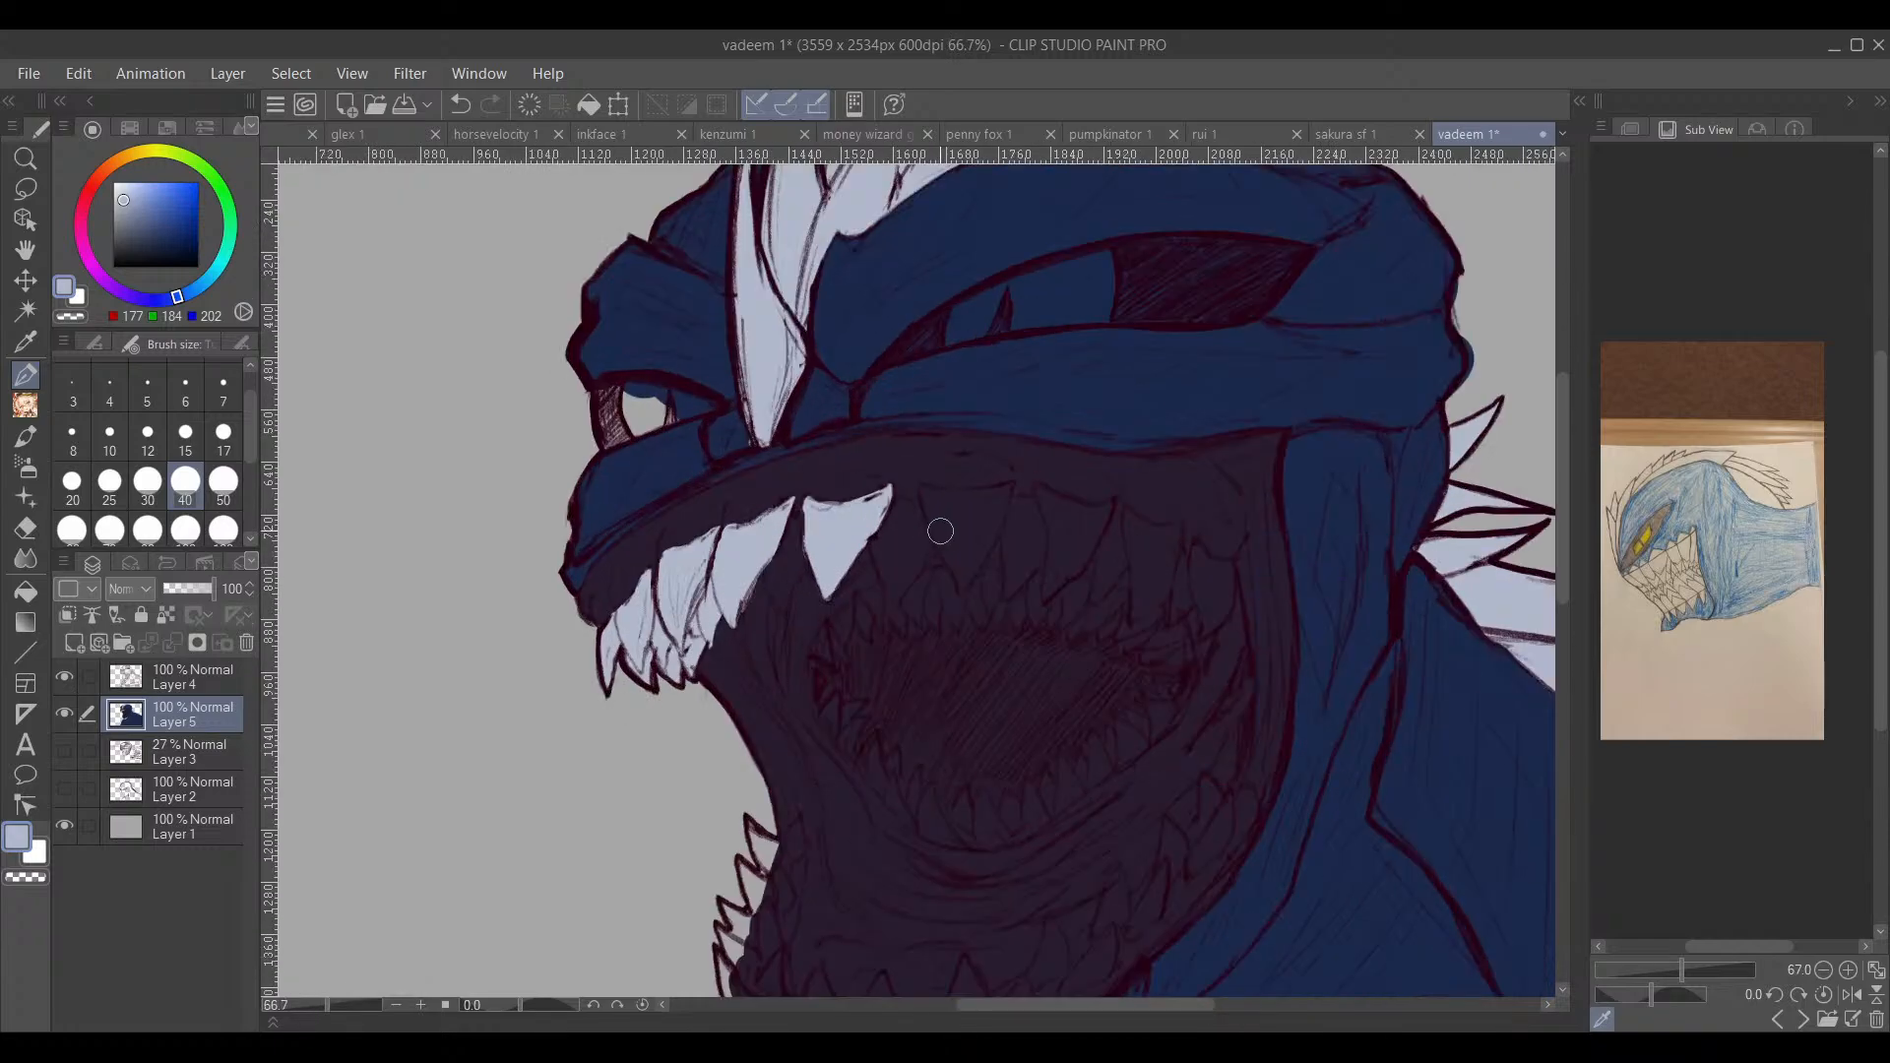
scroll(866, 596, up, 1)
mouse_move(763, 497)
mouse_down()
mouse_move(734, 546)
mouse_move(753, 507)
mouse_move(760, 531)
mouse_up()
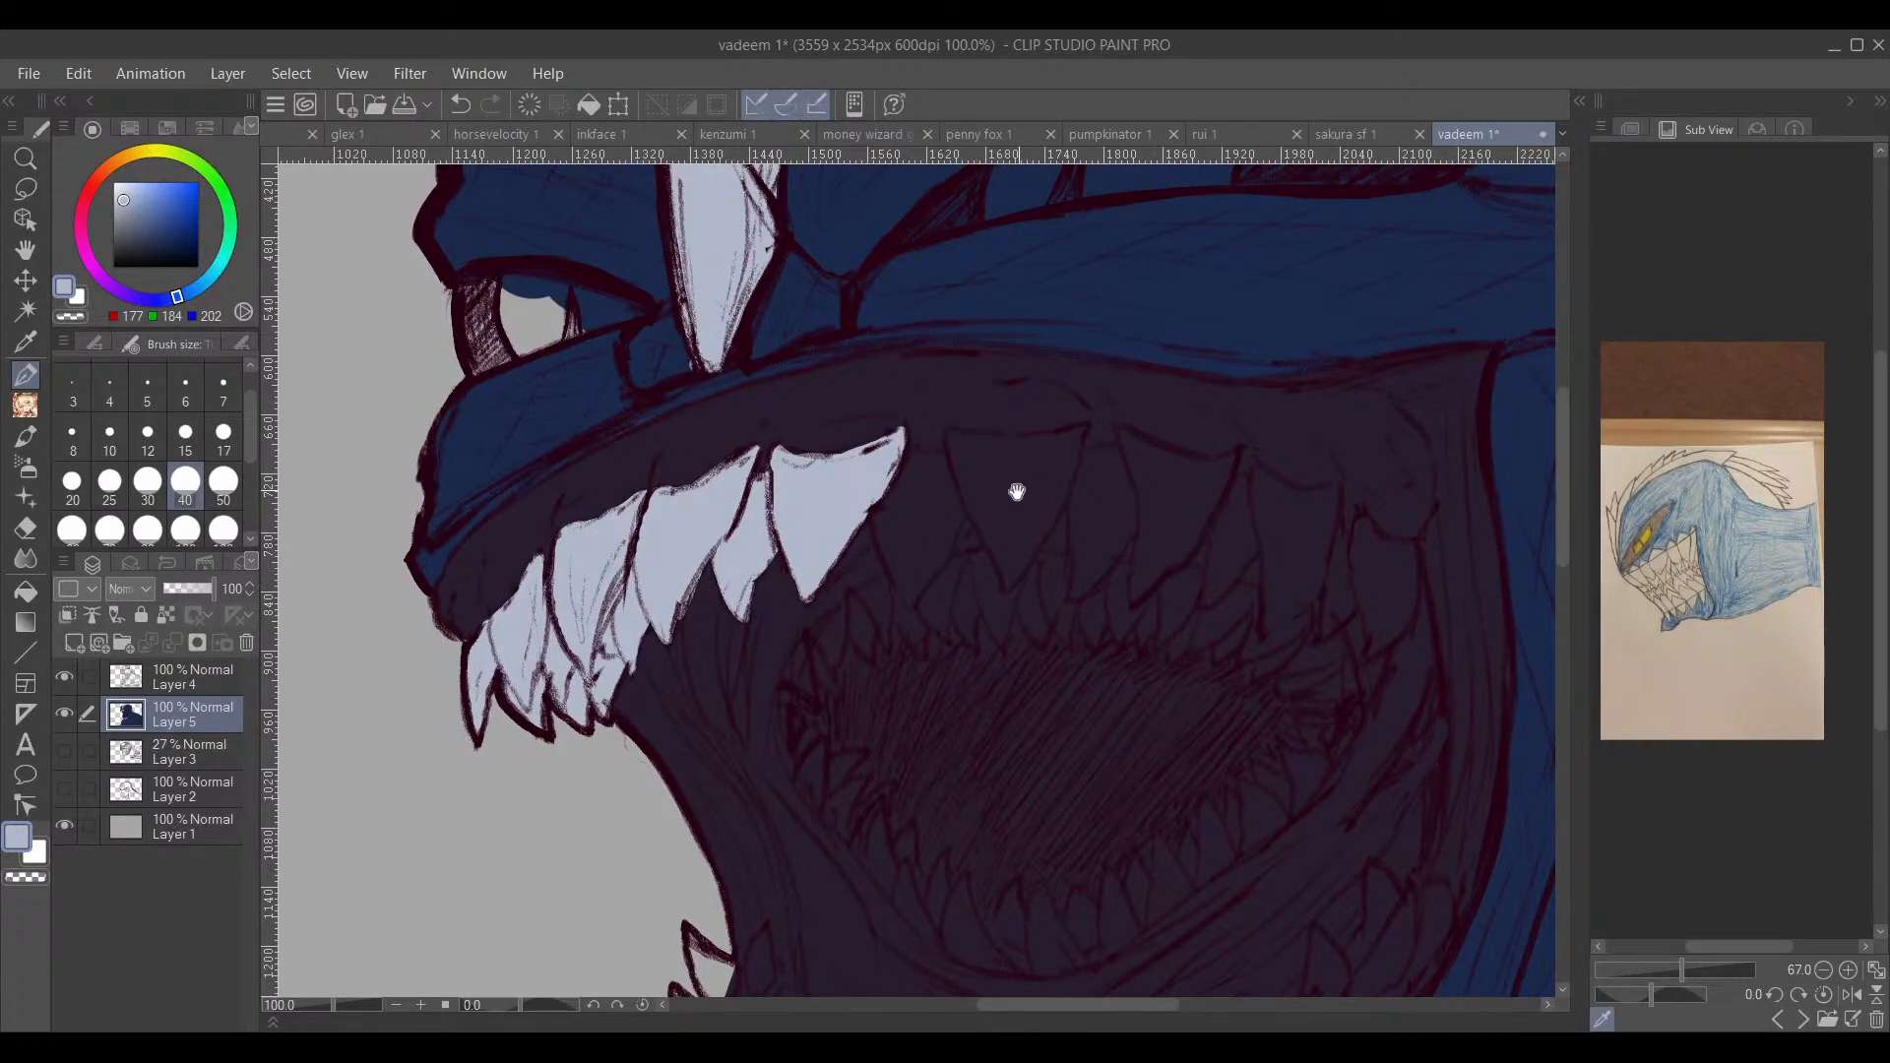
Step: Outline and fill the upper tooth directly behind the first large painted tooth with pale blue-grey
drag(1013, 488, 854, 507)
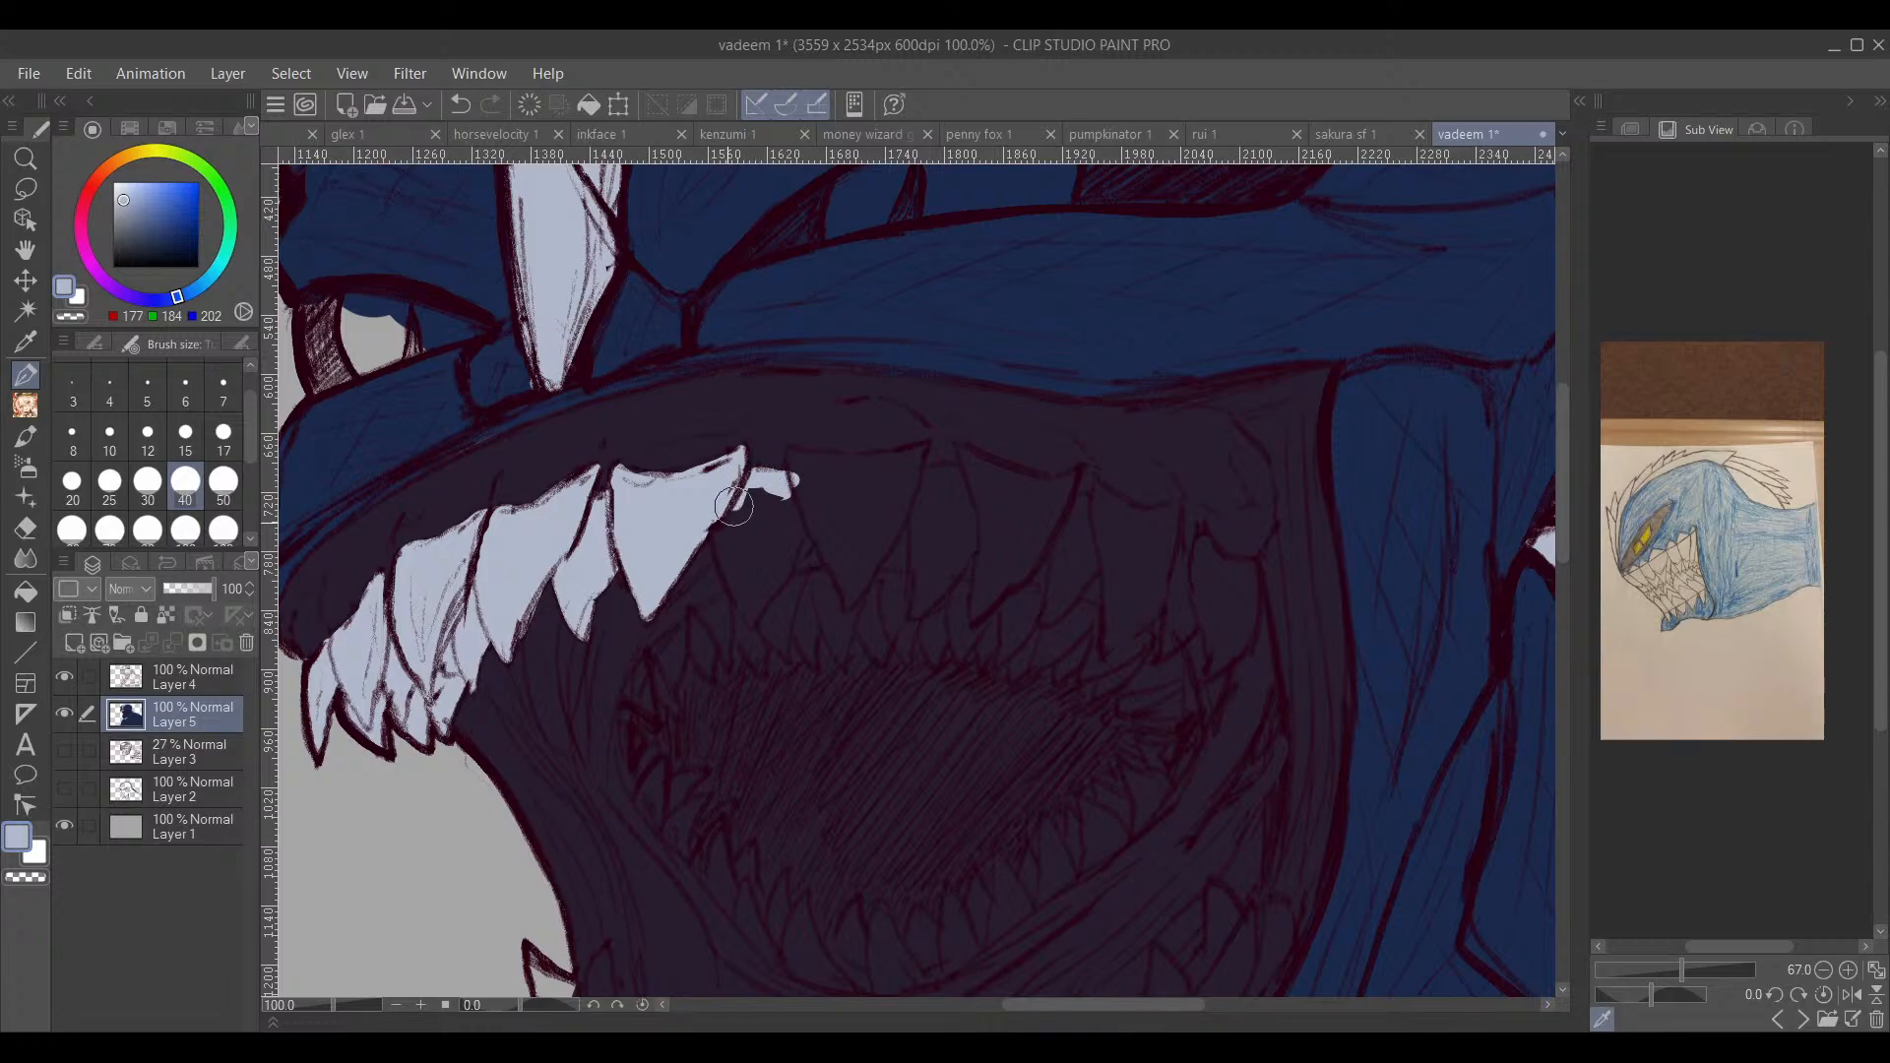
drag(844, 567, 790, 557)
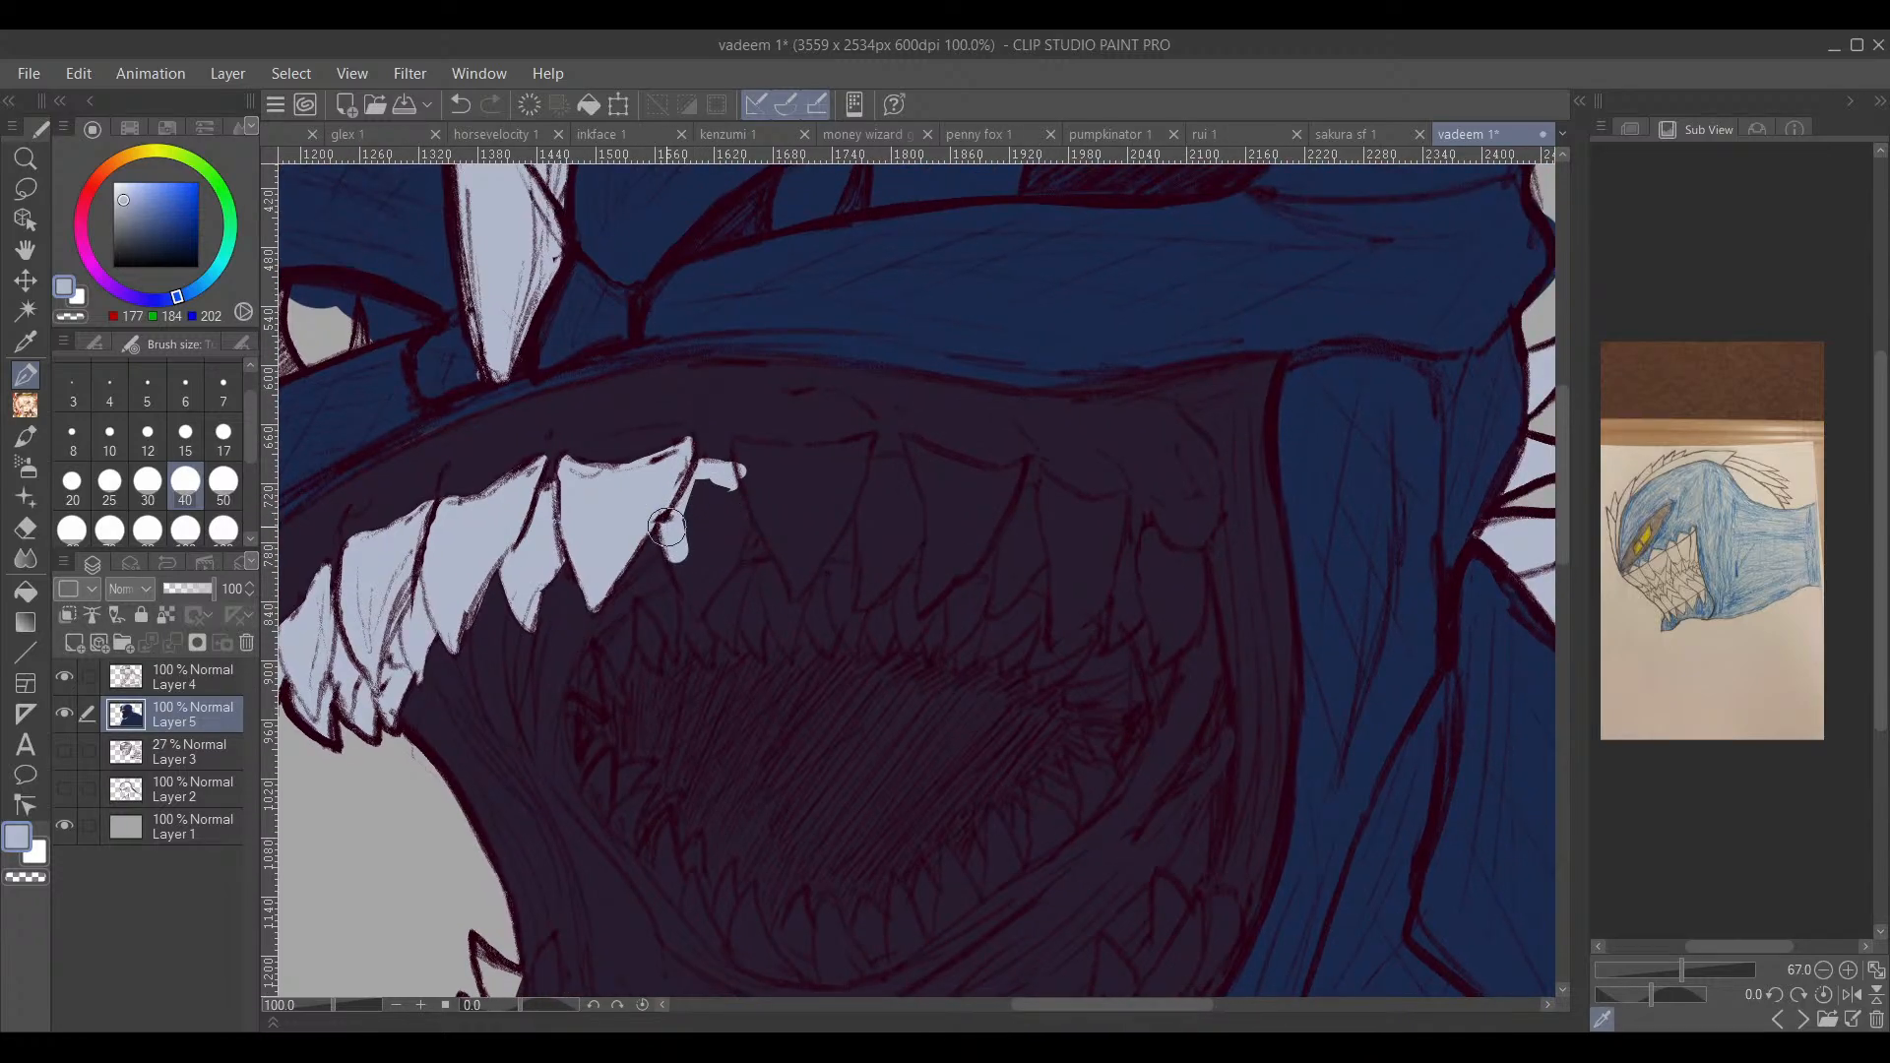
drag(666, 528, 694, 604)
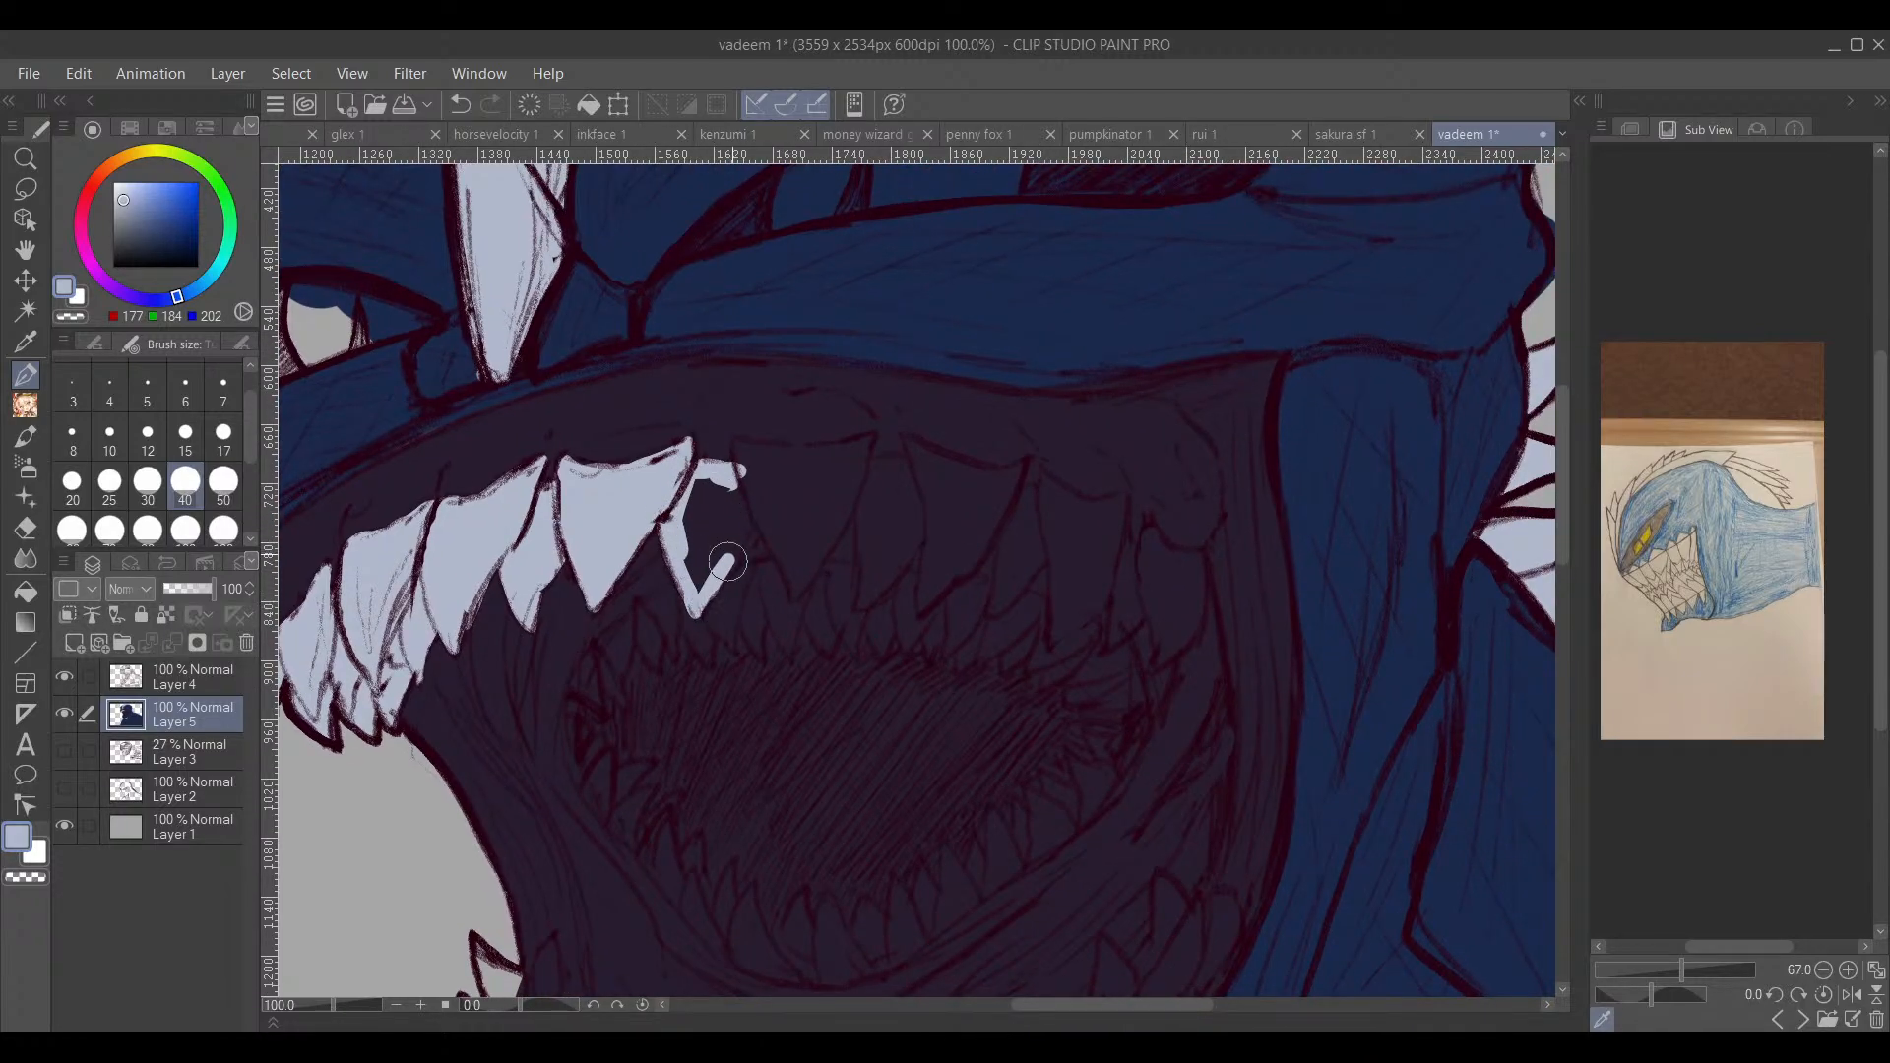
mouse_move(750, 511)
mouse_down()
mouse_move(690, 566)
mouse_move(706, 529)
mouse_up()
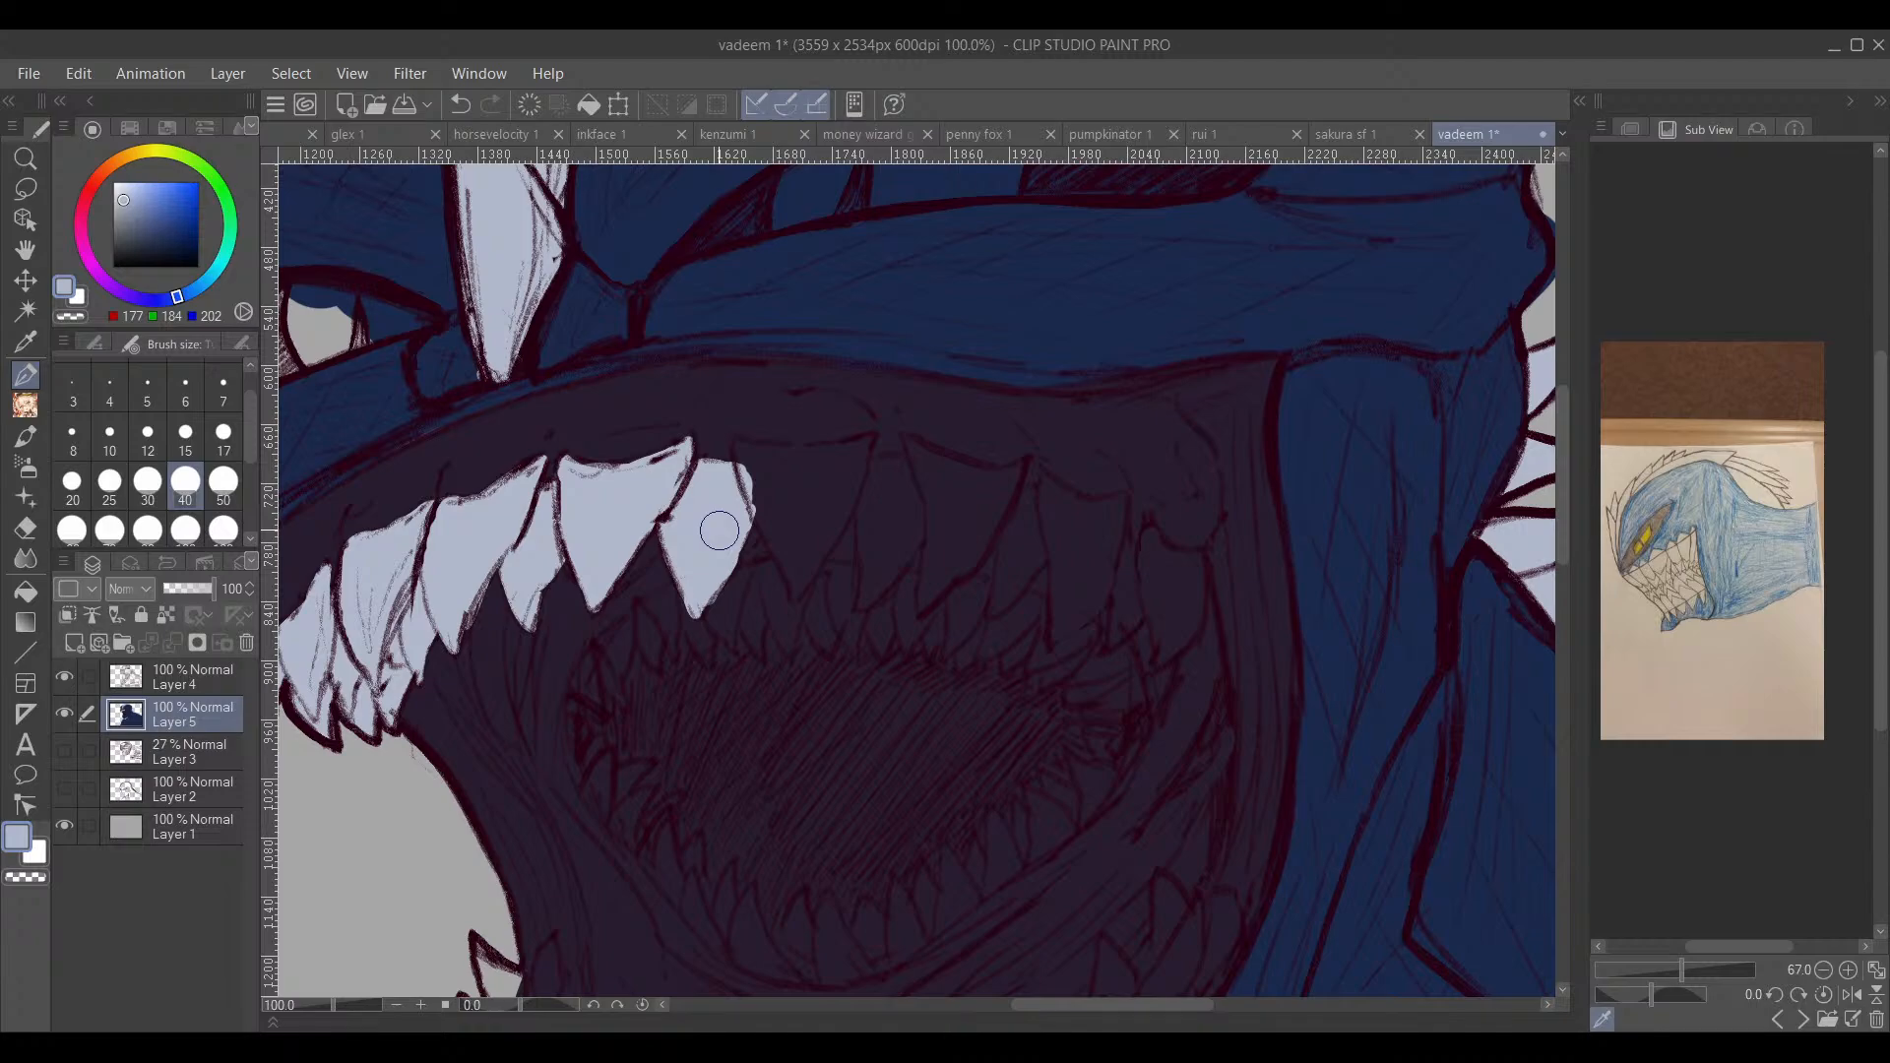
Step: Paint the rearmost upper tooth at the corner of the mouth pale blue-grey
drag(879, 584, 1077, 711)
scroll(1185, 707, up, 3)
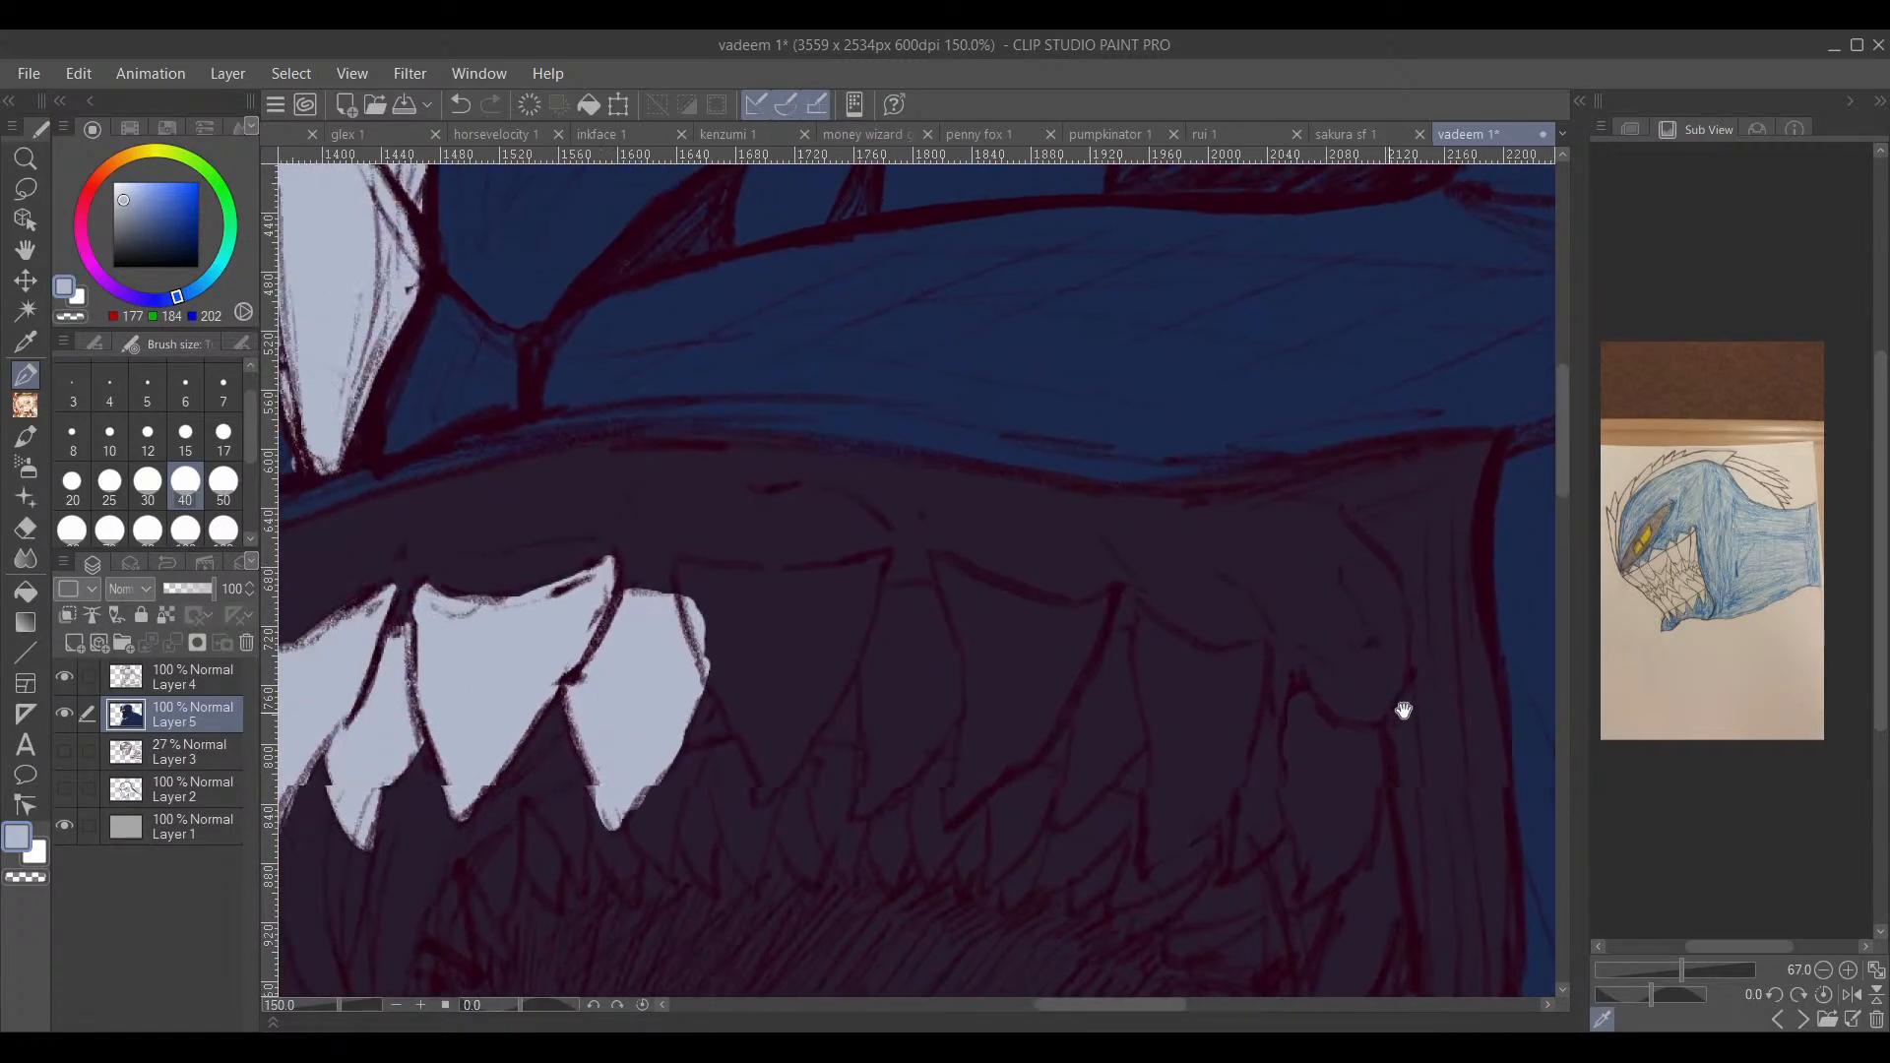
mouse_move(1275, 622)
mouse_down()
mouse_move(1274, 595)
mouse_move(1341, 638)
mouse_move(1311, 774)
mouse_move(1344, 689)
mouse_move(1310, 709)
mouse_move(1274, 595)
mouse_move(1254, 635)
mouse_move(1315, 706)
mouse_move(1280, 753)
mouse_move(1296, 781)
mouse_up()
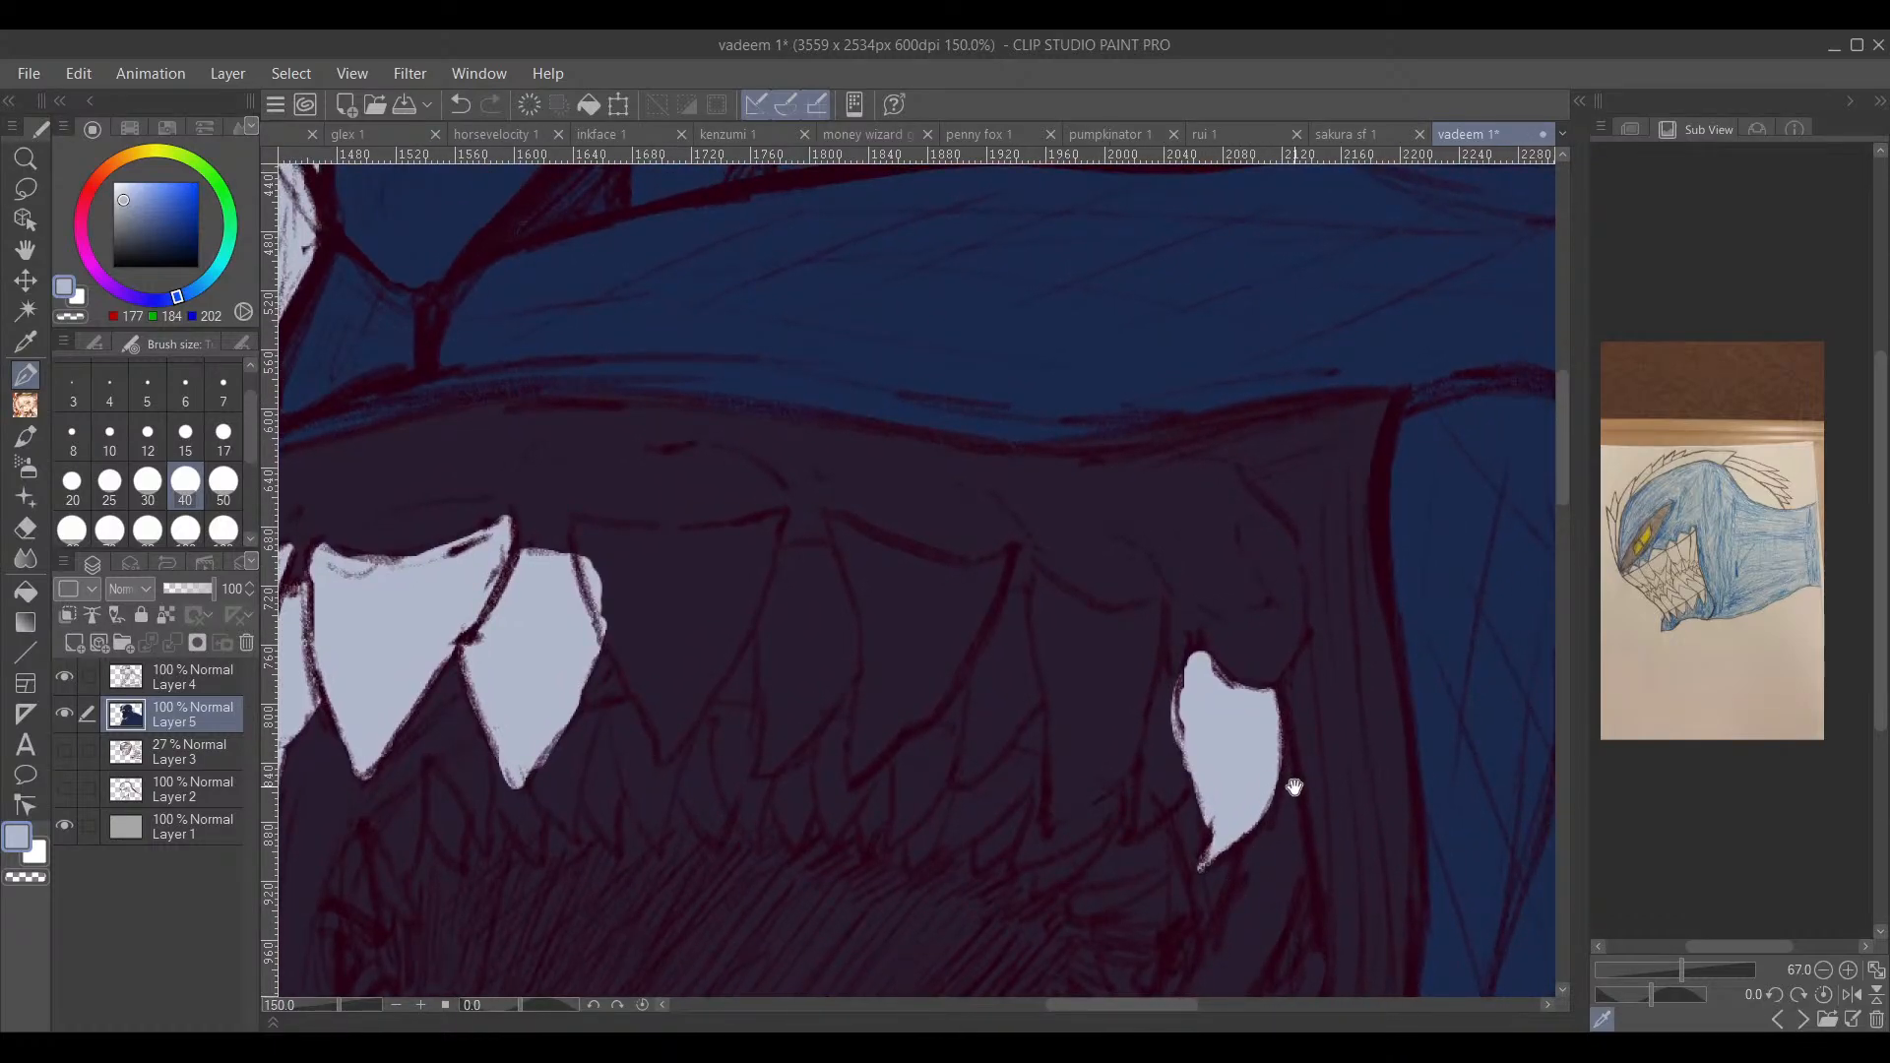
drag(1276, 703, 1290, 668)
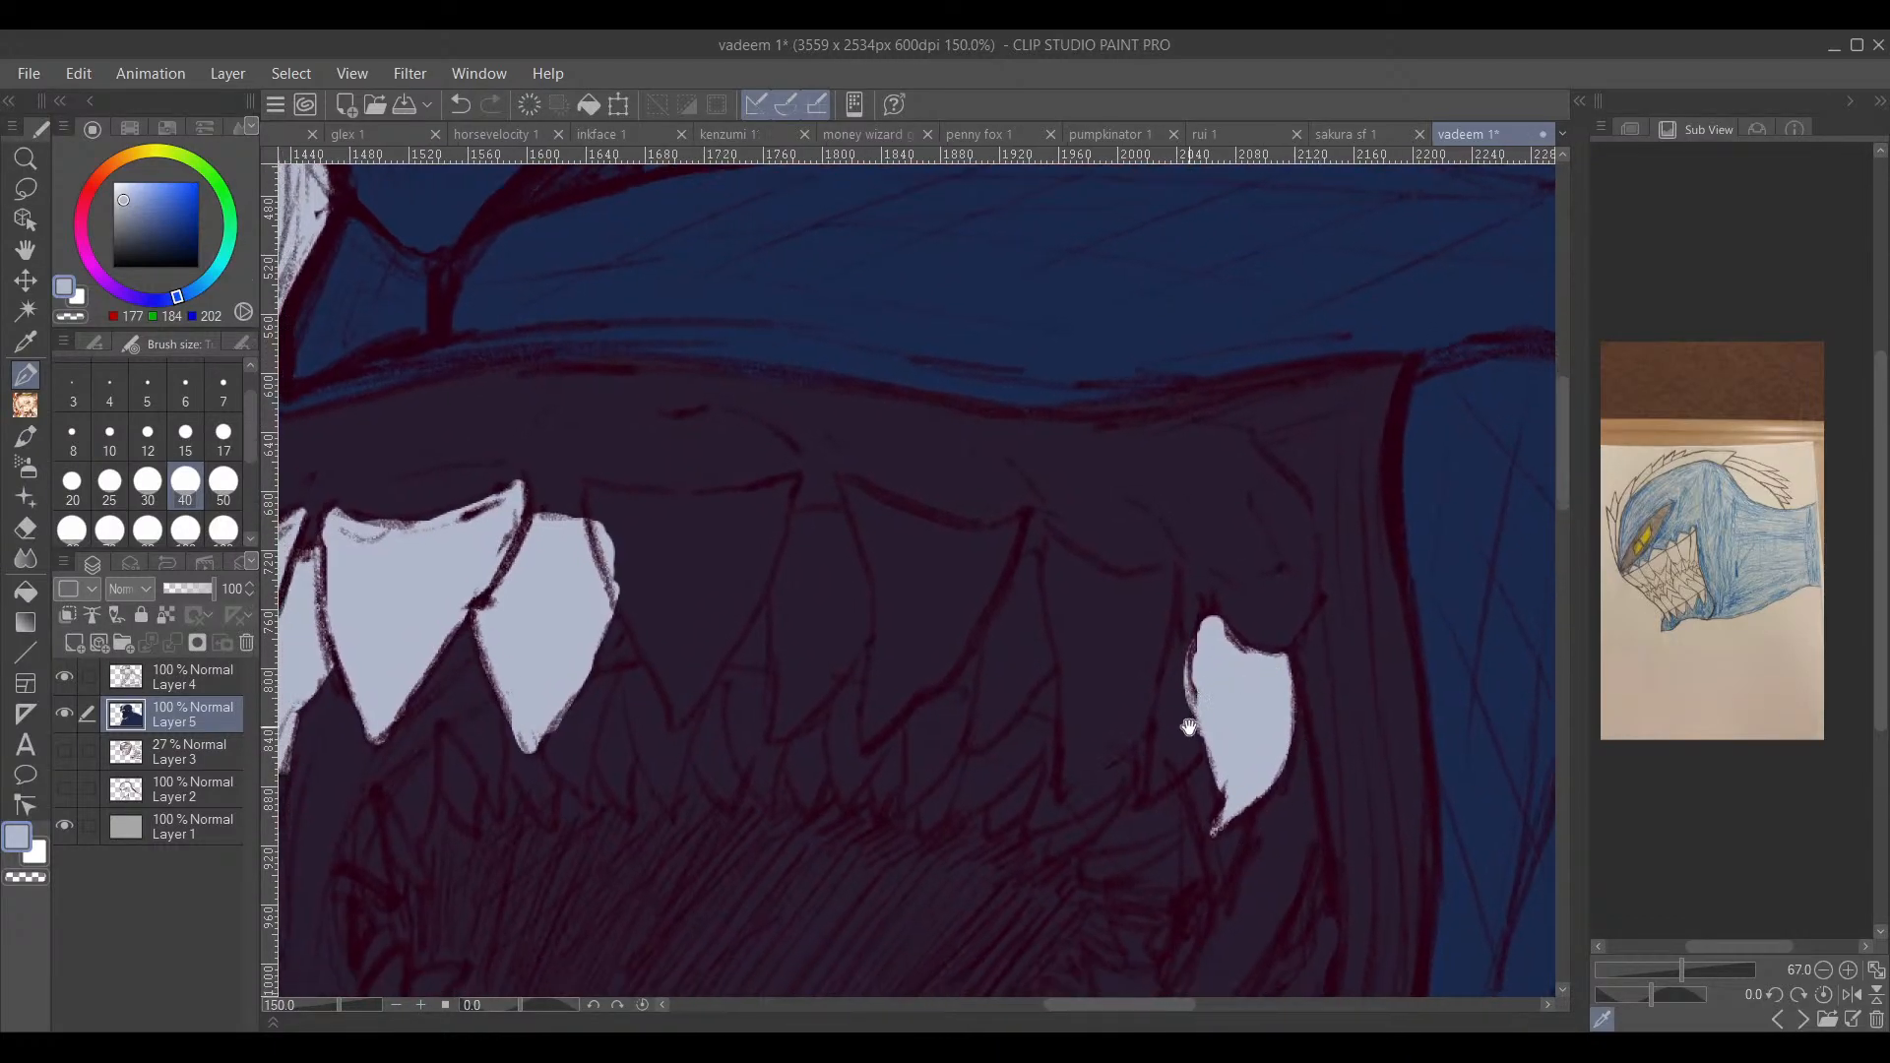
Step: Fill the narrow tooth beside the rearmost one and block in the gum-side edges of the remaining upper teeth
mouse_move(1207, 730)
mouse_down()
mouse_move(1147, 770)
mouse_move(1168, 679)
mouse_move(1182, 743)
mouse_move(1181, 639)
mouse_move(1167, 680)
mouse_move(1186, 630)
mouse_up()
mouse_move(1182, 554)
mouse_down()
mouse_move(1130, 591)
mouse_move(1051, 542)
mouse_move(1057, 618)
mouse_up()
drag(1028, 556, 1013, 566)
mouse_move(953, 648)
mouse_down()
mouse_move(1054, 696)
mouse_move(1147, 700)
mouse_up()
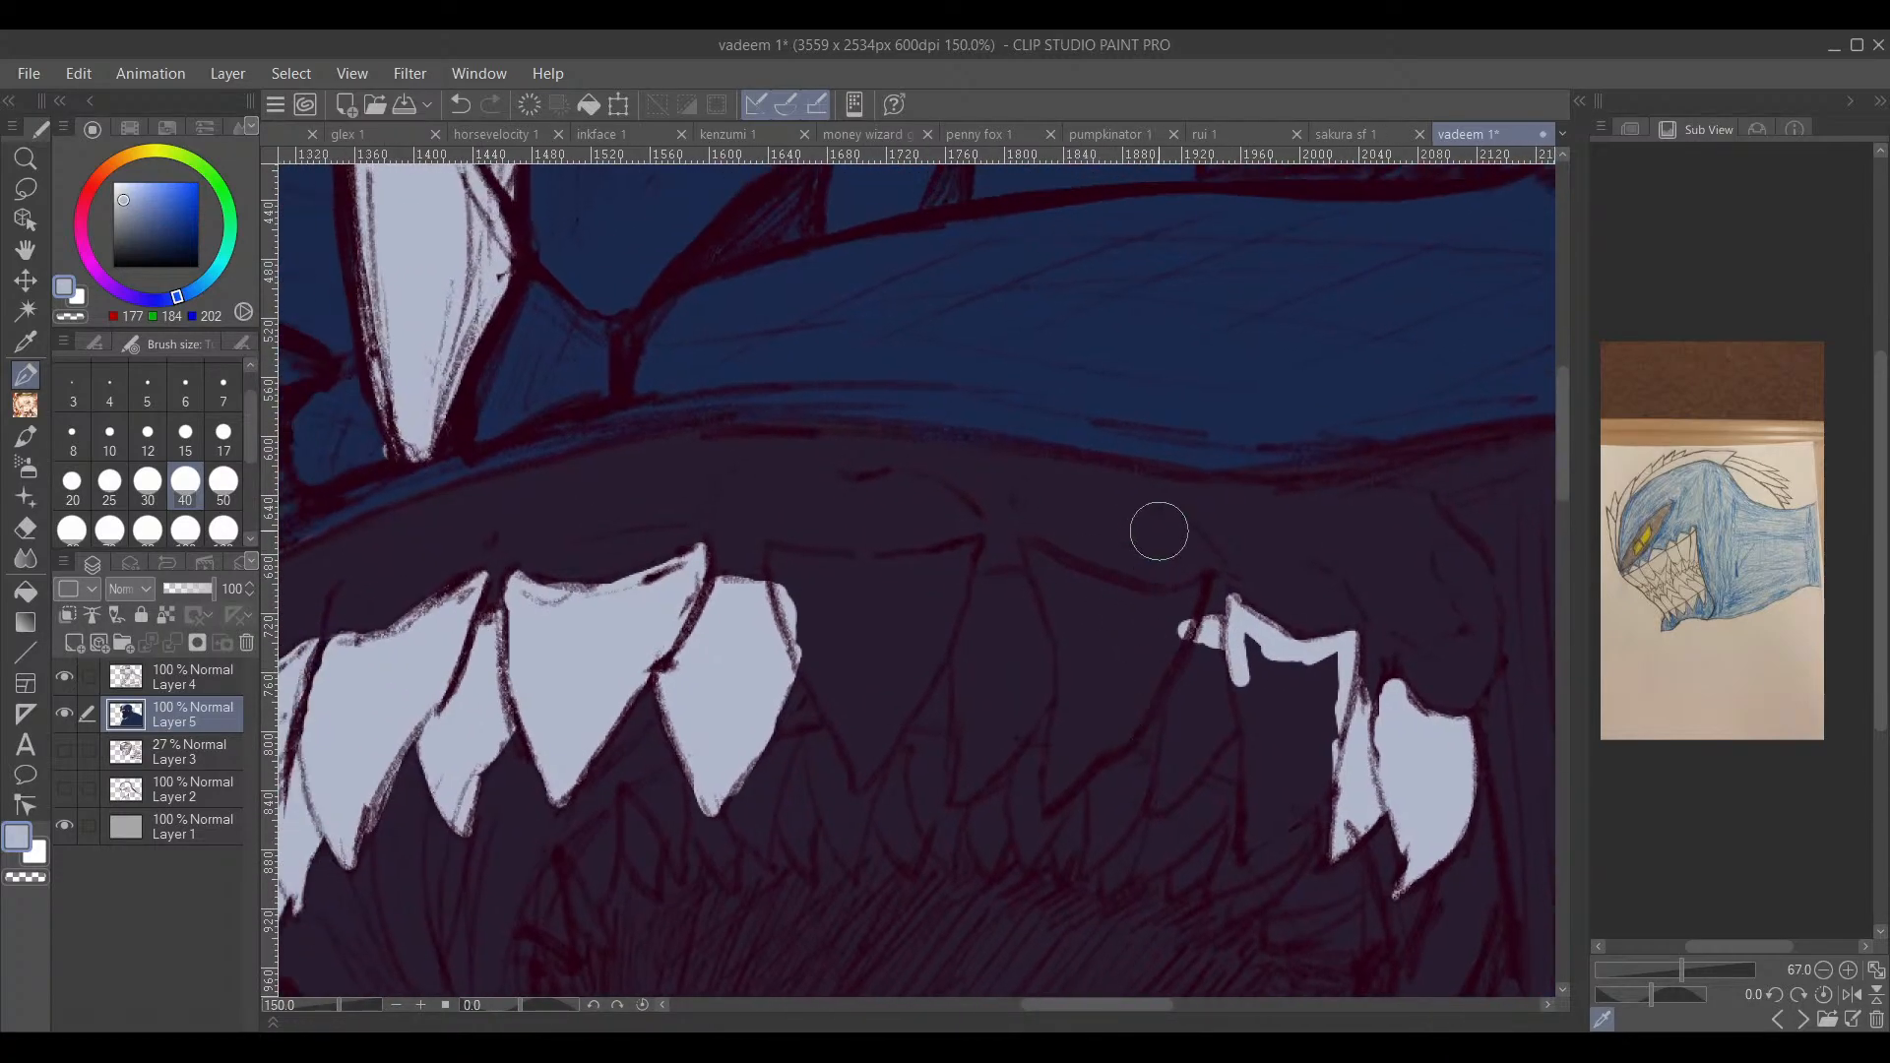
mouse_move(1174, 612)
mouse_down()
mouse_move(1176, 645)
mouse_move(1139, 633)
mouse_move(1029, 541)
mouse_move(1054, 596)
mouse_move(960, 610)
mouse_move(984, 626)
mouse_move(949, 553)
mouse_move(969, 591)
mouse_move(977, 545)
mouse_move(825, 572)
mouse_move(776, 561)
mouse_move(820, 613)
mouse_move(912, 587)
mouse_move(898, 645)
mouse_up()
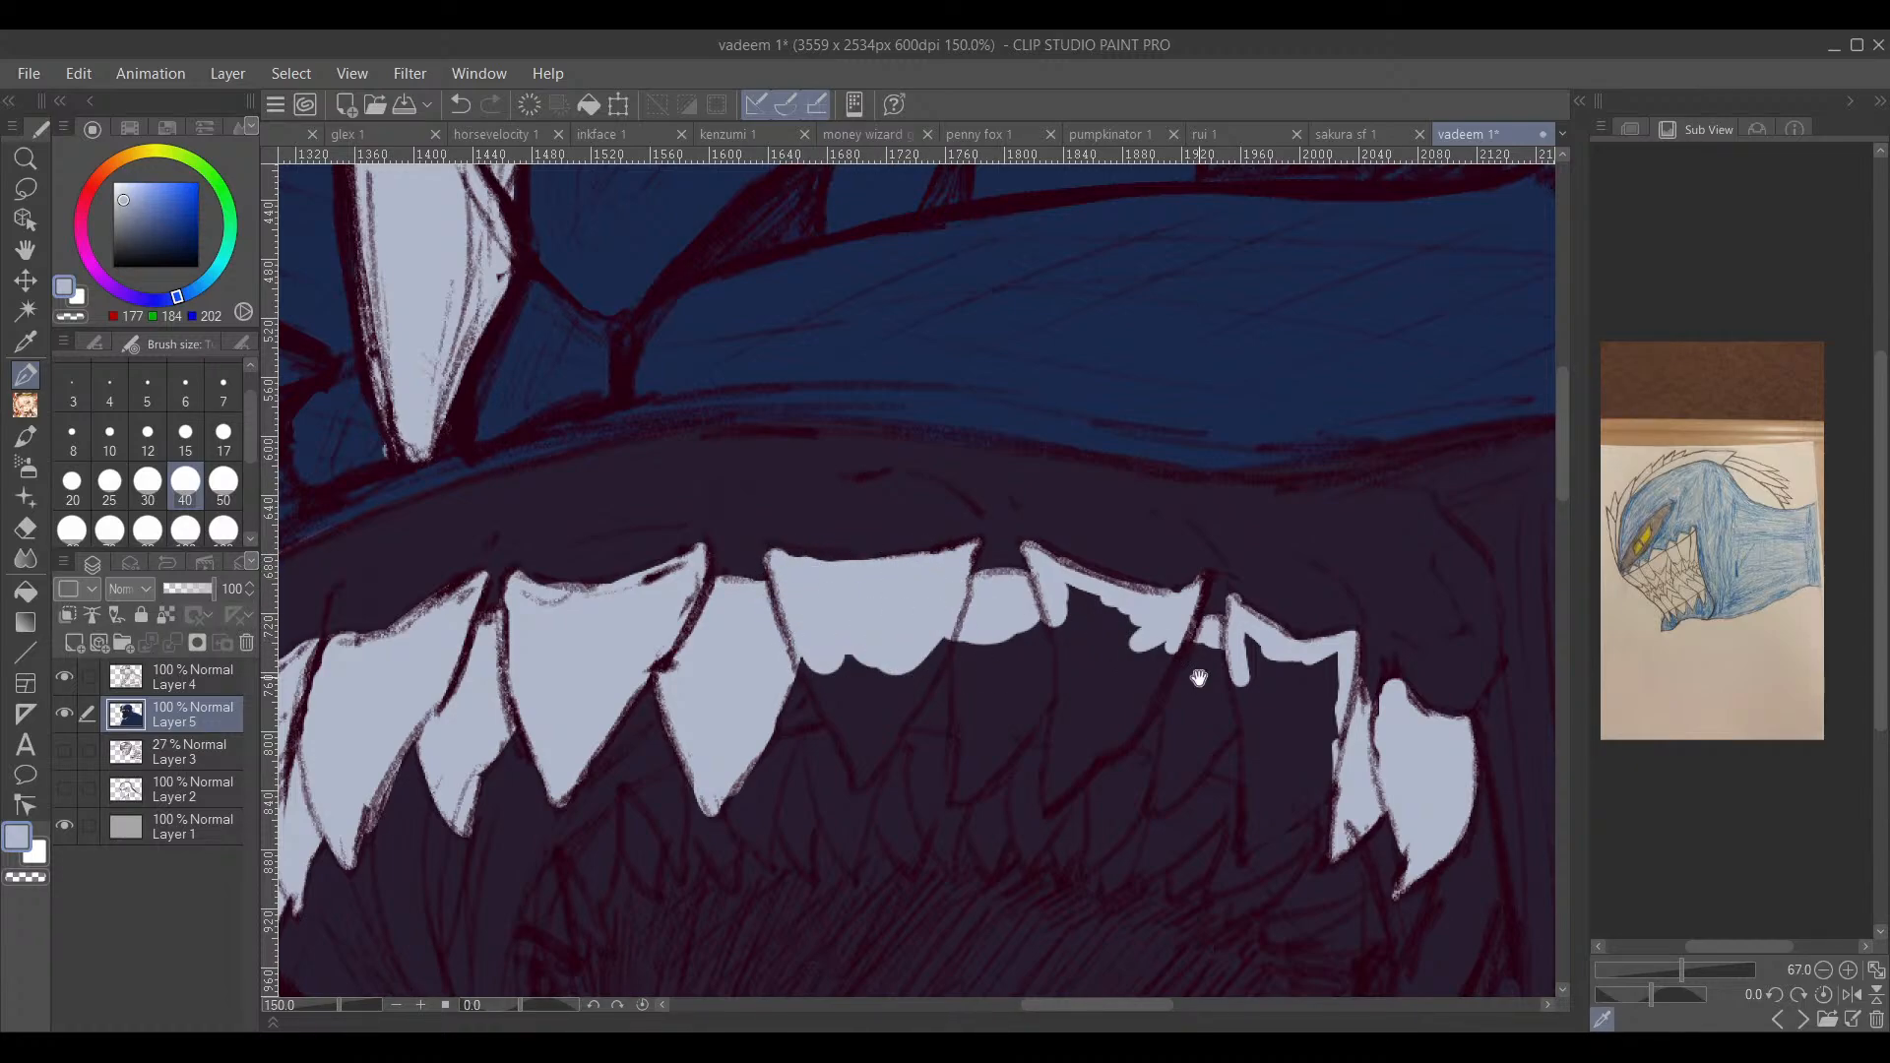
Step: Fill the wide middle upper tooth and the two teeth behind it down to their tips with pale blue-grey
mouse_move(1198, 675)
mouse_down()
mouse_move(1047, 630)
mouse_move(1031, 690)
mouse_up()
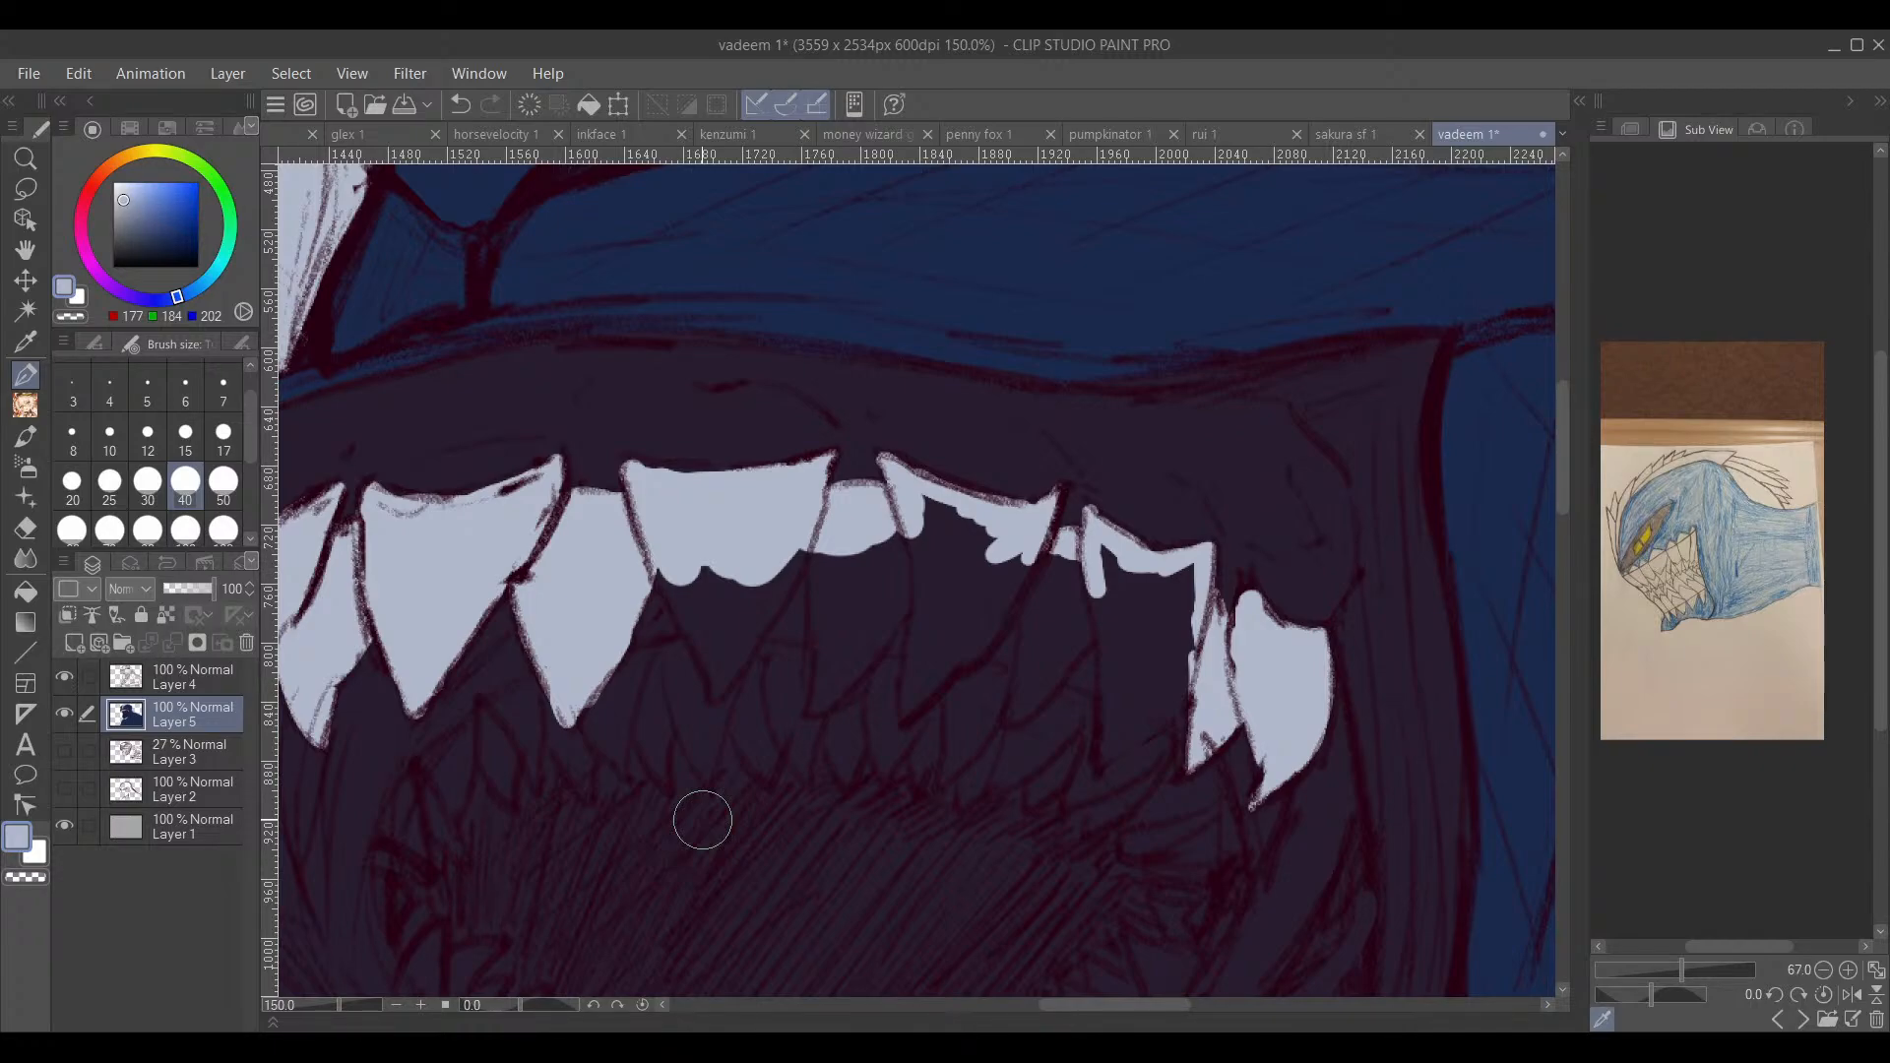
drag(683, 512, 694, 622)
mouse_move(854, 666)
mouse_down()
mouse_move(1002, 568)
mouse_move(768, 725)
mouse_move(772, 785)
mouse_up()
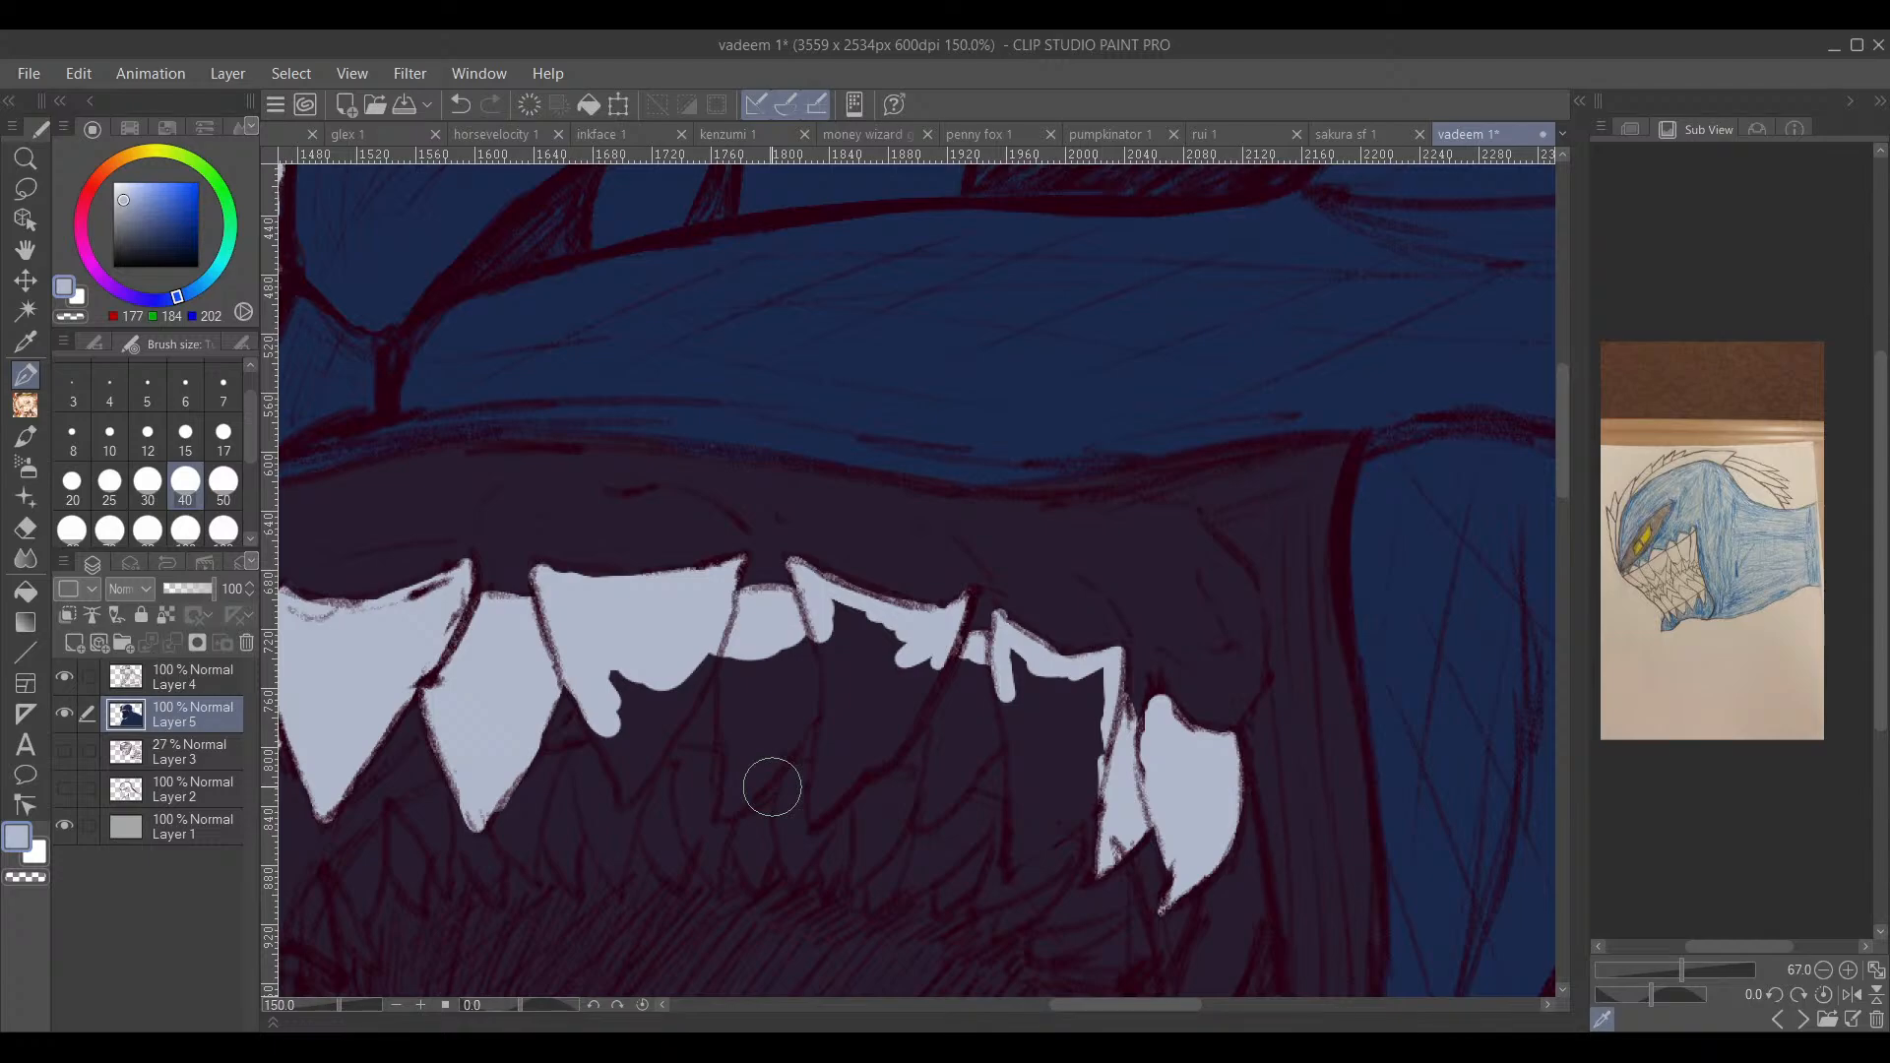
mouse_move(620, 640)
mouse_down()
mouse_move(659, 654)
mouse_move(590, 625)
mouse_move(459, 665)
mouse_move(514, 679)
mouse_move(738, 654)
mouse_move(702, 636)
mouse_move(664, 732)
mouse_move(876, 510)
mouse_move(789, 576)
mouse_move(748, 649)
mouse_move(731, 563)
mouse_move(800, 599)
mouse_up()
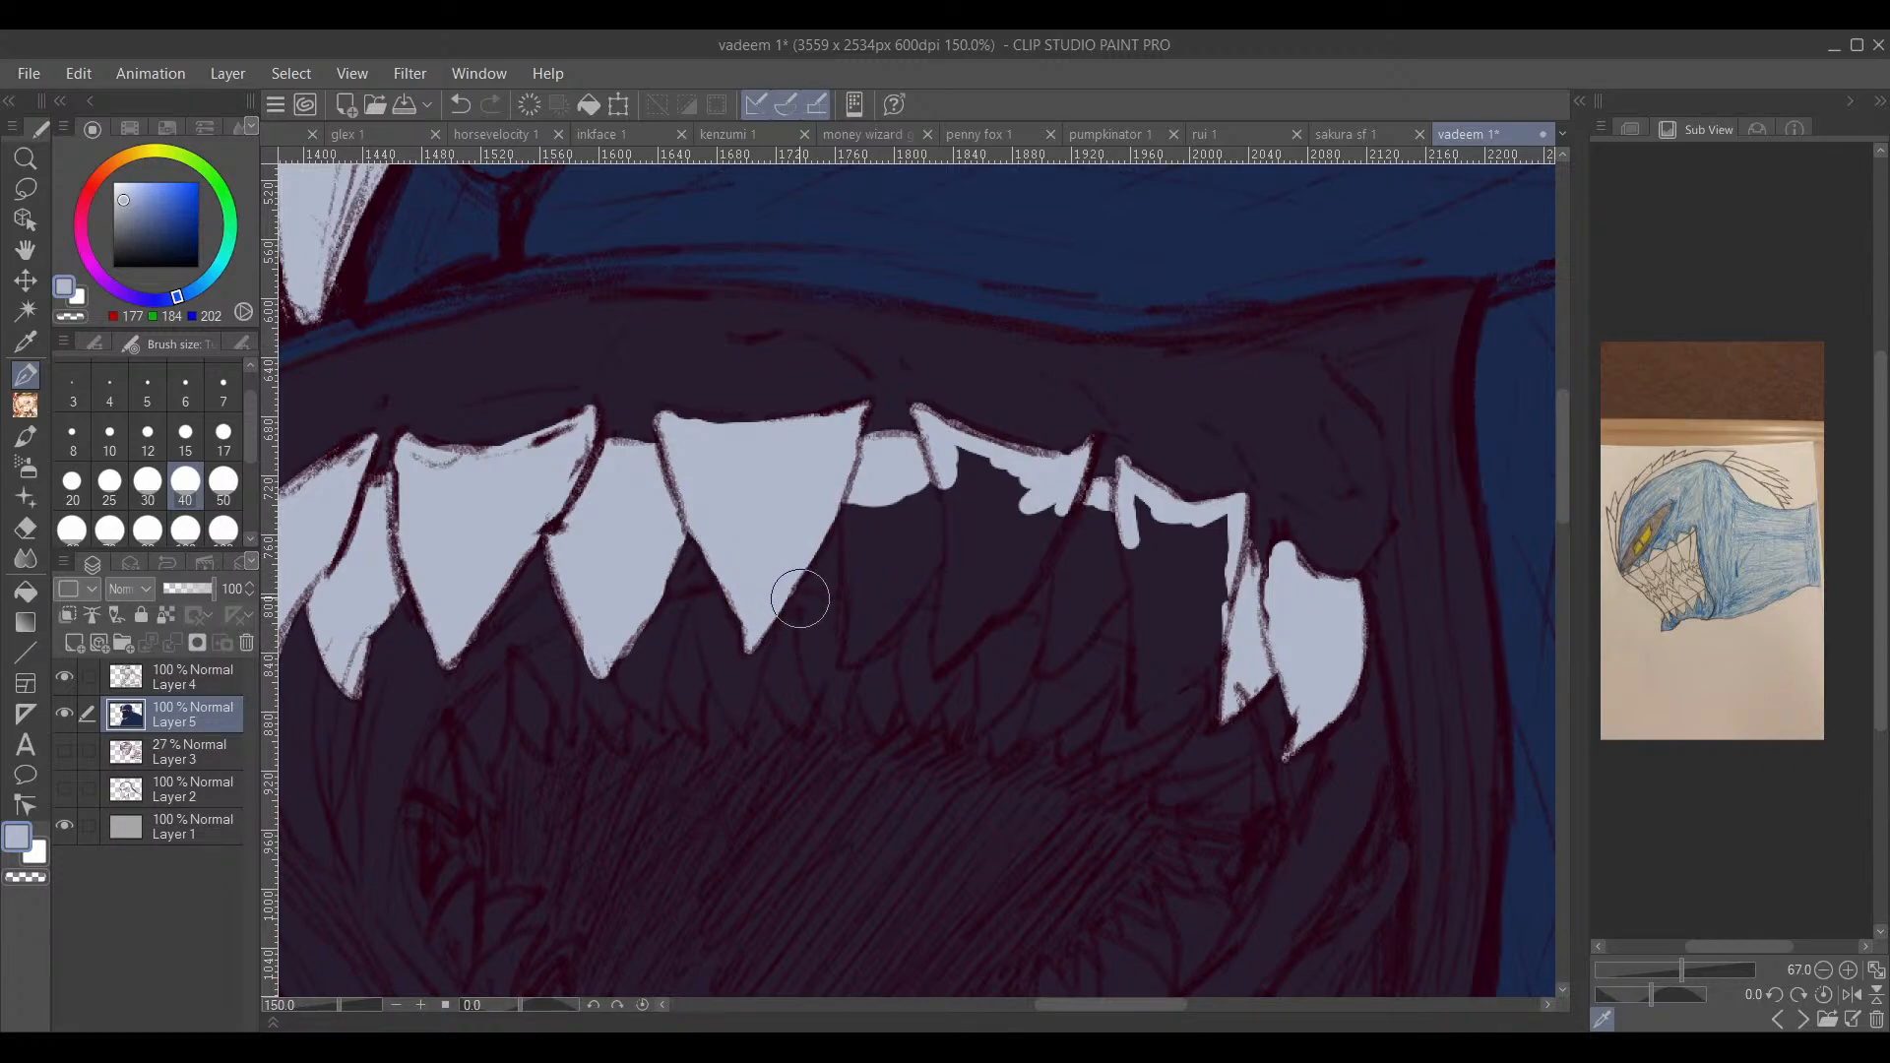
mouse_move(865, 498)
mouse_down()
mouse_move(884, 582)
mouse_move(873, 542)
mouse_move(851, 663)
mouse_move(942, 540)
mouse_move(912, 507)
mouse_move(954, 467)
mouse_move(982, 506)
mouse_move(1024, 488)
mouse_move(1038, 509)
mouse_move(980, 603)
mouse_move(984, 515)
mouse_move(960, 513)
mouse_move(957, 658)
mouse_up()
scroll(1054, 578, right, 3)
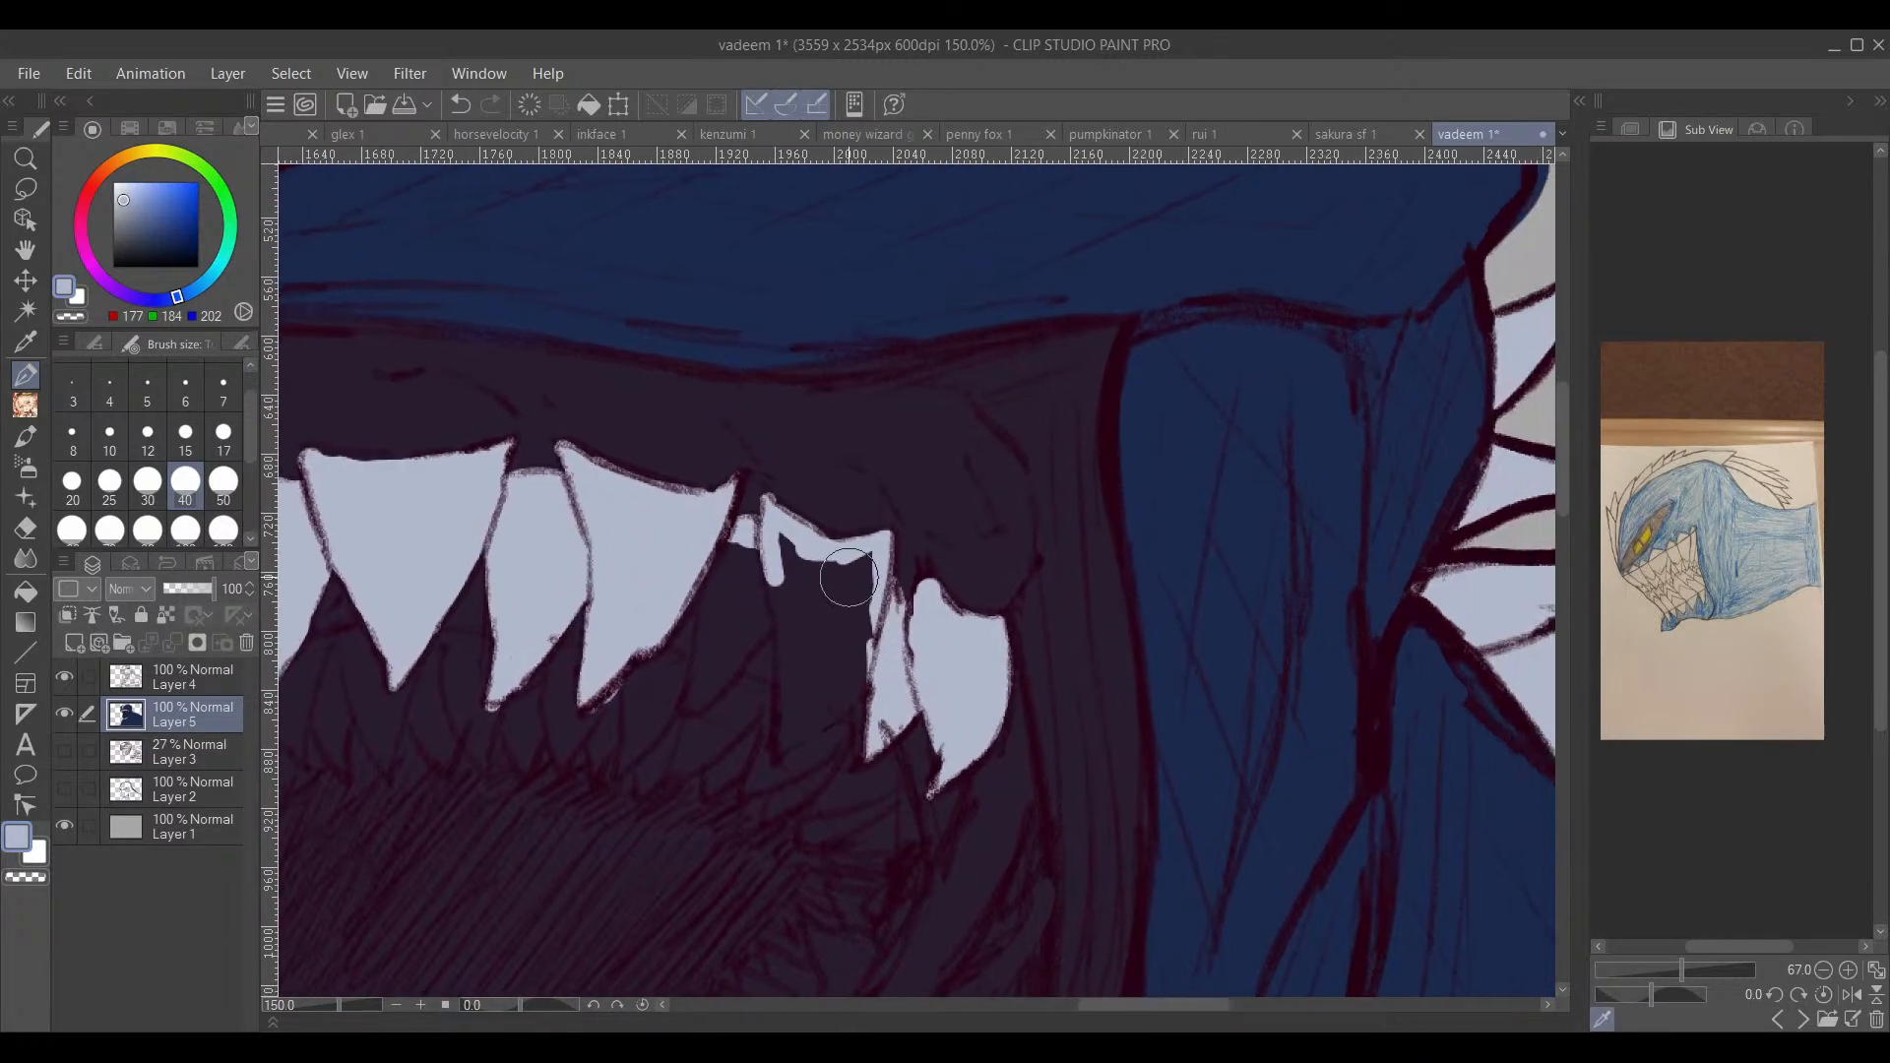
Step: Fill the third-from-last wide upper tooth and the narrow tooth in front of it with pale blue-grey
mouse_move(758, 517)
mouse_down()
mouse_move(729, 547)
mouse_move(696, 682)
mouse_move(741, 637)
mouse_move(710, 698)
mouse_move(770, 620)
mouse_move(767, 596)
mouse_move(748, 615)
mouse_move(729, 554)
mouse_move(834, 590)
mouse_move(851, 570)
mouse_move(804, 605)
mouse_move(808, 668)
mouse_move(782, 725)
mouse_move(784, 638)
mouse_move(786, 667)
mouse_move(838, 658)
mouse_move(793, 720)
mouse_move(939, 631)
mouse_move(846, 636)
mouse_move(865, 680)
mouse_move(783, 748)
mouse_up()
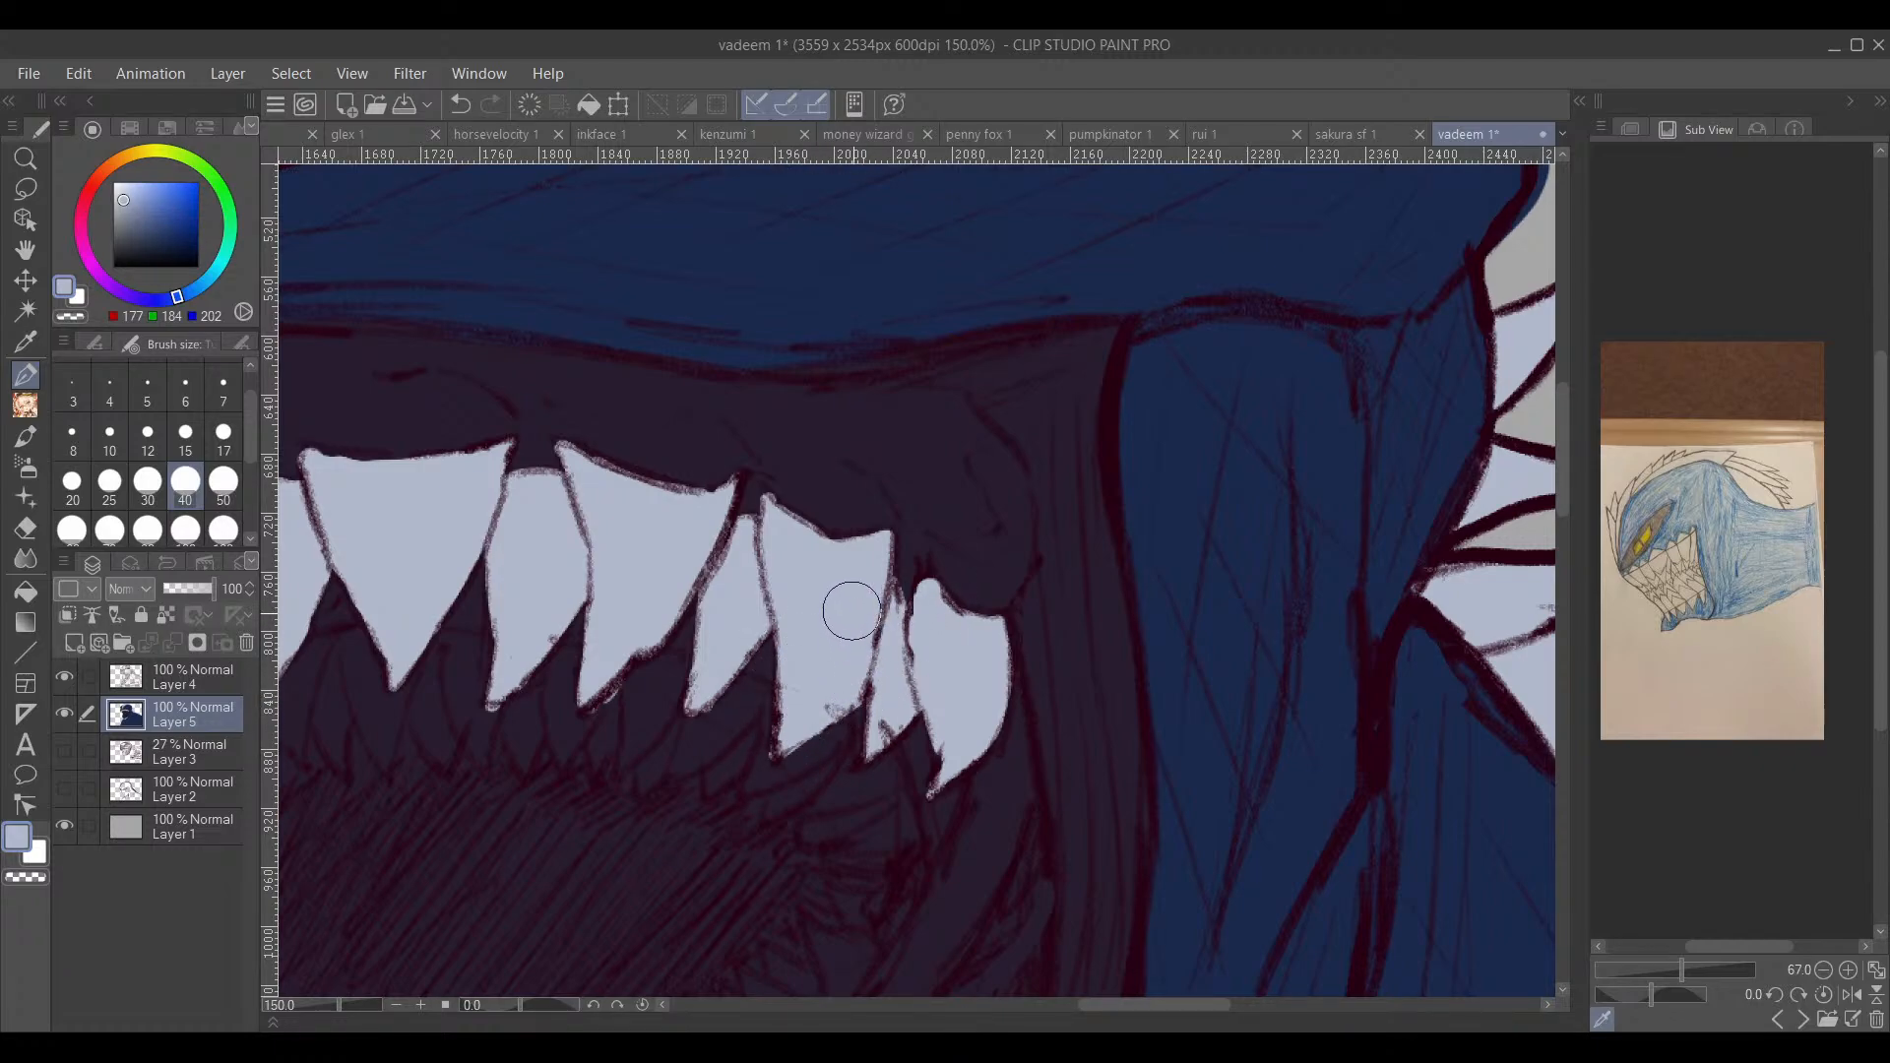
drag(853, 668, 1142, 468)
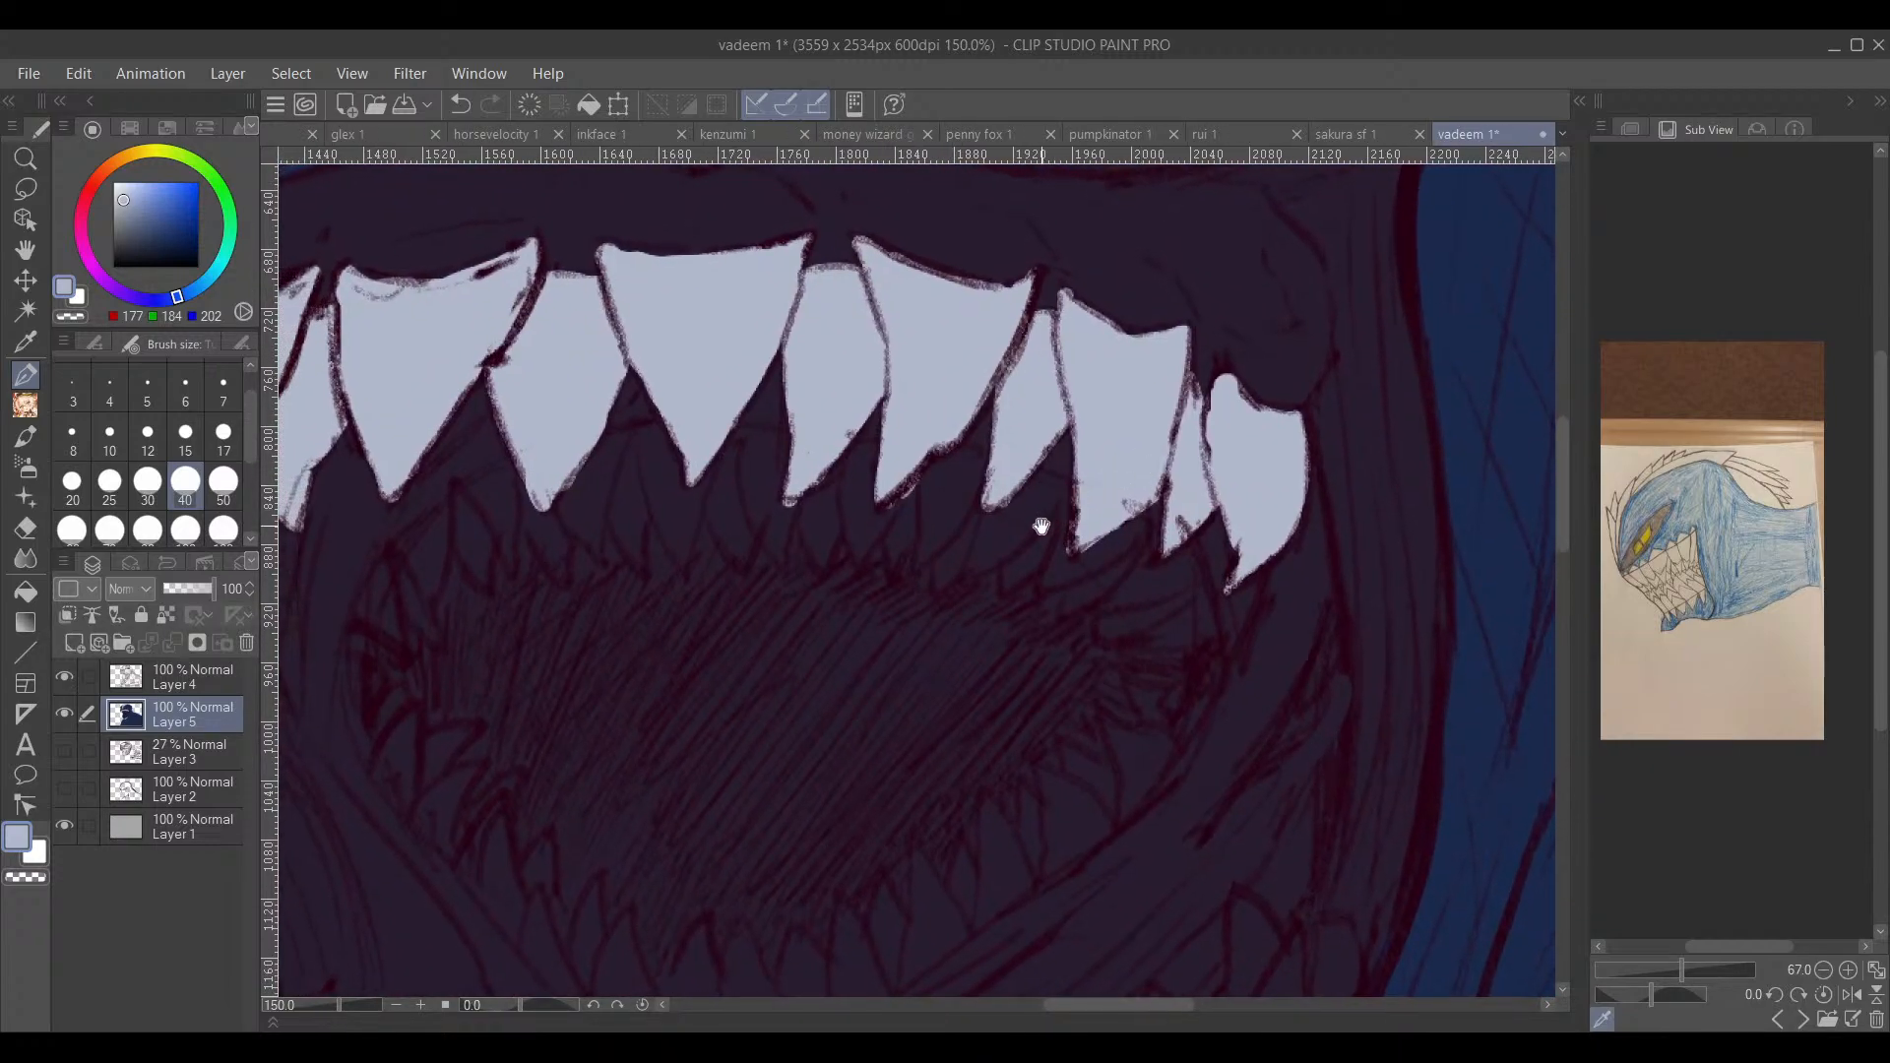
Step: Lasso-select the whole inner mouth along the outer base of its ring of small teeth
mouse_move(898, 680)
mouse_down()
mouse_move(1072, 502)
mouse_move(983, 565)
mouse_up()
scroll(1005, 551, up, 3)
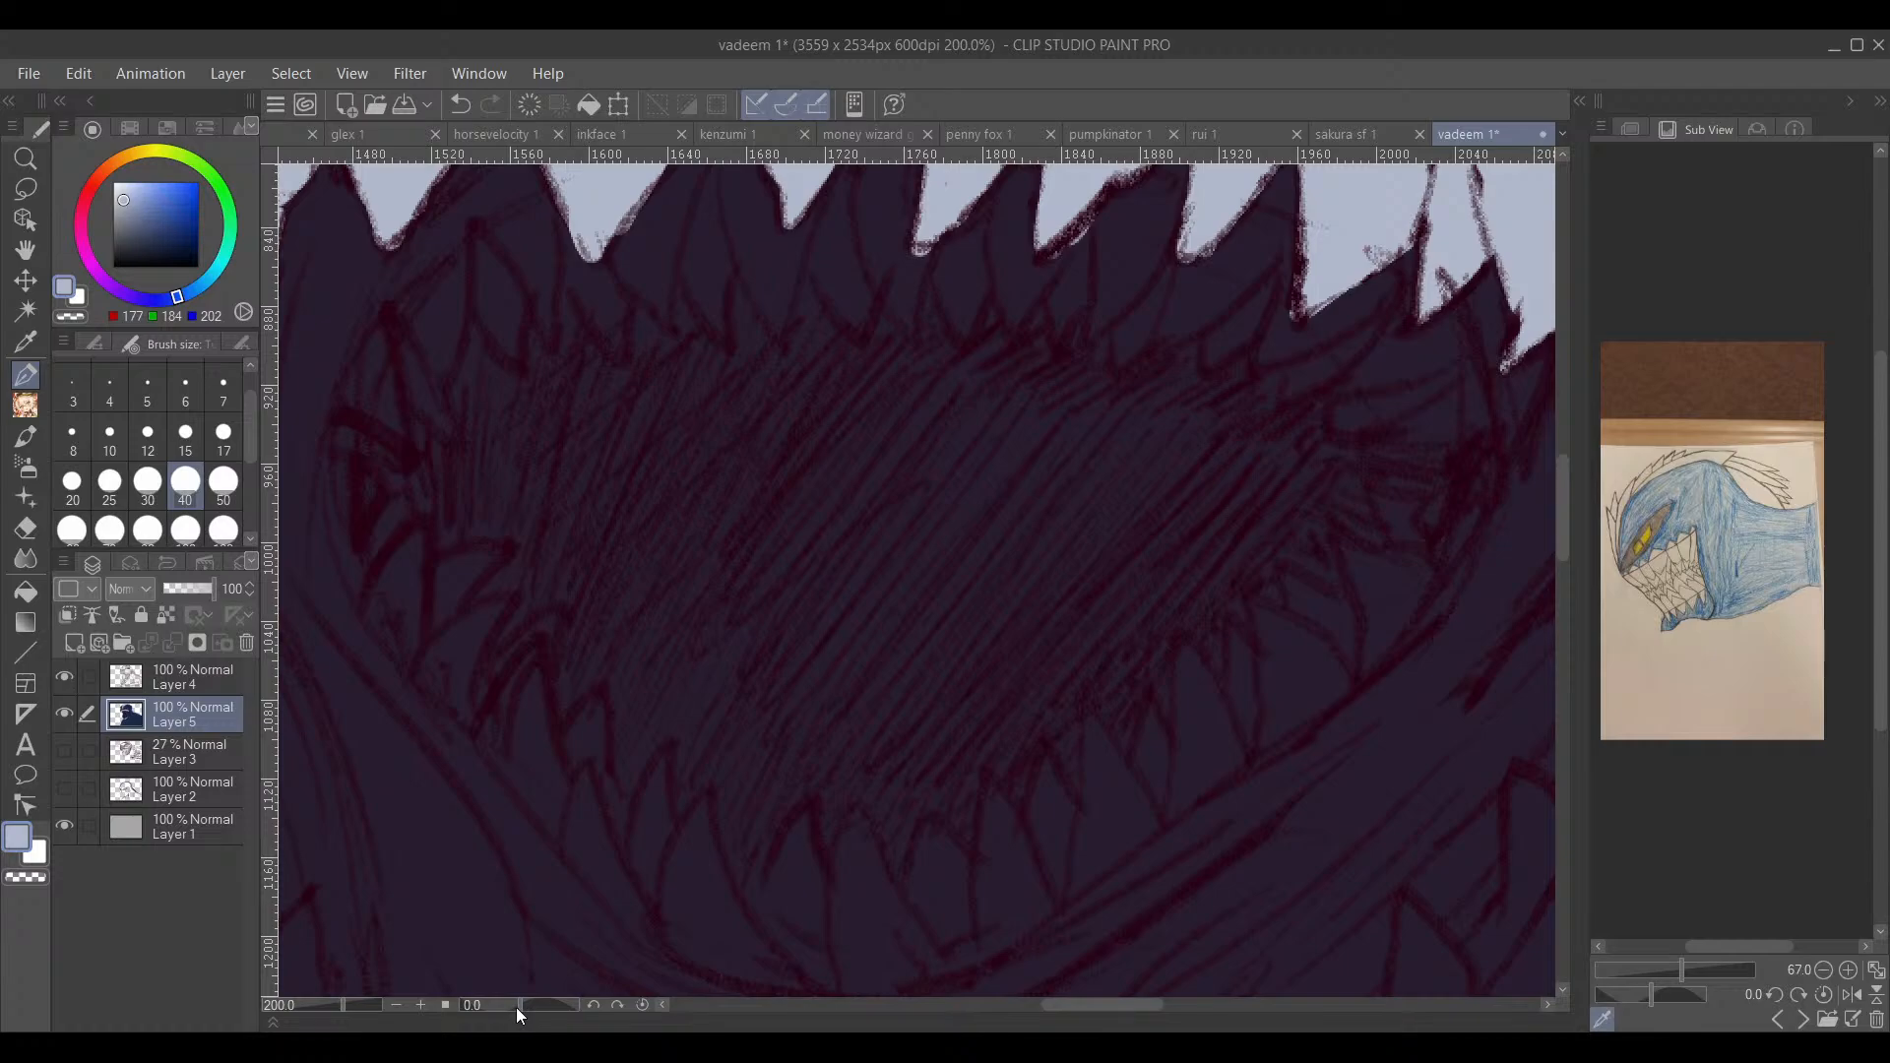
drag(516, 1006, 517, 1006)
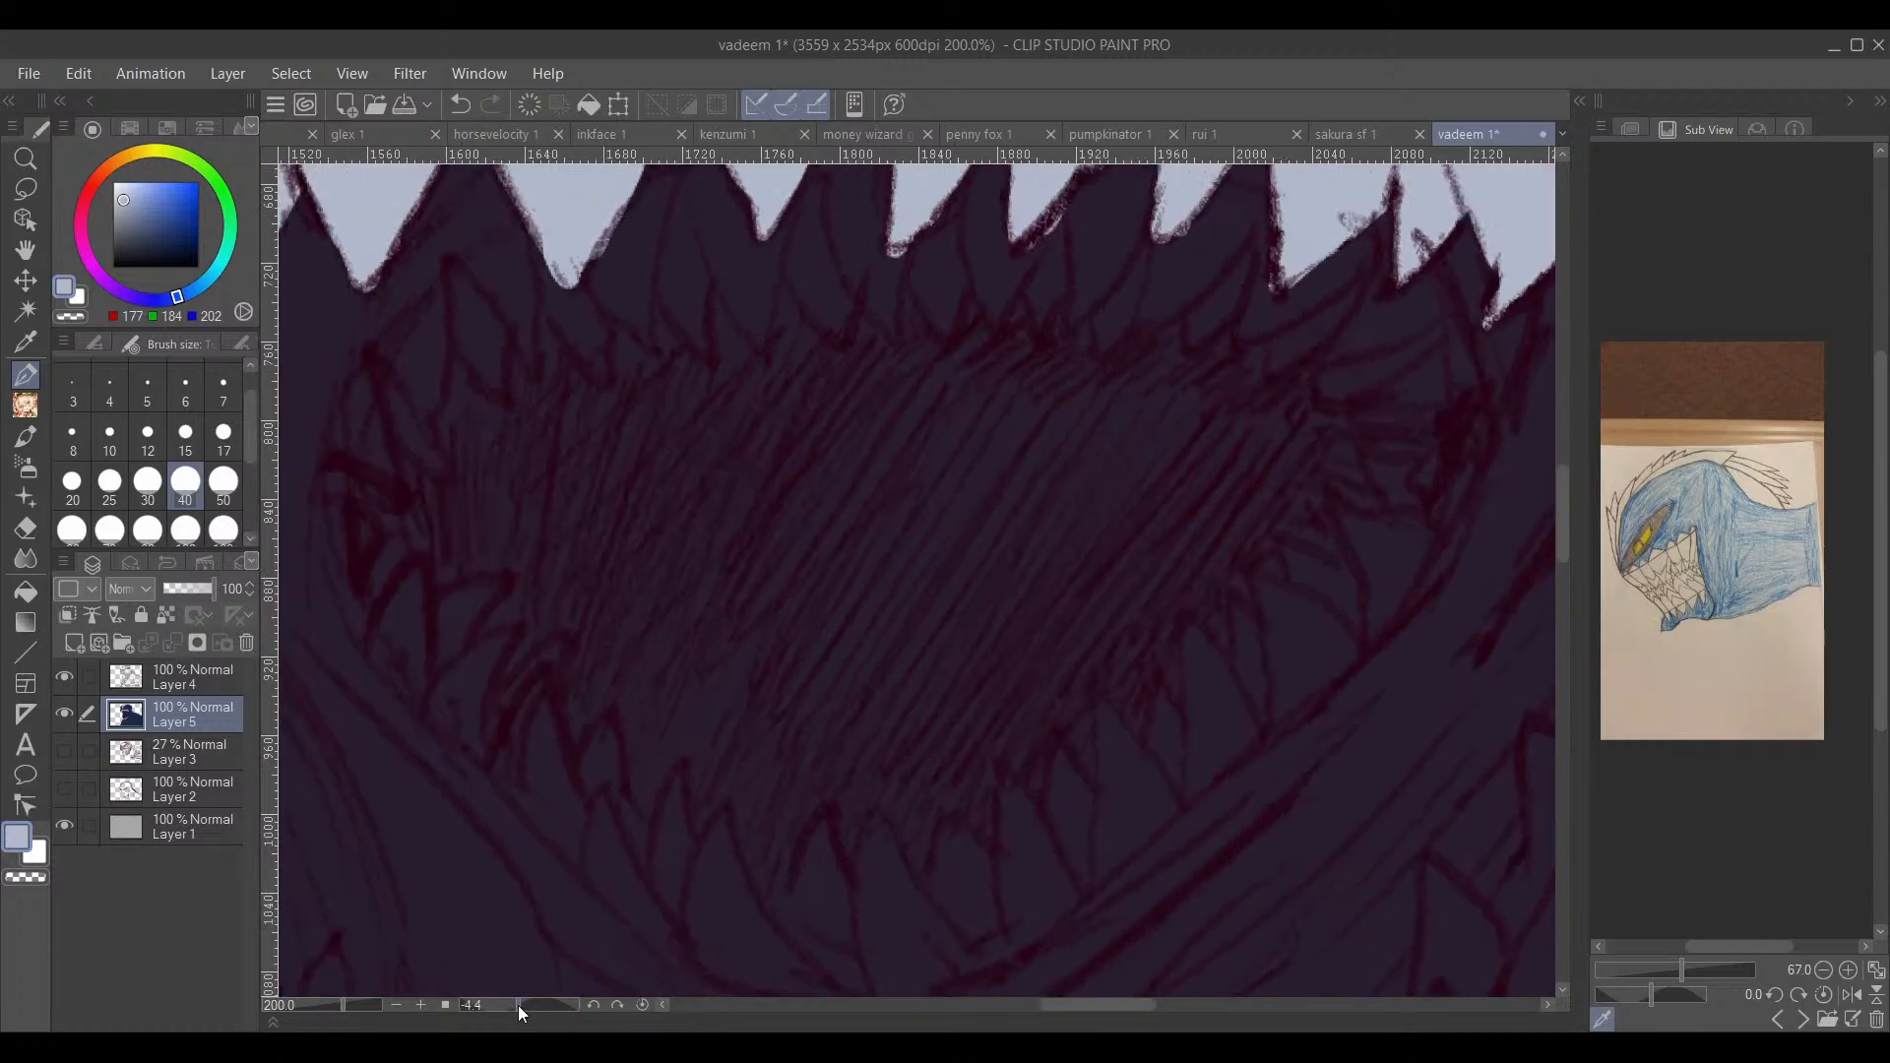
click(641, 1004)
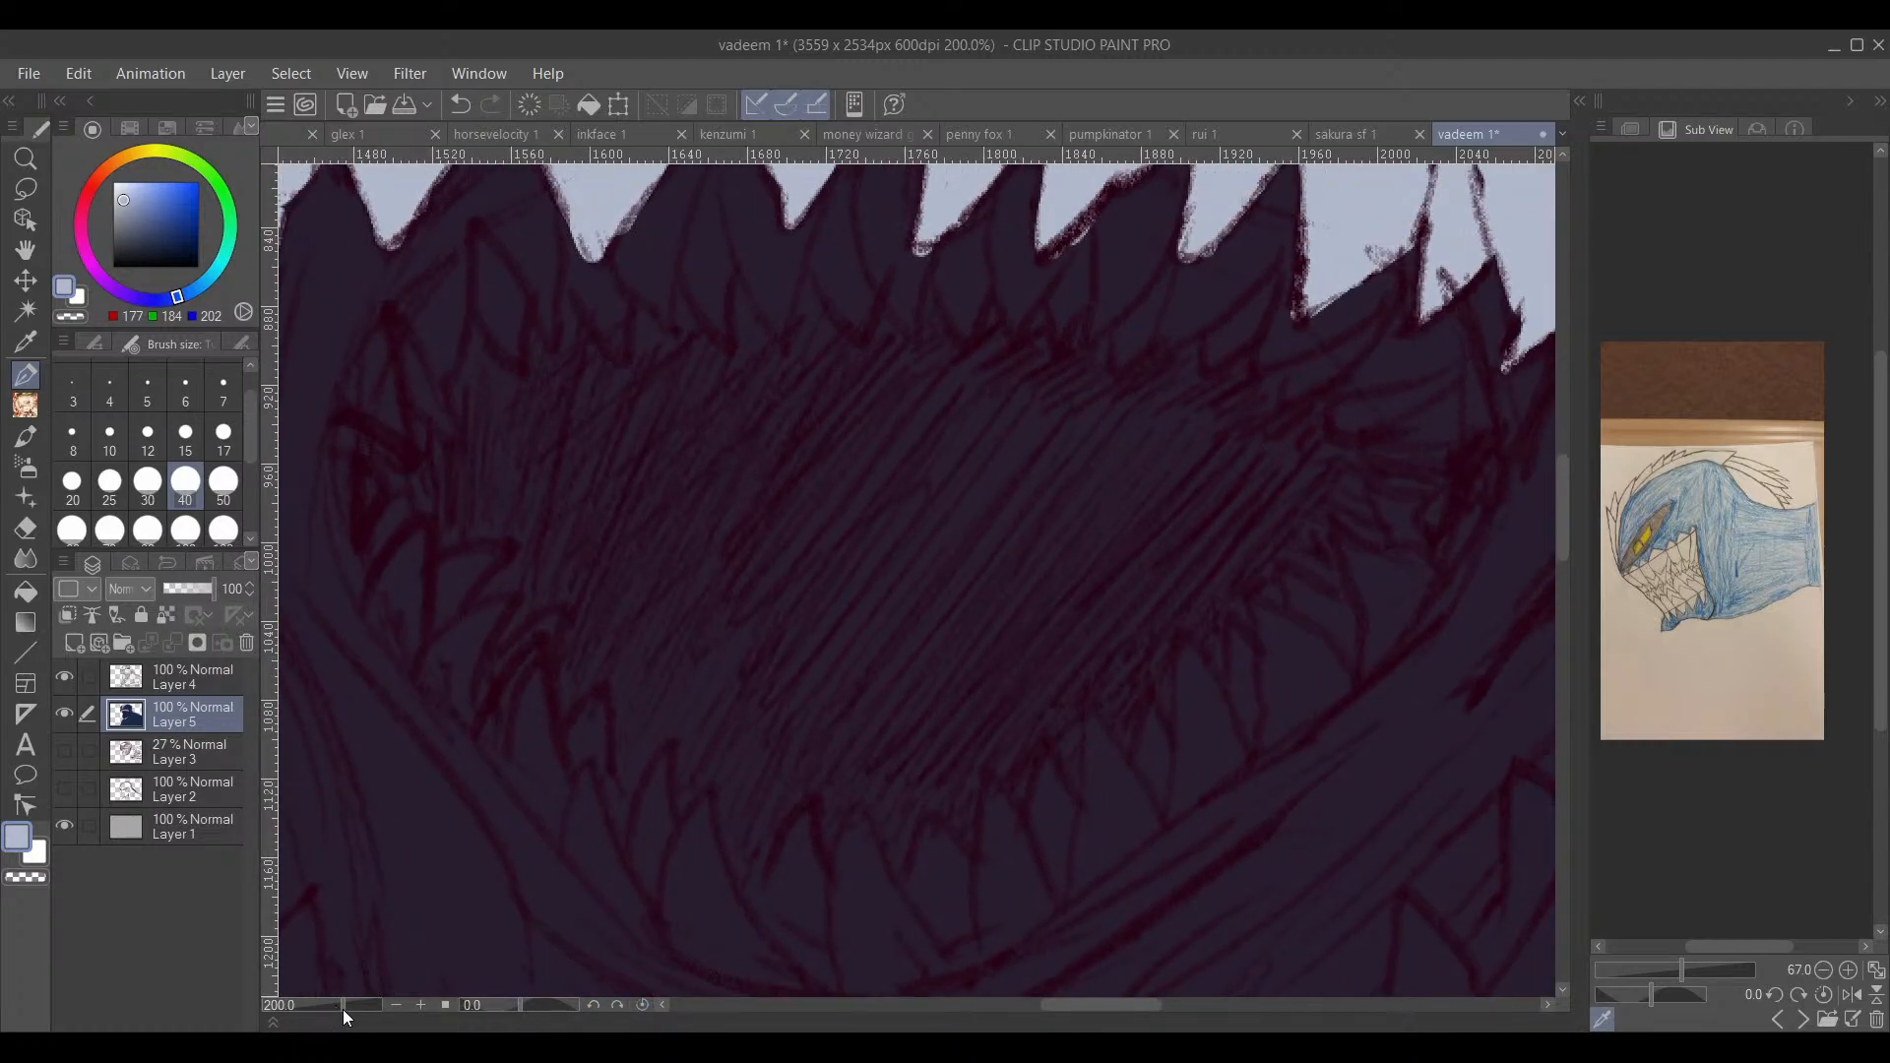
drag(343, 1008, 338, 1006)
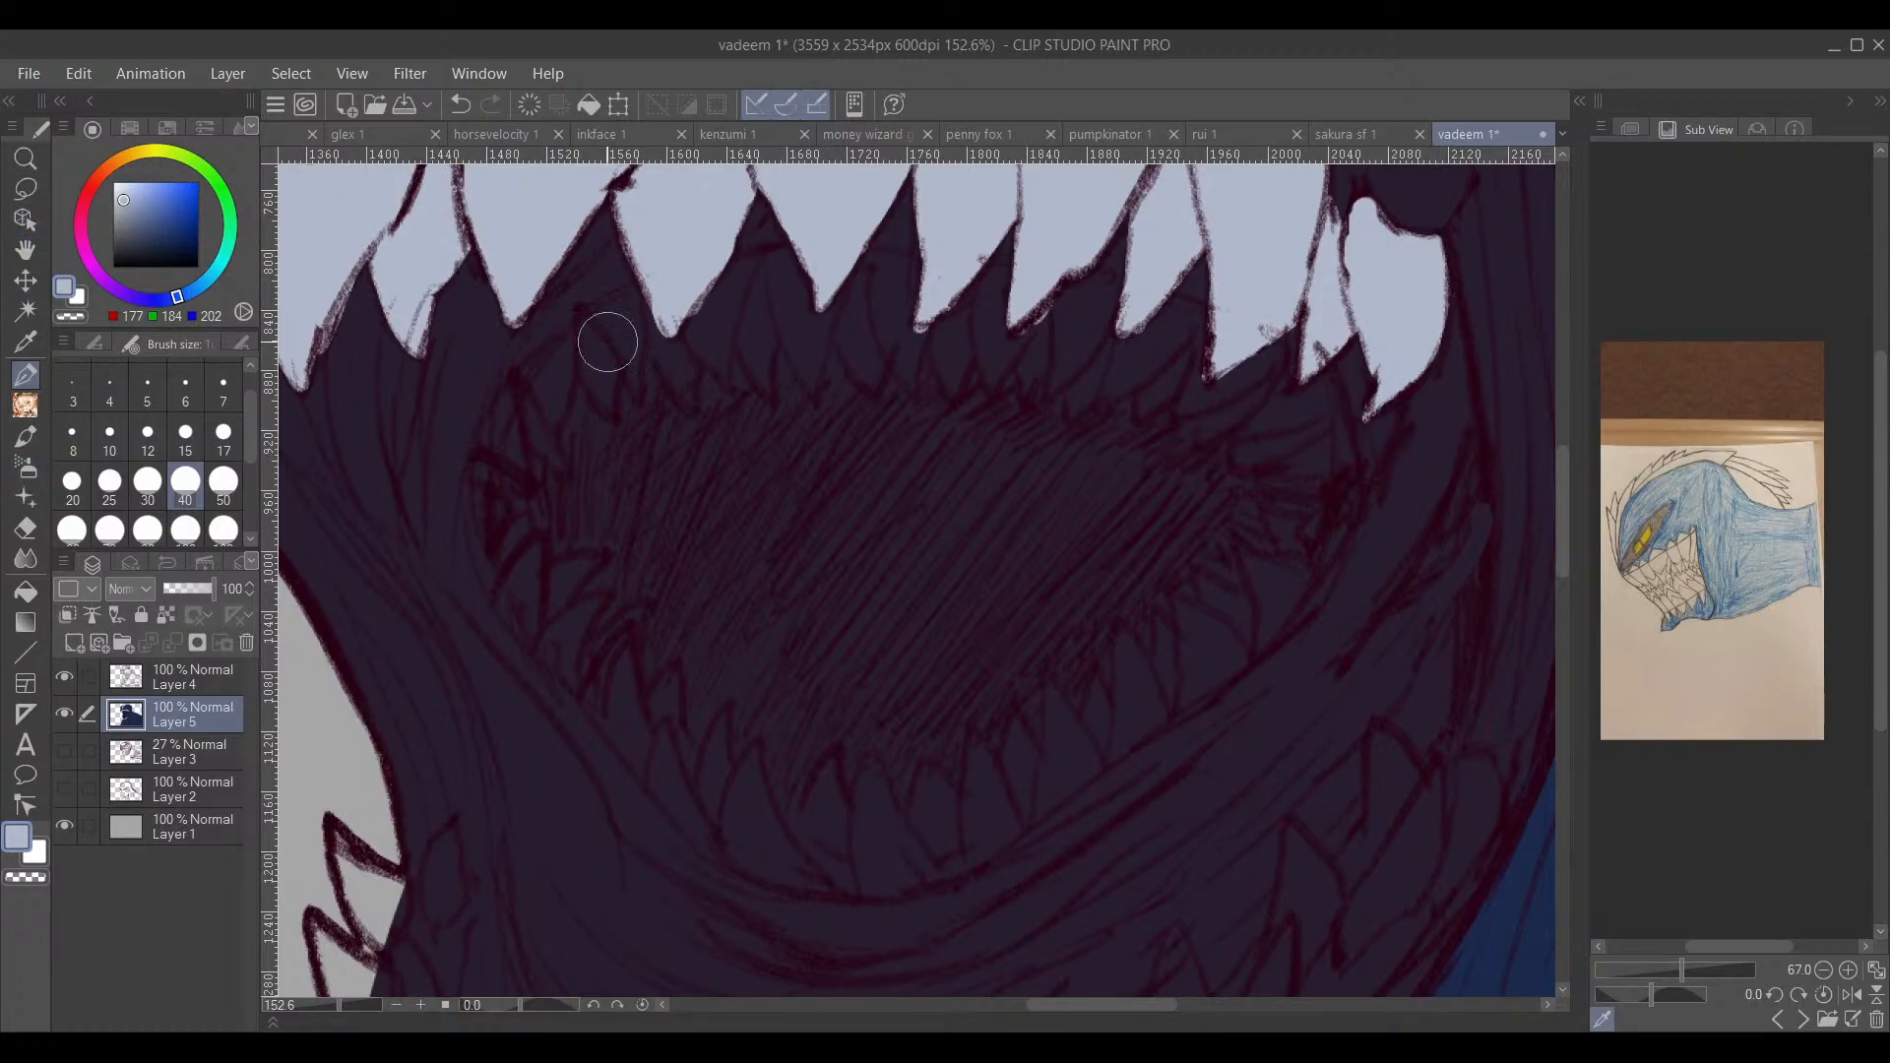
click(25, 188)
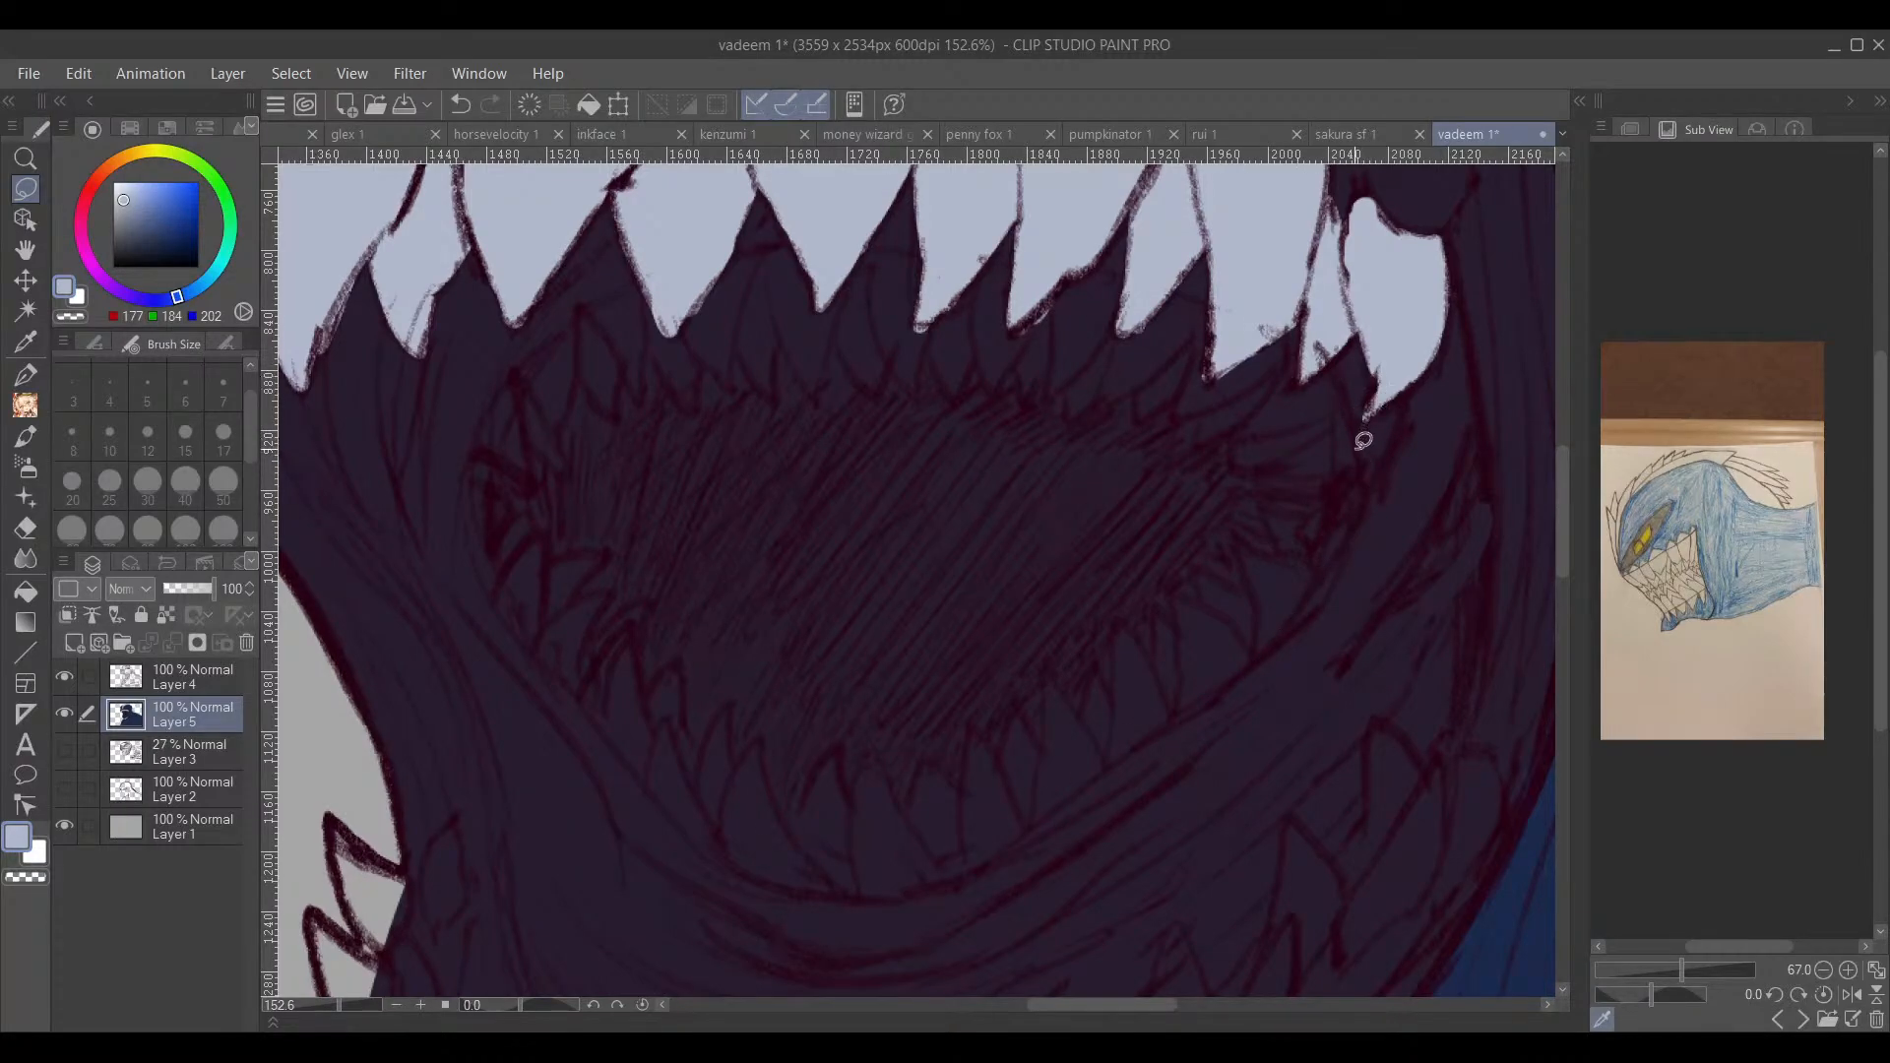
mouse_move(1355, 448)
mouse_down()
mouse_move(1292, 325)
mouse_move(1159, 278)
mouse_move(873, 239)
mouse_move(736, 248)
mouse_move(589, 305)
mouse_move(497, 395)
mouse_move(489, 522)
mouse_move(520, 605)
mouse_move(677, 796)
mouse_move(743, 856)
mouse_move(881, 893)
mouse_move(1034, 827)
mouse_move(1272, 638)
mouse_move(1353, 512)
mouse_up()
drag(1355, 425, 1356, 435)
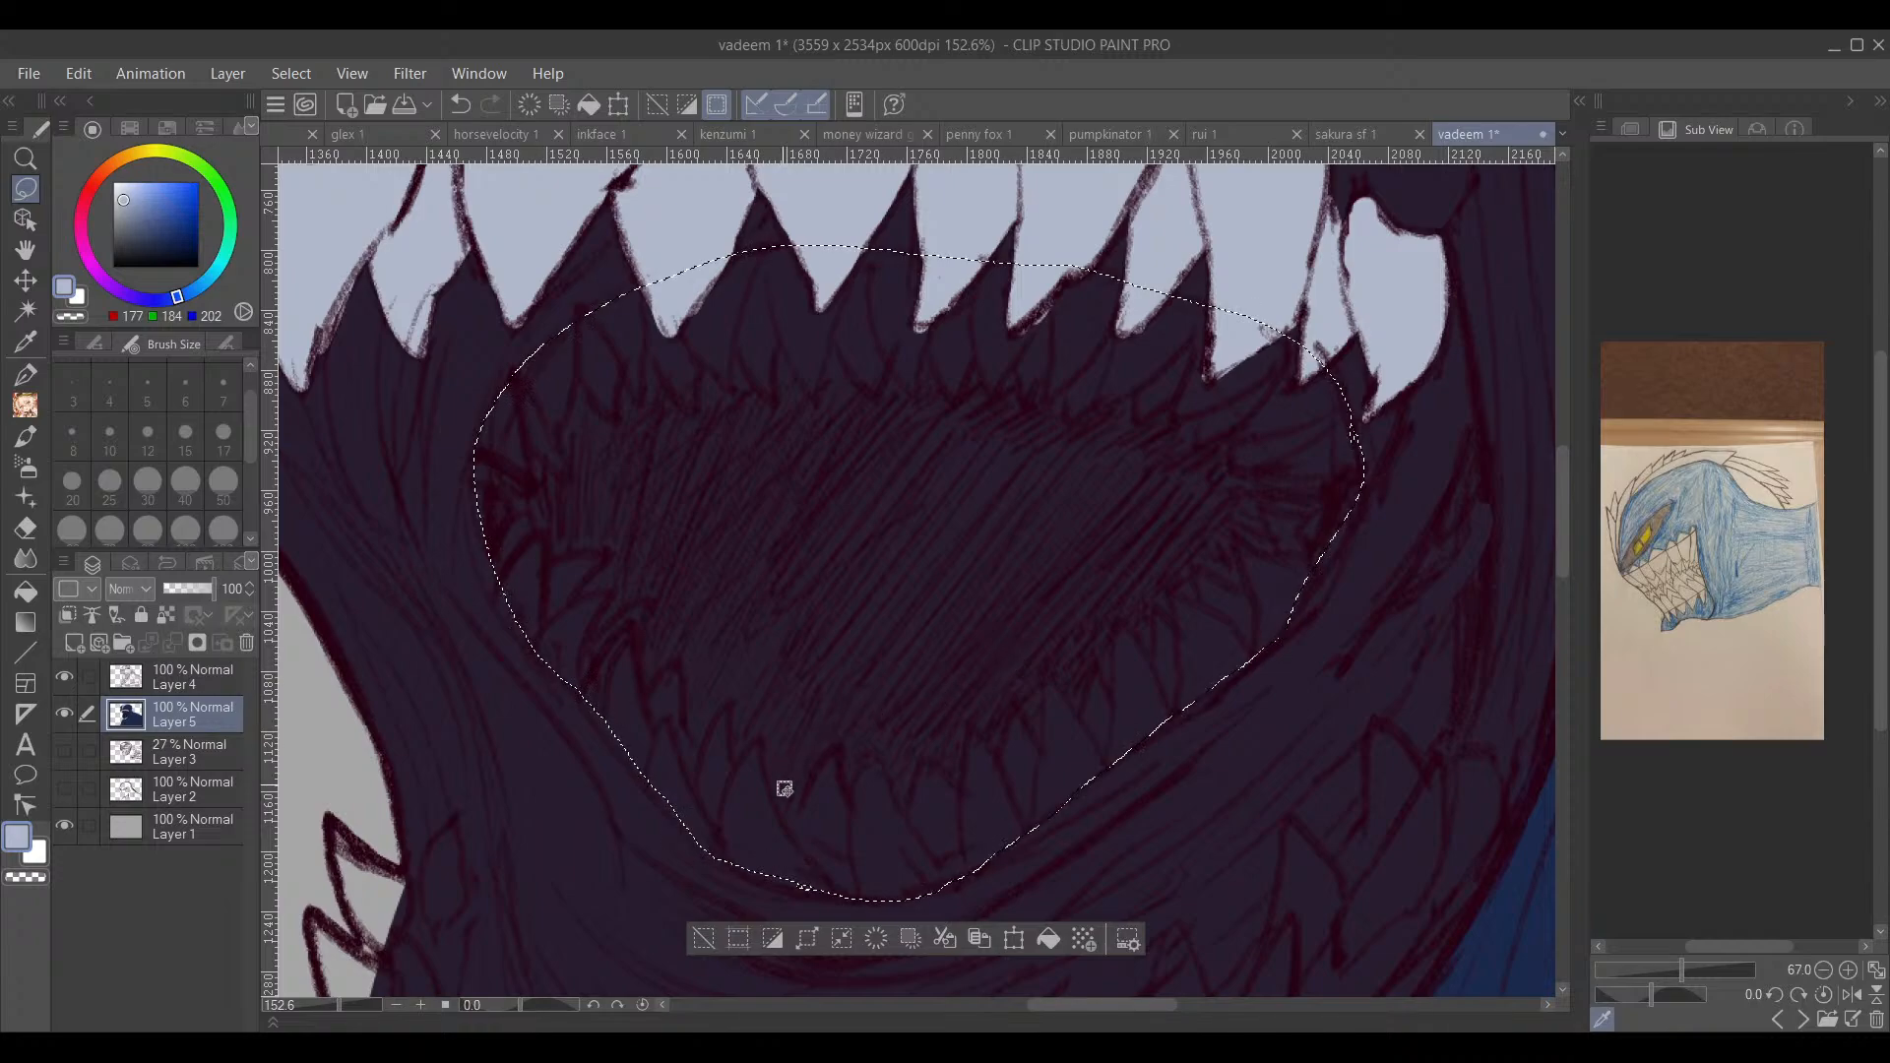
Step: Subtract the dark throat from the selection along the jagged inner tooth tips, fill the remaining ring pale blue-grey and deselect
click(98, 343)
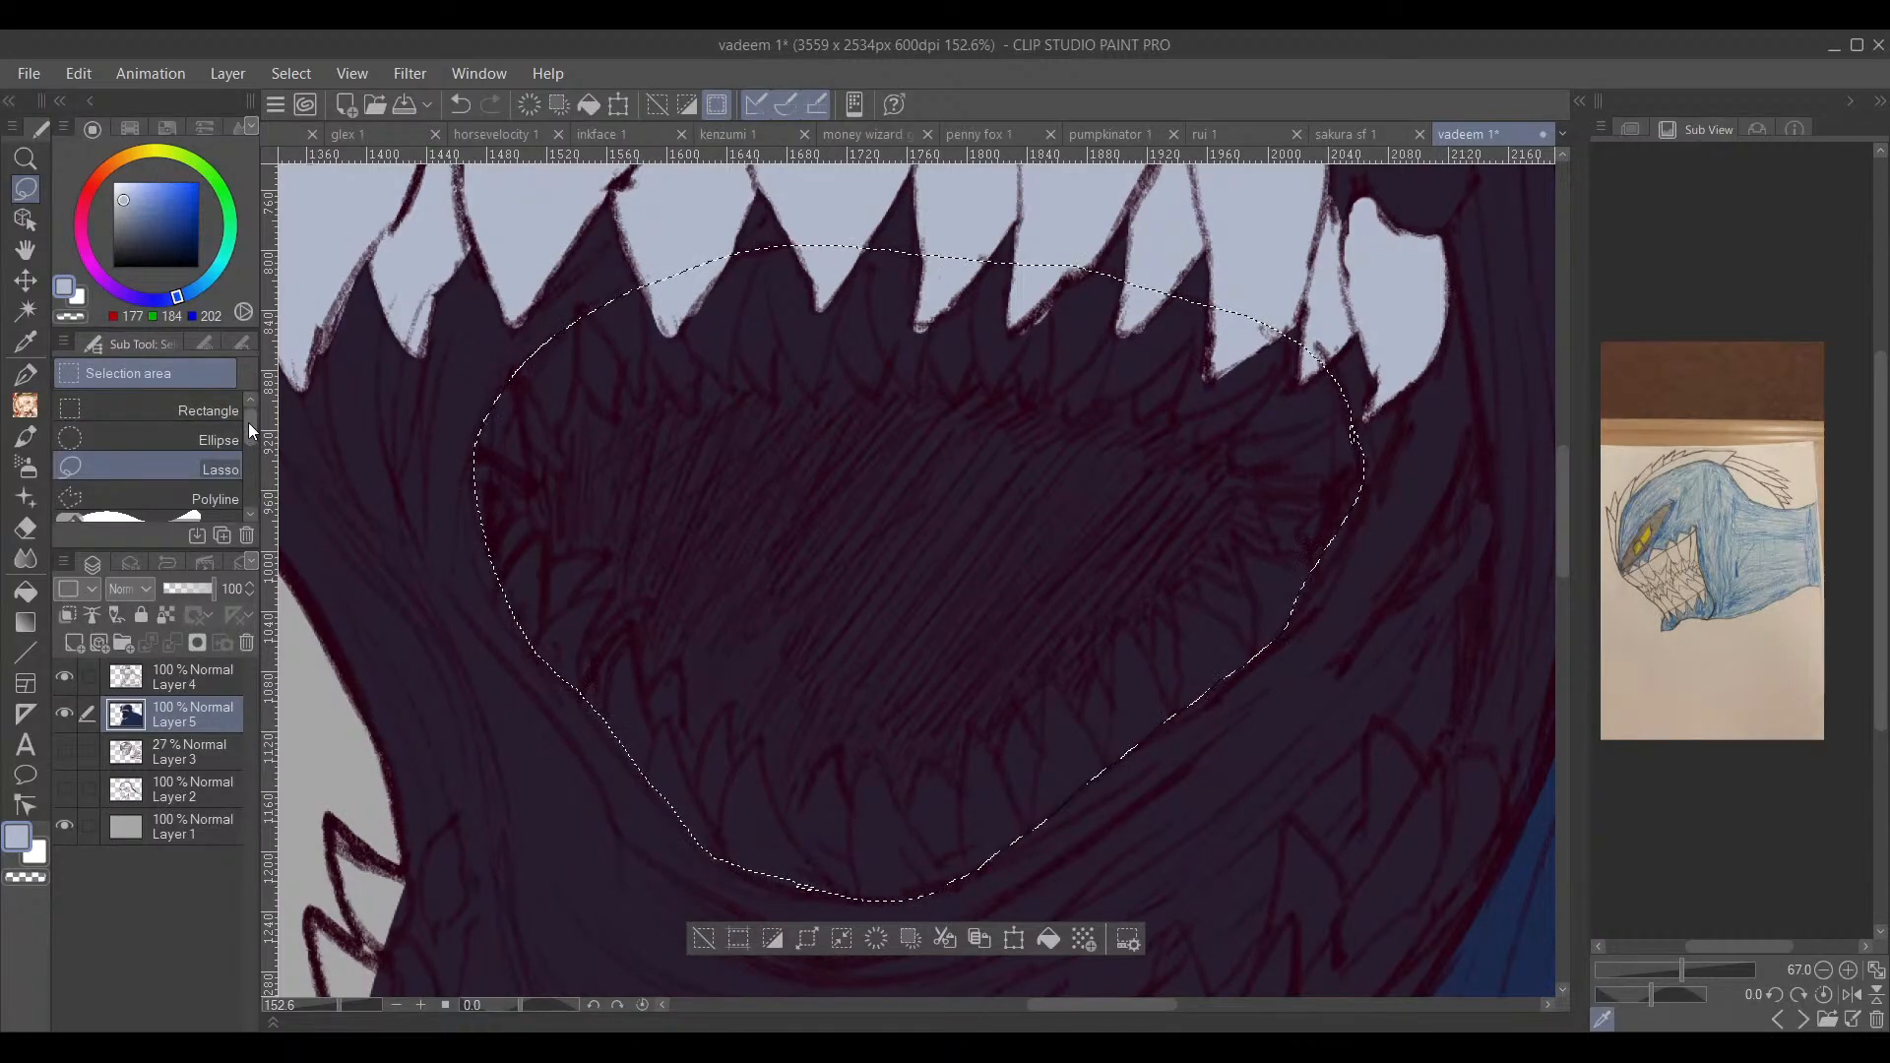
click(230, 341)
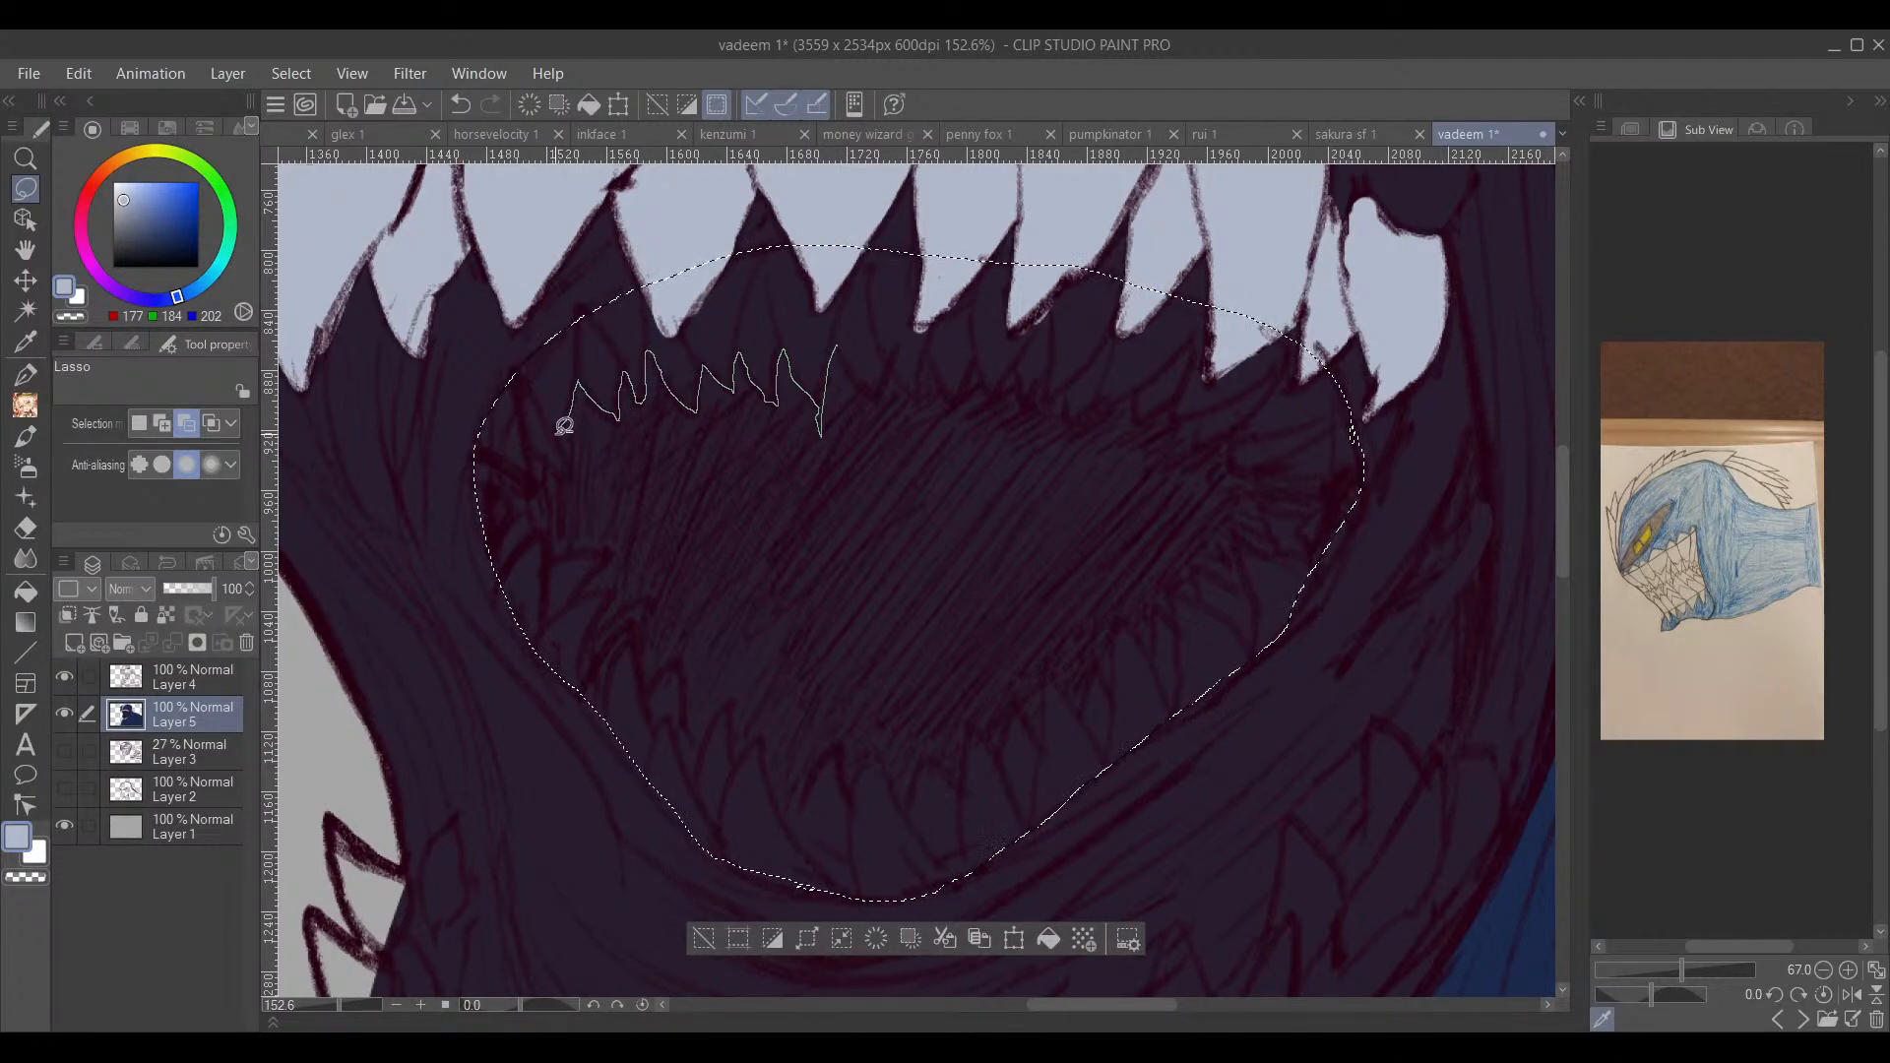
mouse_move(562, 464)
mouse_down()
mouse_move(555, 518)
mouse_move(536, 502)
mouse_move(547, 567)
mouse_move(610, 561)
mouse_move(577, 602)
mouse_move(611, 592)
mouse_move(590, 643)
mouse_move(648, 589)
mouse_move(687, 654)
mouse_up()
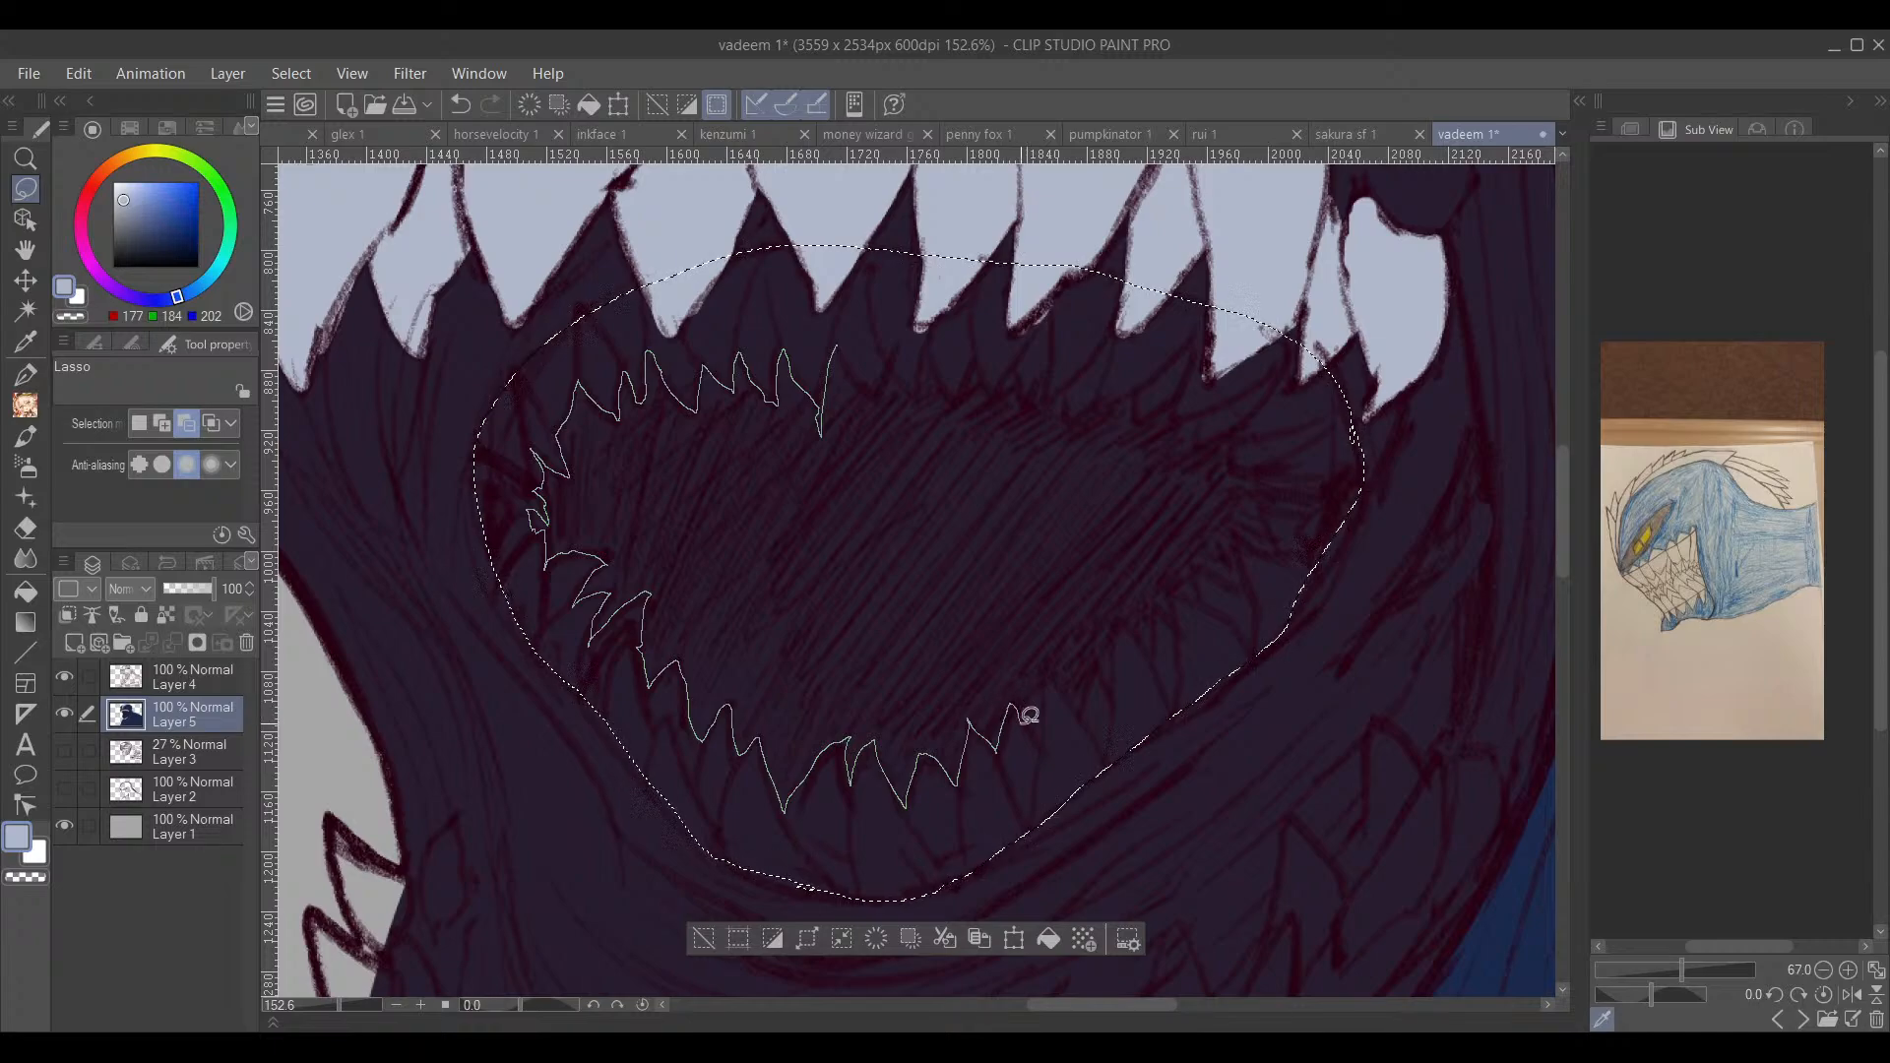
mouse_move(1048, 705)
mouse_down()
mouse_move(1048, 657)
mouse_move(1081, 712)
mouse_move(1093, 666)
mouse_move(1110, 691)
mouse_move(1115, 616)
mouse_move(1162, 676)
mouse_move(1158, 606)
mouse_move(1175, 626)
mouse_move(1202, 570)
mouse_move(1251, 593)
mouse_move(1243, 531)
mouse_move(1282, 551)
mouse_move(1269, 519)
mouse_move(1299, 489)
mouse_up()
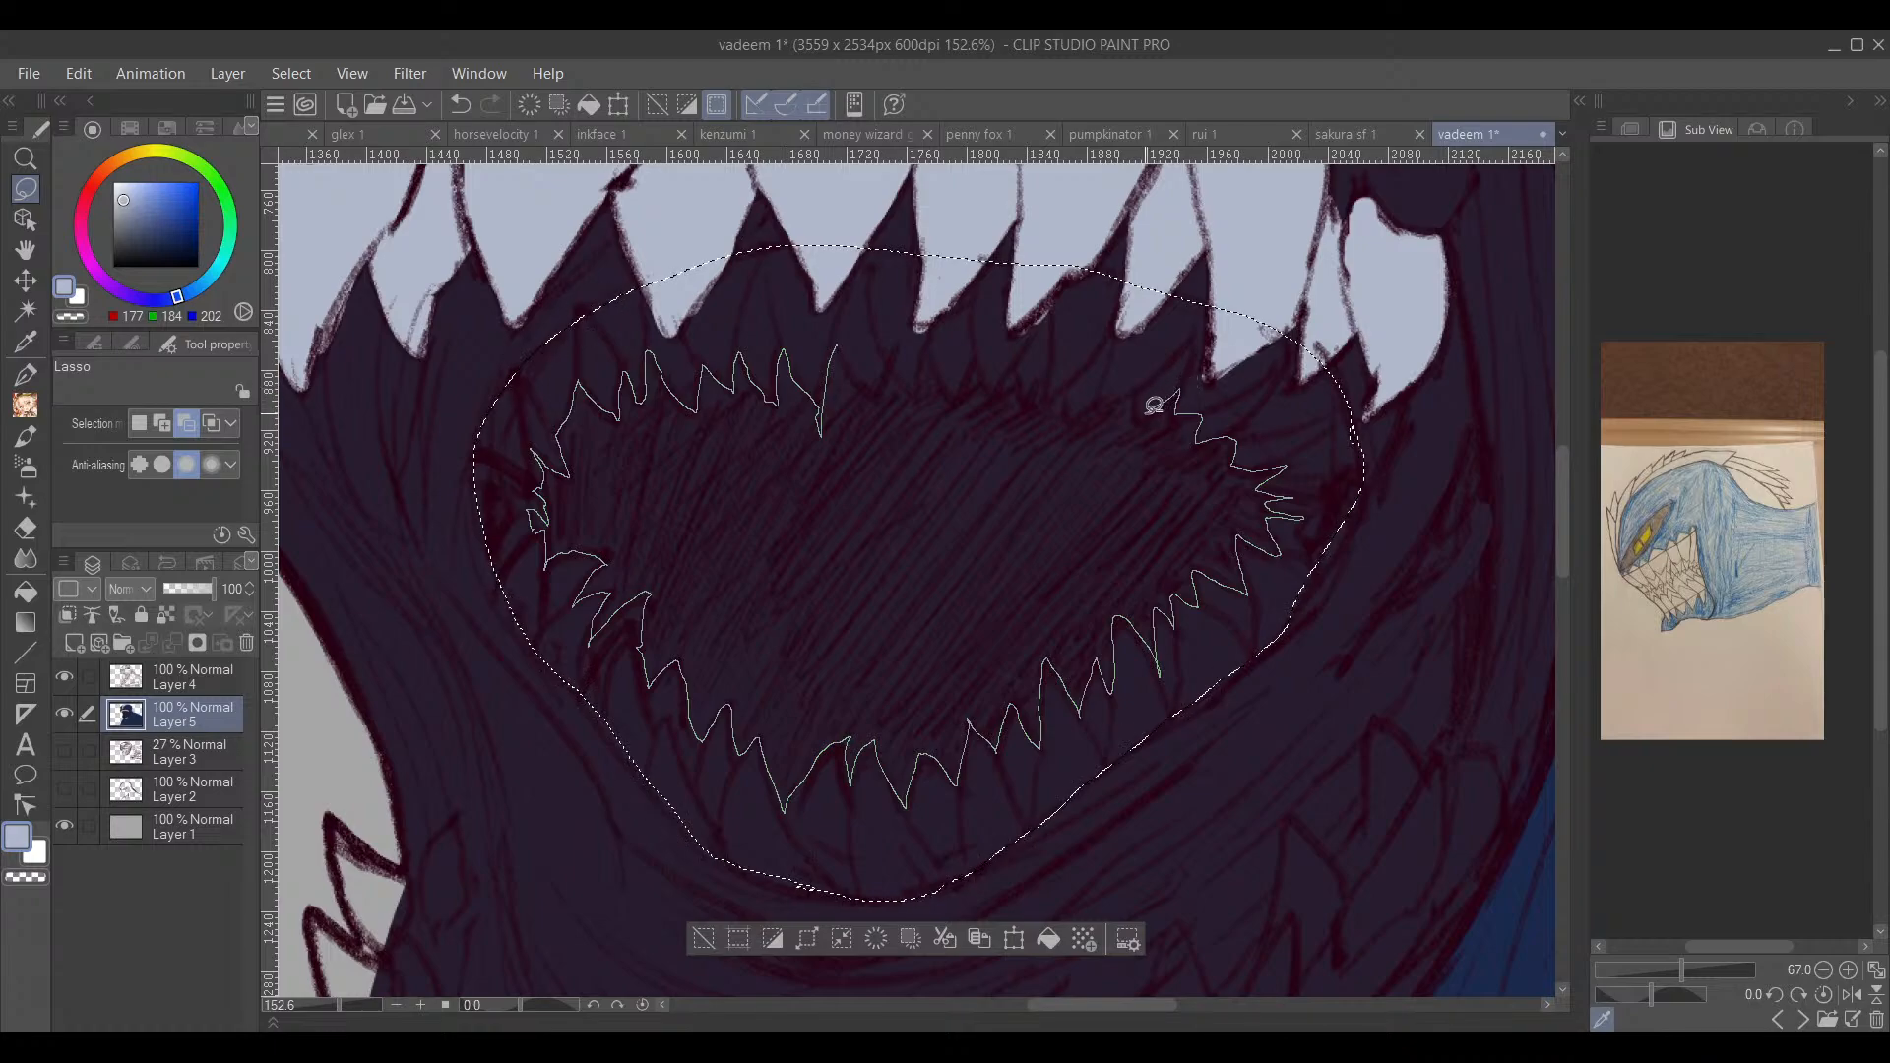
drag(1101, 402, 1086, 407)
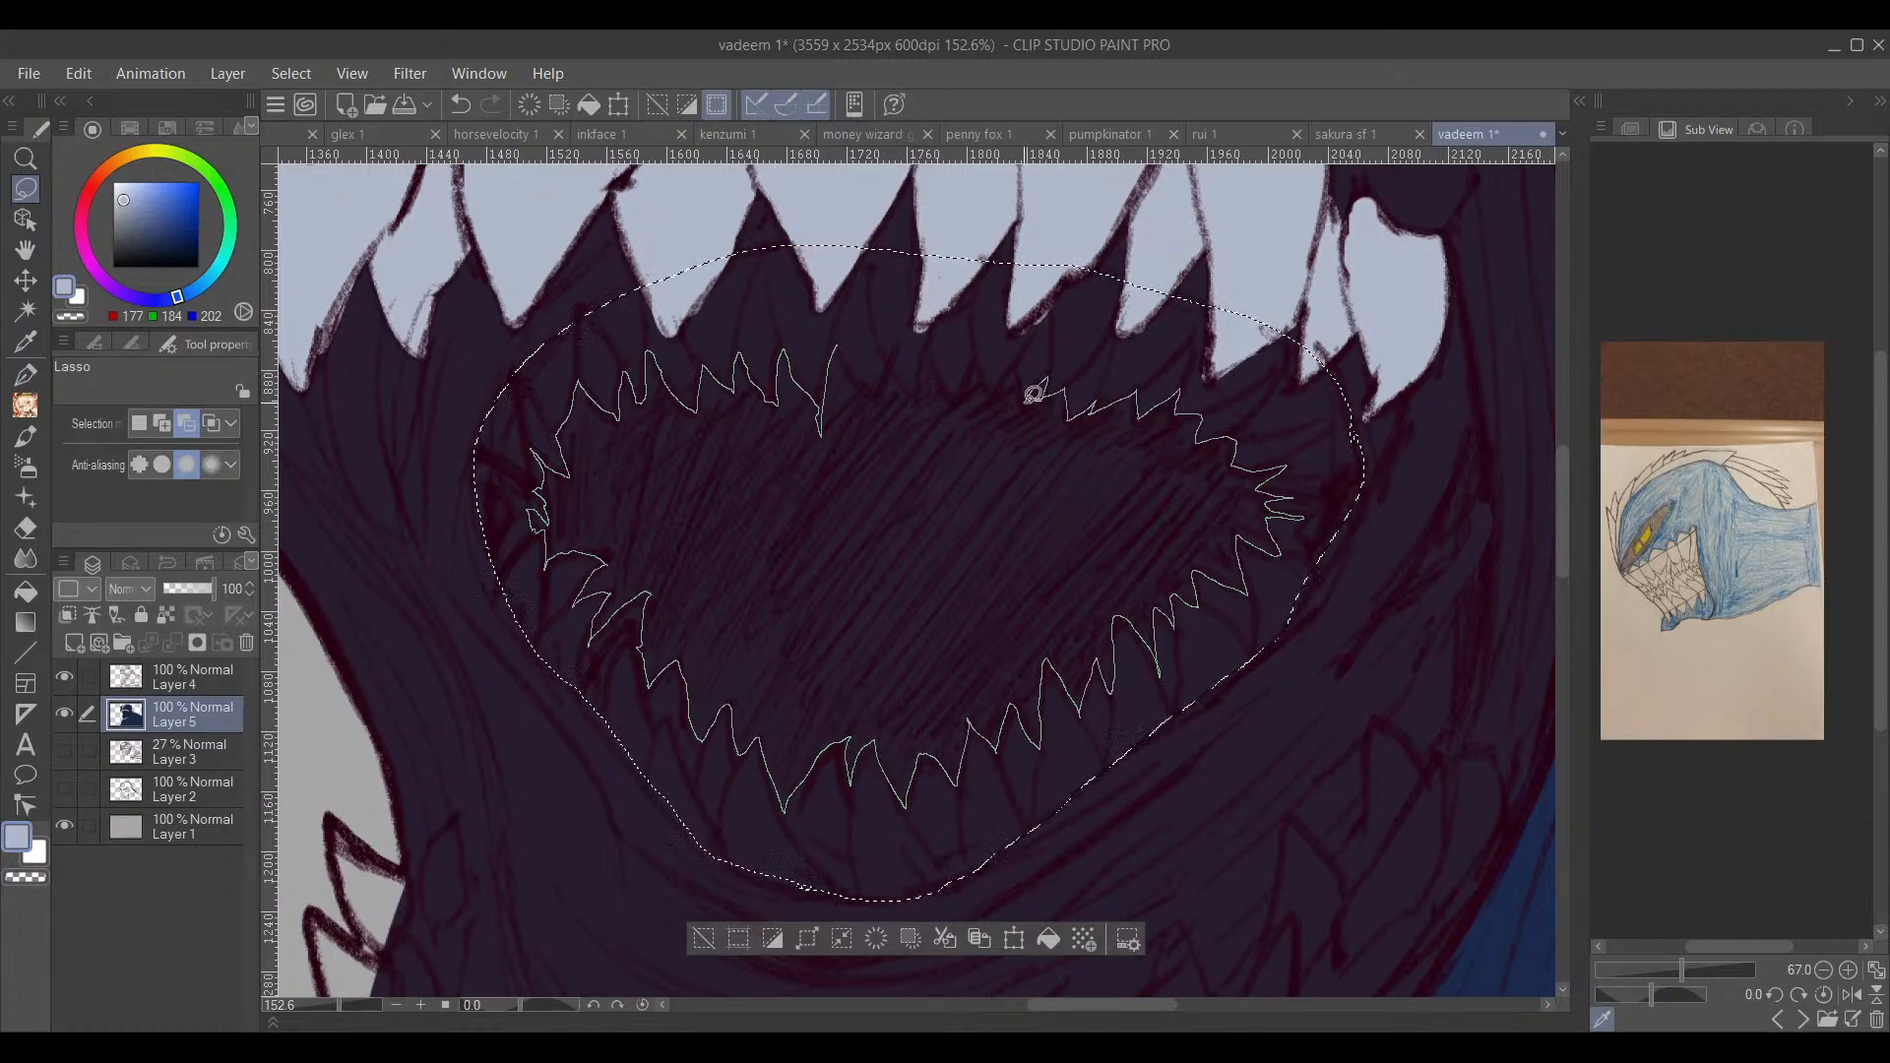
mouse_move(1003, 388)
mouse_down()
mouse_move(983, 361)
mouse_move(967, 394)
mouse_up()
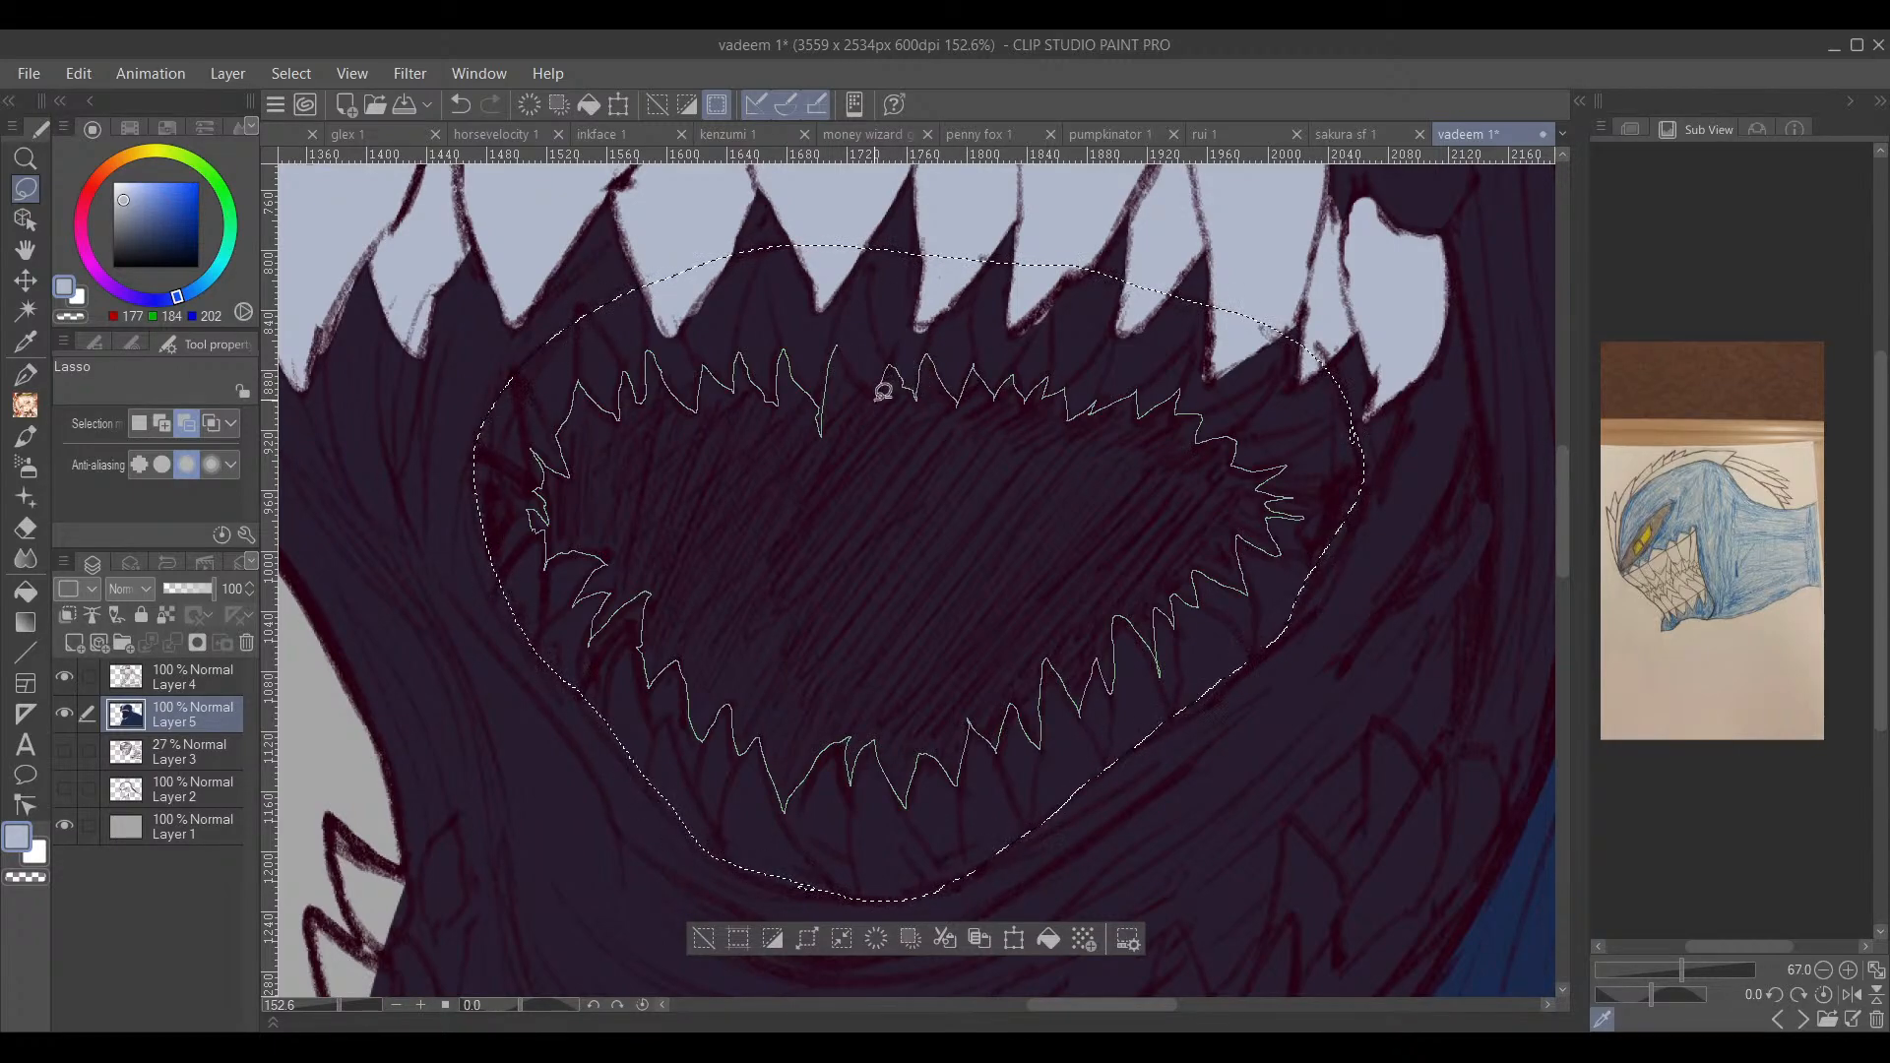
drag(856, 366, 844, 335)
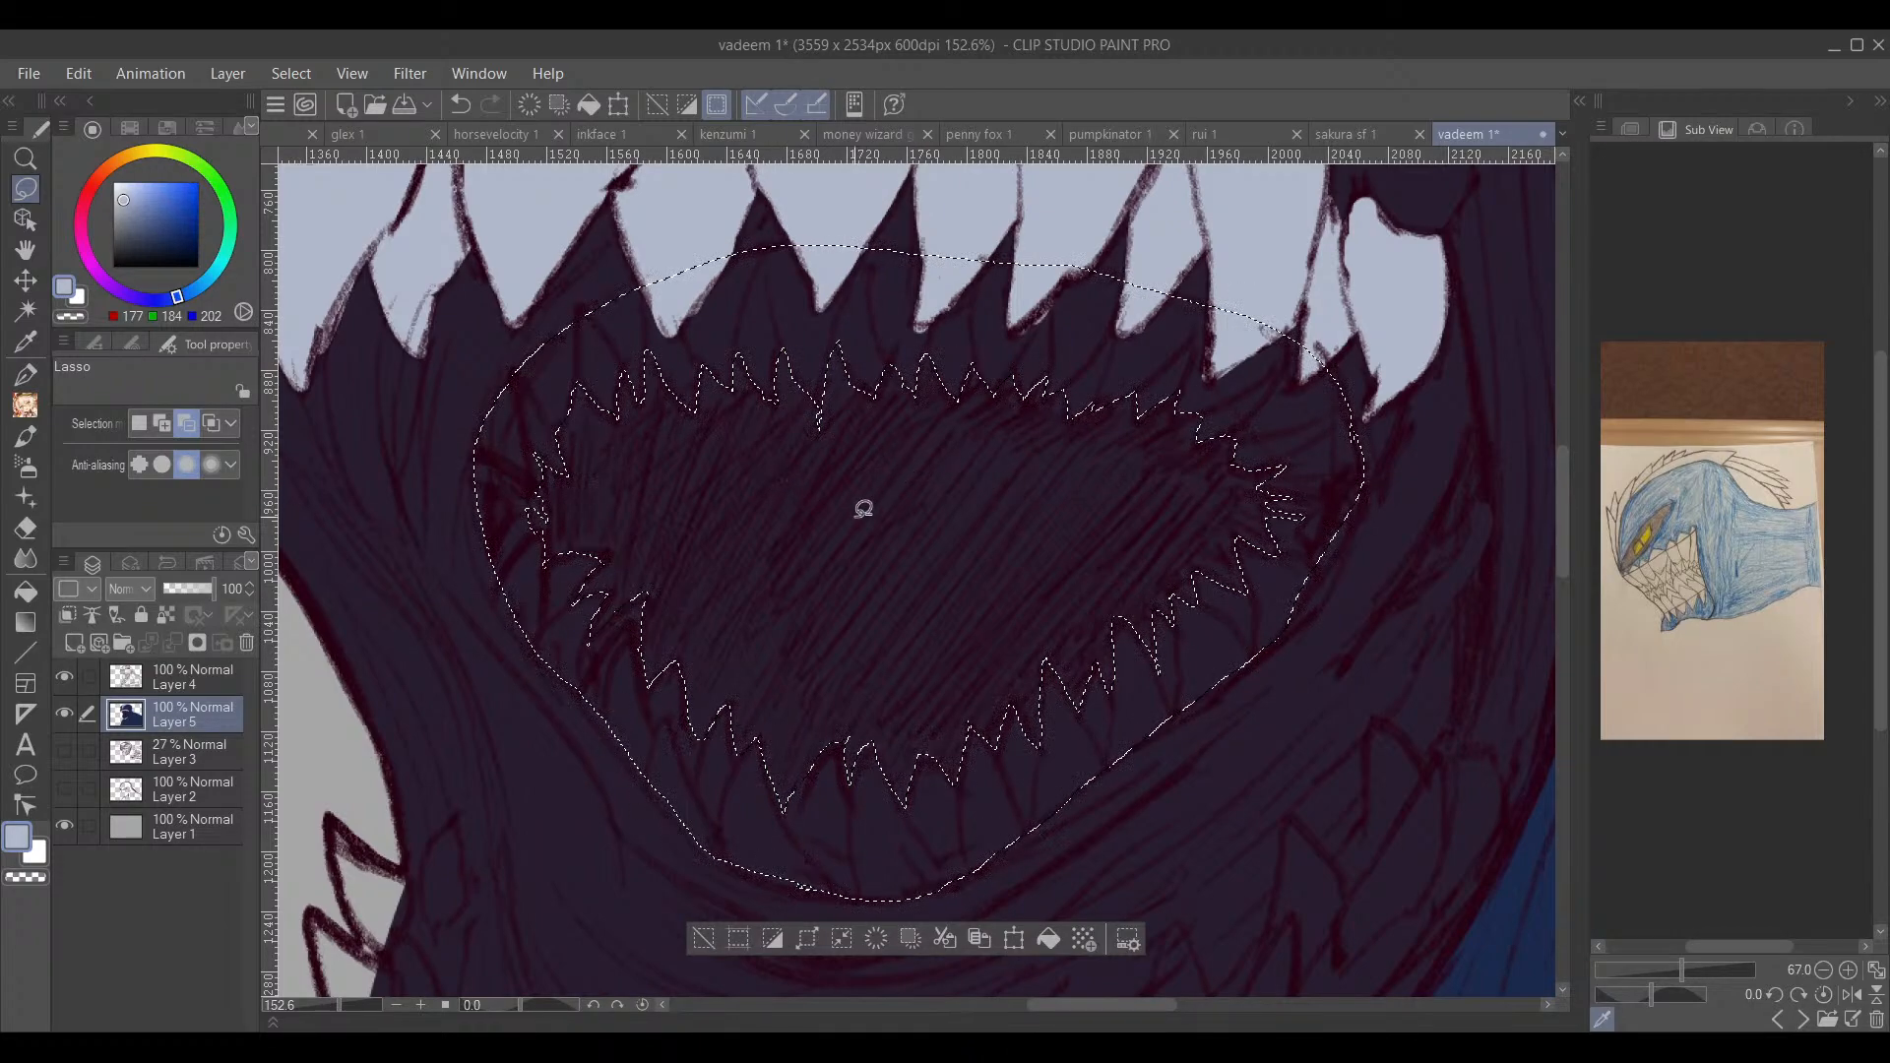
click(1048, 938)
click(703, 940)
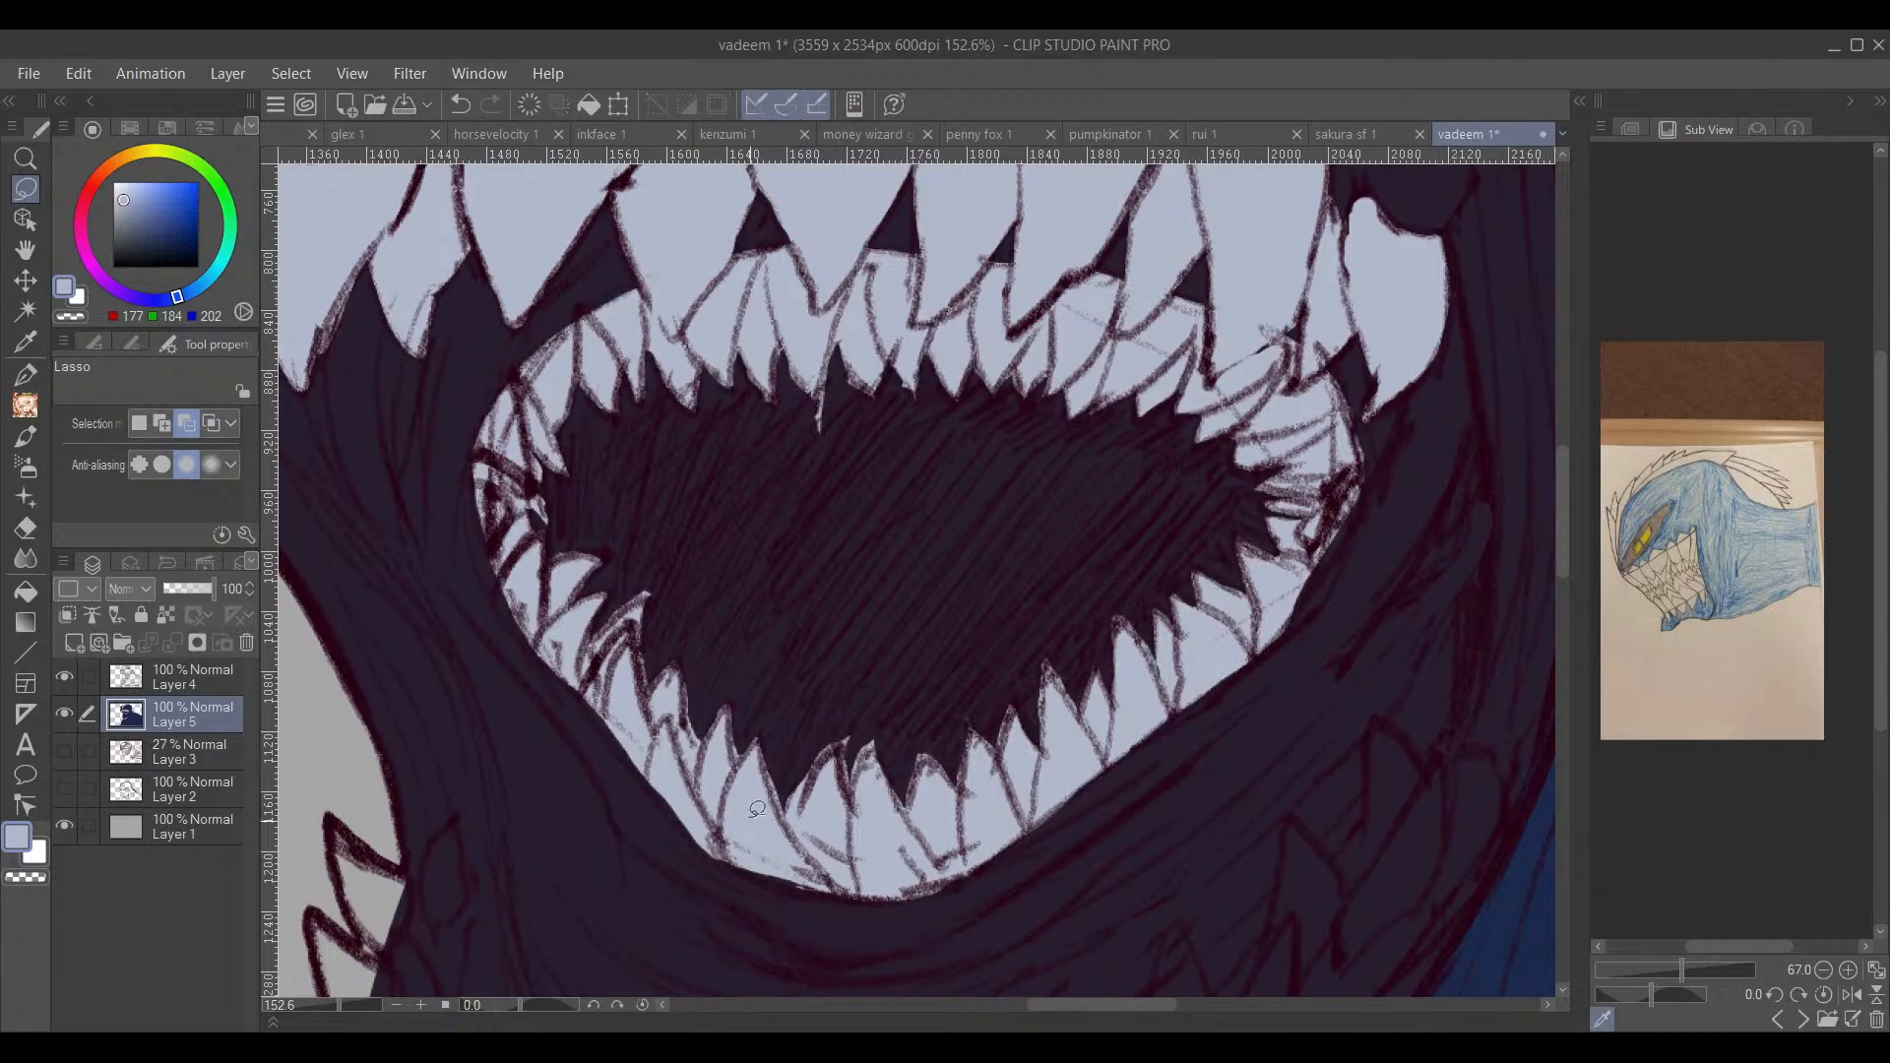
Step: Sample the dark purple mouth colour and paint over stray pale spots along the throat edge of the inner teeth
click(26, 528)
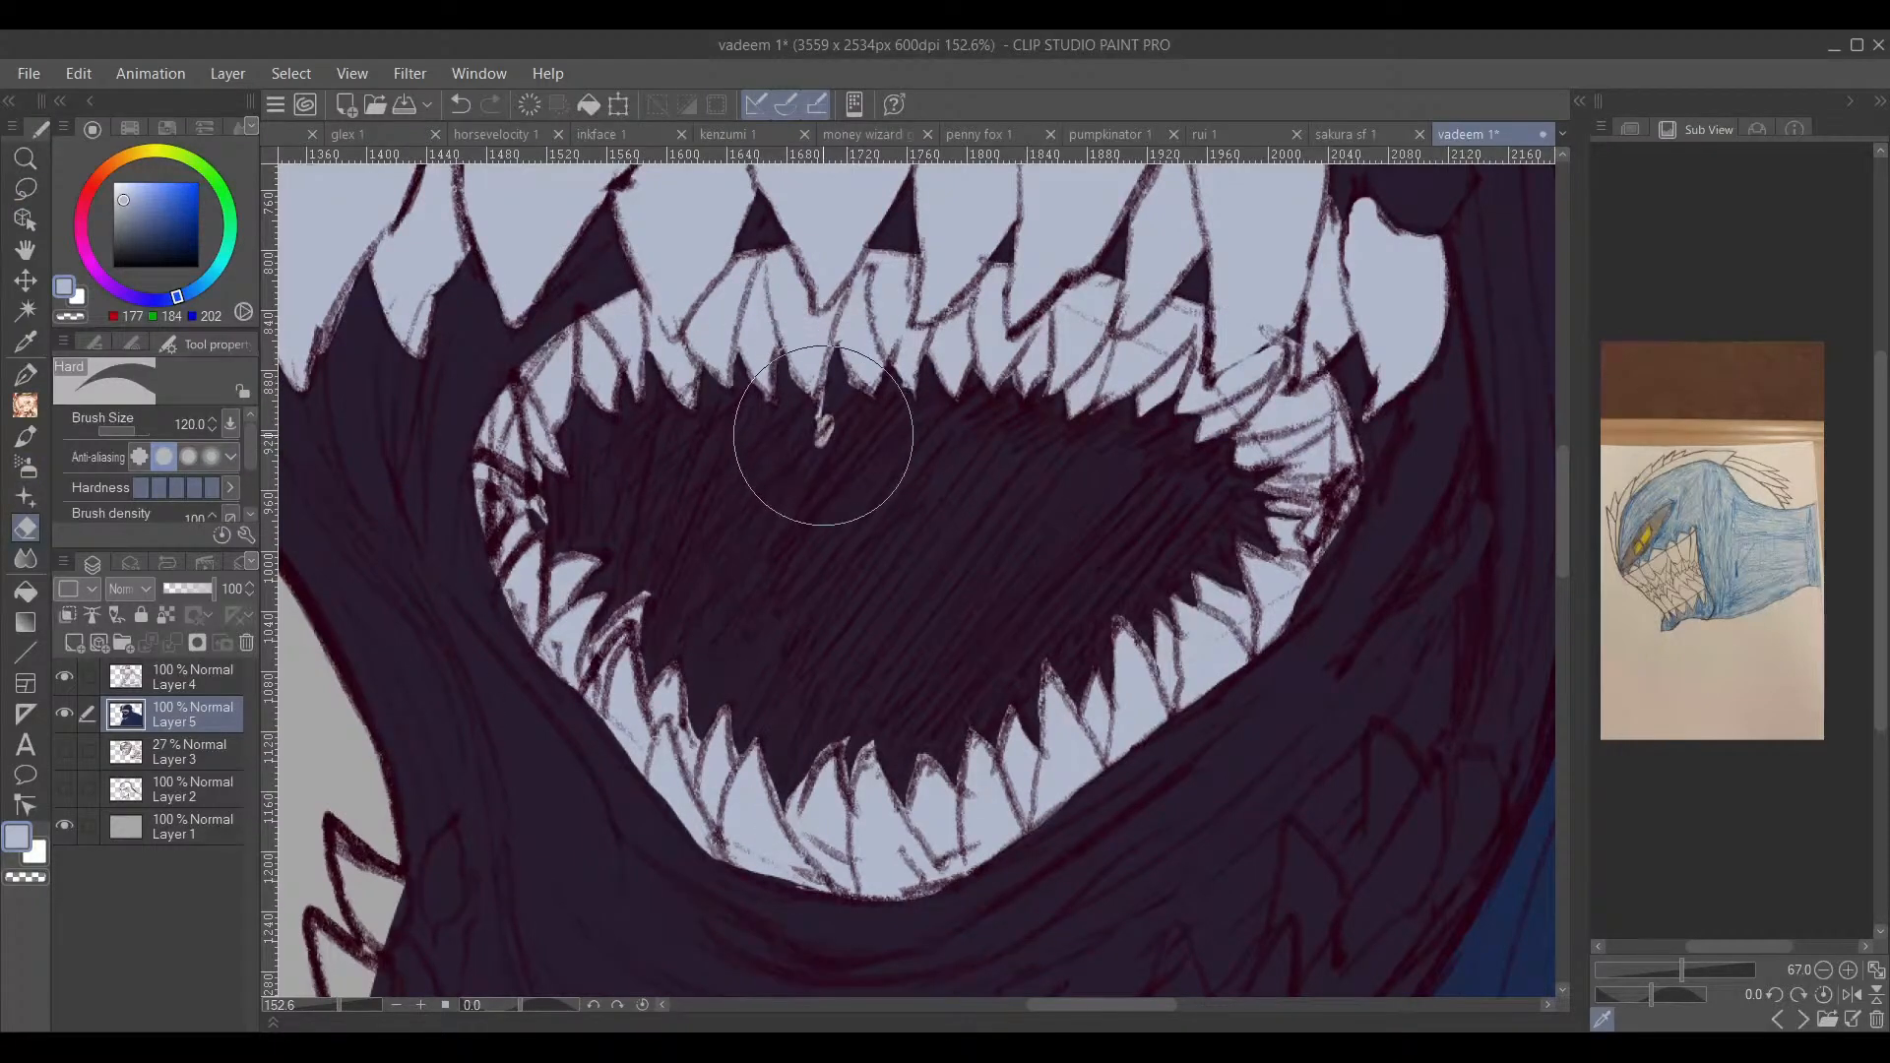
key(p)
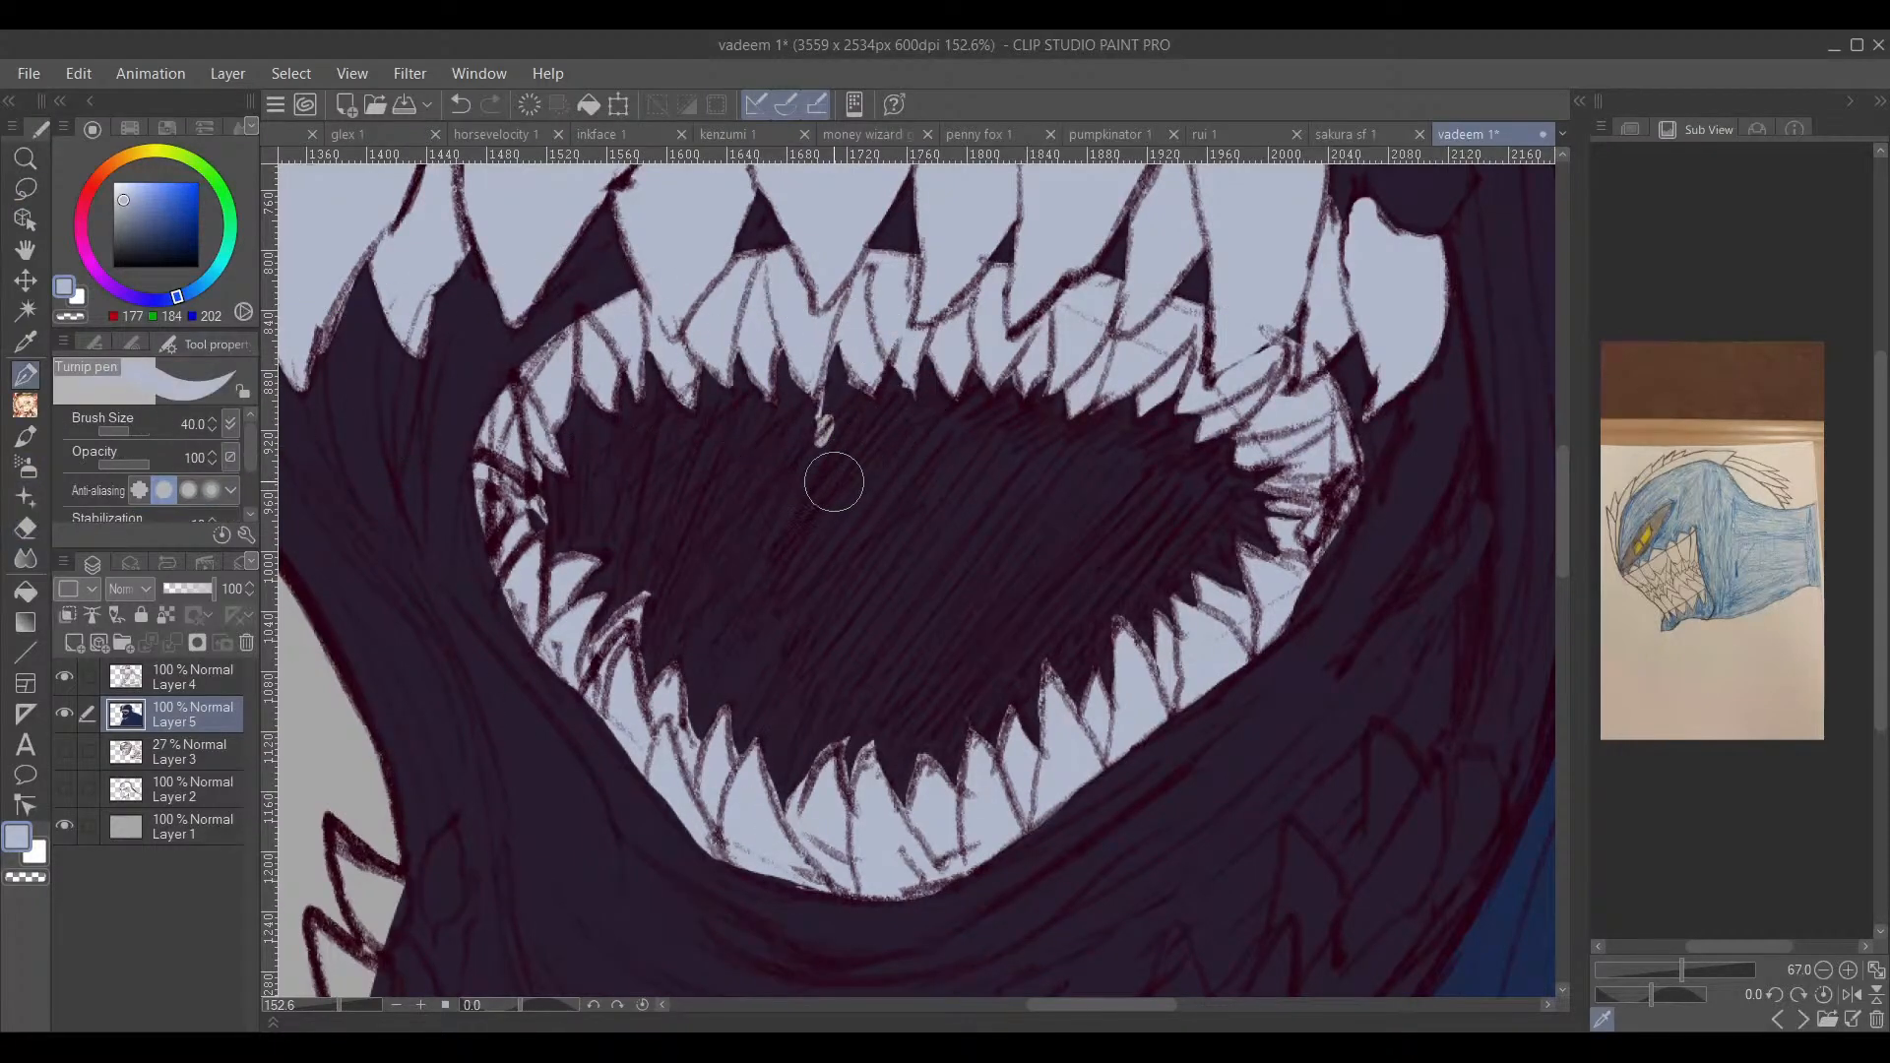
alt+click(561, 853)
mouse_move(814, 446)
mouse_down()
mouse_move(823, 370)
mouse_move(785, 413)
mouse_up()
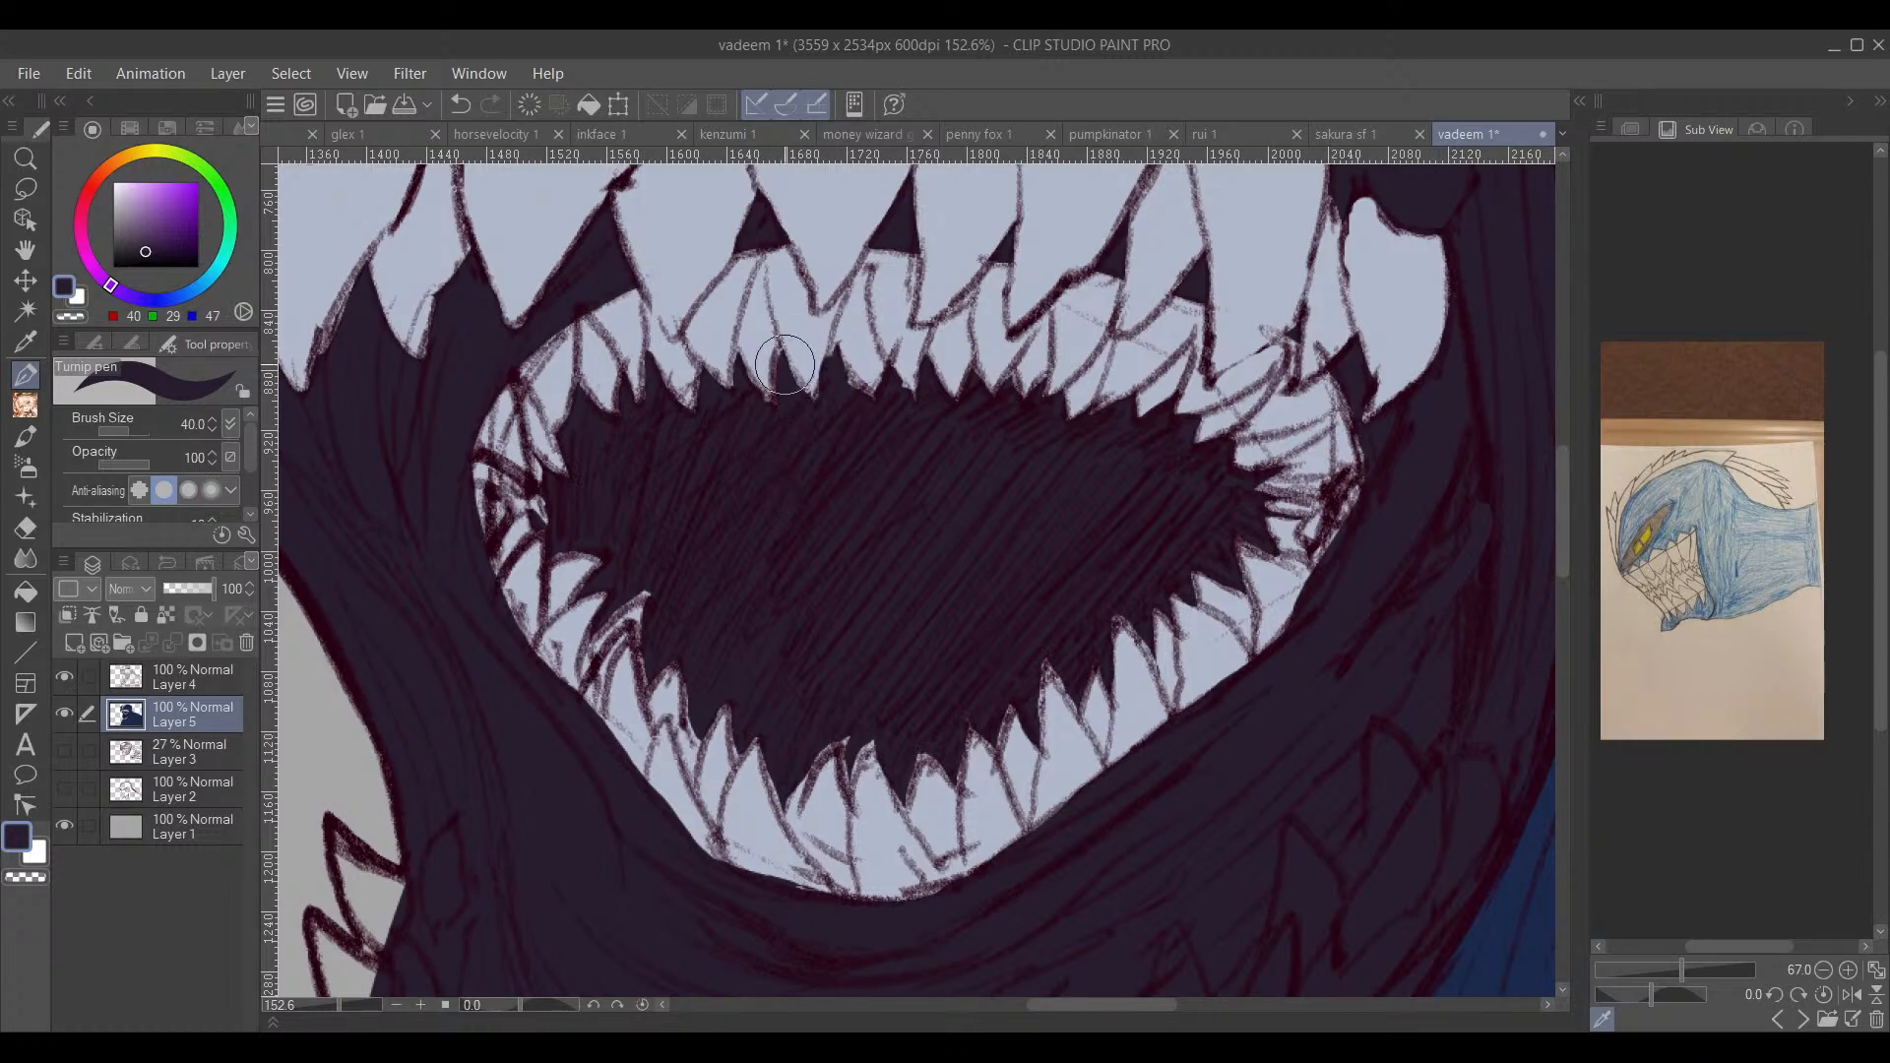
mouse_move(563, 527)
mouse_down()
mouse_move(530, 485)
mouse_move(547, 512)
mouse_up()
drag(661, 589, 651, 594)
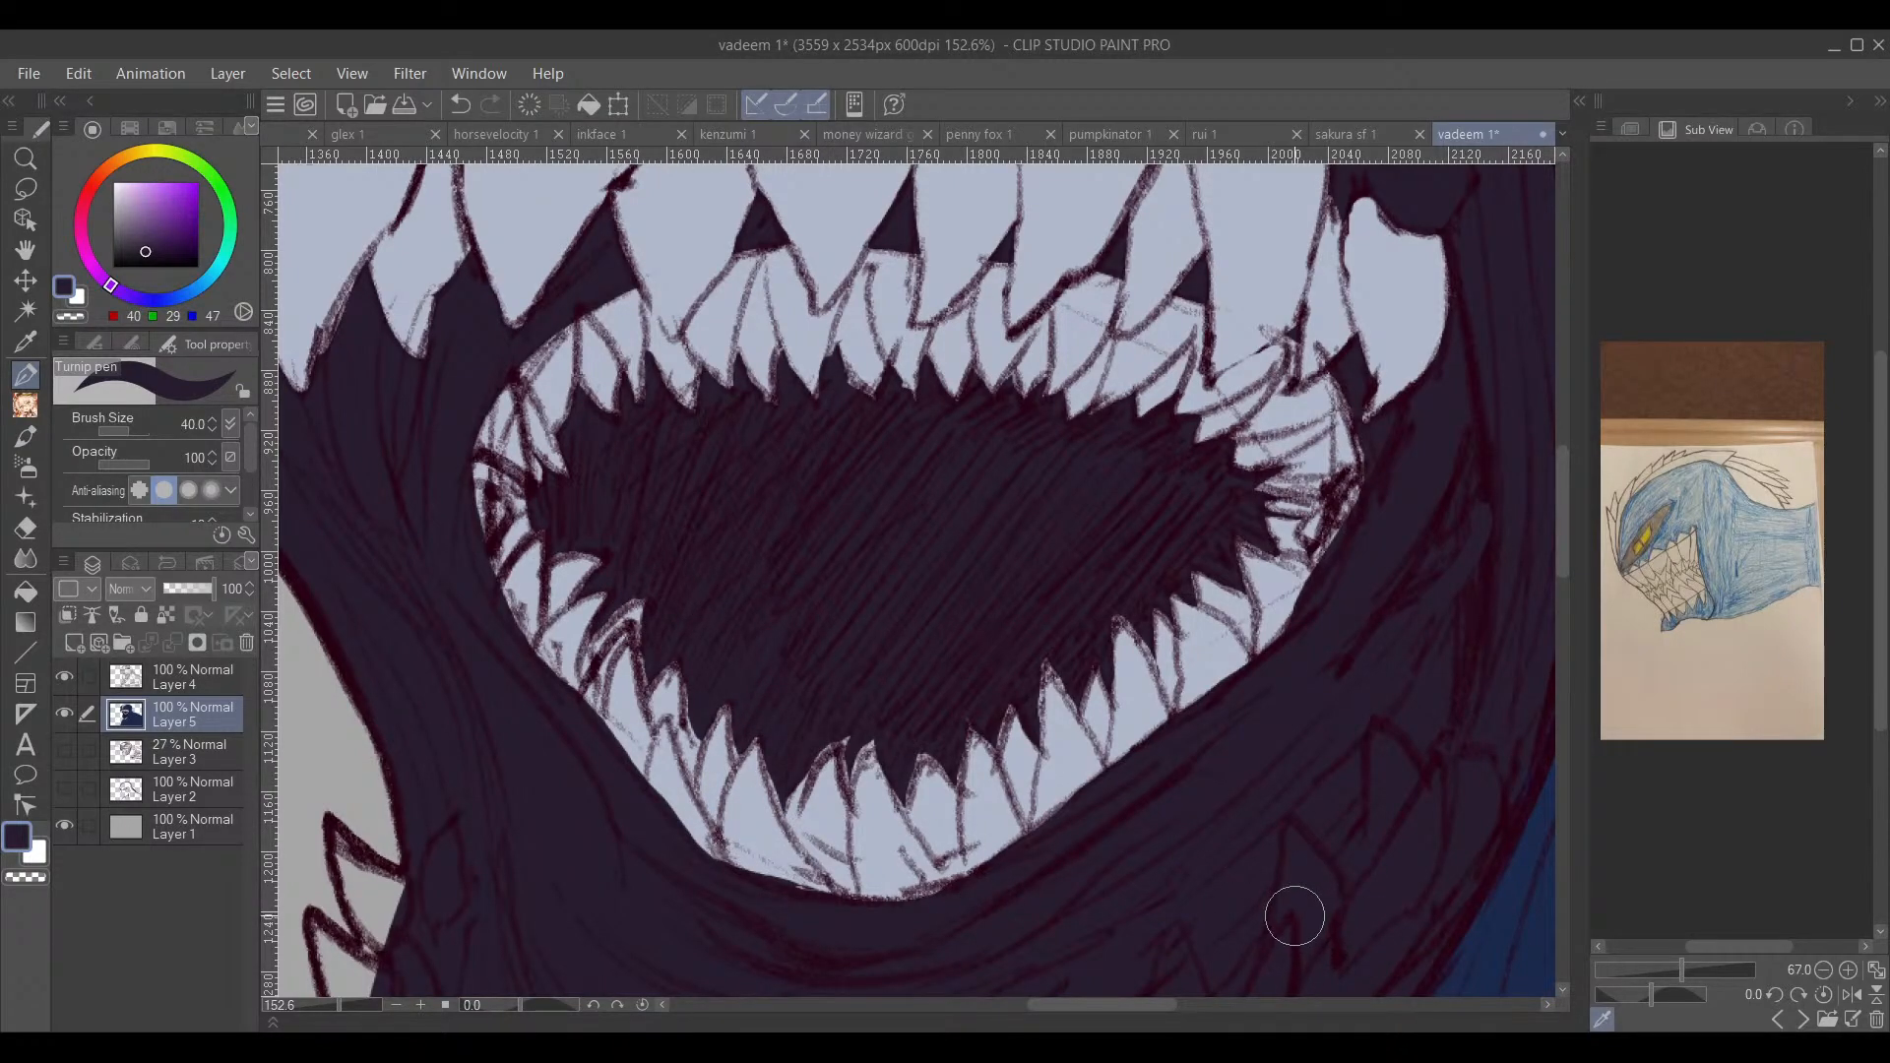
Step: Examine the filled upper and inner teeth up close and against the flat colours of the whole head
key(space)
drag(1427, 632, 1363, 535)
scroll(1302, 620, down, 2)
scroll(1300, 633, up, 3)
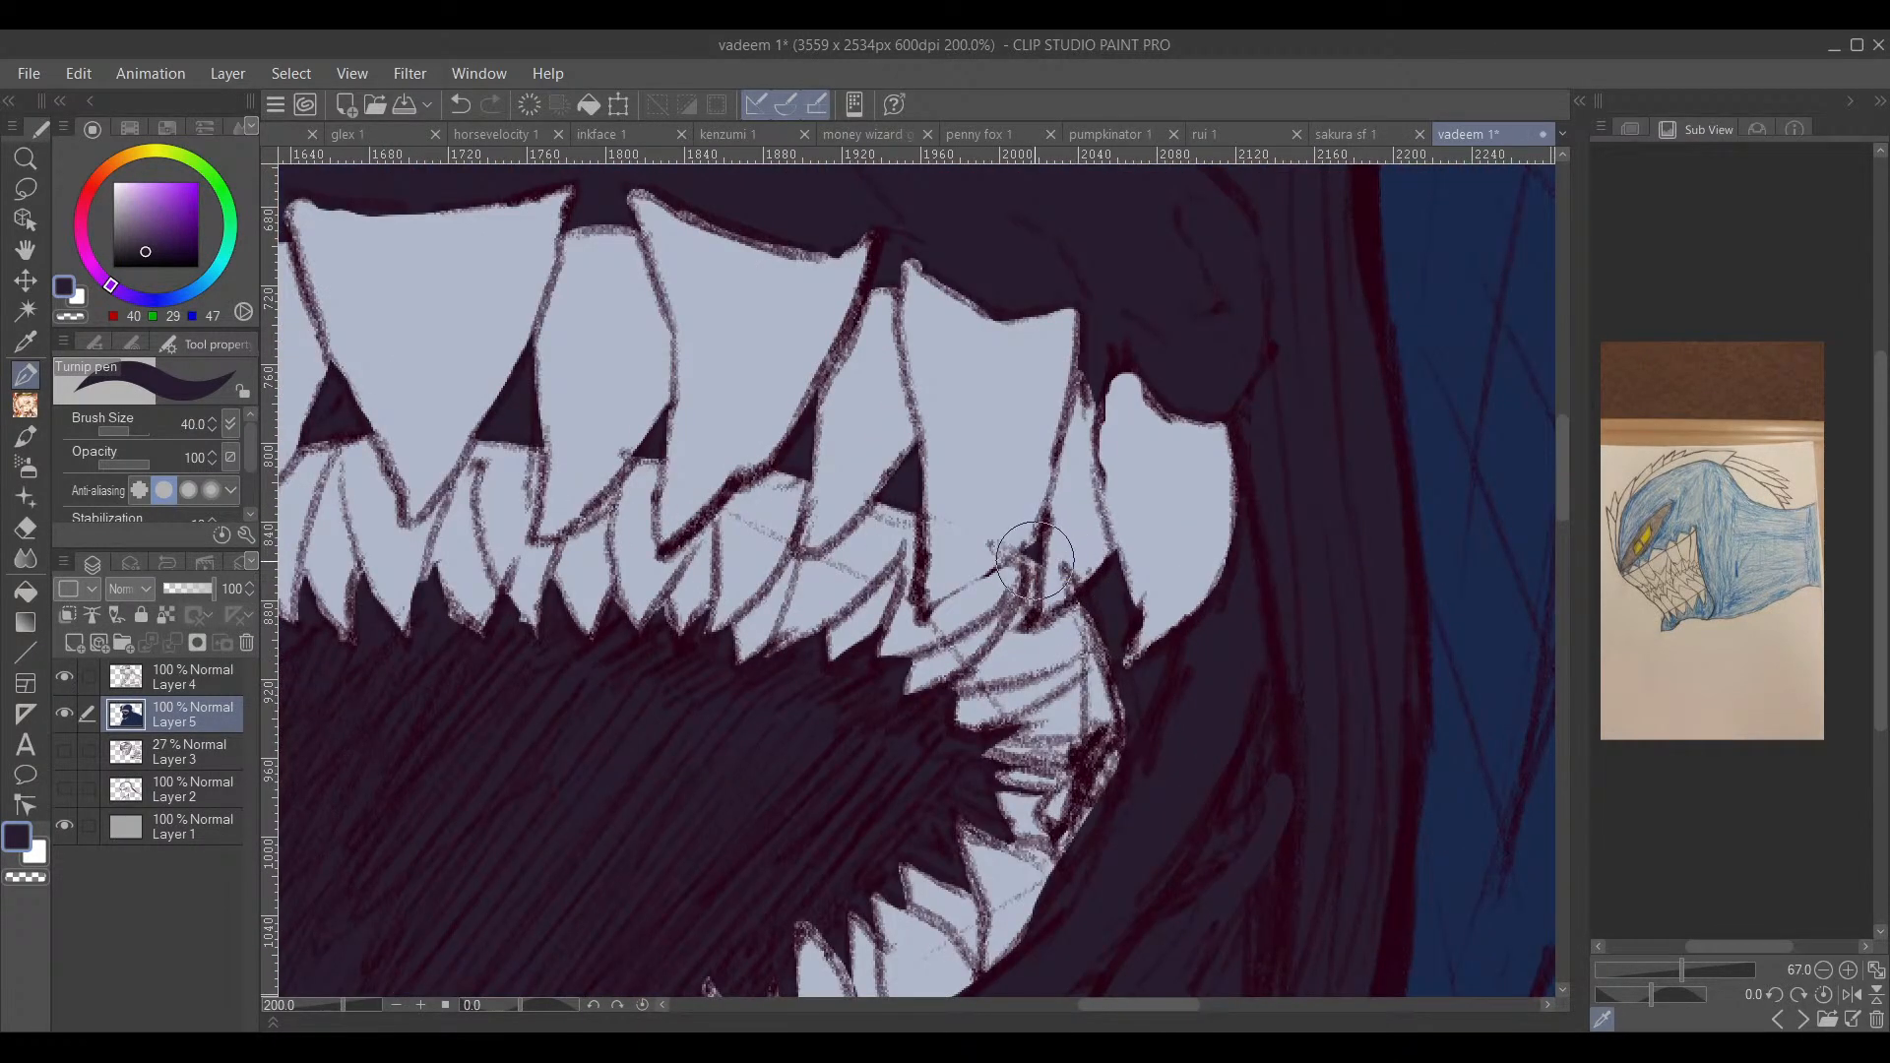
scroll(1060, 593, down, 4)
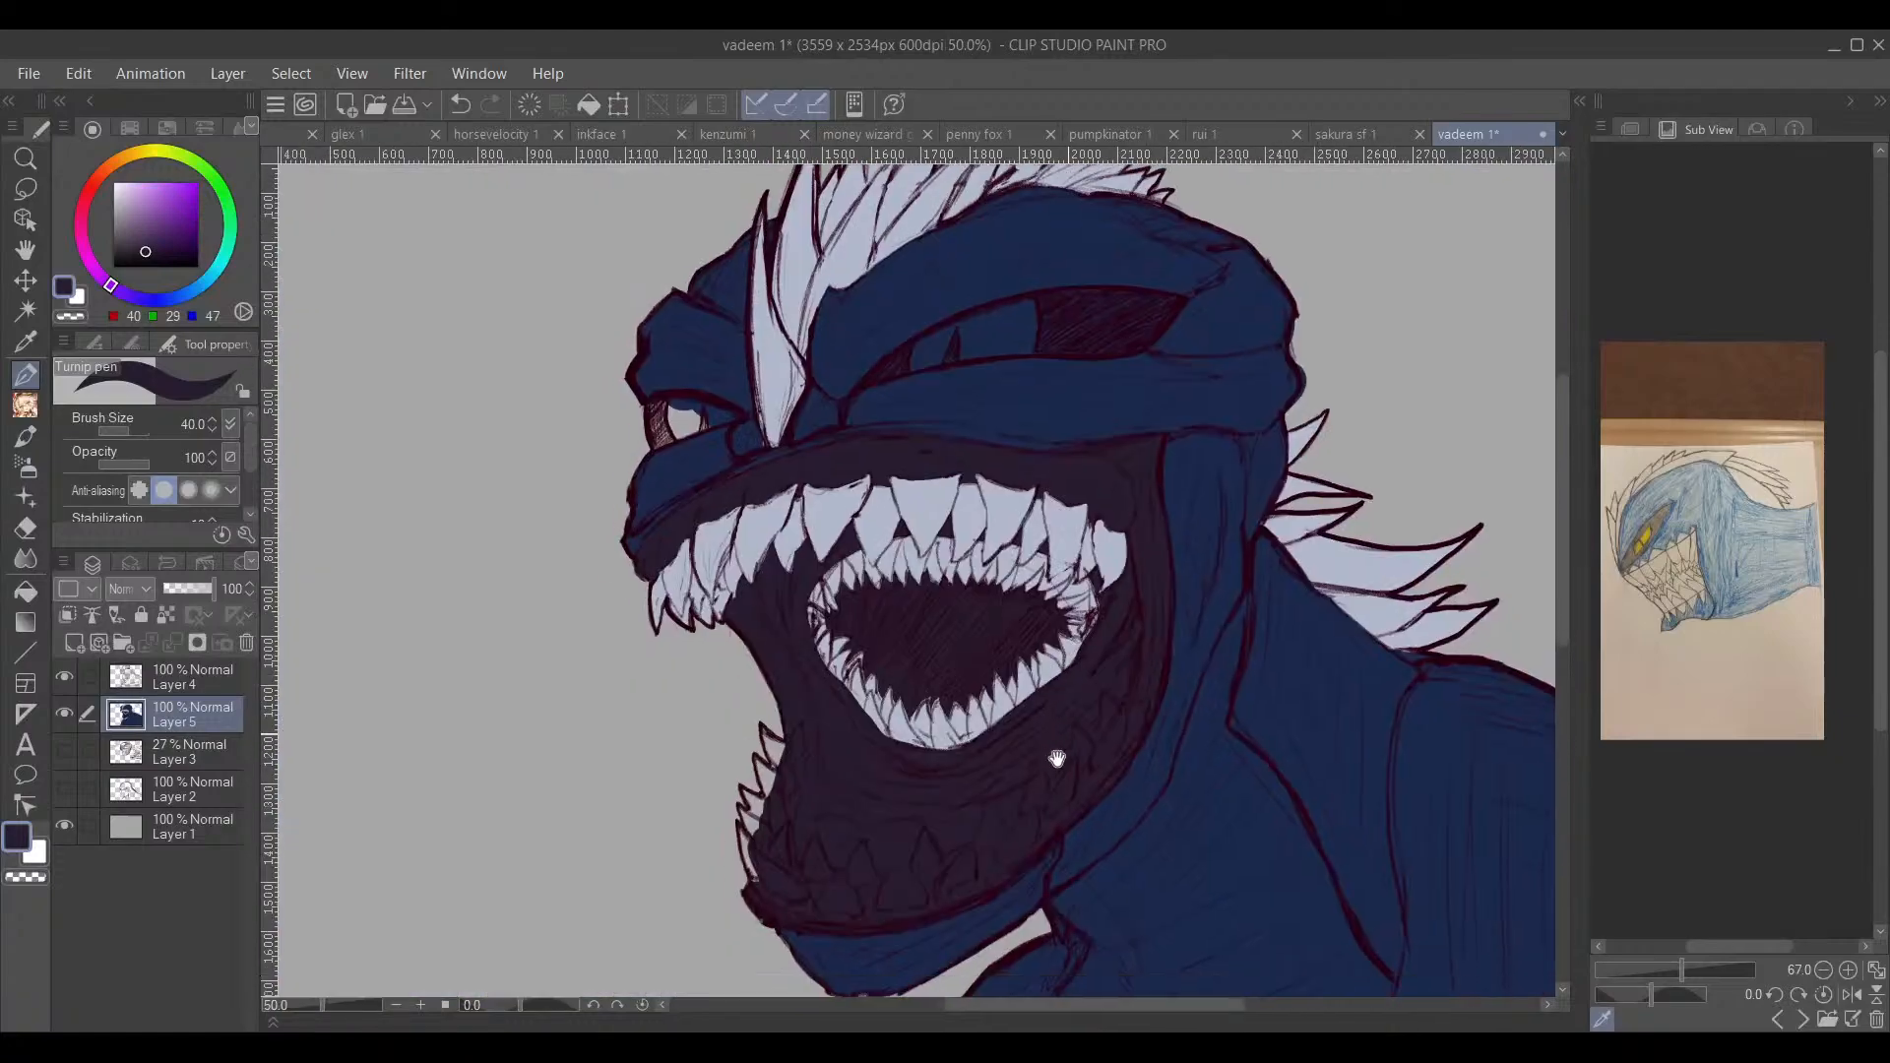
drag(1160, 751, 1157, 625)
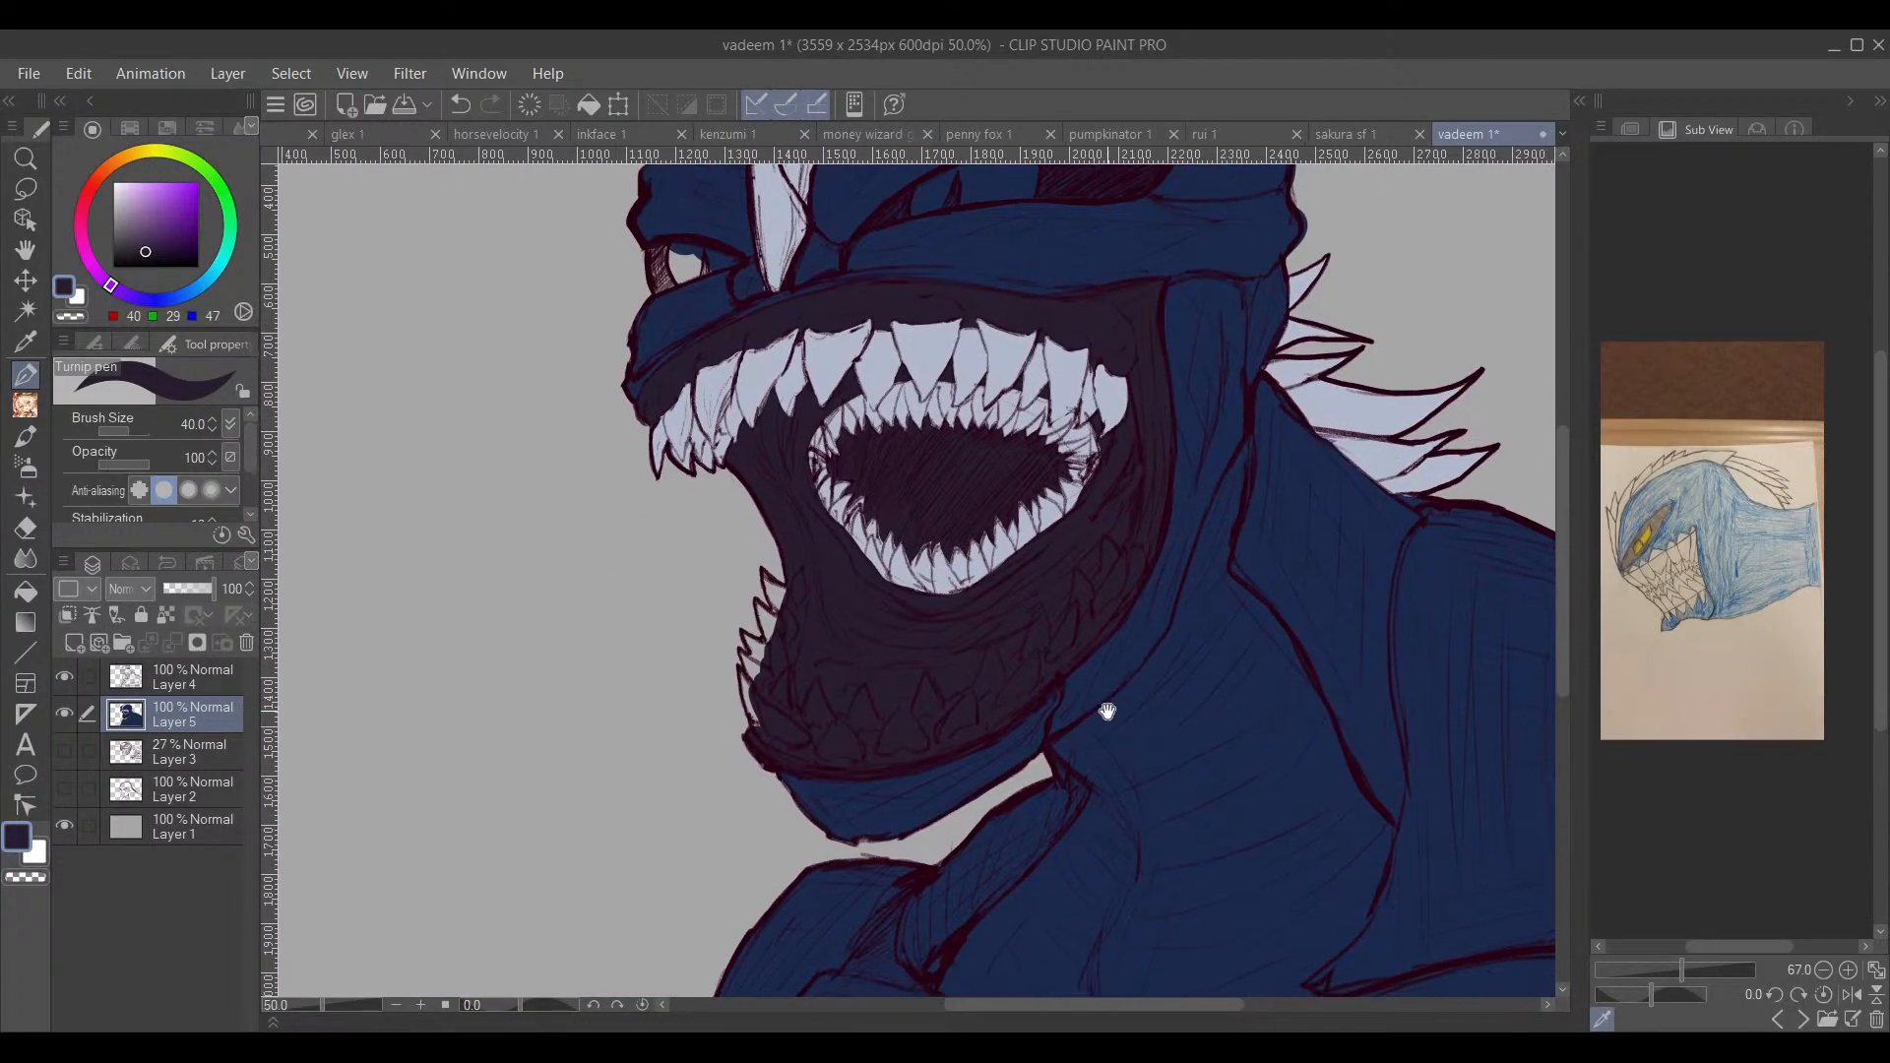
scroll(1097, 683, up, 2)
drag(1221, 558, 1152, 842)
scroll(1152, 842, down, 2)
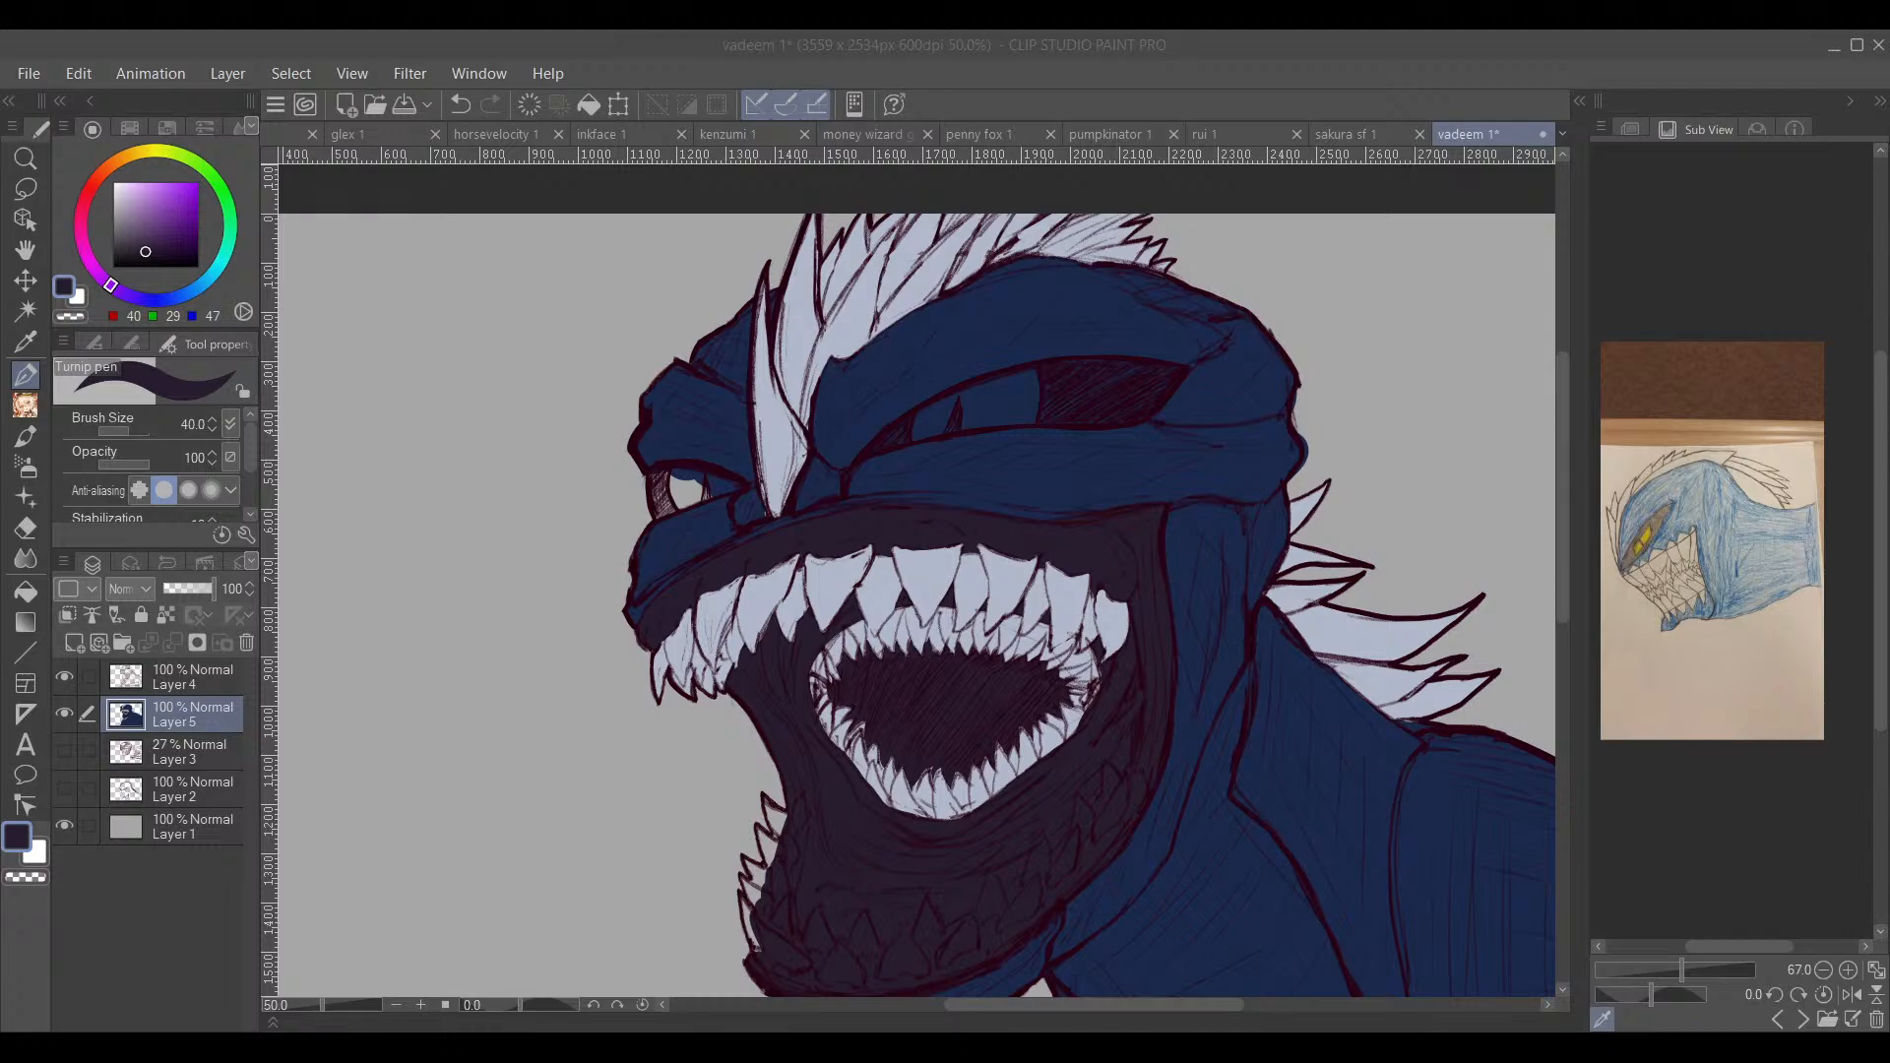
click(1219, 190)
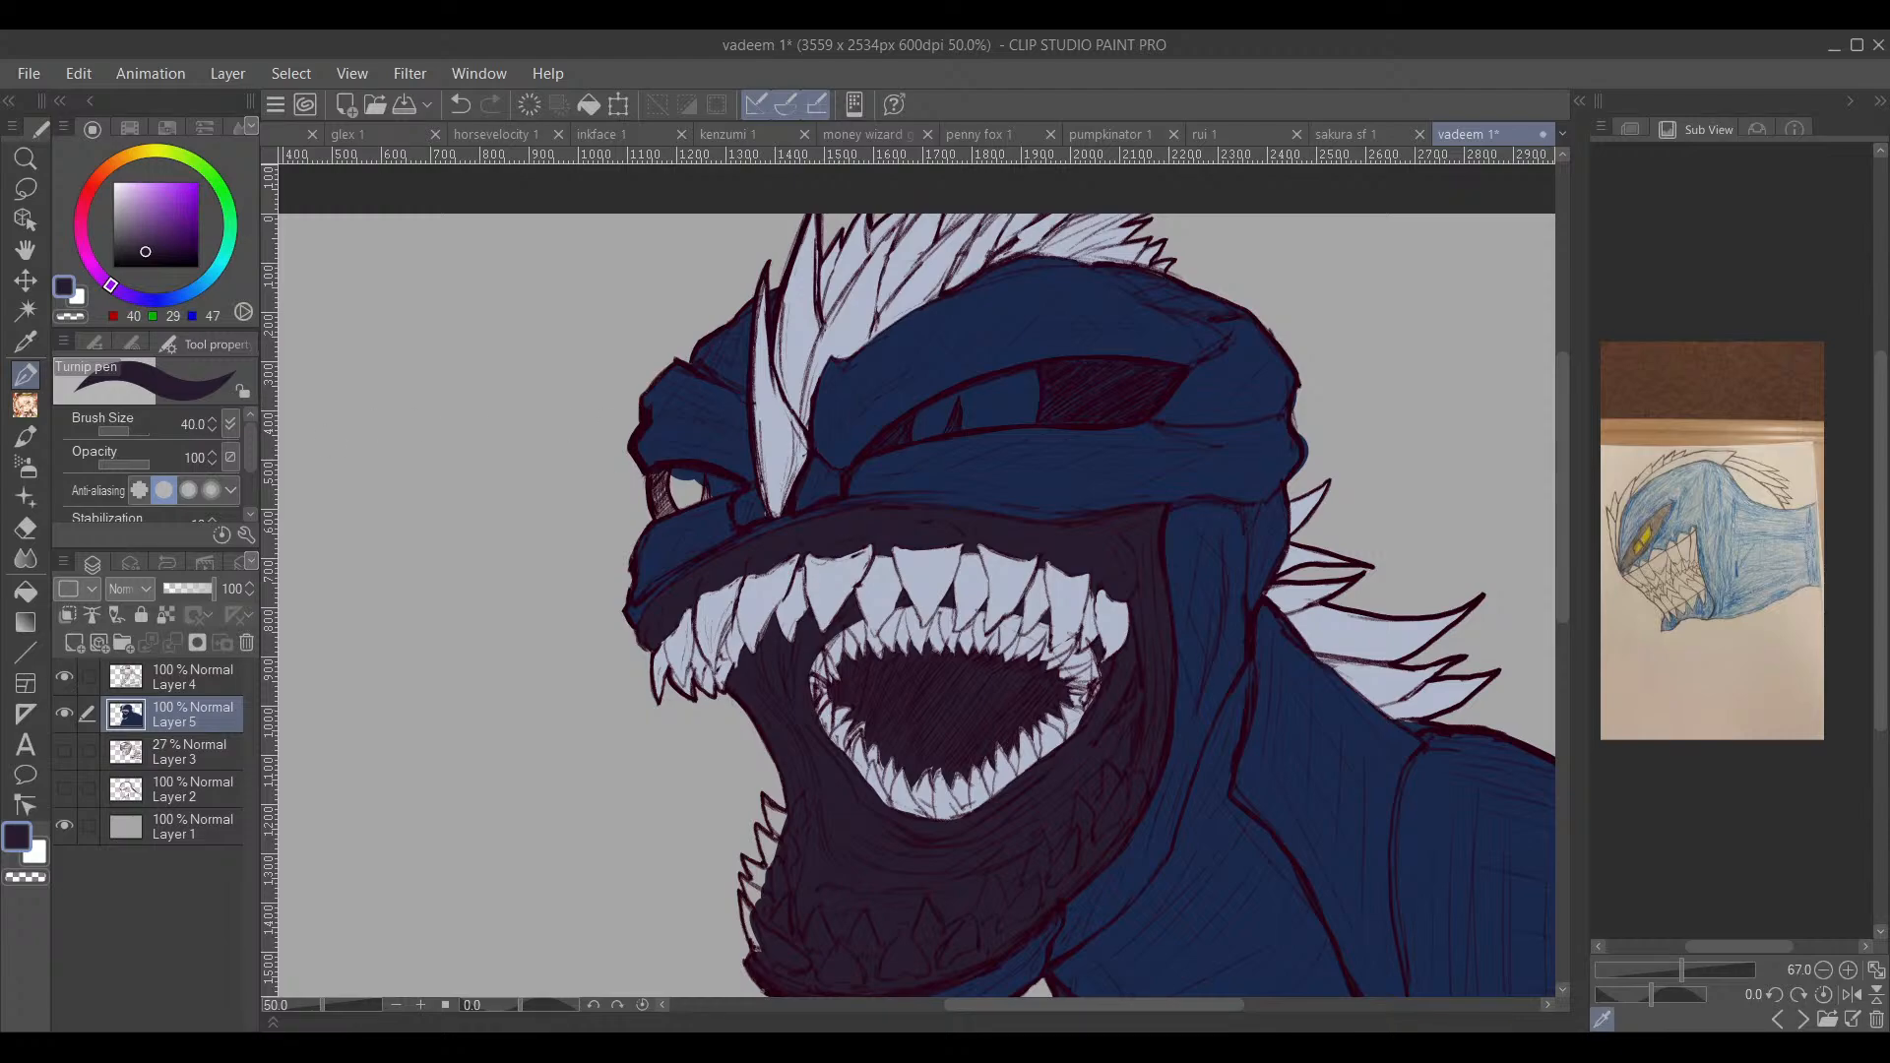
Step: Sample the pale blue-grey tooth colour and lasso the topmost front lower-jaw tooth and its neighbour with the selection set to add
alt+click(832, 591)
scroll(925, 586, down, 5)
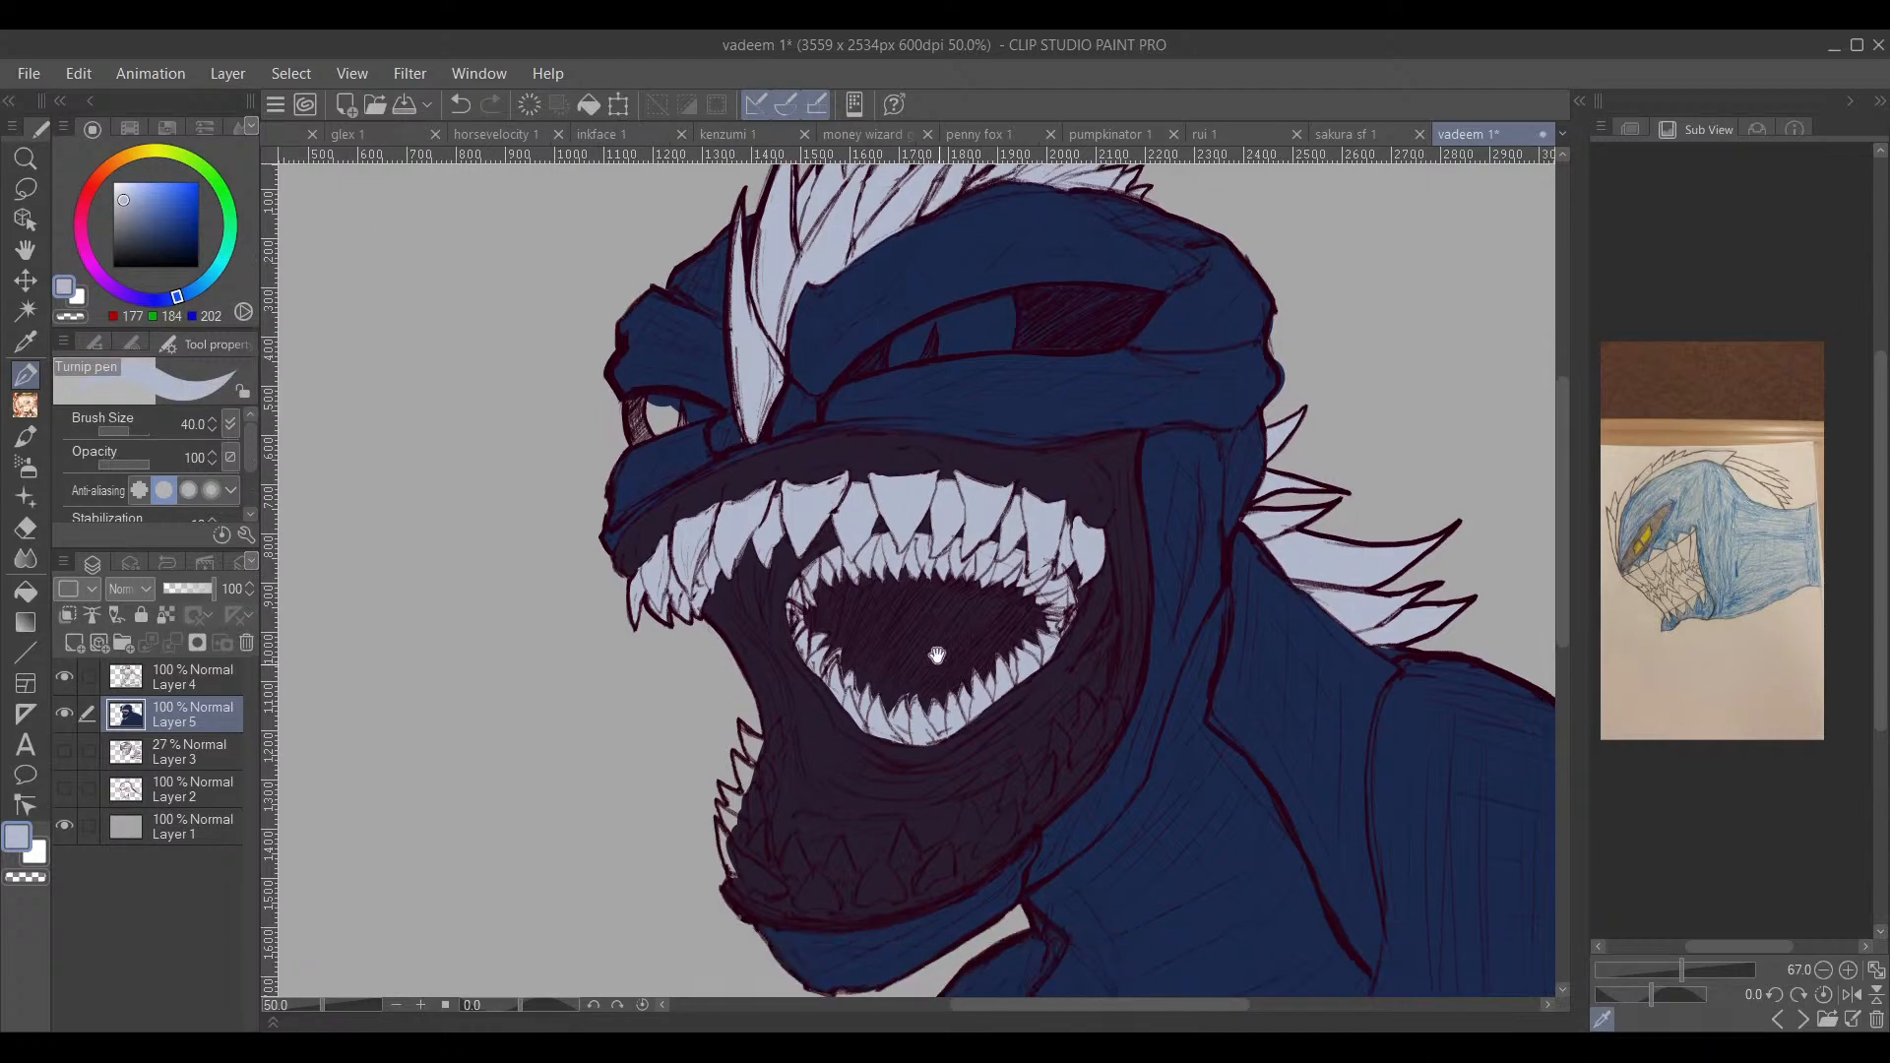
scroll(928, 582, up, 3)
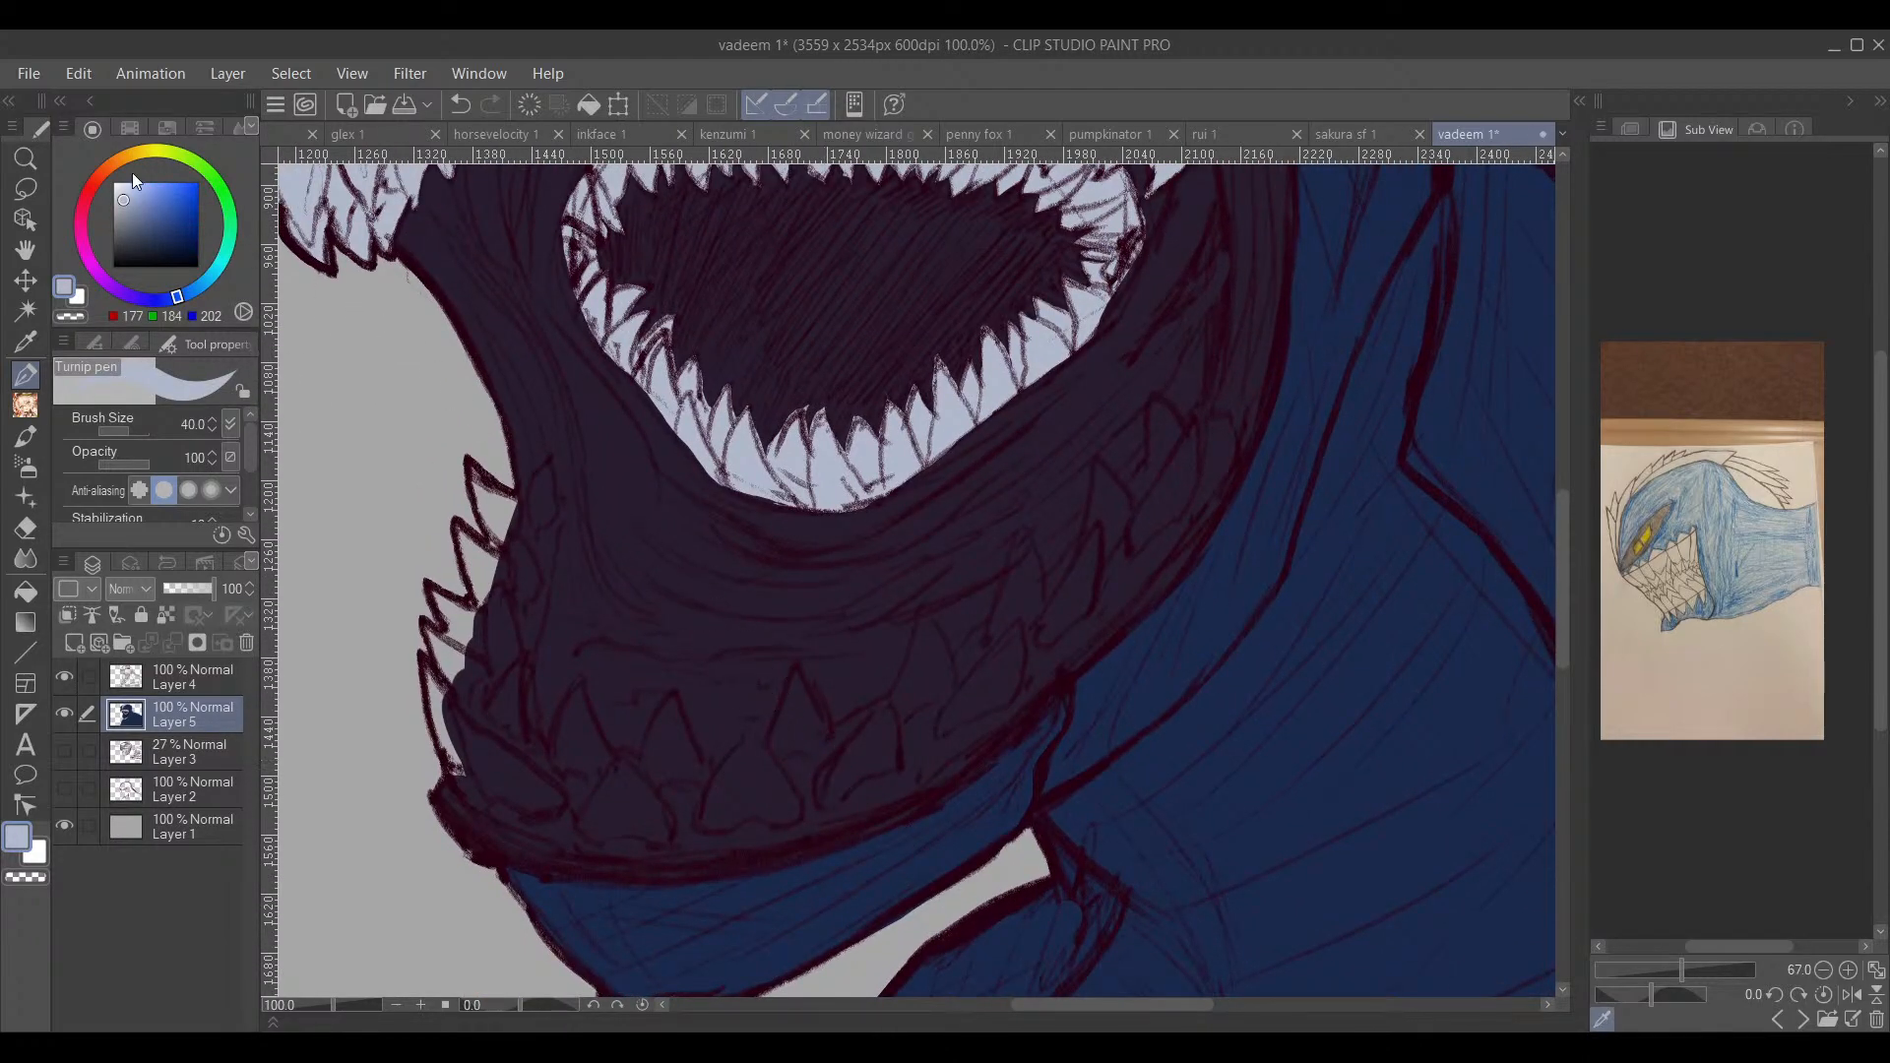
click(27, 189)
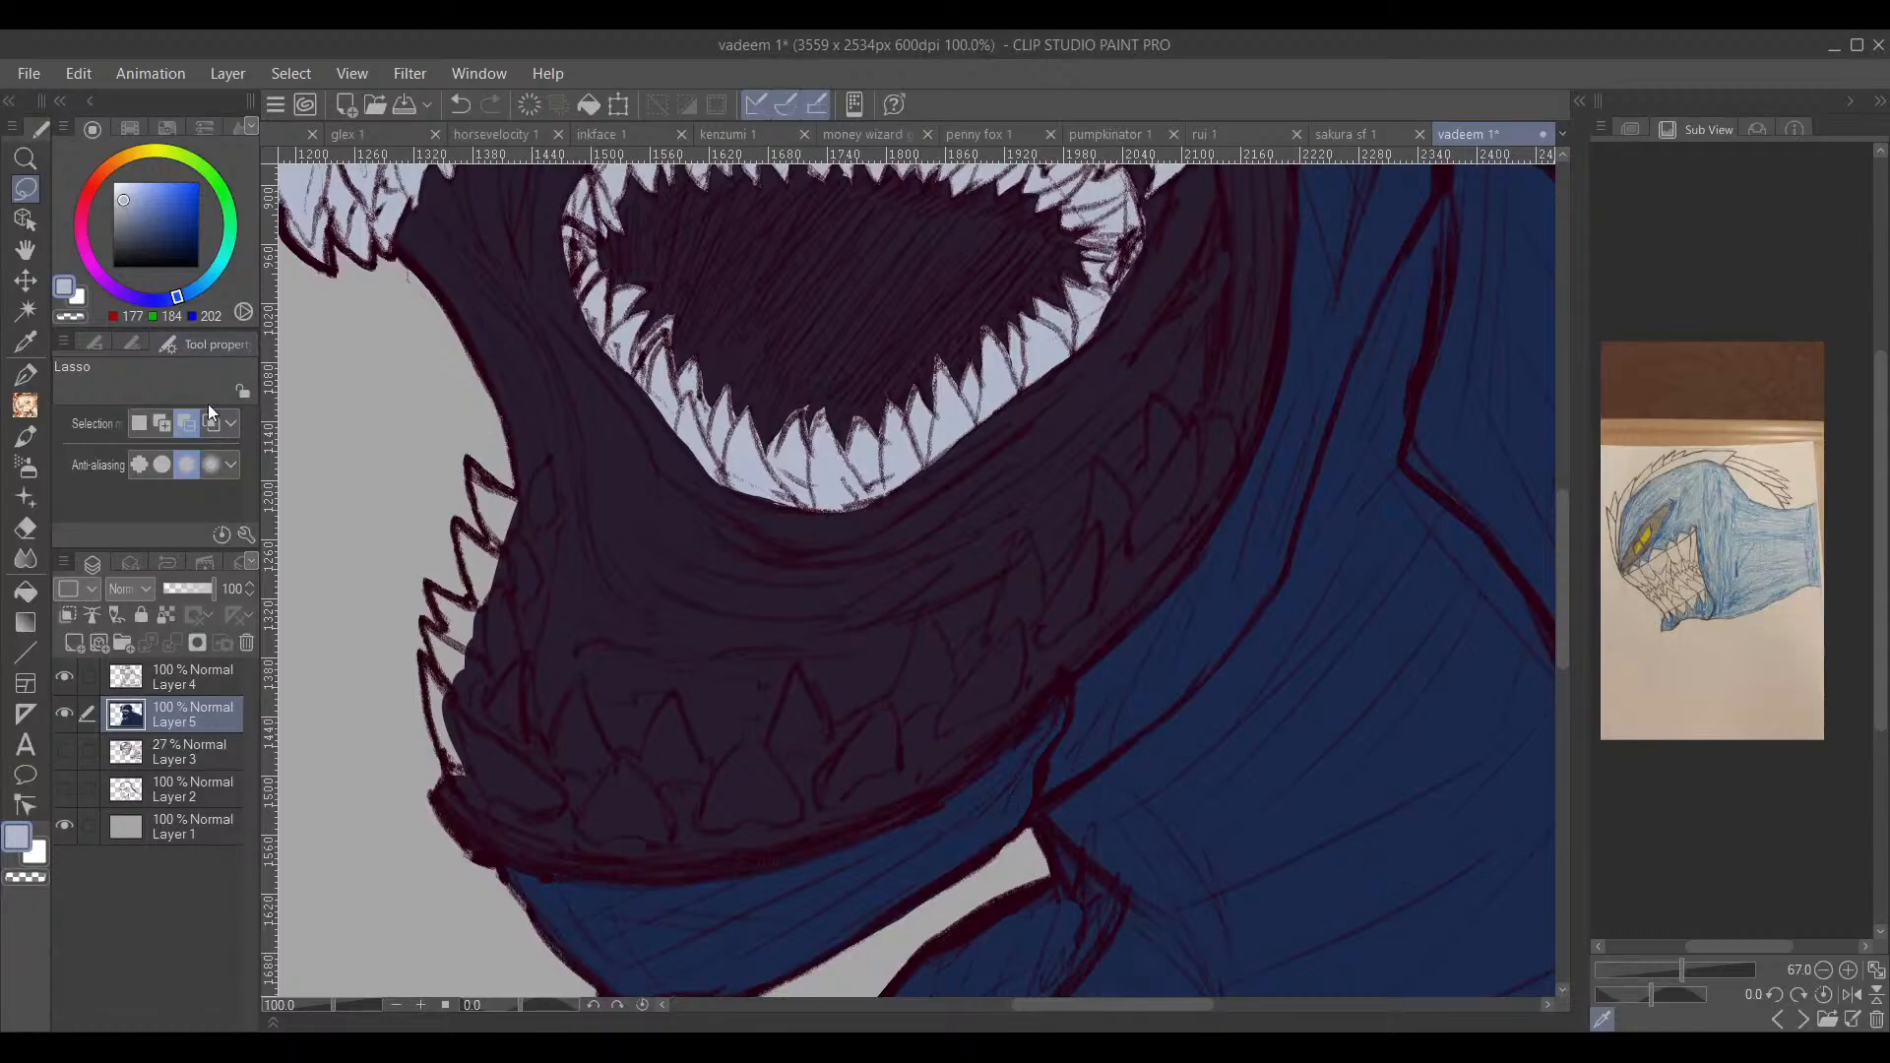
click(161, 426)
mouse_move(548, 521)
mouse_down()
mouse_move(554, 455)
mouse_move(514, 538)
mouse_move(477, 453)
mouse_move(530, 494)
mouse_up()
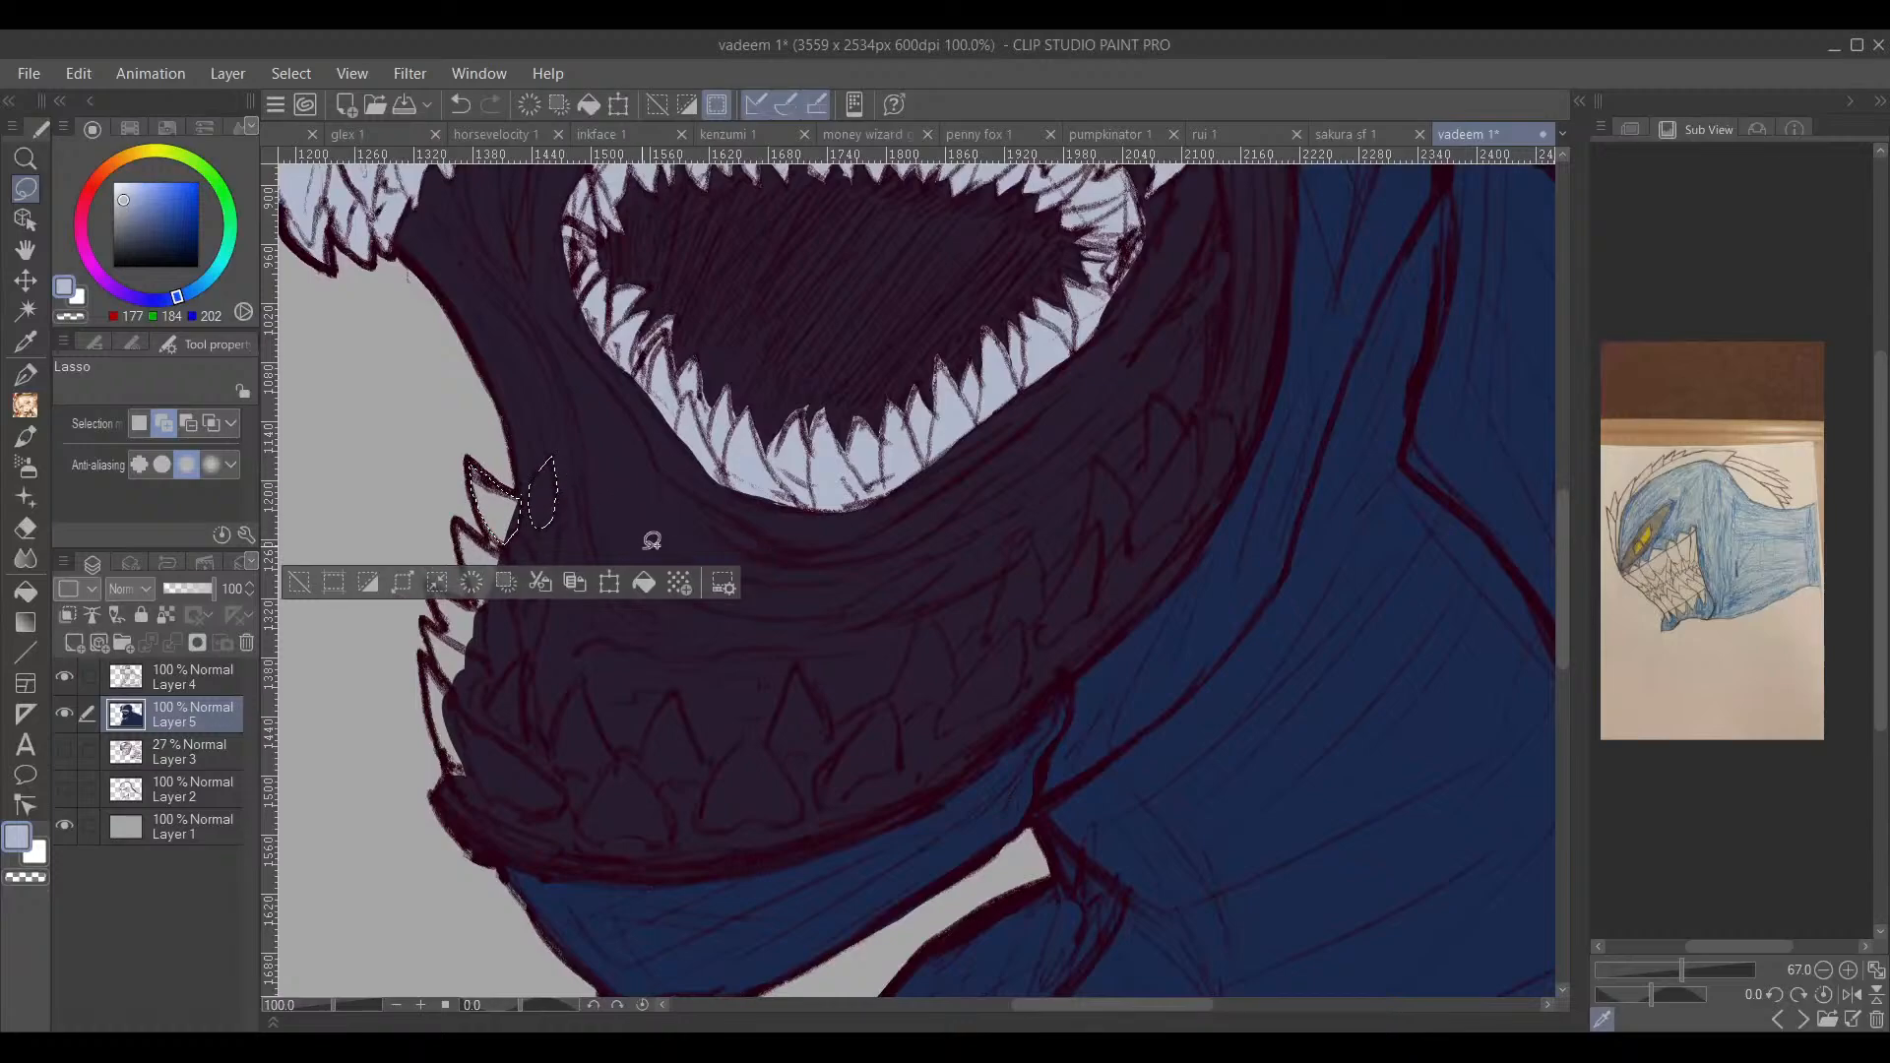
Step: Add the lower-jaw teeth along the back and underside of the mouth to the lasso selection, from the rear corner toward the front
mouse_move(1017, 553)
mouse_down()
mouse_move(1062, 394)
mouse_move(1014, 439)
mouse_up()
mouse_move(1282, 320)
mouse_down()
mouse_move(1245, 371)
mouse_move(1245, 450)
mouse_up()
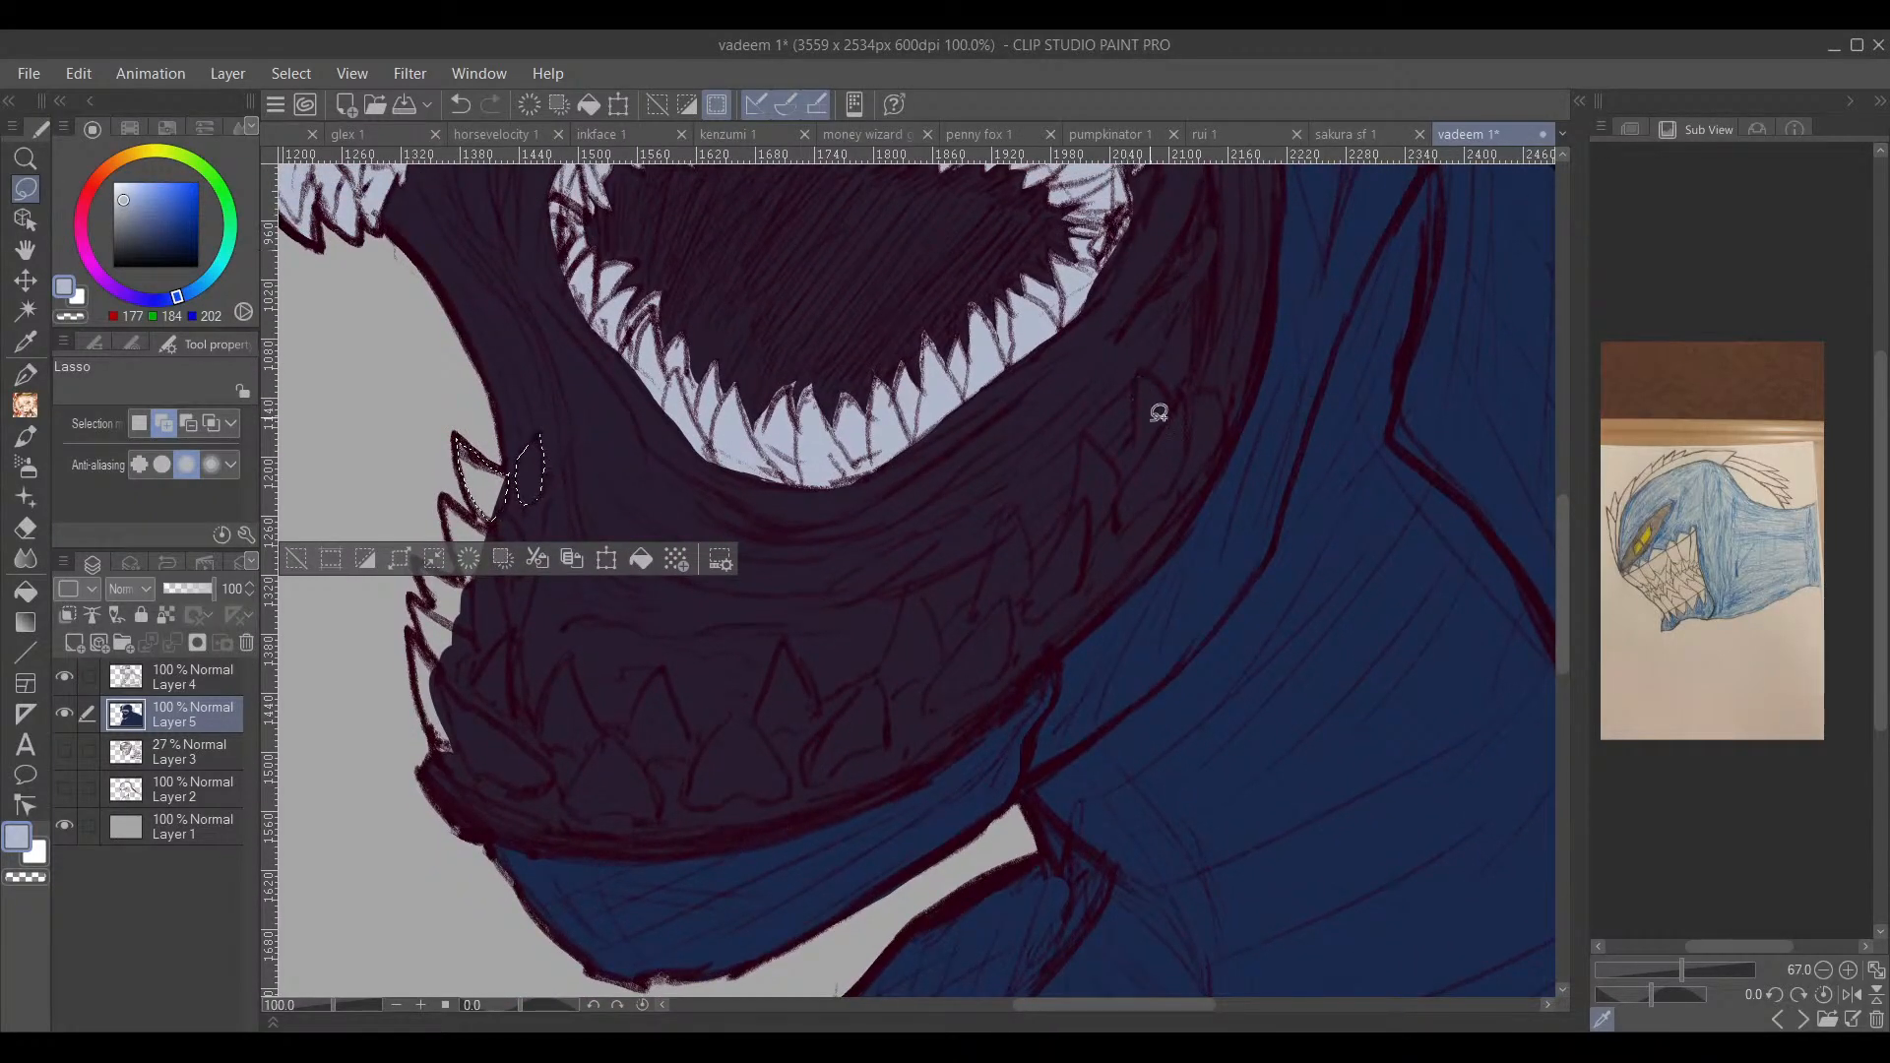
mouse_move(1141, 439)
mouse_down()
mouse_move(1141, 373)
mouse_move(1175, 400)
mouse_move(1192, 385)
mouse_move(1173, 493)
mouse_move(1137, 524)
mouse_move(1115, 509)
mouse_move(1058, 604)
mouse_move(1041, 614)
mouse_move(1033, 587)
mouse_move(1001, 675)
mouse_move(932, 707)
mouse_move(939, 671)
mouse_move(920, 678)
mouse_move(891, 740)
mouse_move(824, 781)
mouse_move(794, 720)
mouse_move(792, 790)
mouse_move(691, 799)
mouse_move(690, 752)
mouse_move(654, 756)
mouse_move(663, 793)
mouse_move(582, 817)
mouse_move(551, 737)
mouse_up()
mouse_move(547, 723)
mouse_down()
mouse_move(574, 656)
mouse_move(634, 743)
mouse_move(660, 667)
mouse_move(699, 745)
mouse_move(744, 712)
mouse_move(772, 736)
mouse_move(789, 638)
mouse_move(820, 729)
mouse_move(871, 678)
mouse_move(889, 695)
mouse_move(910, 584)
mouse_move(942, 665)
mouse_move(980, 621)
mouse_move(1001, 509)
mouse_move(1030, 591)
mouse_move(1084, 501)
mouse_move(1090, 431)
mouse_move(1130, 480)
mouse_move(1145, 441)
mouse_move(942, 470)
mouse_up()
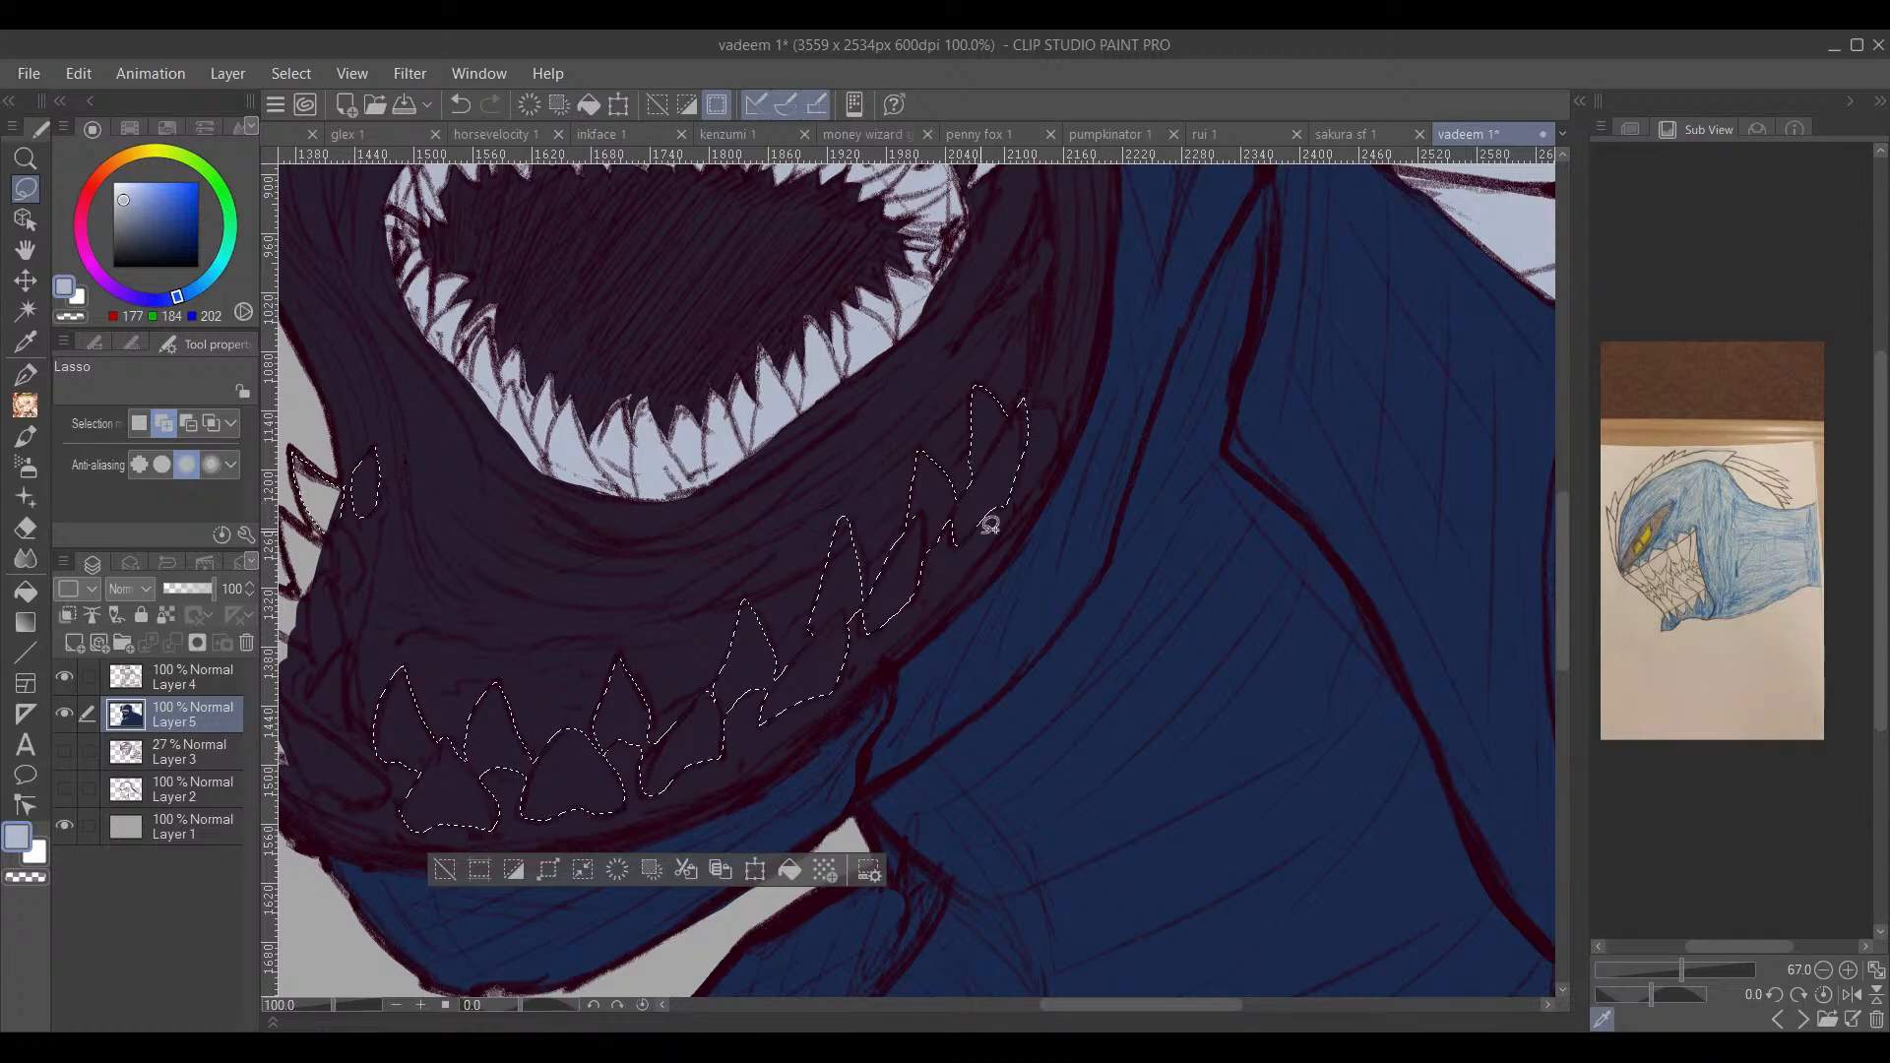
drag(984, 548, 1214, 468)
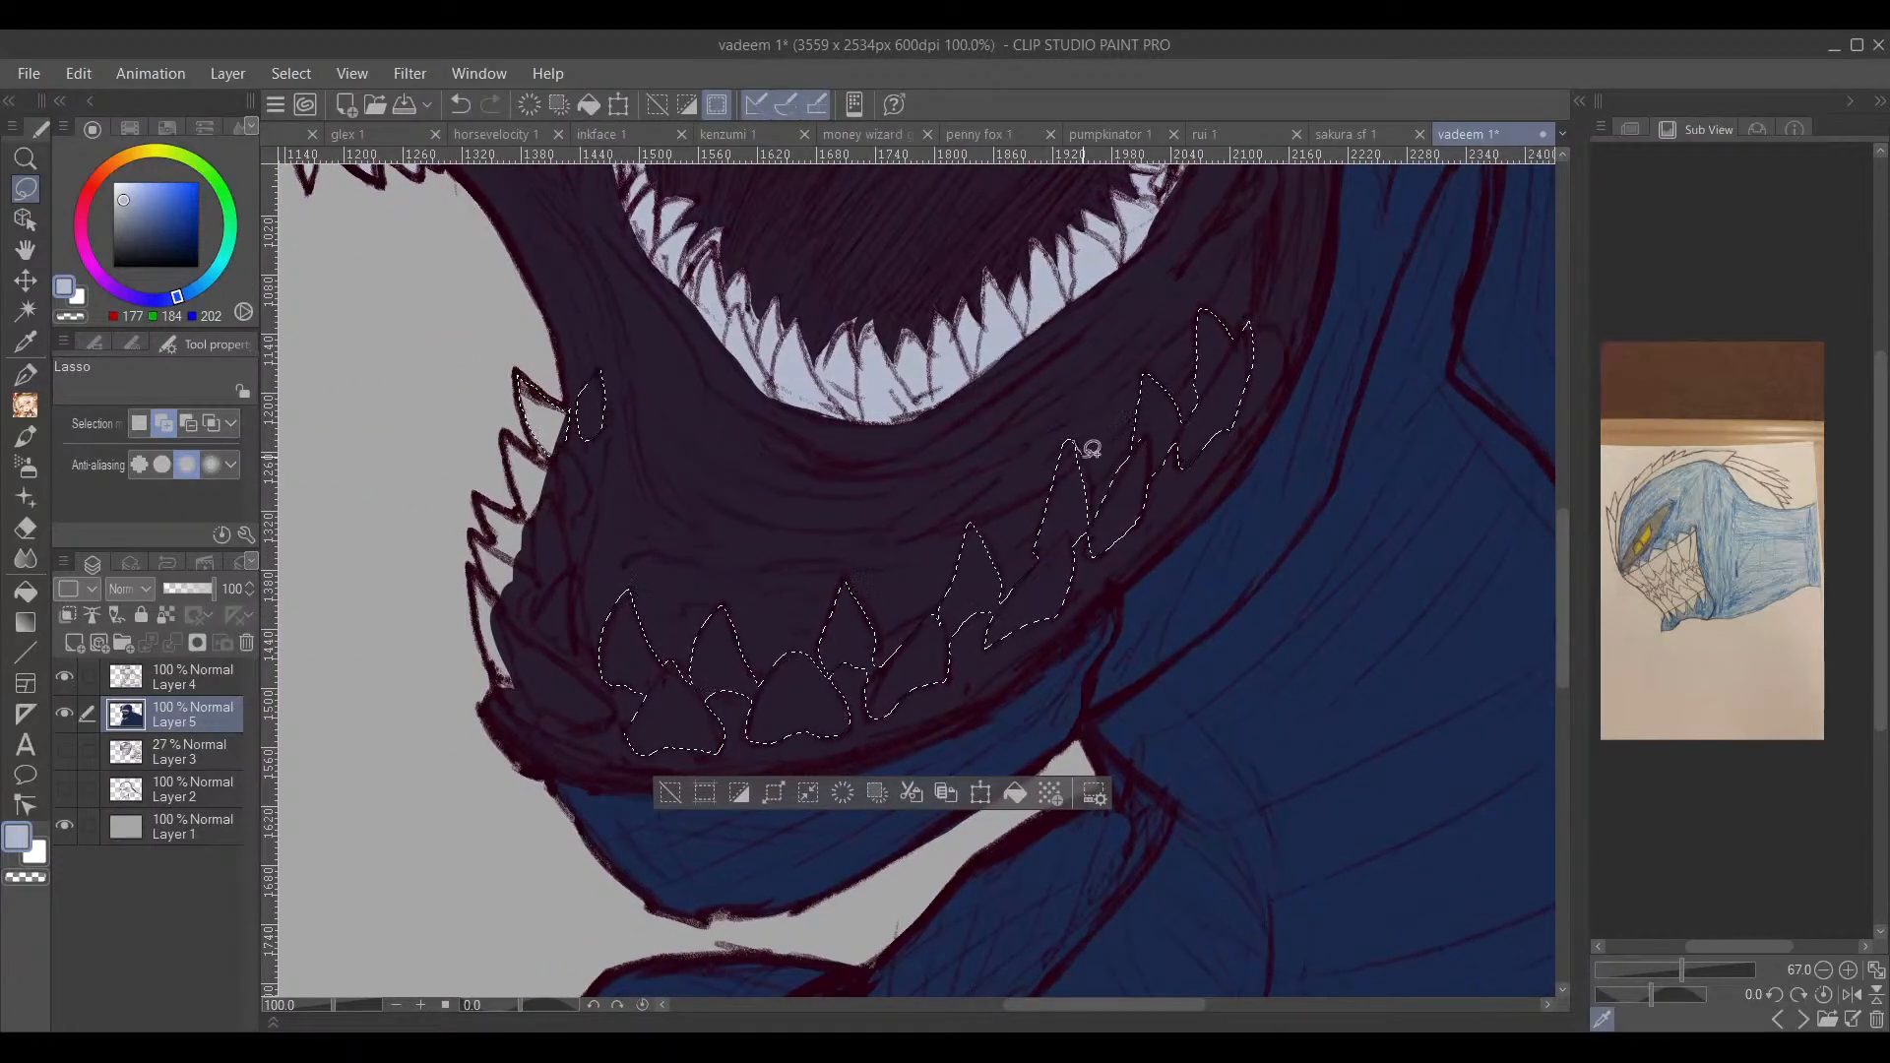
mouse_move(1091, 449)
mouse_down()
mouse_move(1107, 525)
mouse_move(1159, 497)
mouse_up()
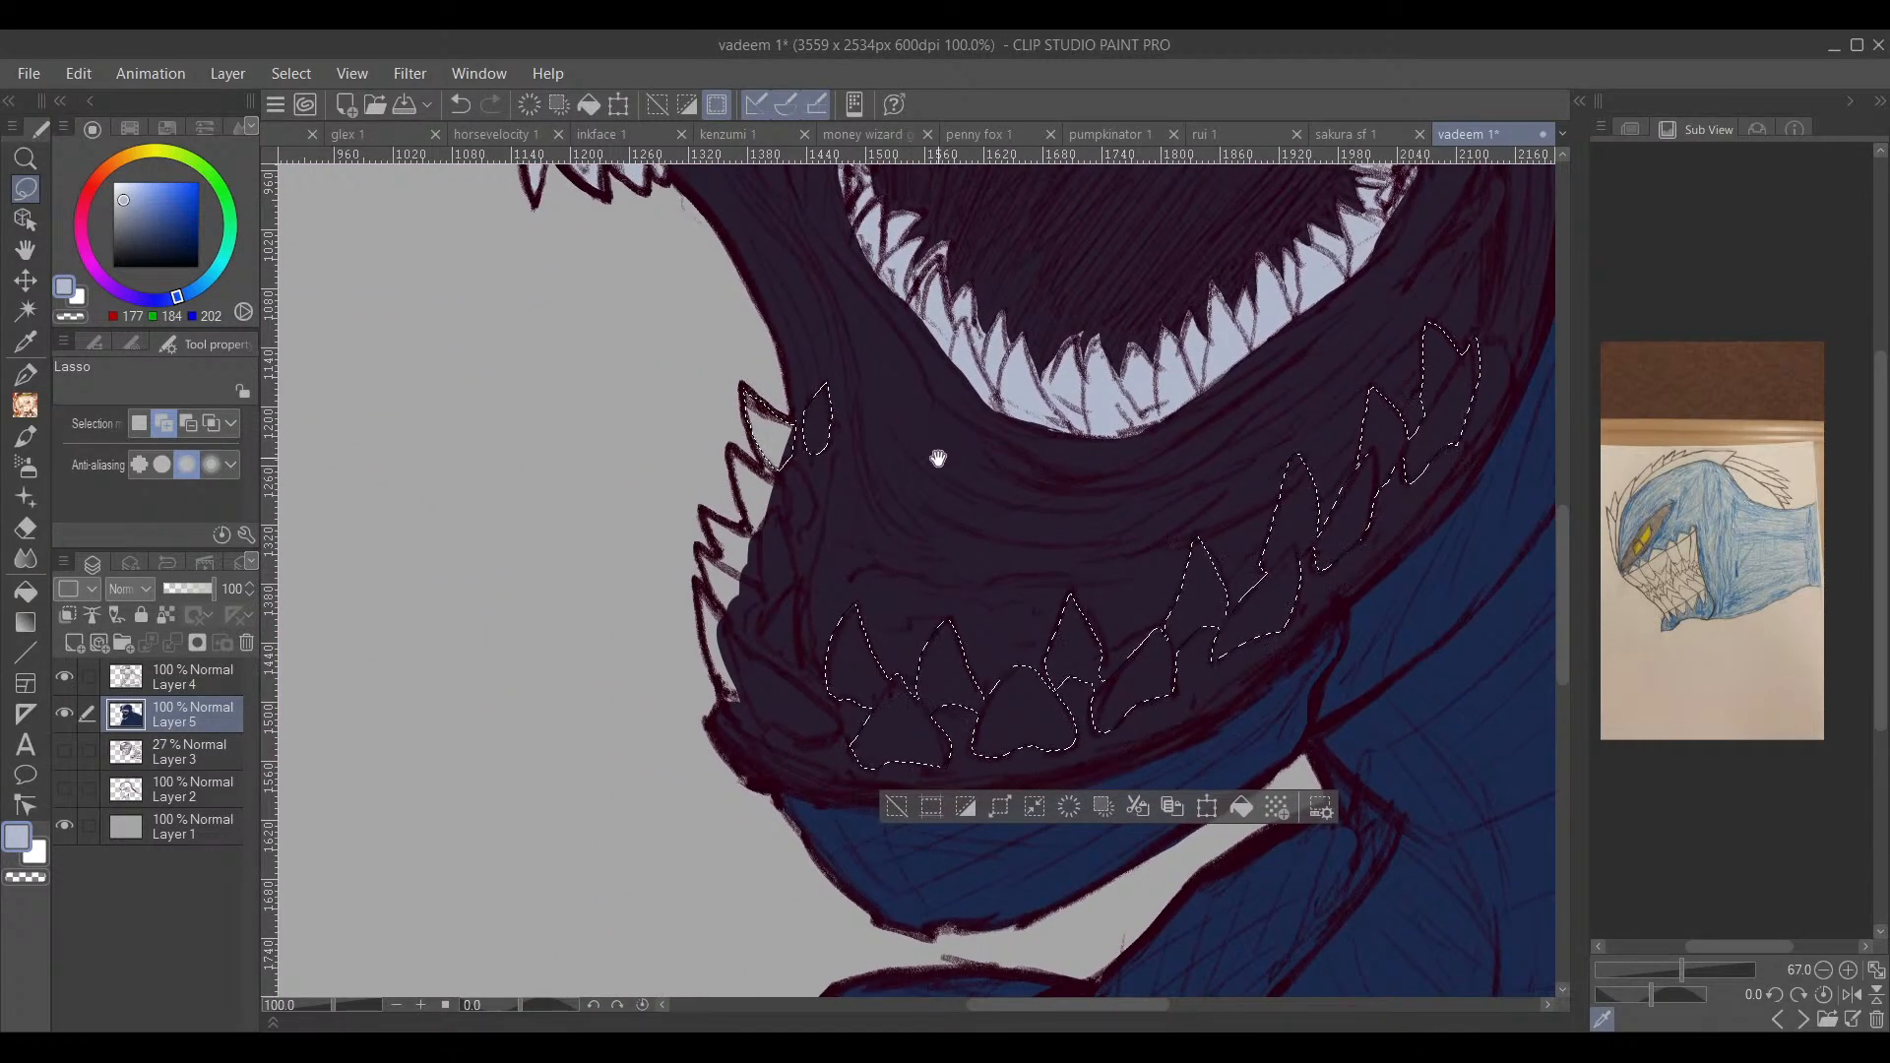
drag(670, 483, 907, 371)
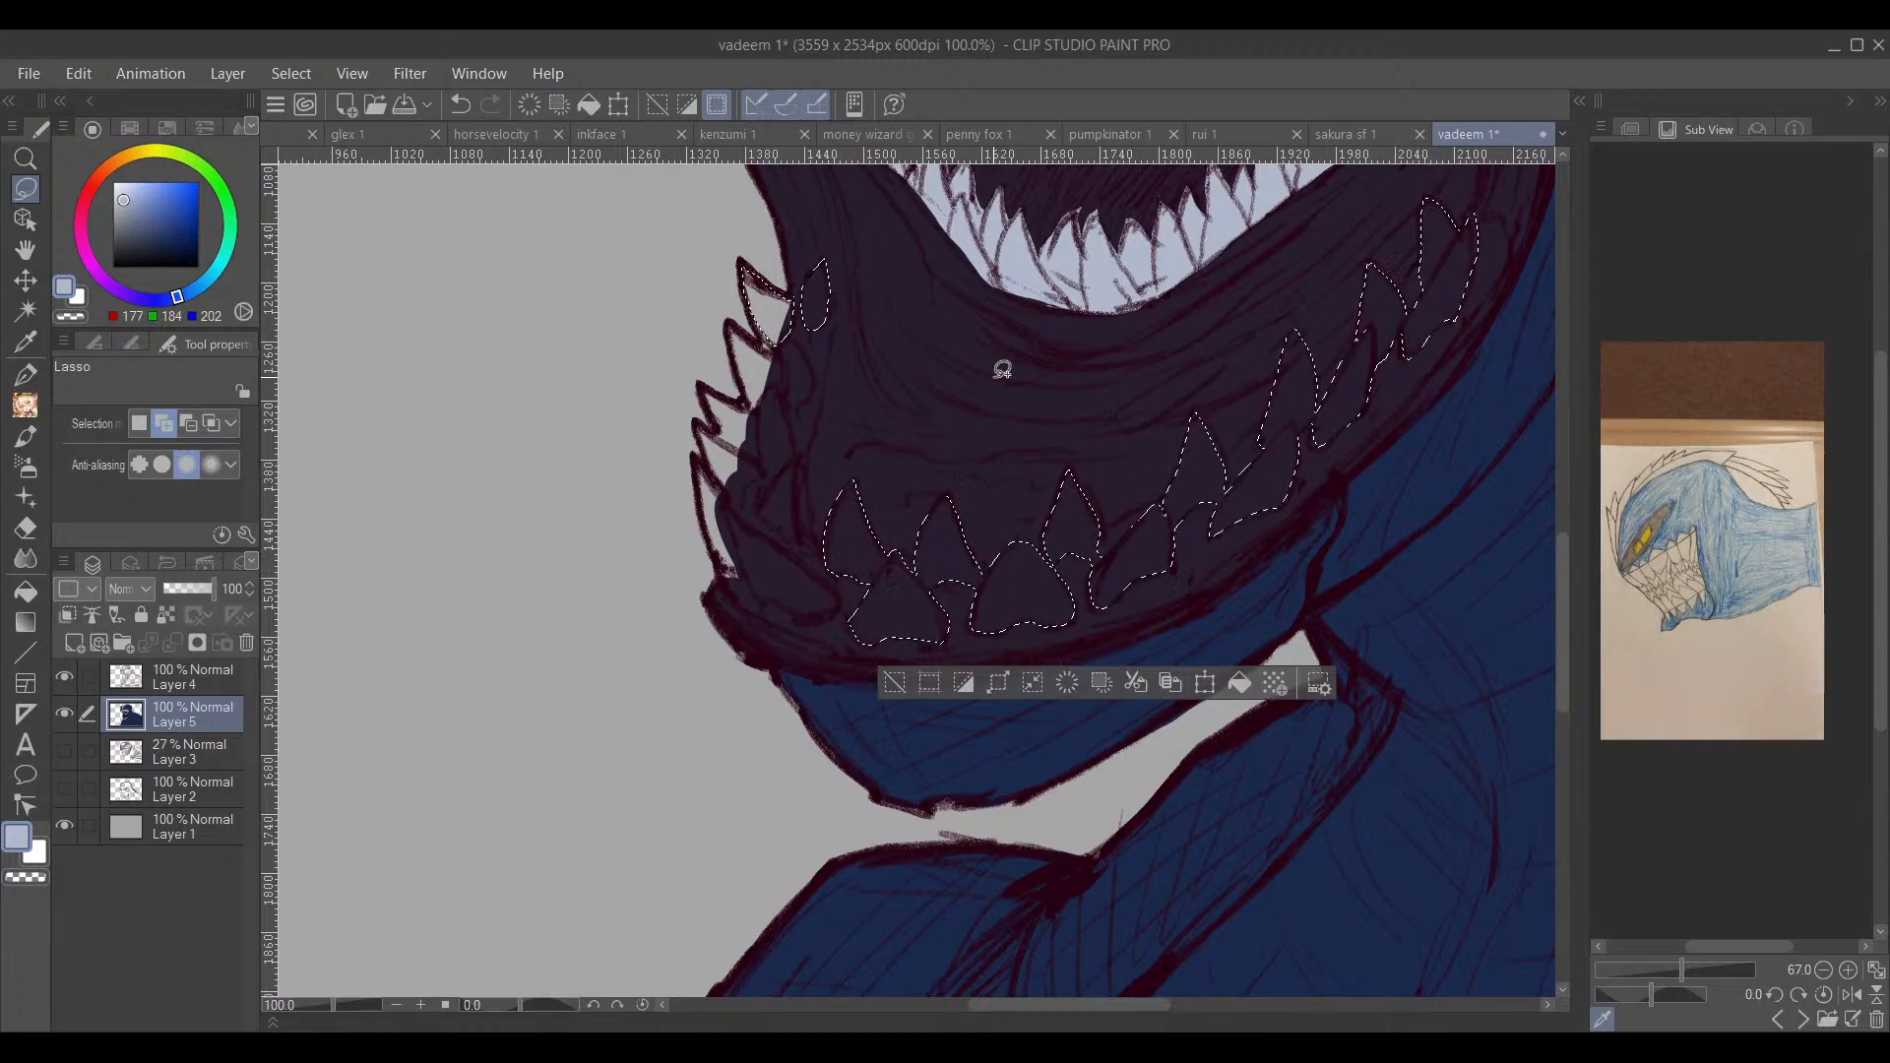
Step: Lasso the remaining overlapping front teeth of the lower jaw into the selection, down to the large tooth at the chin
mouse_move(991, 371)
mouse_down()
mouse_move(877, 515)
mouse_move(903, 535)
mouse_move(918, 414)
mouse_up()
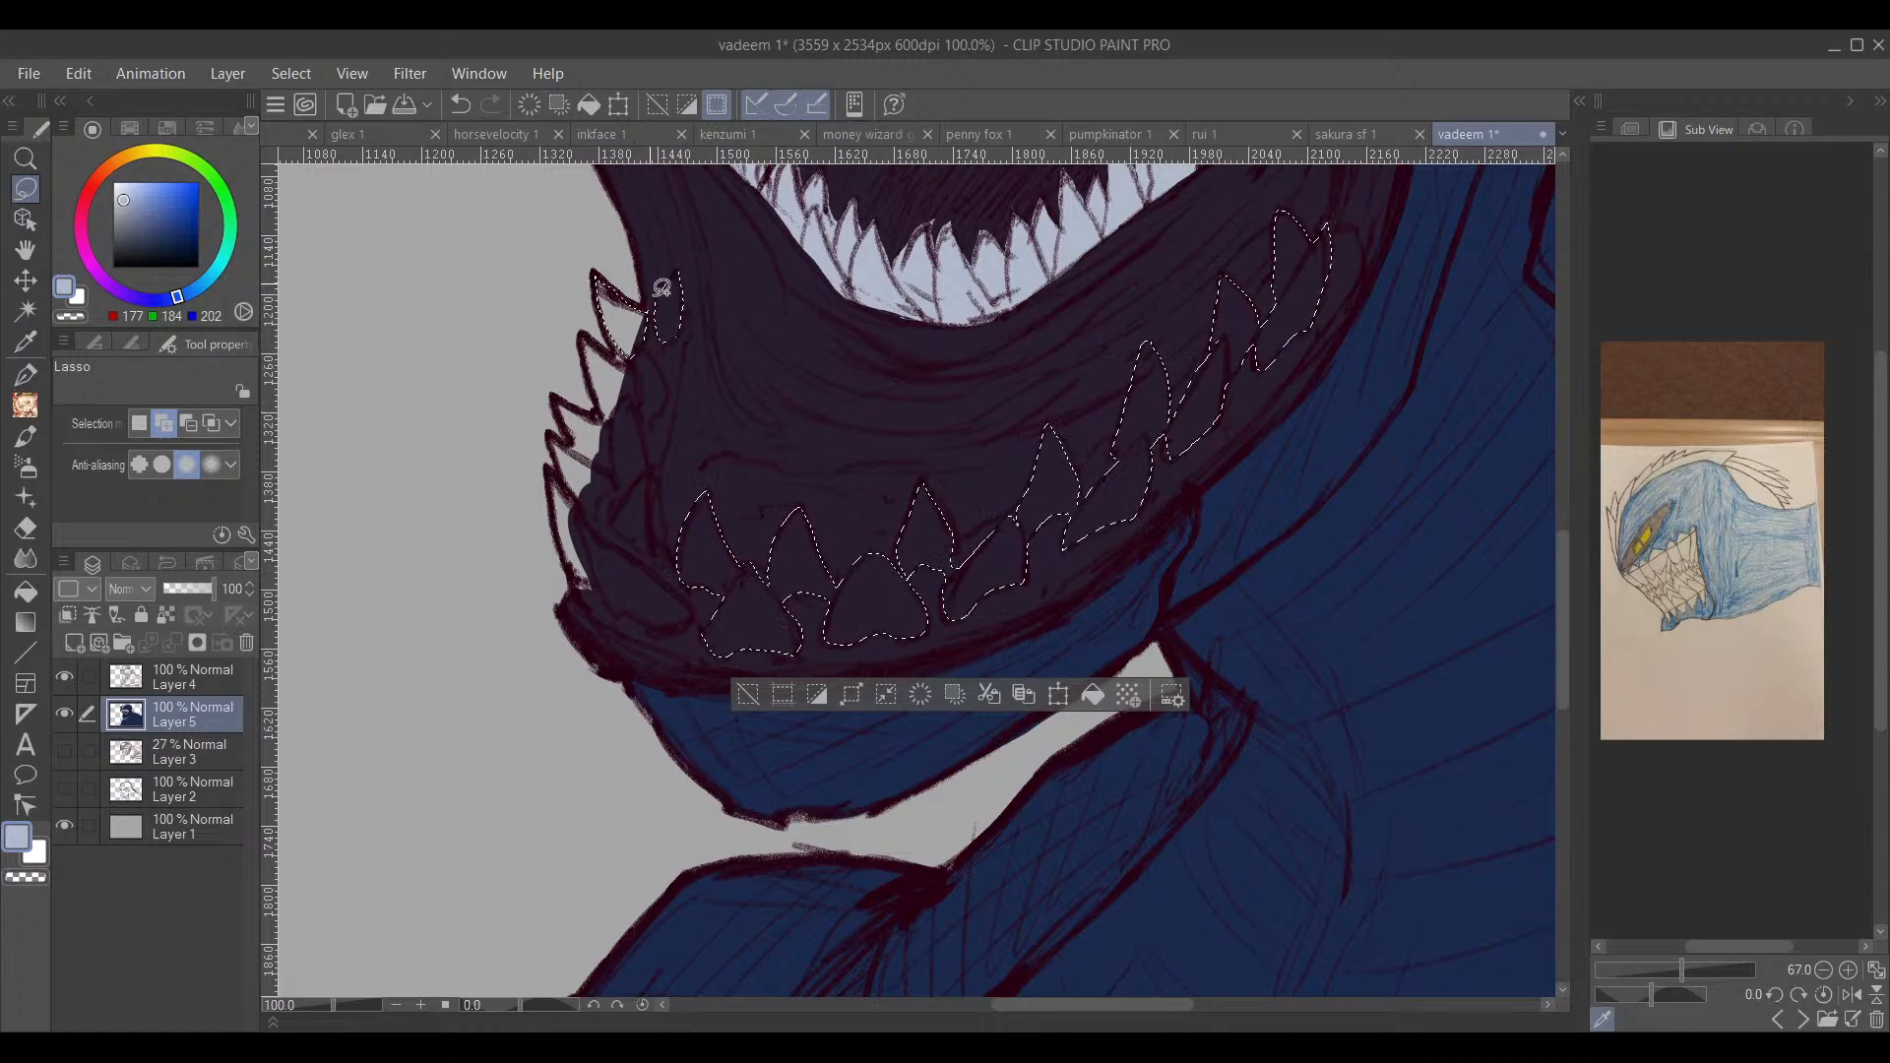
mouse_move(658, 351)
mouse_down()
mouse_move(672, 383)
mouse_move(646, 411)
mouse_up()
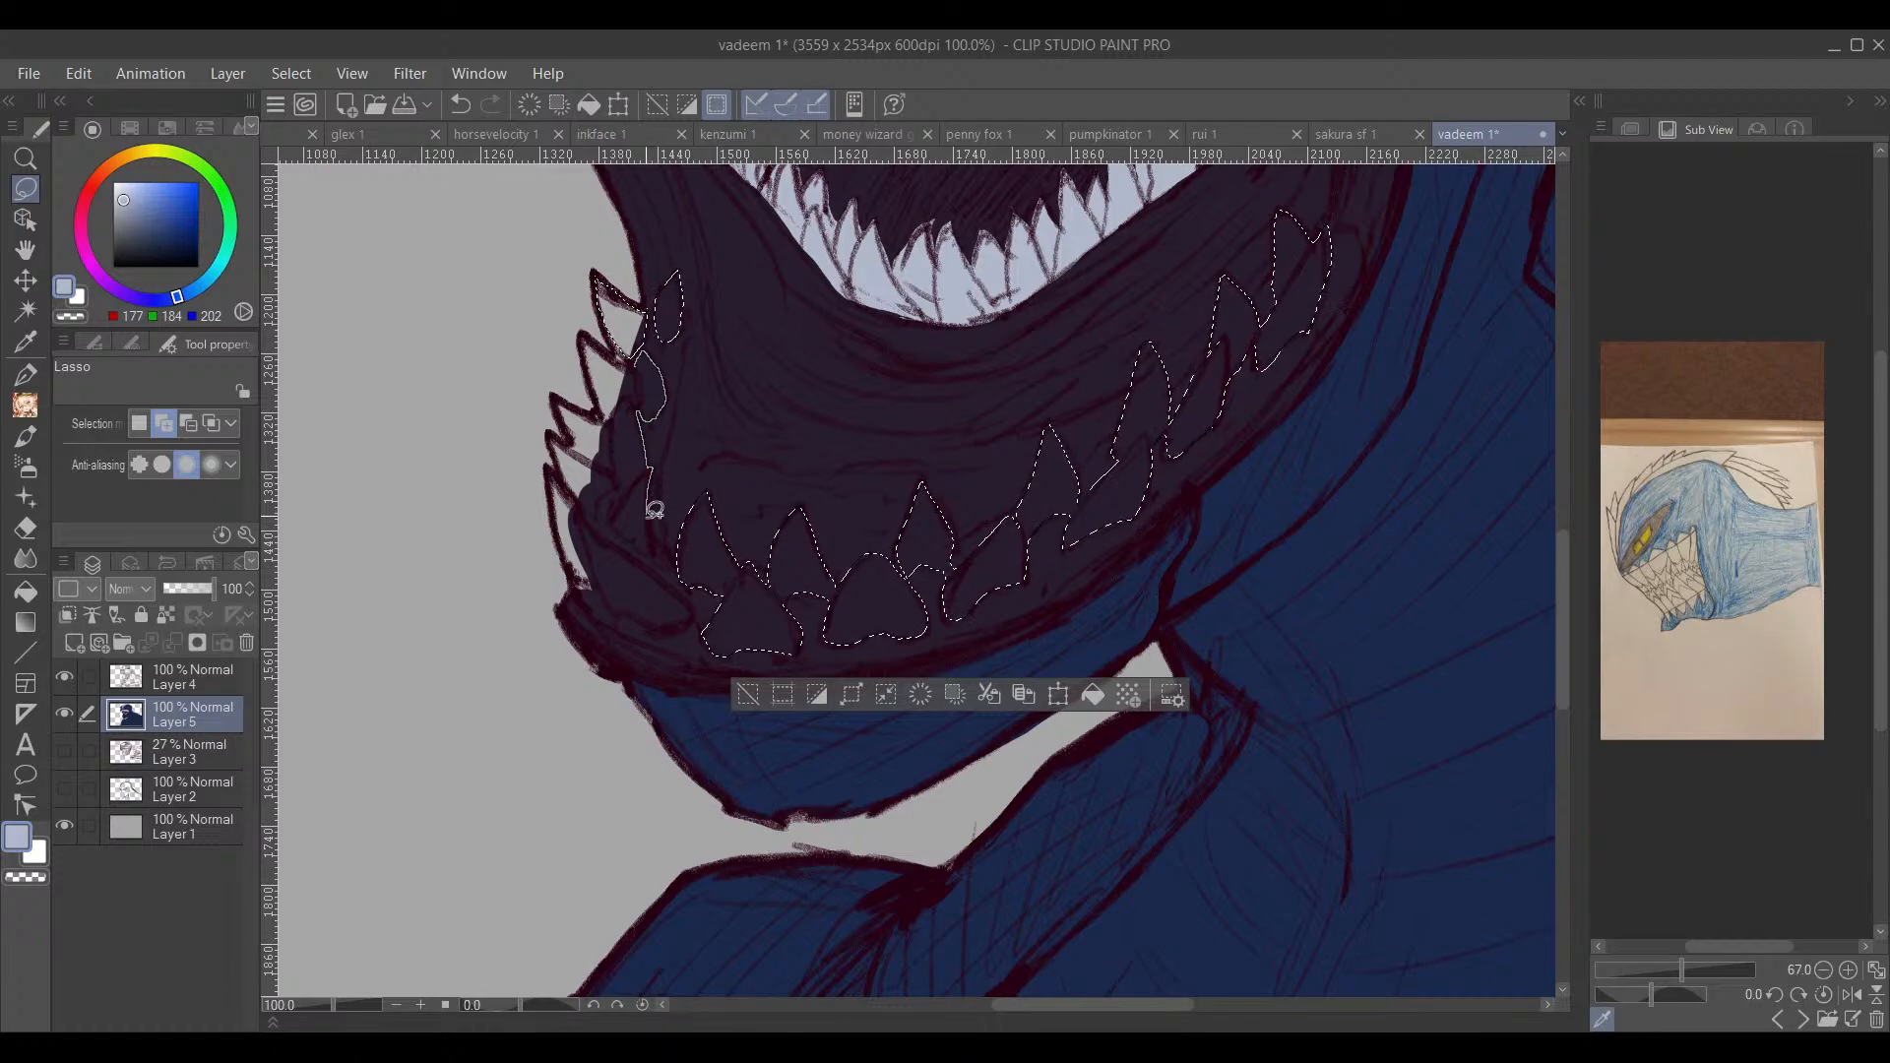
drag(654, 511, 641, 542)
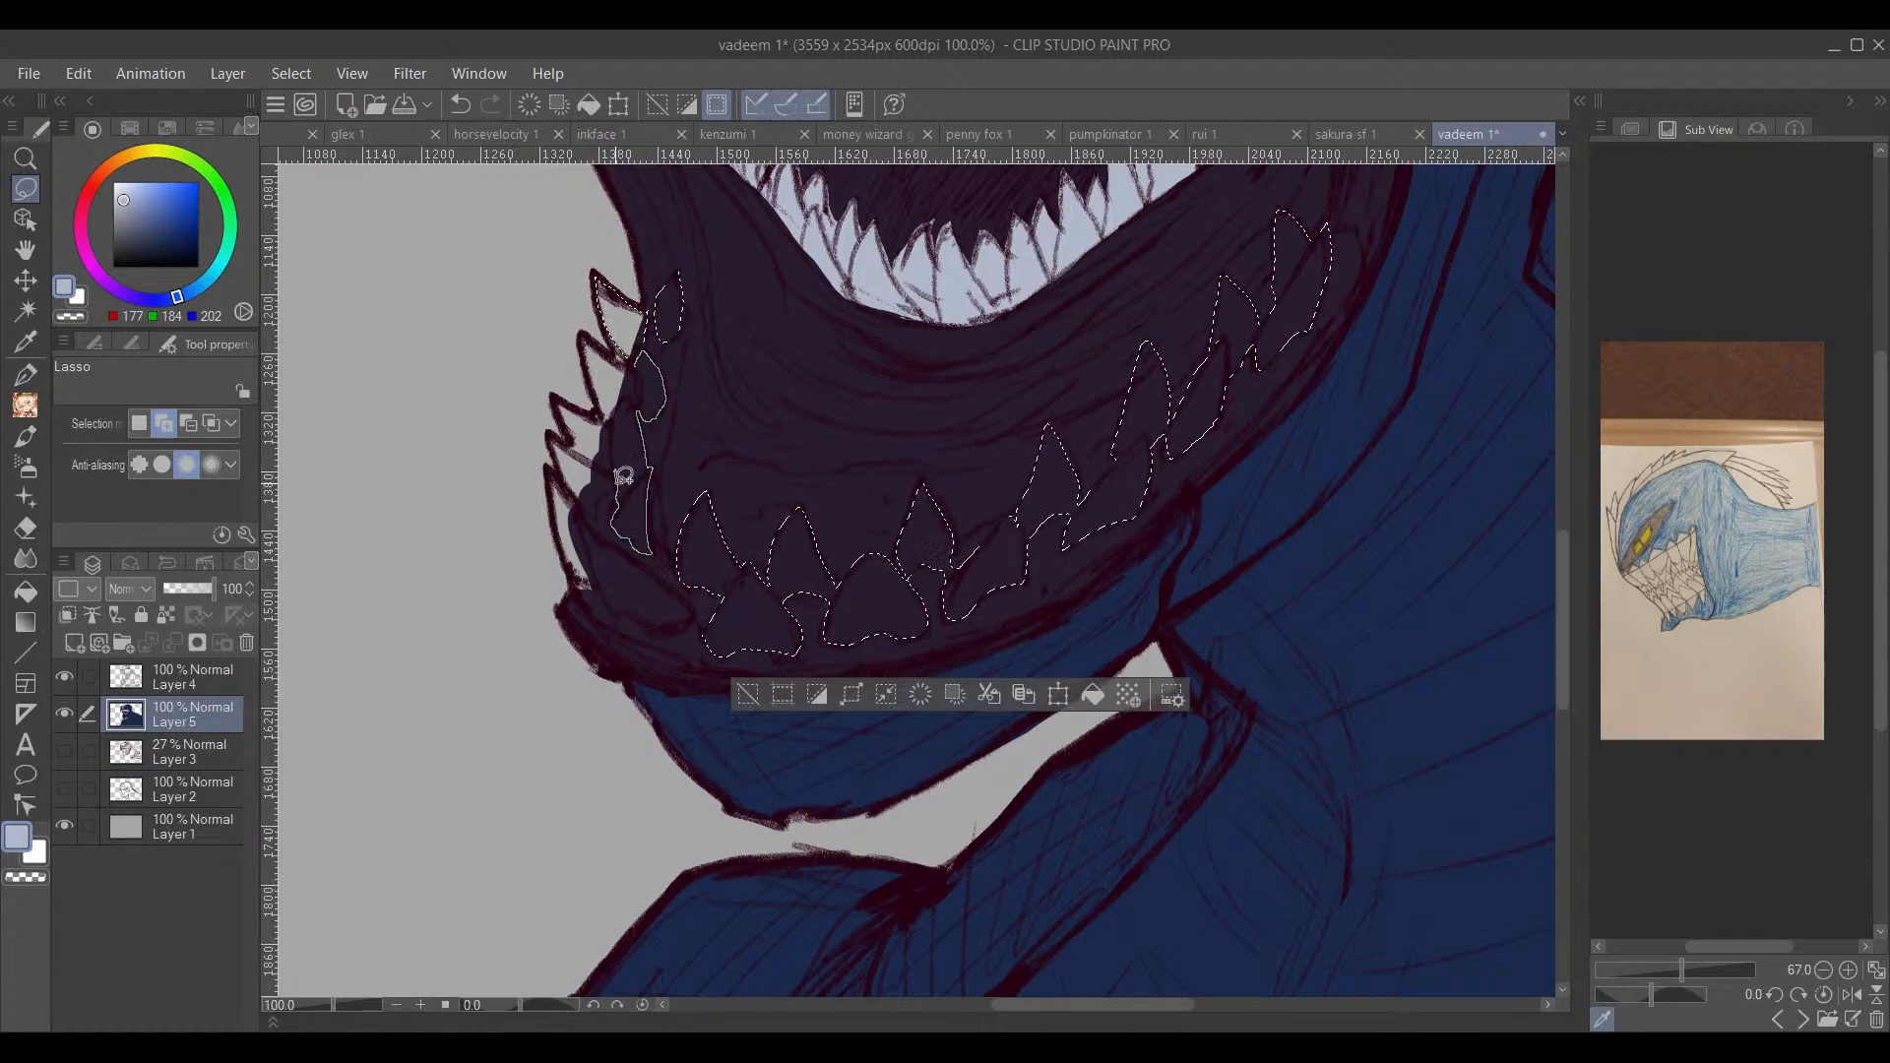
mouse_move(613, 489)
mouse_down()
mouse_move(587, 495)
mouse_move(559, 433)
mouse_up()
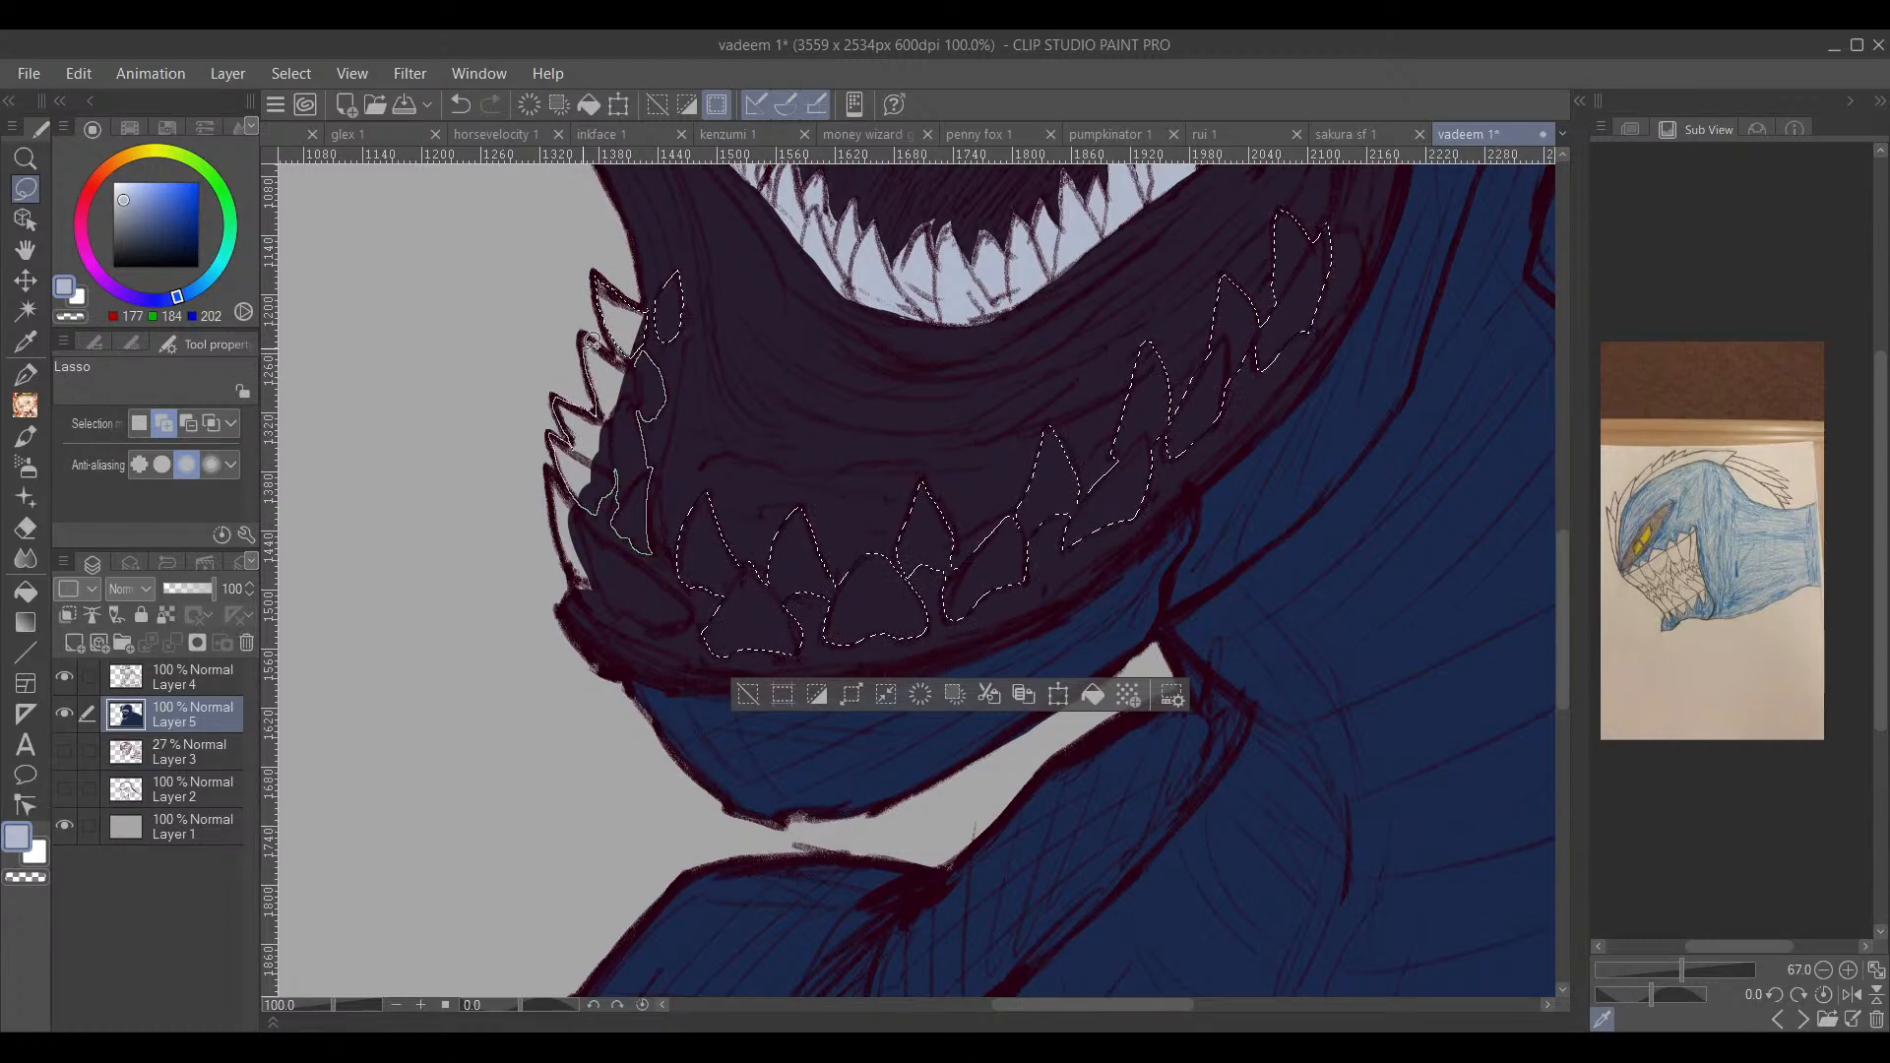
drag(635, 357, 638, 354)
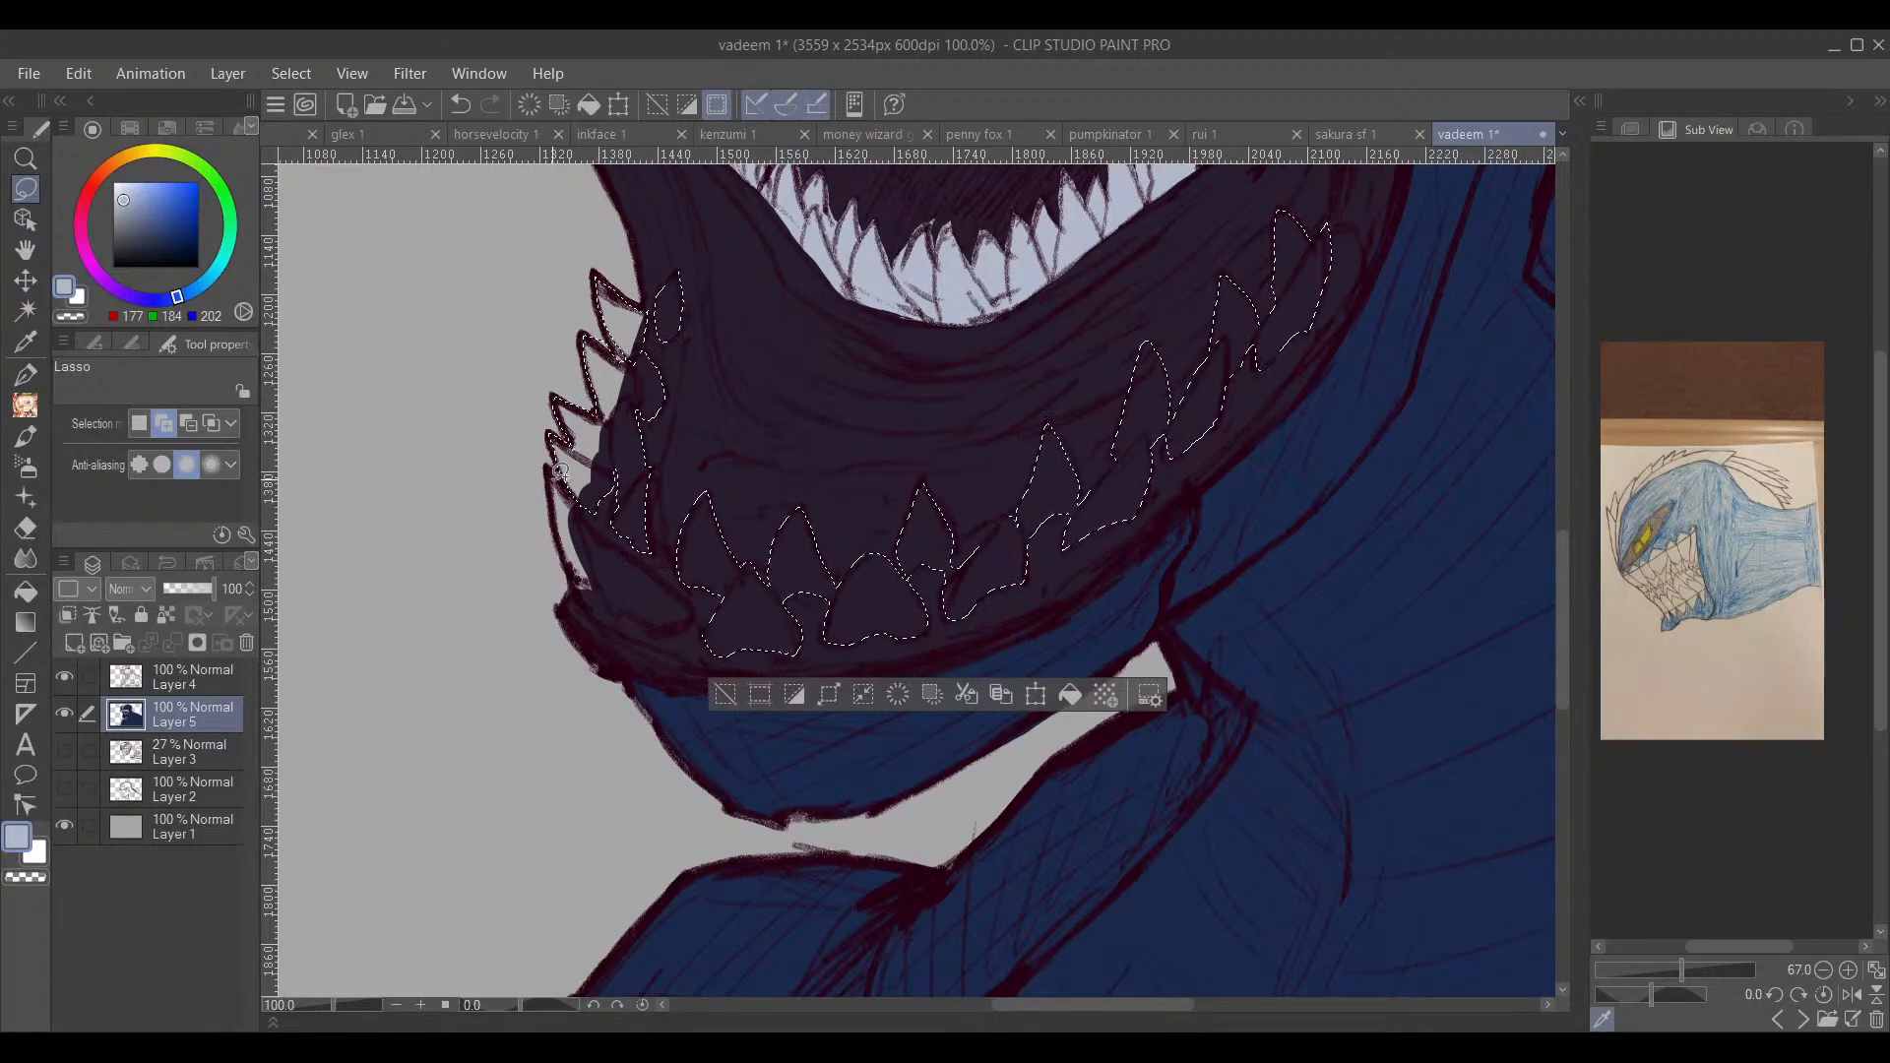
mouse_move(548, 515)
mouse_down()
mouse_move(577, 595)
mouse_move(666, 630)
mouse_move(693, 603)
mouse_up()
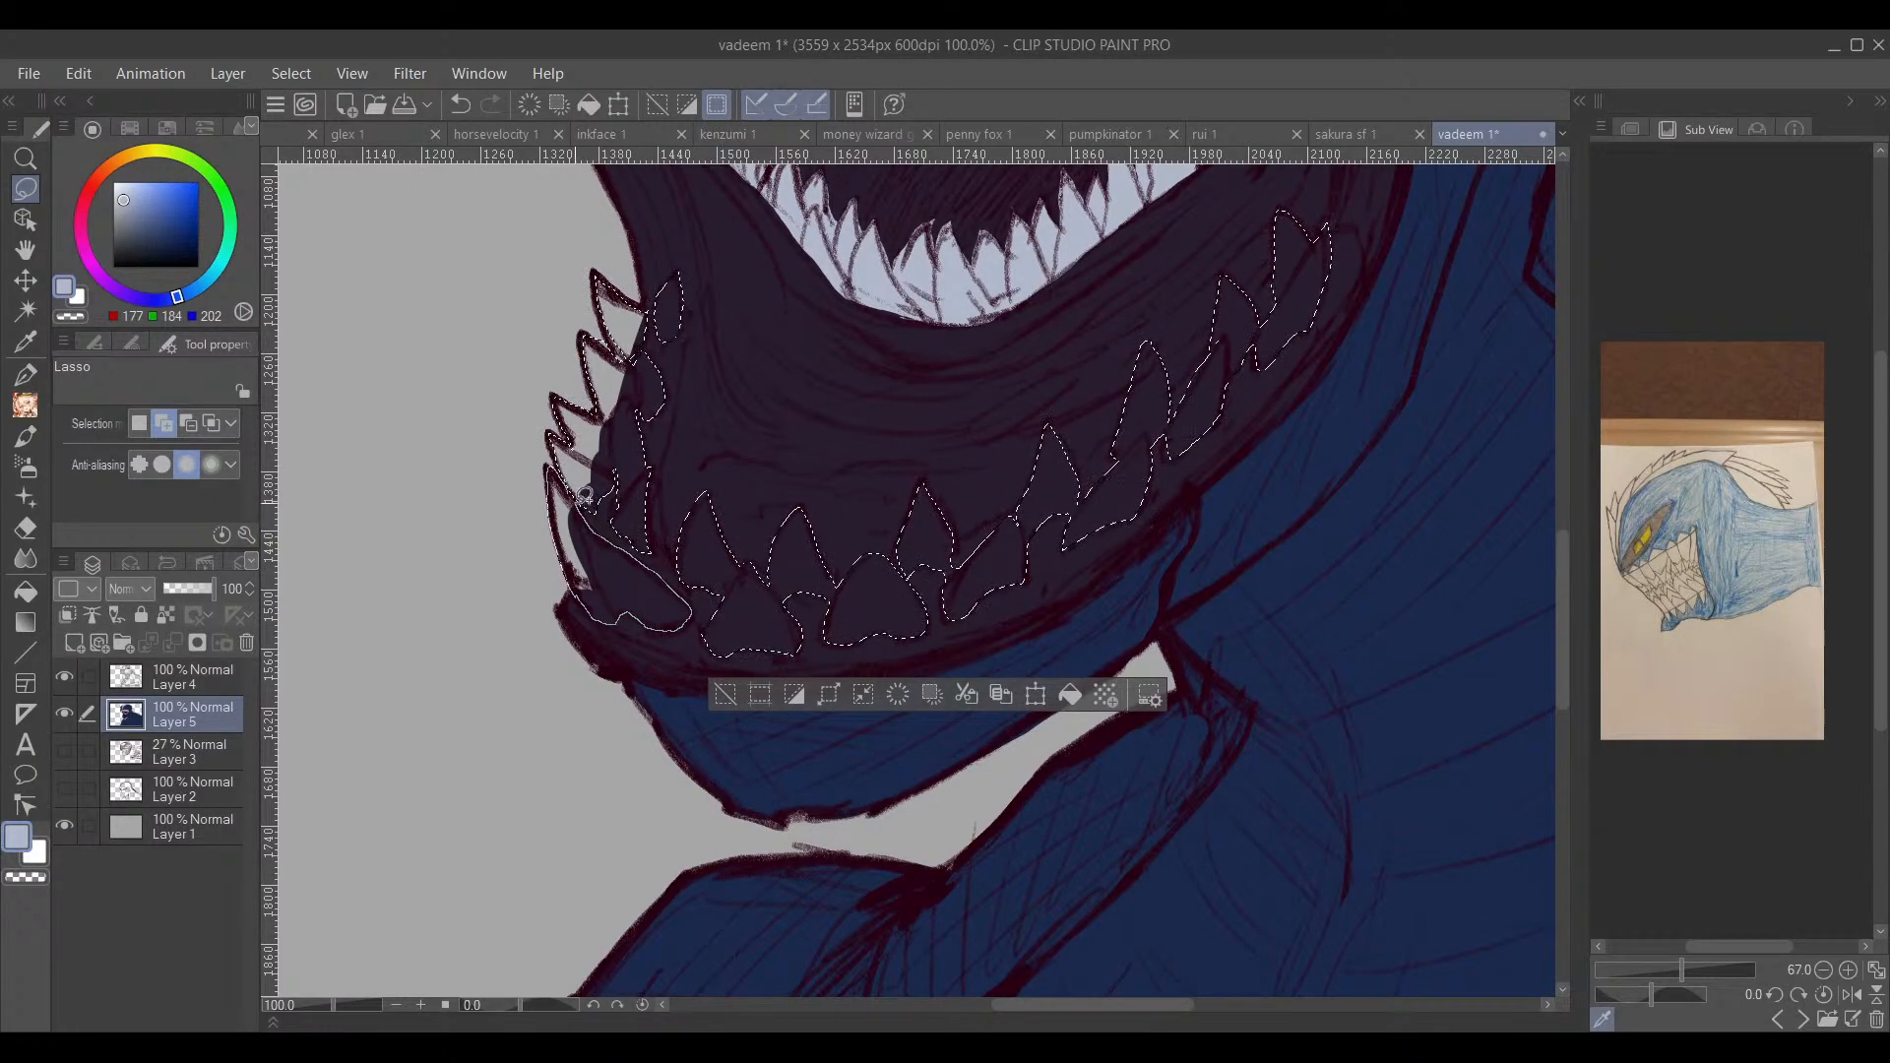
drag(813, 575, 876, 455)
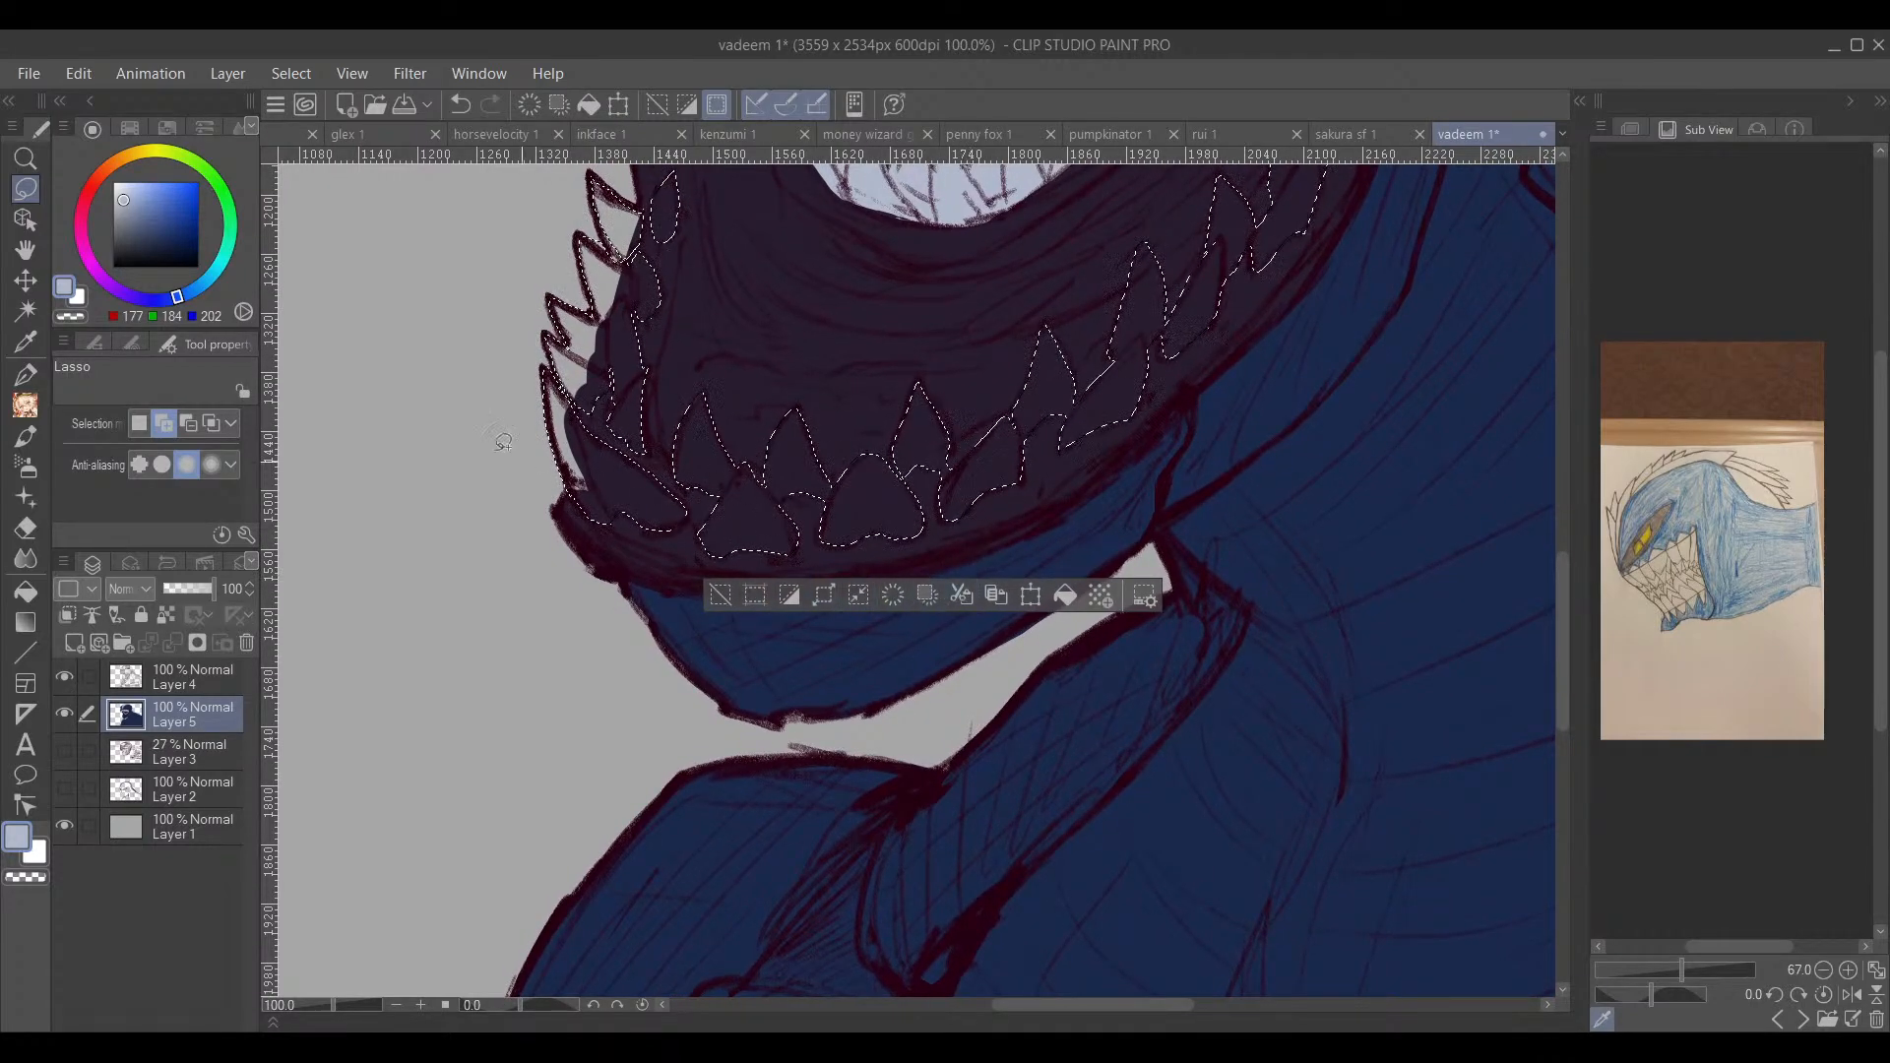
Step: Switch the lasso to subtract from the selection and check the outlines around all the lower-jaw teeth
click(186, 424)
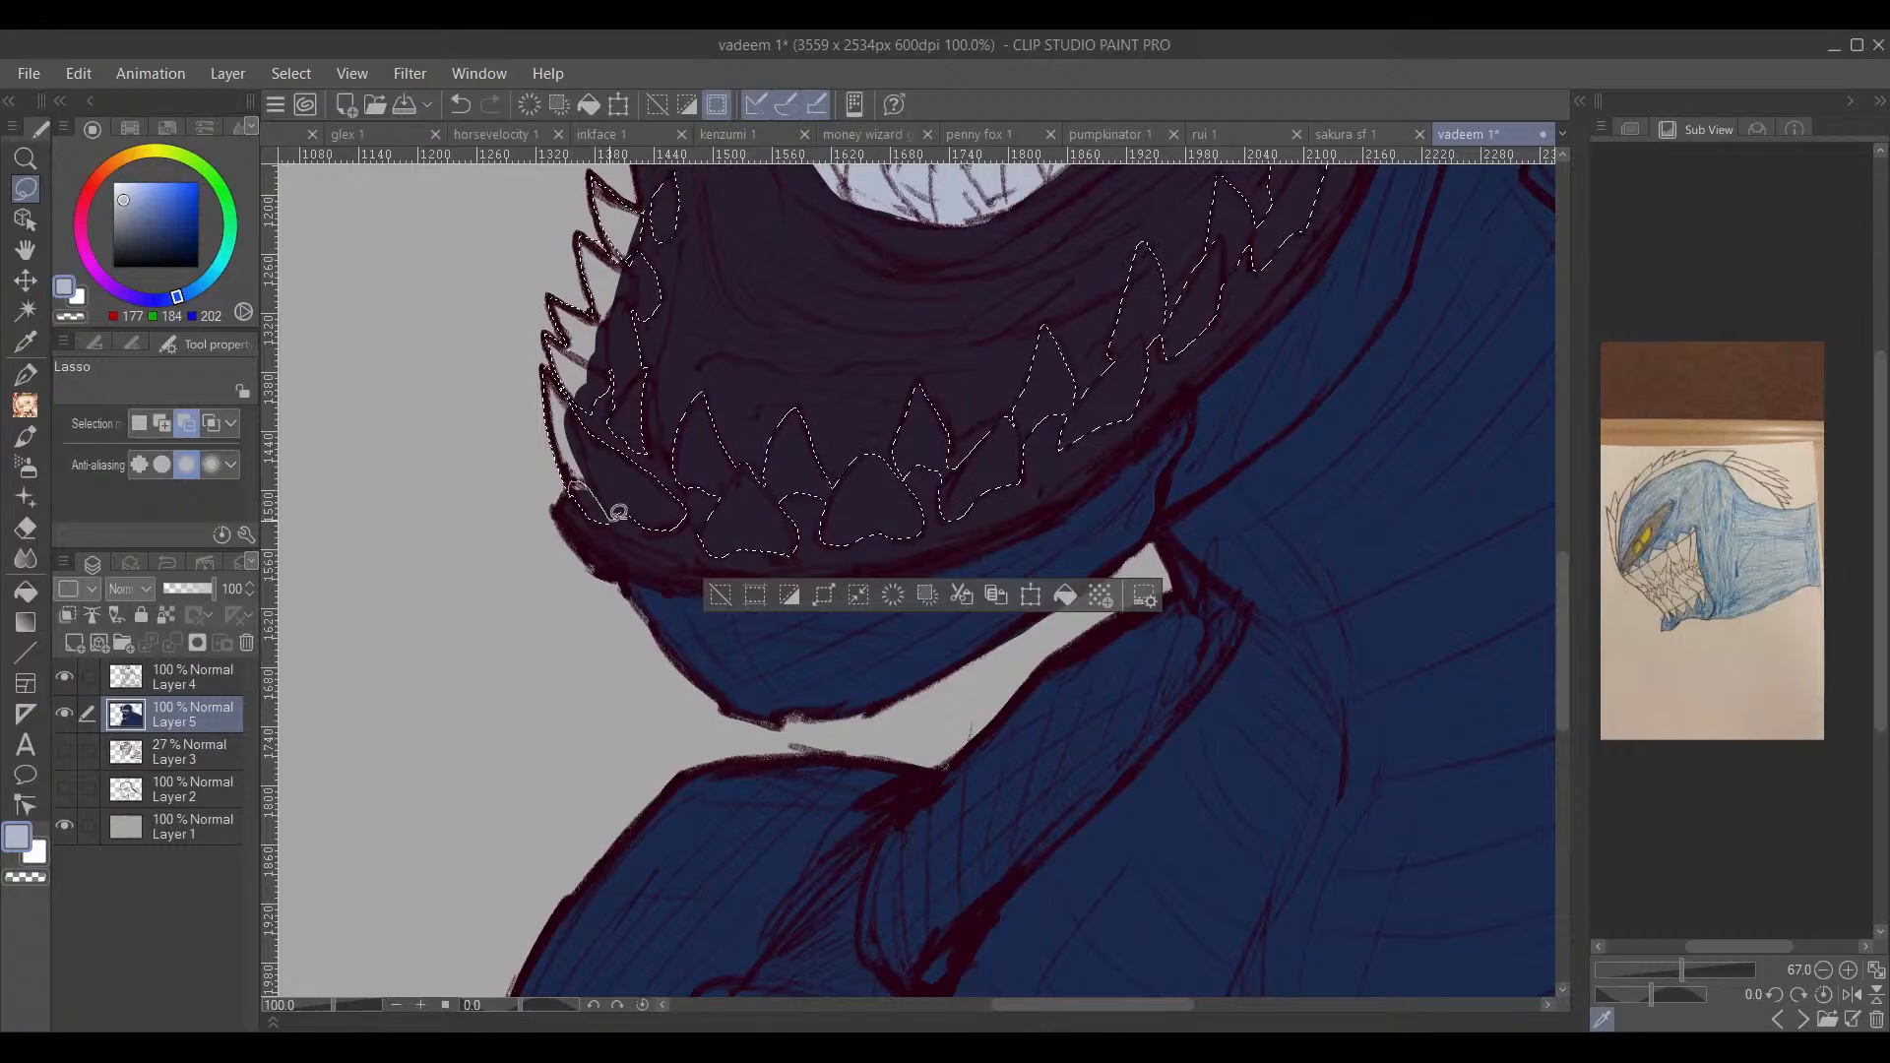
drag(973, 455, 942, 574)
mouse_move(984, 508)
mouse_down()
mouse_move(988, 476)
mouse_move(976, 491)
mouse_up()
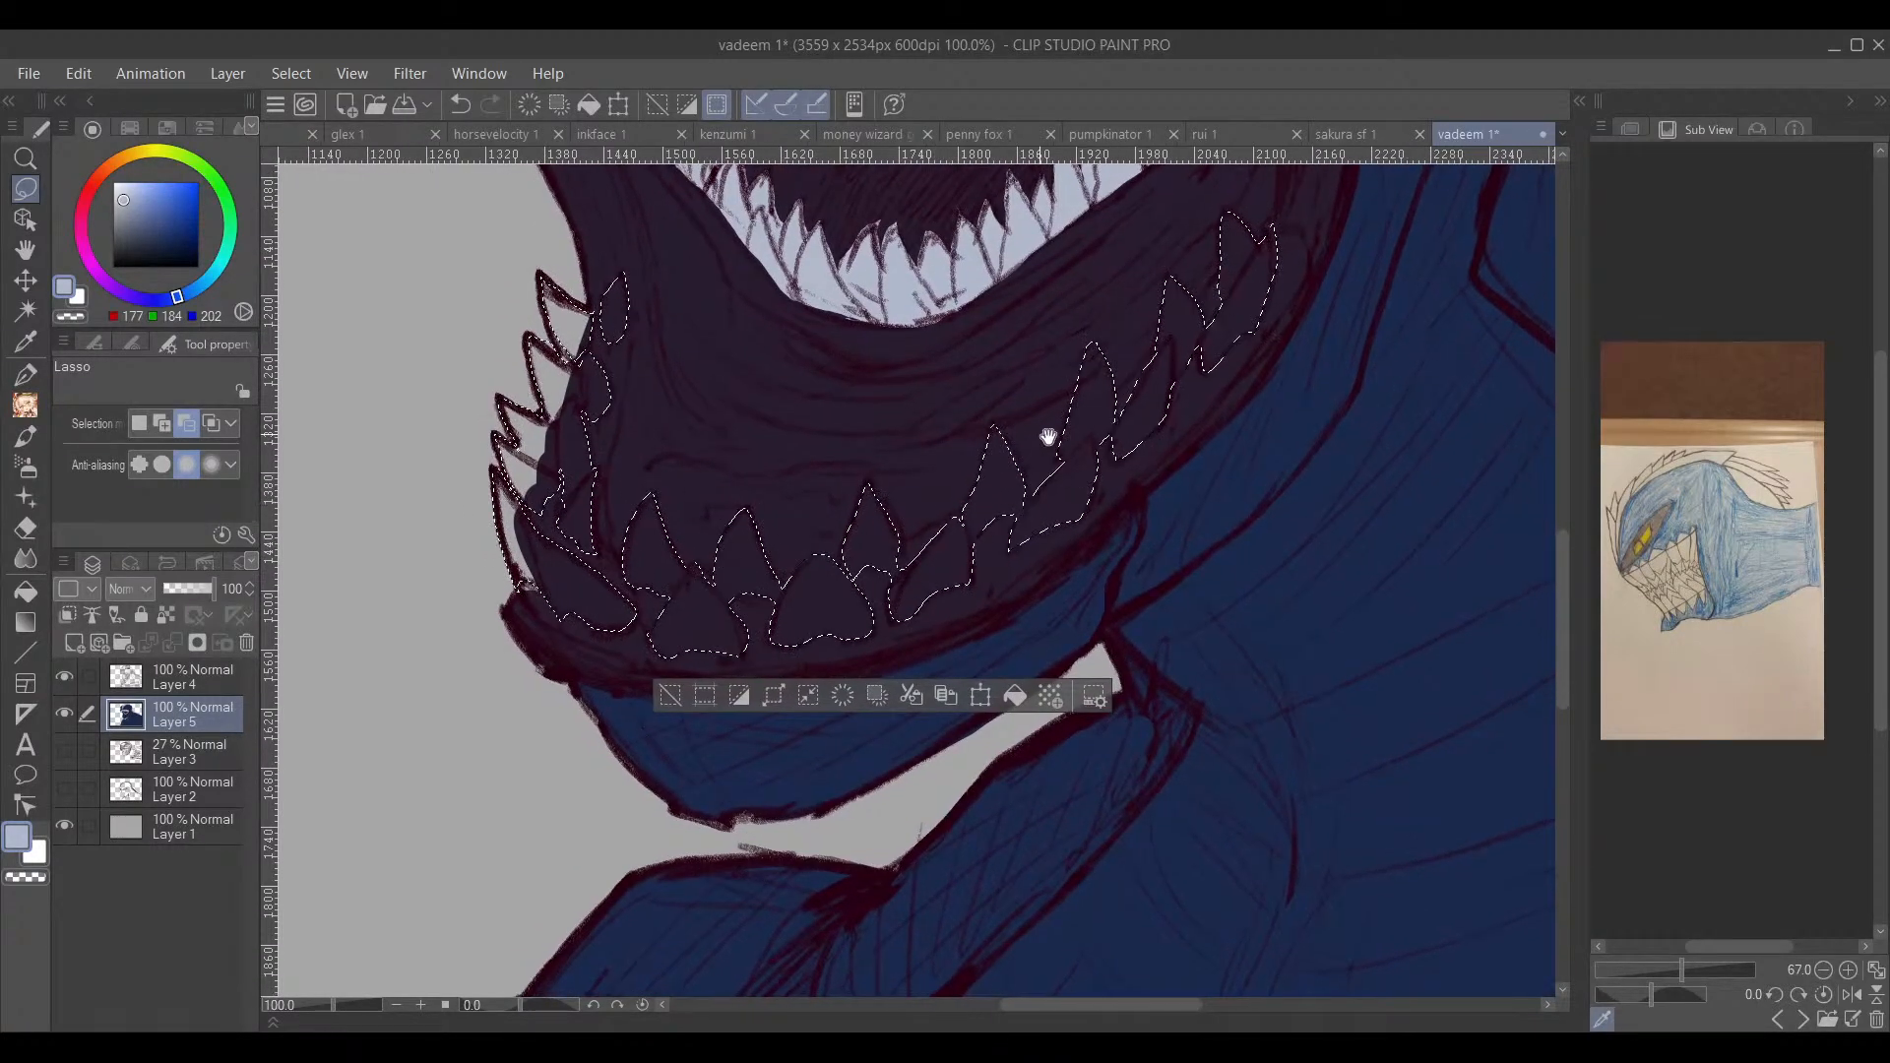
mouse_move(1042, 430)
mouse_down()
mouse_move(996, 519)
mouse_move(923, 554)
mouse_move(953, 468)
mouse_move(971, 476)
mouse_up()
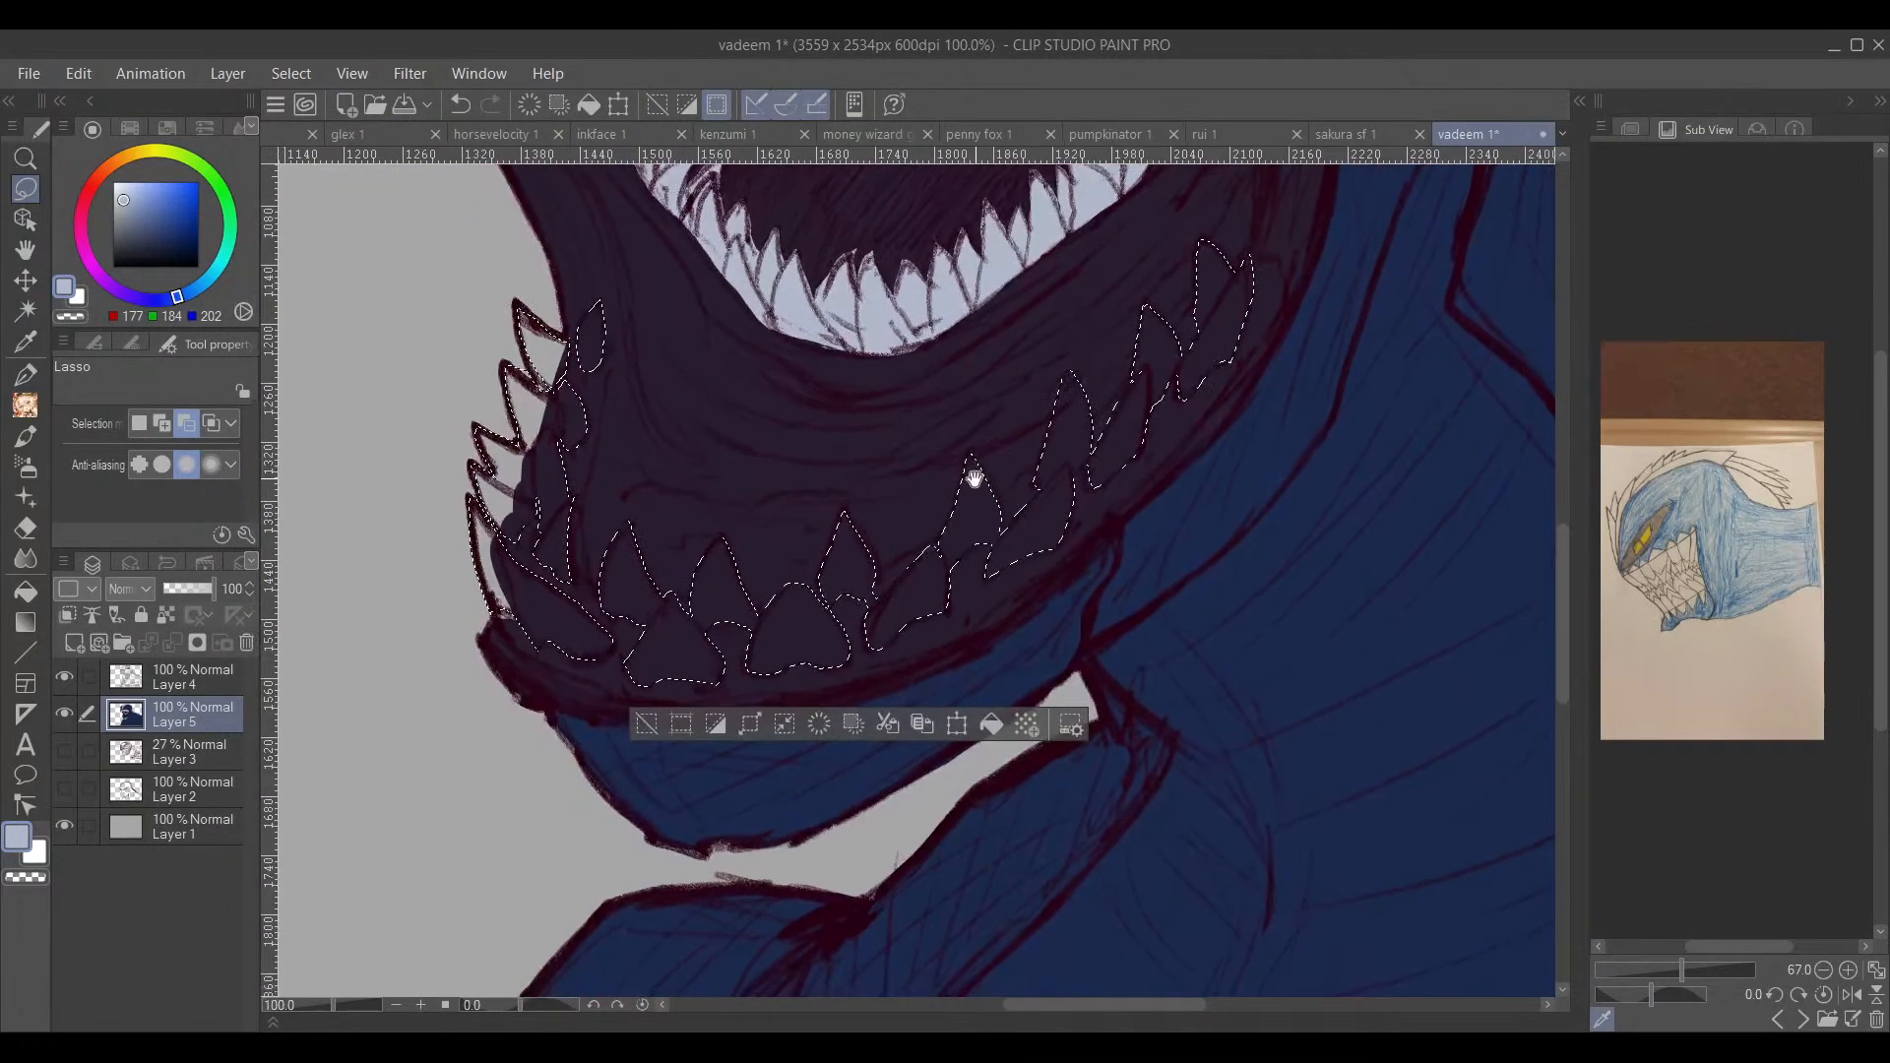
drag(1266, 447, 1213, 472)
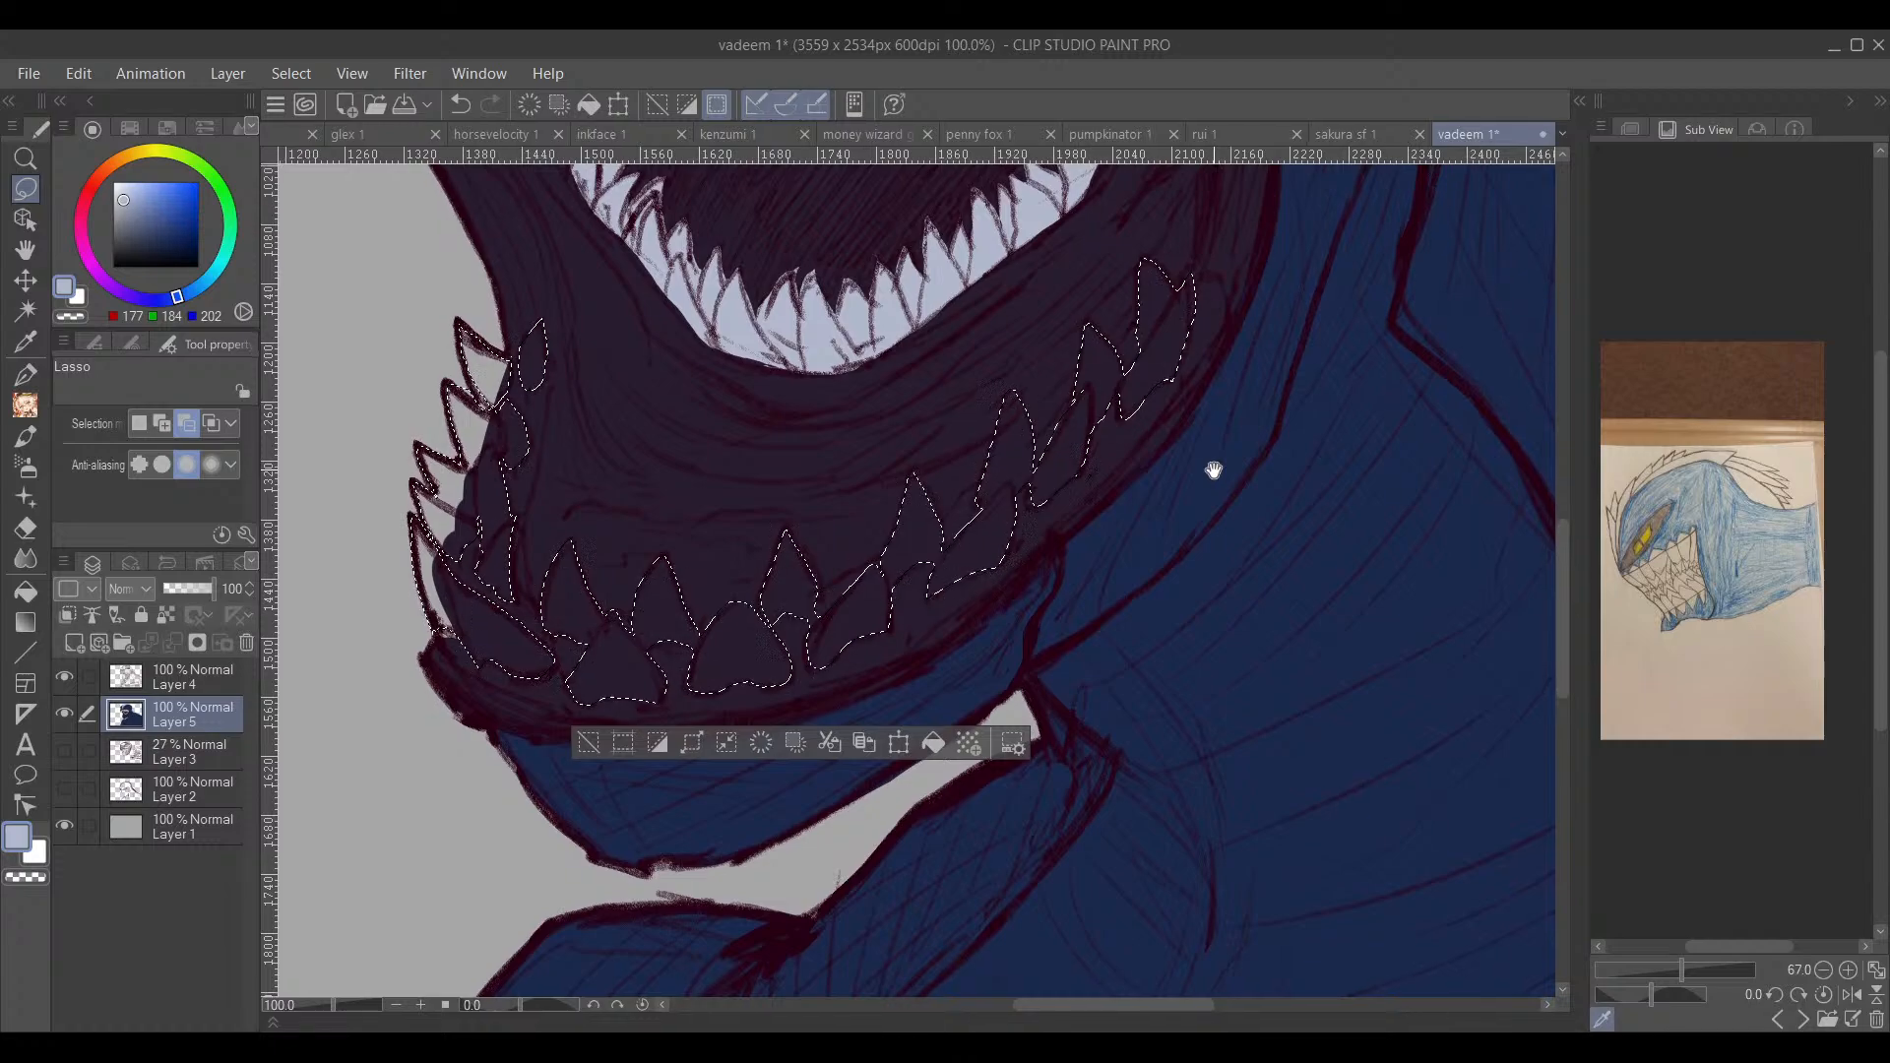
scroll(1212, 471, down, 5)
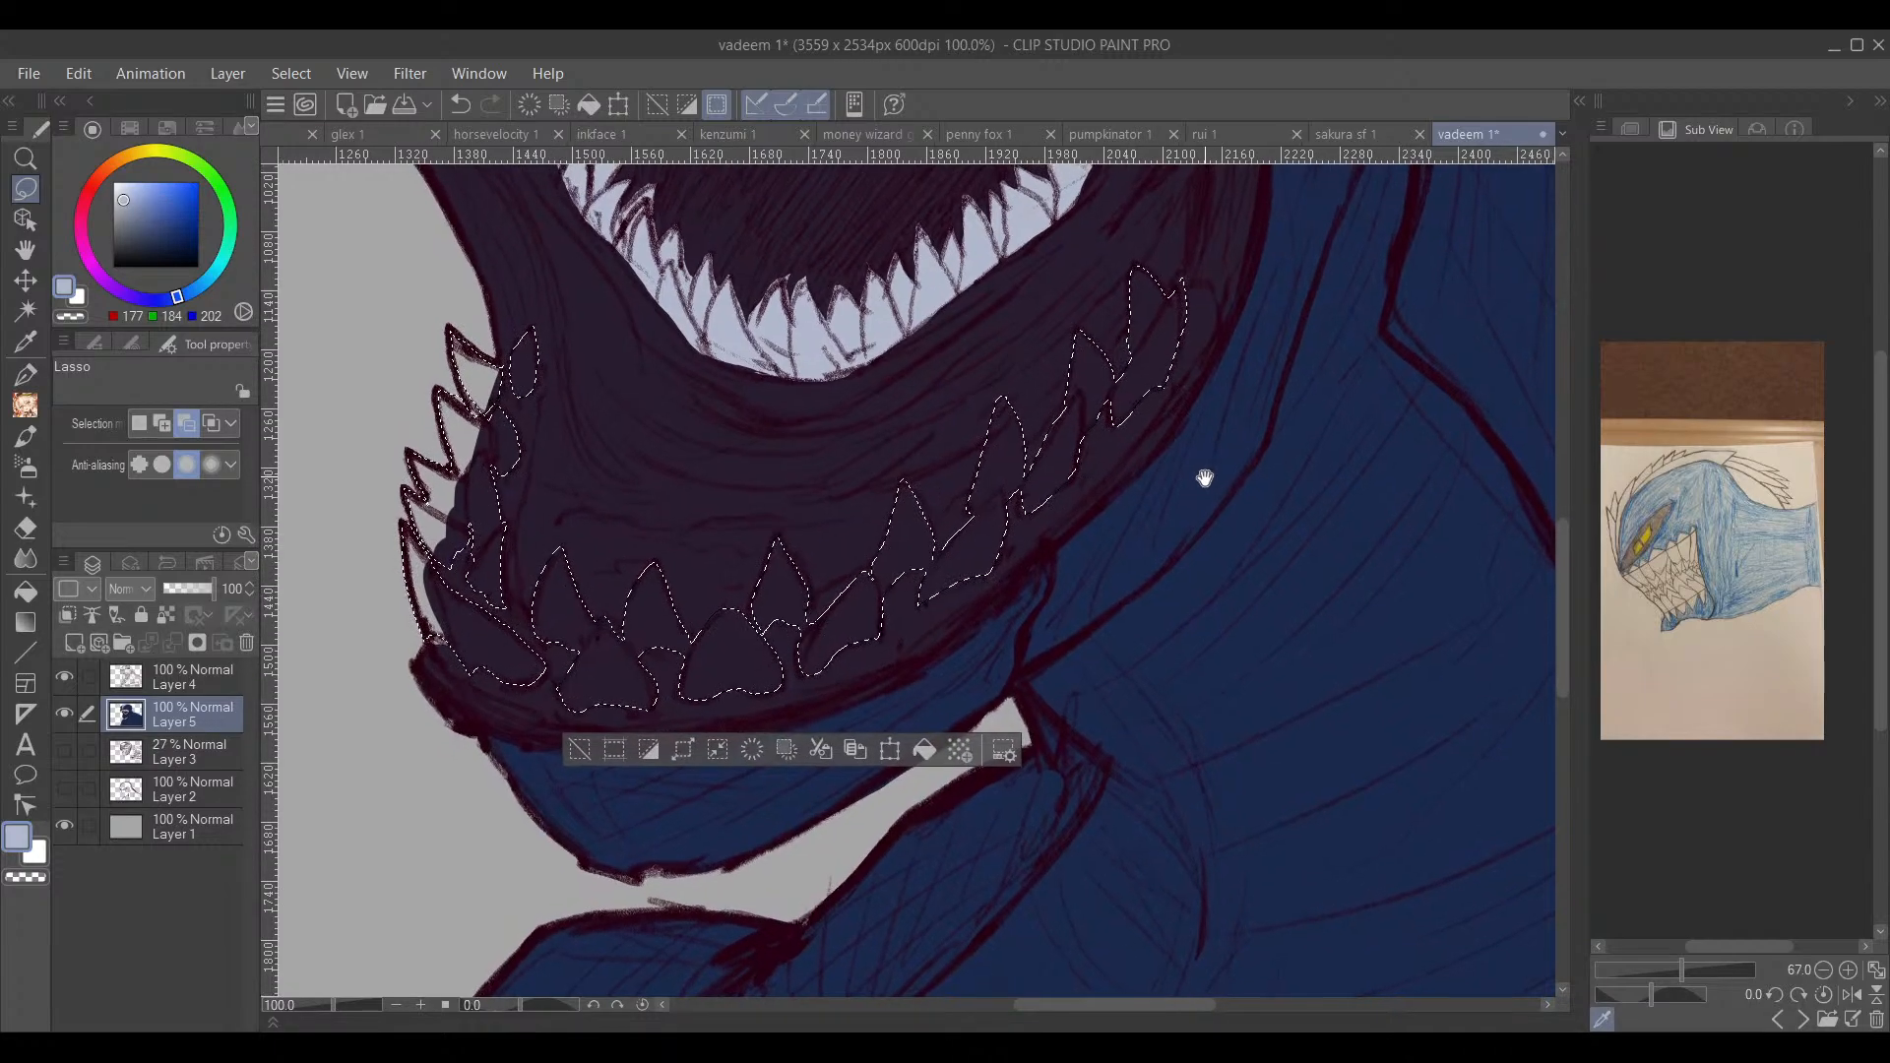
drag(1188, 598, 1129, 639)
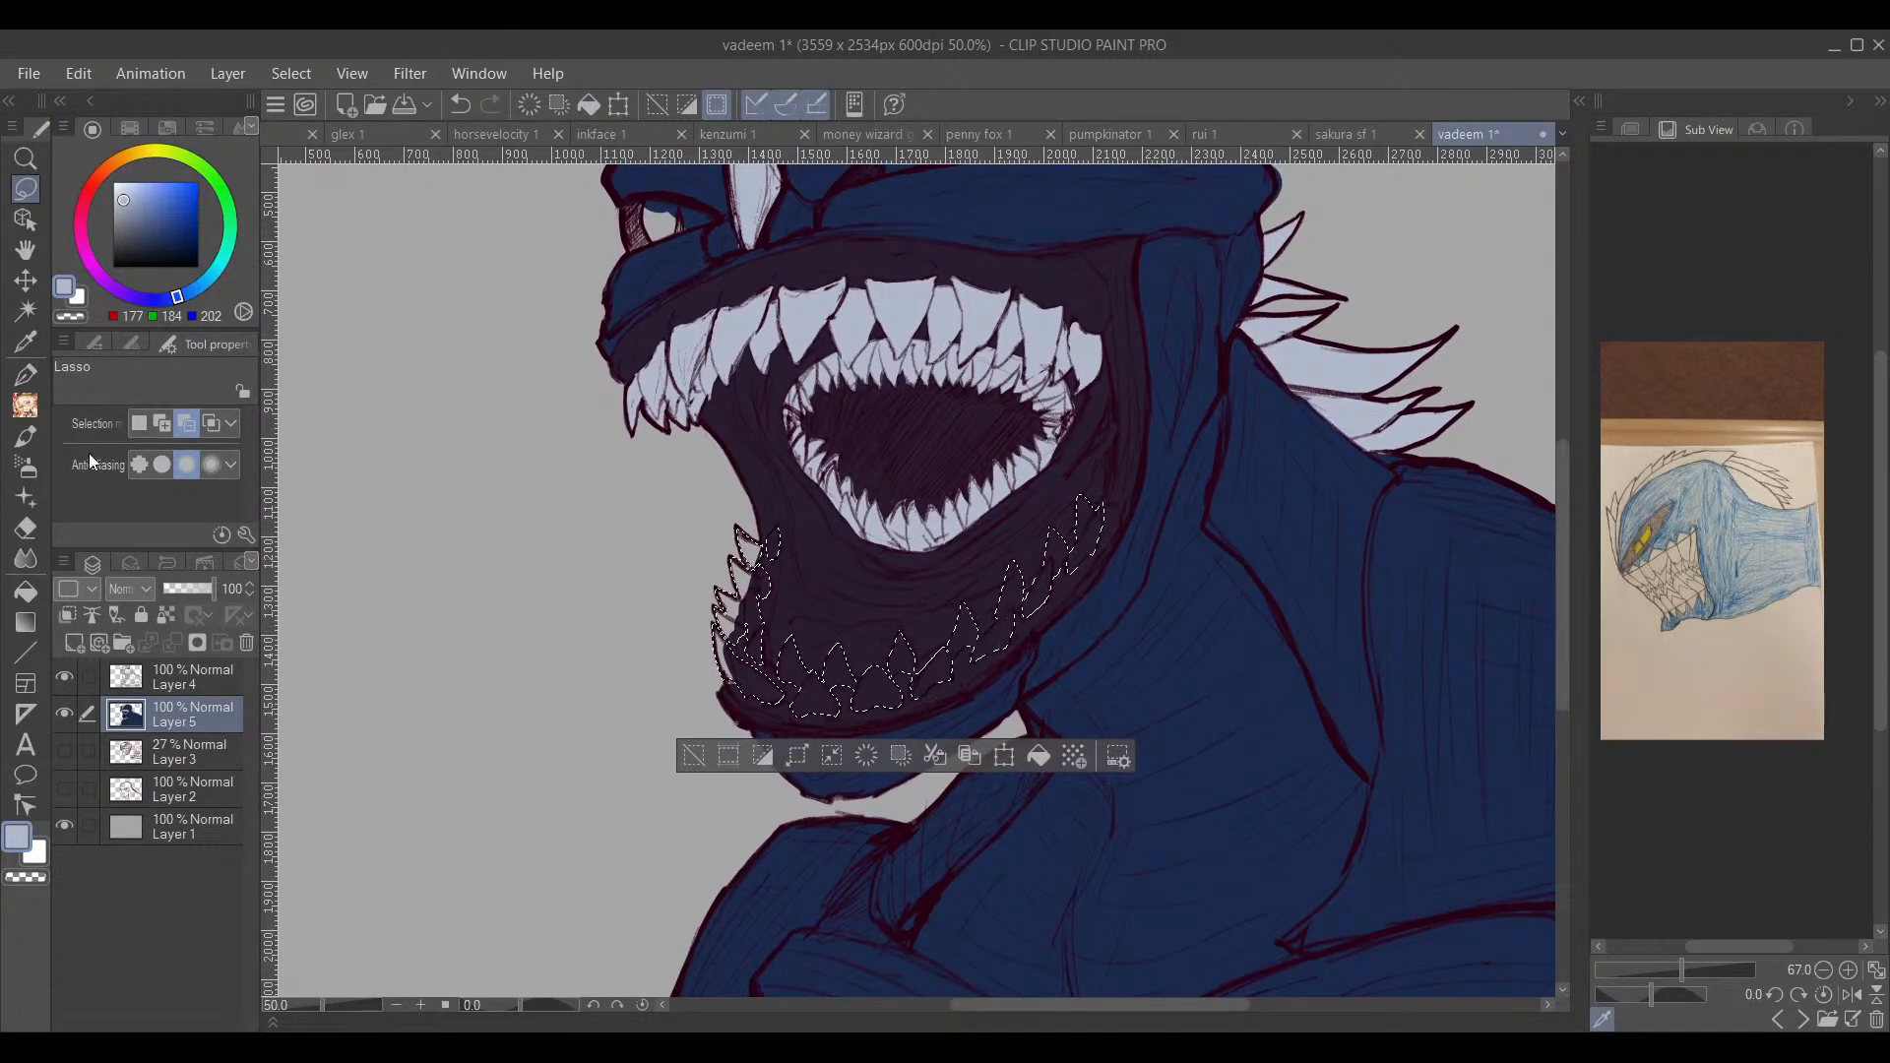
Step: Paint the selected lower-jaw teeth pale blue-grey using the Turnip pen at a large brush size, and deselect
click(25, 374)
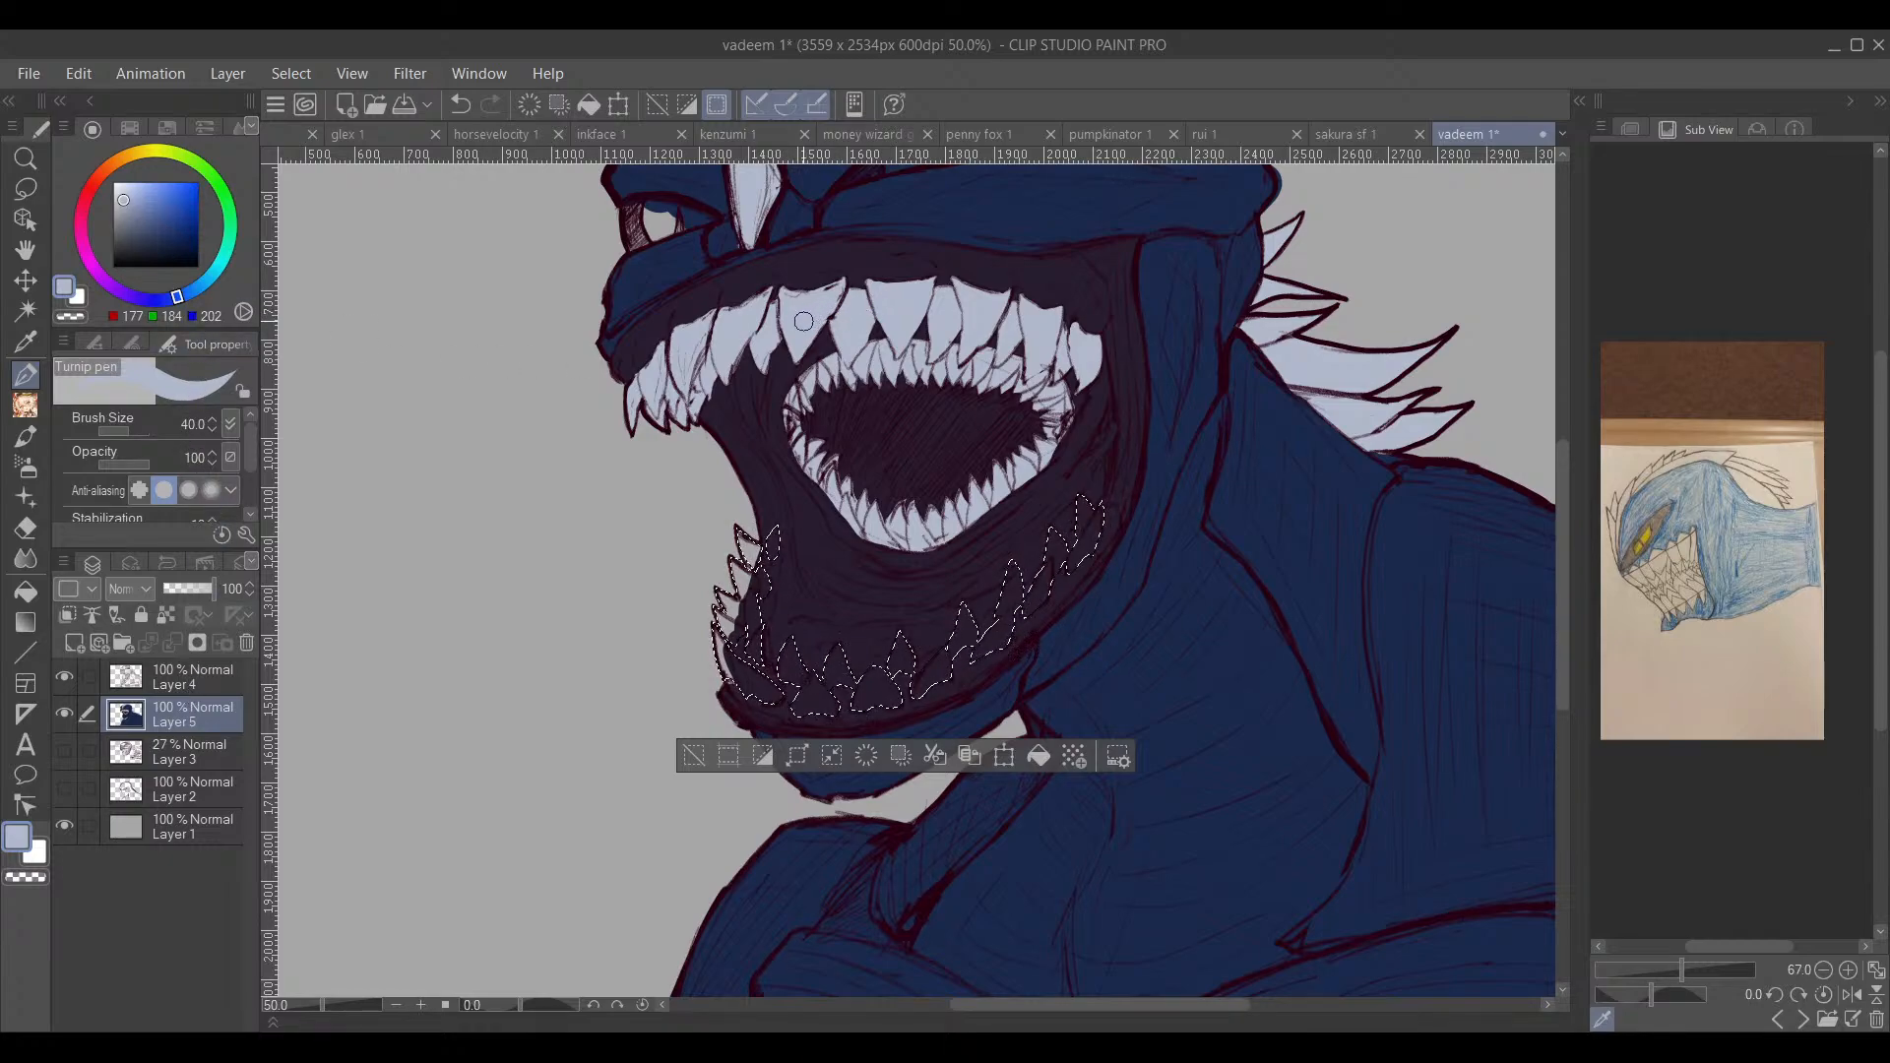
click(132, 341)
click(223, 529)
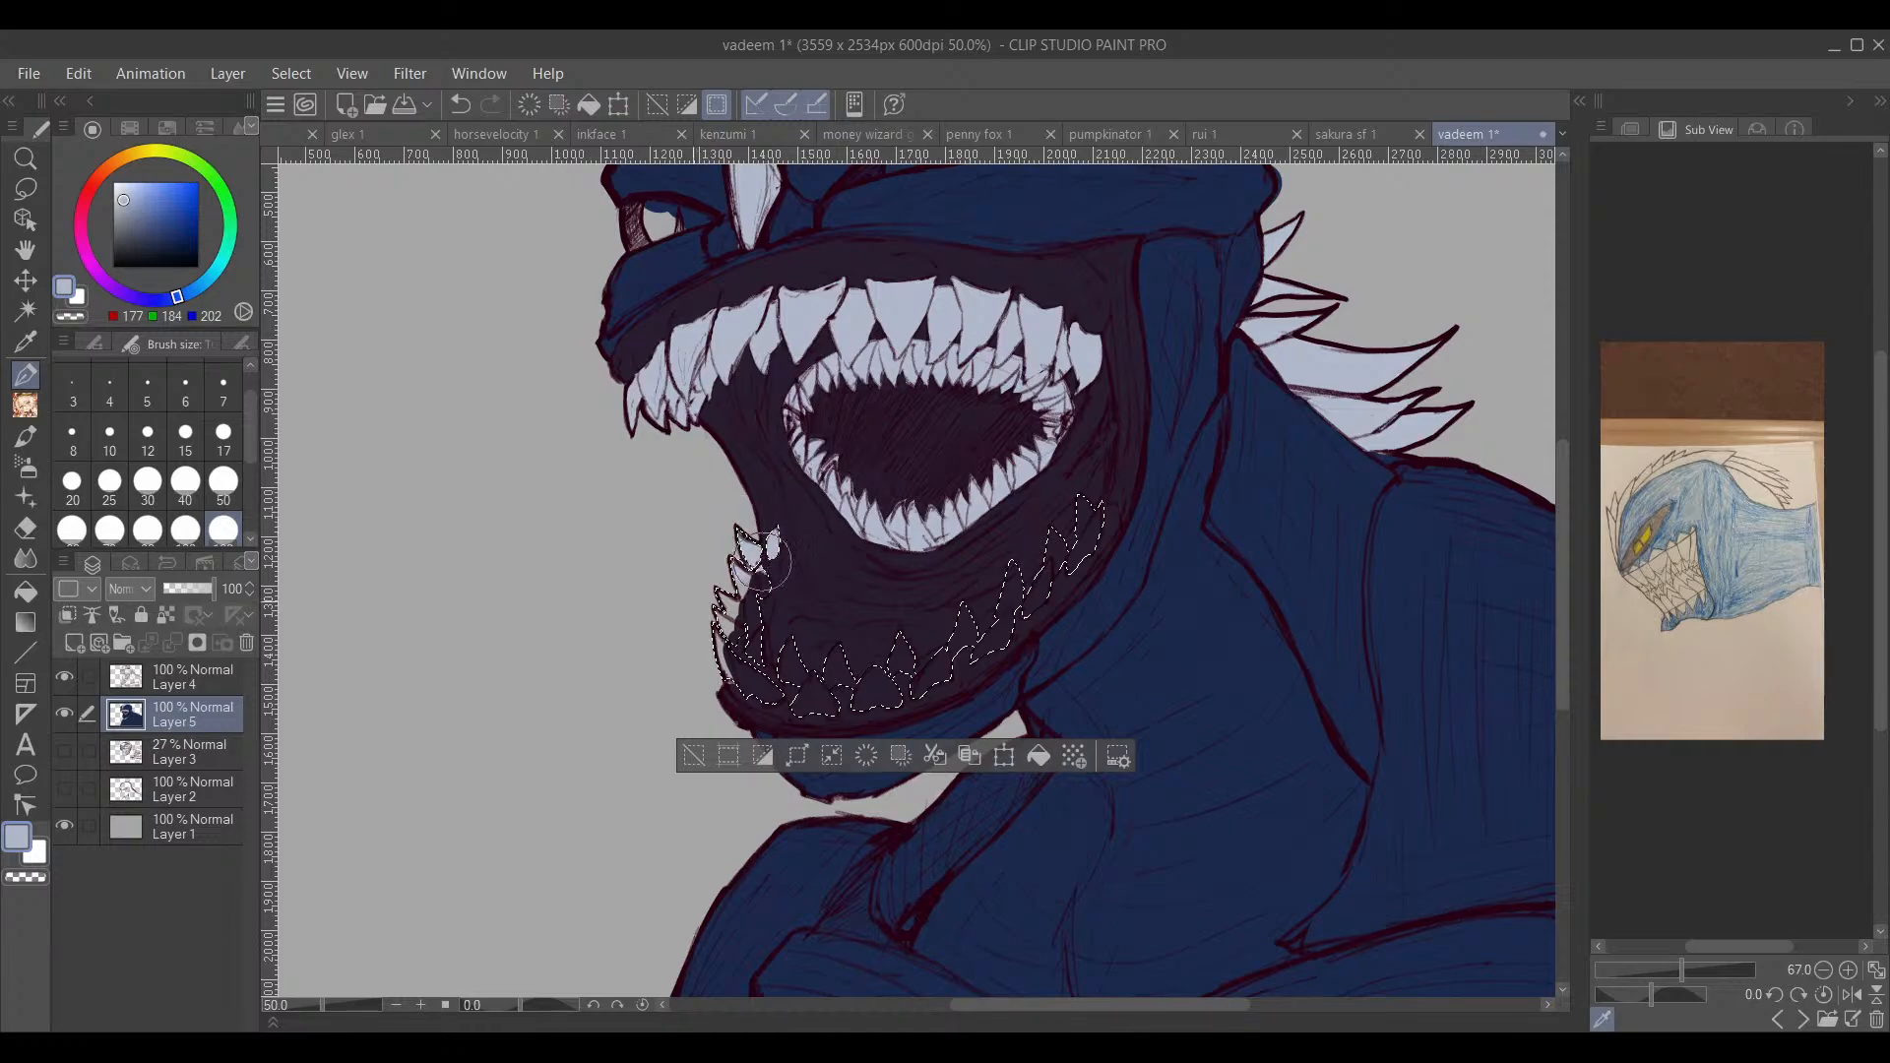
mouse_move(766, 559)
mouse_down()
mouse_move(696, 694)
mouse_move(1043, 581)
mouse_move(1088, 521)
mouse_move(945, 630)
mouse_up()
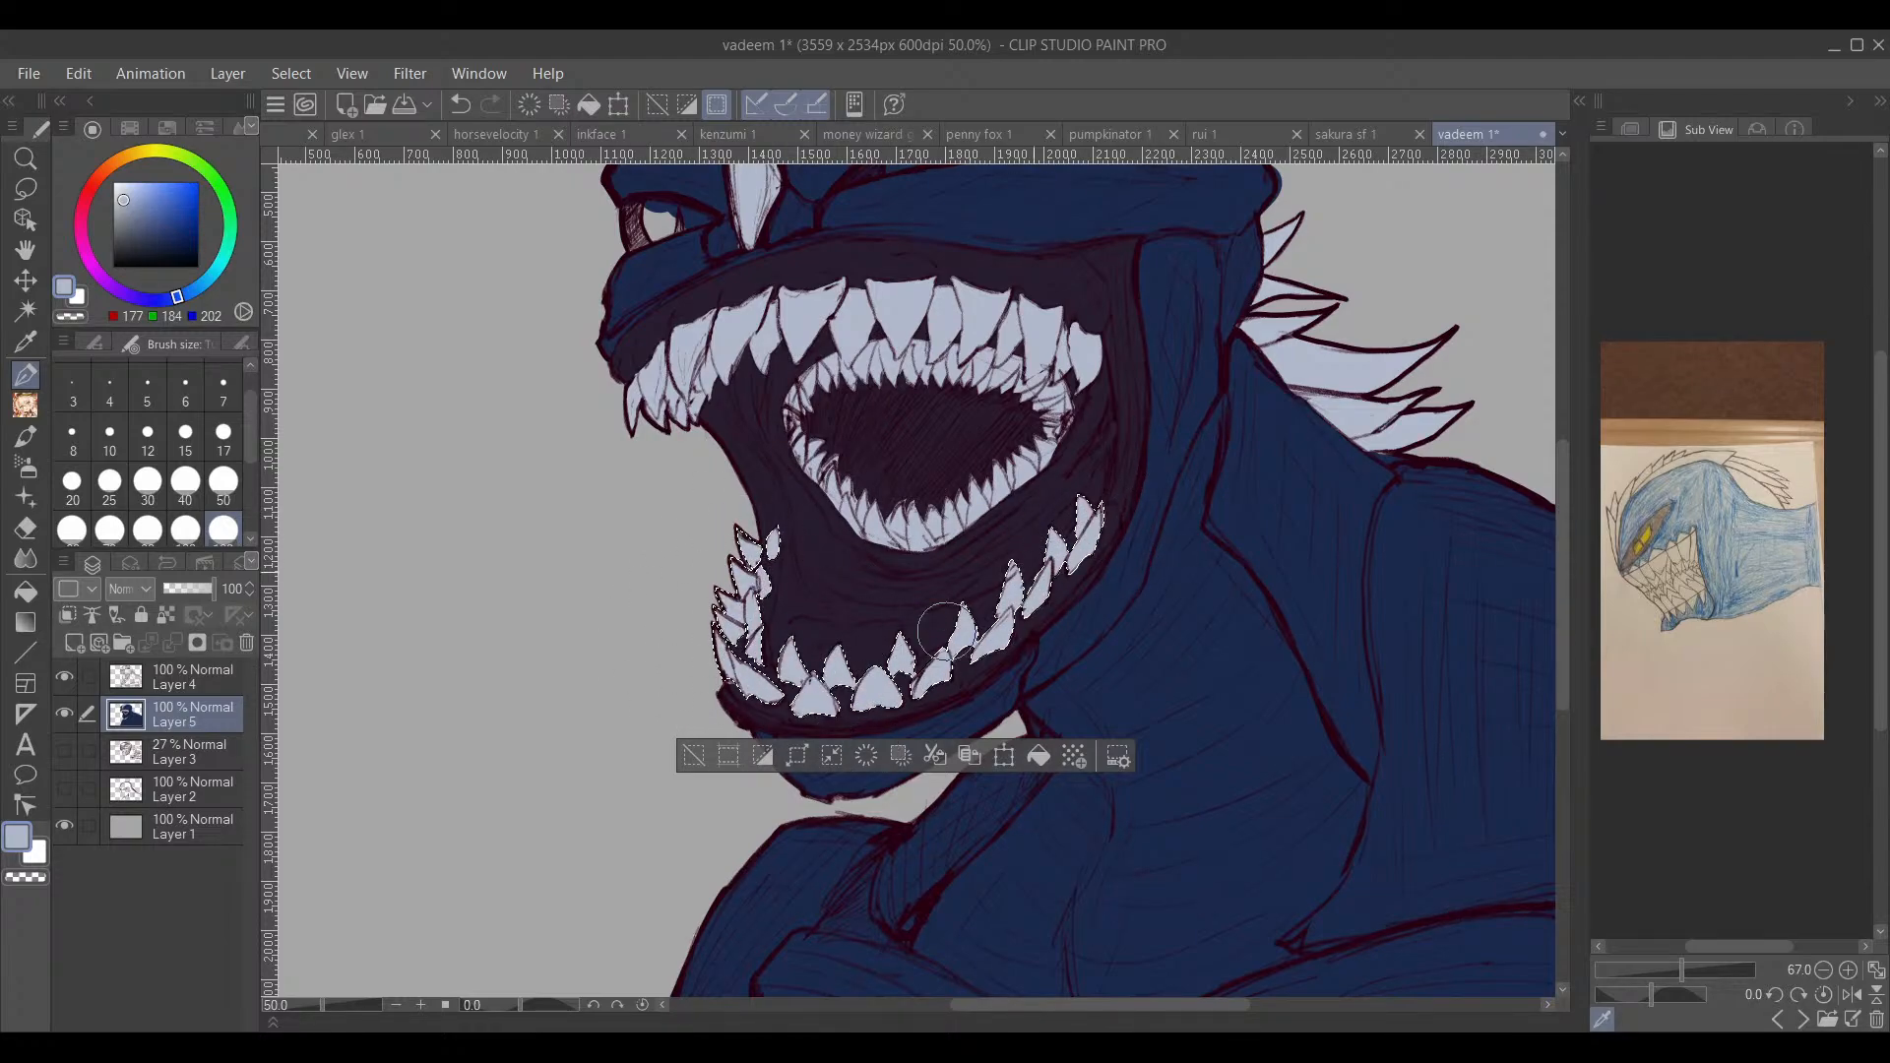
click(694, 755)
mouse_move(1102, 715)
mouse_down()
mouse_move(1076, 706)
mouse_move(1029, 740)
mouse_up()
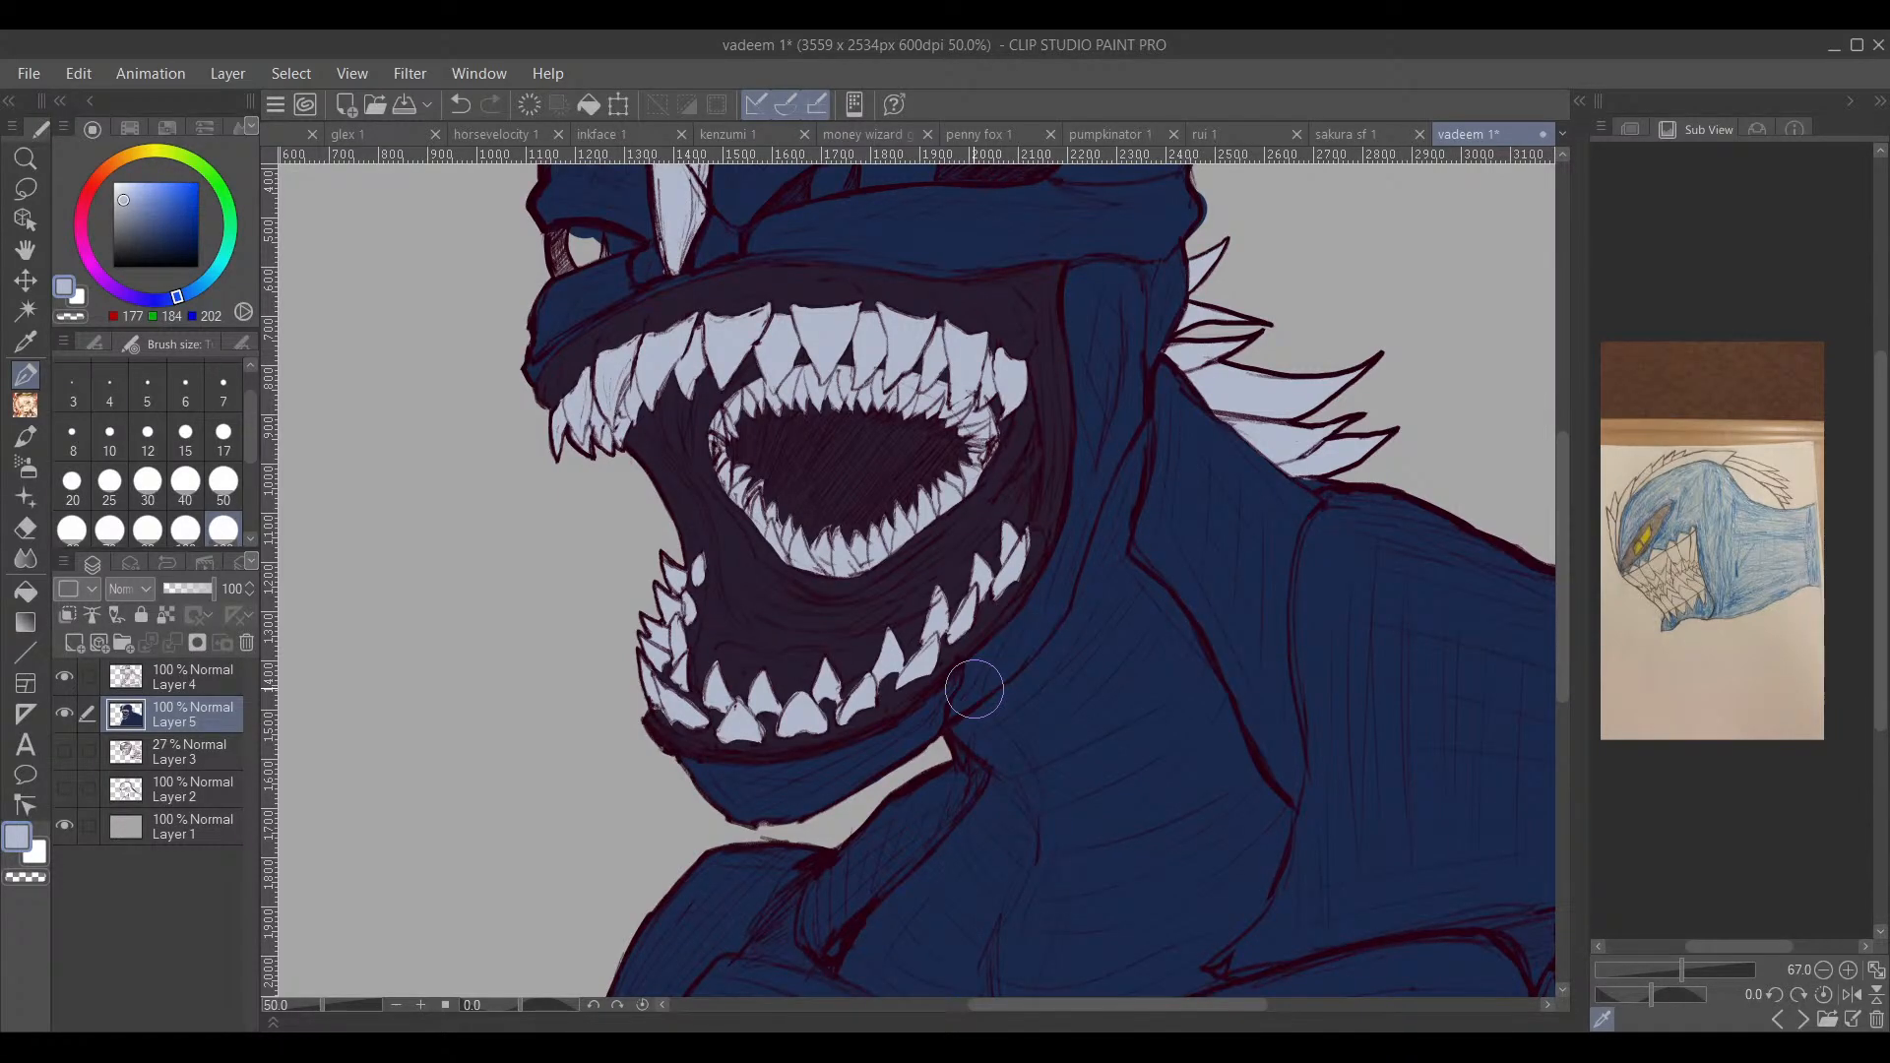
Step: Sample the navy skin on the brow and darken it to a near-black blue-violet, RGB 8, 5, 27
drag(879, 369, 999, 722)
scroll(1000, 663, up, 1)
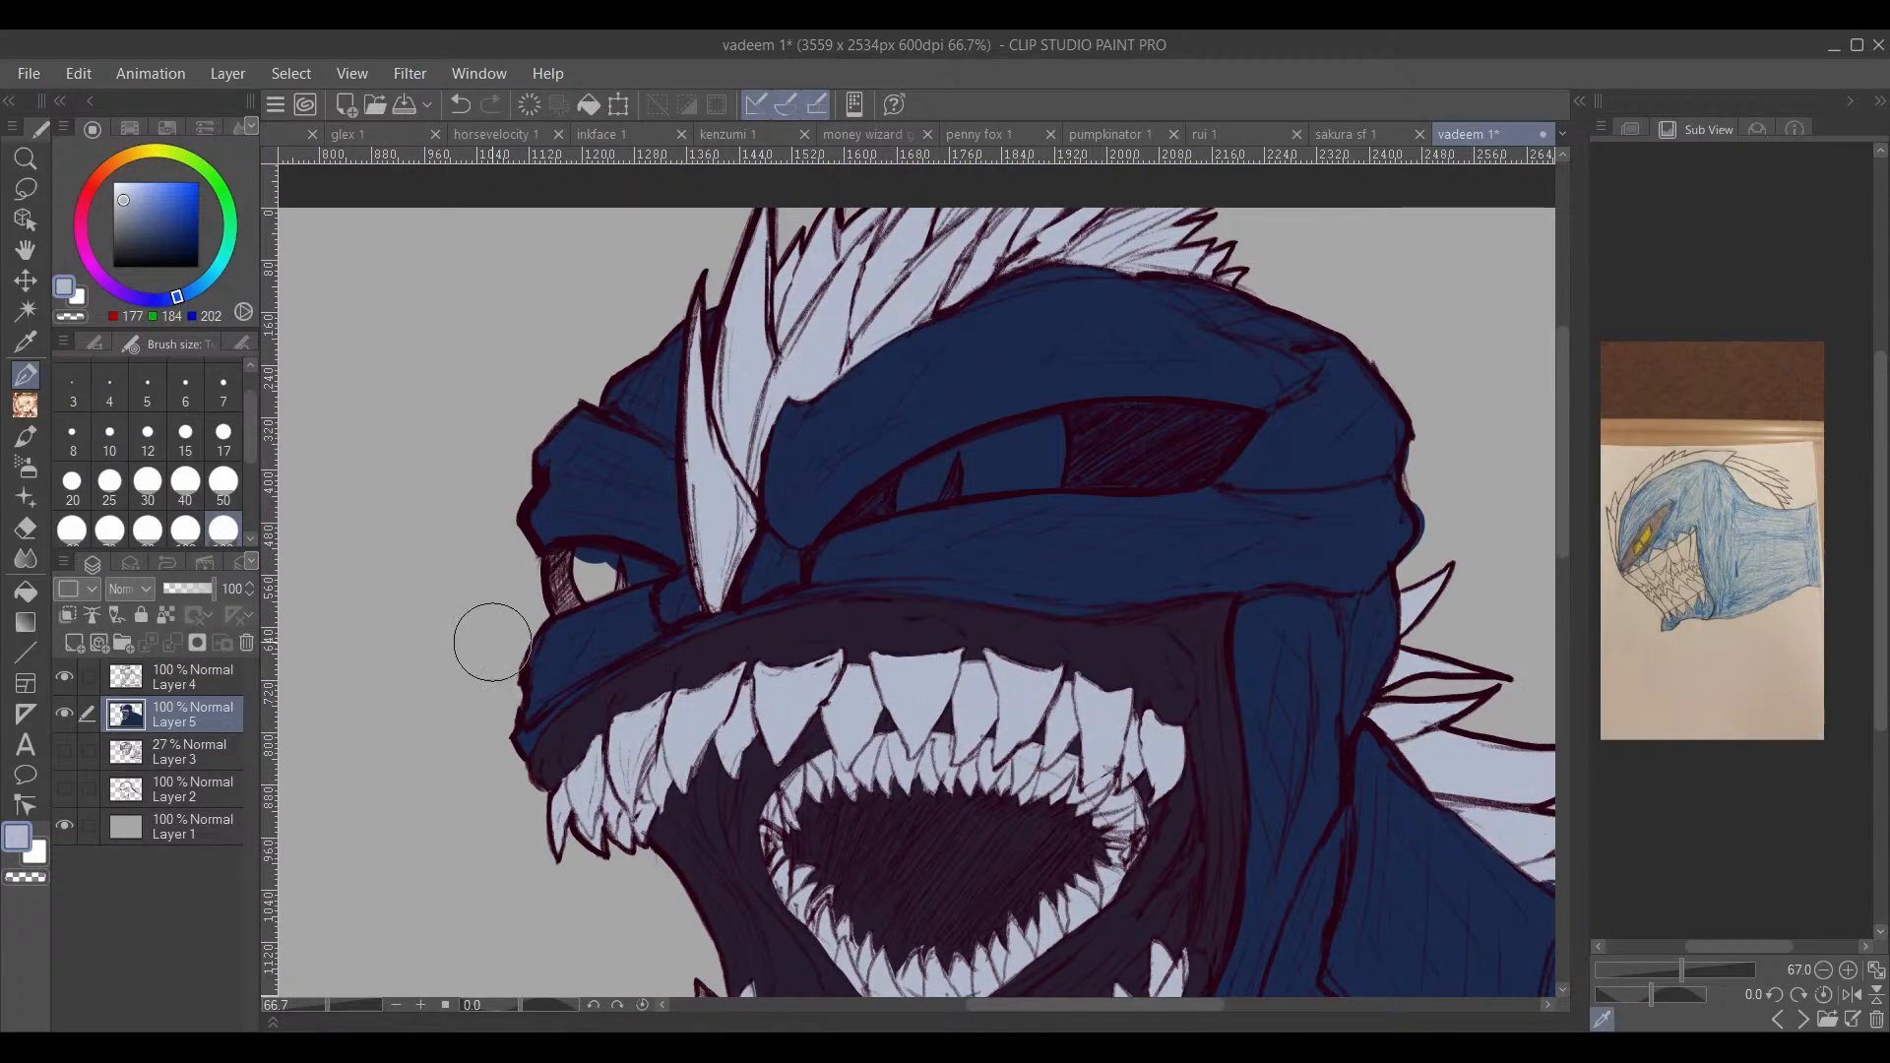
drag(1215, 681, 1087, 753)
alt+click(807, 497)
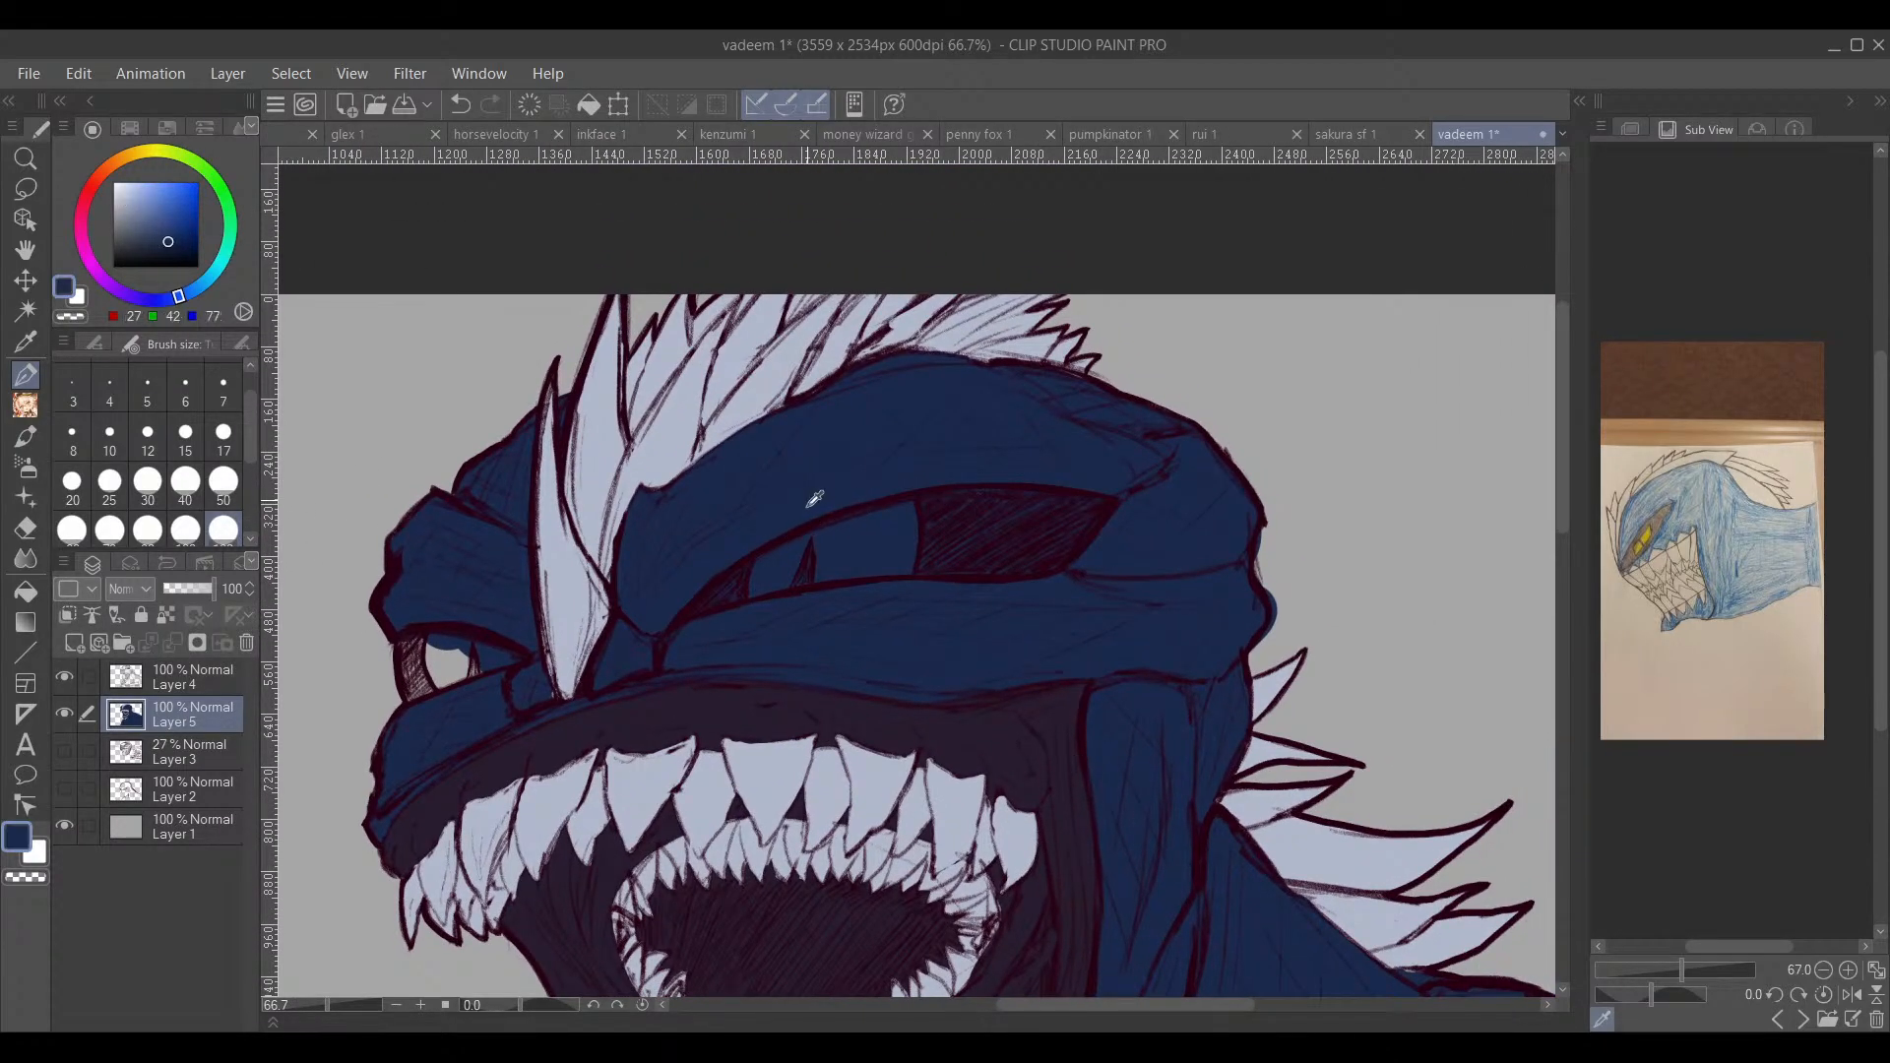
drag(831, 591, 1137, 605)
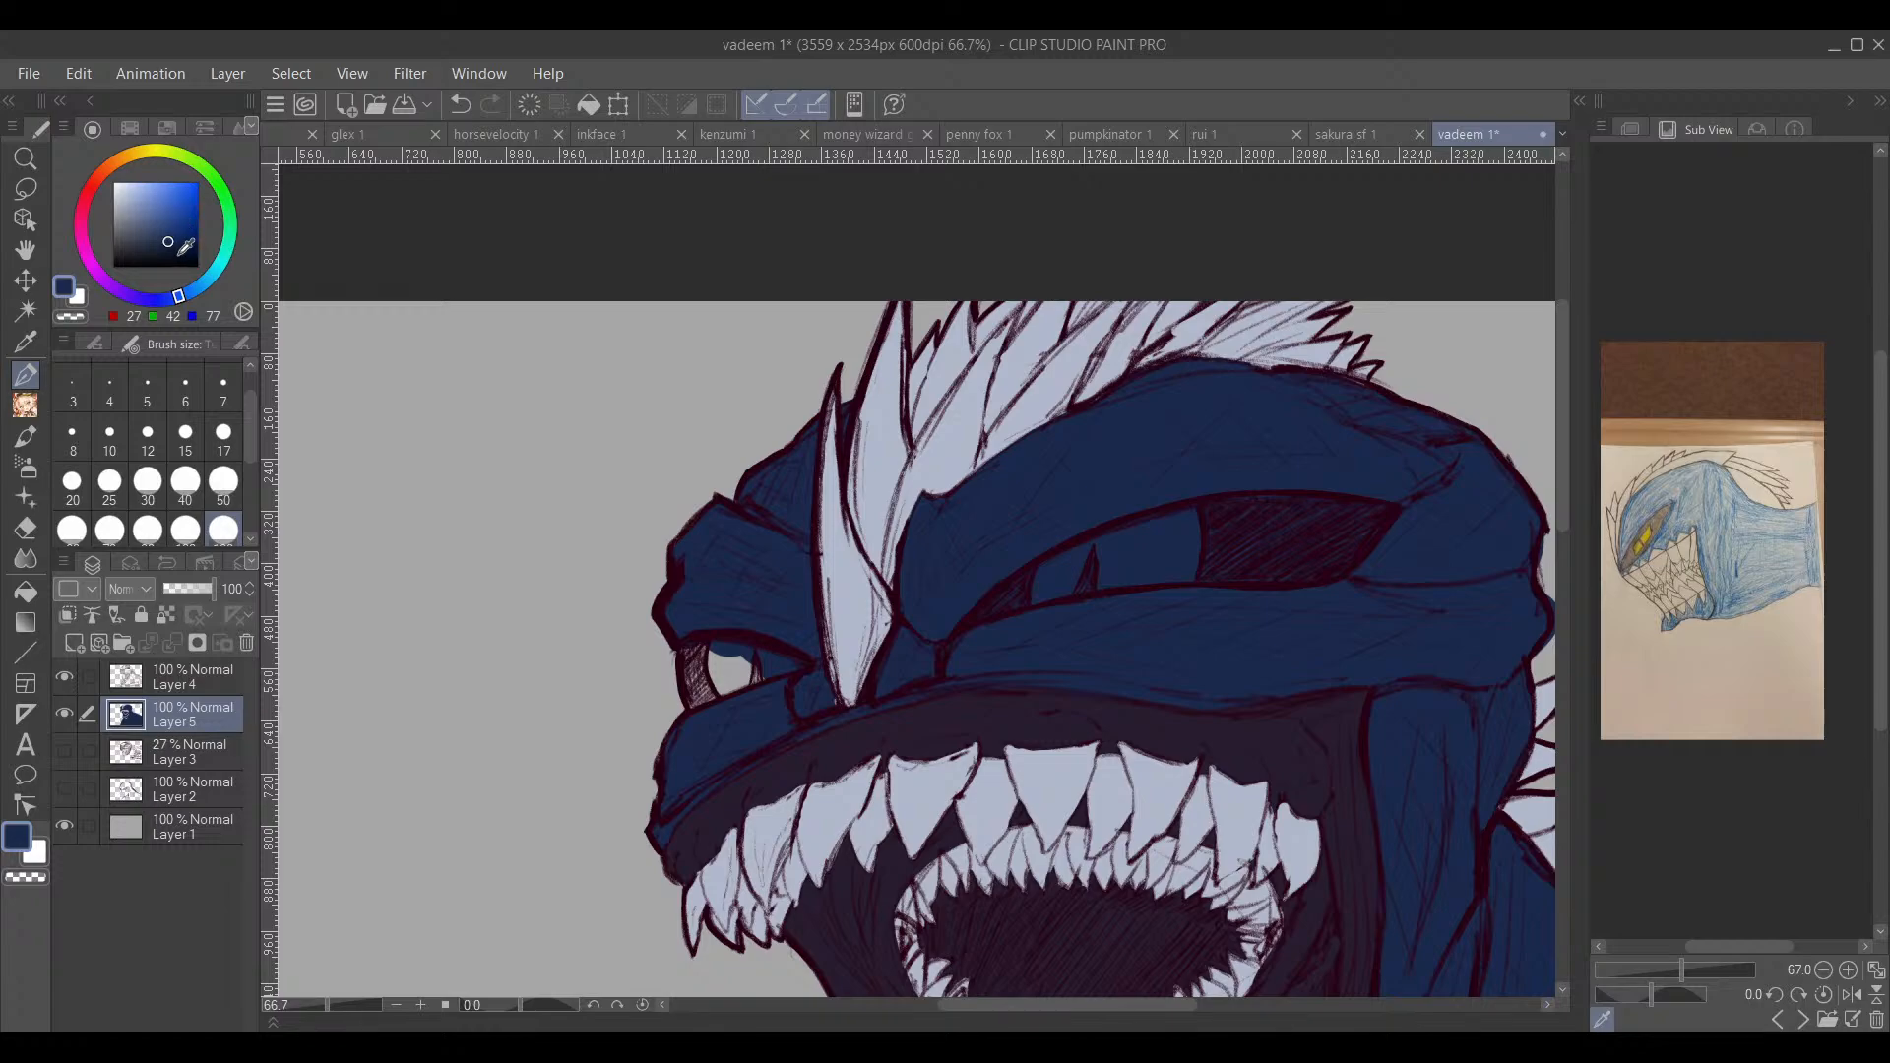
click(181, 253)
drag(156, 257, 178, 255)
click(156, 299)
Step: Paint the hatched areas at the rear and front corners of the near eye with the near-black colour
scroll(1311, 543, up, 2)
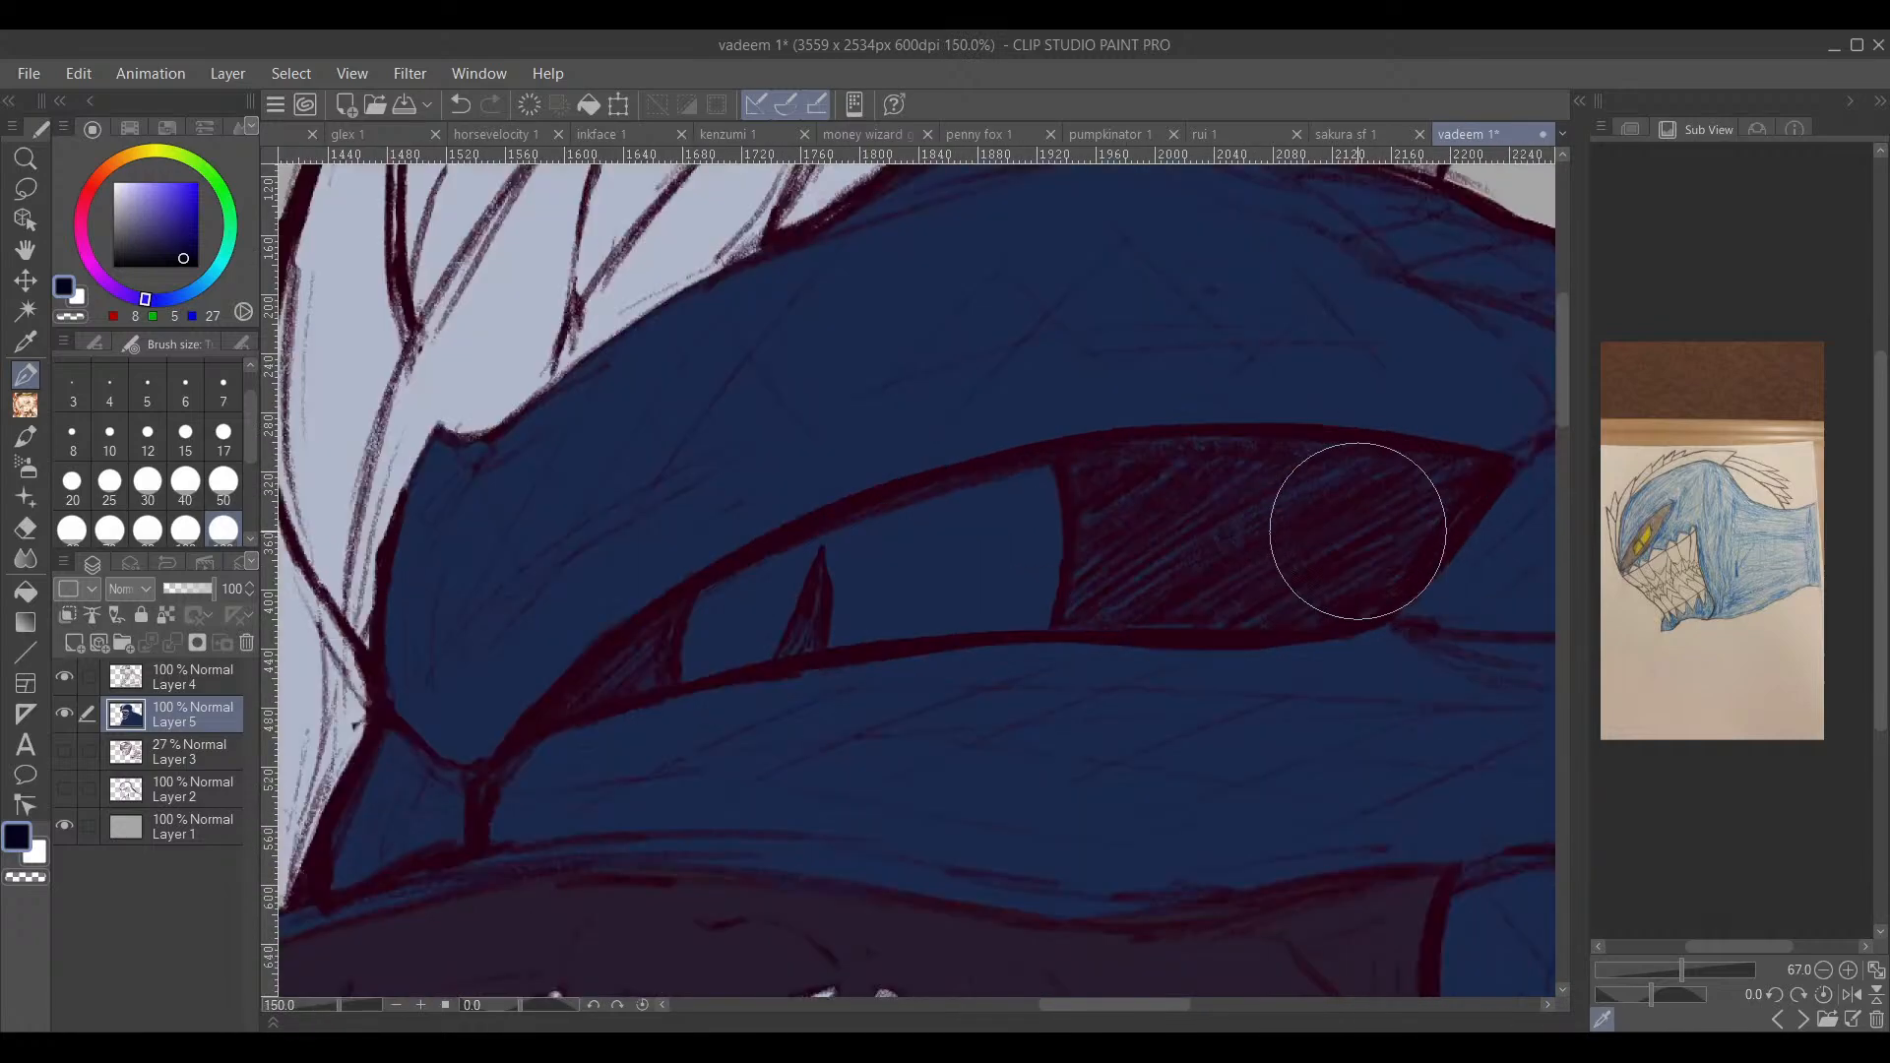
mouse_move(1301, 512)
mouse_down()
mouse_move(1175, 479)
mouse_move(1467, 471)
mouse_up()
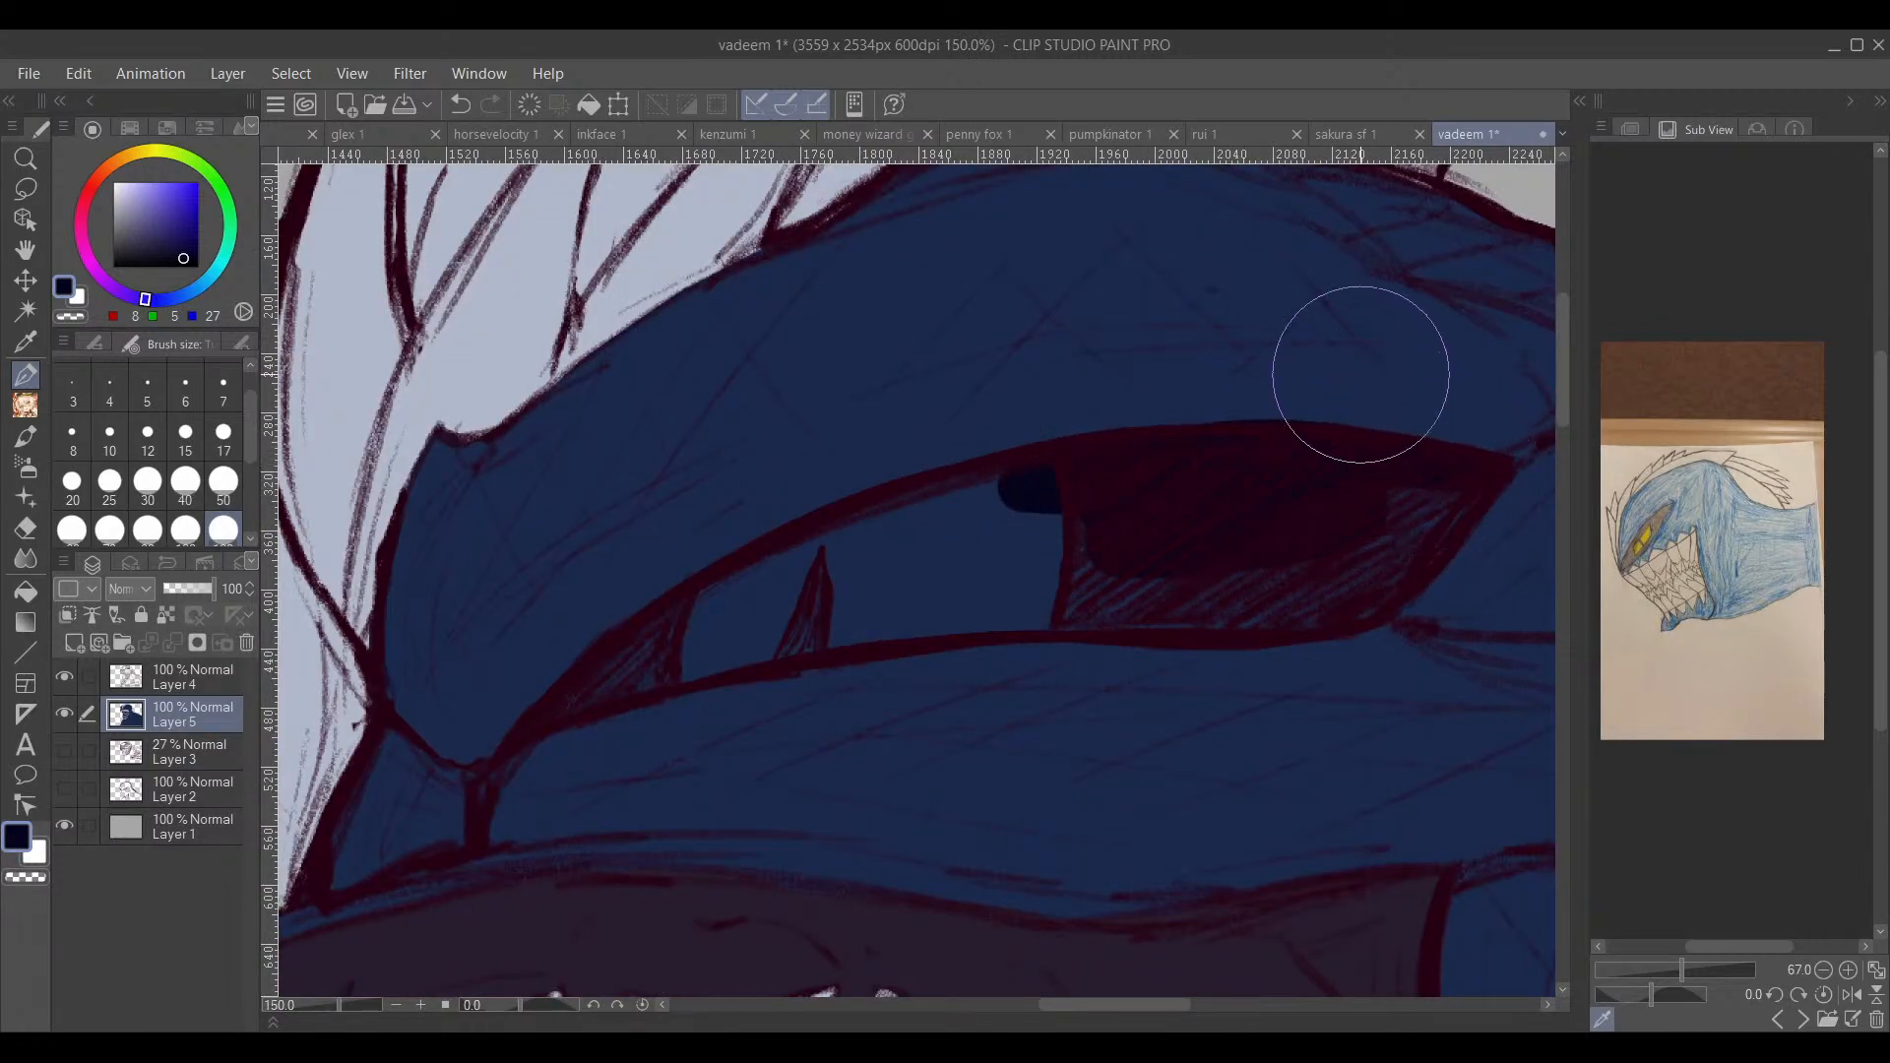
alt+click(1270, 392)
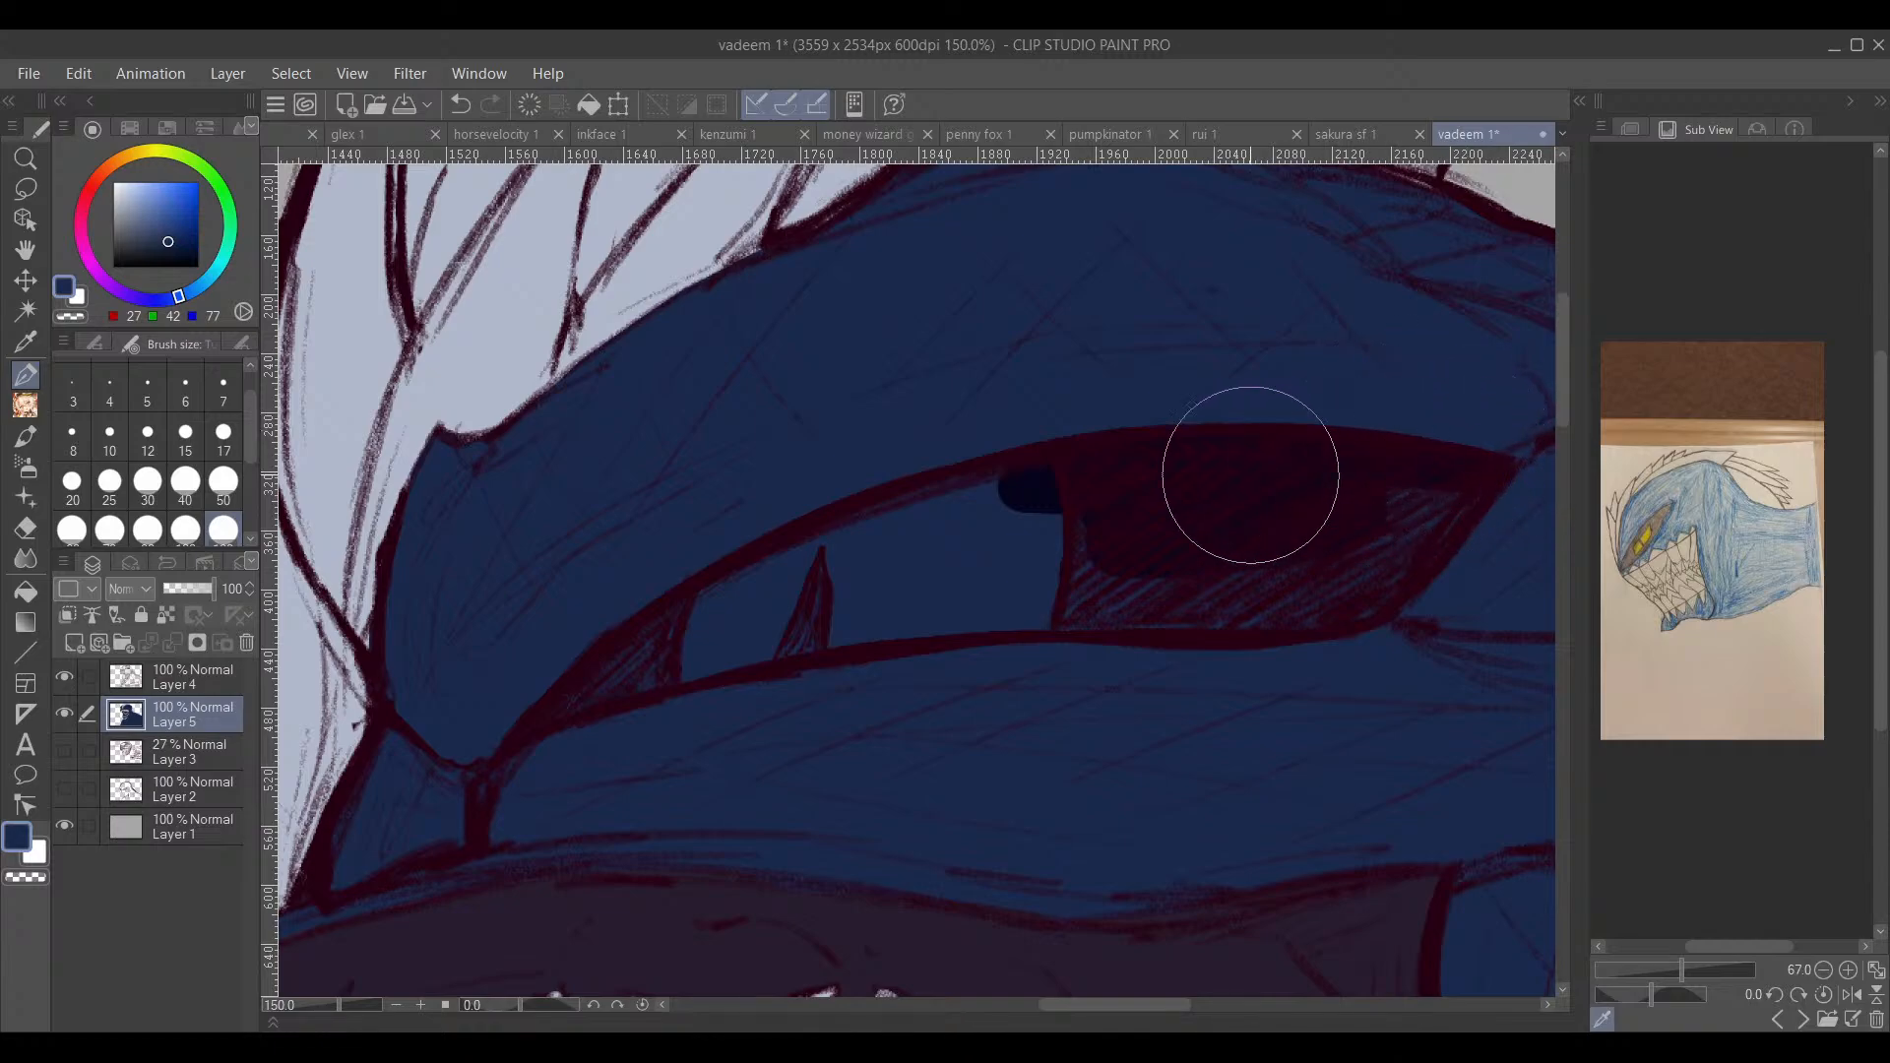
alt+click(1250, 471)
mouse_move(1032, 532)
mouse_down()
mouse_move(1069, 533)
mouse_move(1097, 570)
mouse_move(1172, 603)
mouse_move(1042, 591)
mouse_move(1063, 609)
mouse_move(1030, 625)
mouse_move(1362, 604)
mouse_move(1452, 518)
mouse_move(1392, 486)
mouse_up()
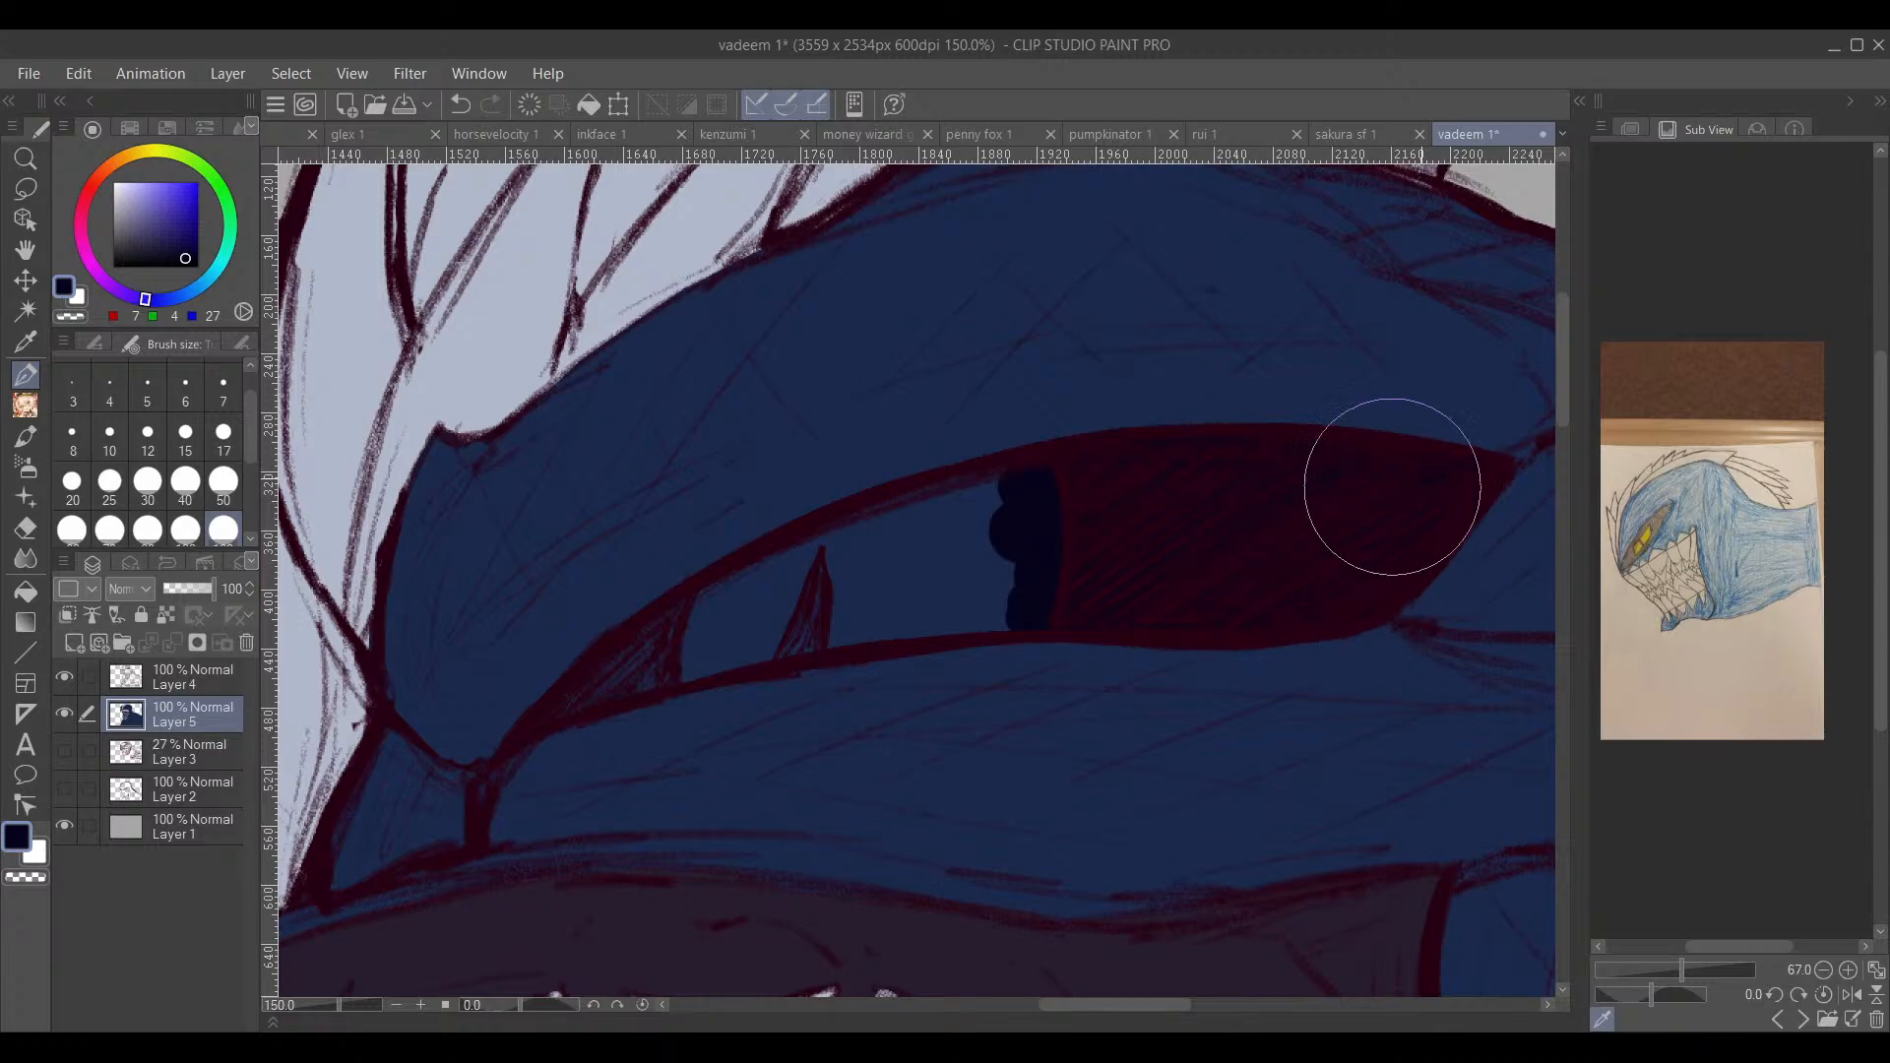
mouse_move(800, 585)
mouse_down()
mouse_move(971, 497)
mouse_move(831, 537)
mouse_move(774, 606)
mouse_move(886, 526)
mouse_up()
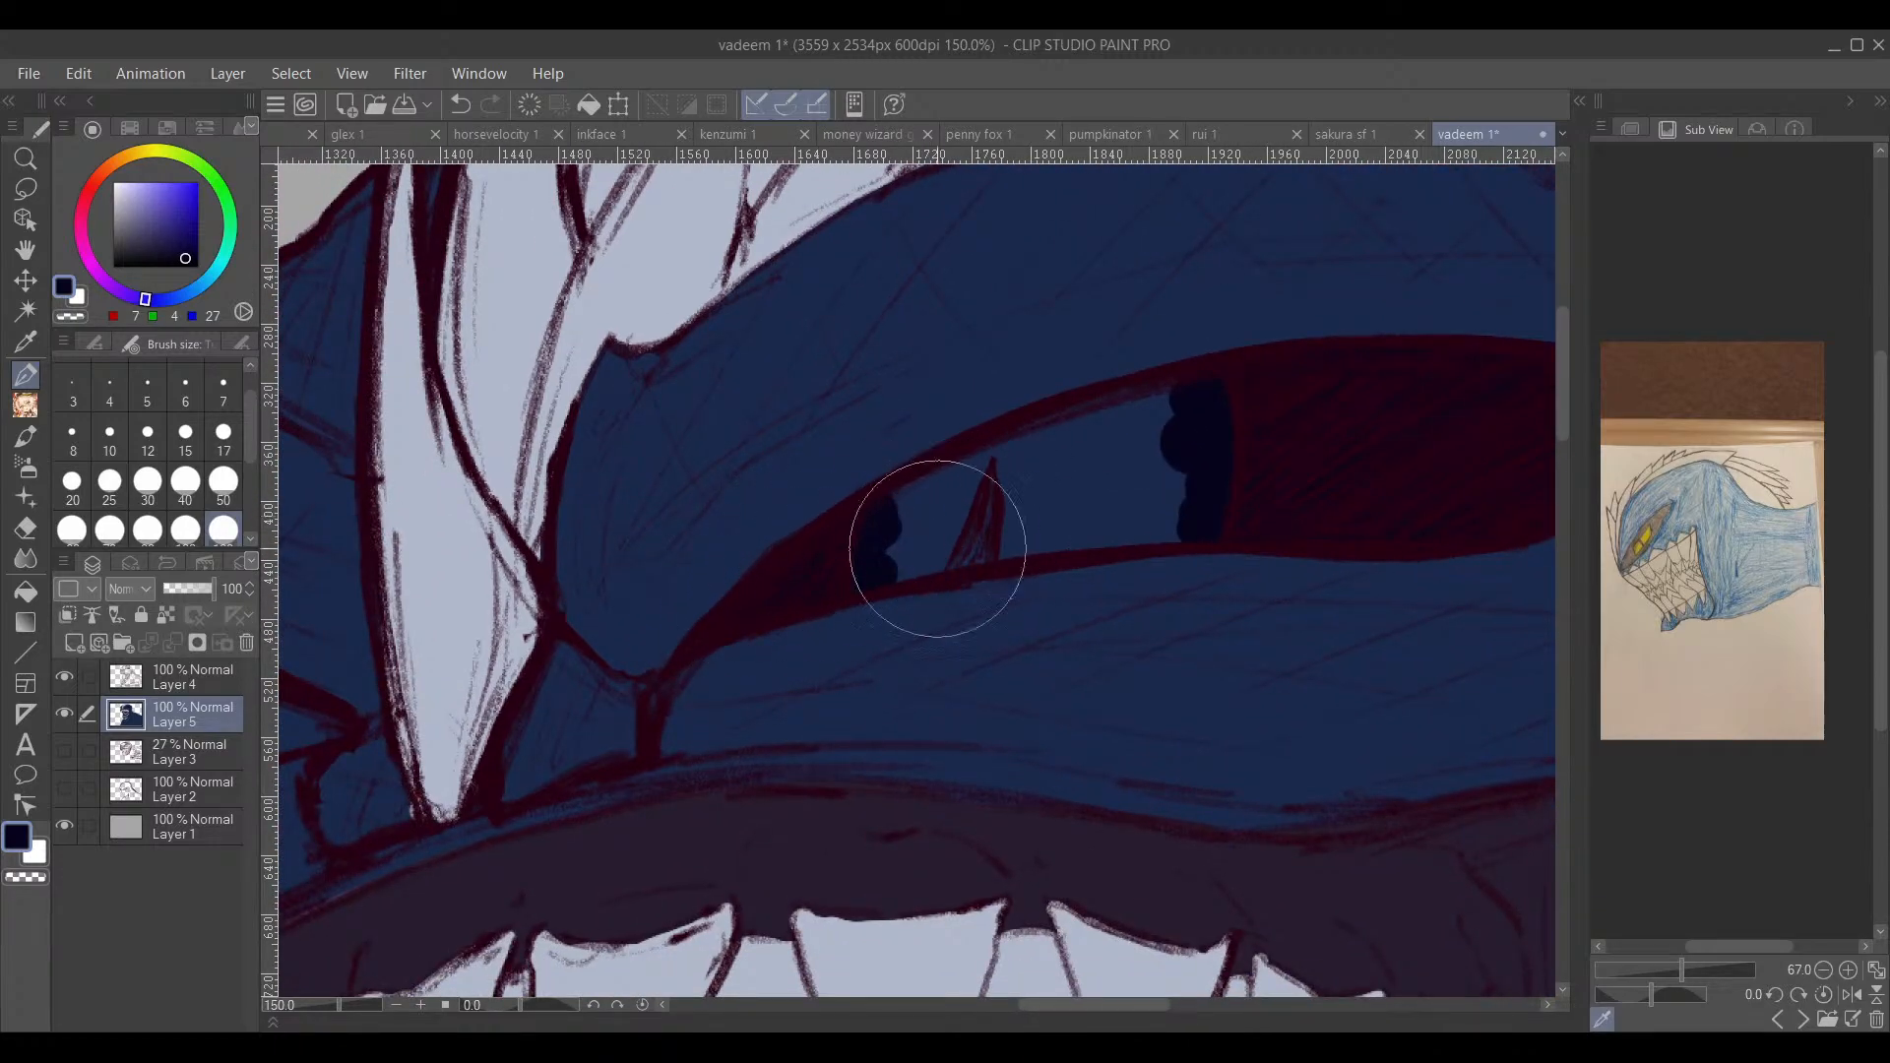
Step: Paint the hatched part of the far eye and the slit pupil of the near eye near-black
mouse_move(440, 648)
mouse_down()
mouse_move(1072, 574)
mouse_move(1146, 490)
mouse_up()
mouse_move(798, 546)
mouse_down()
mouse_move(771, 603)
mouse_move(861, 615)
mouse_up()
drag(1059, 564, 921, 571)
drag(794, 568, 830, 599)
mouse_move(1379, 499)
mouse_down()
mouse_move(924, 621)
mouse_move(814, 708)
mouse_up()
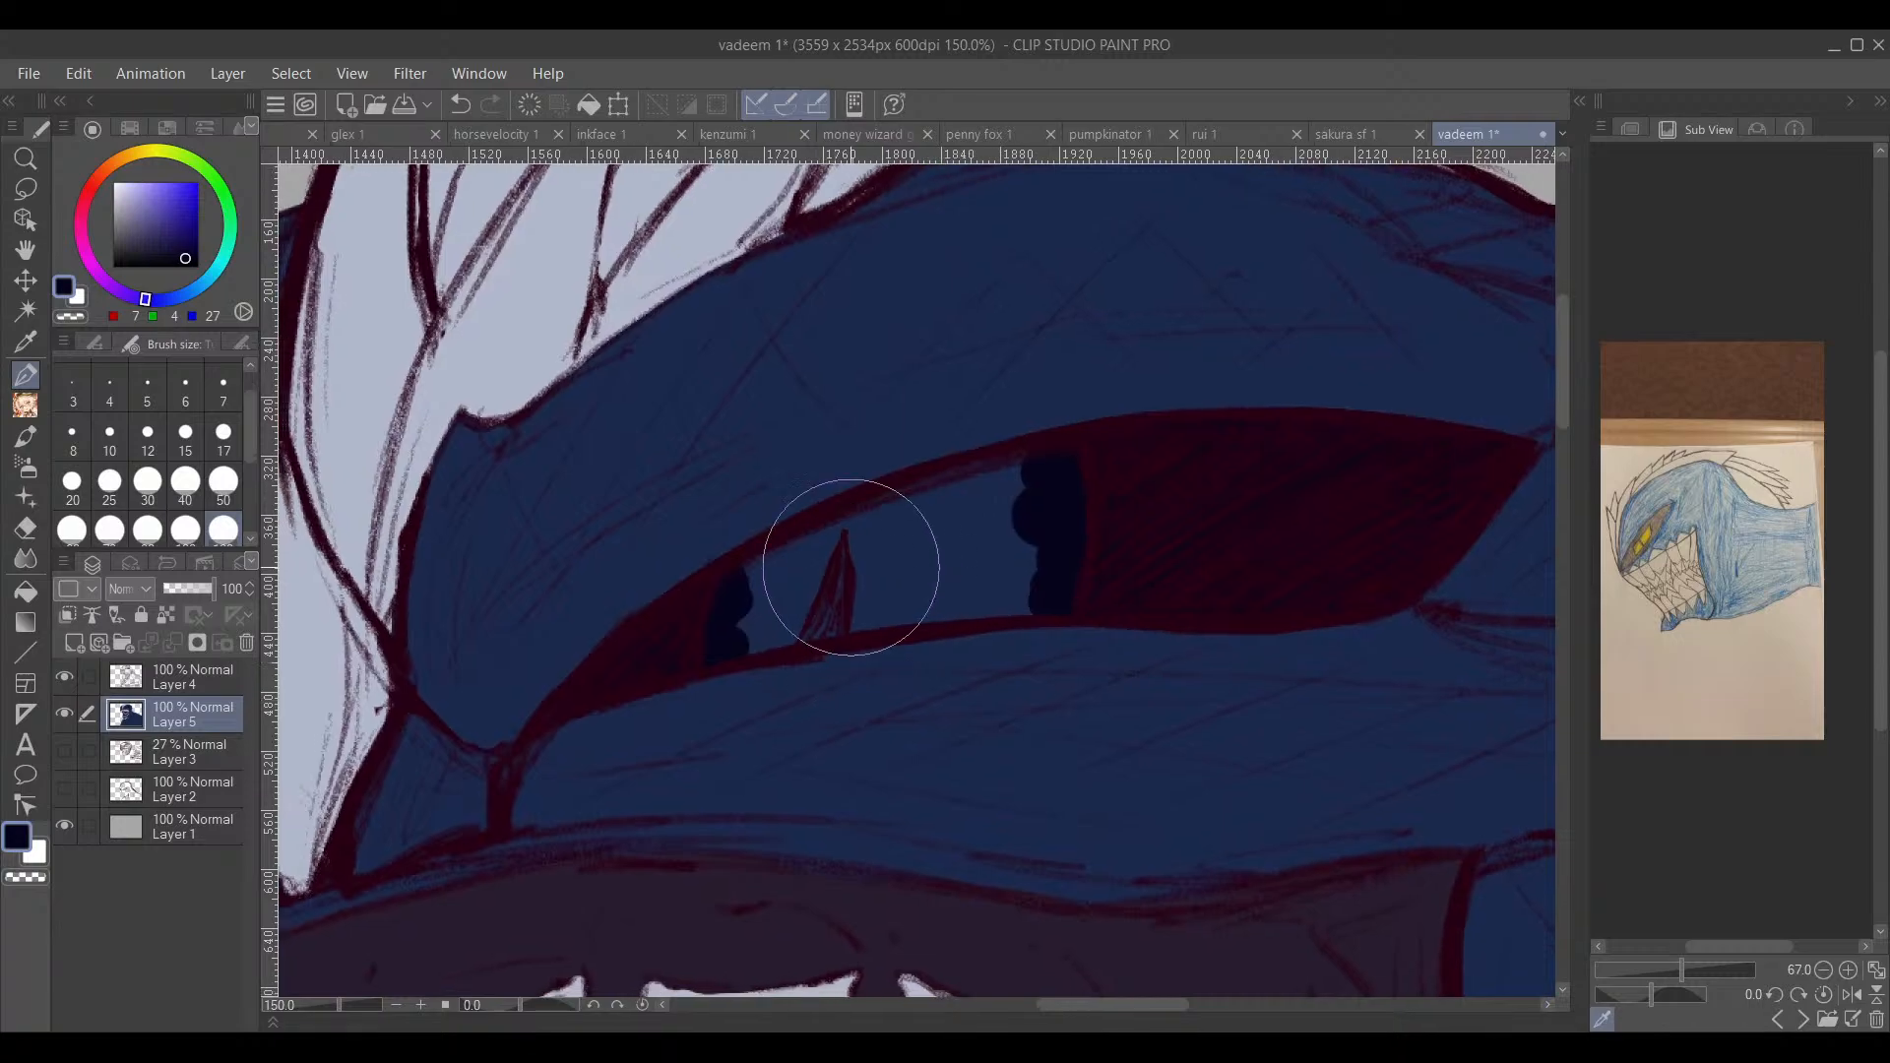
drag(844, 578, 840, 616)
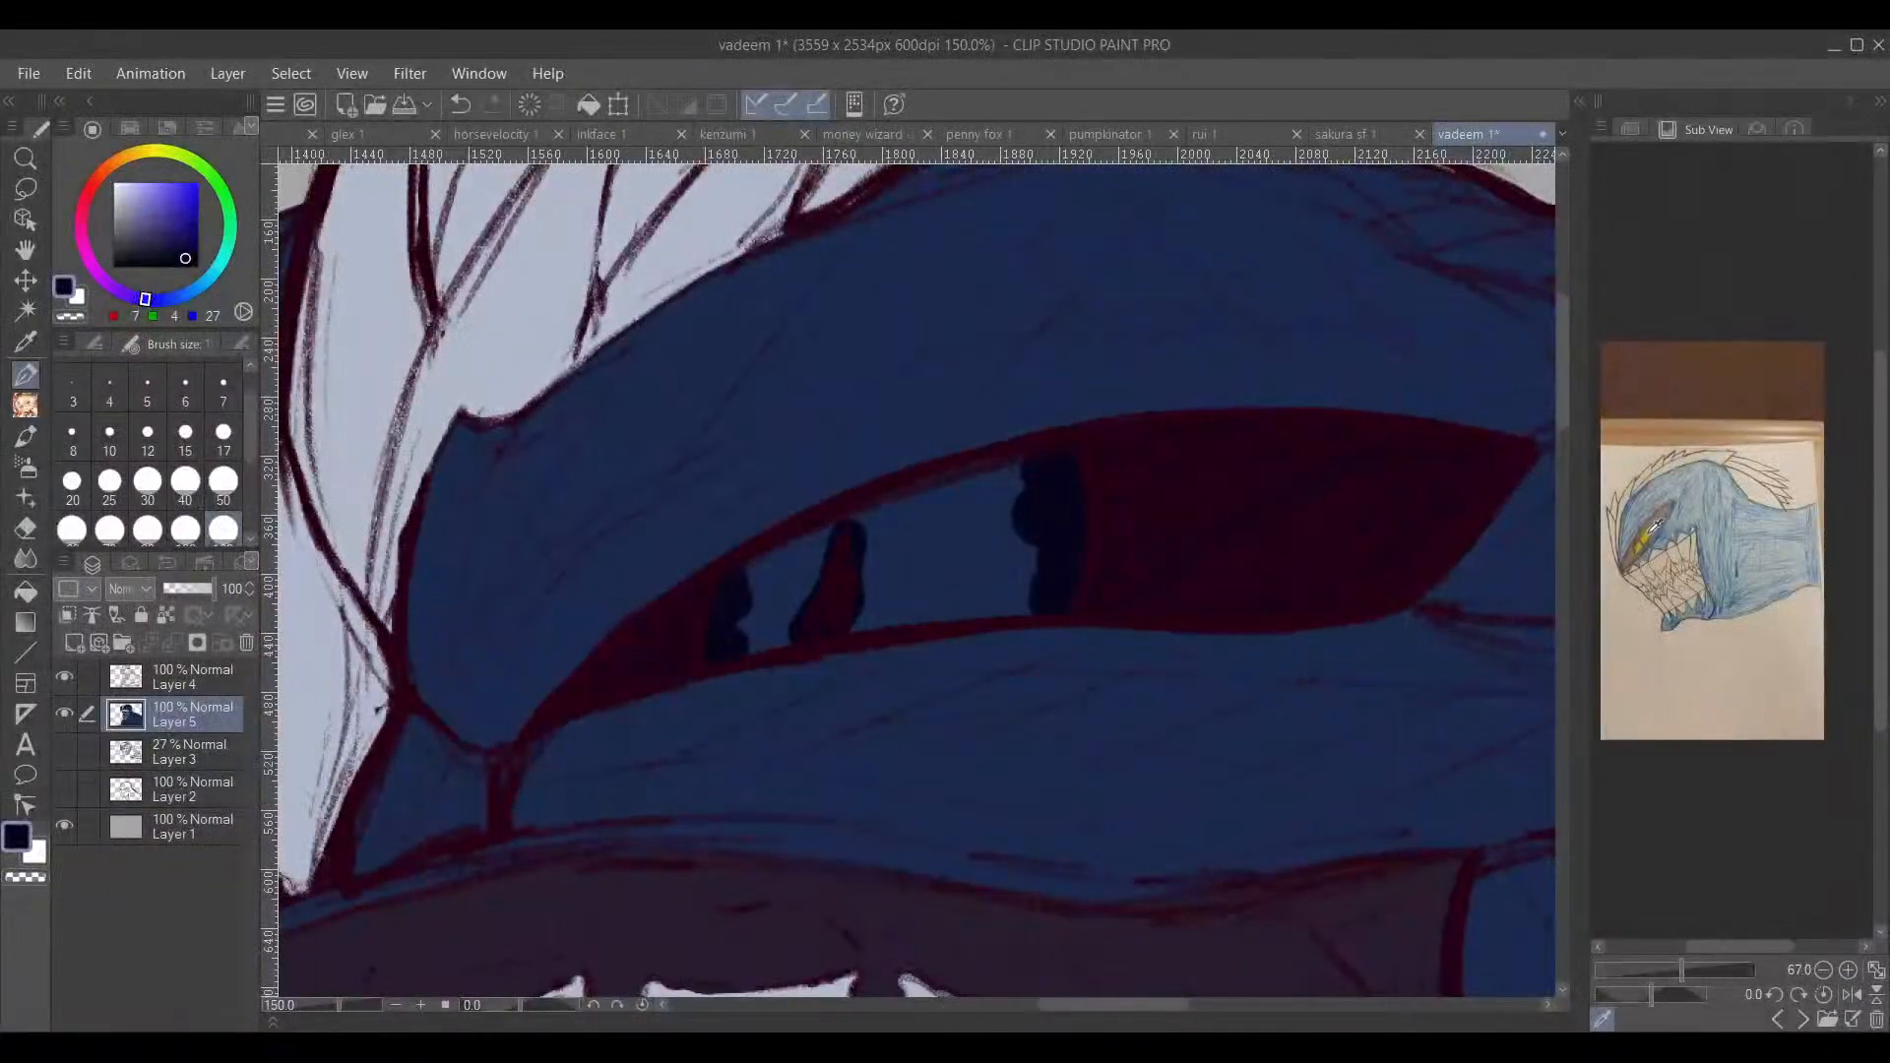
Step: Choose a bright yellow, RGB 255, 226, 52, and paint the near eye's iris around the slit pupil
click(145, 152)
click(193, 202)
drag(199, 197, 182, 181)
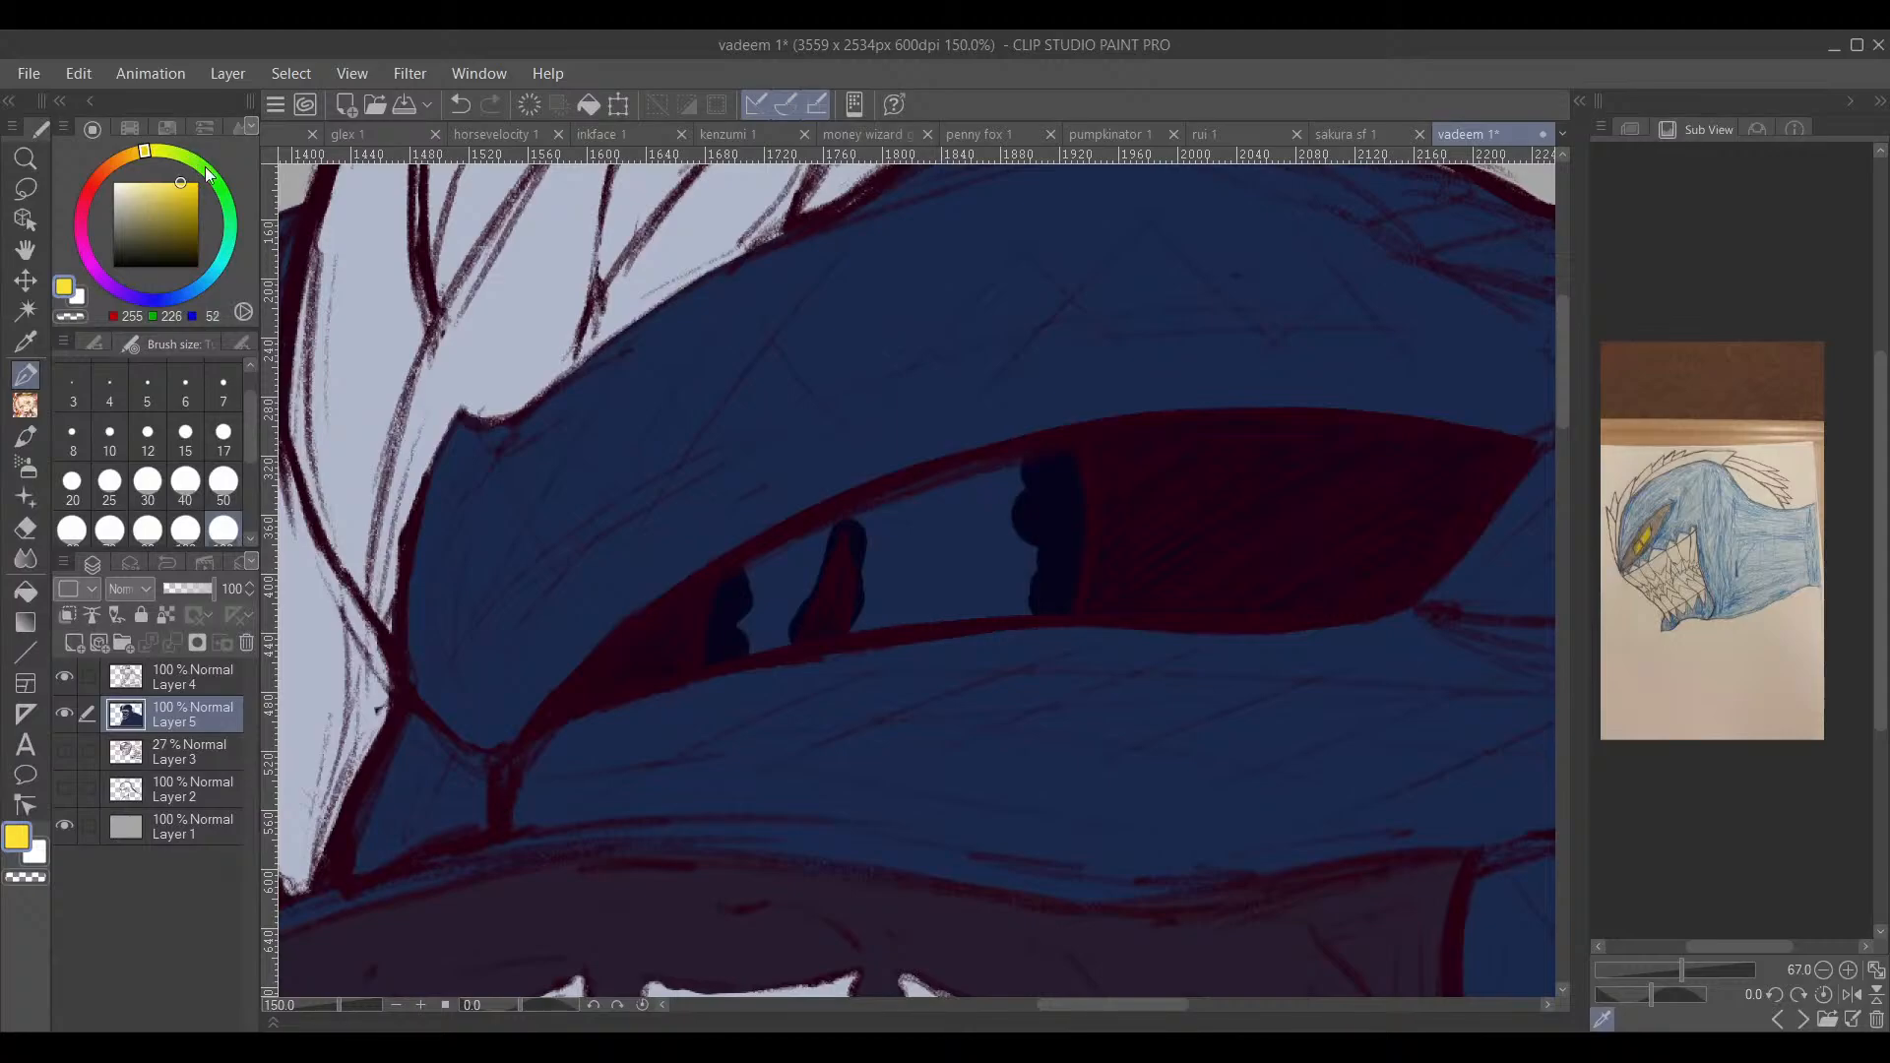
drag(992, 492, 926, 514)
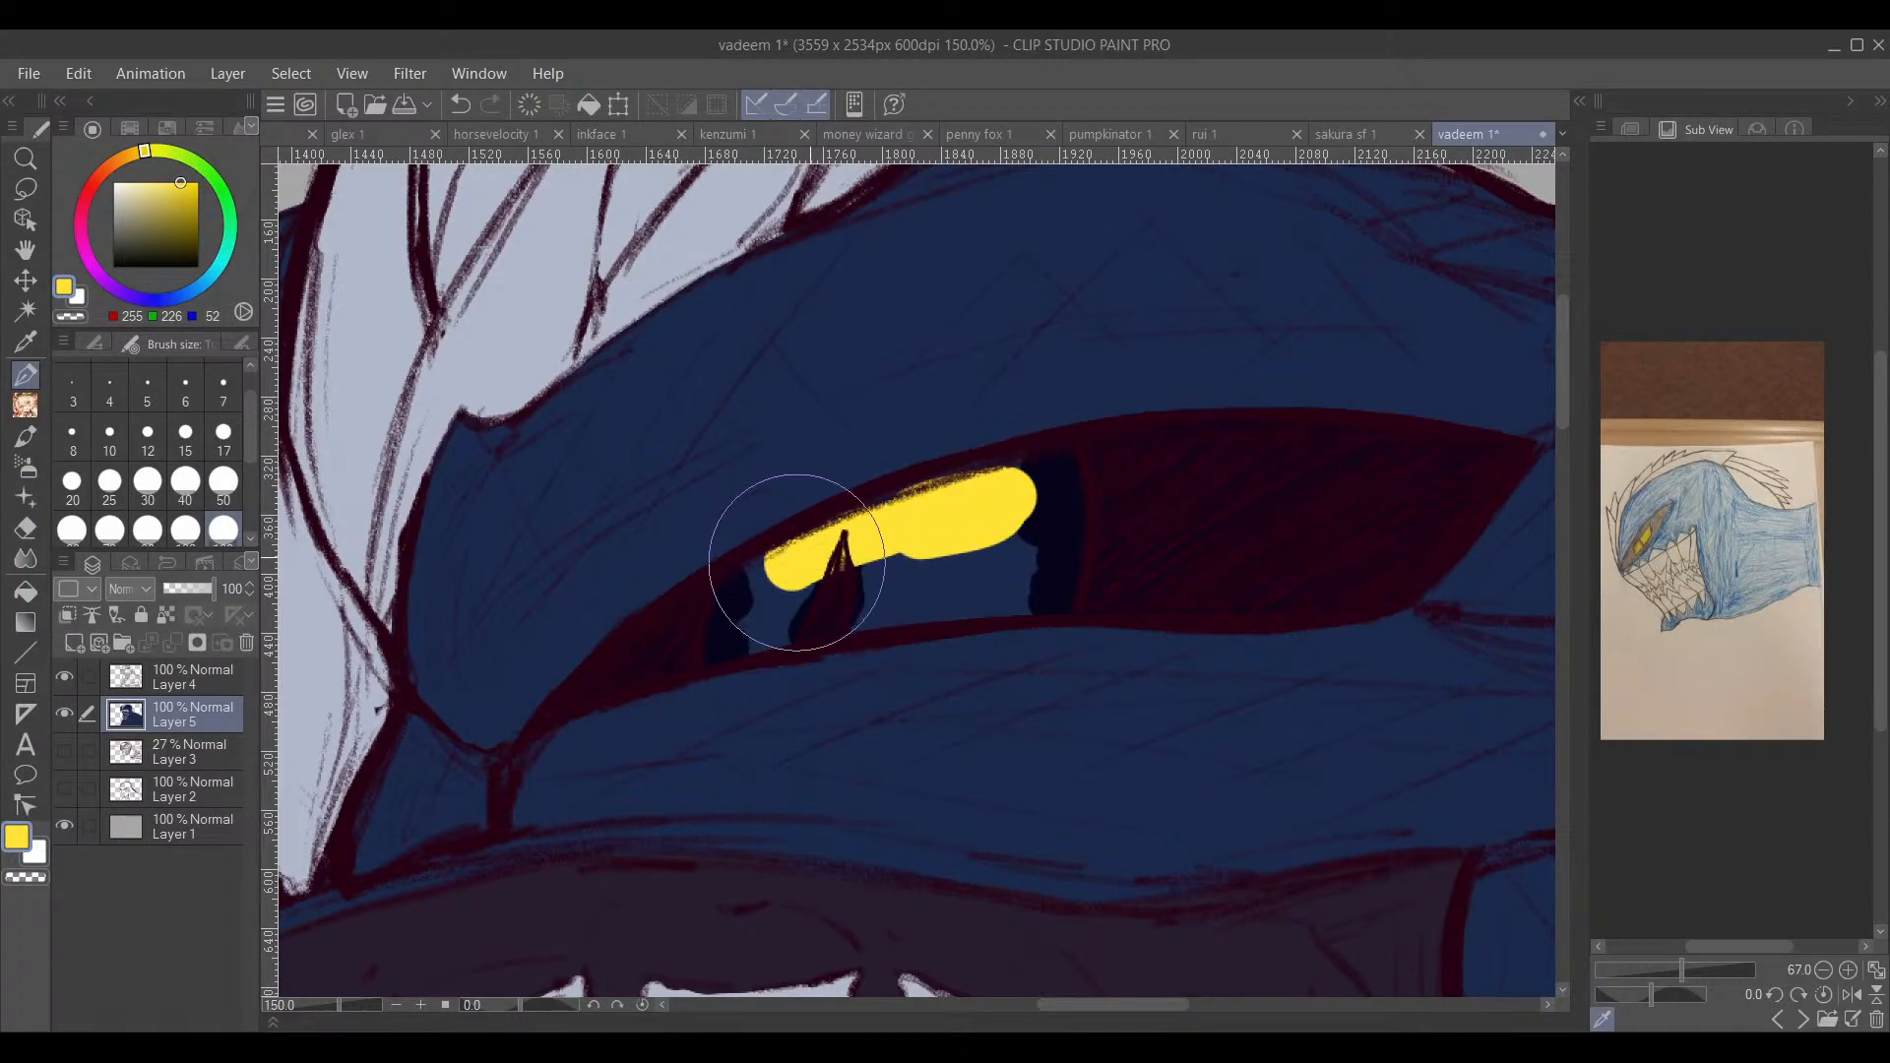
mouse_move(797, 562)
mouse_down()
mouse_move(754, 581)
mouse_move(723, 646)
mouse_move(1020, 527)
mouse_move(1039, 476)
mouse_move(853, 530)
mouse_move(1064, 470)
mouse_move(1052, 600)
mouse_move(768, 629)
mouse_move(994, 590)
mouse_move(1035, 542)
mouse_move(940, 583)
mouse_move(932, 540)
mouse_move(756, 632)
mouse_move(874, 591)
mouse_up()
scroll(1063, 564, down, 4)
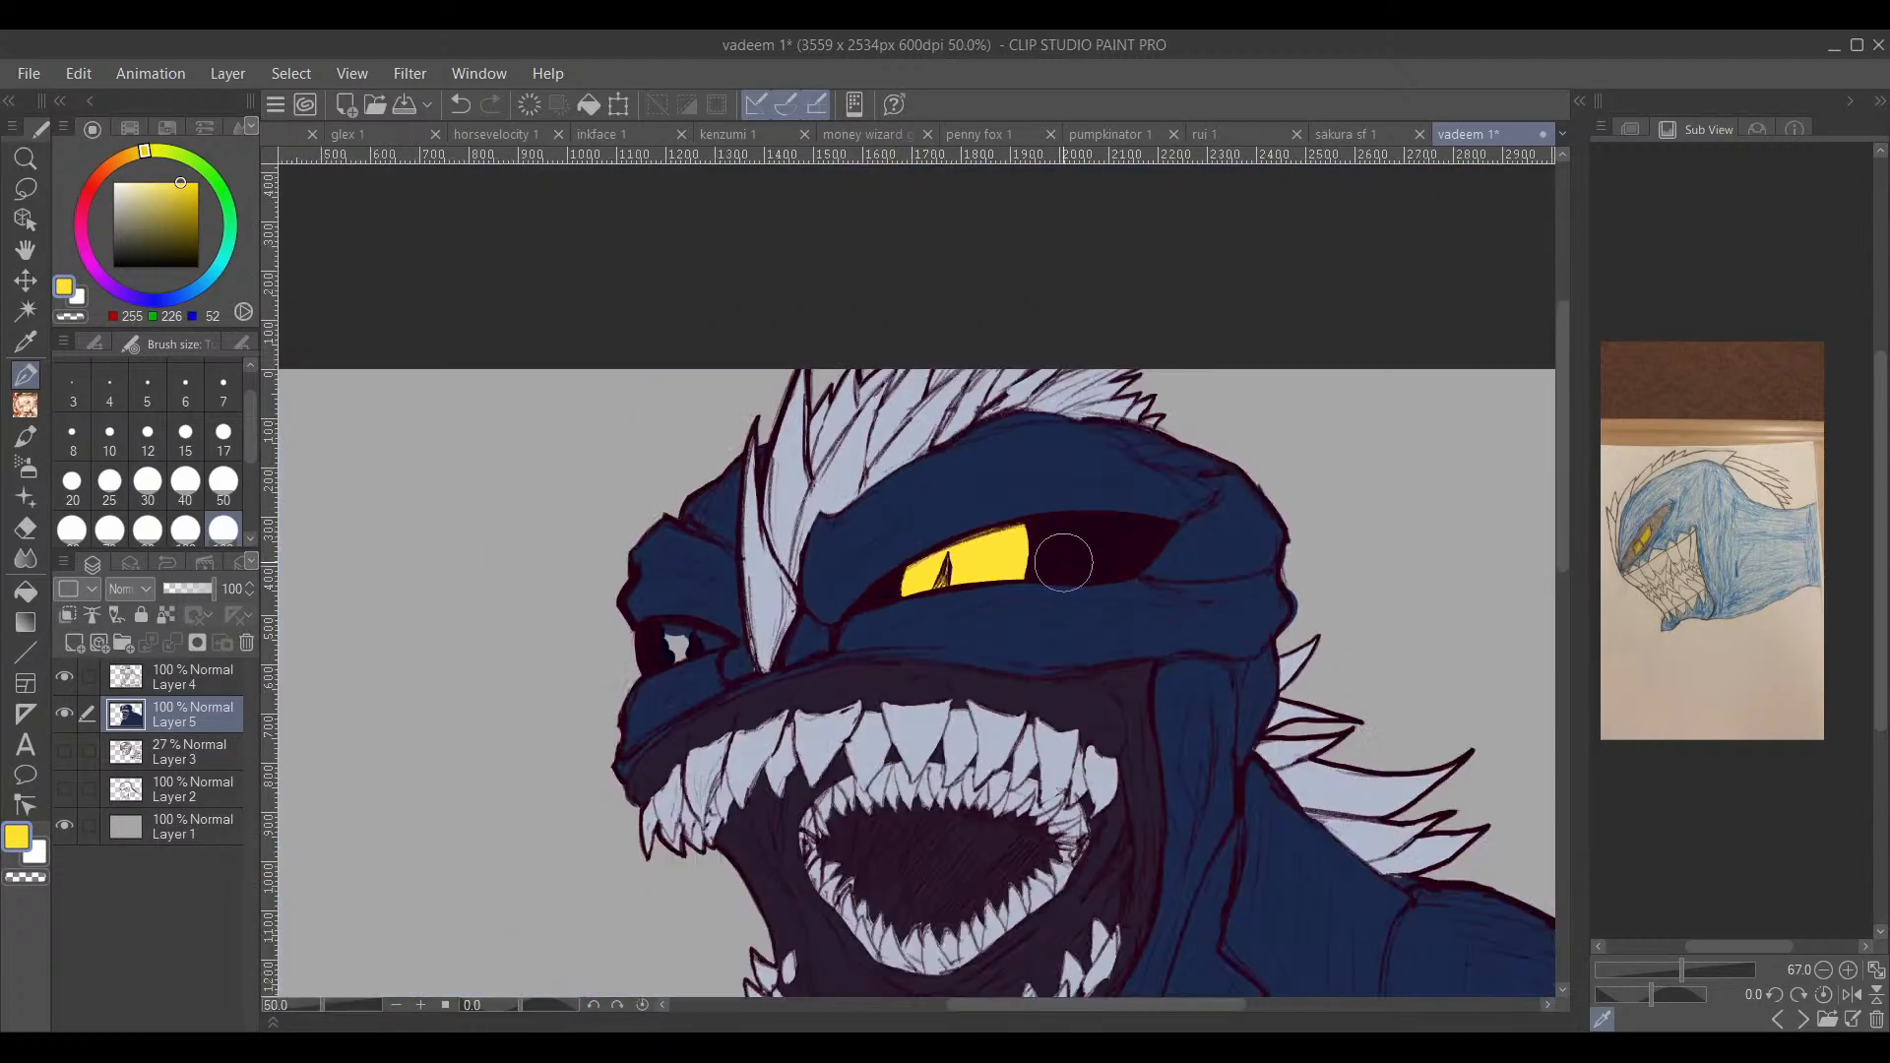
Step: Paint the far eye's iris bright yellow around its slit pupil
scroll(886, 463, up, 4)
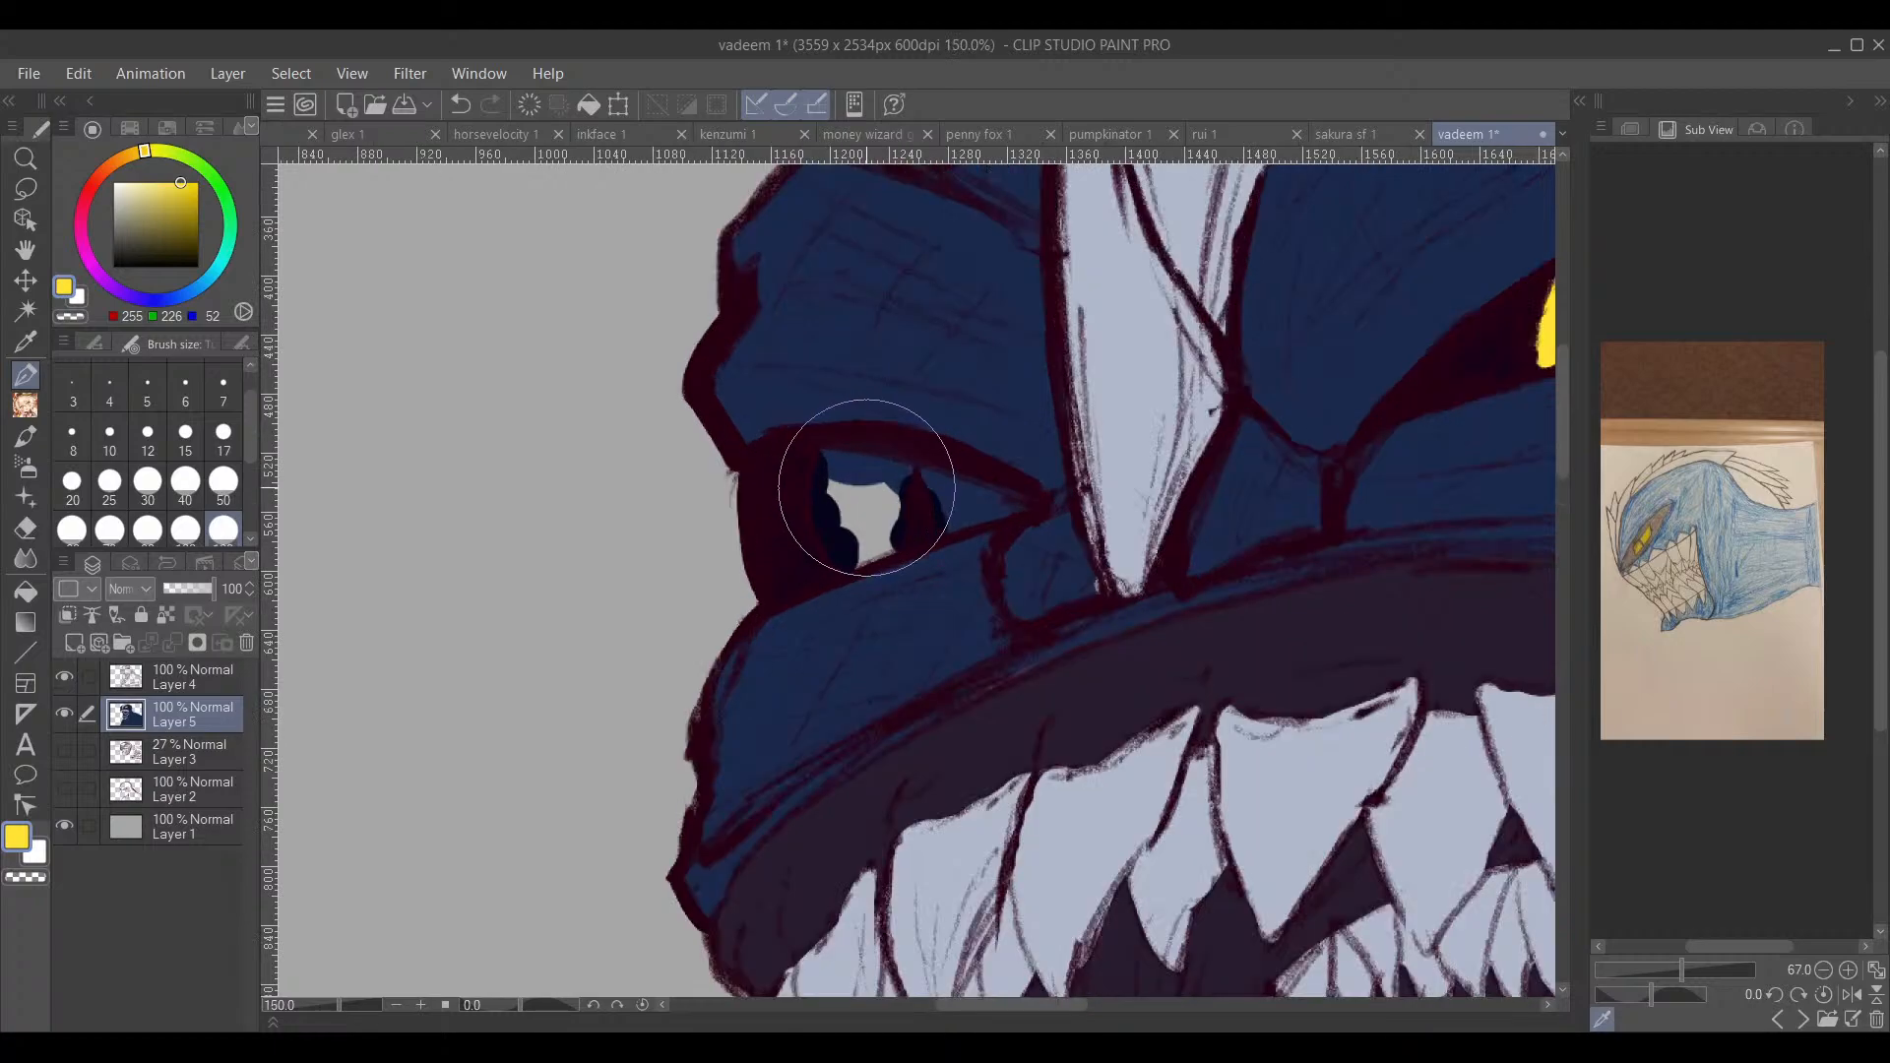
mouse_move(833, 459)
mouse_down()
mouse_move(844, 560)
mouse_move(1019, 503)
mouse_move(852, 464)
mouse_move(884, 488)
mouse_move(873, 540)
mouse_up()
drag(1096, 509, 741, 547)
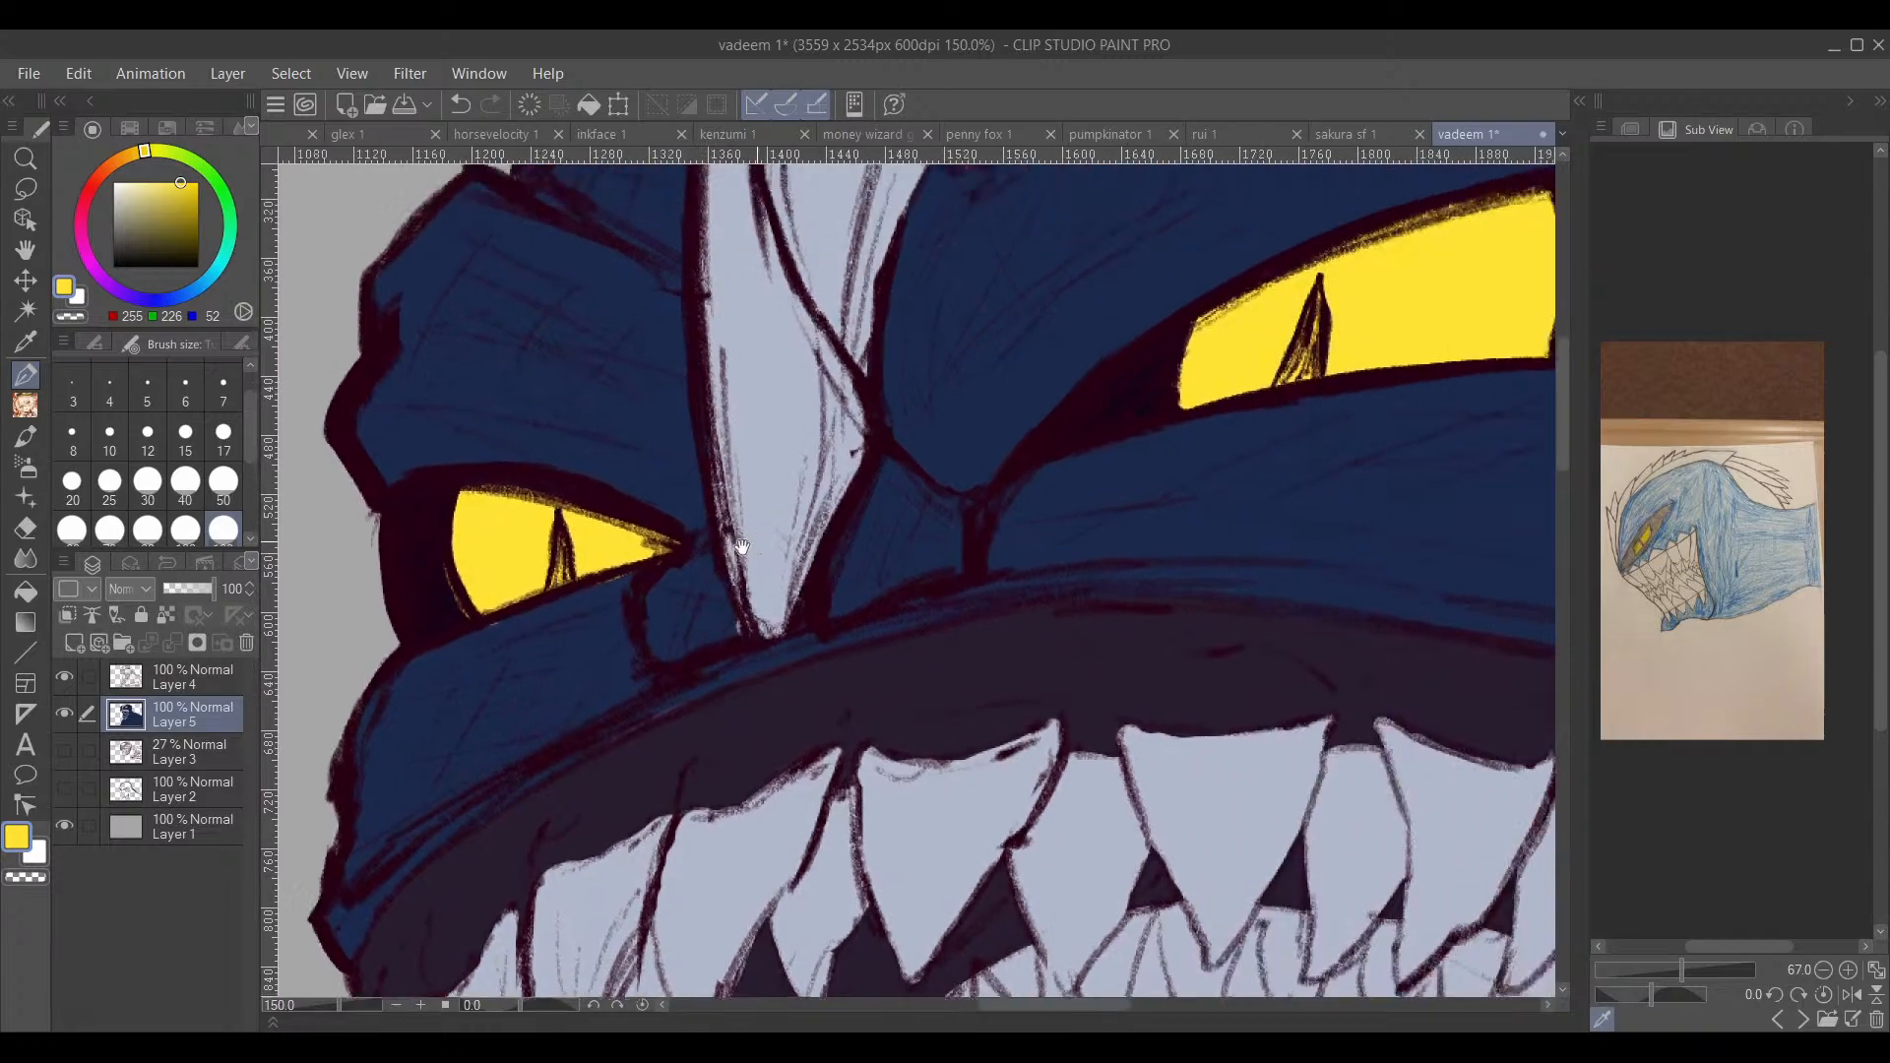
Step: Pick the recent near-black and touch up the rear edge of the far eye at brush size 10, with navy for the surrounding skin
drag(1334, 424, 818, 616)
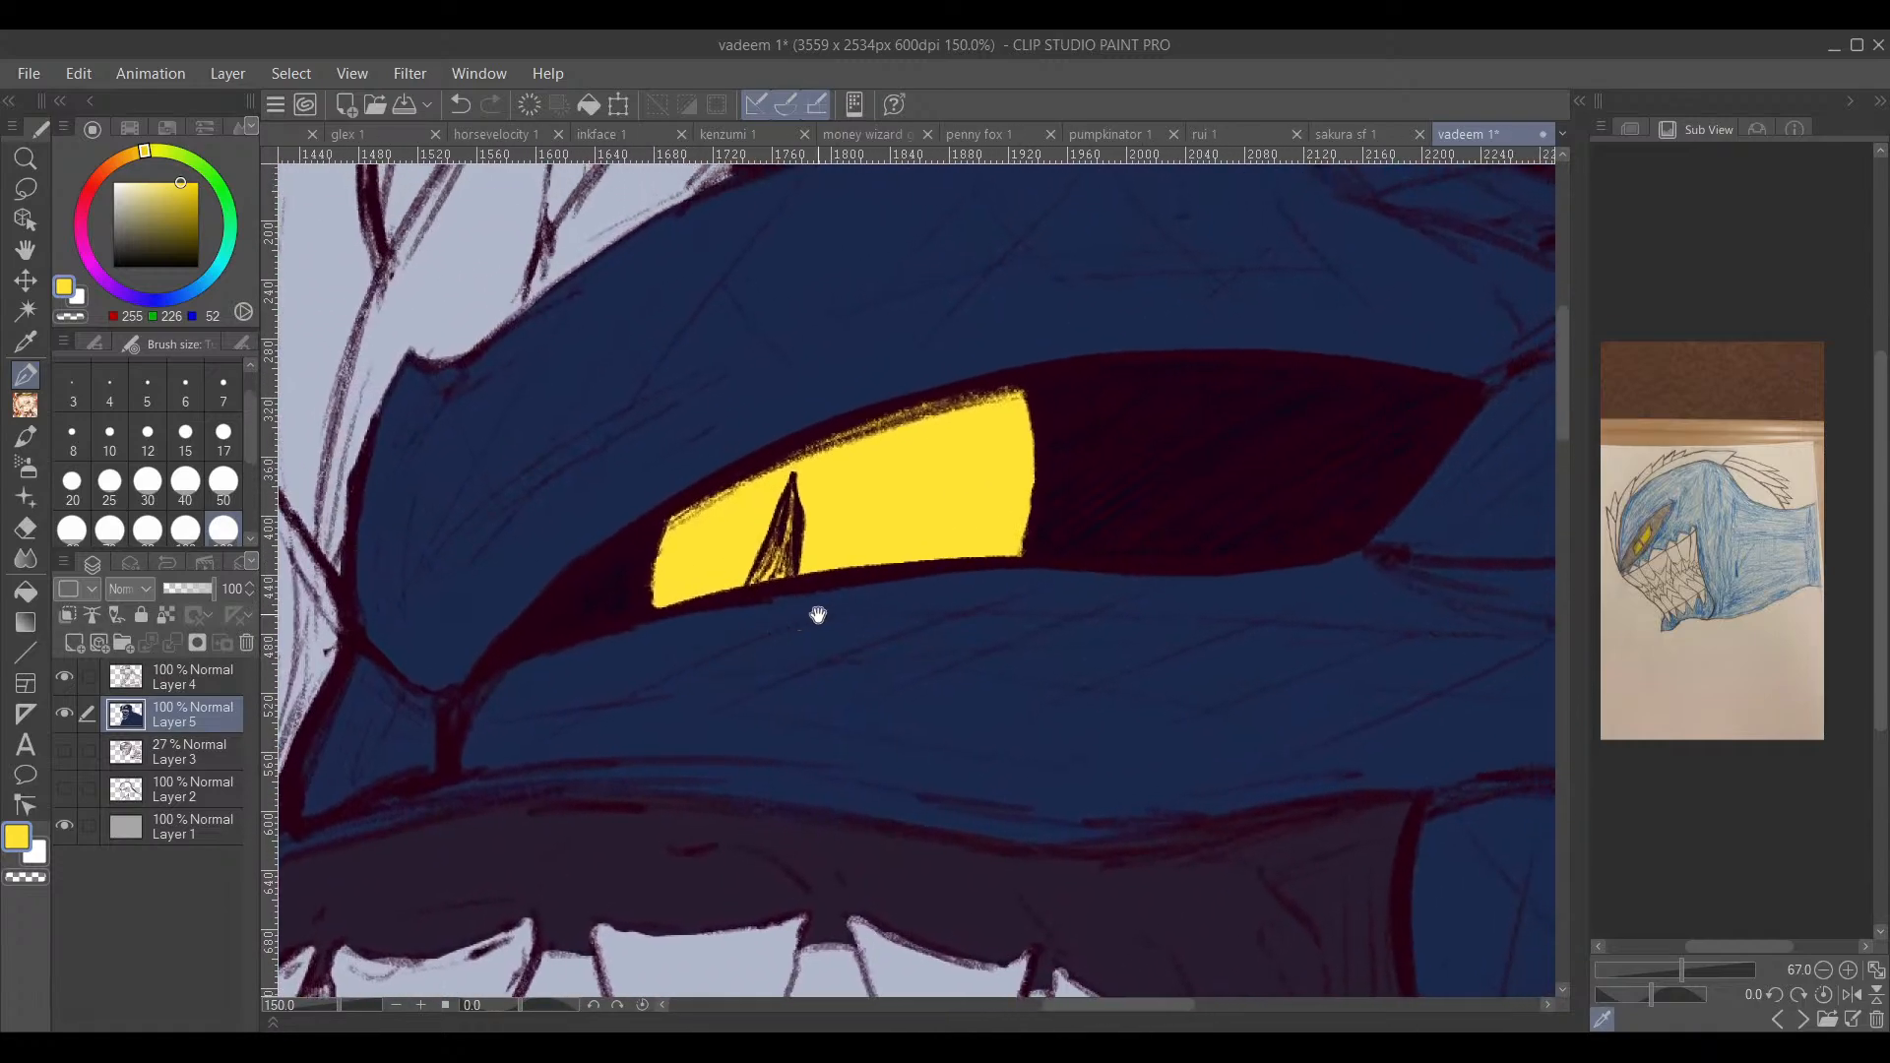
click(170, 128)
click(135, 129)
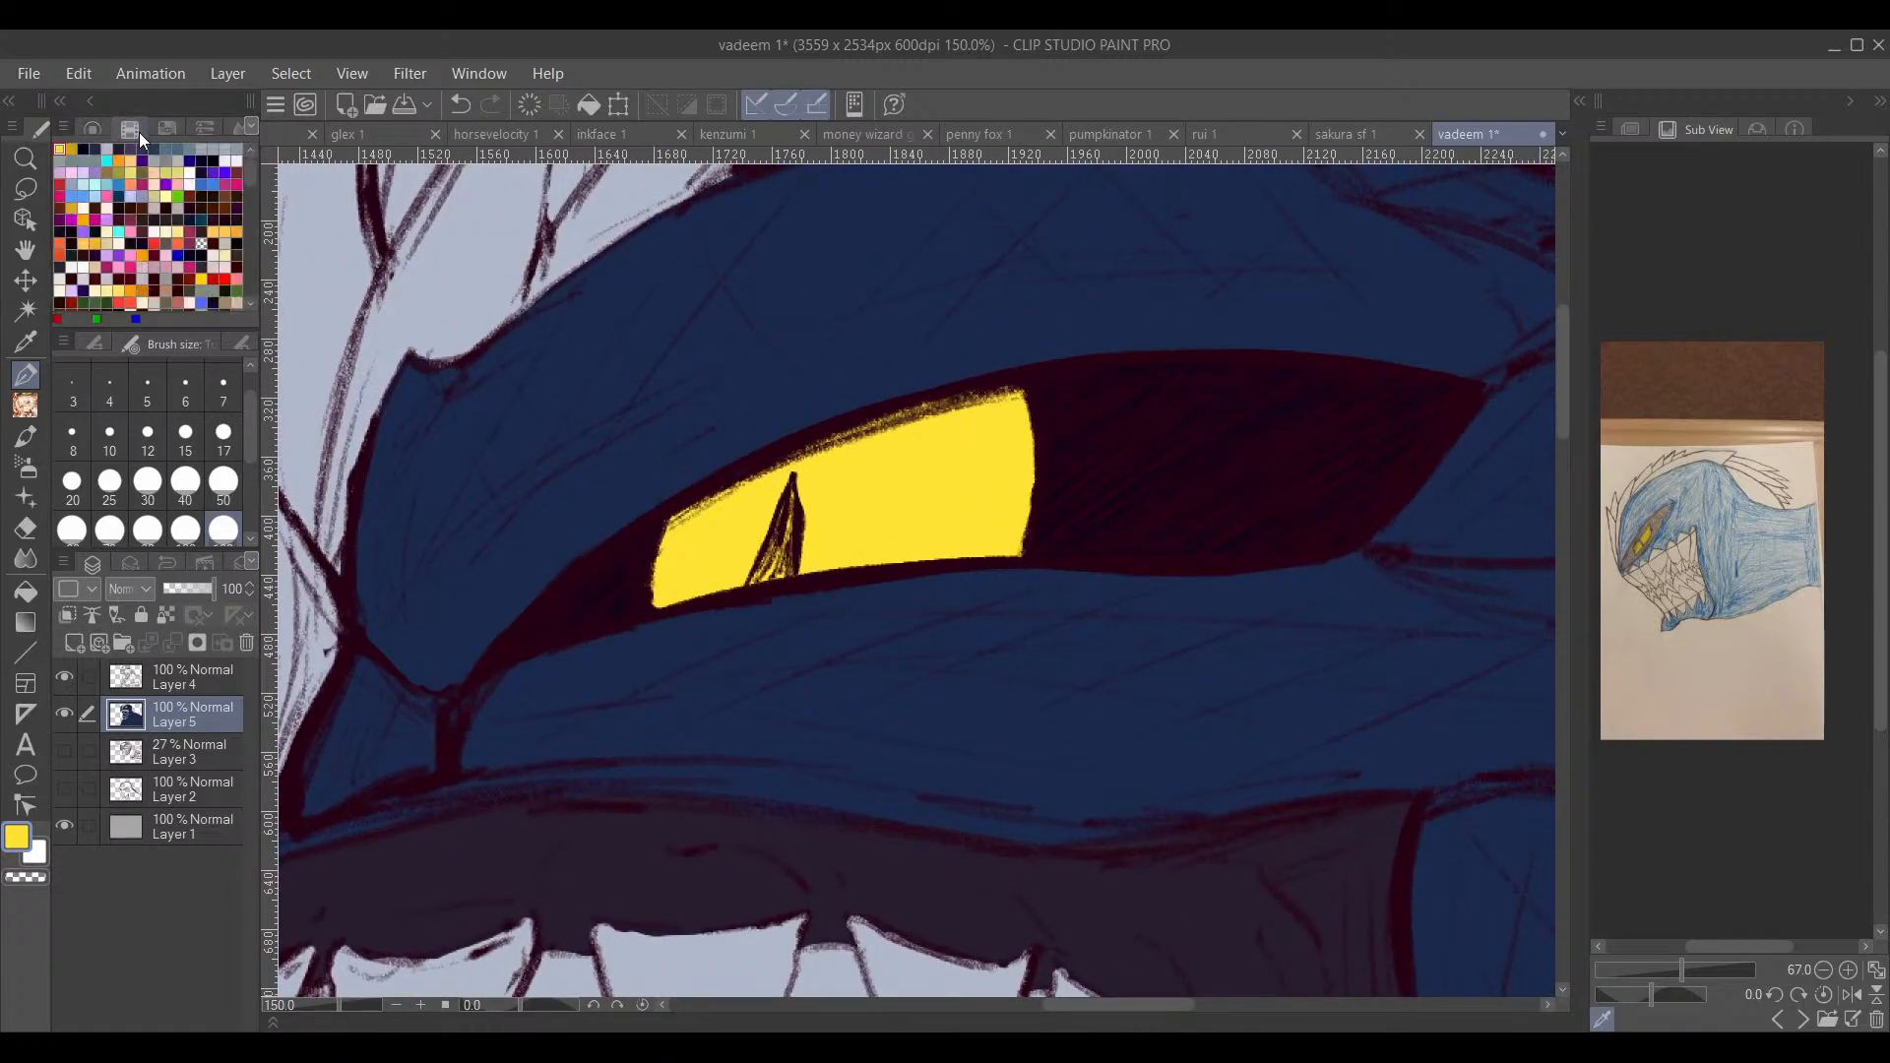
click(85, 148)
drag(859, 648, 1363, 478)
drag(936, 570, 1169, 482)
click(121, 425)
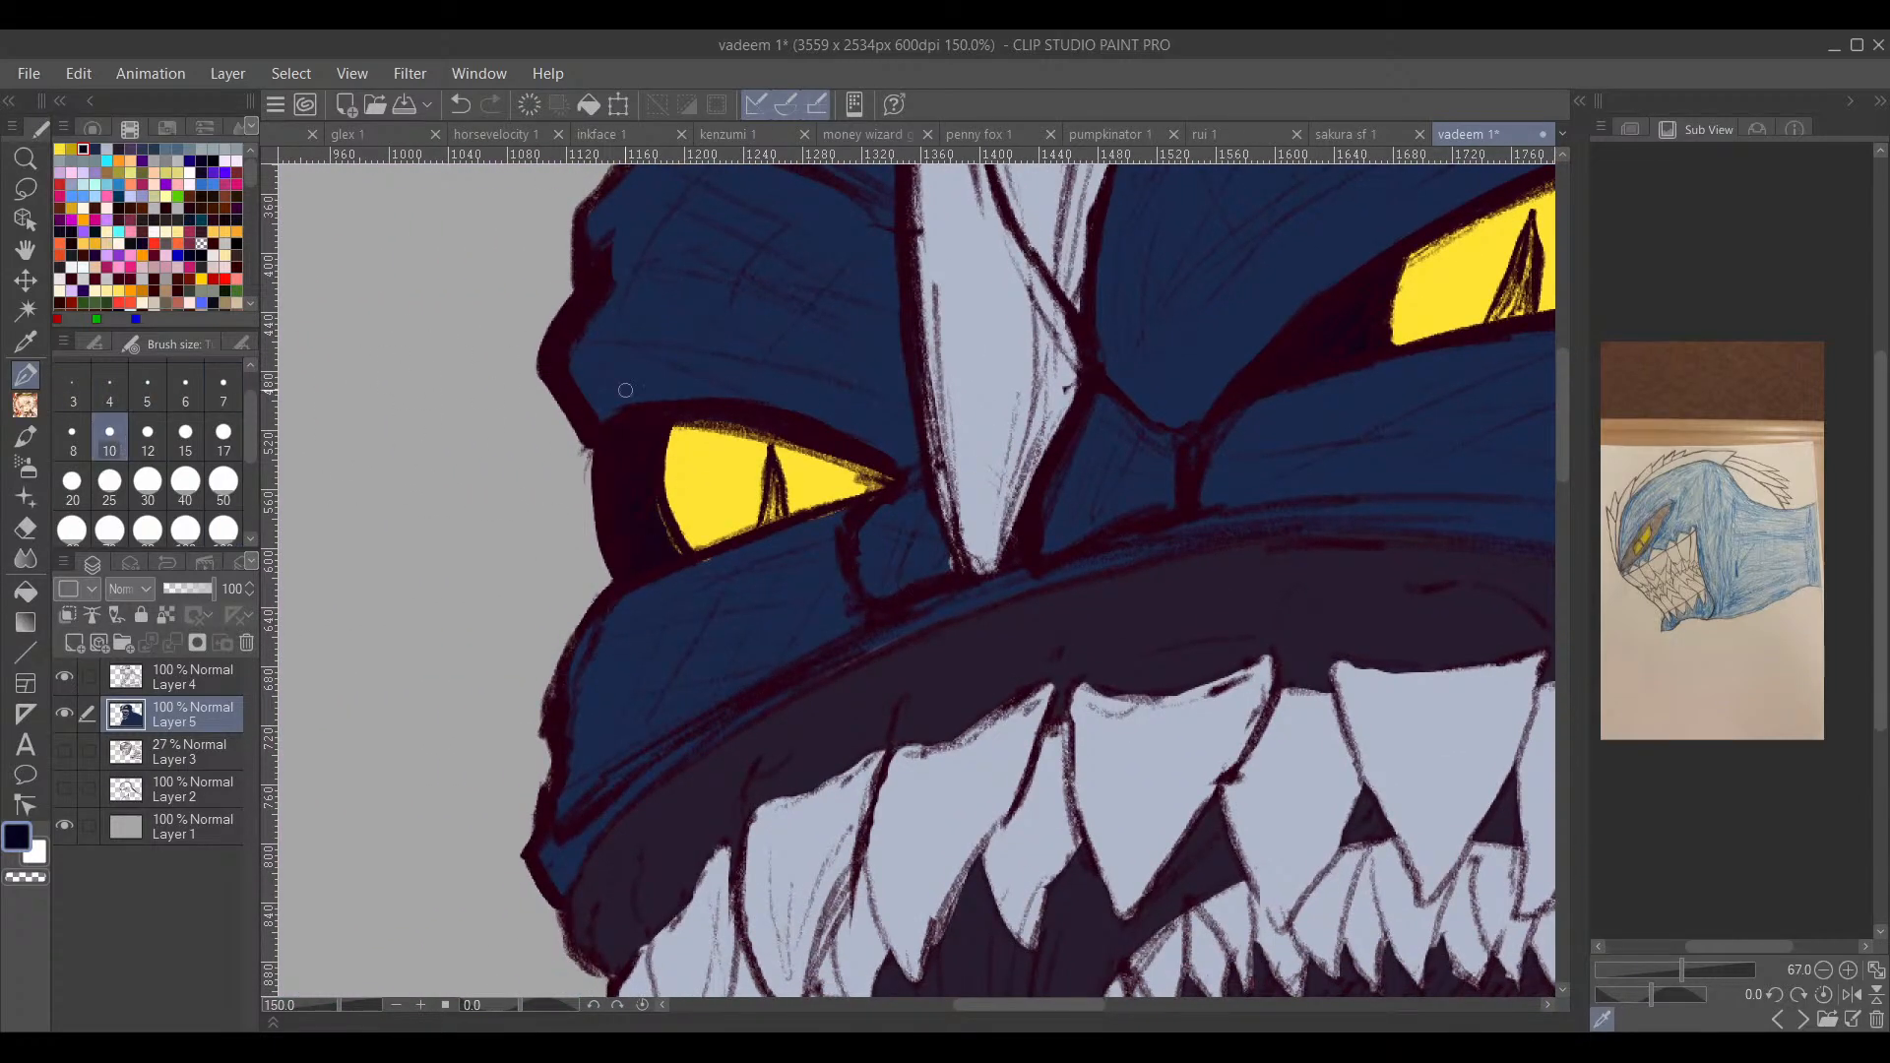
click(675, 551)
drag(859, 396, 1319, 484)
drag(806, 653, 1166, 537)
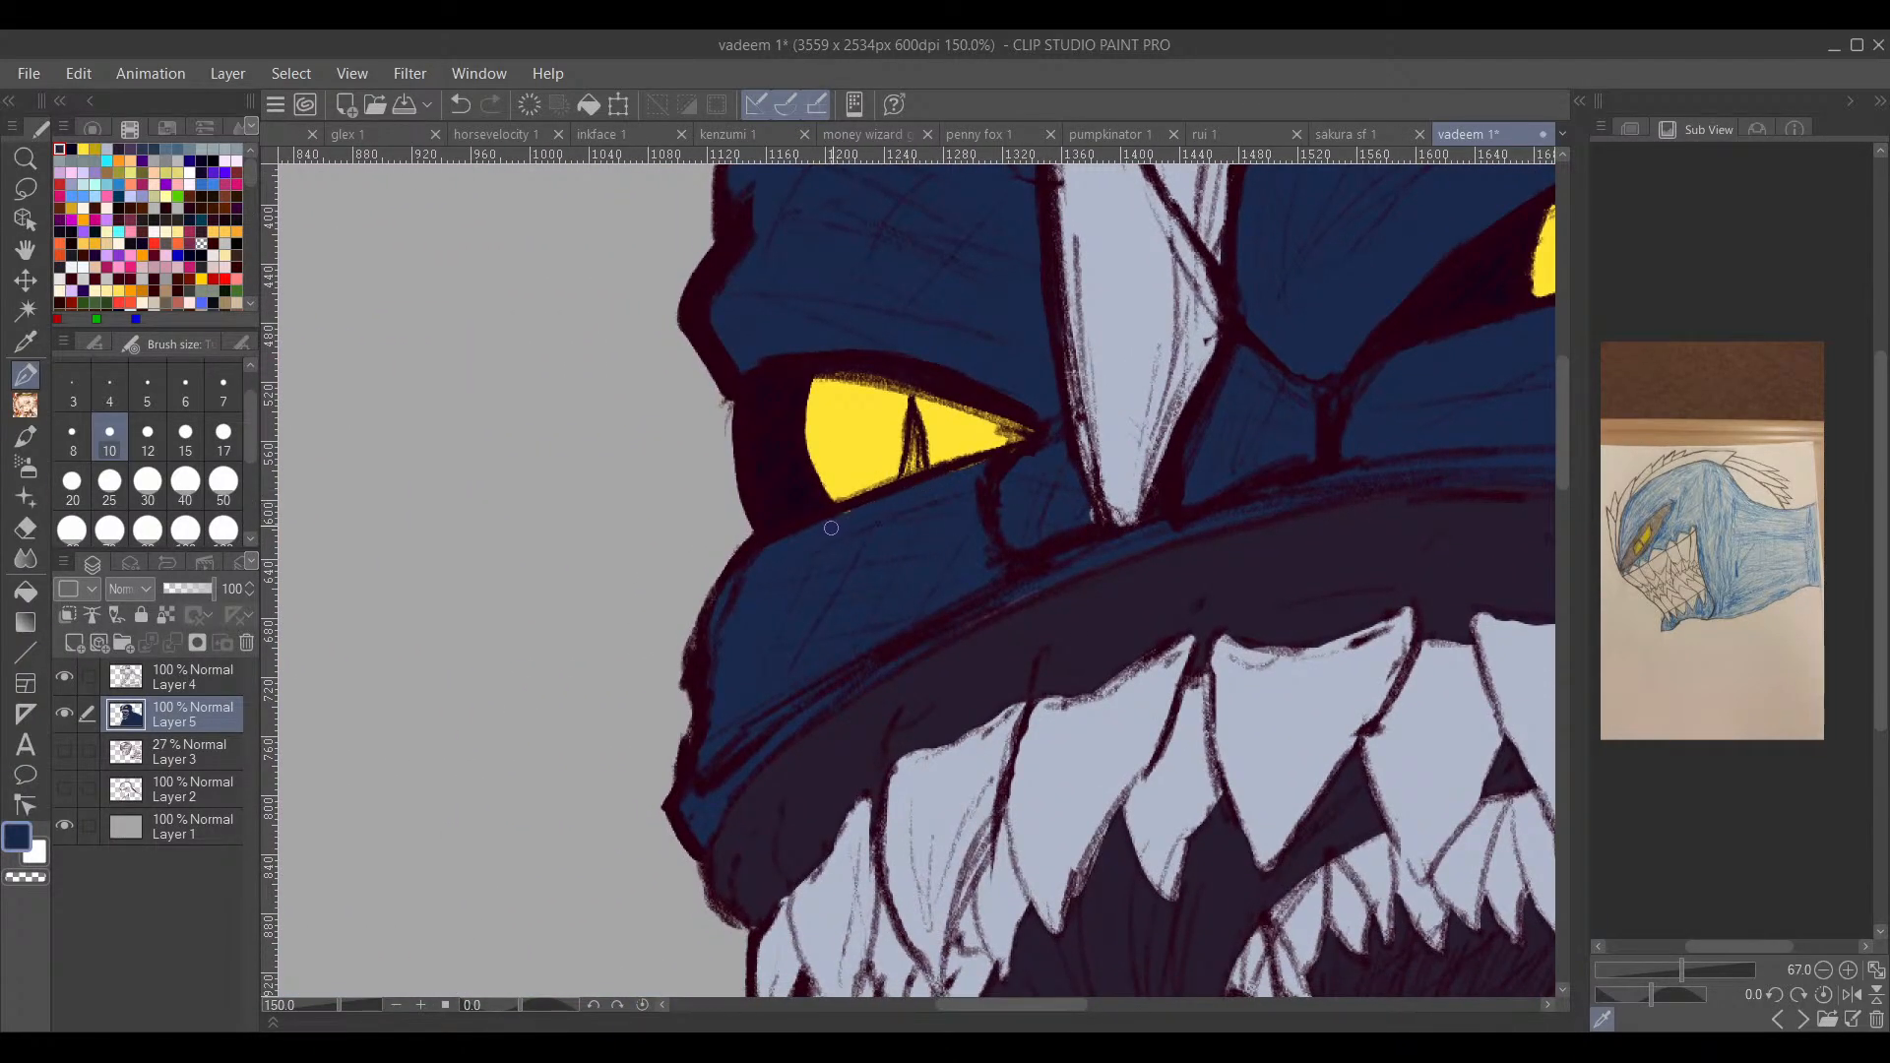
Step: Fill the small gap at the base of the lowest neck spike with the navy skin colour
drag(1042, 473, 820, 627)
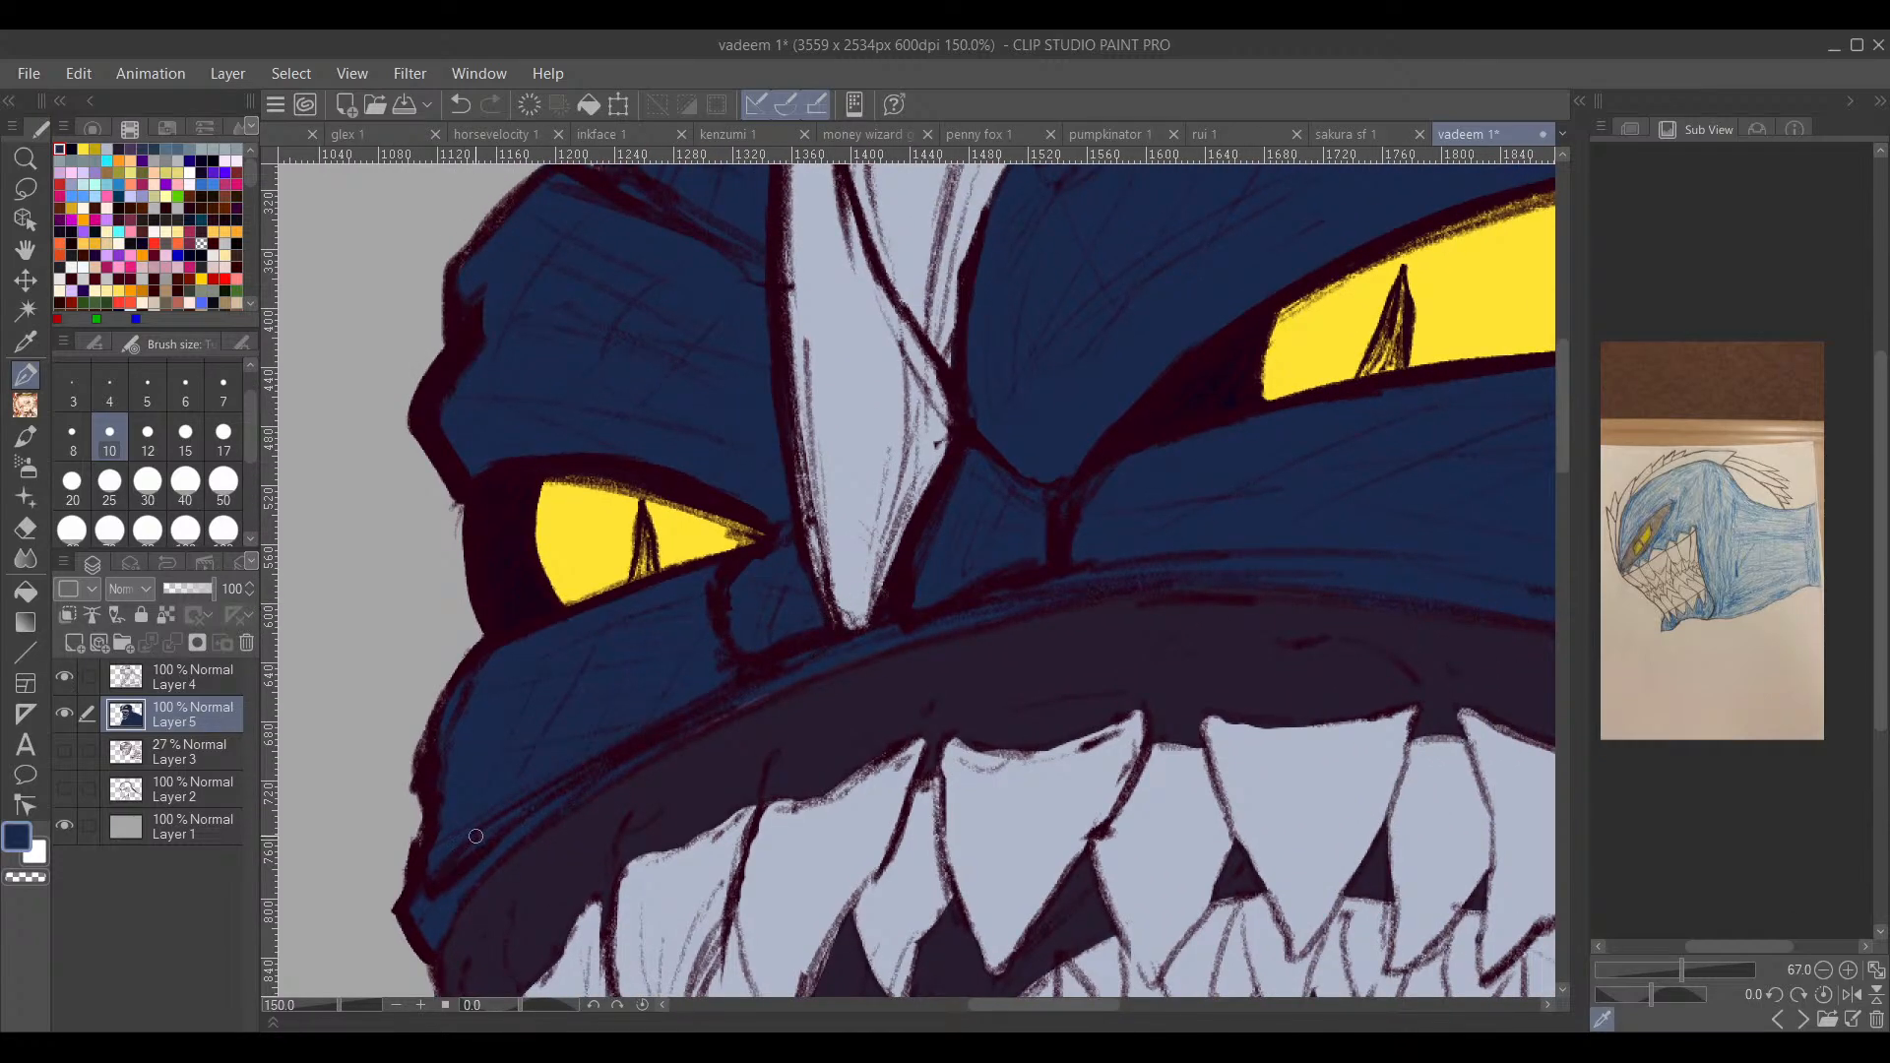
scroll(1023, 871, down, 3)
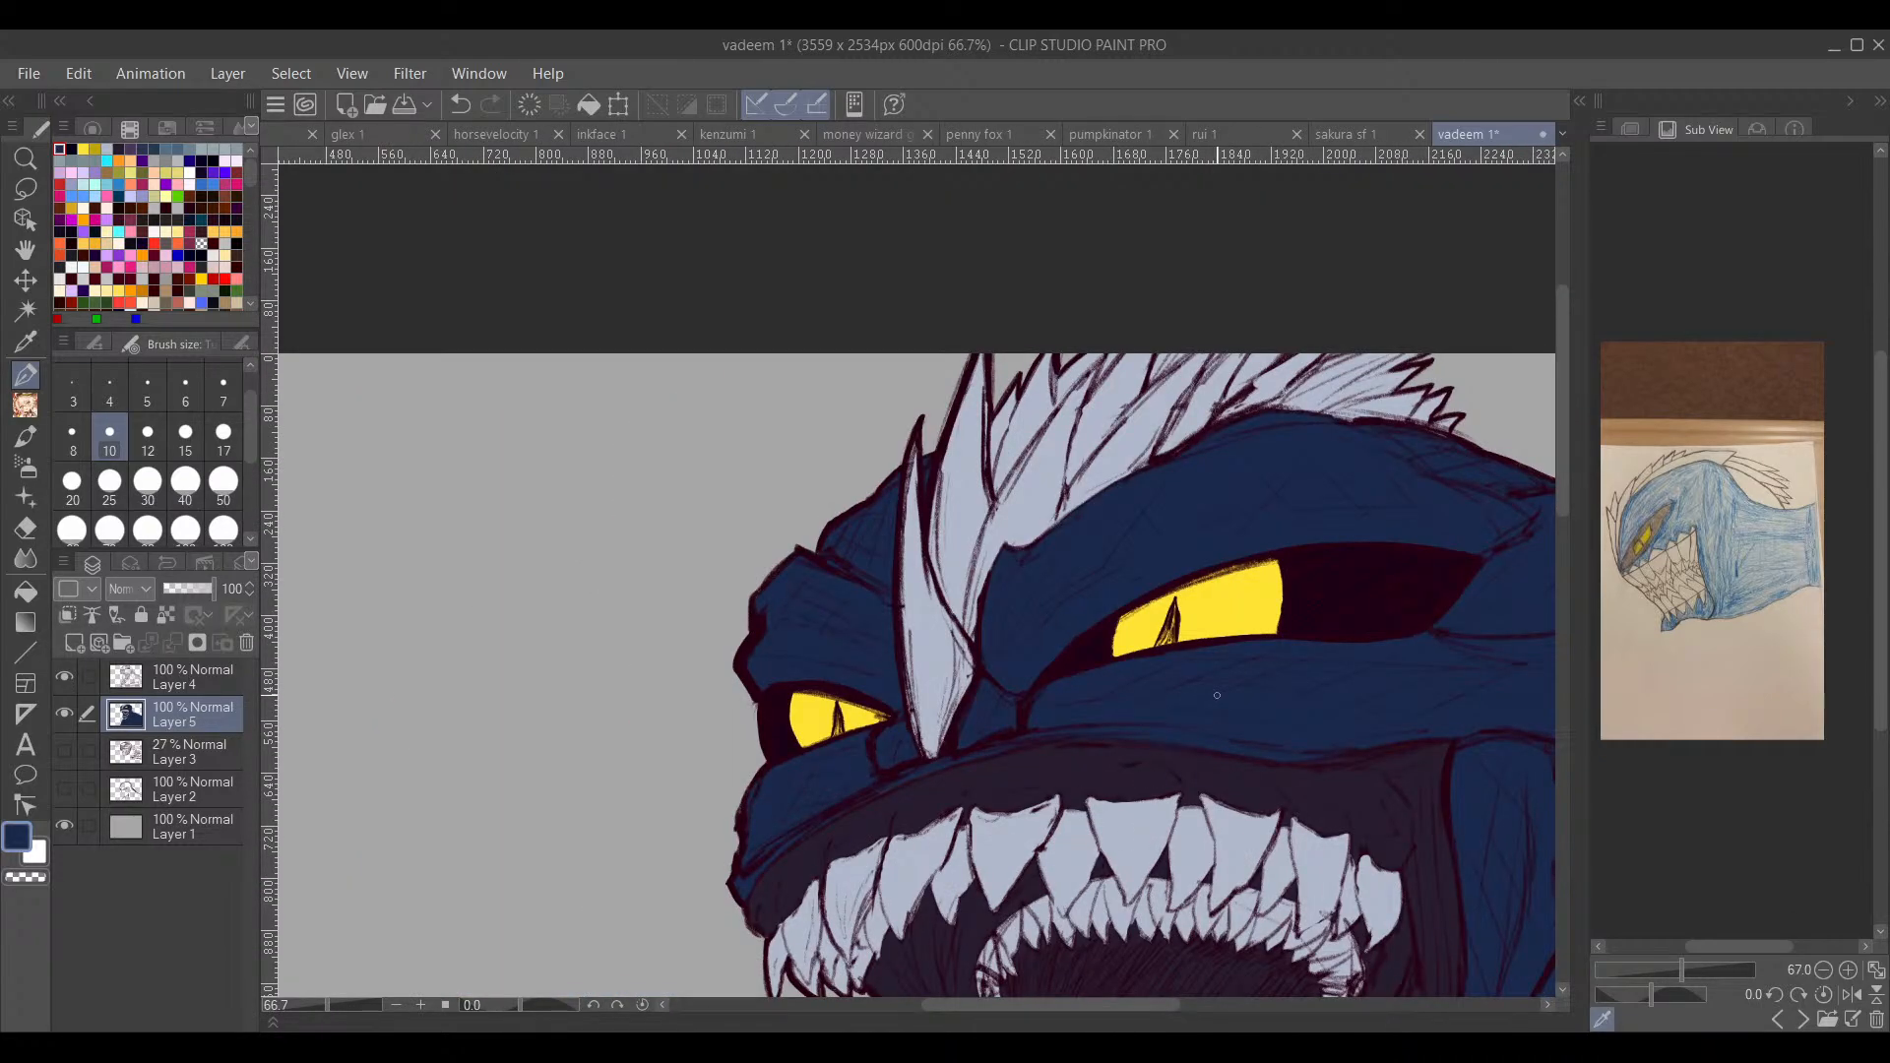
drag(1042, 587, 1214, 586)
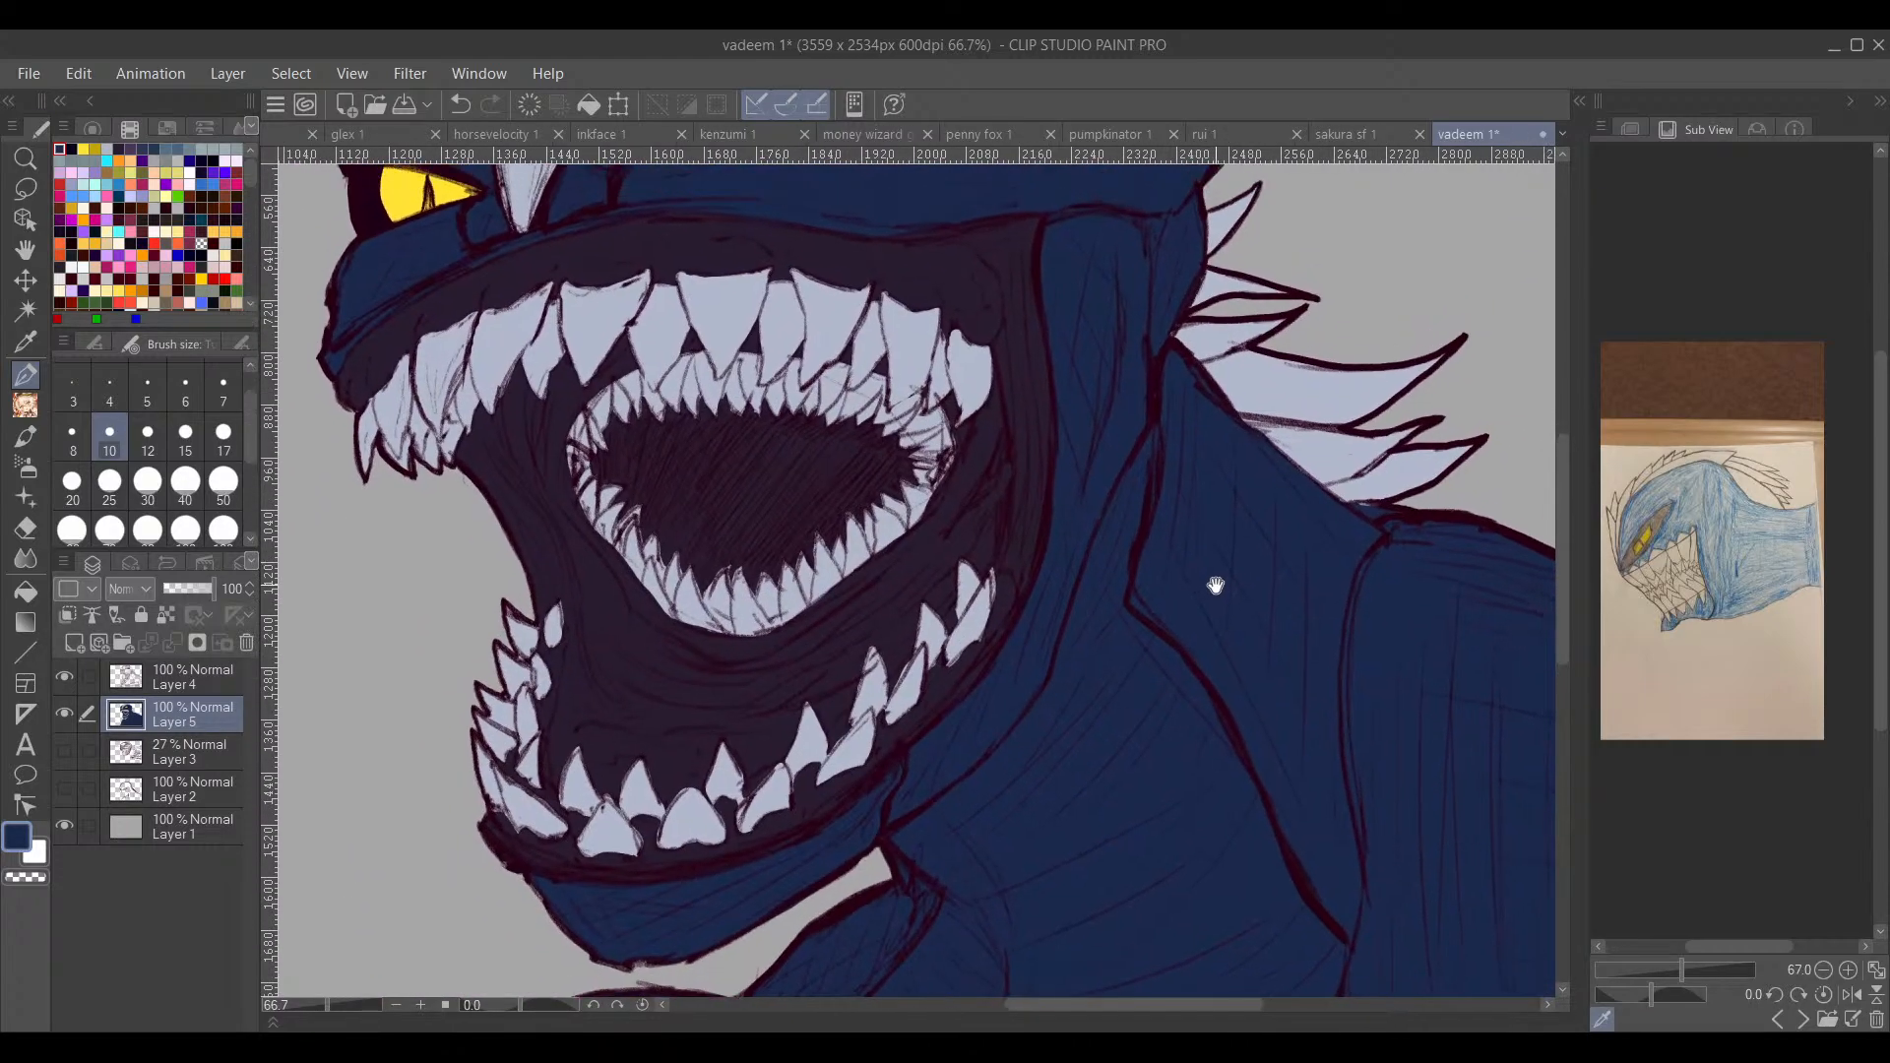
drag(1359, 536, 1014, 602)
scroll(1004, 618, up, 2)
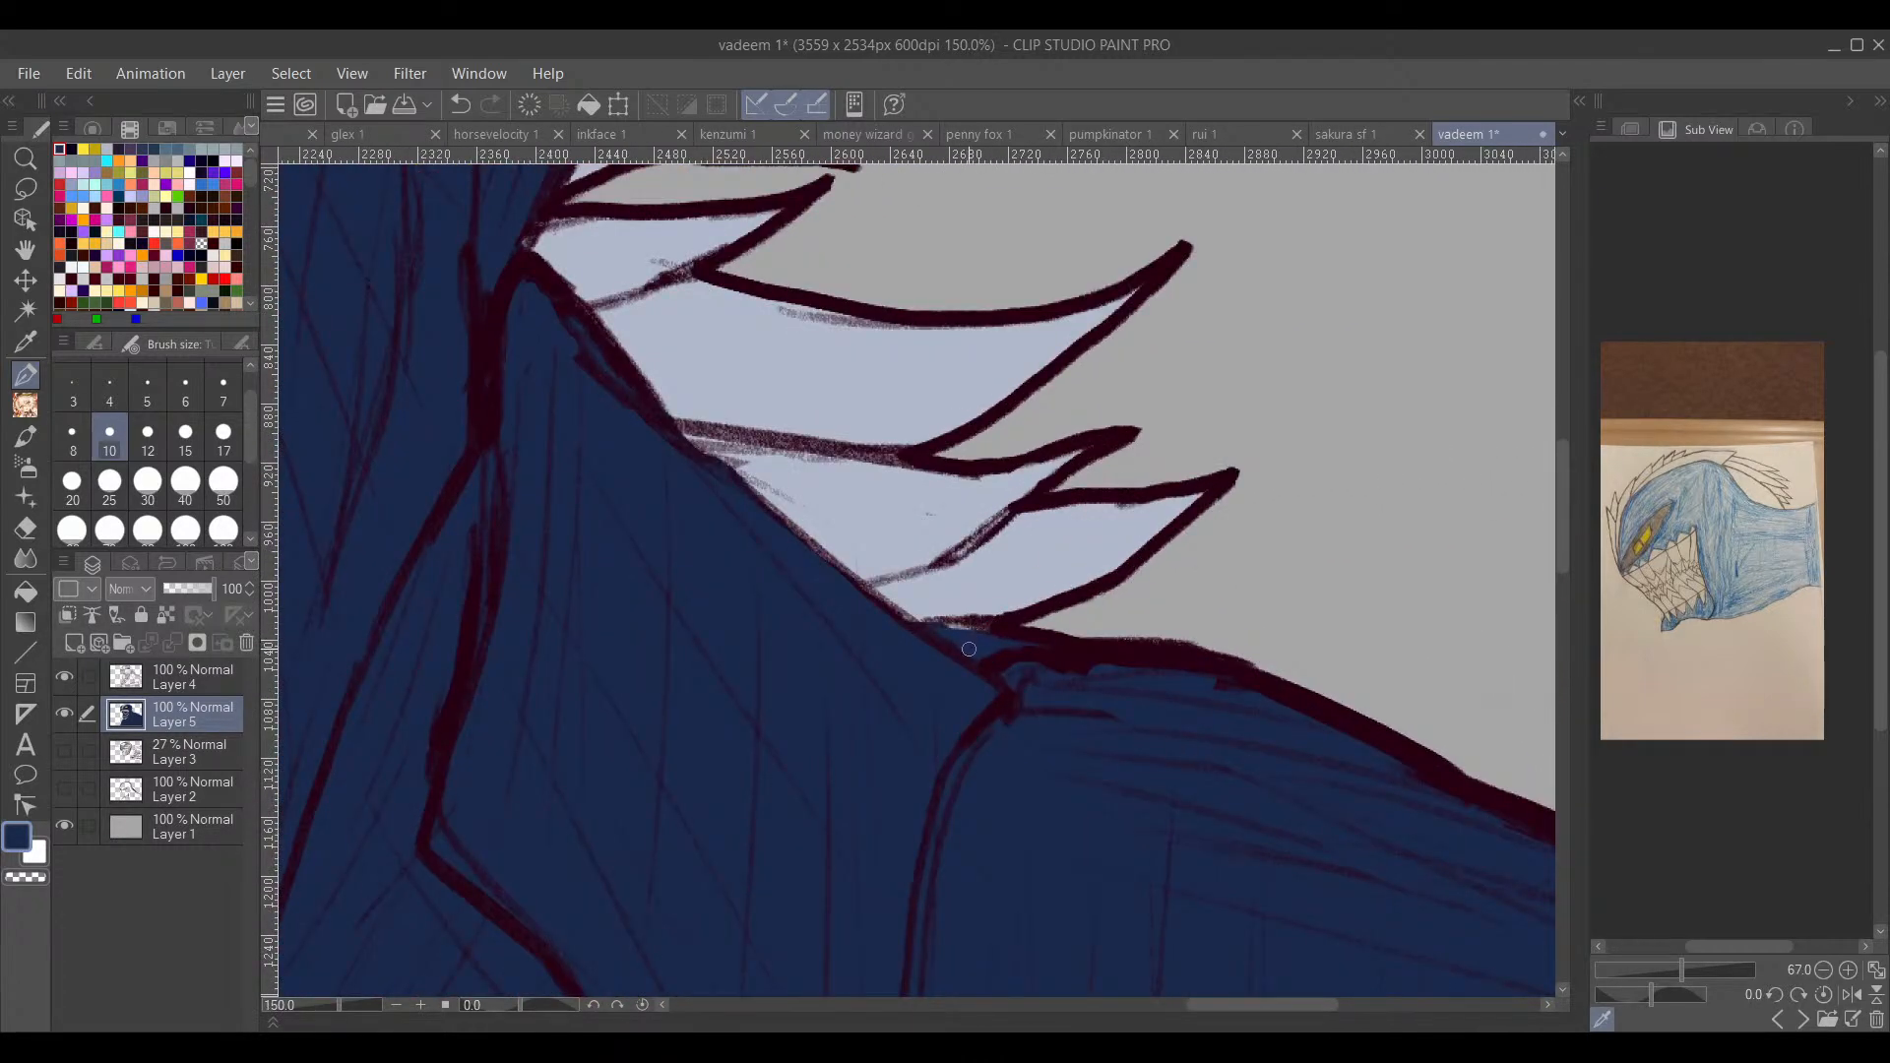
drag(939, 633, 981, 631)
scroll(1086, 647, down, 1)
scroll(1086, 647, down, 2)
Step: Examine the head, neck and torso at several magnifications for areas missed by the flat colours
drag(1084, 705, 1249, 752)
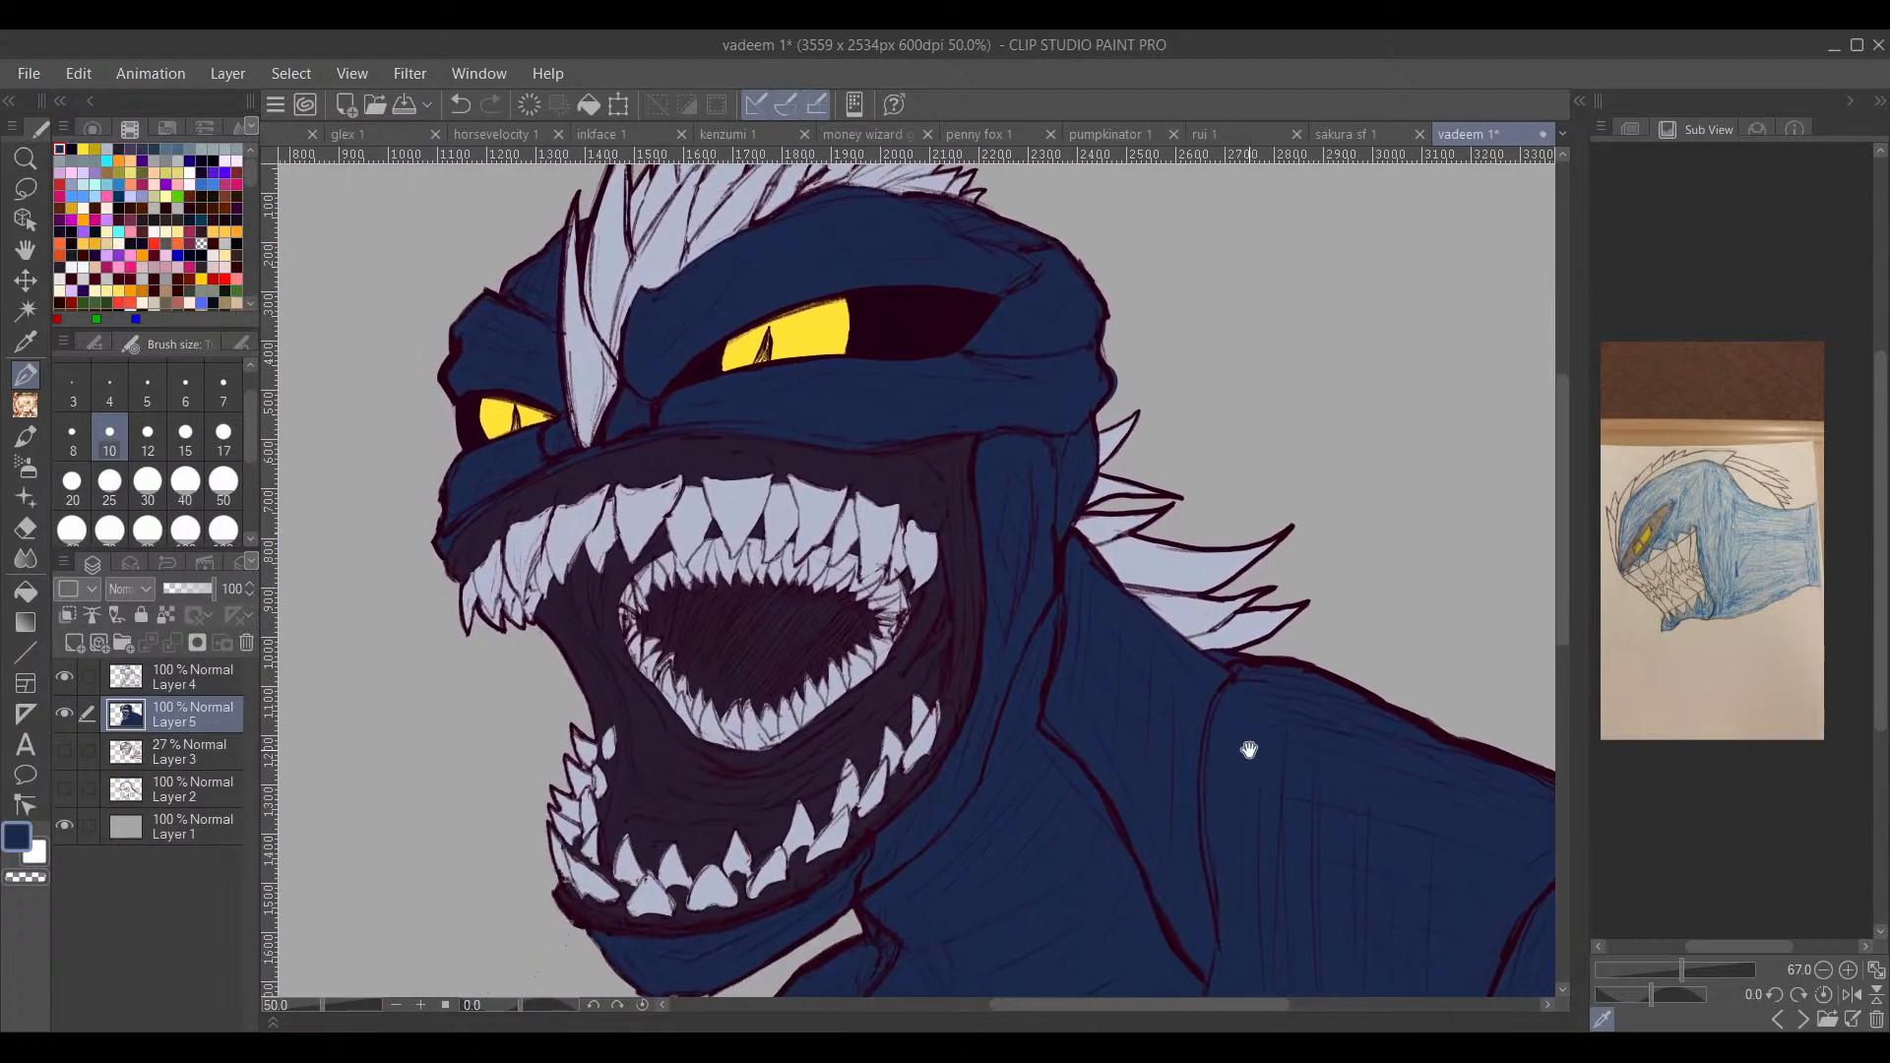
drag(1084, 871, 1156, 640)
scroll(1185, 662, down, 4)
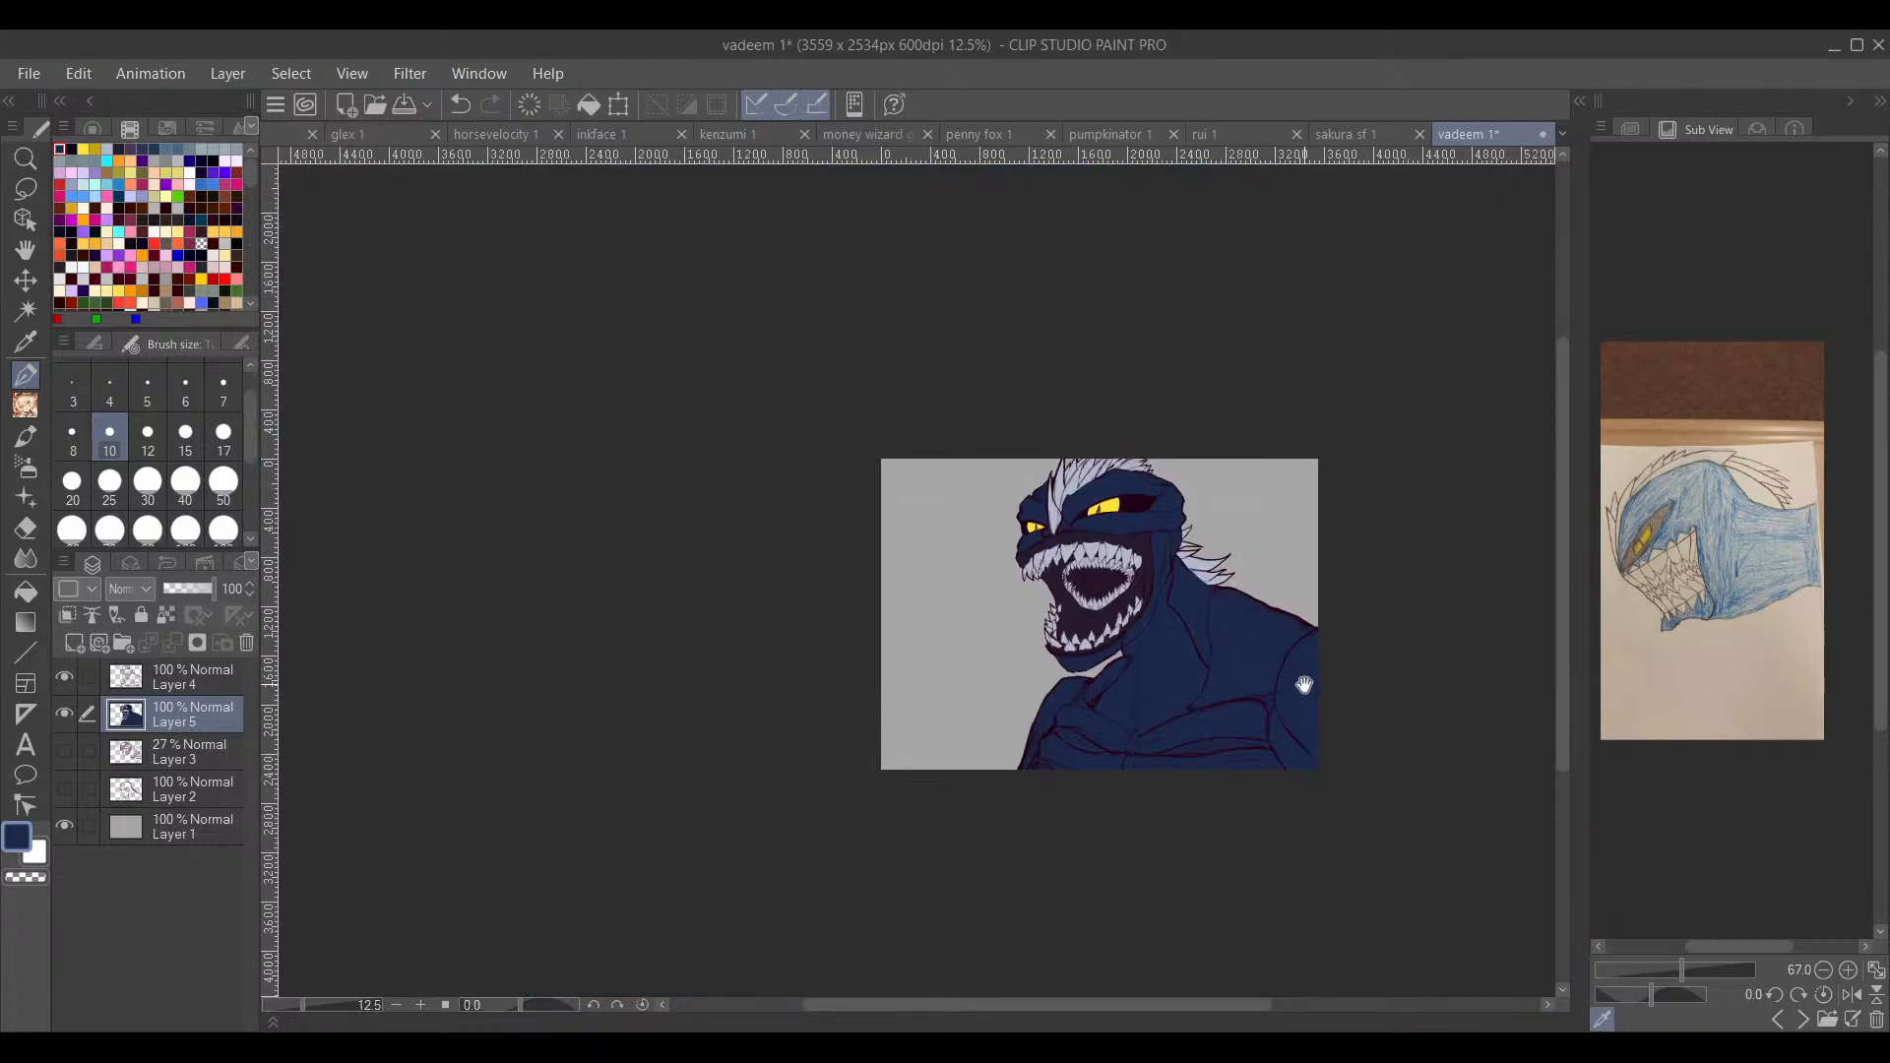
drag(1303, 683, 1005, 718)
scroll(931, 774, up, 3)
drag(907, 805, 1013, 738)
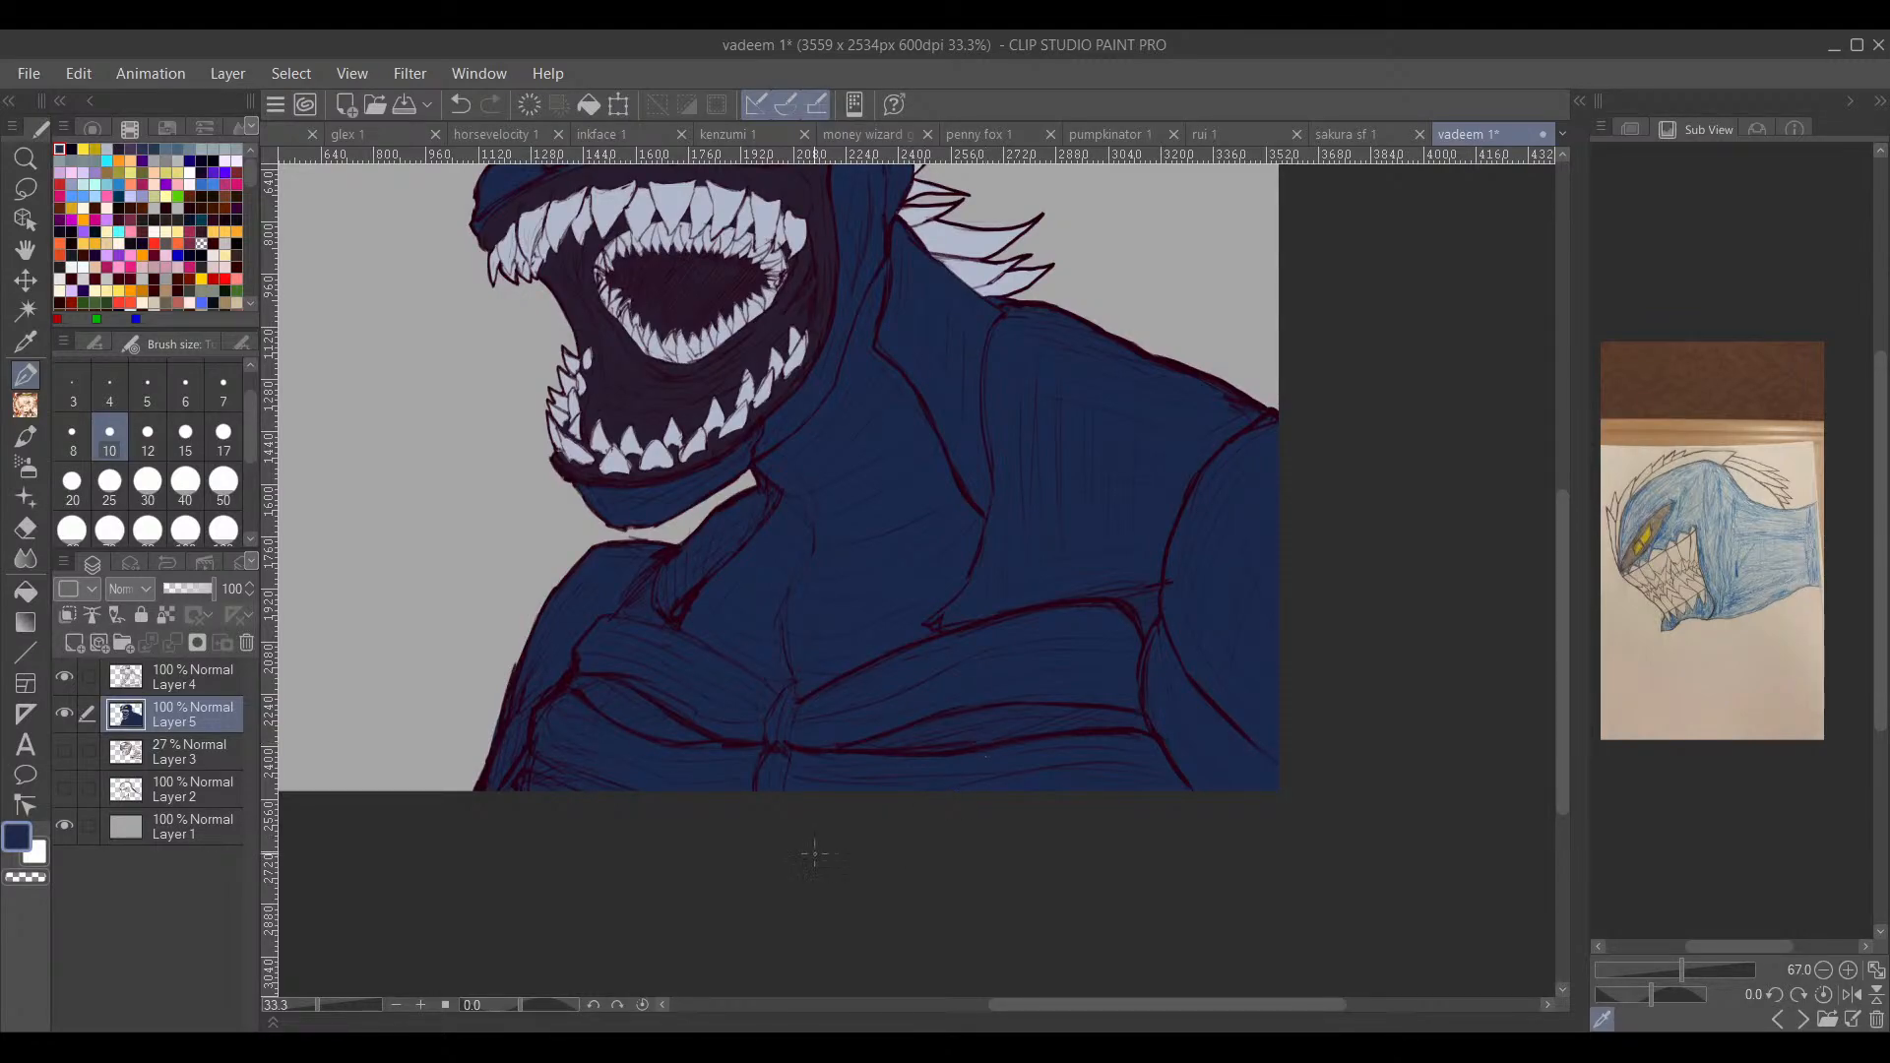
drag(1036, 666, 1181, 694)
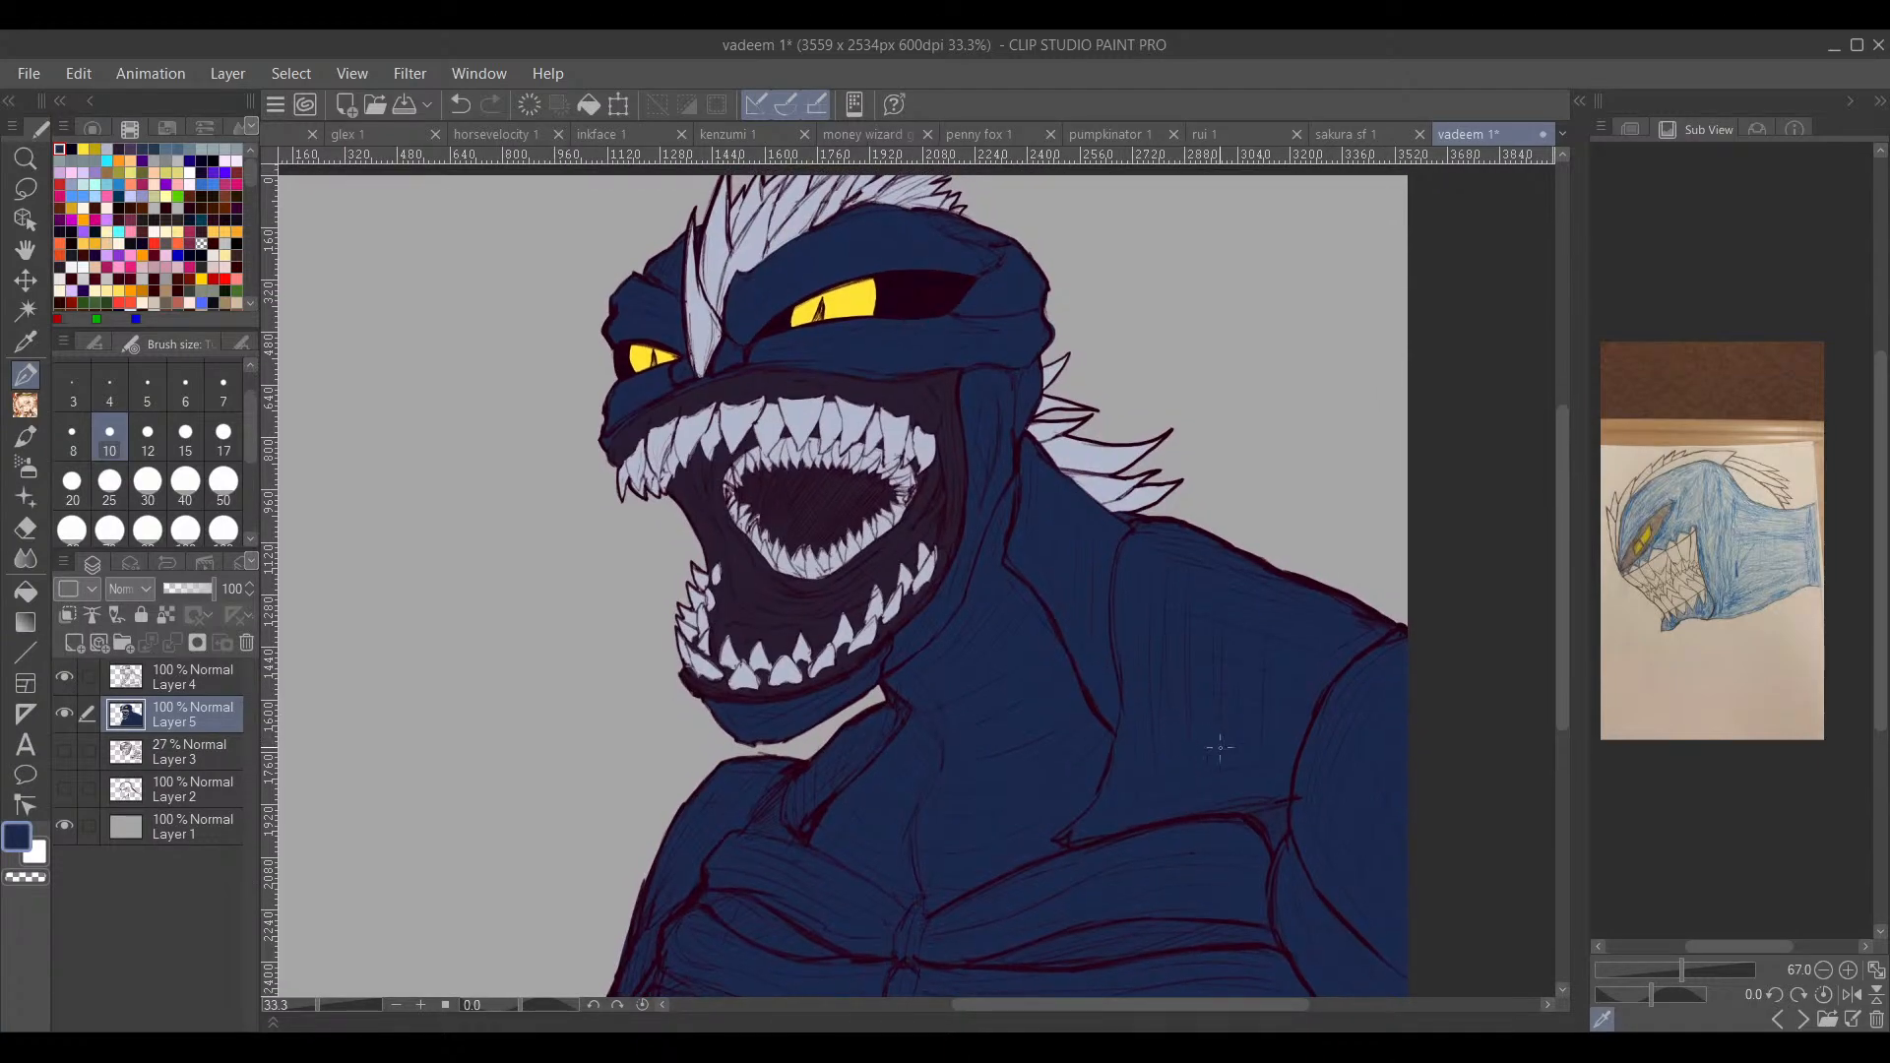
drag(1266, 793, 1233, 760)
scroll(1216, 728, down, 3)
scroll(1185, 741, up, 2)
scroll(833, 410, up, 6)
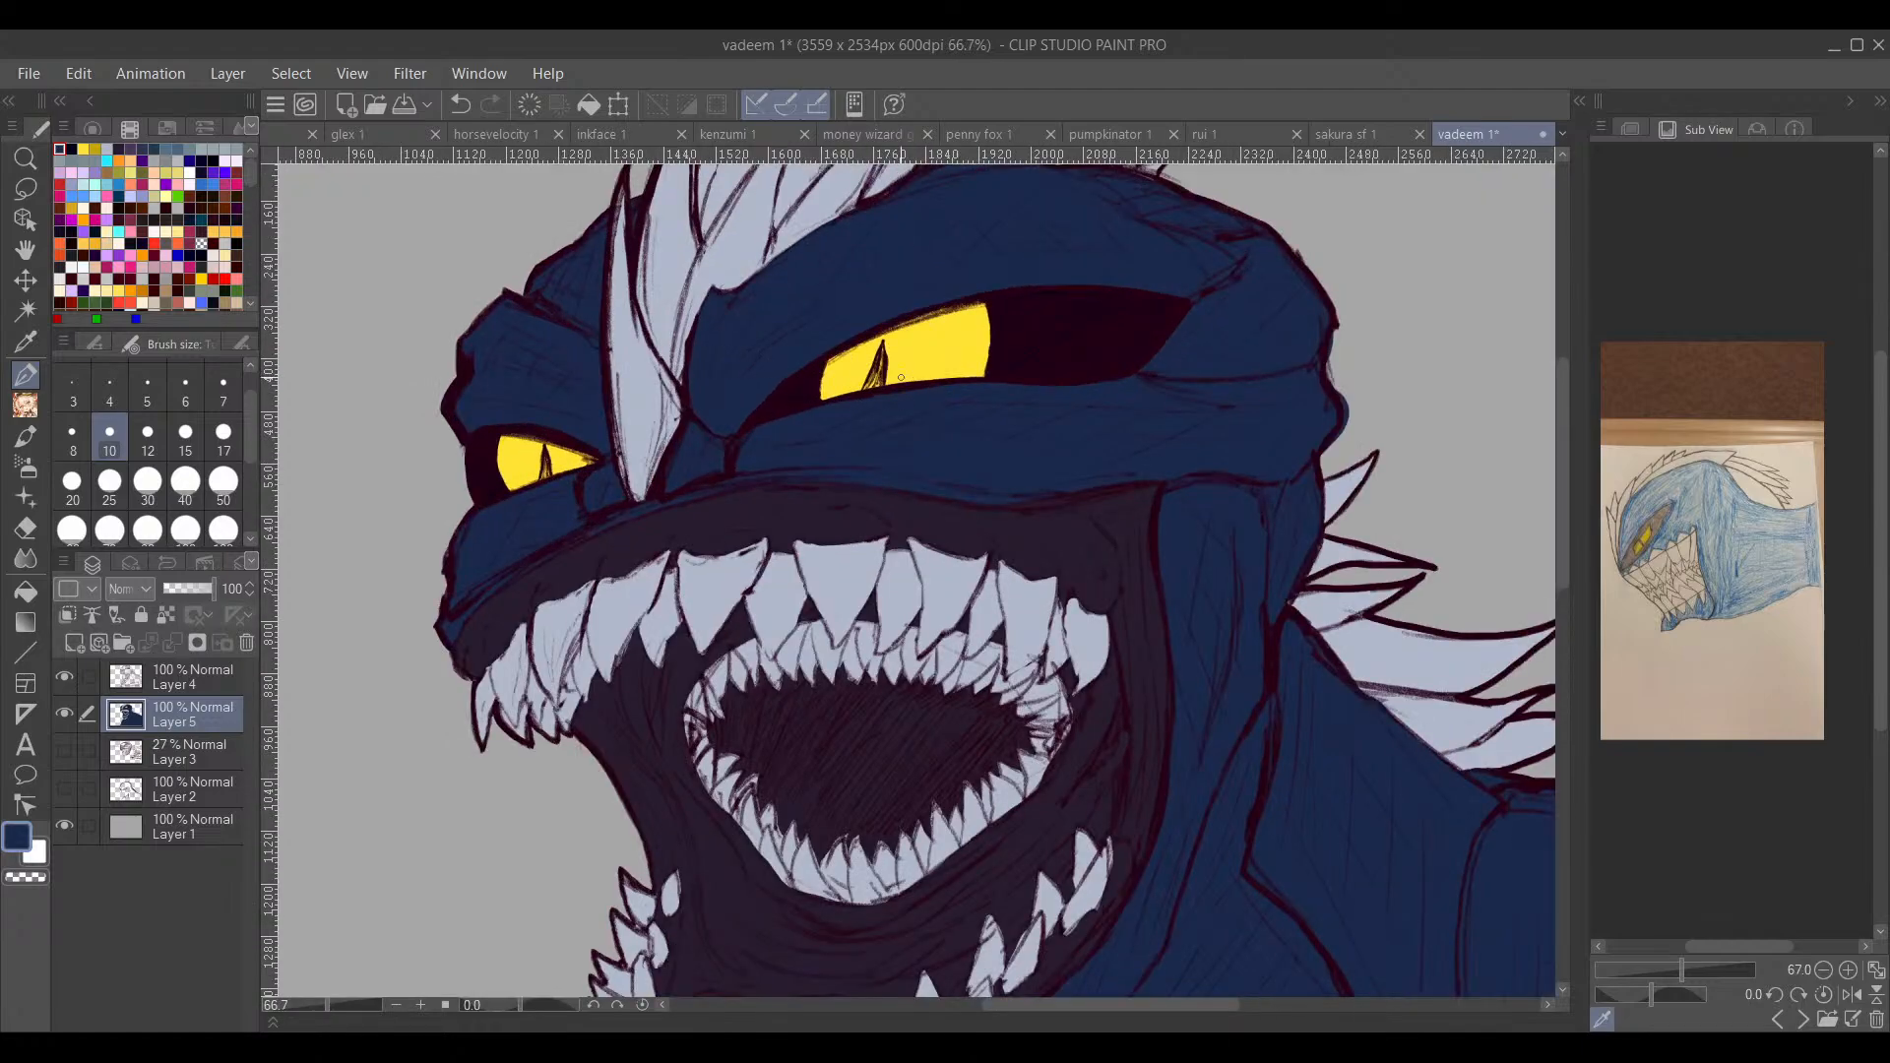
Step: Sample the eye yellow, darken it to RGB 21, 20, 12, and fill the slit pupils of both eyes
alt+click(918, 337)
drag(922, 398, 1480, 332)
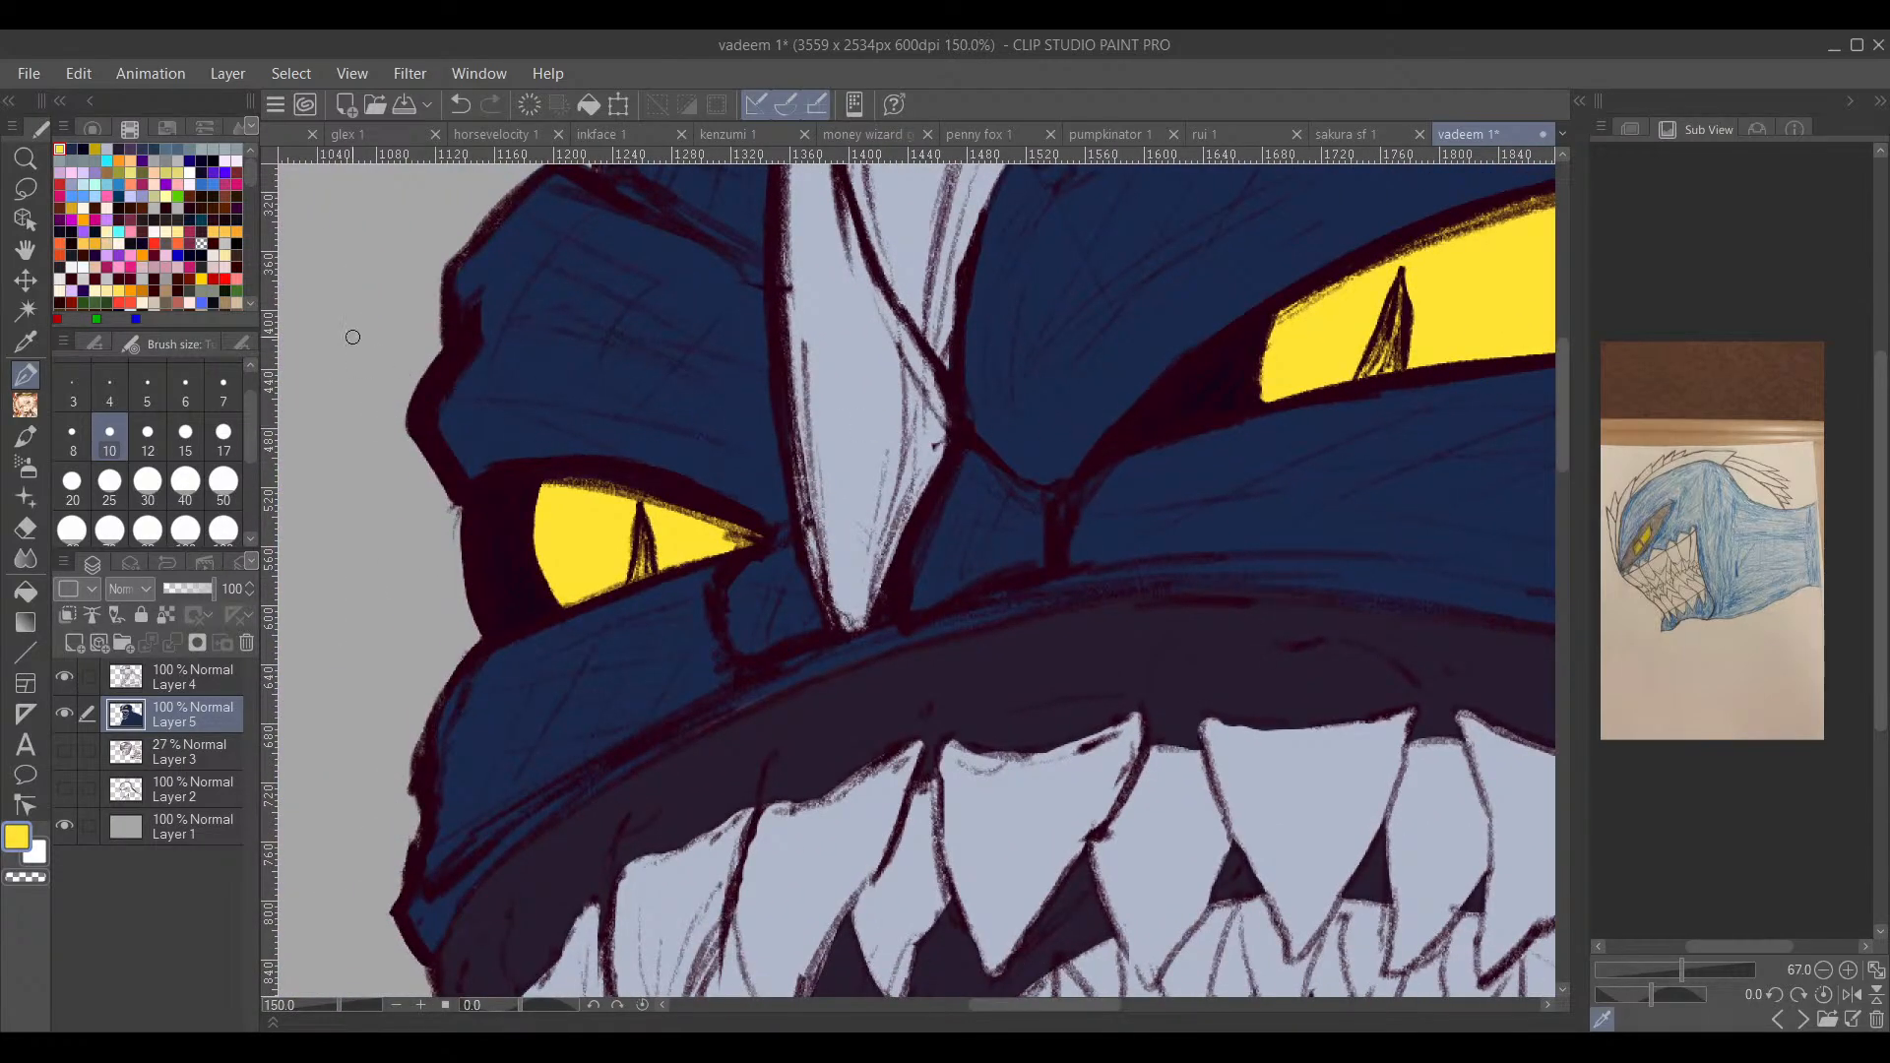
click(92, 129)
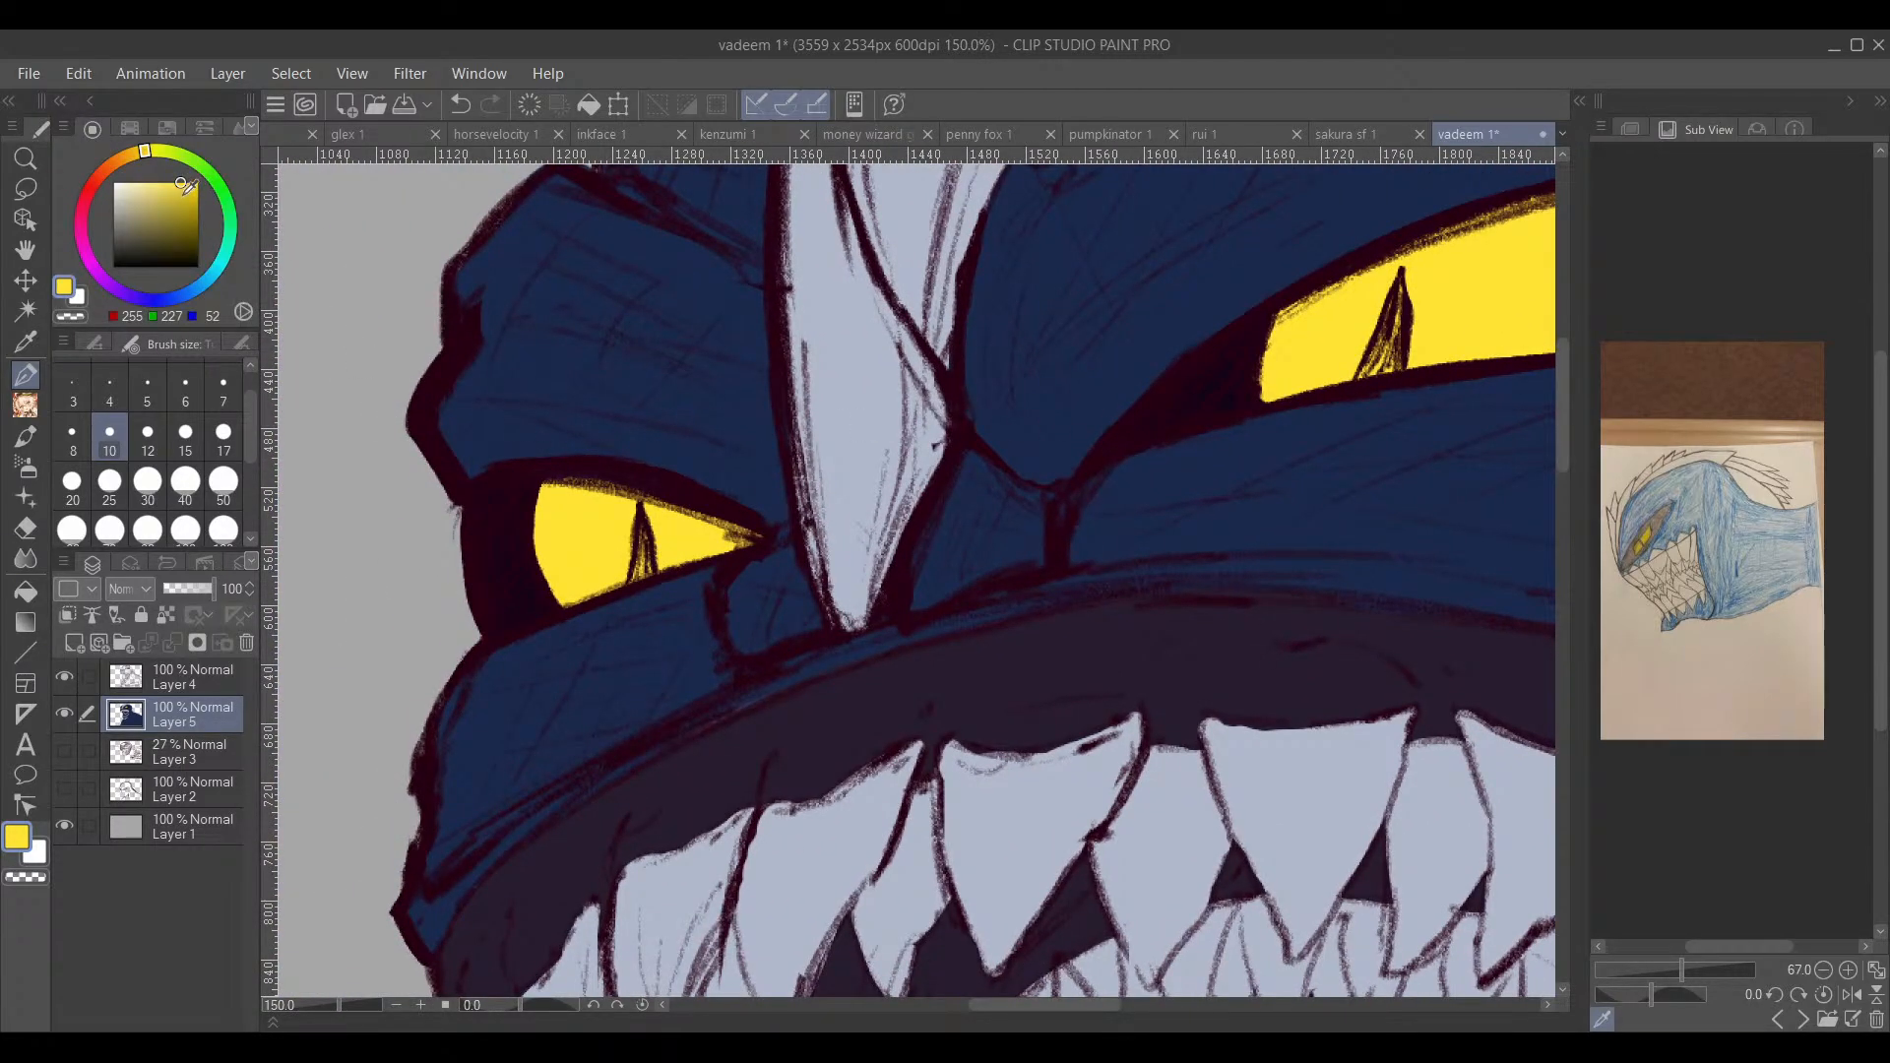
click(198, 253)
drag(197, 250, 148, 260)
drag(641, 507, 647, 573)
drag(1372, 436, 558, 660)
mouse_move(583, 514)
mouse_down()
mouse_move(585, 582)
mouse_move(583, 530)
mouse_move(552, 602)
mouse_move(574, 600)
mouse_up()
Step: Sample the navy skin, darken it to RGB 2, 6, 15, and lock the transparent pixels of the line art on Layer 4
scroll(896, 611, down, 4)
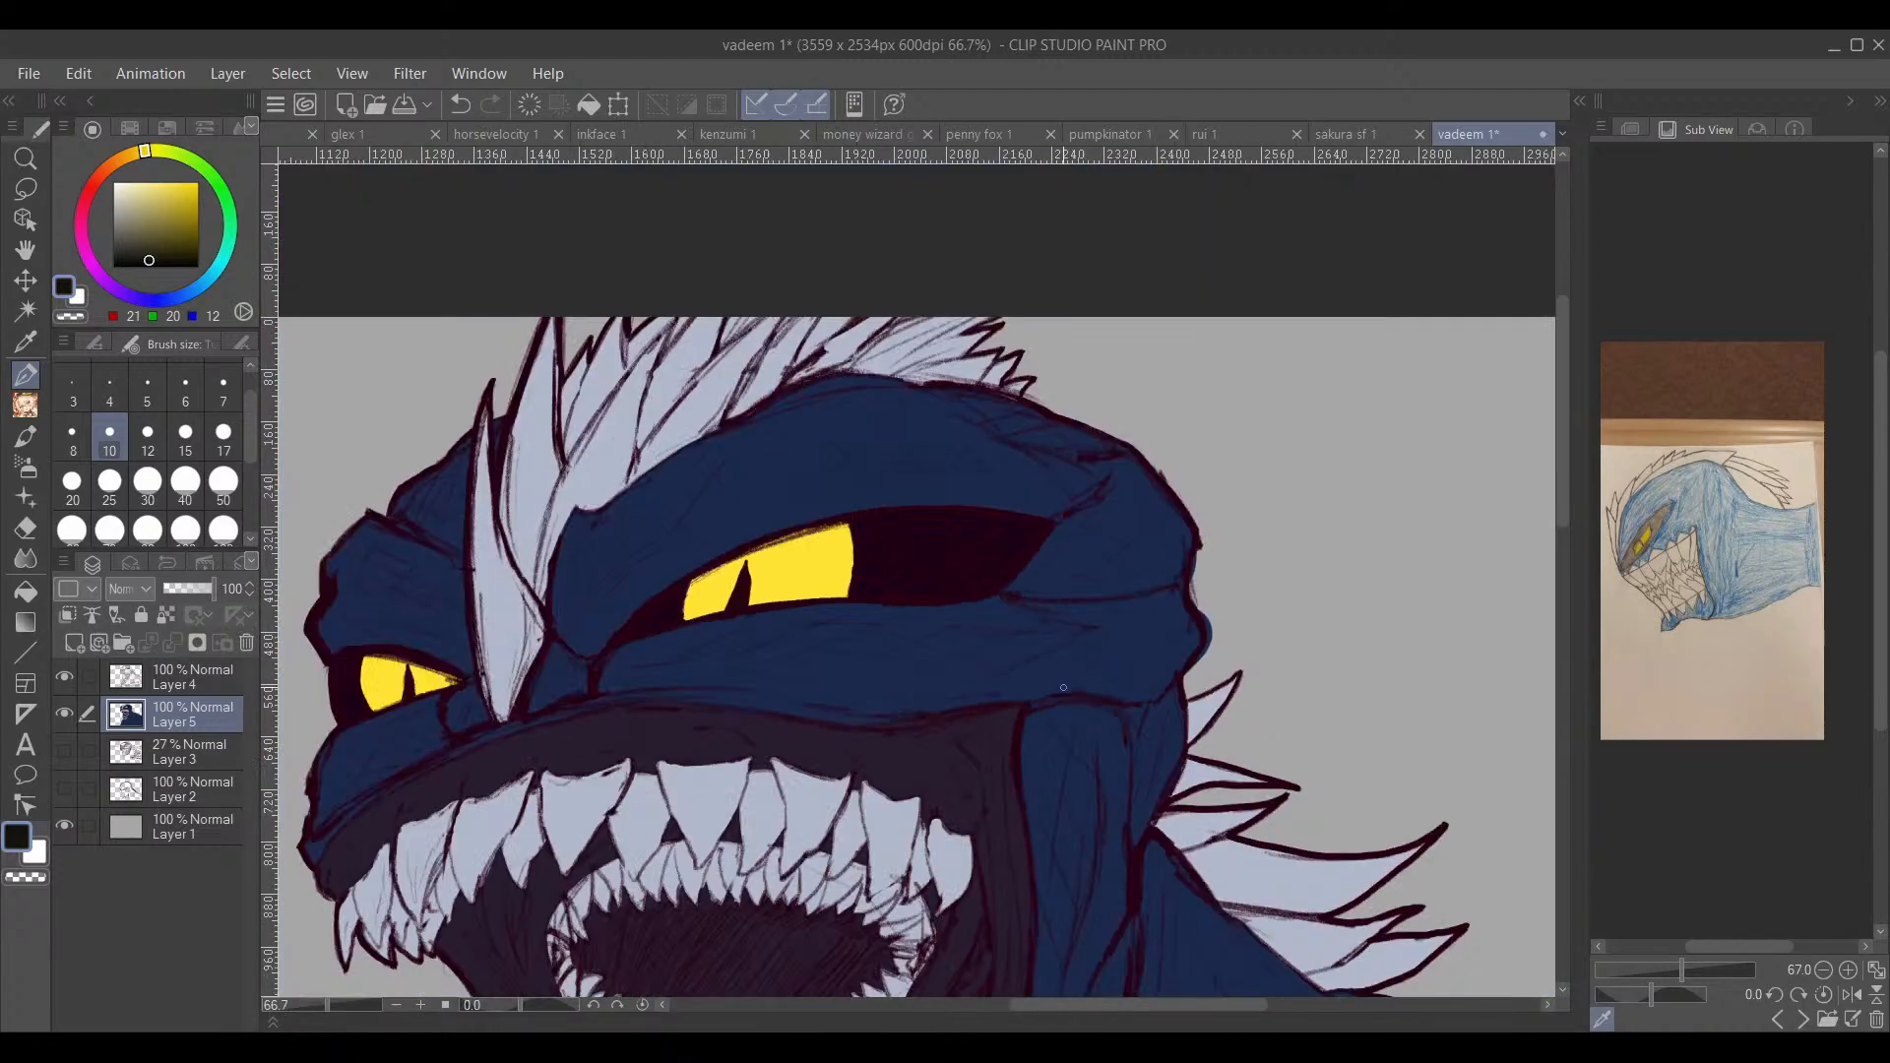
mouse_move(1139, 760)
mouse_down()
mouse_move(1106, 502)
mouse_move(1054, 469)
mouse_up()
scroll(566, 627, down, 1)
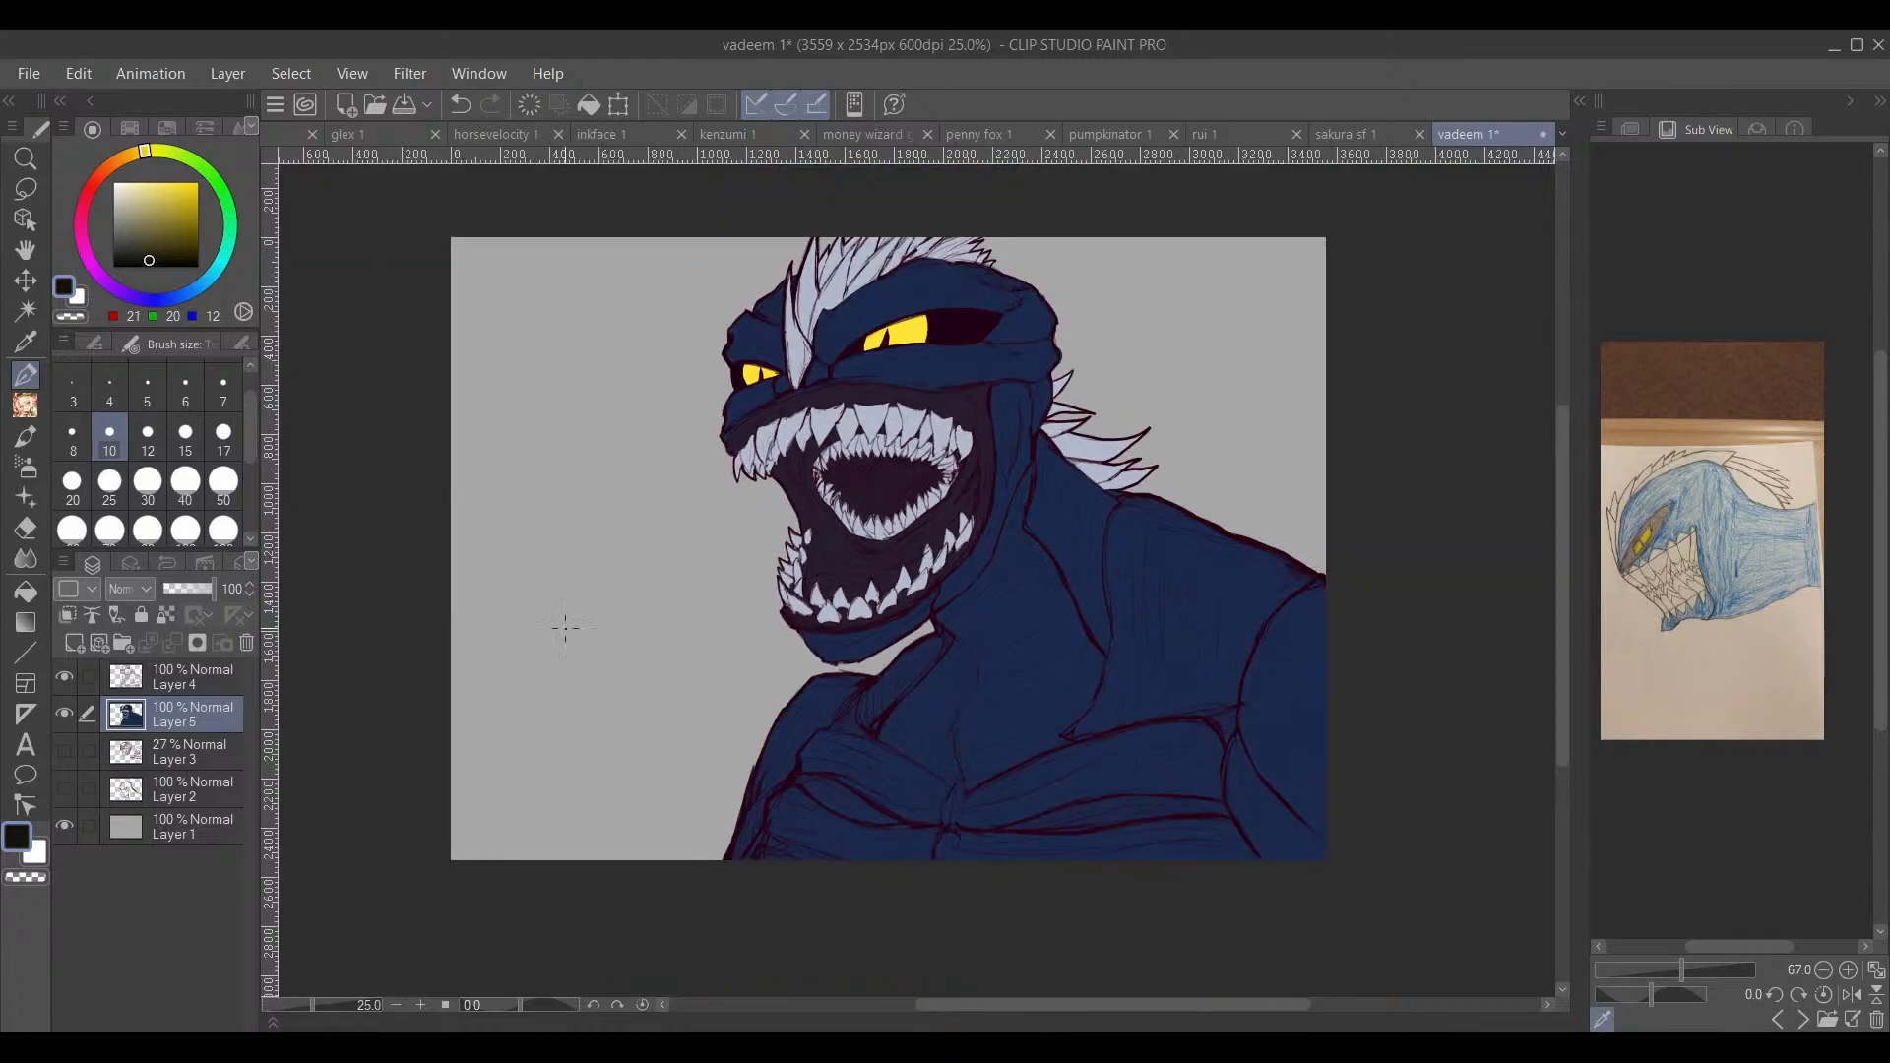
alt+click(911, 709)
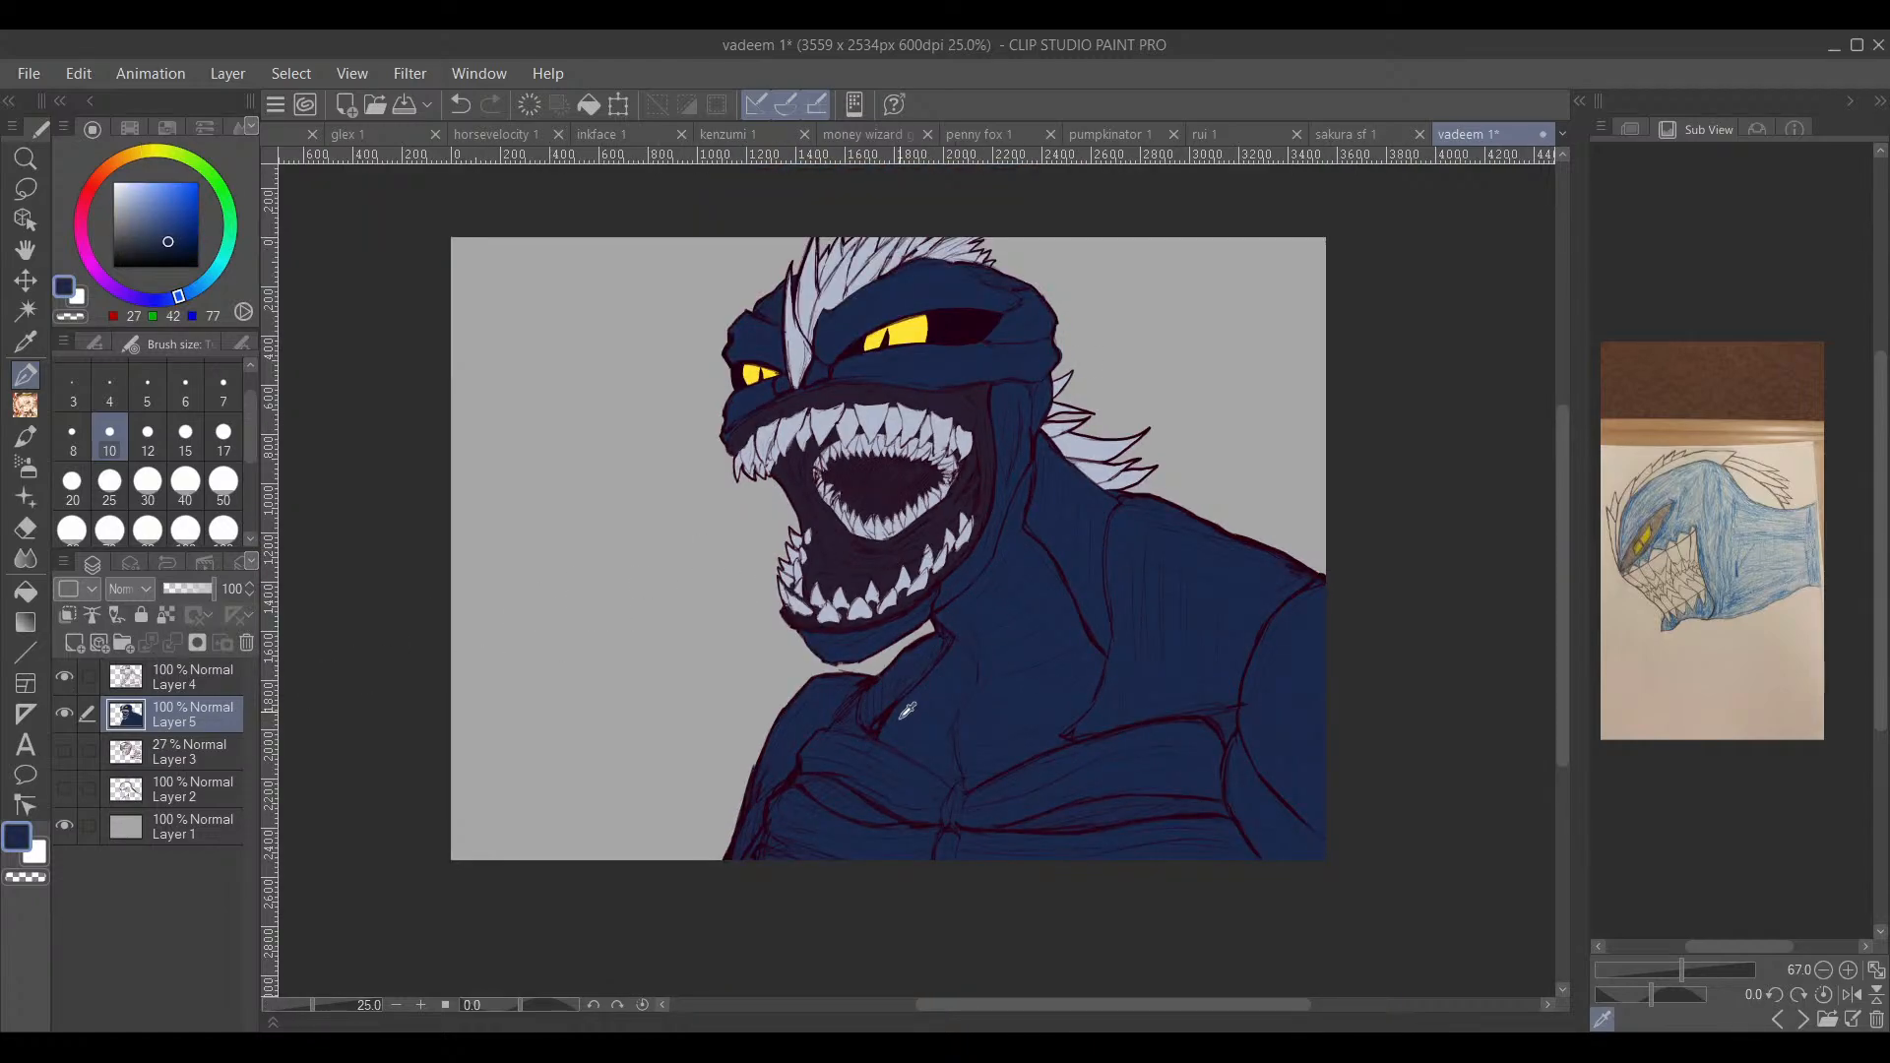
drag(168, 241, 185, 262)
click(181, 681)
click(166, 615)
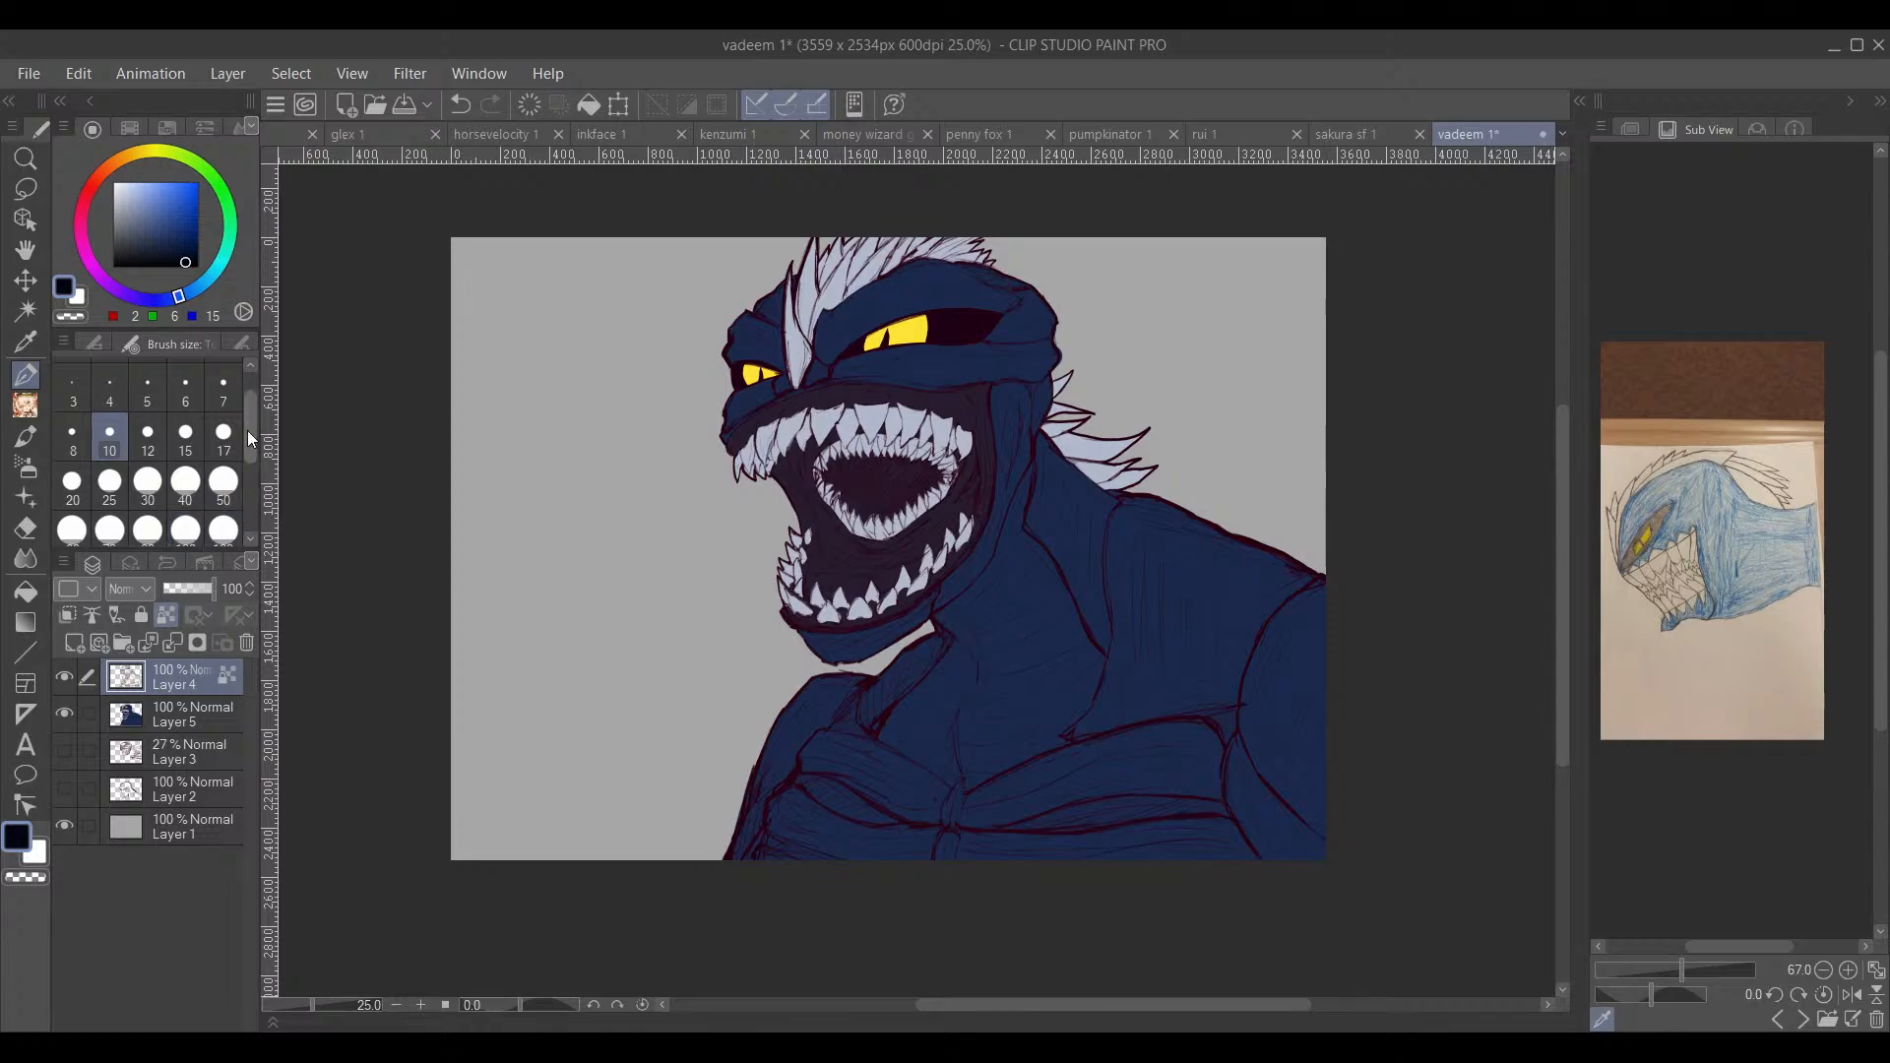
Step: Recolour the line art around the creature's blue skin and spikes near-black with a very large brush
drag(249, 430, 249, 480)
click(223, 541)
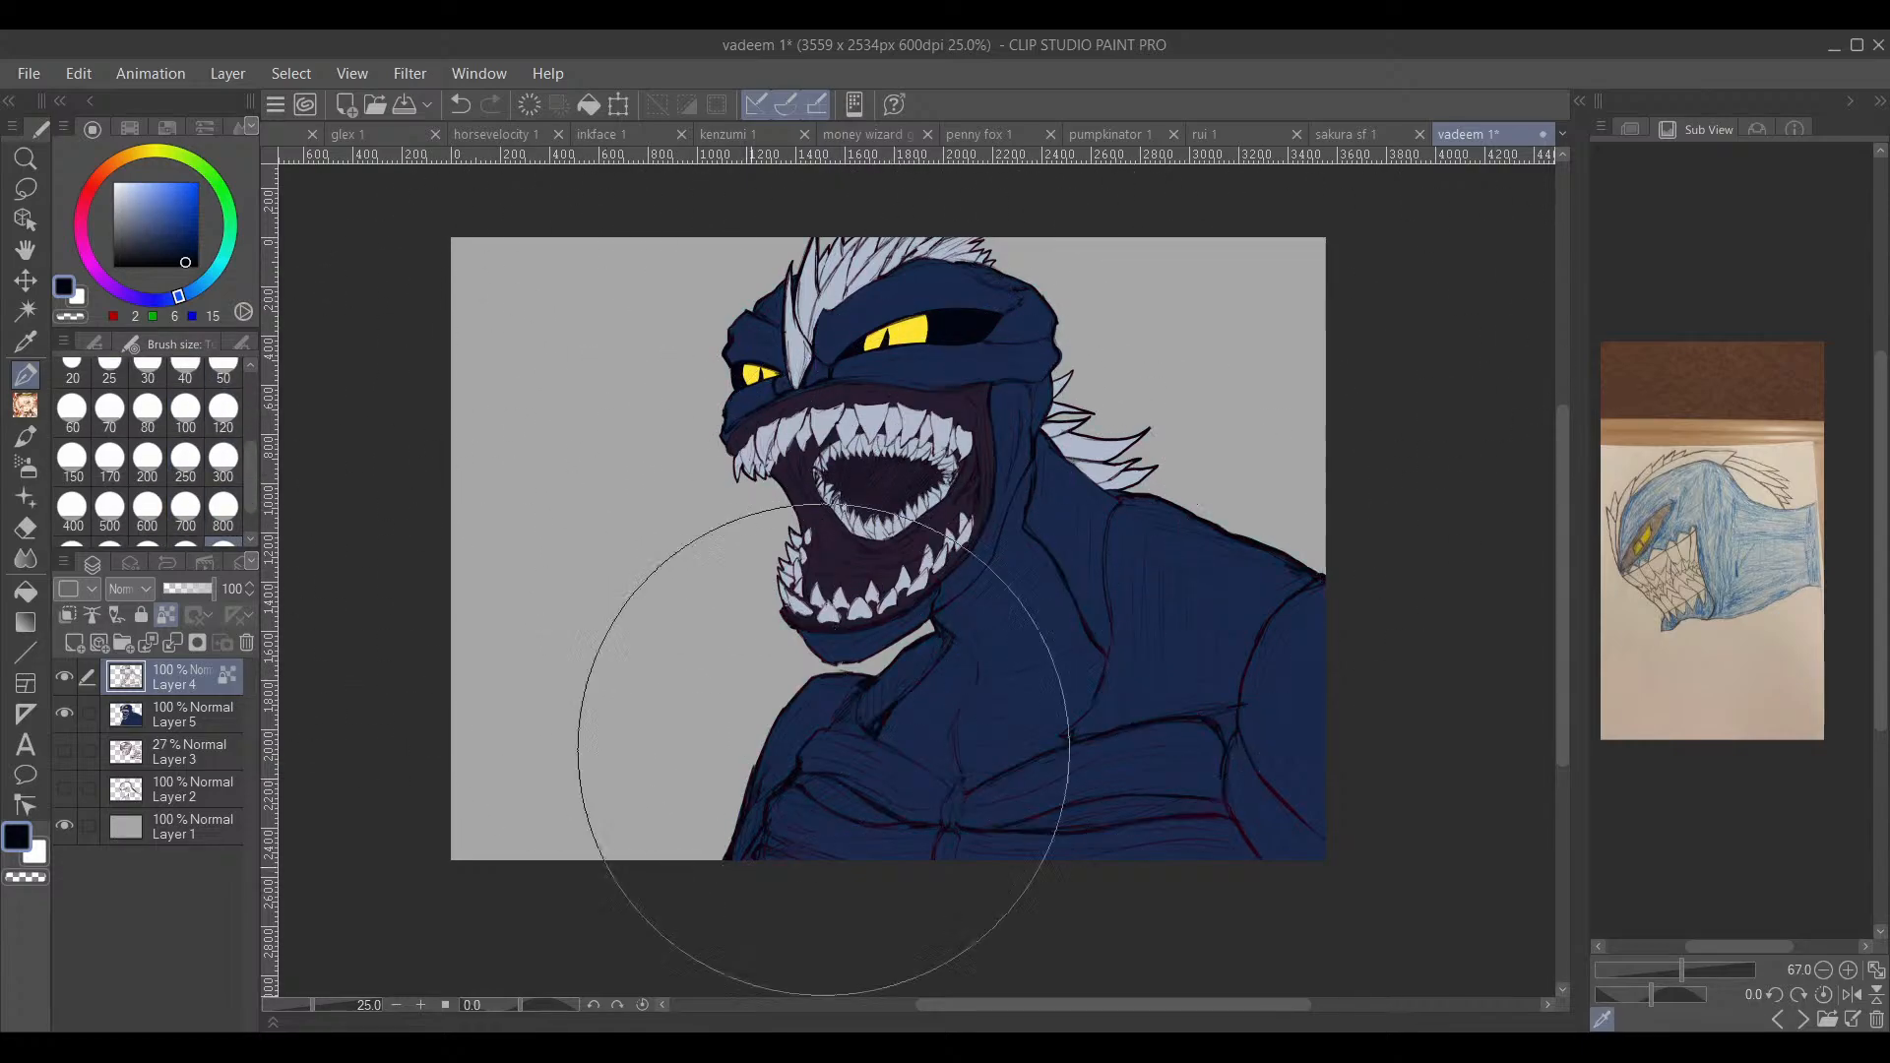
drag(1388, 721, 1290, 725)
Step: Add a new layer directly above the grey Layer 1 and fill it with orange, RGB 190, 126, 51
click(204, 829)
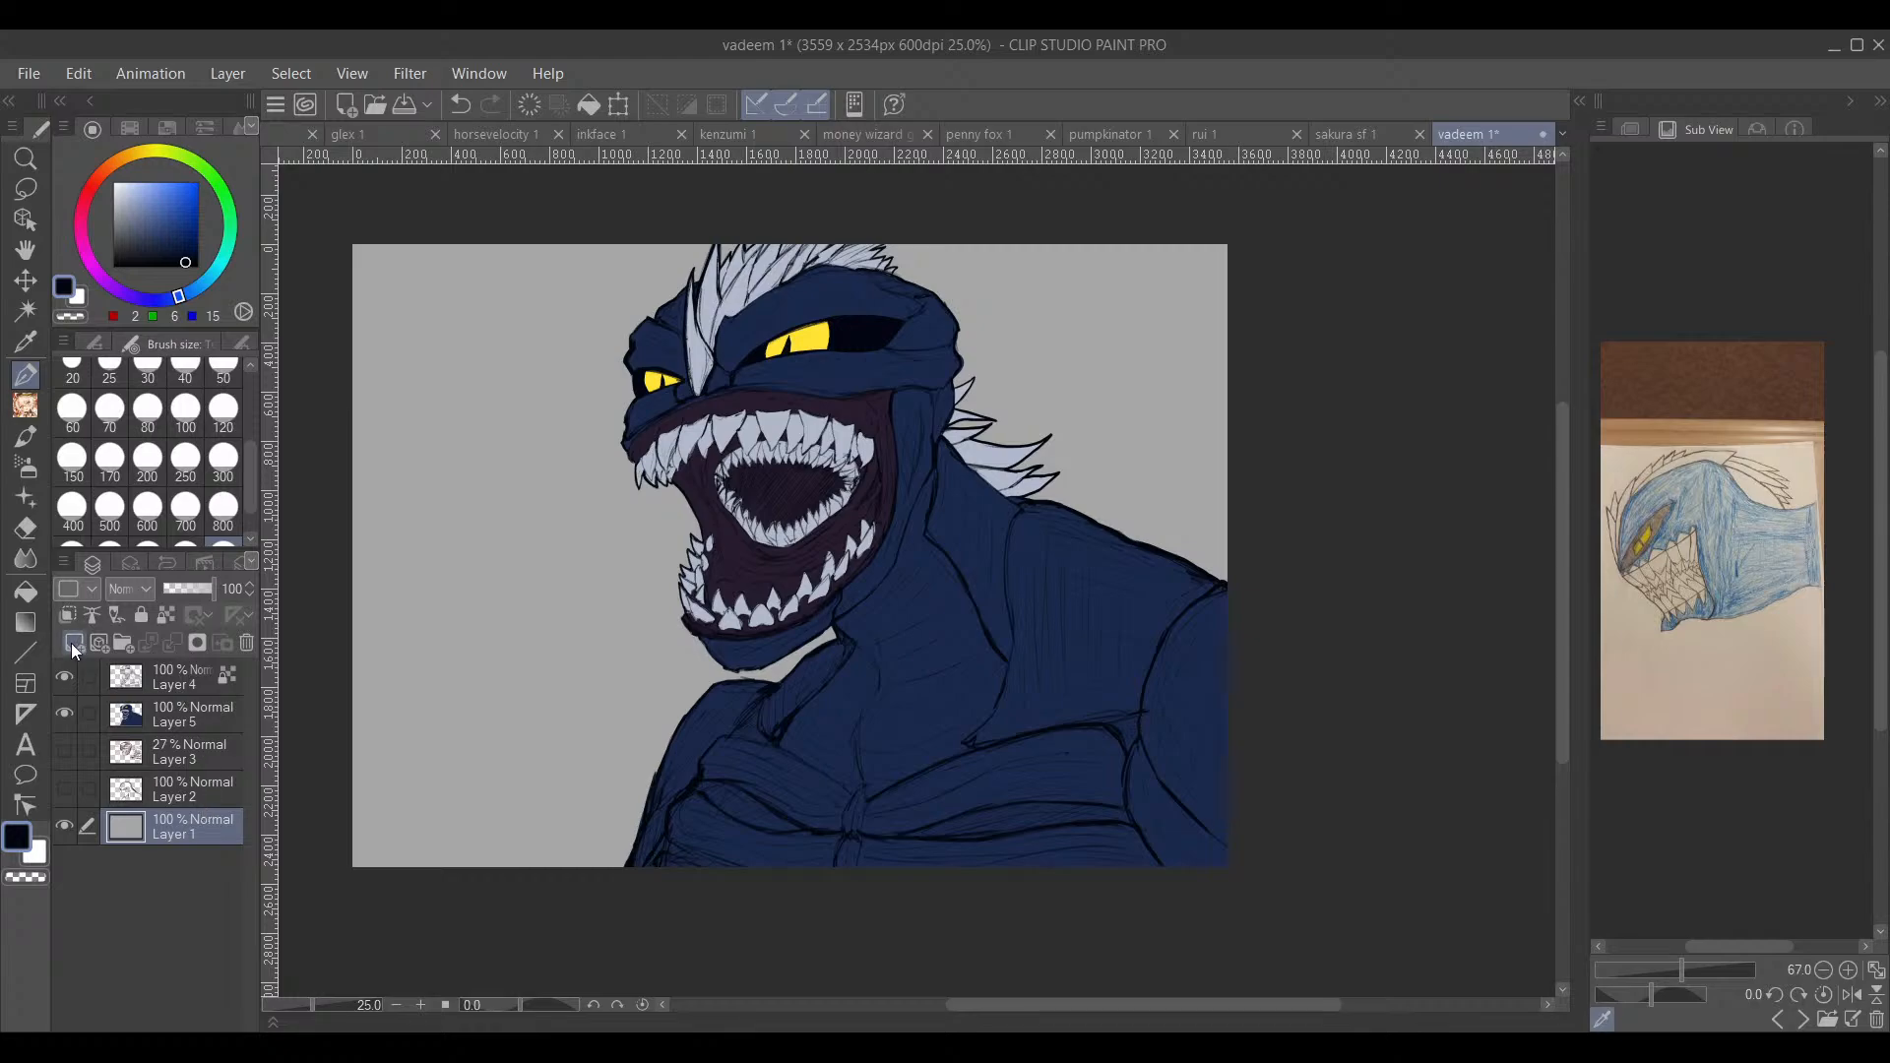
click(74, 643)
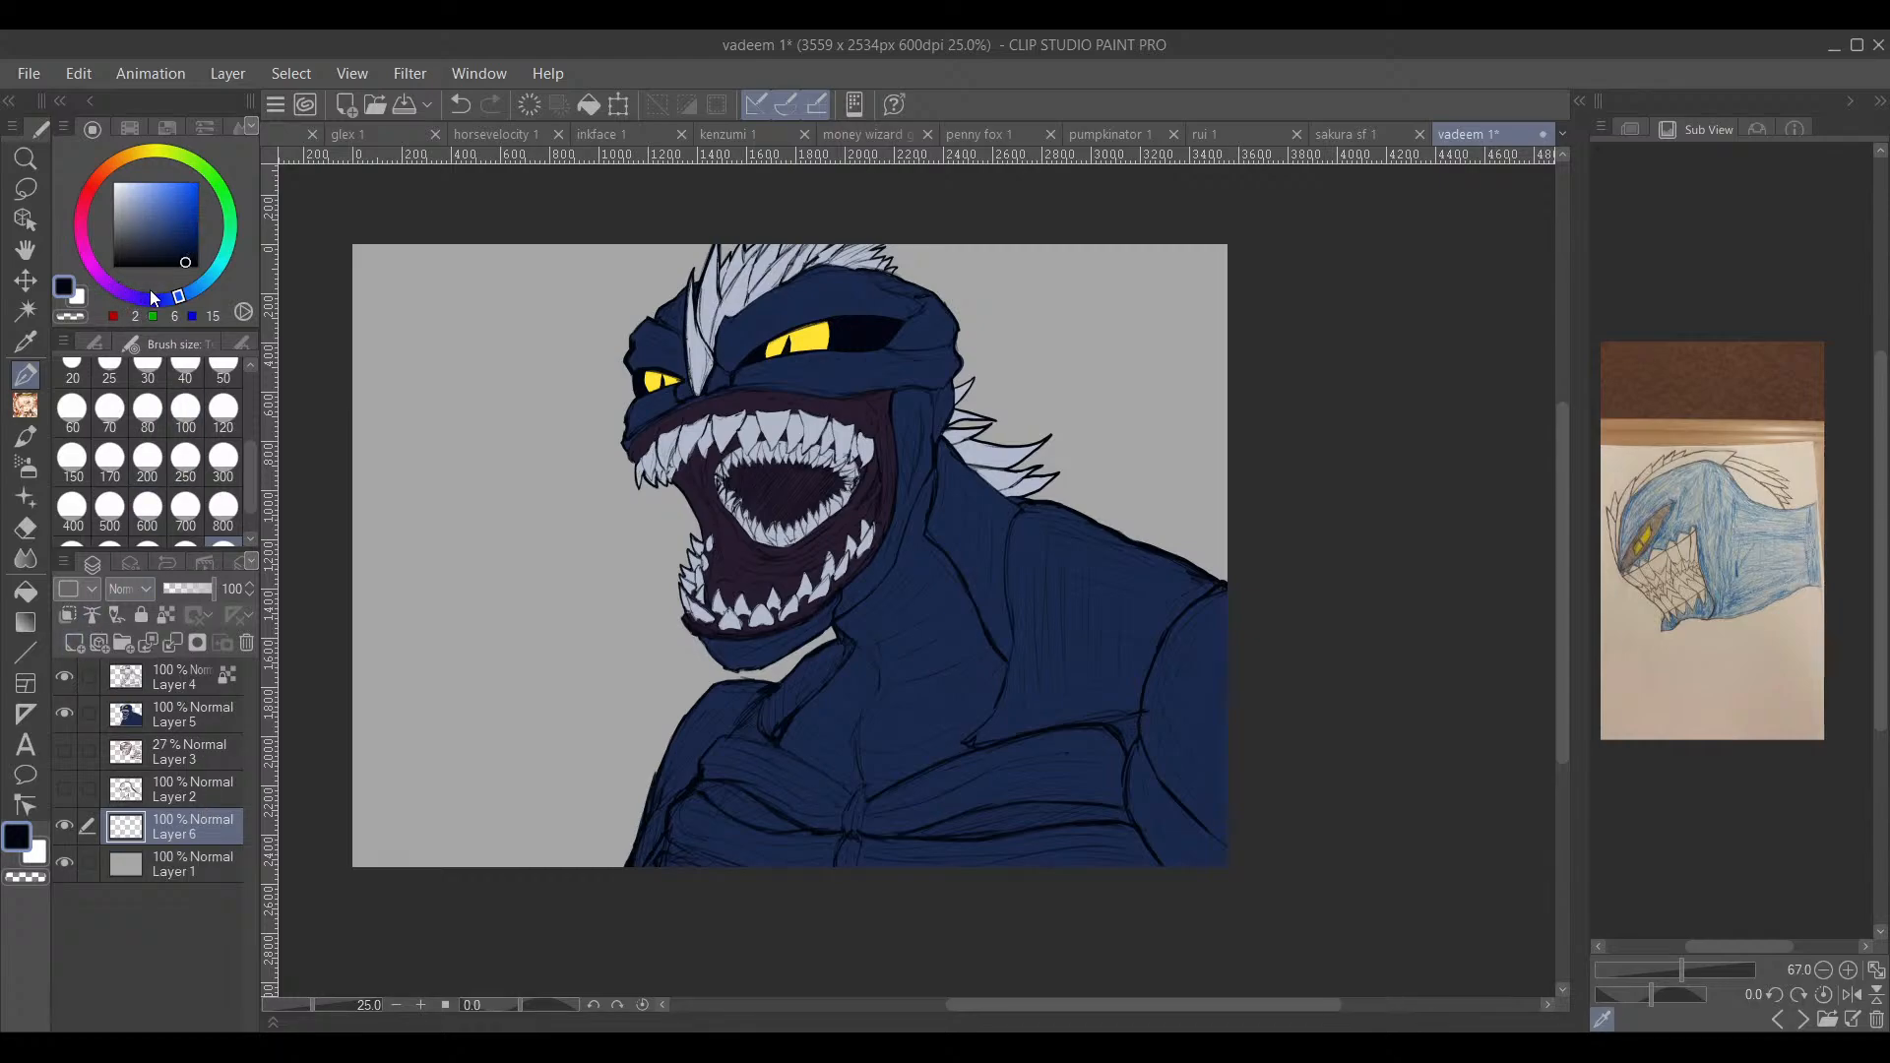
drag(116, 163, 124, 154)
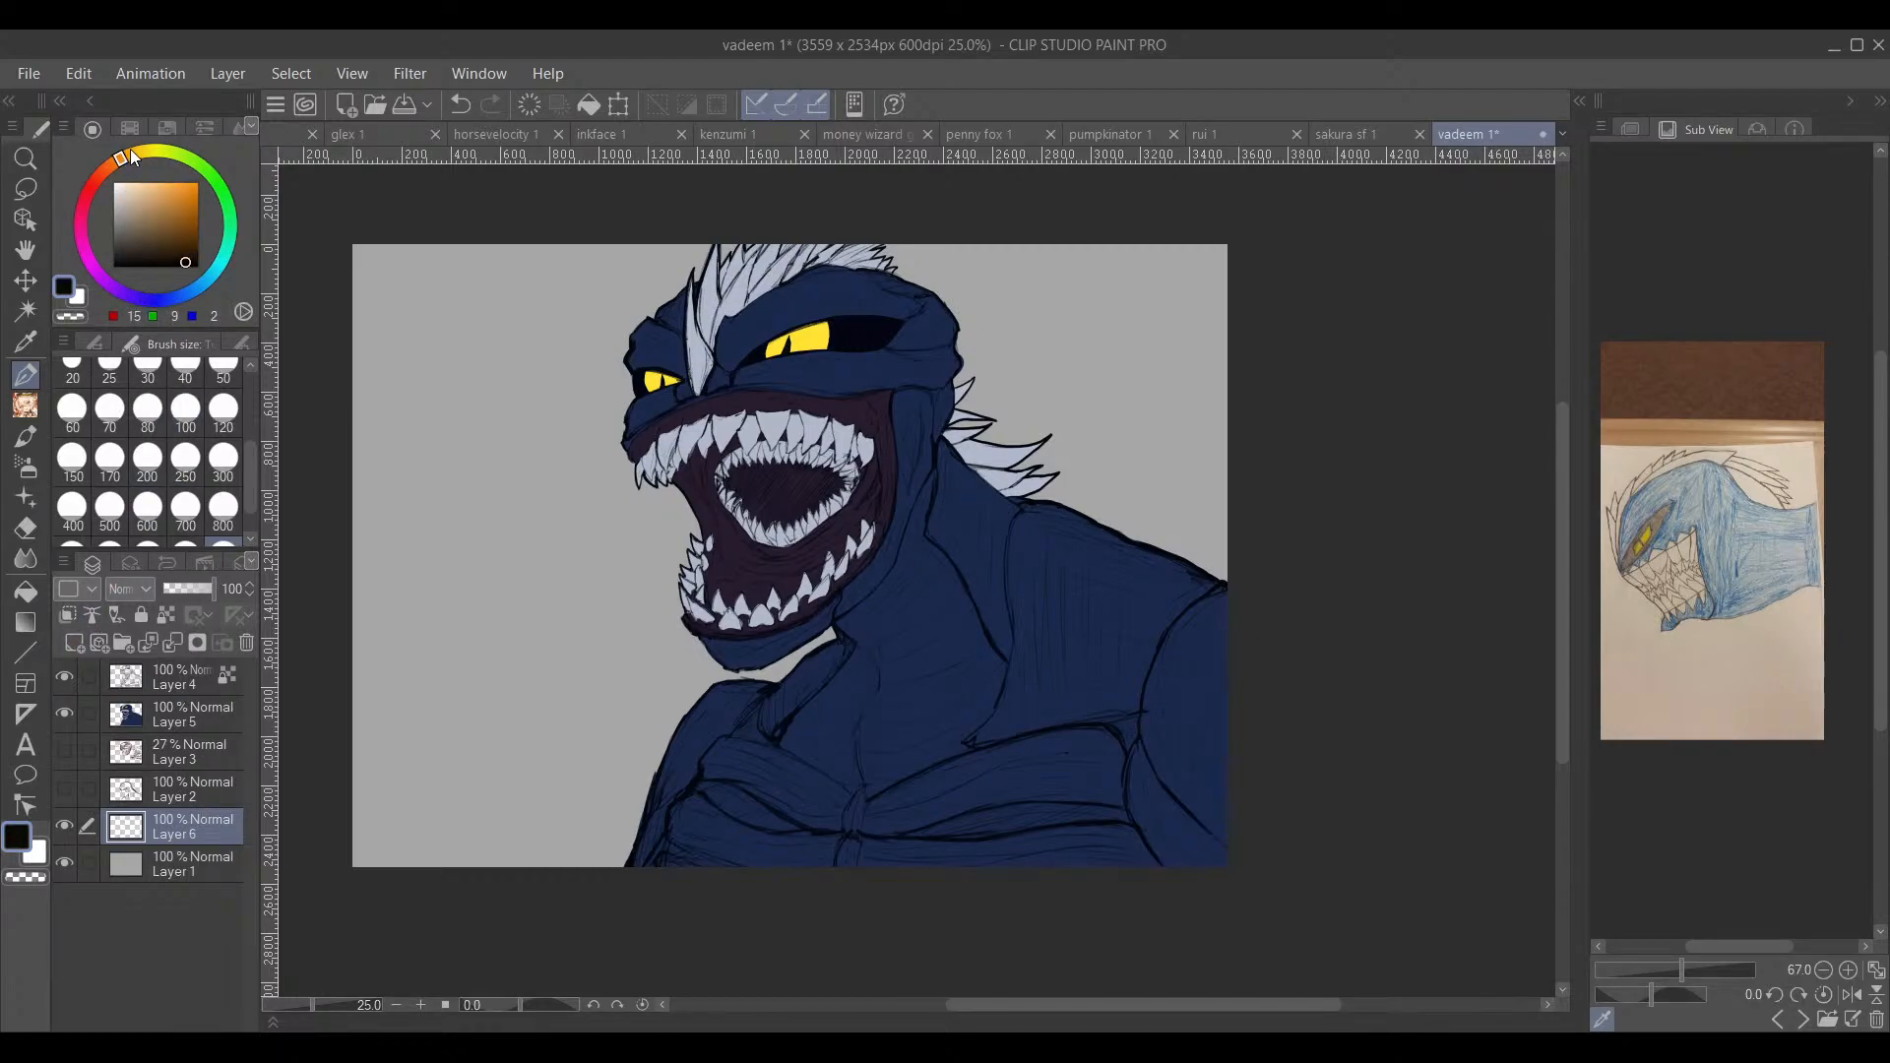
click(175, 182)
mouse_move(219, 223)
mouse_down()
mouse_move(169, 236)
mouse_move(174, 204)
mouse_up()
click(25, 591)
click(531, 477)
click(472, 534)
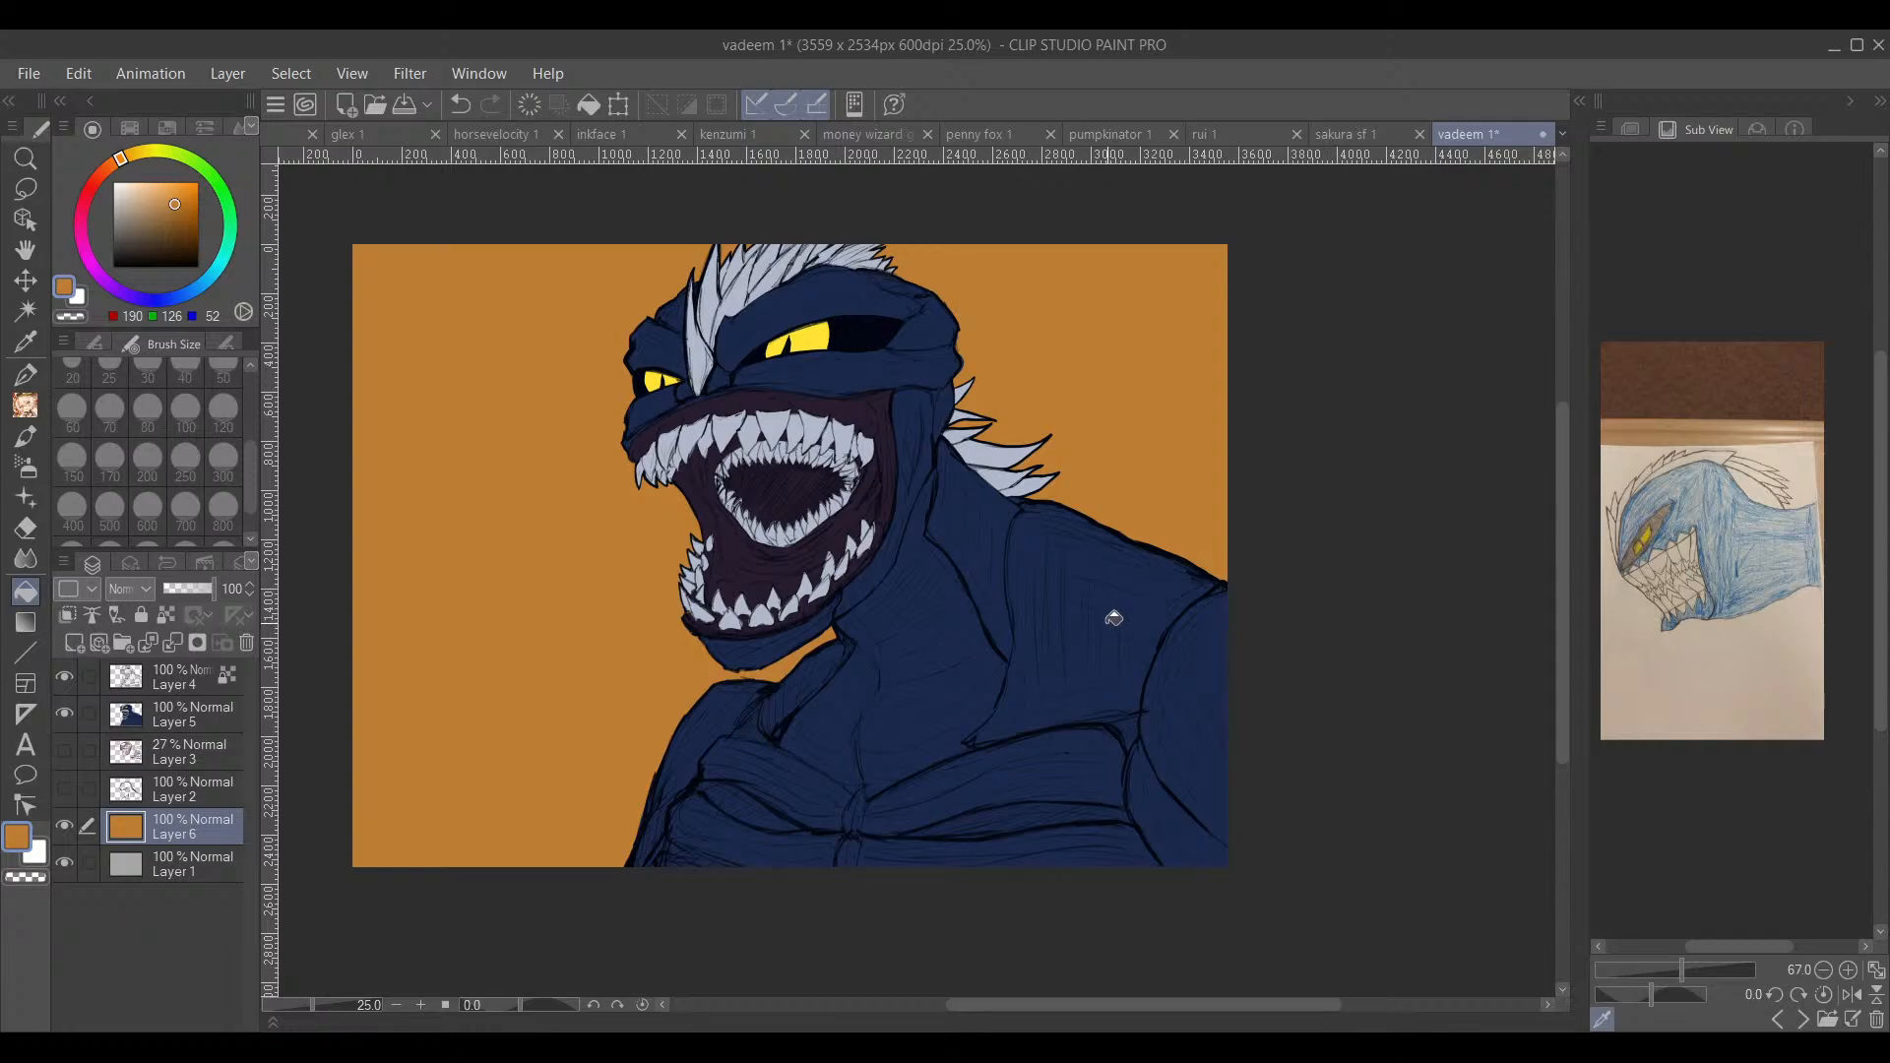
mouse_move(1112, 617)
mouse_down()
mouse_move(1059, 609)
mouse_move(1083, 578)
mouse_move(1068, 582)
mouse_up()
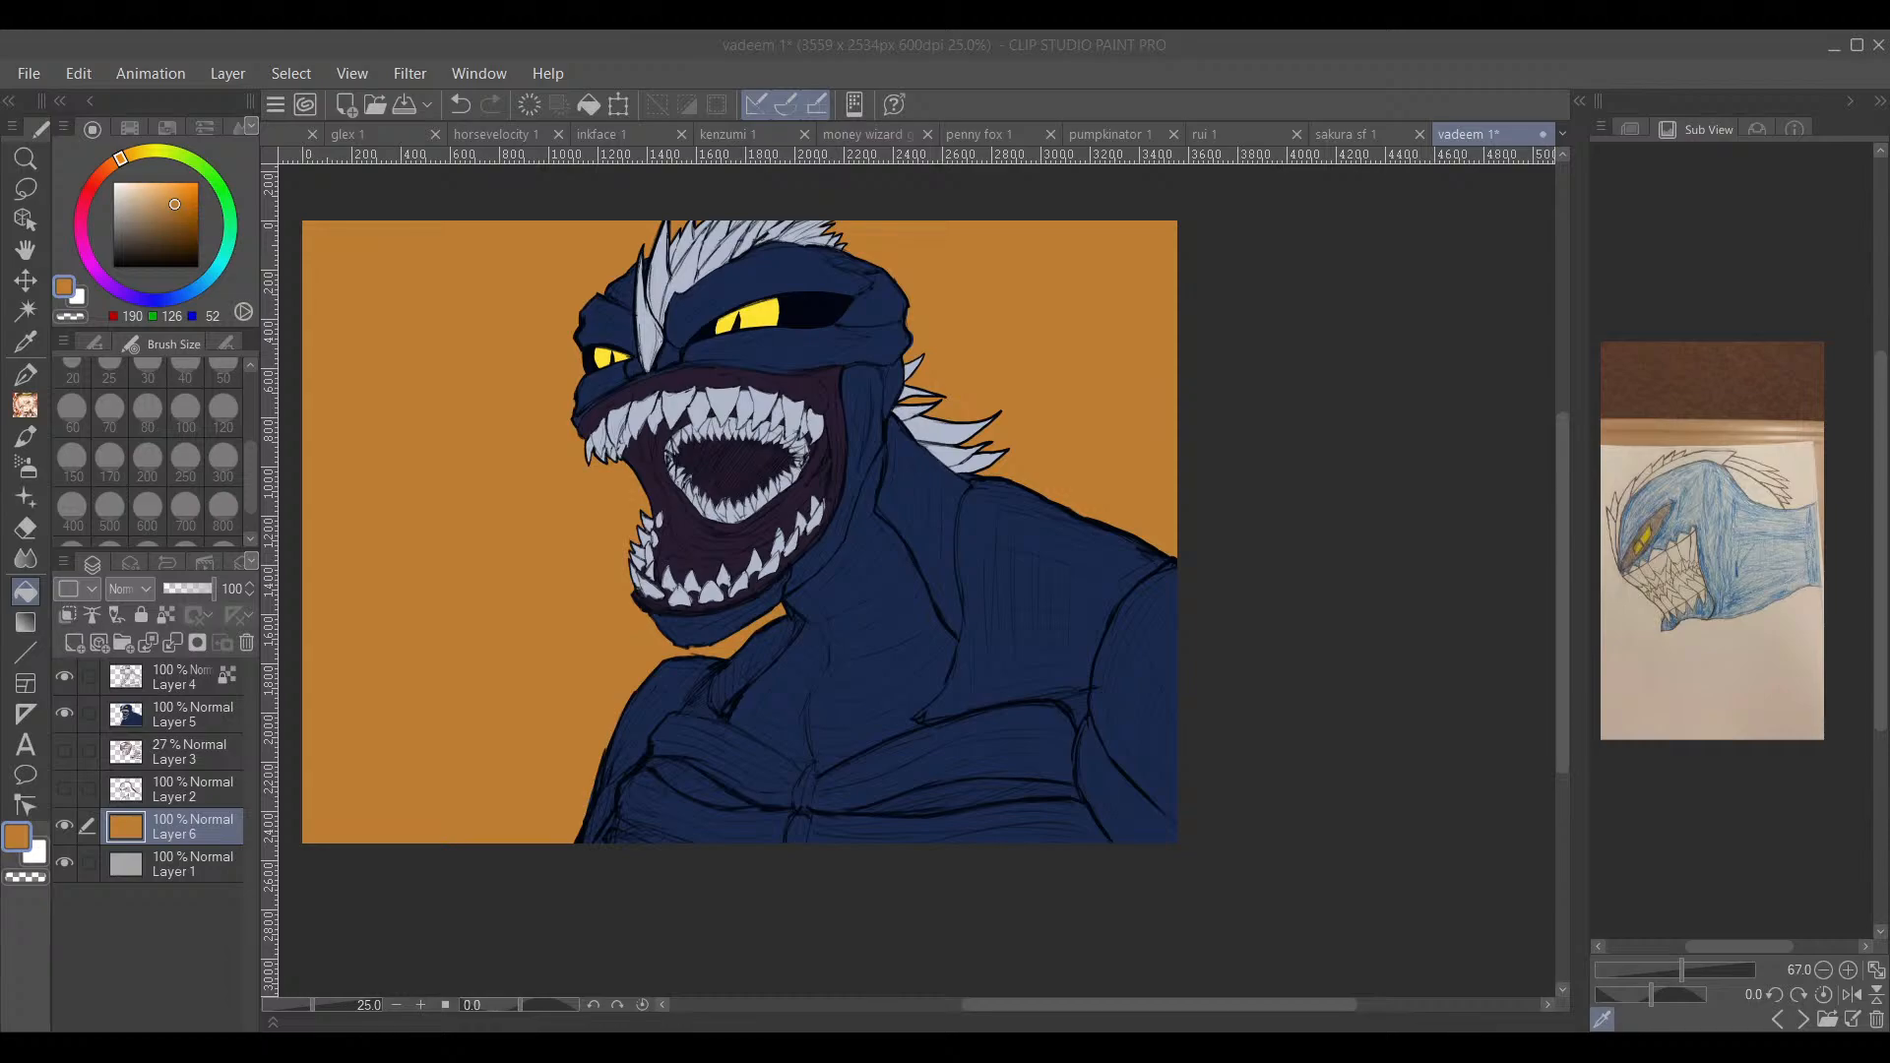
Step: Refill the background layer with light peach, RGB 255, 201, 138, and return to the painting brush
key(alt+Tab)
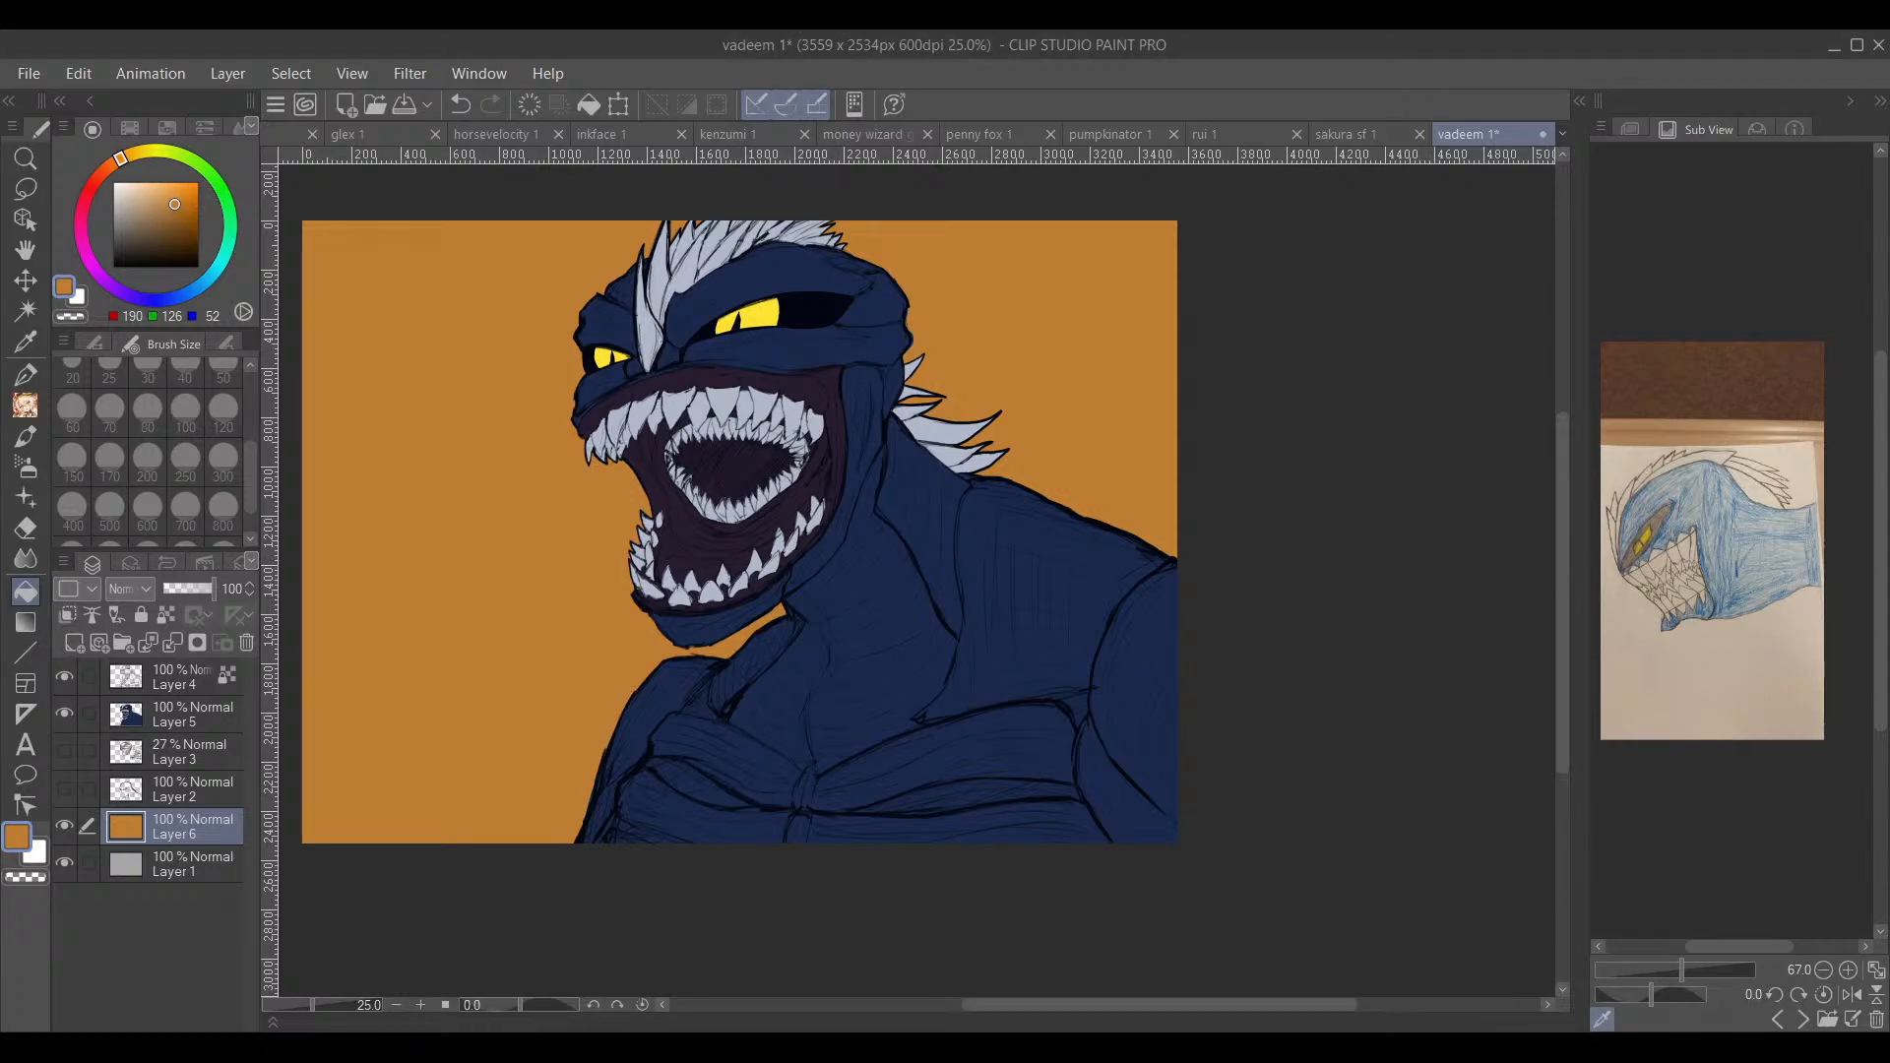
click(152, 182)
click(413, 374)
mouse_move(1174, 610)
mouse_down()
mouse_move(1200, 559)
mouse_move(1303, 612)
mouse_move(1288, 626)
mouse_up()
click(33, 376)
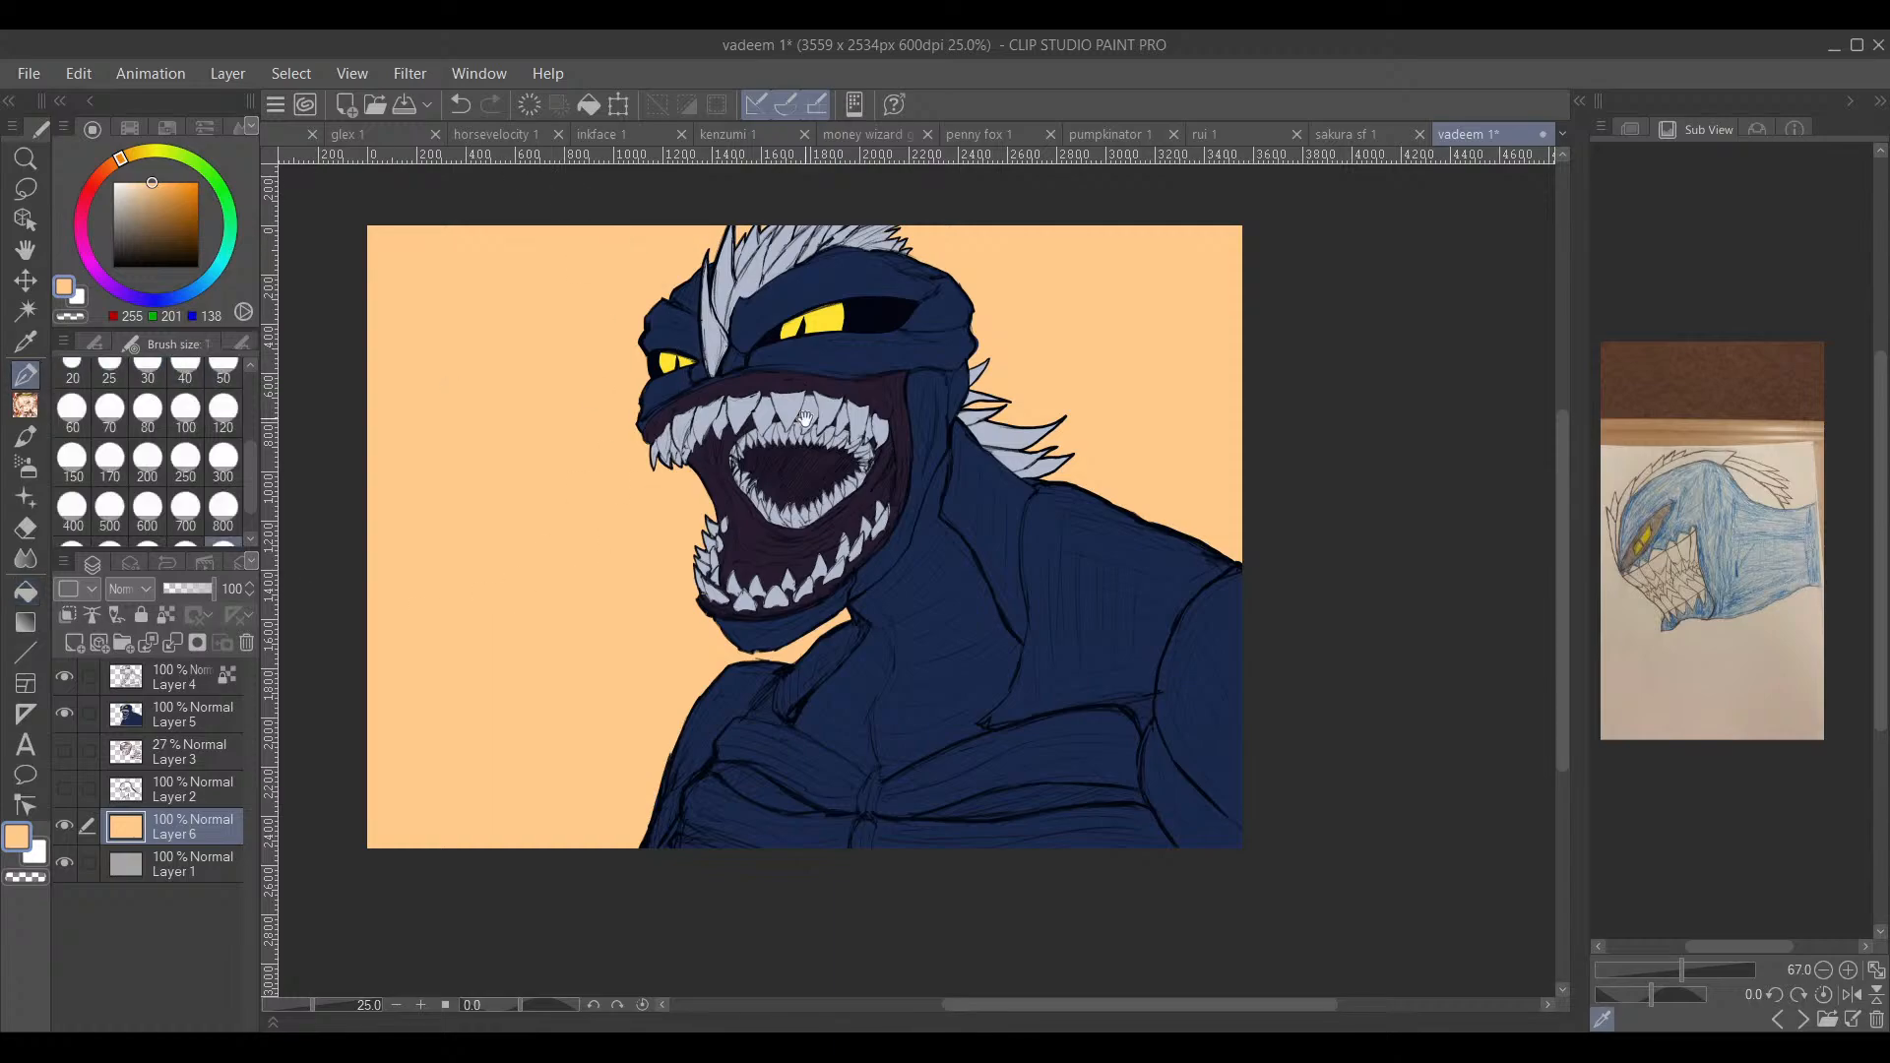
Step: Examine the whole creature against the peach background
drag(805, 419, 779, 534)
scroll(1082, 640, up, 1)
drag(1087, 703, 1229, 638)
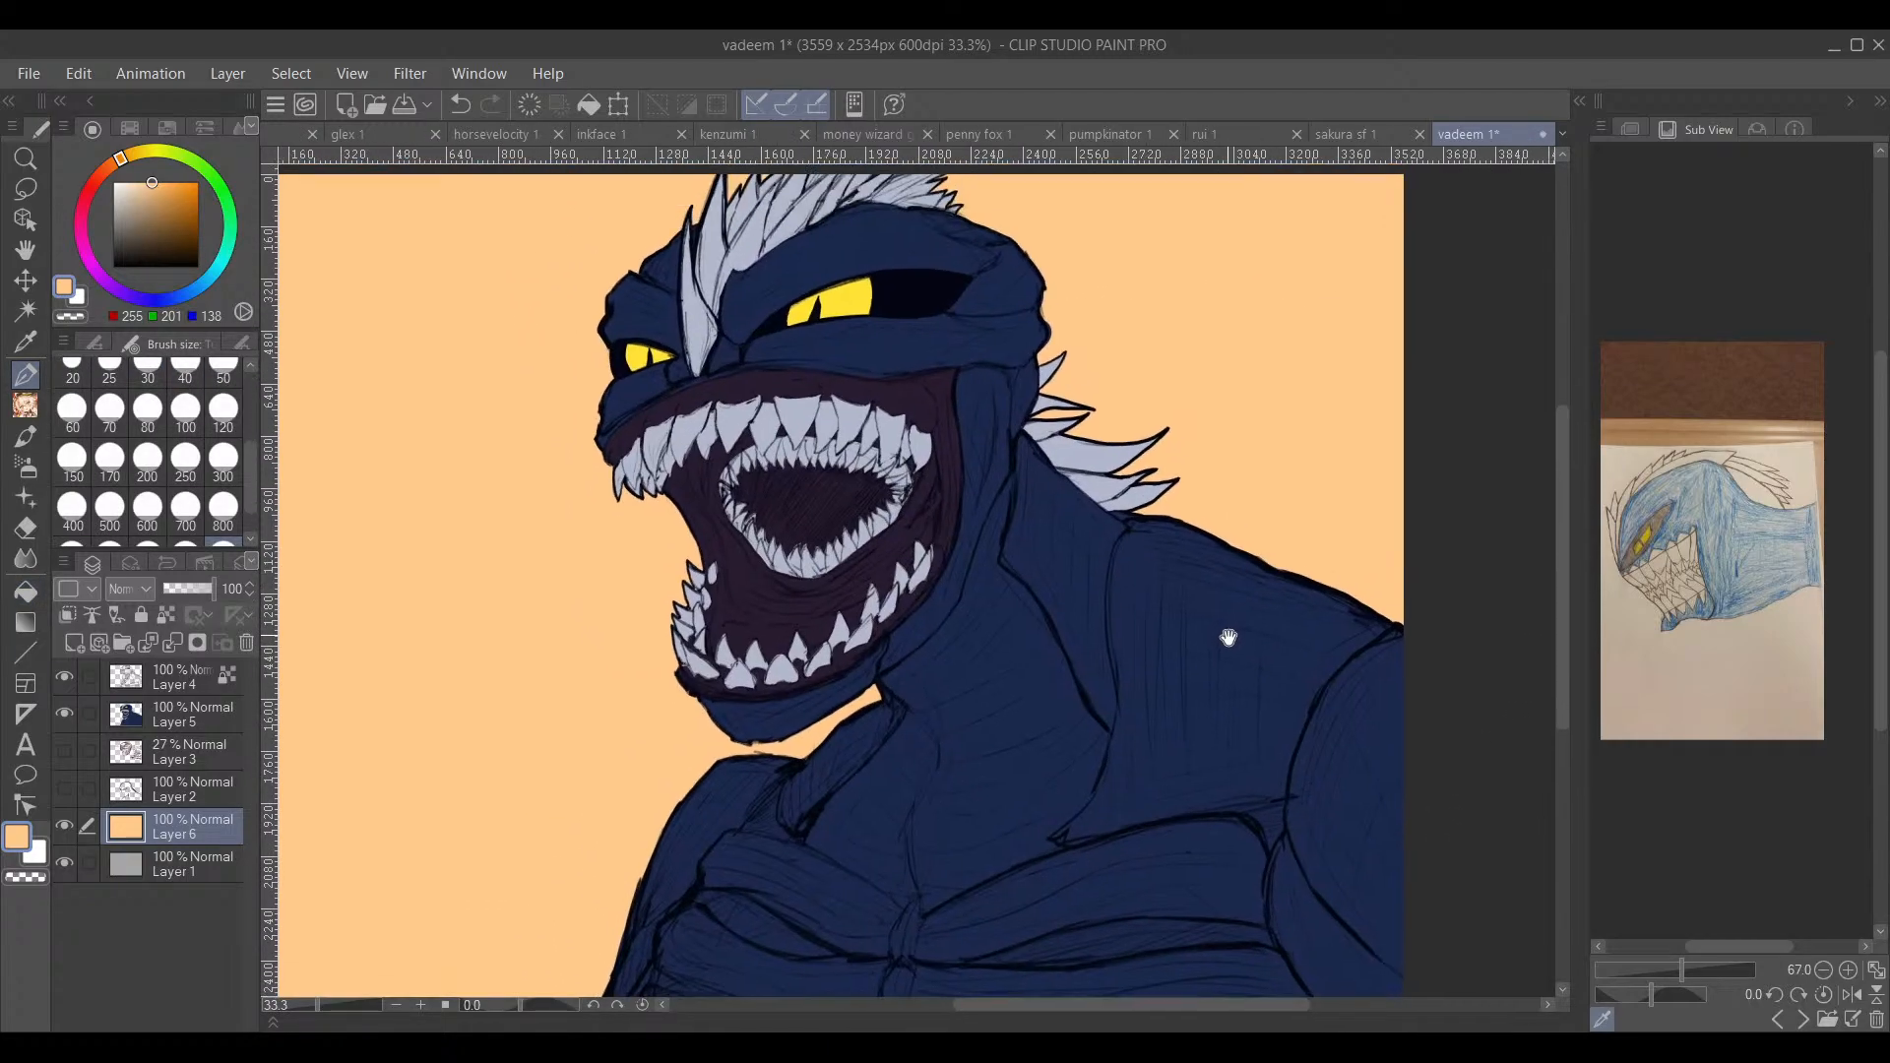
scroll(1245, 649, down, 1)
mouse_move(1301, 727)
mouse_down()
mouse_move(1211, 641)
mouse_move(1316, 641)
mouse_move(1308, 612)
mouse_up()
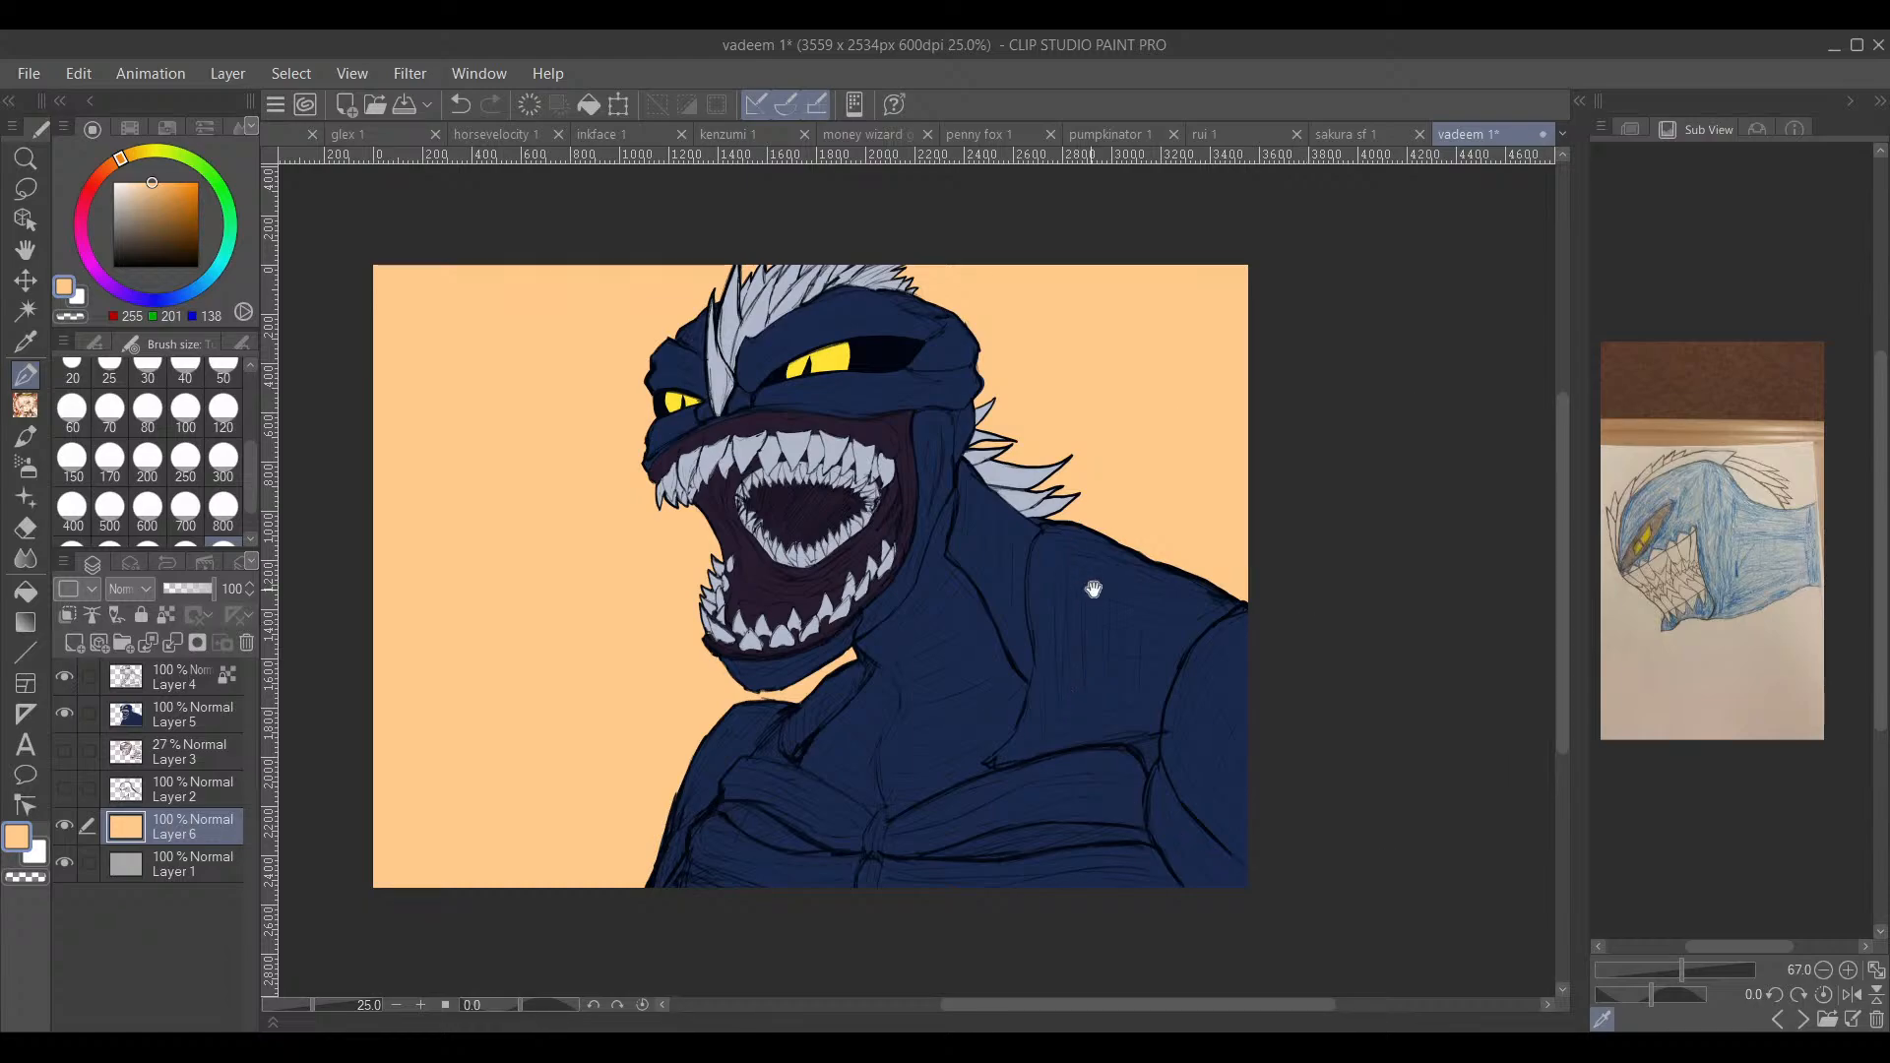
drag(1094, 589, 1069, 583)
drag(1212, 697, 1178, 698)
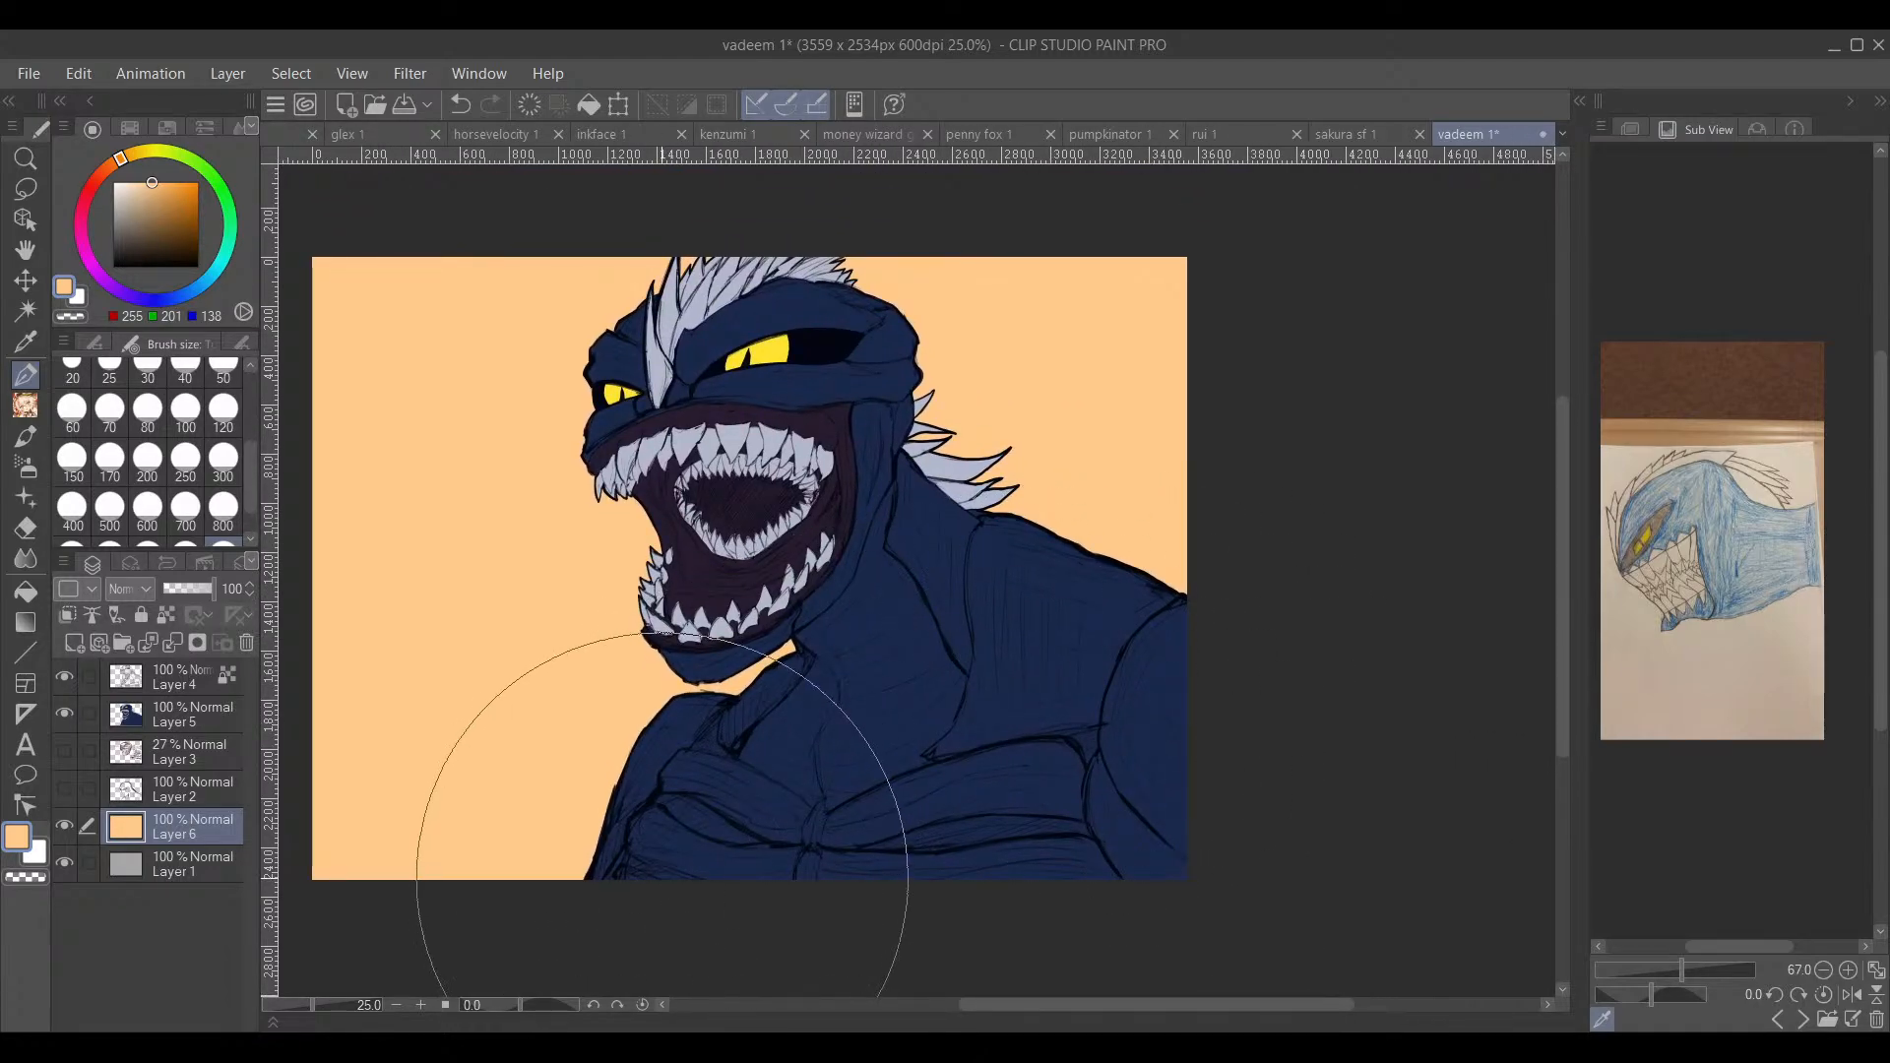
drag(635, 881, 637, 881)
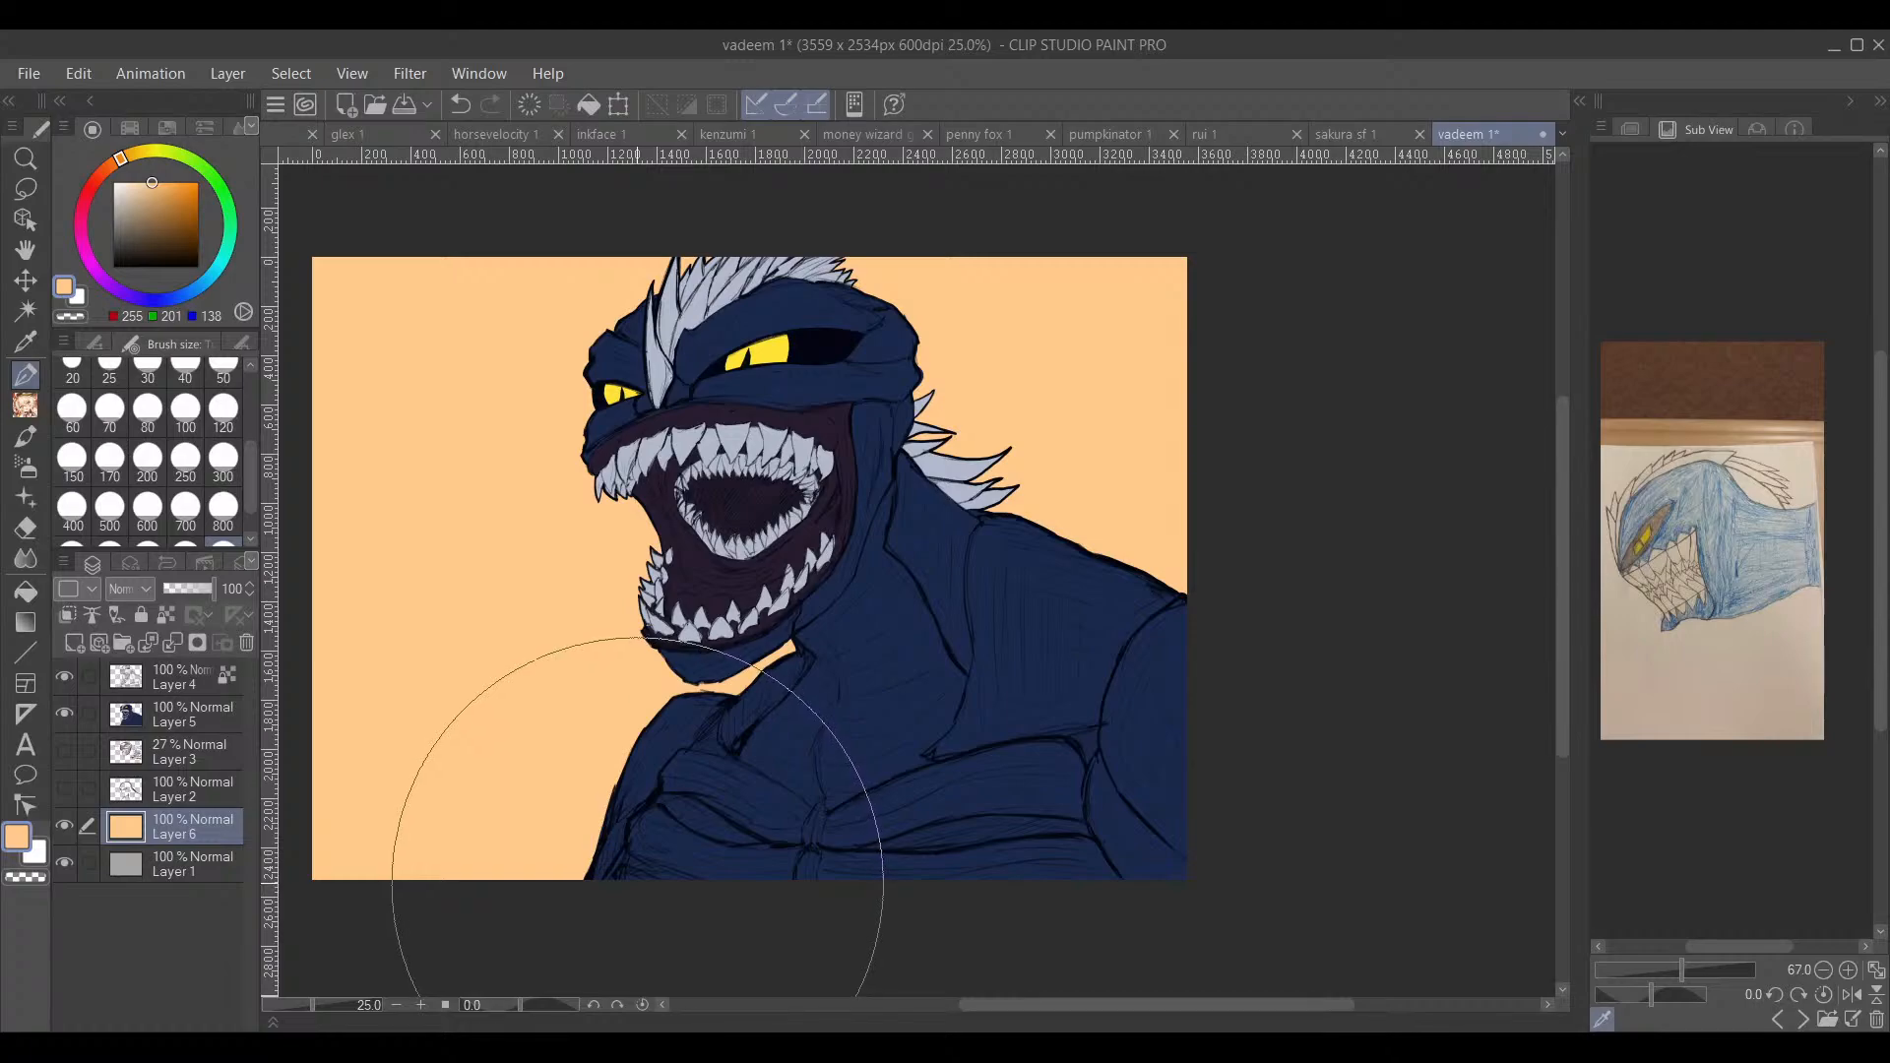
drag(766, 720, 840, 745)
mouse_move(742, 789)
mouse_down()
mouse_move(860, 729)
mouse_move(812, 785)
mouse_up()
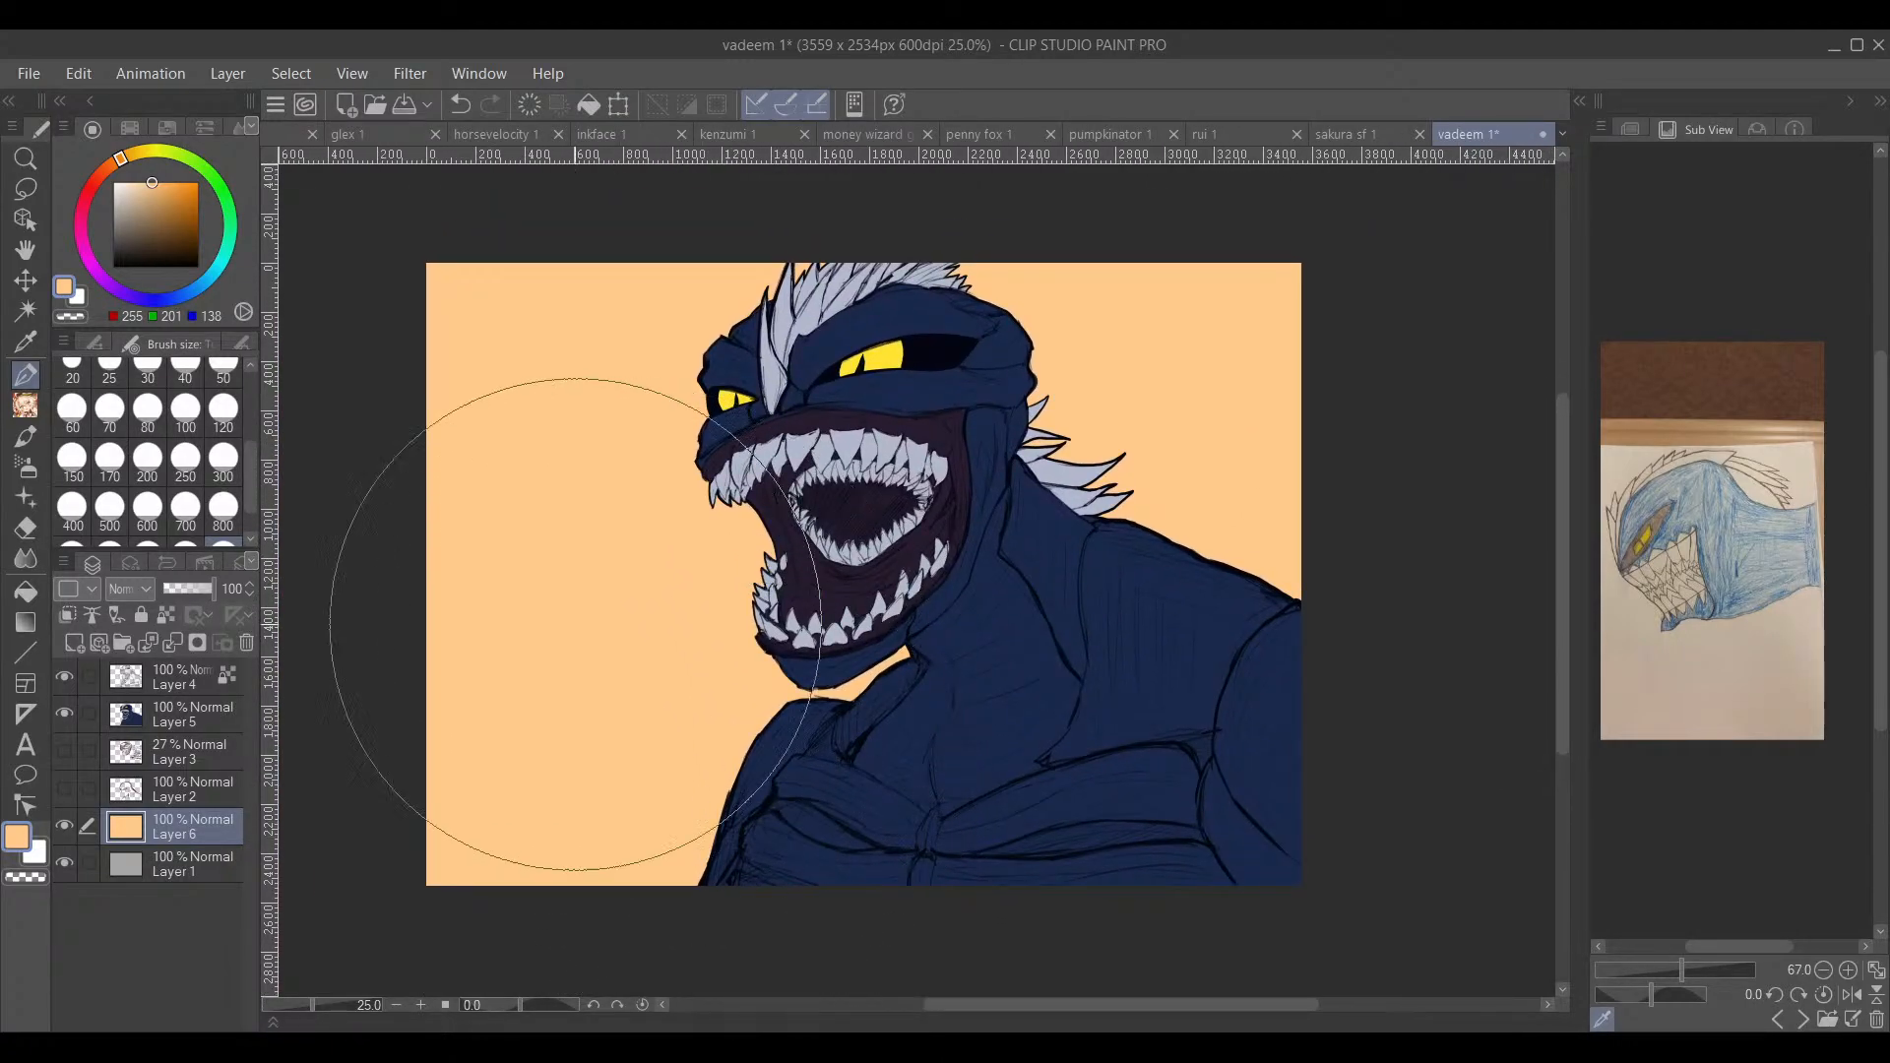
Step: Add a layer above the peach background and airbrush dark red, RGB 130, 4, 0, across the lower background at size 2000
click(74, 644)
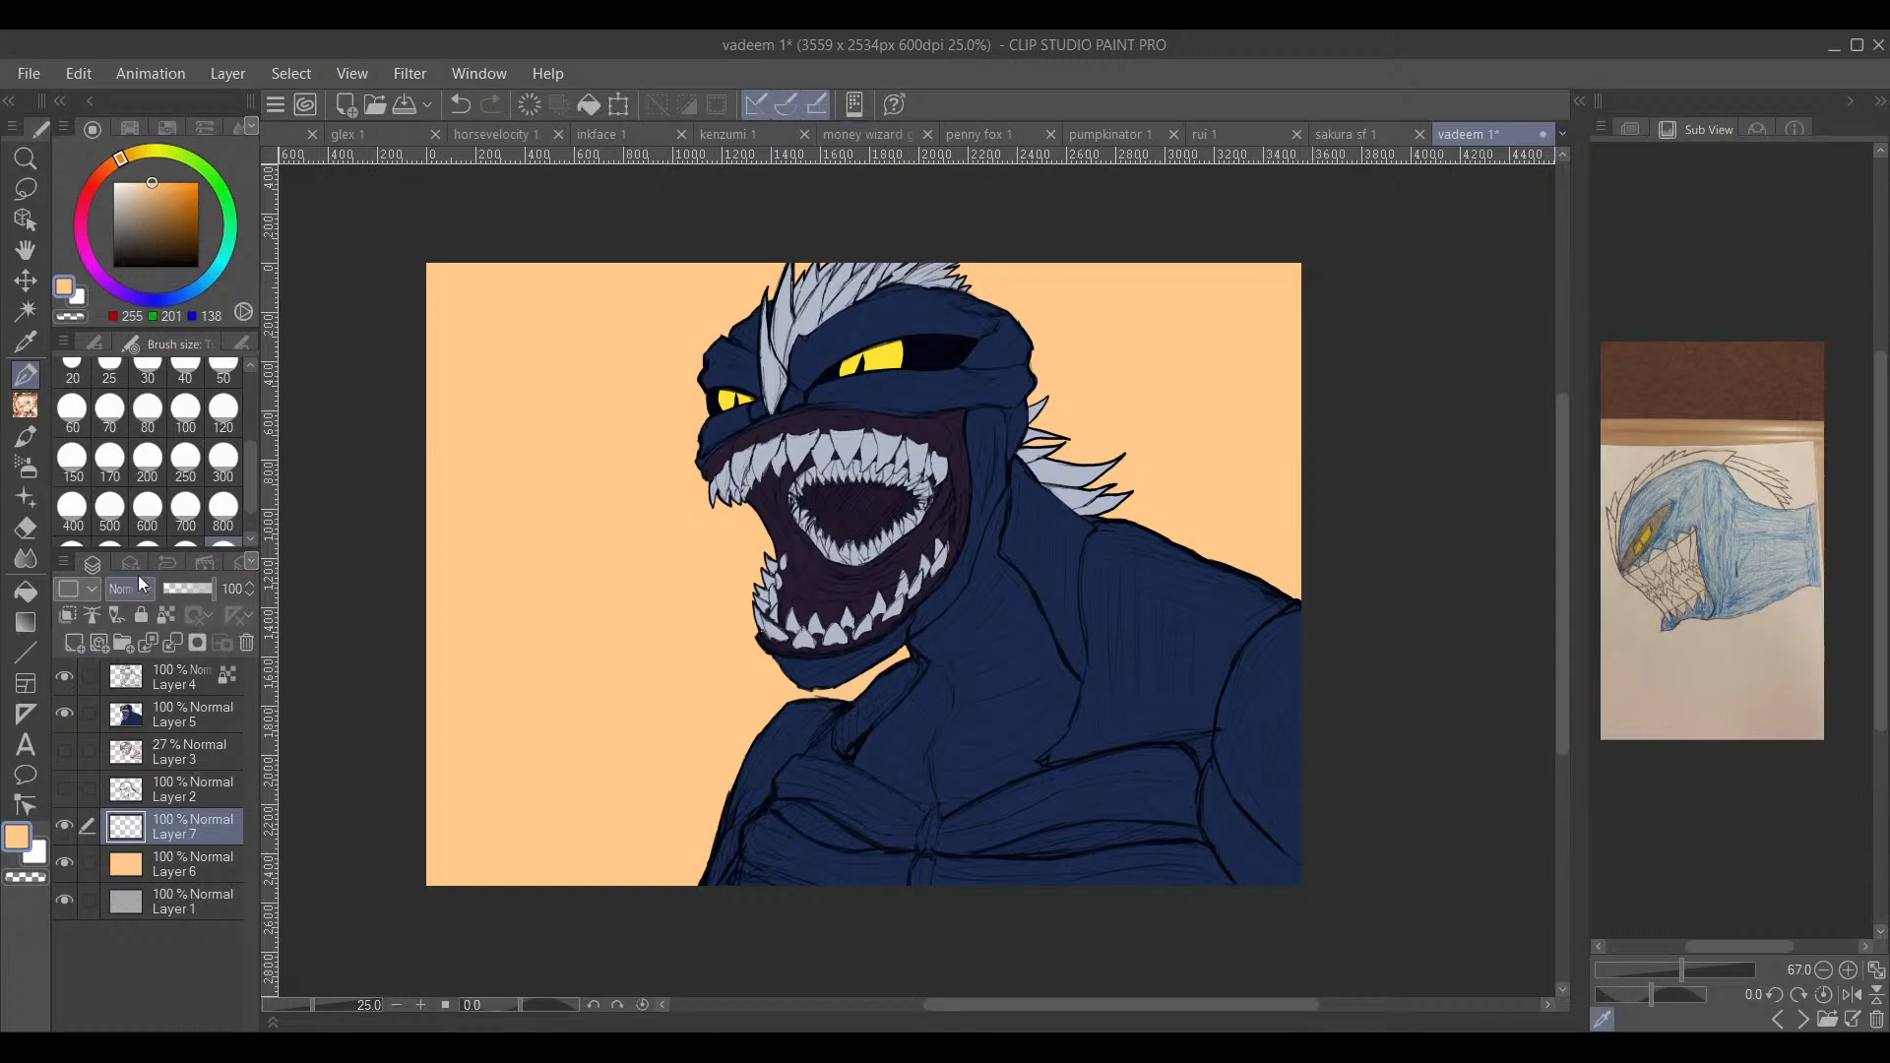
click(25, 465)
scroll(252, 519, down, 1)
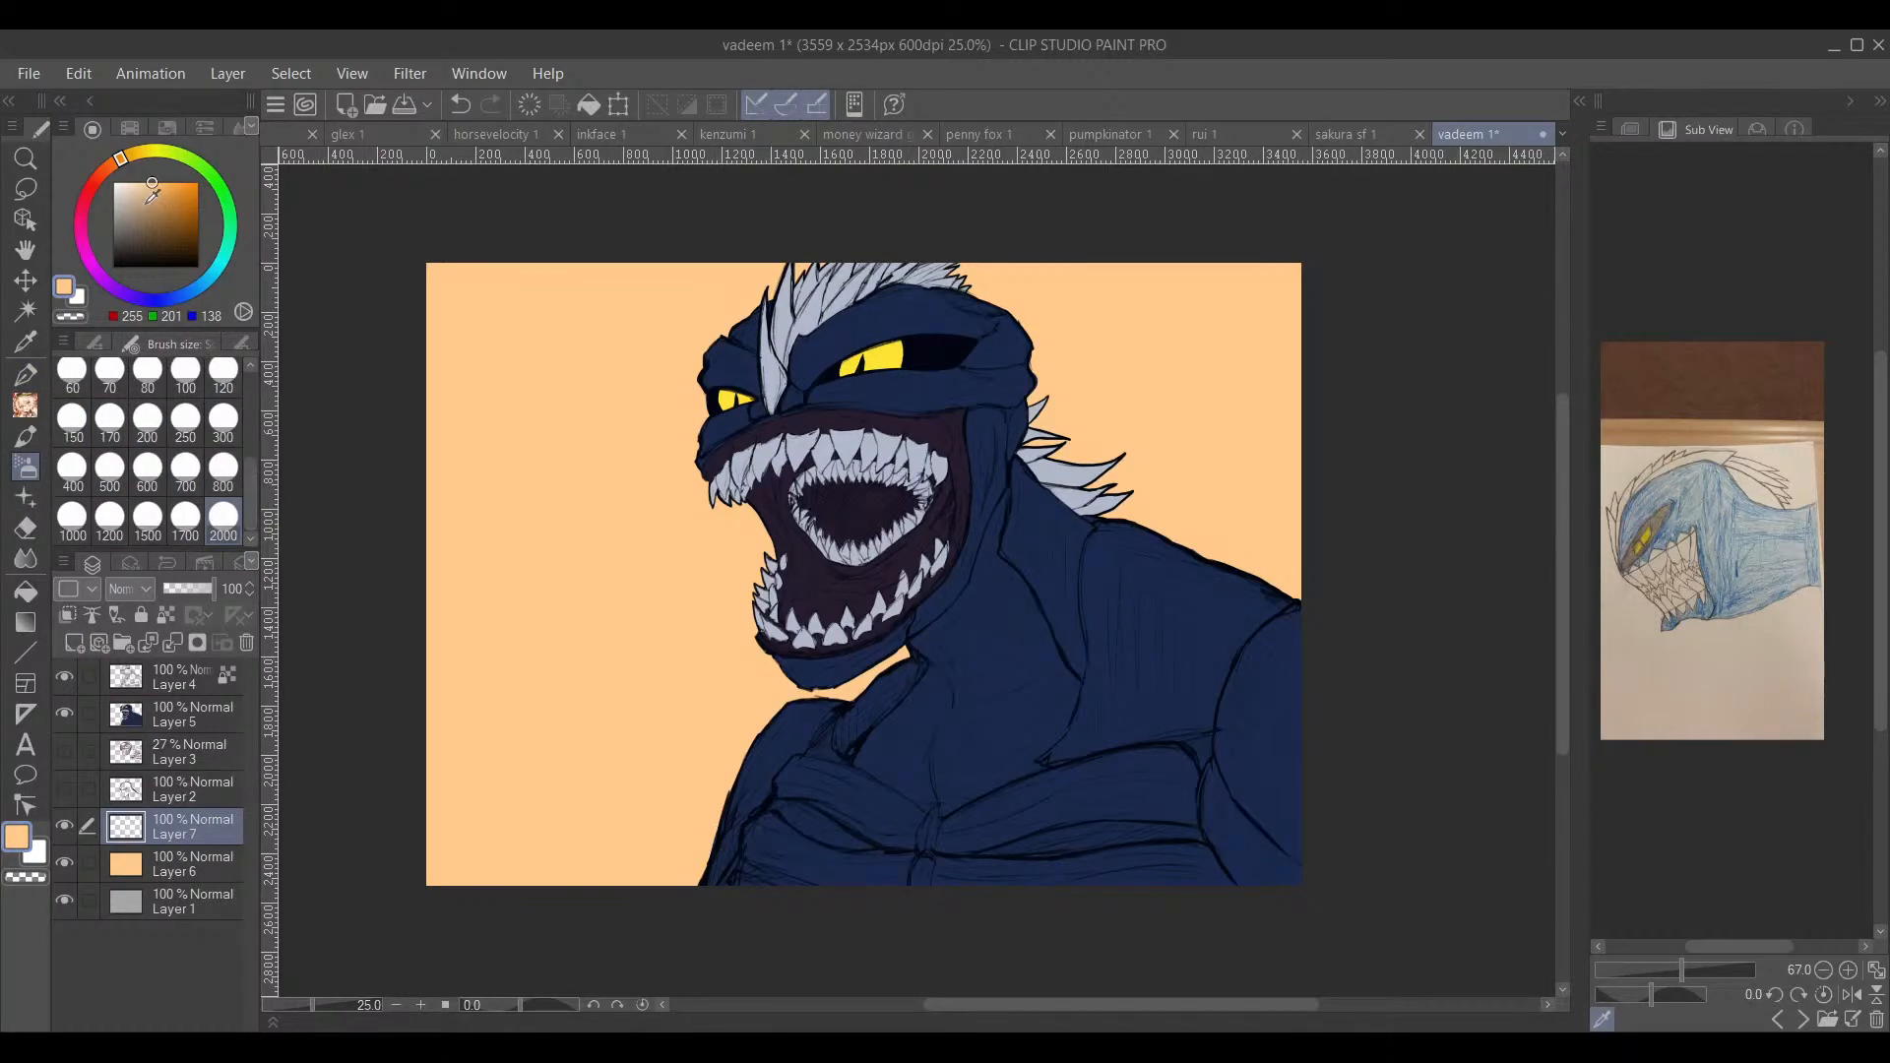
click(93, 185)
drag(183, 201, 235, 223)
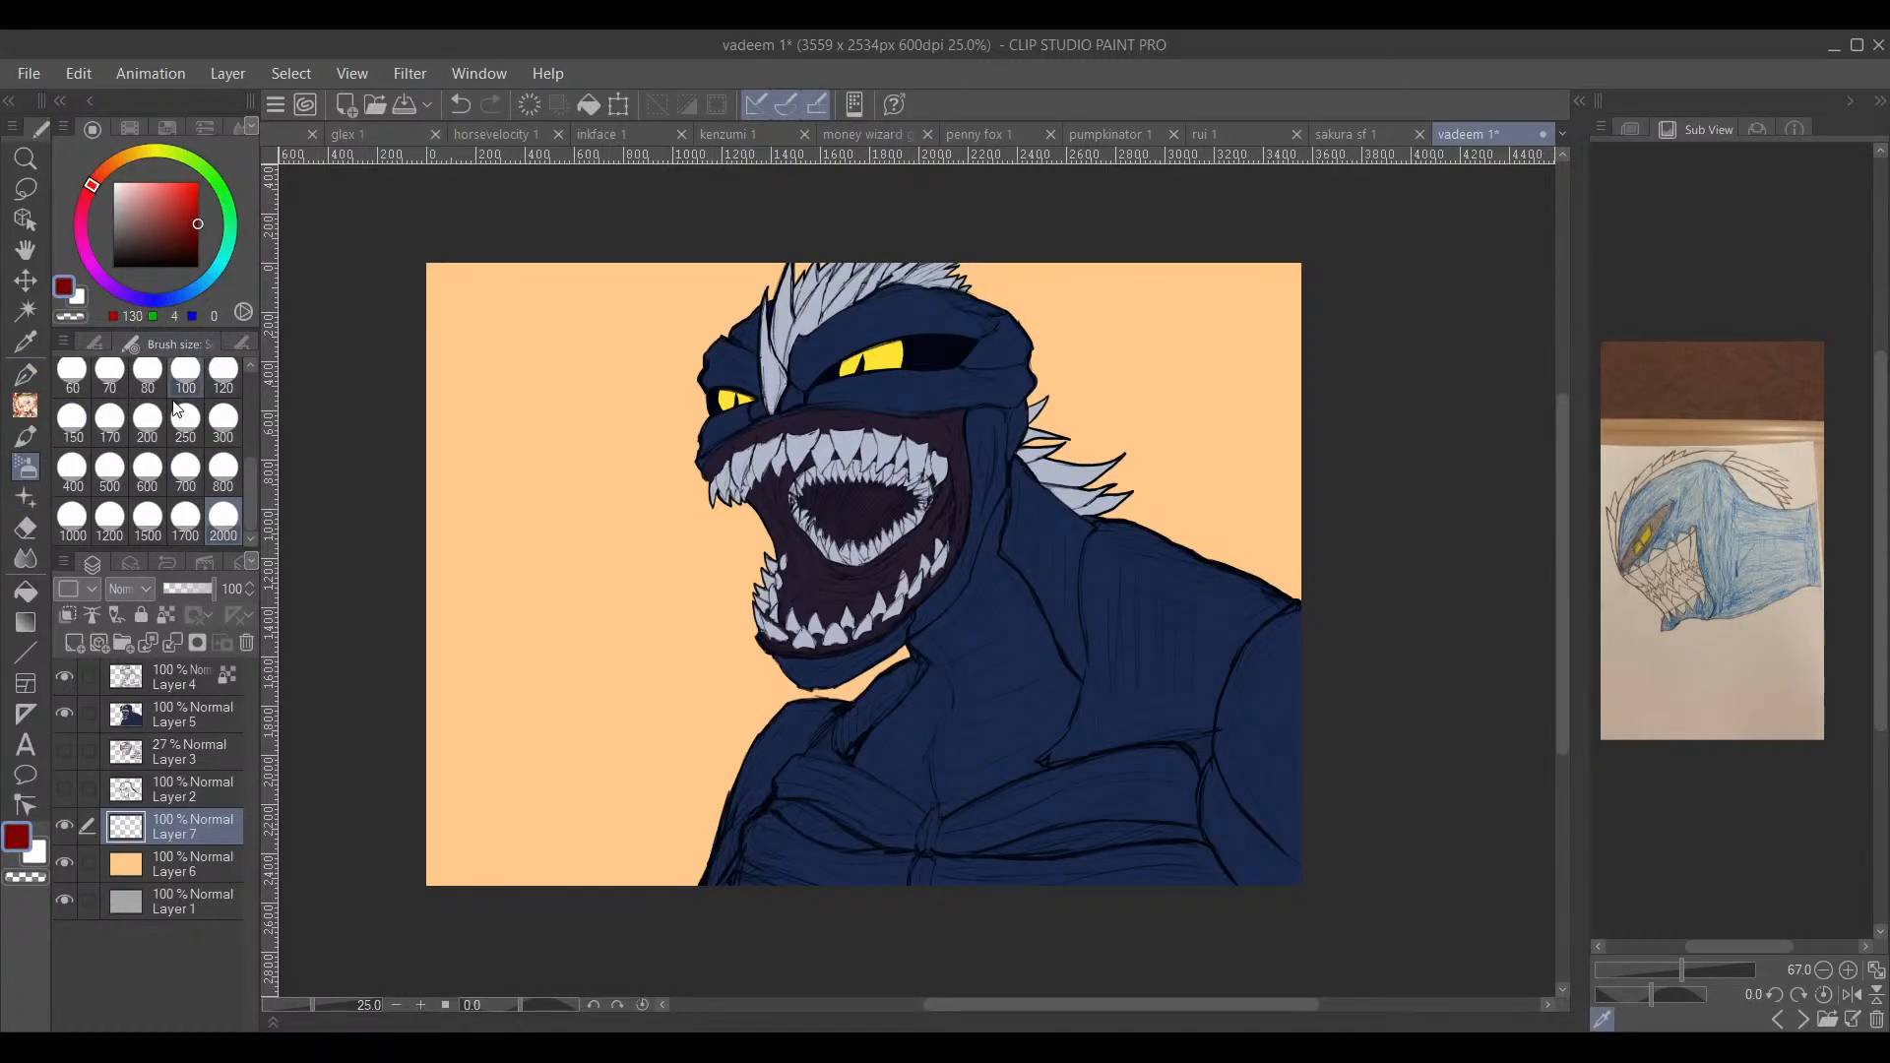
drag(1563, 669, 984, 827)
drag(1137, 562, 1158, 812)
mouse_move(1373, 610)
mouse_down()
mouse_move(1190, 527)
mouse_move(907, 700)
mouse_move(915, 616)
mouse_up()
drag(539, 621, 483, 792)
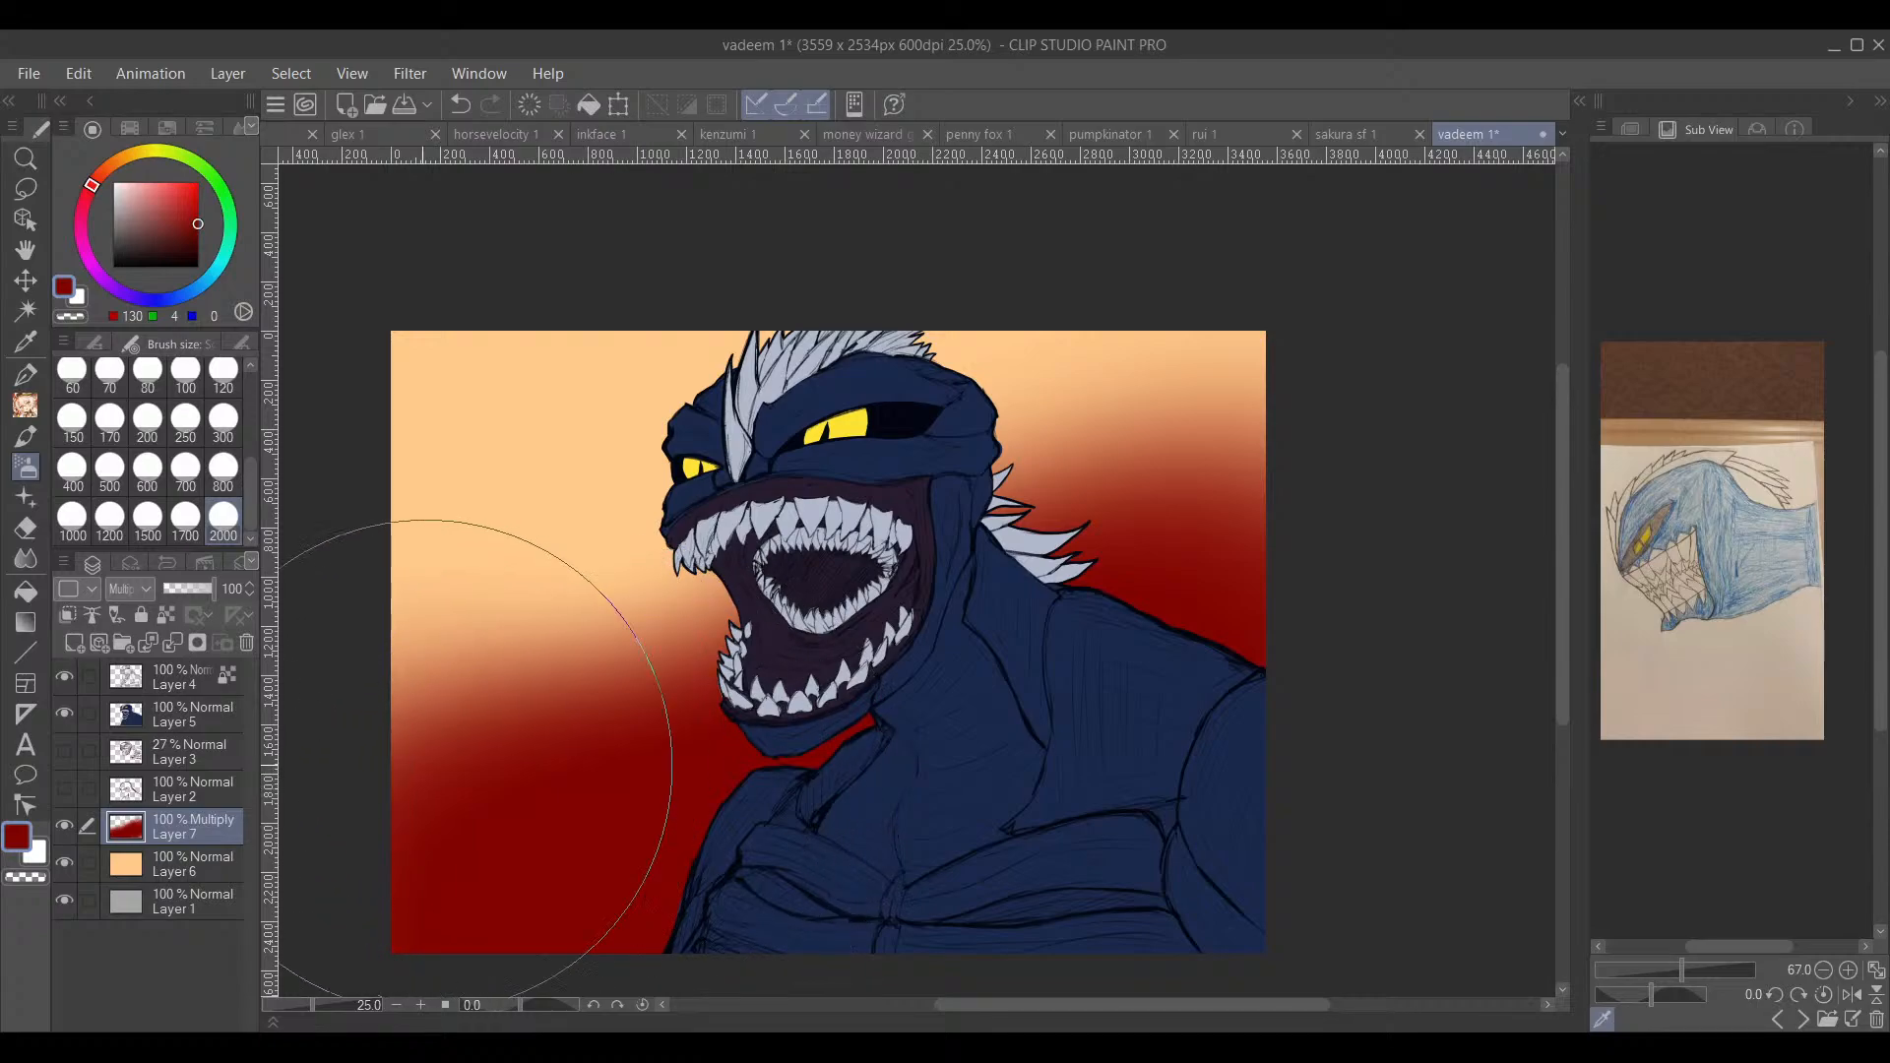
Step: Compare darkening blend modes for the dark red gradient layer, then set it to Linear burn at 59% opacity
scroll(132, 588, down, 2)
scroll(103, 583, down, 1)
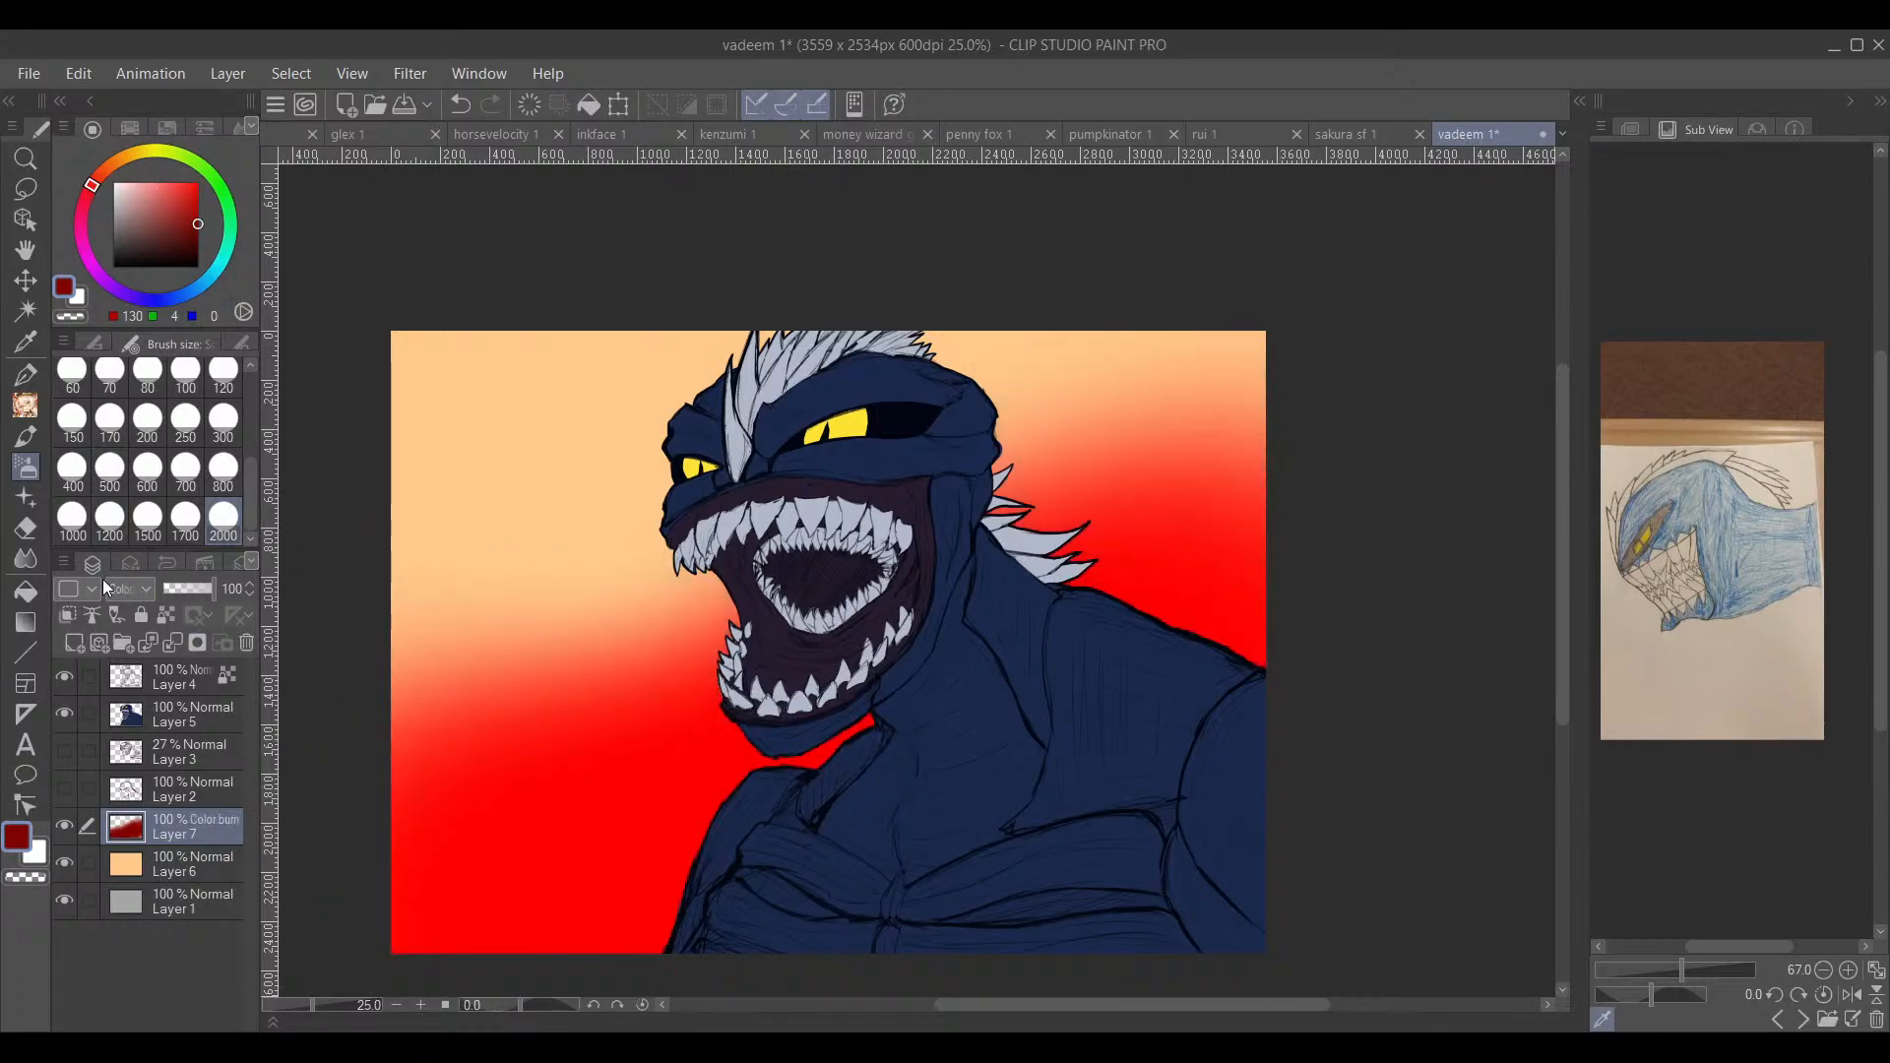
scroll(114, 589, down, 13)
scroll(118, 589, up, 12)
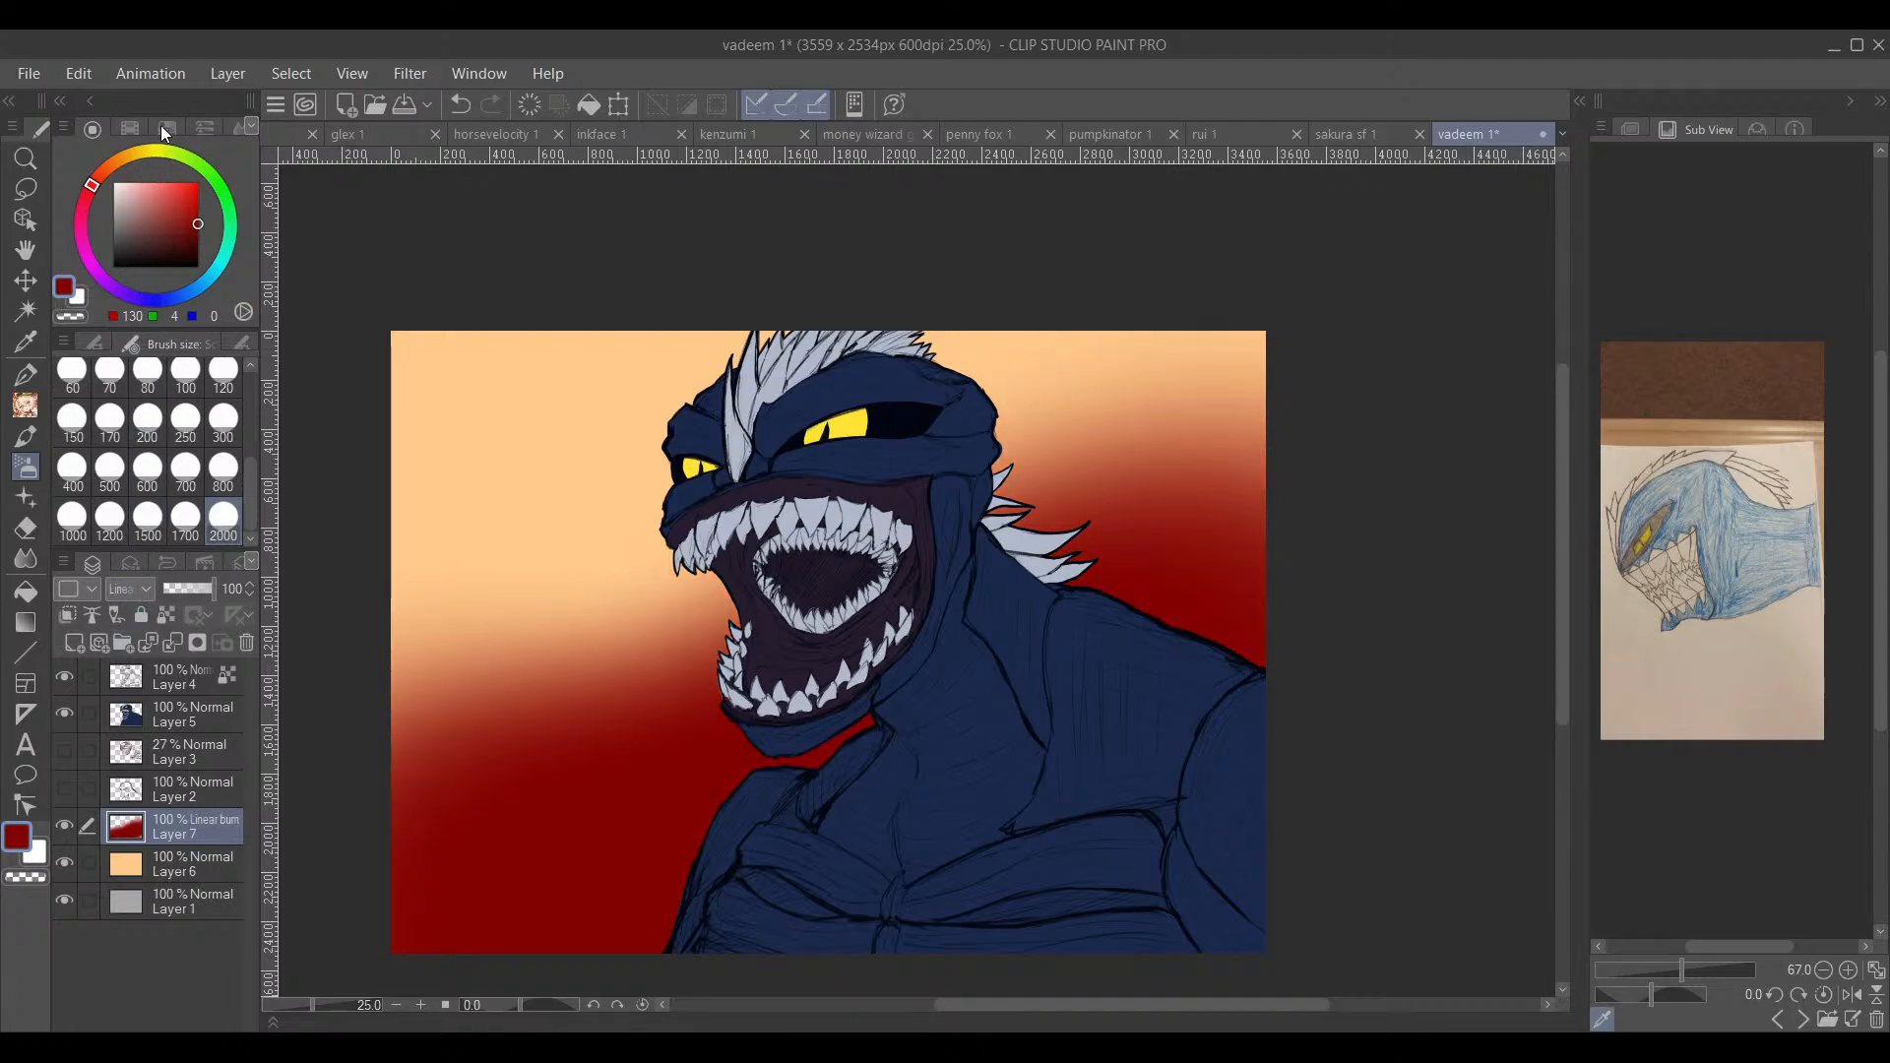
key(Up)
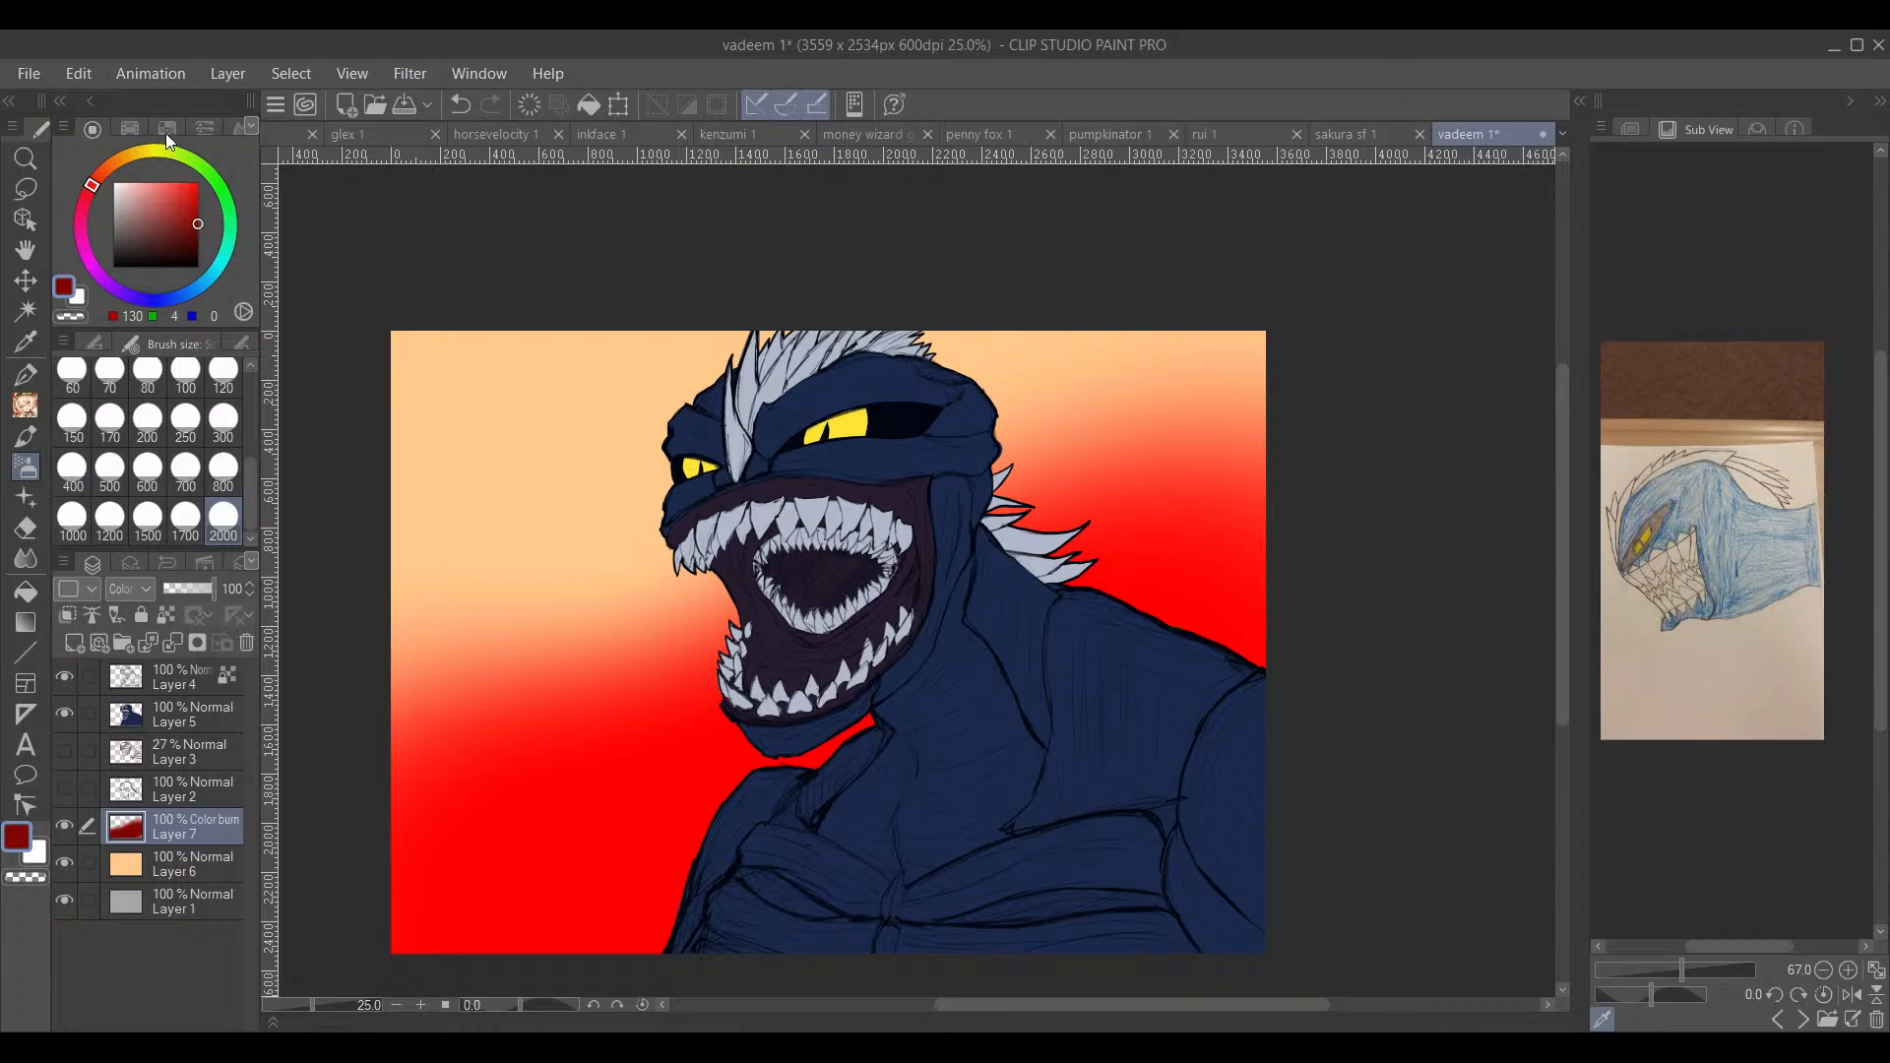
key(Down)
click(186, 588)
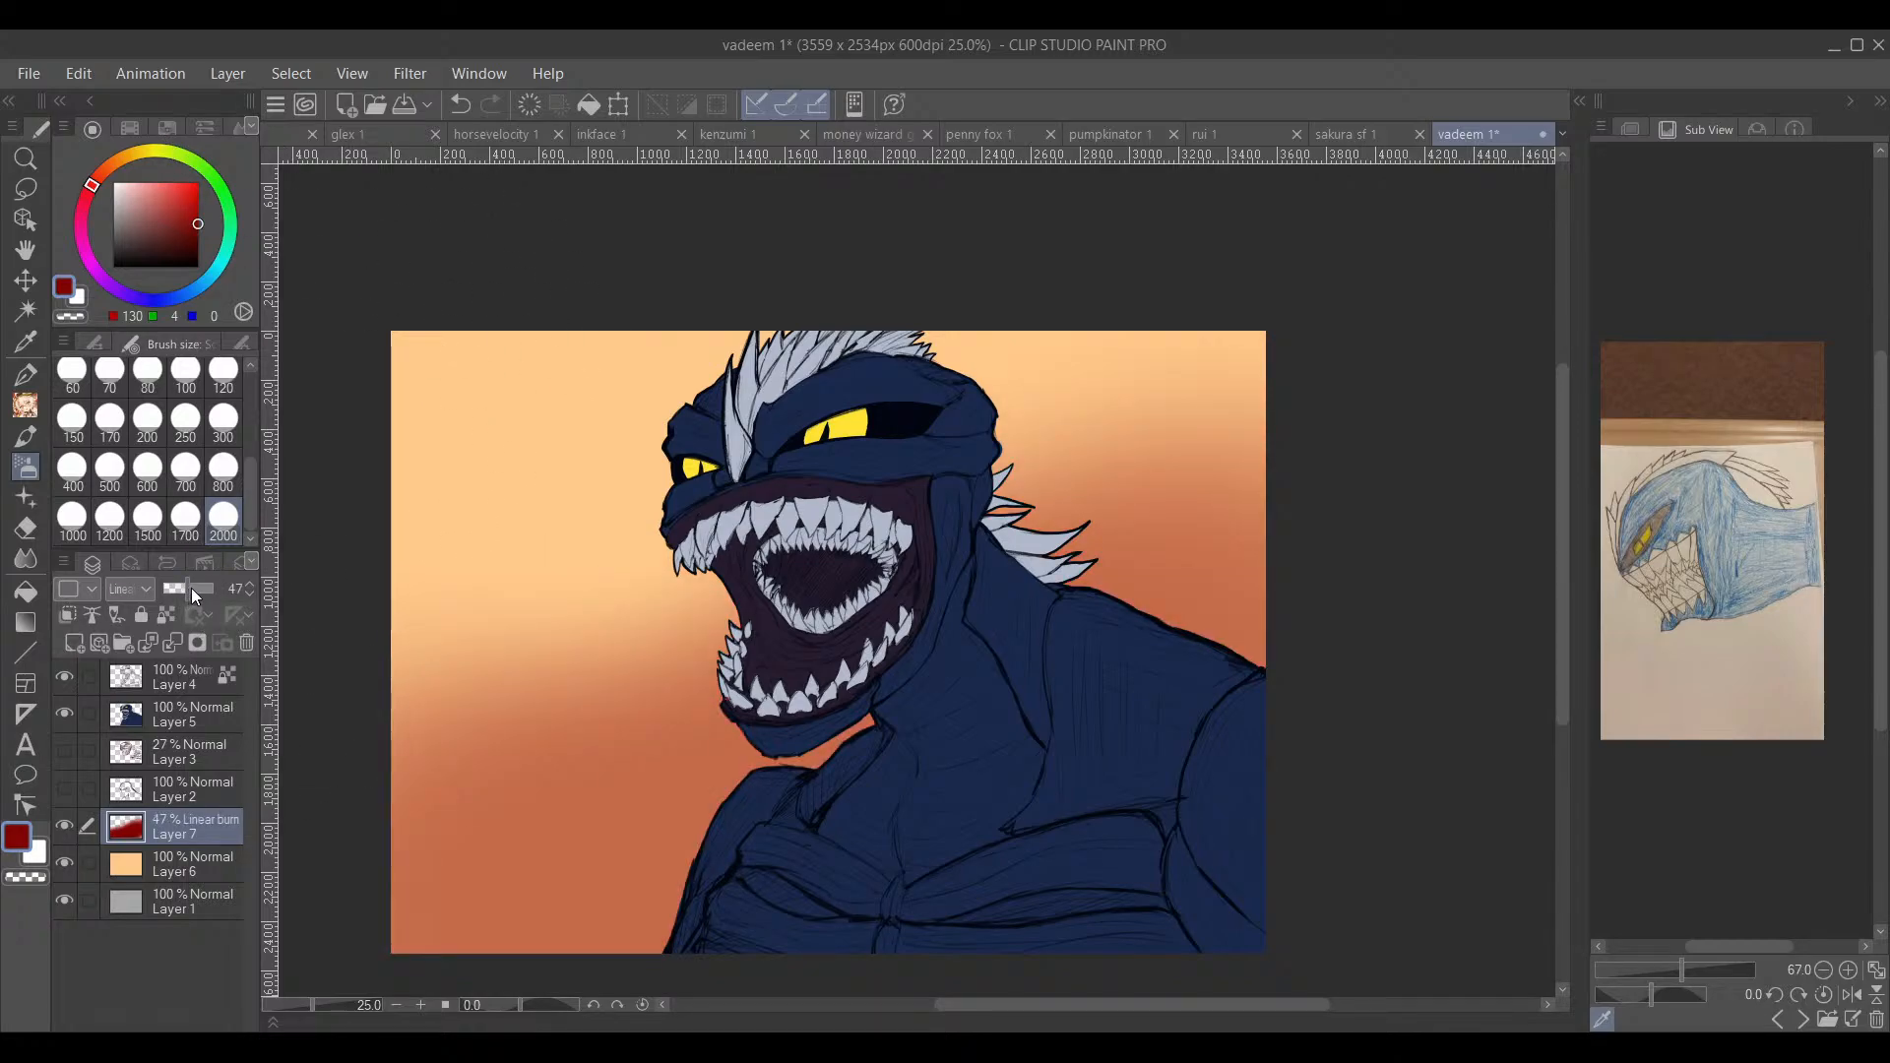
click(193, 588)
drag(633, 528, 738, 507)
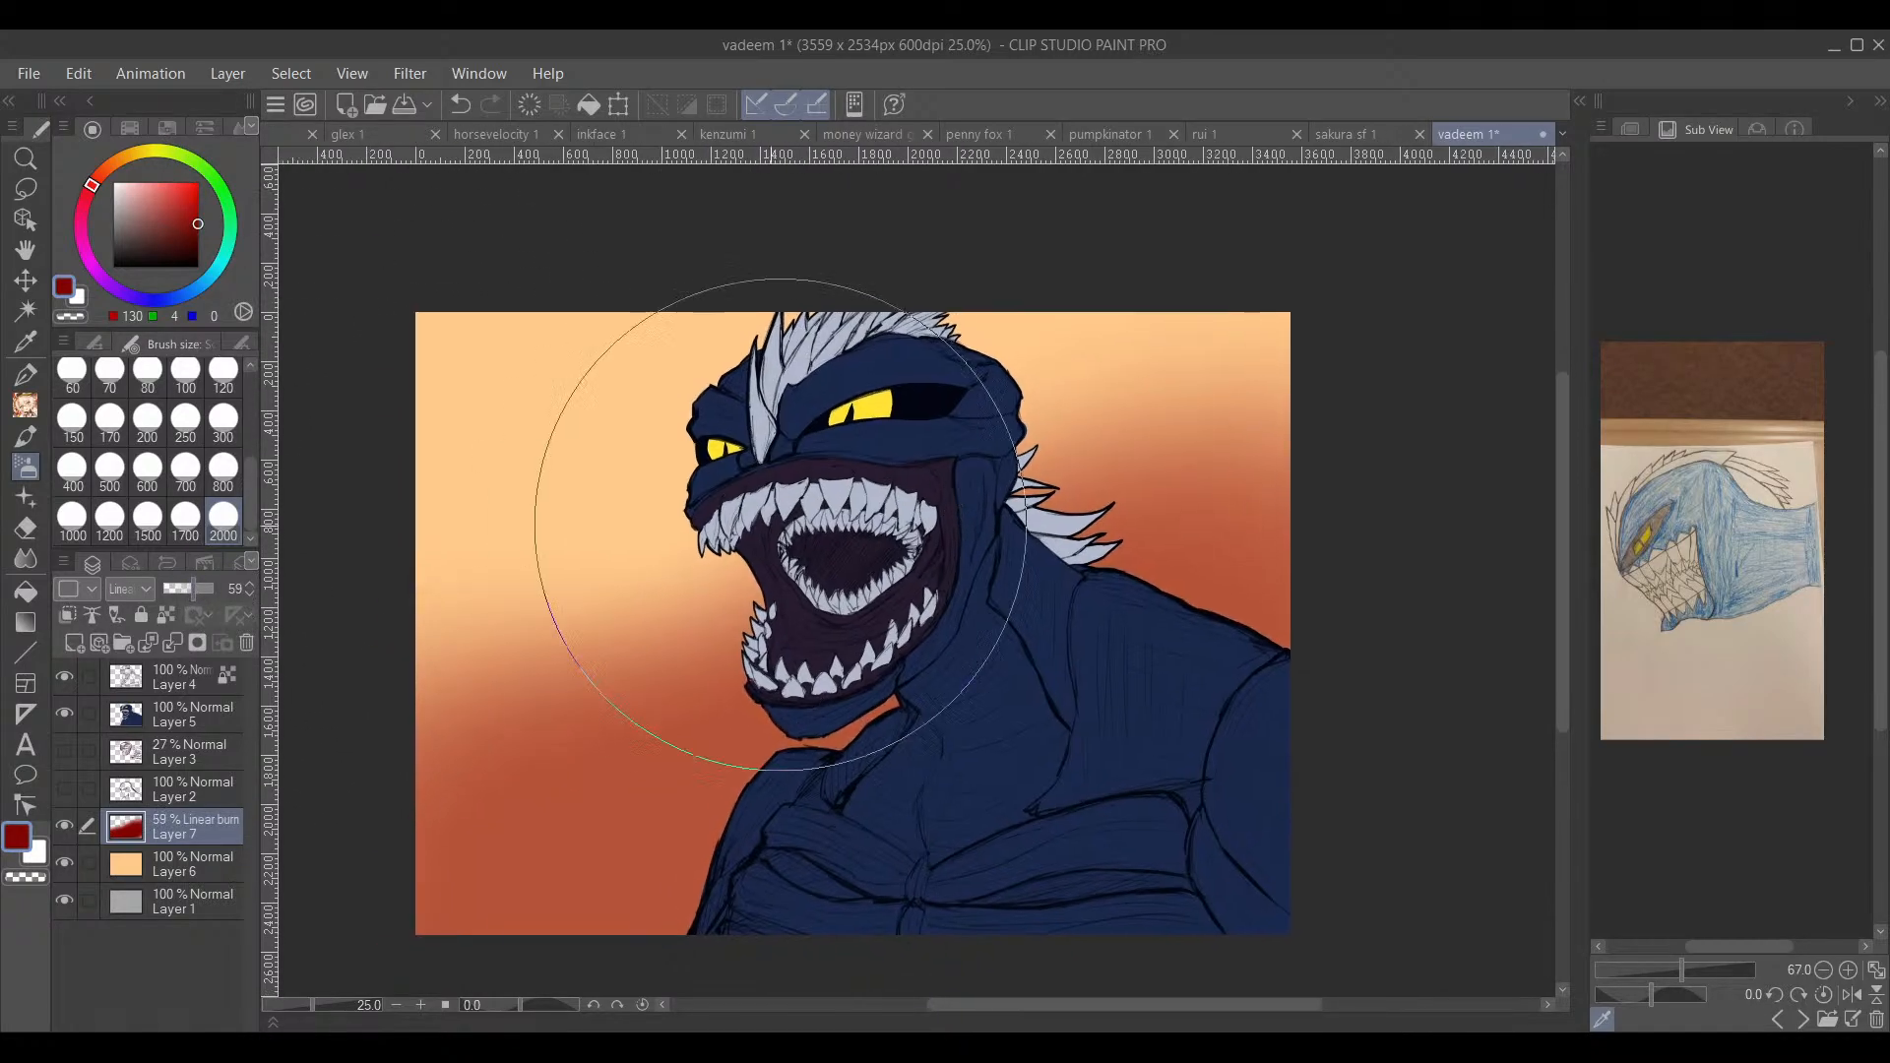
Step: Add a layer above the red gradient and airbrush violet, RGB 181, 91, 255, across the upper background
click(73, 644)
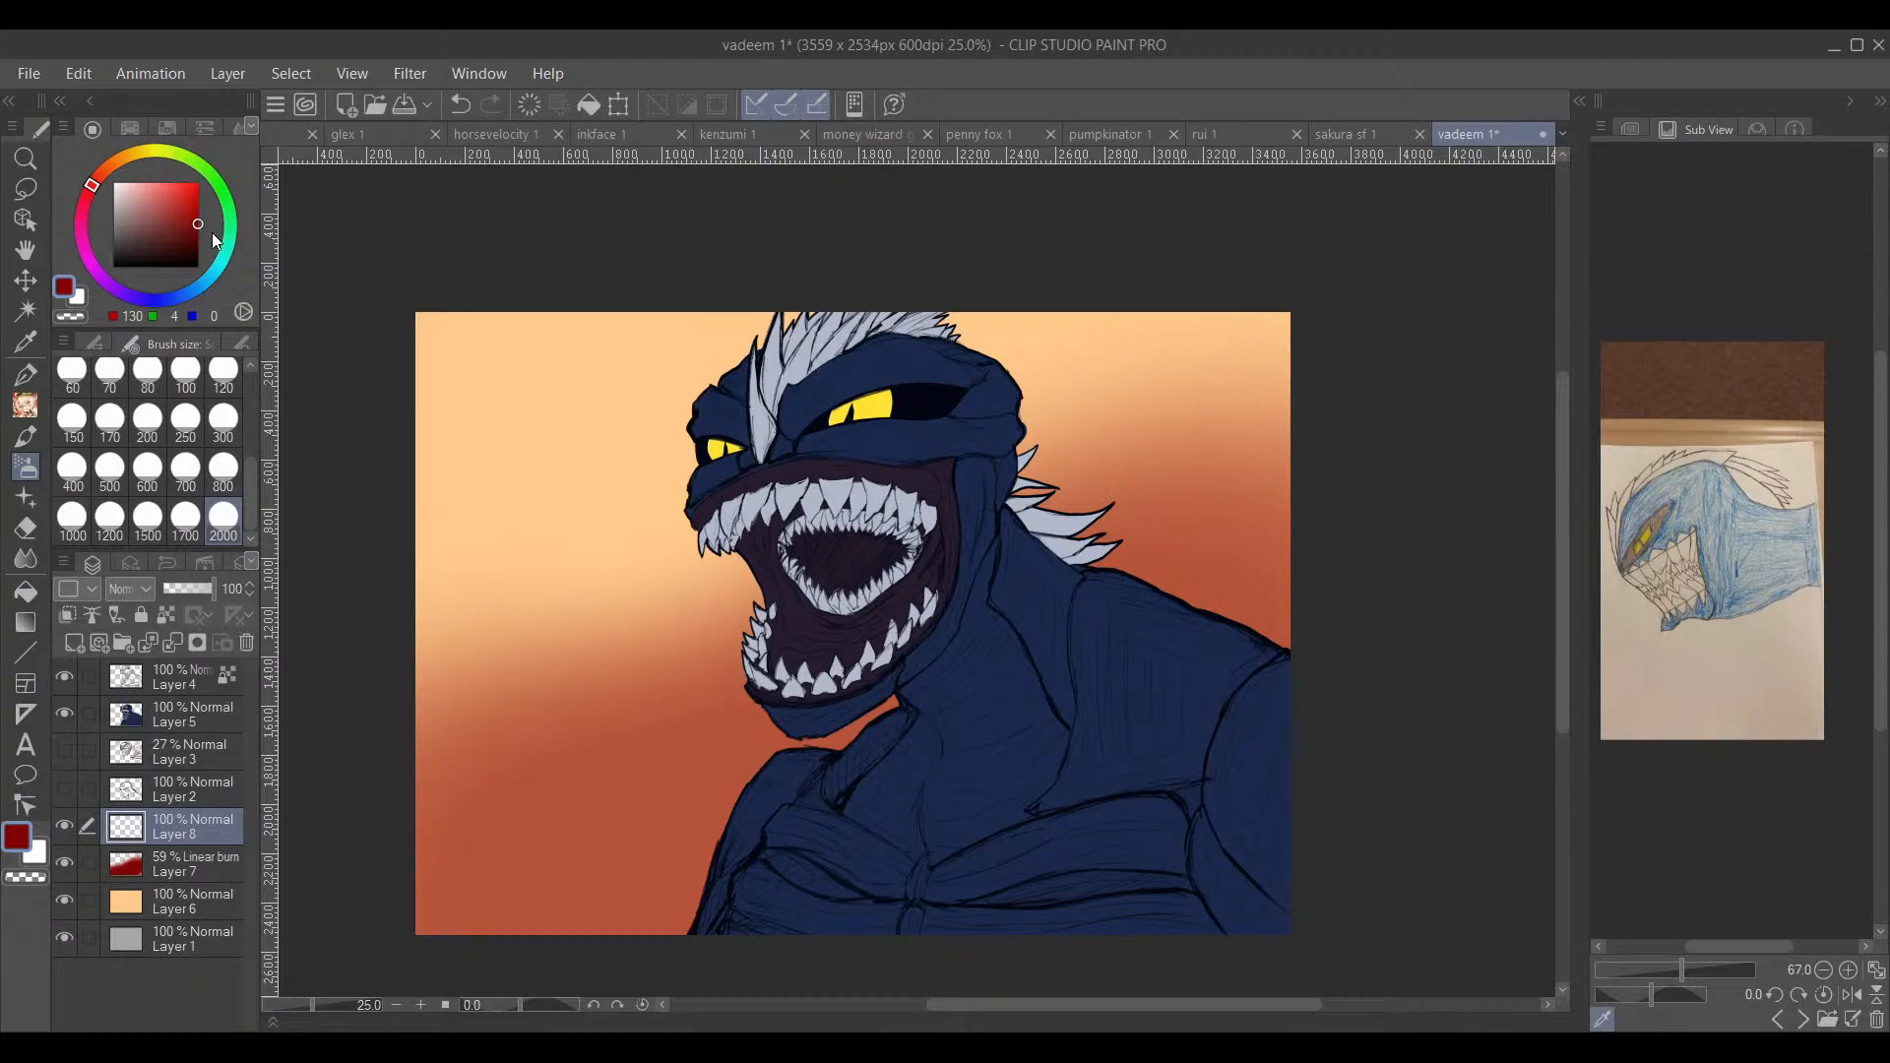
click(191, 293)
click(114, 287)
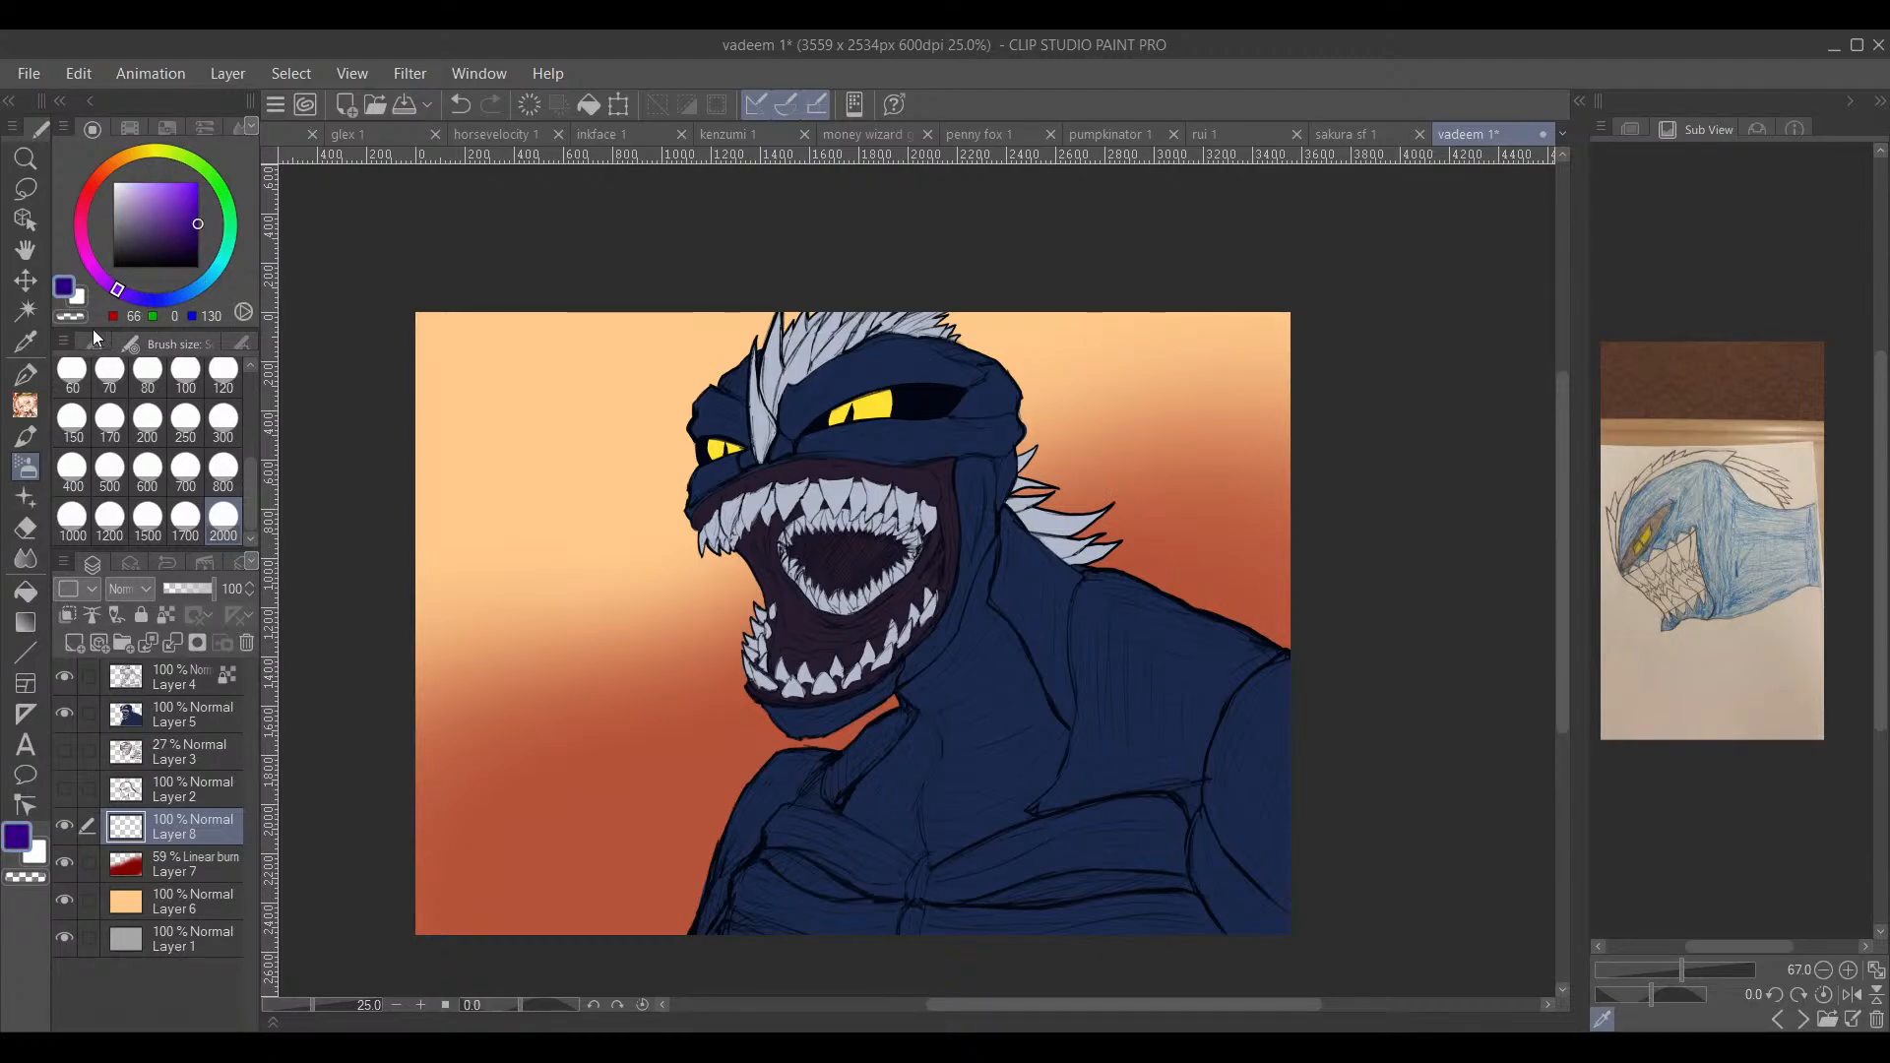
click(168, 182)
click(167, 183)
mouse_move(781, 316)
mouse_down()
mouse_move(865, 388)
mouse_move(731, 337)
mouse_move(815, 455)
mouse_move(409, 571)
mouse_up()
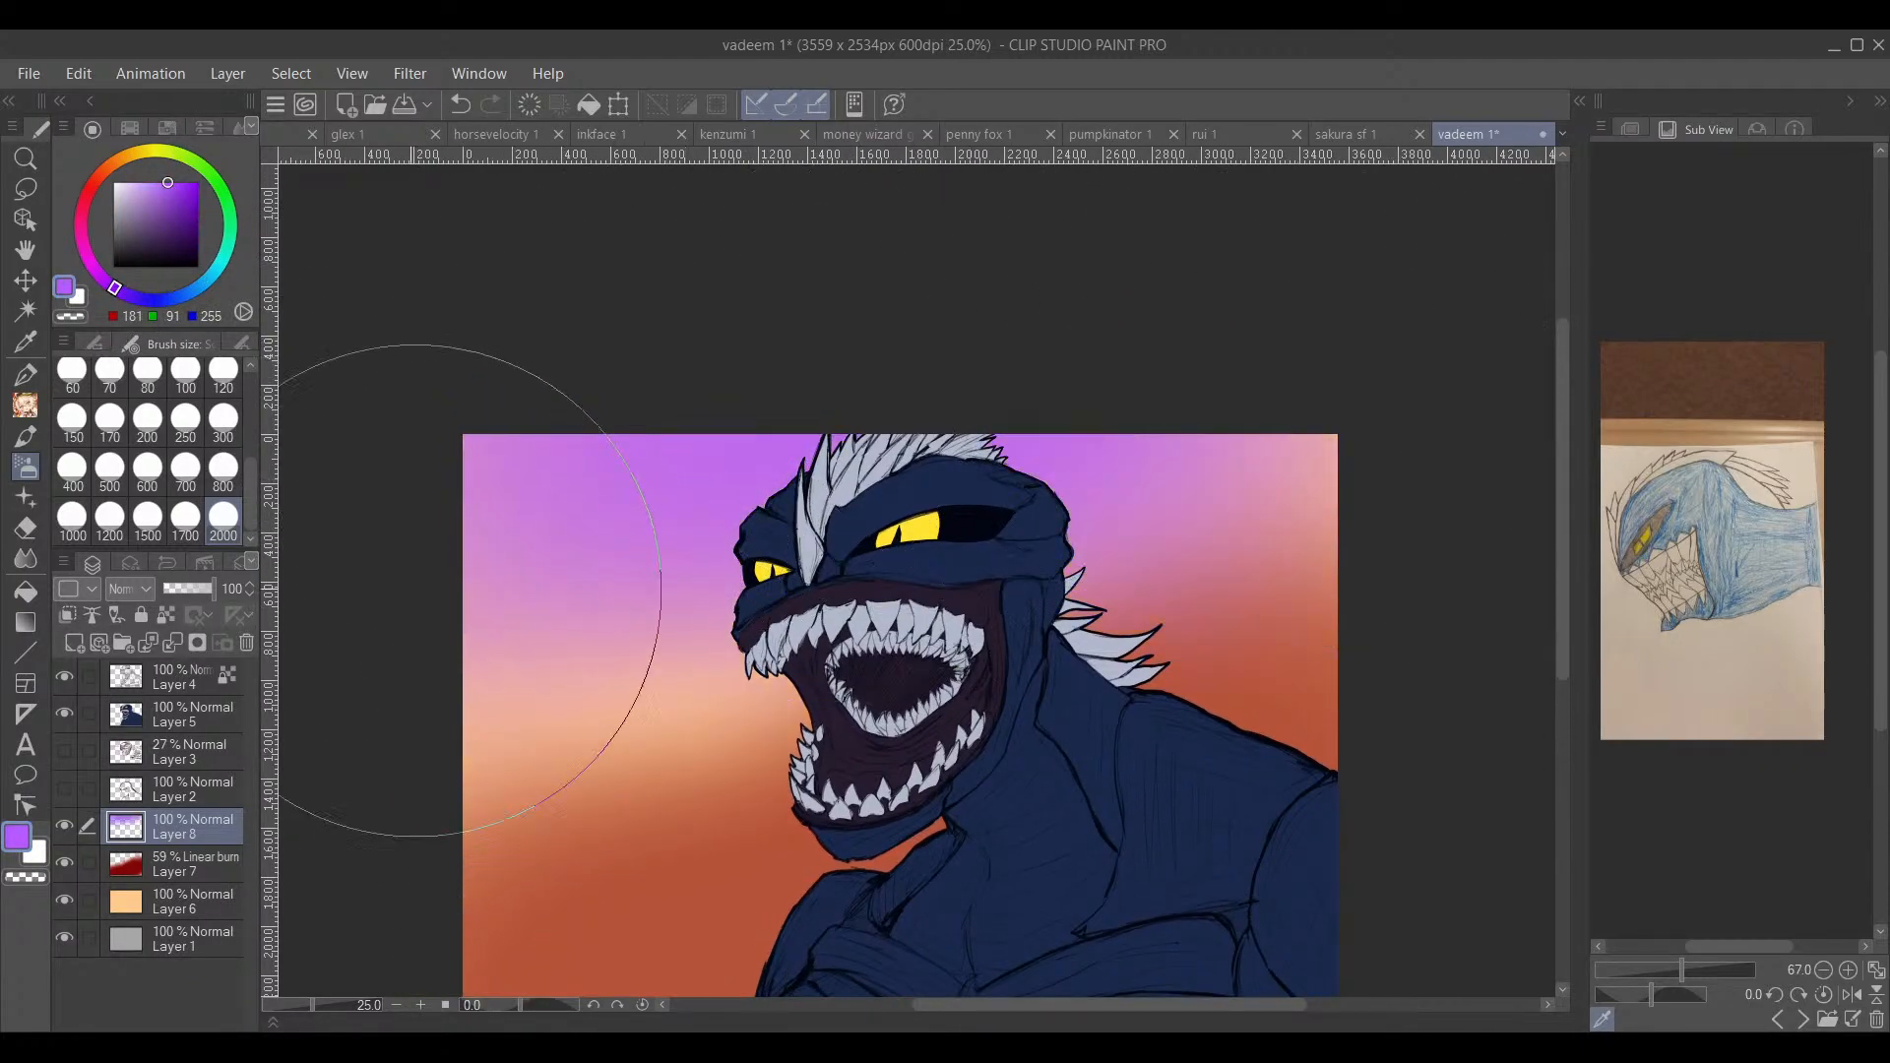
Step: Set the violet gradient layer to Overlay at 61% opacity and save the vadeem drawing
click(155, 287)
drag(766, 621, 636, 529)
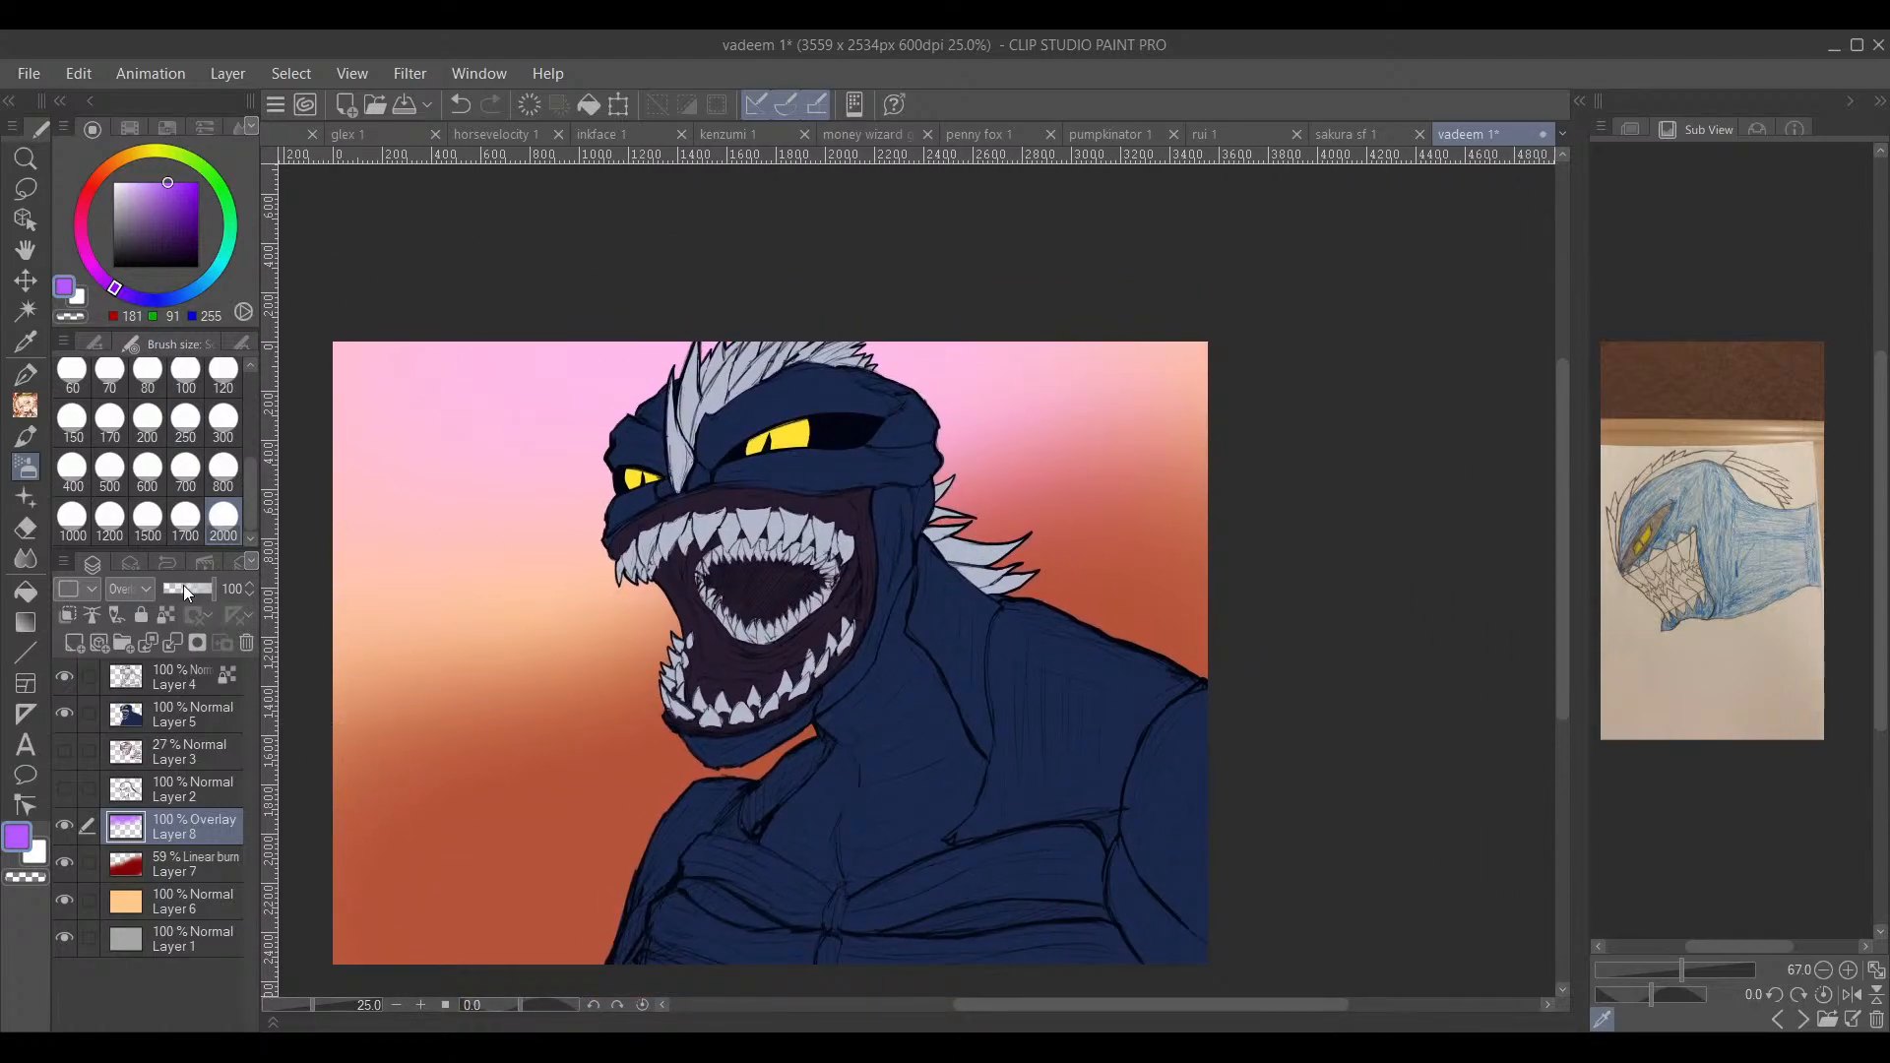
drag(191, 587, 194, 586)
drag(1110, 552, 1338, 574)
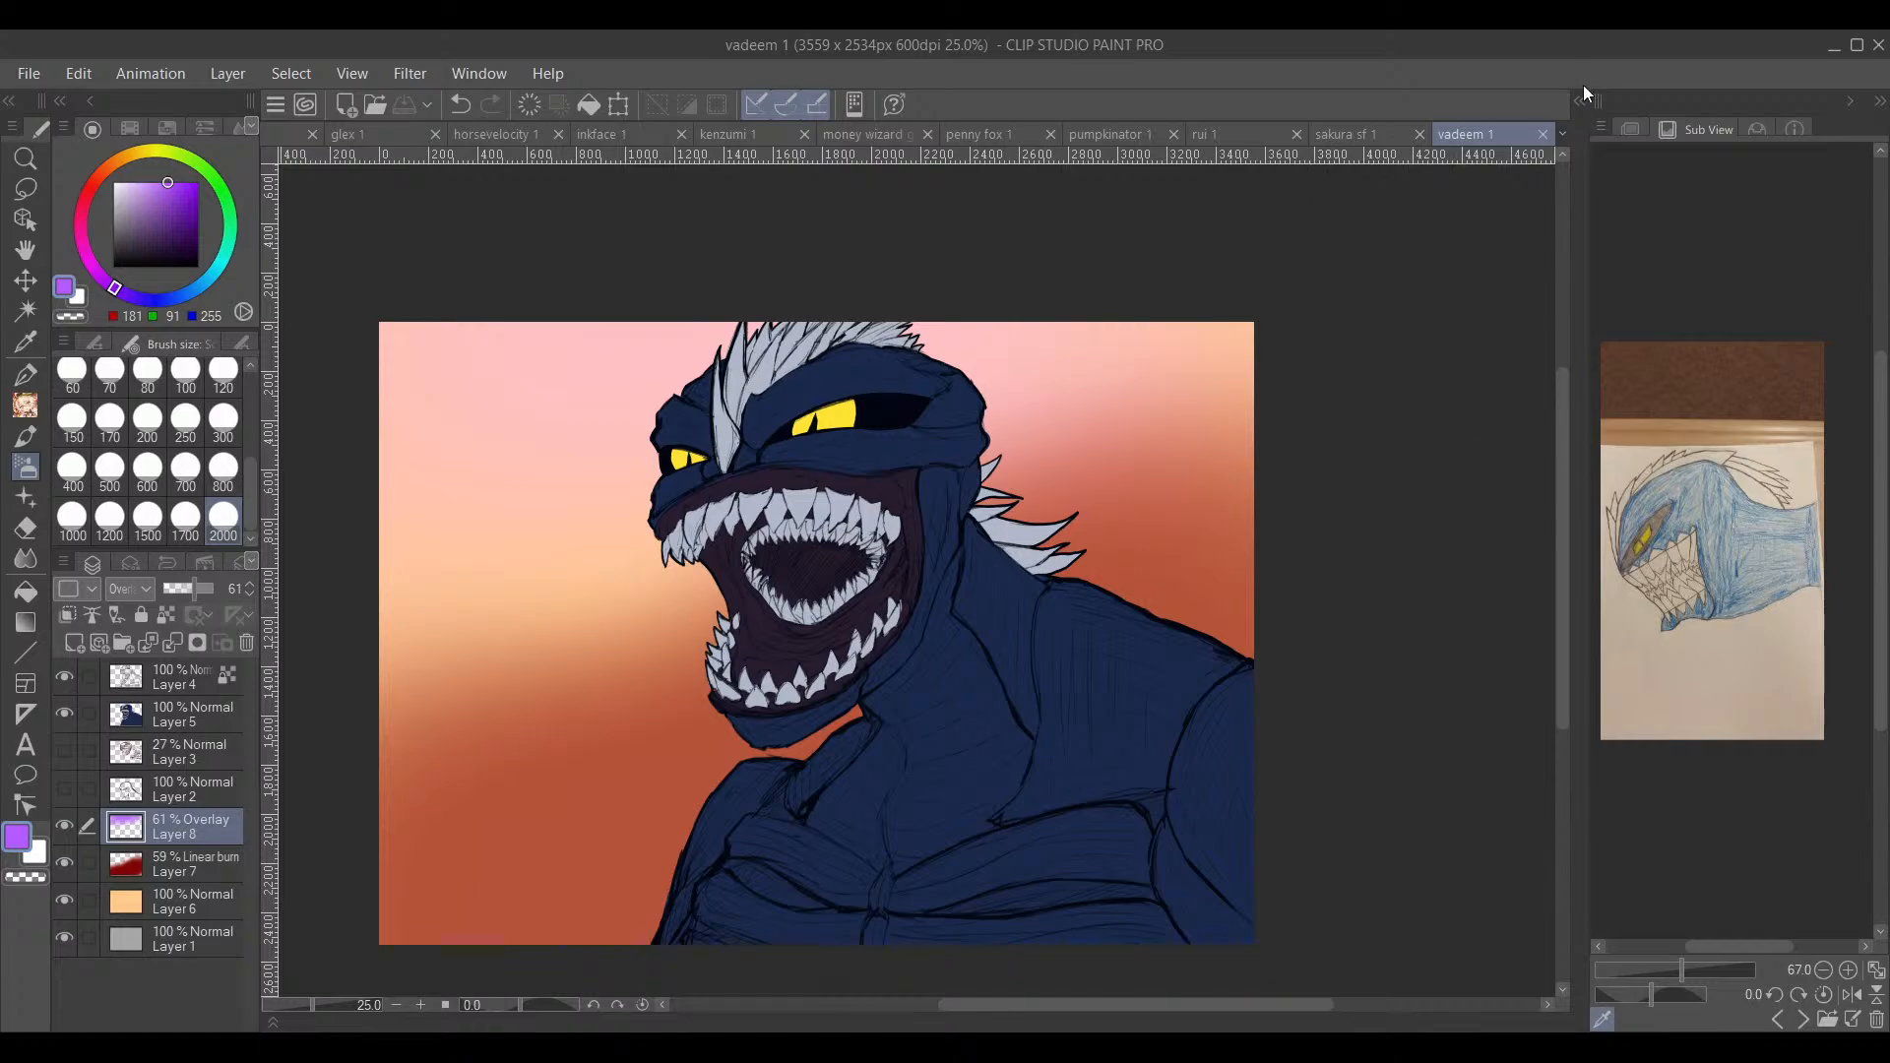
Step: Close the vadeem drawing, remove its reference photo from the sub view, and switch to the Evie drawing
click(1543, 137)
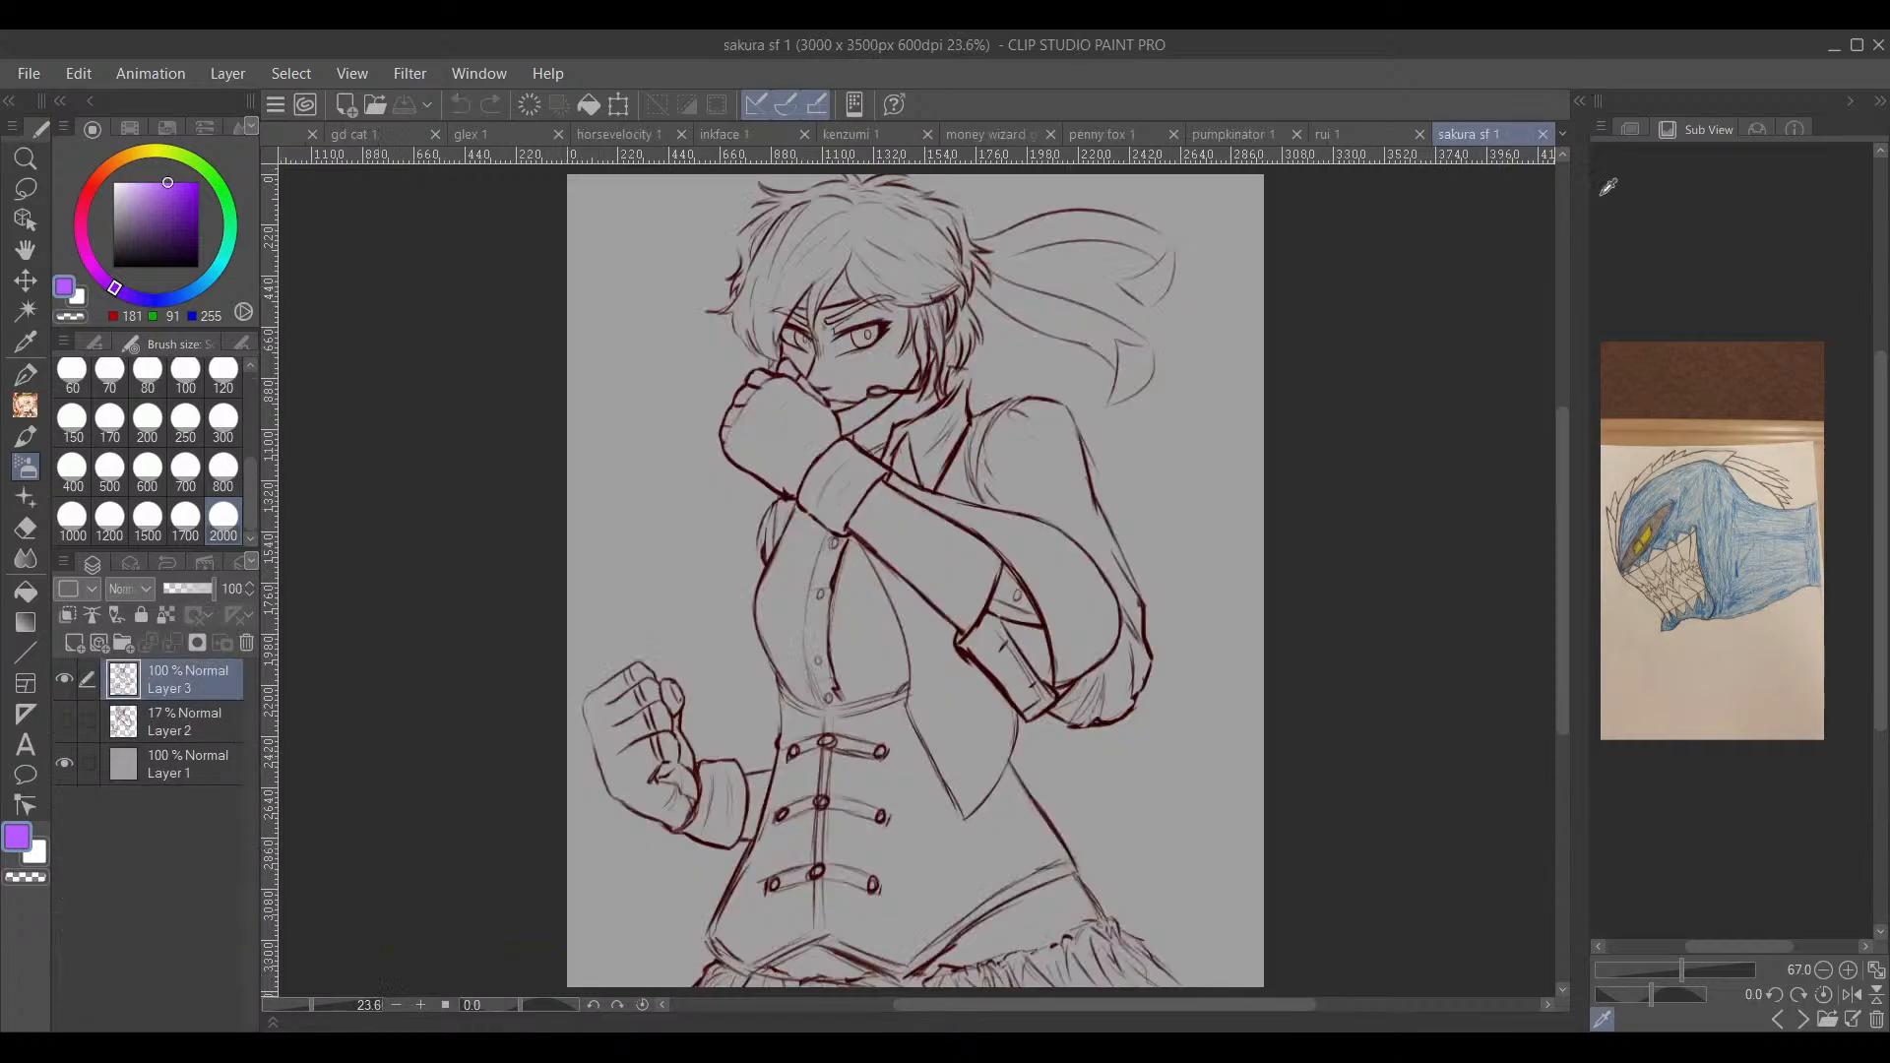
click(1875, 1021)
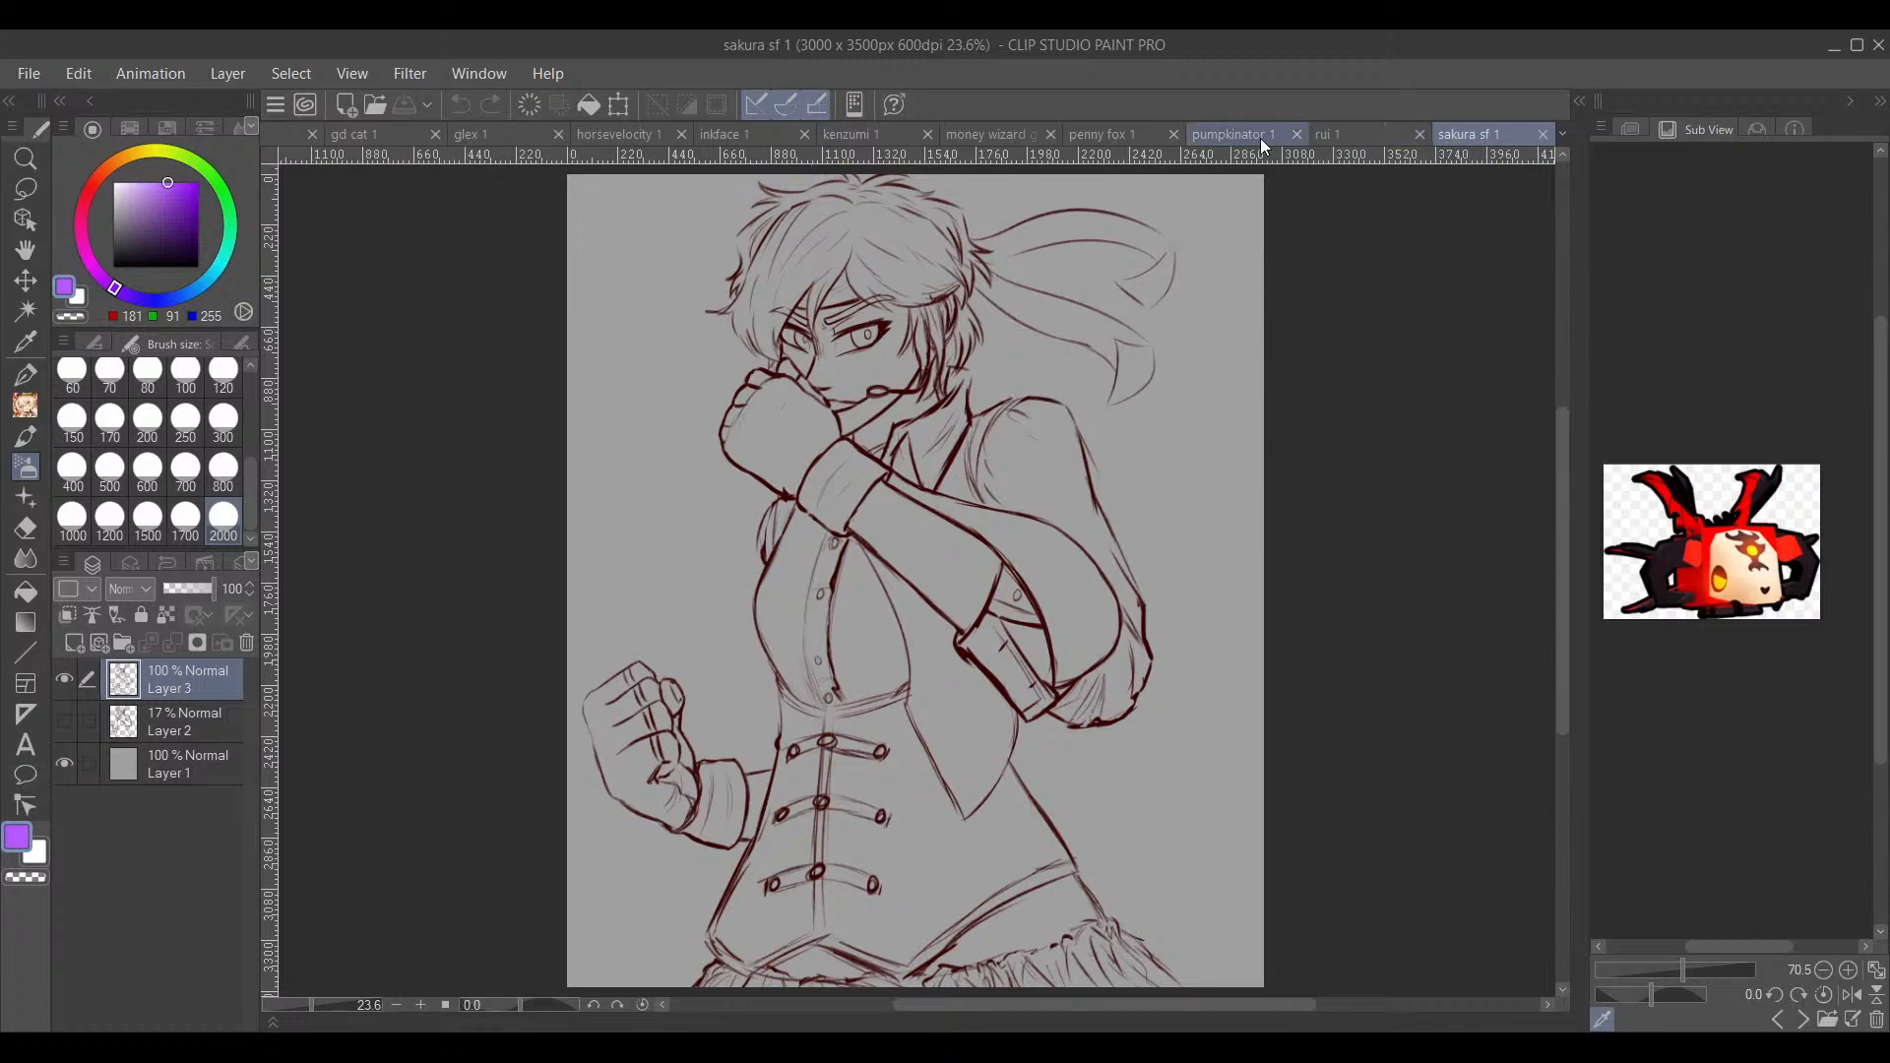
click(273, 130)
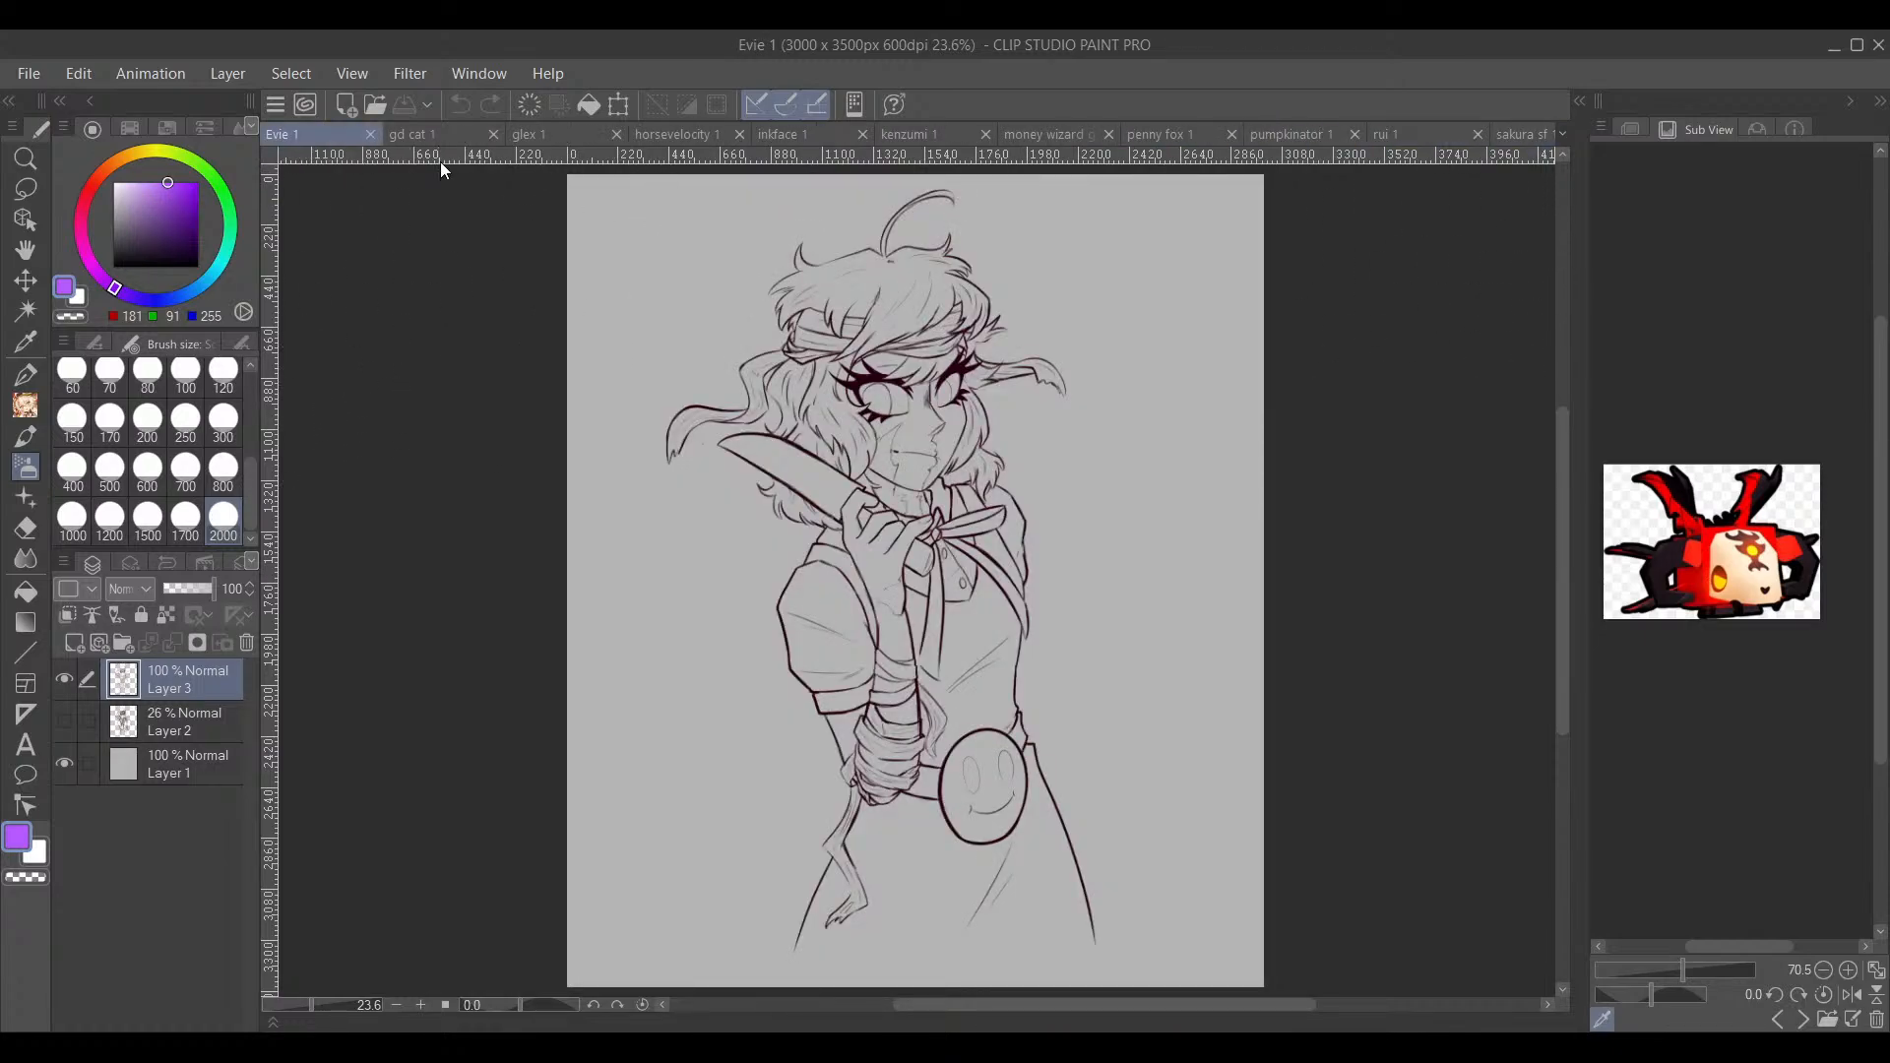
click(458, 136)
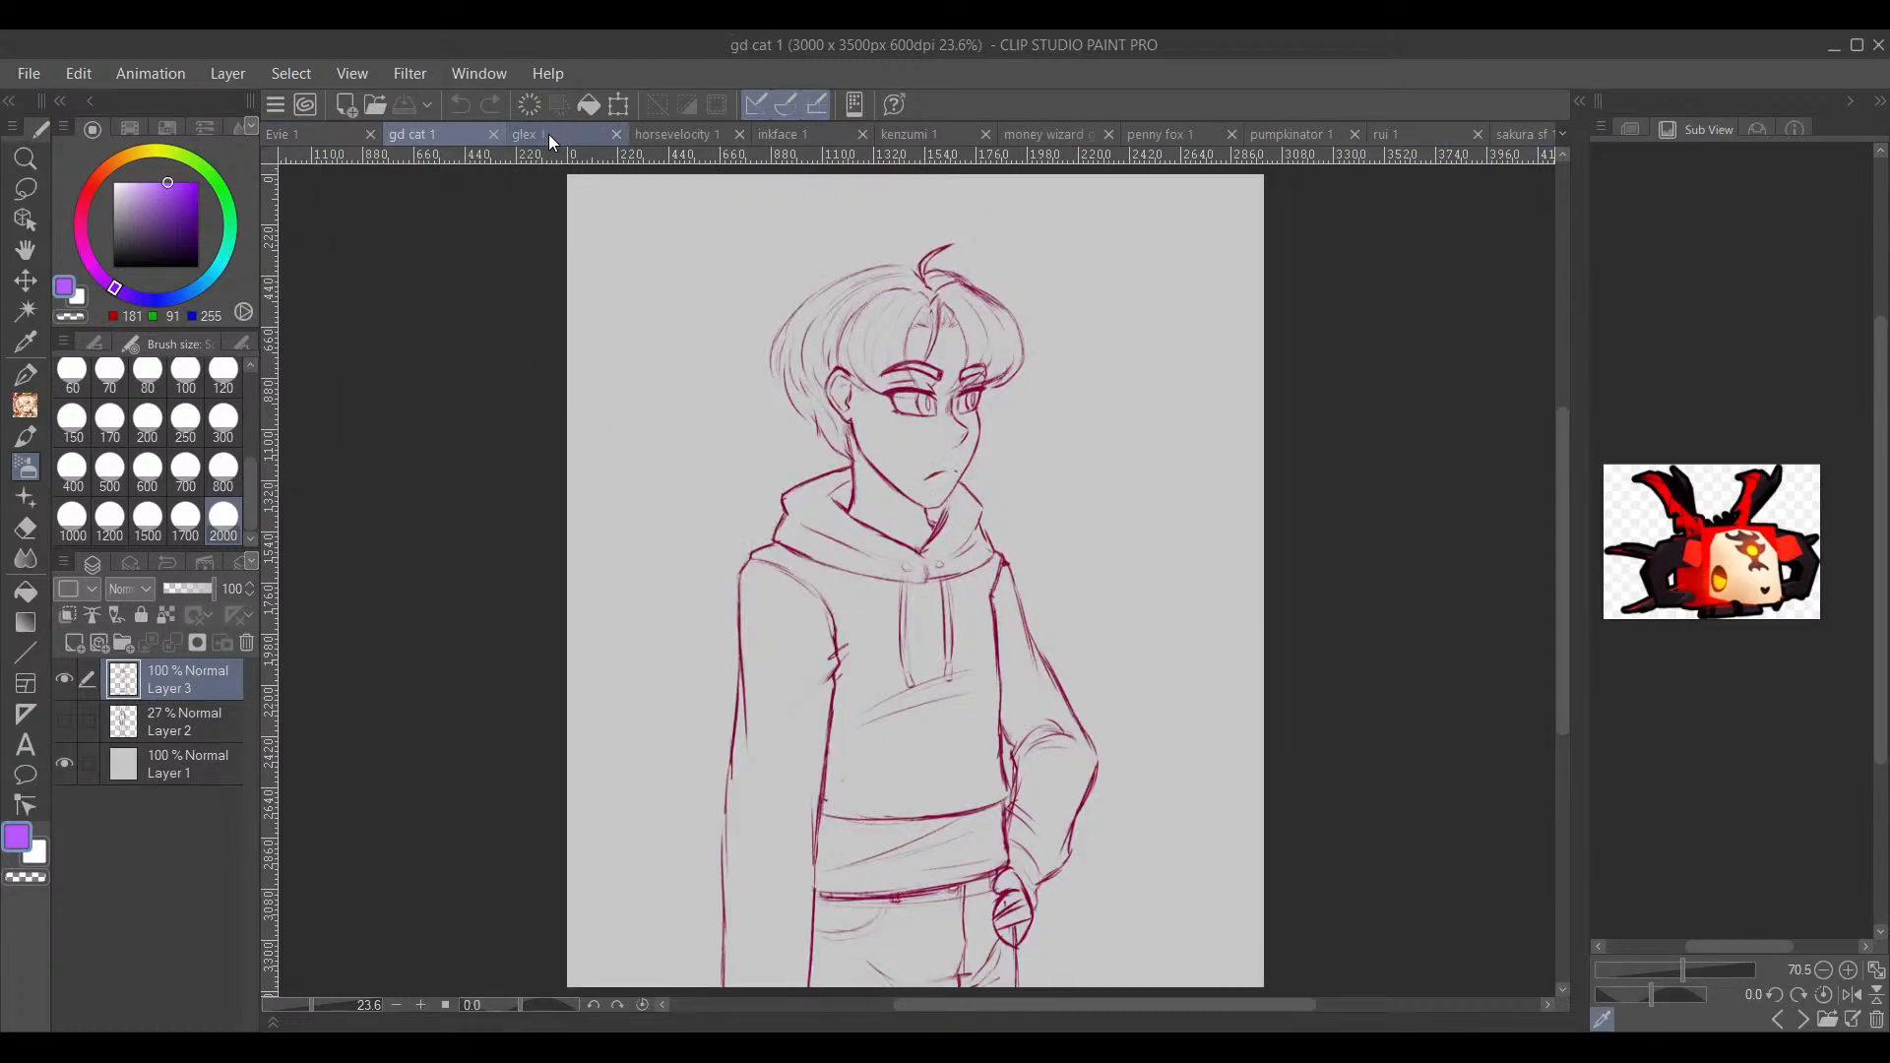
click(548, 133)
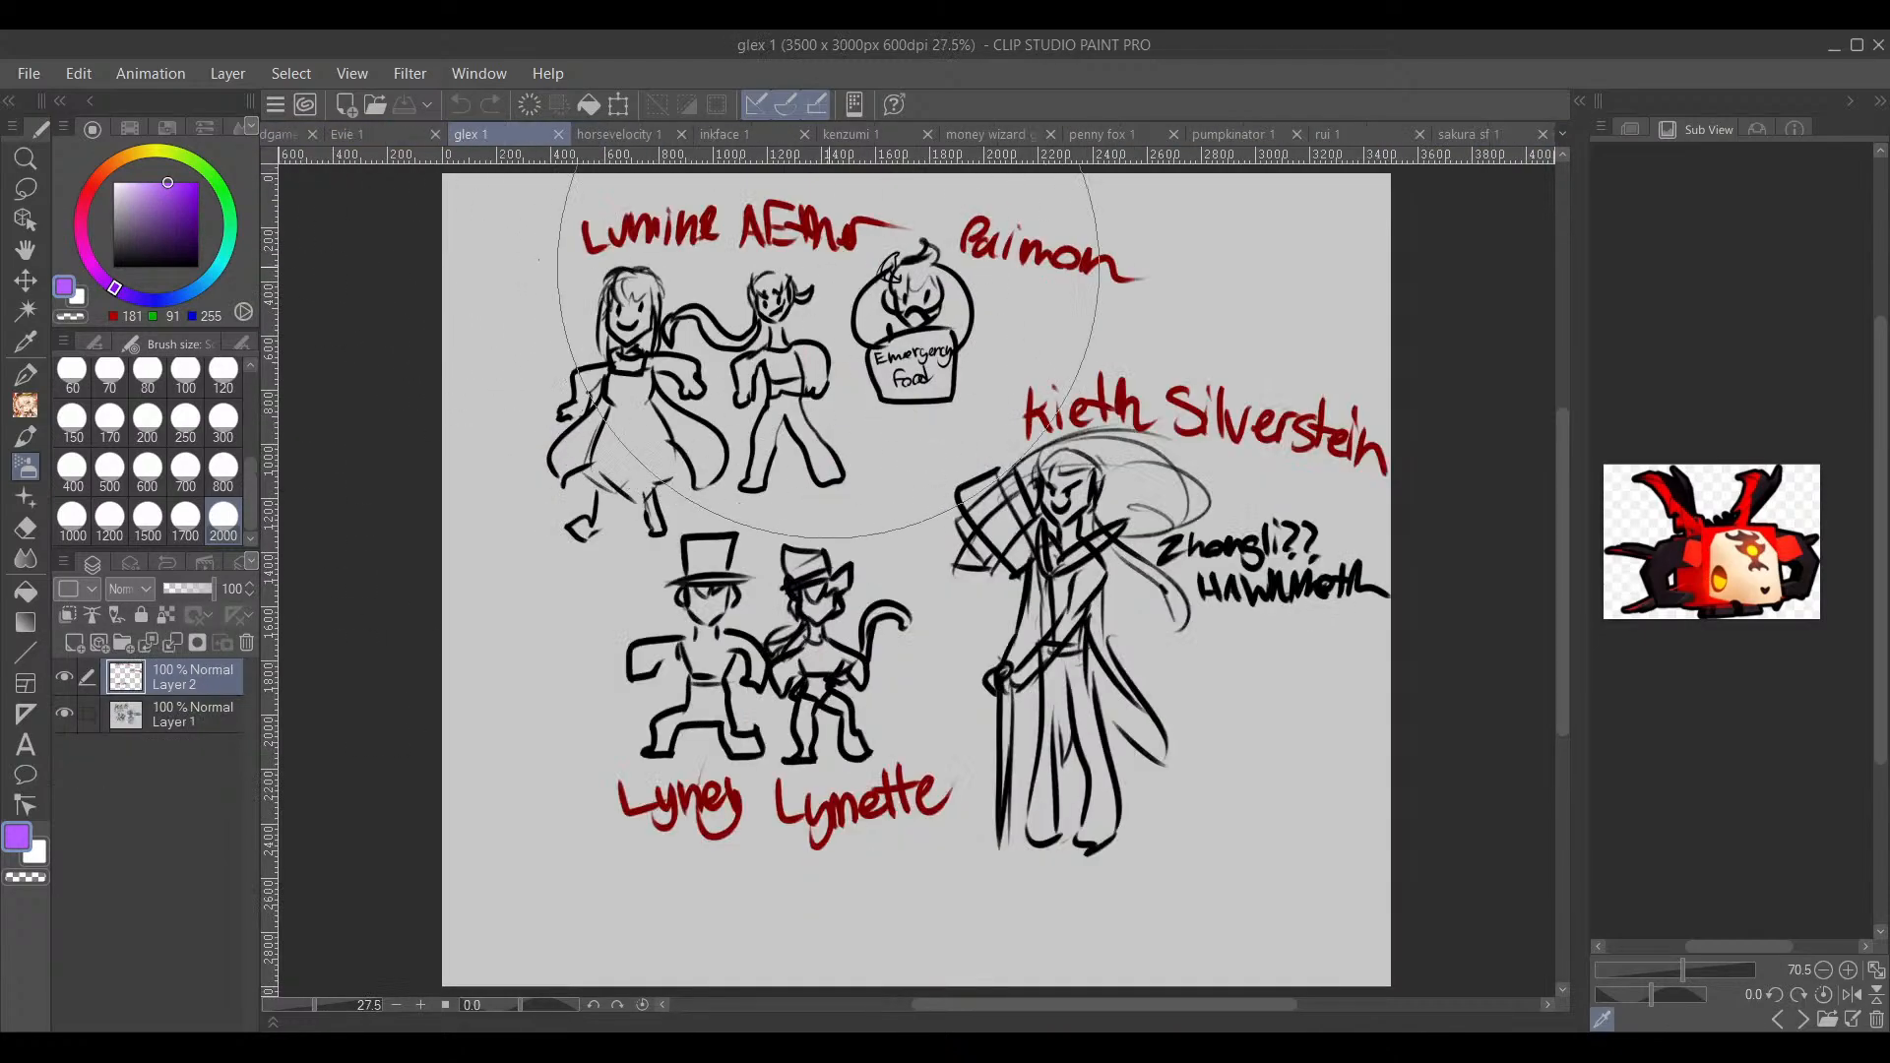
click(294, 133)
scroll(1181, 679, down, 2)
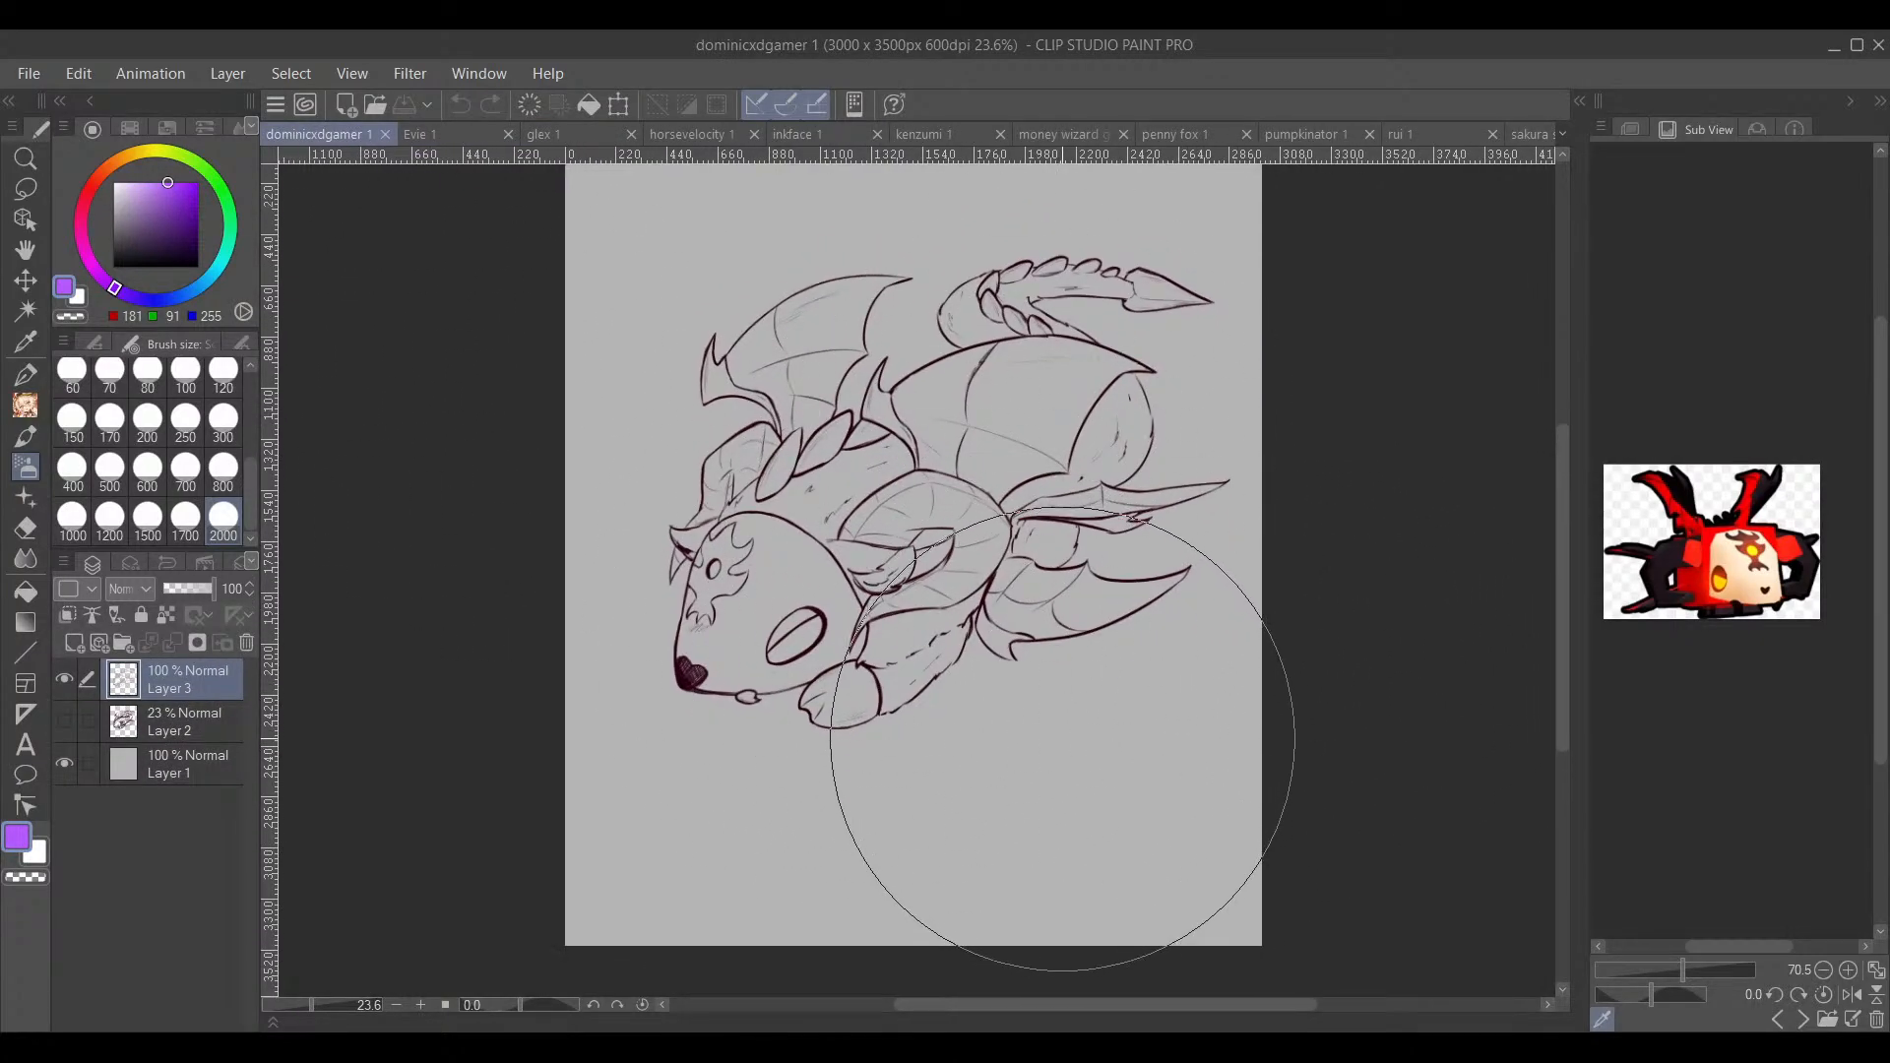
Step: Sample the red from the reference image, add a new layer directly beneath the line art, and set the pen size to 100
click(1706, 542)
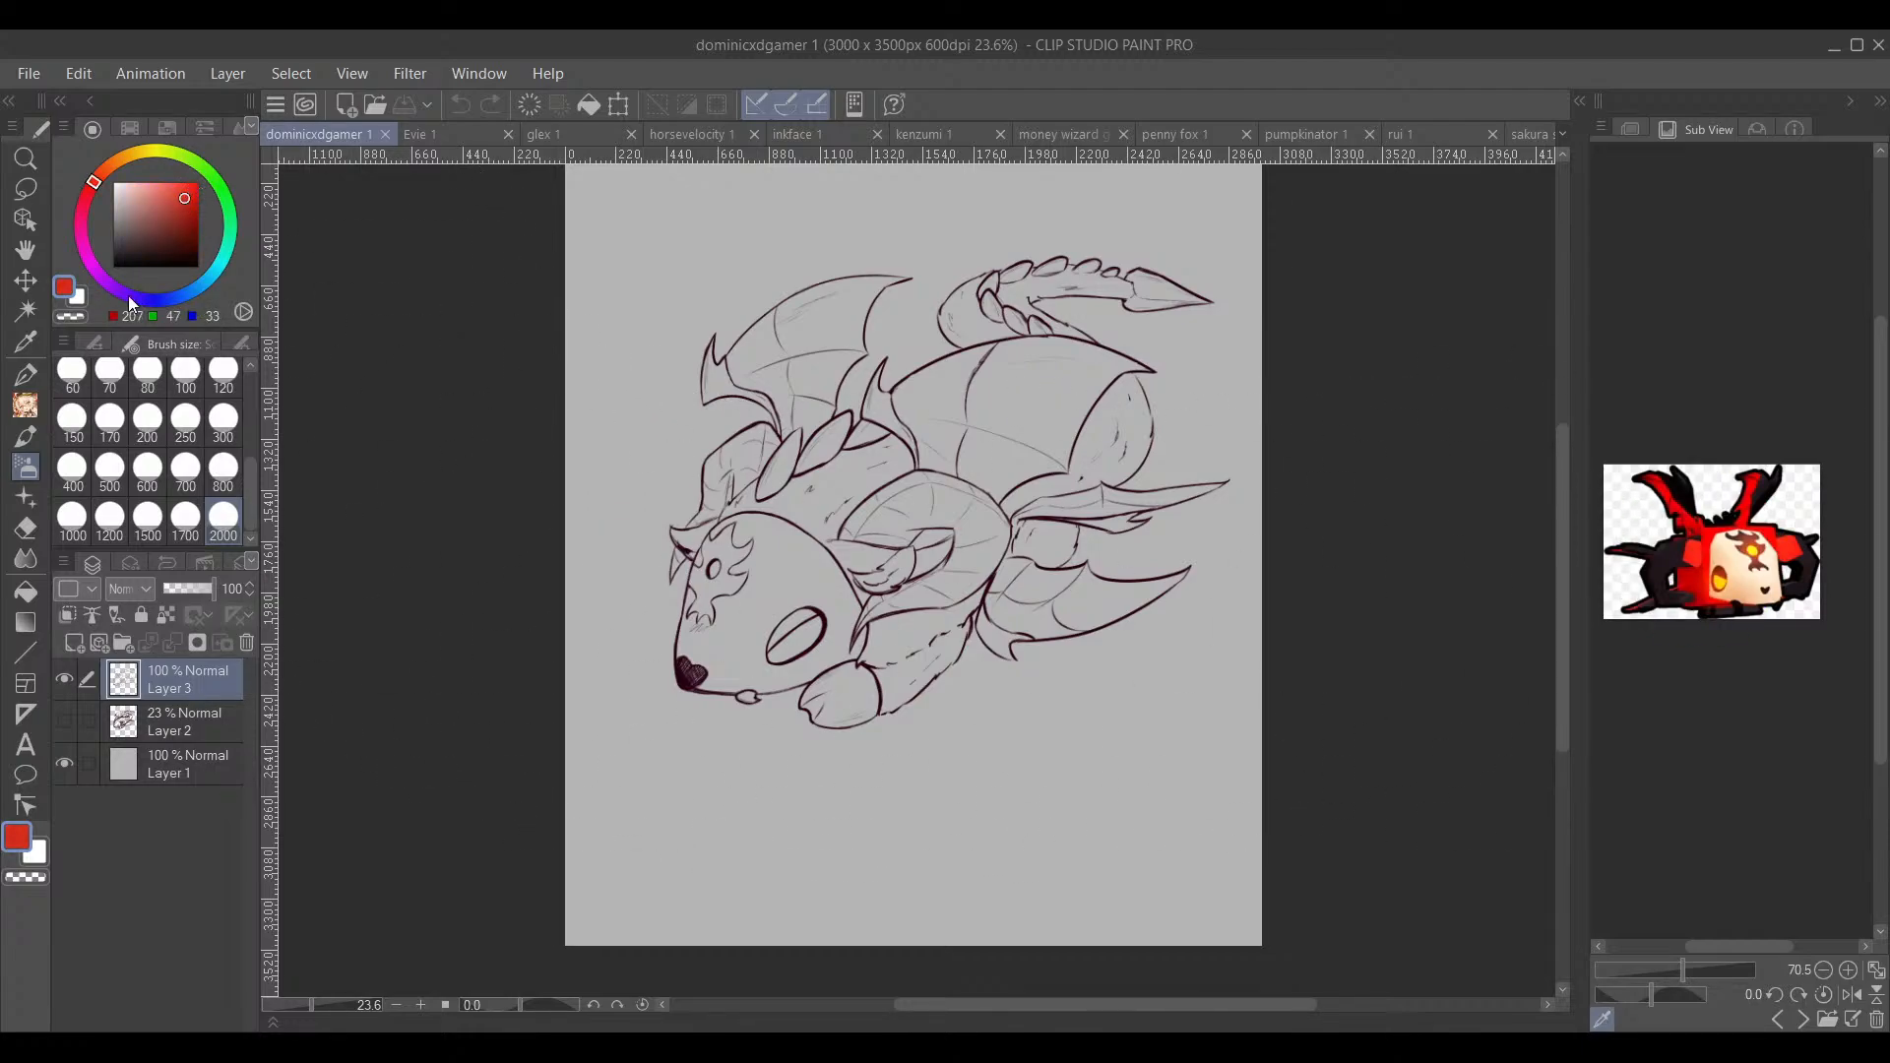
key(p)
click(159, 713)
click(75, 645)
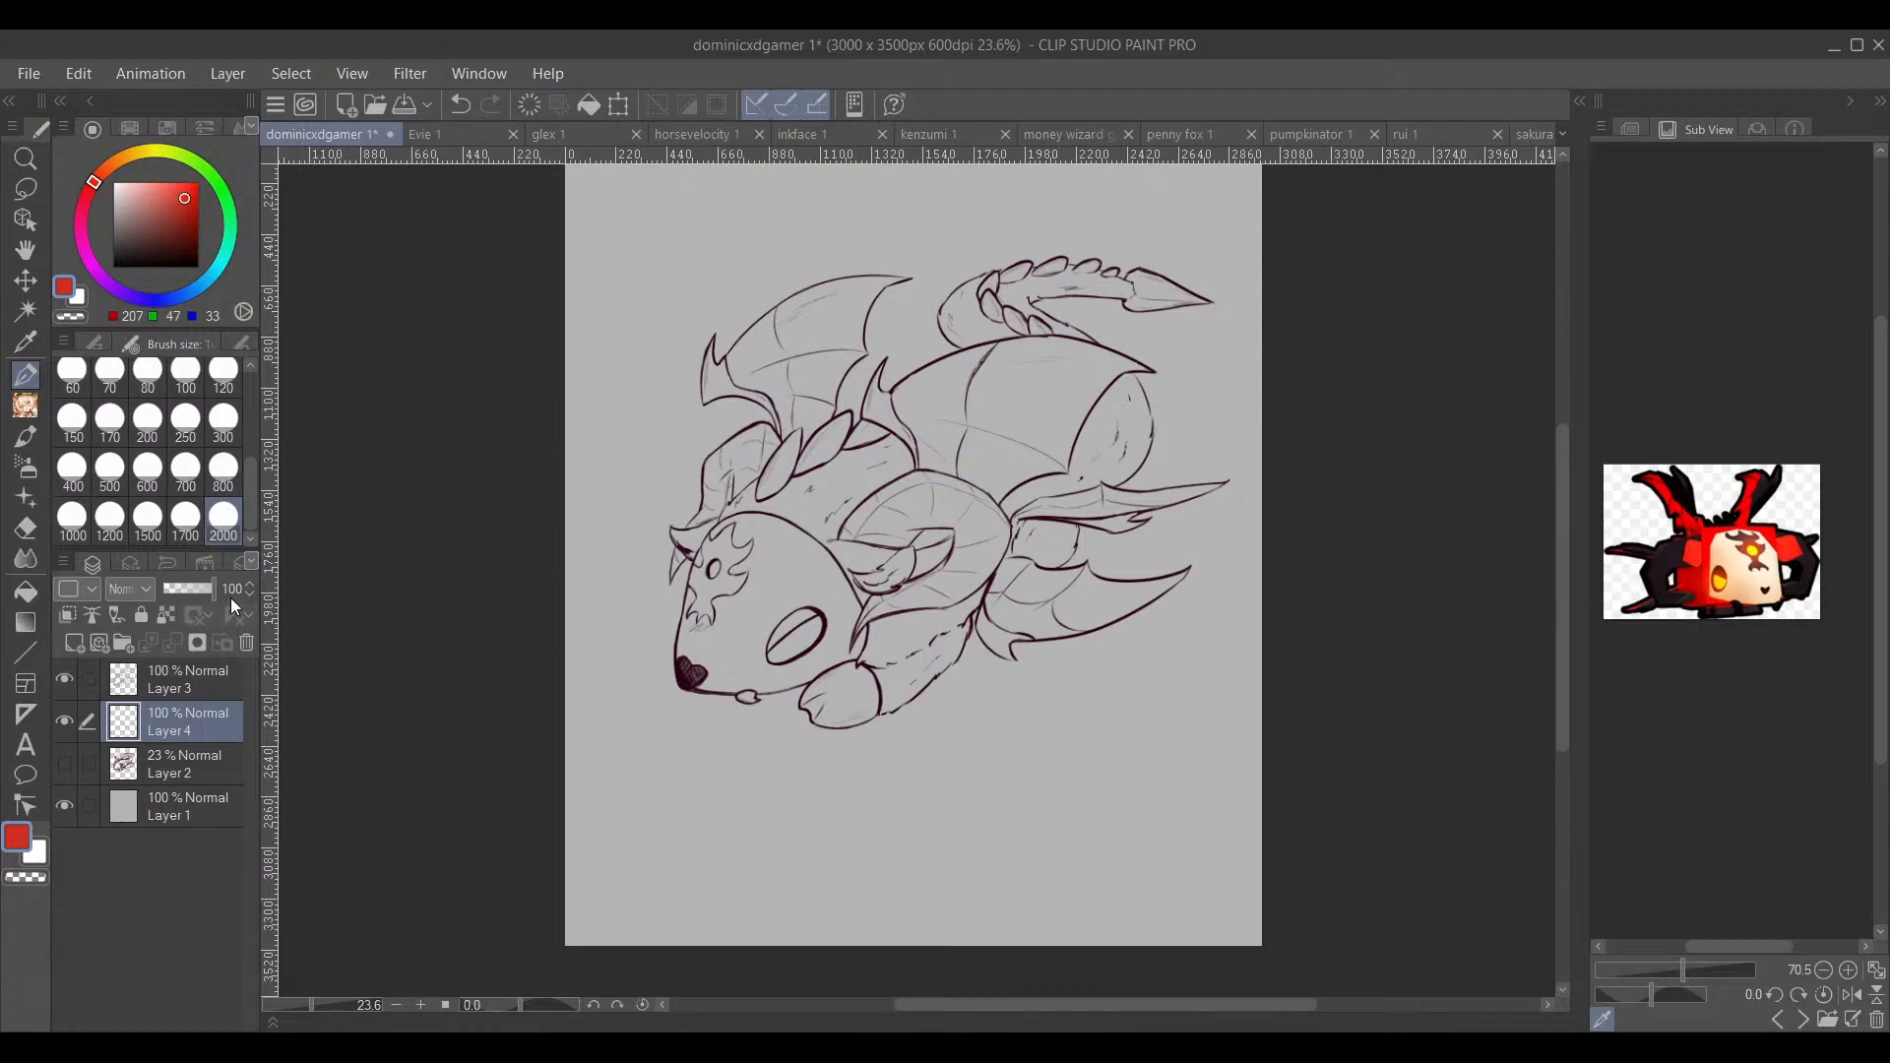
scroll(917, 472, up, 3)
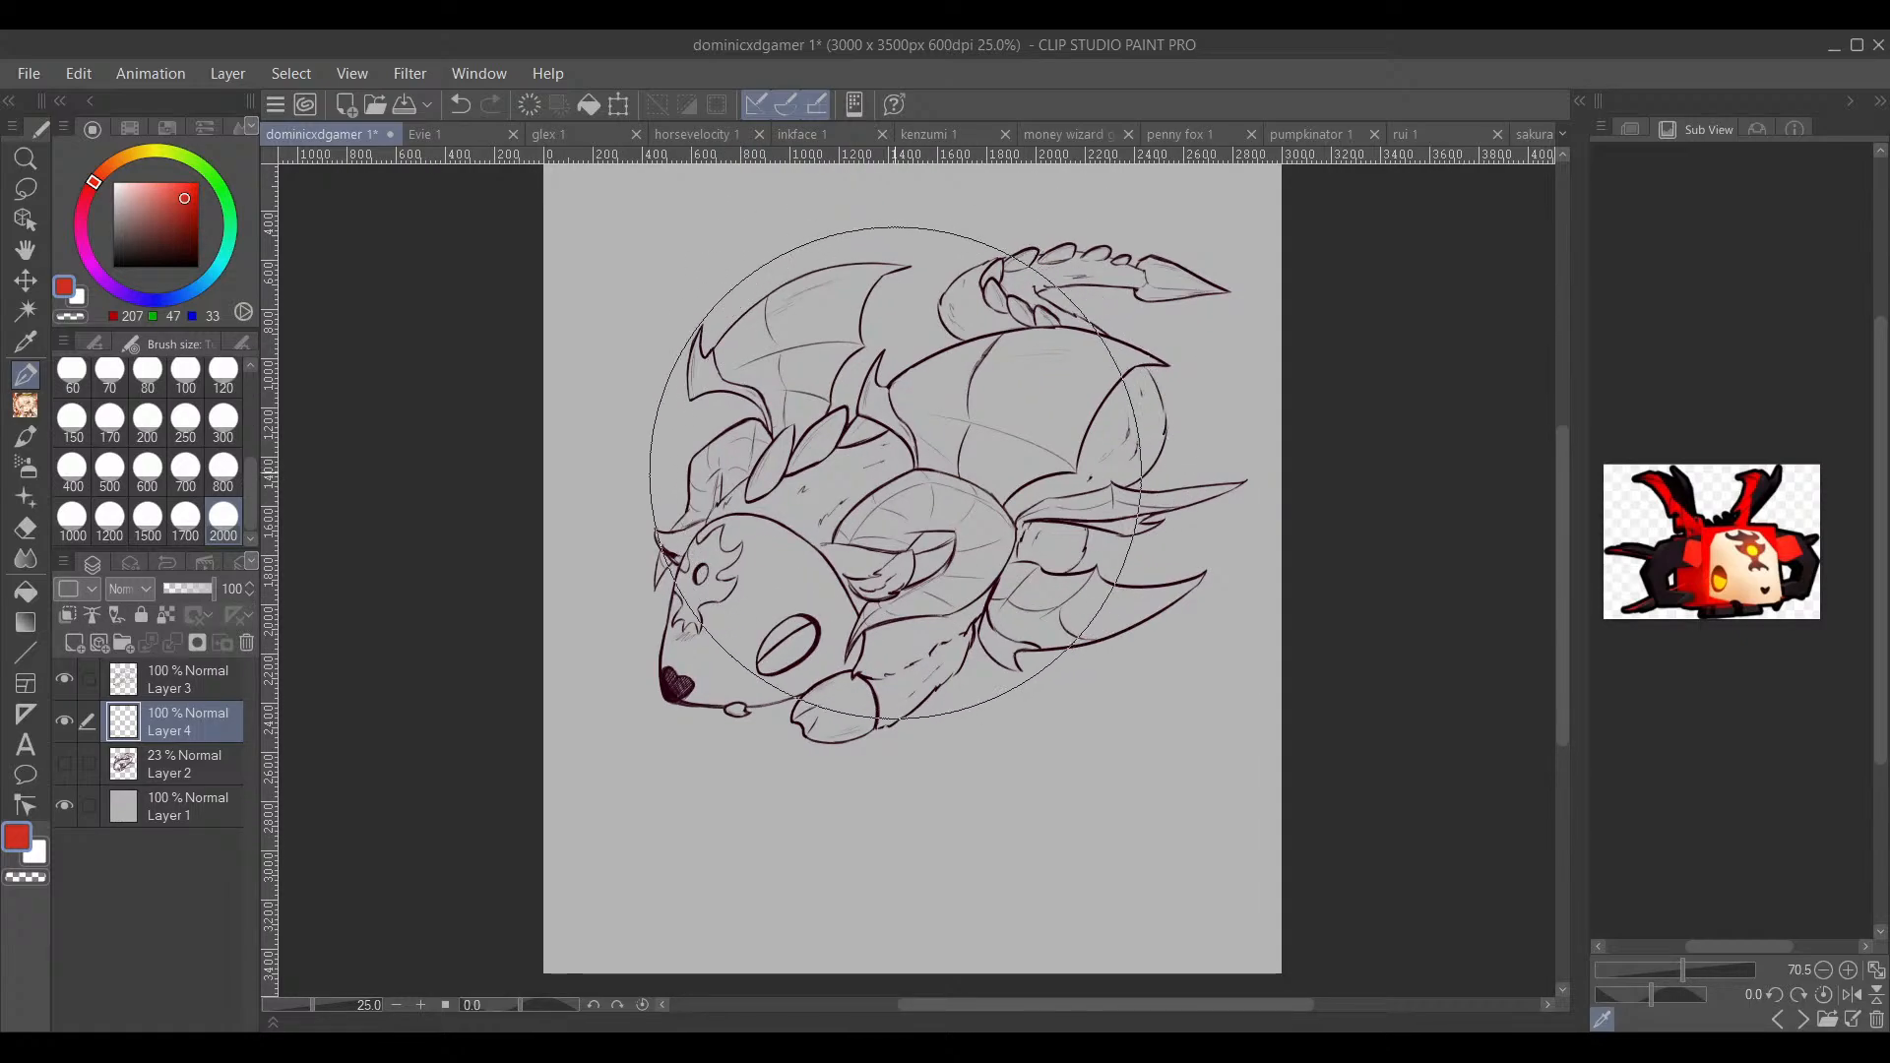
click(185, 372)
Step: Paint the creature's neck, far ear and near ear flat red, loosely overlapping the edge of the face
mouse_move(660, 546)
mouse_down()
mouse_move(832, 428)
mouse_move(590, 596)
mouse_move(645, 503)
mouse_move(855, 472)
mouse_up()
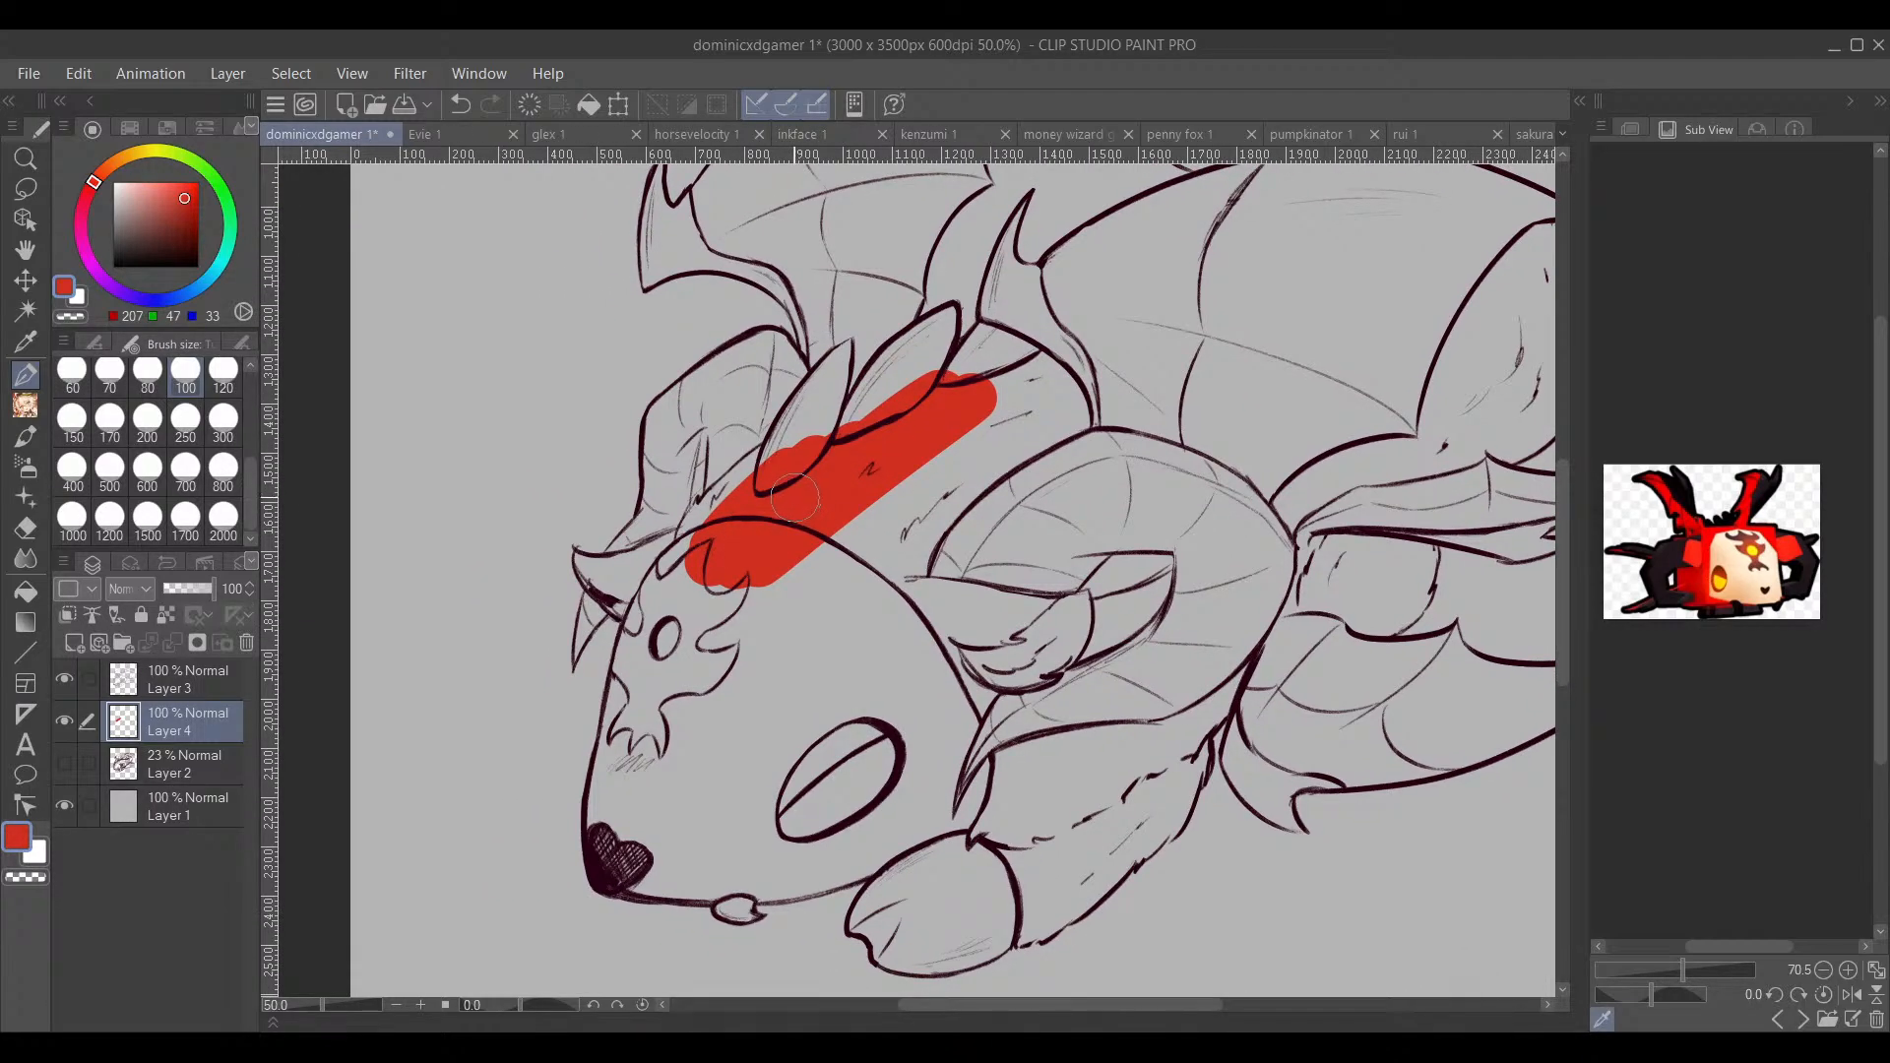
mouse_move(652, 562)
mouse_down()
mouse_move(630, 563)
mouse_move(679, 532)
mouse_up()
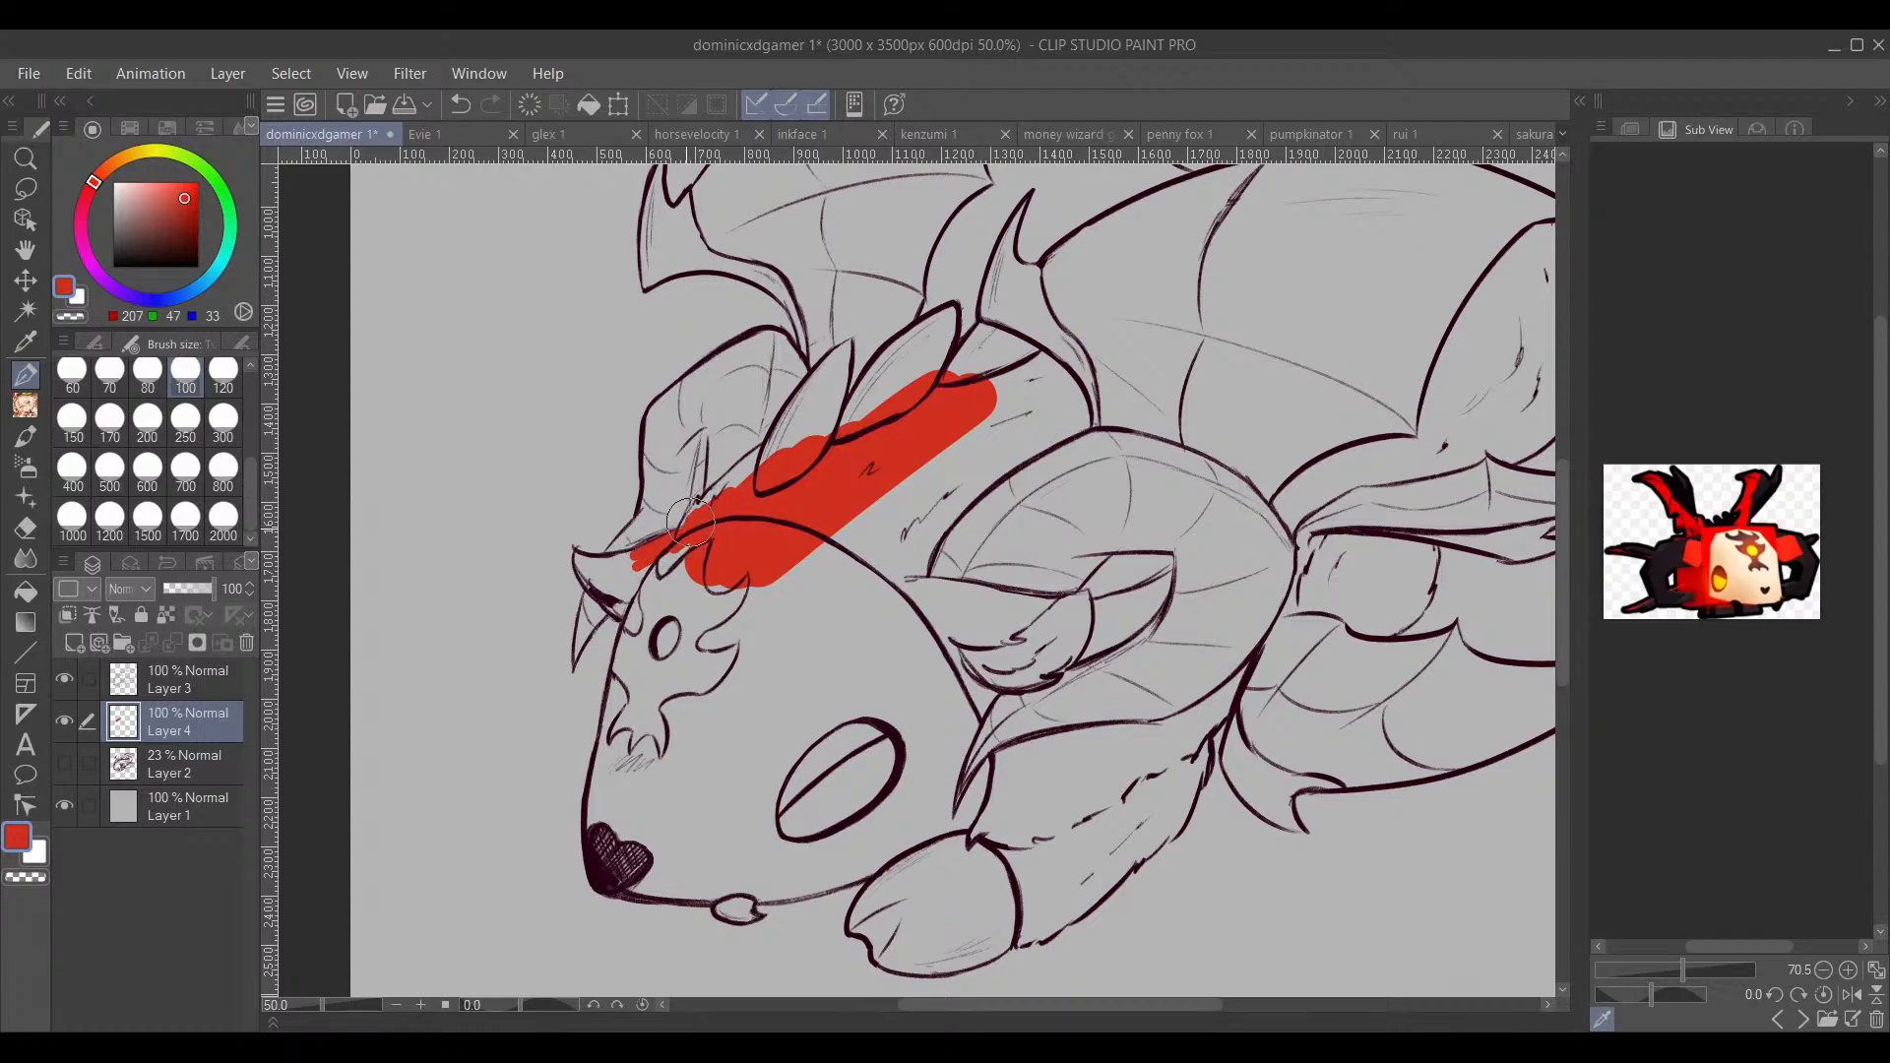
mouse_move(692, 516)
mouse_down()
mouse_move(765, 454)
mouse_move(707, 506)
mouse_up()
mouse_move(784, 579)
mouse_down()
mouse_move(731, 592)
mouse_move(746, 624)
mouse_move(796, 511)
mouse_up()
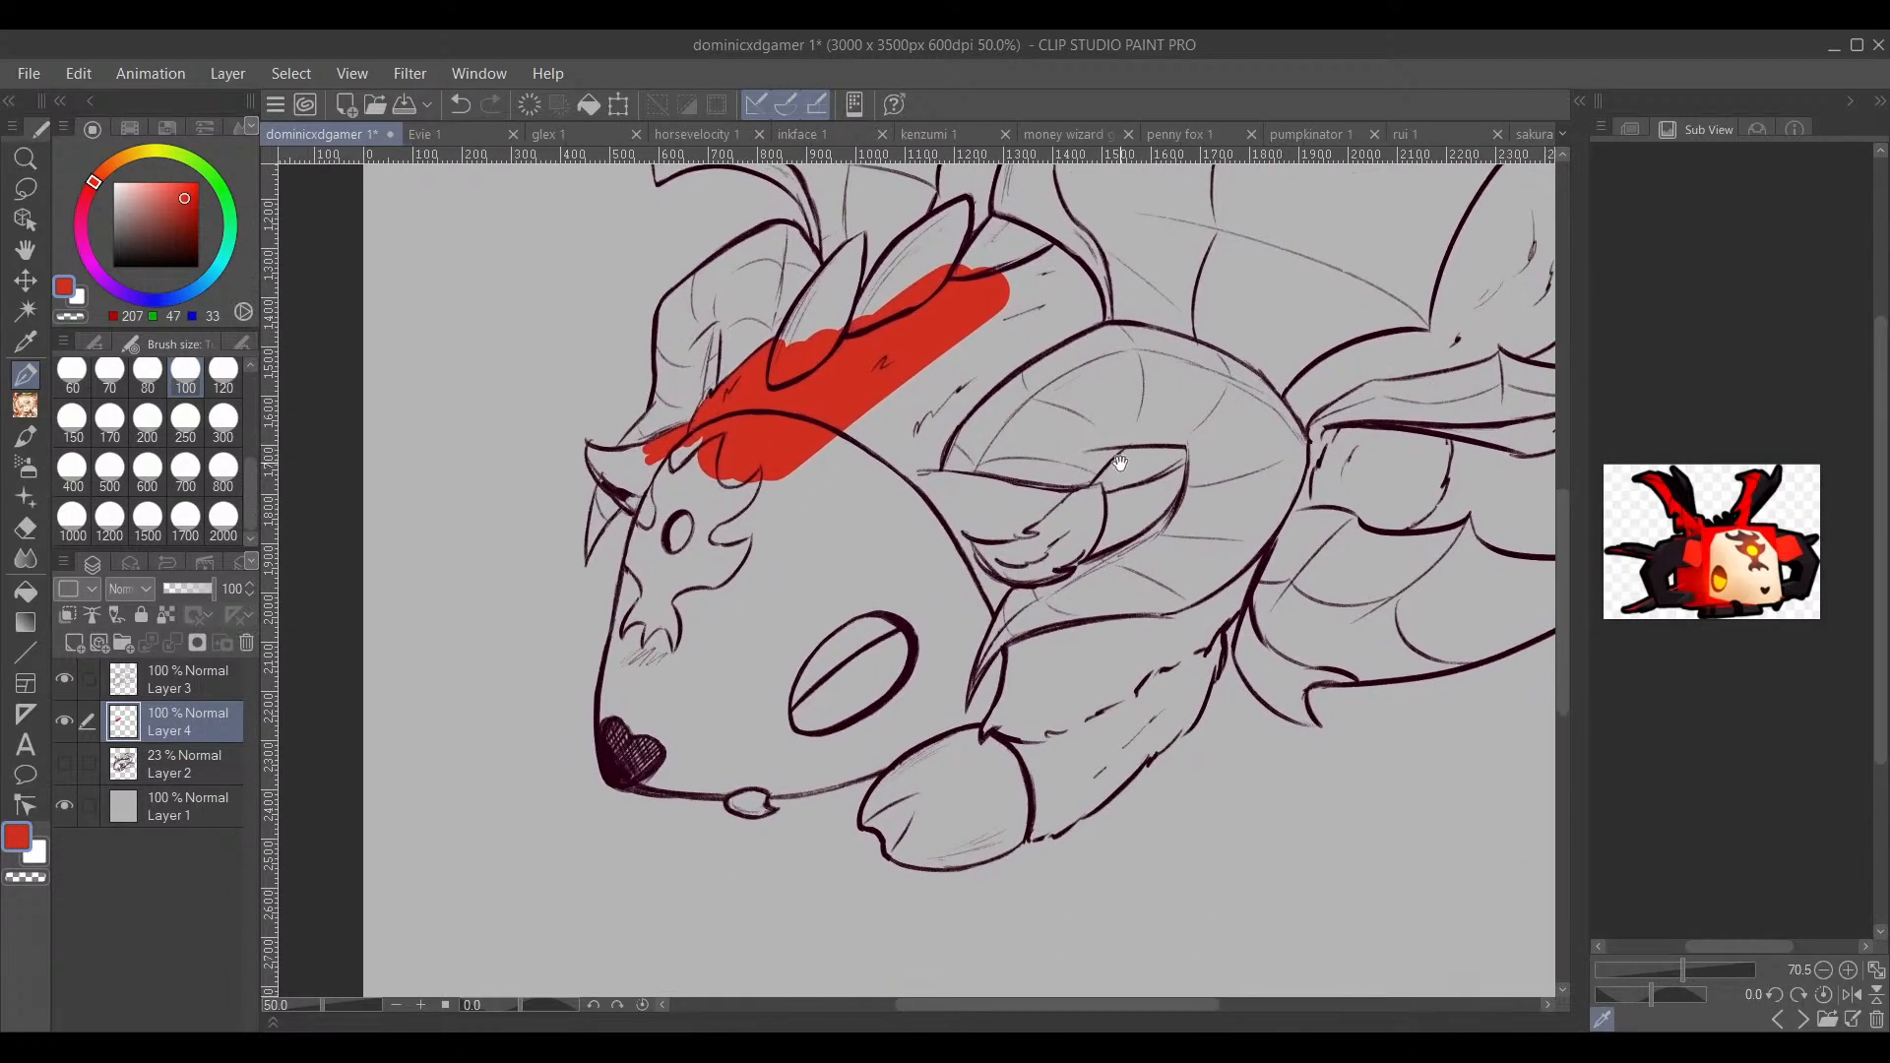
drag(1122, 466, 1013, 596)
mouse_move(489, 590)
mouse_down()
mouse_move(563, 566)
mouse_move(474, 581)
mouse_move(522, 586)
mouse_move(539, 613)
mouse_move(522, 641)
mouse_move(484, 588)
mouse_move(866, 473)
mouse_move(787, 571)
mouse_move(708, 611)
mouse_move(900, 537)
mouse_move(763, 675)
mouse_up()
drag(1067, 571, 961, 499)
mouse_move(832, 512)
mouse_down()
mouse_move(711, 585)
mouse_move(862, 561)
mouse_move(717, 645)
mouse_up()
Step: Paint flat red over the shoulder area behind the near ear and down the front leg
drag(1109, 596, 970, 664)
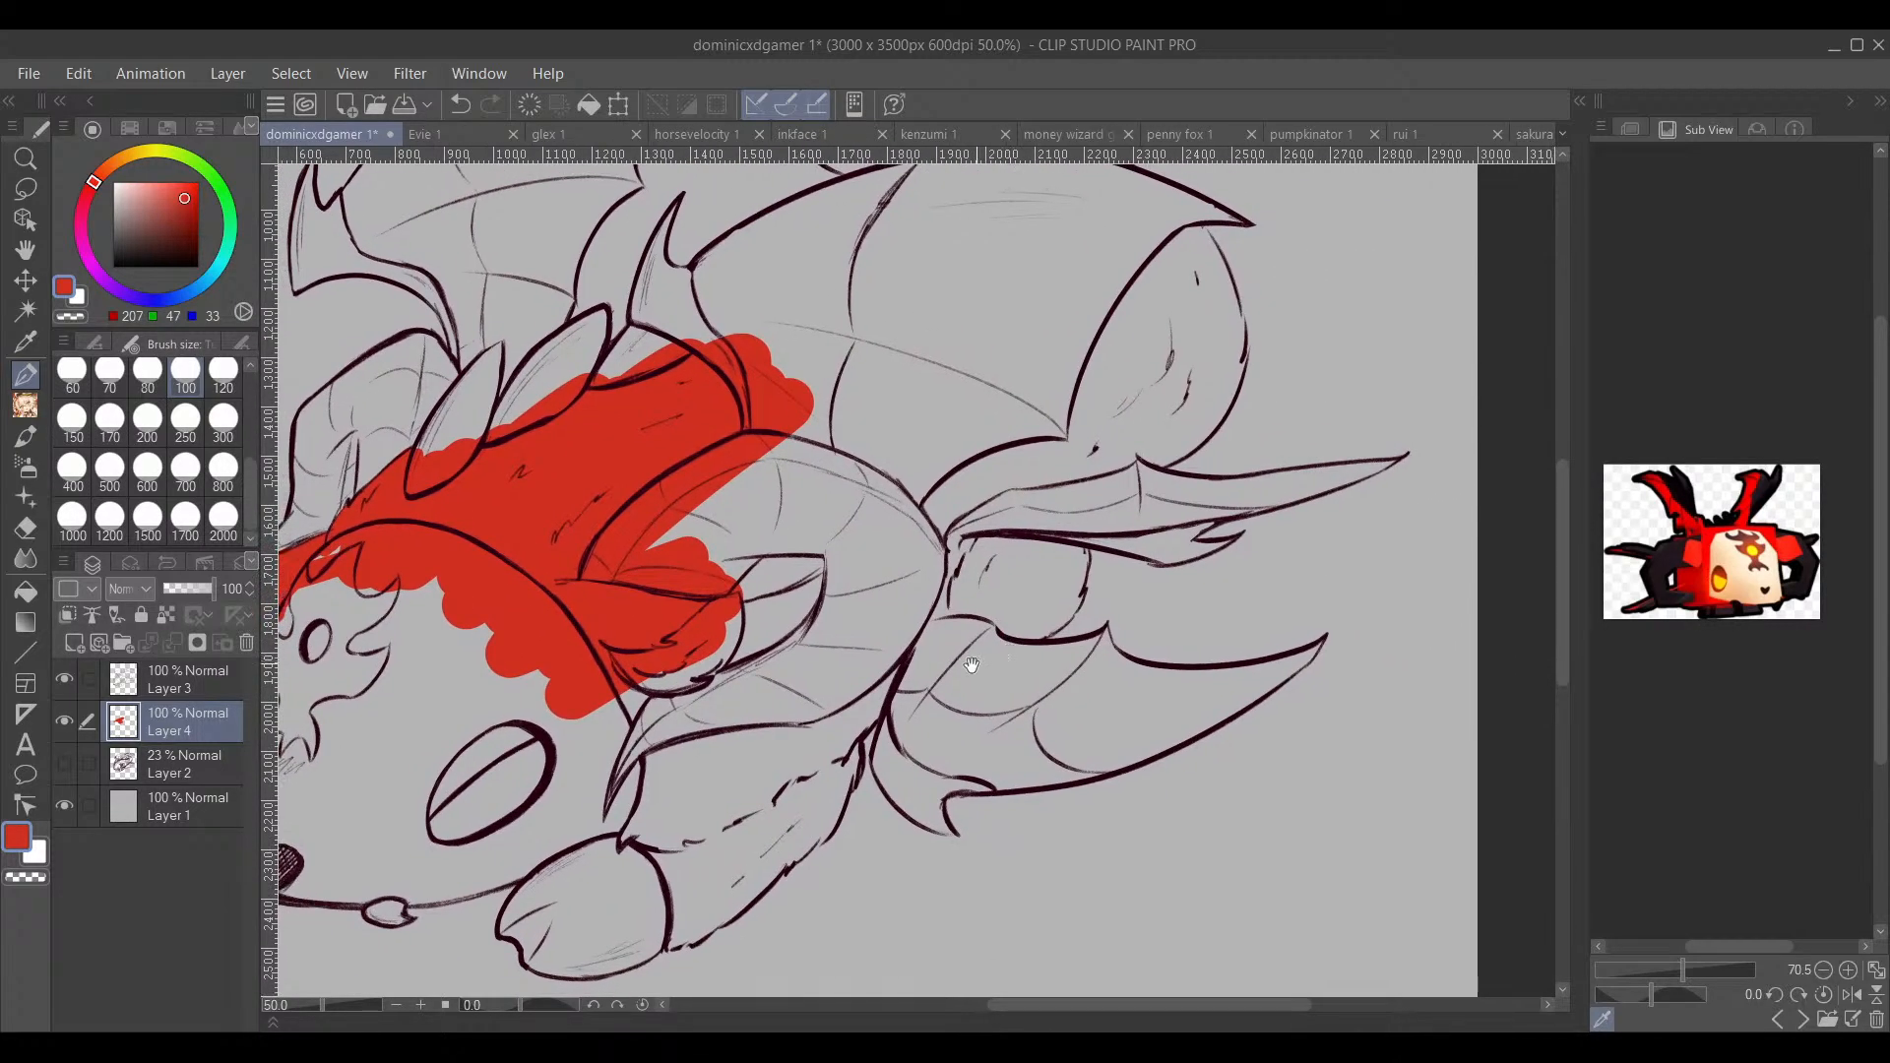
mouse_move(733, 573)
mouse_down()
mouse_move(738, 600)
mouse_move(845, 588)
mouse_move(825, 524)
mouse_move(866, 510)
mouse_up()
mouse_move(916, 594)
mouse_down()
mouse_move(1043, 624)
mouse_move(1009, 712)
mouse_move(924, 590)
mouse_move(943, 465)
mouse_up()
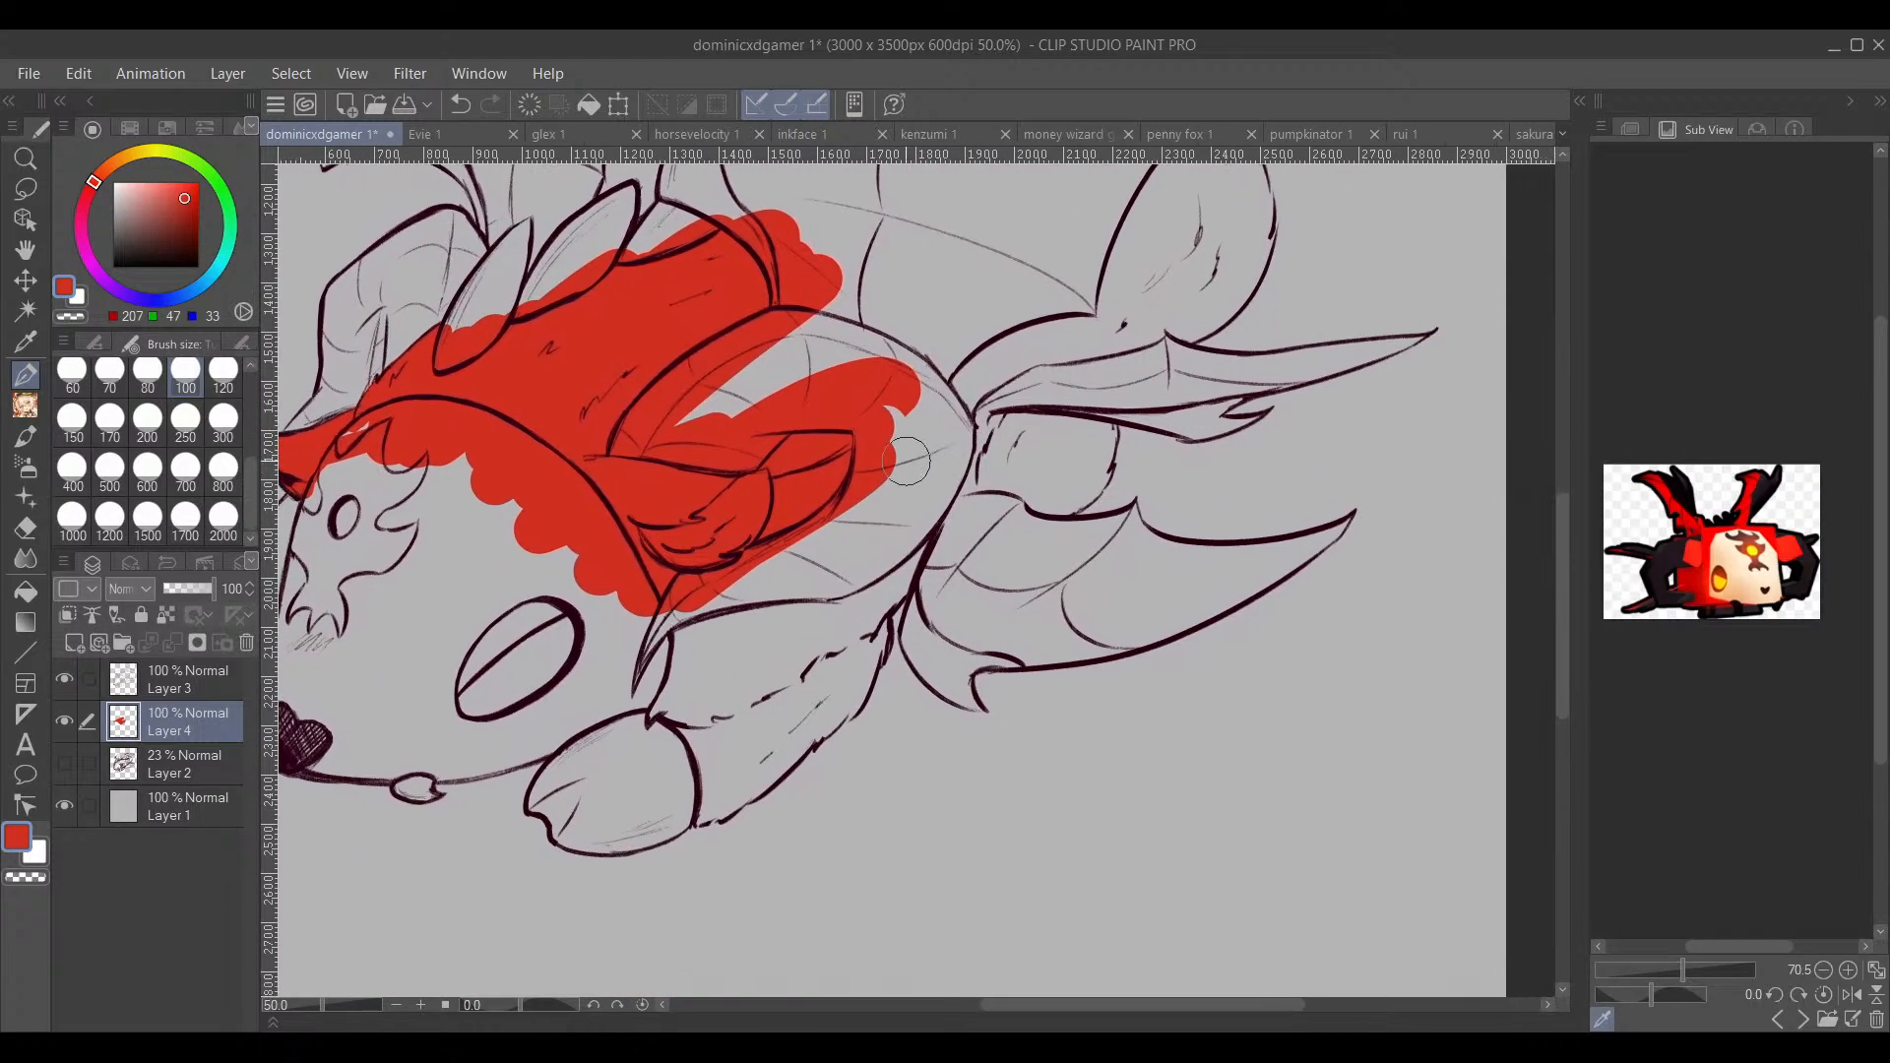
mouse_move(704, 606)
mouse_down()
mouse_move(665, 713)
mouse_move(677, 680)
mouse_move(748, 689)
mouse_move(886, 551)
mouse_move(894, 569)
mouse_up()
mouse_move(811, 646)
mouse_down()
mouse_move(827, 689)
mouse_move(864, 628)
mouse_move(812, 719)
mouse_move(837, 697)
mouse_move(679, 798)
mouse_move(746, 775)
mouse_up()
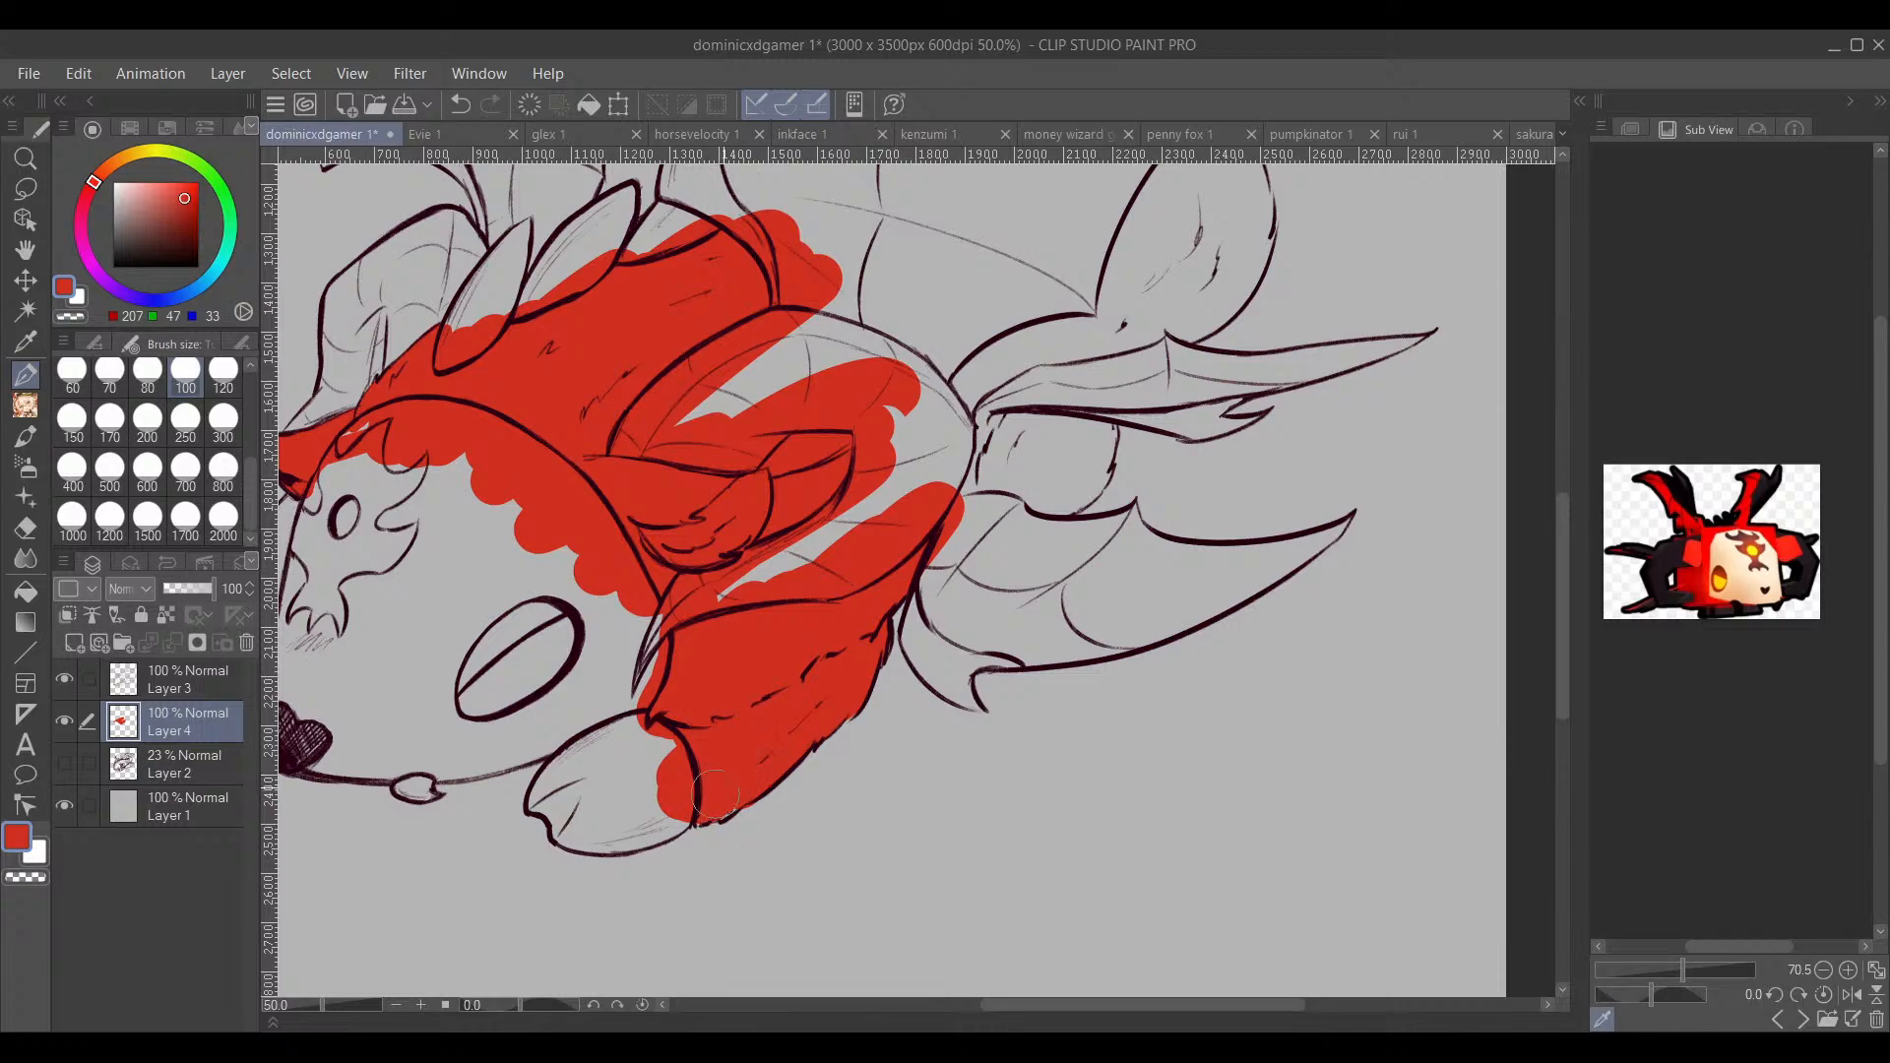
Step: Fill the curled tail with red up to its pointed tip and paint the body strip along the large wing's lower edge
mouse_move(916, 615)
mouse_down()
mouse_move(734, 827)
mouse_move(945, 665)
mouse_move(1096, 681)
mouse_move(1154, 767)
mouse_move(1259, 624)
mouse_move(988, 786)
mouse_move(853, 971)
mouse_up()
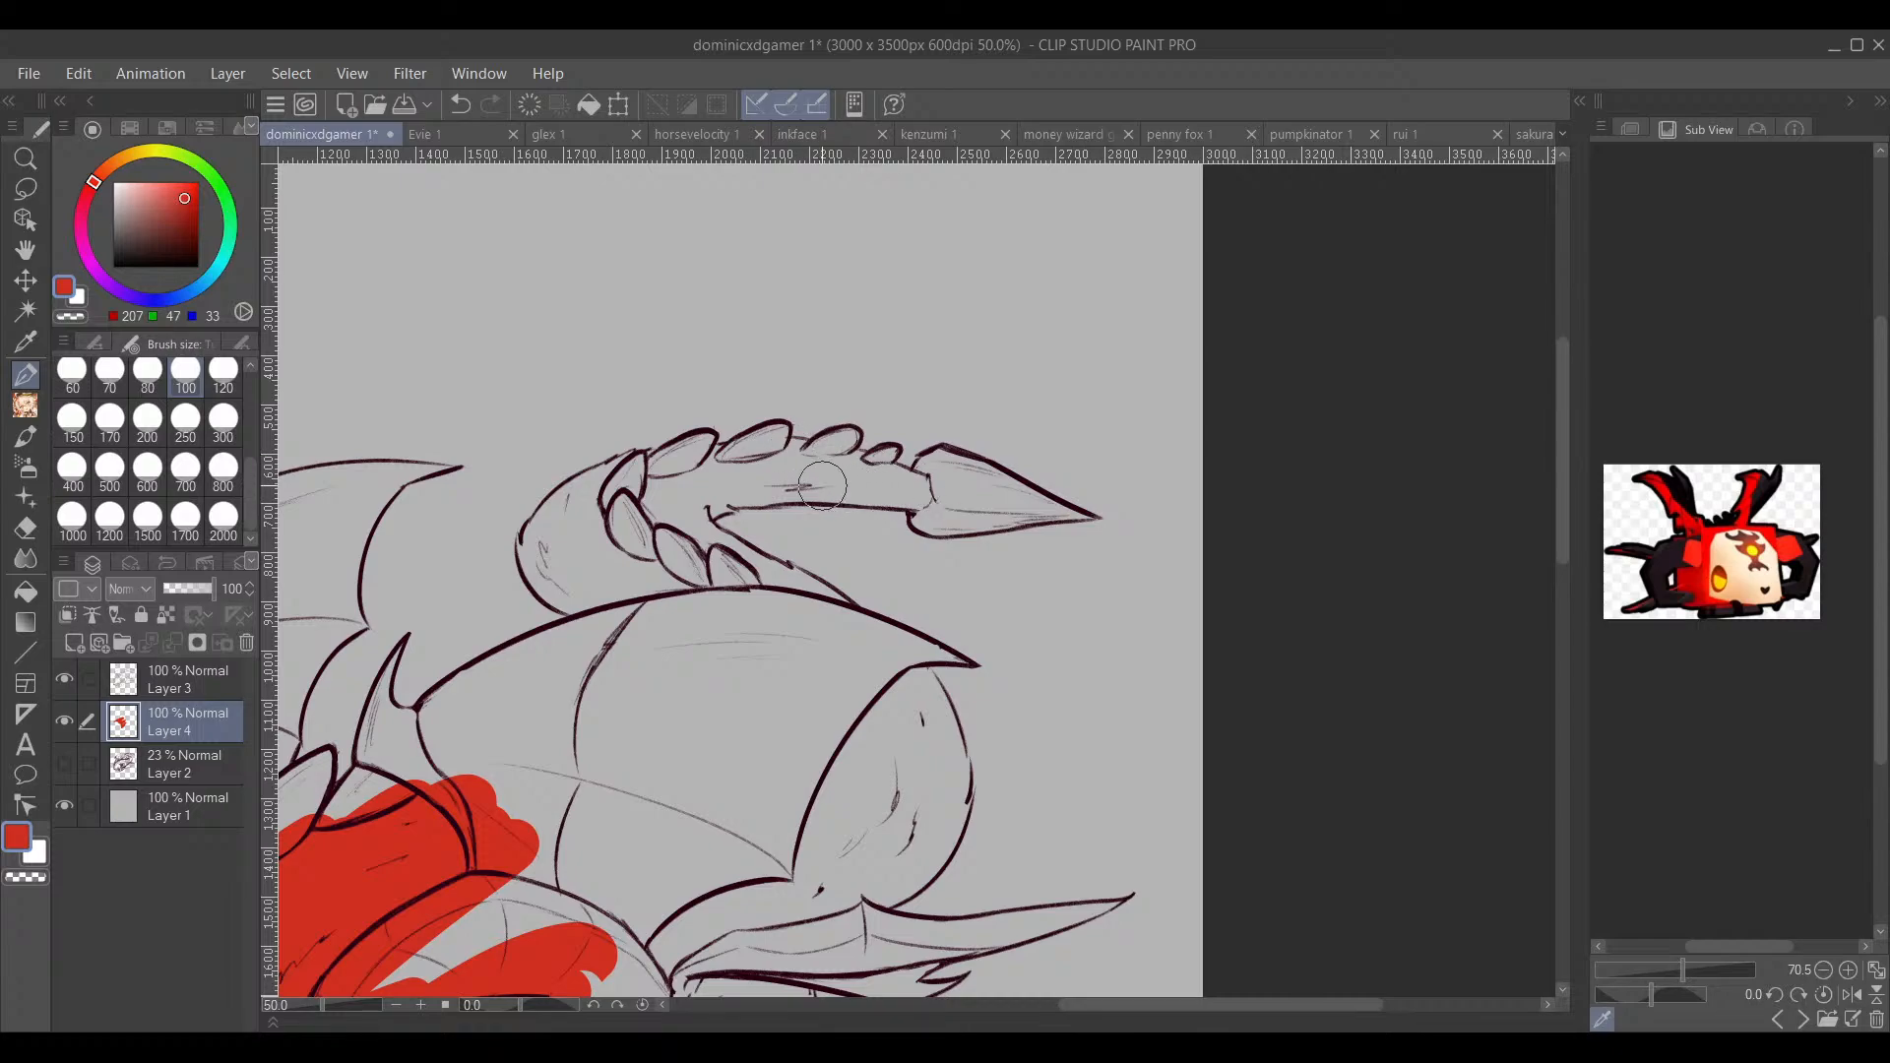
mouse_move(823, 486)
mouse_down()
mouse_move(935, 488)
mouse_move(808, 465)
mouse_move(960, 497)
mouse_move(777, 493)
mouse_move(950, 512)
mouse_move(739, 497)
mouse_move(793, 497)
mouse_move(689, 524)
mouse_move(780, 480)
mouse_move(845, 476)
mouse_move(749, 468)
mouse_move(670, 497)
mouse_move(729, 453)
mouse_move(581, 500)
mouse_move(536, 541)
mouse_move(586, 602)
mouse_move(591, 542)
mouse_move(723, 606)
mouse_move(689, 561)
mouse_move(699, 542)
mouse_move(847, 625)
mouse_move(742, 611)
mouse_up()
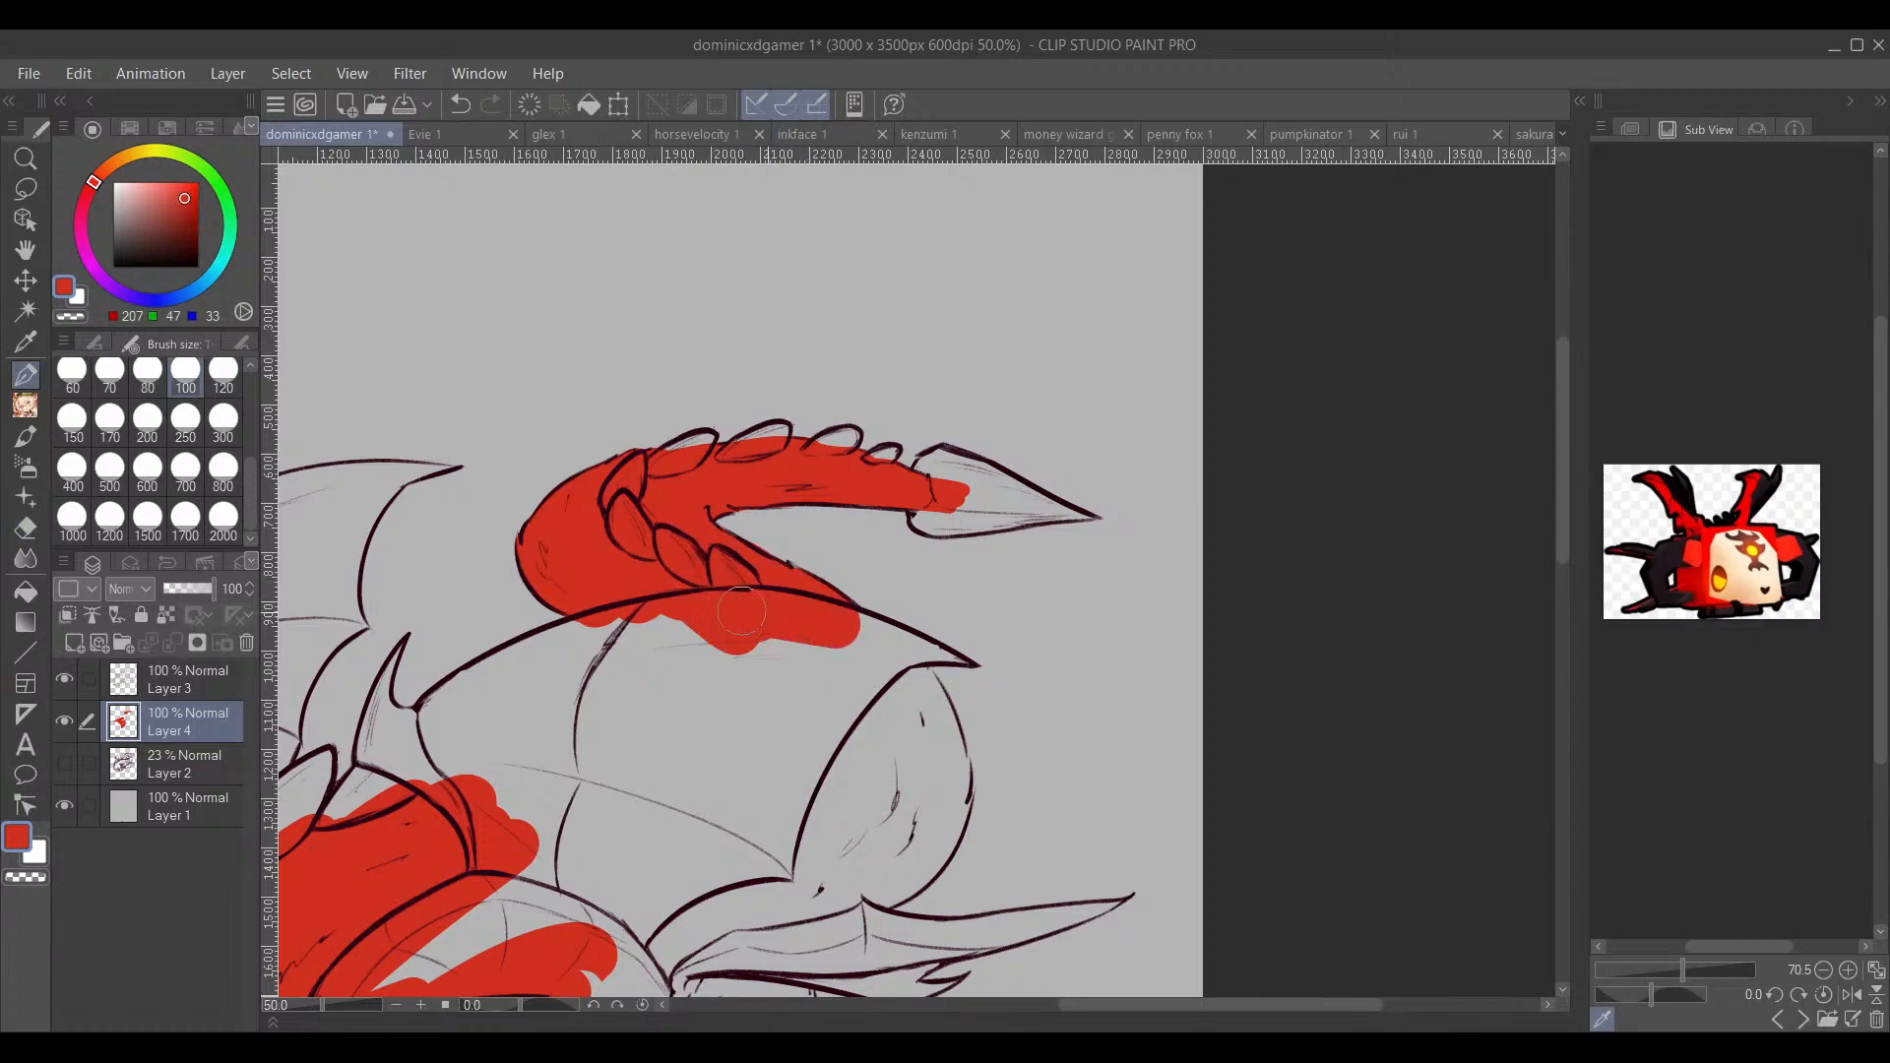
scroll(1097, 696, down, 2)
scroll(936, 603, up, 1)
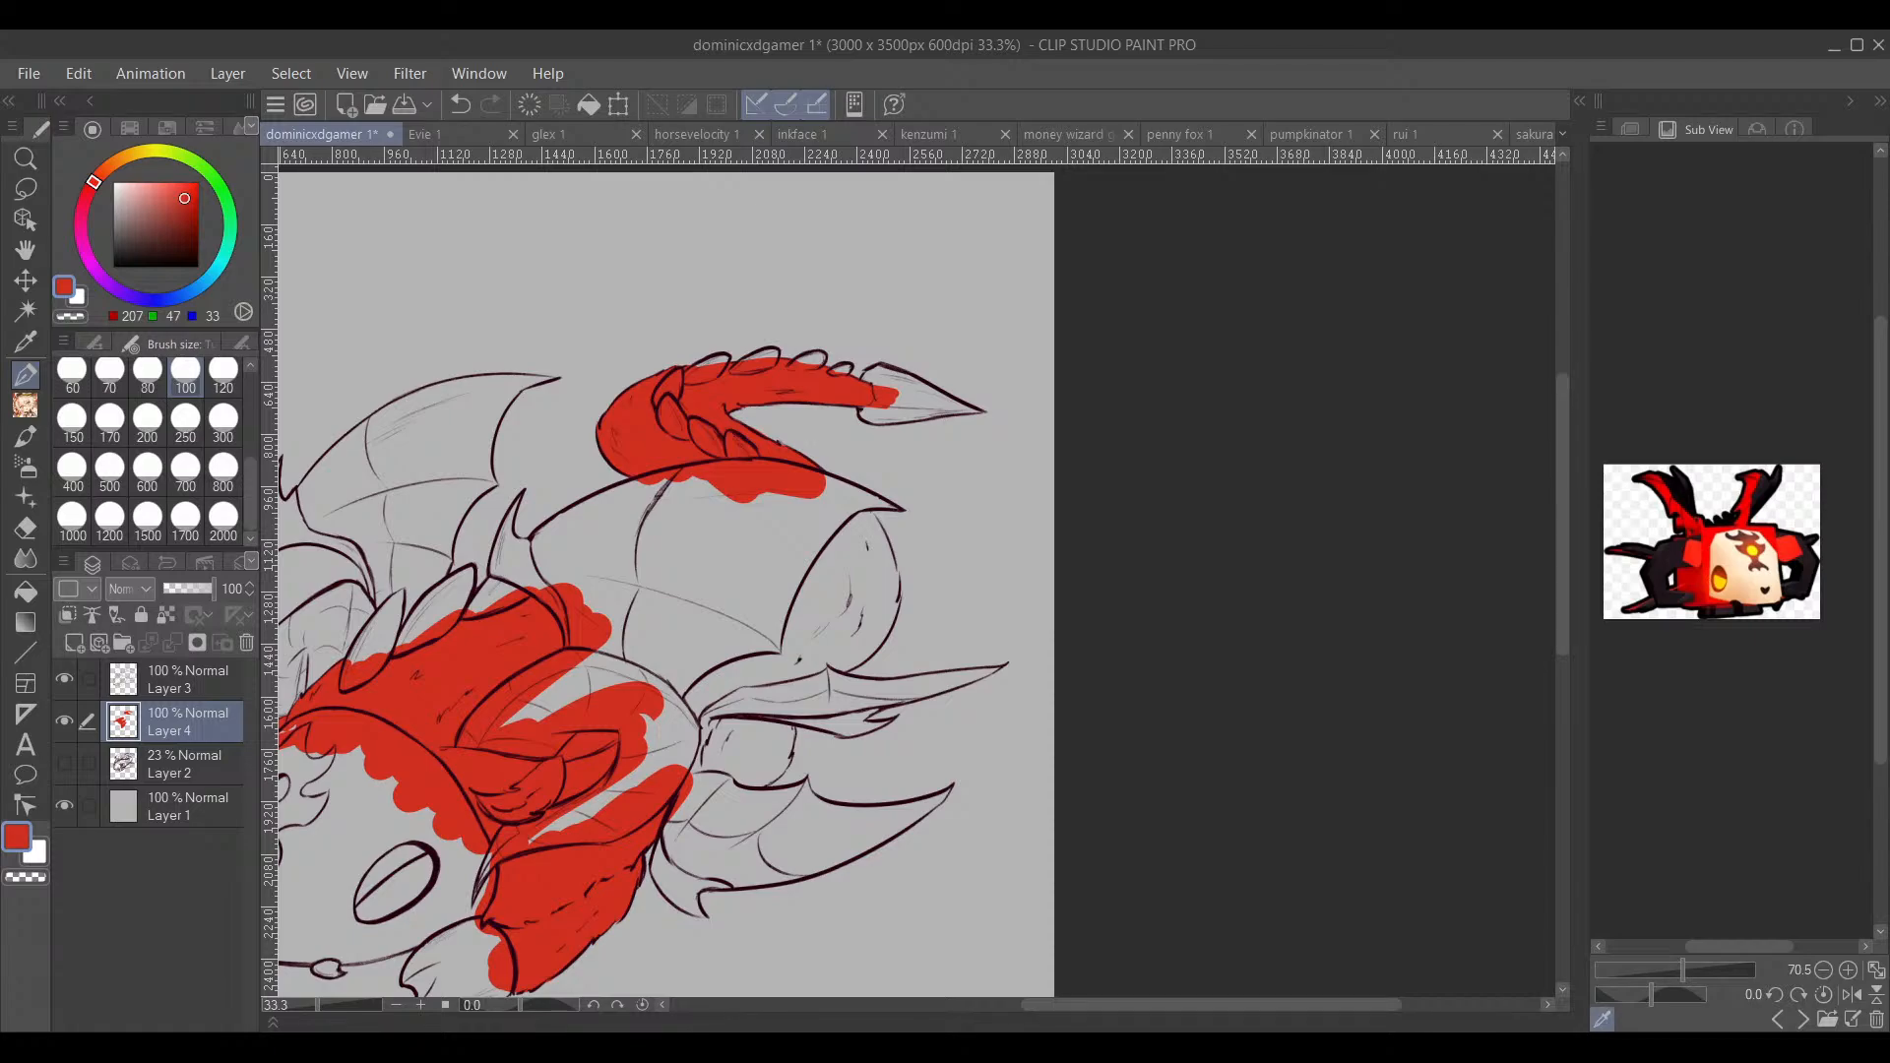
mouse_move(845, 507)
mouse_down()
mouse_move(792, 644)
mouse_move(695, 703)
mouse_move(724, 652)
mouse_move(783, 625)
mouse_up()
Step: Paint the rounded body part between the two small rear wings red
scroll(897, 639, up, 1)
drag(901, 560, 1011, 391)
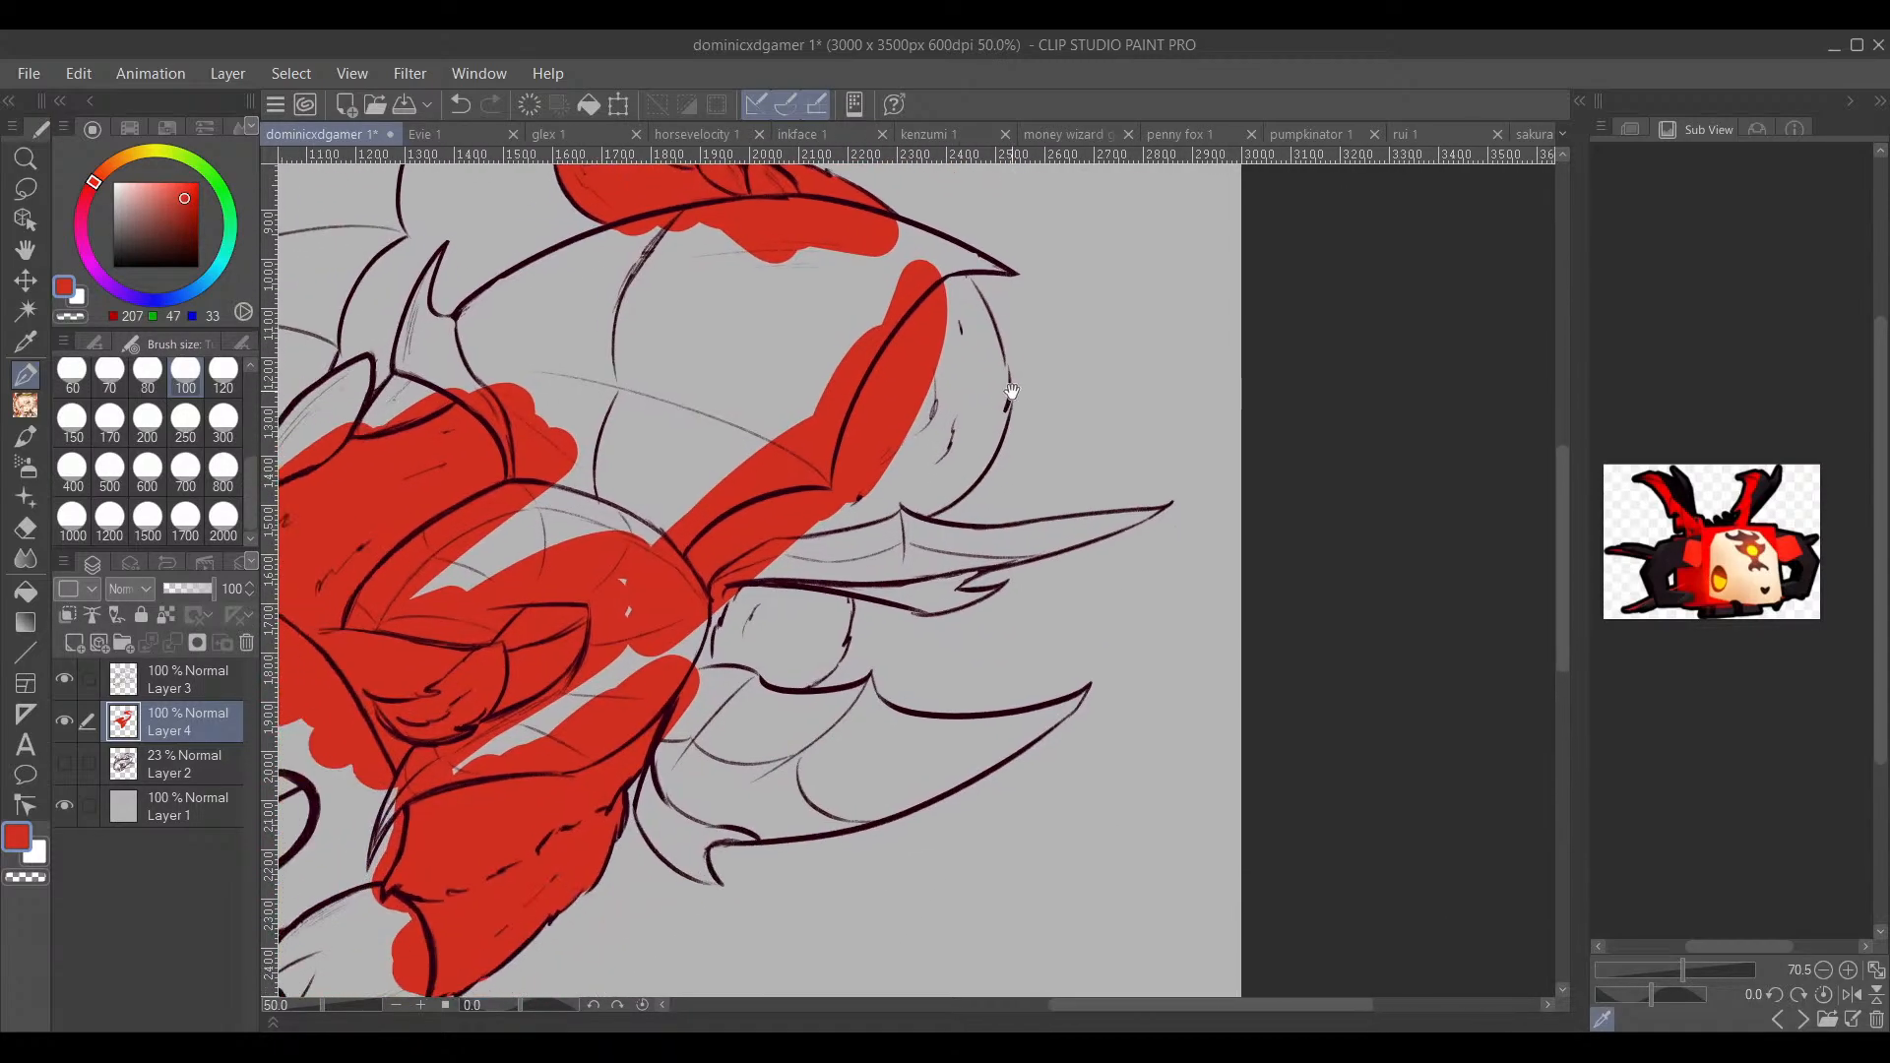
mouse_move(717, 618)
mouse_down()
mouse_move(786, 593)
mouse_move(825, 598)
mouse_move(795, 653)
mouse_move(839, 635)
mouse_up()
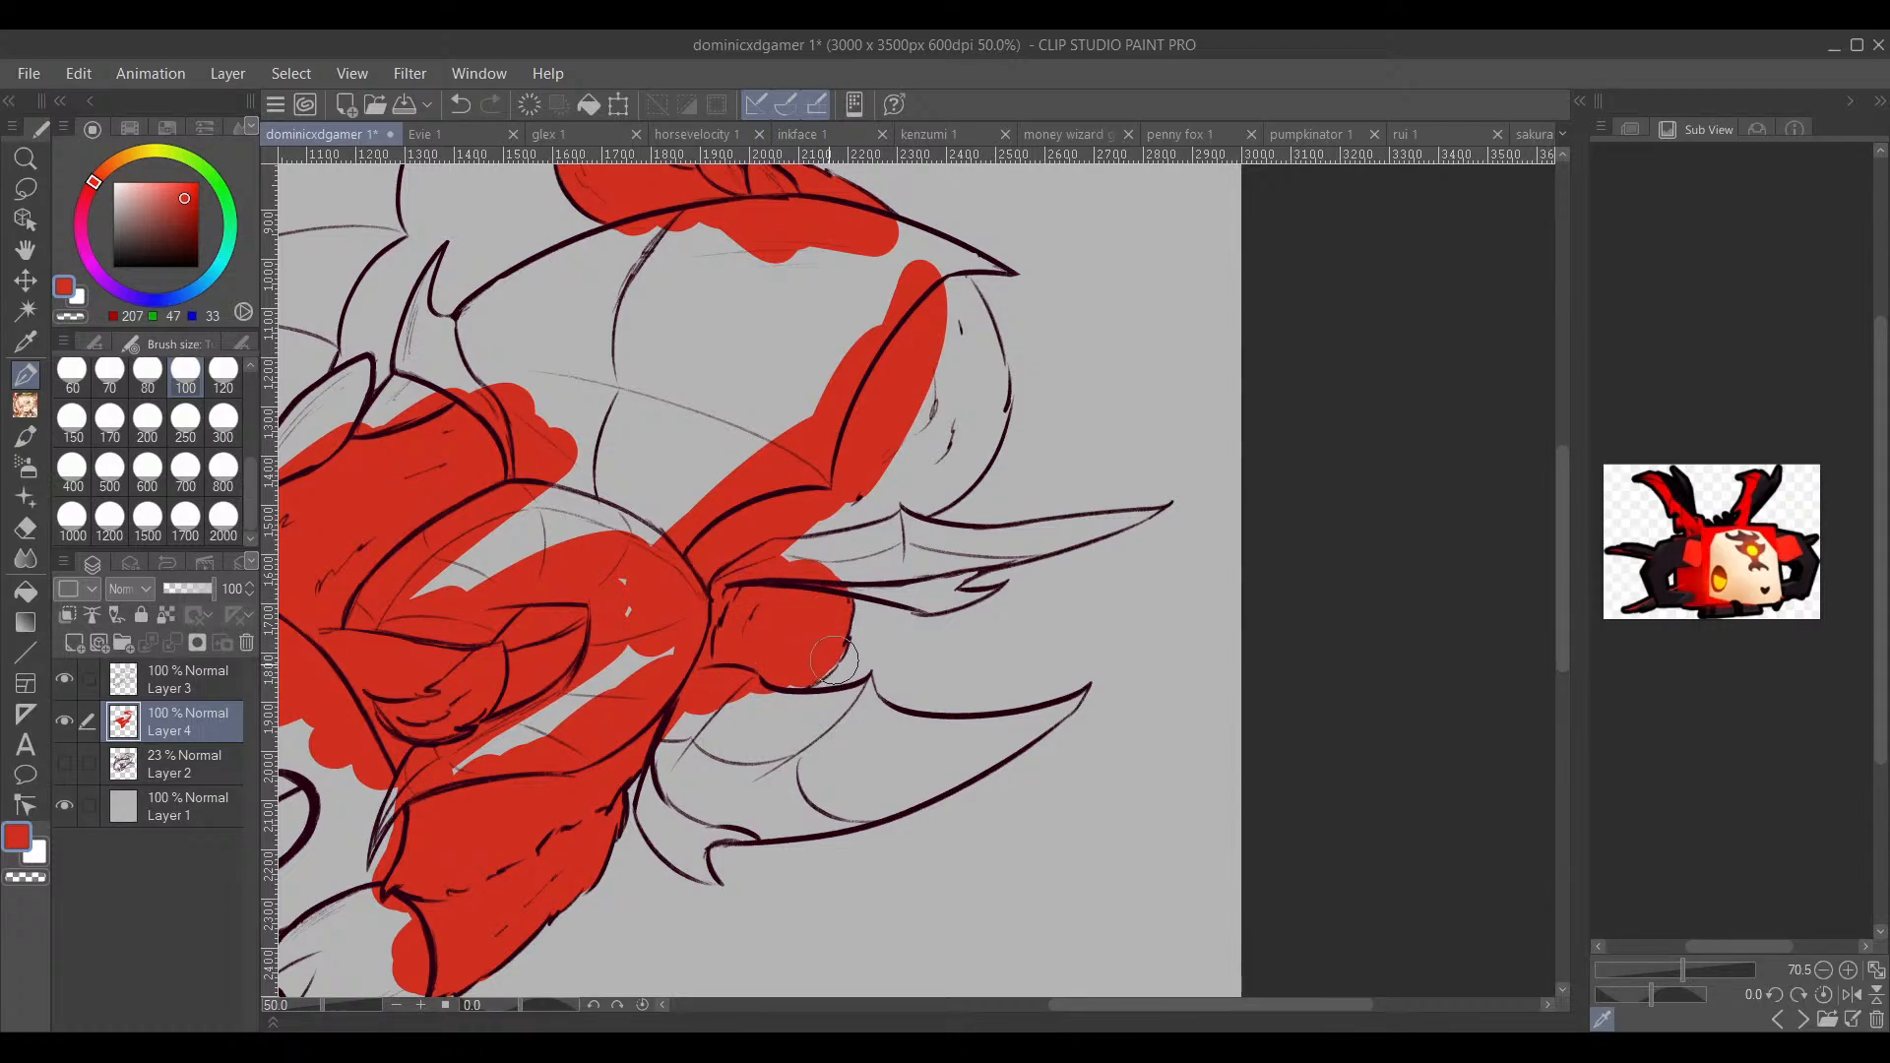
mouse_move(817, 679)
mouse_down()
mouse_move(835, 674)
mouse_move(785, 687)
mouse_up()
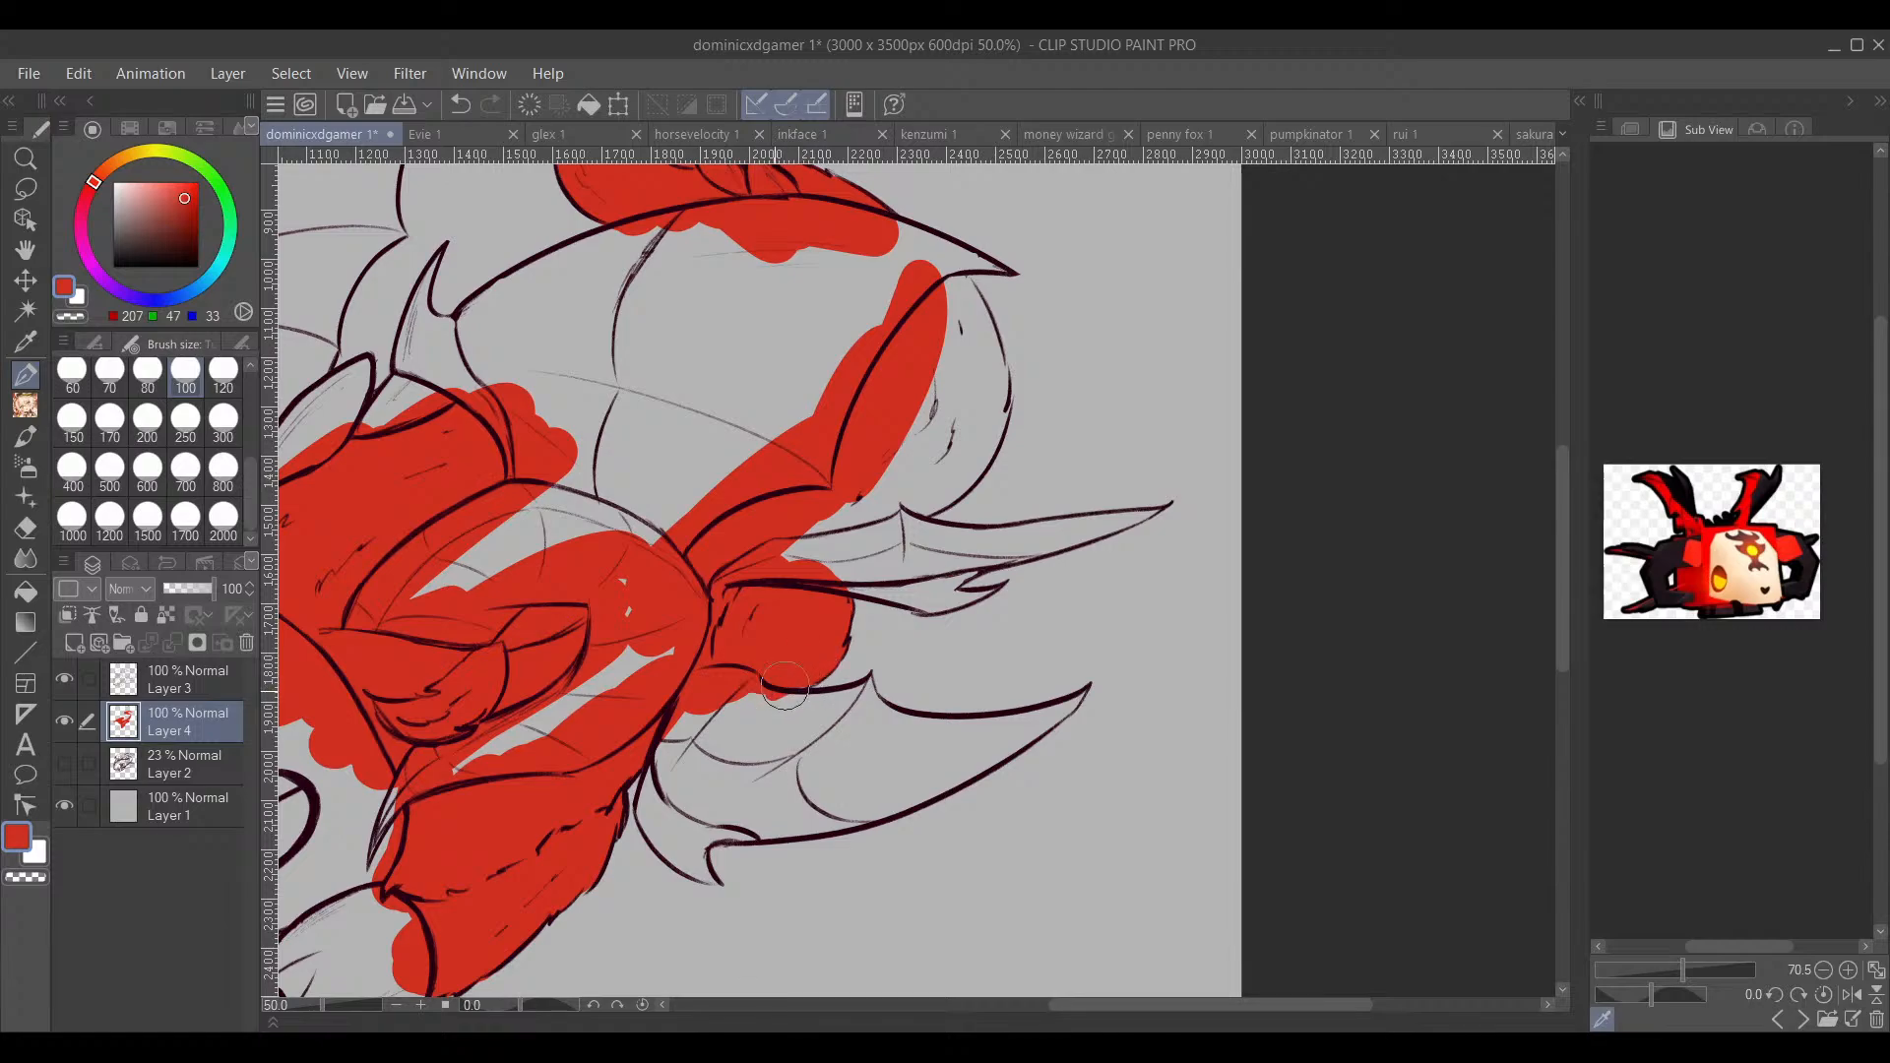
Step: Fill the rounded rump behind the large wing with red up to its outline
mouse_move(892, 535)
mouse_down()
mouse_move(820, 673)
mouse_move(923, 652)
mouse_up()
mouse_move(978, 454)
mouse_down()
mouse_move(974, 419)
mouse_move(1002, 441)
mouse_move(996, 418)
mouse_move(1009, 507)
mouse_move(1011, 488)
mouse_up()
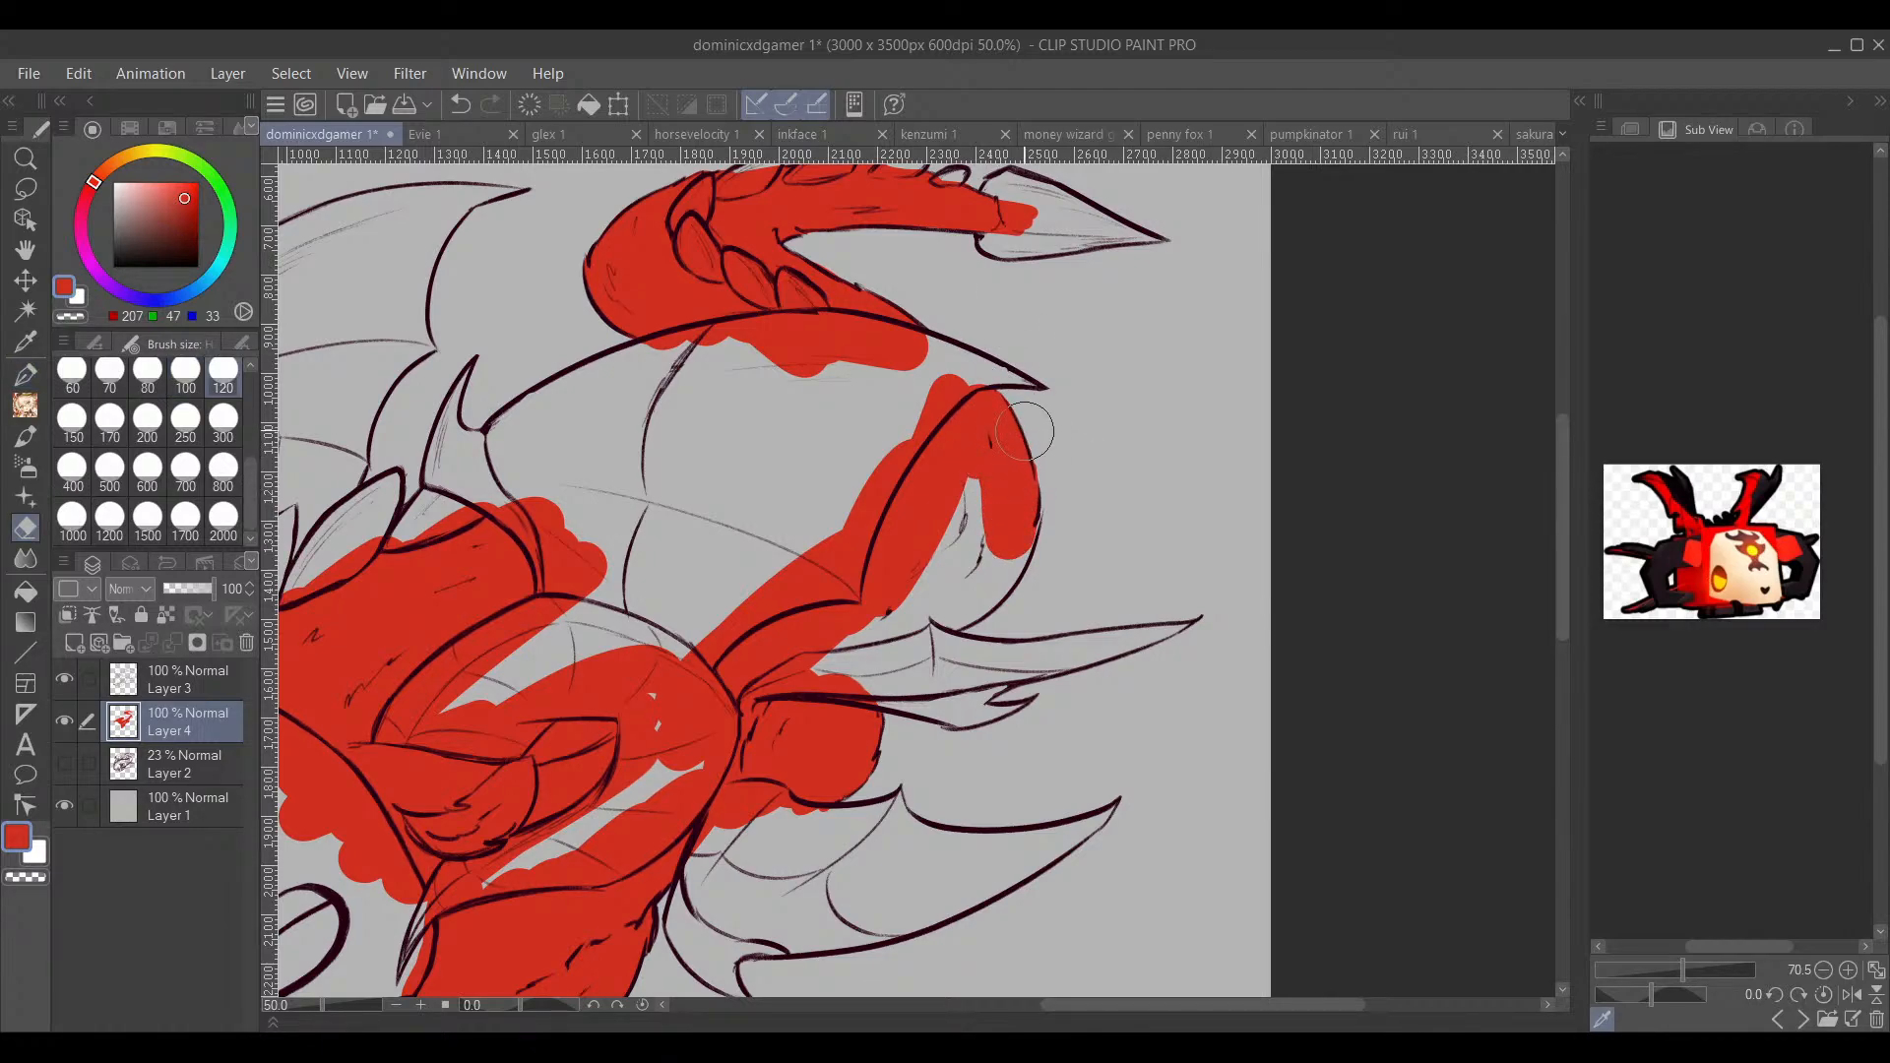
key(p)
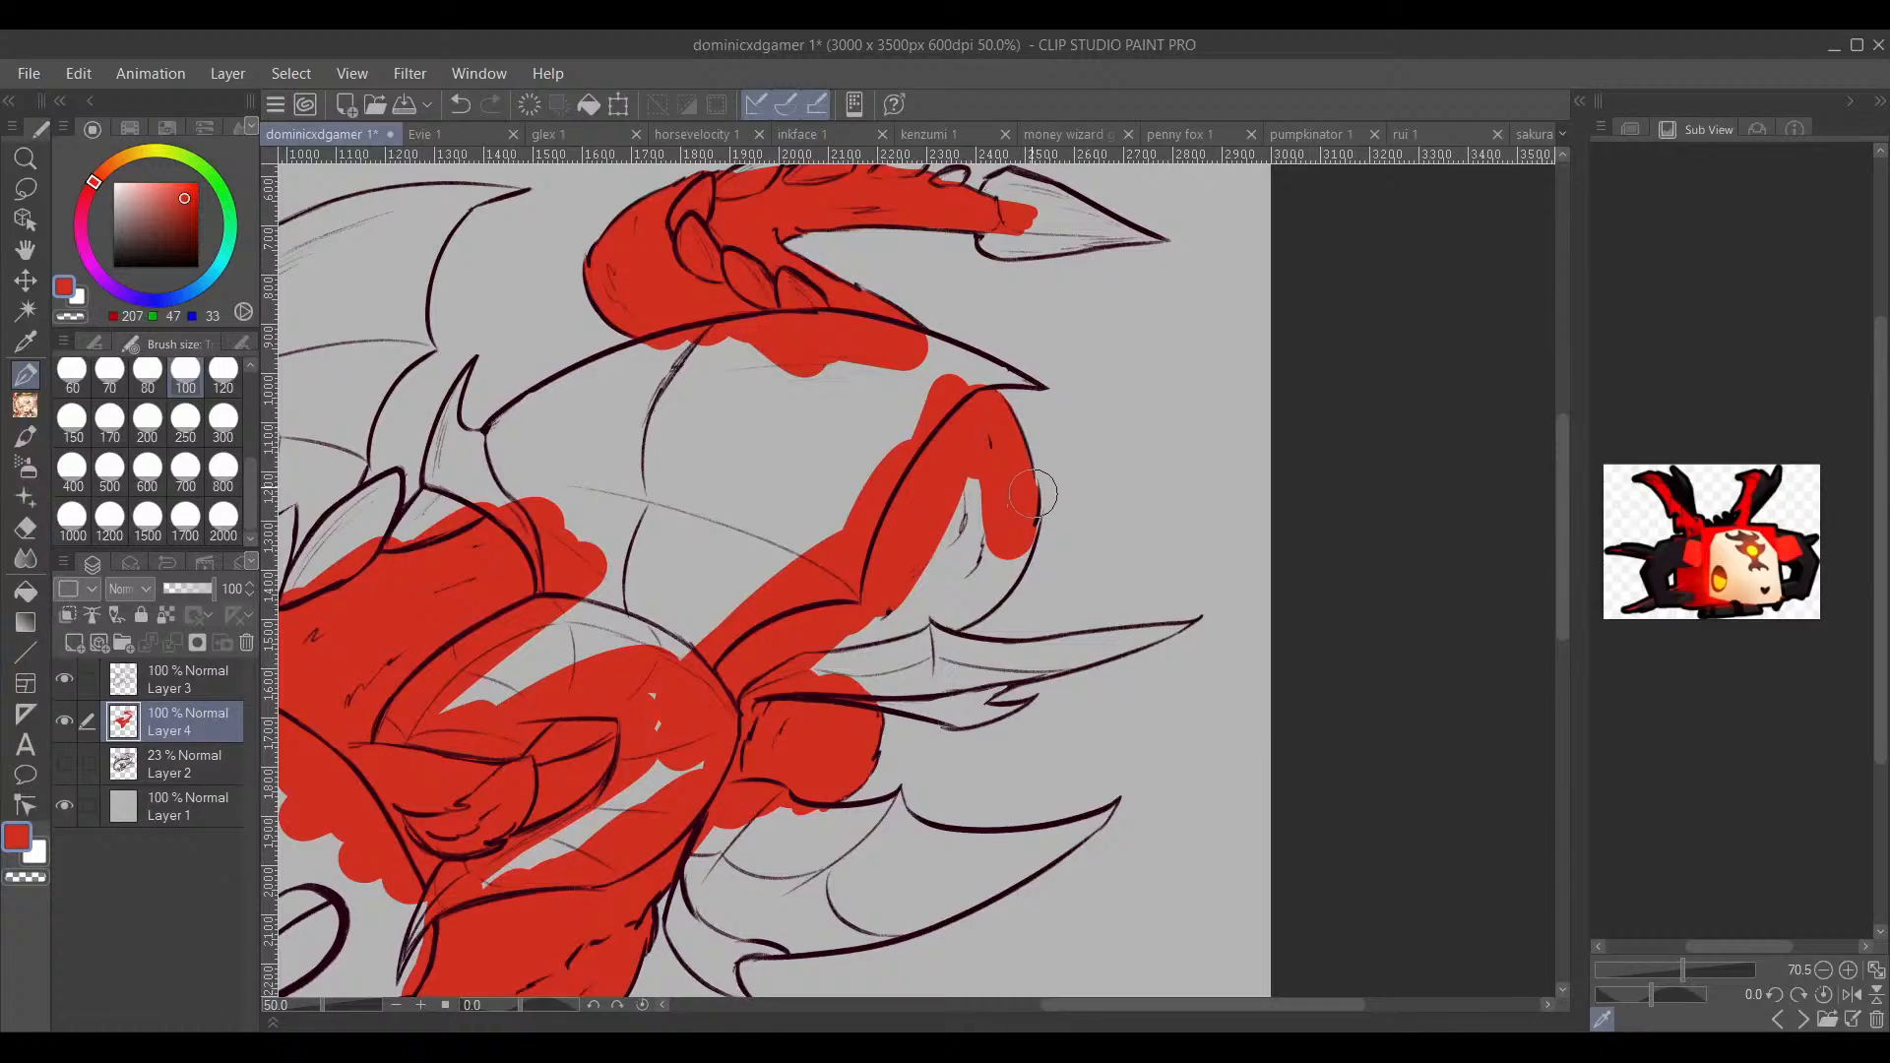
mouse_move(999, 525)
mouse_down()
mouse_move(820, 659)
mouse_move(958, 575)
mouse_move(937, 617)
mouse_move(1037, 515)
mouse_move(1024, 547)
mouse_move(1039, 504)
mouse_move(996, 591)
mouse_up()
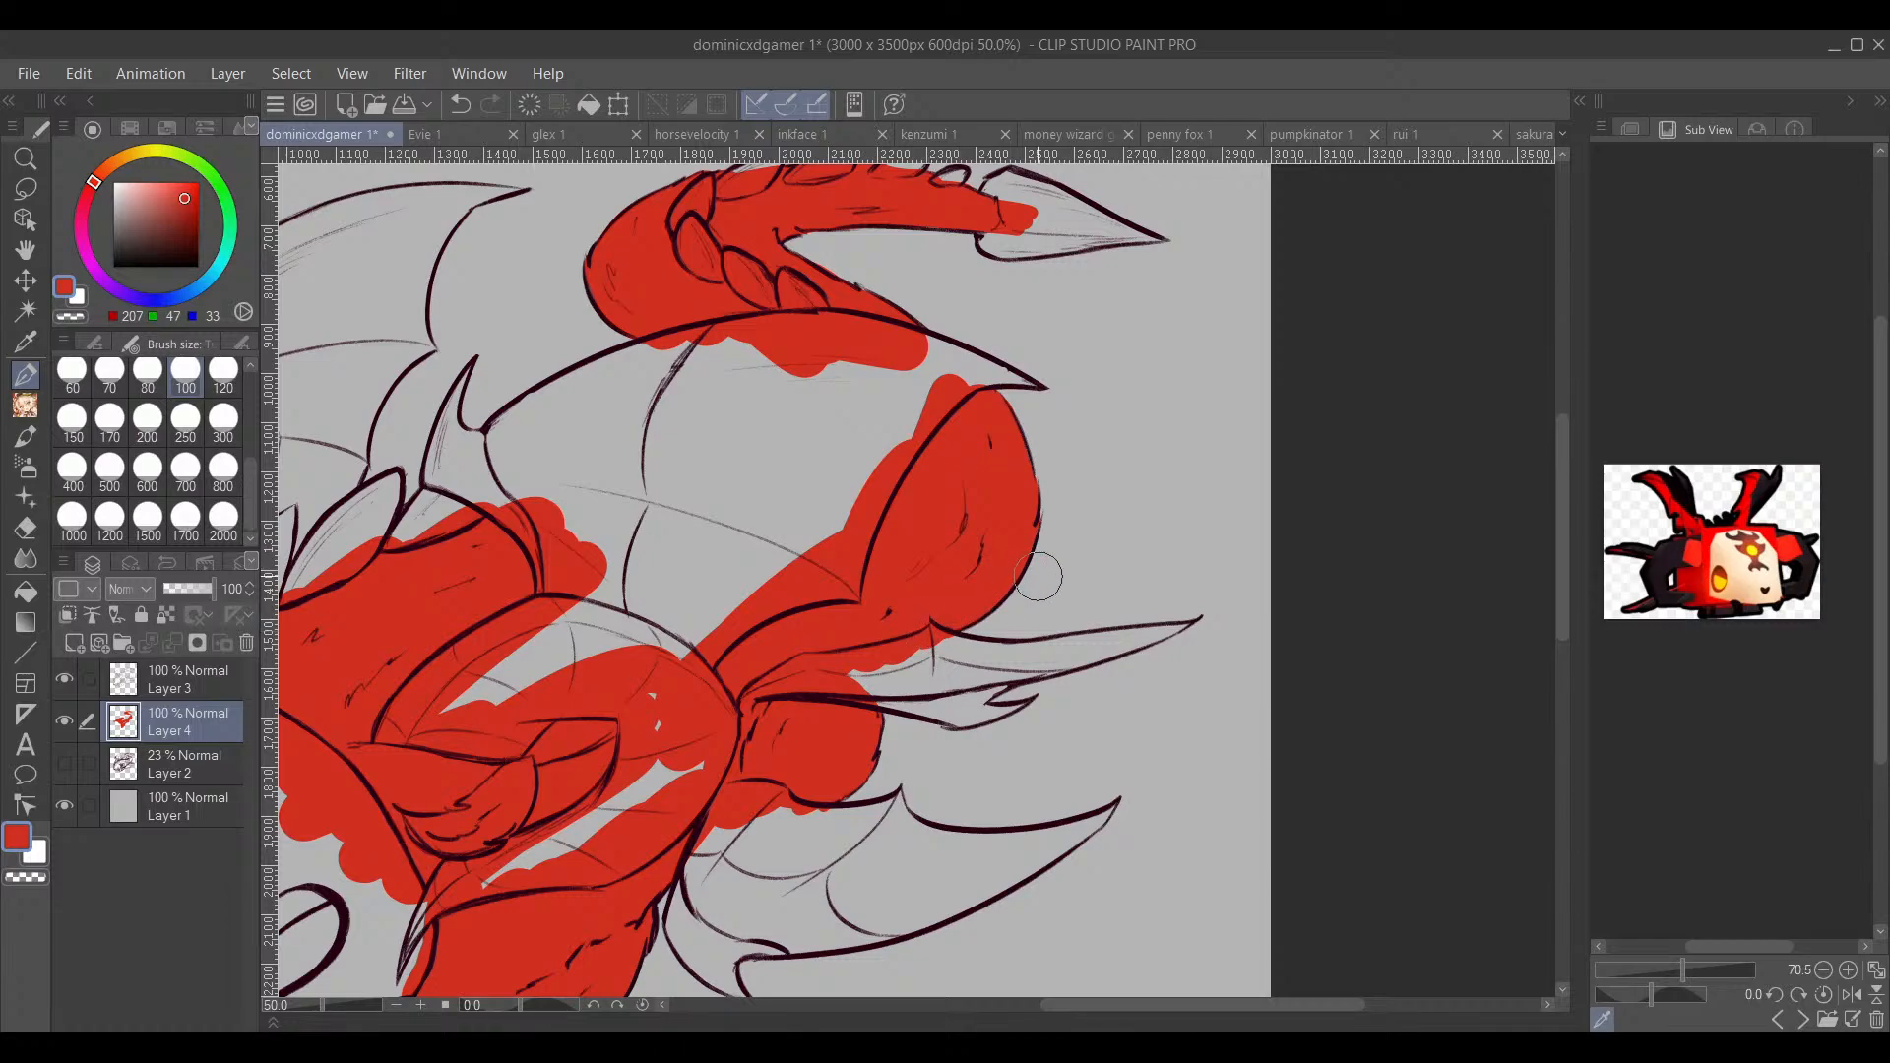
scroll(950, 627, down, 2)
drag(1053, 634, 1072, 585)
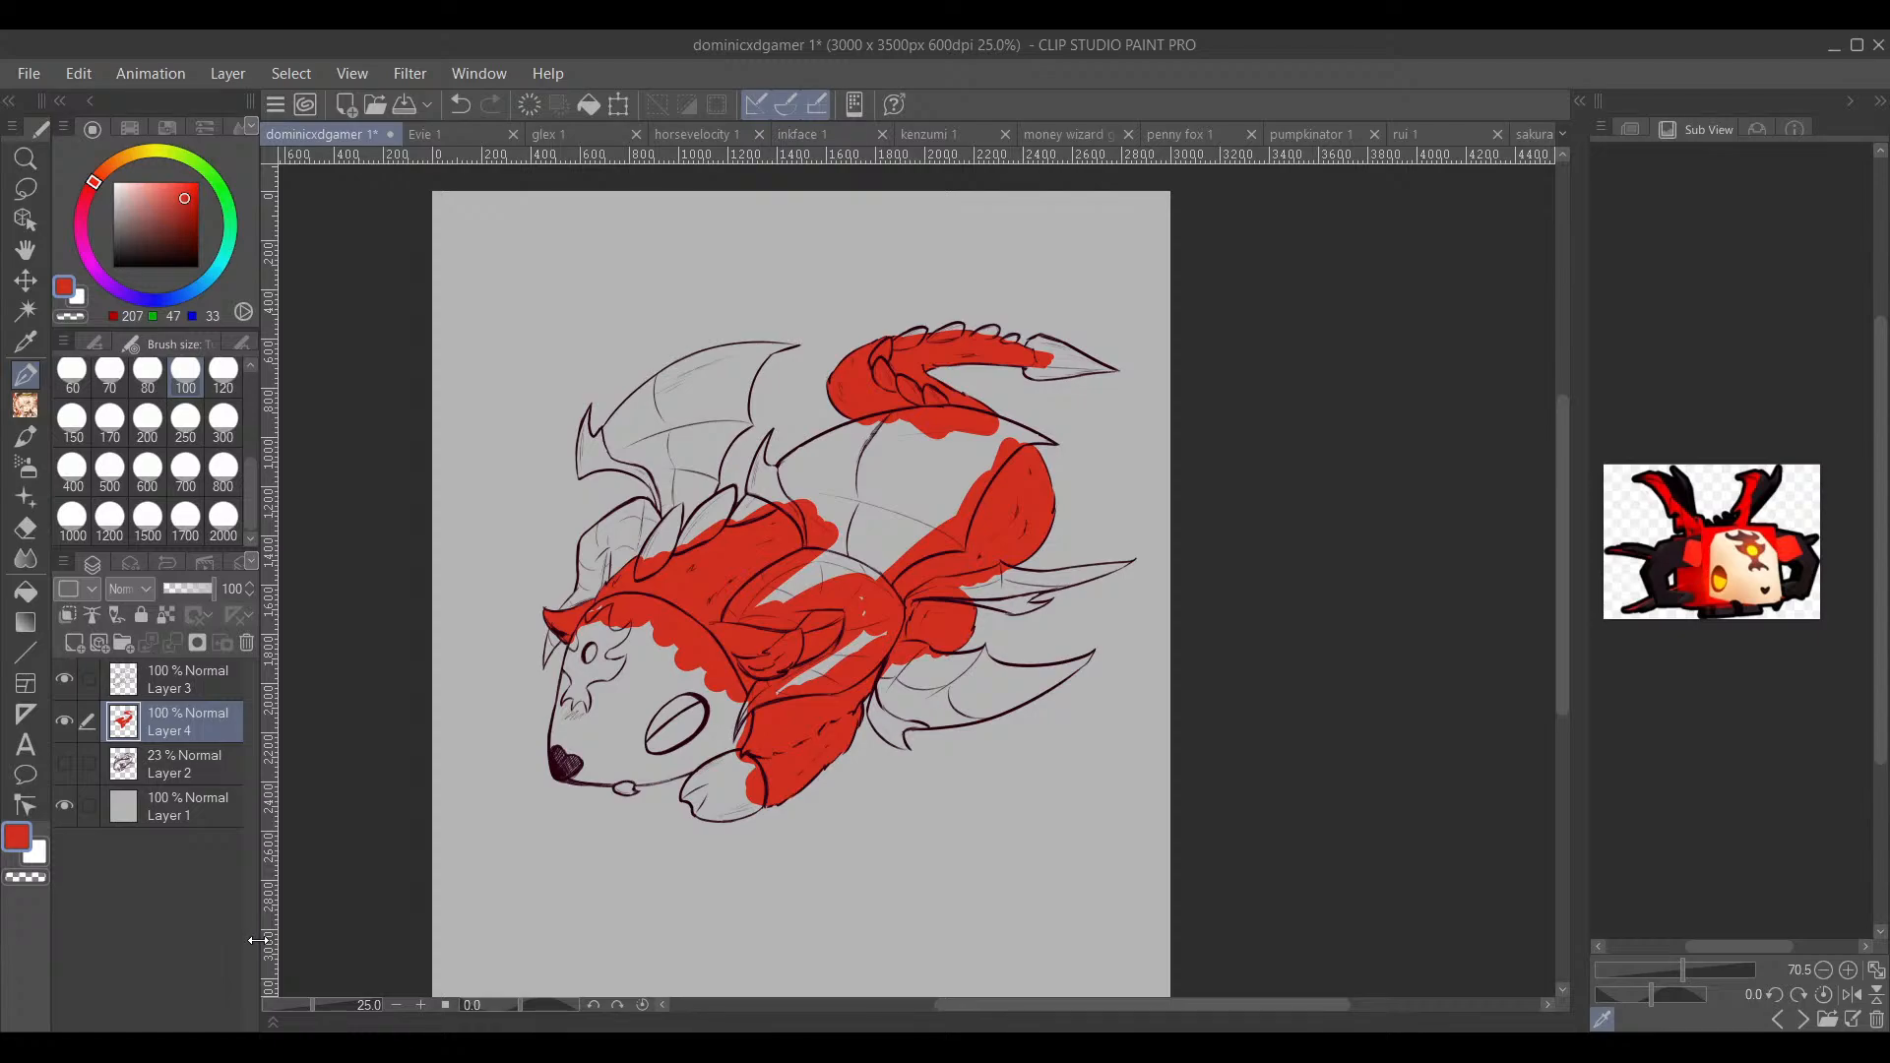
Step: Sample the cream colour from the reference image's face and paint the creature's whole face with it up to the outlines
scroll(768, 705, up, 2)
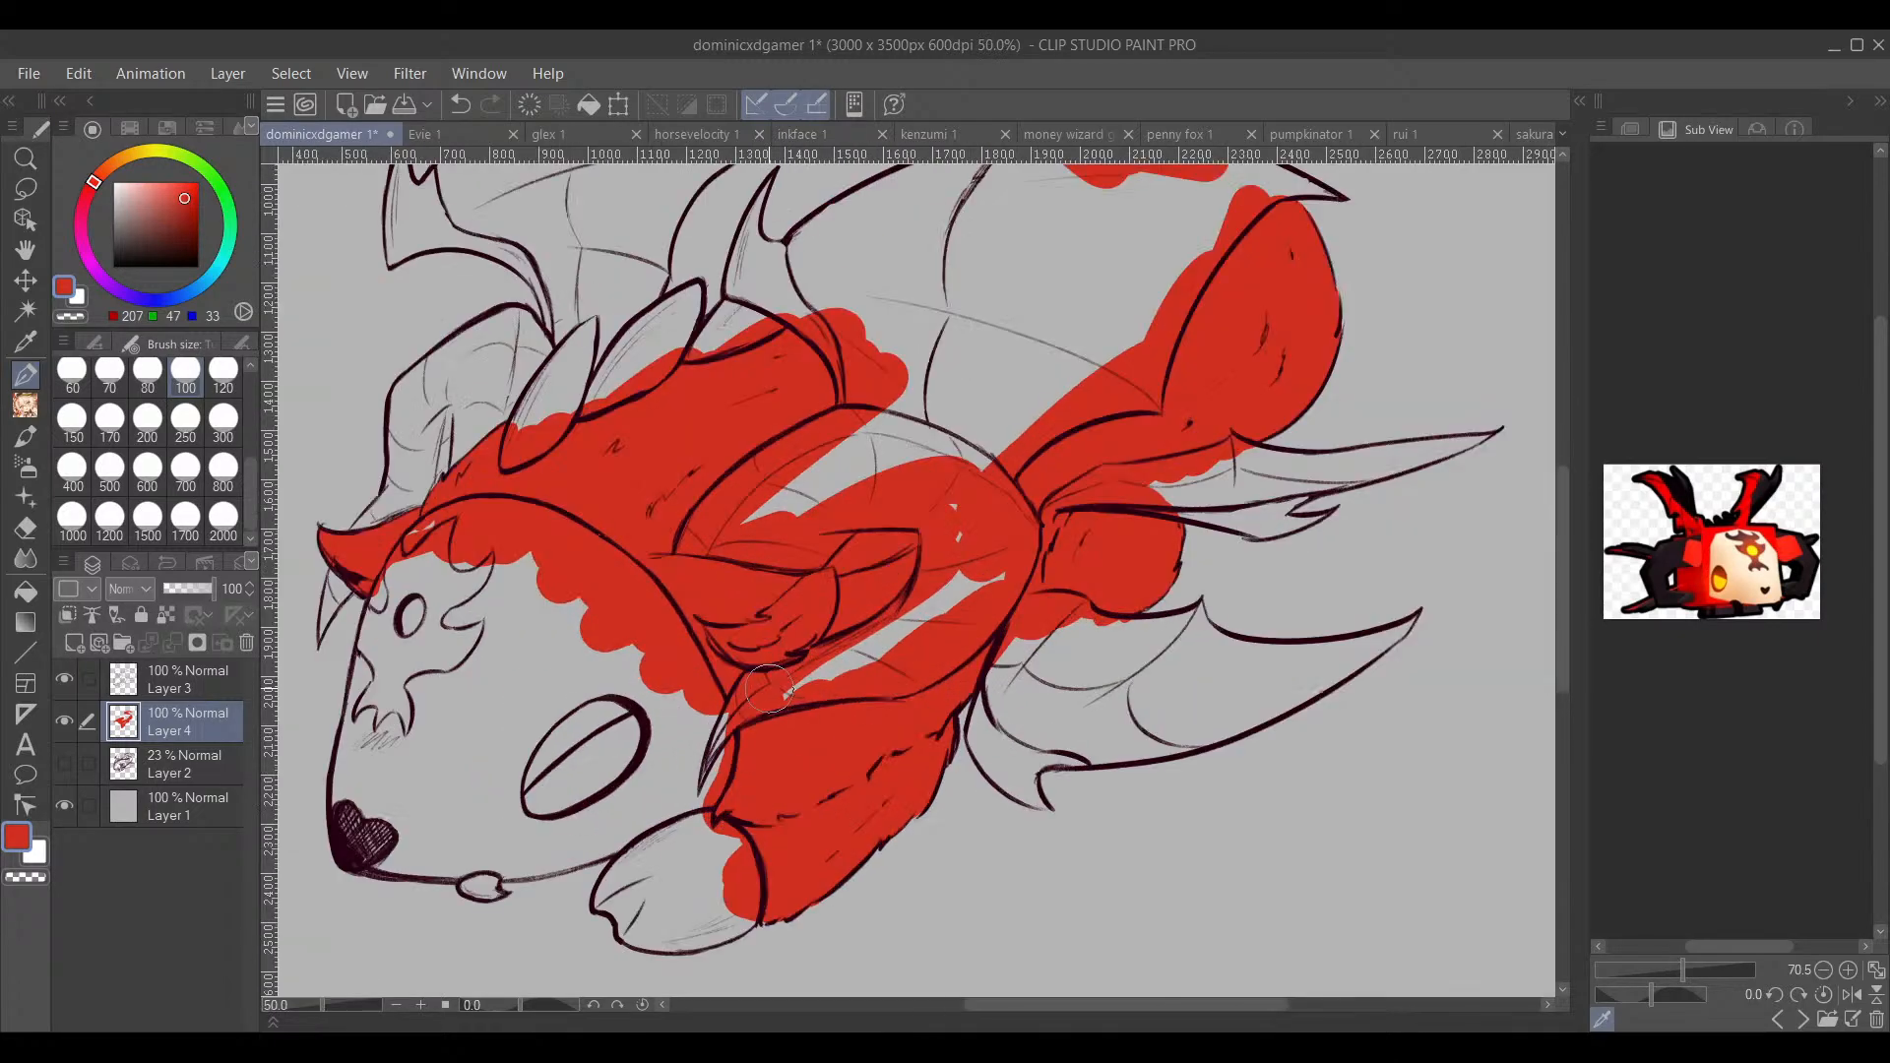
drag(797, 680, 1141, 560)
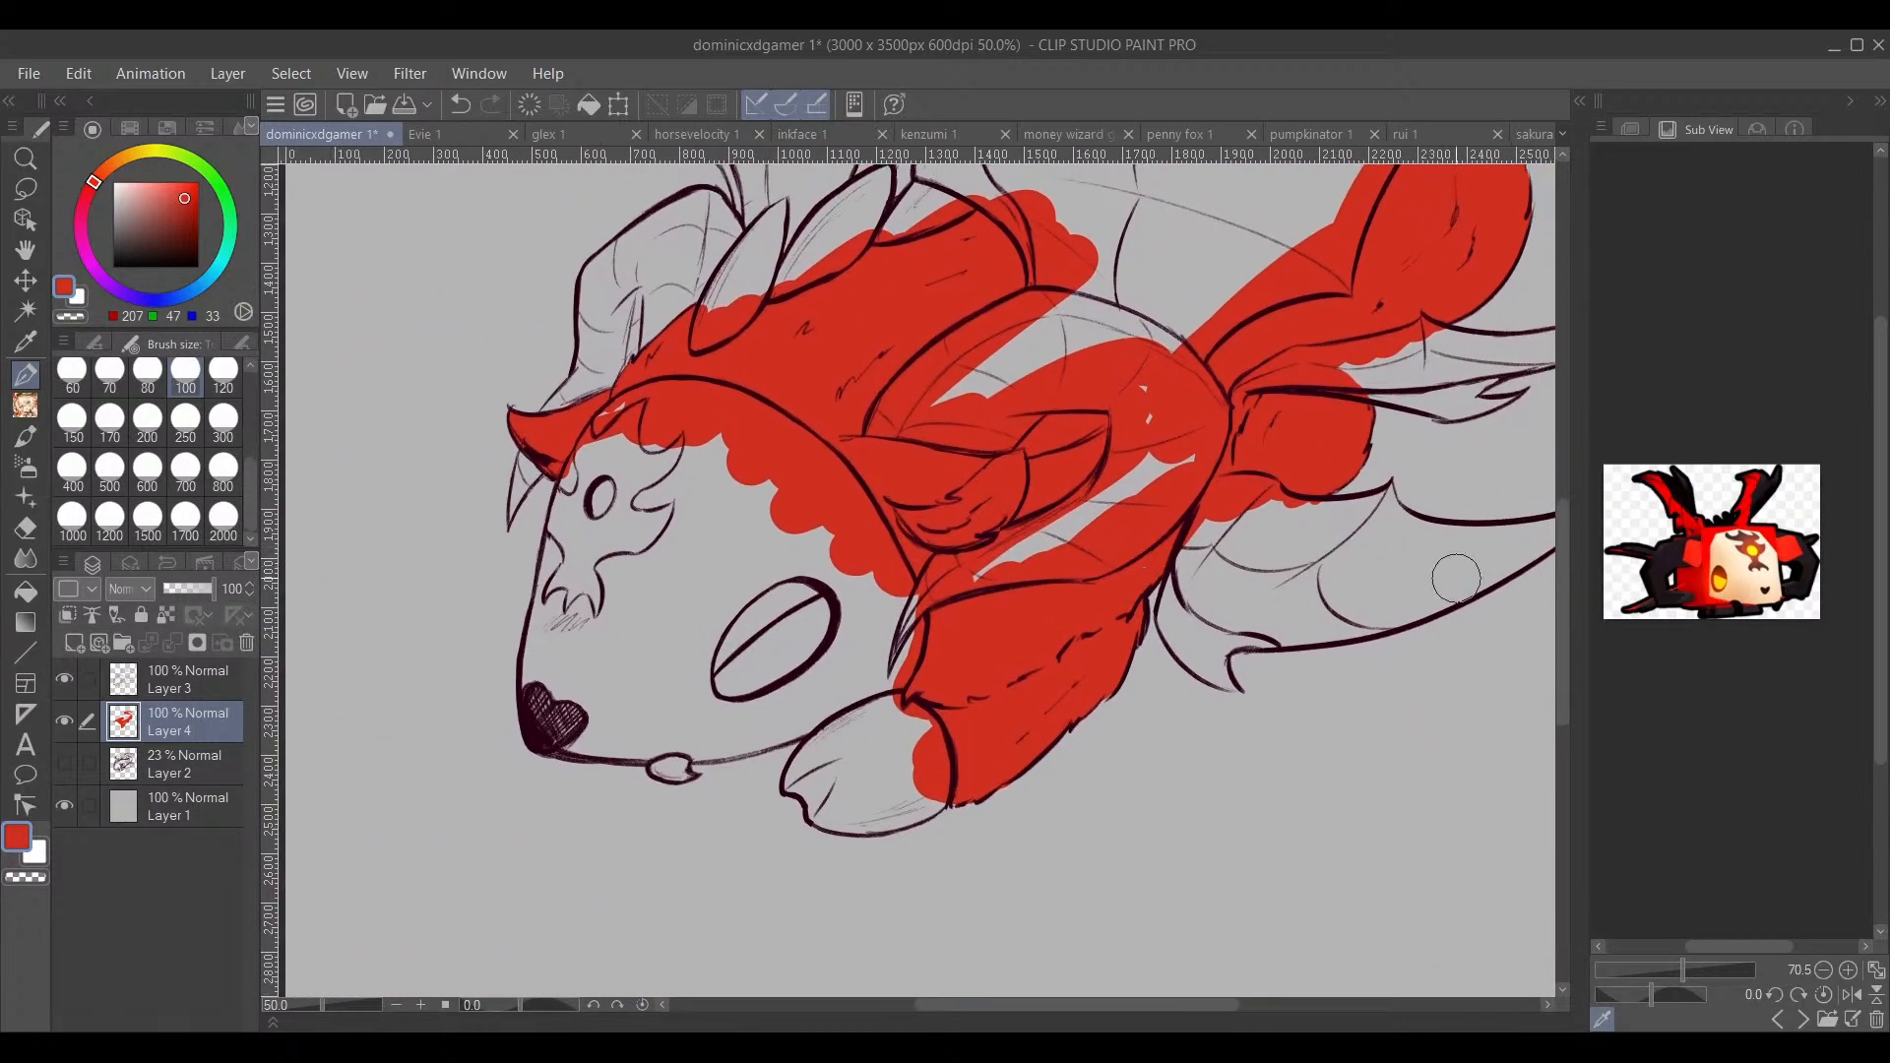
click(1745, 546)
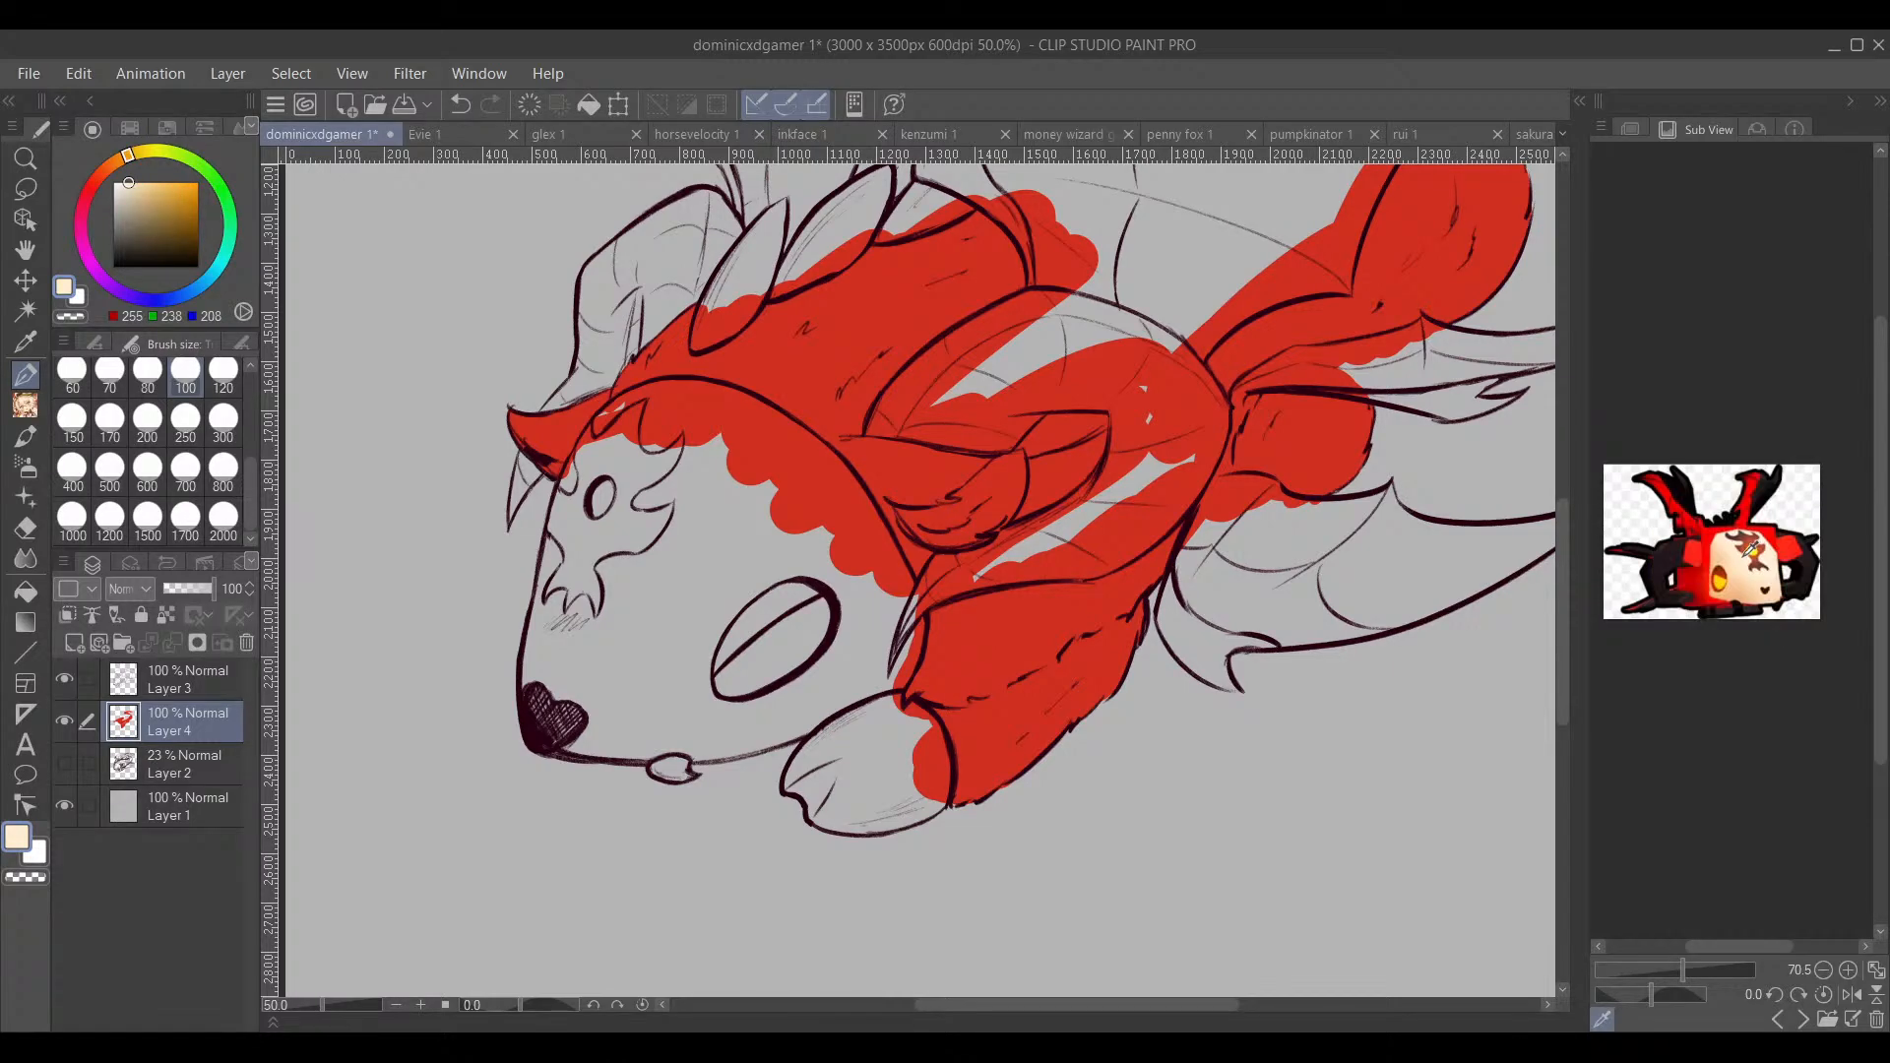
drag(599, 720, 679, 756)
scroll(744, 520, up, 2)
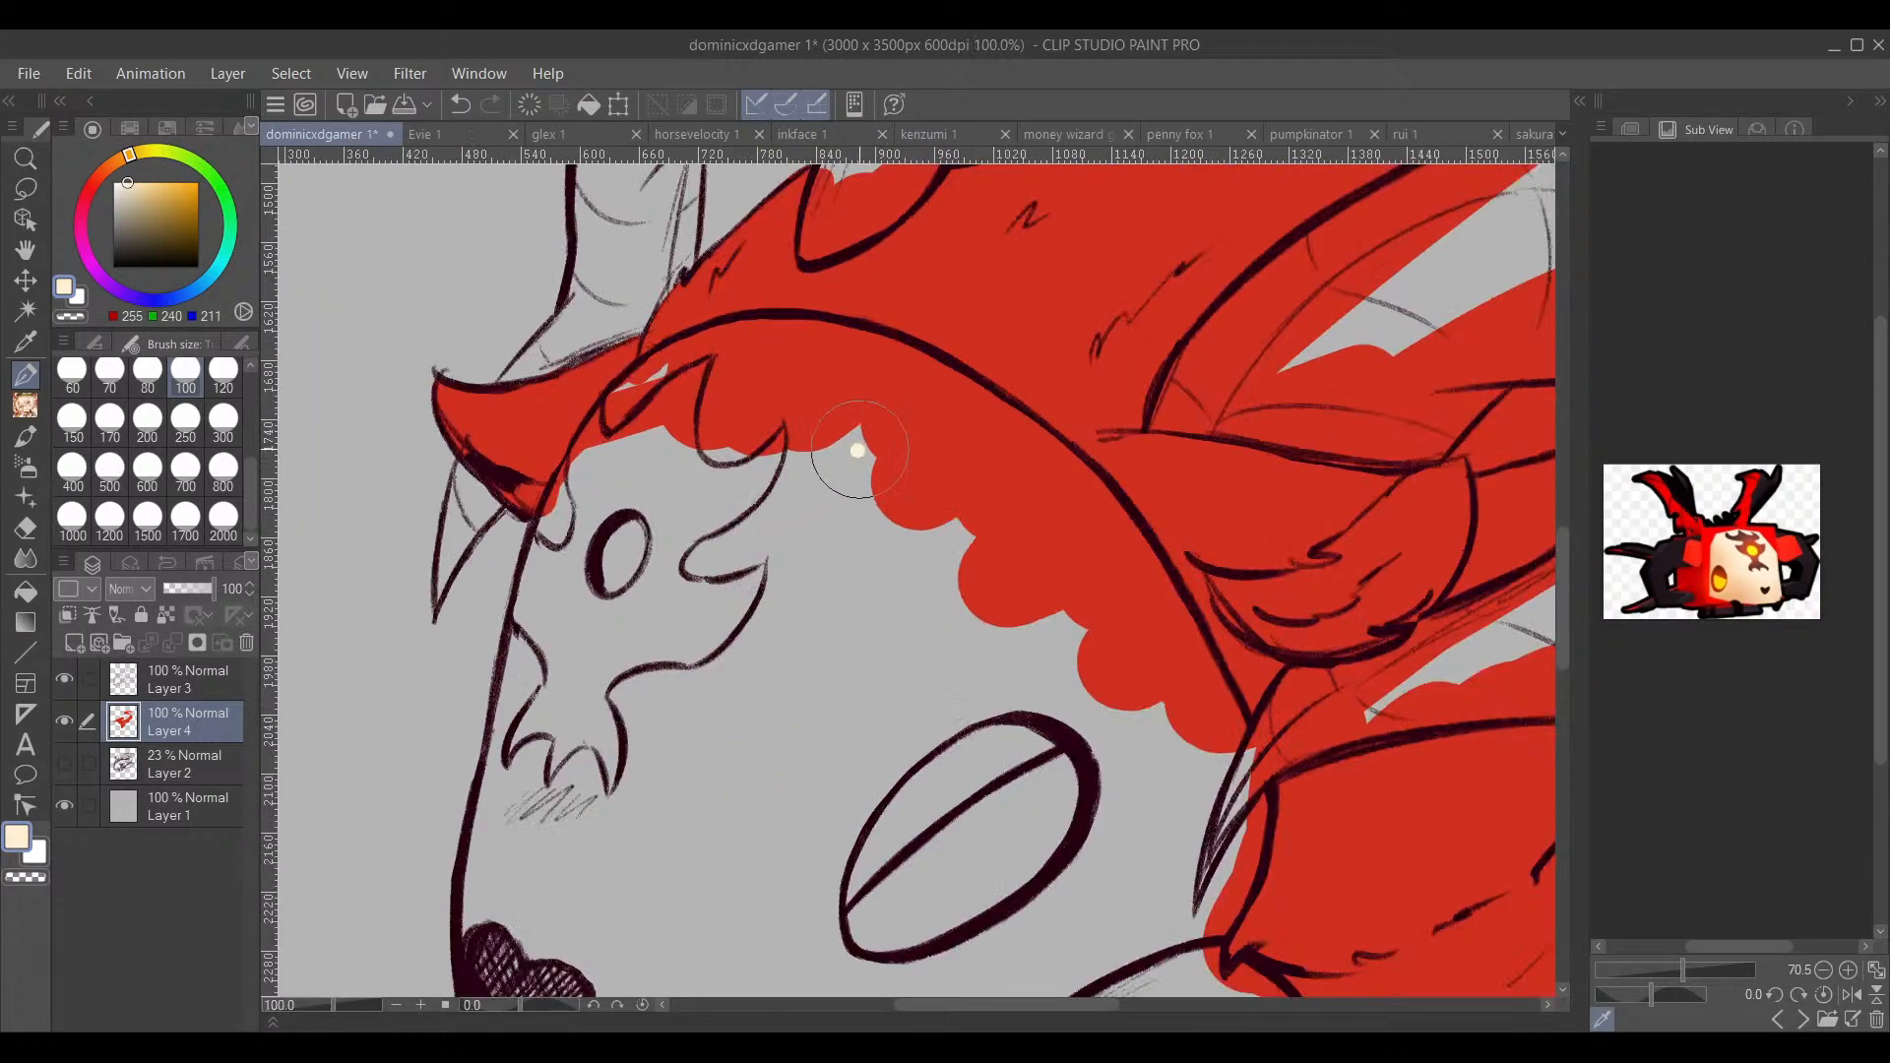
mouse_move(856, 431)
mouse_down()
mouse_move(692, 475)
mouse_move(739, 407)
mouse_move(808, 369)
mouse_move(791, 366)
mouse_move(693, 387)
mouse_move(721, 380)
mouse_move(647, 423)
mouse_move(589, 520)
mouse_move(550, 775)
mouse_up()
mouse_move(553, 768)
mouse_down()
mouse_move(582, 632)
mouse_move(564, 619)
mouse_move(542, 837)
mouse_move(701, 777)
mouse_move(723, 793)
mouse_up()
drag(817, 740, 941, 475)
mouse_move(900, 507)
mouse_down()
mouse_move(843, 594)
mouse_move(716, 599)
mouse_move(800, 585)
mouse_move(850, 604)
mouse_move(686, 619)
mouse_move(760, 601)
mouse_move(900, 628)
mouse_move(1006, 621)
mouse_move(977, 633)
mouse_move(1154, 594)
mouse_move(979, 662)
mouse_up()
mouse_move(851, 700)
mouse_down()
mouse_move(1053, 622)
mouse_move(979, 663)
mouse_move(937, 677)
mouse_move(1063, 616)
mouse_up()
mouse_move(1231, 497)
mouse_down()
mouse_move(1217, 480)
mouse_move(1142, 628)
mouse_move(1199, 595)
mouse_up()
mouse_move(1093, 565)
mouse_down()
mouse_move(1069, 598)
mouse_move(1152, 696)
mouse_move(1139, 718)
mouse_move(1166, 790)
mouse_move(1211, 689)
mouse_move(1245, 679)
mouse_move(1191, 532)
mouse_move(1097, 401)
mouse_move(906, 286)
mouse_up()
drag(876, 542, 725, 512)
mouse_move(641, 334)
mouse_down()
mouse_move(570, 402)
mouse_move(544, 574)
mouse_move(619, 560)
mouse_move(638, 602)
mouse_move(703, 580)
mouse_move(685, 669)
mouse_move(791, 584)
mouse_move(823, 768)
mouse_move(891, 759)
mouse_up()
mouse_move(1013, 650)
mouse_down()
mouse_move(971, 571)
mouse_move(1013, 541)
mouse_move(899, 675)
mouse_move(1080, 604)
mouse_move(931, 765)
mouse_up()
drag(1103, 620, 899, 759)
drag(1105, 661, 738, 827)
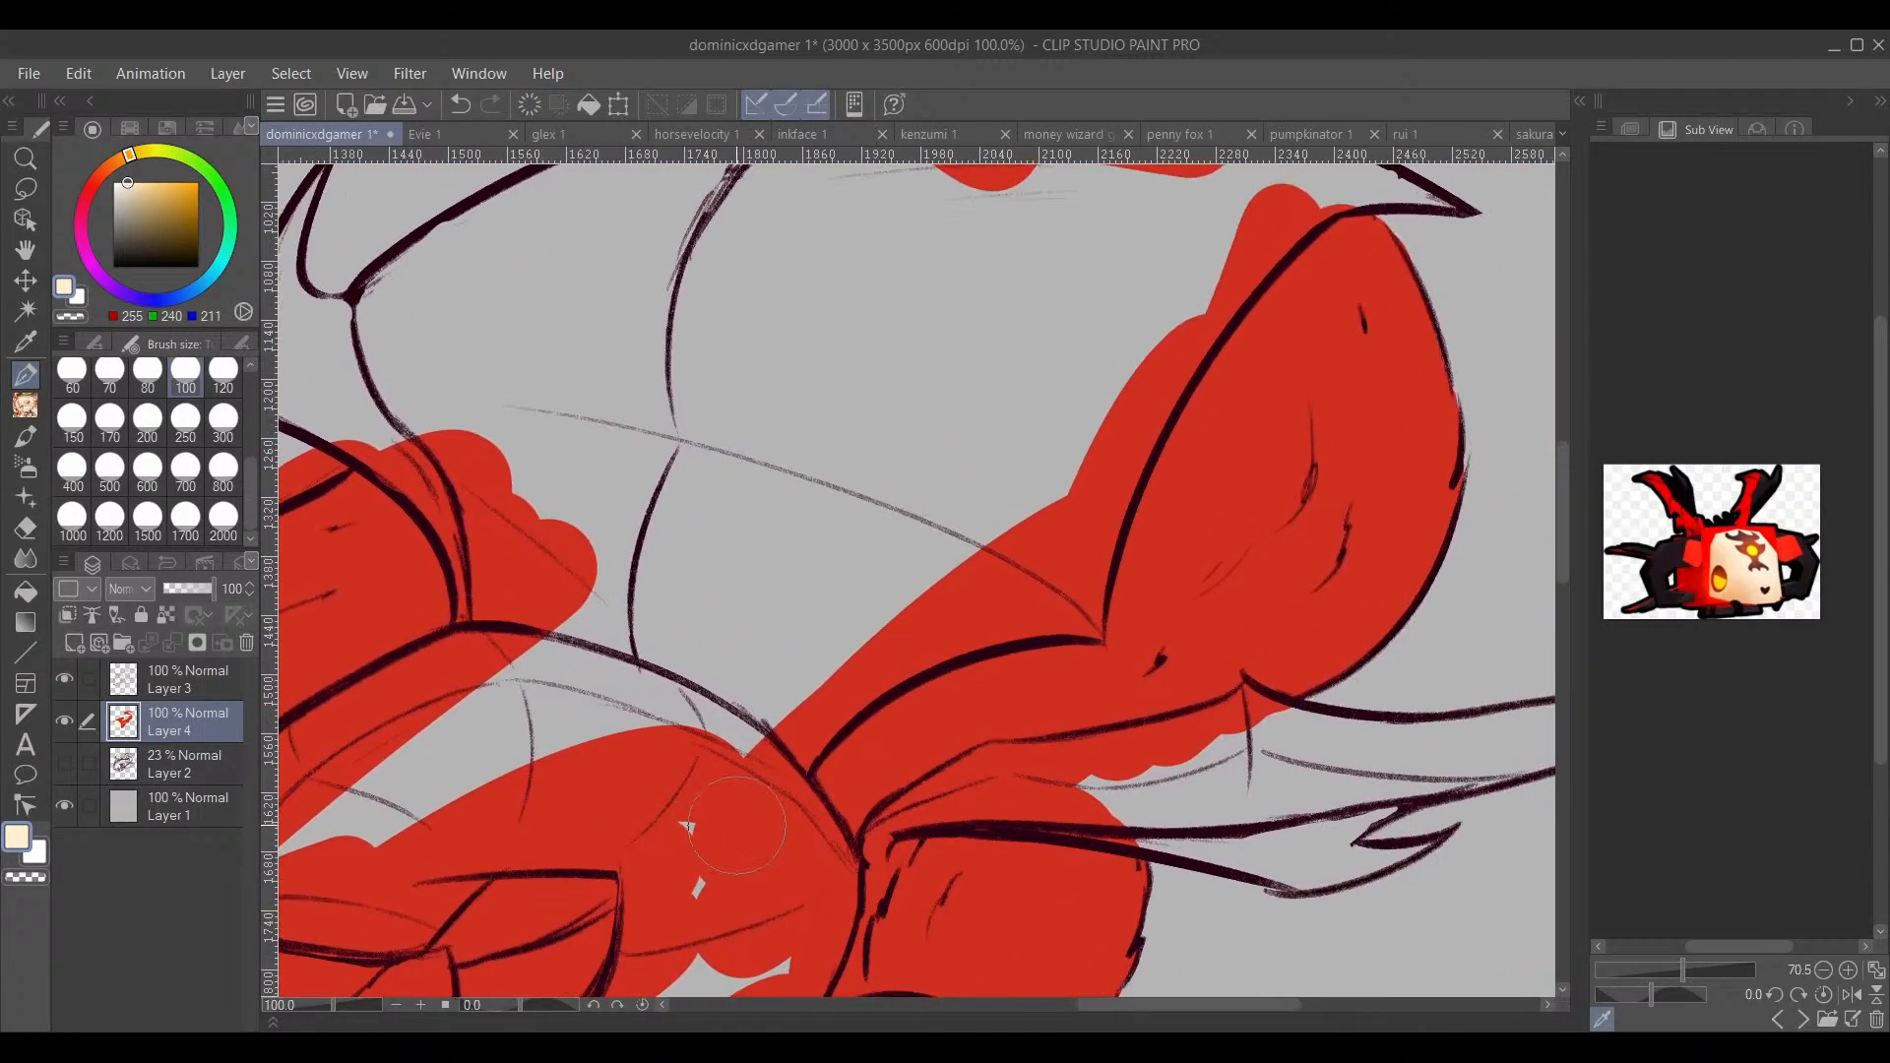
Step: Sample the near-black from the reference, start on the forehead flame mark, undo the thick stroke, and set the pen size to 15
scroll(748, 824, down, 1)
drag(881, 798, 1191, 400)
mouse_move(1229, 548)
mouse_down()
mouse_move(1152, 641)
mouse_move(1240, 578)
mouse_up()
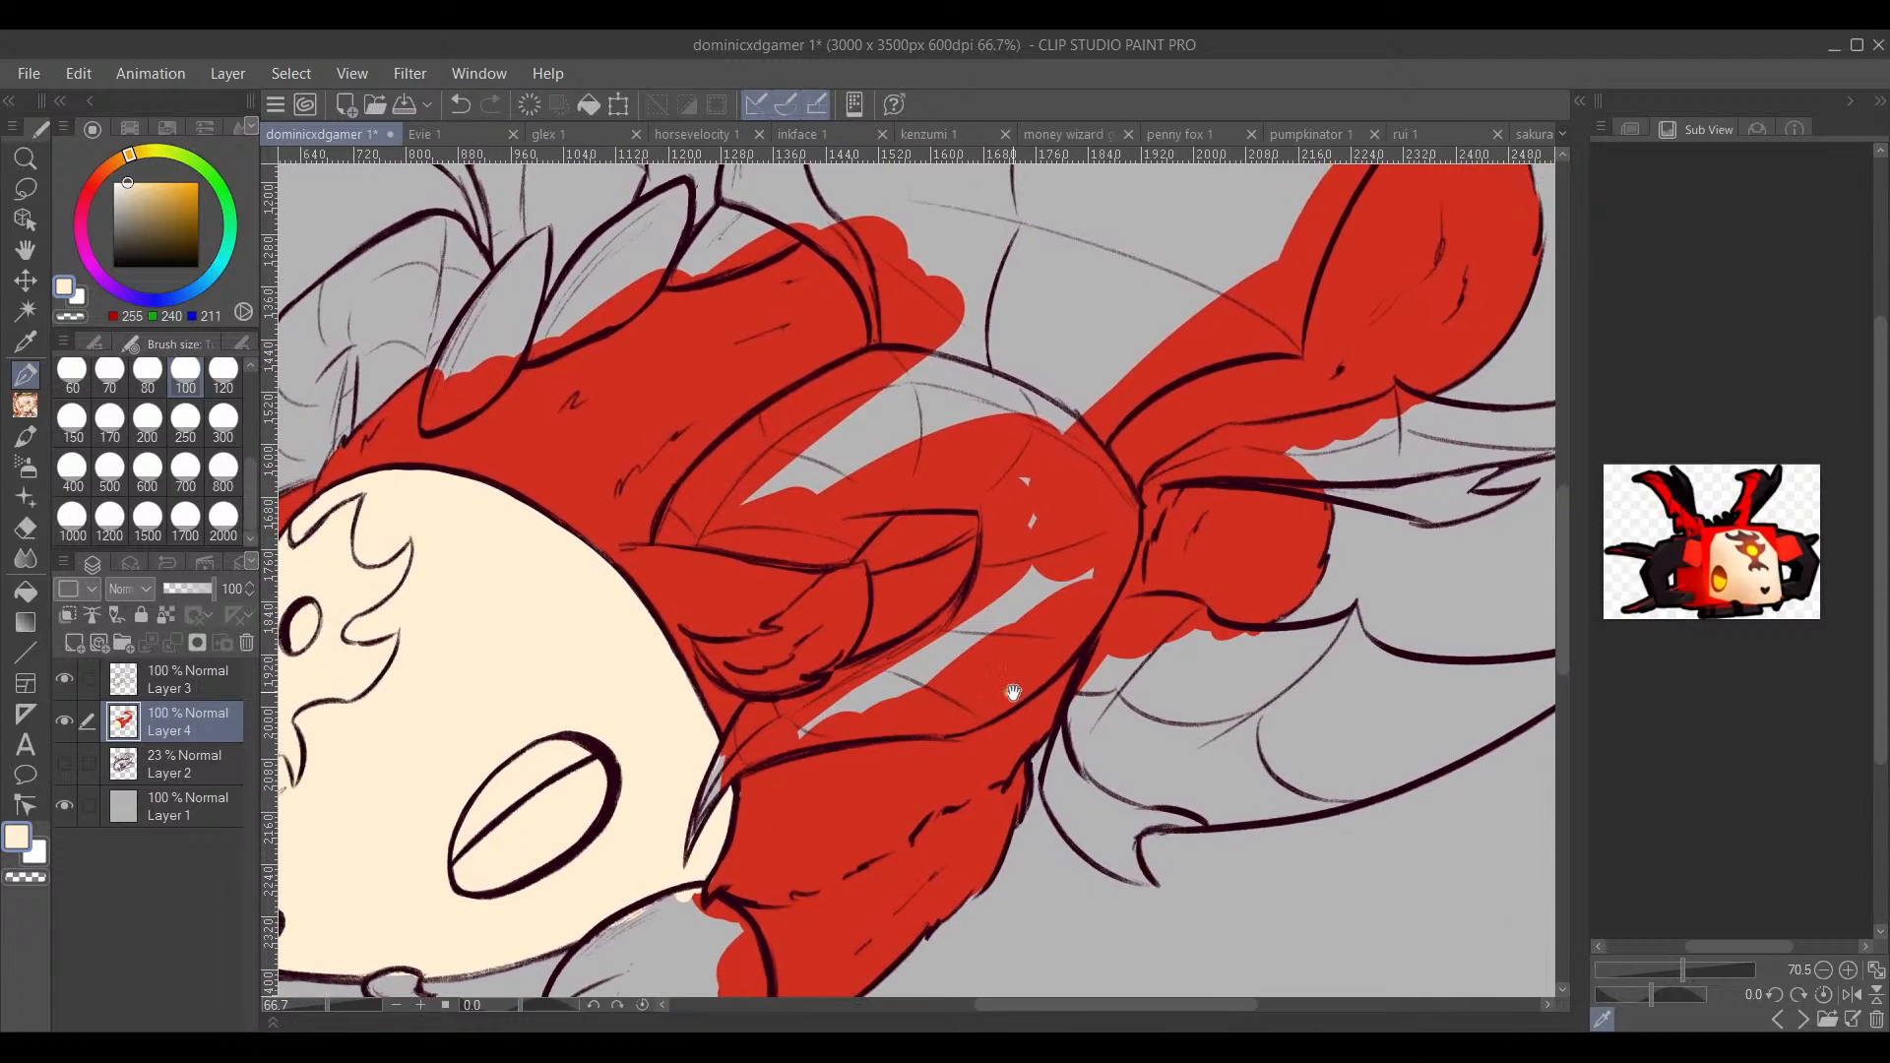
drag(1013, 692, 1062, 622)
mouse_move(926, 716)
mouse_down()
mouse_move(1143, 570)
mouse_move(1106, 662)
mouse_up()
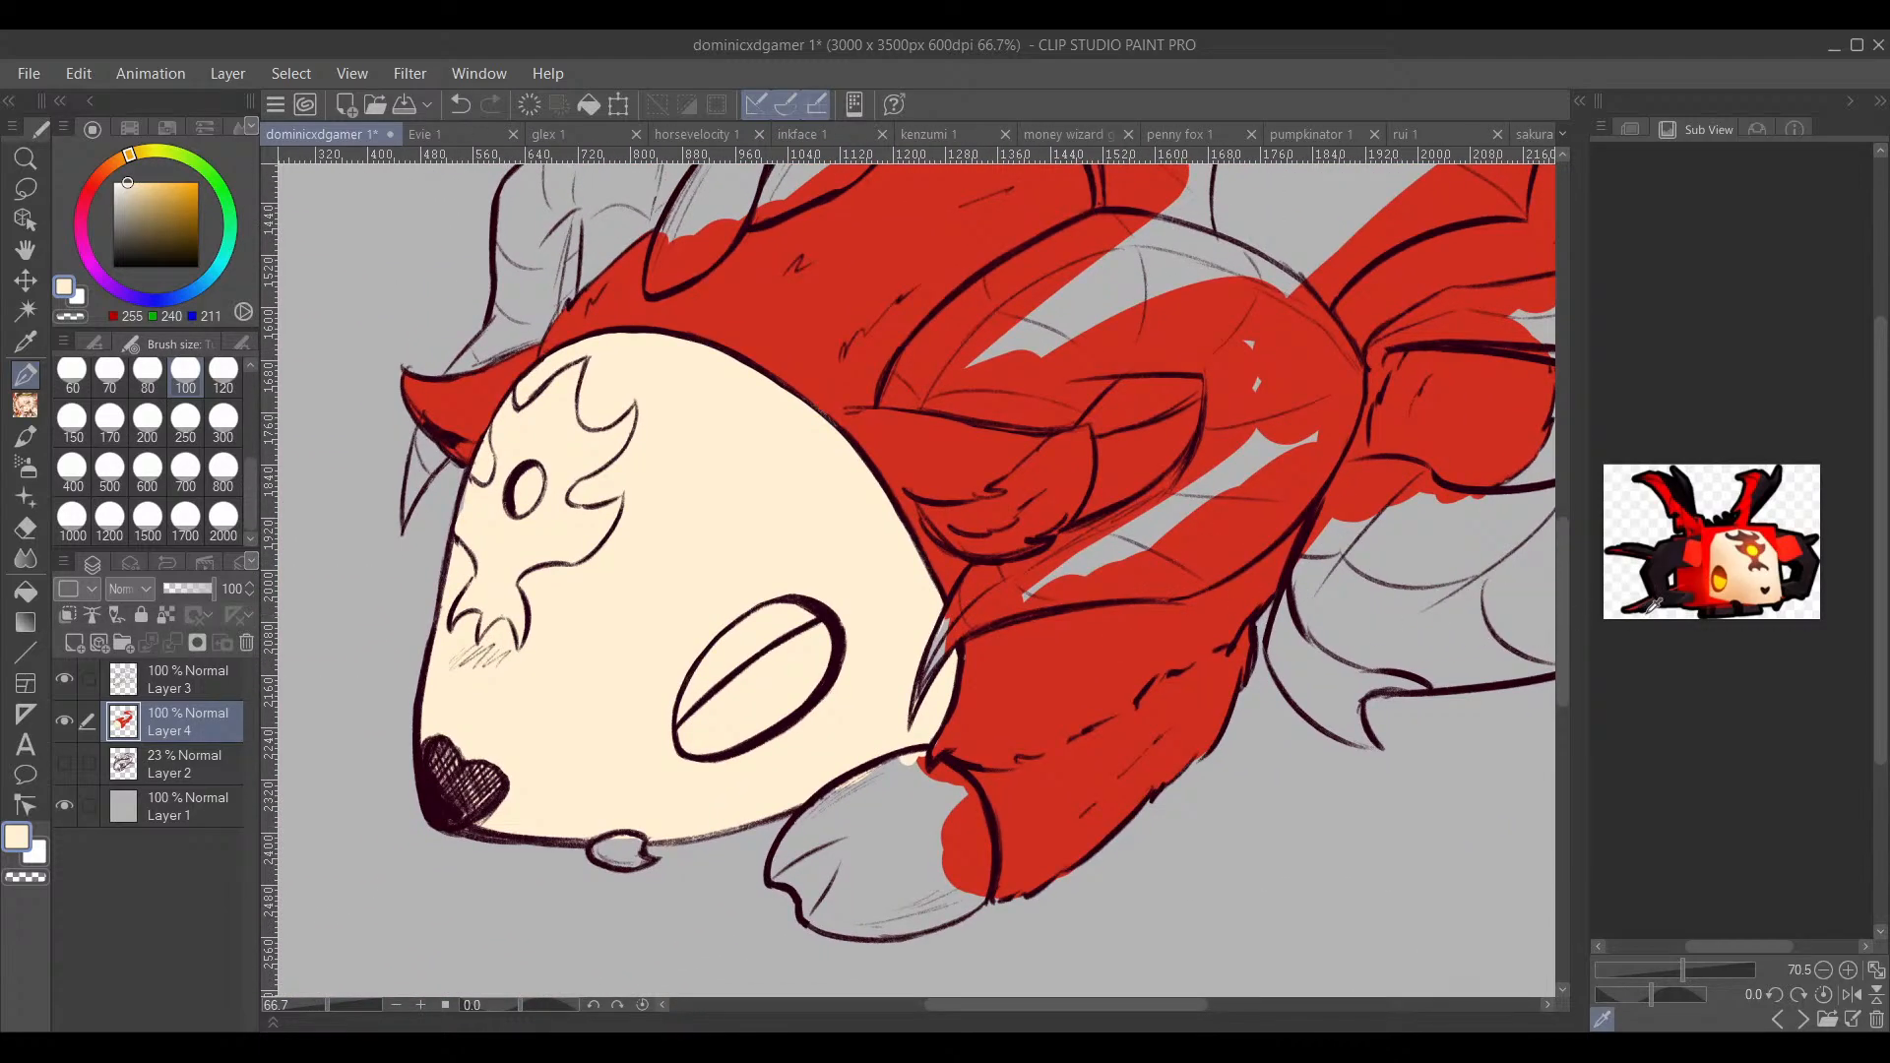
click(1668, 568)
mouse_move(567, 458)
mouse_down()
mouse_move(632, 571)
mouse_move(638, 512)
mouse_move(663, 543)
mouse_move(721, 513)
mouse_move(730, 477)
mouse_move(614, 579)
mouse_up()
scroll(675, 525, up, 1)
scroll(720, 530, up, 1)
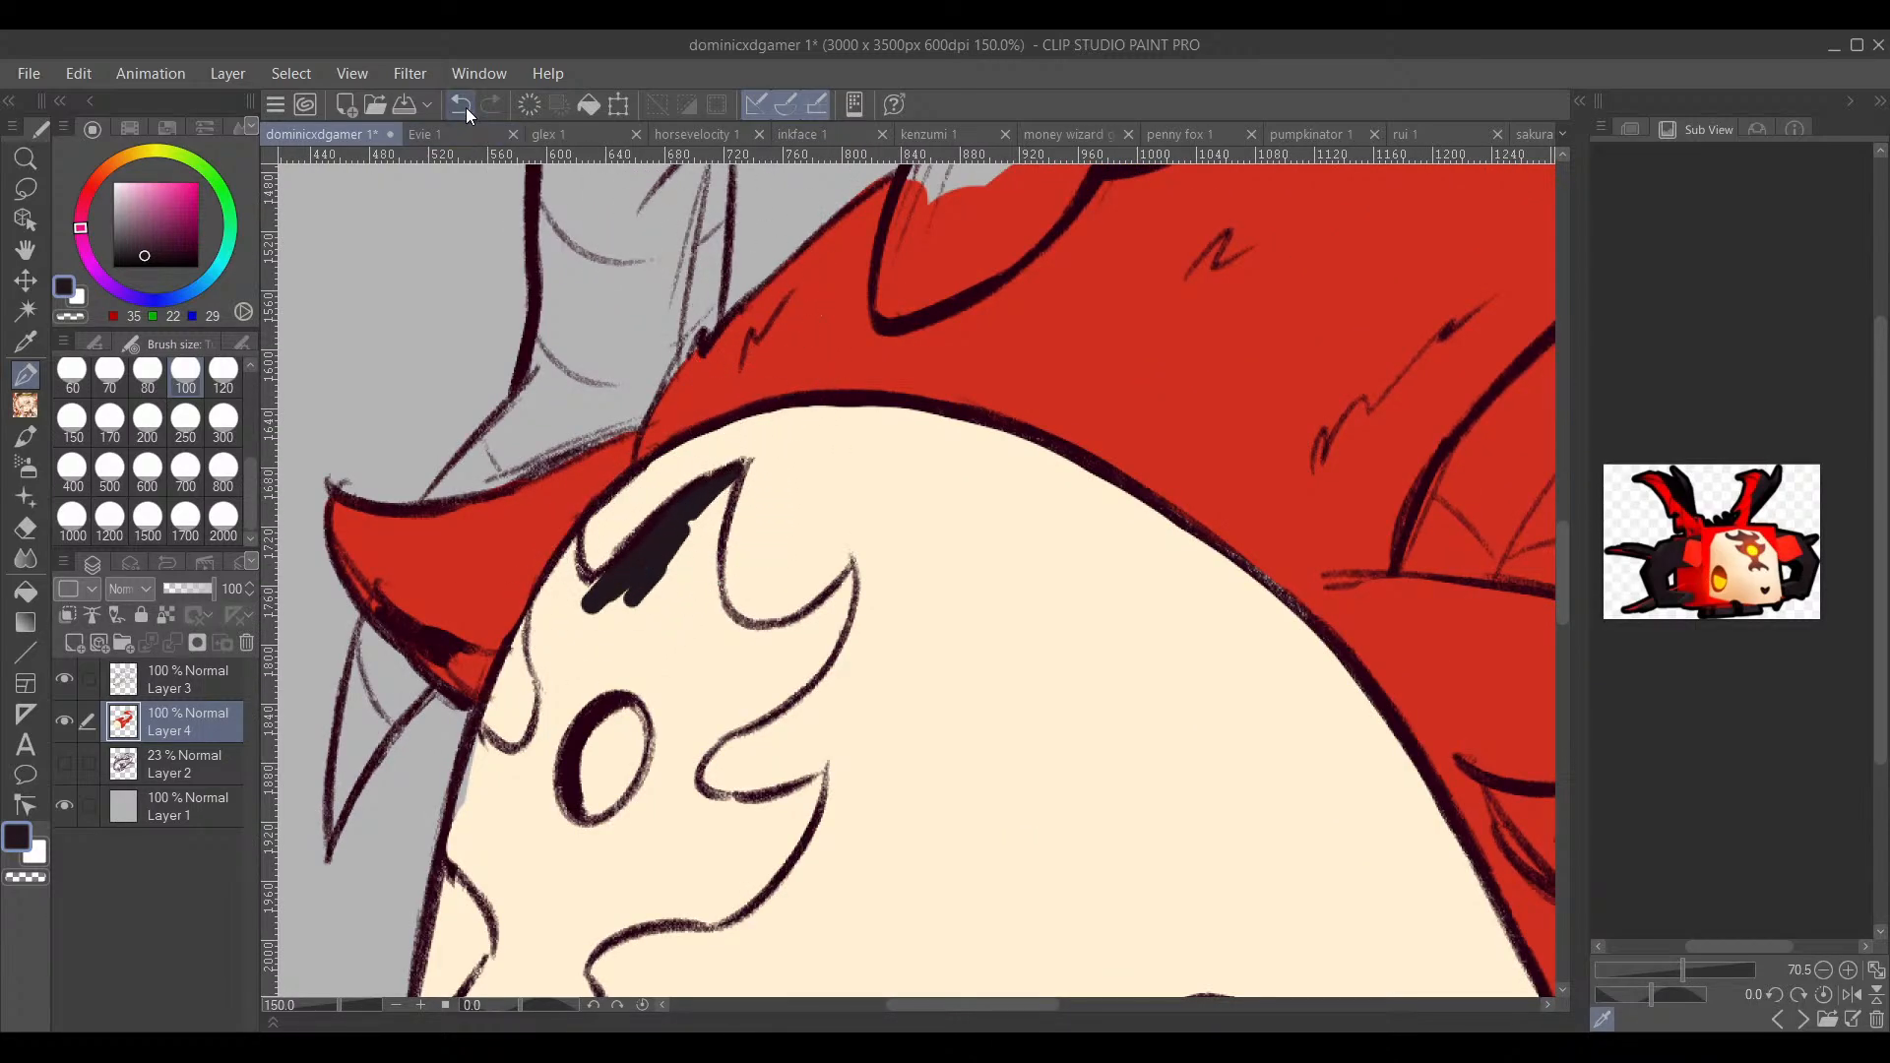
click(463, 106)
drag(253, 478, 248, 416)
click(185, 377)
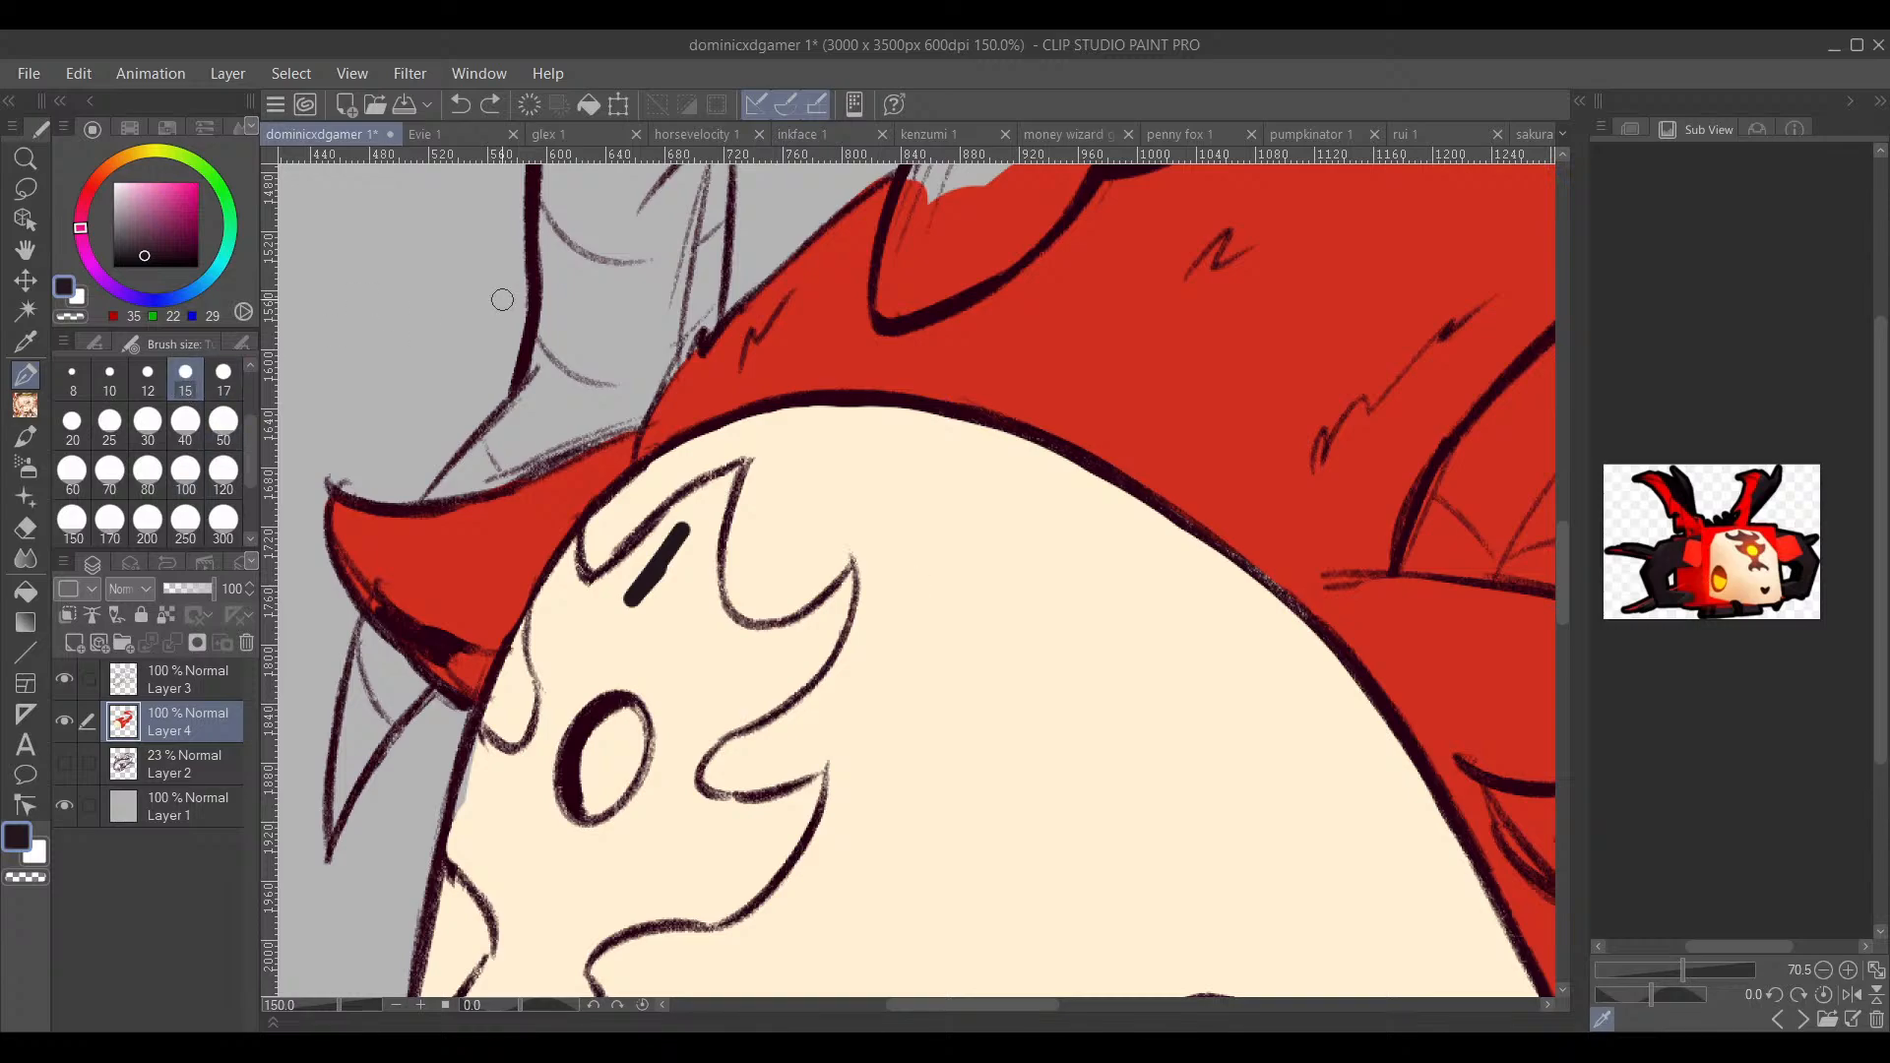
Step: Try to fill the upper tip of the forehead flame mark with thin near-black strokes
mouse_move(742, 466)
mouse_down()
mouse_move(586, 612)
mouse_move(743, 466)
mouse_move(571, 607)
mouse_up()
click(461, 106)
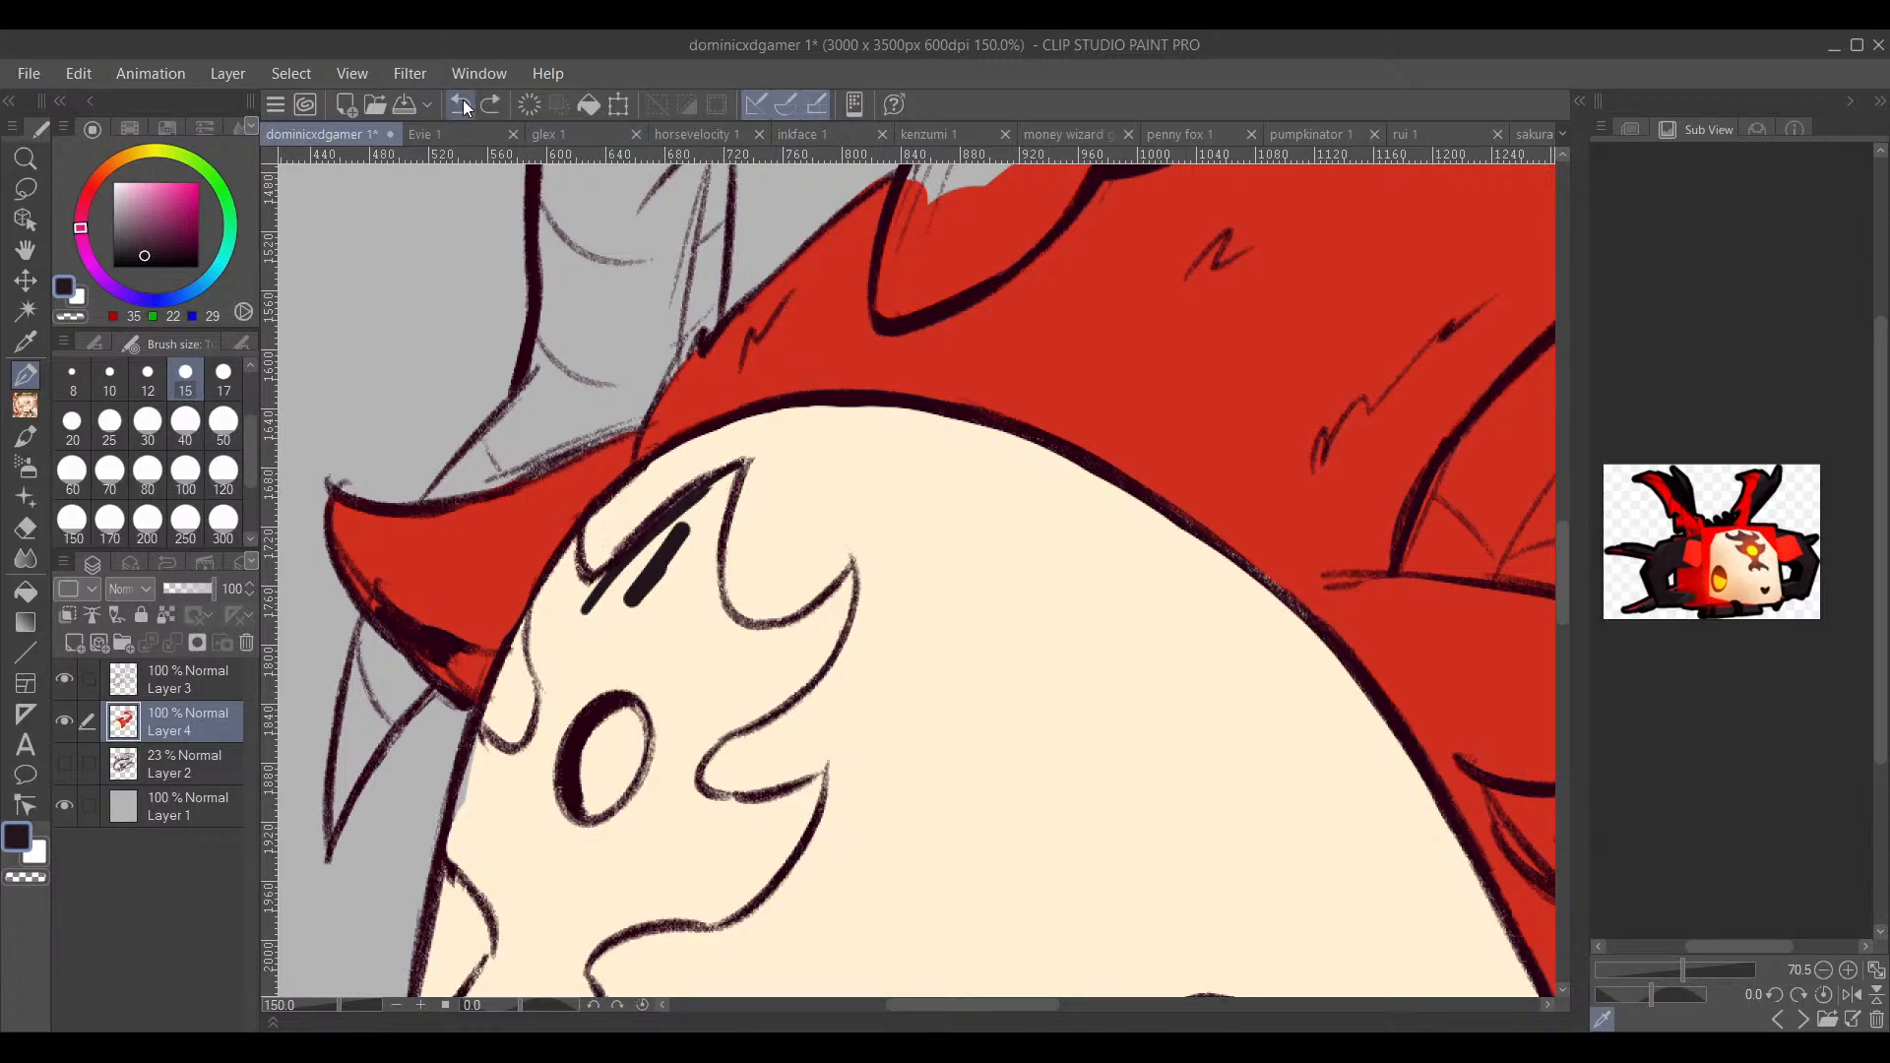
click(461, 106)
Step: Try to lasso-select the upper tip of the forehead flame mark
drag(641, 366, 790, 169)
key(m)
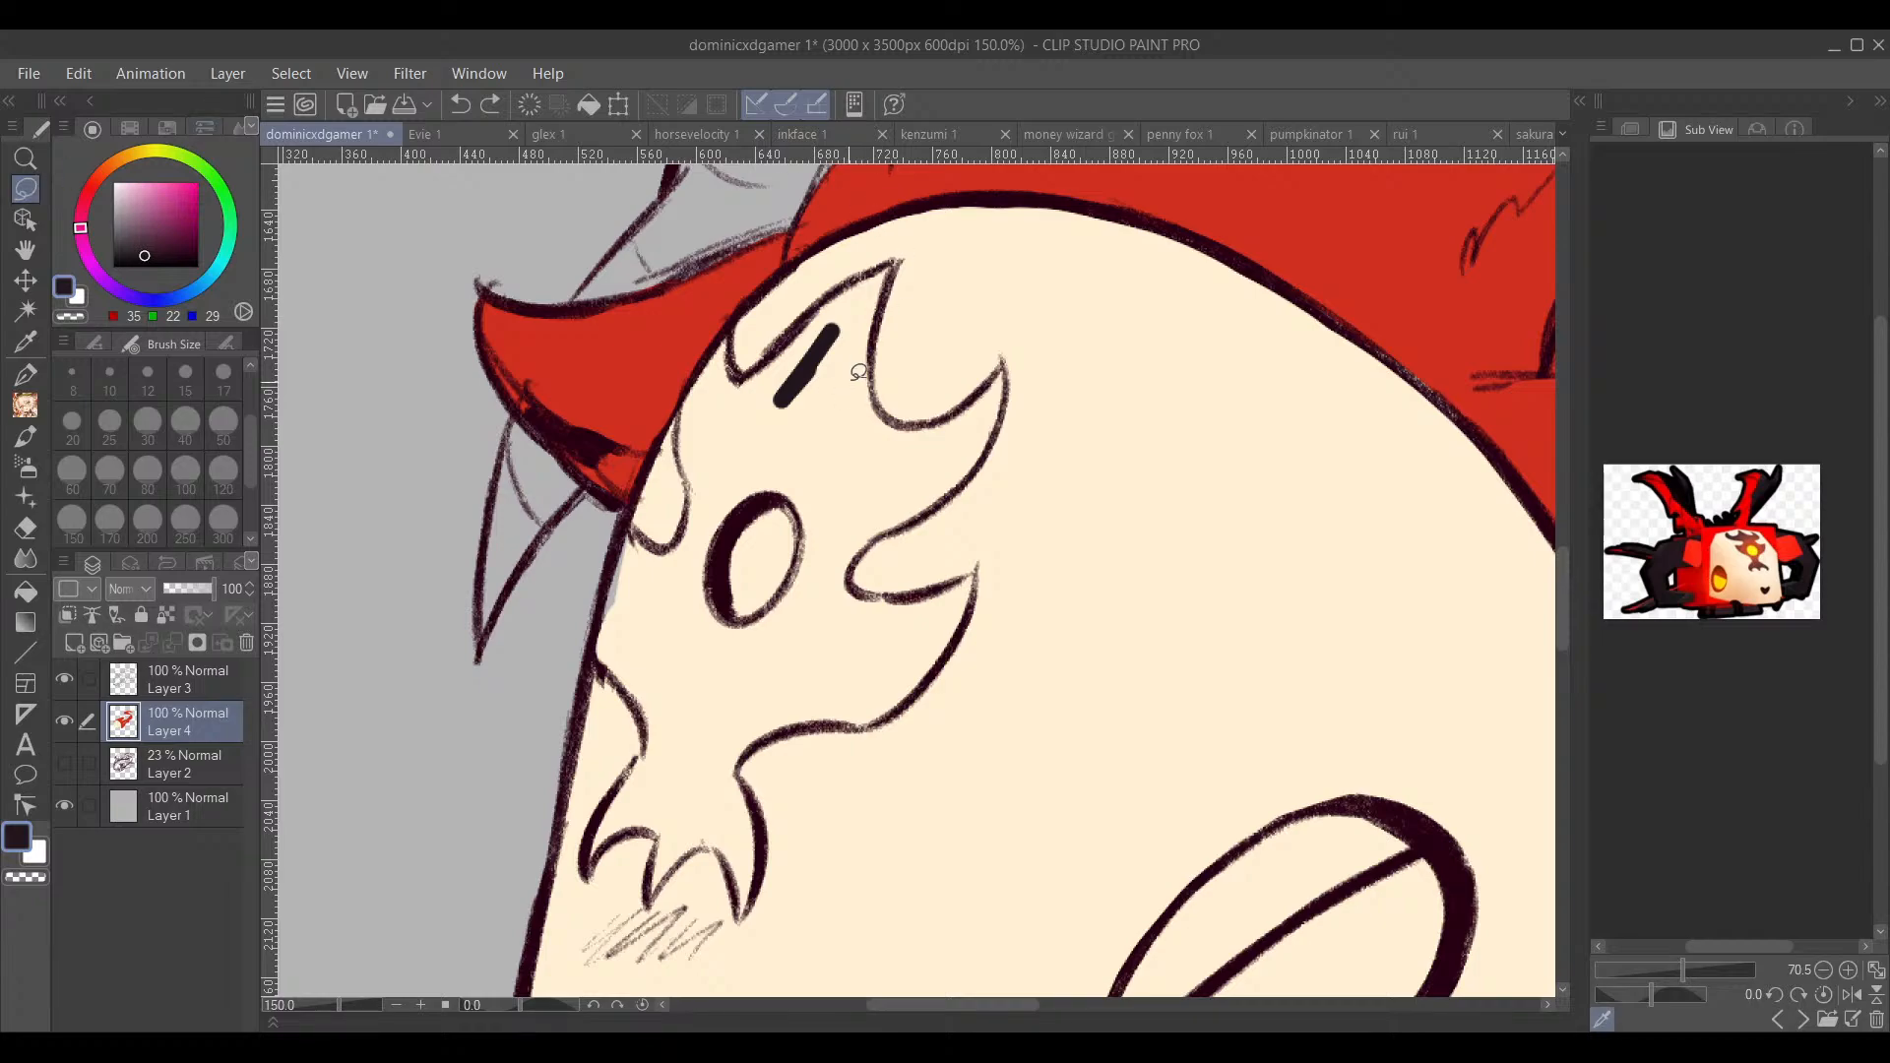
mouse_move(879, 367)
mouse_down()
mouse_move(903, 252)
mouse_move(743, 380)
mouse_up()
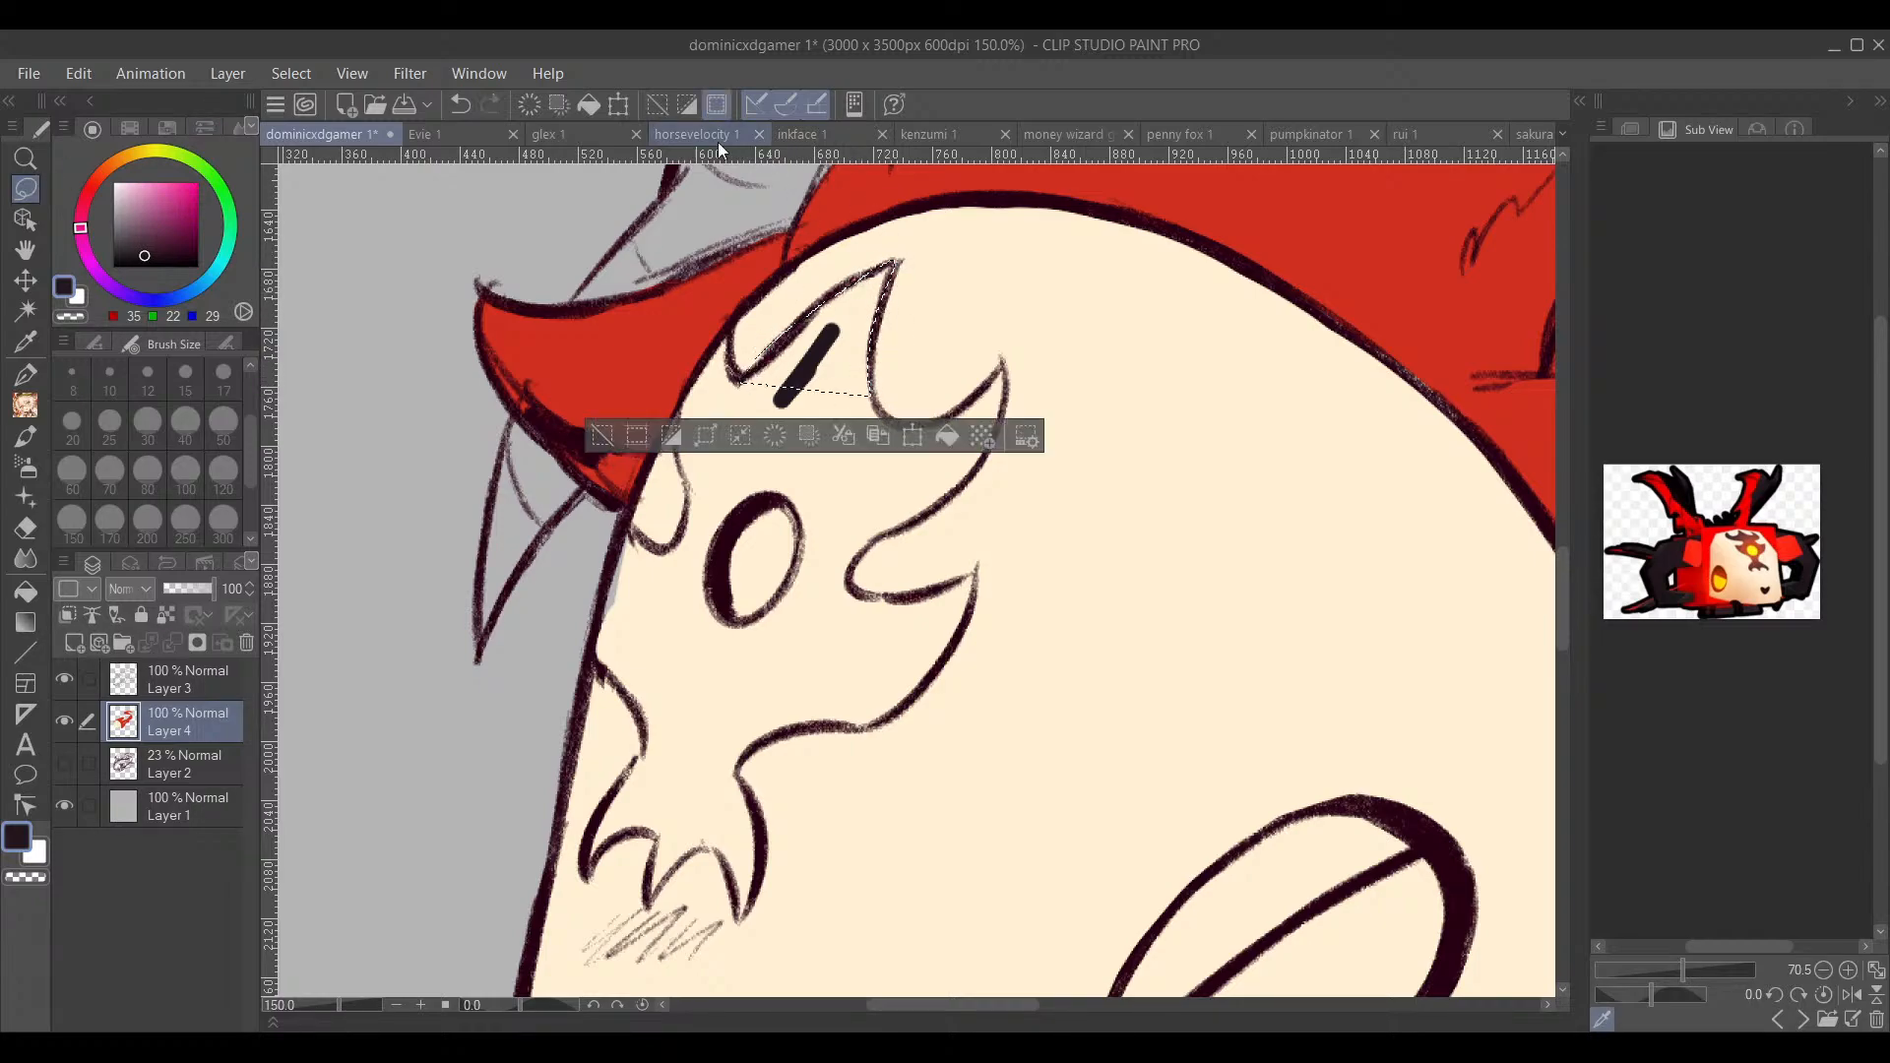
click(461, 105)
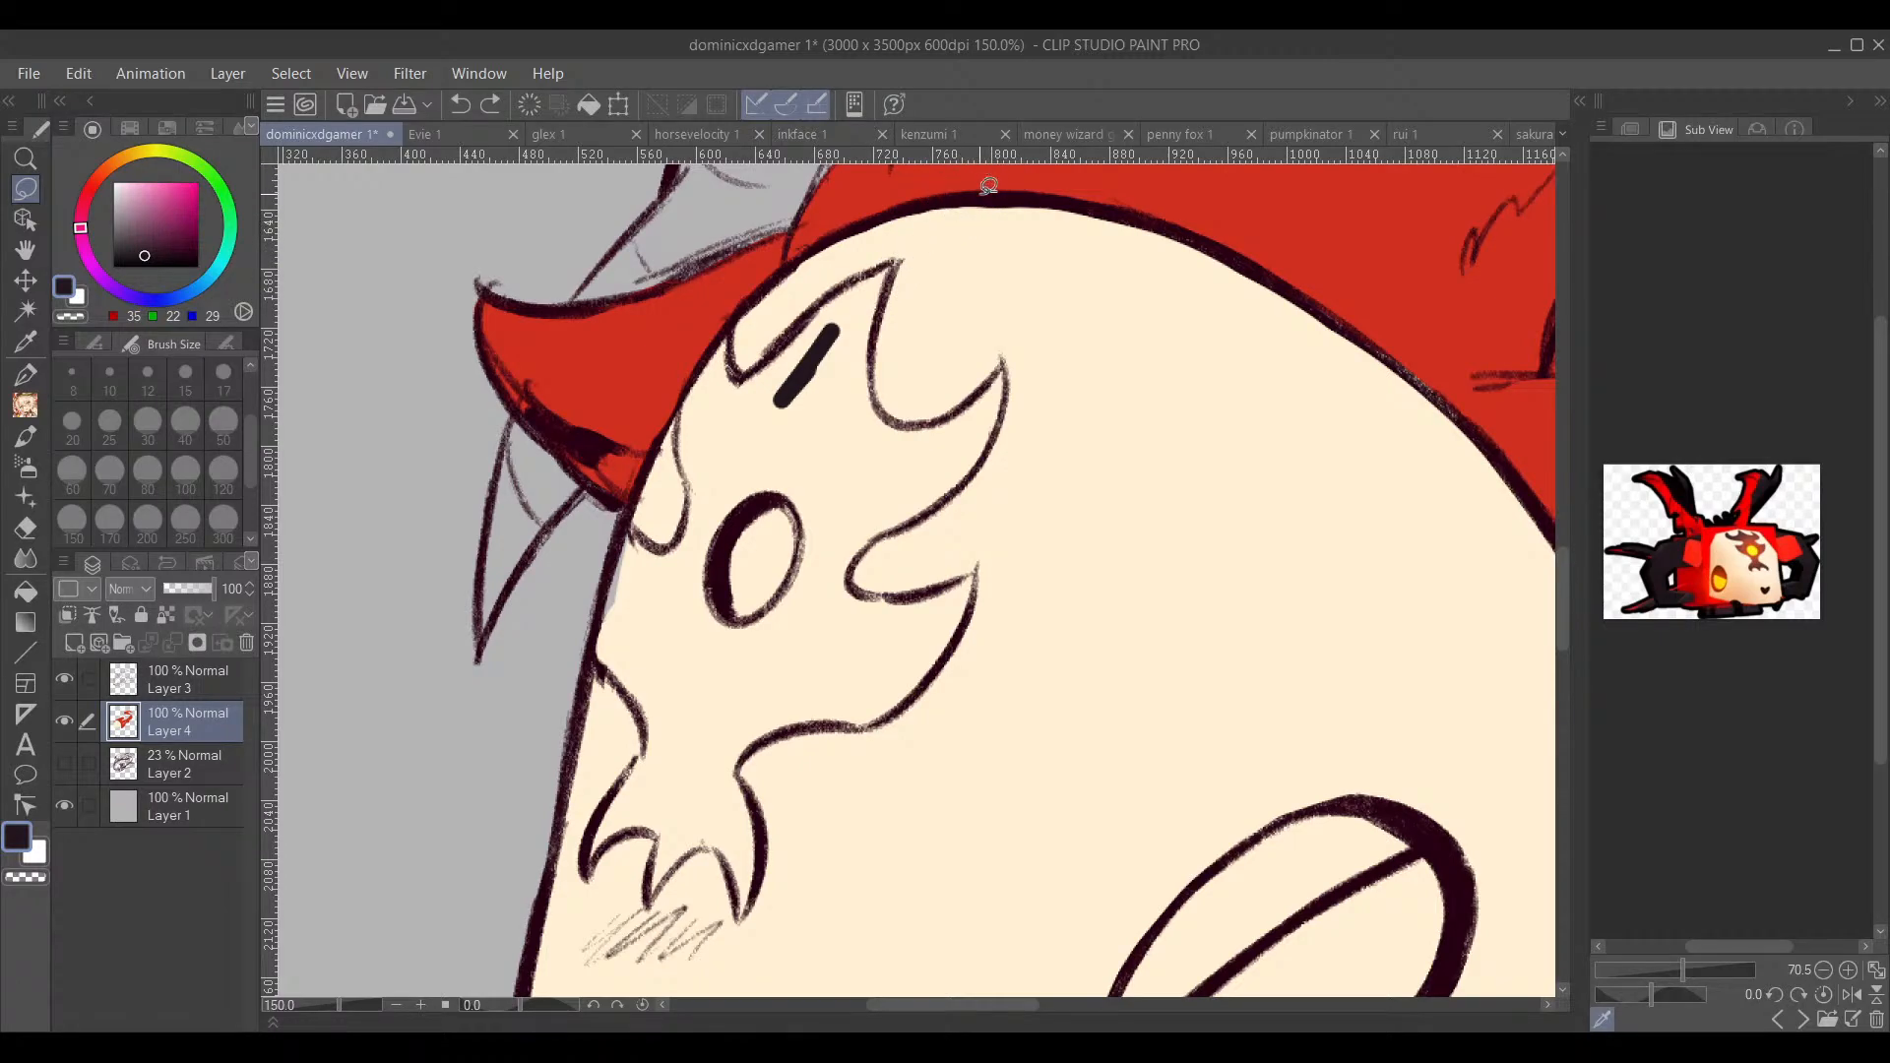
Step: Lasso-select the entire forehead flame mark along its outline and fill it with near-black, undoing the stray clearing of the fill
mouse_move(879, 379)
mouse_down()
mouse_move(898, 260)
mouse_move(739, 376)
mouse_move(728, 330)
mouse_move(684, 430)
mouse_move(677, 541)
mouse_move(635, 511)
mouse_move(618, 551)
mouse_move(598, 660)
mouse_move(632, 680)
mouse_move(645, 756)
mouse_move(591, 858)
mouse_move(661, 836)
mouse_move(648, 898)
mouse_move(706, 843)
mouse_move(727, 849)
mouse_up()
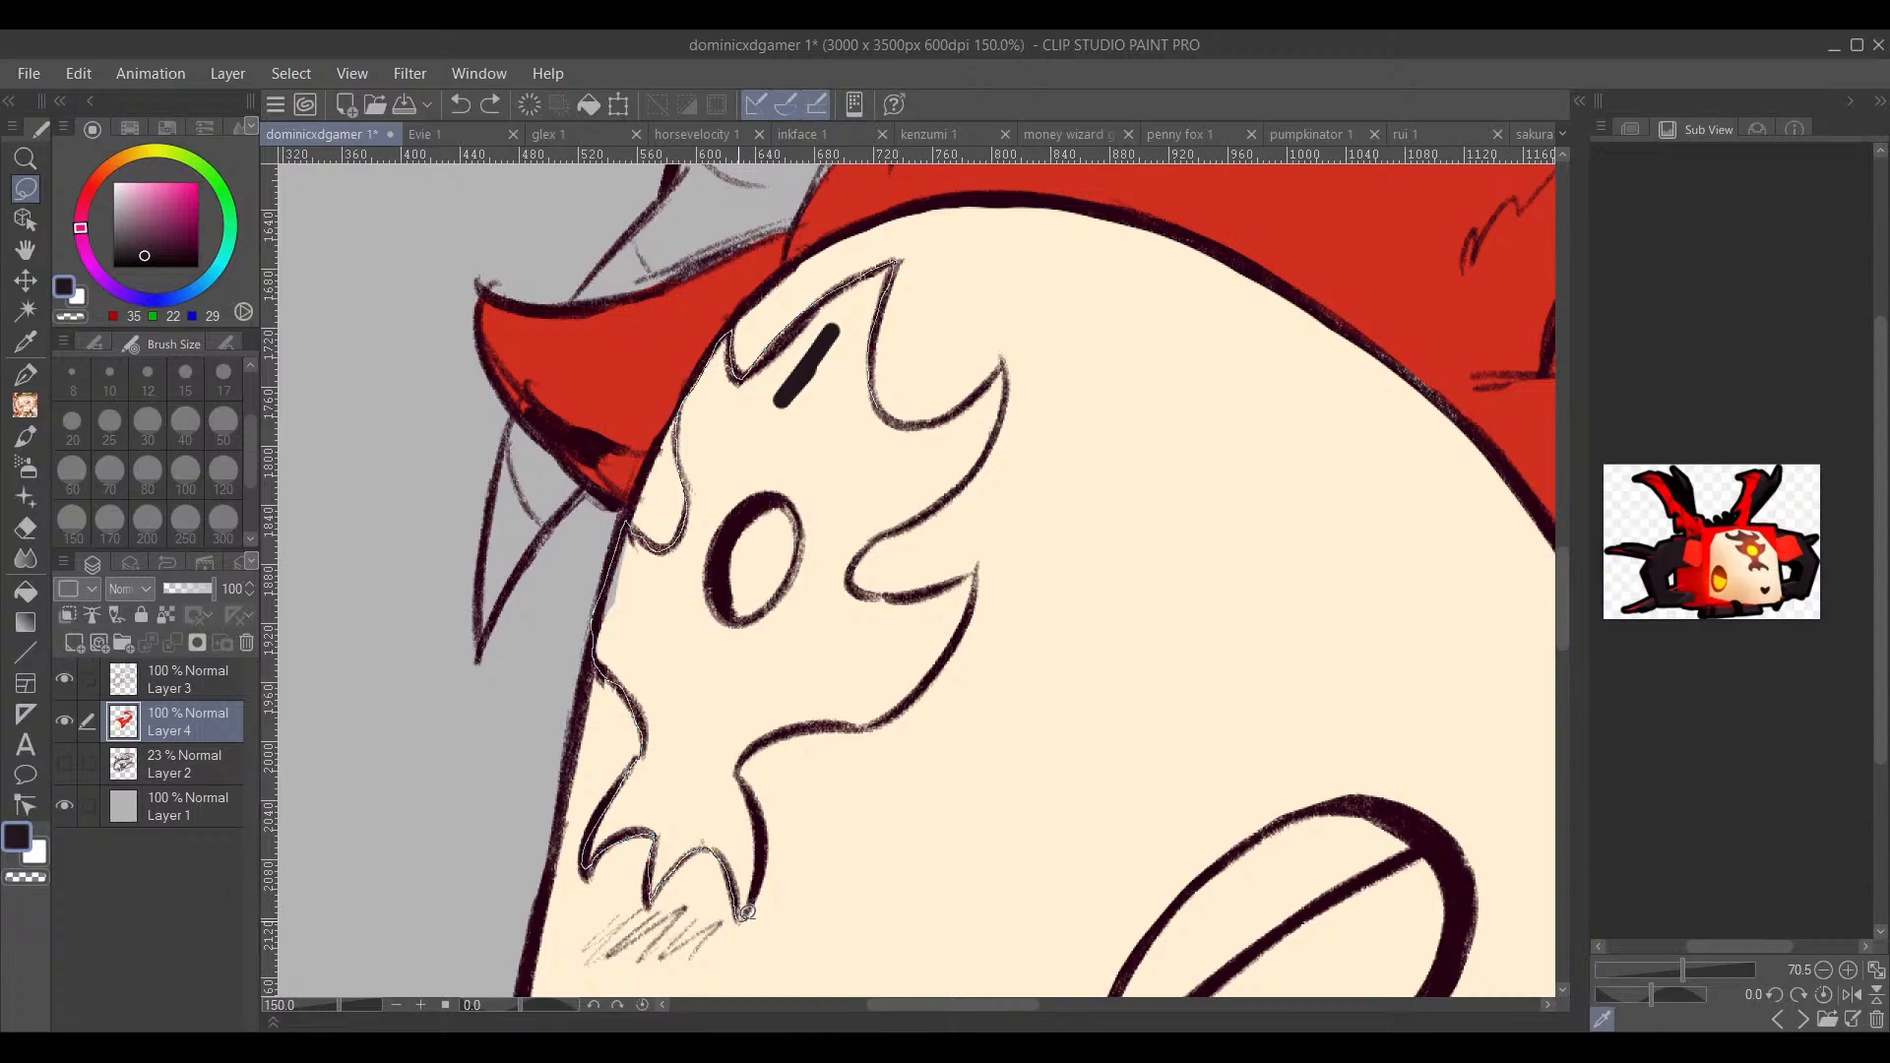
drag(746, 911, 763, 812)
drag(805, 725, 856, 720)
mouse_move(981, 591)
mouse_down()
mouse_move(987, 560)
mouse_move(898, 587)
mouse_up()
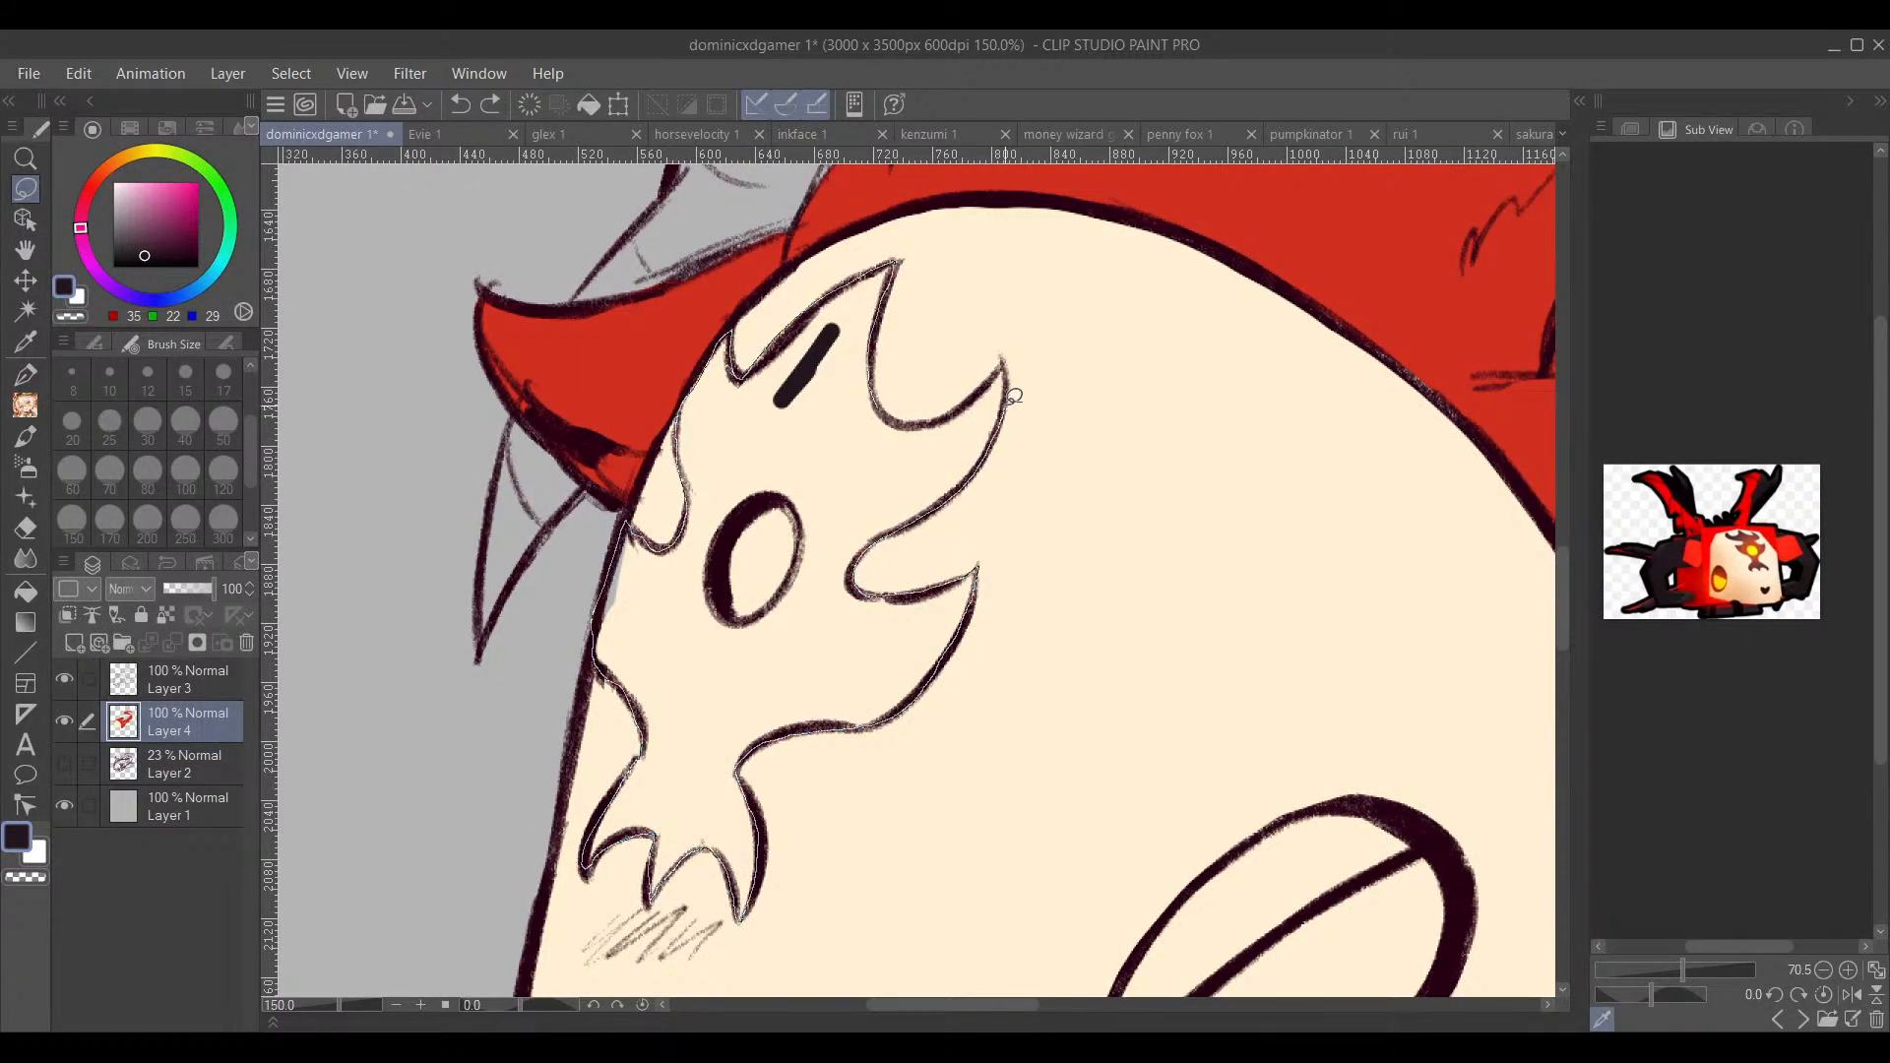
mouse_move(1014, 395)
mouse_down()
mouse_move(1004, 356)
mouse_move(915, 418)
mouse_move(887, 395)
mouse_up()
scroll(1037, 393, down, 2)
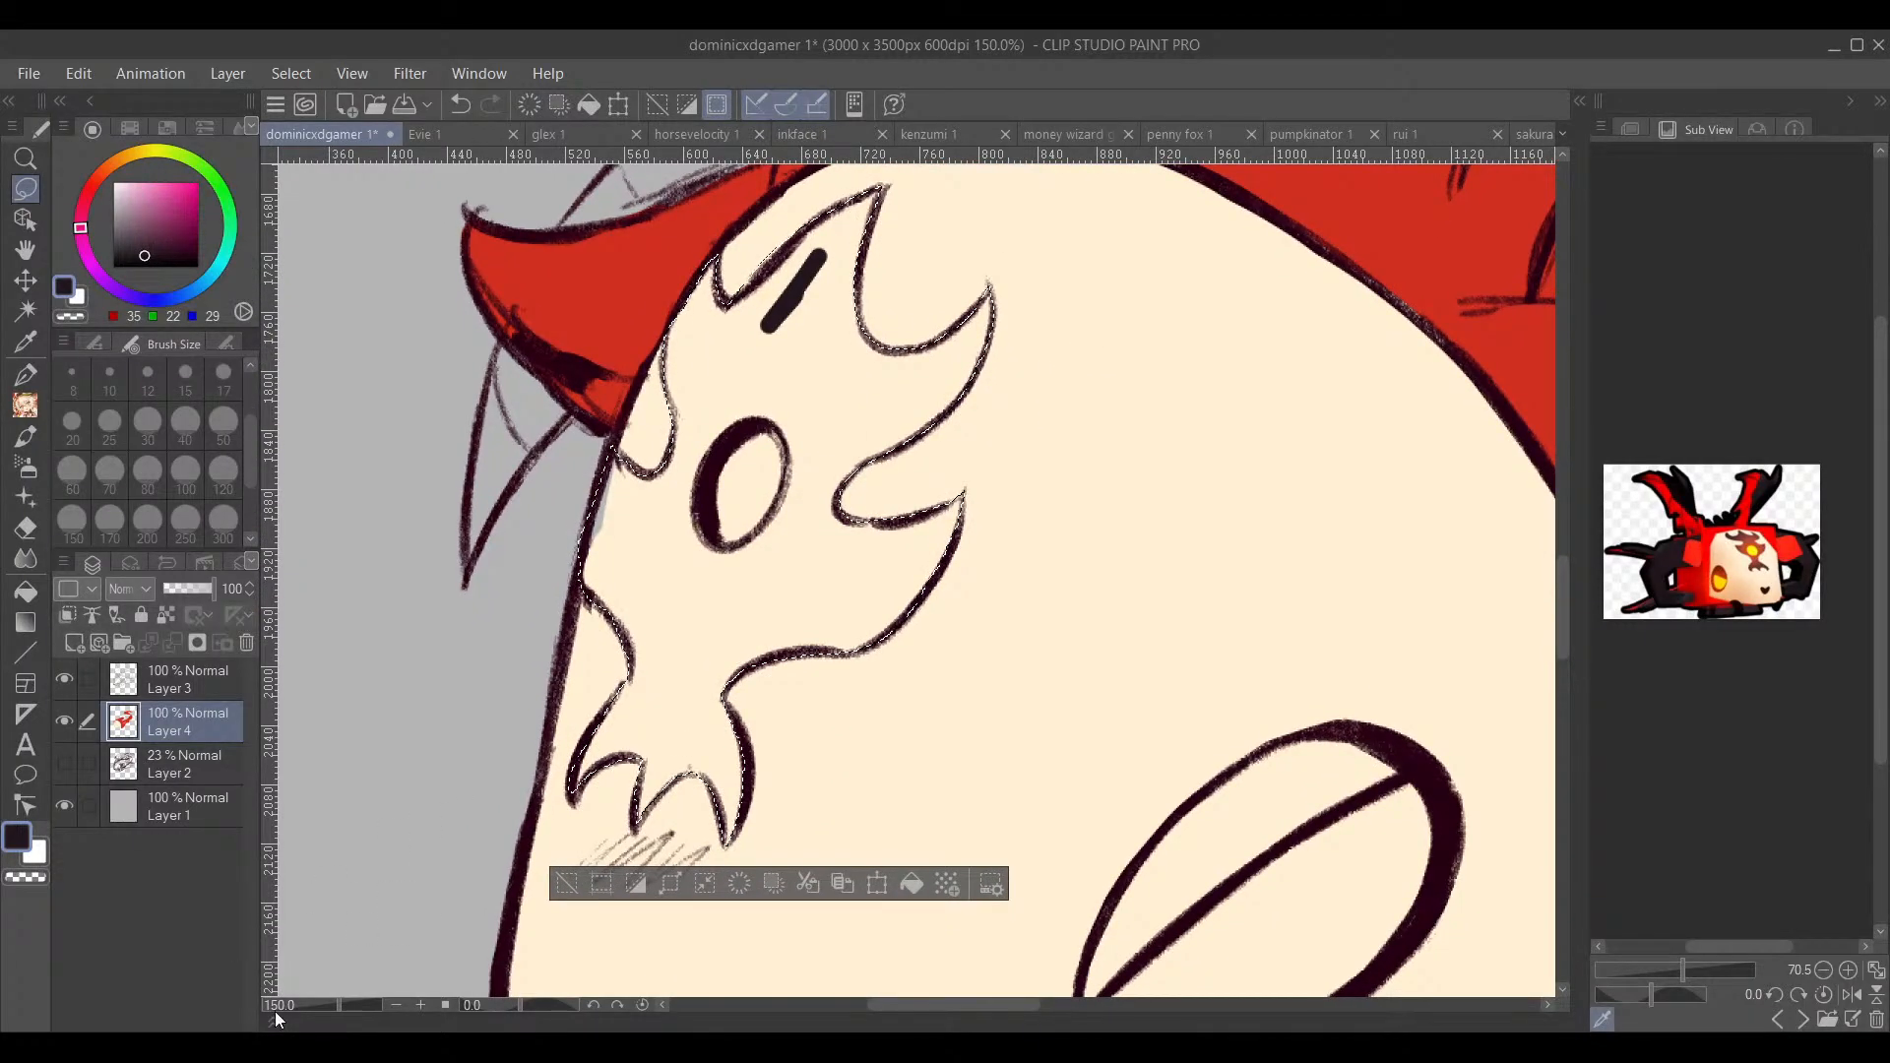
scroll(1063, 523, down, 2)
drag(1063, 523, 1013, 492)
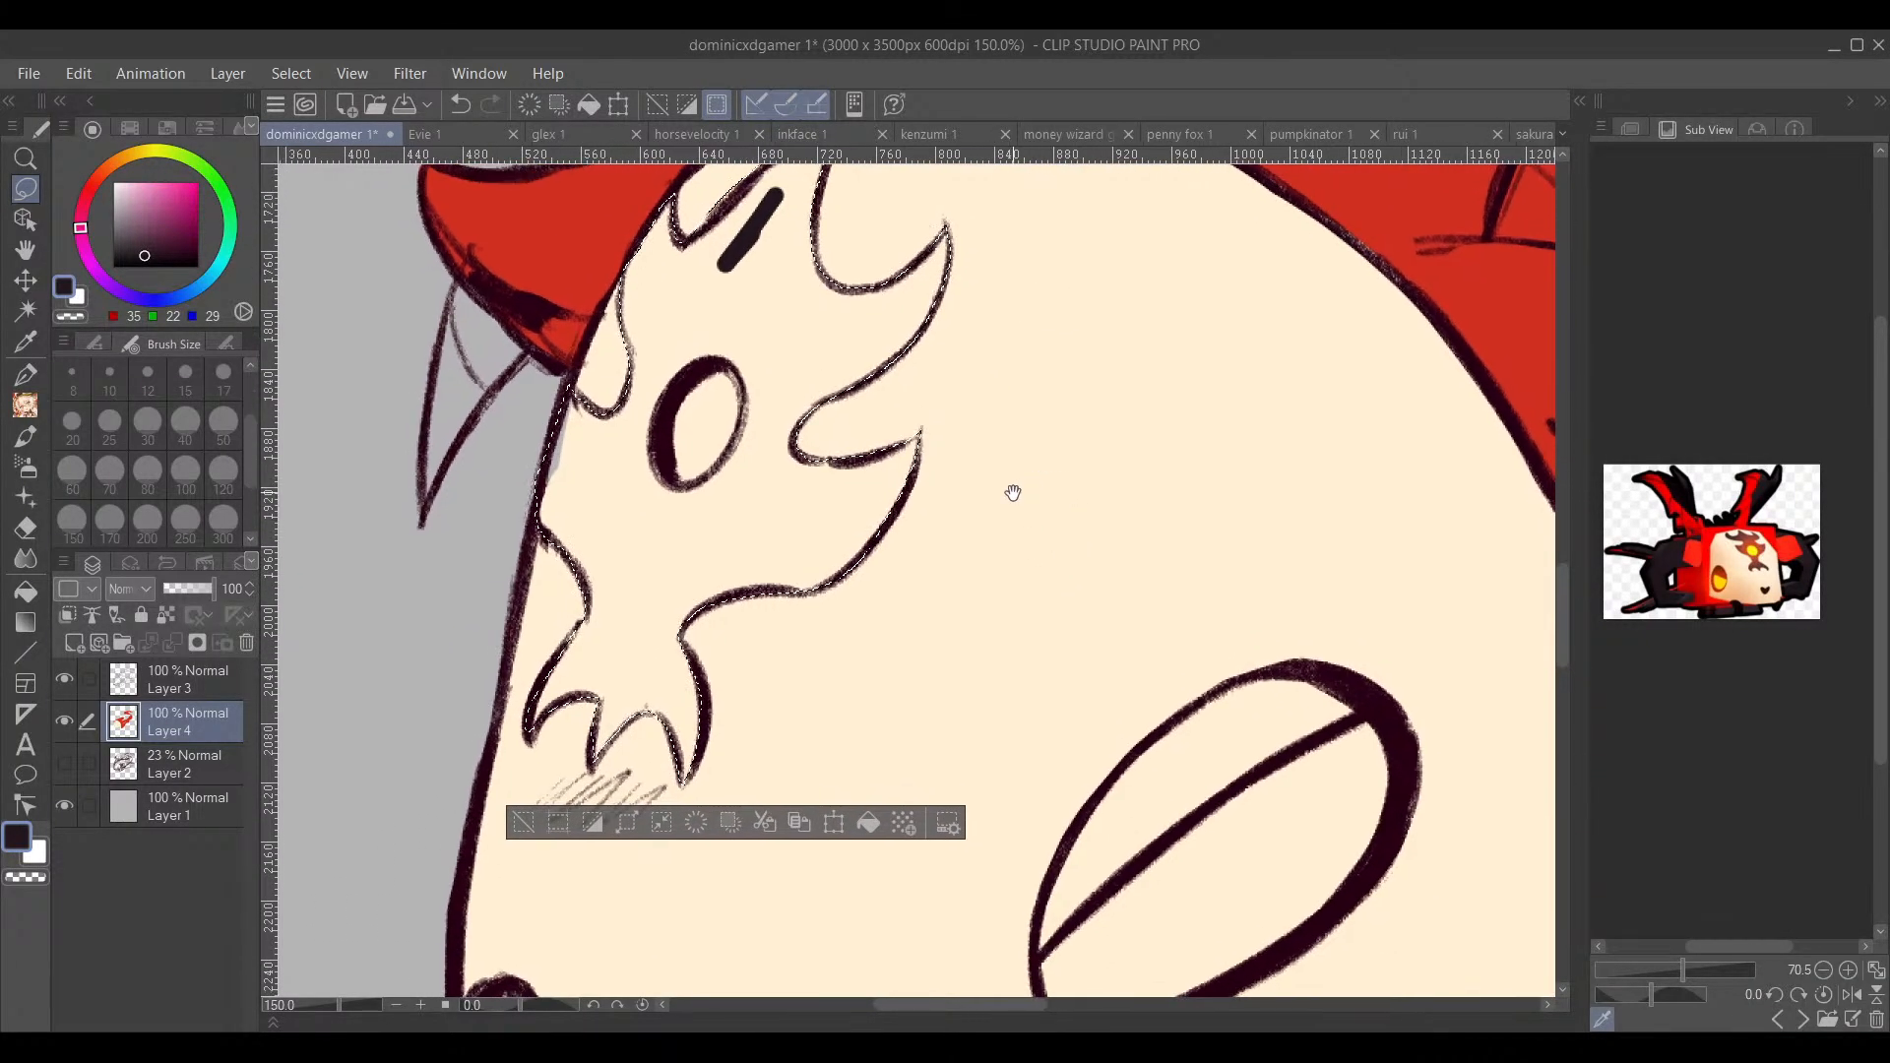
click(870, 826)
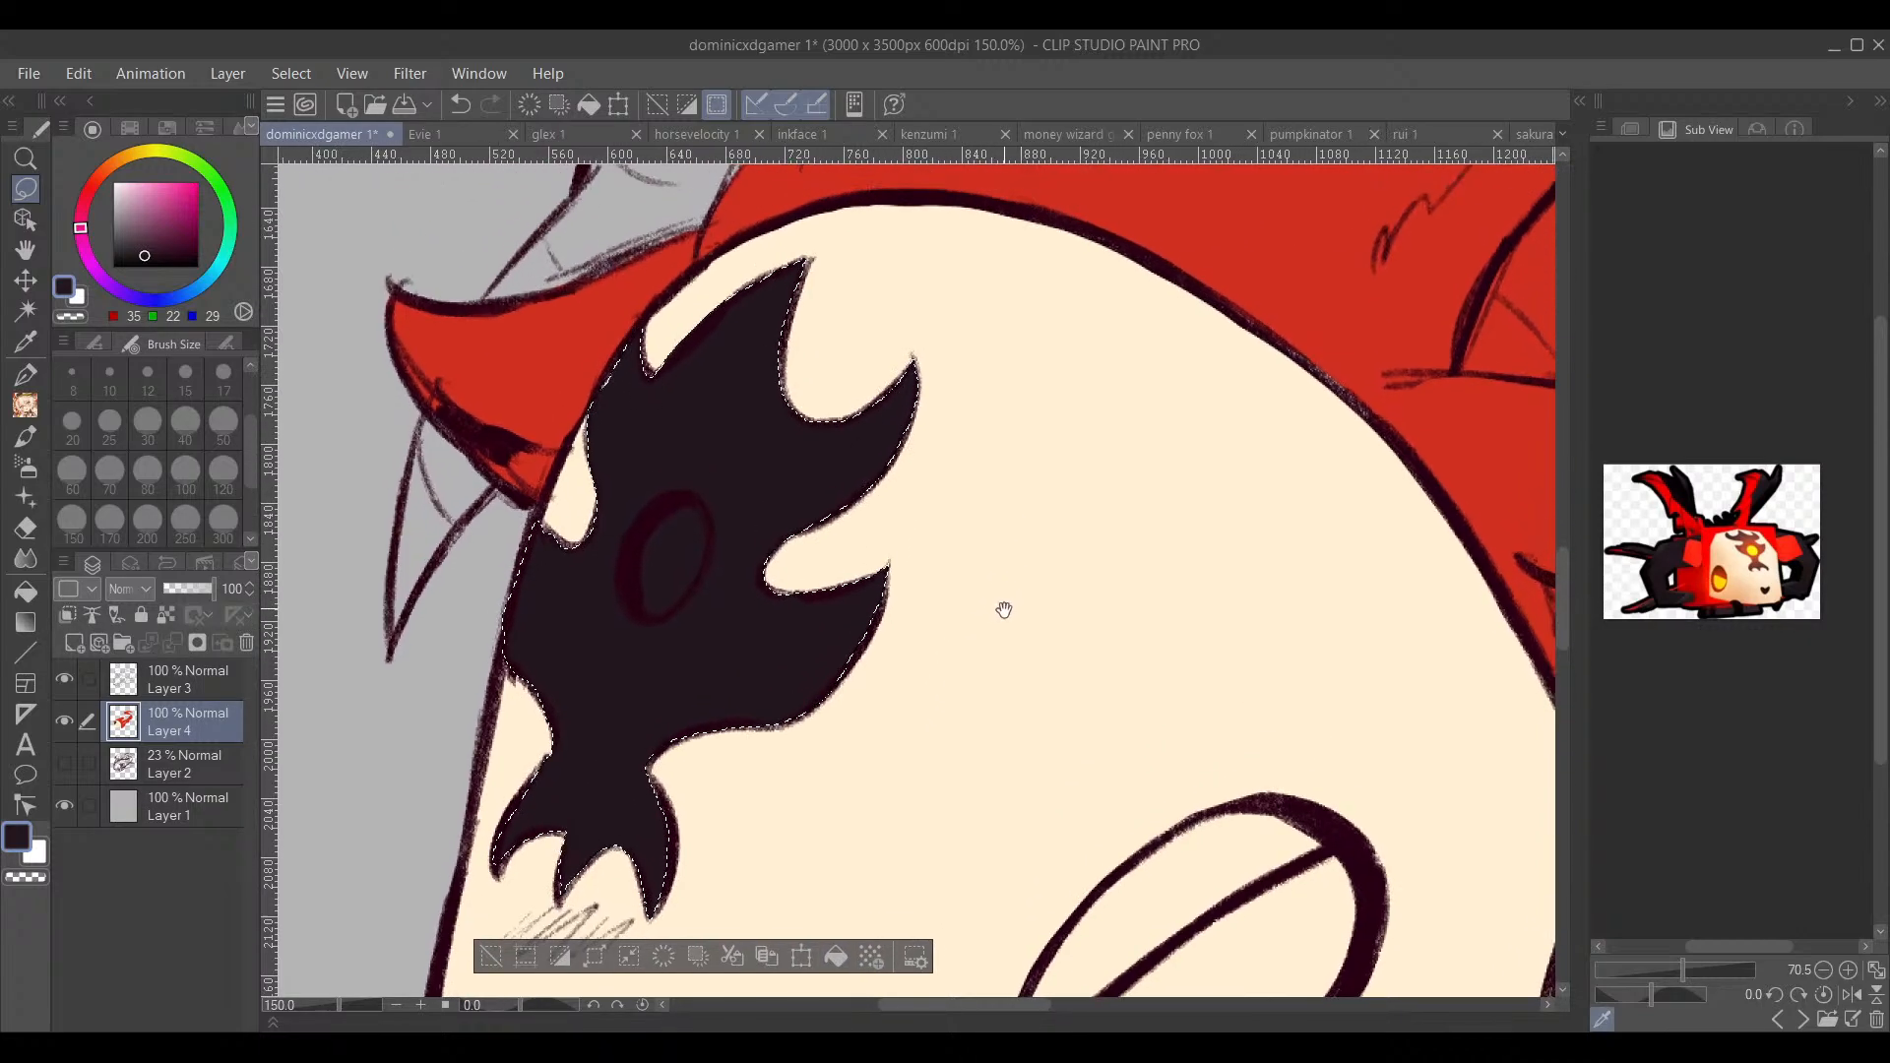
scroll(991, 544, up, 3)
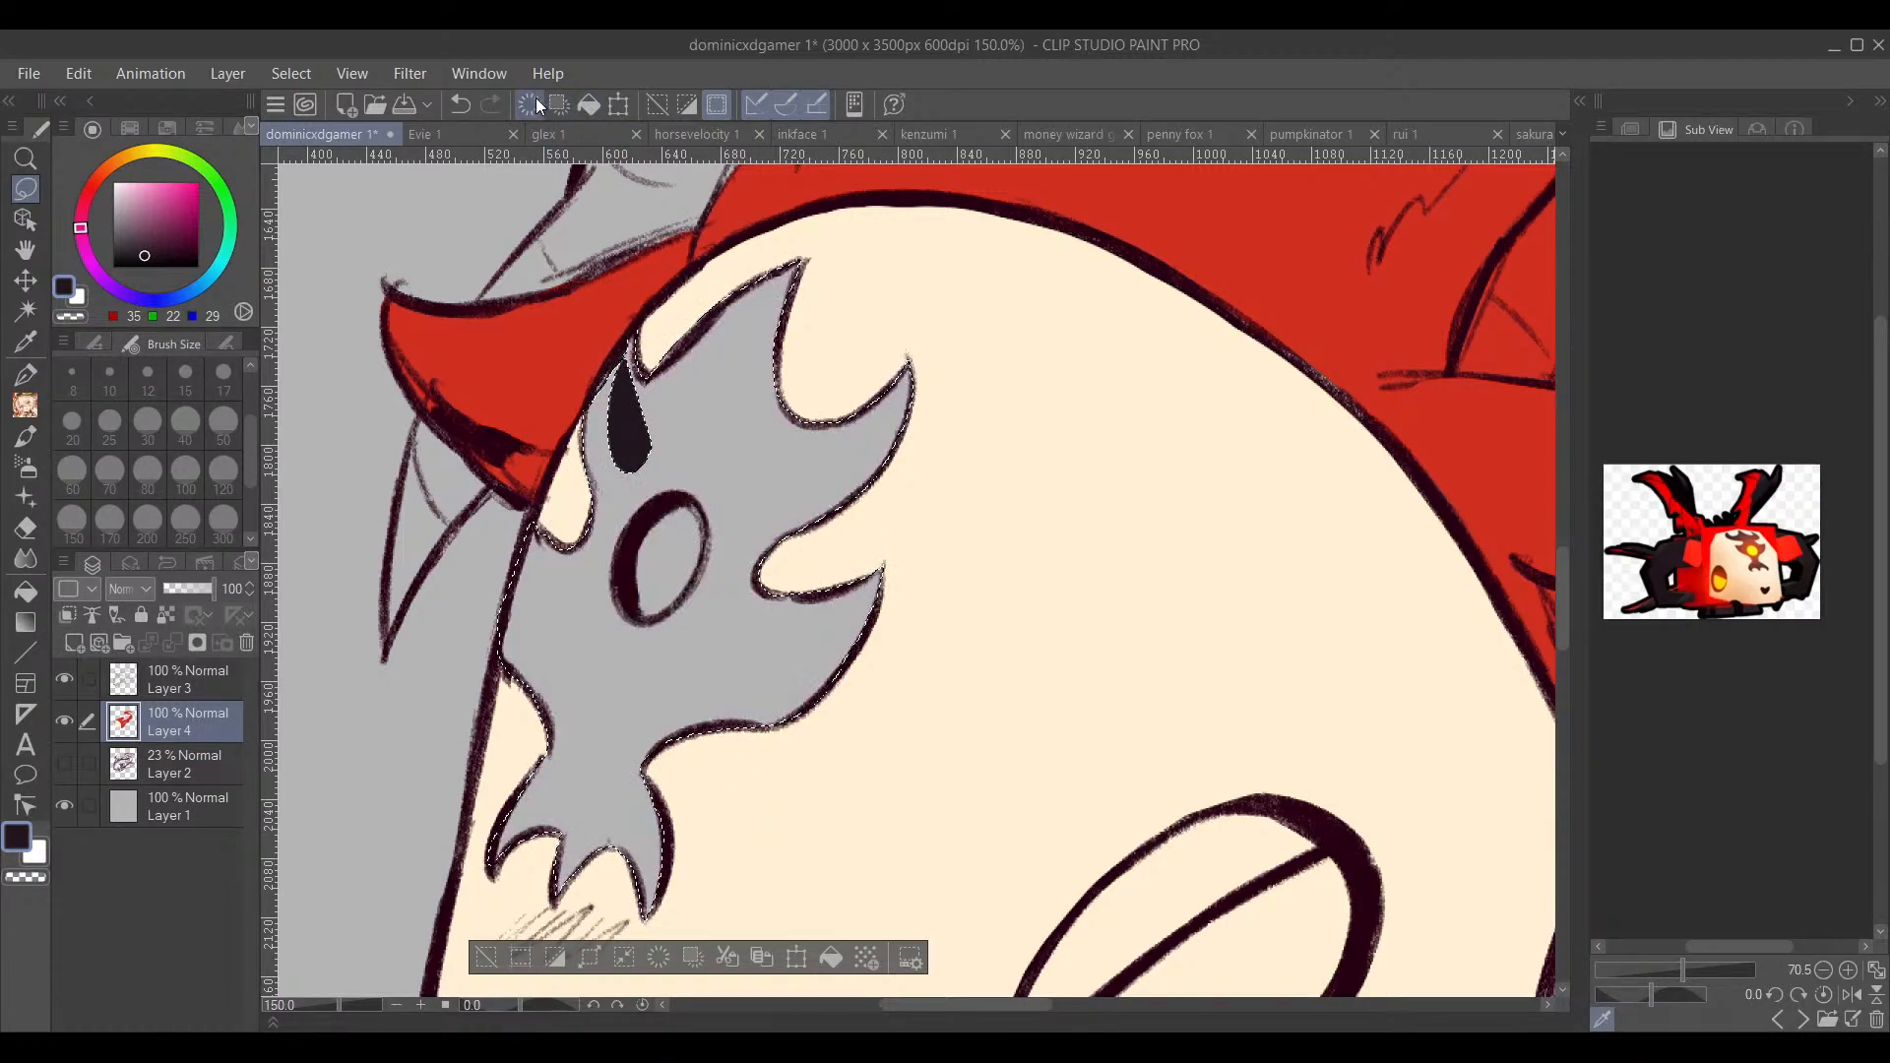
click(463, 98)
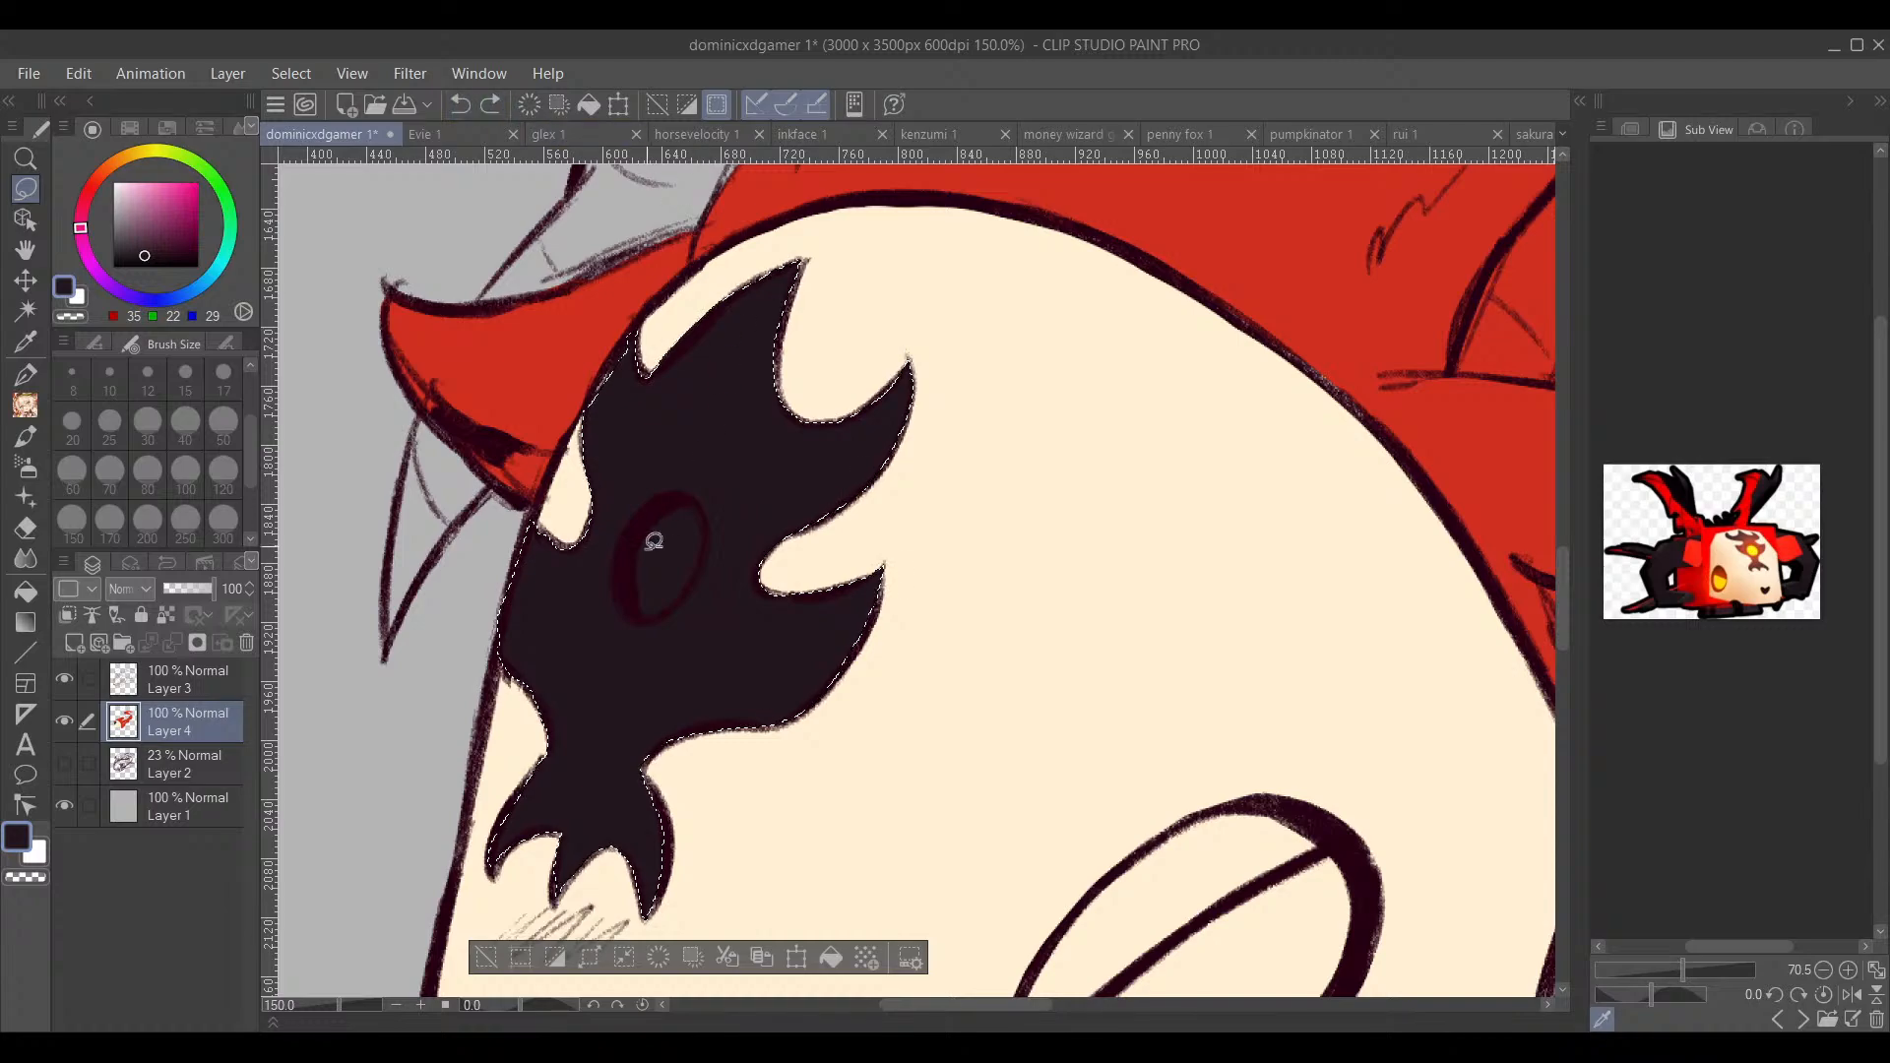
Step: Sample the yellow from the reference image, set the lasso to add to the selection, and fill the oval inside the flame mark
drag(622, 562, 682, 489)
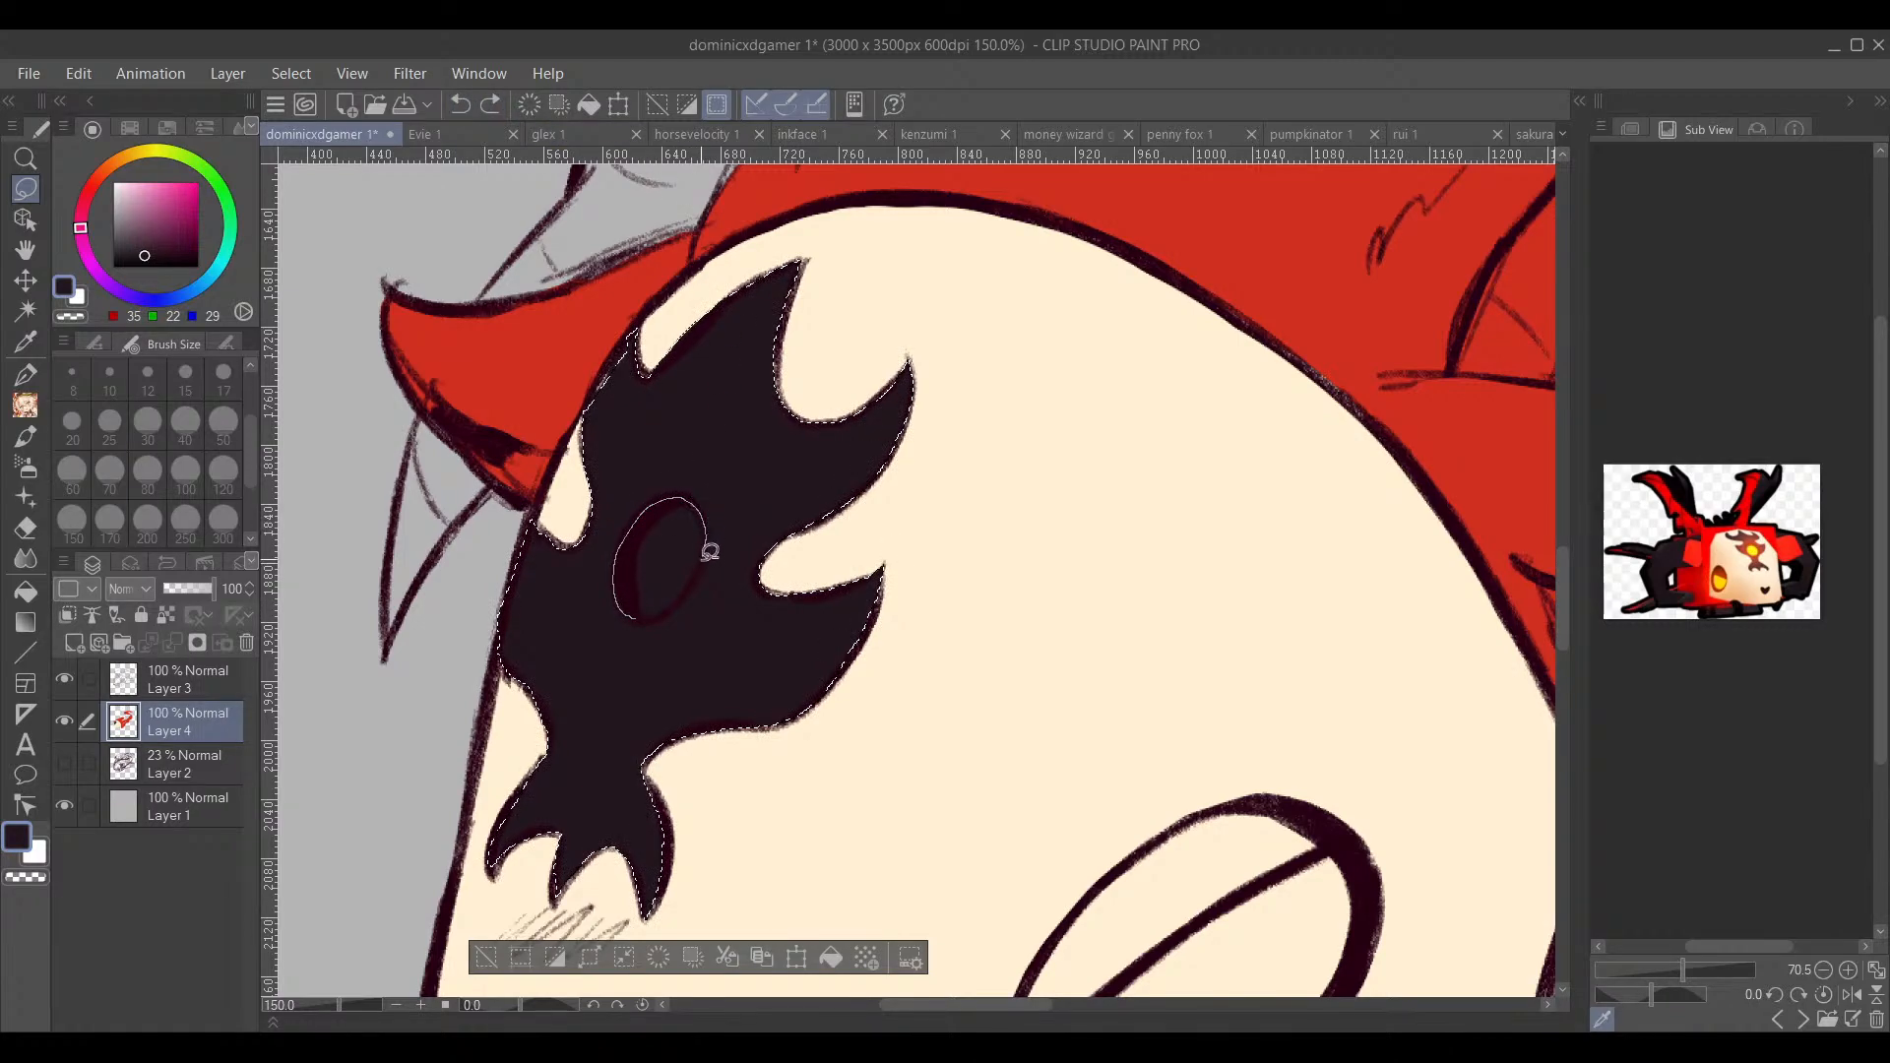
mouse_move(710, 553)
mouse_down()
mouse_move(637, 603)
mouse_move(618, 576)
mouse_up()
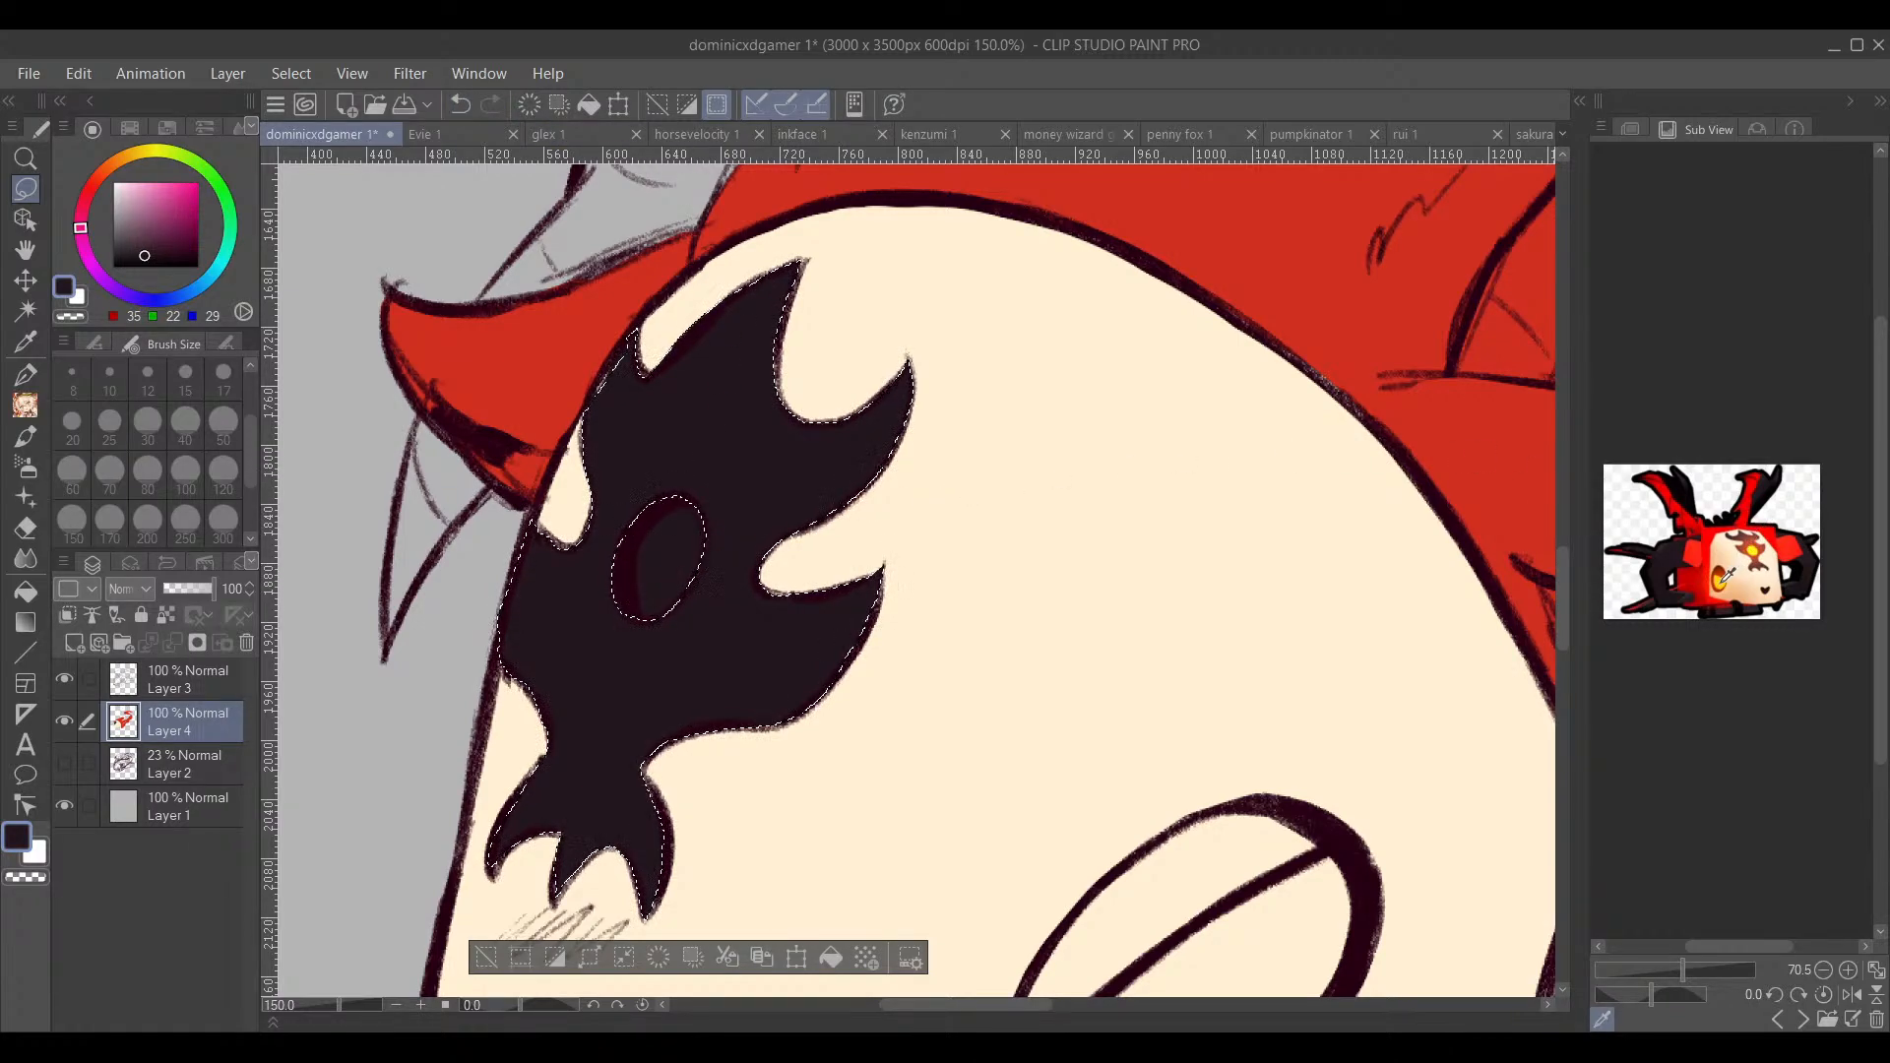
click(1750, 543)
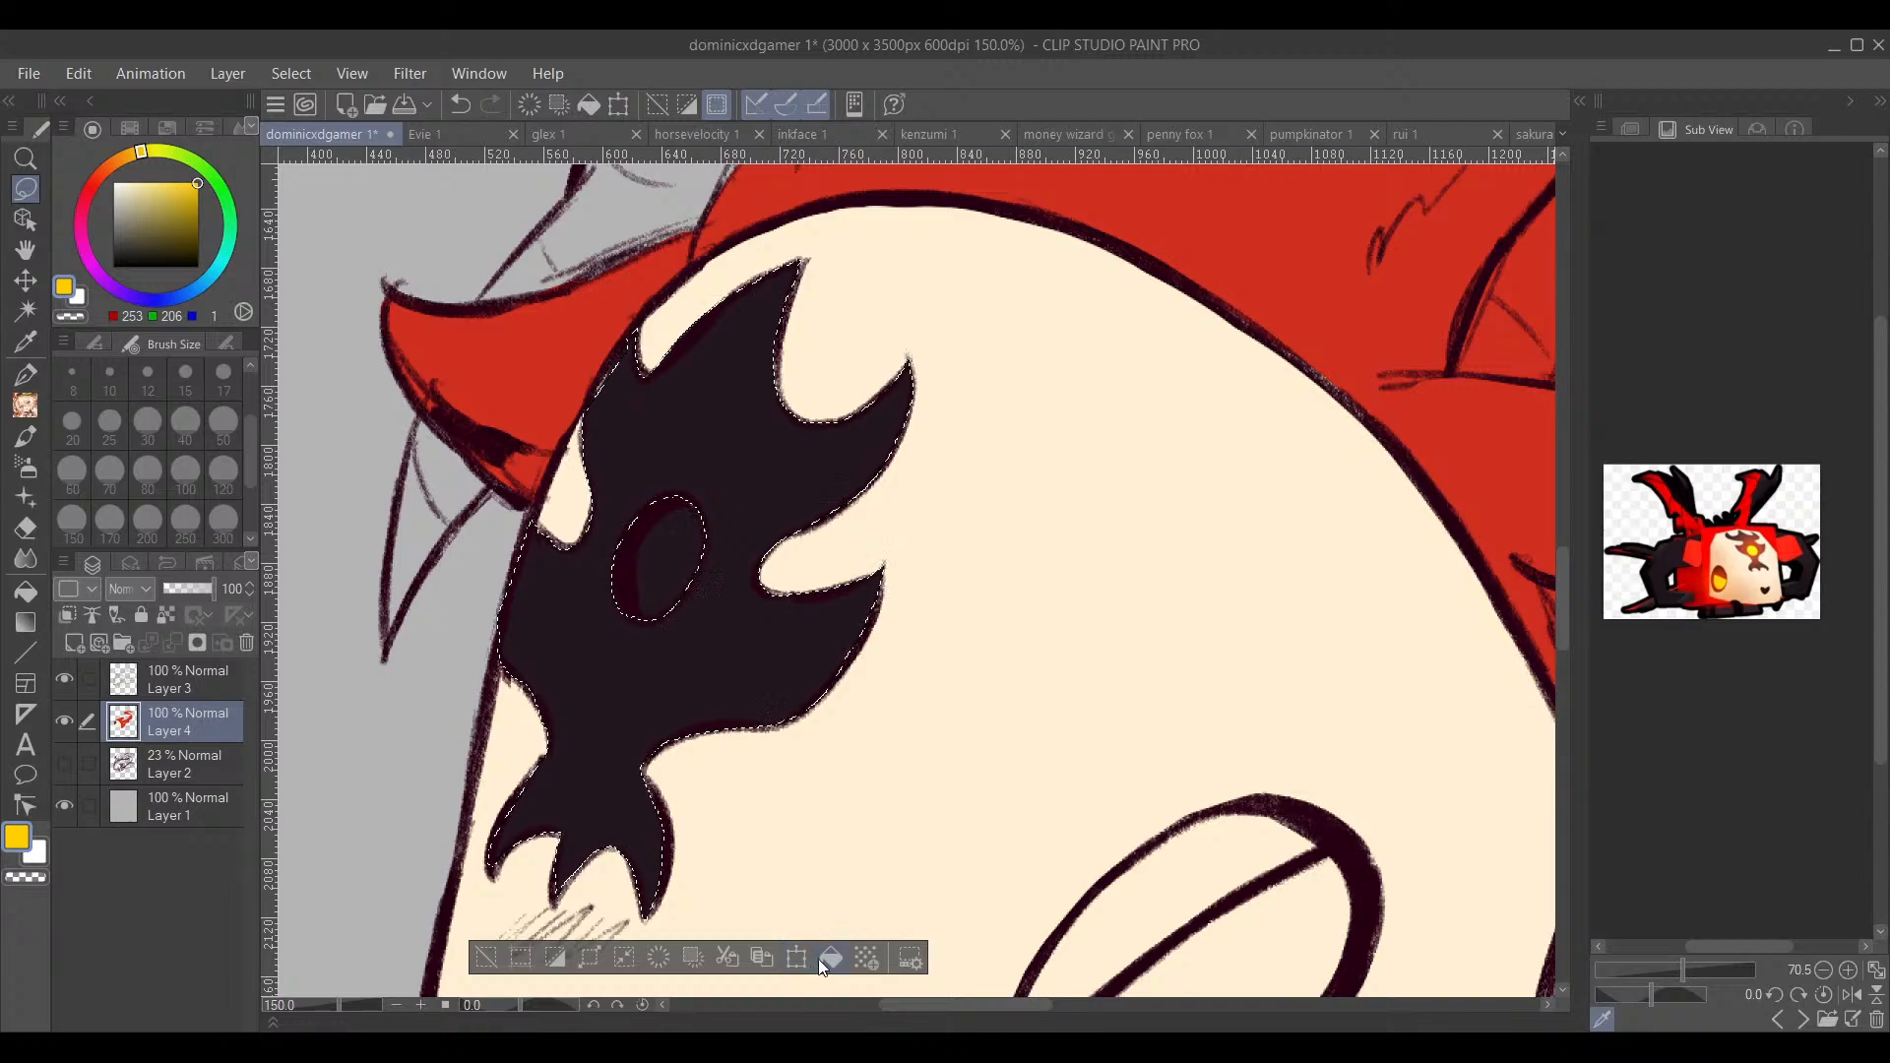
click(486, 959)
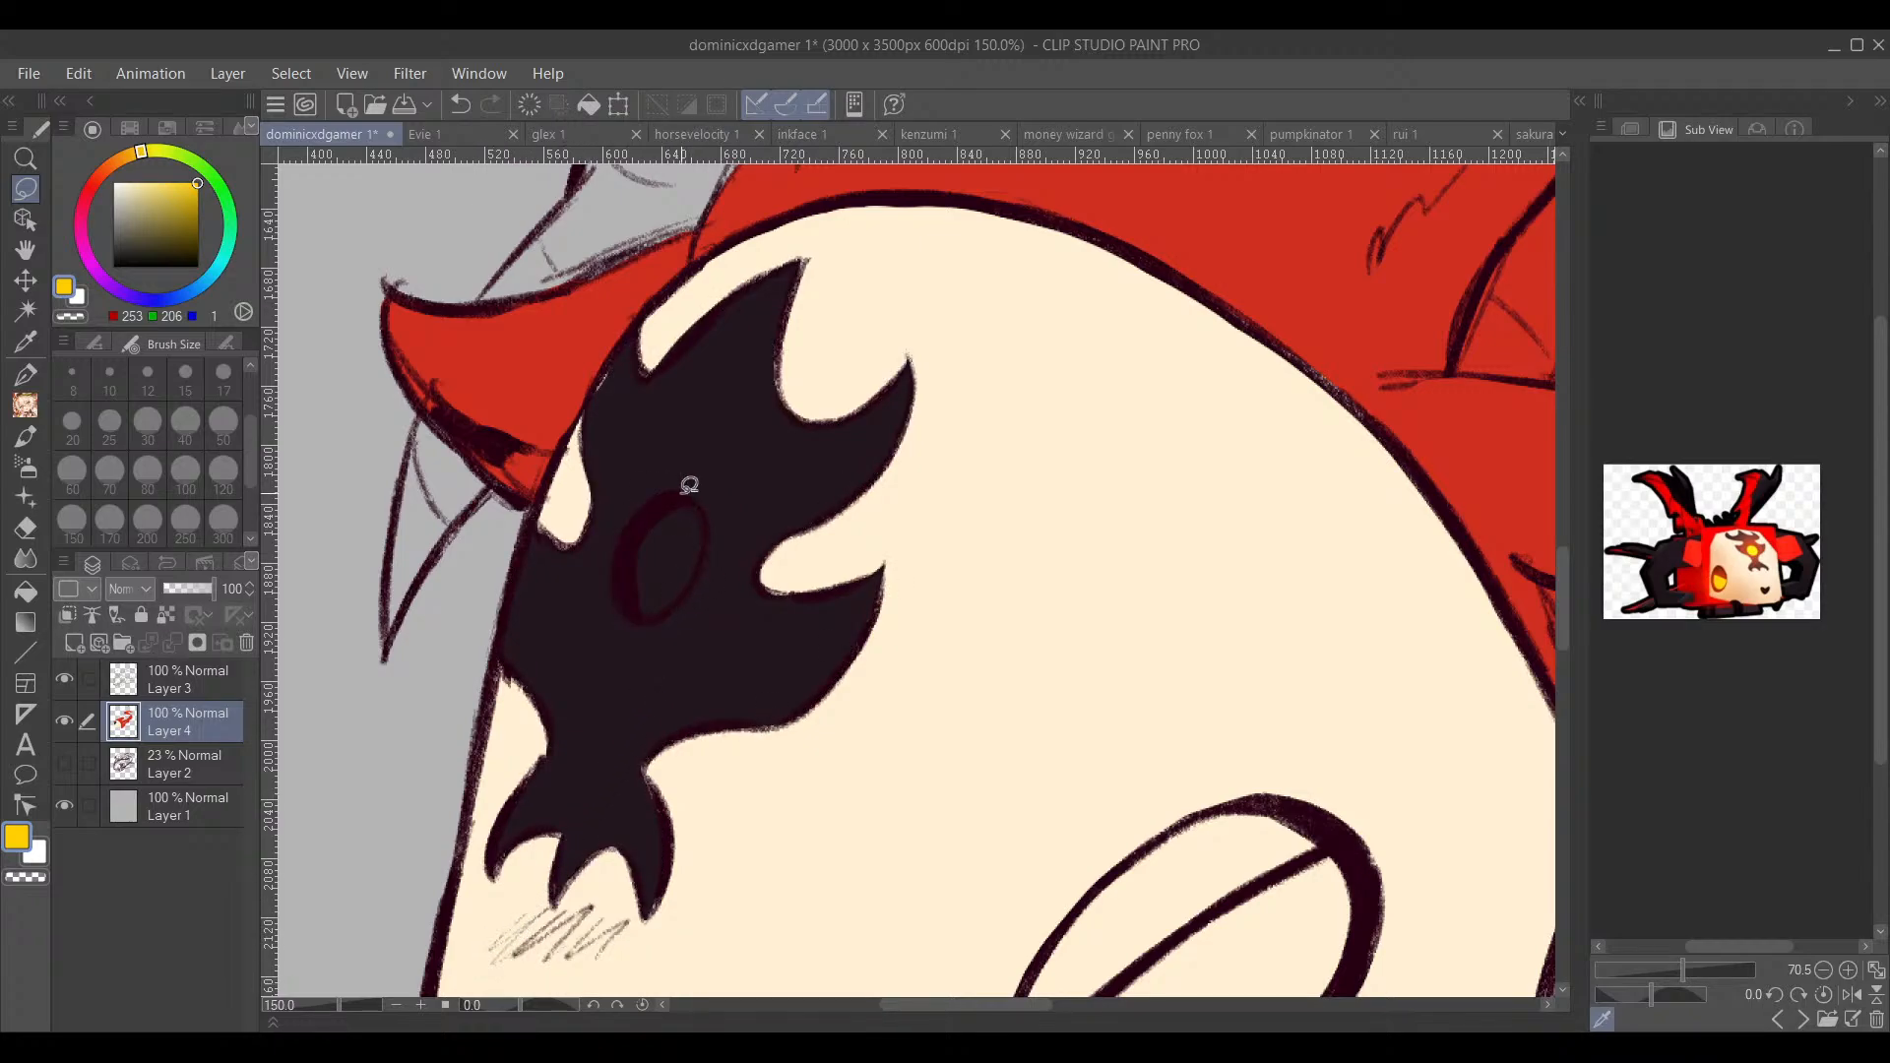
click(224, 344)
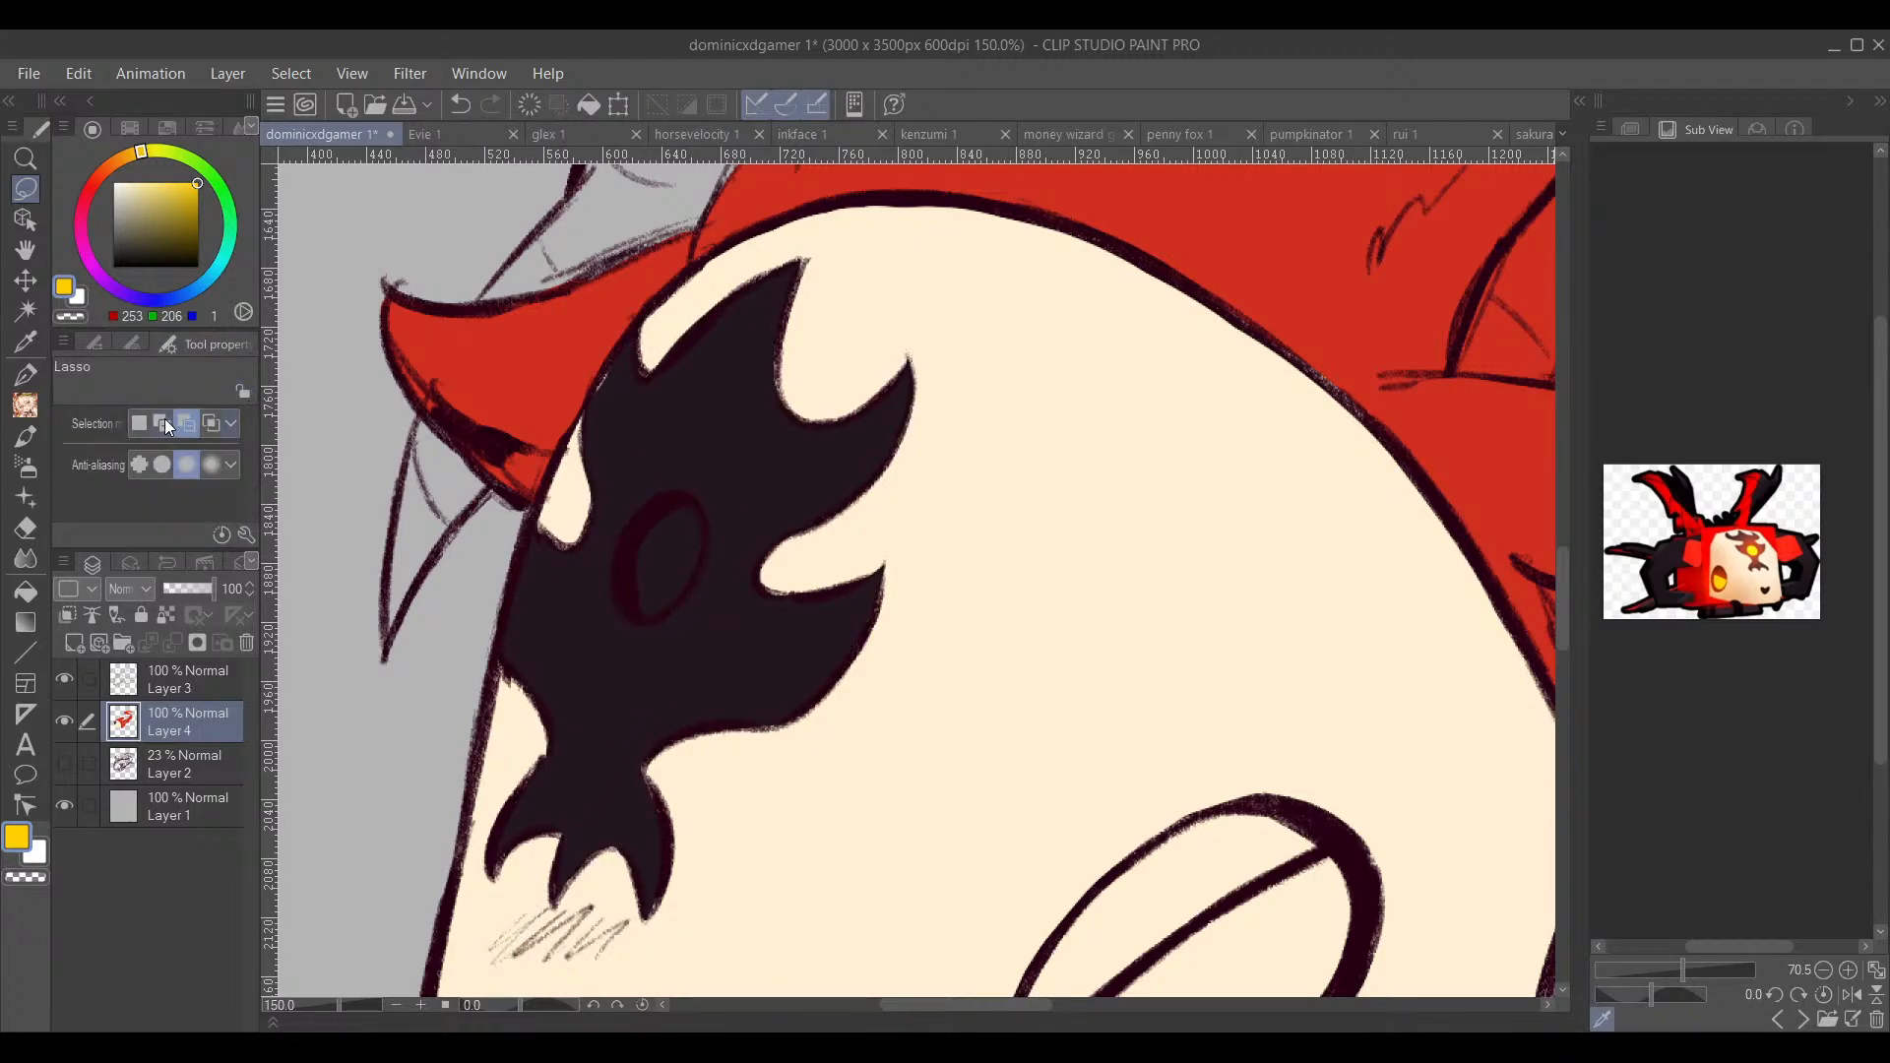
click(165, 425)
mouse_move(631, 540)
mouse_down()
mouse_move(680, 594)
mouse_move(704, 549)
mouse_up()
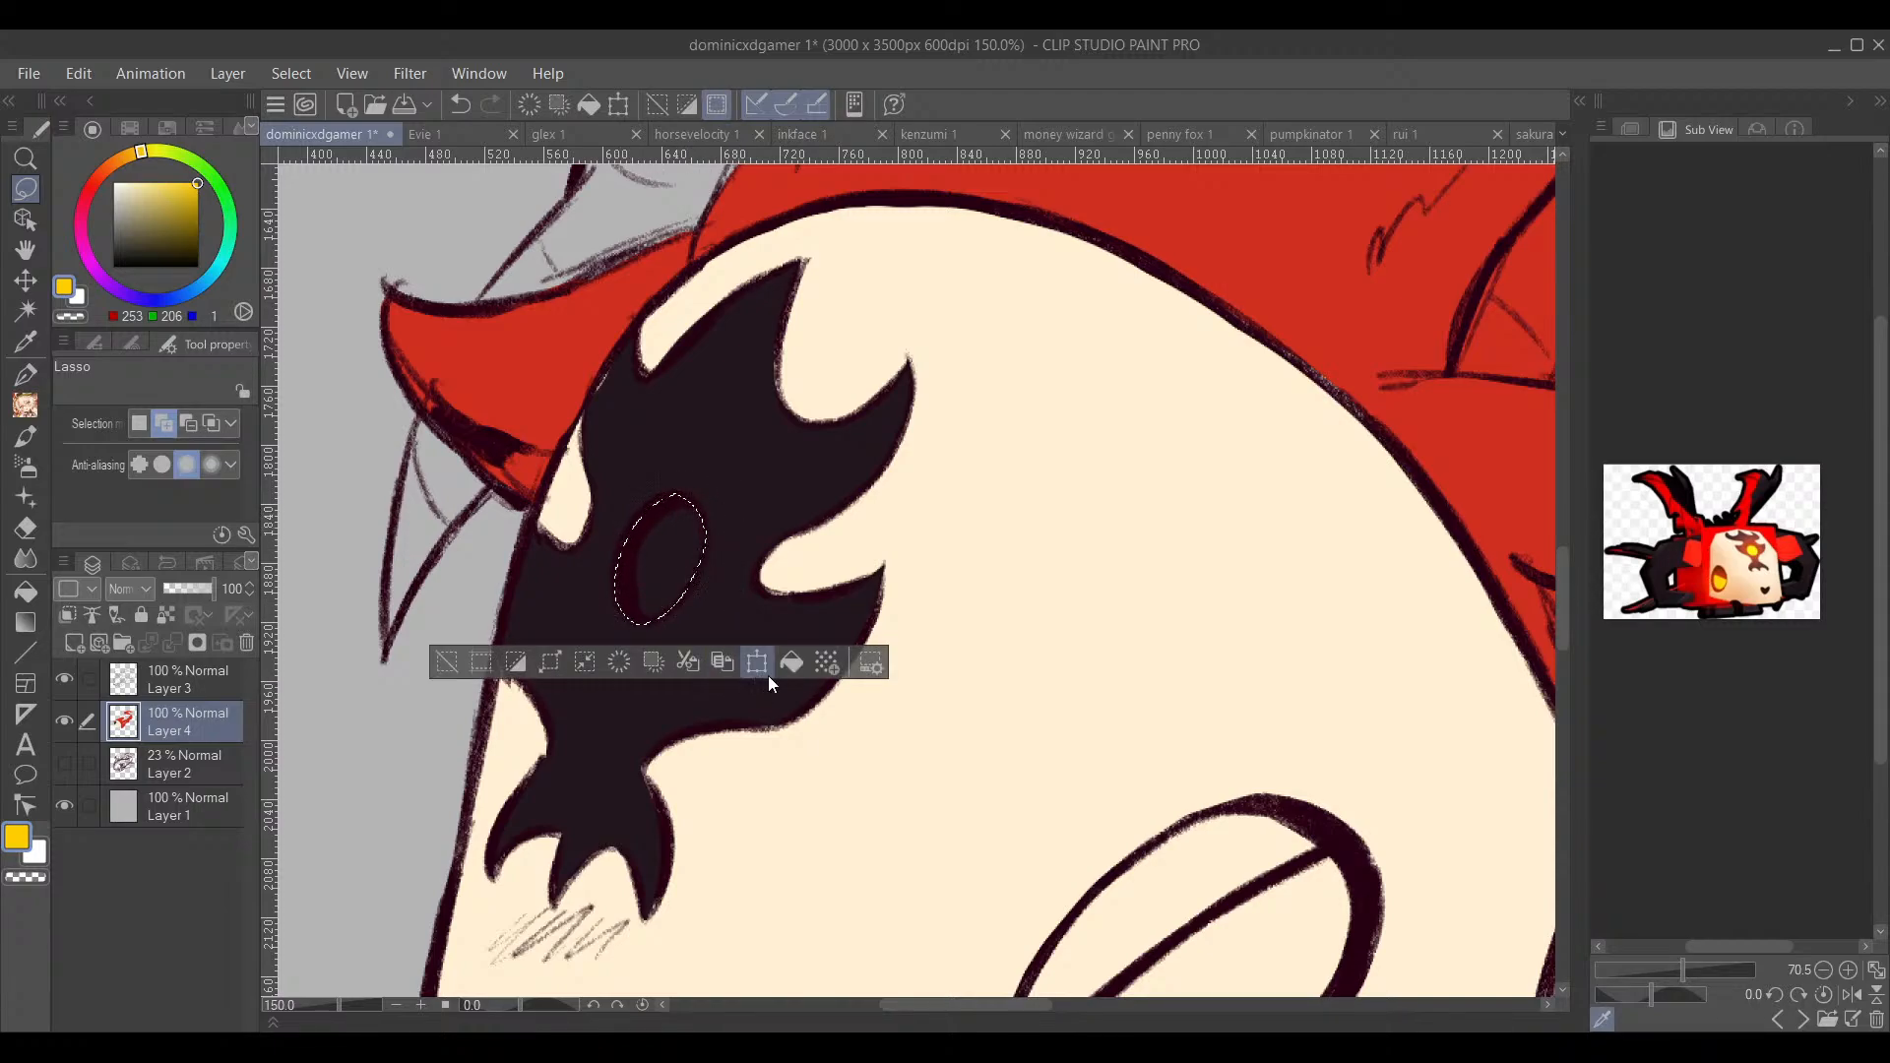
click(792, 661)
Step: Sample the near-black from the flame mark and fill the small pointed oval under the chin with it using a lasso selection
mouse_move(1087, 601)
mouse_down()
mouse_move(1102, 516)
mouse_move(1073, 529)
mouse_move(1126, 561)
mouse_move(1096, 531)
mouse_move(1051, 633)
mouse_move(1097, 452)
mouse_up()
drag(1083, 670, 945, 641)
scroll(1018, 706, down, 1)
scroll(1019, 706, down, 1)
drag(839, 441, 823, 493)
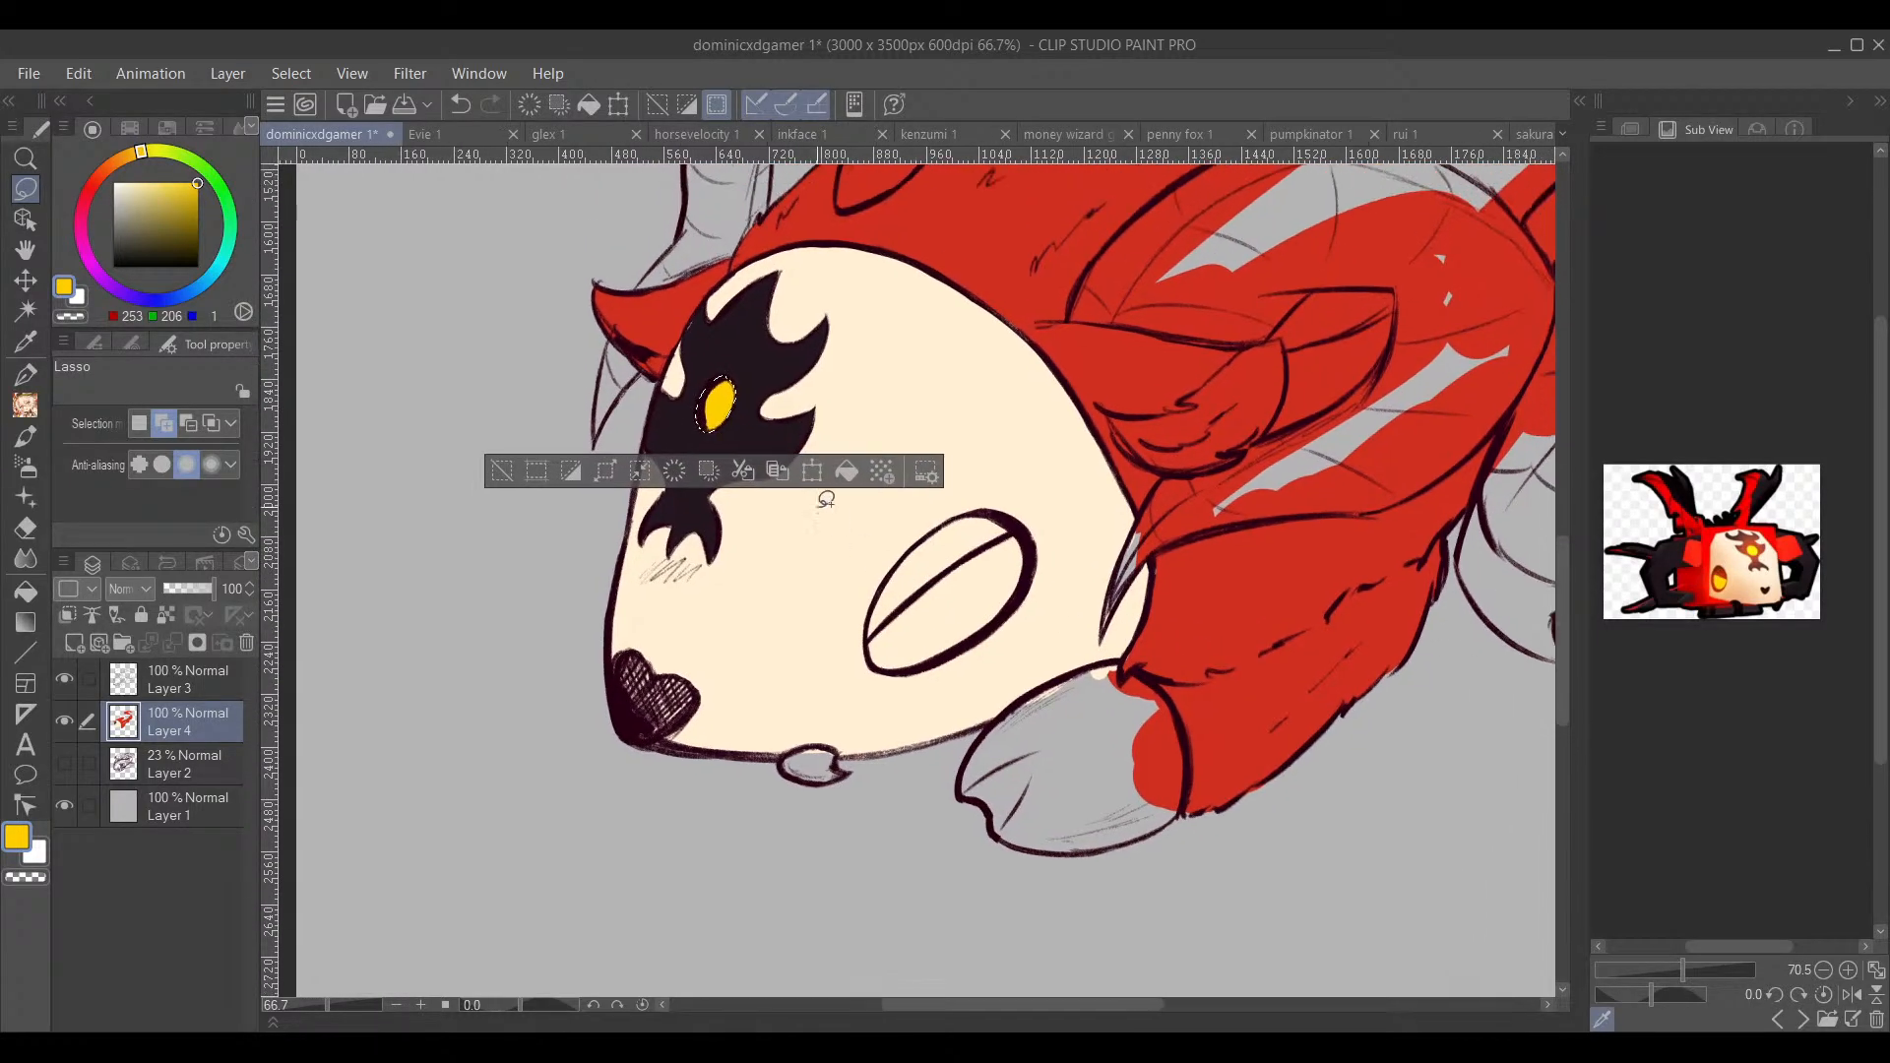
alt+click(777, 405)
scroll(807, 589, up, 1)
scroll(806, 589, up, 1)
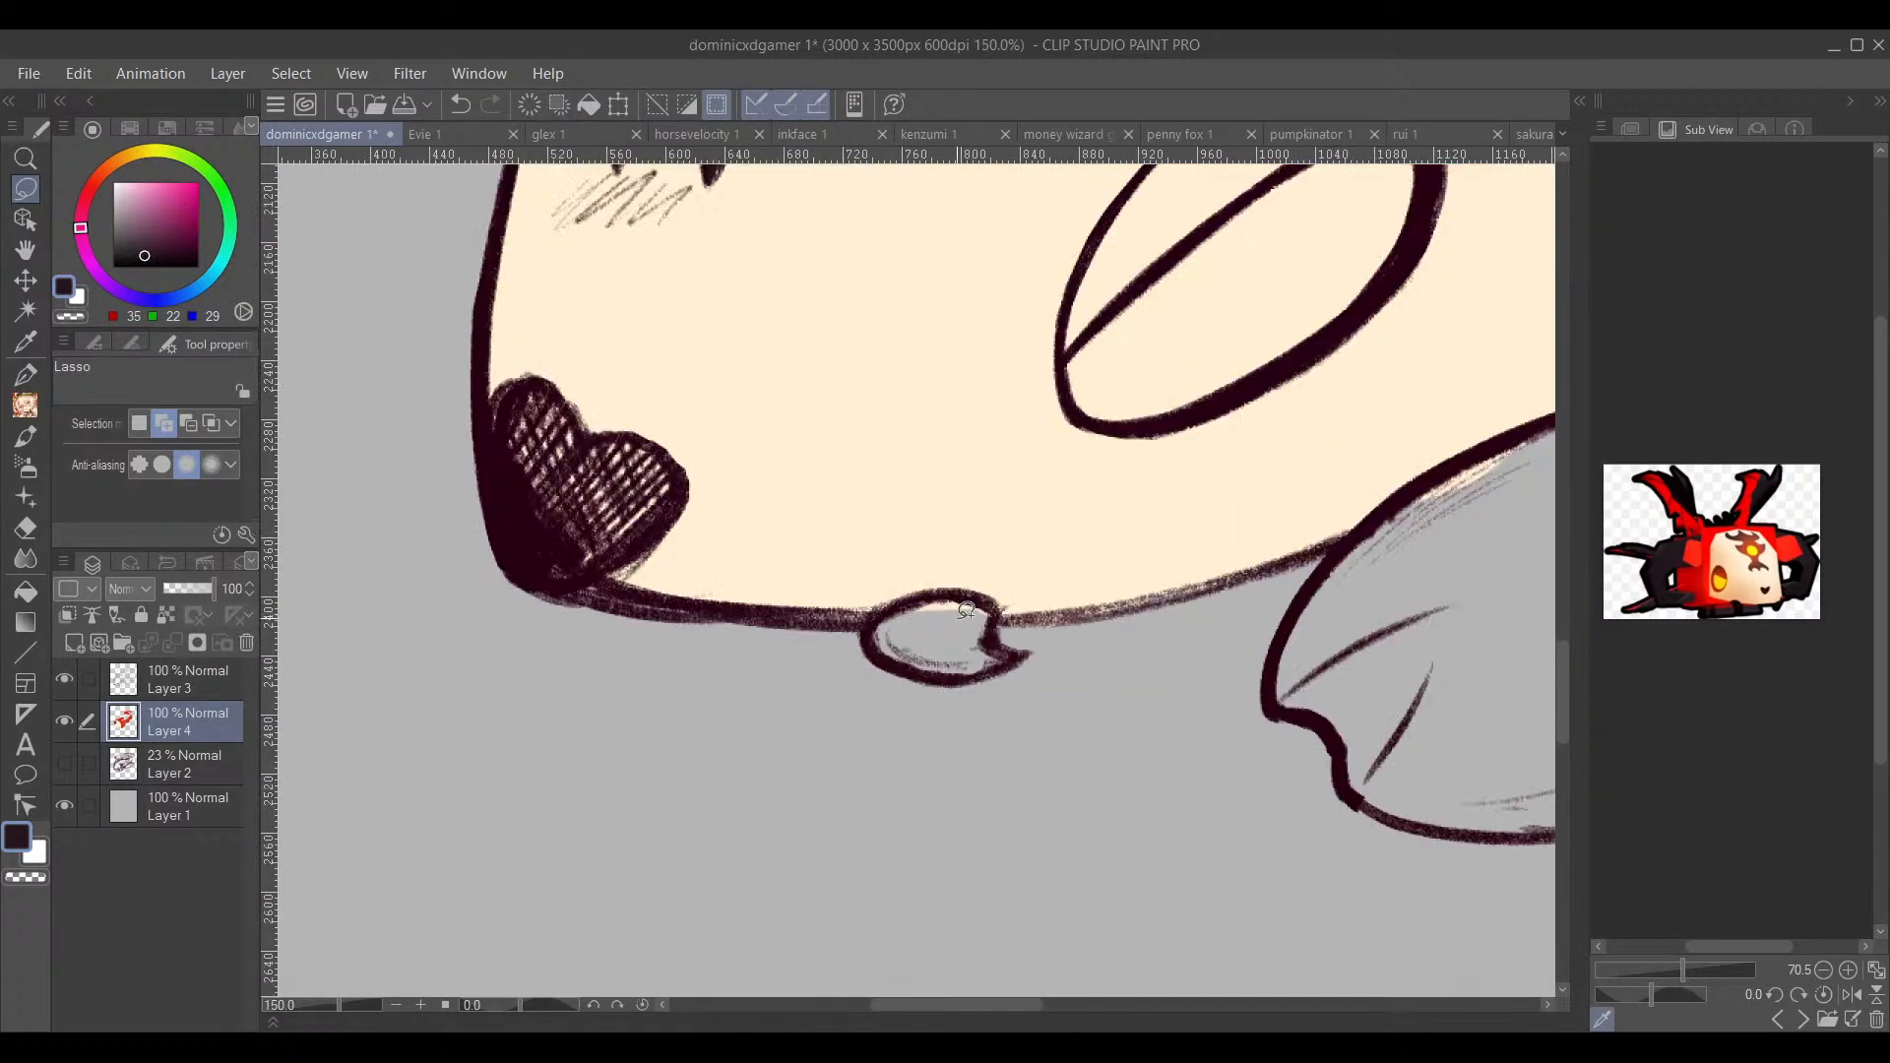
mouse_move(1002, 611)
mouse_down()
mouse_move(917, 591)
mouse_move(875, 636)
mouse_move(925, 664)
mouse_move(1034, 645)
mouse_move(1004, 604)
mouse_up()
click(947, 714)
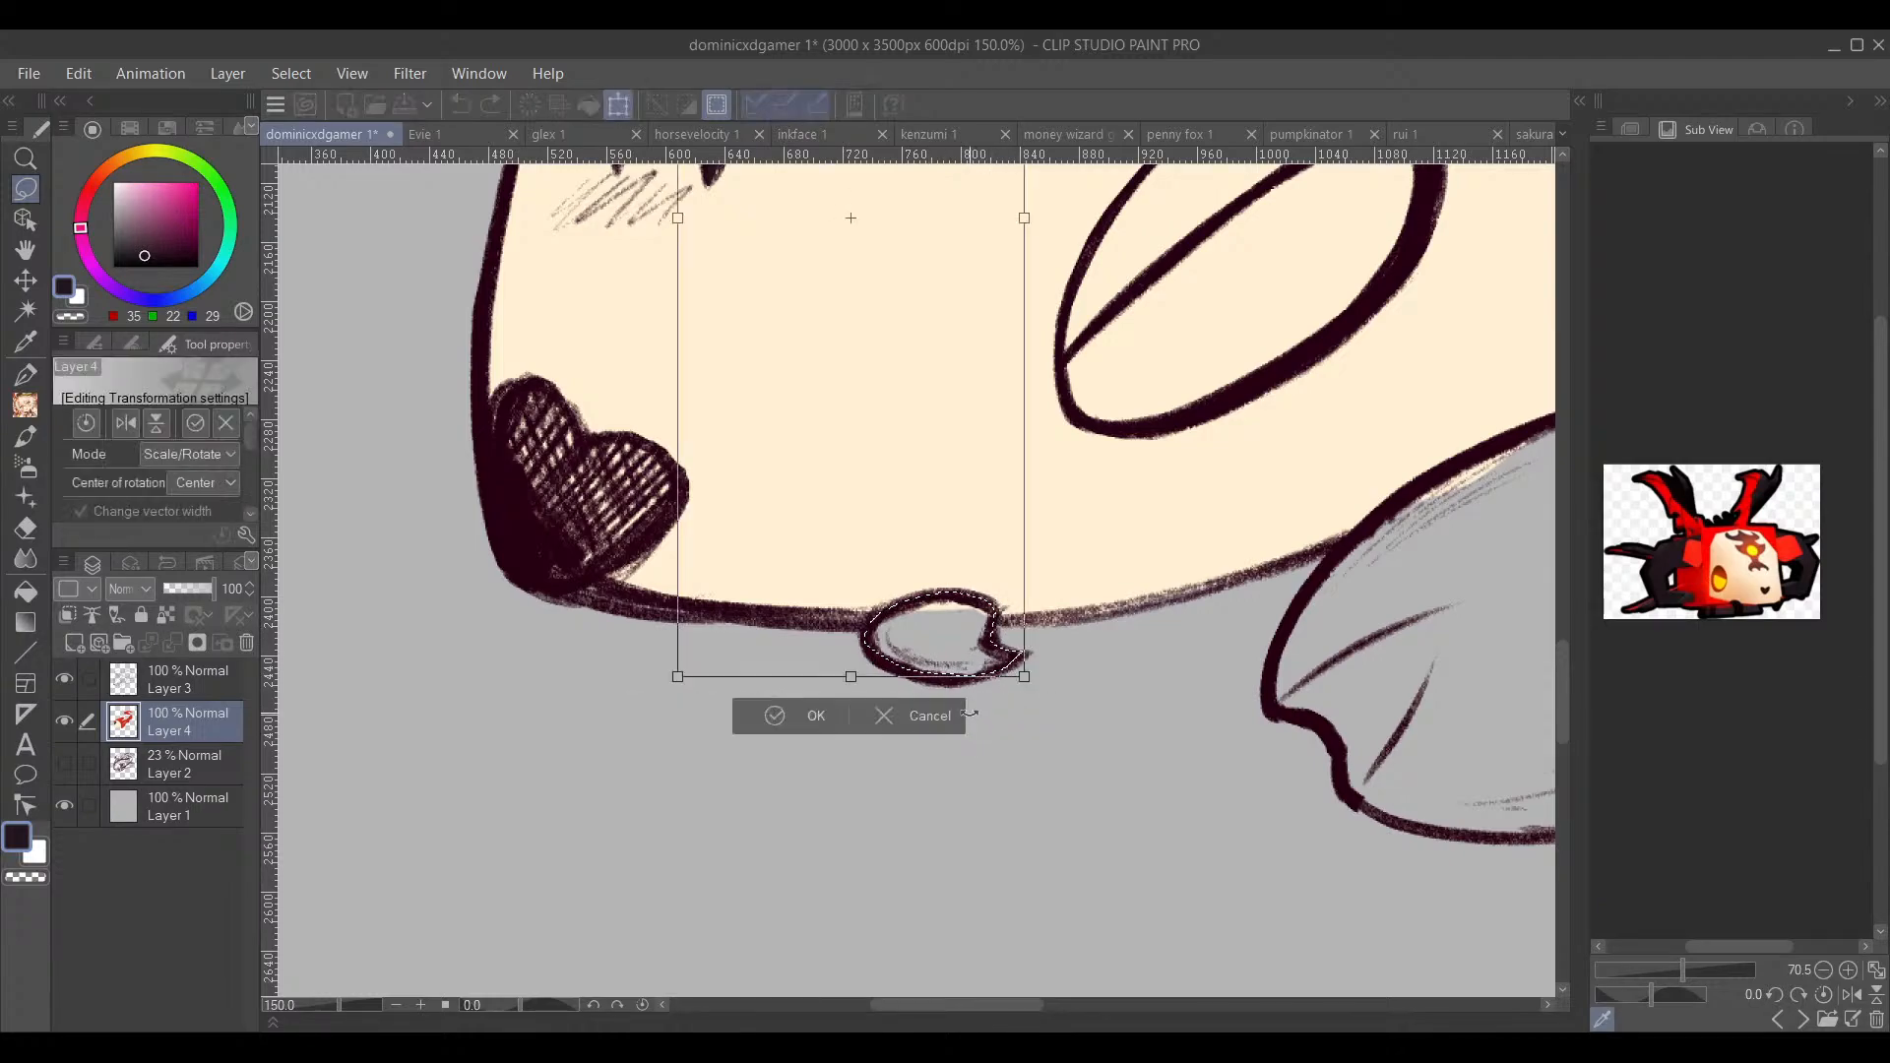
click(903, 719)
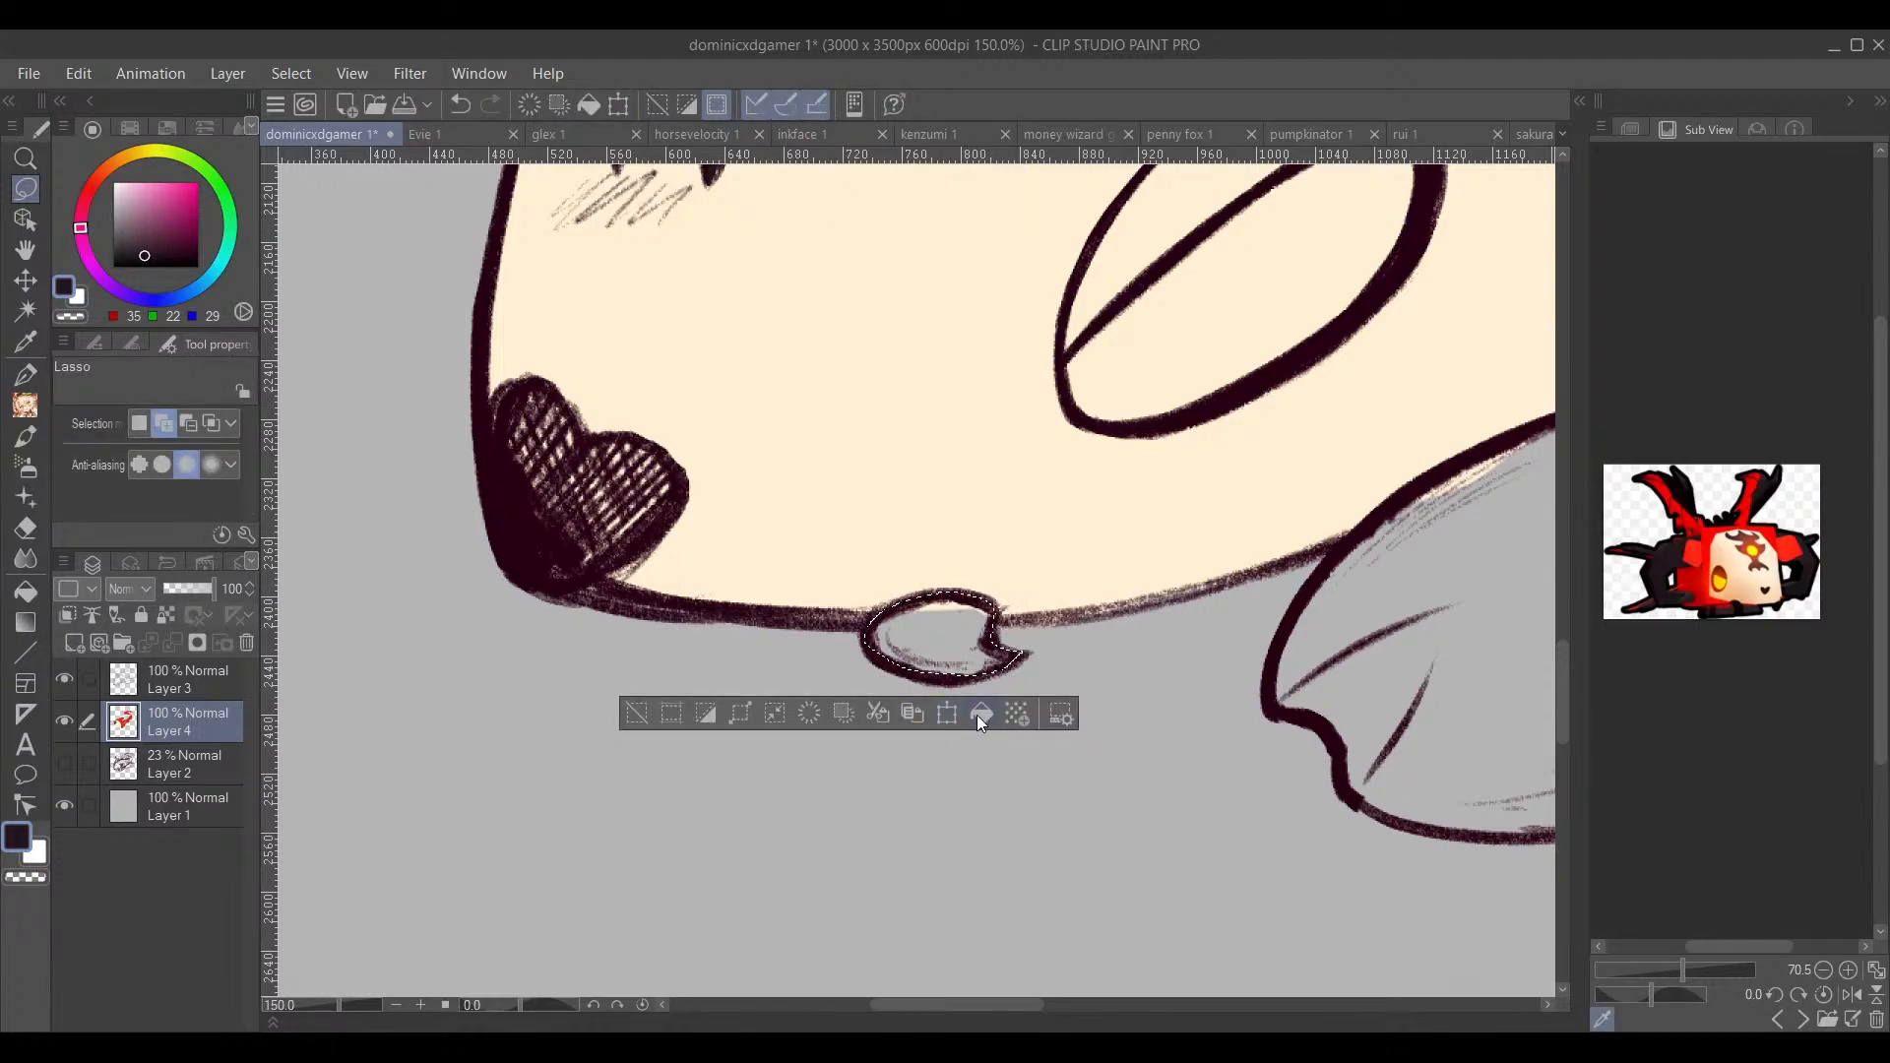
click(982, 715)
Step: Add the heart-shaped nose at the tip of the muzzle to the selection and fill it with near-black
drag(1079, 625, 1227, 753)
mouse_move(729, 574)
mouse_down()
mouse_move(786, 560)
mouse_move(835, 605)
mouse_move(815, 650)
mouse_move(704, 707)
mouse_move(664, 680)
mouse_move(658, 532)
mouse_move(700, 505)
mouse_move(730, 571)
mouse_up()
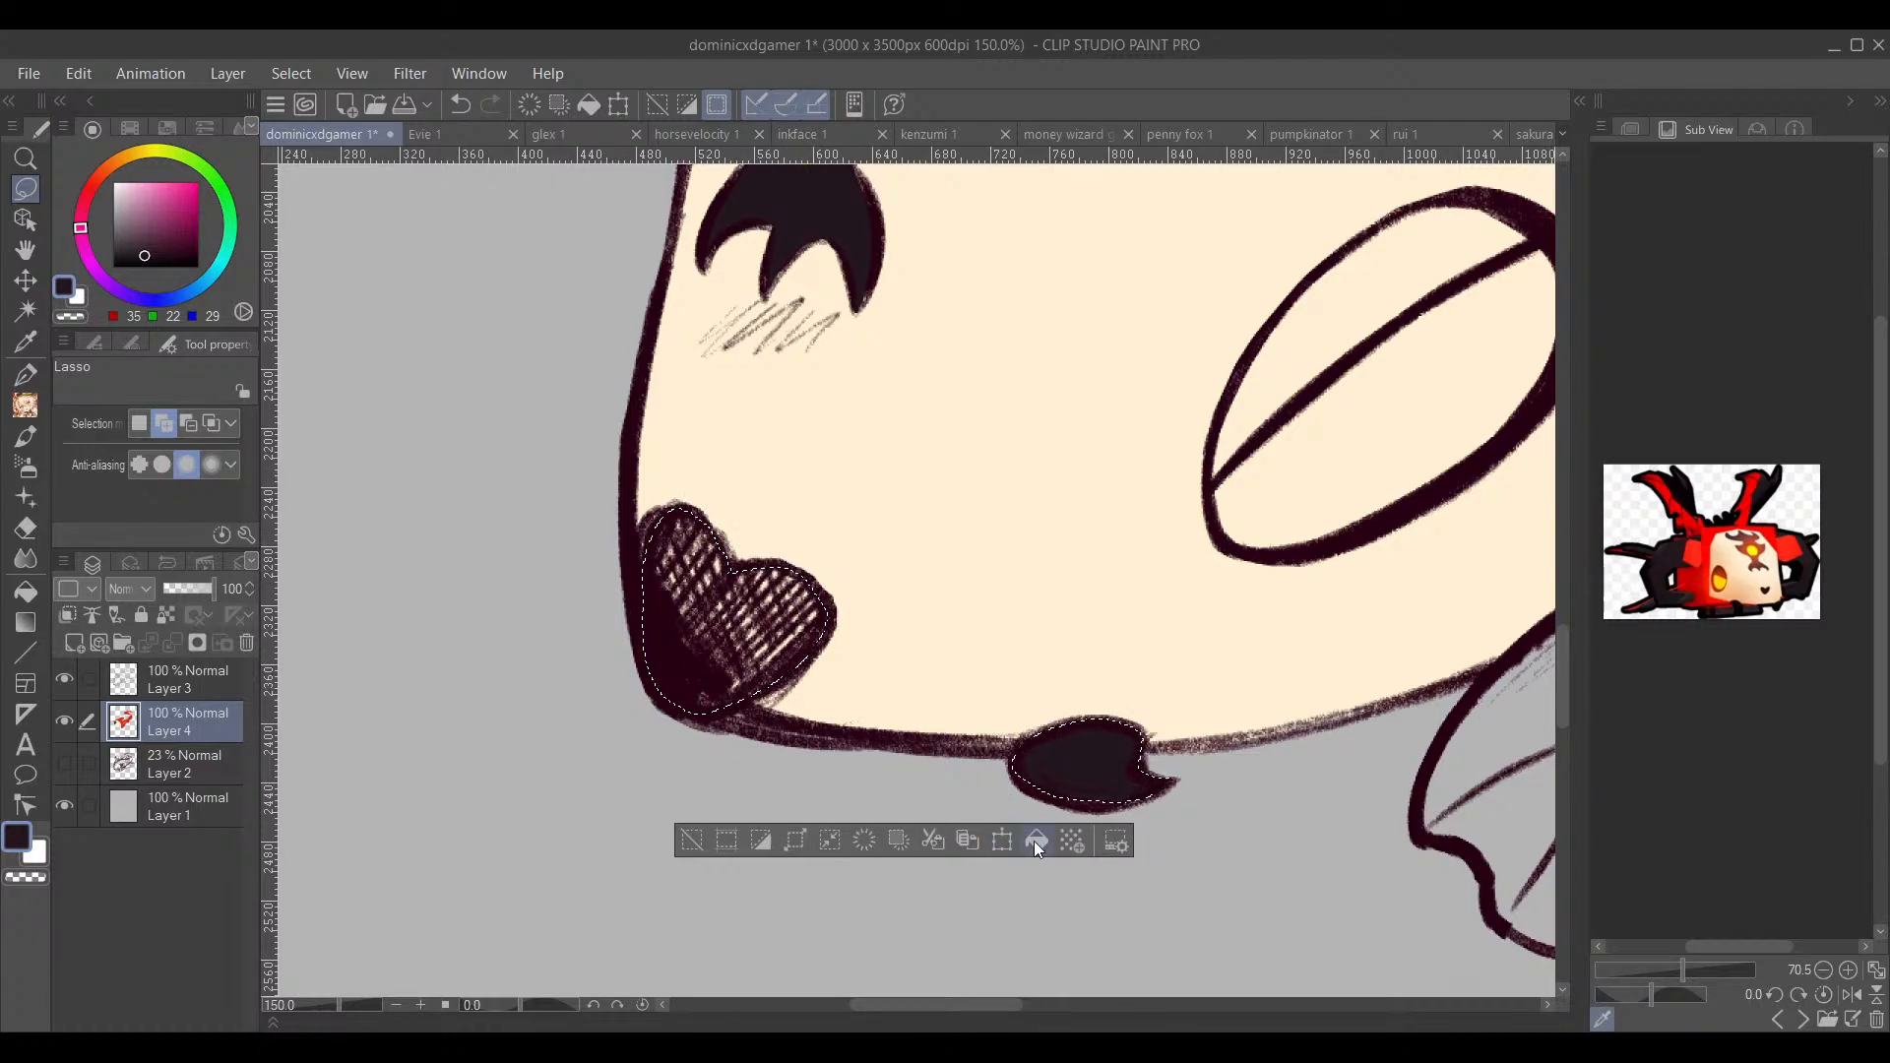
click(1034, 841)
Step: Clear the existing selection, lasso-select the front paw below the face along its outline, and fill it with near-black
mouse_move(1254, 552)
mouse_down()
mouse_move(1135, 631)
mouse_move(926, 606)
mouse_up()
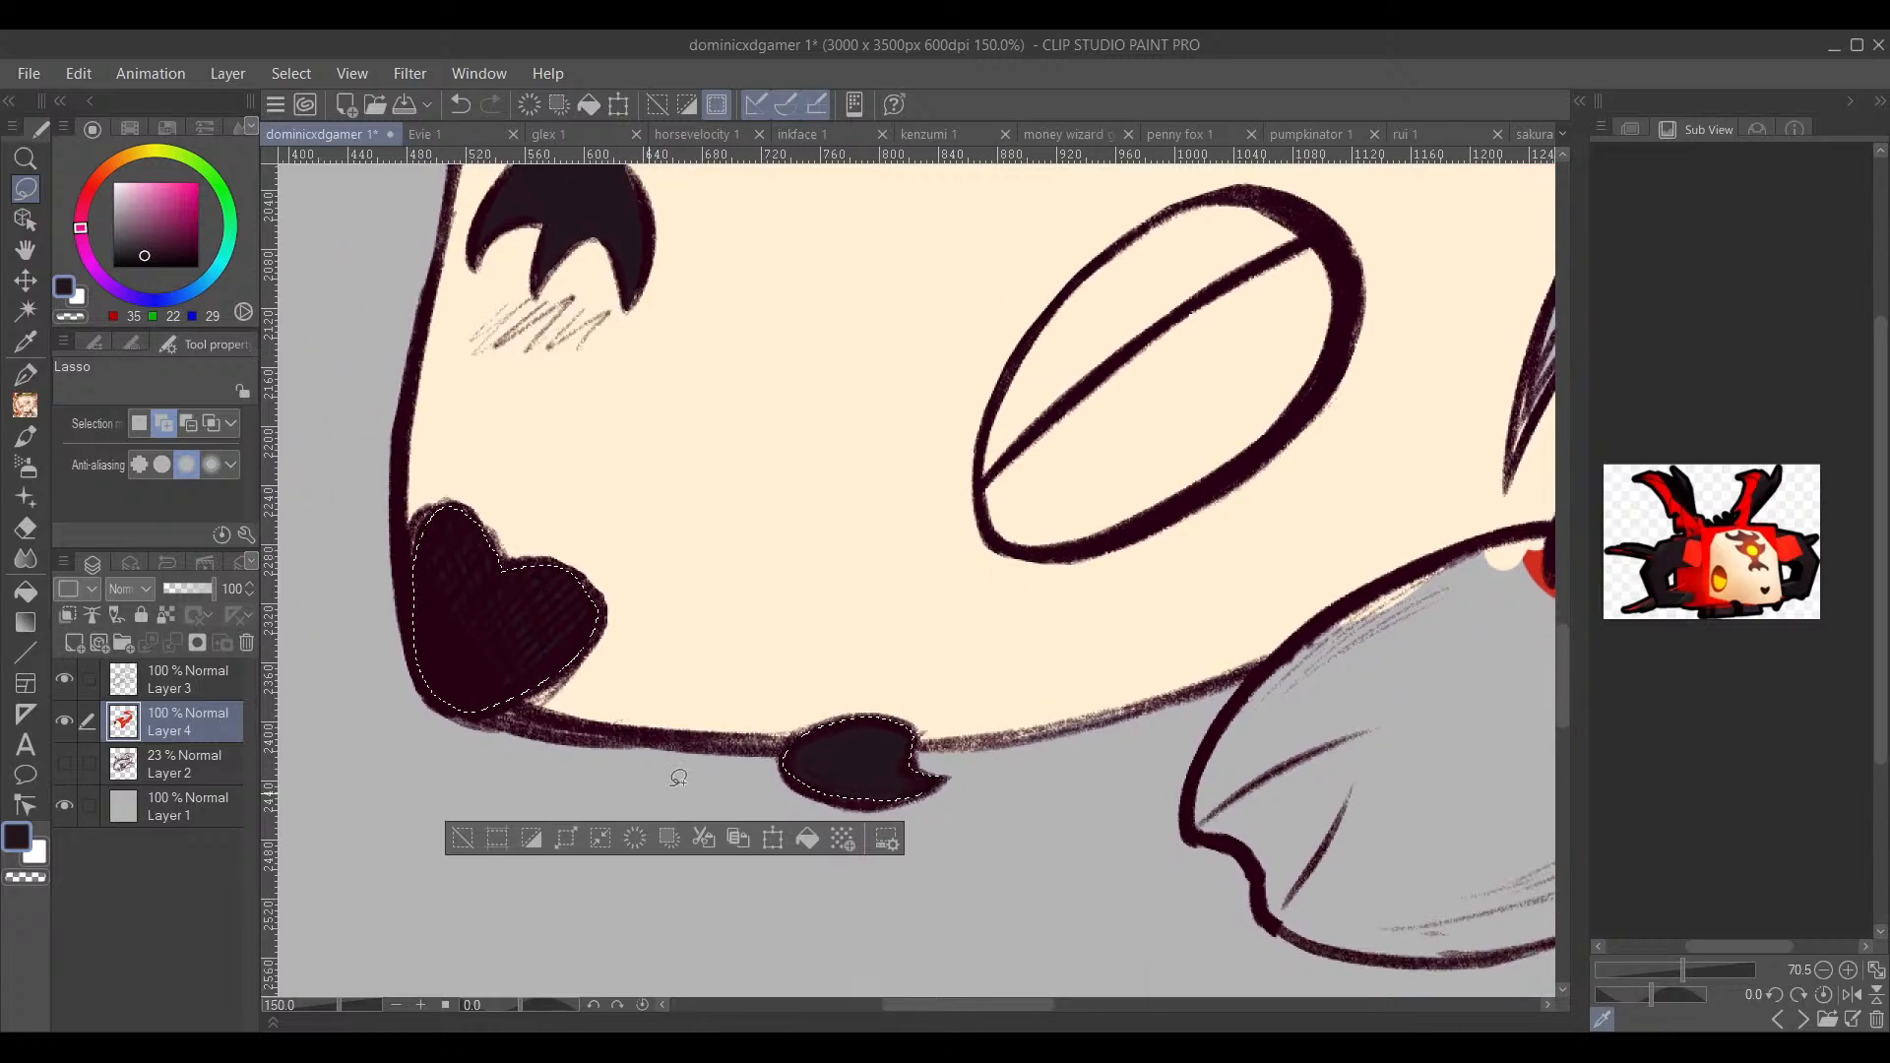
drag(1132, 689, 679, 590)
drag(1132, 610, 923, 497)
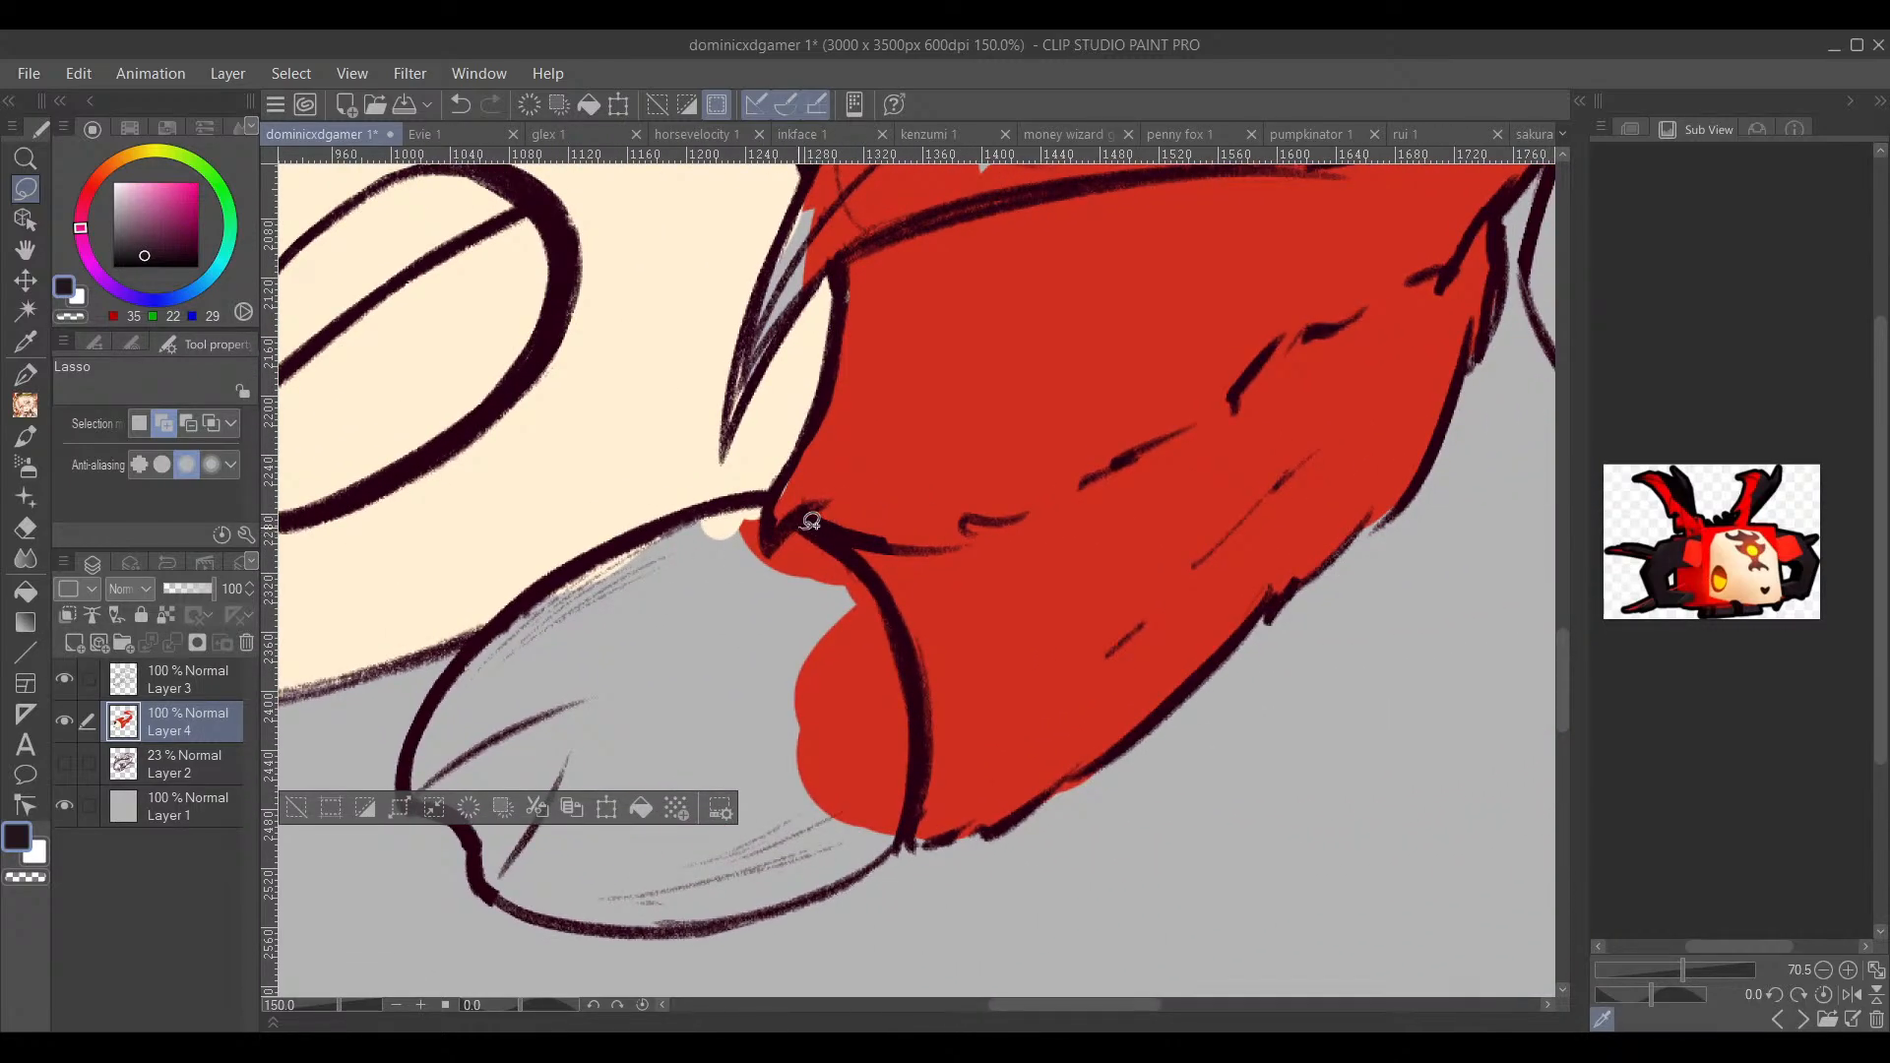
mouse_move(798, 526)
mouse_down()
mouse_move(886, 614)
mouse_move(917, 715)
mouse_move(901, 847)
mouse_up()
key(ctrl+d)
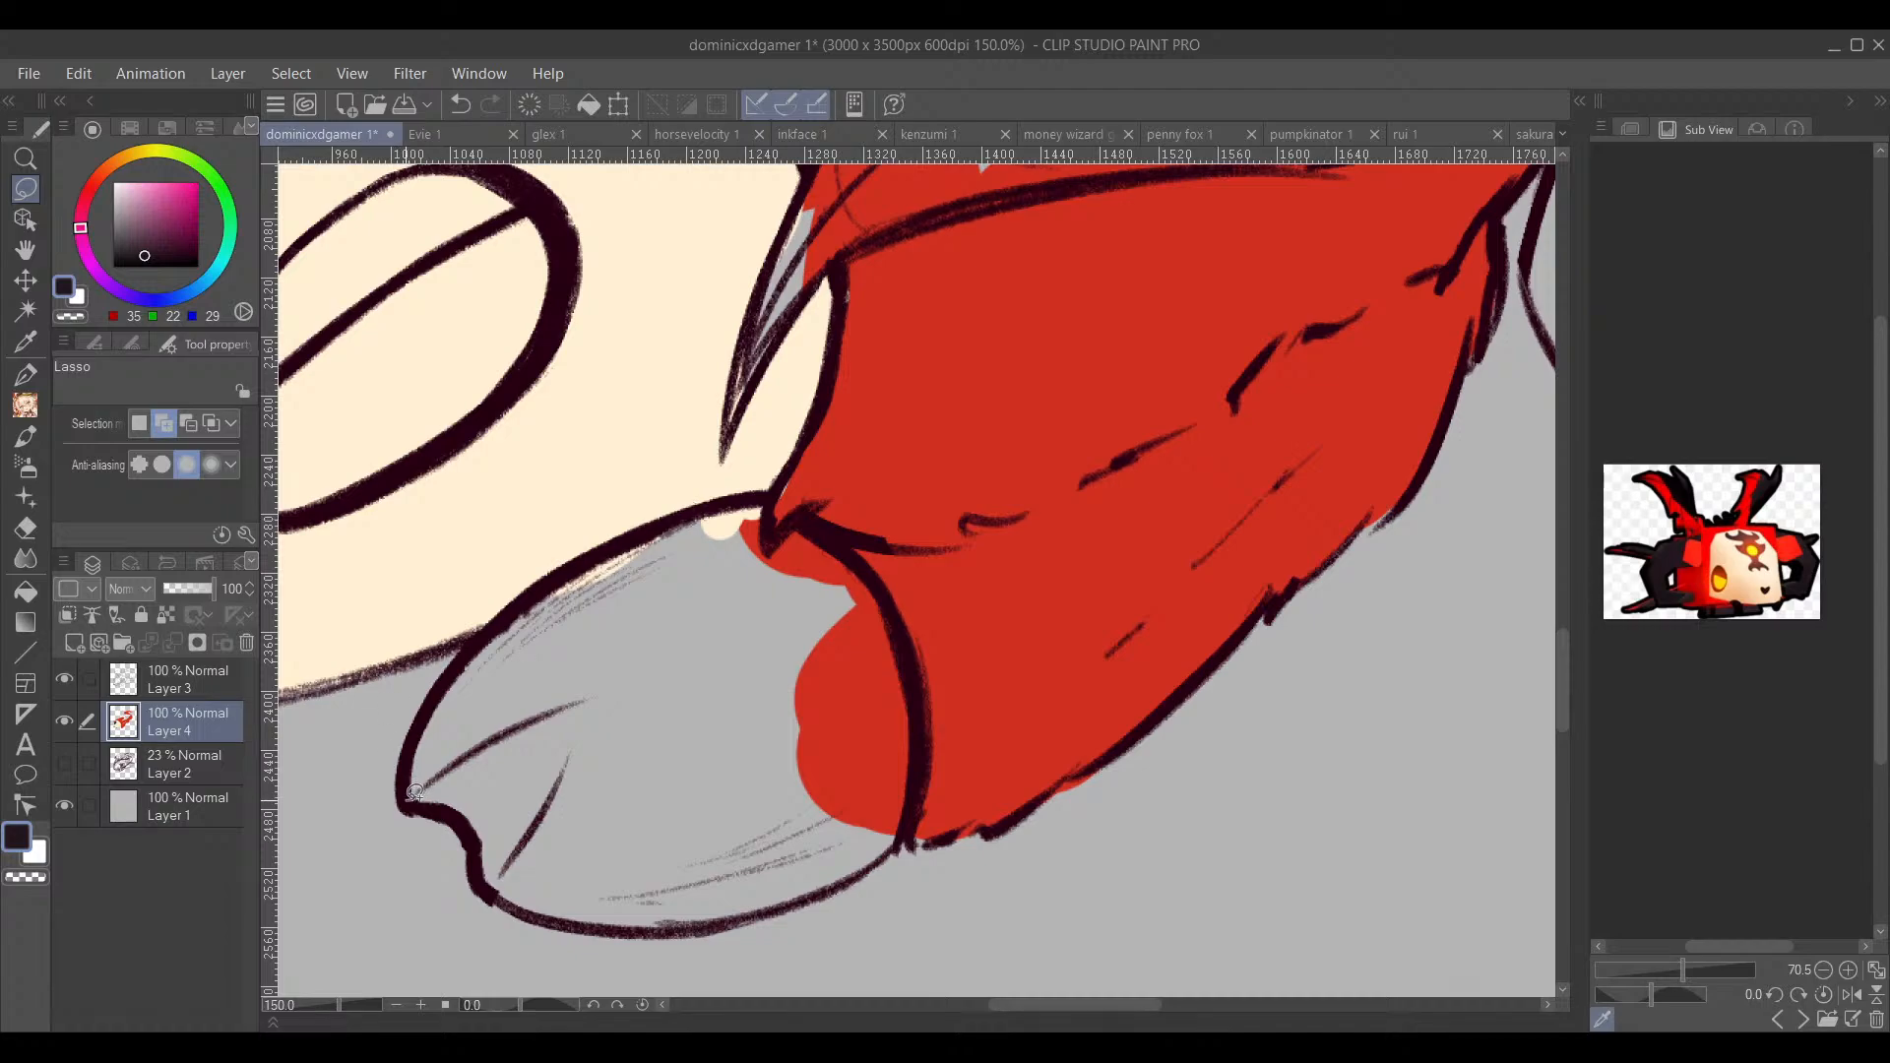
mouse_move(412, 796)
mouse_down()
mouse_move(473, 646)
mouse_move(590, 554)
mouse_move(766, 492)
mouse_move(769, 526)
mouse_move(812, 516)
mouse_move(868, 559)
mouse_move(925, 744)
mouse_move(895, 852)
mouse_move(670, 928)
mouse_move(535, 914)
mouse_move(488, 889)
mouse_up()
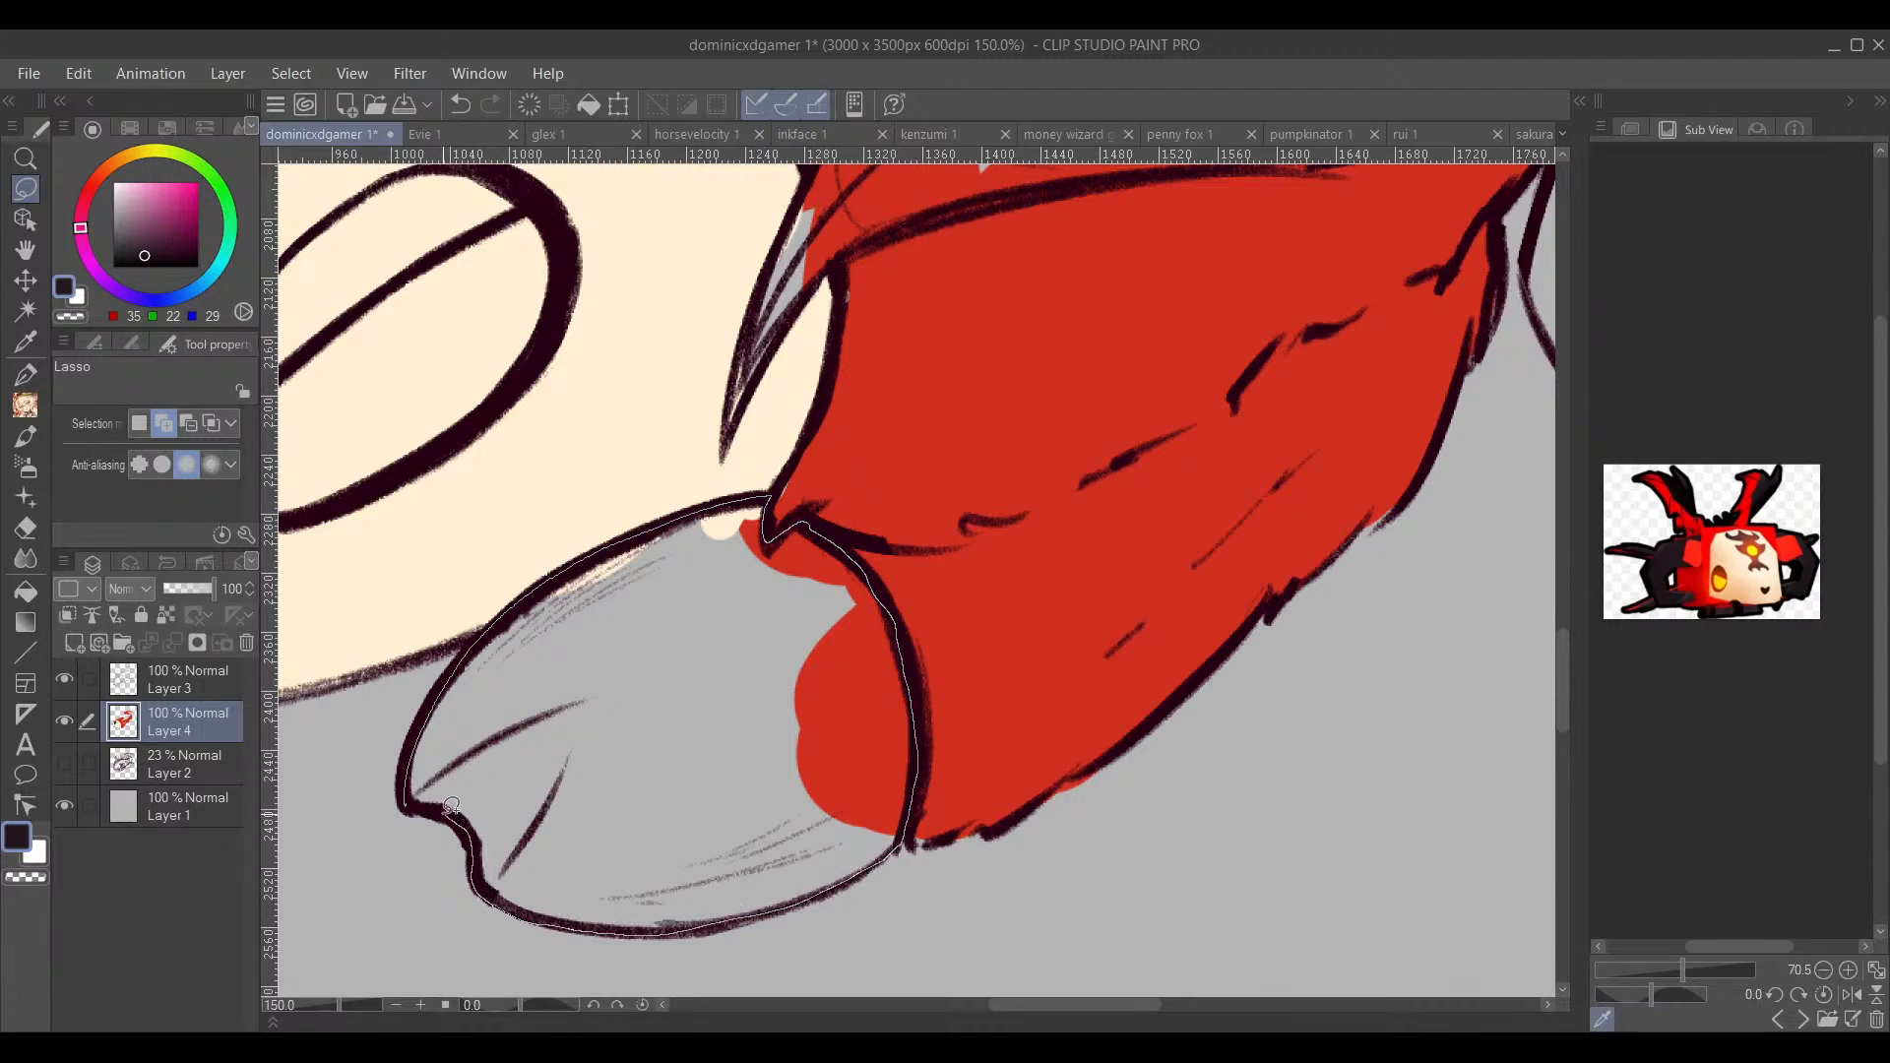
drag(419, 788, 422, 785)
click(791, 974)
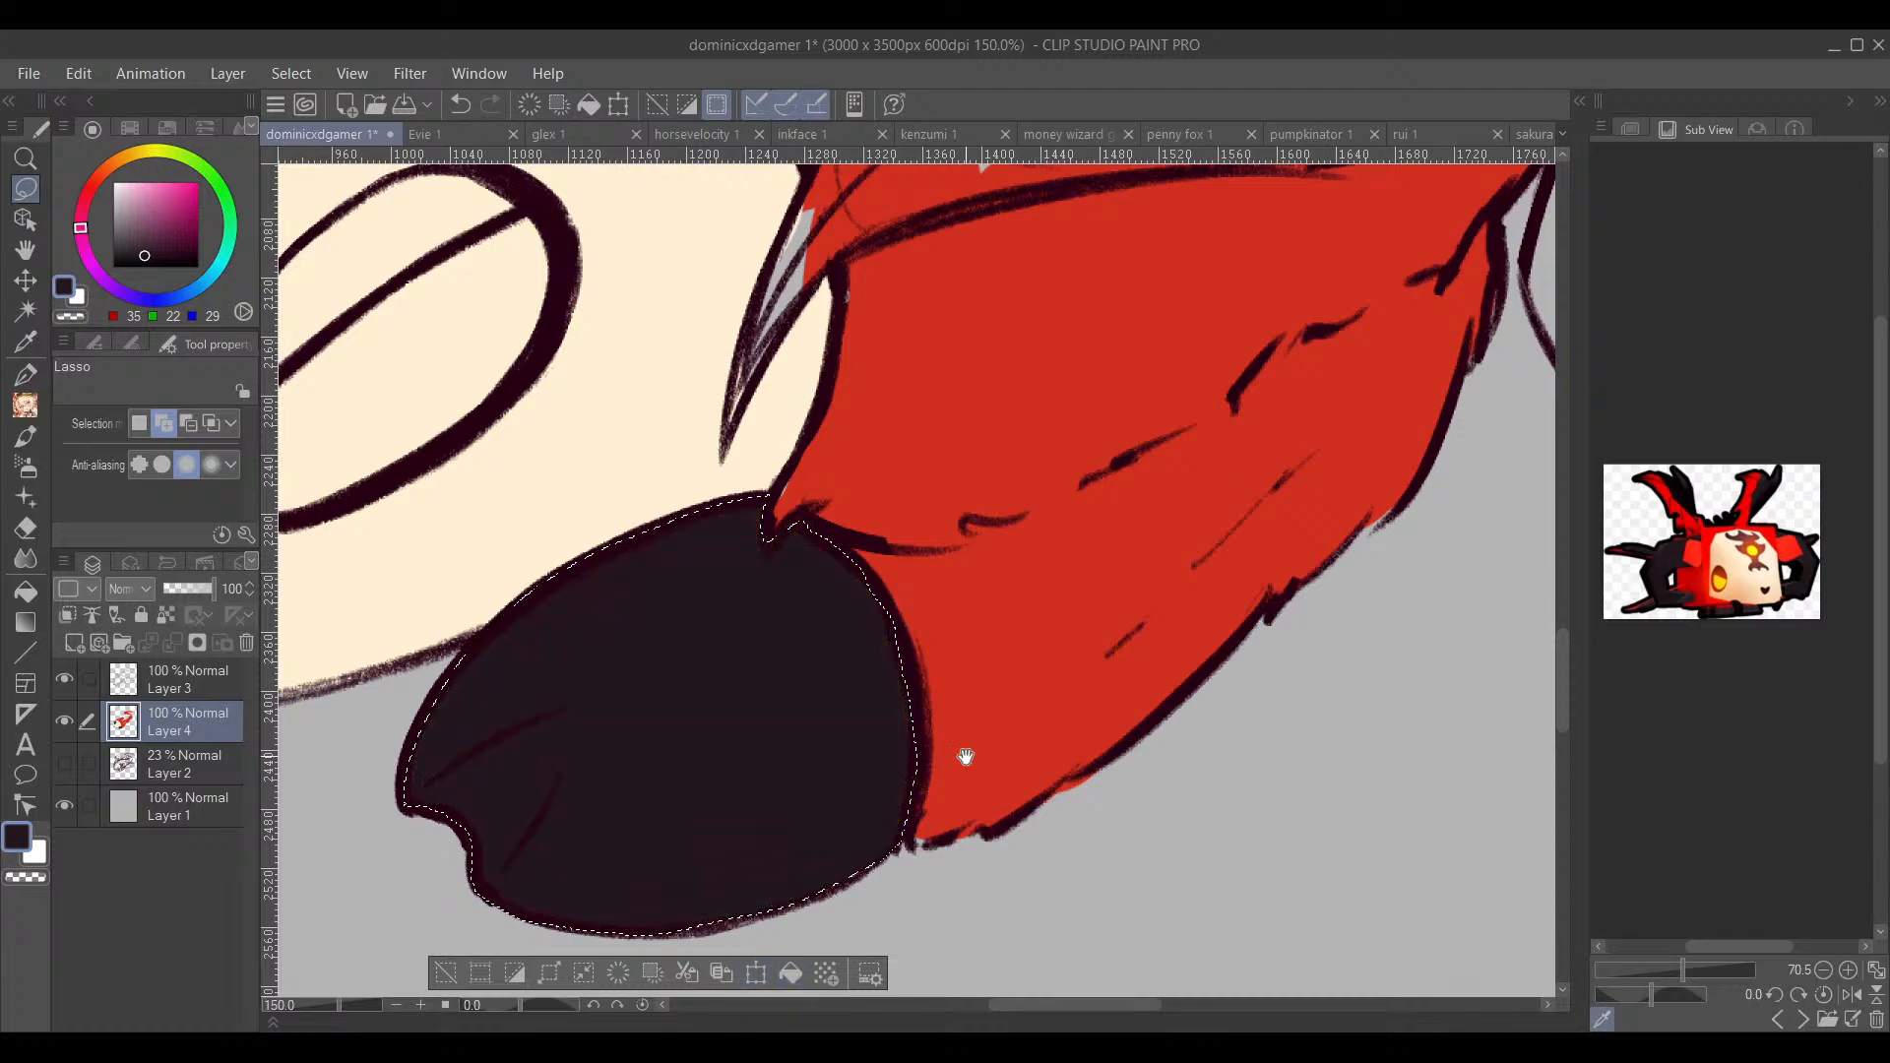
Step: Lasso-select the small pointed spike beneath the red ear tip beside the forehead, fill it with near-black, and clear the selection
mouse_move(1133, 492)
mouse_down()
mouse_move(1122, 709)
mouse_move(958, 828)
mouse_up()
scroll(1021, 764, down, 1)
drag(1040, 761, 1162, 794)
scroll(1064, 759, down, 1)
scroll(864, 298, up, 2)
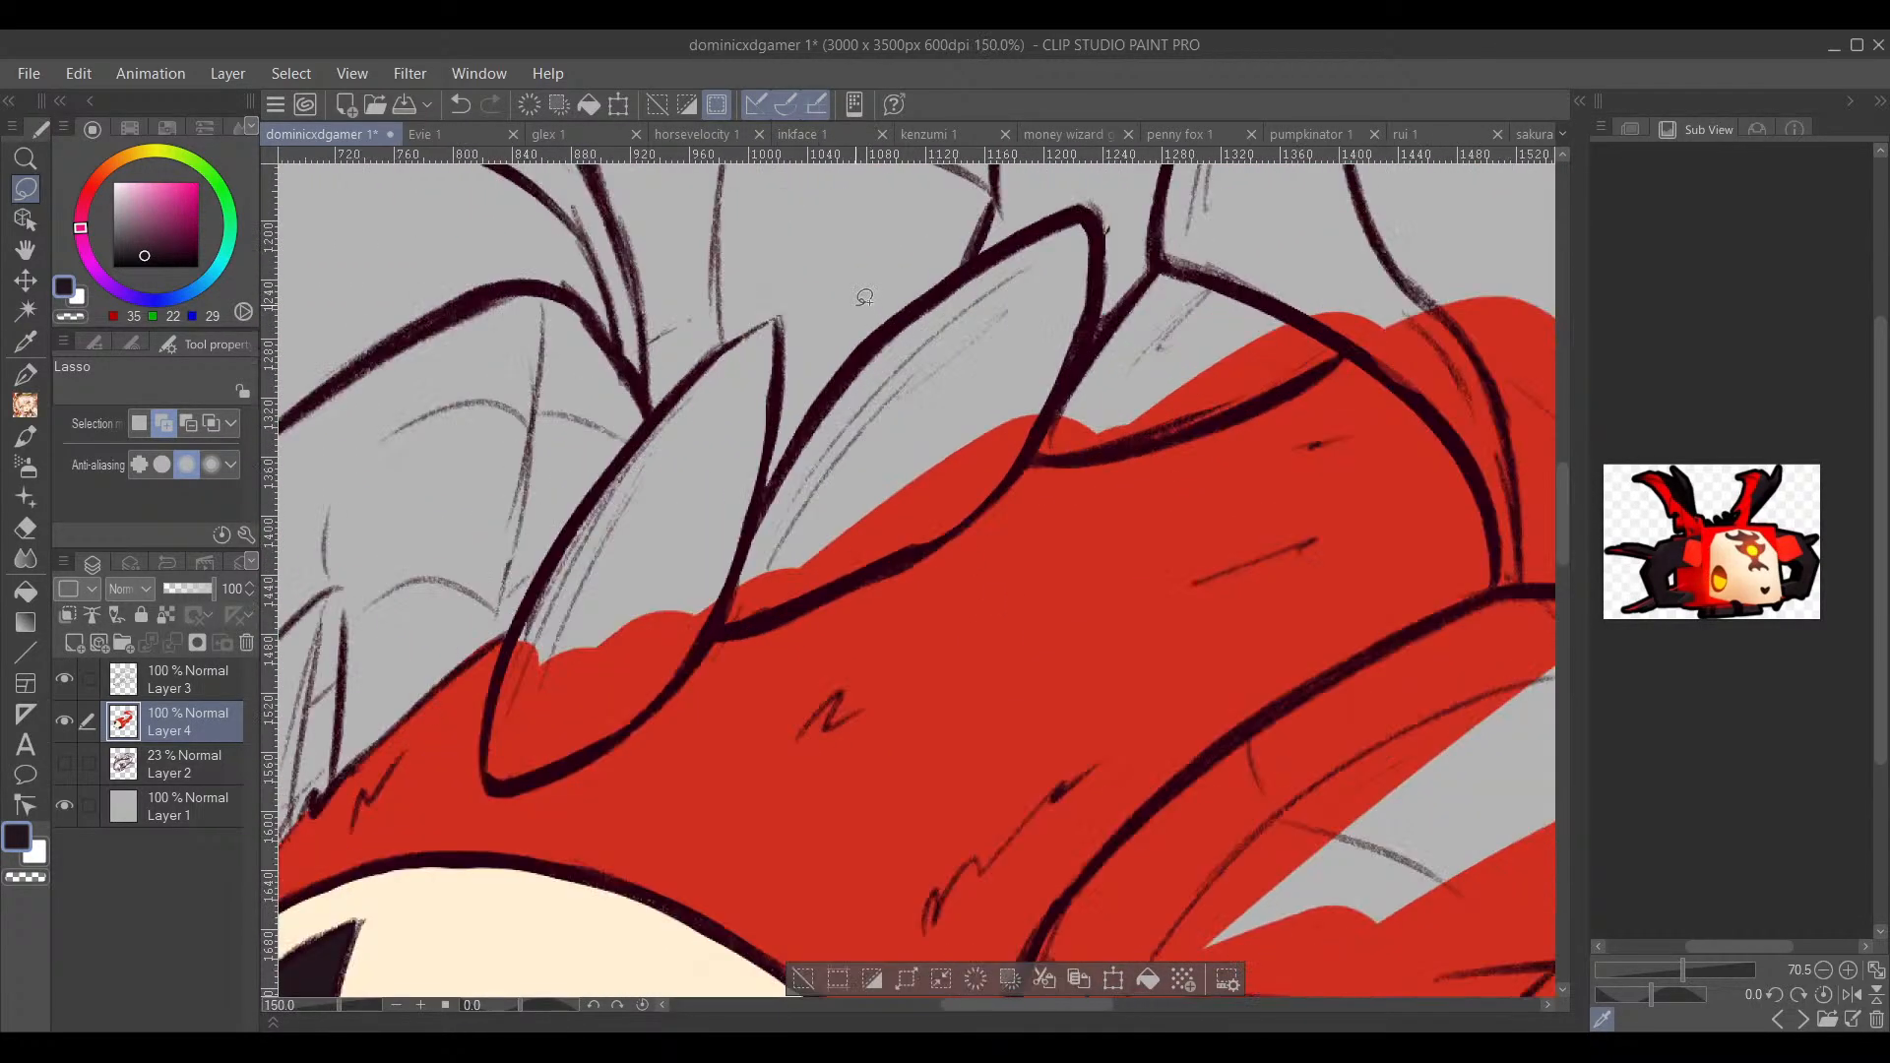
scroll(828, 380, down, 1)
drag(769, 528, 1077, 464)
drag(994, 509, 1105, 344)
scroll(700, 592, up, 1)
scroll(699, 593, up, 1)
mouse_move(672, 605)
mouse_down()
mouse_move(664, 577)
mouse_move(640, 615)
mouse_move(613, 817)
mouse_move(633, 832)
mouse_move(758, 650)
mouse_move(700, 595)
mouse_move(692, 554)
mouse_up()
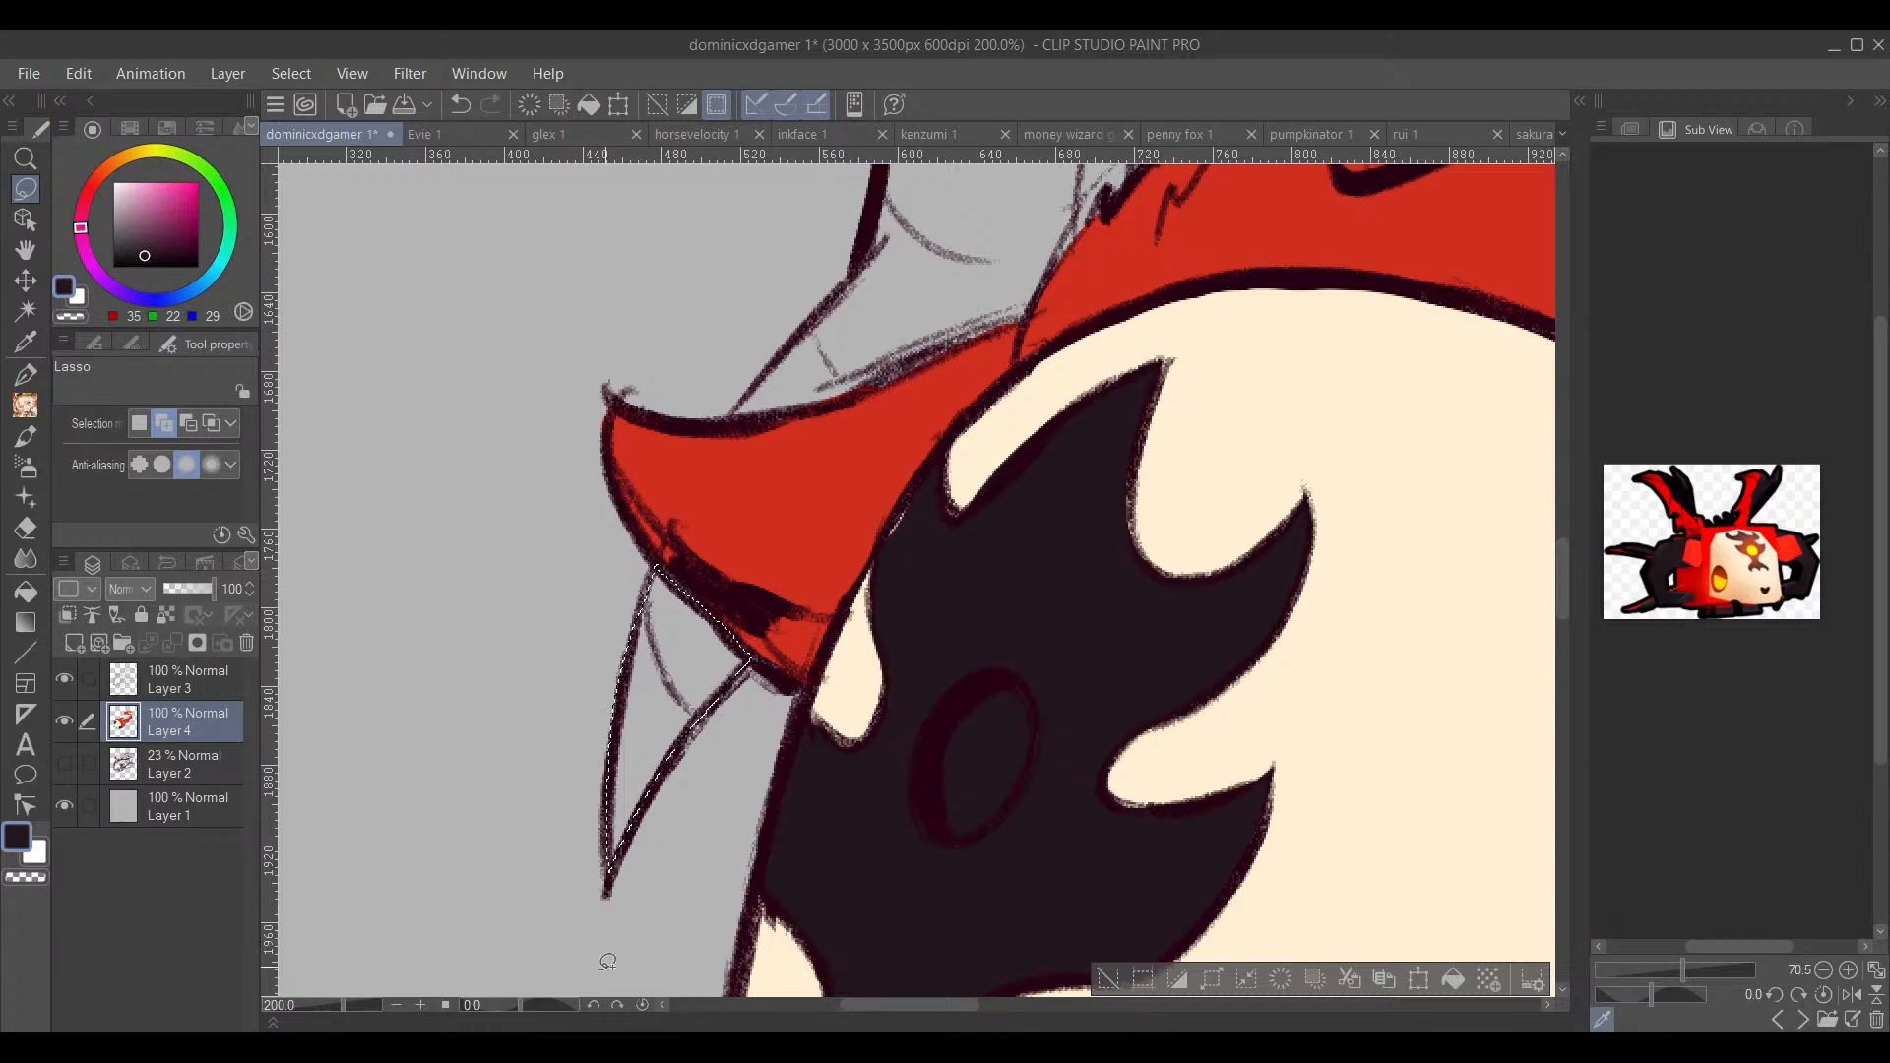
mouse_move(1169, 768)
mouse_down()
mouse_move(1000, 620)
mouse_move(917, 645)
mouse_move(898, 931)
mouse_up()
mouse_move(523, 655)
mouse_down()
mouse_move(490, 696)
mouse_move(631, 530)
mouse_move(483, 699)
mouse_up()
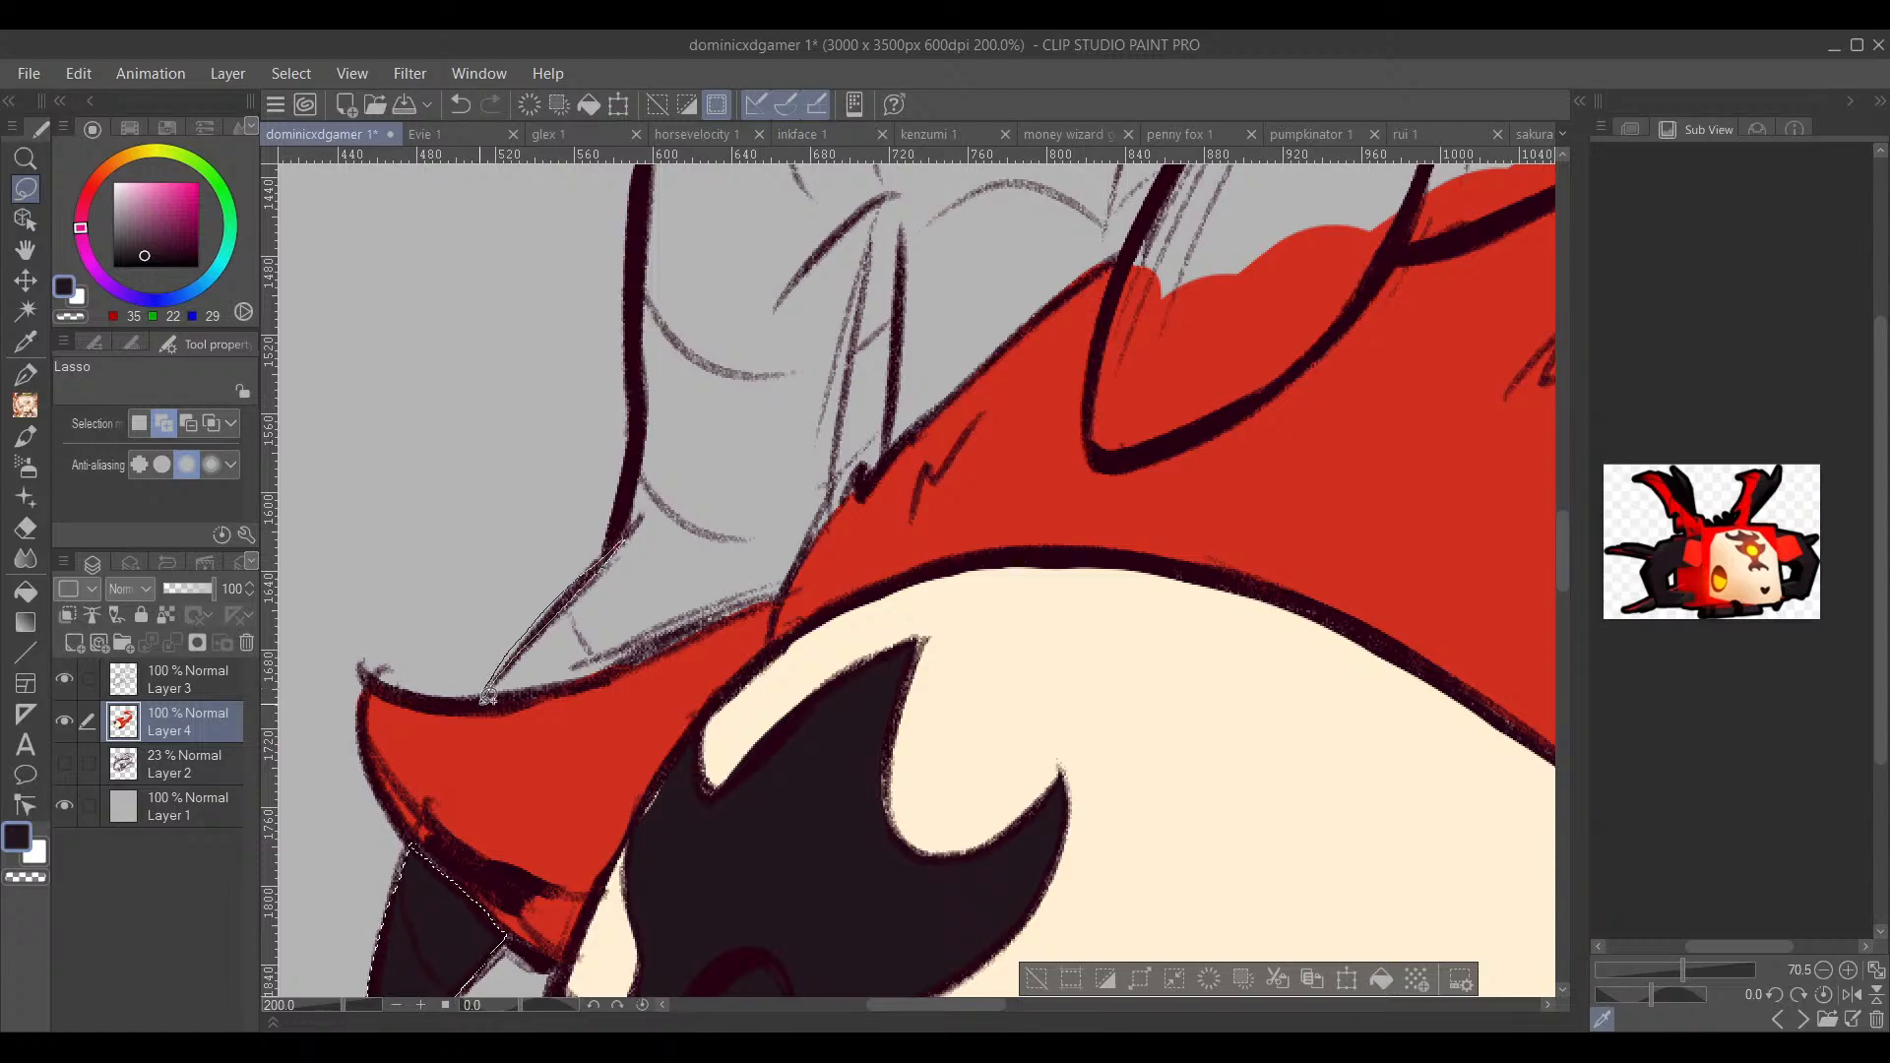
click(1037, 979)
Step: Try to lasso-select the narrow spike between the cheek and the red shoulder
drag(988, 665, 924, 937)
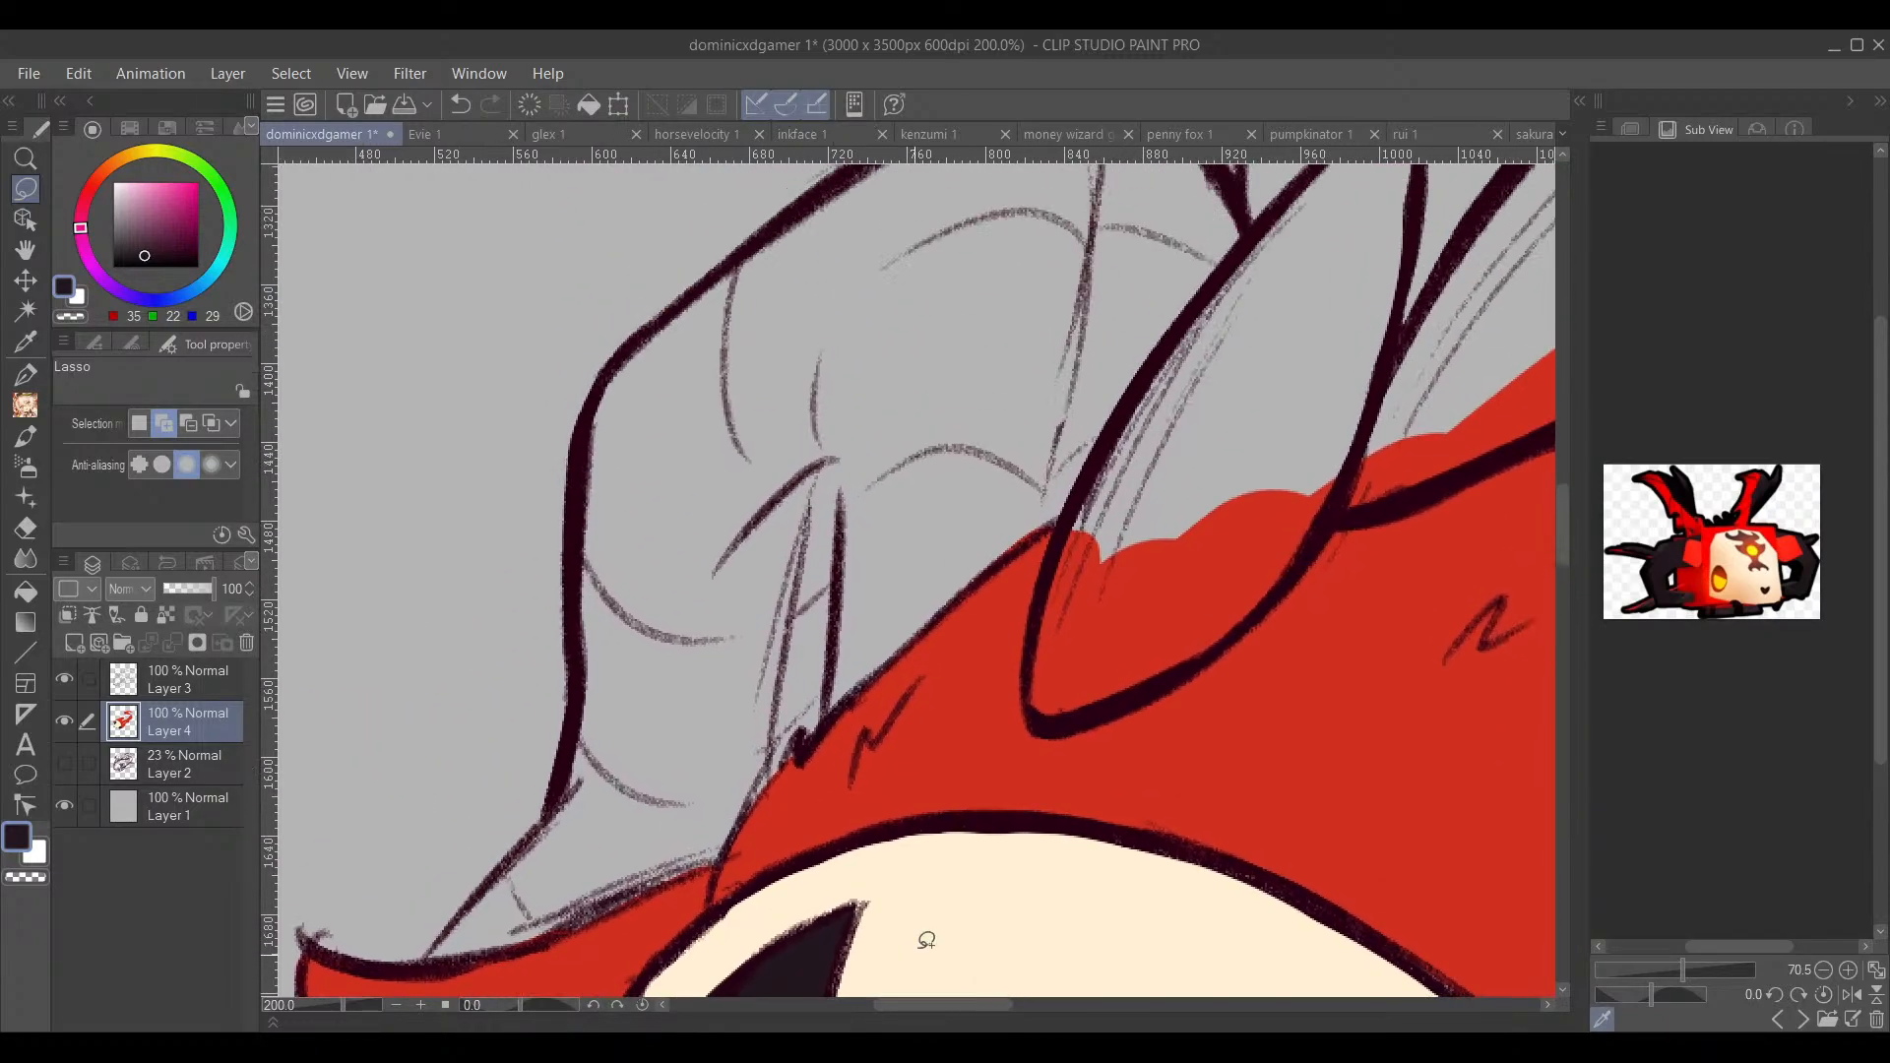
scroll(1024, 770, down, 3)
drag(1252, 723, 1119, 358)
drag(1315, 547, 856, 685)
scroll(1005, 674, up, 2)
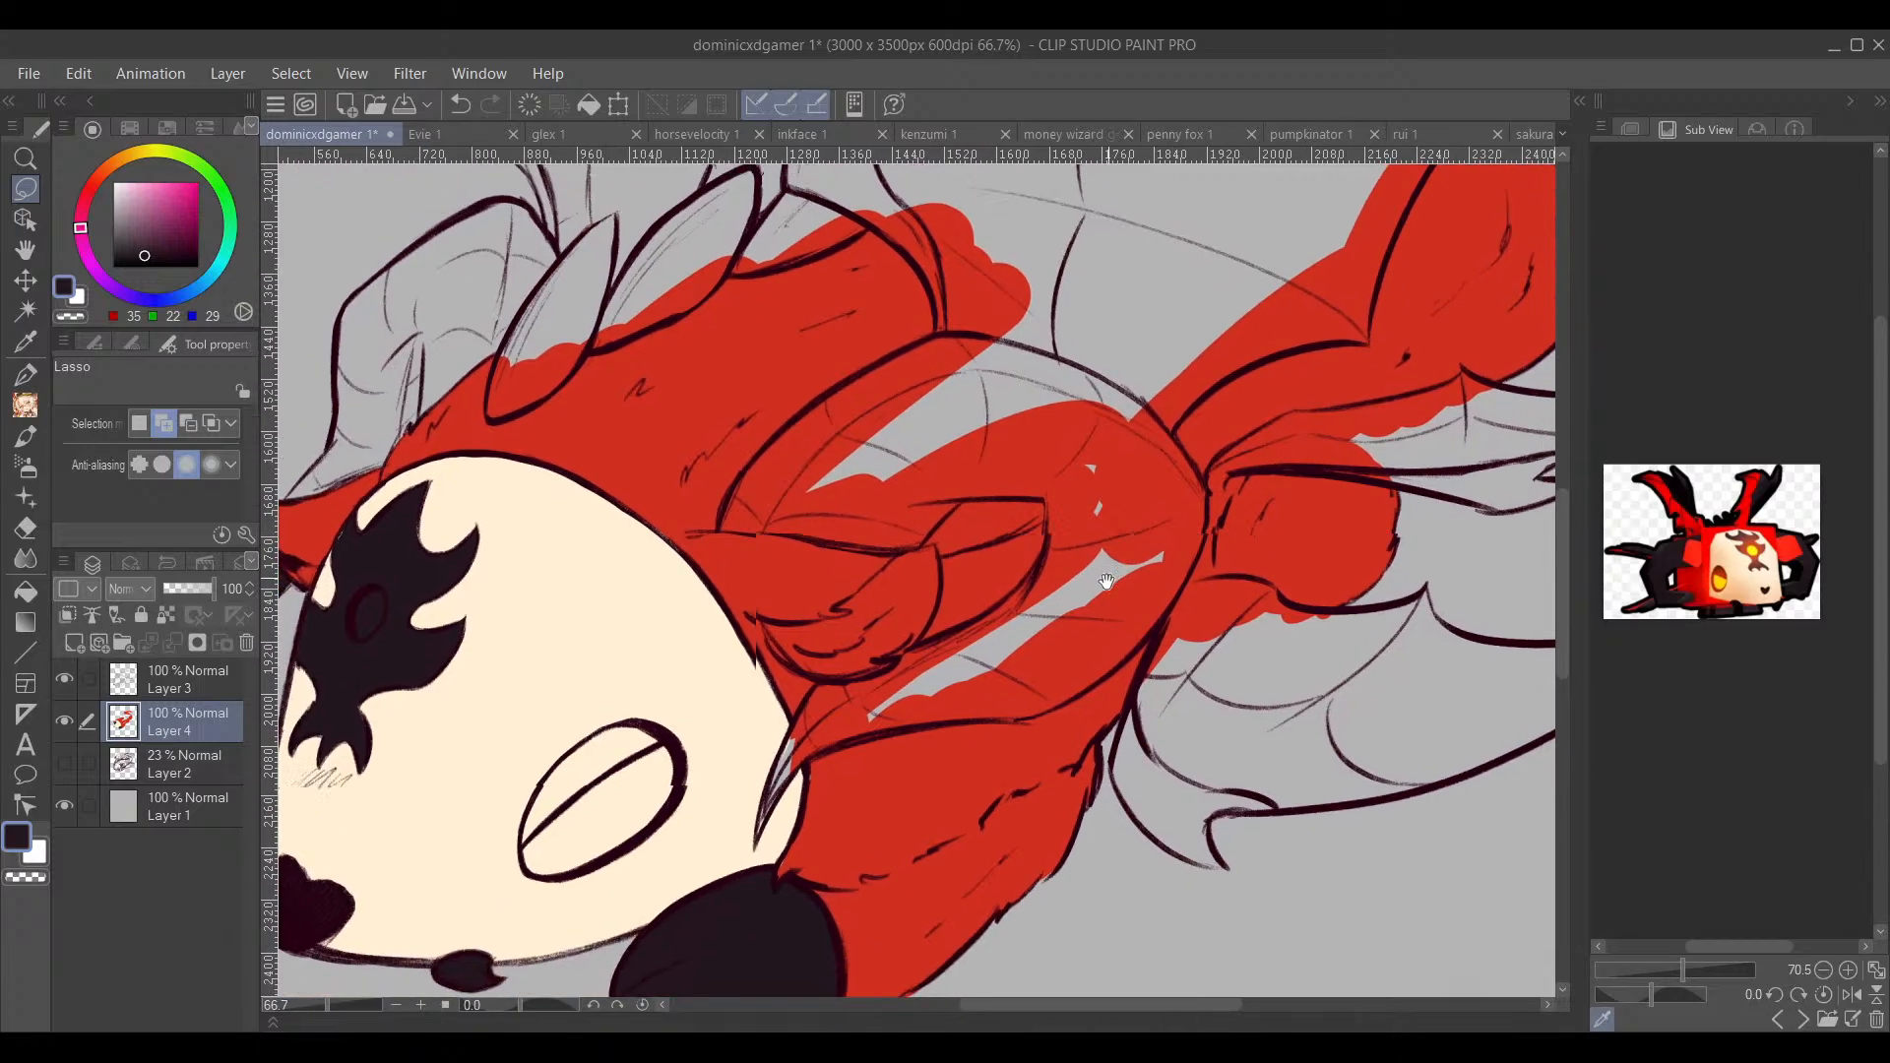
mouse_move(980, 731)
mouse_down()
mouse_move(970, 667)
mouse_move(929, 776)
mouse_move(1059, 621)
mouse_move(1085, 553)
mouse_up()
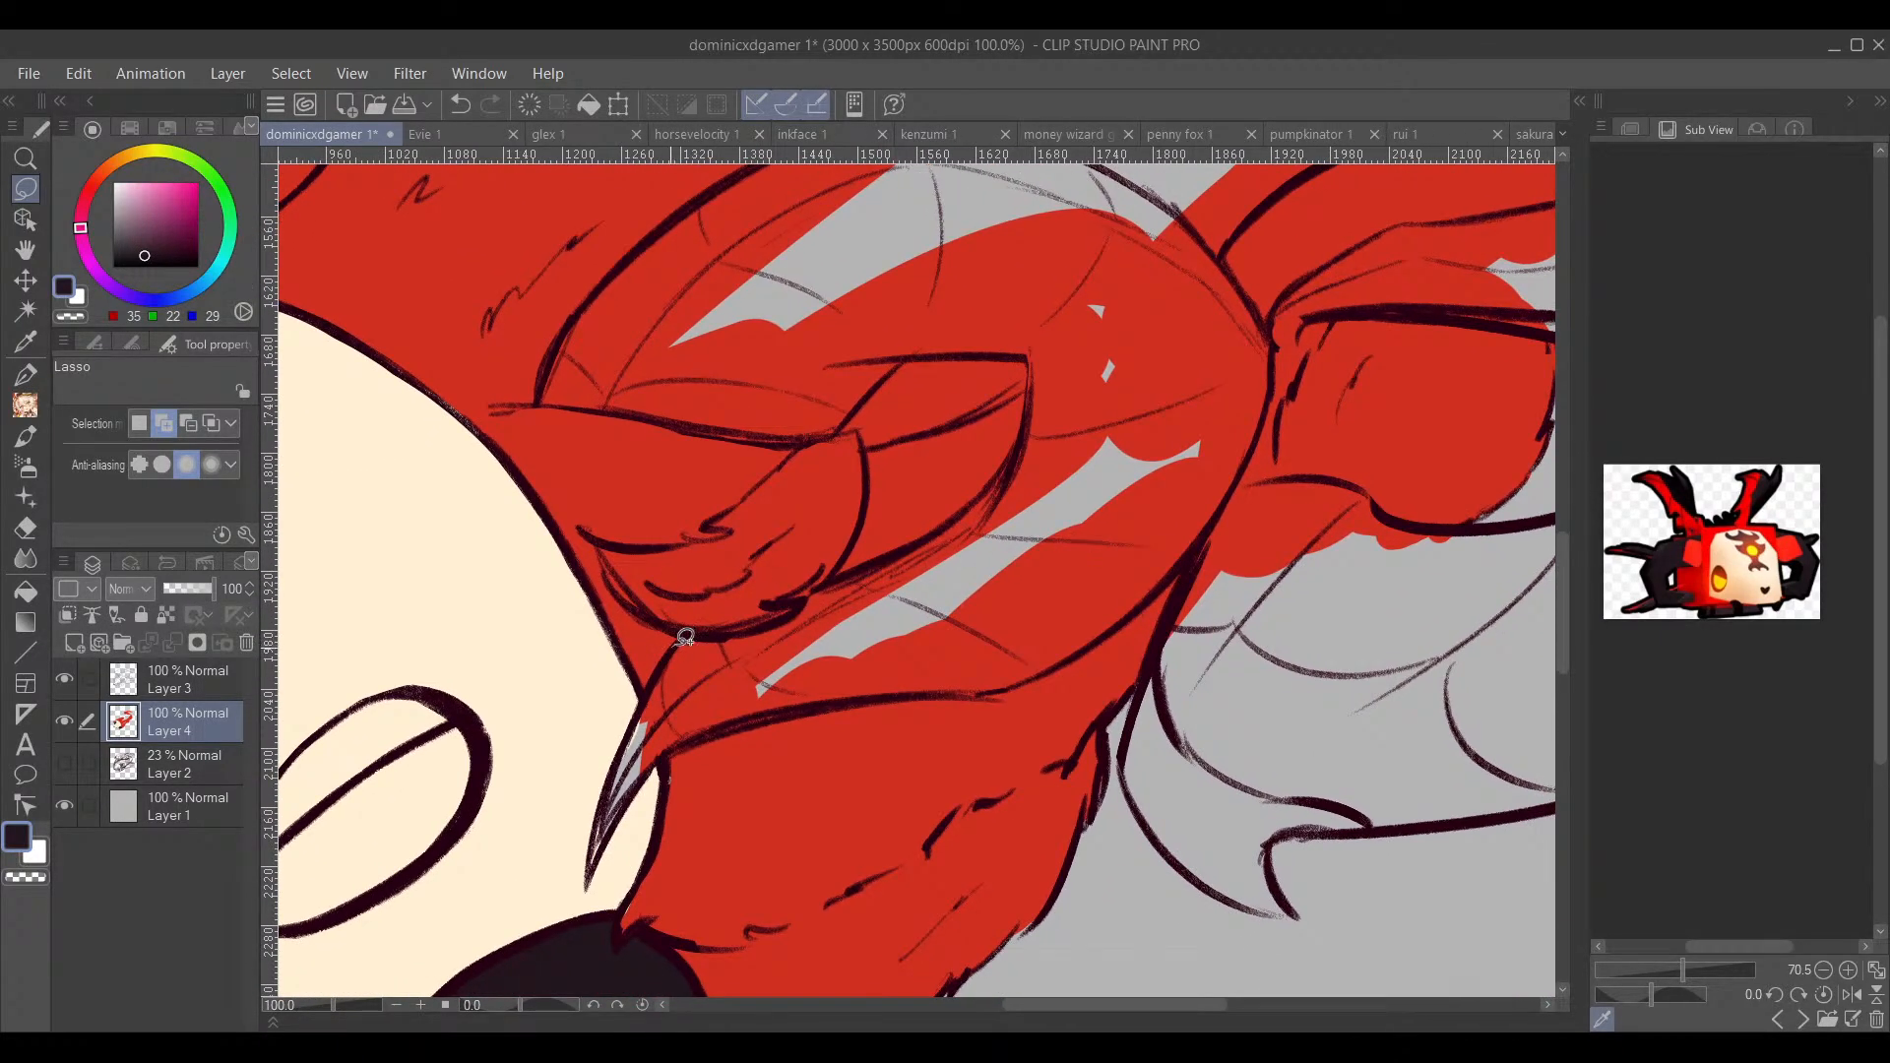
mouse_move(686, 638)
mouse_down()
mouse_move(590, 874)
mouse_move(675, 648)
mouse_move(608, 788)
mouse_move(589, 874)
mouse_move(645, 773)
mouse_move(740, 718)
mouse_move(1104, 642)
mouse_move(1209, 540)
mouse_move(1273, 425)
mouse_move(1280, 353)
mouse_move(1247, 306)
mouse_up()
key(ctrl+z)
mouse_move(1424, 545)
mouse_down()
mouse_move(1270, 788)
mouse_move(1348, 672)
mouse_up()
key(ctrl+z)
drag(867, 500, 802, 310)
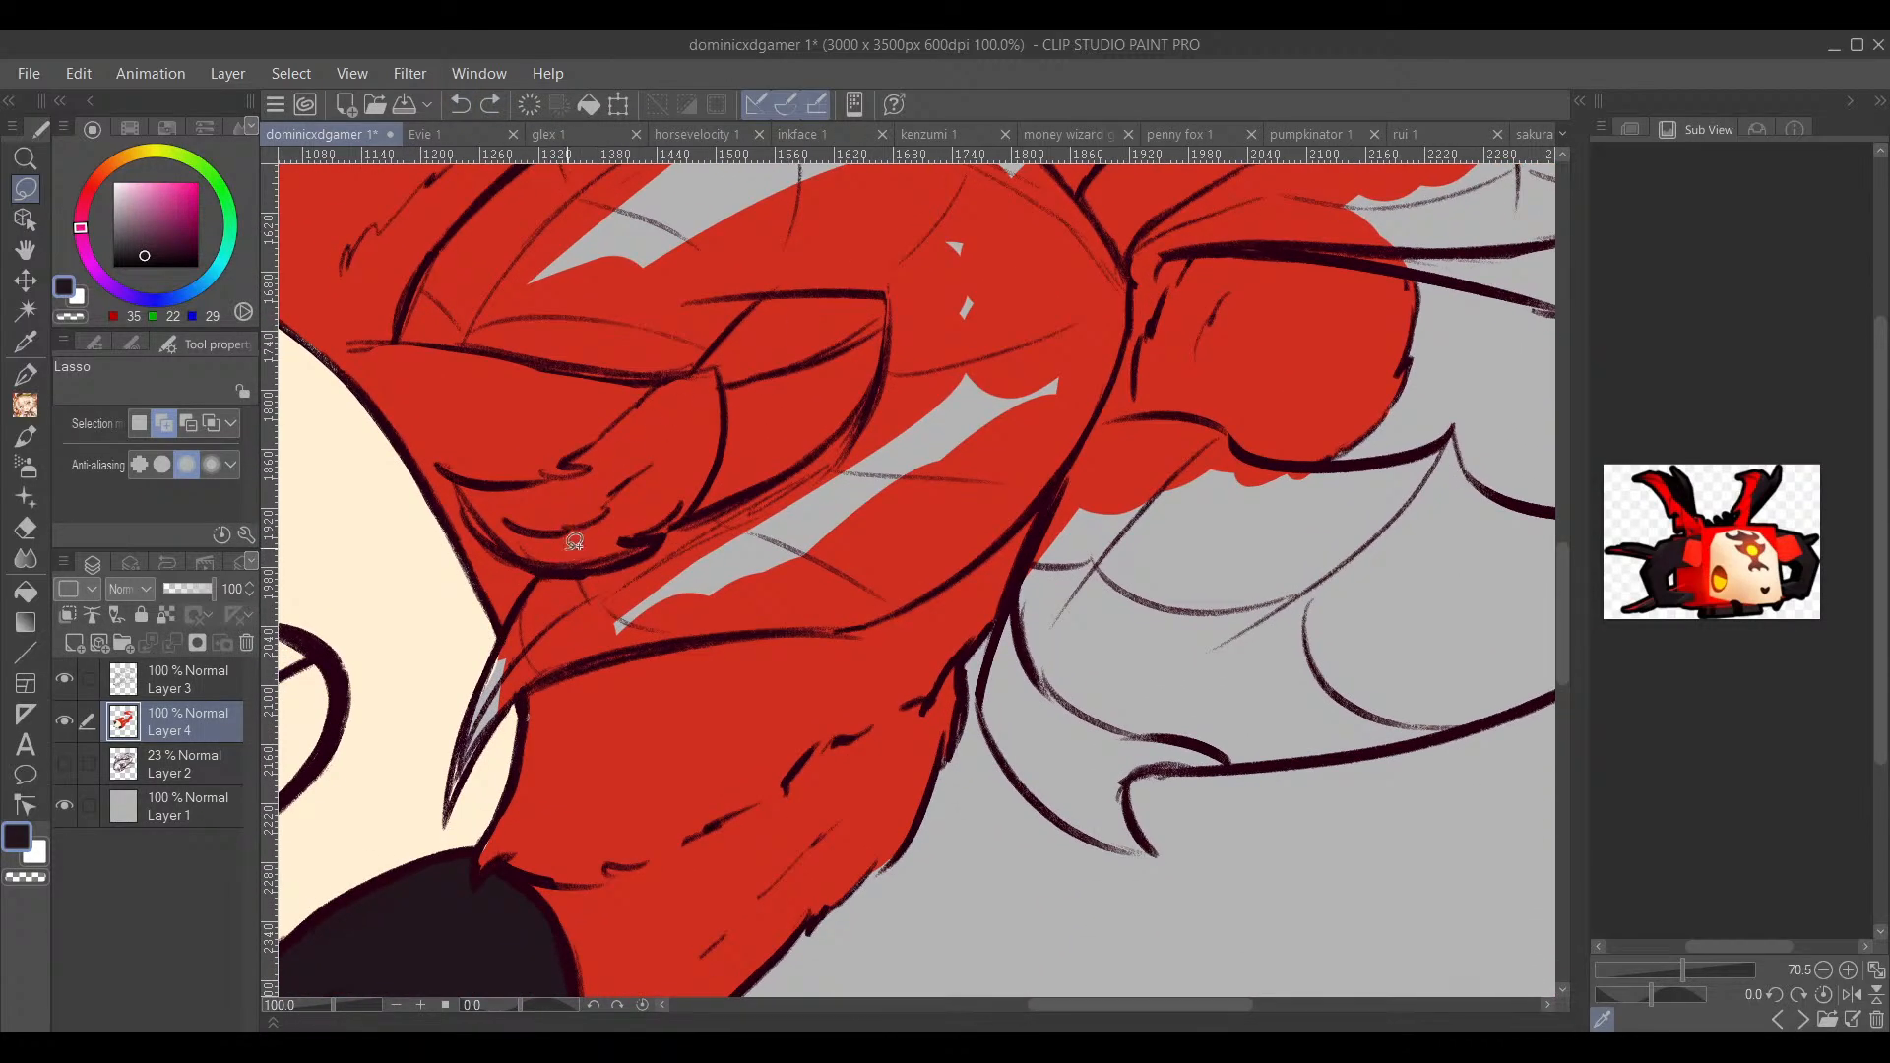
mouse_move(537, 574)
mouse_down()
mouse_move(462, 772)
mouse_move(465, 756)
mouse_up()
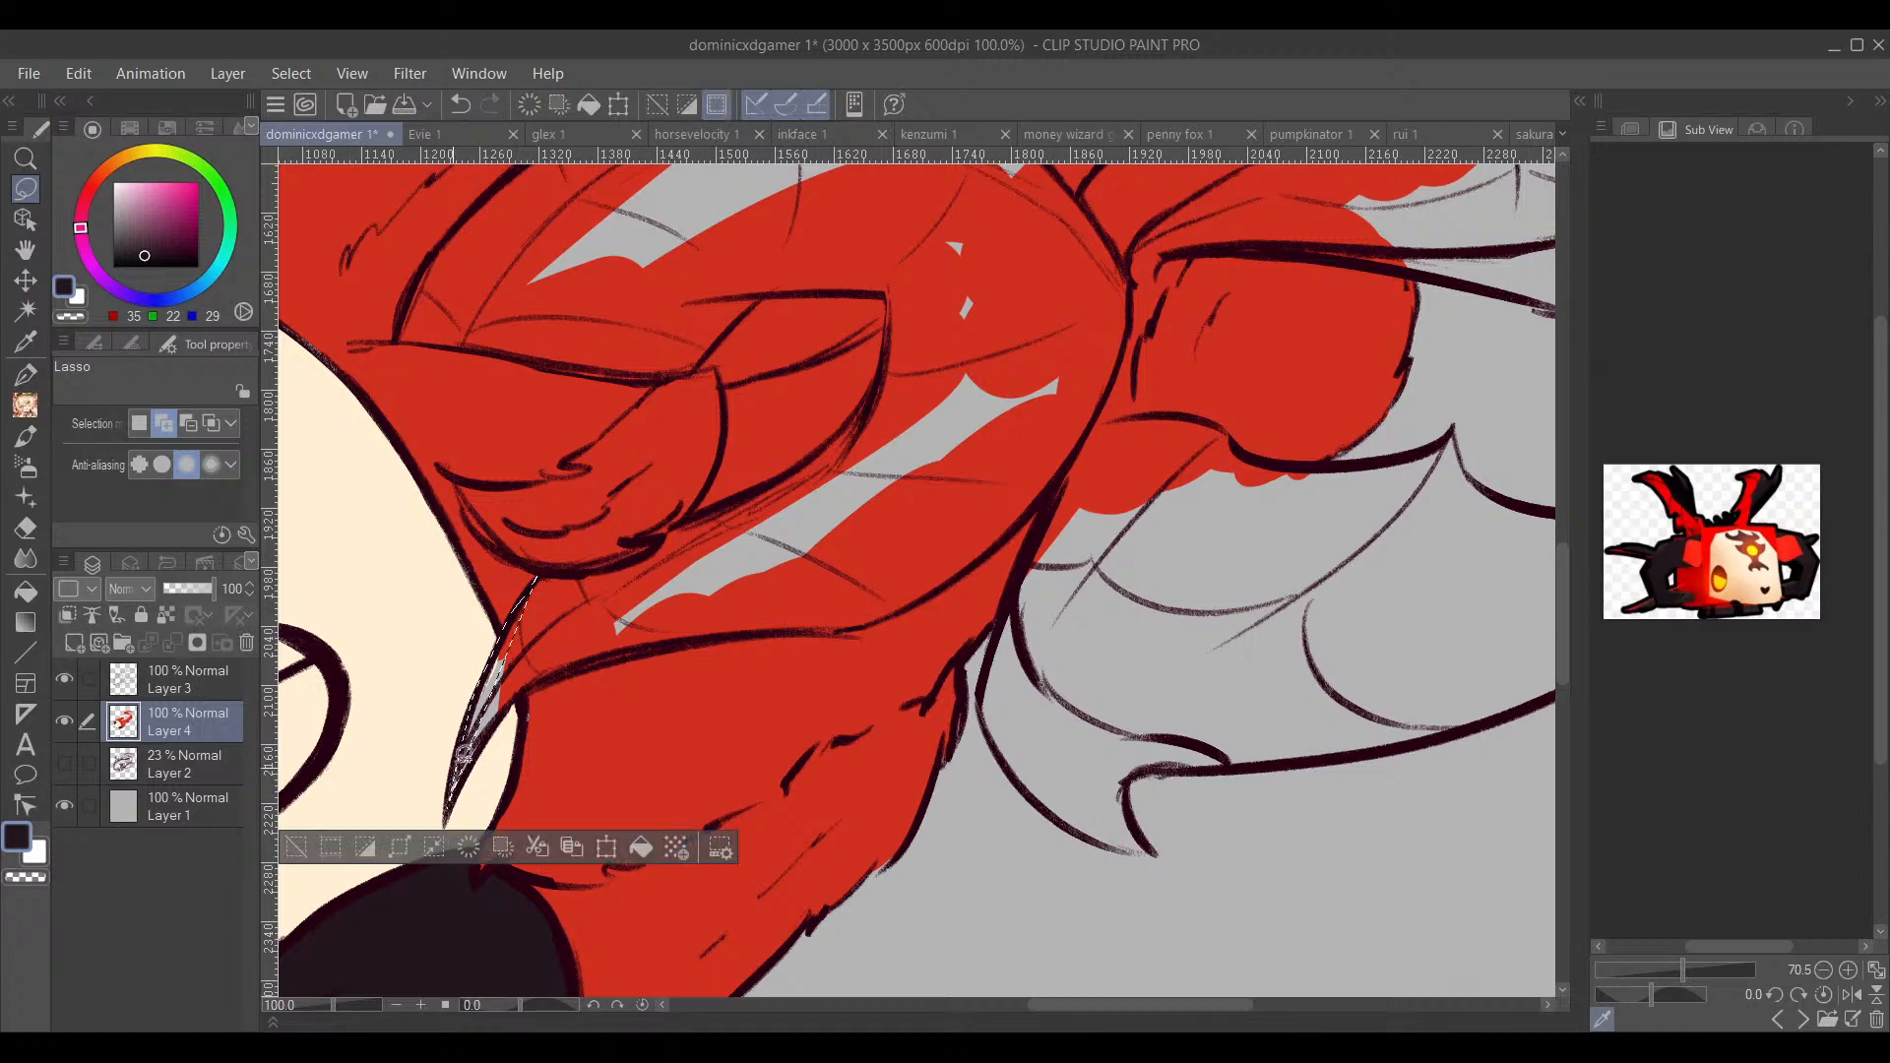
click(463, 106)
Step: Lasso-select the smallest tail spike and the arrowhead-shaped tail tip along their outlines
drag(1303, 386, 1110, 735)
drag(1435, 657, 1139, 679)
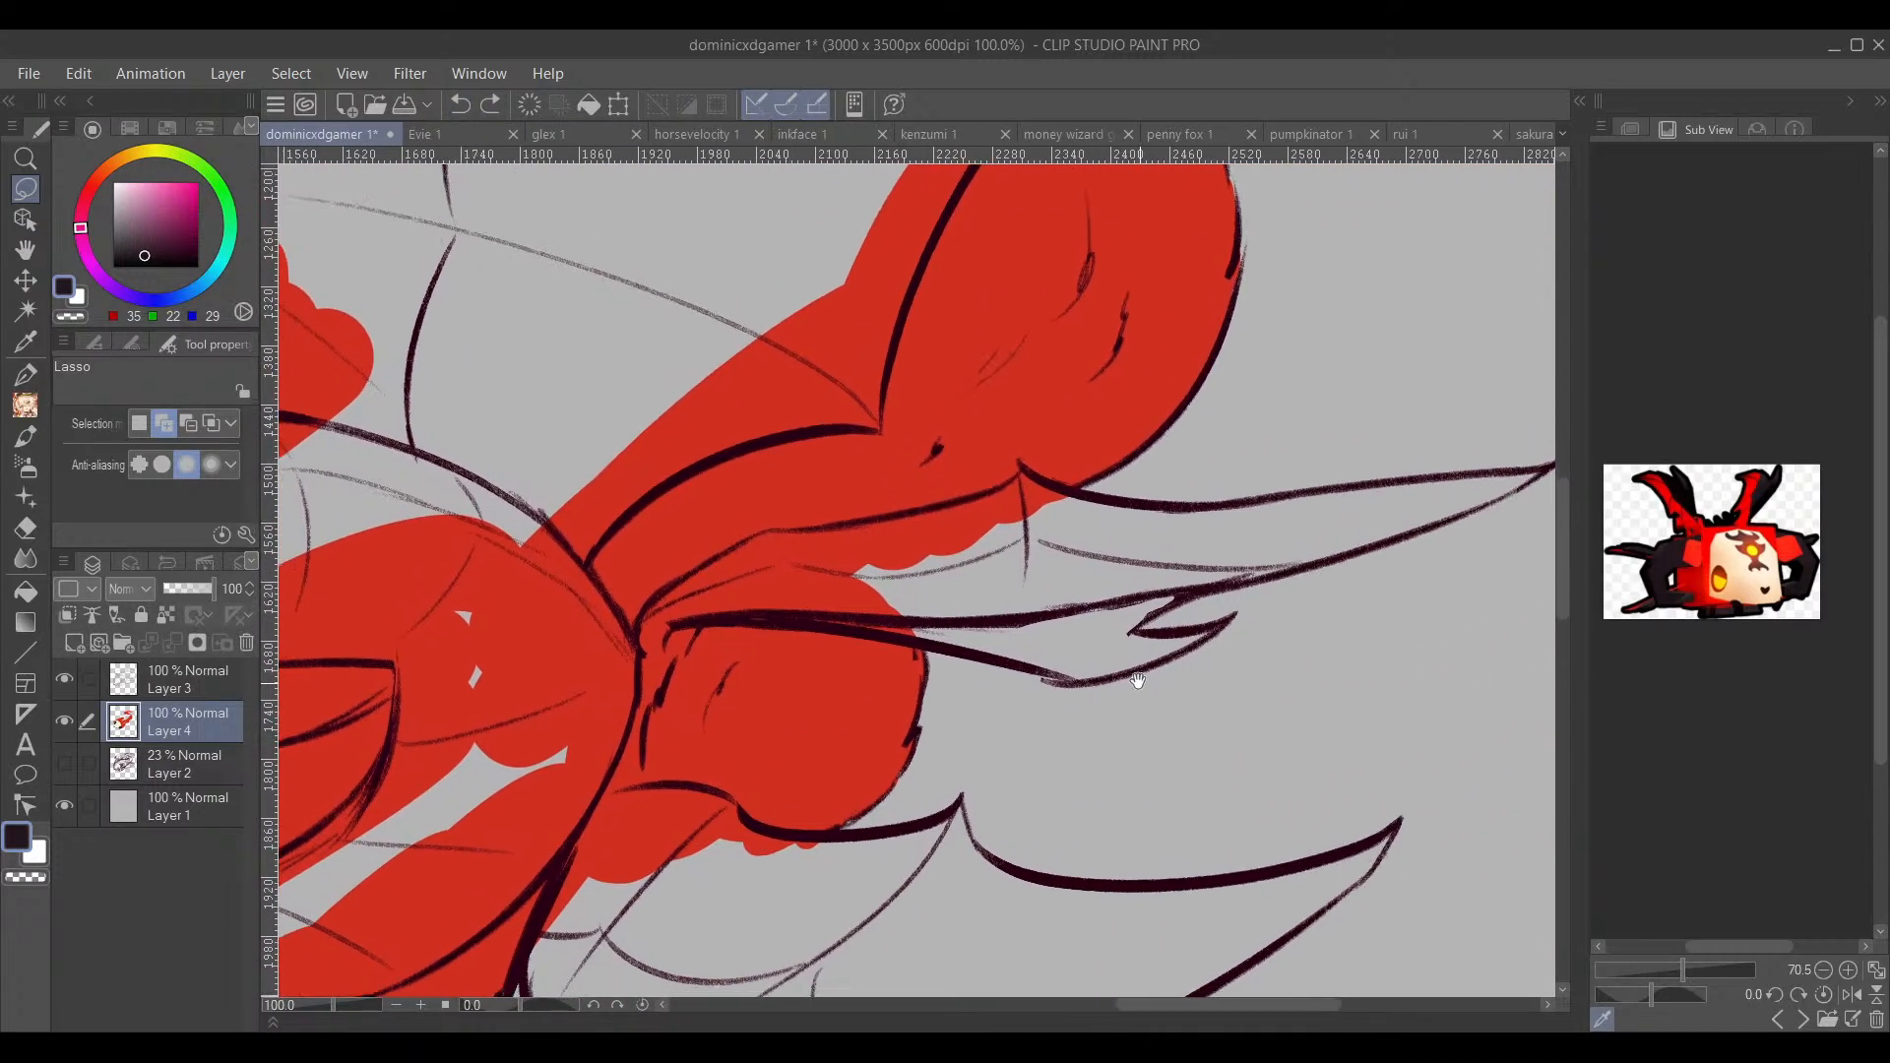
drag(1248, 896, 1113, 591)
drag(1067, 227, 1067, 548)
drag(917, 200, 1085, 598)
mouse_move(966, 269)
mouse_down()
mouse_move(1109, 663)
mouse_move(873, 730)
mouse_up()
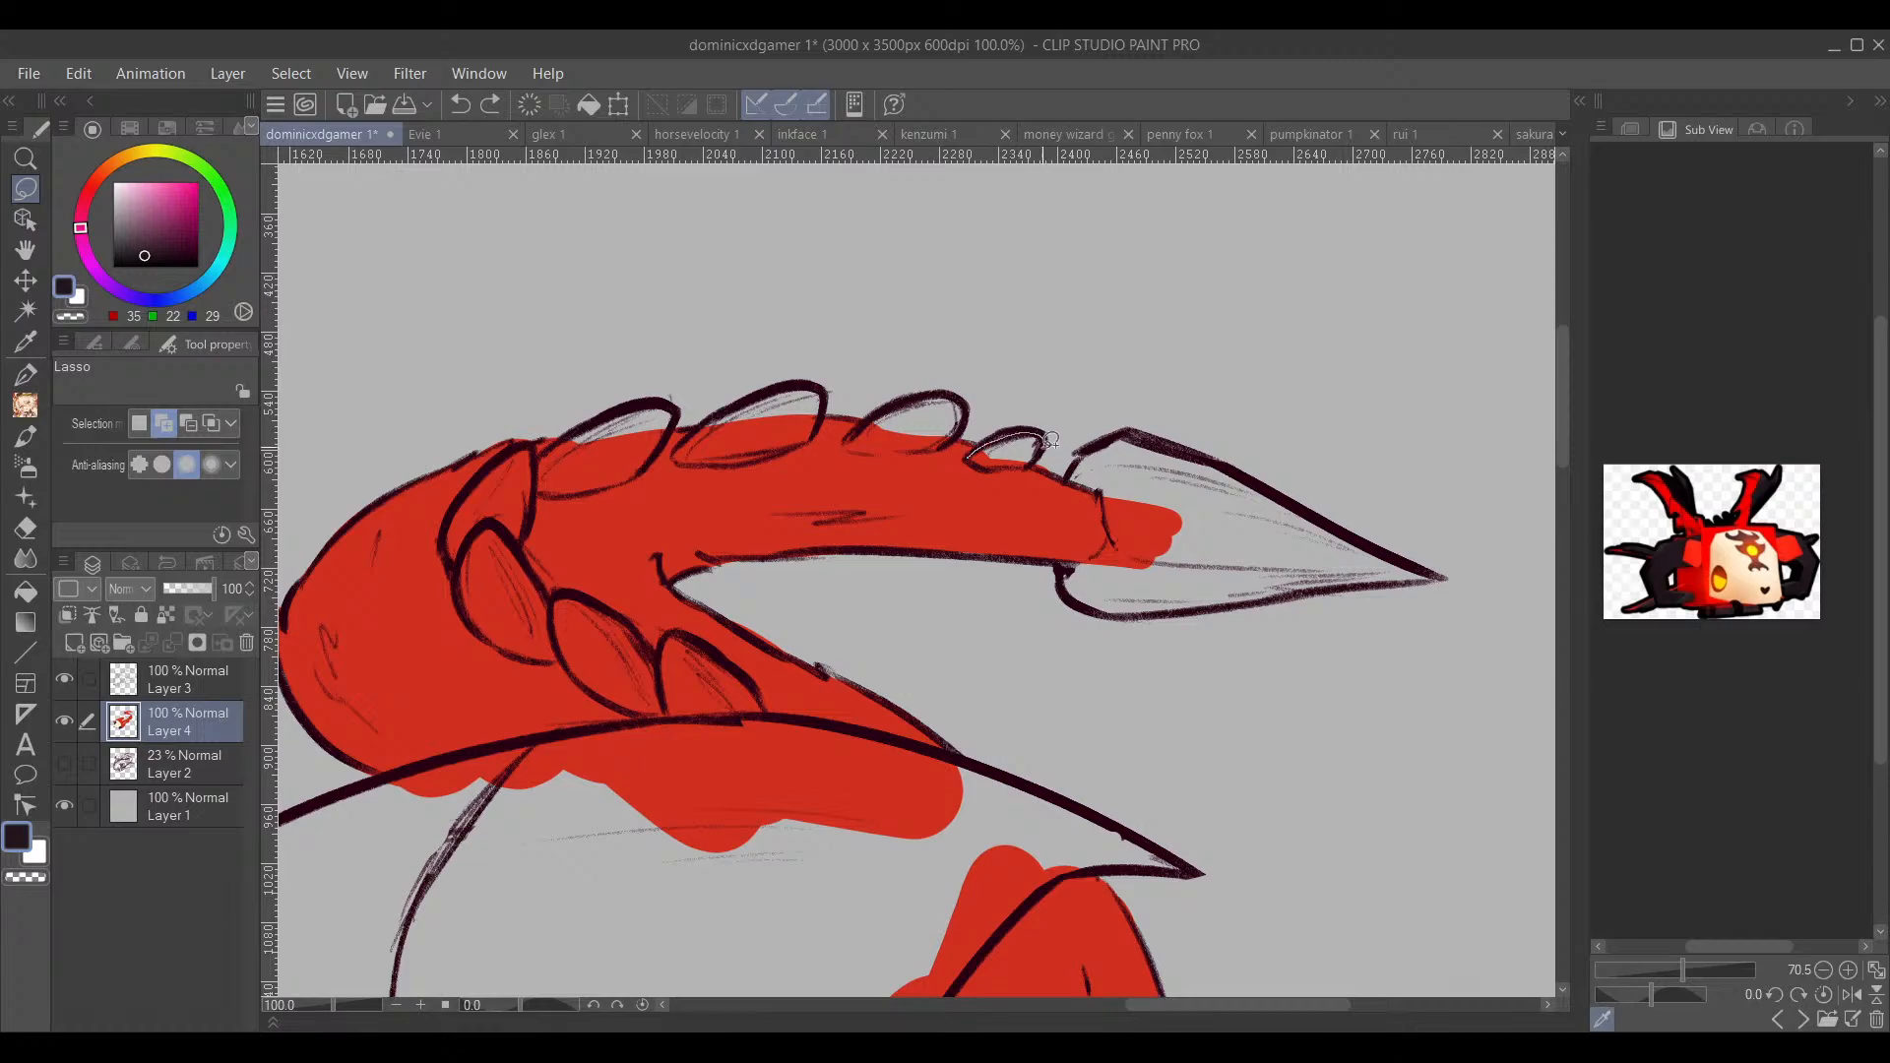
drag(989, 462, 974, 460)
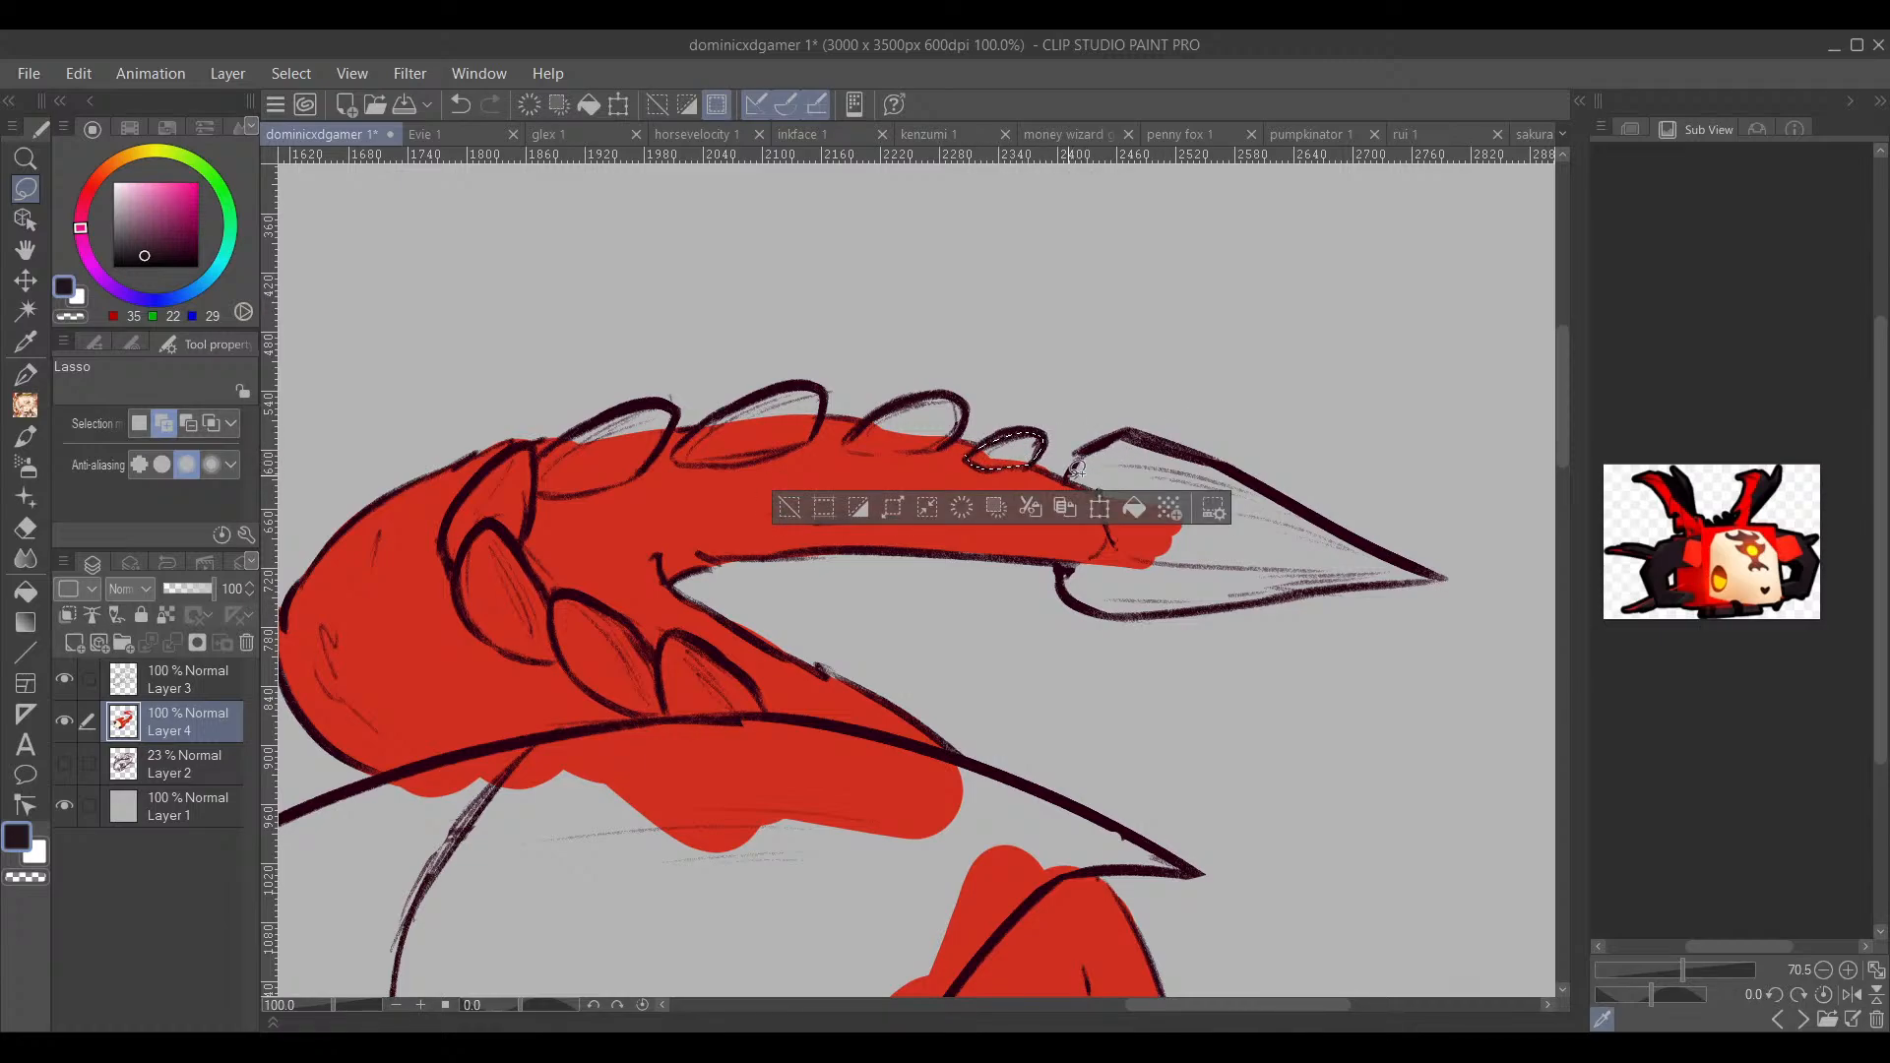
drag(1117, 433, 1186, 442)
drag(1308, 500, 1447, 571)
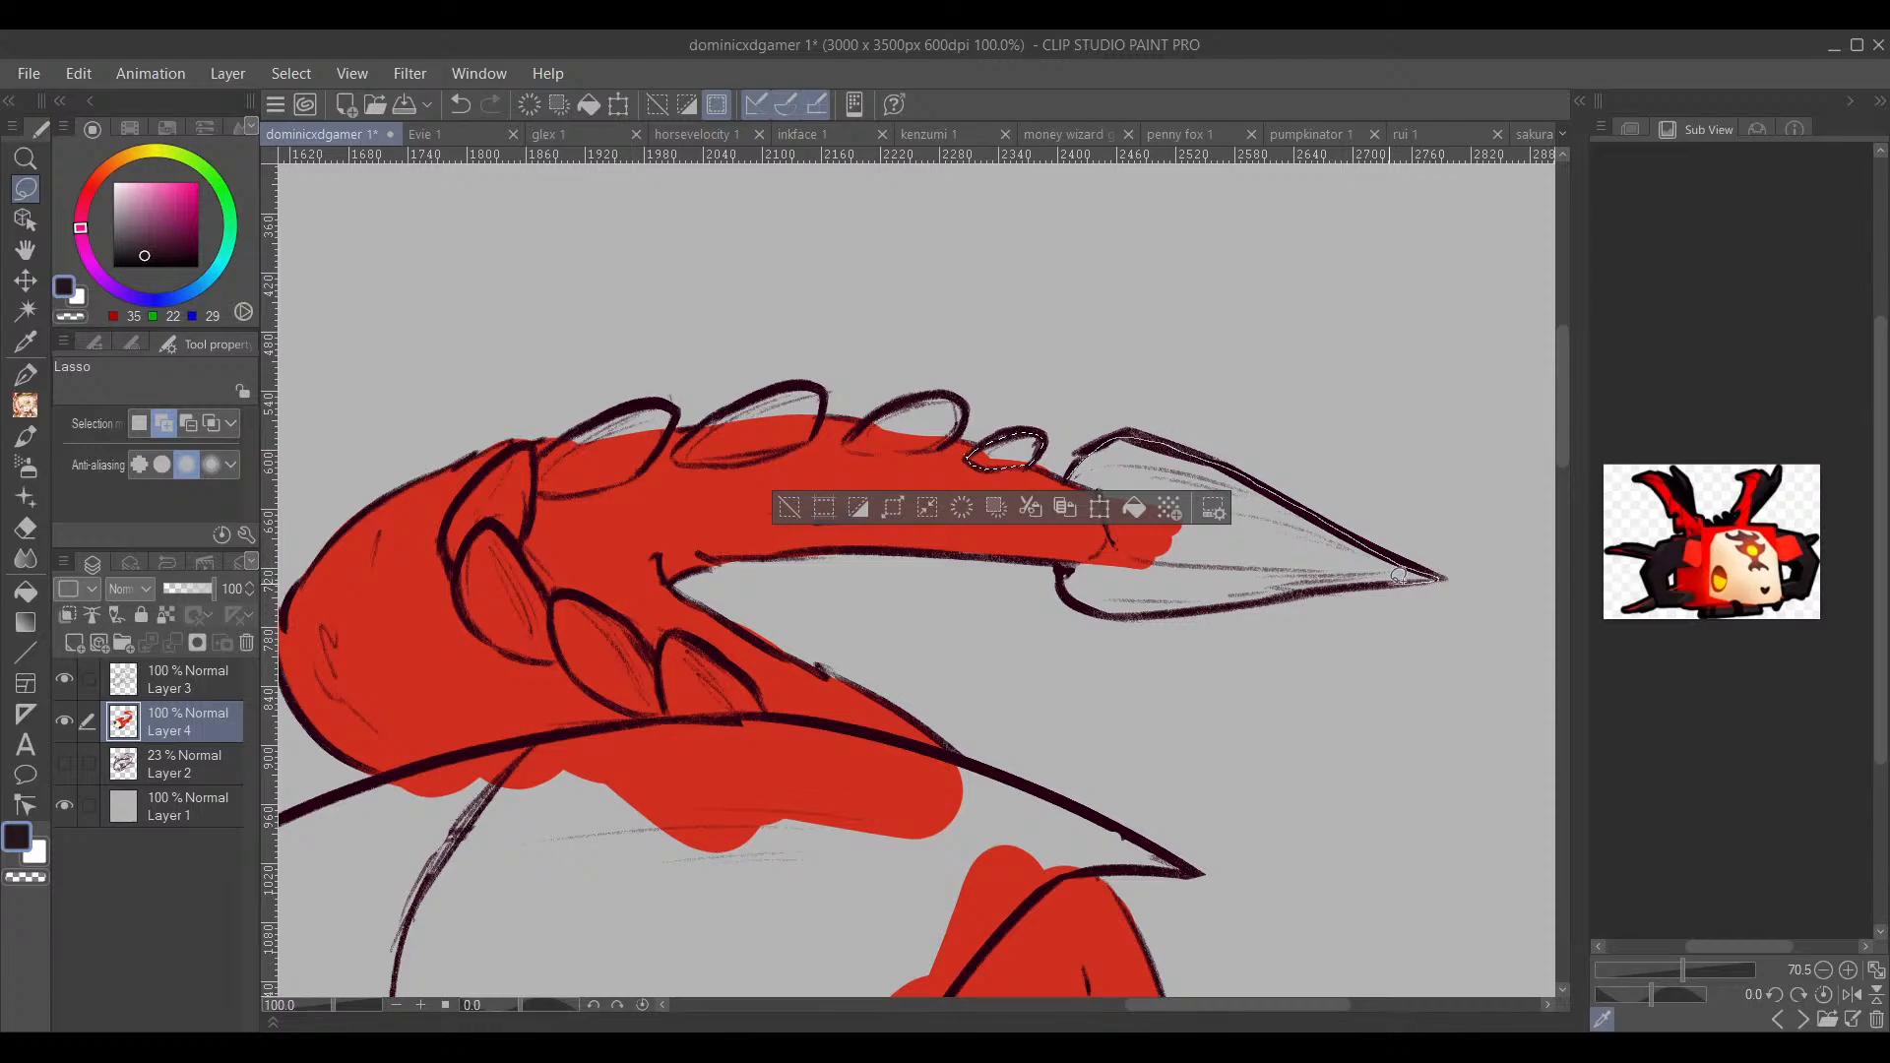
drag(1302, 588, 1168, 607)
drag(1078, 471, 1076, 463)
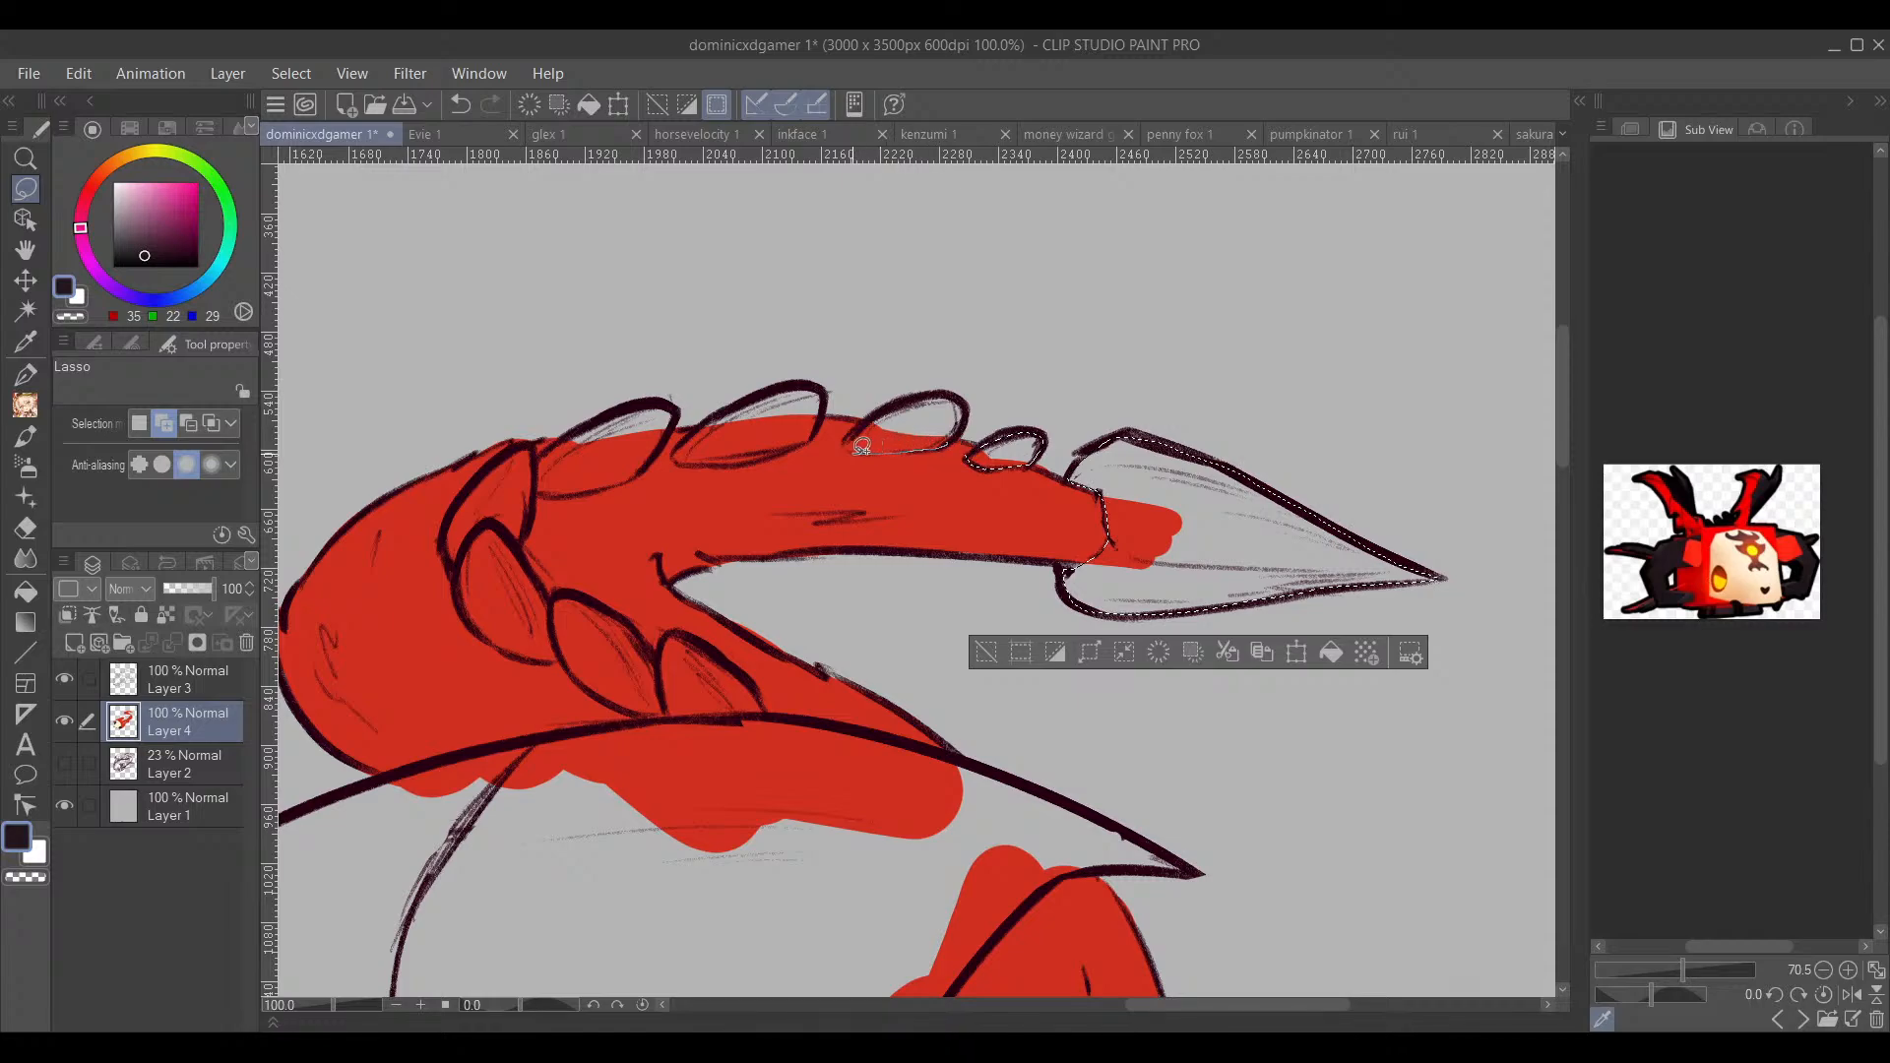
Step: Add the remaining spikes along the curved tail to the selection, fill all selected shapes with near-black, and clear the selection
drag(953, 439, 848, 451)
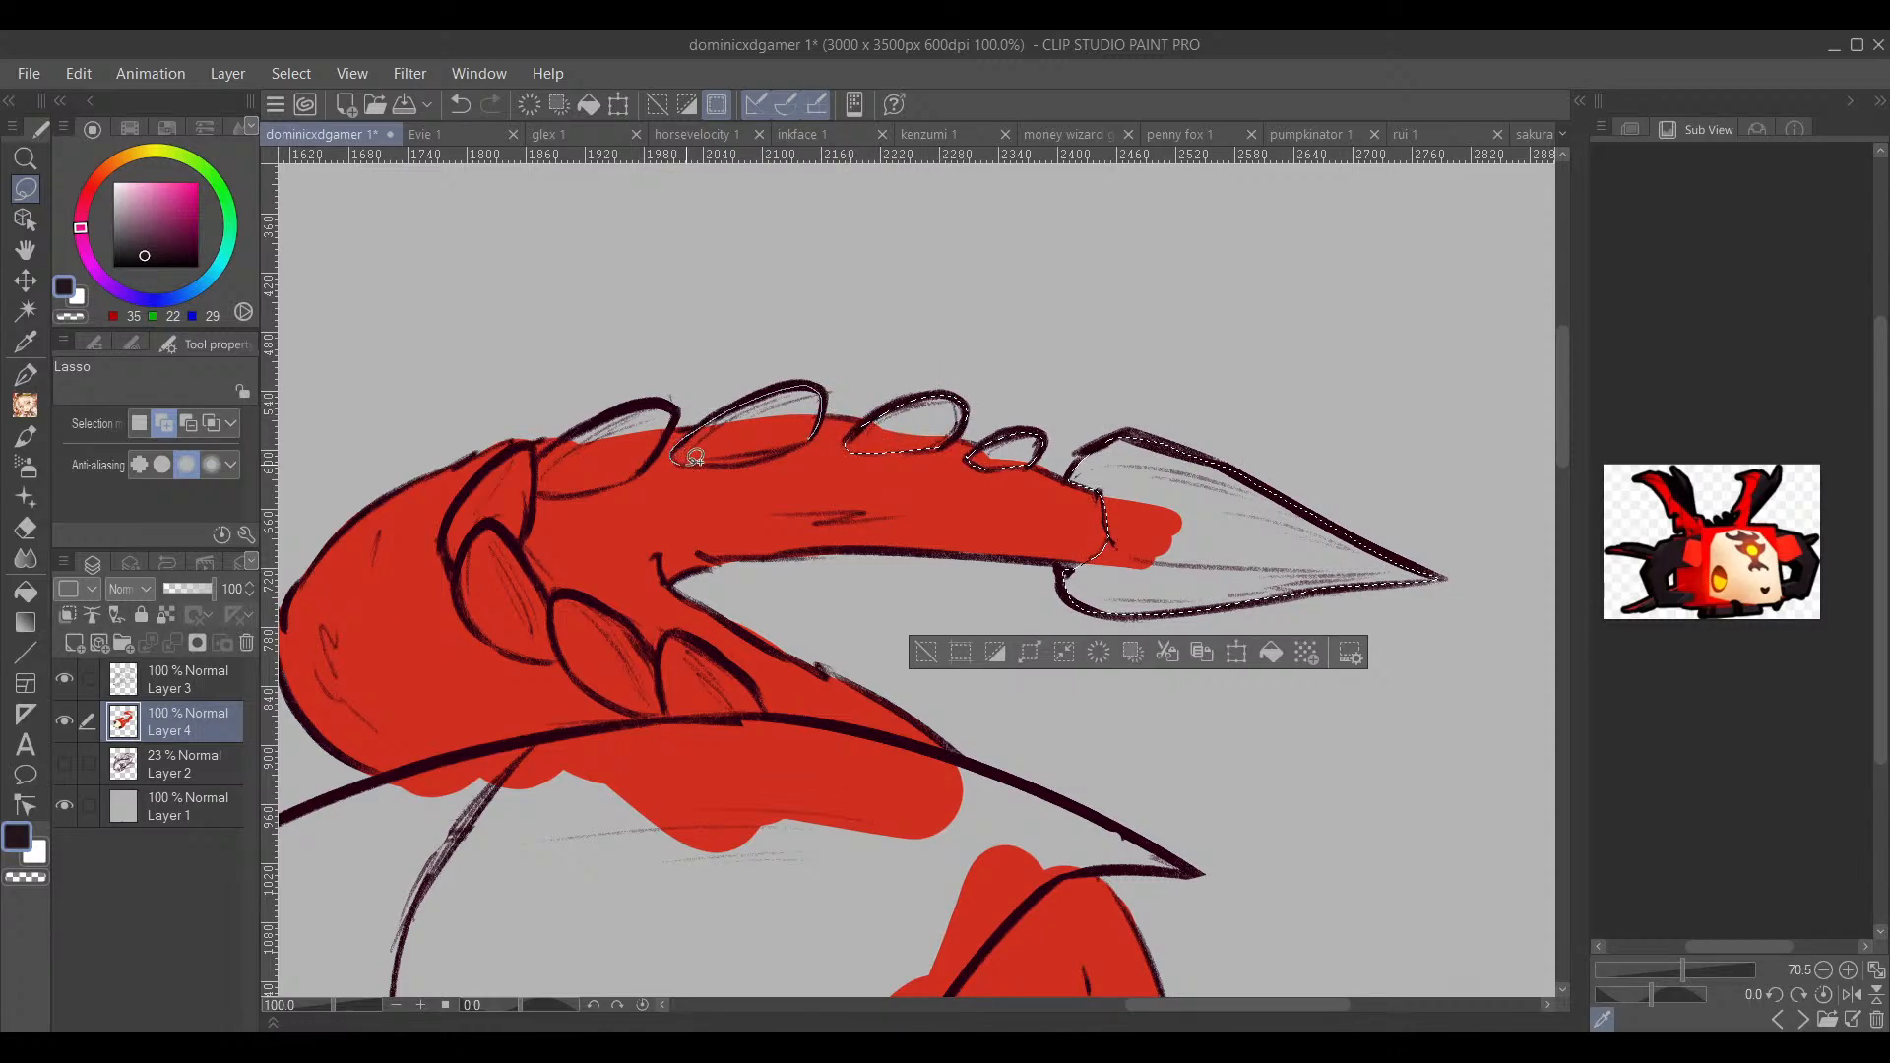
drag(695, 458, 833, 421)
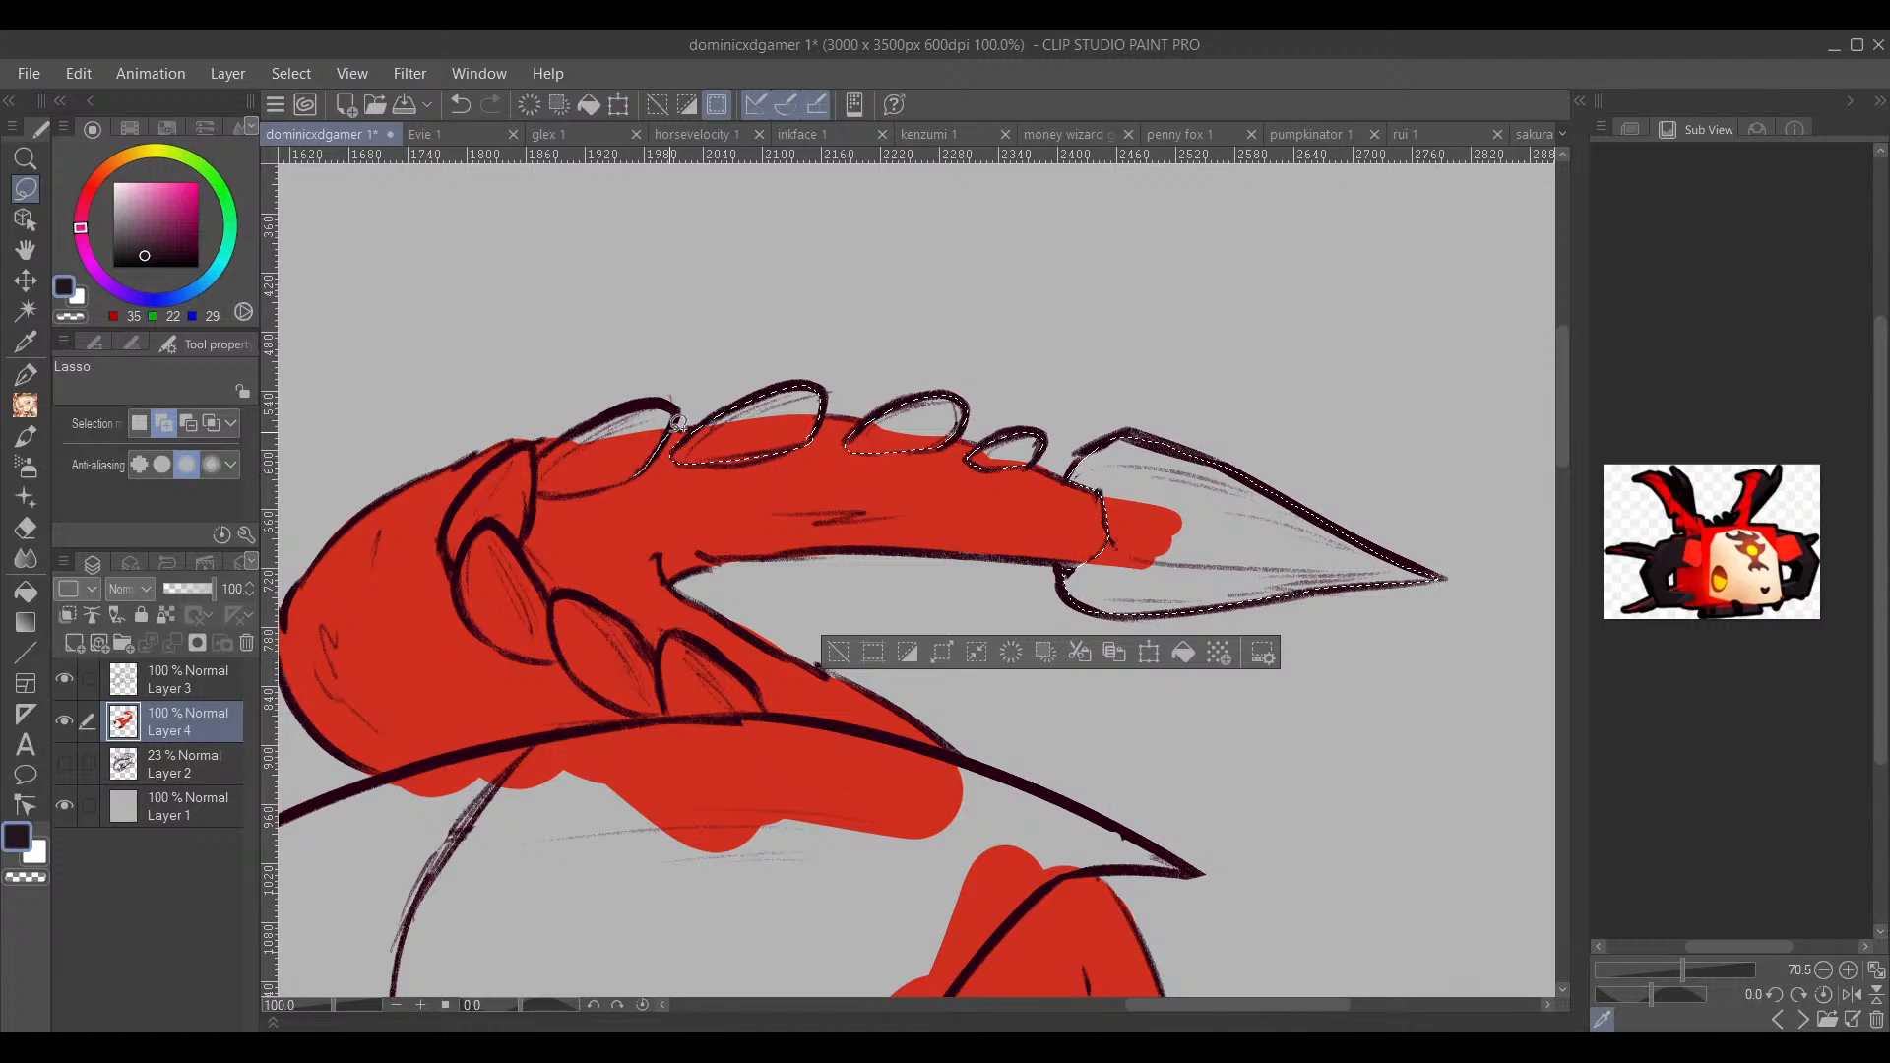
mouse_move(552, 446)
mouse_down()
mouse_move(543, 481)
mouse_move(647, 440)
mouse_up()
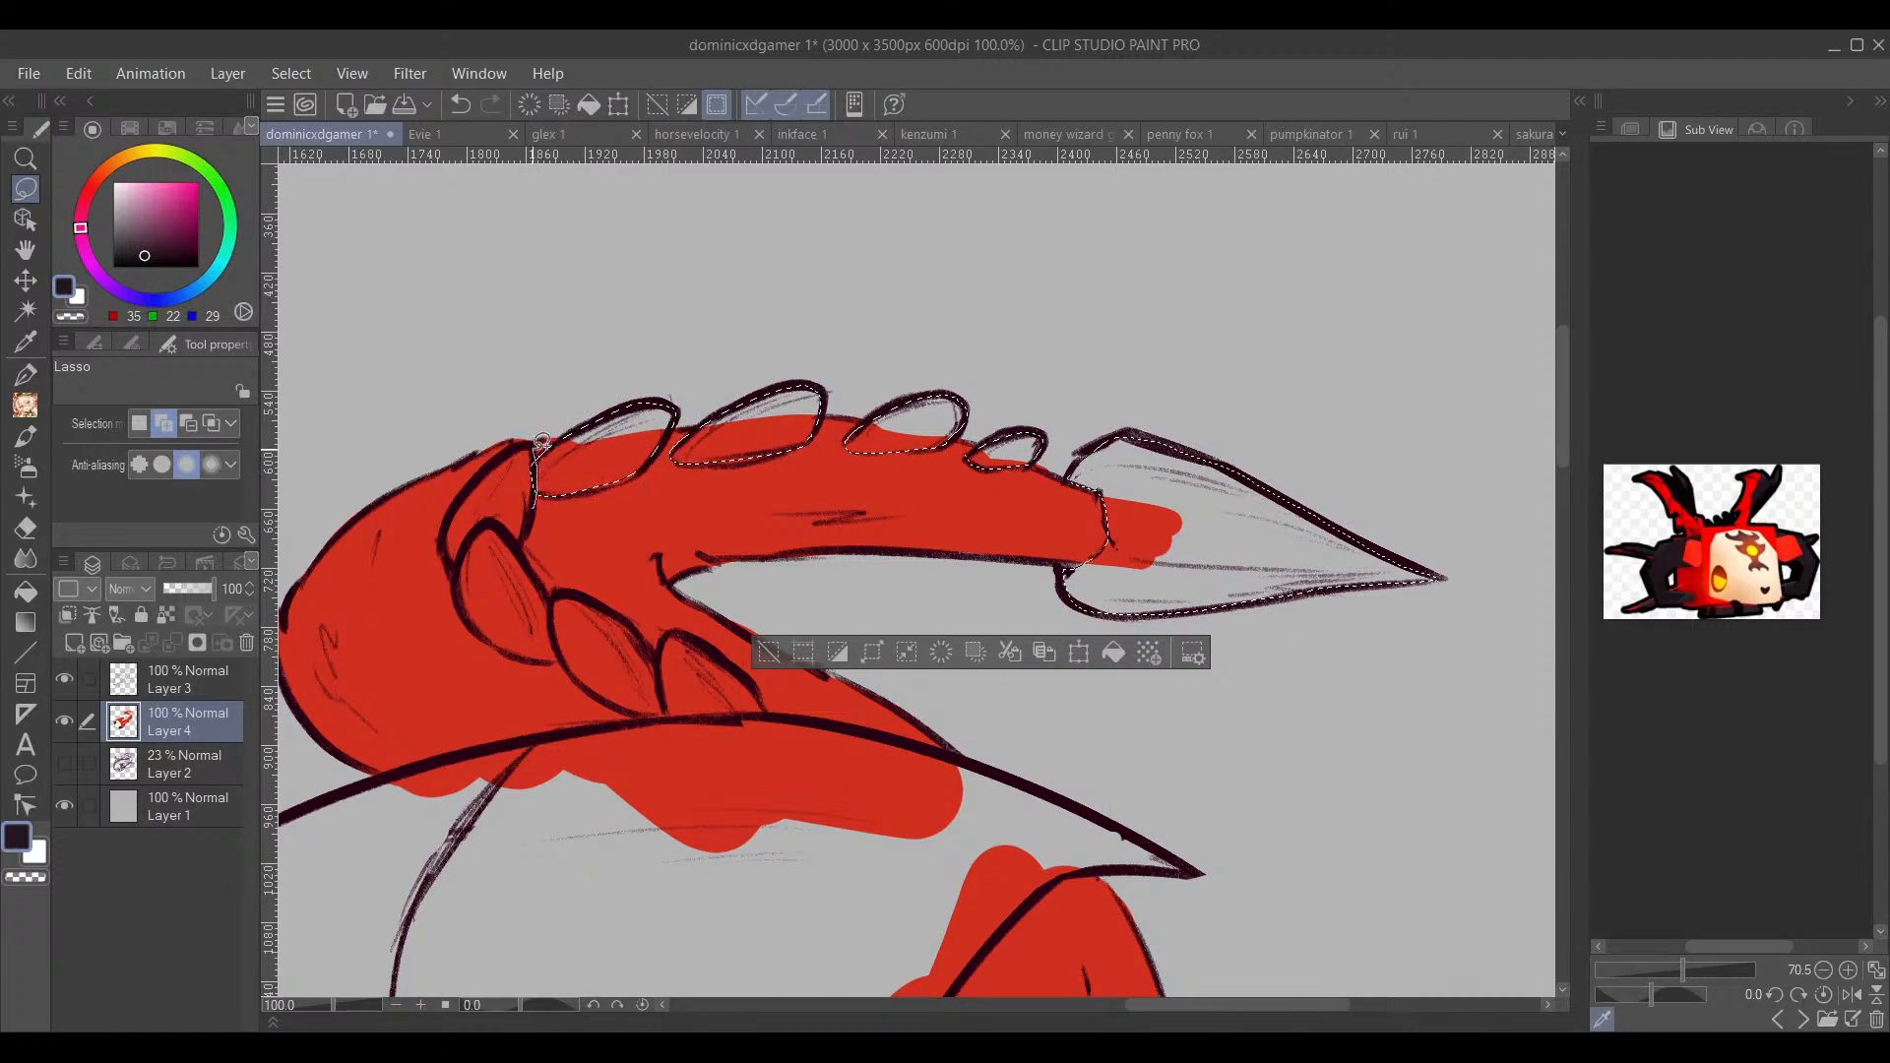
mouse_move(484, 473)
mouse_down()
mouse_move(449, 554)
mouse_move(504, 640)
mouse_move(662, 718)
mouse_move(769, 707)
mouse_move(691, 628)
mouse_move(660, 644)
mouse_move(566, 583)
mouse_up()
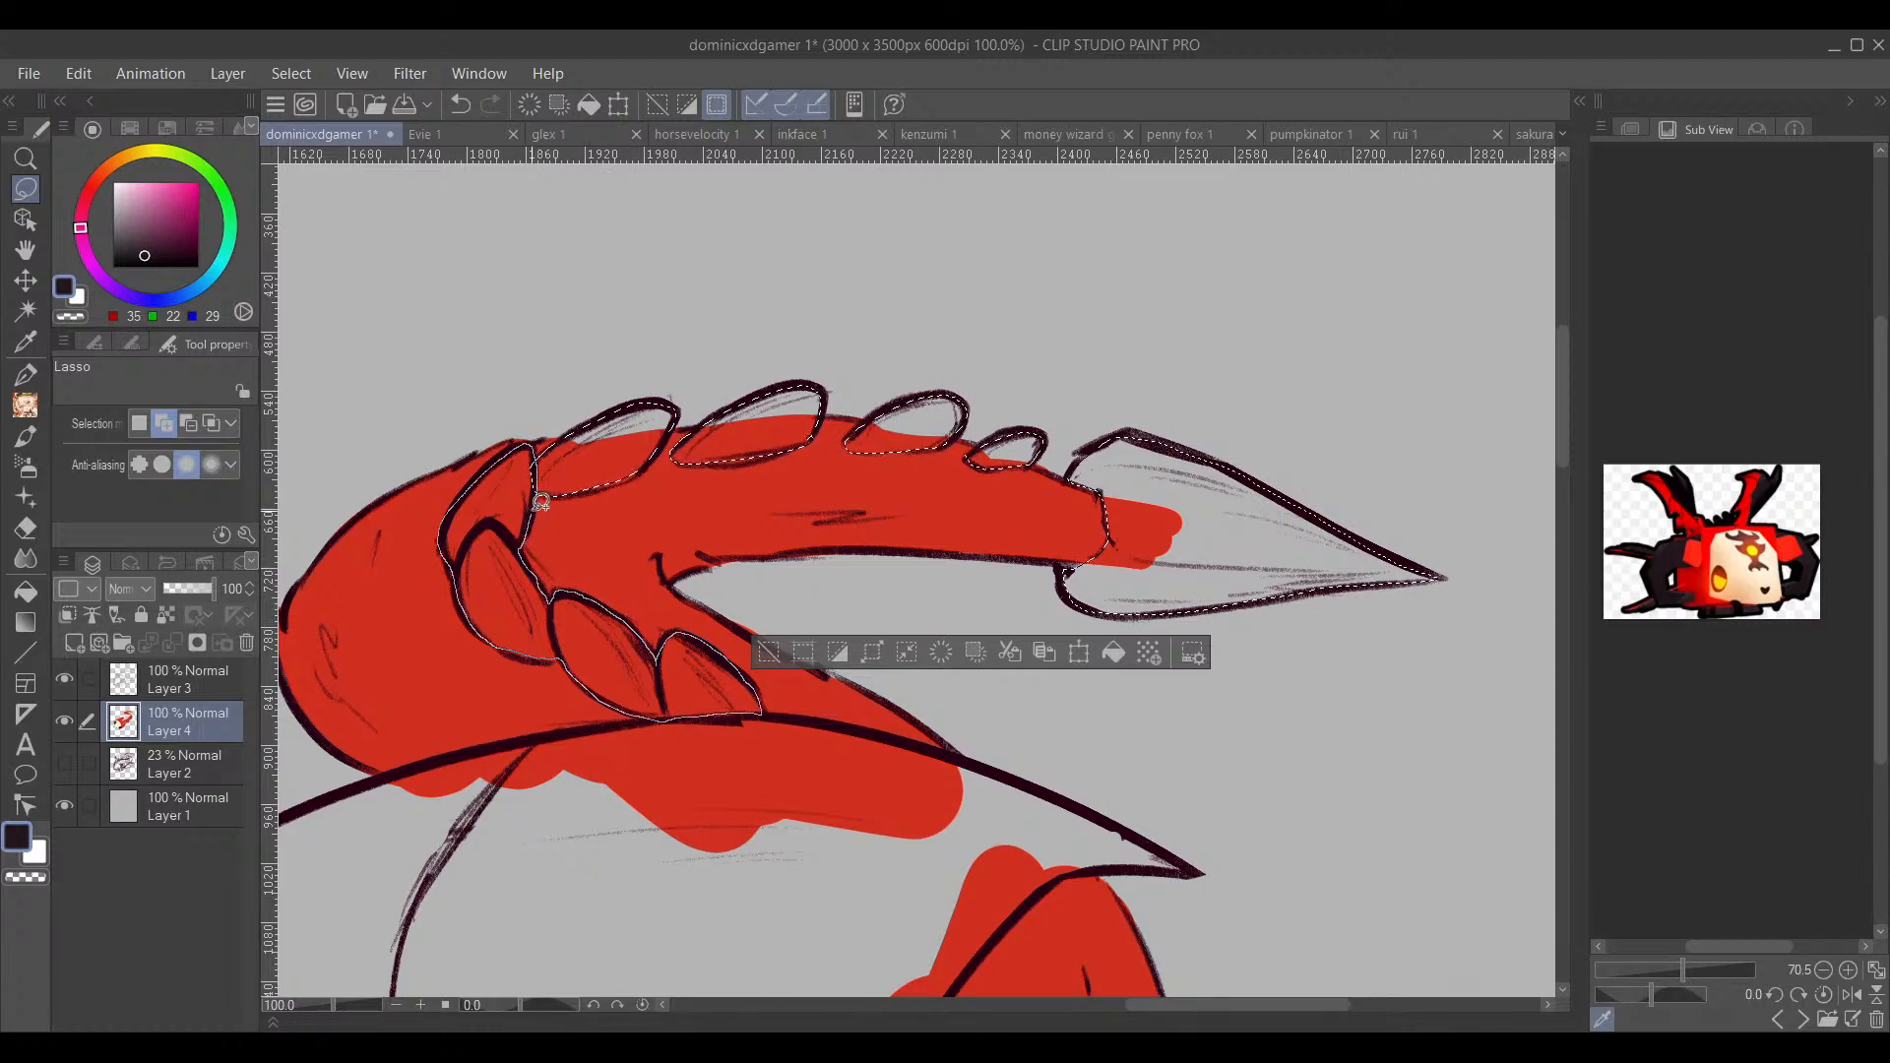
drag(541, 502, 537, 507)
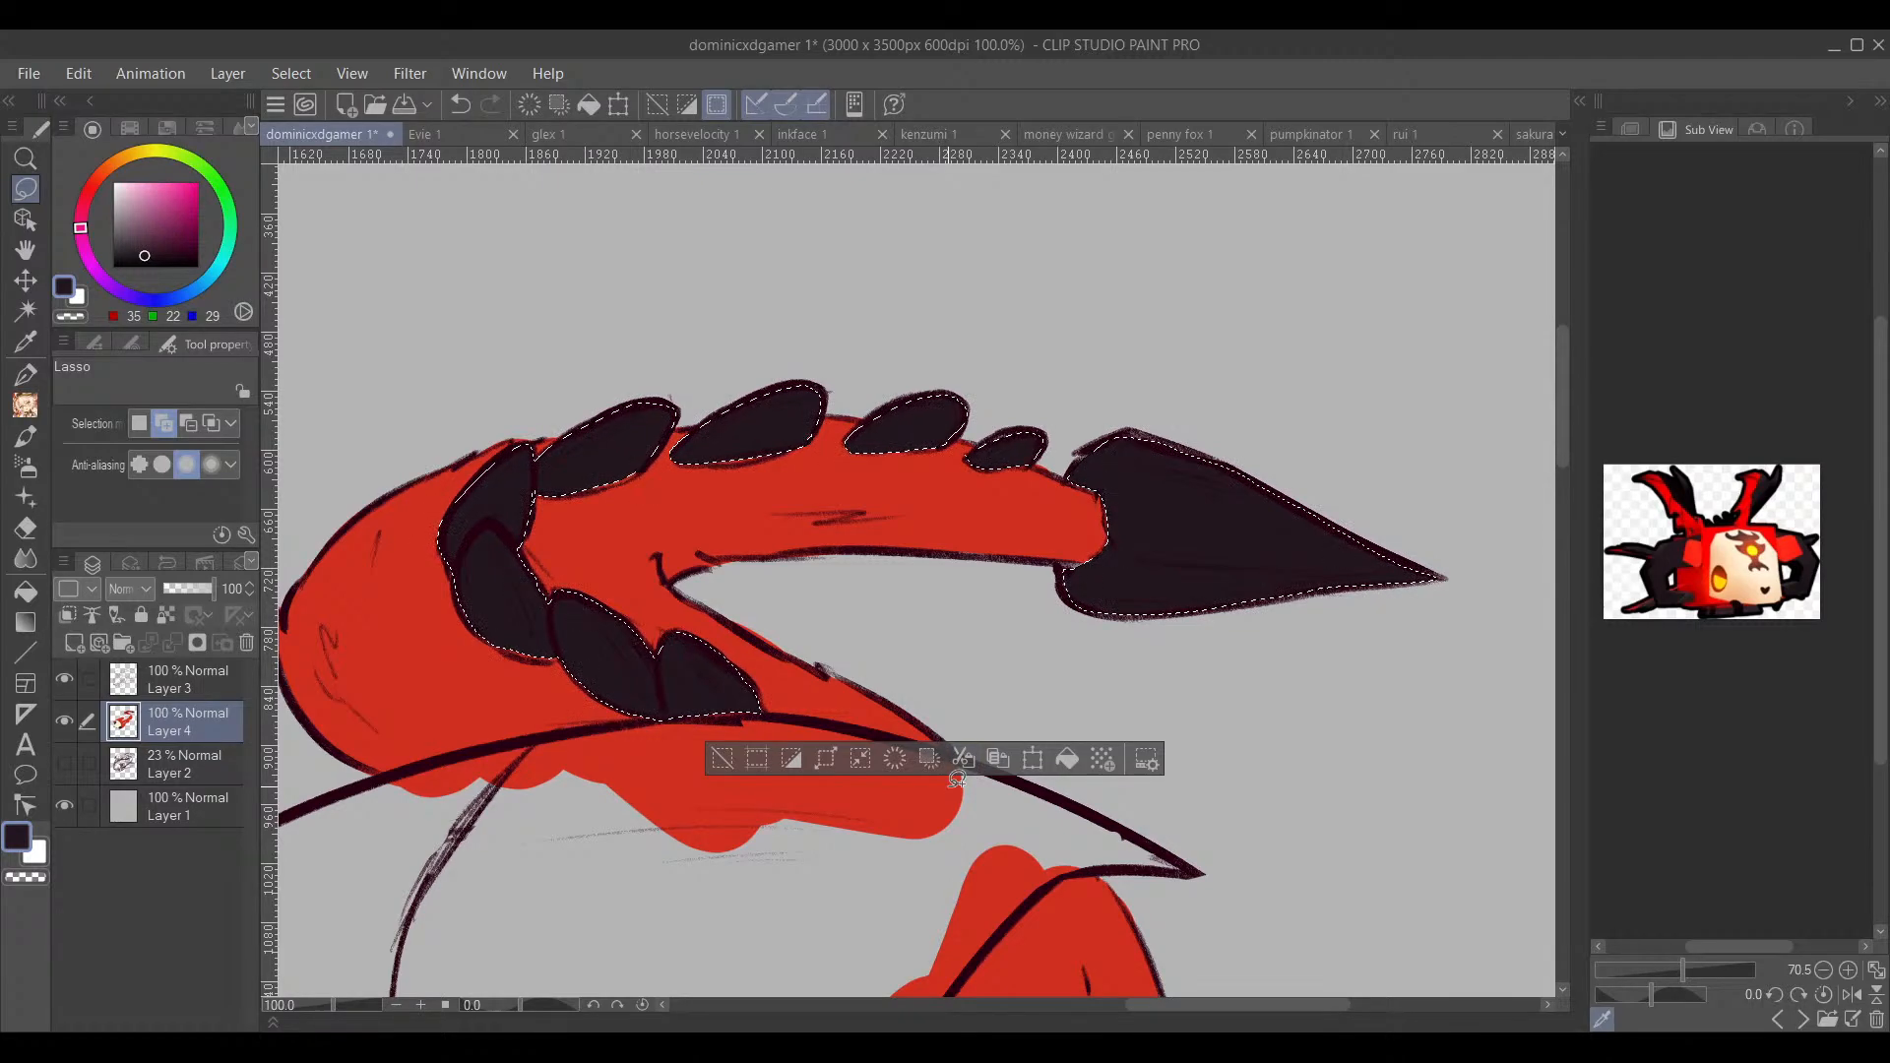
click(731, 757)
Step: Patch the thin lower edges of three tail spikes using lasso selections, and clear the selection
drag(802, 751, 895, 662)
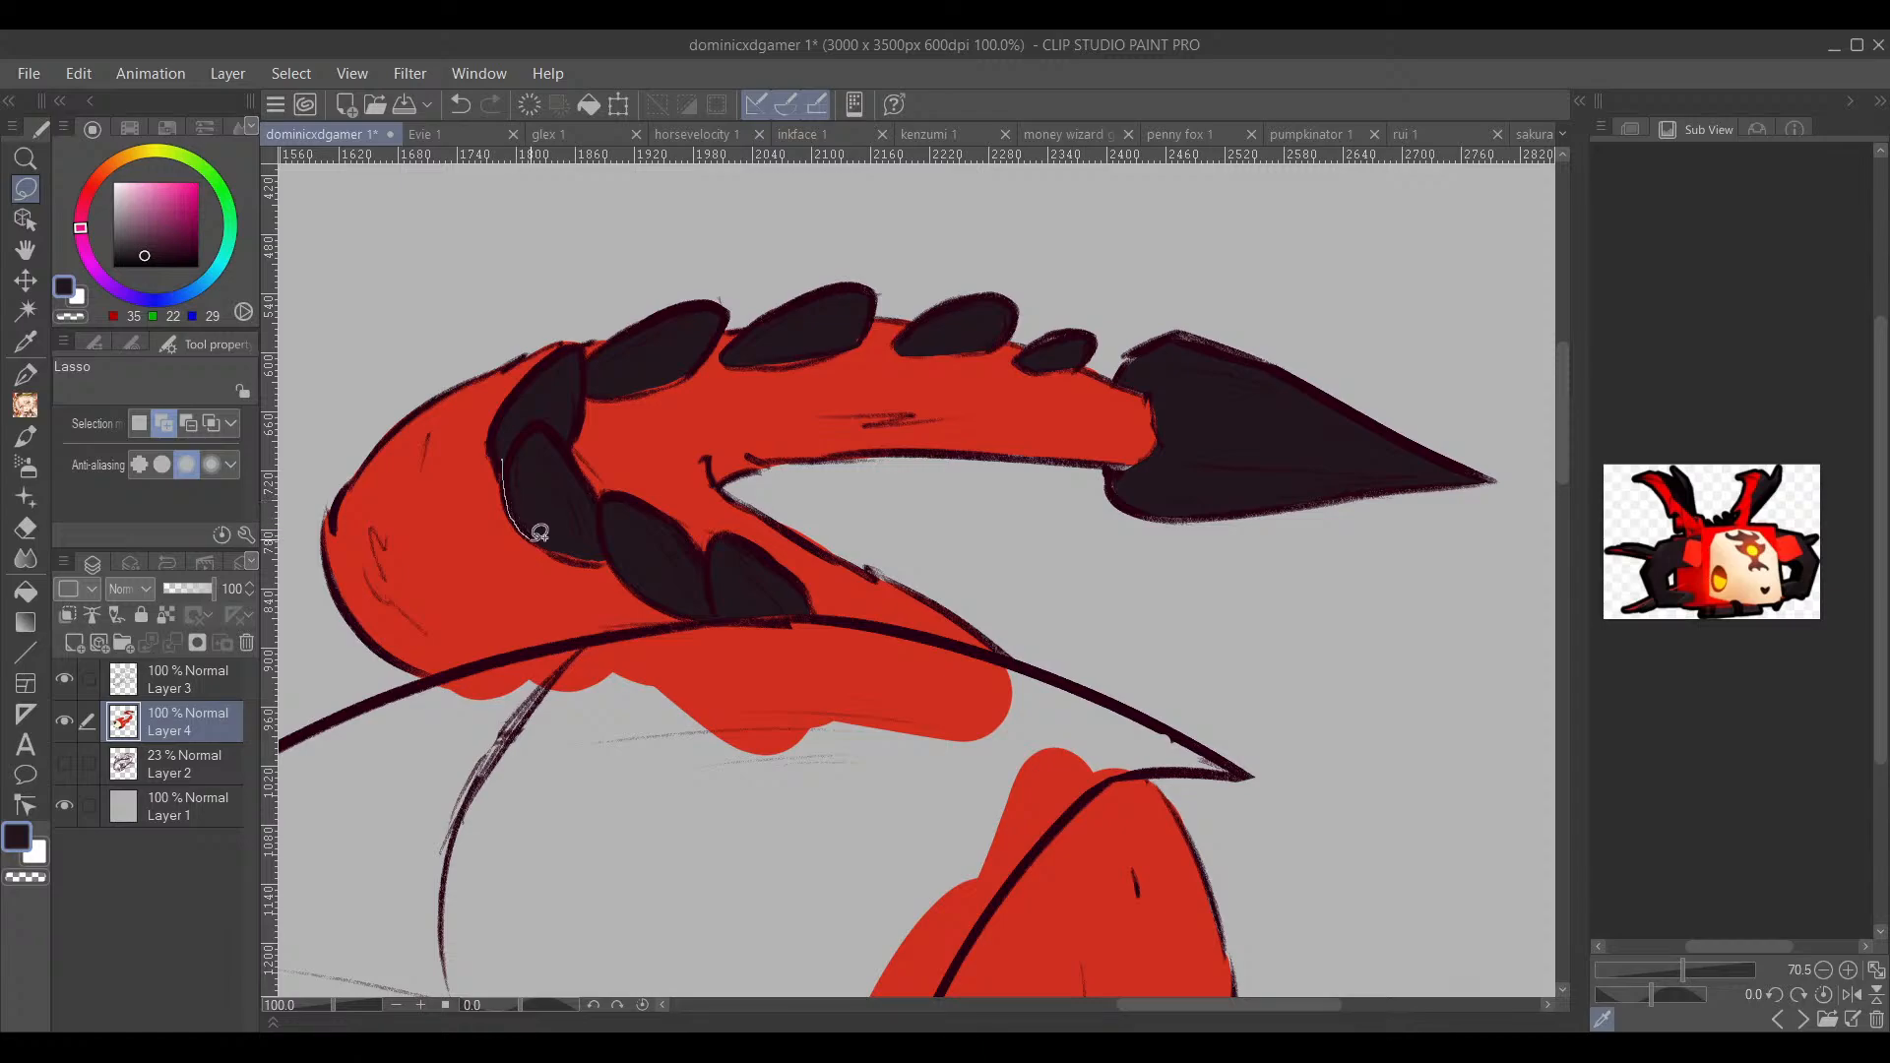
mouse_move(581, 554)
mouse_down()
mouse_move(620, 549)
mouse_move(536, 447)
mouse_move(498, 448)
mouse_up()
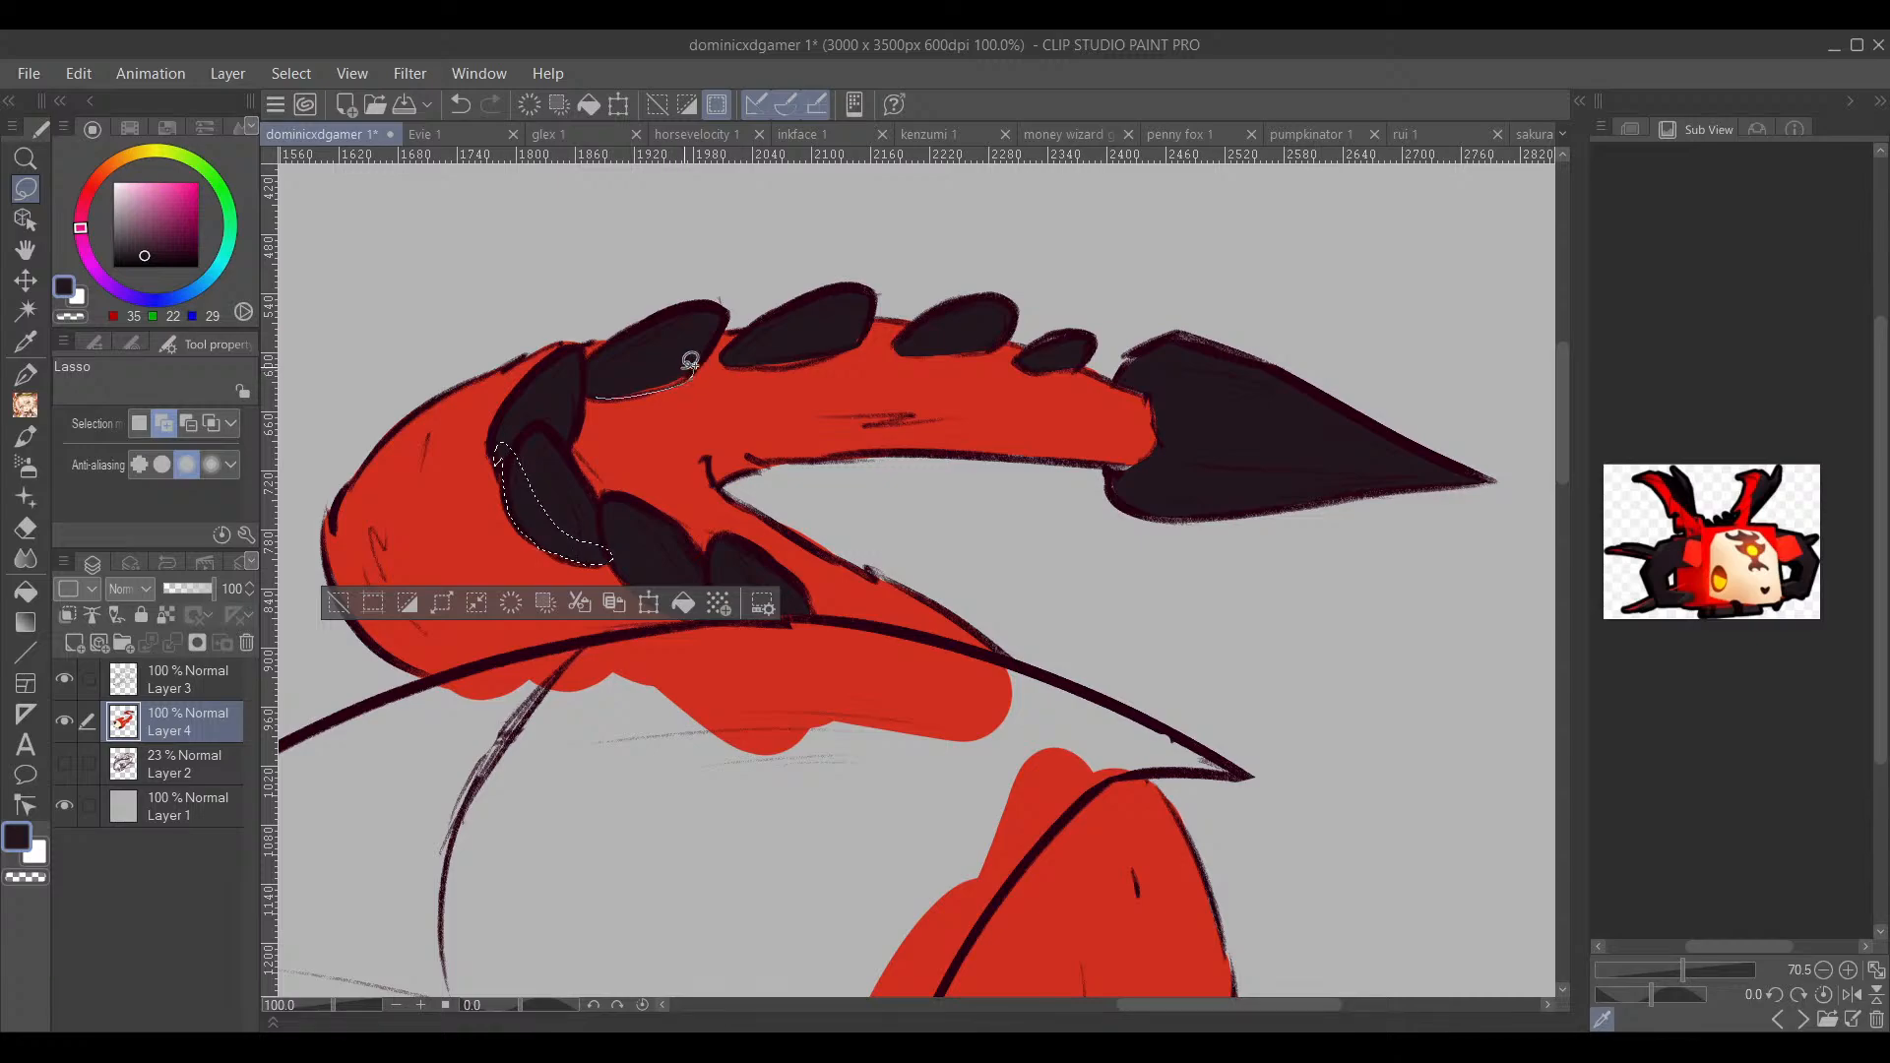
drag(691, 362, 695, 372)
mouse_move(759, 362)
mouse_down()
mouse_move(864, 330)
mouse_move(737, 357)
mouse_up()
click(460, 105)
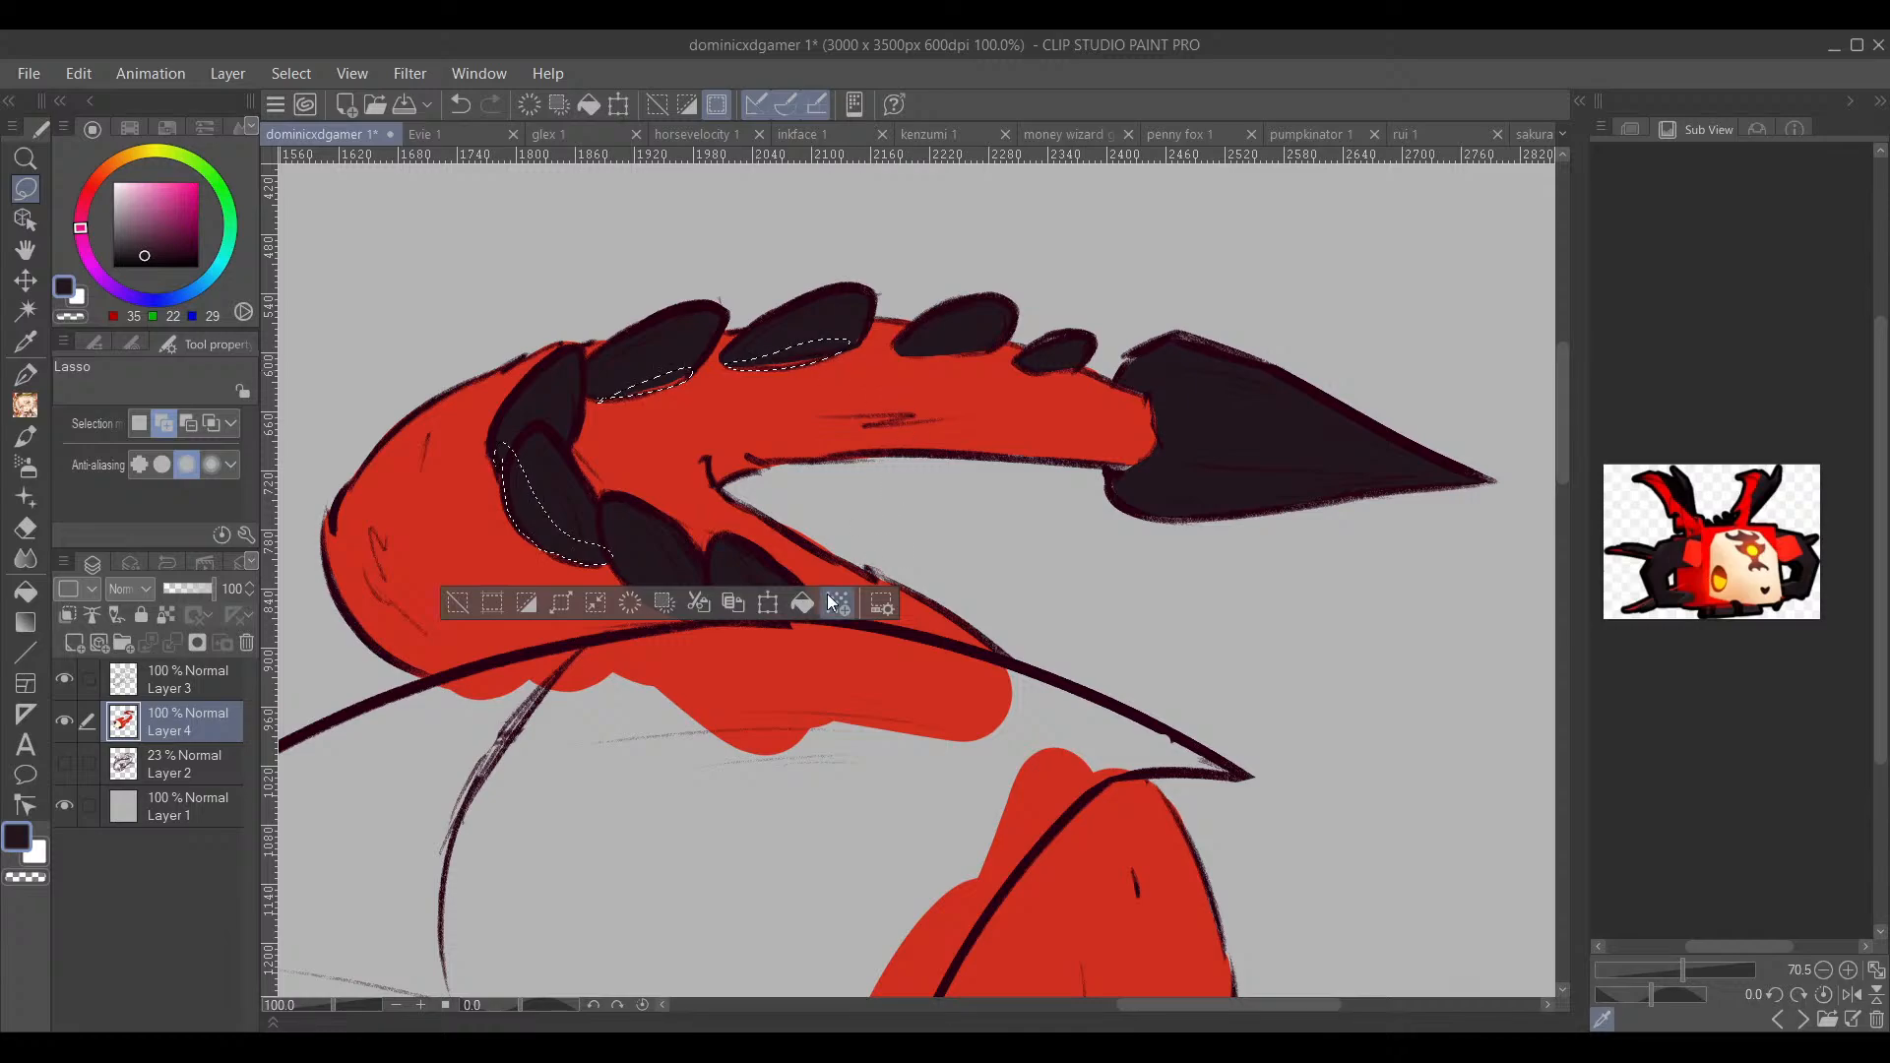
drag(1047, 488, 954, 616)
click(366, 731)
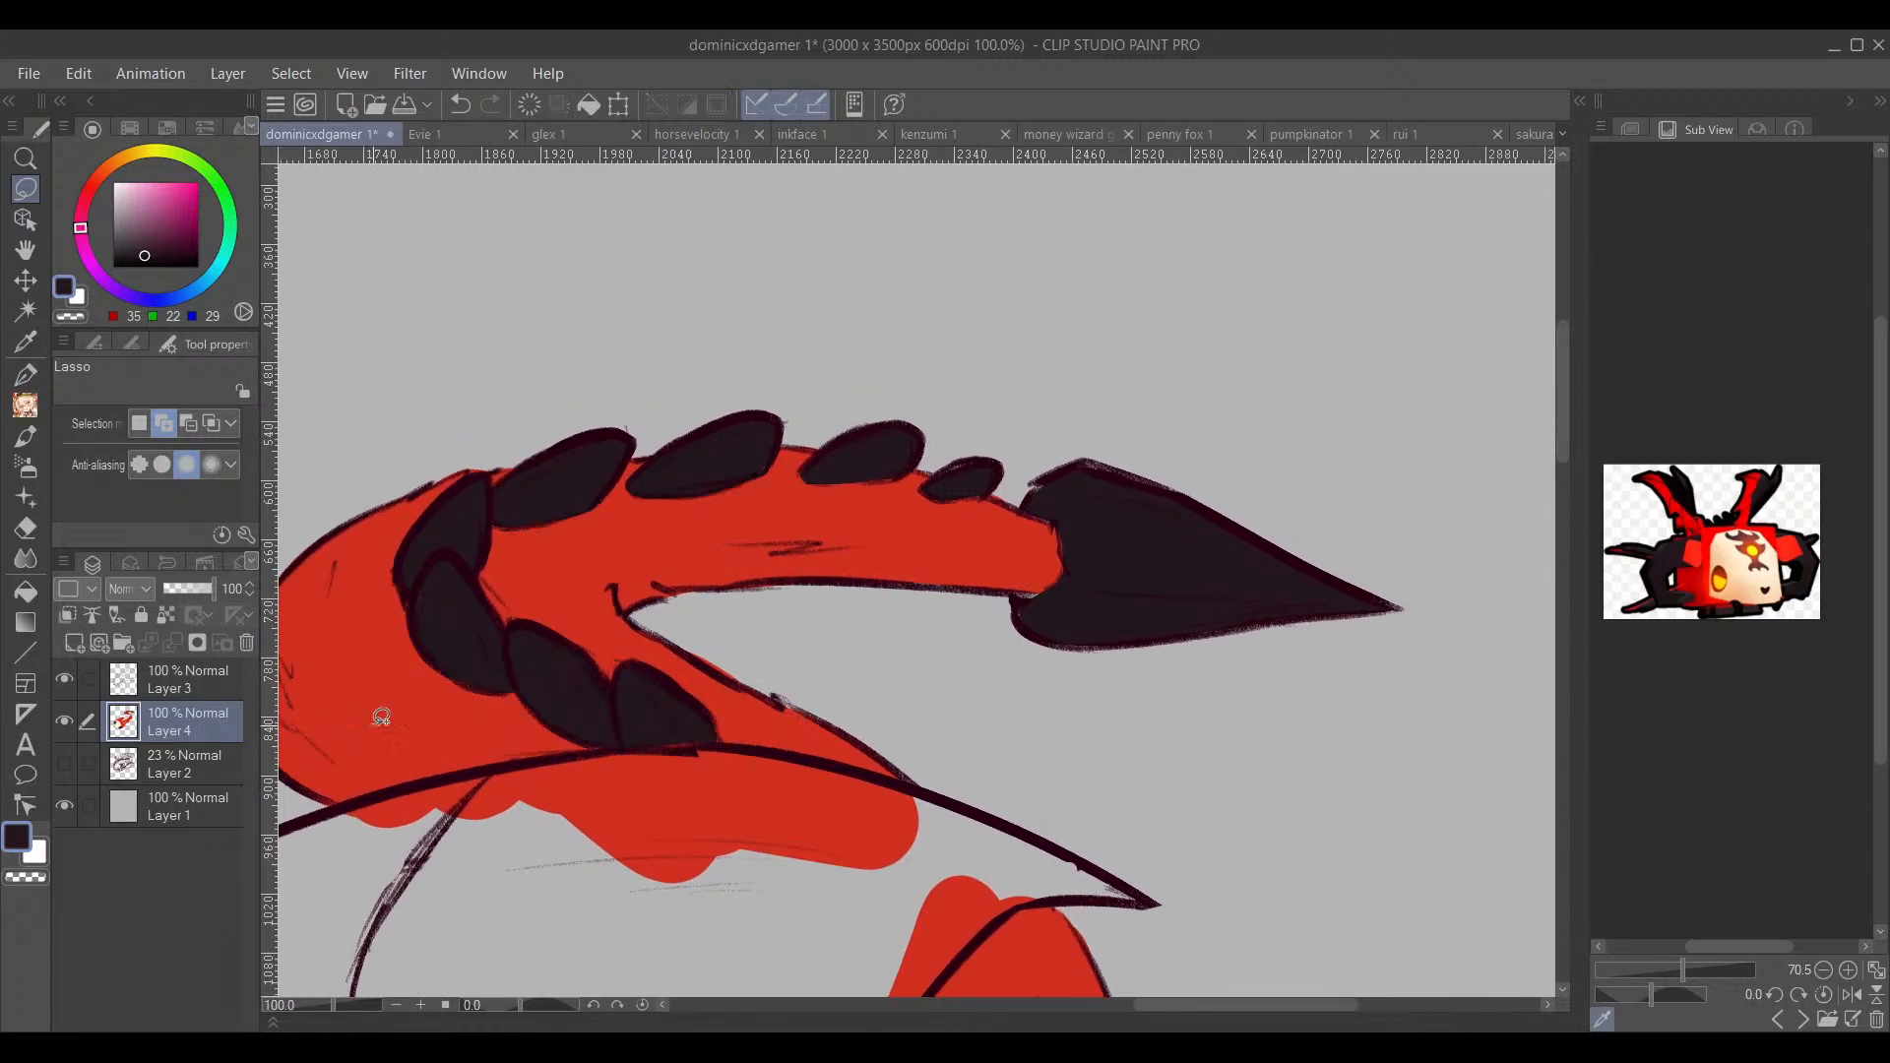
Step: Lasso-select the three overlapping back spikes behind the head along their outlines and fill them with near-black
scroll(1181, 630, down, 3)
scroll(1184, 685, up, 3)
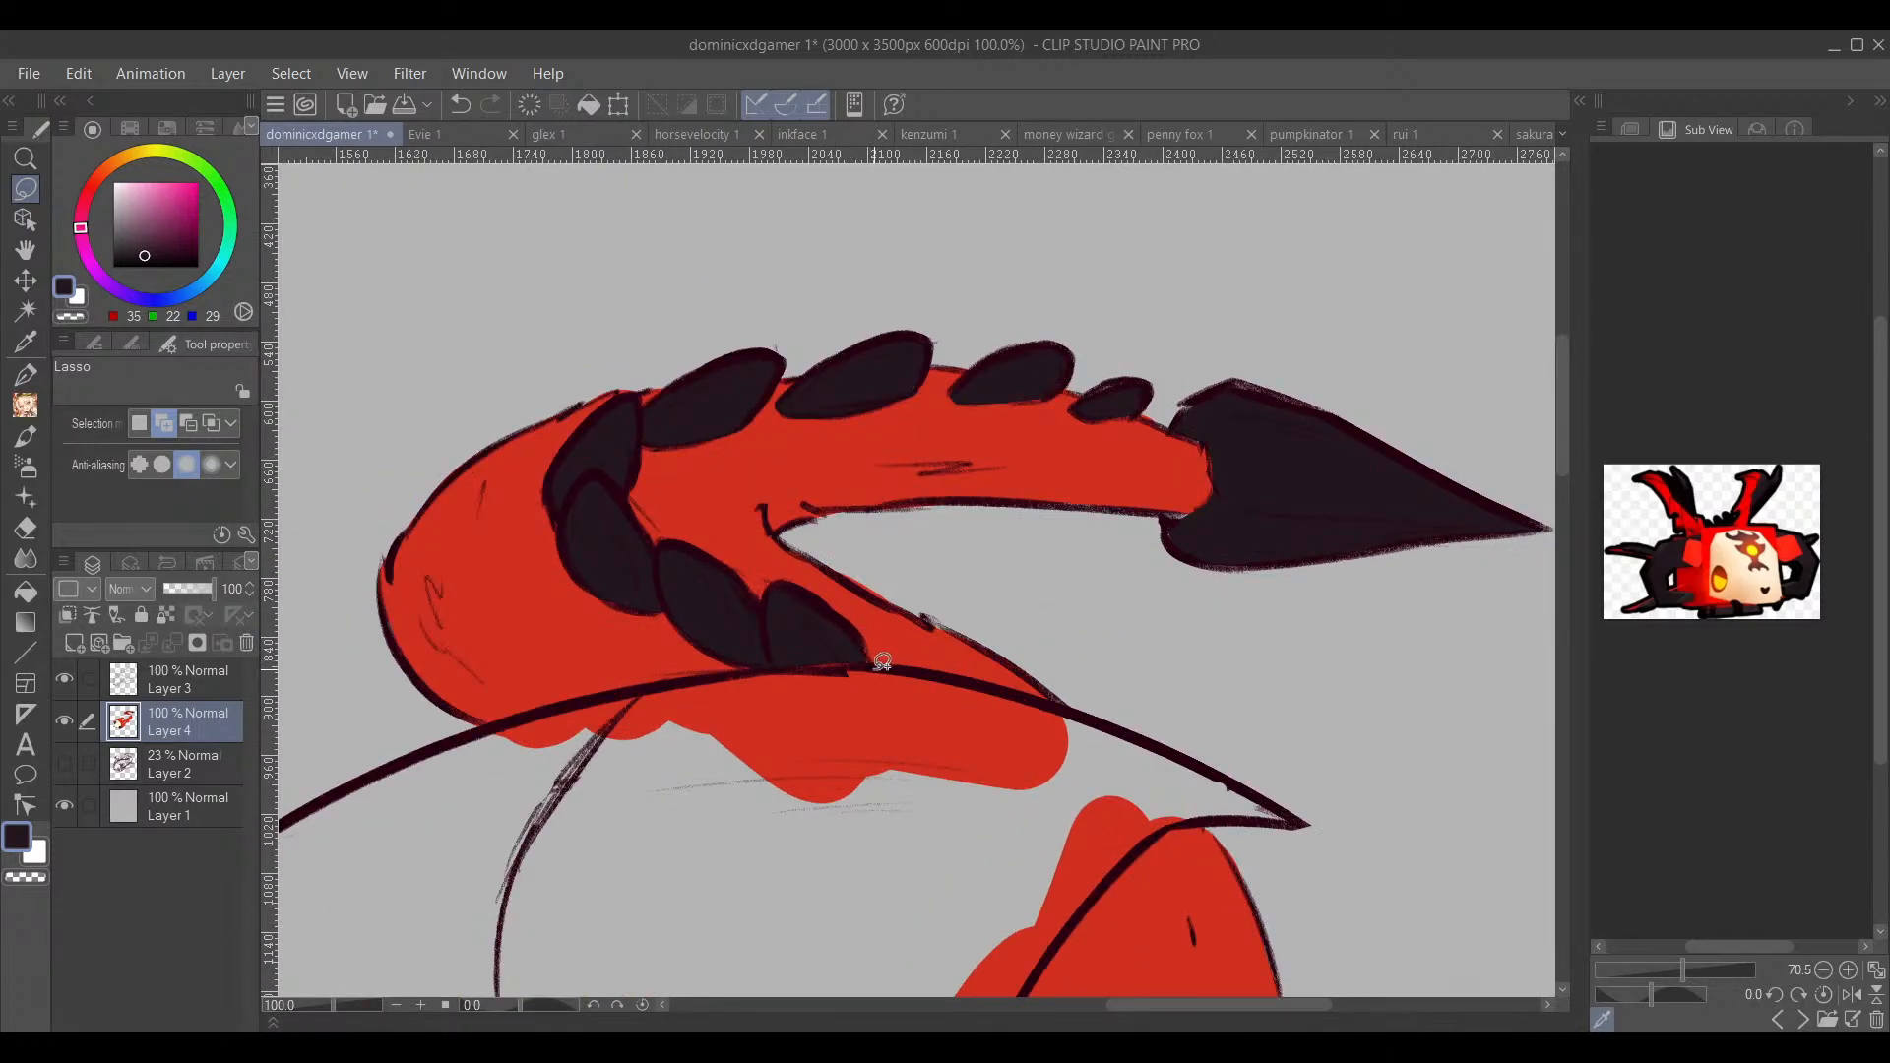
scroll(876, 653, down, 4)
drag(1021, 794, 1172, 537)
scroll(805, 591, up, 4)
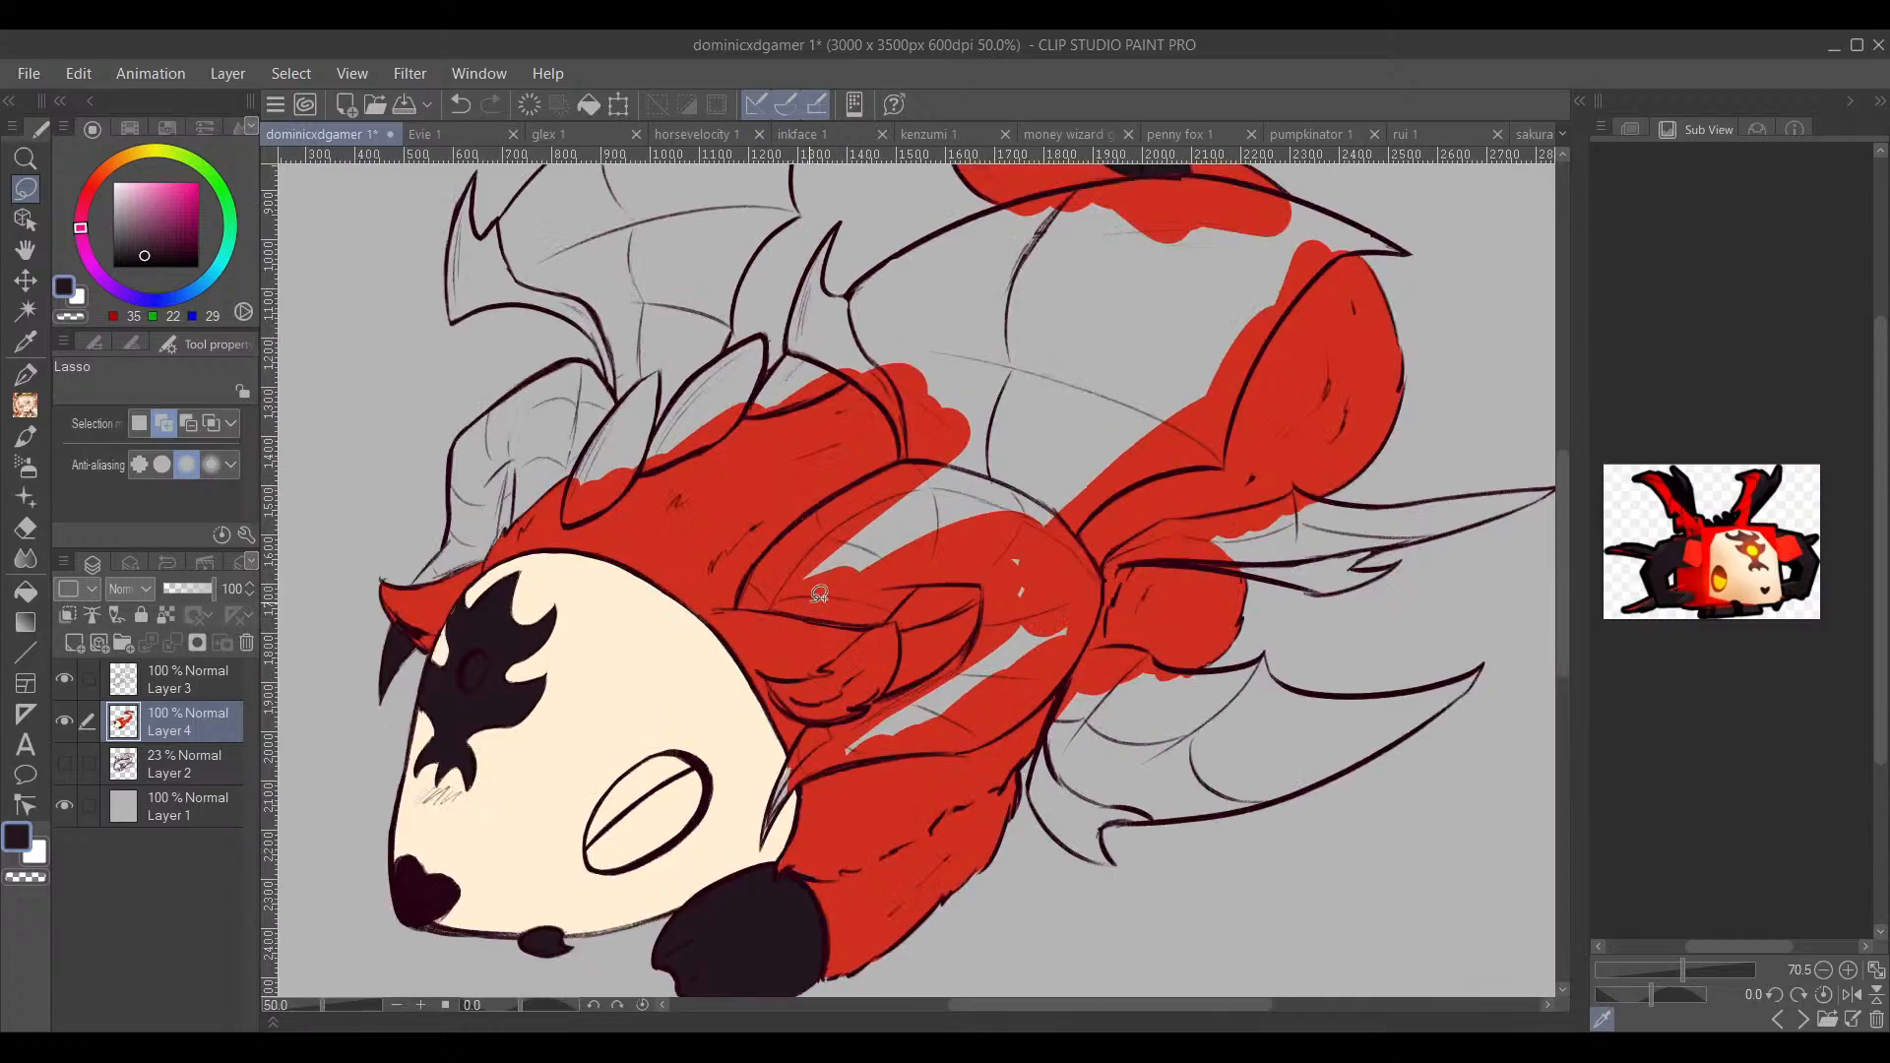
scroll(610, 522, up, 2)
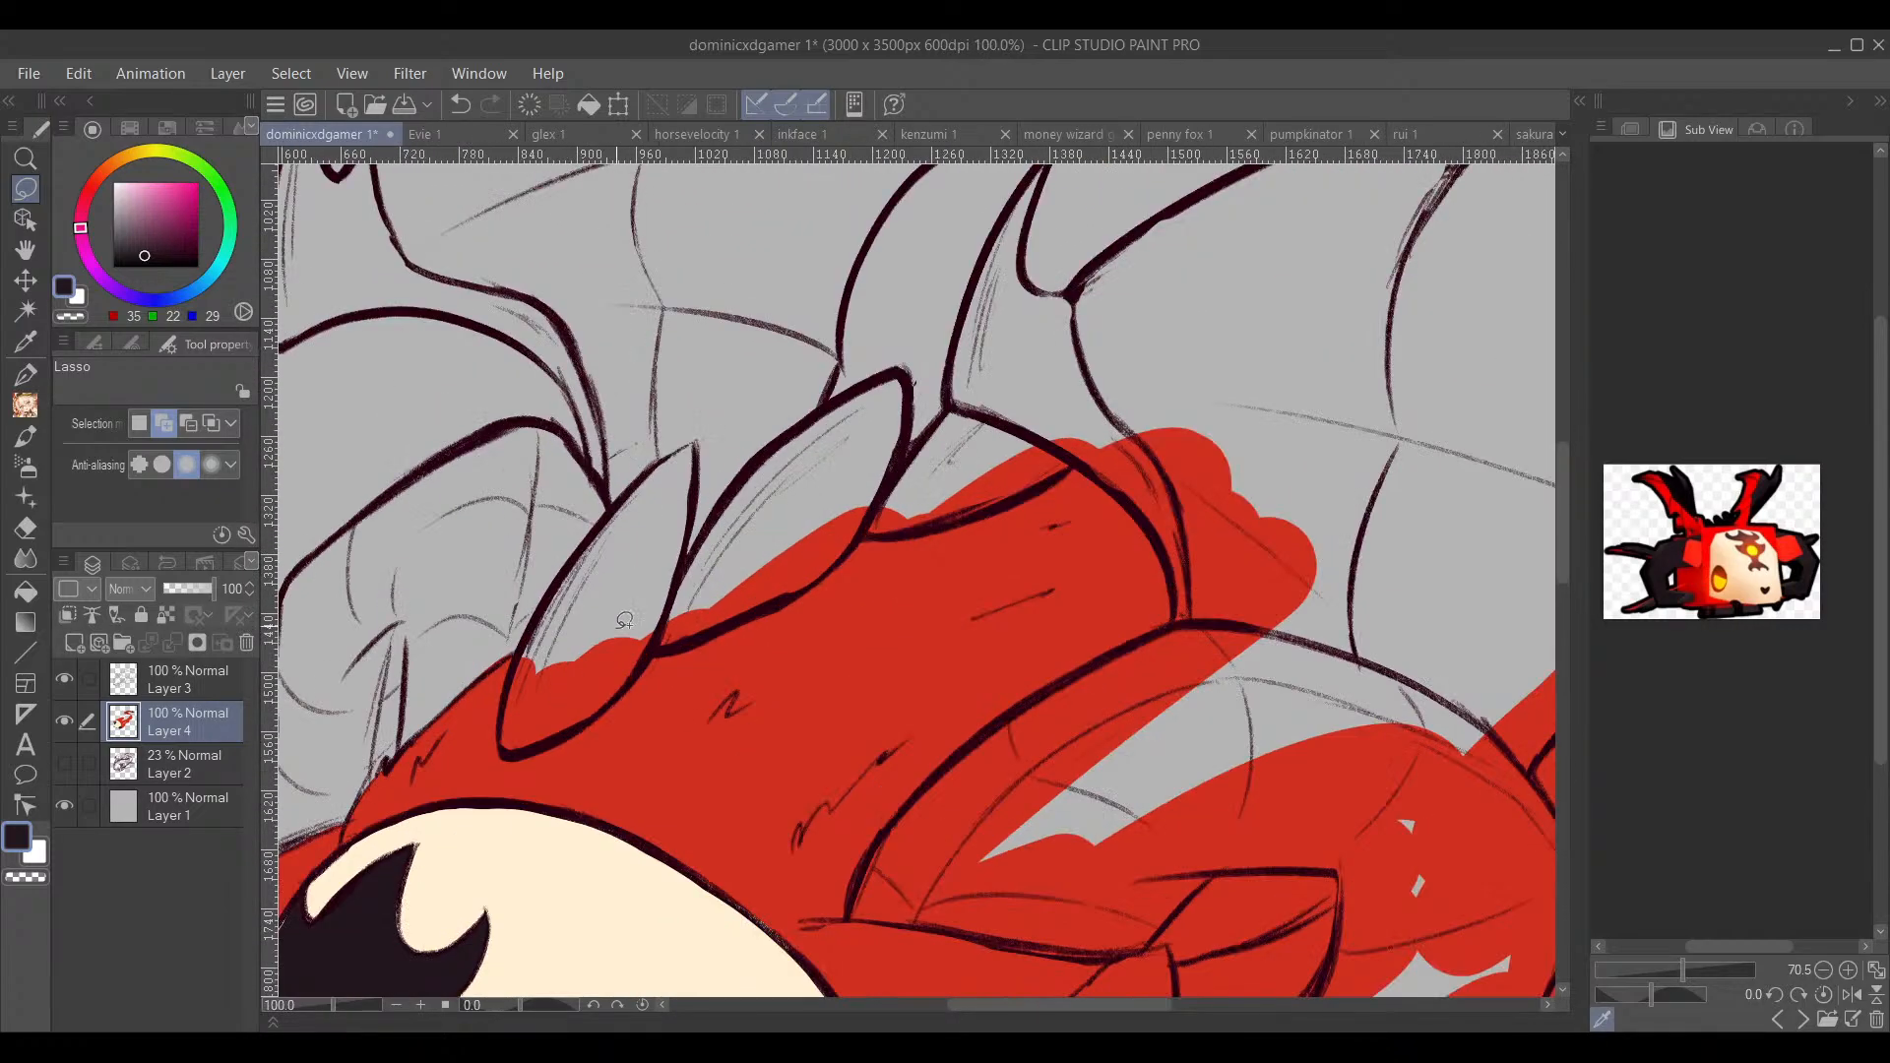
drag(519, 668, 635, 487)
mouse_move(706, 437)
mouse_down()
mouse_move(691, 560)
mouse_move(768, 459)
mouse_move(861, 391)
mouse_move(910, 373)
mouse_move(915, 455)
mouse_move(950, 411)
mouse_up()
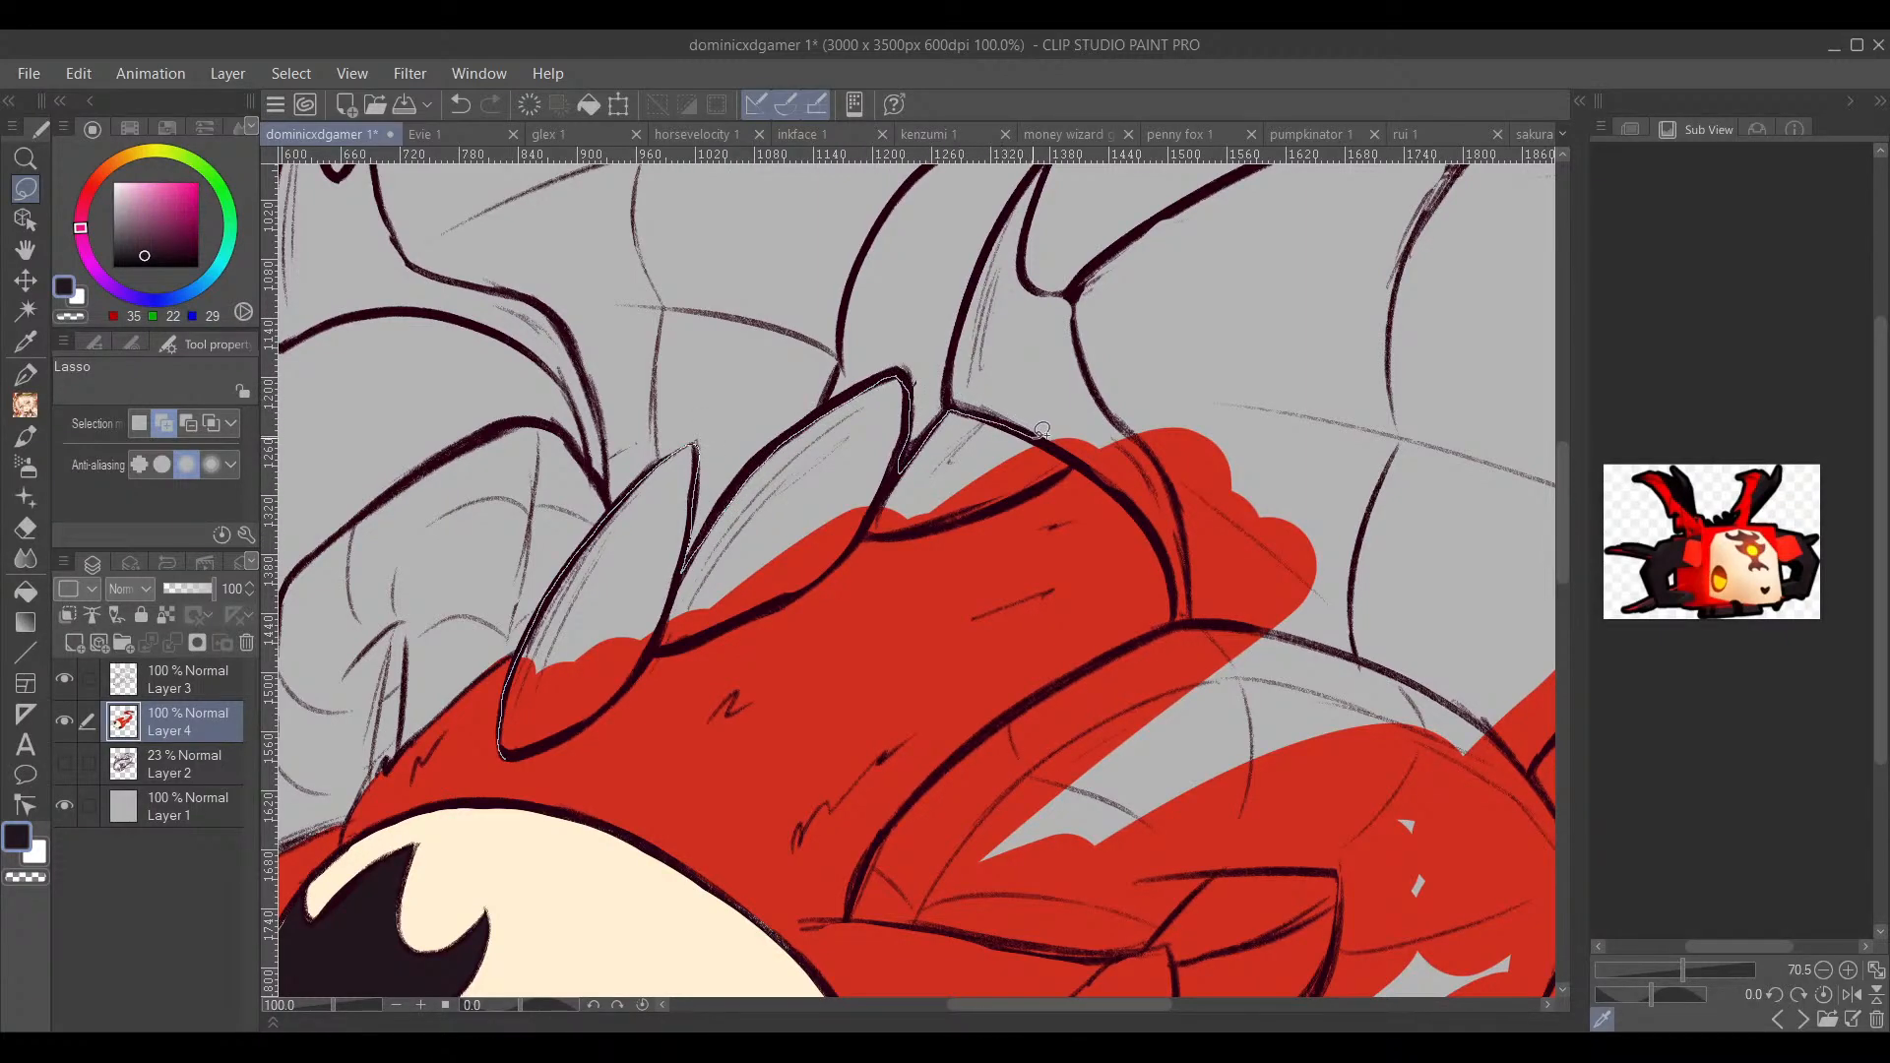
mouse_move(1079, 454)
mouse_down()
mouse_move(998, 504)
mouse_move(870, 529)
mouse_move(510, 754)
mouse_up()
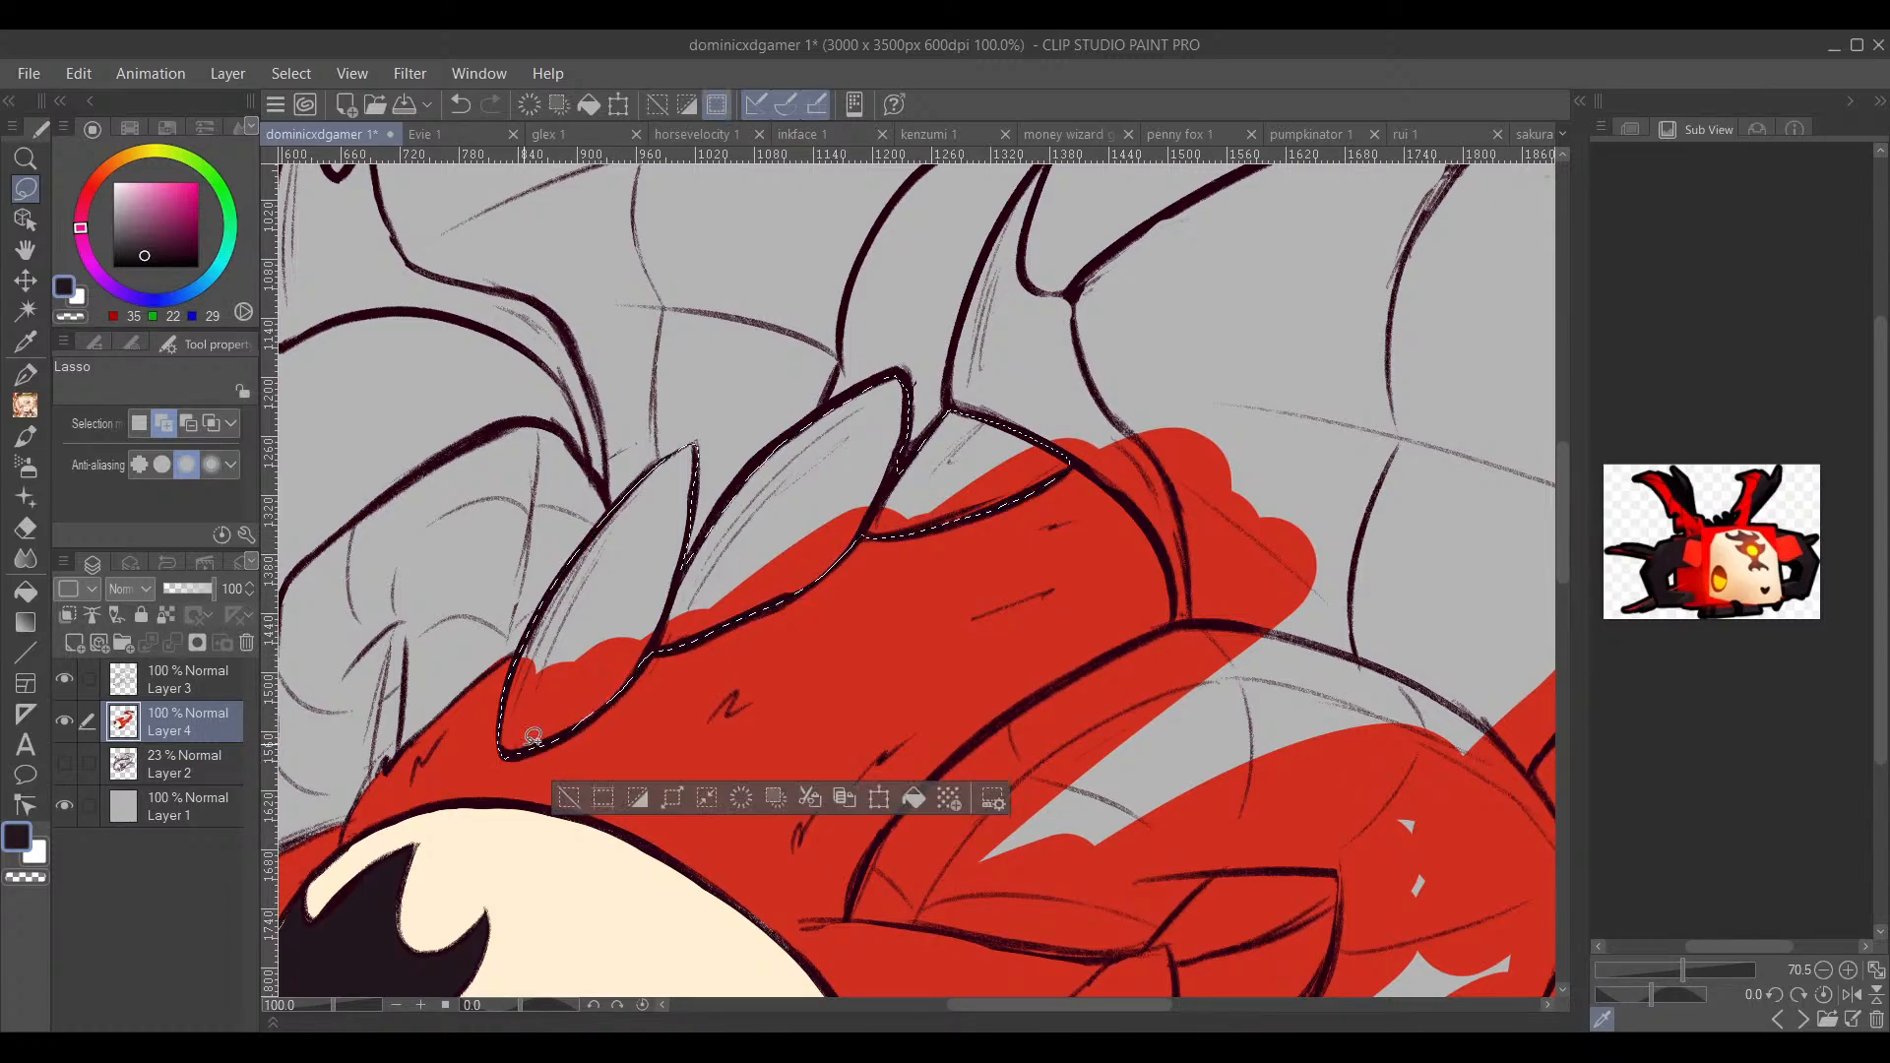
click(914, 798)
drag(929, 653, 892, 724)
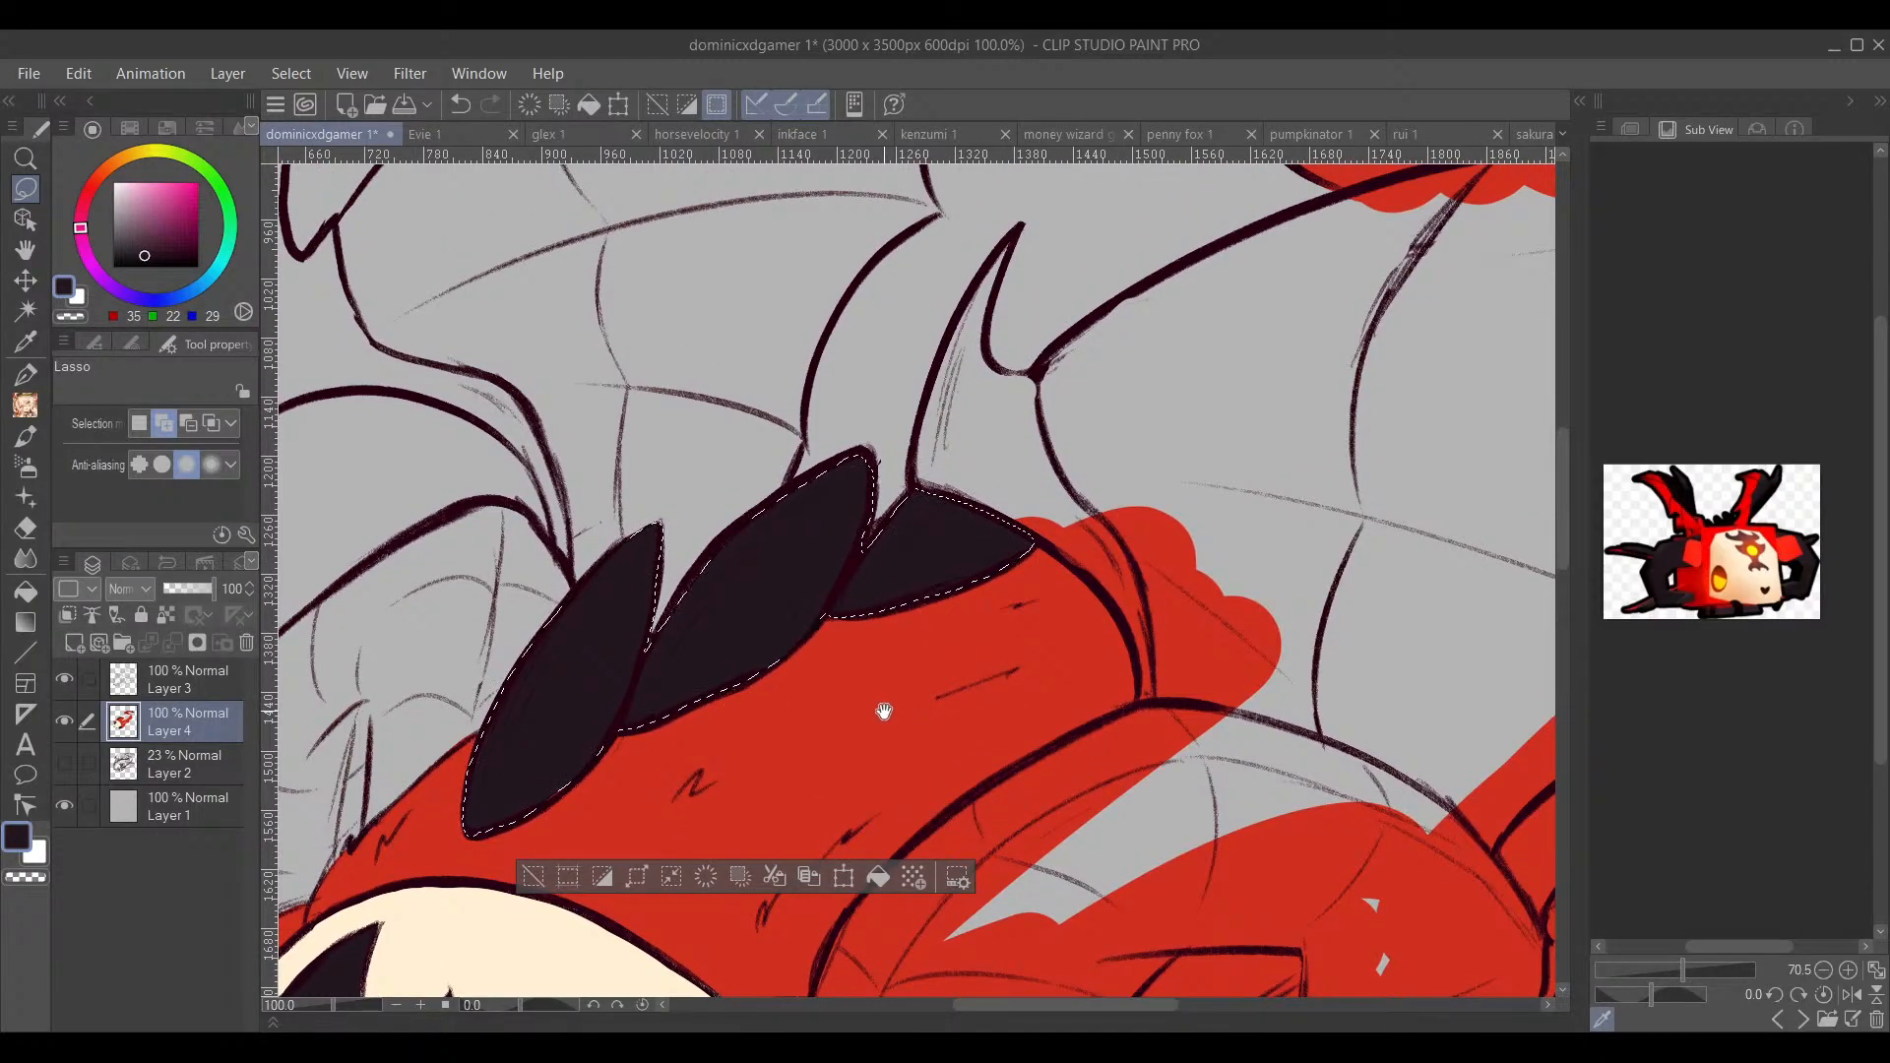
drag(953, 574, 1122, 574)
scroll(1115, 540, down, 2)
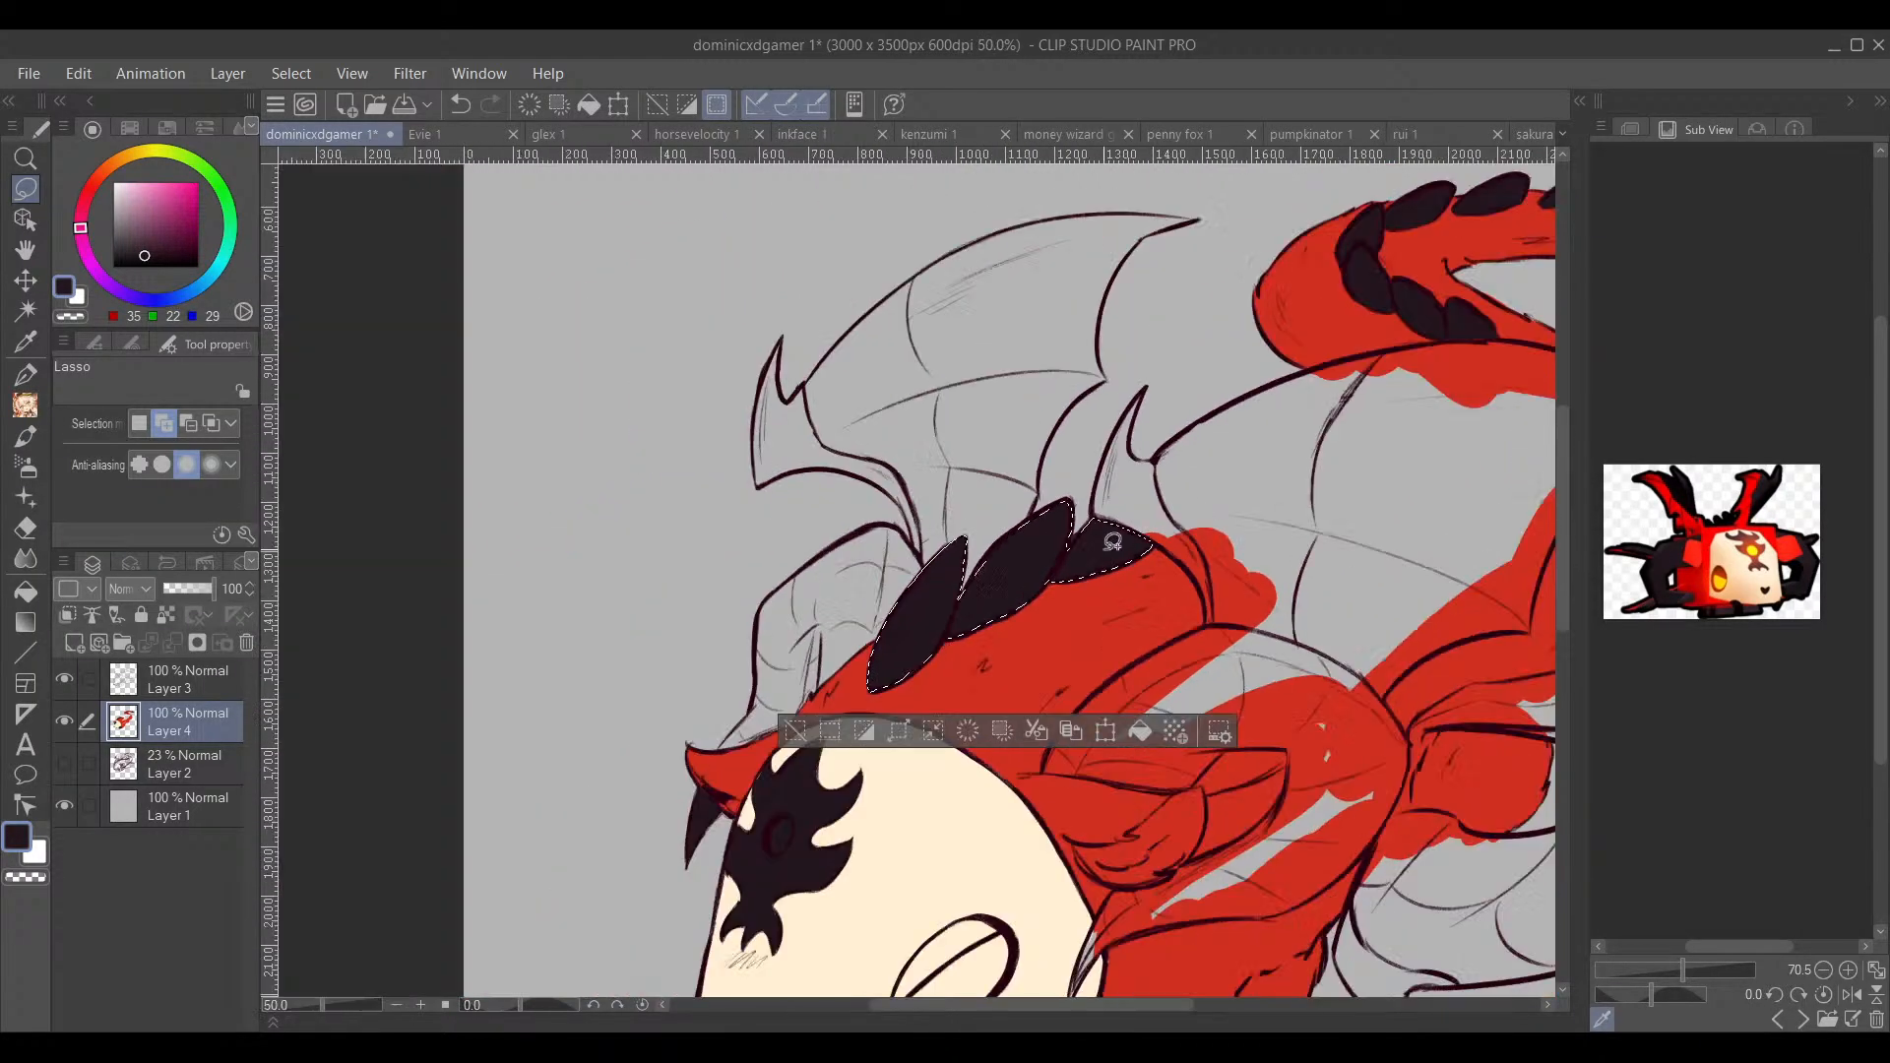
drag(950, 665, 965, 508)
scroll(961, 512, up, 2)
scroll(886, 434, up, 3)
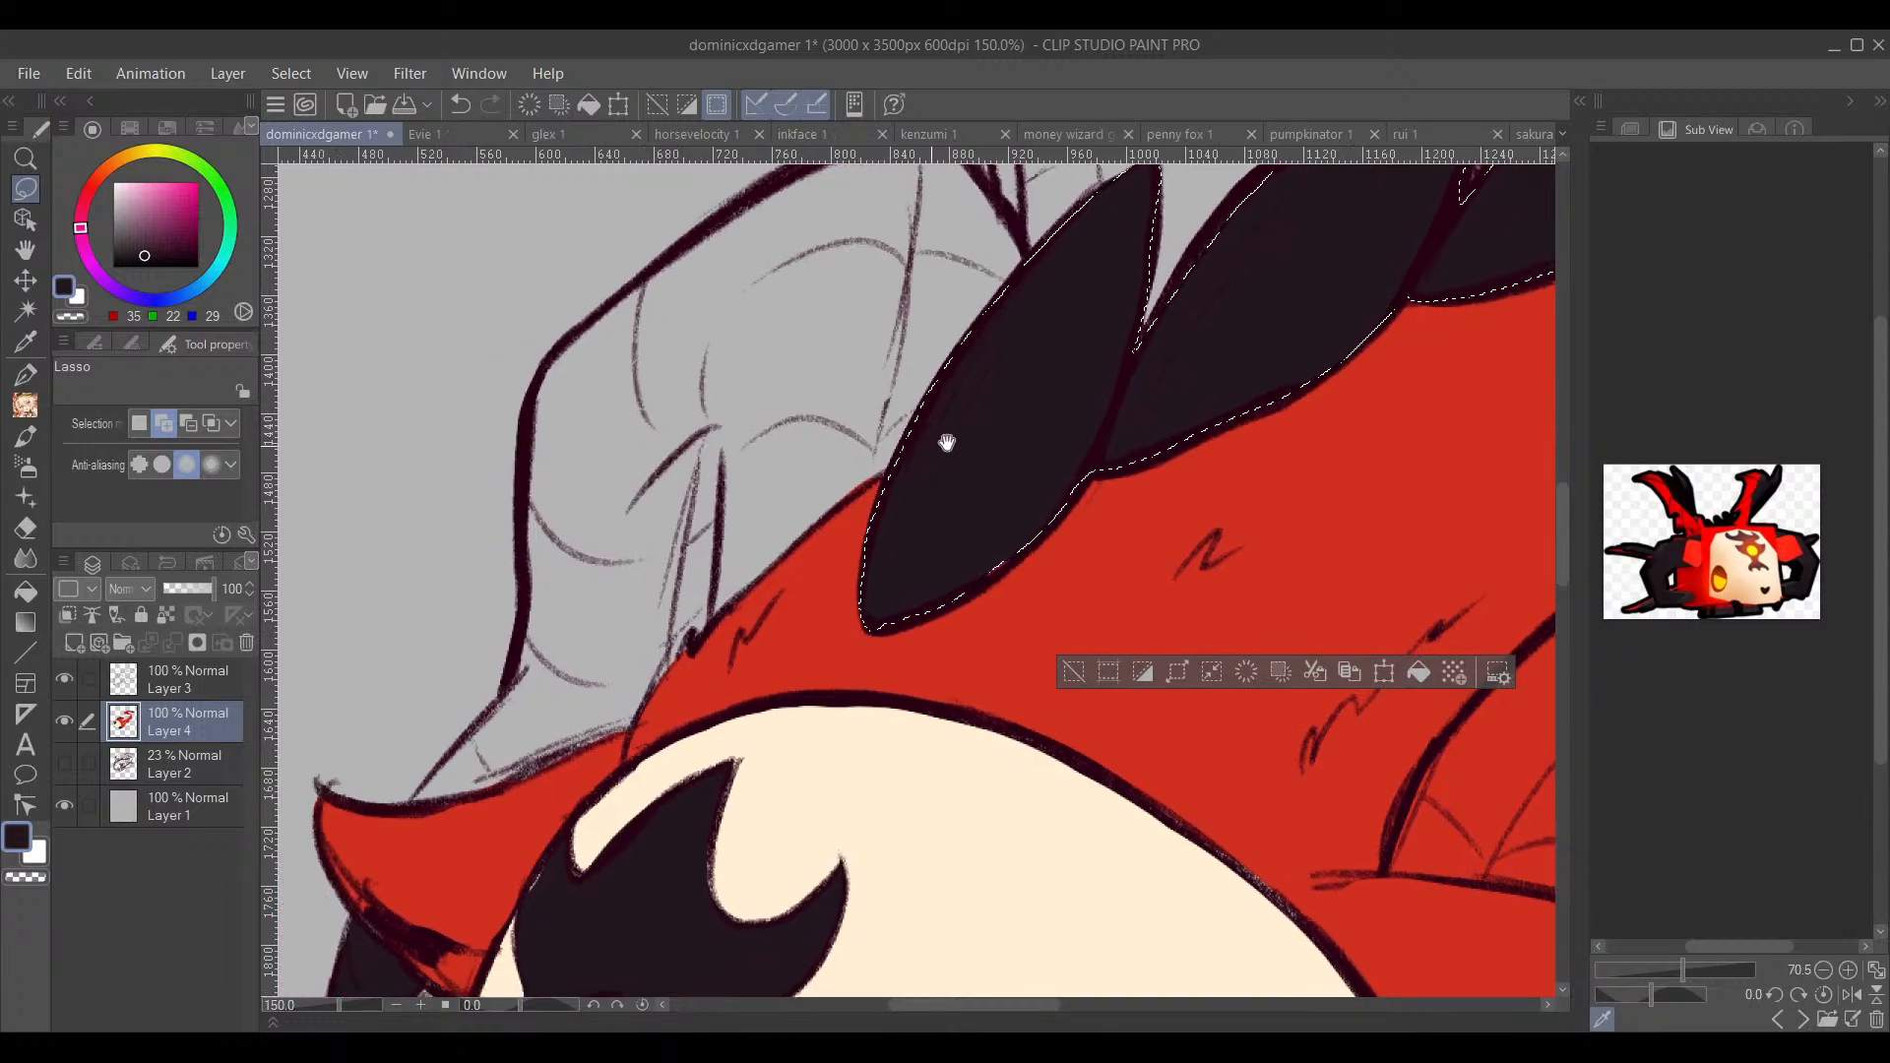
mouse_move(535, 785)
mouse_down()
mouse_move(640, 630)
mouse_move(671, 339)
mouse_move(896, 162)
mouse_up()
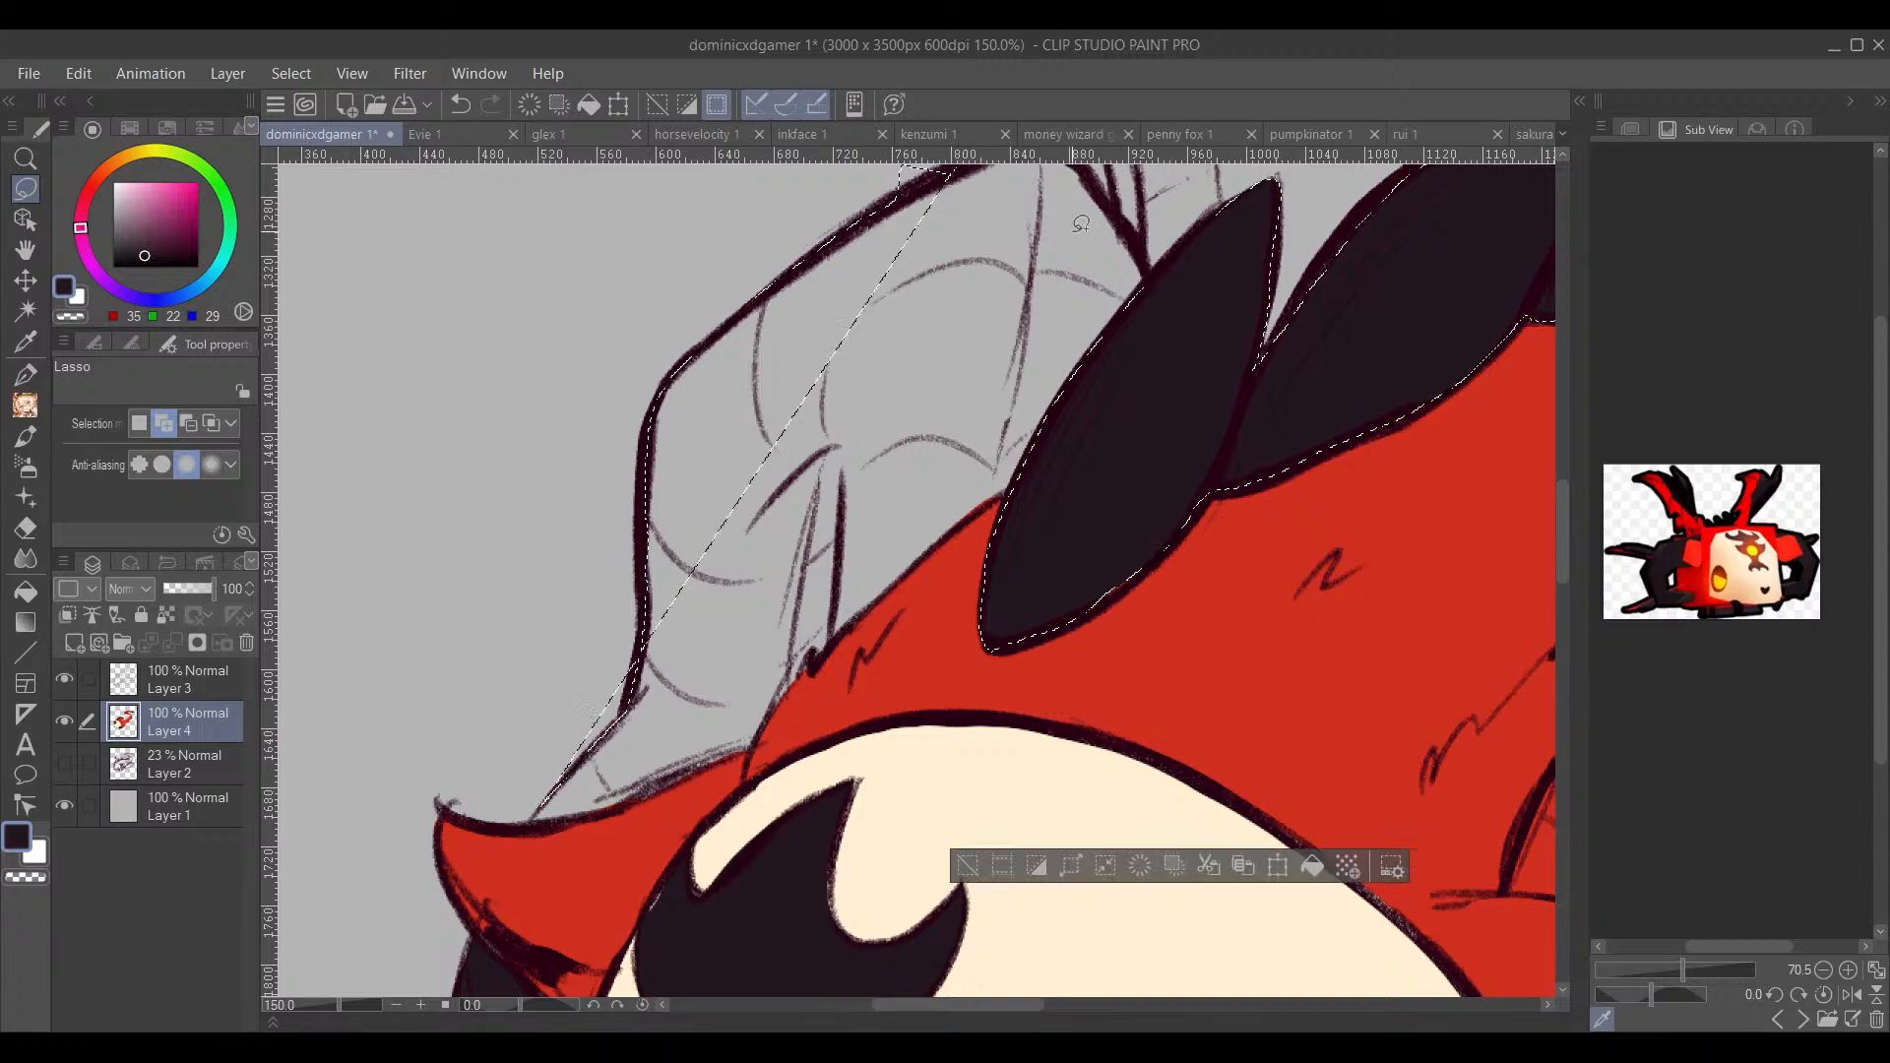
scroll(886, 394, up, 3)
click(477, 103)
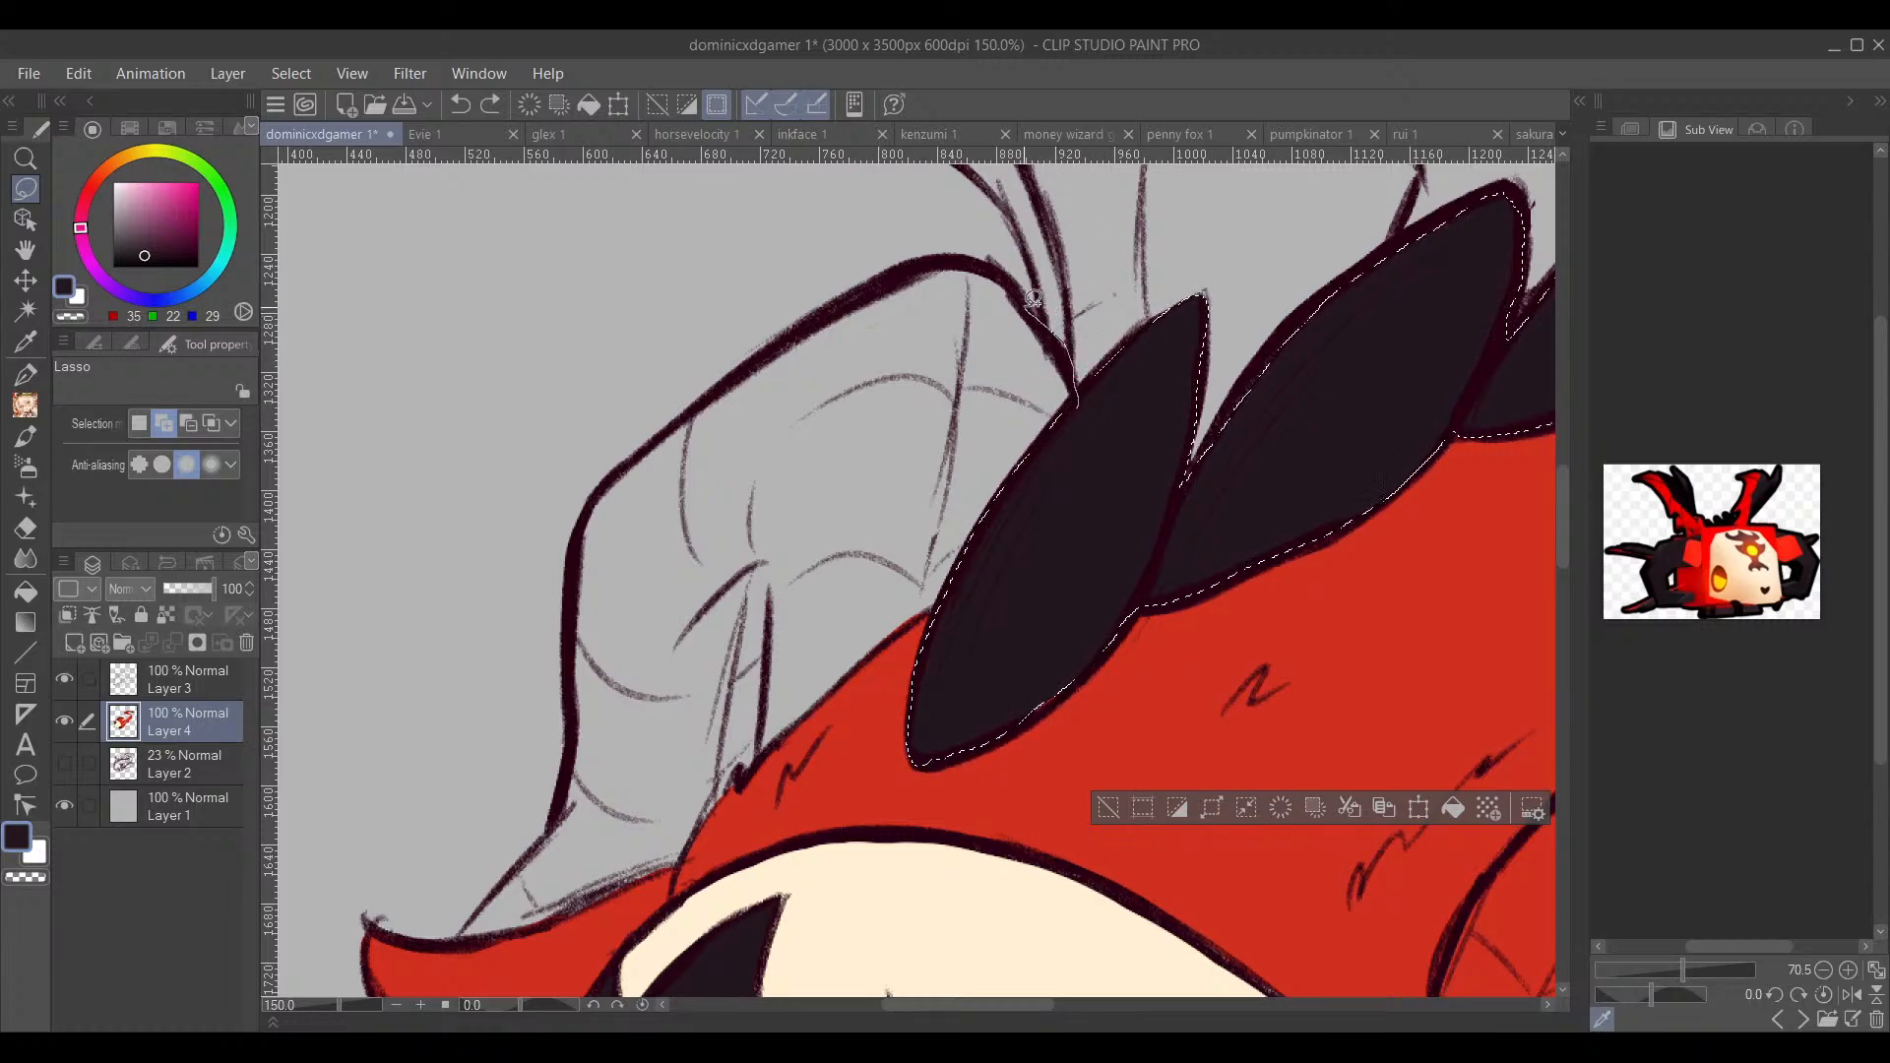
Step: Lasso-select the large rounded shape between the red ear tip and the back spikes, and fill it with near-black
mouse_move(1008, 266)
mouse_down()
mouse_move(912, 267)
mouse_move(815, 317)
mouse_move(620, 467)
mouse_move(588, 510)
mouse_move(566, 804)
mouse_move(461, 931)
mouse_move(683, 853)
mouse_move(784, 730)
mouse_up()
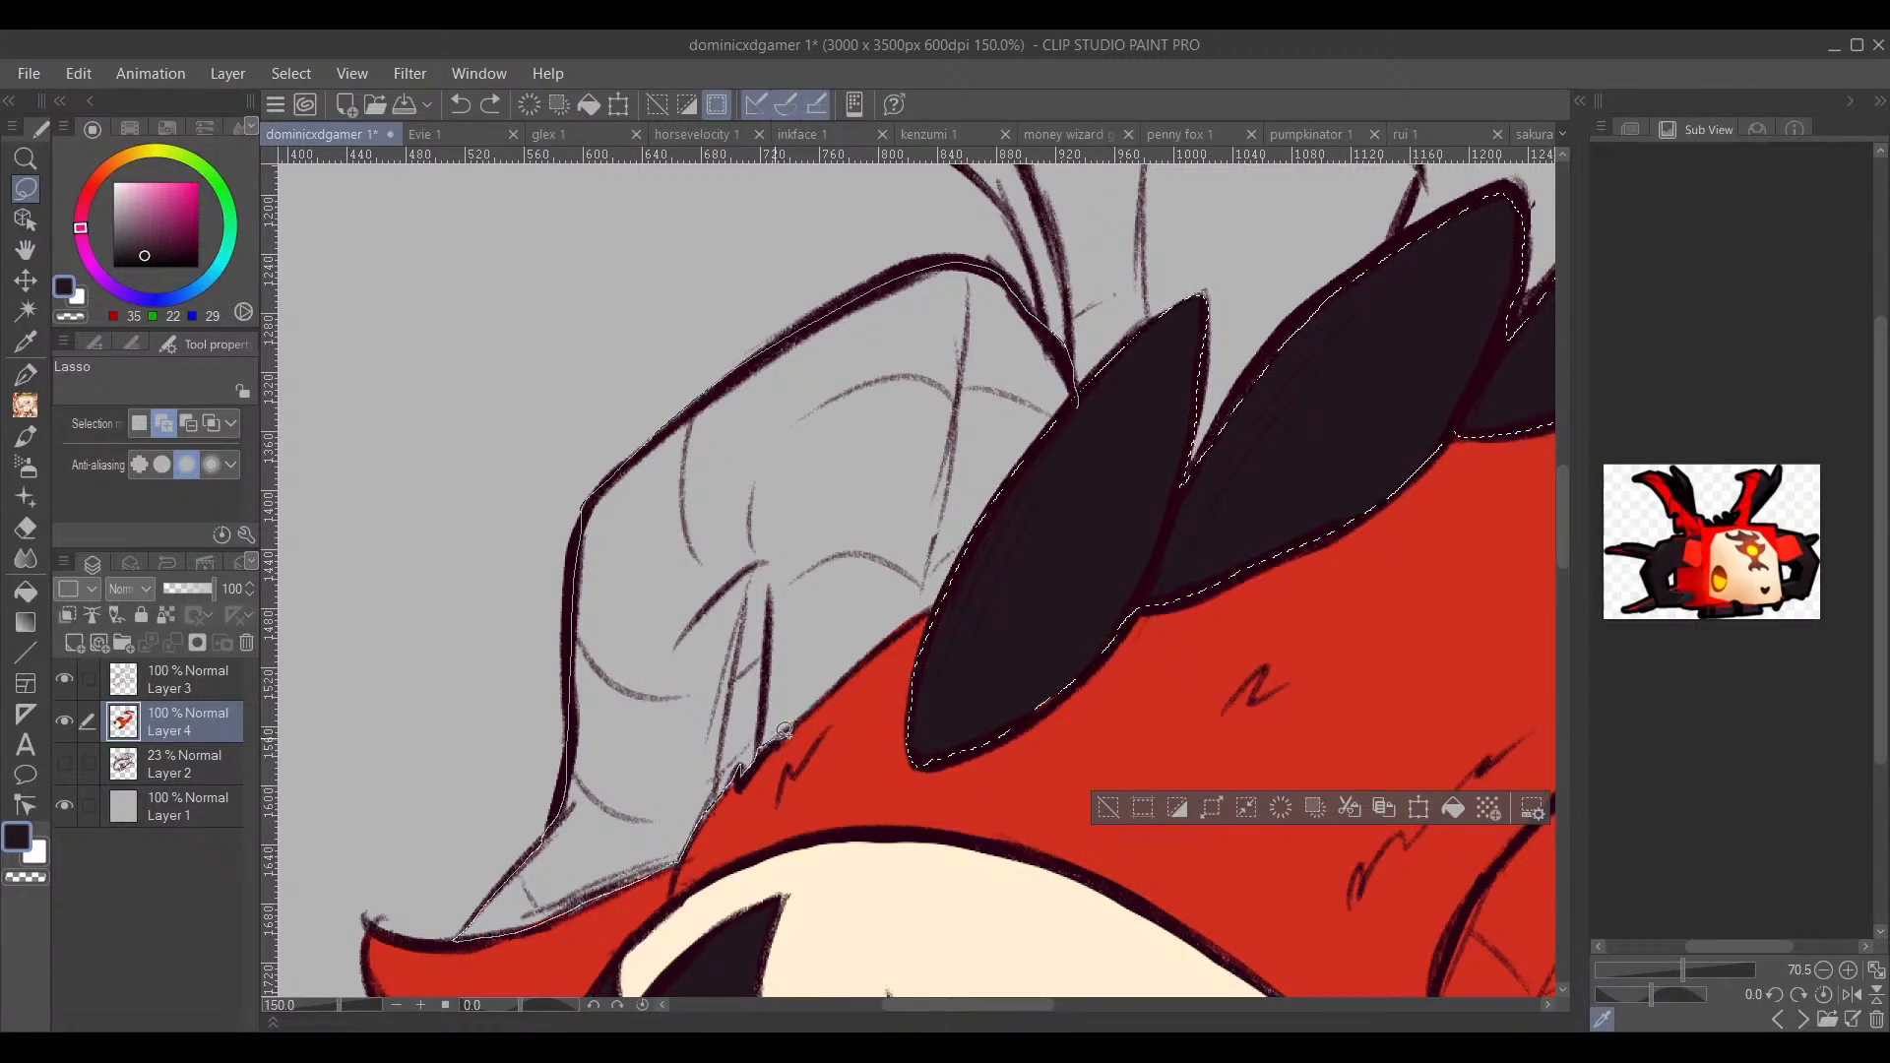
drag(988, 544, 1083, 389)
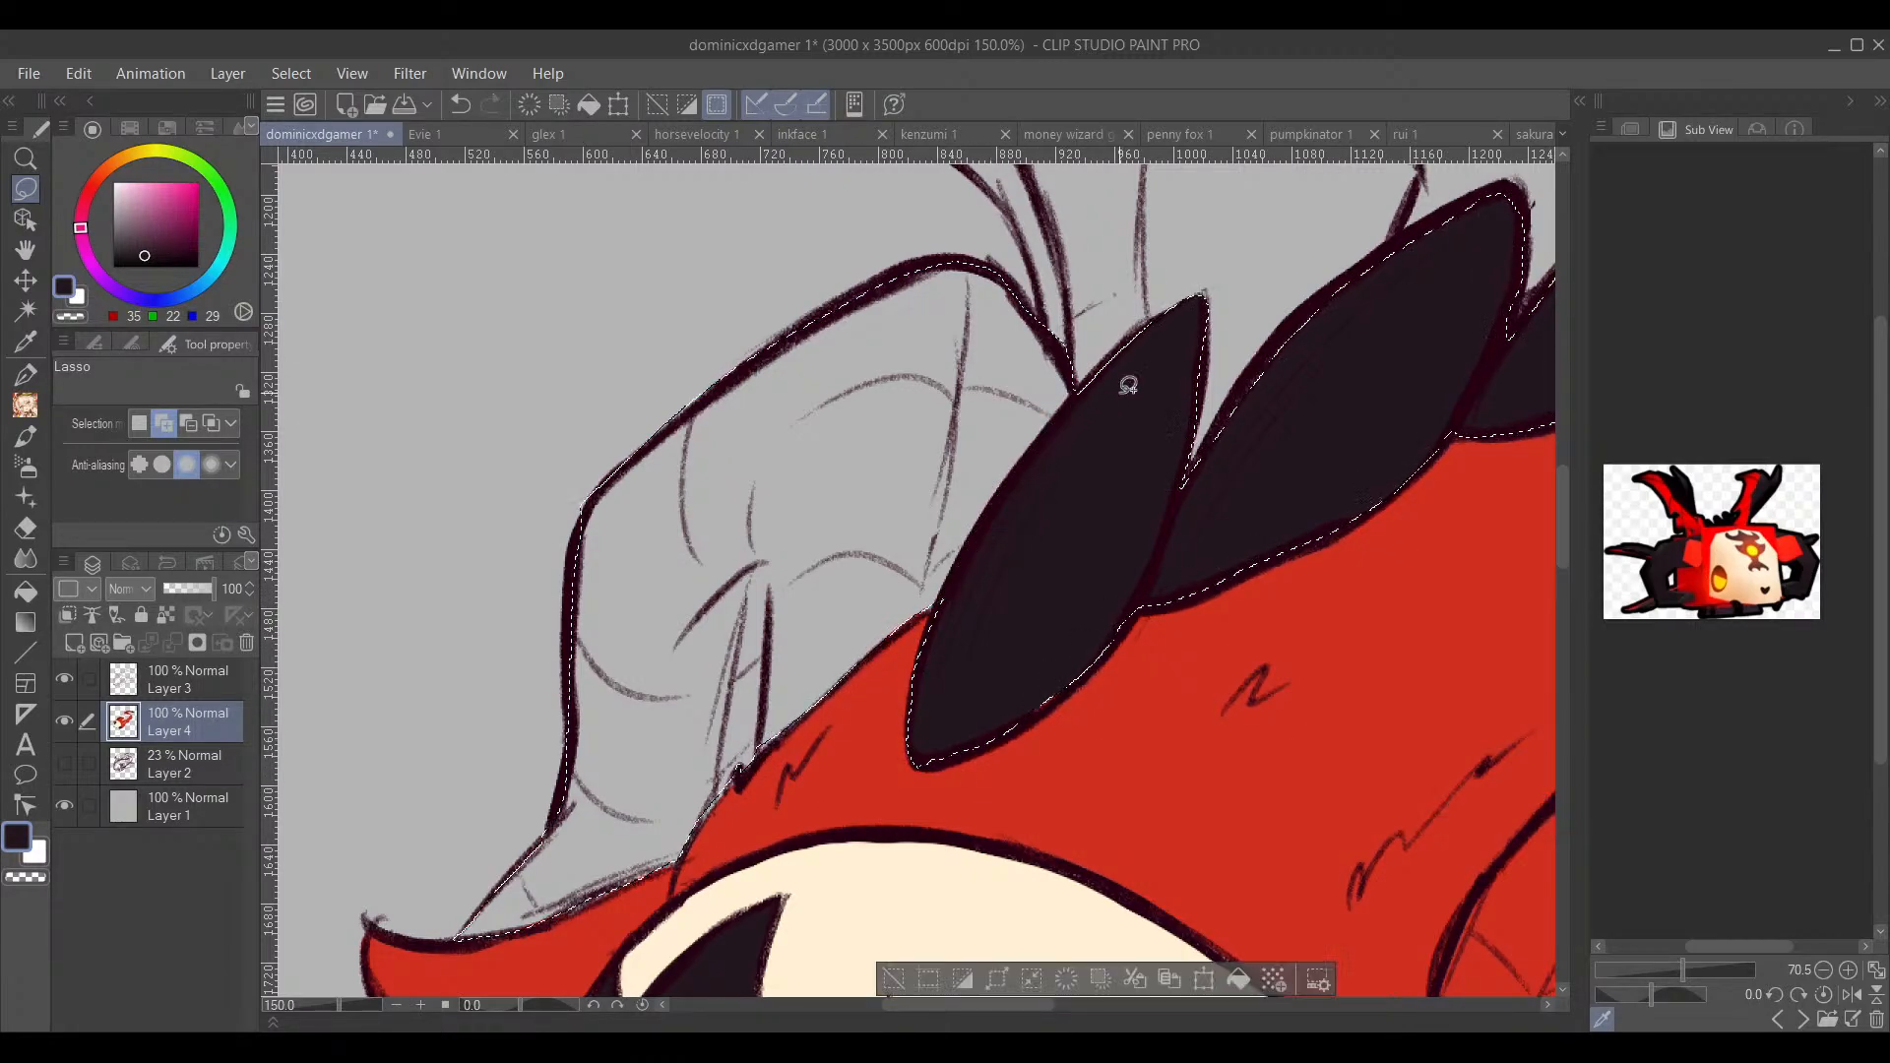
click(1242, 977)
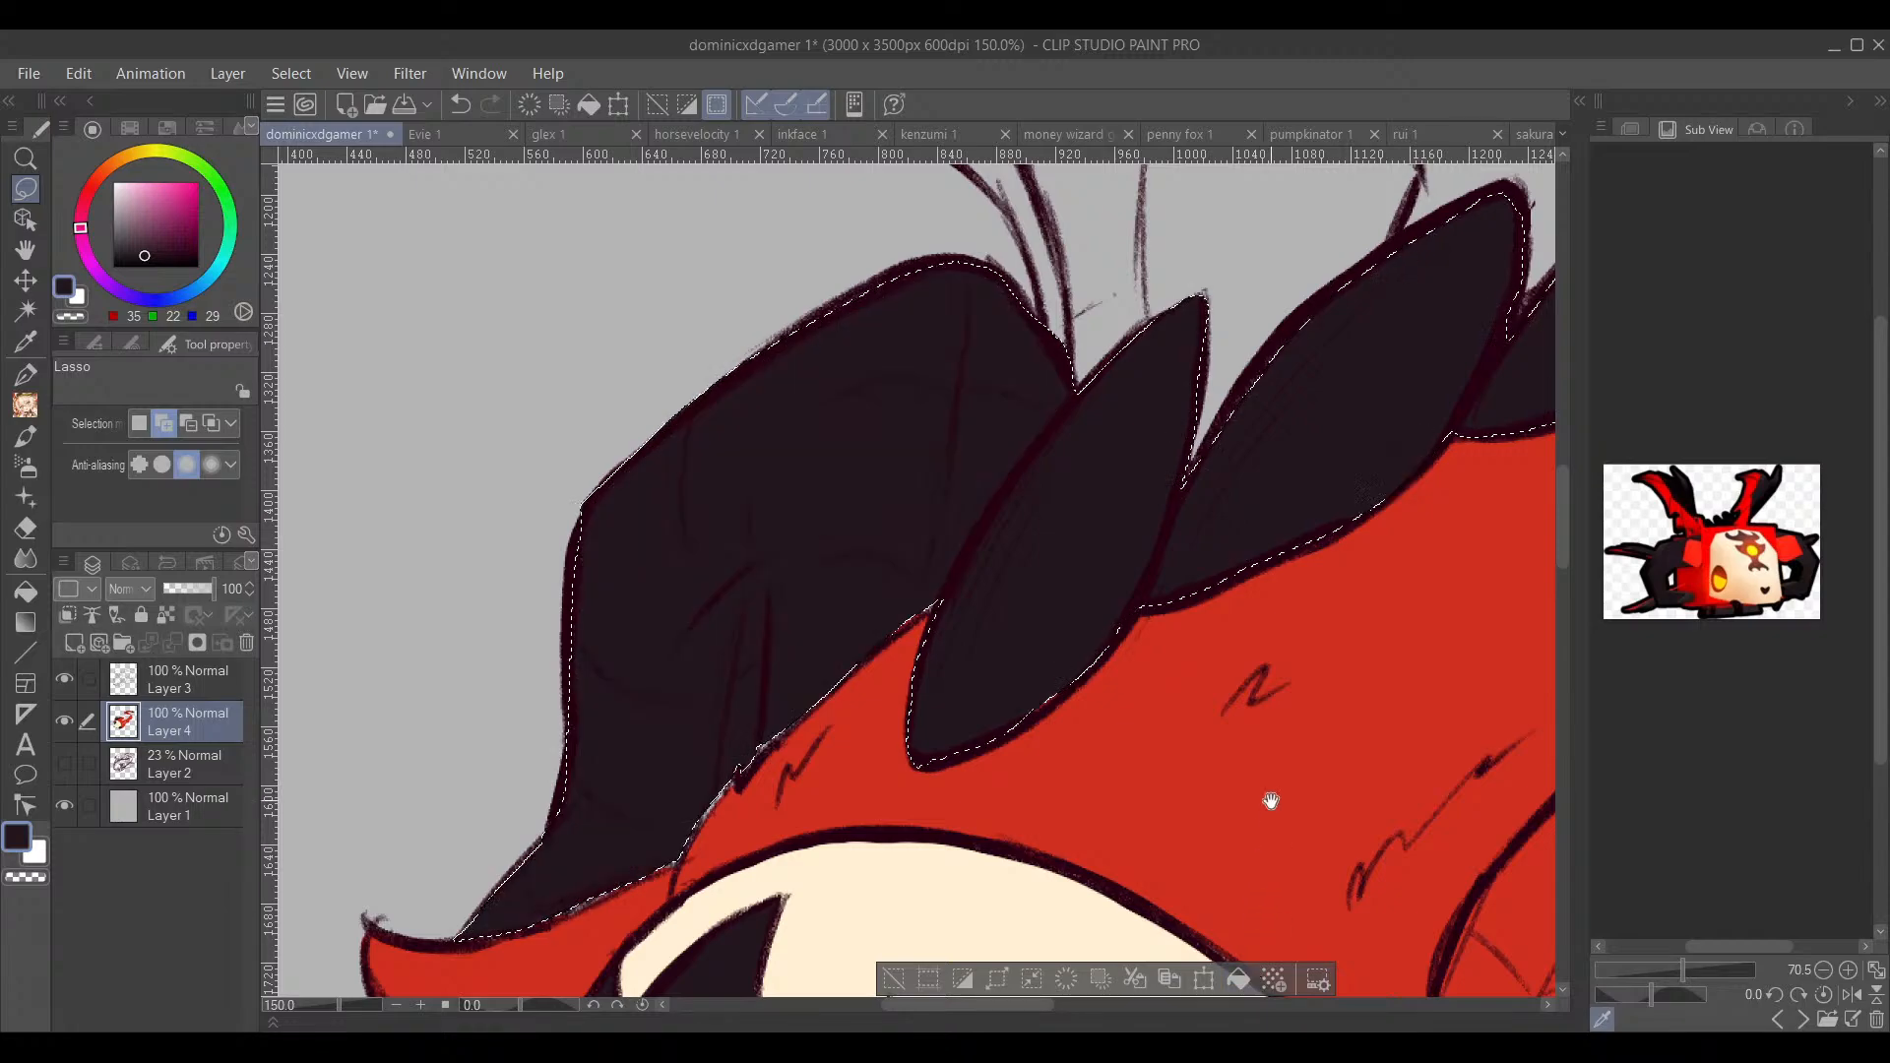
Step: Clear the selection and paint over the gaps along the rounded shape's lower edge in near-black with the Turnip pen
scroll(1265, 793, down, 4)
key(ctrl+d)
key(p)
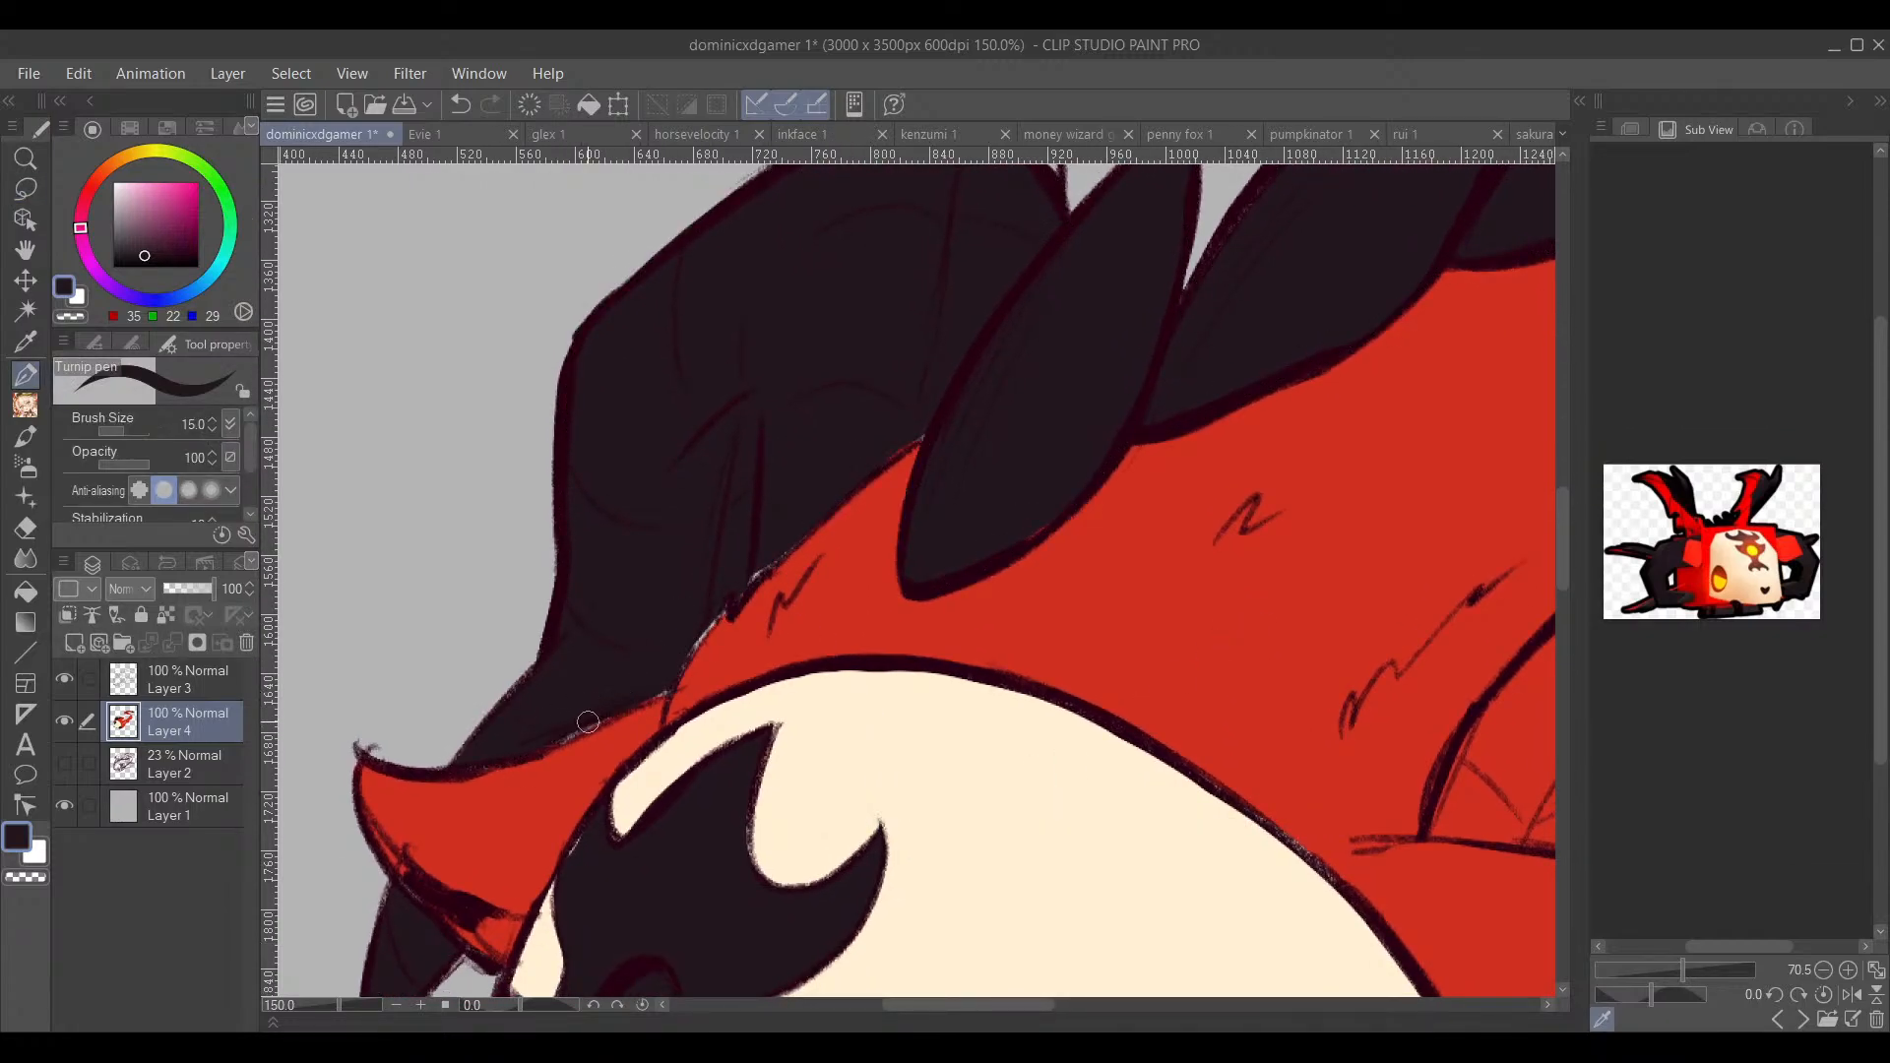
drag(519, 749, 661, 687)
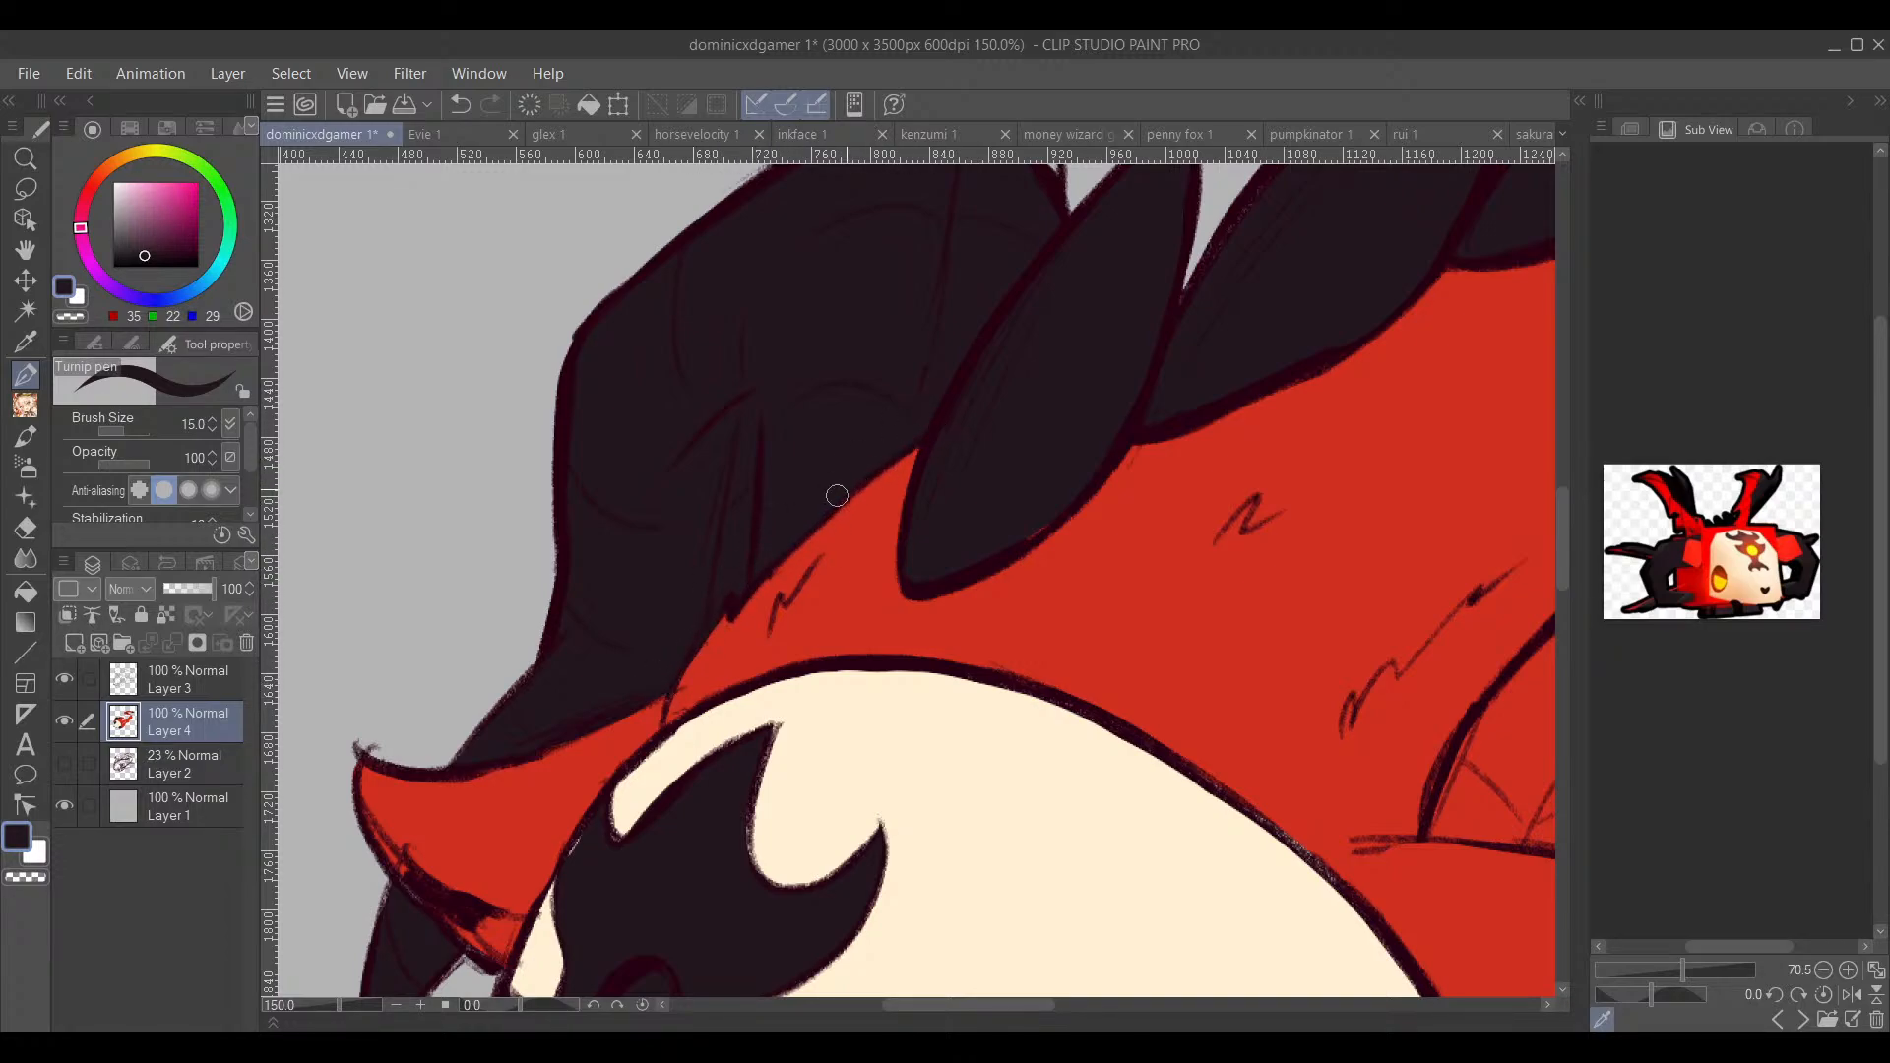
Step: Lasso-select the band from the narrow spike beside the cheek up beneath the folded red limb, fill it with near-black, and clear the selection
drag(1114, 449, 729, 621)
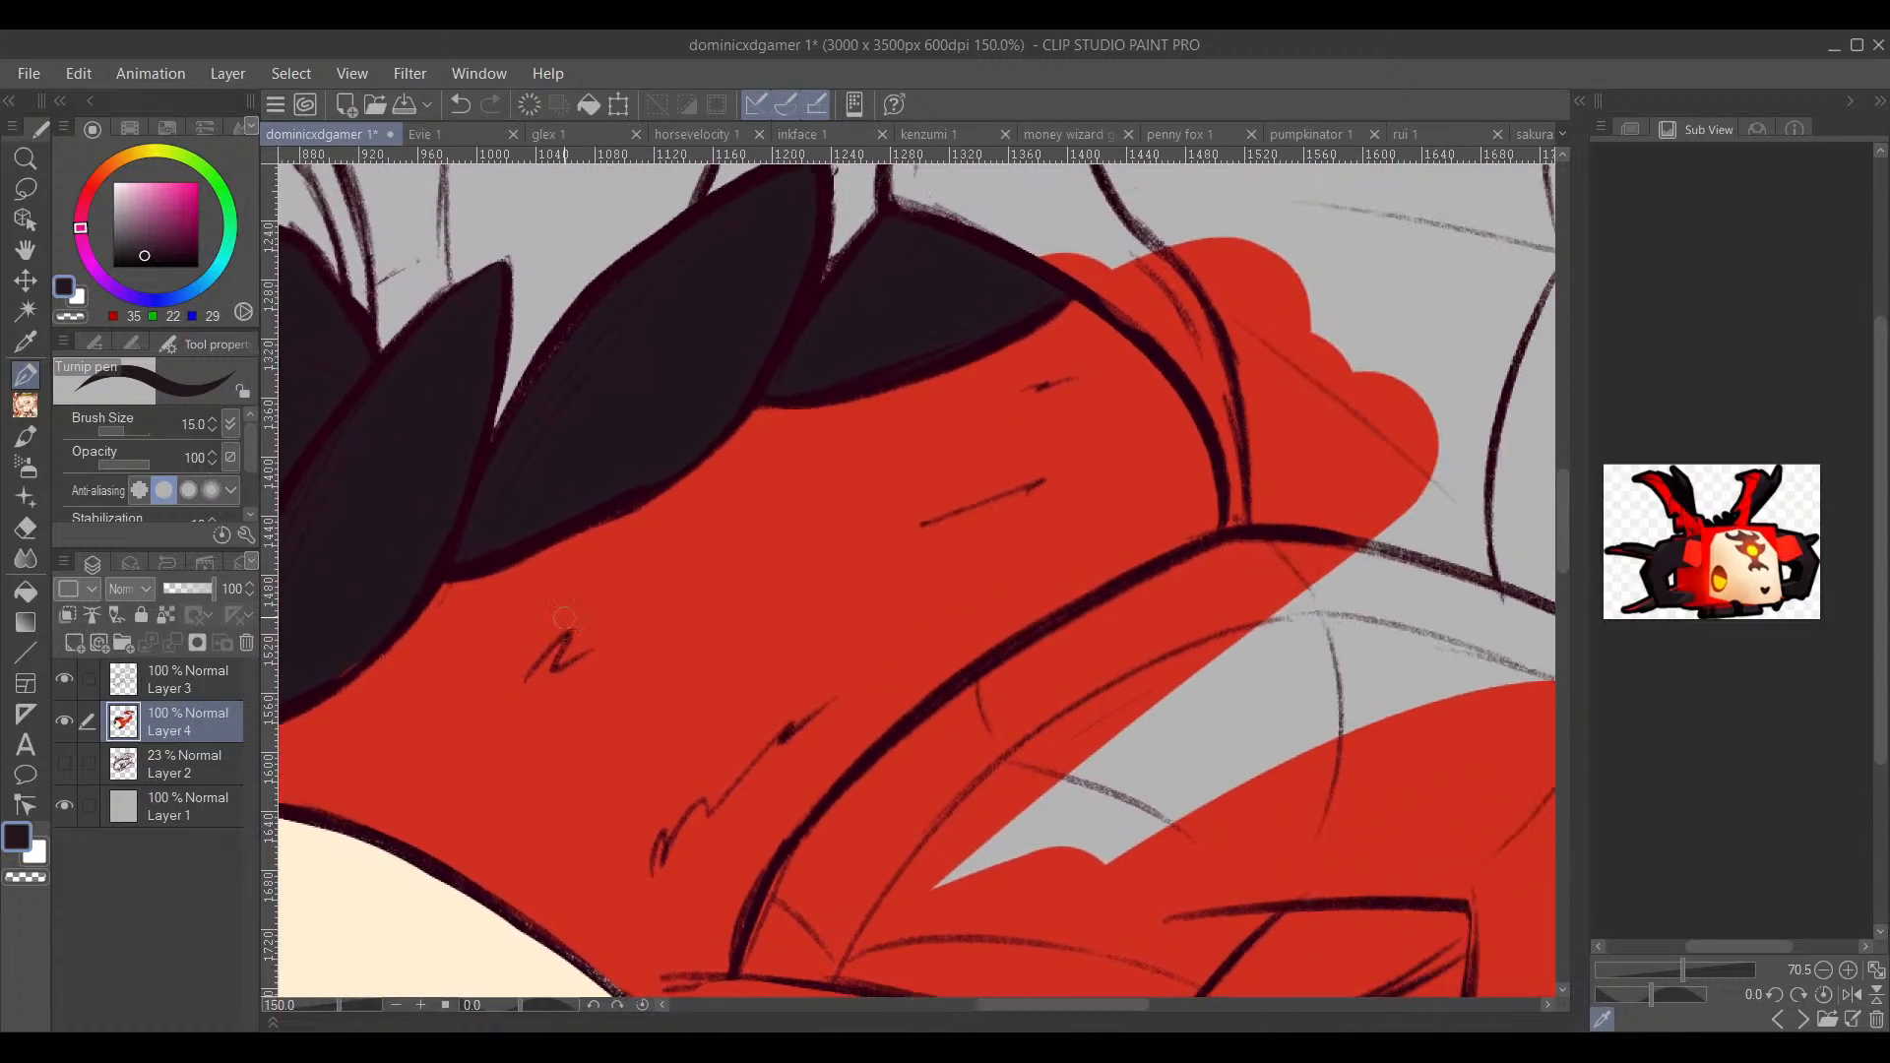
scroll(756, 628, down, 1)
scroll(803, 630, down, 2)
drag(1216, 689, 1083, 581)
drag(1155, 744, 1227, 627)
drag(1358, 622, 1059, 654)
drag(996, 728, 1188, 618)
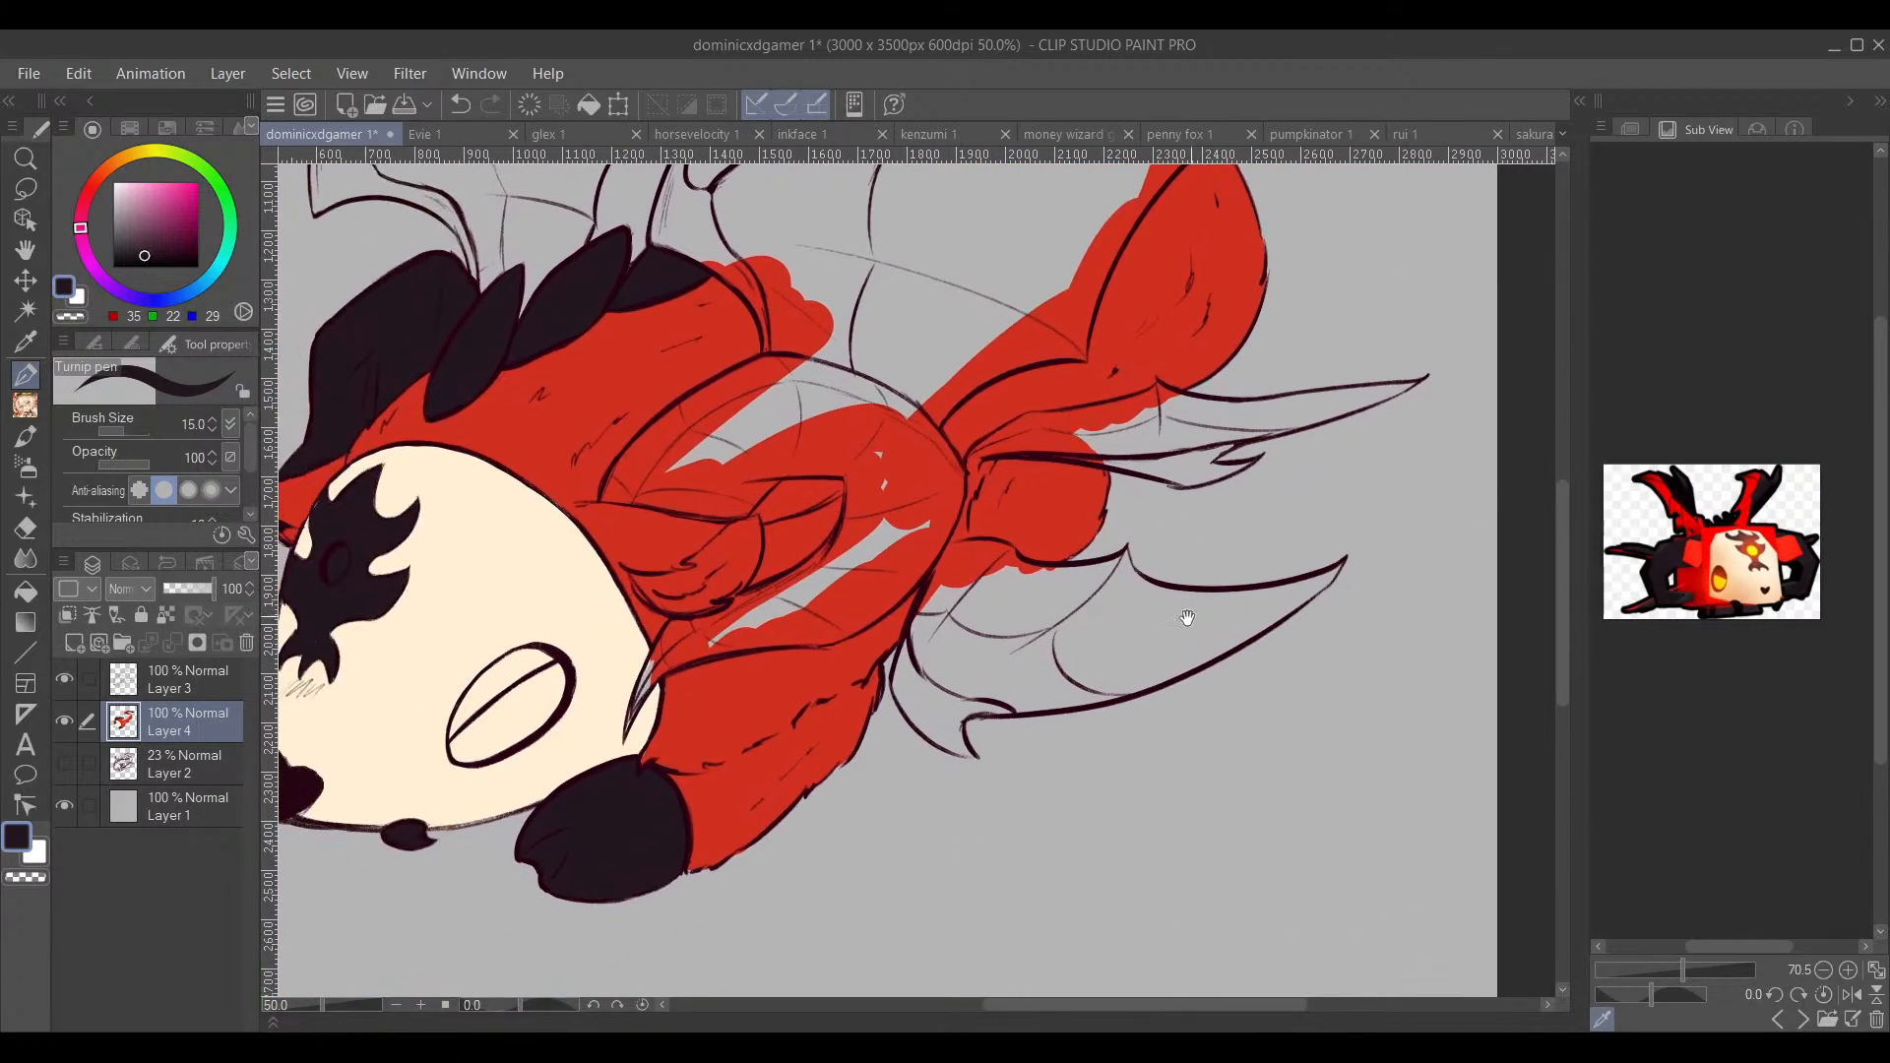
scroll(803, 597, up, 2)
drag(813, 612, 1143, 811)
scroll(1101, 718, down, 2)
scroll(985, 789, up, 2)
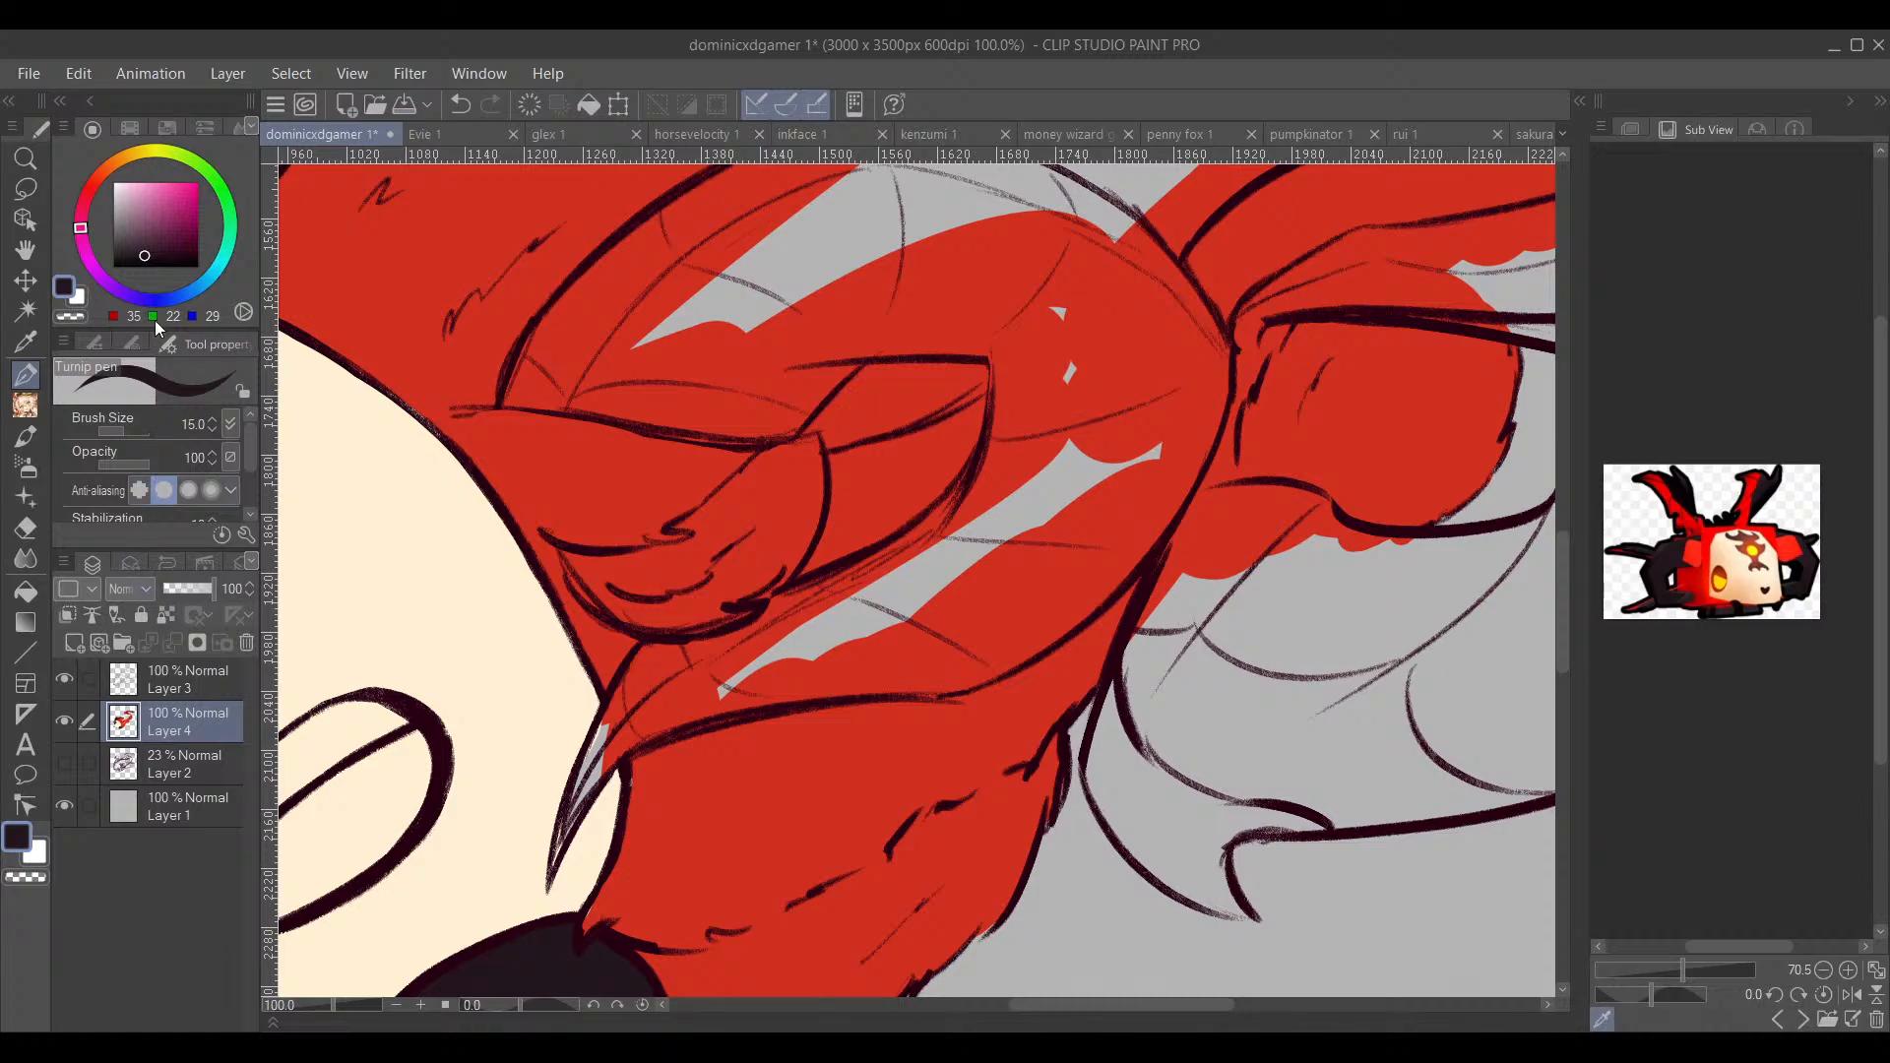
click(26, 188)
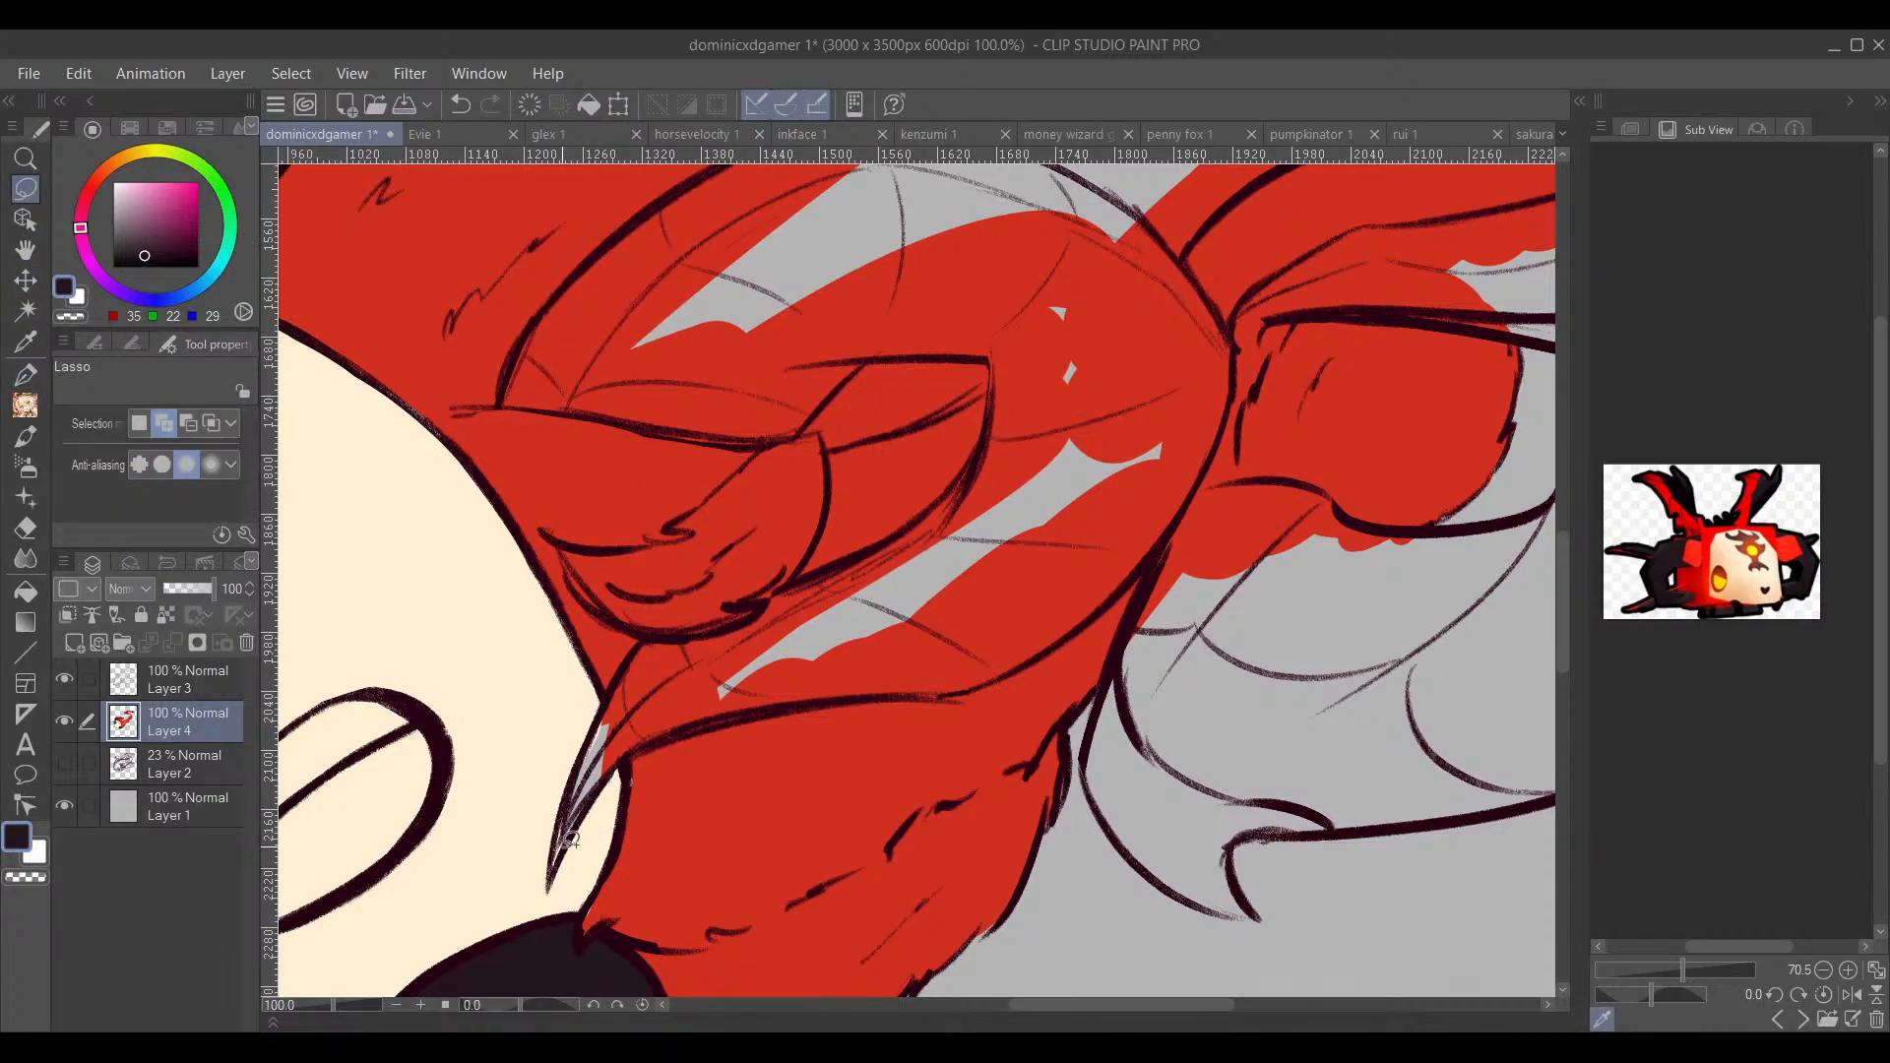
mouse_move(560, 874)
mouse_down()
mouse_move(651, 634)
mouse_move(749, 613)
mouse_move(906, 526)
mouse_move(1015, 425)
mouse_move(1225, 390)
mouse_move(1153, 556)
mouse_move(1063, 638)
mouse_move(960, 689)
mouse_move(664, 734)
mouse_move(599, 782)
mouse_move(553, 870)
mouse_up()
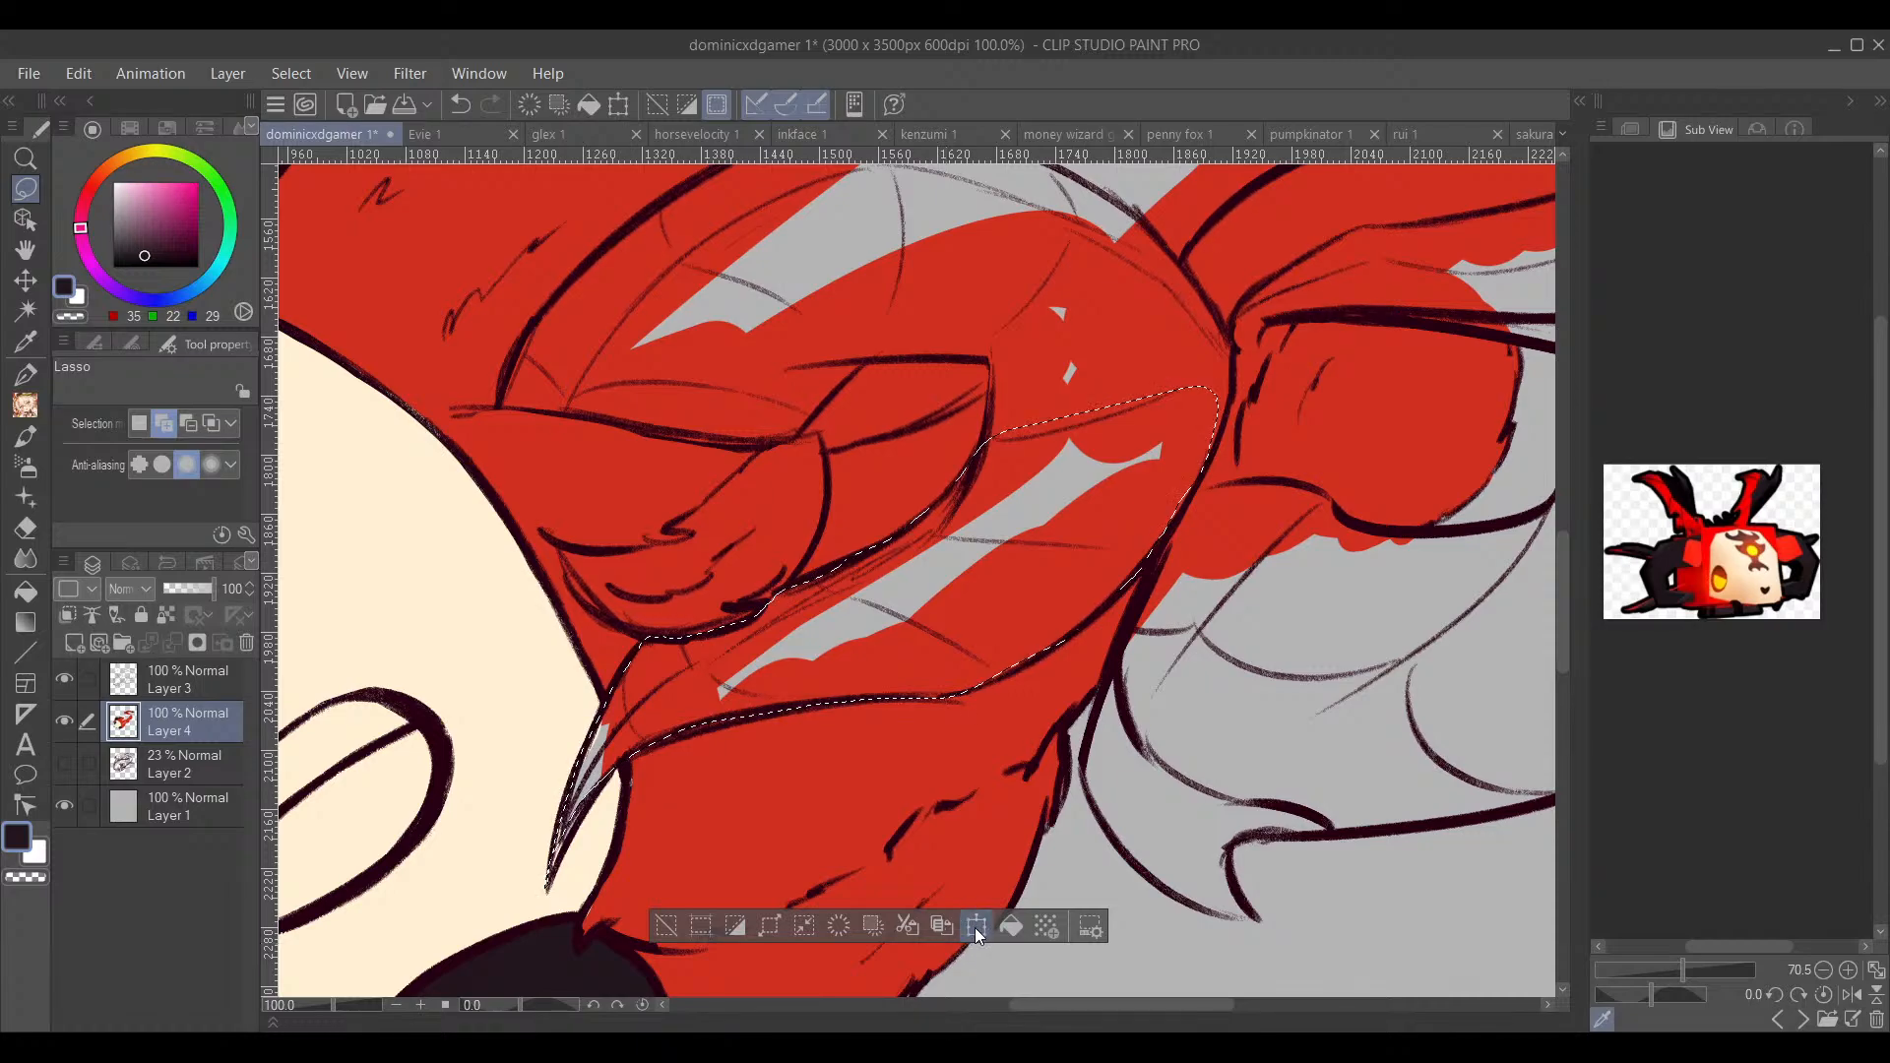
click(1011, 927)
click(667, 925)
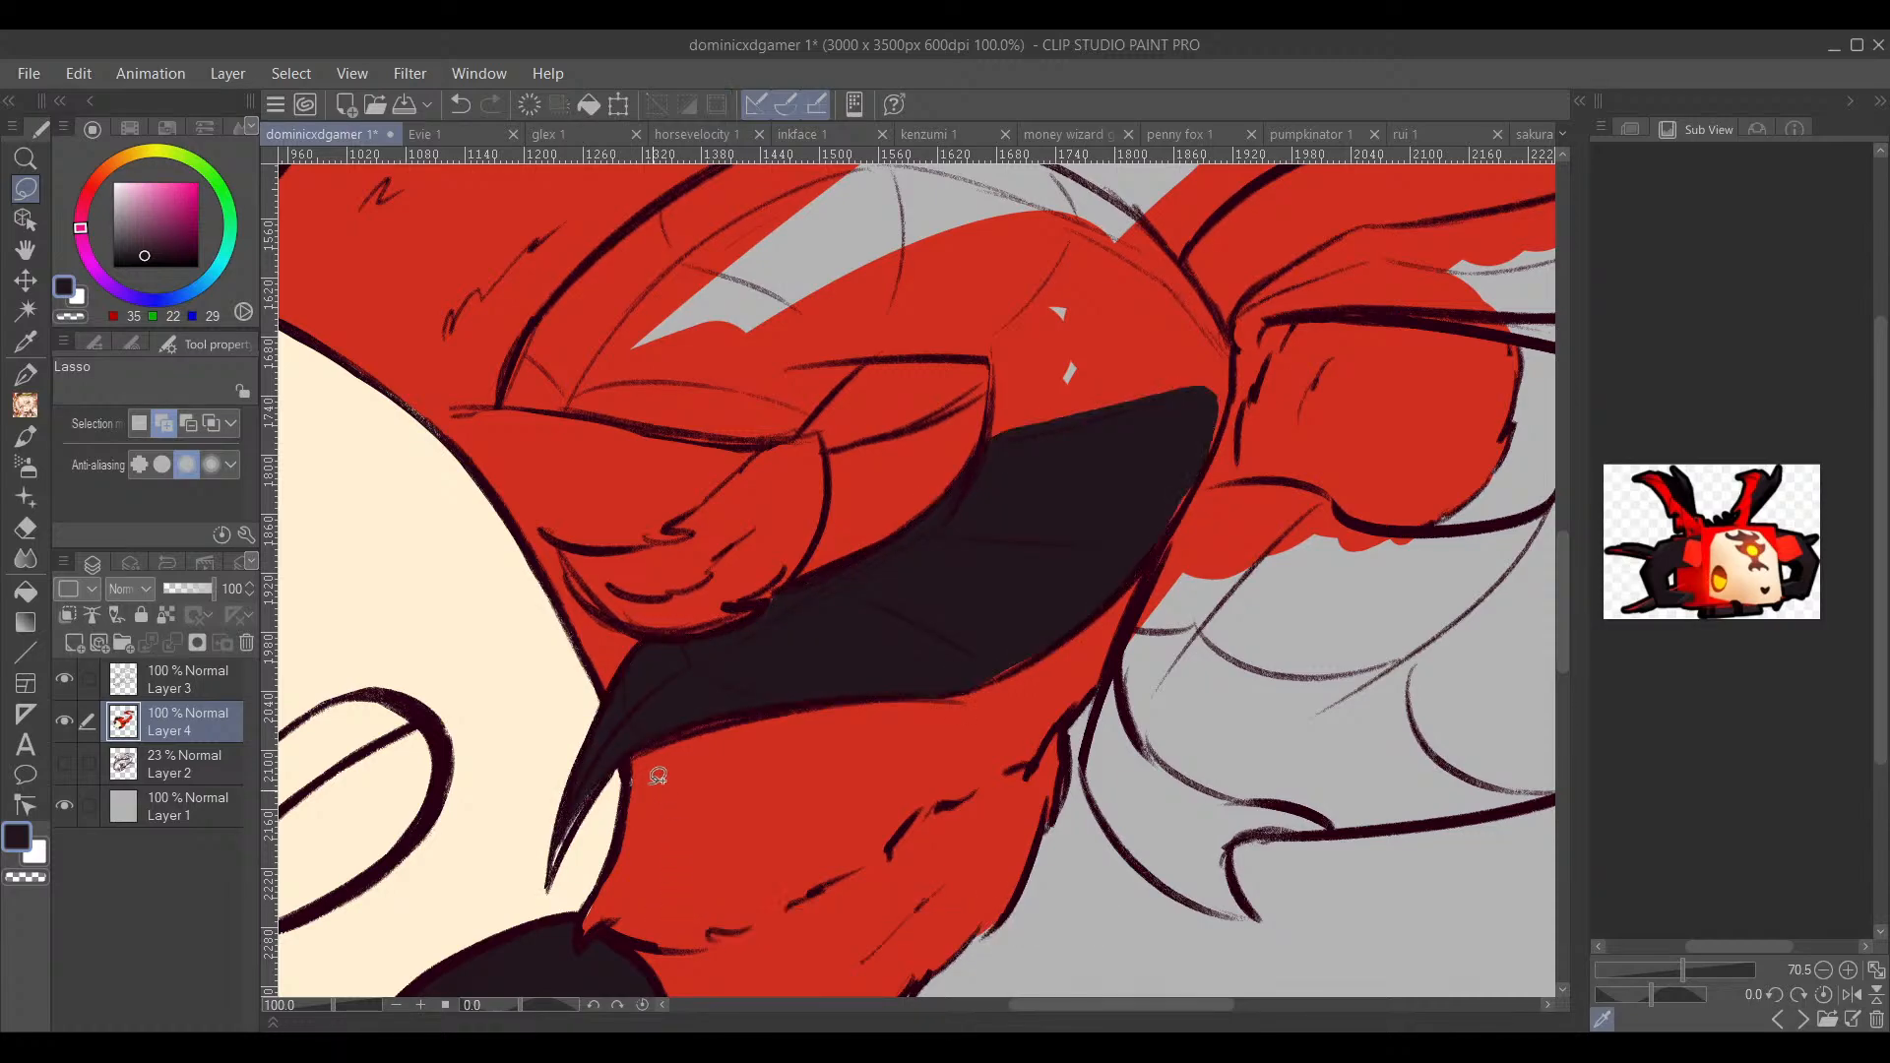
Step: Paint near-black borders with the Turnip pen at the curved shape's junction with the wing and along the folded red limb's upper edge
key(p)
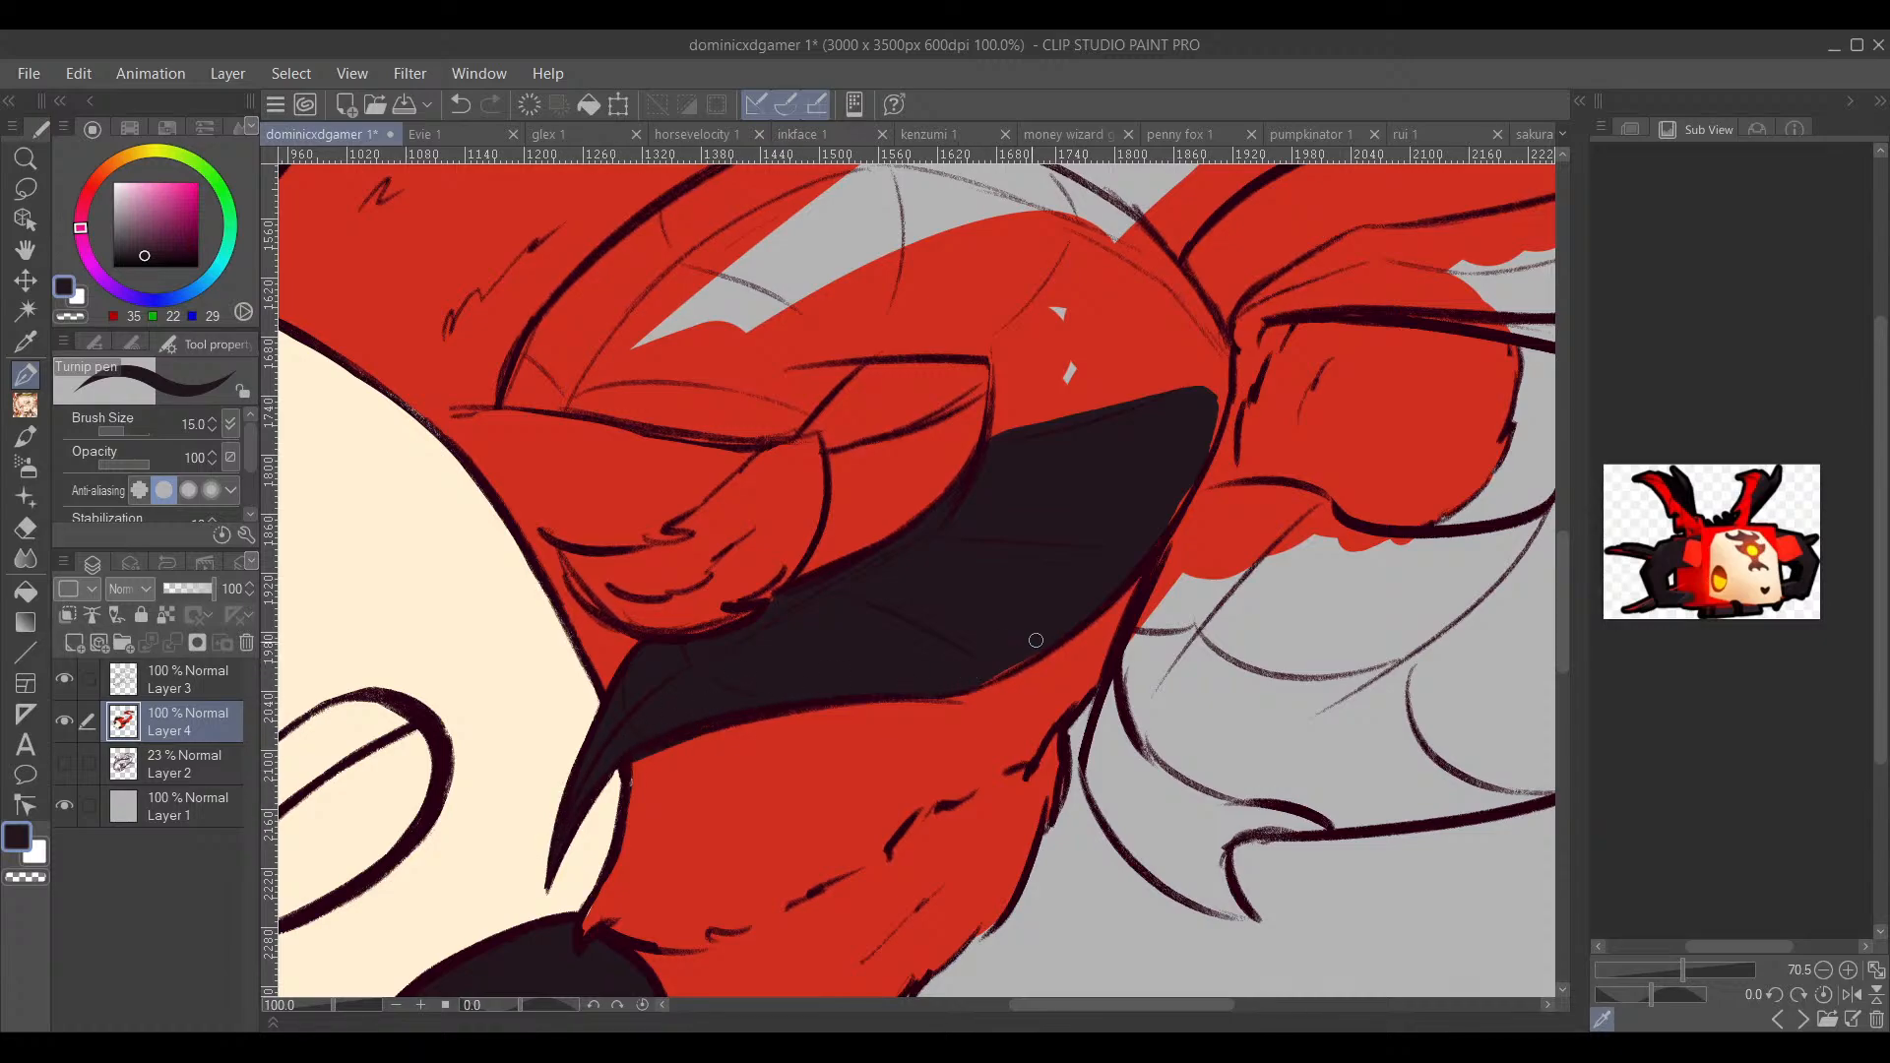
mouse_move(1170, 614)
mouse_down()
mouse_move(901, 719)
mouse_move(867, 842)
mouse_move(1078, 831)
mouse_up()
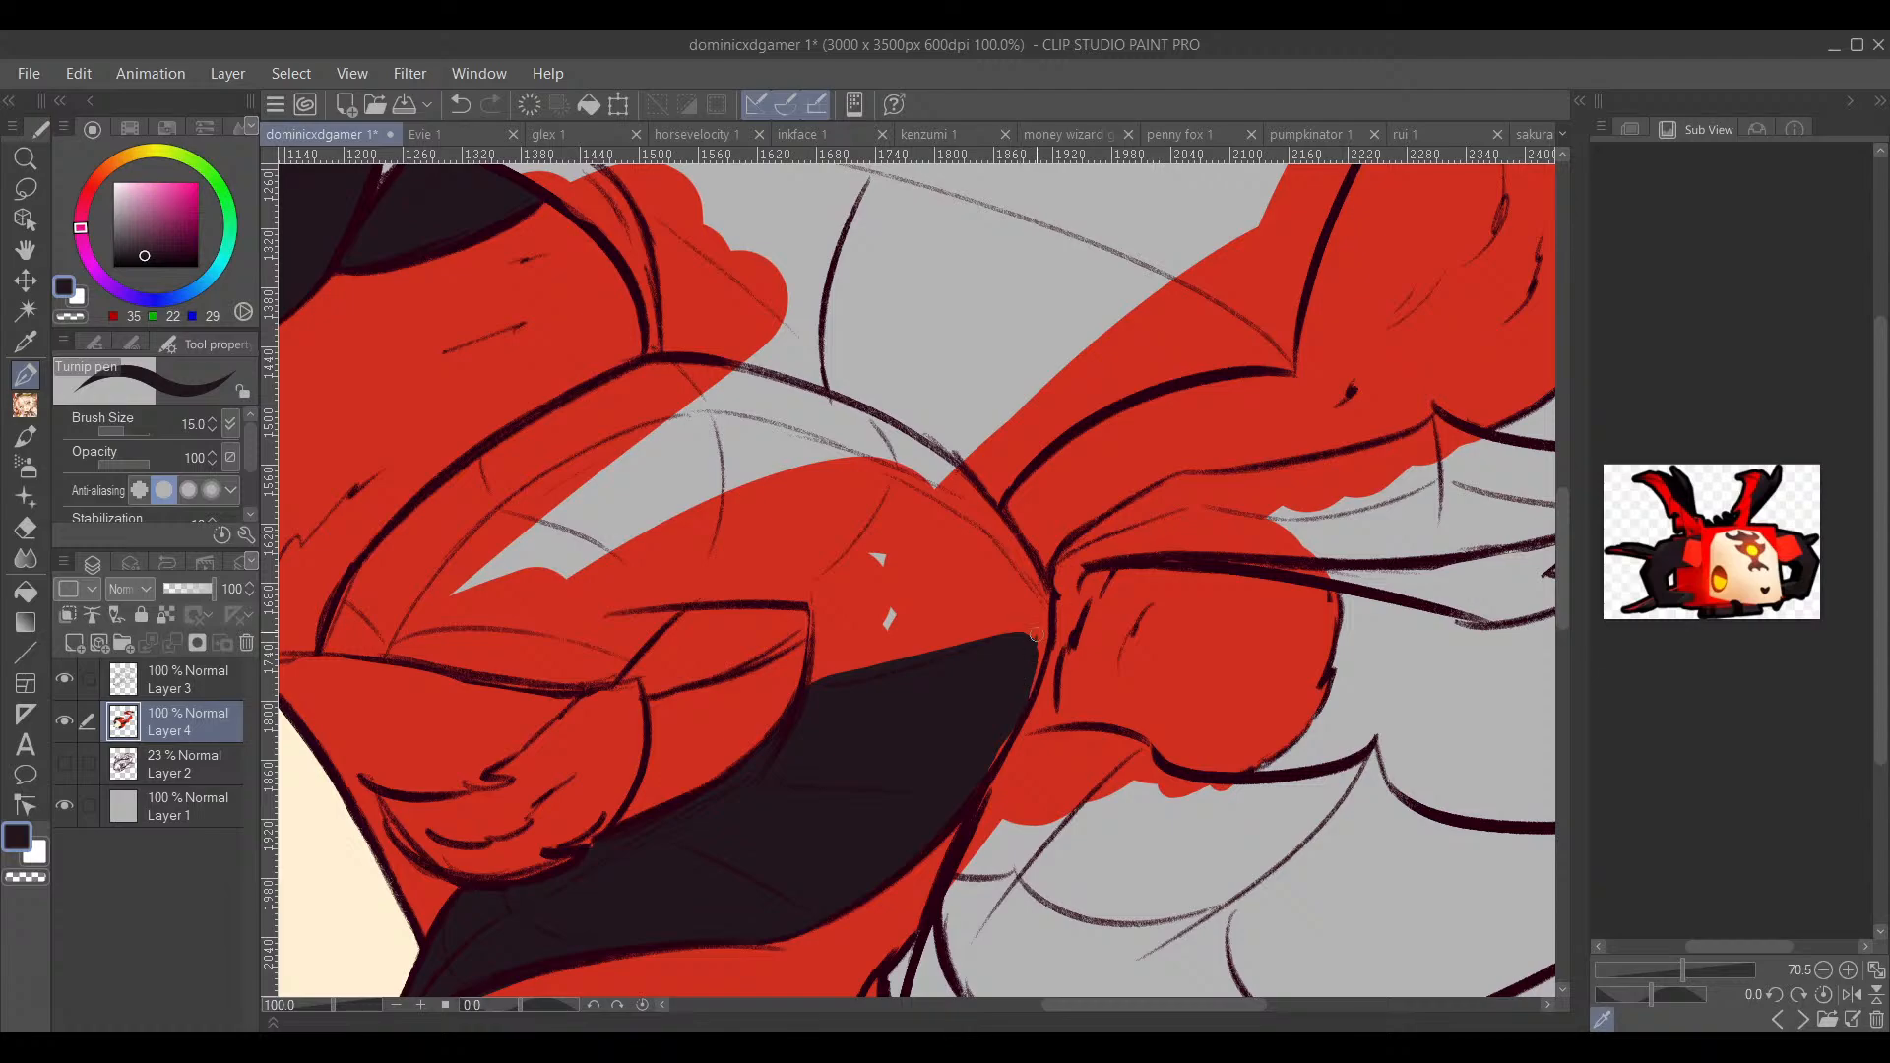
drag(1040, 618, 1031, 680)
drag(912, 851, 1171, 648)
mouse_move(927, 646)
mouse_down()
mouse_move(980, 594)
mouse_move(911, 675)
mouse_move(799, 677)
mouse_up()
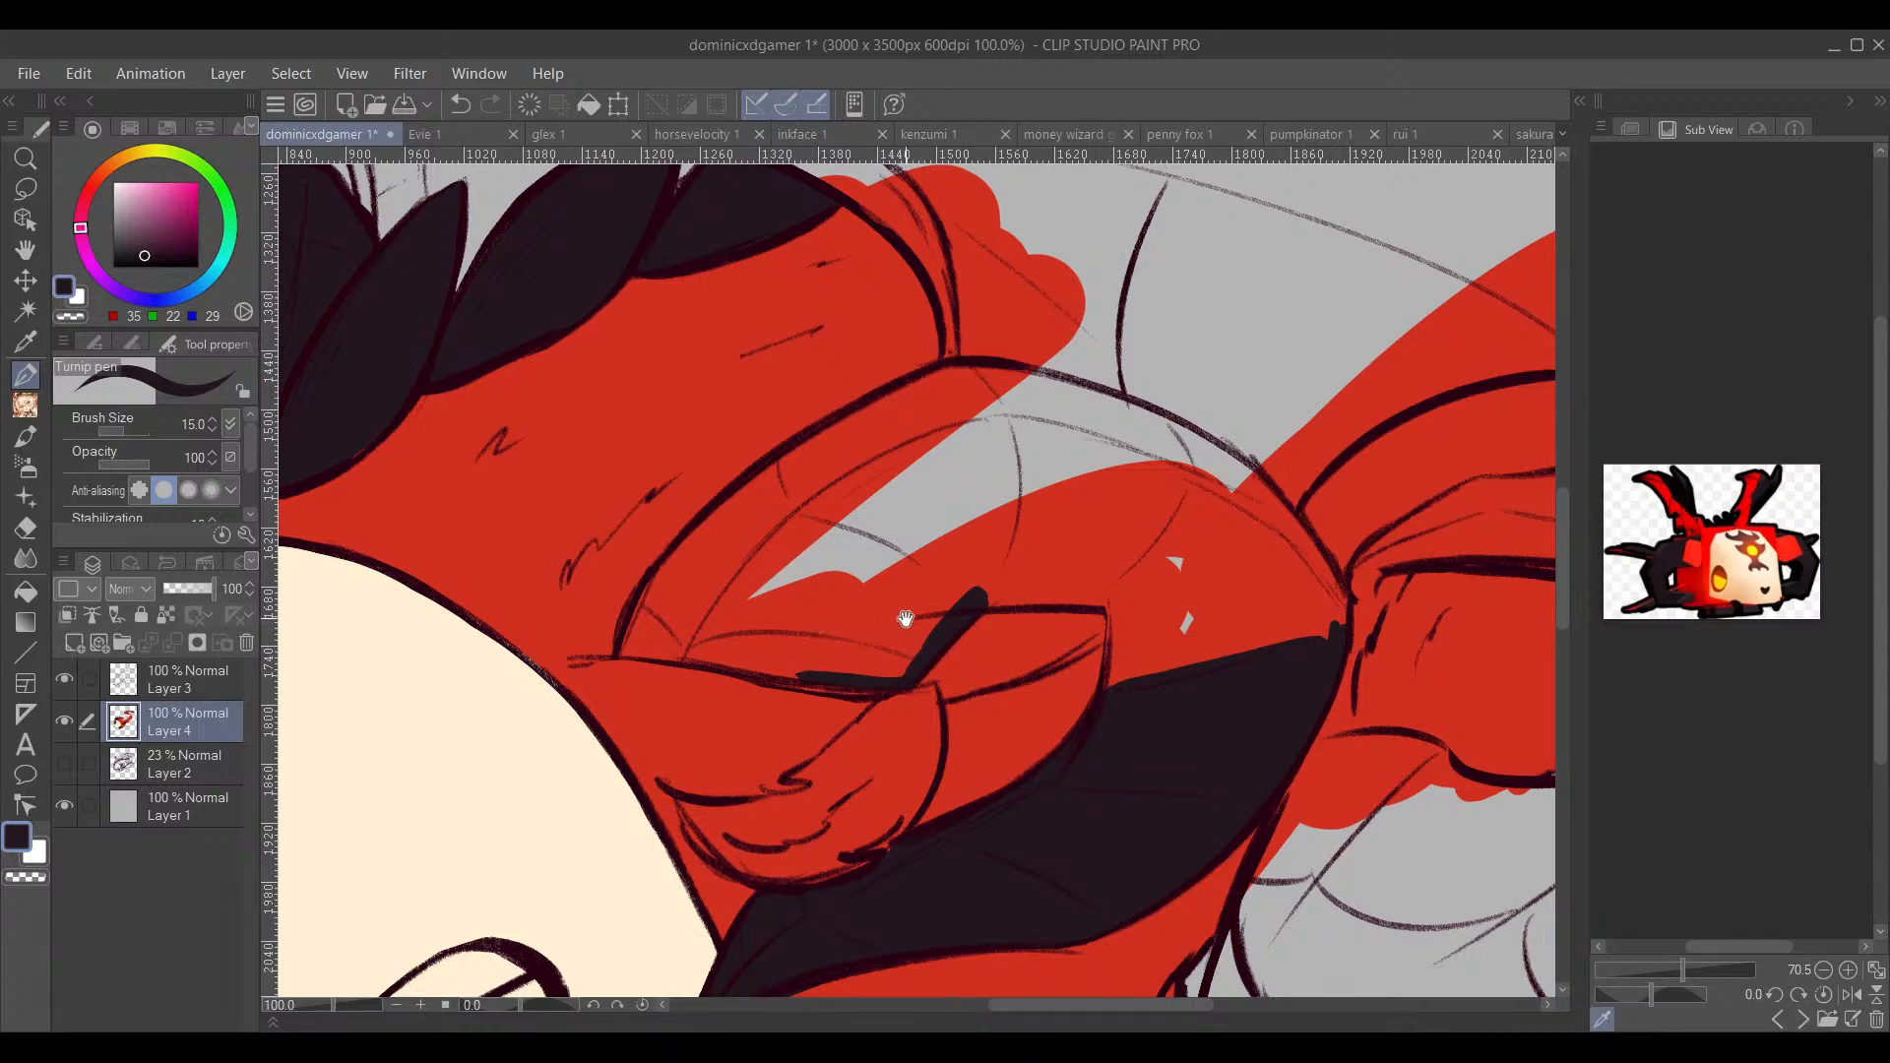
drag(905, 618, 781, 624)
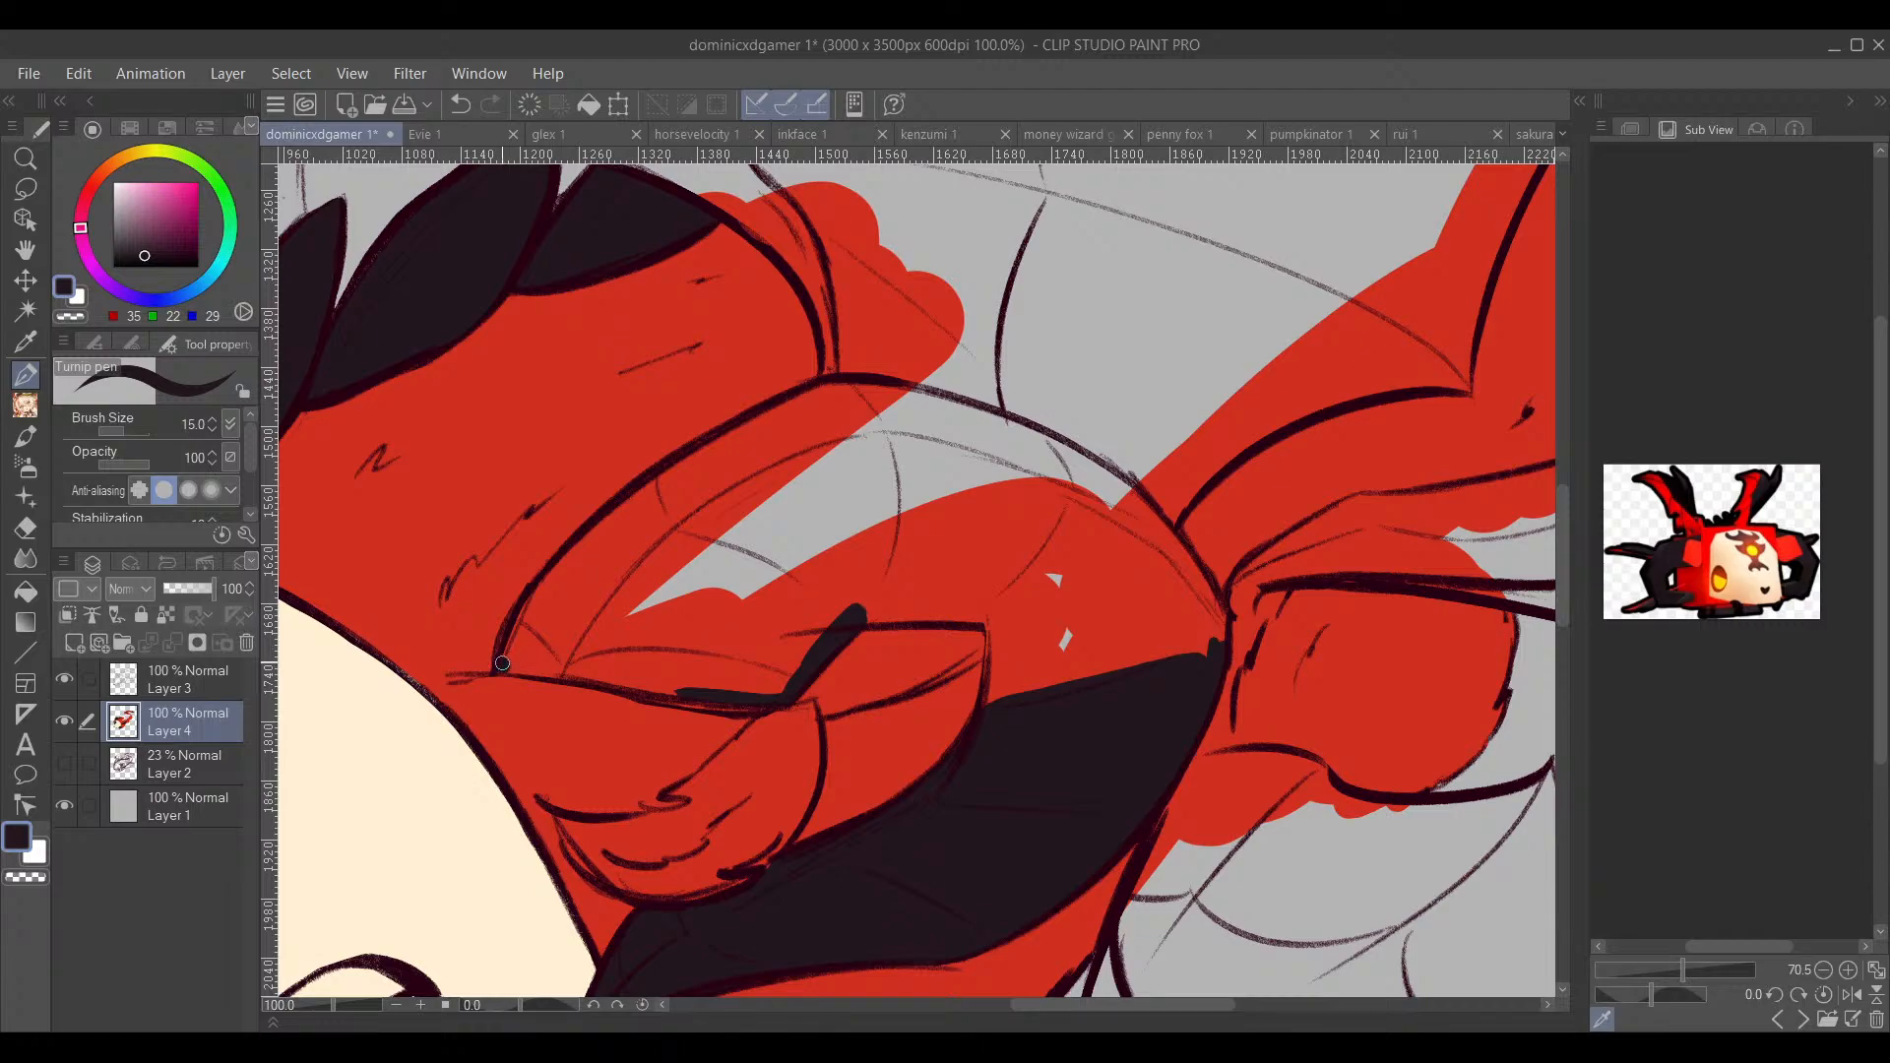
Step: Continue the near-black border inside the curved shape's upper arc, around the folded limb's top and along its pointed lower edge
mouse_move(502, 663)
mouse_down()
mouse_move(561, 569)
mouse_move(498, 672)
mouse_move(677, 651)
mouse_up()
mouse_move(543, 606)
mouse_down()
mouse_move(678, 471)
mouse_move(845, 392)
mouse_move(1059, 445)
mouse_move(902, 471)
mouse_up()
mouse_move(759, 433)
mouse_down()
mouse_move(916, 537)
mouse_move(955, 630)
mouse_move(949, 670)
mouse_up()
mouse_move(554, 618)
mouse_down()
mouse_move(743, 605)
mouse_move(648, 617)
mouse_move(736, 655)
mouse_move(733, 679)
mouse_move(1013, 583)
mouse_up()
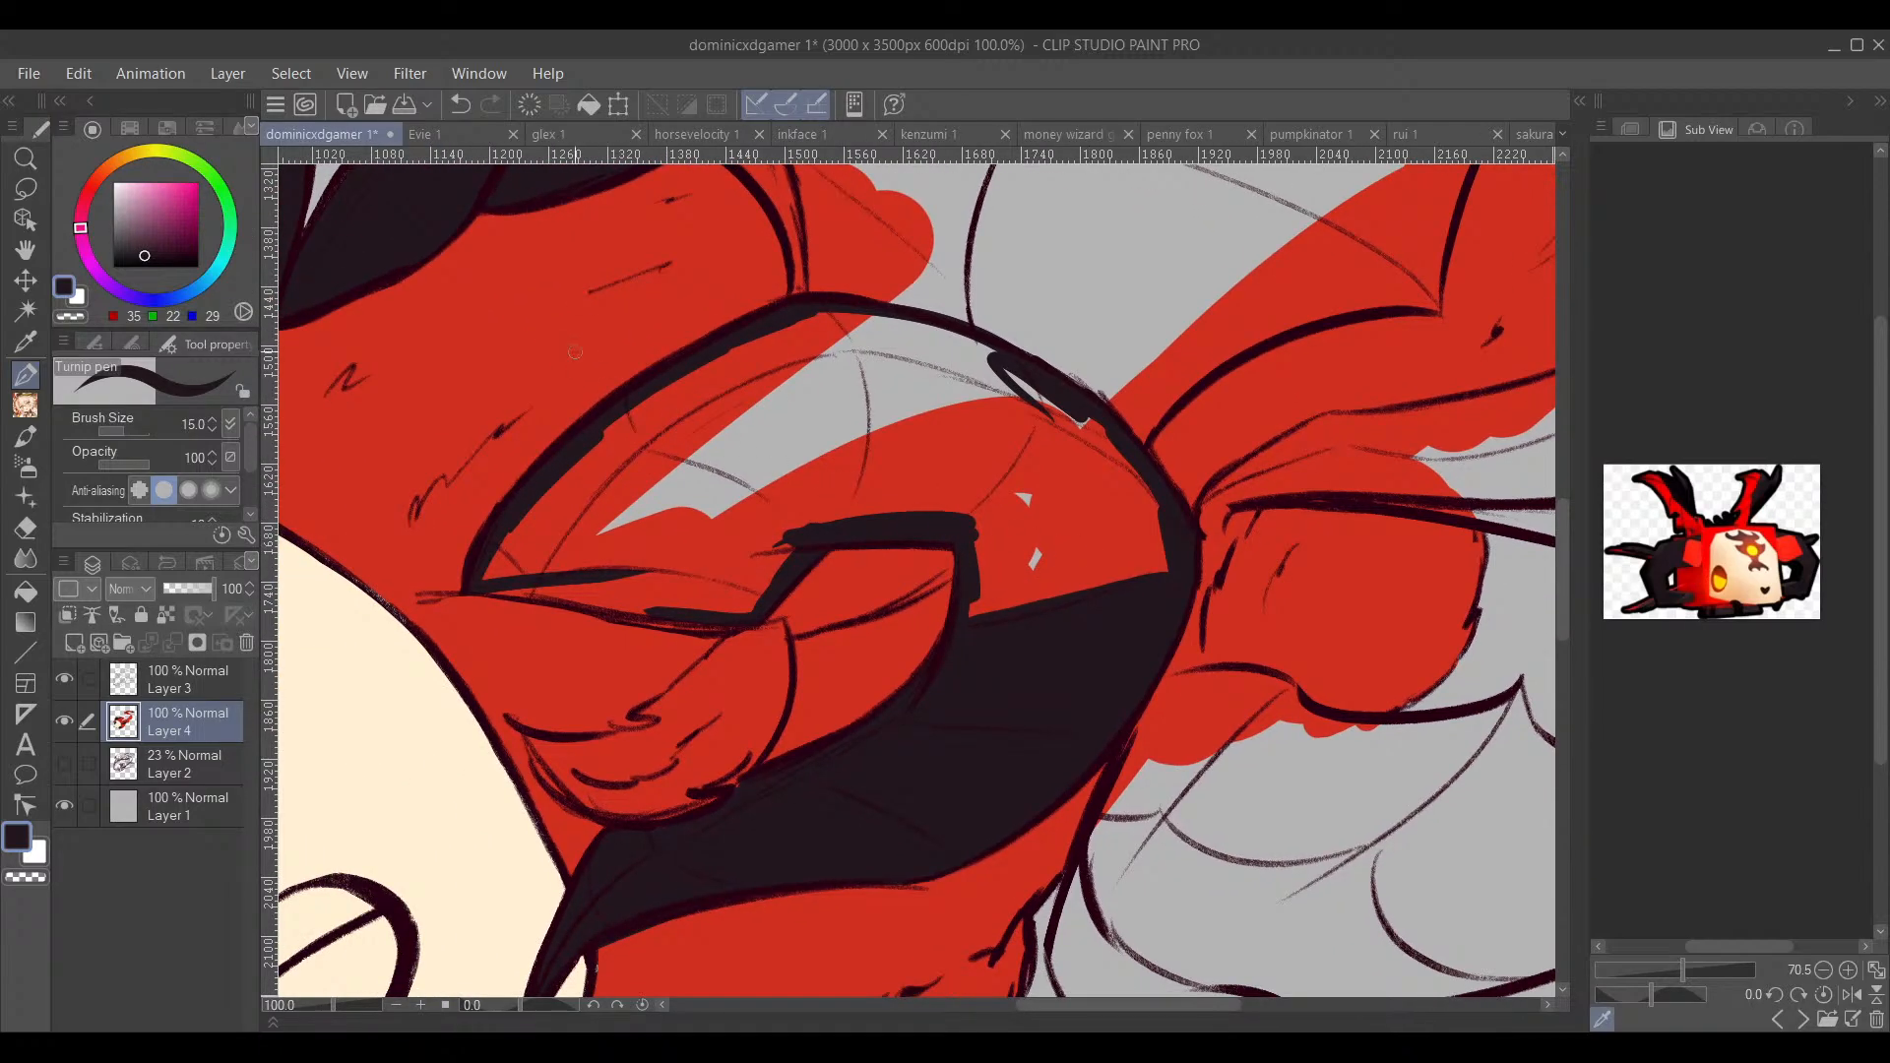
mouse_move(493, 587)
mouse_down()
mouse_move(645, 602)
mouse_move(579, 597)
mouse_up()
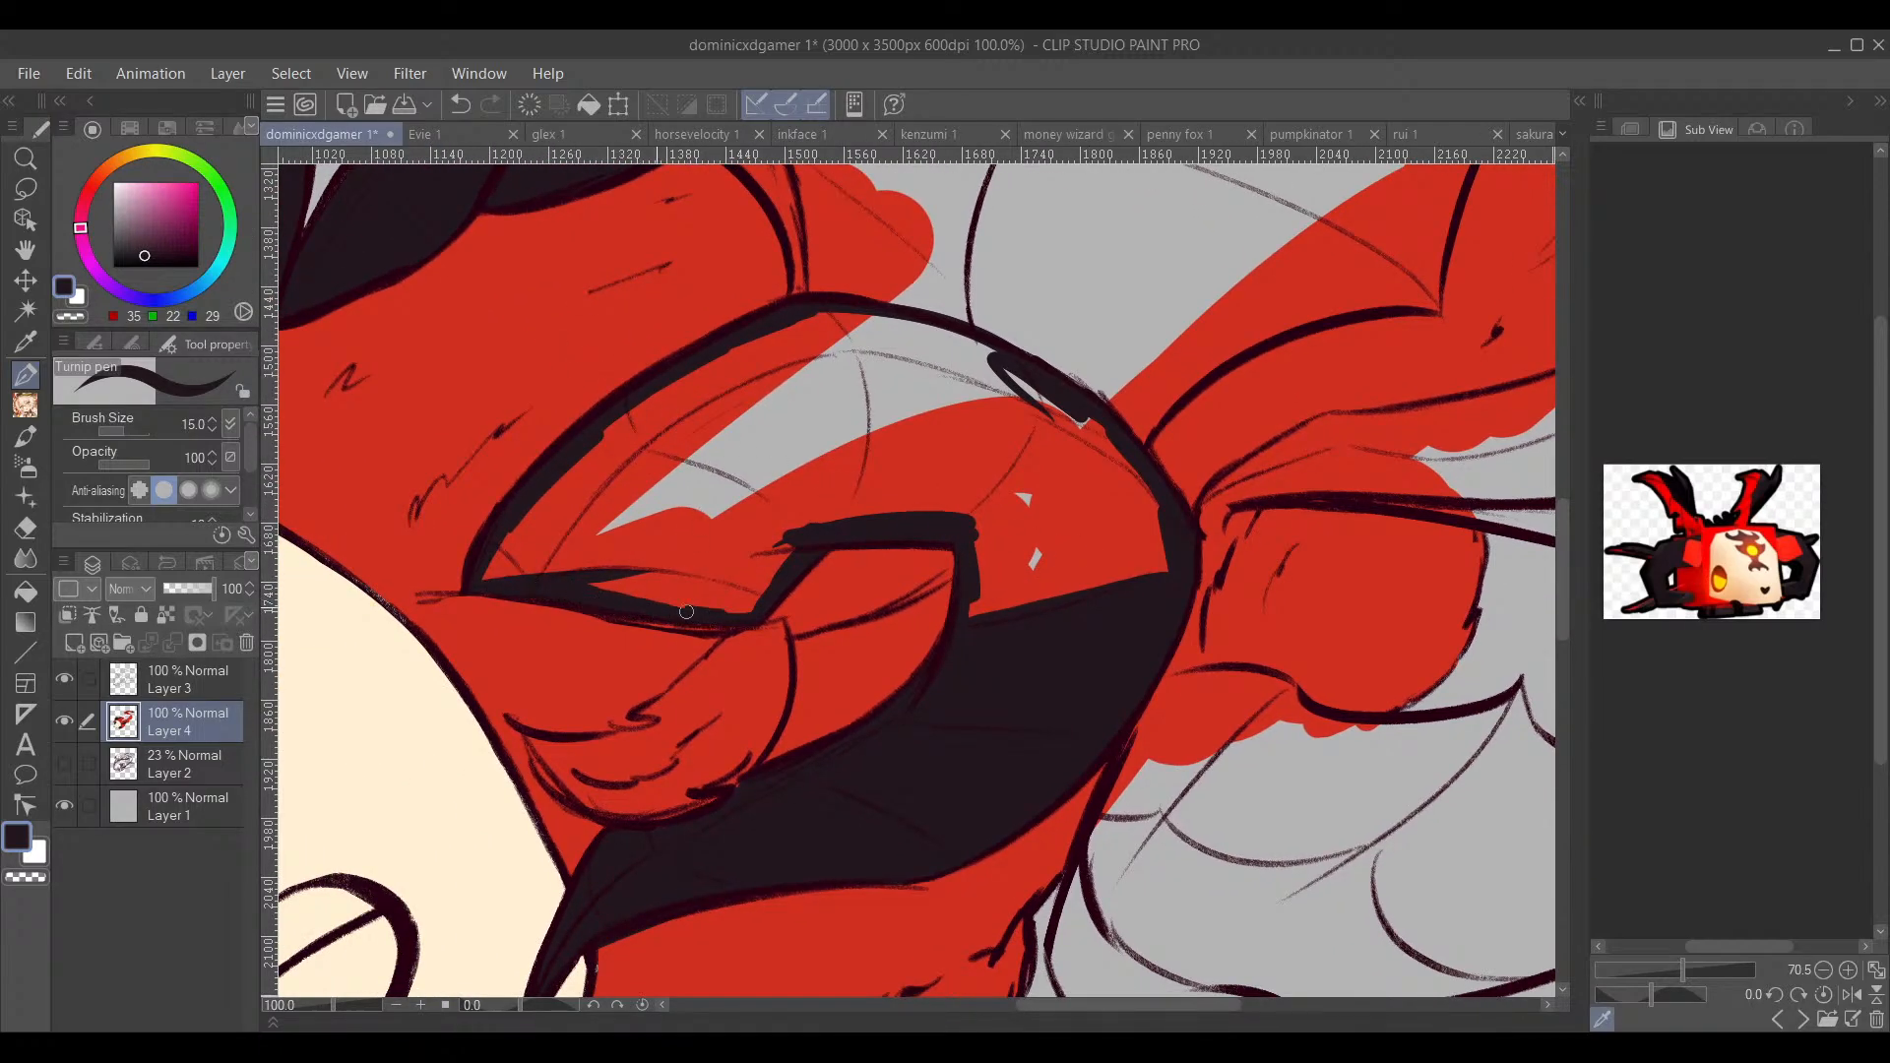
drag(710, 591, 674, 665)
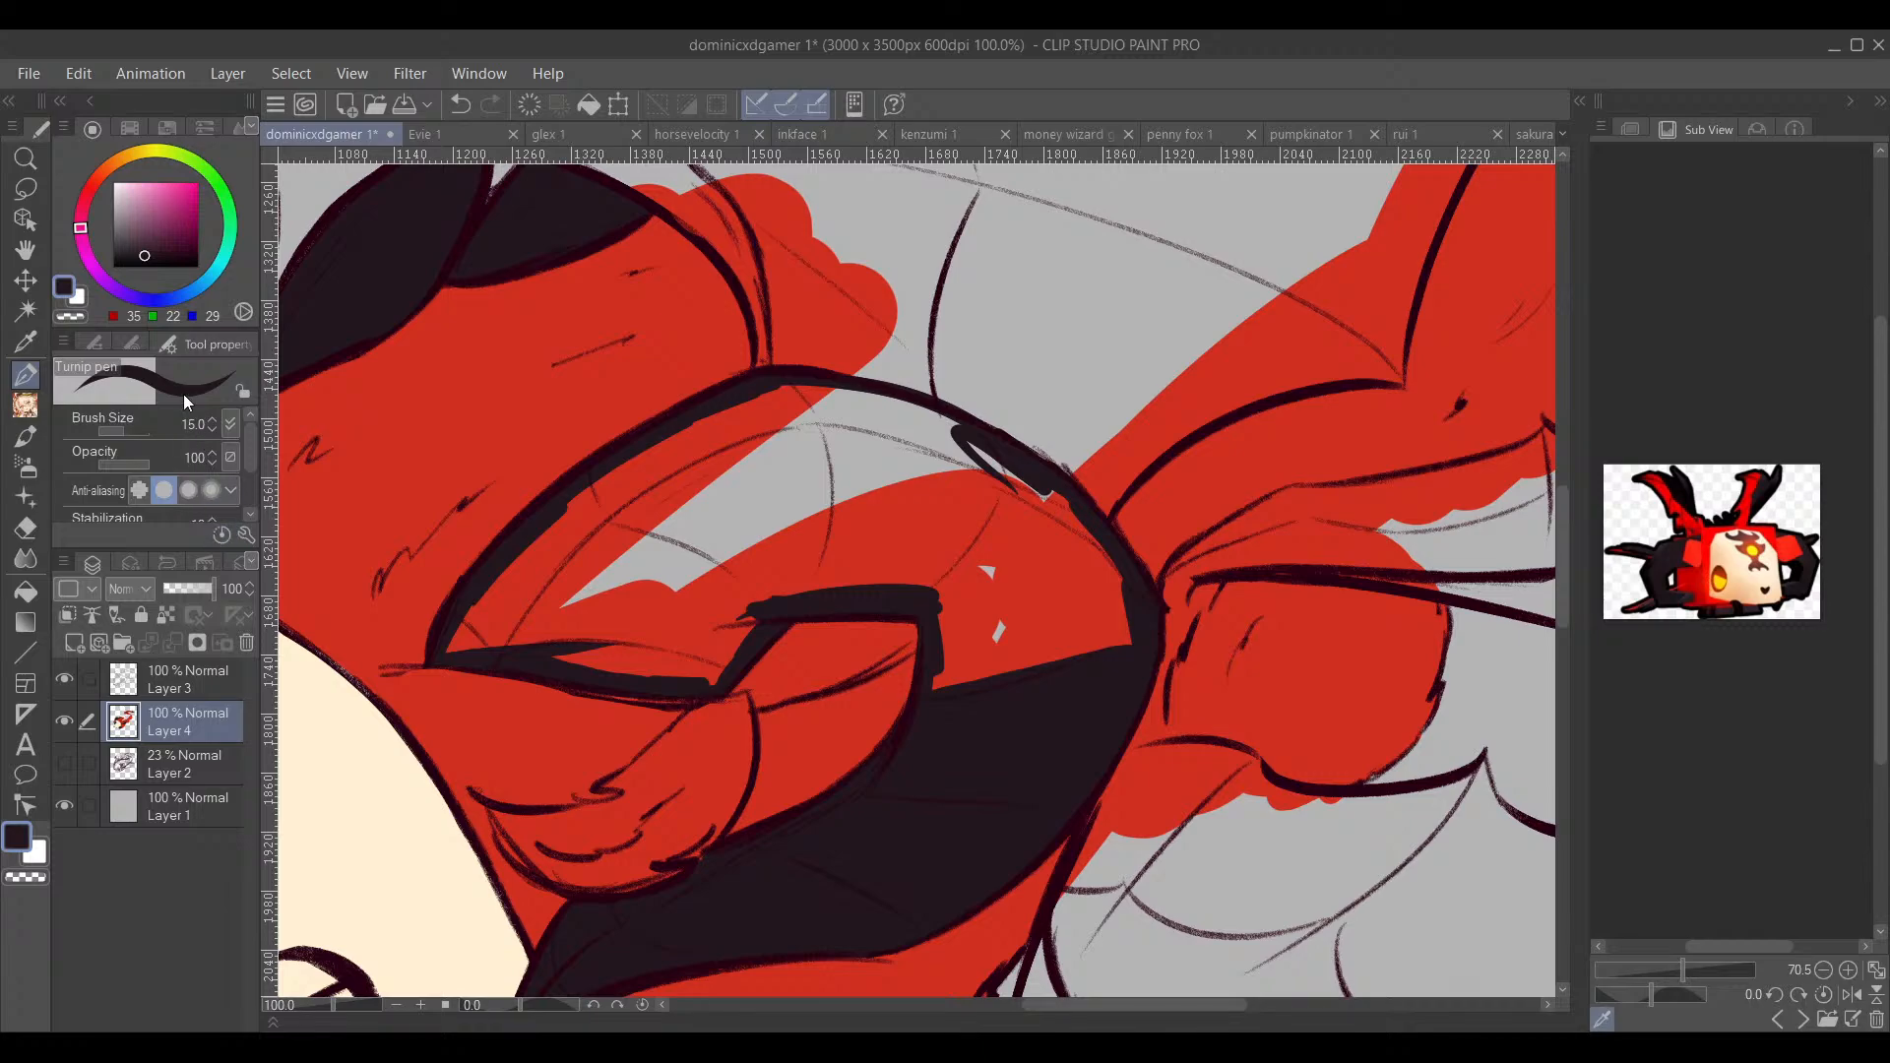
Step: Set the brush size to 40 and paint the curved shape's interior and the adjoining base of the near wing near-black
click(132, 344)
click(185, 426)
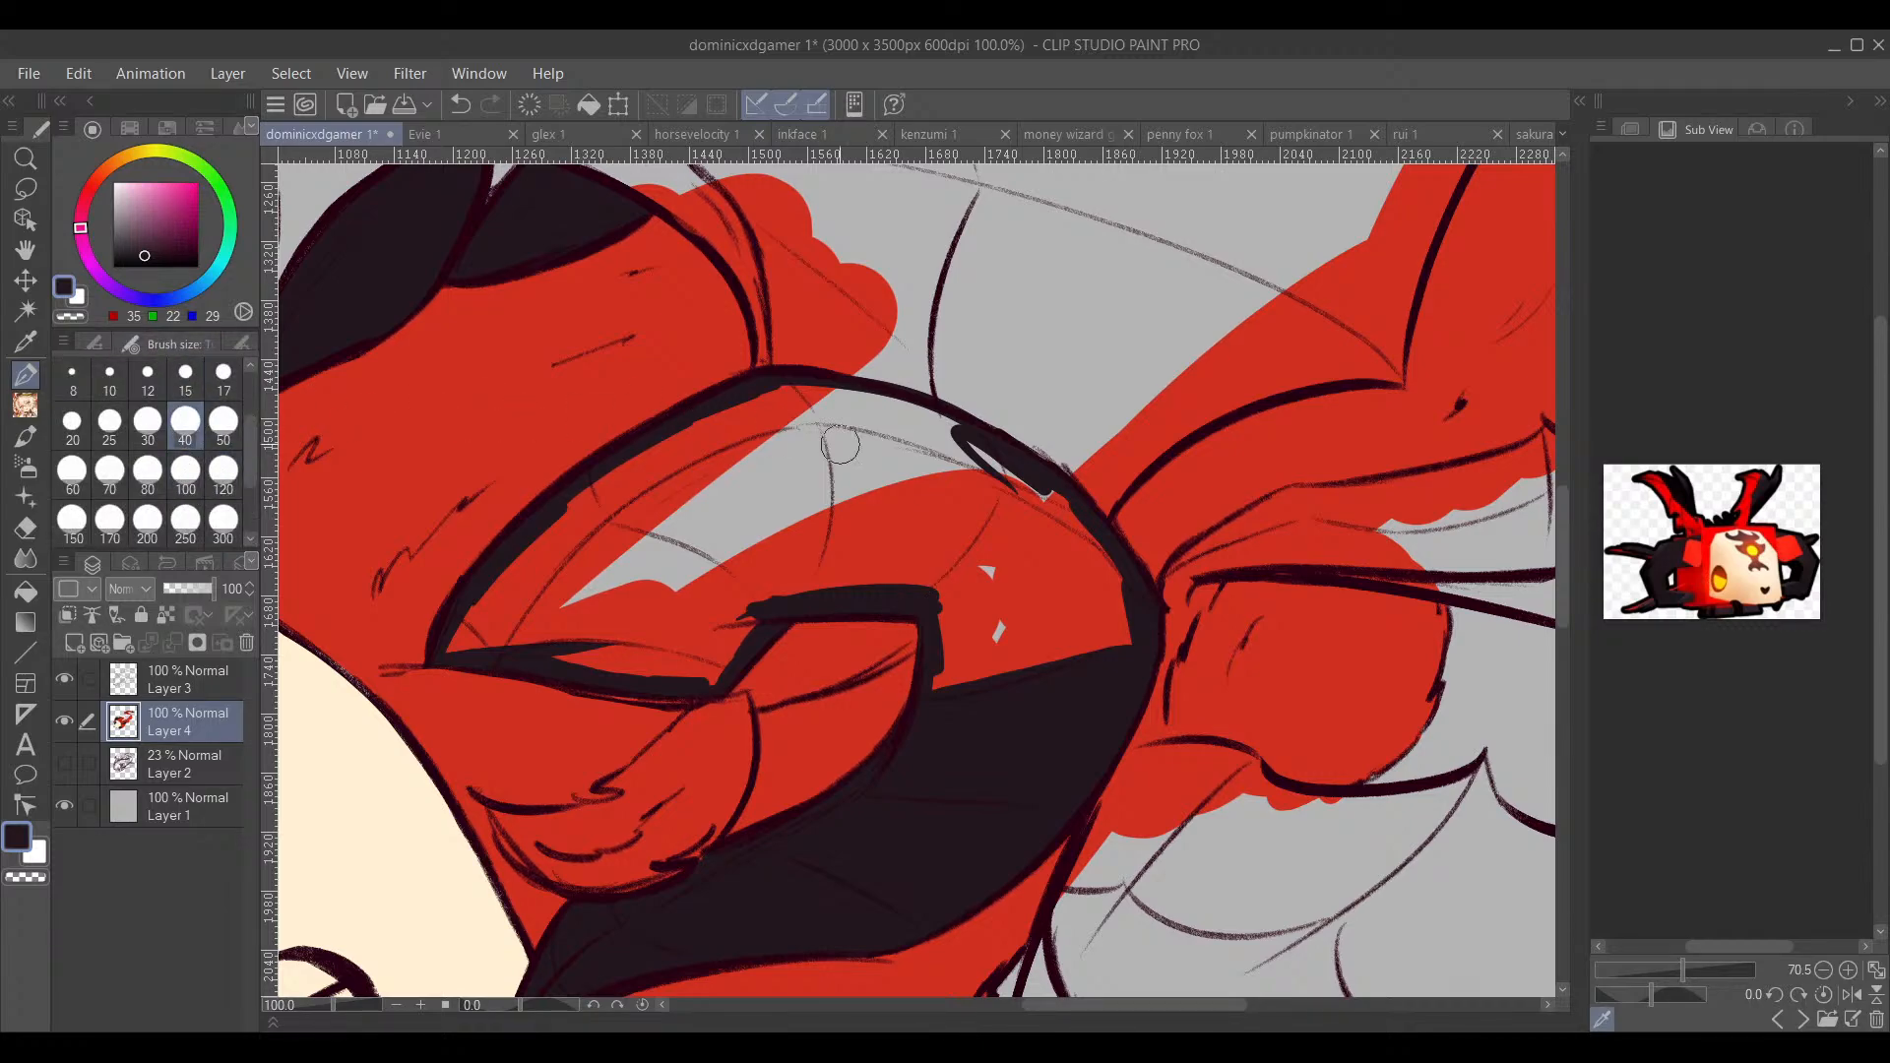
mouse_move(461, 640)
mouse_down()
mouse_move(434, 624)
mouse_move(527, 552)
mouse_move(488, 647)
mouse_move(684, 645)
mouse_move(710, 666)
mouse_move(764, 591)
mouse_move(617, 621)
mouse_move(551, 551)
mouse_move(633, 462)
mouse_move(722, 426)
mouse_move(737, 373)
mouse_up()
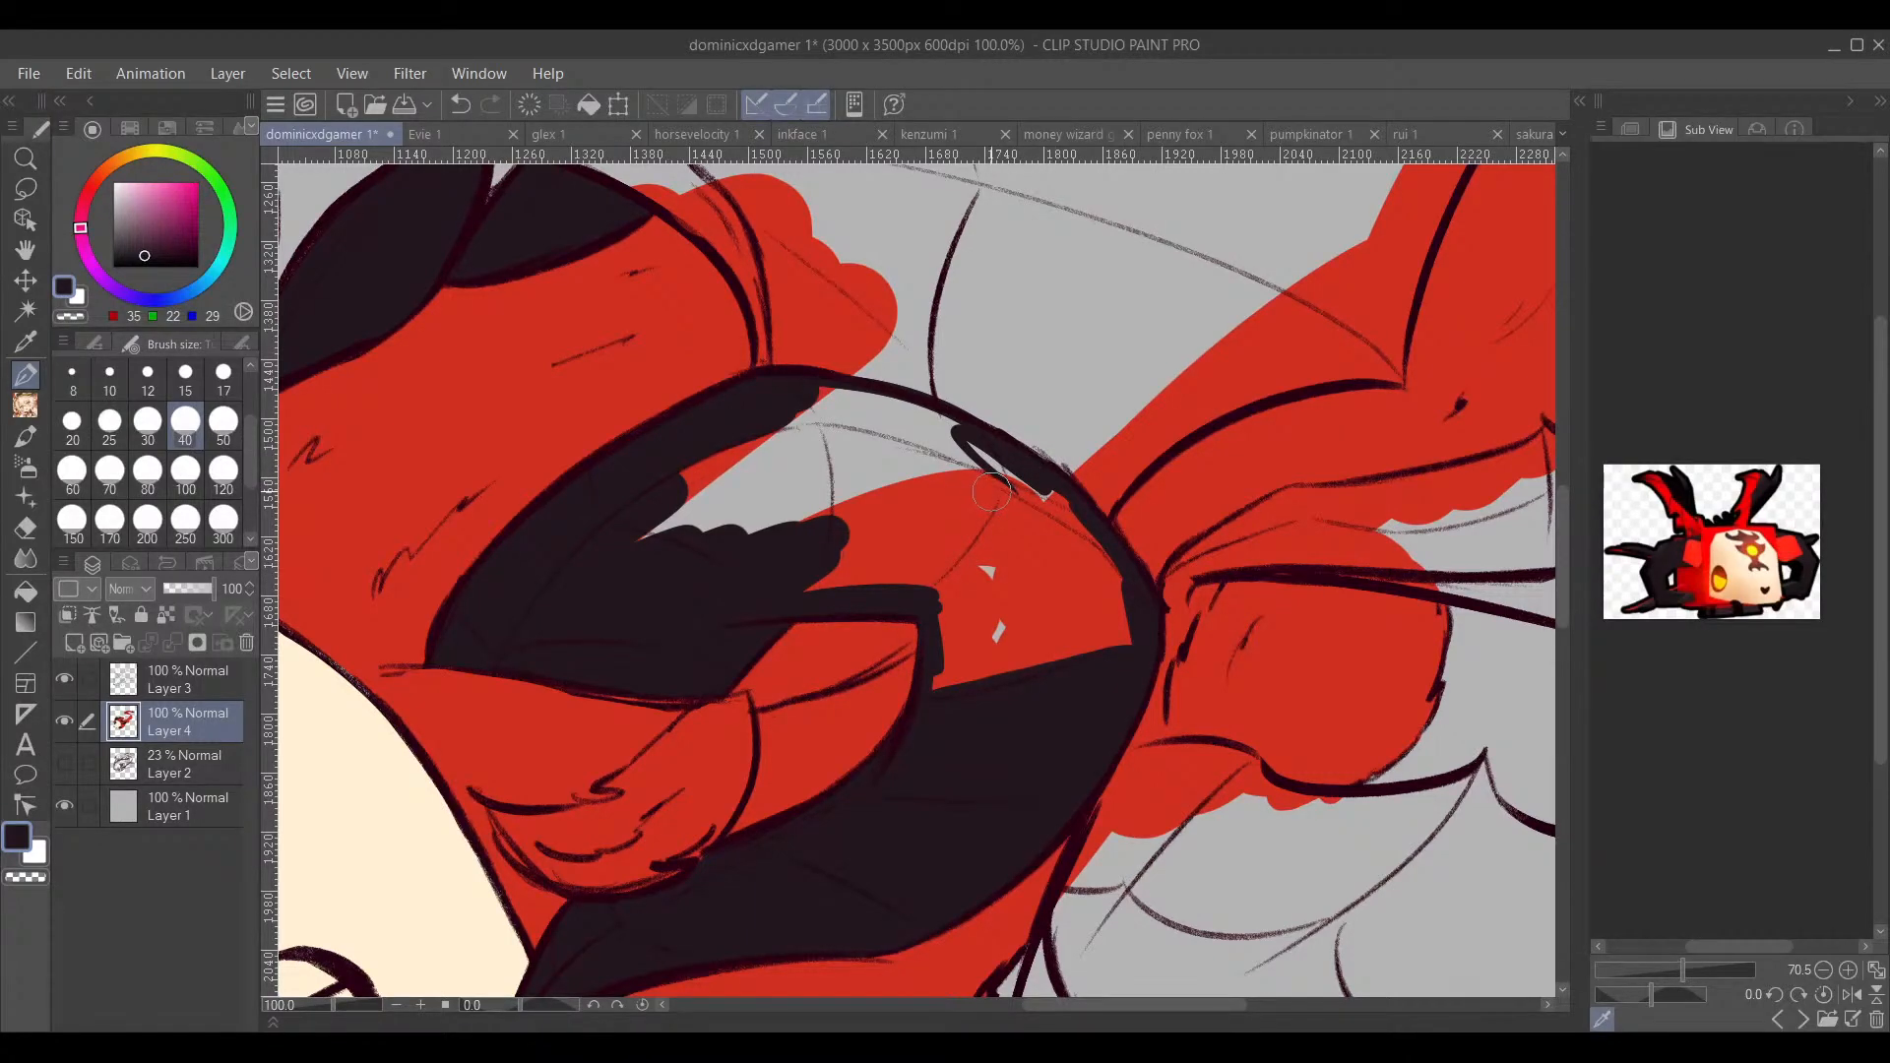
mouse_move(979, 463)
mouse_down()
mouse_move(995, 498)
mouse_move(929, 433)
mouse_move(962, 434)
mouse_move(781, 410)
mouse_move(906, 439)
mouse_move(890, 502)
mouse_move(755, 586)
mouse_move(927, 577)
mouse_move(962, 624)
mouse_move(945, 650)
mouse_move(1013, 650)
mouse_move(1000, 723)
mouse_move(1114, 641)
mouse_move(1080, 545)
mouse_move(1058, 540)
mouse_up()
drag(1010, 700, 865, 991)
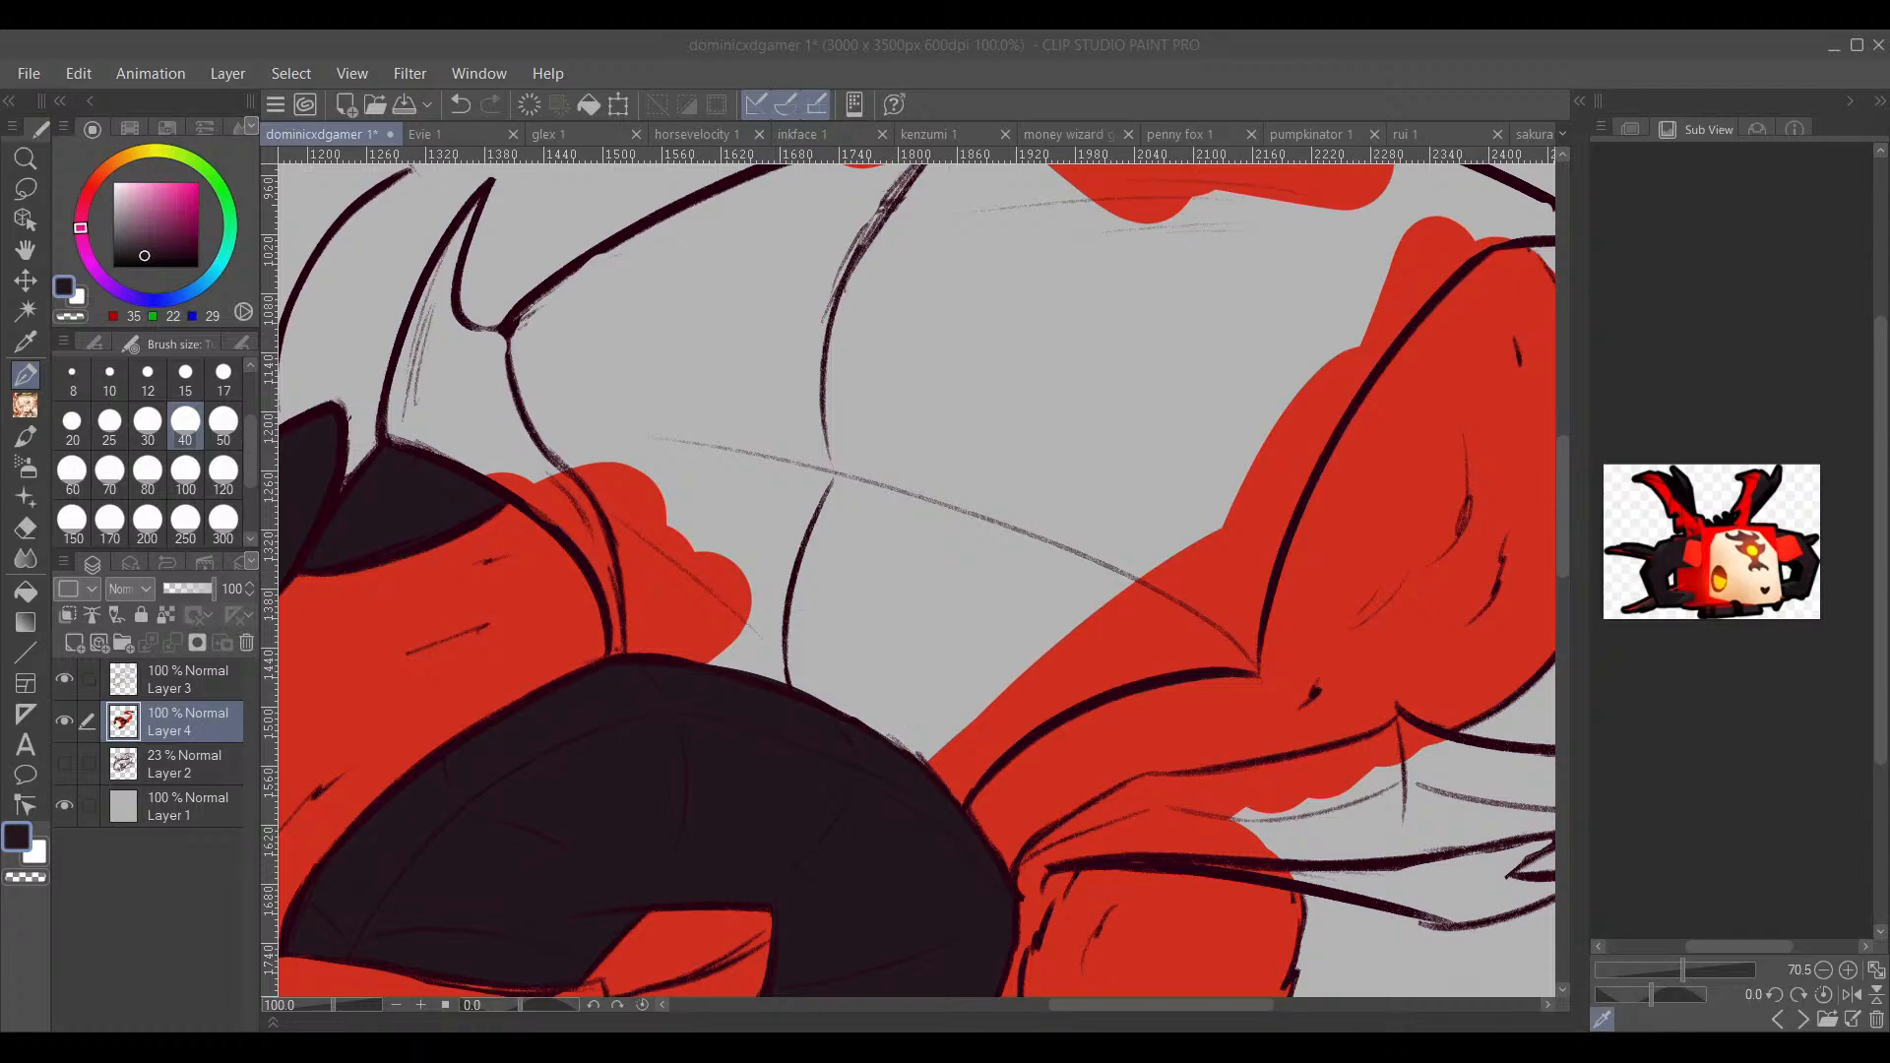
mouse_move(802, 669)
mouse_down()
mouse_move(781, 725)
mouse_move(738, 548)
mouse_move(698, 532)
mouse_move(624, 646)
mouse_move(656, 614)
mouse_move(764, 673)
mouse_move(964, 630)
mouse_move(1112, 639)
mouse_move(1232, 809)
mouse_move(1063, 611)
mouse_up()
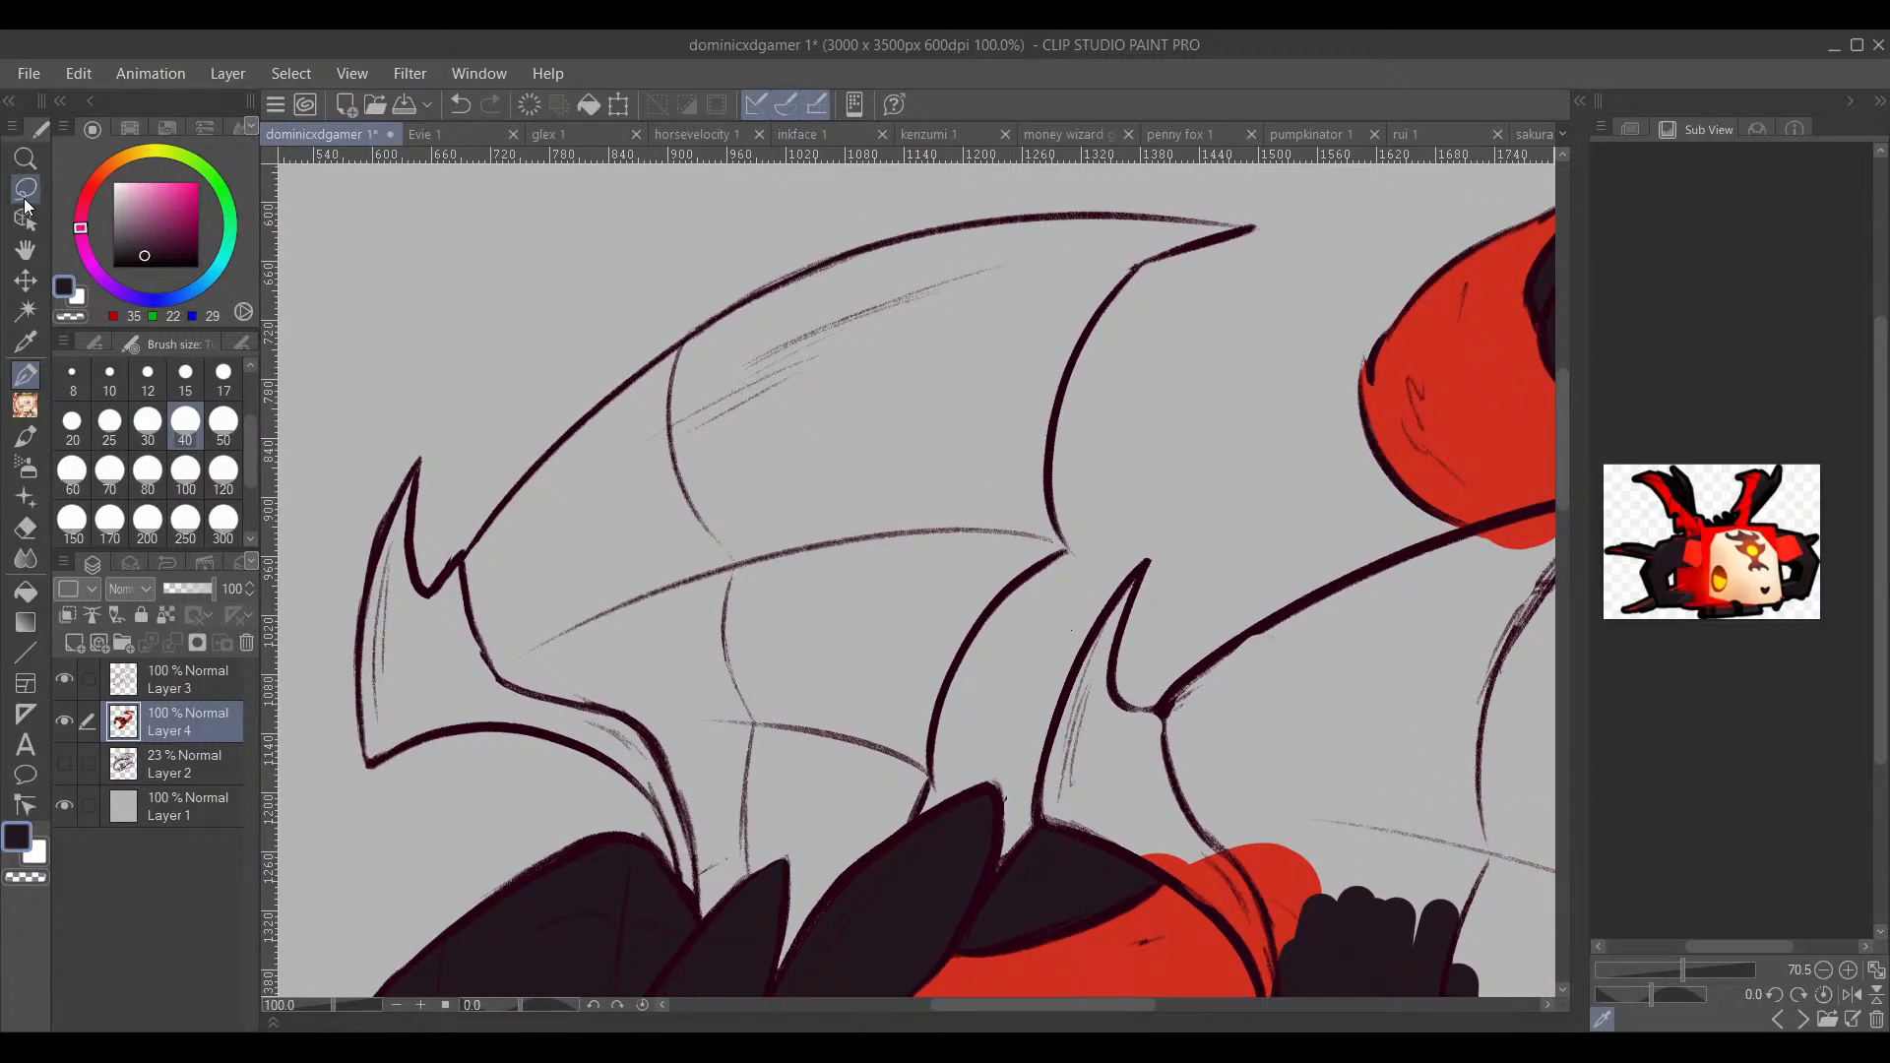
Step: Lasso-select the far wing along its outline and down between the back spikes, fill it with near-black, and clear the selection
click(26, 193)
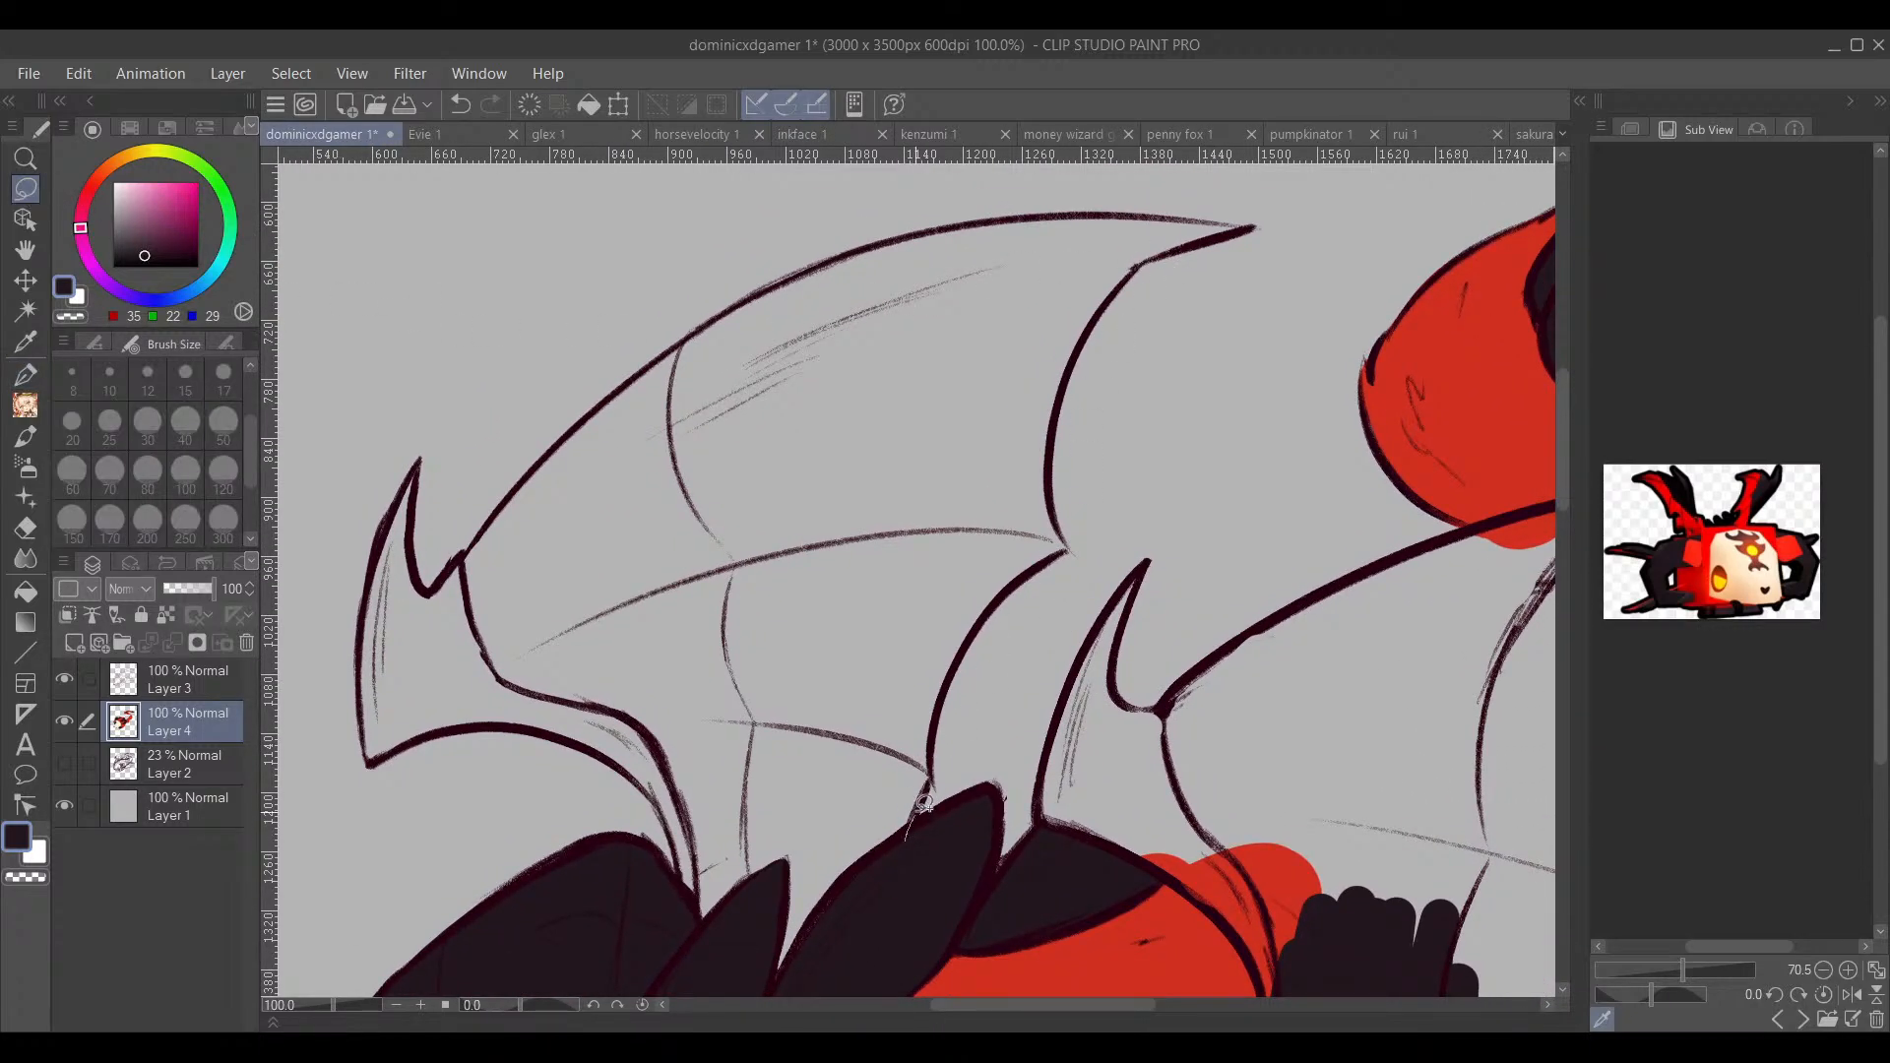
drag(970, 650, 1032, 573)
drag(1054, 471, 1061, 407)
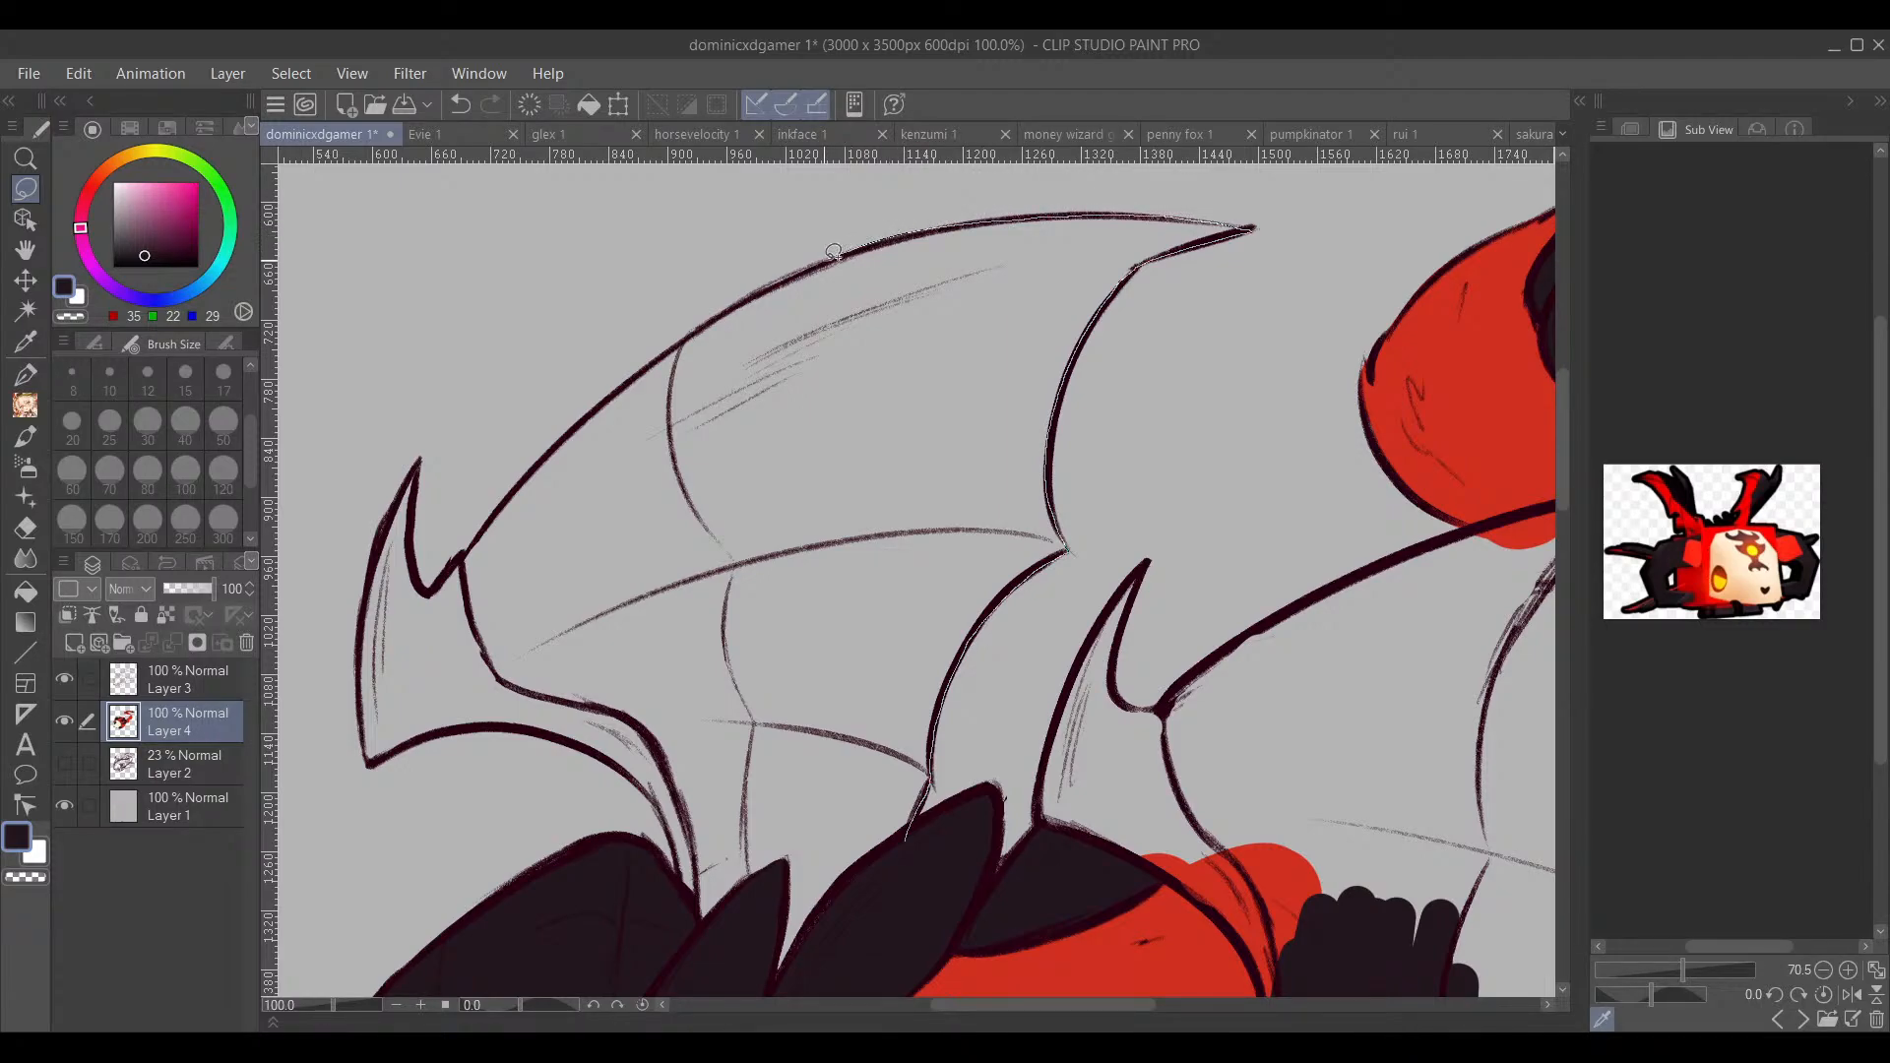
drag(616, 389, 504, 499)
mouse_move(433, 584)
mouse_down()
mouse_move(415, 522)
mouse_move(428, 461)
mouse_move(374, 569)
mouse_move(361, 706)
mouse_move(549, 729)
mouse_up()
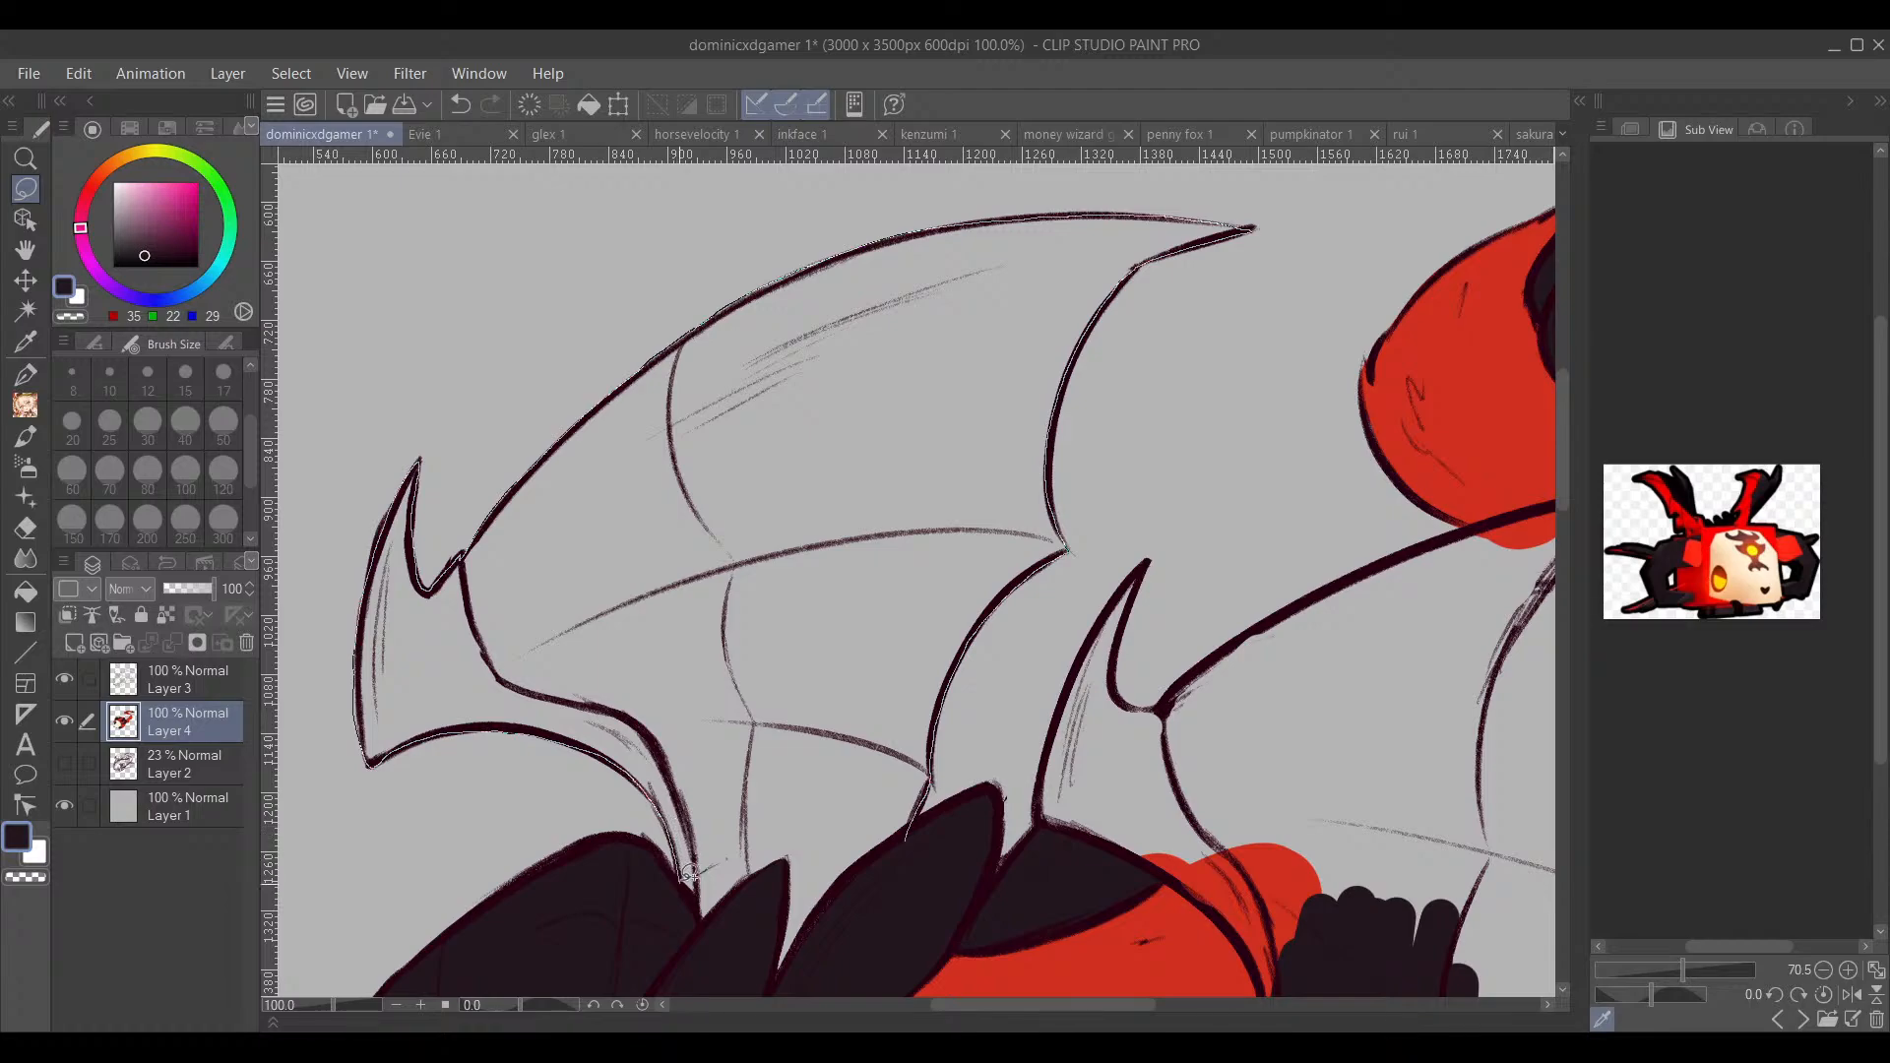
drag(689, 873, 683, 878)
drag(983, 756, 999, 509)
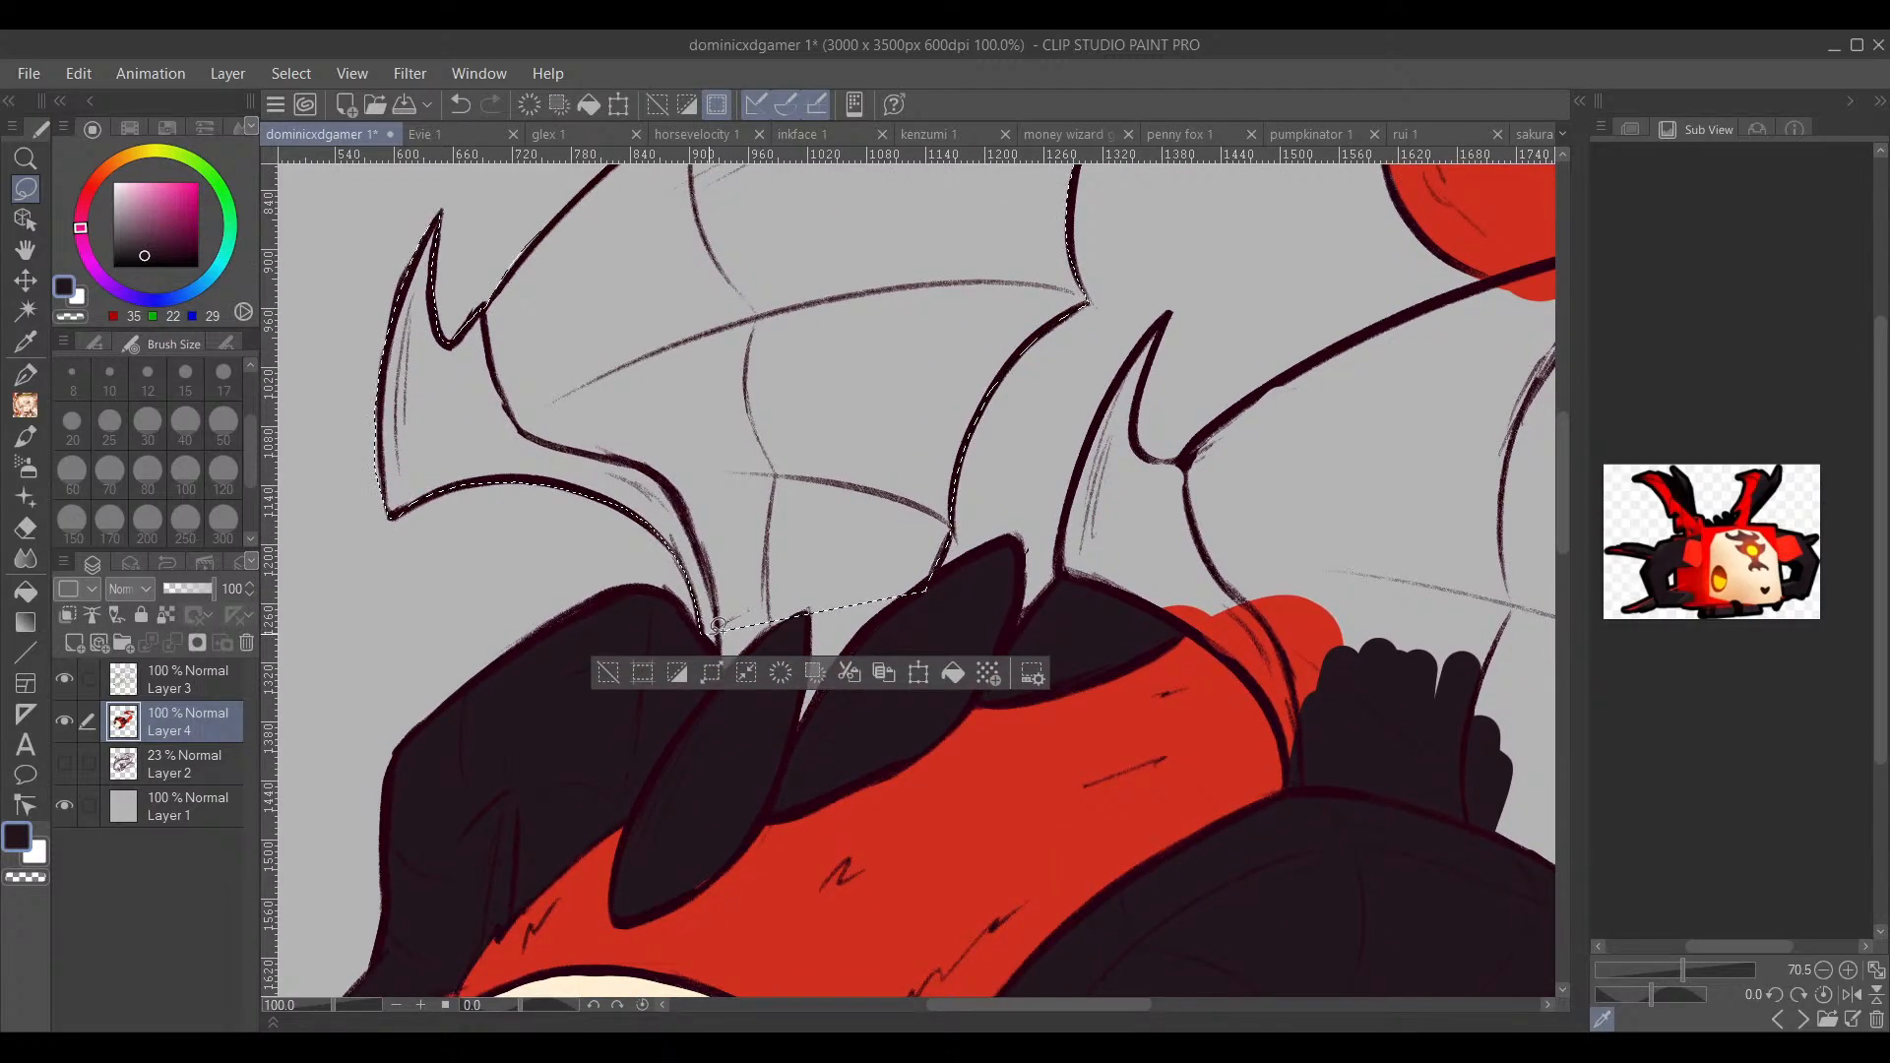
mouse_move(708, 626)
mouse_down()
mouse_move(742, 686)
mouse_move(822, 744)
mouse_move(943, 576)
mouse_up()
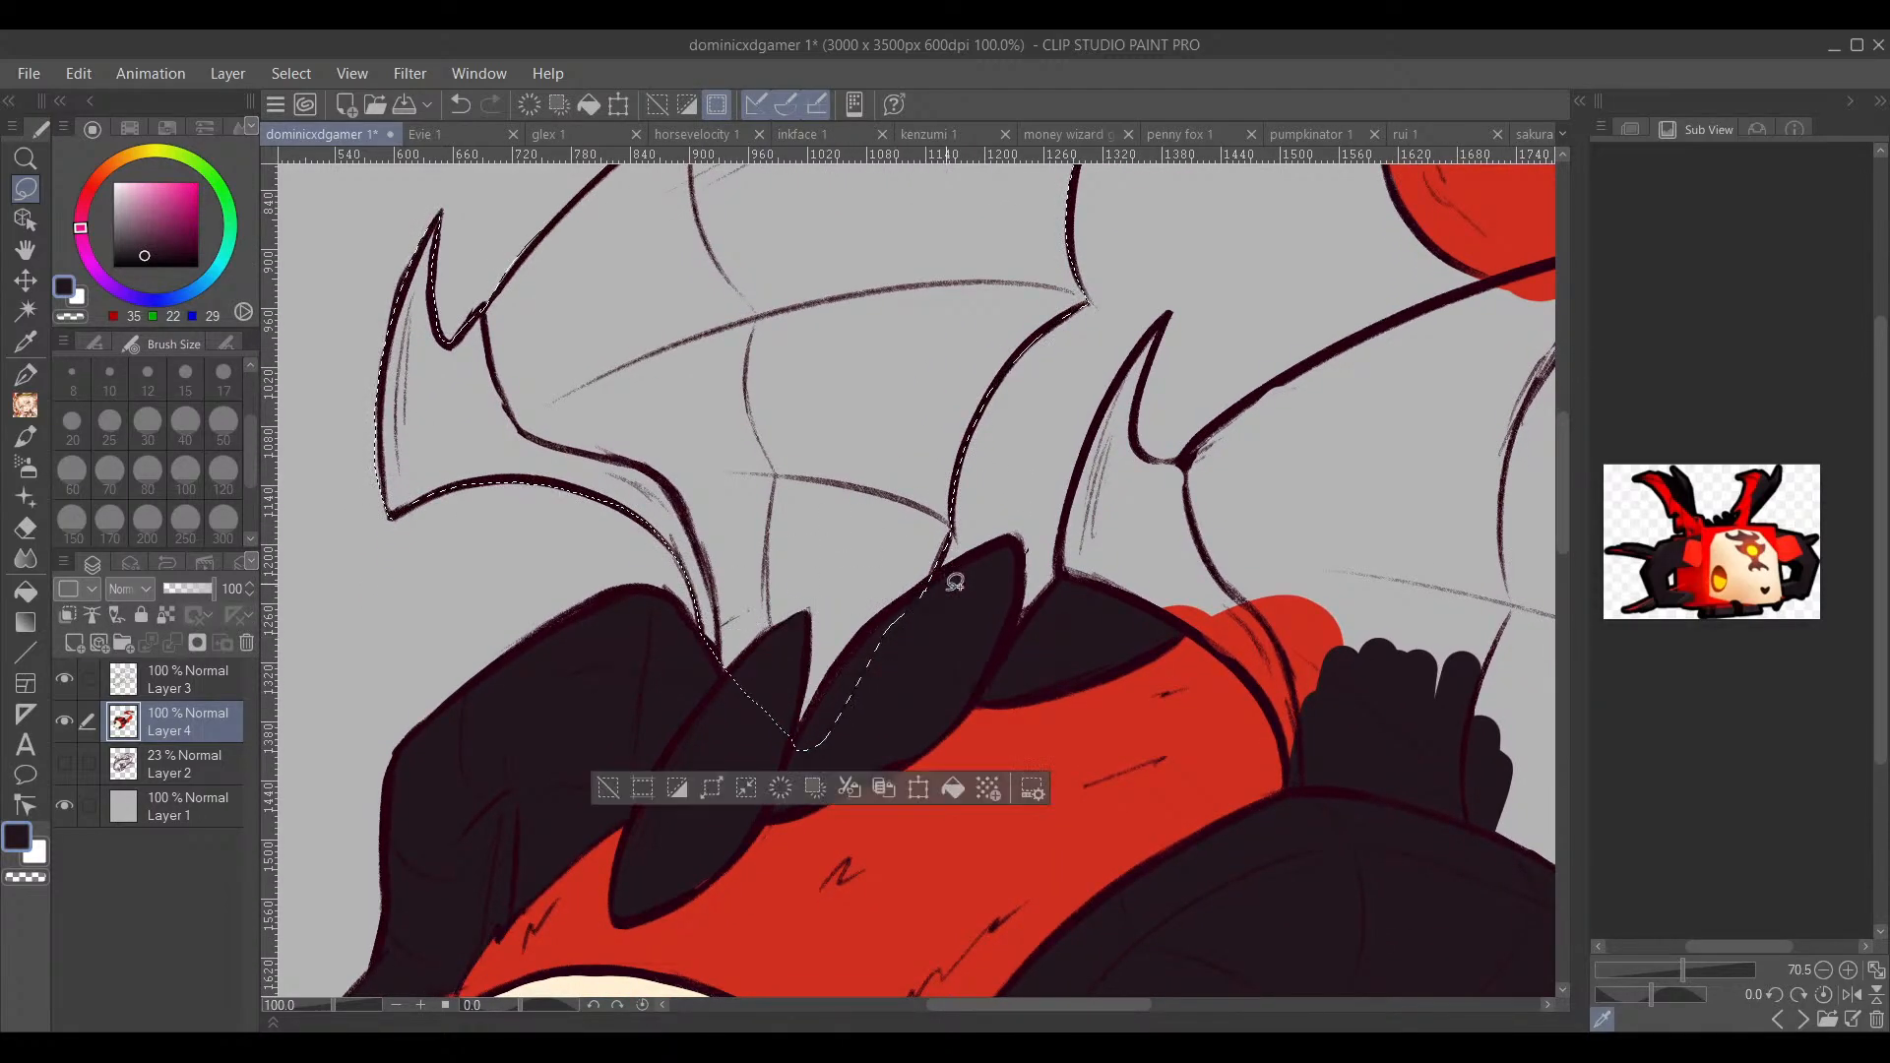
click(947, 796)
mouse_move(1060, 586)
mouse_down()
mouse_move(966, 701)
mouse_move(1008, 632)
mouse_up()
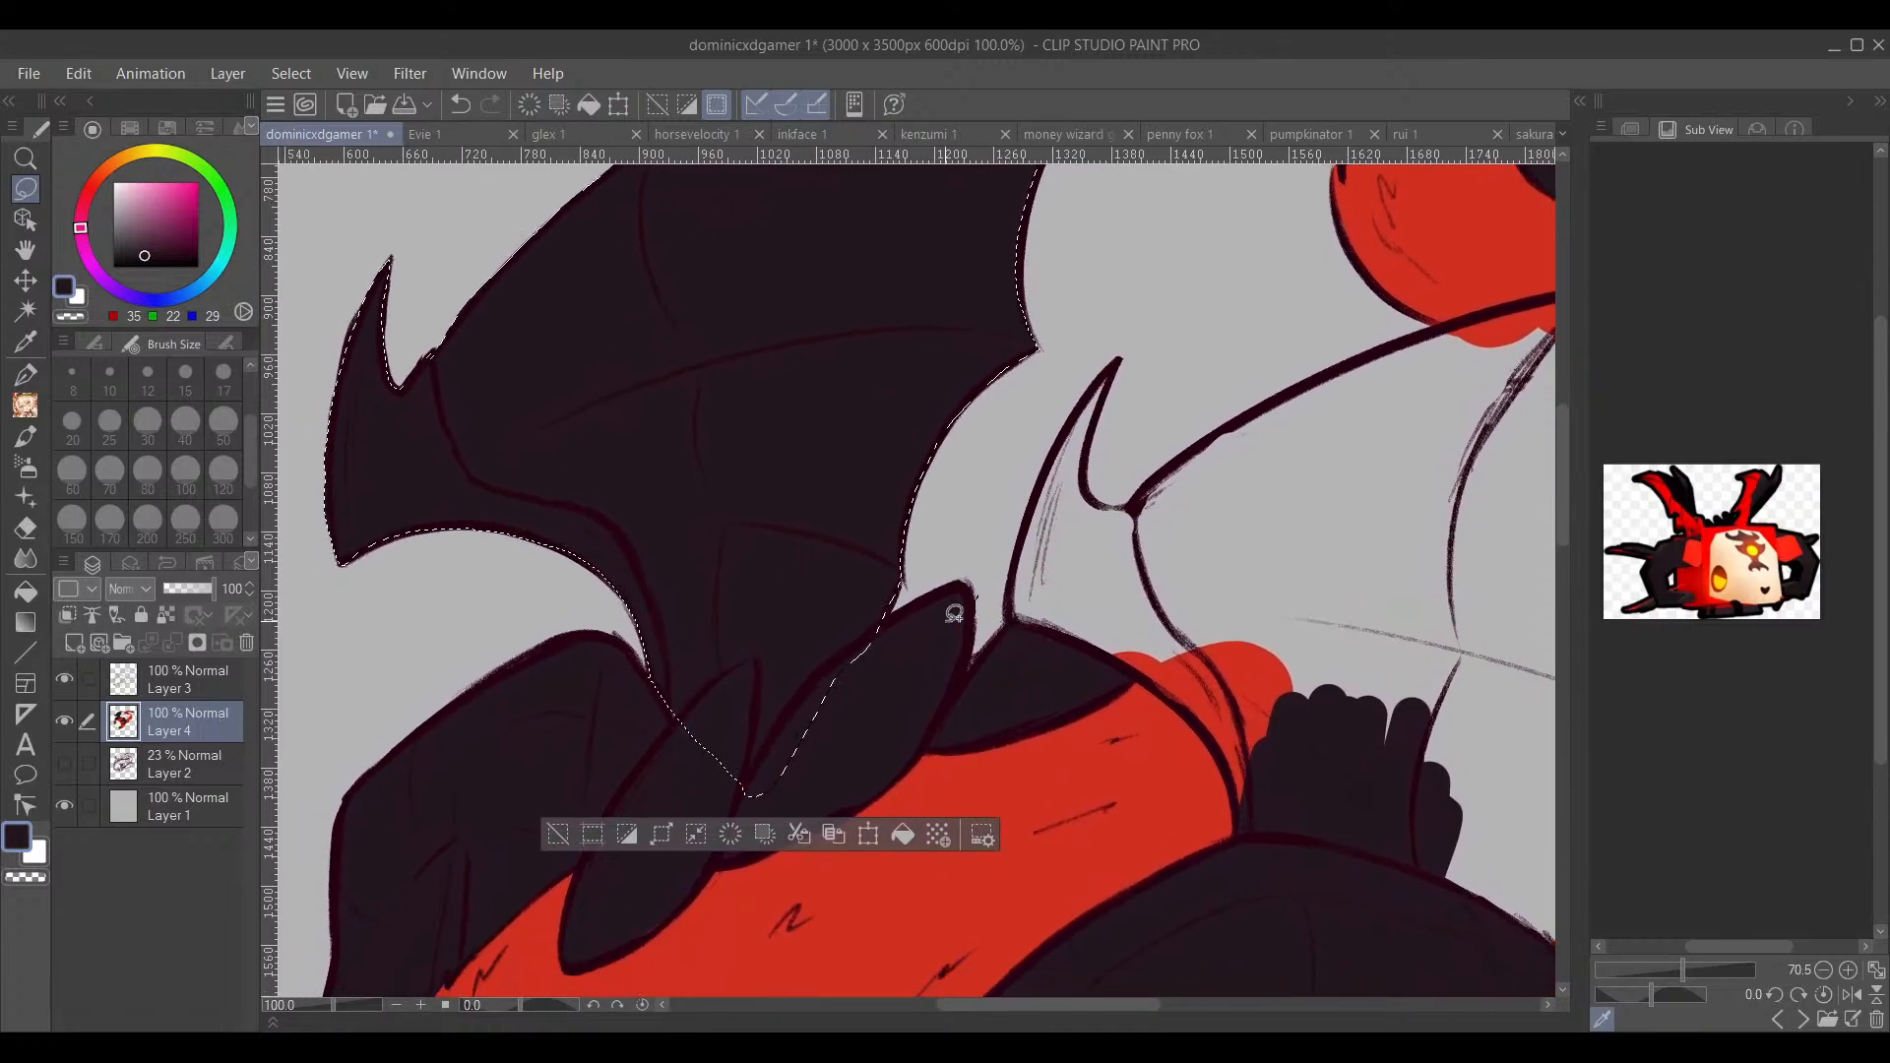
click(559, 835)
Step: Lasso-select the large near wing along its outline from tip to hooked spike, fill it with near-black, and clear the selection
drag(998, 721, 815, 597)
mouse_move(1305, 459)
mouse_down()
mouse_move(1262, 456)
mouse_move(1279, 464)
mouse_up()
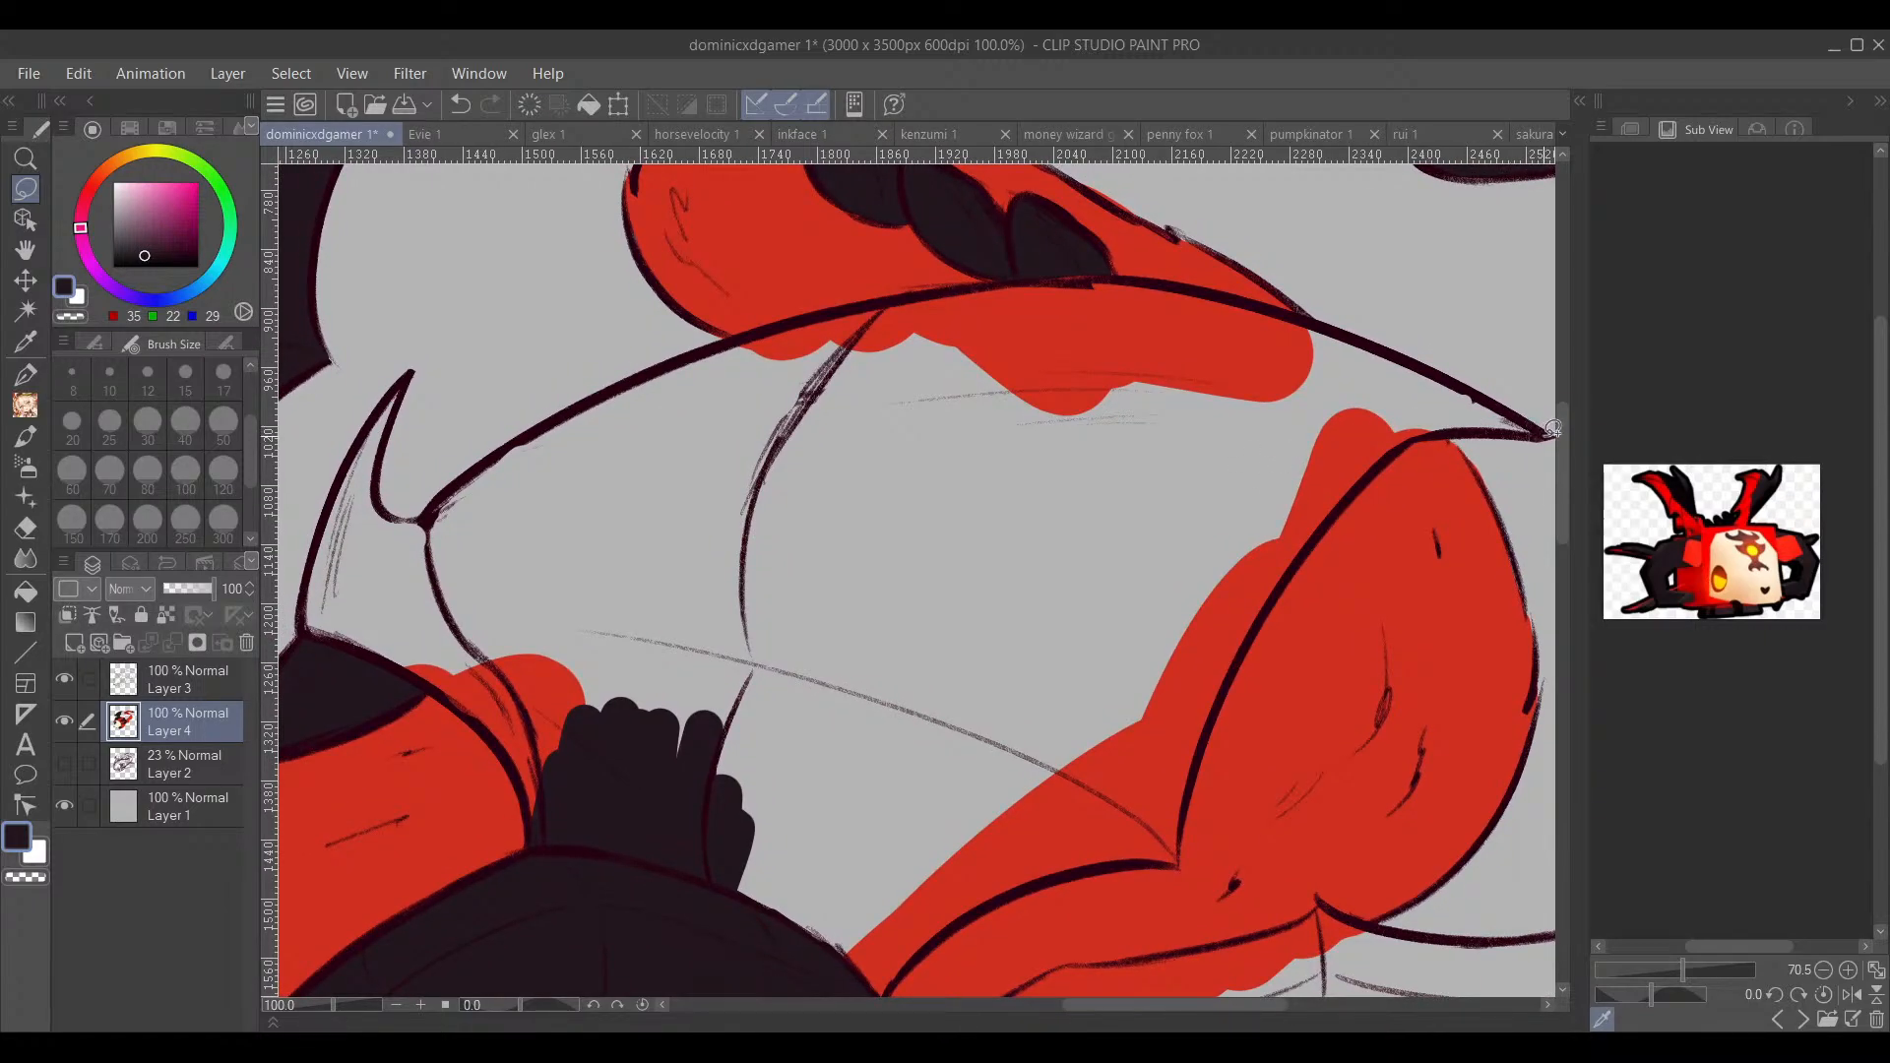
mouse_move(1357, 332)
mouse_down()
mouse_move(1115, 271)
mouse_move(904, 291)
mouse_move(651, 367)
mouse_move(439, 502)
mouse_up()
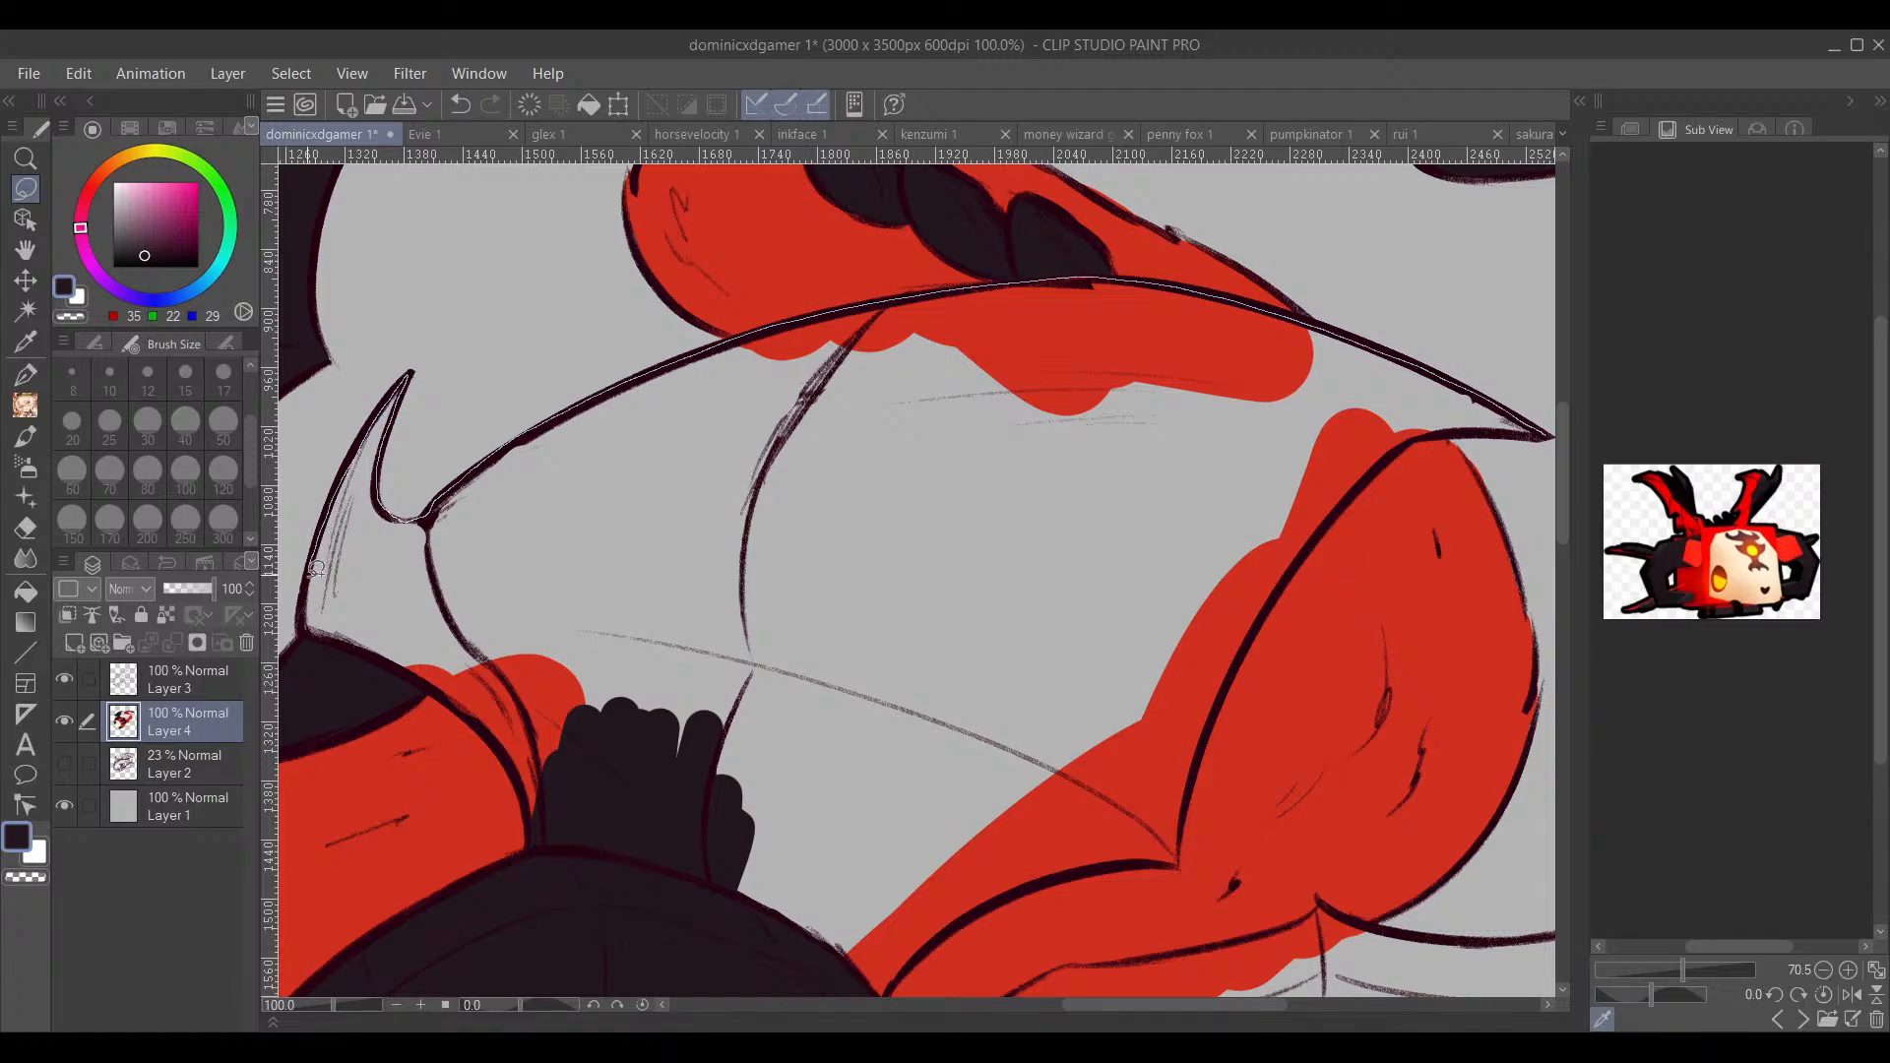
drag(331, 630, 364, 644)
mouse_move(499, 737)
mouse_down()
mouse_move(545, 851)
mouse_move(754, 885)
mouse_up()
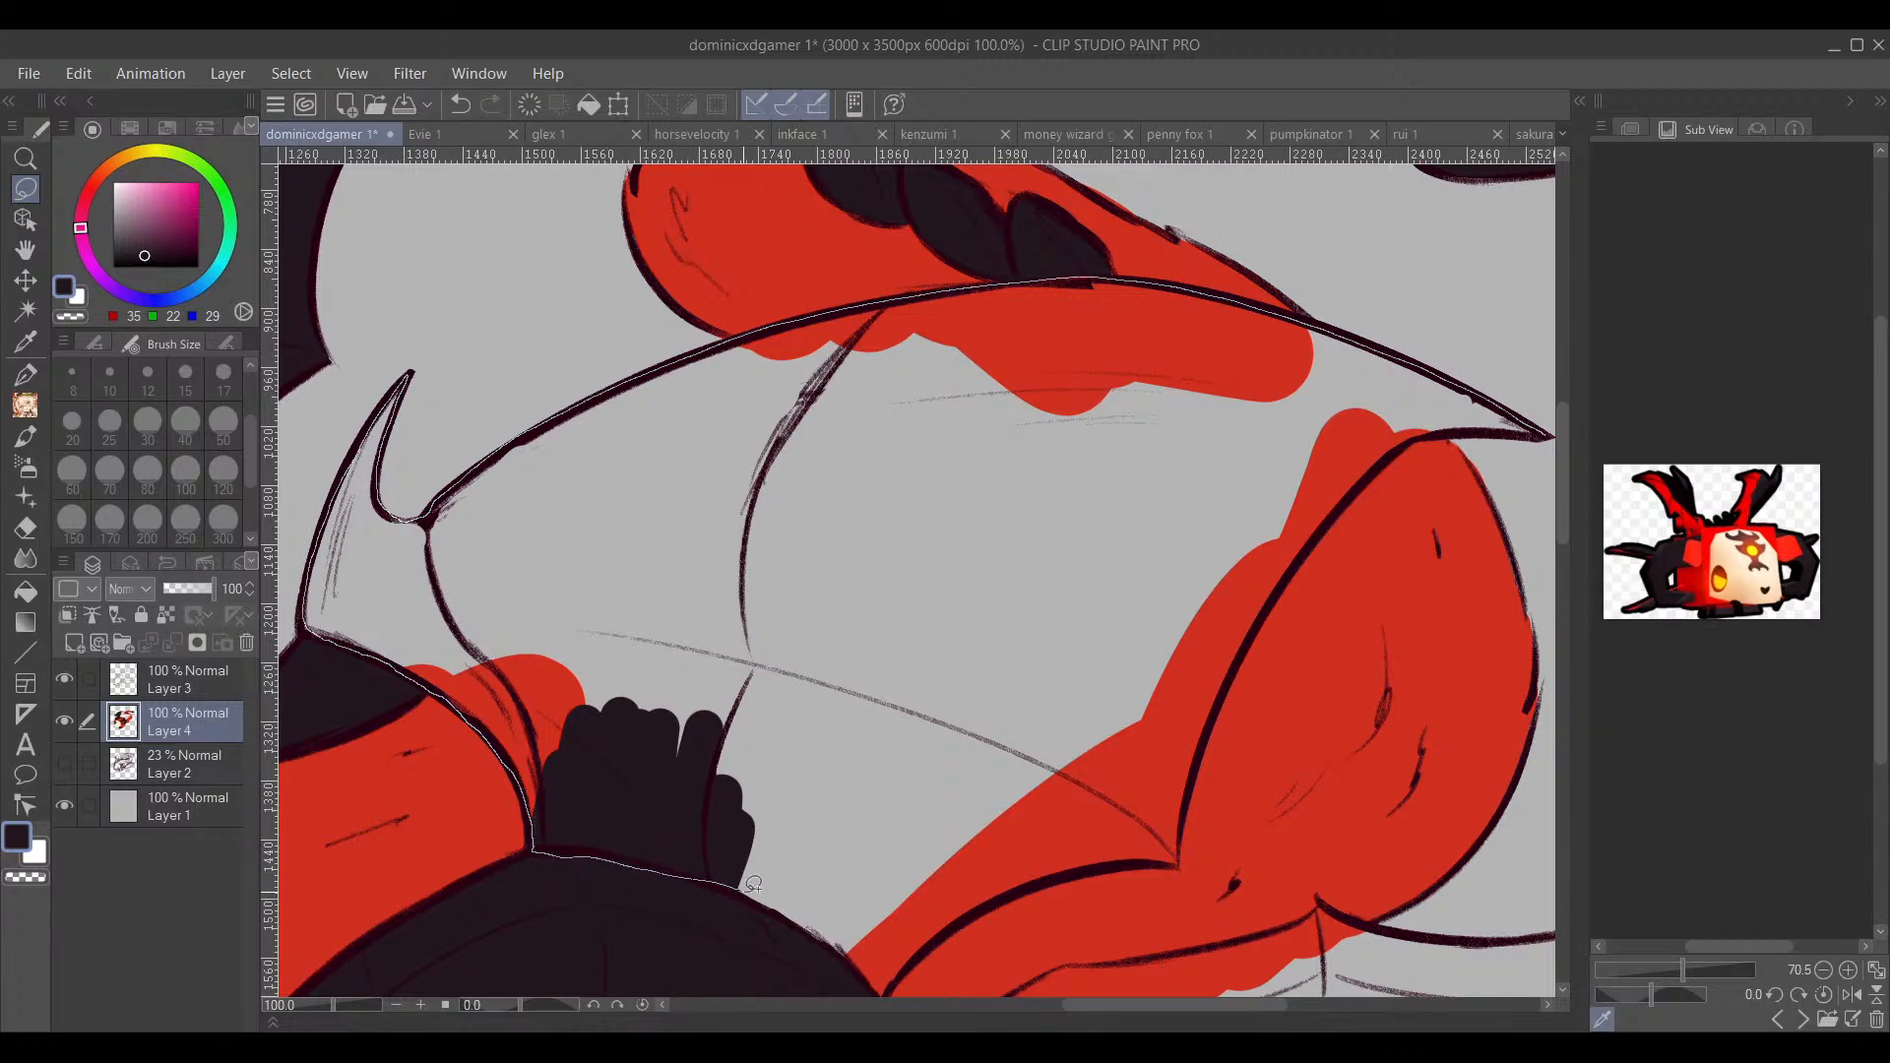
mouse_move(846, 946)
mouse_down()
mouse_move(888, 986)
mouse_move(1015, 886)
mouse_move(1184, 858)
mouse_move(1207, 733)
mouse_move(1313, 538)
mouse_move(1413, 439)
mouse_move(1550, 434)
mouse_up()
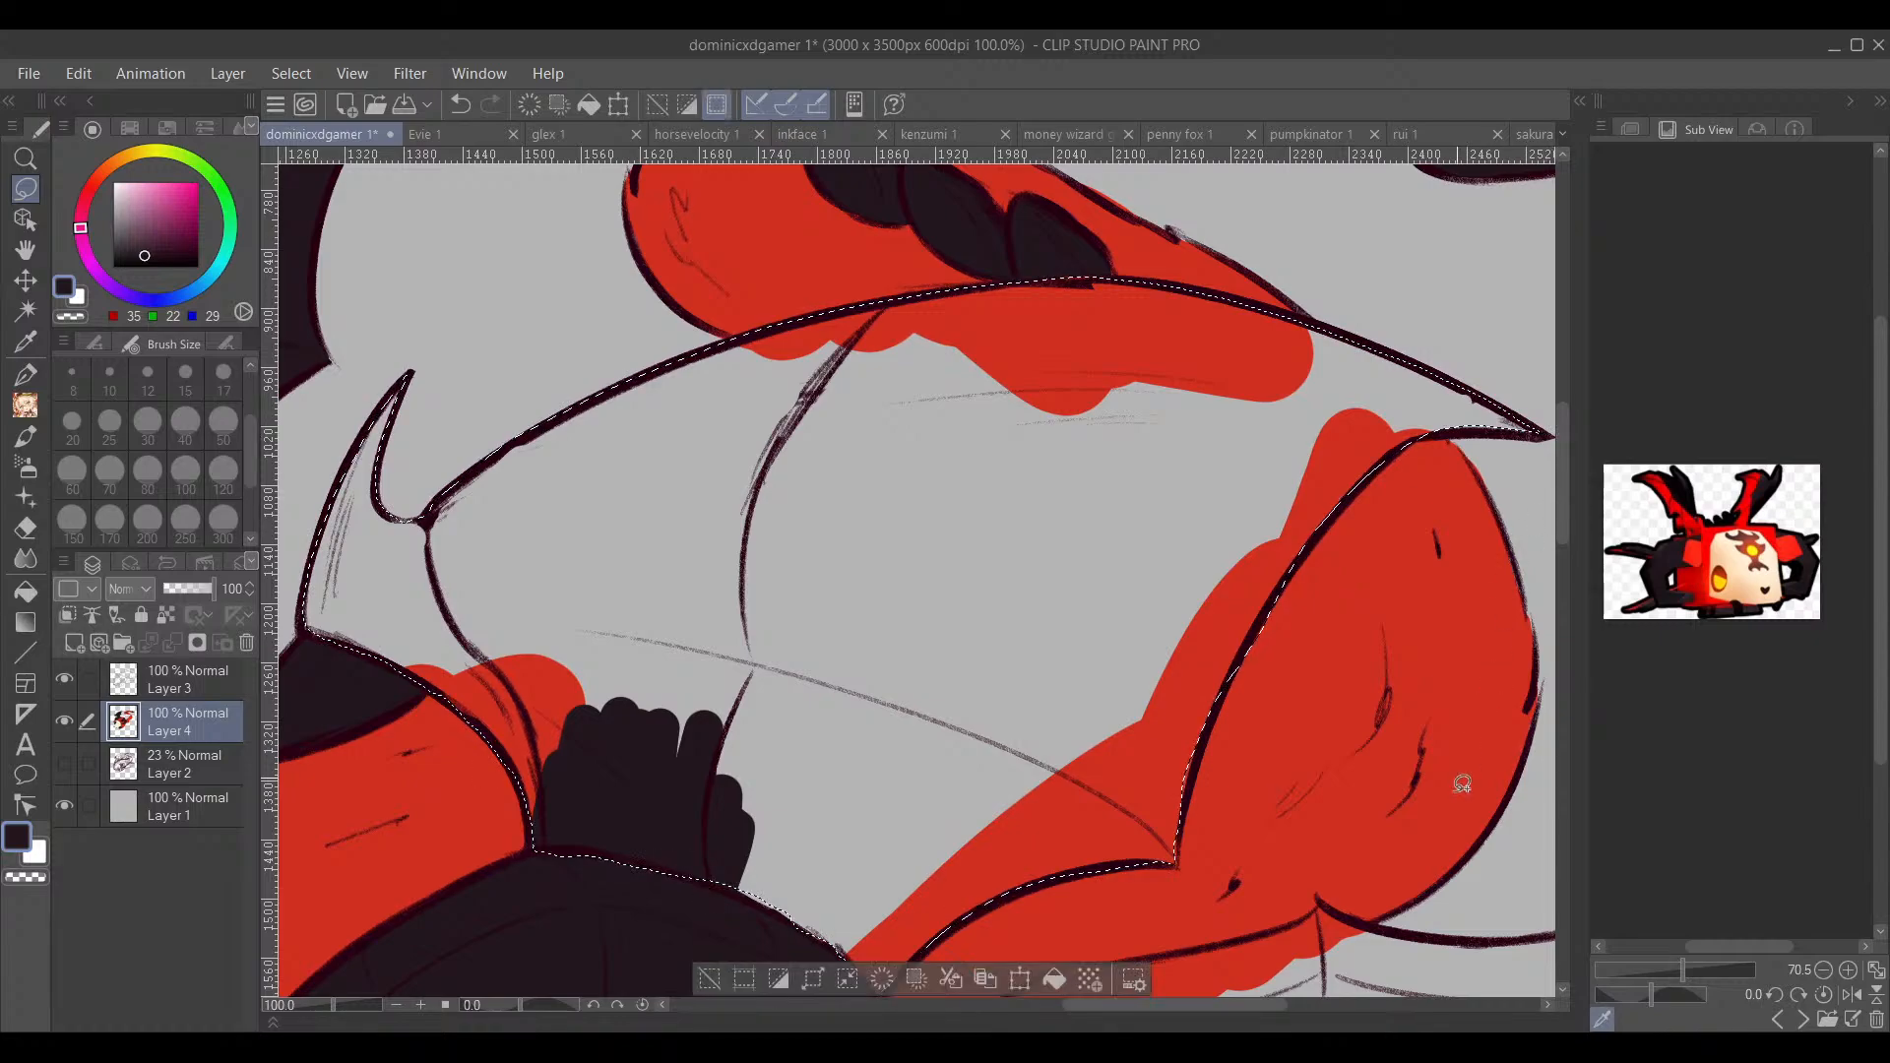
click(1052, 978)
drag(1052, 979, 934, 860)
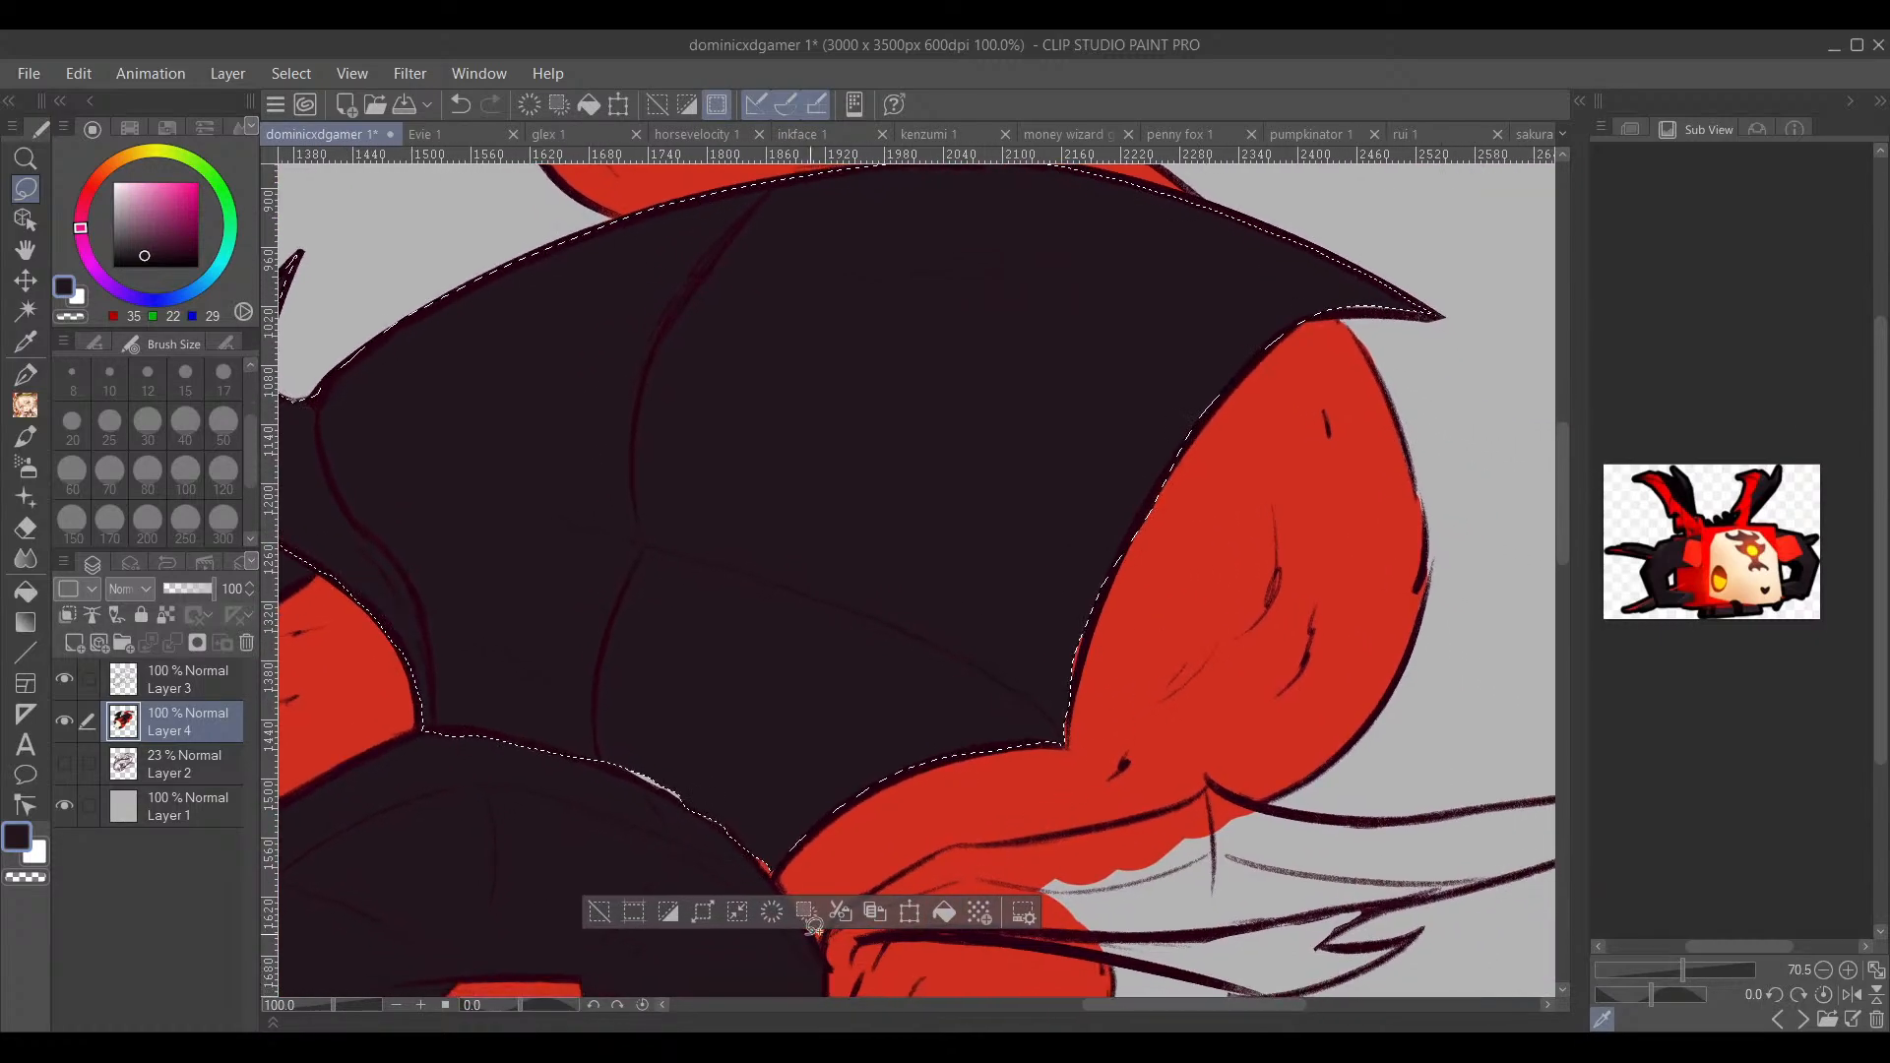
key(ctrl+d)
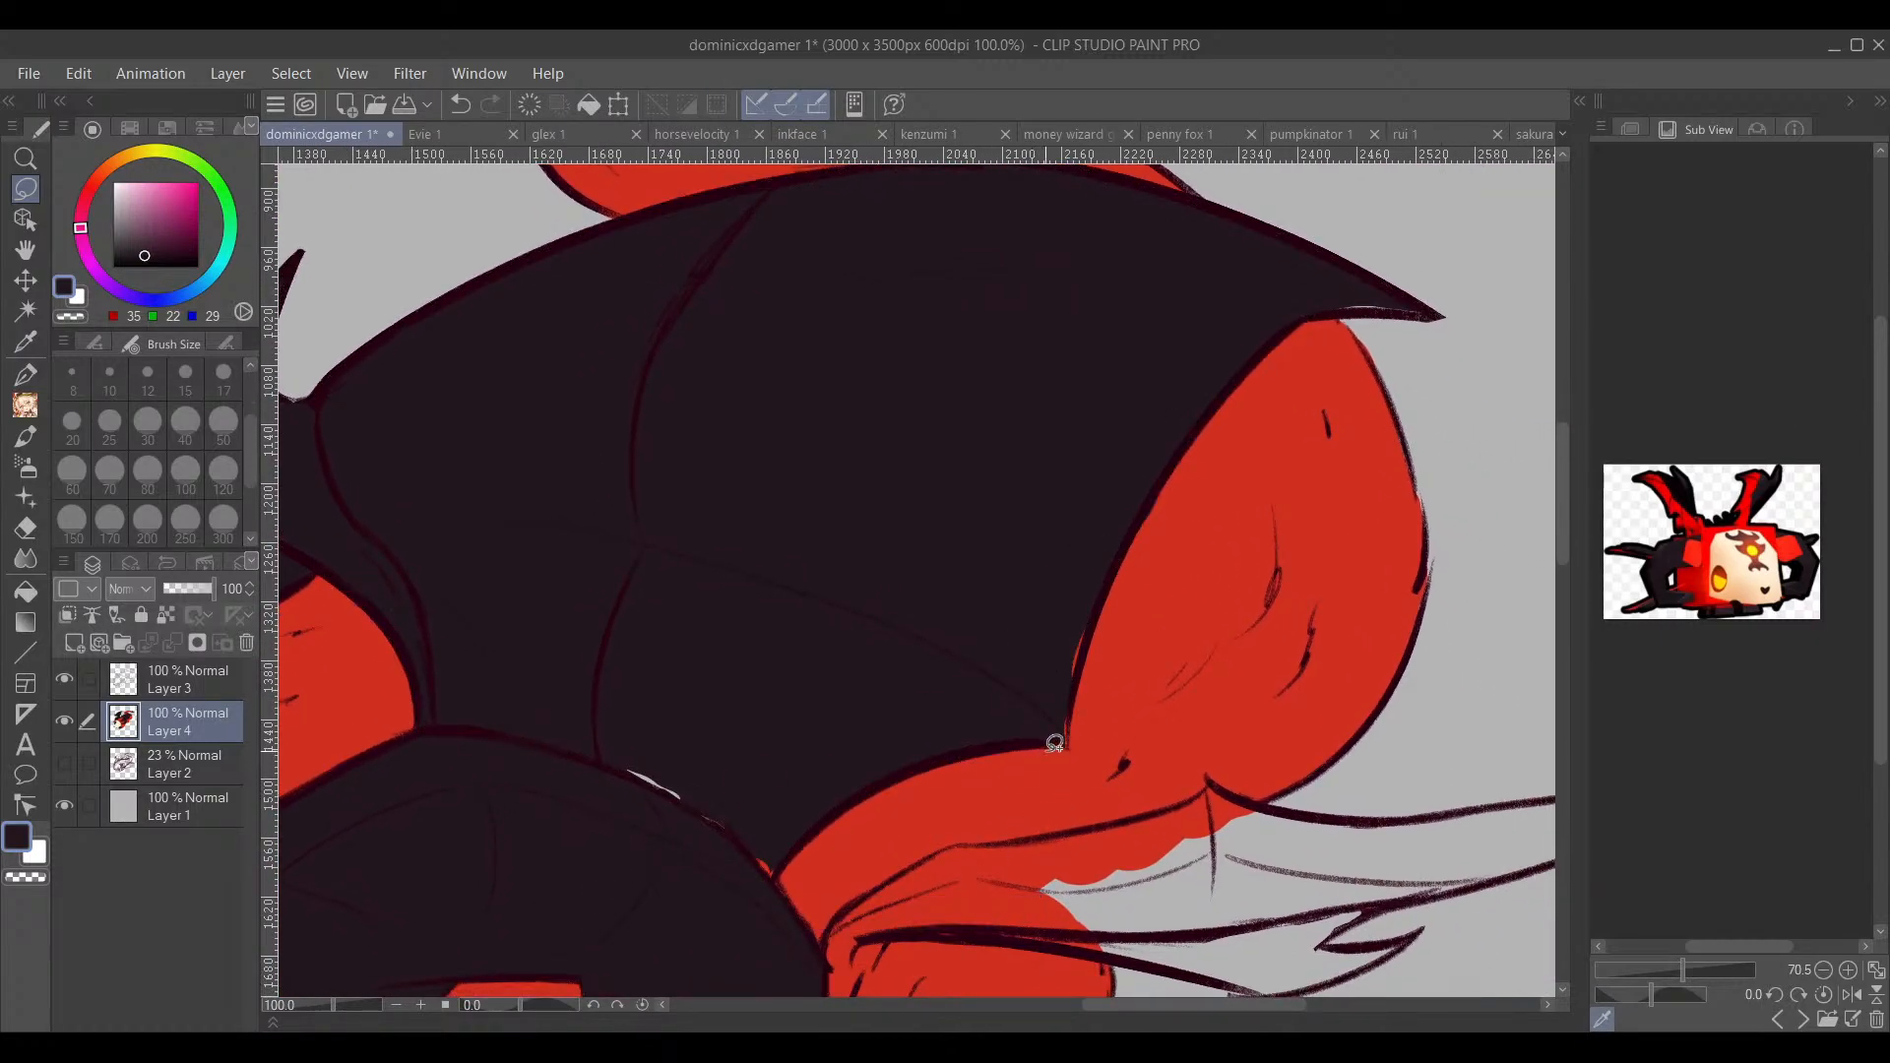
Step: Resample the near-black and paint over the gaps at the near wing's pointed tip and along its edge against the curved shape
alt+click(1175, 572)
key(p)
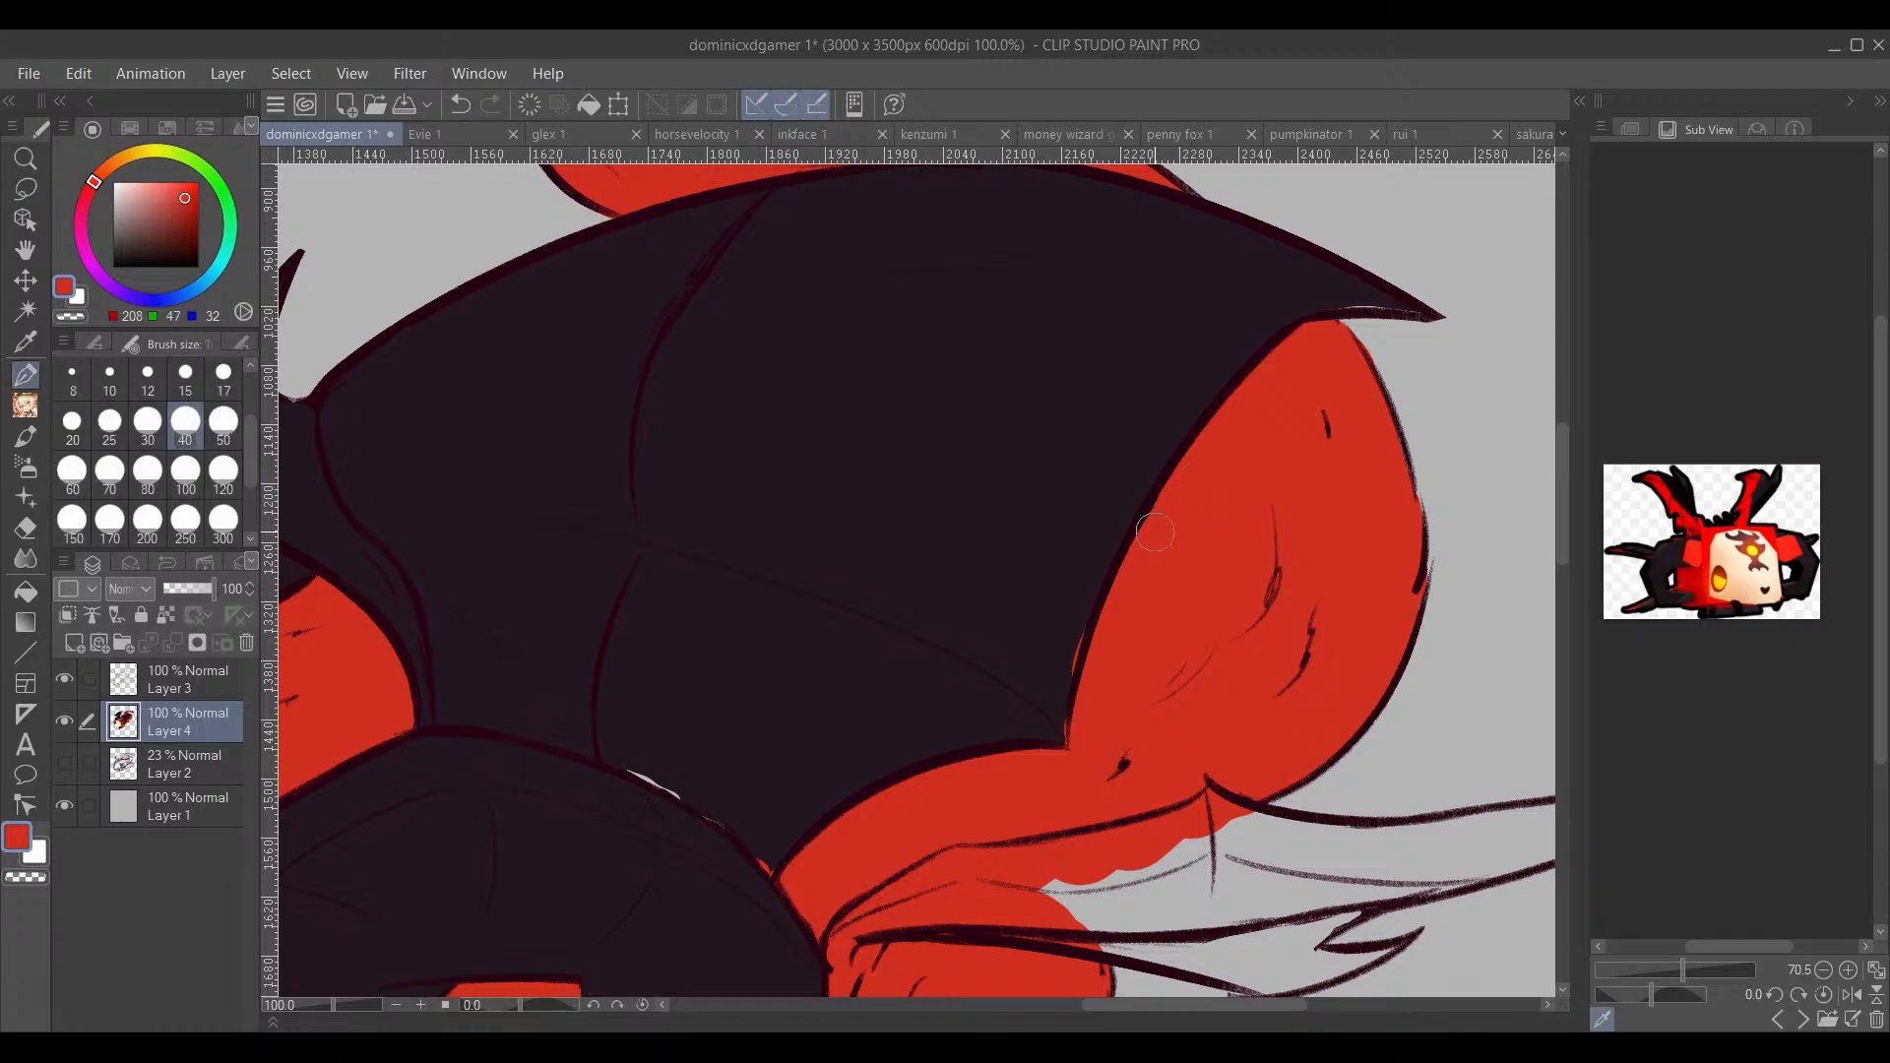
alt+click(1071, 625)
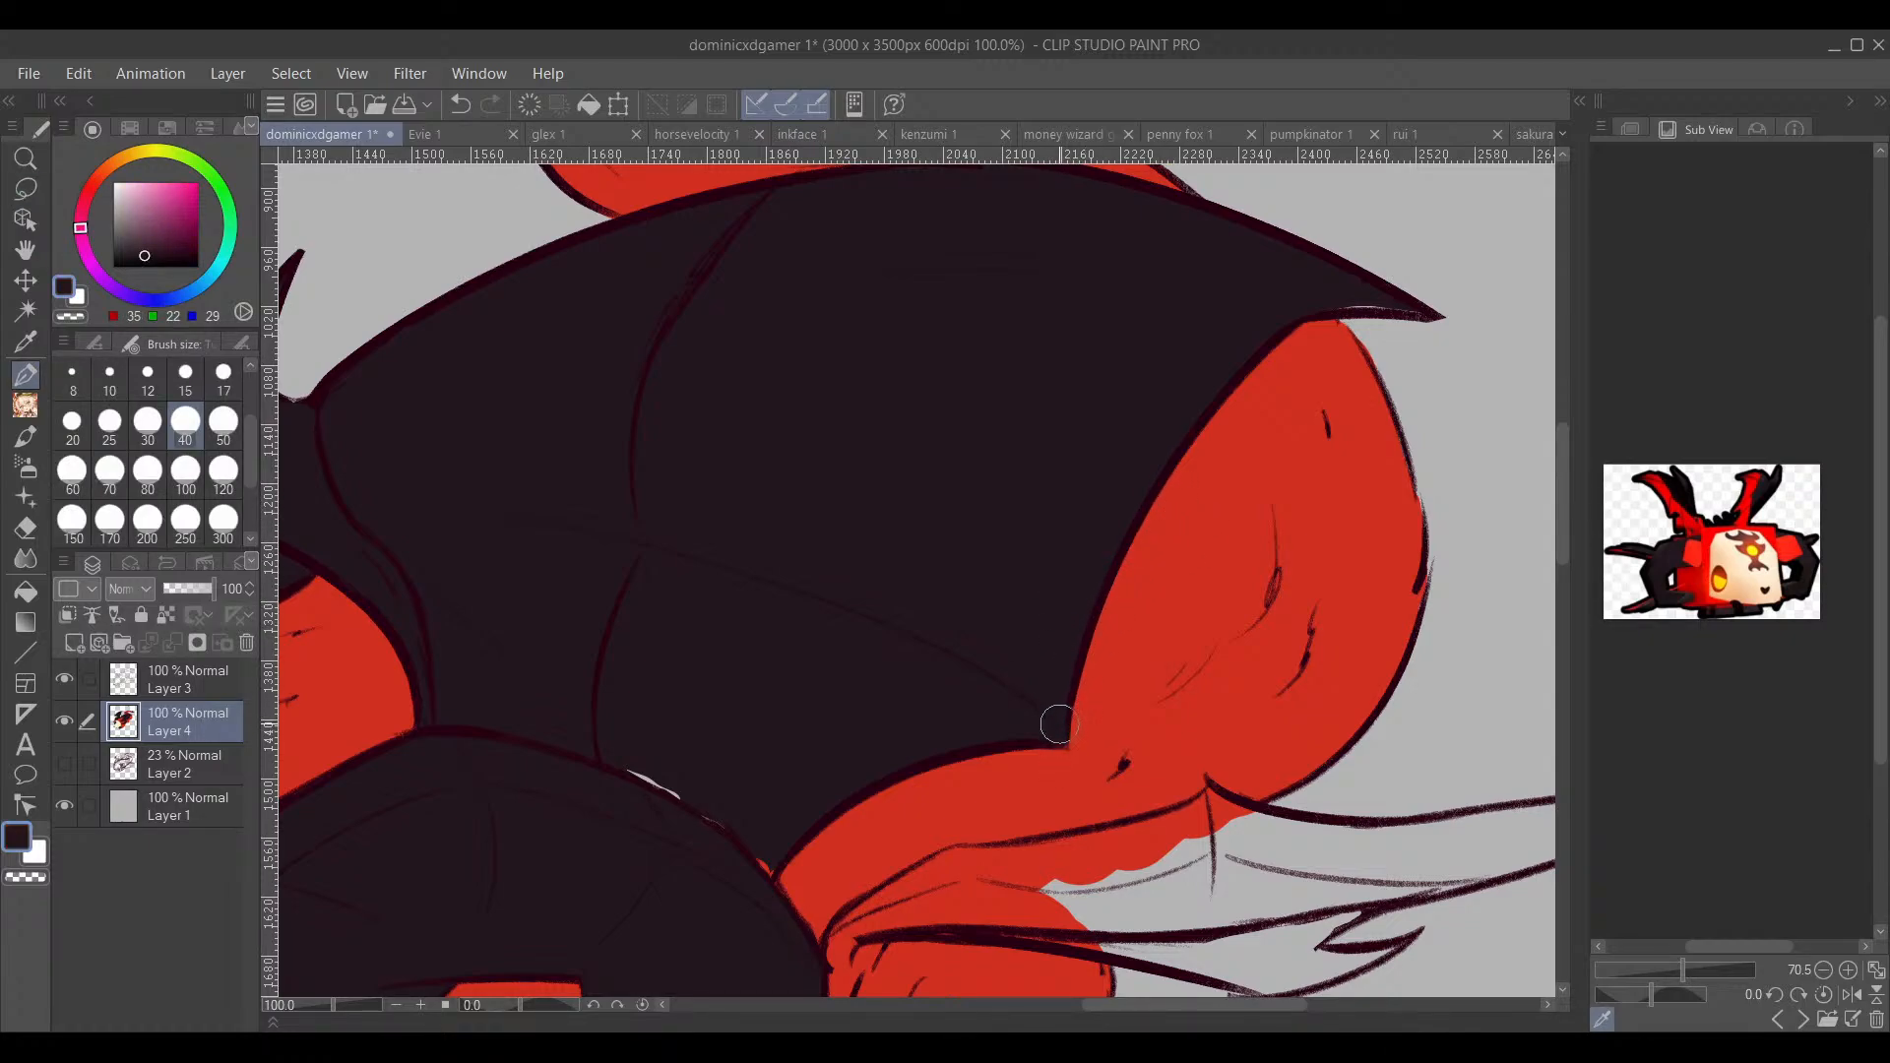
drag(1319, 323, 1419, 310)
mouse_move(626, 760)
mouse_down()
mouse_move(743, 818)
mouse_move(752, 882)
mouse_up()
mouse_move(759, 786)
mouse_down()
mouse_move(1464, 654)
mouse_move(1535, 718)
mouse_up()
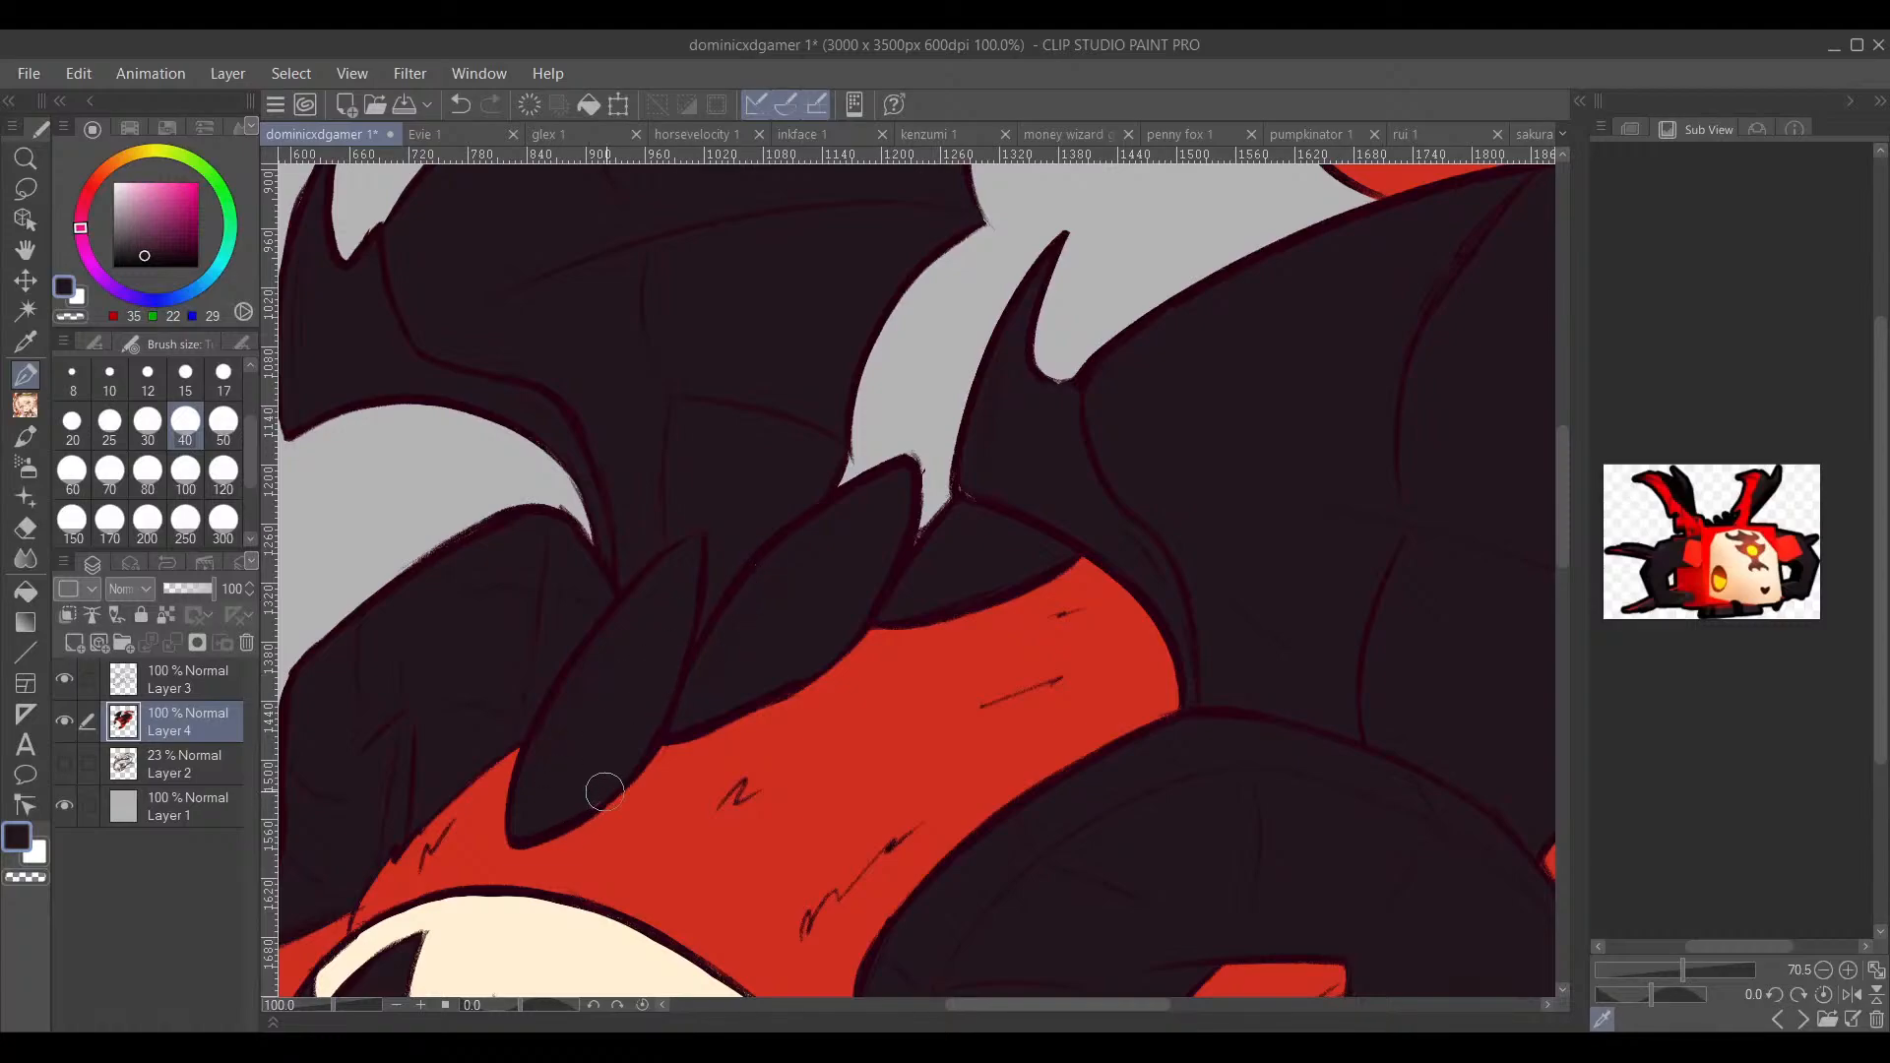
Step: Paint near-black along the upper edge of the thin pointed wing below the red hind leg with the Turnip pen
scroll(975, 679, down, 3)
drag(1161, 650, 906, 595)
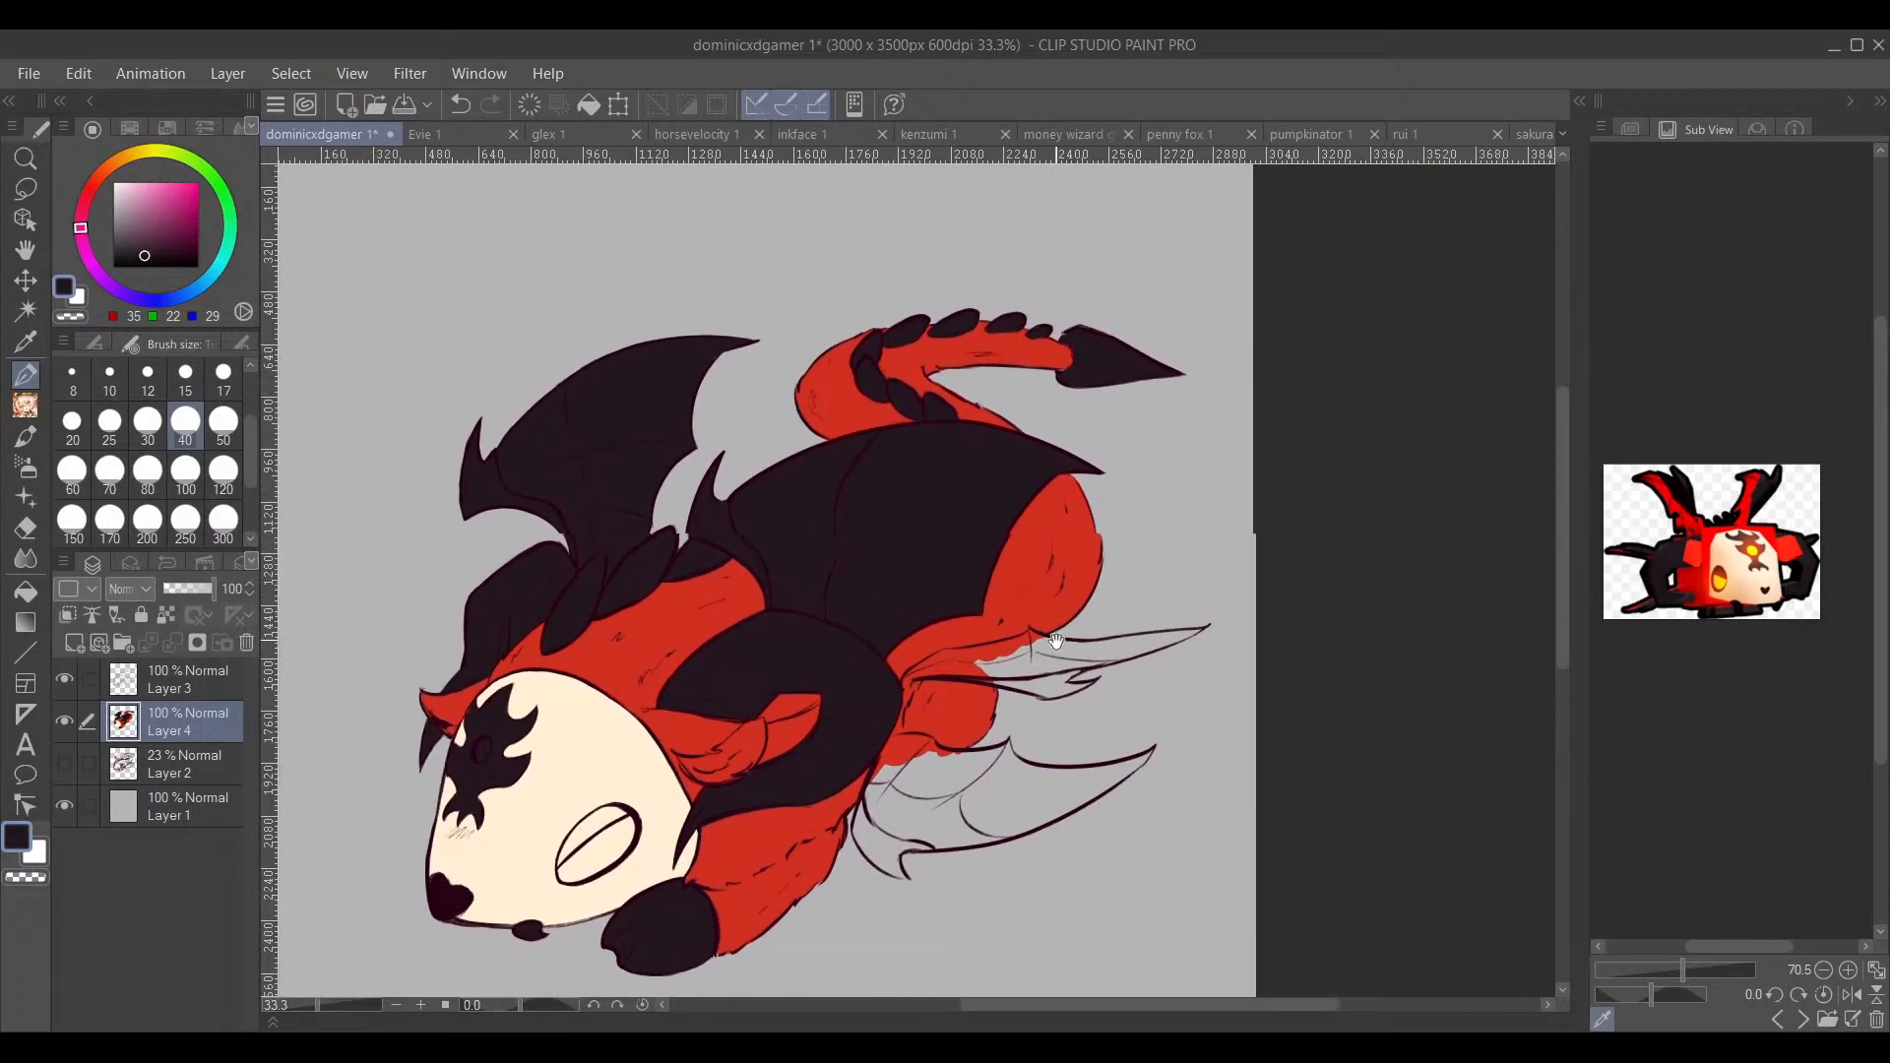
mouse_move(1058, 642)
mouse_down()
mouse_move(1000, 683)
mouse_move(1031, 542)
mouse_up()
drag(983, 617, 986, 561)
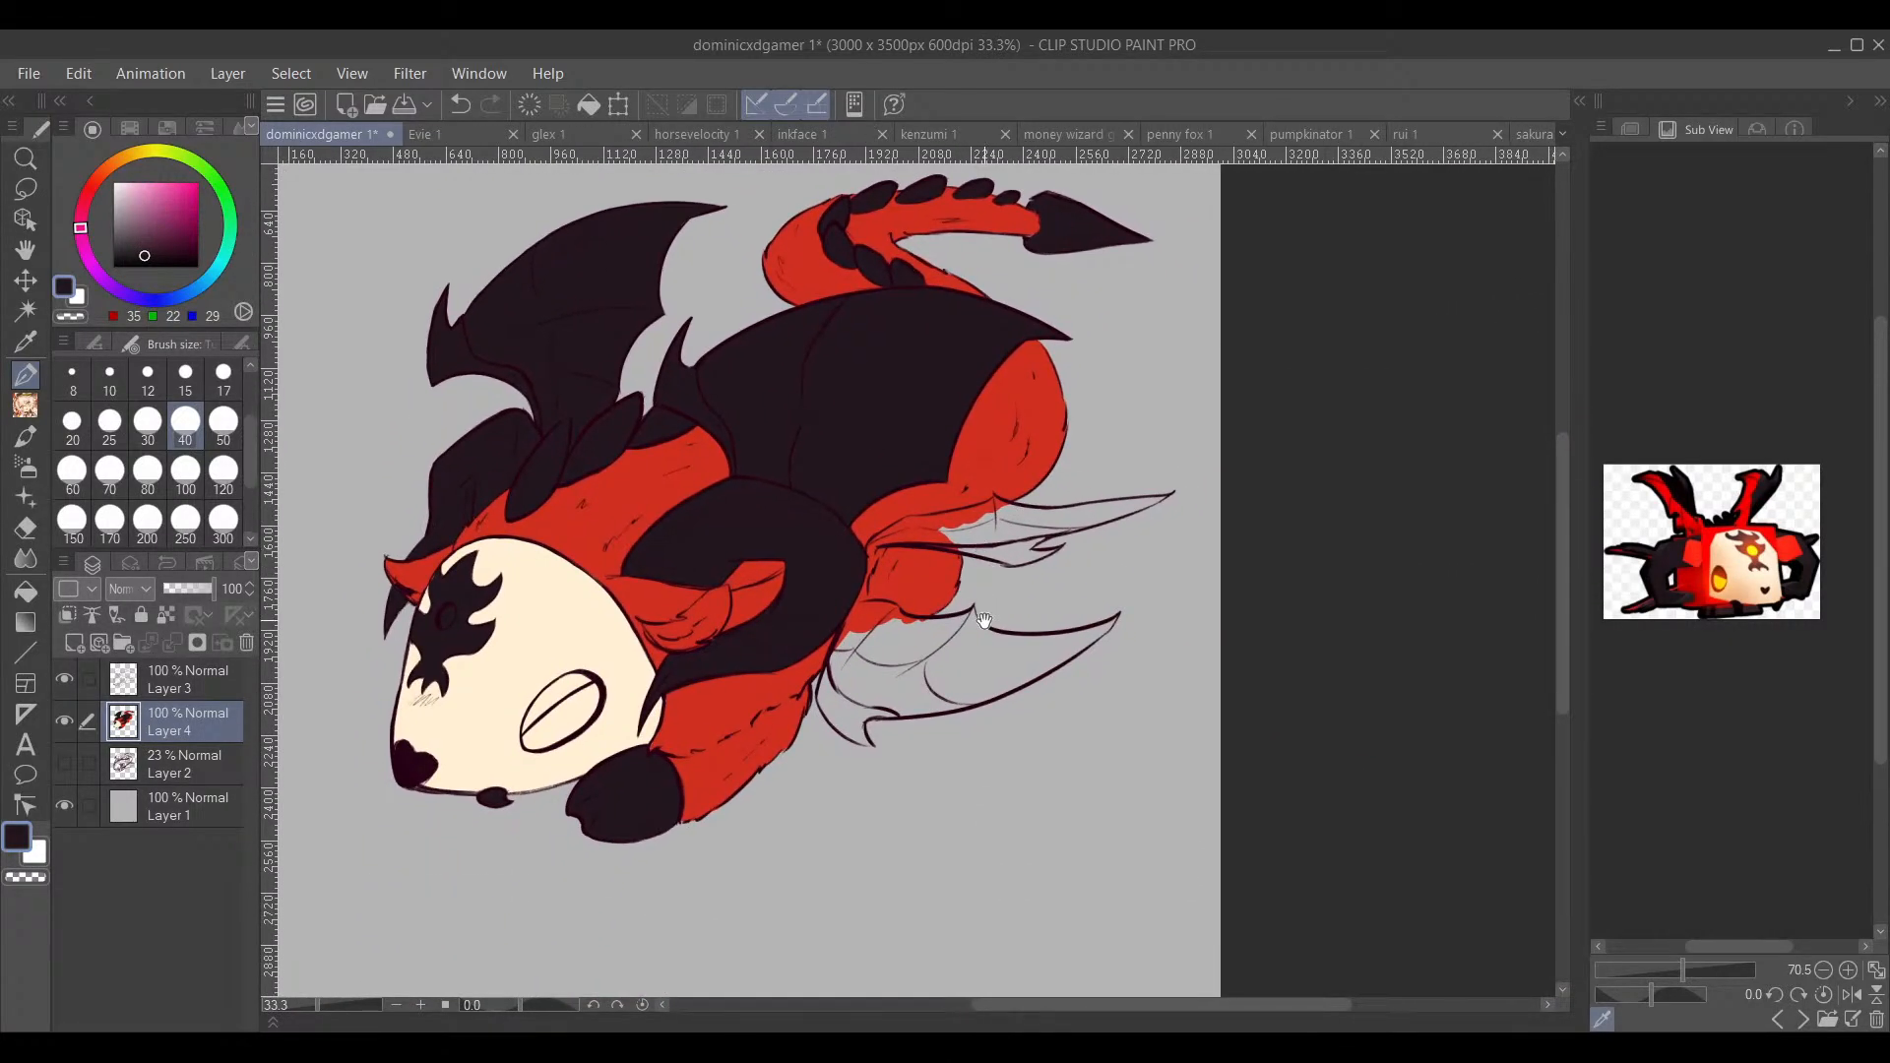
scroll(974, 638, up, 2)
drag(1117, 573, 1051, 664)
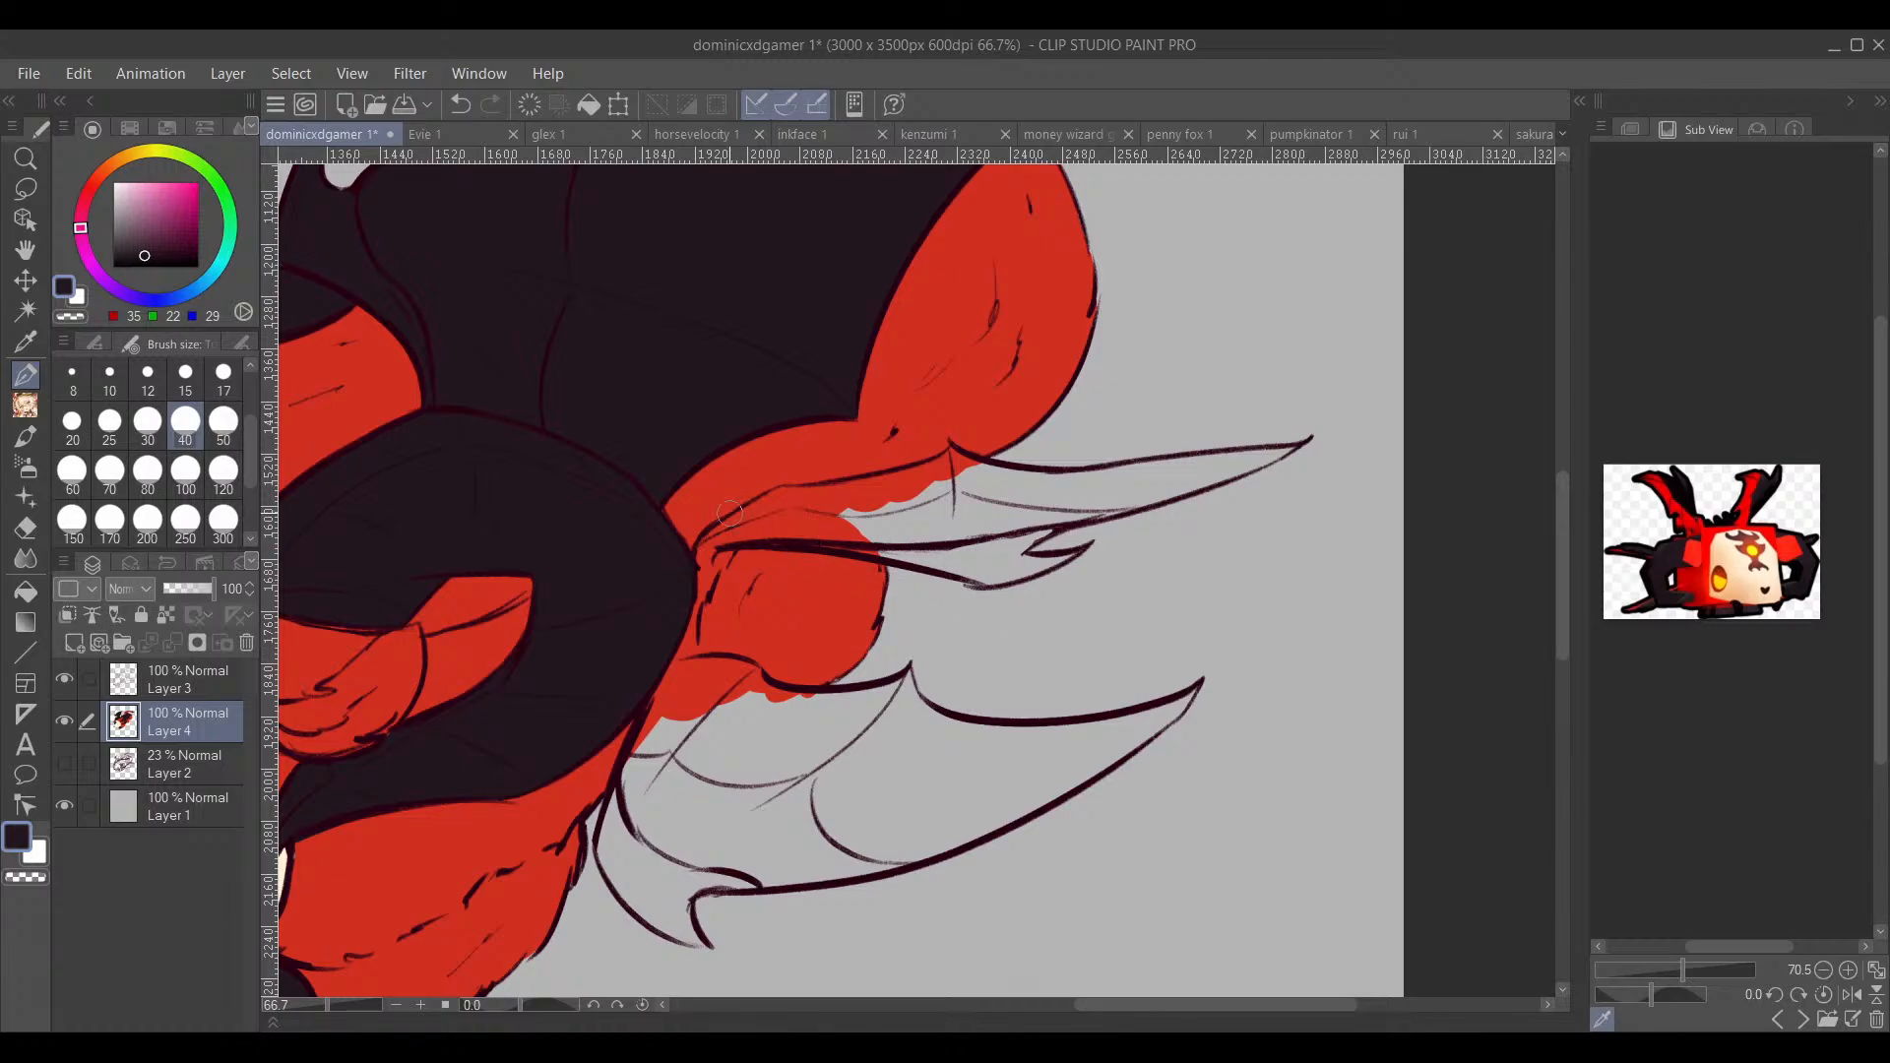
mouse_move(702, 556)
mouse_down()
mouse_move(763, 505)
mouse_move(987, 475)
mouse_up()
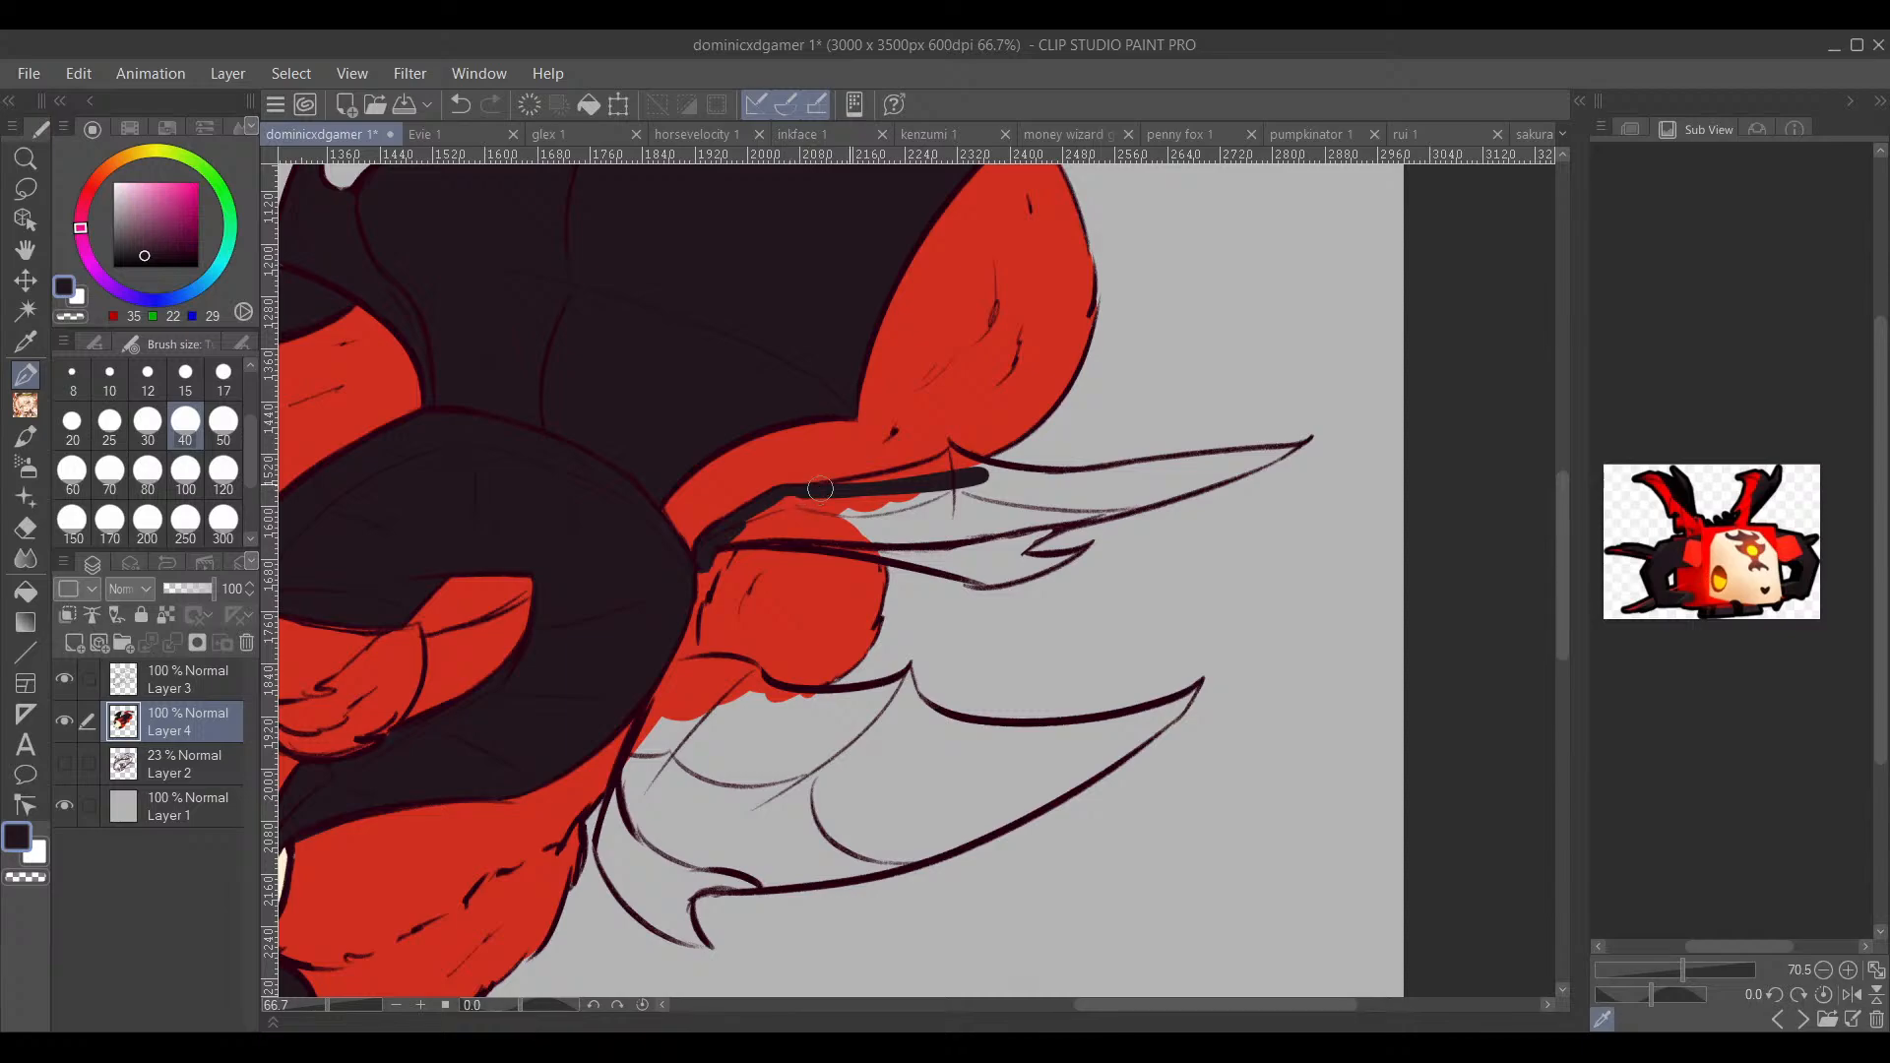
mouse_move(820, 489)
mouse_down()
mouse_move(953, 450)
mouse_move(1118, 491)
mouse_up()
drag(937, 485, 1150, 481)
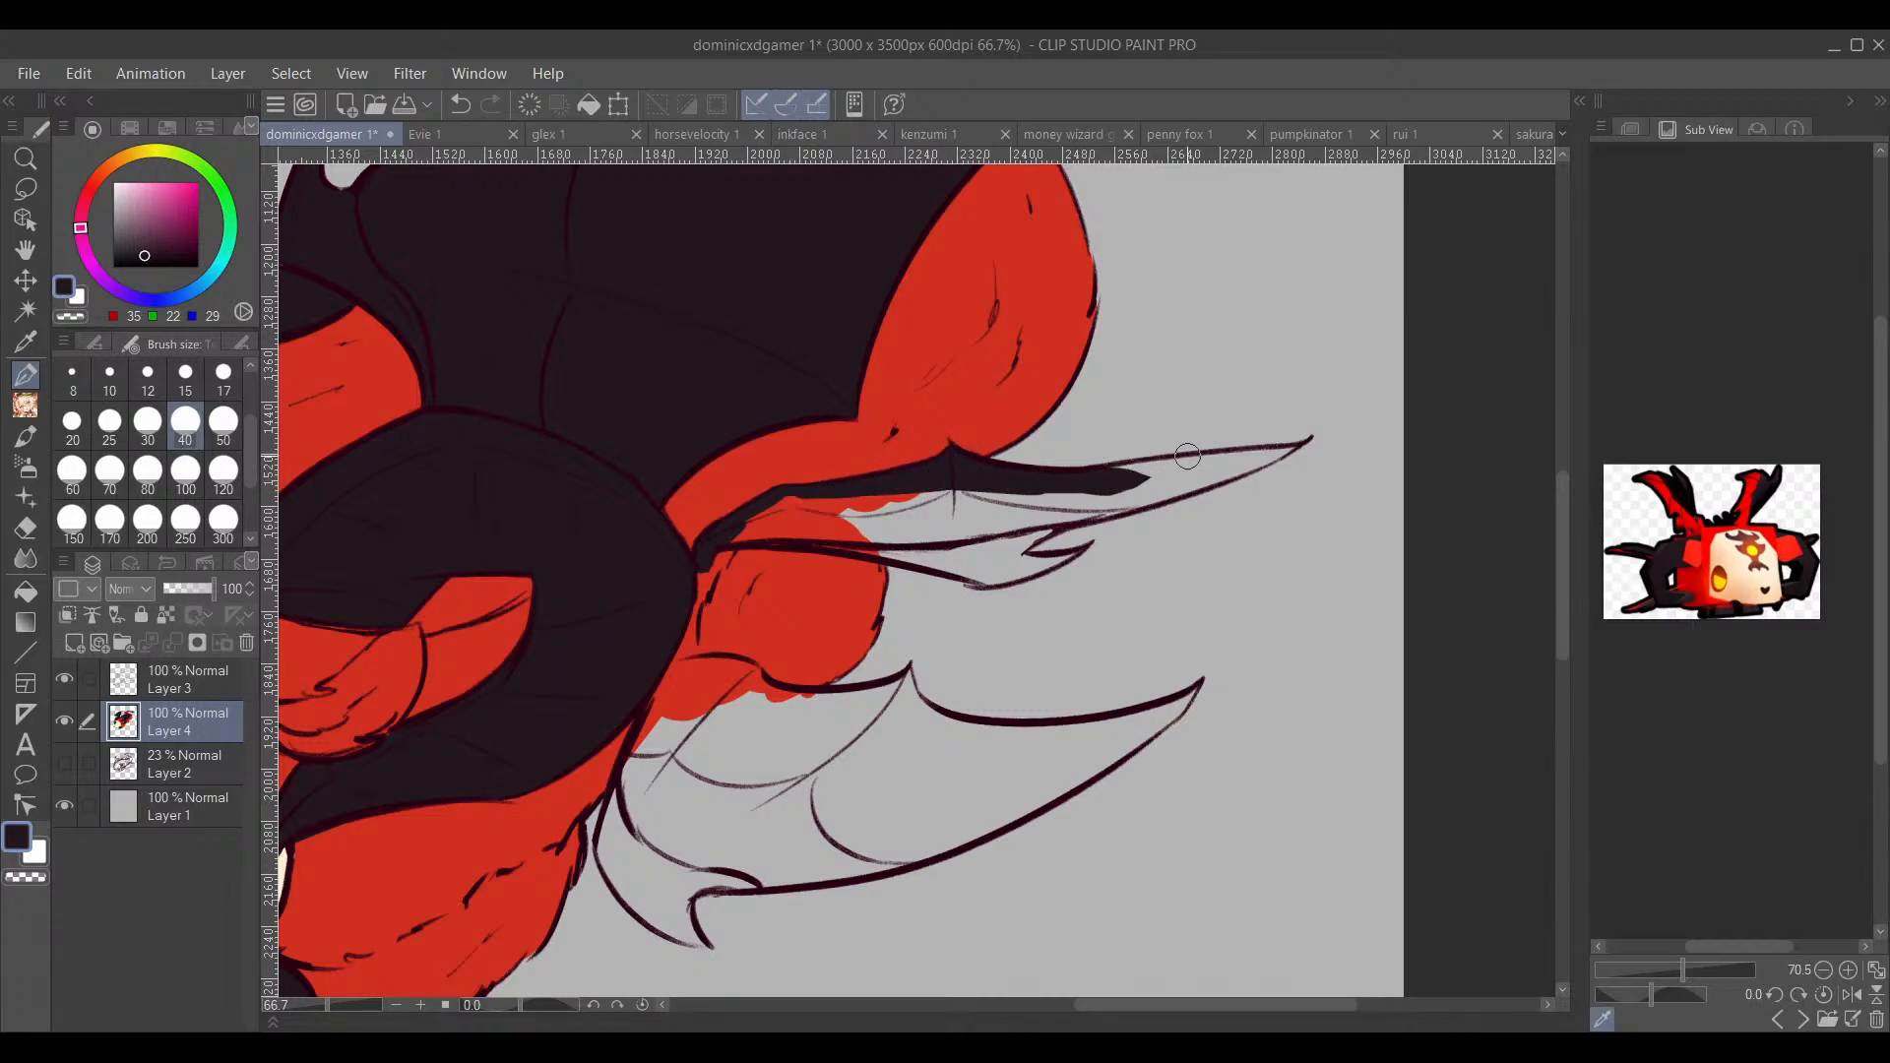
Step: Paint the thin wing's pointed tip, lower hooked spur and remaining interior near-black
mouse_move(1297, 447)
mouse_down()
mouse_move(1090, 516)
mouse_move(1180, 500)
mouse_move(1053, 522)
mouse_move(1281, 453)
mouse_move(1152, 465)
mouse_move(1236, 457)
mouse_move(1166, 485)
mouse_move(1184, 457)
mouse_move(1215, 497)
mouse_move(1002, 540)
mouse_move(1109, 514)
mouse_move(1004, 561)
mouse_move(1072, 557)
mouse_move(963, 566)
mouse_up()
key(e)
key(p)
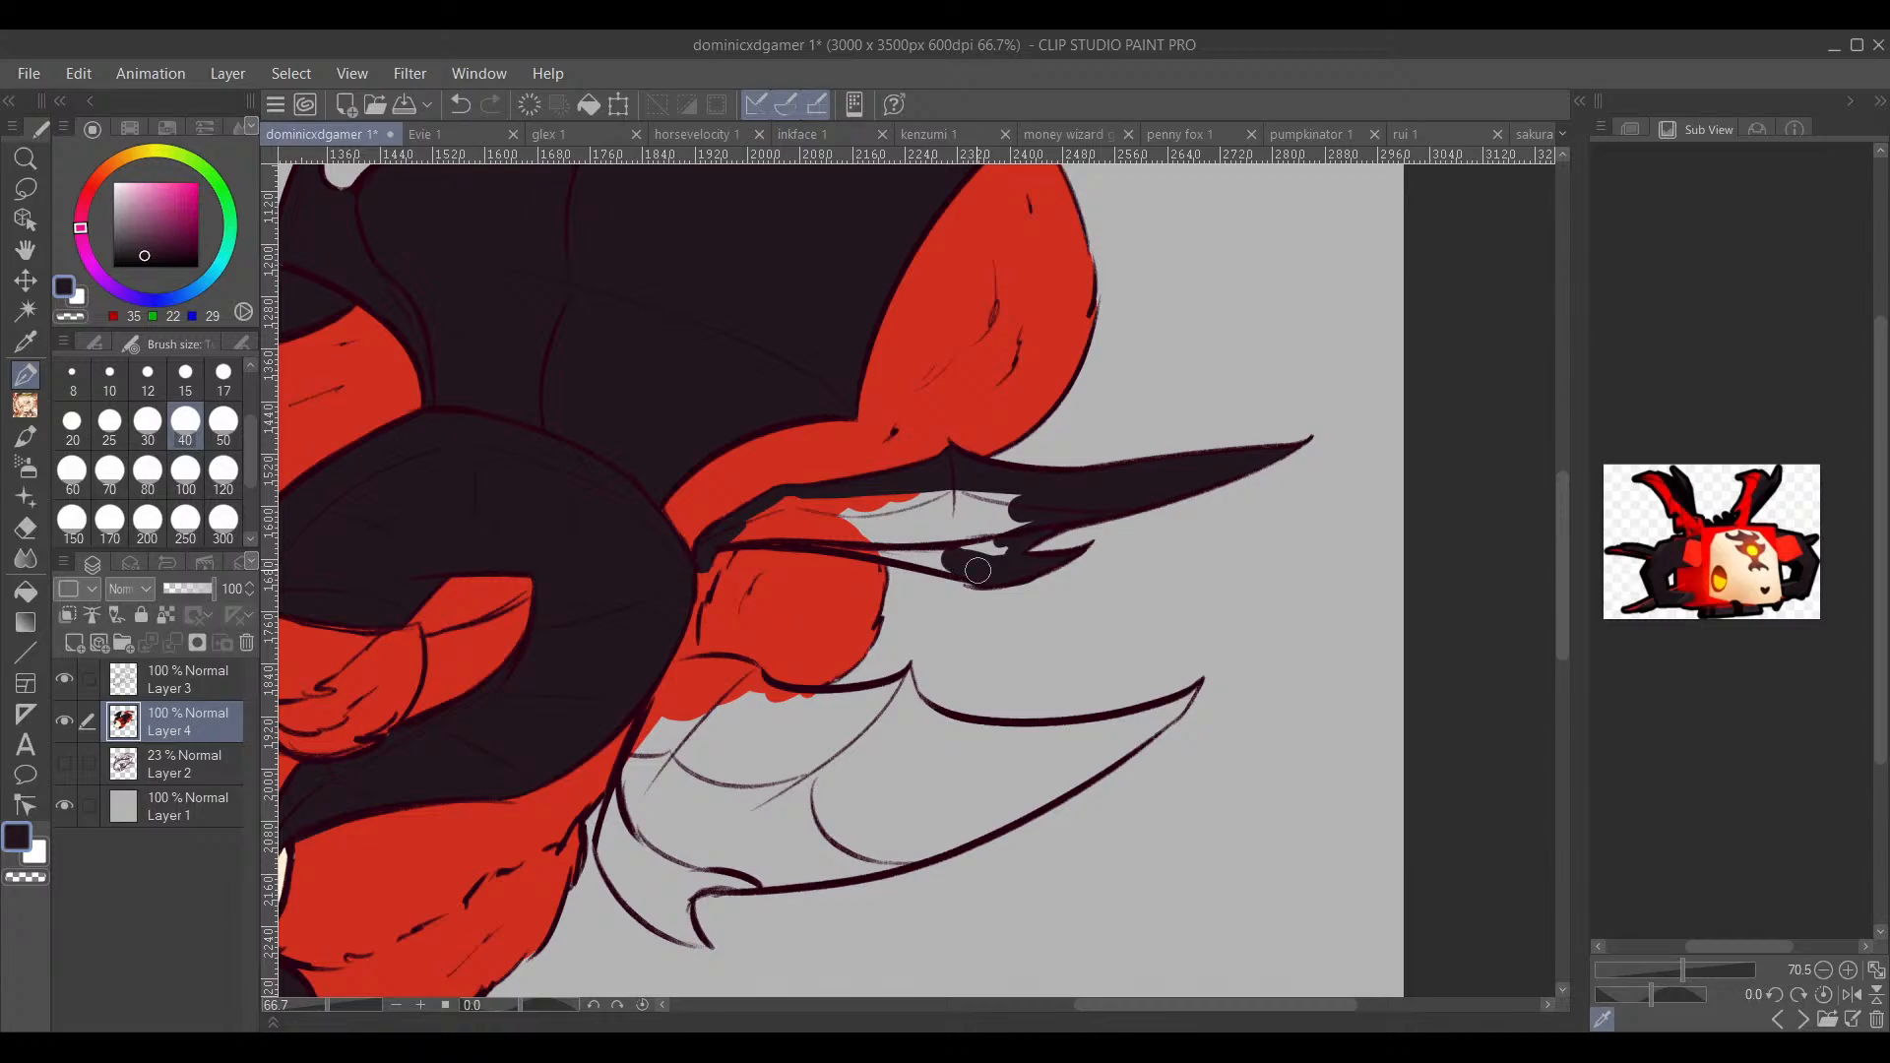
mouse_move(957, 481)
mouse_down()
mouse_move(889, 542)
mouse_move(922, 557)
mouse_move(716, 539)
mouse_move(801, 503)
mouse_move(831, 520)
mouse_move(1024, 504)
mouse_move(962, 539)
mouse_move(1039, 519)
mouse_up()
Step: Lasso-select the large lower wing along its outline down to its hooked spur, fill it with near-black, and clear the selection
drag(1008, 660, 1050, 506)
scroll(1014, 581, up, 1)
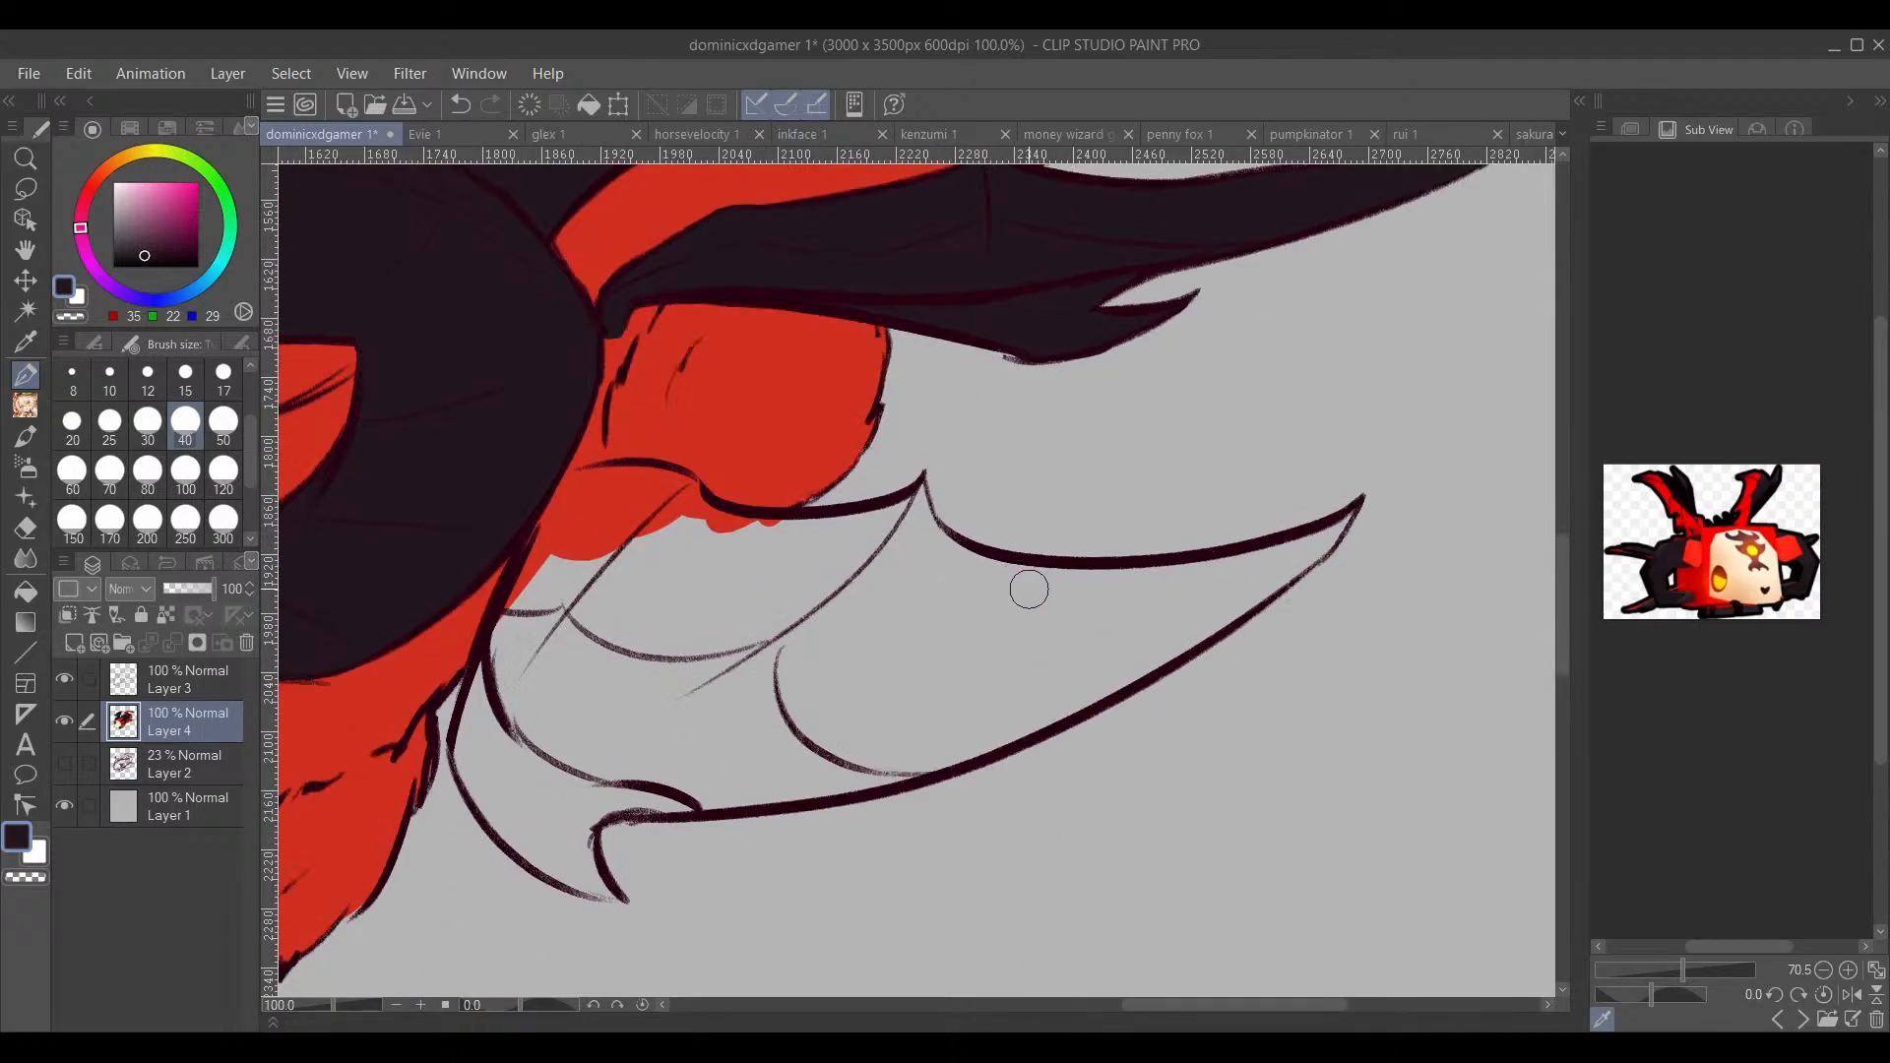
key(m)
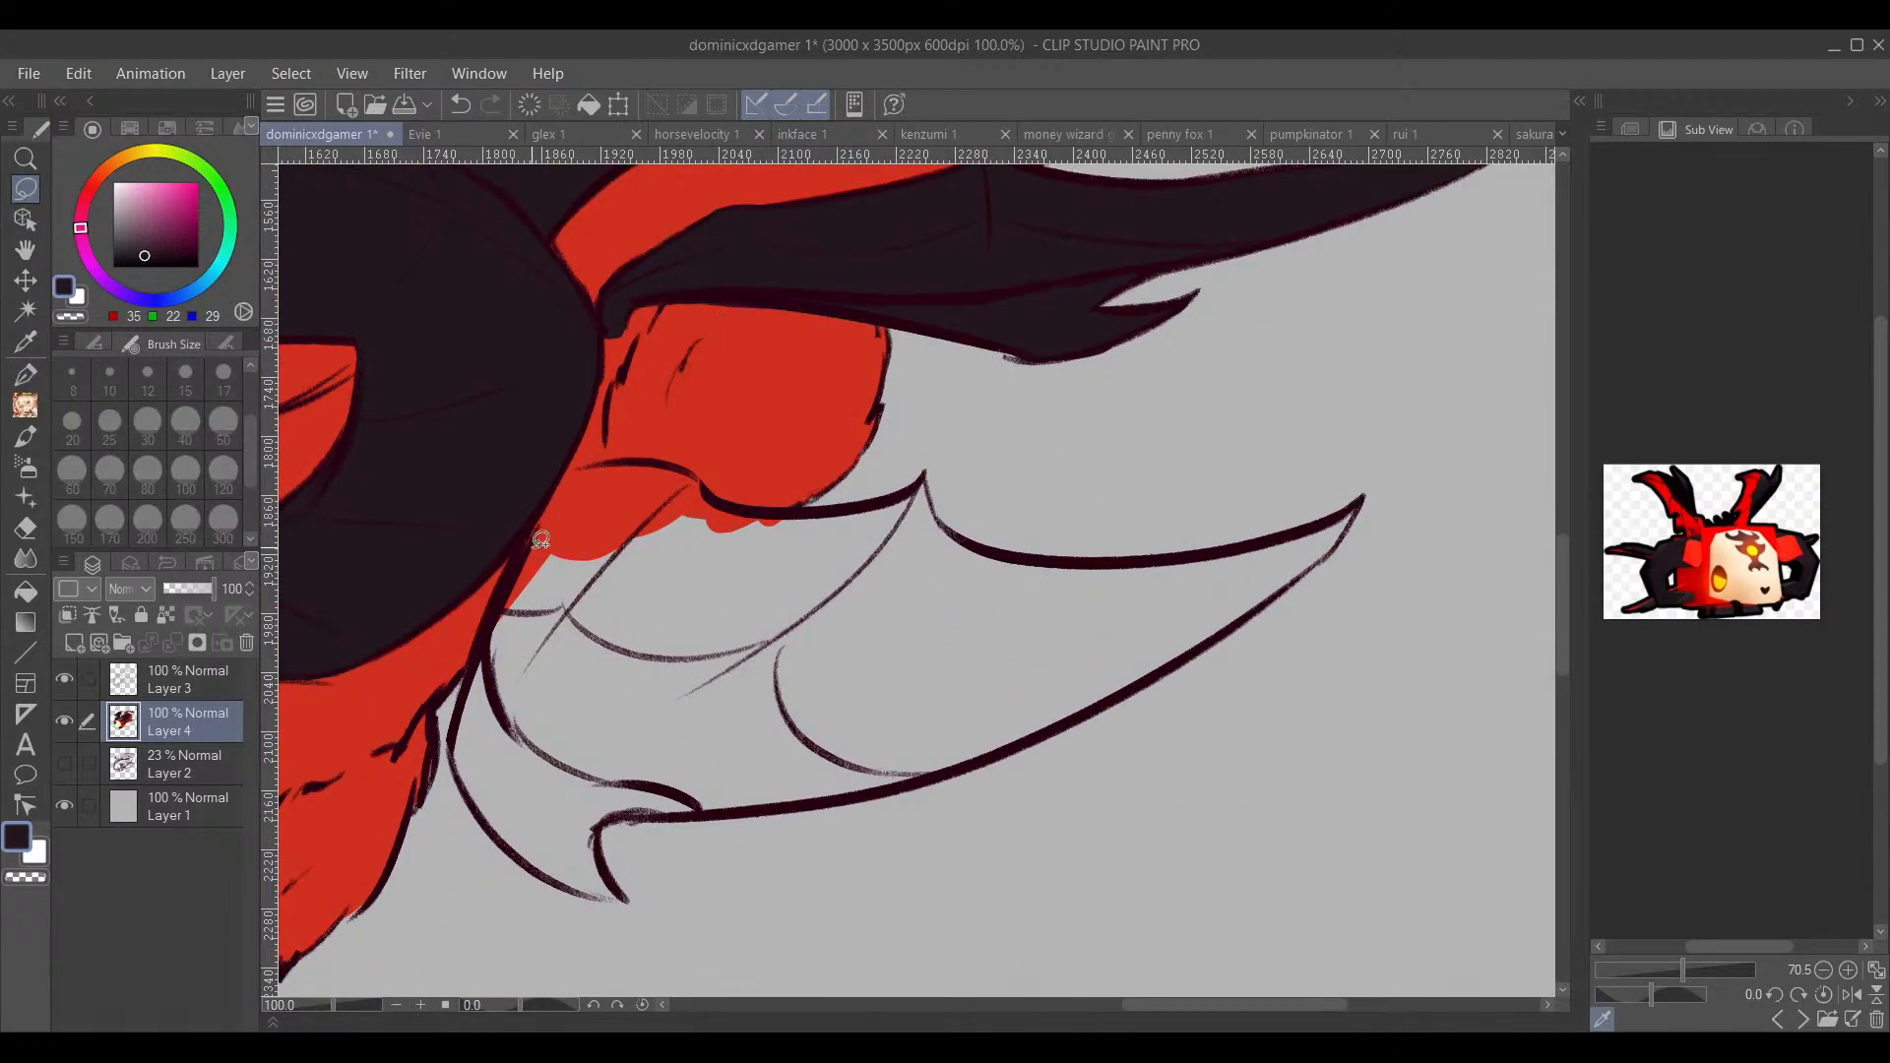
mouse_move(513, 568)
mouse_down()
mouse_move(598, 459)
mouse_move(678, 459)
mouse_move(775, 511)
mouse_move(893, 495)
mouse_up()
mouse_move(992, 545)
mouse_down()
mouse_move(1108, 558)
mouse_move(1249, 537)
mouse_up()
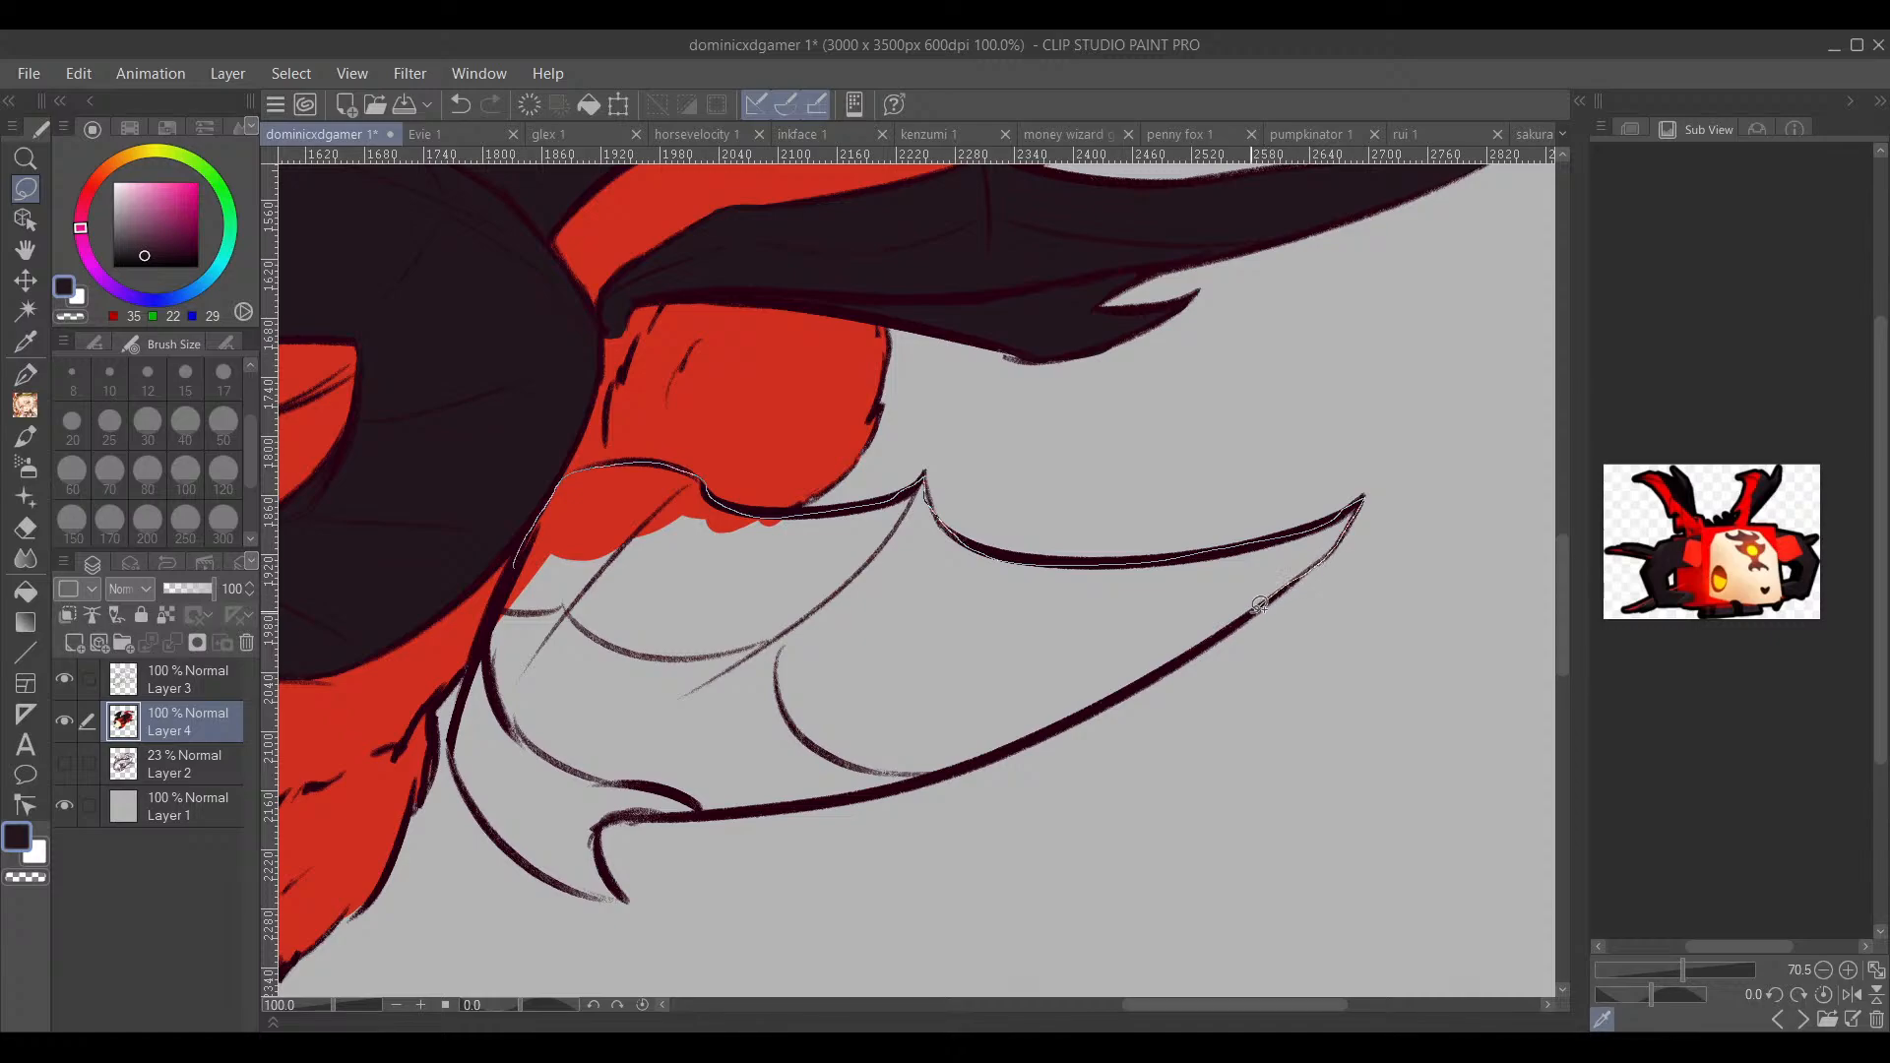
mouse_move(1260, 605)
mouse_down()
mouse_move(1006, 751)
mouse_move(854, 794)
mouse_move(626, 807)
mouse_up()
drag(630, 894, 583, 888)
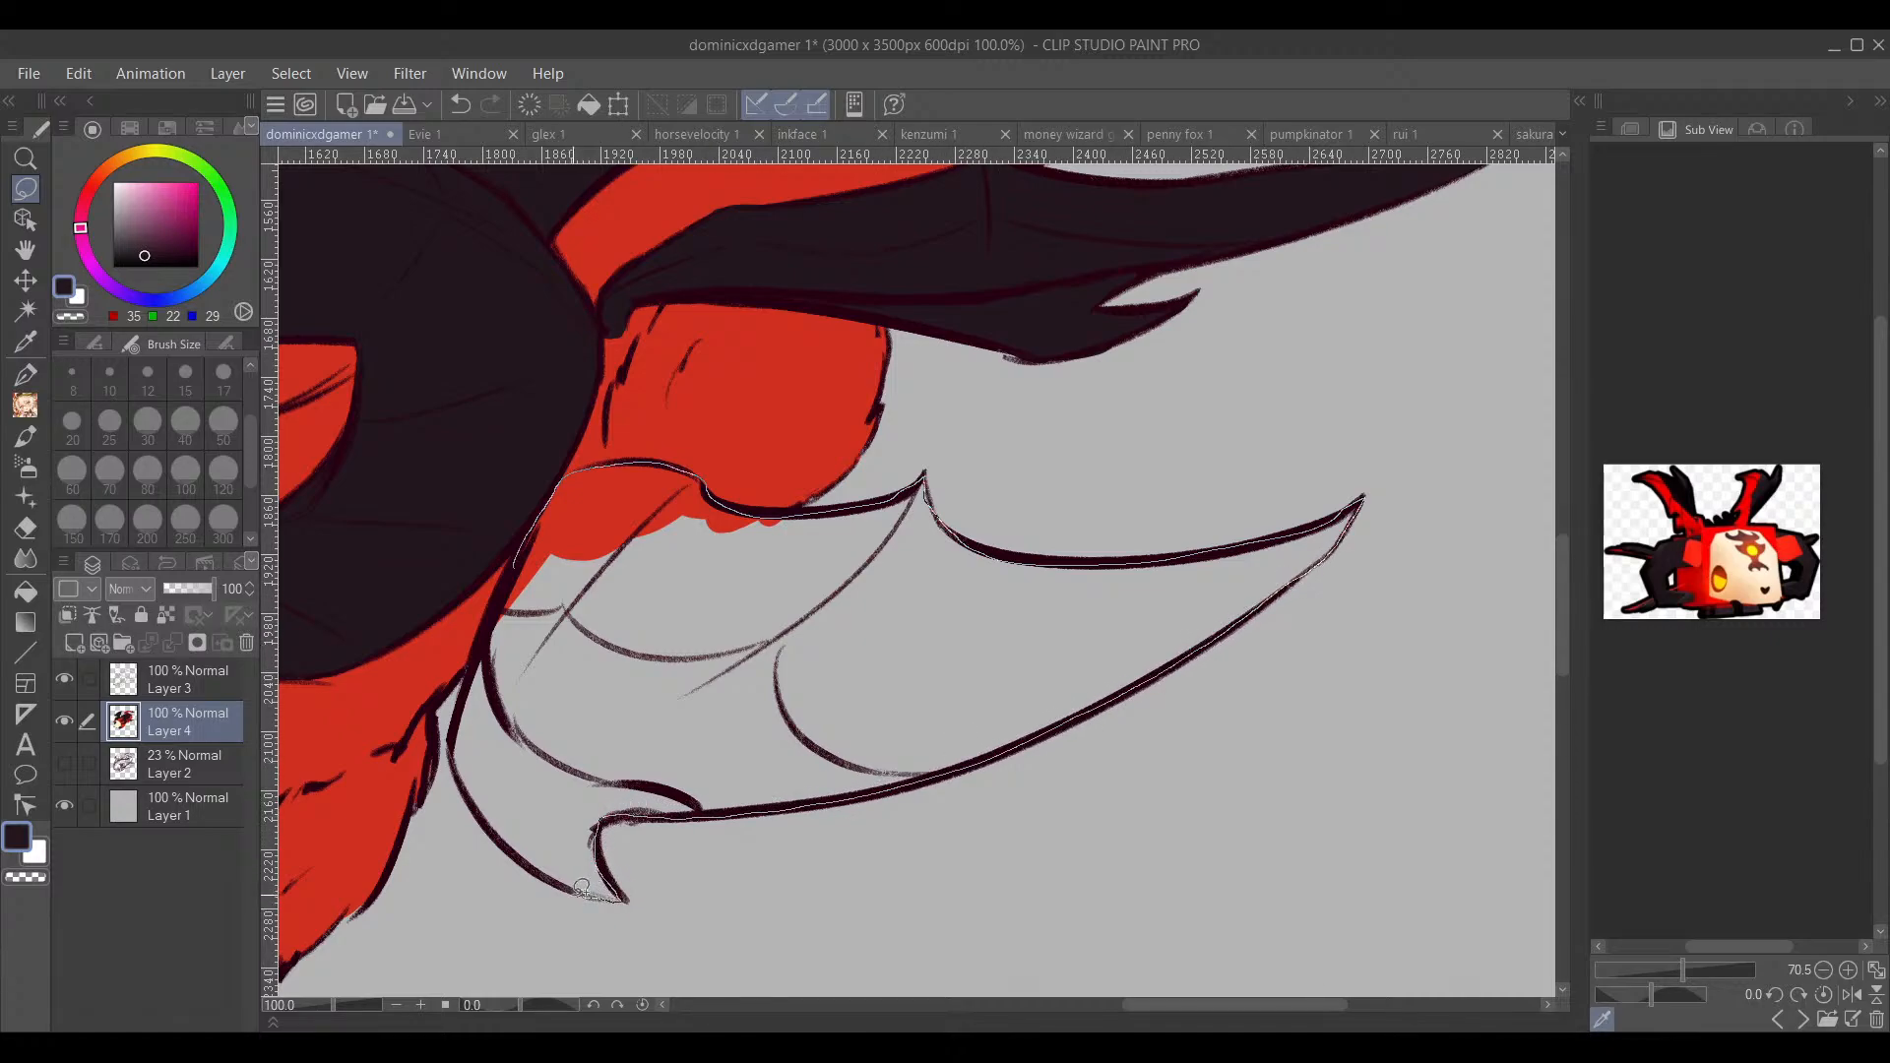
mouse_move(456, 745)
mouse_down()
mouse_move(483, 652)
mouse_move(610, 523)
mouse_up()
click(1034, 940)
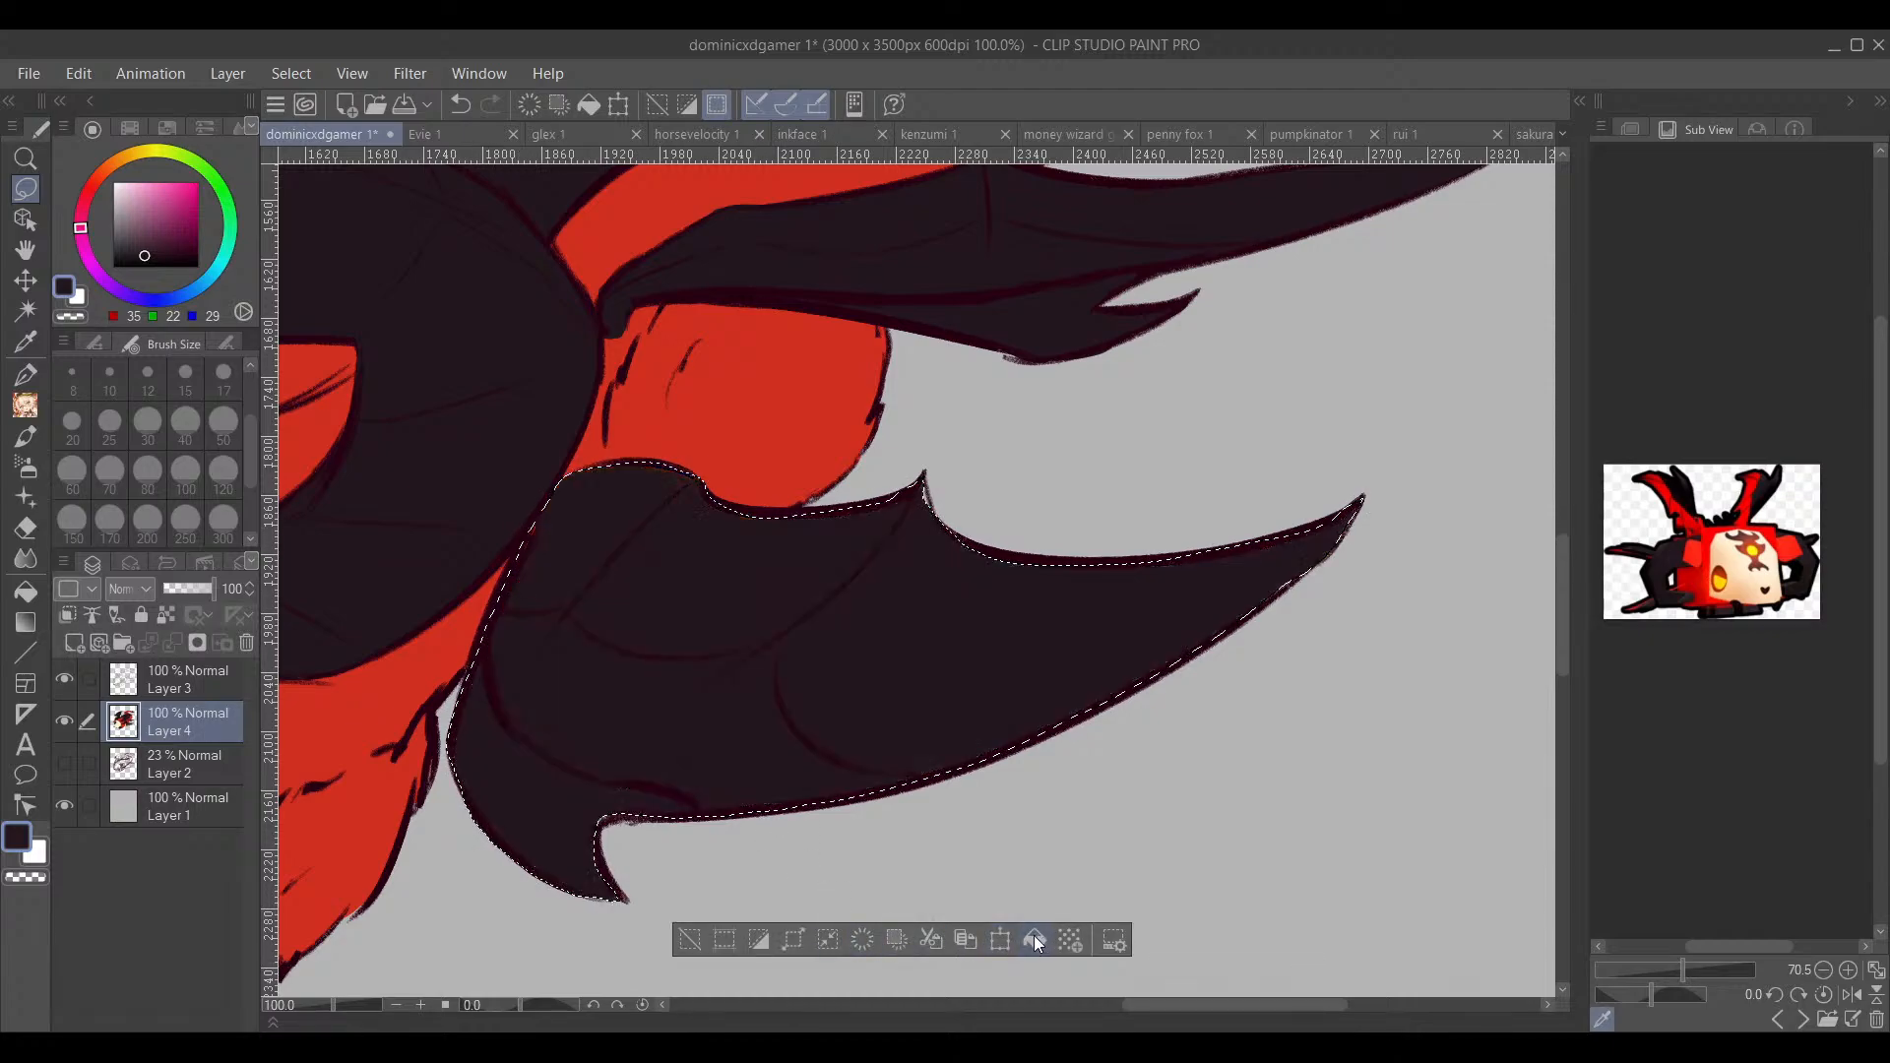
scroll(1130, 717, down, 2)
click(692, 827)
Step: Touch up the near-black with the Turnip pen along the lower wing's upper spike, hooked base and join with the curved shape
key(p)
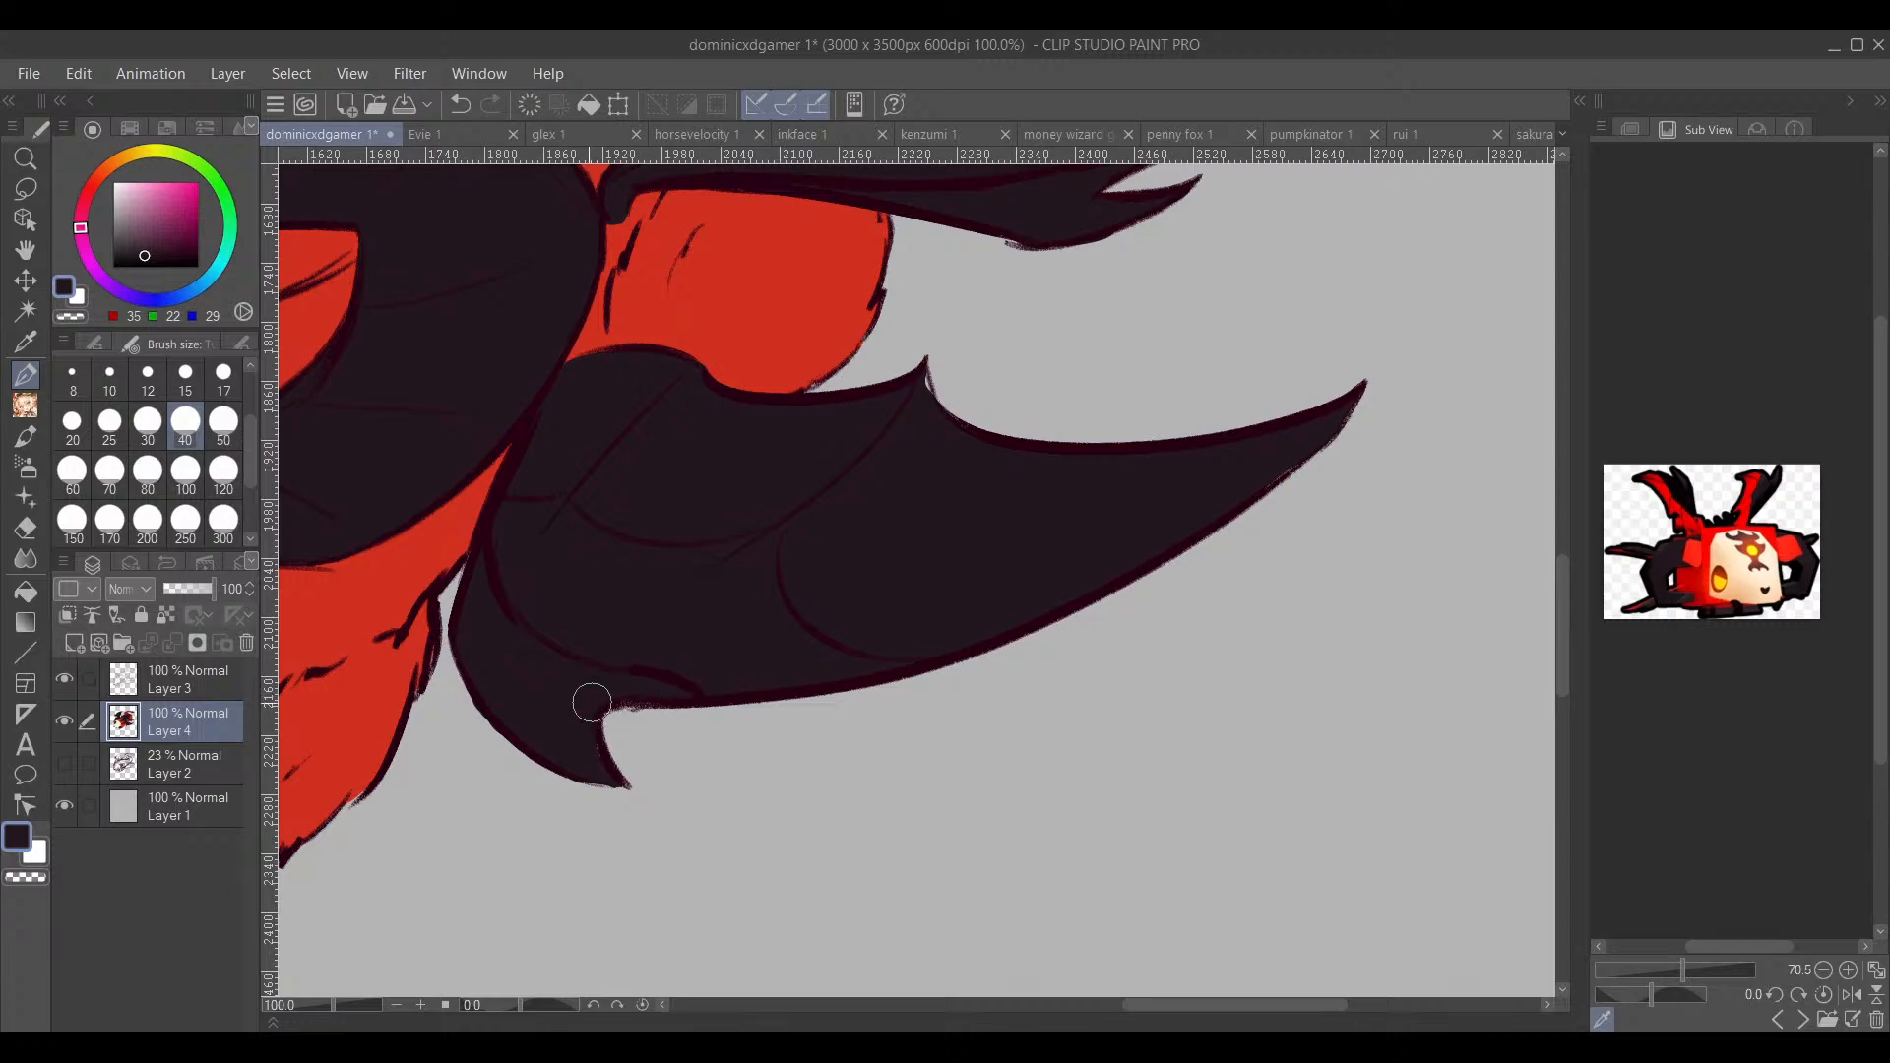
key(e)
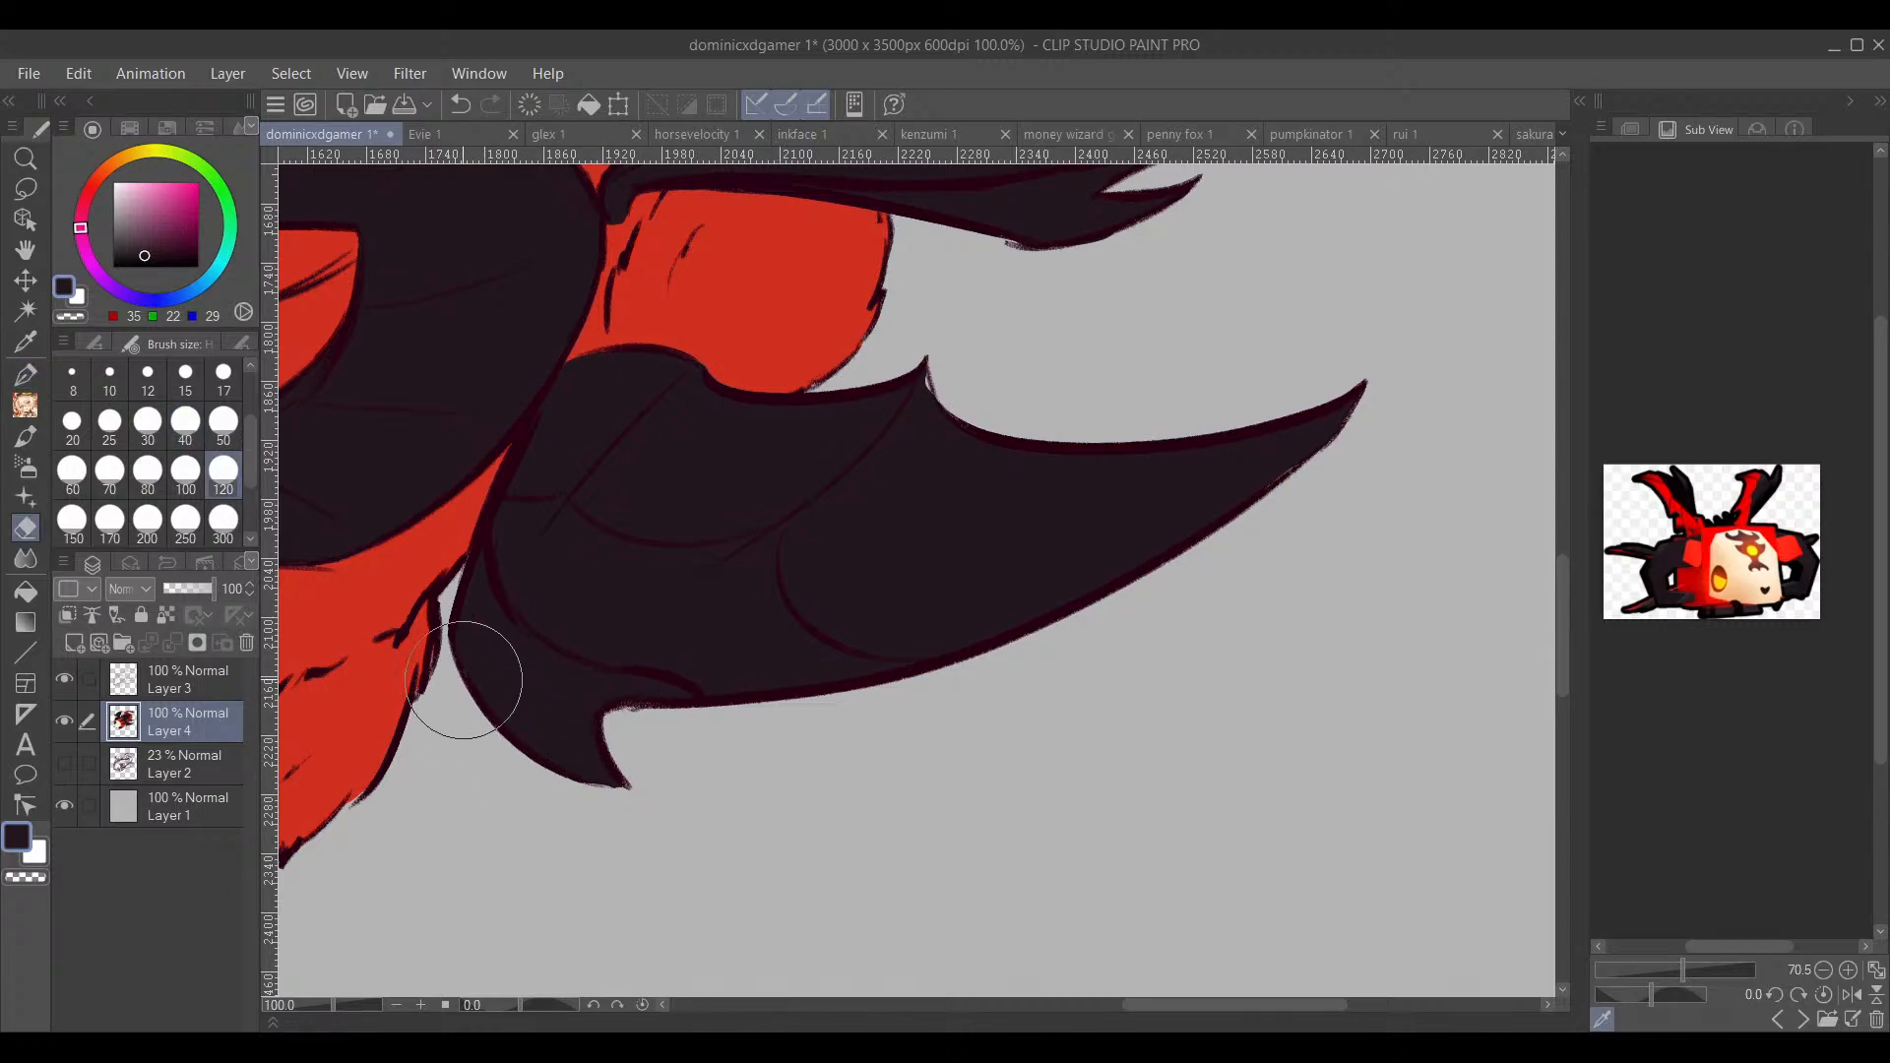
drag(1330, 513, 1207, 553)
key(p)
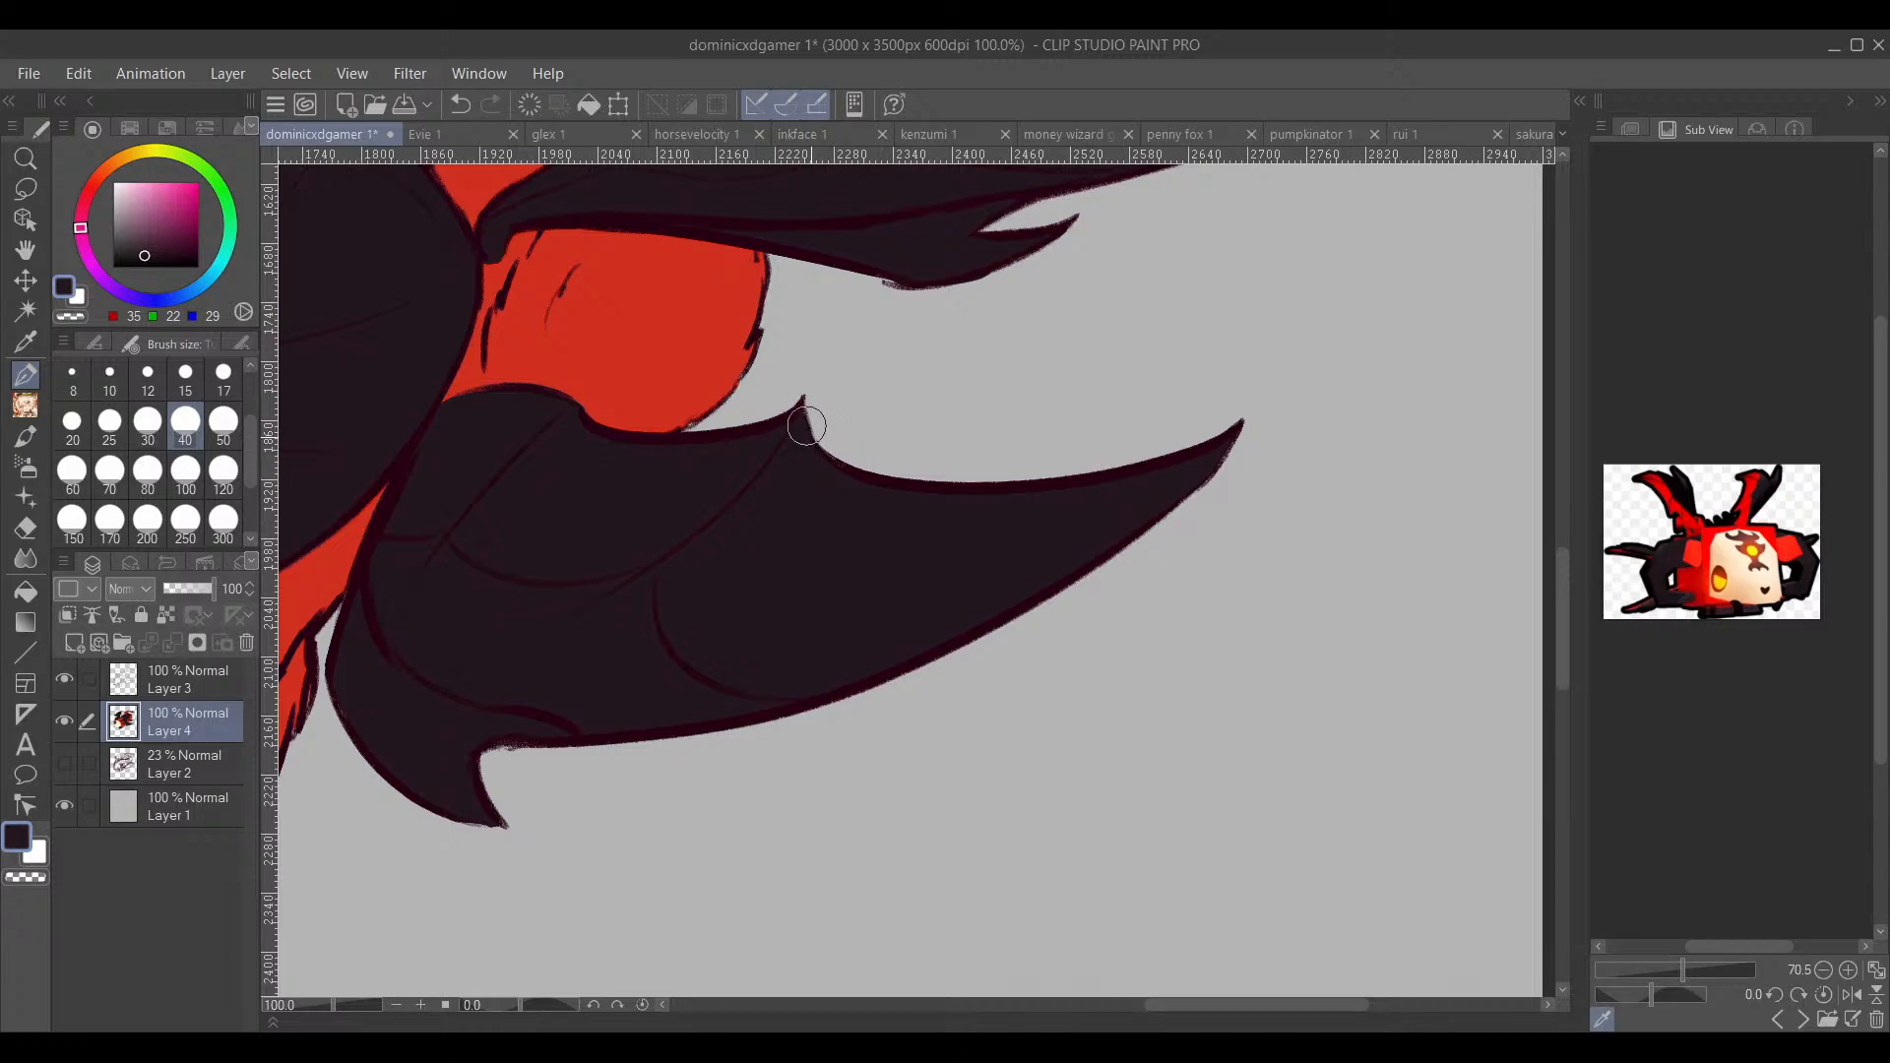
drag(821, 567, 895, 665)
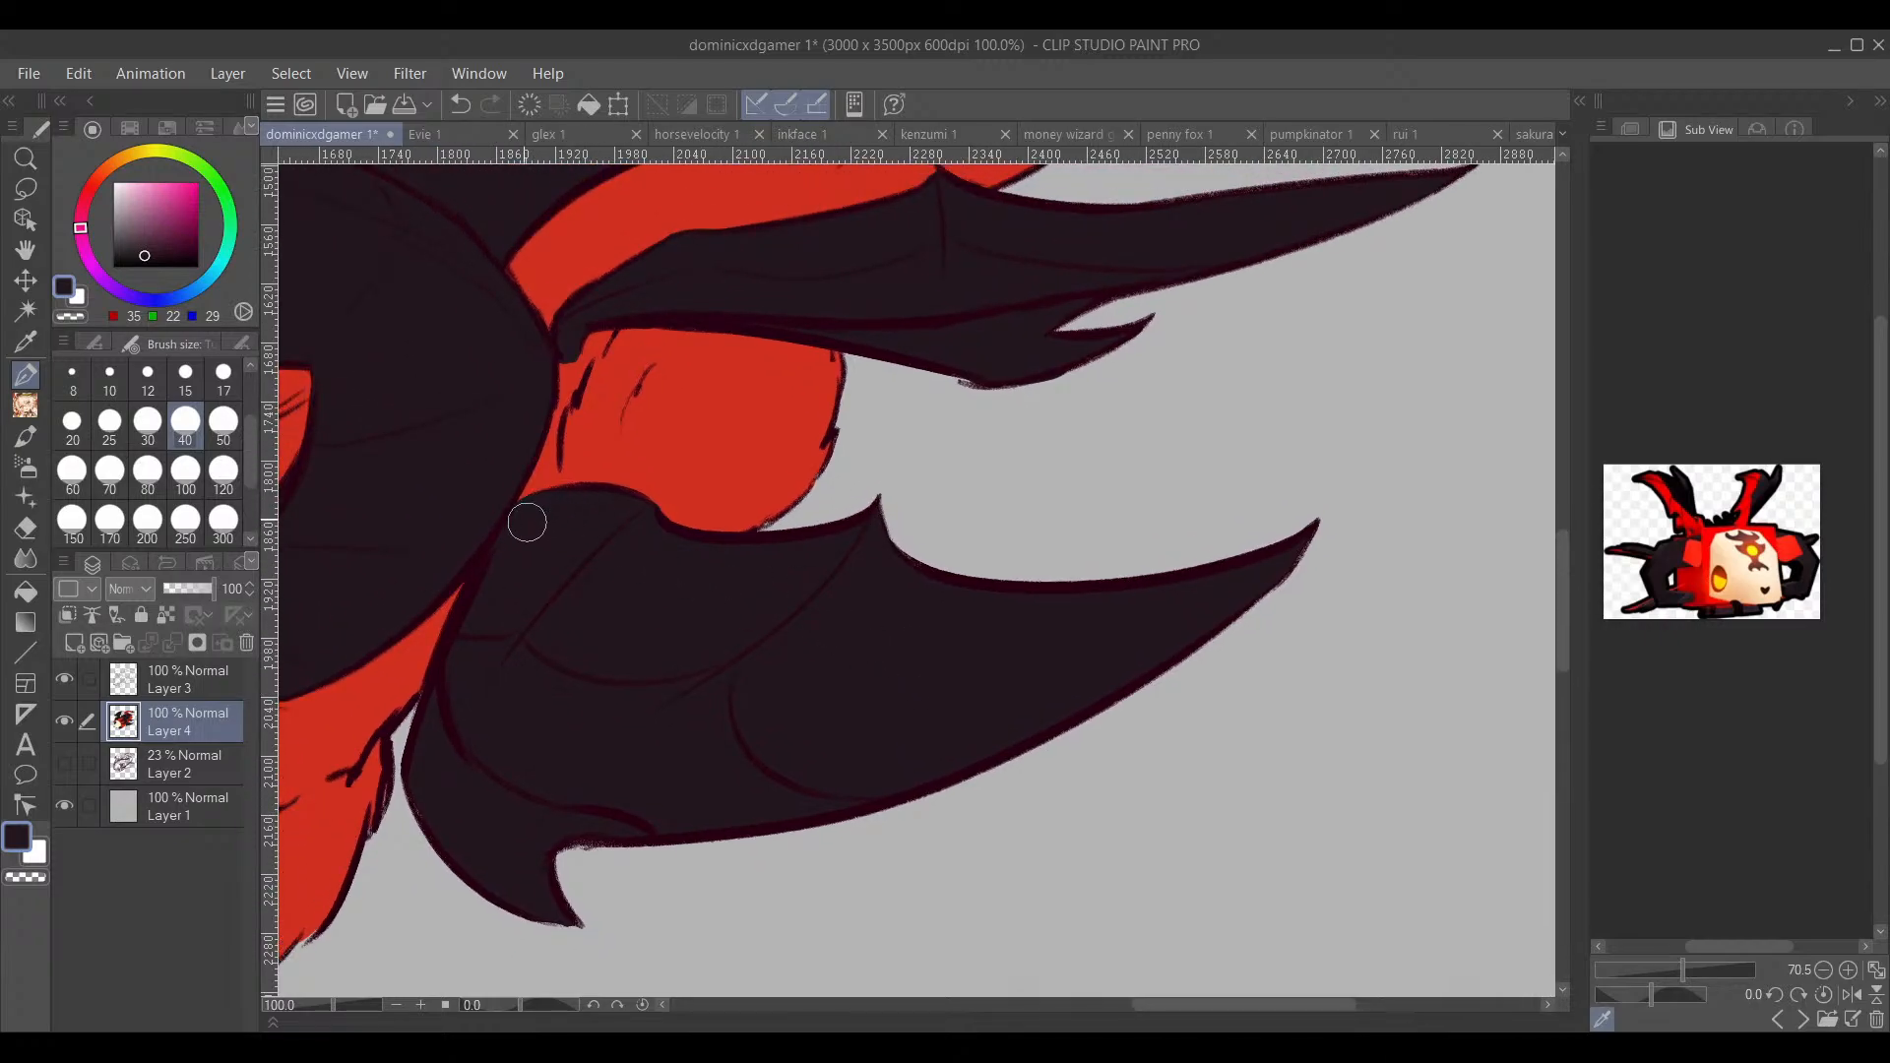
drag(675, 540, 790, 682)
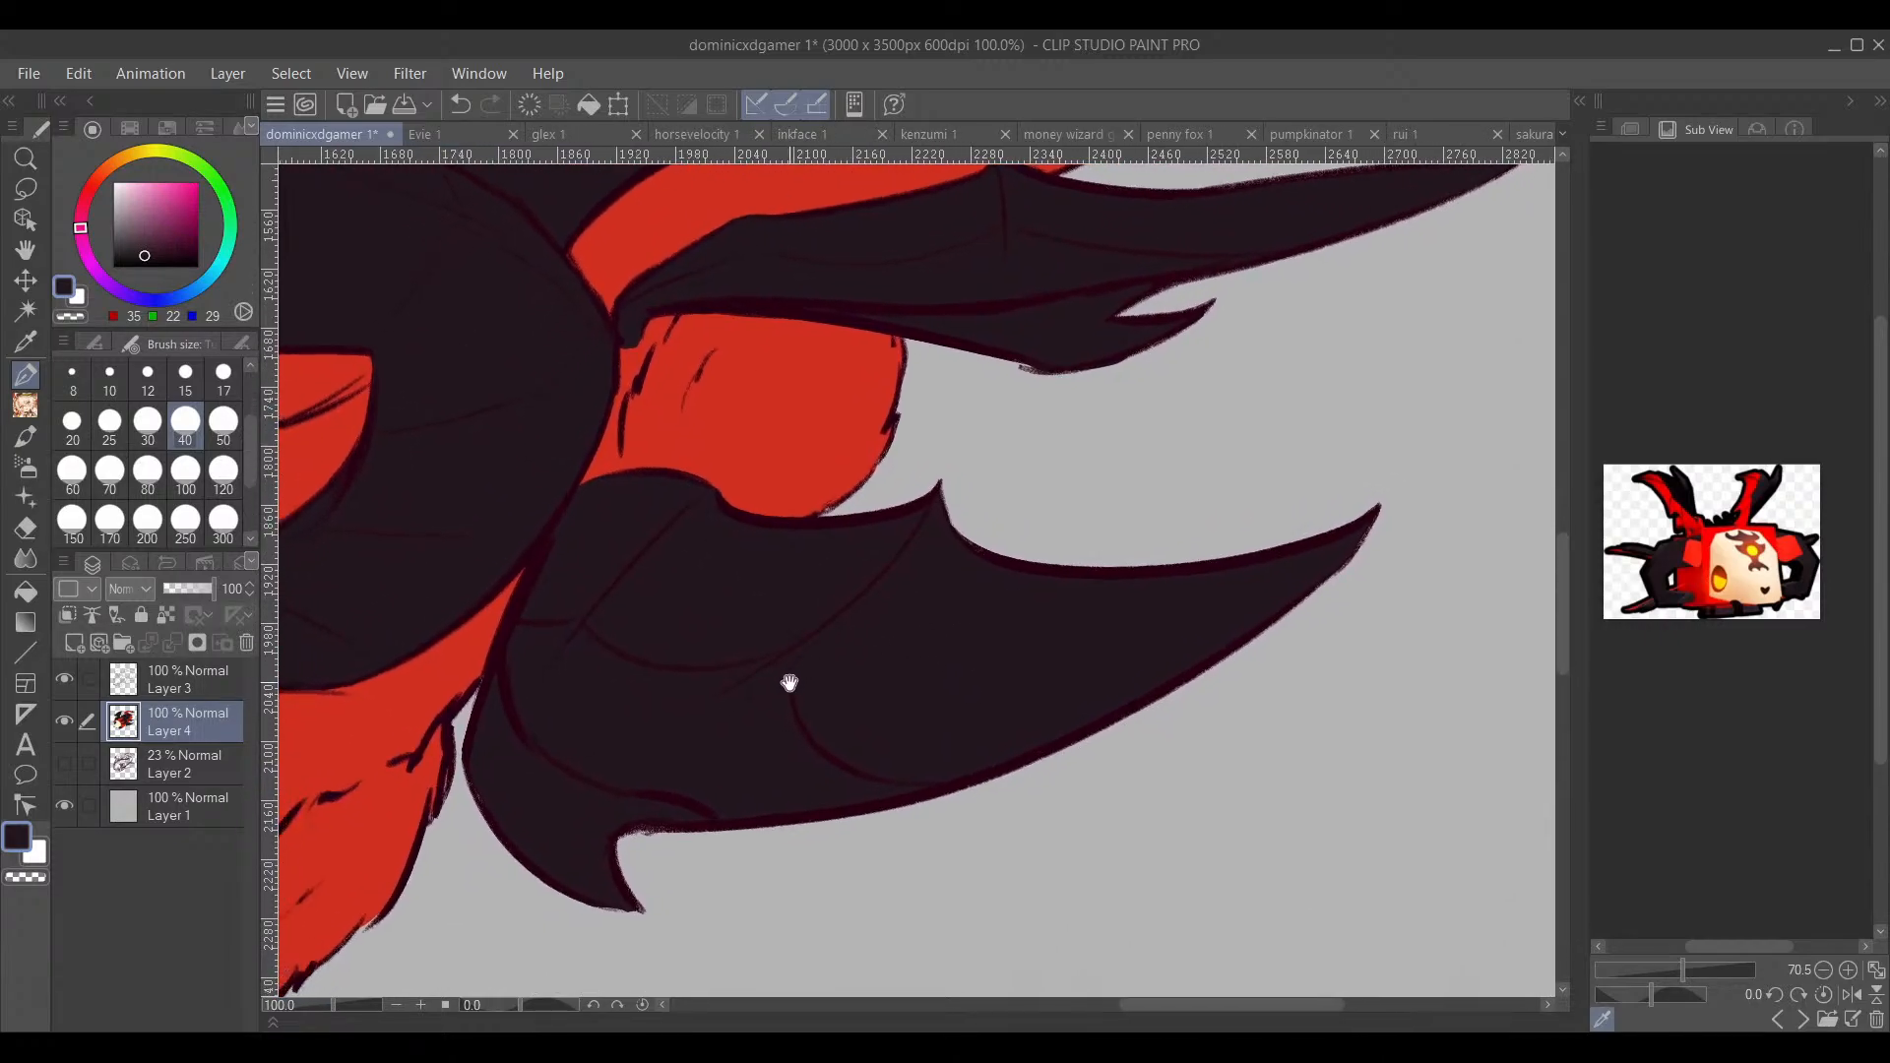
drag(917, 666, 879, 664)
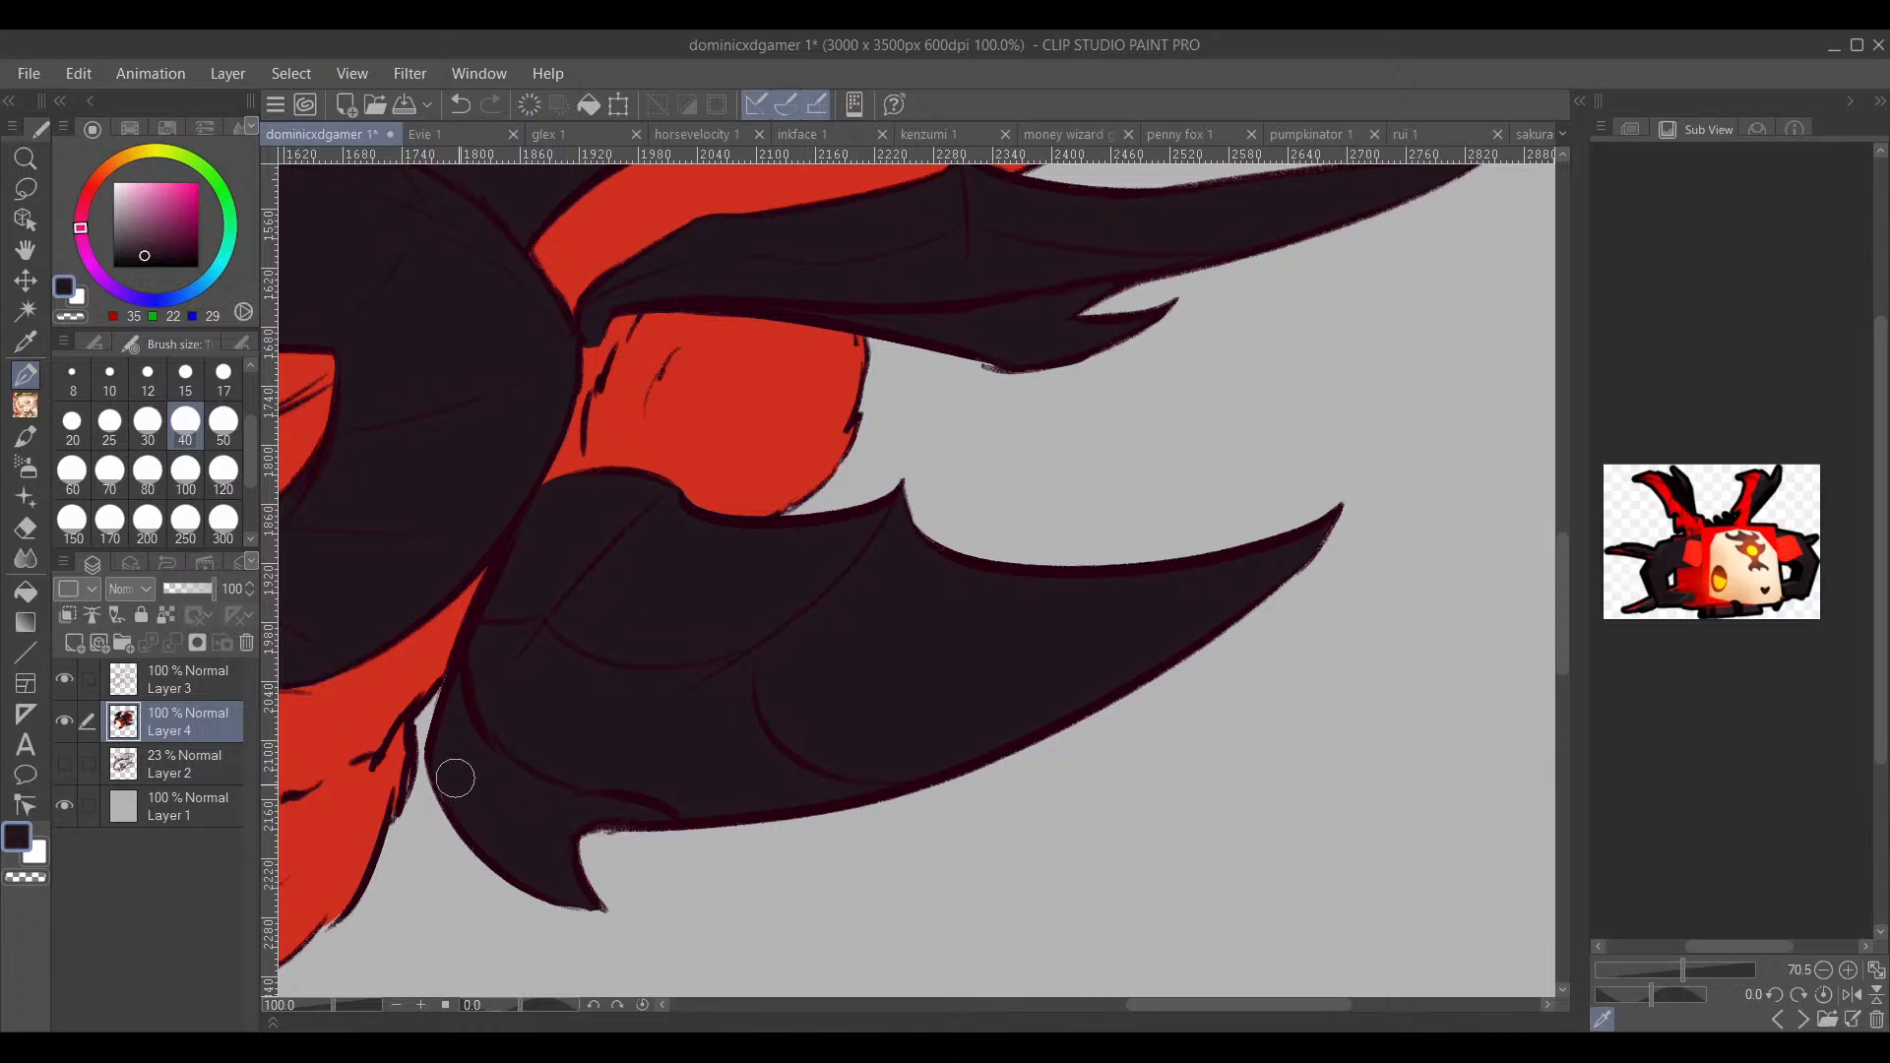
Step: Examine the filled wings, spikes and tail for leftover gaps in the near-black
scroll(670, 659, down, 2)
drag(765, 662, 1156, 801)
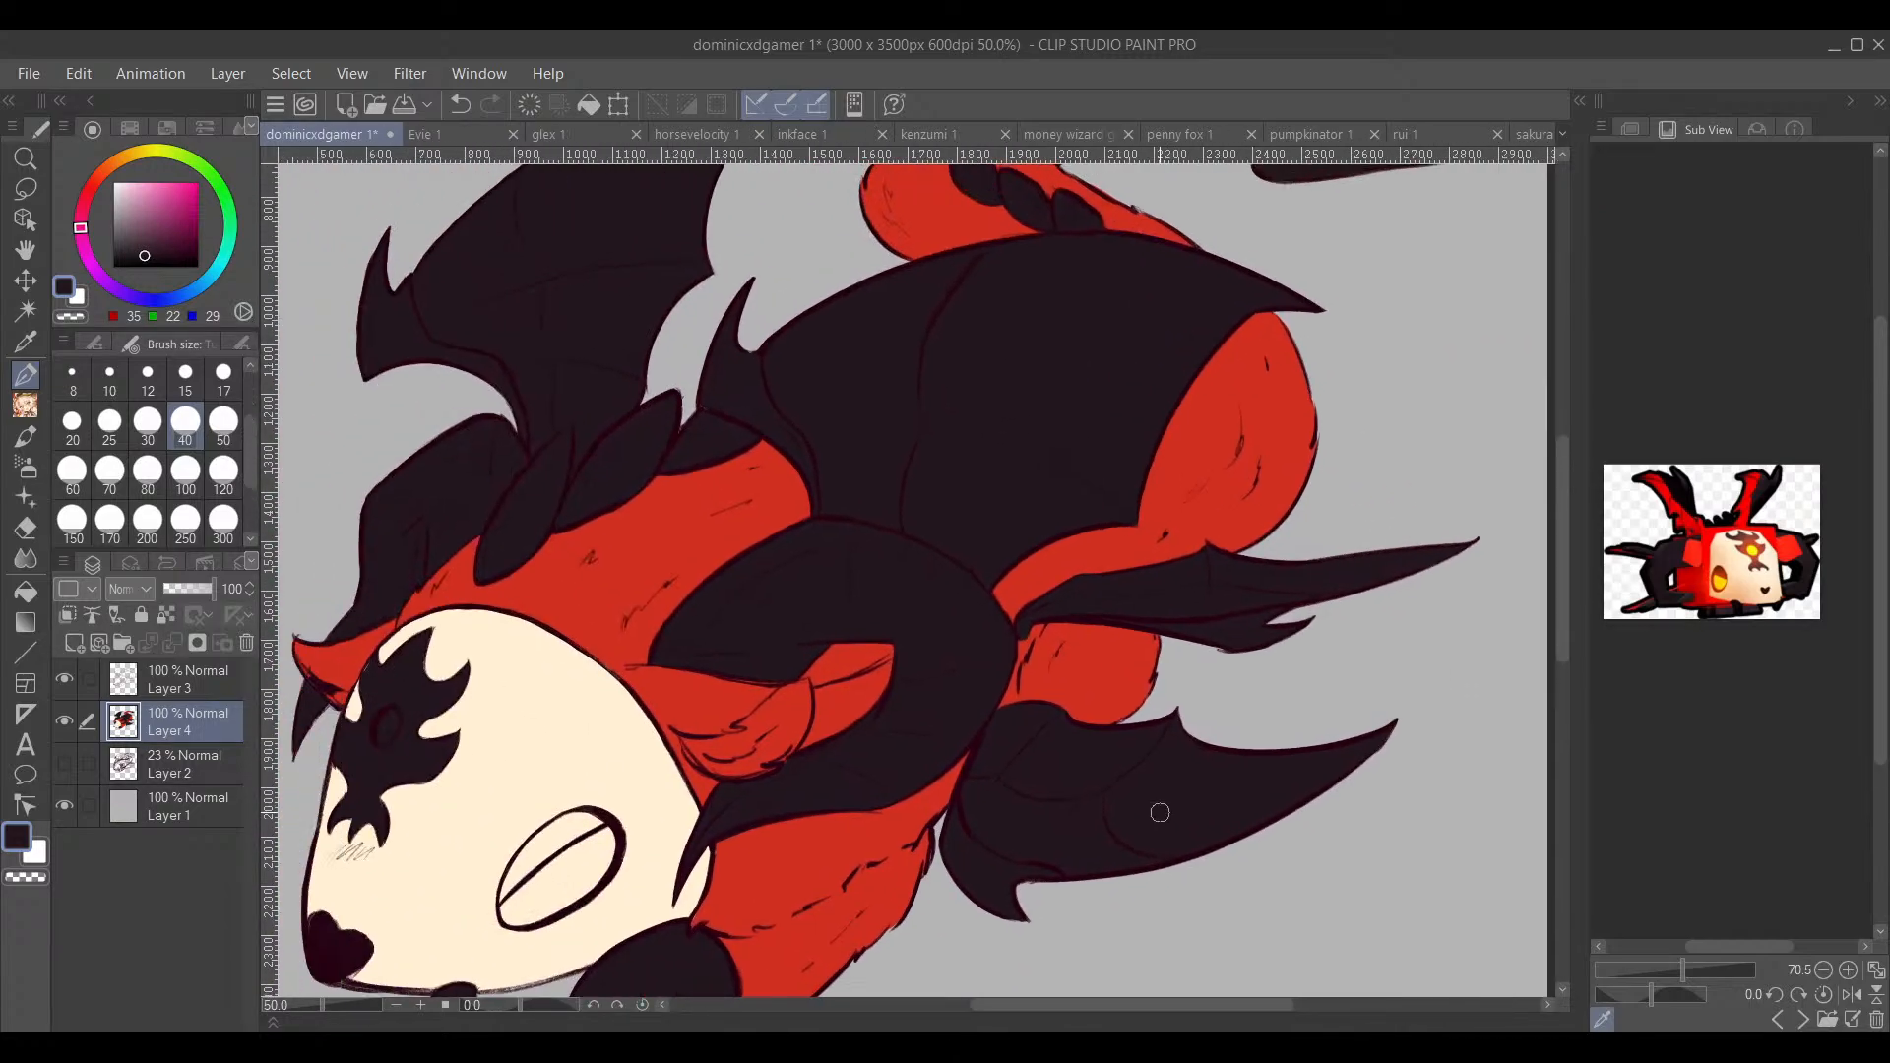
scroll(1159, 812, down, 1)
scroll(915, 579, up, 3)
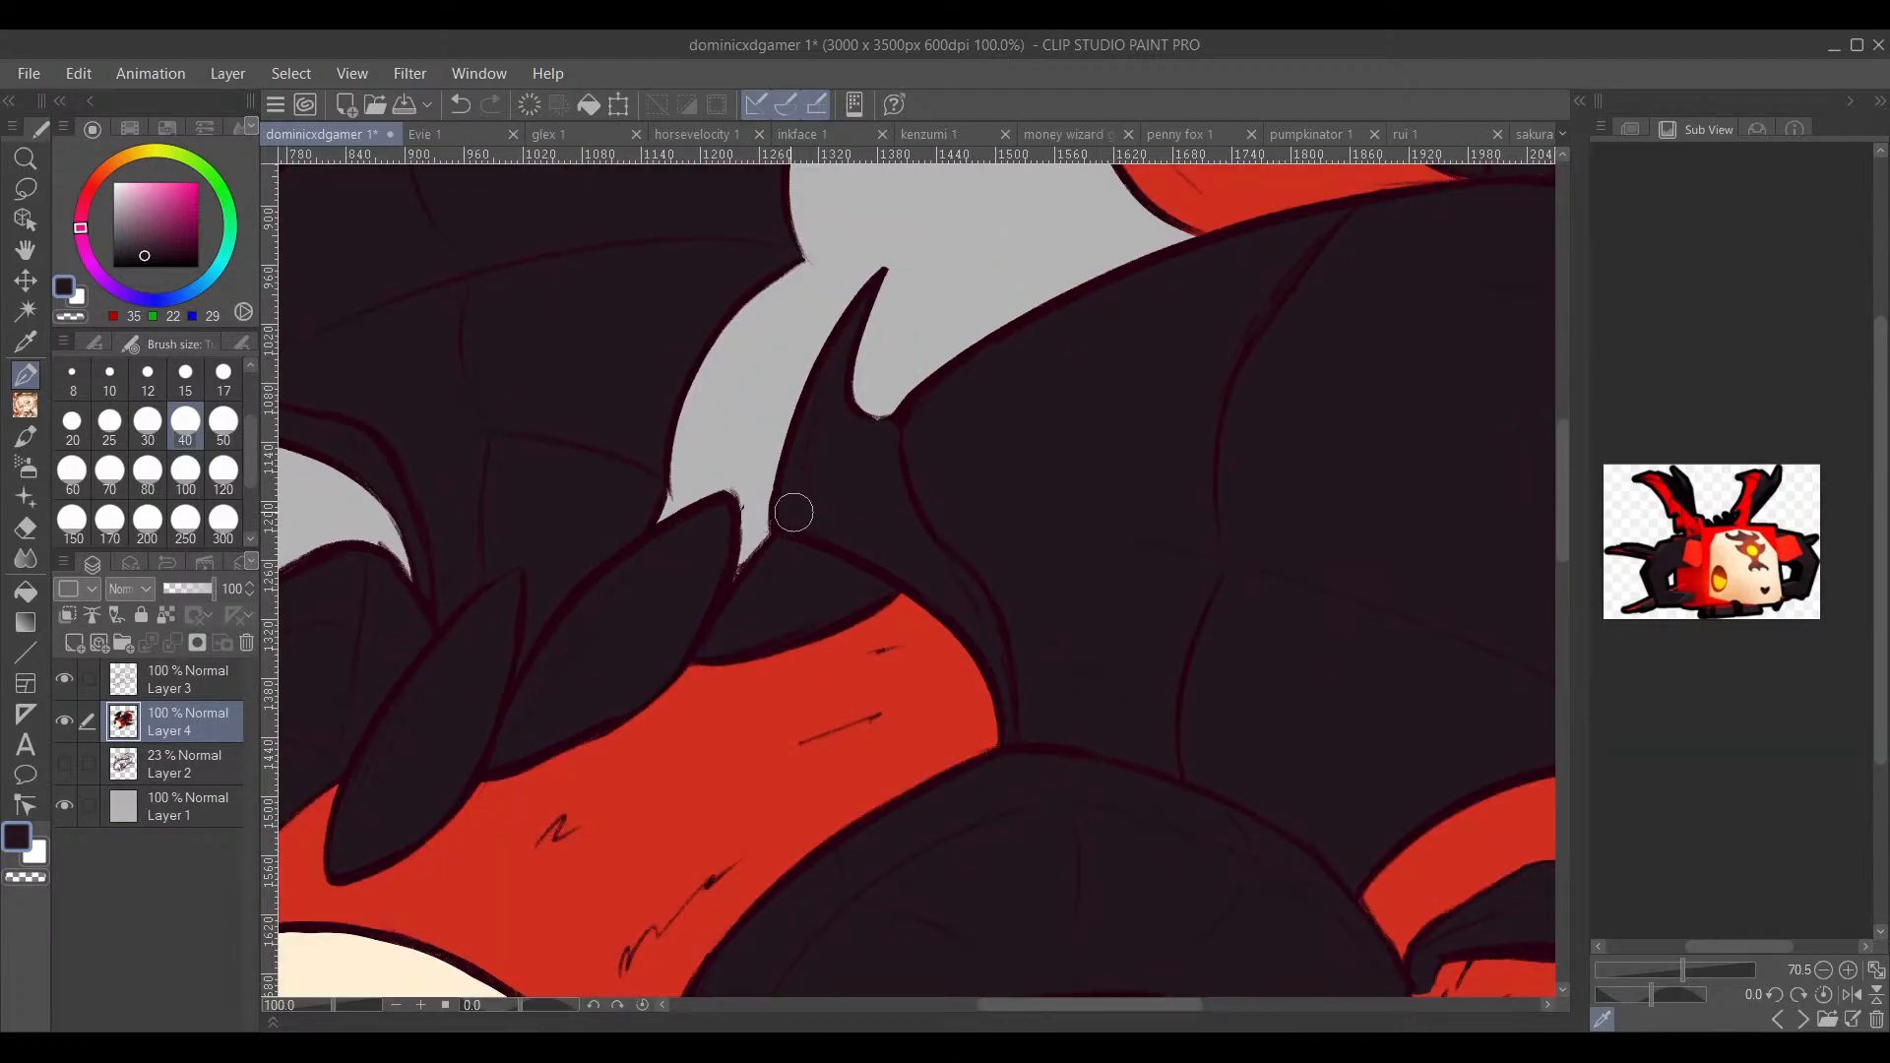
scroll(935, 472, down, 3)
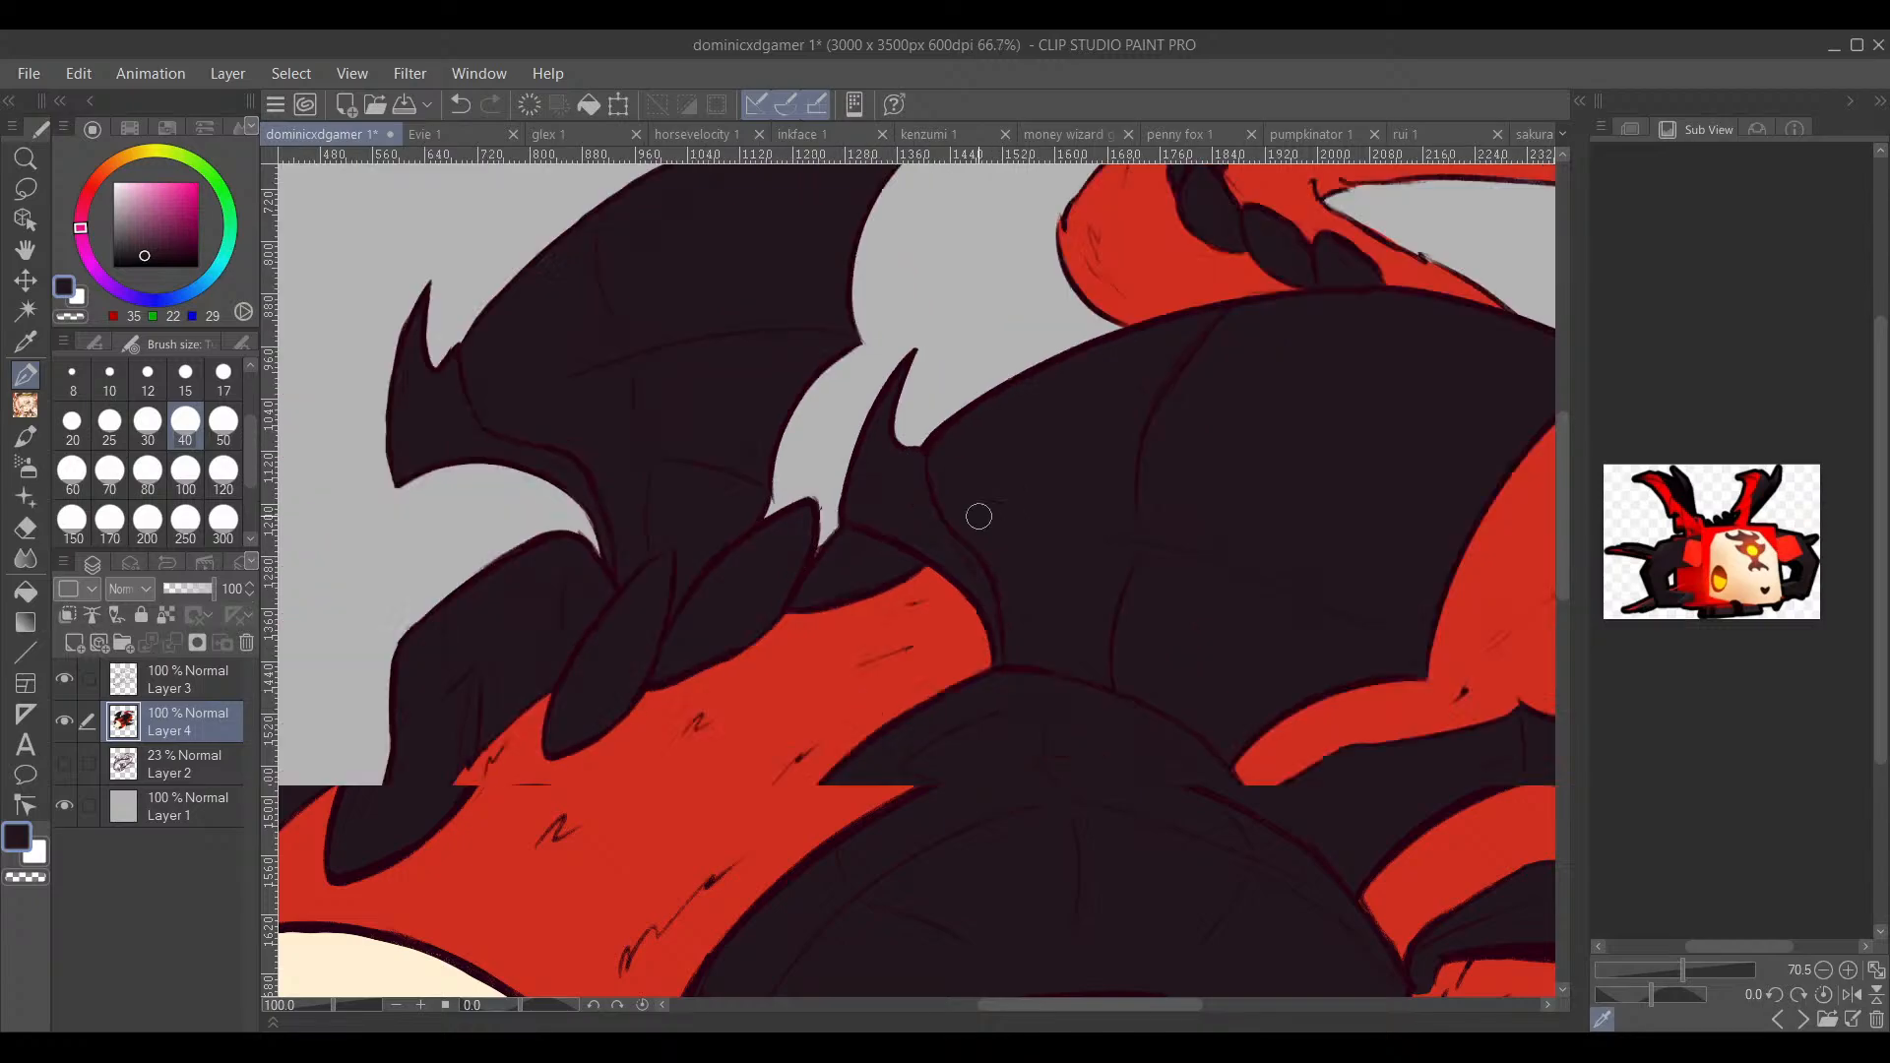
drag(1226, 551, 1088, 656)
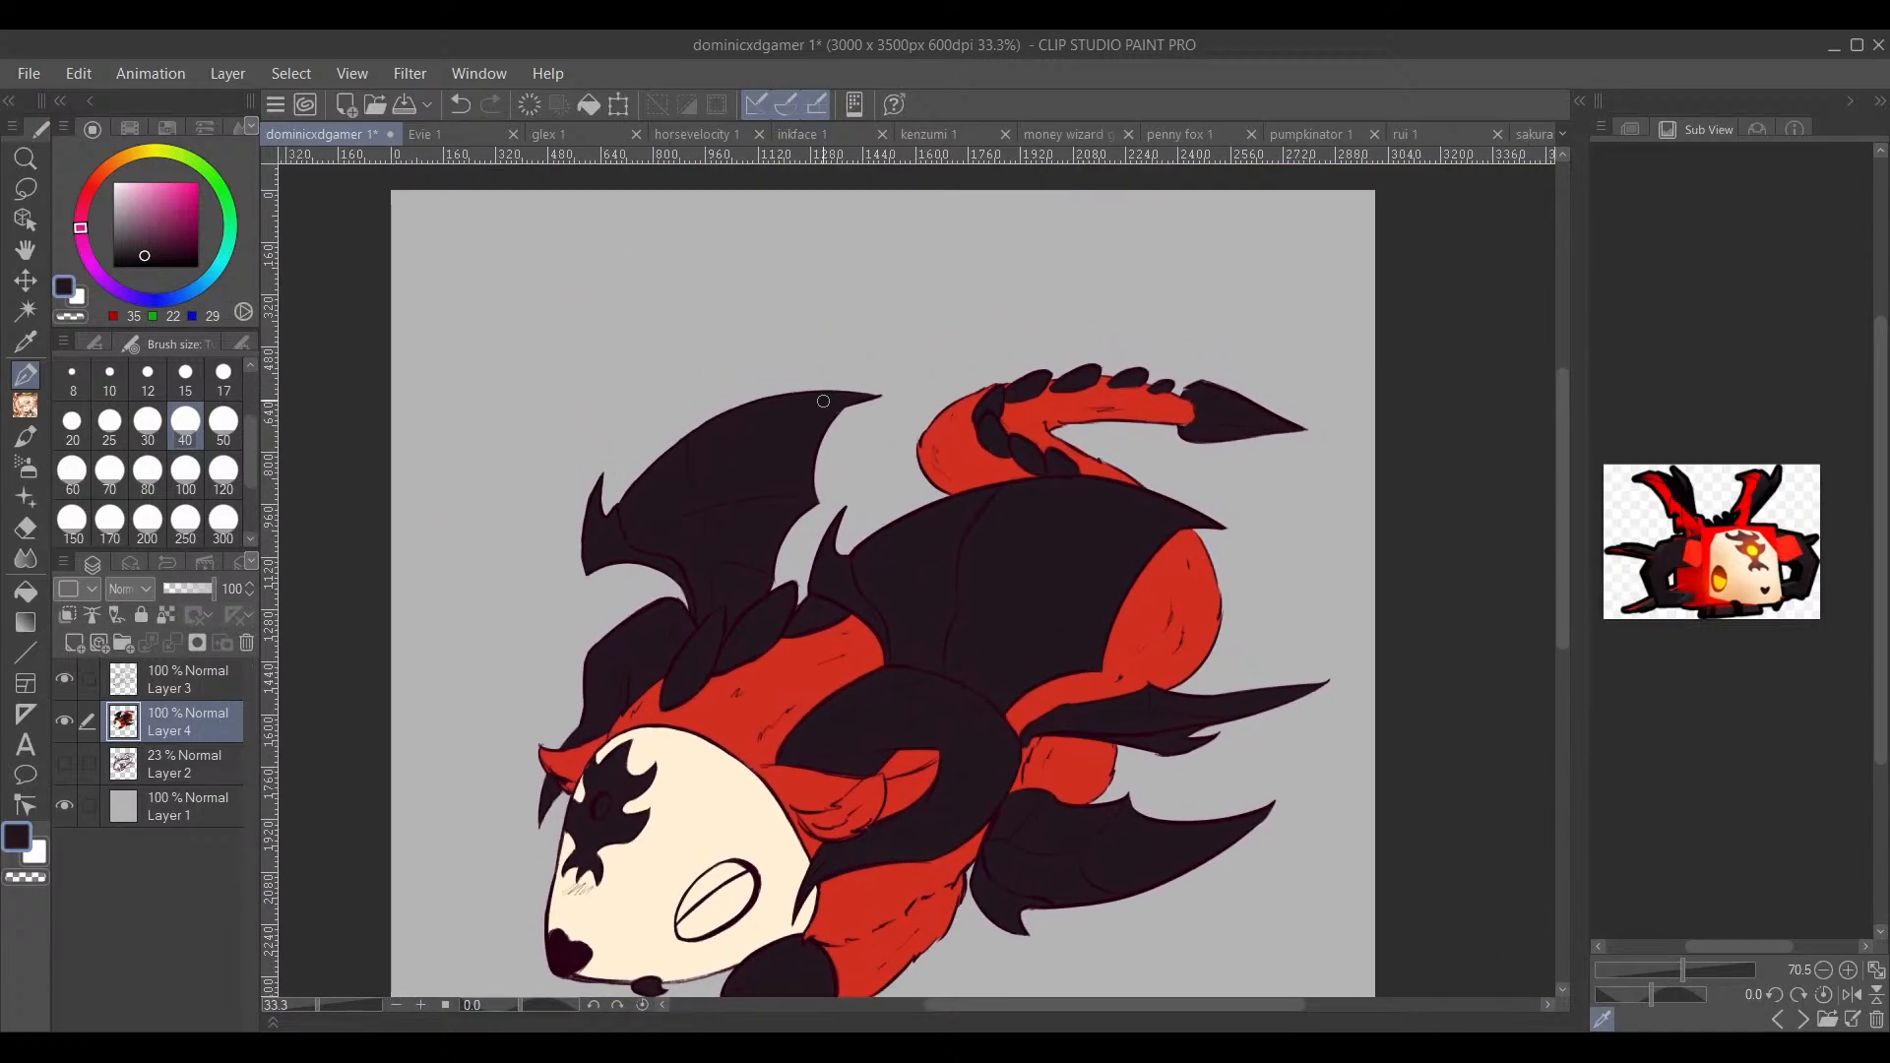
scroll(846, 414, up, 2)
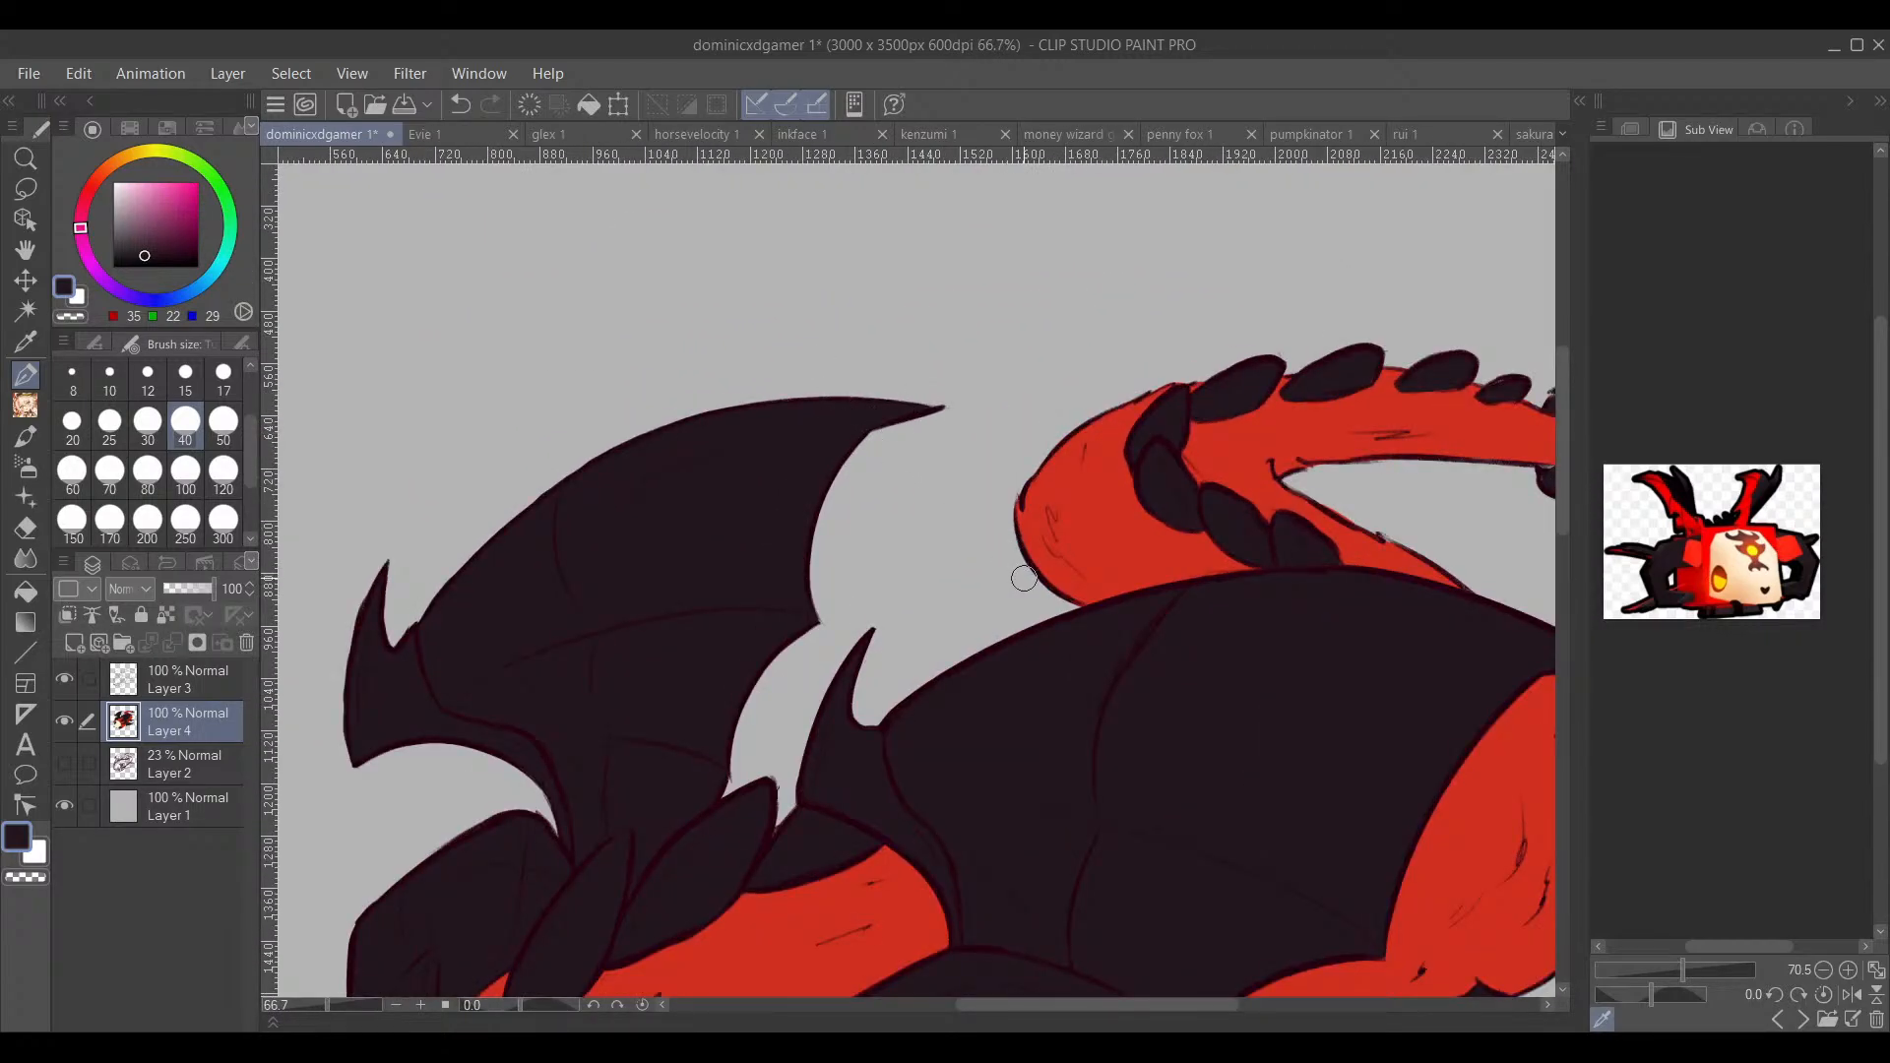
scroll(952, 603, down, 2)
drag(1065, 734, 1123, 521)
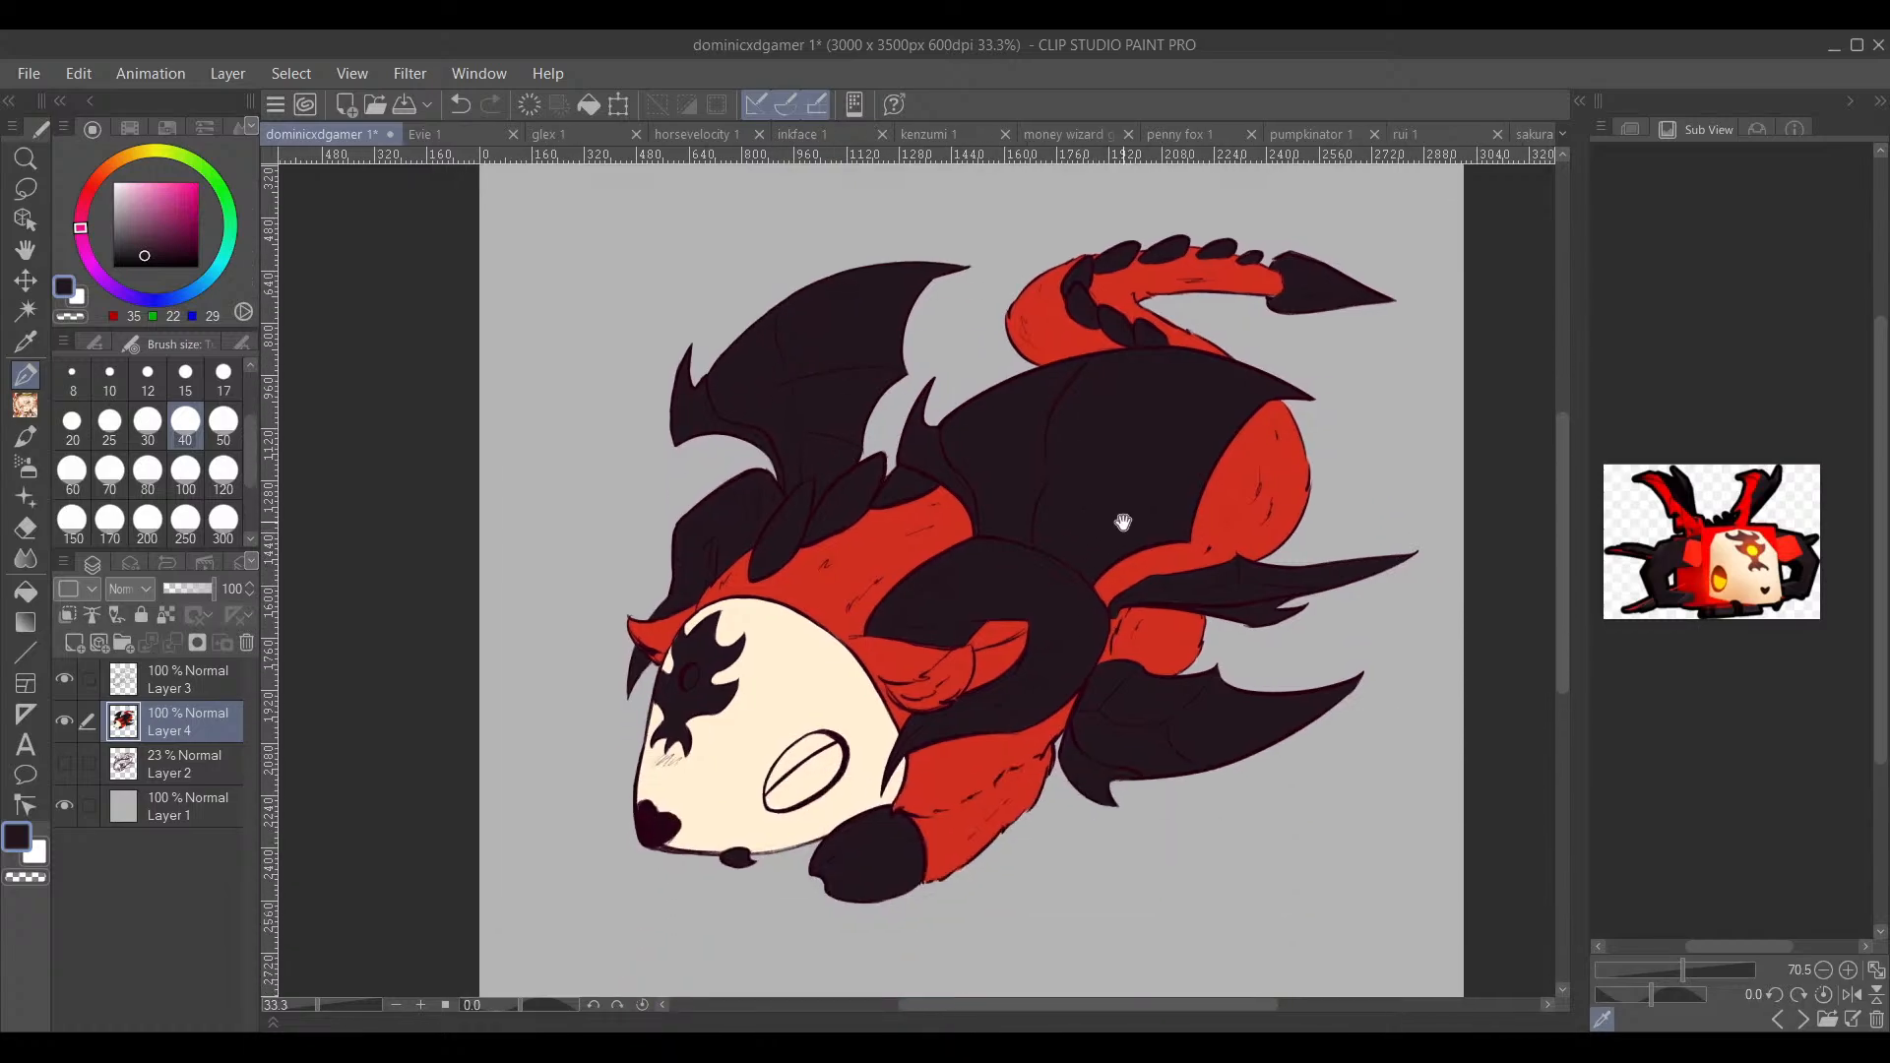
Step: Resample the body red and touch up the lower edge of the far ear
scroll(677, 640, up, 4)
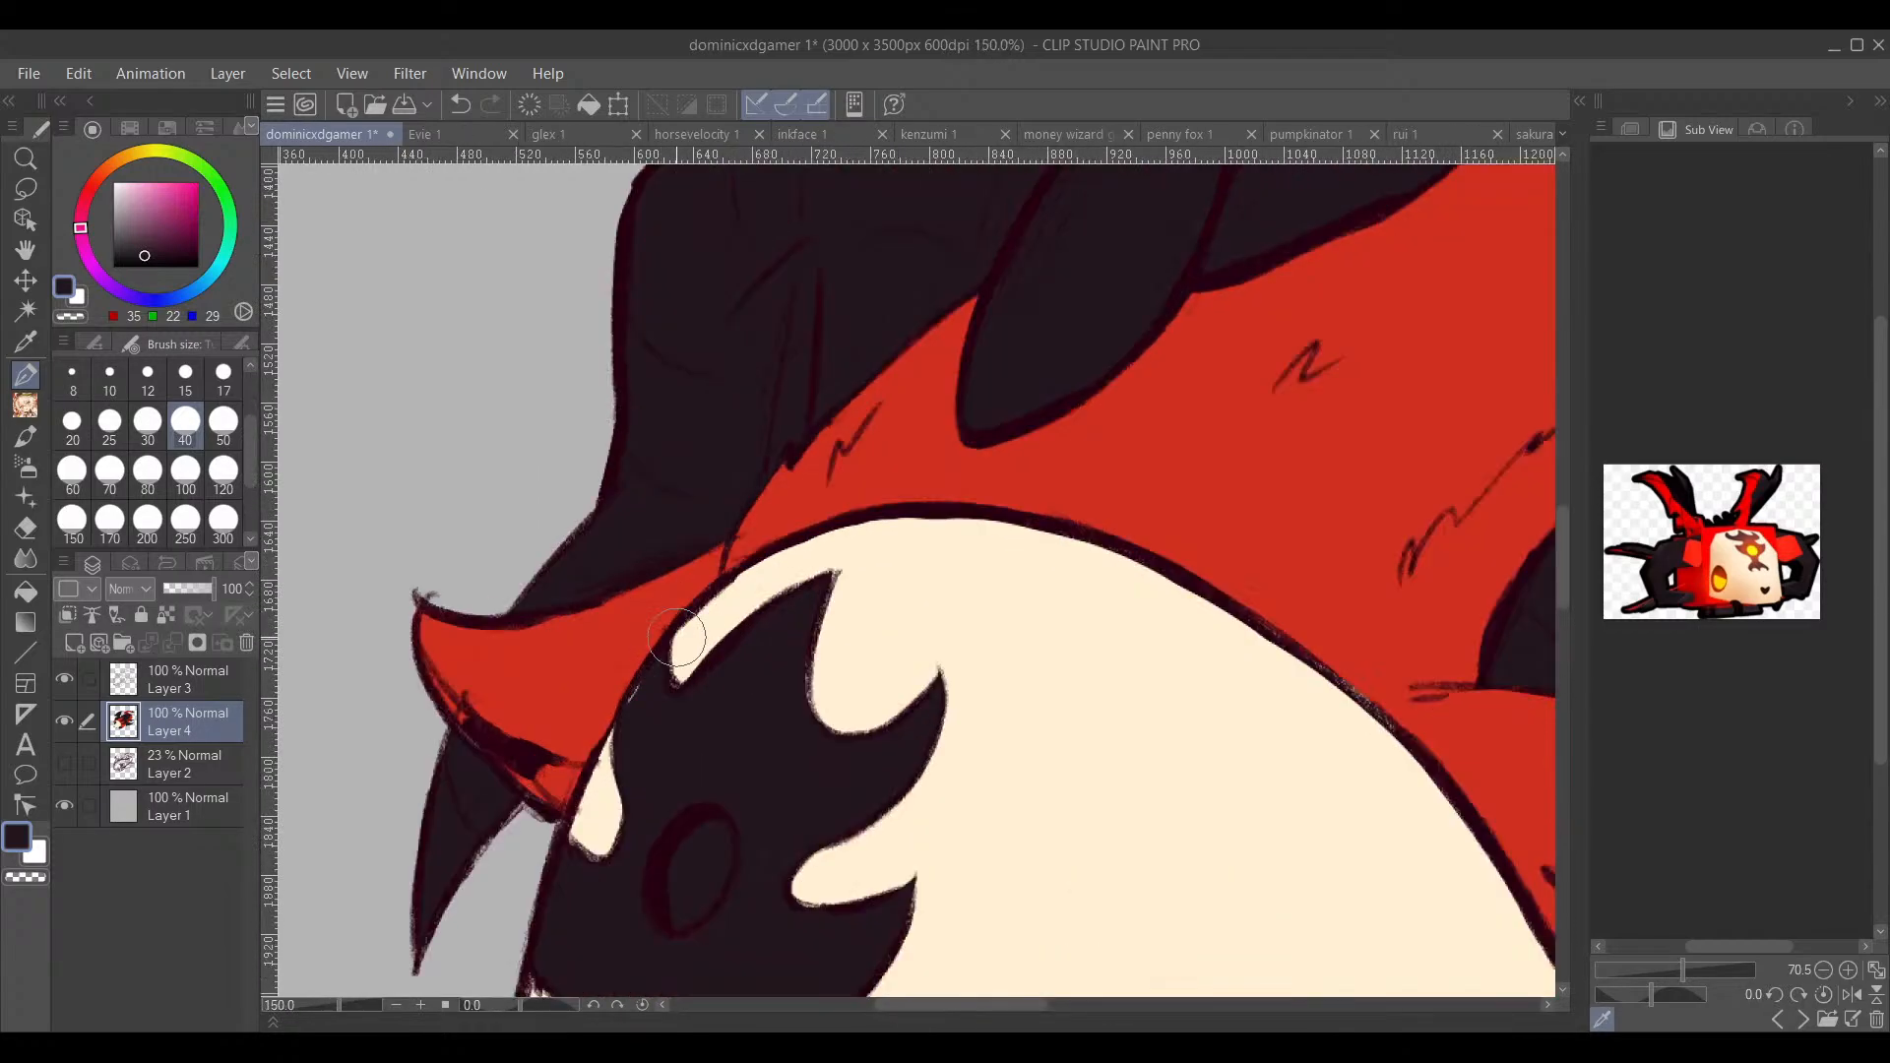
alt+click(590, 695)
drag(519, 729, 481, 709)
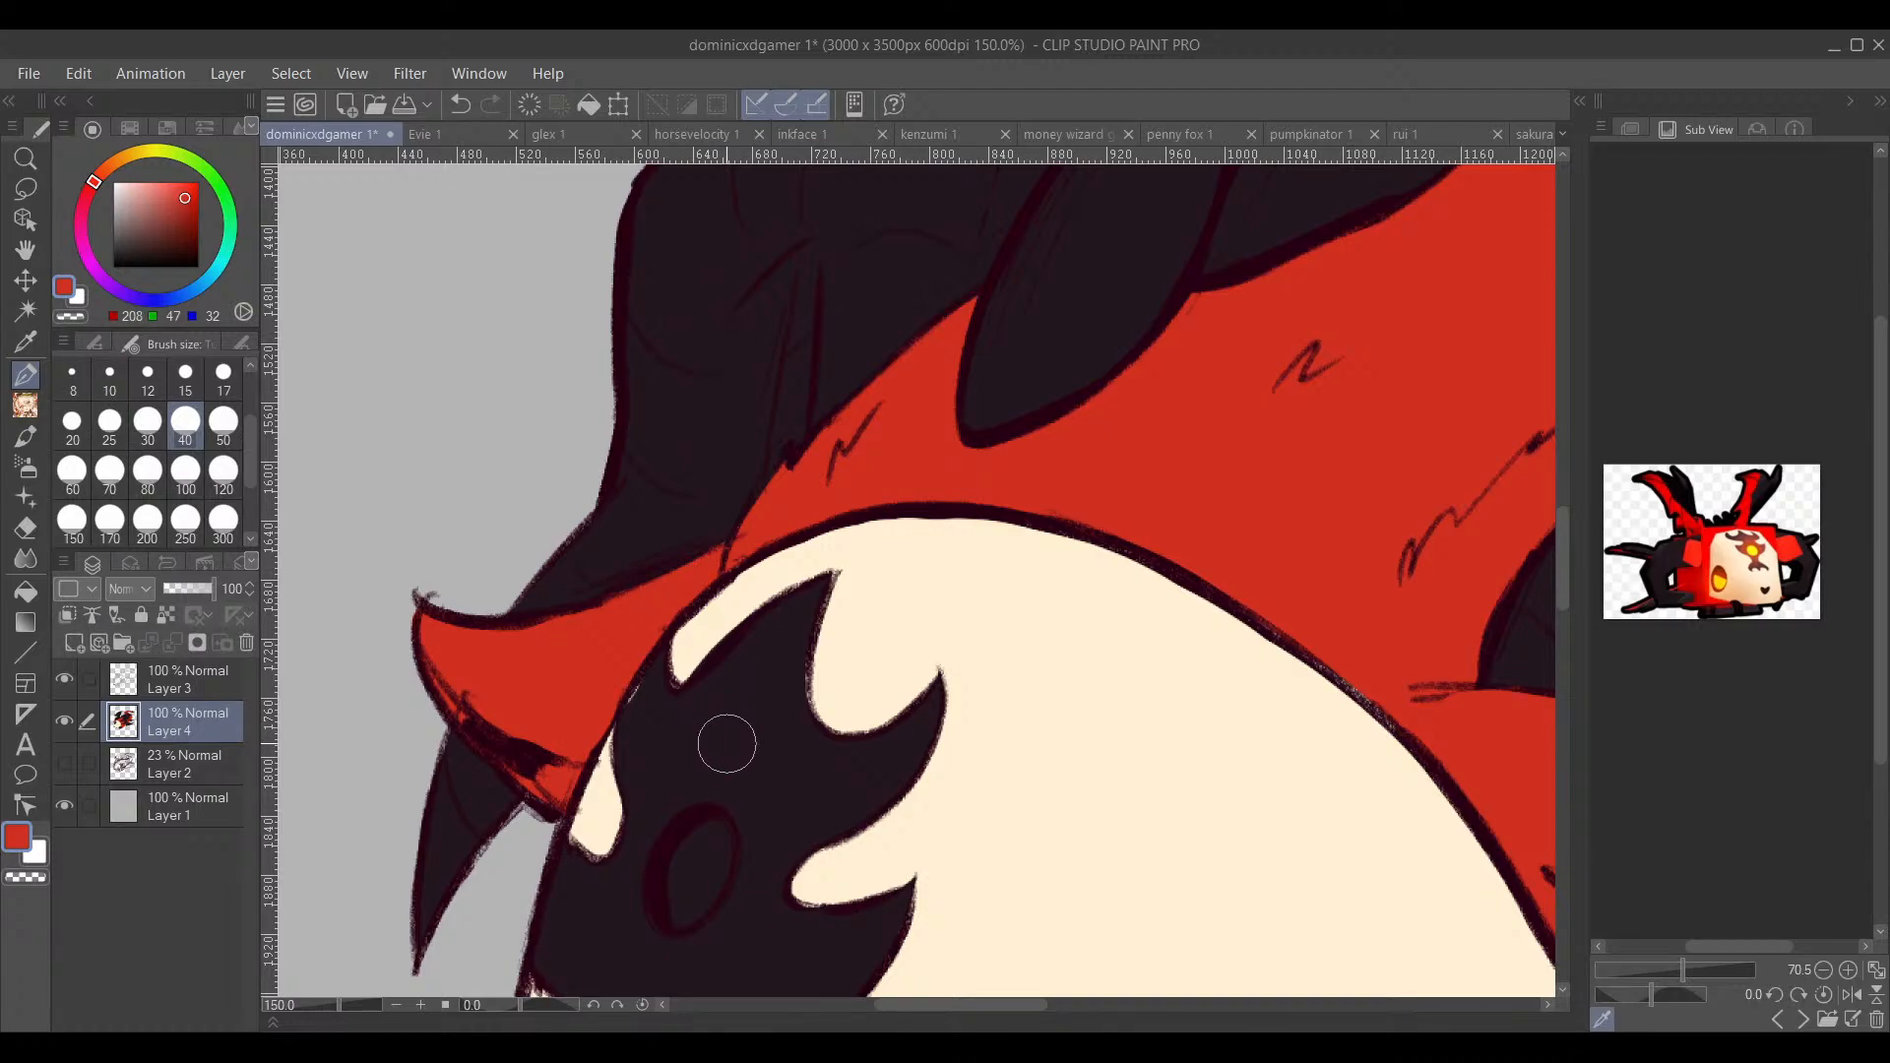
Step: Choose a darker red (122, 22, 13) and paint the inner tuft of the near ear with it
scroll(1030, 604, right, 5)
scroll(1029, 603, down, 2)
mouse_move(1078, 656)
mouse_down()
mouse_move(882, 726)
mouse_move(899, 688)
mouse_up()
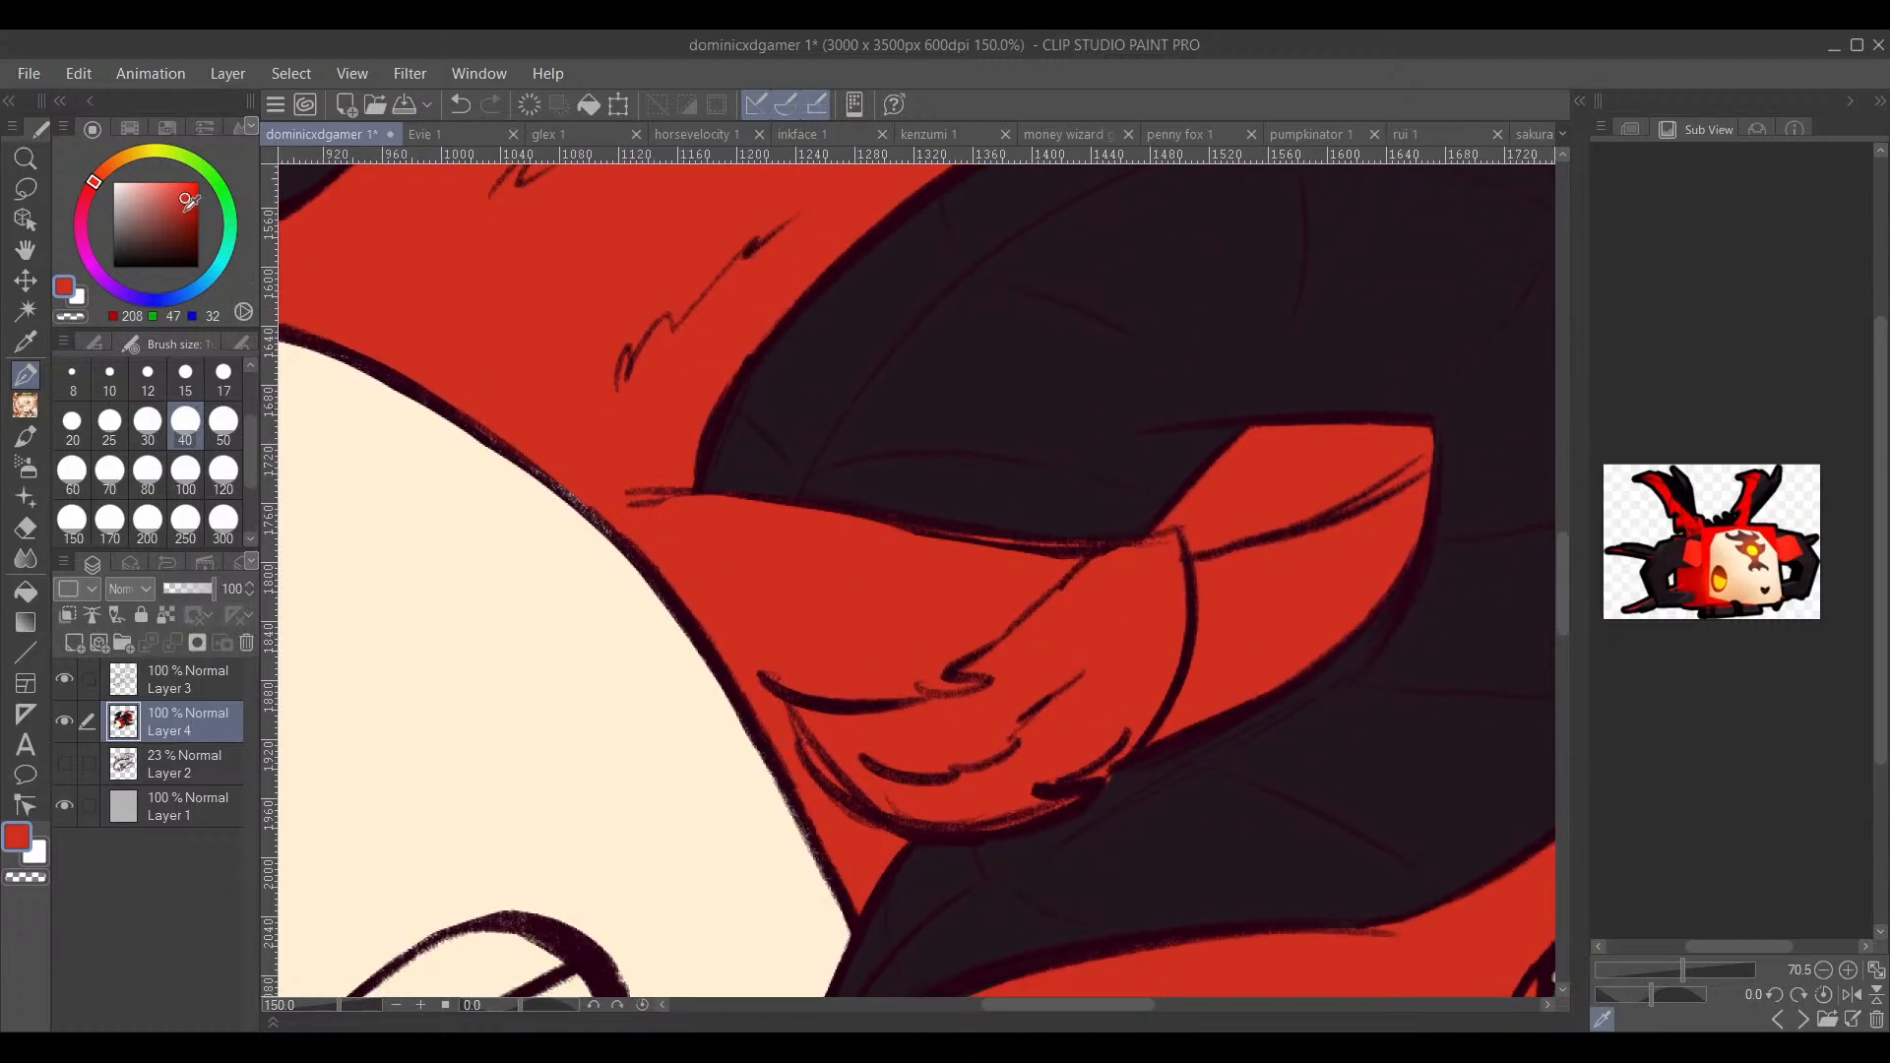
drag(185, 201, 187, 214)
mouse_move(1095, 602)
mouse_down()
mouse_move(1172, 539)
mouse_move(1086, 572)
mouse_move(979, 665)
mouse_move(1020, 674)
mouse_move(1086, 616)
mouse_move(1155, 605)
mouse_move(1162, 581)
mouse_move(1113, 720)
mouse_move(1143, 692)
mouse_move(1143, 675)
mouse_move(1072, 758)
mouse_move(1057, 719)
mouse_move(1085, 674)
mouse_move(919, 738)
mouse_move(801, 706)
mouse_move(812, 726)
mouse_move(864, 721)
mouse_move(692, 620)
mouse_move(714, 652)
mouse_move(844, 647)
mouse_move(812, 660)
mouse_move(834, 676)
mouse_move(784, 690)
mouse_move(939, 682)
mouse_move(913, 687)
mouse_move(1000, 620)
mouse_move(971, 682)
mouse_move(983, 662)
mouse_move(979, 728)
mouse_up()
alt+click(1004, 730)
Step: Tidy the near ear's tuft edge with the base red, then resample the dark red
alt+click(789, 604)
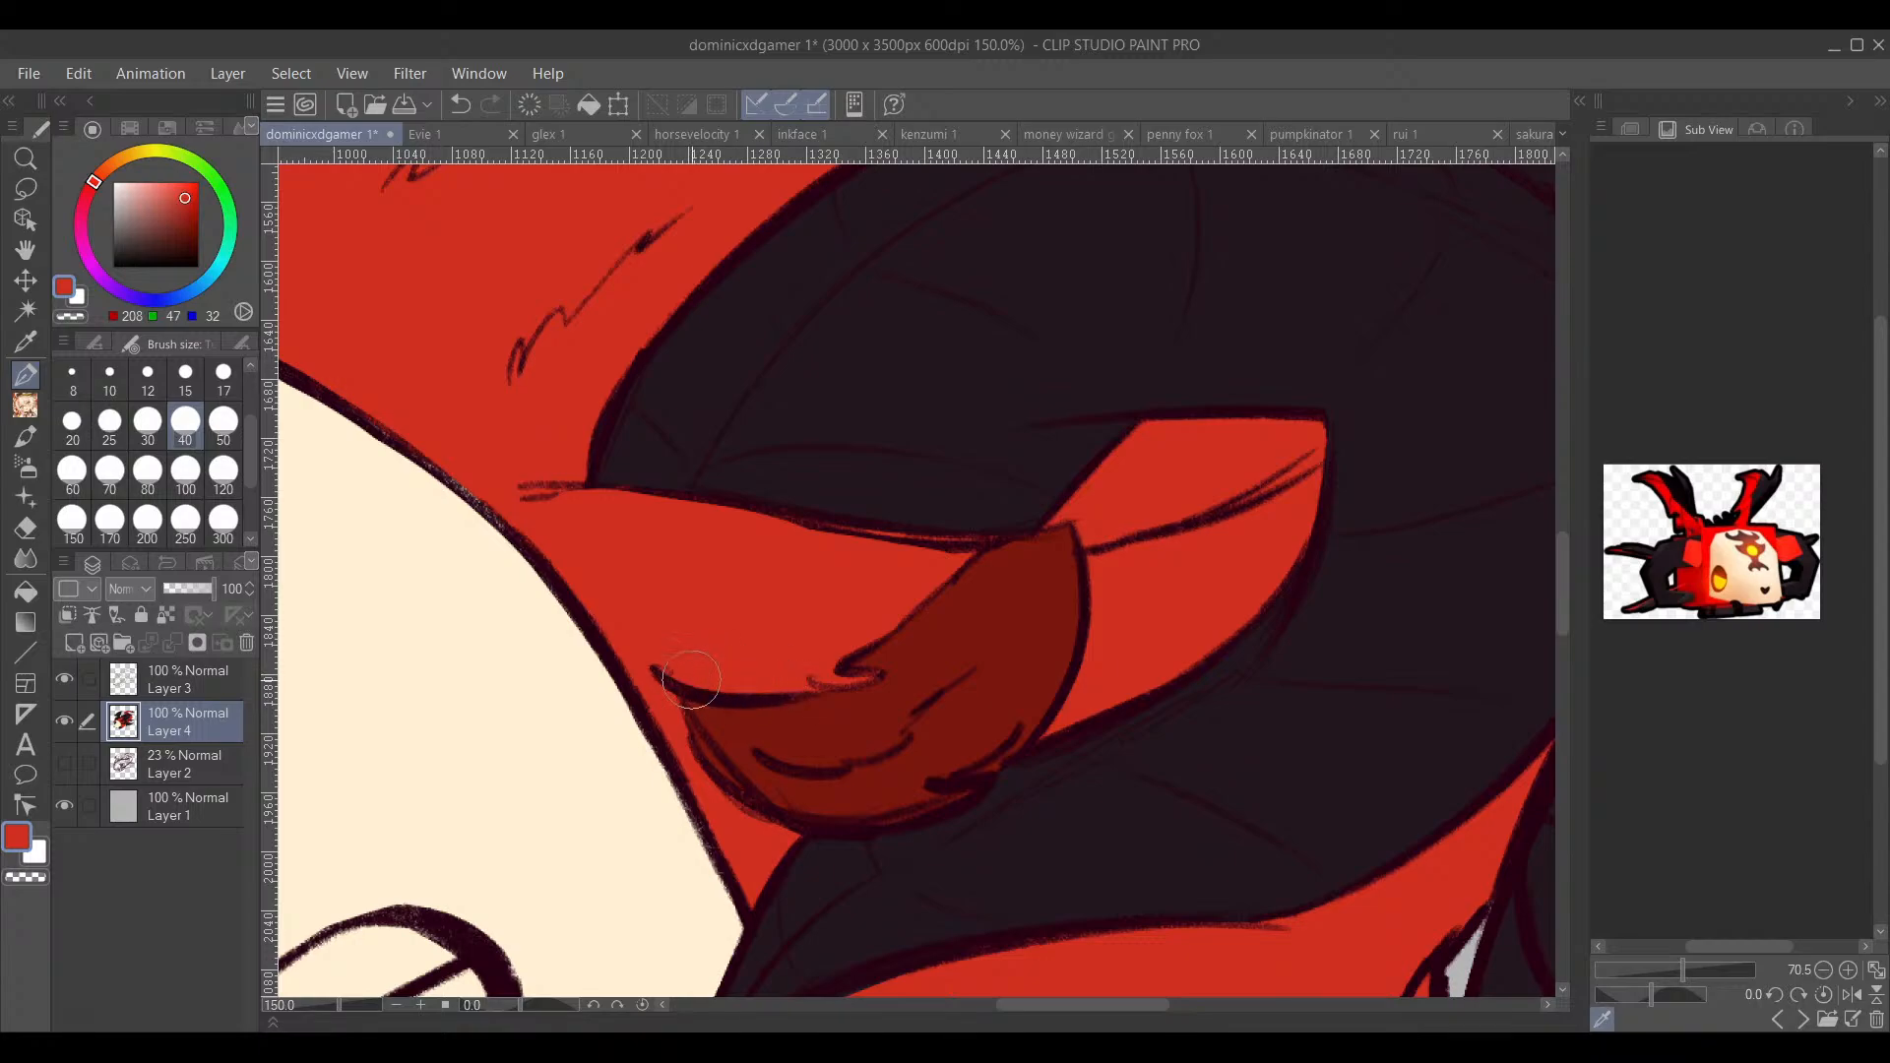
scroll(984, 675, down, 2)
scroll(971, 608, up, 2)
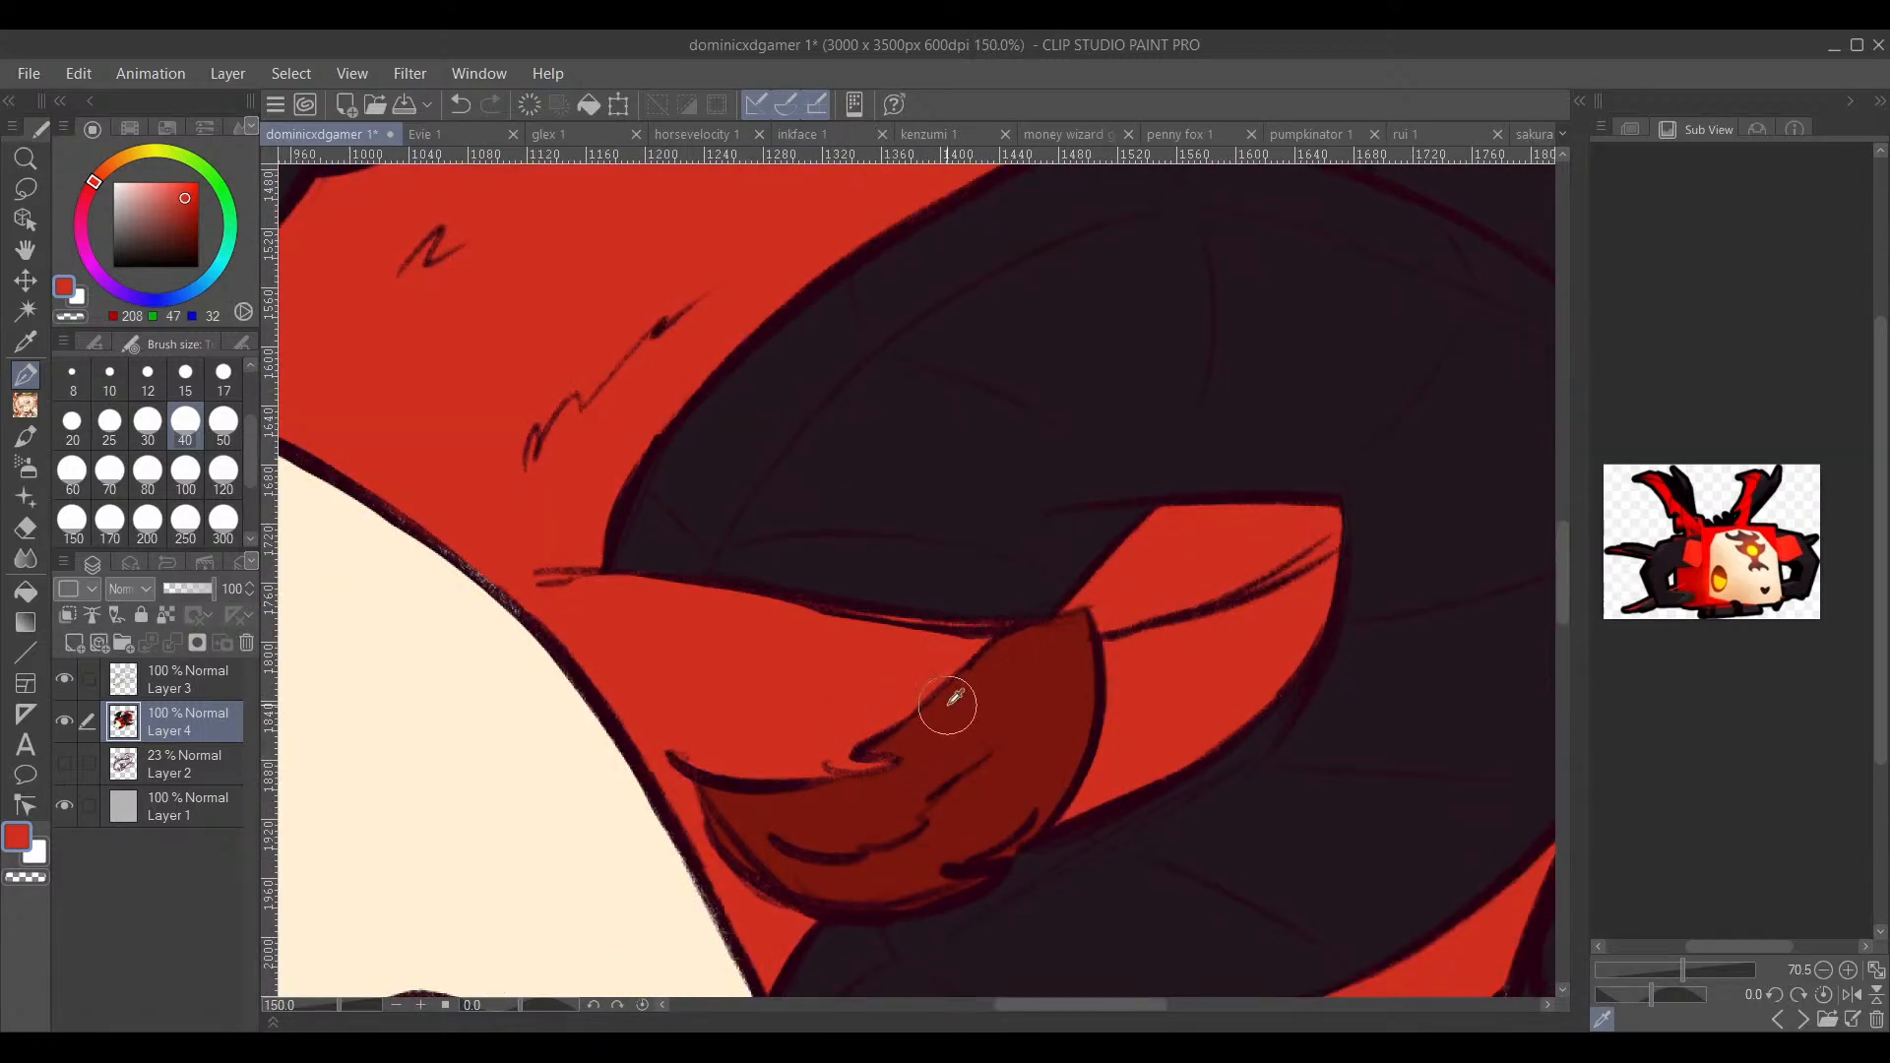
alt+click(931, 710)
scroll(999, 718, down, 3)
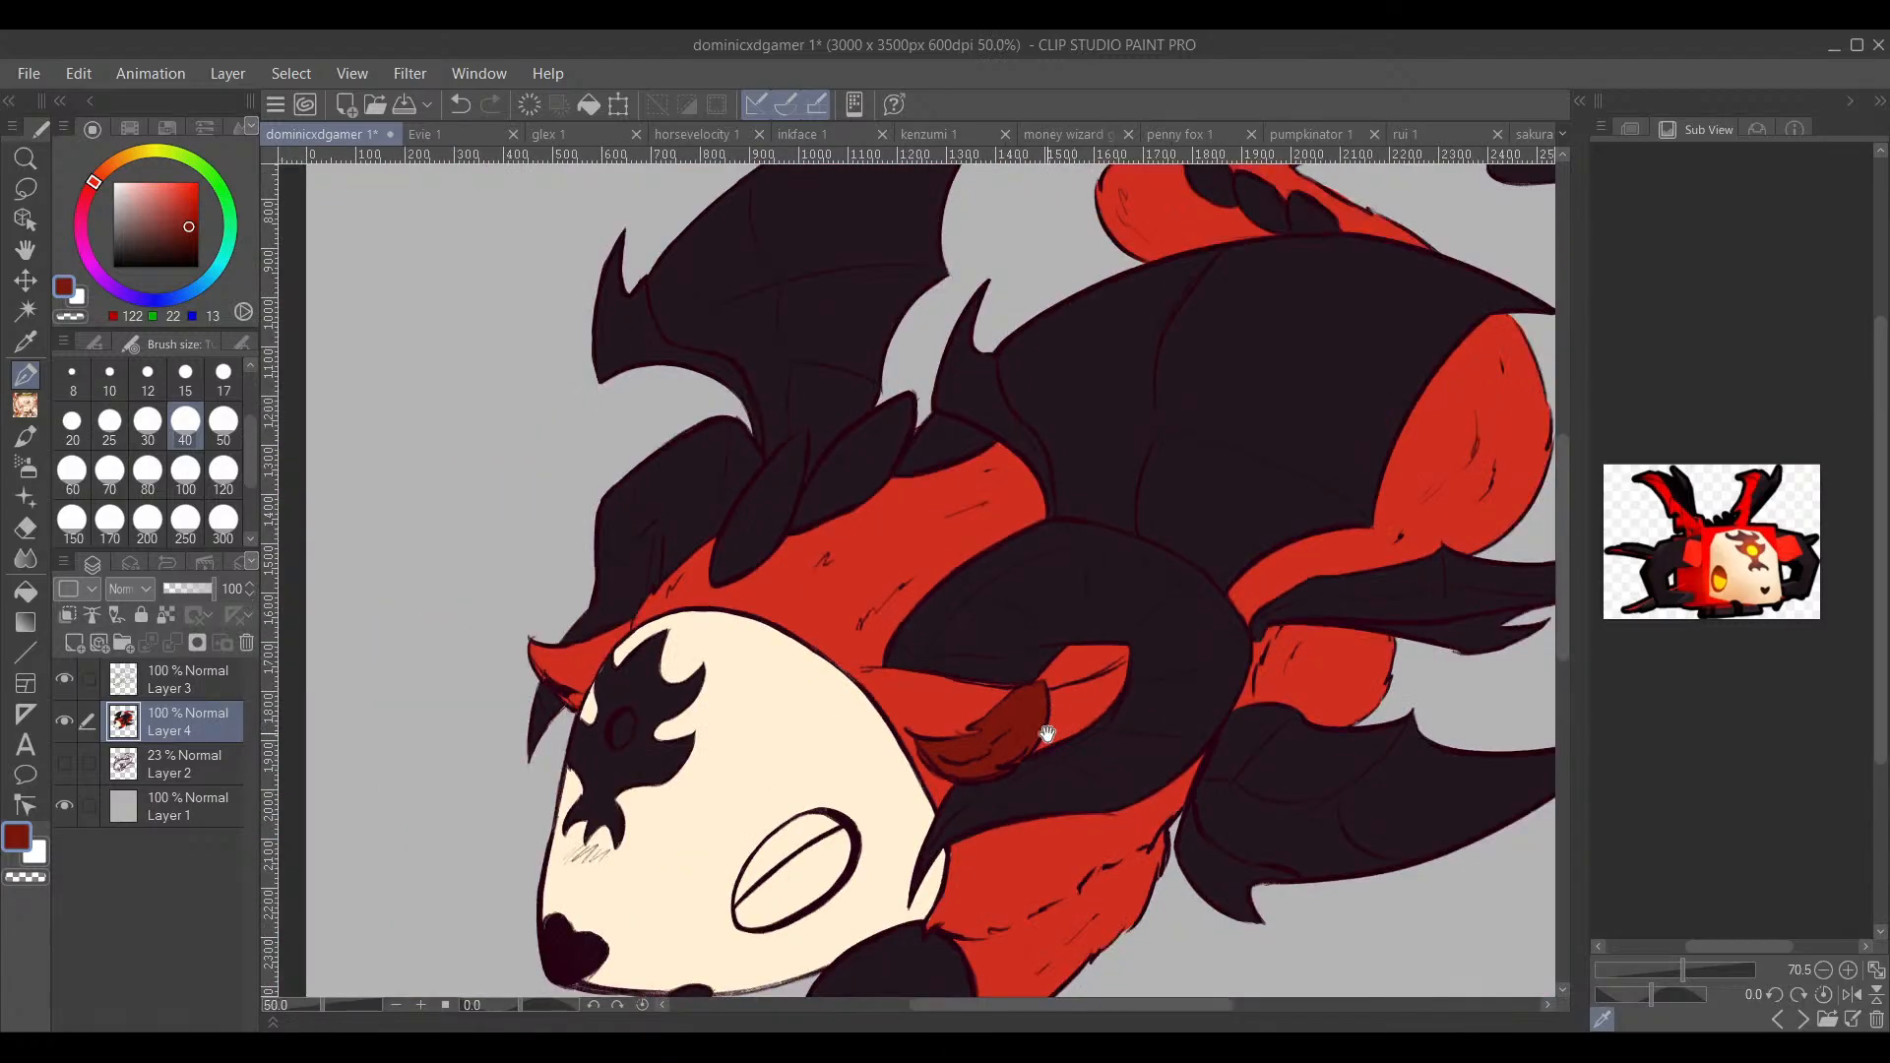
Step: Refine the top flame tip of the forehead marking with near-black and the face's cream
mouse_move(1058, 709)
mouse_down()
mouse_move(890, 787)
mouse_move(890, 742)
mouse_move(995, 616)
mouse_move(1110, 688)
mouse_move(1060, 595)
mouse_move(1037, 653)
mouse_move(1119, 673)
mouse_move(1211, 603)
mouse_move(1317, 617)
mouse_move(1331, 461)
mouse_up()
scroll(743, 497, up, 3)
alt+click(743, 528)
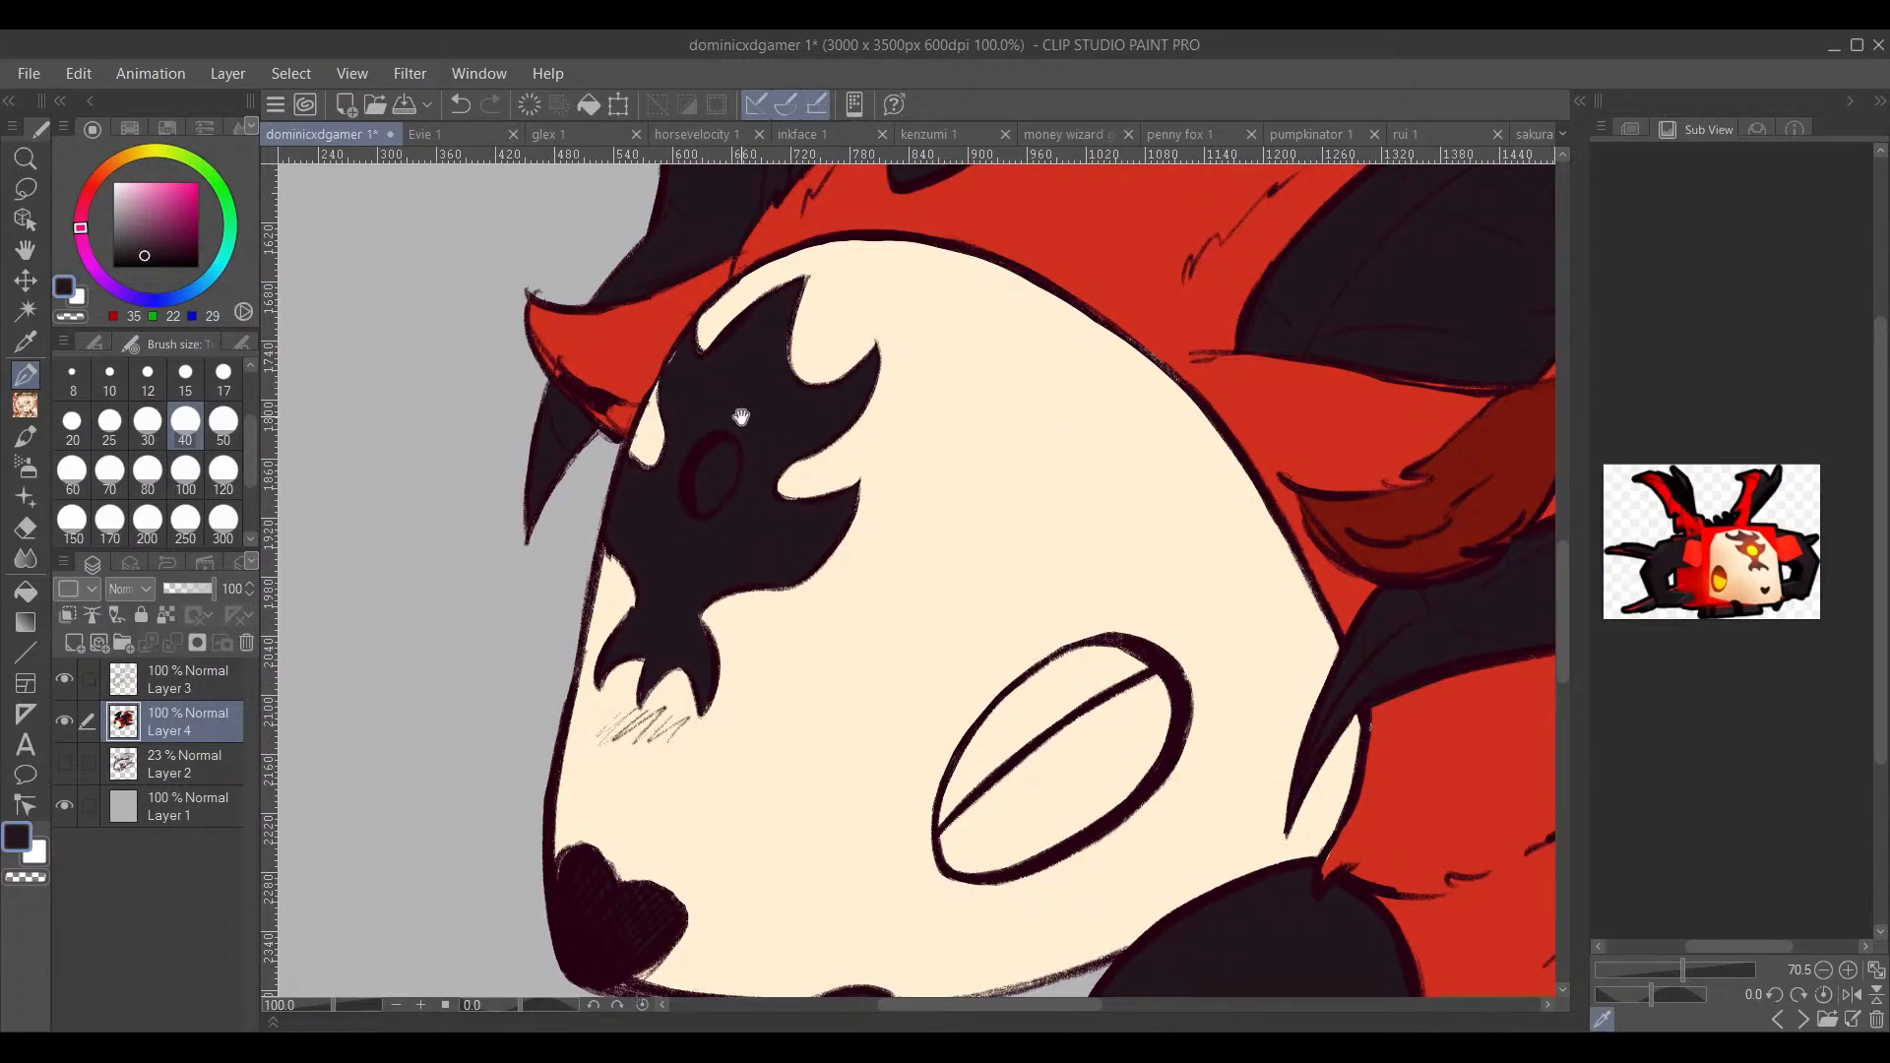
drag(741, 417, 697, 552)
drag(742, 456, 745, 474)
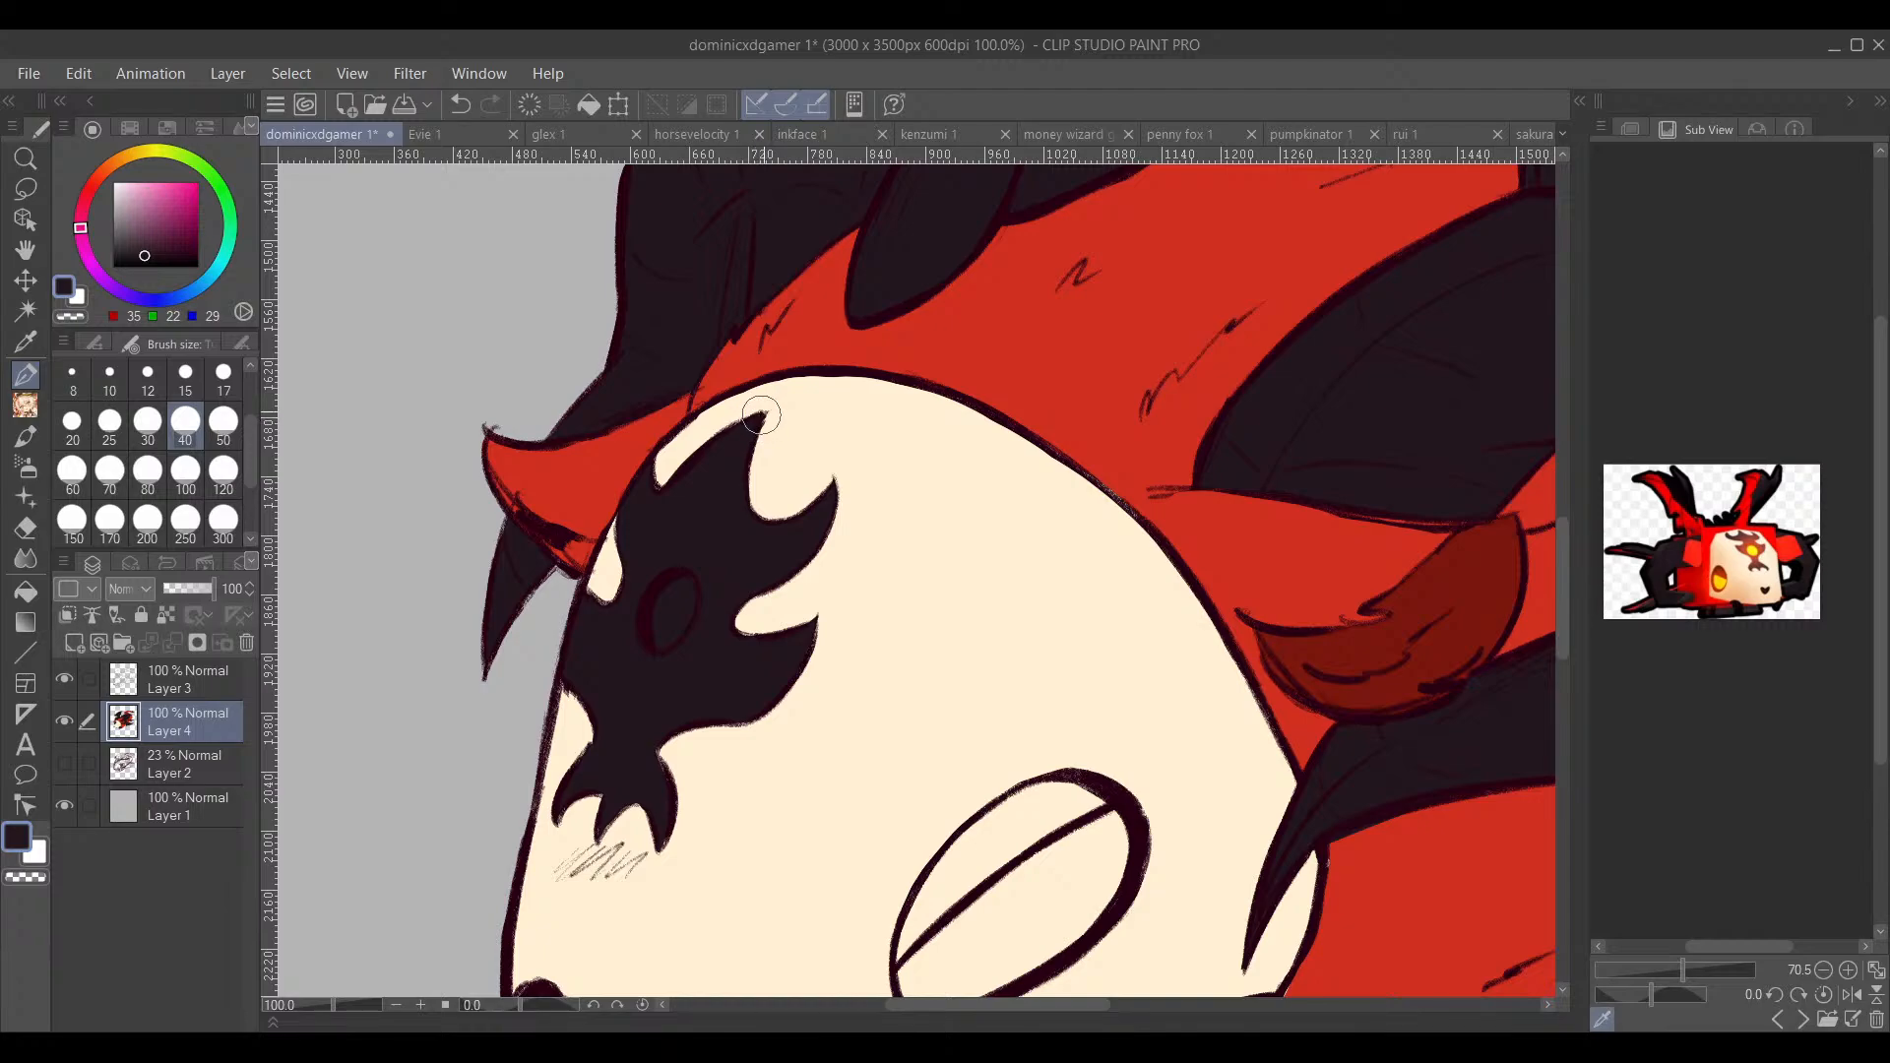
alt+click(812, 381)
scroll(779, 425, up, 2)
drag(758, 416, 746, 439)
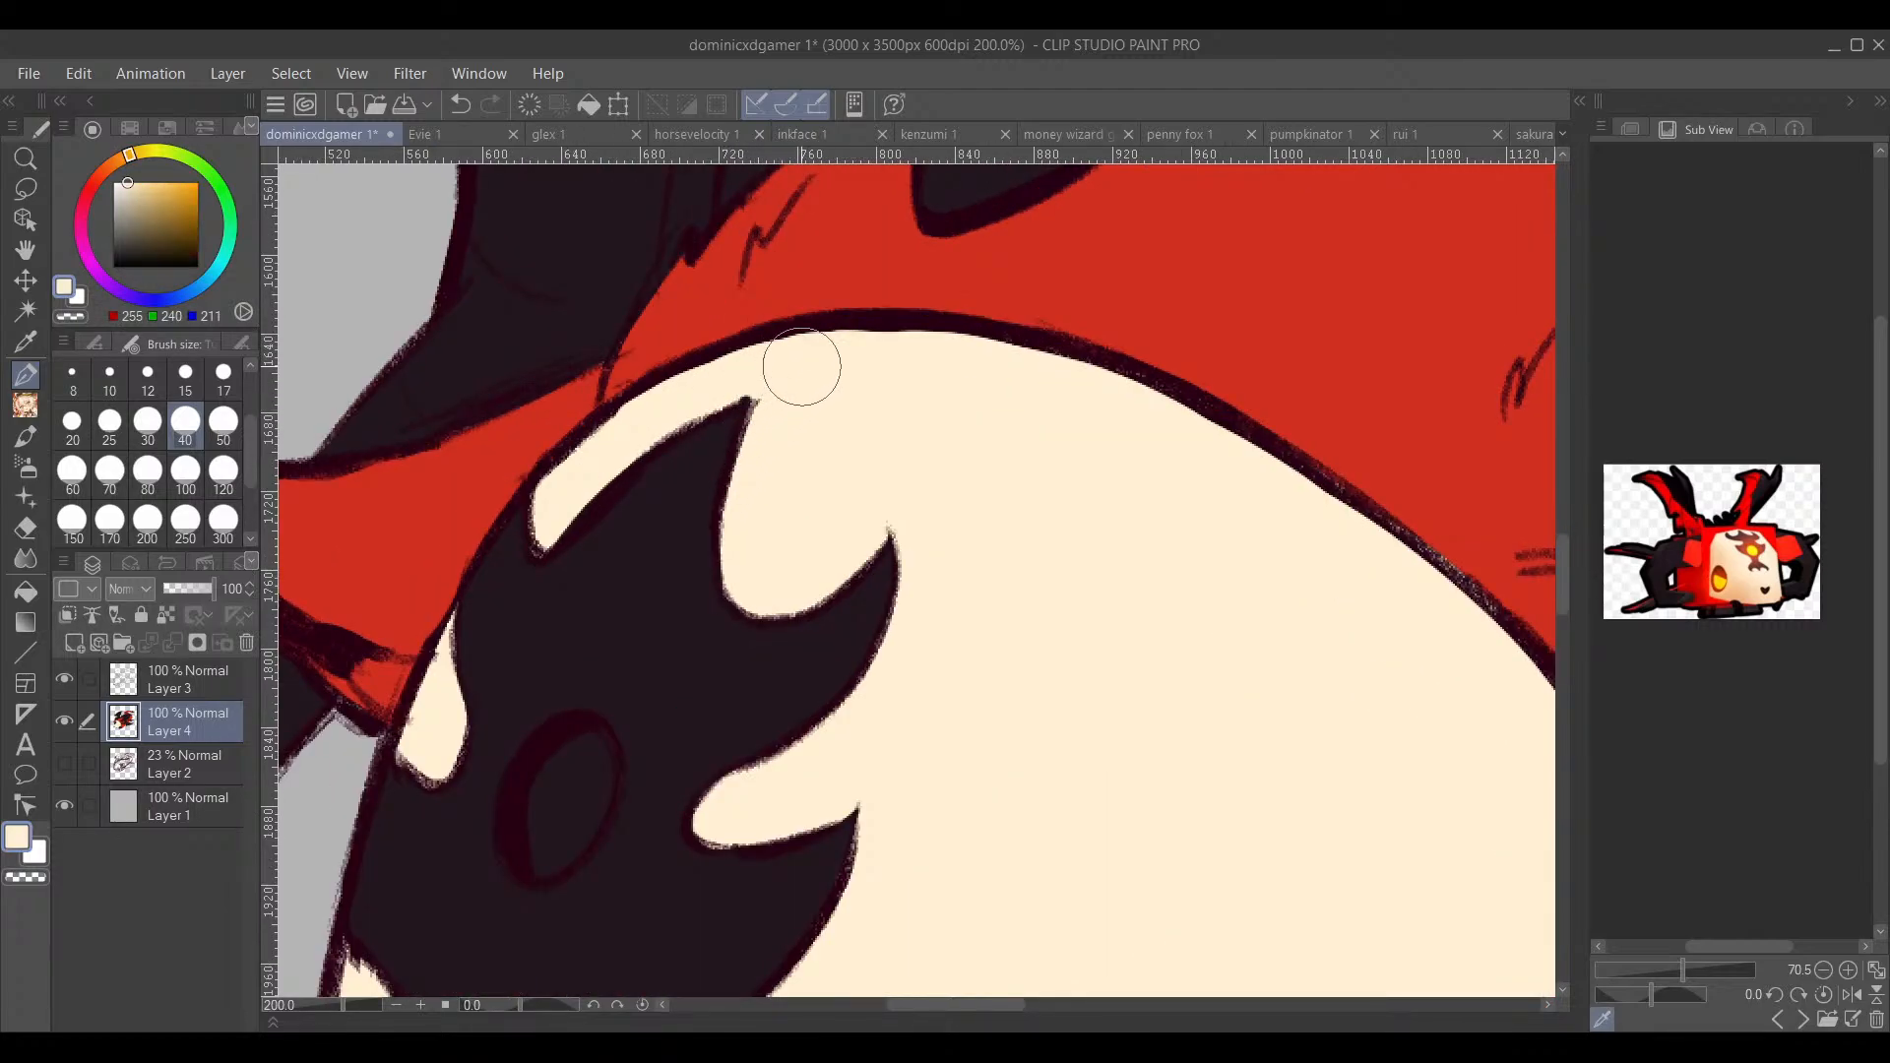
Step: Alternate cream and near-black to clean the forehead marking's upper edge beside the cream notch
alt+click(662, 535)
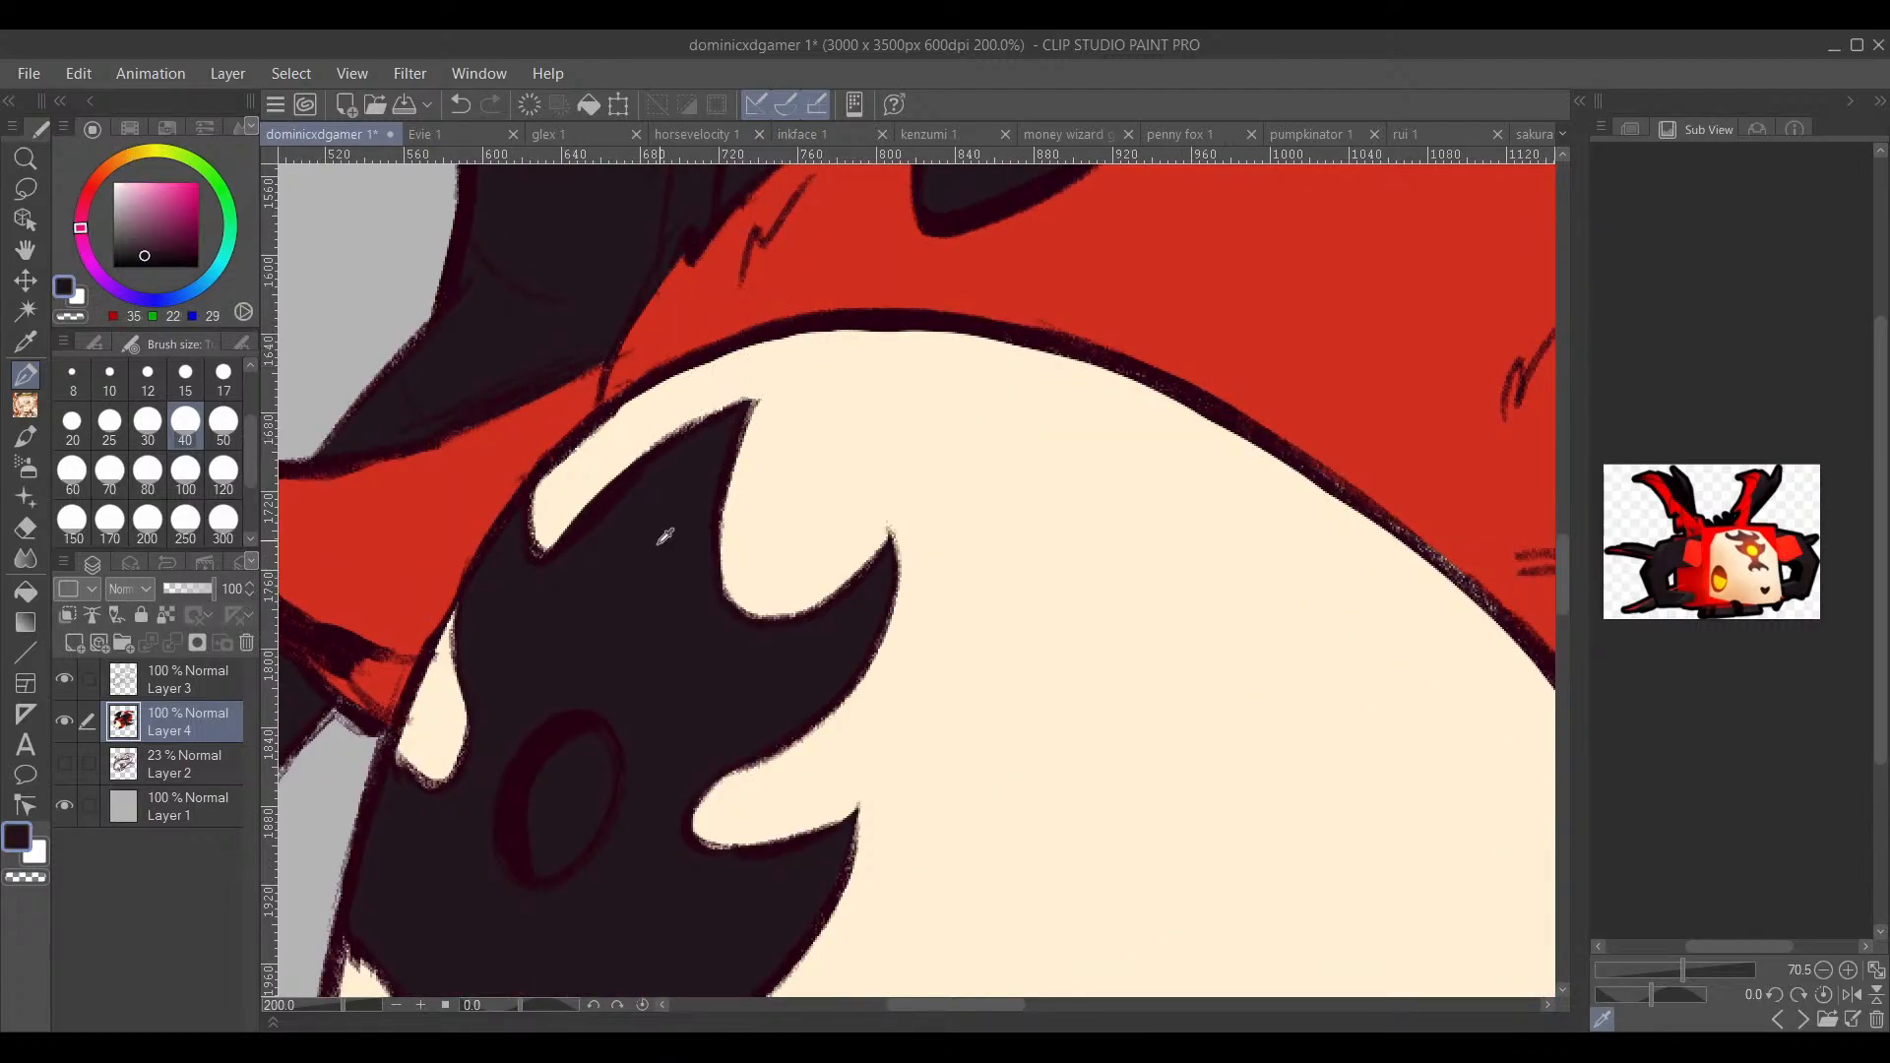
alt+click(800, 460)
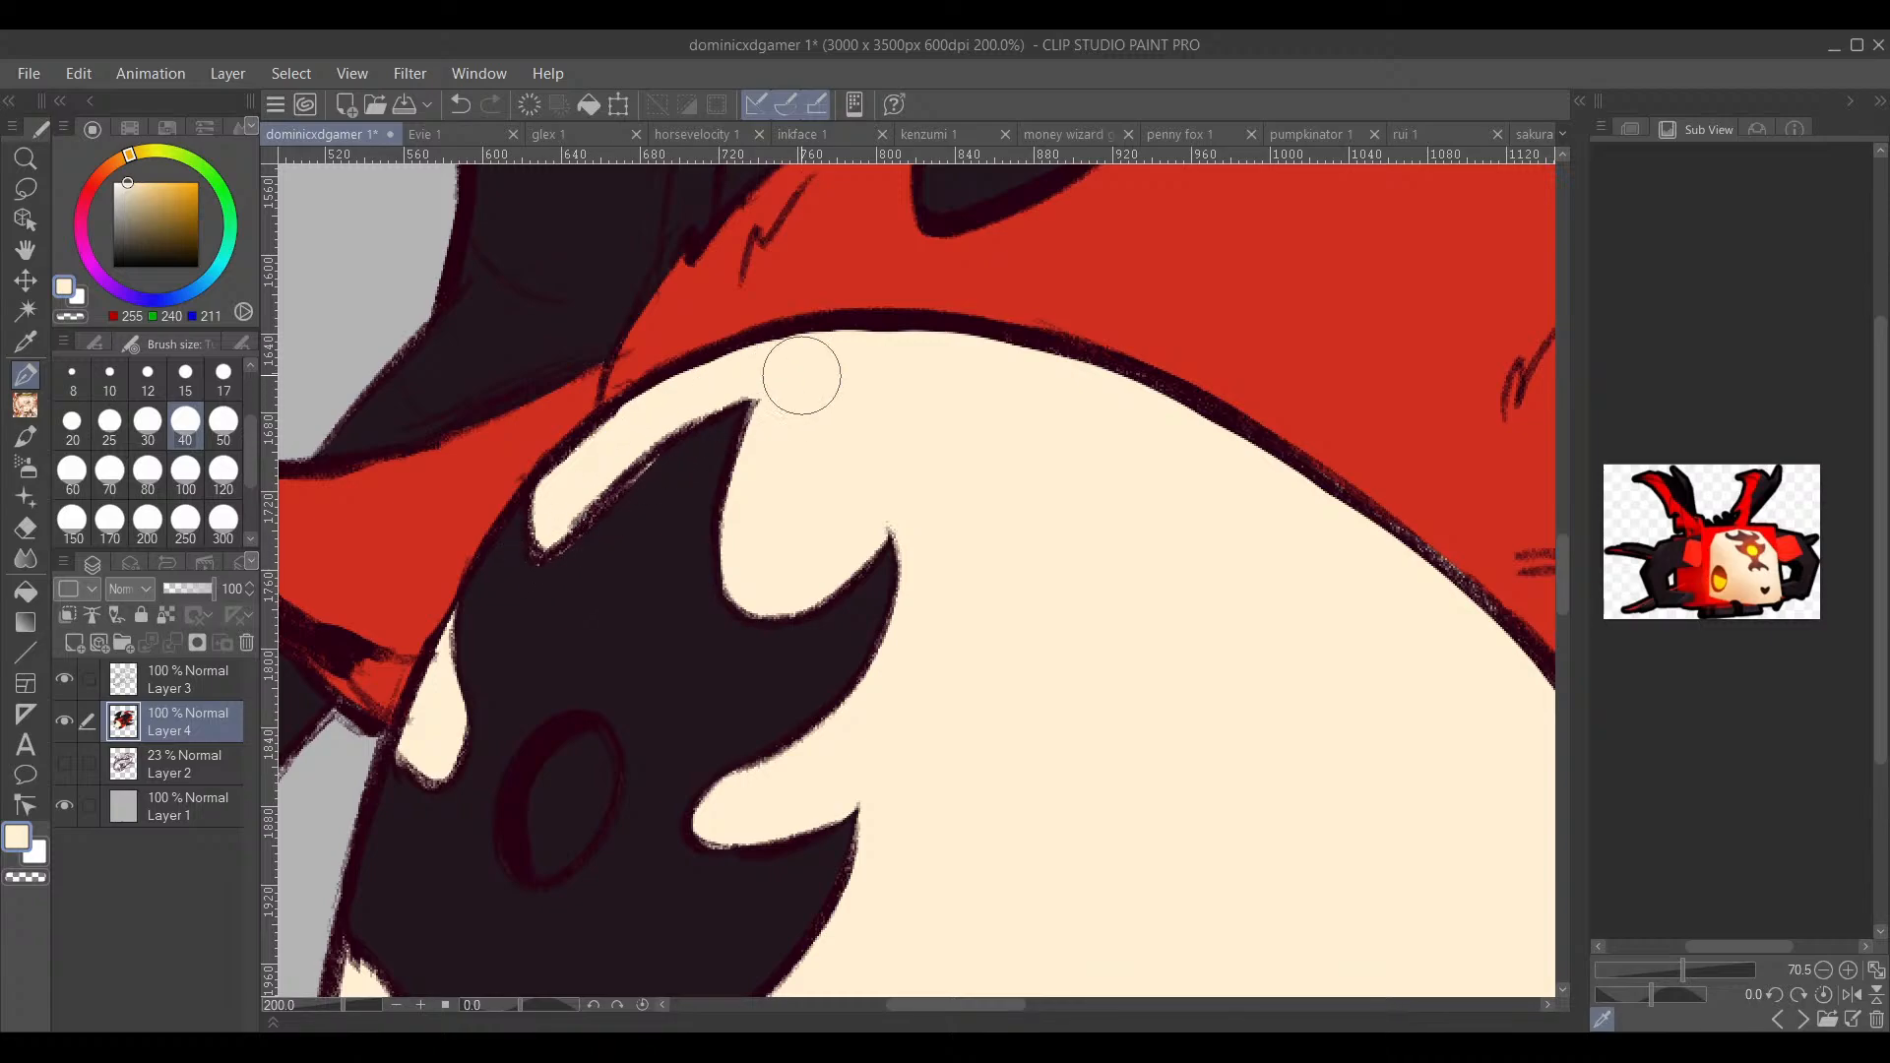
alt+click(664, 562)
mouse_move(640, 478)
mouse_down()
mouse_move(522, 573)
mouse_move(494, 542)
mouse_up()
Step: Paint the upper section of the near eye, above its diagonal line, near-black
drag(737, 742, 866, 523)
scroll(1024, 616, down, 2)
drag(1208, 660, 1134, 418)
drag(1426, 587, 1195, 641)
scroll(832, 627, up, 2)
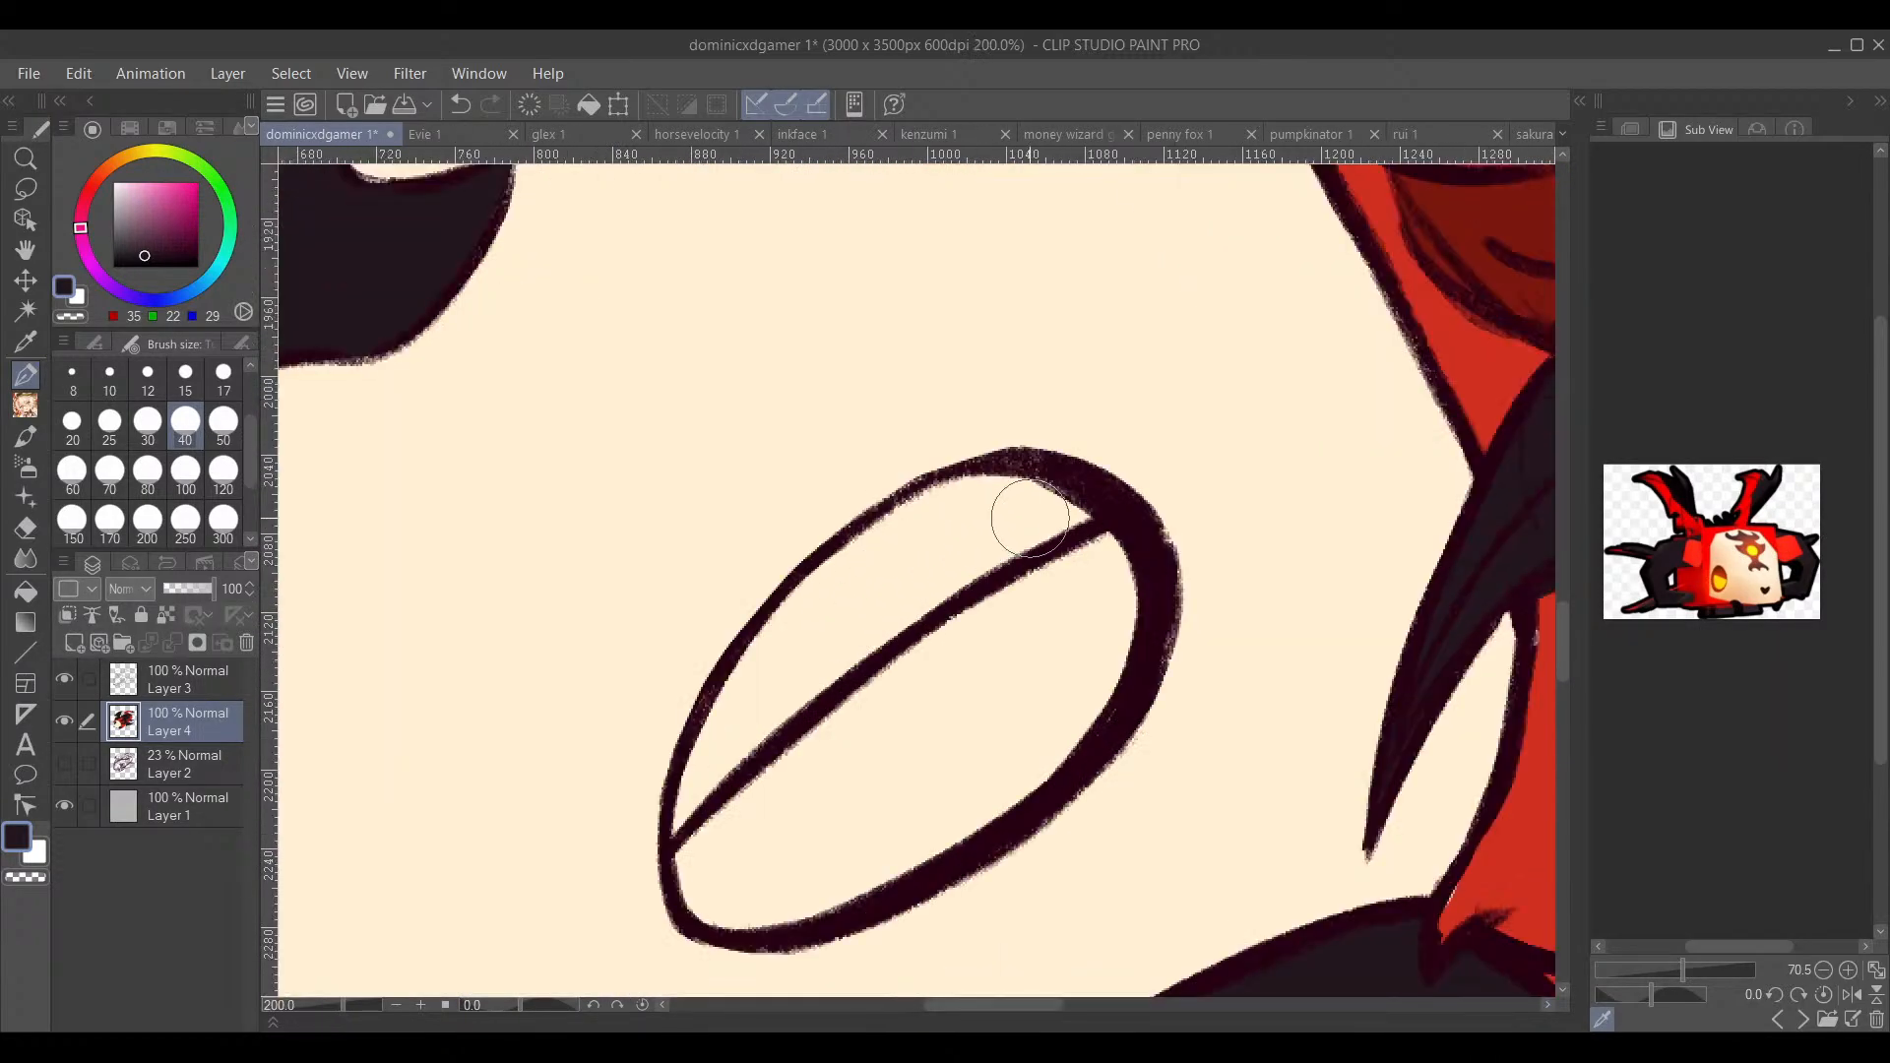
mouse_move(837, 596)
mouse_down()
mouse_move(1084, 511)
mouse_move(1007, 520)
mouse_move(1043, 520)
mouse_move(796, 692)
mouse_move(666, 842)
mouse_move(756, 657)
mouse_move(875, 547)
mouse_move(840, 555)
mouse_move(741, 657)
mouse_move(729, 684)
mouse_move(851, 614)
mouse_move(936, 522)
mouse_move(902, 525)
mouse_move(949, 476)
mouse_up()
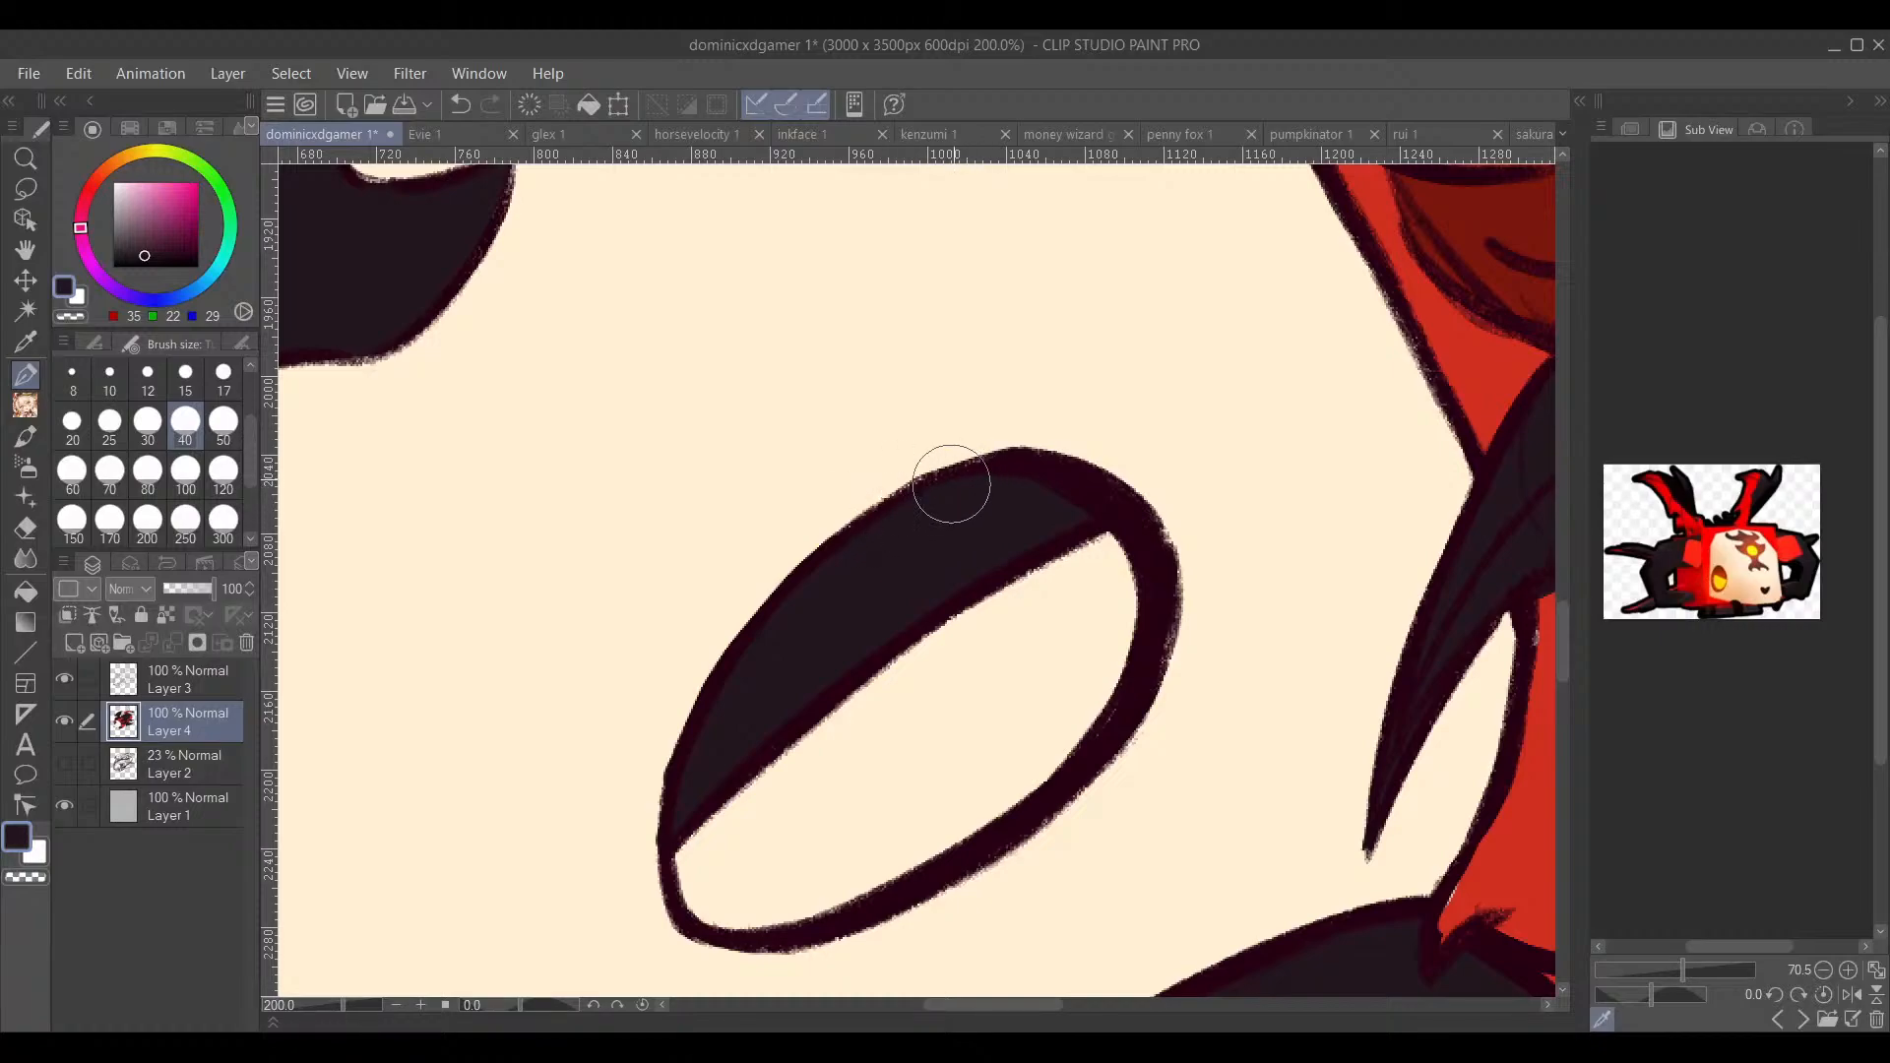
Step: Clean the eye's pointed lower corner with cream outside the outline and near-black inside it
alt+click(794, 455)
drag(645, 879, 653, 810)
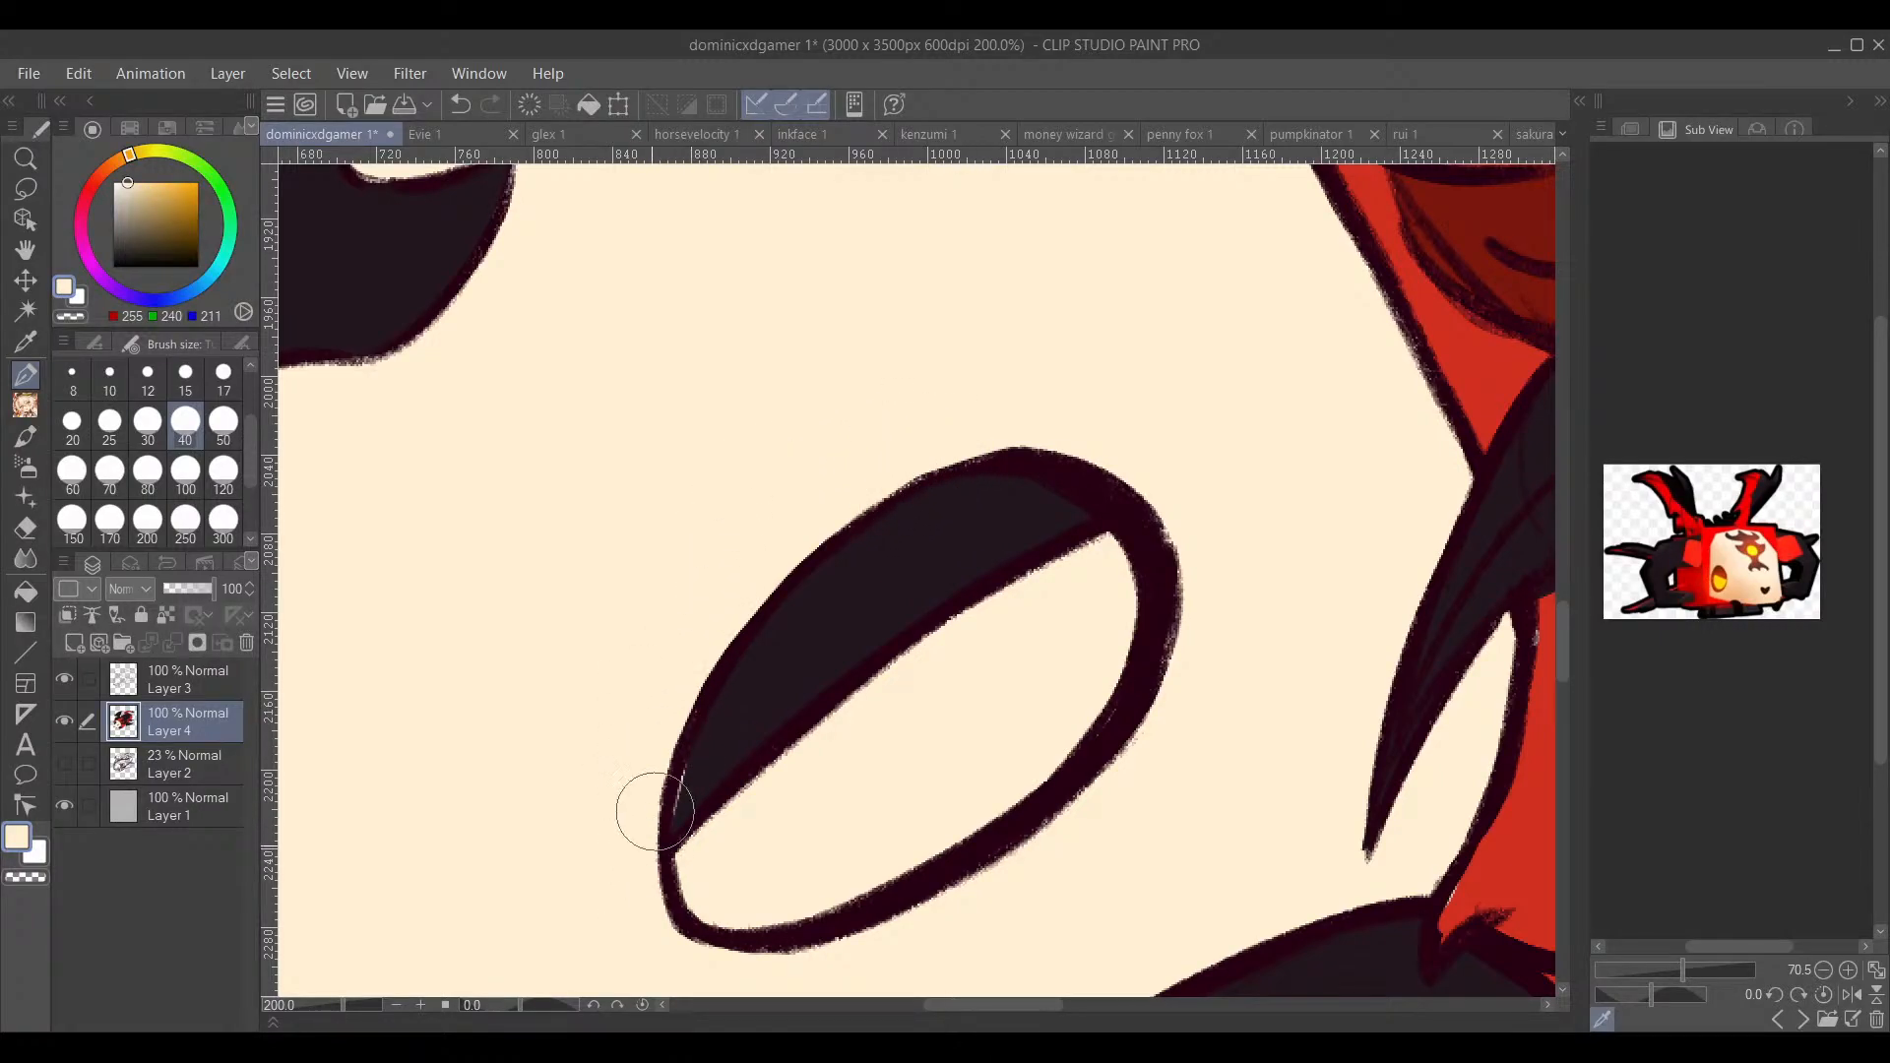
alt+click(838, 635)
drag(748, 719, 676, 794)
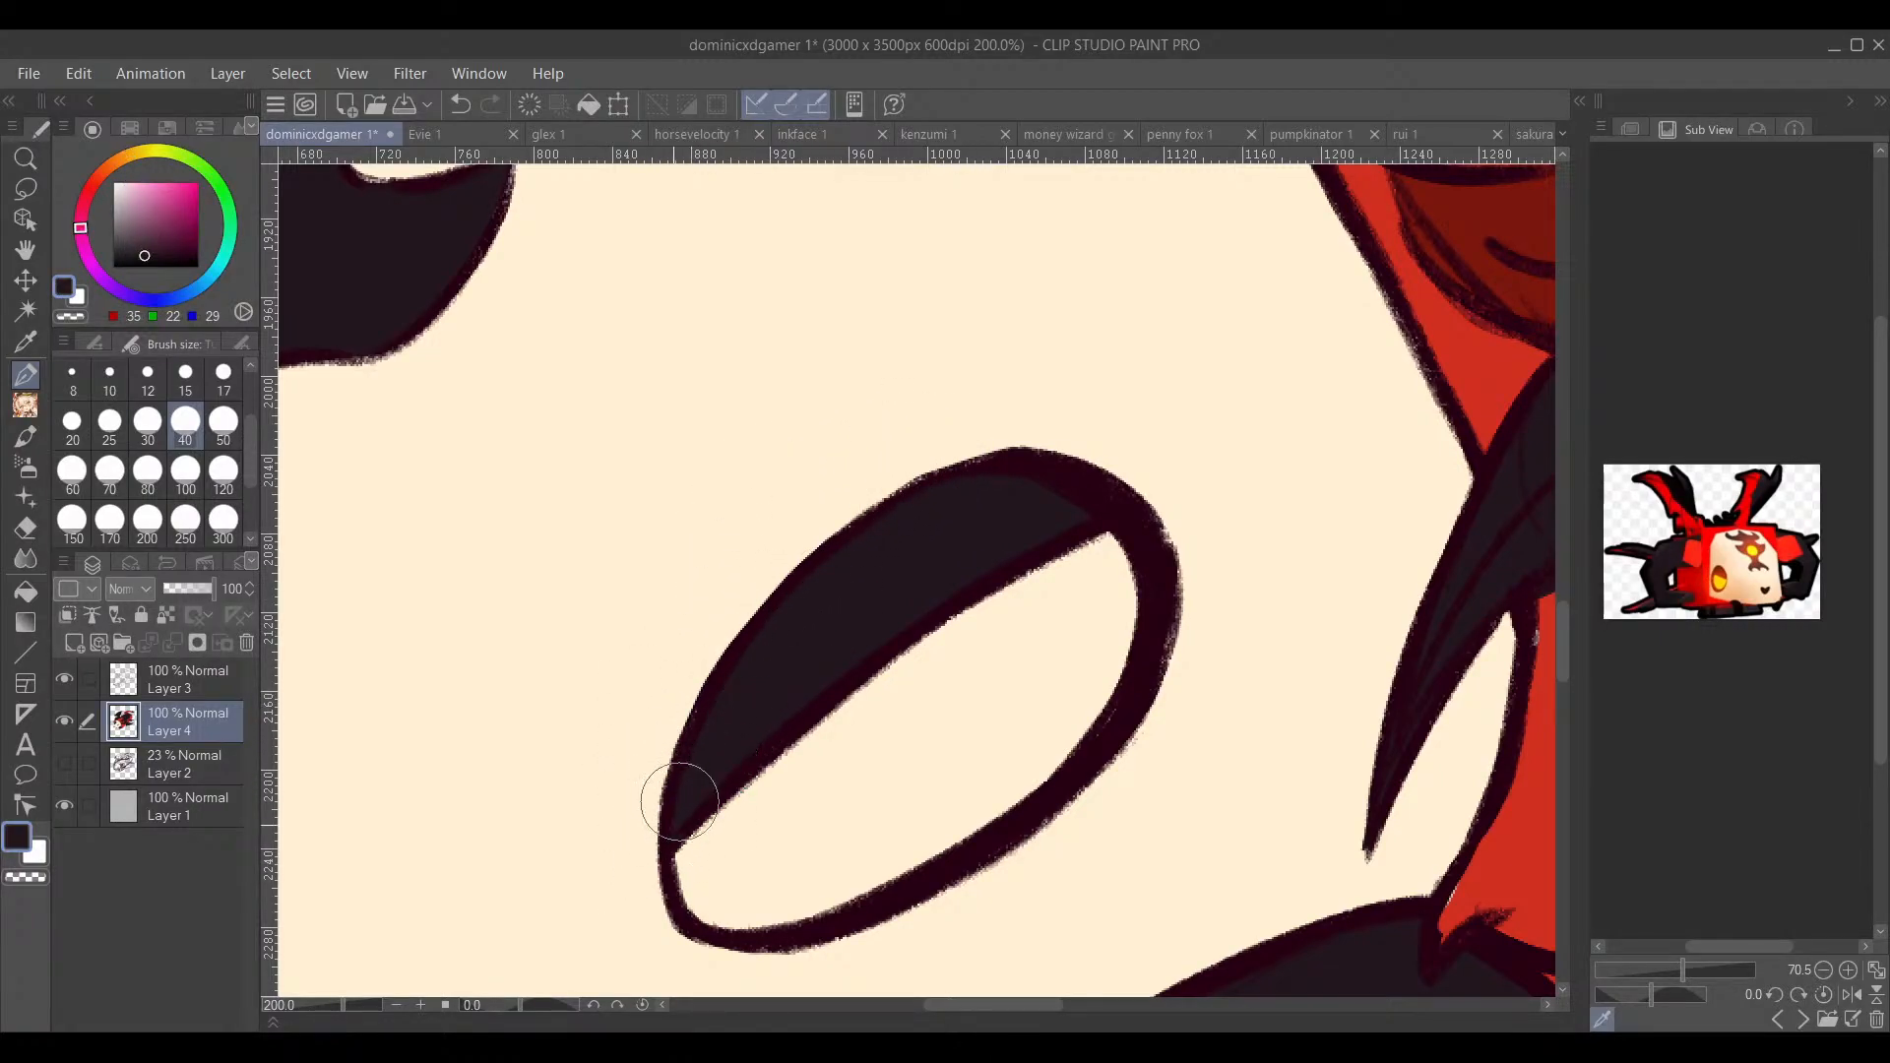
Step: Sample yellow (253, 206, 1) from the reference image's eye and paint the near eye's lower section with it
scroll(1205, 603, down, 4)
drag(1171, 716, 1137, 686)
drag(1295, 650, 1064, 669)
click(1721, 579)
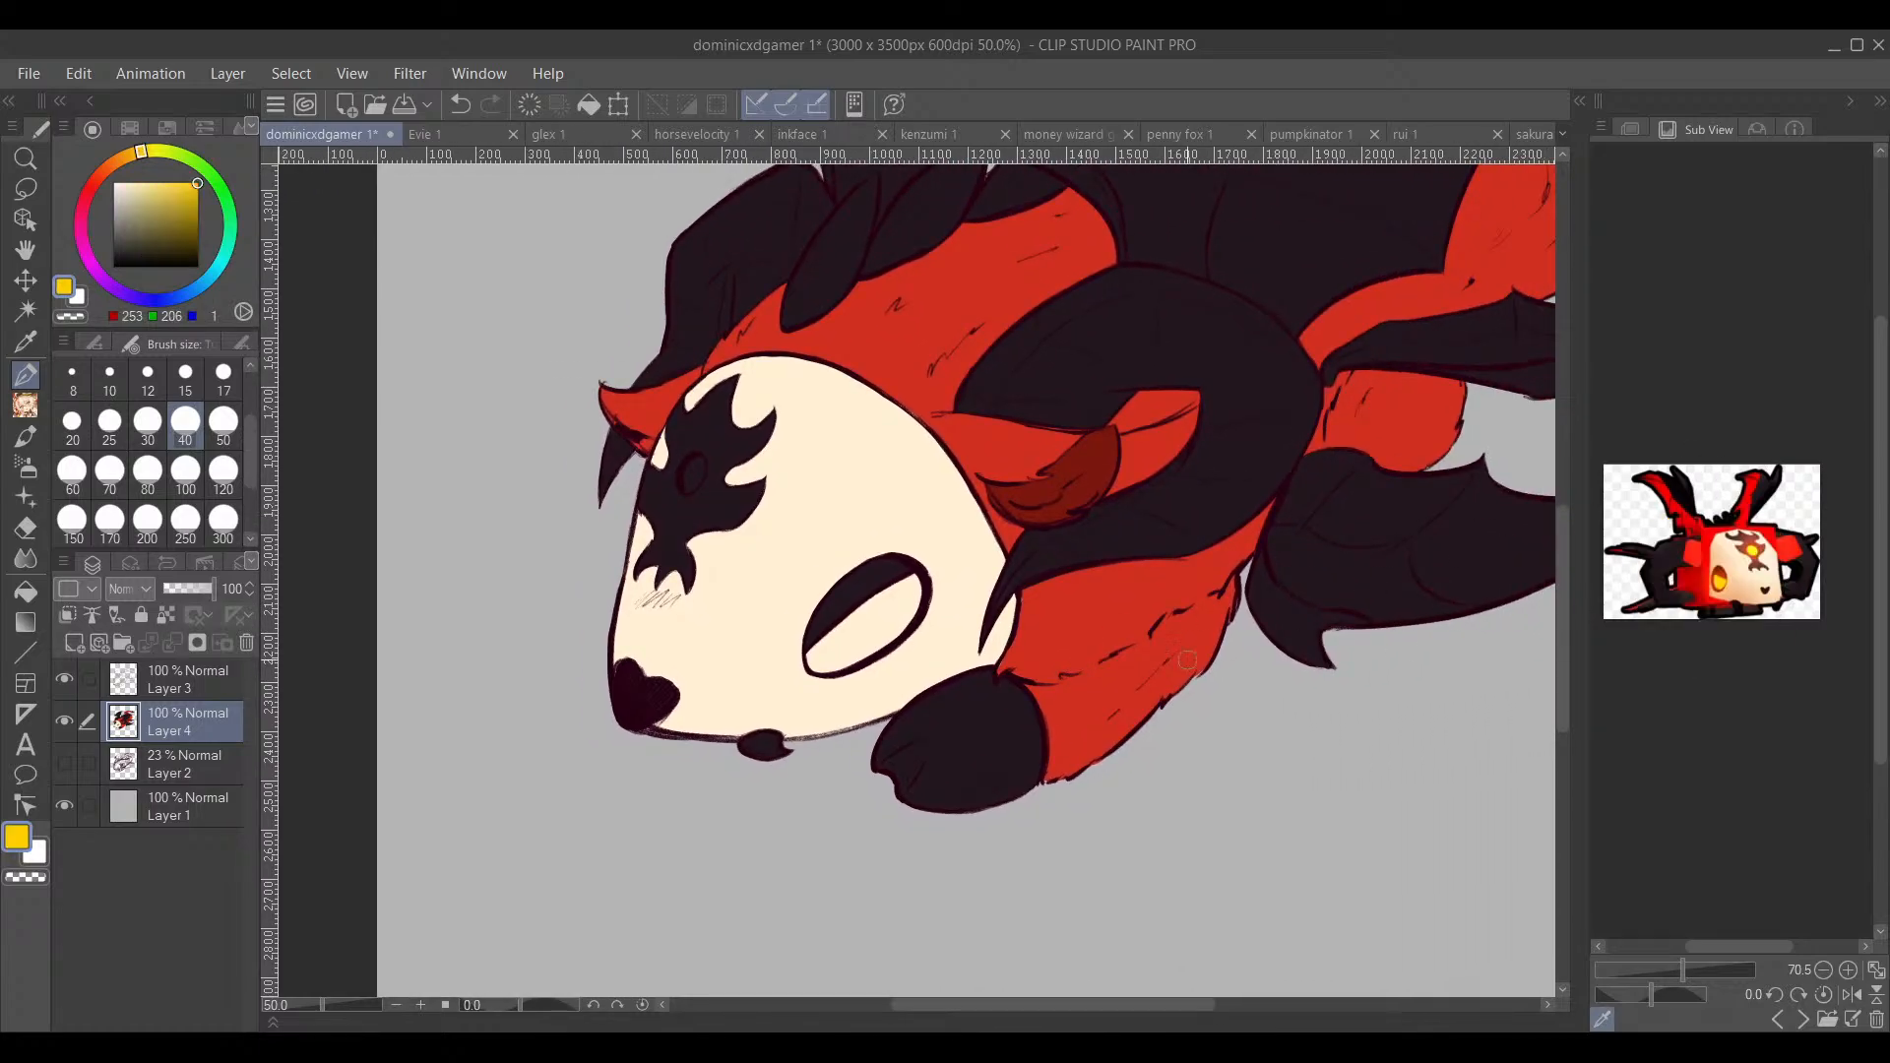
scroll(890, 604, up, 4)
mouse_move(966, 532)
mouse_down()
mouse_move(960, 553)
mouse_move(992, 498)
mouse_move(751, 653)
mouse_move(611, 771)
mouse_move(620, 801)
mouse_move(738, 792)
mouse_move(953, 633)
mouse_move(801, 717)
mouse_move(1221, 678)
mouse_up()
Step: Paint the small oval inside the creature's forehead marking yellow (253, 206, 1)
drag(760, 544, 1013, 633)
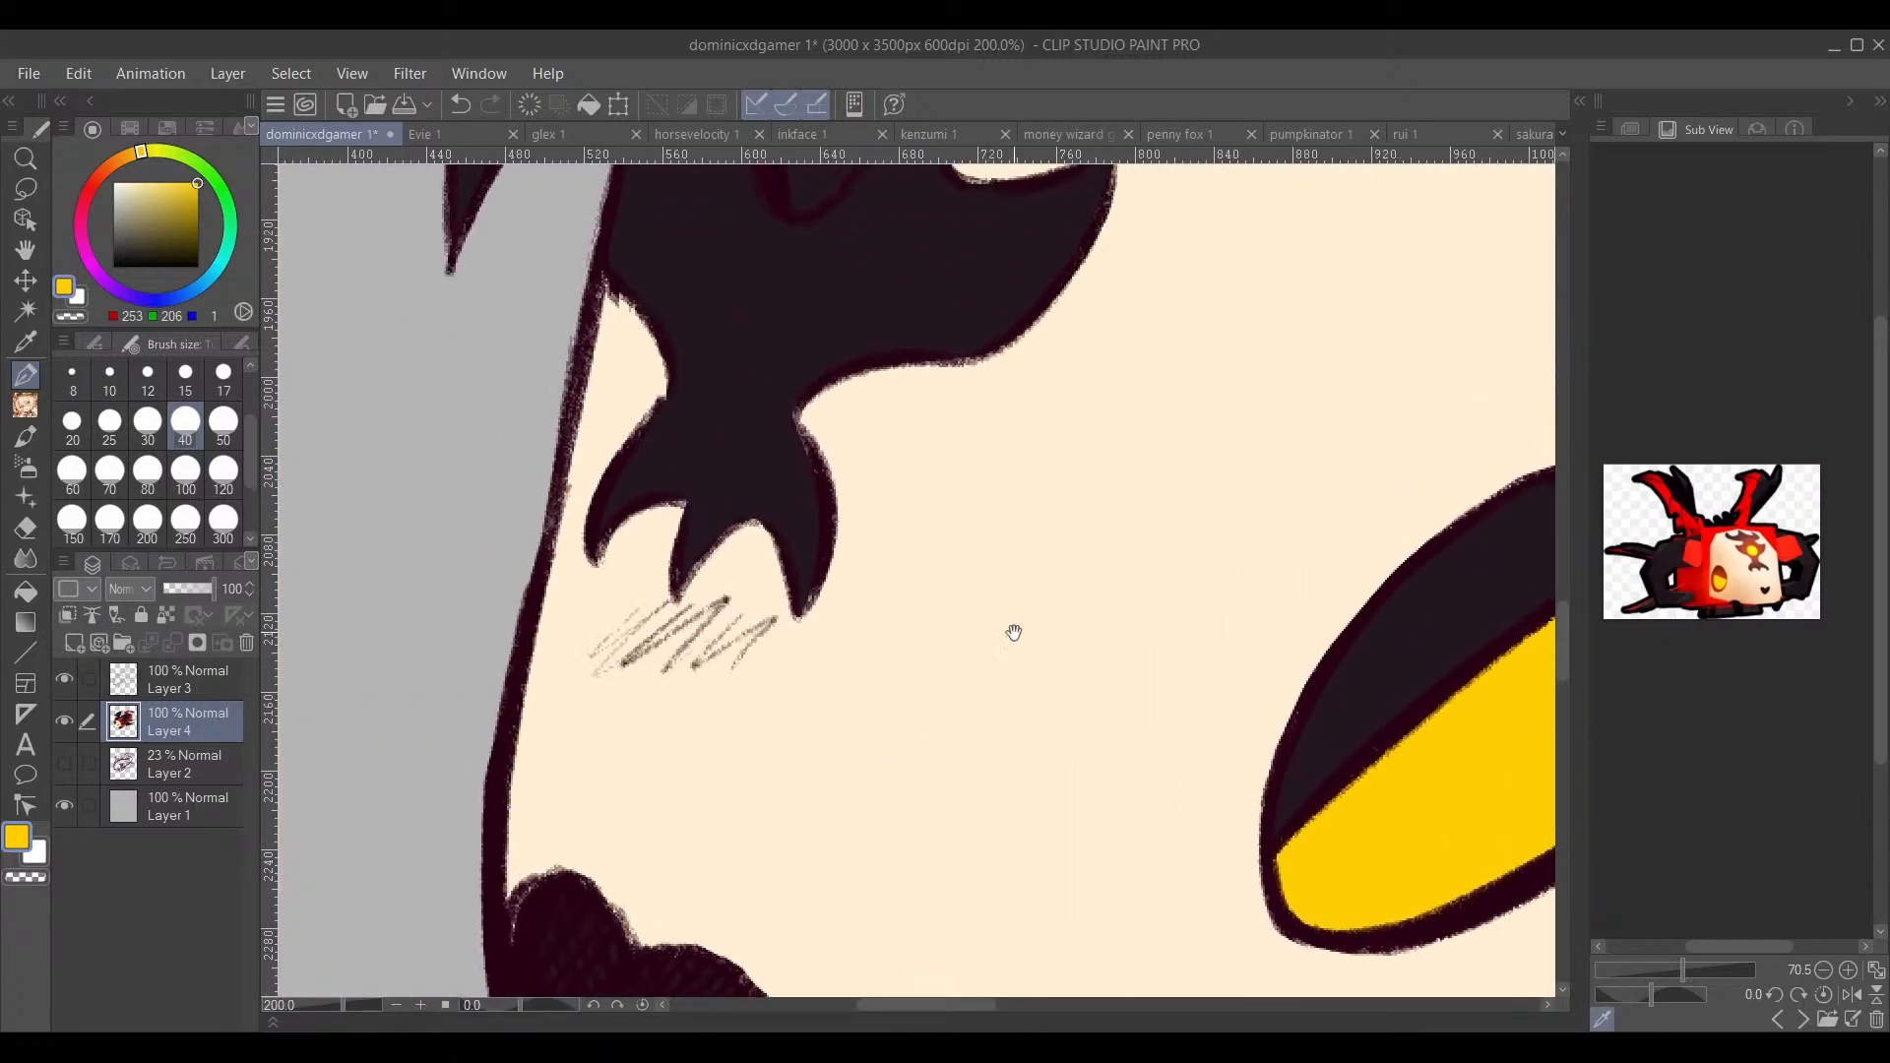
mouse_move(996, 426)
mouse_down()
mouse_move(878, 696)
mouse_move(882, 854)
mouse_up()
mouse_move(708, 582)
mouse_down()
mouse_move(725, 583)
mouse_move(709, 570)
mouse_move(725, 541)
mouse_move(751, 548)
mouse_move(716, 631)
mouse_up()
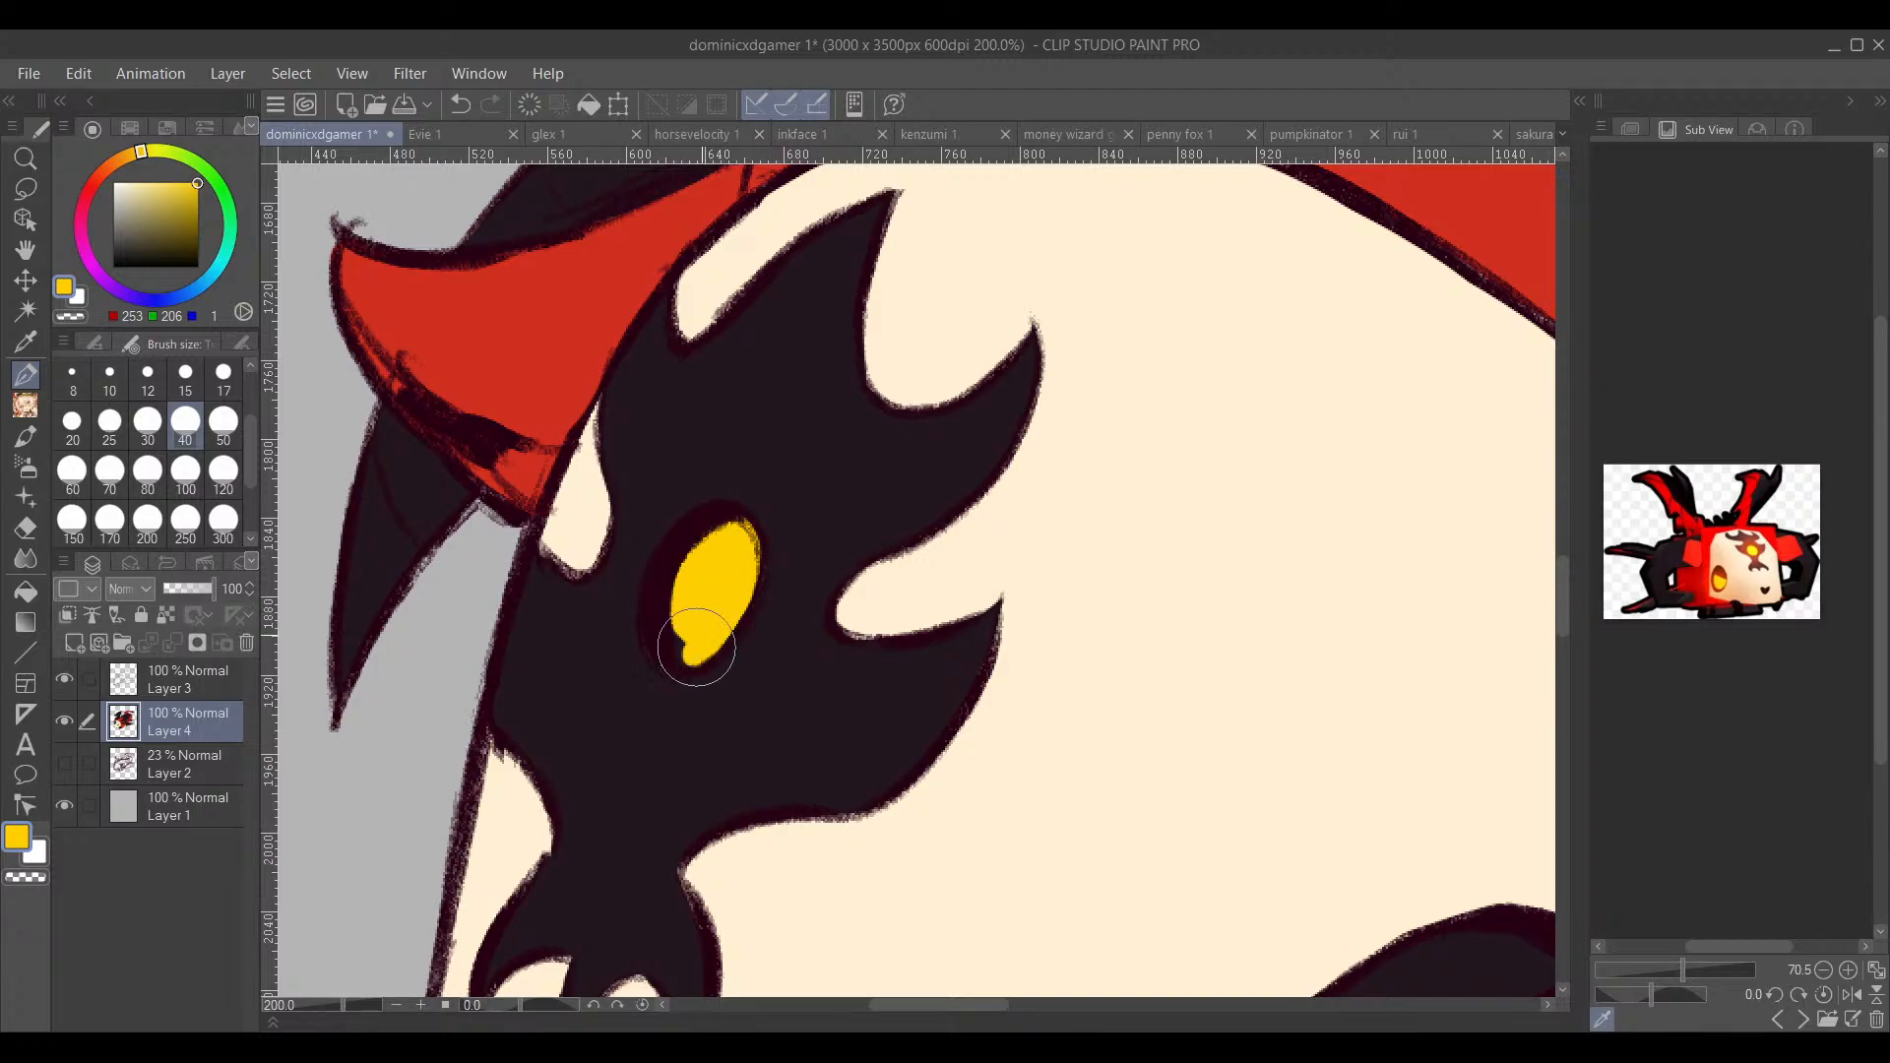
scroll(1059, 659, down, 8)
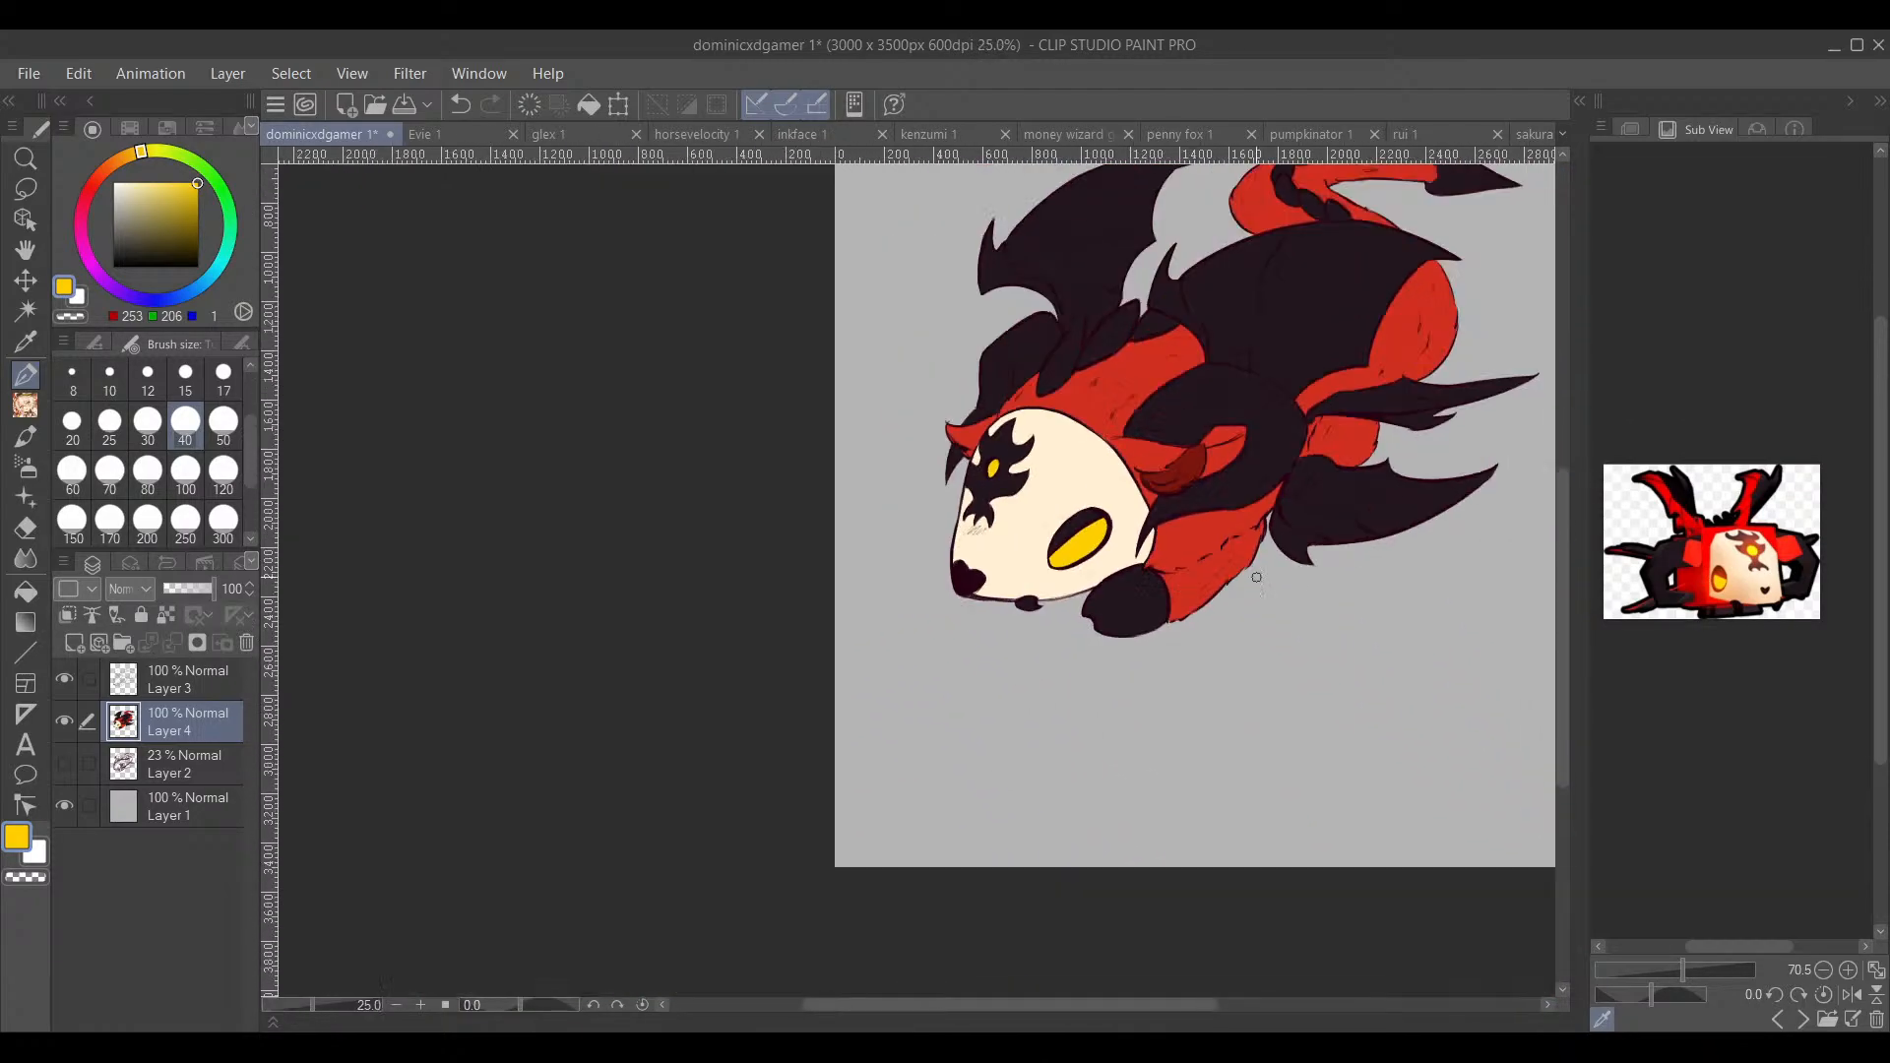
drag(1453, 519, 1131, 696)
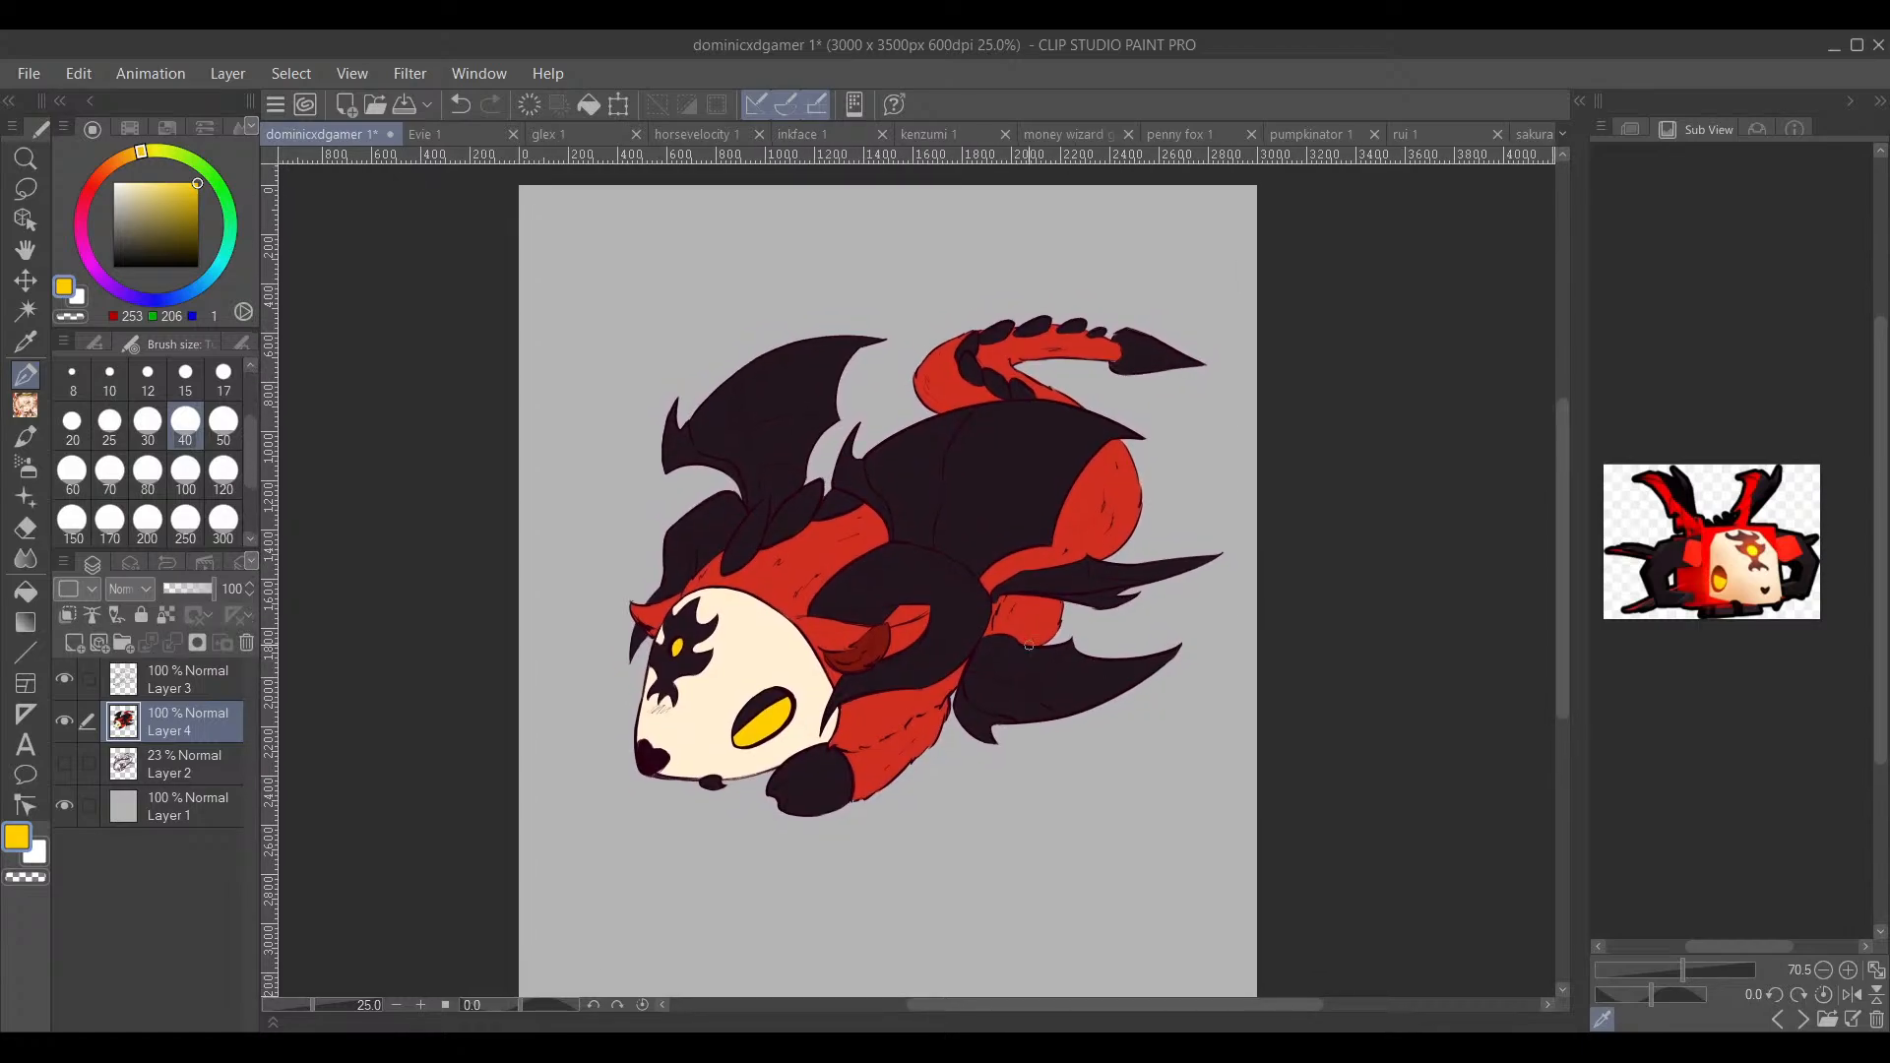
Step: Sample near-black (35, 22, 29) and paint the upper part of the red patch behind the near ear with it
scroll(868, 548, up, 3)
alt+click(868, 548)
scroll(874, 527, up, 3)
mouse_move(810, 561)
mouse_down()
mouse_move(874, 599)
mouse_move(668, 697)
mouse_move(657, 668)
mouse_move(614, 676)
mouse_move(762, 584)
mouse_move(650, 646)
mouse_up()
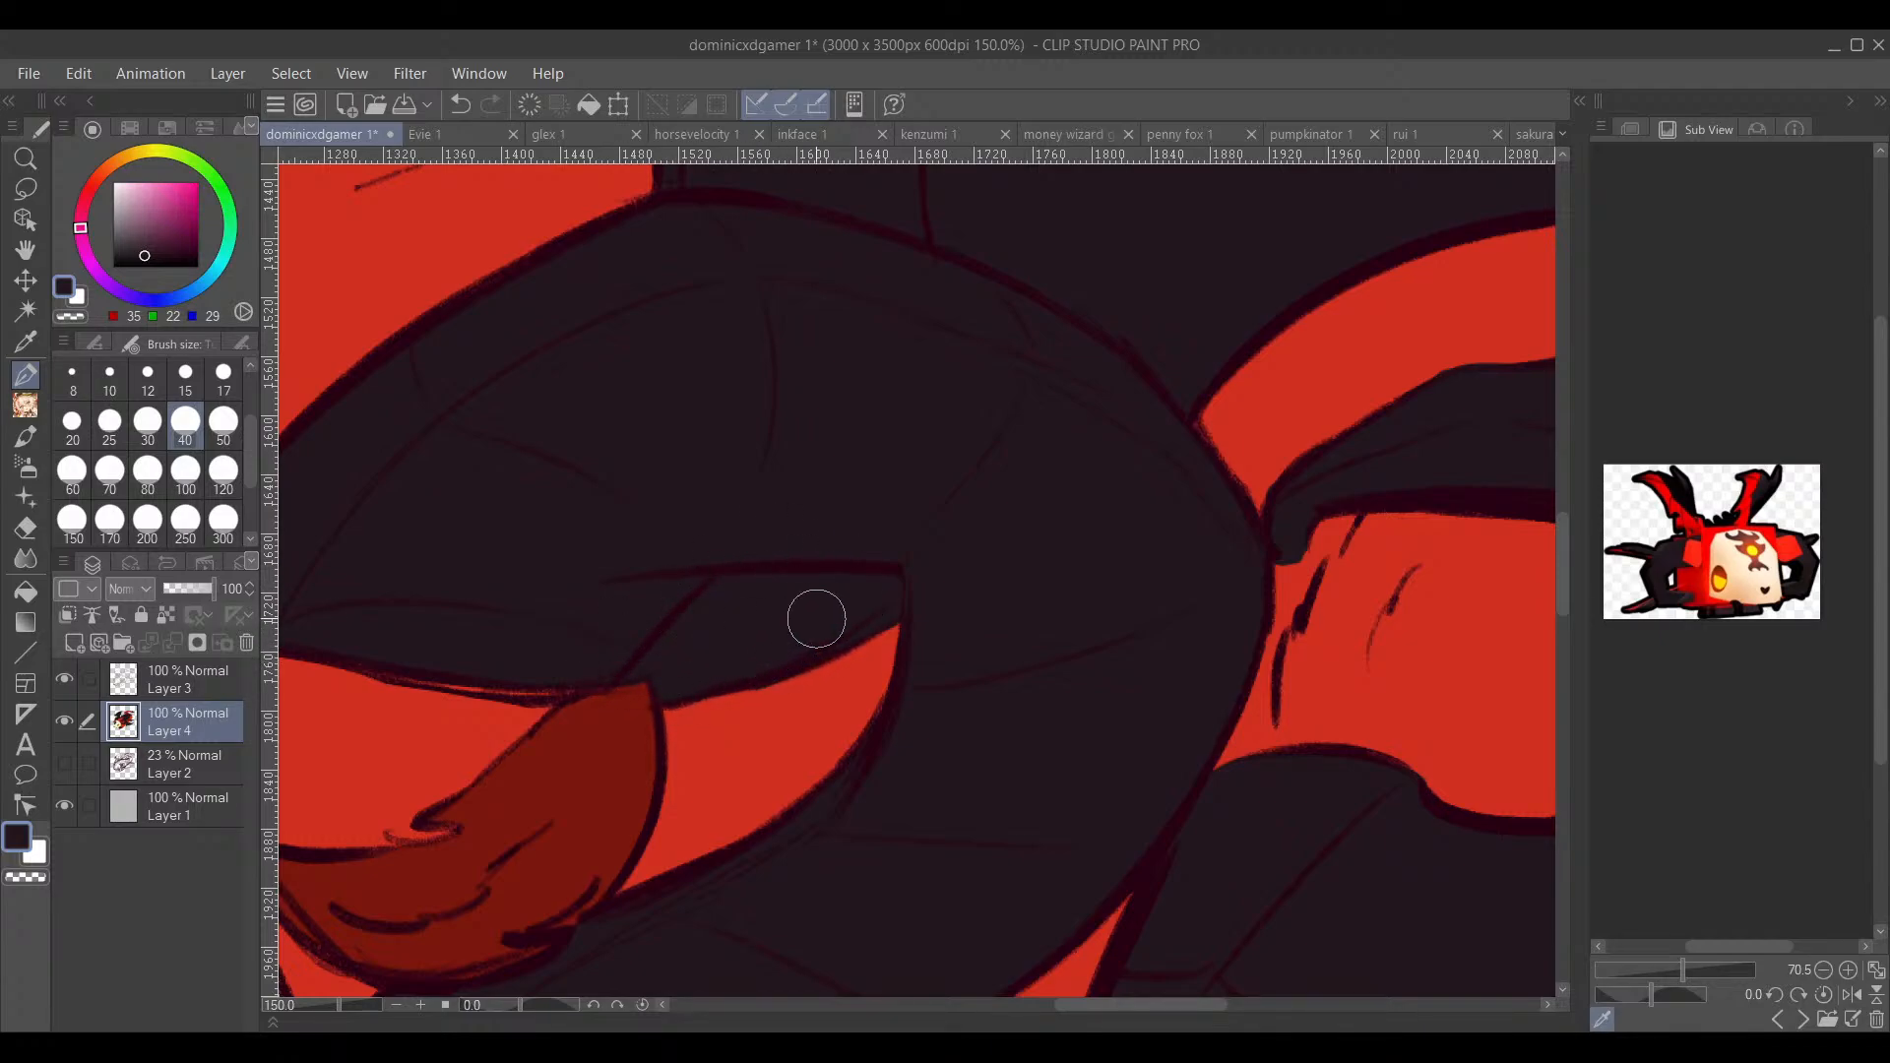
scroll(1184, 679, down, 5)
scroll(1141, 723, down, 1)
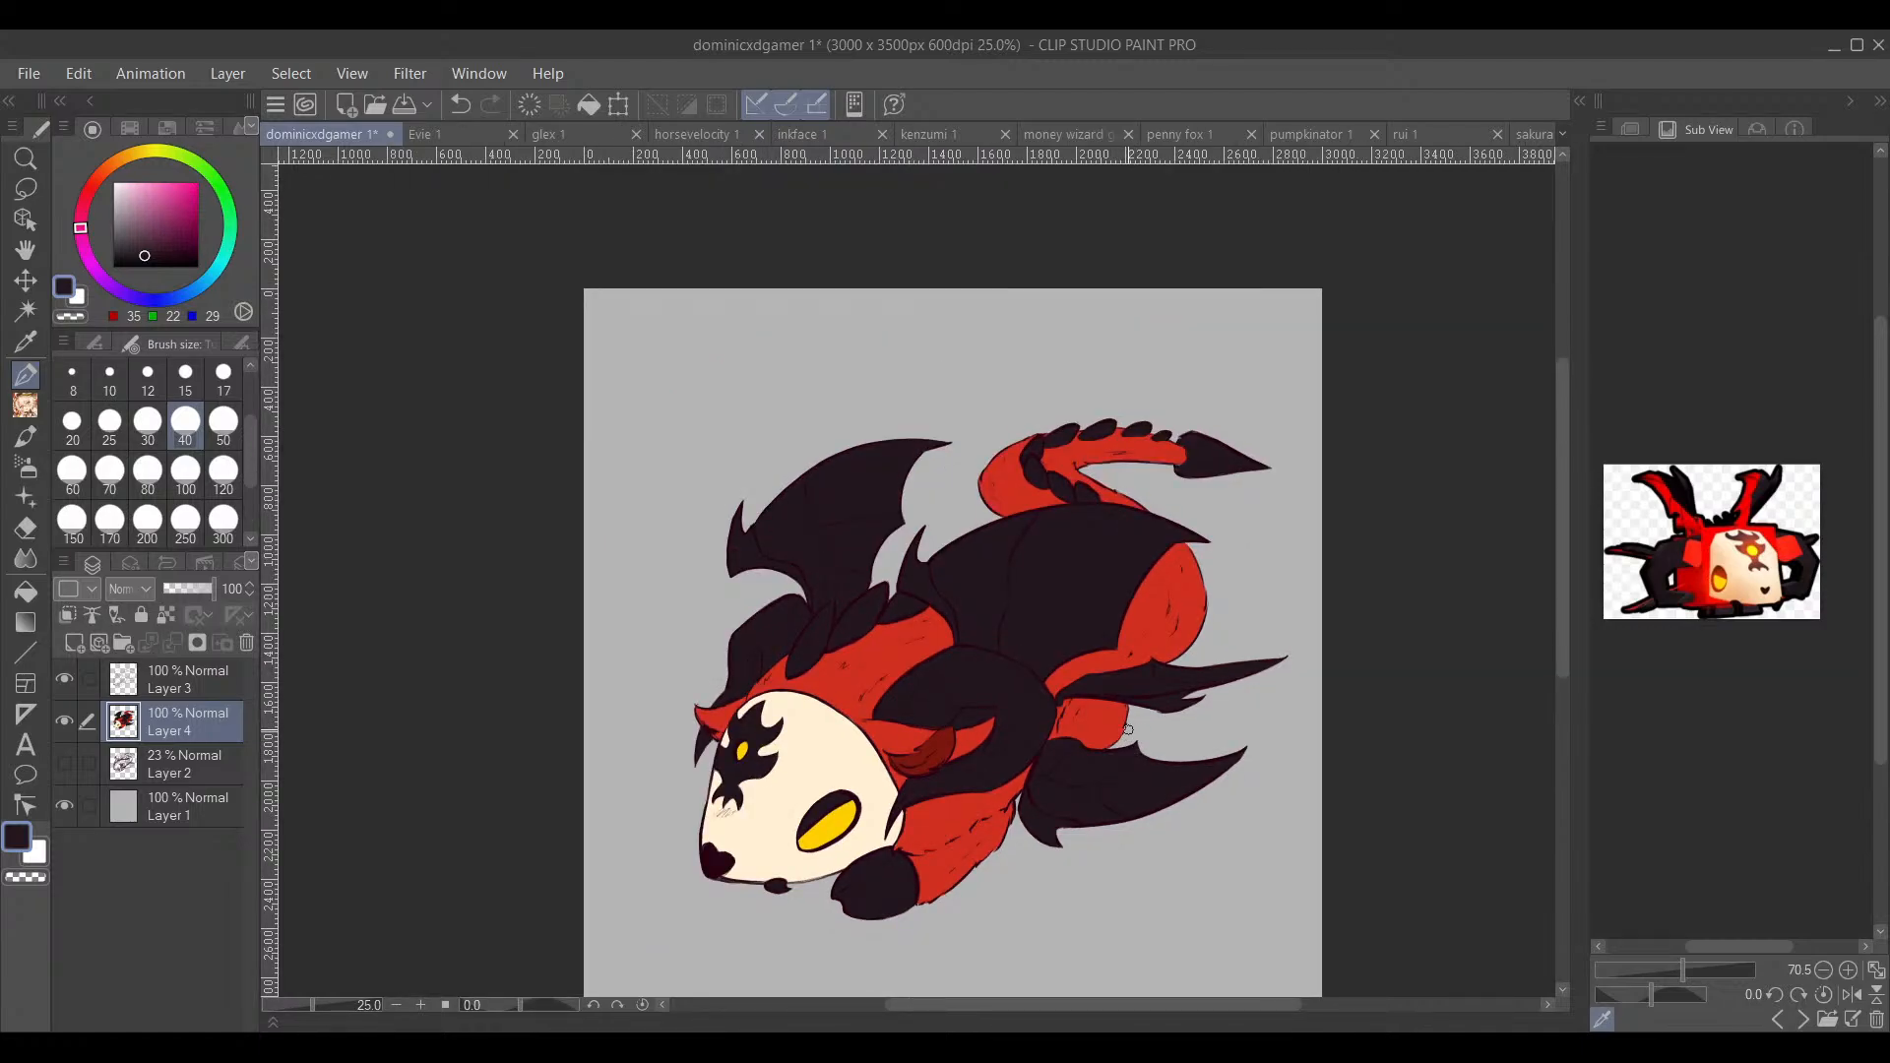
Step: Touch up the near-black base of the tail's arrow-shaped tip where it meets the red
scroll(1200, 449, up, 6)
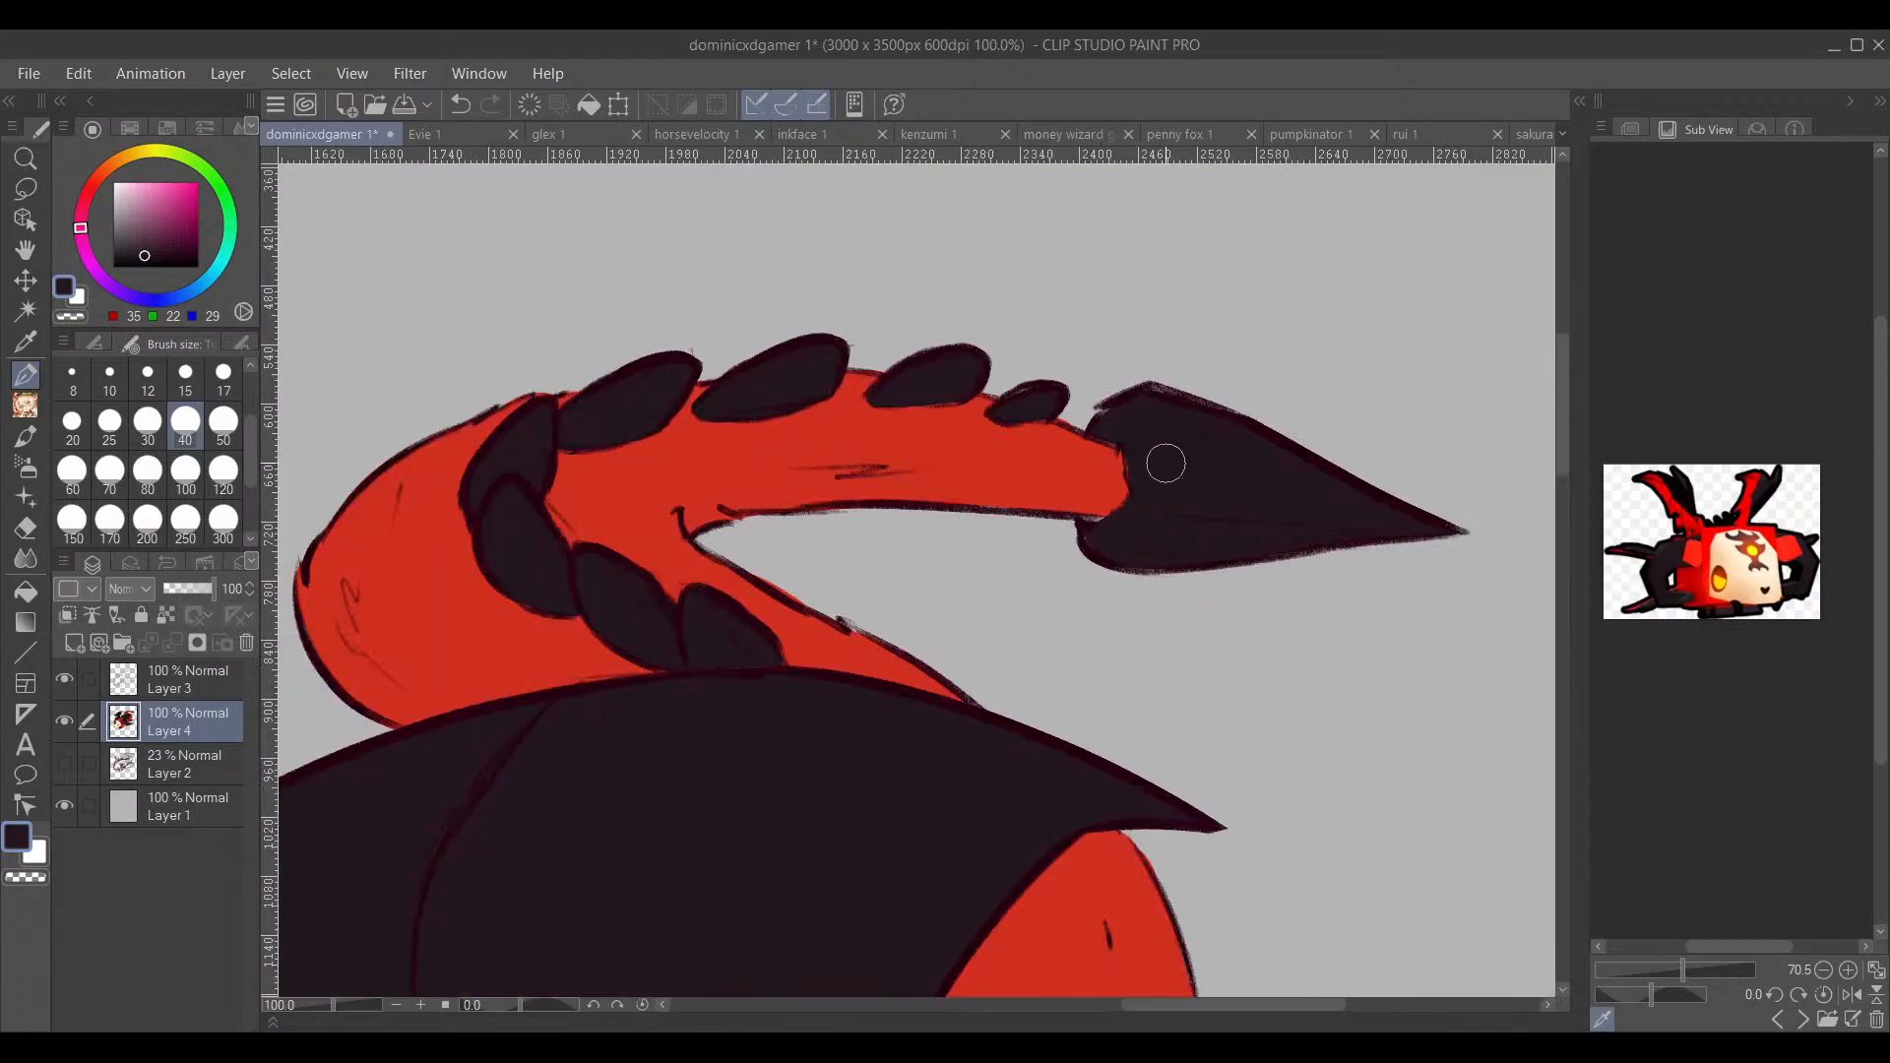
drag(1095, 545, 1069, 578)
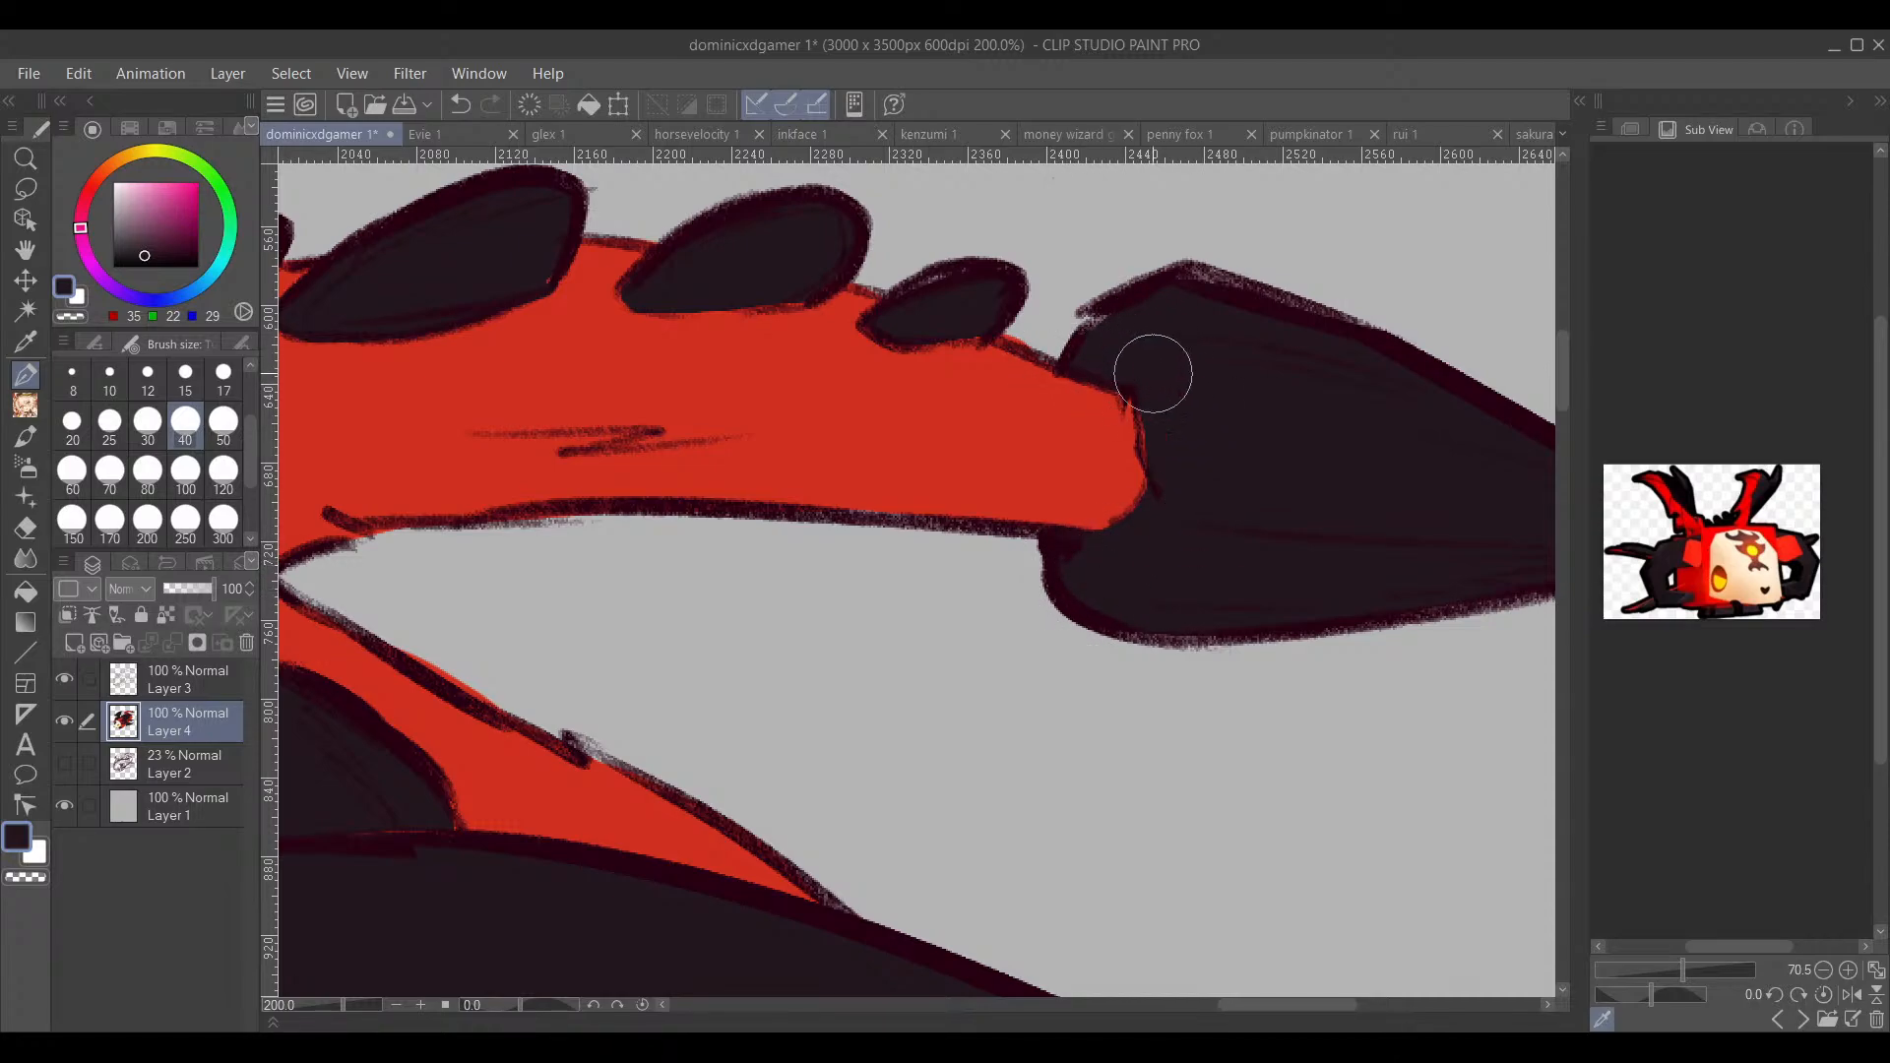
scroll(1236, 452, down, 2)
scroll(831, 367, up, 1)
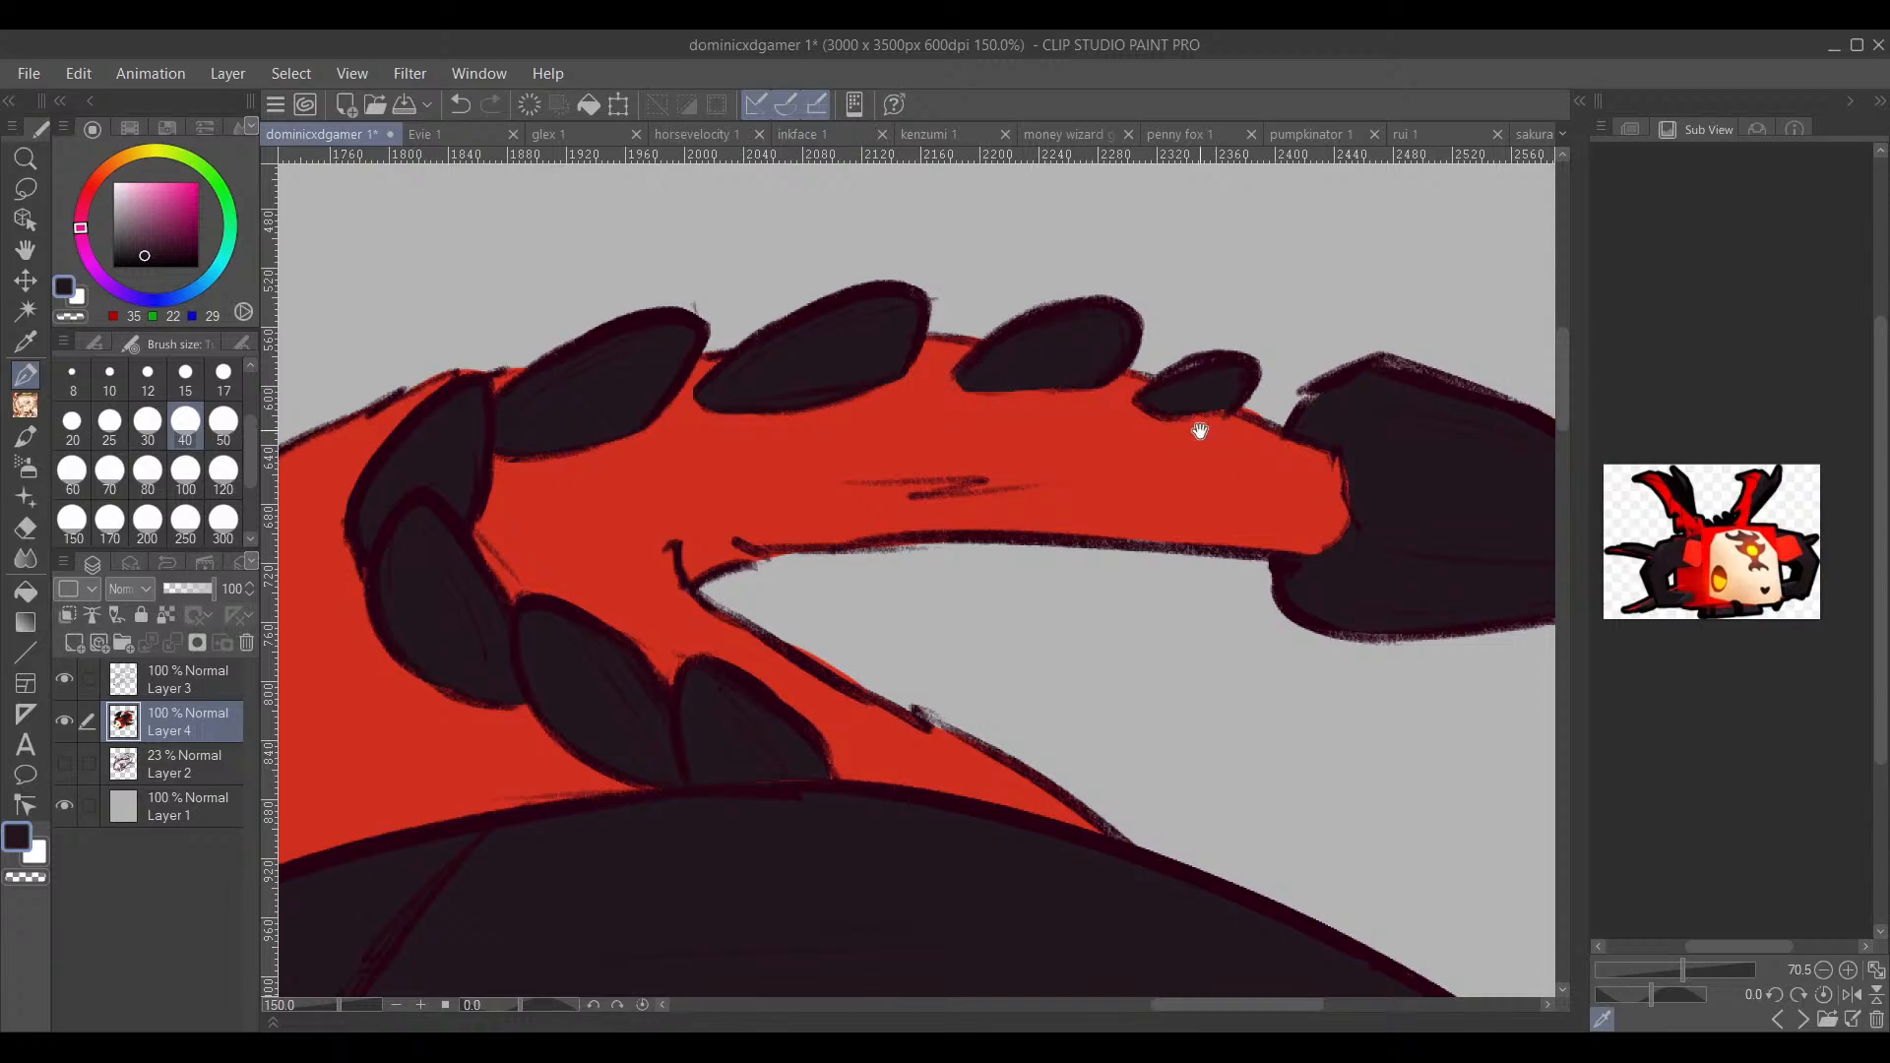
Step: Clean the tail's inner and lower edge by erasing overspill and retouching it with sampled red (208, 47, 32)
drag(1200, 431, 1072, 367)
key(e)
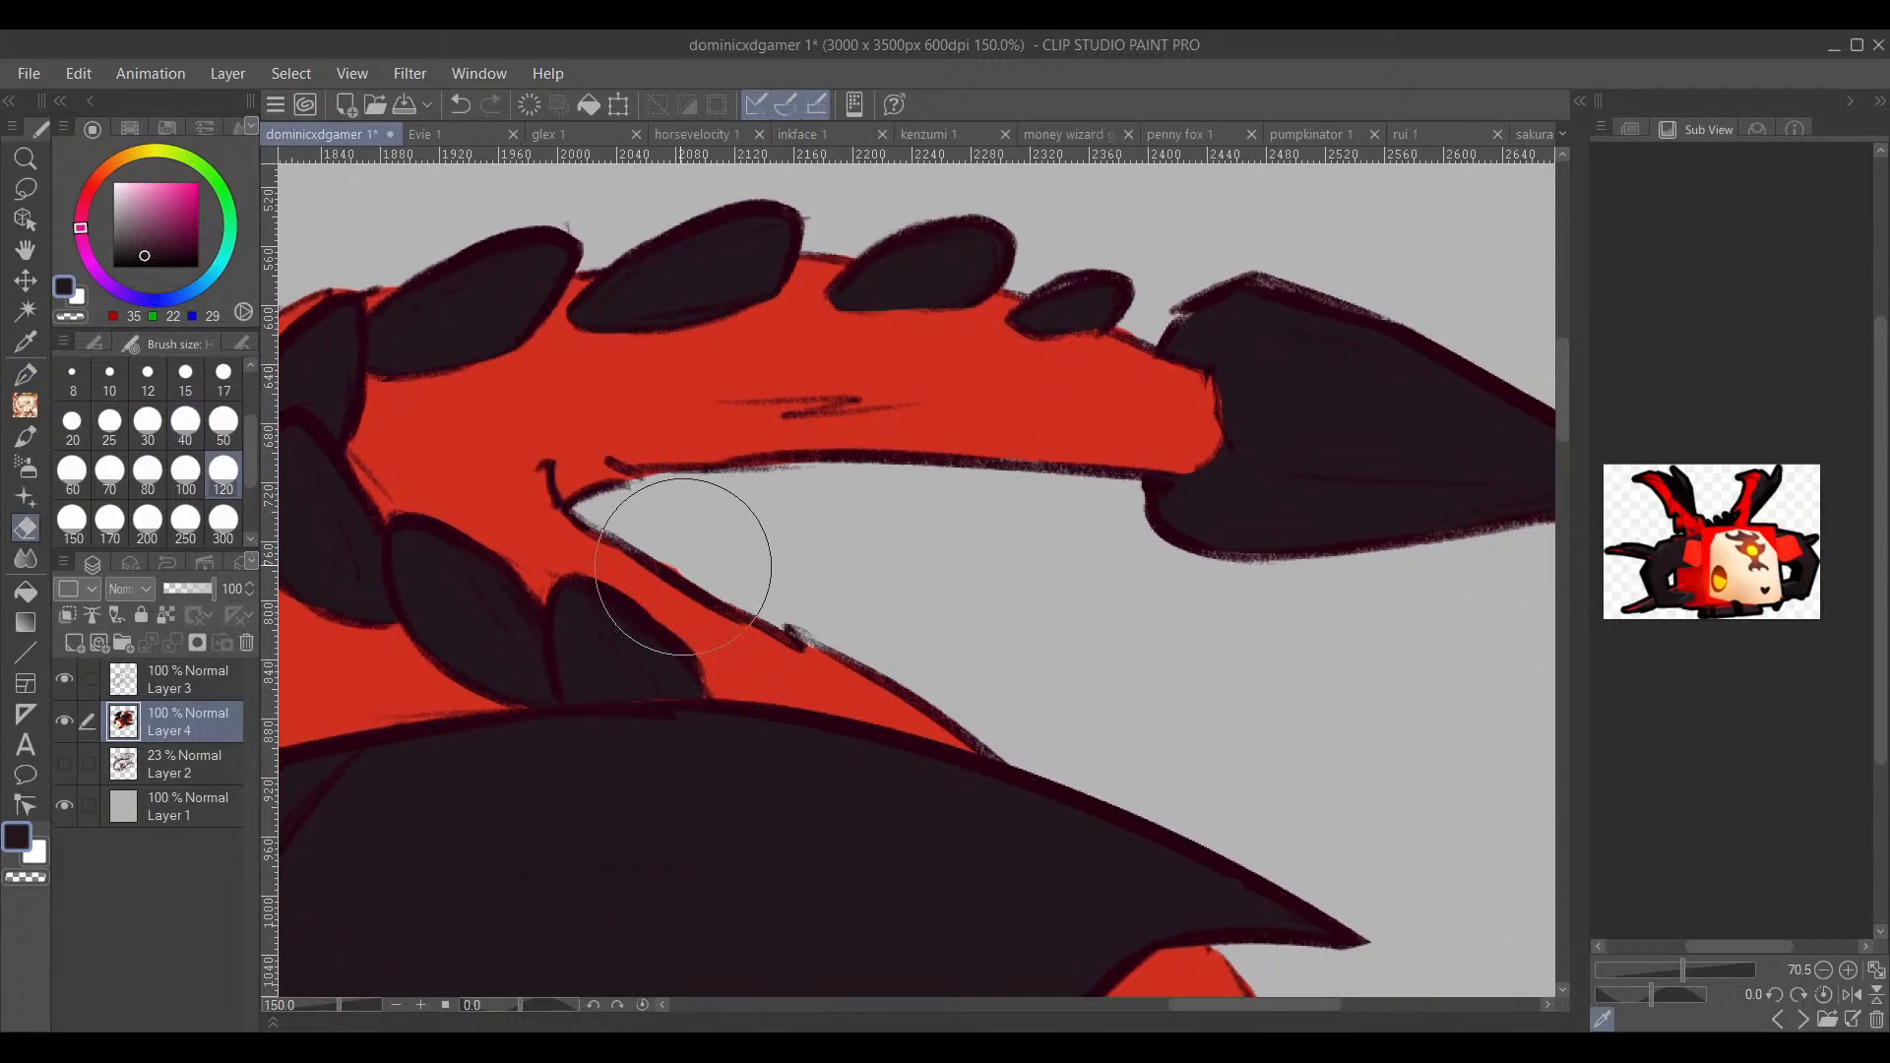
alt+click(747, 675)
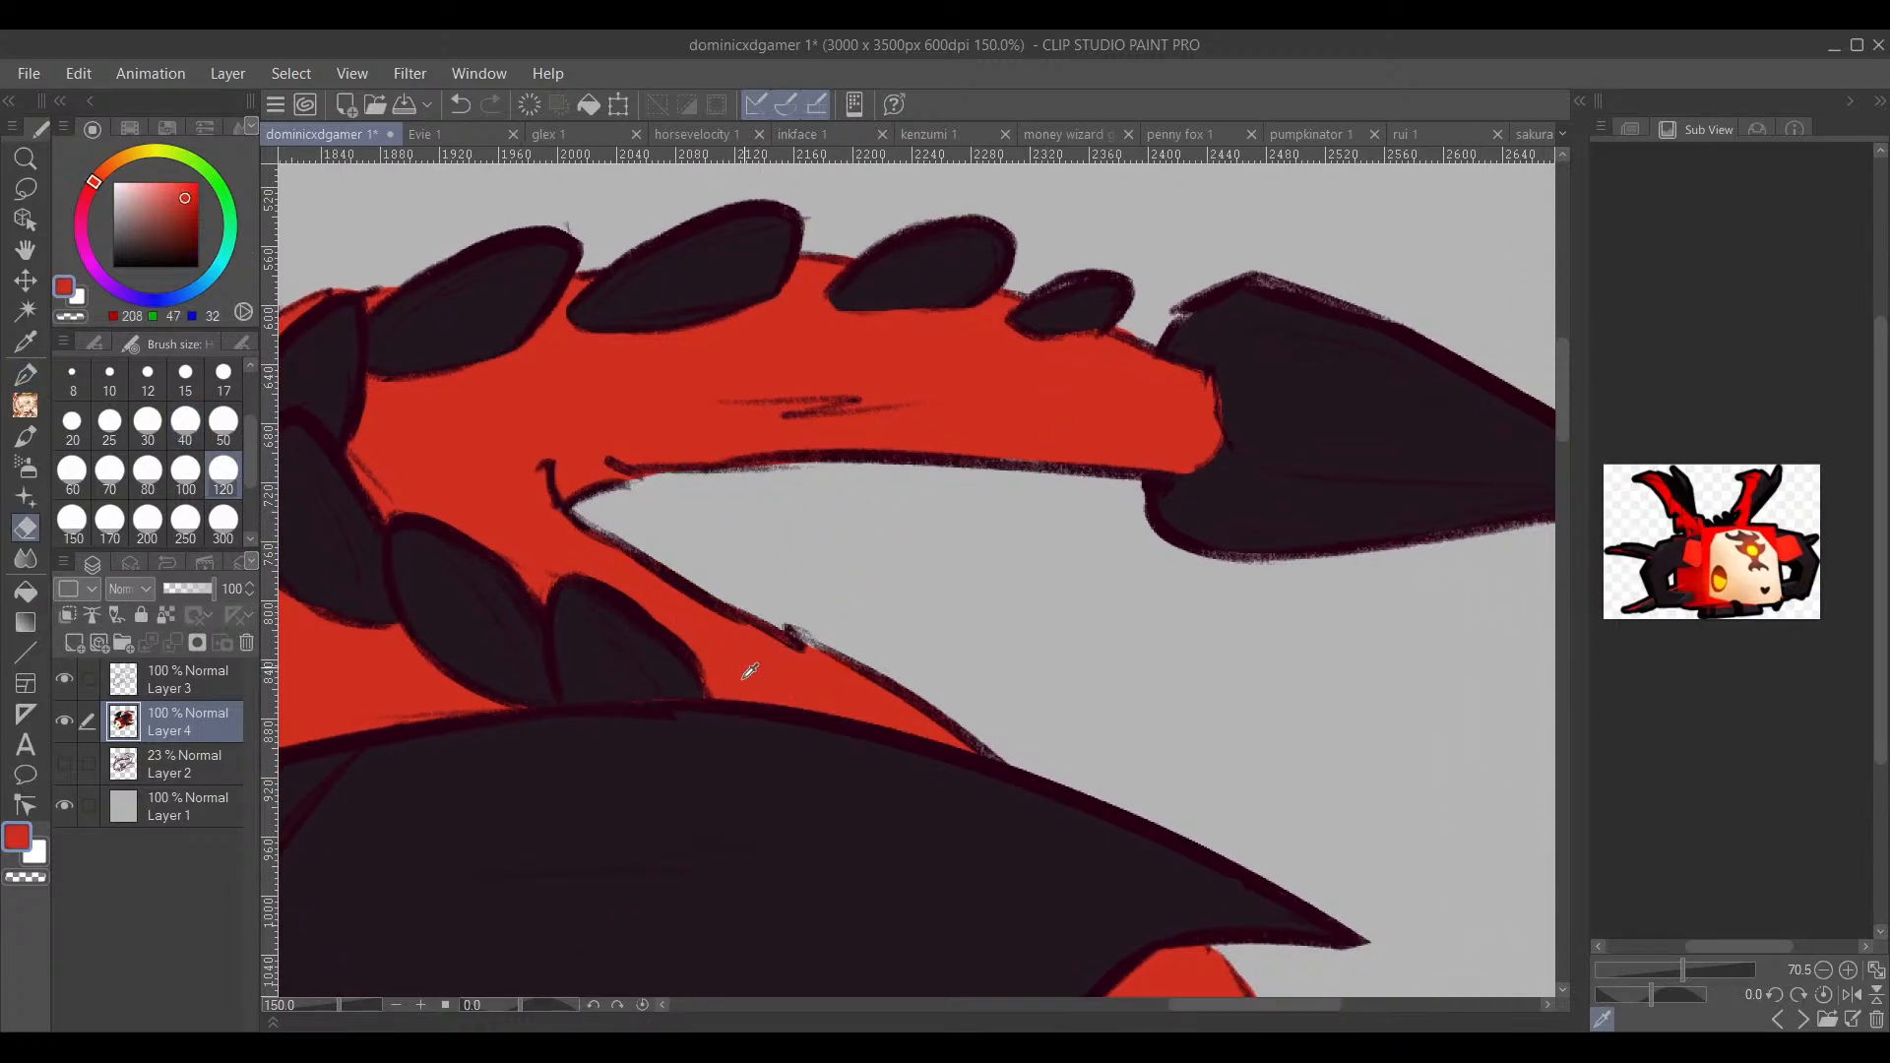
key(p)
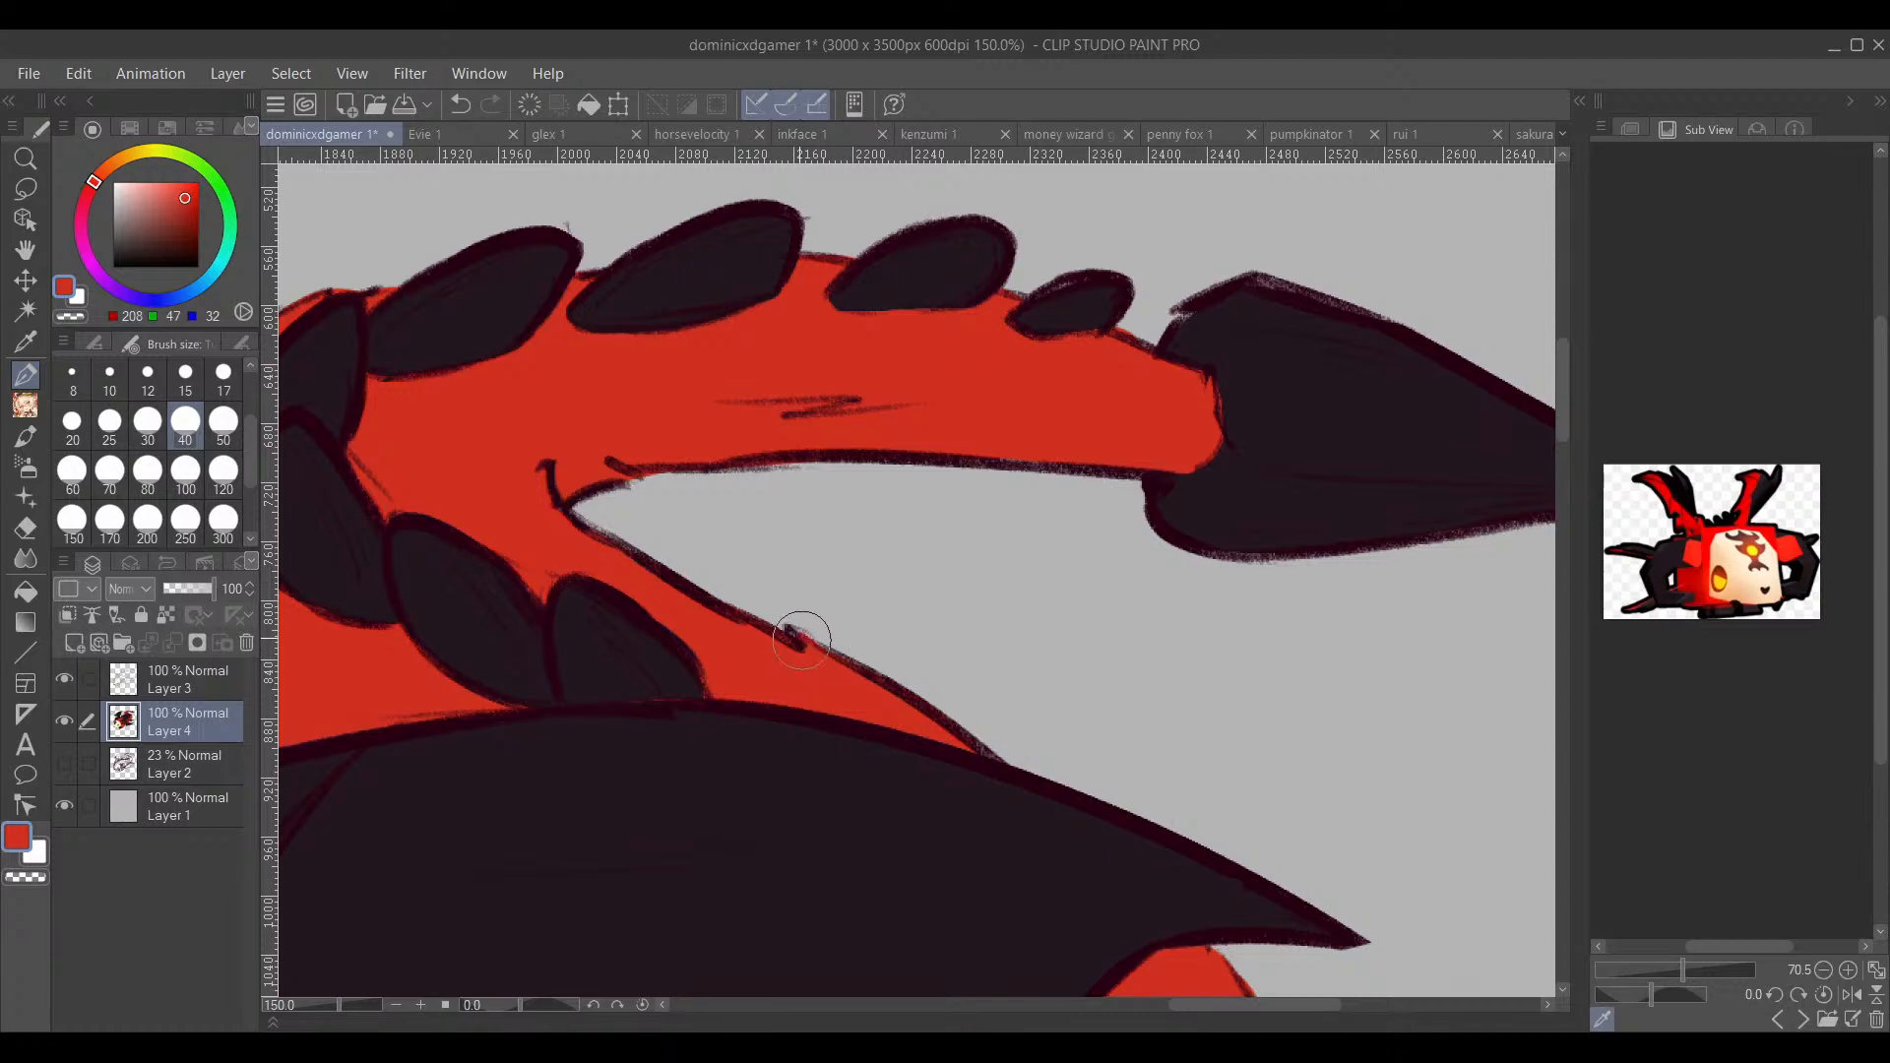
drag(879, 662, 978, 709)
scroll(977, 528, down, 4)
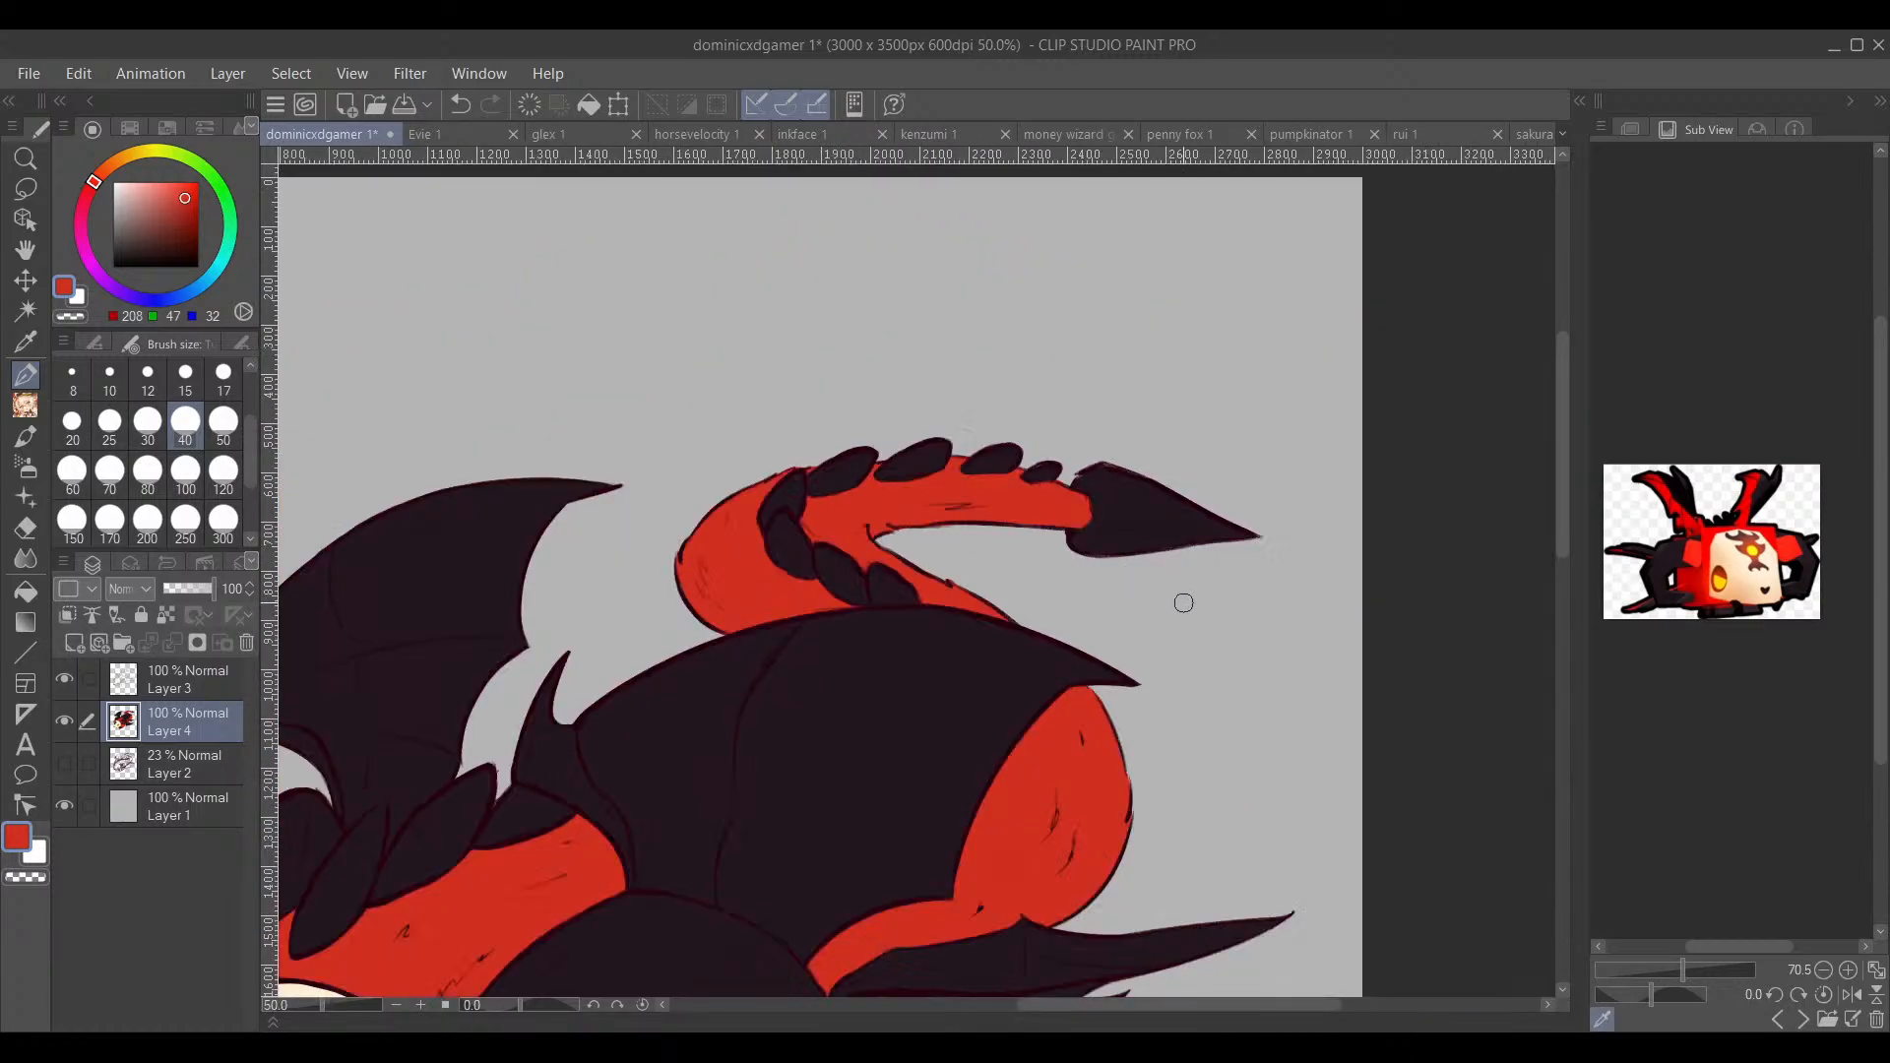
drag(1293, 712, 1288, 463)
drag(1317, 685, 1330, 586)
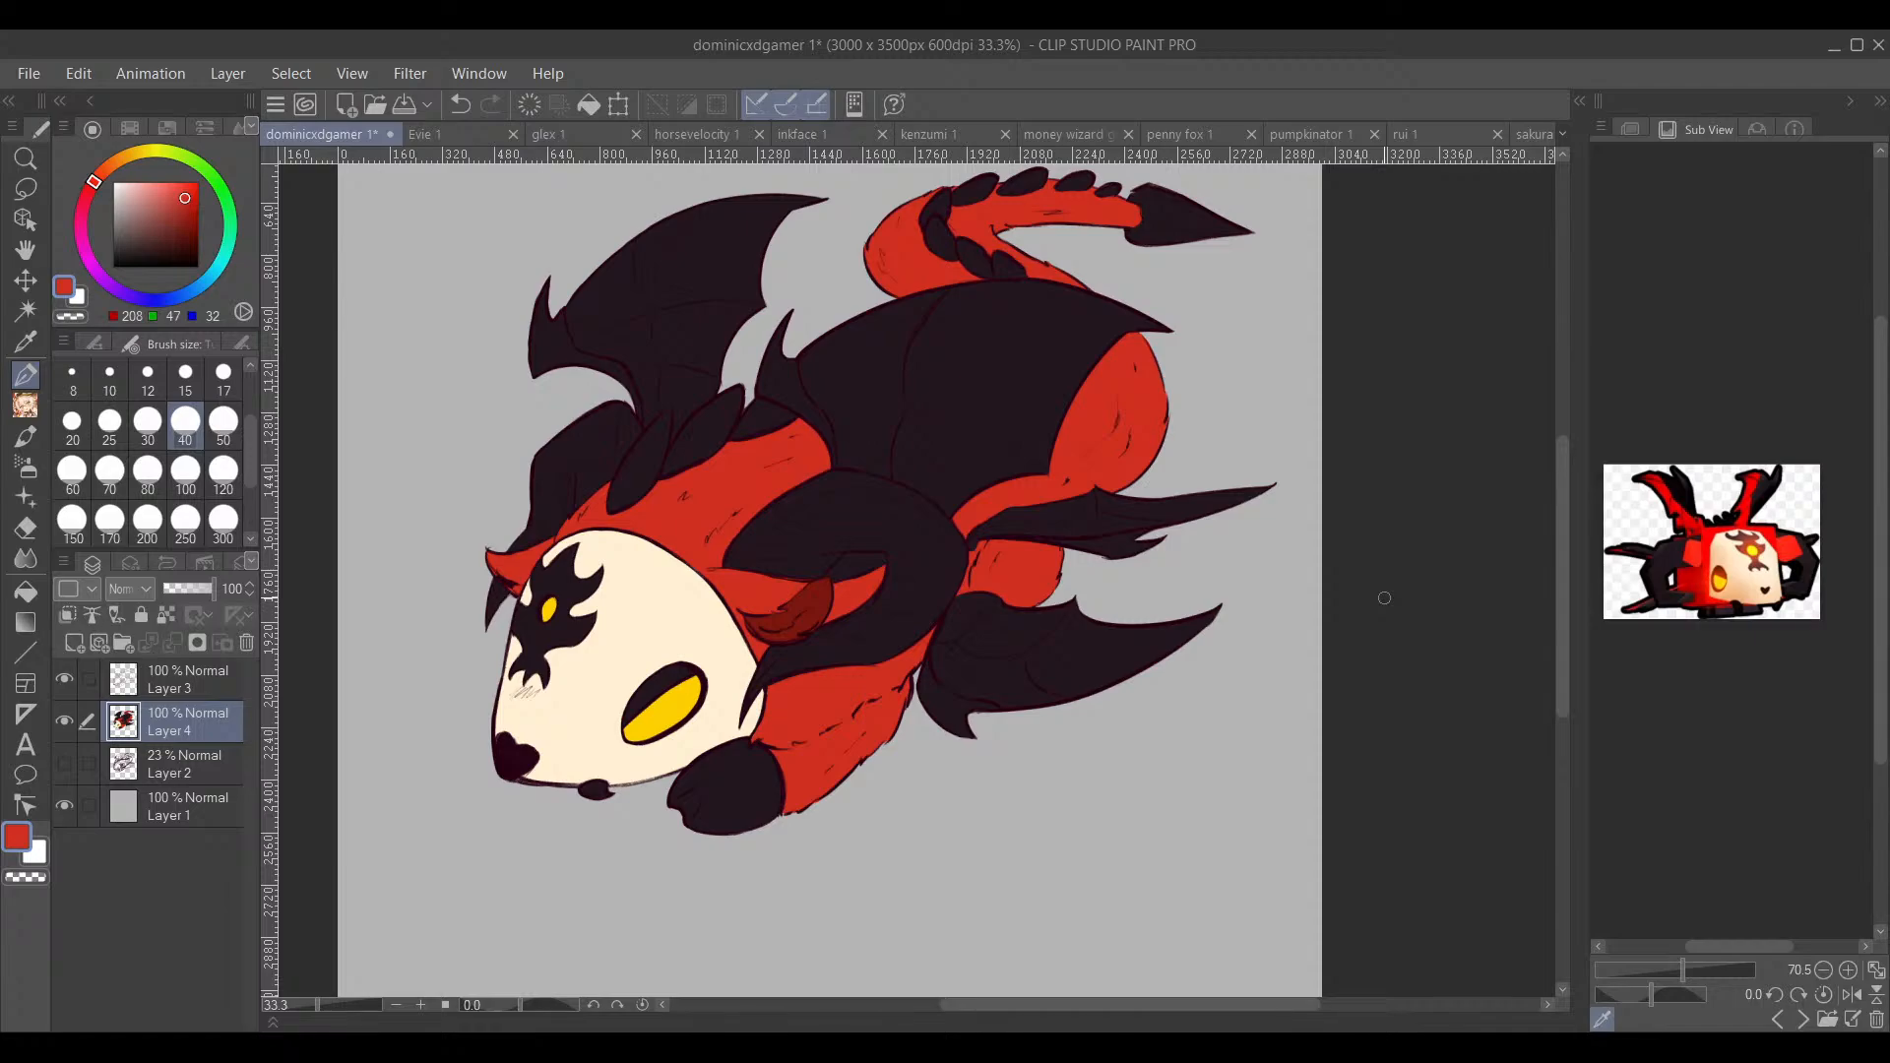
Step: Recolour the line art on Layer 3 dark navy (9, 4, 30) with an 800-size brush
click(187, 680)
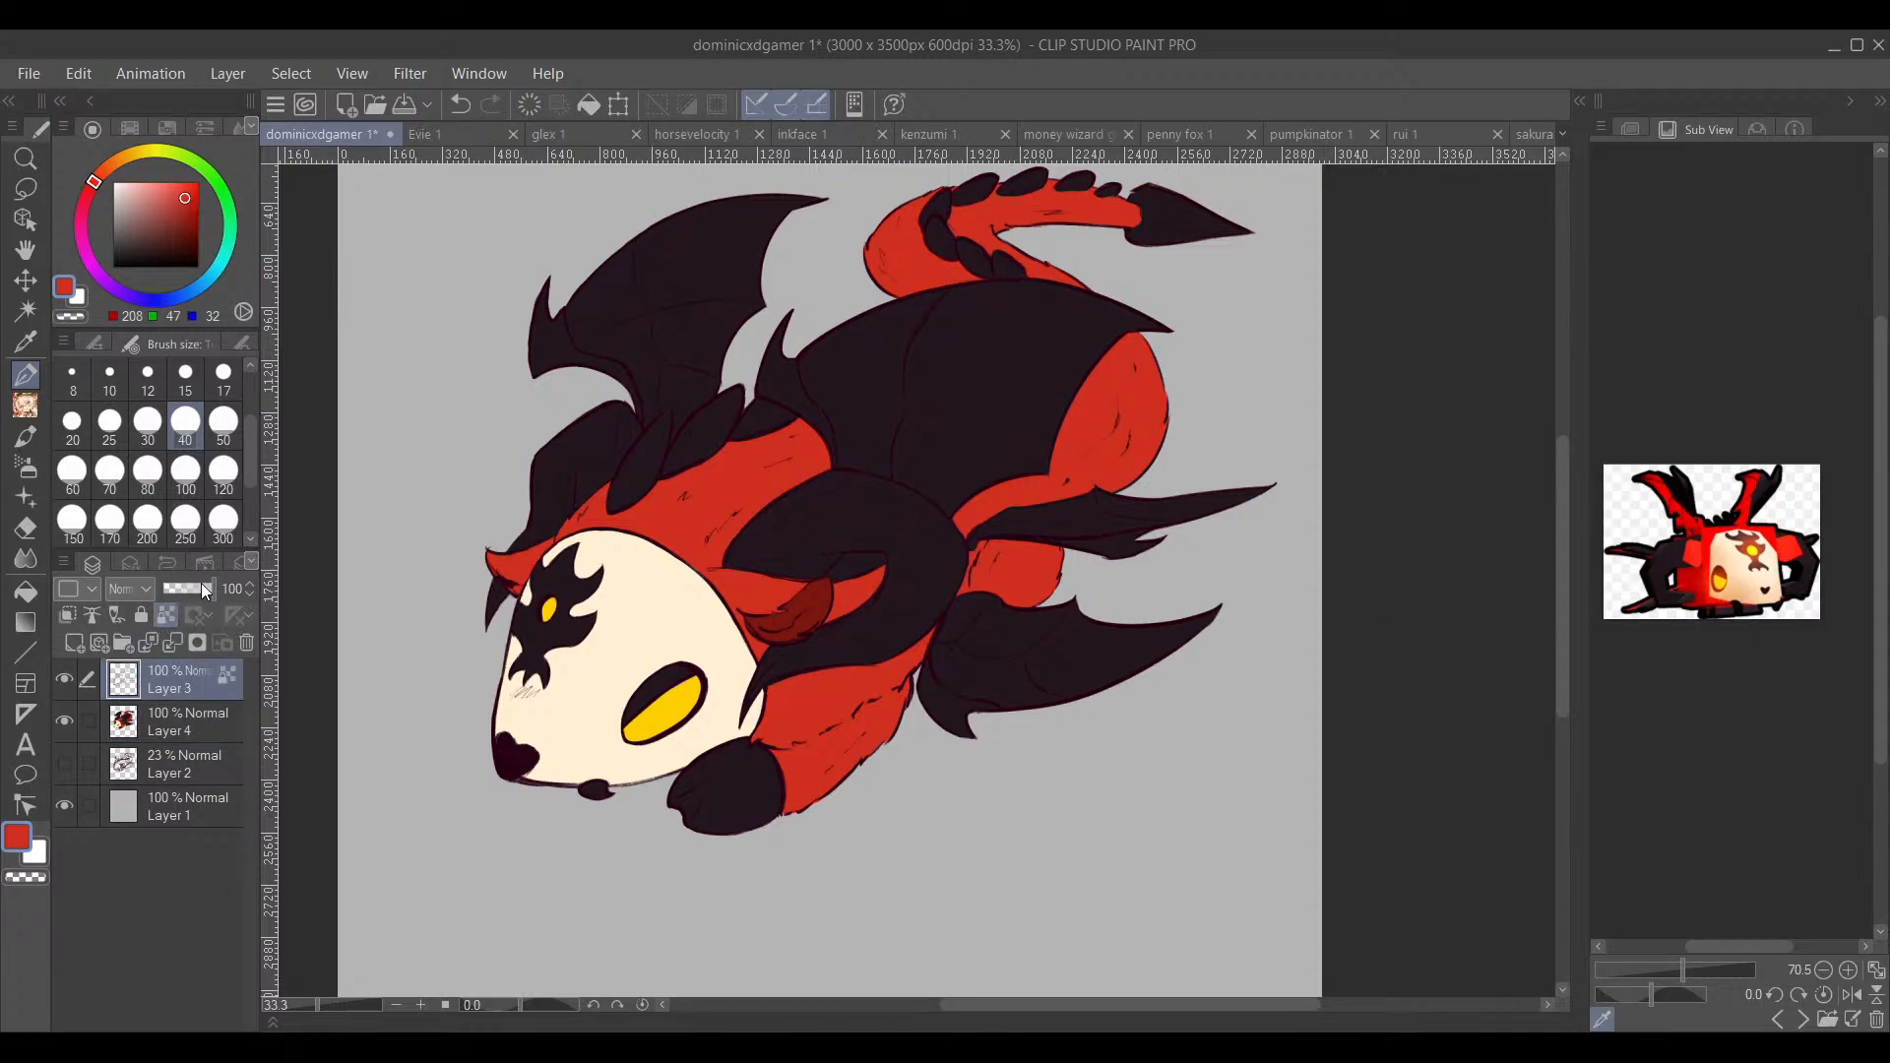
click(197, 266)
mouse_move(113, 271)
mouse_down()
mouse_move(138, 295)
mouse_move(188, 254)
mouse_up()
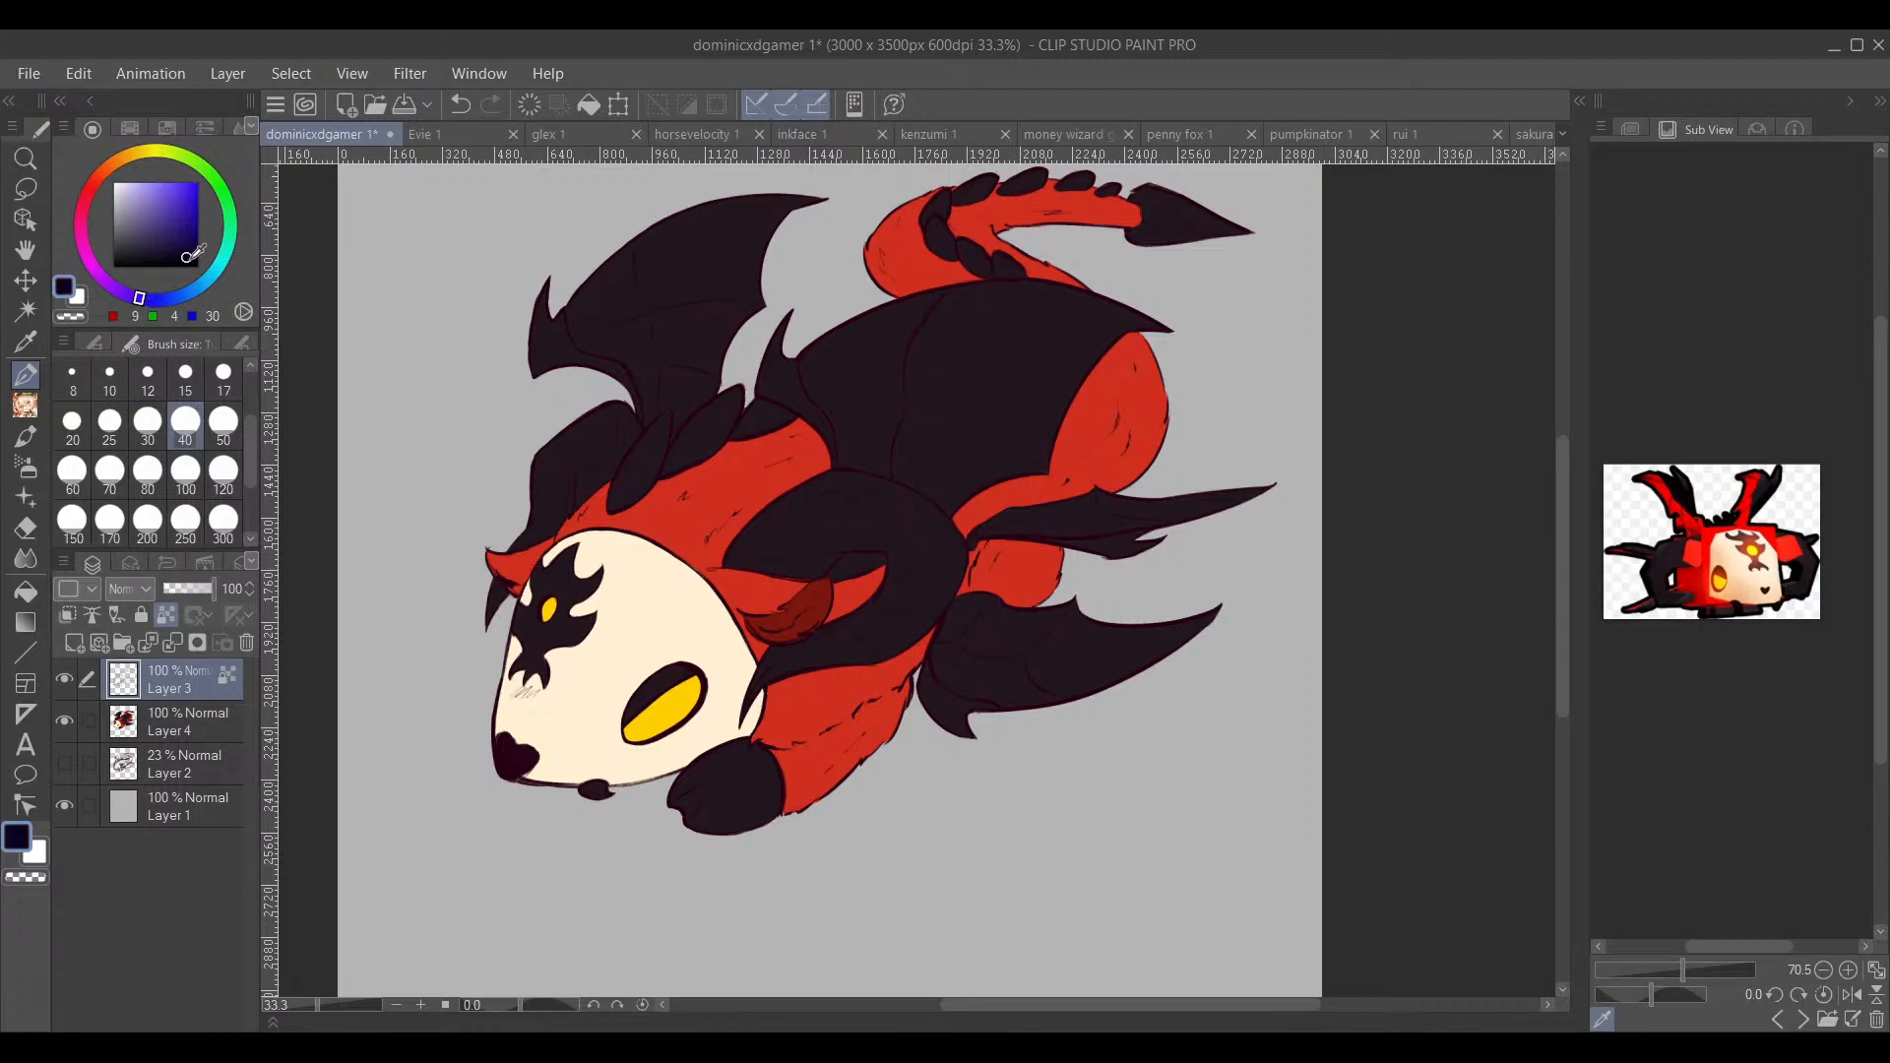
scroll(252, 455, down, 2)
click(223, 507)
scroll(1016, 577, down, 1)
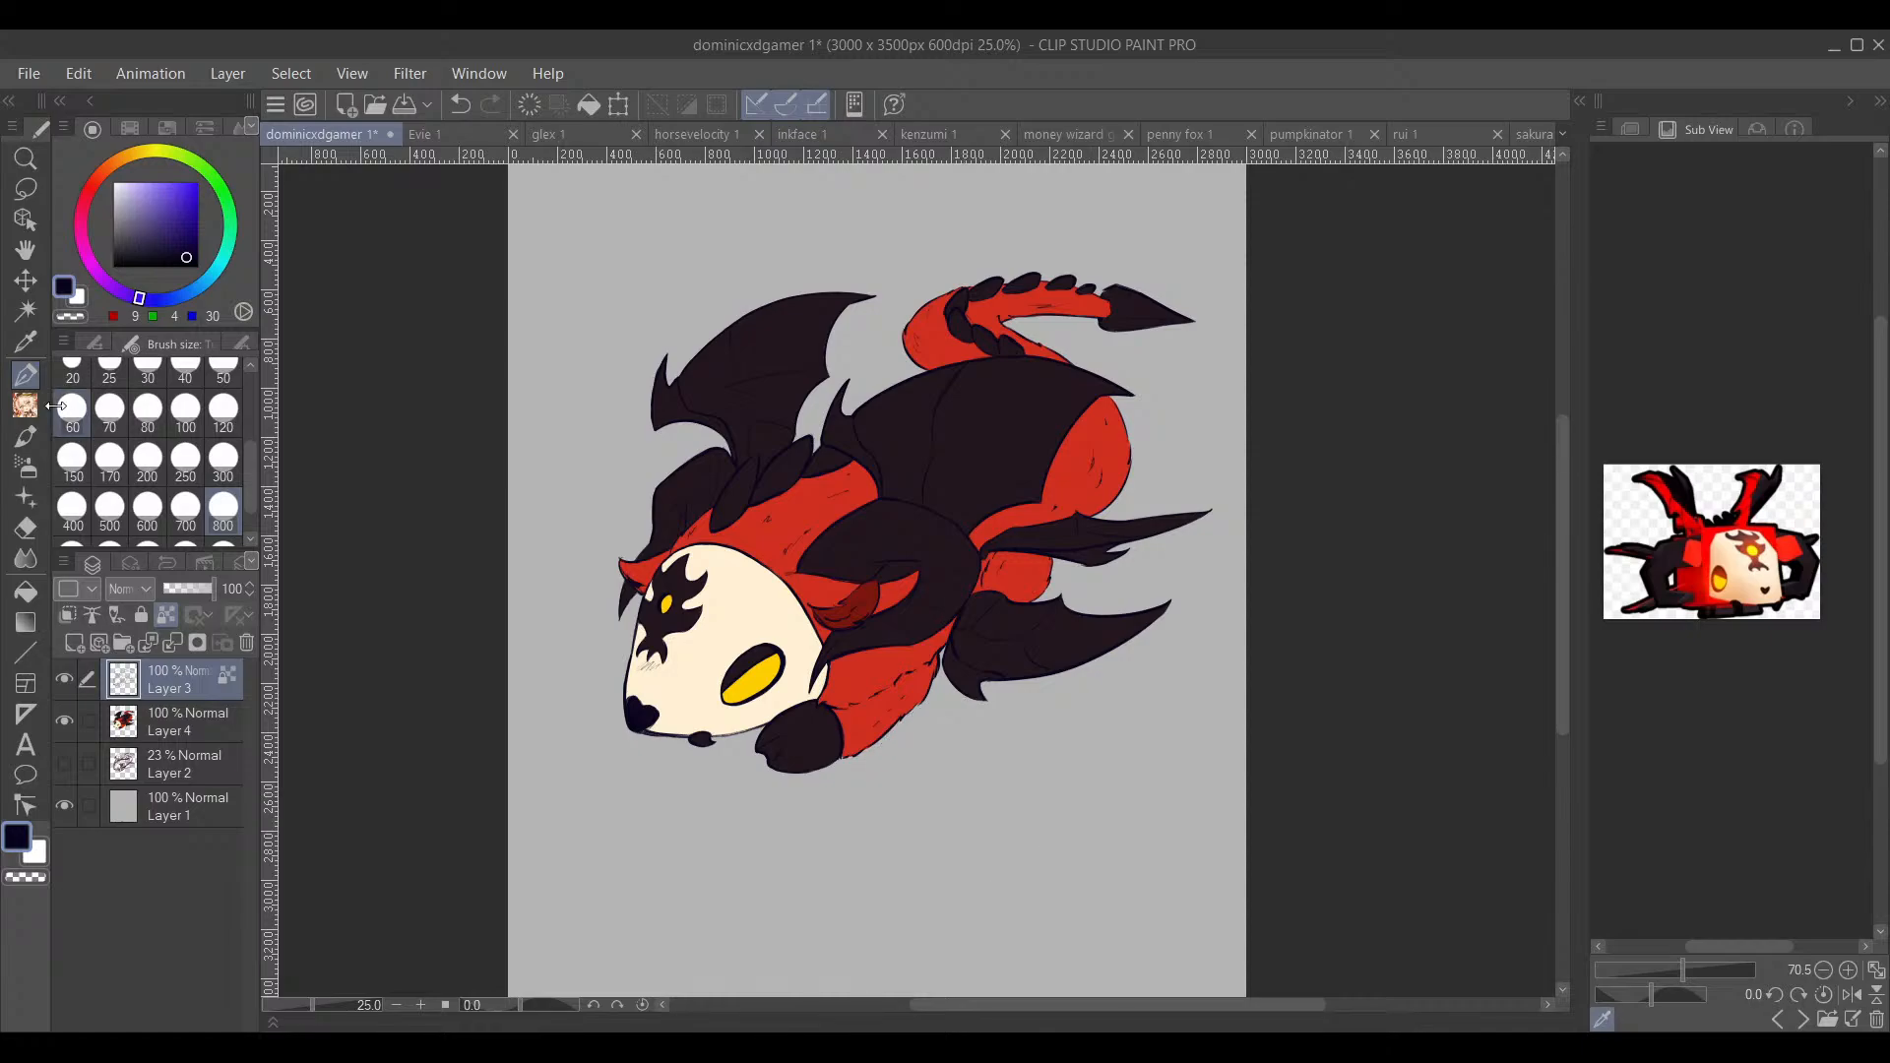
Step: Recolour the line art in a more muted navy (17, 15, 27) and check it across the head, body and wings
scroll(751, 759, up, 2)
mouse_move(887, 700)
mouse_down()
mouse_move(658, 954)
mouse_move(732, 840)
mouse_up()
drag(183, 246, 151, 258)
scroll(630, 492, down, 2)
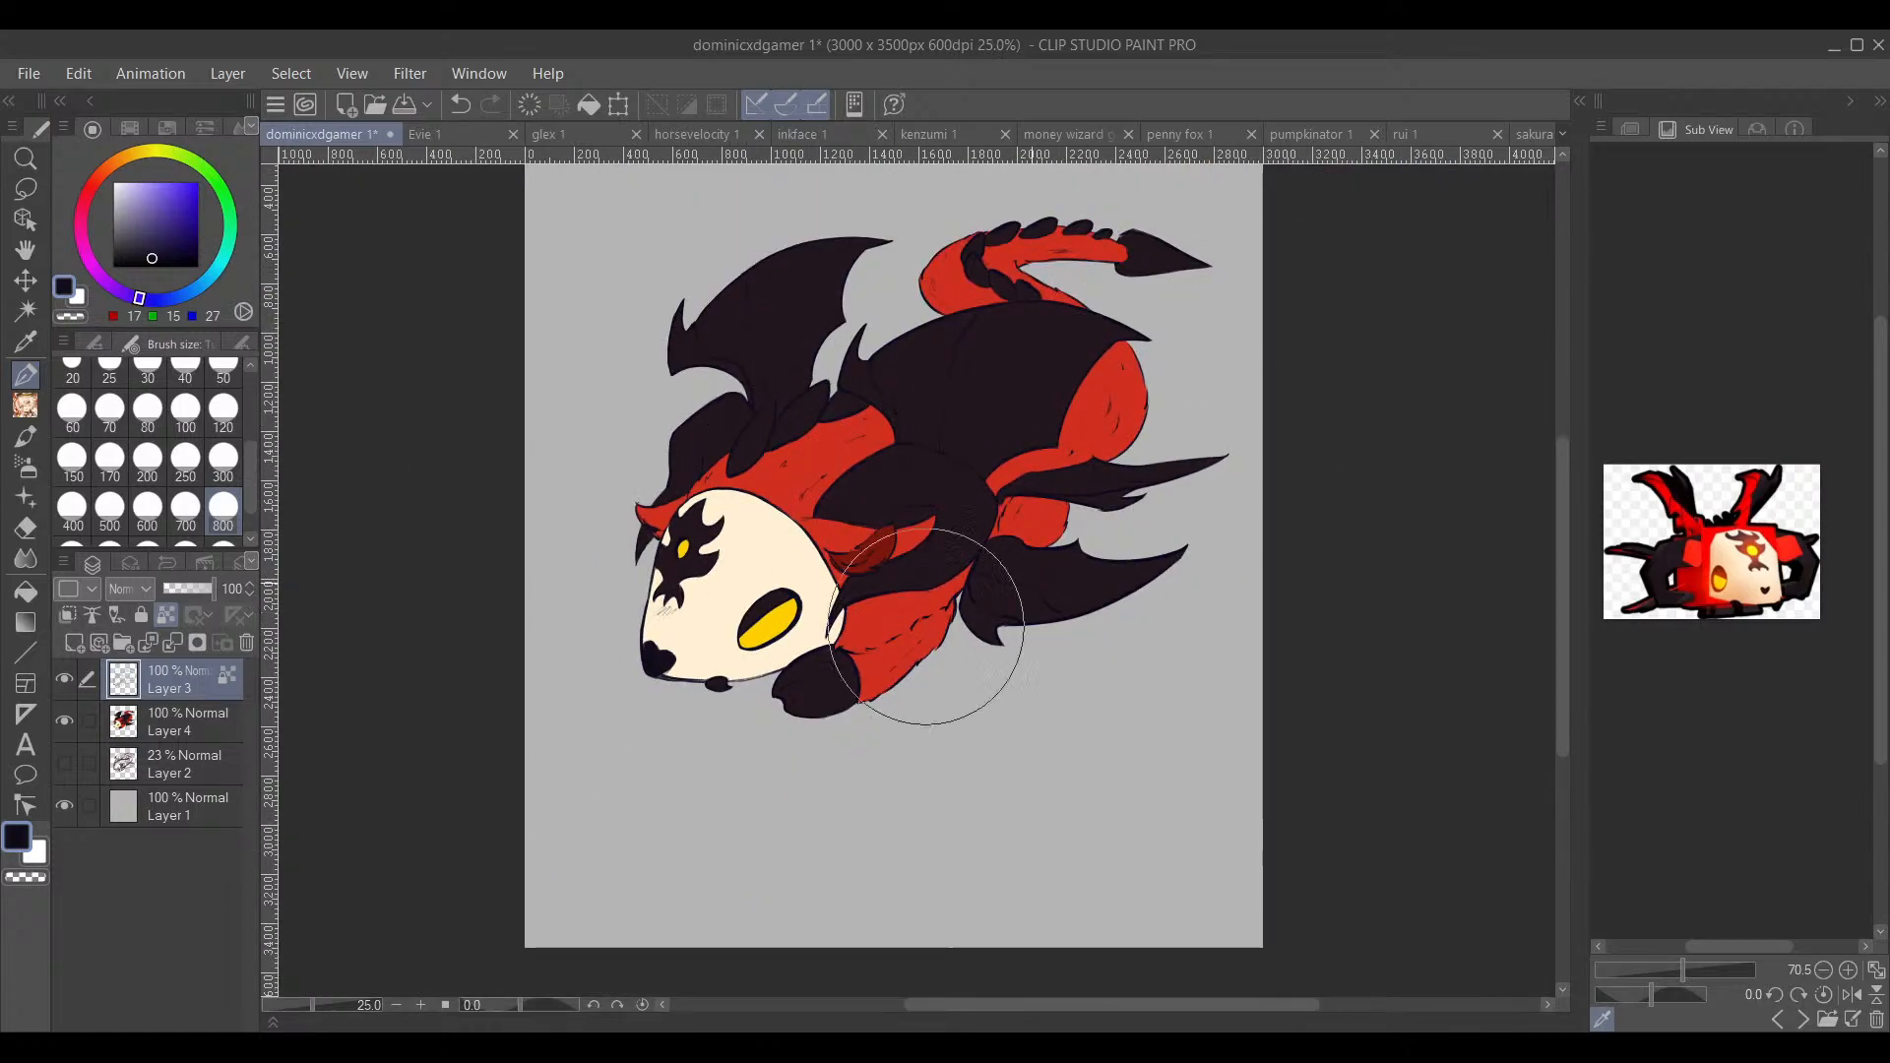
scroll(624, 473, up, 2)
scroll(900, 813, up, 3)
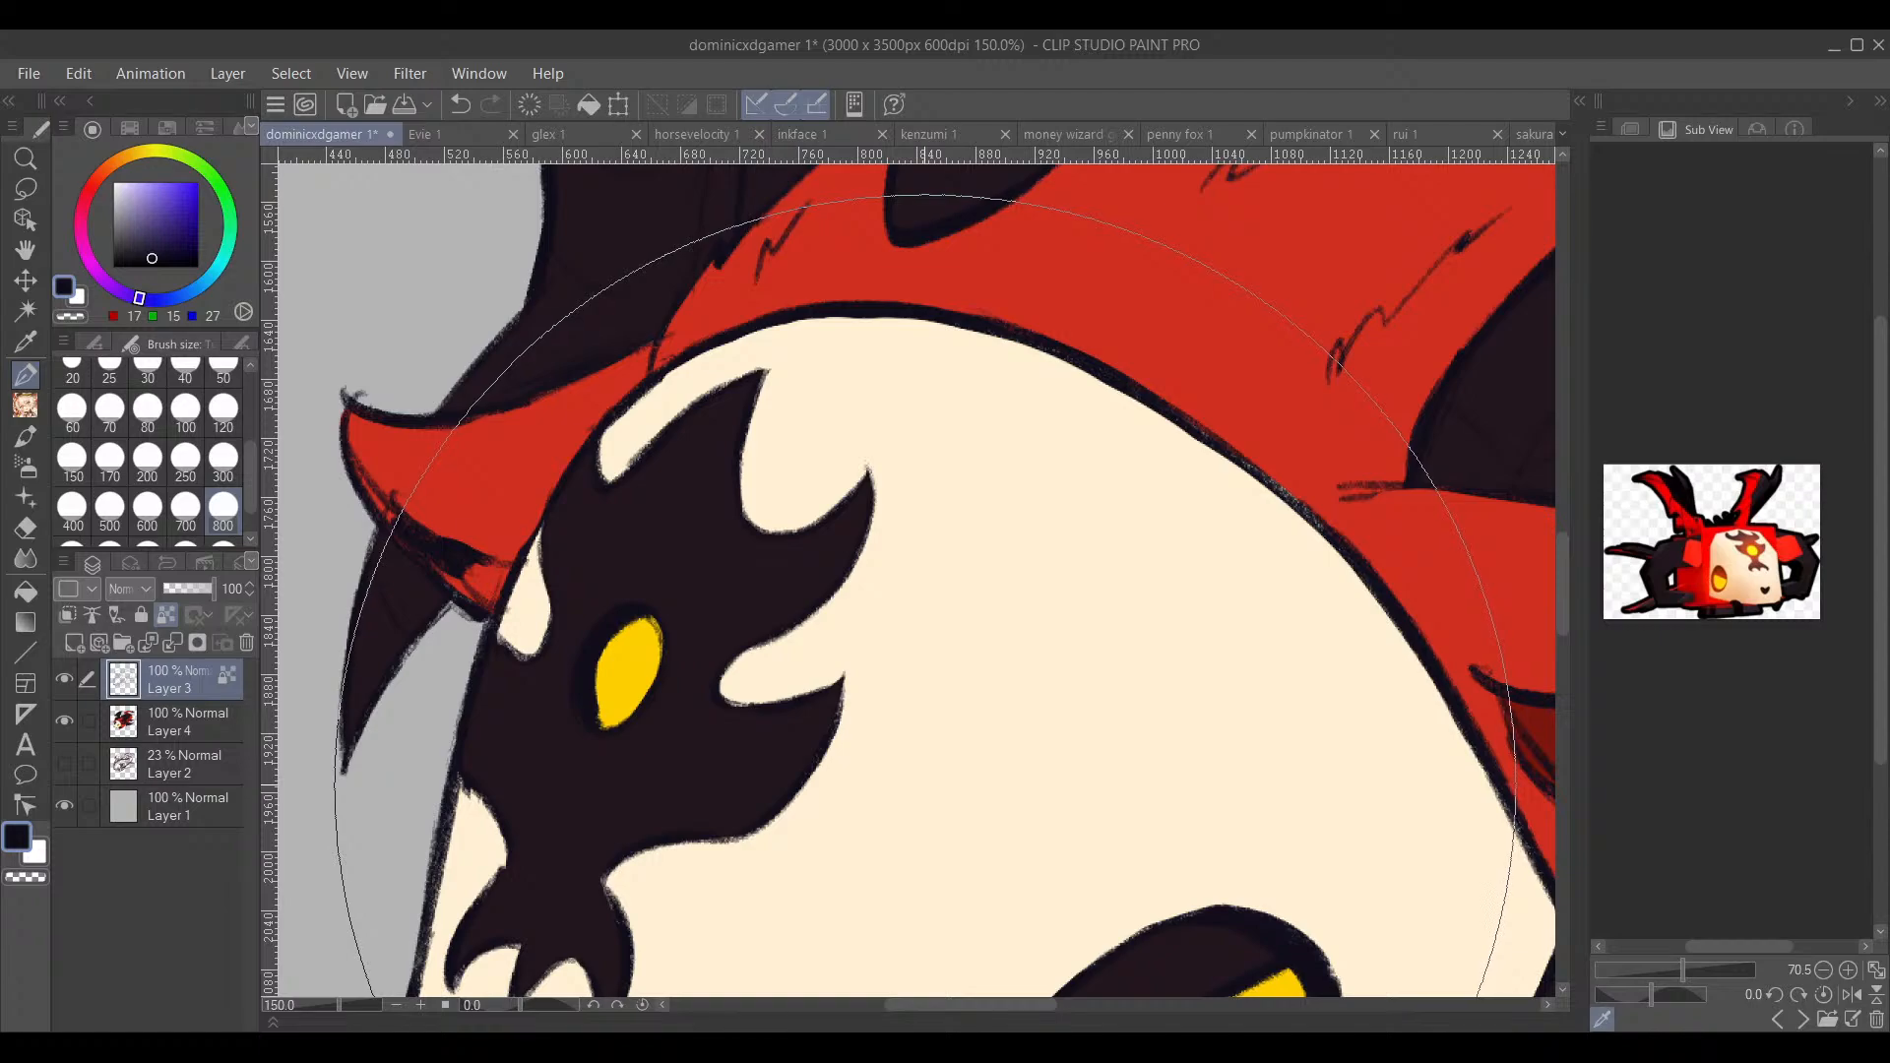
scroll(926, 787, down, 1)
drag(1472, 649, 764, 632)
drag(905, 549, 1063, 990)
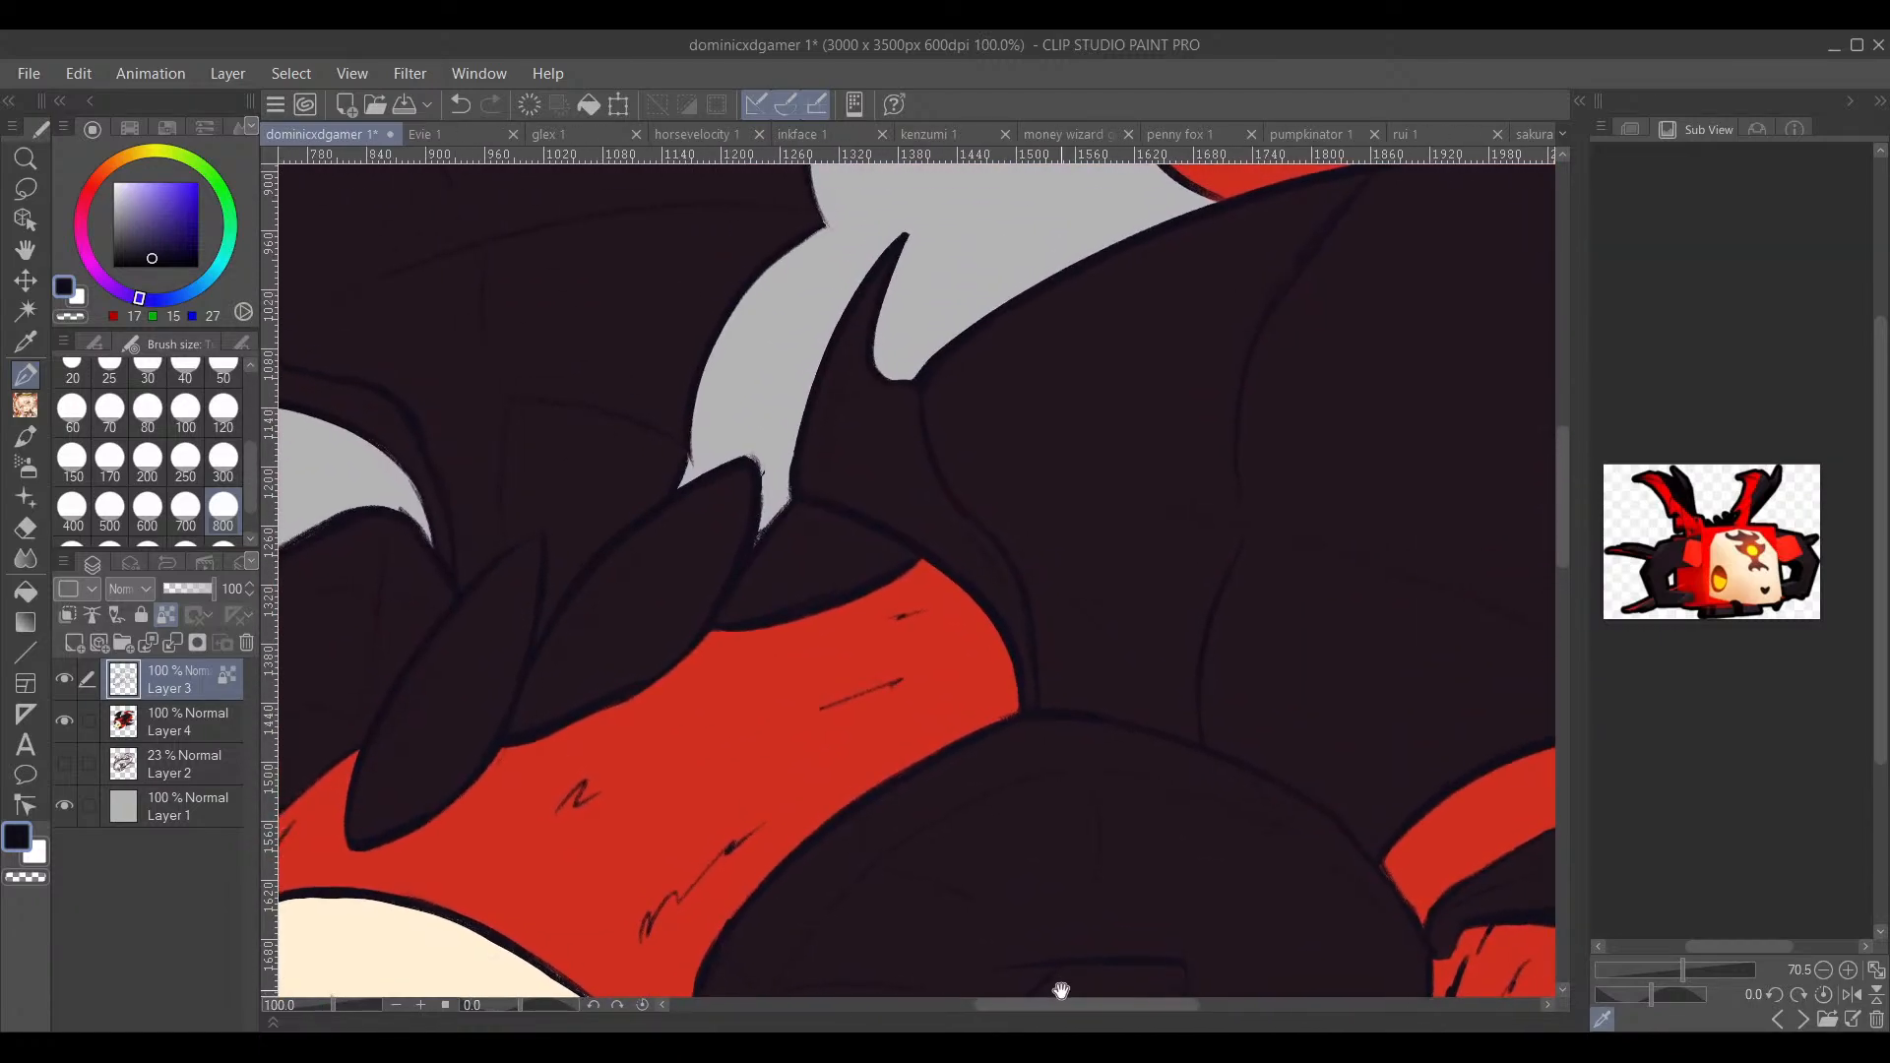
scroll(1055, 866, down, 3)
drag(1130, 570, 1110, 570)
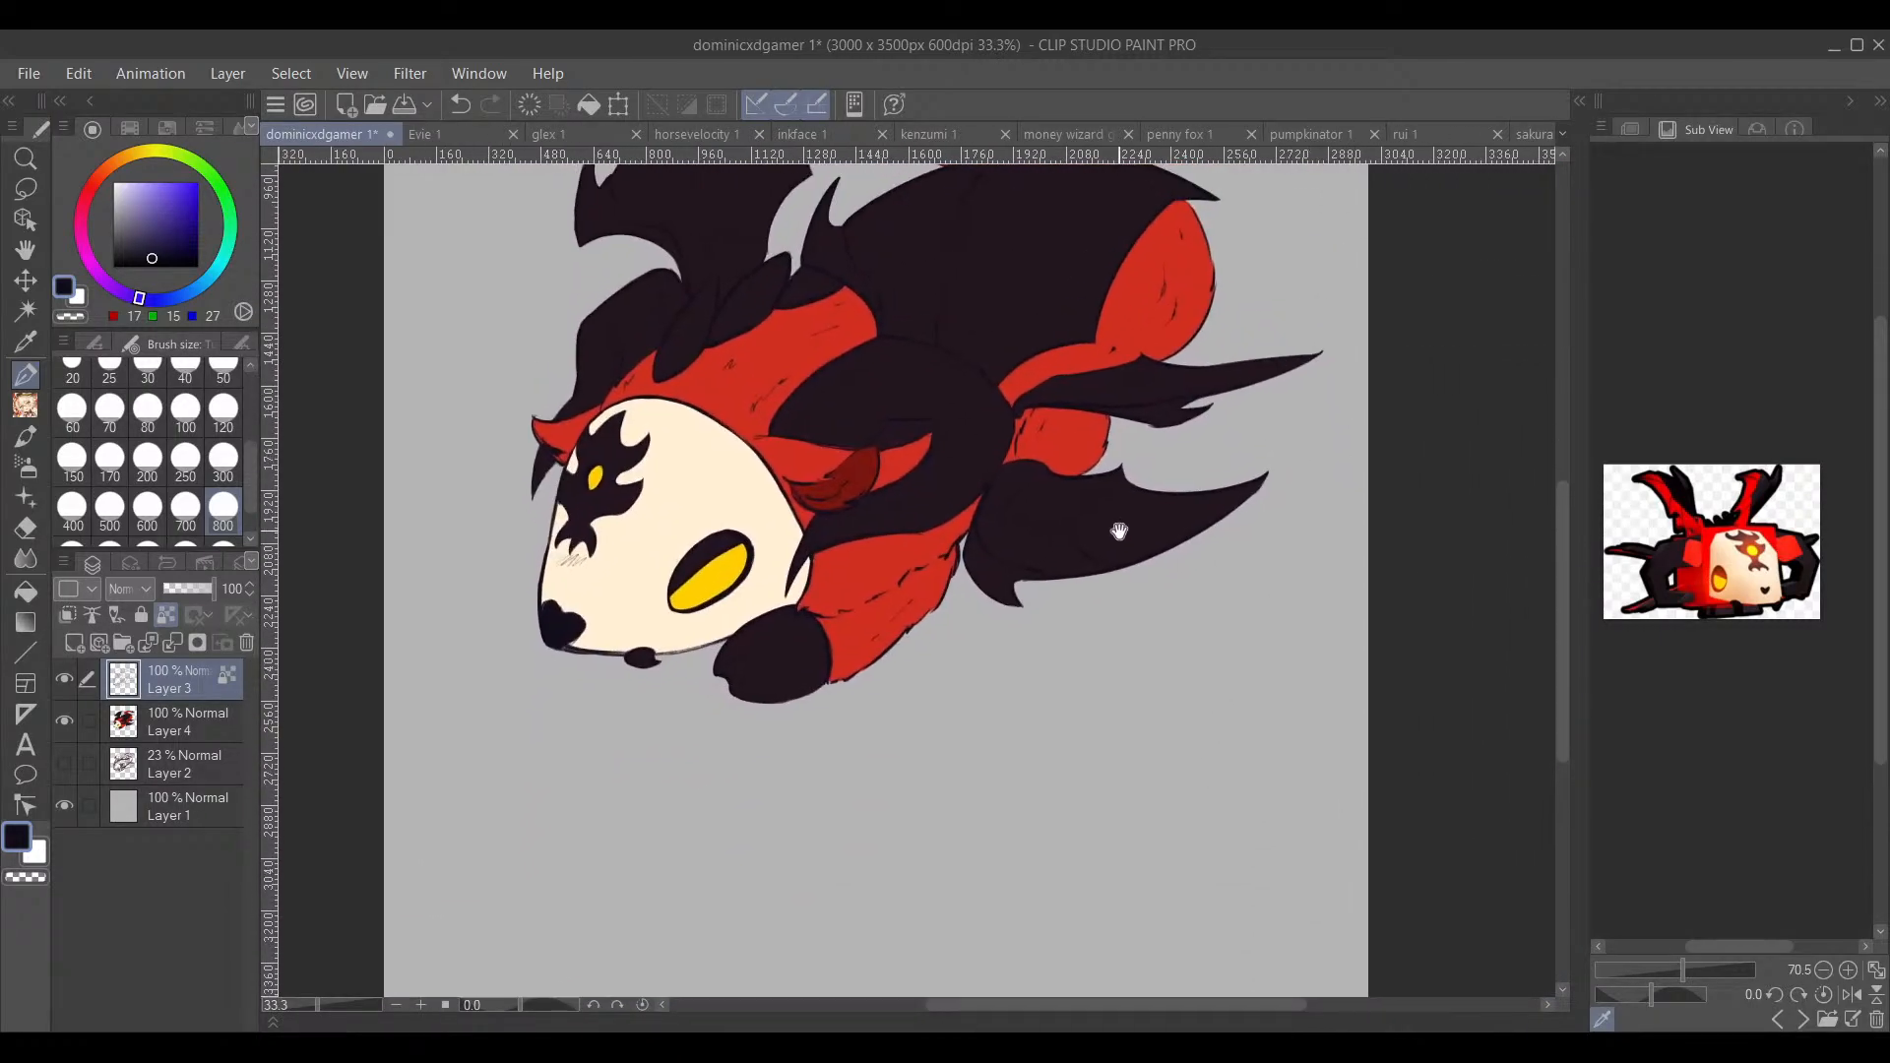
Step: Add a new layer directly above Layer 1 and fill it with light lavender (188, 170, 255)
click(199, 802)
click(79, 651)
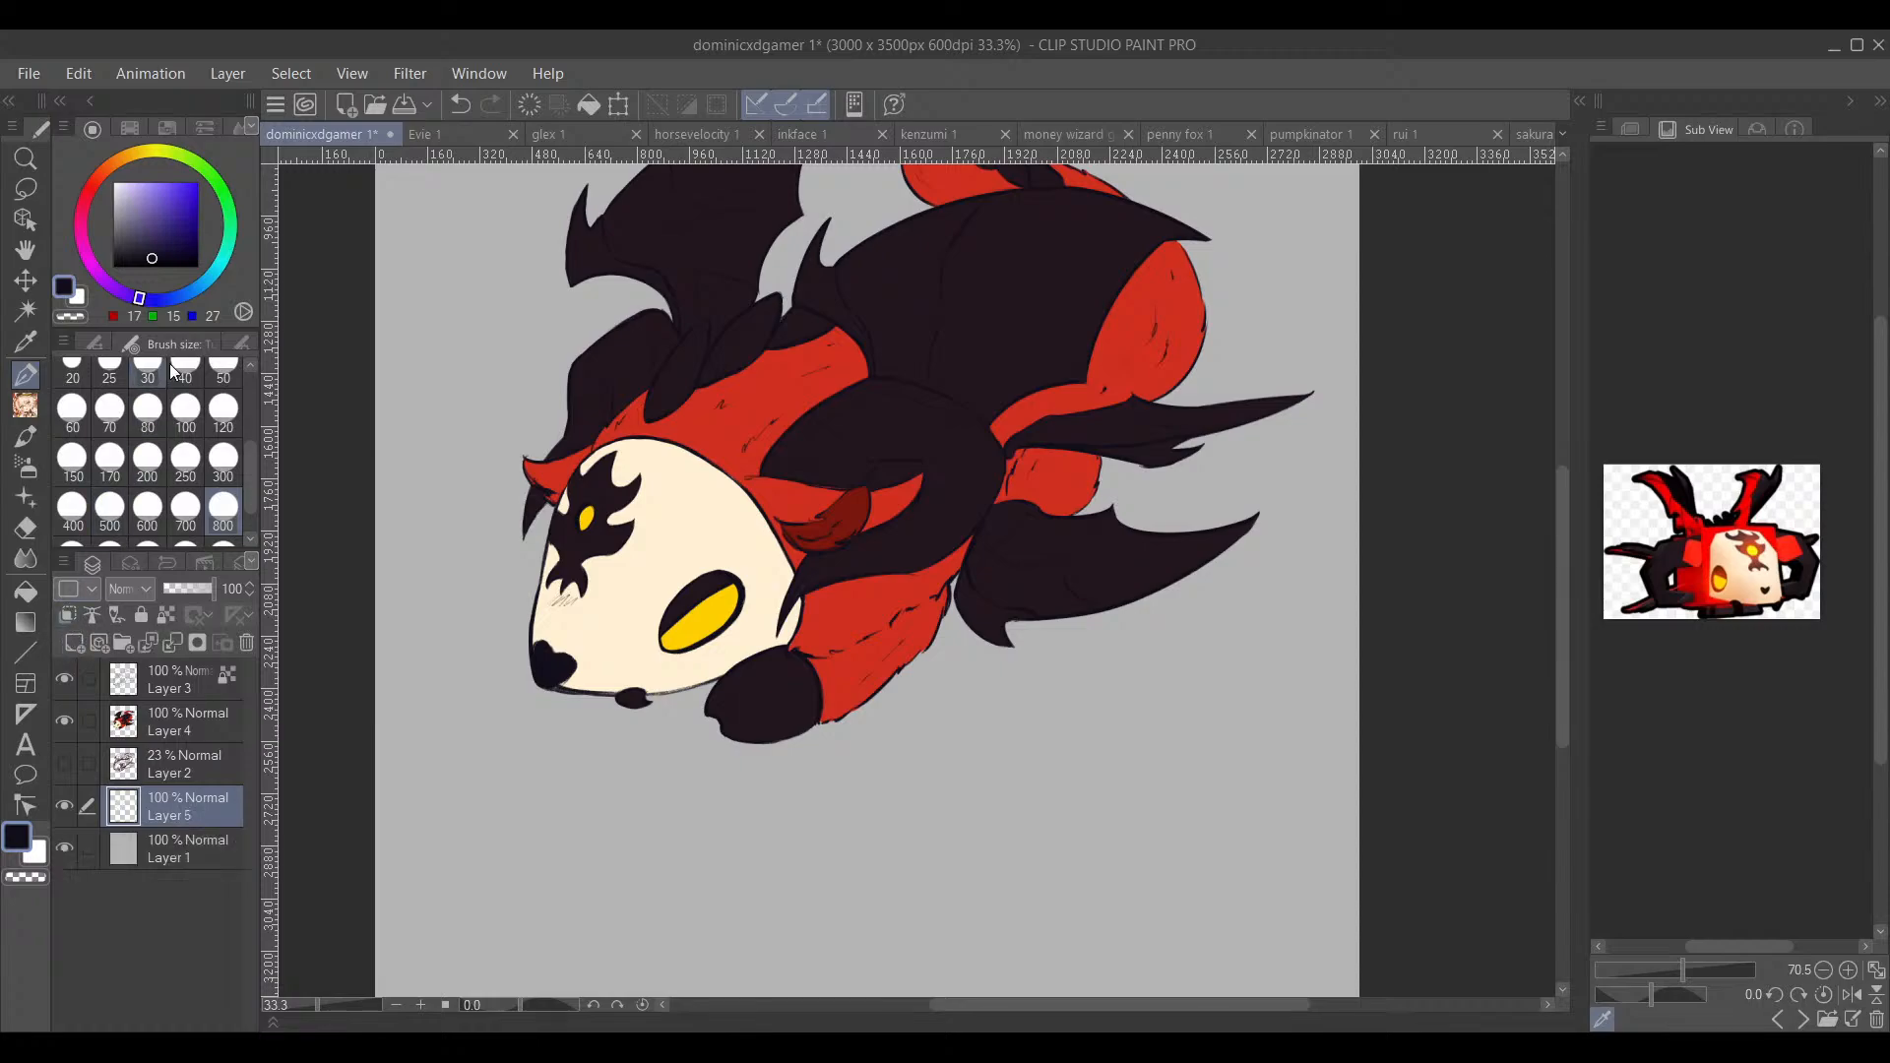
drag(175, 241, 141, 183)
click(26, 590)
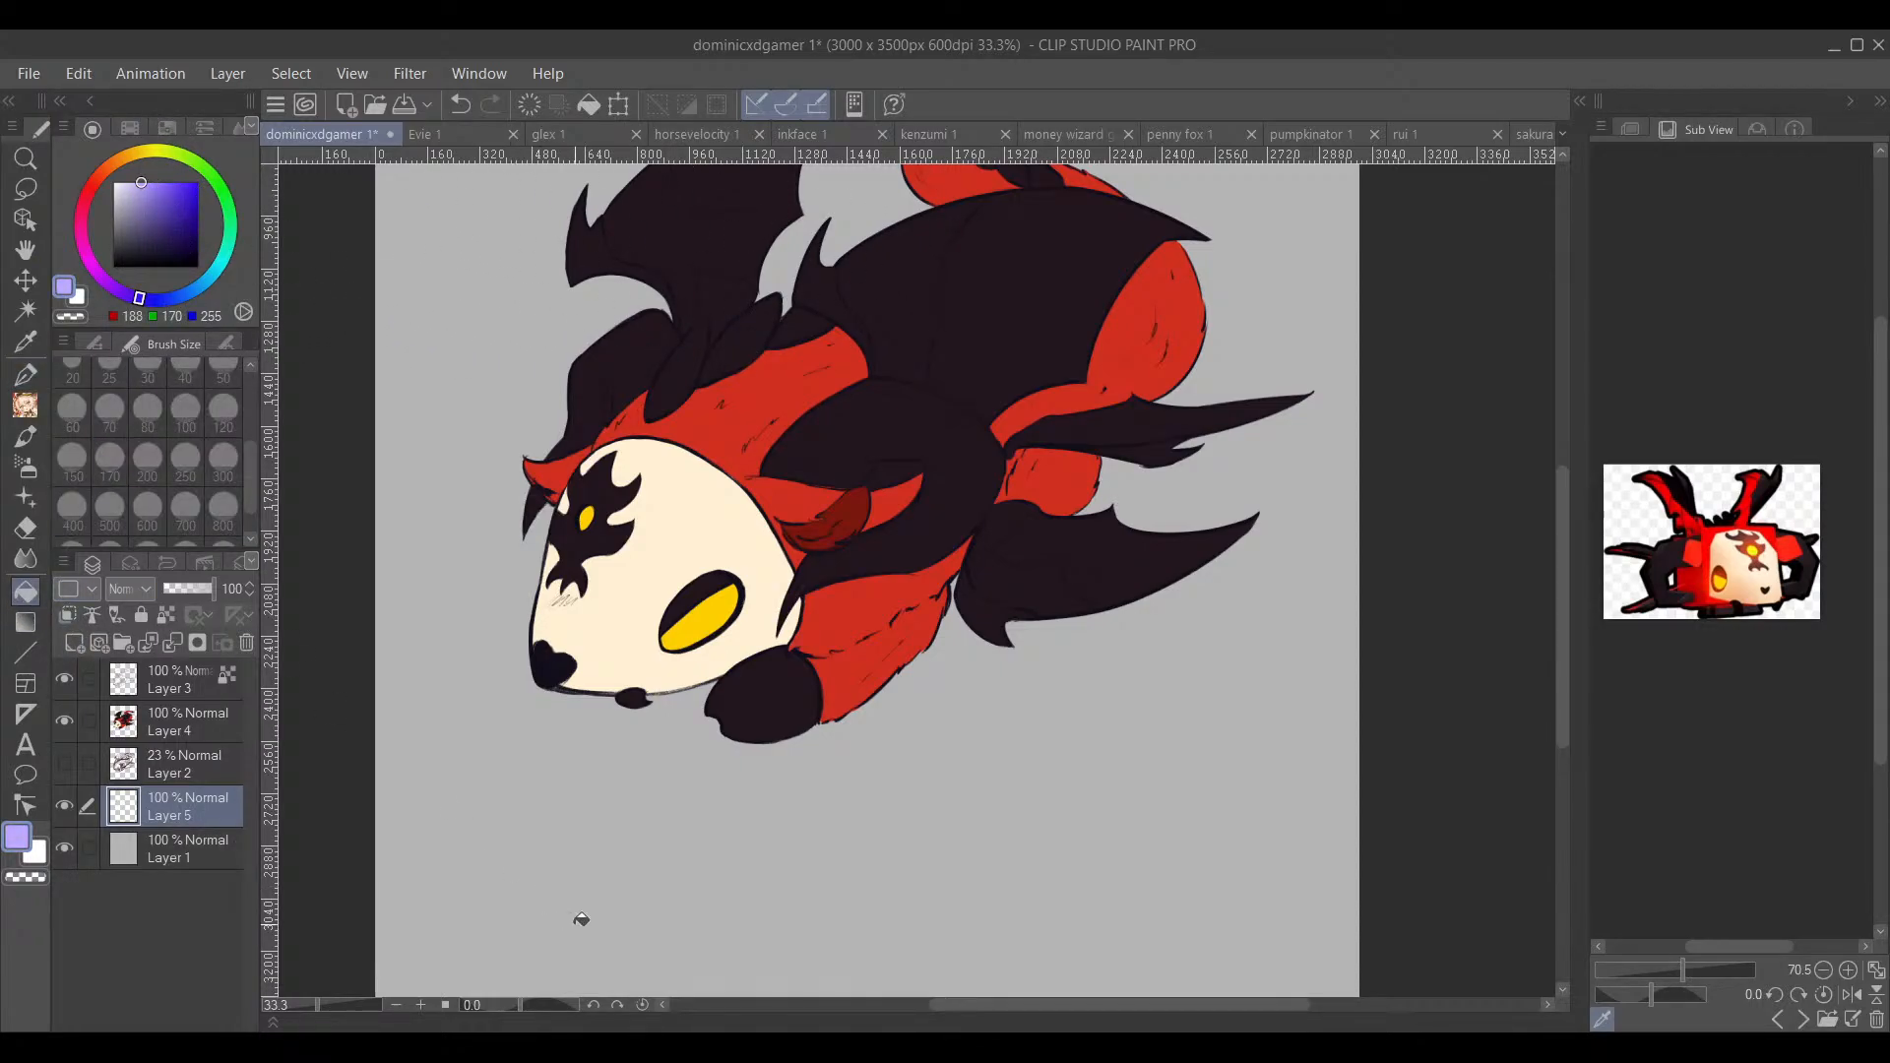
click(1164, 827)
Step: Try dark blue (14, 0, 68) as the background fill, replacing it with muted purple (83, 72, 125)
click(198, 244)
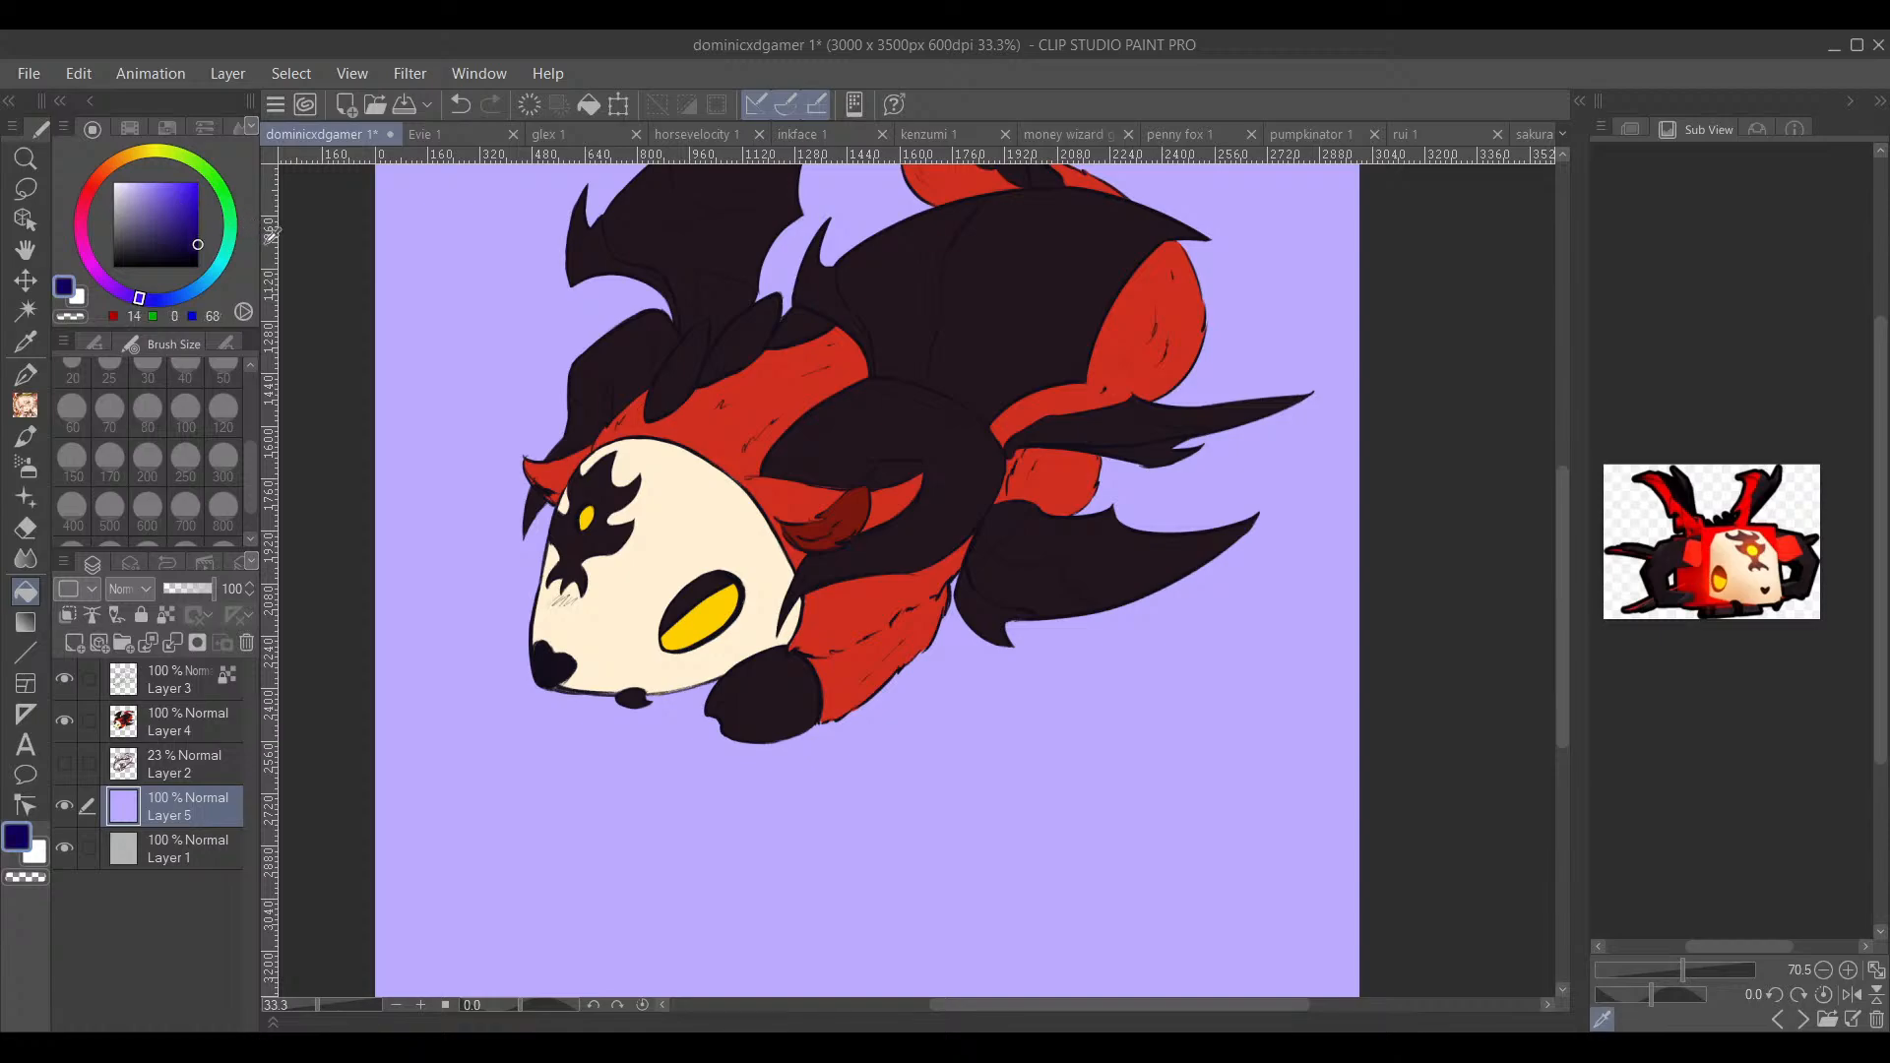
click(452, 768)
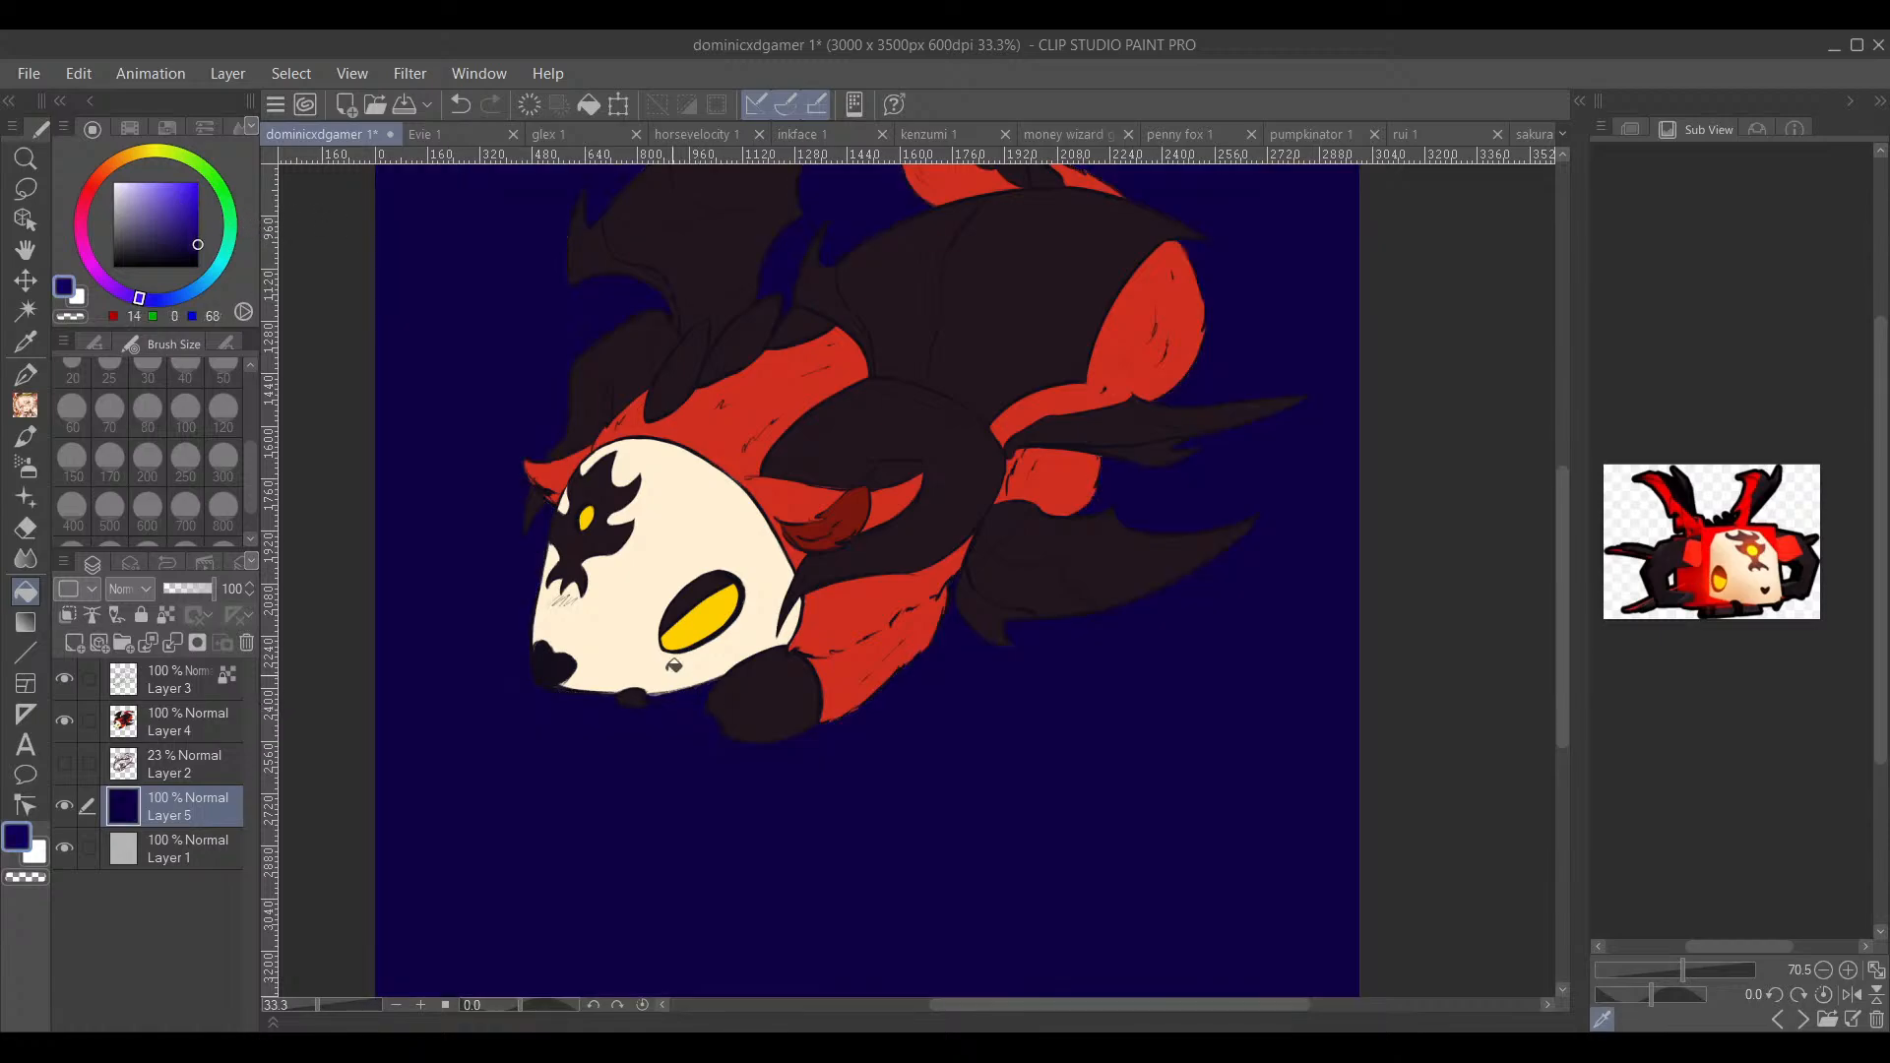
click(149, 225)
click(527, 815)
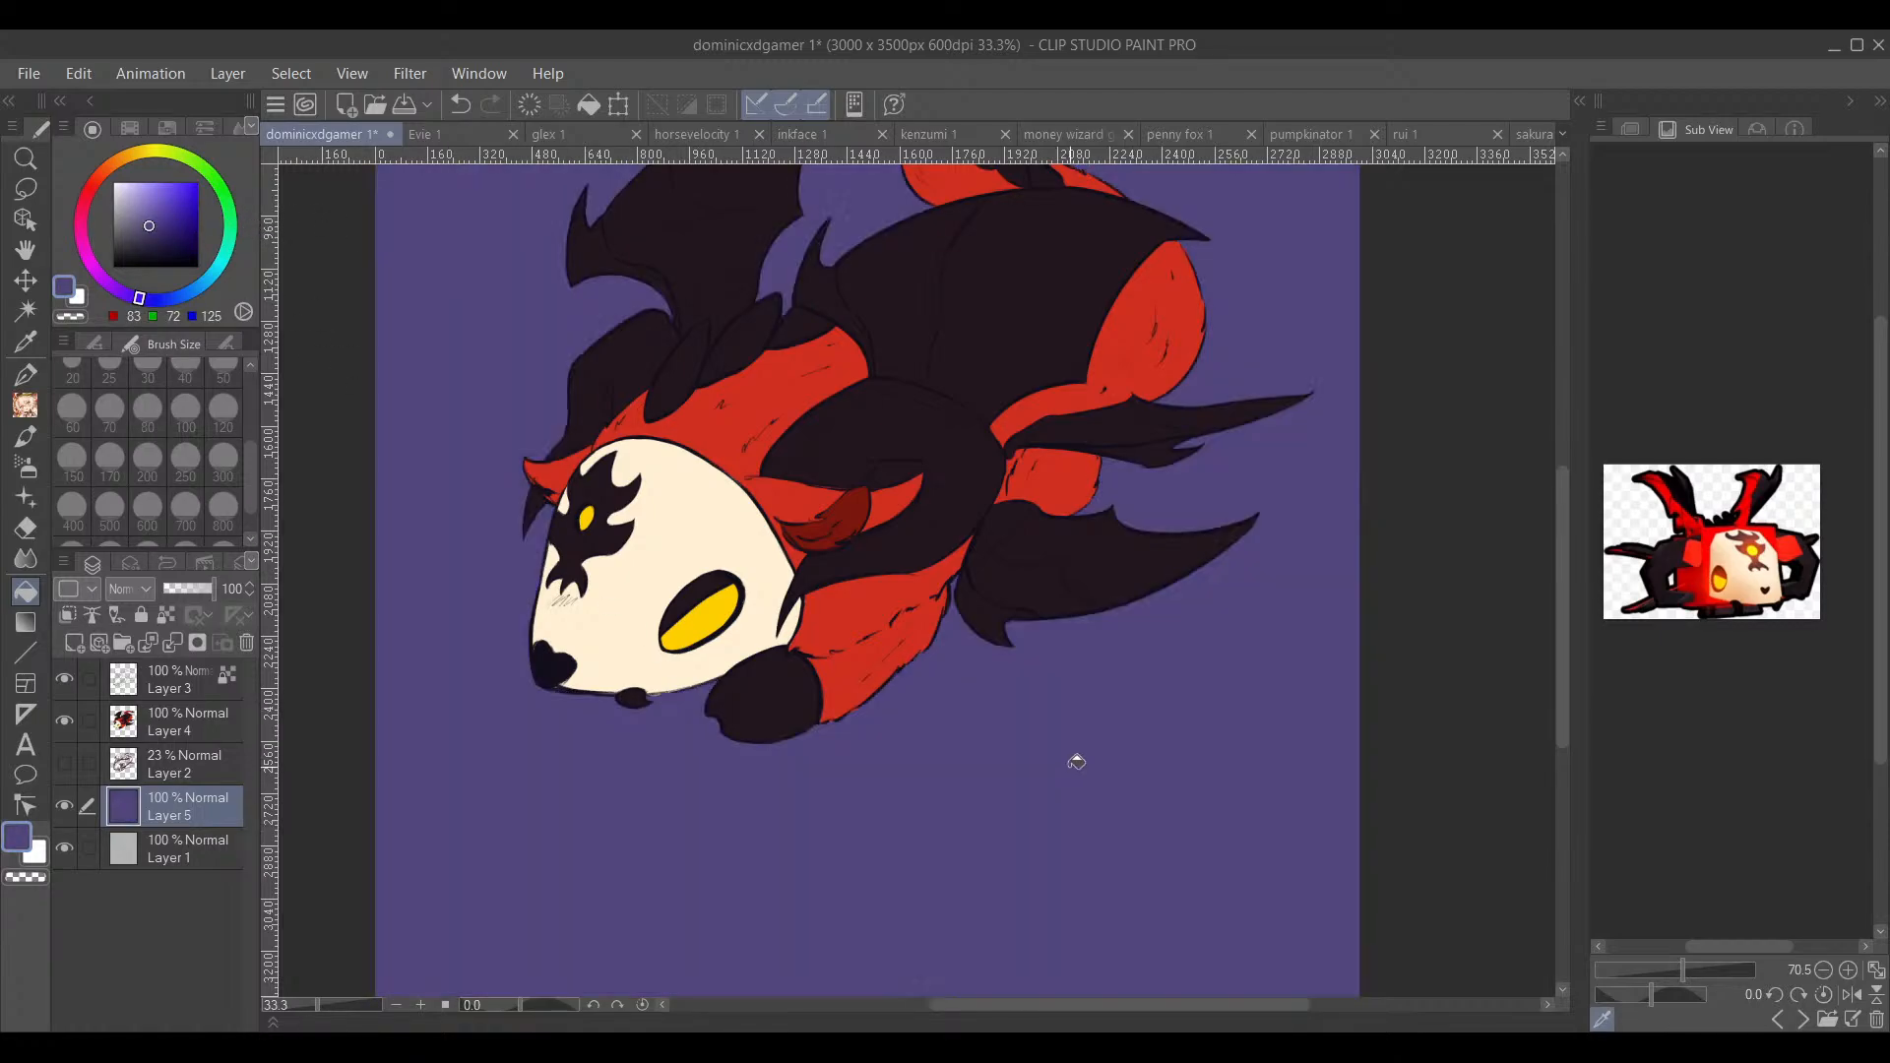
drag(1076, 759, 1041, 894)
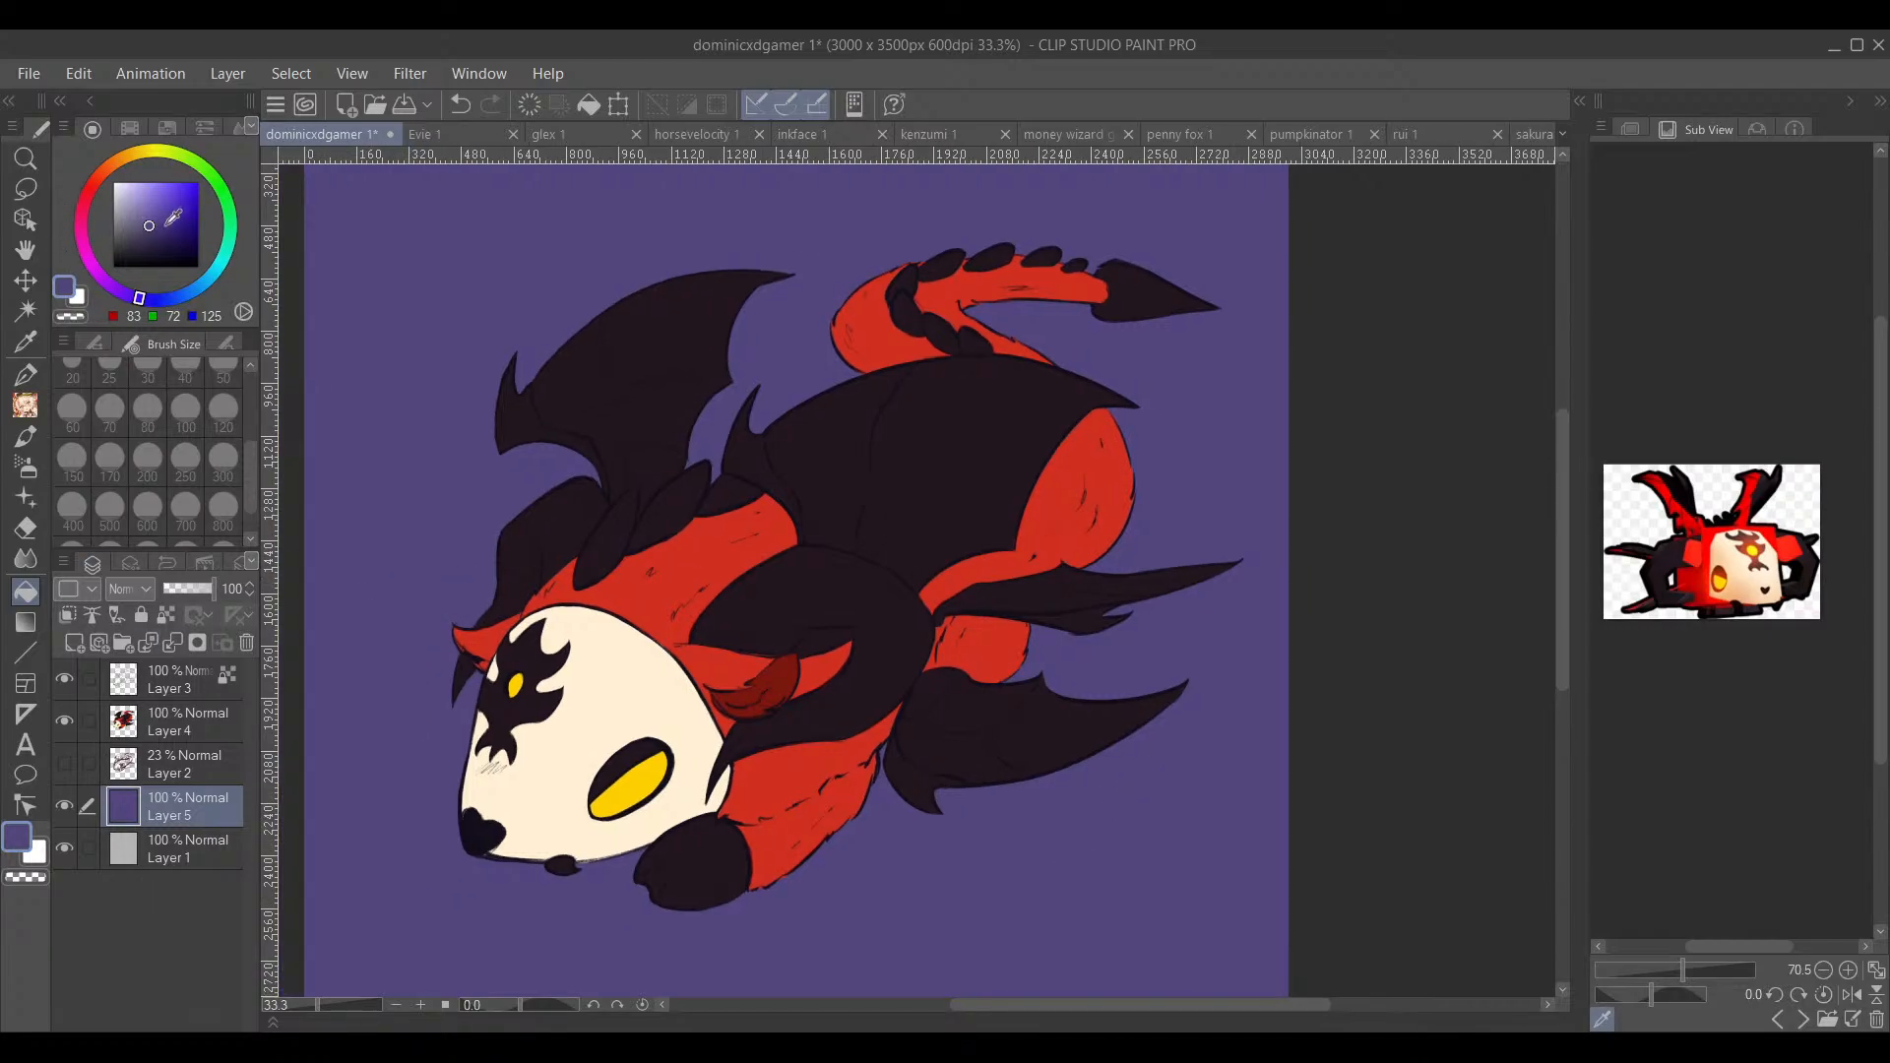
Step: Add a new layer above Layer 3 and set the pen's brush size to 6
mouse_move(163, 292)
mouse_down()
mouse_move(238, 264)
mouse_move(216, 283)
mouse_up()
drag(166, 239, 256, 235)
click(25, 376)
drag(629, 533, 661, 467)
click(169, 684)
click(74, 644)
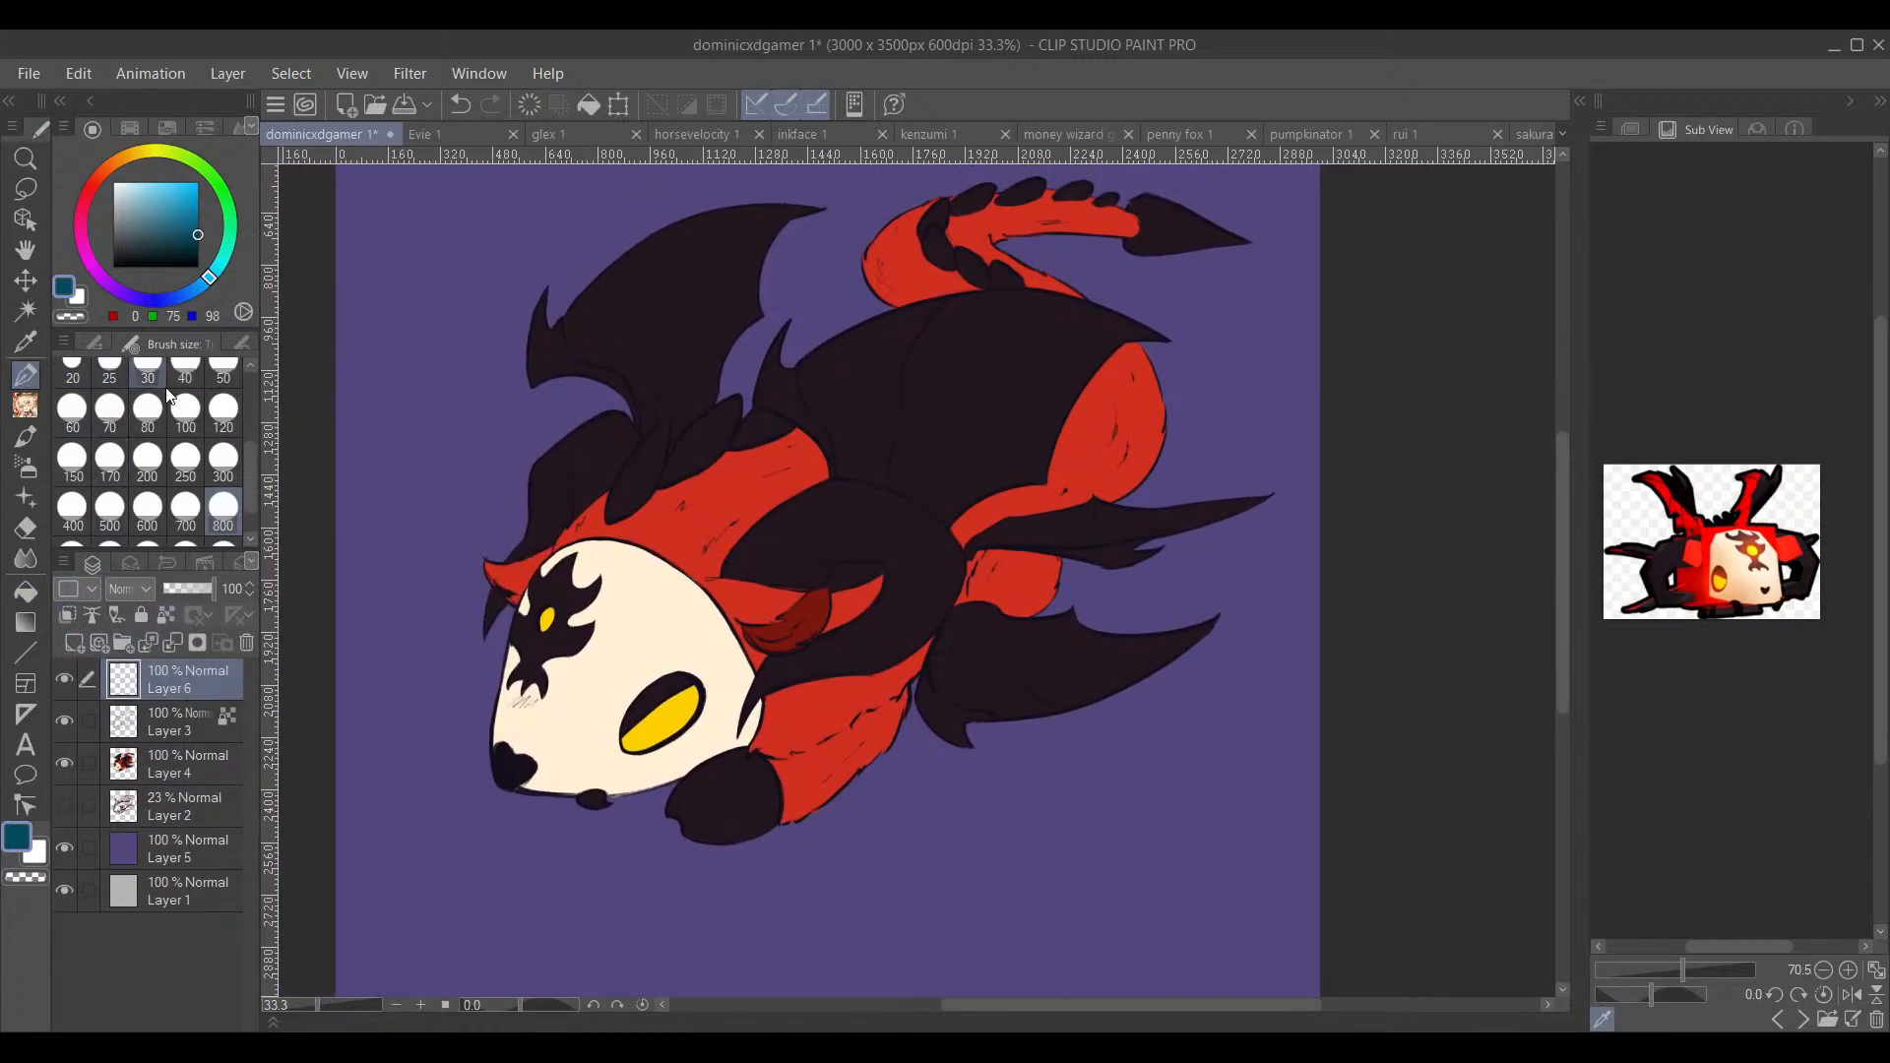
drag(250, 472, 250, 403)
click(185, 433)
Step: Handwrite the artist's signature in pale lavender (195, 185, 255) on the near-black patch behind the near ear
drag(932, 567, 788, 590)
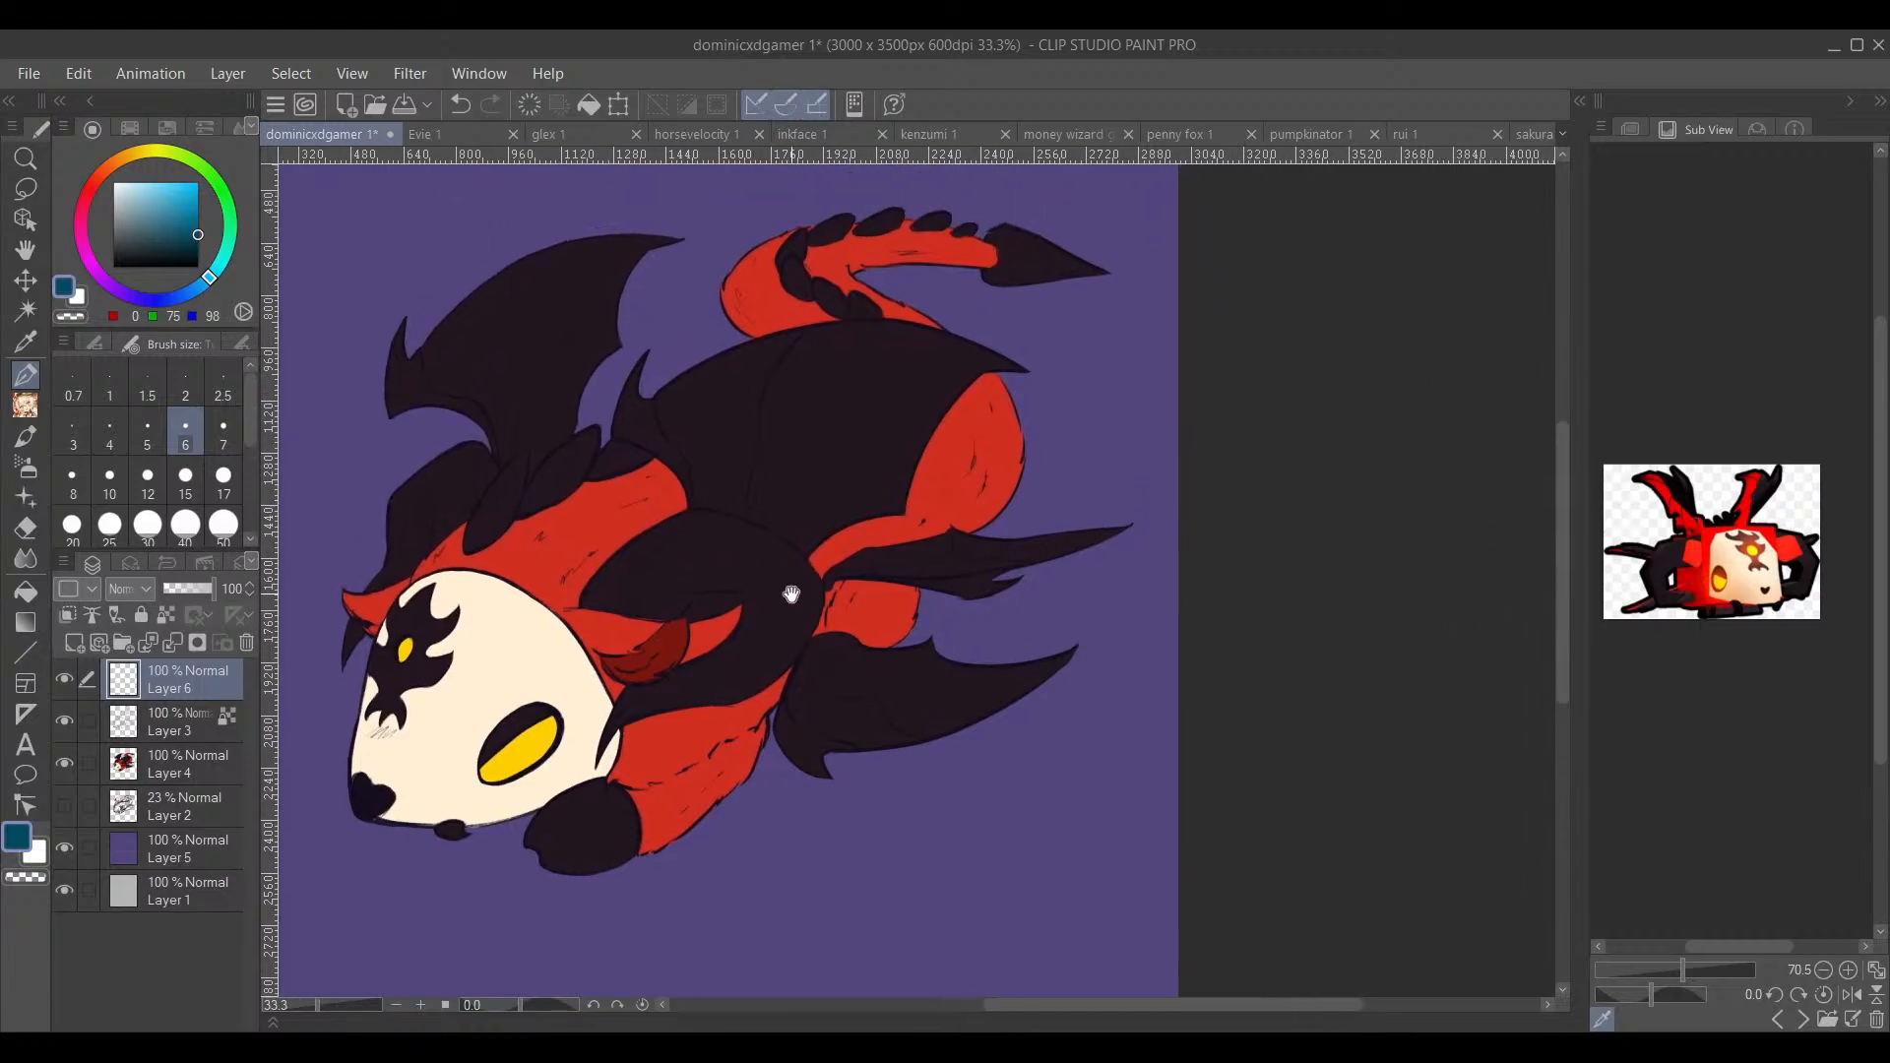
drag(813, 474, 836, 582)
click(171, 297)
drag(169, 296, 141, 313)
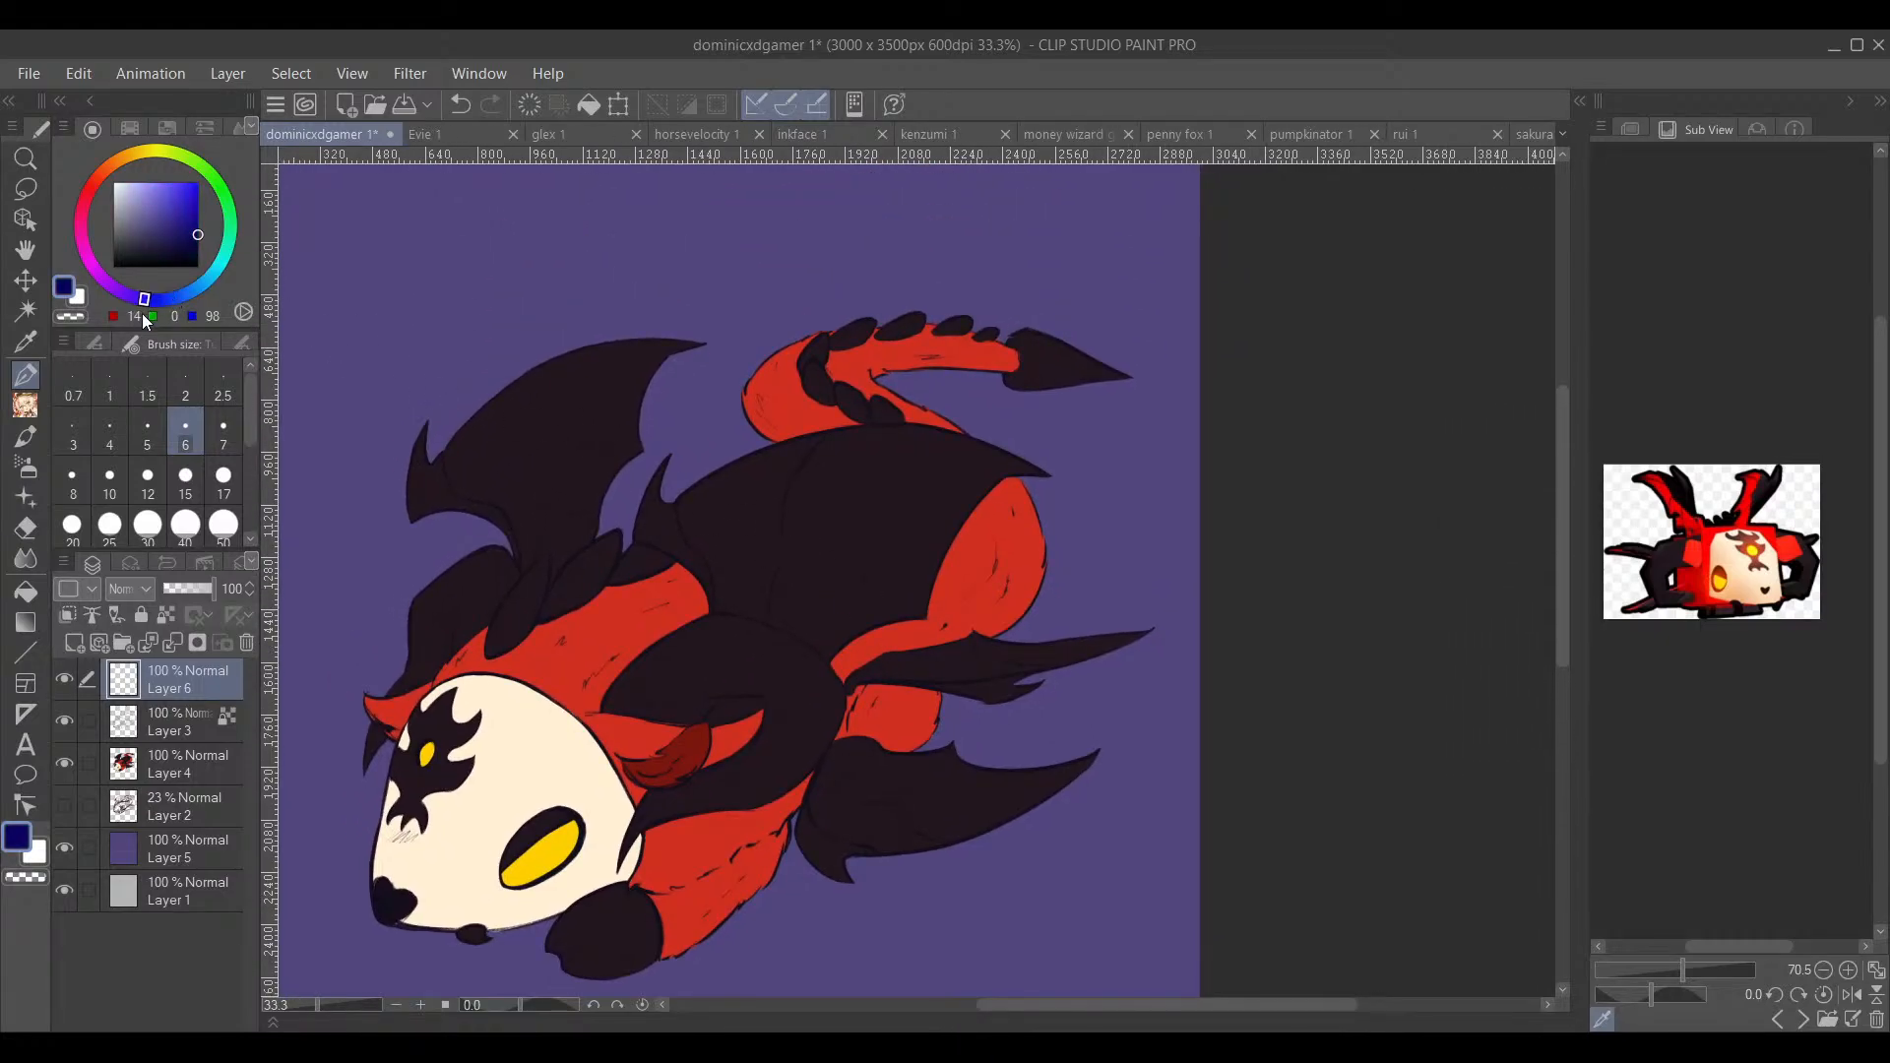
drag(195, 240, 261, 241)
drag(853, 542, 823, 628)
drag(620, 768, 660, 616)
drag(157, 240, 137, 135)
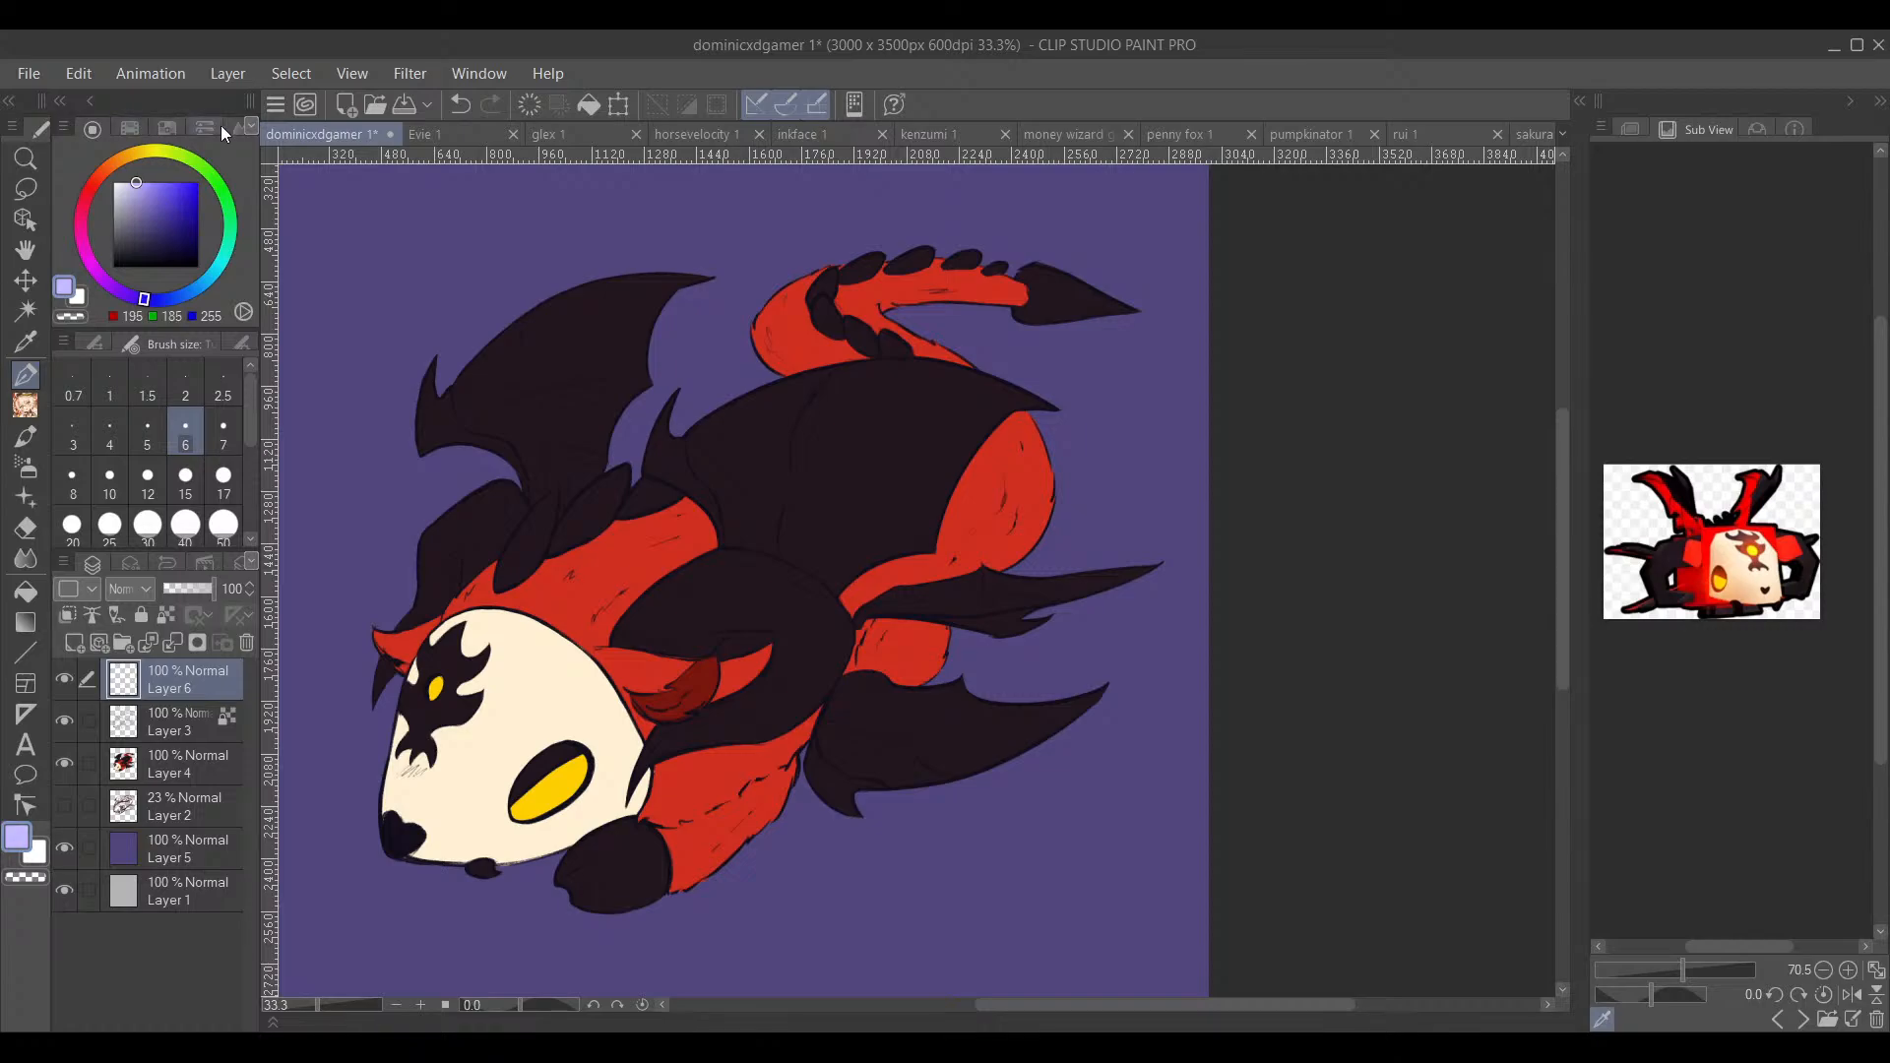
drag(836, 544, 764, 506)
scroll(767, 497, up, 3)
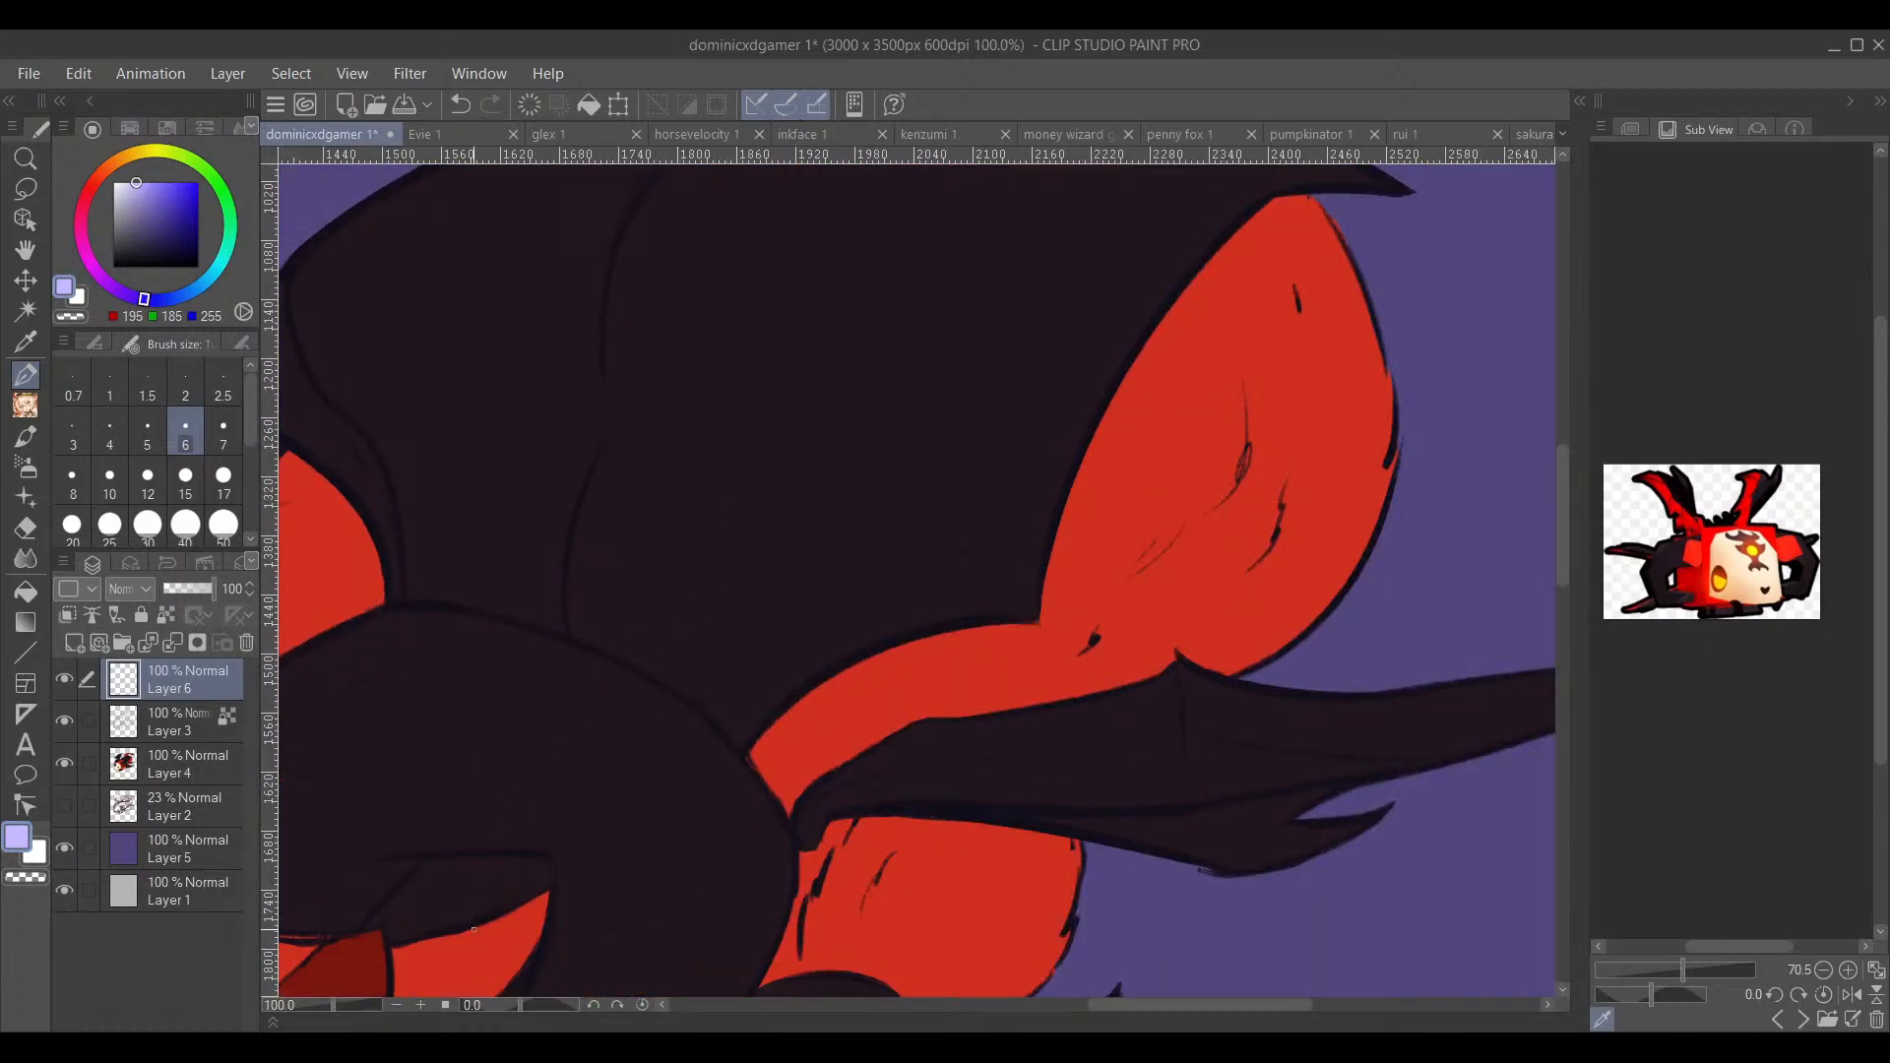
scroll(474, 929, up, 2)
mouse_move(553, 820)
mouse_down()
mouse_move(649, 612)
mouse_move(742, 527)
mouse_up()
drag(564, 646, 705, 574)
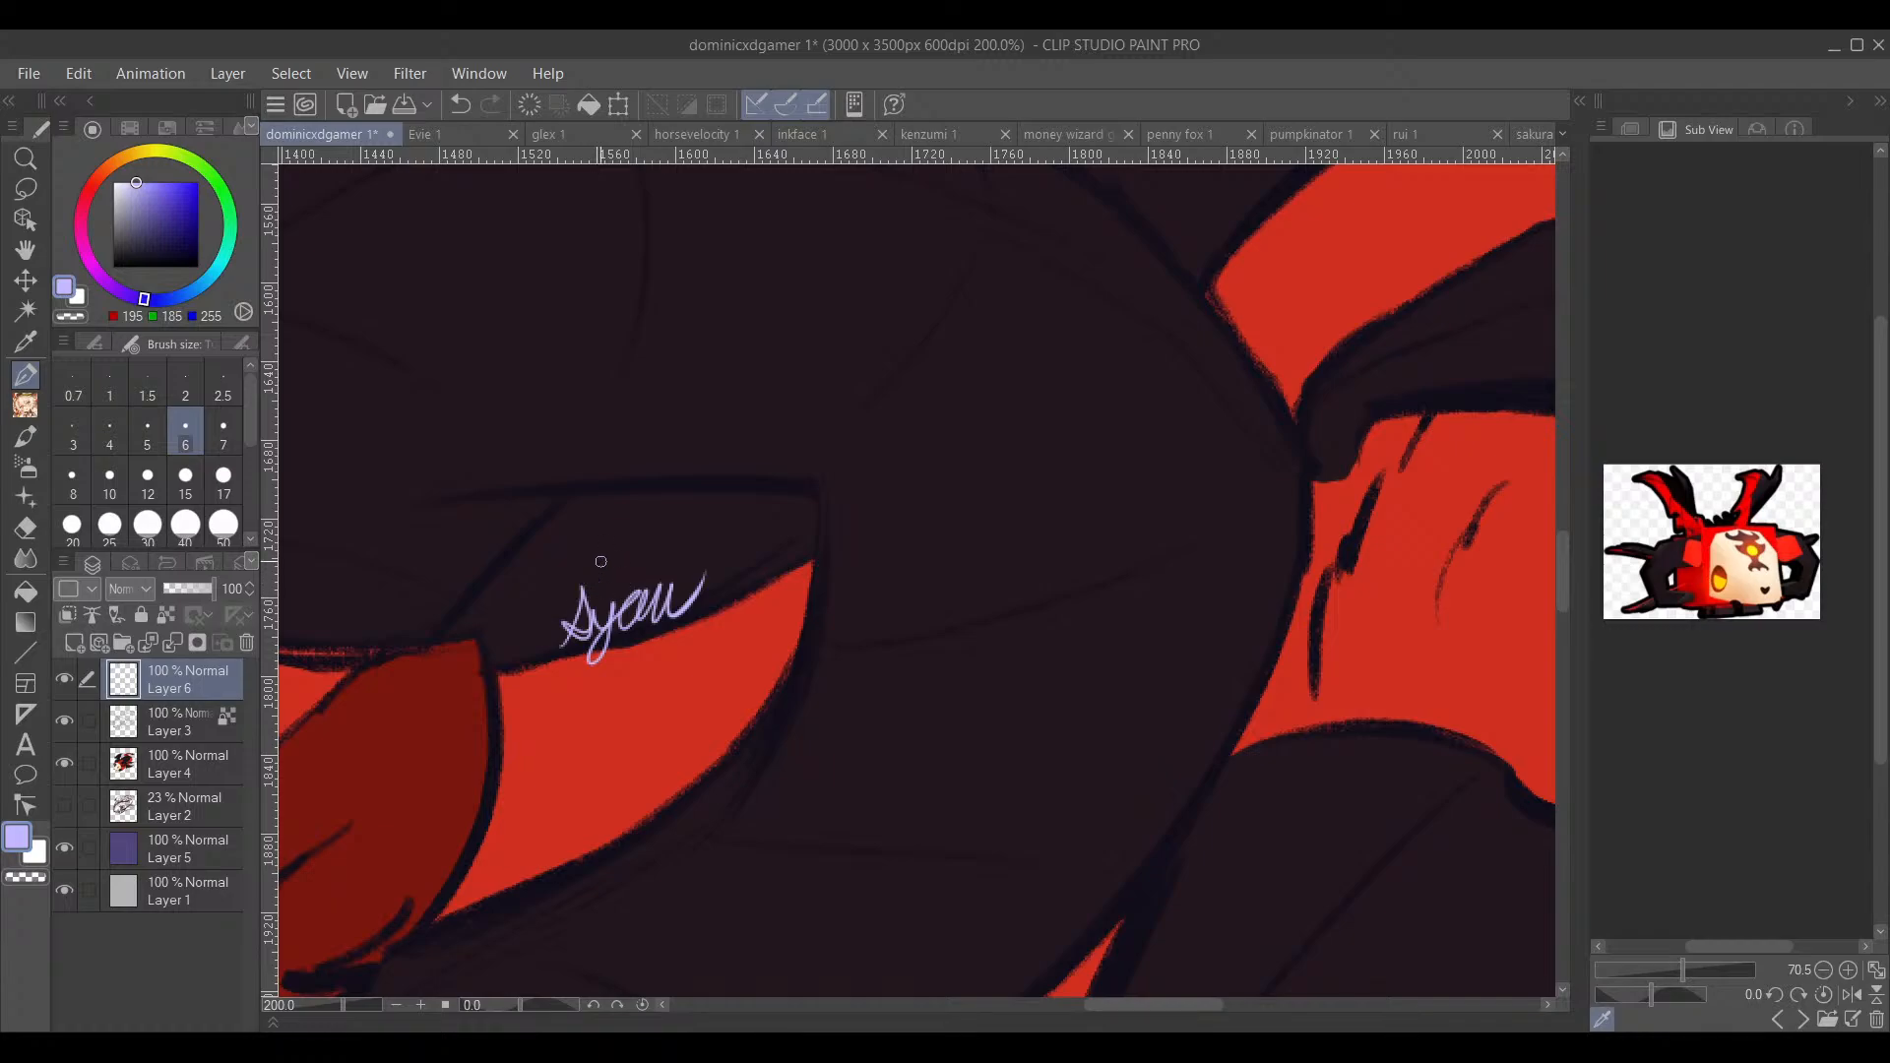
Step: Handwrite the date 3-15-24 just above the signature
mouse_move(588, 562)
mouse_down()
mouse_move(604, 573)
mouse_move(591, 589)
mouse_up()
mouse_move(602, 576)
mouse_down()
mouse_move(633, 553)
mouse_move(648, 571)
mouse_move(708, 562)
mouse_up()
mouse_move(723, 531)
mouse_down()
mouse_move(715, 552)
mouse_move(735, 549)
mouse_up()
drag(727, 529, 727, 559)
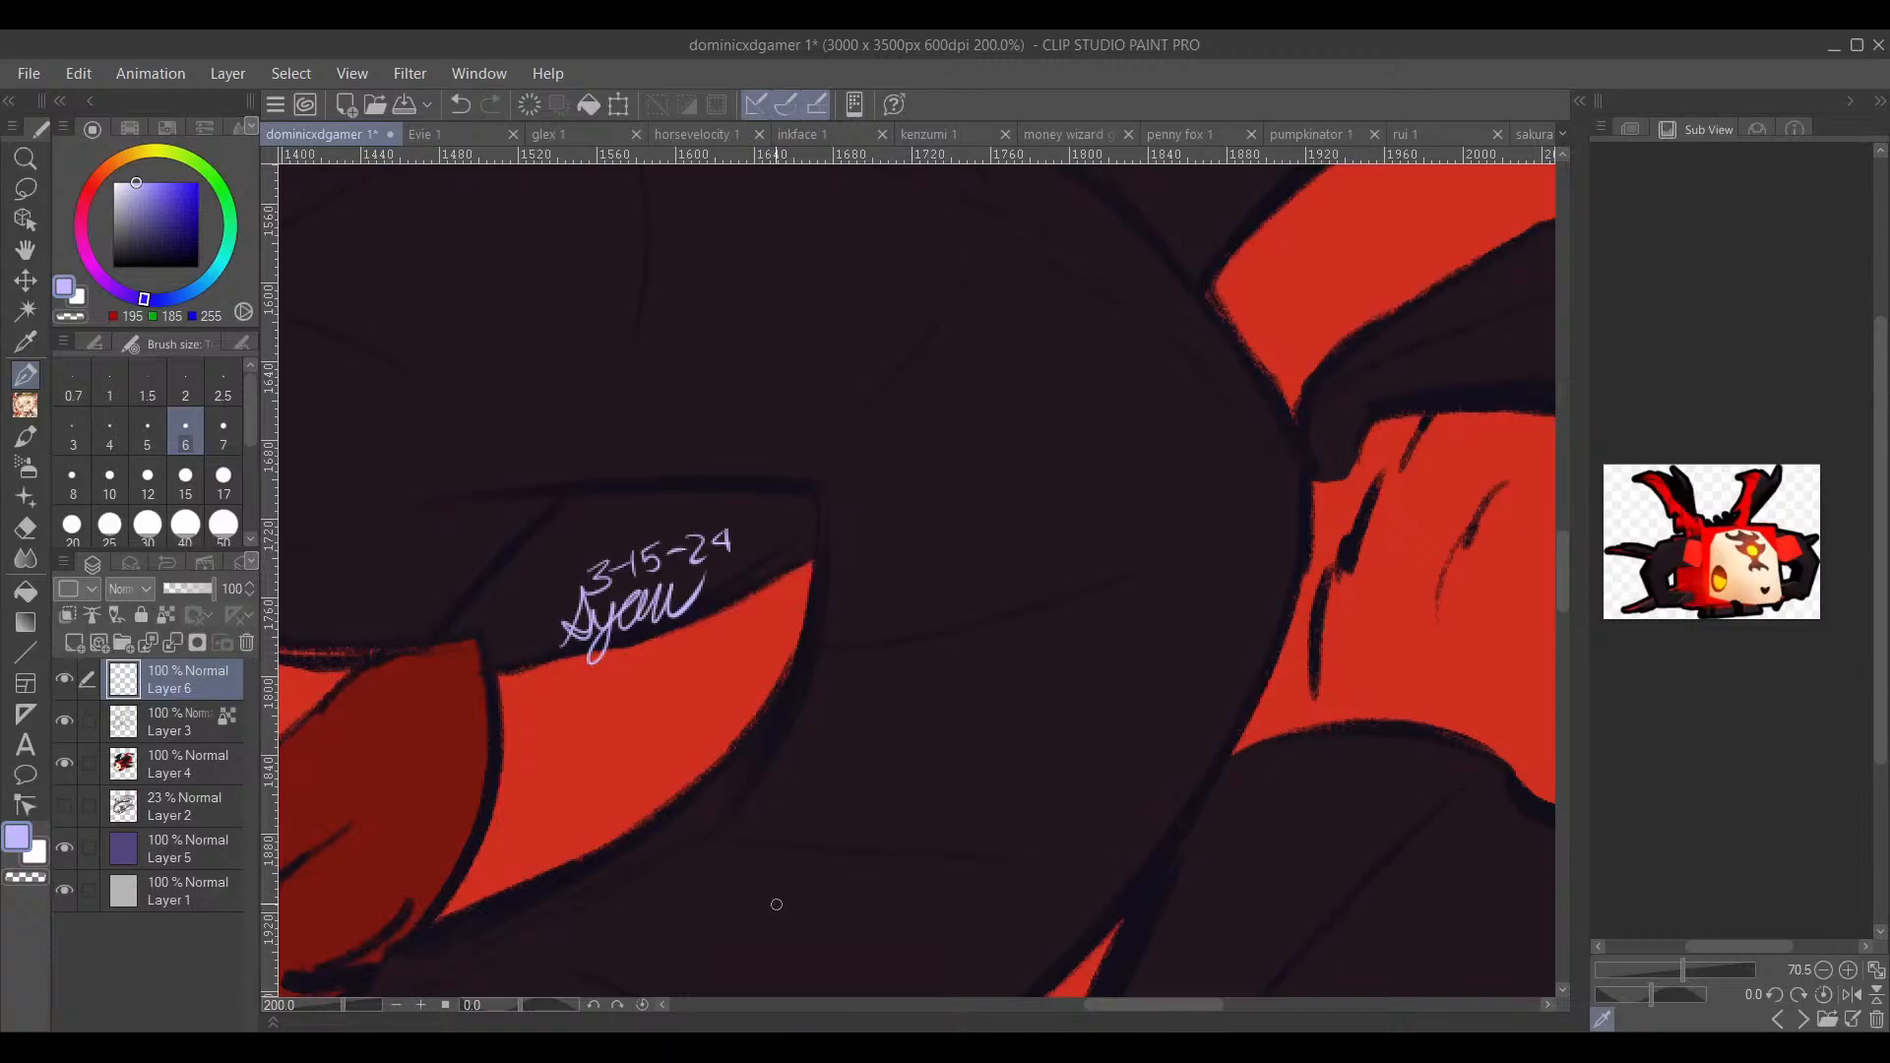
scroll(777, 905, down, 3)
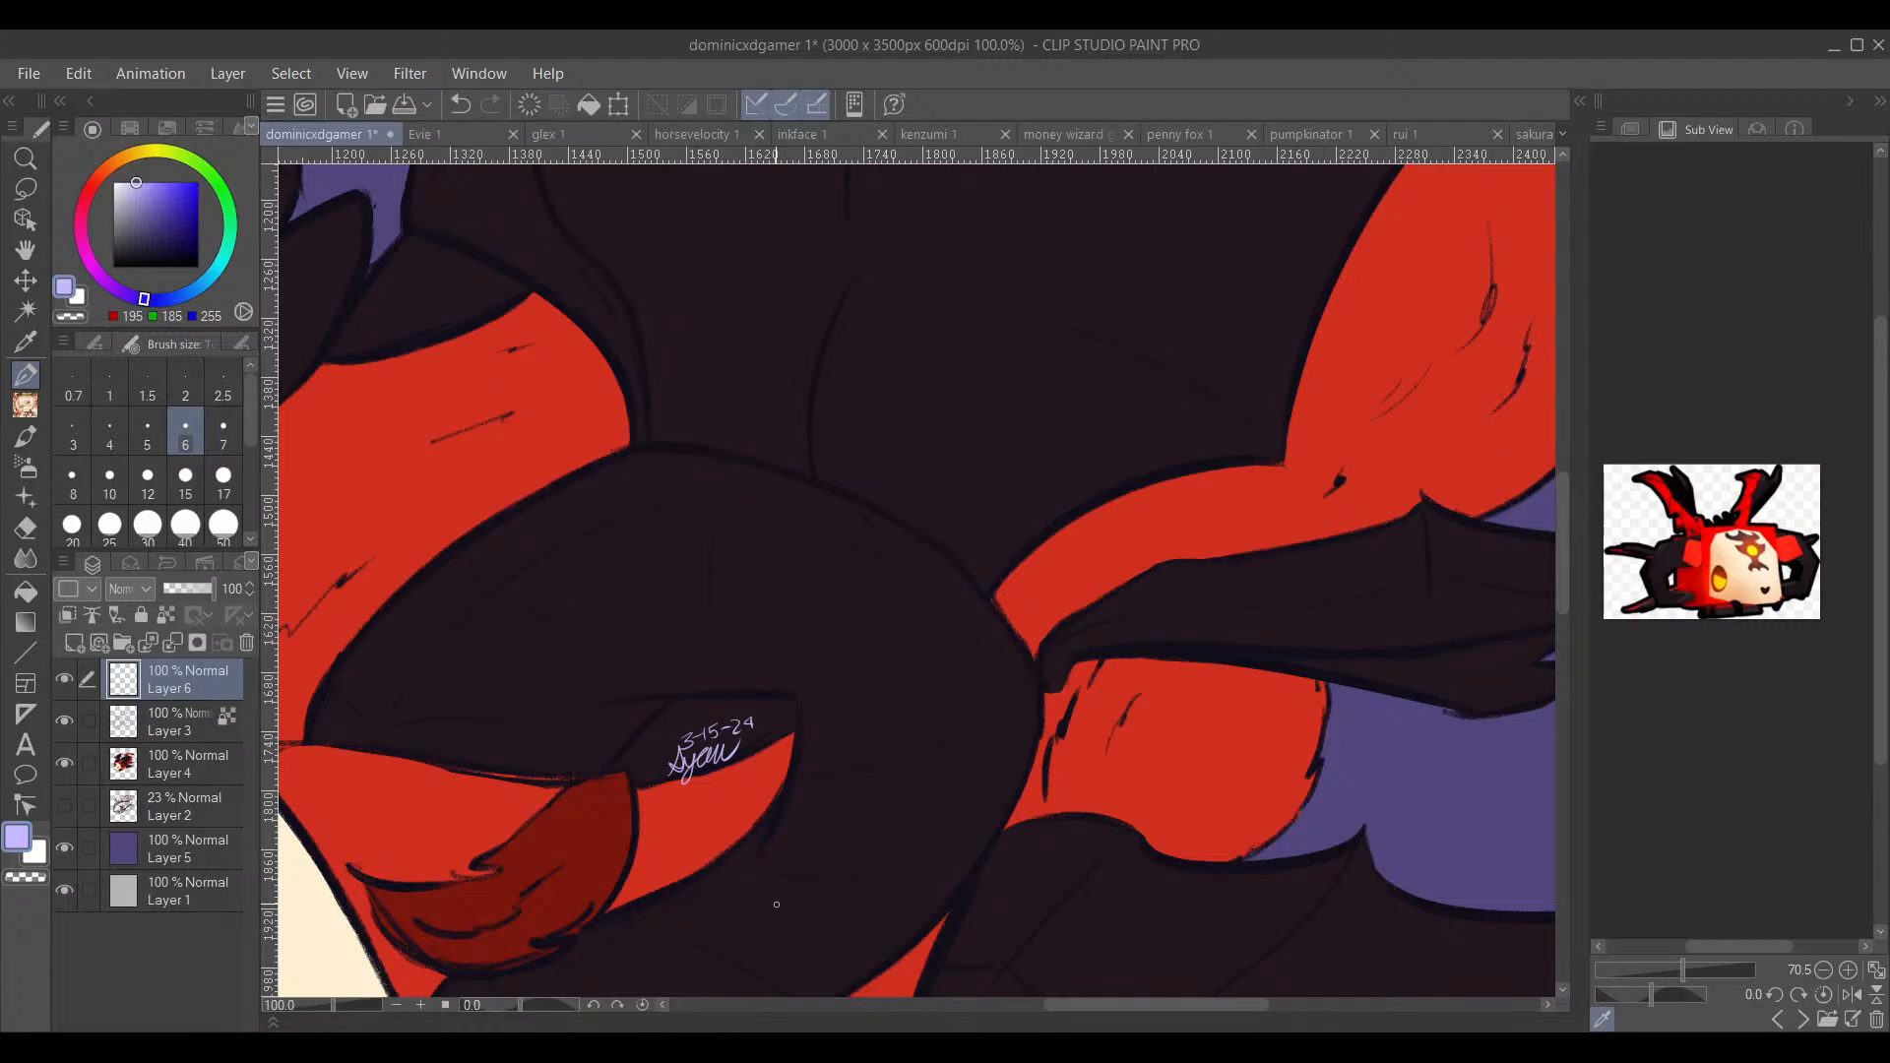
Step: Review the whole signed creature illustration and save the dominicxdgamer 1 file
scroll(1028, 480, down, 10)
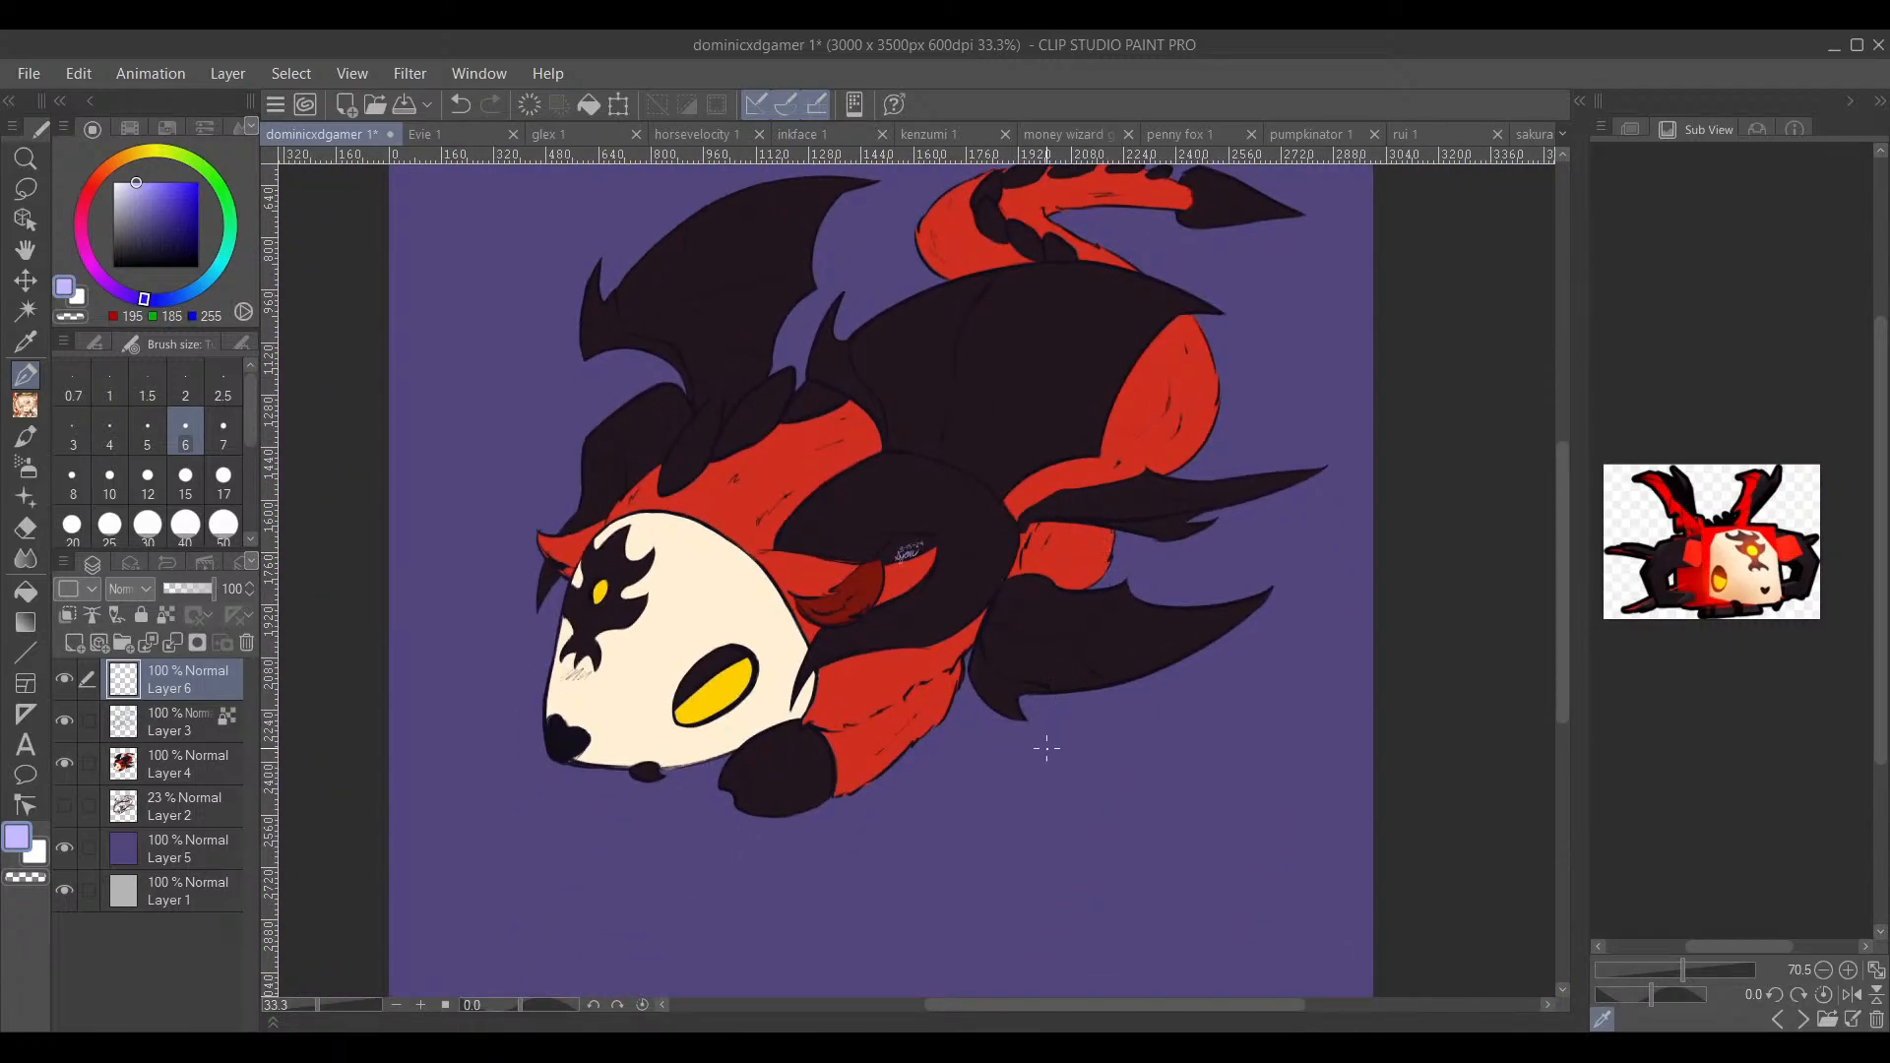
scroll(1035, 817, up, 3)
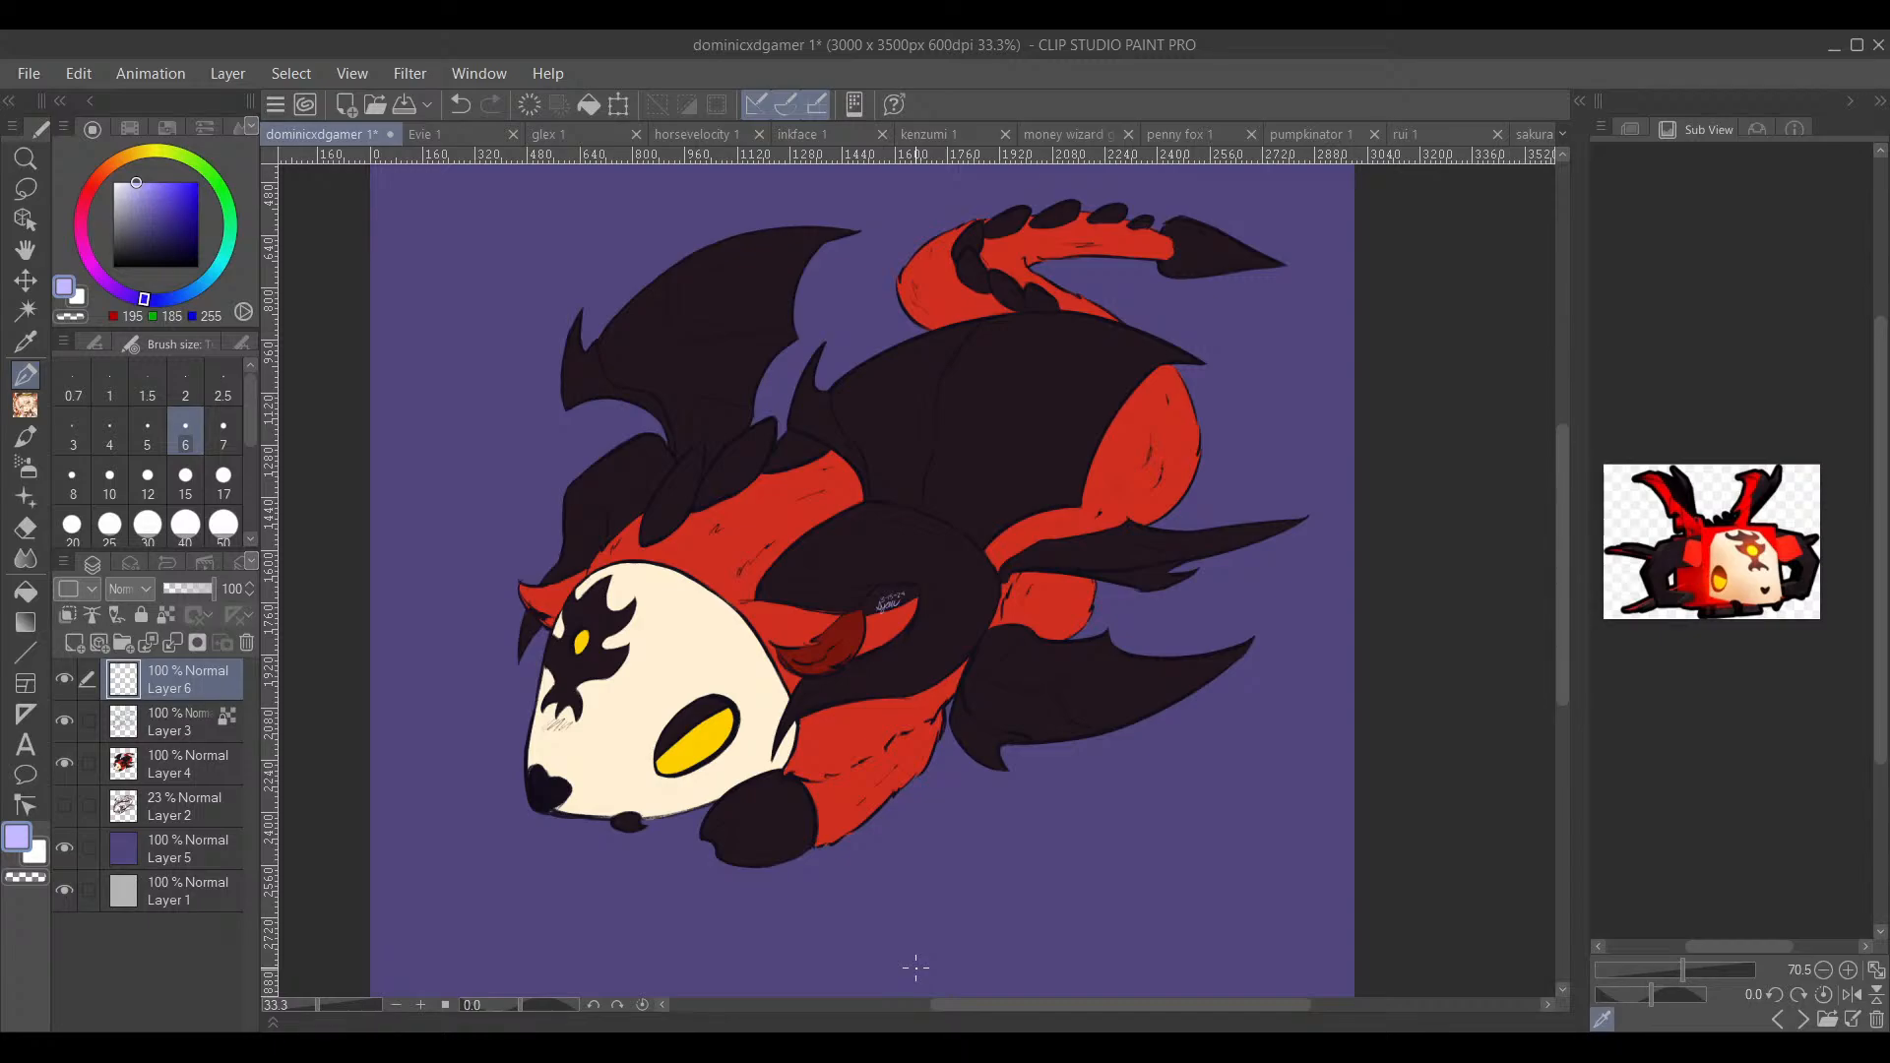
drag(1152, 669, 1261, 793)
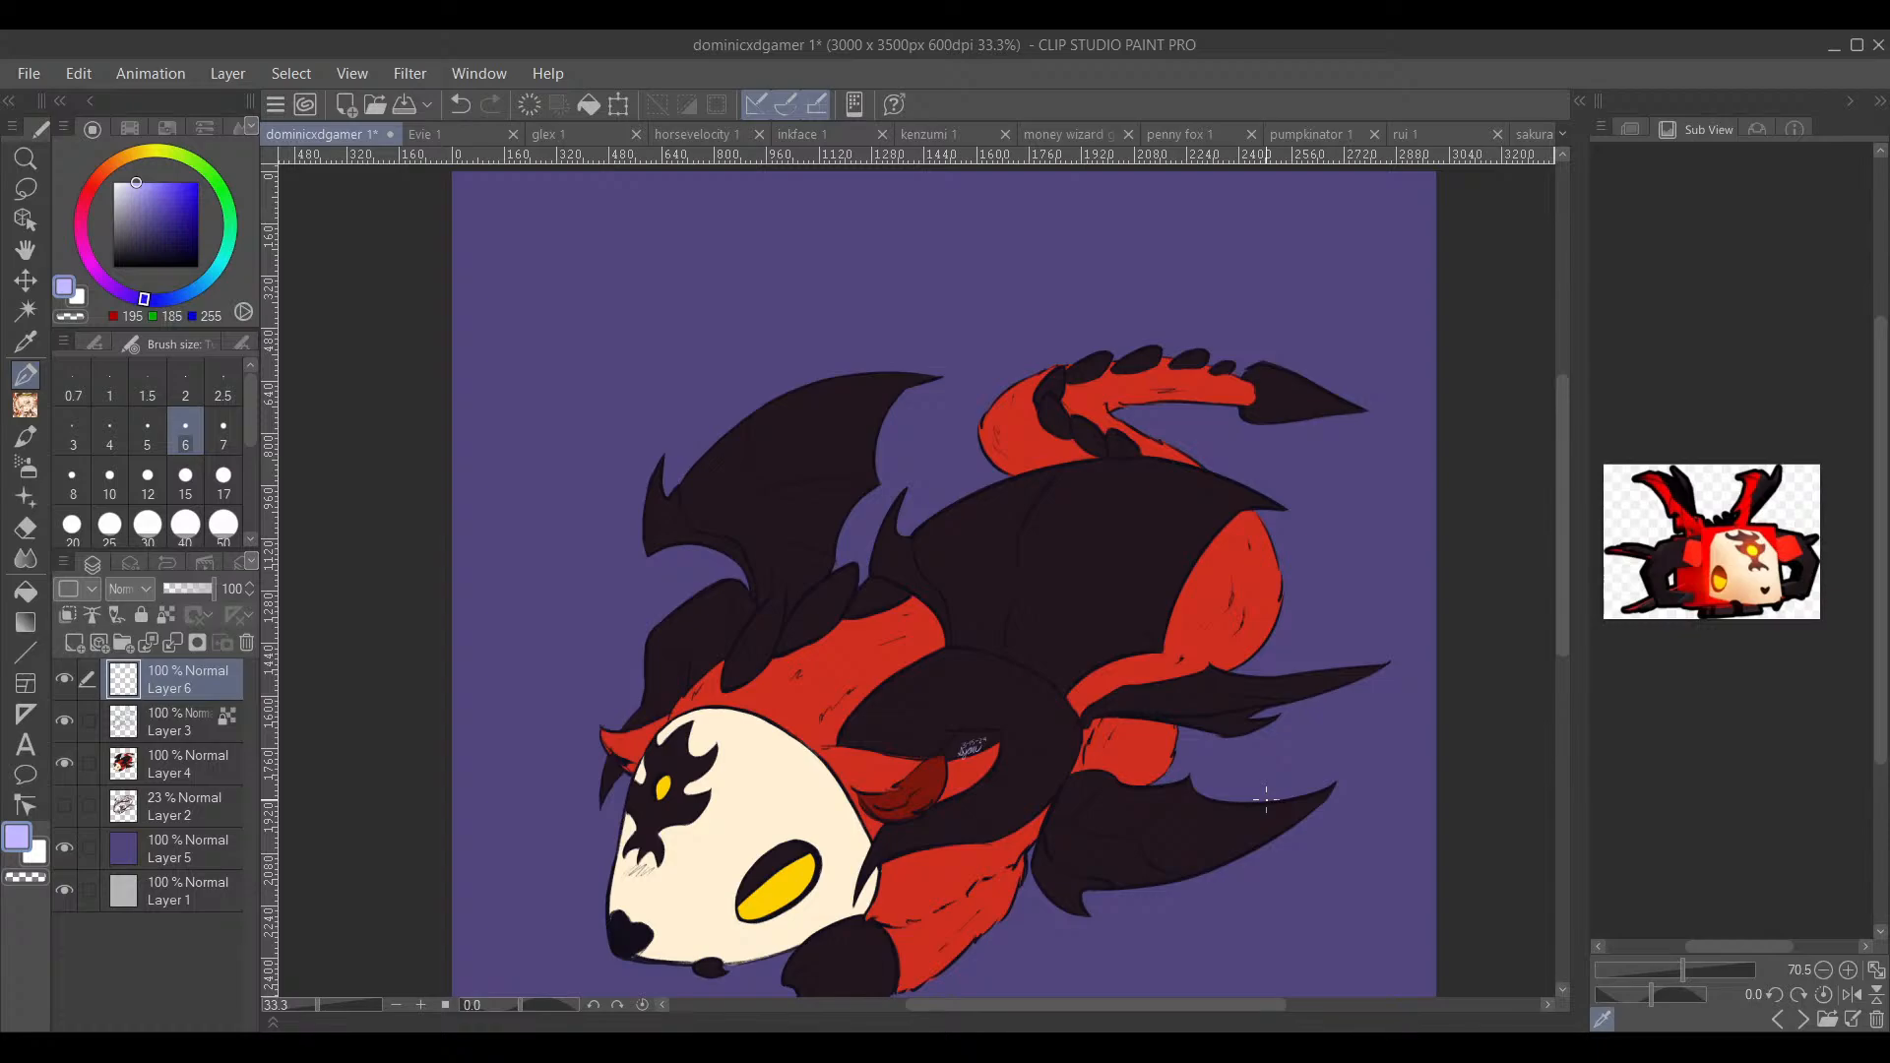
scroll(1266, 793, up, 2)
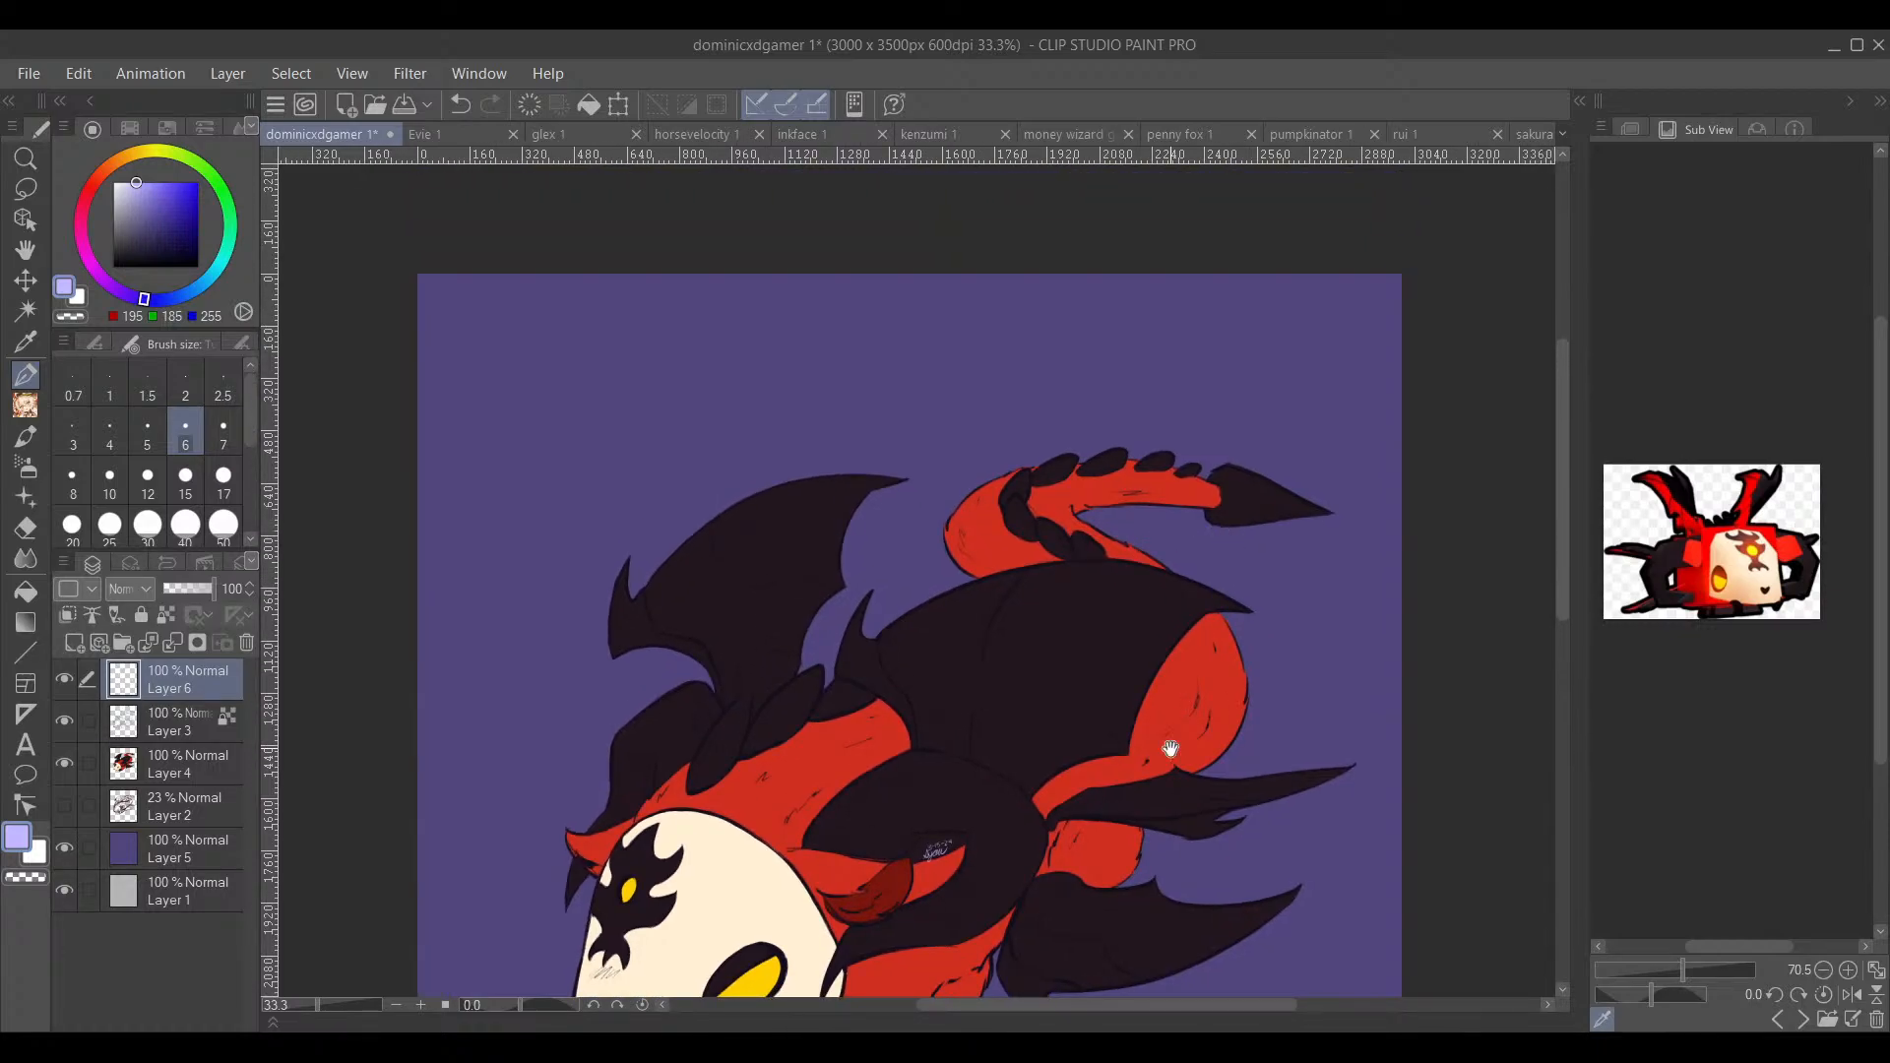
scroll(1171, 747, down, 4)
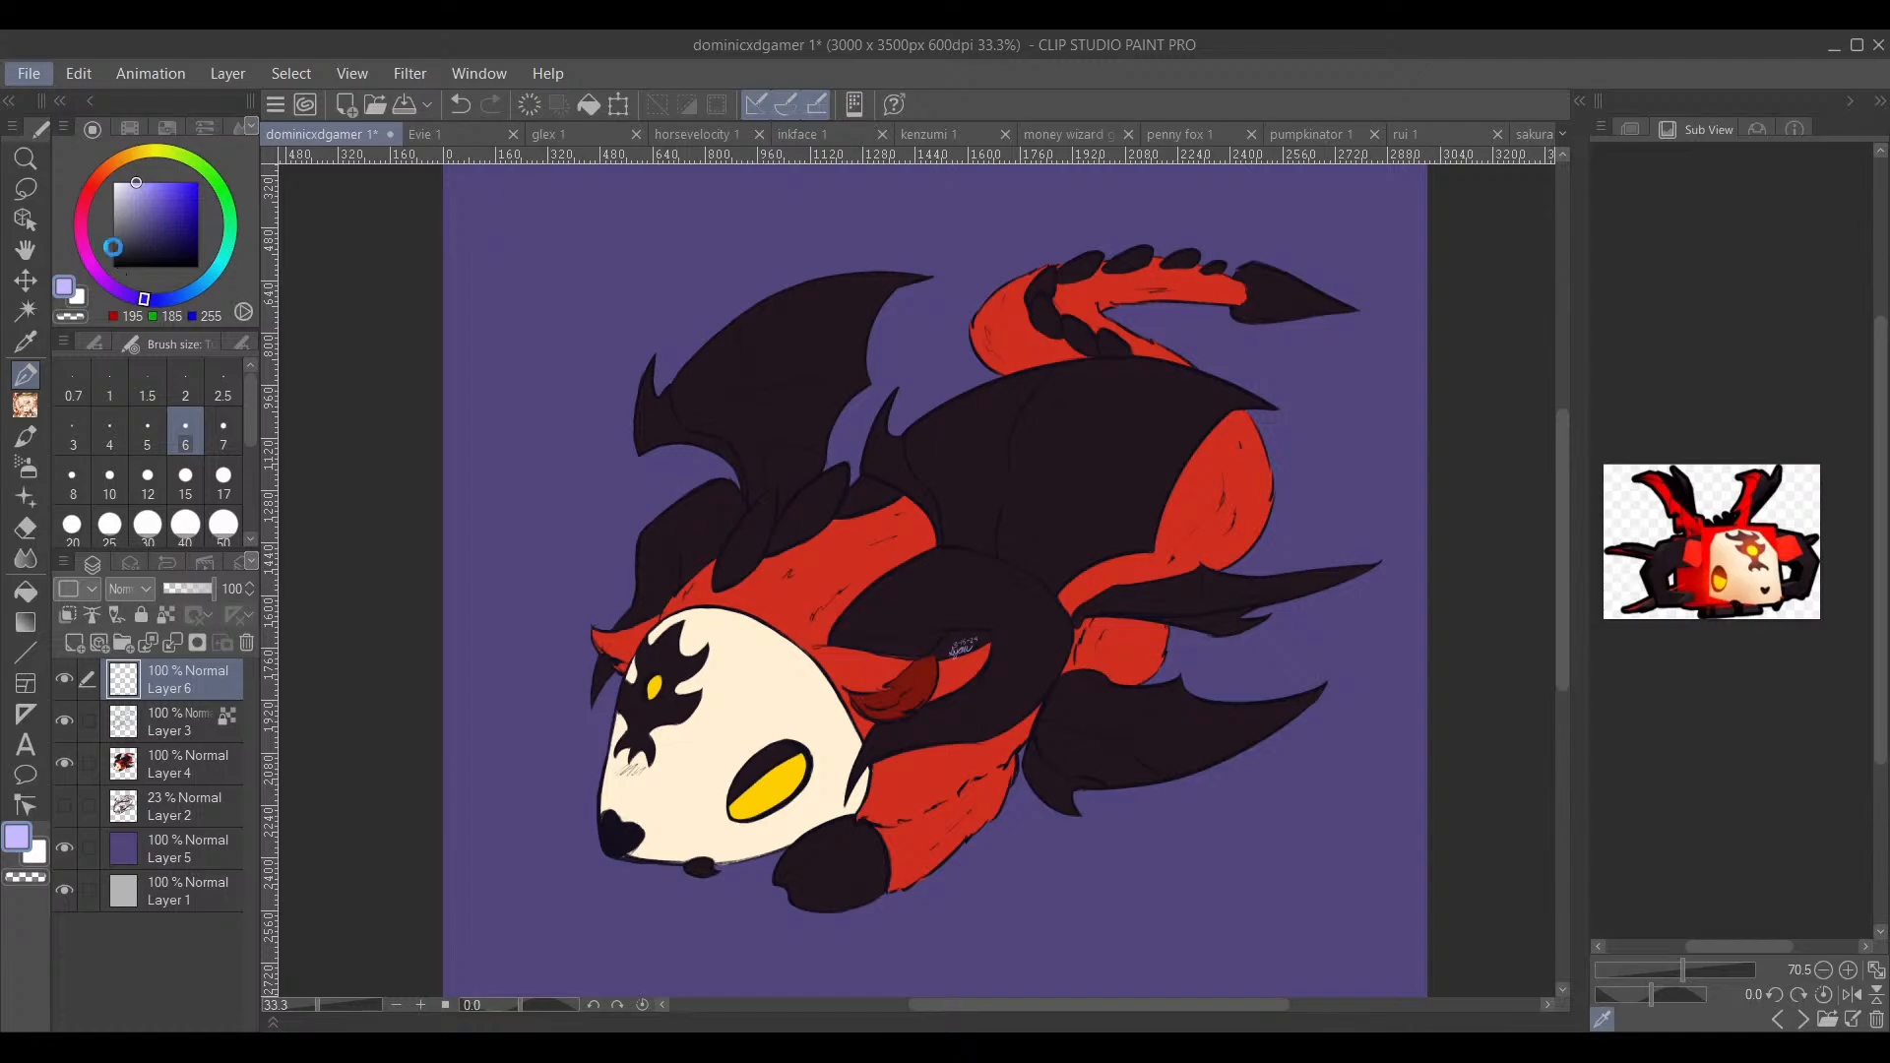
key(ctrl+s)
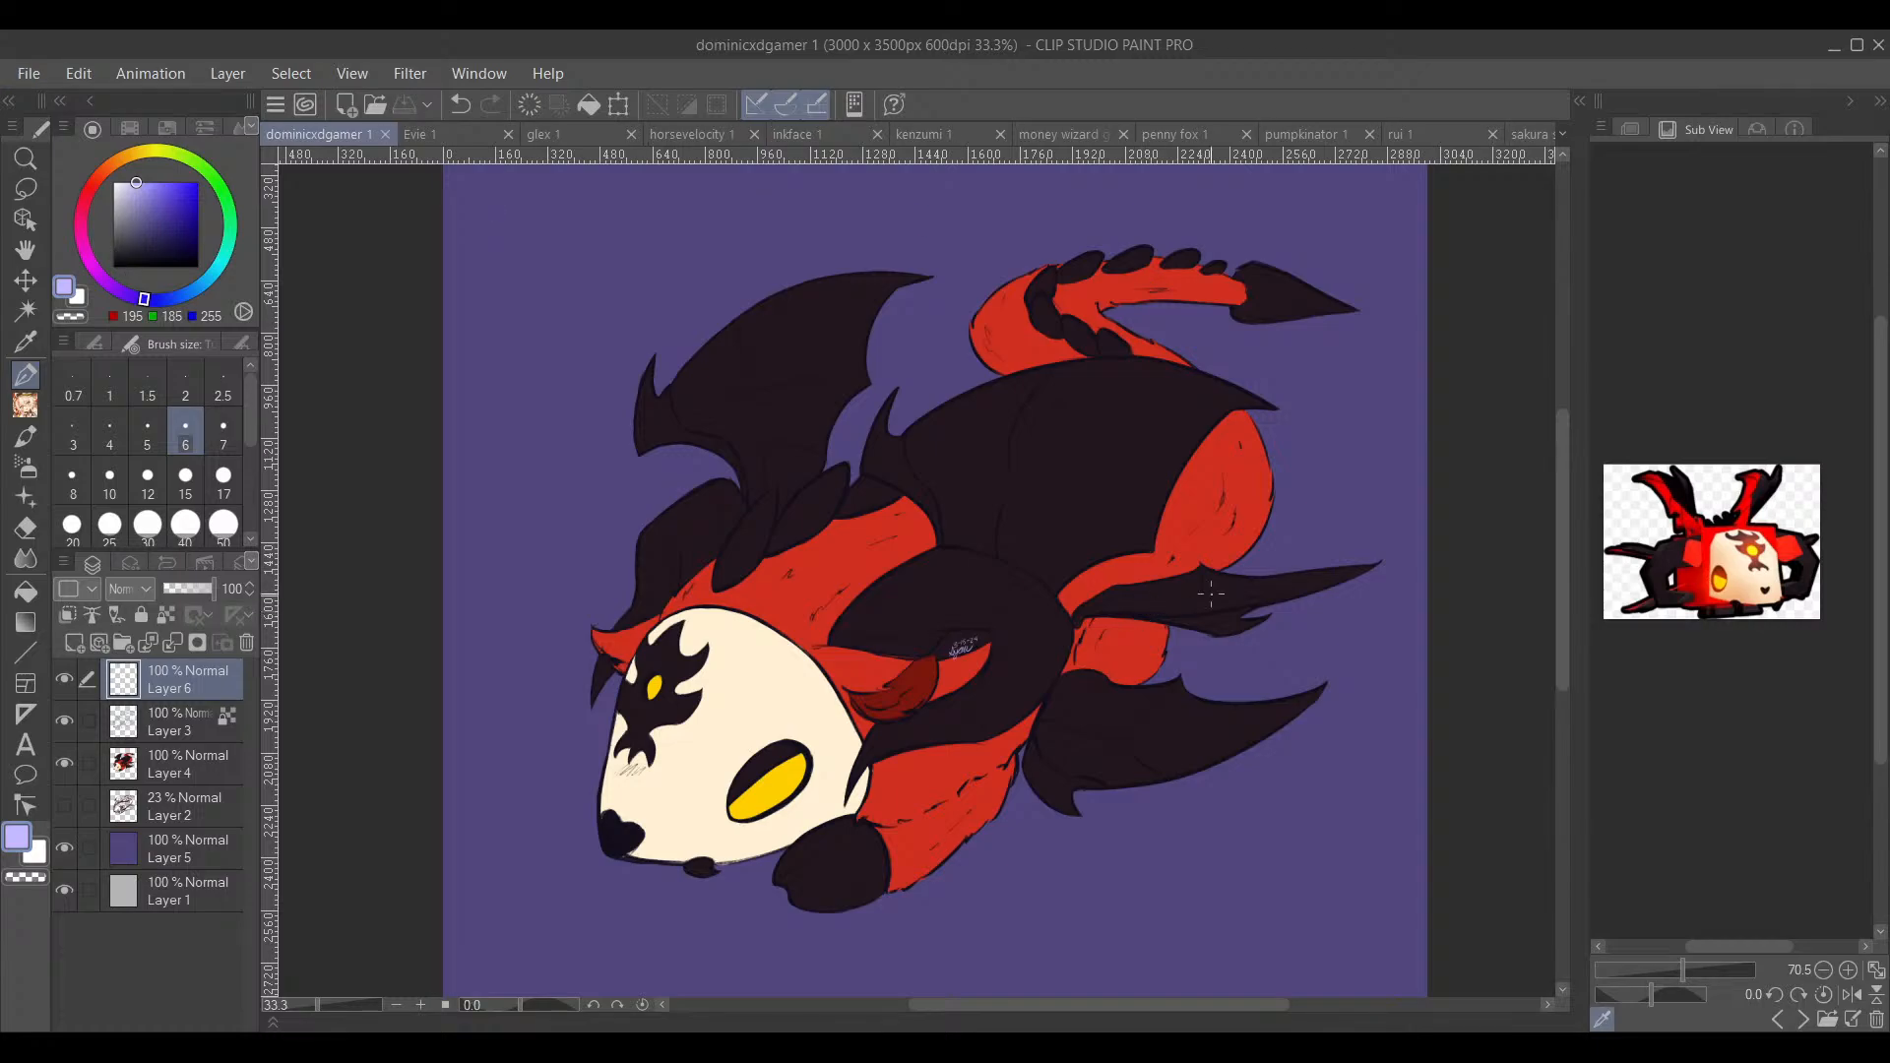
Step: Replace the creature reference in the Sub View with the grey-and-white mask image, and close dominicxdgamer 1 to work on inkface 1
click(1828, 1020)
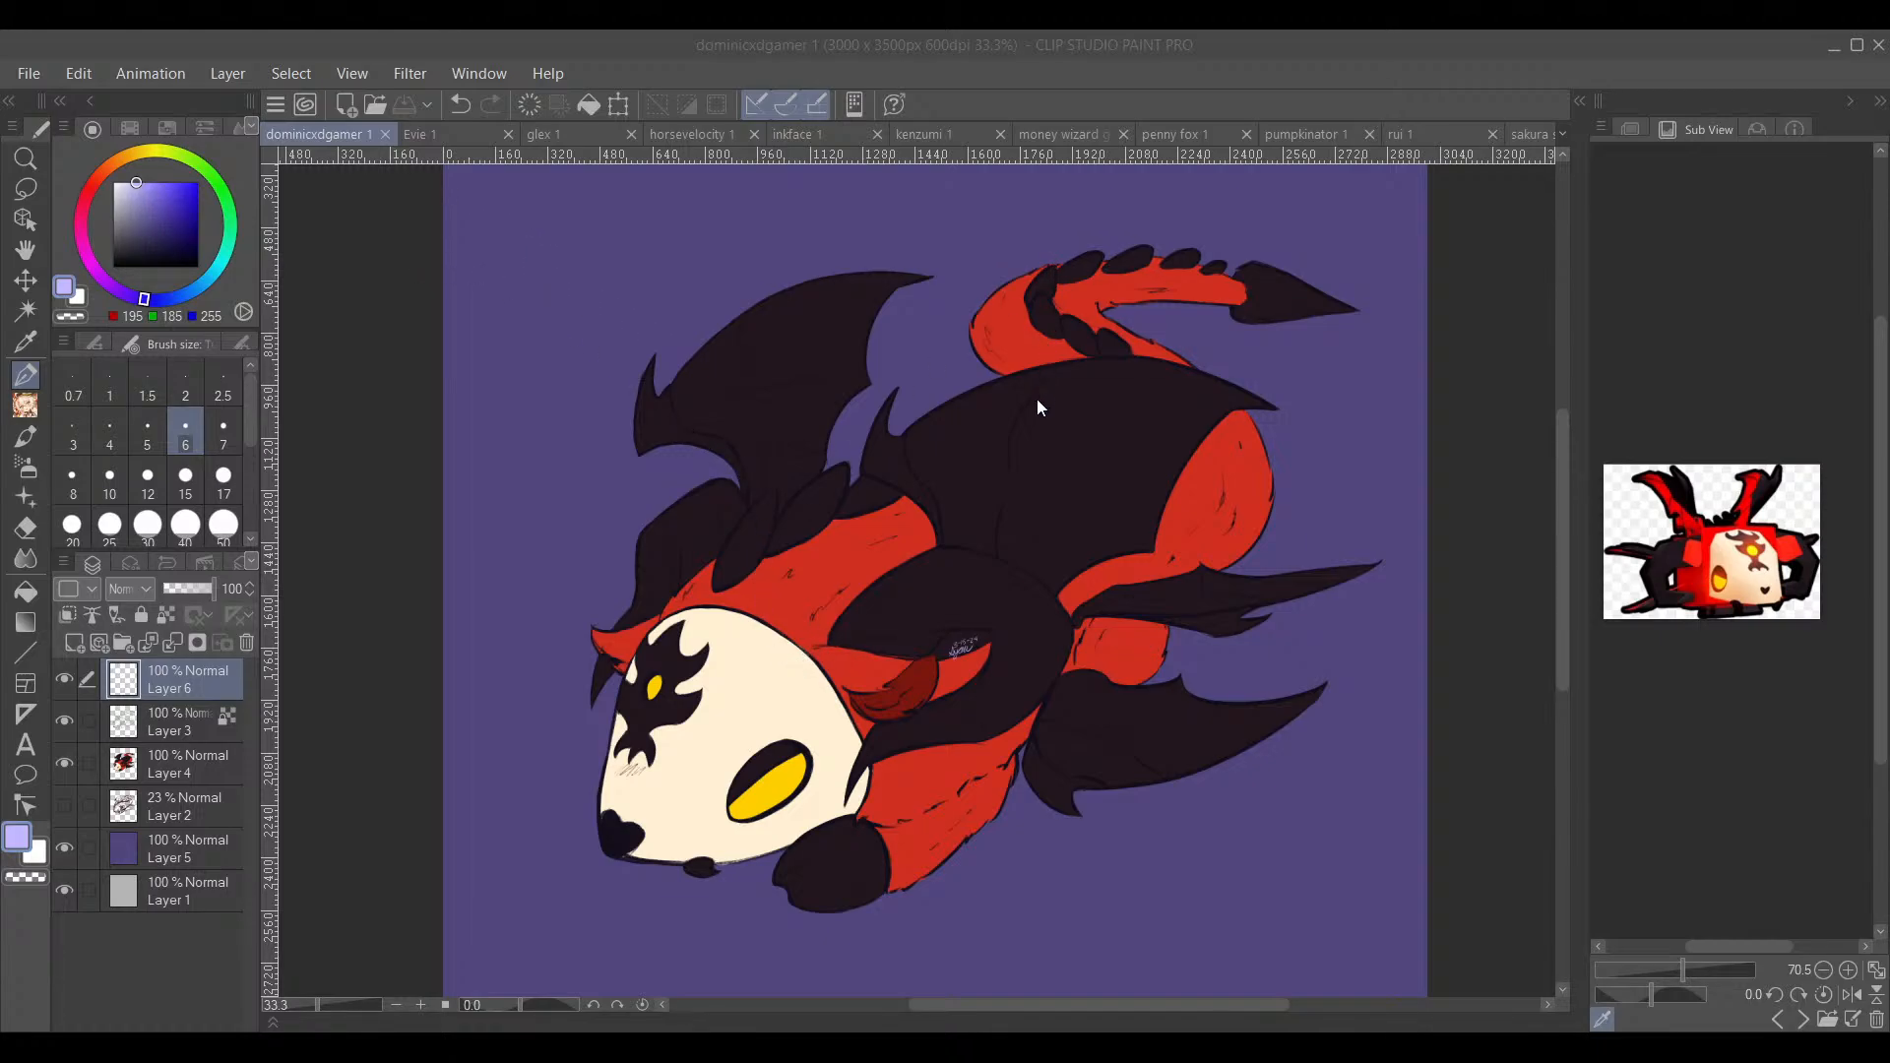
click(978, 650)
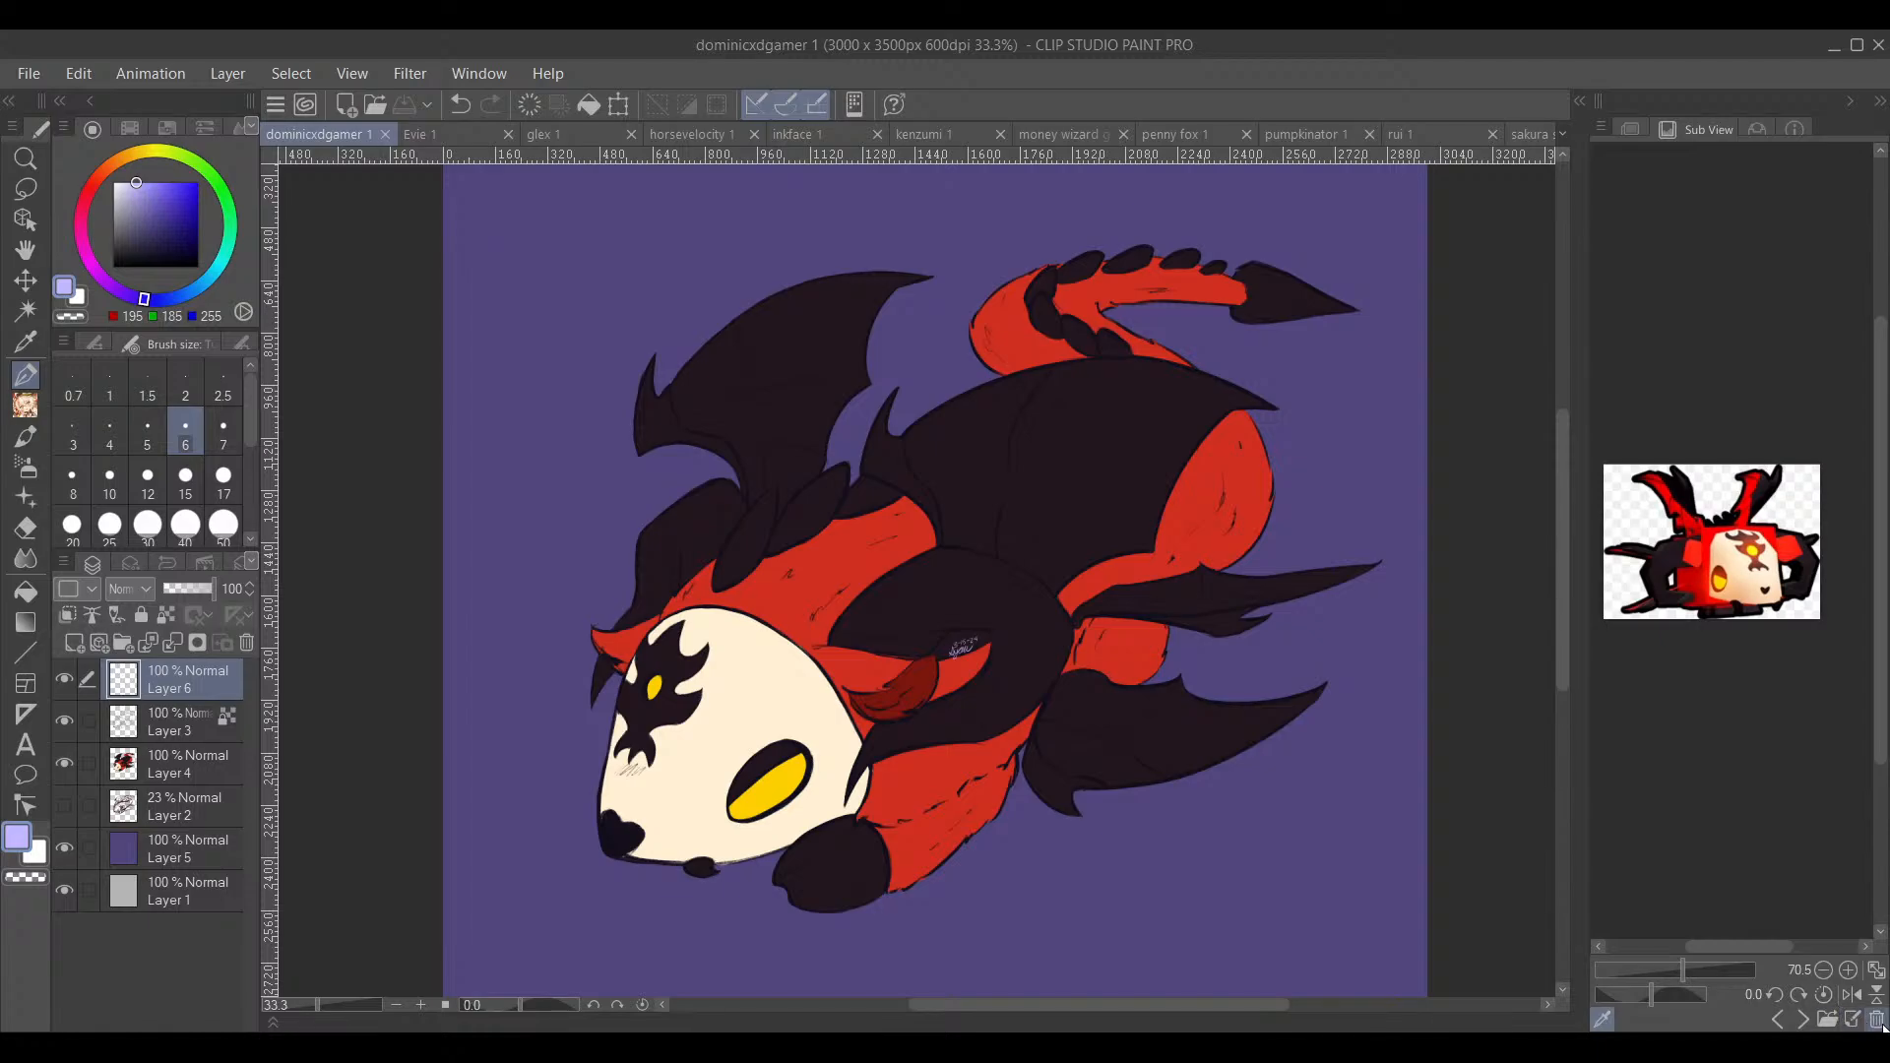
click(1876, 1020)
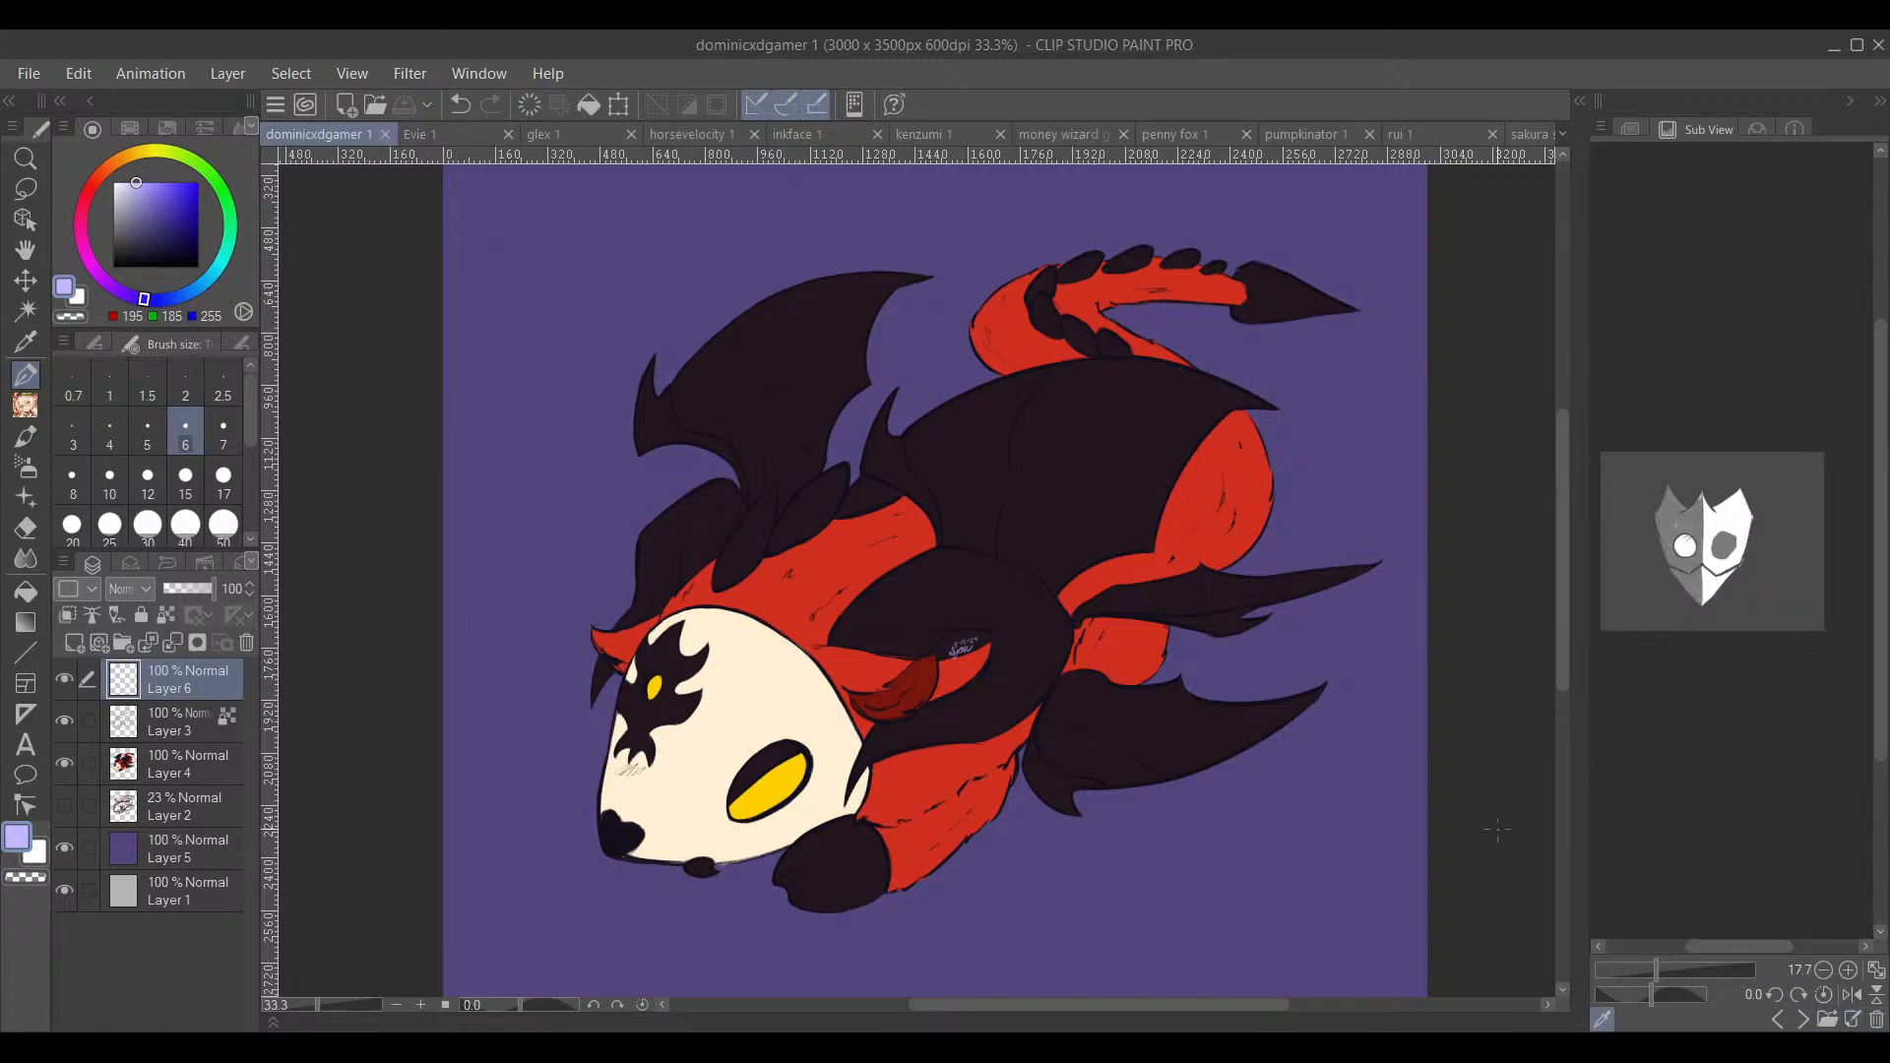
click(385, 133)
click(658, 134)
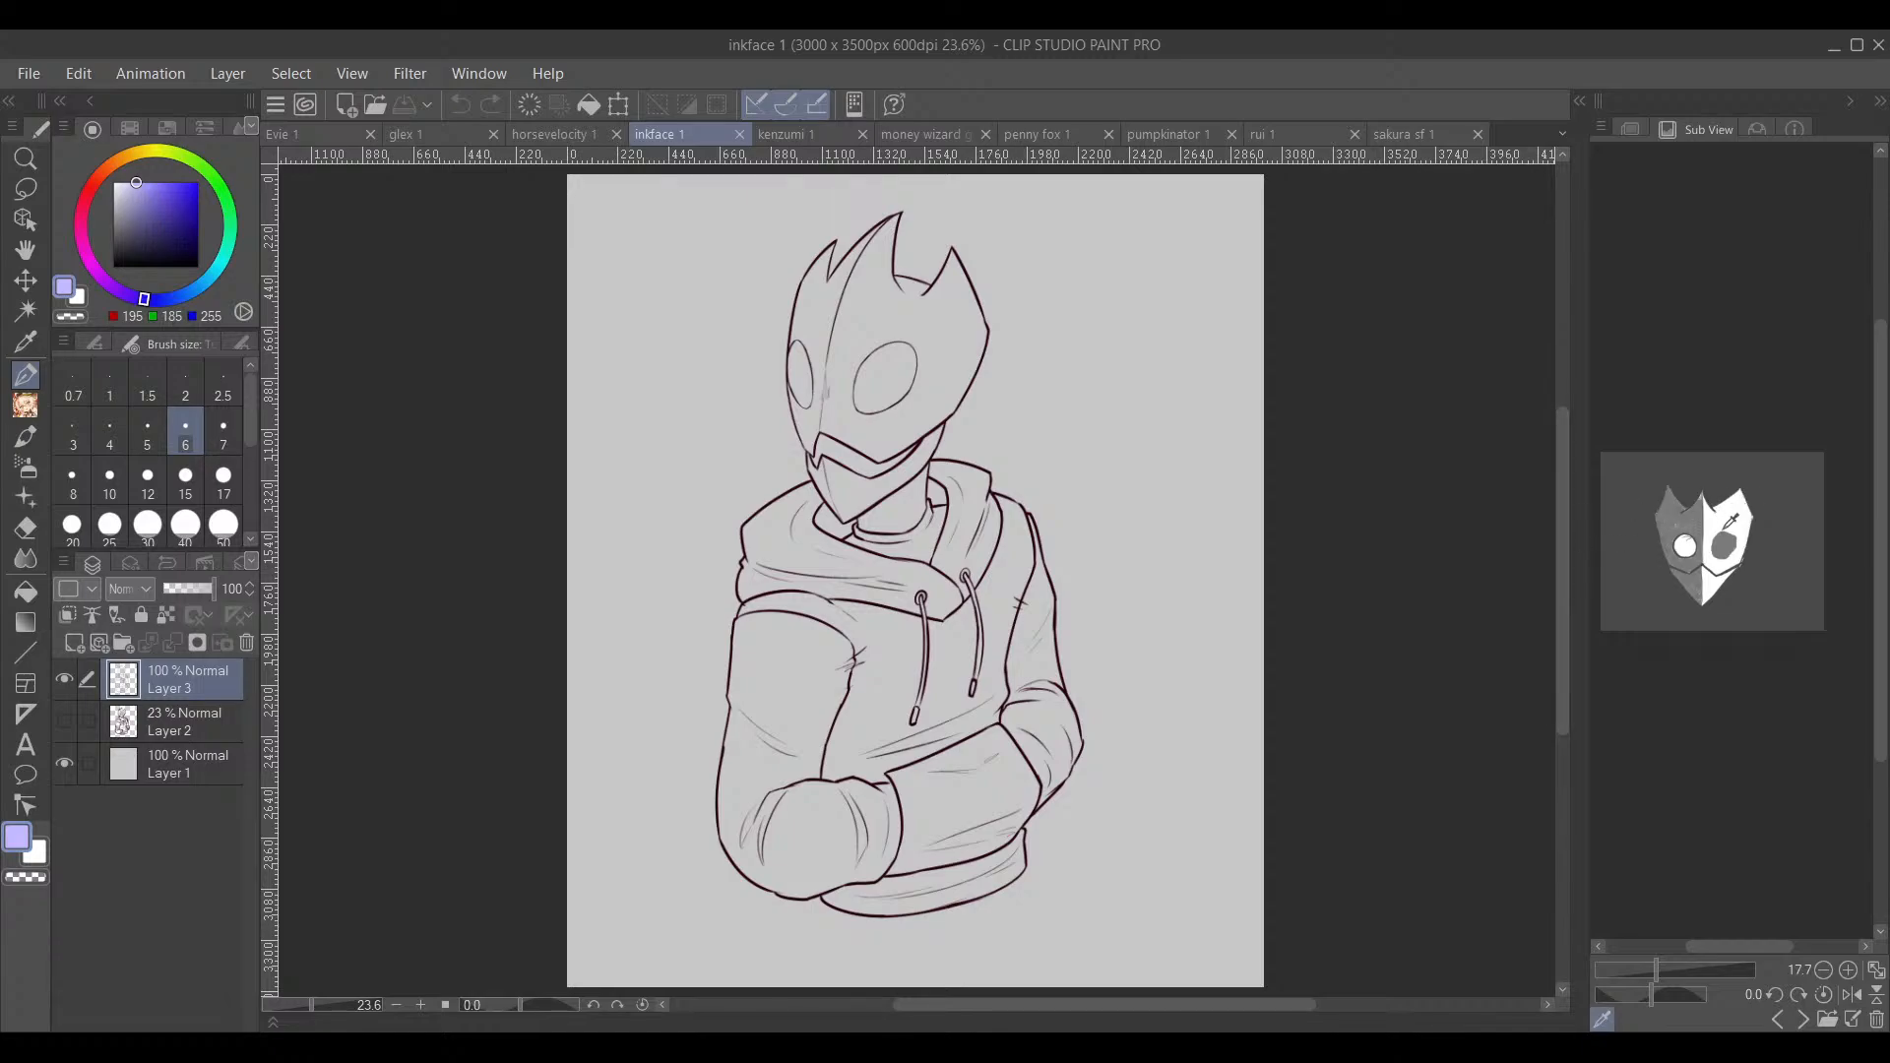
Step: Sample white (255, 255, 255) from the mask reference and add a new layer below Layer 3
click(1728, 510)
drag(1081, 593, 1056, 738)
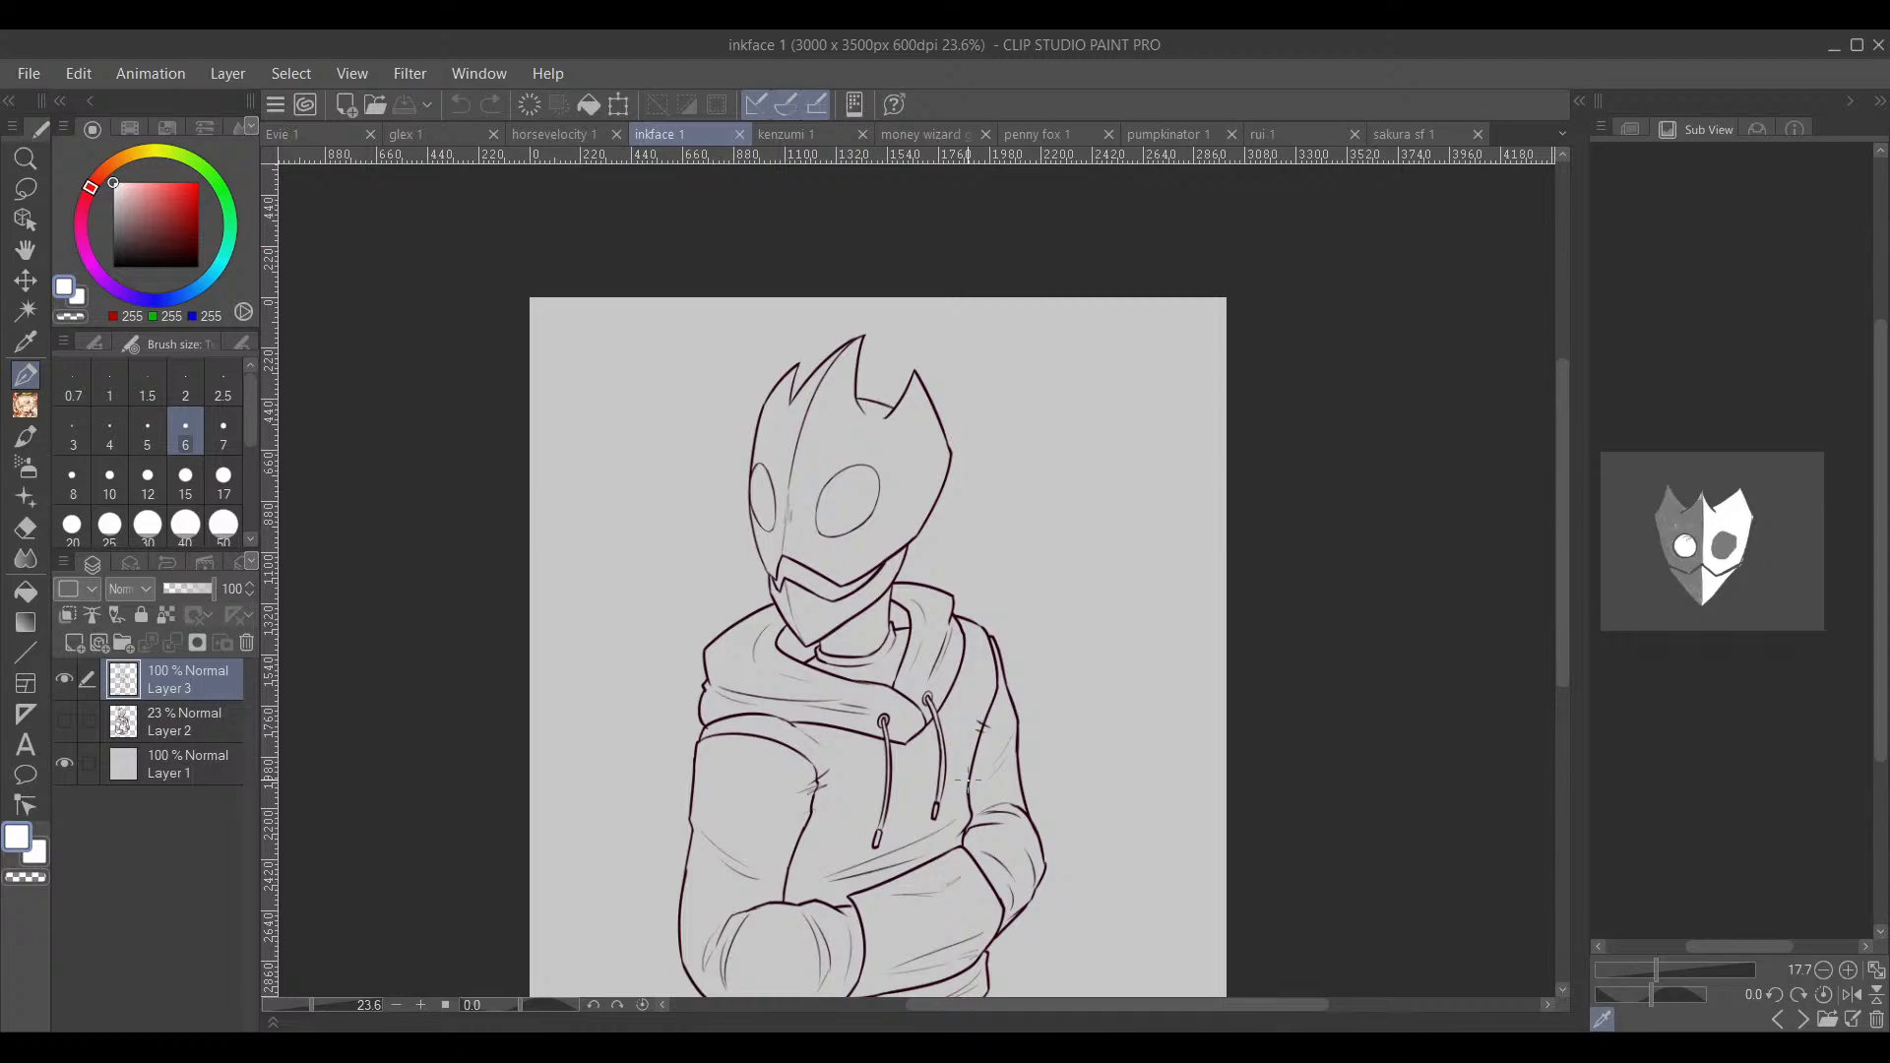
drag(1257, 709, 1266, 578)
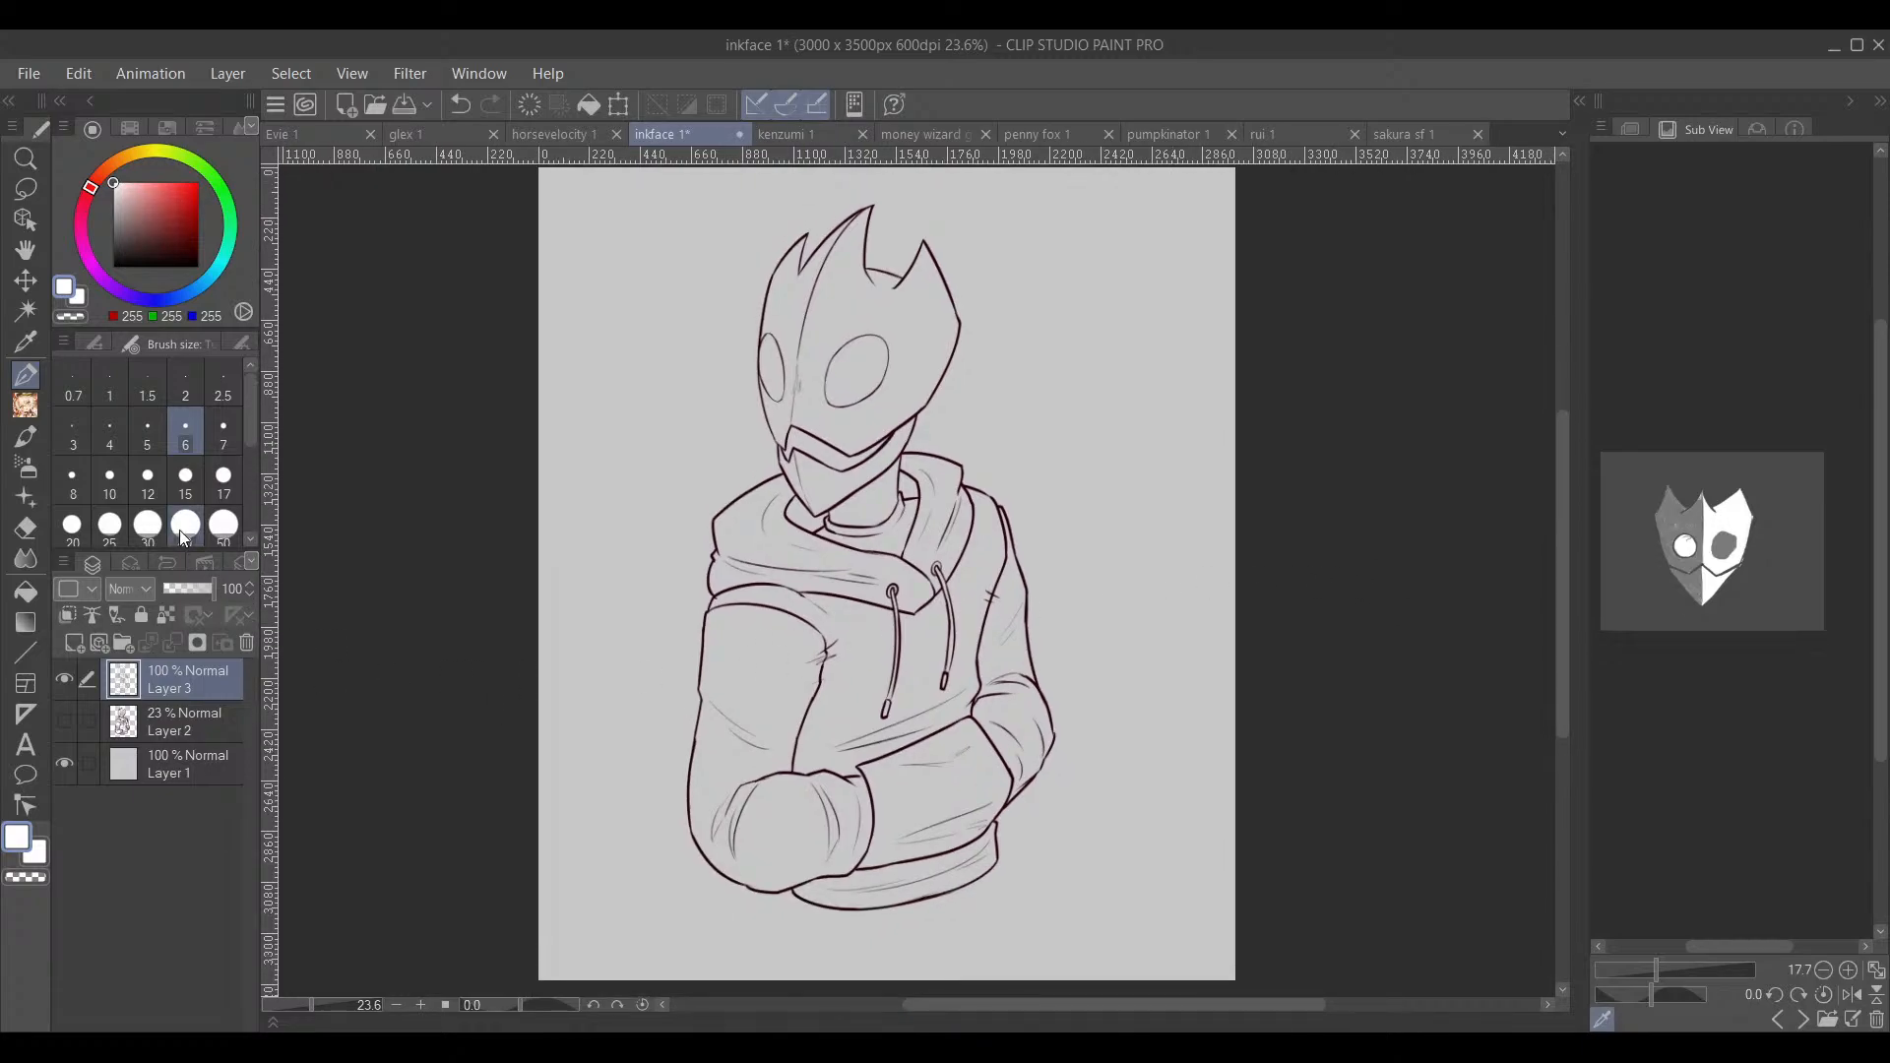
click(185, 526)
click(73, 643)
scroll(848, 494, up, 3)
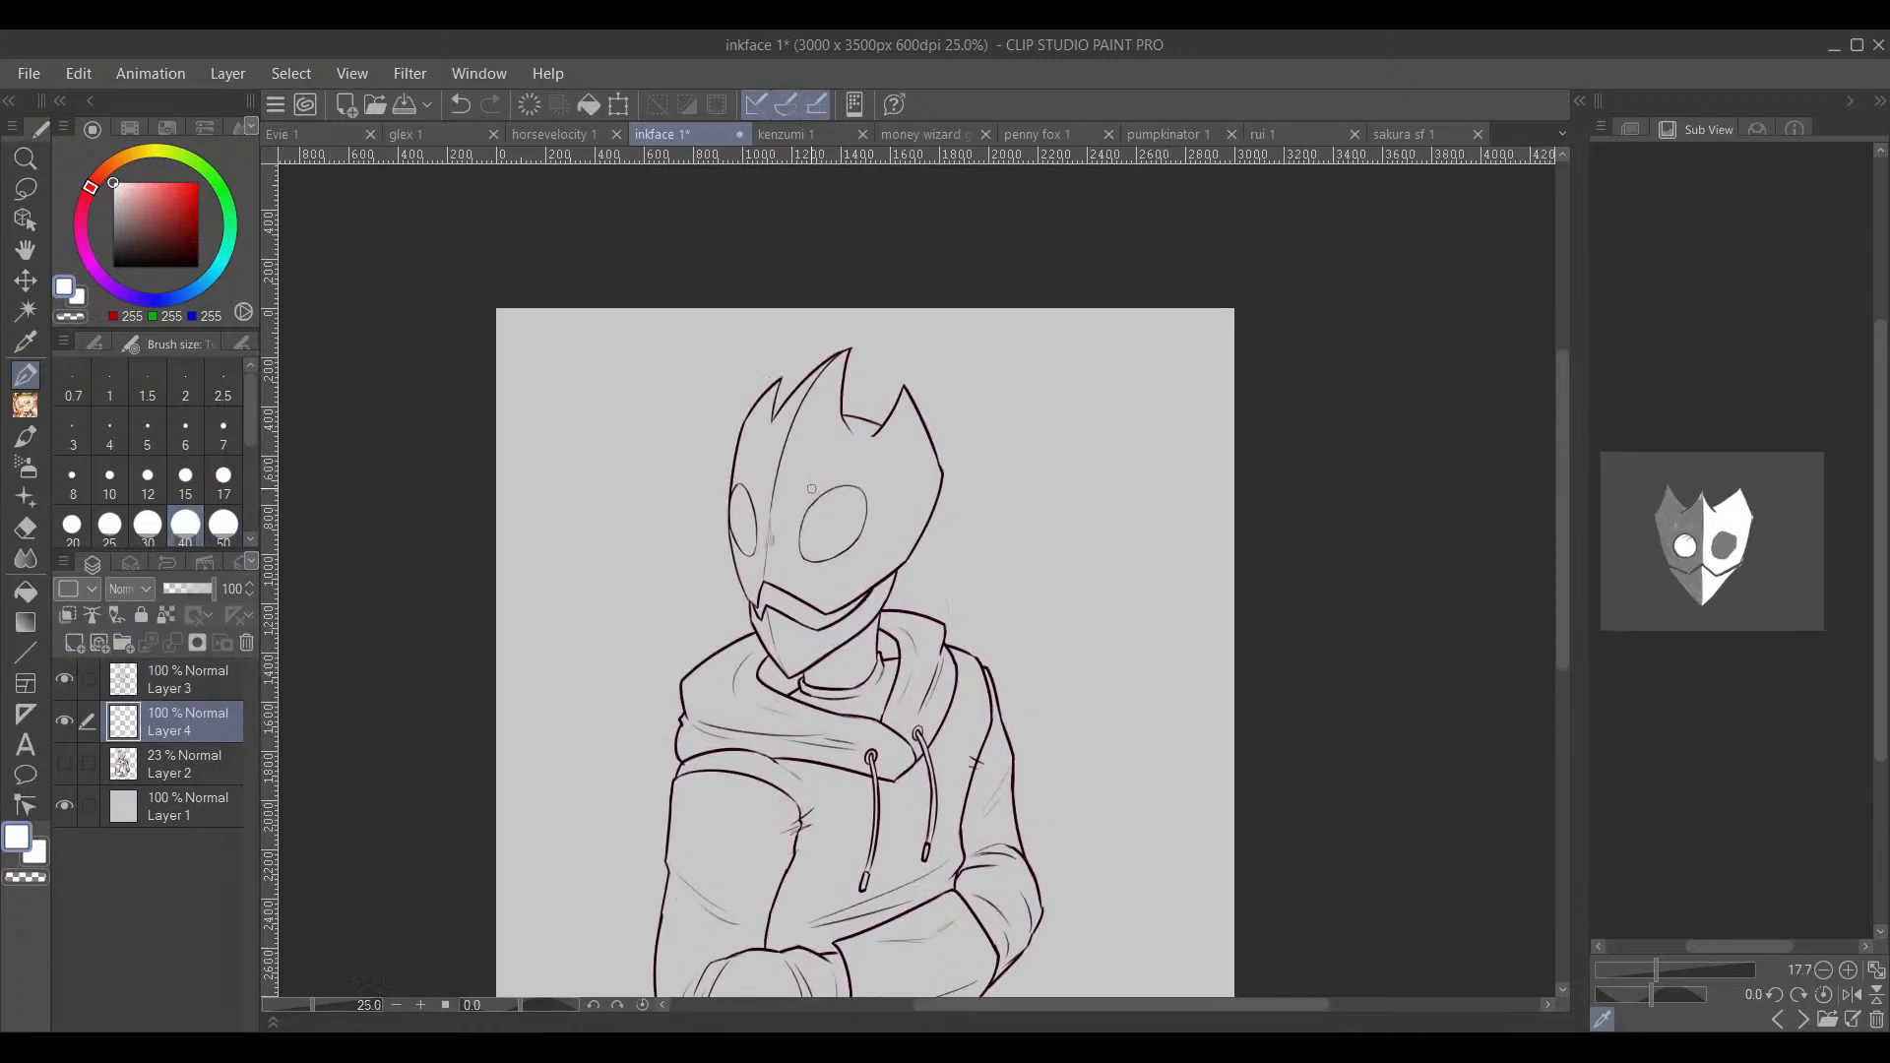
Step: Paint the near side of the mask's face and its tall central horn white with brush size 100
drag(250, 433, 250, 463)
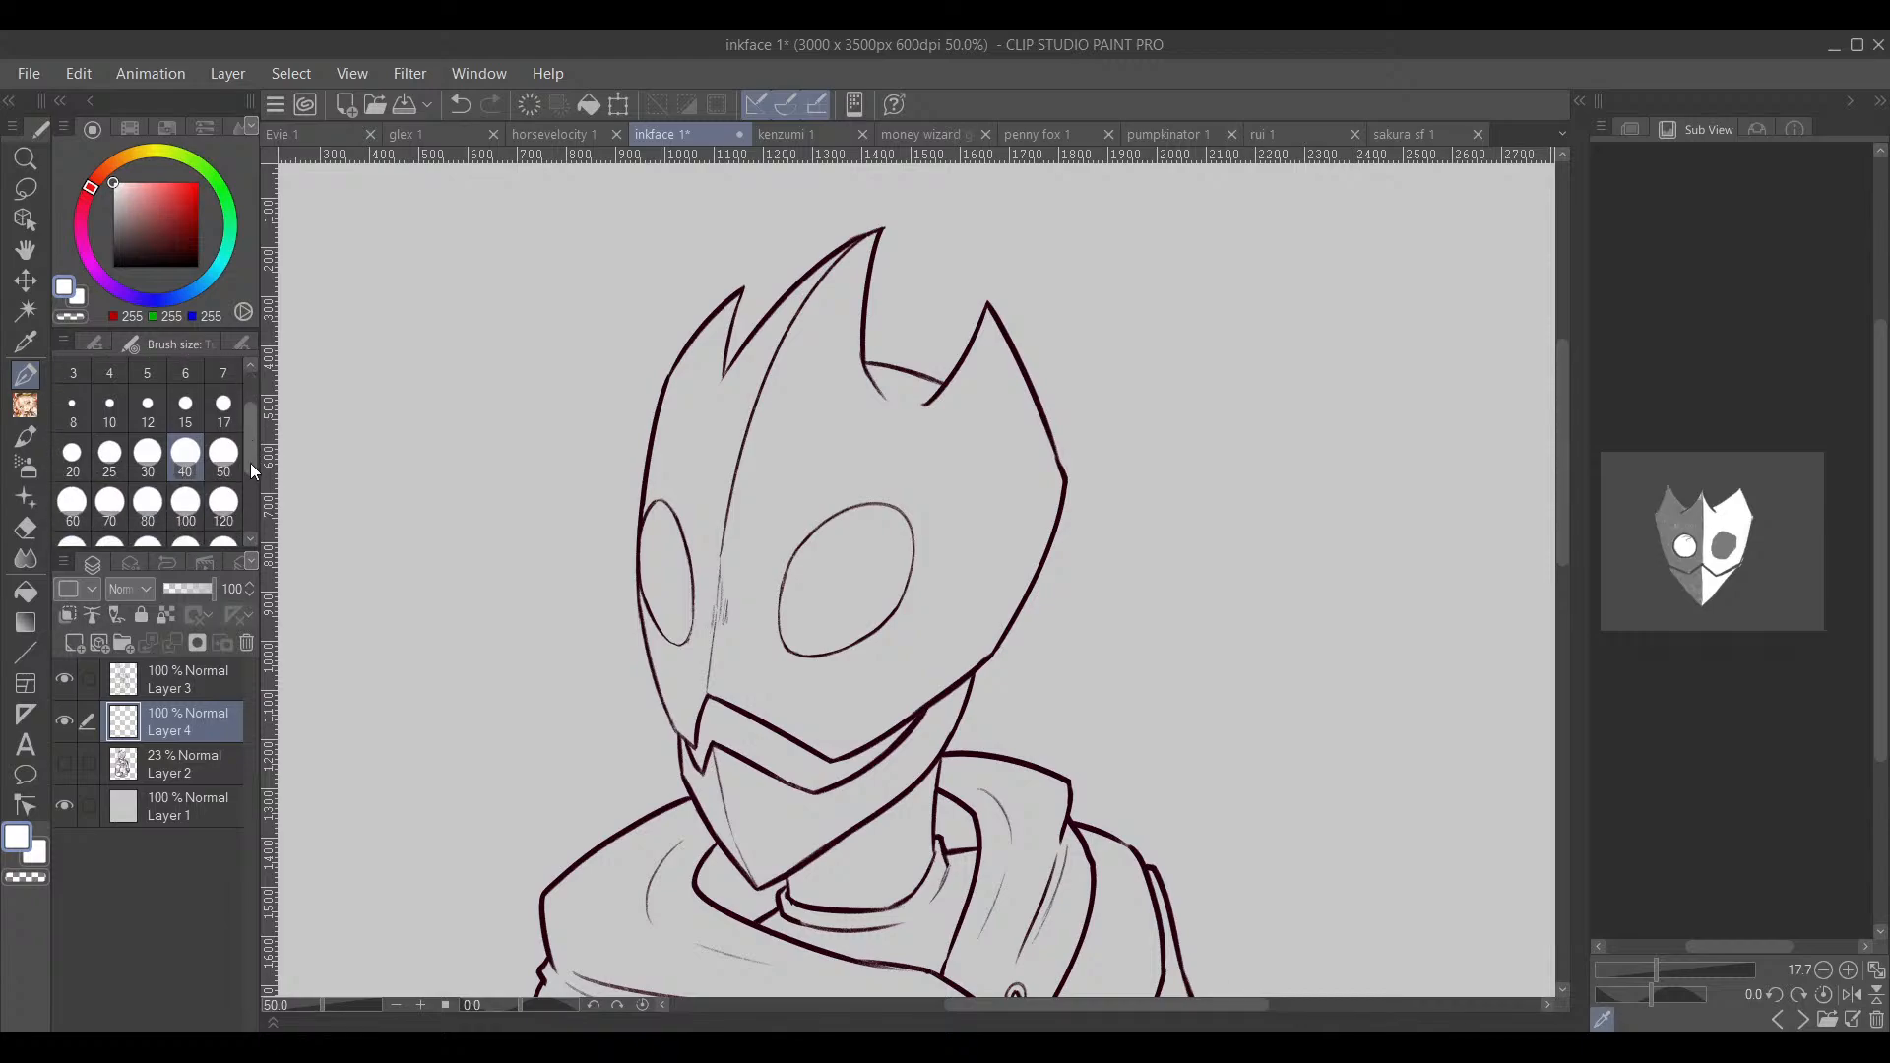
click(185, 498)
drag(889, 473, 706, 521)
mouse_move(672, 672)
mouse_down()
mouse_move(714, 546)
mouse_move(590, 630)
mouse_move(551, 551)
mouse_move(571, 472)
mouse_move(624, 440)
mouse_move(631, 554)
mouse_move(675, 473)
mouse_move(694, 482)
mouse_move(505, 807)
mouse_move(591, 605)
mouse_move(708, 497)
mouse_move(685, 502)
mouse_move(726, 498)
mouse_move(688, 570)
mouse_move(675, 752)
mouse_move(677, 677)
mouse_move(633, 676)
mouse_move(620, 898)
mouse_move(726, 793)
mouse_move(840, 820)
mouse_move(765, 645)
mouse_up()
scroll(624, 440, up, 3)
drag(605, 694, 812, 659)
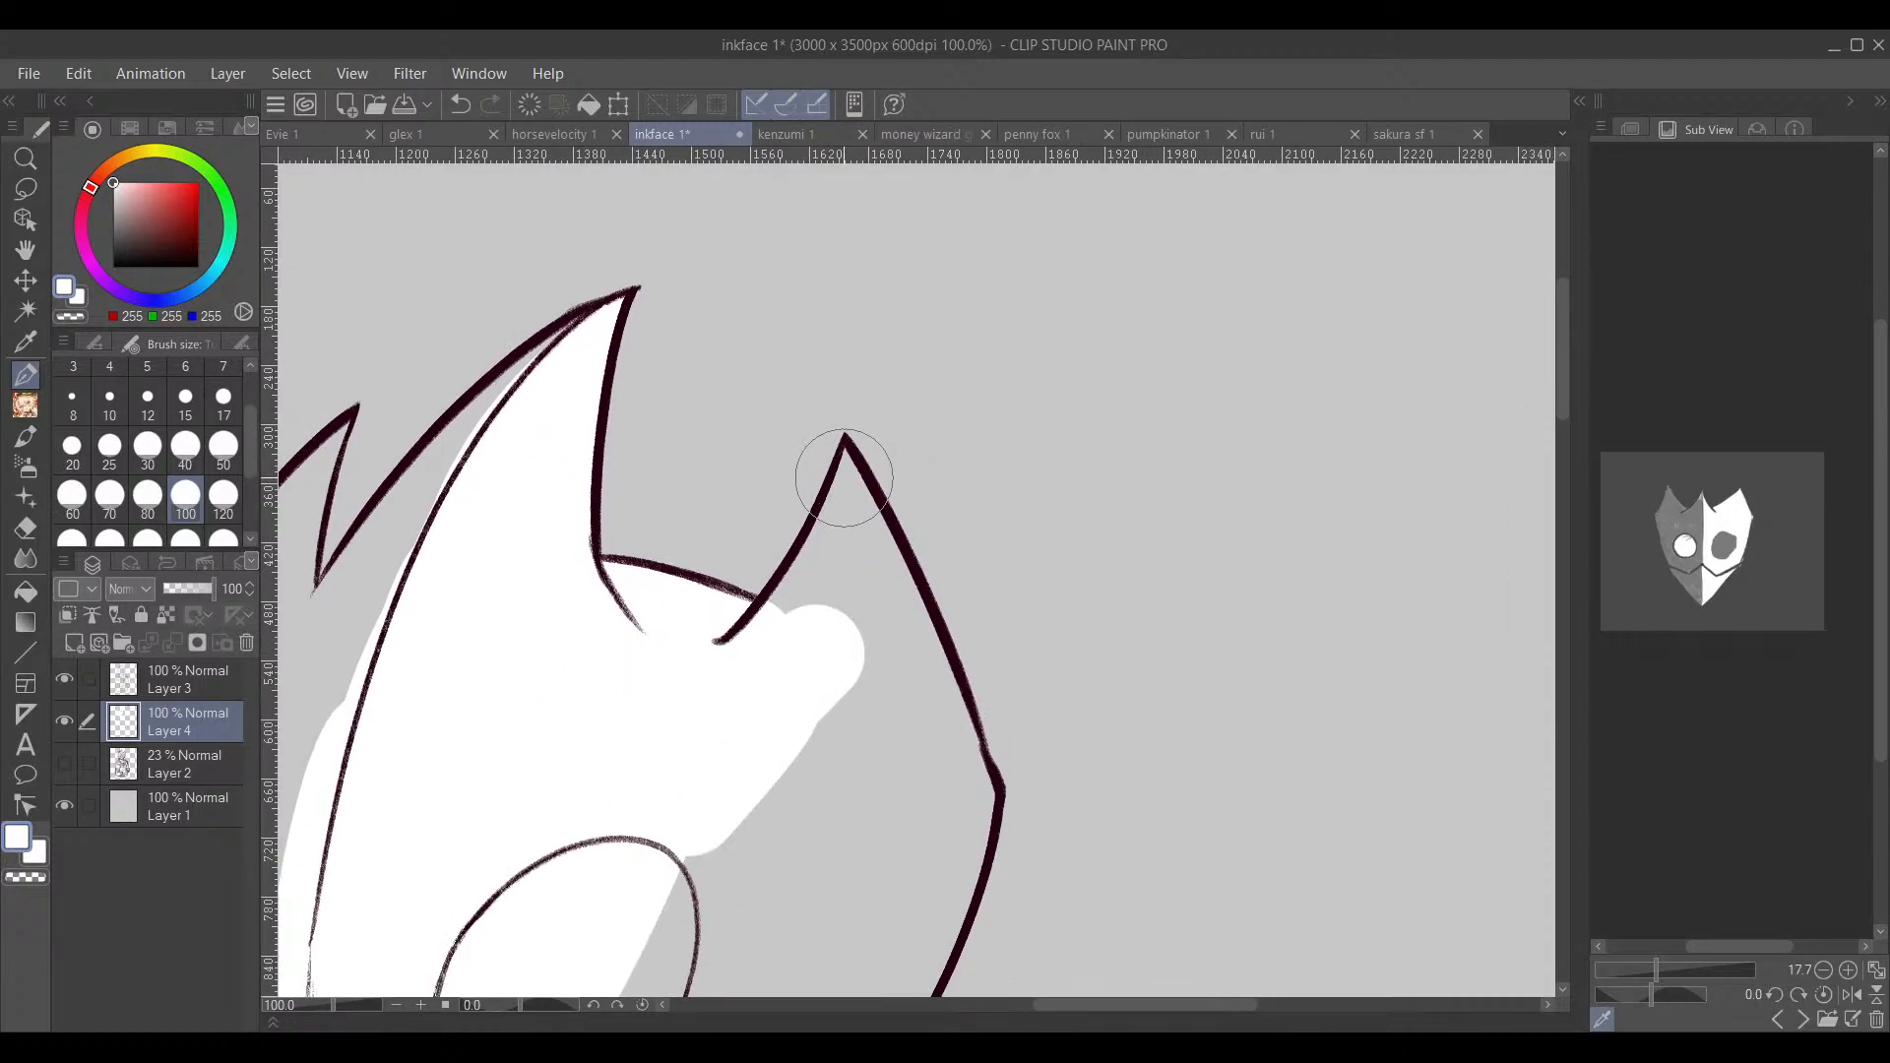
Step: Fill the mask's near-side horn and the upper edge below it with white
drag(848, 445, 789, 611)
mouse_move(824, 523)
mouse_down()
mouse_move(744, 652)
mouse_move(770, 493)
mouse_up()
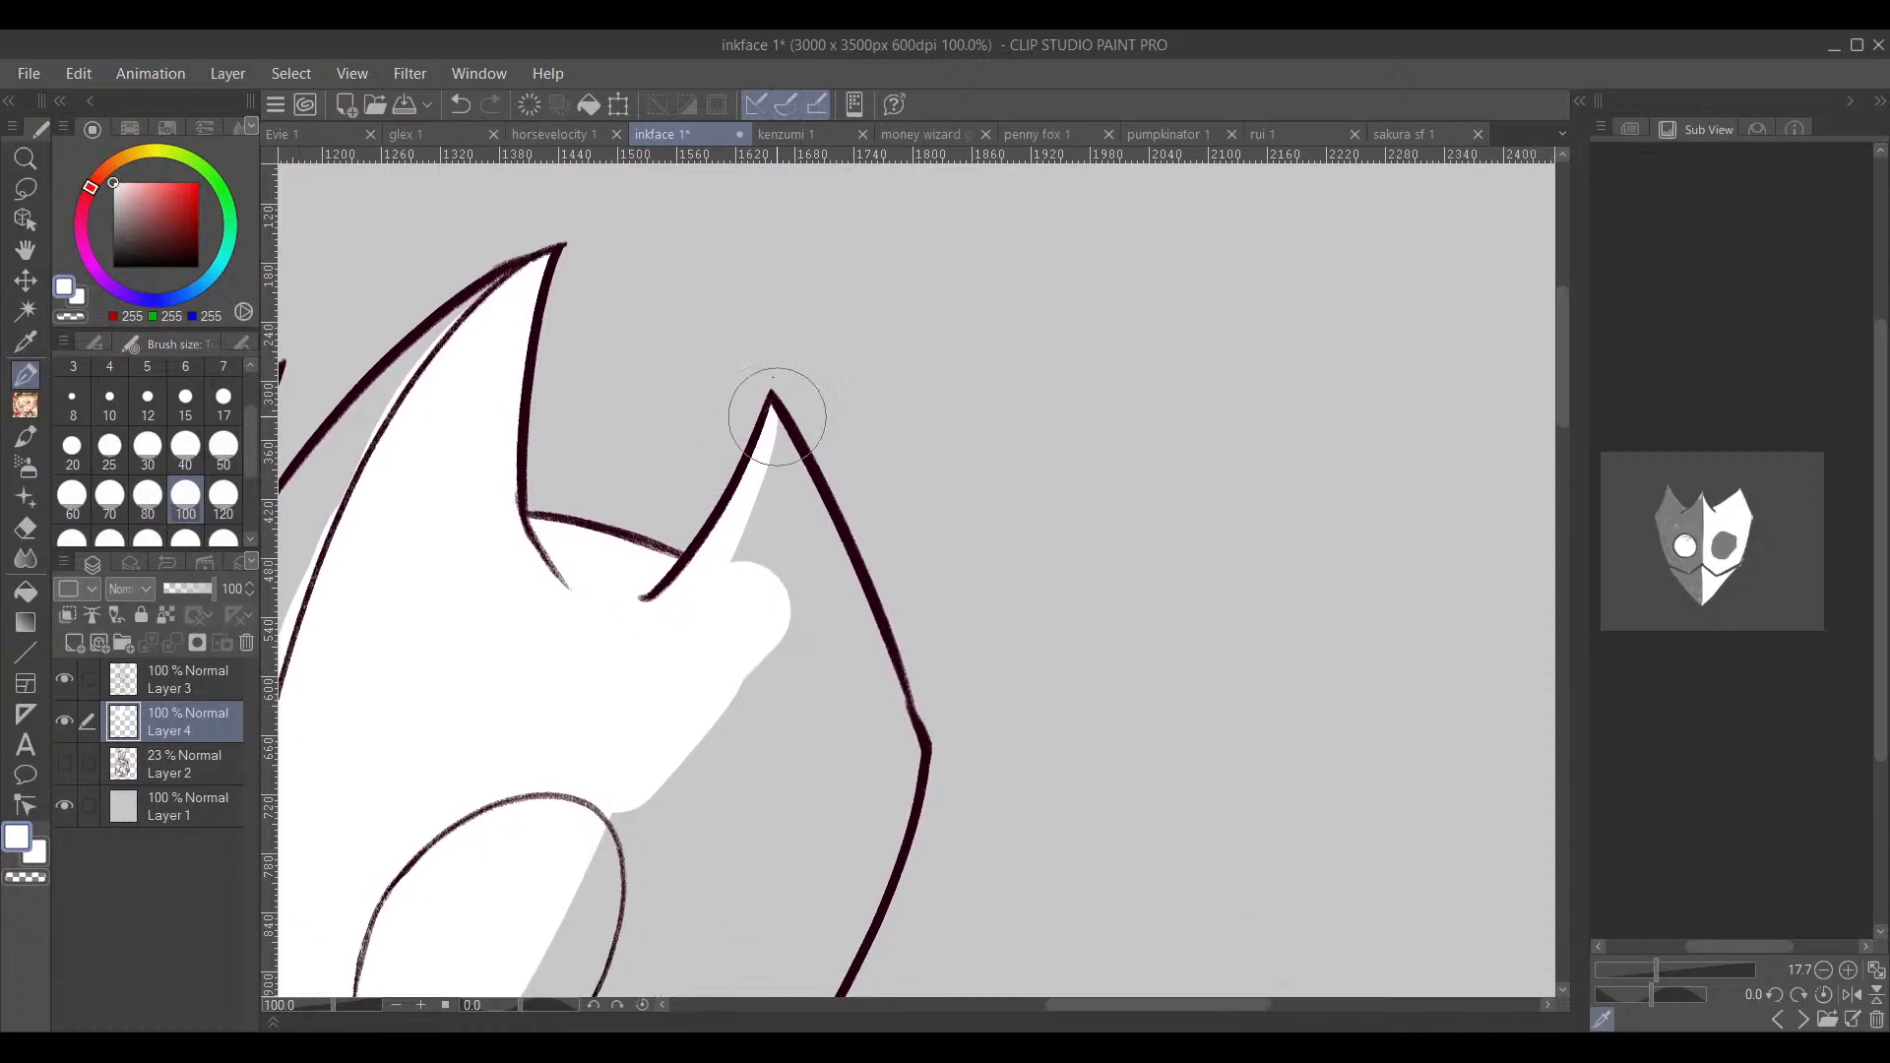
drag(775, 413, 816, 552)
drag(784, 460, 882, 726)
drag(793, 536, 848, 697)
drag(777, 470, 886, 738)
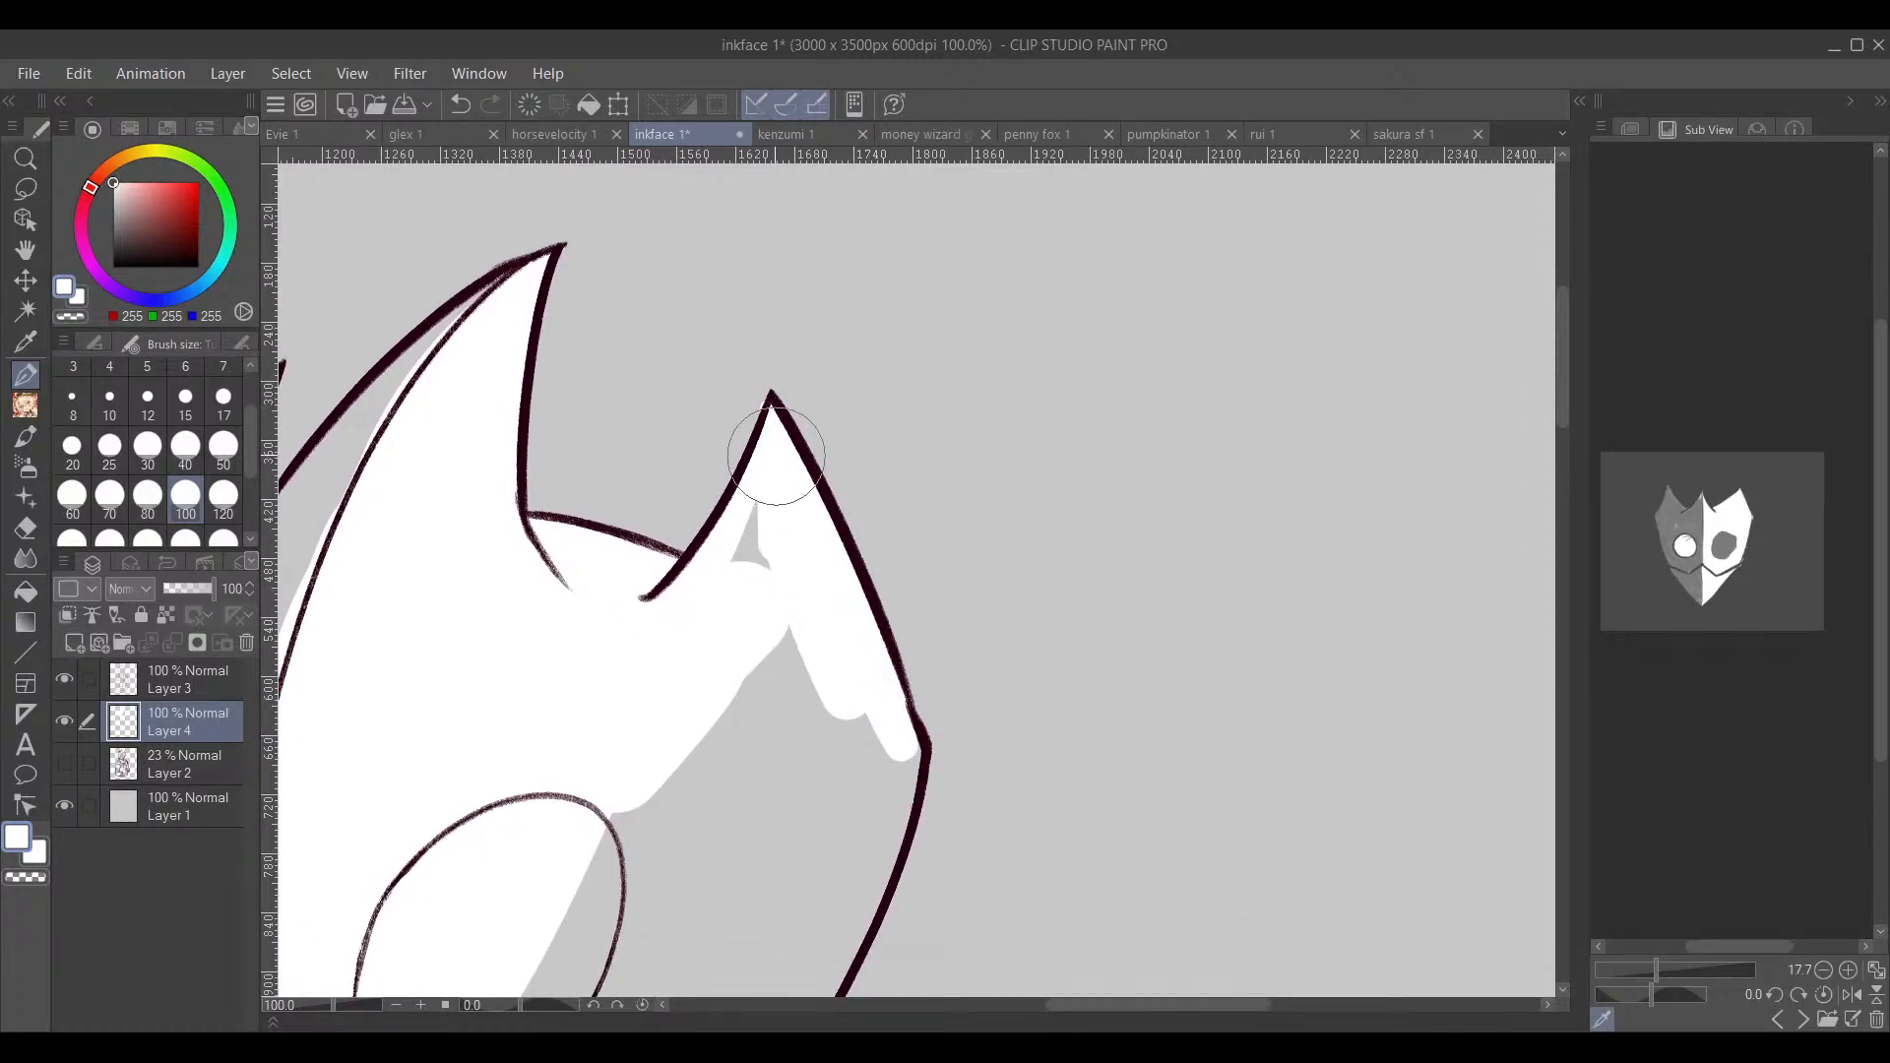
mouse_move(748, 413)
mouse_down()
mouse_move(768, 570)
mouse_move(844, 772)
mouse_up()
mouse_move(896, 677)
mouse_down()
mouse_move(1008, 339)
mouse_move(915, 623)
mouse_up()
Step: Fill the mask's near-side cheek, mouth edge and lower jaw with white, covering the gap beside the eye
mouse_move(971, 614)
mouse_down()
mouse_move(971, 588)
mouse_move(1084, 488)
mouse_up()
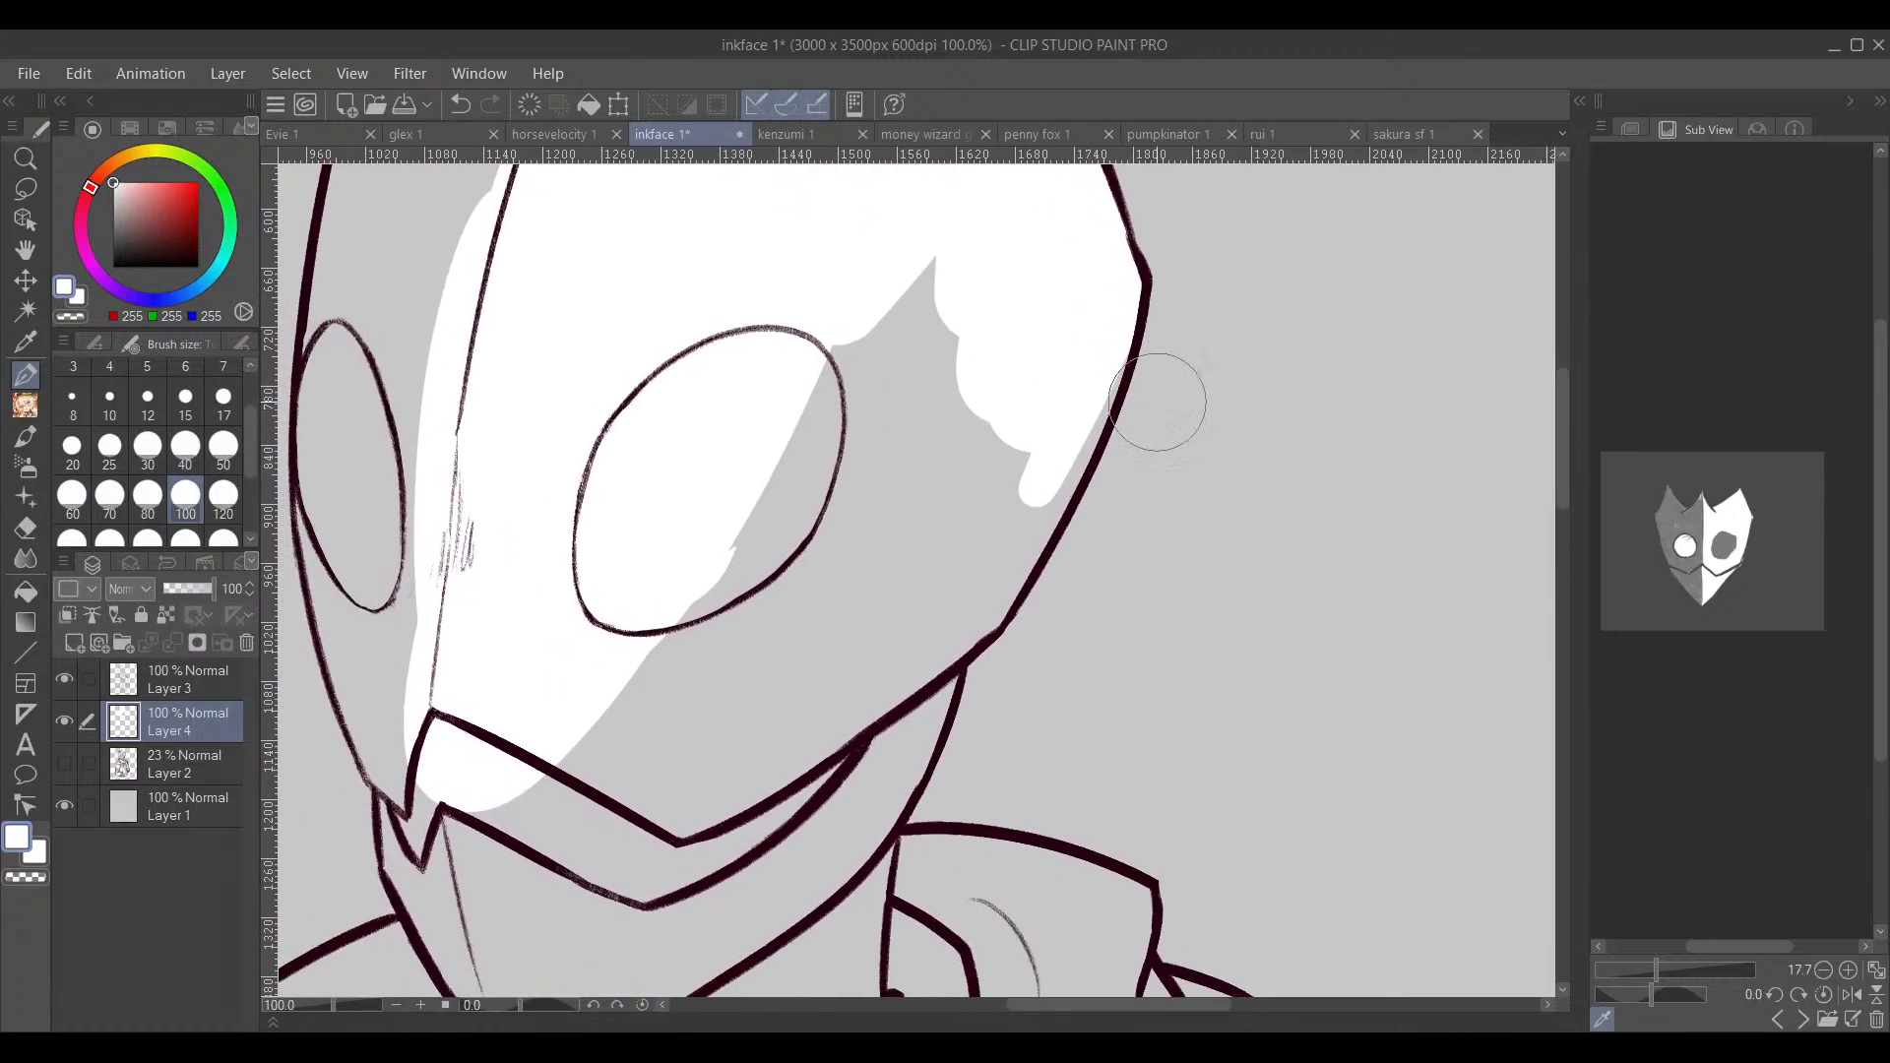
mouse_move(1098, 384)
mouse_down()
mouse_move(1024, 519)
mouse_move(1047, 506)
mouse_move(923, 670)
mouse_move(1033, 443)
mouse_move(1041, 475)
mouse_up()
mouse_move(590, 581)
mouse_down()
mouse_move(645, 866)
mouse_move(678, 694)
mouse_move(801, 802)
mouse_move(970, 532)
mouse_move(1046, 460)
mouse_move(866, 748)
mouse_up()
drag(1031, 607, 854, 799)
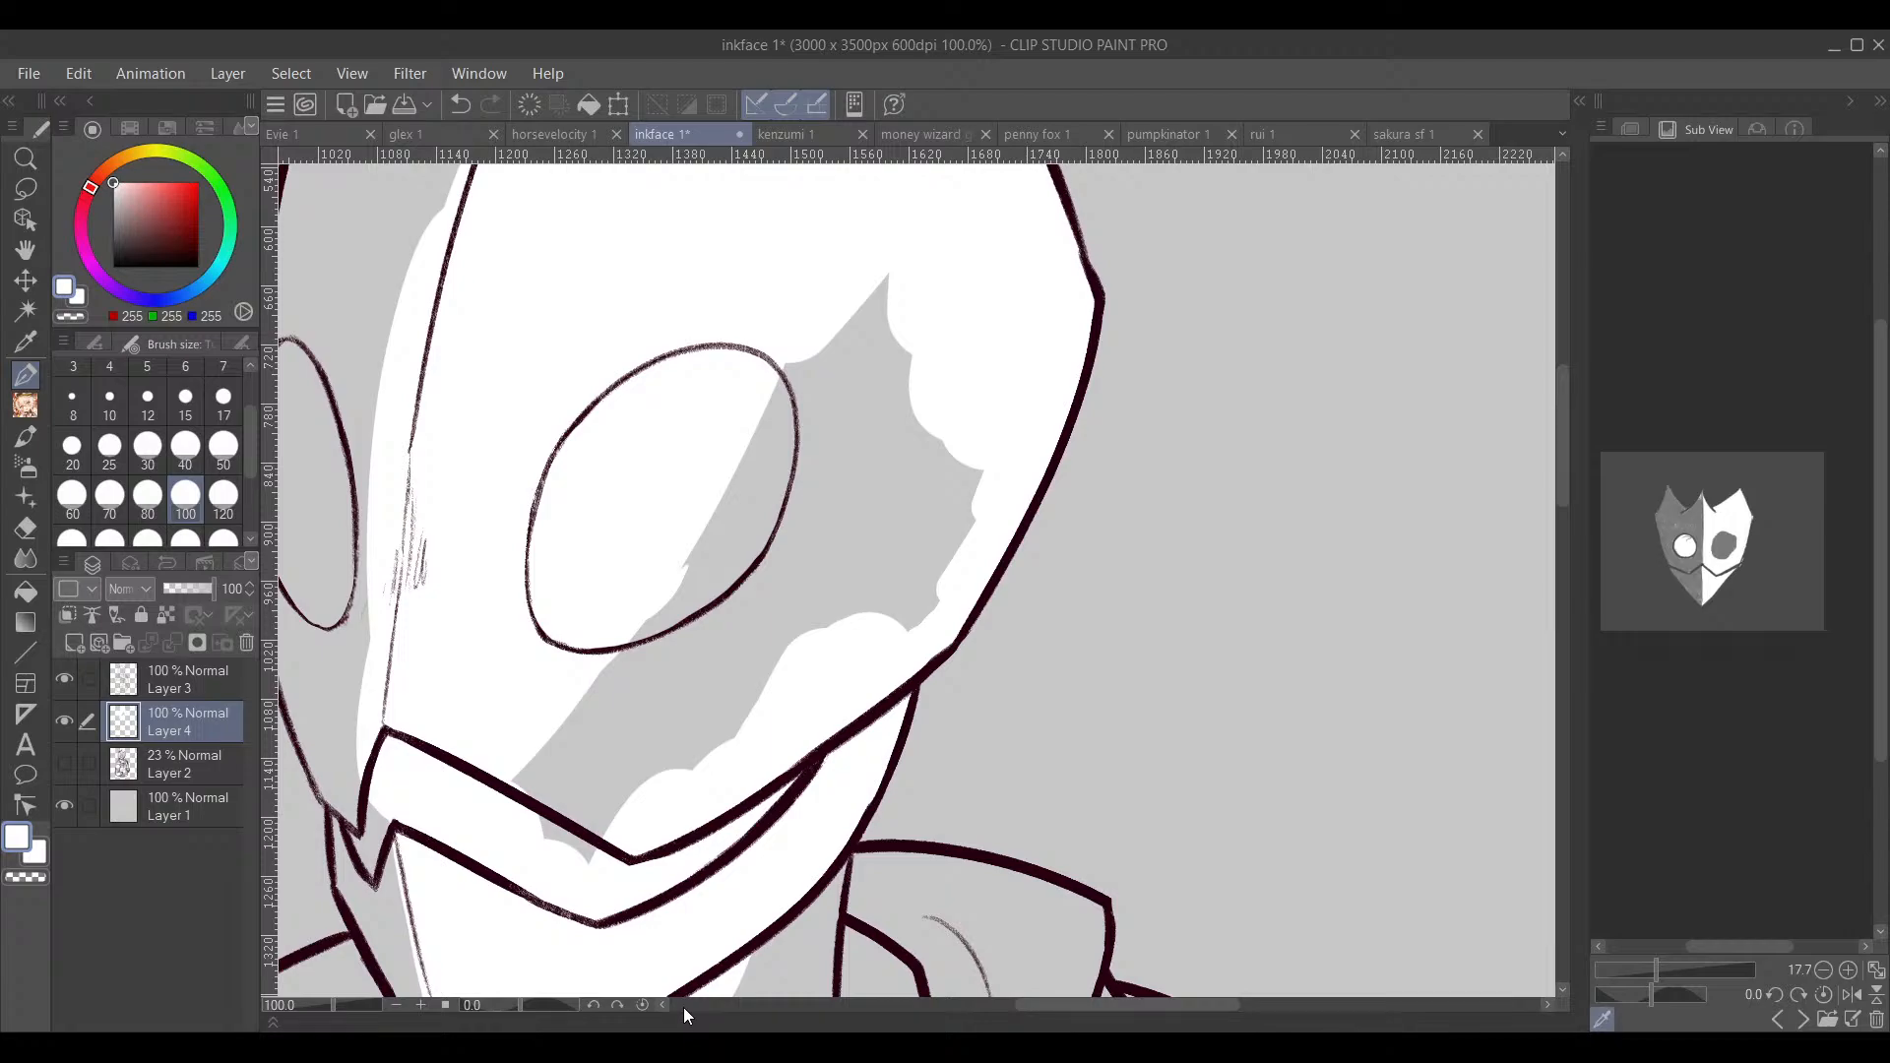
mouse_move(848, 287)
mouse_down()
mouse_move(676, 548)
mouse_move(571, 936)
mouse_move(906, 515)
mouse_move(860, 612)
mouse_move(1224, 603)
mouse_move(1024, 679)
mouse_move(962, 759)
mouse_move(970, 630)
mouse_up()
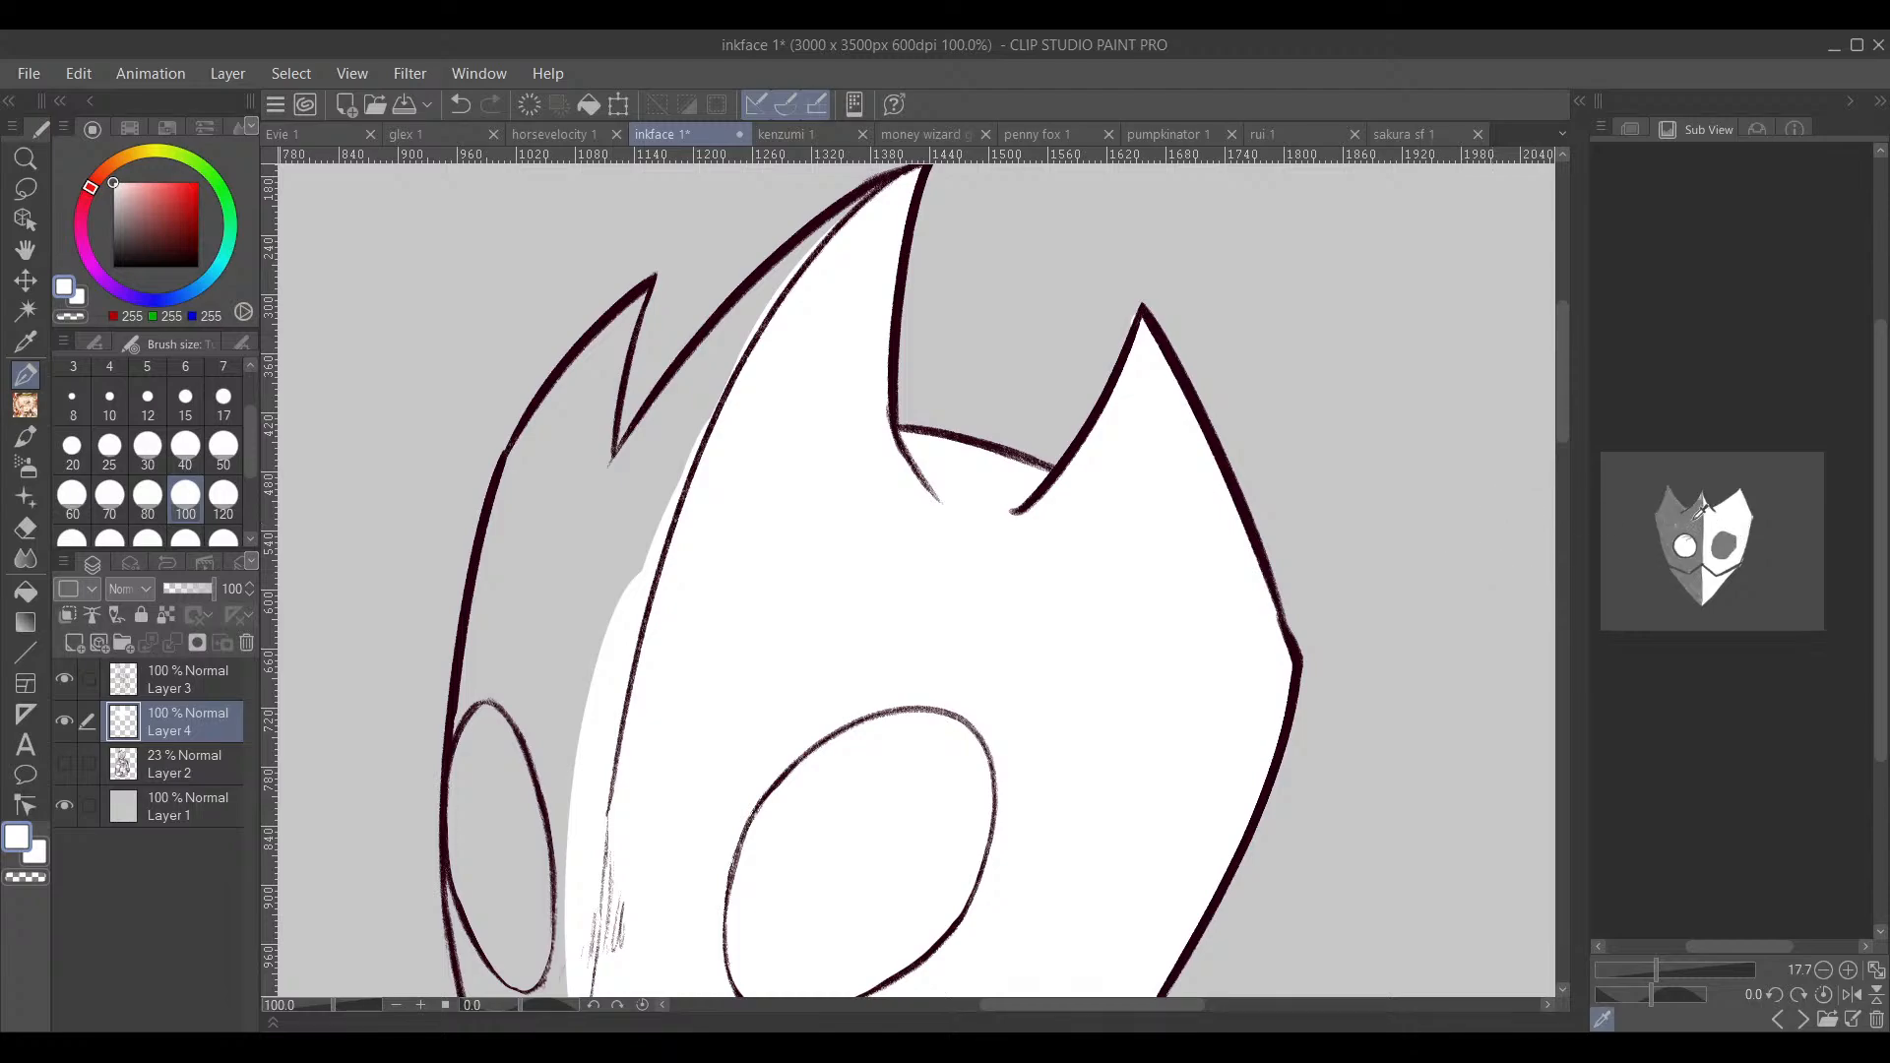
Step: Sample grey (118, 118, 118) from the mask reference and paint the far side of the central horn and the notch with brush size 15
click(1703, 500)
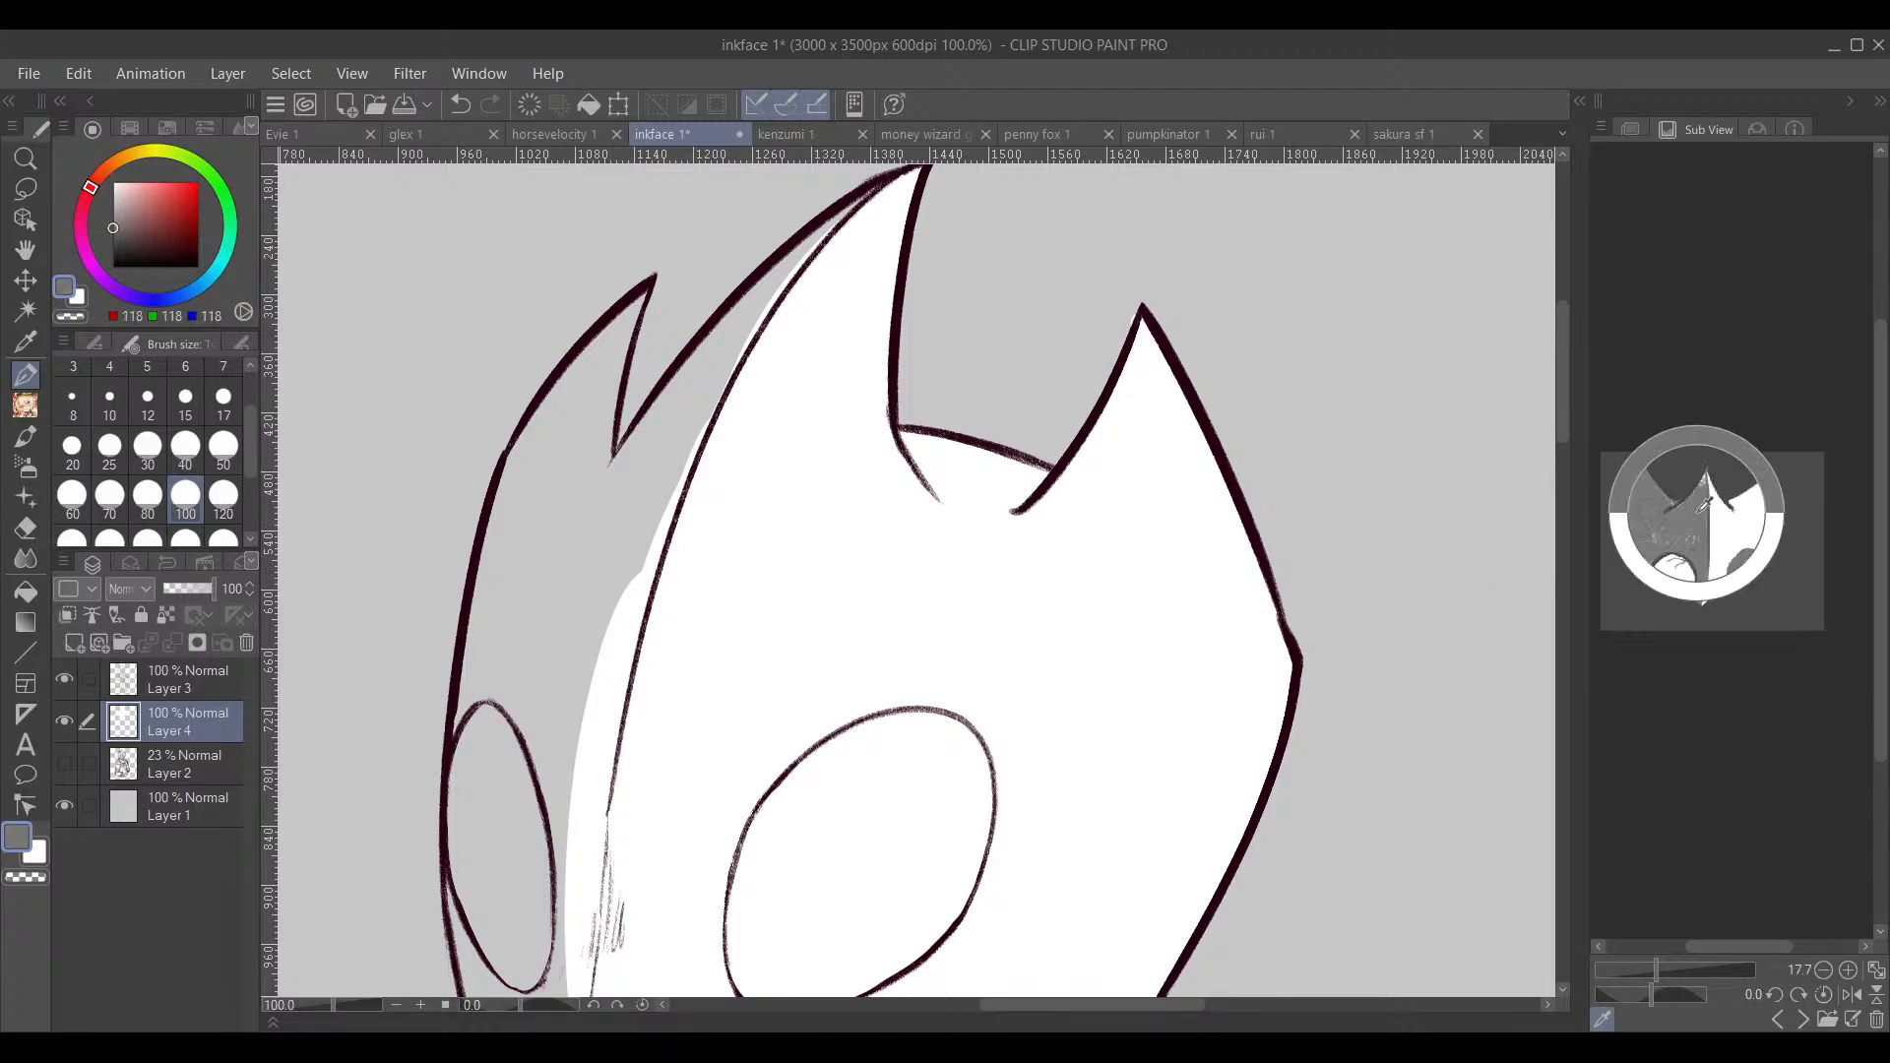
drag(1024, 684, 1285, 599)
drag(1149, 397, 974, 592)
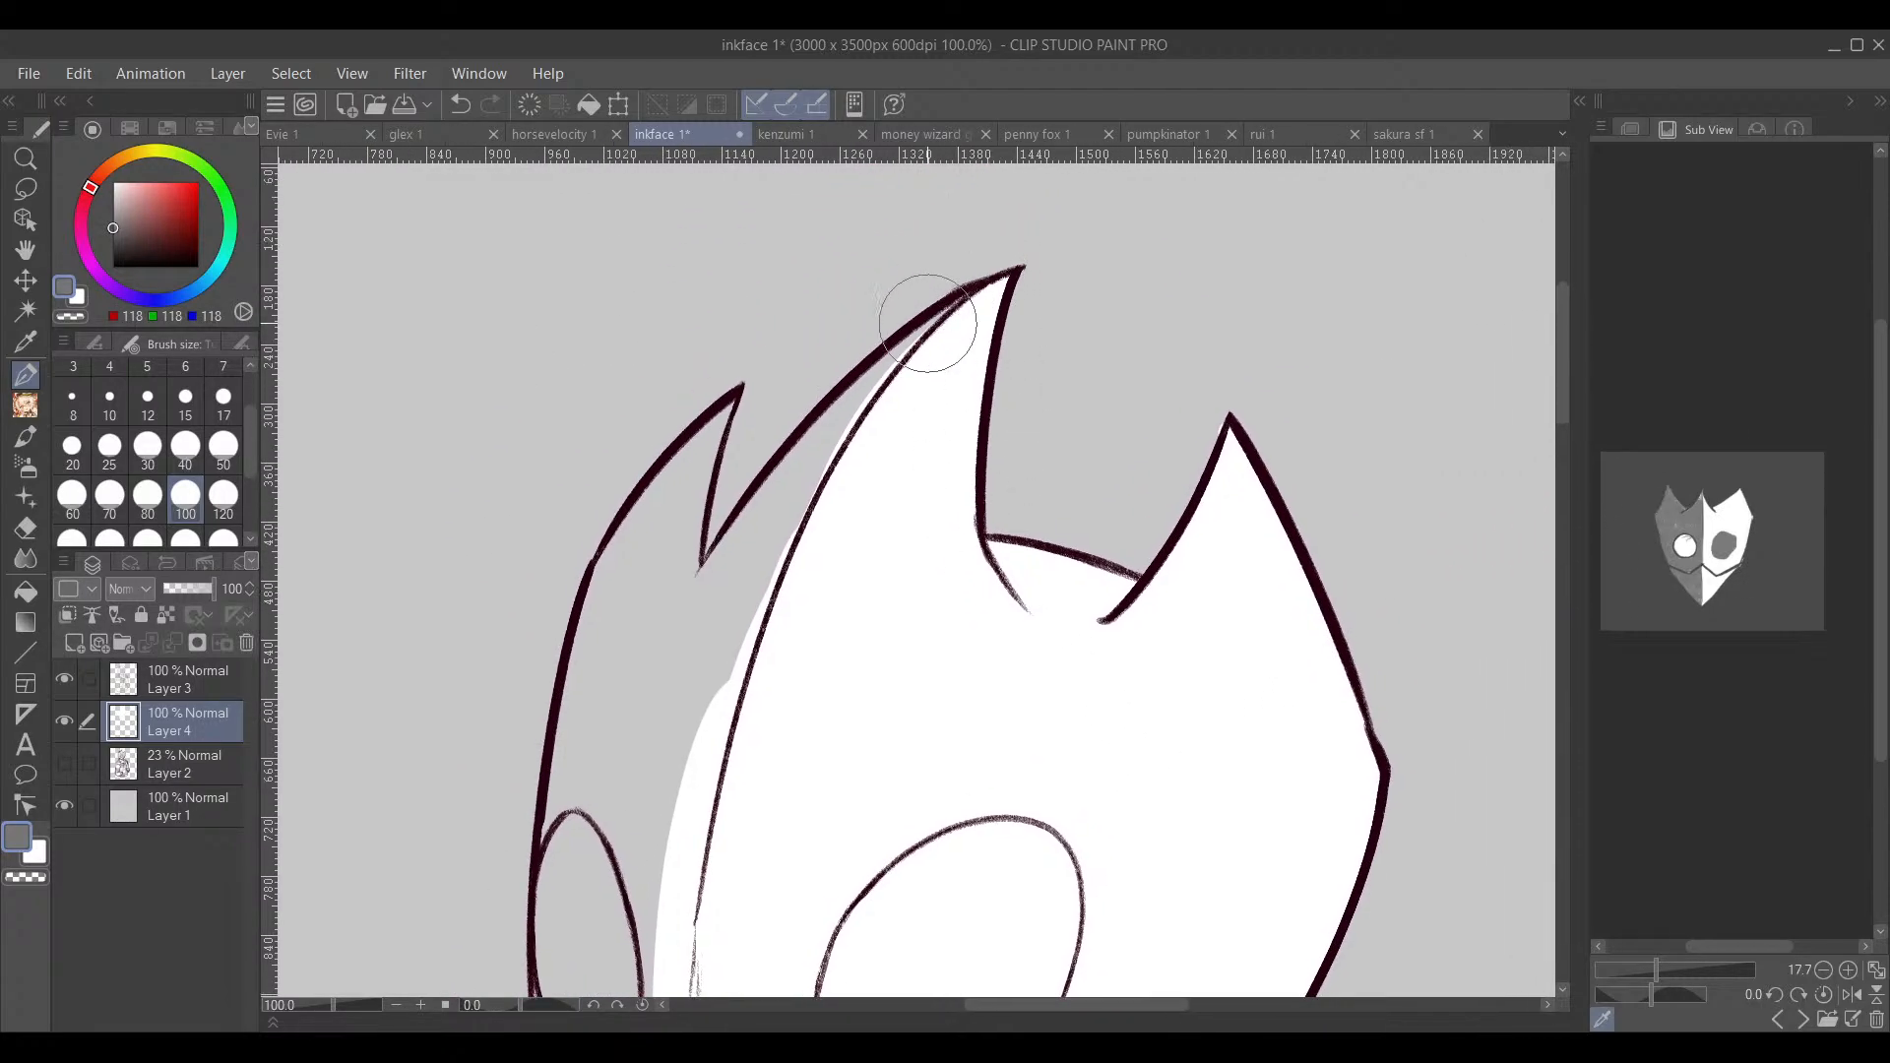
click(185, 400)
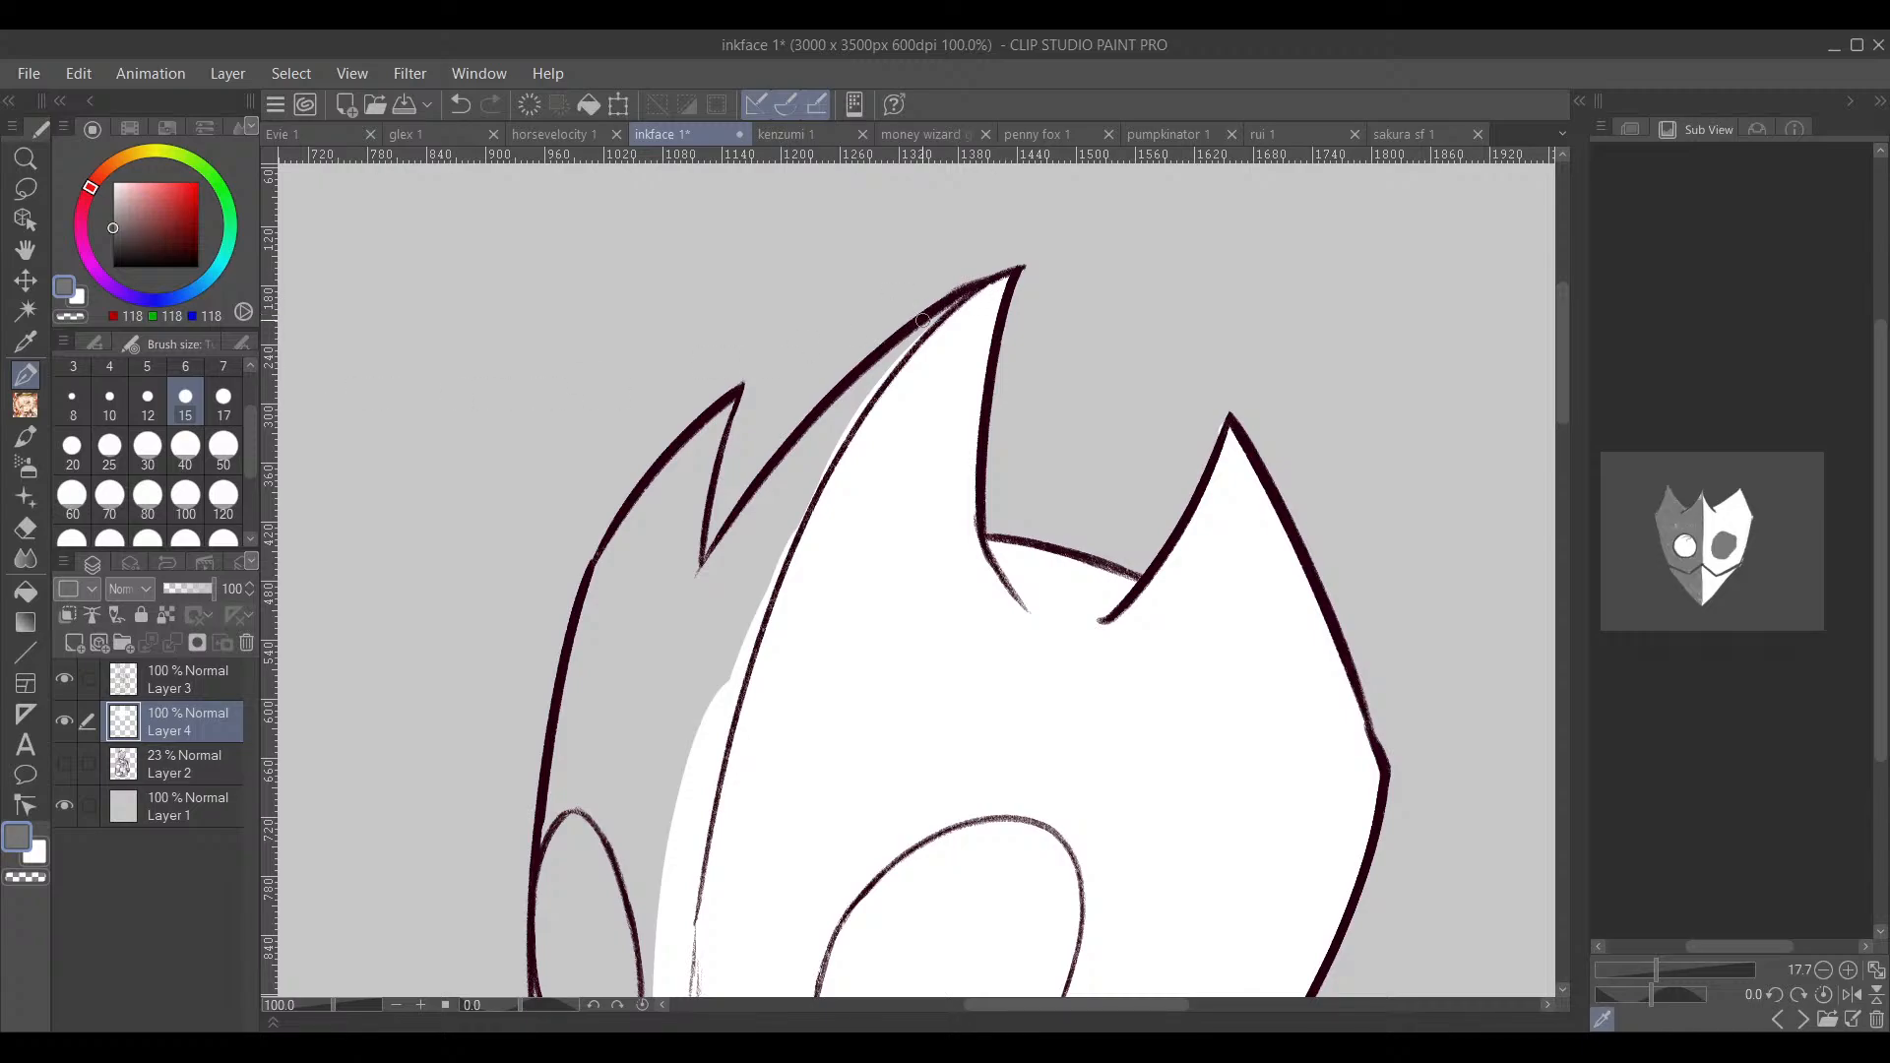
mouse_move(919, 327)
mouse_down()
mouse_move(695, 602)
mouse_move(769, 563)
mouse_move(750, 616)
mouse_move(758, 583)
mouse_up()
drag(795, 518, 799, 498)
mouse_move(784, 422)
mouse_down()
mouse_move(842, 382)
mouse_move(816, 418)
mouse_move(853, 399)
mouse_move(807, 501)
mouse_move(883, 391)
mouse_move(897, 322)
mouse_up()
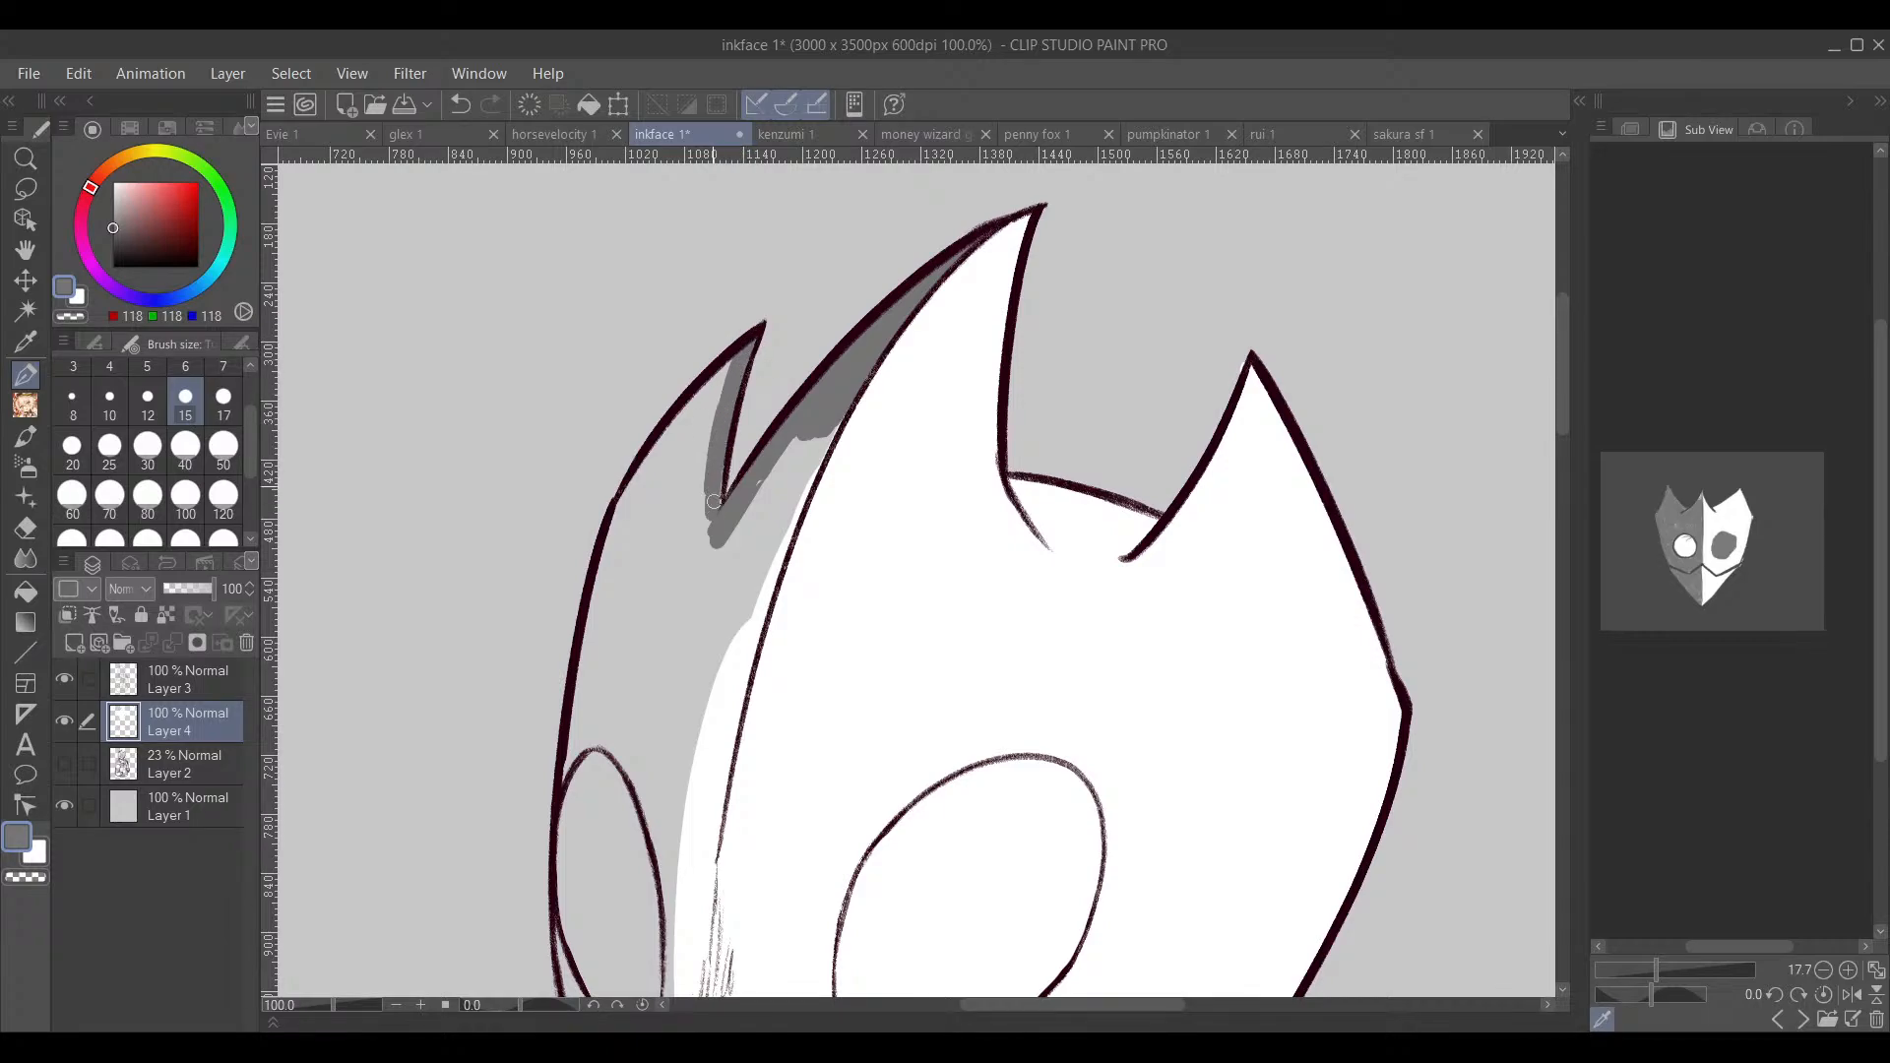
Step: Paint a grey border inside the mask's far-side outline, from the small horn past the eye to the mouth corner
mouse_move(712, 492)
mouse_down()
mouse_move(732, 358)
mouse_move(672, 428)
mouse_up()
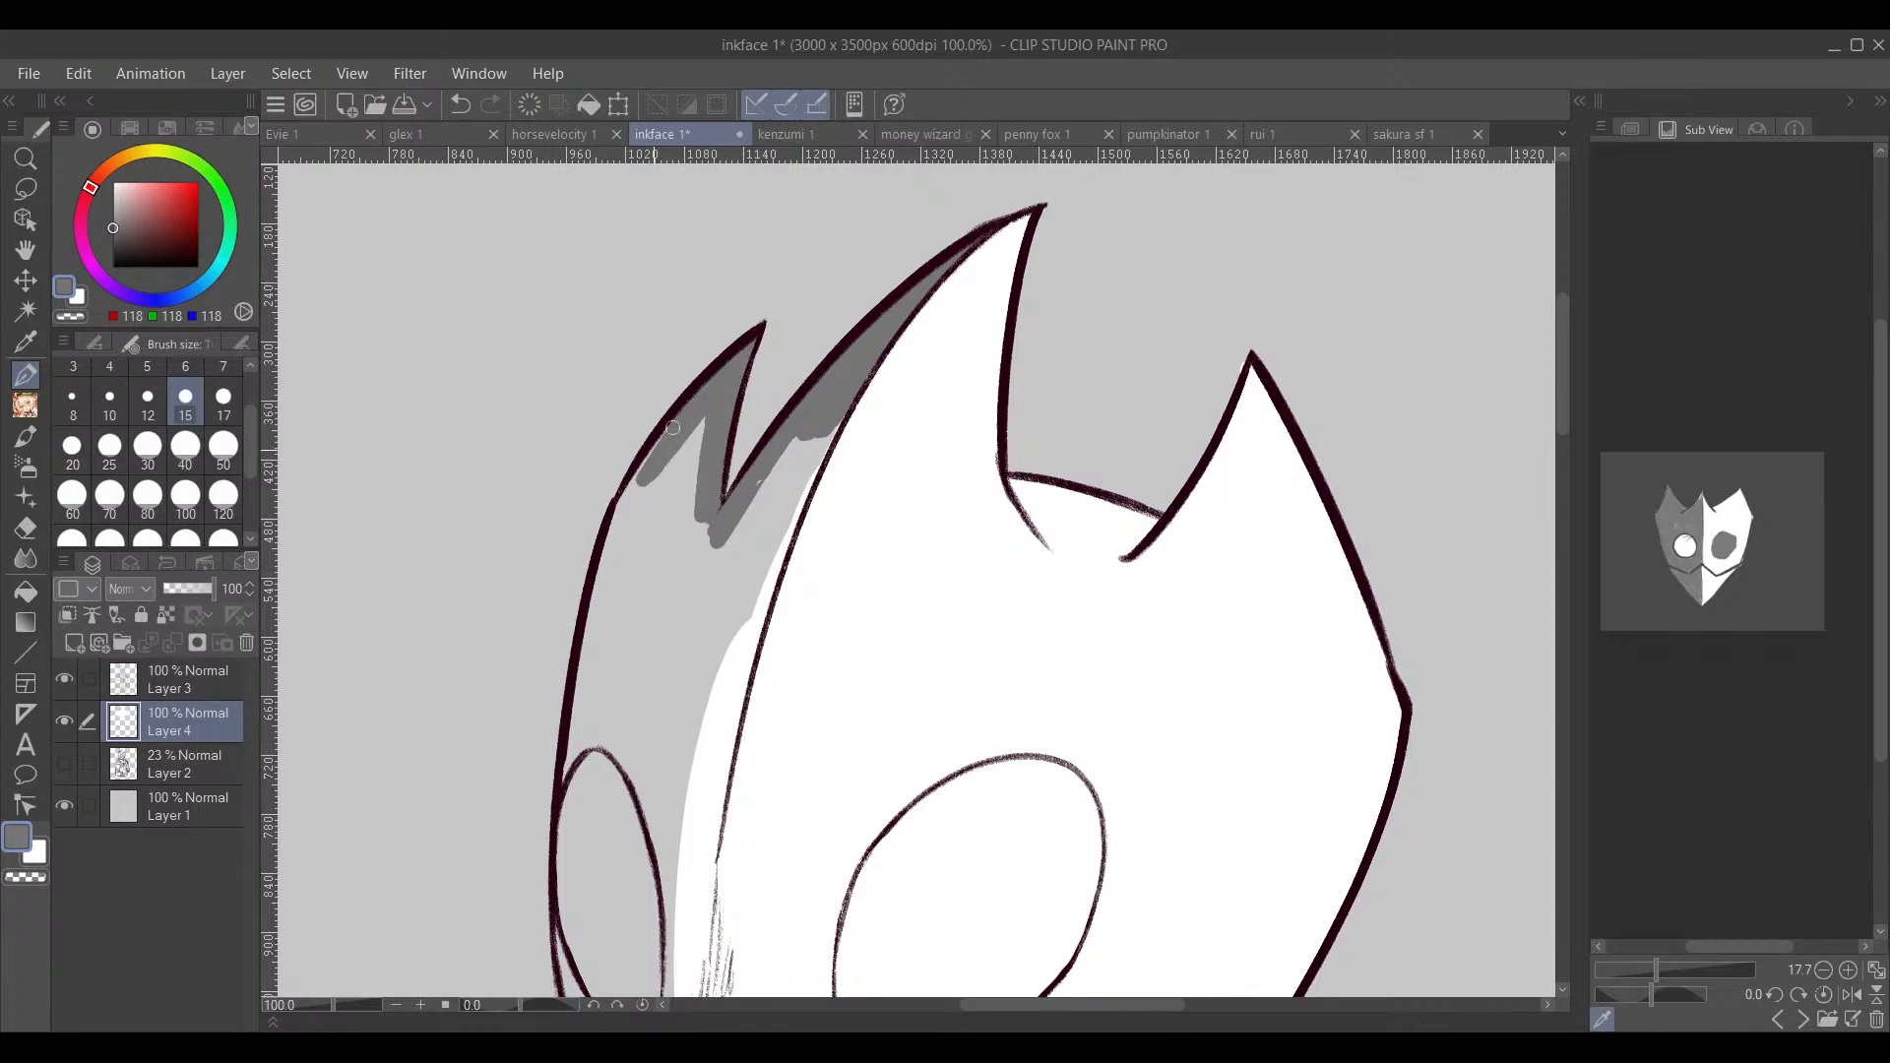
mouse_move(619, 526)
mouse_down()
mouse_move(621, 640)
mouse_move(707, 308)
mouse_move(683, 384)
mouse_up()
drag(645, 321, 603, 514)
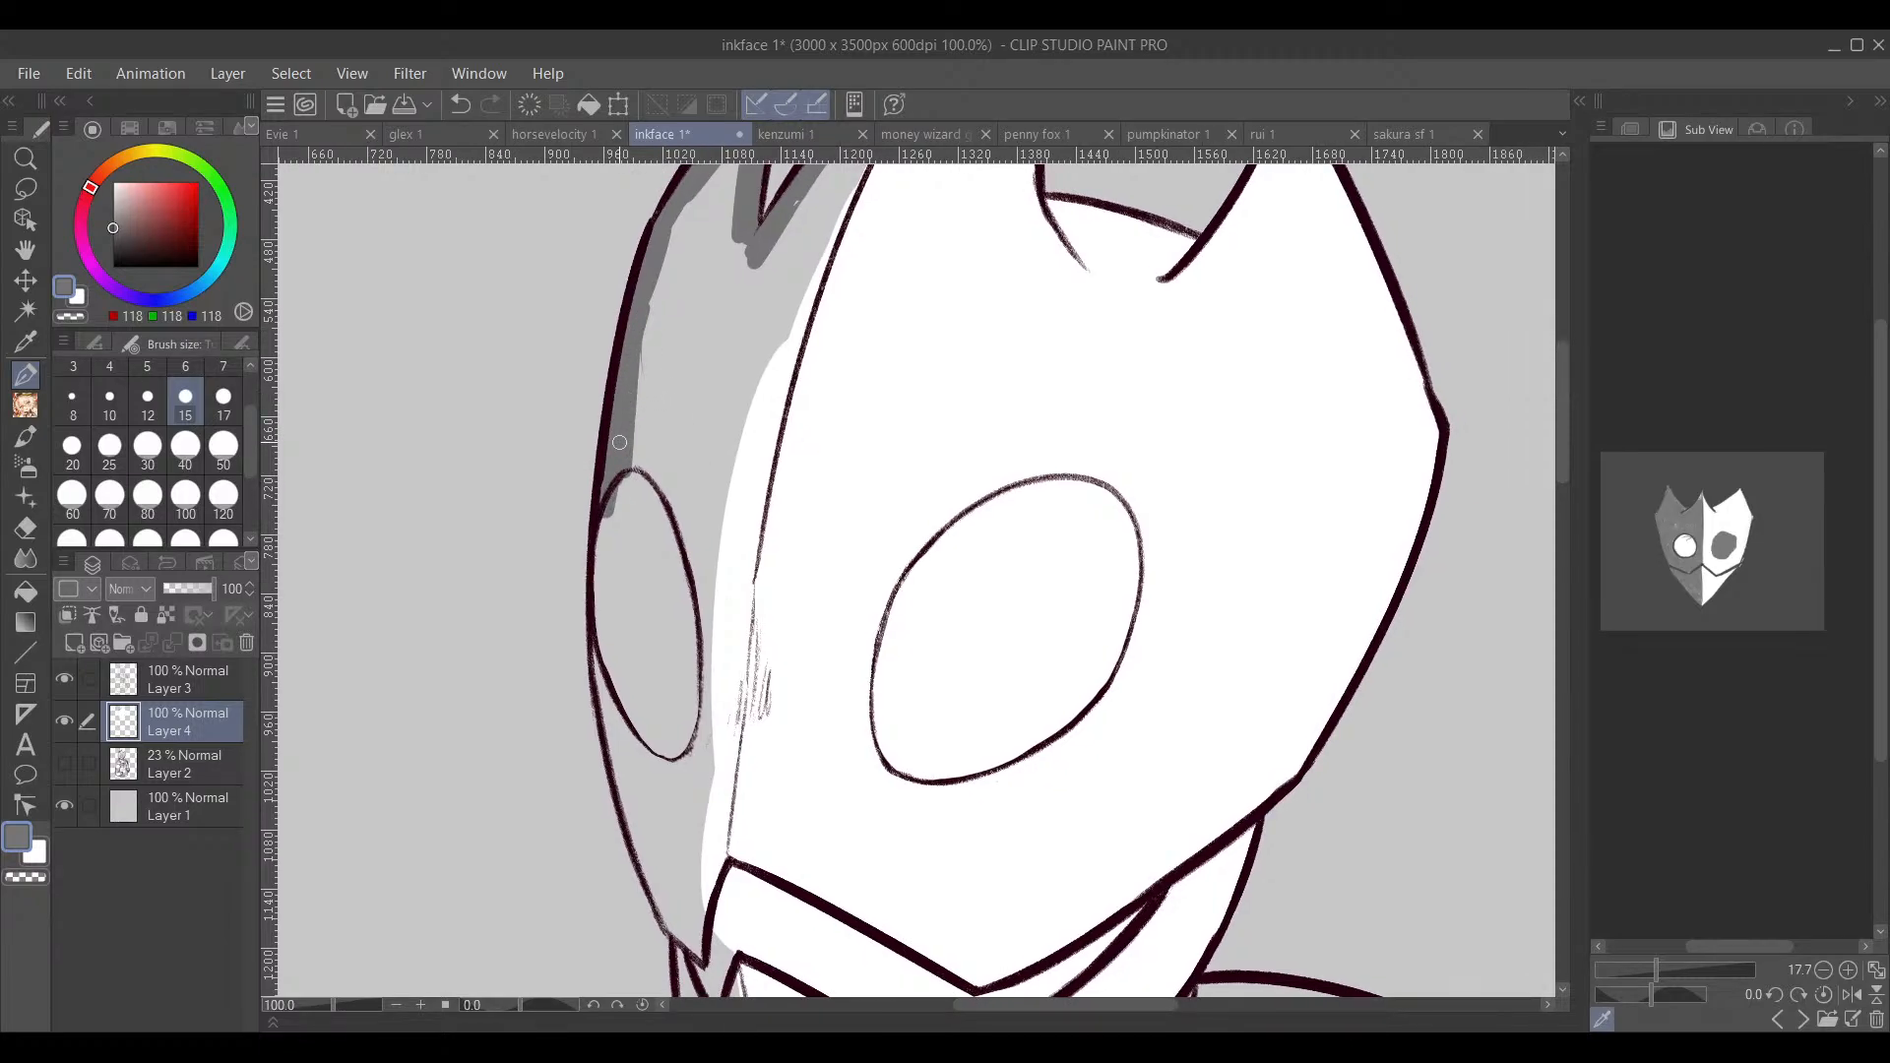
drag(615, 680, 558, 467)
drag(547, 394, 556, 502)
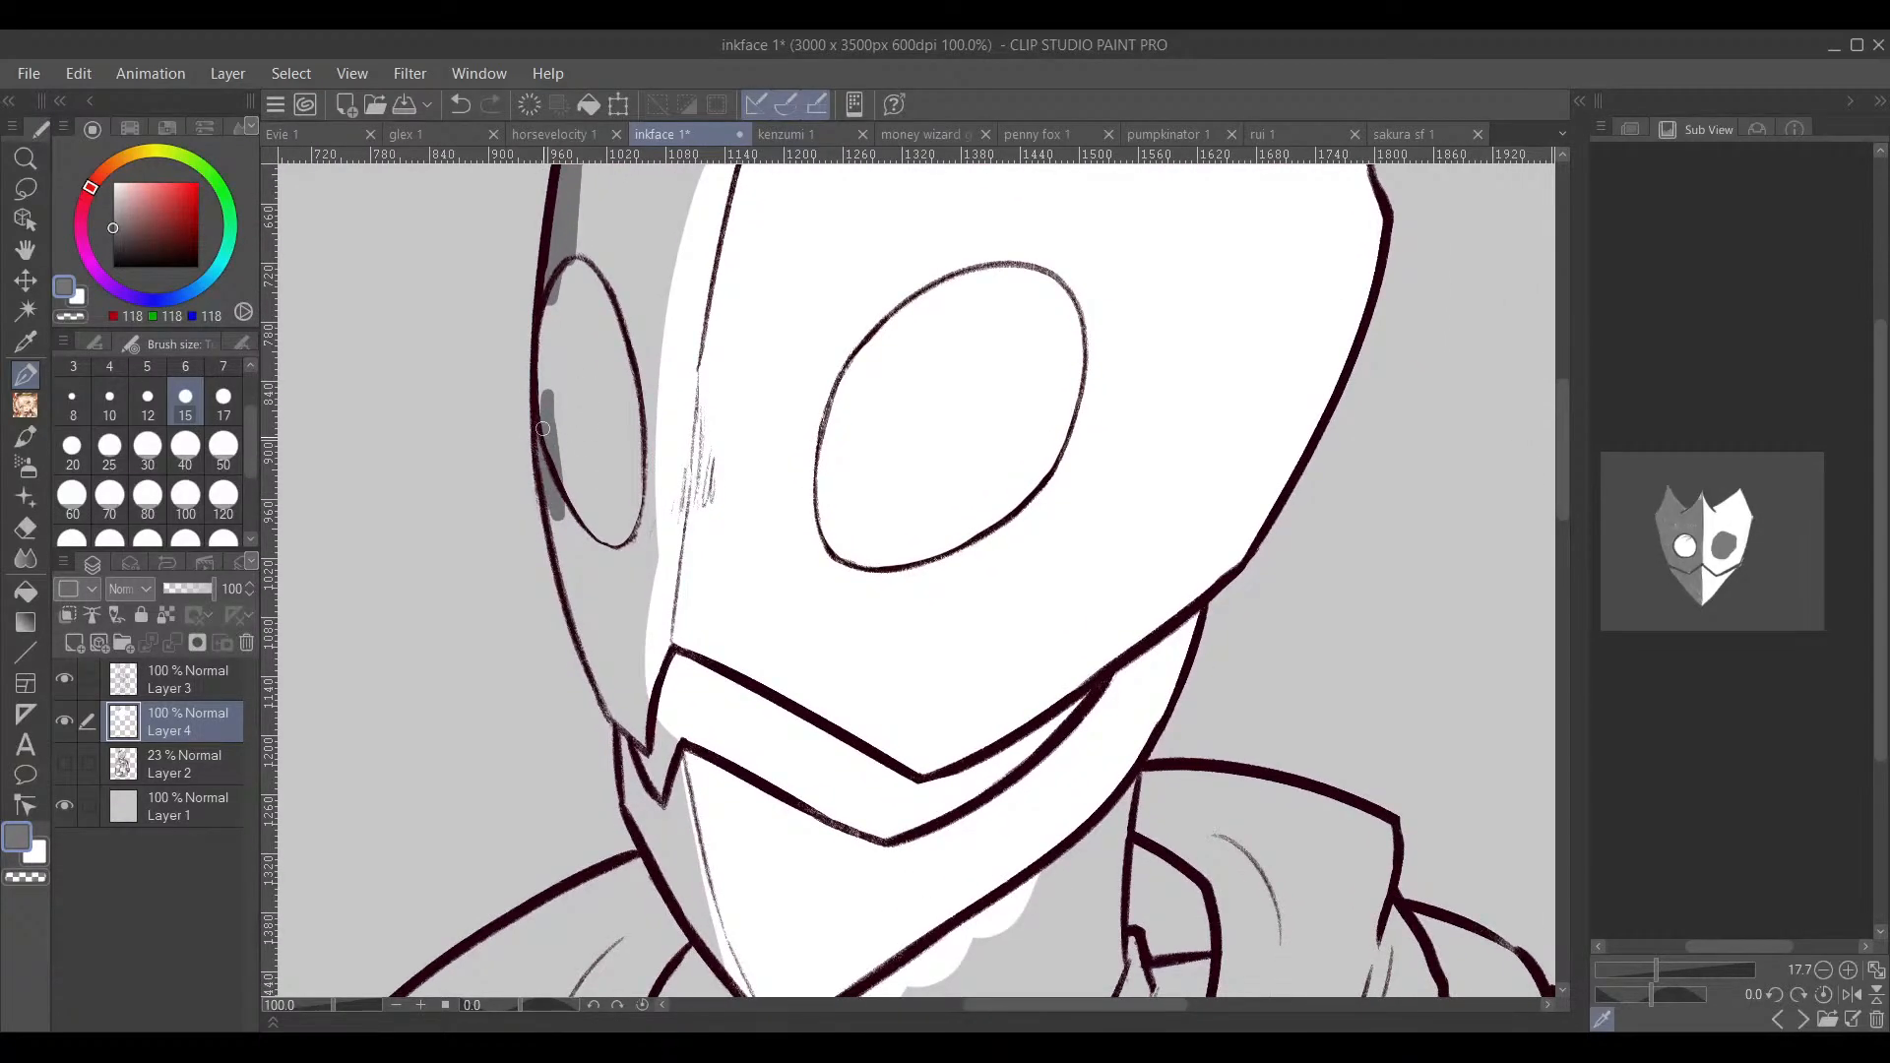
mouse_move(542, 429)
mouse_down()
mouse_move(603, 708)
mouse_move(630, 723)
mouse_up()
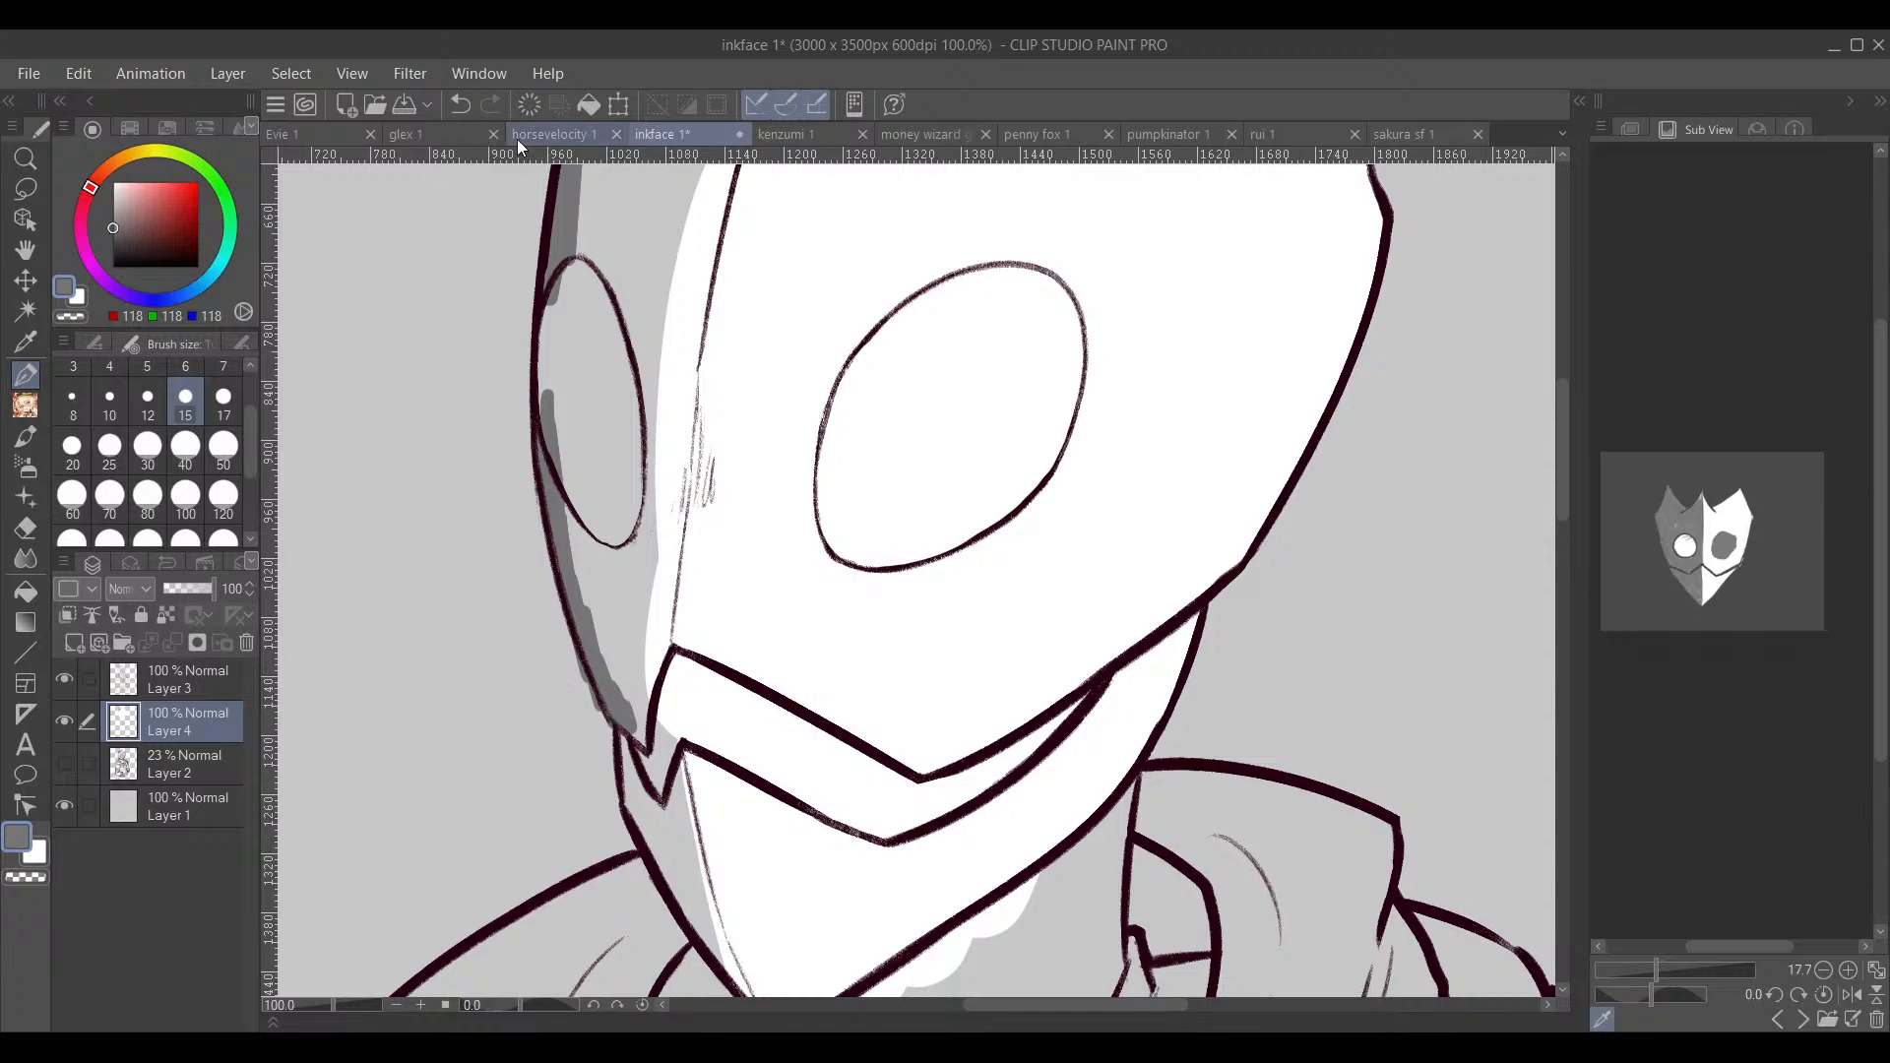
click(459, 104)
Step: Fill the shaded far side of the mask's lower jaw with grey down to the chin
mouse_move(544, 414)
mouse_down()
mouse_move(606, 677)
mouse_move(673, 431)
mouse_move(622, 371)
mouse_up()
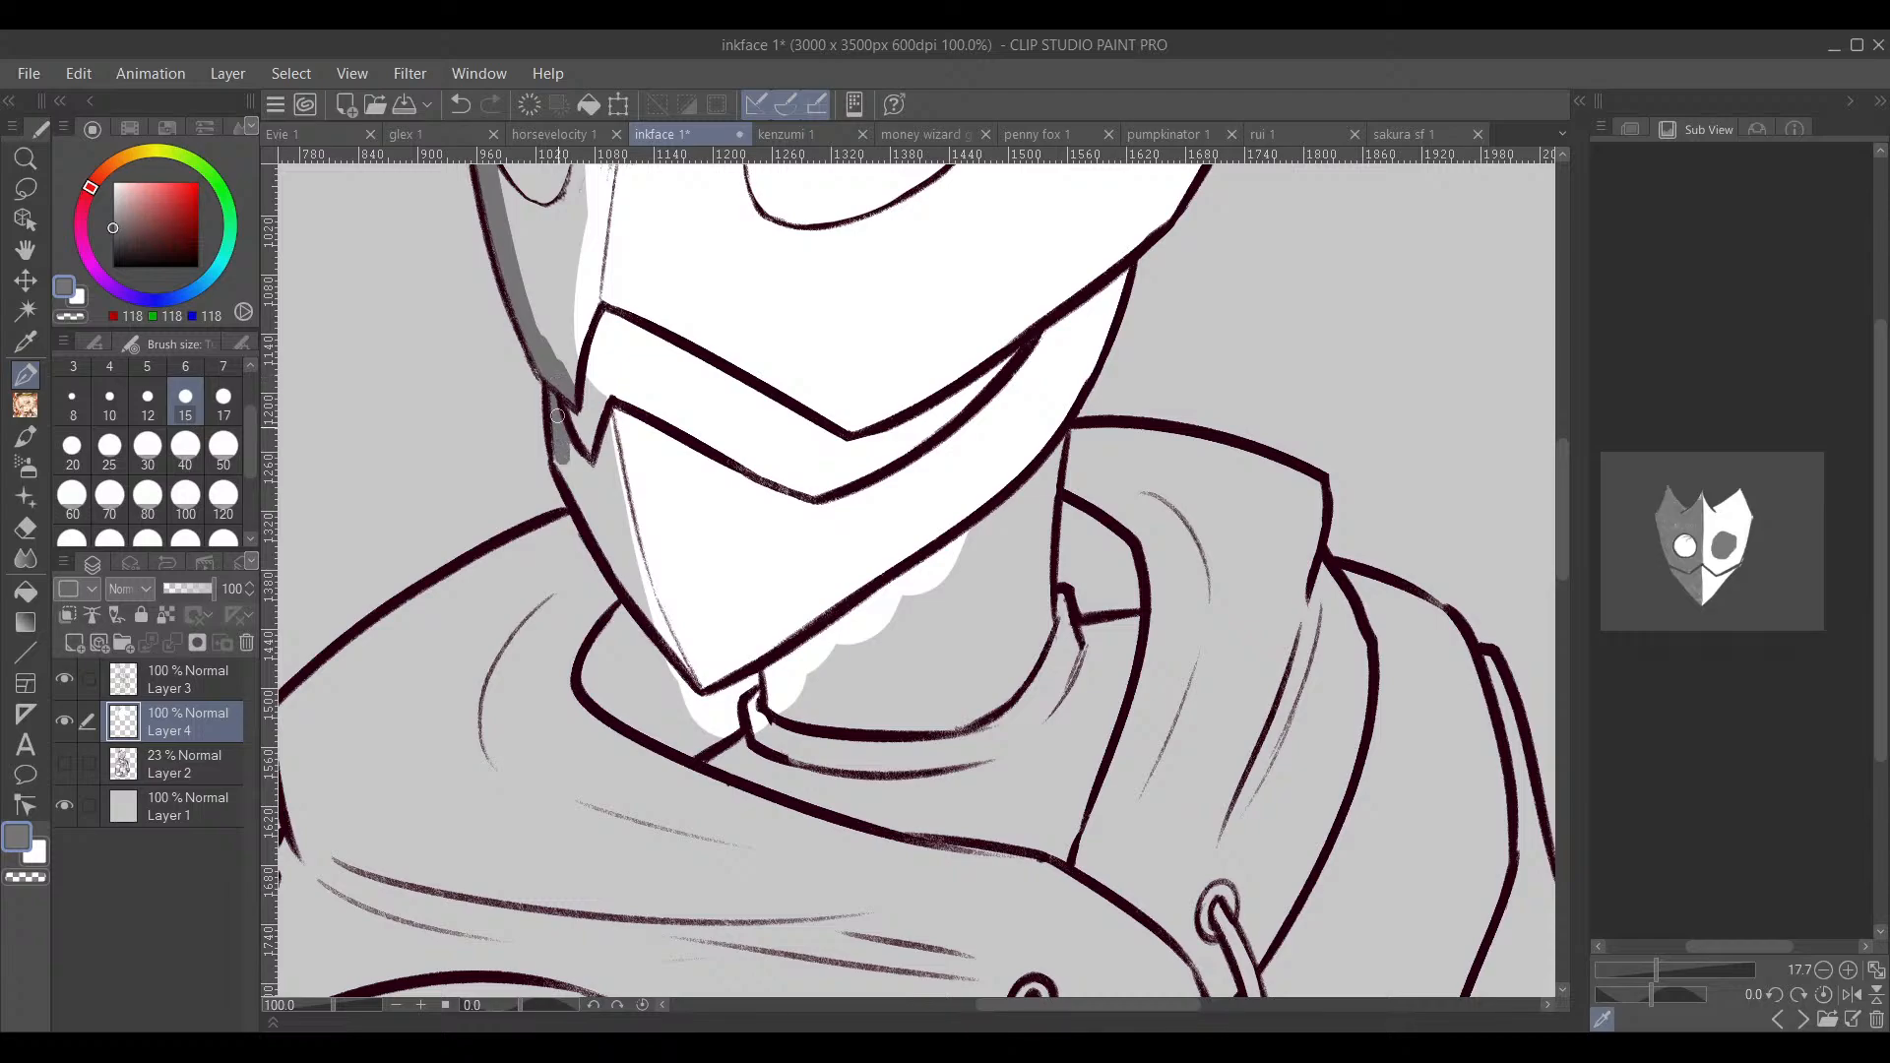
drag(567, 459, 587, 511)
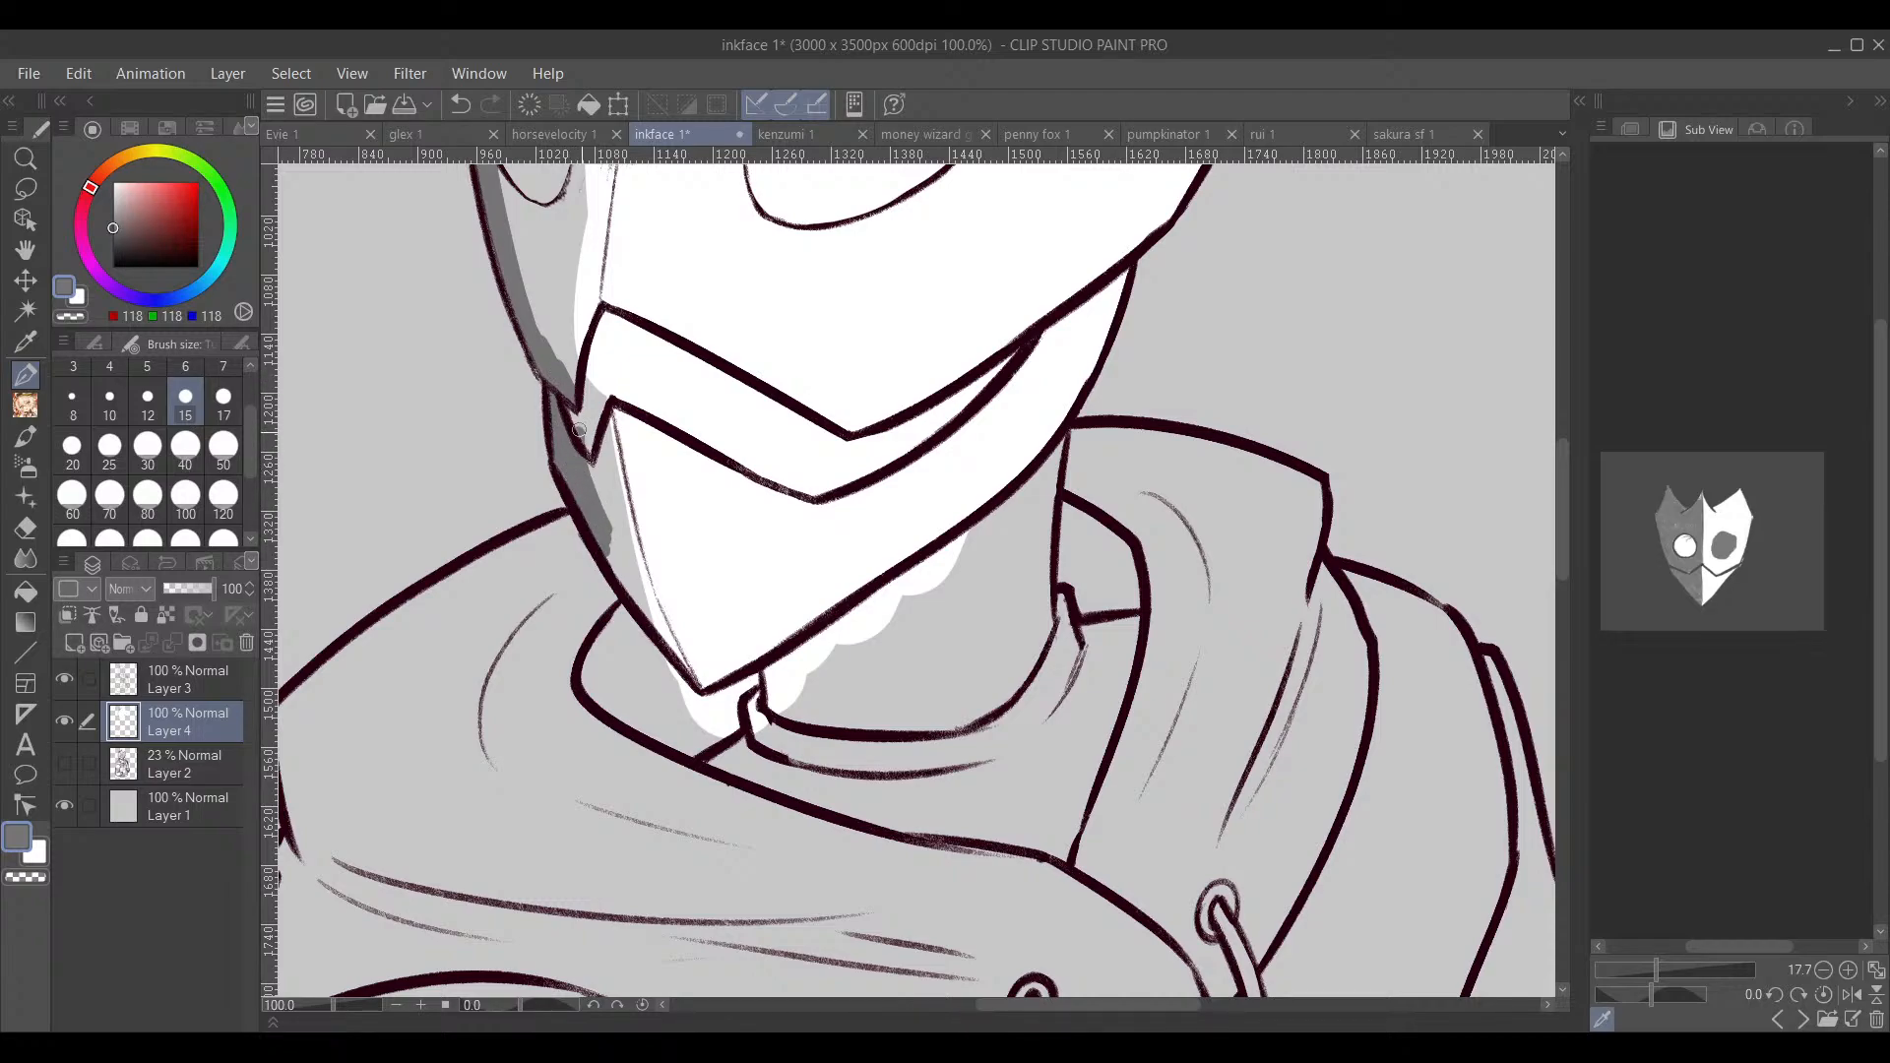
mouse_move(579, 430)
mouse_down()
mouse_move(606, 536)
mouse_move(620, 413)
mouse_move(642, 586)
mouse_up()
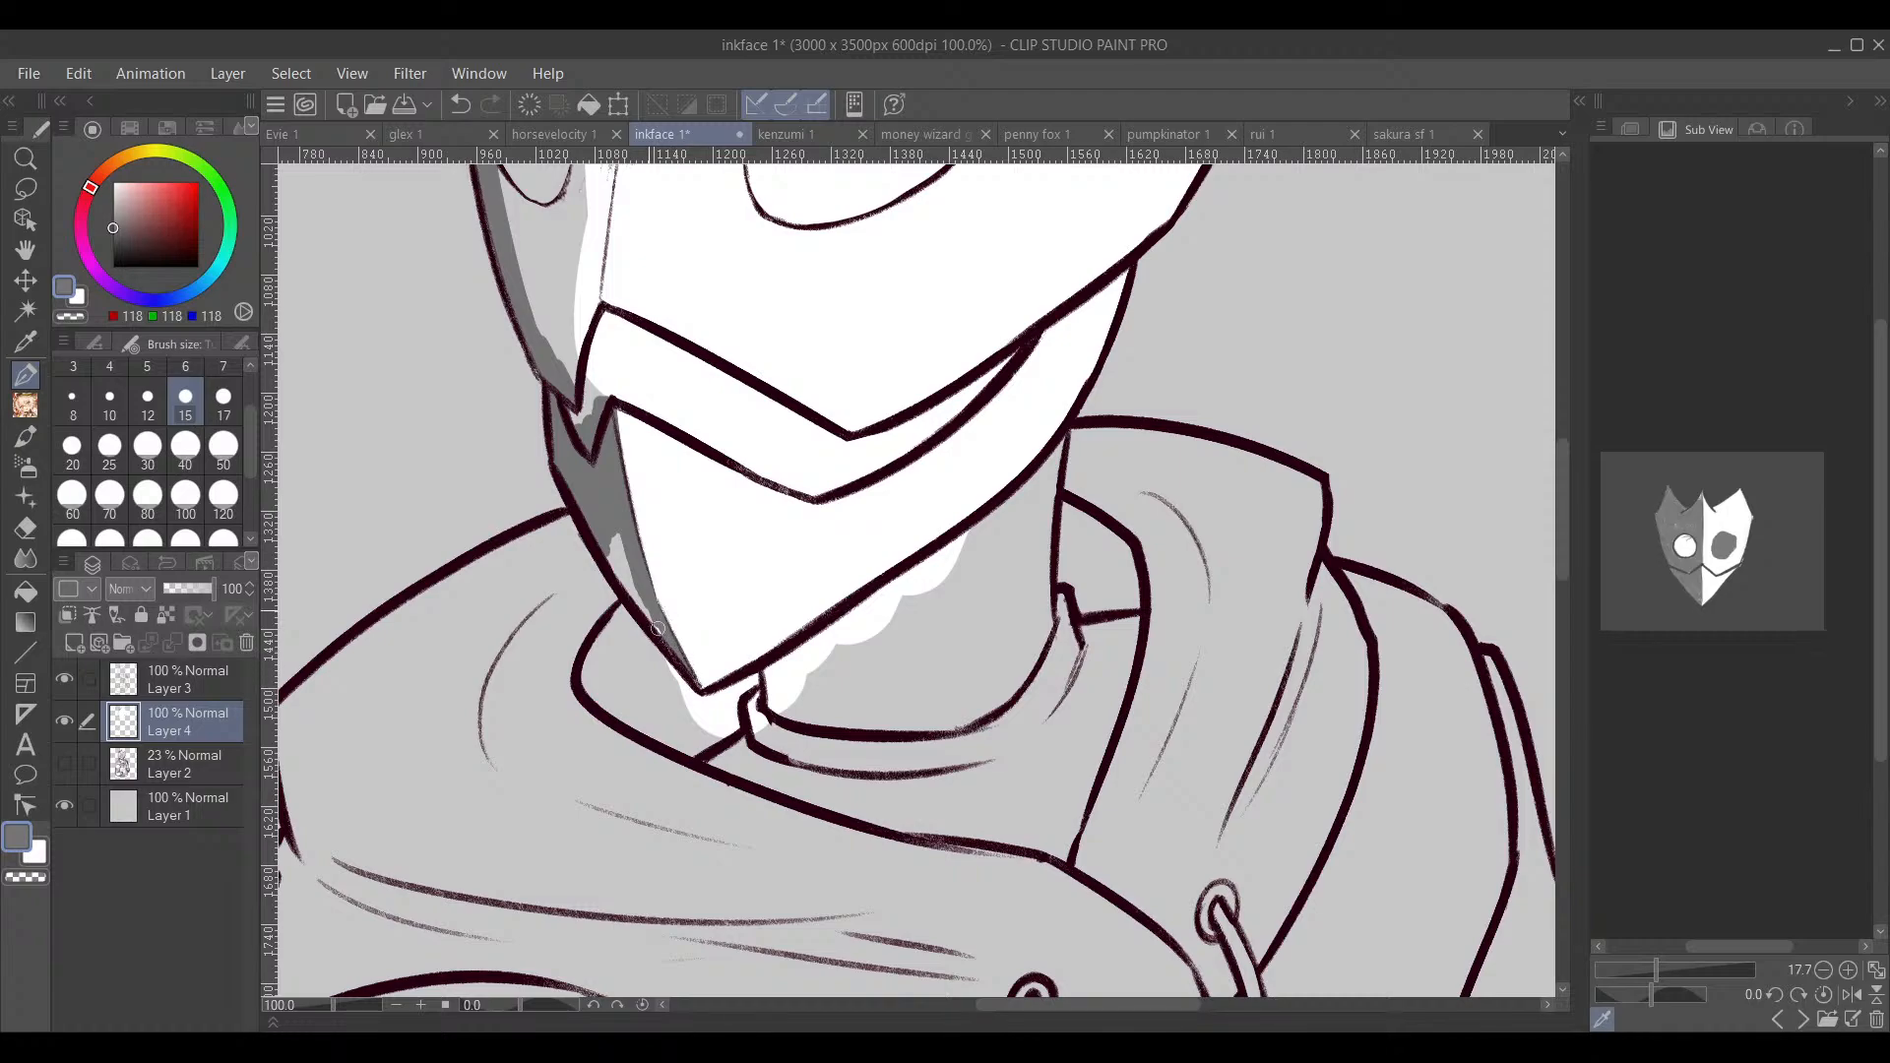
Step: Paint grey along the far side of the mask's centre dividing line, from the mouth up to the forehead
drag(653, 397, 624, 692)
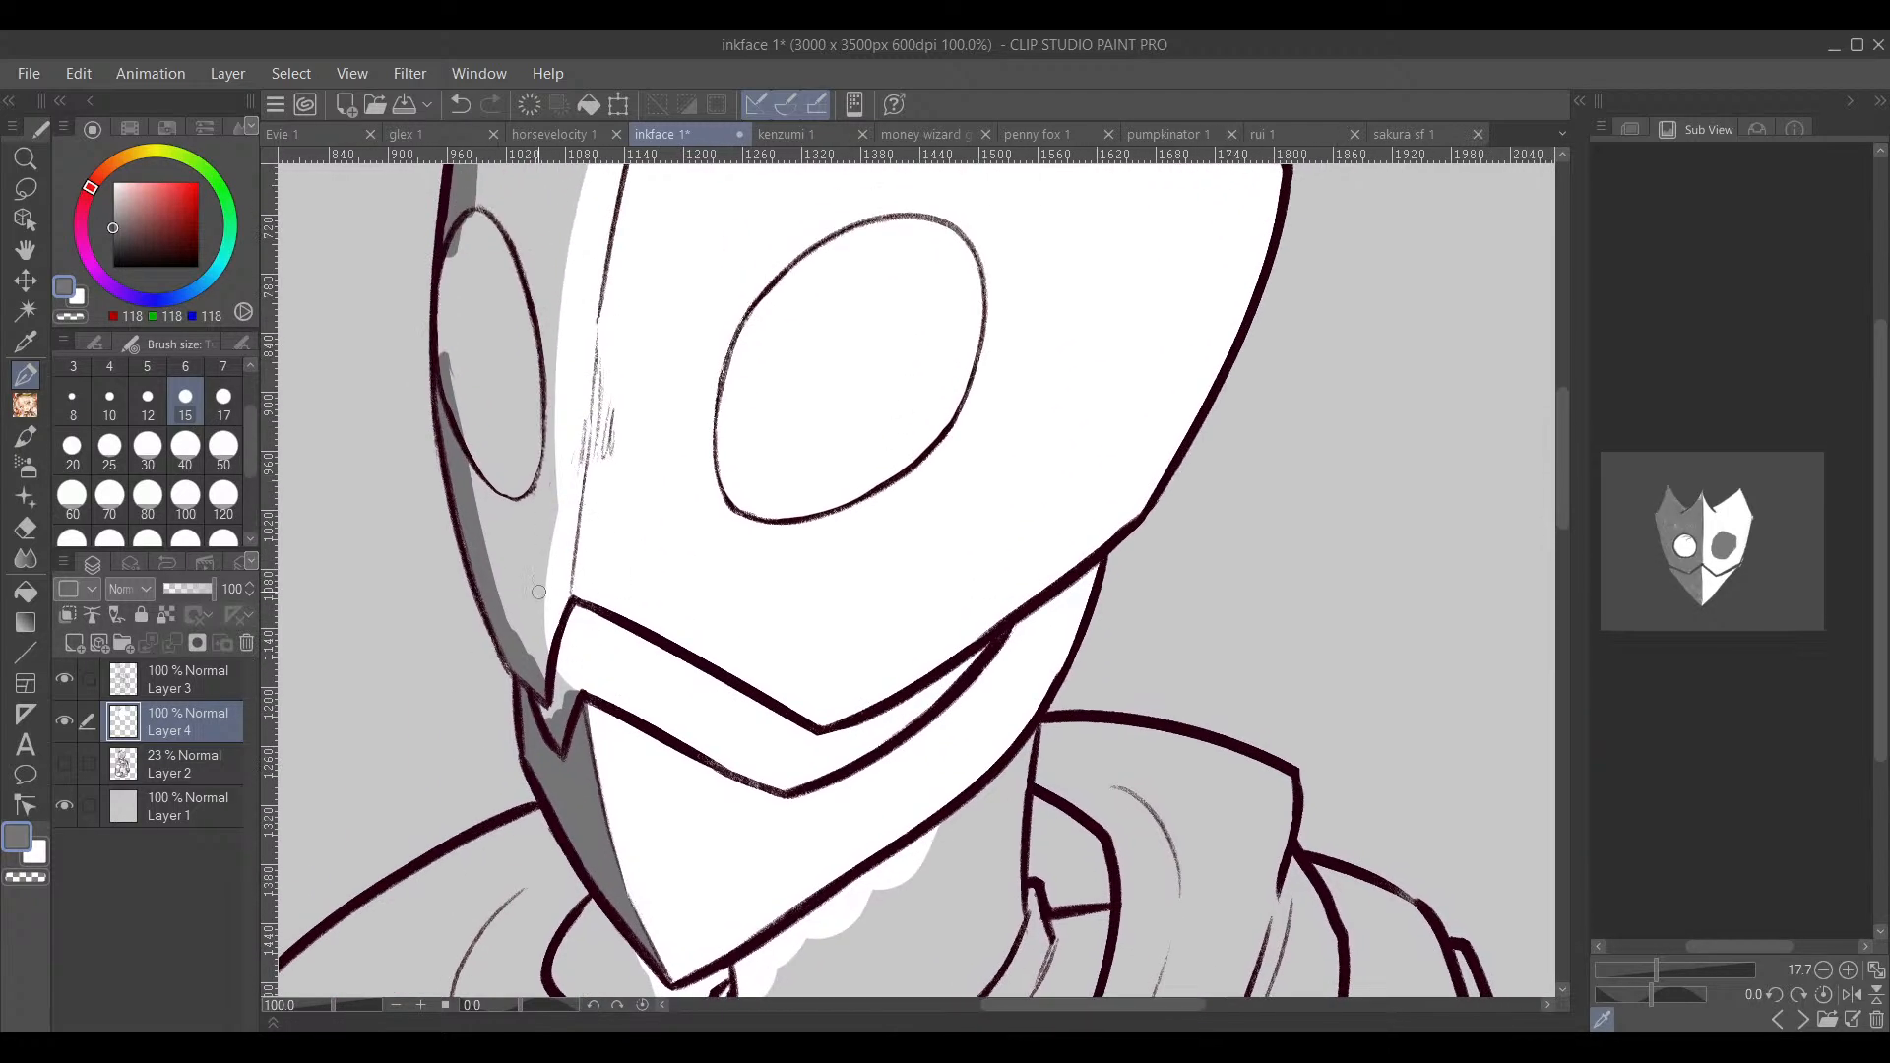
mouse_move(539, 591)
mouse_down()
mouse_move(540, 671)
mouse_move(555, 519)
mouse_move(563, 594)
mouse_move(563, 554)
mouse_up()
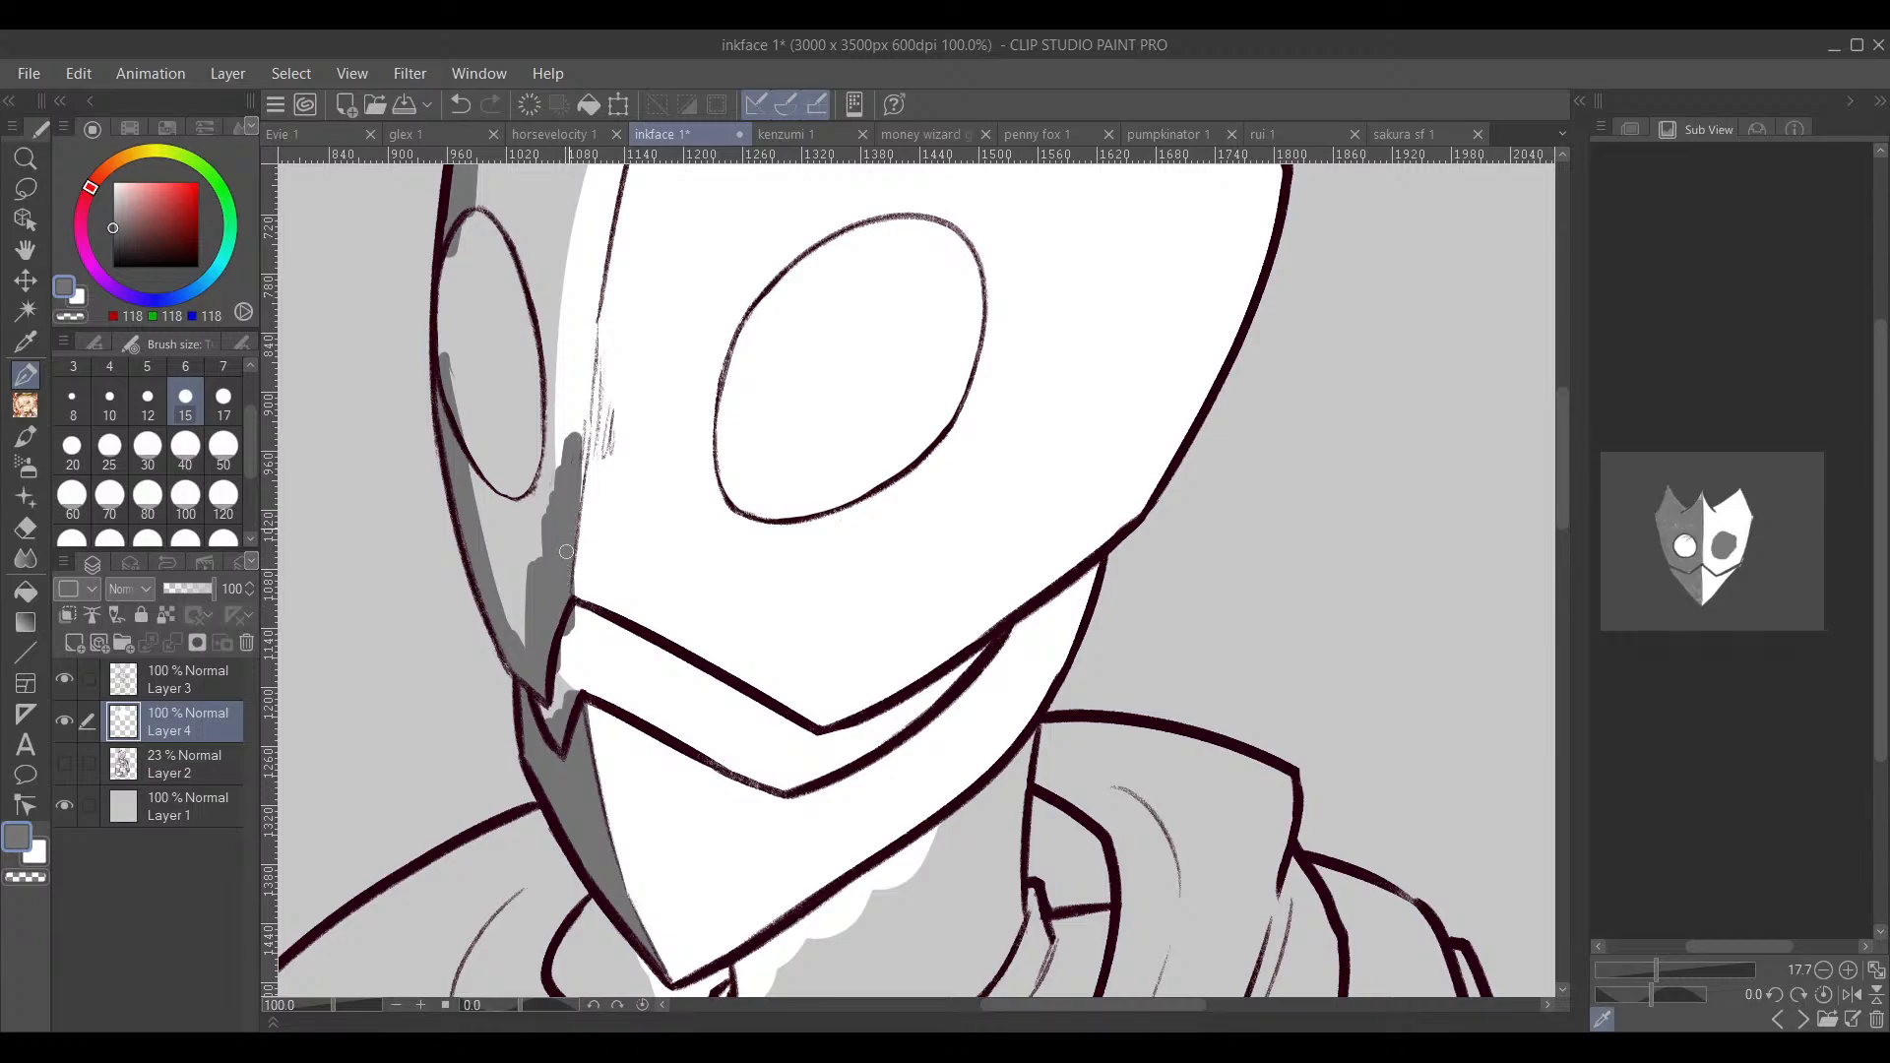
drag(615, 418, 637, 546)
mouse_move(699, 258)
mouse_down()
mouse_move(604, 496)
mouse_move(567, 761)
mouse_up()
mouse_move(592, 710)
mouse_down()
mouse_move(640, 480)
mouse_move(598, 596)
mouse_up()
drag(599, 497, 597, 597)
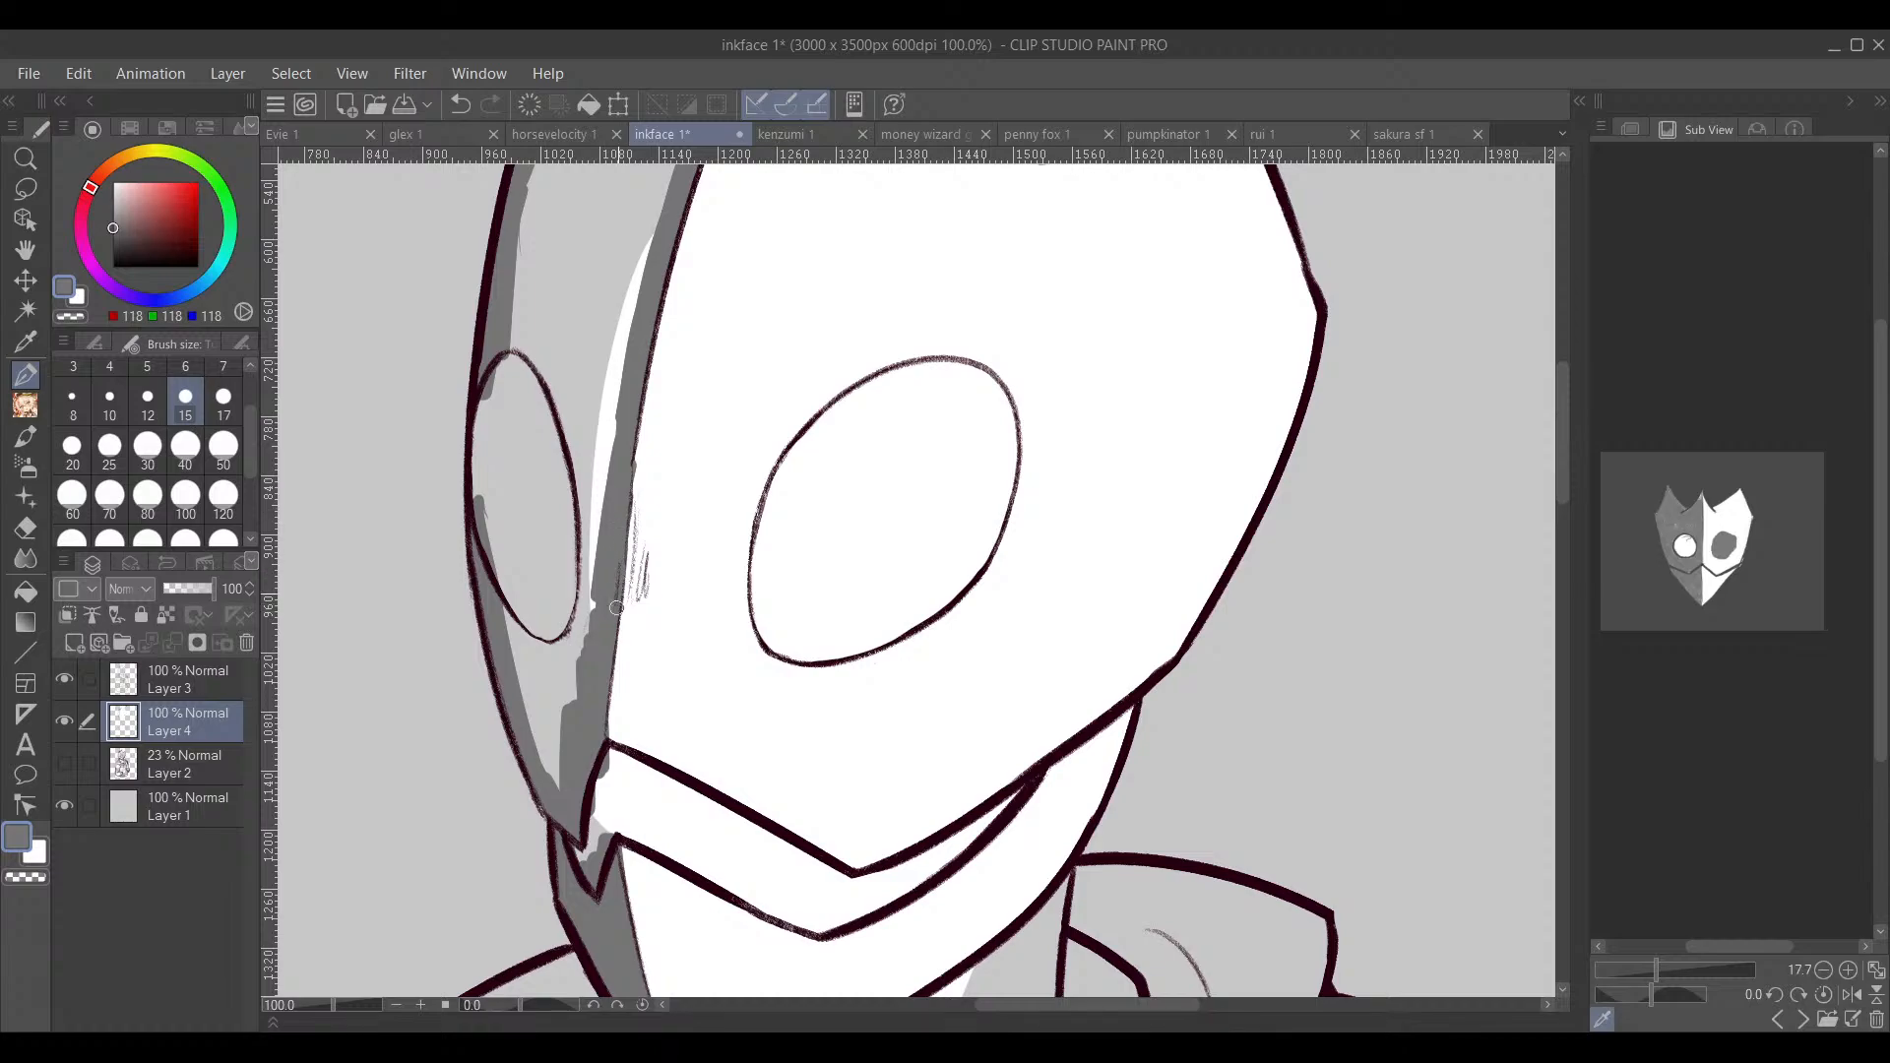
Step: Fill the remaining far side of the mask around the eye with grey (118, 118, 118) at brush size 30
key(x)
mouse_move(728, 386)
mouse_down()
mouse_move(722, 739)
mouse_move(685, 794)
mouse_up()
alt+click(707, 397)
mouse_move(643, 481)
mouse_down()
mouse_move(760, 333)
mouse_move(652, 386)
mouse_move(645, 360)
mouse_move(630, 492)
mouse_move(679, 433)
mouse_move(709, 473)
mouse_move(780, 346)
mouse_move(683, 460)
mouse_move(695, 272)
mouse_up()
click(148, 448)
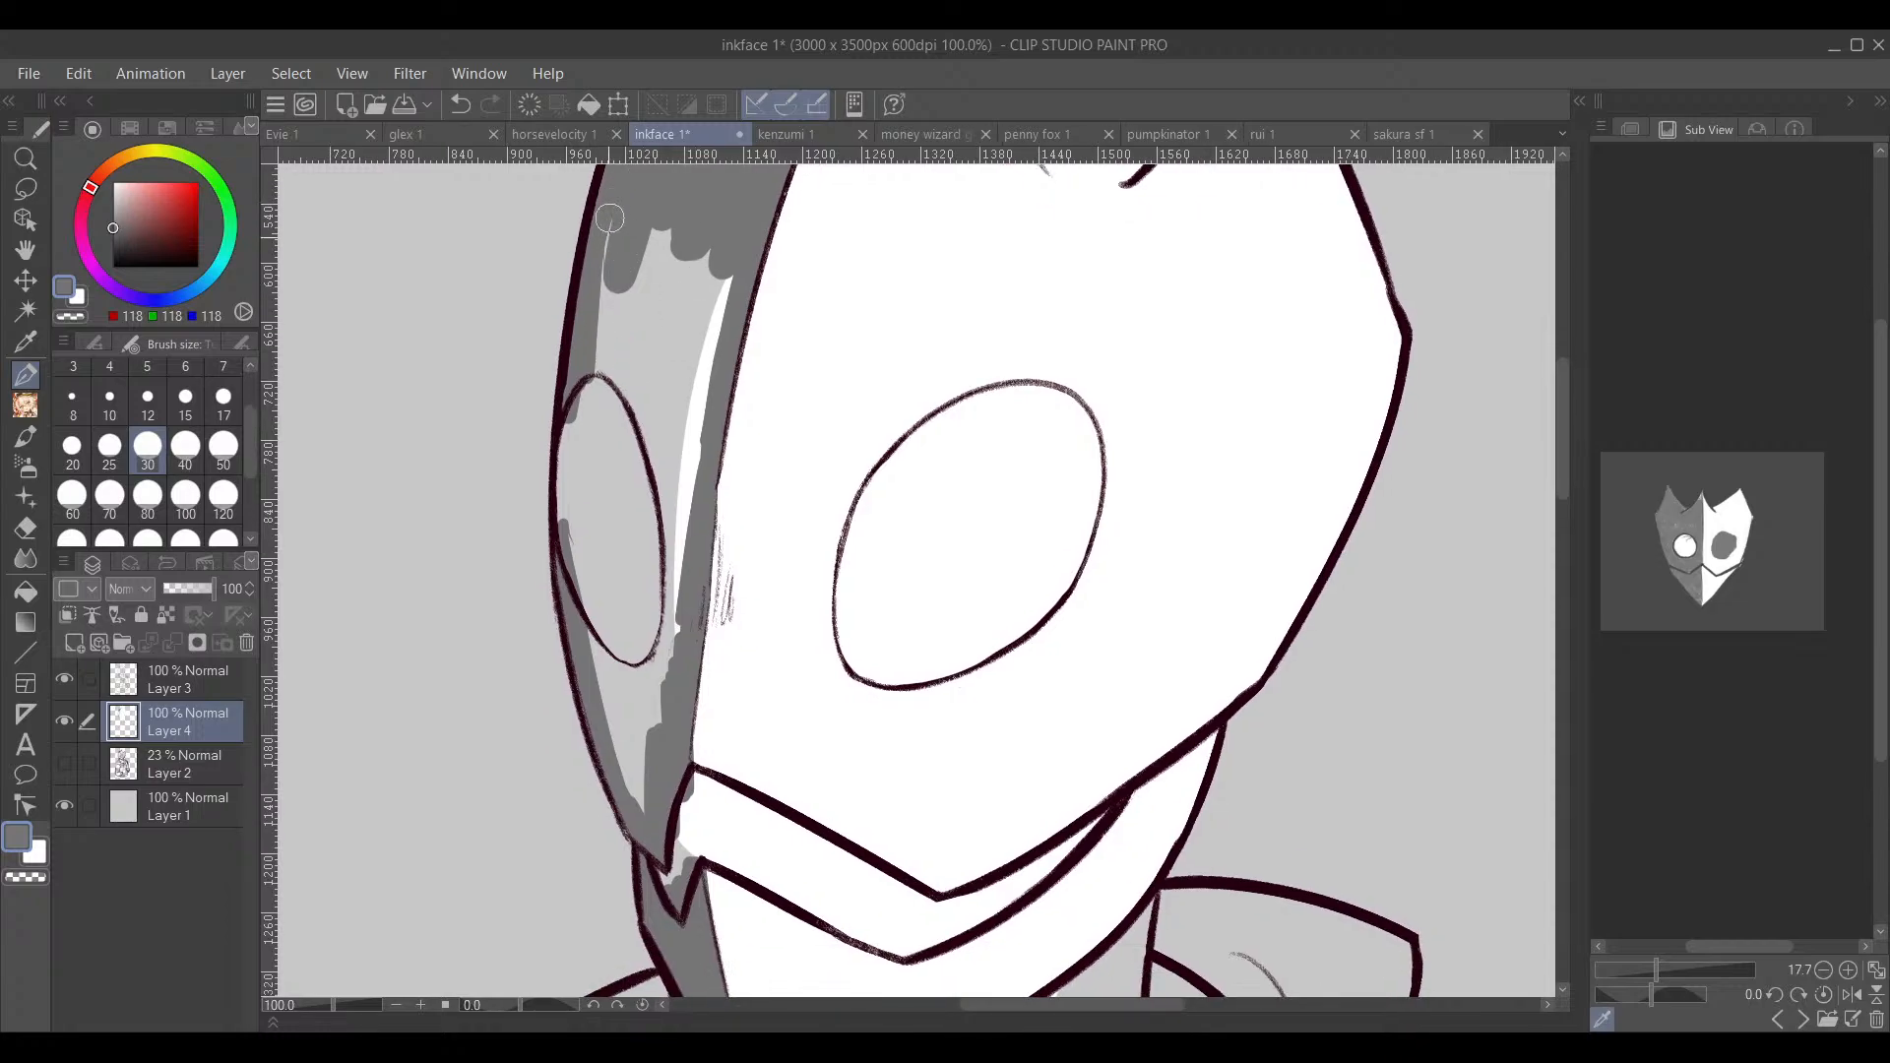
mouse_move(610, 217)
mouse_down()
mouse_move(596, 433)
mouse_move(630, 241)
mouse_move(679, 462)
mouse_move(682, 380)
mouse_move(689, 394)
mouse_move(658, 684)
mouse_move(610, 630)
mouse_move(646, 687)
mouse_up()
Step: Fill the large near-side eye of the mask with the same grey (118, 118, 118)
mouse_move(825, 407)
mouse_down()
mouse_move(766, 593)
mouse_move(709, 433)
mouse_move(693, 491)
mouse_up()
mouse_move(935, 504)
mouse_down()
mouse_move(867, 484)
mouse_move(793, 513)
mouse_move(717, 669)
mouse_move(717, 730)
mouse_move(750, 750)
mouse_up()
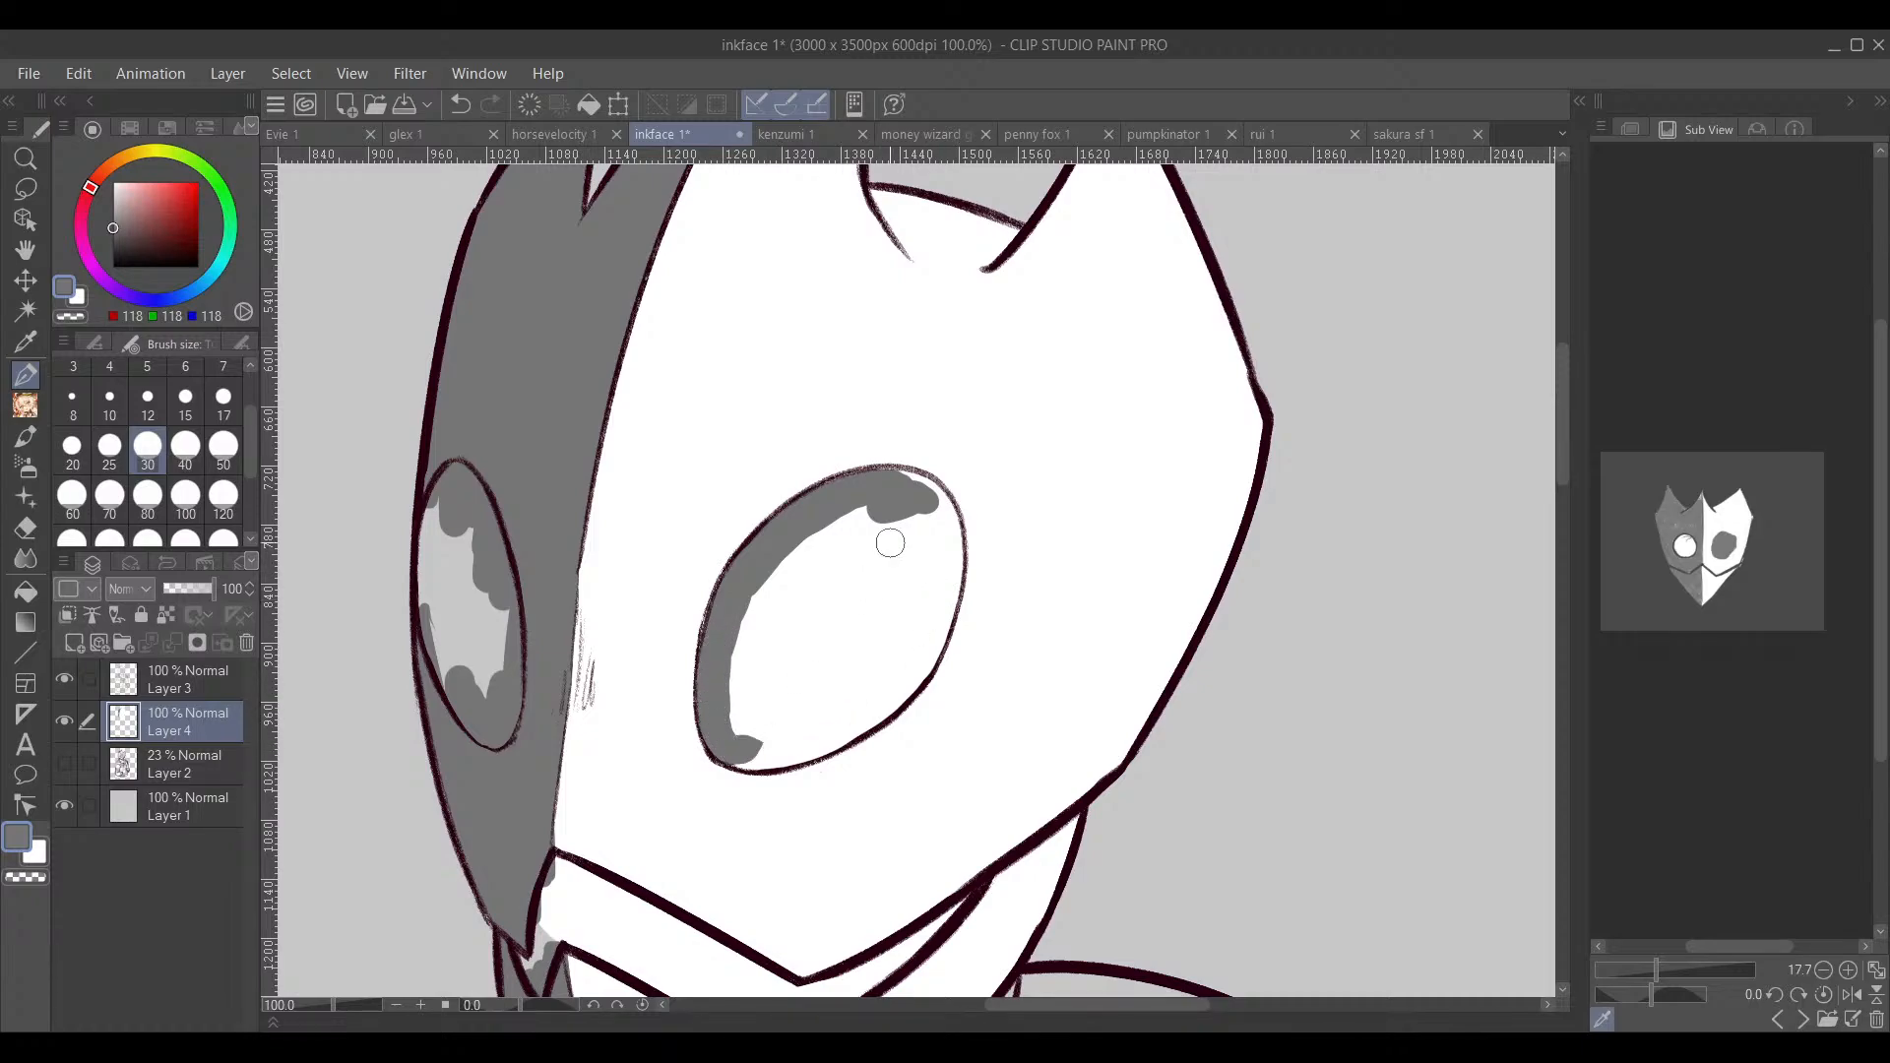
drag(884, 547, 911, 511)
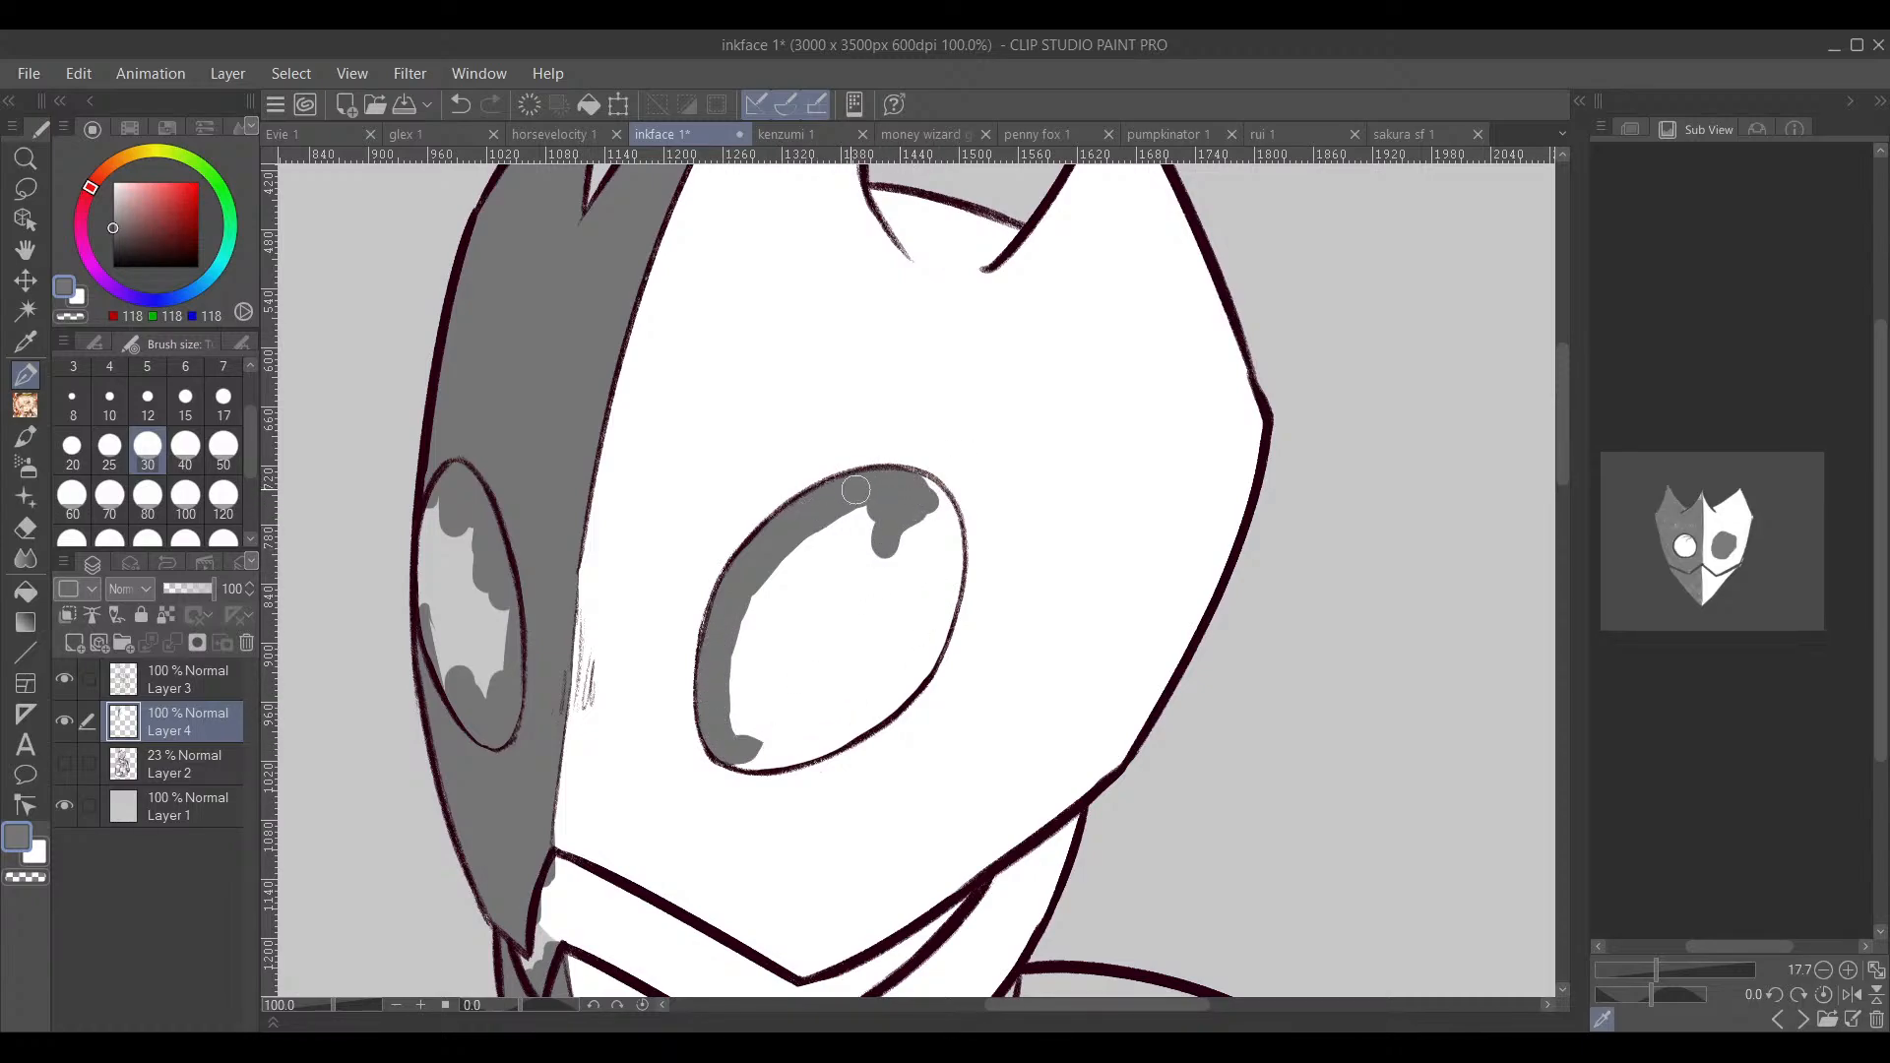
mouse_move(923, 489)
mouse_down()
mouse_move(946, 562)
mouse_move(911, 684)
mouse_move(768, 750)
mouse_move(778, 591)
mouse_move(768, 620)
mouse_move(865, 527)
mouse_move(904, 526)
mouse_move(916, 606)
mouse_move(827, 714)
mouse_move(826, 673)
mouse_move(850, 591)
mouse_move(886, 591)
mouse_move(865, 641)
mouse_move(899, 624)
mouse_move(878, 718)
mouse_up()
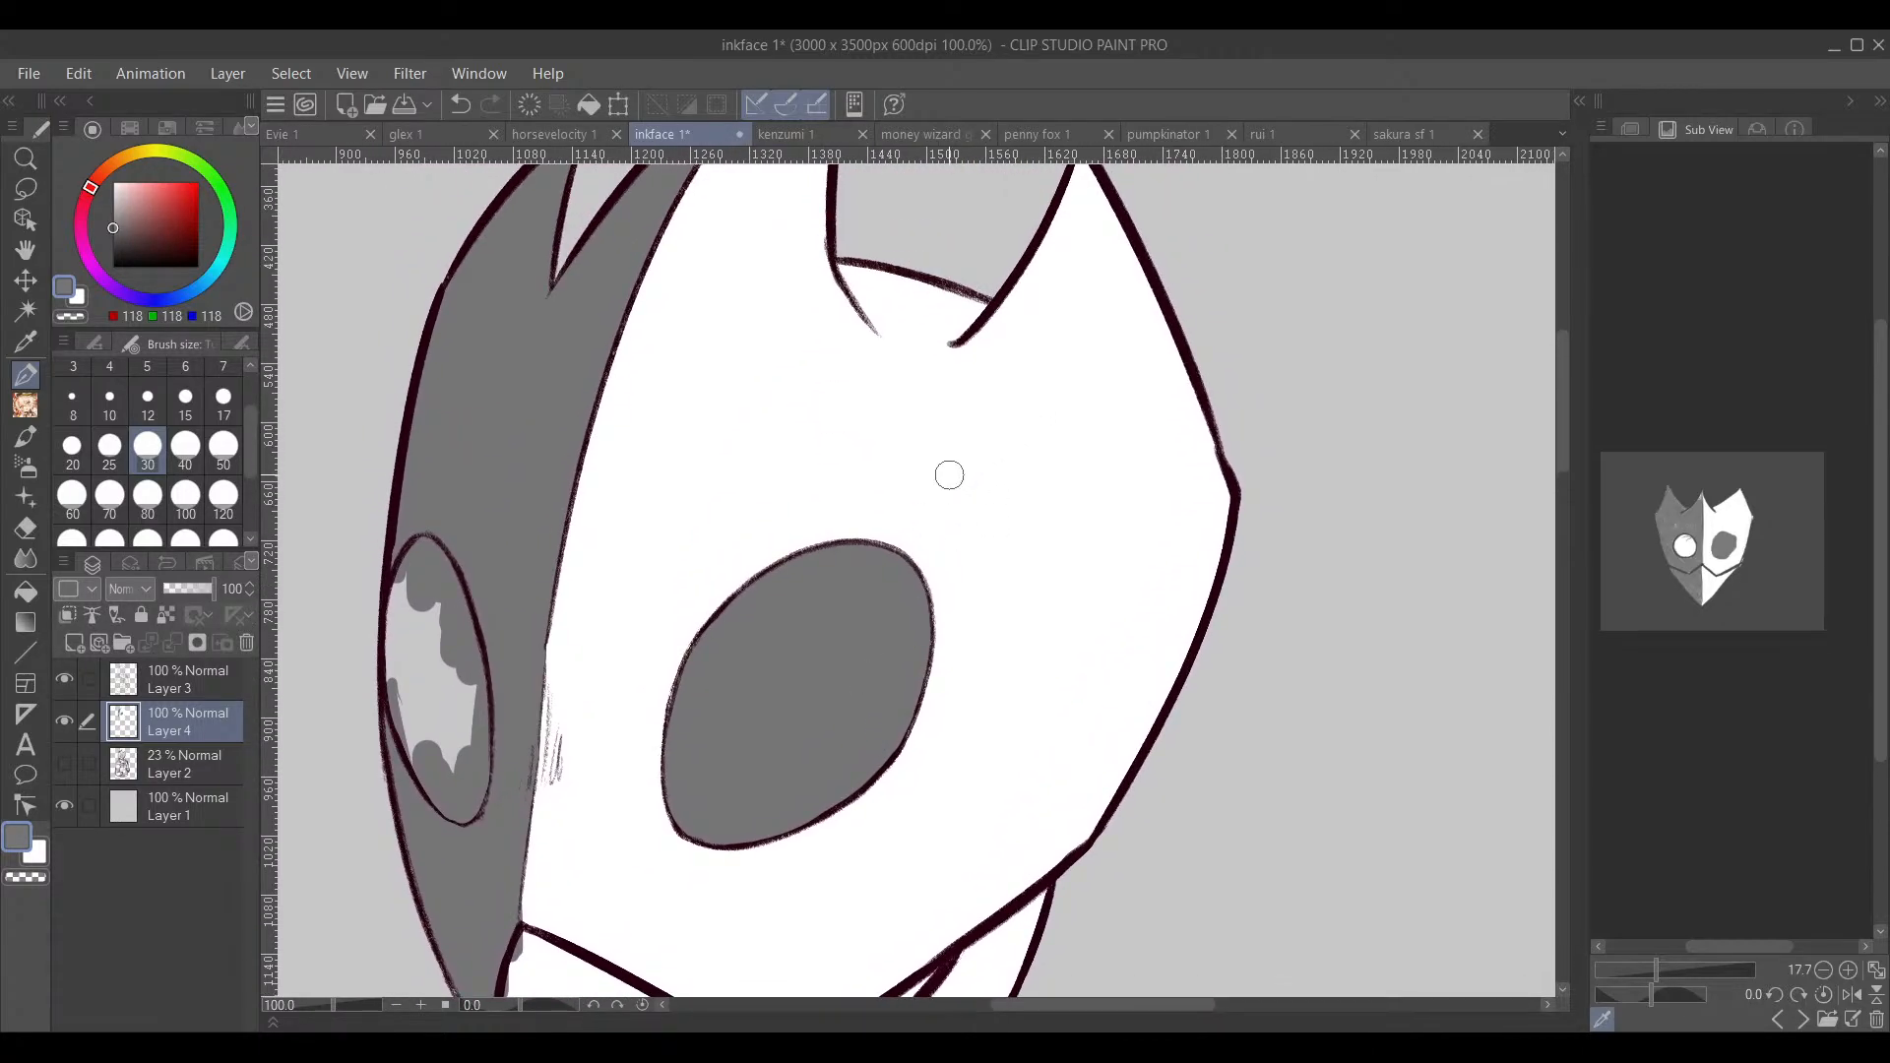
drag(1003, 471, 945, 568)
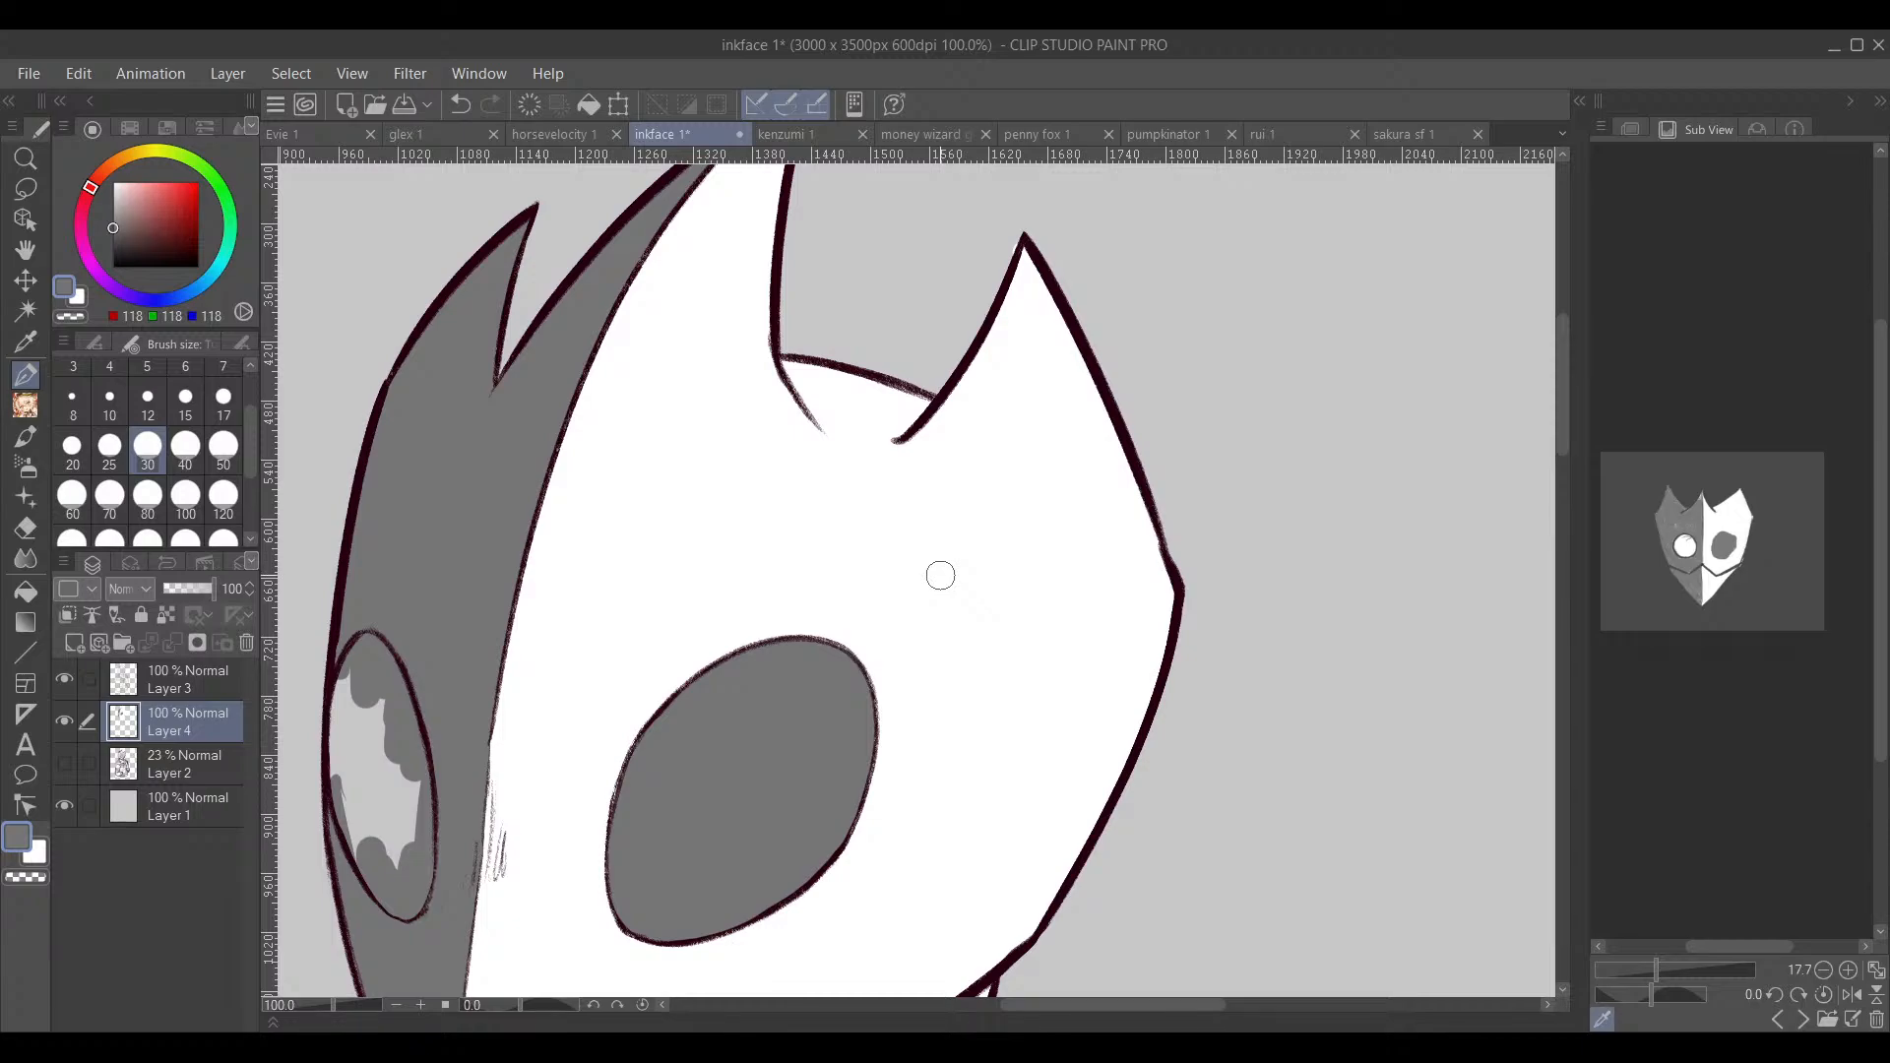
Step: Sample white (255, 255, 255) from the mask and fill the narrow far-side eye with it
alt+click(941, 574)
drag(680, 636, 1001, 373)
scroll(672, 344, up, 1)
mouse_move(698, 468)
mouse_down()
mouse_move(694, 415)
mouse_move(666, 603)
mouse_move(688, 601)
mouse_up()
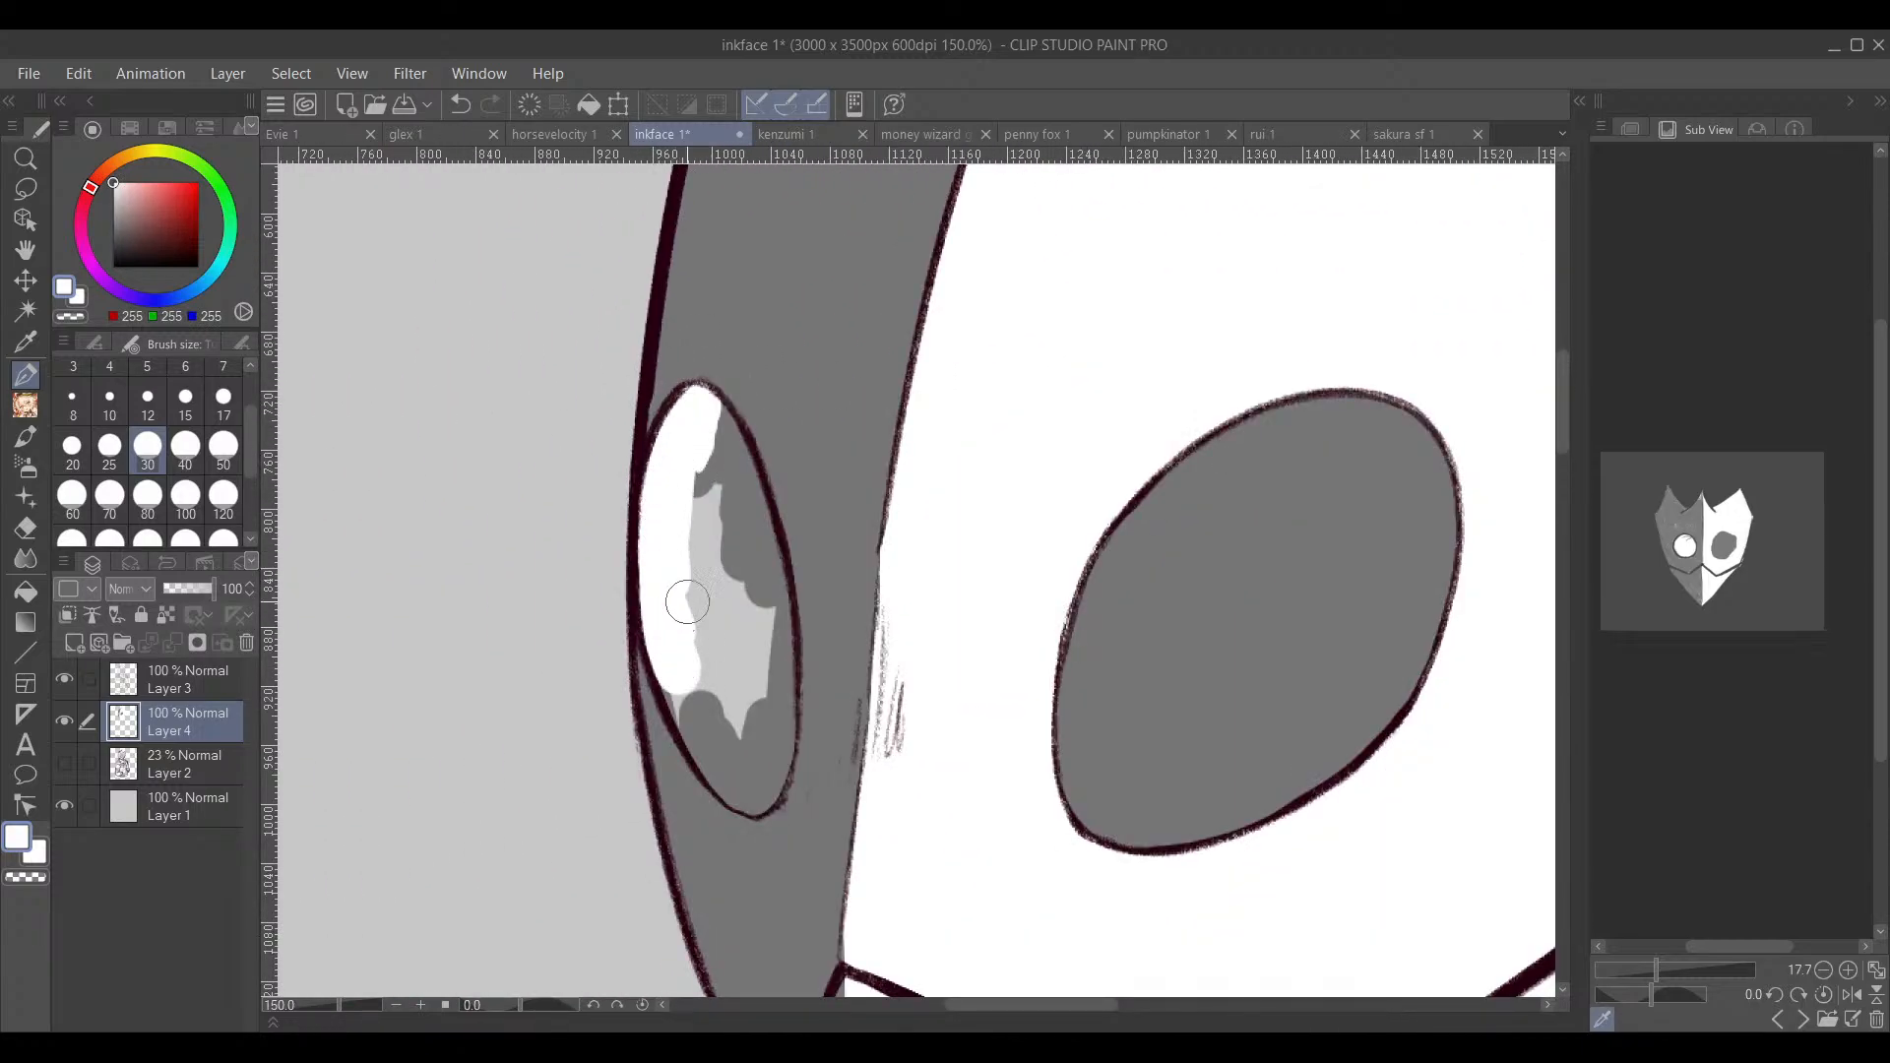
drag(1057, 483, 935, 436)
mouse_move(581, 419)
mouse_down()
mouse_move(603, 426)
mouse_move(650, 617)
mouse_move(640, 756)
mouse_move(586, 669)
mouse_move(558, 548)
mouse_move(593, 542)
mouse_up()
Step: Sample grey from the mask's far side and tidy the colour around the lower rim of the white eye
alt+click(698, 300)
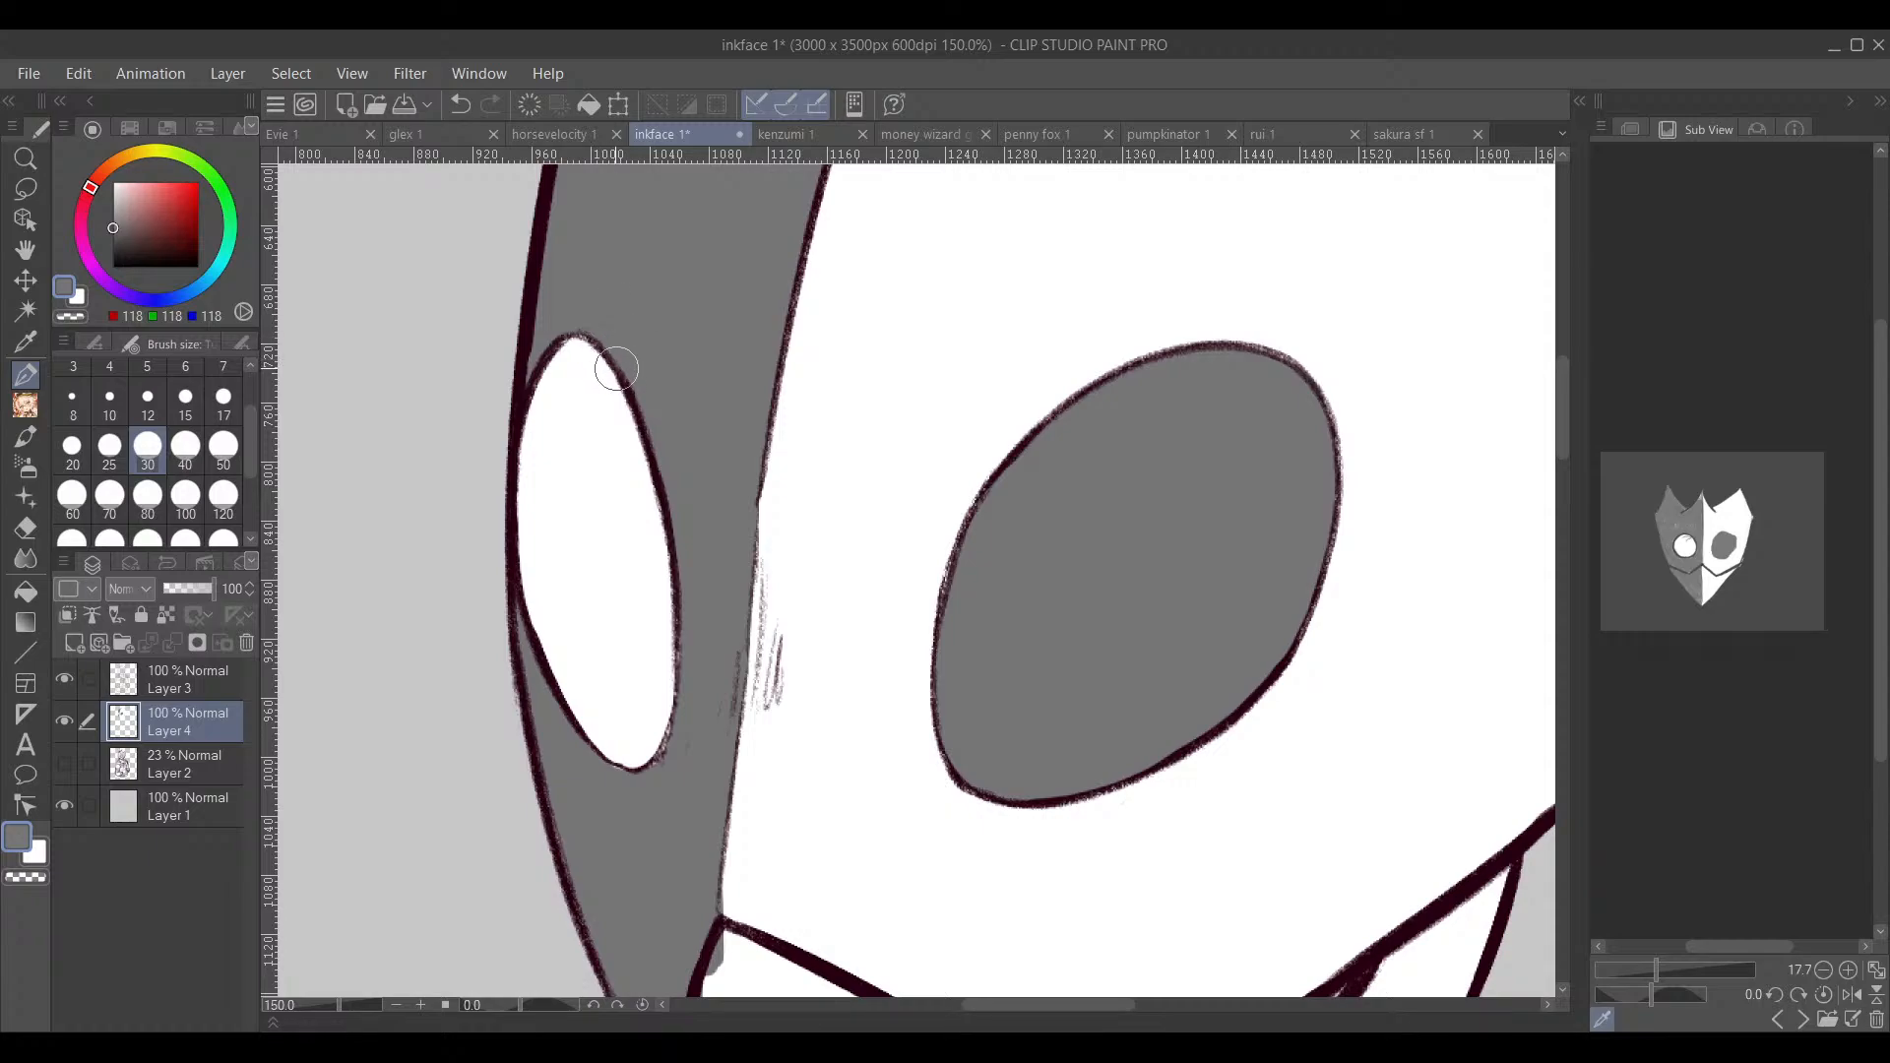
mouse_move(621, 781)
mouse_down()
mouse_move(685, 740)
mouse_move(662, 738)
mouse_up()
alt+click(640, 670)
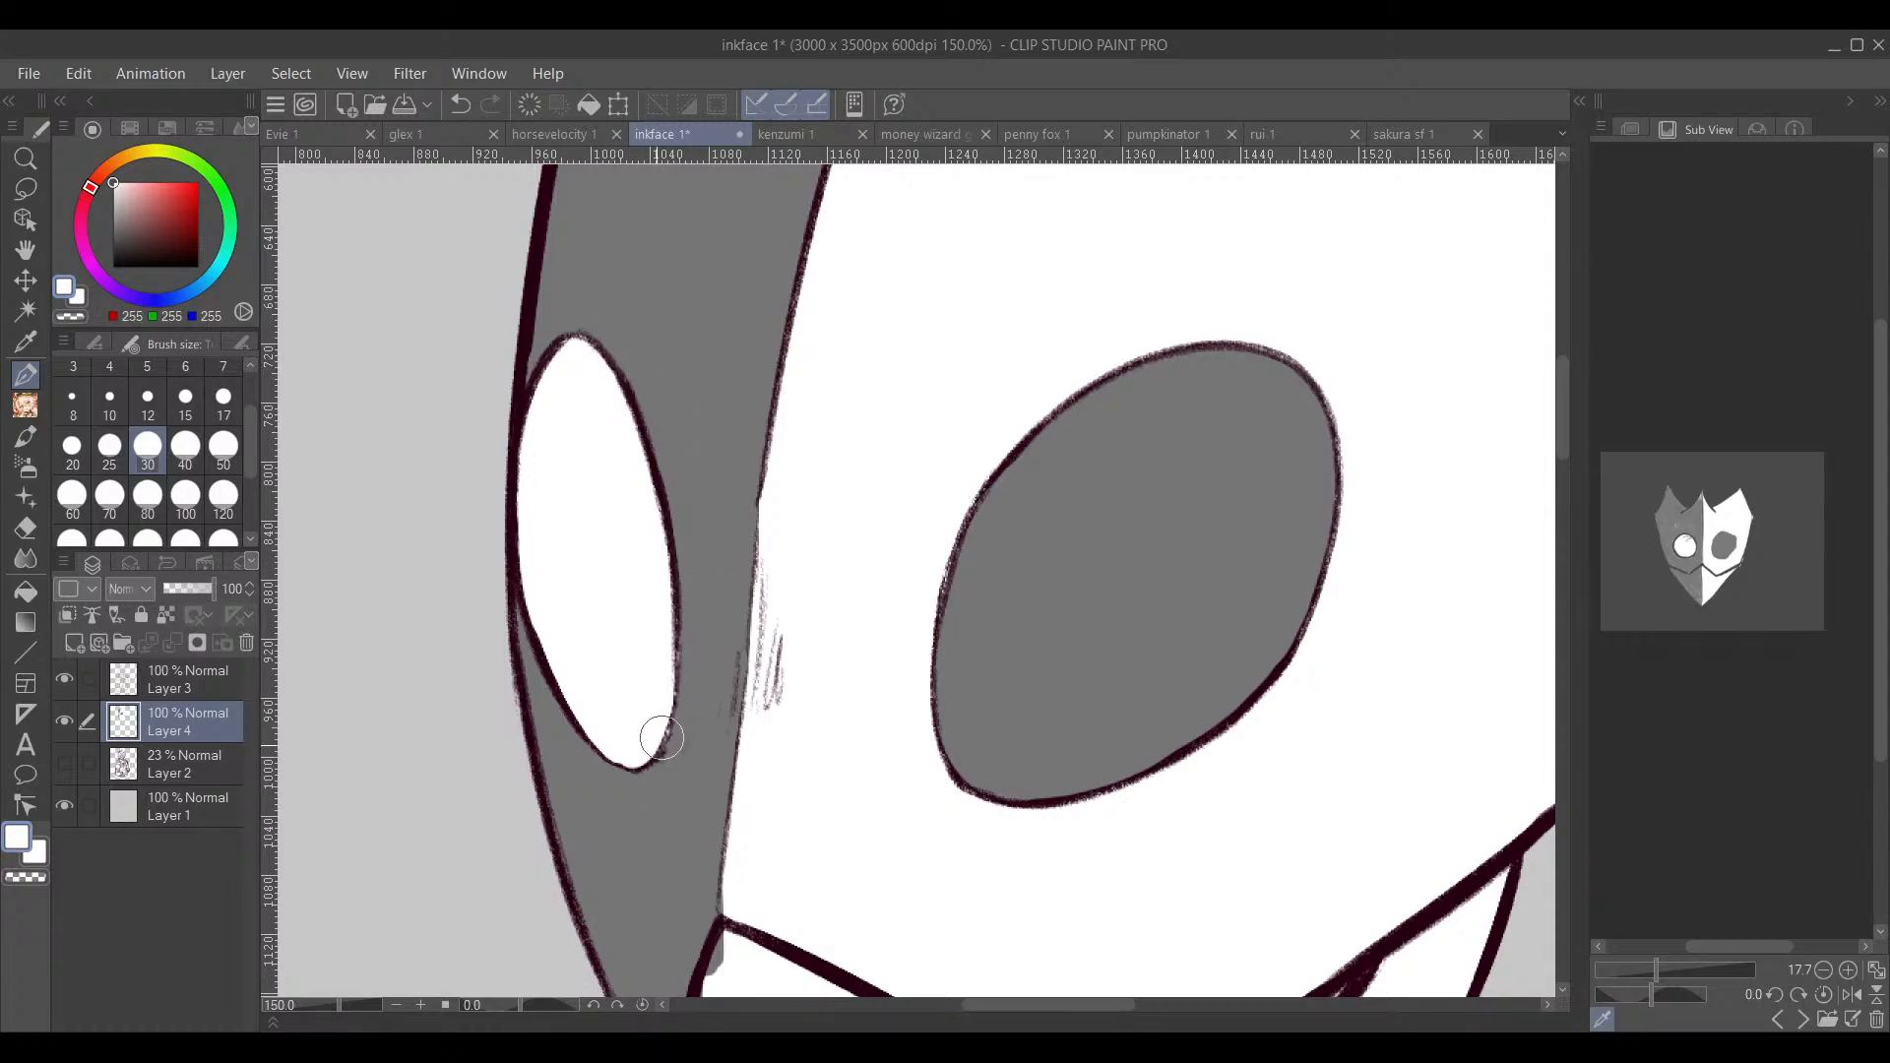
alt+click(695, 753)
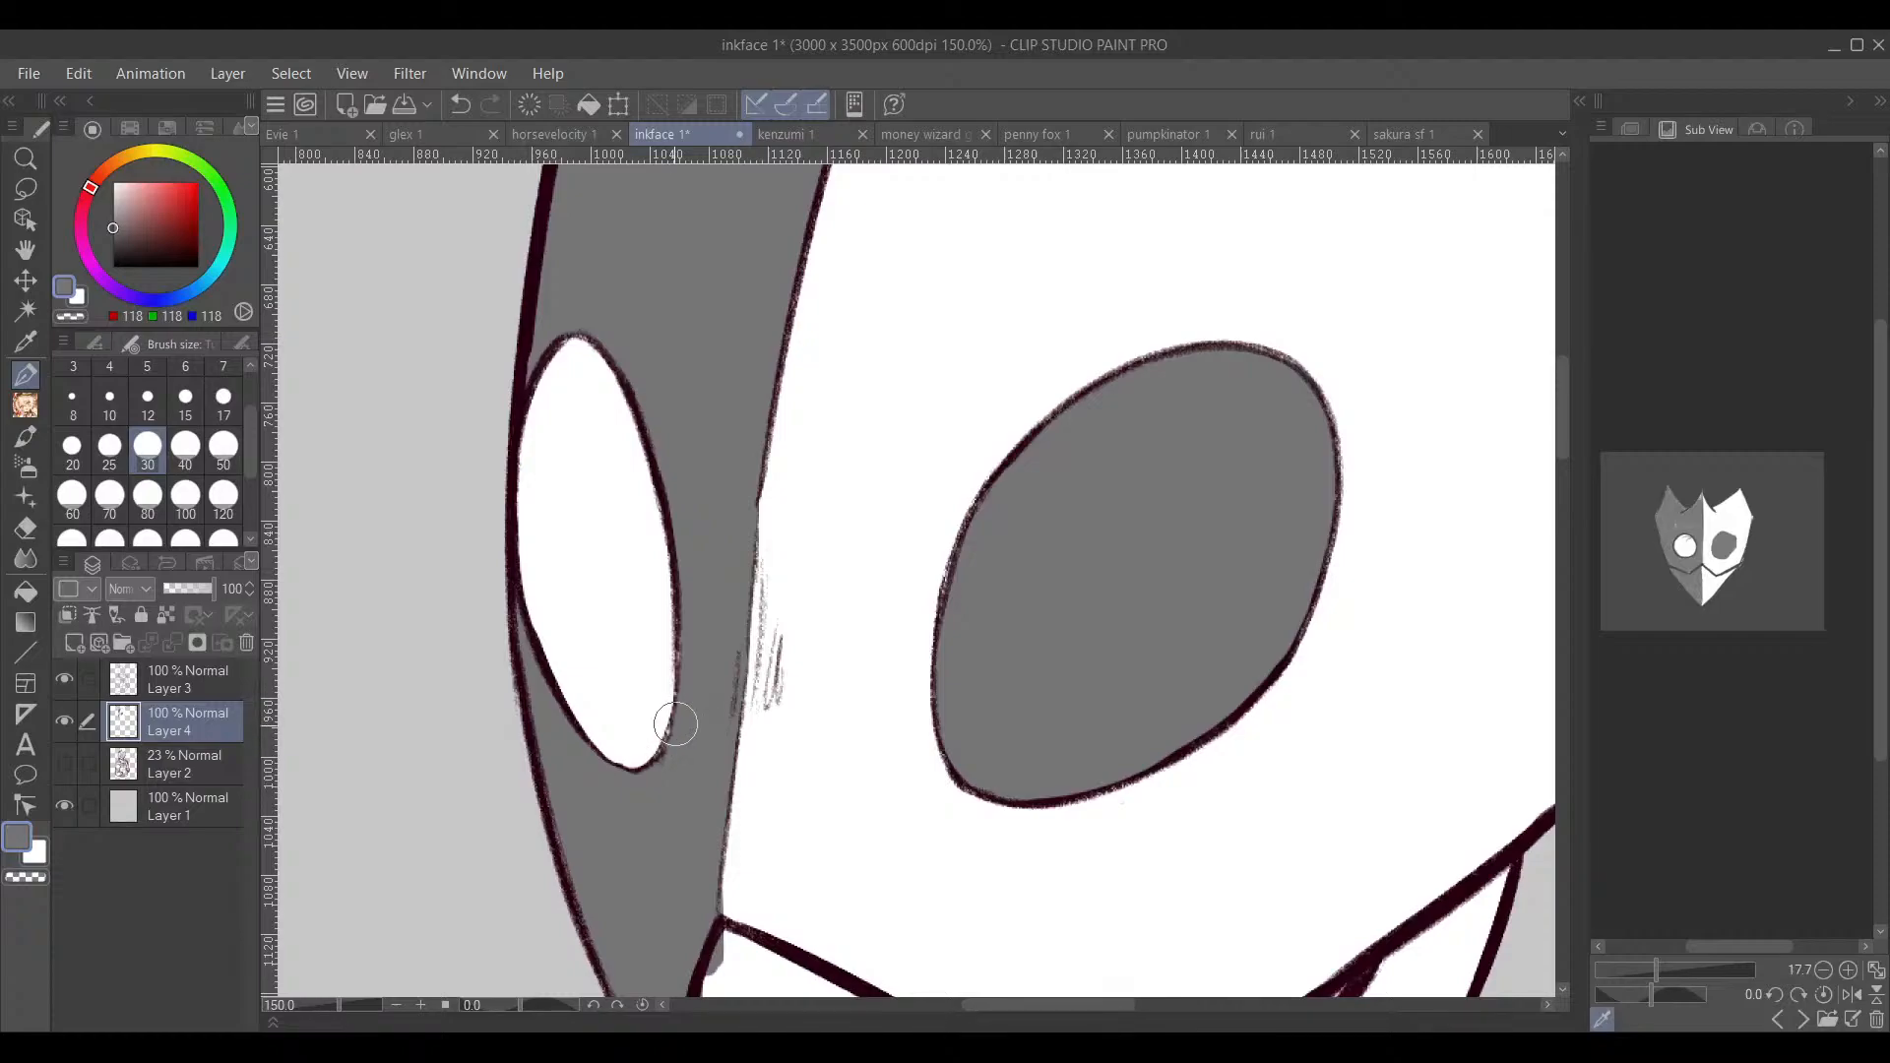
Step: Sample white from the mask's jaw and fill the neck down to the shirt collar
scroll(848, 683, down, 3)
mouse_move(1139, 679)
mouse_down()
mouse_move(899, 667)
mouse_move(927, 677)
mouse_move(1052, 623)
mouse_up()
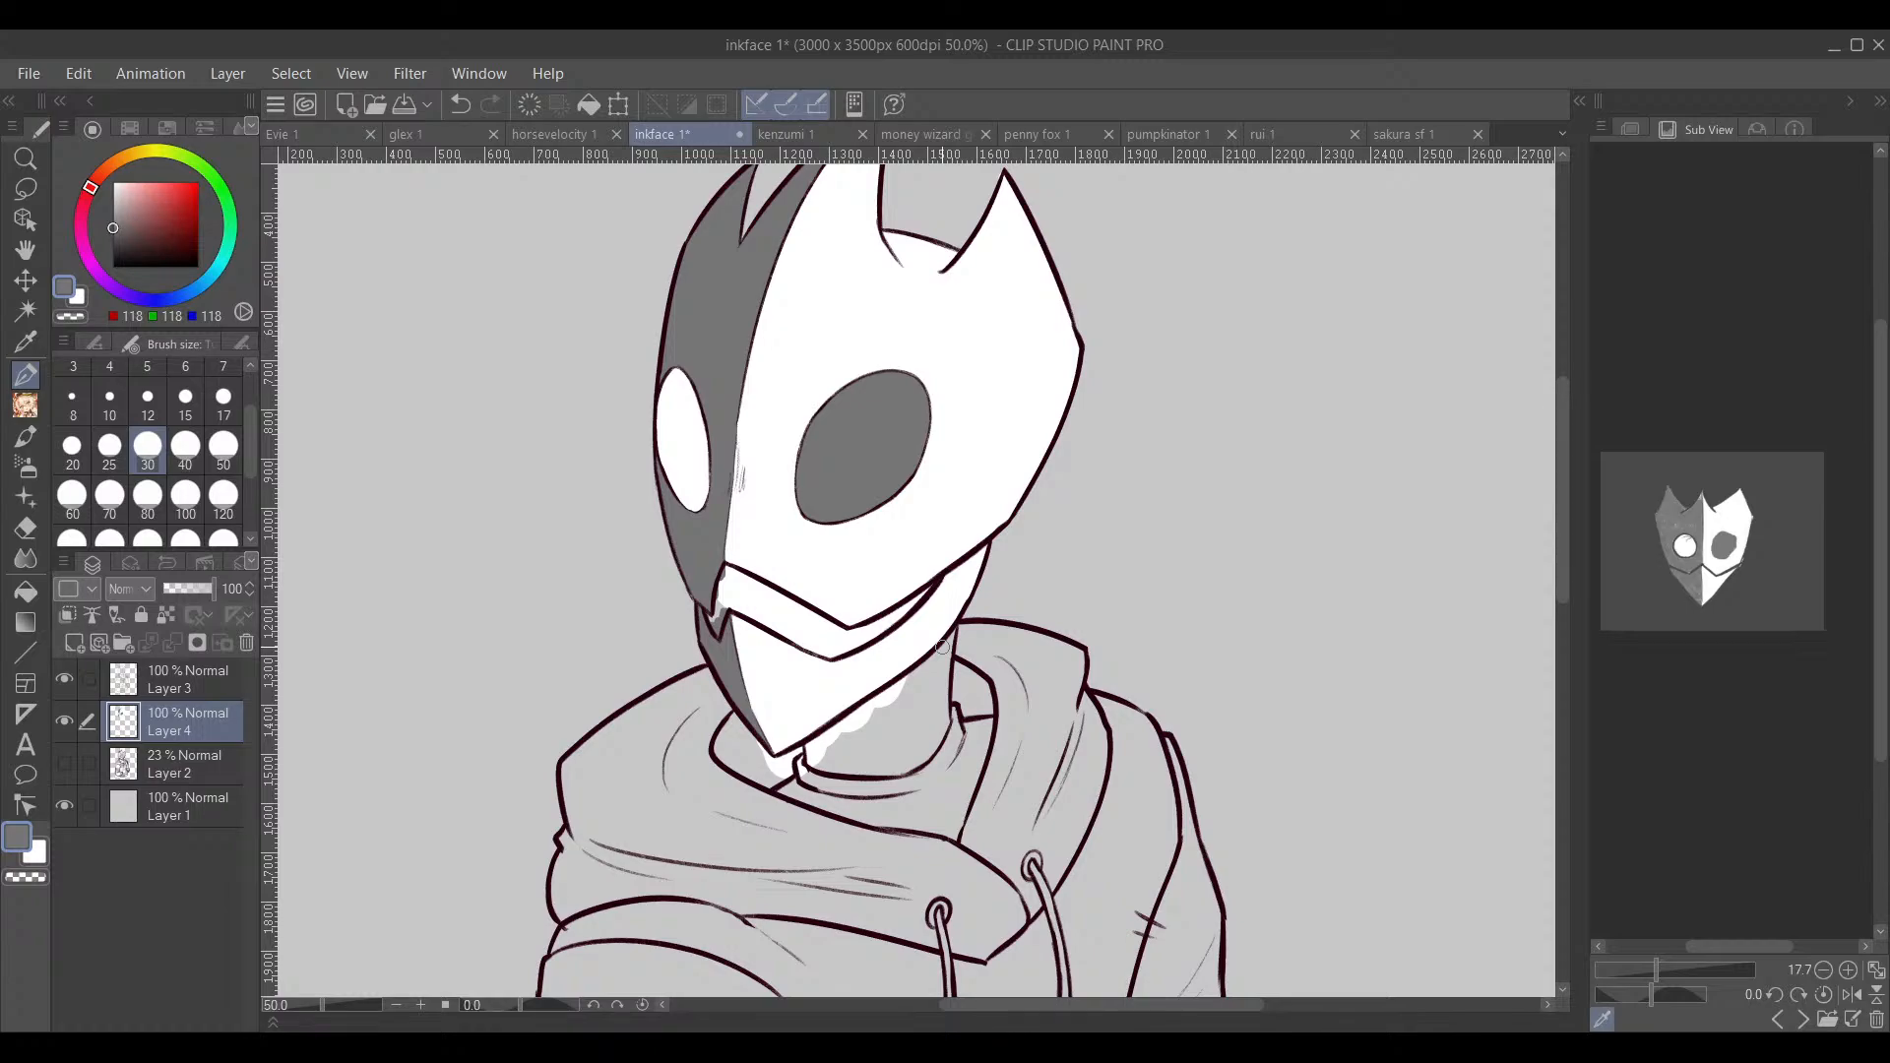
scroll(943, 647, down, 2)
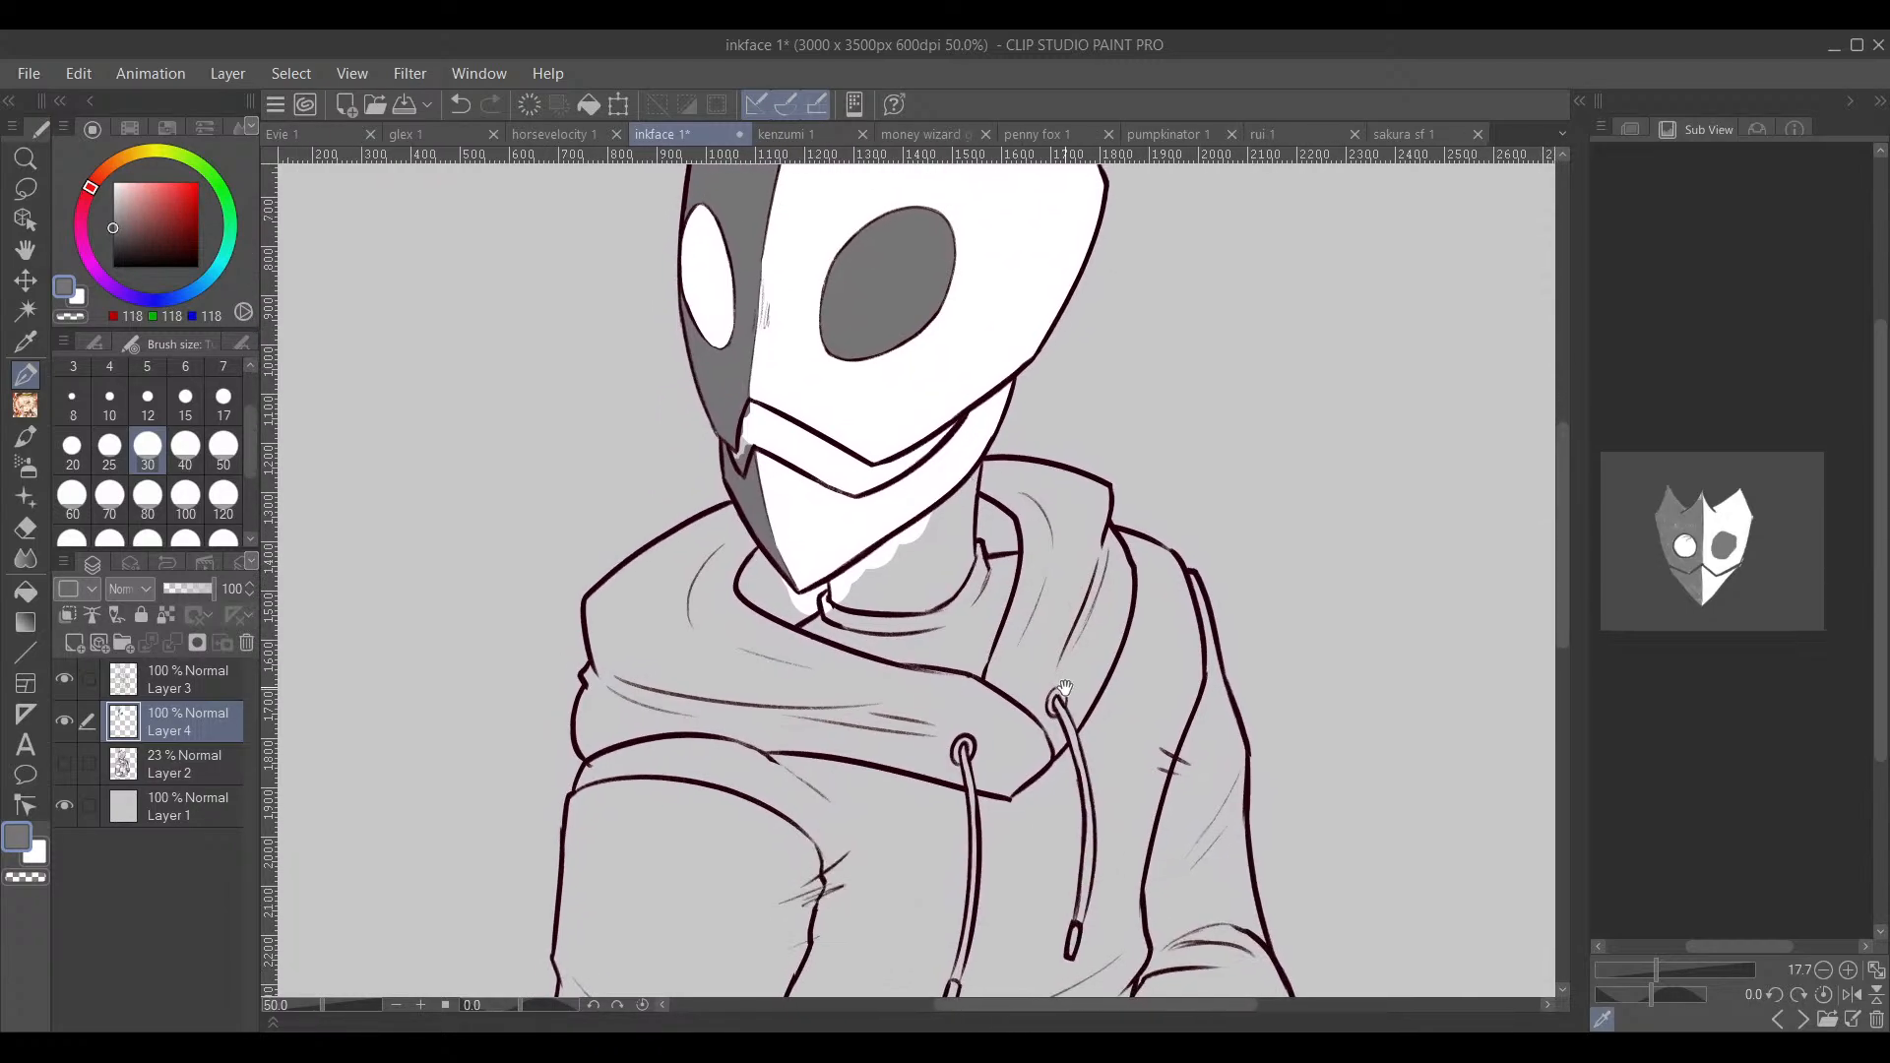
scroll(979, 694, up, 1)
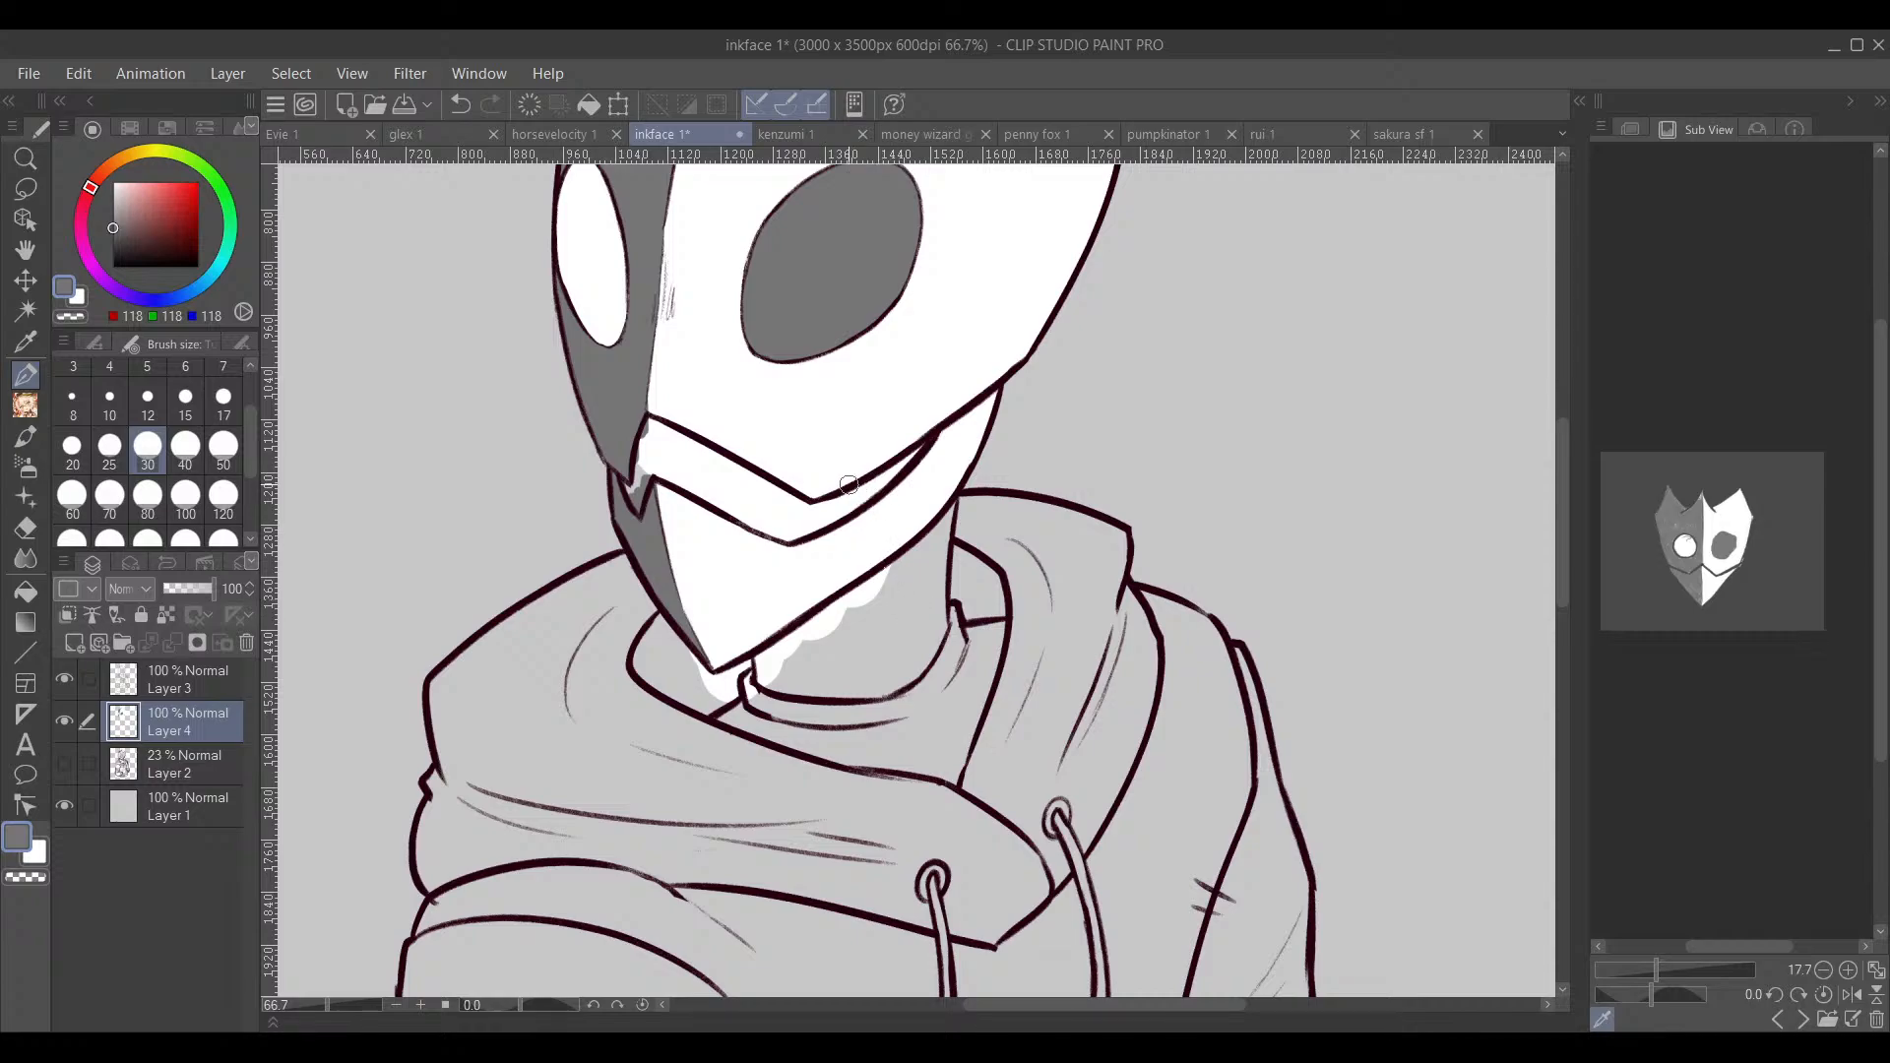
alt+click(807, 577)
mouse_move(817, 591)
mouse_down()
mouse_move(778, 689)
mouse_move(922, 545)
mouse_move(925, 640)
mouse_move(876, 714)
mouse_move(945, 640)
mouse_move(891, 610)
mouse_move(787, 708)
mouse_move(856, 733)
mouse_up()
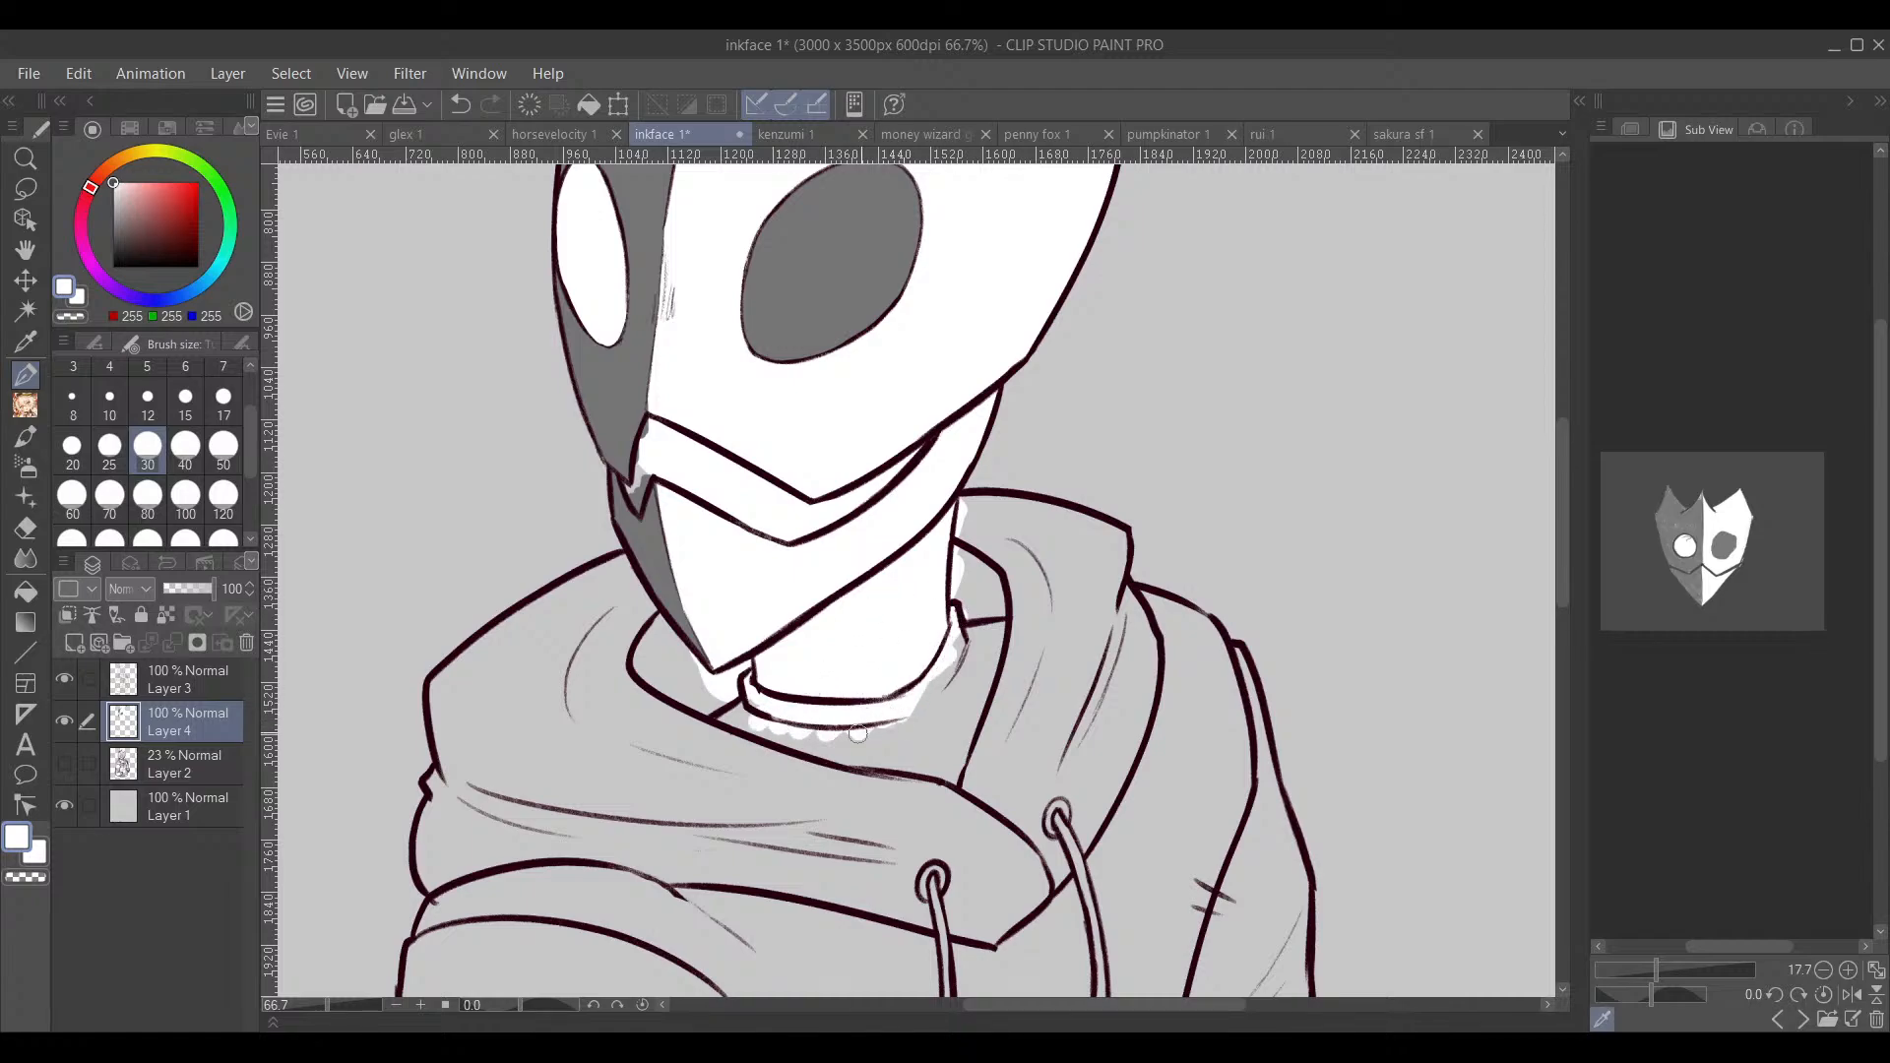
Step: Sample grey from the mask's jaw and fill the far half of the neck, keeping a straight dividing edge against the white
alt+click(660, 529)
drag(871, 585, 892, 717)
mouse_move(868, 581)
mouse_down()
mouse_move(774, 679)
mouse_move(837, 612)
mouse_move(761, 665)
mouse_move(777, 694)
mouse_move(866, 621)
mouse_move(873, 583)
mouse_move(878, 707)
mouse_move(858, 651)
mouse_move(836, 733)
mouse_up()
Step: Choose a near-black violet (26, 25, 33) and paint the shirt collar inside the hood opening
mouse_move(1068, 763)
mouse_down()
mouse_move(1047, 623)
mouse_move(1005, 595)
mouse_move(998, 625)
mouse_up()
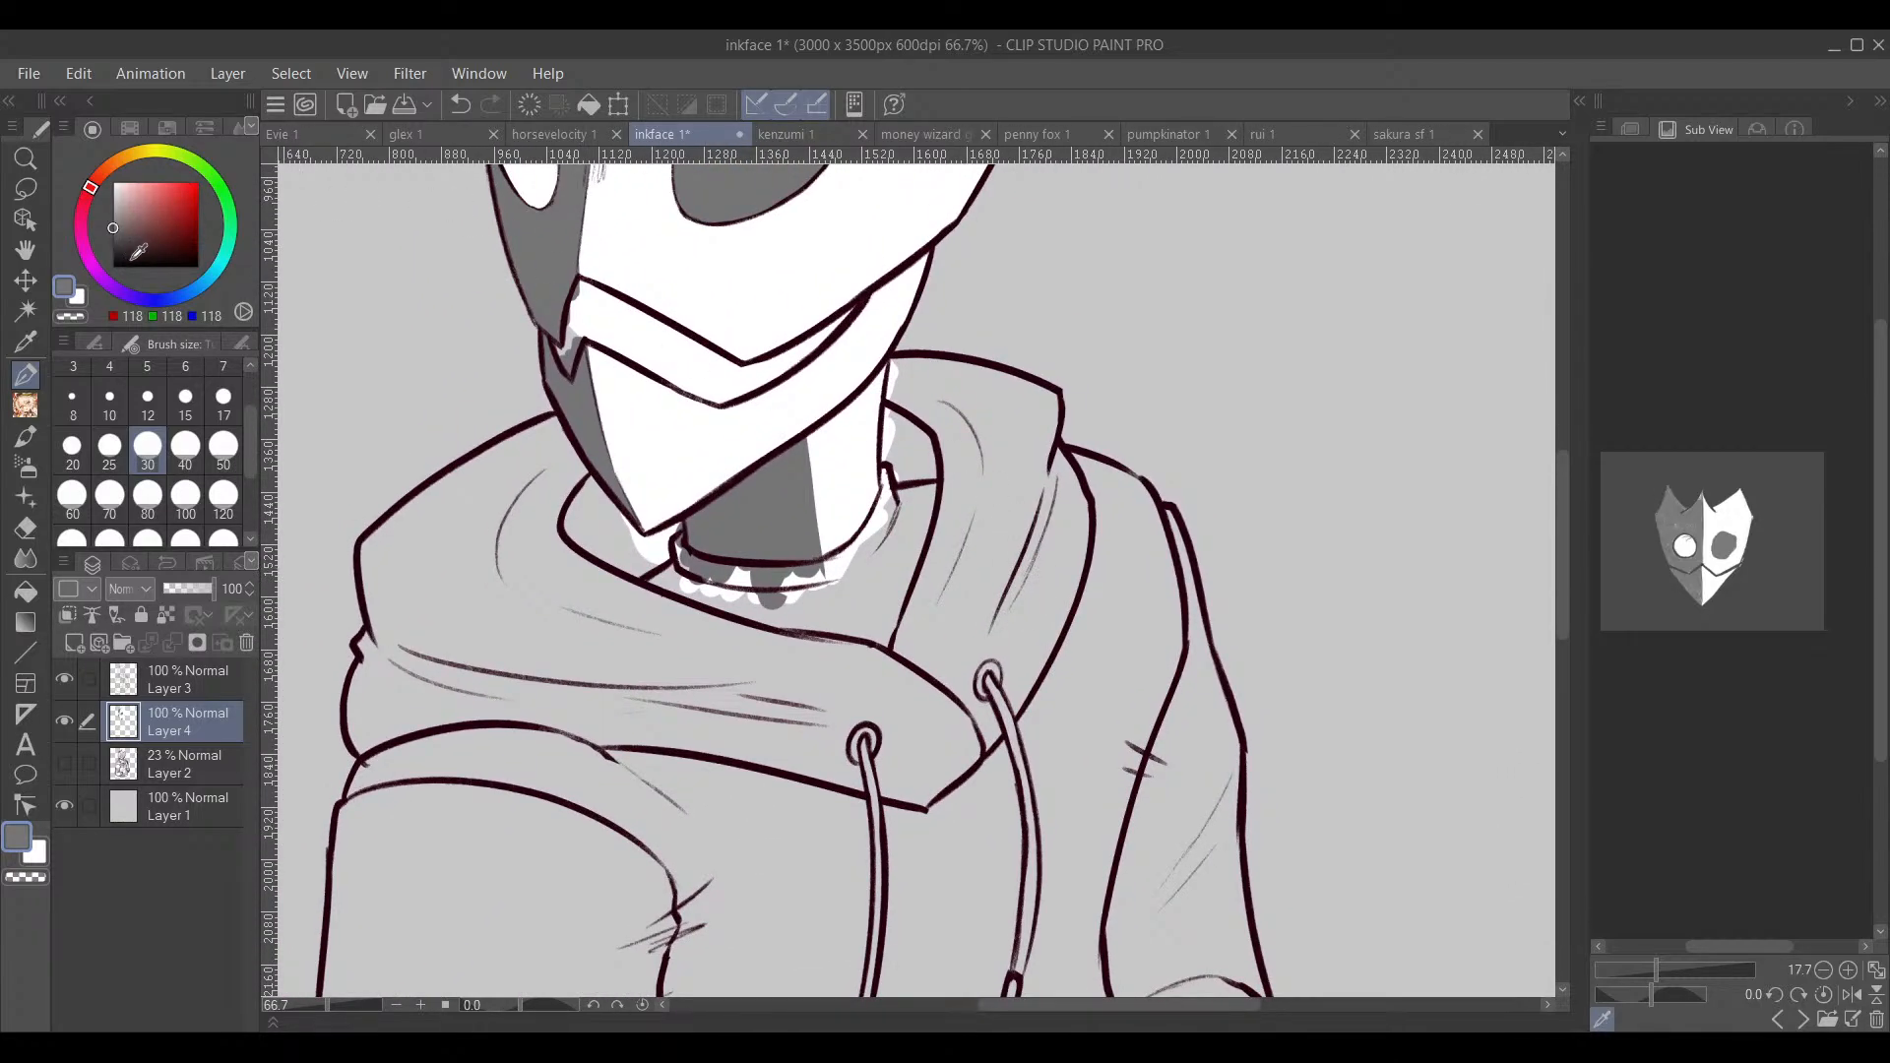
click(132, 256)
click(140, 295)
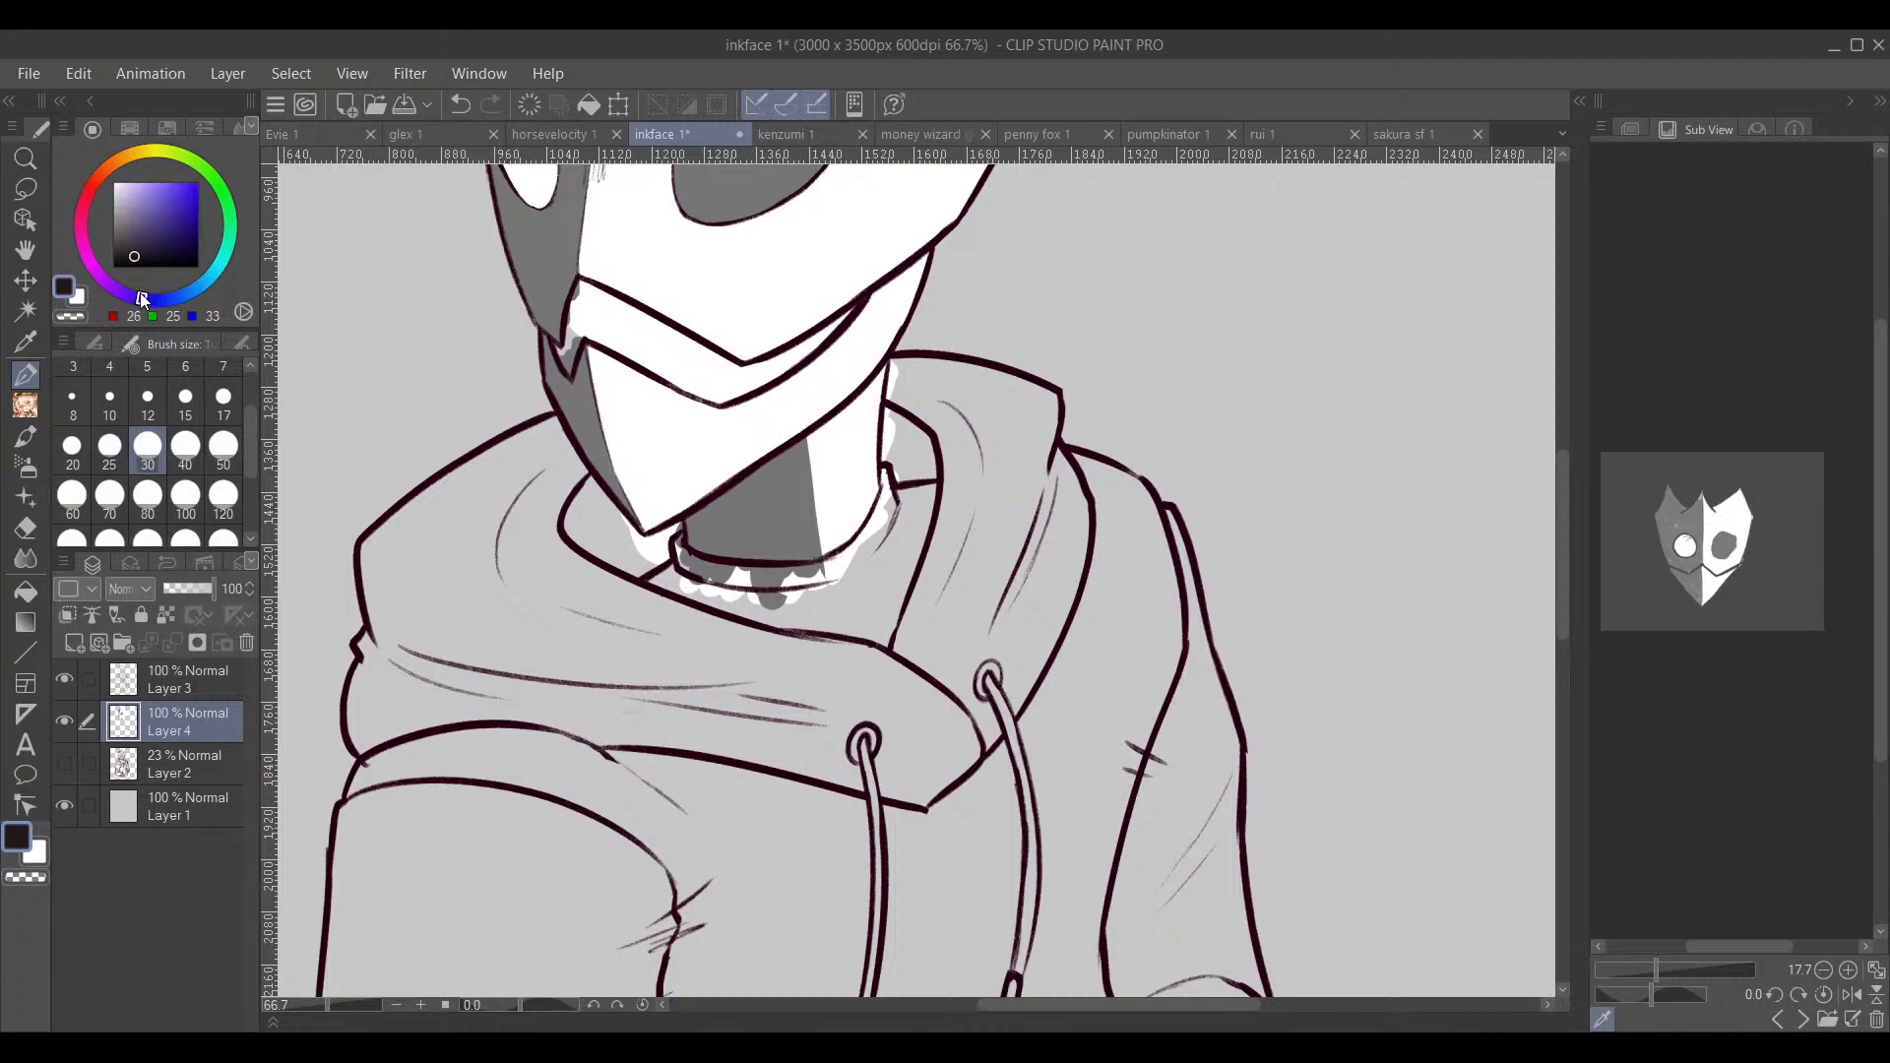
mouse_move(832, 576)
mouse_down()
mouse_move(692, 611)
mouse_move(805, 574)
mouse_move(728, 621)
mouse_move(856, 579)
mouse_move(704, 586)
mouse_move(725, 573)
mouse_move(679, 556)
mouse_move(681, 535)
mouse_move(658, 589)
mouse_move(689, 625)
mouse_move(886, 610)
mouse_move(874, 651)
mouse_move(933, 573)
mouse_up()
Step: Lighten the colour to (31, 29, 36), lock Layer 4's transparent pixels and recolour the shirt collar with a larger brush
click(131, 250)
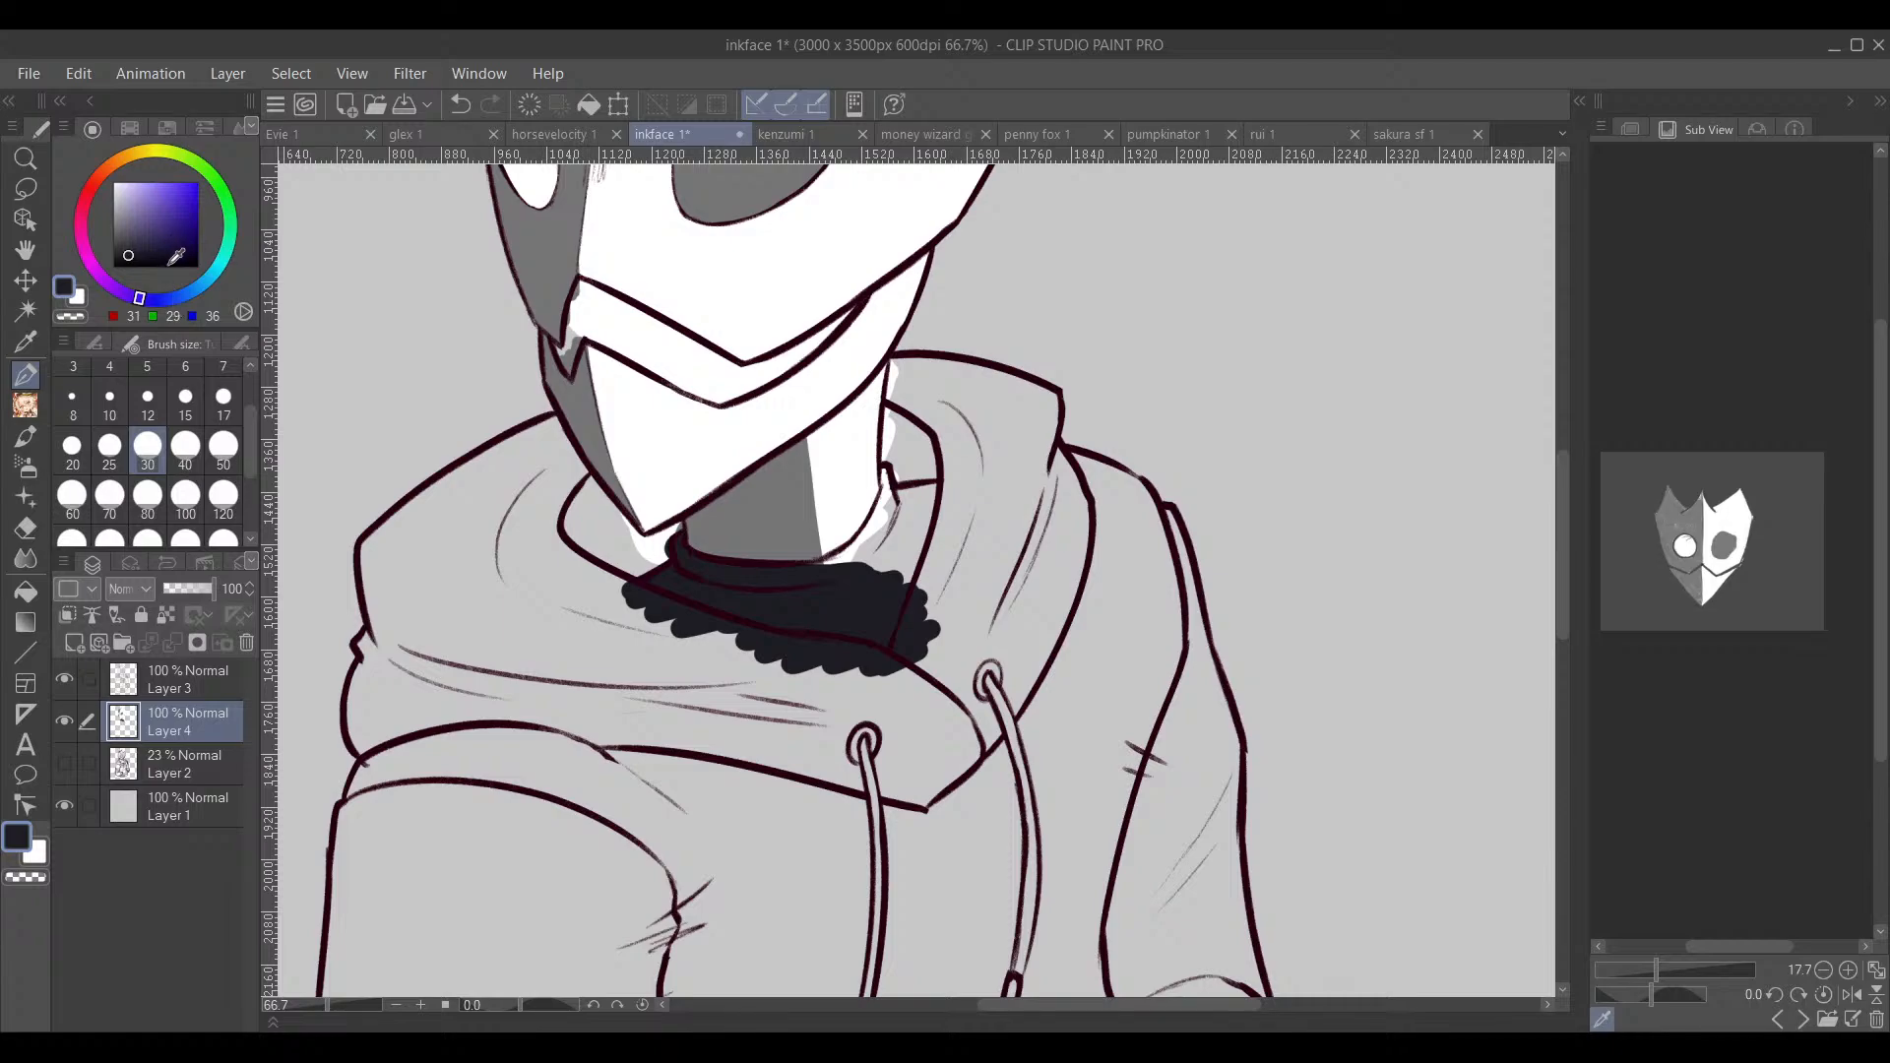
click(167, 614)
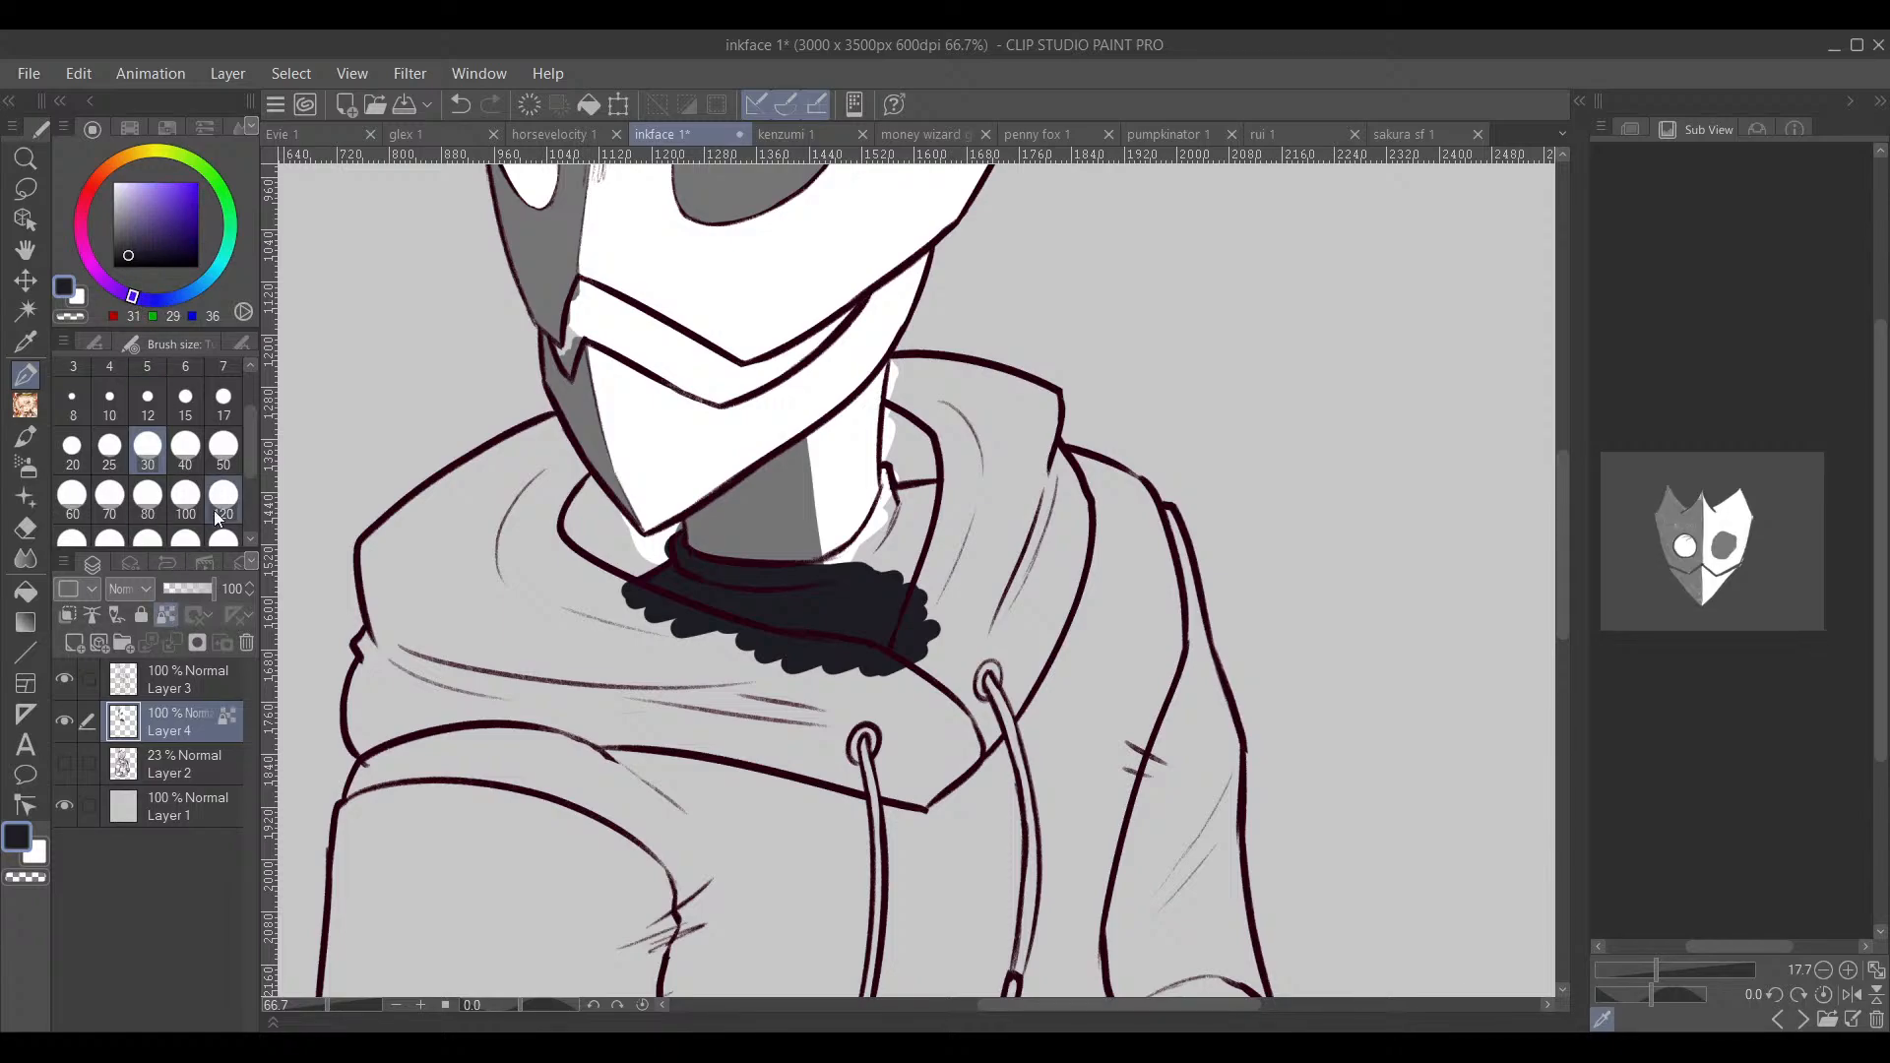
click(224, 538)
drag(630, 521, 847, 532)
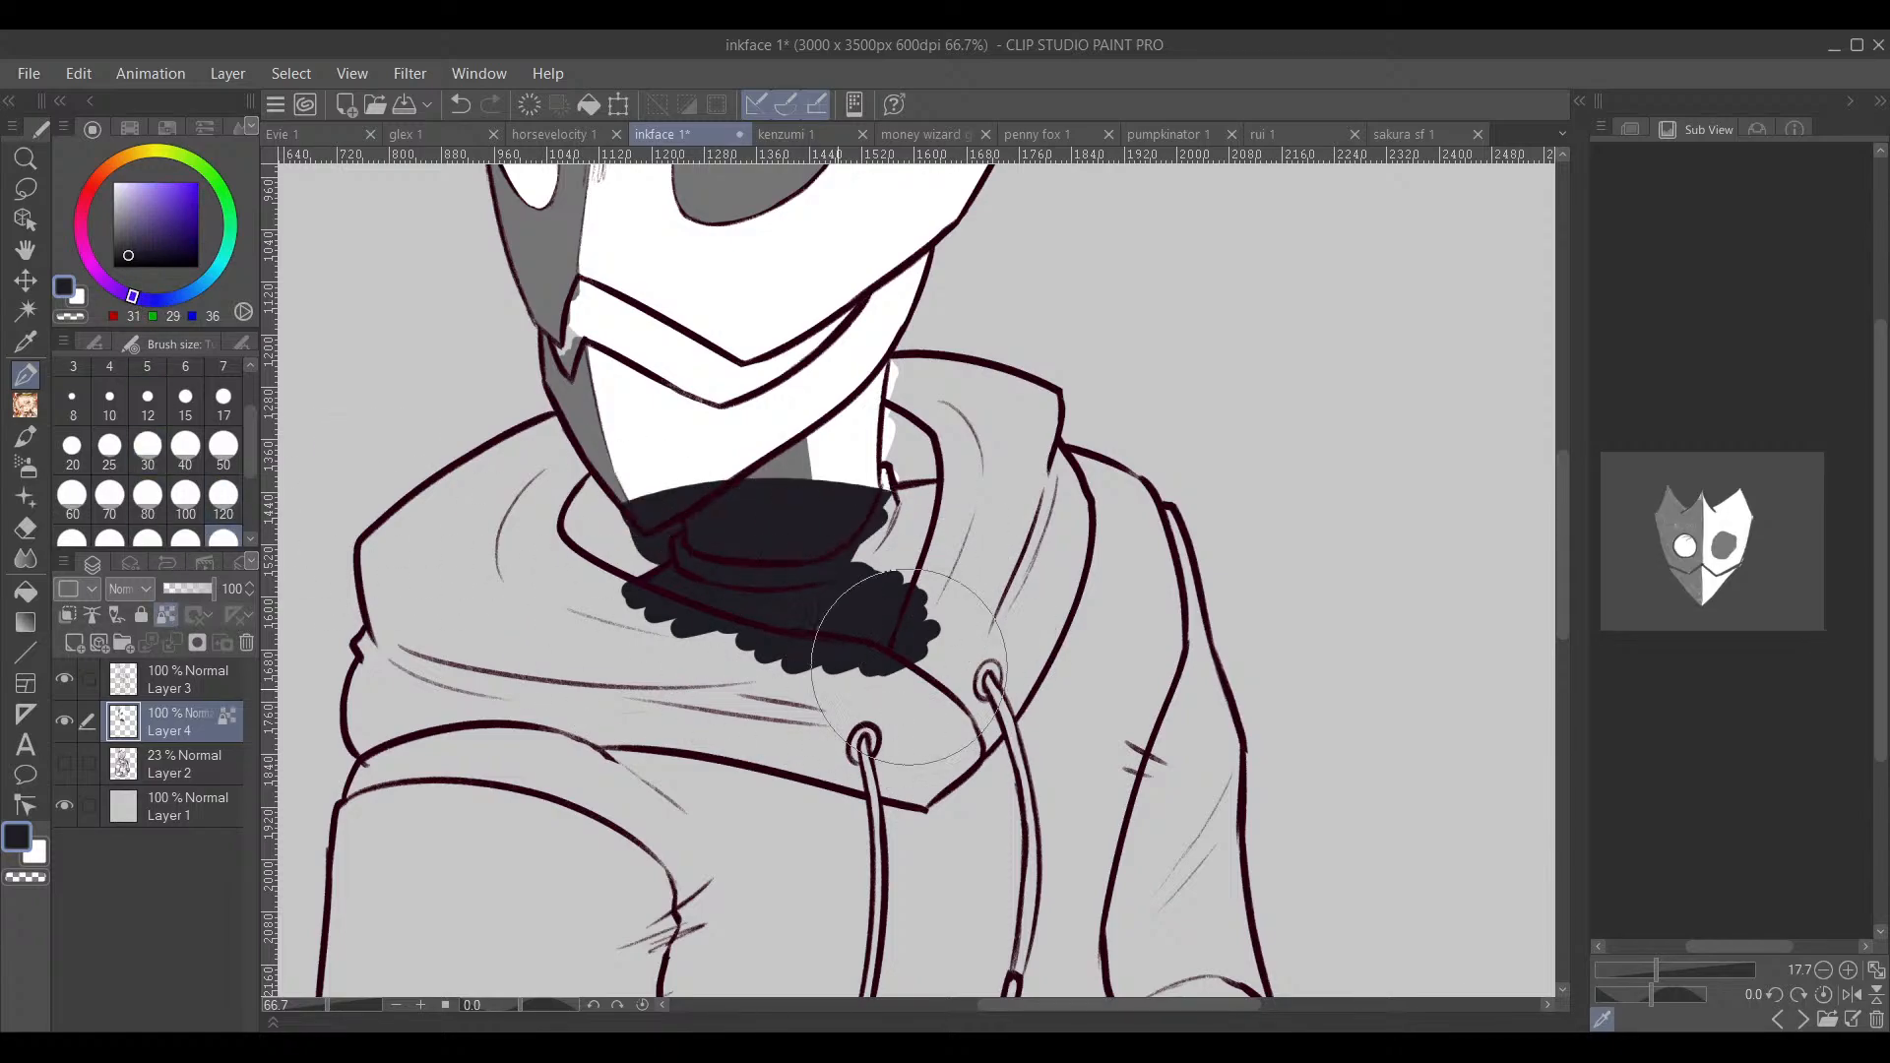
click(460, 103)
mouse_move(803, 684)
mouse_down()
mouse_move(847, 669)
mouse_move(659, 660)
mouse_move(712, 611)
mouse_up()
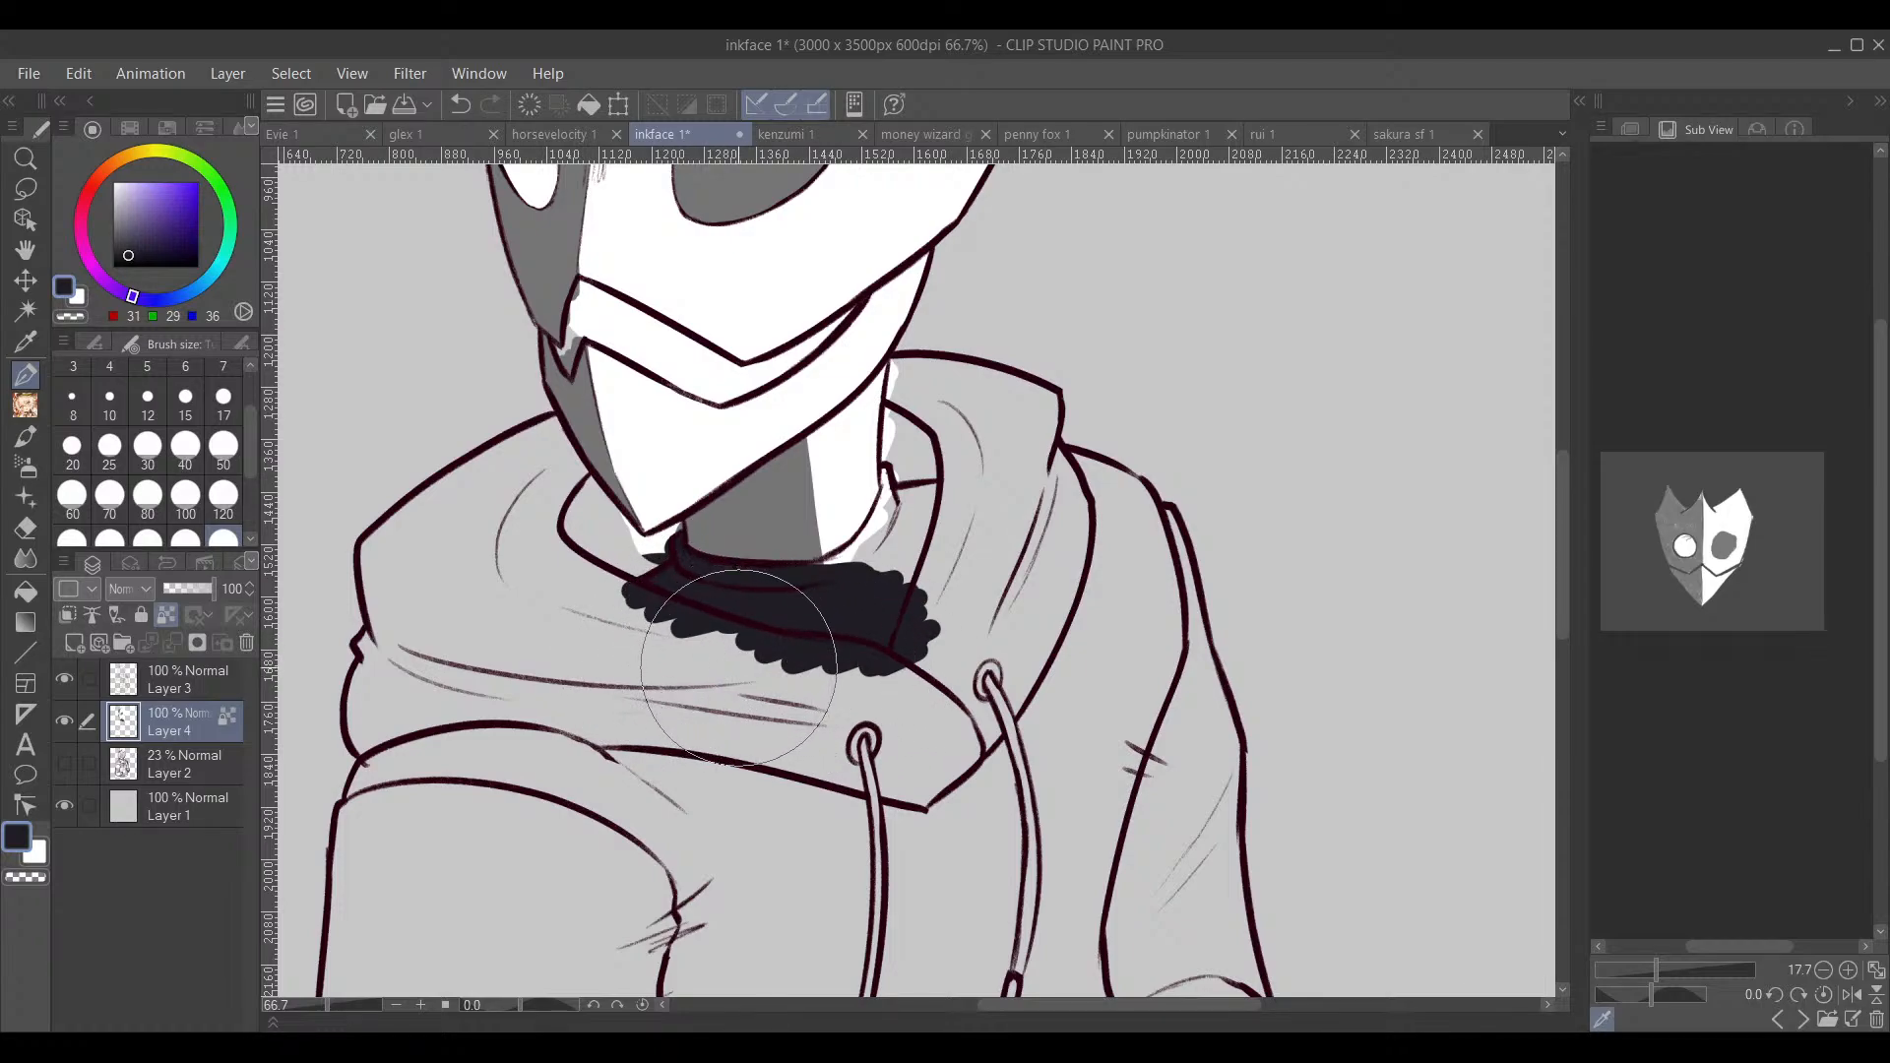
Step: Unlock the transparent pixels, return to brush size 30 and extend the dark collar along its near side up beside the neck
click(147, 448)
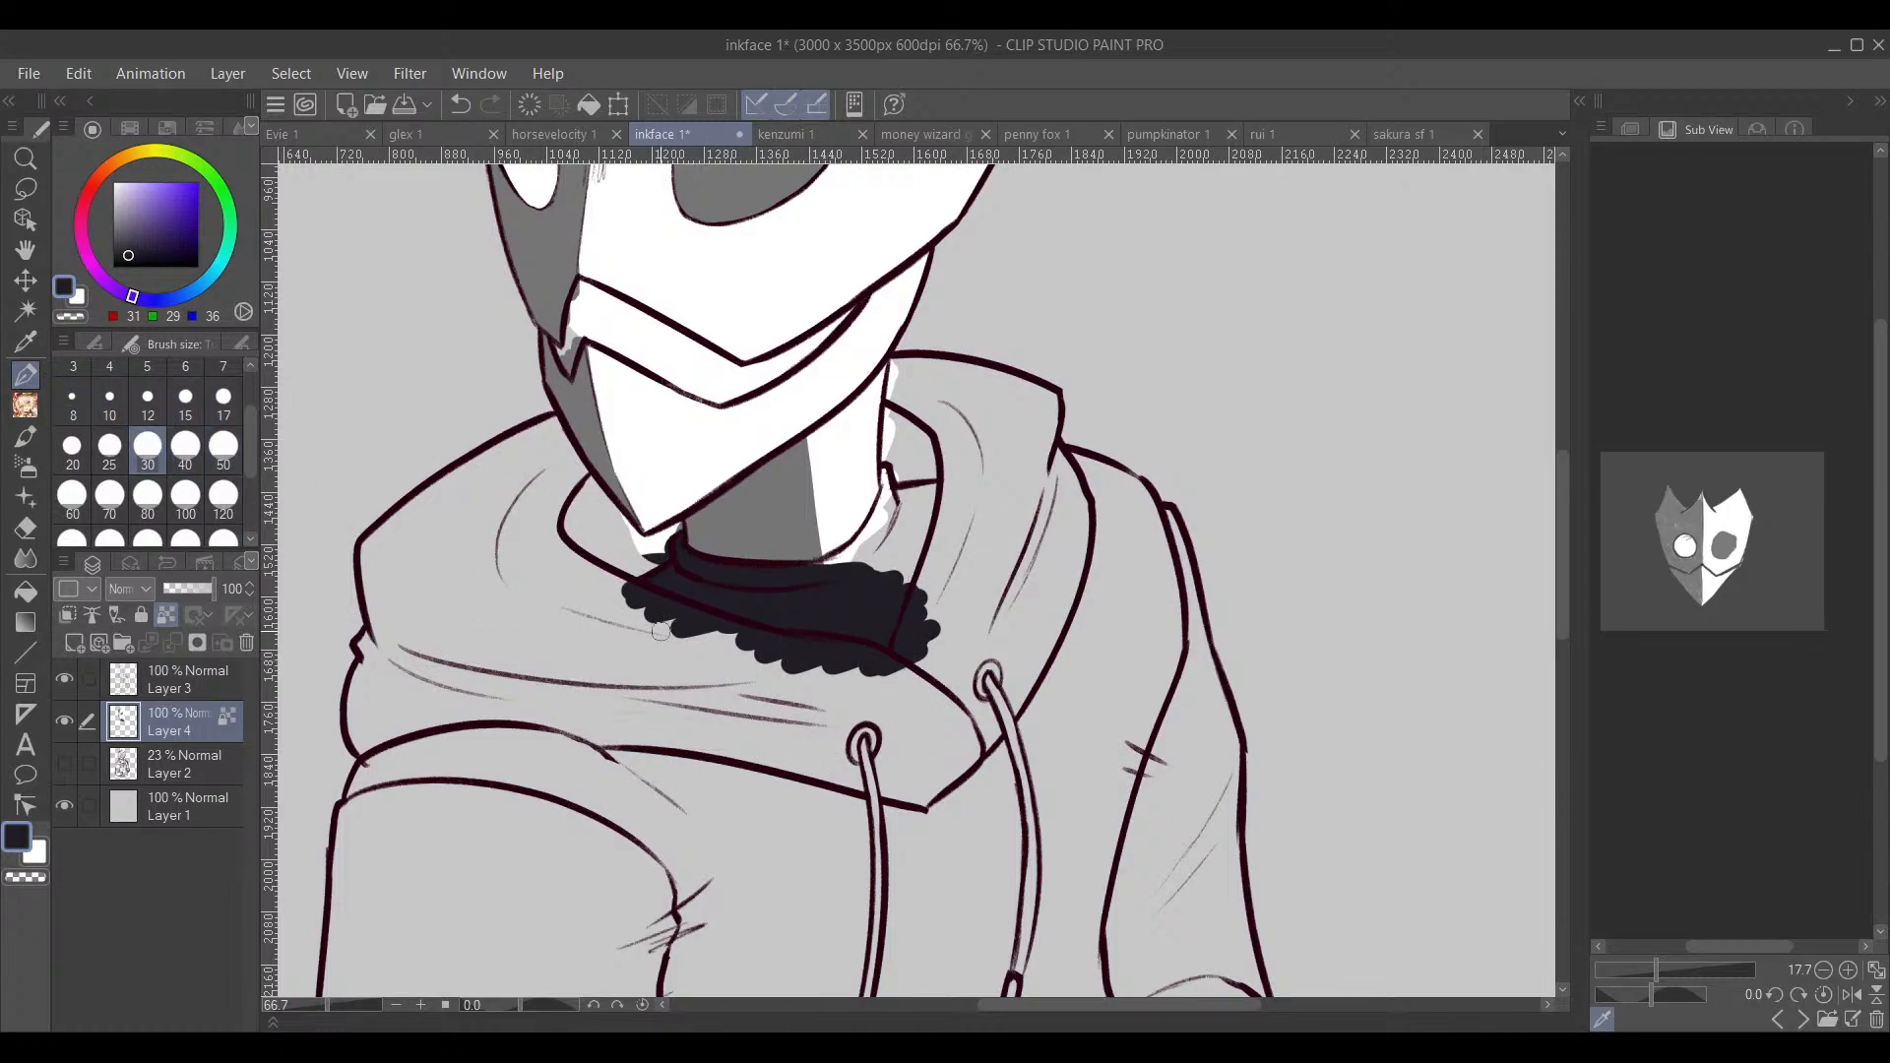
click(166, 615)
mouse_move(876, 582)
mouse_down()
mouse_move(859, 565)
mouse_move(788, 582)
mouse_move(867, 546)
mouse_up()
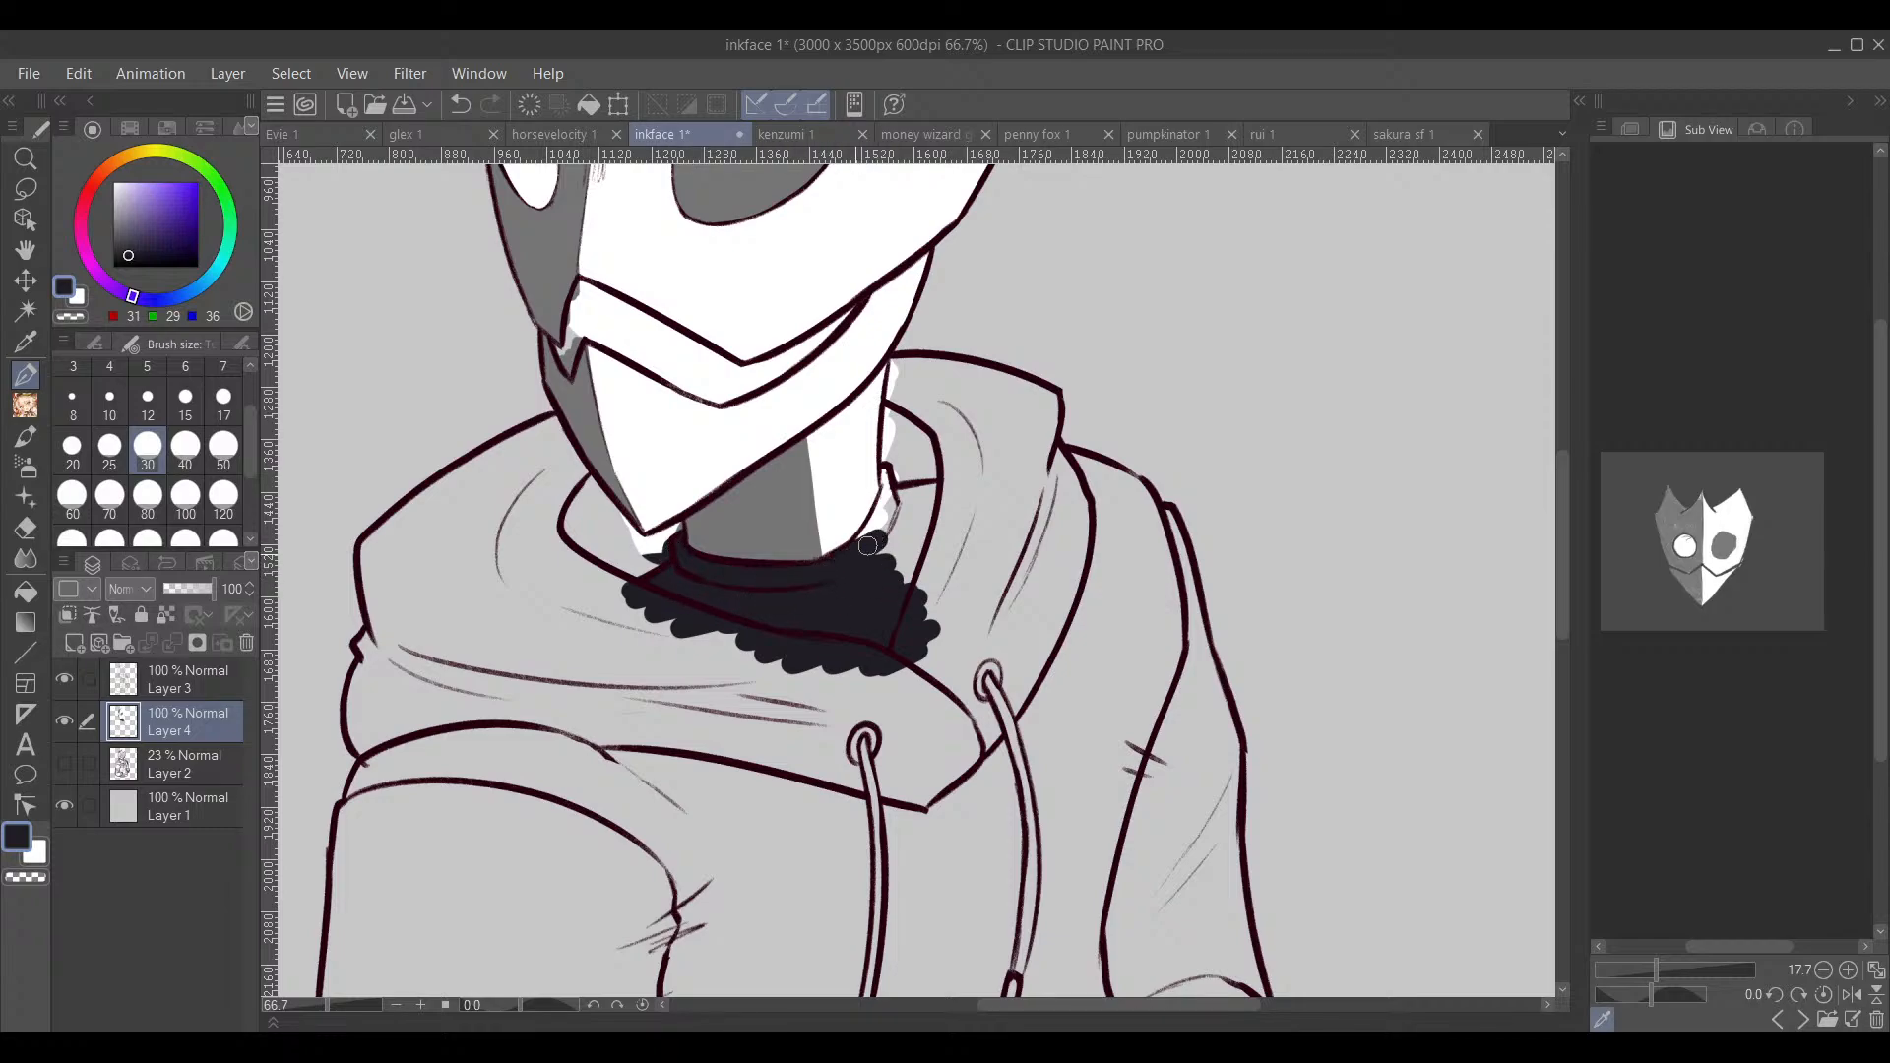
mouse_move(1045, 554)
mouse_down()
mouse_move(933, 600)
mouse_move(1010, 539)
mouse_up()
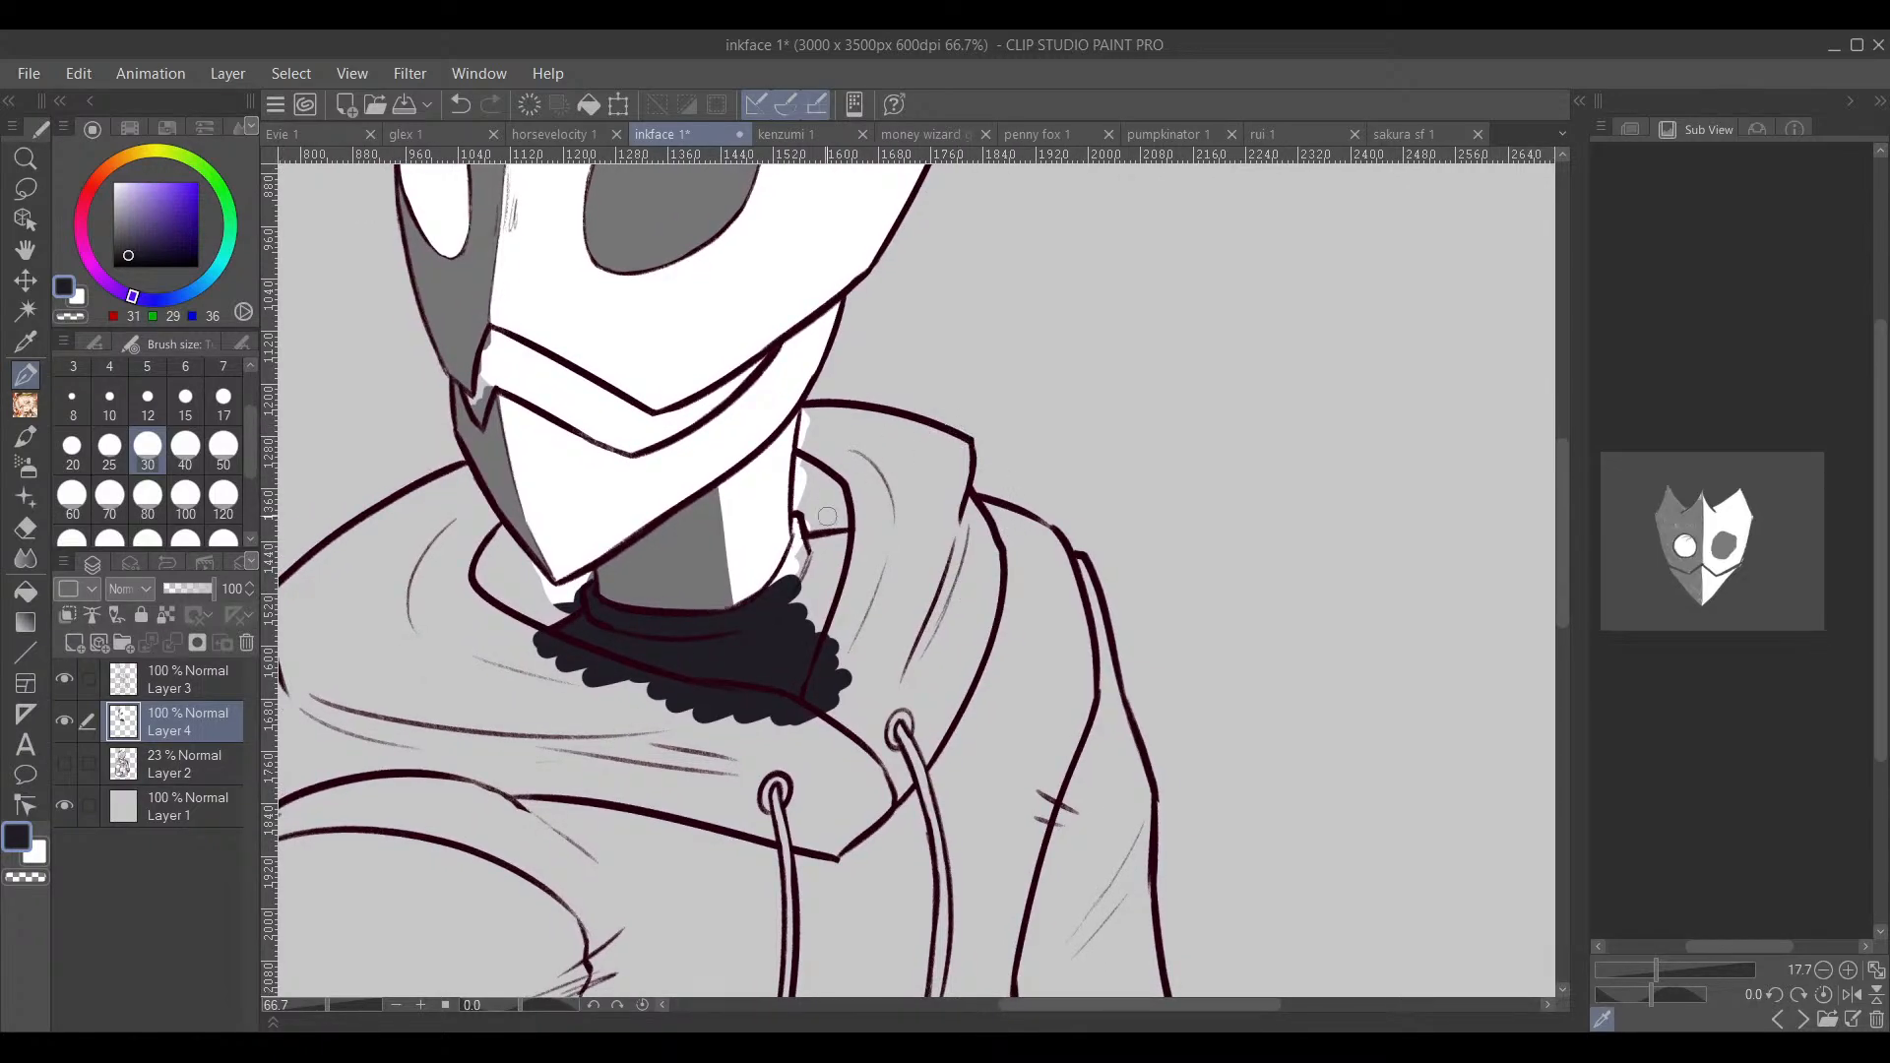
mouse_move(796, 523)
mouse_down()
mouse_move(779, 591)
mouse_move(804, 548)
mouse_move(808, 598)
mouse_move(835, 576)
mouse_move(802, 668)
mouse_move(838, 627)
mouse_up()
Step: Mix a dark blue-grey (56, 56, 60) and fill the mask's zigzag mouth band from corner to corner
scroll(854, 646, down, 2)
mouse_move(911, 679)
mouse_down()
mouse_move(855, 787)
mouse_move(877, 629)
mouse_move(941, 638)
mouse_move(920, 638)
mouse_move(1114, 416)
mouse_up()
scroll(829, 489, up, 2)
scroll(830, 489, up, 1)
drag(1035, 517, 1085, 845)
alt+click(679, 696)
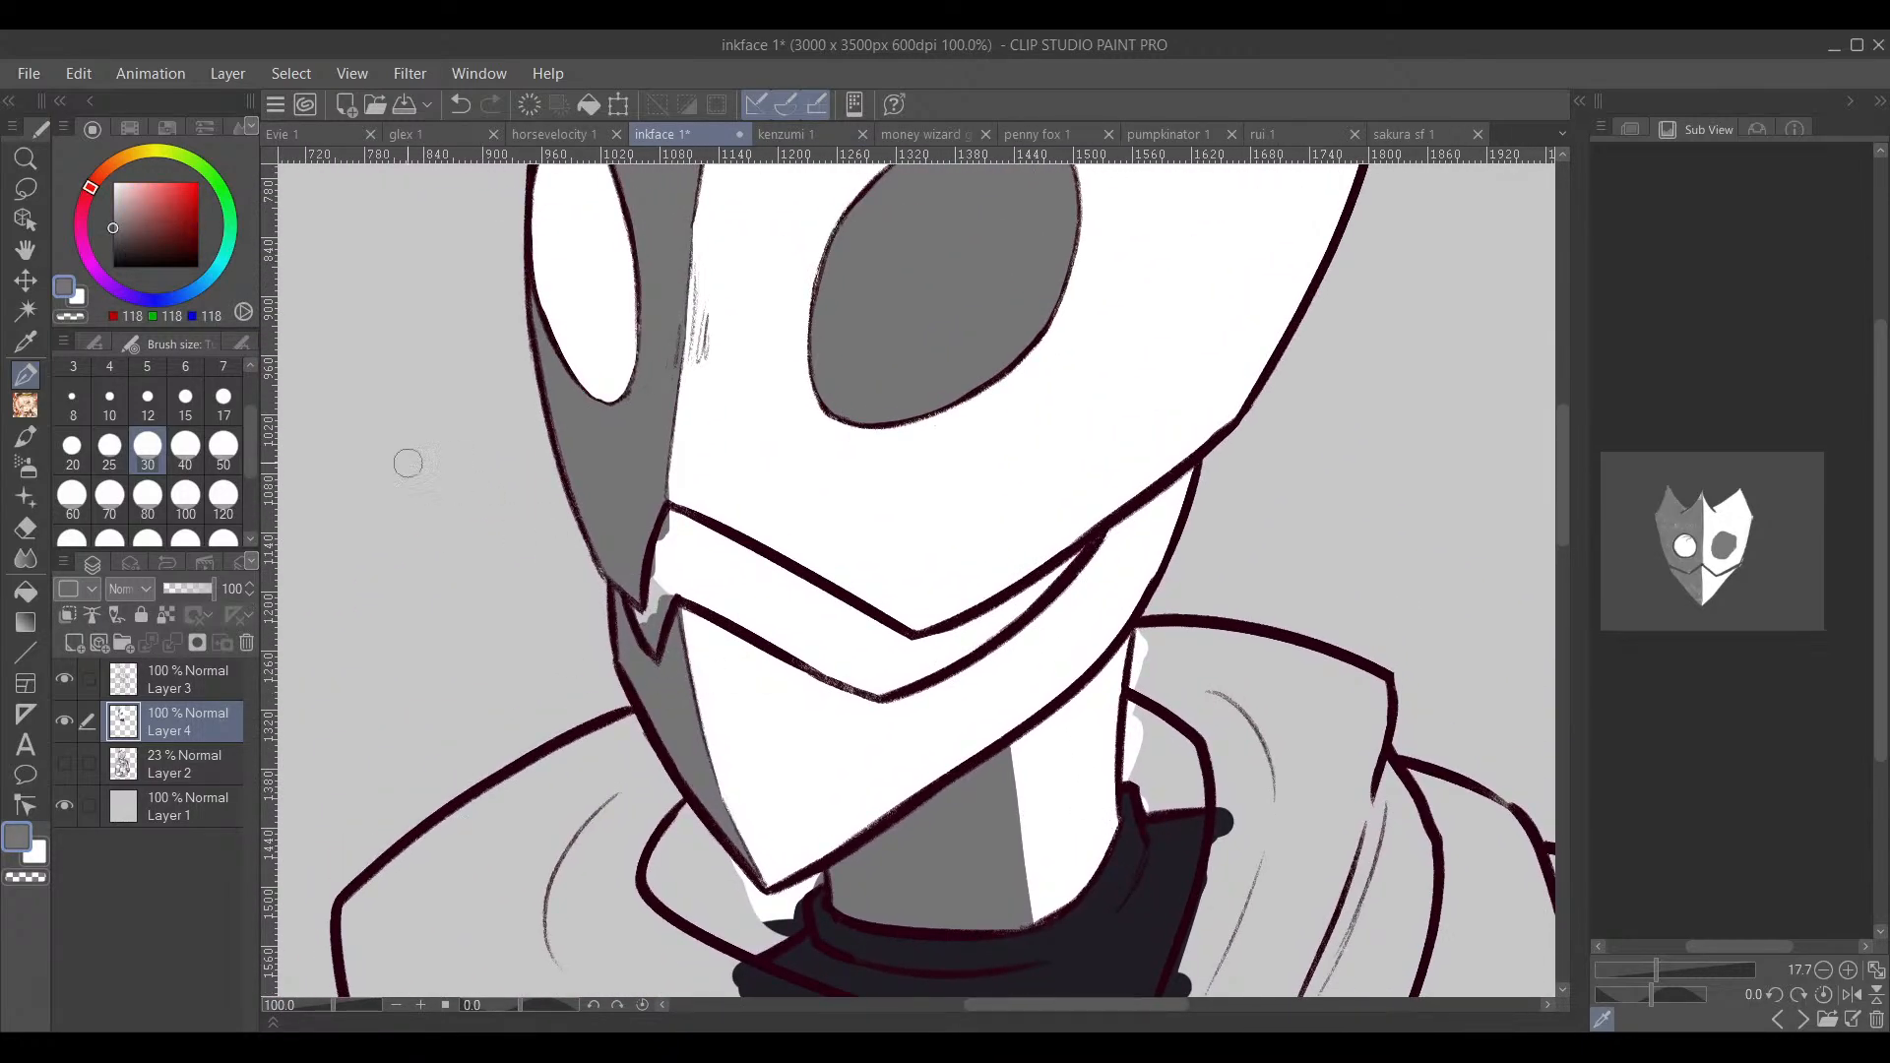
drag(131, 230, 111, 242)
drag(177, 299, 152, 299)
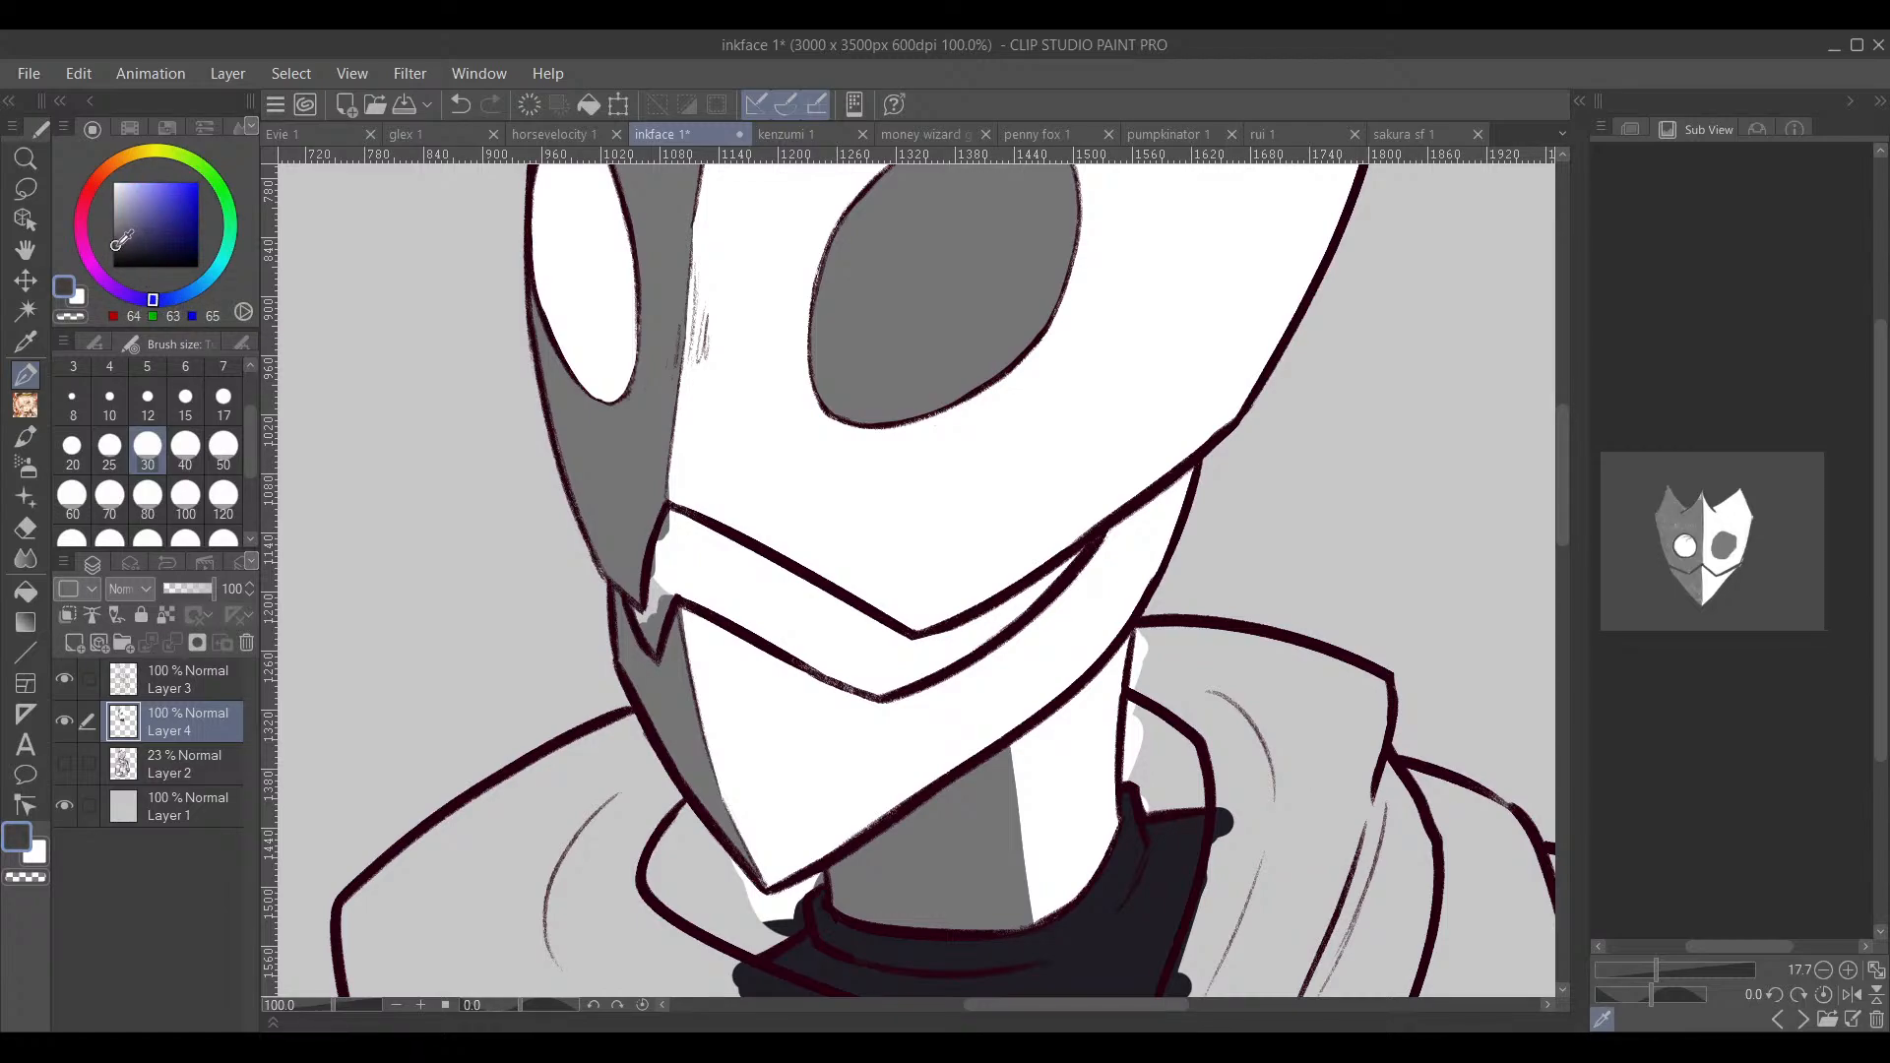
click(117, 247)
mouse_move(630, 601)
mouse_down()
mouse_move(655, 629)
mouse_move(667, 519)
mouse_move(776, 608)
mouse_up()
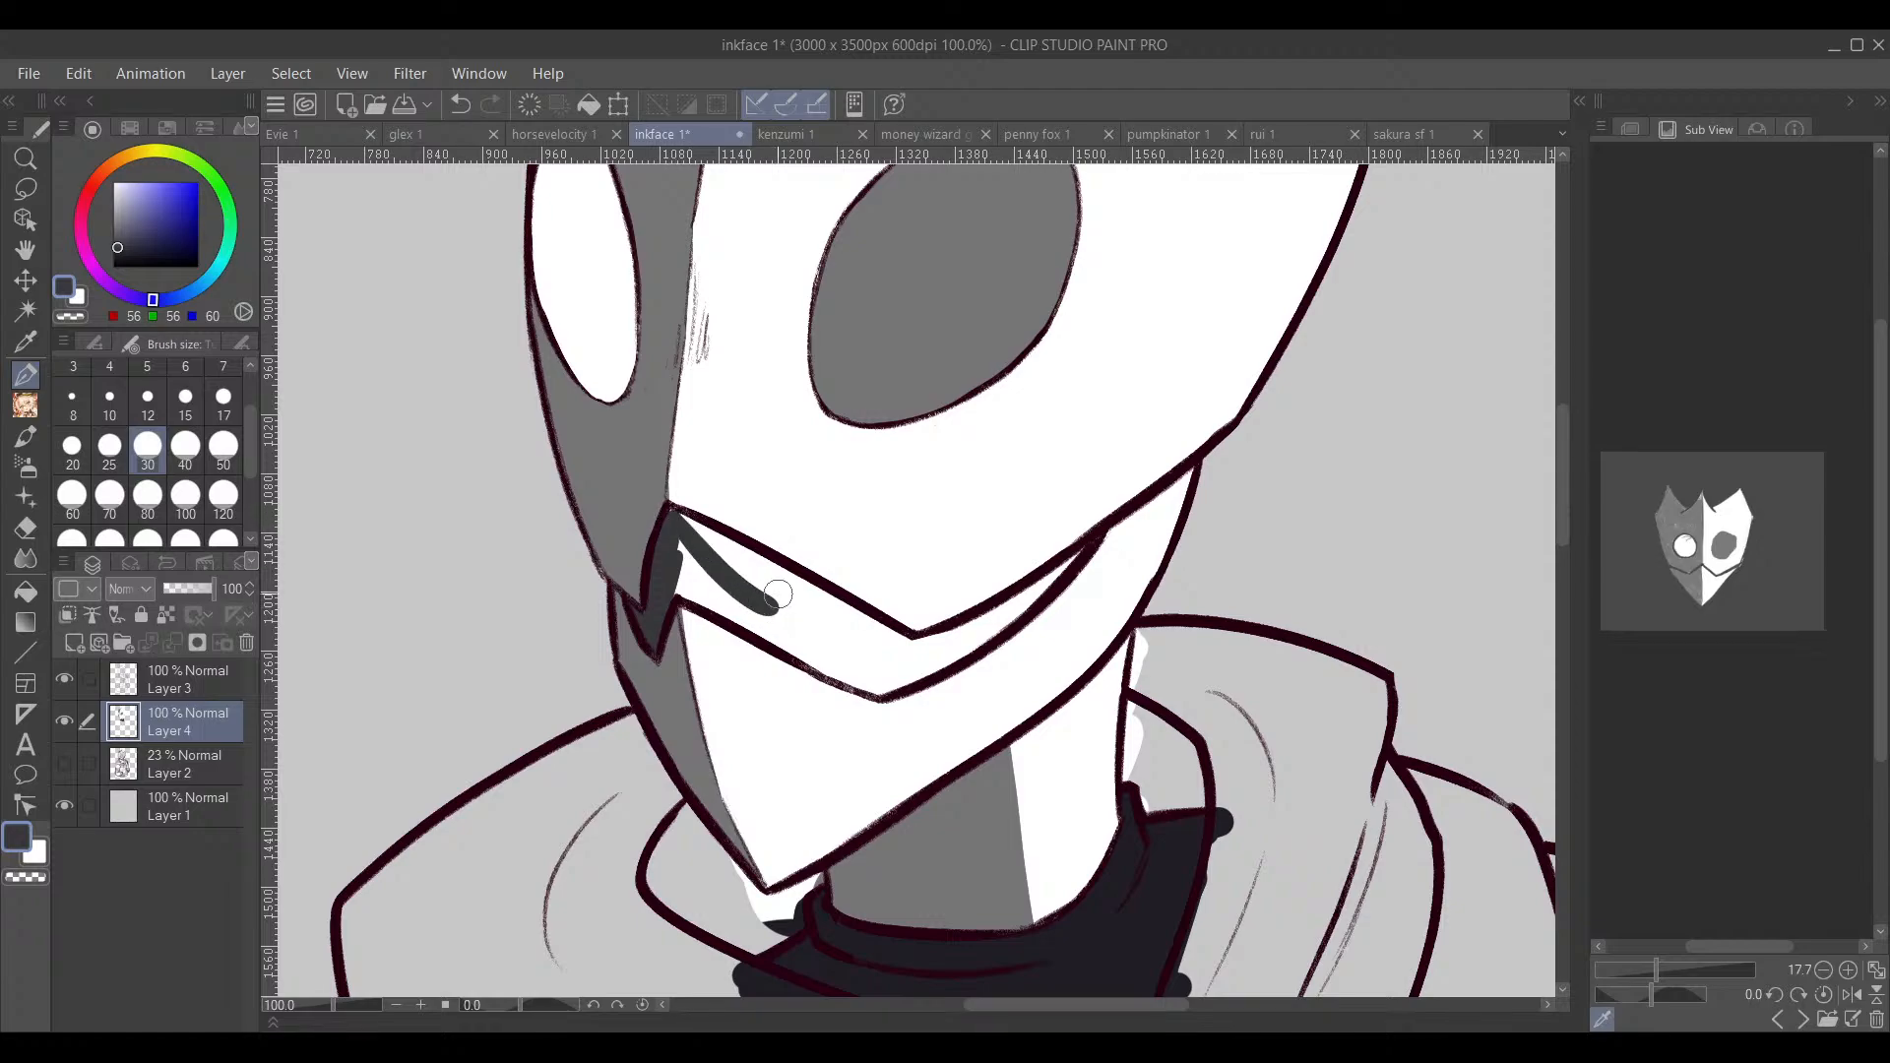
drag(678, 521, 915, 650)
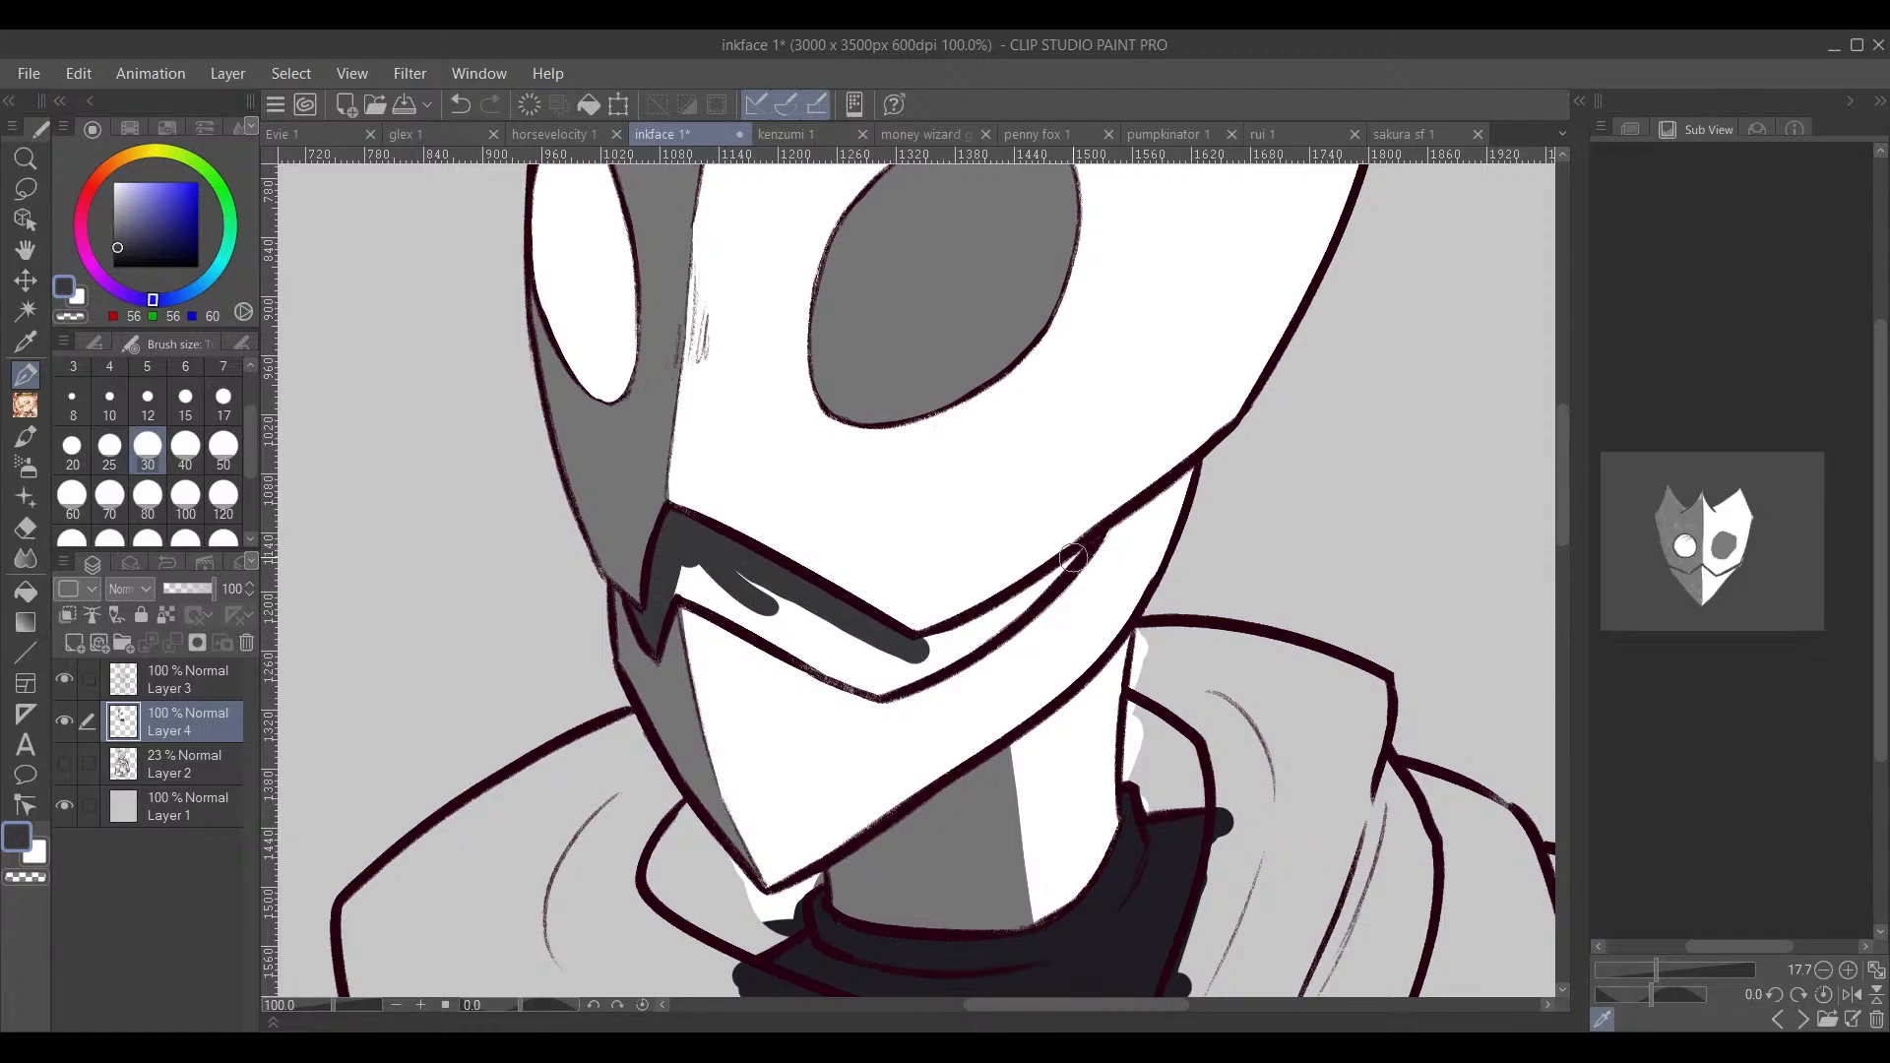
mouse_move(1083, 551)
mouse_down()
mouse_move(900, 665)
mouse_move(1006, 610)
mouse_move(917, 644)
mouse_move(902, 670)
mouse_move(922, 669)
mouse_move(897, 677)
mouse_move(825, 663)
mouse_move(672, 576)
mouse_move(723, 566)
mouse_move(769, 608)
mouse_move(833, 616)
mouse_move(891, 666)
mouse_up()
Step: Sample the collar colour, shift it to dark purple (30, 26, 39) and block in the hood and upper front sleeve with an enlarged brush
scroll(1128, 624, down, 5)
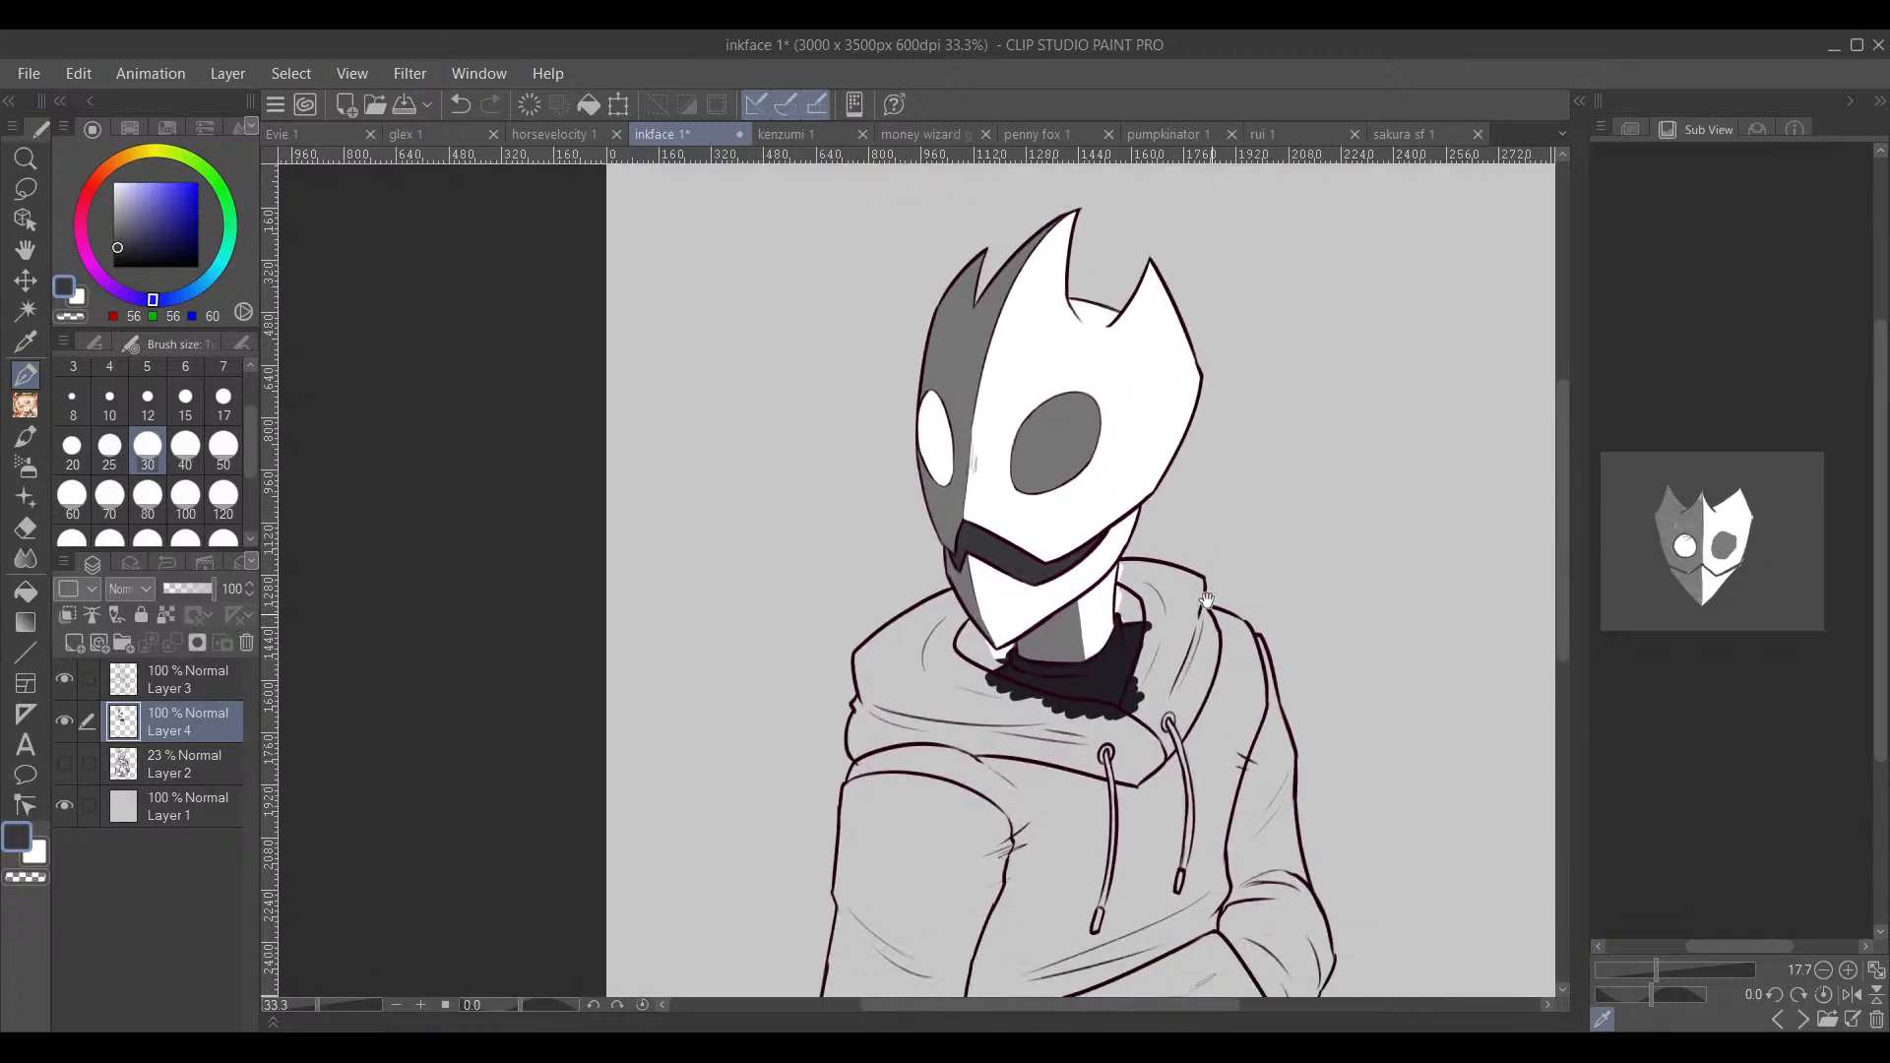
scroll(963, 518, up, 3)
alt+click(963, 518)
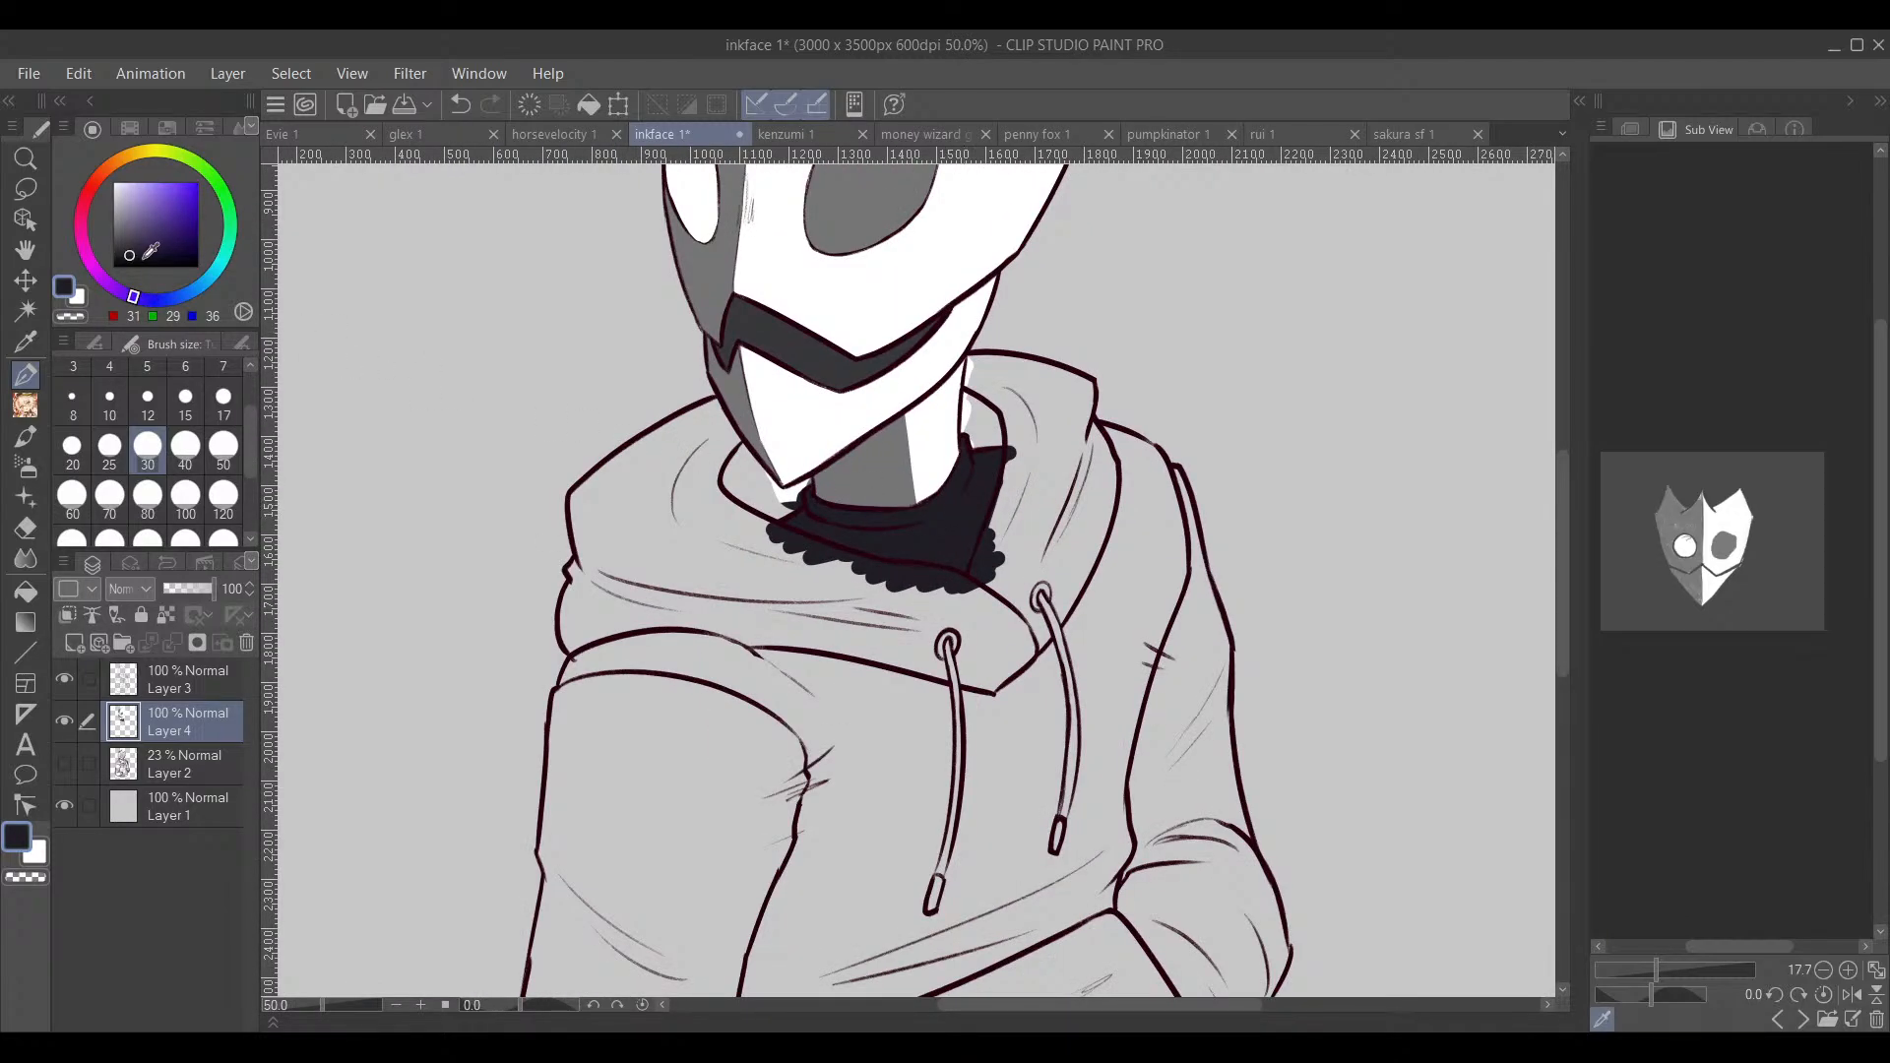
drag(138, 253, 145, 250)
drag(552, 726, 468, 662)
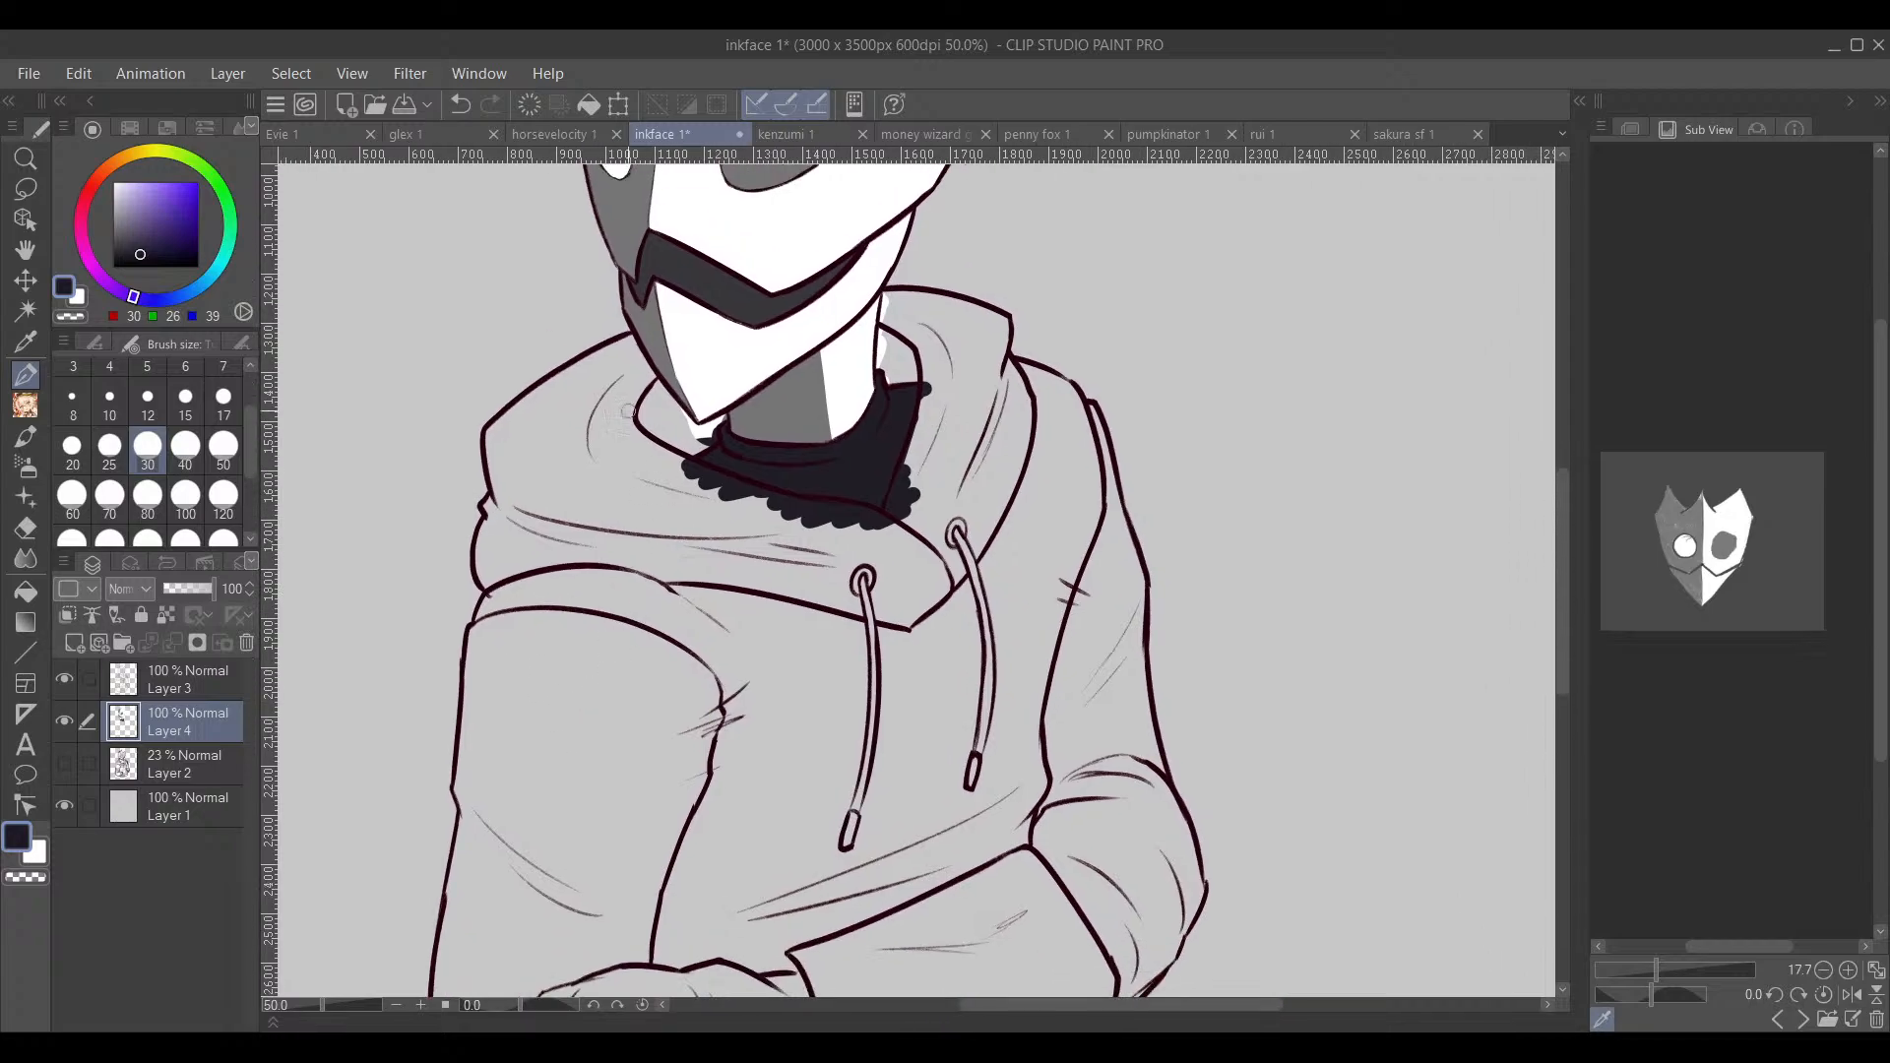
drag(605, 392, 514, 500)
key(bracketright)
mouse_move(571, 438)
mouse_down()
mouse_move(551, 423)
mouse_move(622, 350)
mouse_move(540, 404)
mouse_move(472, 411)
mouse_move(448, 463)
mouse_move(488, 504)
mouse_move(497, 483)
mouse_move(500, 581)
mouse_move(478, 556)
mouse_move(590, 515)
mouse_move(633, 648)
mouse_move(602, 793)
mouse_up()
drag(642, 751, 674, 515)
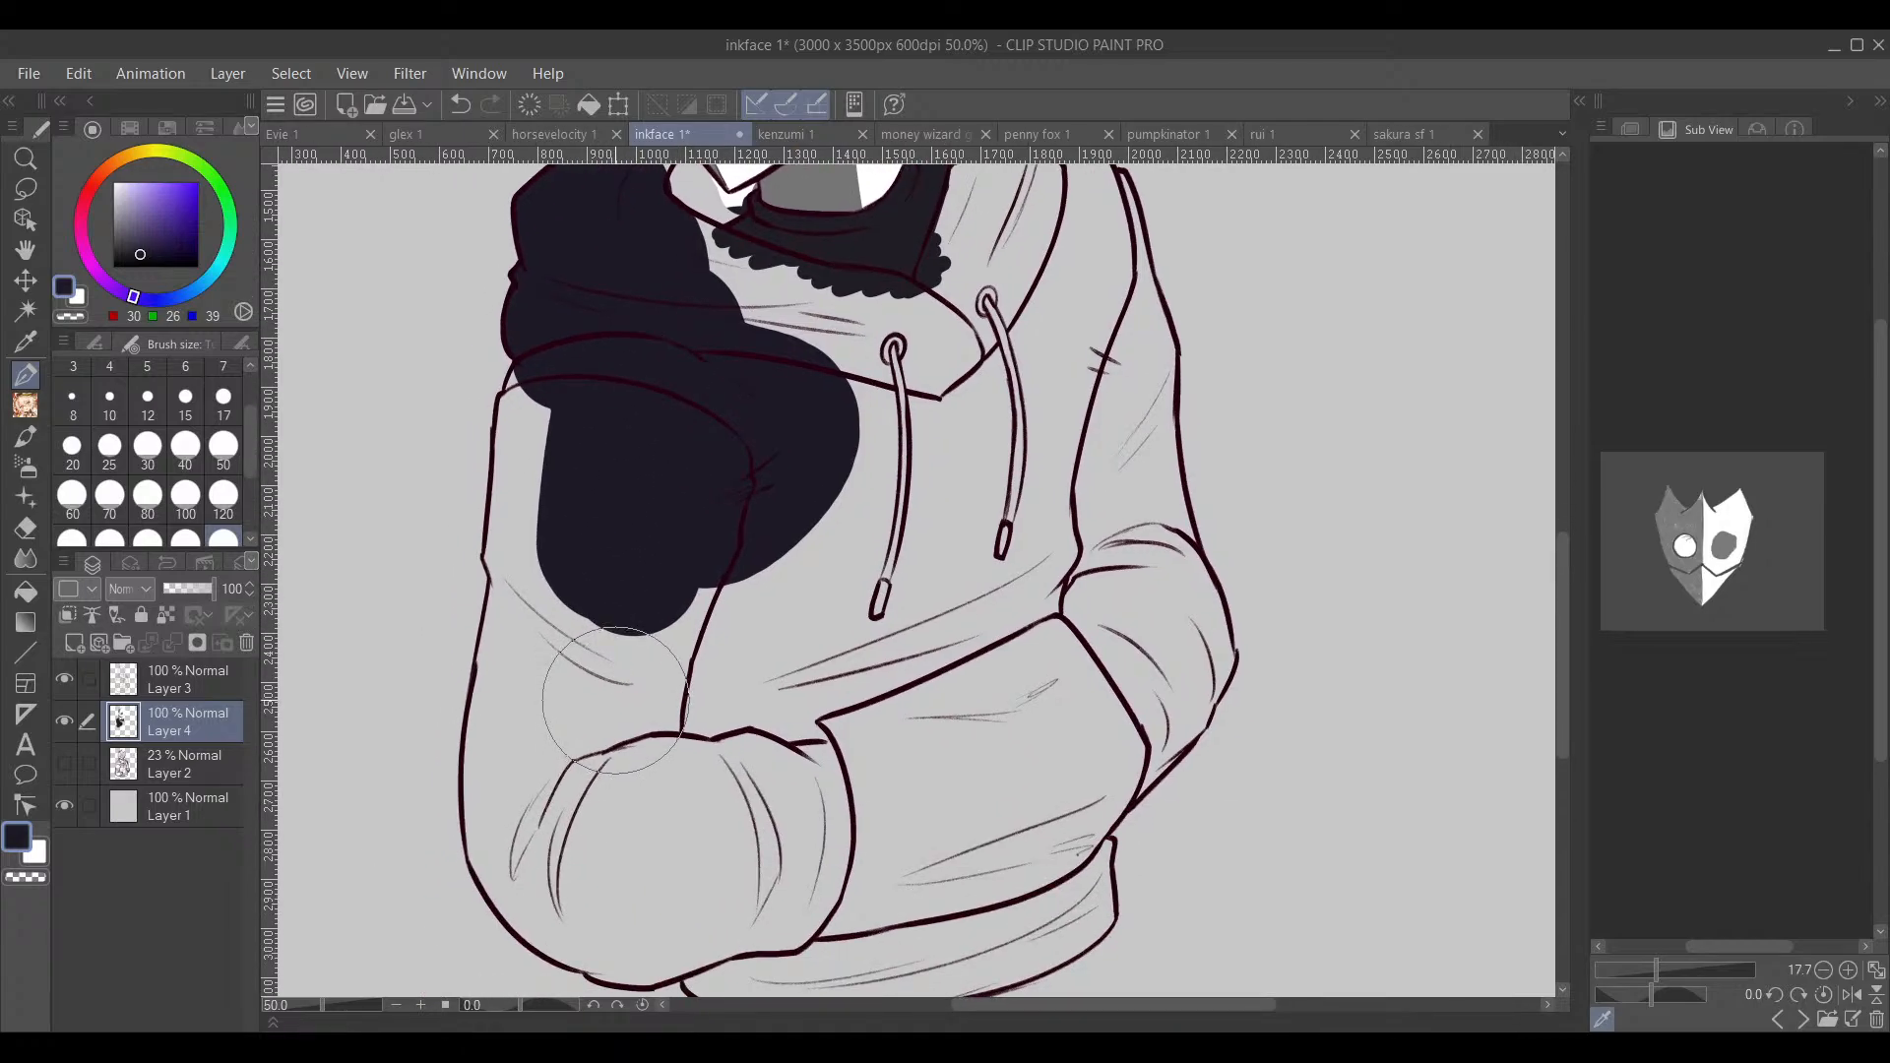
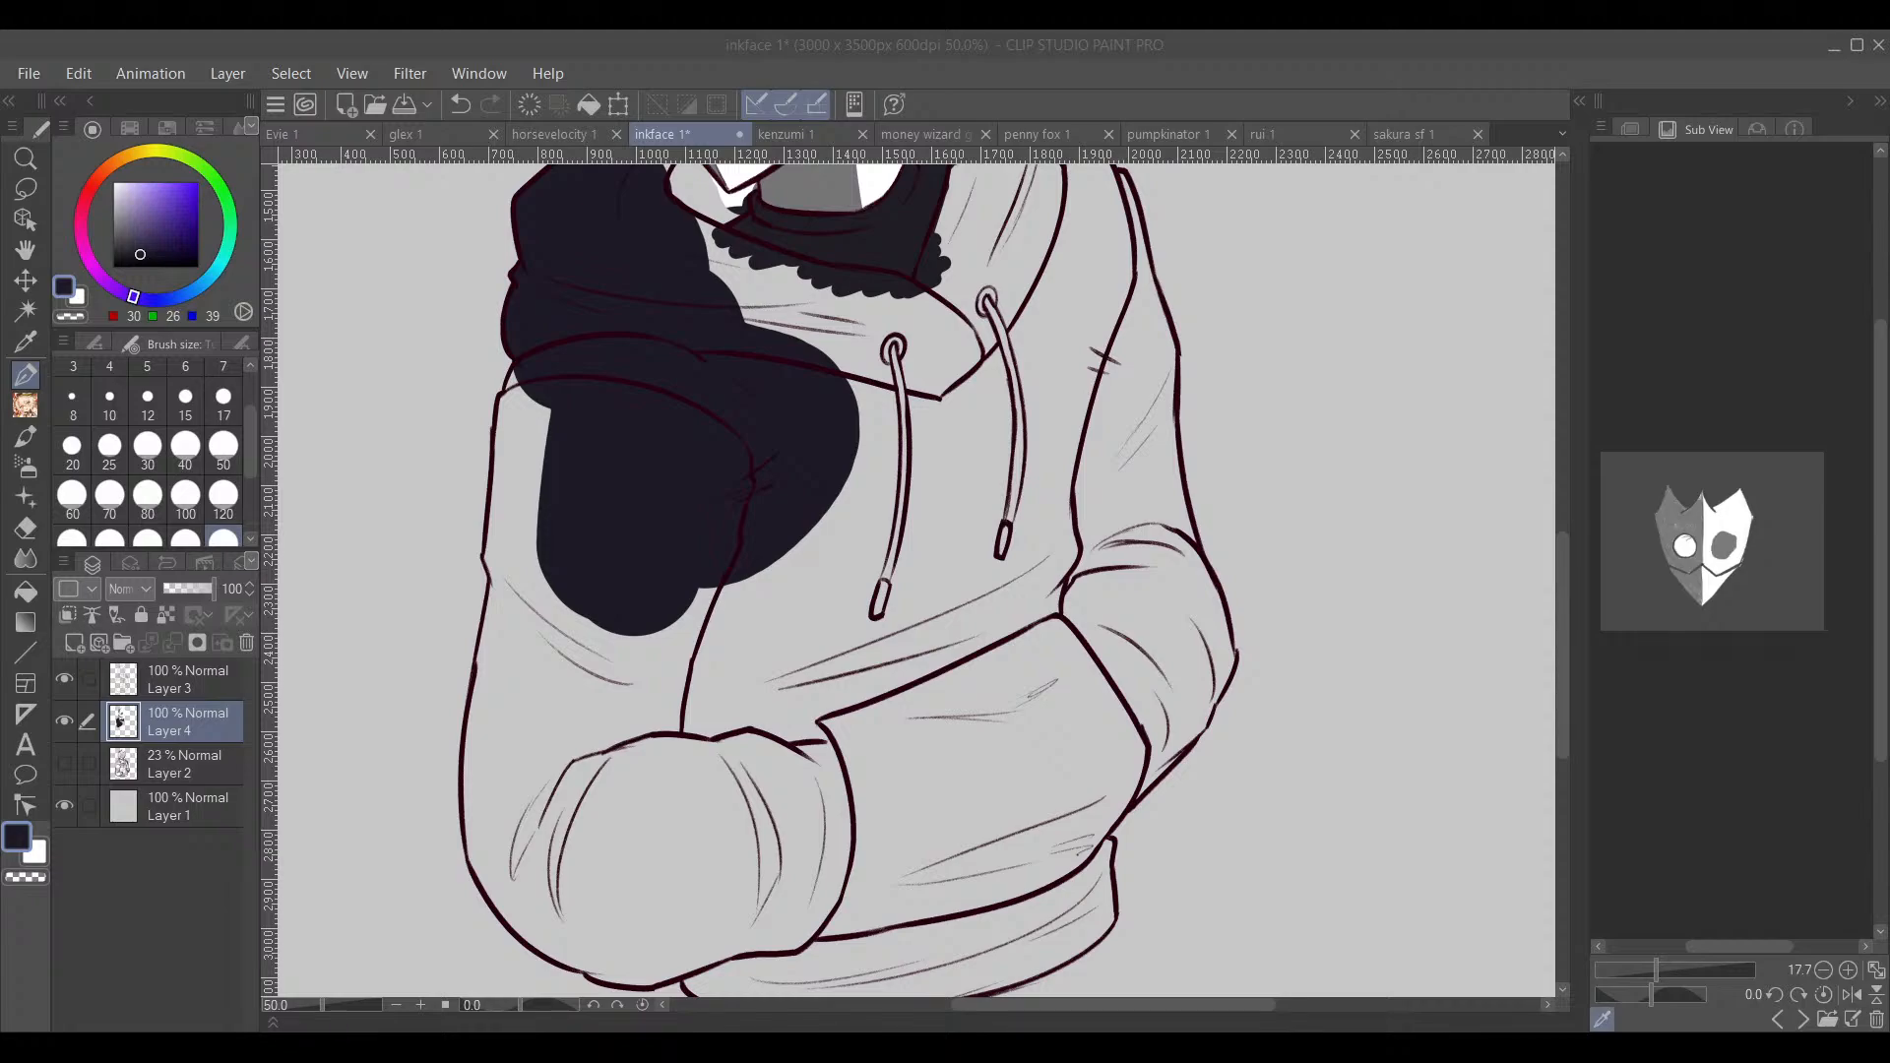
Step: Extend the dark purple along the near sleeve's outer edge toward the elbow, cleaning spill at the shoulder and using brush size 100
mouse_move(641, 548)
mouse_down()
mouse_move(668, 439)
mouse_move(633, 296)
mouse_up()
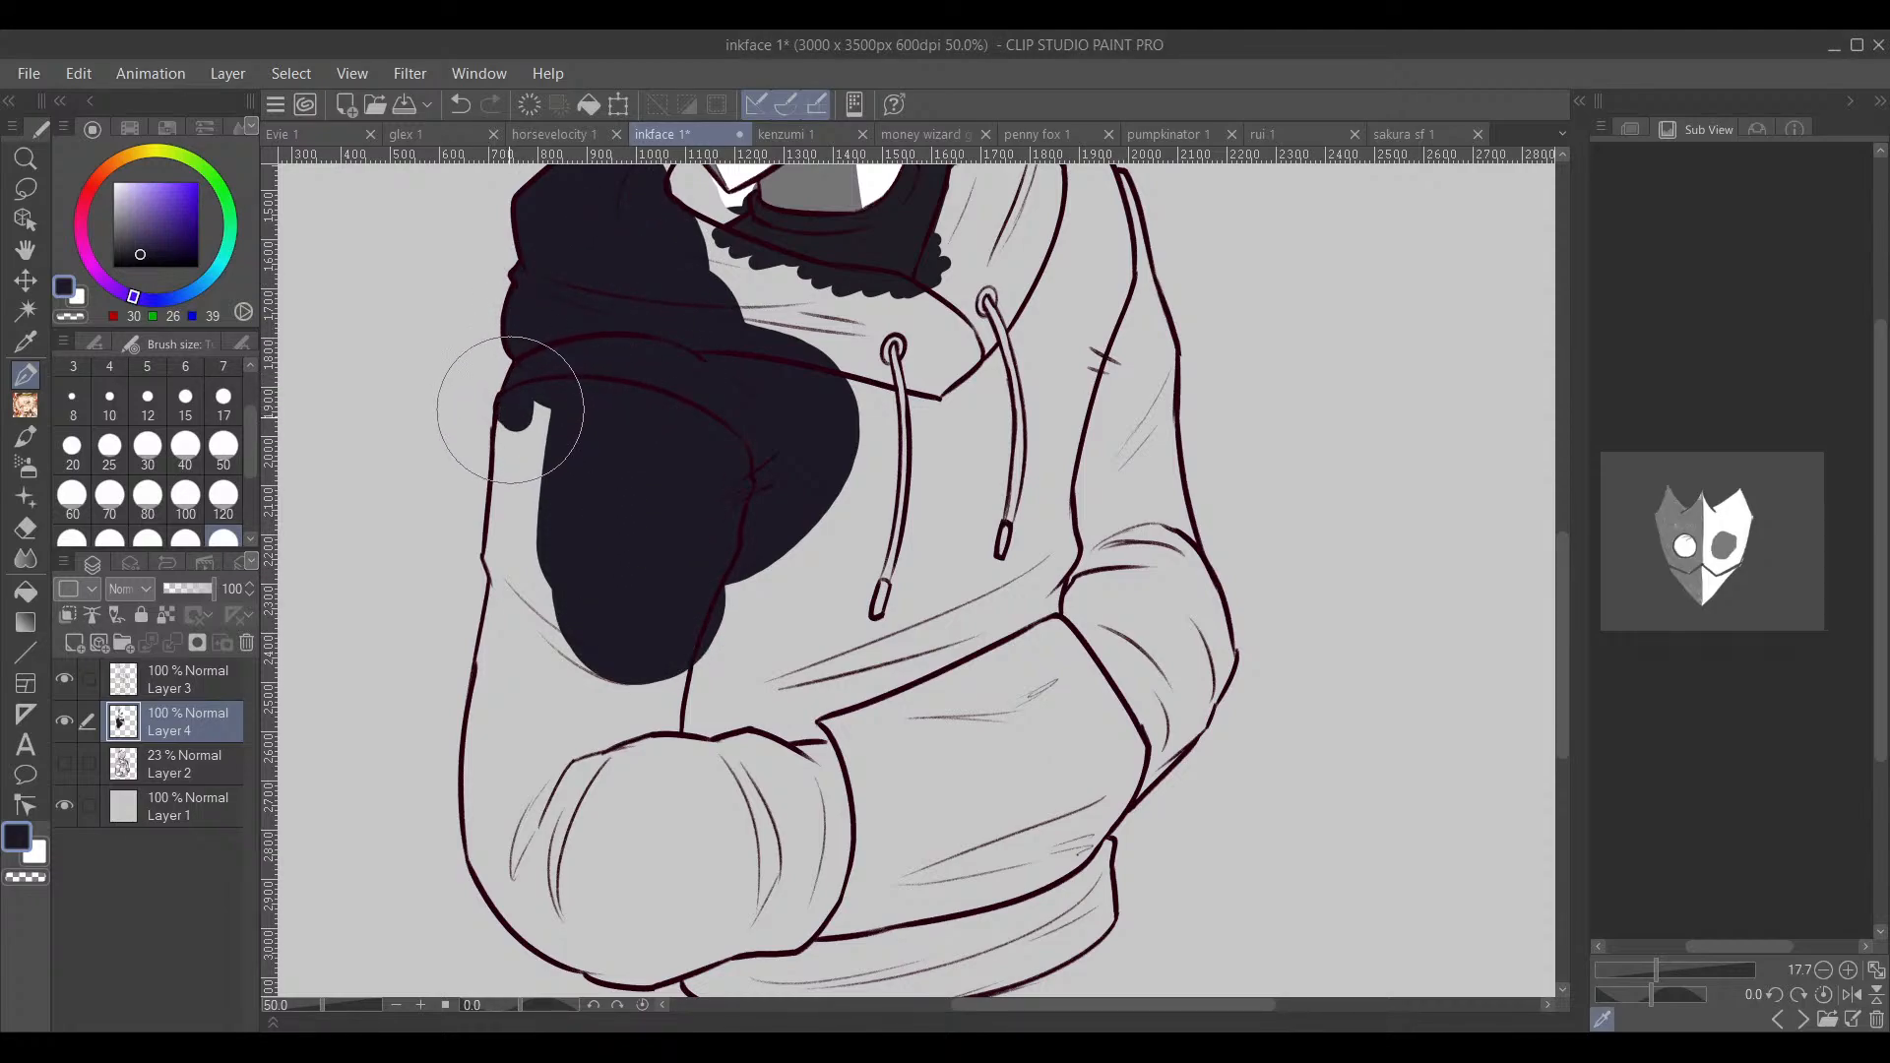
mouse_move(502, 386)
mouse_down()
mouse_move(505, 530)
mouse_move(560, 374)
mouse_move(561, 452)
mouse_up()
key(e)
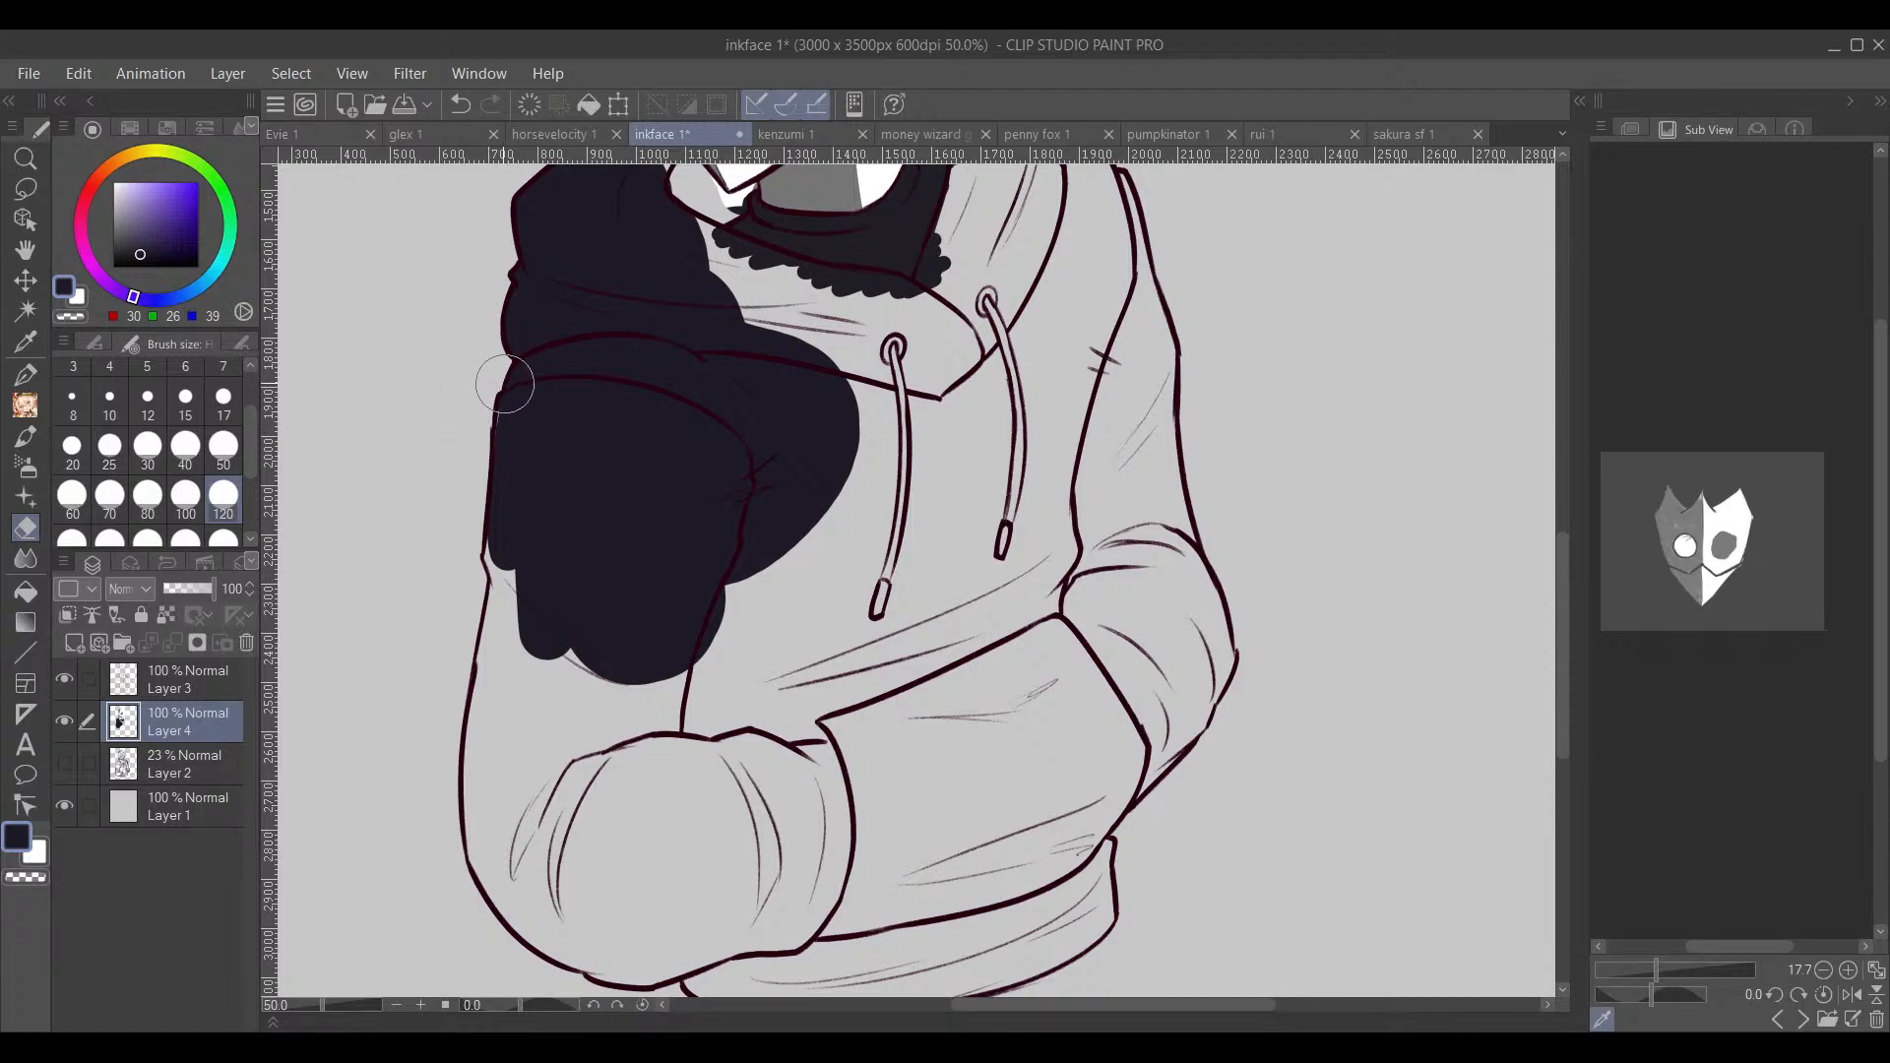
key(p)
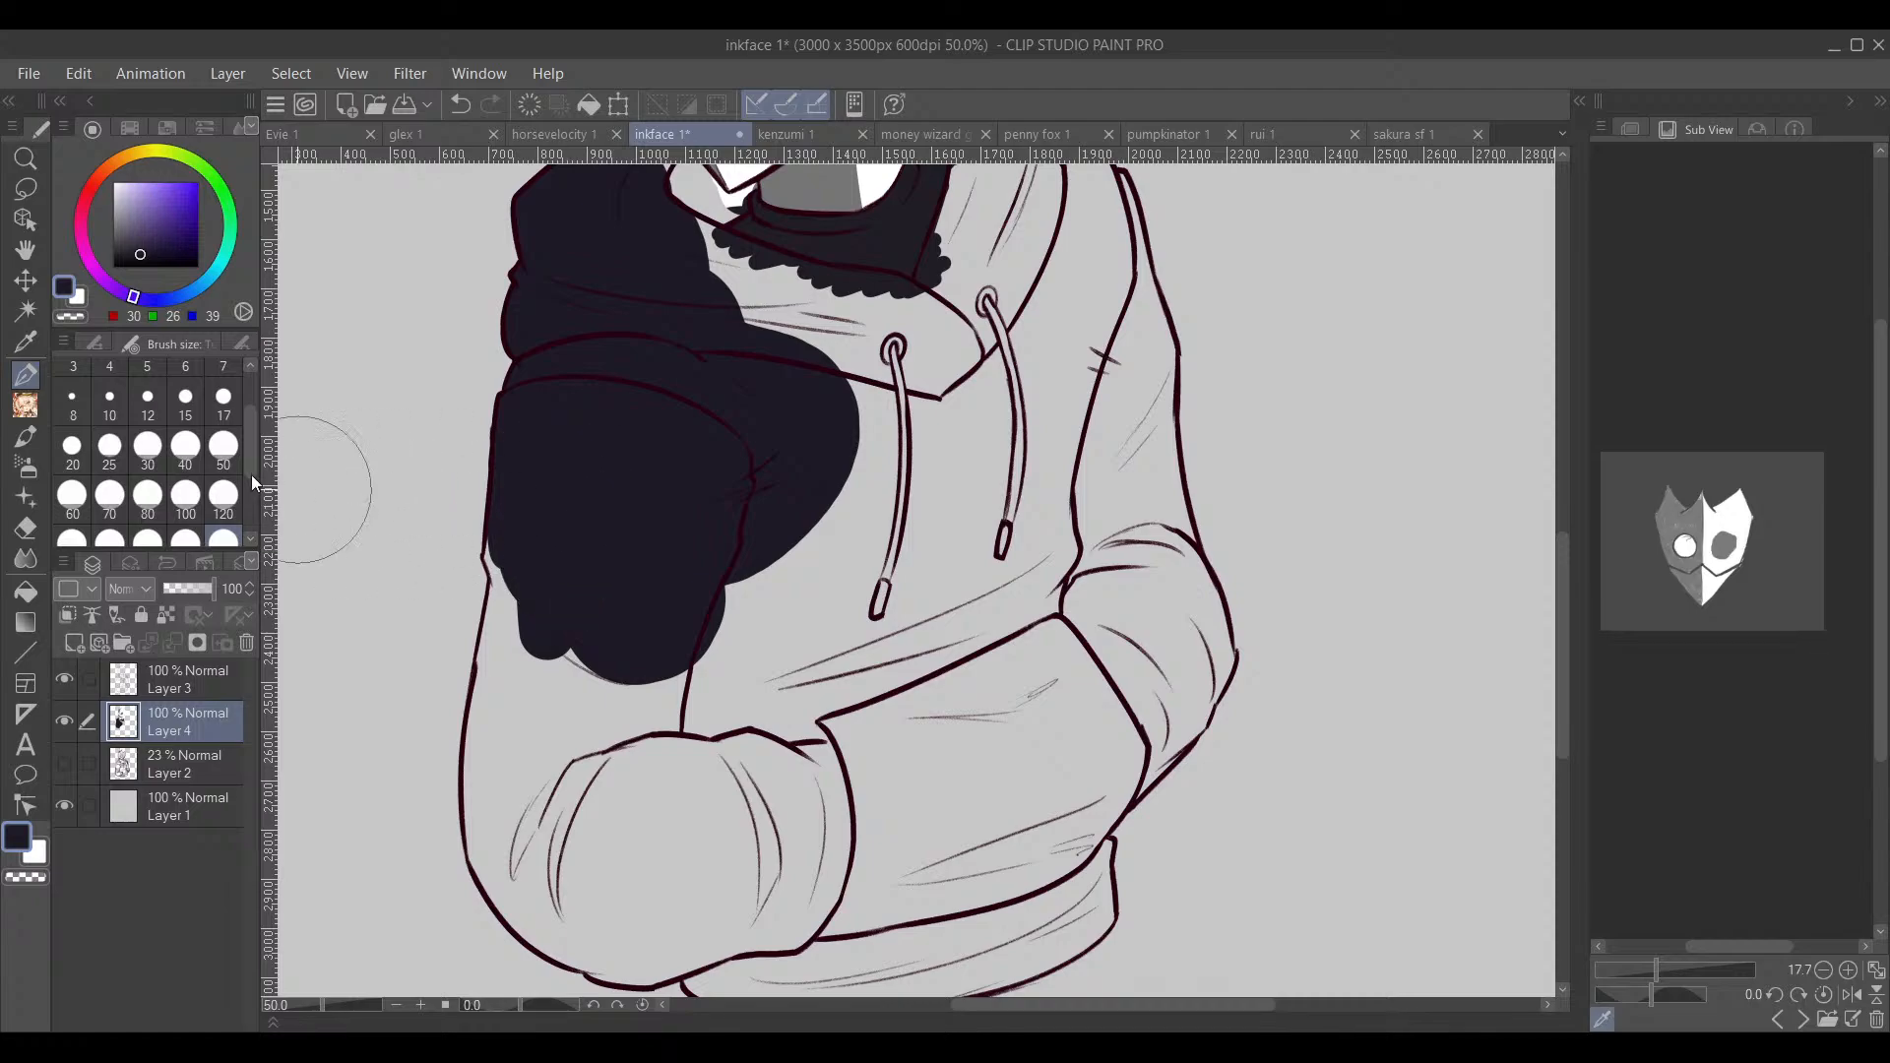
click(186, 497)
mouse_move(505, 547)
mouse_down()
mouse_move(505, 599)
mouse_move(476, 548)
mouse_move(515, 611)
mouse_move(512, 647)
mouse_move(511, 591)
mouse_move(478, 760)
mouse_up()
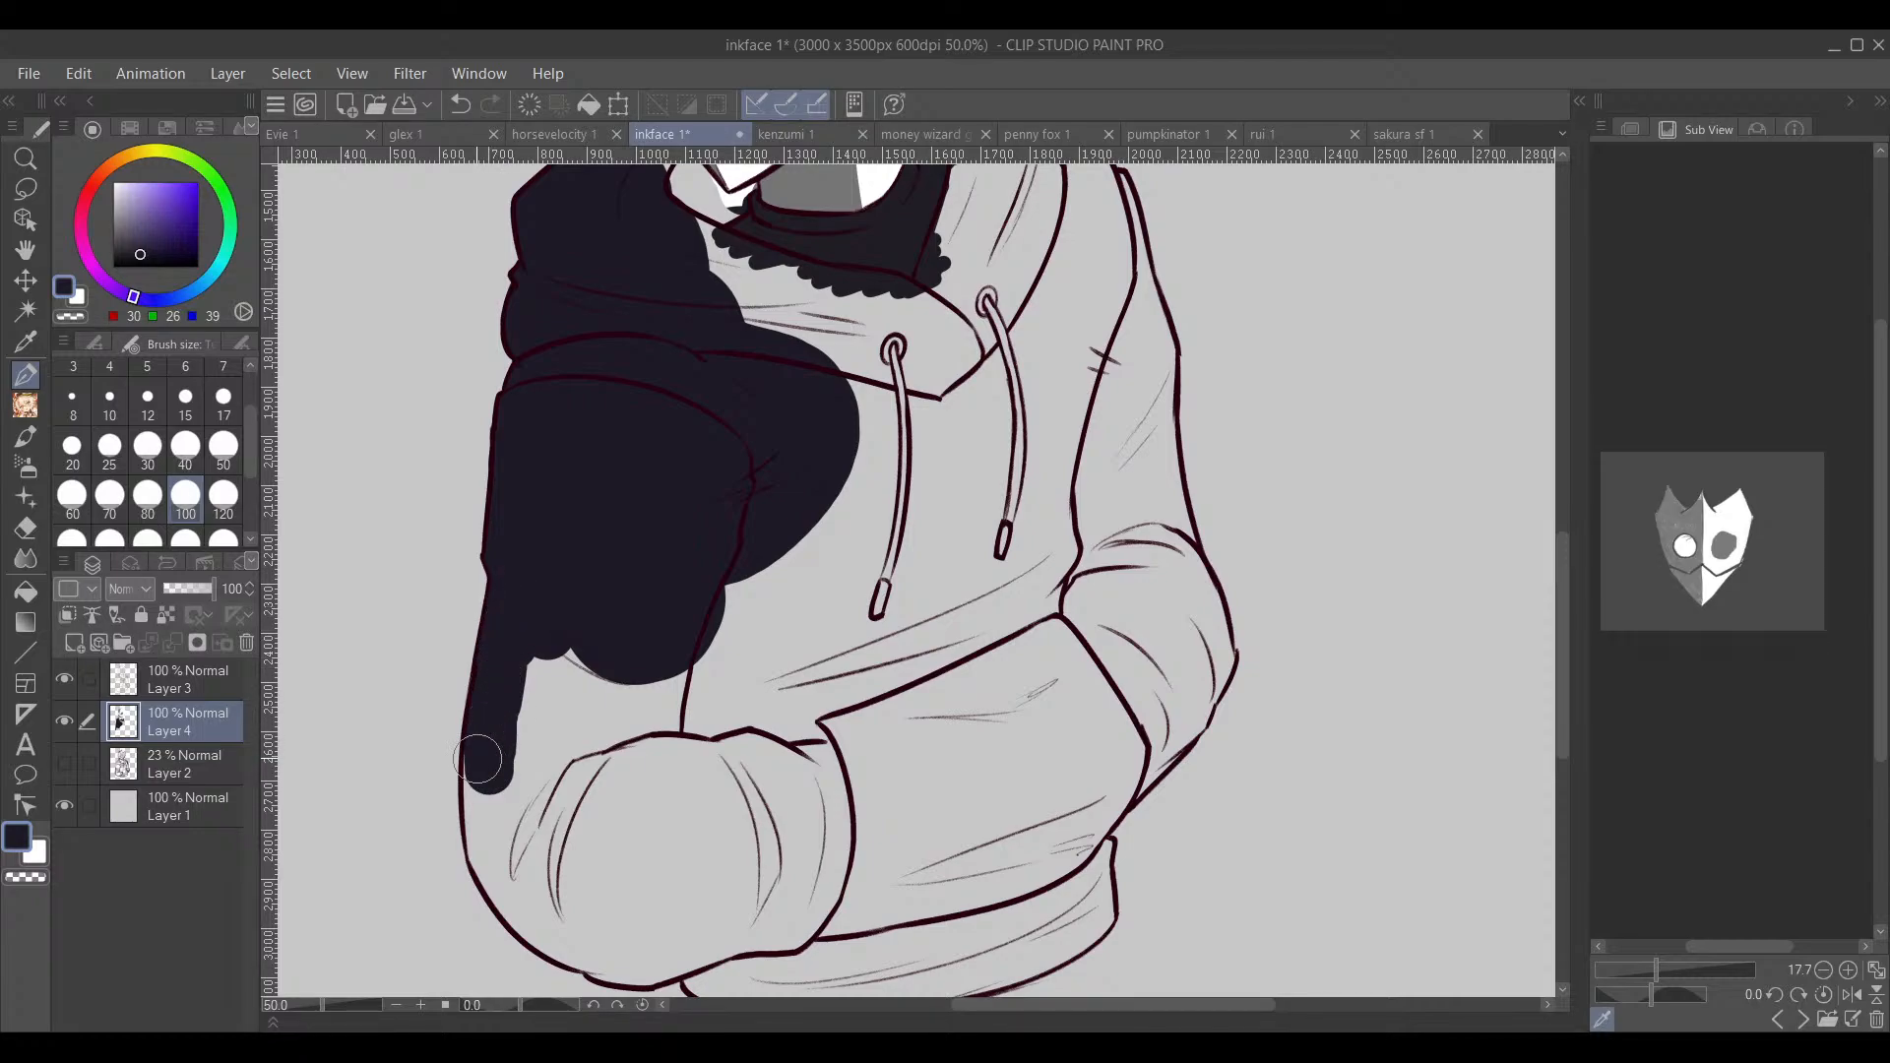
Step: Paint dark purple around the near elbow and underside of the forearm, outline the hoodie's hem band, and erase the overspill below
scroll(600, 527, down, 2)
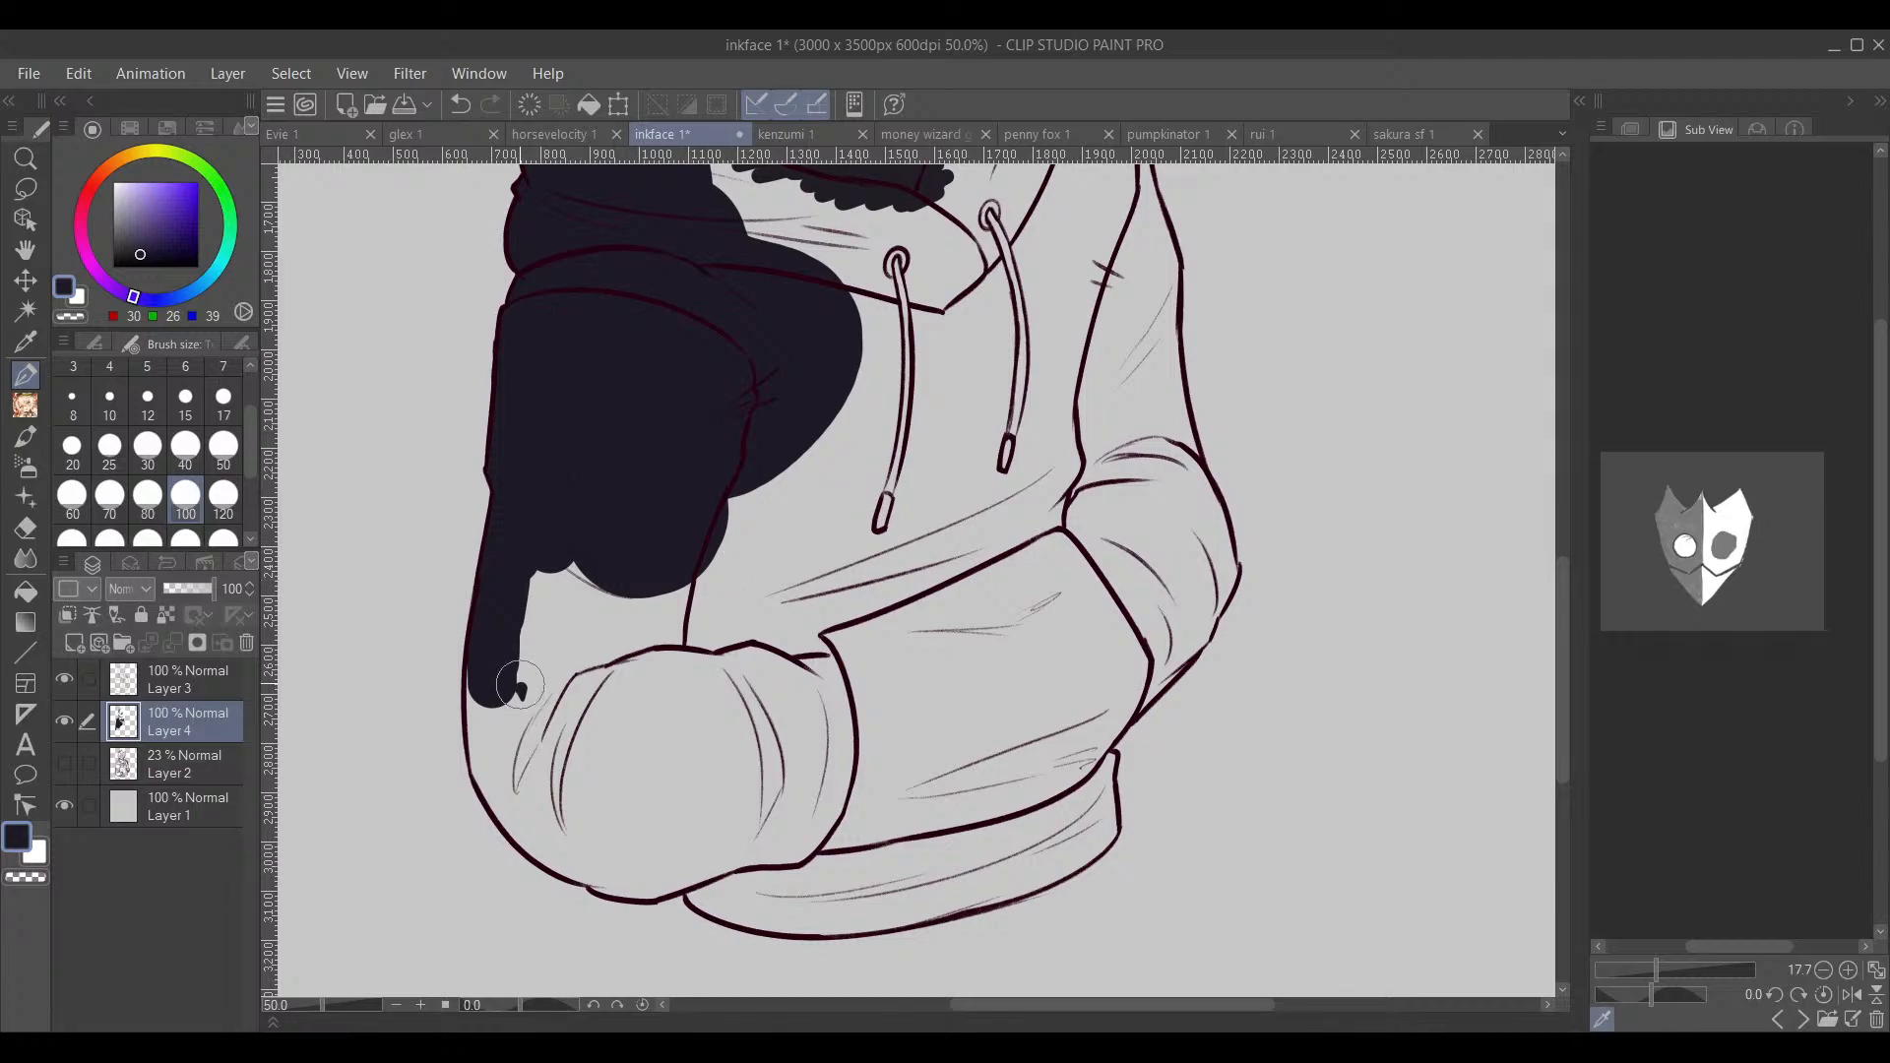
mouse_move(521, 669)
mouse_down()
mouse_move(499, 687)
mouse_move(510, 796)
mouse_move(571, 855)
mouse_move(645, 852)
mouse_up()
scroll(645, 852, down, 5)
mouse_move(715, 632)
mouse_down()
mouse_move(827, 641)
mouse_move(785, 662)
mouse_move(818, 674)
mouse_move(974, 656)
mouse_move(1190, 541)
mouse_up()
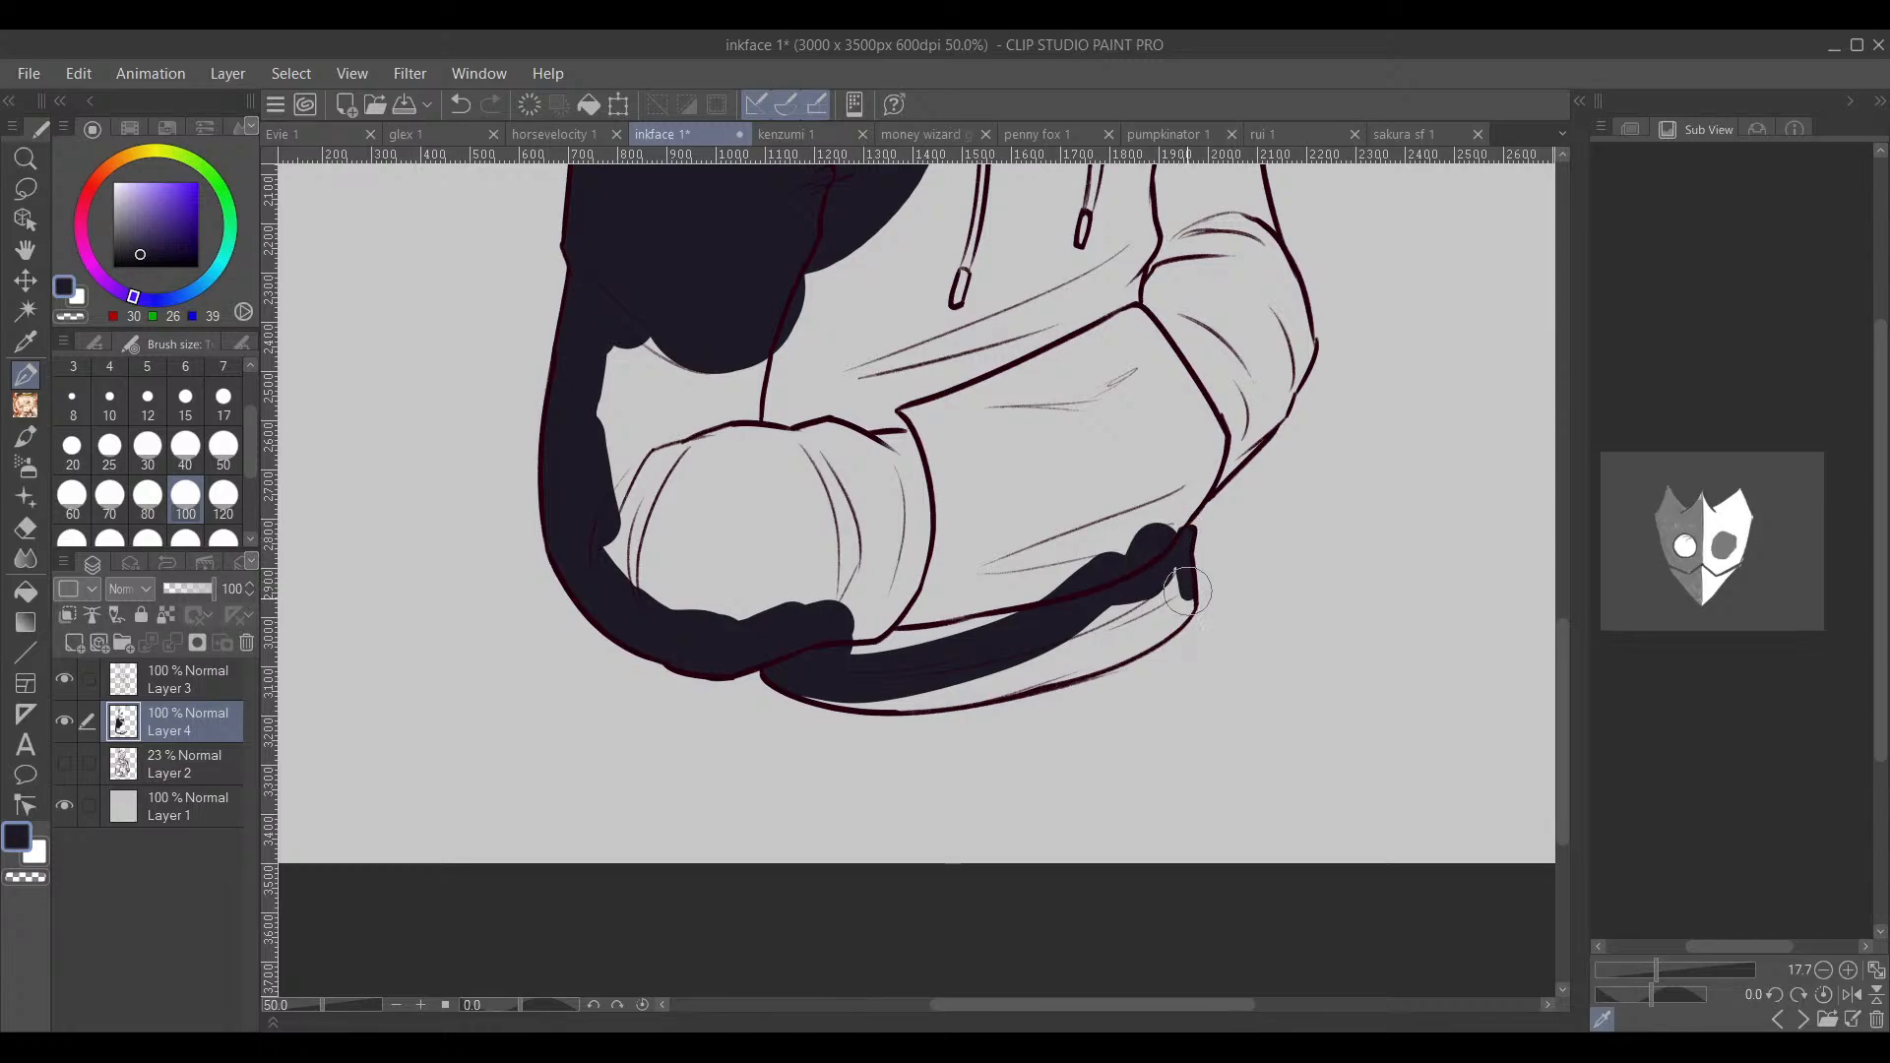
mouse_move(1188, 609)
mouse_down()
mouse_move(988, 695)
mouse_move(802, 689)
mouse_move(869, 714)
mouse_move(966, 699)
mouse_up()
key(e)
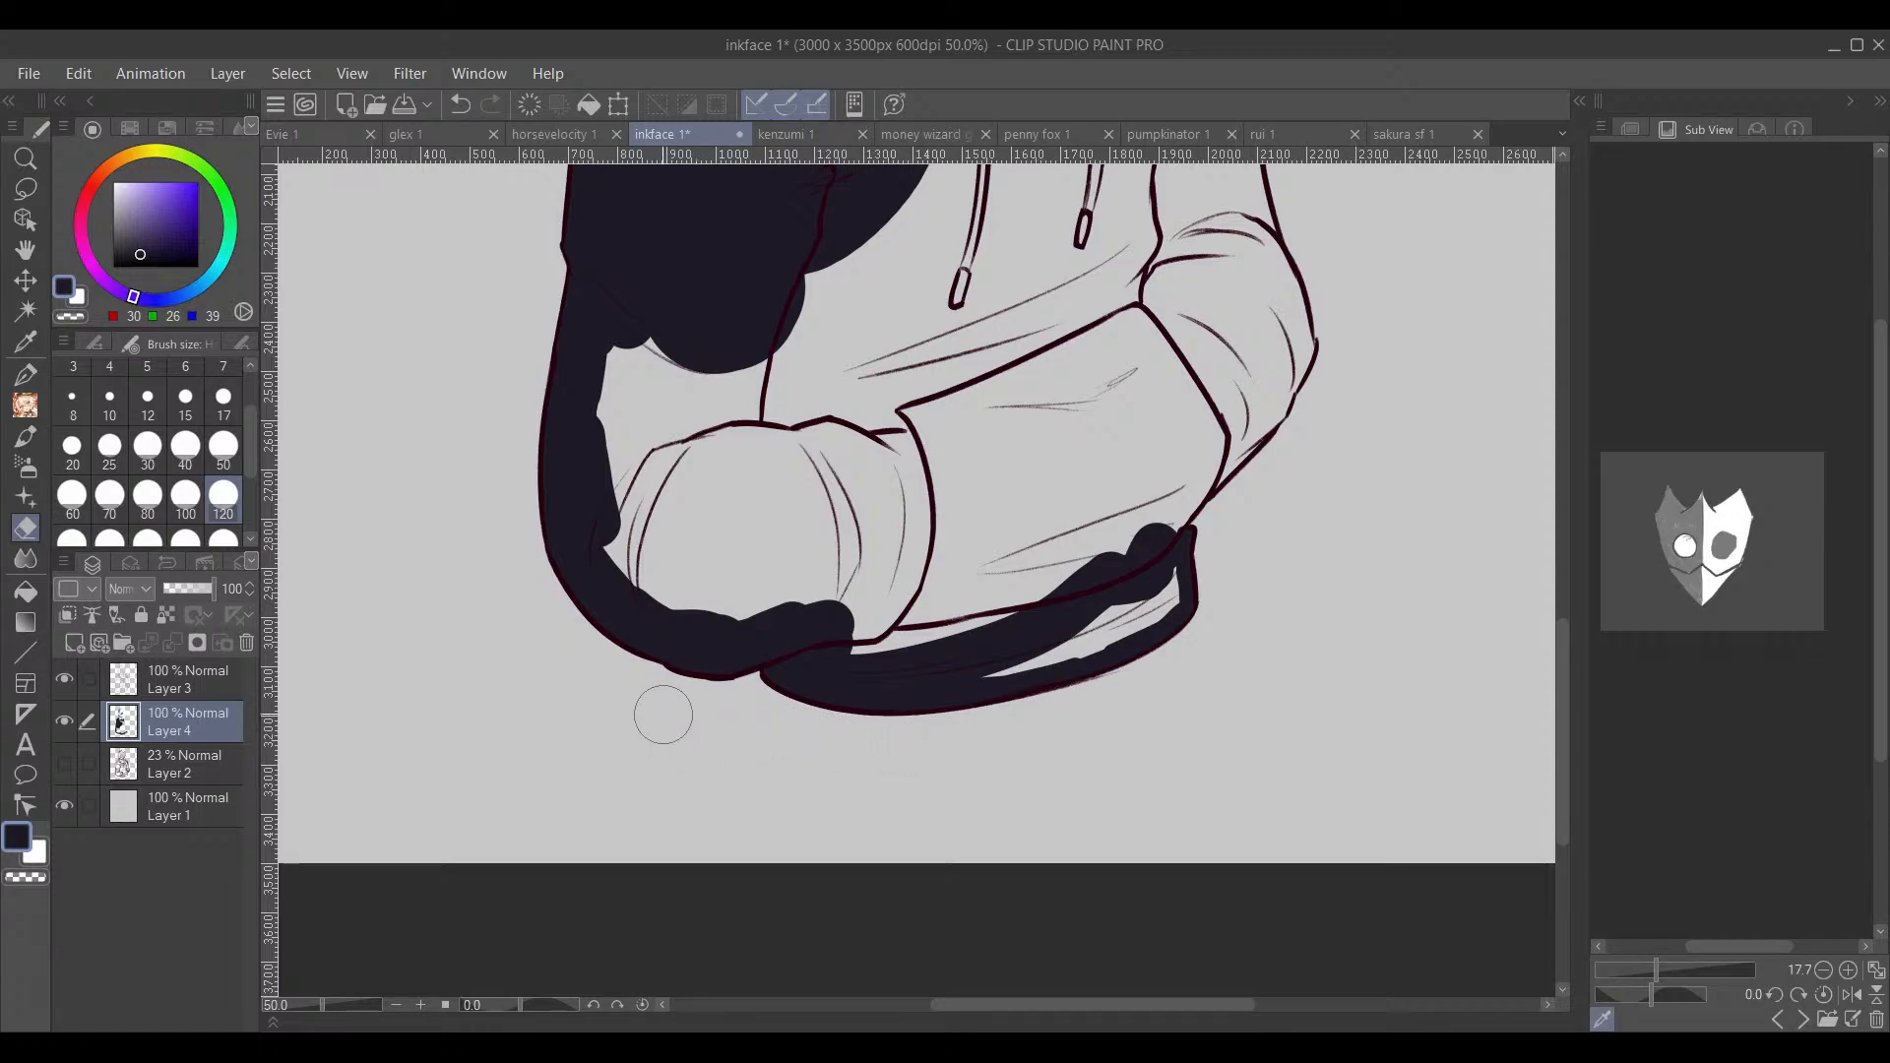
mouse_move(845, 691)
mouse_down()
mouse_move(708, 773)
mouse_move(749, 752)
mouse_move(730, 784)
mouse_move(676, 734)
mouse_move(678, 772)
mouse_move(993, 715)
mouse_move(928, 751)
mouse_move(828, 799)
mouse_move(748, 716)
mouse_move(919, 626)
mouse_move(977, 621)
mouse_move(952, 674)
mouse_move(972, 665)
mouse_move(1024, 589)
mouse_up()
key(p)
Step: Resample the dark purple and paint the far side of the hood beside the neck and down along the collar's edge
mouse_move(1132, 488)
mouse_down()
mouse_move(1016, 554)
mouse_move(997, 813)
mouse_move(1029, 817)
mouse_move(1030, 970)
mouse_up()
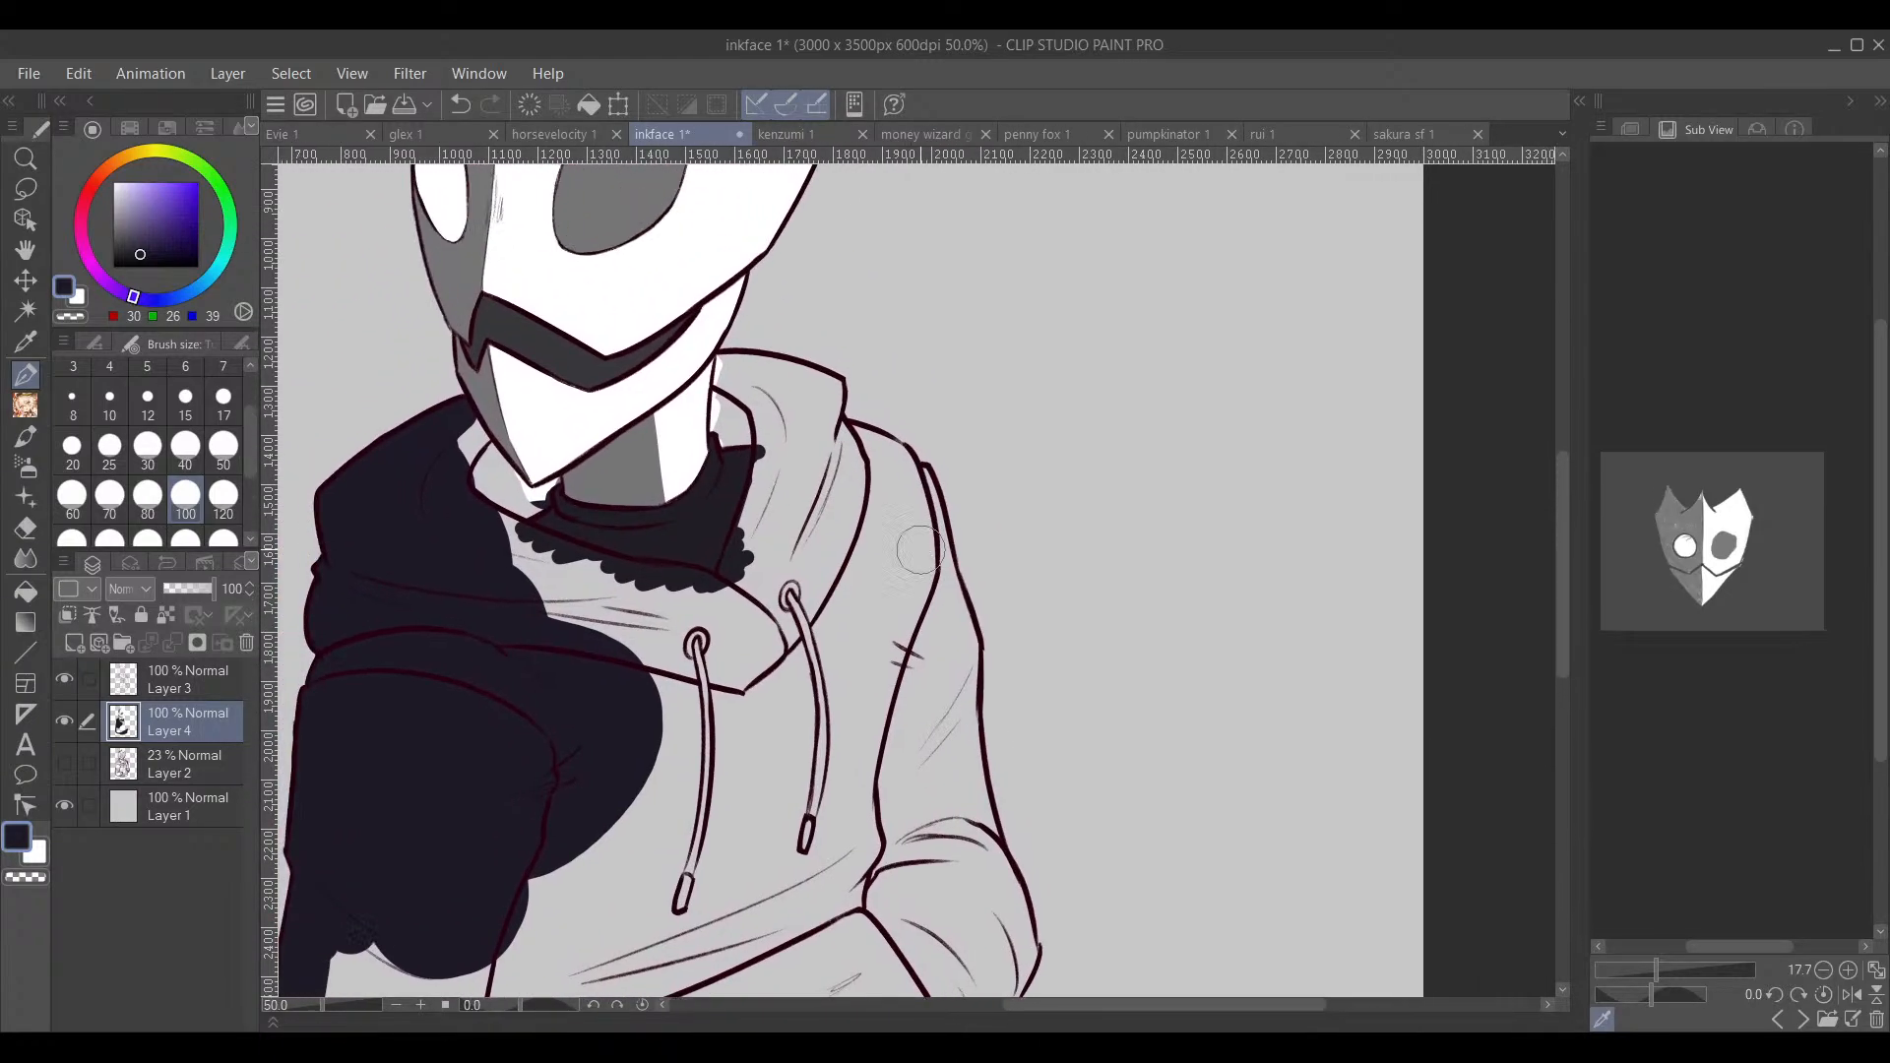
drag(728, 424, 720, 414)
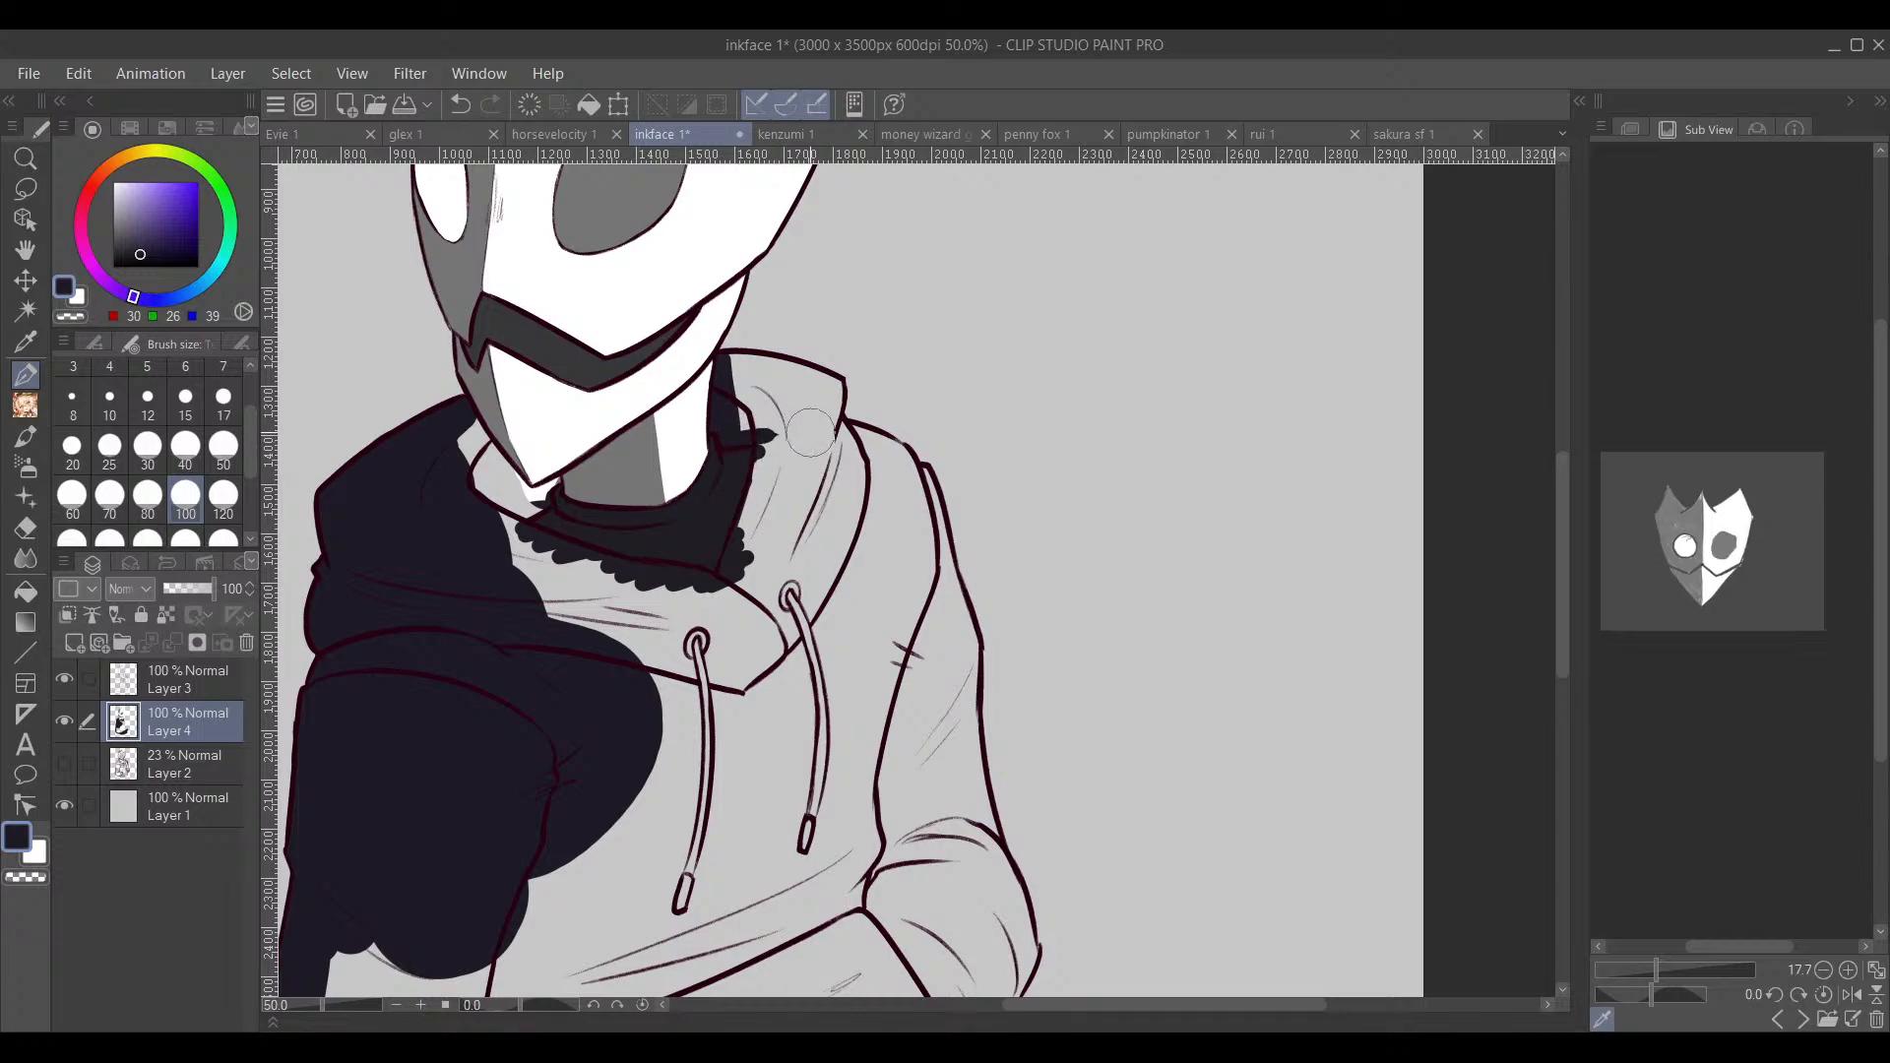
scroll(740, 458, up, 3)
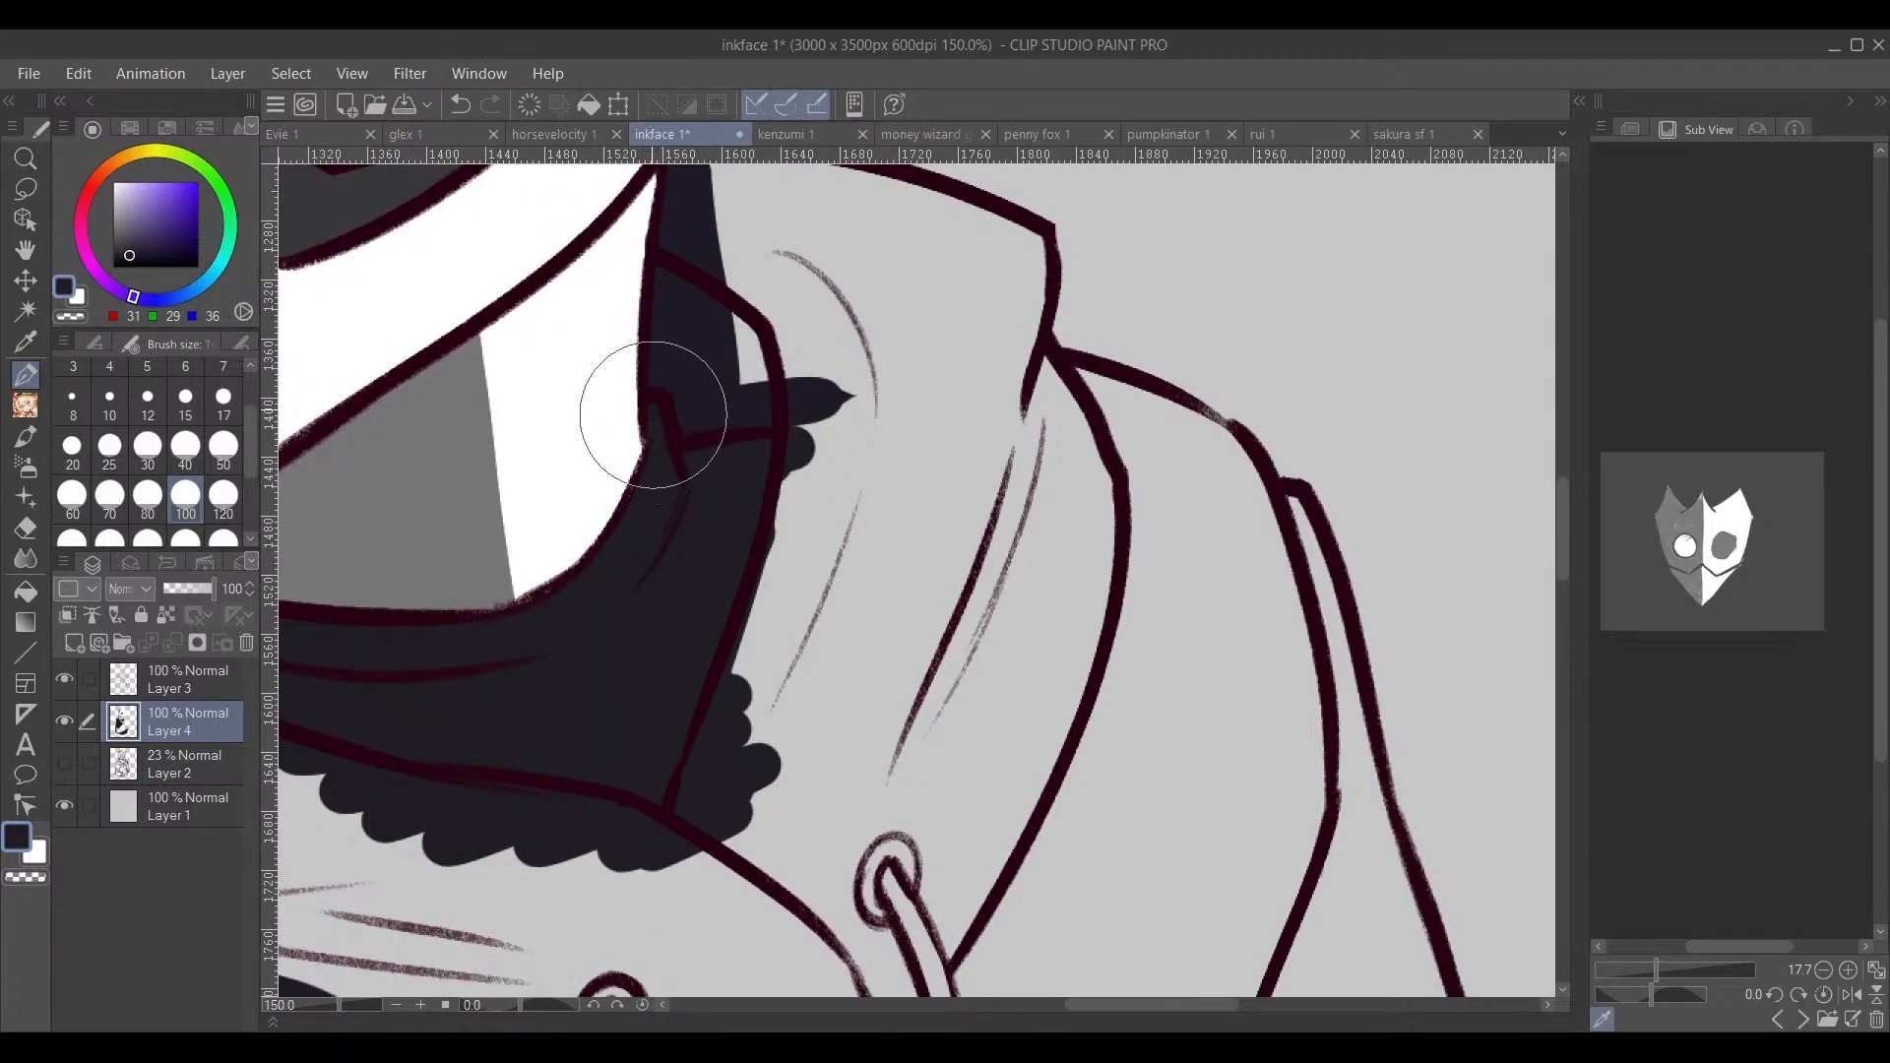
alt+click(592, 463)
mouse_move(650, 405)
mouse_down()
mouse_move(645, 435)
mouse_move(688, 358)
mouse_move(789, 308)
mouse_move(878, 324)
mouse_up()
alt+click(665, 503)
alt+click(713, 356)
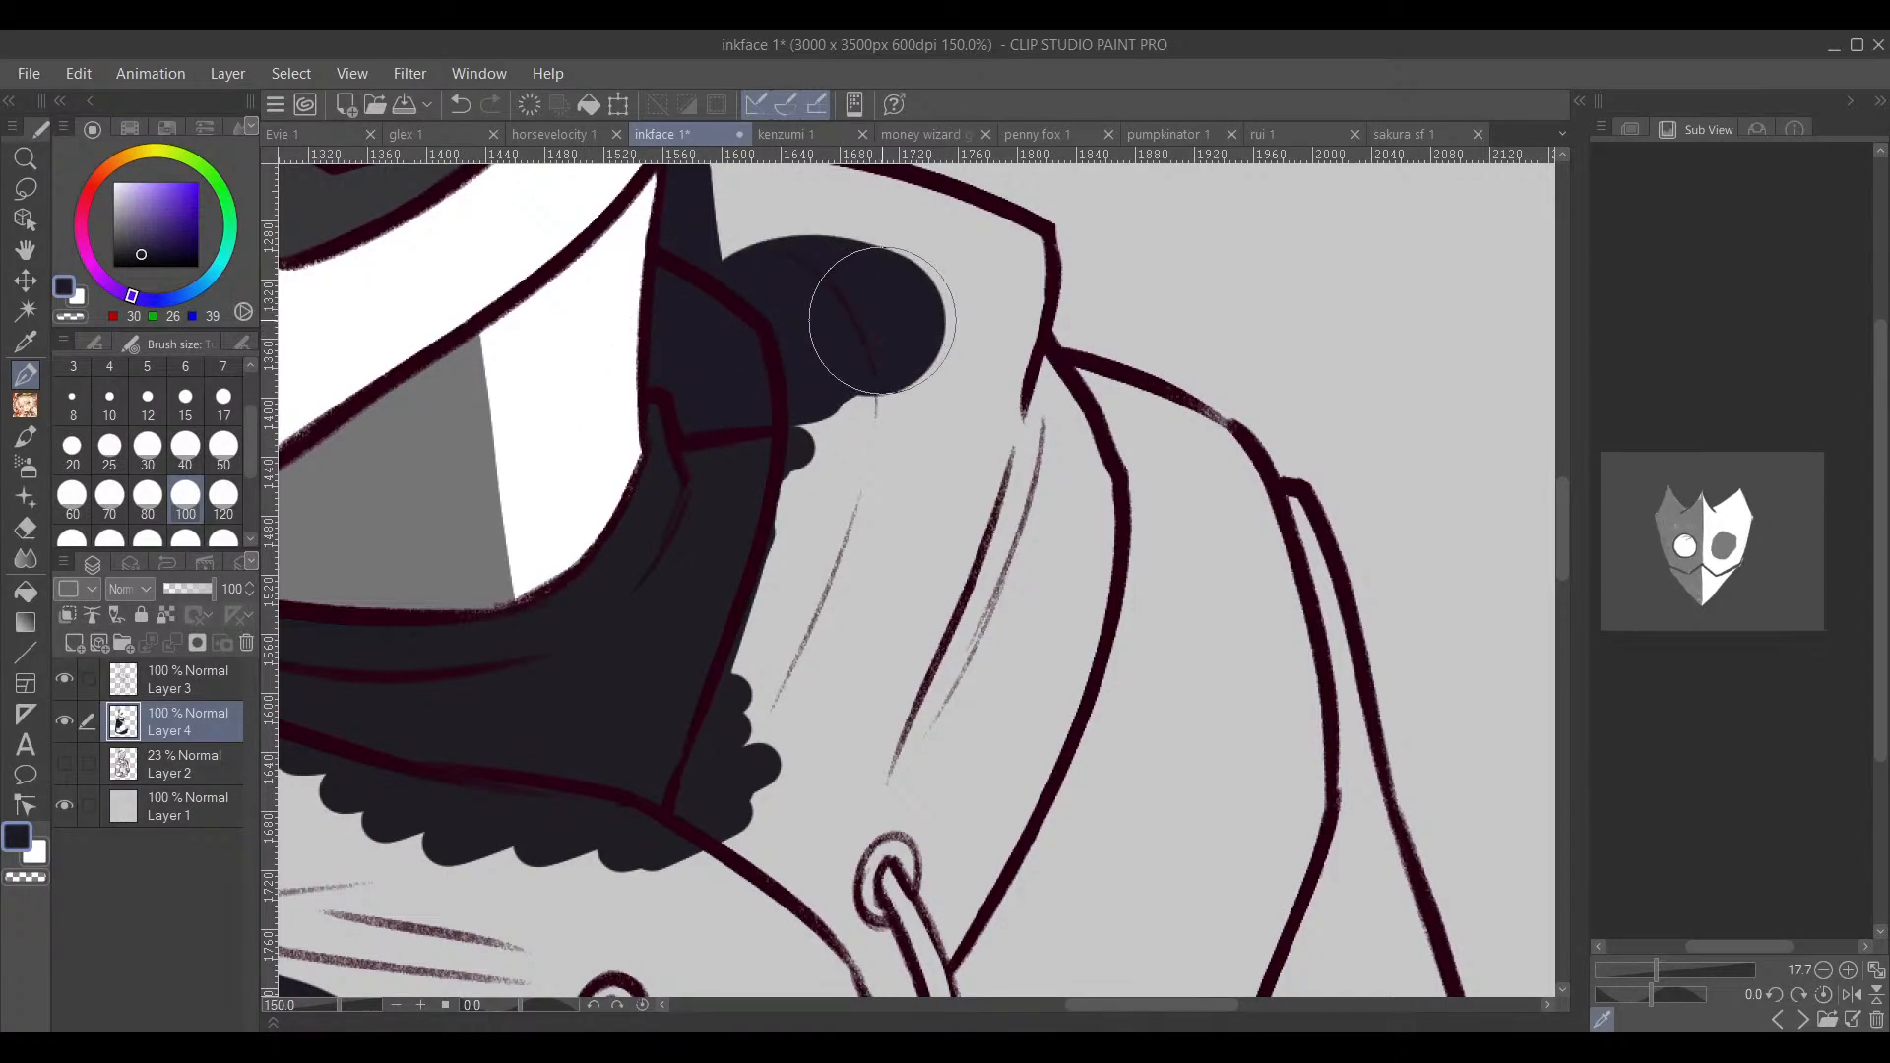
drag(952, 378, 900, 455)
mouse_move(880, 436)
mouse_down()
mouse_move(824, 505)
mouse_move(811, 497)
mouse_move(784, 667)
mouse_move(688, 920)
mouse_up()
mouse_move(759, 812)
mouse_down()
mouse_move(780, 747)
mouse_move(1333, 396)
mouse_up()
Step: Fill the hood below the collar and the gaps under the mask's chin with dark purple, covering the ragged collar edge
mouse_move(1295, 598)
mouse_down()
mouse_move(1135, 533)
mouse_move(595, 473)
mouse_up()
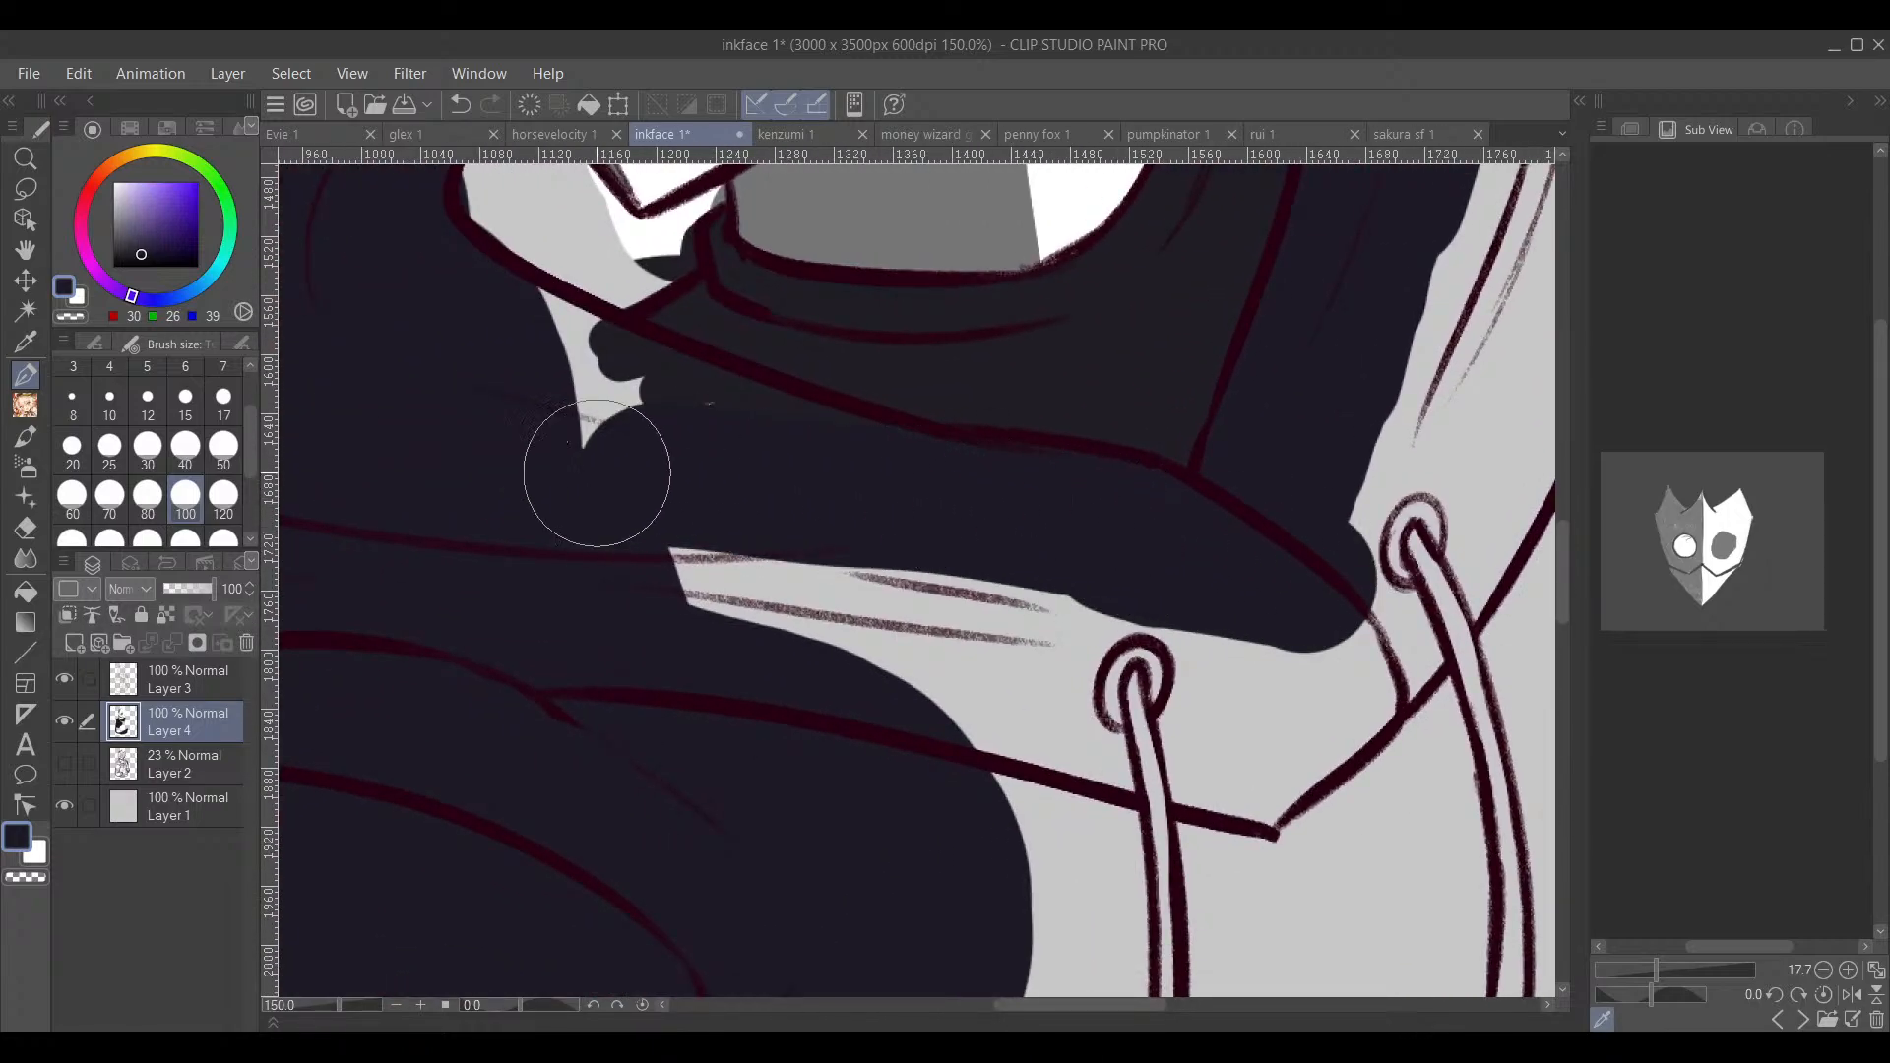
drag(676, 340, 632, 528)
mouse_move(534, 615)
mouse_down()
mouse_move(444, 542)
mouse_move(540, 529)
mouse_move(798, 619)
mouse_up()
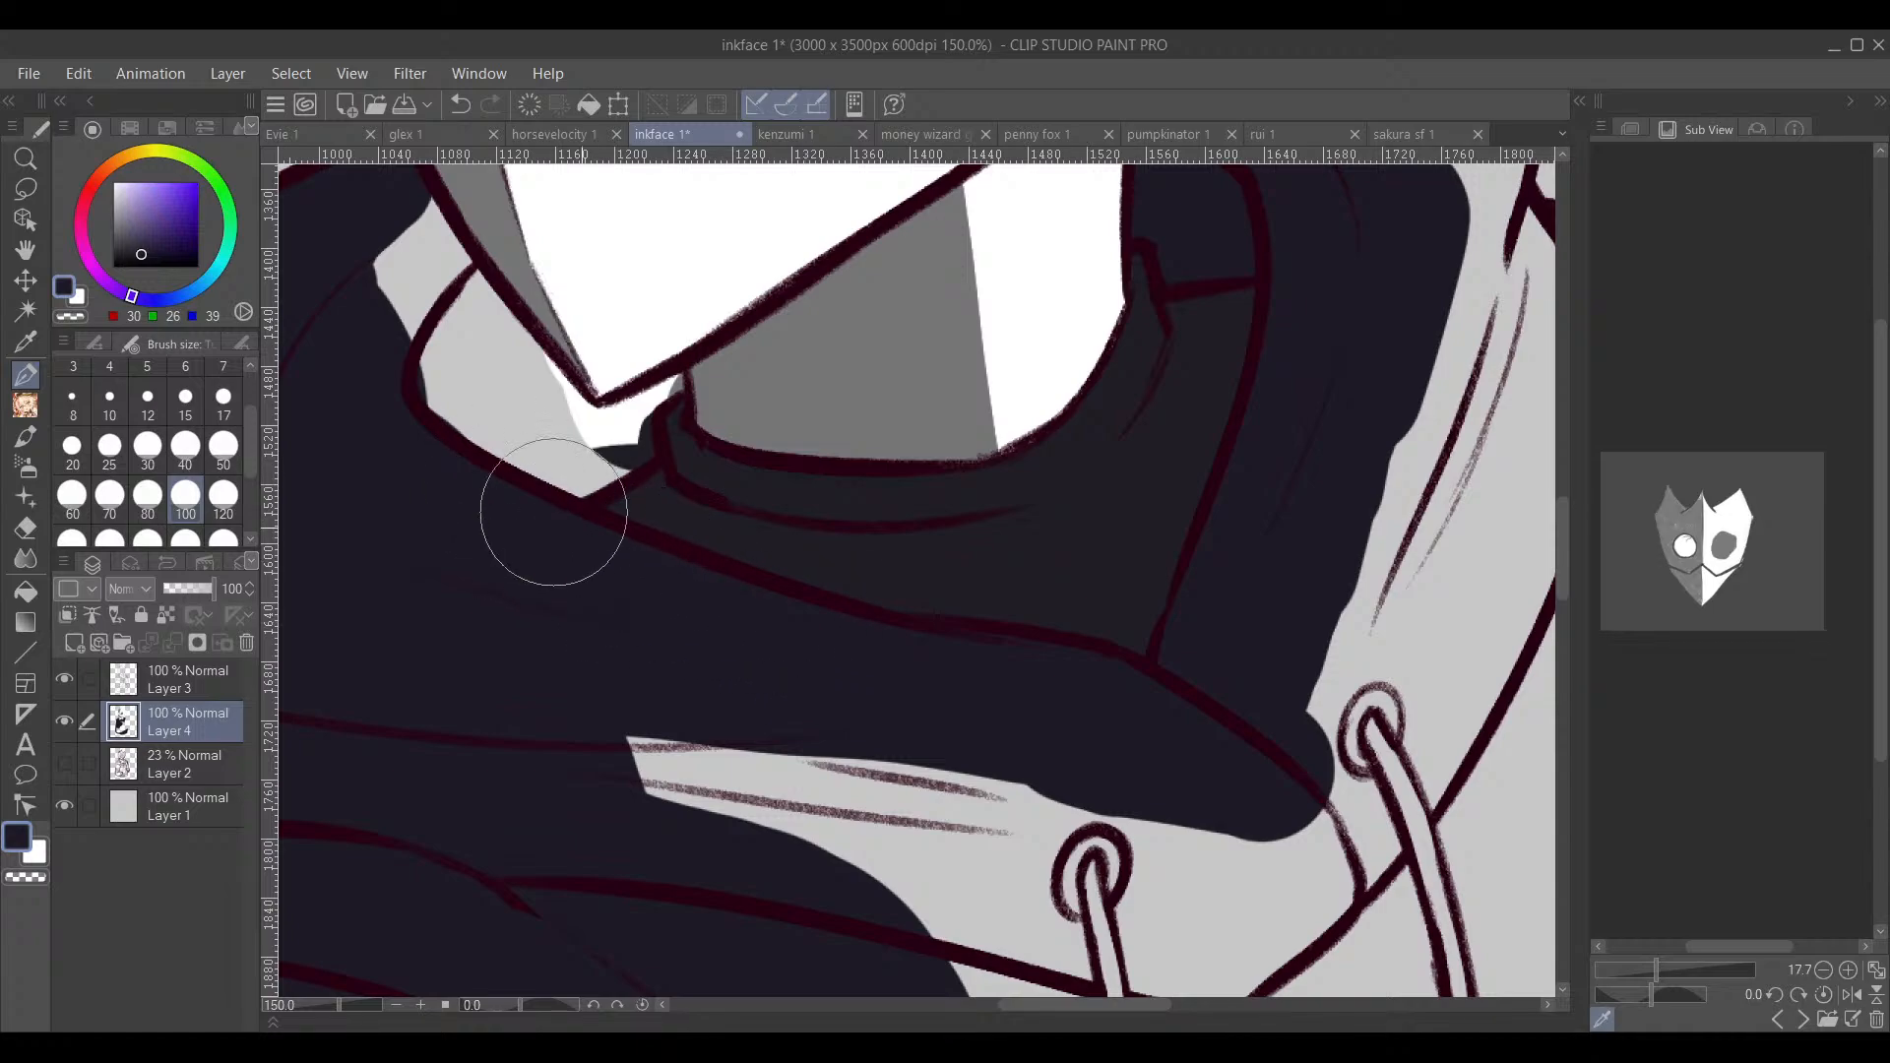
drag(547, 469, 784, 691)
mouse_move(644, 583)
mouse_down()
mouse_move(652, 543)
mouse_move(713, 521)
mouse_move(799, 630)
mouse_move(691, 583)
mouse_move(689, 630)
mouse_up()
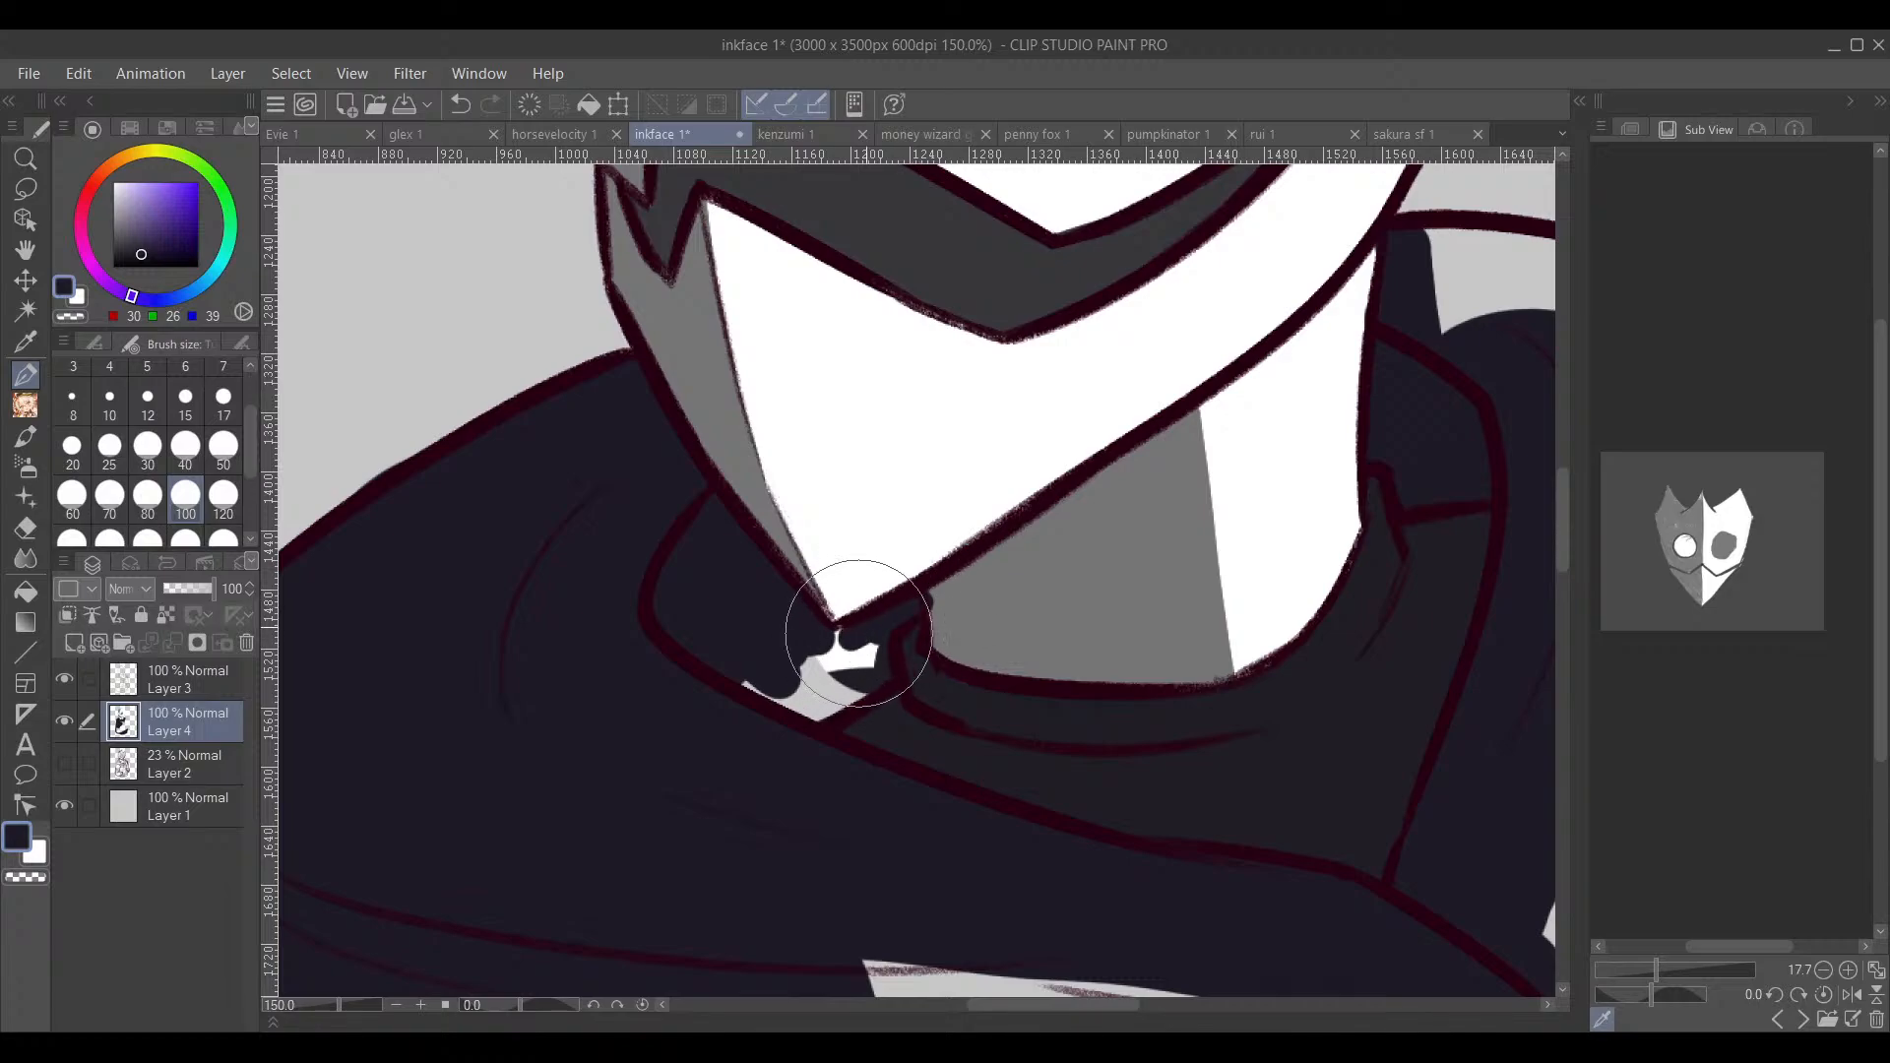
mouse_move(847, 682)
mouse_down()
mouse_move(831, 663)
mouse_move(886, 663)
mouse_move(801, 709)
mouse_move(813, 660)
mouse_up()
alt+click(945, 585)
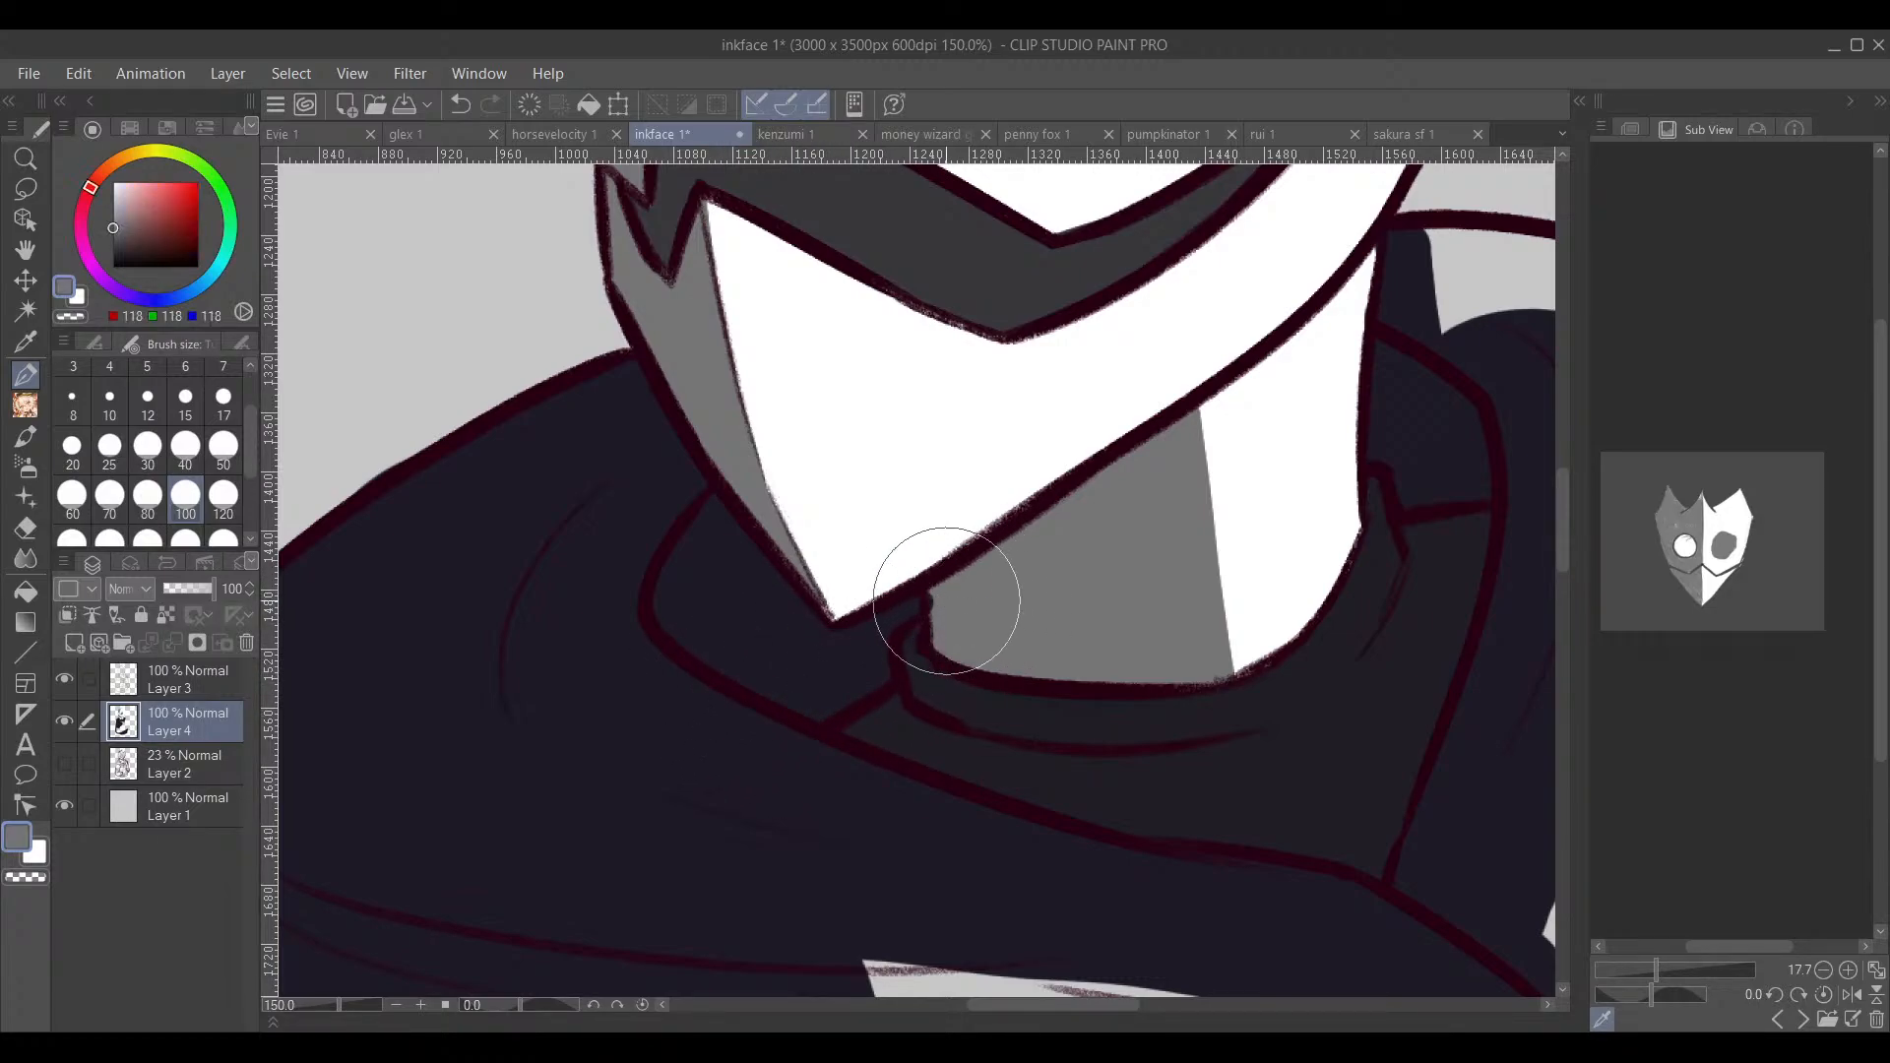
alt+click(835, 654)
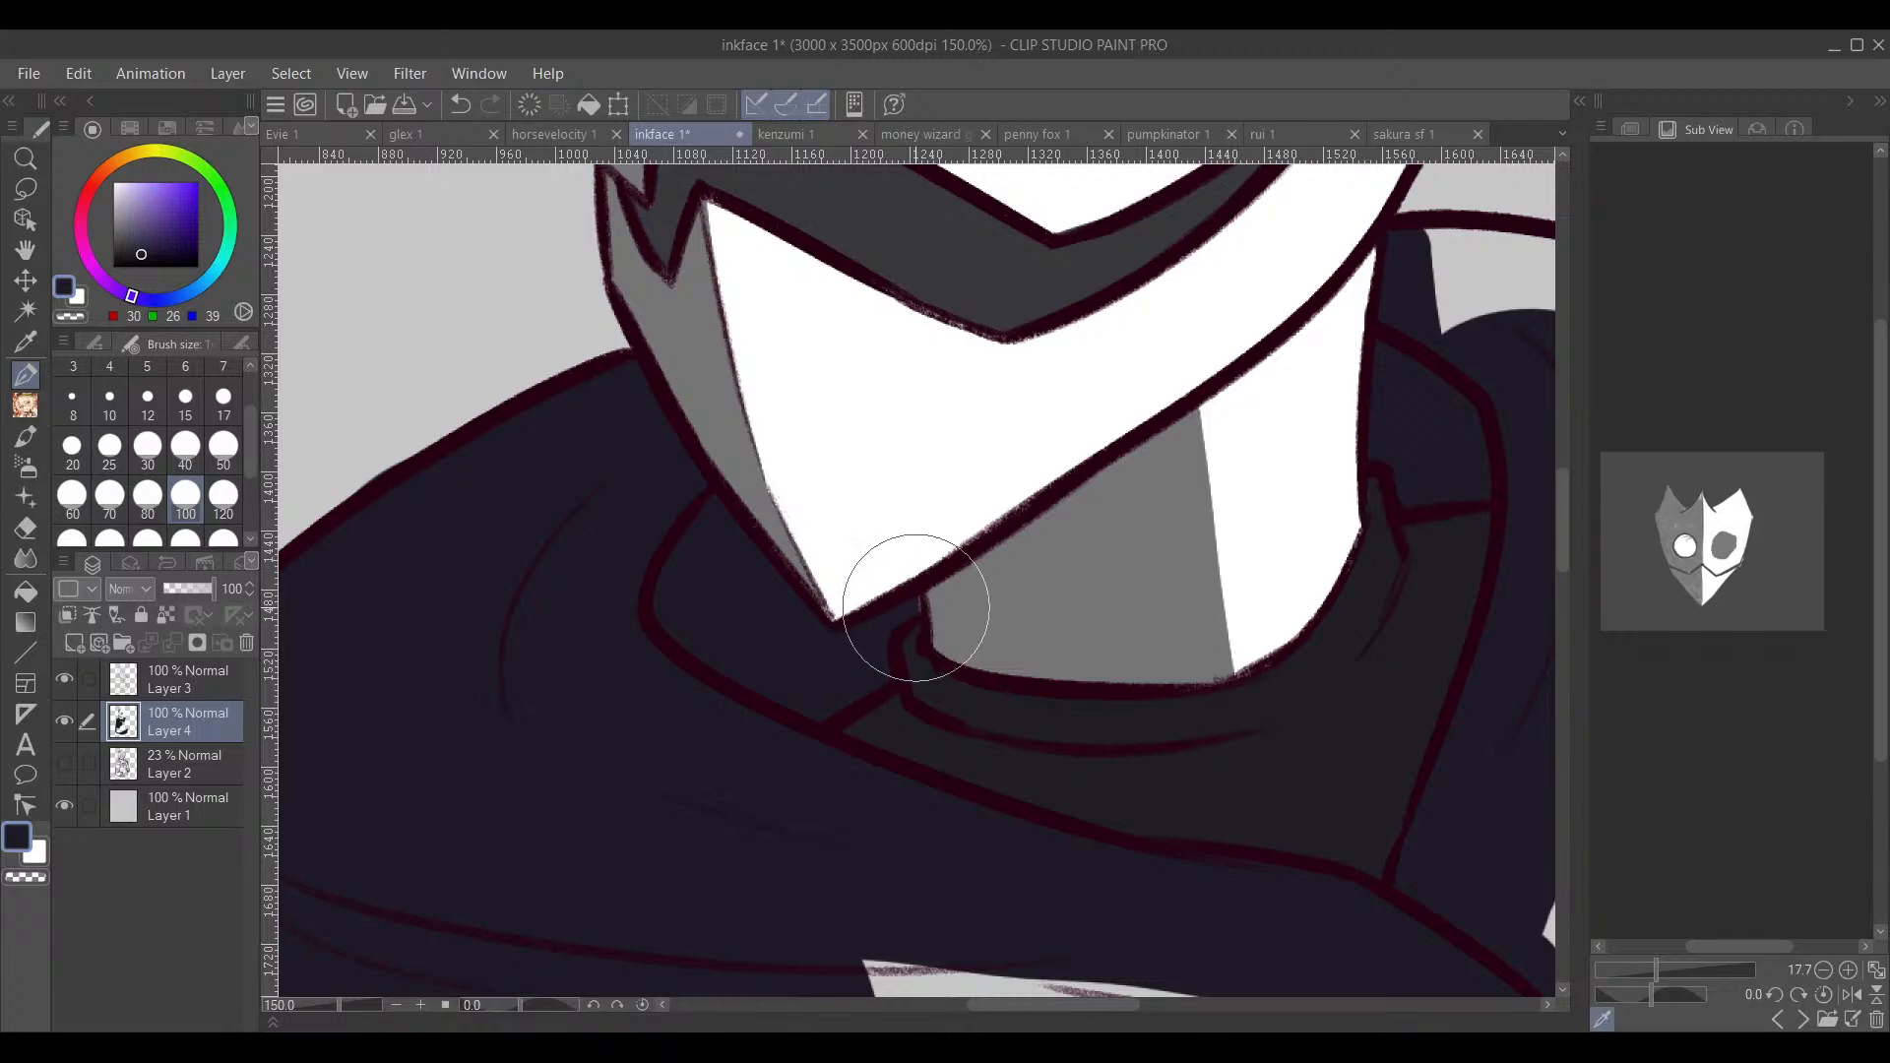
Step: Block in dark purple across the lower forearm of the crossed arm and around the far elbow up to the outline
scroll(917, 646, down, 2)
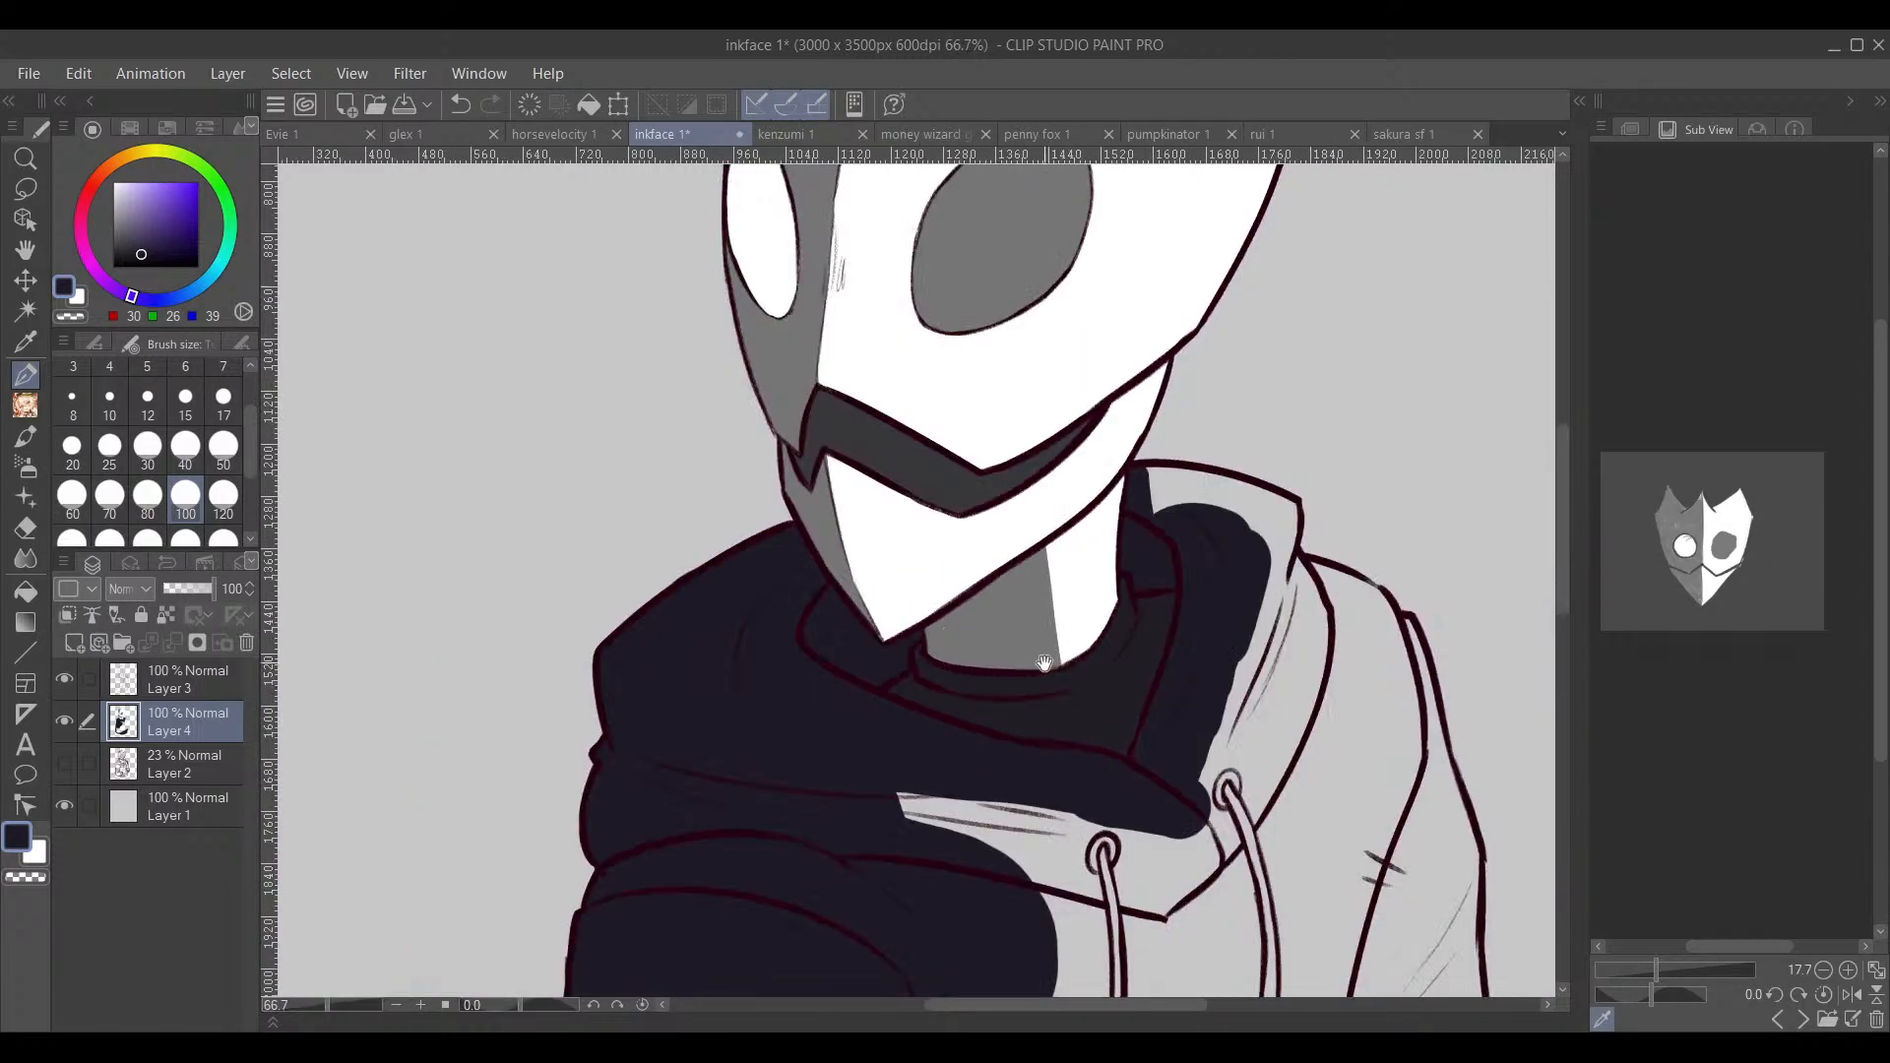
drag(1168, 766, 979, 683)
mouse_move(1017, 824)
mouse_down()
mouse_move(931, 546)
mouse_move(1040, 519)
mouse_up()
mouse_move(1038, 647)
mouse_down()
mouse_move(996, 619)
mouse_move(991, 585)
mouse_move(1027, 560)
mouse_move(1048, 461)
mouse_move(1027, 396)
mouse_up()
mouse_move(1209, 543)
mouse_down()
mouse_move(1228, 447)
mouse_move(1051, 558)
mouse_up()
mouse_move(1008, 756)
mouse_down()
mouse_move(1047, 707)
mouse_move(980, 798)
mouse_up()
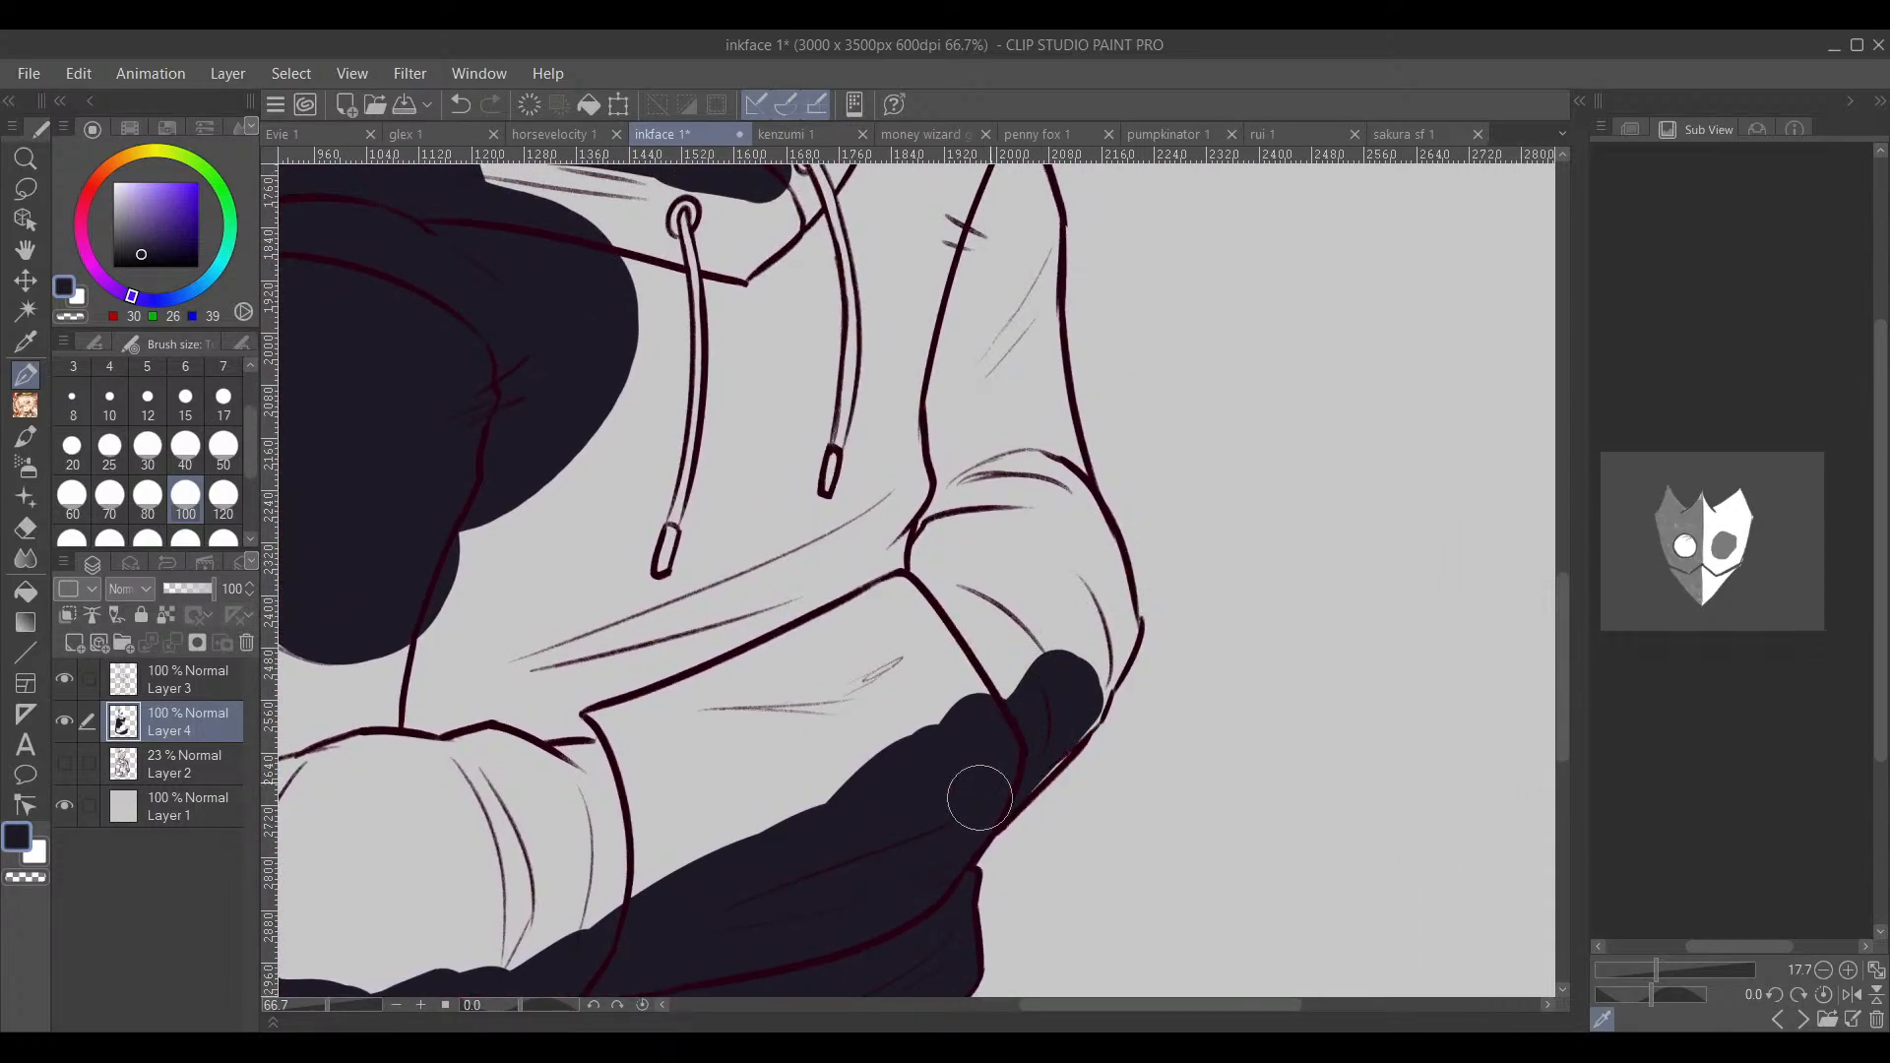
mouse_move(1040, 692)
mouse_down()
mouse_move(1078, 658)
mouse_move(1081, 680)
mouse_move(1000, 772)
mouse_up()
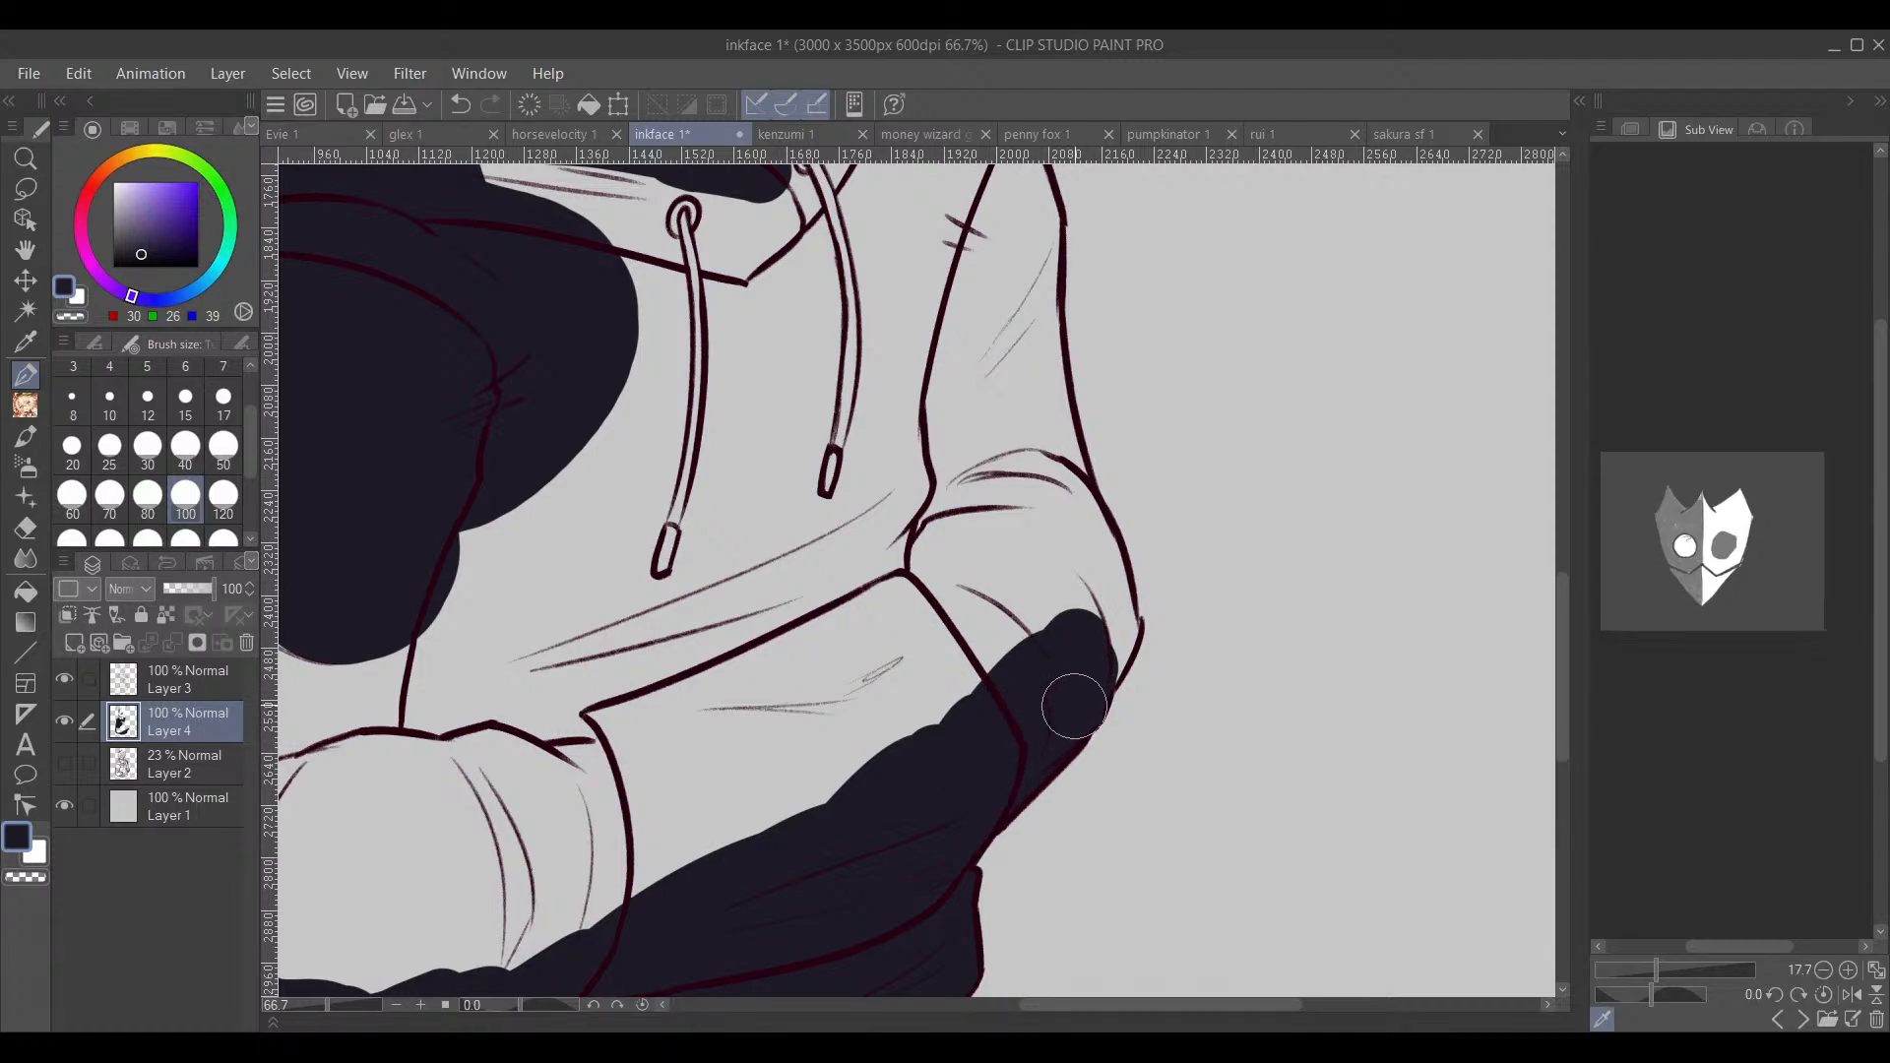
mouse_move(1011, 758)
mouse_down()
mouse_move(886, 751)
mouse_move(953, 624)
mouse_up()
Step: Fill the far hood rim with dark purple, tidy its outer corner with the eraser, and paint the far shoulder
scroll(906, 551, up, 5)
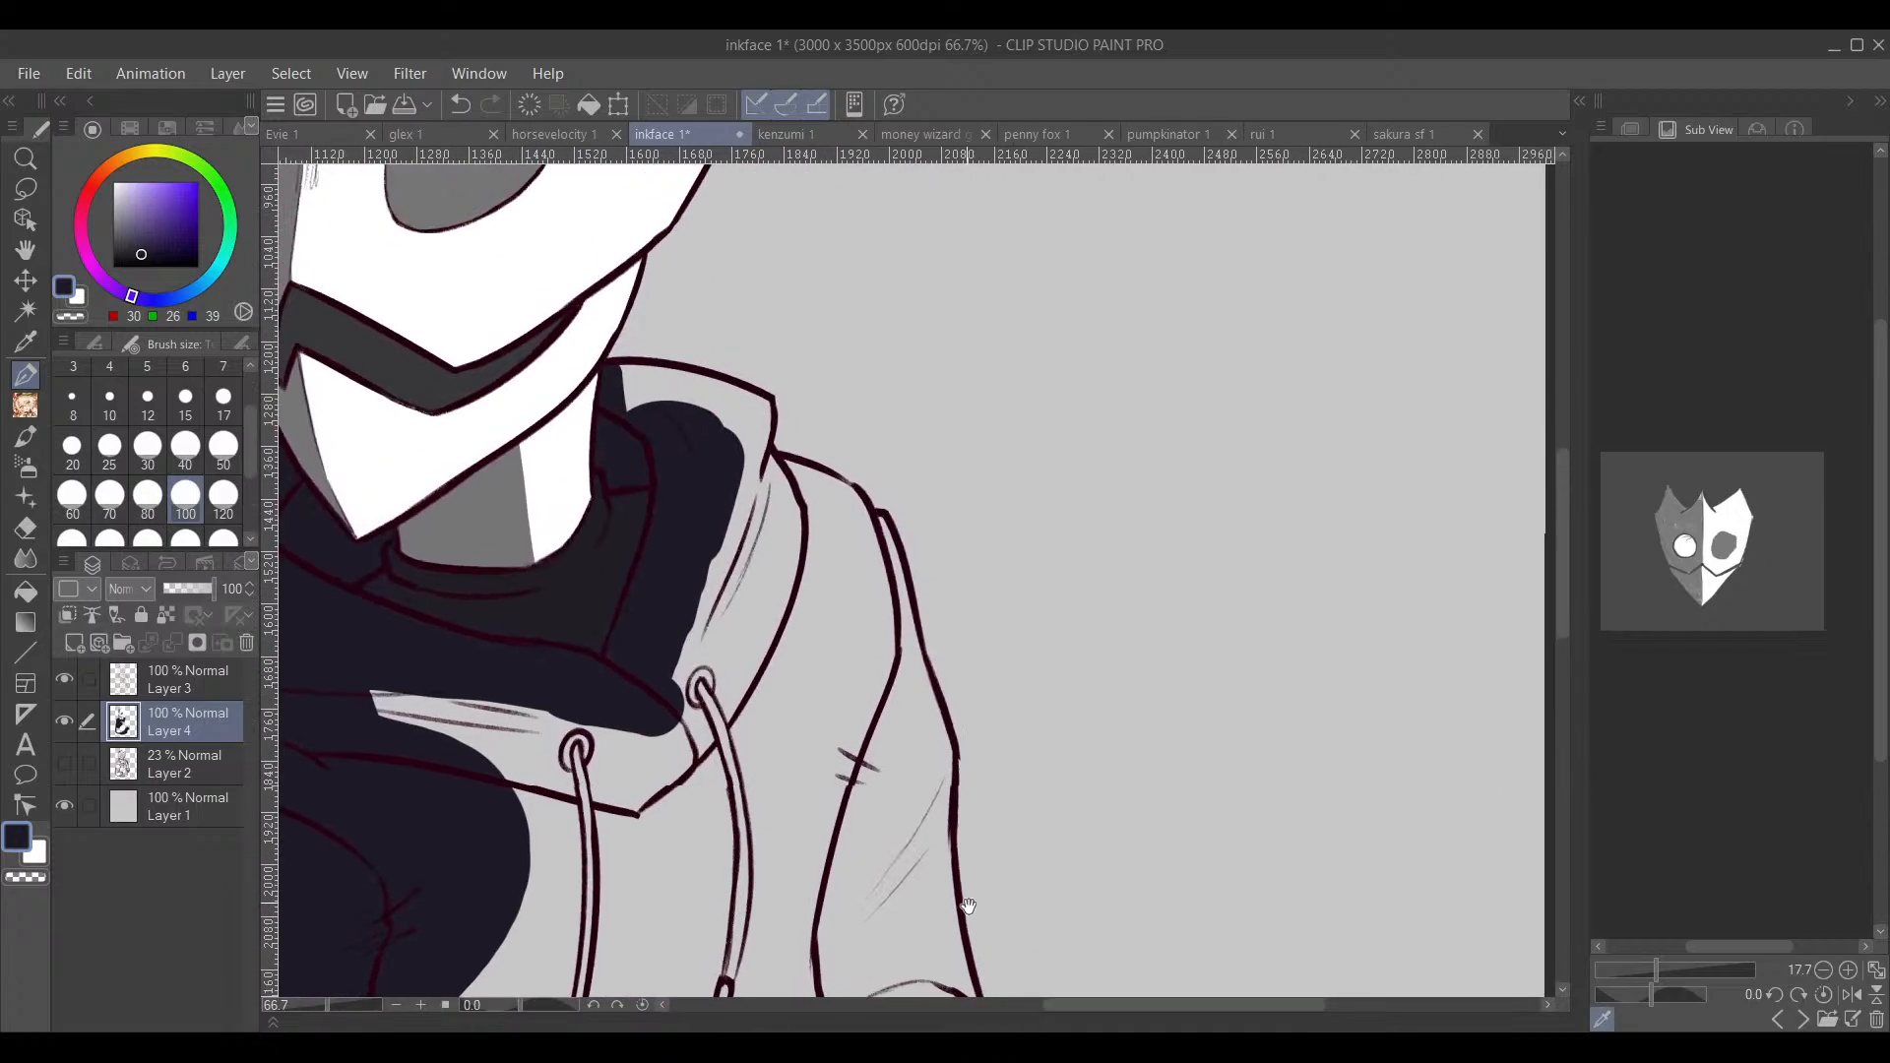
mouse_move(641, 382)
mouse_down()
mouse_move(749, 424)
mouse_move(670, 374)
mouse_move(703, 374)
mouse_move(694, 396)
mouse_move(741, 419)
mouse_move(777, 400)
mouse_move(773, 463)
mouse_up()
key(e)
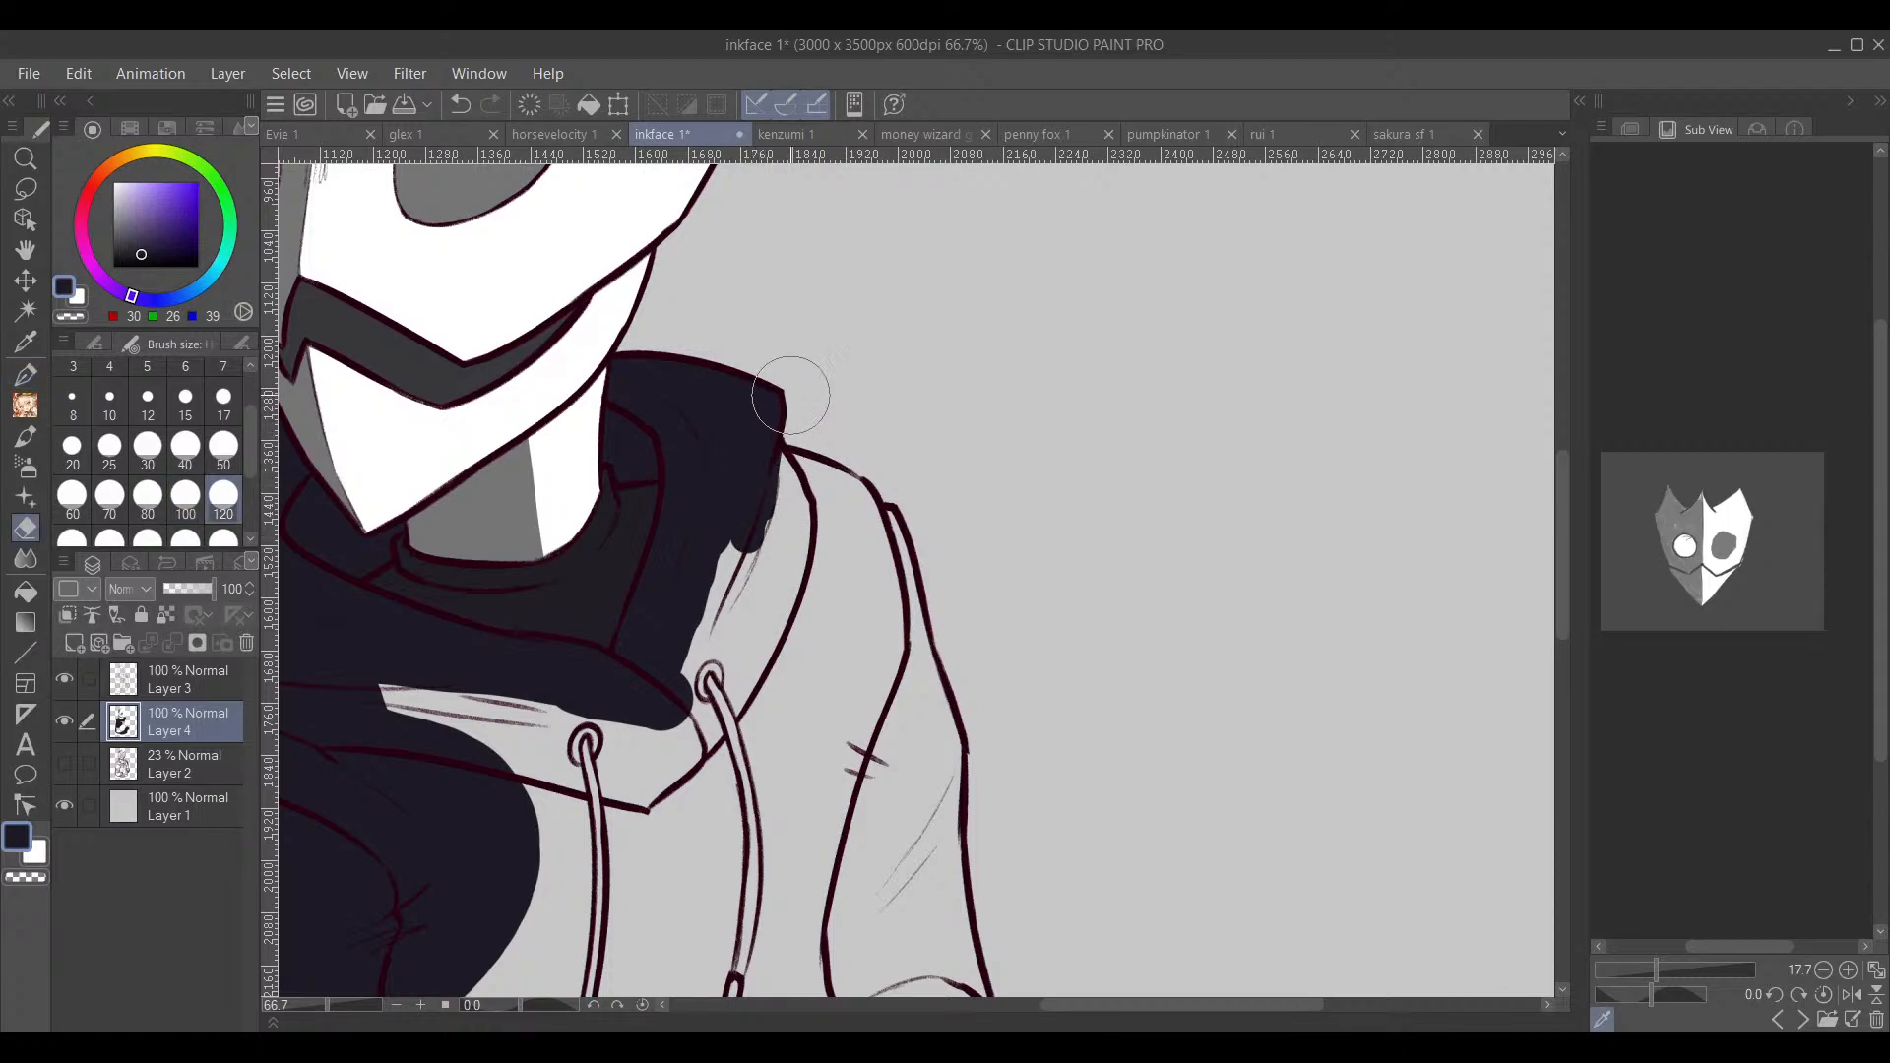
key(p)
mouse_move(753, 531)
mouse_down()
mouse_move(808, 497)
mouse_move(841, 507)
mouse_move(866, 579)
mouse_move(862, 695)
mouse_up()
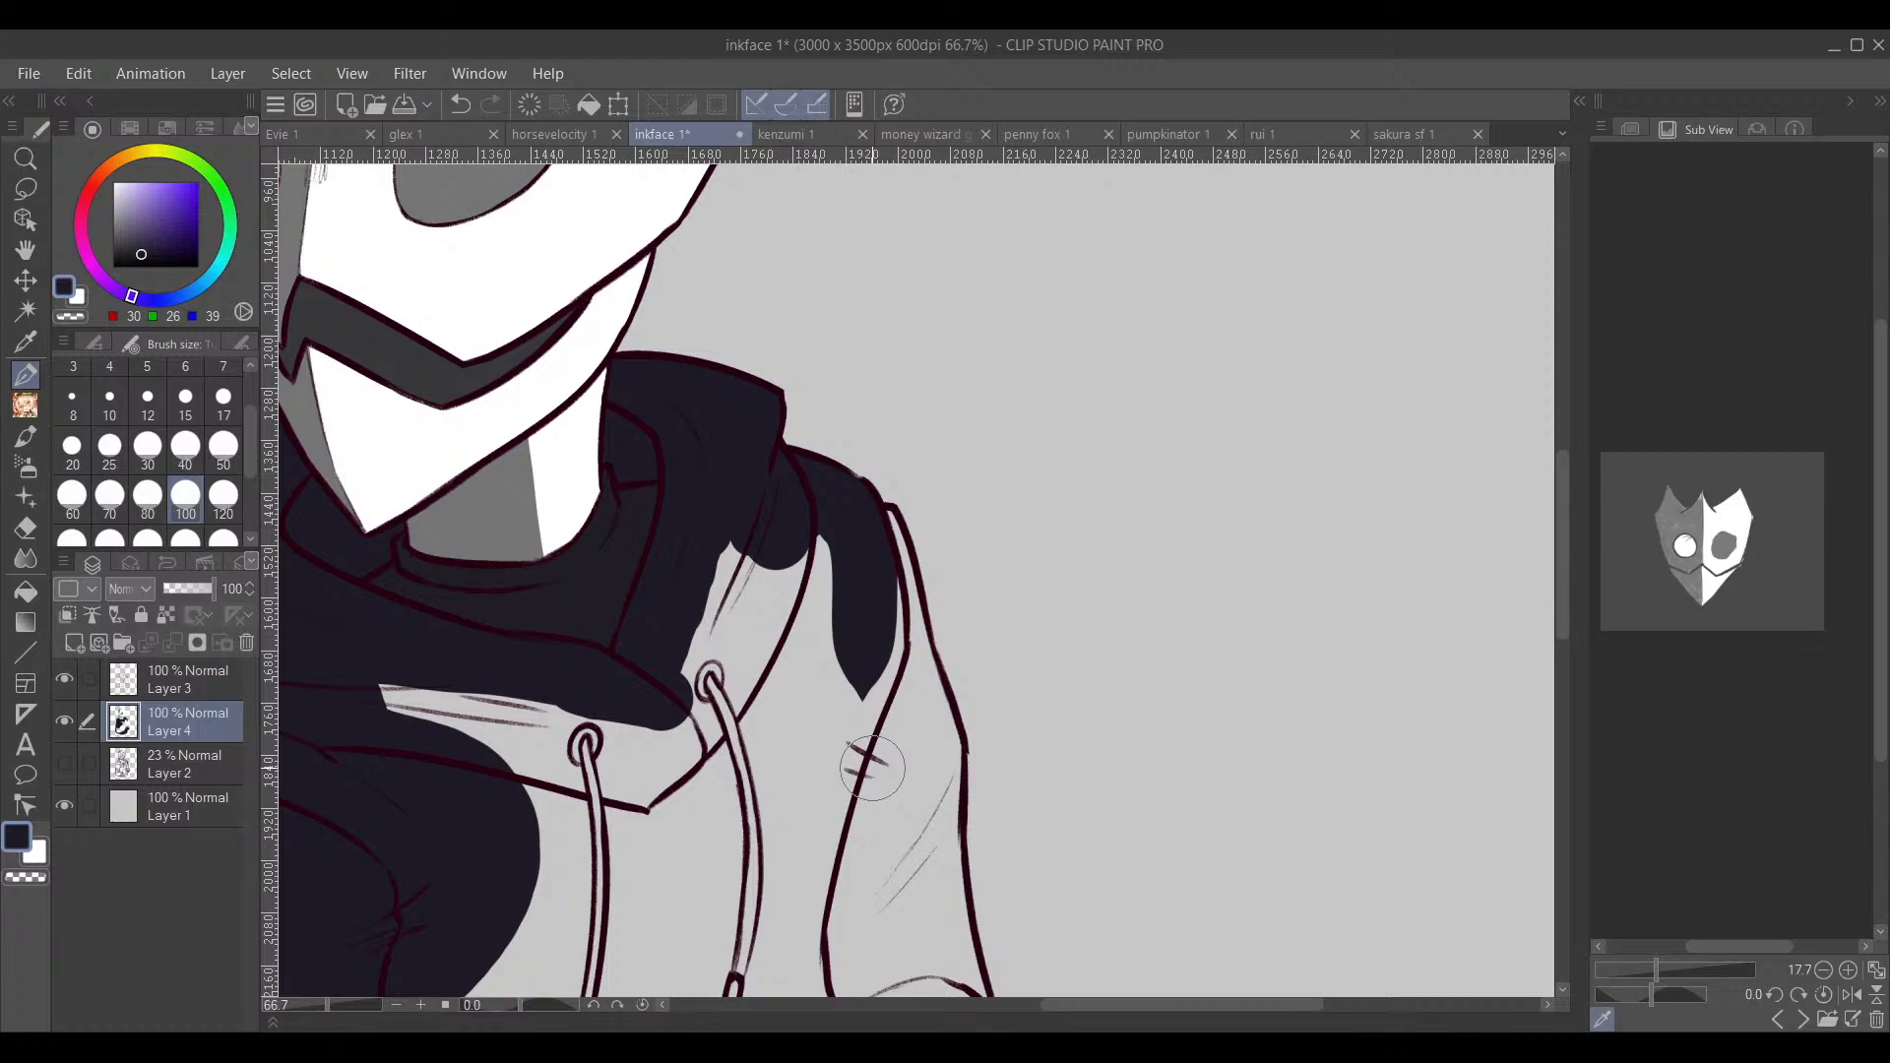
Step: Fill the far sleeve with dark purple from the shoulder seam down to the elbow
drag(915, 775, 877, 652)
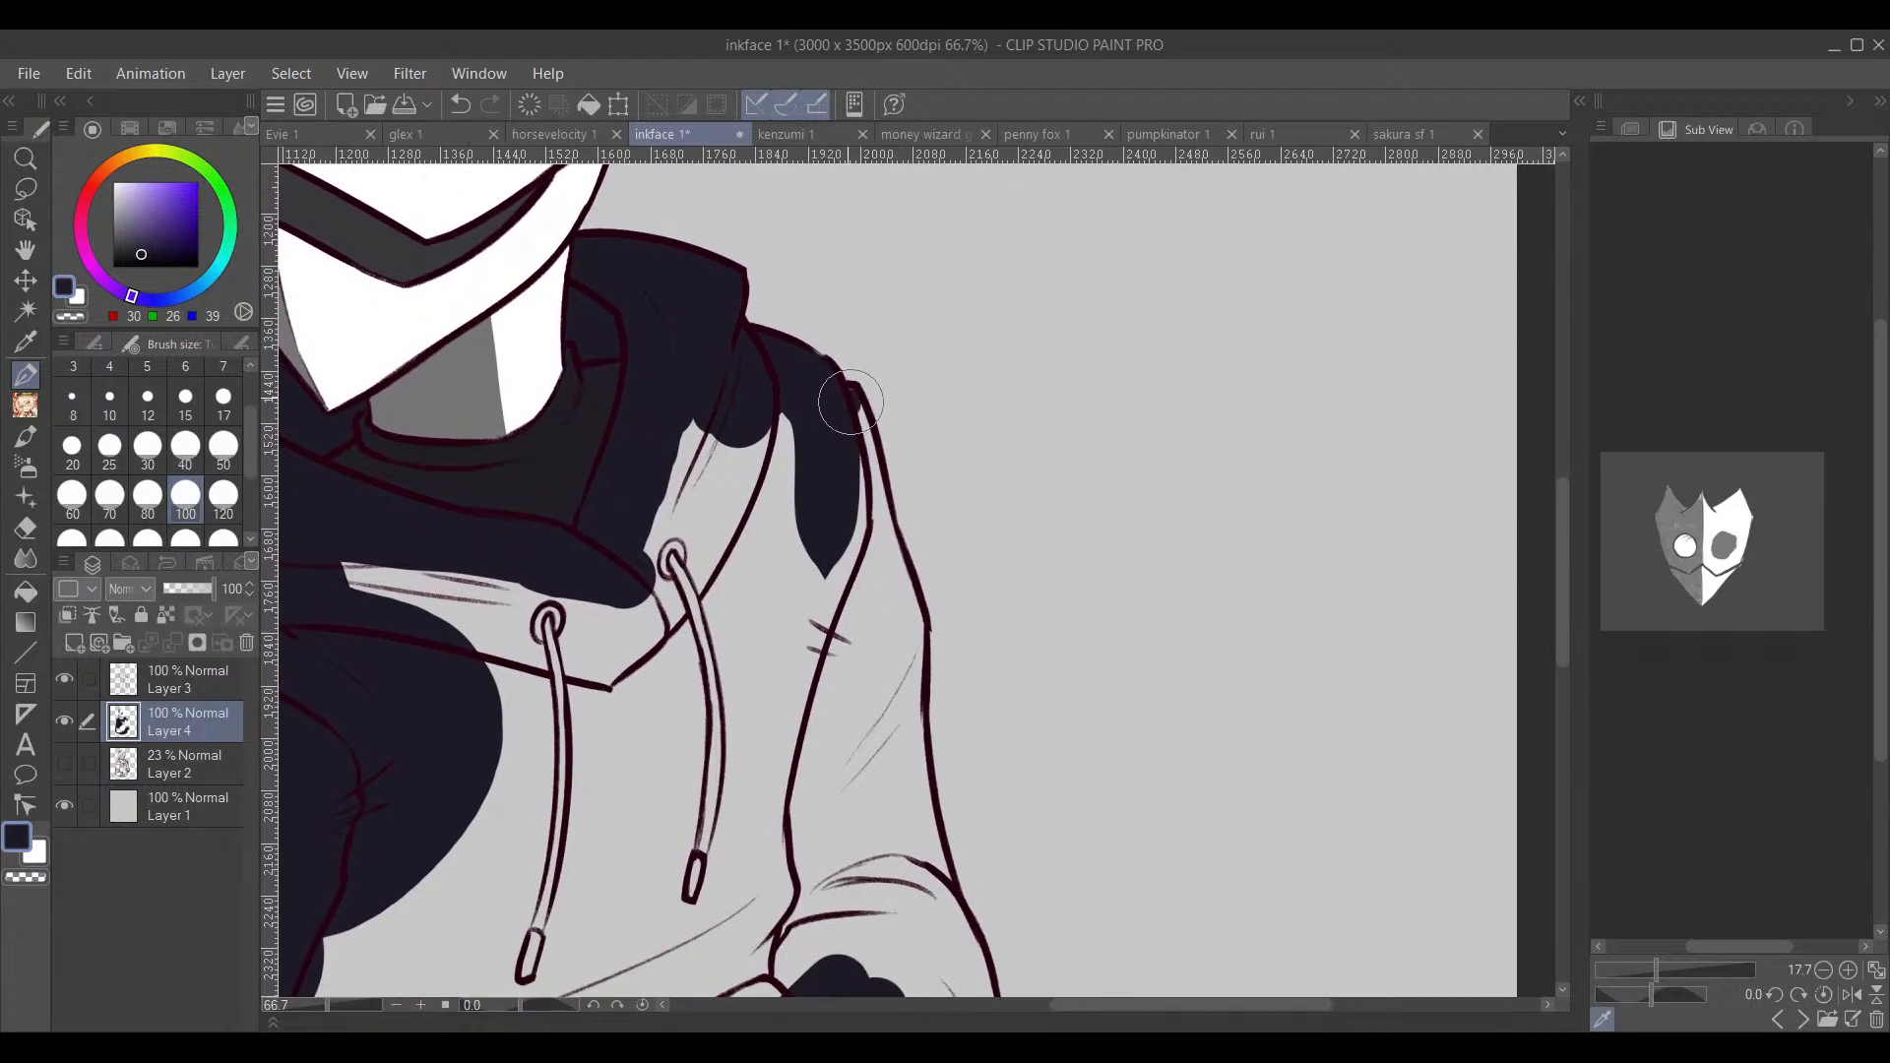
mouse_move(851, 398)
mouse_down()
mouse_move(868, 473)
mouse_move(832, 514)
mouse_move(873, 561)
mouse_move(888, 635)
mouse_move(889, 606)
mouse_move(884, 694)
mouse_up()
mouse_move(968, 635)
mouse_down()
mouse_move(1004, 340)
mouse_move(937, 398)
mouse_move(986, 620)
mouse_move(977, 559)
mouse_move(1014, 467)
mouse_move(966, 551)
mouse_up()
mouse_move(914, 415)
mouse_down()
mouse_move(848, 494)
mouse_move(860, 394)
mouse_move(848, 458)
mouse_move(885, 398)
mouse_move(923, 617)
mouse_move(873, 581)
mouse_move(867, 499)
mouse_move(915, 551)
mouse_move(933, 613)
mouse_up()
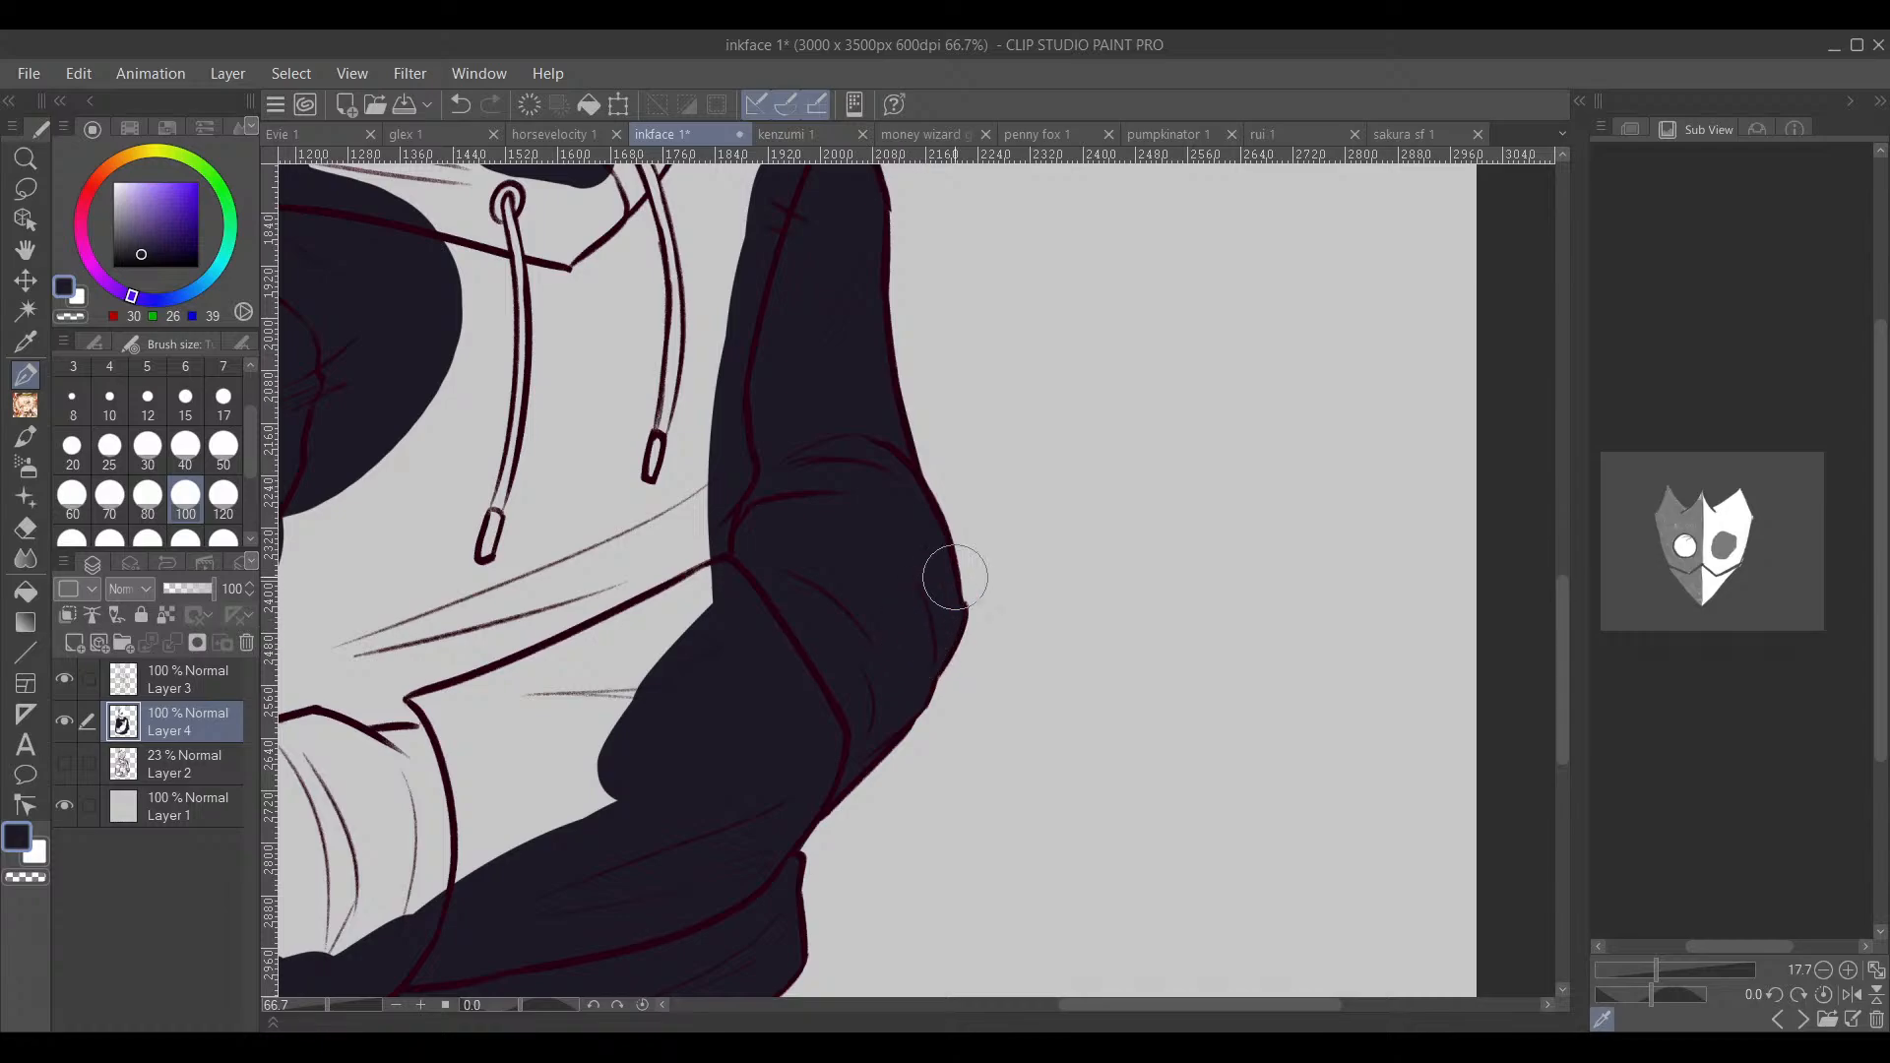
Step: Enlarge the brush and fill the remaining hoodie front and near forearm with dark purple
key(ctrl+minus)
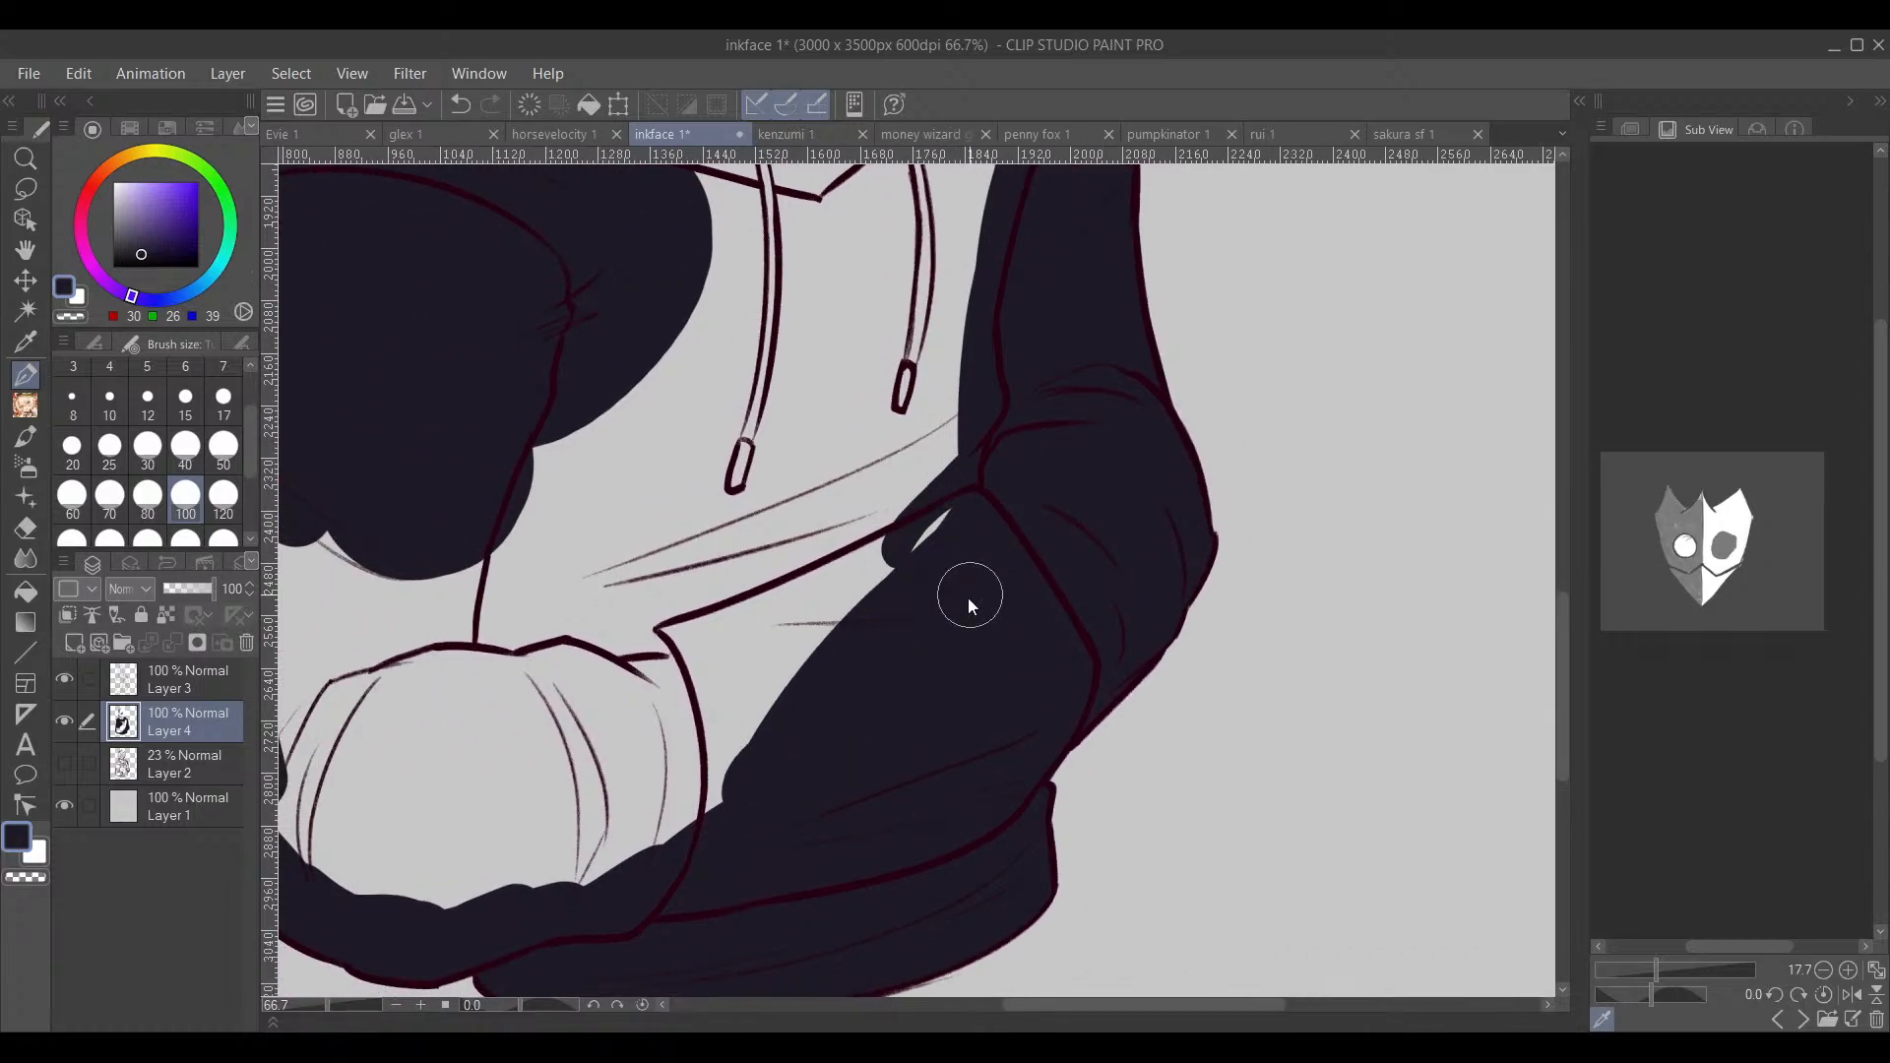
key(ctrl+minus)
click(223, 538)
mouse_move(748, 591)
mouse_down()
mouse_move(684, 666)
mouse_move(642, 666)
mouse_move(713, 665)
mouse_move(840, 552)
mouse_move(916, 544)
mouse_move(955, 307)
mouse_move(865, 401)
mouse_move(962, 333)
mouse_move(978, 371)
mouse_move(817, 429)
mouse_move(764, 371)
mouse_up()
mouse_move(907, 468)
mouse_down()
mouse_move(837, 619)
mouse_move(844, 590)
mouse_move(850, 617)
mouse_up()
Step: Mix a pale lavender grey (206, 202, 216) and fill both drawstring eyelets with a size 15 brush
scroll(850, 617, up, 5)
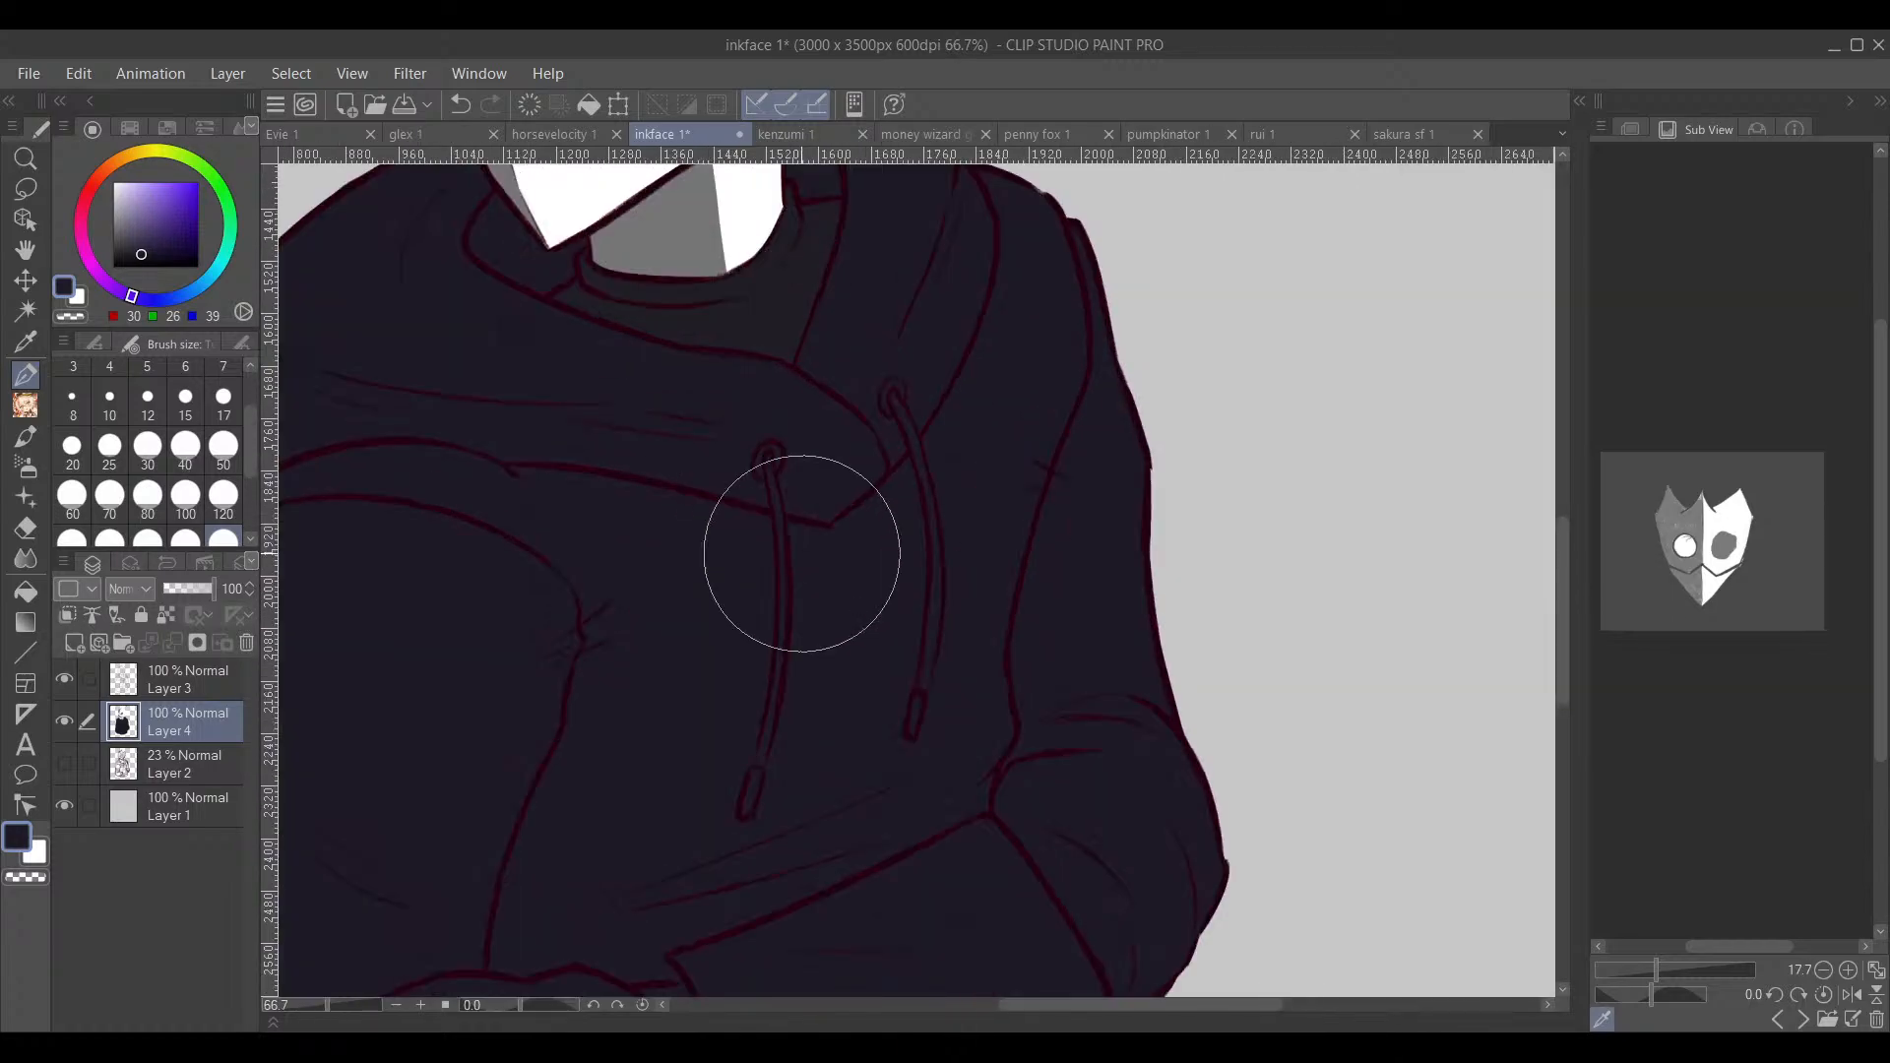
mouse_move(895, 476)
mouse_down()
mouse_move(847, 612)
mouse_move(903, 650)
mouse_move(1030, 489)
mouse_move(1013, 688)
mouse_move(931, 598)
mouse_up()
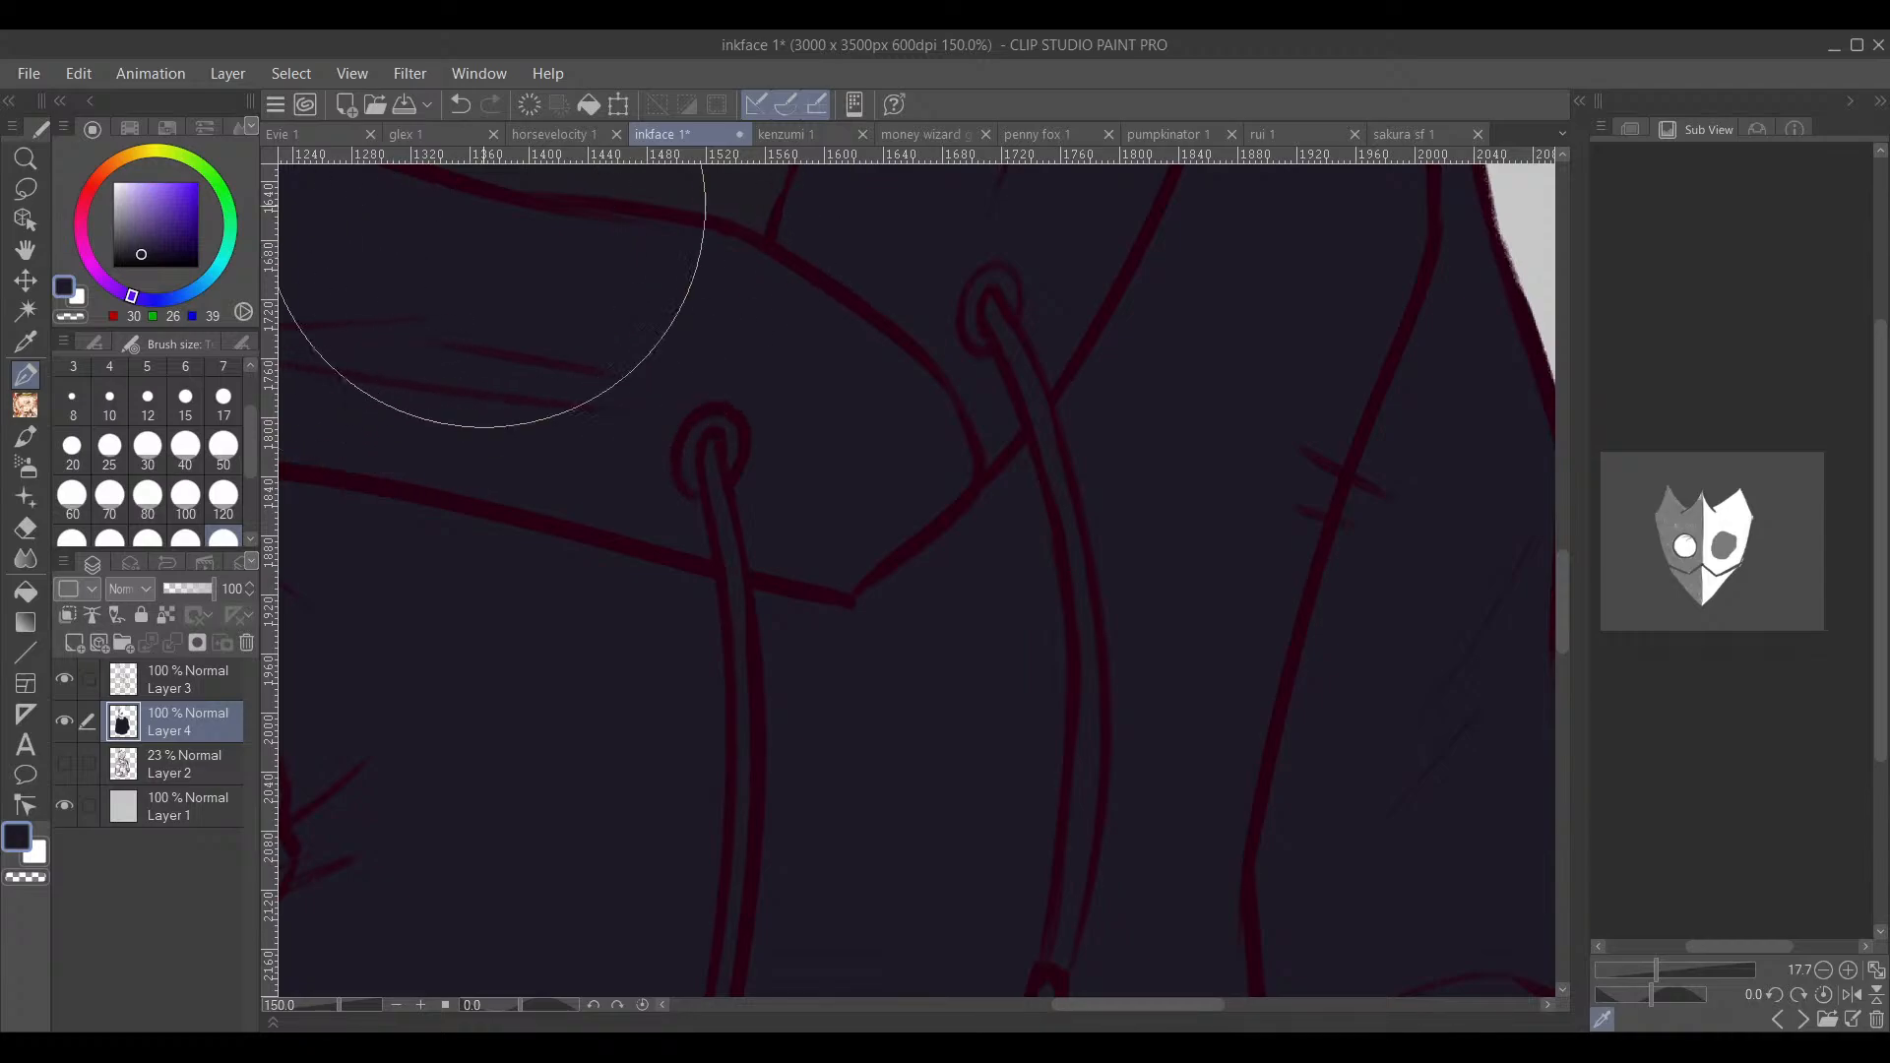
click(118, 183)
click(119, 191)
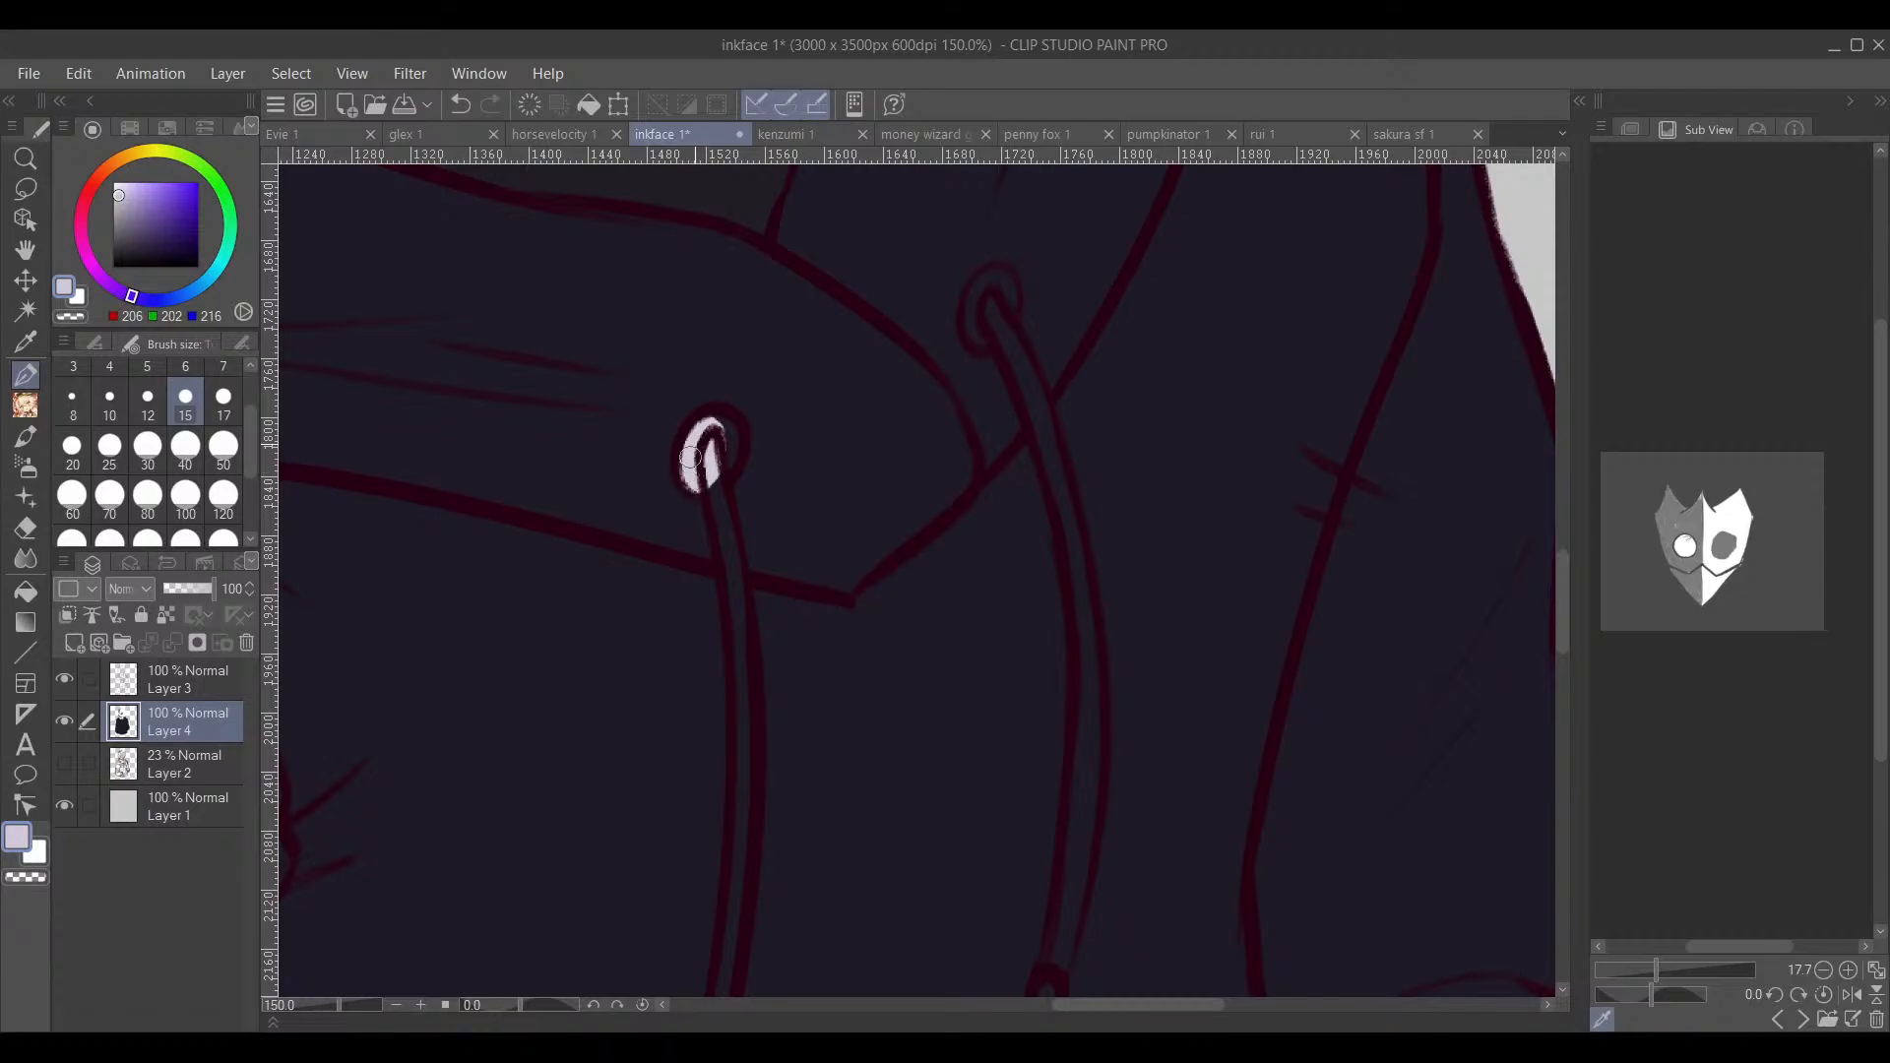
drag(1061, 382, 860, 510)
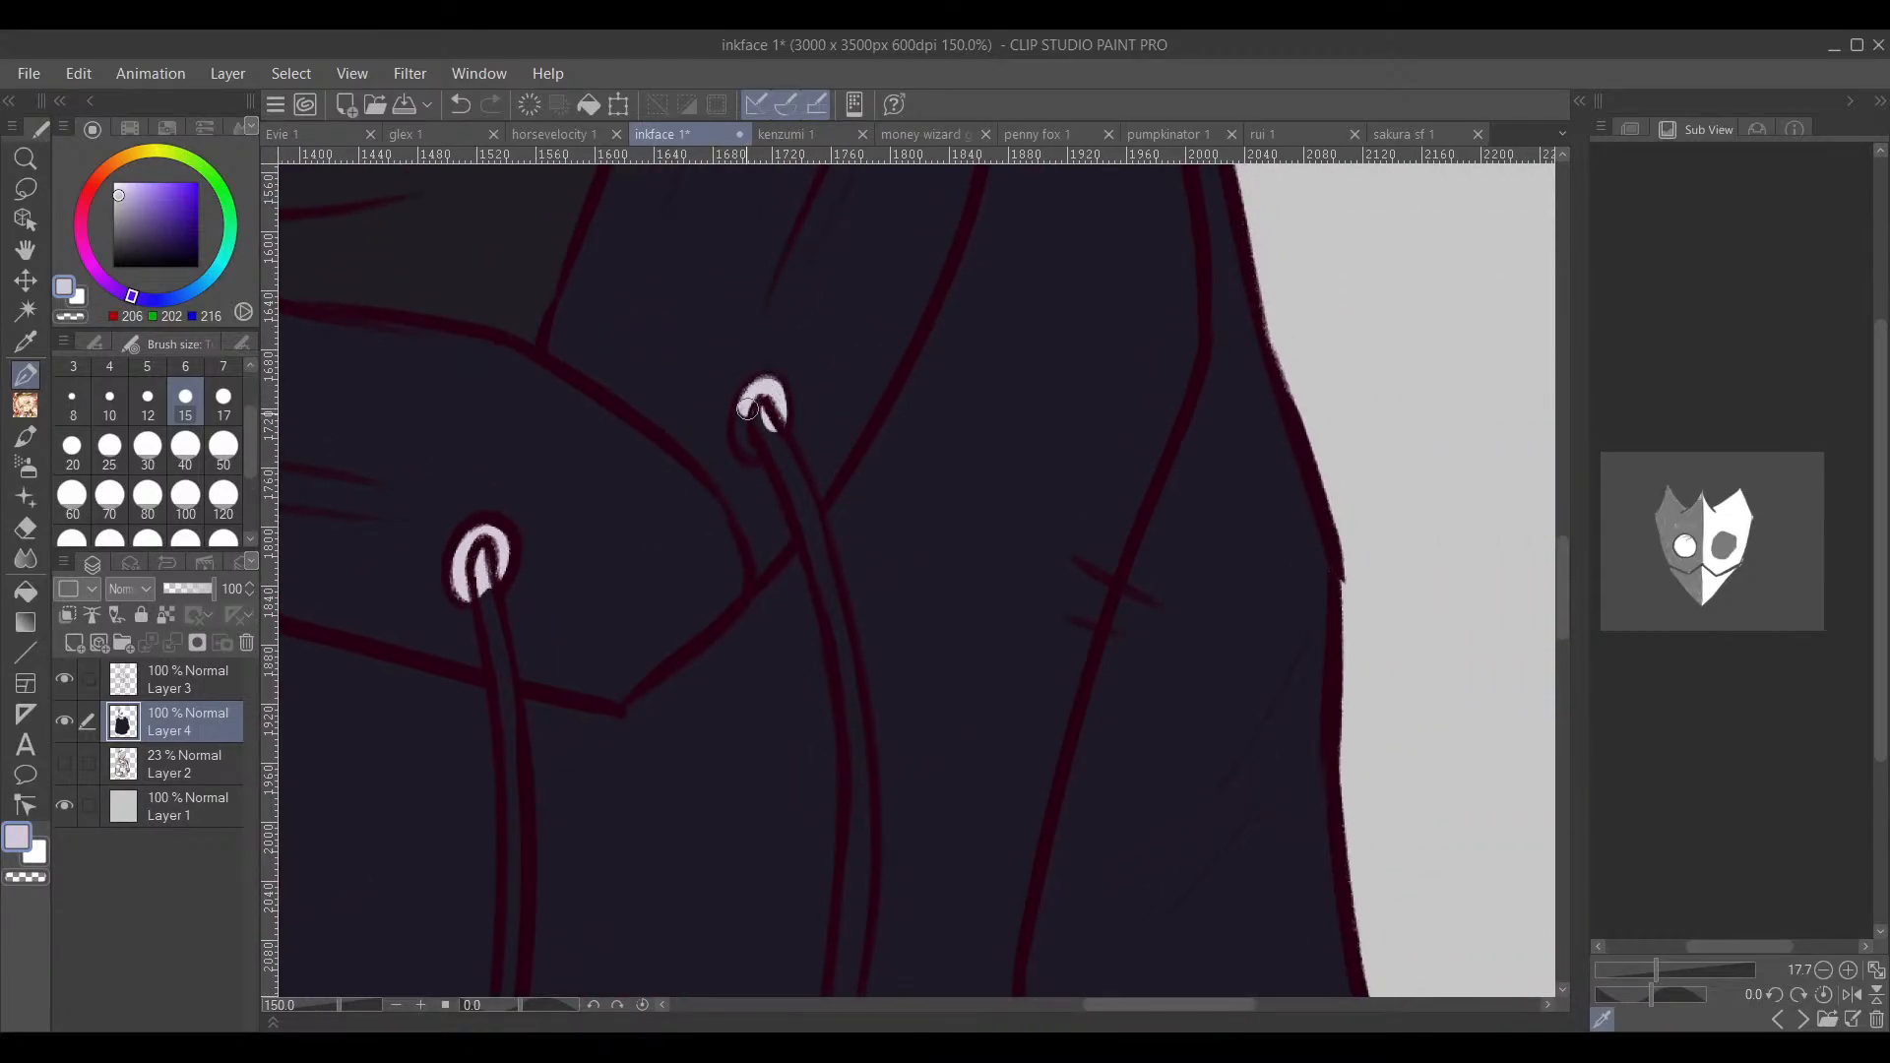
drag(827, 492, 848, 534)
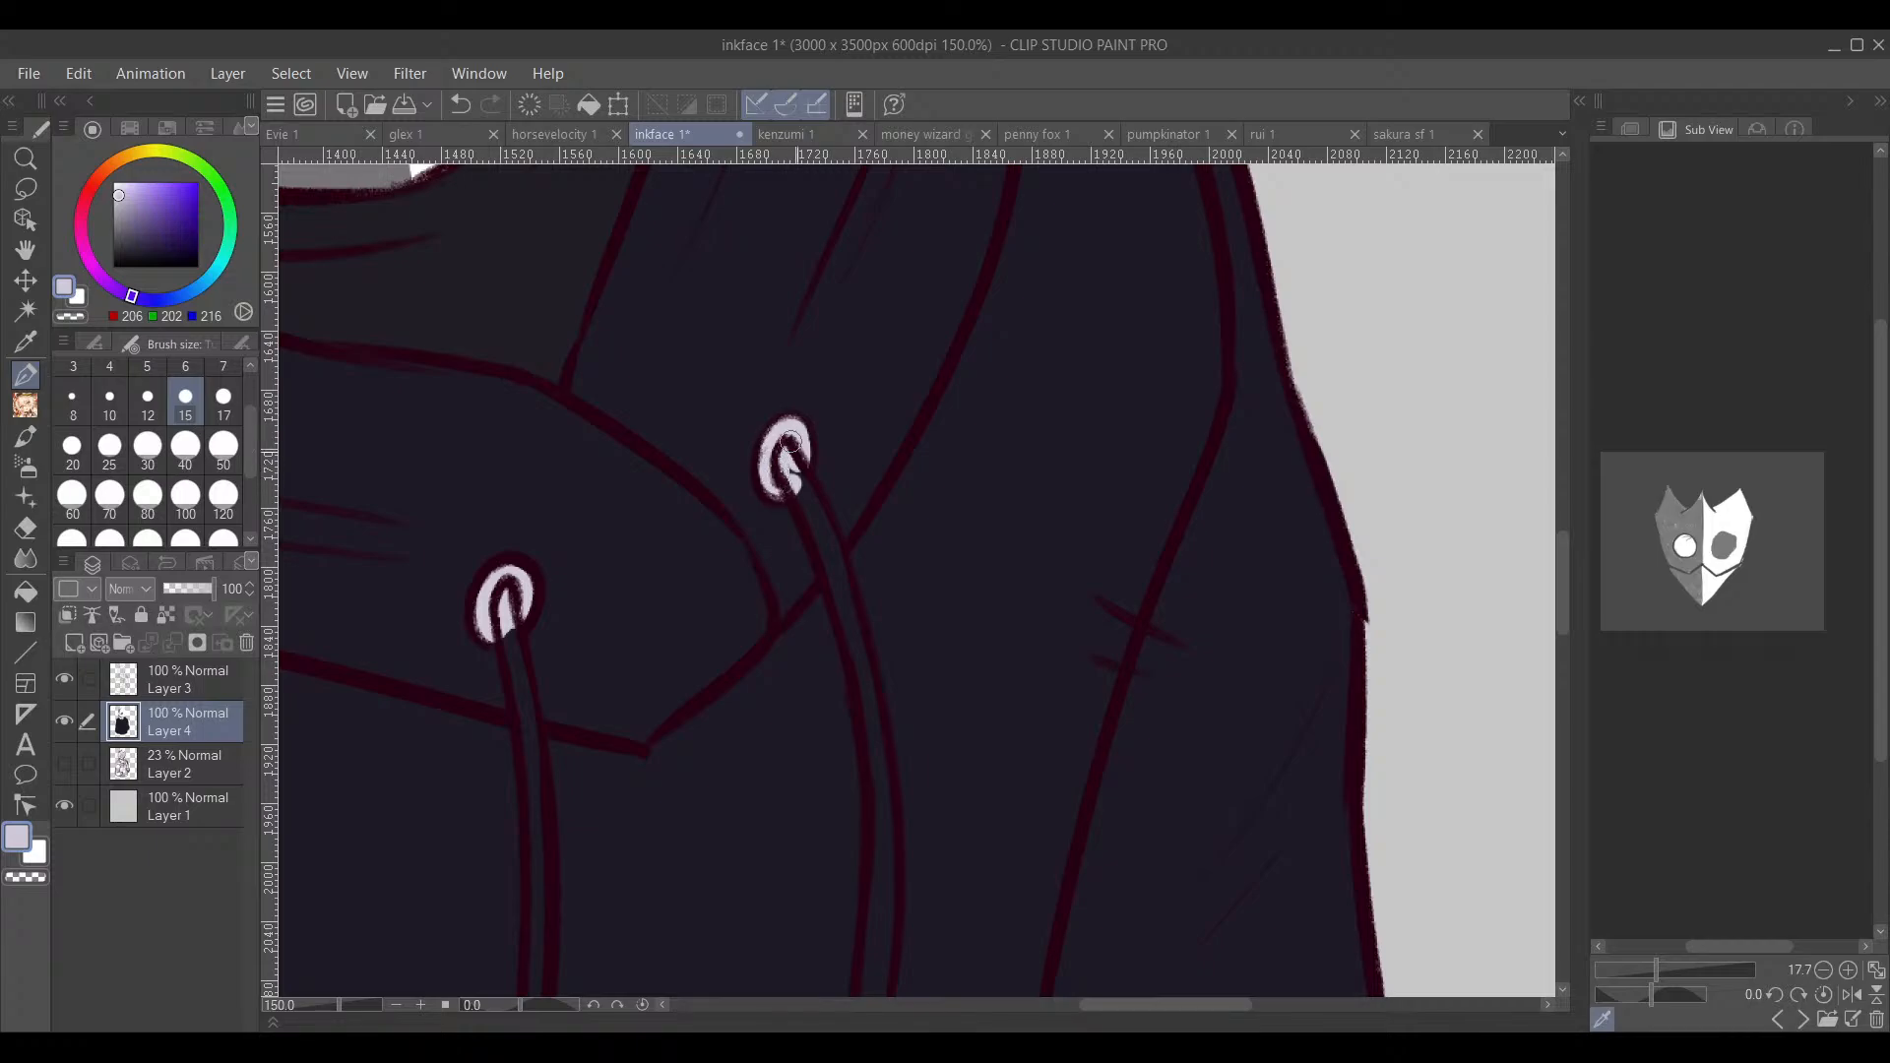
mouse_move(790, 443)
mouse_down()
mouse_move(804, 277)
mouse_move(887, 380)
mouse_up()
Step: Lighten the colour to a very pale lavender (239, 232, 255) and fill both drawstrings from the eyelets down to their tips
drag(119, 196, 128, 141)
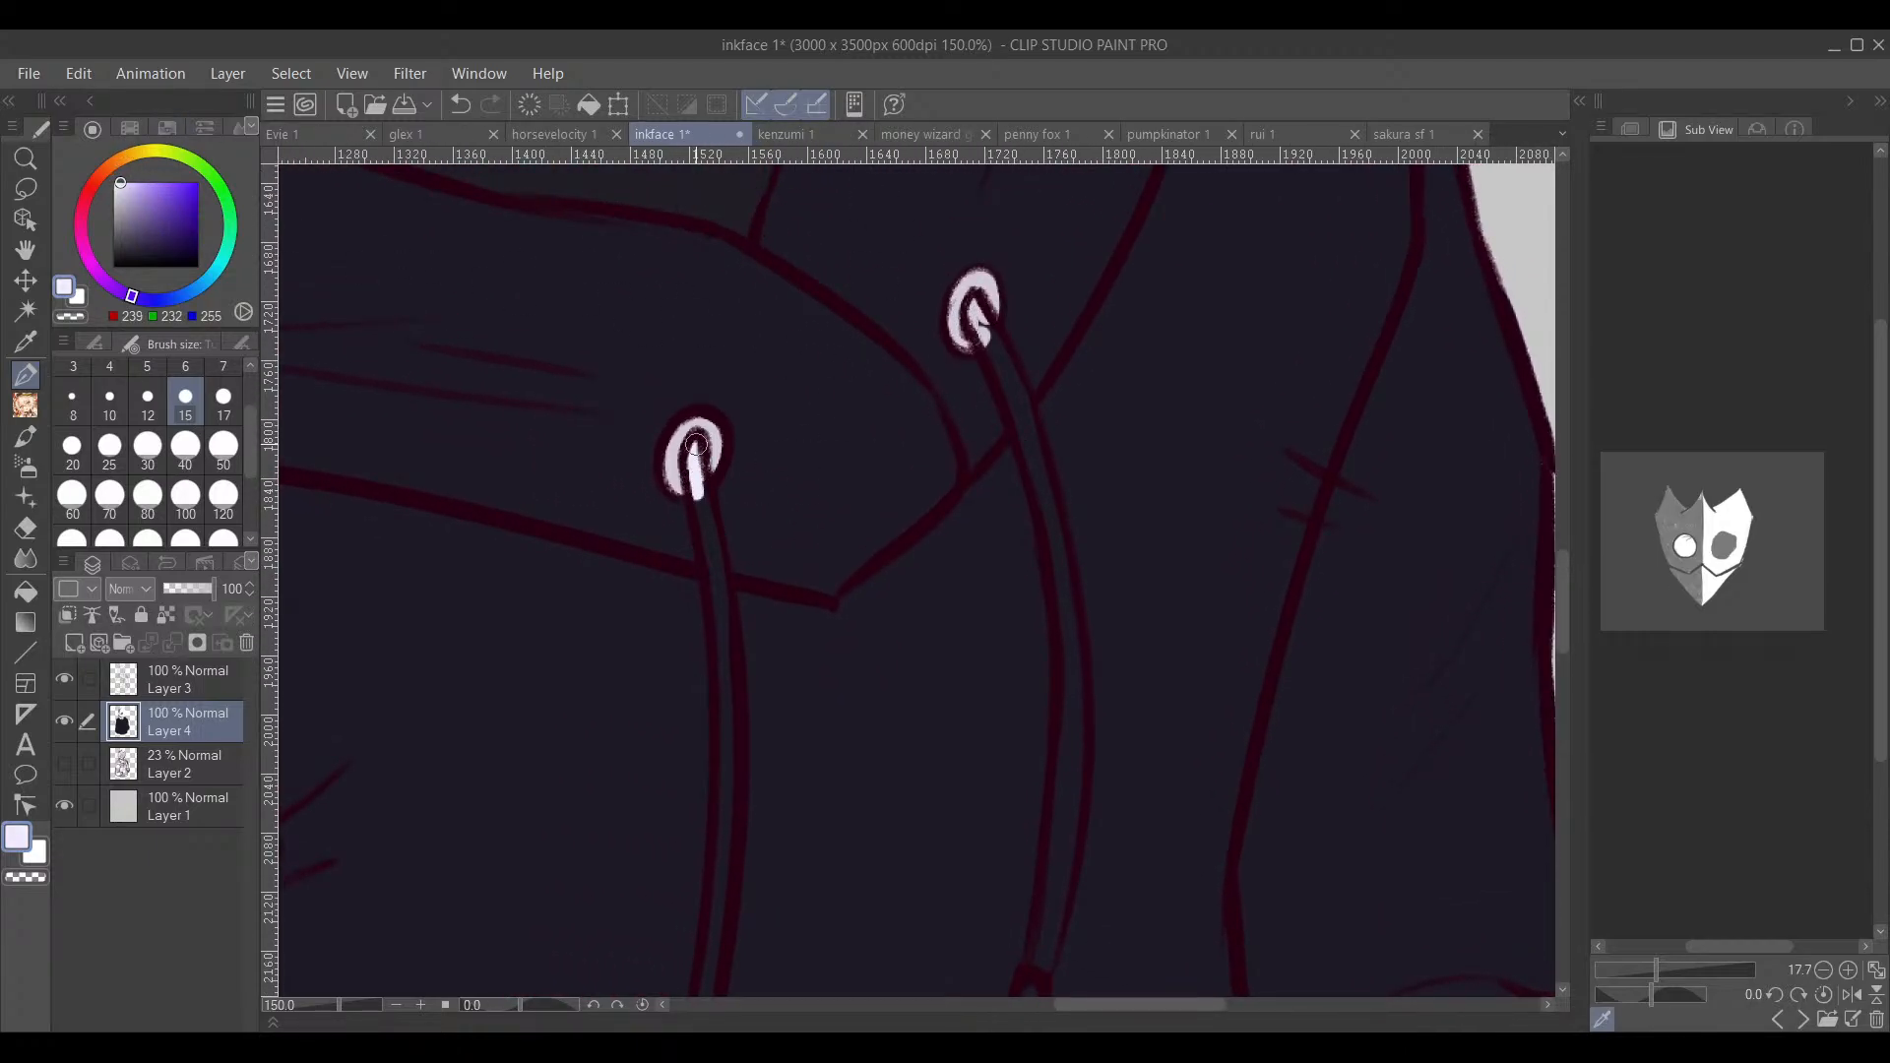
mouse_move(722, 615)
mouse_down()
mouse_move(747, 364)
mouse_move(767, 772)
mouse_move(984, 355)
mouse_up()
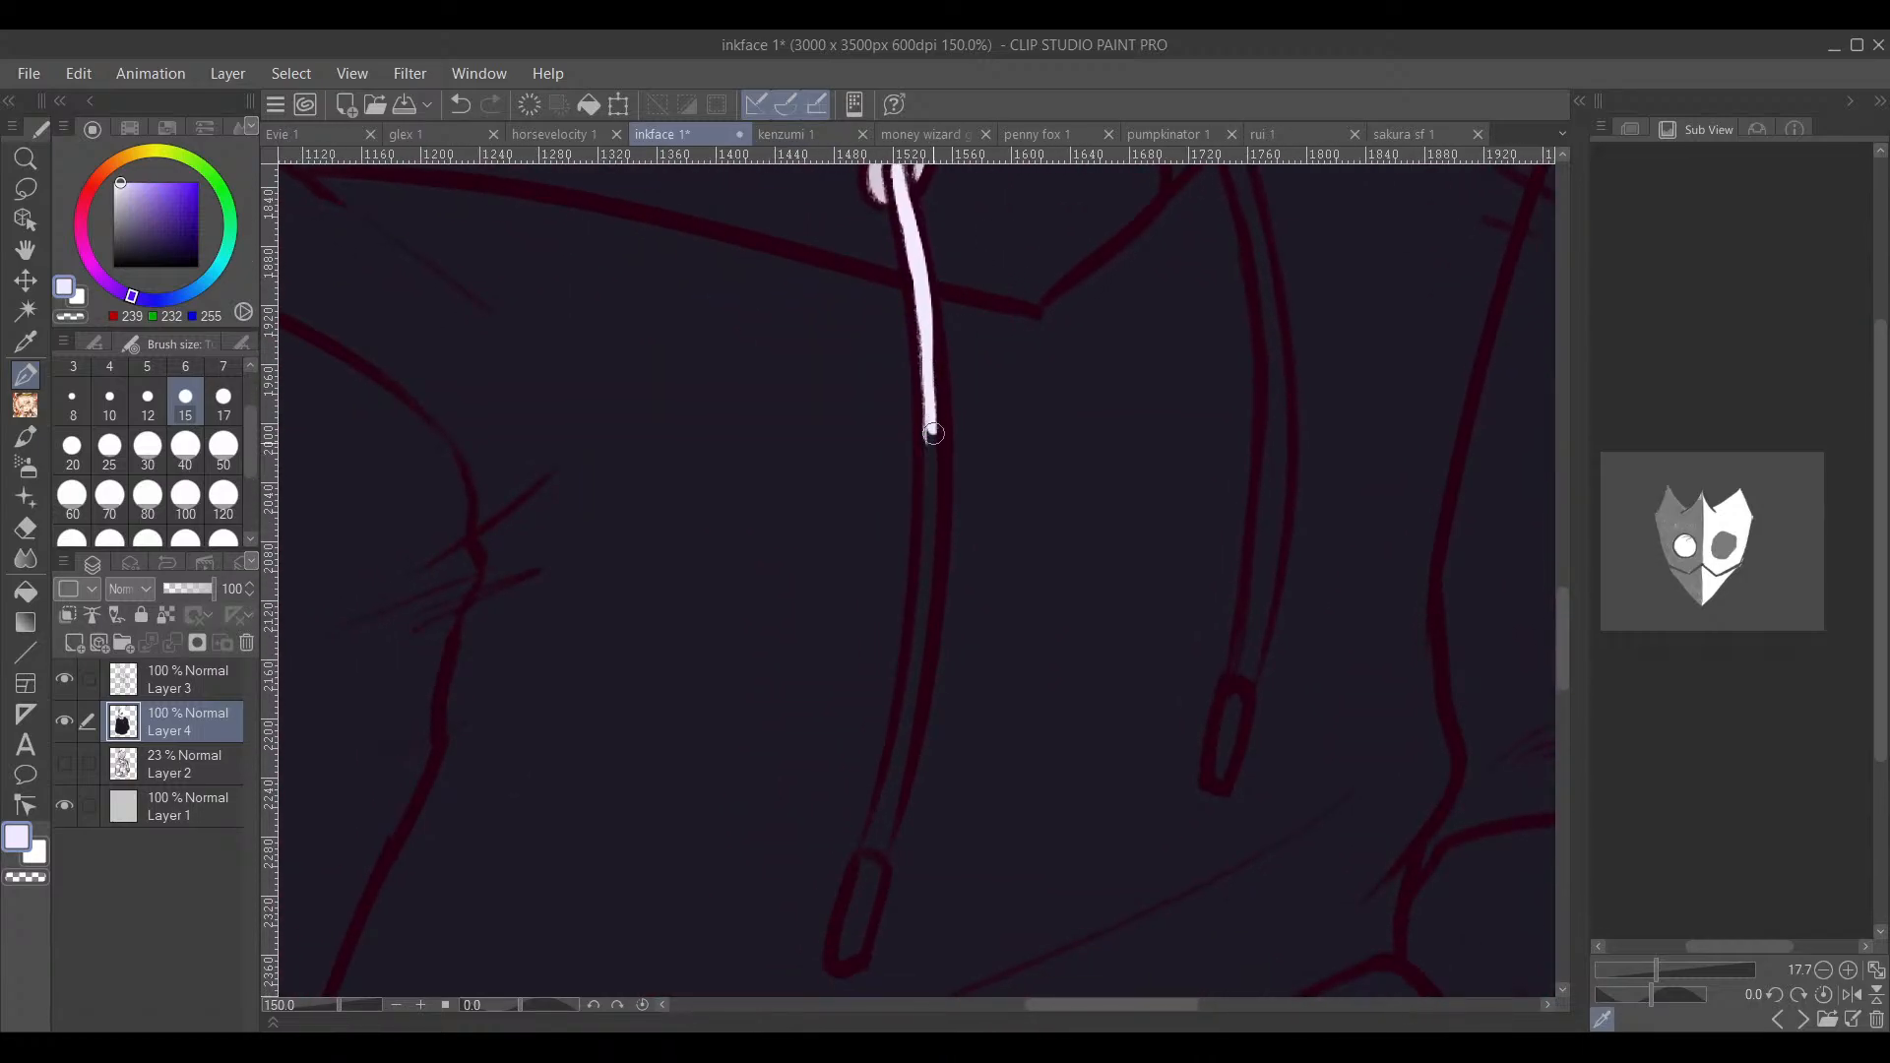
drag(933, 434, 930, 518)
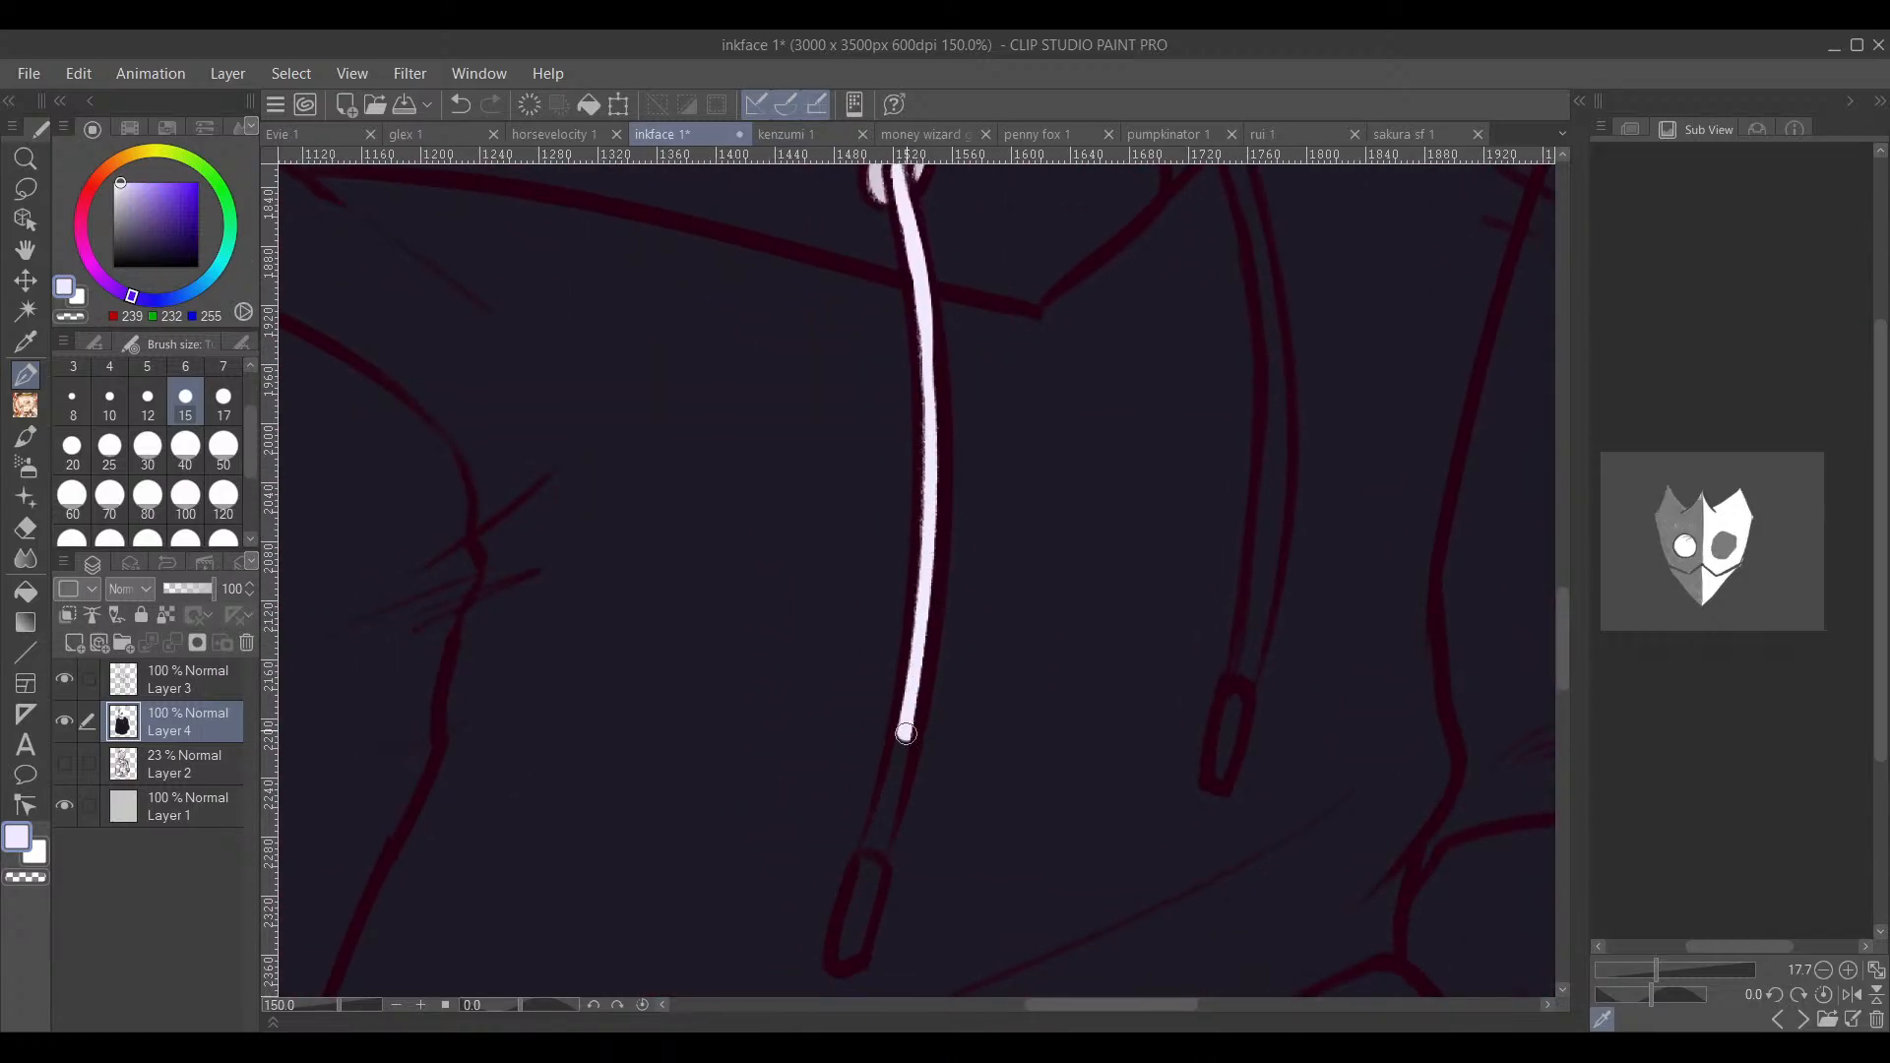
drag(1386, 363, 950, 713)
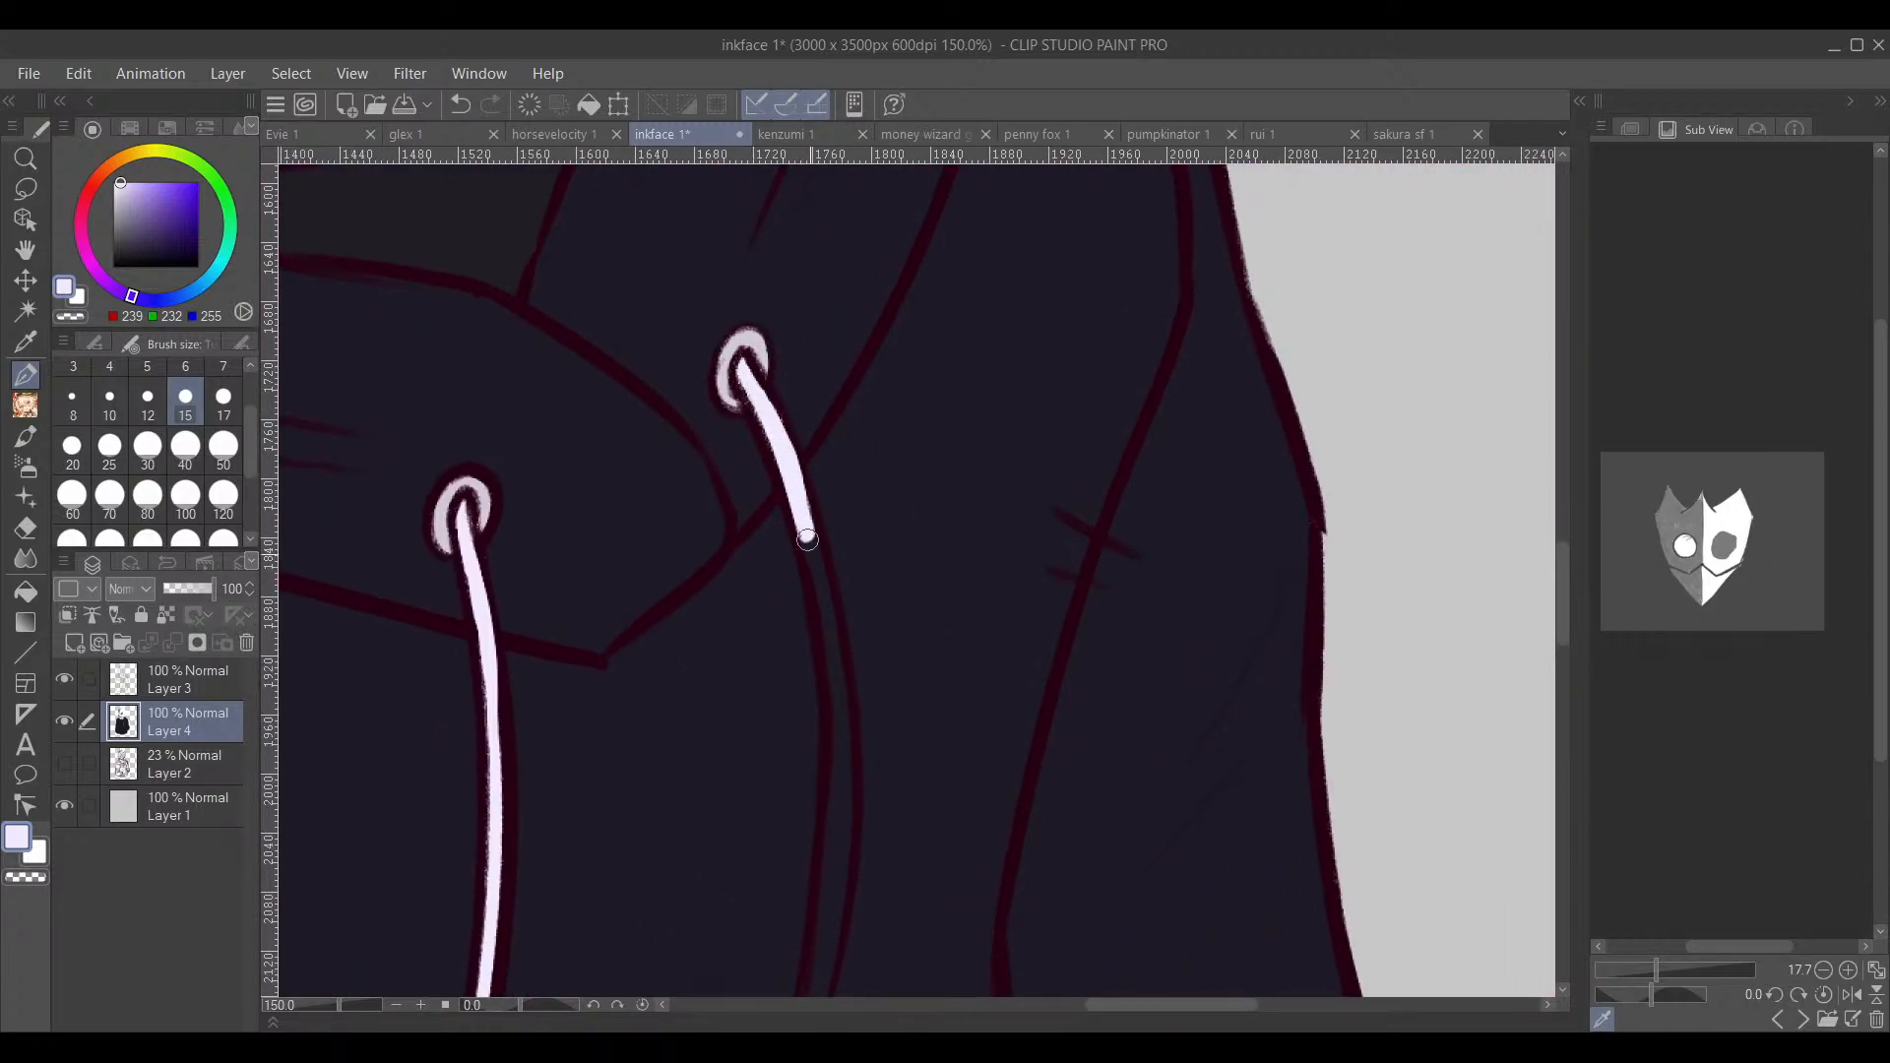
drag(821, 605, 826, 635)
drag(880, 672, 885, 376)
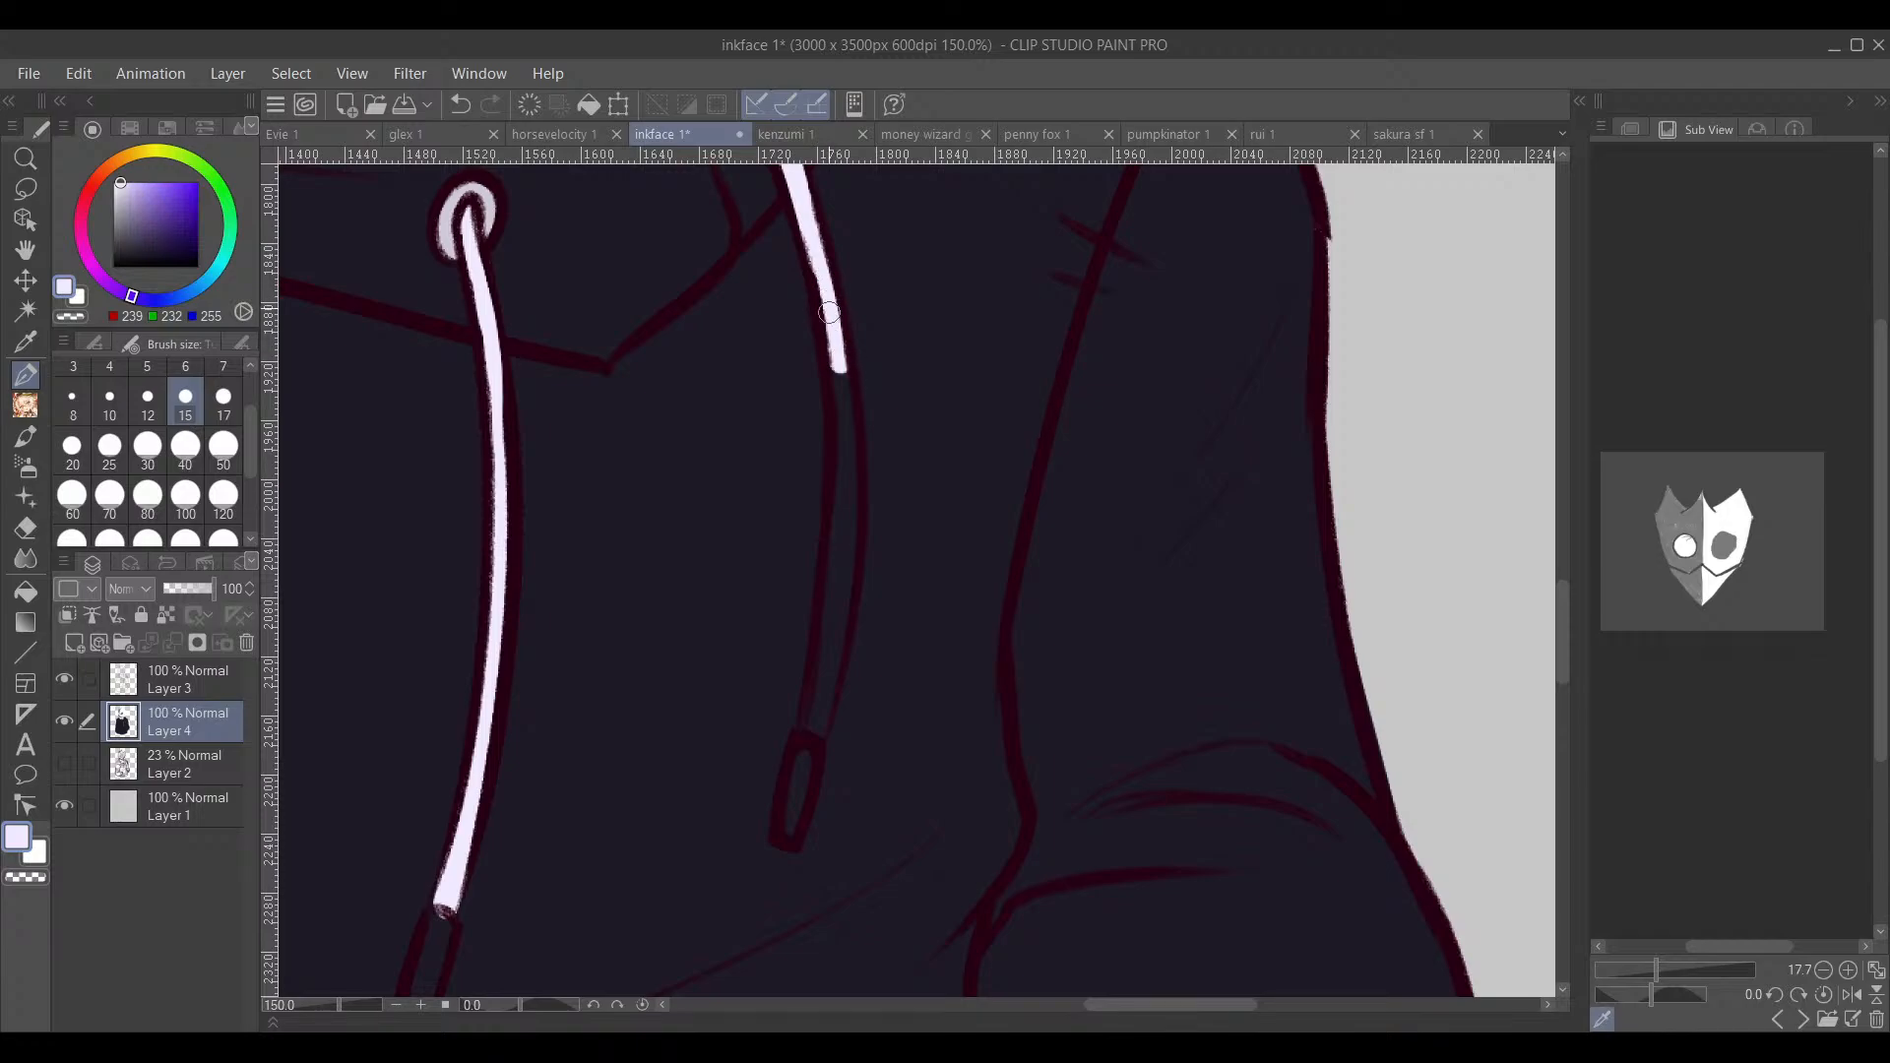
mouse_move(848, 448)
mouse_down()
mouse_move(845, 539)
mouse_move(836, 364)
mouse_move(818, 491)
mouse_up()
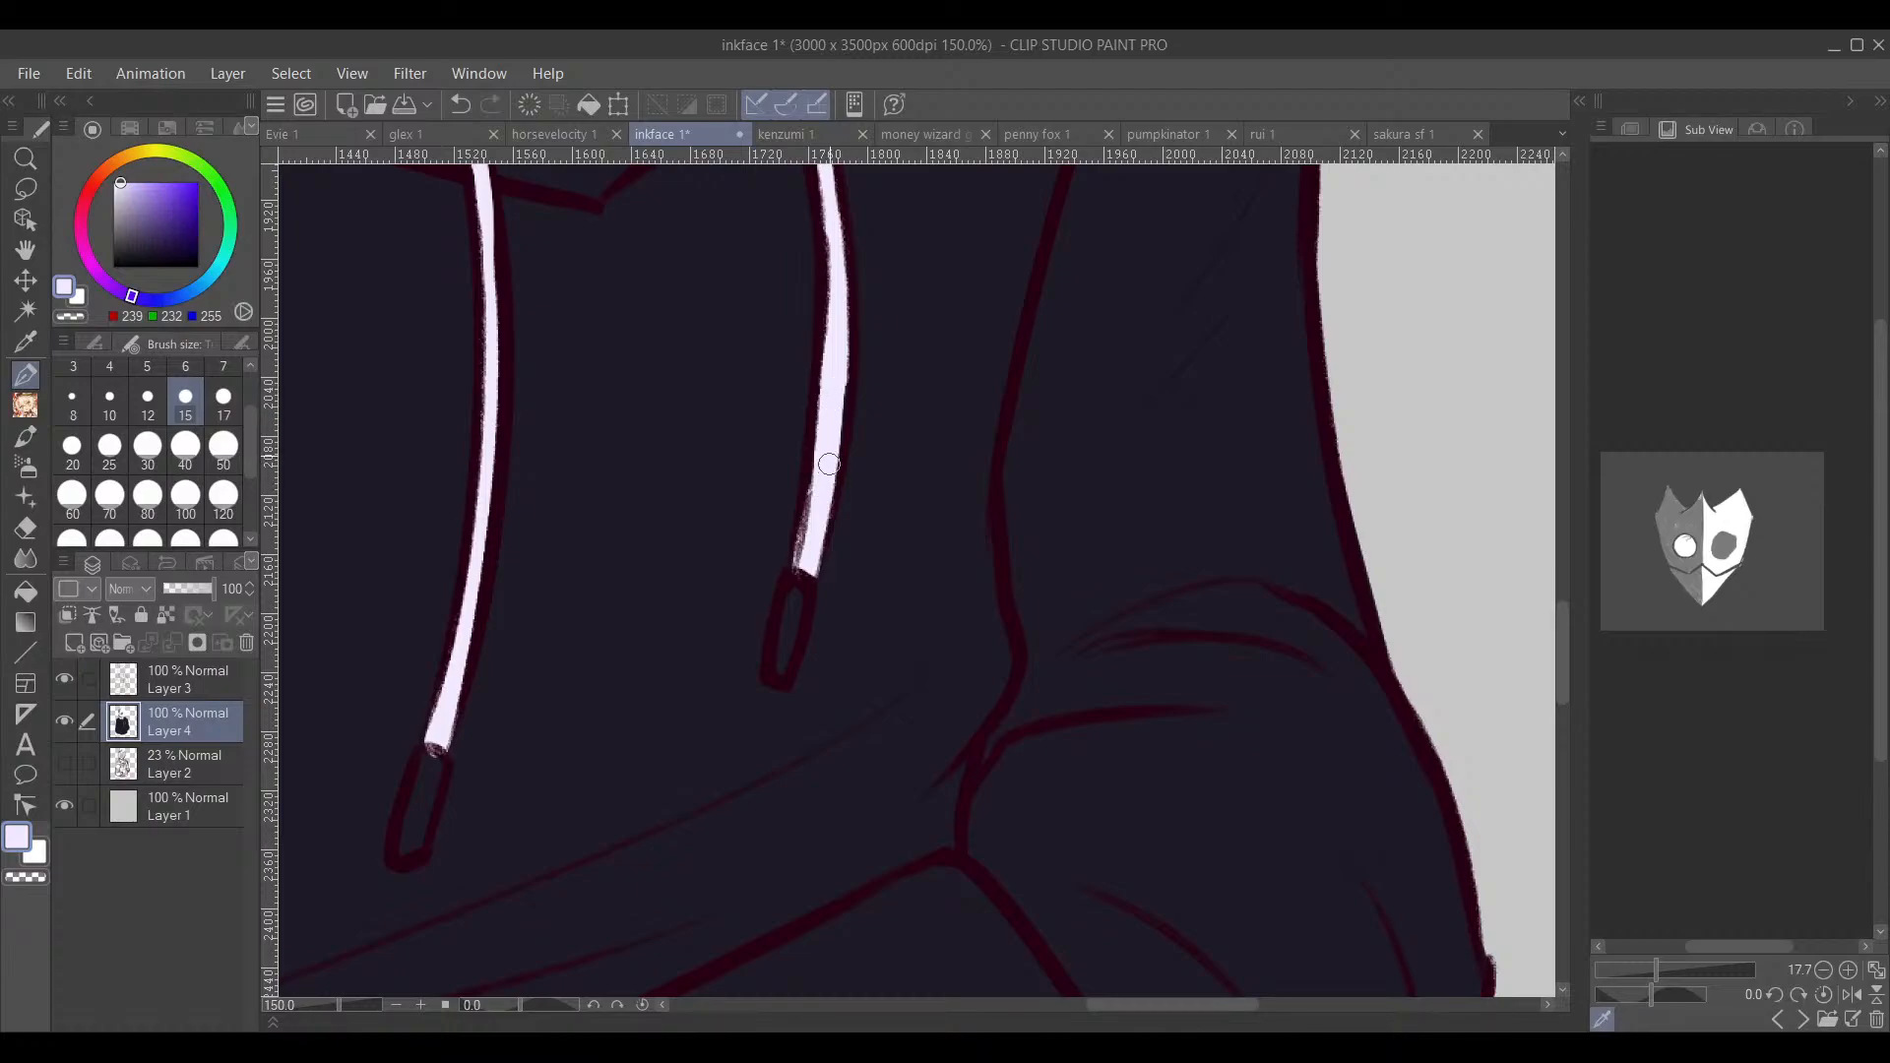
Step: Sample the lavender grey from a drawstring eyelet and fill the tips of both drawstrings with it
drag(844, 427, 1041, 919)
alt+click(682, 530)
alt+click(681, 535)
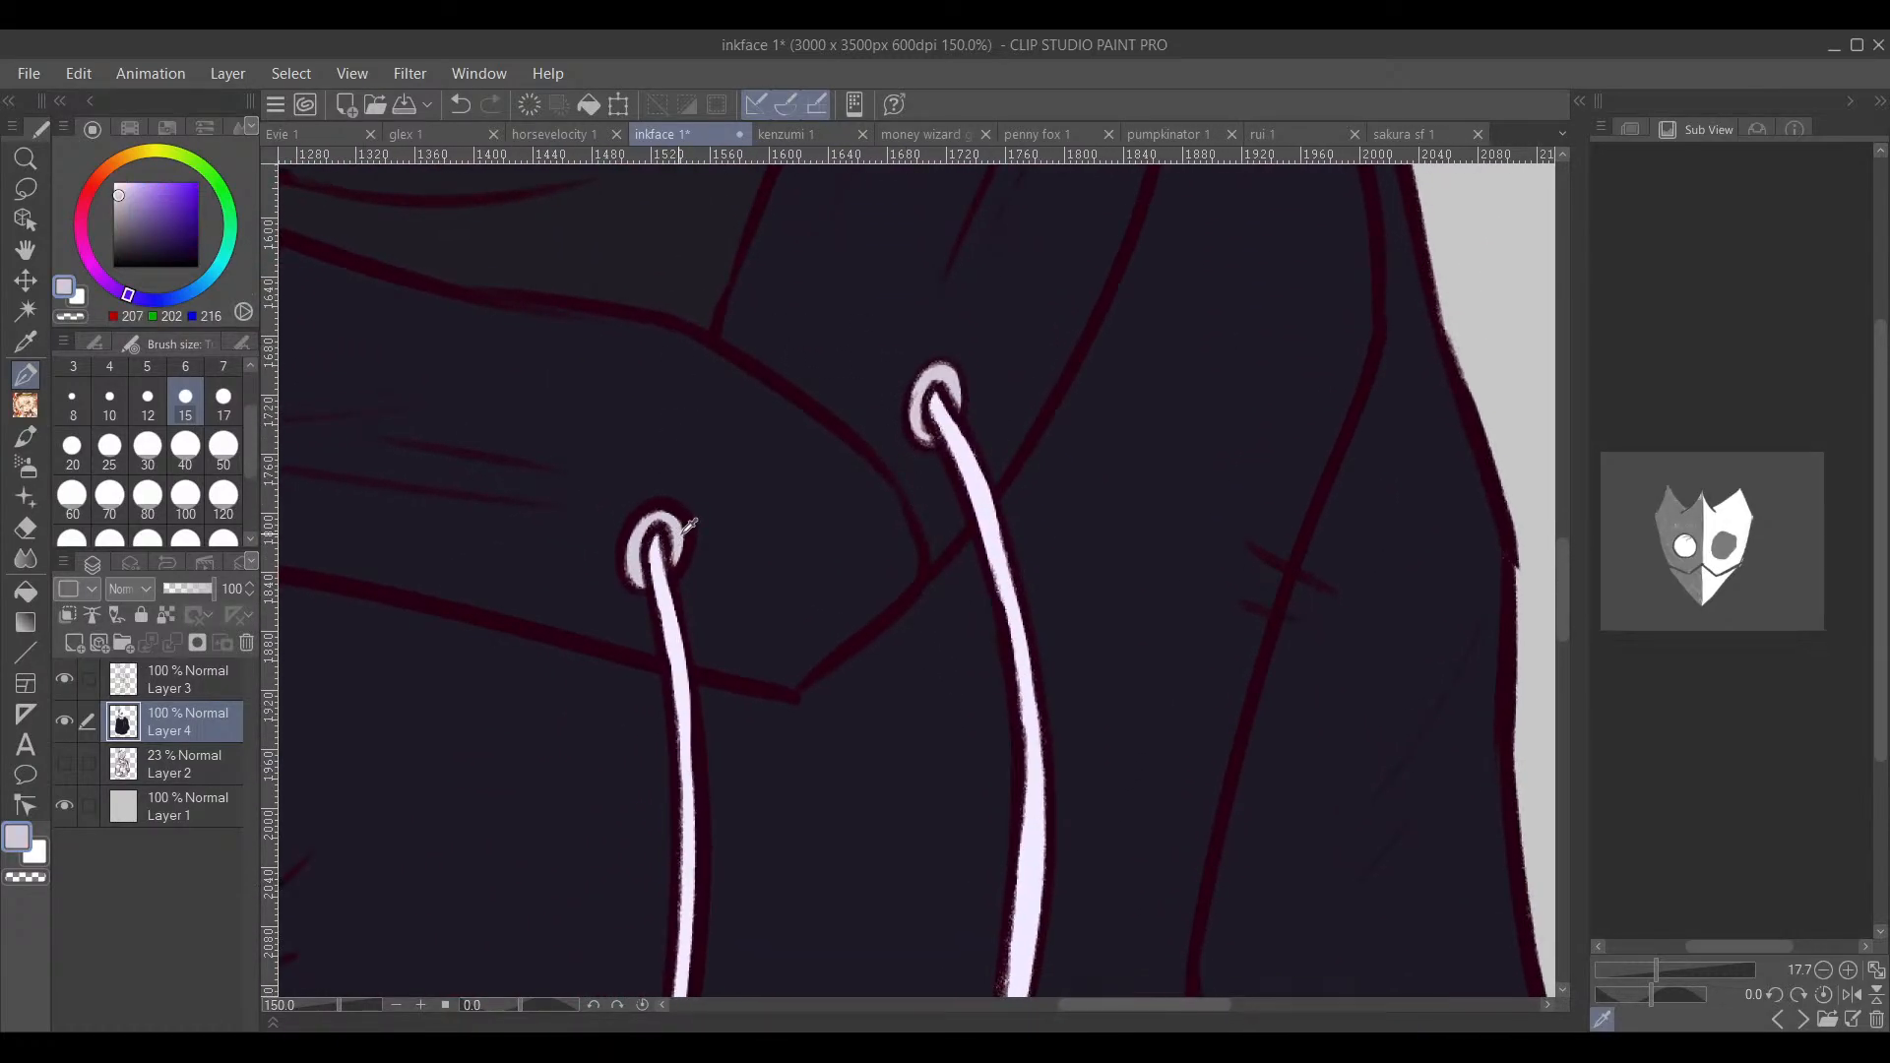
drag(791, 722, 894, 249)
drag(800, 810, 833, 429)
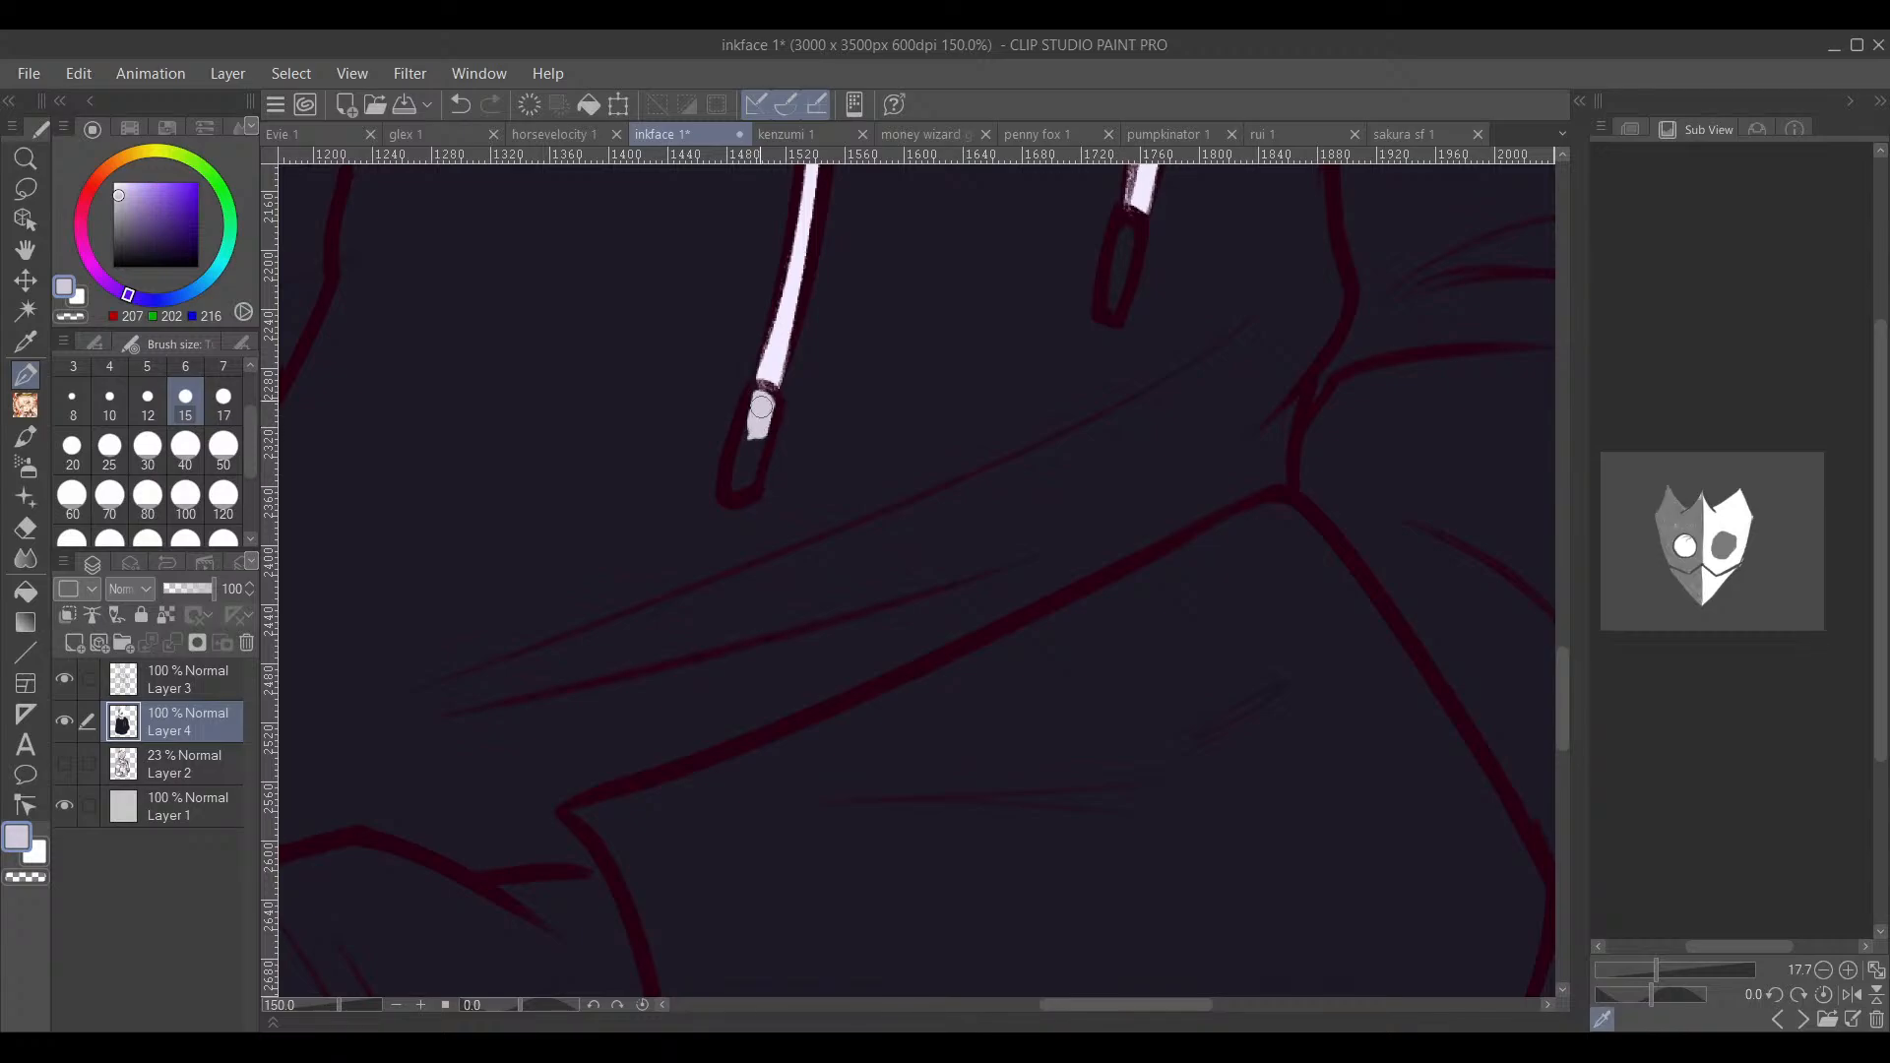
drag(1166, 398, 859, 593)
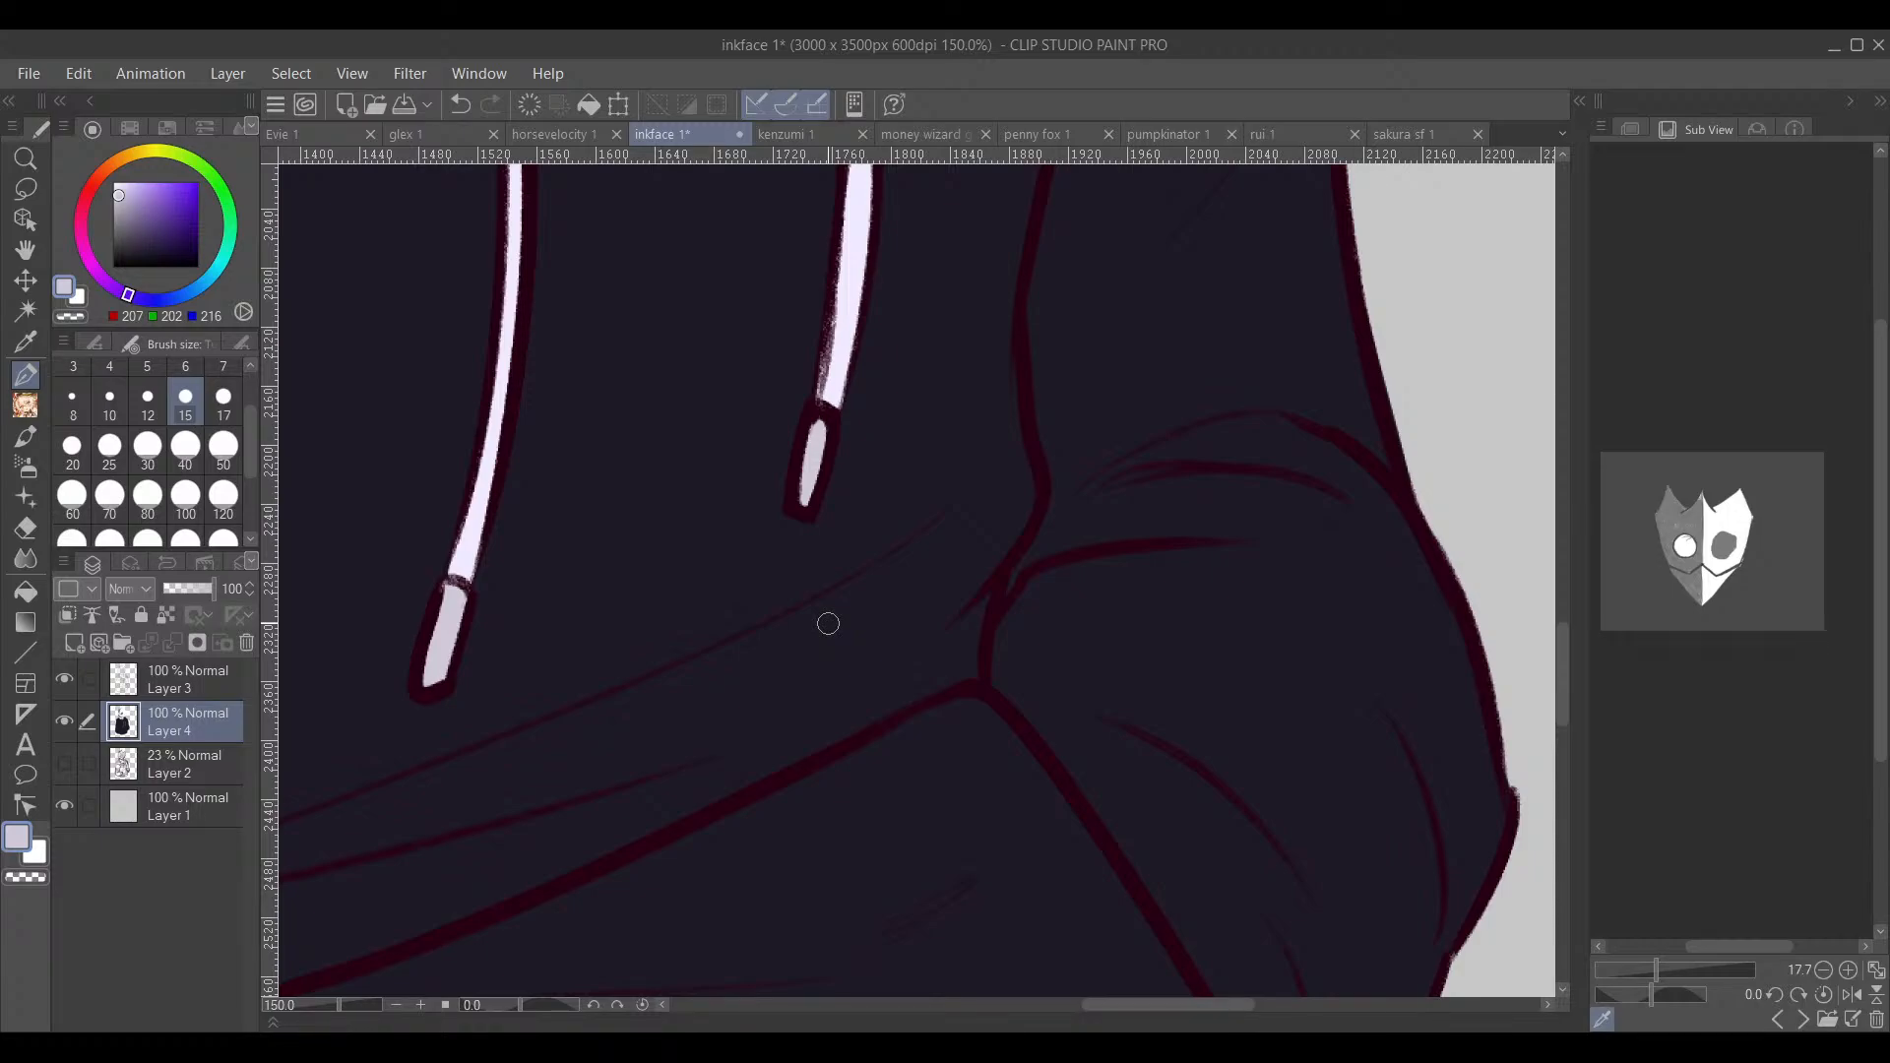
drag(828, 624, 880, 679)
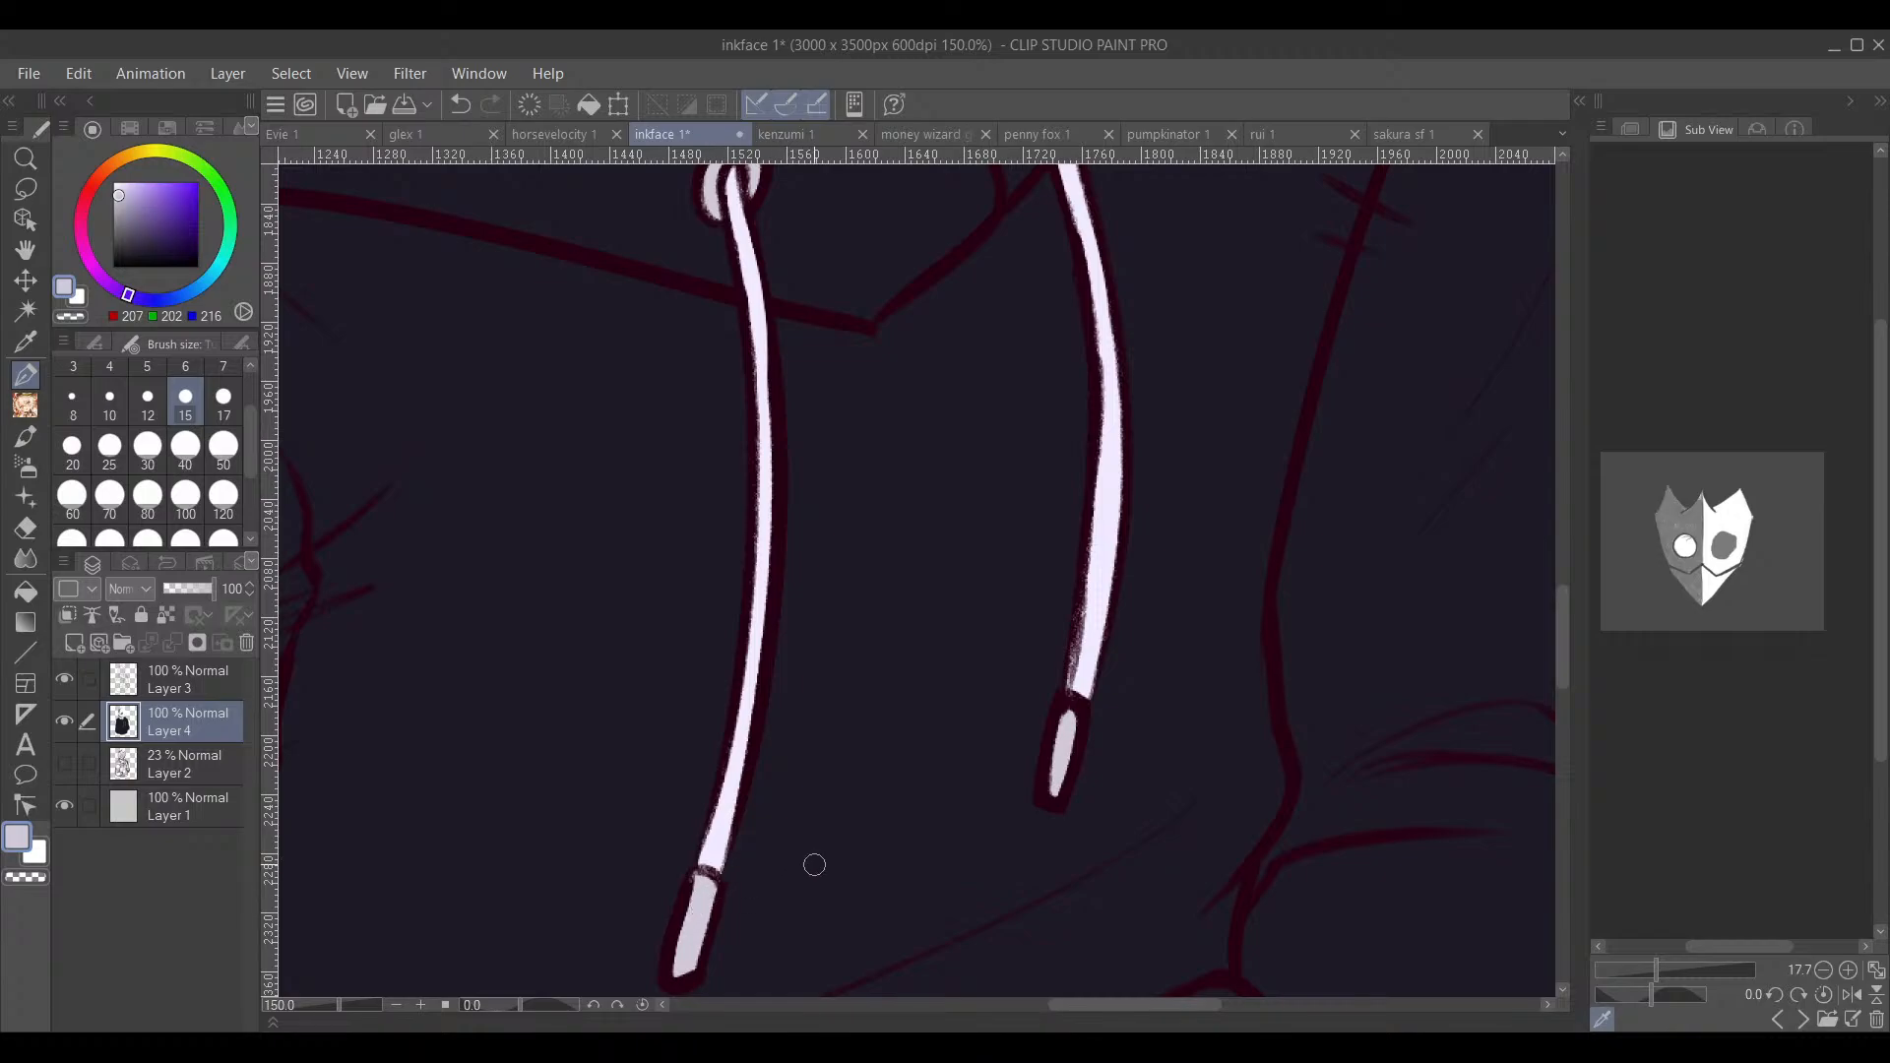
Step: Check the flat colours across the whole figure and up close around the neck, collar and hood
key(ctrl+minus)
key(ctrl+minus)
key(ctrl+minus)
drag(886, 926, 951, 786)
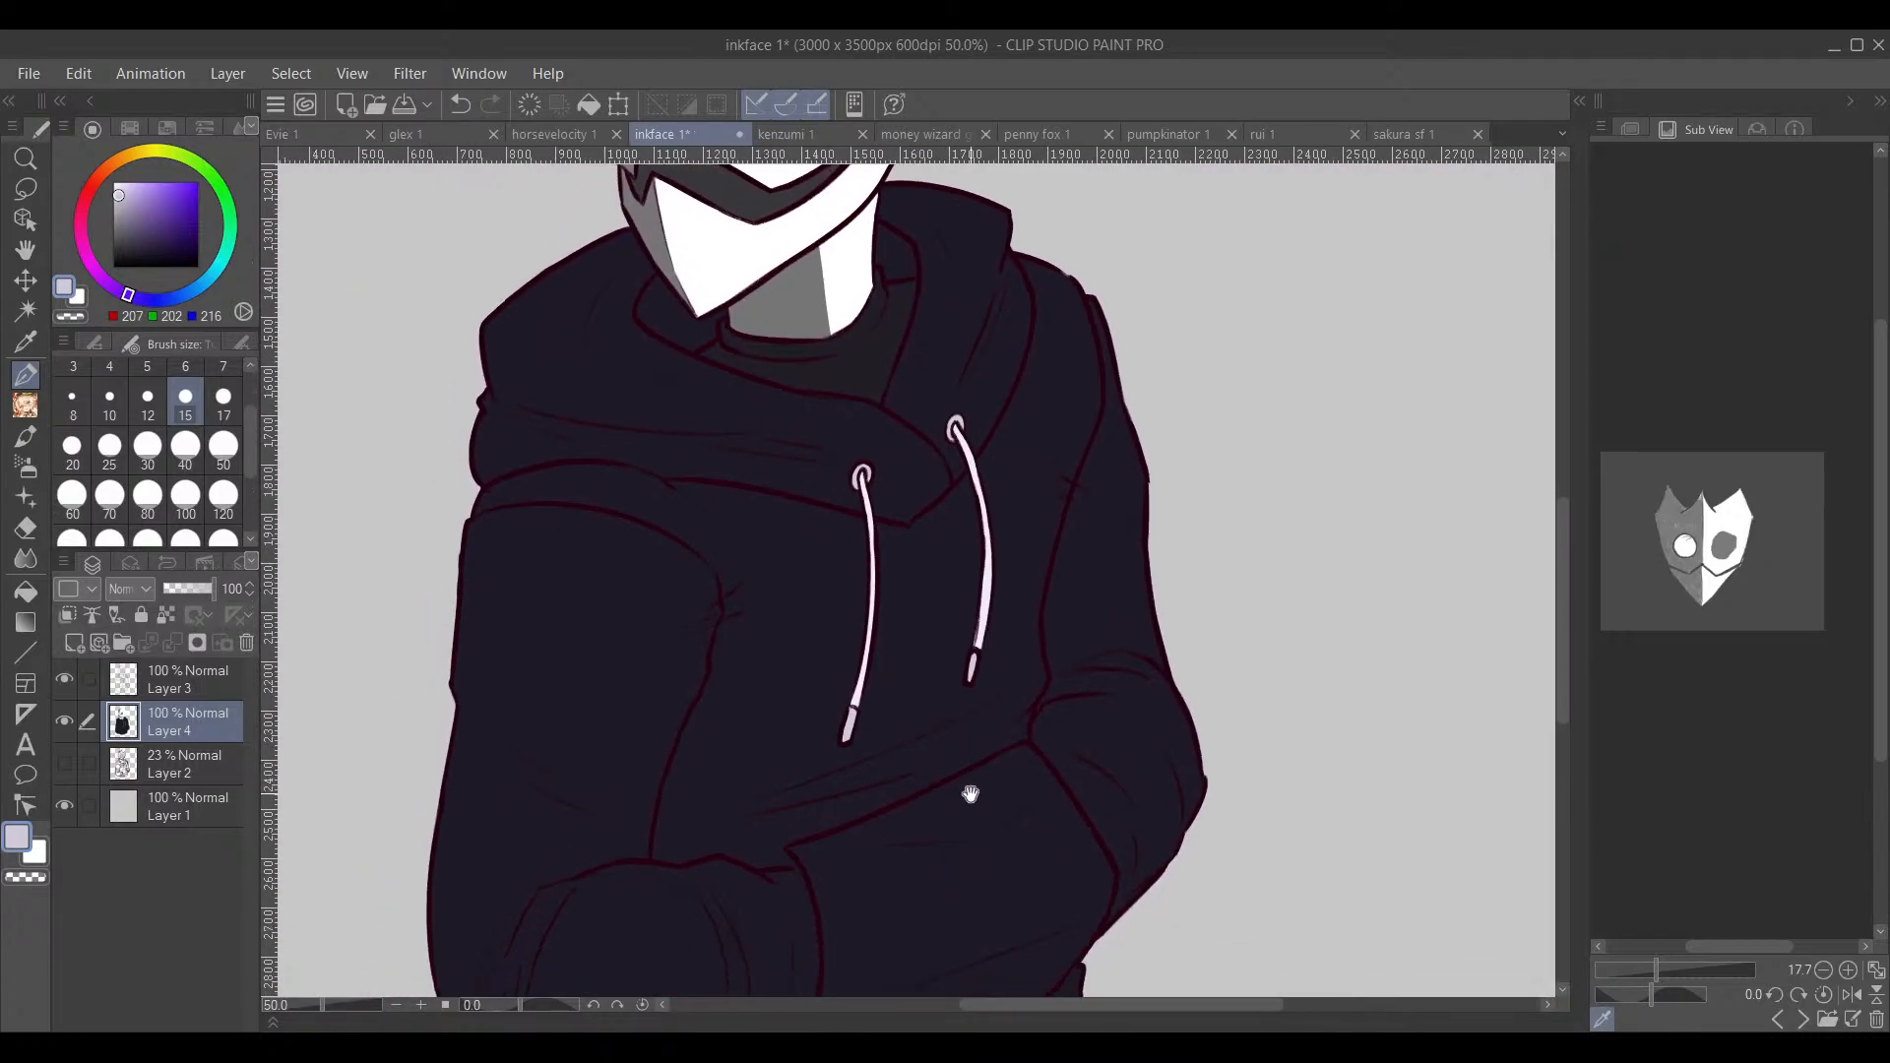
drag(1108, 651, 1060, 708)
key(ctrl+minus)
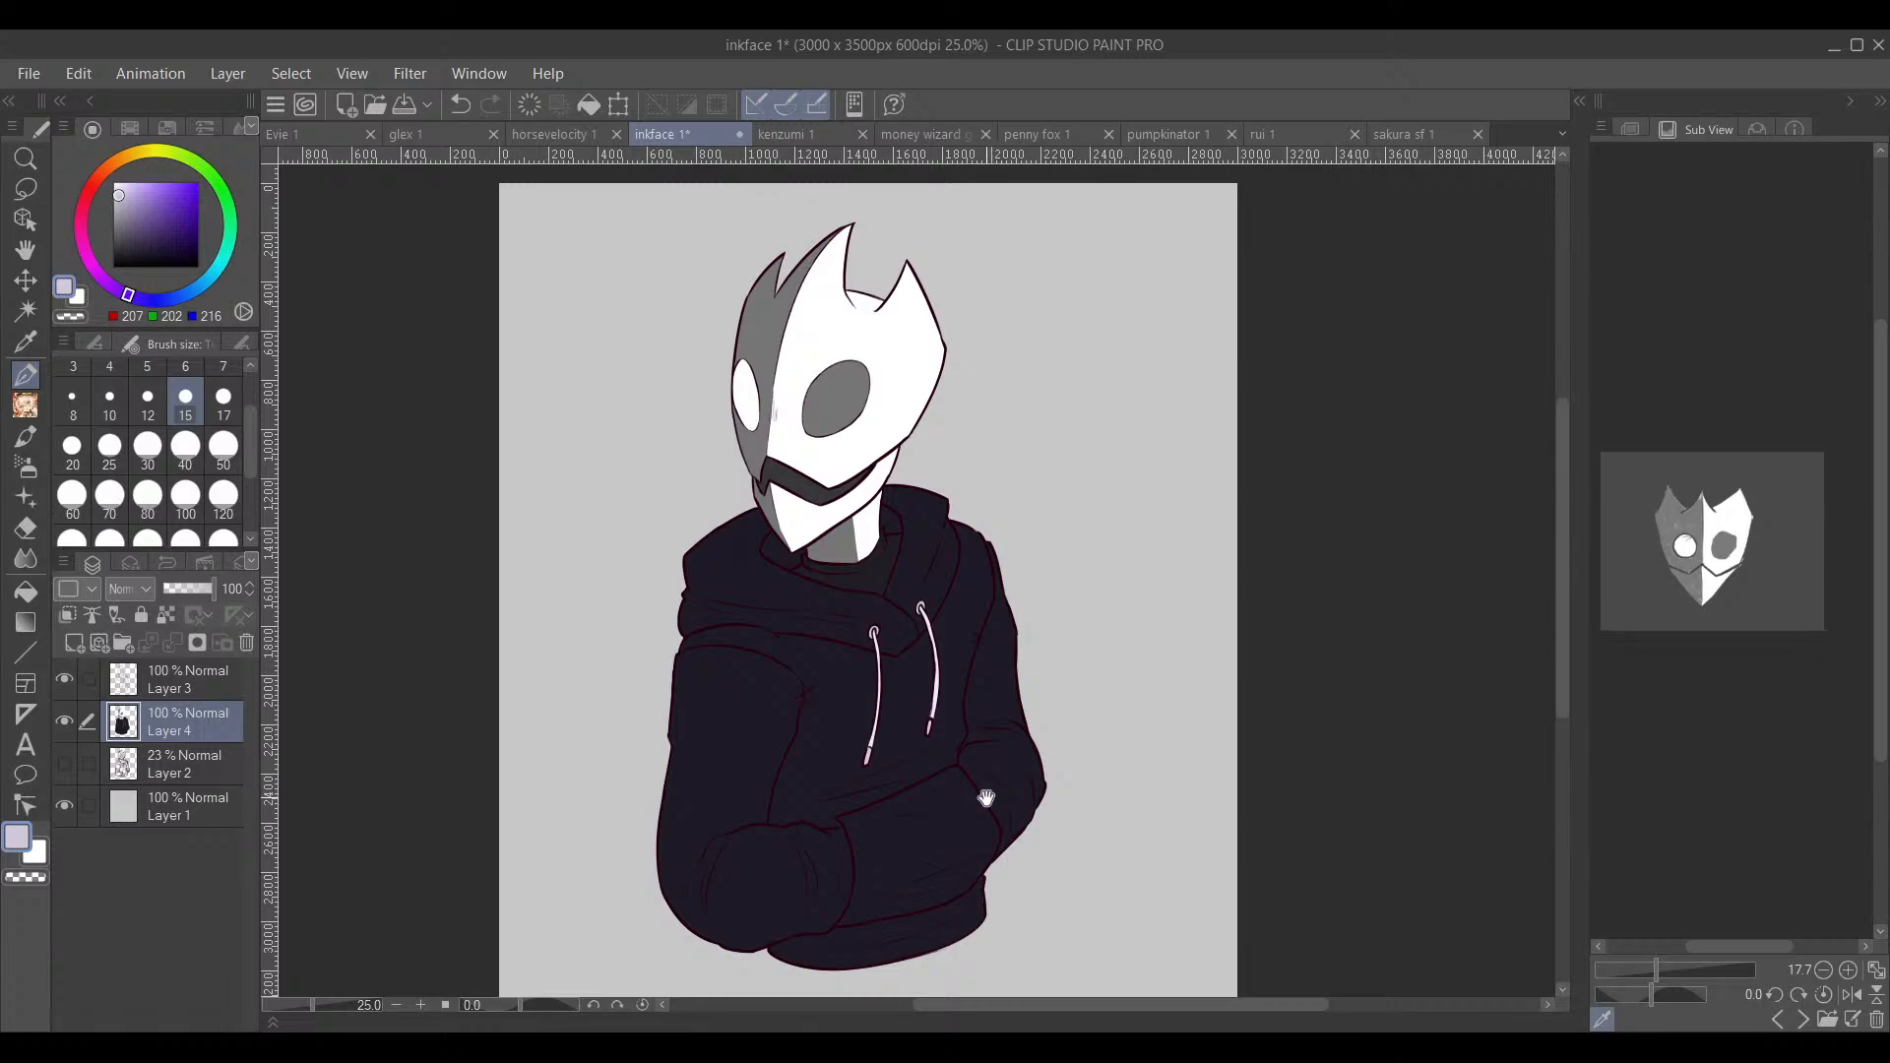
mouse_move(951, 834)
mouse_down()
mouse_move(960, 793)
mouse_move(1013, 747)
mouse_move(991, 718)
mouse_move(974, 833)
mouse_move(989, 758)
mouse_move(1001, 833)
mouse_up()
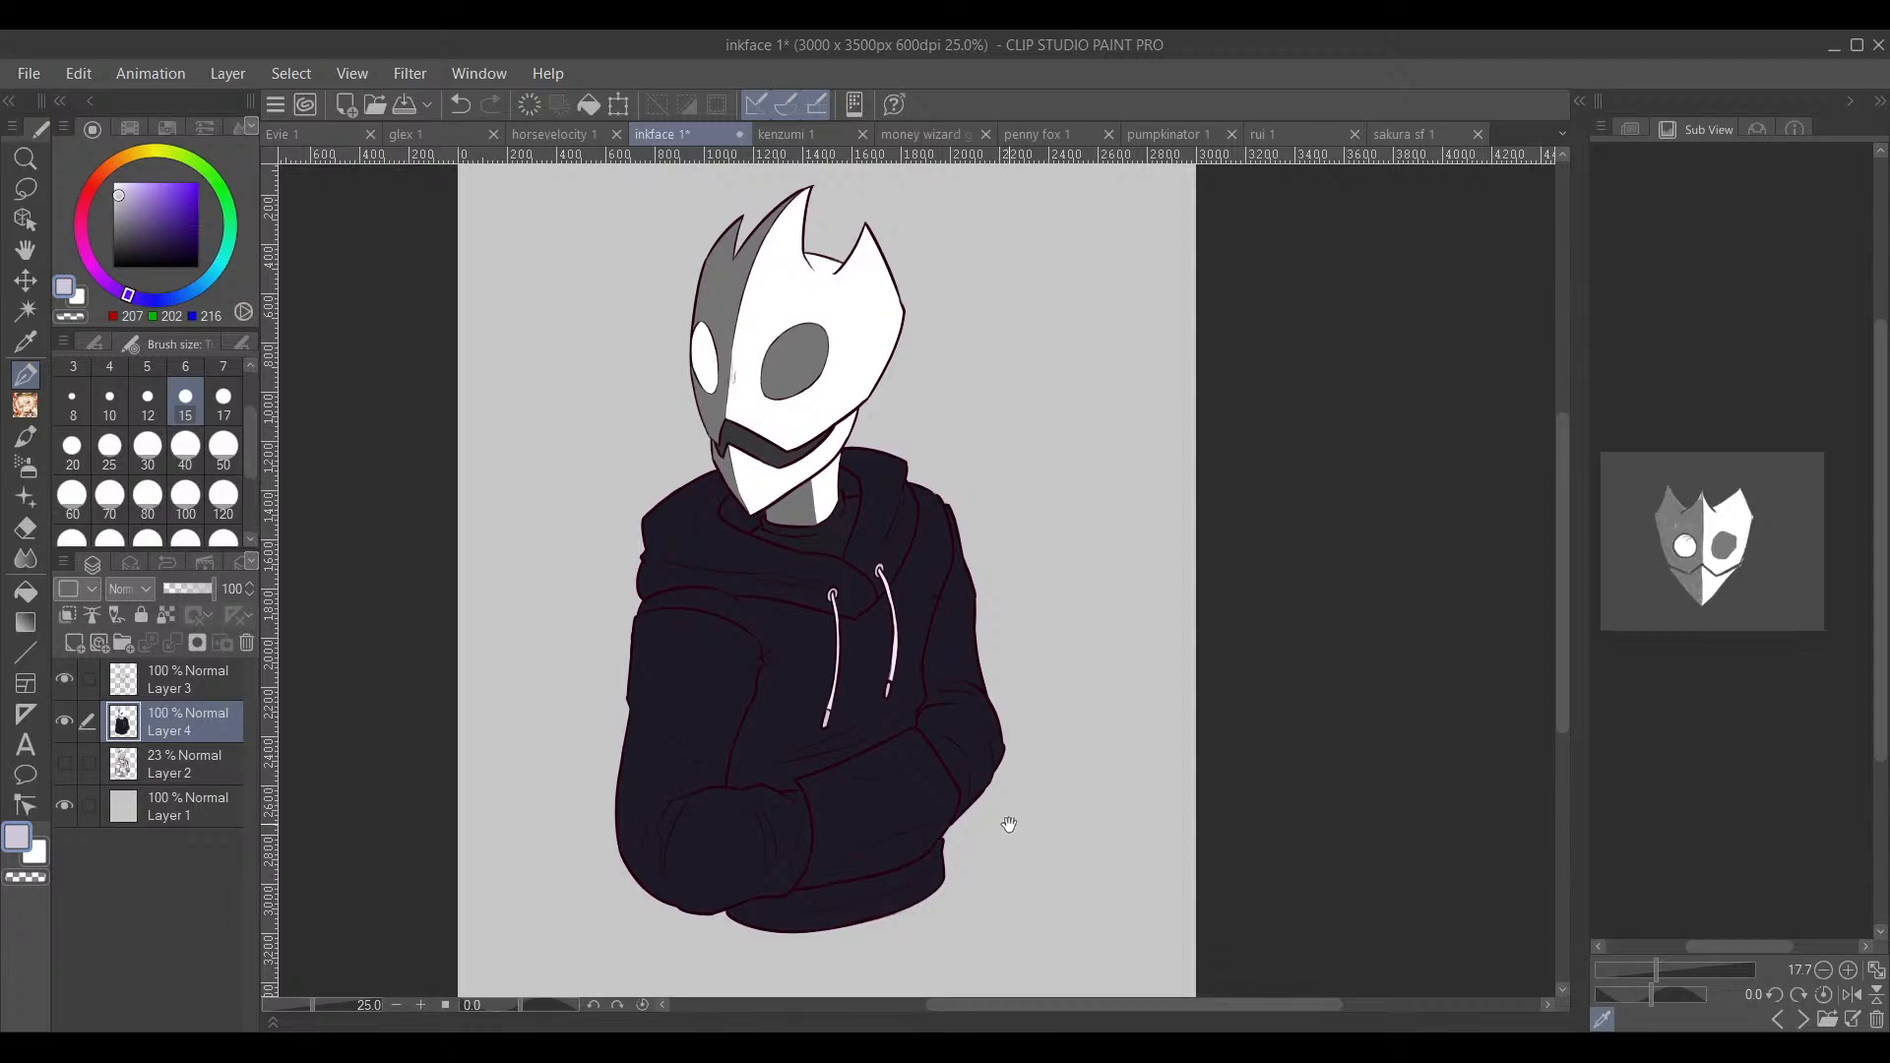
scroll(1034, 827, up, 6)
scroll(876, 520, up, 1)
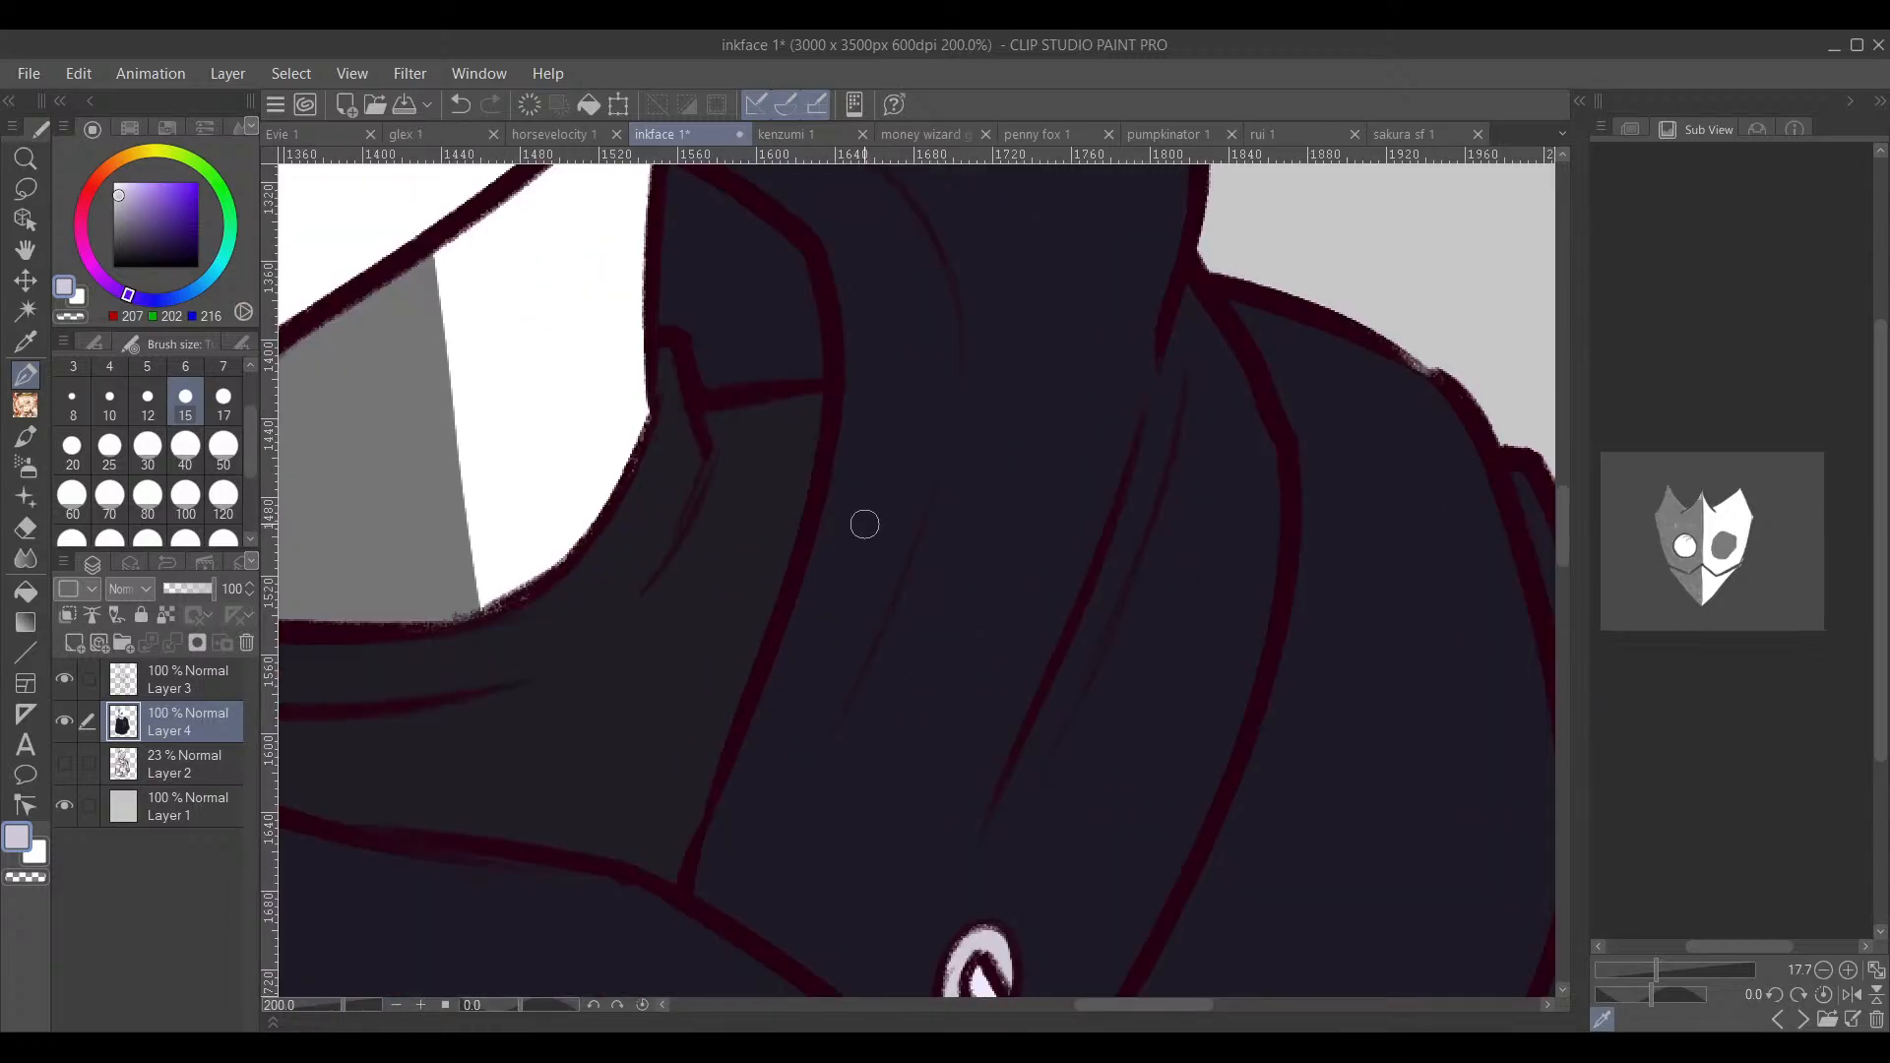
Step: Sample the hoodie's dark purple, make the line art on Layer 3 active and darken the colour to 18, 17, 21
alt+click(874, 514)
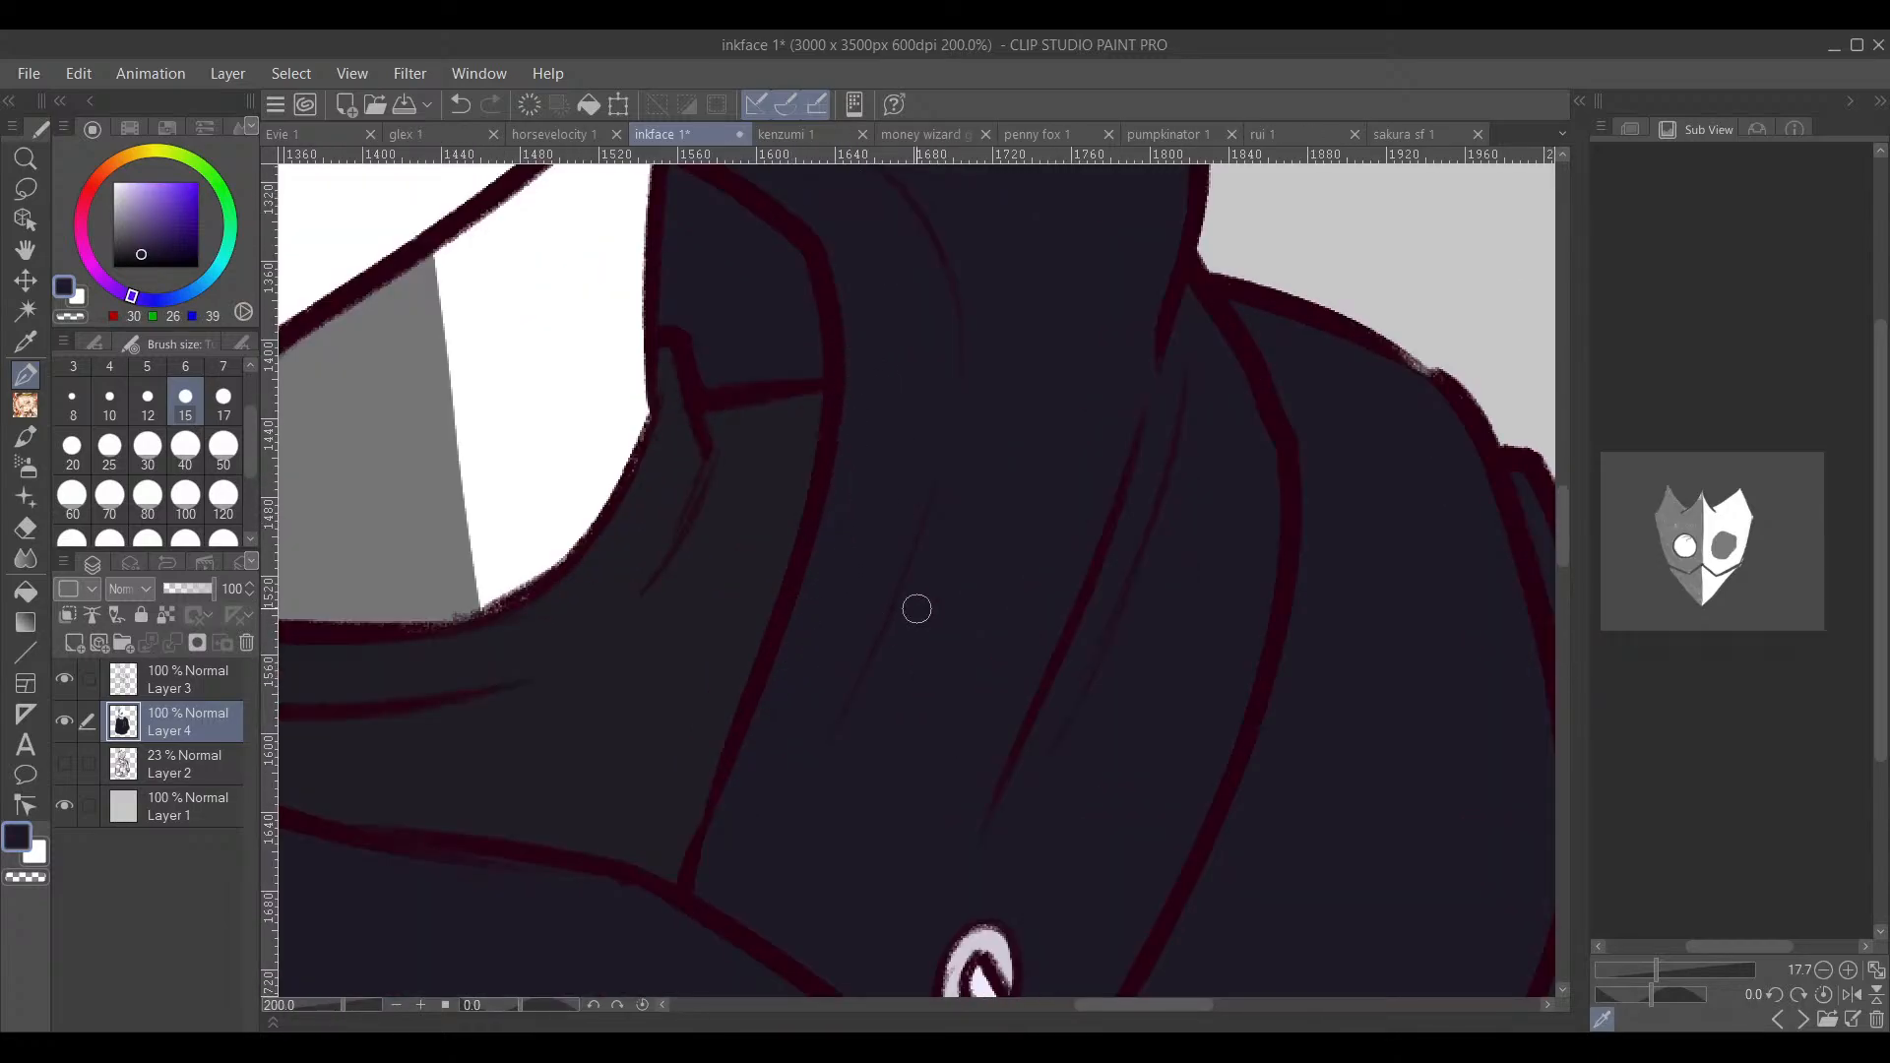
scroll(1032, 618, down, 5)
scroll(1095, 666, down, 1)
mouse_move(1094, 666)
mouse_down()
mouse_move(1096, 624)
mouse_move(1085, 668)
mouse_up()
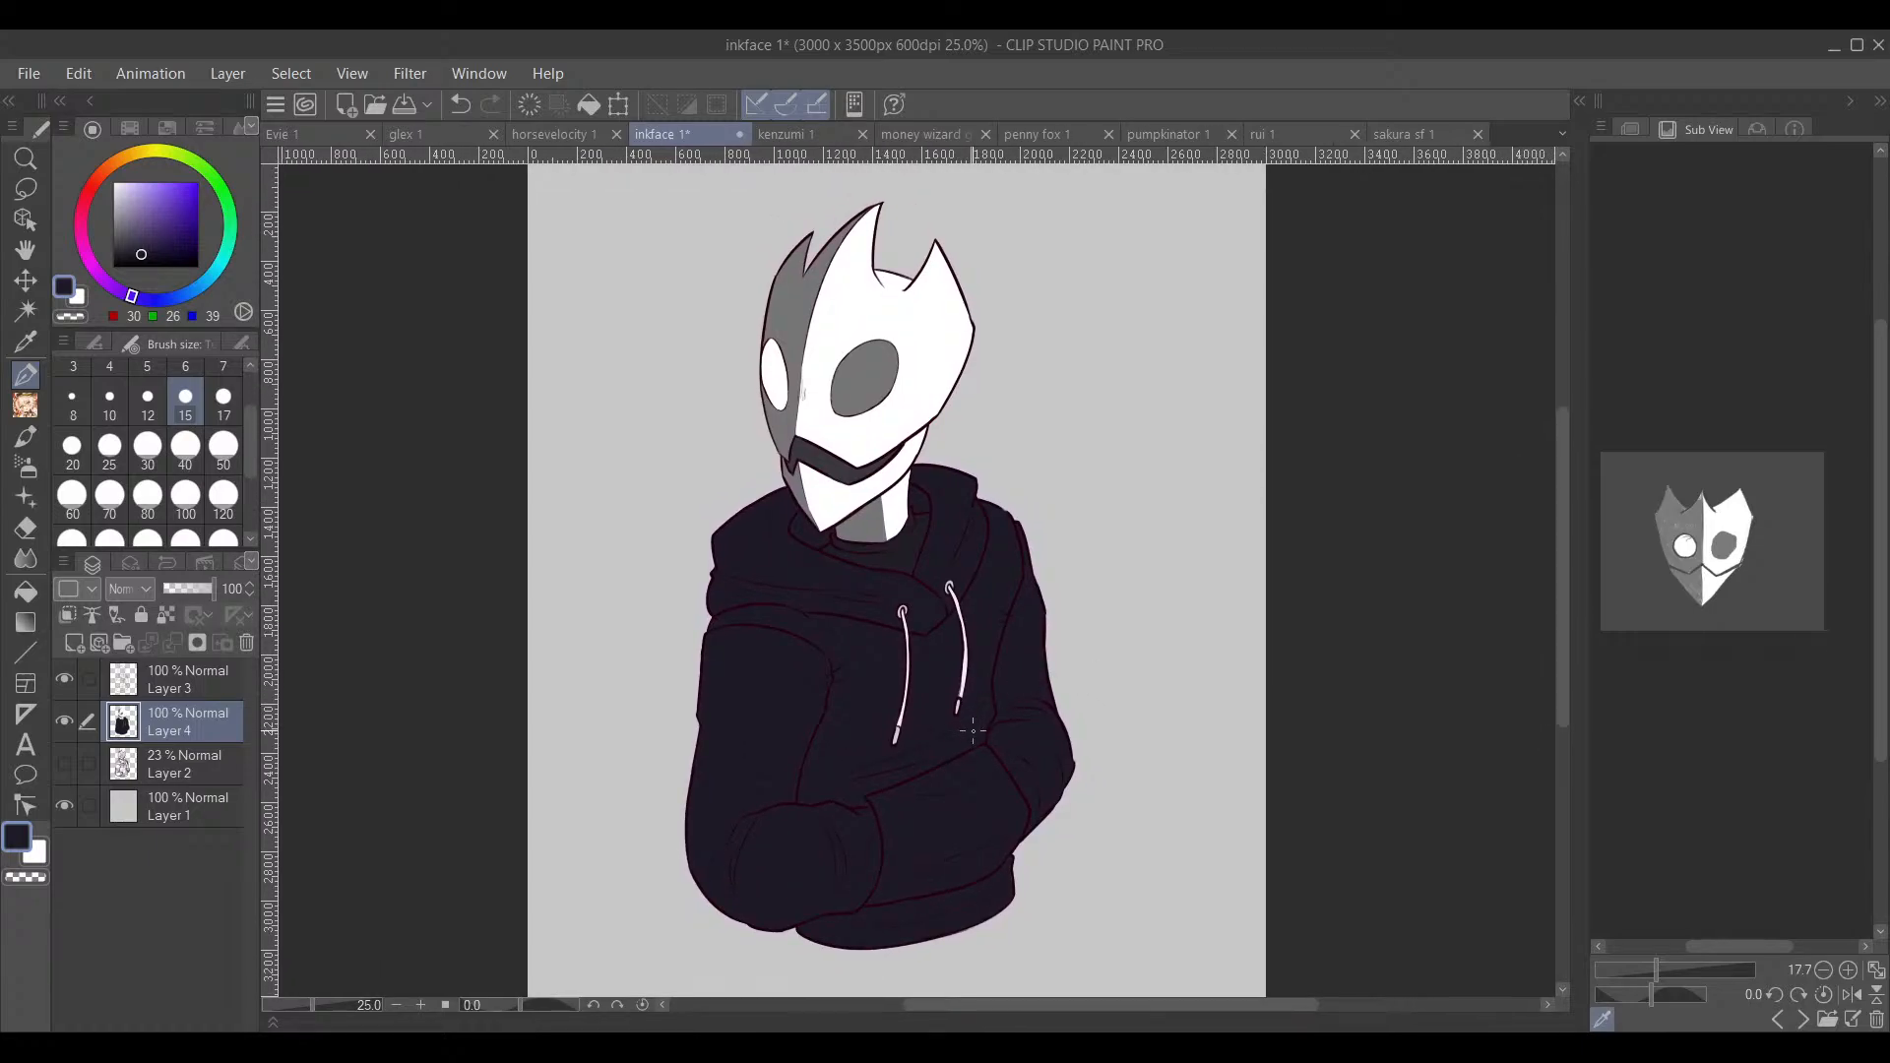
drag(1223, 744, 1189, 724)
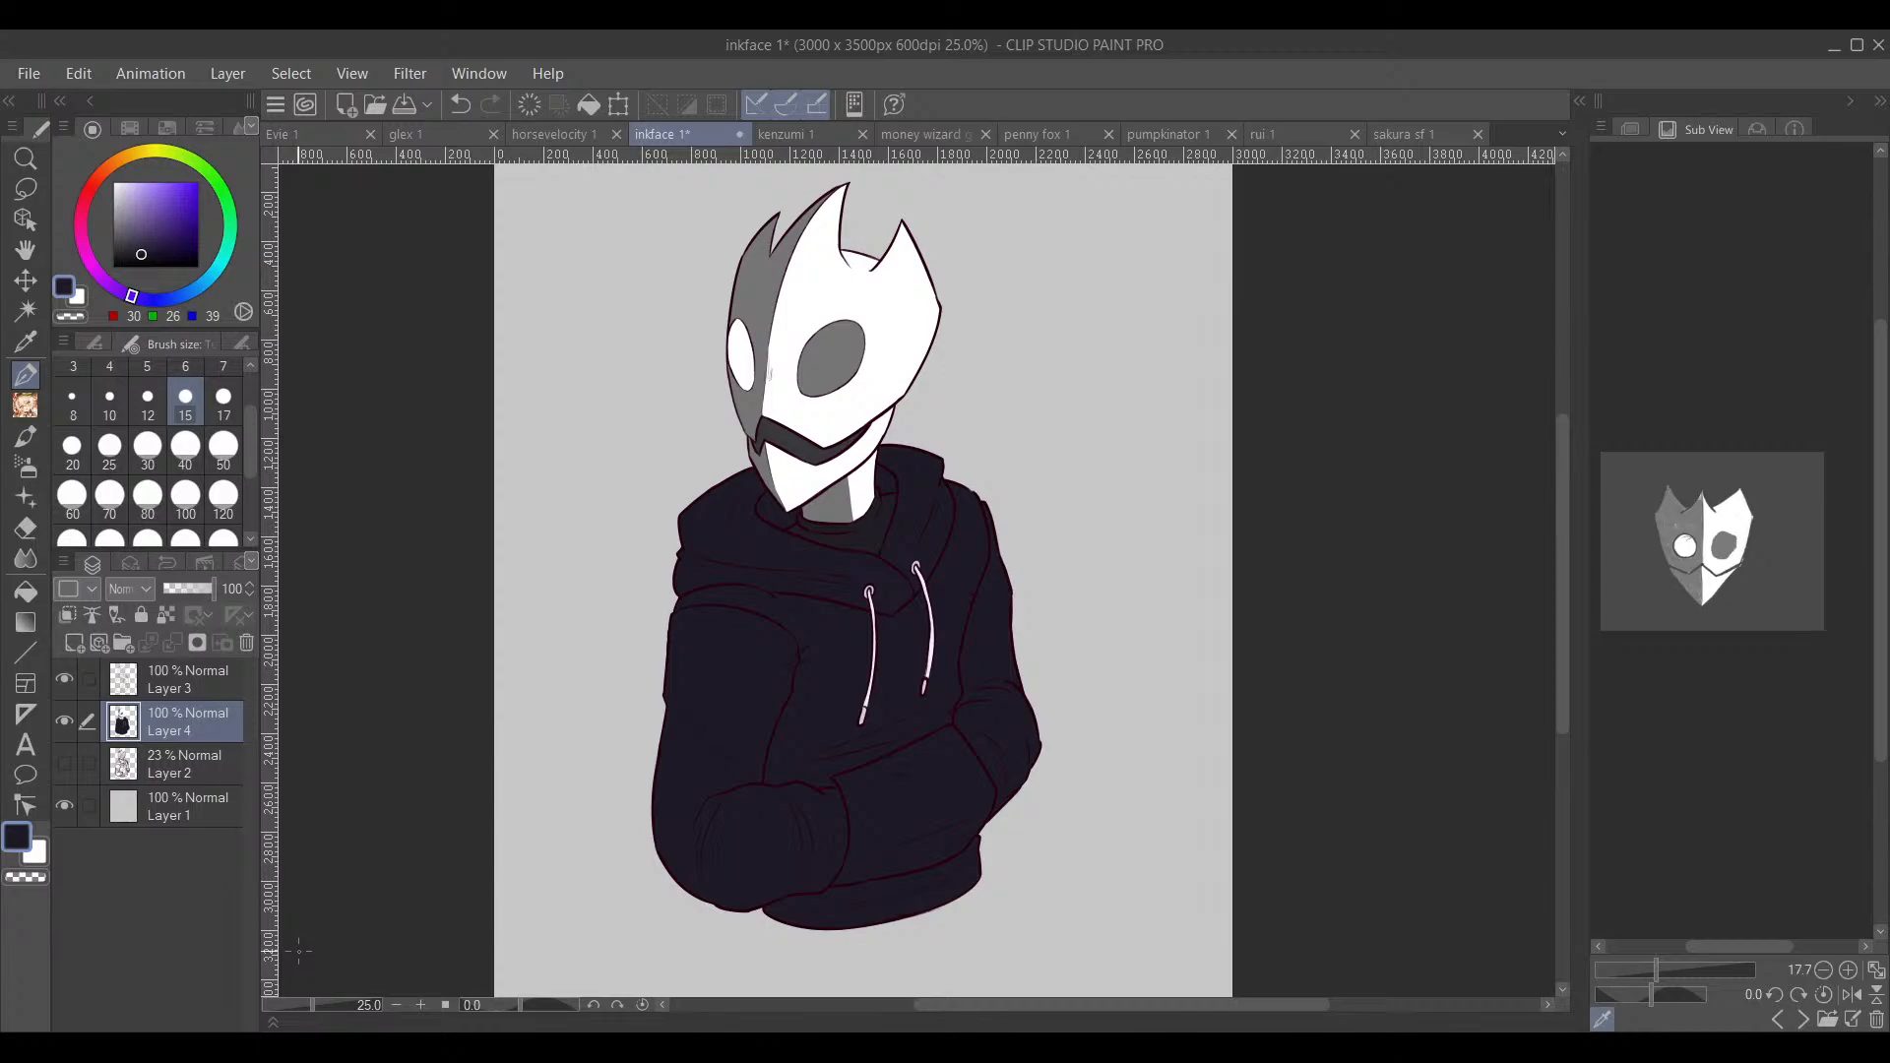
drag(842, 534, 813, 637)
click(205, 680)
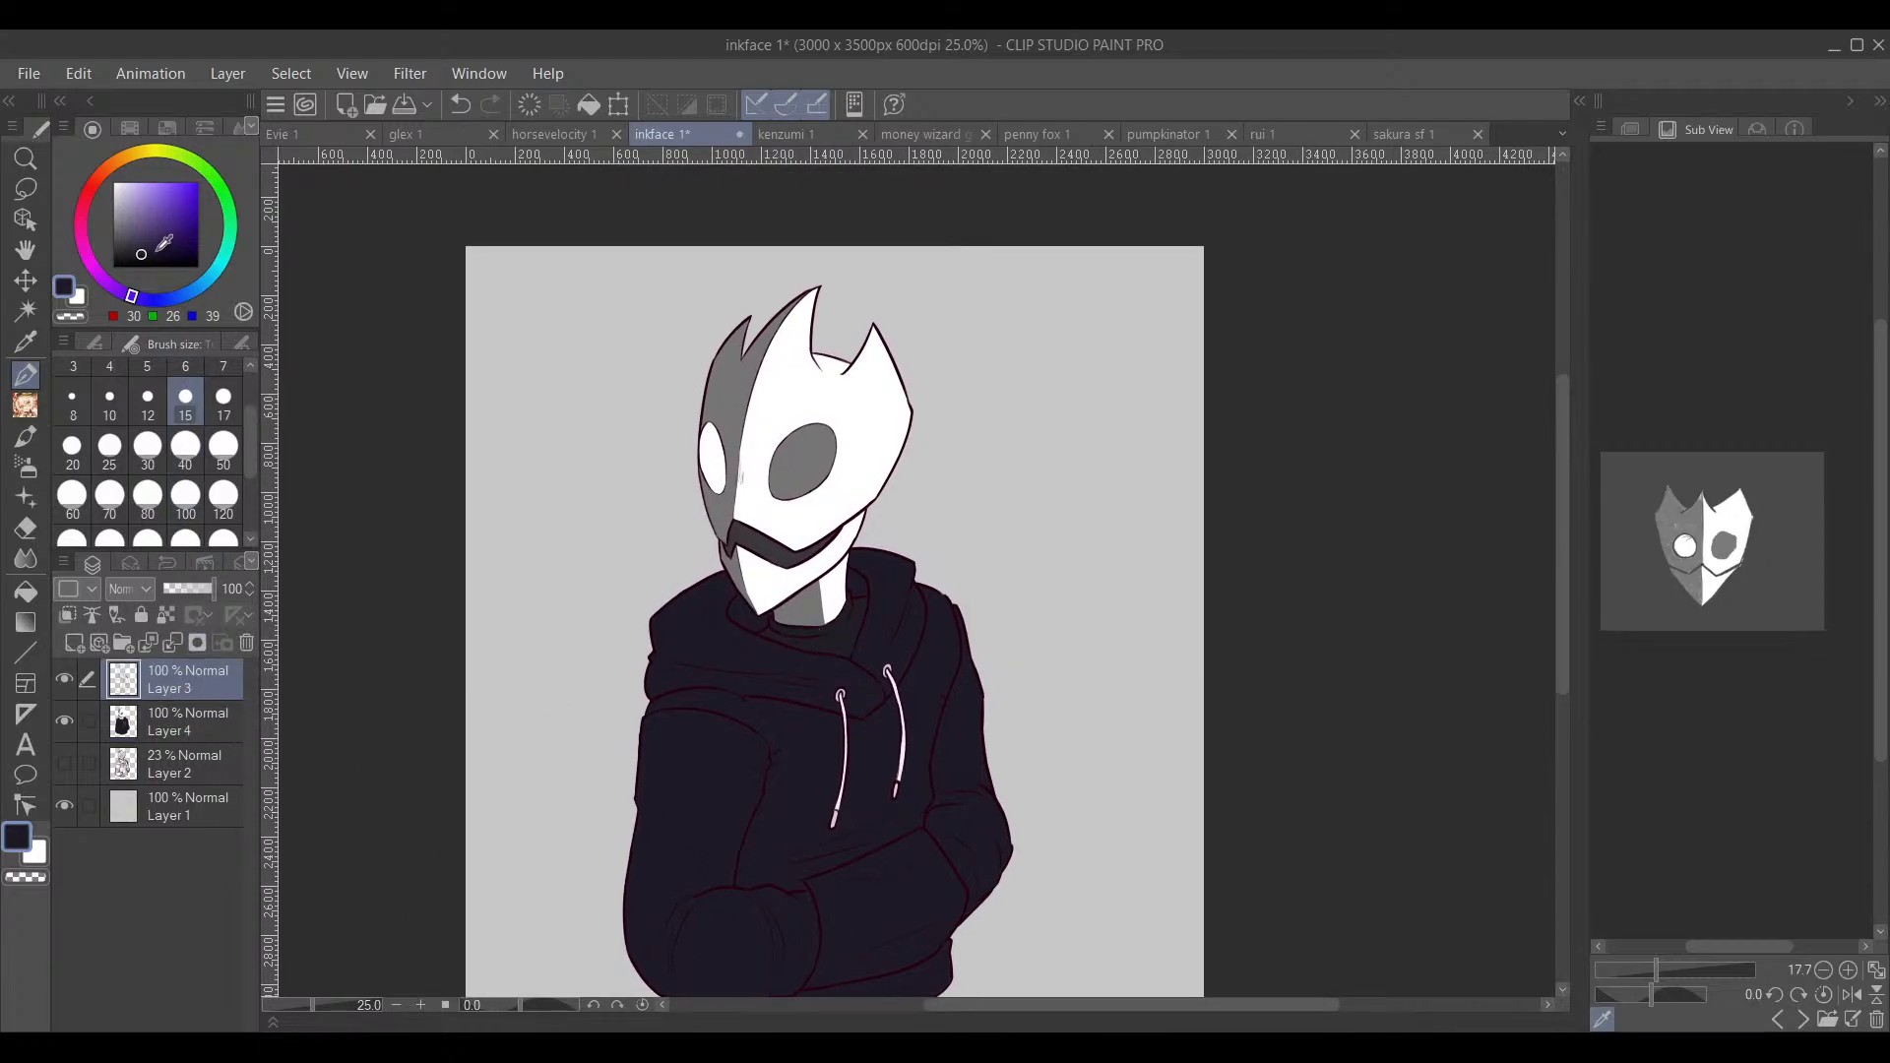
click(128, 260)
Step: Lock the transparent pixels of Layer 3 and recolour all its line art near-black using a very large brush
drag(252, 464, 237, 531)
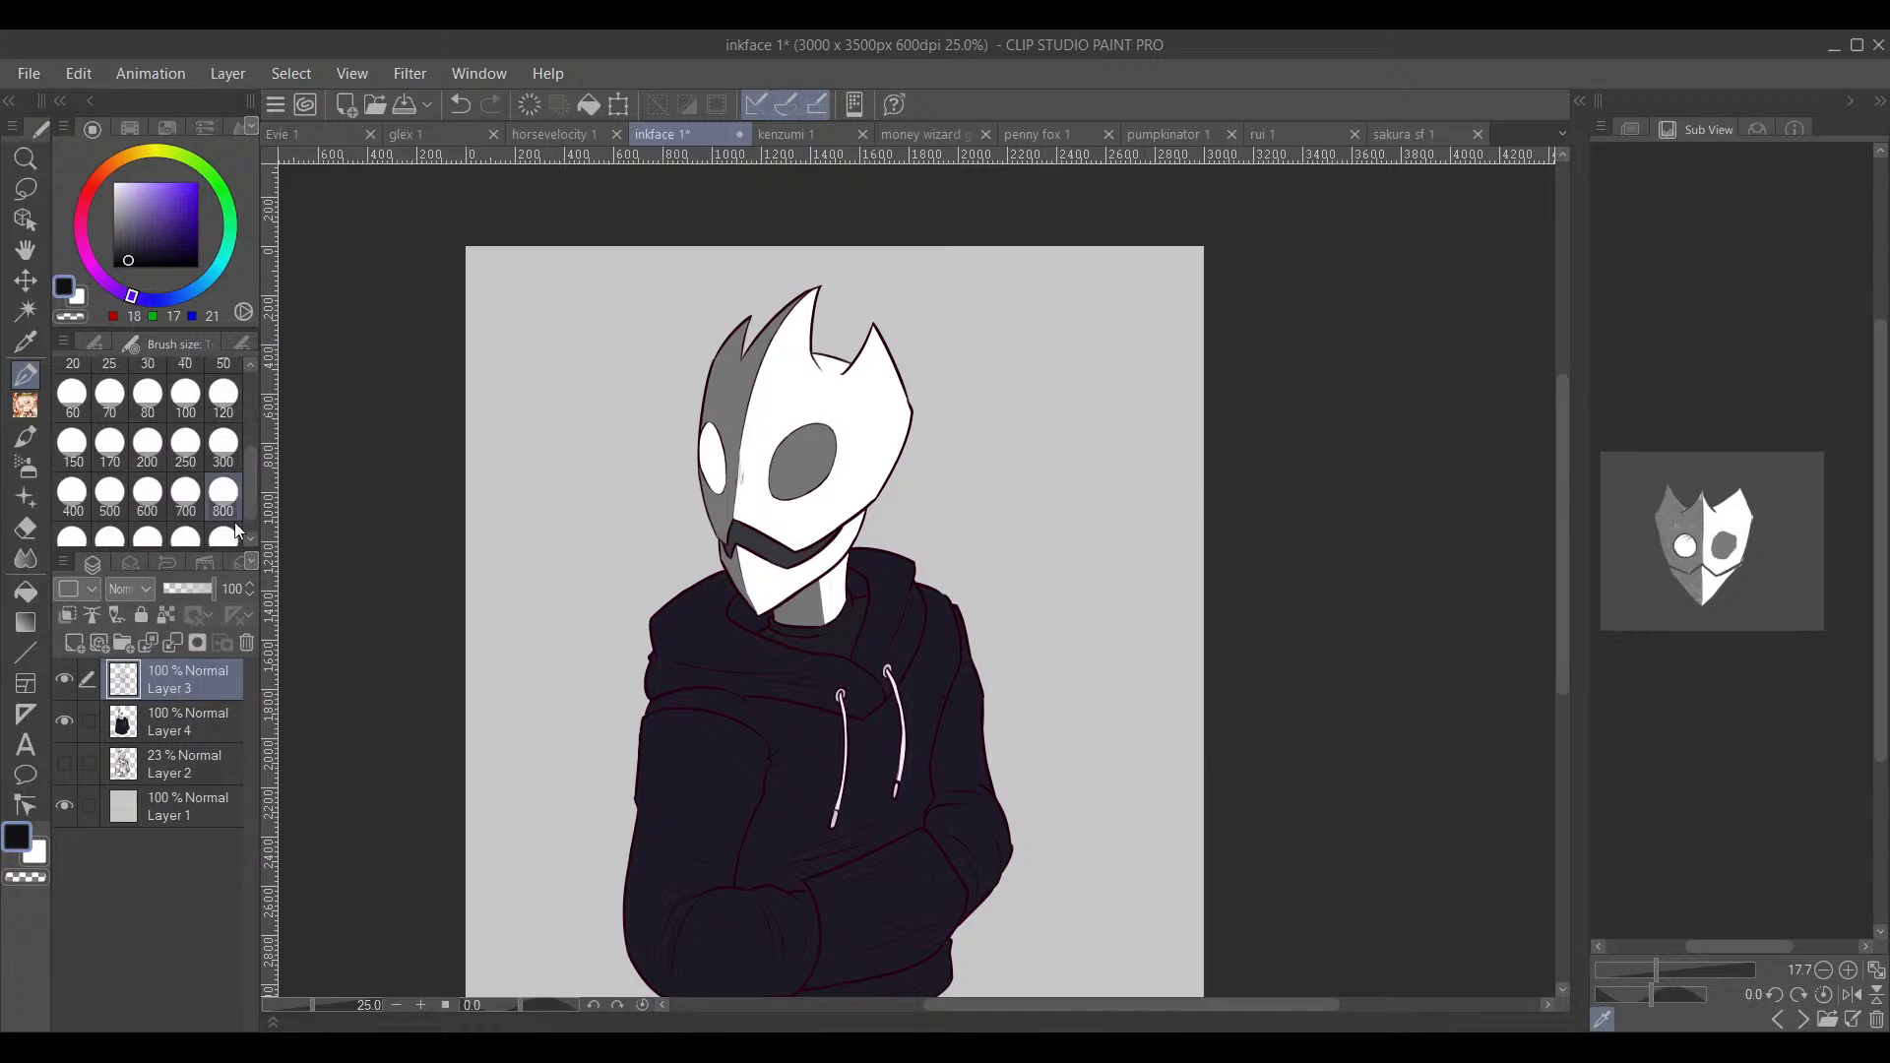
click(167, 616)
click(224, 537)
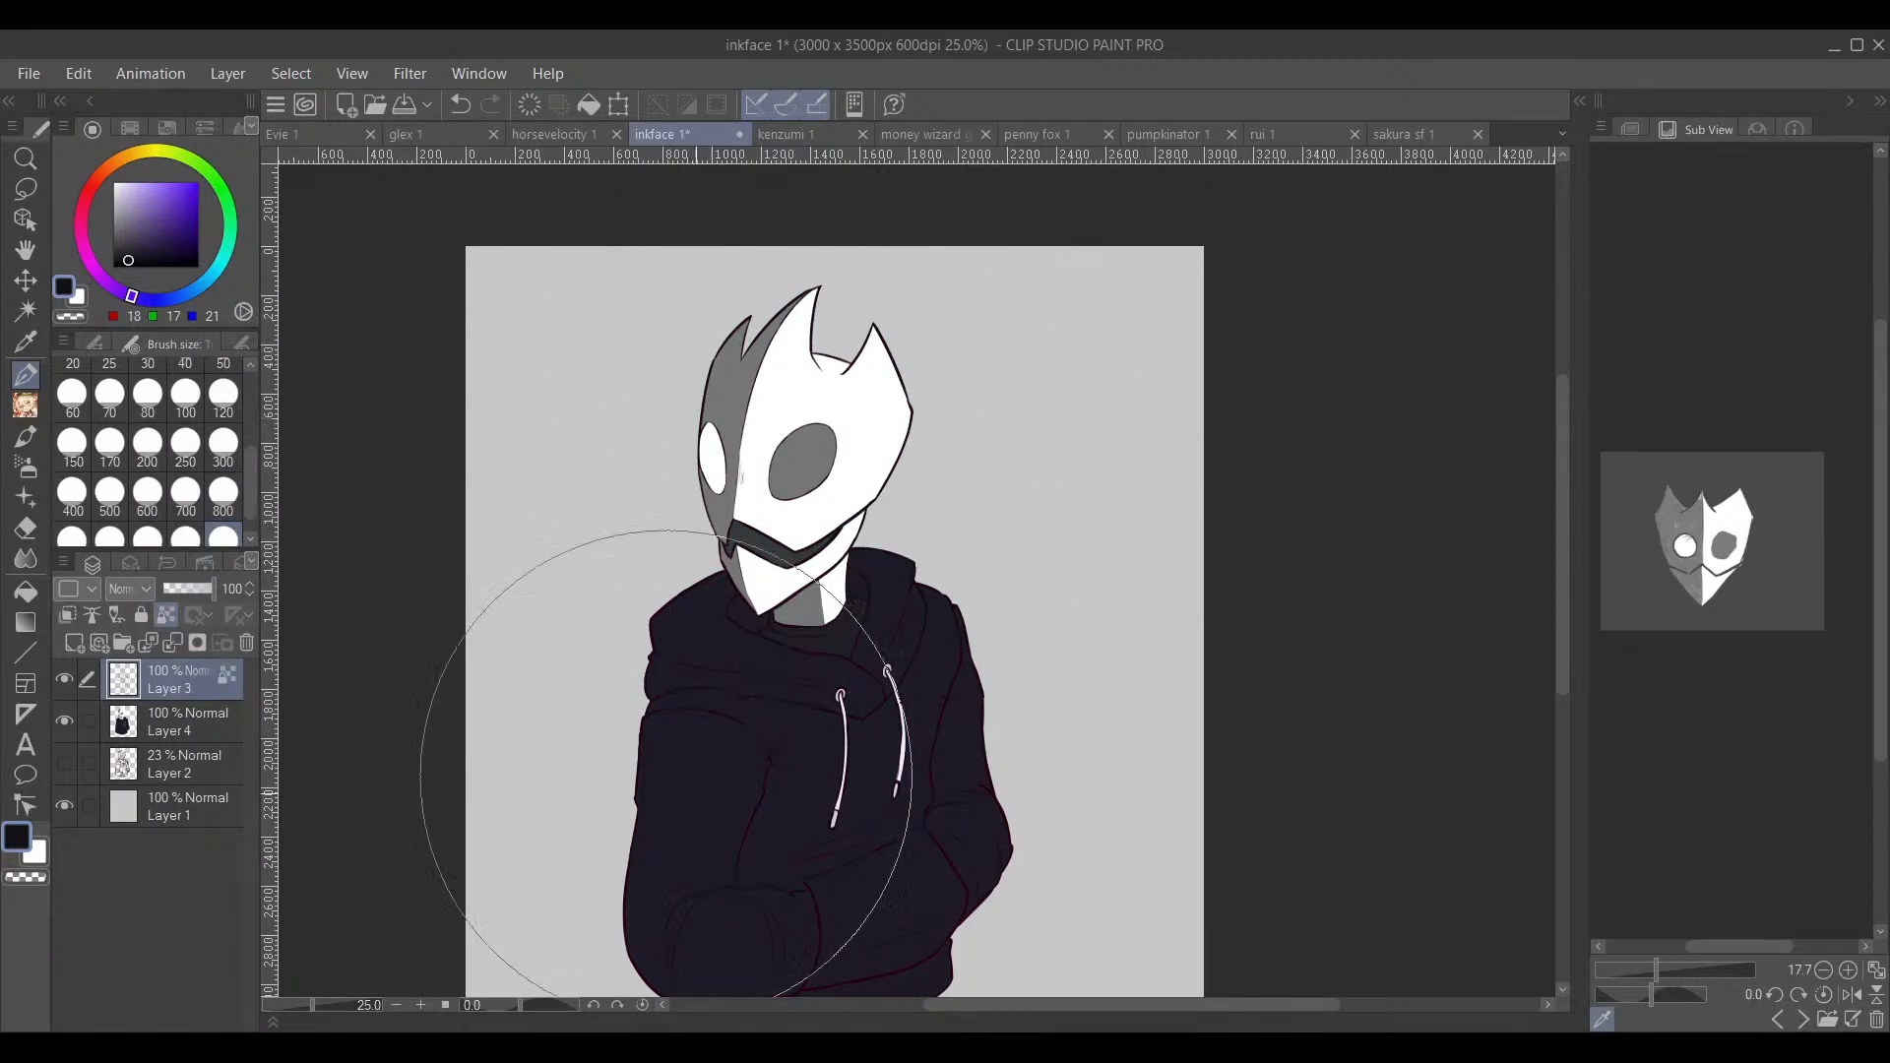
mouse_move(595, 837)
mouse_down()
mouse_move(740, 791)
mouse_move(909, 538)
mouse_up()
mouse_move(1073, 670)
mouse_down()
mouse_move(1043, 570)
mouse_move(1035, 610)
mouse_up()
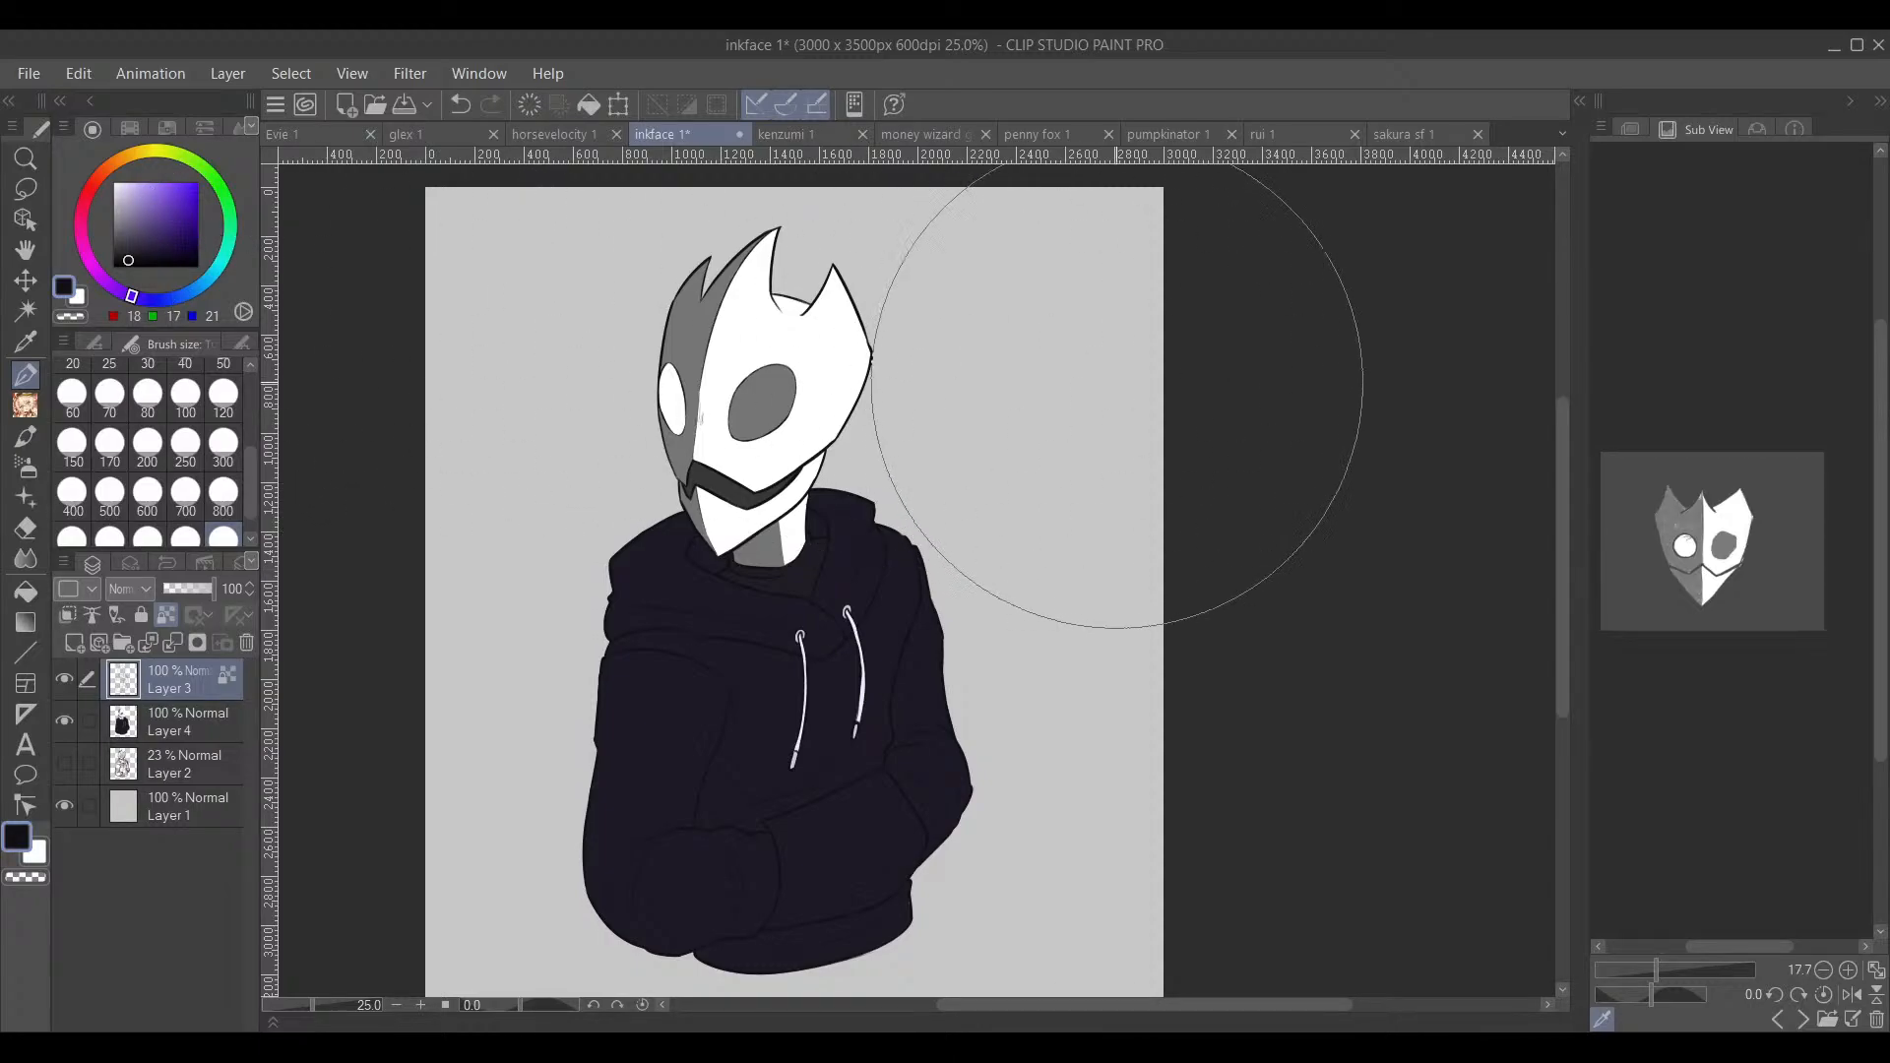
Step: Write a small signature and date along the neck's lower edge on a new layer, using near-black (1, 0, 3) and a size 5 brush
click(198, 266)
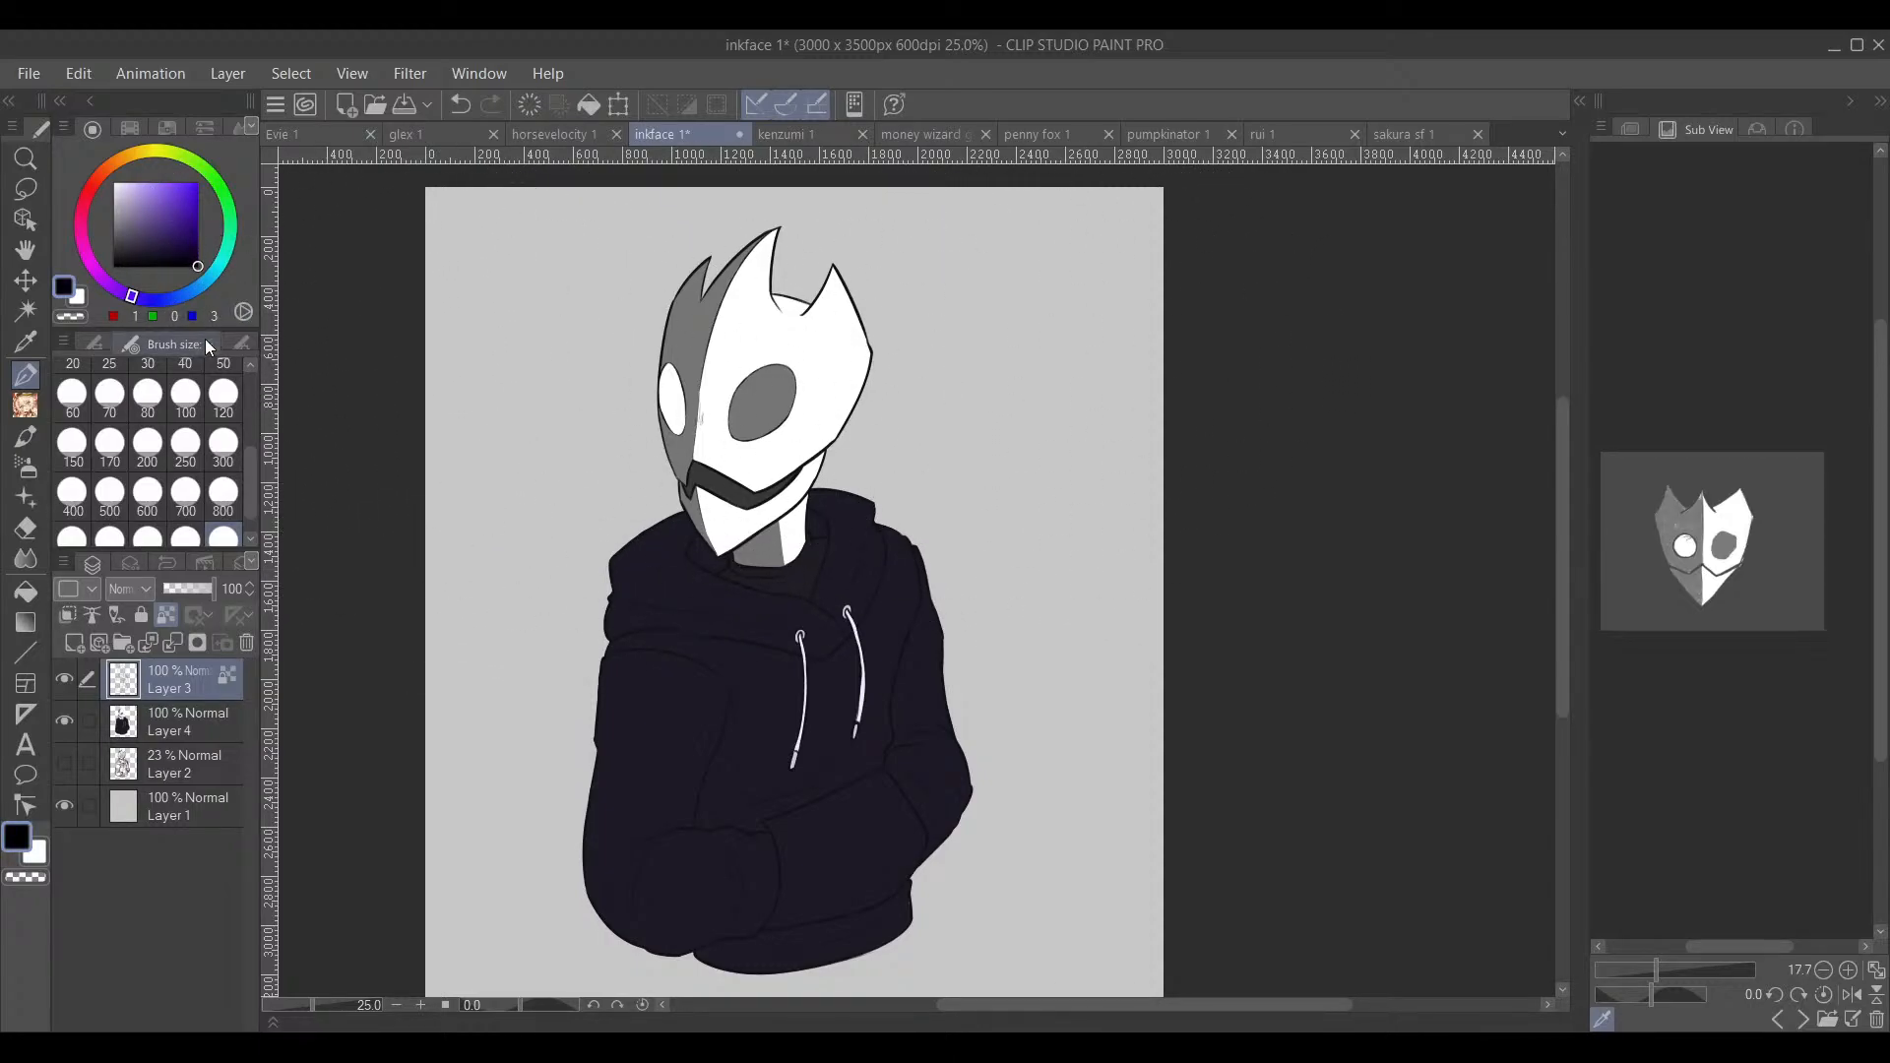
scroll(234, 440, up, 3)
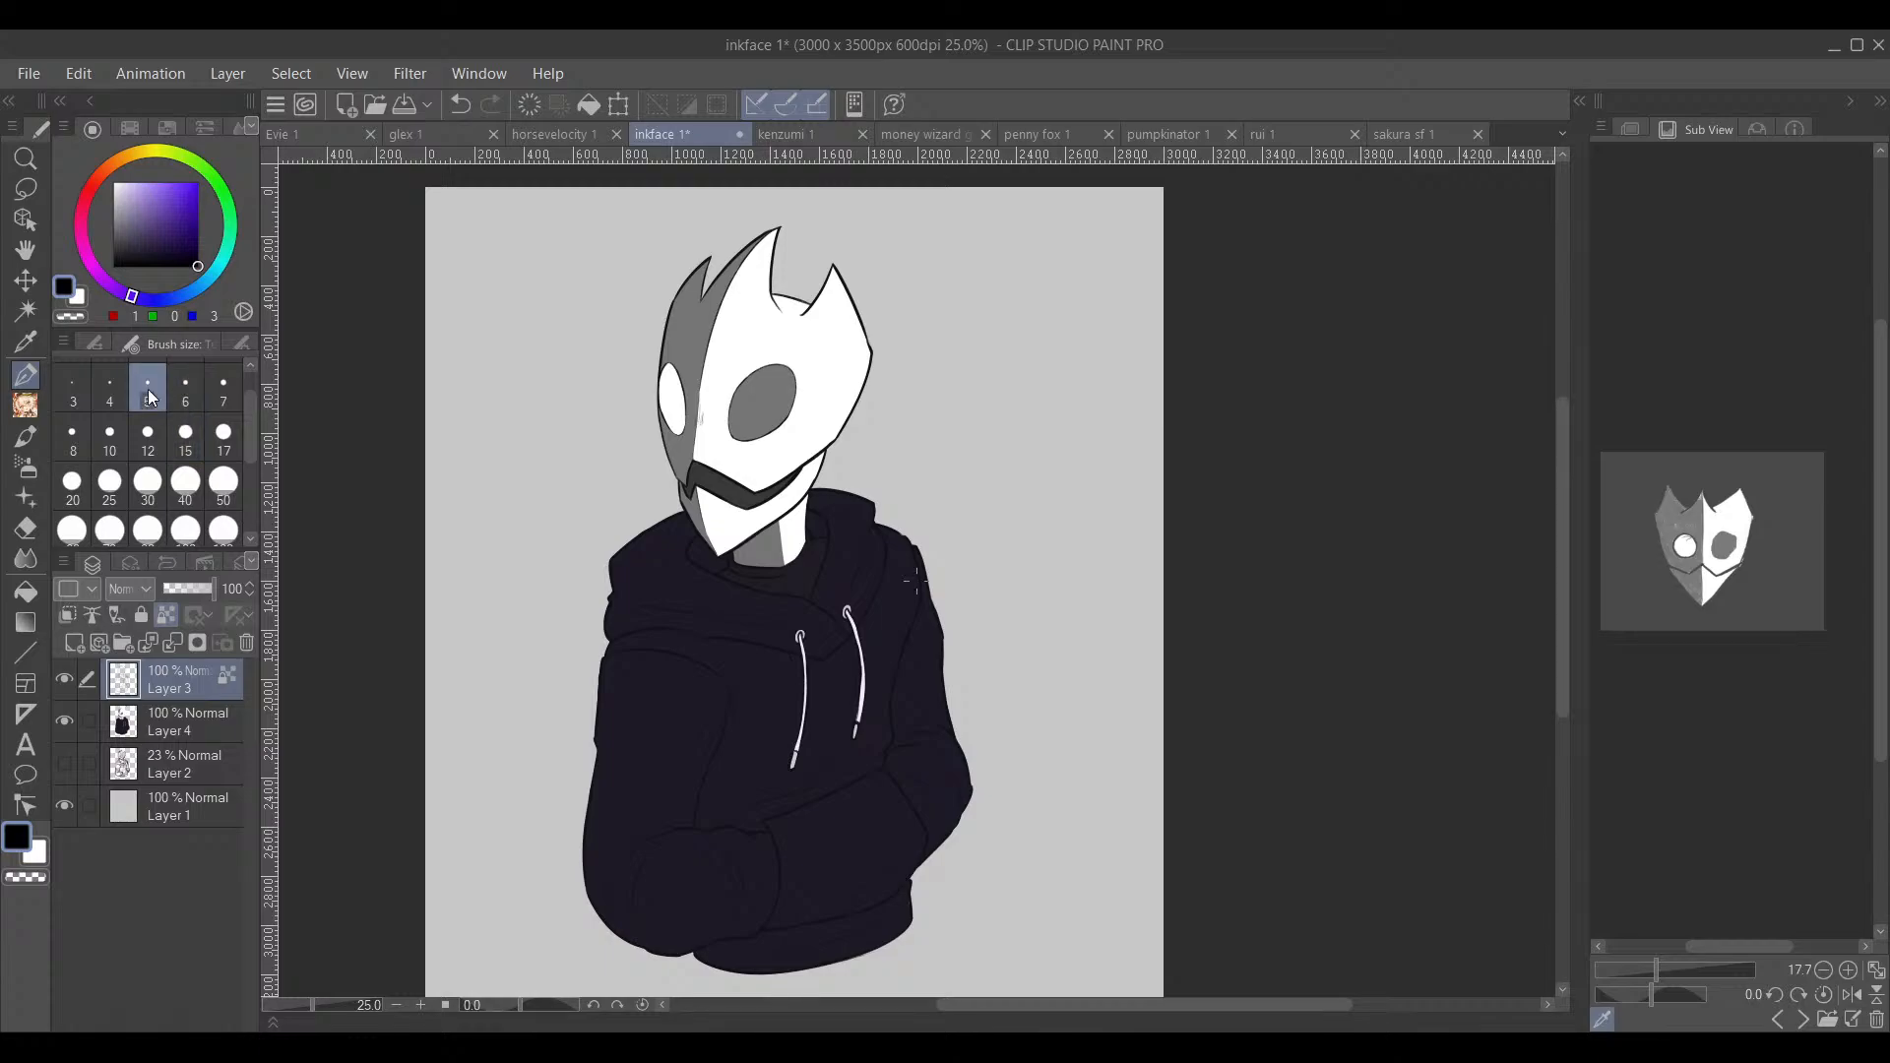
click(151, 397)
click(74, 643)
scroll(754, 464, up, 5)
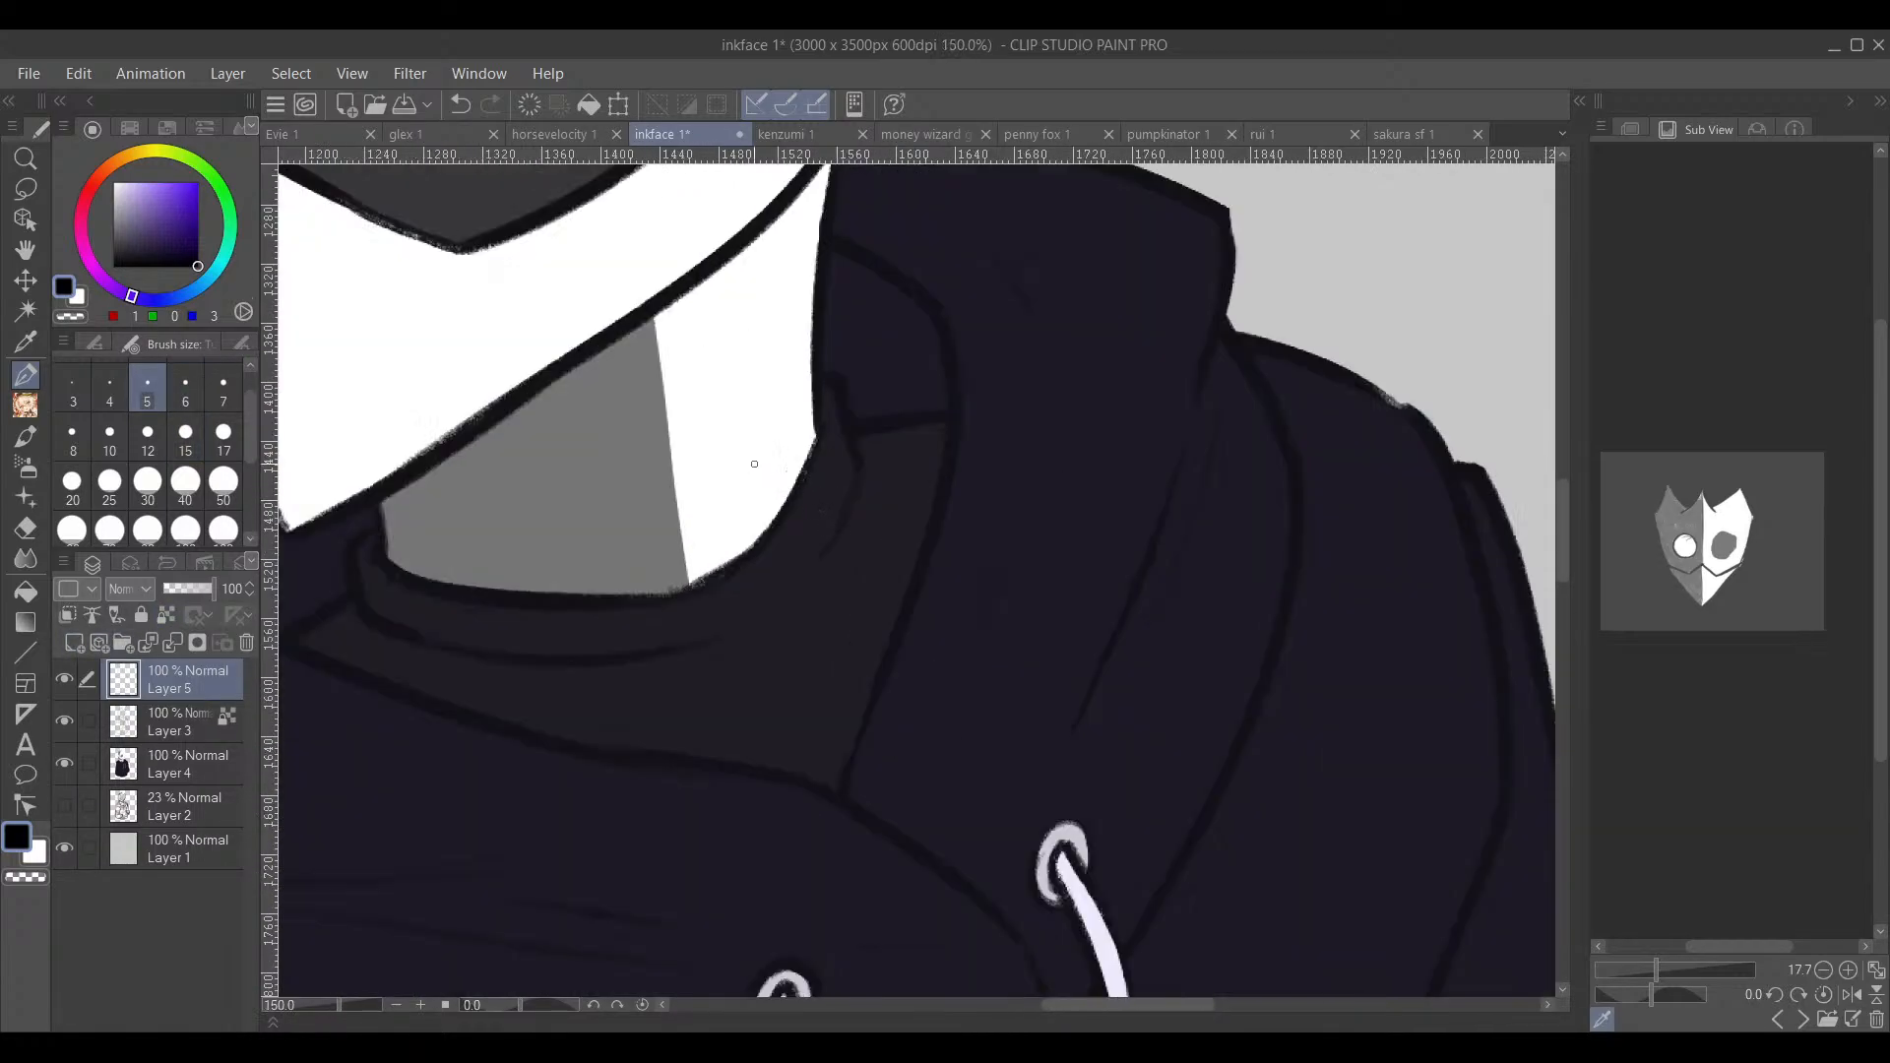
drag(750, 546, 806, 454)
drag(746, 514, 802, 434)
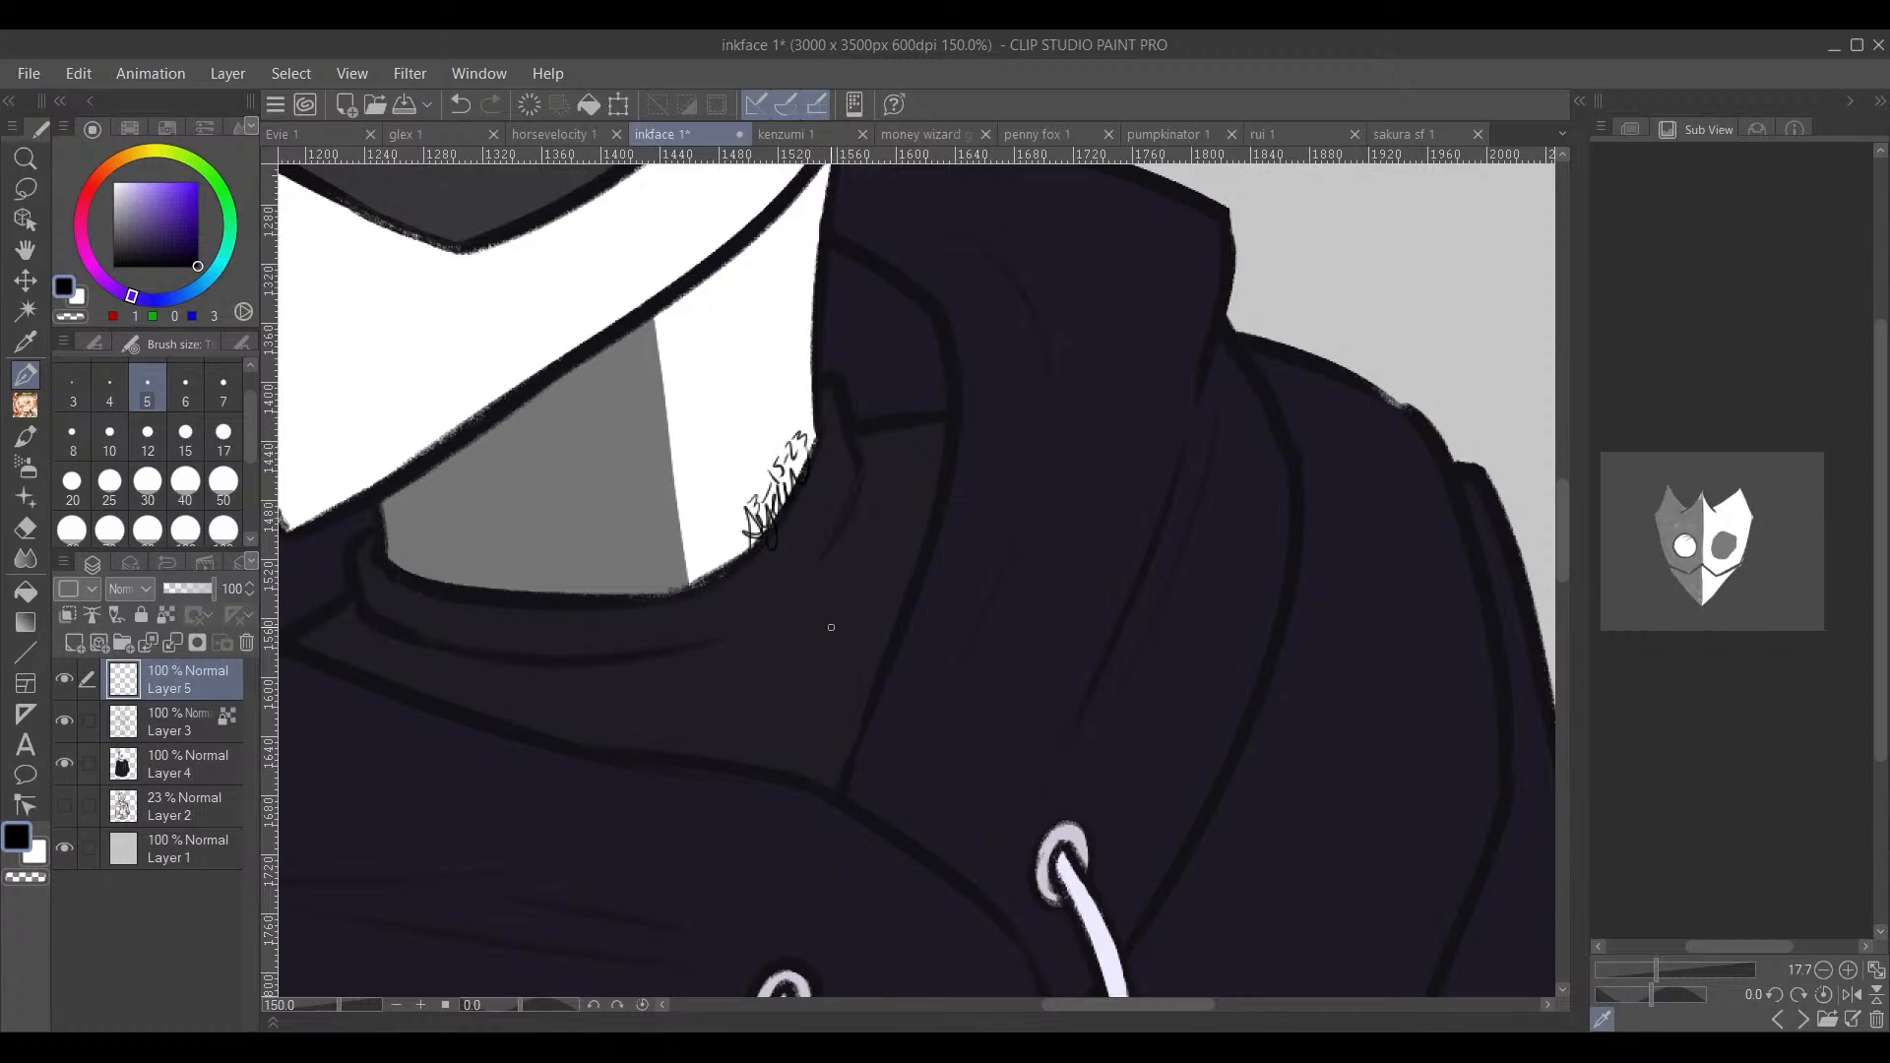
Step: Rewrite the last digit of the signature's date so the year is 24, and save and close inkface 1
click(460, 103)
drag(802, 433, 798, 443)
key(ctrl+s)
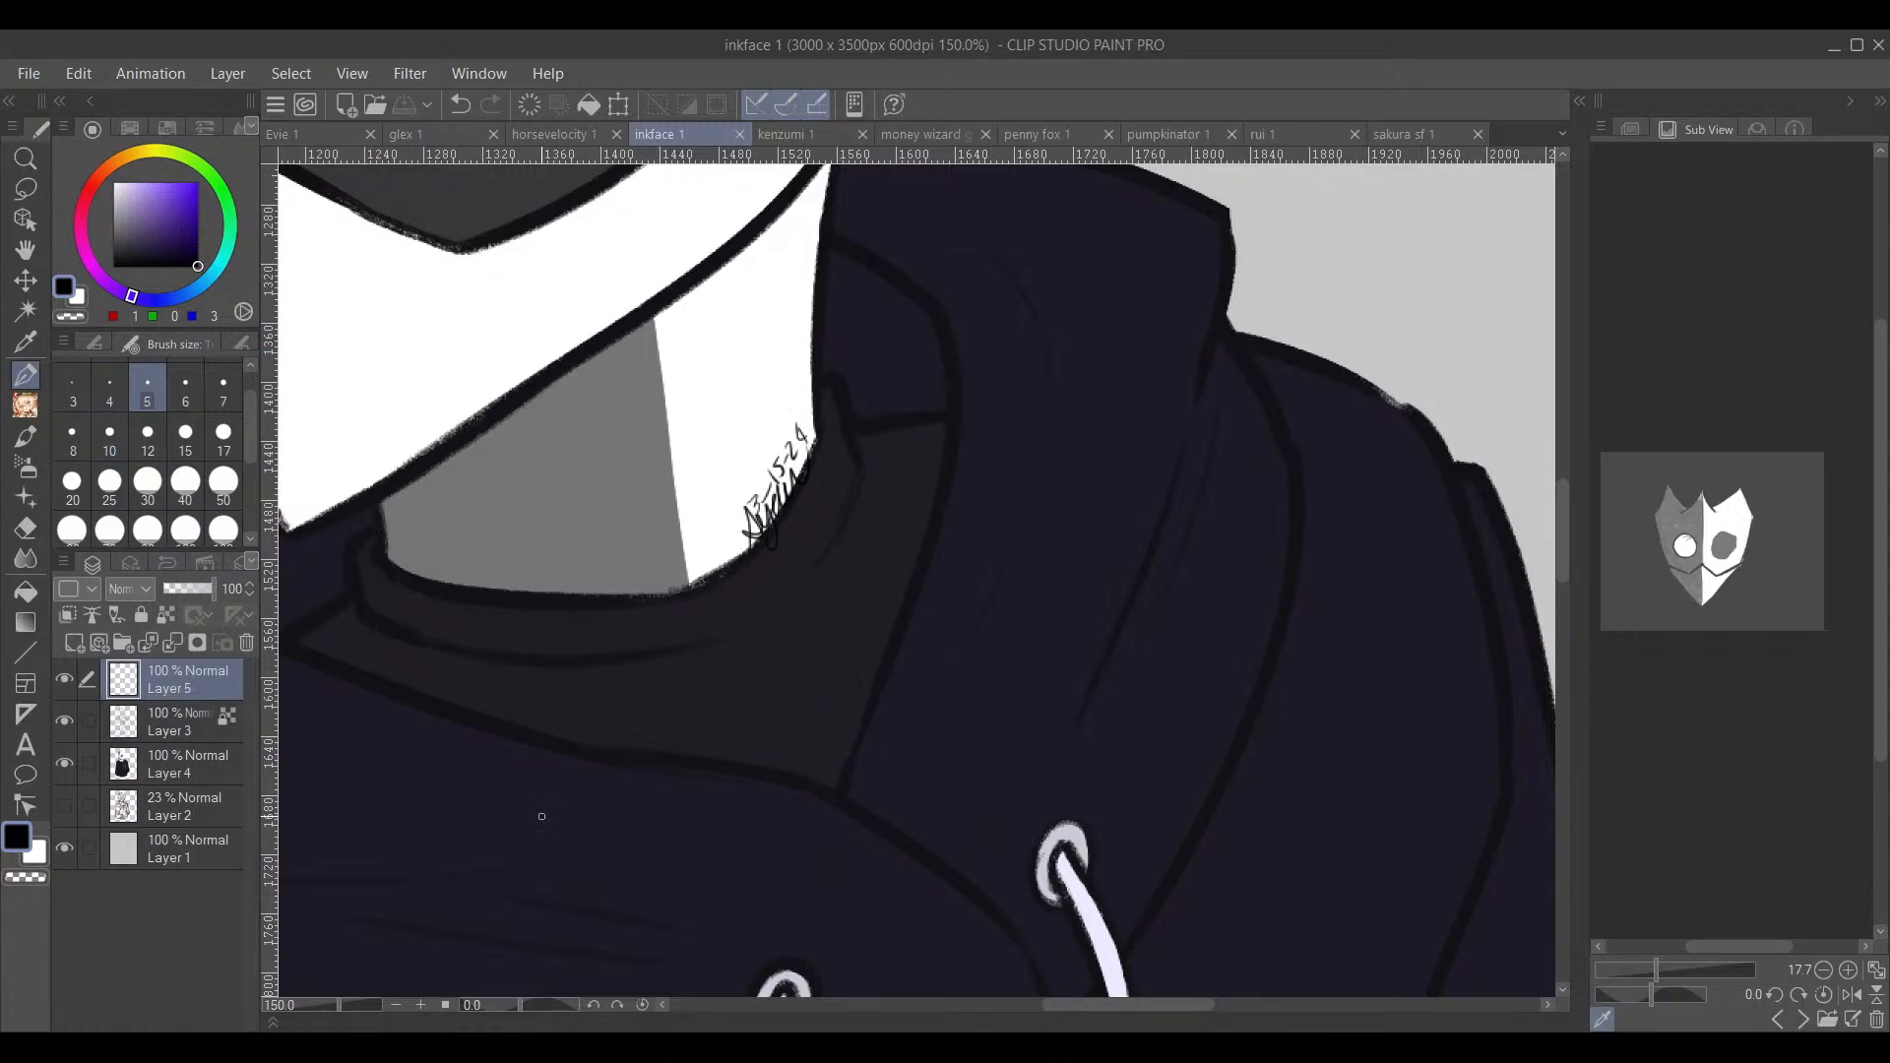
click(739, 134)
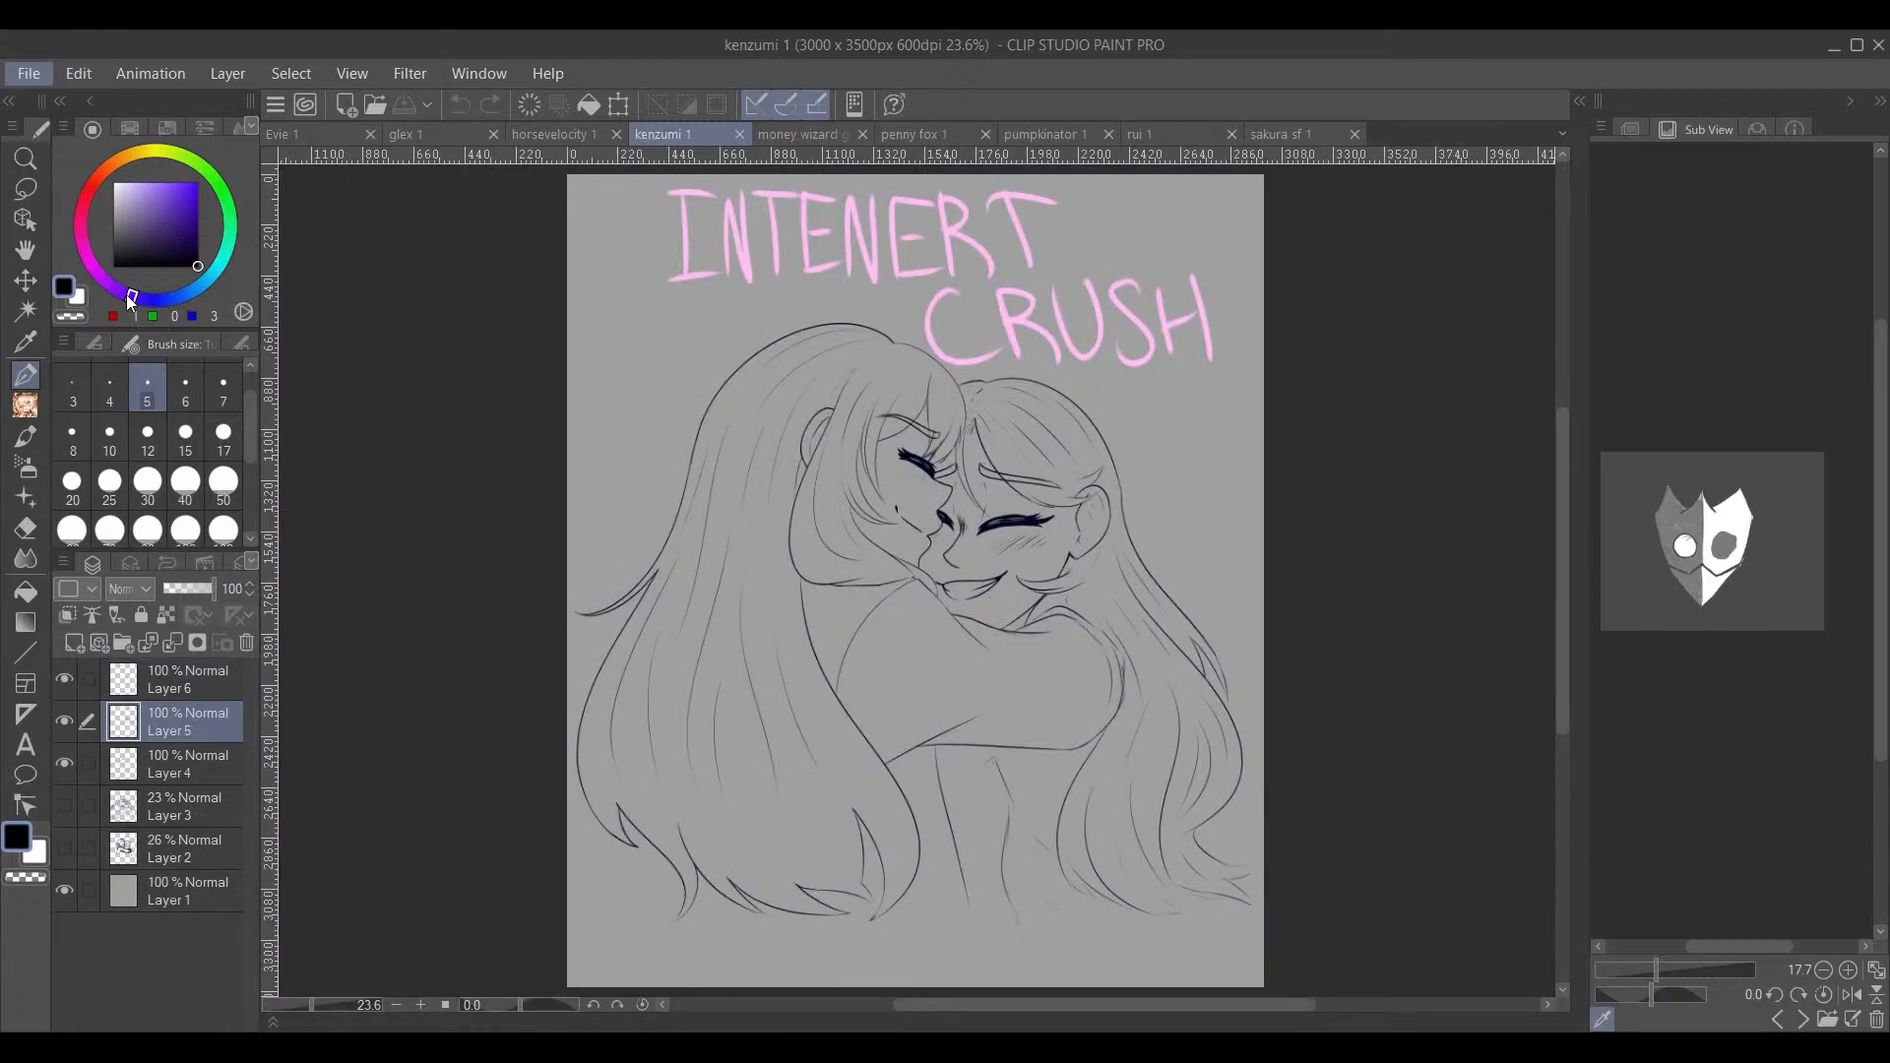
Step: Open the drawing smoked cats 1, check the signature beside the shoulder and close the file
click(142, 164)
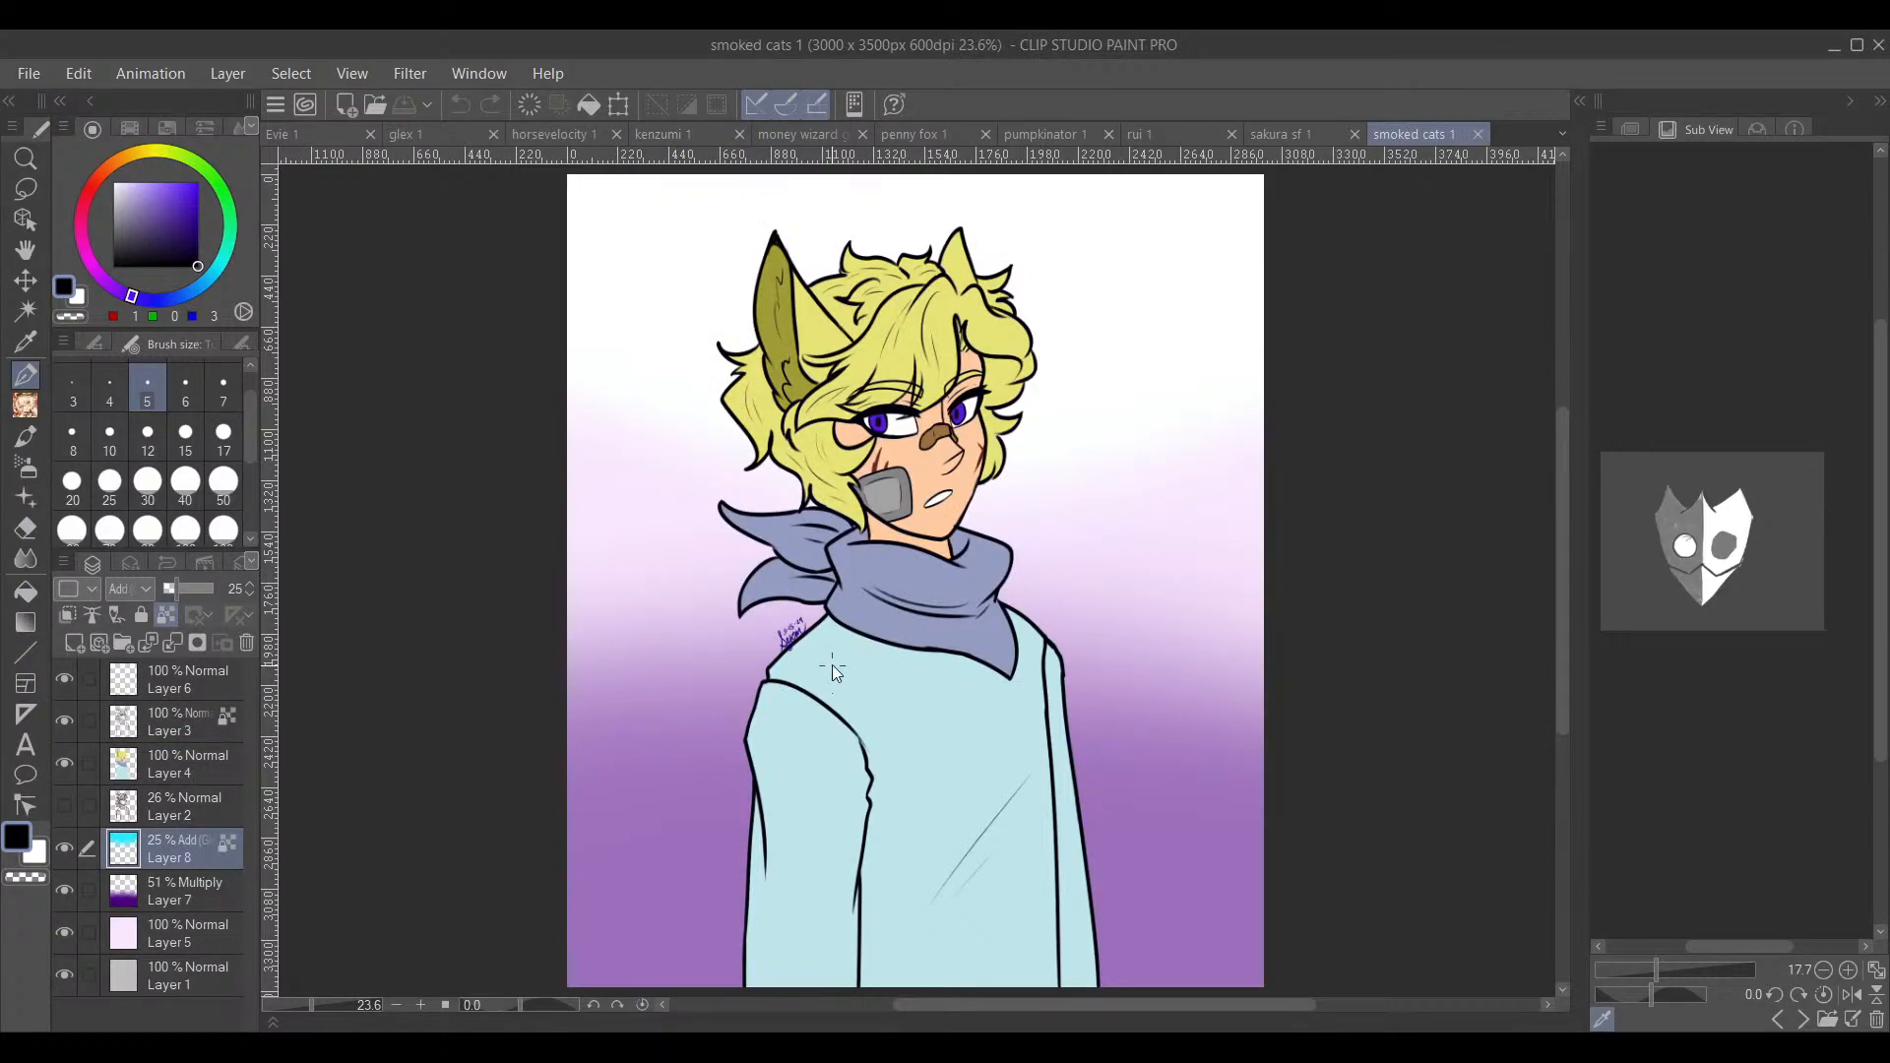
scroll(832, 672, up, 2)
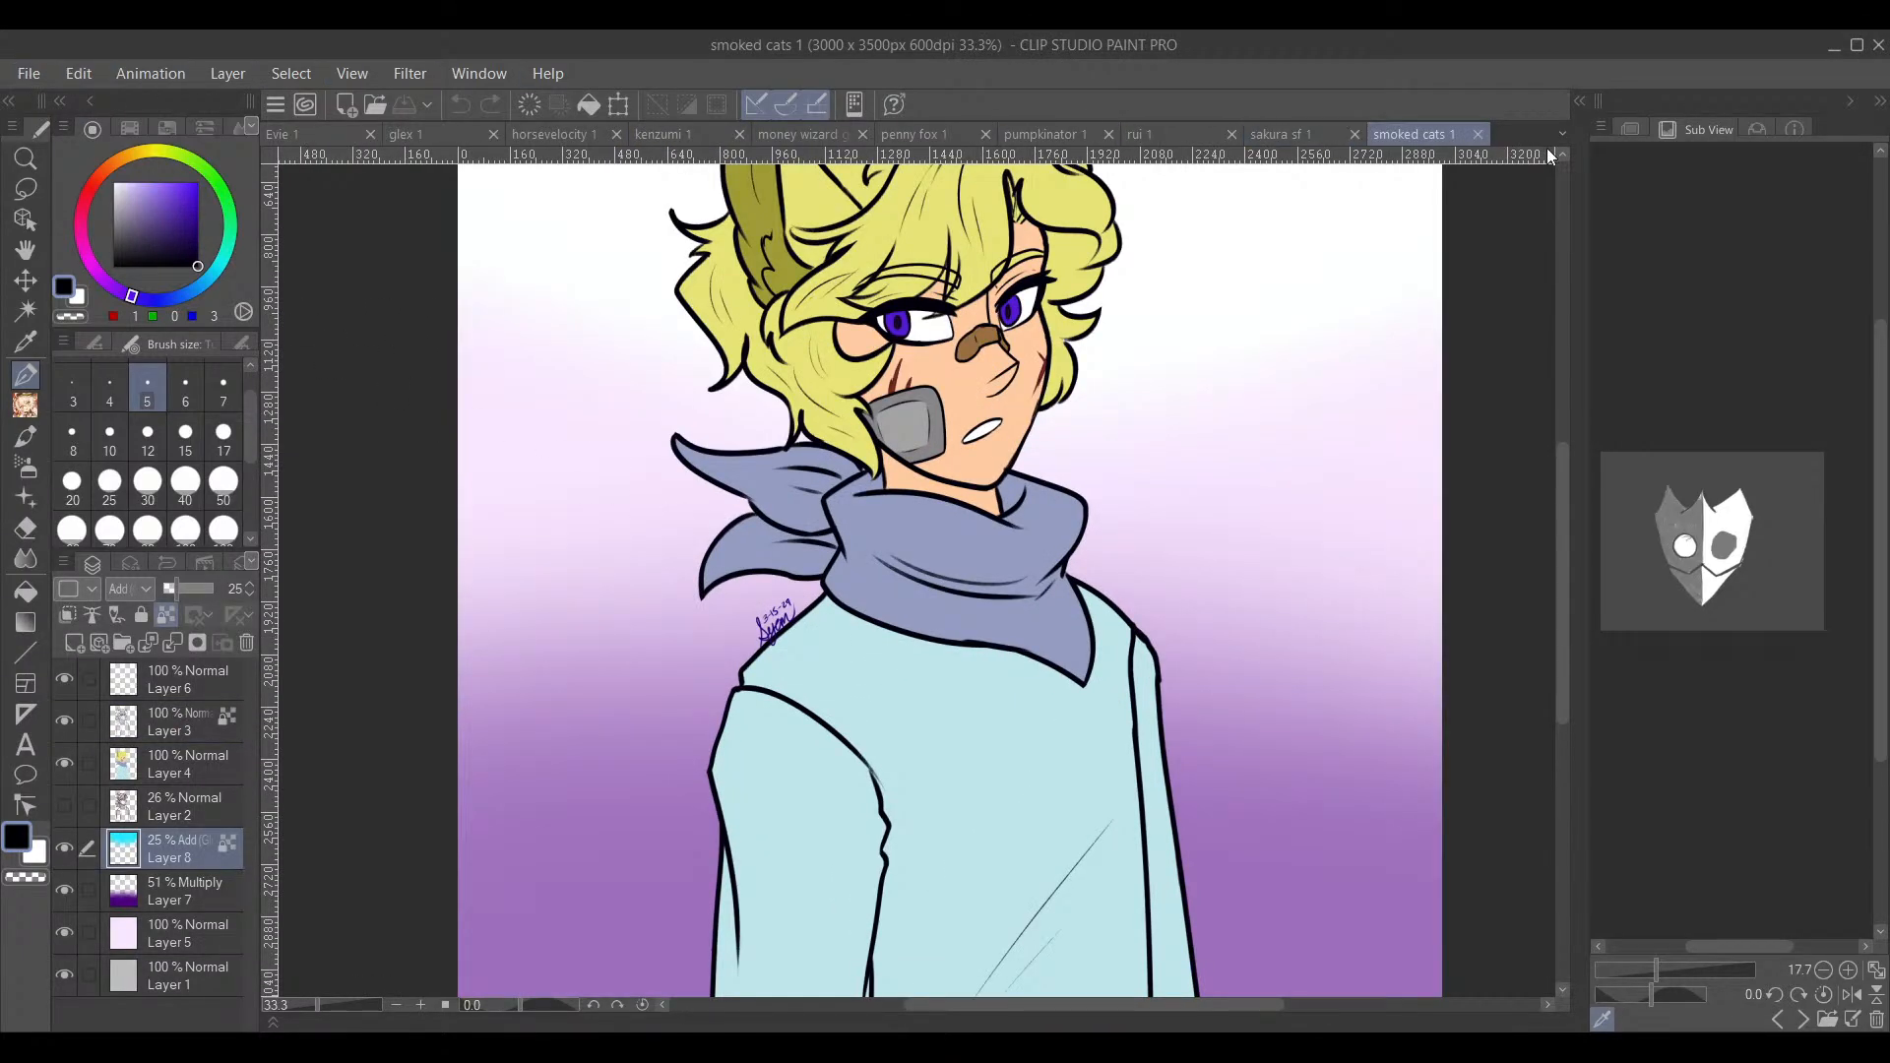
key(ctrl+w)
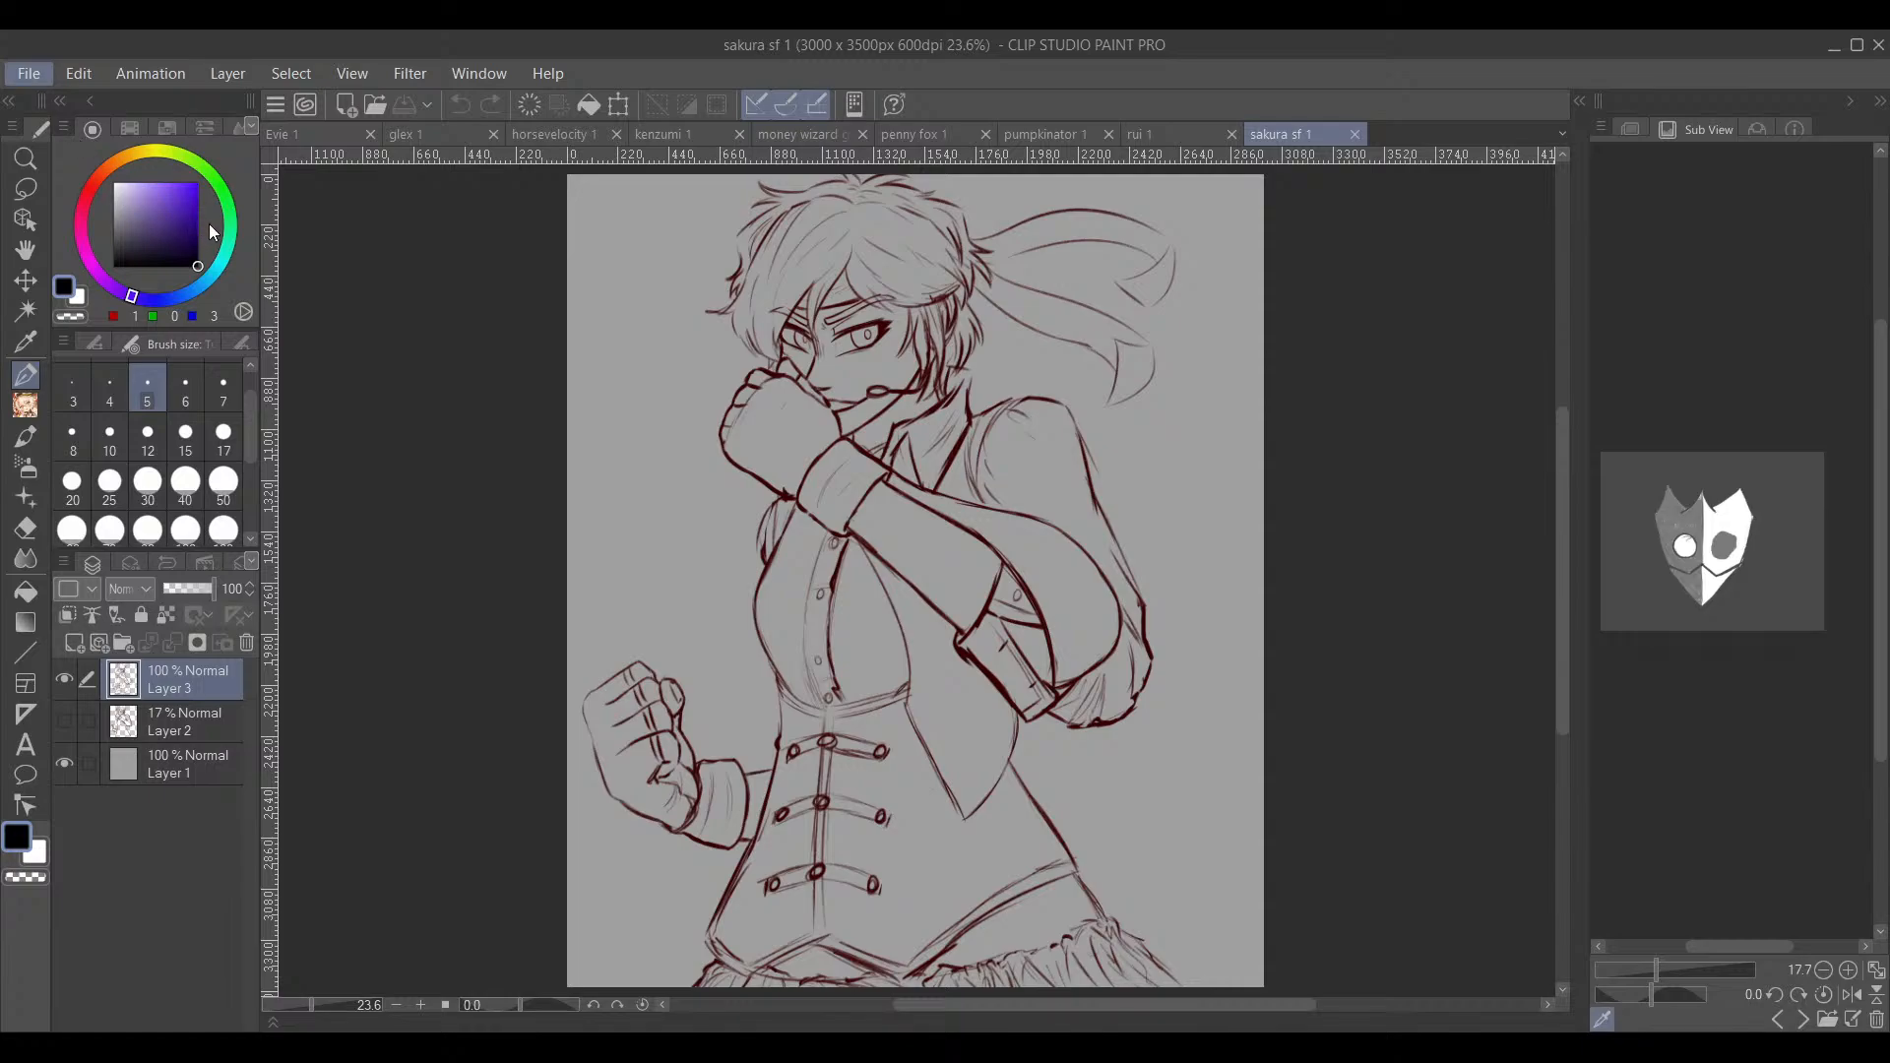
Step: Open vadeem 1 and write a small white signature and date between the chest and upper arm on a new top layer
click(220, 159)
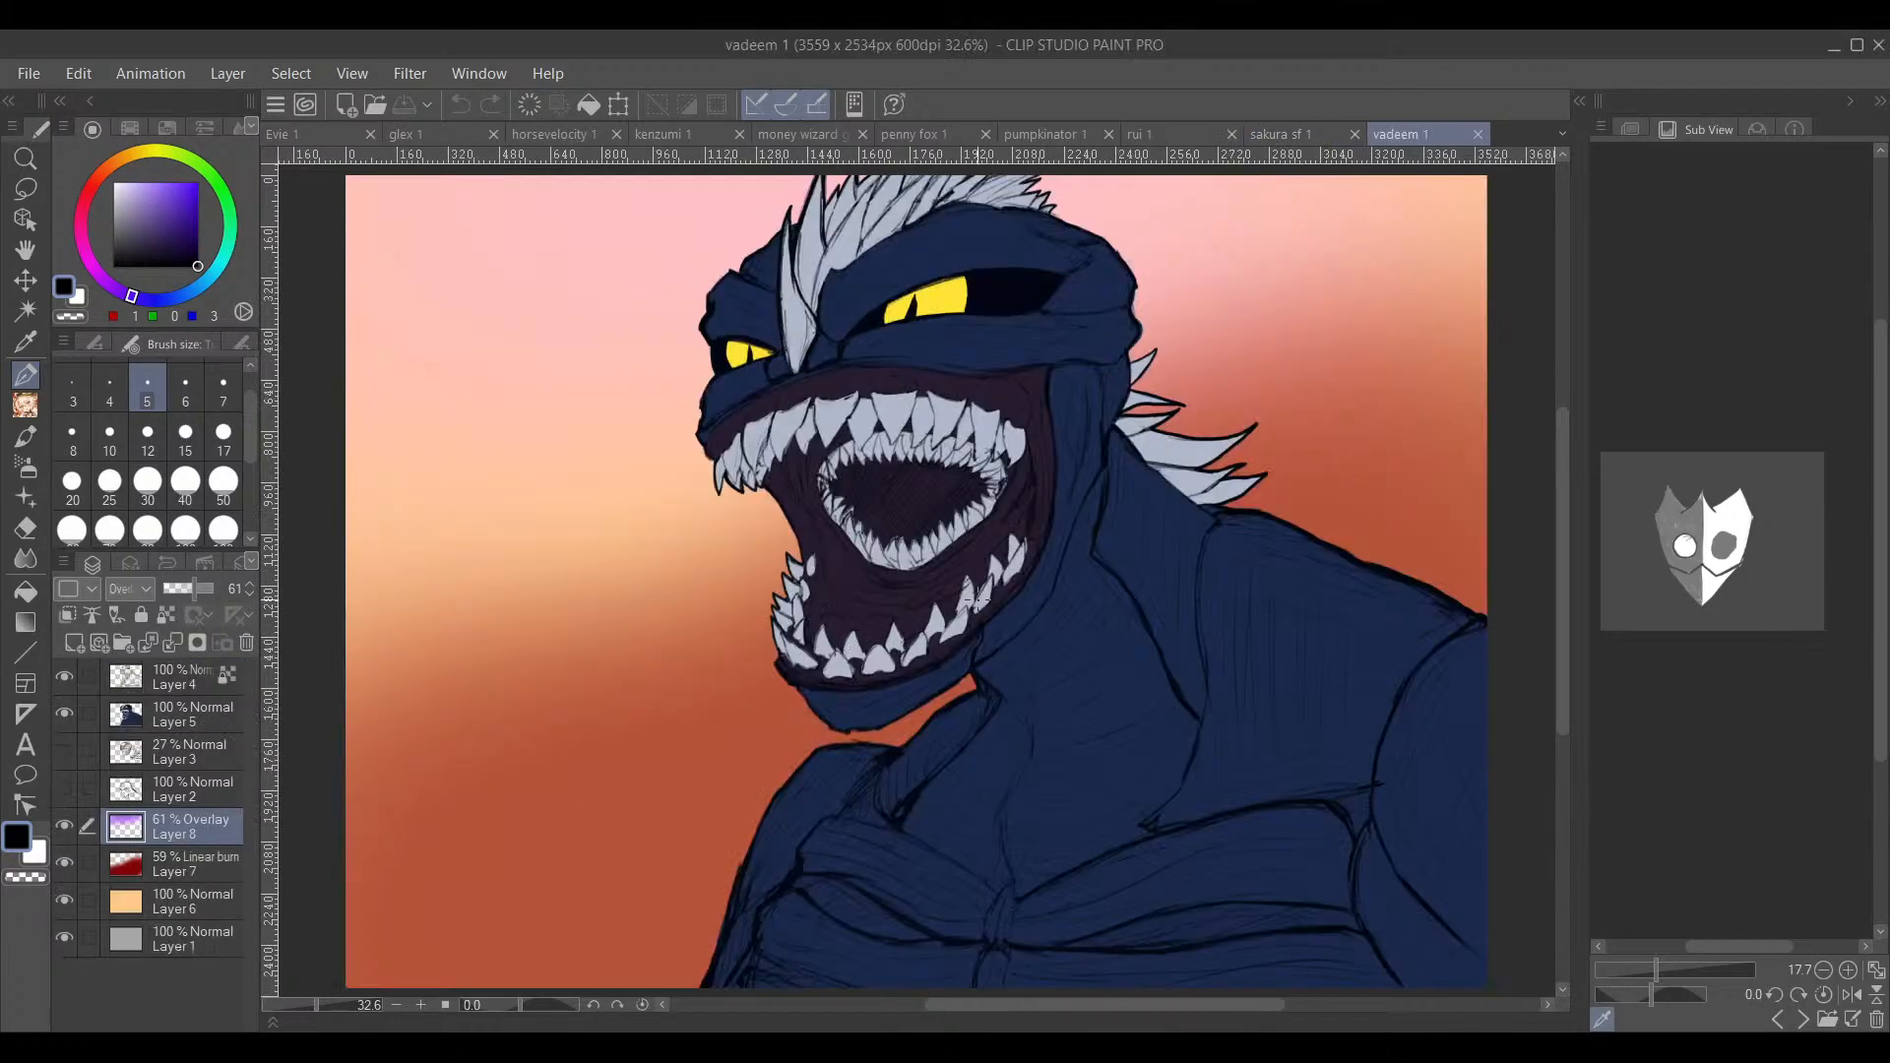
drag(1355, 583, 1273, 460)
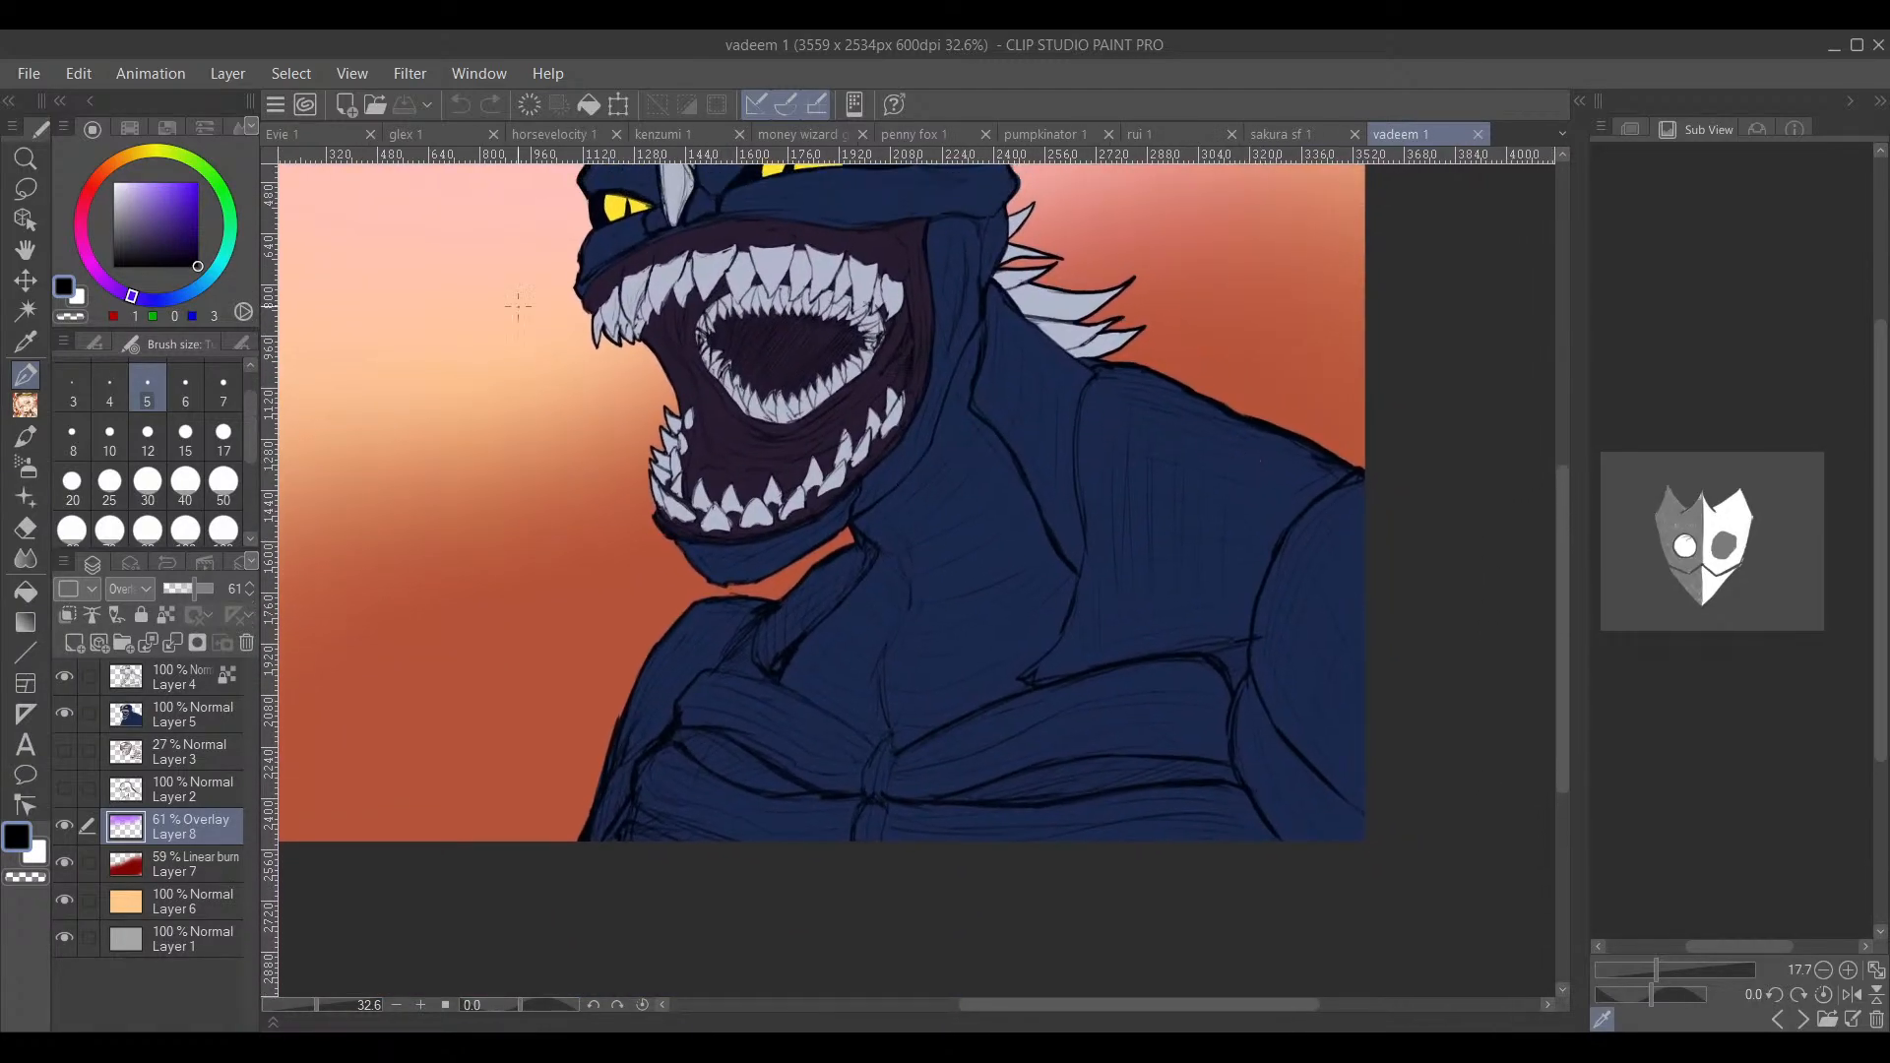
click(113, 184)
scroll(1160, 582, up, 5)
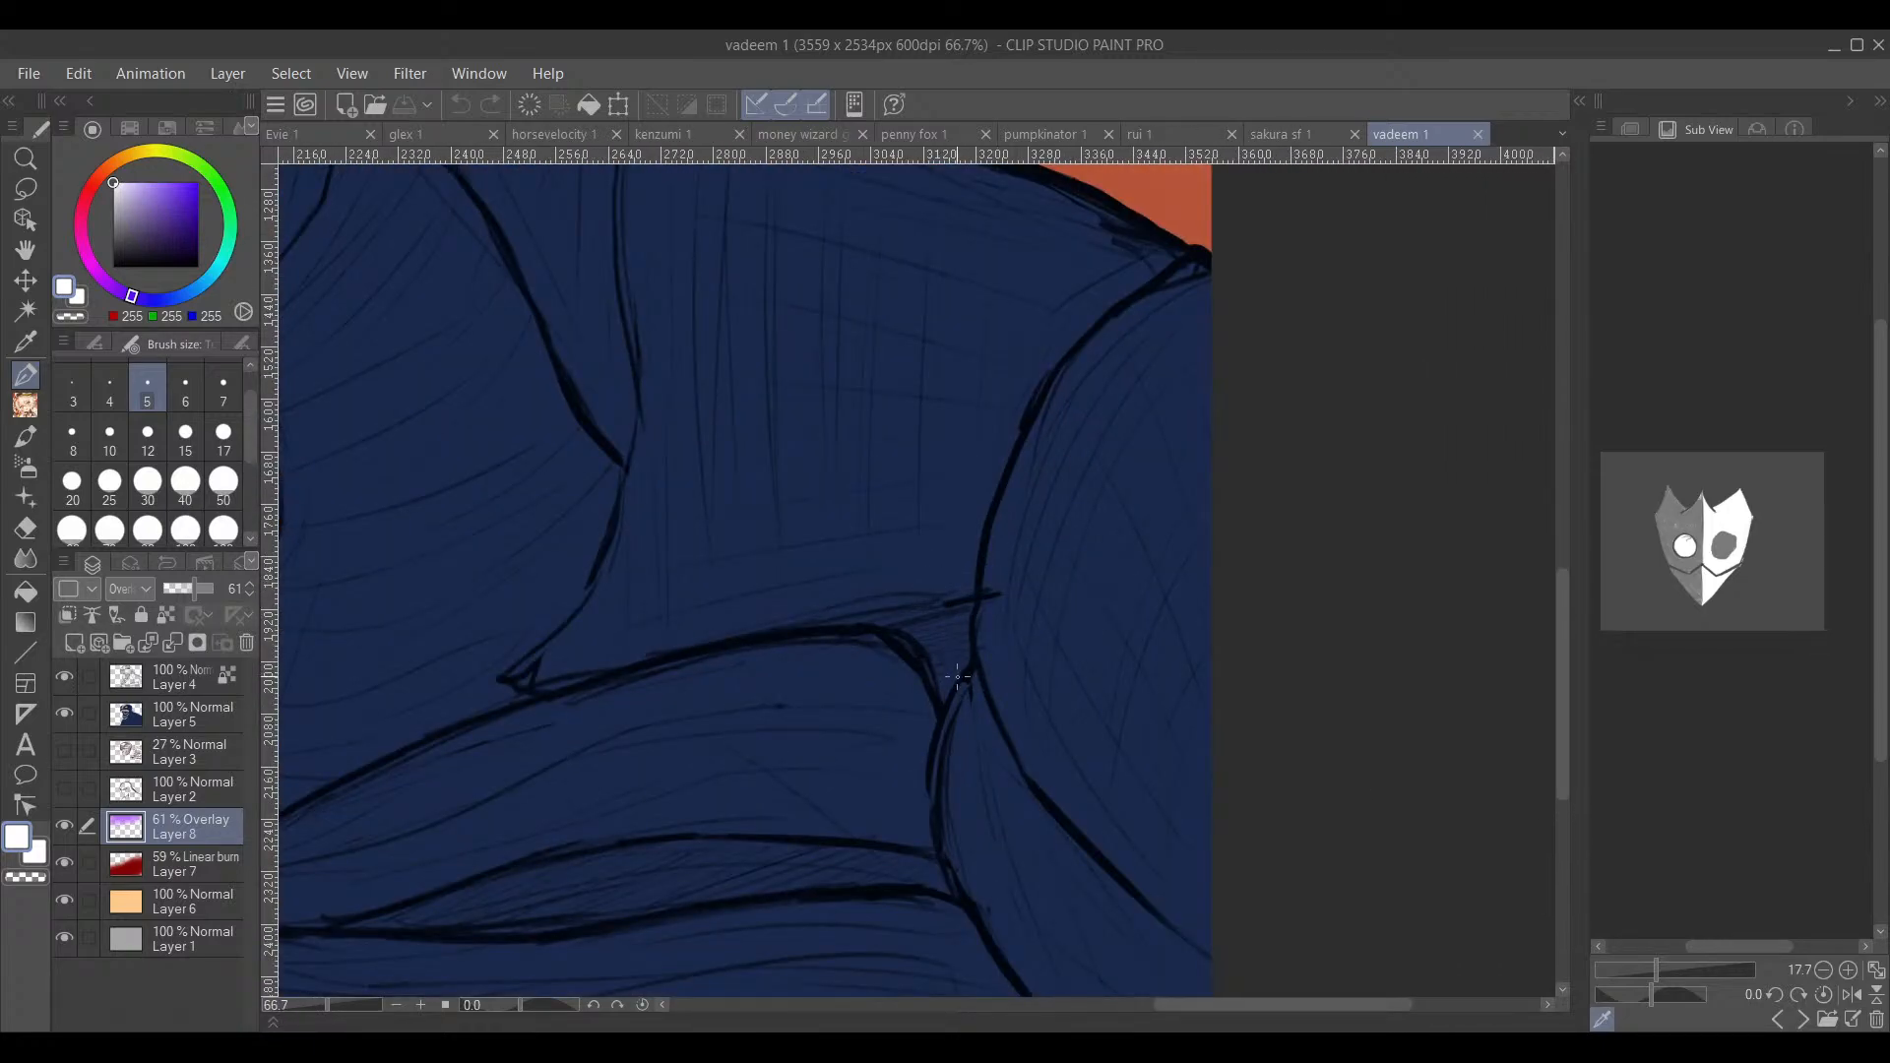
click(99, 645)
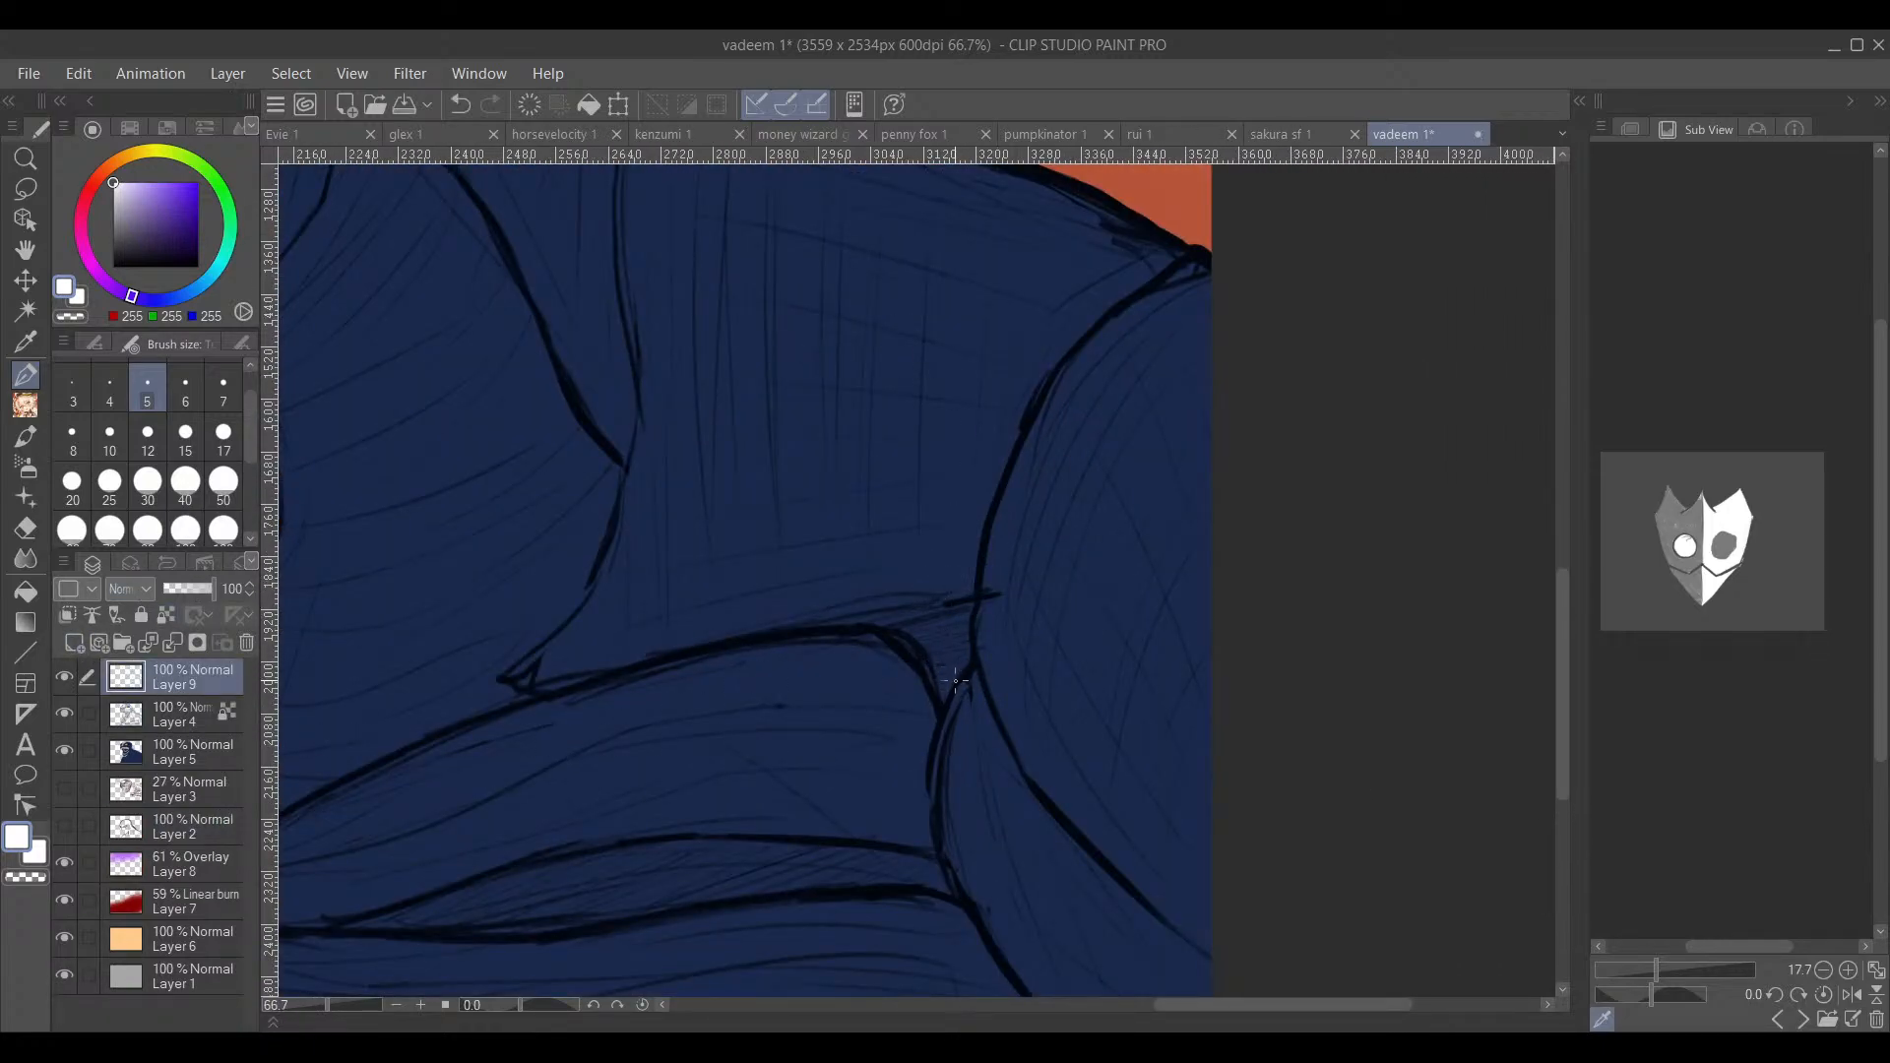
mouse_move(953, 671)
mouse_down()
mouse_move(980, 592)
mouse_move(946, 649)
mouse_move(952, 615)
mouse_move(985, 594)
mouse_up()
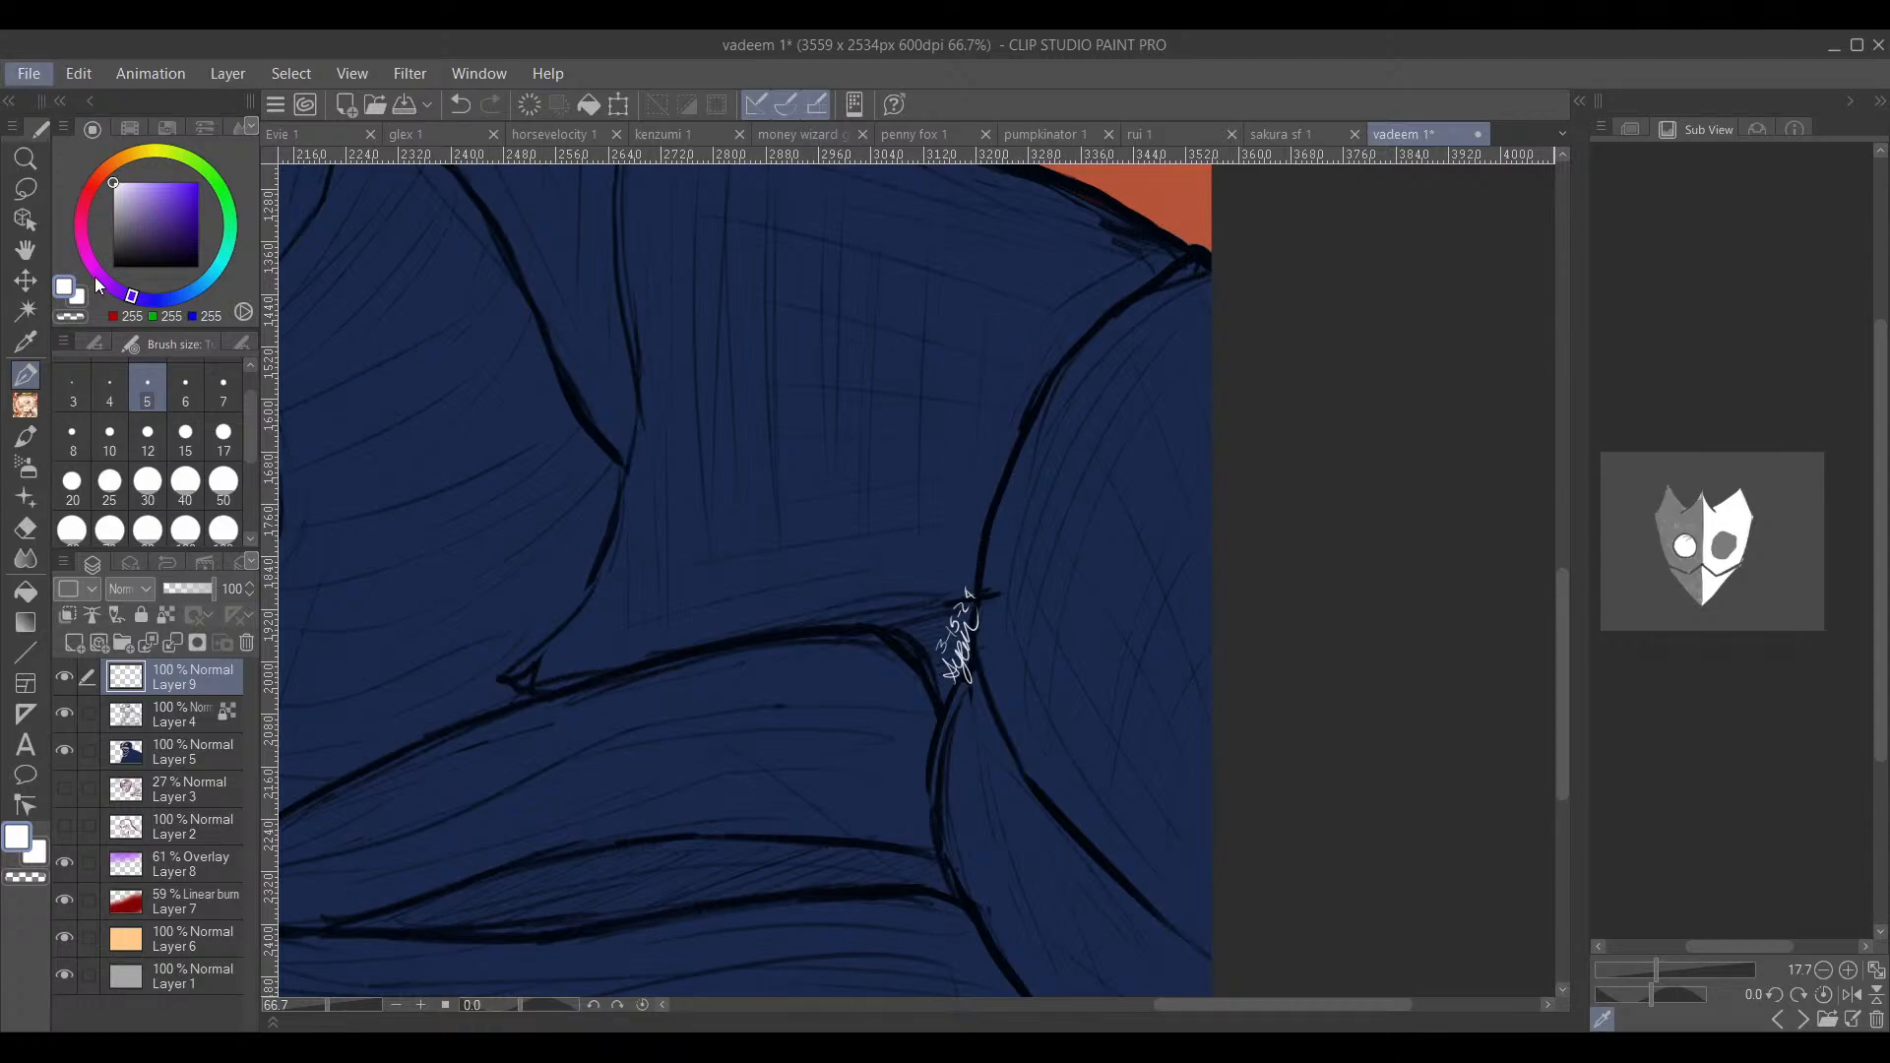
Step: Save the signed vadeem 1 drawing and close its file
key(ctrl+s)
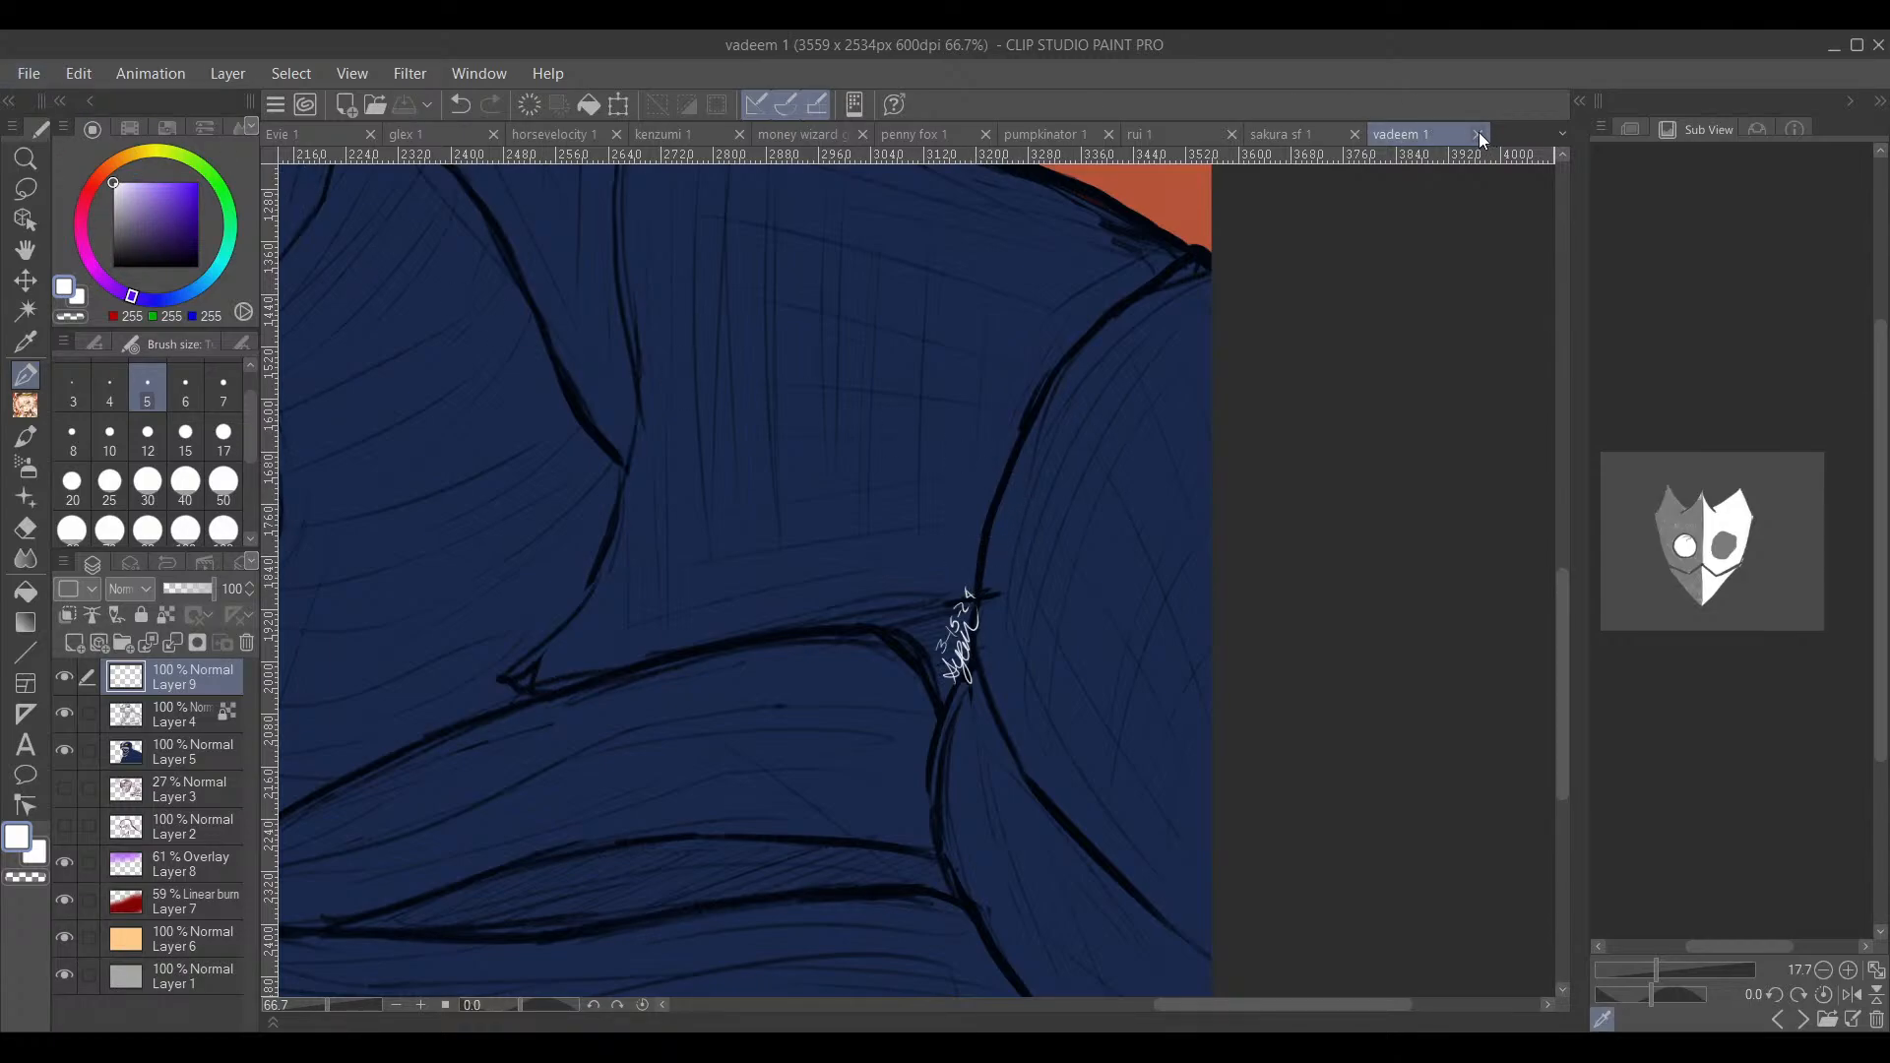
click(1479, 135)
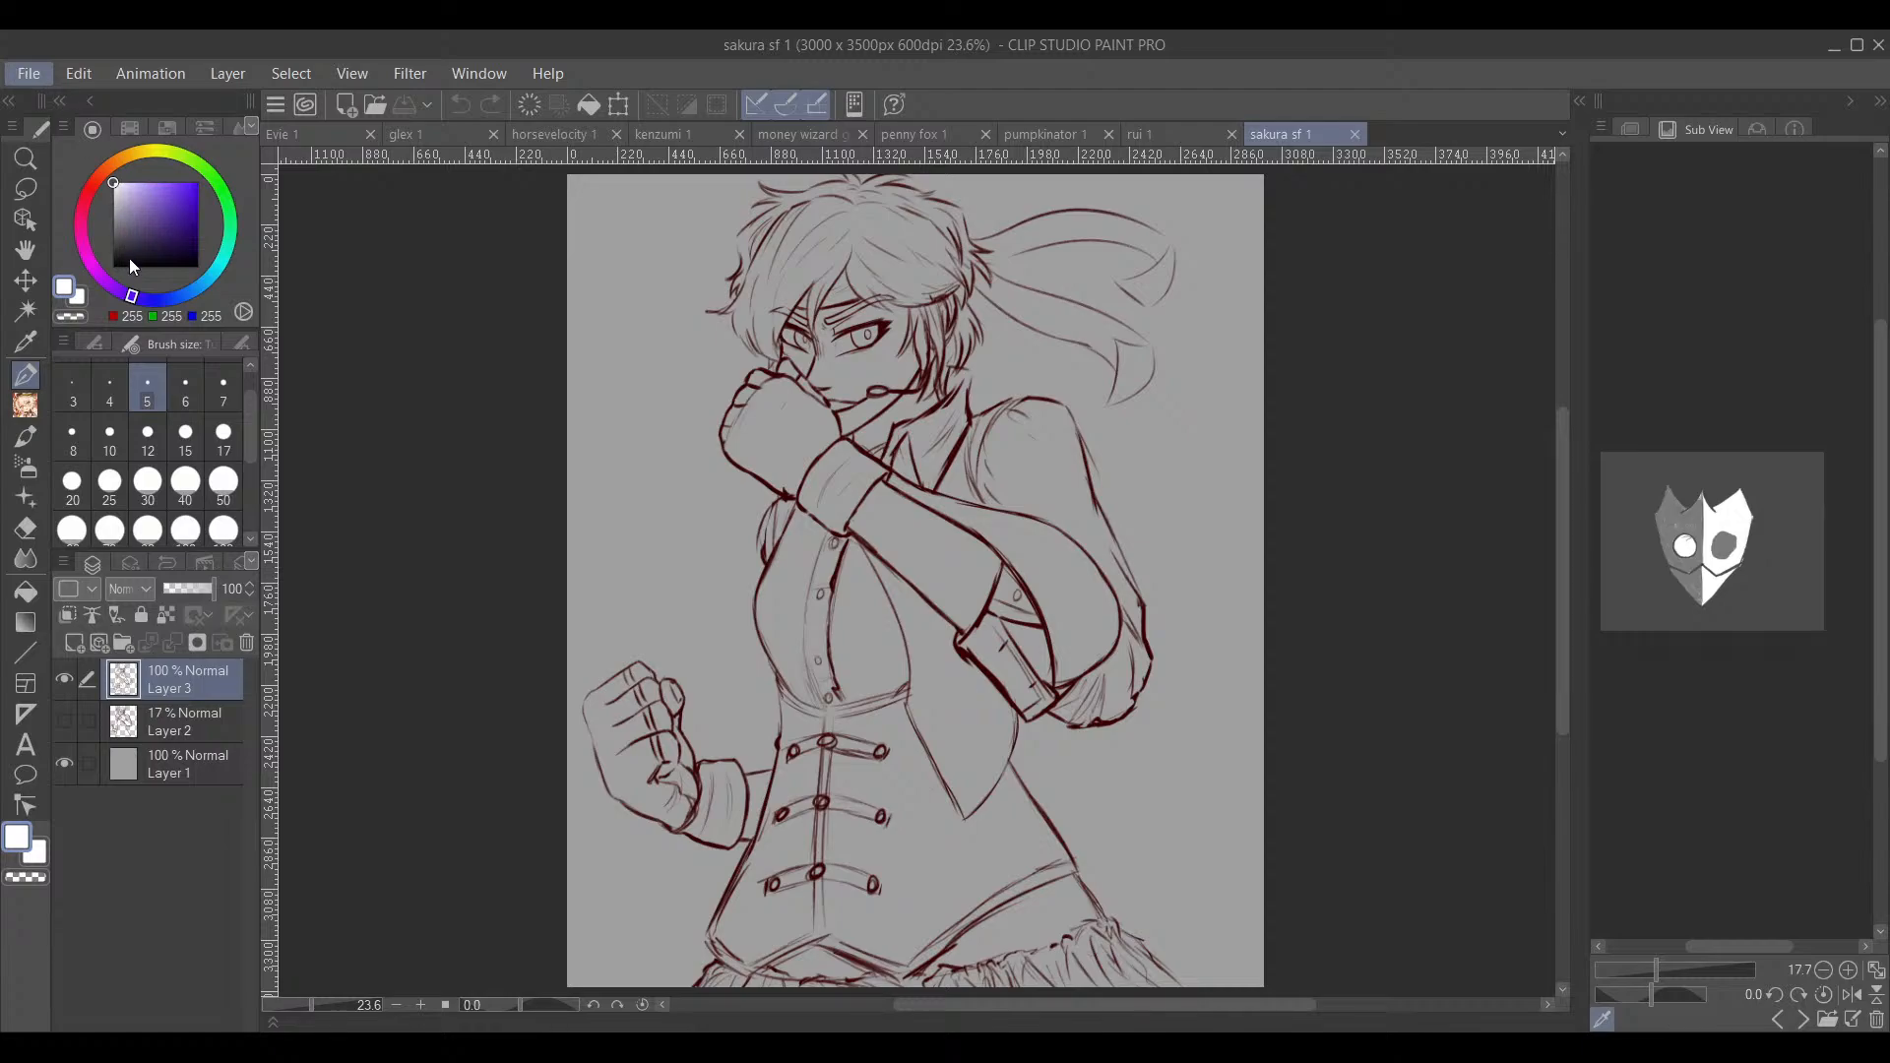
Step: Open xornellava 1, check the signature beside the hoodie's sleeve and close the file
click(158, 154)
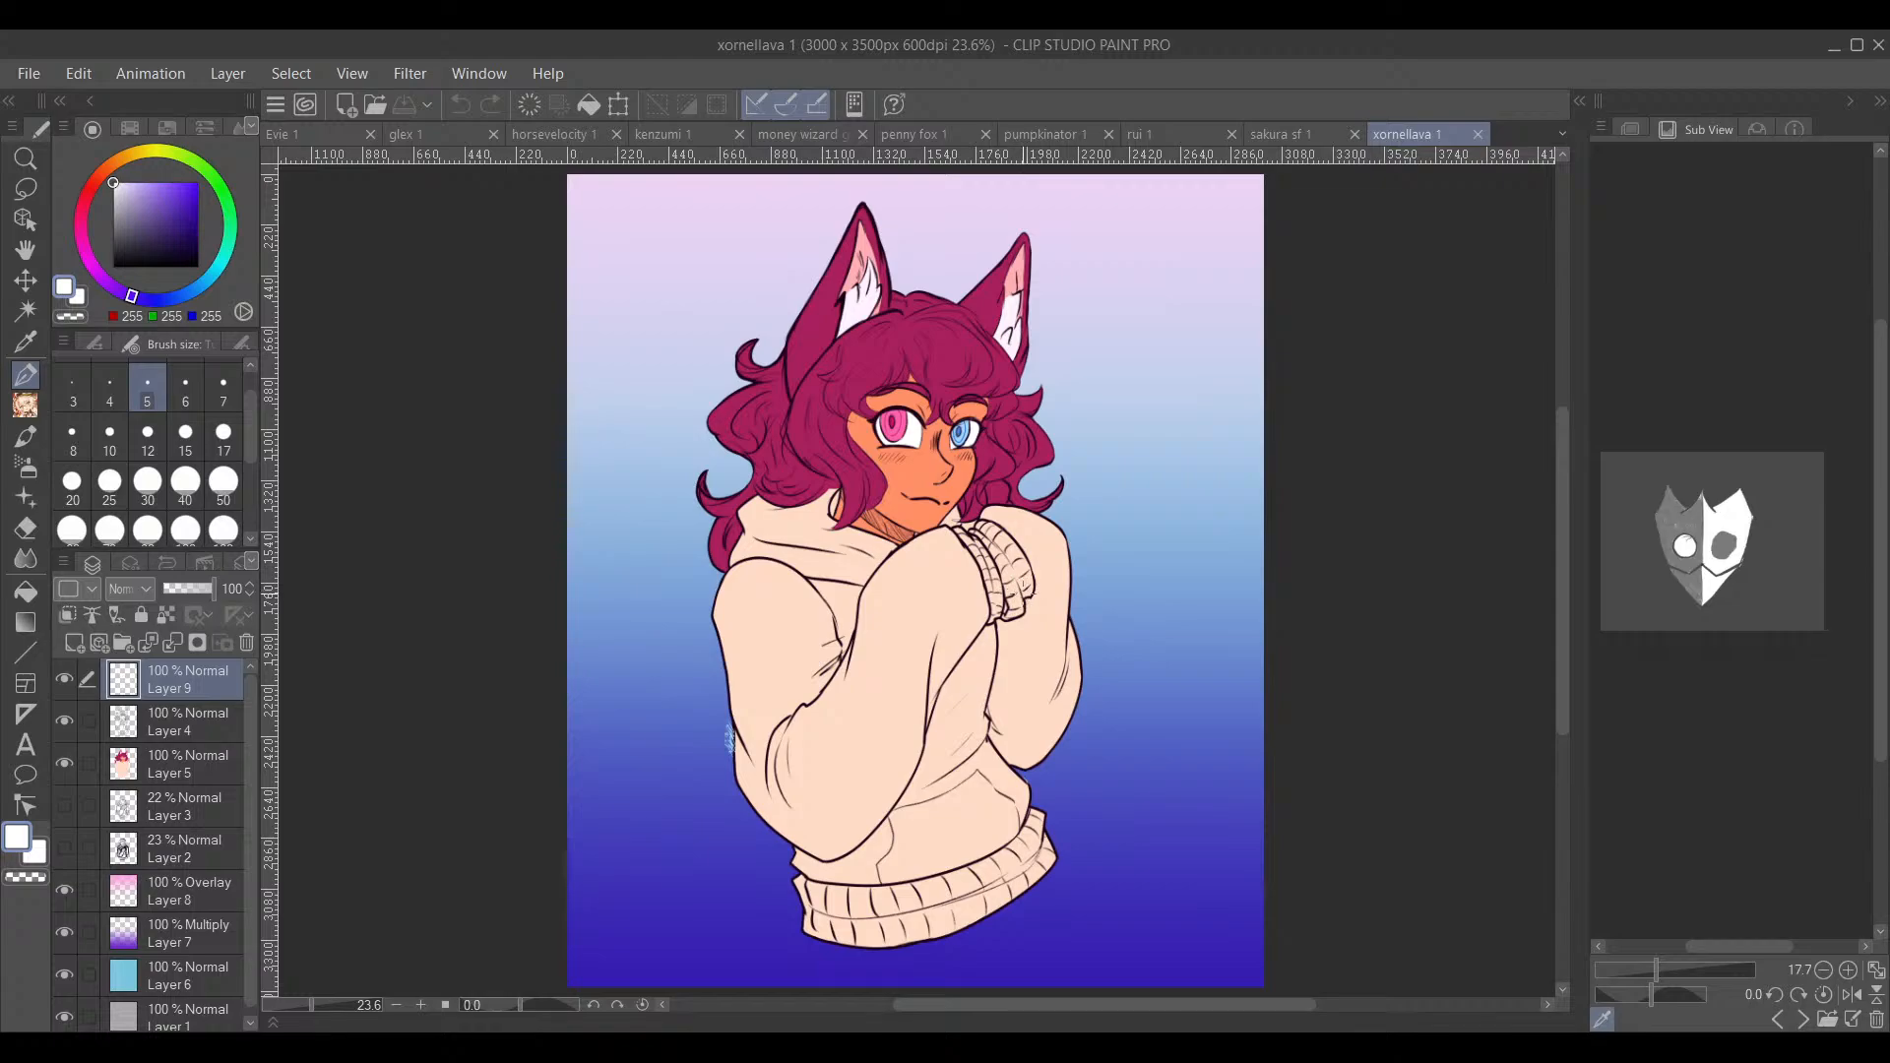
scroll(730, 738, up, 6)
scroll(744, 736, down, 4)
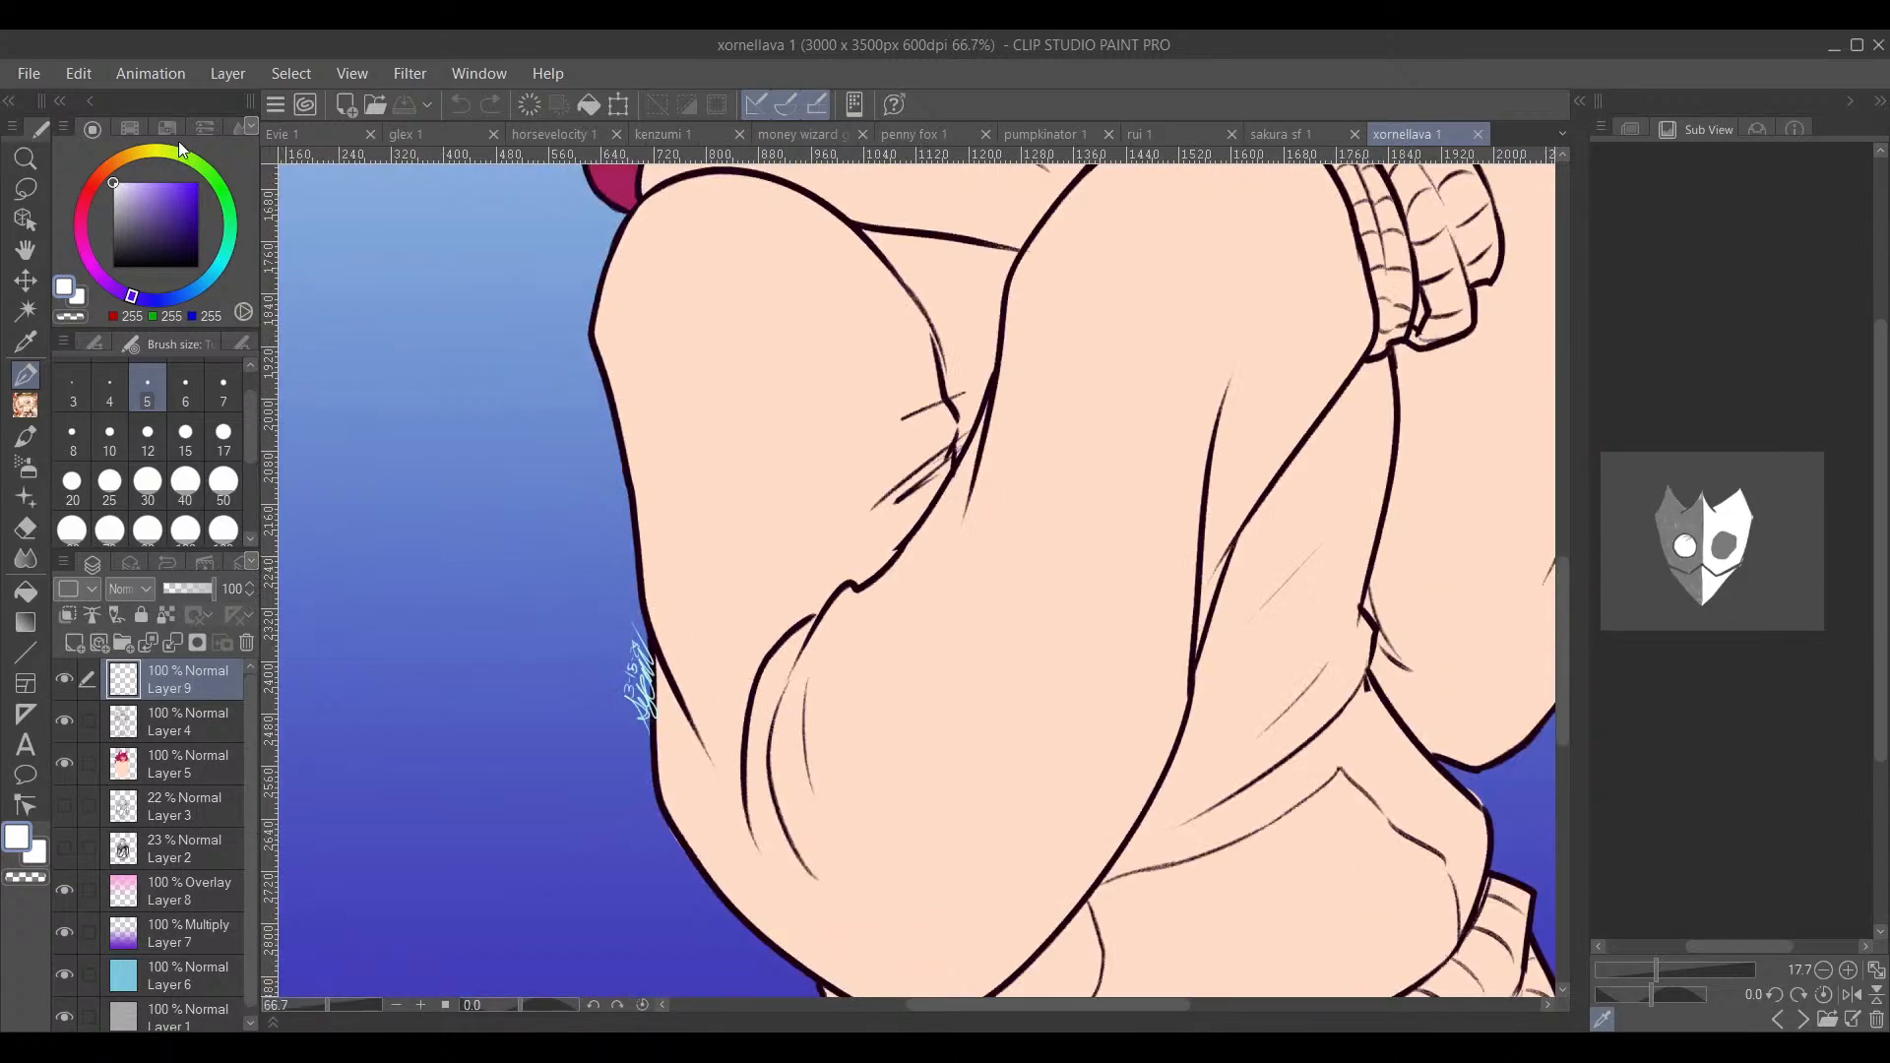
click(1474, 135)
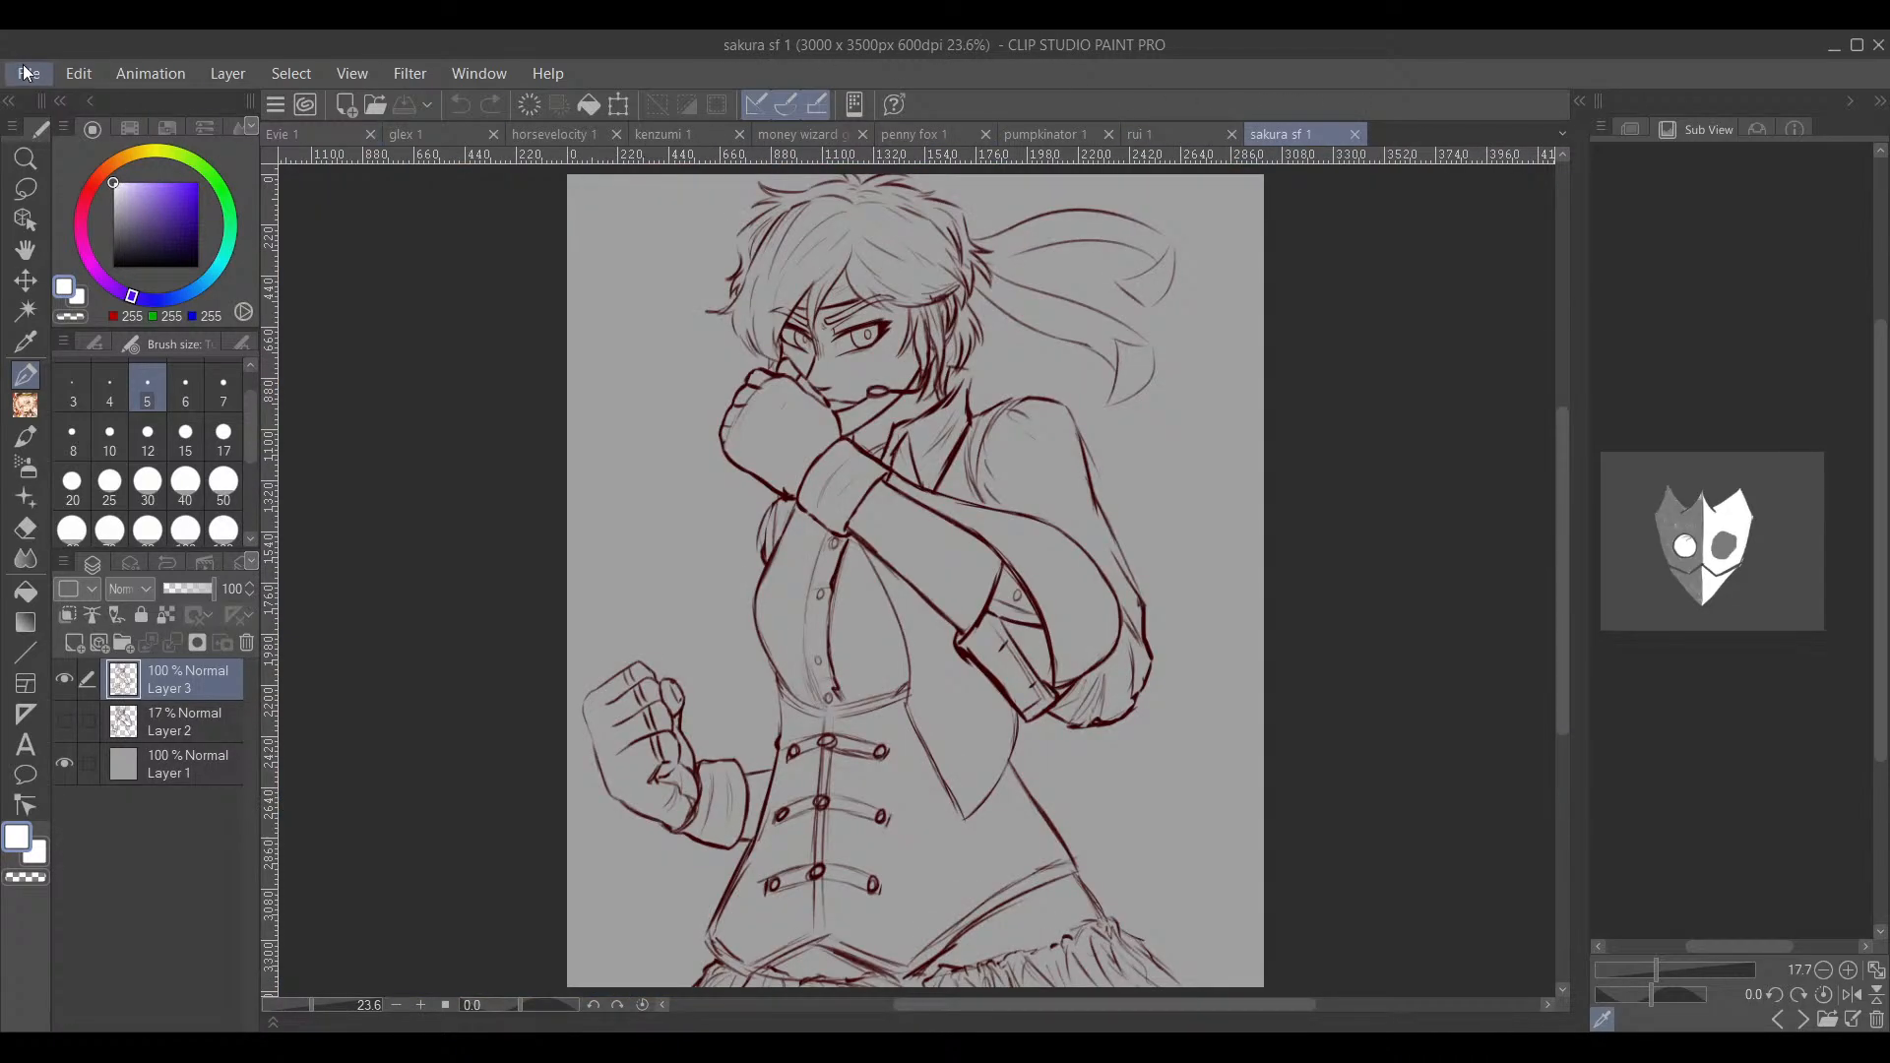
Step: Open dominicxdgamer 1, check the white signature and date on the dark marking and close the file
click(510, 201)
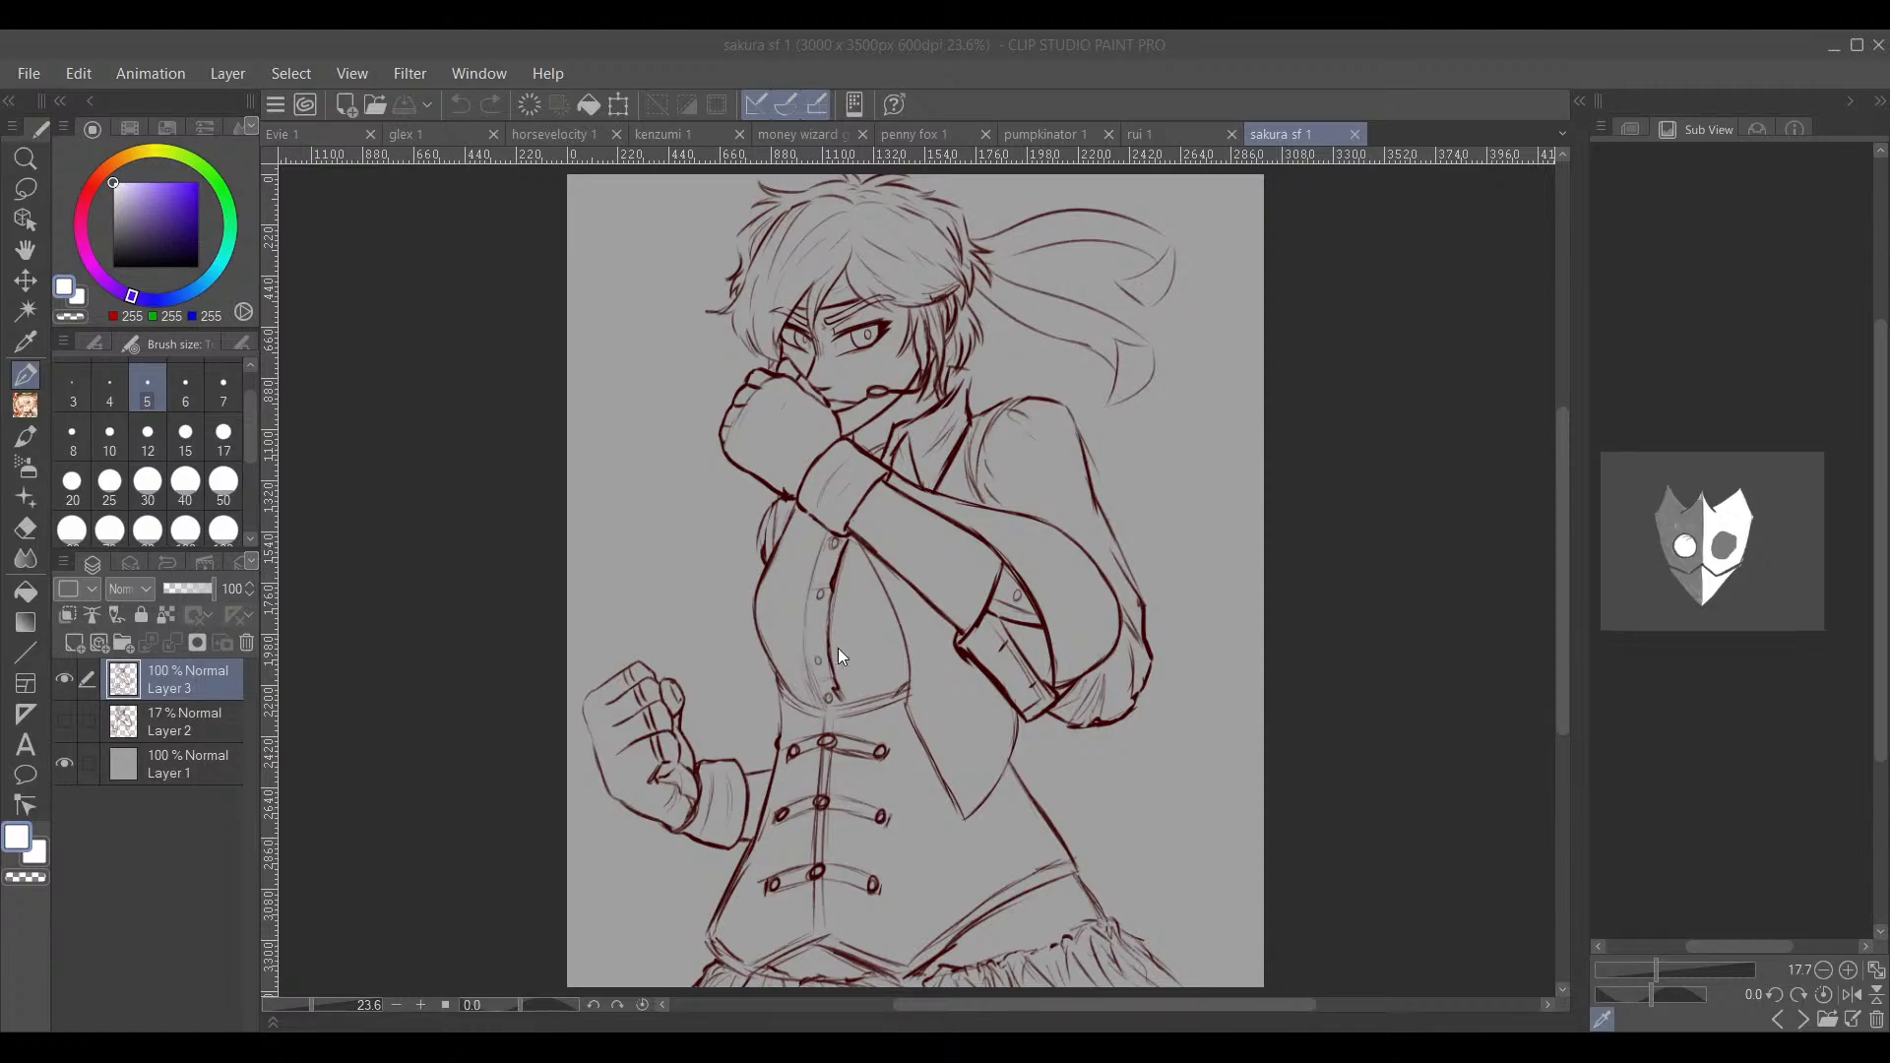
scroll(961, 596, up, 5)
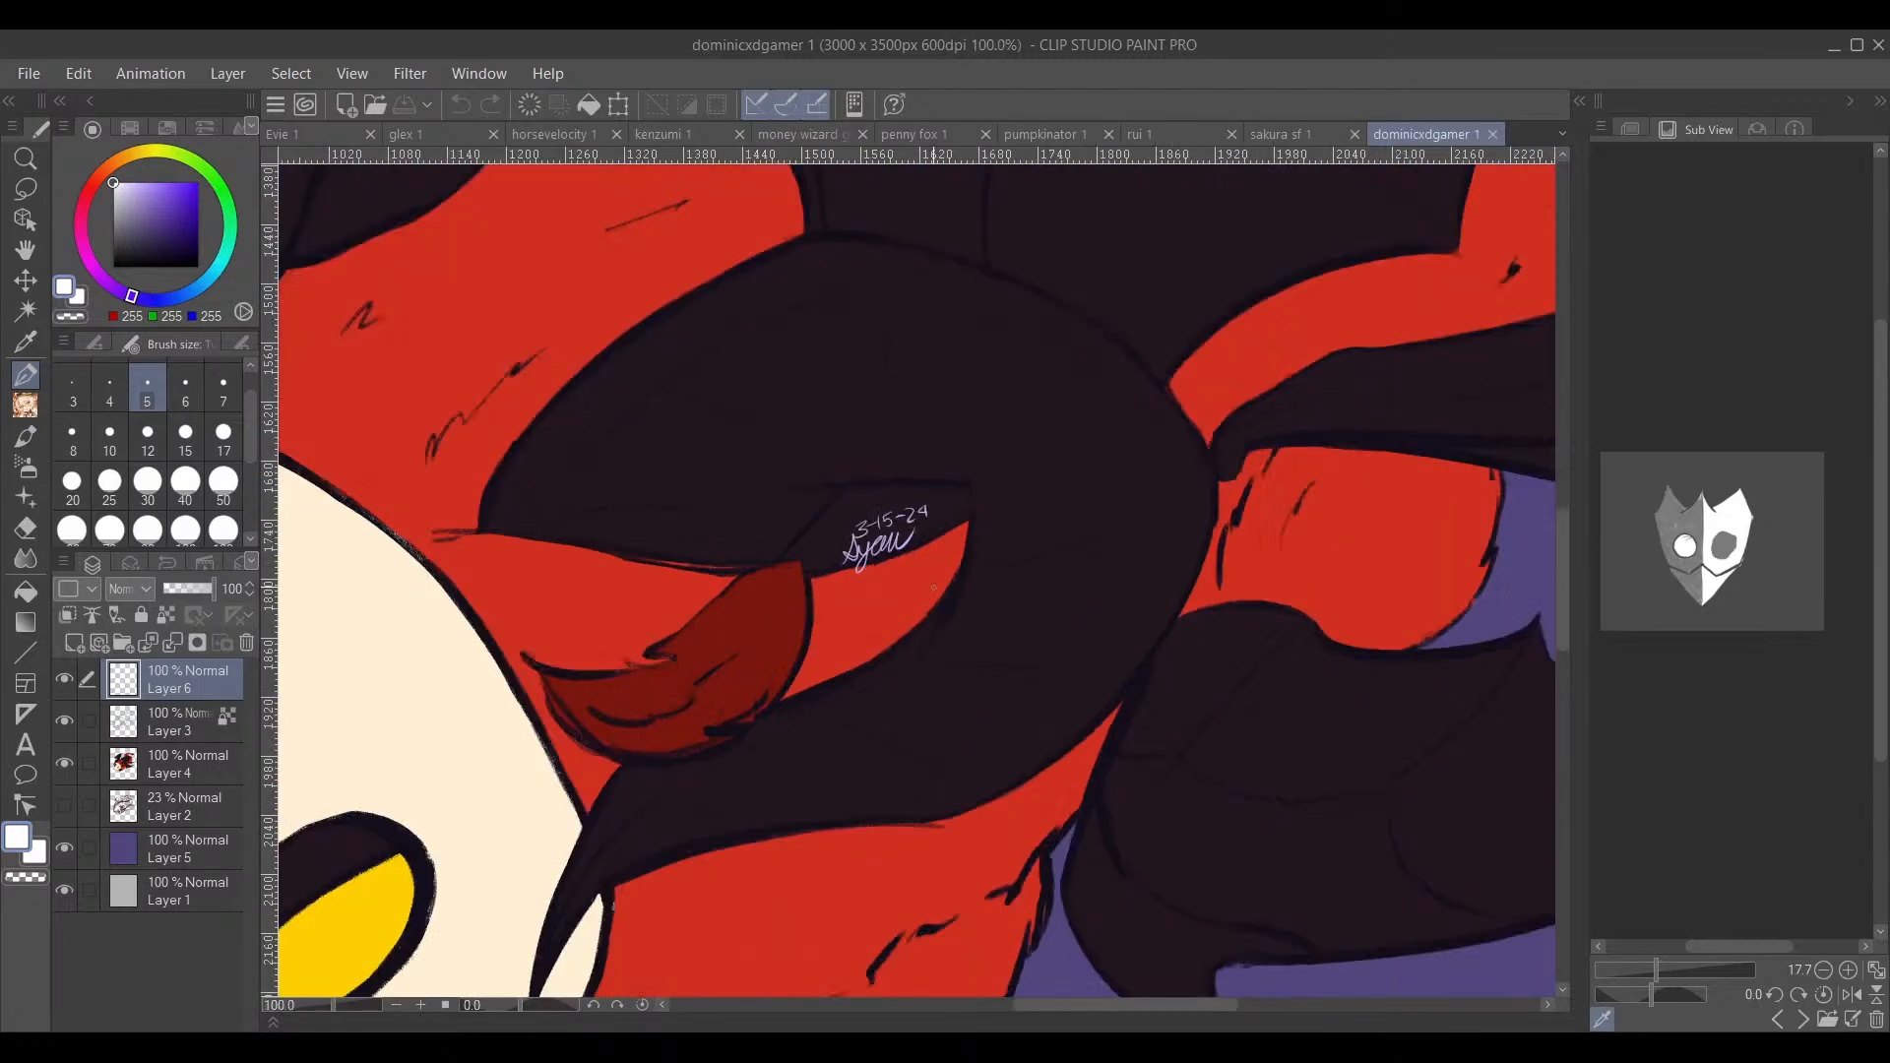
scroll(1270, 256, down, 3)
click(1494, 134)
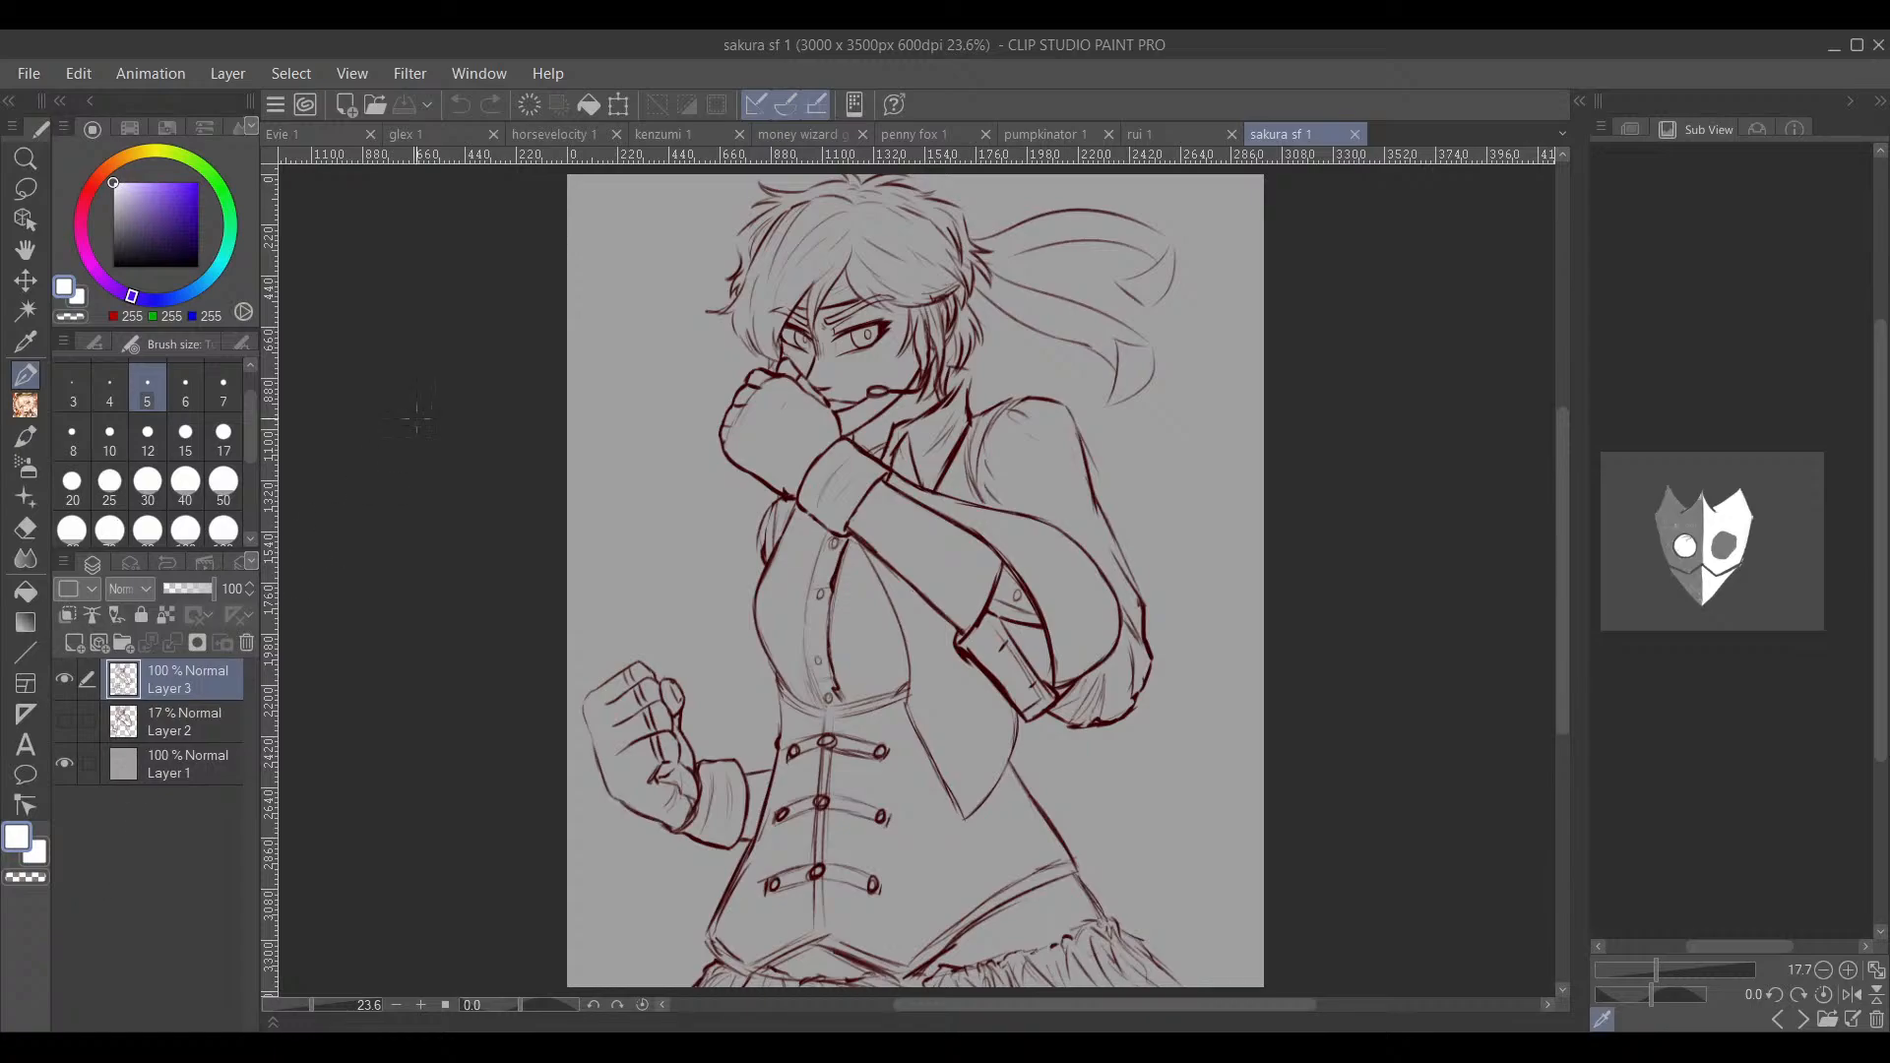
Step: Remove the mask image from the reference viewer, and bring up Evie 1 with the Evelyn reference enlarged to 91.9
click(1878, 1020)
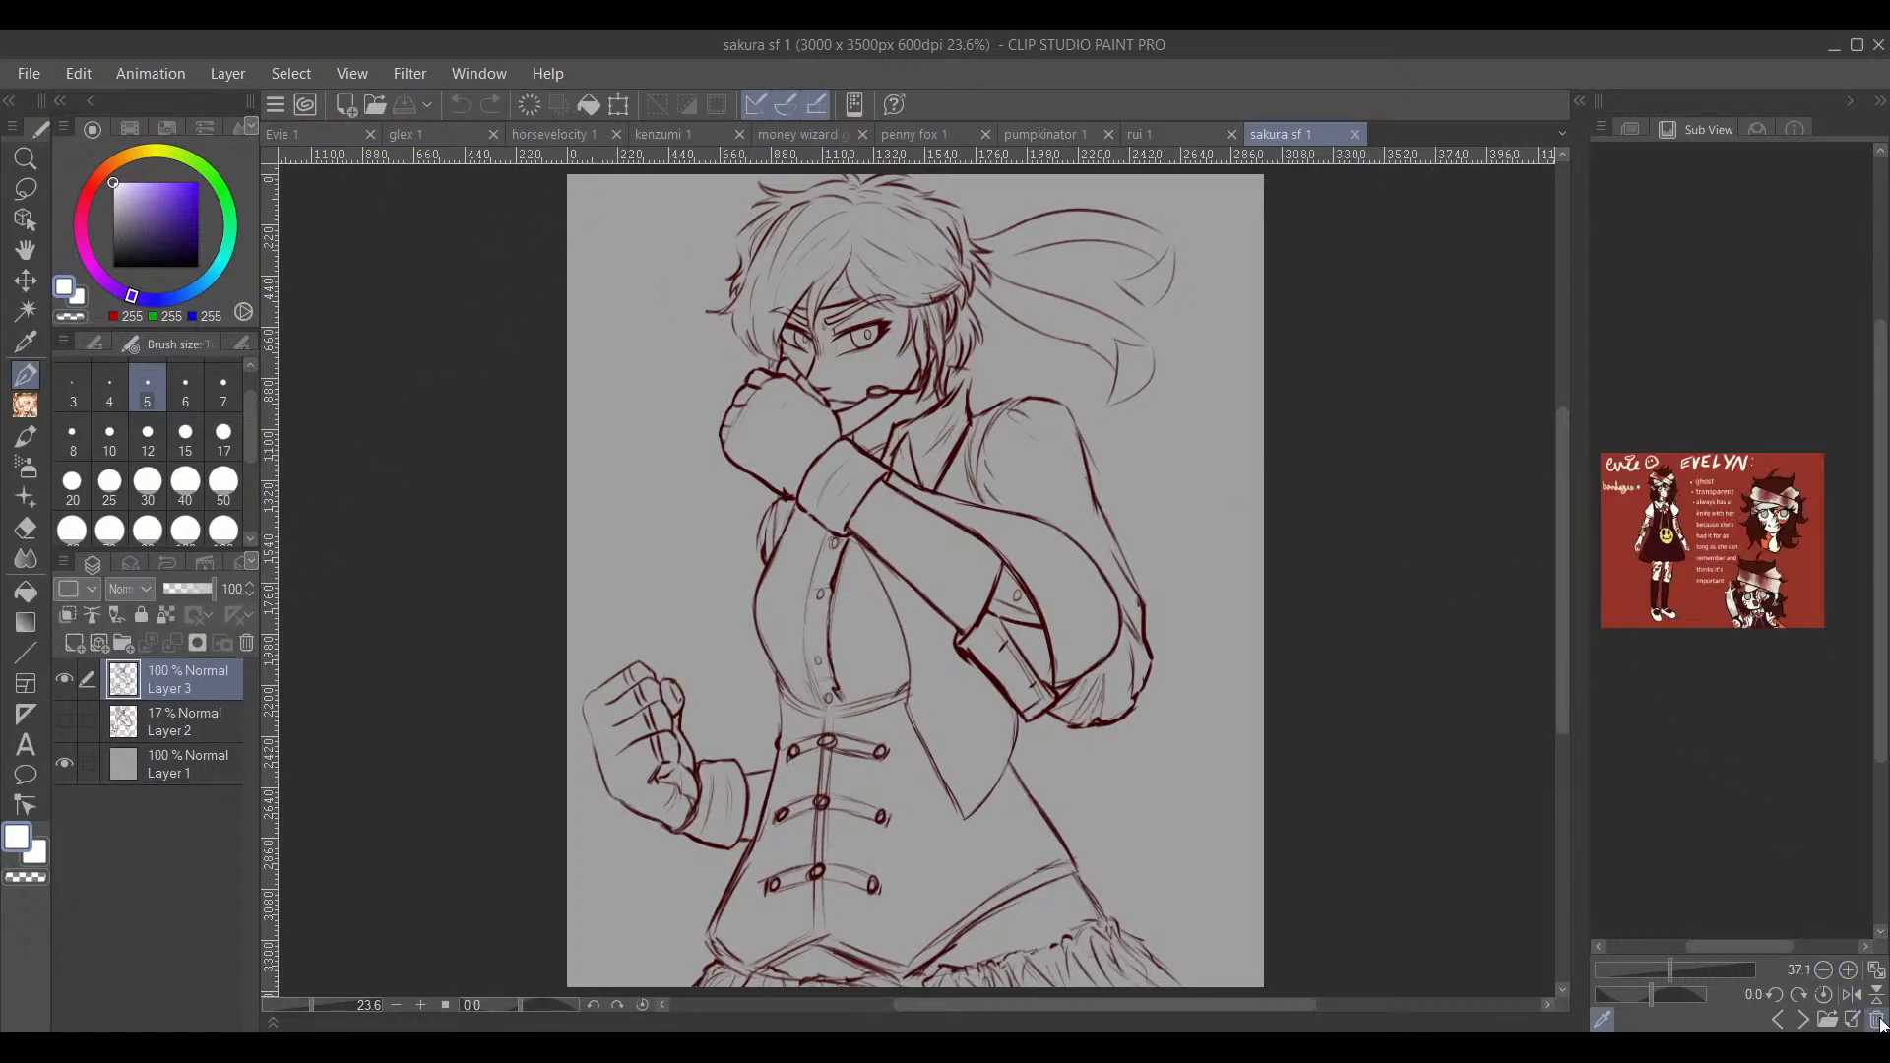
click(303, 134)
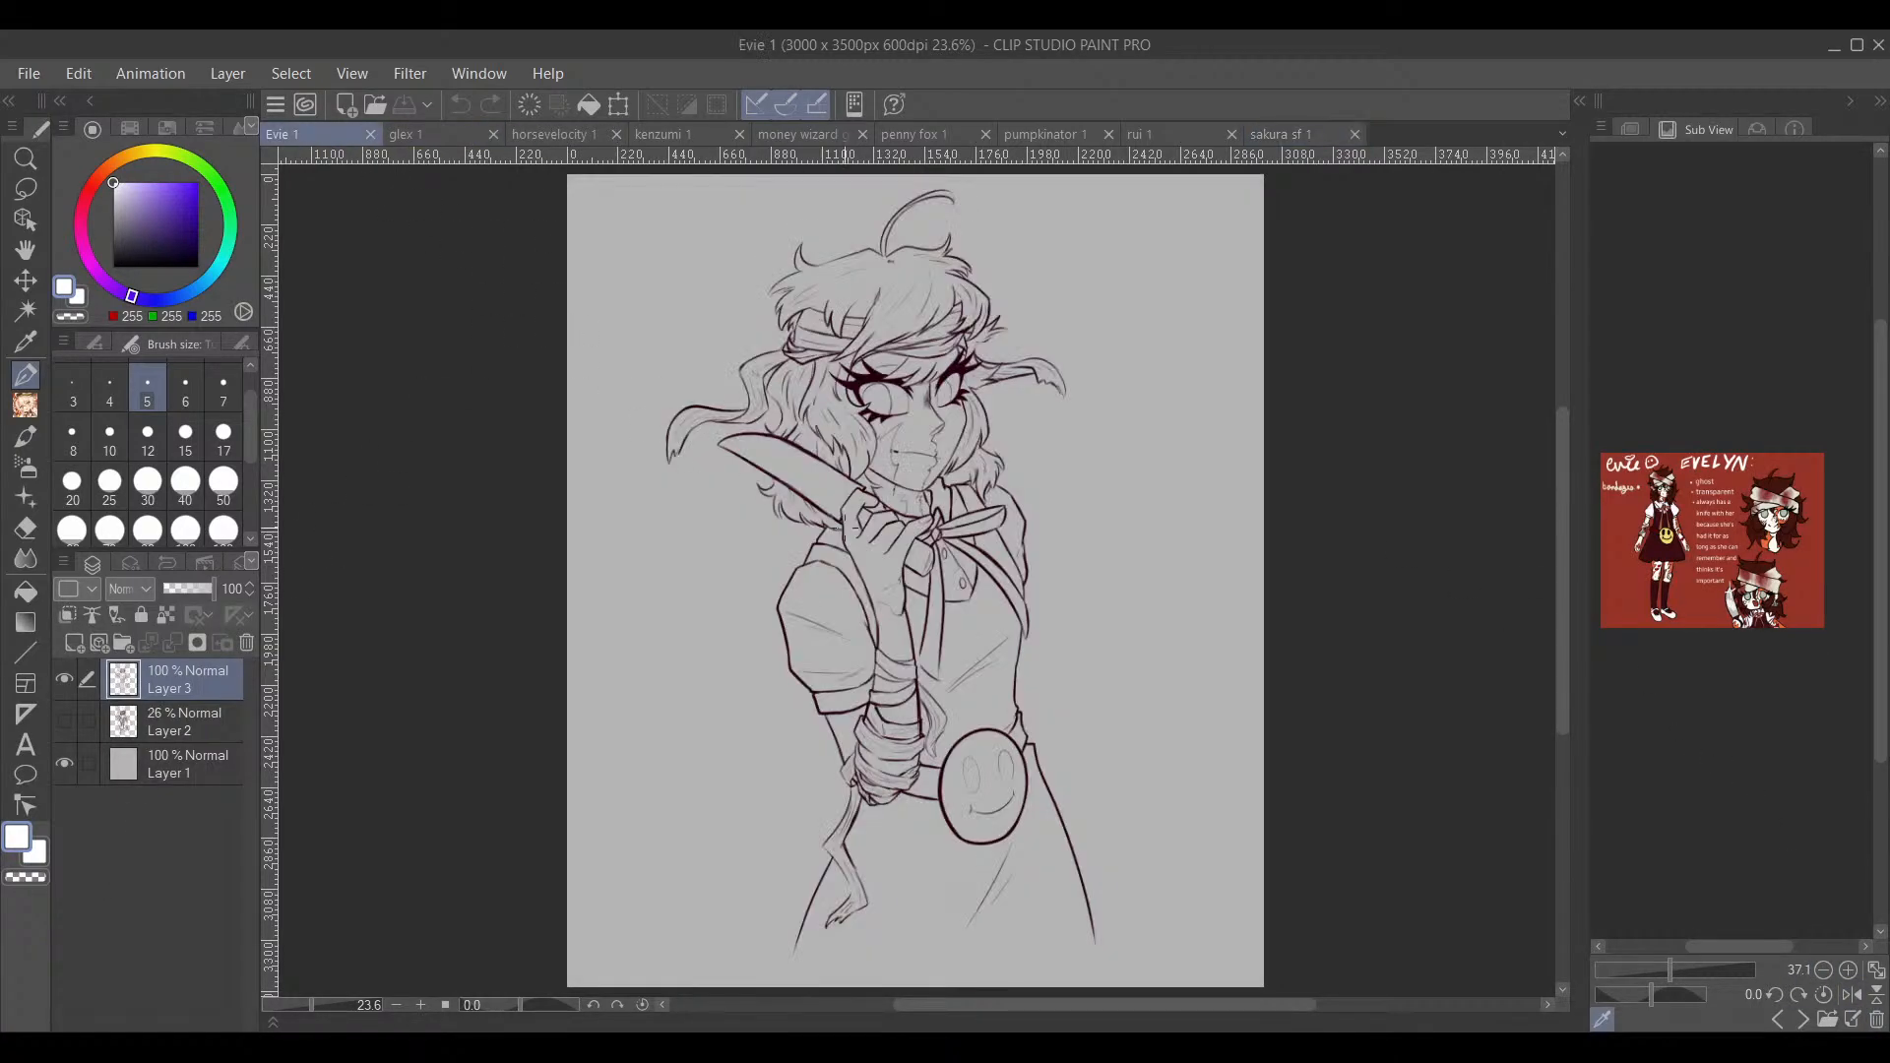
click(1686, 971)
mouse_move(1735, 947)
mouse_down()
mouse_move(1686, 954)
mouse_move(1714, 953)
mouse_up()
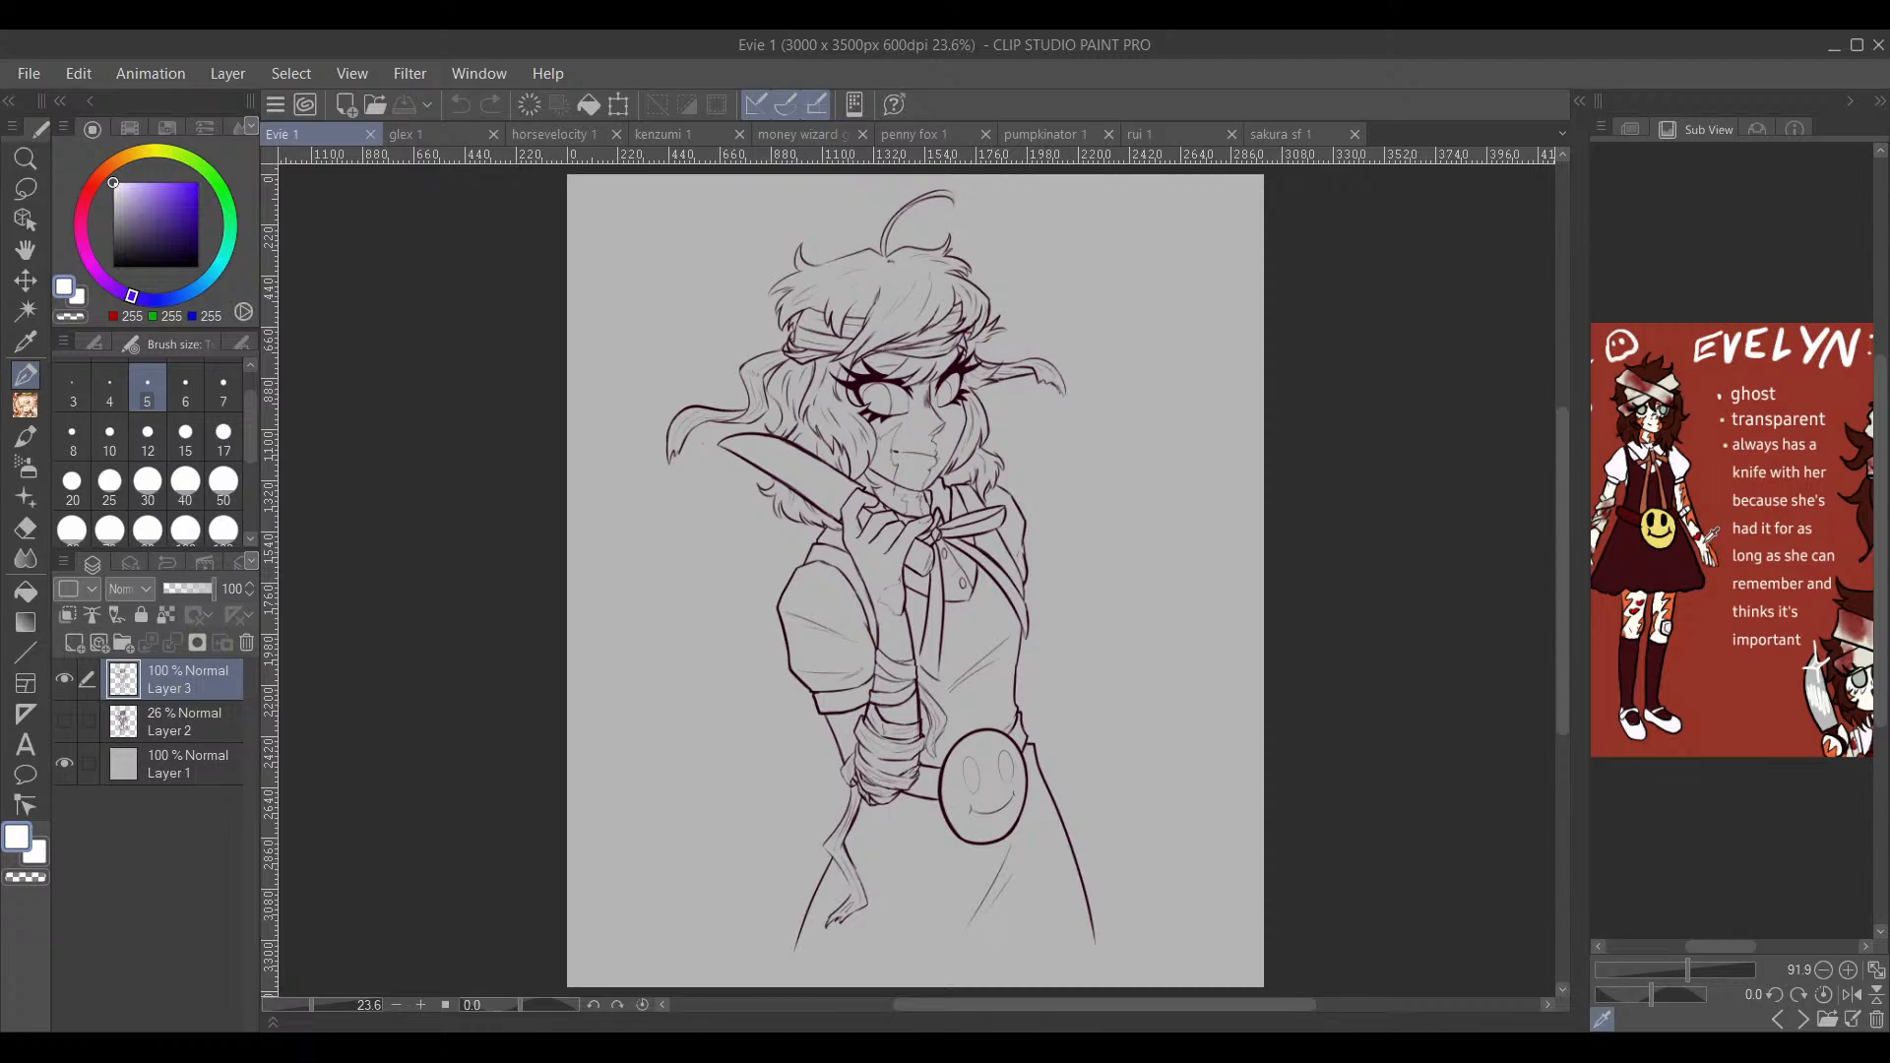
Step: Paint the face and raised hand in cream (255, 252, 242) sampled from the reference, on a new layer beneath the line art
click(1711, 536)
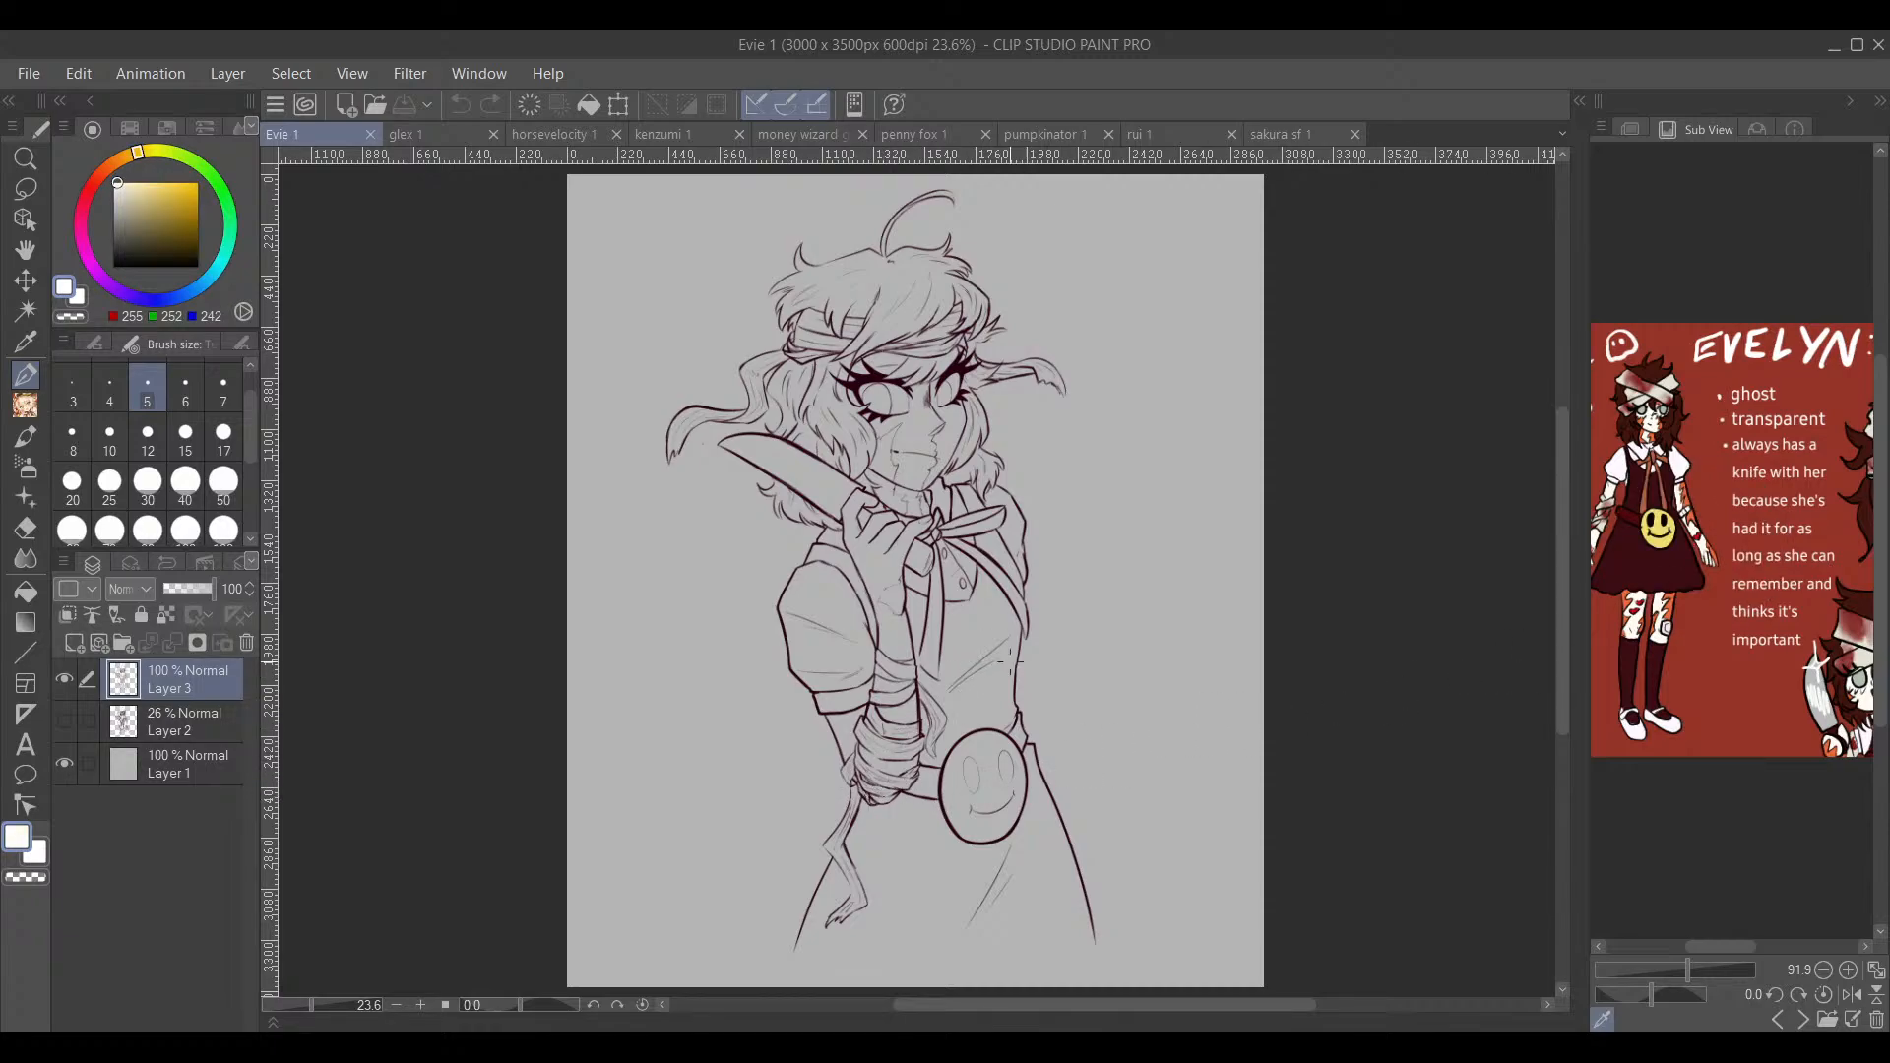
drag(1012, 666, 967, 752)
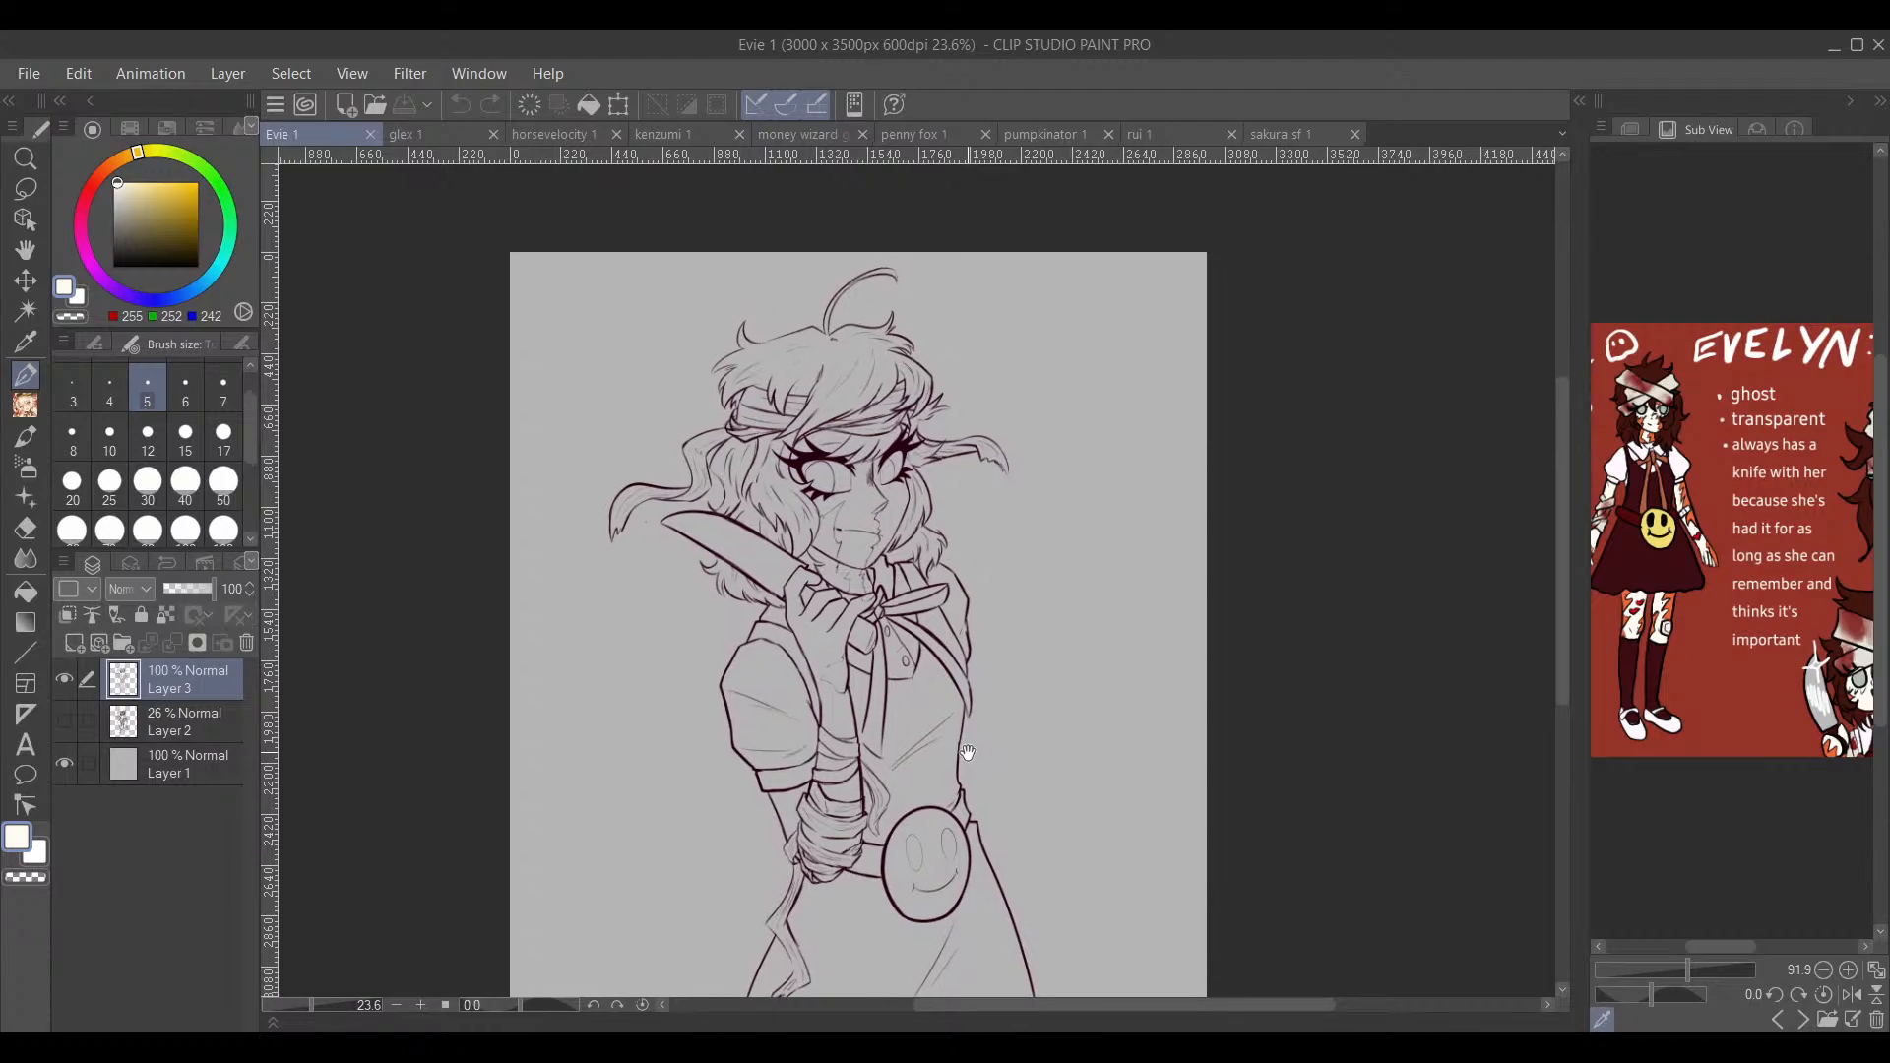
scroll(879, 656, up, 2)
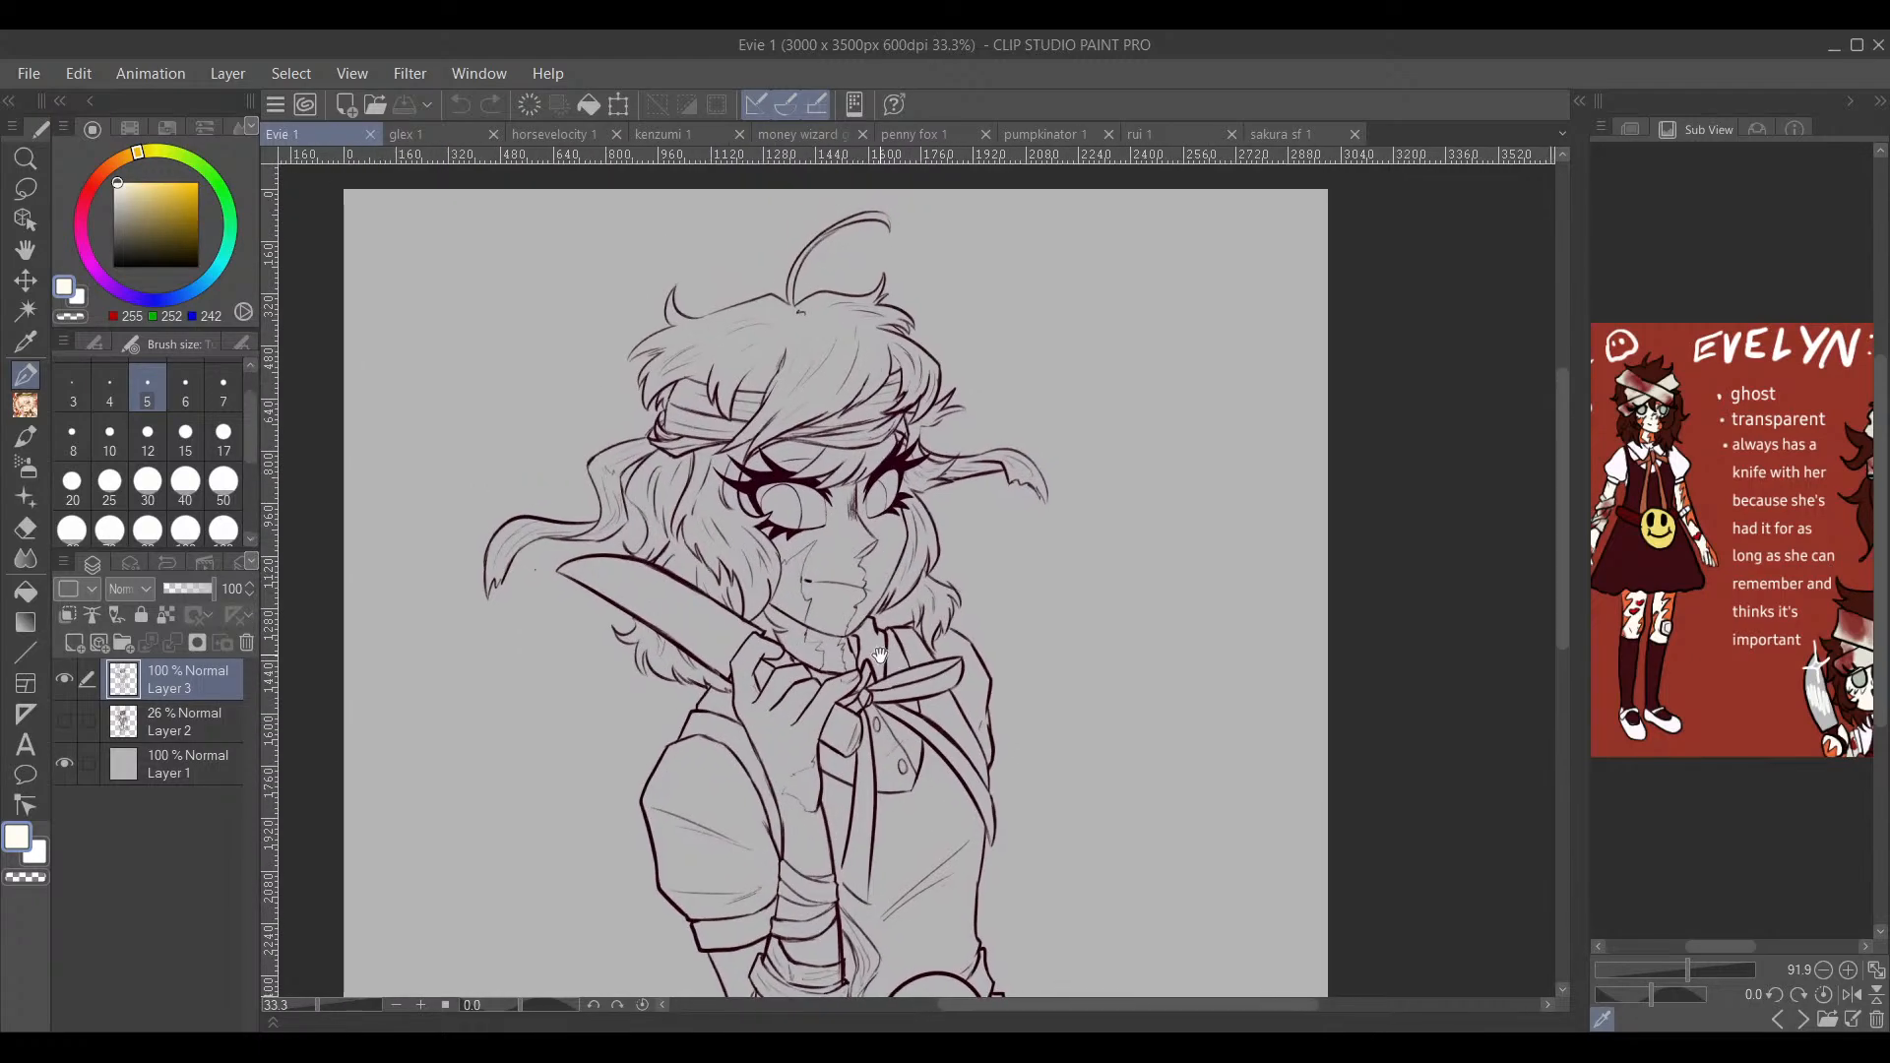
drag(879, 656, 879, 667)
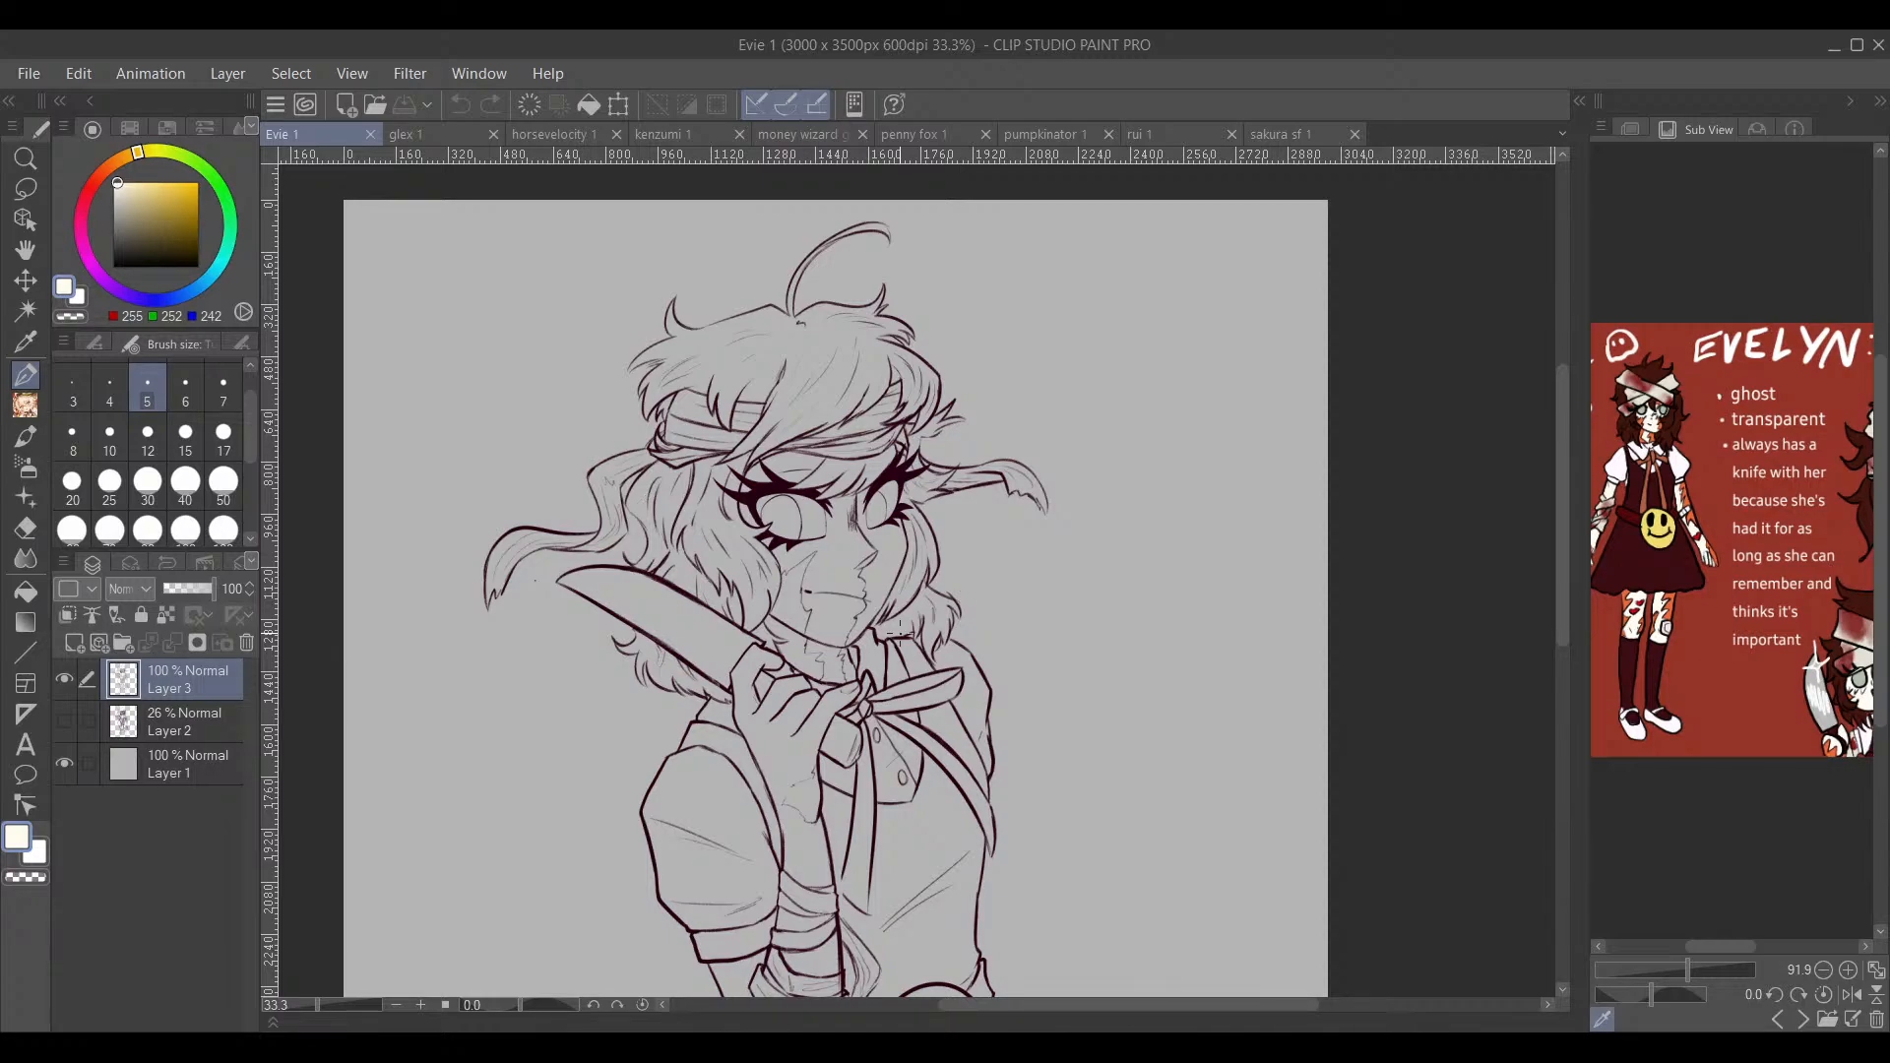
click(74, 643)
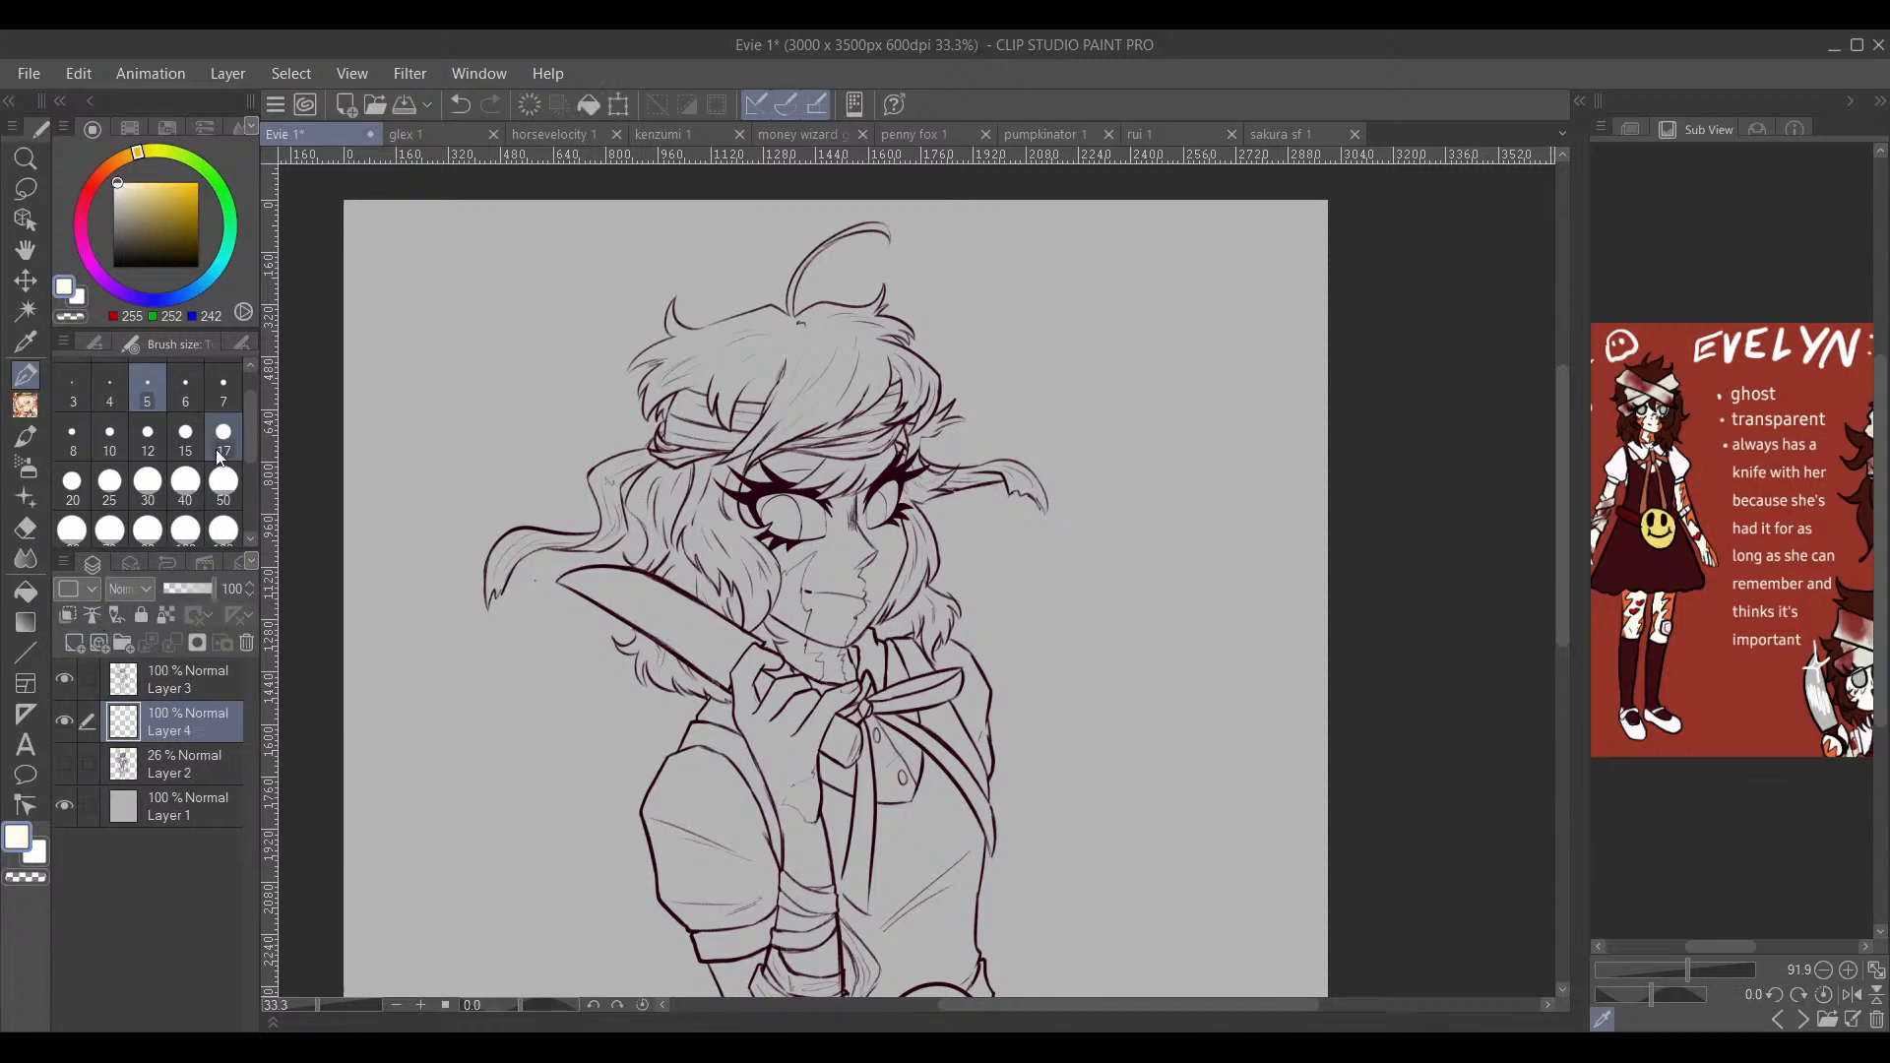
click(223, 533)
mouse_move(824, 485)
mouse_down()
mouse_move(724, 571)
mouse_move(629, 497)
mouse_move(552, 679)
mouse_move(728, 709)
mouse_move(827, 492)
mouse_move(847, 758)
mouse_move(729, 886)
mouse_move(610, 787)
mouse_move(687, 328)
mouse_up()
scroll(731, 564, up, 2)
mouse_move(751, 586)
mouse_down()
mouse_move(735, 596)
mouse_move(817, 728)
mouse_move(876, 574)
mouse_move(723, 658)
mouse_move(643, 539)
mouse_move(701, 777)
mouse_move(751, 875)
mouse_move(763, 705)
mouse_up()
Step: Extend the cream base over the forearm, its bandages and the visible upper arm below the sleeve
scroll(873, 695, down, 2)
scroll(776, 566, up, 1)
drag(719, 850, 680, 507)
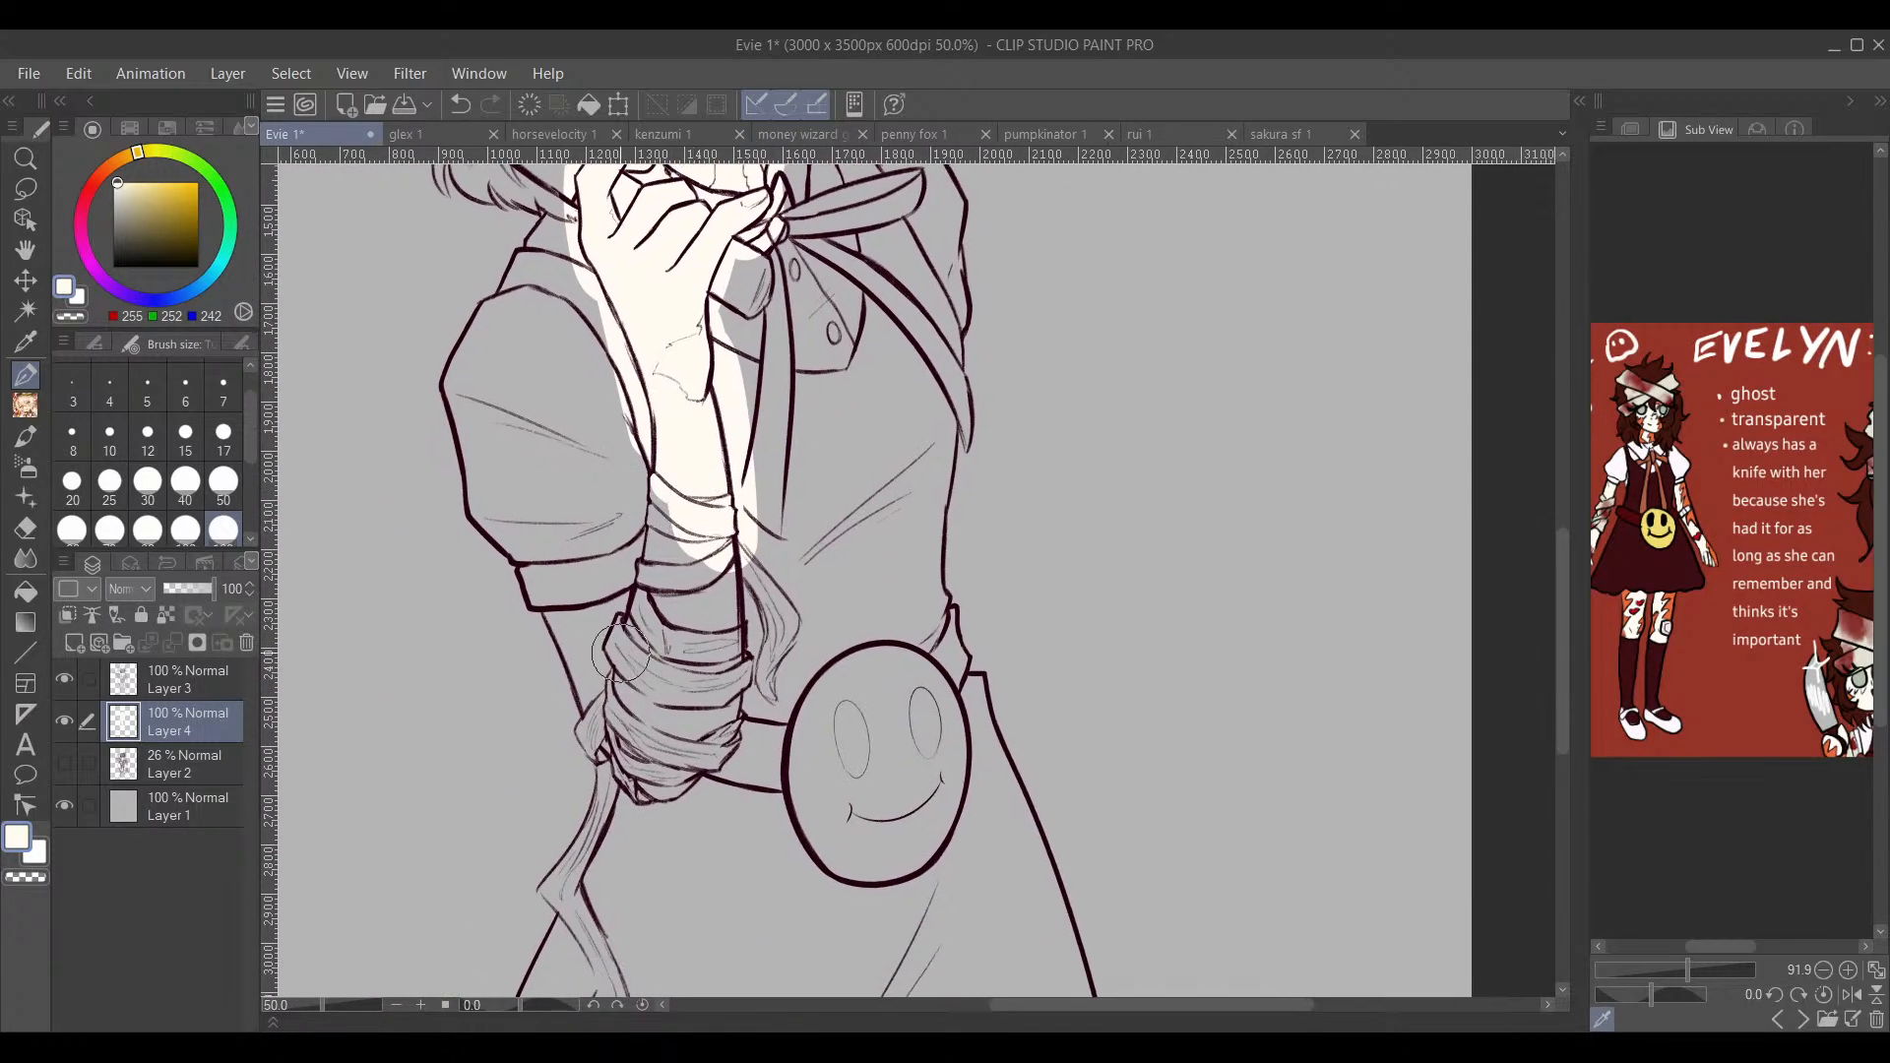
mouse_move(620, 652)
mouse_down()
mouse_move(600, 591)
mouse_move(556, 590)
mouse_move(625, 758)
mouse_move(653, 740)
mouse_move(719, 591)
mouse_move(738, 650)
mouse_move(650, 433)
mouse_up()
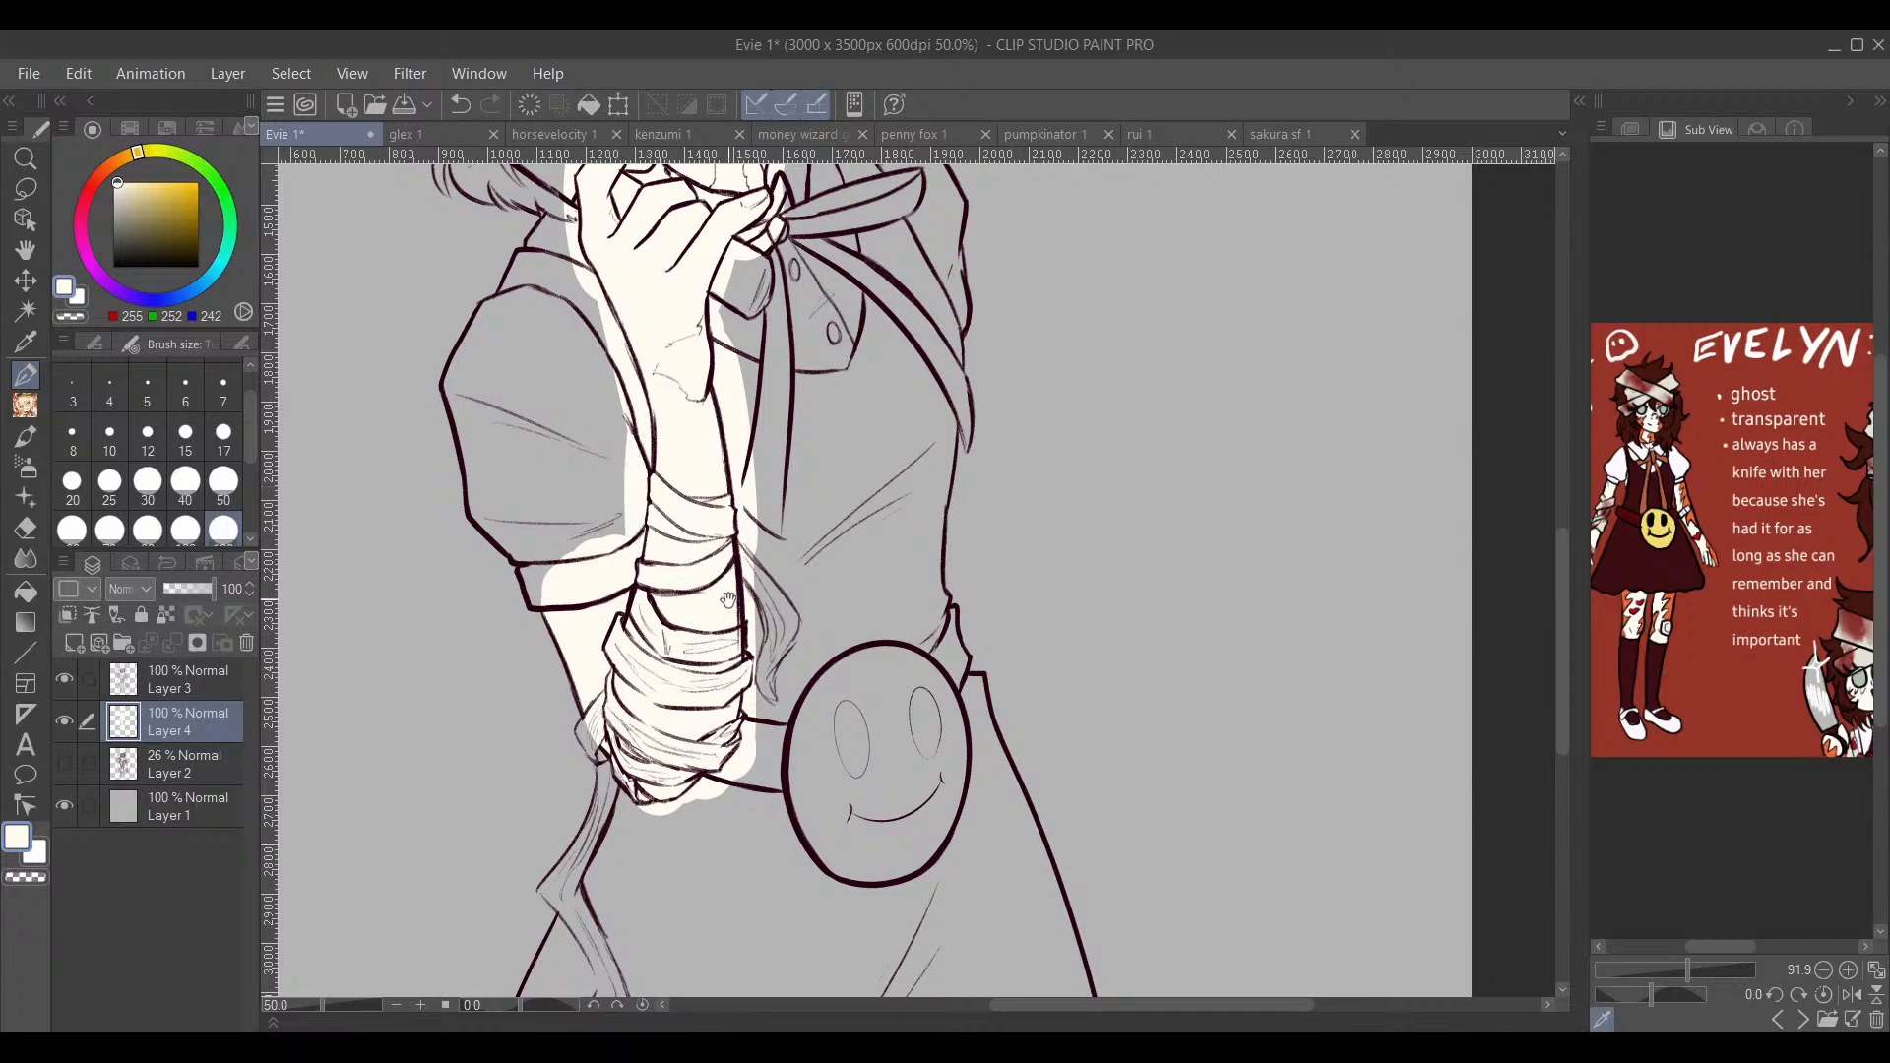
Step: Lock the skin layer's transparent pixels and fill the wrist's wound patch with reference orange (232, 104, 58) using a size 15 brush
mouse_move(729, 600)
mouse_down()
mouse_move(719, 867)
mouse_move(812, 622)
mouse_move(906, 696)
mouse_move(916, 768)
mouse_move(885, 640)
mouse_move(908, 665)
mouse_move(961, 625)
mouse_move(1025, 367)
mouse_move(1029, 197)
mouse_move(1074, 584)
mouse_move(1143, 333)
mouse_up()
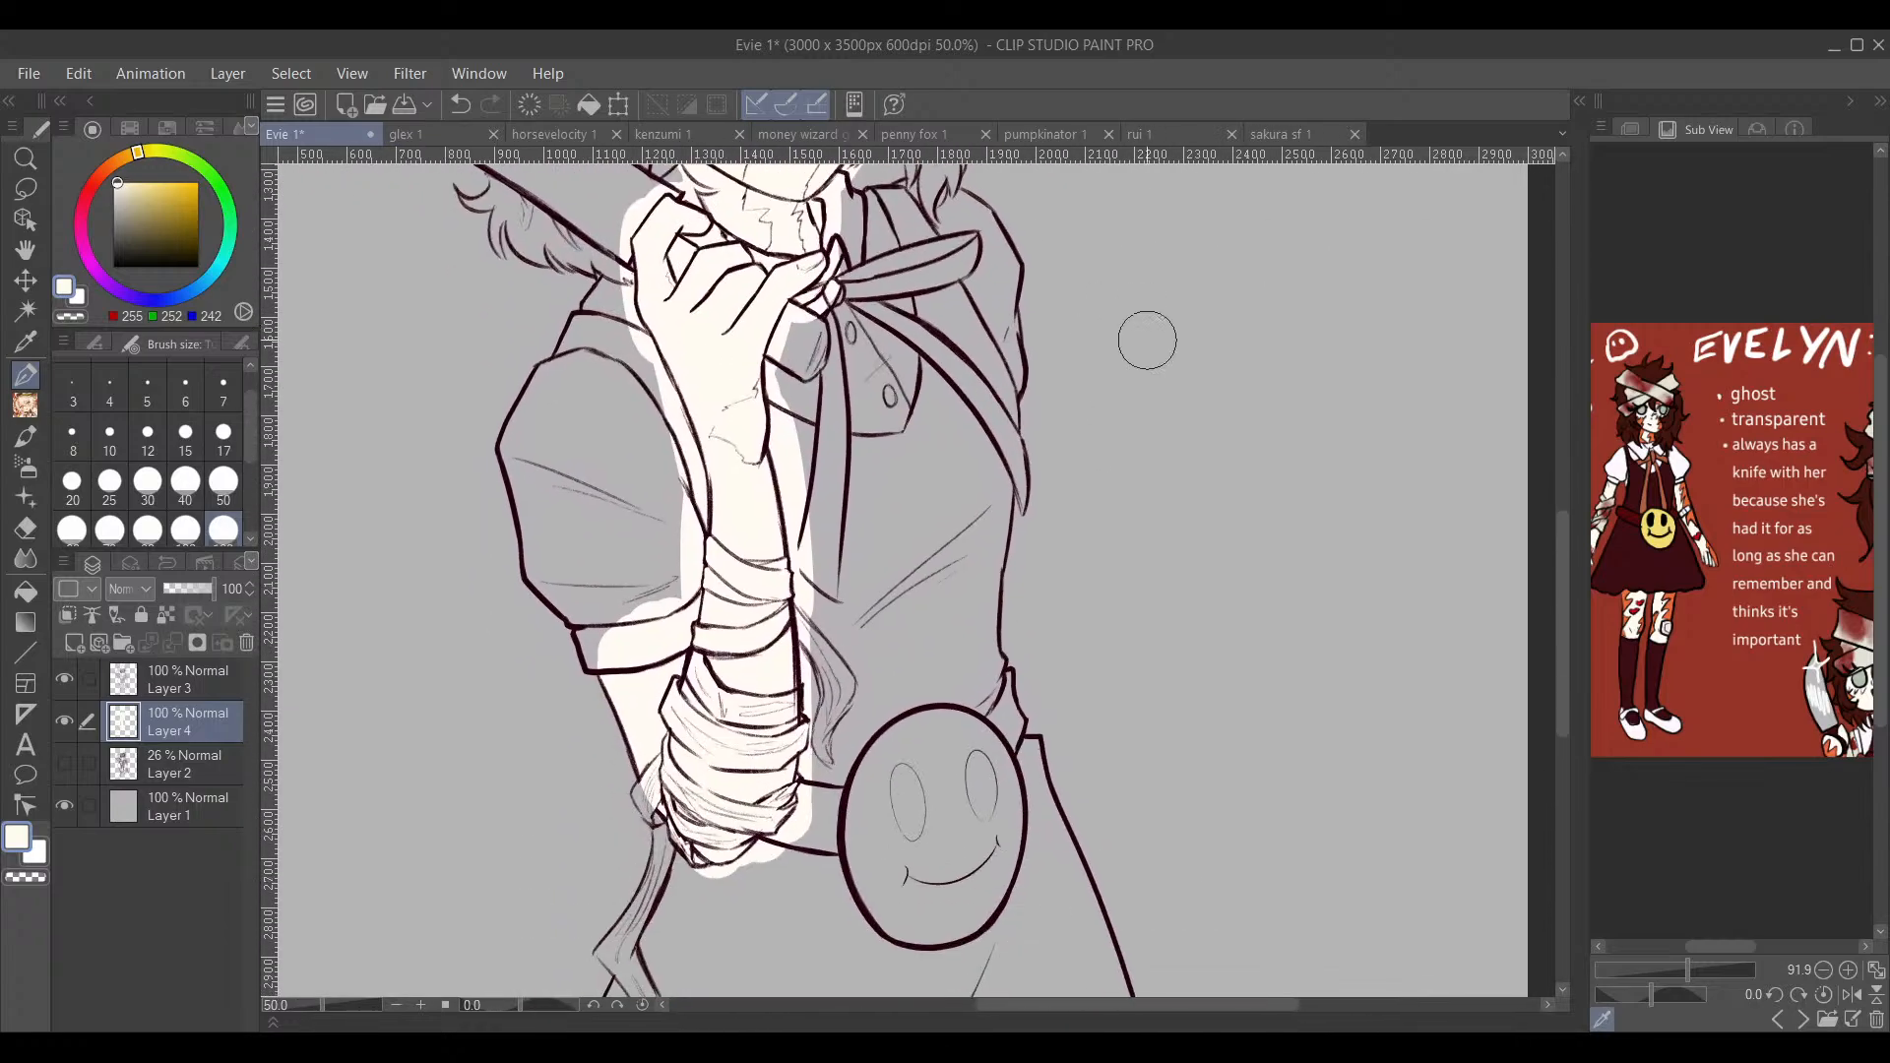
click(166, 615)
scroll(839, 709, right, 5)
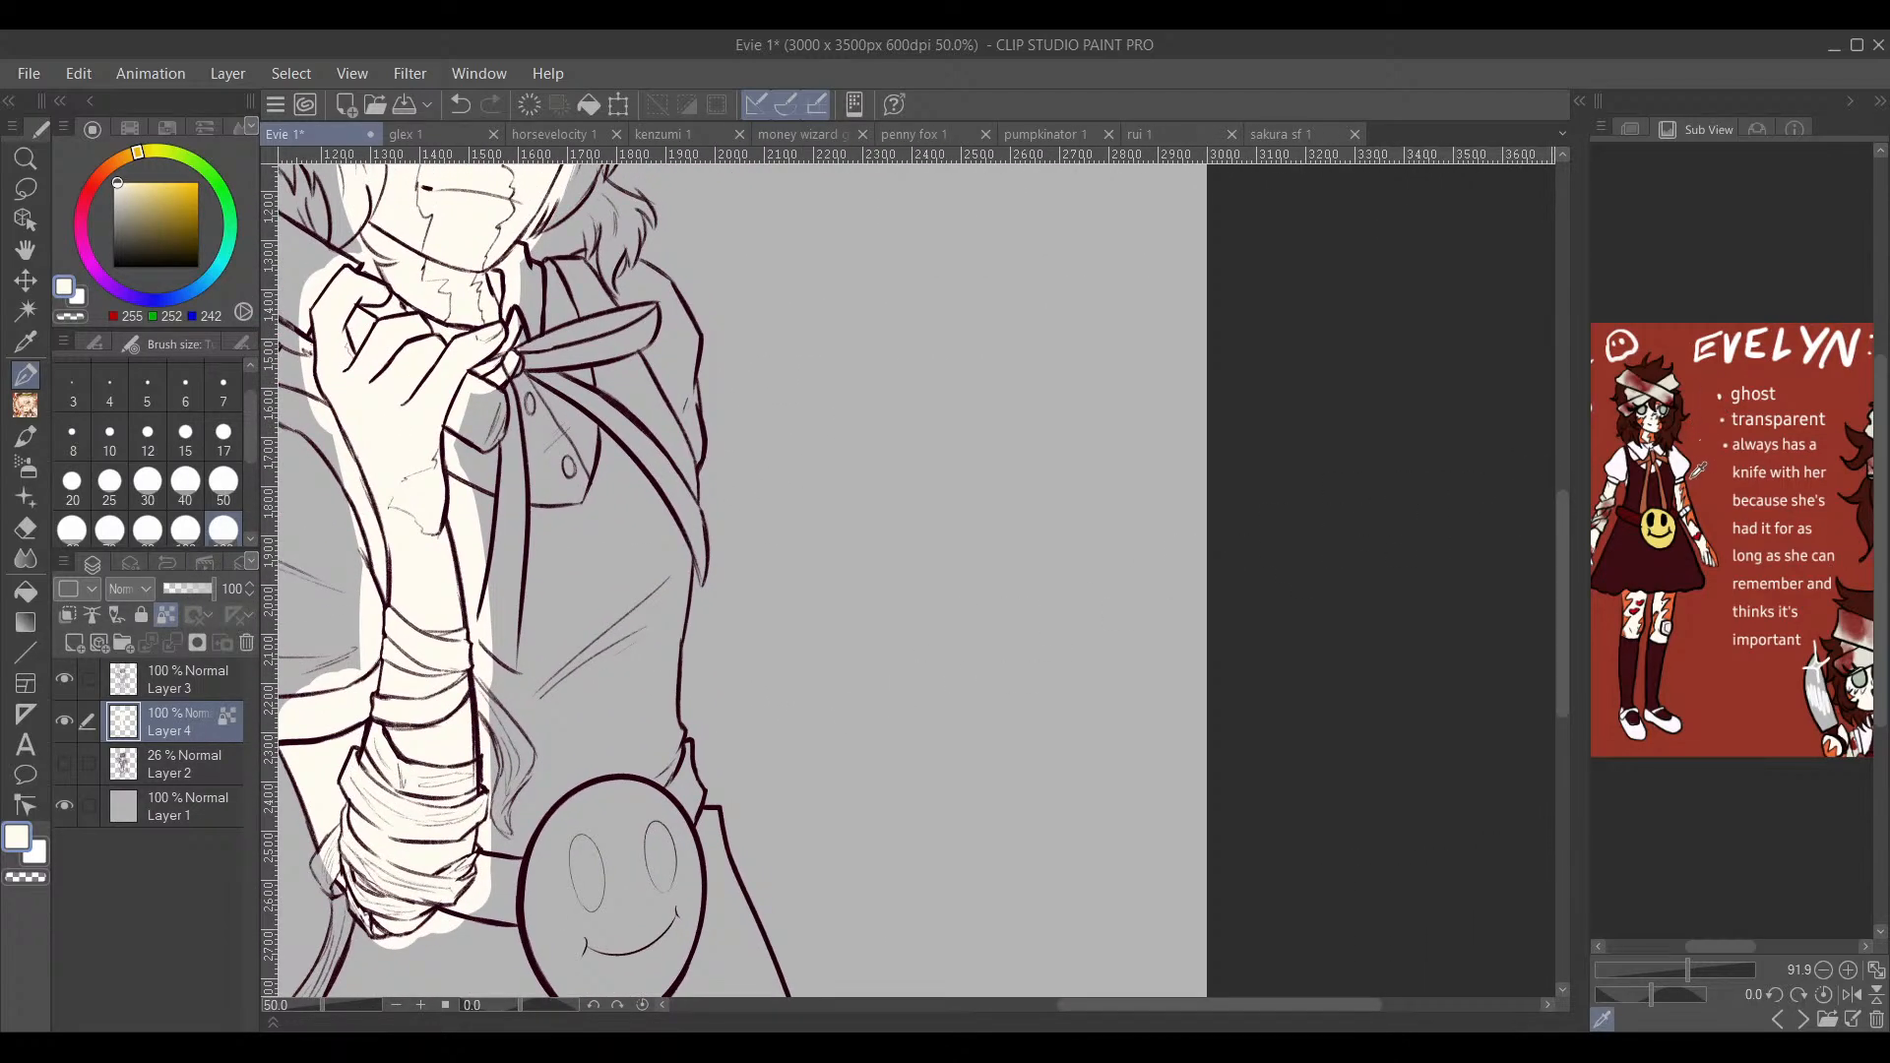
click(1673, 529)
drag(894, 705, 1152, 727)
drag(848, 647, 910, 761)
scroll(780, 602, up, 2)
scroll(830, 581, up, 1)
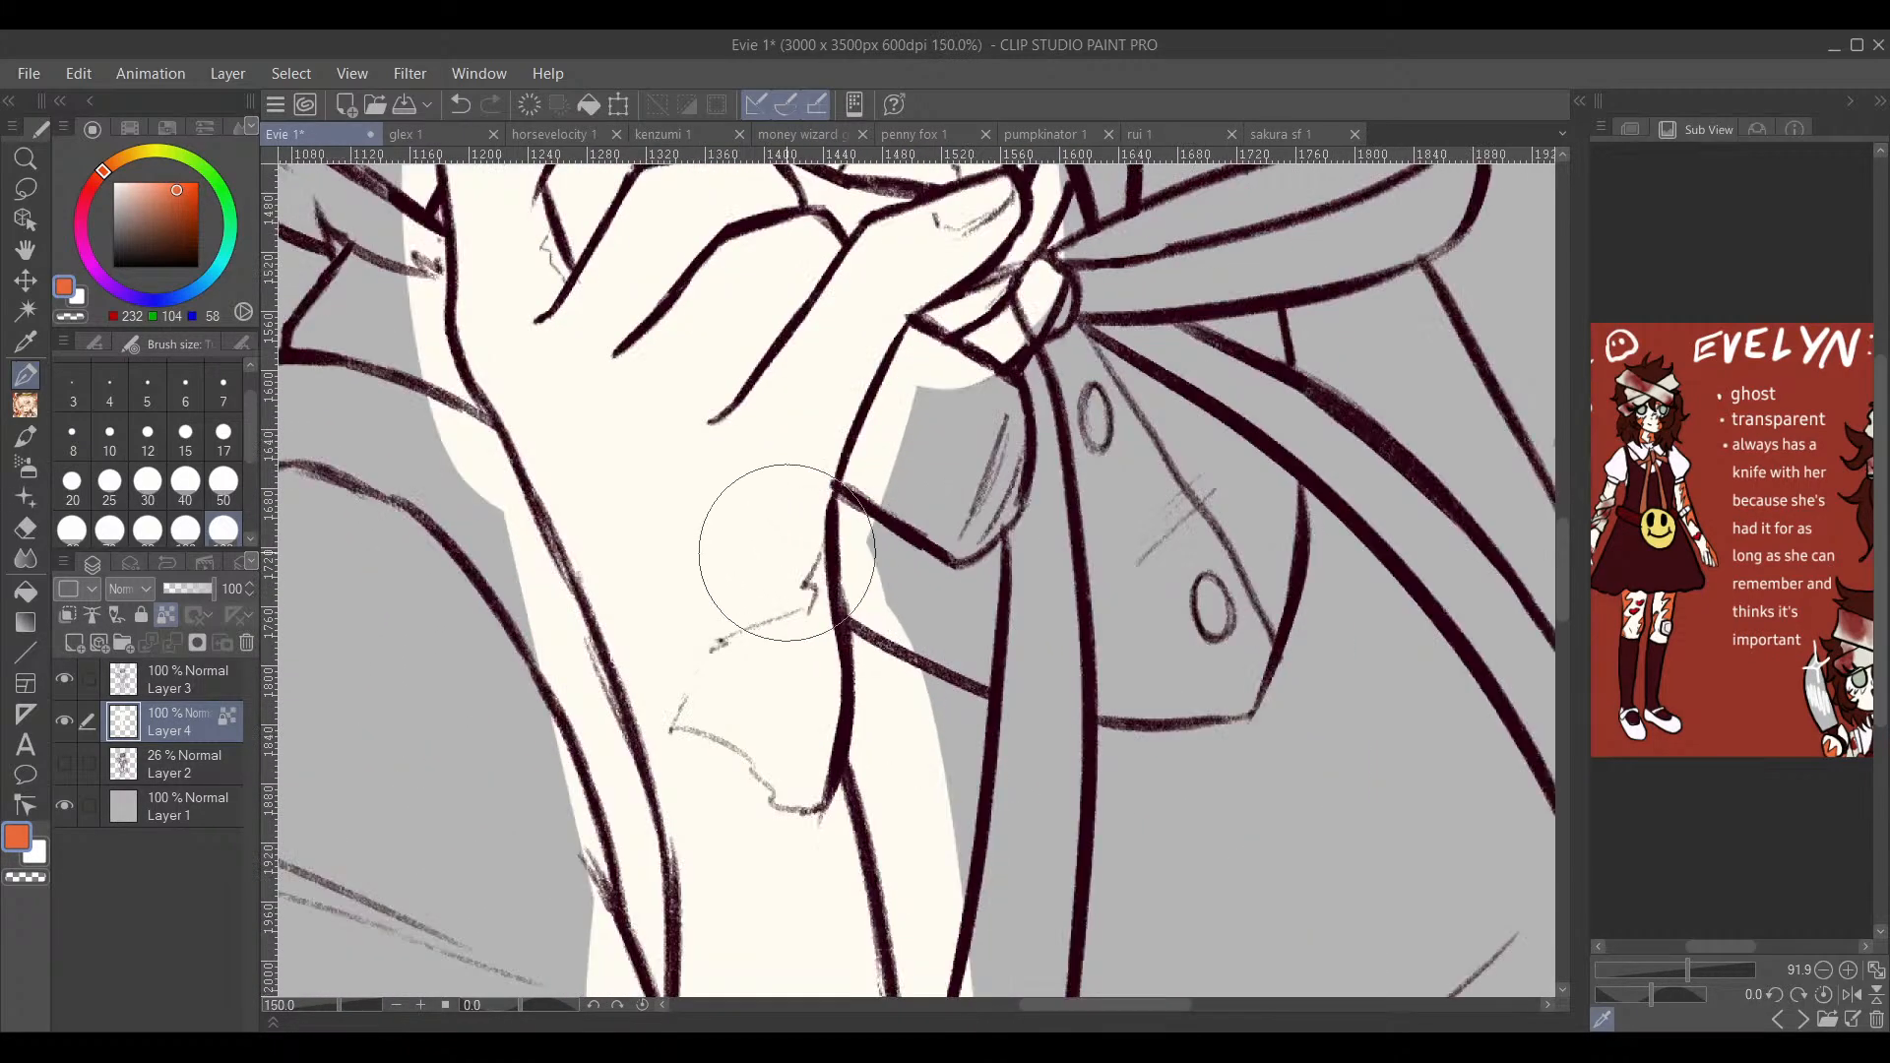
click(185, 433)
mouse_move(823, 546)
mouse_down()
mouse_move(814, 582)
mouse_move(837, 625)
mouse_move(750, 687)
mouse_up()
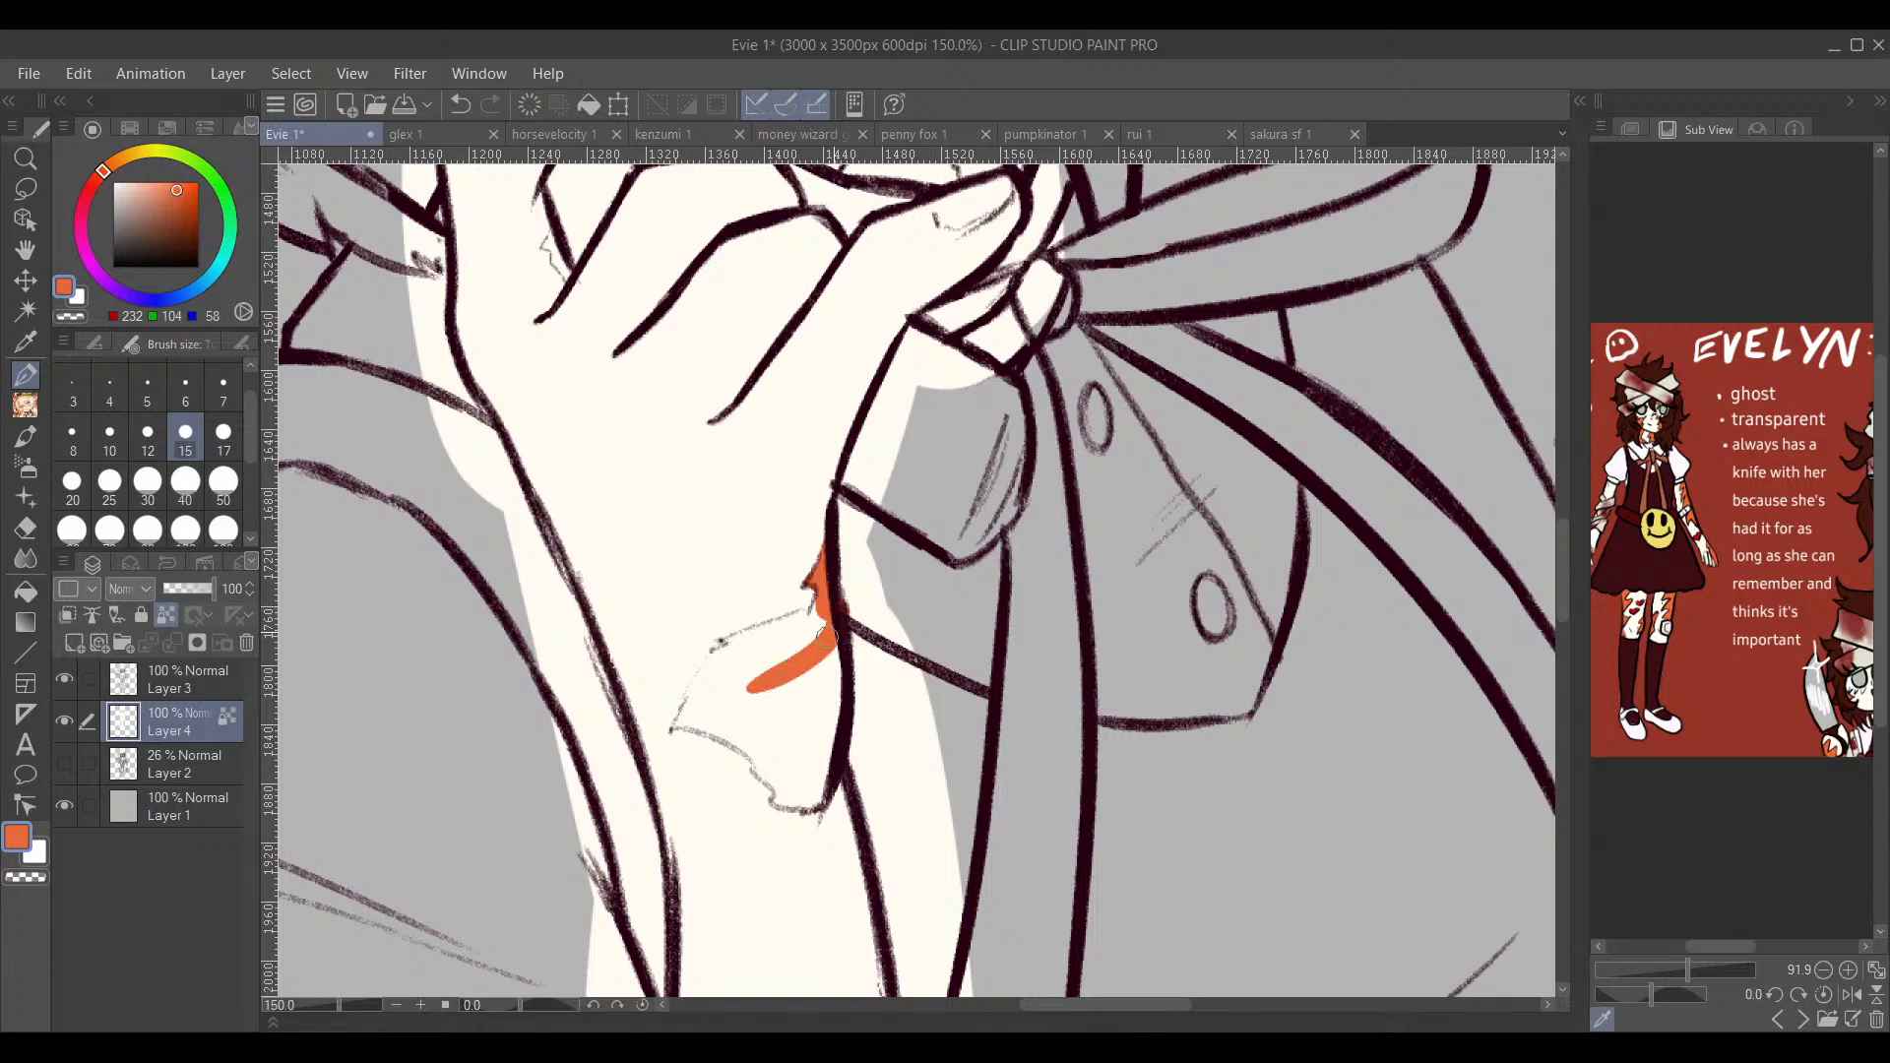
mouse_move(827, 638)
mouse_down()
mouse_move(735, 647)
mouse_move(709, 690)
mouse_move(717, 661)
mouse_move(677, 726)
mouse_move(706, 597)
mouse_move(622, 573)
mouse_move(577, 598)
mouse_move(710, 524)
mouse_move(725, 557)
mouse_move(699, 676)
mouse_move(659, 684)
mouse_move(643, 642)
mouse_move(588, 602)
mouse_move(609, 604)
mouse_move(614, 578)
mouse_move(671, 659)
mouse_move(697, 615)
mouse_up()
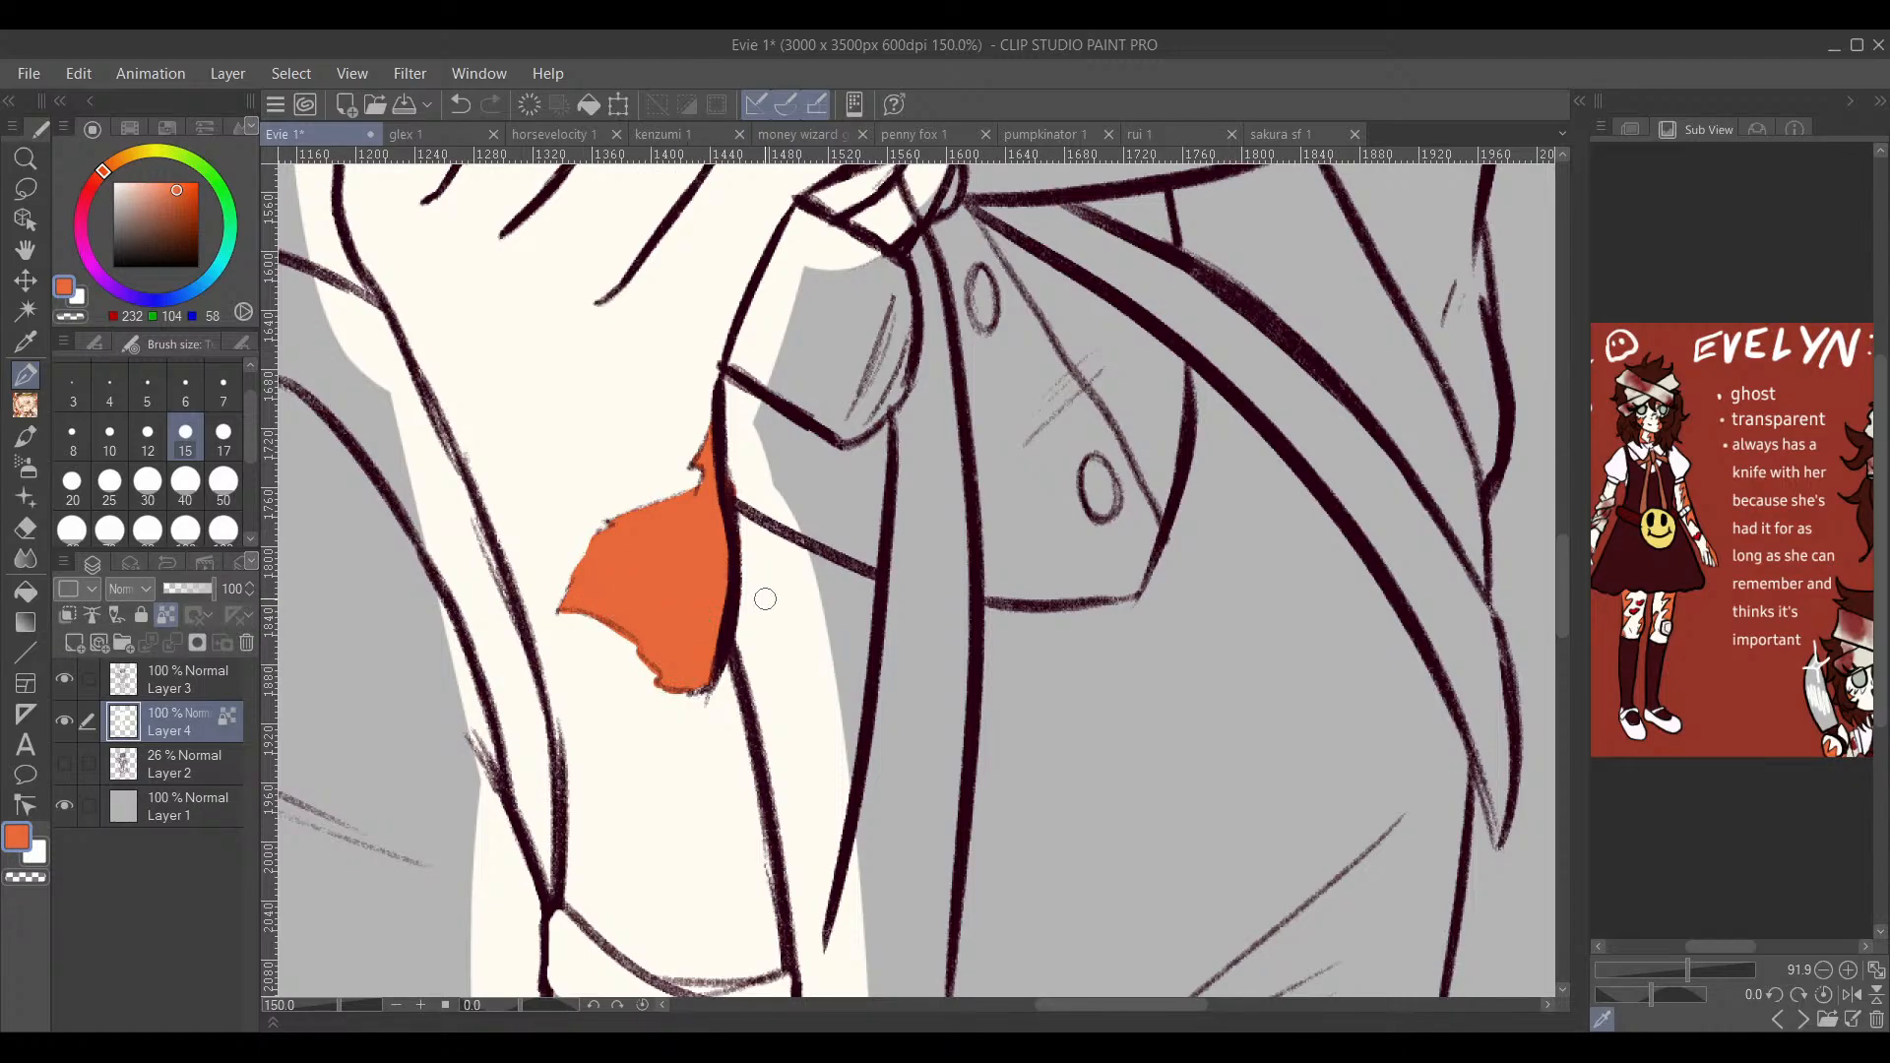
Step: Paint a jagged orange wound along the forearm's inner edge between the upper and lower bandages
scroll(765, 598, down, 2)
drag(862, 732, 907, 493)
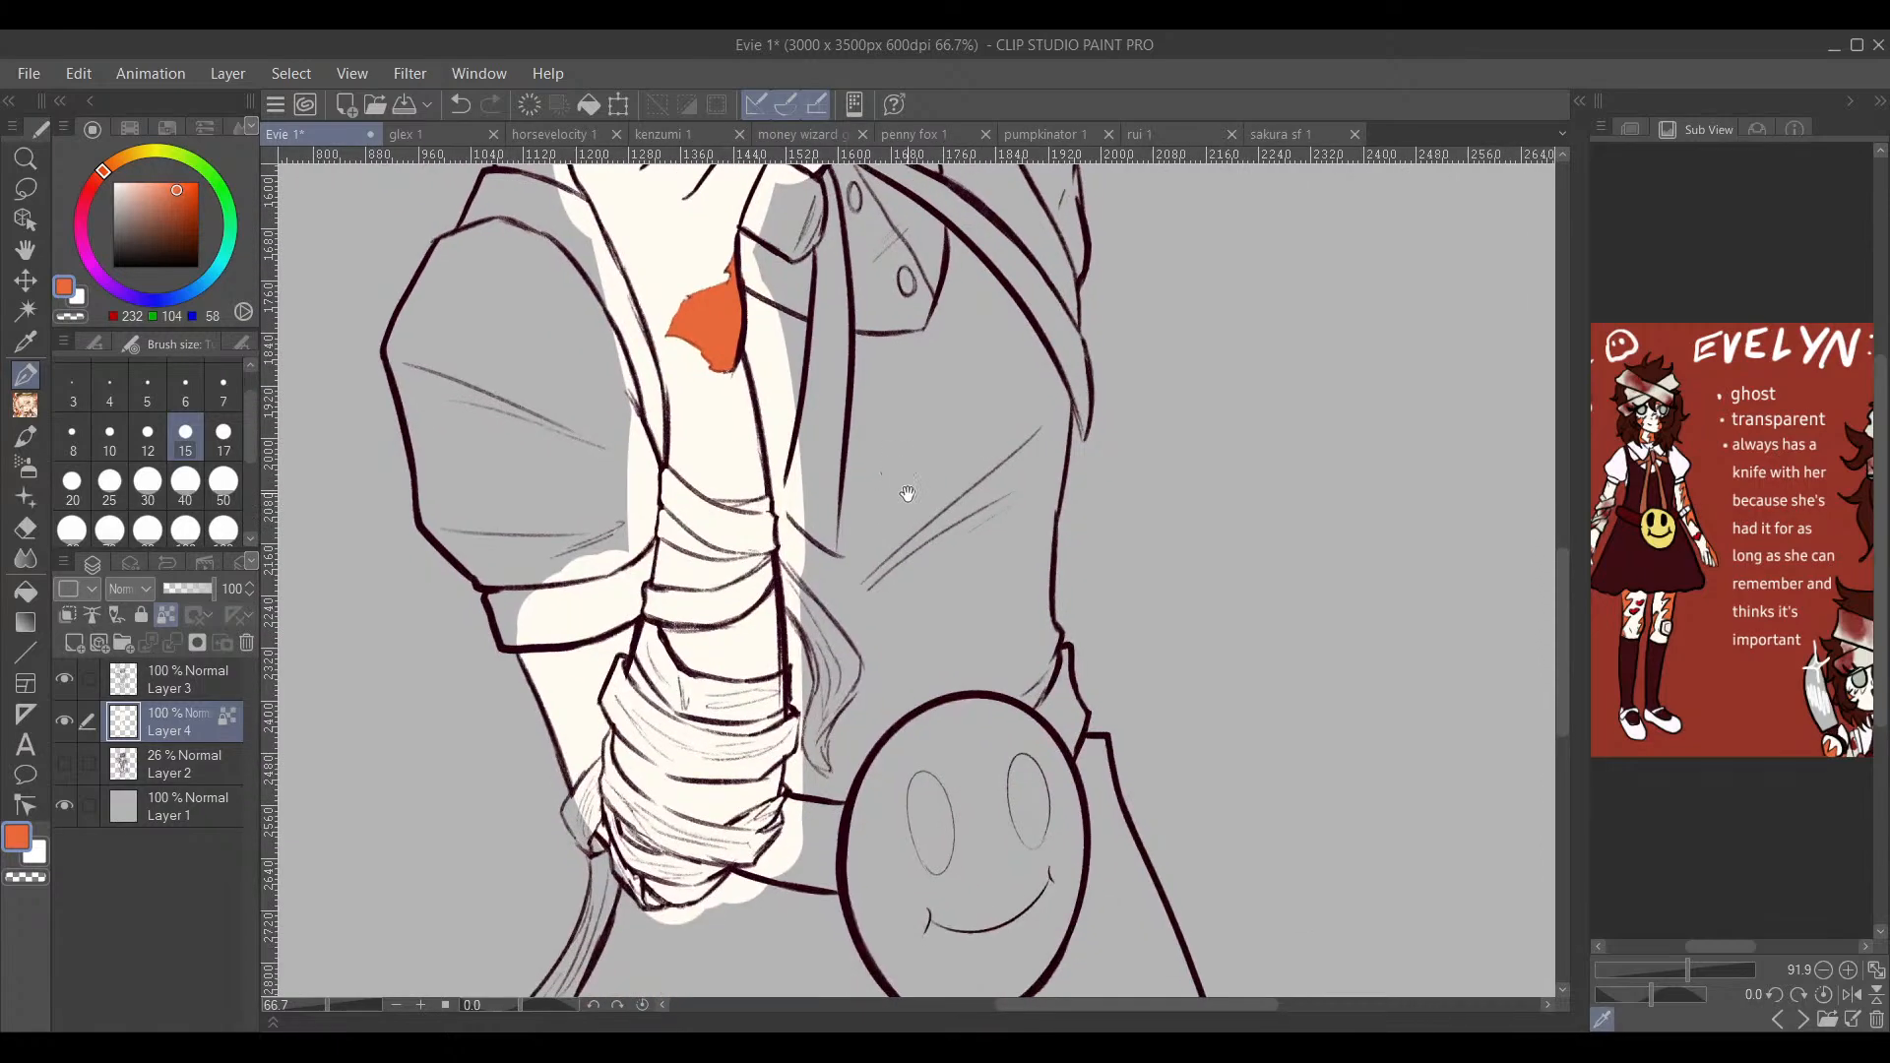
scroll(808, 591, up, 2)
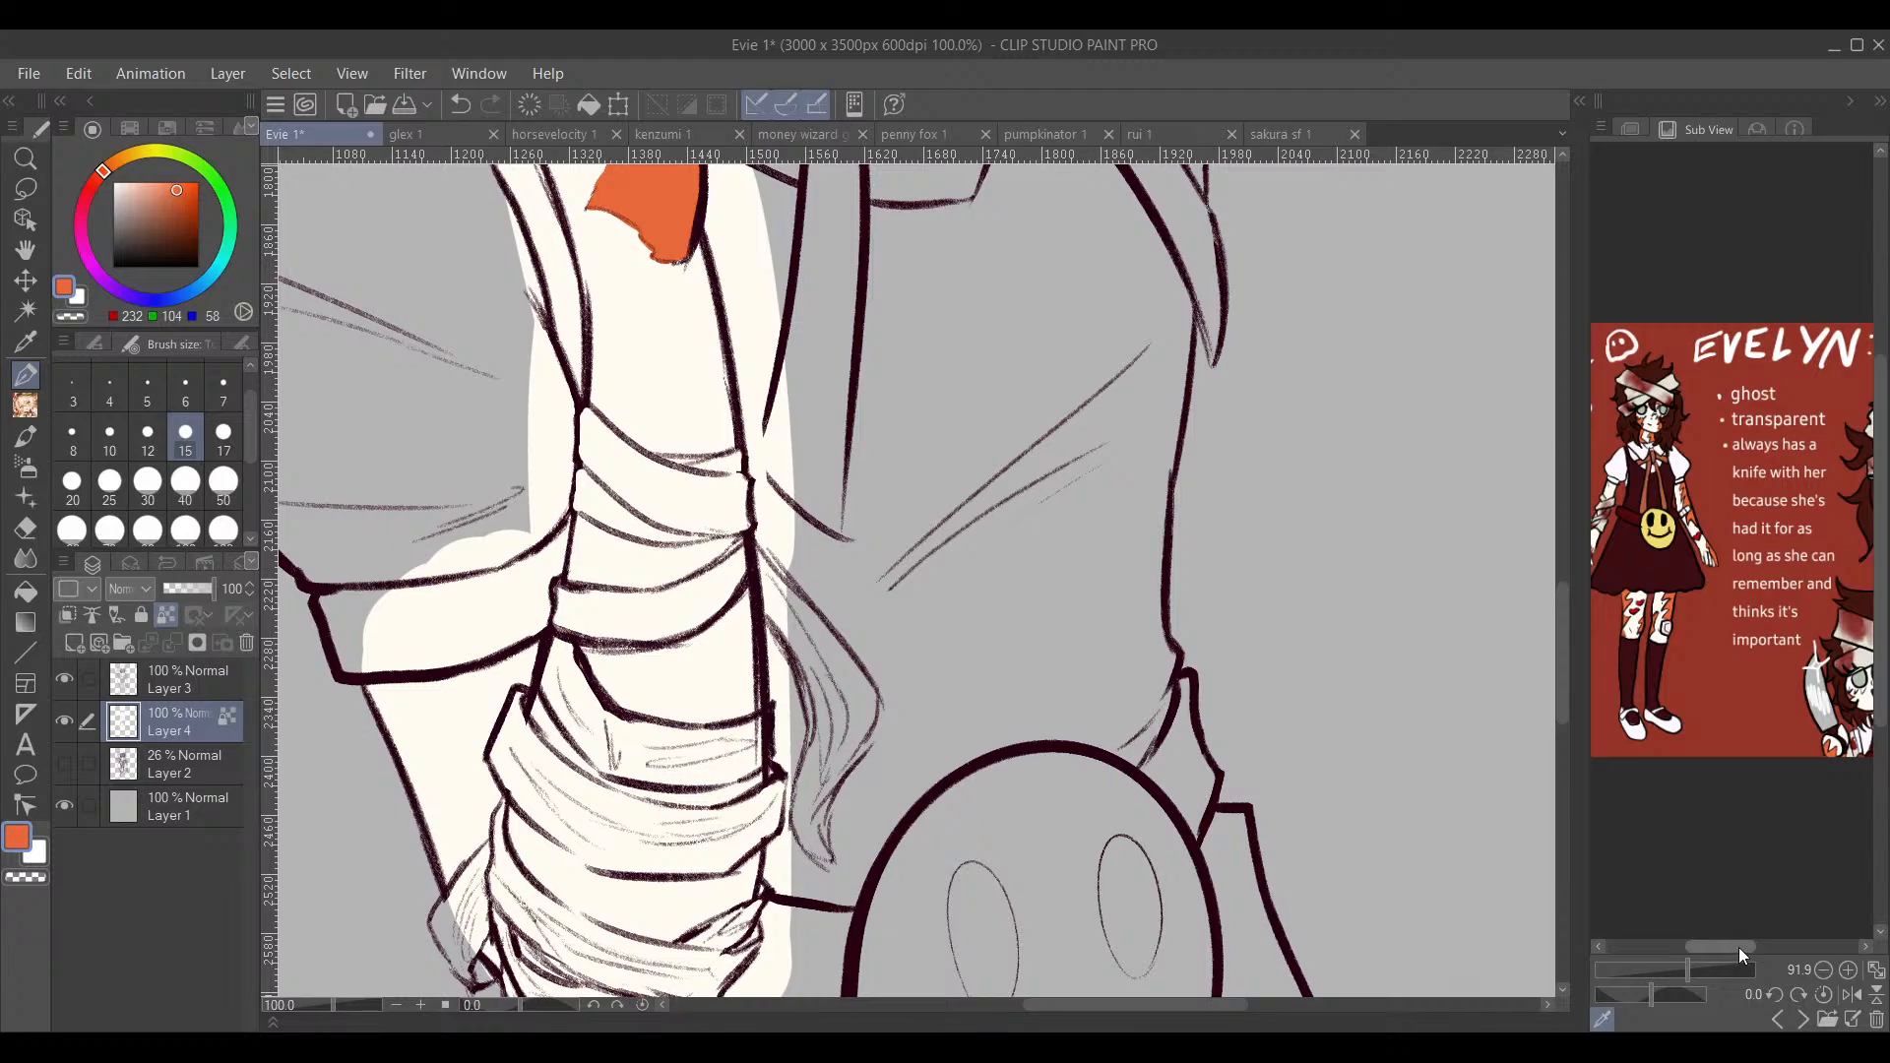
drag(1738, 947, 1729, 949)
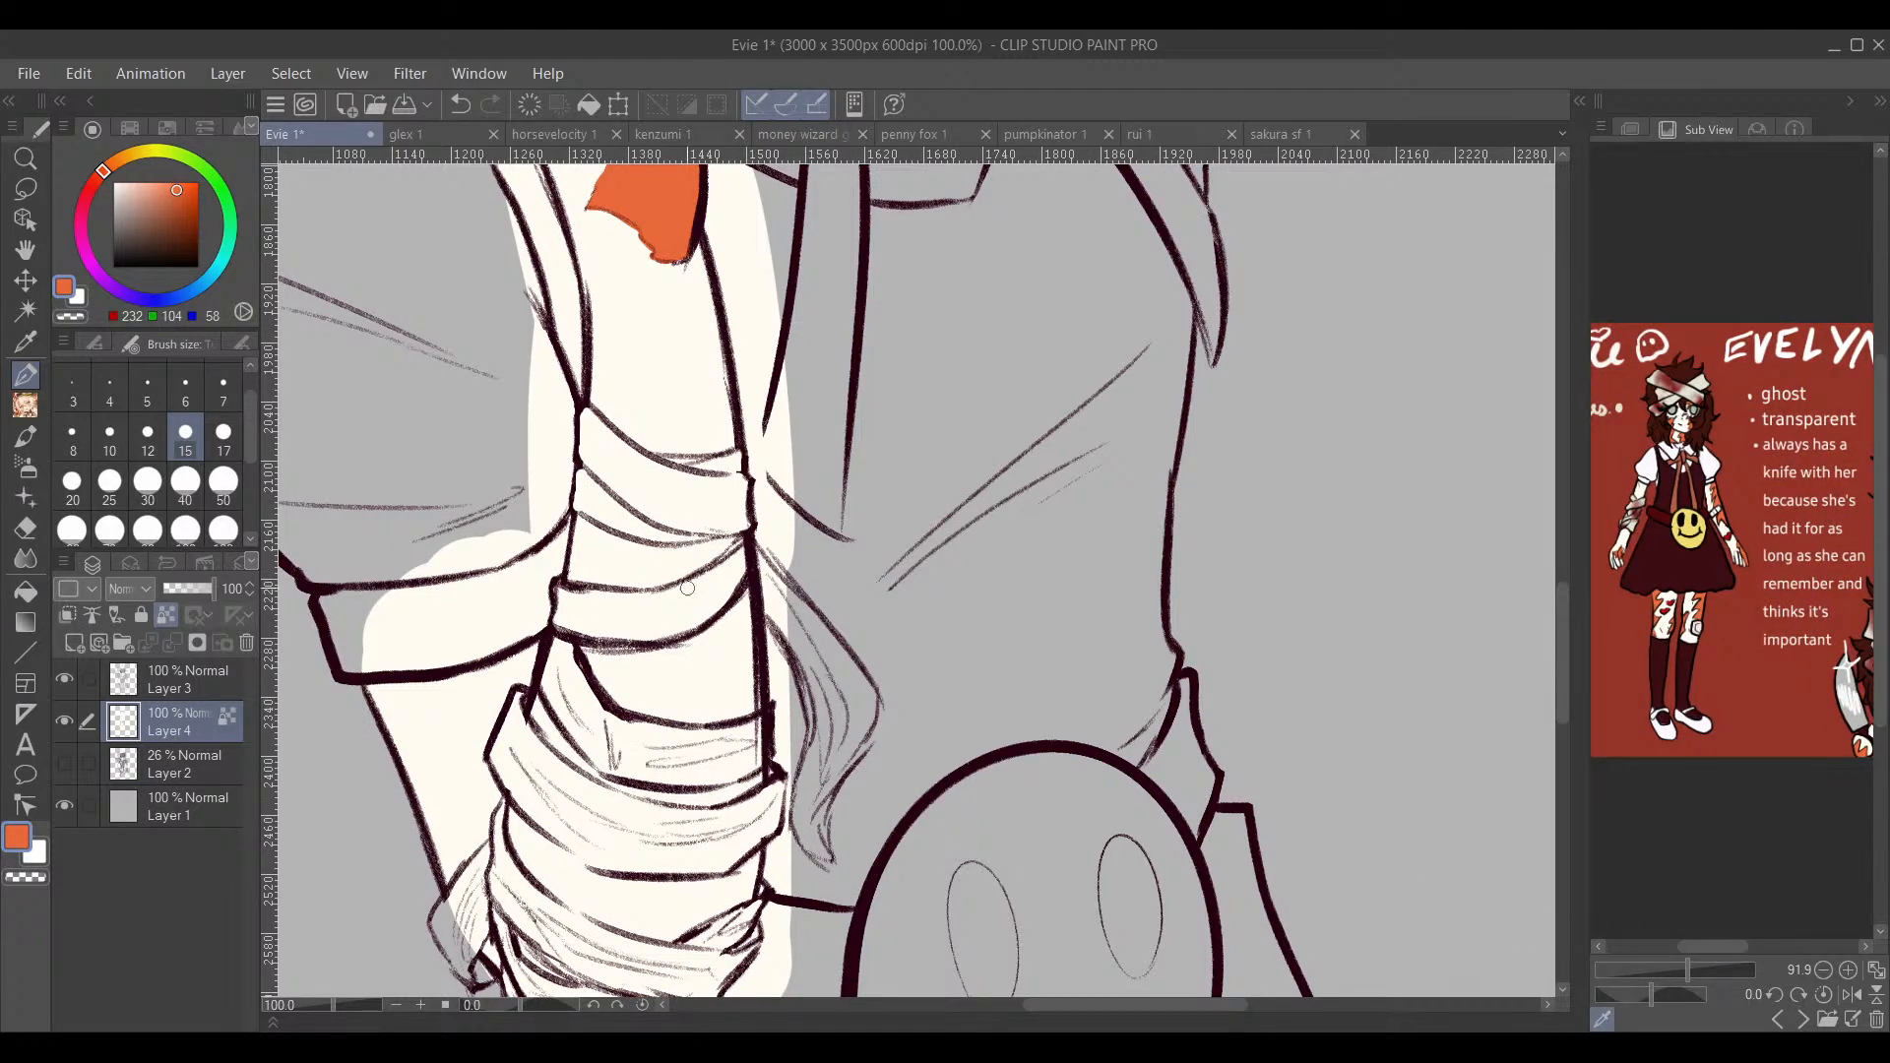
mouse_move(716, 626)
mouse_down()
mouse_move(684, 671)
mouse_move(705, 679)
mouse_move(688, 750)
mouse_move(711, 820)
mouse_move(724, 783)
mouse_move(755, 778)
mouse_move(750, 610)
mouse_move(697, 655)
mouse_move(733, 630)
mouse_move(743, 669)
mouse_move(697, 729)
mouse_up()
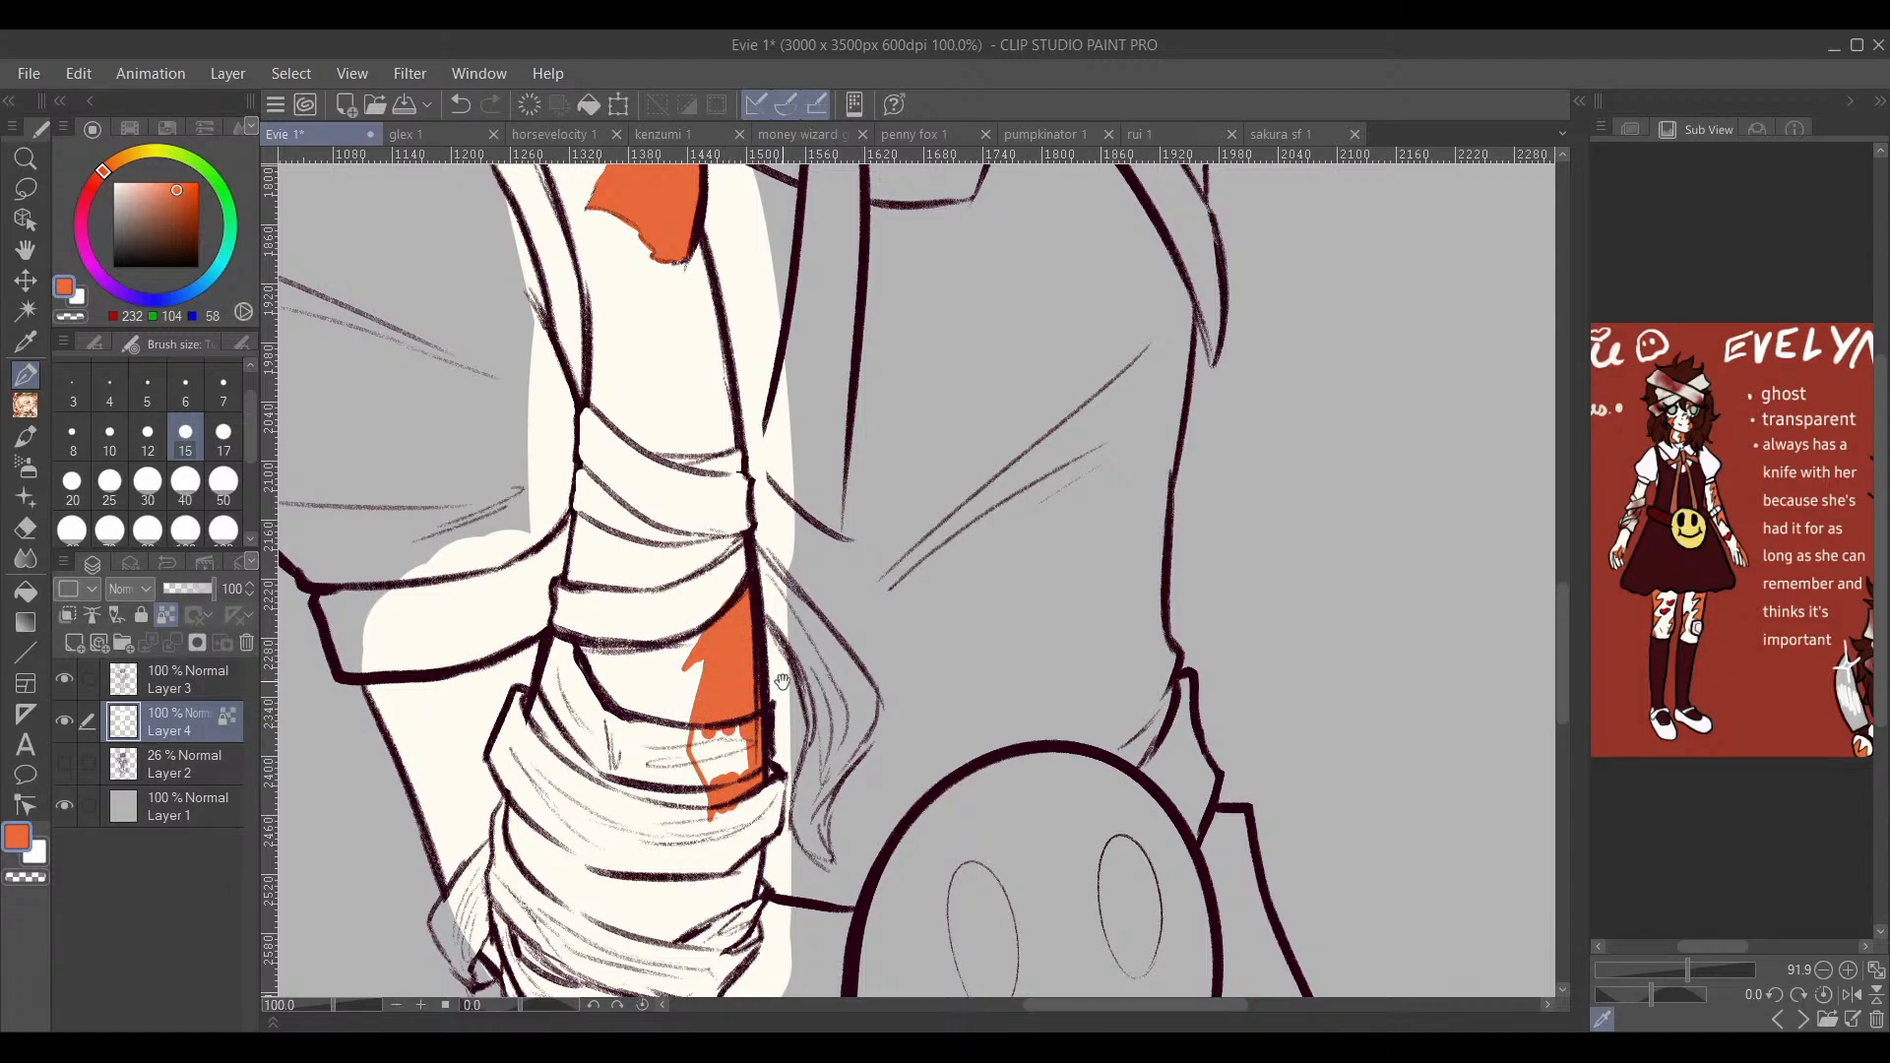
Step: Outline and fill a large orange wound patch across the lower bandages around the elbow
drag(783, 682, 842, 615)
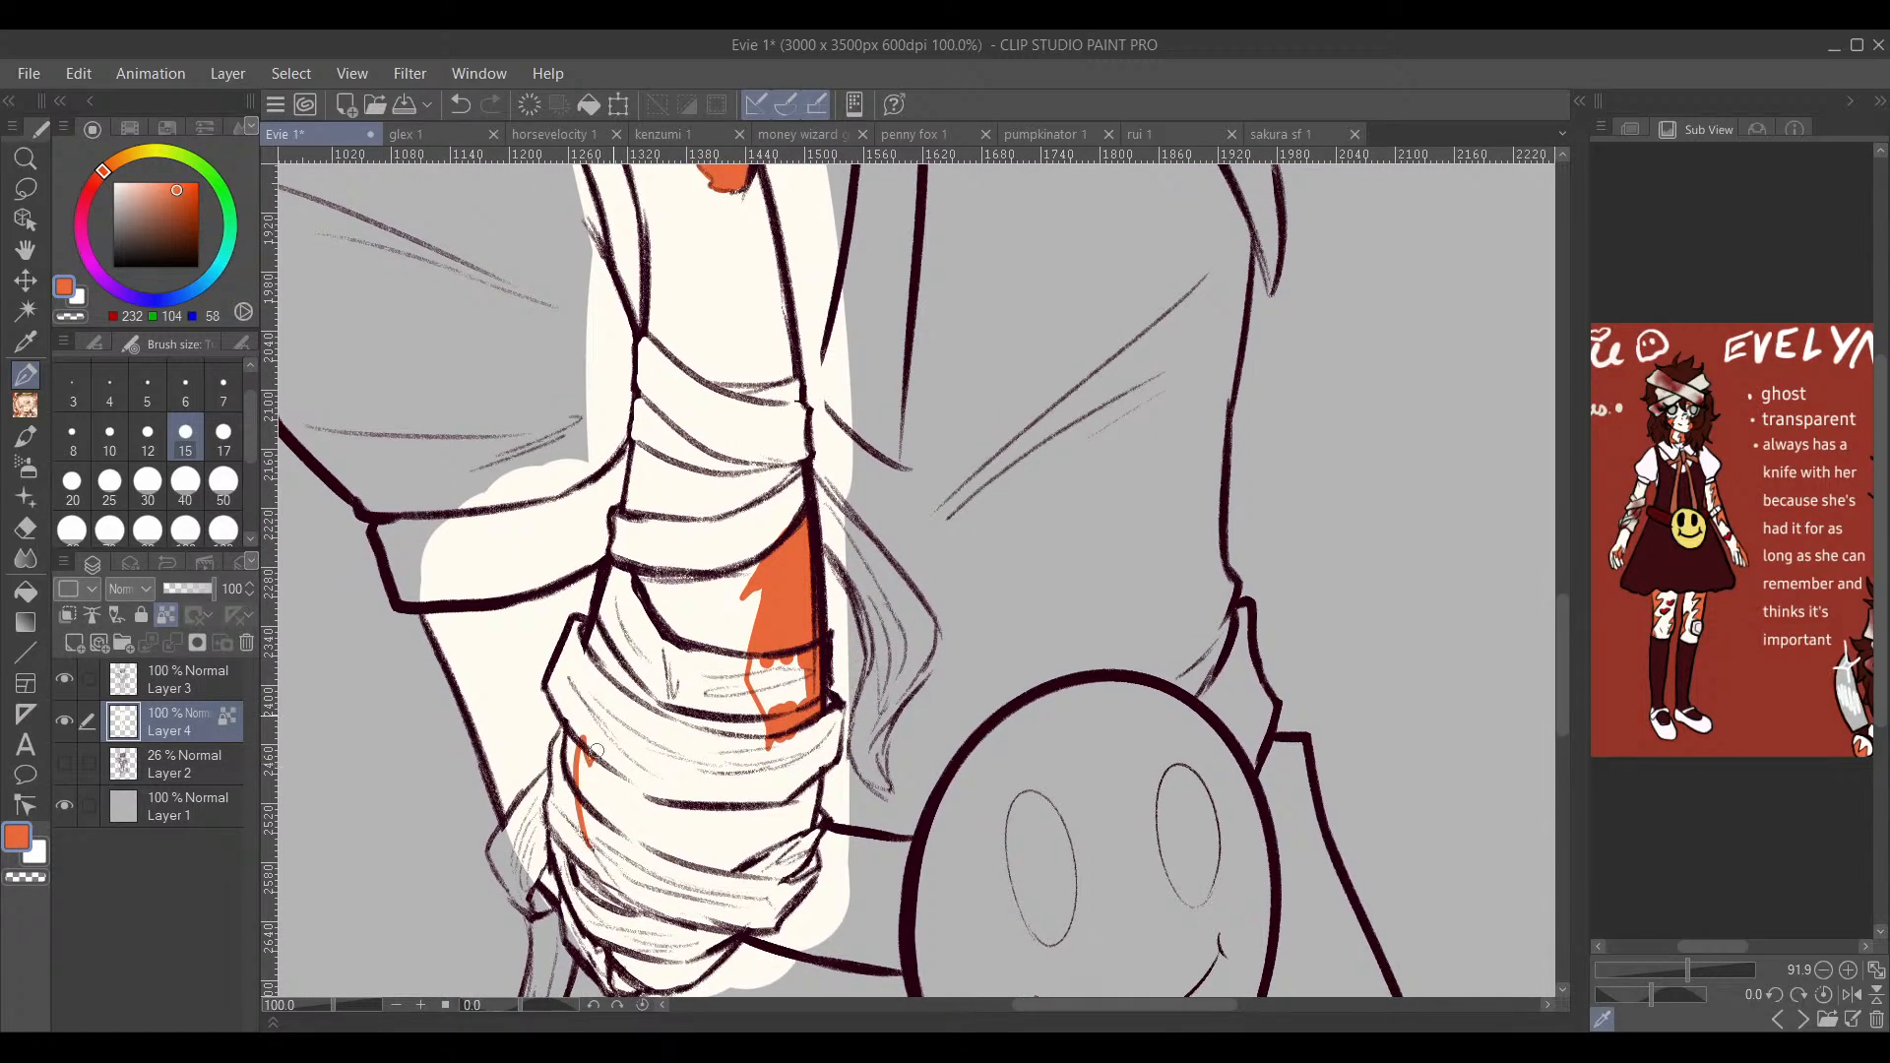
mouse_move(595, 751)
mouse_down()
mouse_move(658, 676)
mouse_move(716, 848)
mouse_move(687, 967)
mouse_up()
scroll(695, 672, down, 4)
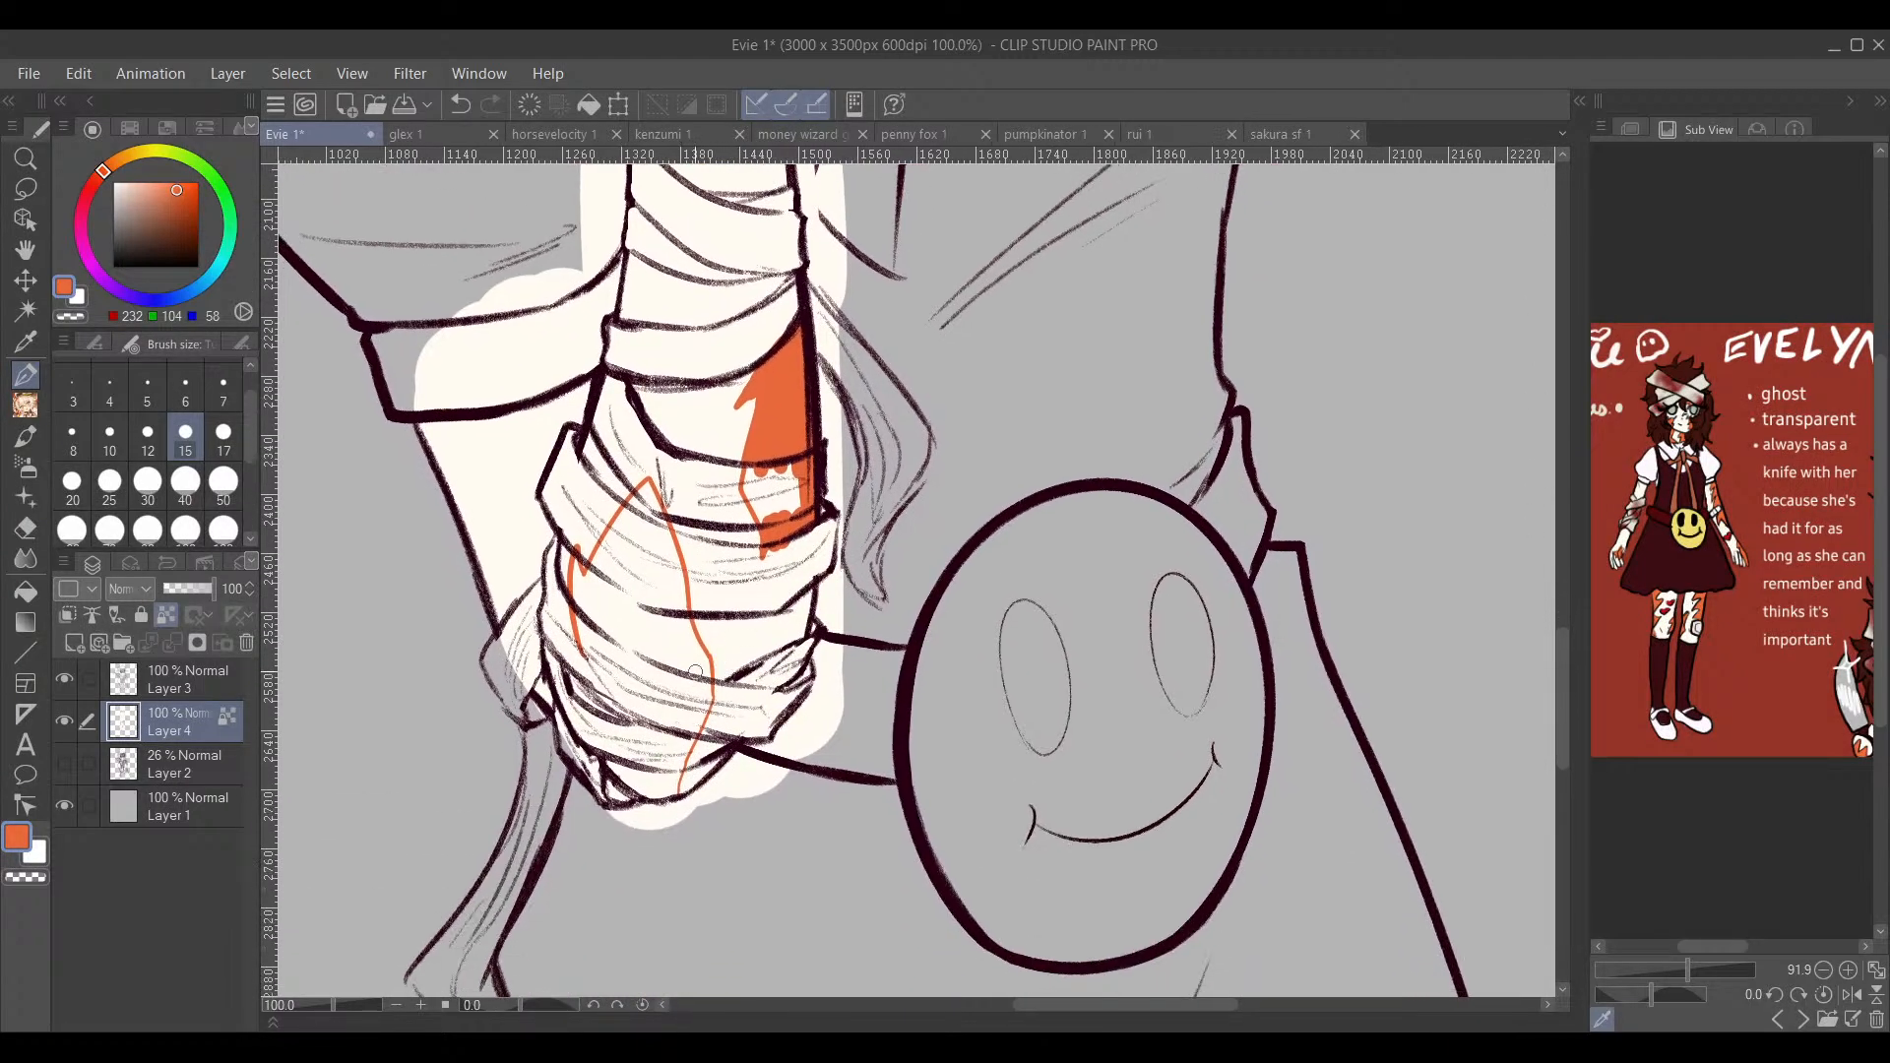
mouse_move(585, 659)
mouse_down()
mouse_move(581, 710)
mouse_move(620, 728)
mouse_move(576, 654)
mouse_move(611, 753)
mouse_move(645, 796)
mouse_move(675, 785)
mouse_move(681, 820)
mouse_up()
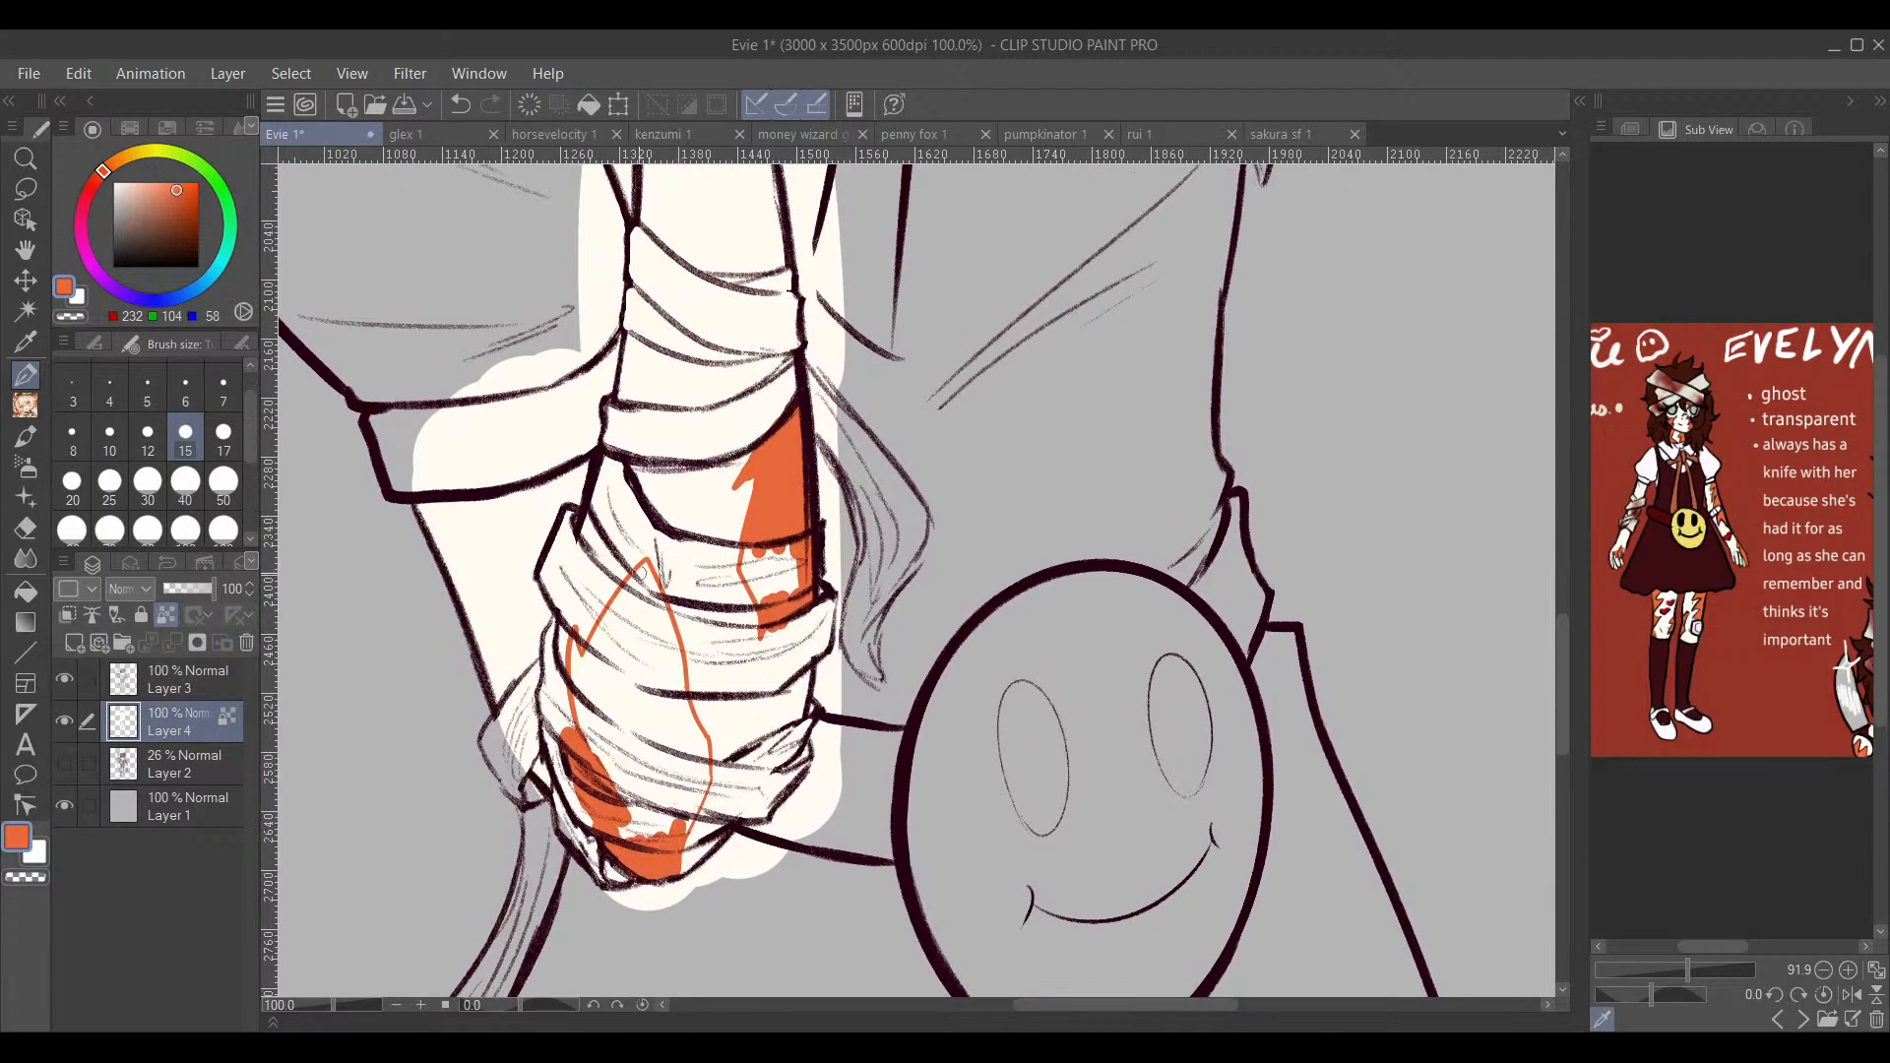
mouse_move(647, 563)
mouse_down()
mouse_move(586, 647)
mouse_move(591, 729)
mouse_move(576, 670)
mouse_move(593, 748)
mouse_move(650, 599)
mouse_move(699, 746)
mouse_move(660, 832)
mouse_move(635, 733)
mouse_move(605, 768)
mouse_move(622, 699)
mouse_move(652, 694)
mouse_move(689, 758)
mouse_move(685, 729)
mouse_move(658, 756)
mouse_move(685, 754)
mouse_up()
Step: Outline the orange wound patch on the near cheek, from its point below the eye down across the jaw
drag(876, 754, 850, 932)
scroll(867, 776, down, 1)
drag(894, 809, 865, 877)
scroll(825, 571, up, 3)
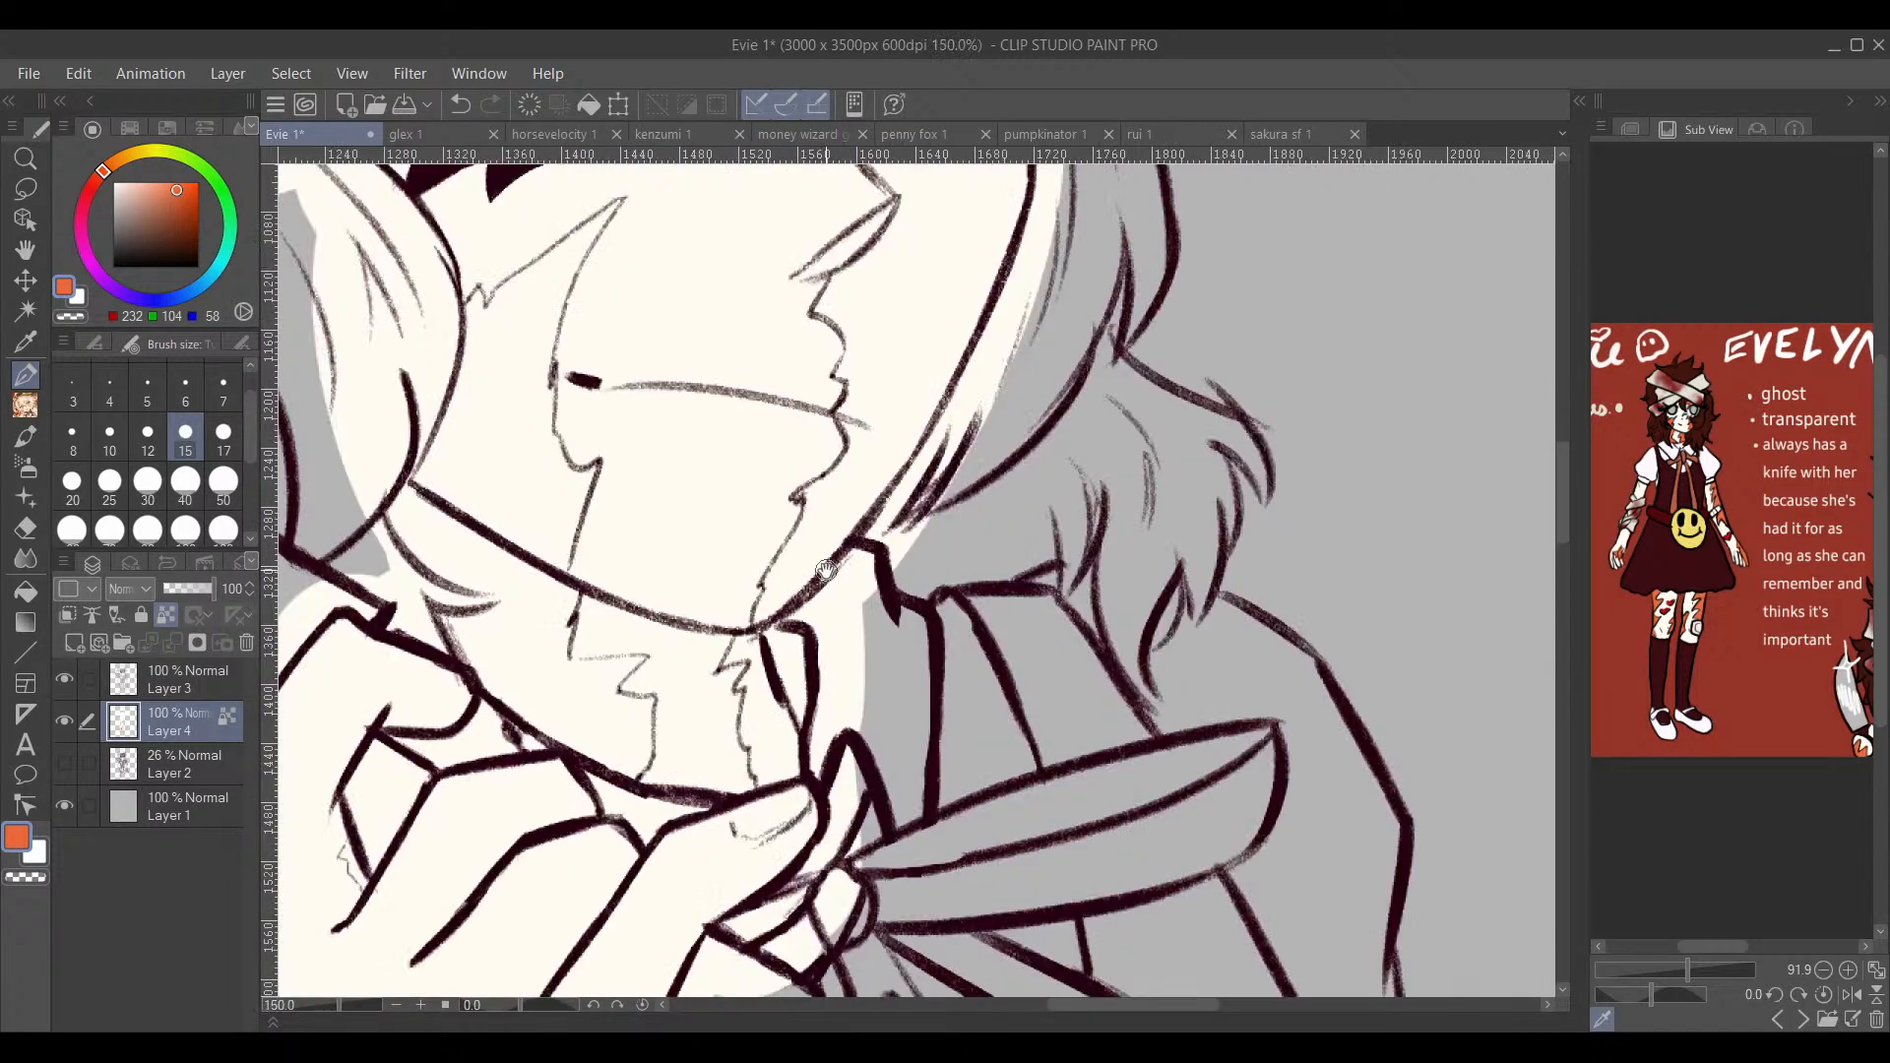
mouse_move(825, 571)
mouse_down()
mouse_move(903, 719)
mouse_move(988, 816)
mouse_up()
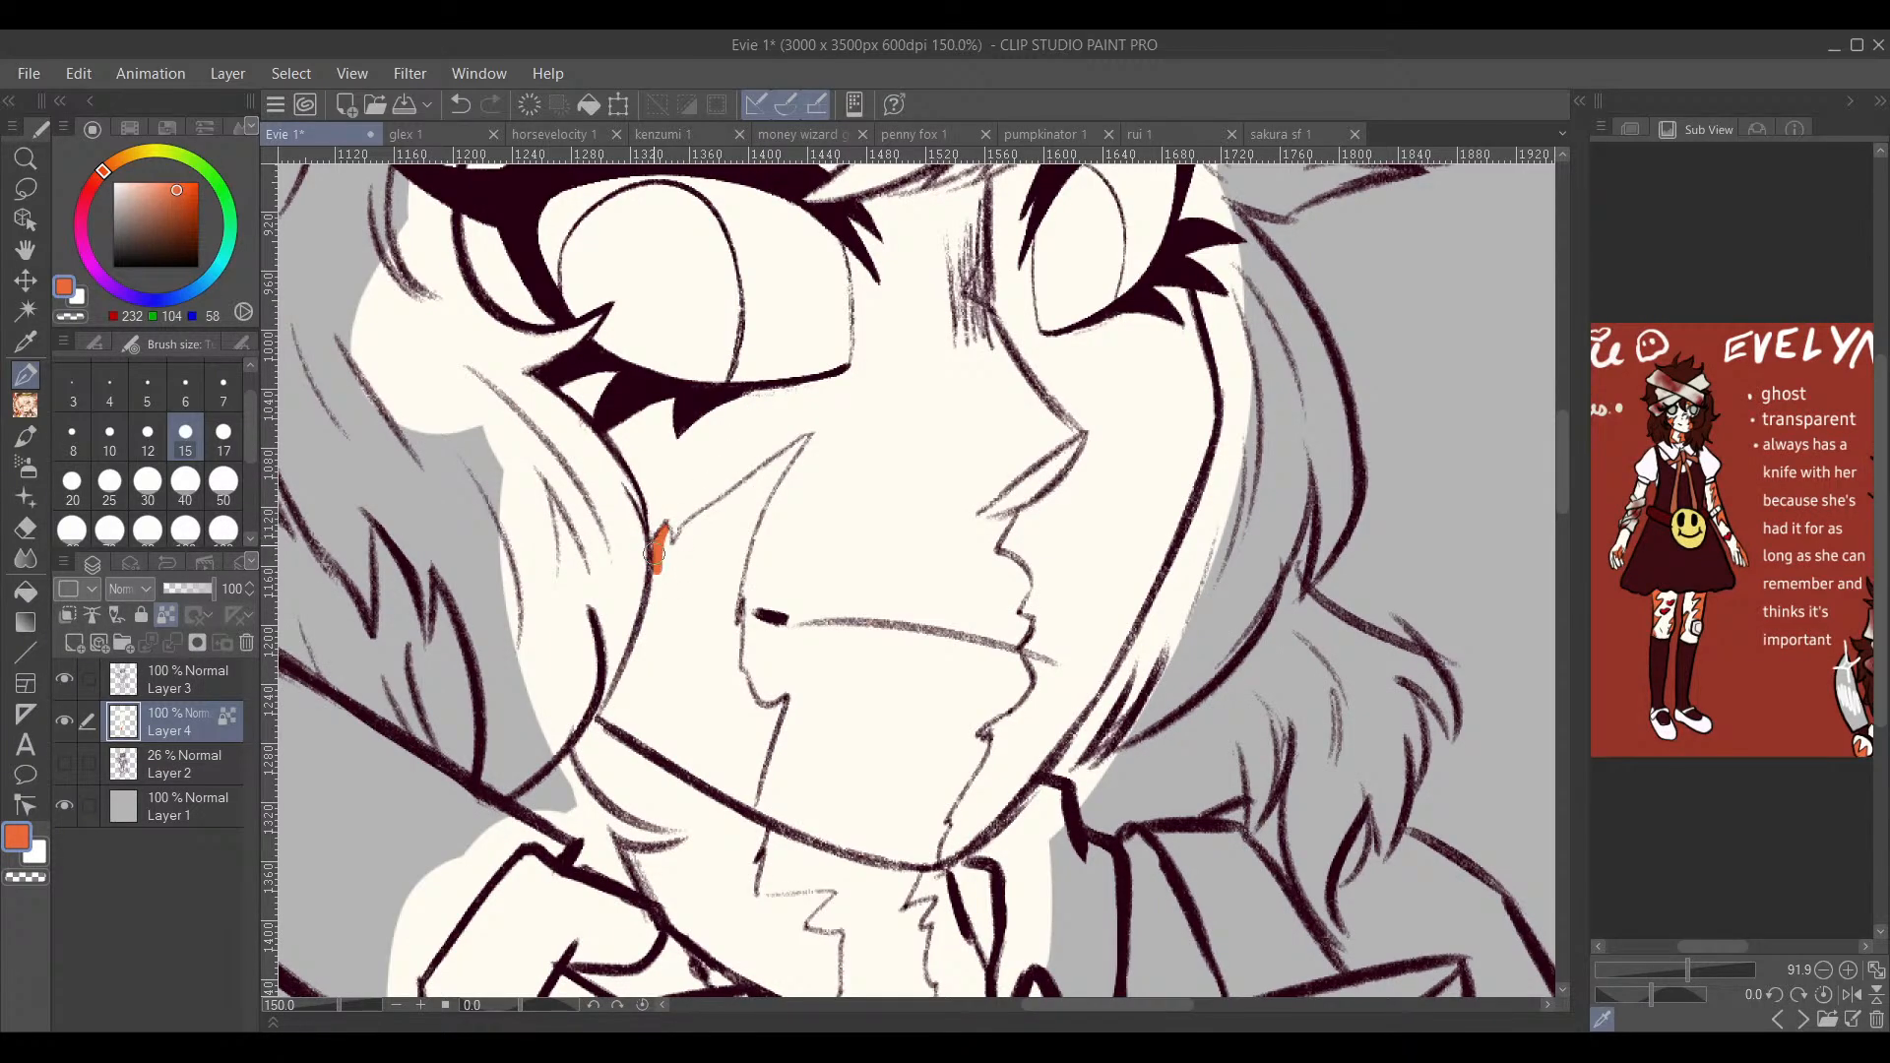
drag(677, 550, 778, 468)
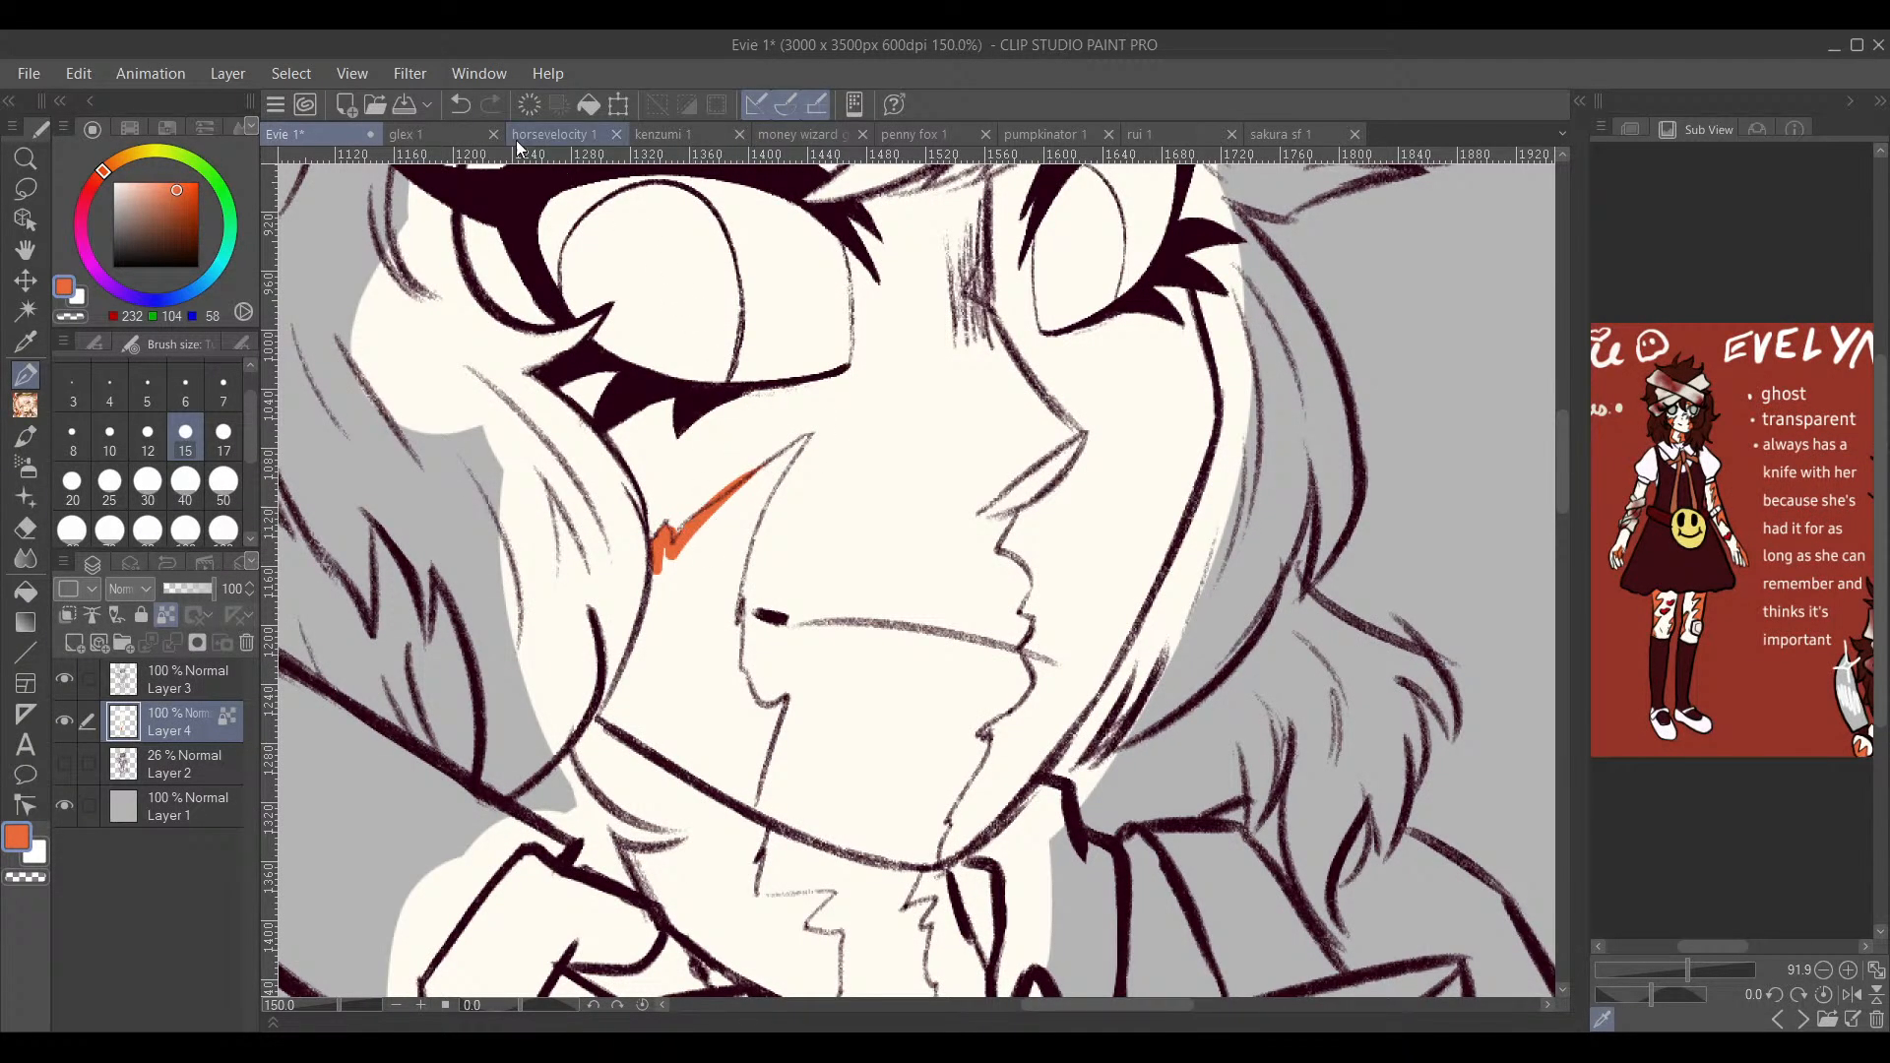
key(ctrl+z)
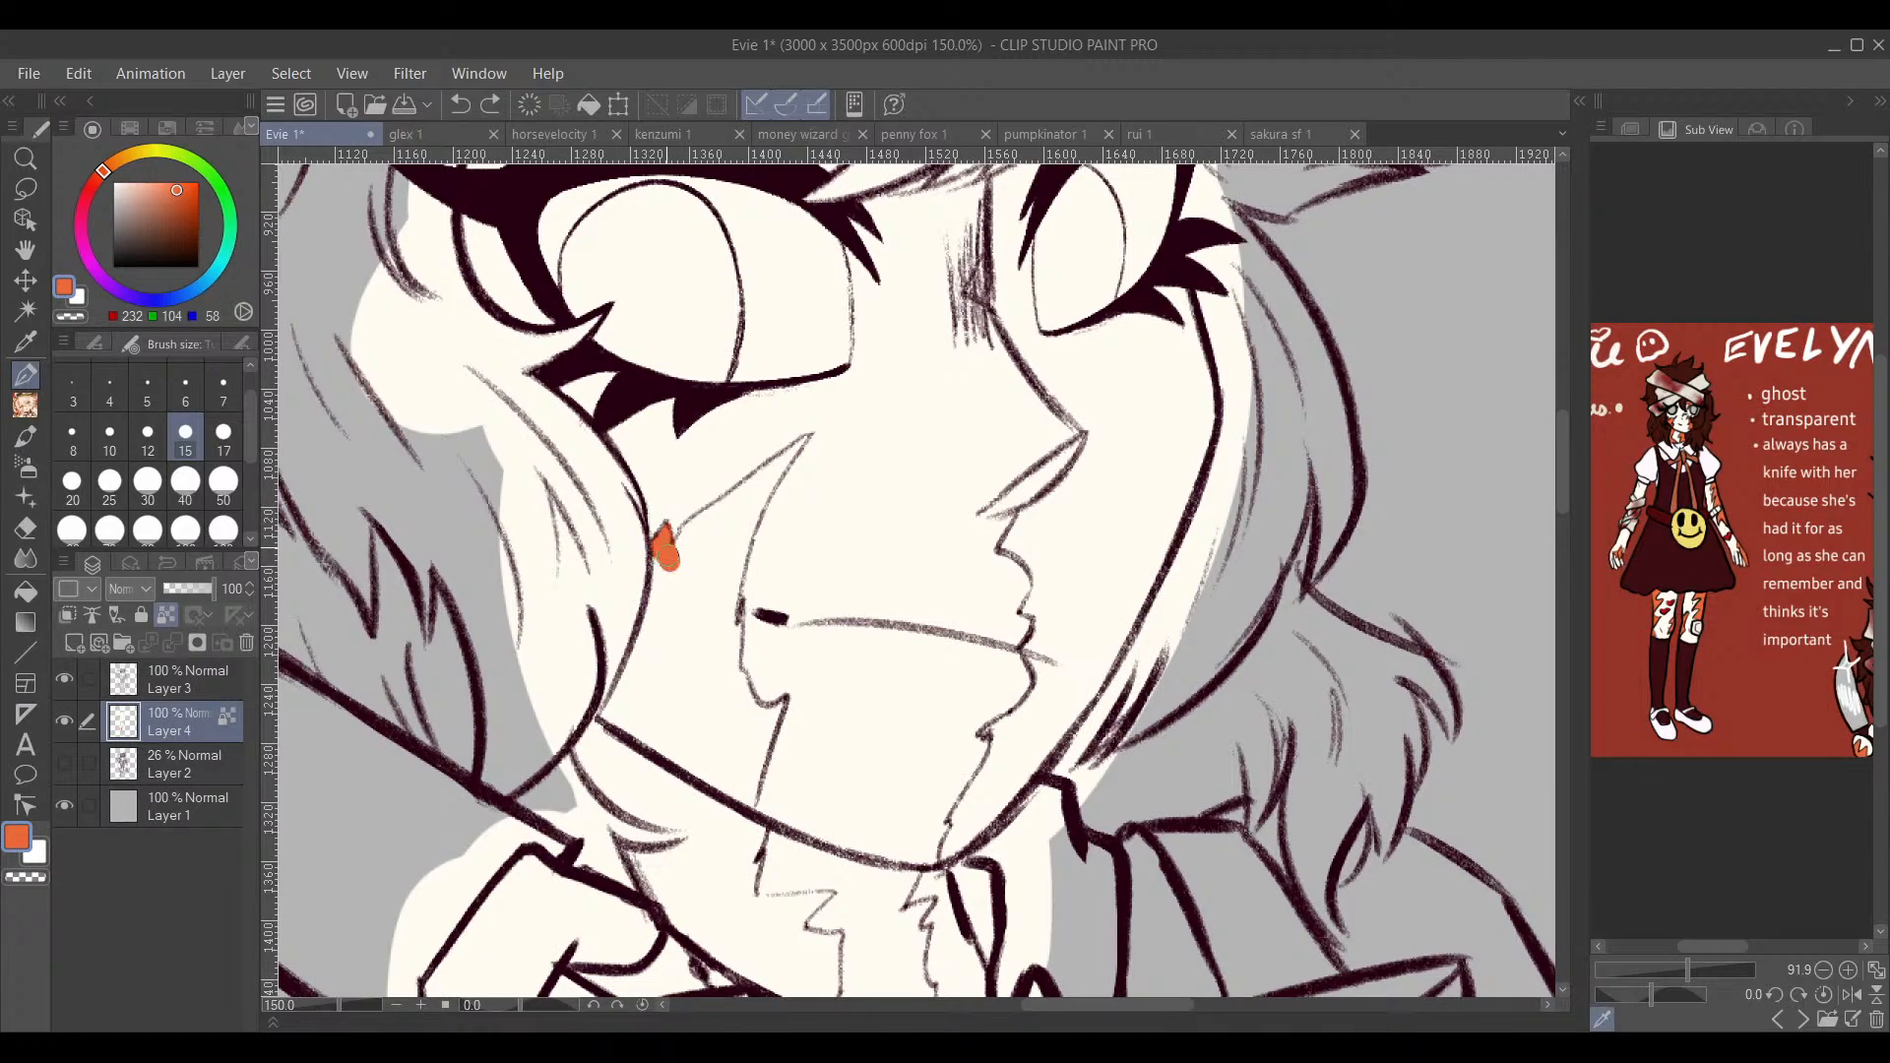
mouse_move(806, 439)
mouse_down()
mouse_move(683, 541)
mouse_move(805, 437)
mouse_move(719, 610)
mouse_move(714, 652)
mouse_move(764, 493)
mouse_move(722, 696)
mouse_move(732, 546)
mouse_move(727, 719)
mouse_move(740, 626)
mouse_move(744, 707)
mouse_up()
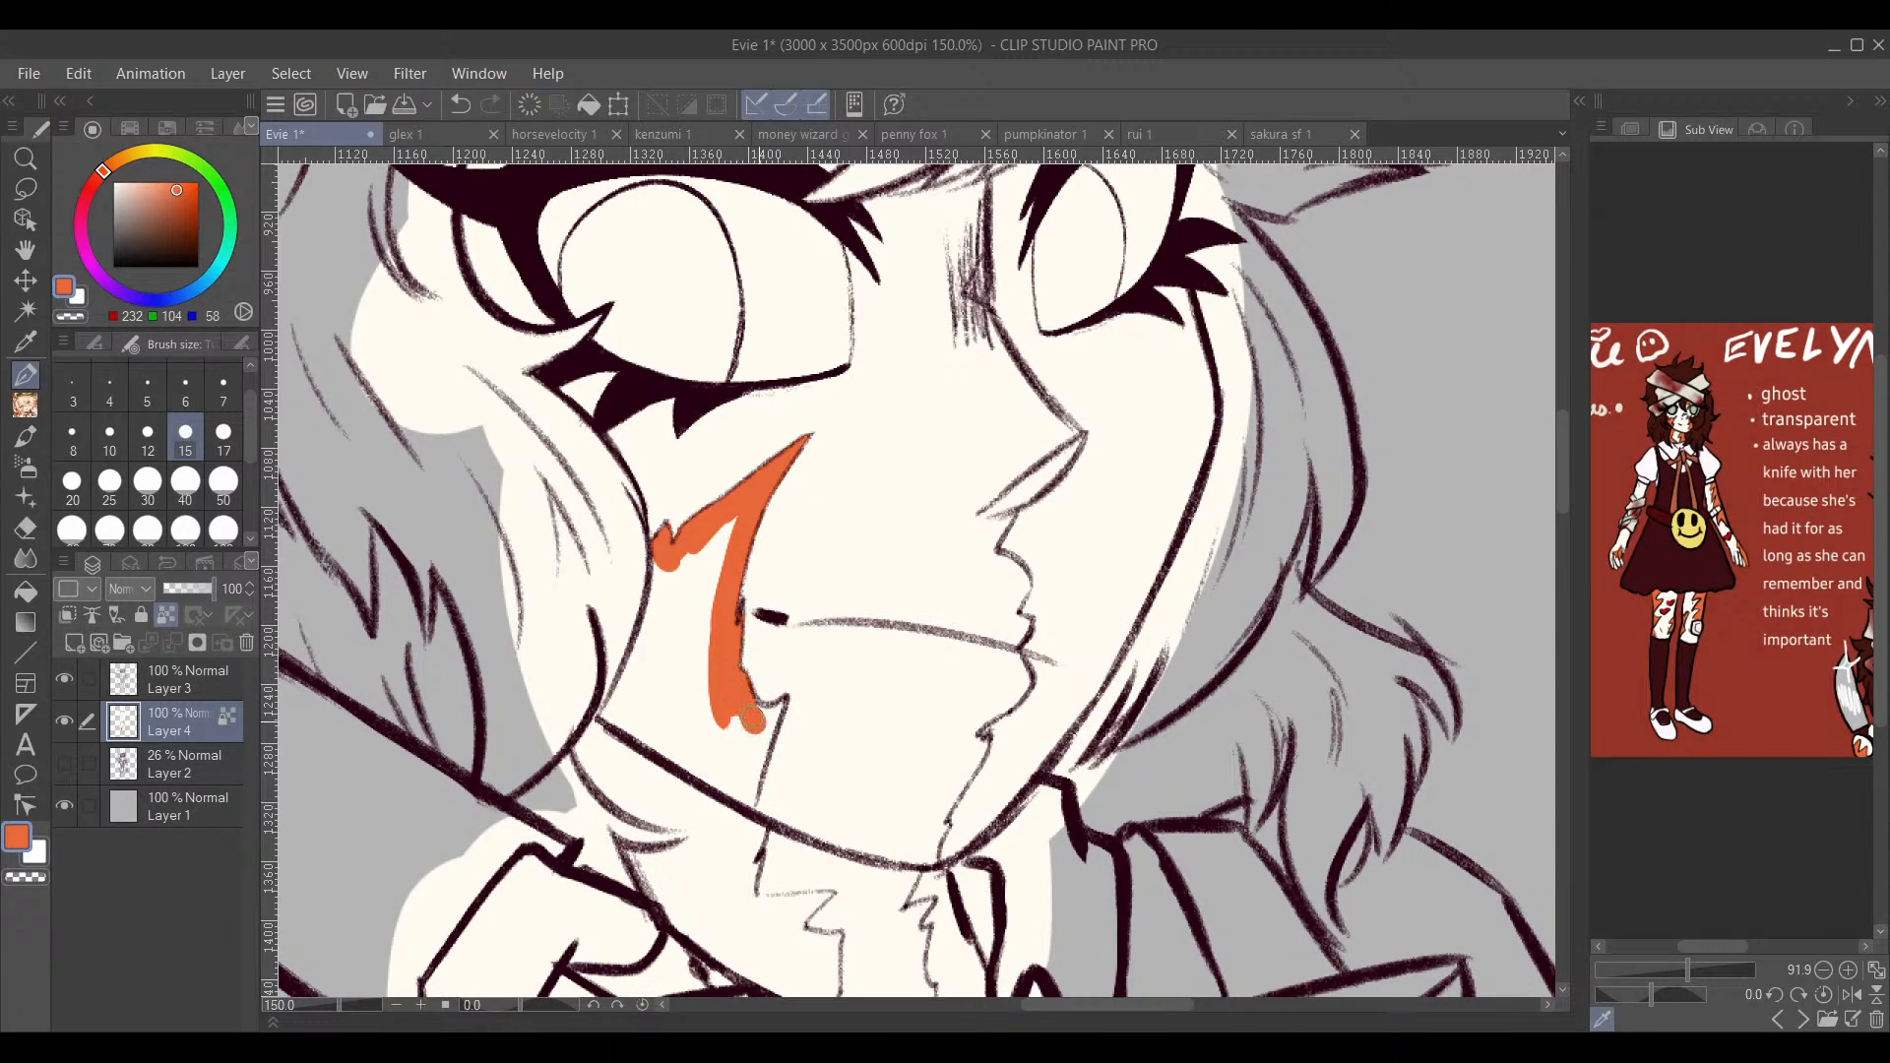
mouse_move(785, 701)
mouse_down()
mouse_move(746, 802)
mouse_move(704, 673)
mouse_move(685, 680)
mouse_move(661, 561)
mouse_move(590, 763)
mouse_move(663, 820)
mouse_move(626, 811)
mouse_move(689, 818)
mouse_move(664, 652)
mouse_move(579, 697)
mouse_up()
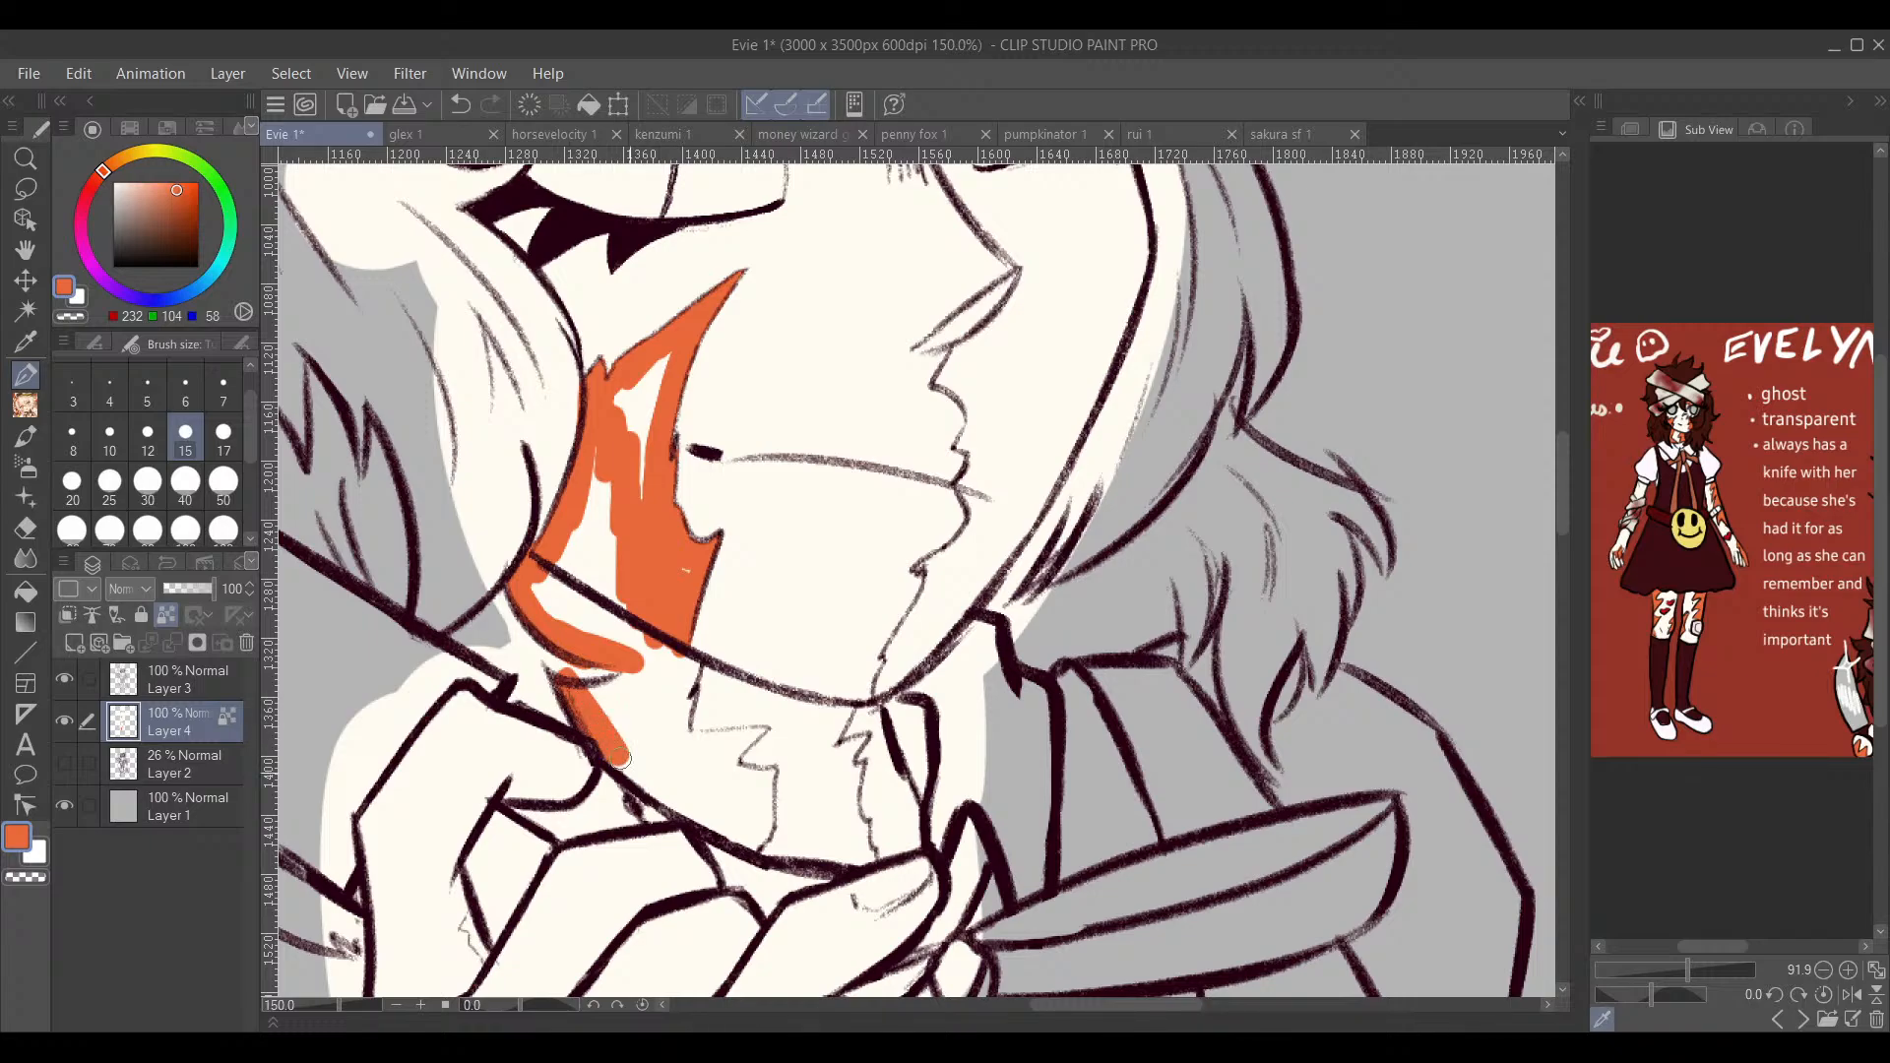
Step: Extend the orange wound outline down the neck with a jagged edge and fill in the cheek part
mouse_move(620, 758)
mouse_down()
mouse_move(664, 799)
mouse_move(646, 738)
mouse_up()
drag(748, 700, 733, 588)
mouse_move(719, 729)
mouse_down()
mouse_move(756, 667)
mouse_move(751, 707)
mouse_move(731, 729)
mouse_move(711, 658)
mouse_move(736, 628)
mouse_up()
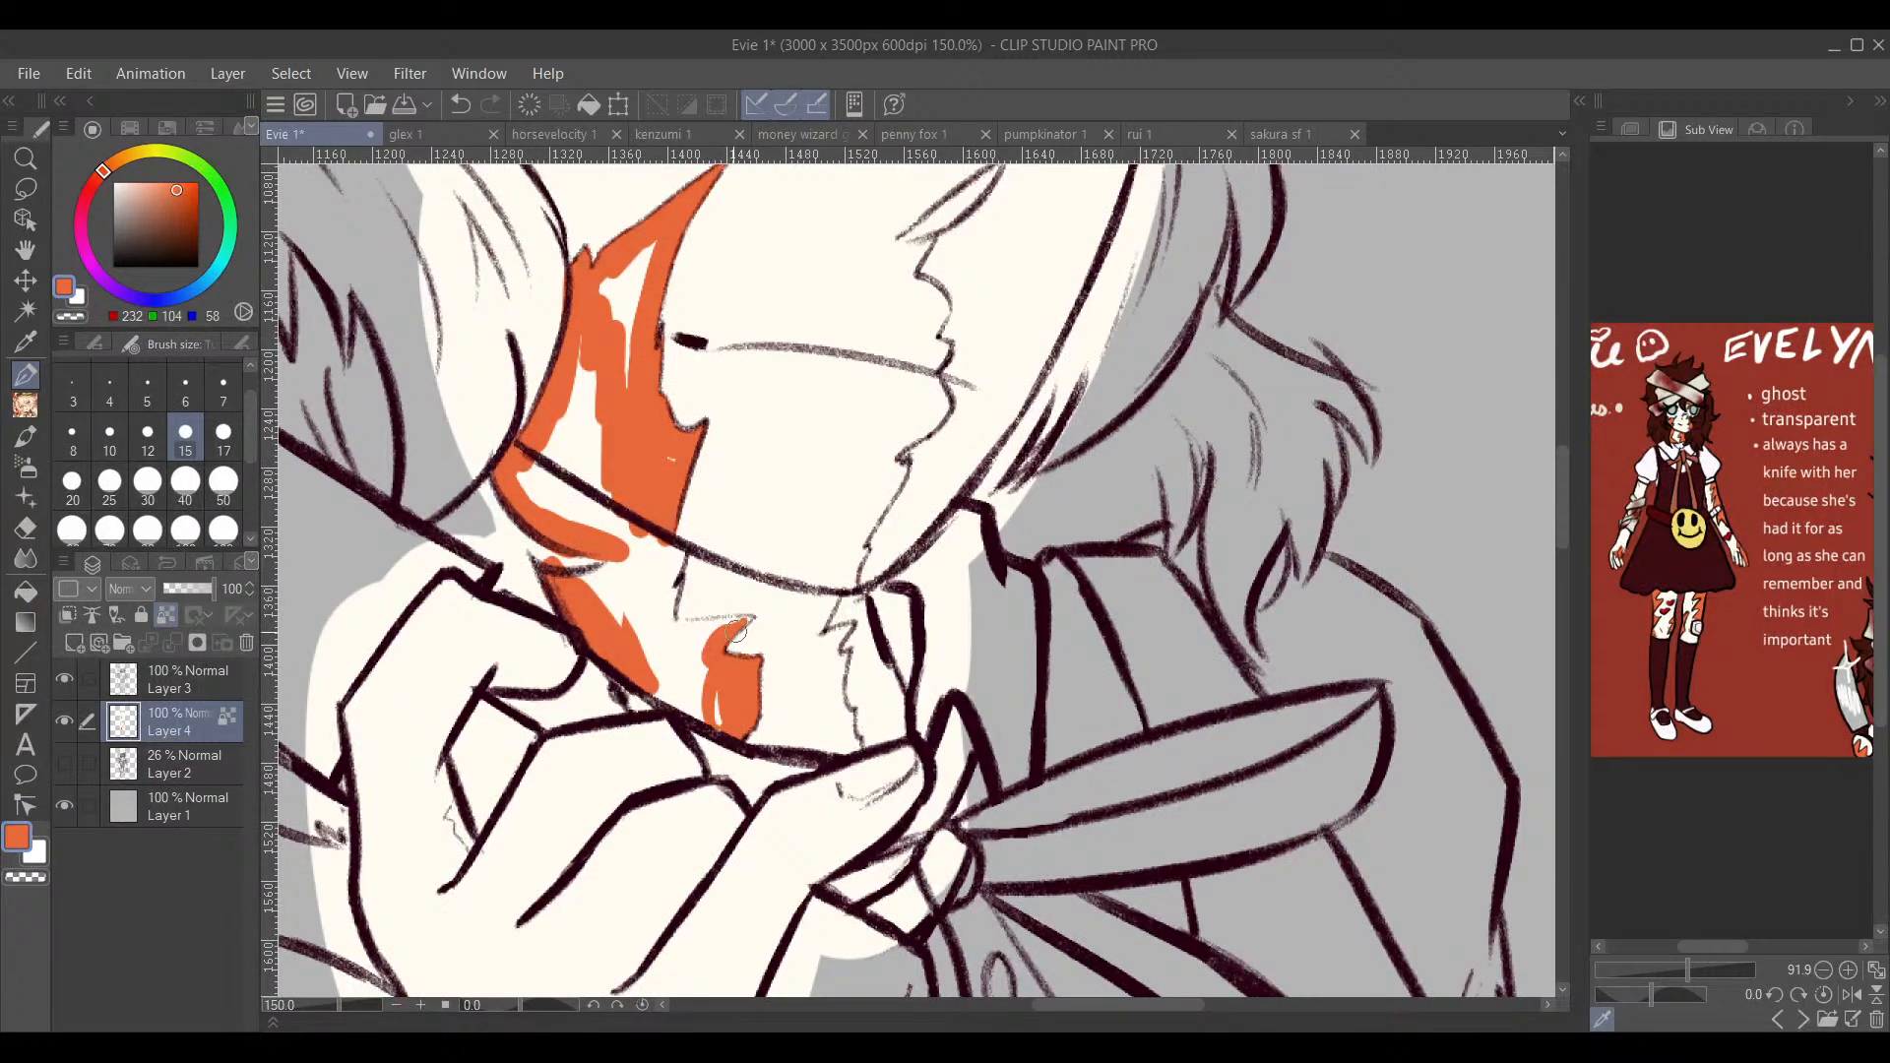
mouse_move(745, 619)
mouse_down()
mouse_move(645, 651)
mouse_move(747, 622)
mouse_move(667, 641)
mouse_move(676, 569)
mouse_move(642, 638)
mouse_up()
drag(640, 540, 645, 618)
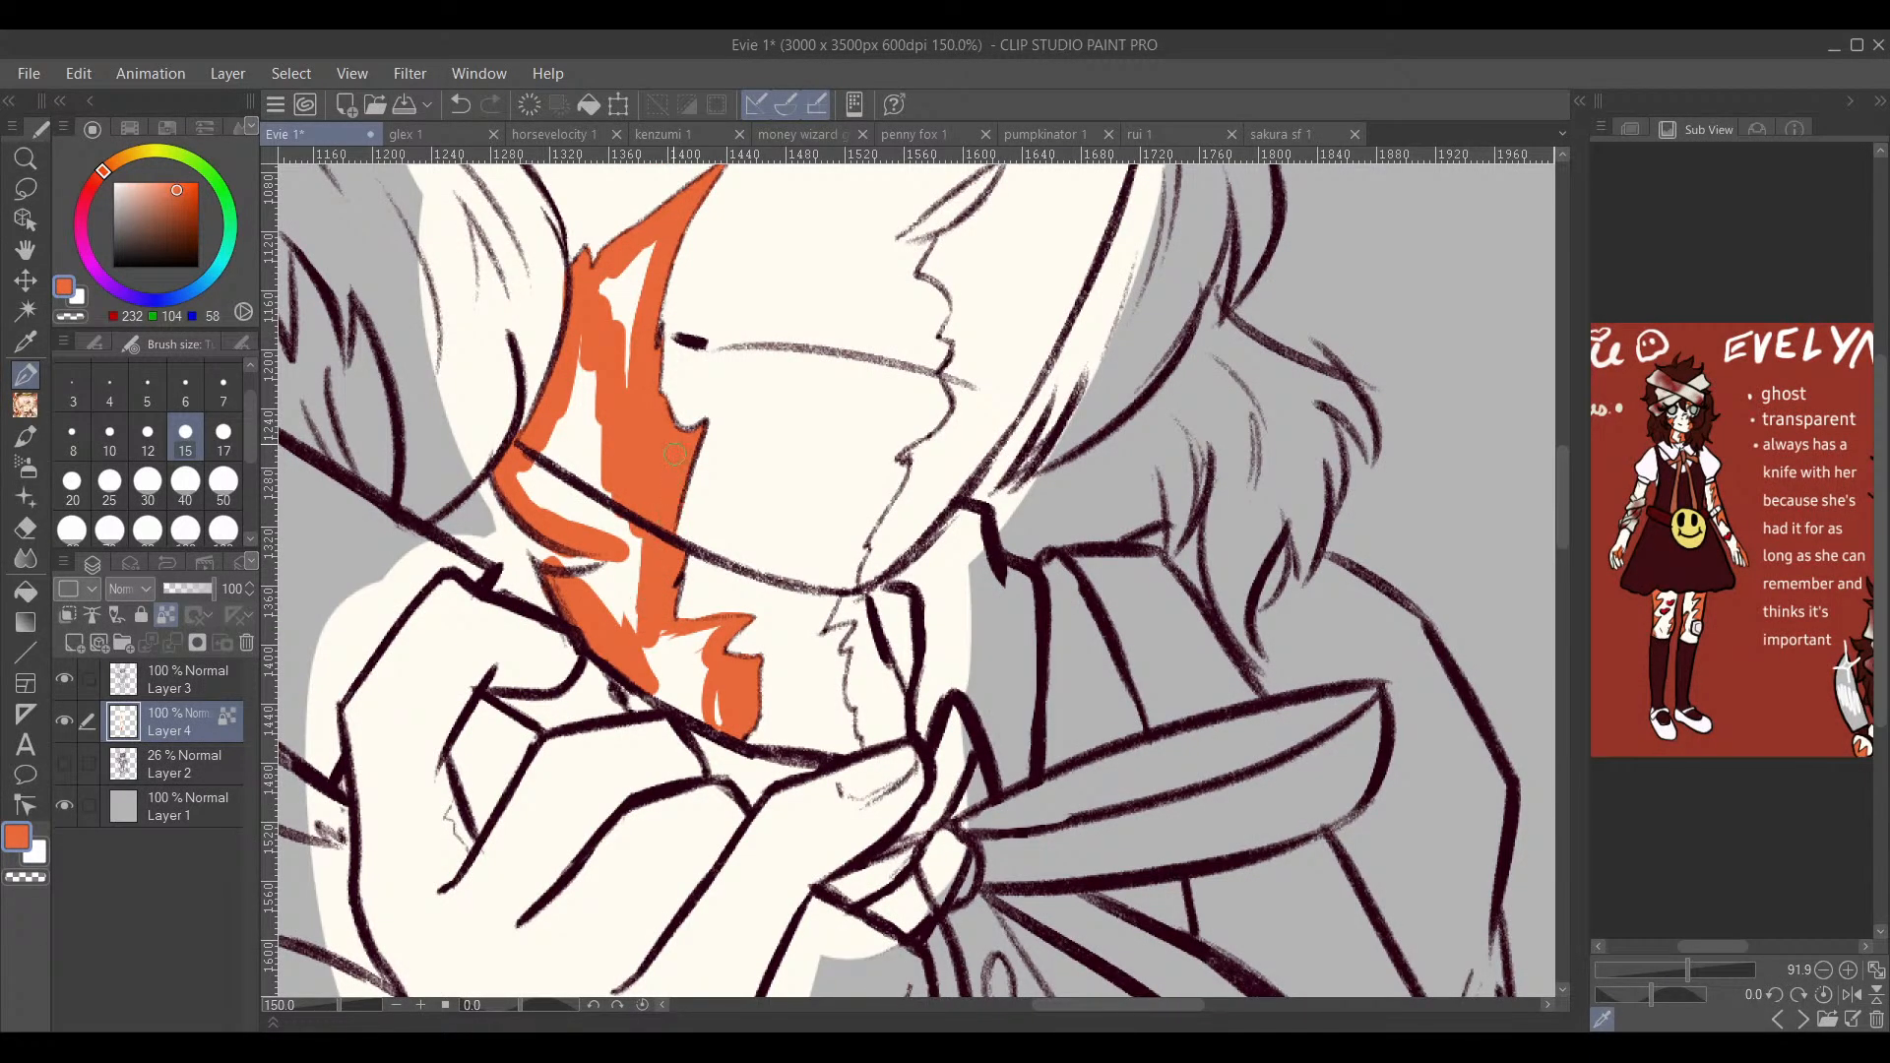
scroll(670, 470, up, 3)
mouse_move(577, 469)
mouse_down()
mouse_move(616, 433)
mouse_move(625, 551)
mouse_move(551, 620)
mouse_move(525, 614)
mouse_move(541, 679)
mouse_move(576, 689)
mouse_move(603, 748)
mouse_move(630, 705)
mouse_move(605, 482)
mouse_up()
mouse_move(581, 706)
mouse_down()
mouse_move(610, 590)
mouse_move(625, 630)
mouse_up()
key(e)
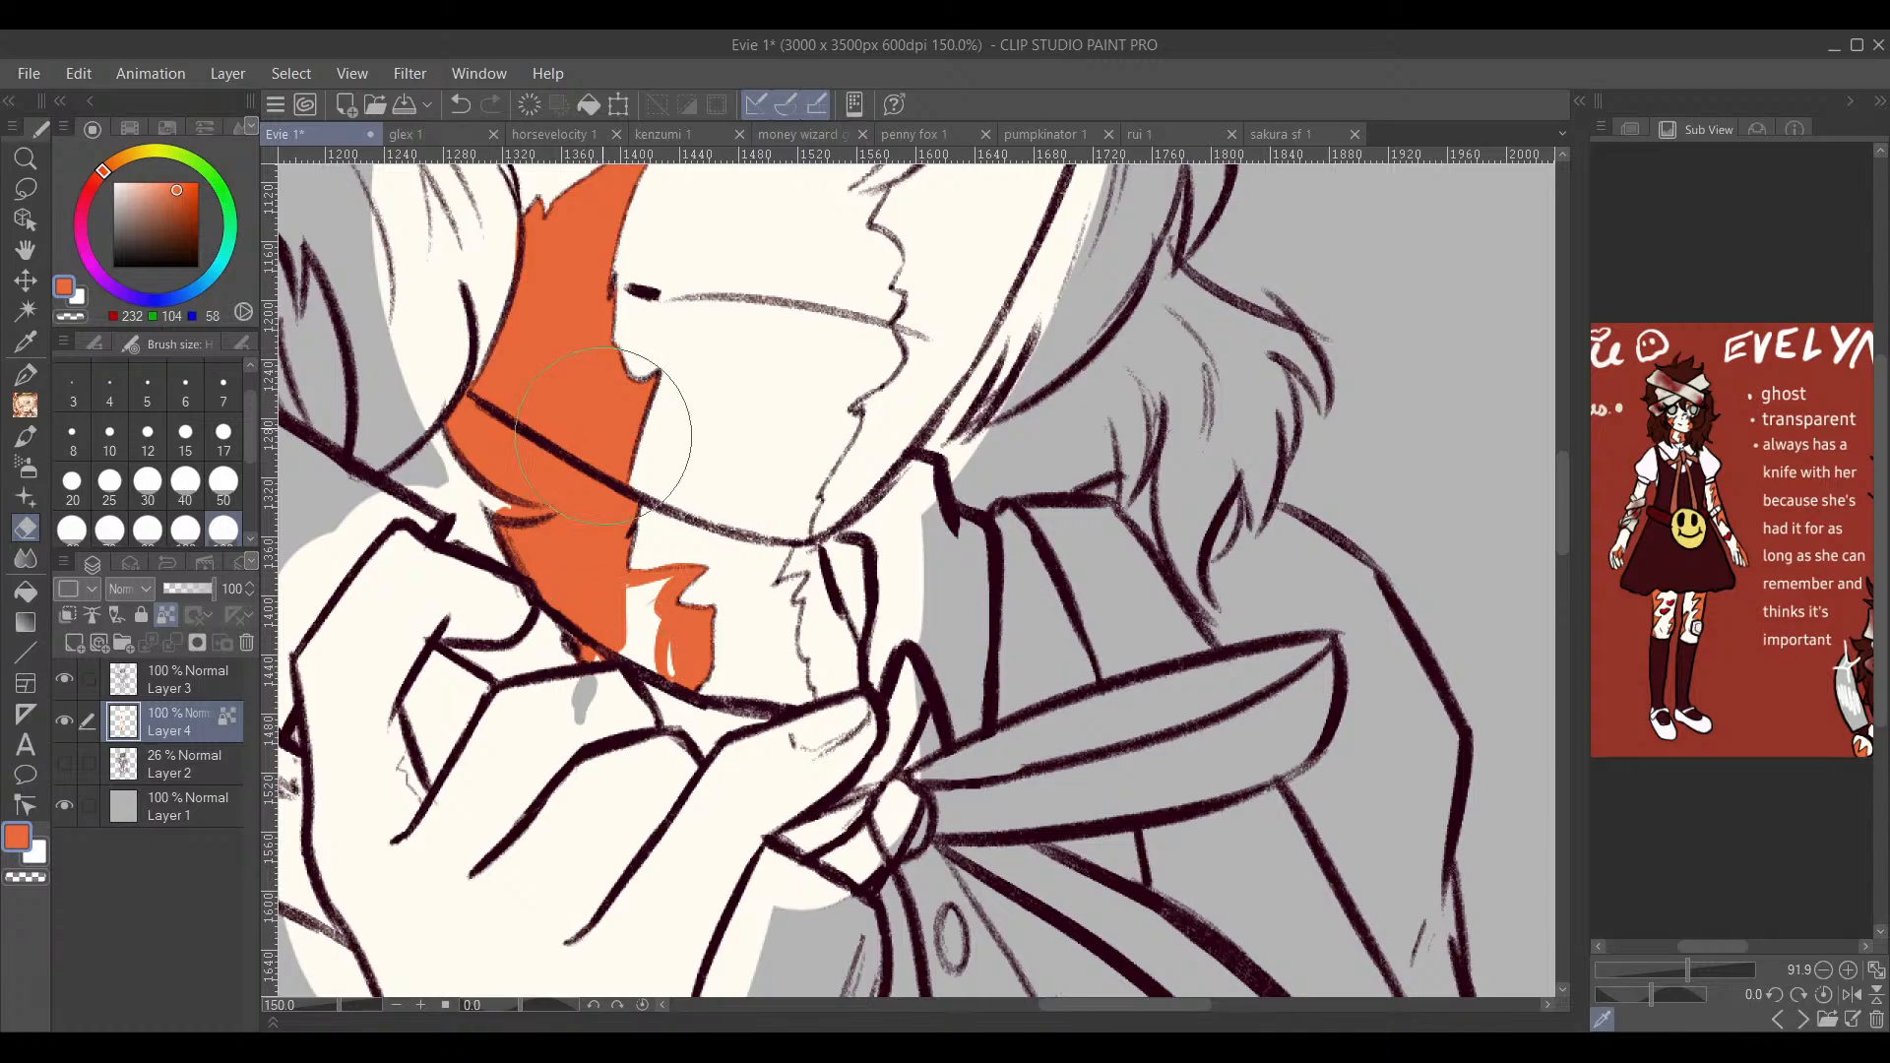
click(459, 104)
click(460, 103)
key(p)
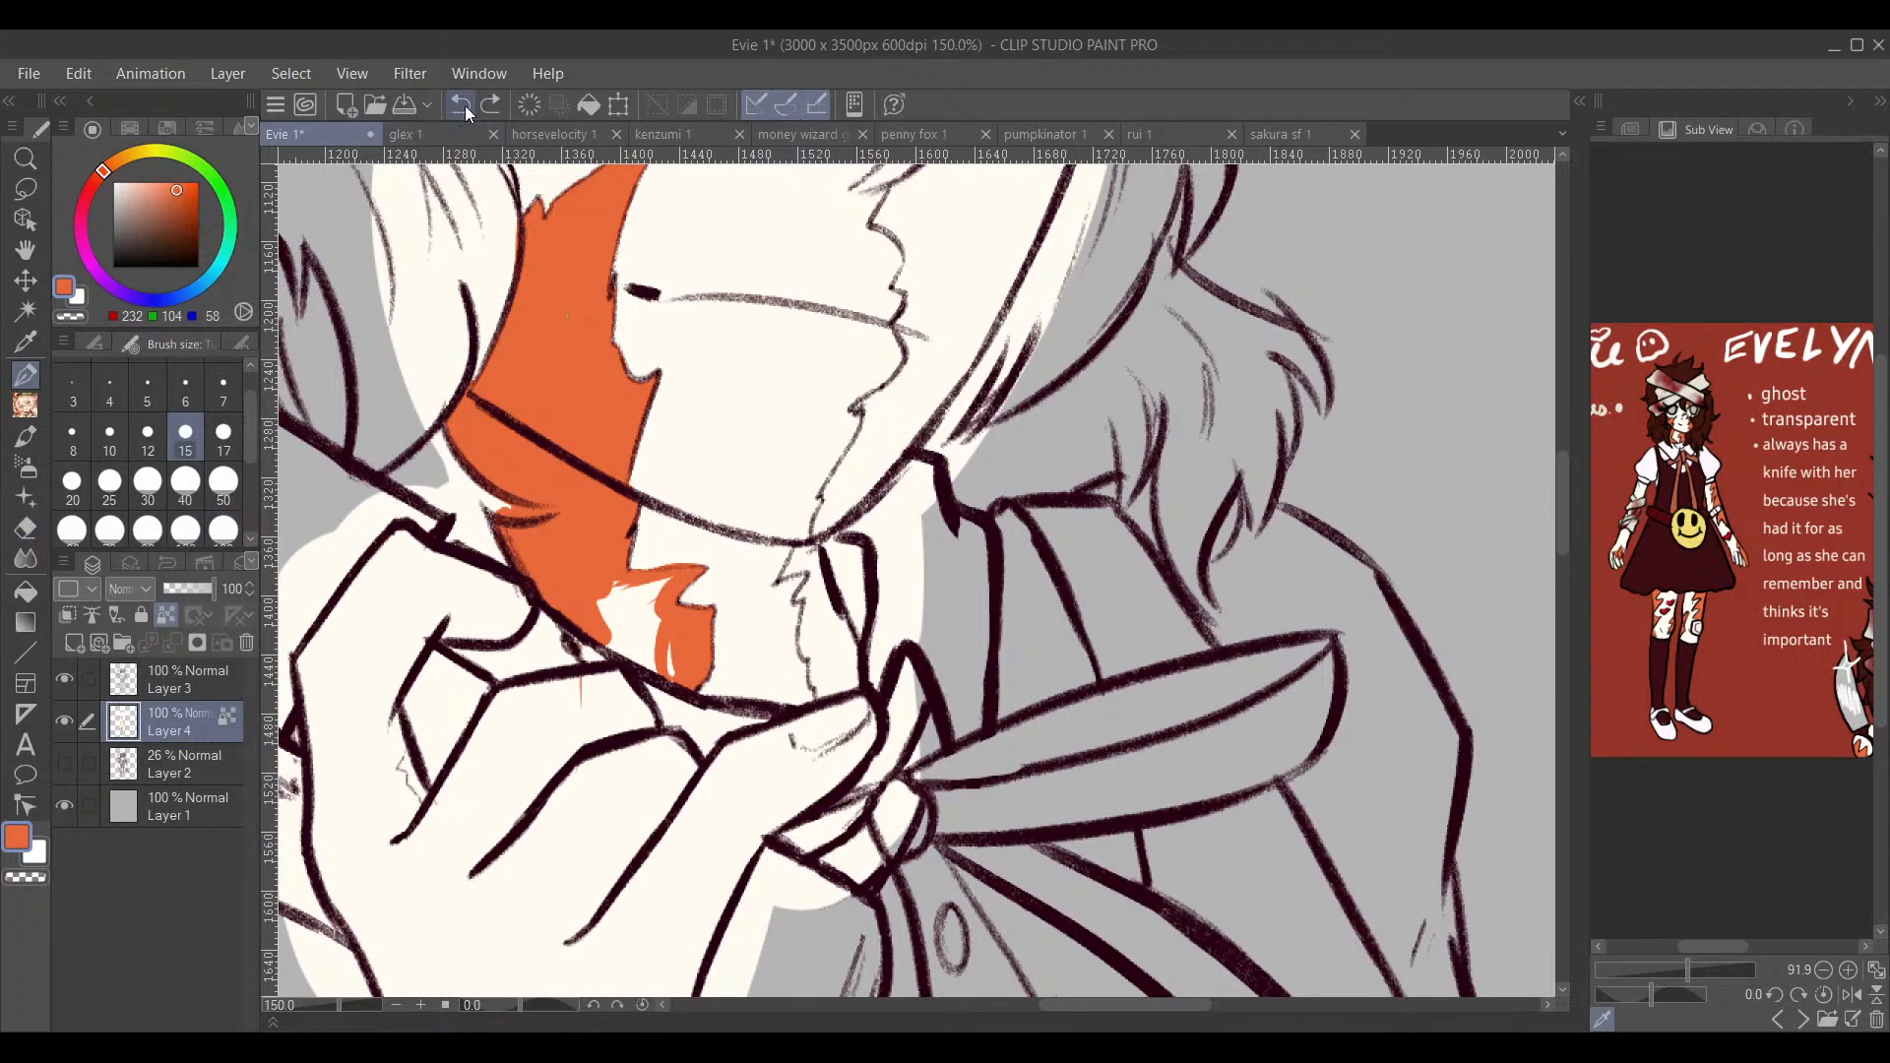
Step: Fill the rest of the neck wound in orange and paint a small wound on the raised hand's inner finger edge
drag(616, 531, 595, 623)
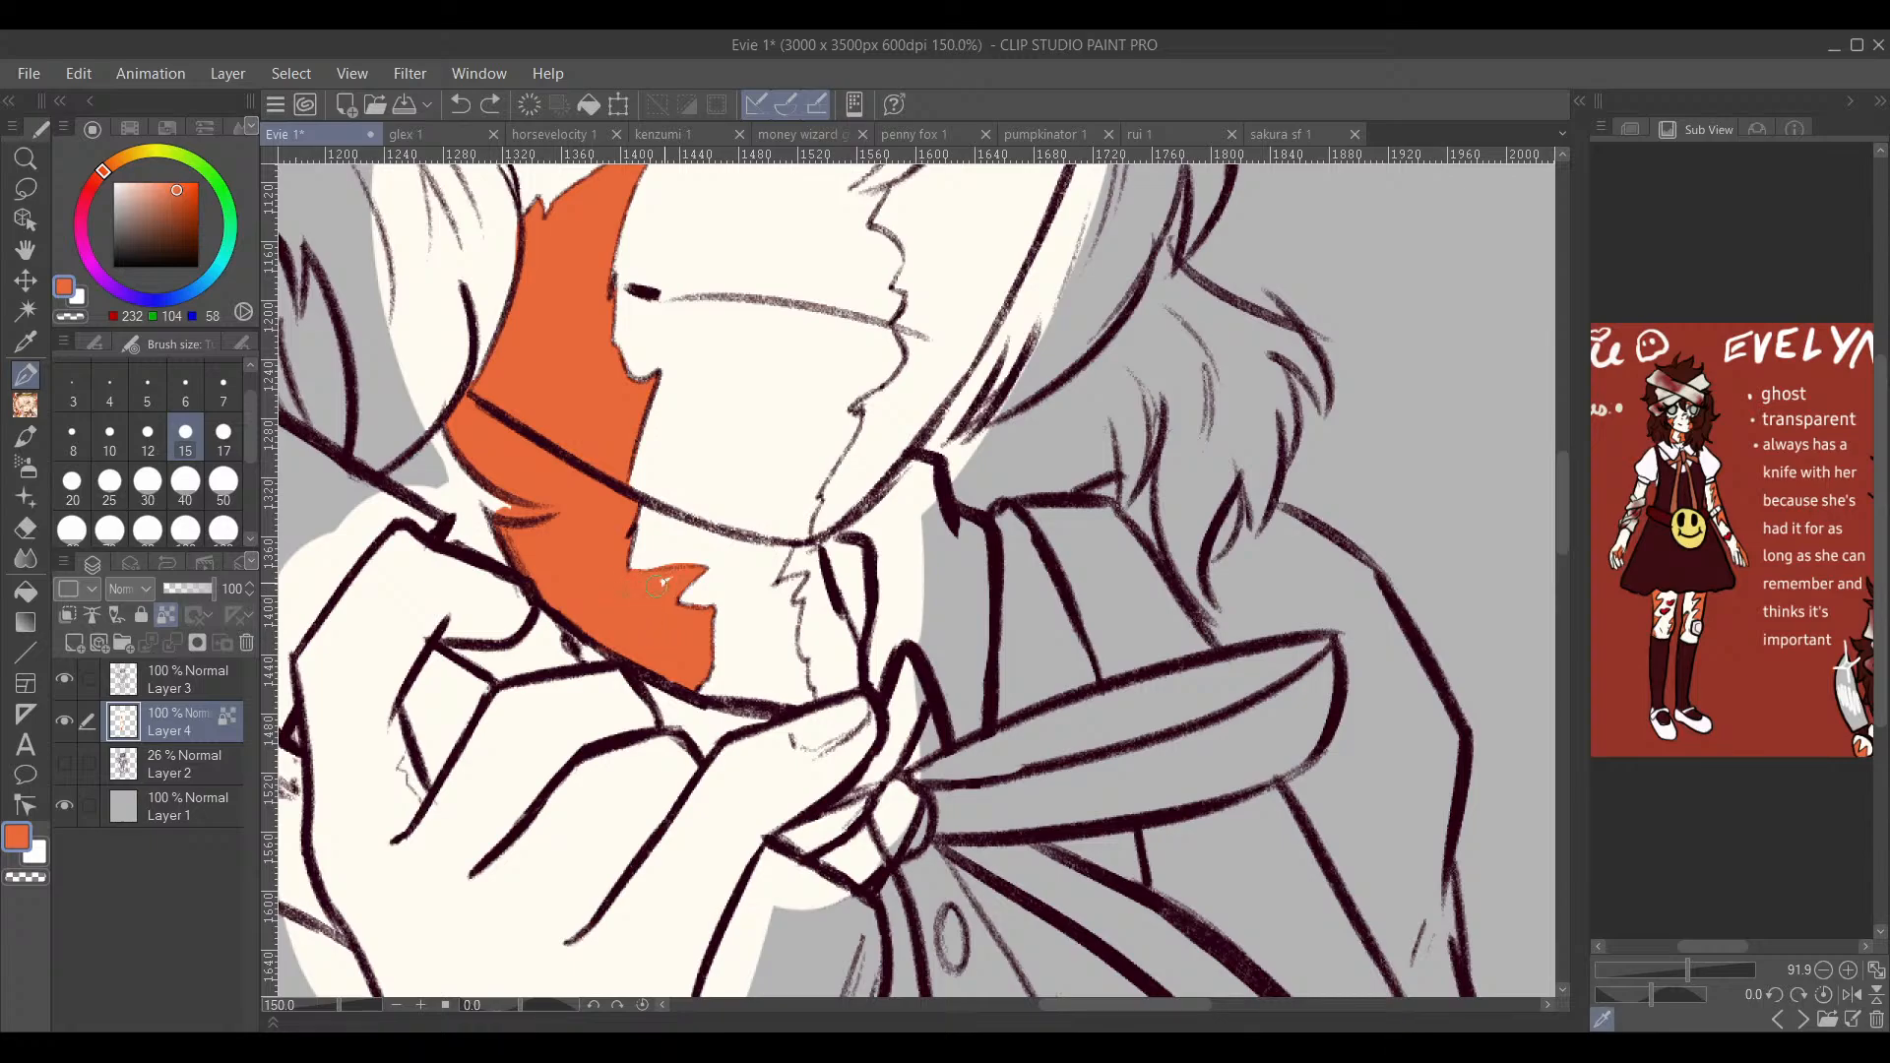
drag(806, 662, 965, 544)
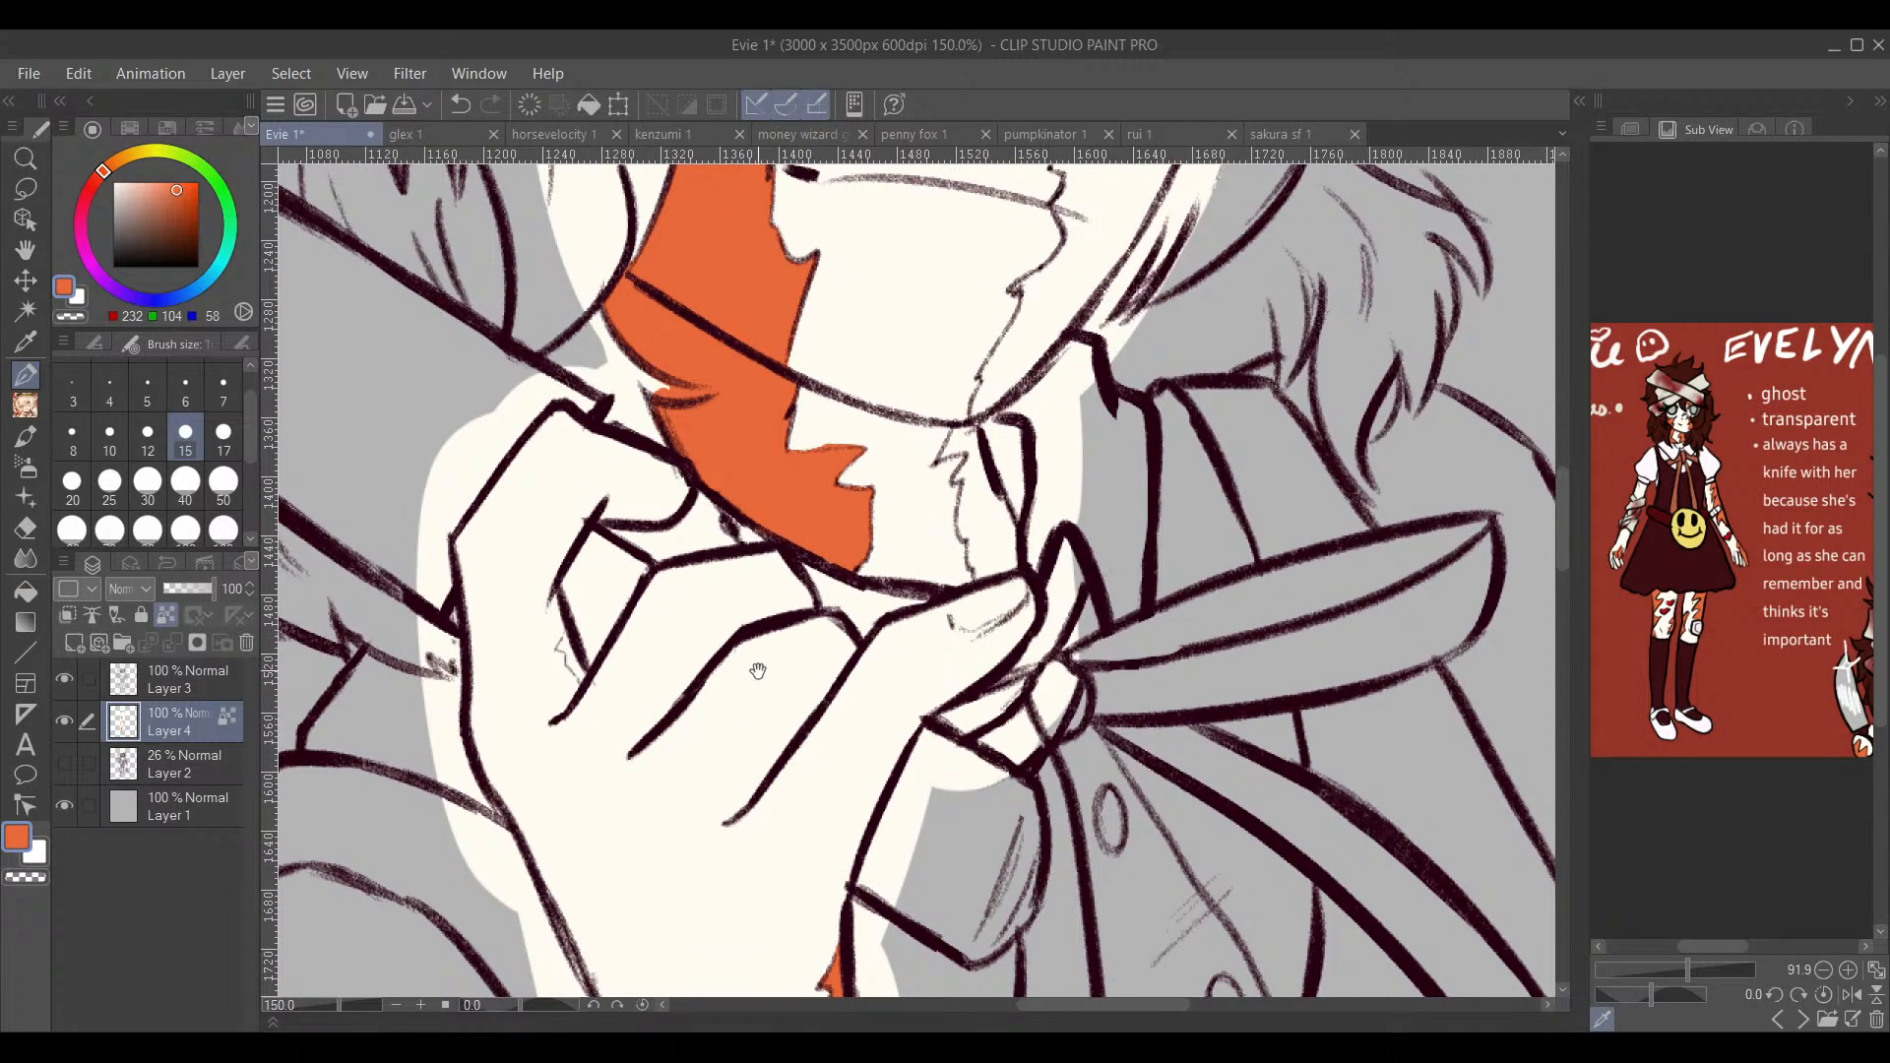
click(564, 641)
drag(567, 654, 578, 667)
drag(910, 640, 1011, 794)
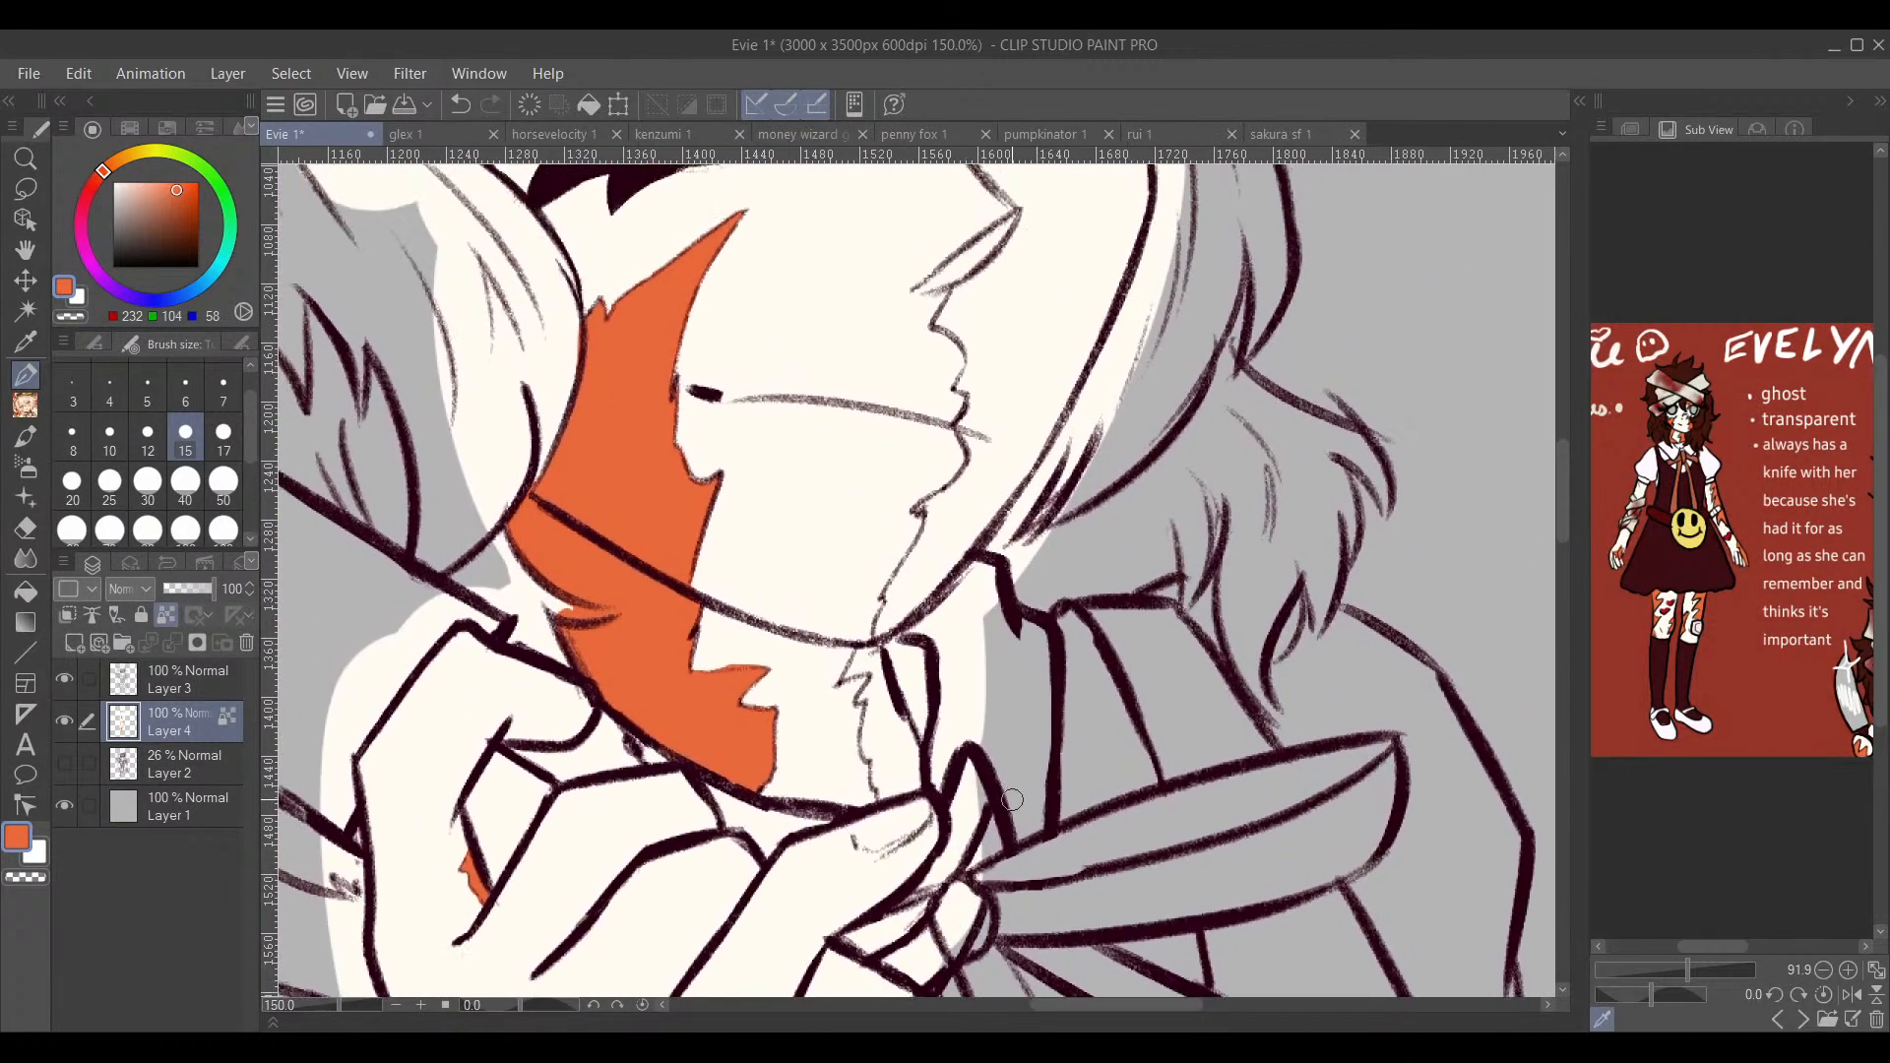
Step: Paint orange between the nose bridge and the far eye, and along the temple behind the upper lashes
scroll(1011, 793, down, 1)
drag(1068, 613, 841, 810)
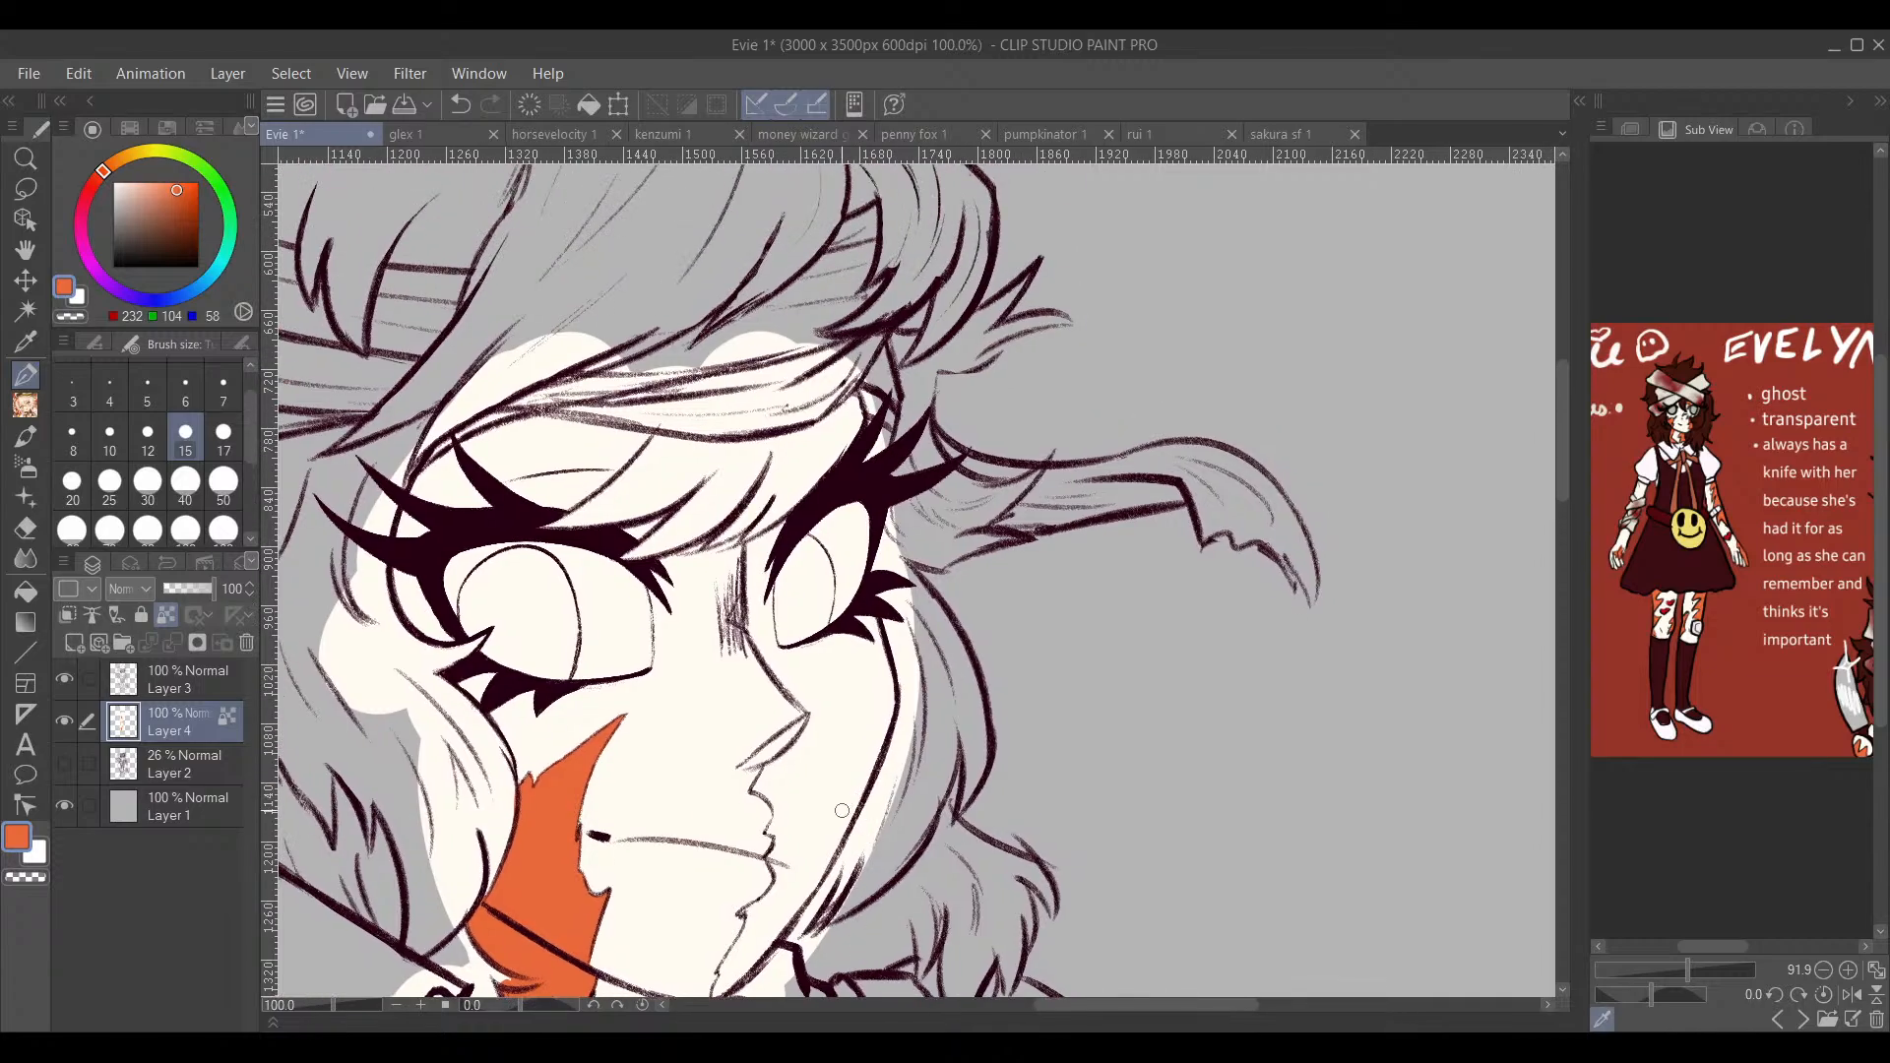
scroll(847, 817, up, 1)
drag(775, 320, 706, 472)
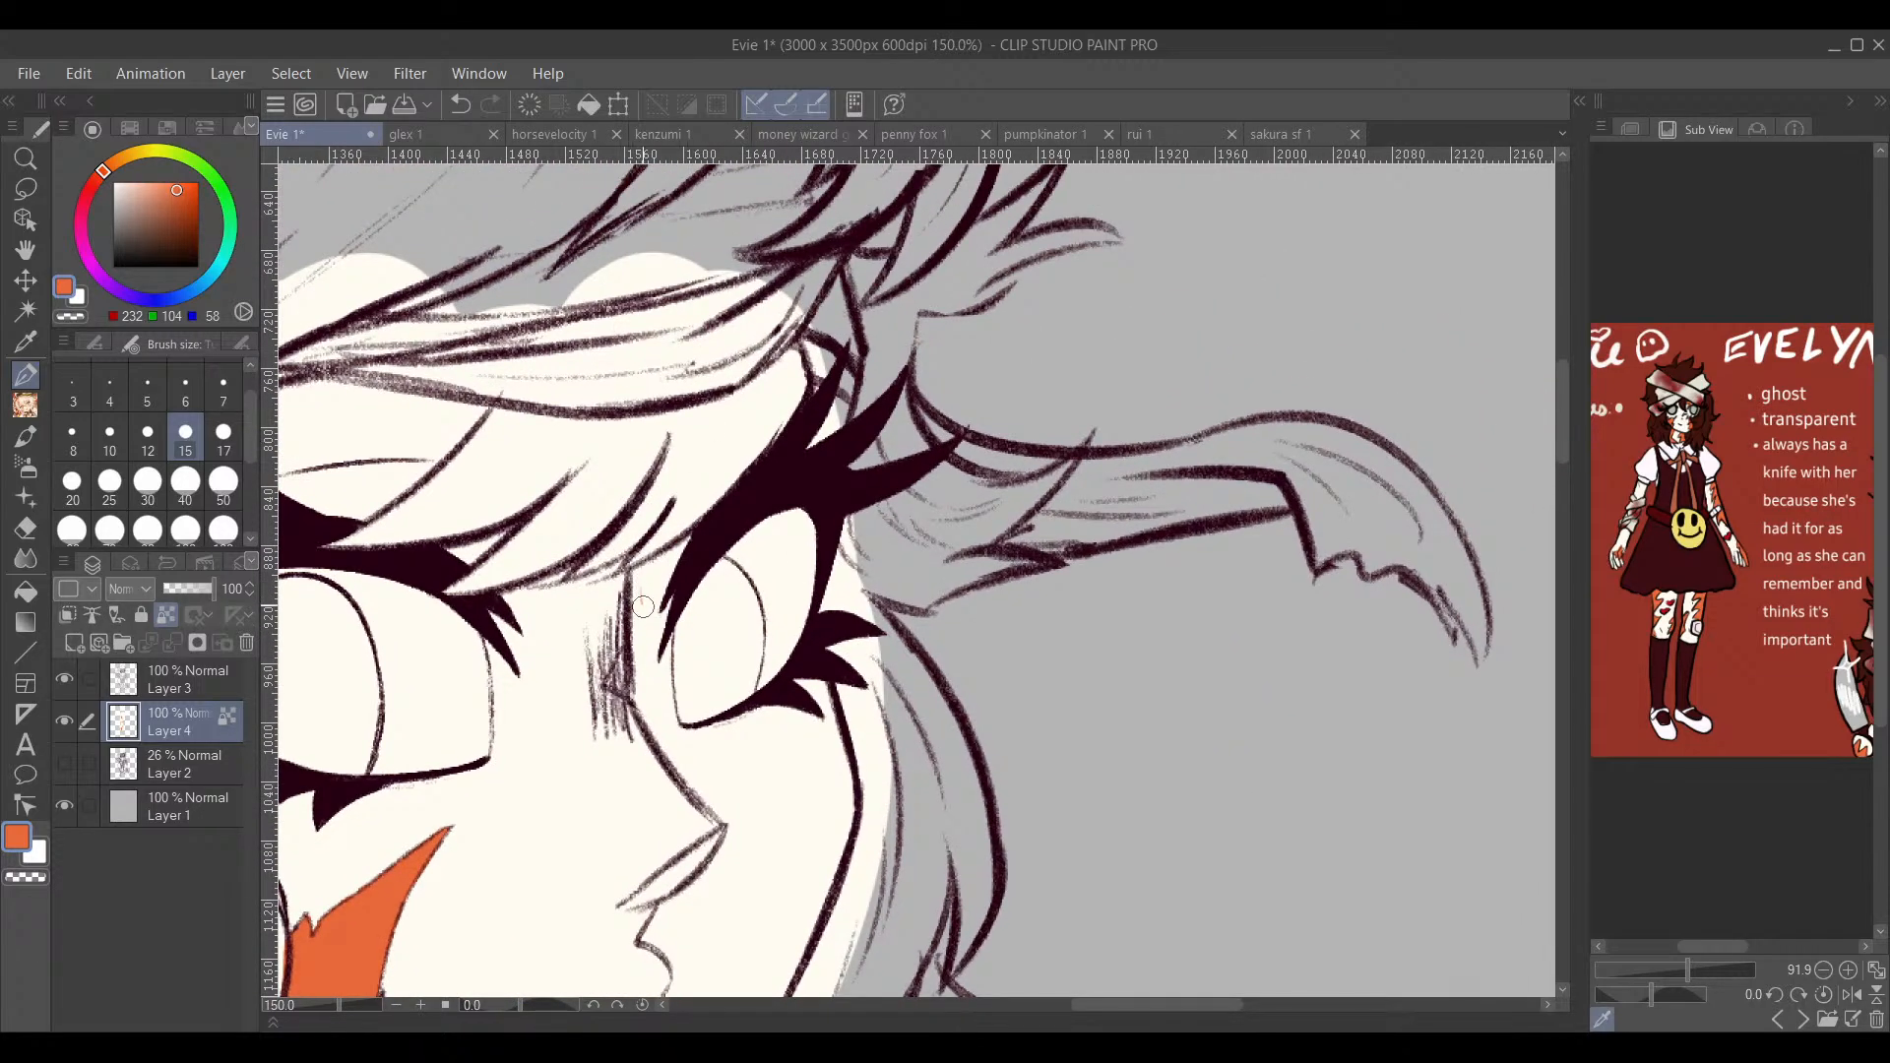
mouse_move(644, 569)
mouse_down()
mouse_move(621, 686)
mouse_move(665, 562)
mouse_up()
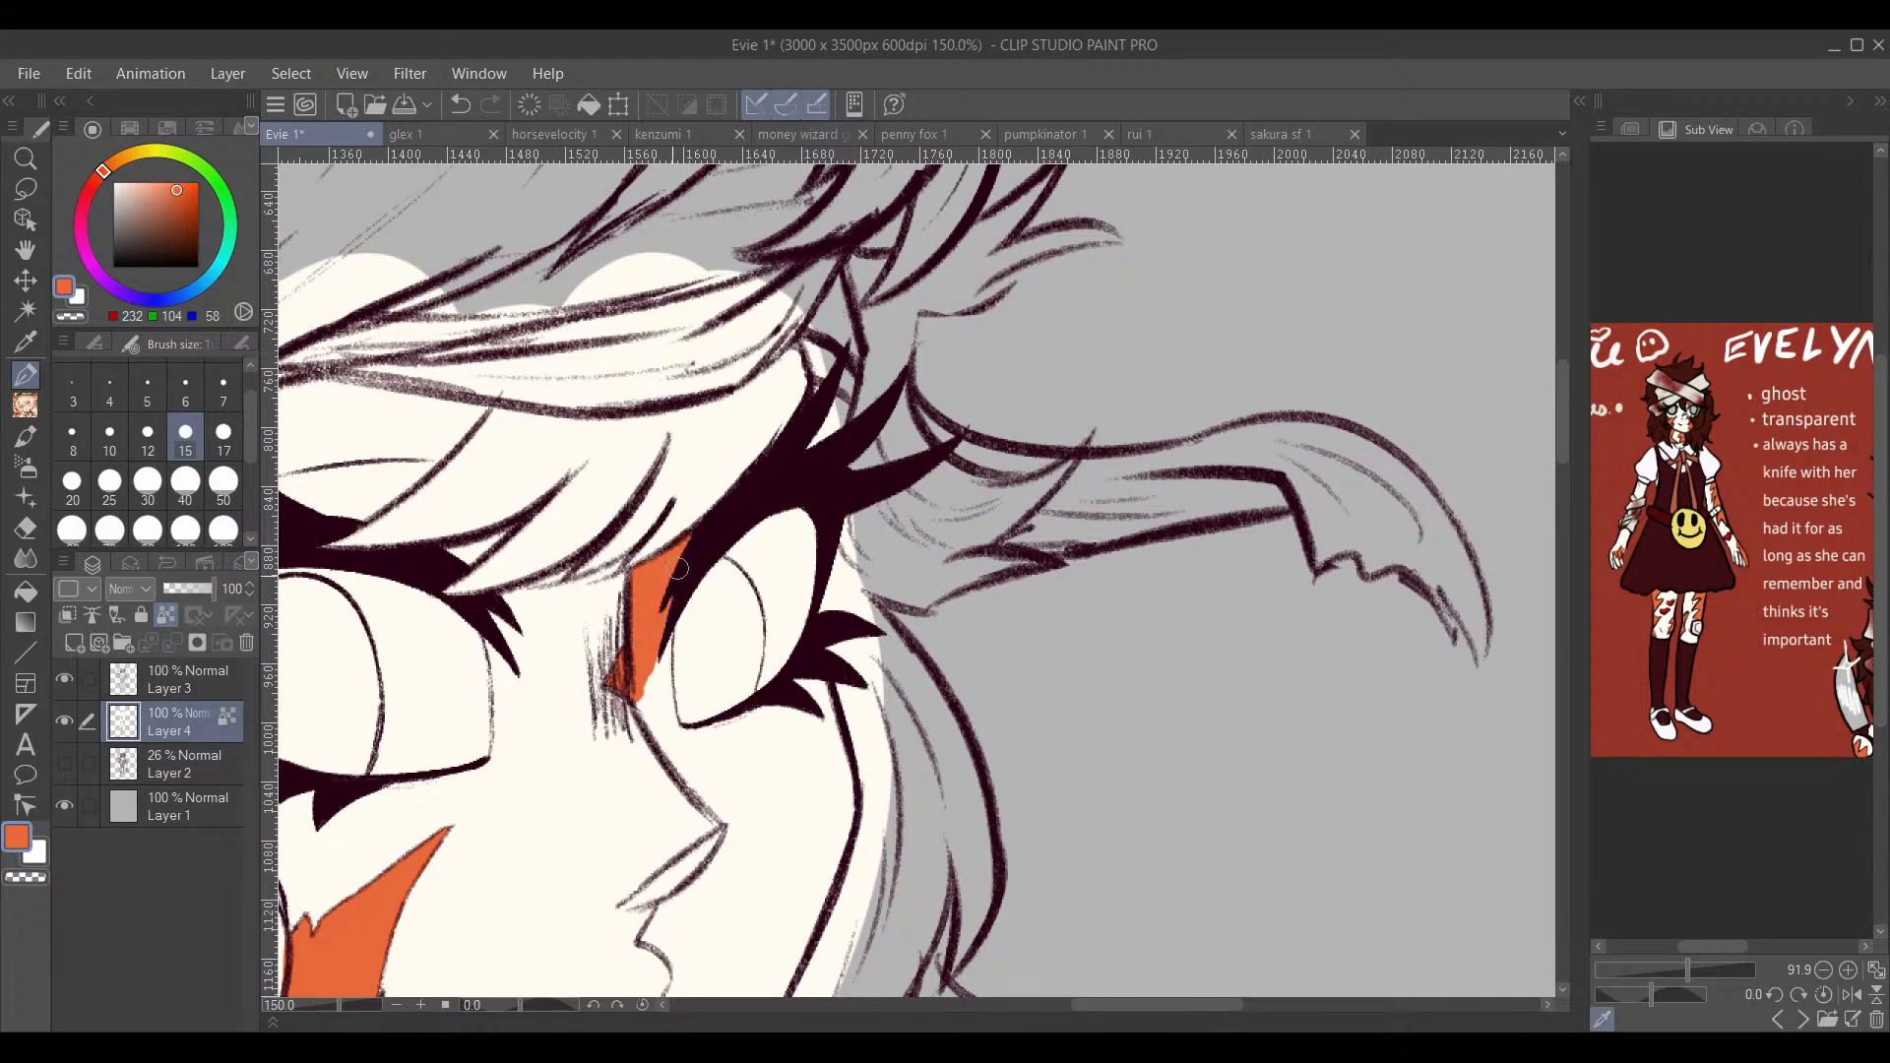
drag(843, 318, 768, 610)
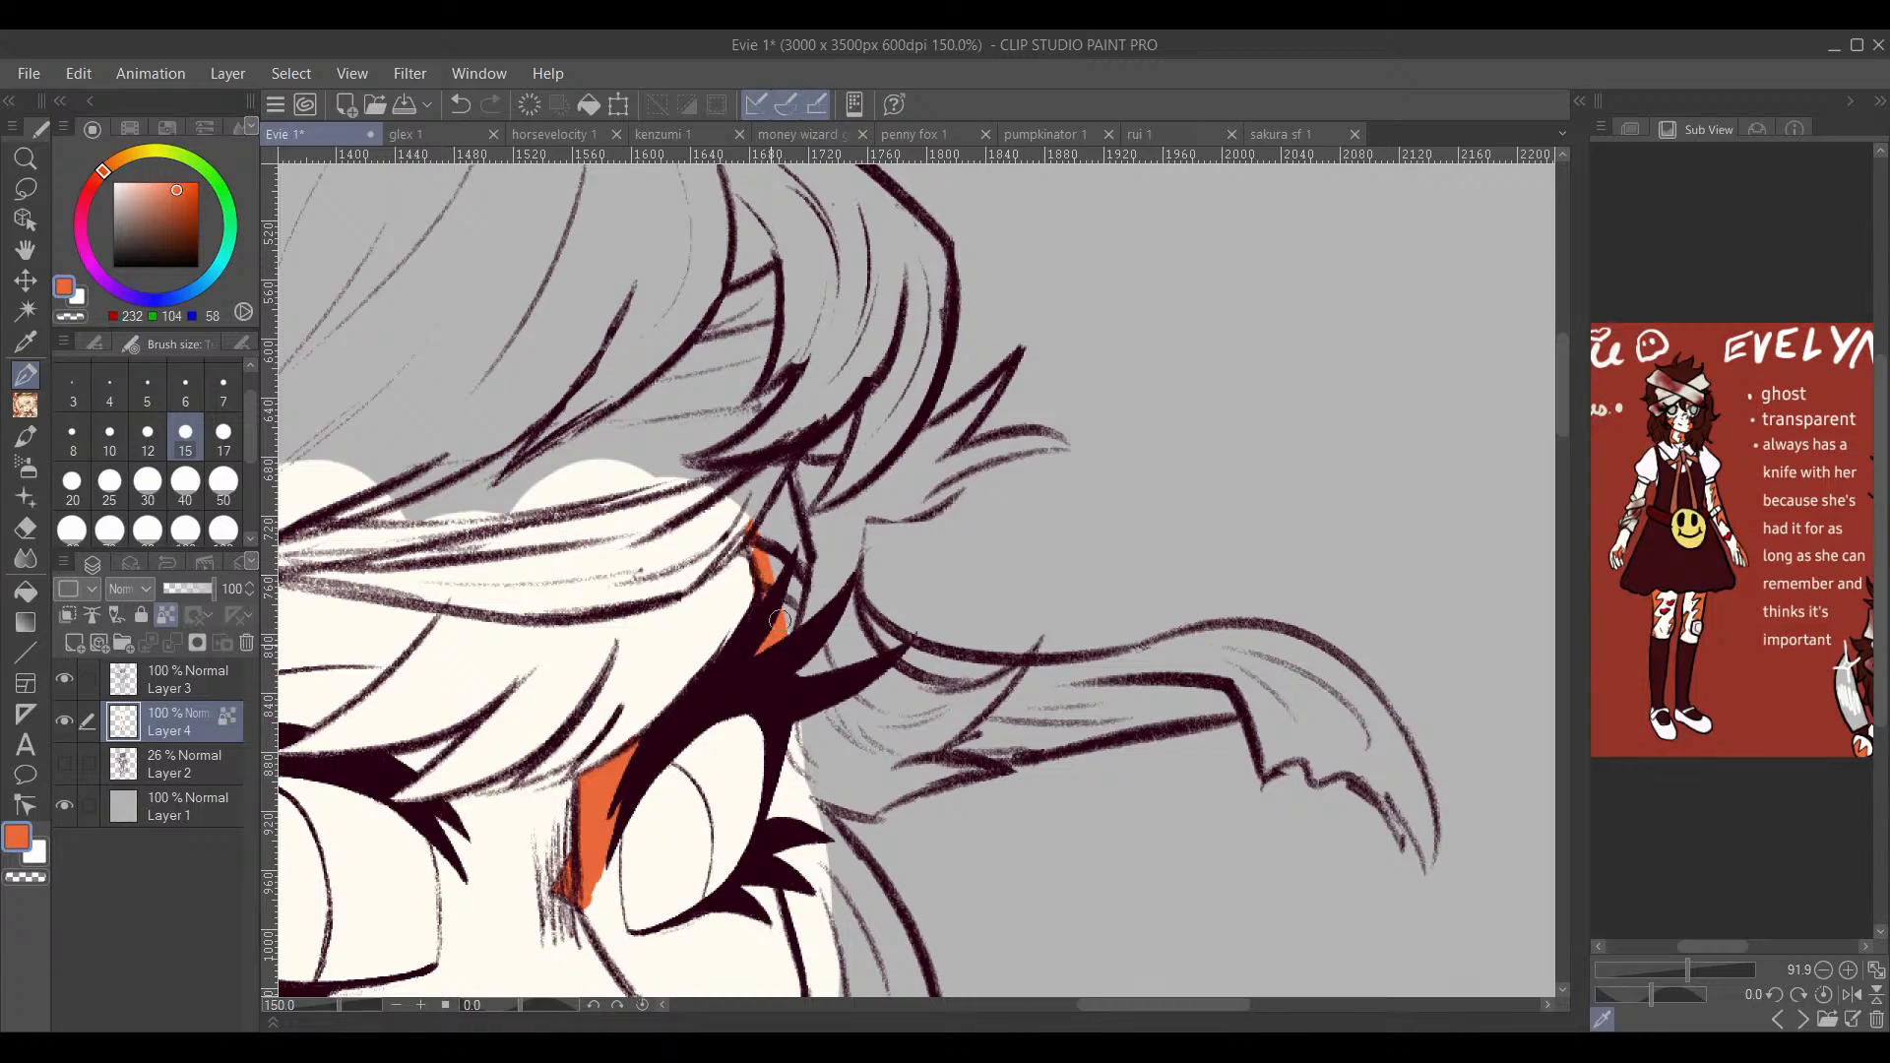
Step: Outline the far cheek's orange wound patch along the nose, lips and face edge, and start colouring over the eye
drag(810, 842, 881, 398)
mouse_move(707, 404)
mouse_down()
mouse_move(658, 488)
mouse_move(747, 619)
mouse_move(730, 601)
mouse_move(762, 593)
mouse_move(825, 443)
mouse_up()
mouse_move(813, 466)
mouse_down()
mouse_move(818, 502)
mouse_move(783, 562)
mouse_up()
mouse_move(823, 456)
mouse_down()
mouse_move(793, 520)
mouse_move(745, 557)
mouse_move(765, 612)
mouse_move(762, 753)
mouse_move(716, 770)
mouse_move(679, 846)
mouse_move(695, 864)
mouse_move(808, 695)
mouse_move(730, 795)
mouse_up()
mouse_move(793, 694)
mouse_down()
mouse_move(897, 553)
mouse_move(926, 403)
mouse_move(895, 369)
mouse_move(887, 314)
mouse_move(787, 378)
mouse_up()
mouse_move(945, 364)
mouse_down()
mouse_move(817, 463)
mouse_move(804, 421)
mouse_up()
drag(620, 743, 659, 733)
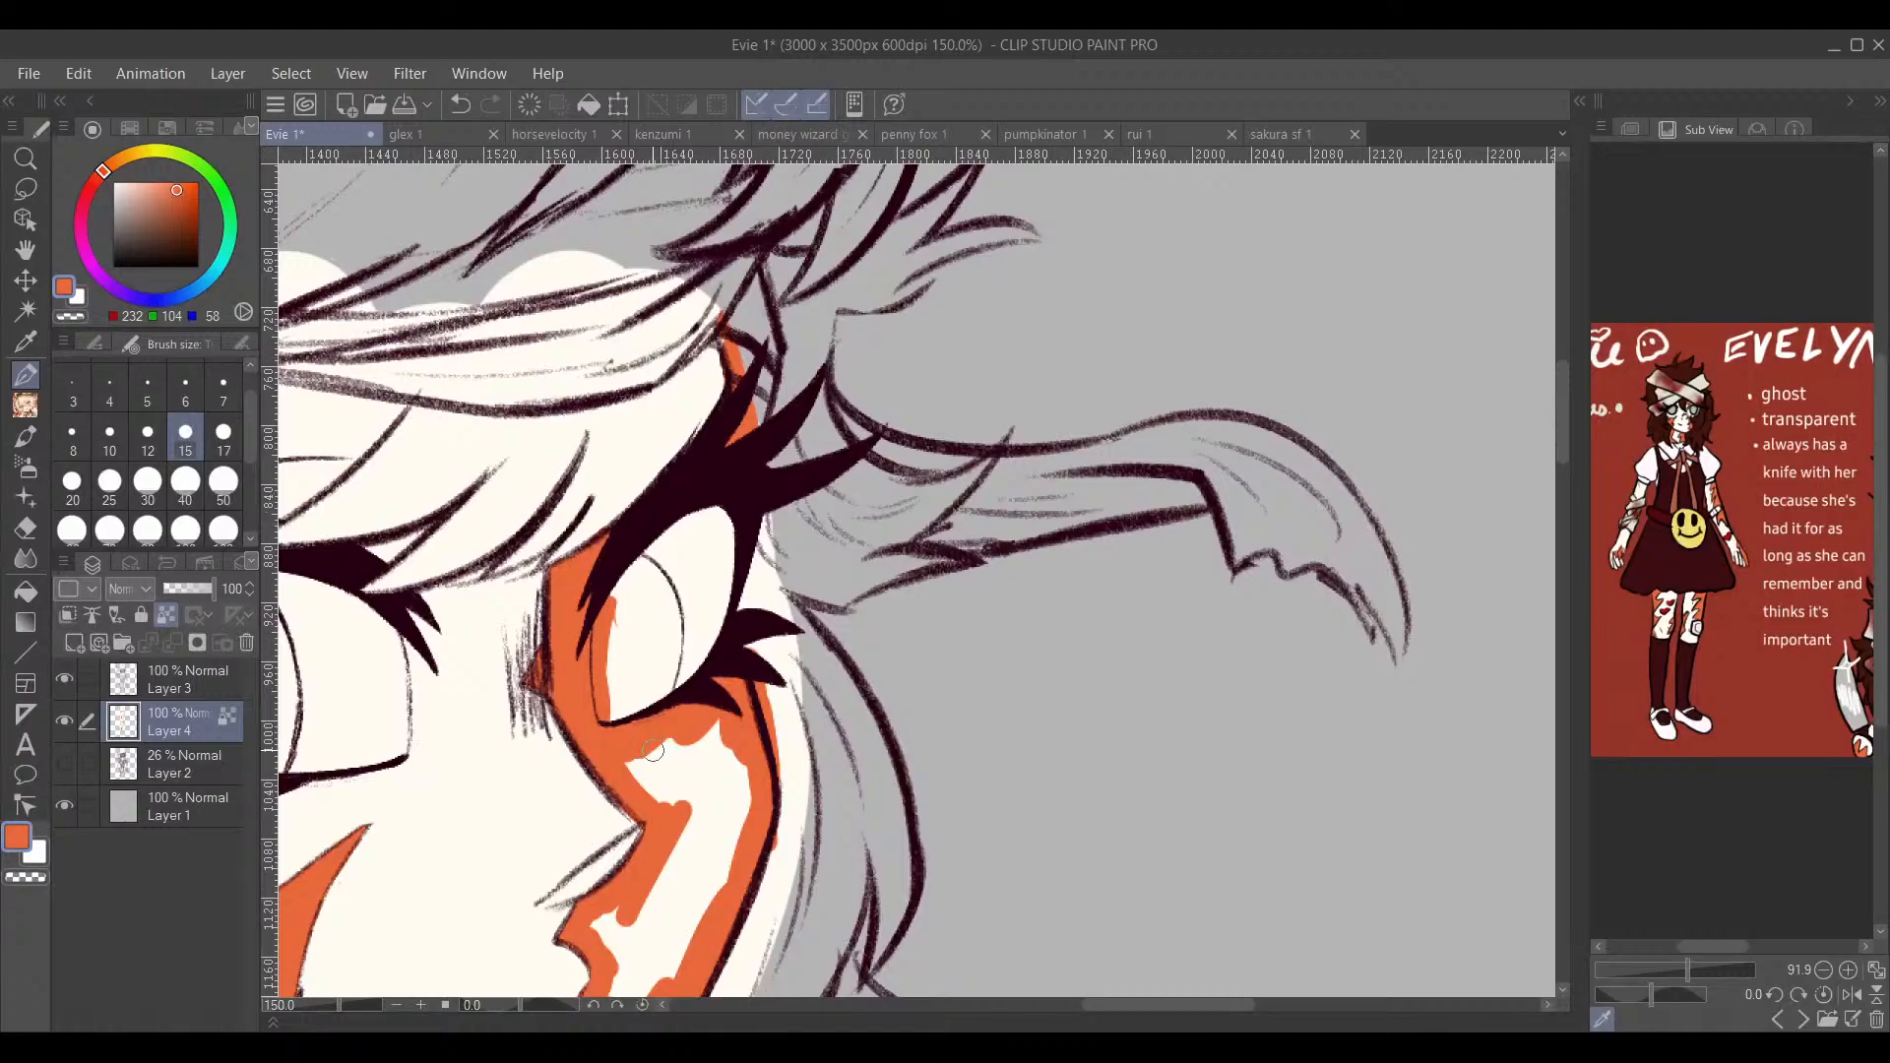
Step: Set the brush size to 30 for filling the far cheek's orange wound patch
scroll(688, 727, down, 5)
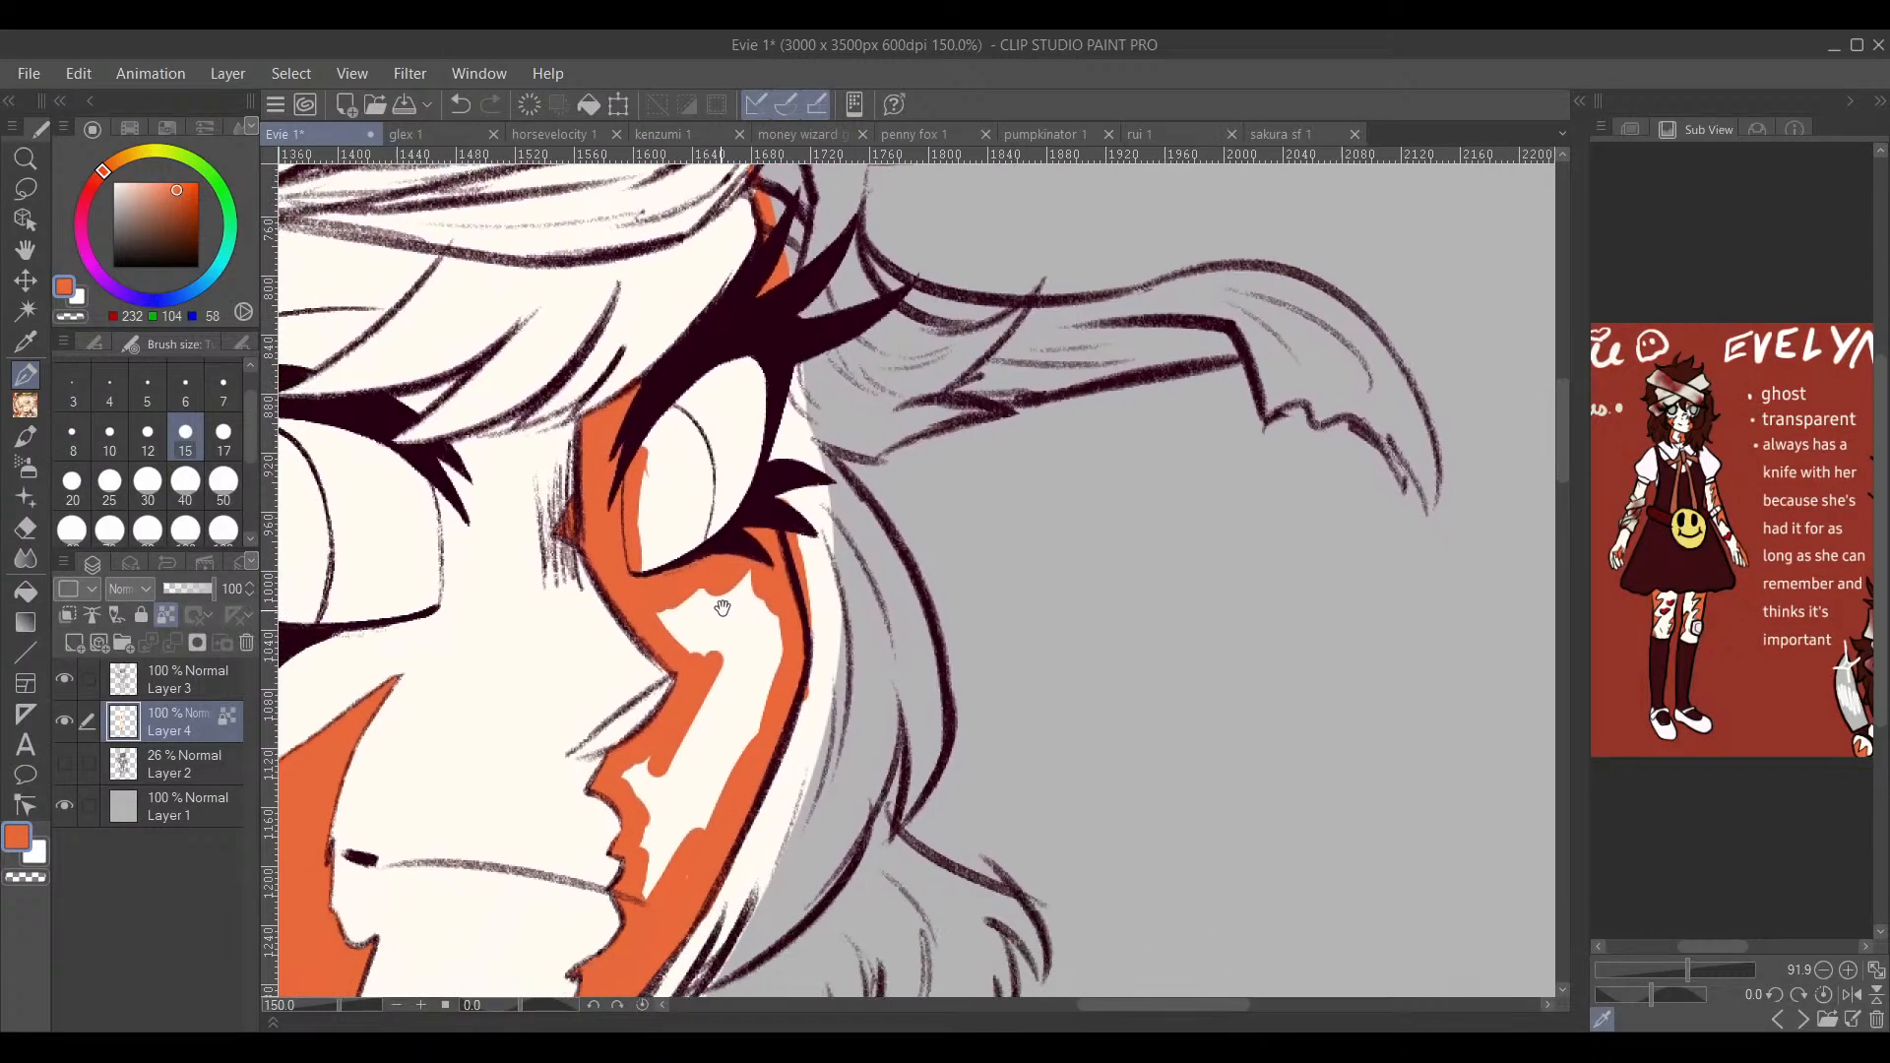
click(147, 483)
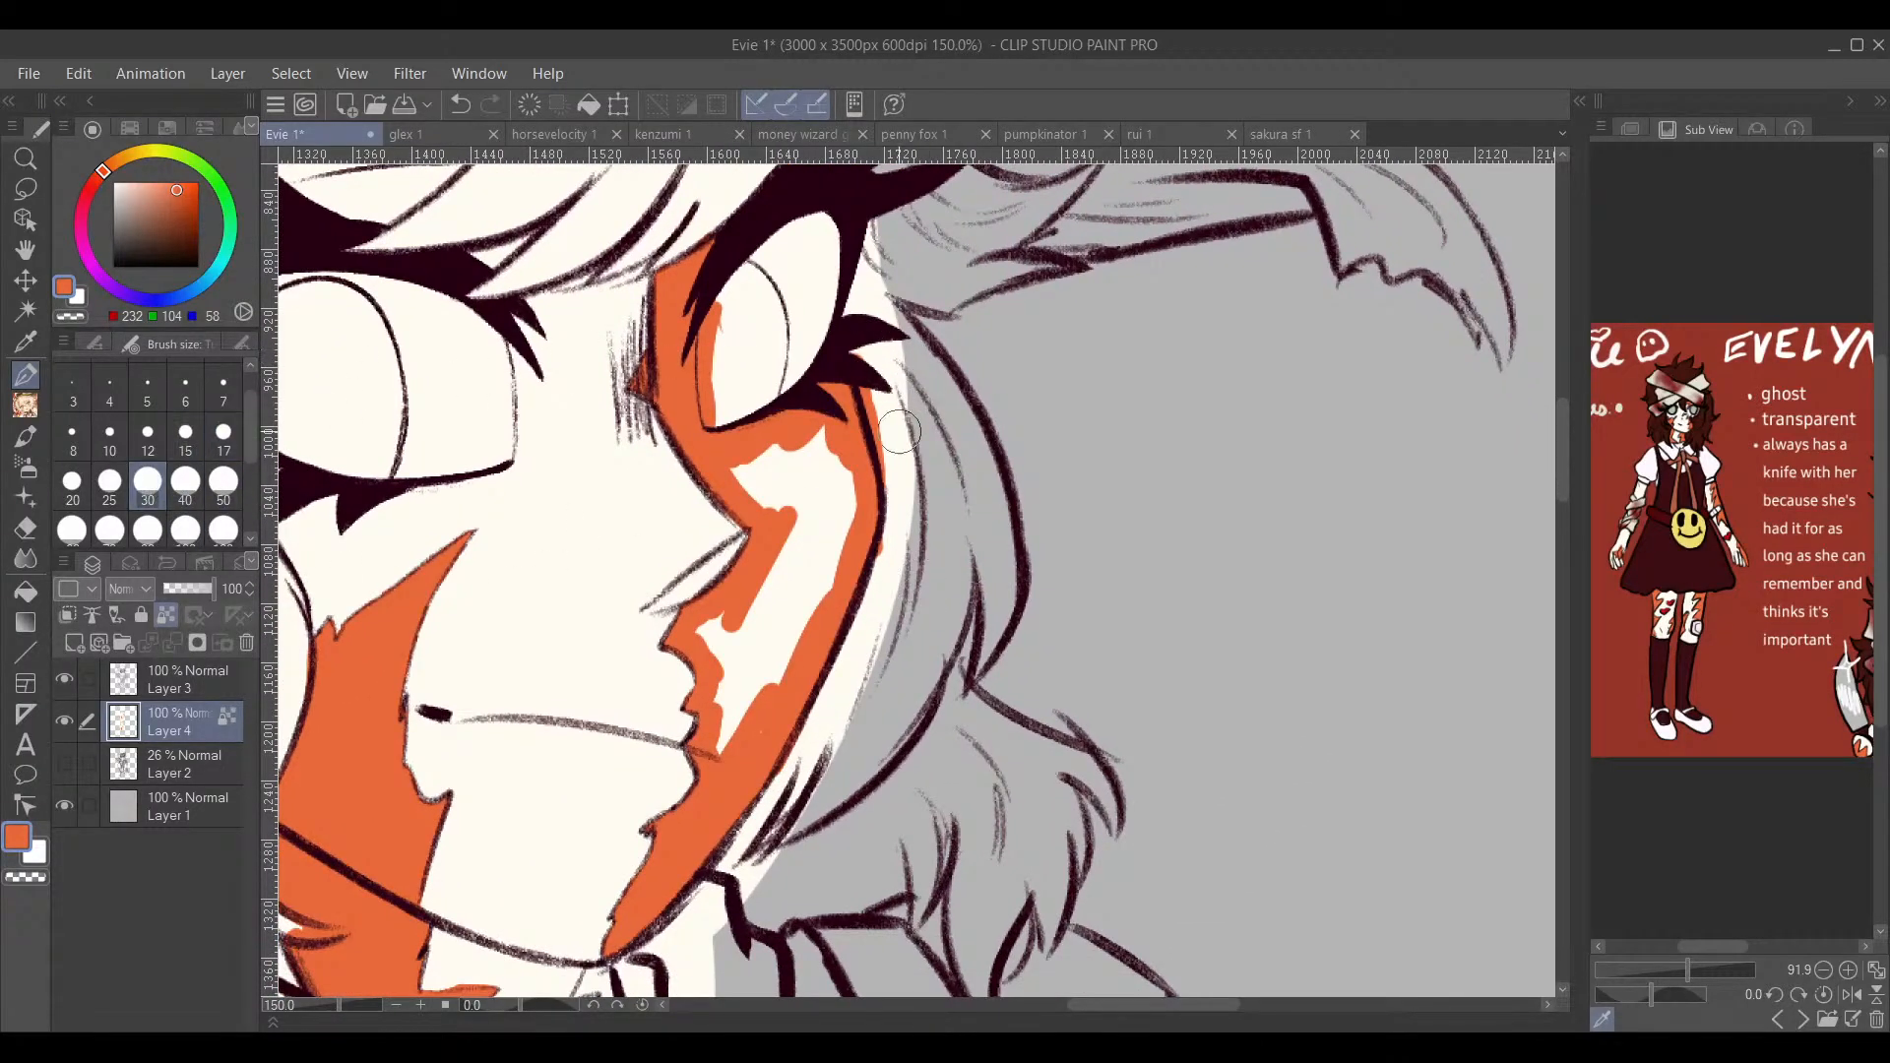
Step: Fill the remaining cream gaps in the orange patch on the character's cheek beneath the smaller eye
mouse_move(831, 451)
mouse_down()
mouse_move(793, 487)
mouse_move(766, 478)
mouse_move(822, 531)
mouse_move(792, 620)
mouse_move(771, 618)
mouse_up()
drag(785, 553, 772, 583)
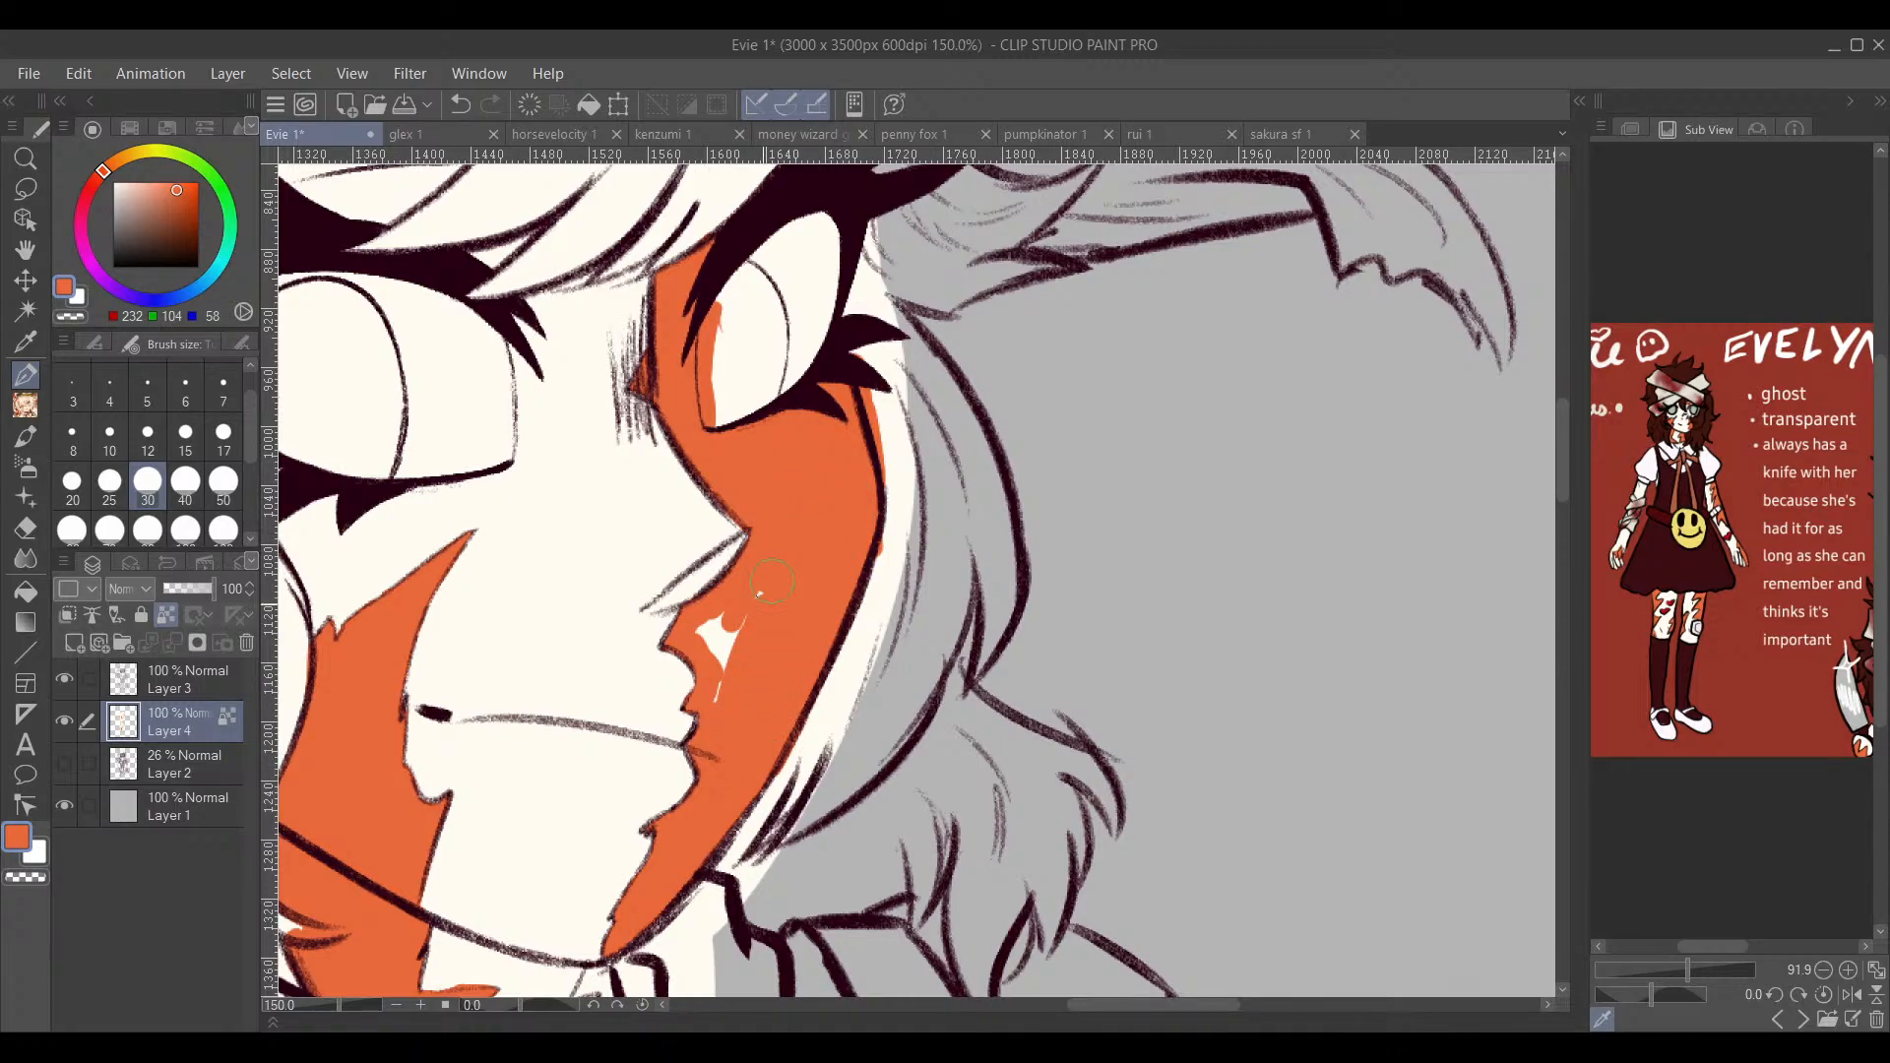
scroll(832, 671, down, 3)
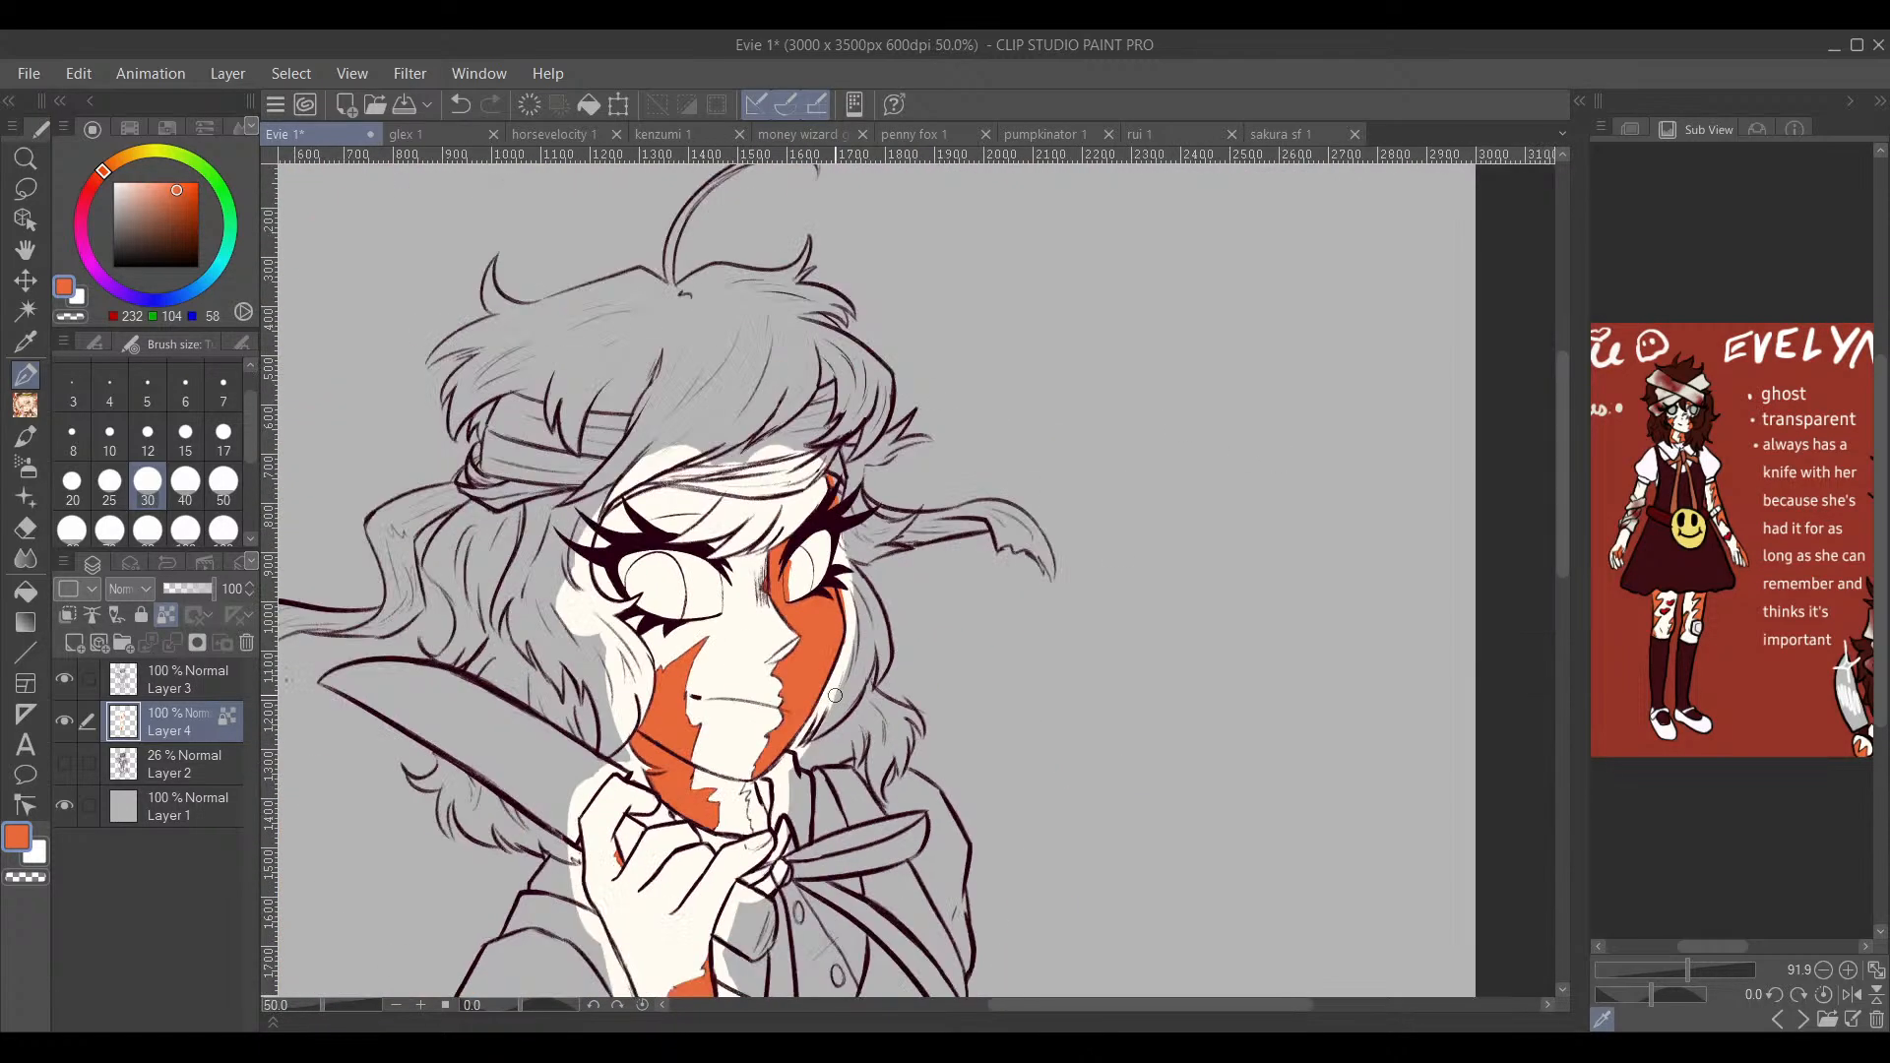
drag(848, 884, 874, 709)
scroll(874, 709, up, 5)
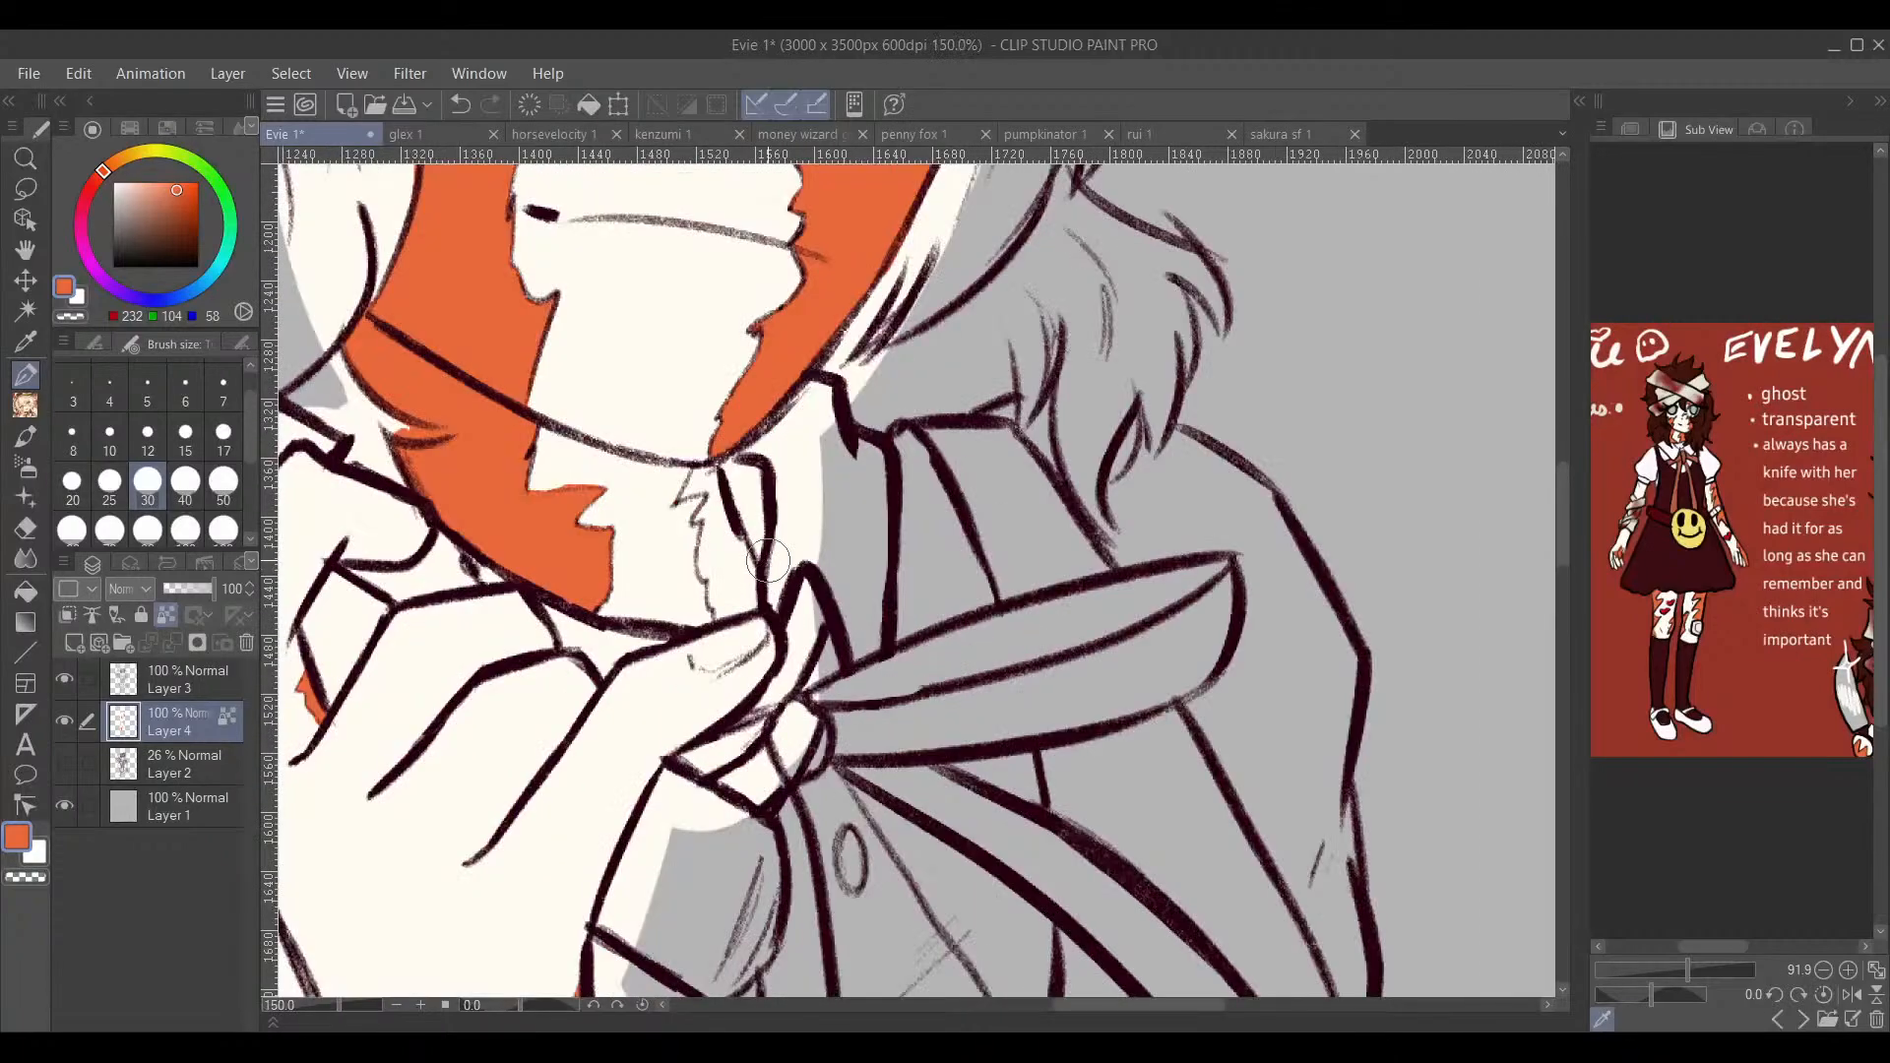
mouse_move(866, 497)
mouse_down()
mouse_move(768, 581)
mouse_move(725, 540)
mouse_move(699, 630)
mouse_move(799, 520)
mouse_up()
key(ctrl+z)
key(ctrl+z)
key(ctrl+z)
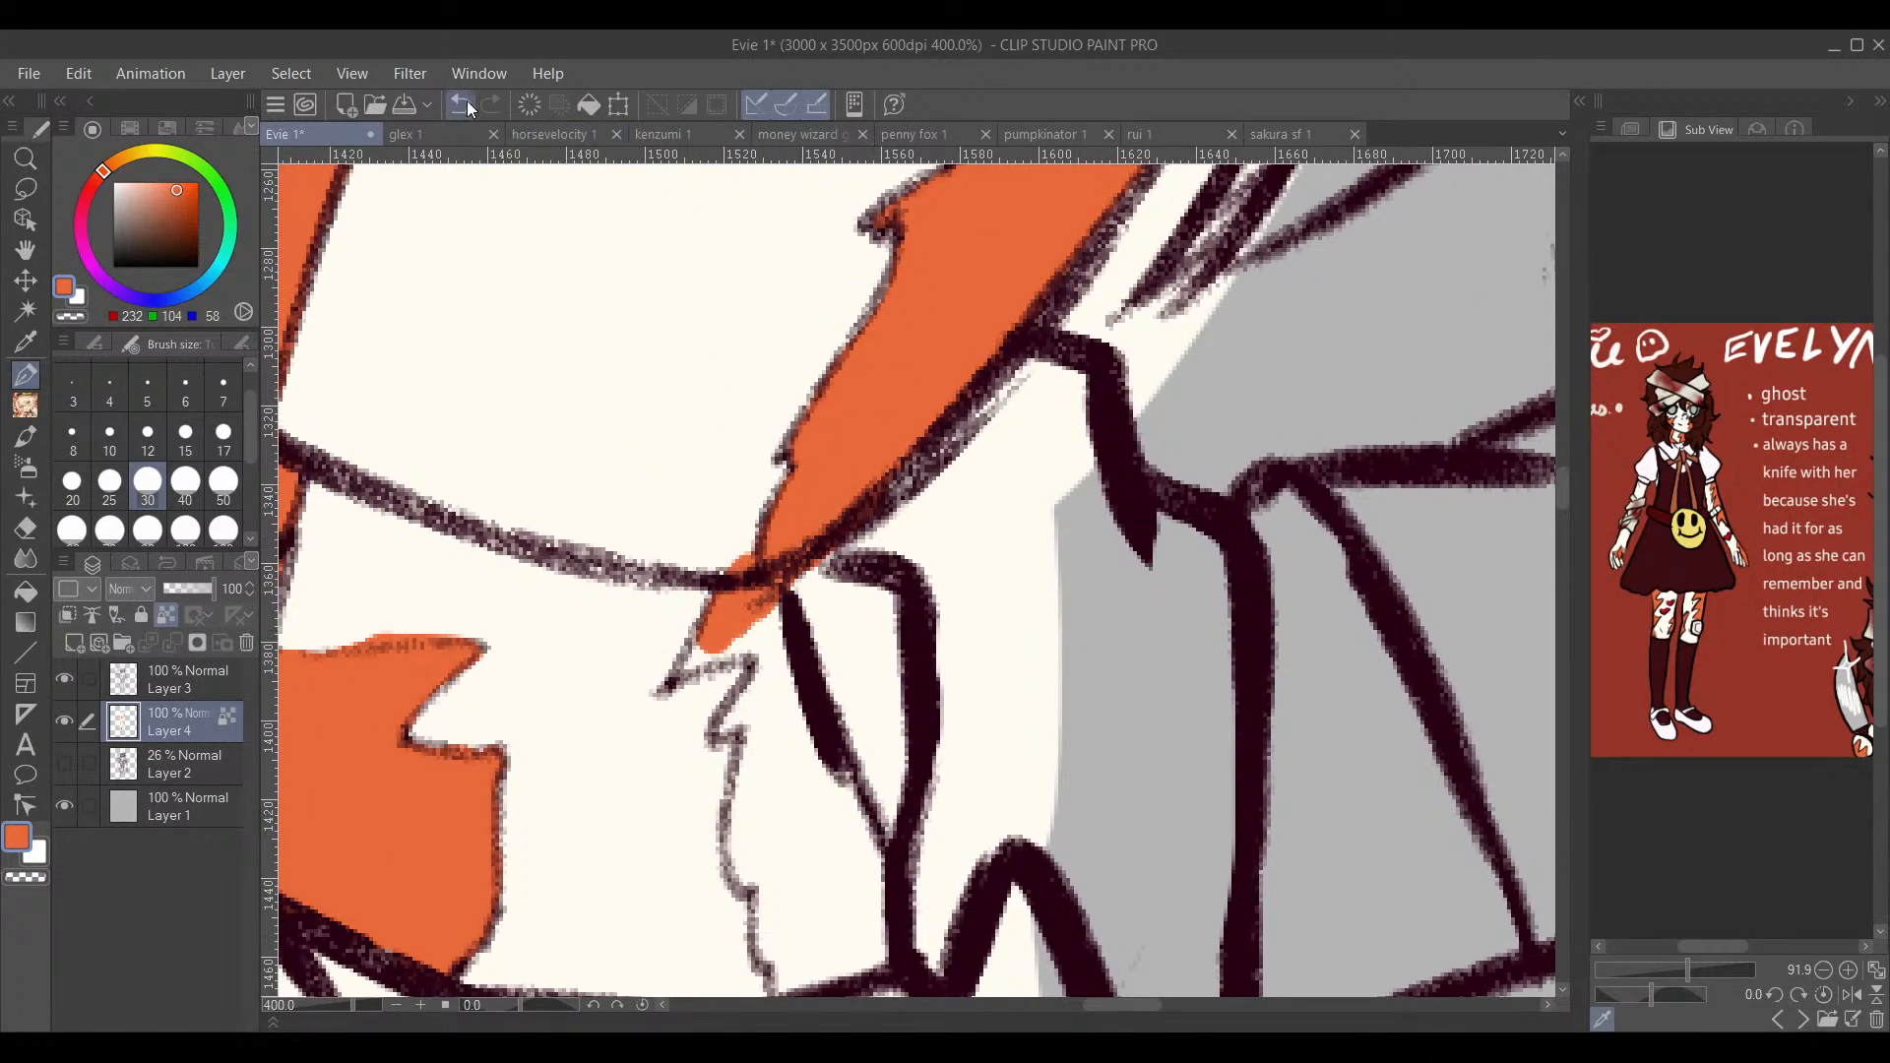
Step: Paint the jagged patch on the neck below the chin orange, following its sketched outline
mouse_move(700, 650)
mouse_down()
mouse_move(718, 605)
mouse_move(675, 654)
mouse_move(688, 633)
mouse_move(733, 637)
mouse_move(708, 630)
mouse_move(679, 667)
mouse_move(704, 630)
mouse_move(753, 674)
mouse_move(771, 623)
mouse_move(794, 732)
mouse_up()
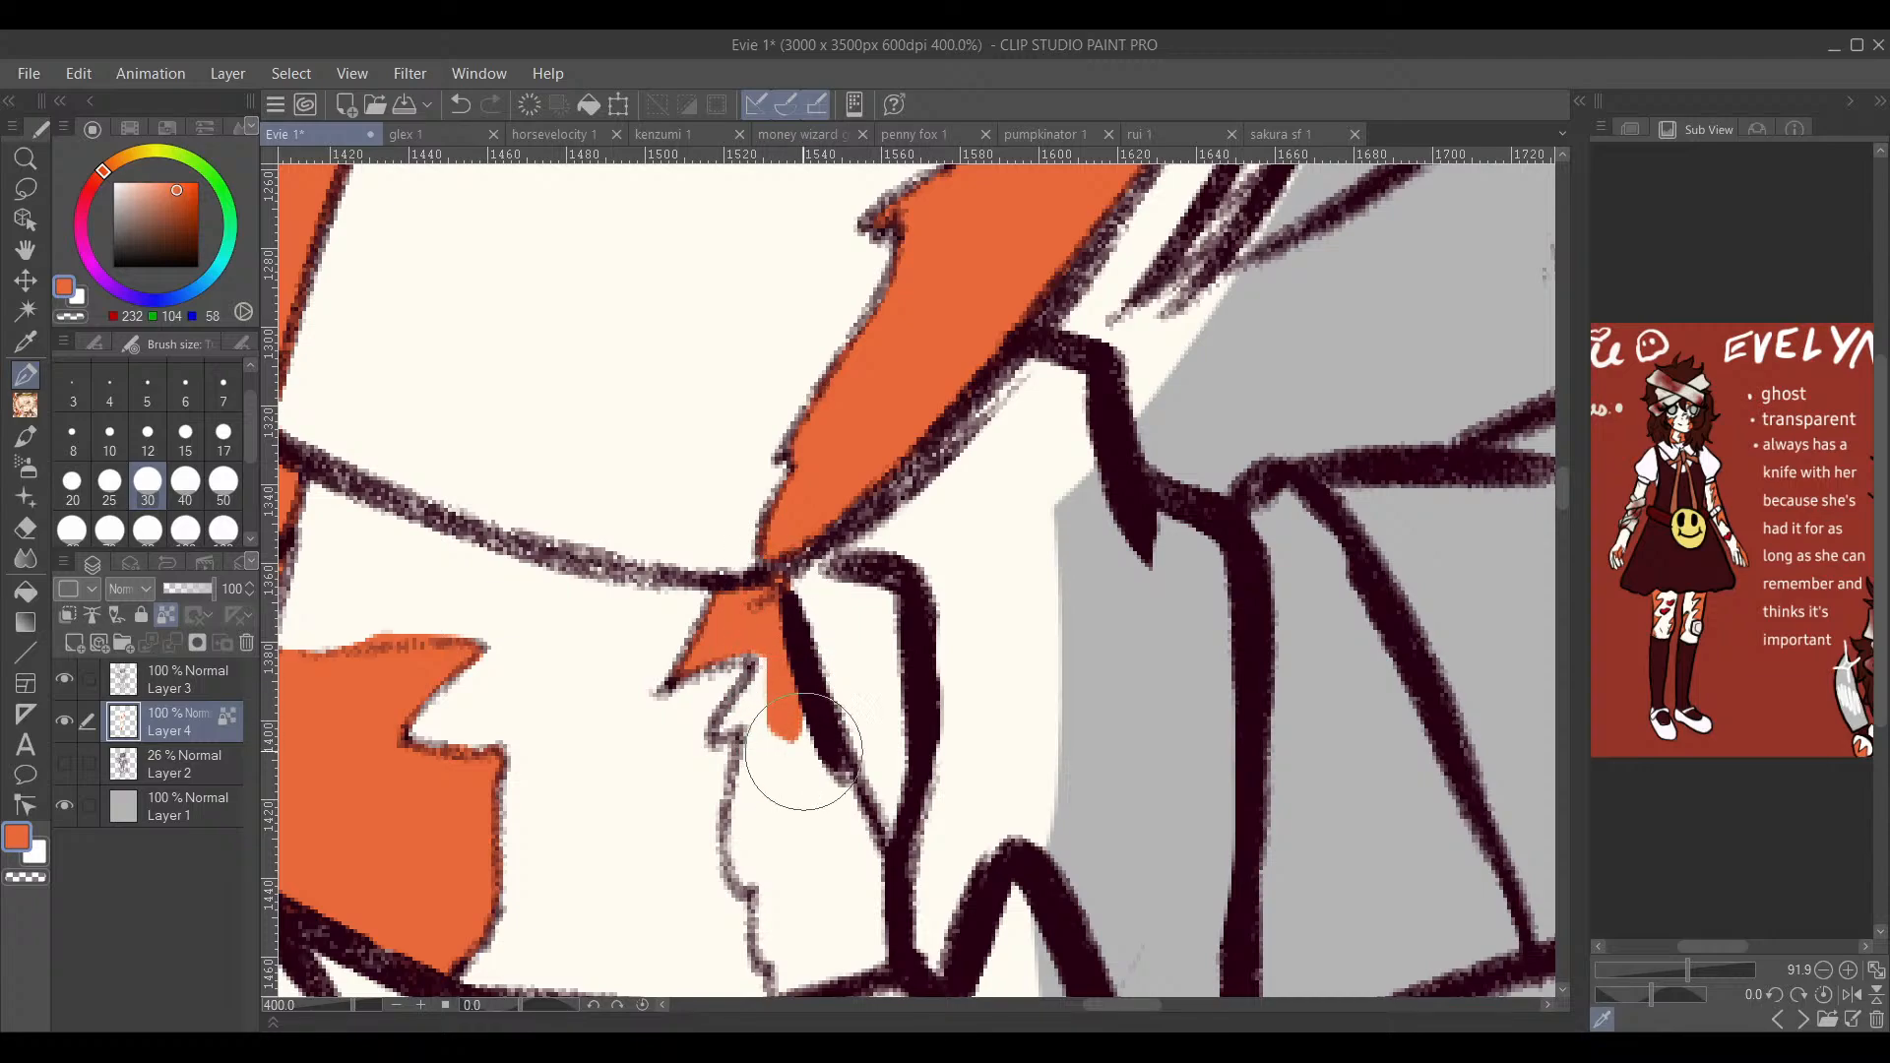
scroll(851, 716, down, 3)
drag(961, 696, 930, 599)
mouse_move(827, 659)
mouse_down()
mouse_move(835, 718)
mouse_move(805, 716)
mouse_move(842, 701)
mouse_move(782, 556)
mouse_move(761, 602)
mouse_move(787, 580)
mouse_move(758, 591)
mouse_move(777, 618)
mouse_up()
scroll(830, 581, up, 1)
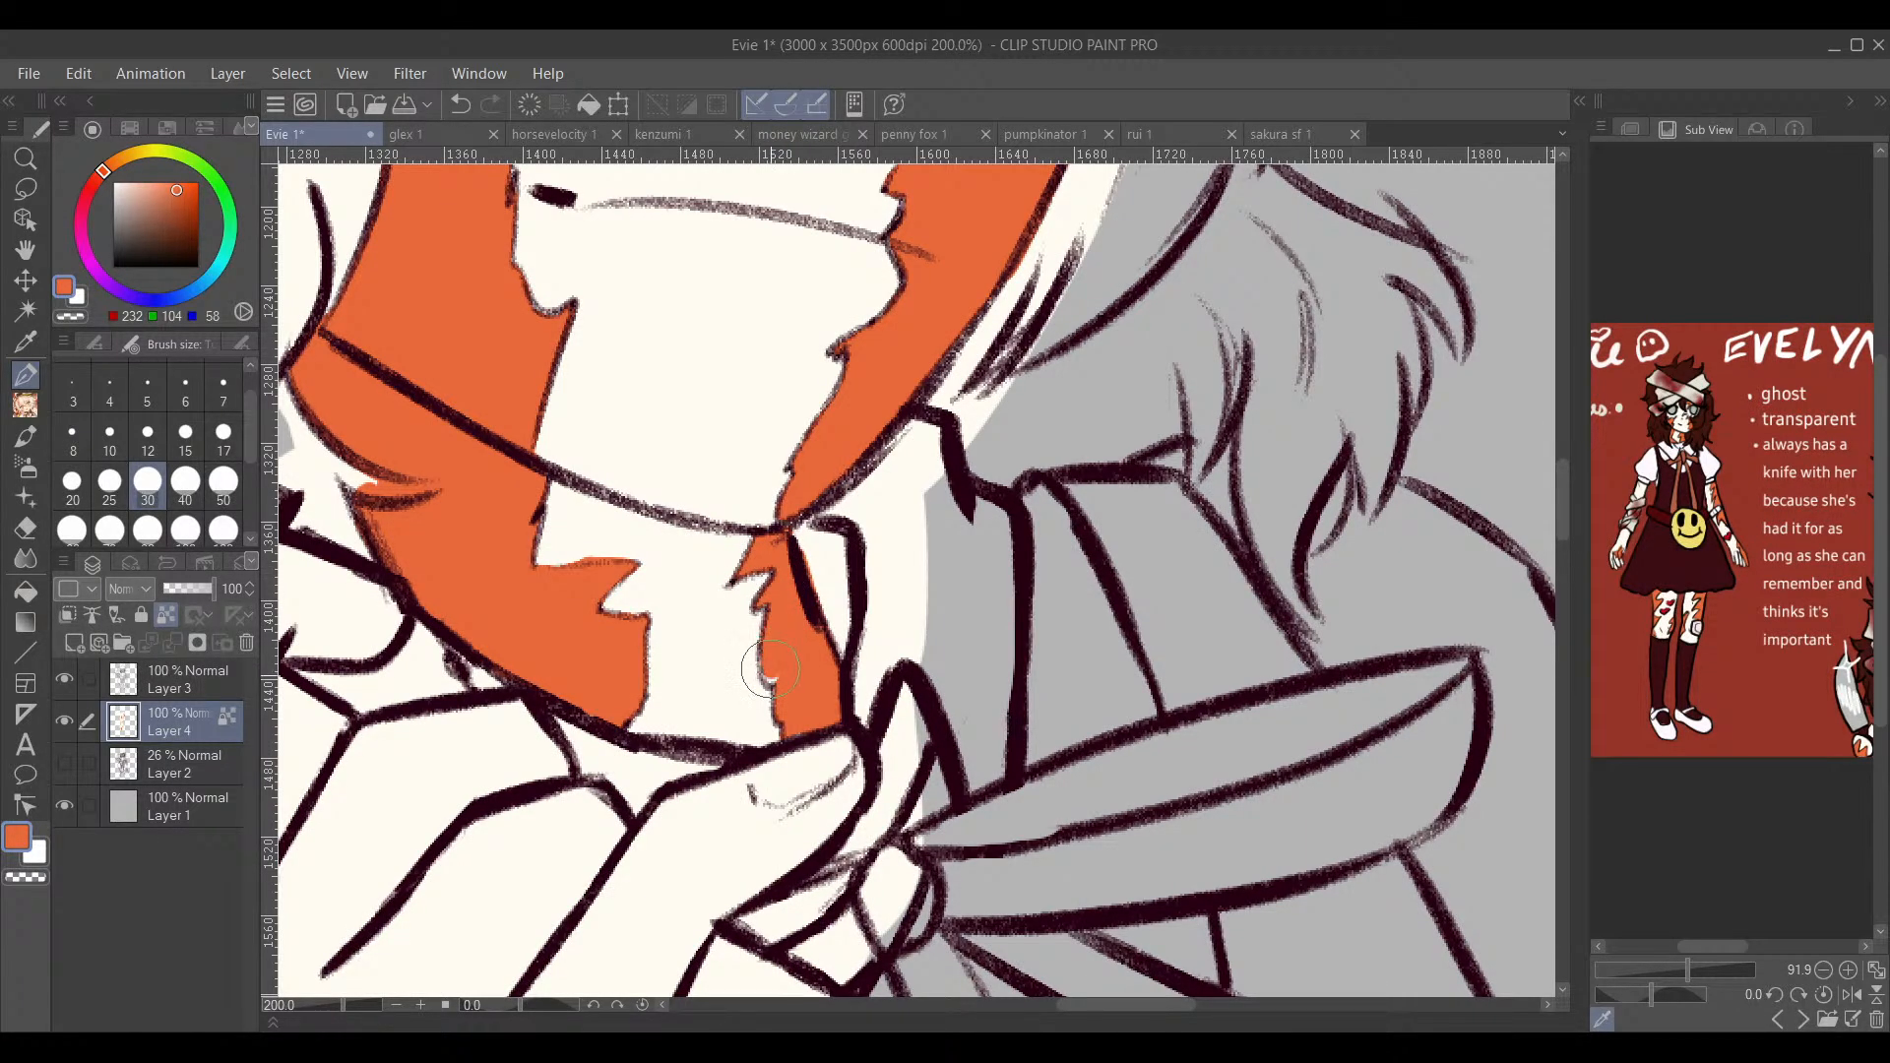
Step: Unlock transparent pixels on Layer 4 and extend the orange patch above the smaller eye up to the bandaged hairline
scroll(936, 604, down, 5)
drag(1073, 669, 1142, 772)
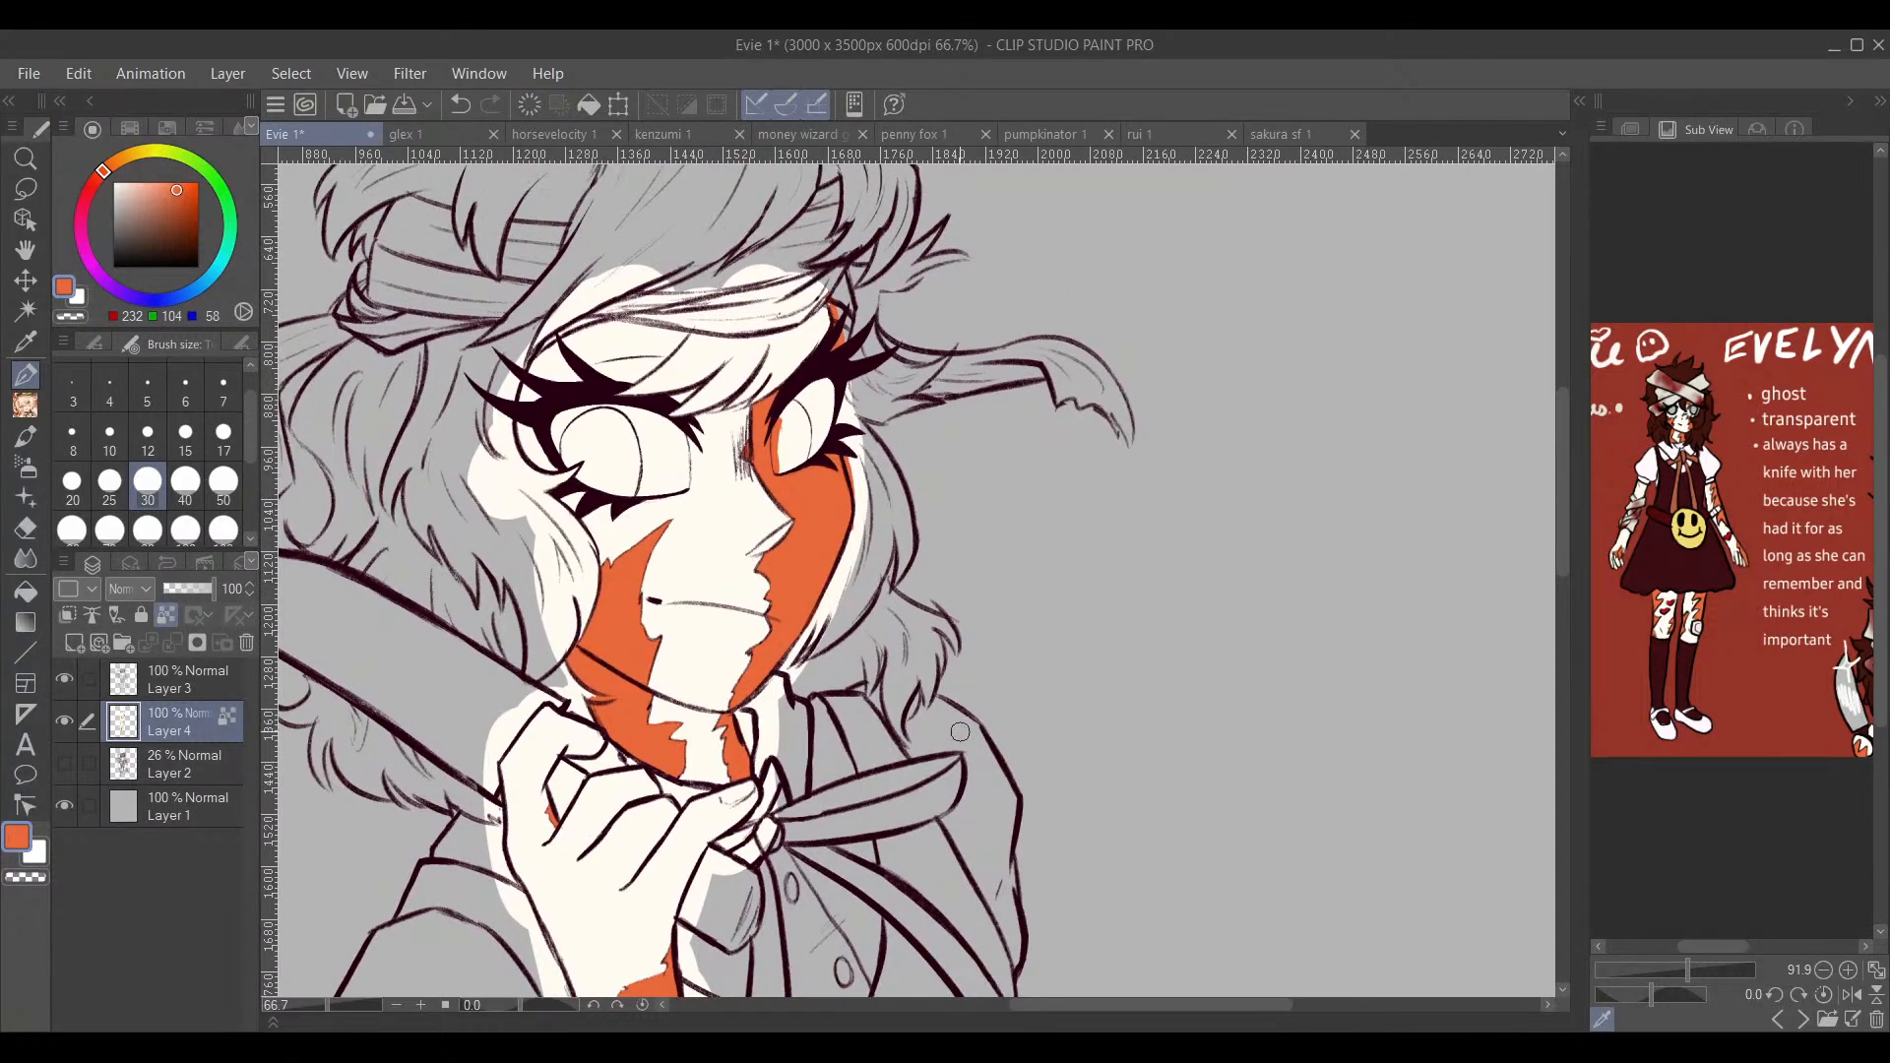
scroll(1107, 587, down, 5)
drag(1106, 587, 1150, 605)
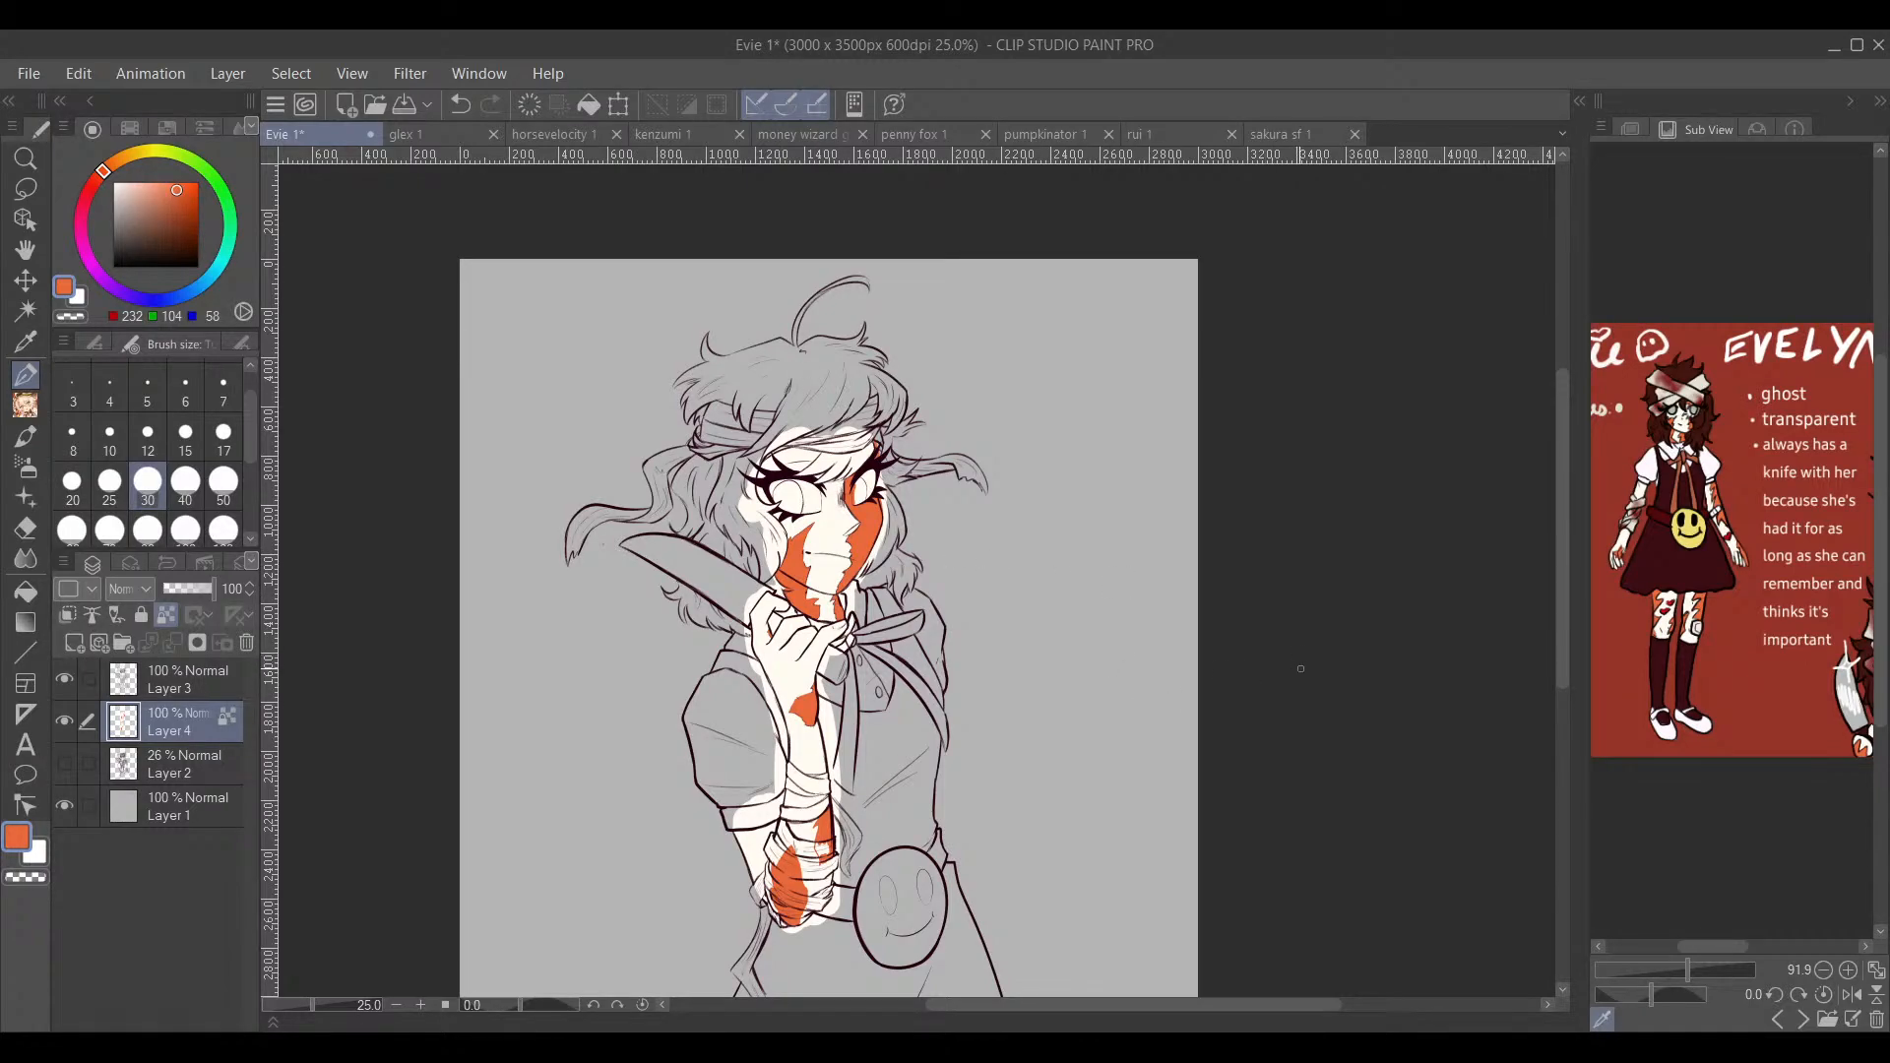
mouse_move(1301, 668)
mouse_down()
mouse_move(1295, 629)
mouse_move(1256, 661)
mouse_move(1302, 584)
mouse_up()
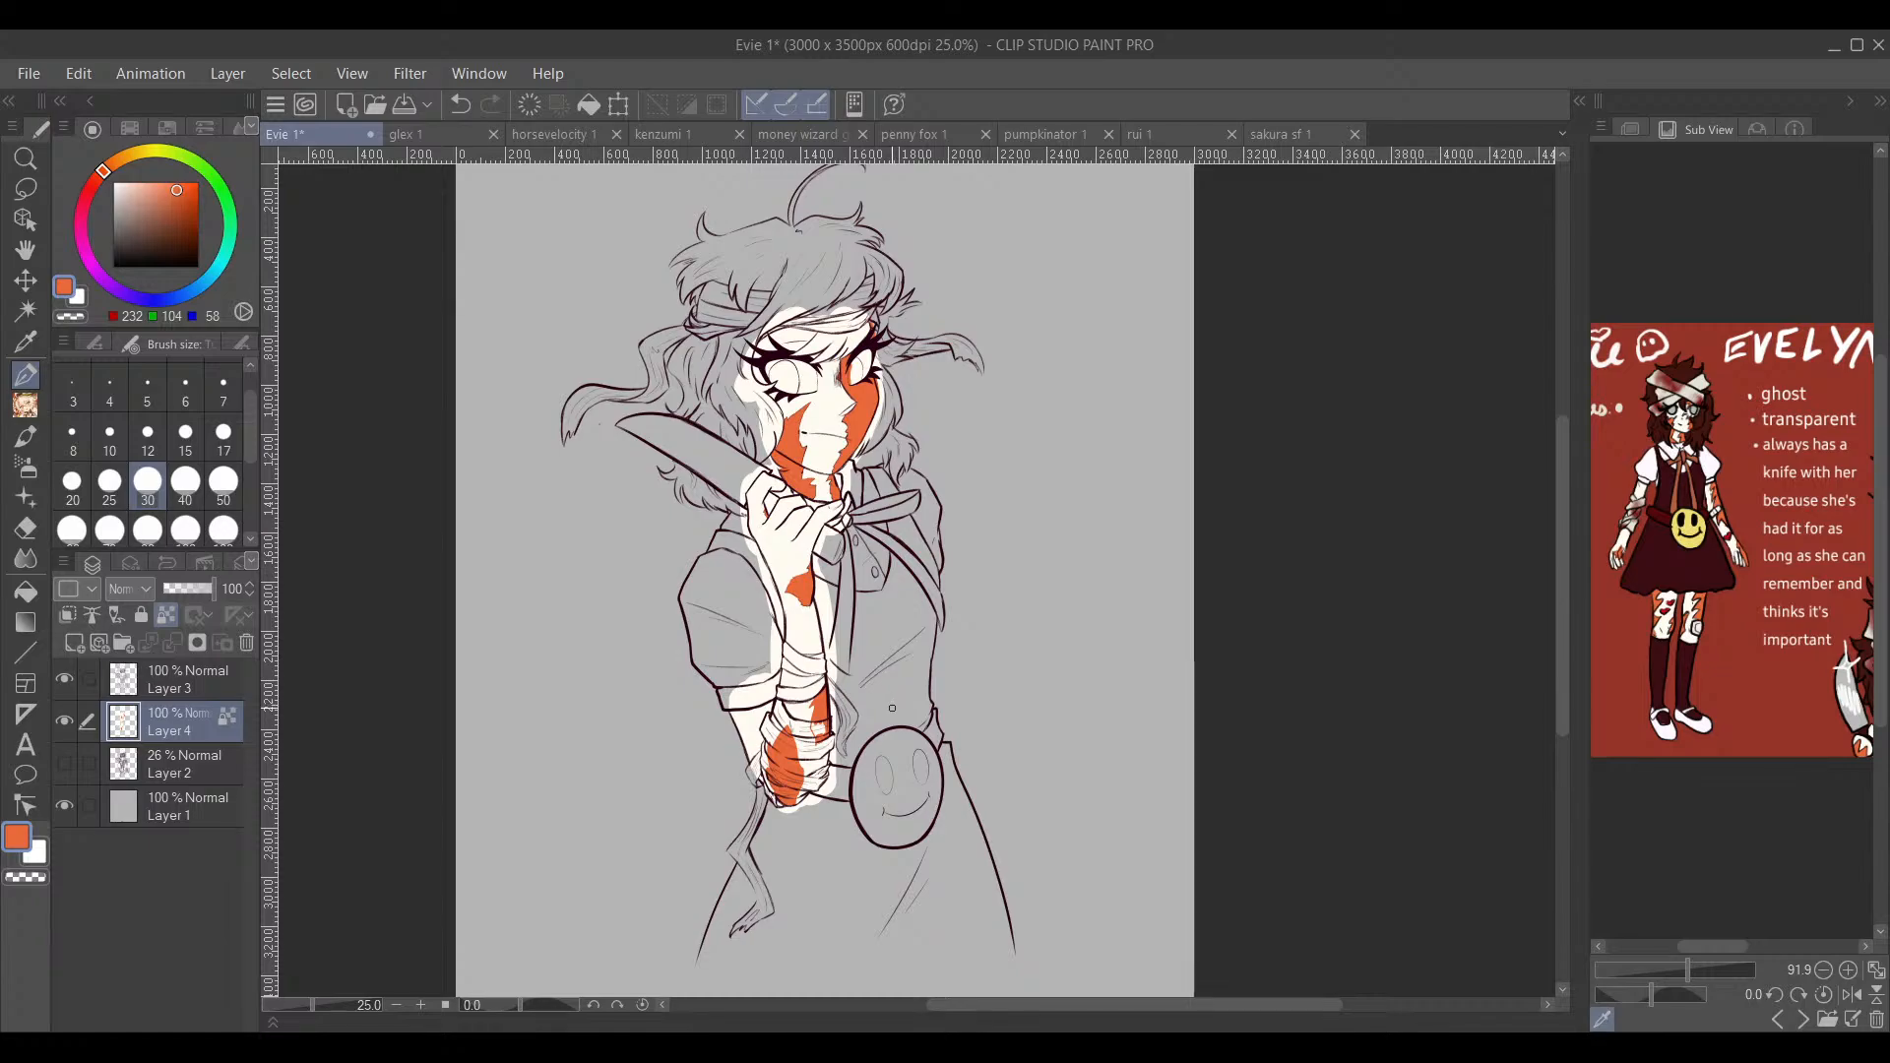
click(167, 616)
scroll(894, 301, up, 5)
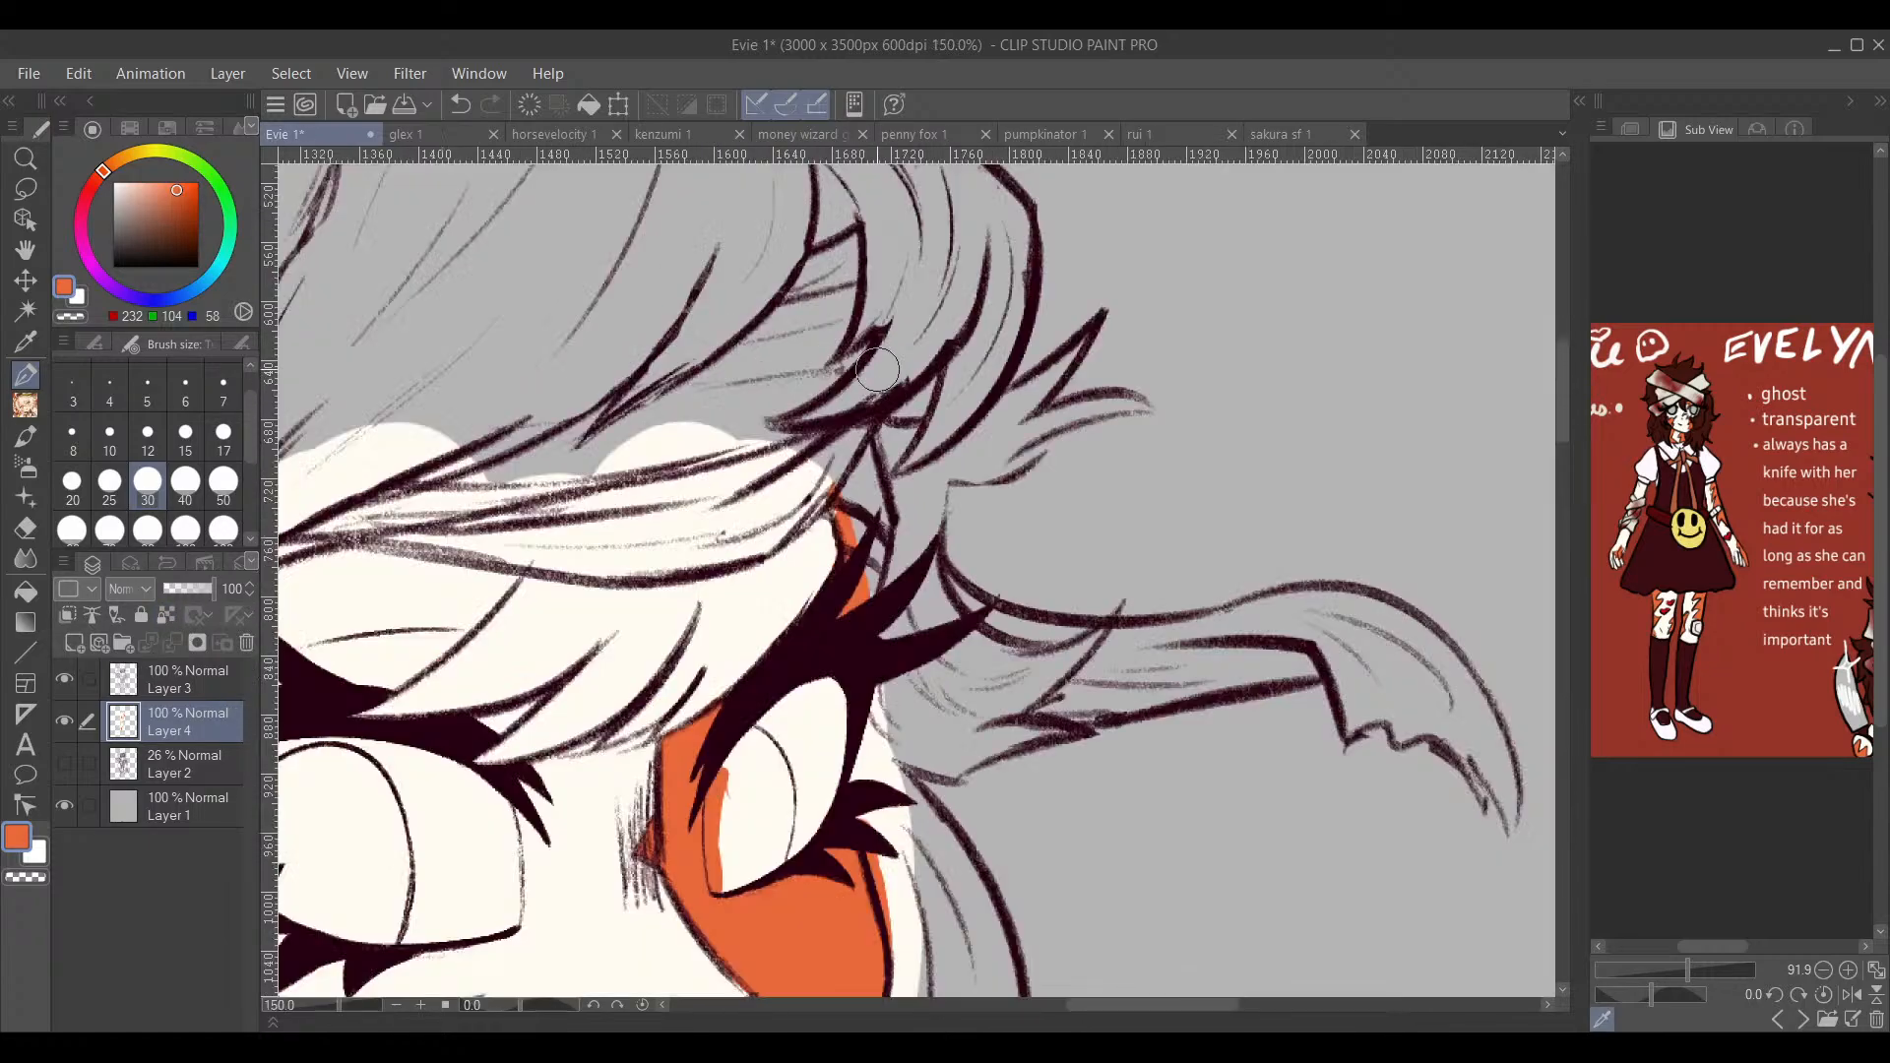
mouse_move(862, 479)
mouse_down()
mouse_move(862, 535)
mouse_move(882, 517)
mouse_move(886, 590)
mouse_up()
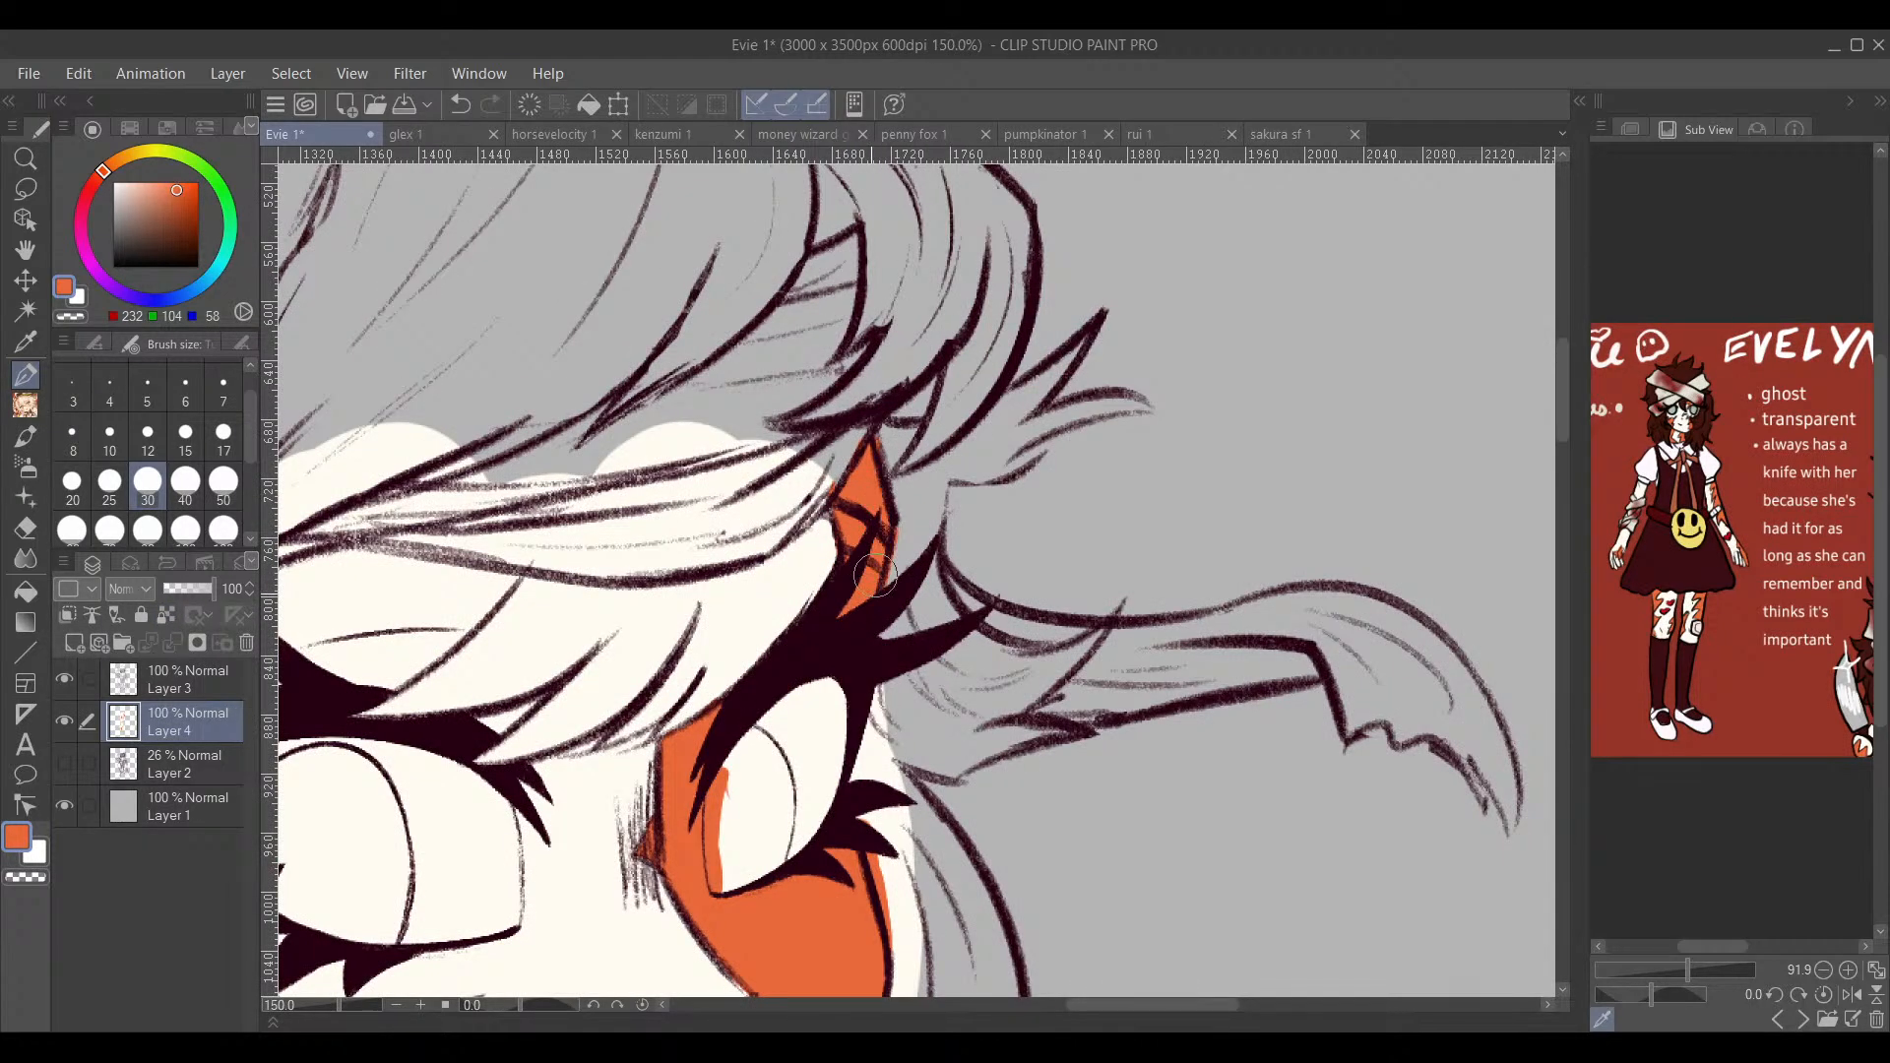
Step: Paint the whites of both eyes with pure white (255, 255, 255)
scroll(886, 591, down, 3)
drag(1121, 334, 1142, 525)
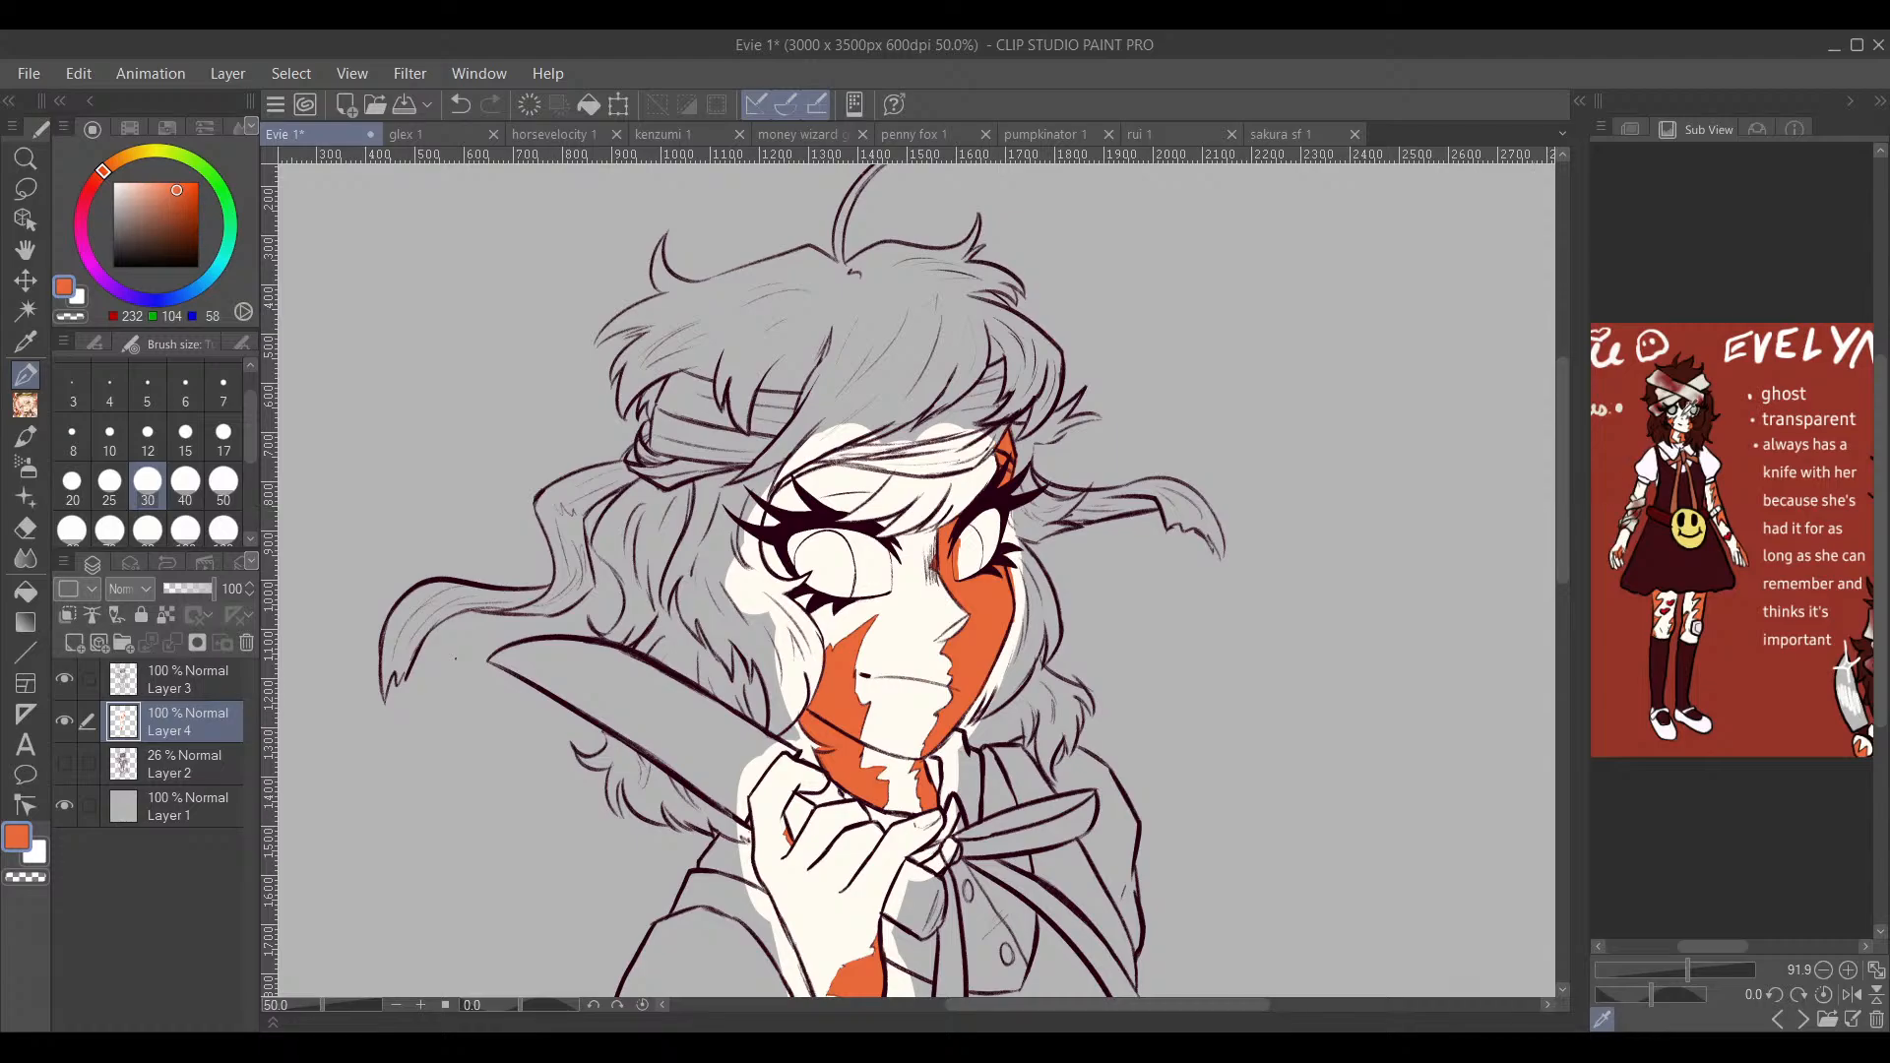
click(113, 183)
scroll(866, 494, up, 4)
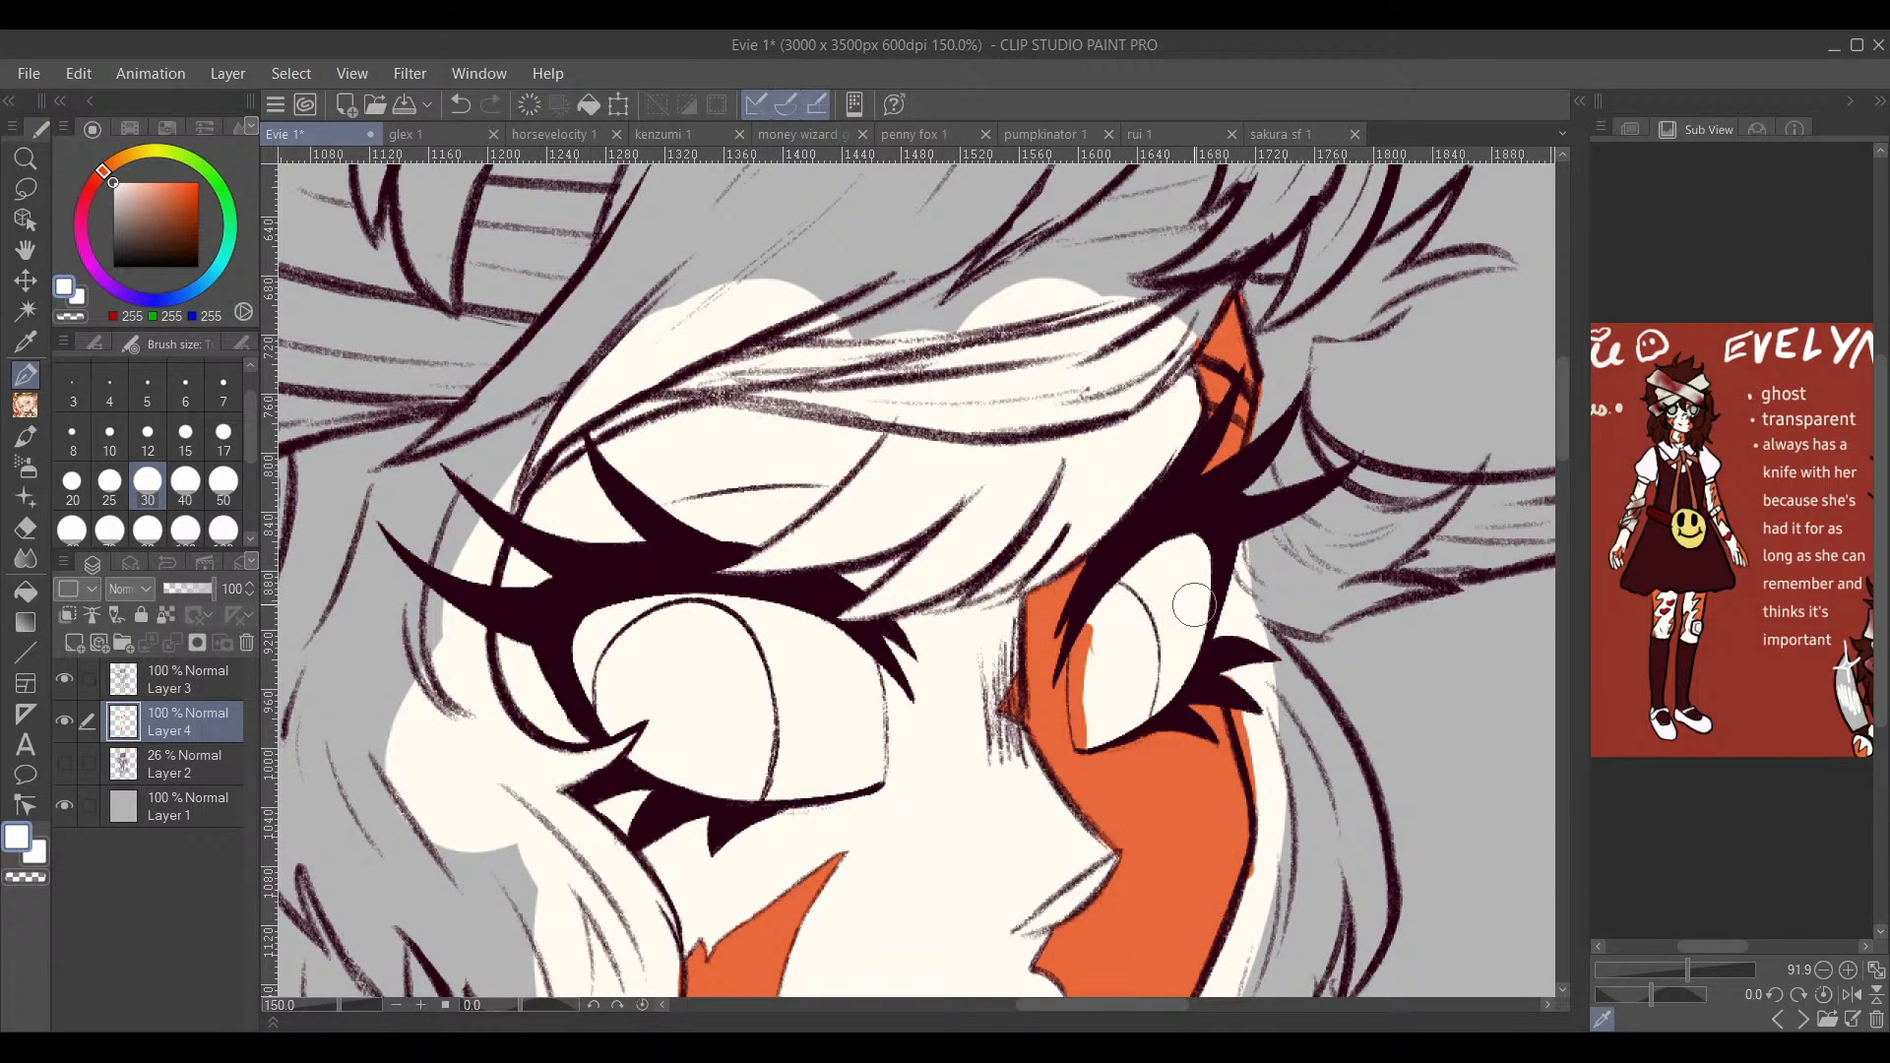
drag(1181, 596, 1028, 515)
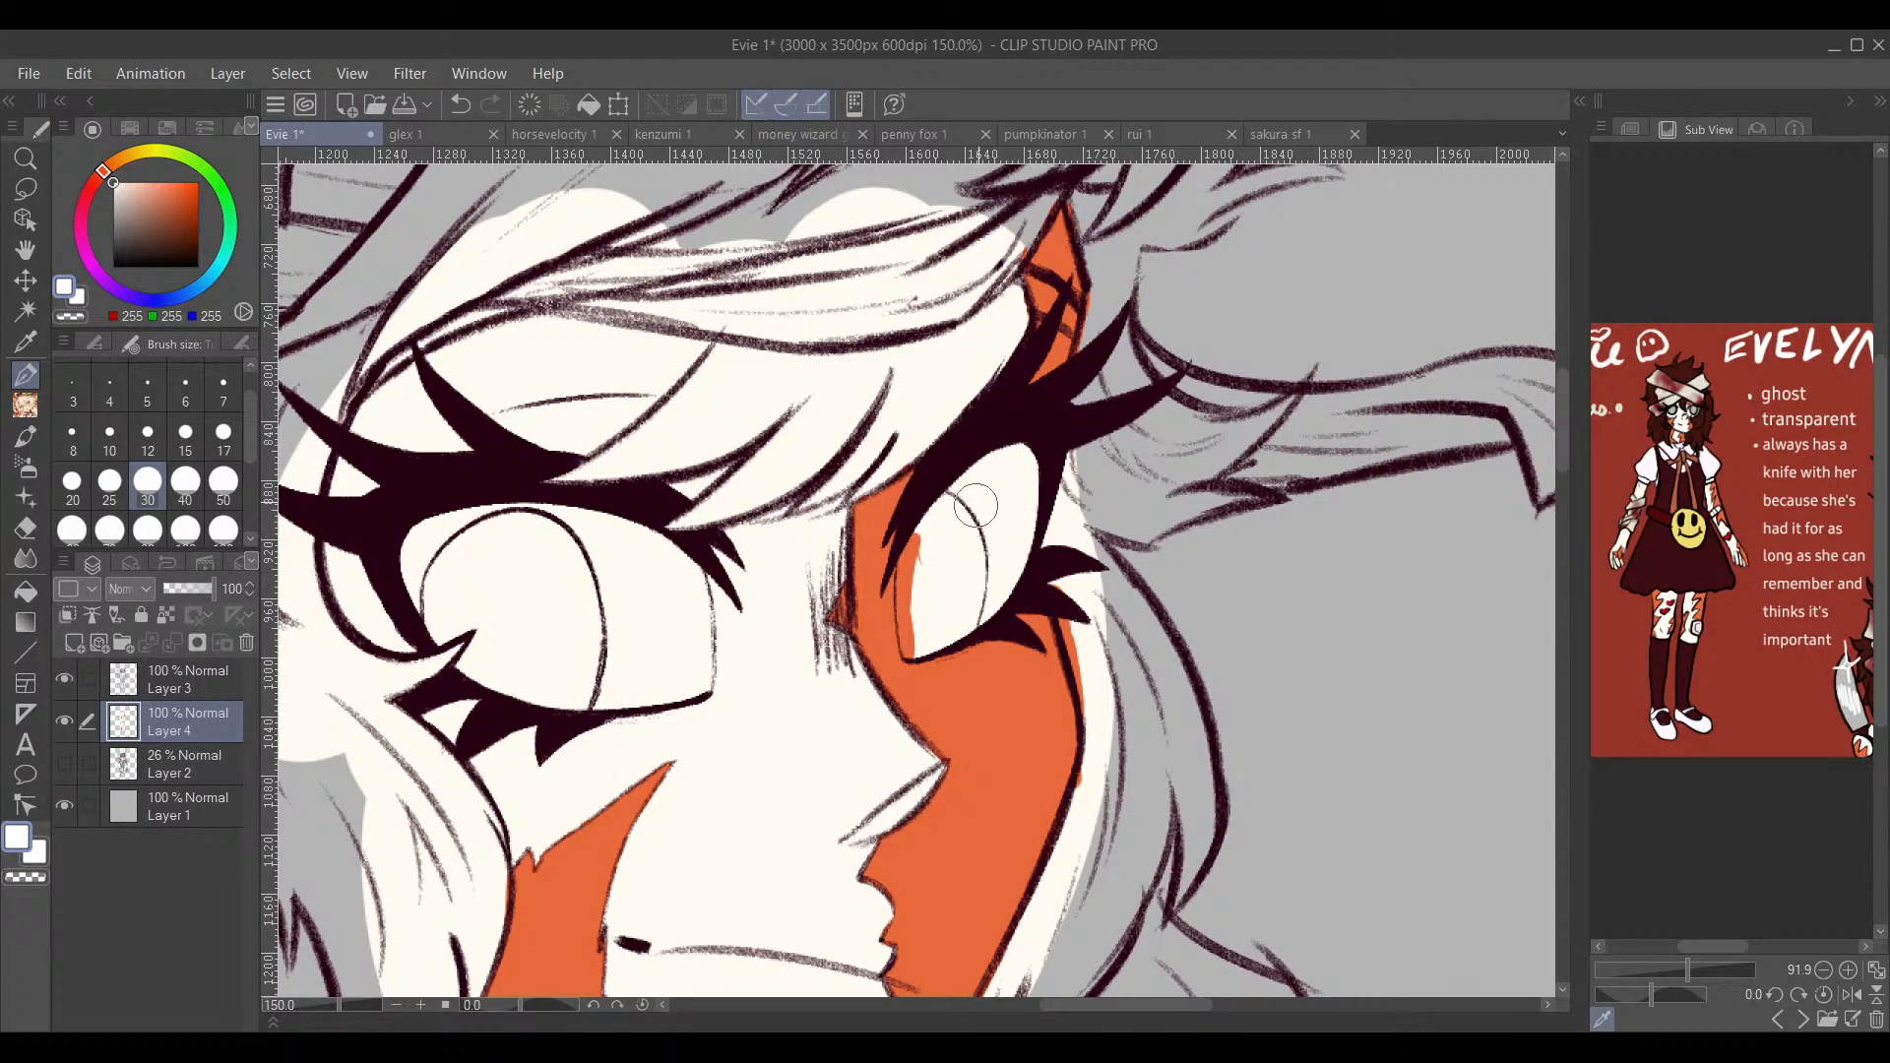
drag(989, 465, 987, 545)
scroll(492, 546, up, 1)
mouse_move(508, 509)
mouse_down()
mouse_move(391, 532)
mouse_move(391, 601)
mouse_up()
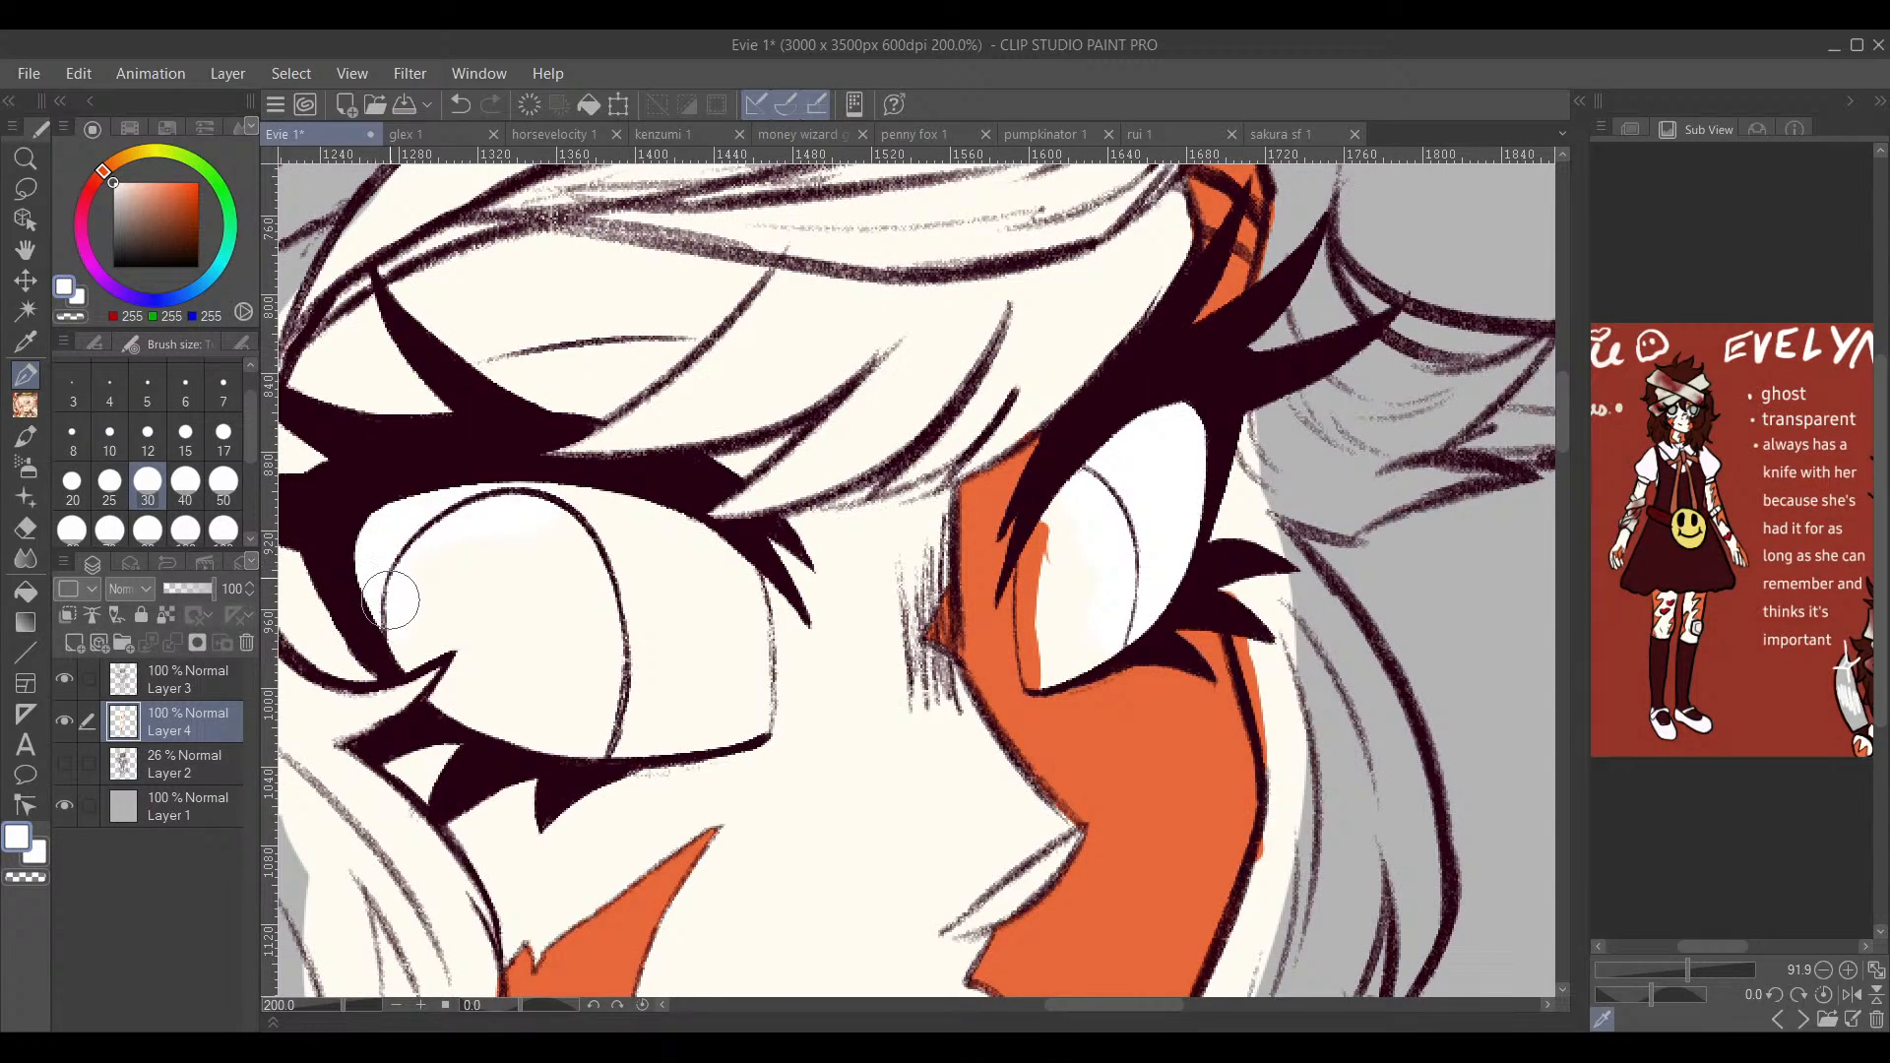
mouse_move(674, 552)
mouse_down()
mouse_move(668, 602)
mouse_move(689, 627)
mouse_move(733, 584)
mouse_move(714, 579)
mouse_move(740, 714)
mouse_move(639, 732)
mouse_move(617, 701)
mouse_move(632, 629)
mouse_move(677, 625)
mouse_move(712, 675)
mouse_move(616, 630)
mouse_up()
key(ctrl+minus)
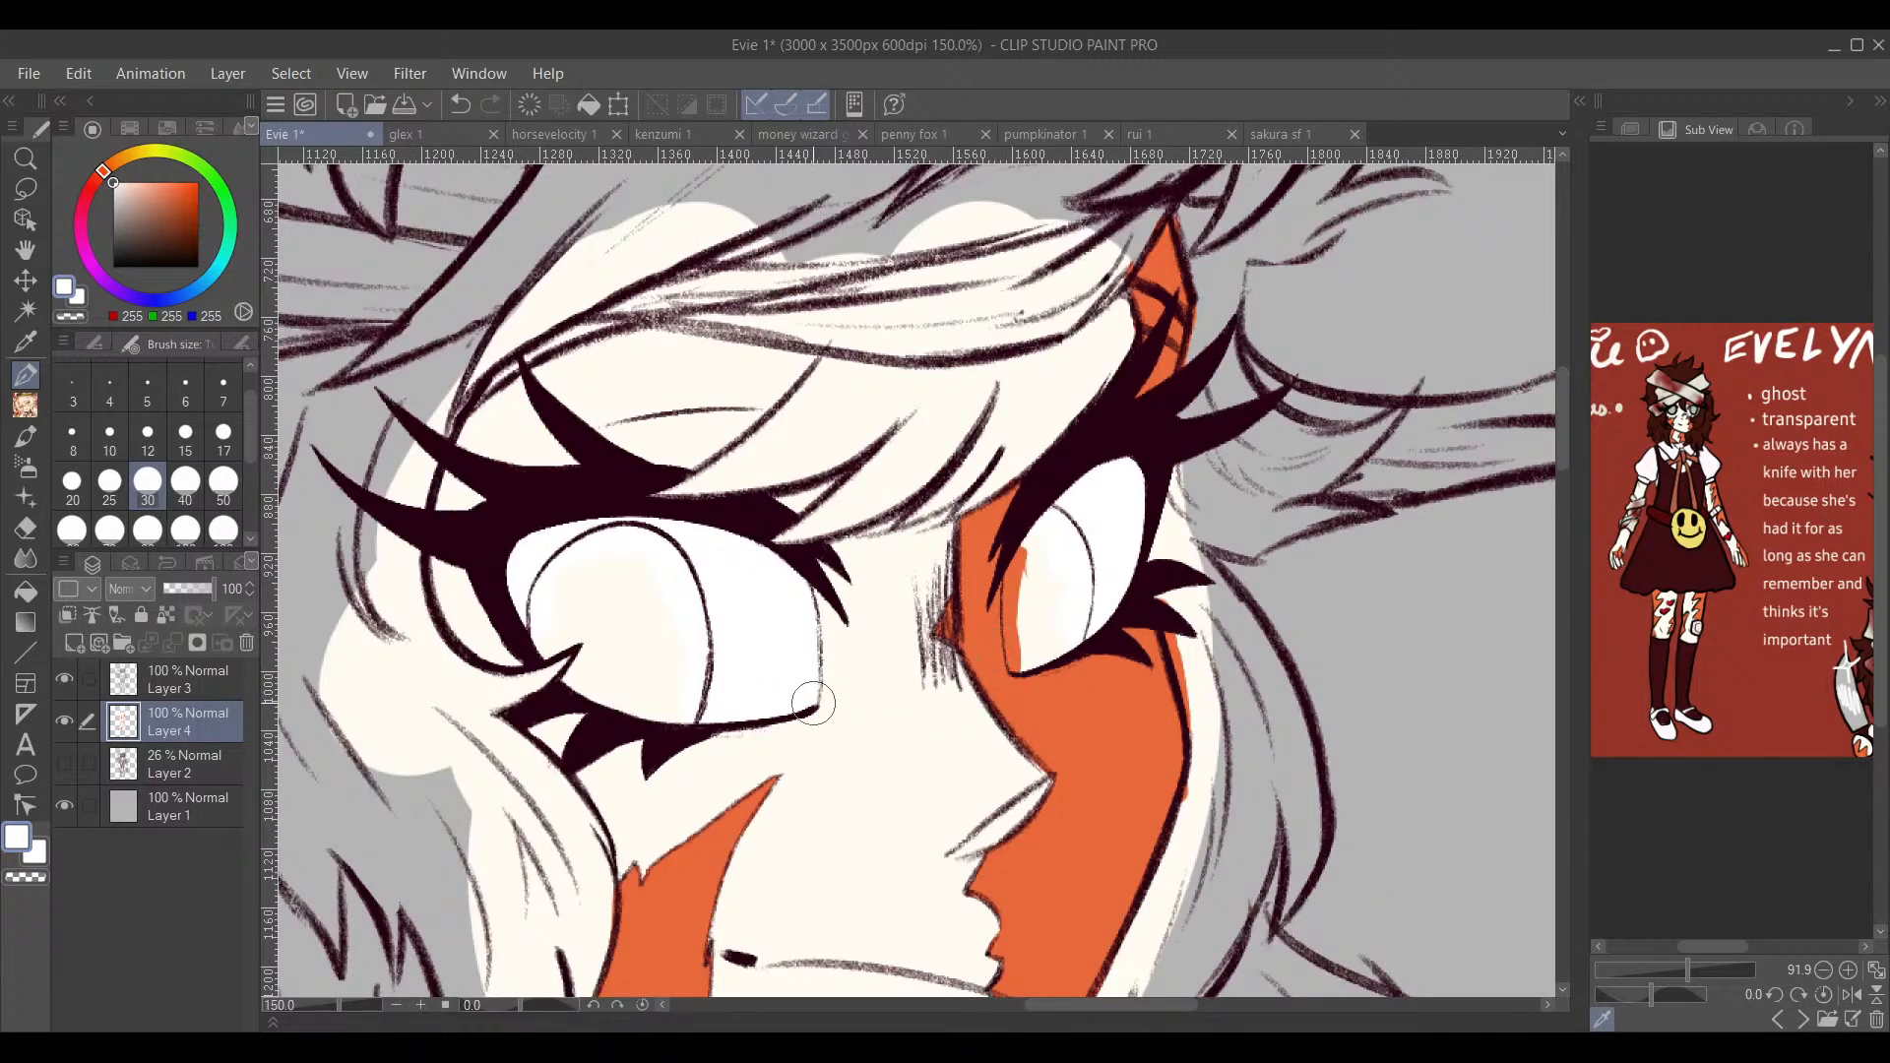
Step: Fill both irises with the grey-green (174, 190, 170) sampled from the reference image
scroll(813, 703, up, 1)
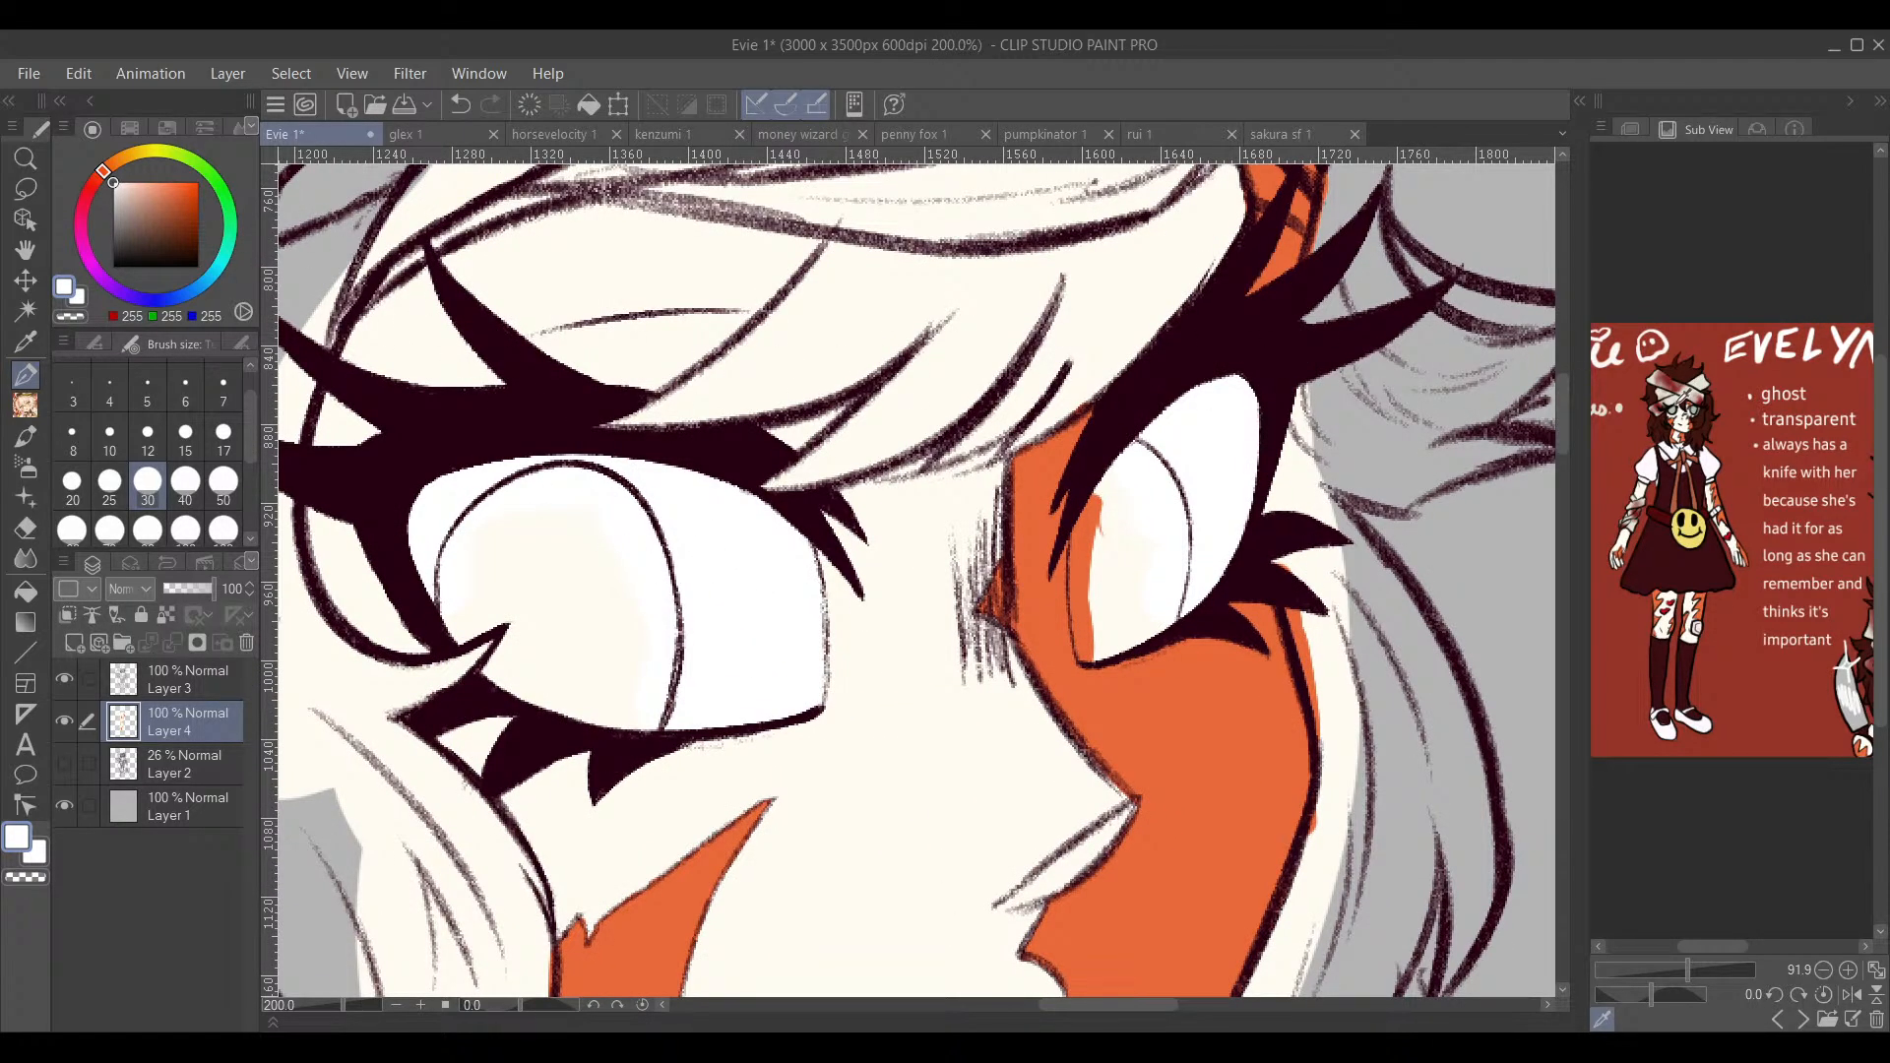
click(1667, 401)
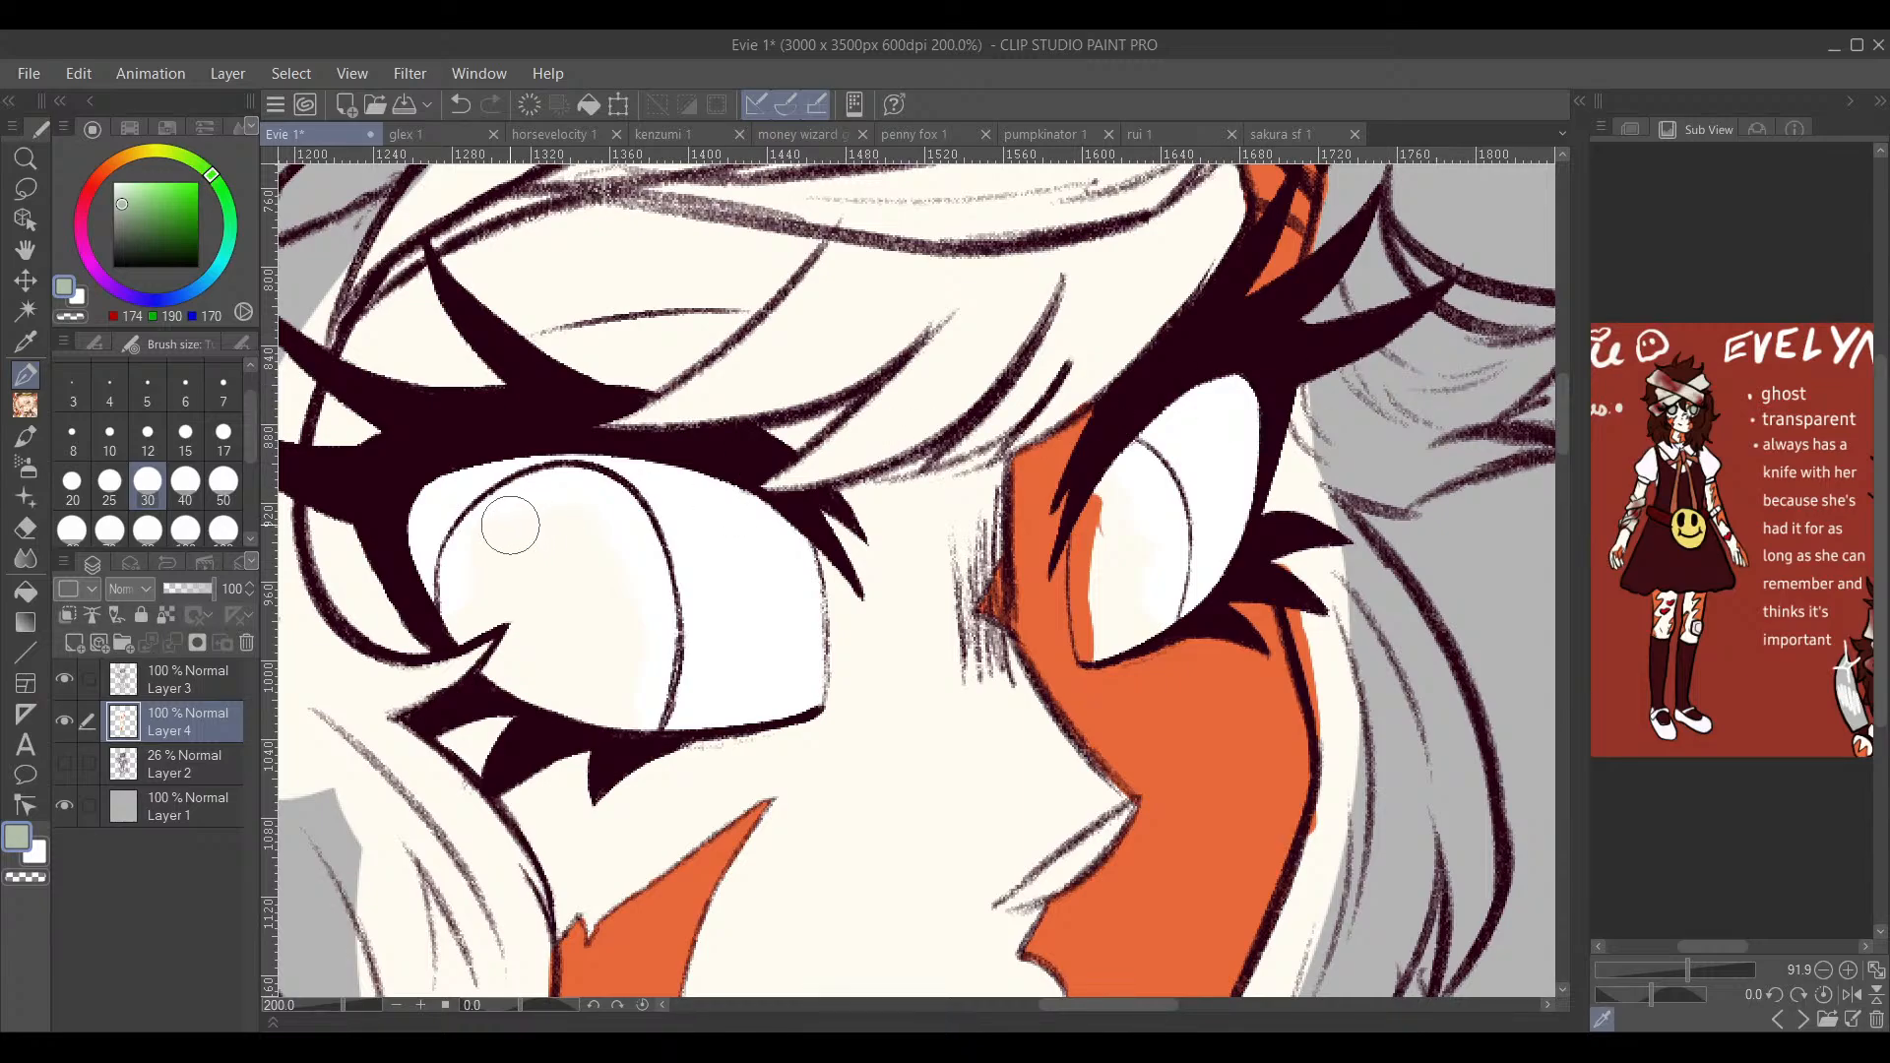
mouse_move(579, 502)
mouse_down()
mouse_move(482, 537)
mouse_move(475, 610)
mouse_move(482, 626)
mouse_move(515, 603)
mouse_move(592, 511)
mouse_move(630, 548)
mouse_move(623, 527)
mouse_move(648, 610)
mouse_move(641, 705)
mouse_move(642, 683)
mouse_move(633, 709)
mouse_move(528, 672)
mouse_move(519, 631)
mouse_up()
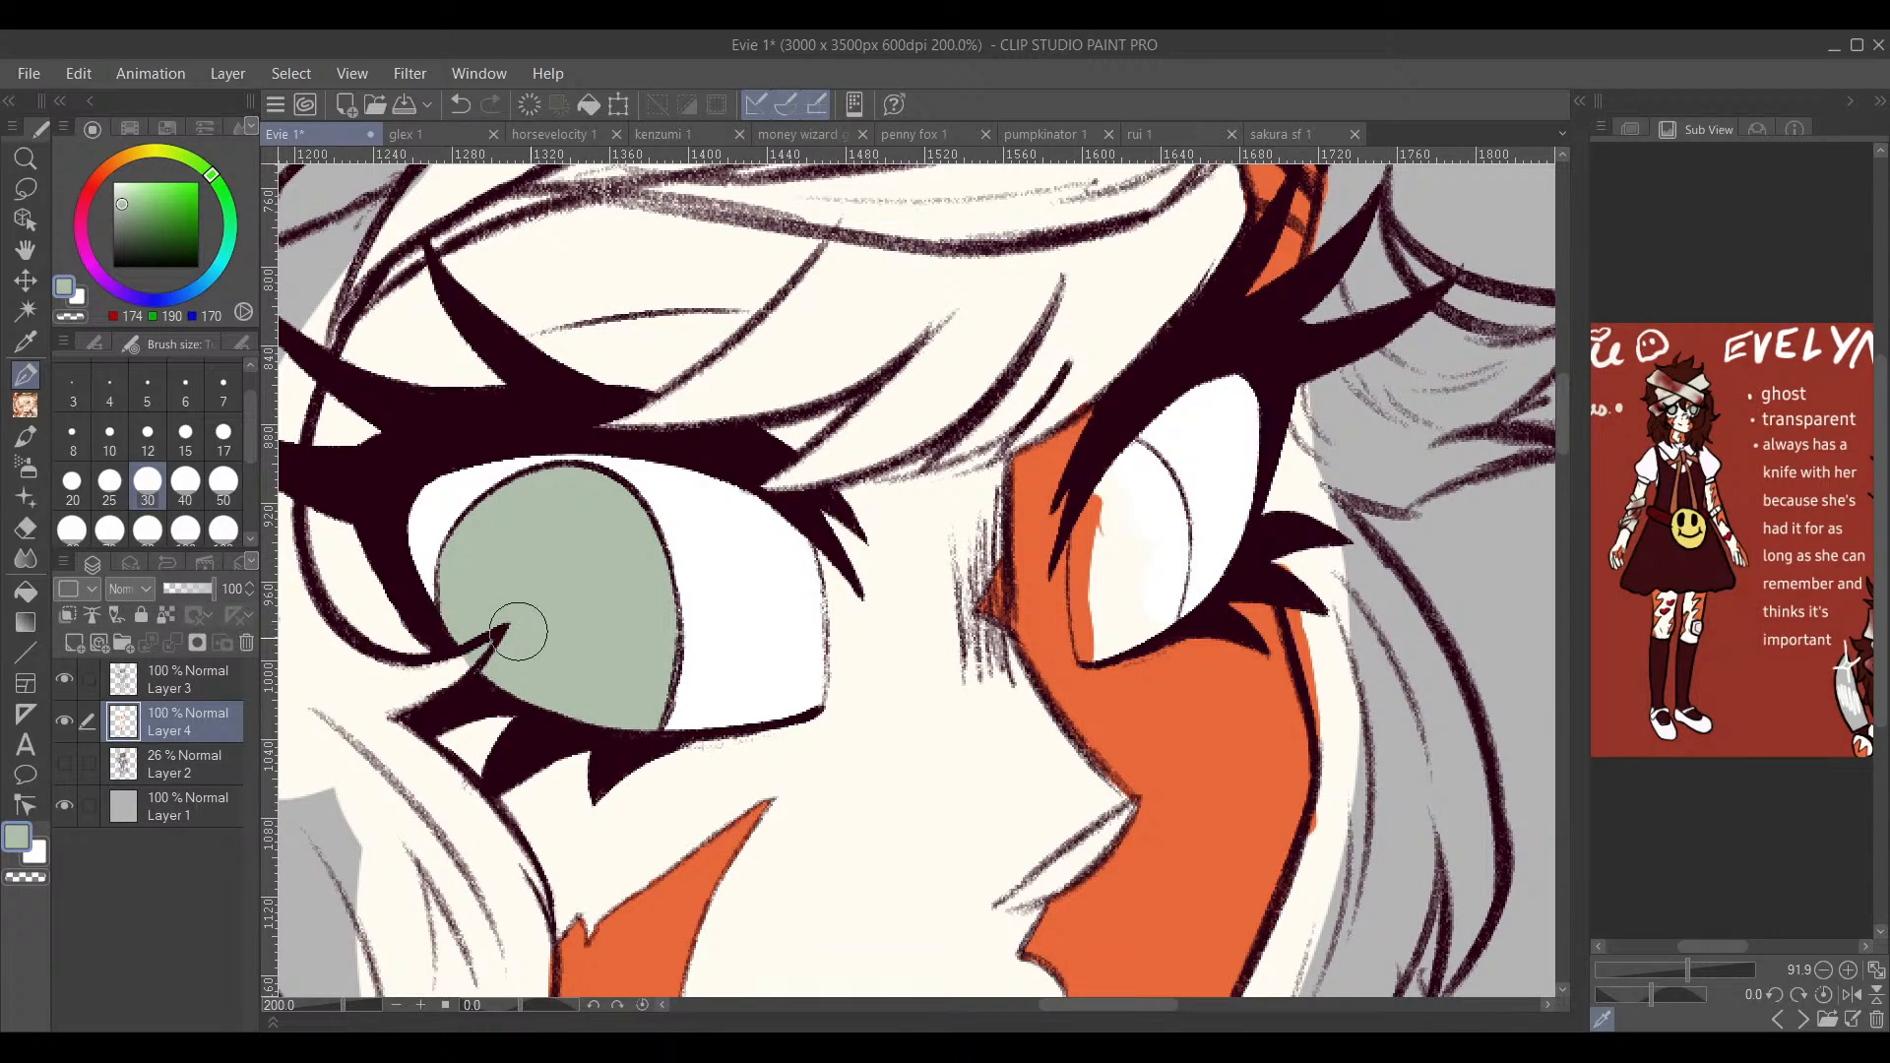
drag(884, 591, 463, 624)
mouse_move(696, 520)
mouse_down()
mouse_move(677, 644)
mouse_move(640, 612)
mouse_move(641, 667)
mouse_move(669, 707)
mouse_move(653, 683)
mouse_move(778, 638)
mouse_move(805, 654)
mouse_move(759, 599)
mouse_move(759, 464)
mouse_move(780, 456)
mouse_move(785, 488)
mouse_move(759, 387)
mouse_move(719, 340)
mouse_up()
scroll(677, 643, up, 2)
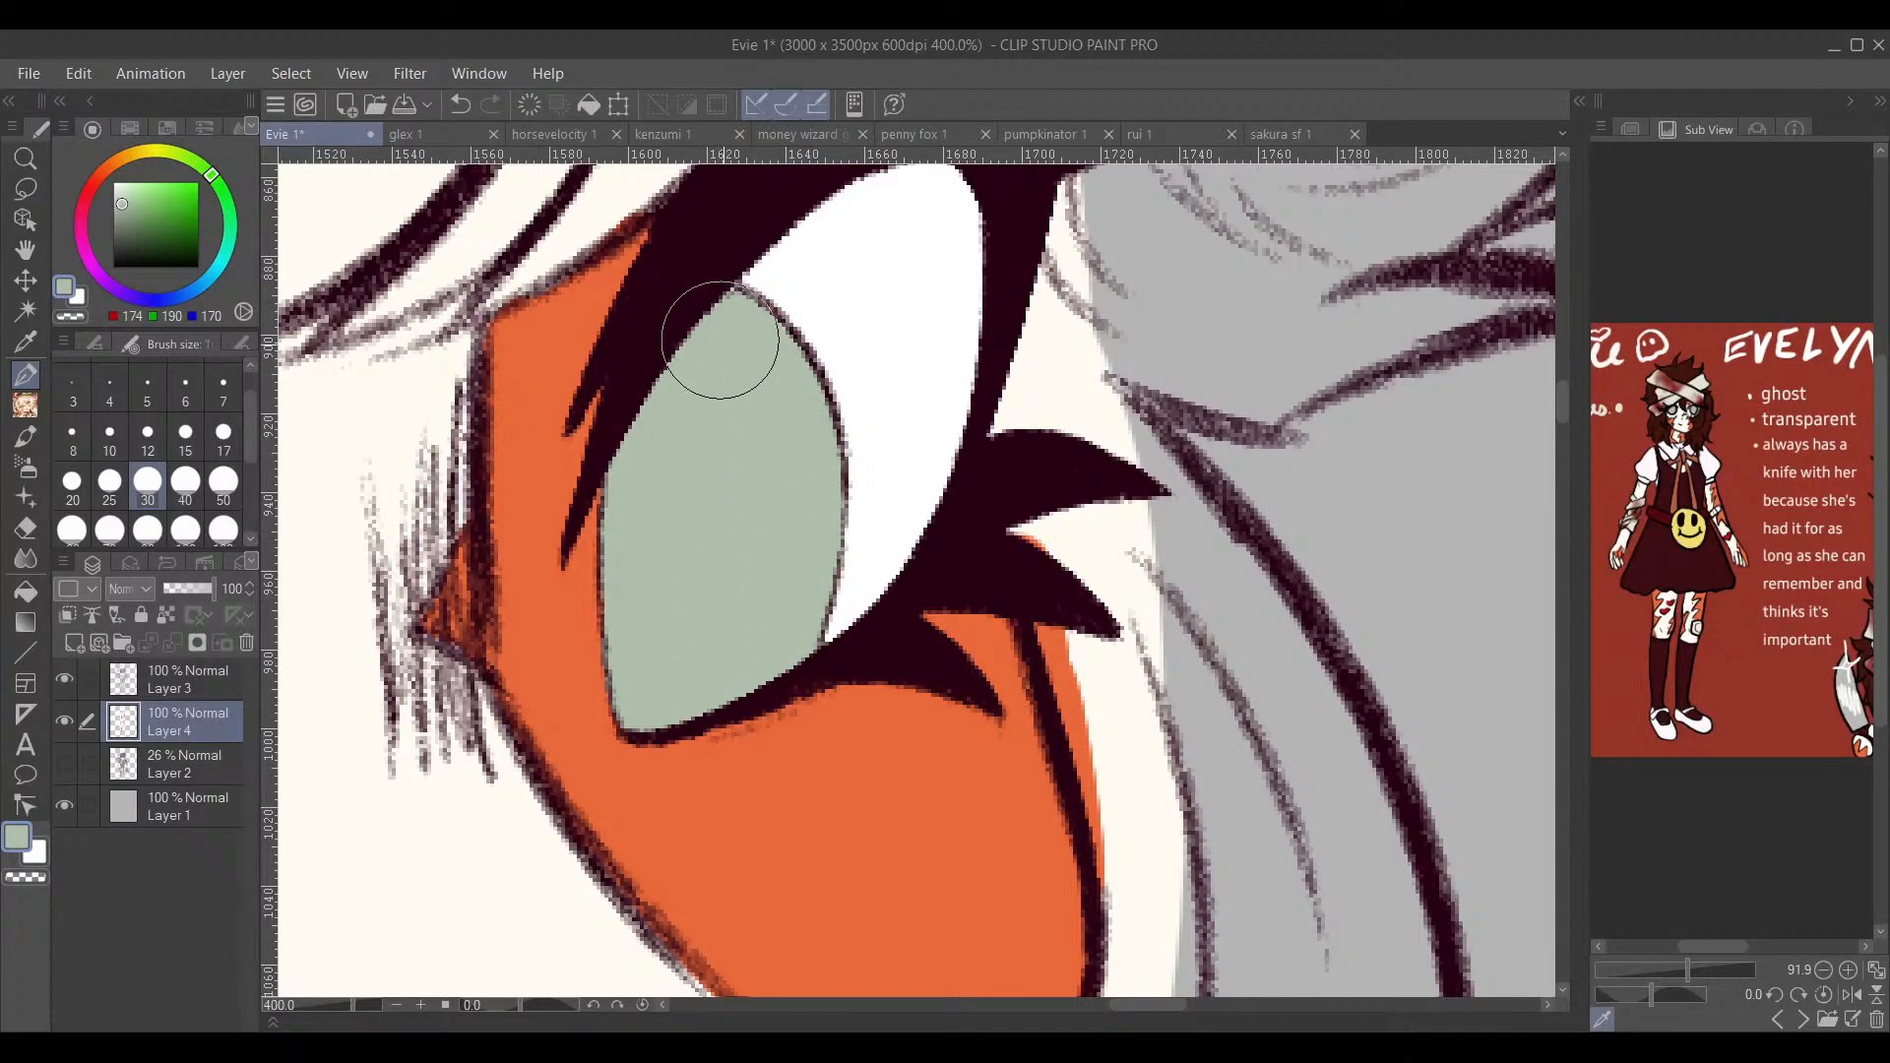
scroll(921, 581, down, 3)
mouse_move(879, 689)
mouse_down()
mouse_move(869, 657)
mouse_move(926, 676)
mouse_move(974, 641)
mouse_up()
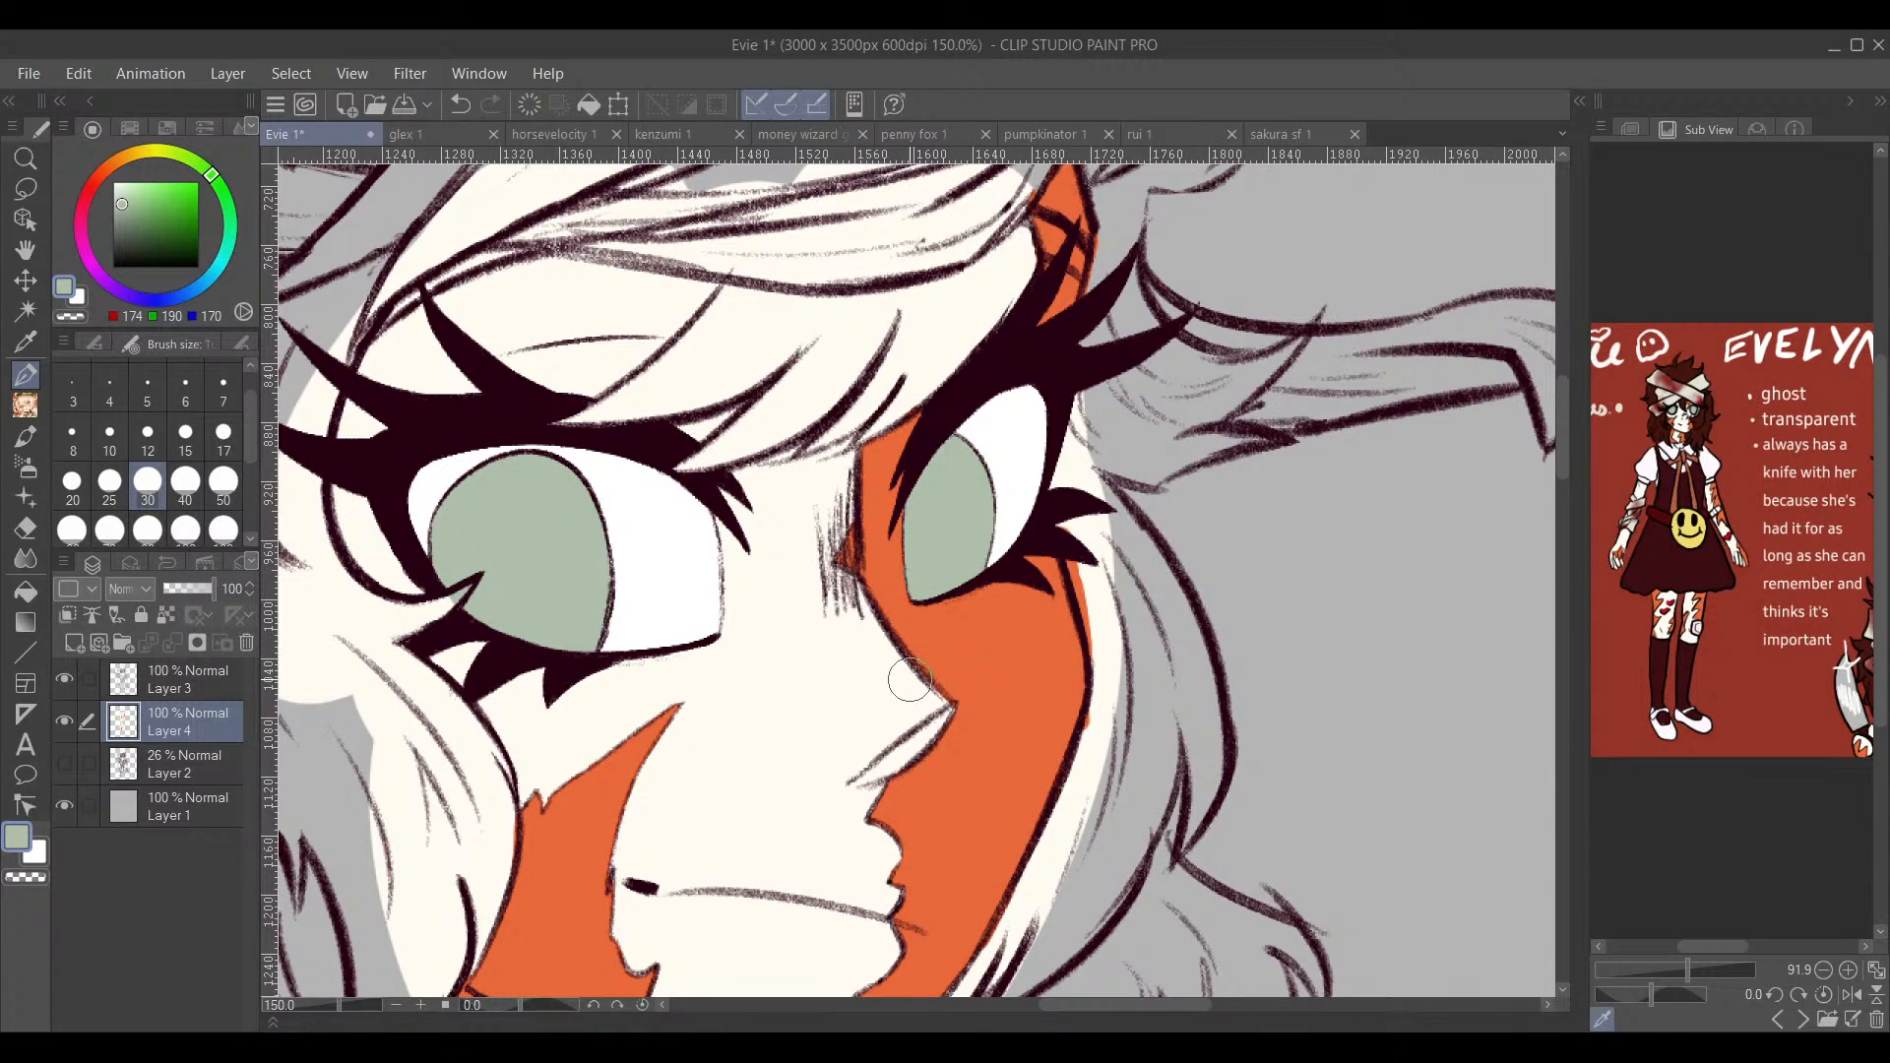
drag(948, 649, 1057, 644)
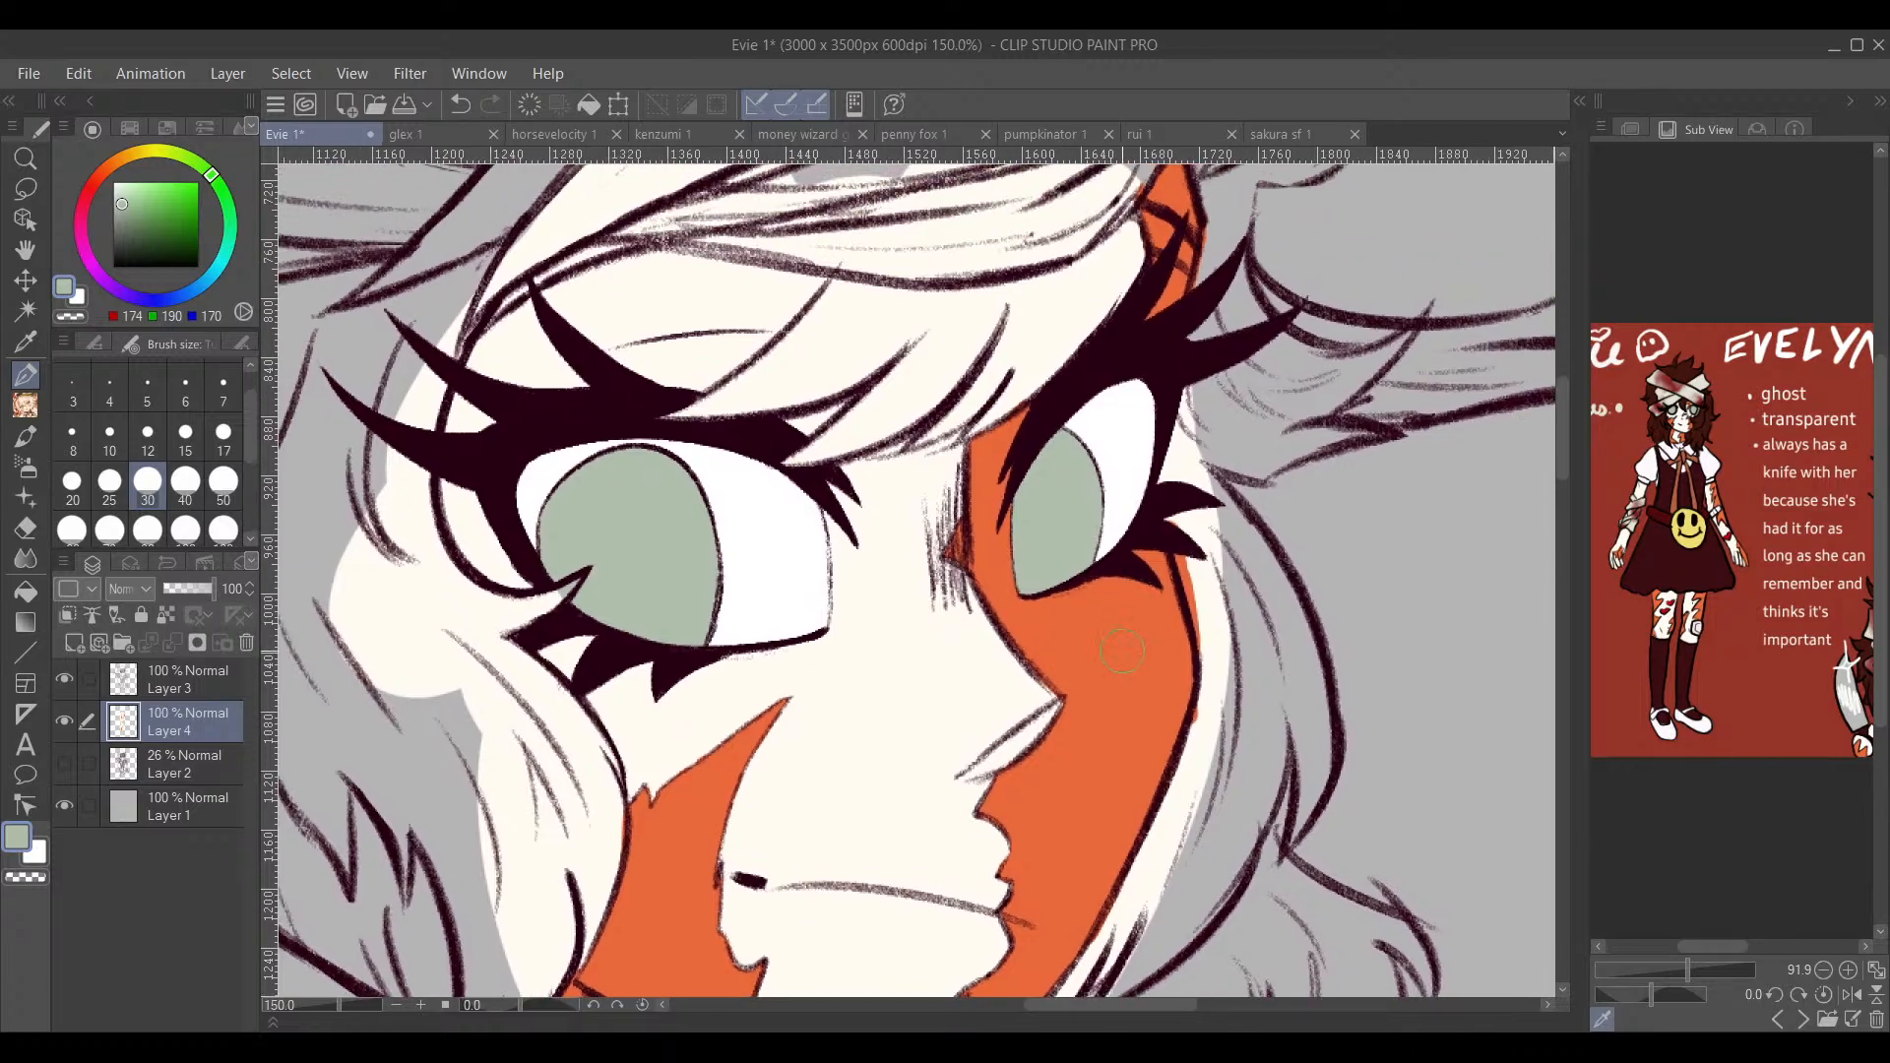
Step: Examine the whole figure, then the bandaged arm and the smiley bag up close
scroll(1142, 586, down, 2)
drag(1124, 696, 1122, 766)
scroll(1129, 770, down, 3)
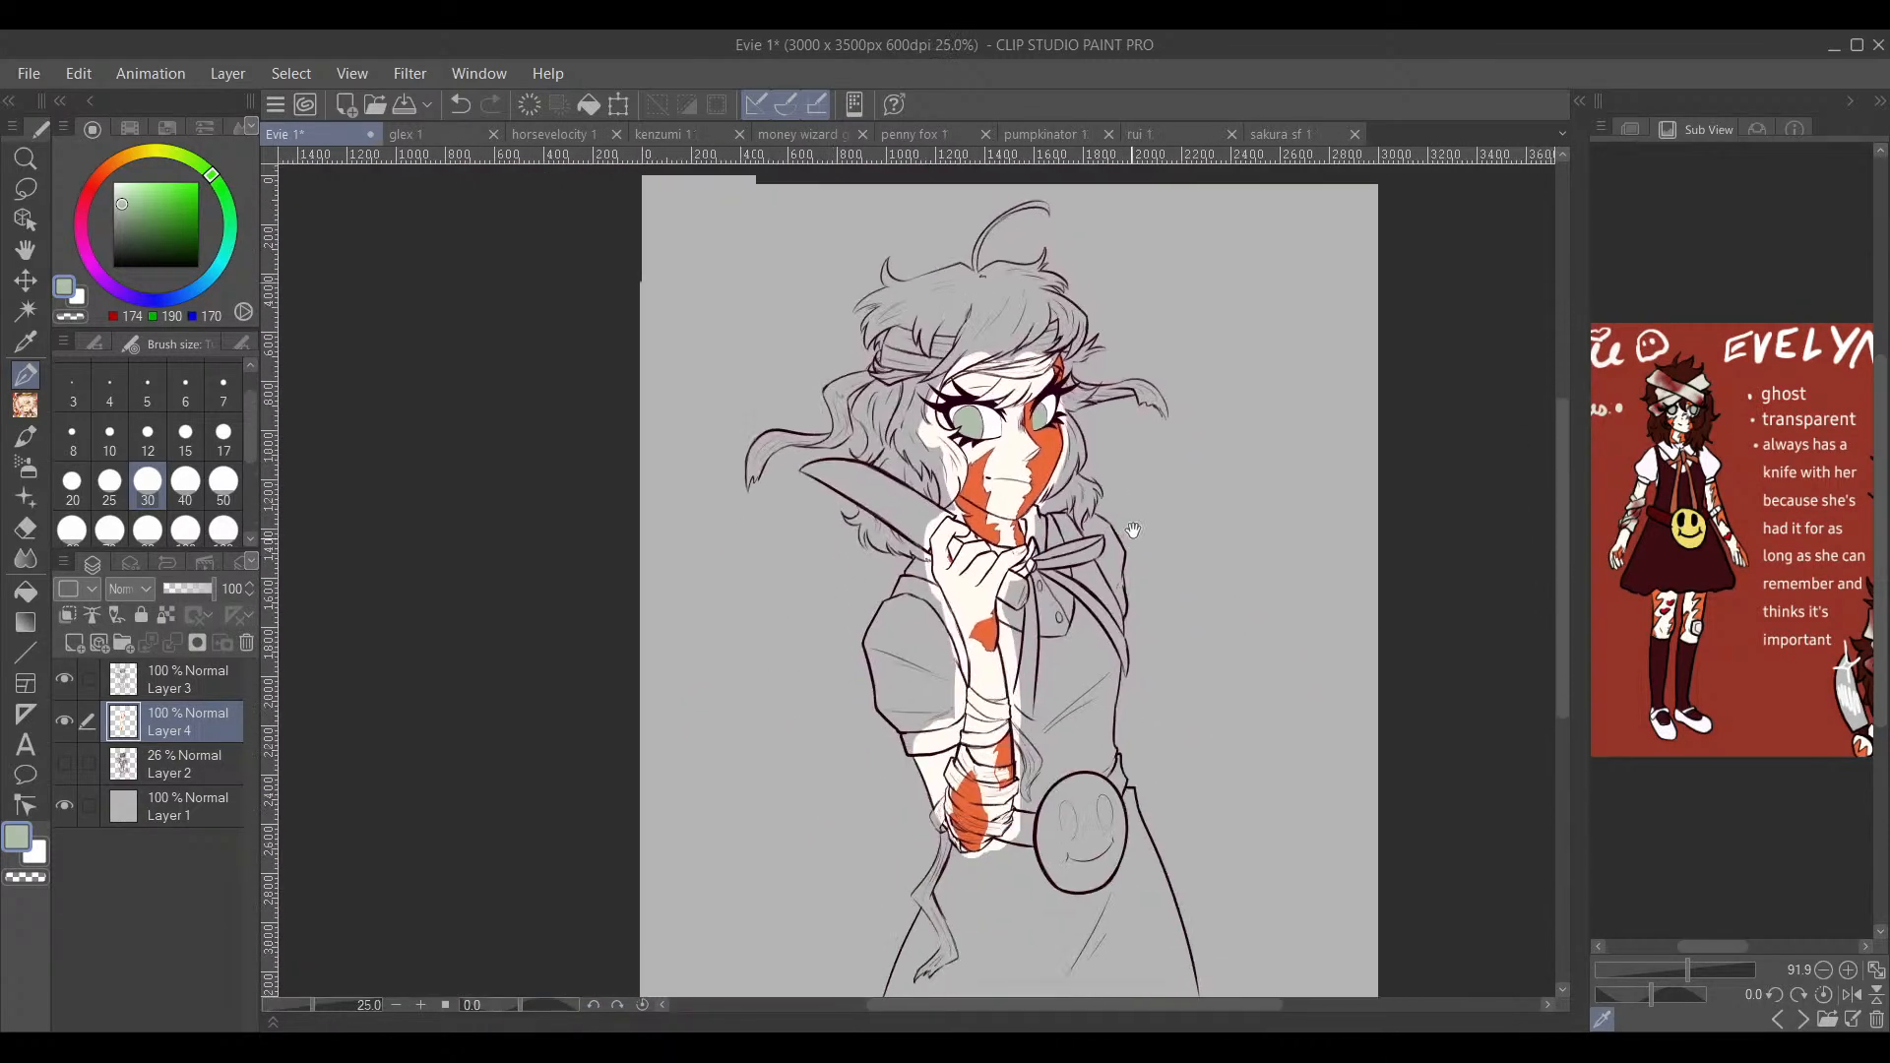
drag(1135, 683, 1177, 543)
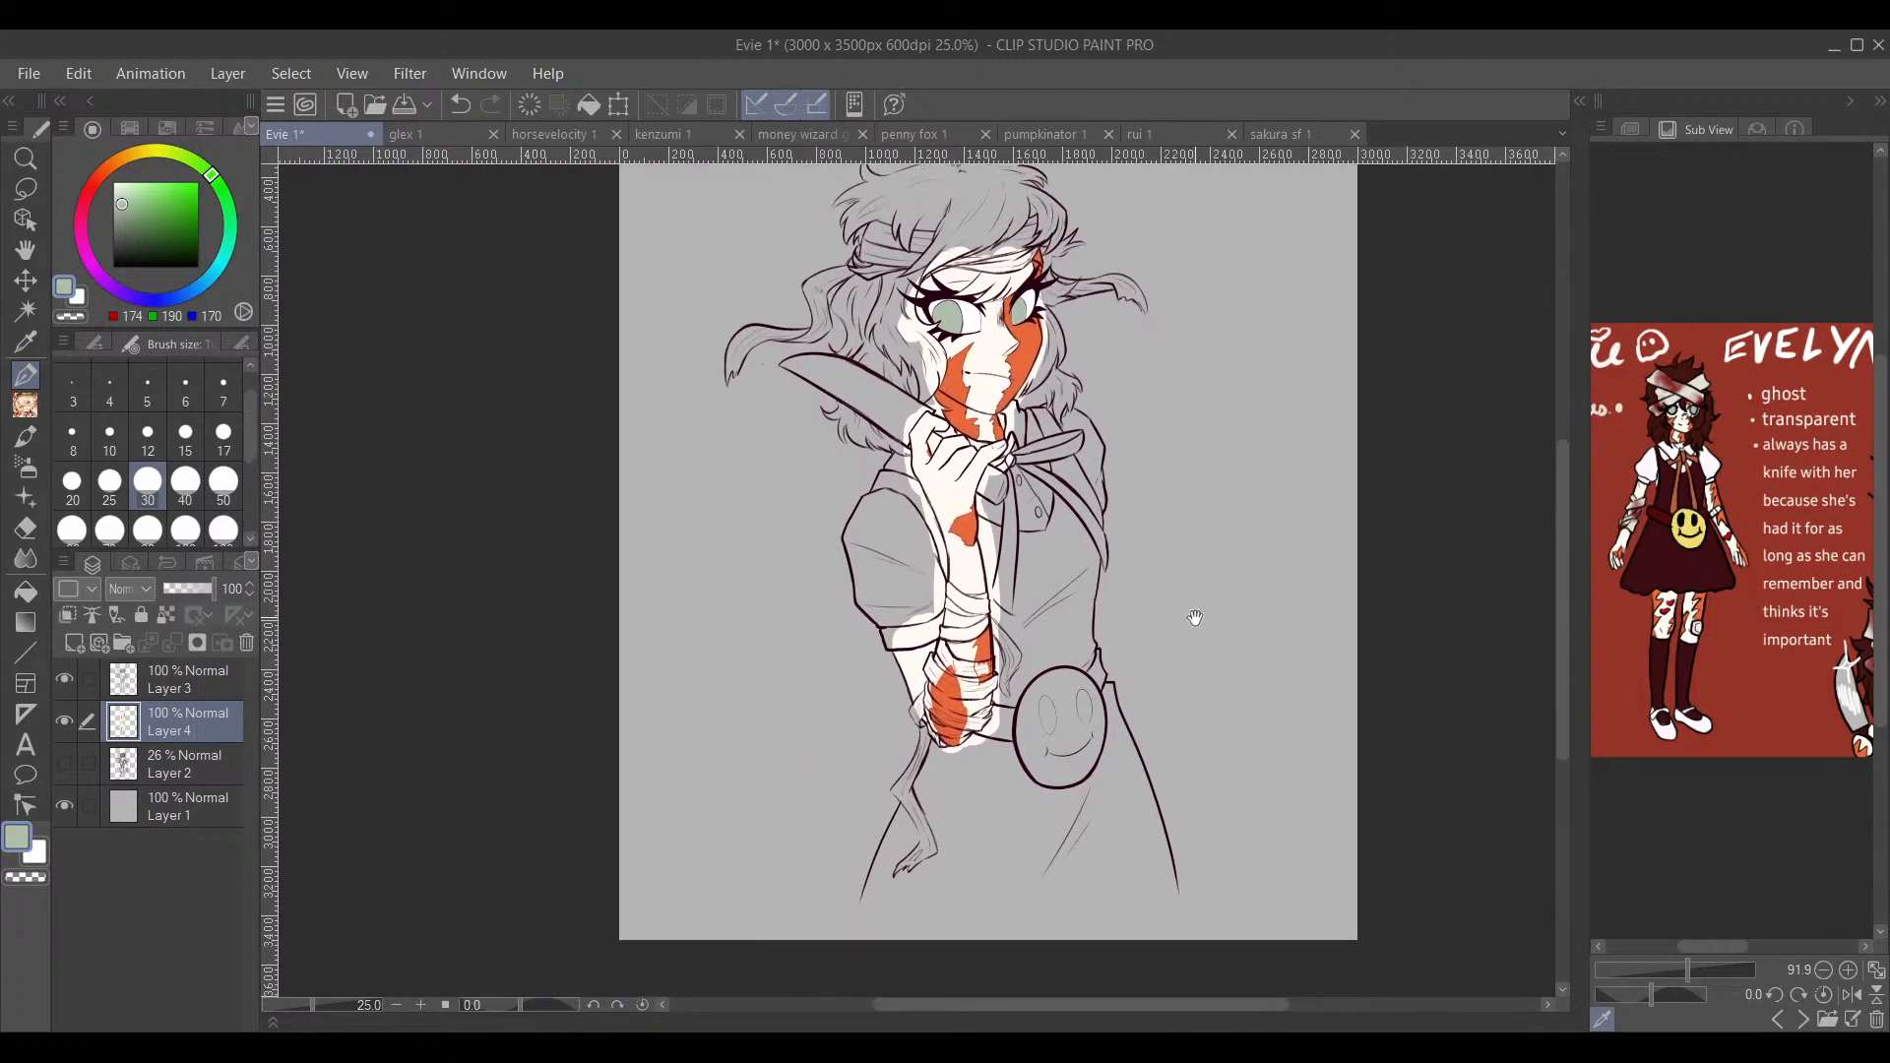
drag(1180, 646, 1142, 698)
scroll(1073, 723, up, 4)
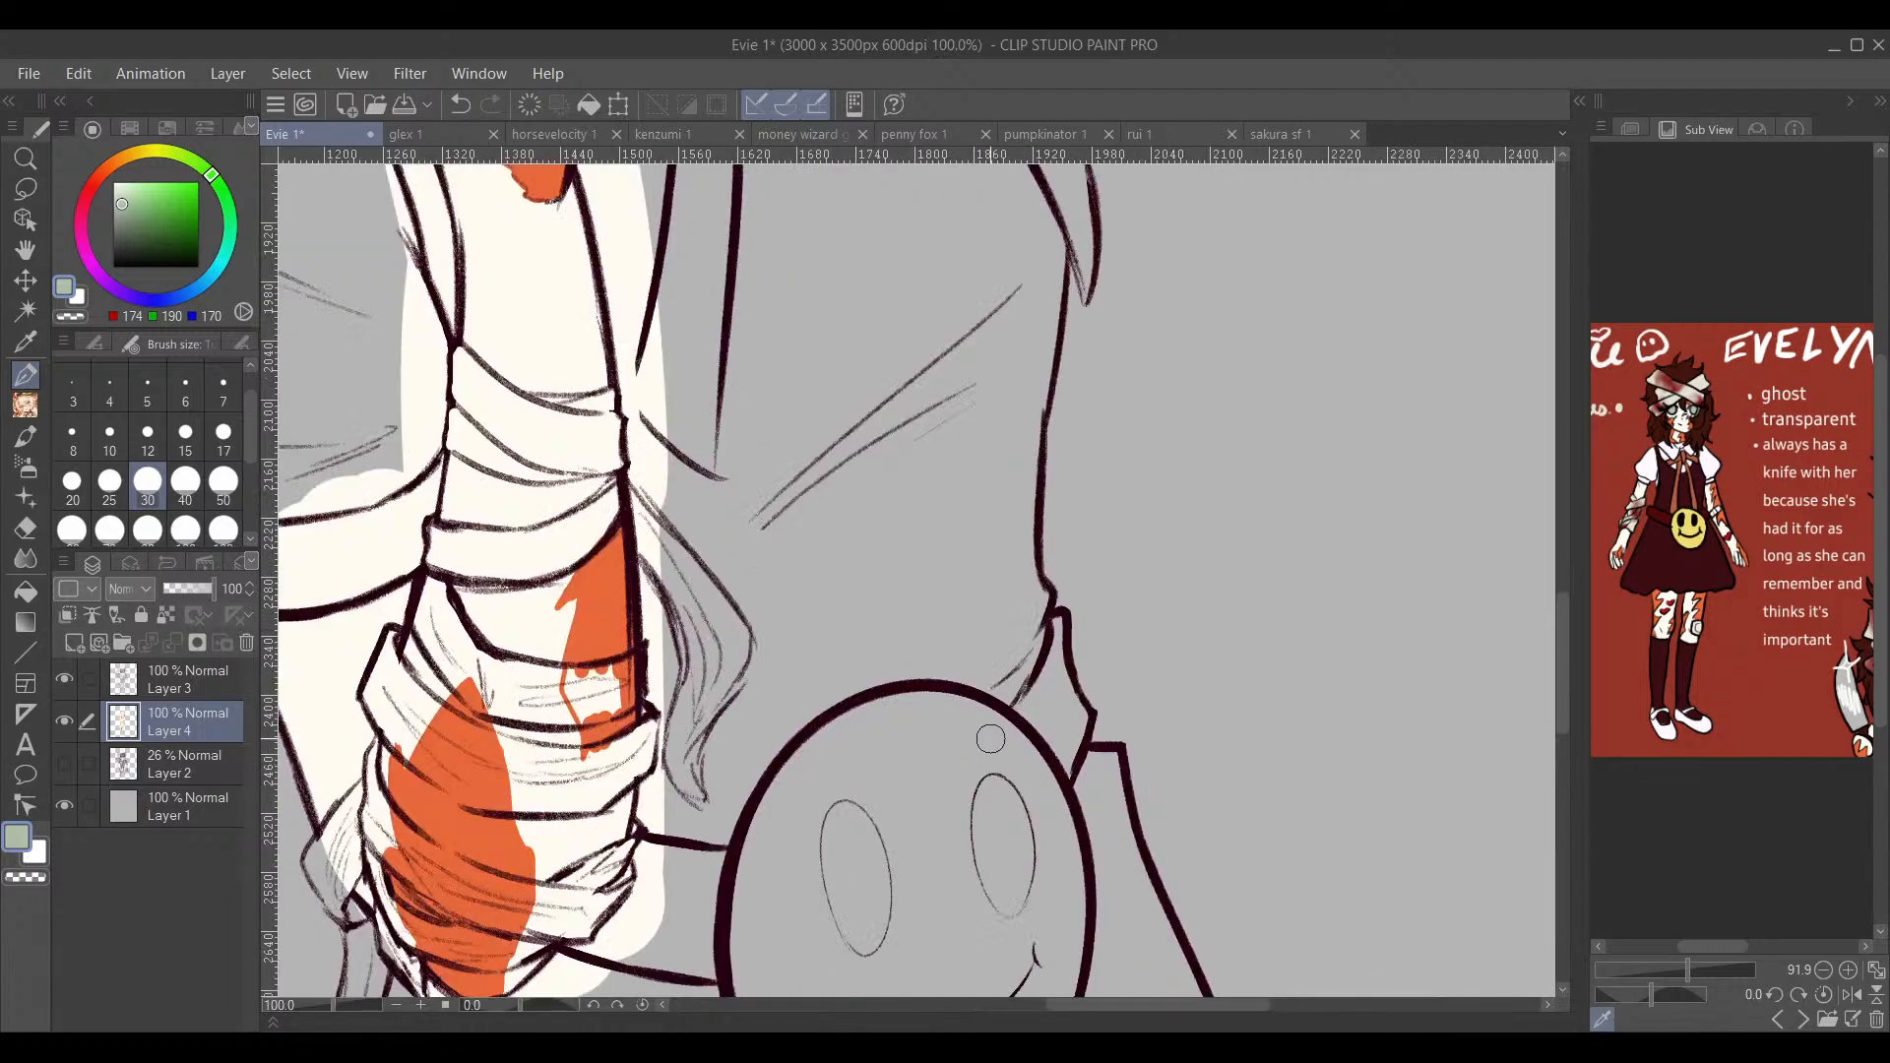
mouse_move(1026, 621)
mouse_down()
mouse_move(1217, 793)
mouse_move(1164, 596)
mouse_move(1007, 850)
mouse_up()
scroll(1164, 724, down, 2)
drag(1207, 718, 1128, 671)
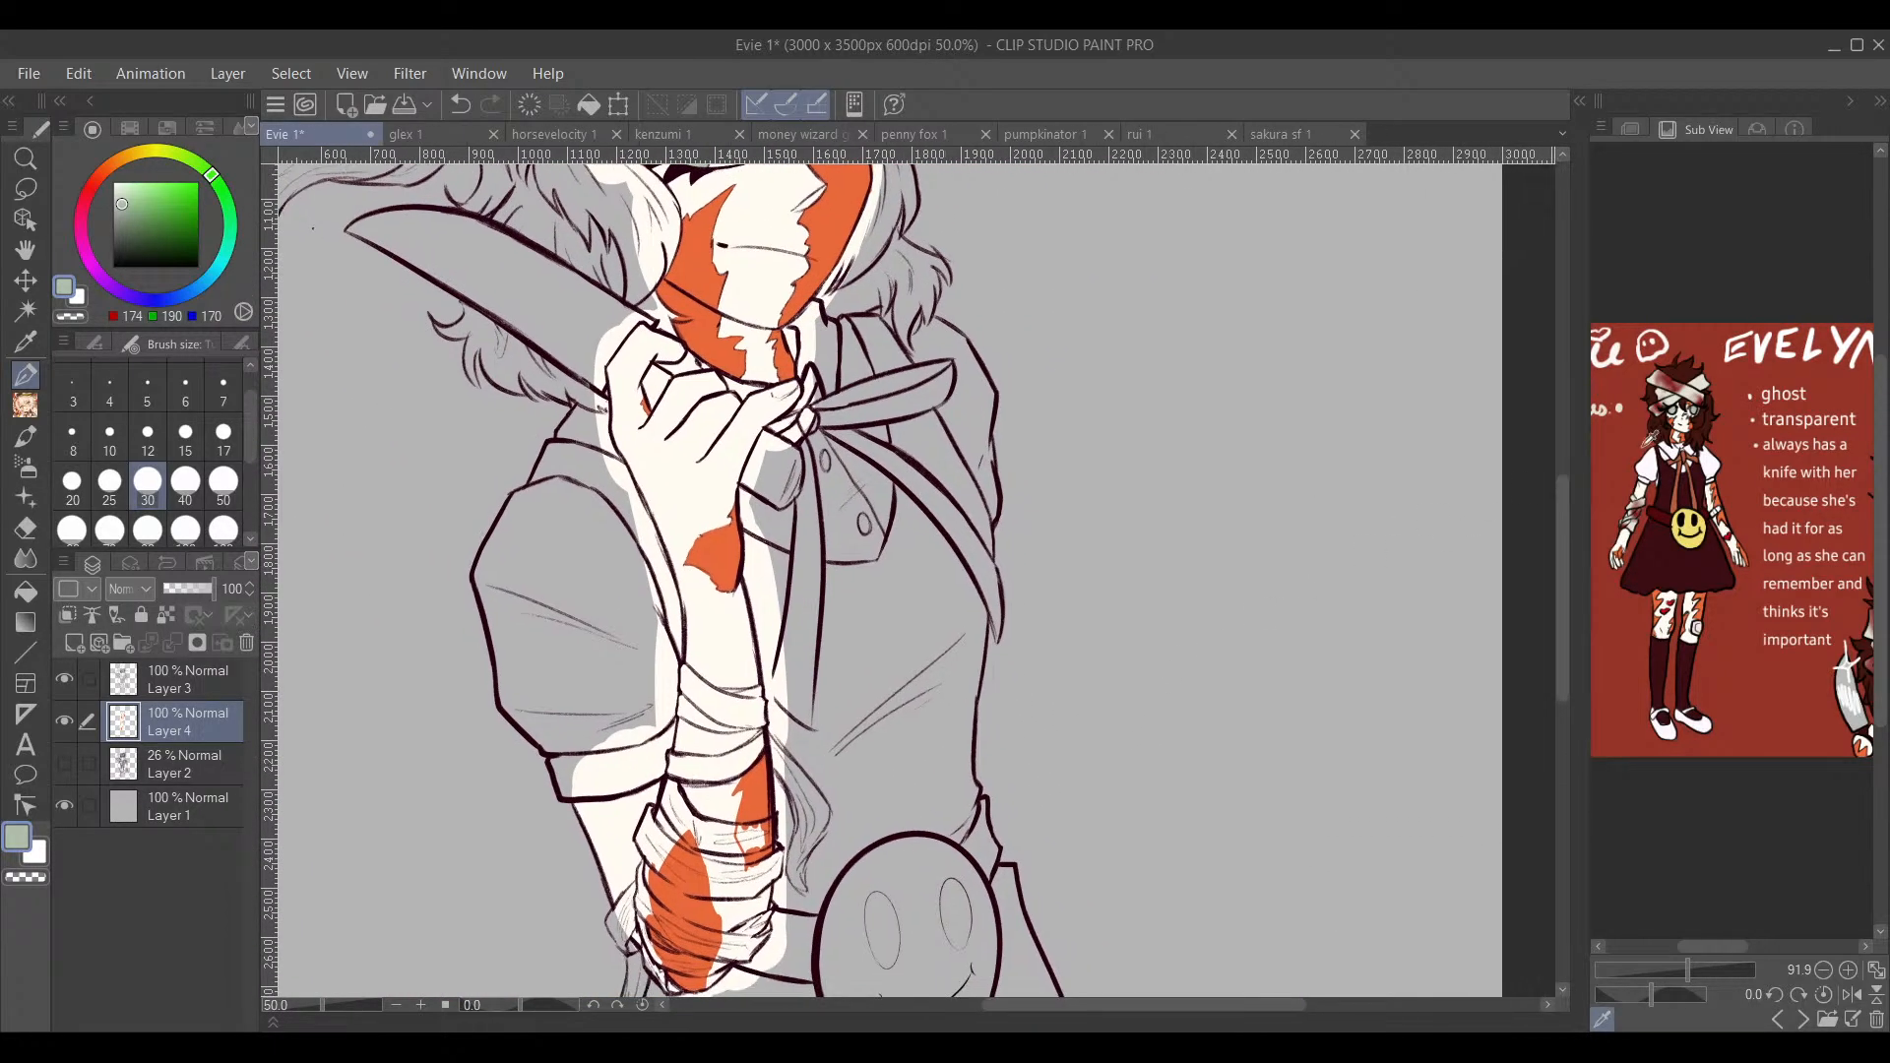
click(1663, 464)
mouse_move(818, 761)
mouse_down()
mouse_move(916, 636)
mouse_move(949, 753)
mouse_move(967, 699)
mouse_move(955, 758)
mouse_up()
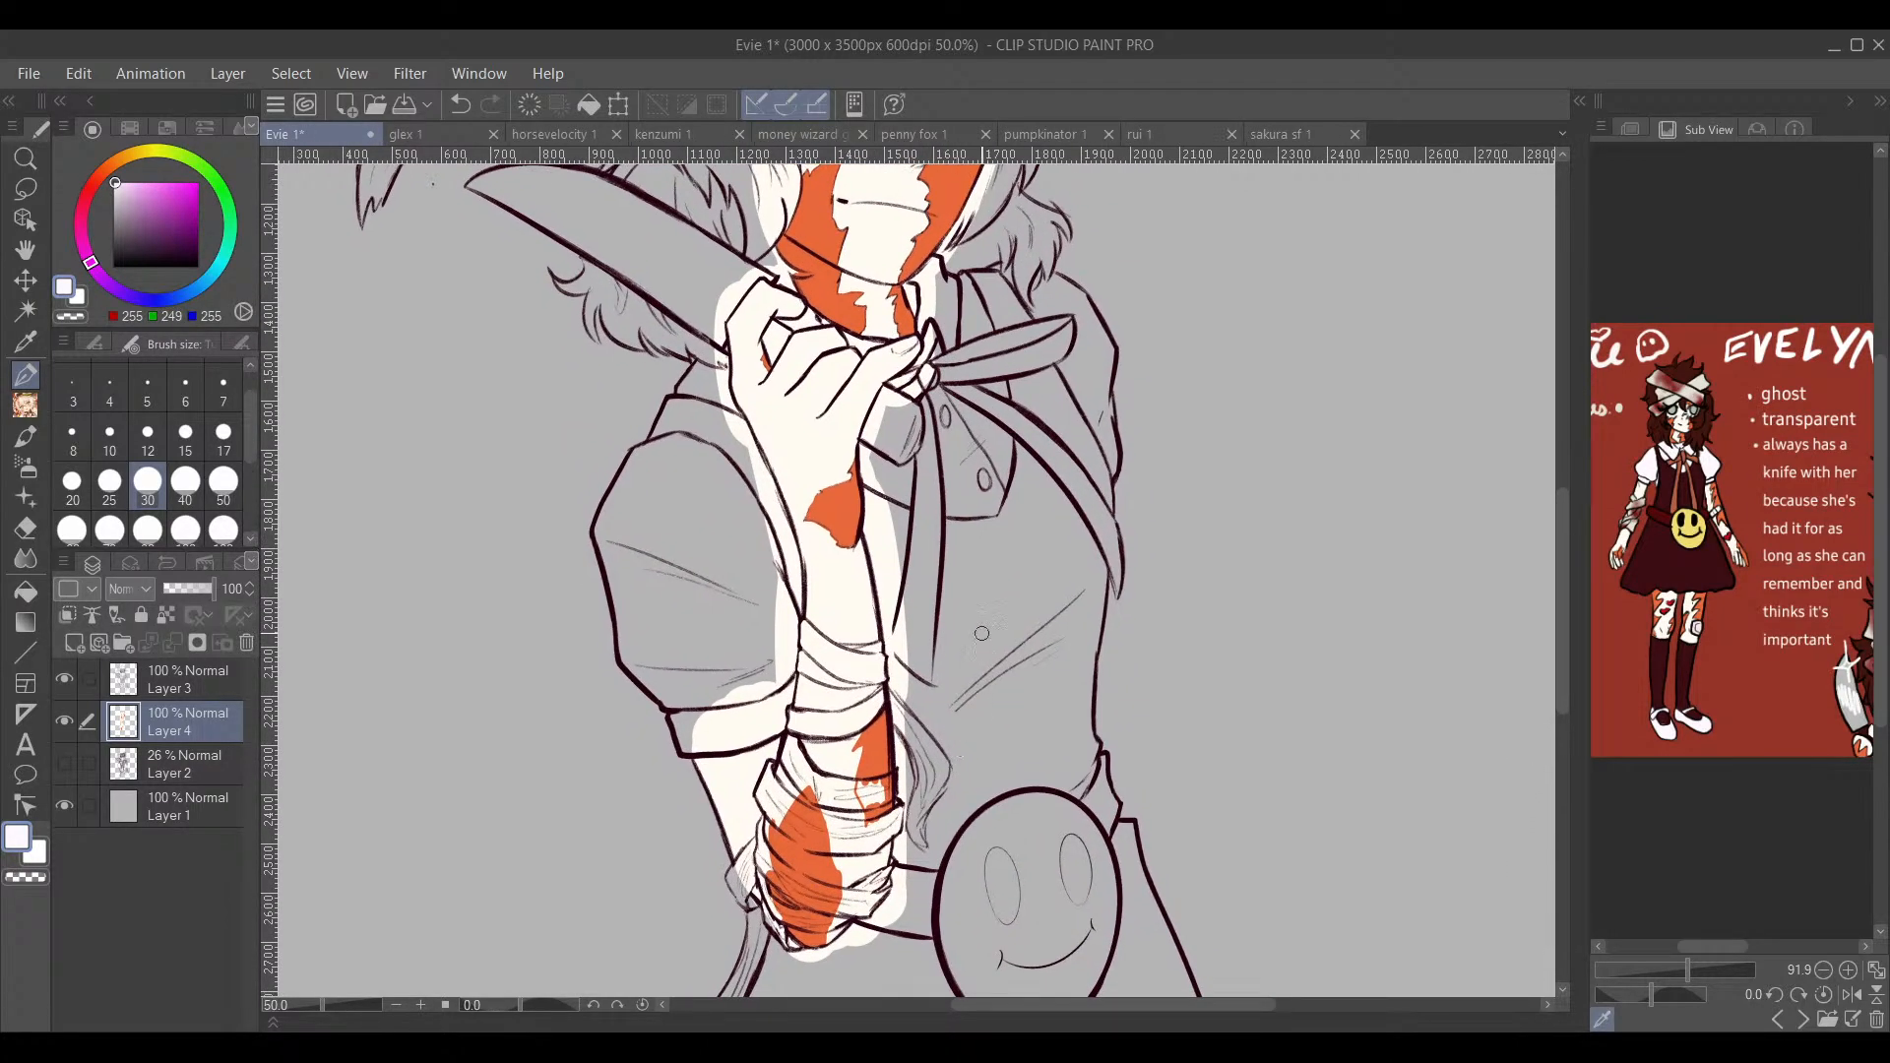
mouse_move(555, 665)
mouse_down()
mouse_move(511, 726)
mouse_move(606, 560)
mouse_up()
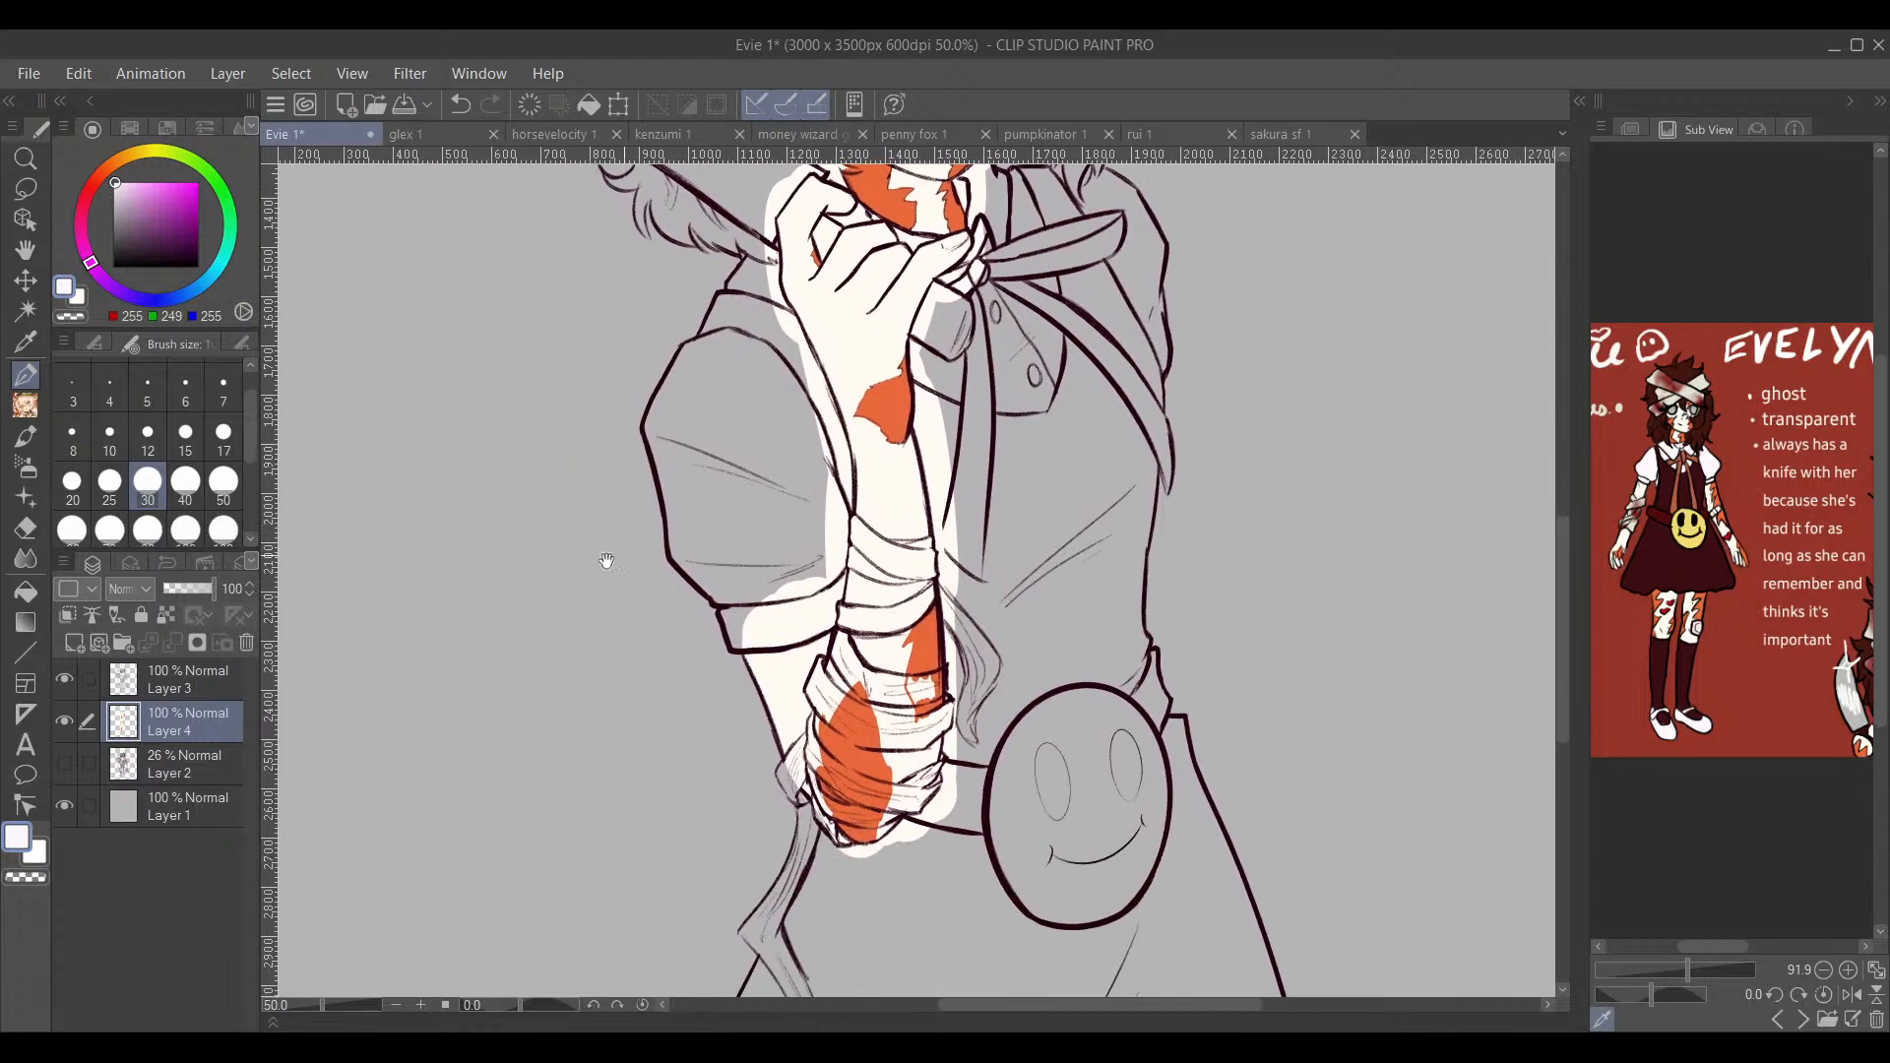
drag(352, 671, 312, 623)
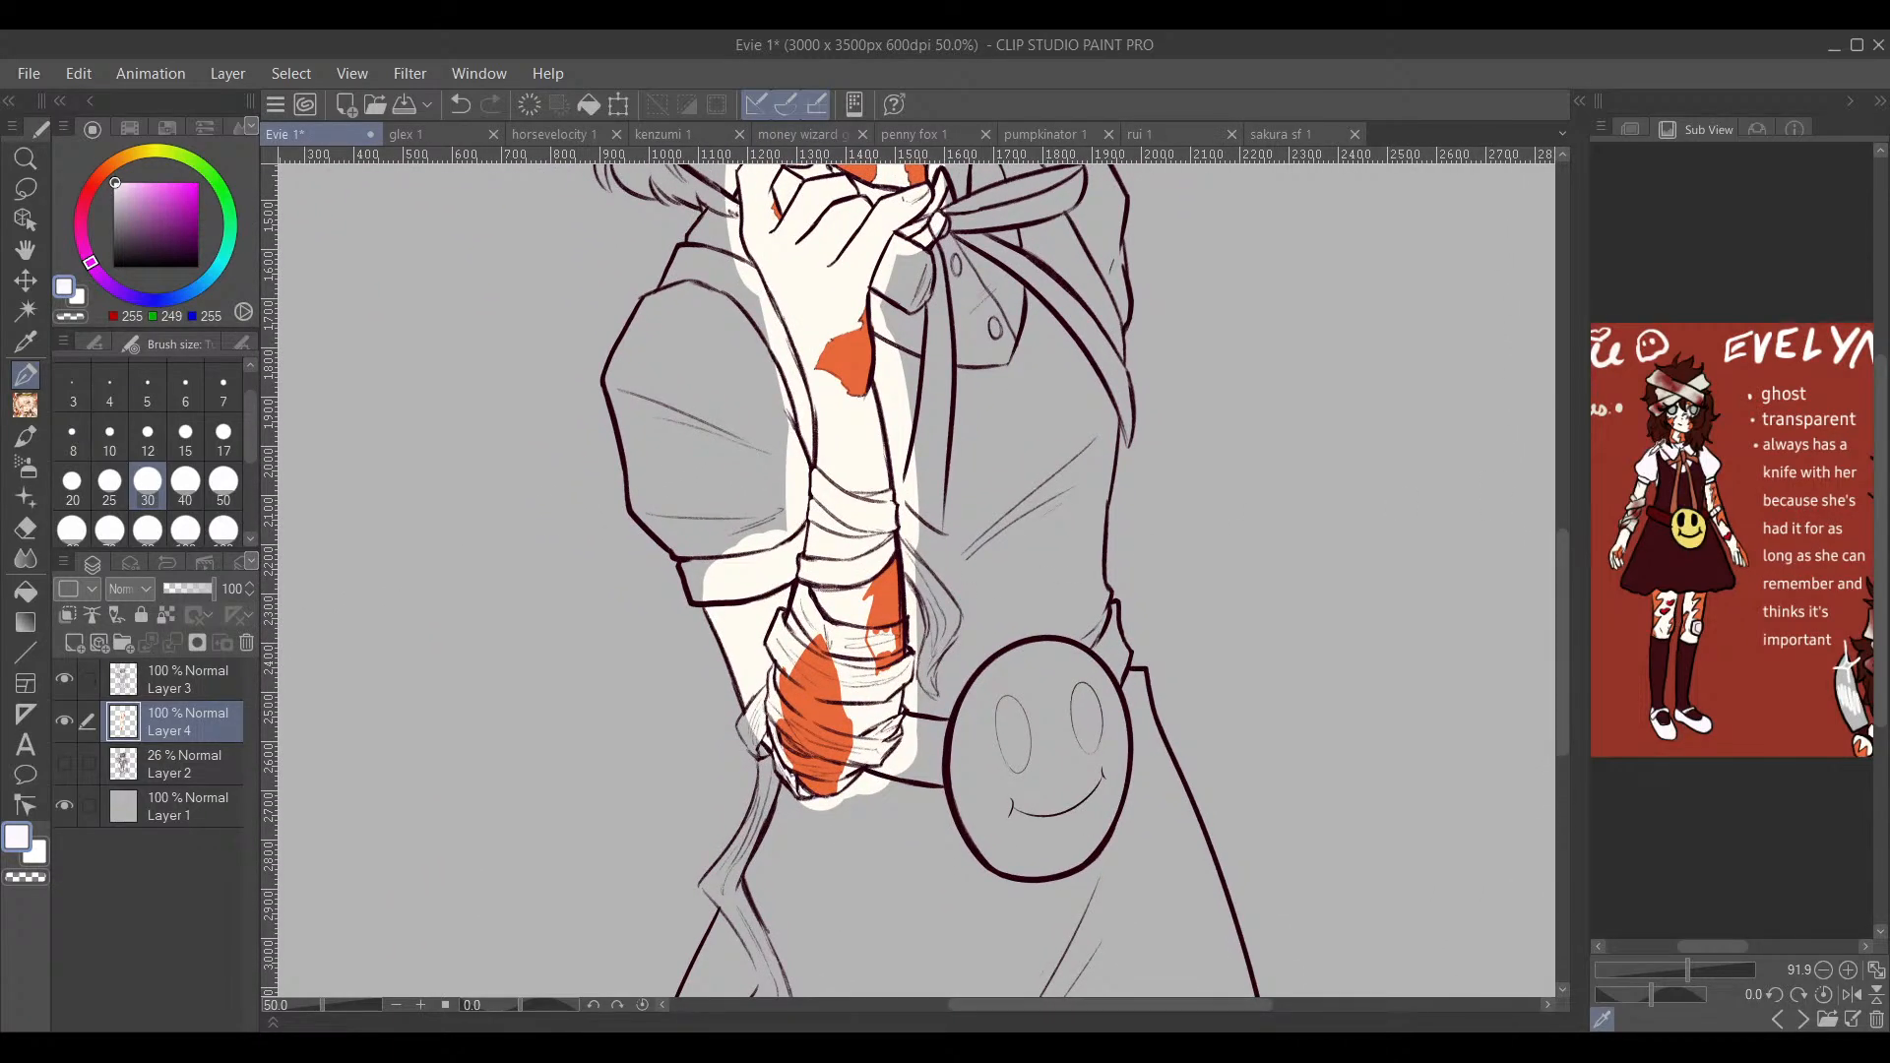
Step: Sample the light beige (227, 225, 211) from the reference image and add a new raster layer above Layer 4
click(1700, 382)
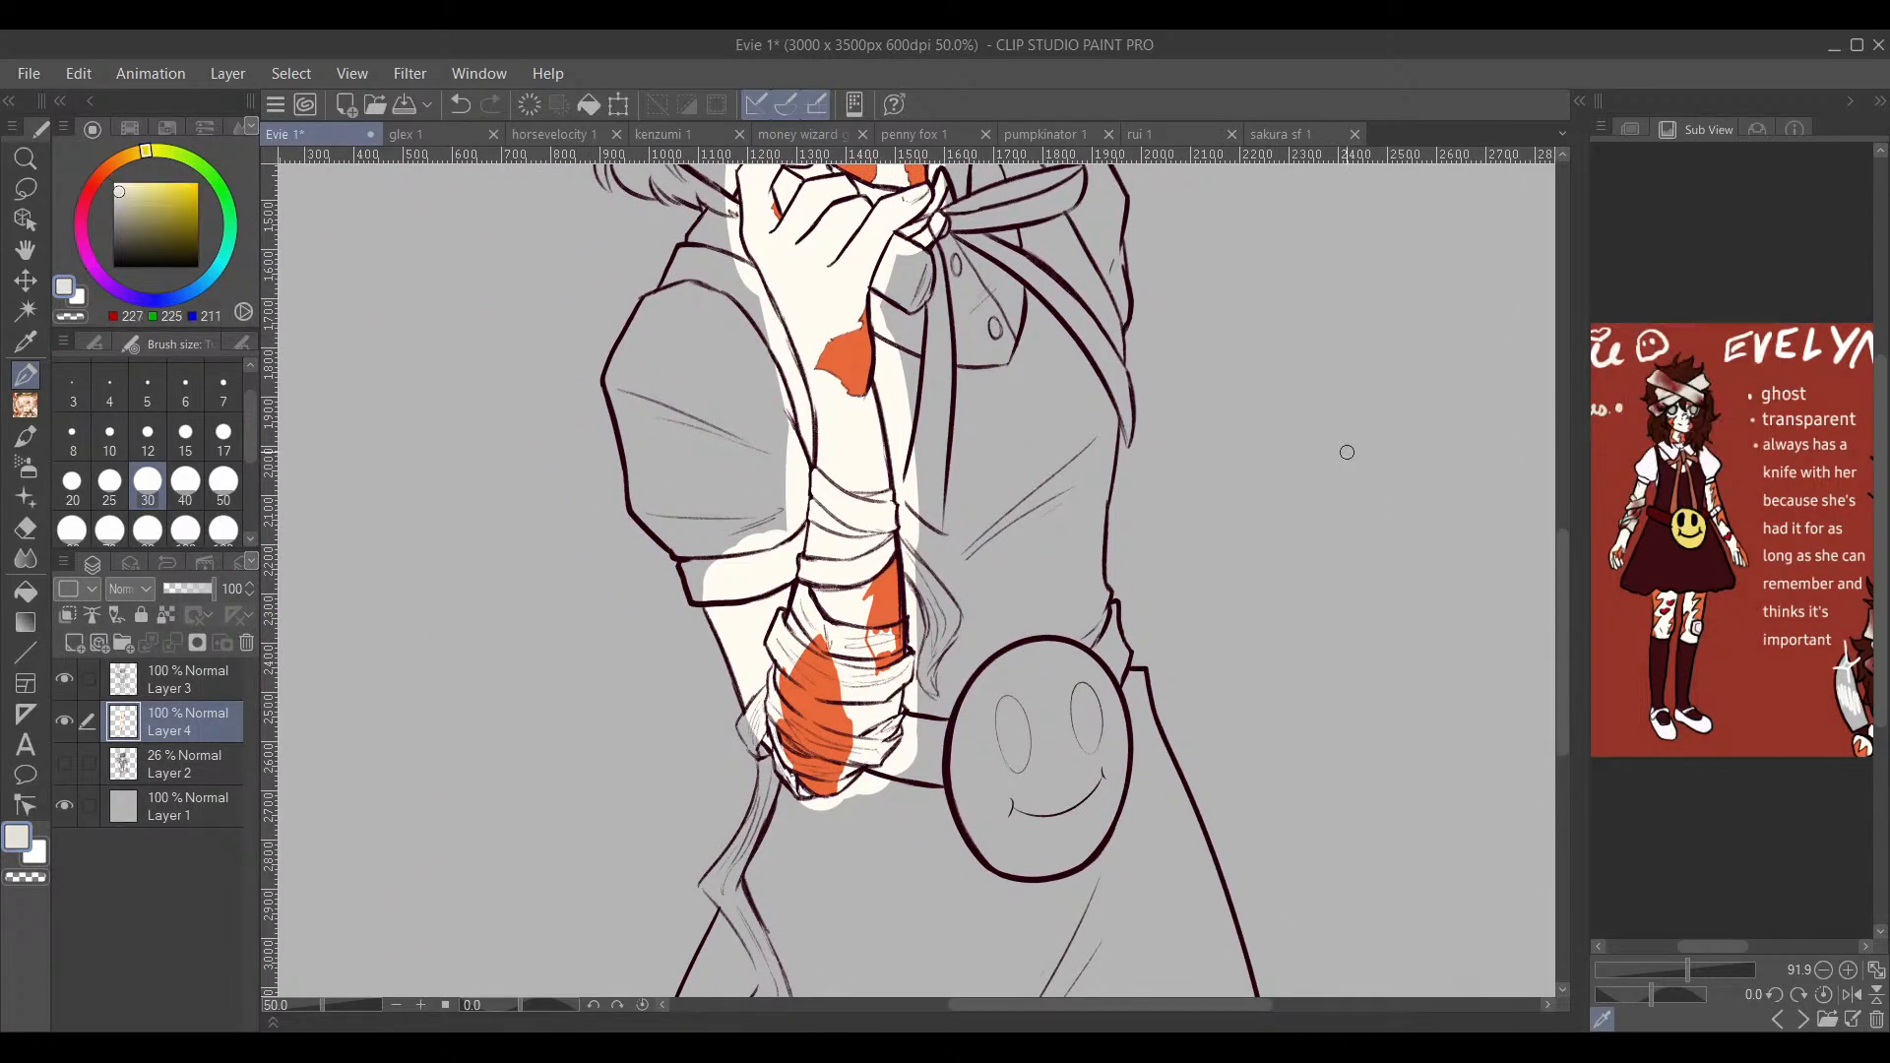
click(75, 643)
drag(792, 404, 673, 821)
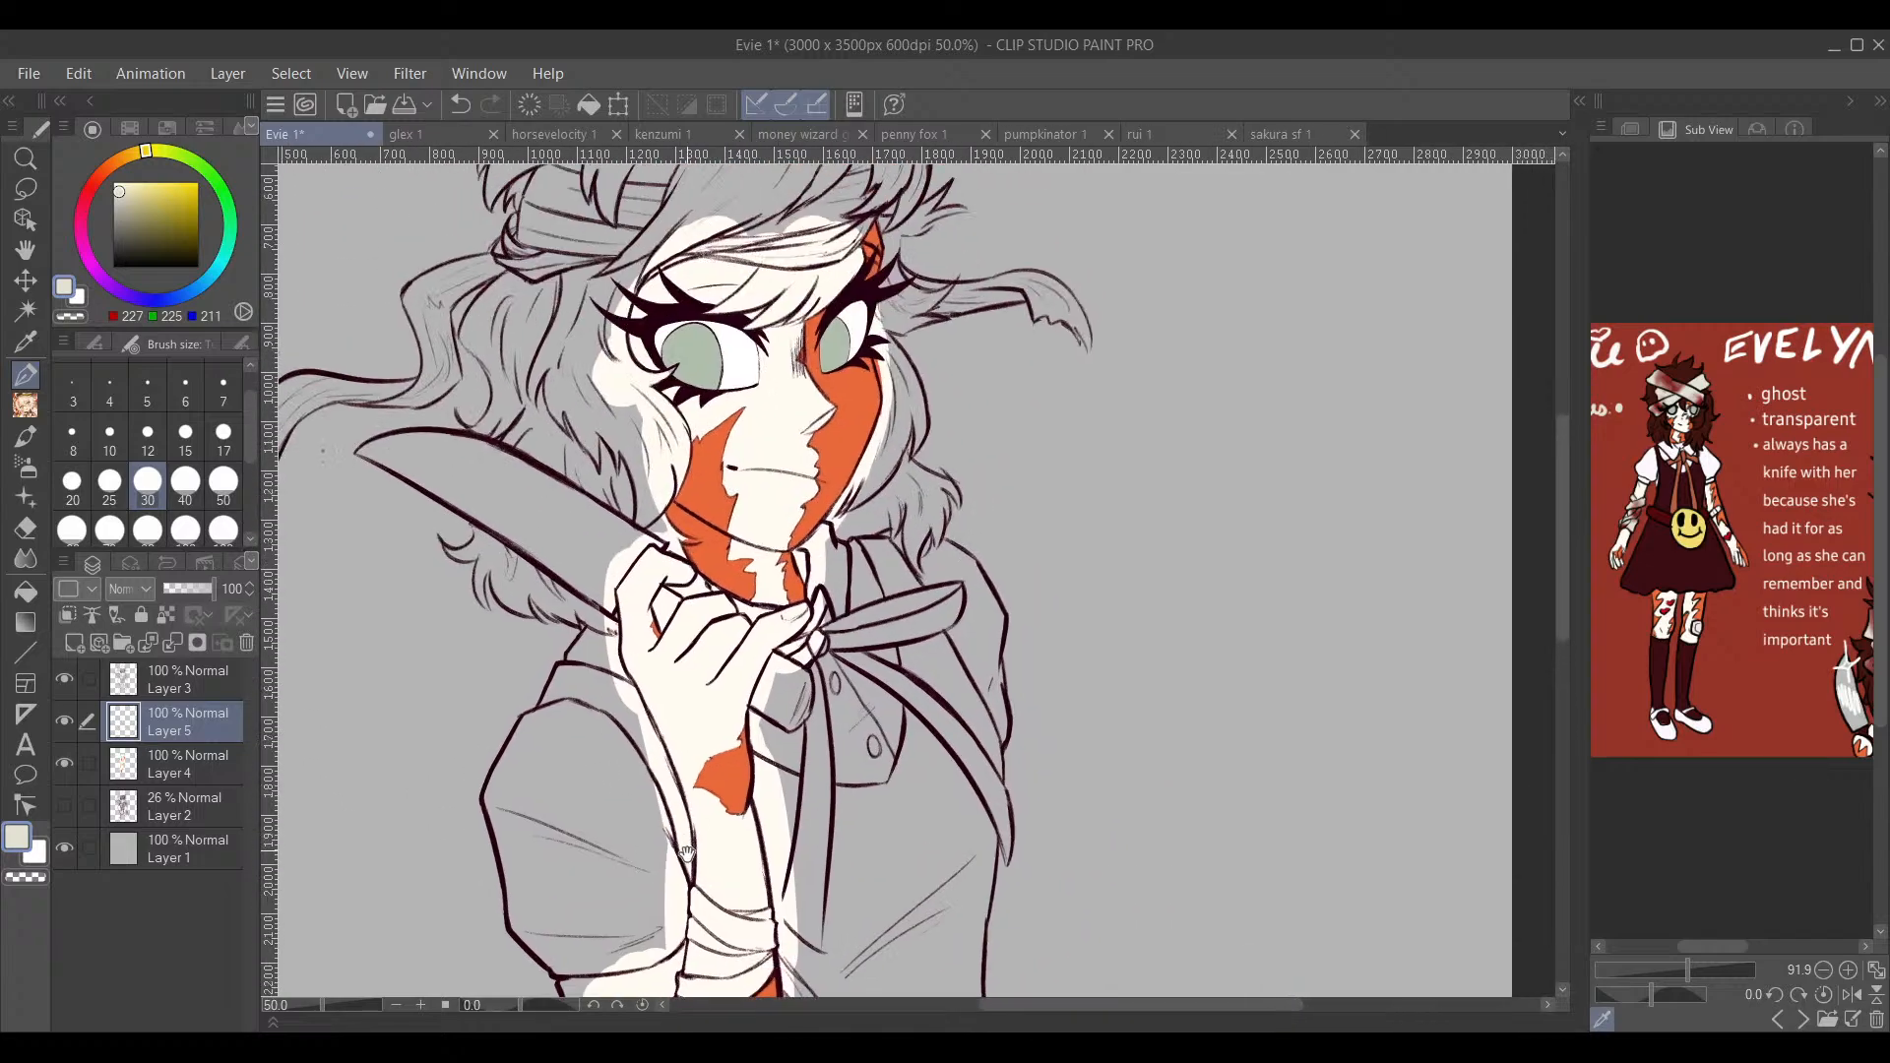
drag(794, 461, 789, 699)
drag(766, 570, 1027, 591)
scroll(884, 532, up, 3)
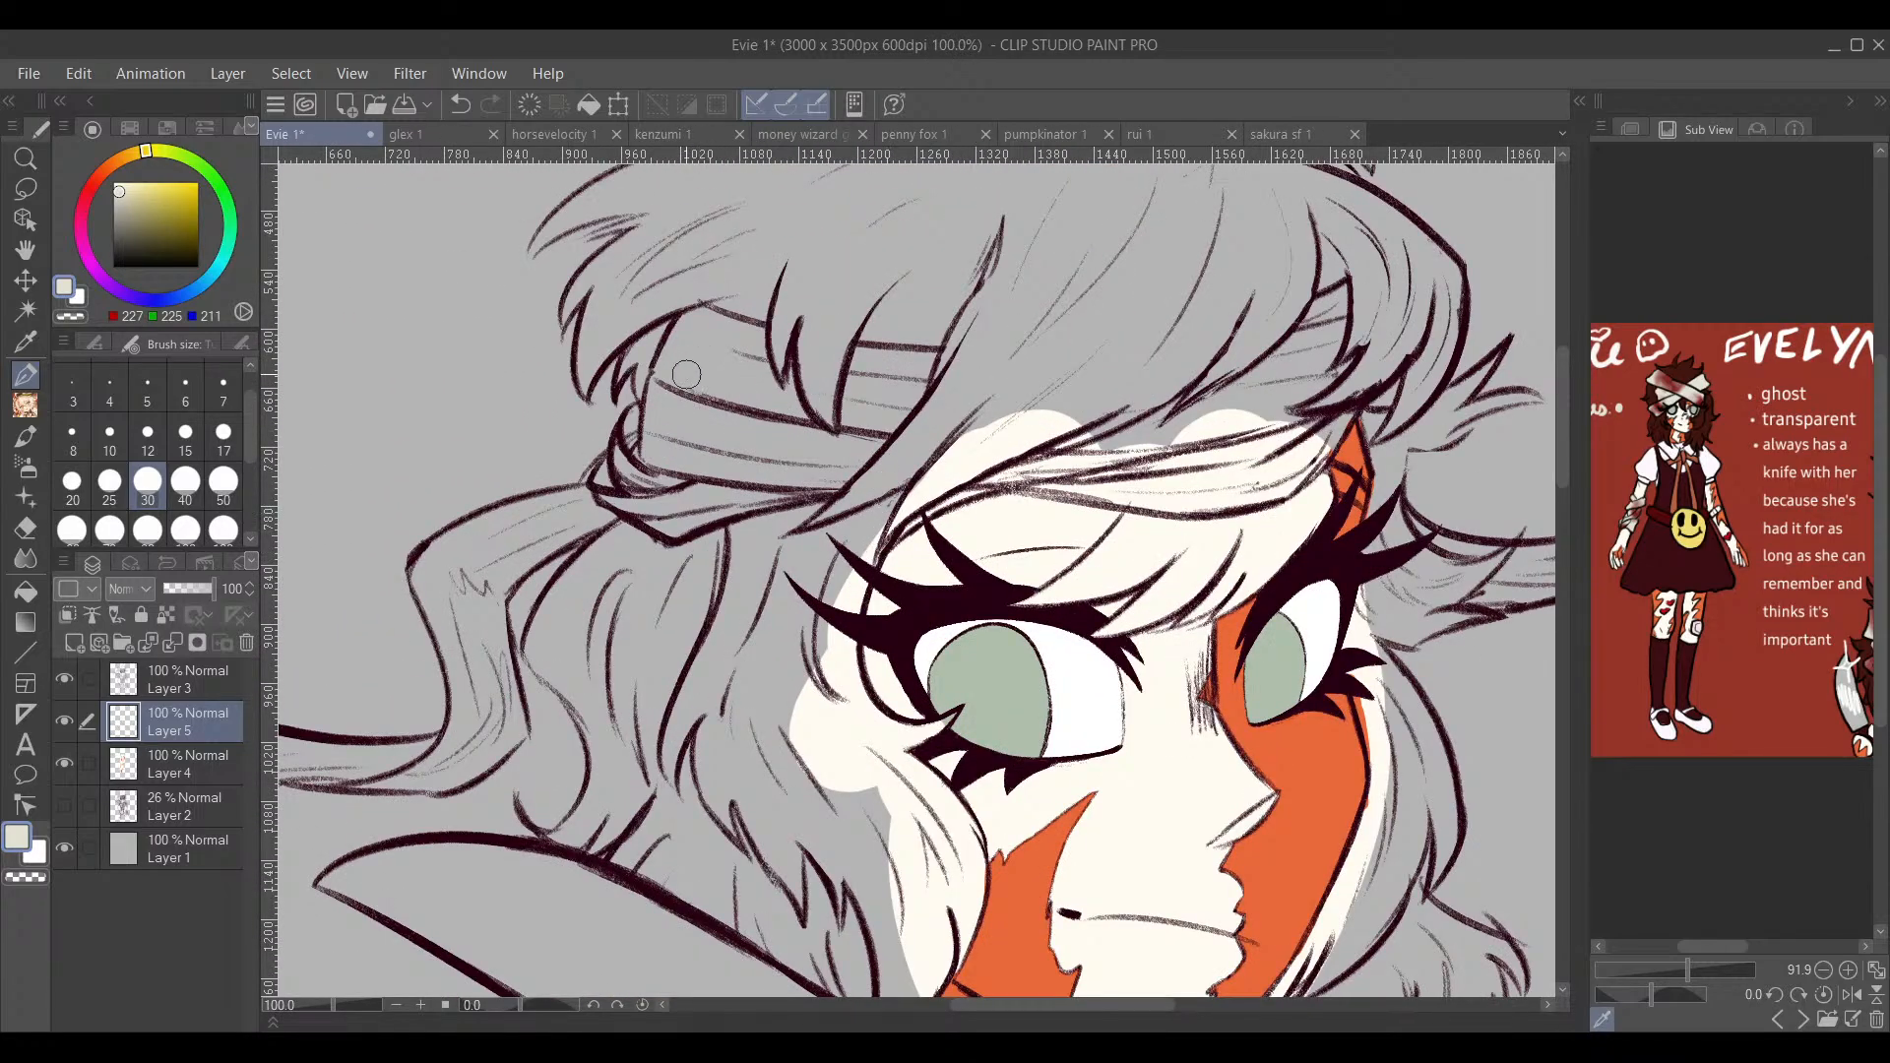
Step: Fill the wrapped bandage on the side of the head and its long trailing end with the light beige (227, 225, 211)
mouse_move(686, 374)
mouse_down()
mouse_move(657, 447)
mouse_move(662, 398)
mouse_up()
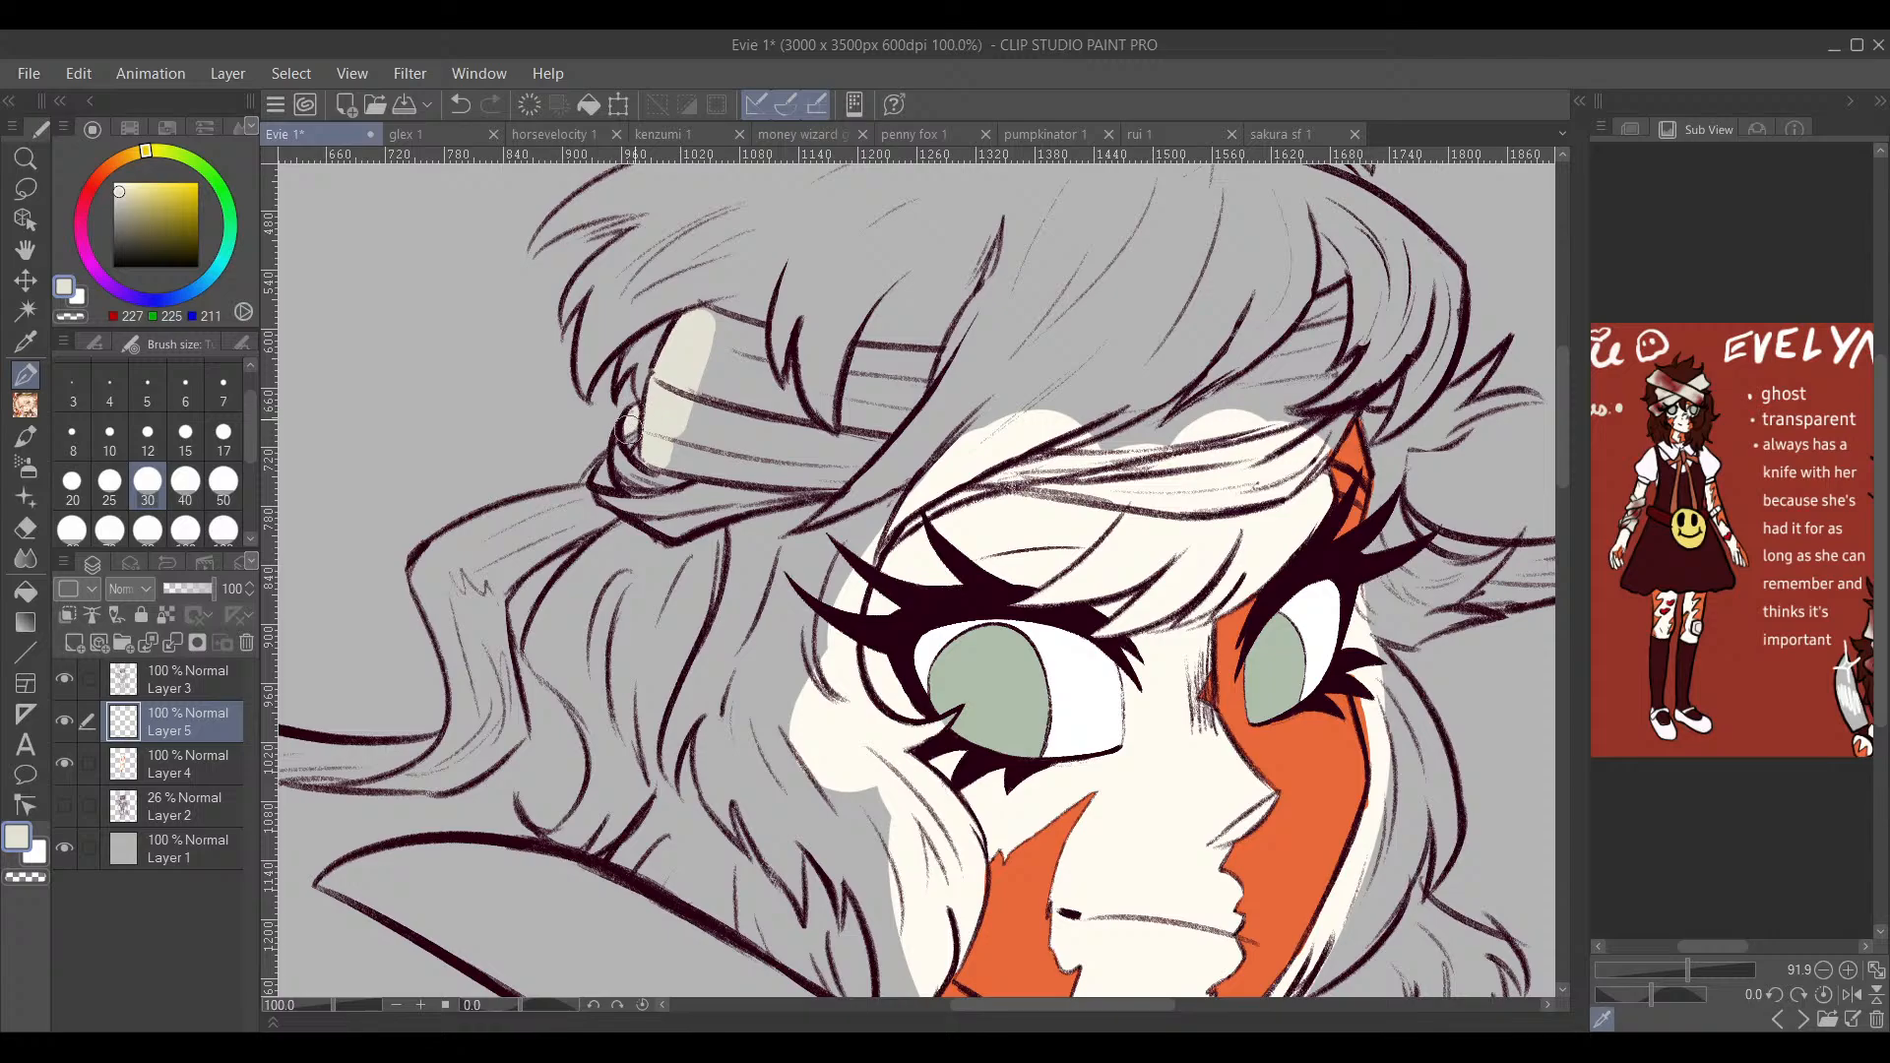
mouse_move(617, 456)
mouse_down()
mouse_move(640, 492)
mouse_move(728, 374)
mouse_move(704, 315)
mouse_move(802, 384)
mouse_move(856, 394)
mouse_move(887, 355)
mouse_move(816, 444)
mouse_move(892, 452)
mouse_move(694, 511)
mouse_move(778, 472)
mouse_move(947, 445)
mouse_up()
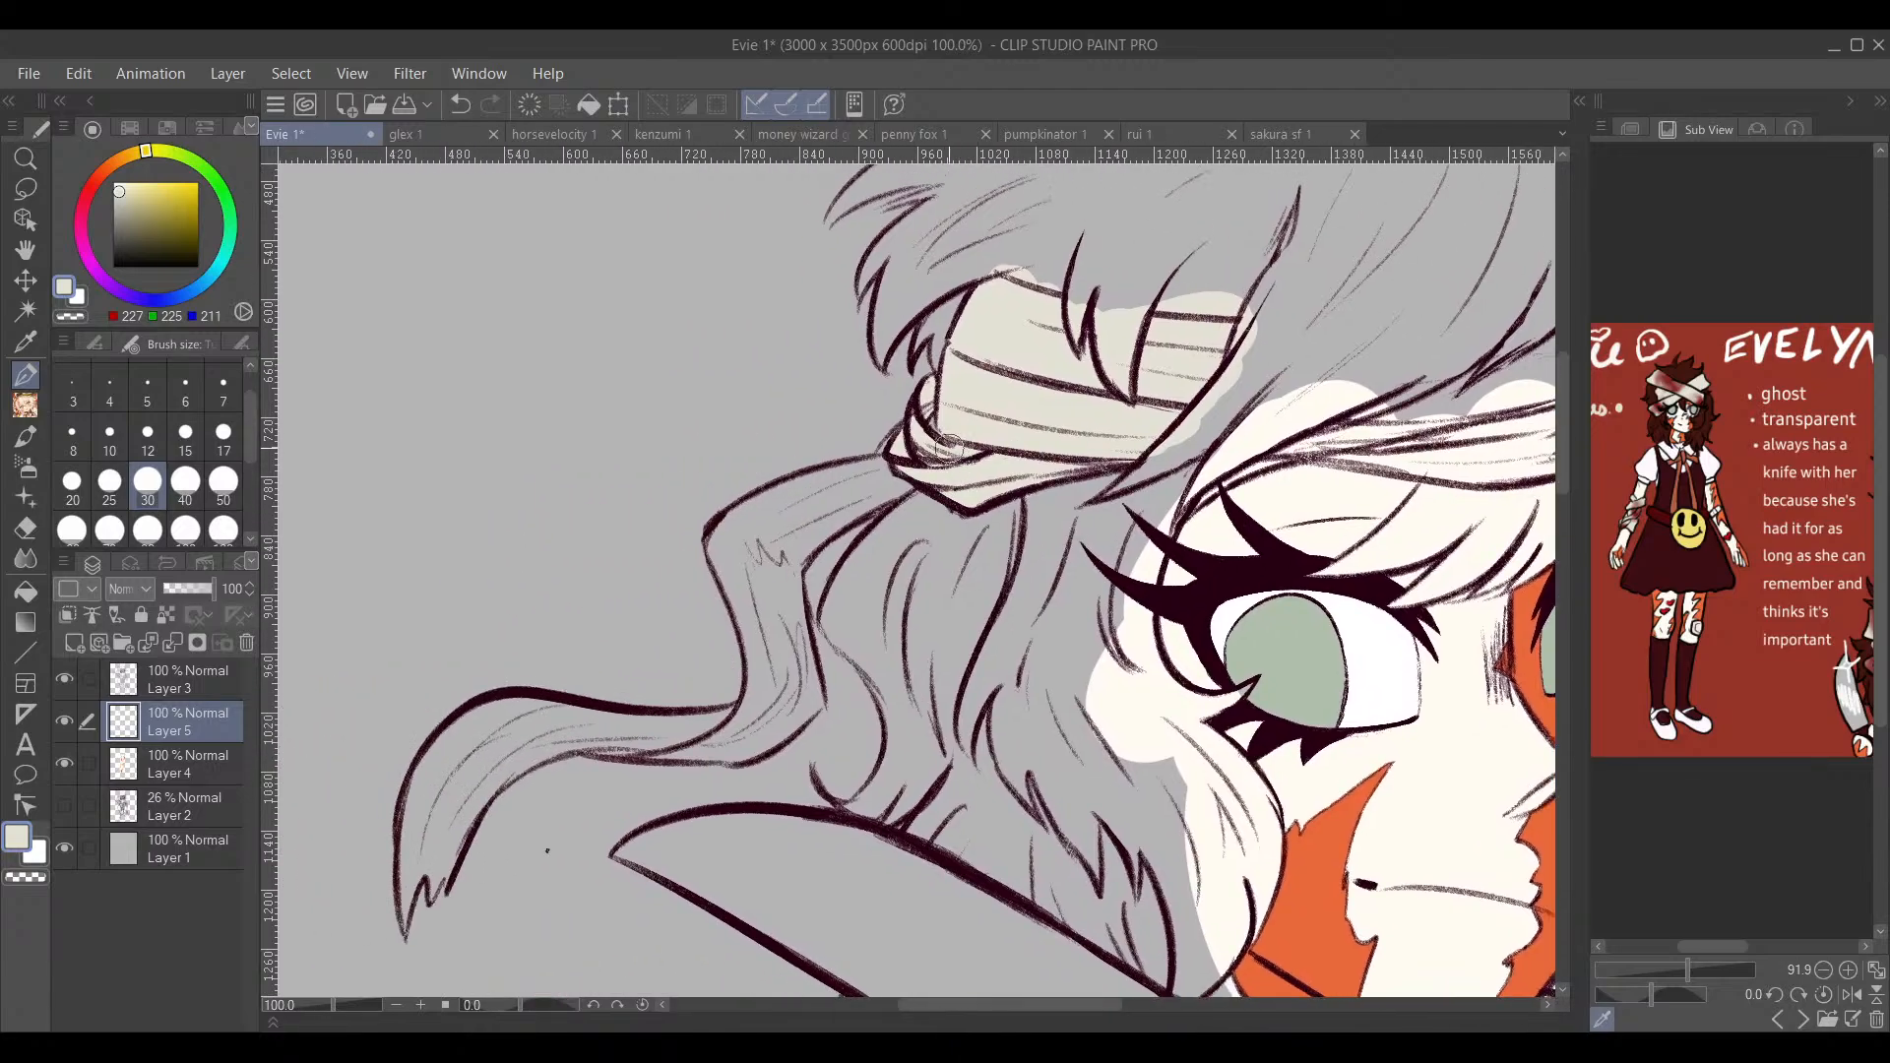
mouse_move(406, 906)
mouse_down()
mouse_move(417, 782)
mouse_move(449, 730)
mouse_move(492, 711)
mouse_move(742, 720)
mouse_up()
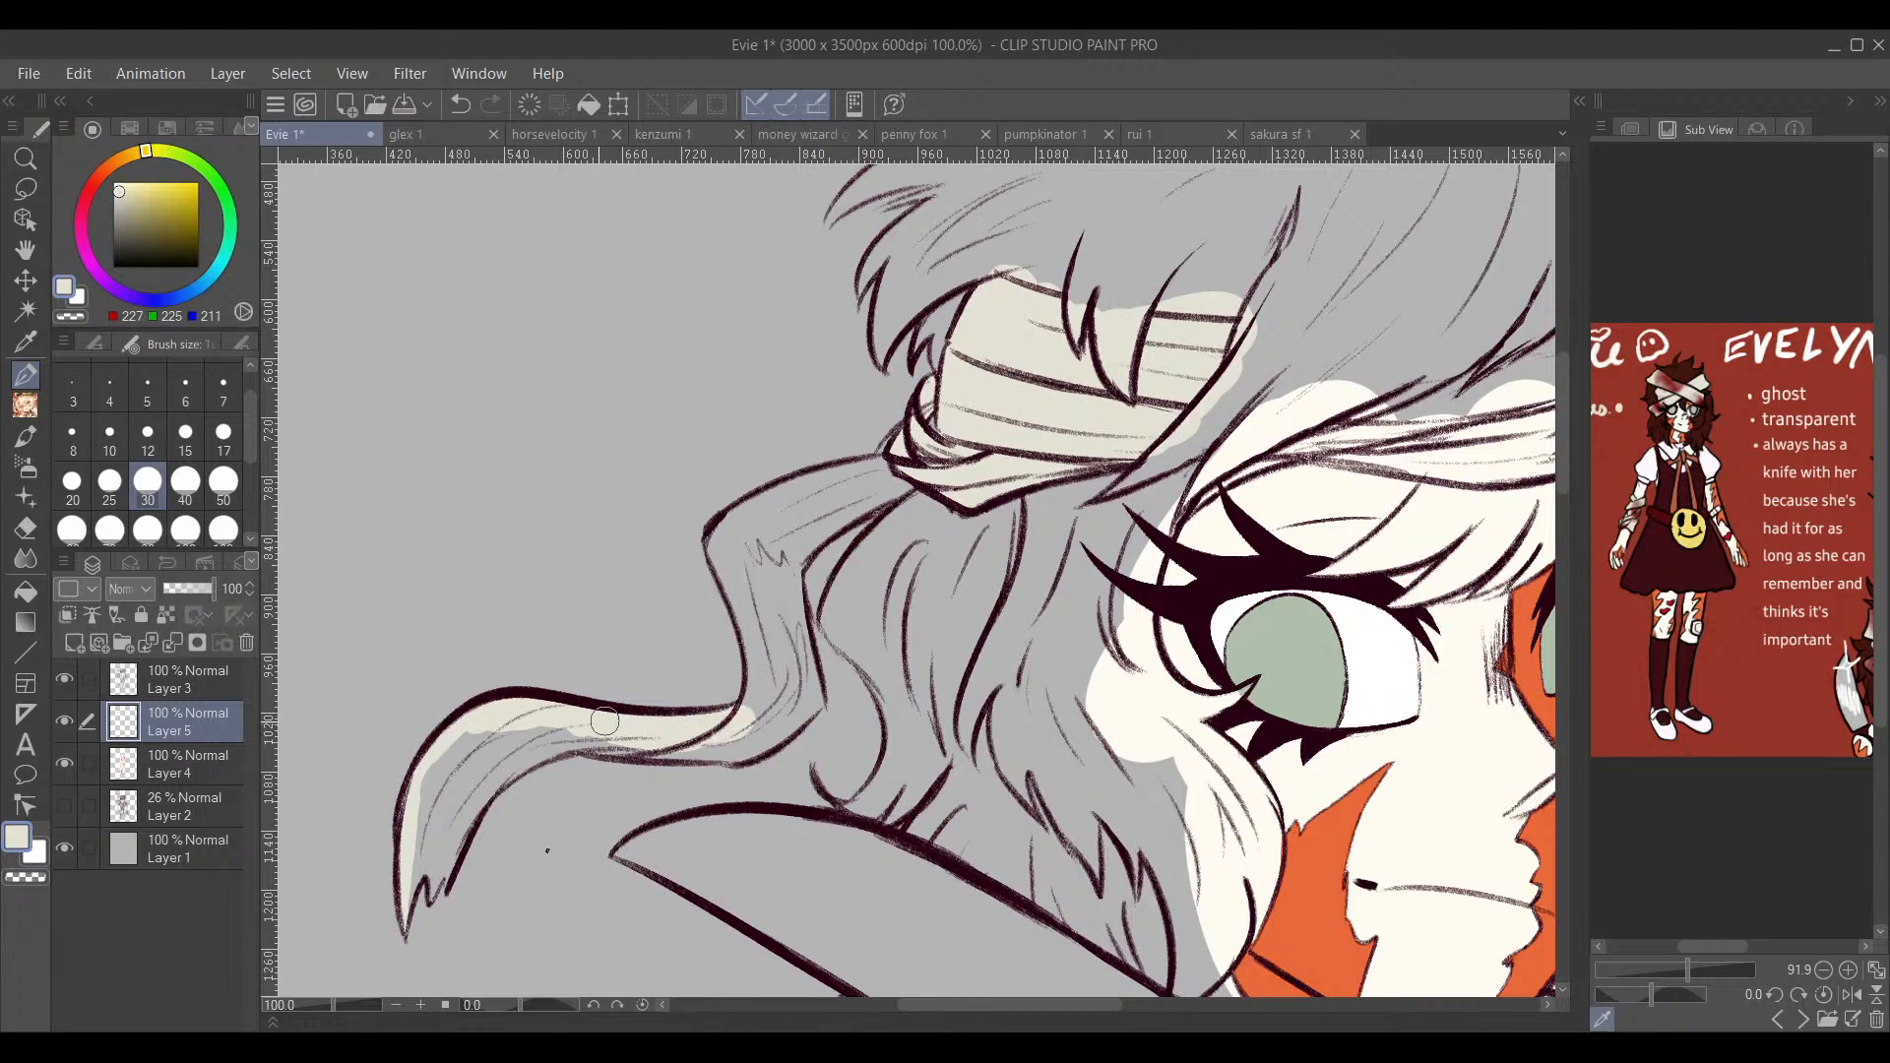
mouse_move(605, 721)
mouse_down()
mouse_move(734, 748)
mouse_move(808, 703)
mouse_move(789, 556)
mouse_move(792, 582)
mouse_move(808, 537)
mouse_move(787, 570)
mouse_move(908, 481)
mouse_move(791, 515)
mouse_move(895, 464)
mouse_move(772, 503)
mouse_up()
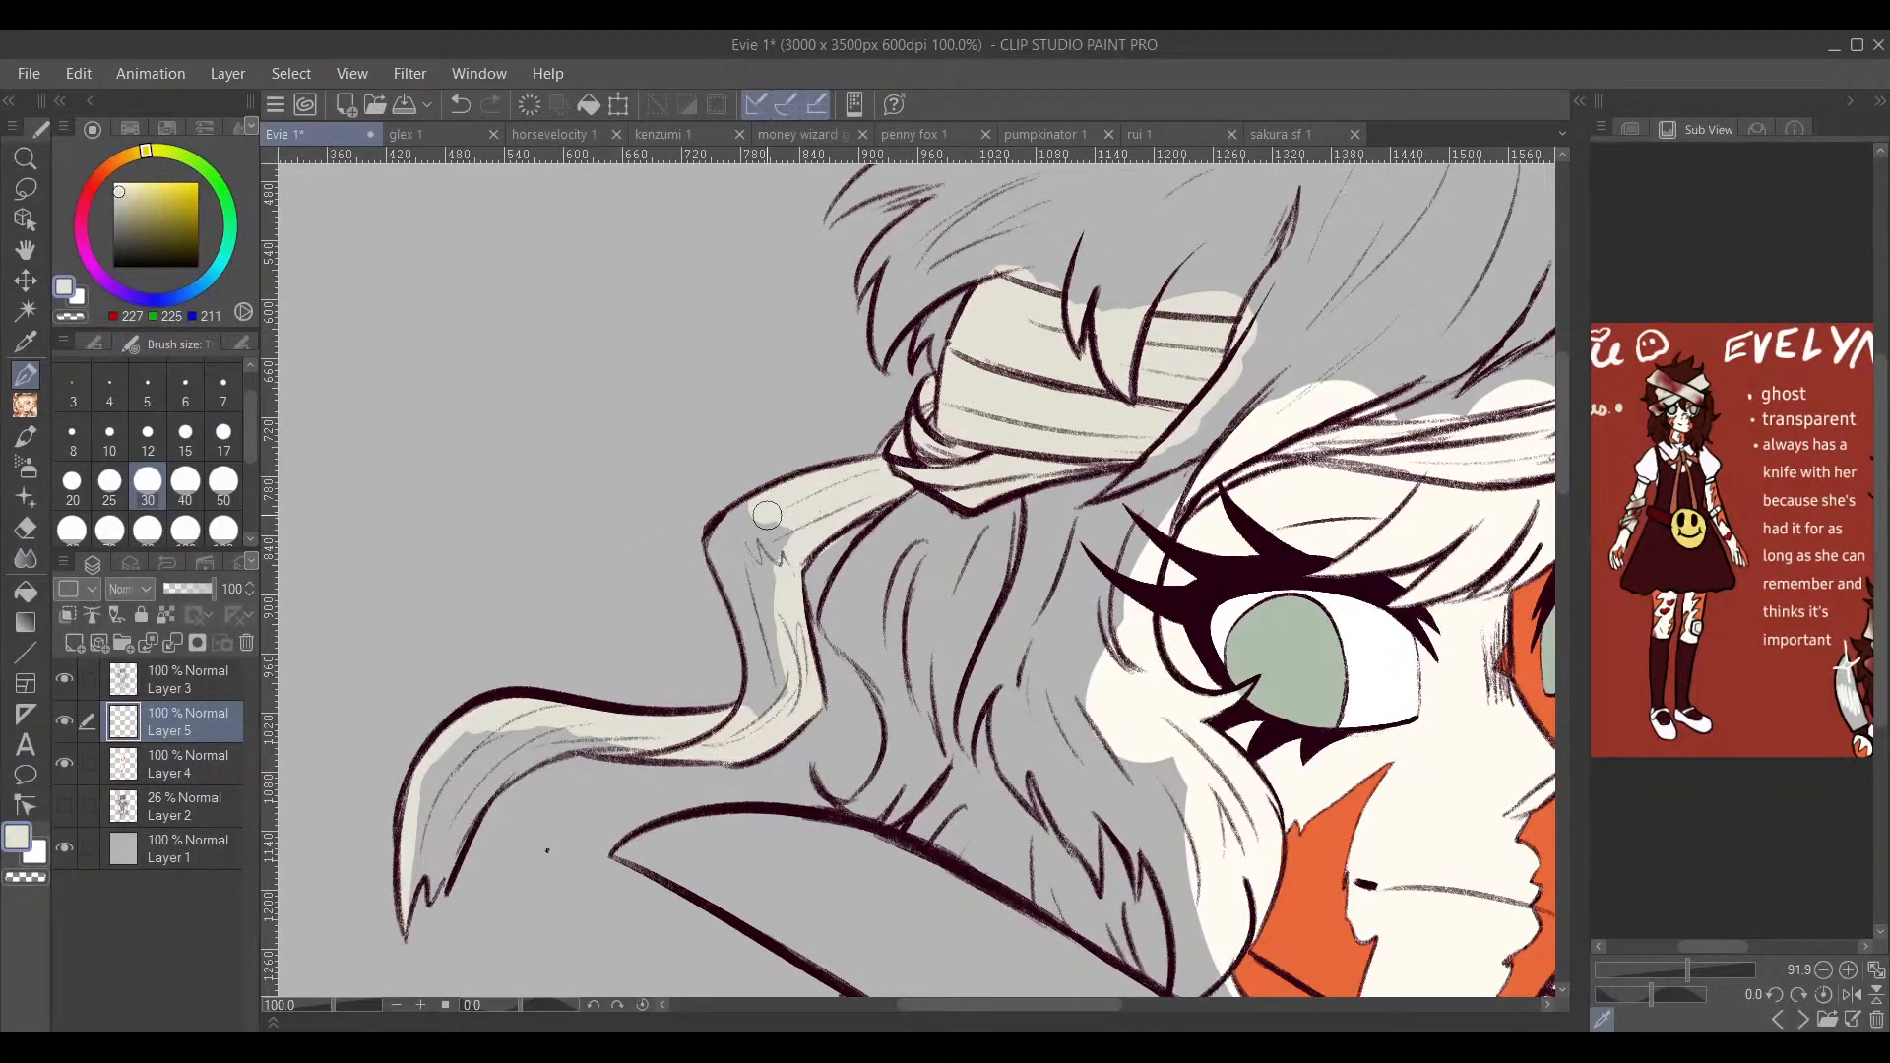
mouse_move(767, 514)
mouse_down()
mouse_move(721, 547)
mouse_move(758, 652)
mouse_move(748, 718)
mouse_move(786, 679)
mouse_move(788, 635)
mouse_move(752, 726)
mouse_move(780, 681)
mouse_move(779, 573)
mouse_up()
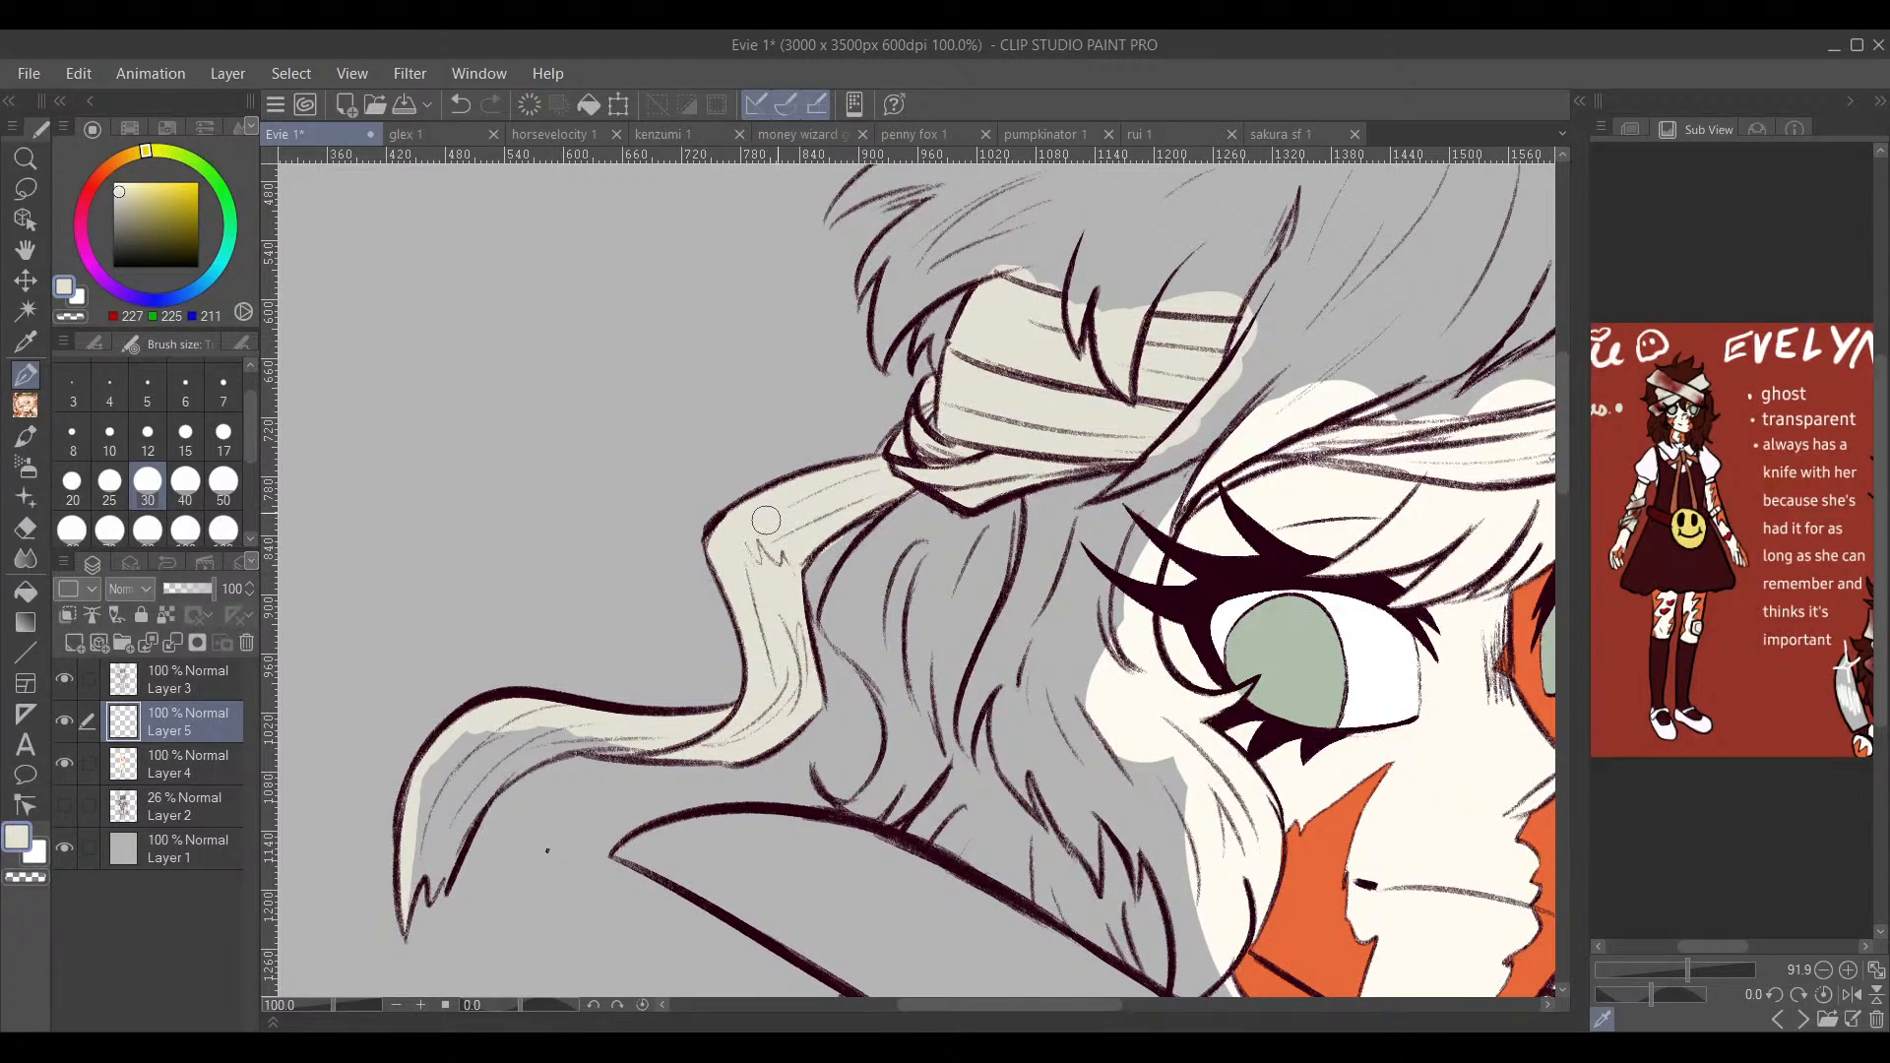
mouse_move(422, 860)
mouse_down()
mouse_move(435, 778)
mouse_move(471, 744)
mouse_move(612, 740)
mouse_up()
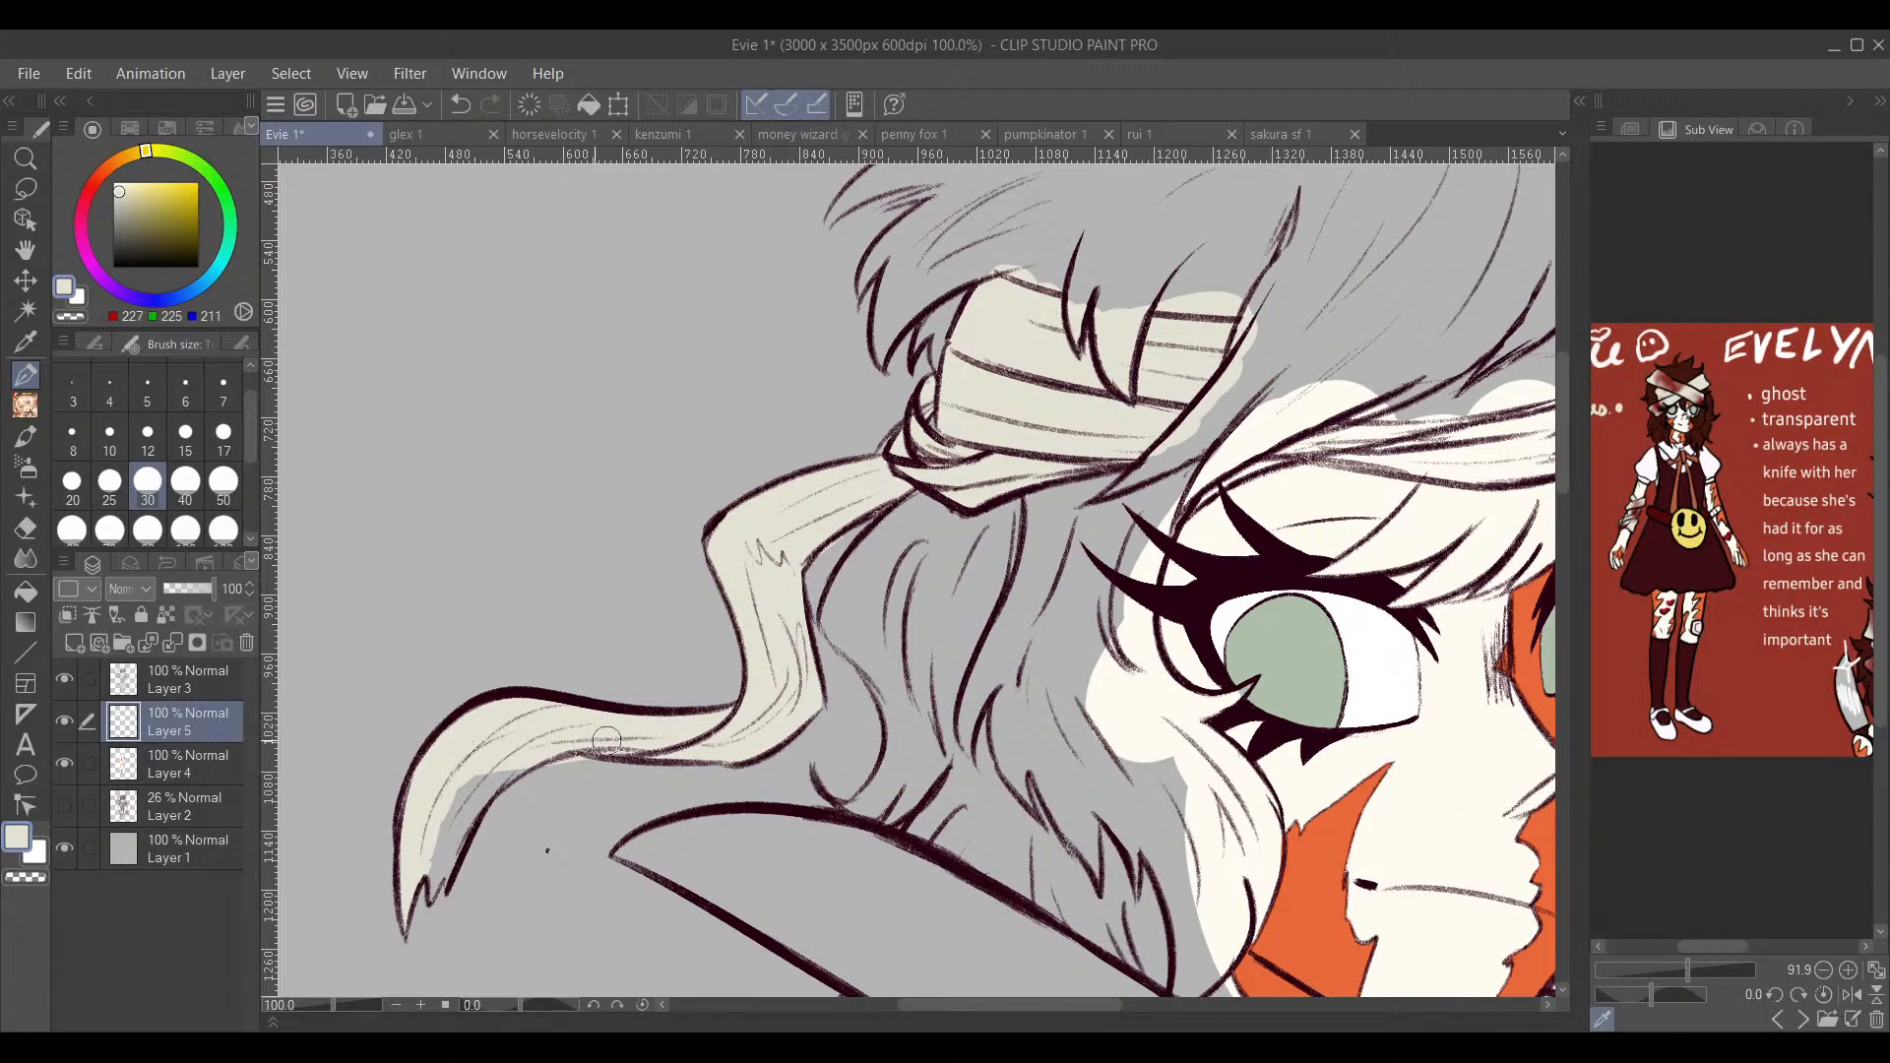
key(e)
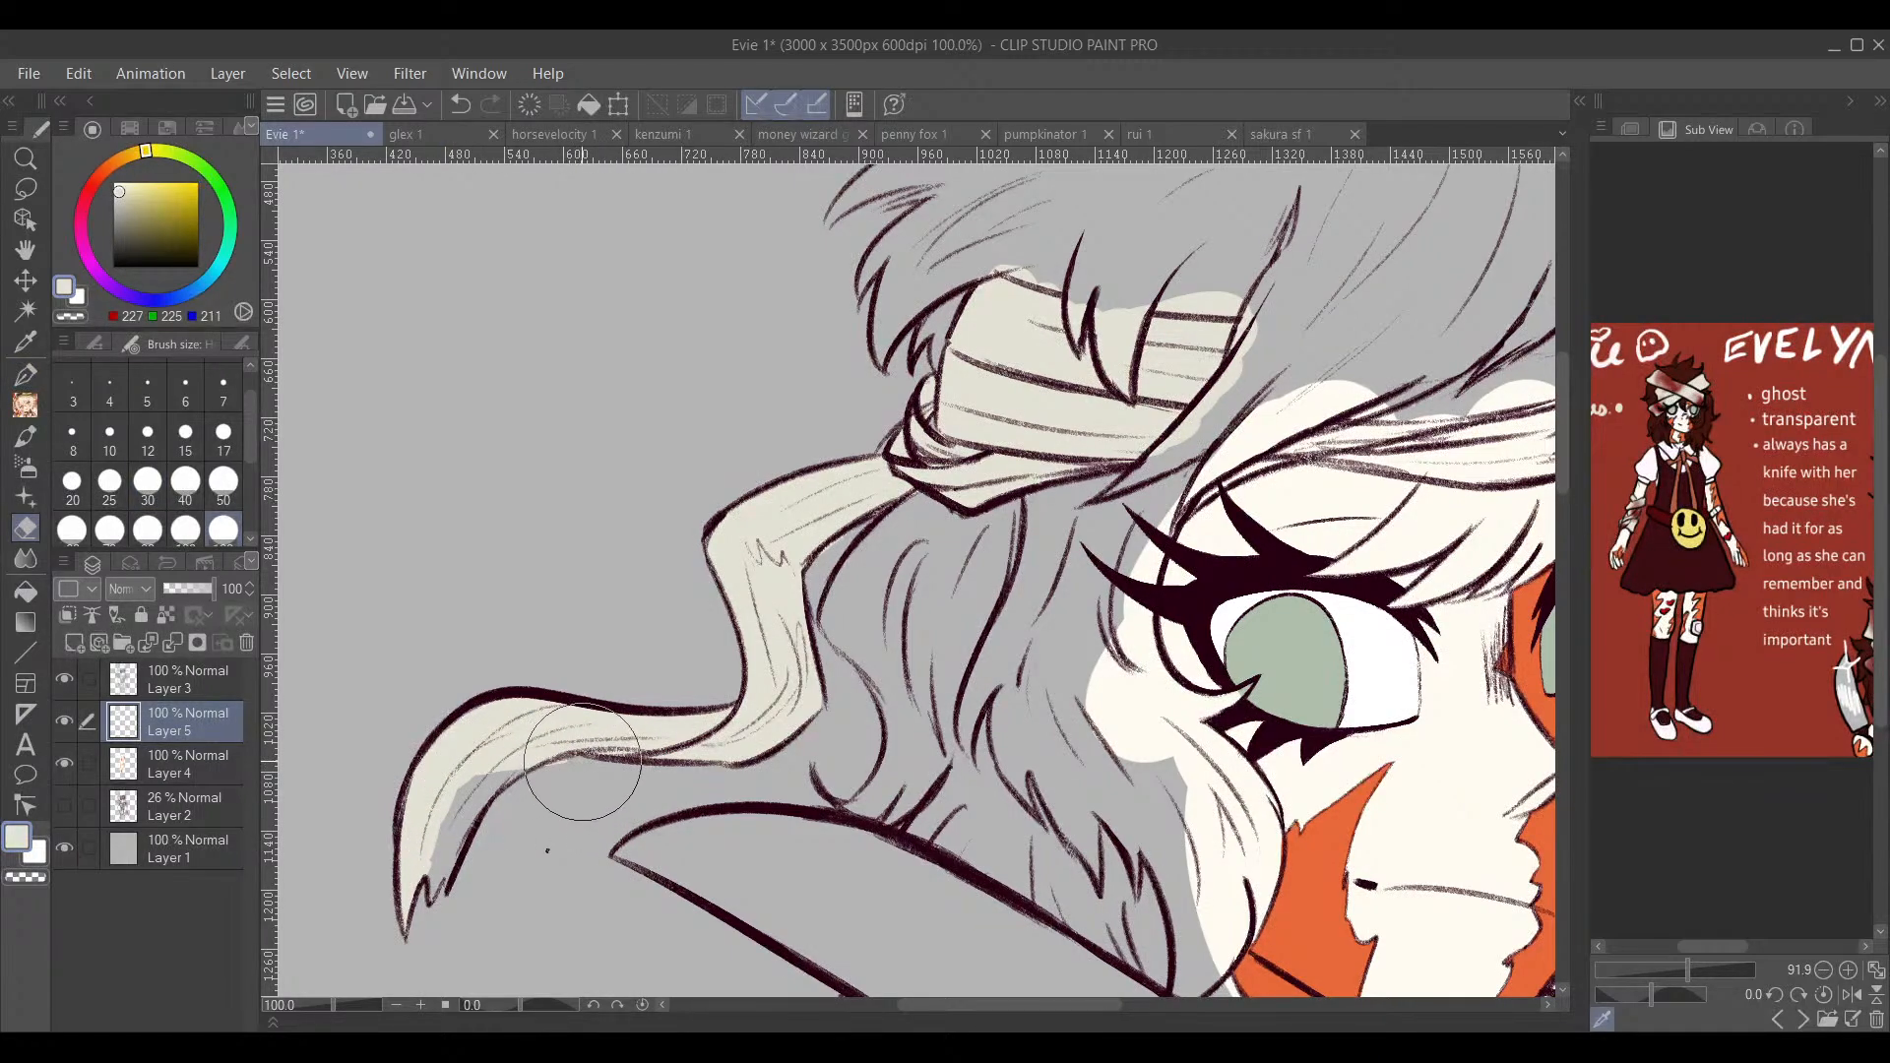
key(p)
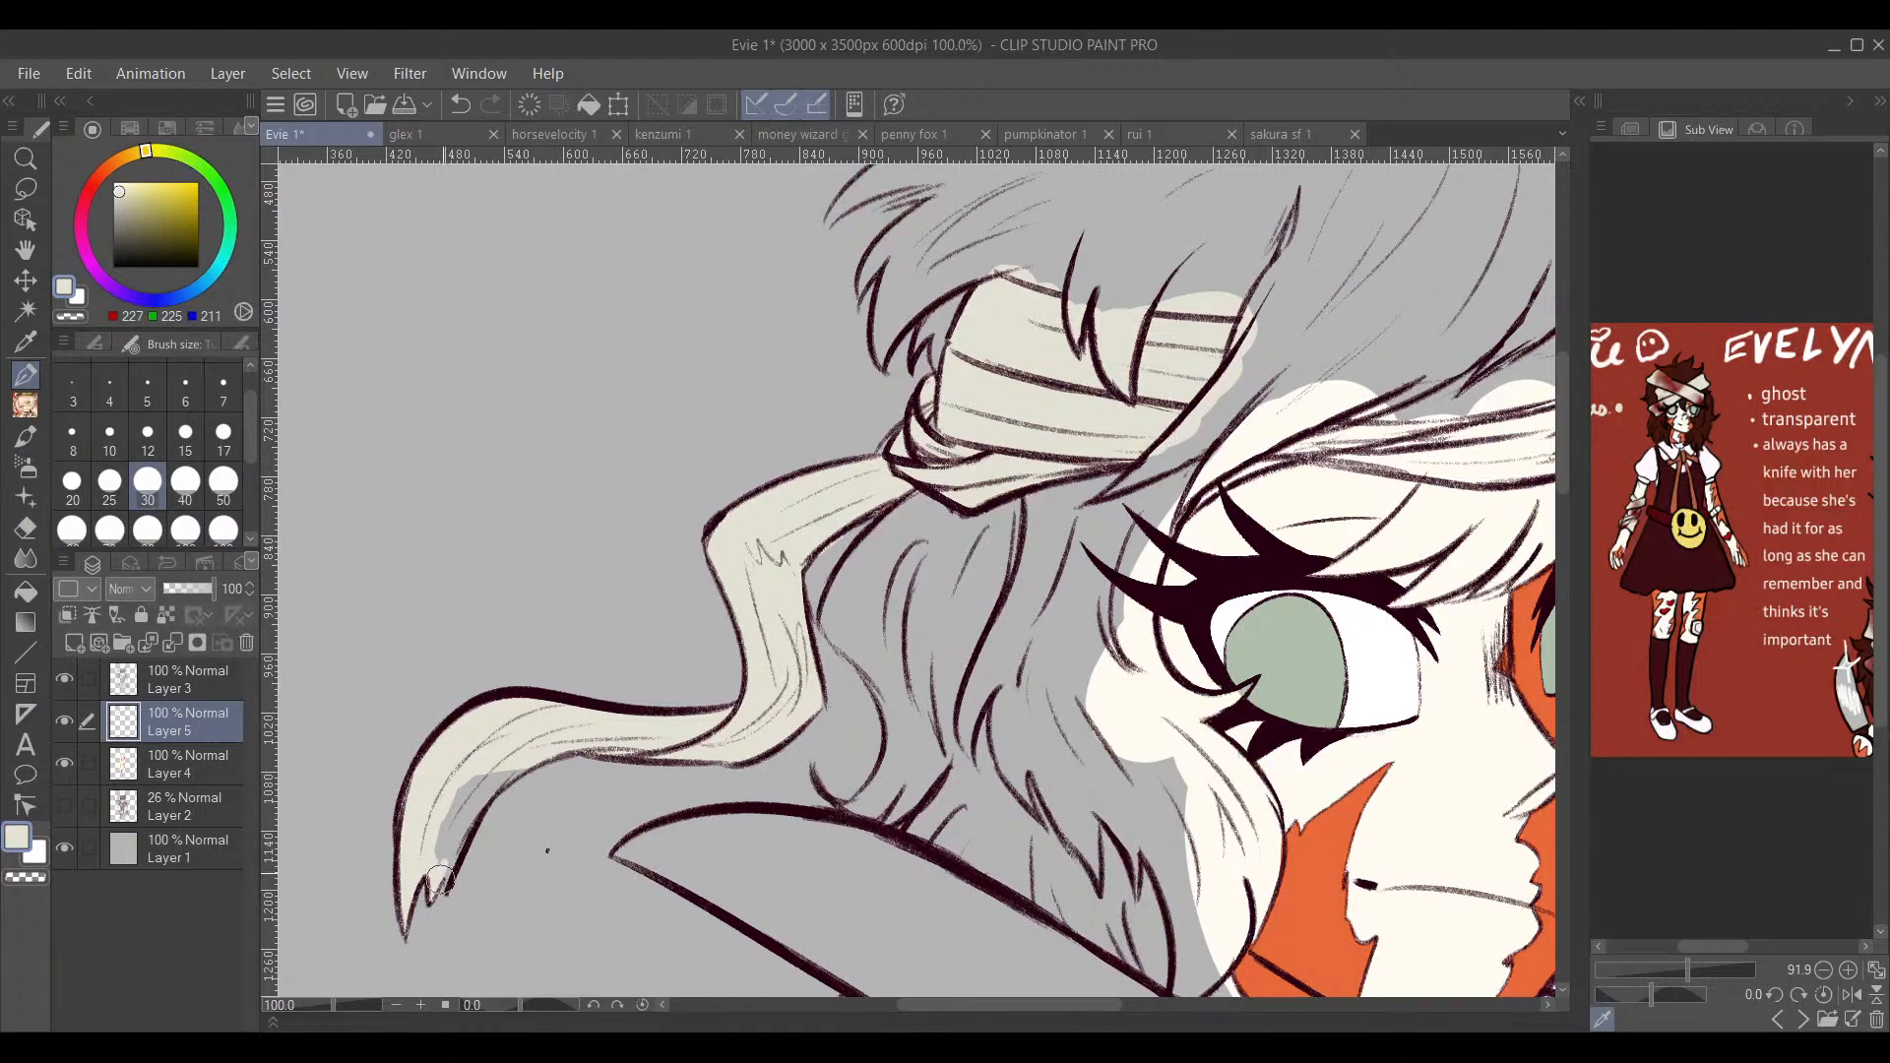
drag(448, 876, 474, 815)
mouse_move(546, 745)
mouse_down()
mouse_move(482, 783)
mouse_move(439, 863)
mouse_up()
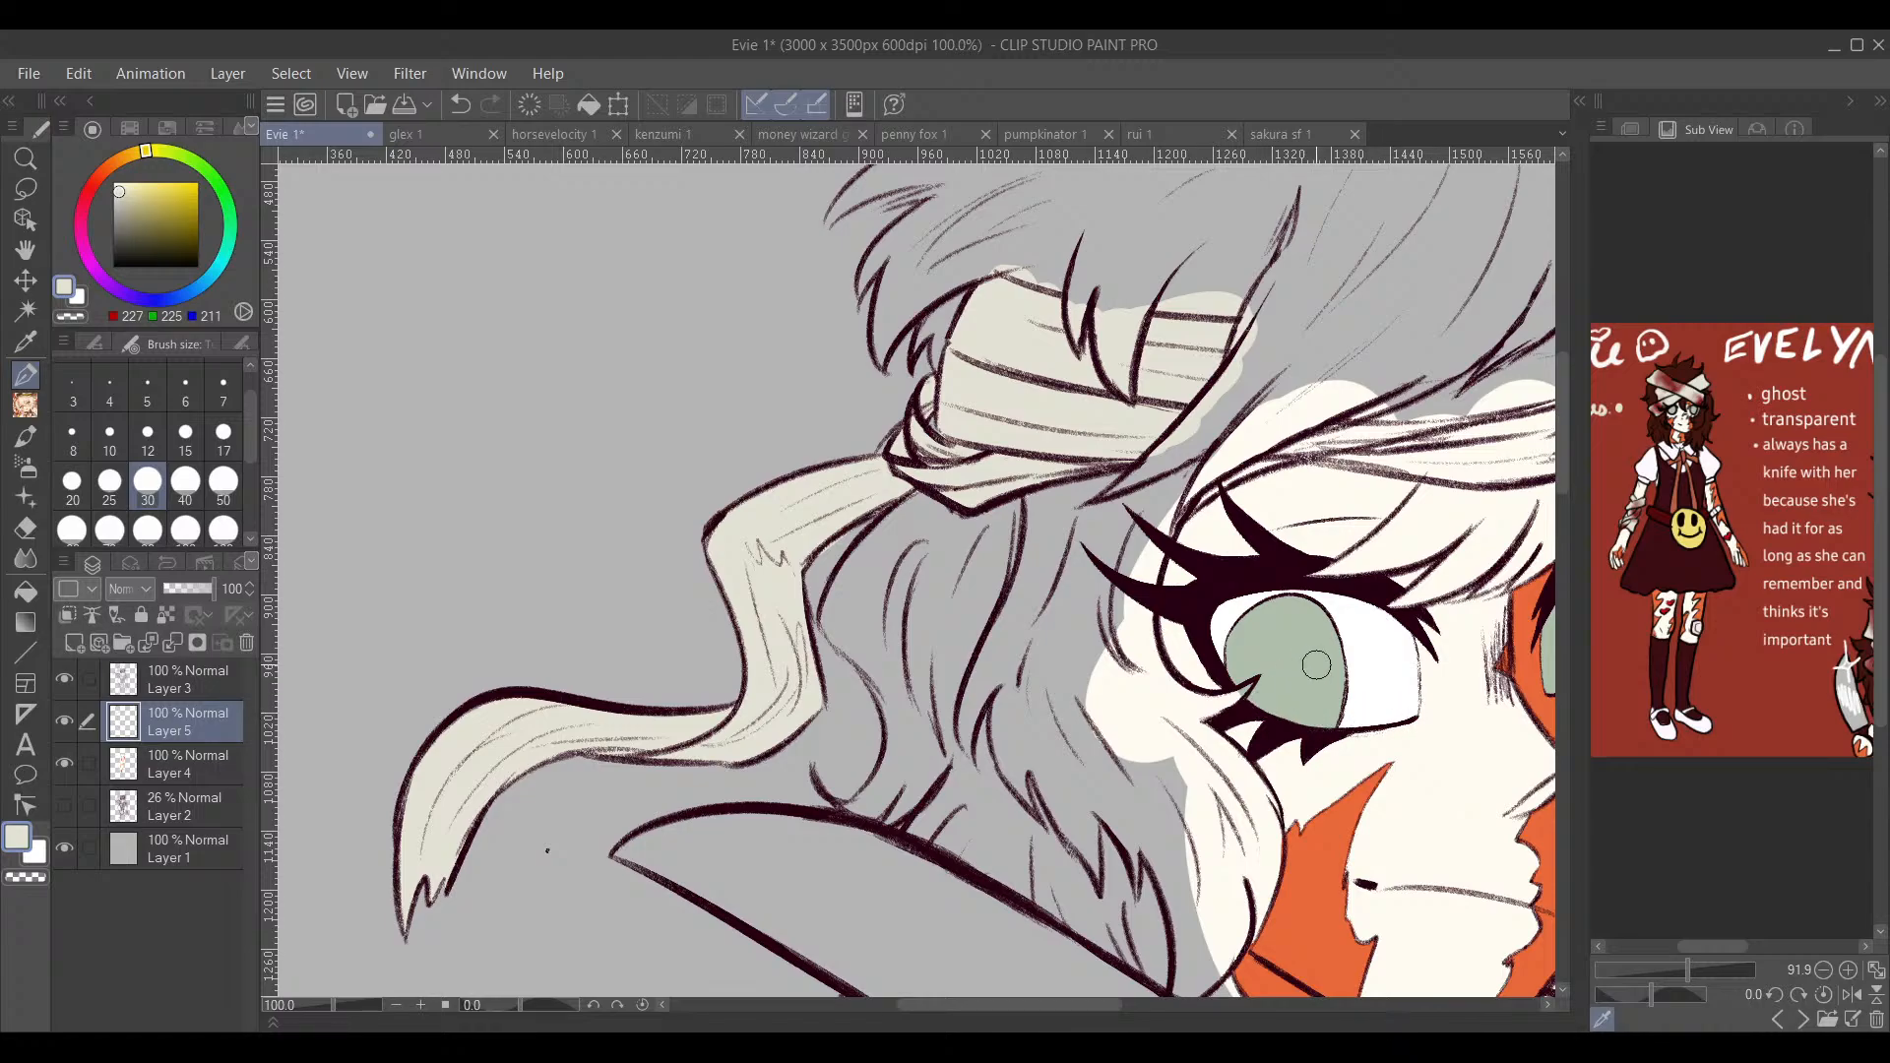
Step: Paint the bandage strip crossing the forehead above the eyes with the same light beige
mouse_move(1357, 627)
mouse_down()
mouse_move(731, 729)
mouse_move(853, 807)
mouse_up()
mouse_move(1122, 441)
mouse_down()
mouse_move(1112, 487)
mouse_move(1019, 566)
mouse_move(1083, 590)
mouse_move(1127, 542)
mouse_move(1103, 603)
mouse_up()
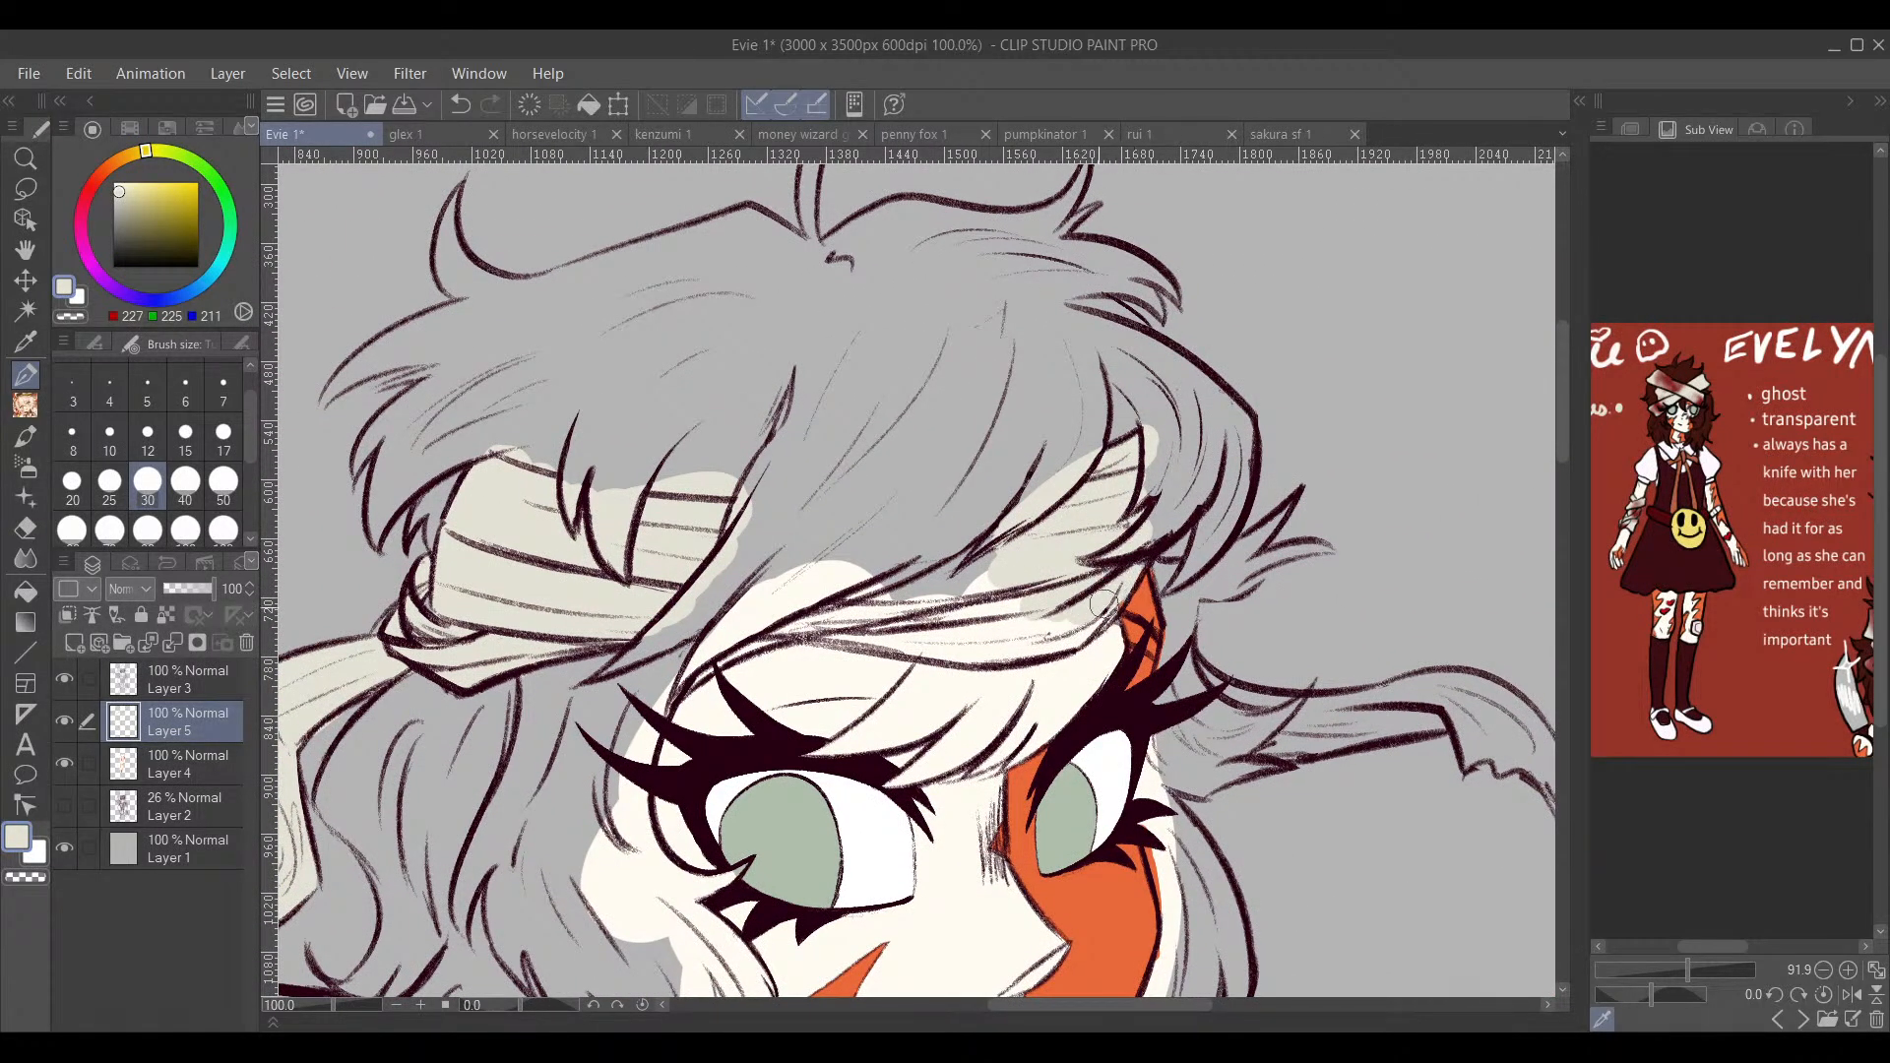
drag(1292, 602, 1205, 506)
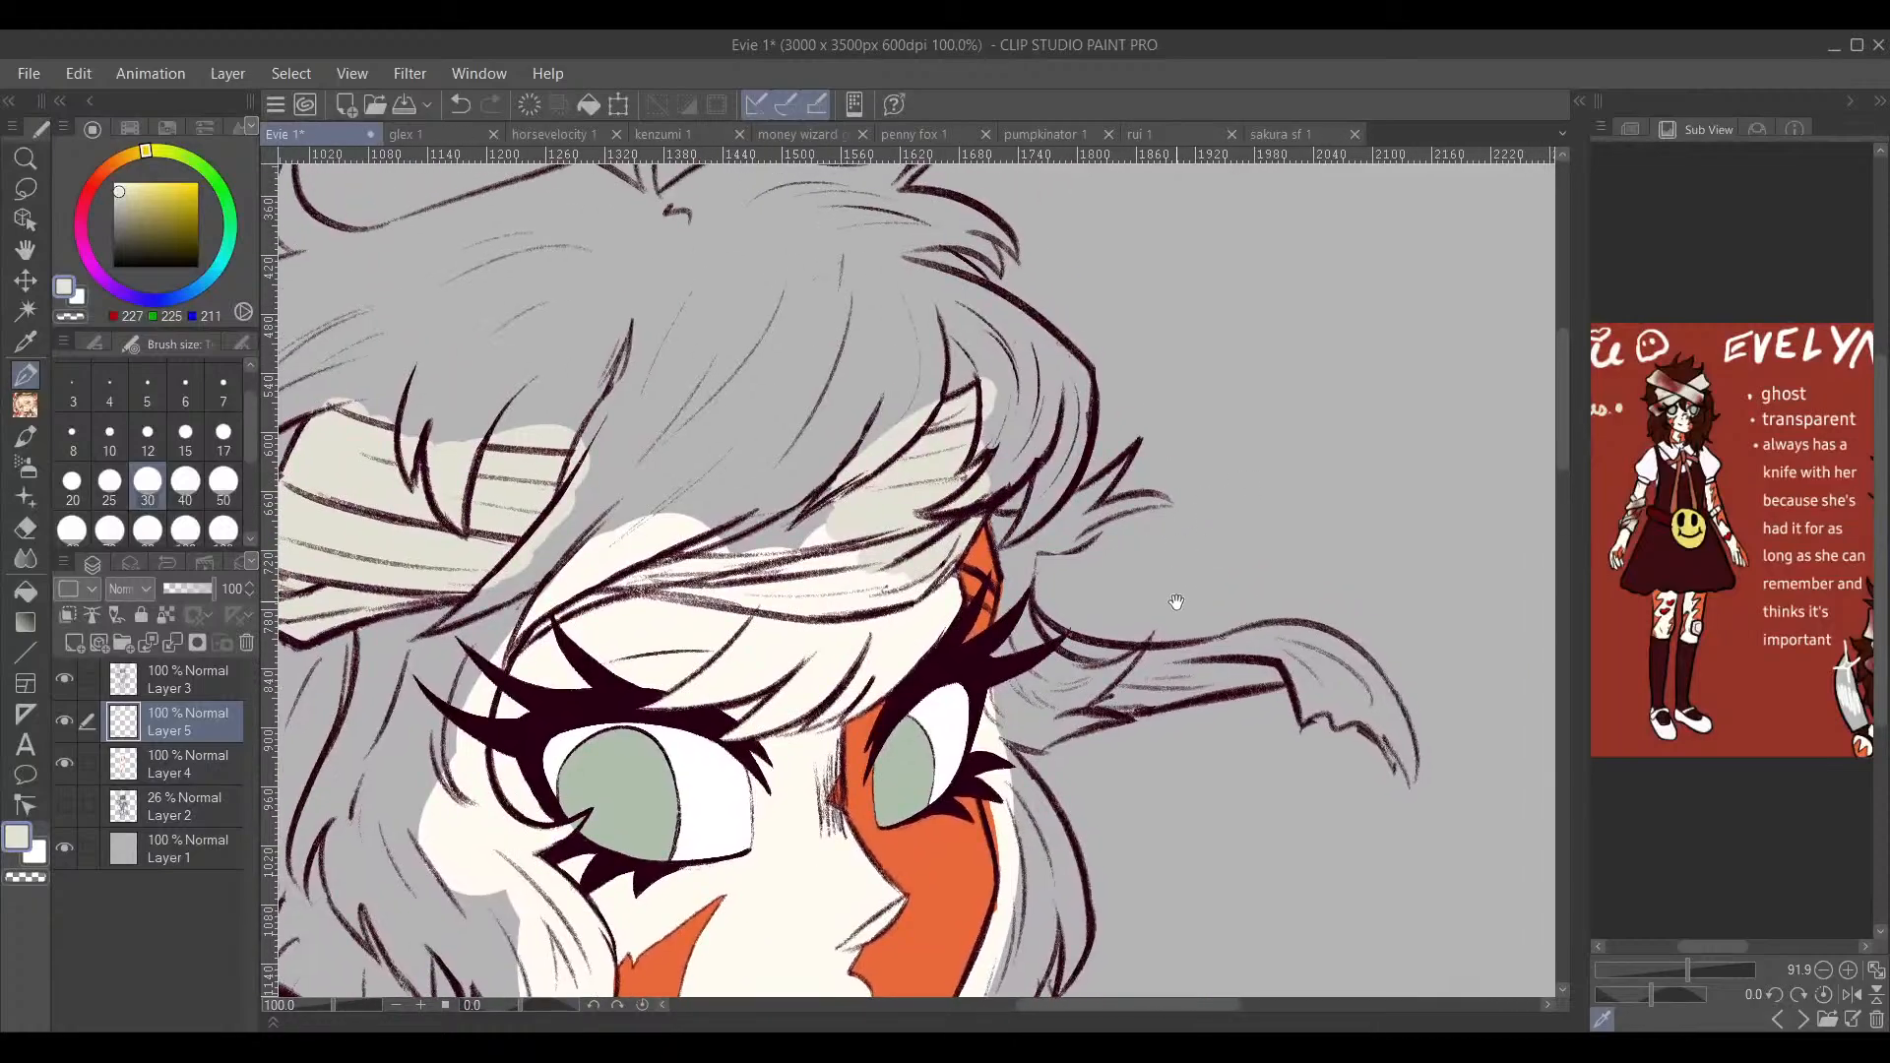
drag(1178, 600, 1406, 624)
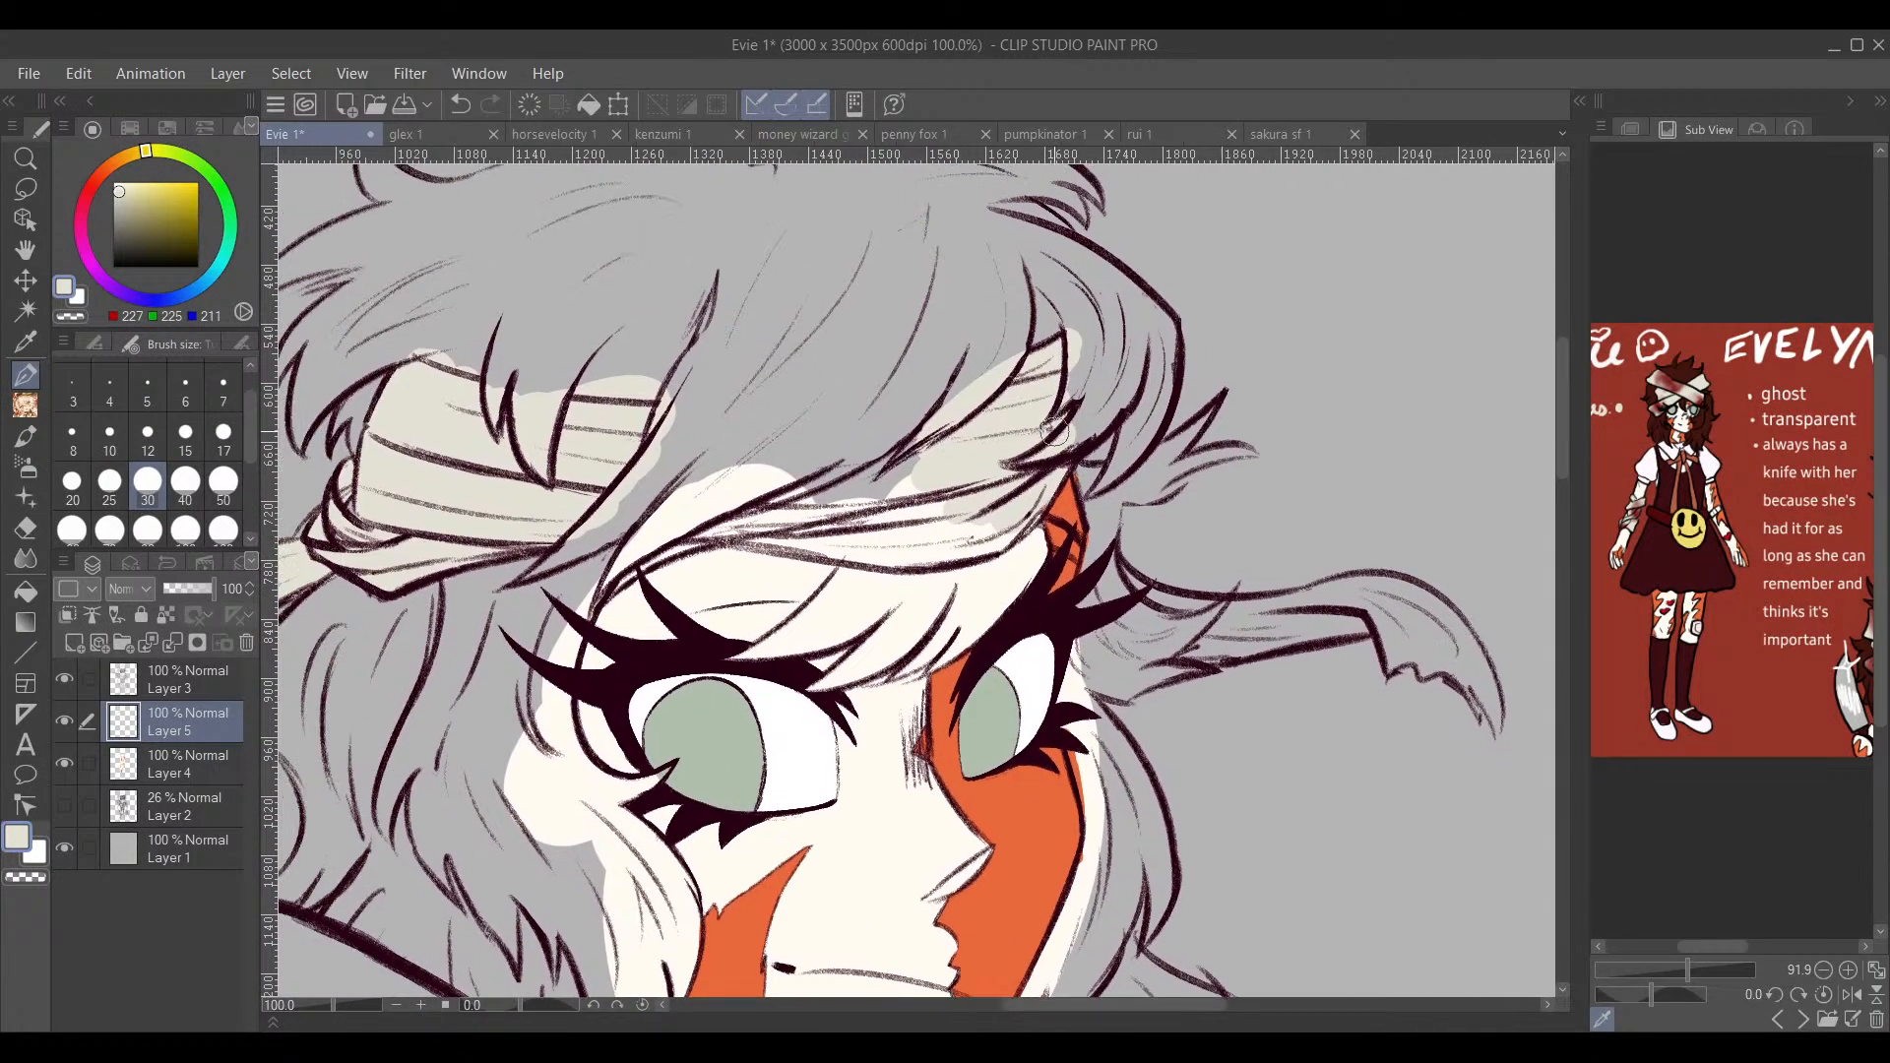
drag(1260, 540, 1154, 604)
Step: Fill the short loose bandage end behind the head and complete the forehead wrap in light beige
scroll(1154, 604, down, 4)
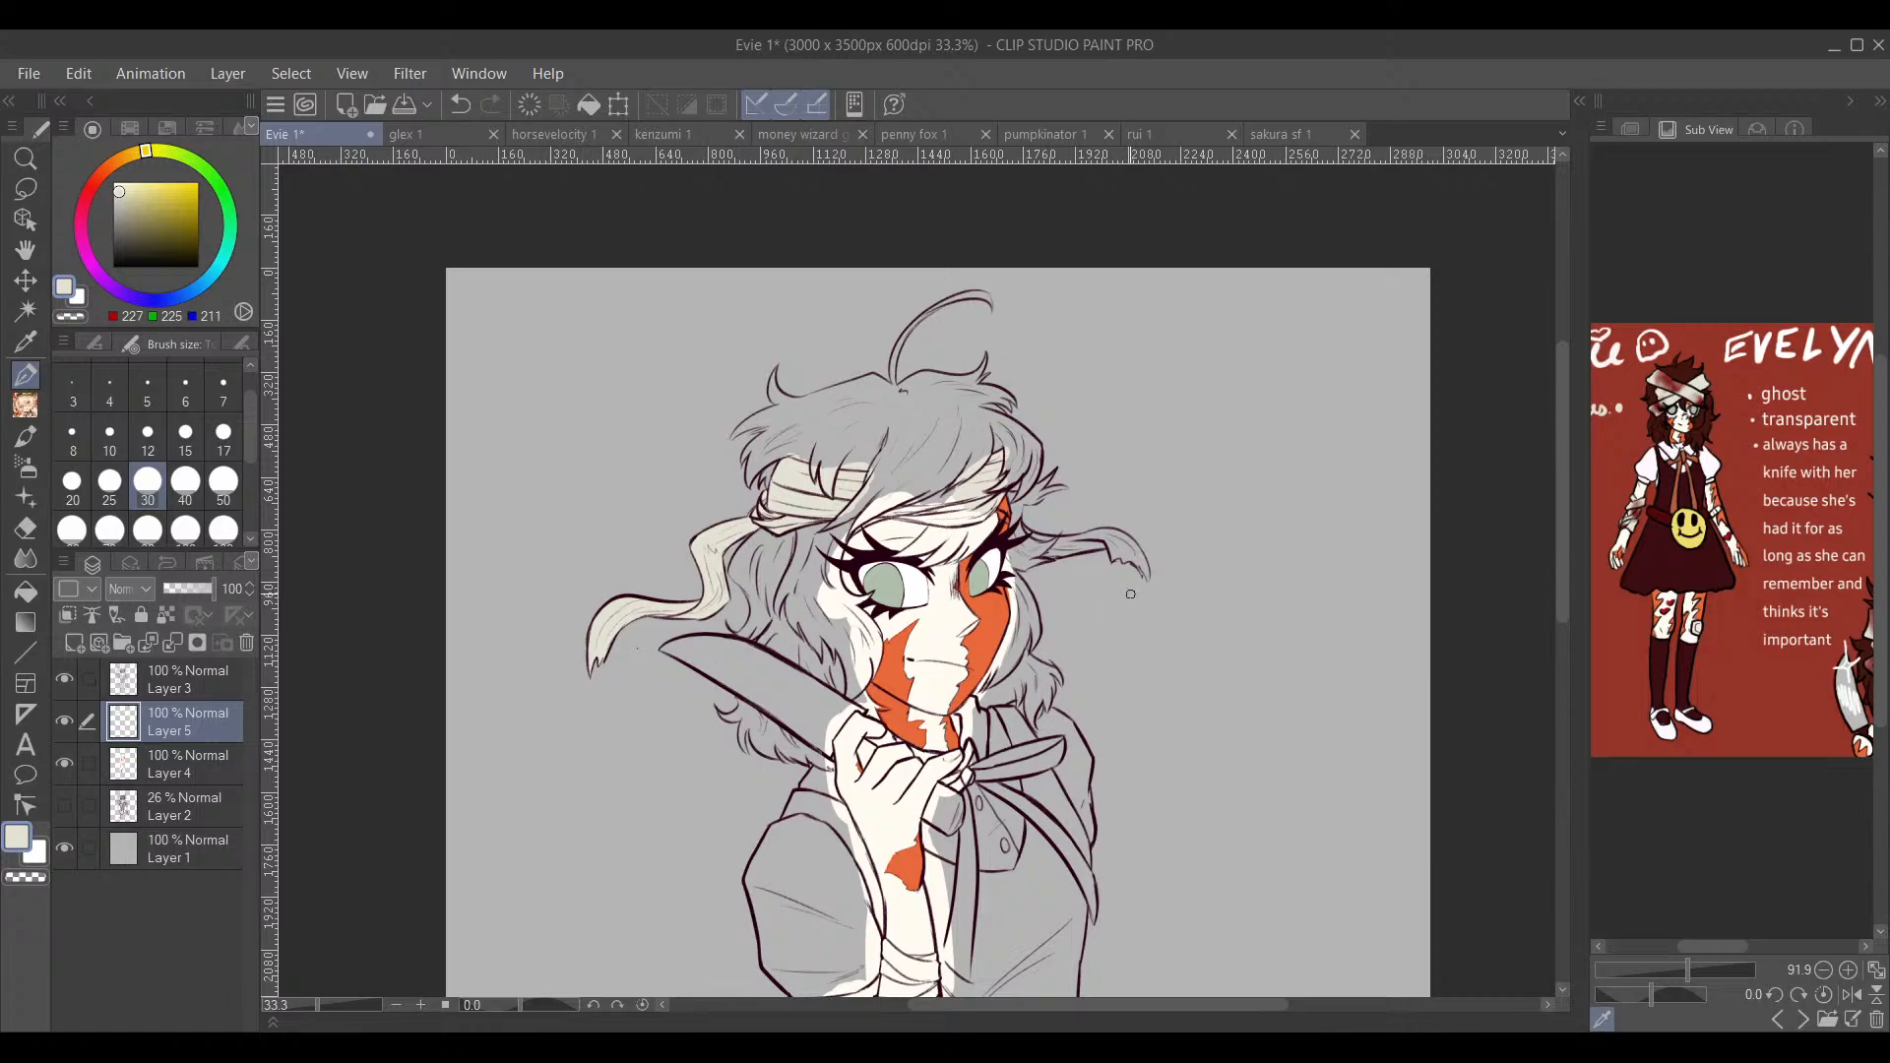
scroll(1083, 461, up, 4)
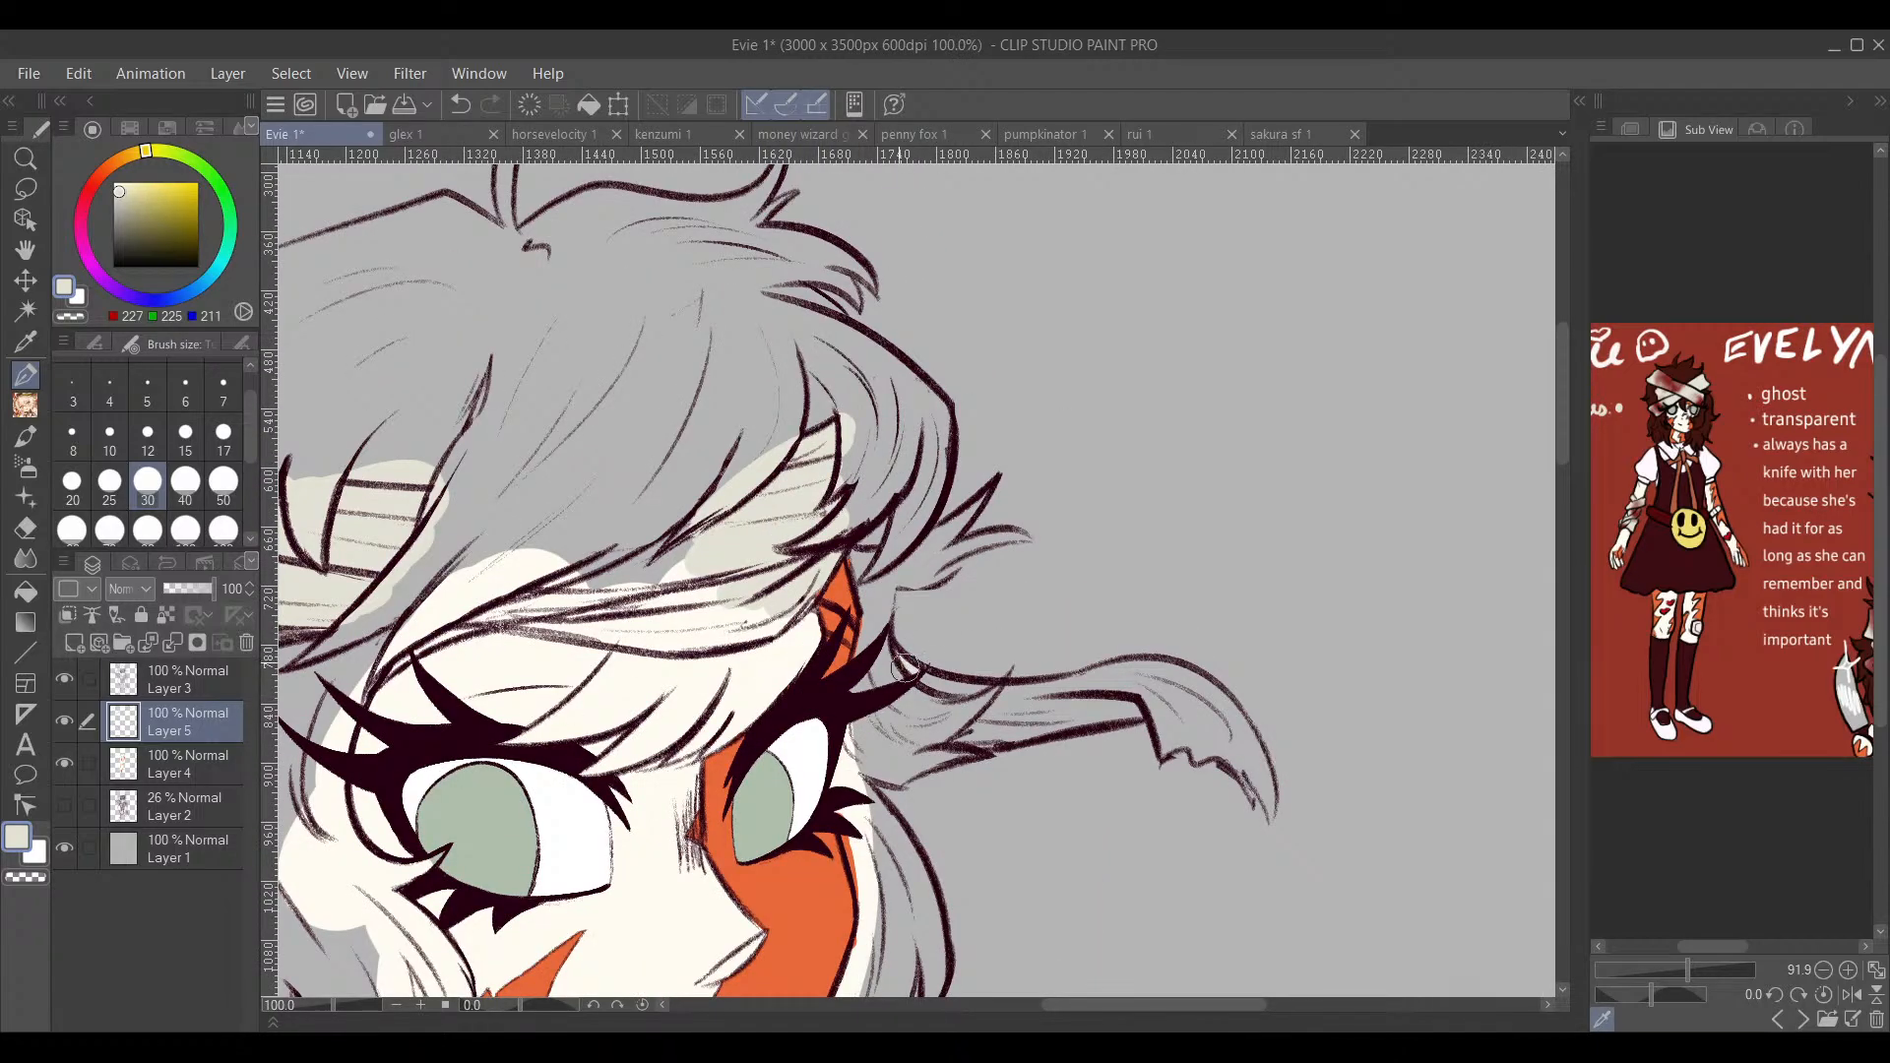
mouse_move(905, 670)
mouse_down()
mouse_move(943, 695)
mouse_move(1060, 709)
mouse_move(984, 723)
mouse_move(1147, 701)
mouse_move(1029, 694)
mouse_move(1086, 683)
mouse_move(1199, 691)
mouse_move(995, 612)
mouse_move(935, 625)
mouse_move(1026, 679)
mouse_move(1051, 725)
mouse_up()
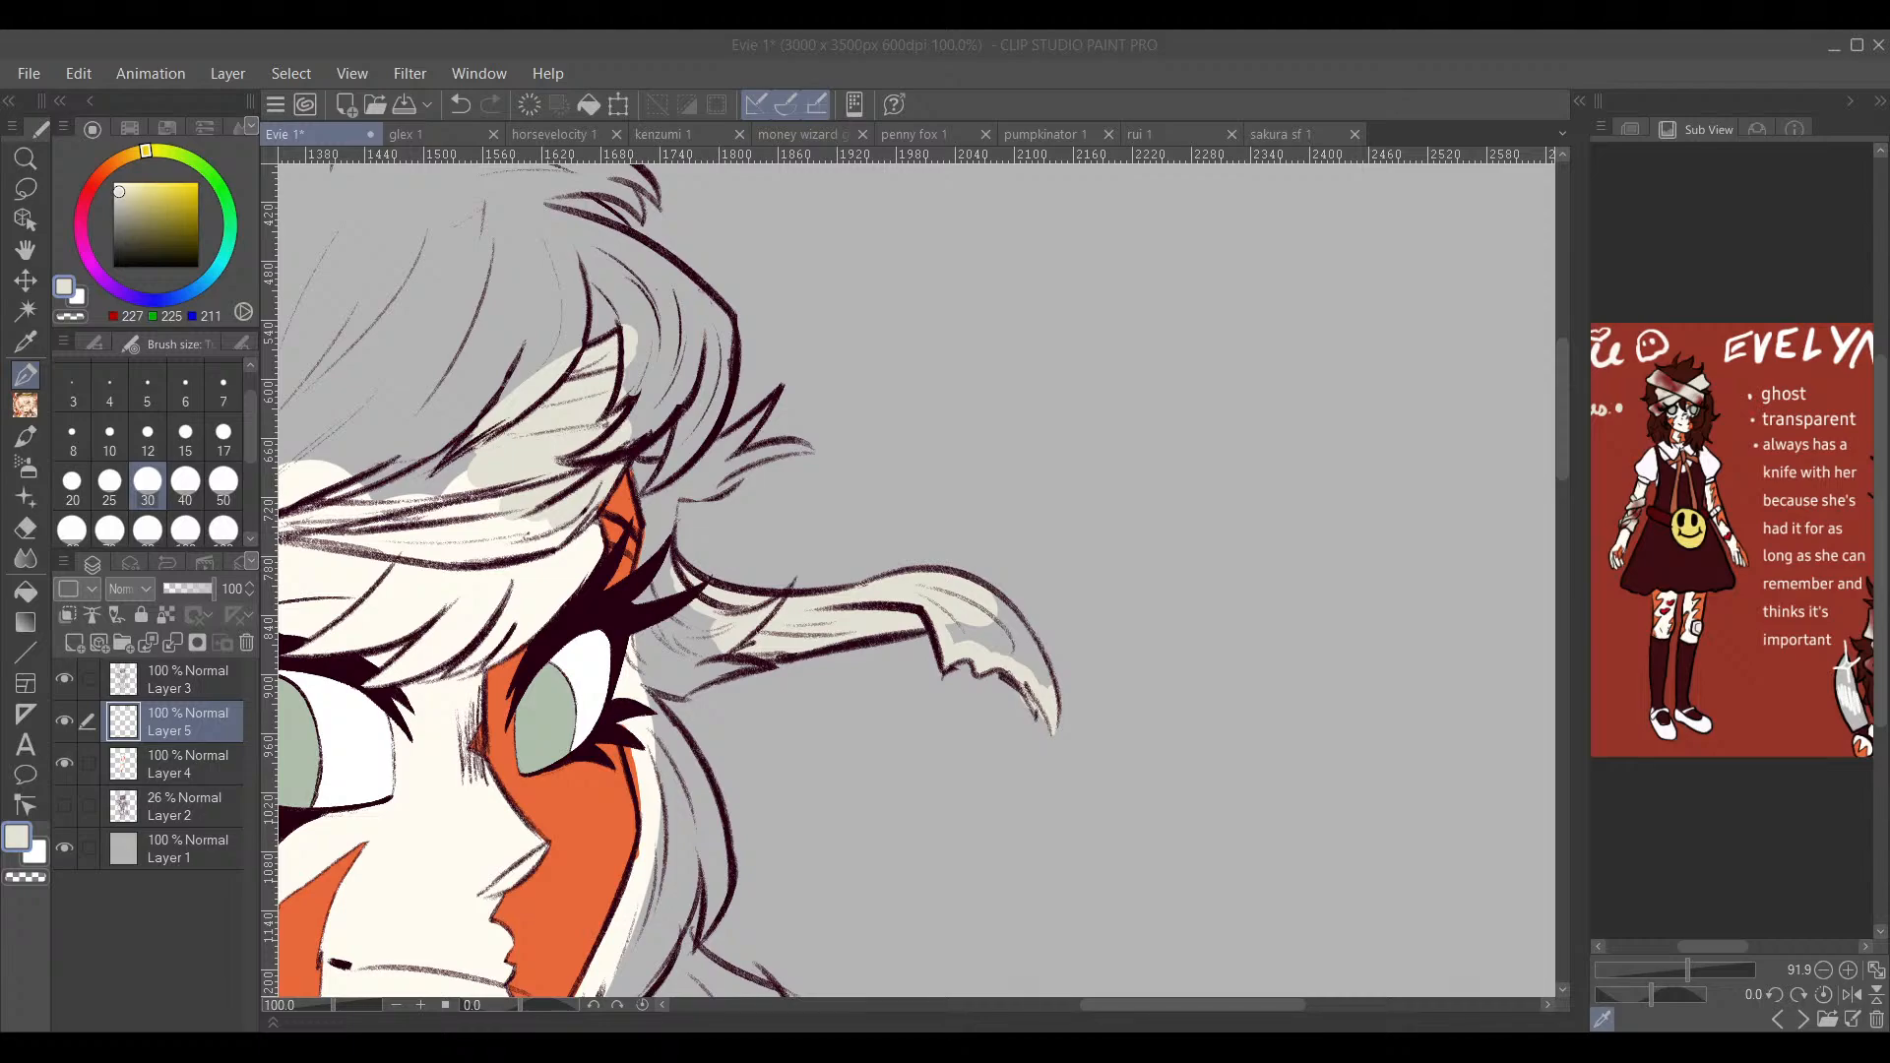
mouse_move(961, 615)
mouse_down()
mouse_move(1023, 648)
mouse_move(1268, 586)
mouse_move(1335, 768)
mouse_up()
mouse_move(837, 594)
mouse_down()
mouse_move(1005, 518)
mouse_move(1040, 550)
mouse_move(975, 566)
mouse_move(1052, 580)
mouse_move(911, 587)
mouse_move(738, 561)
mouse_move(832, 532)
mouse_move(989, 525)
mouse_up()
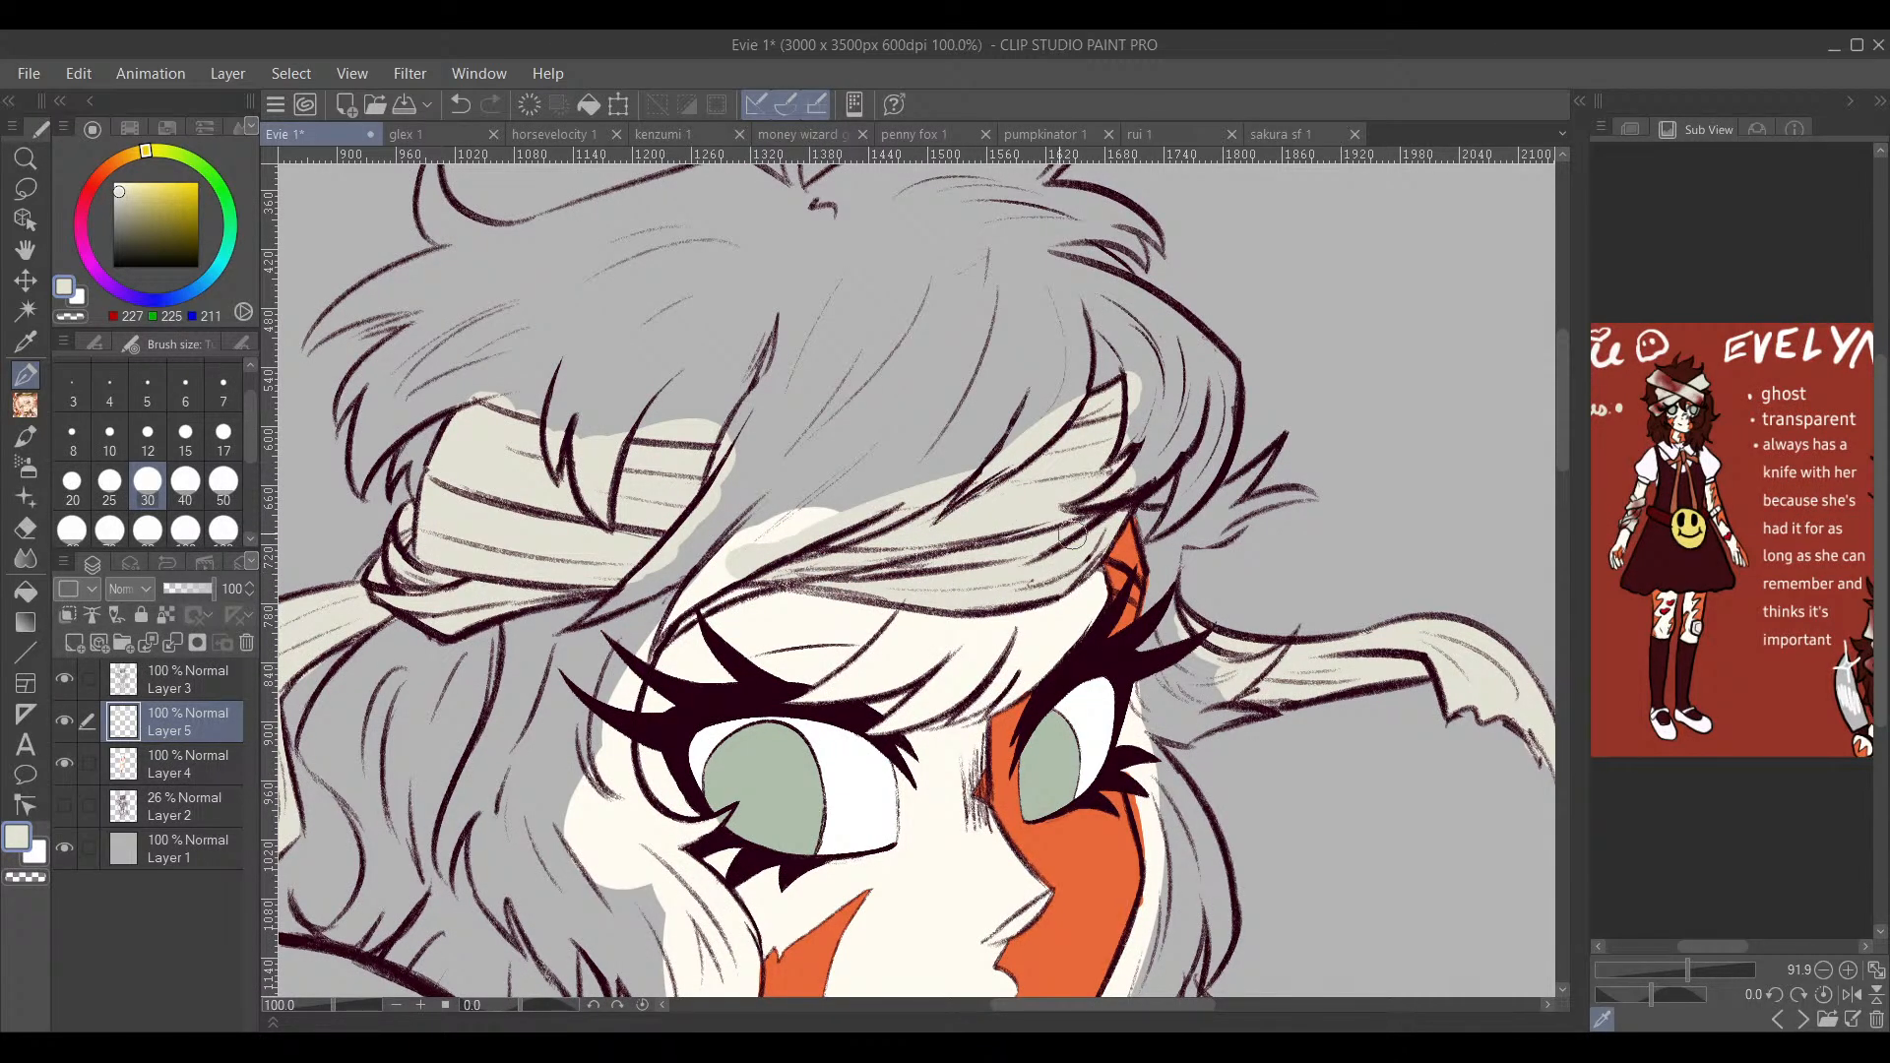
Step: Paint the upper bandage wraps around the raised forearm in light beige, leaving the skin and orange patches between them uncovered
scroll(1109, 481, down, 3)
drag(1103, 690, 1001, 945)
scroll(984, 679, up, 2)
scroll(984, 679, up, 3)
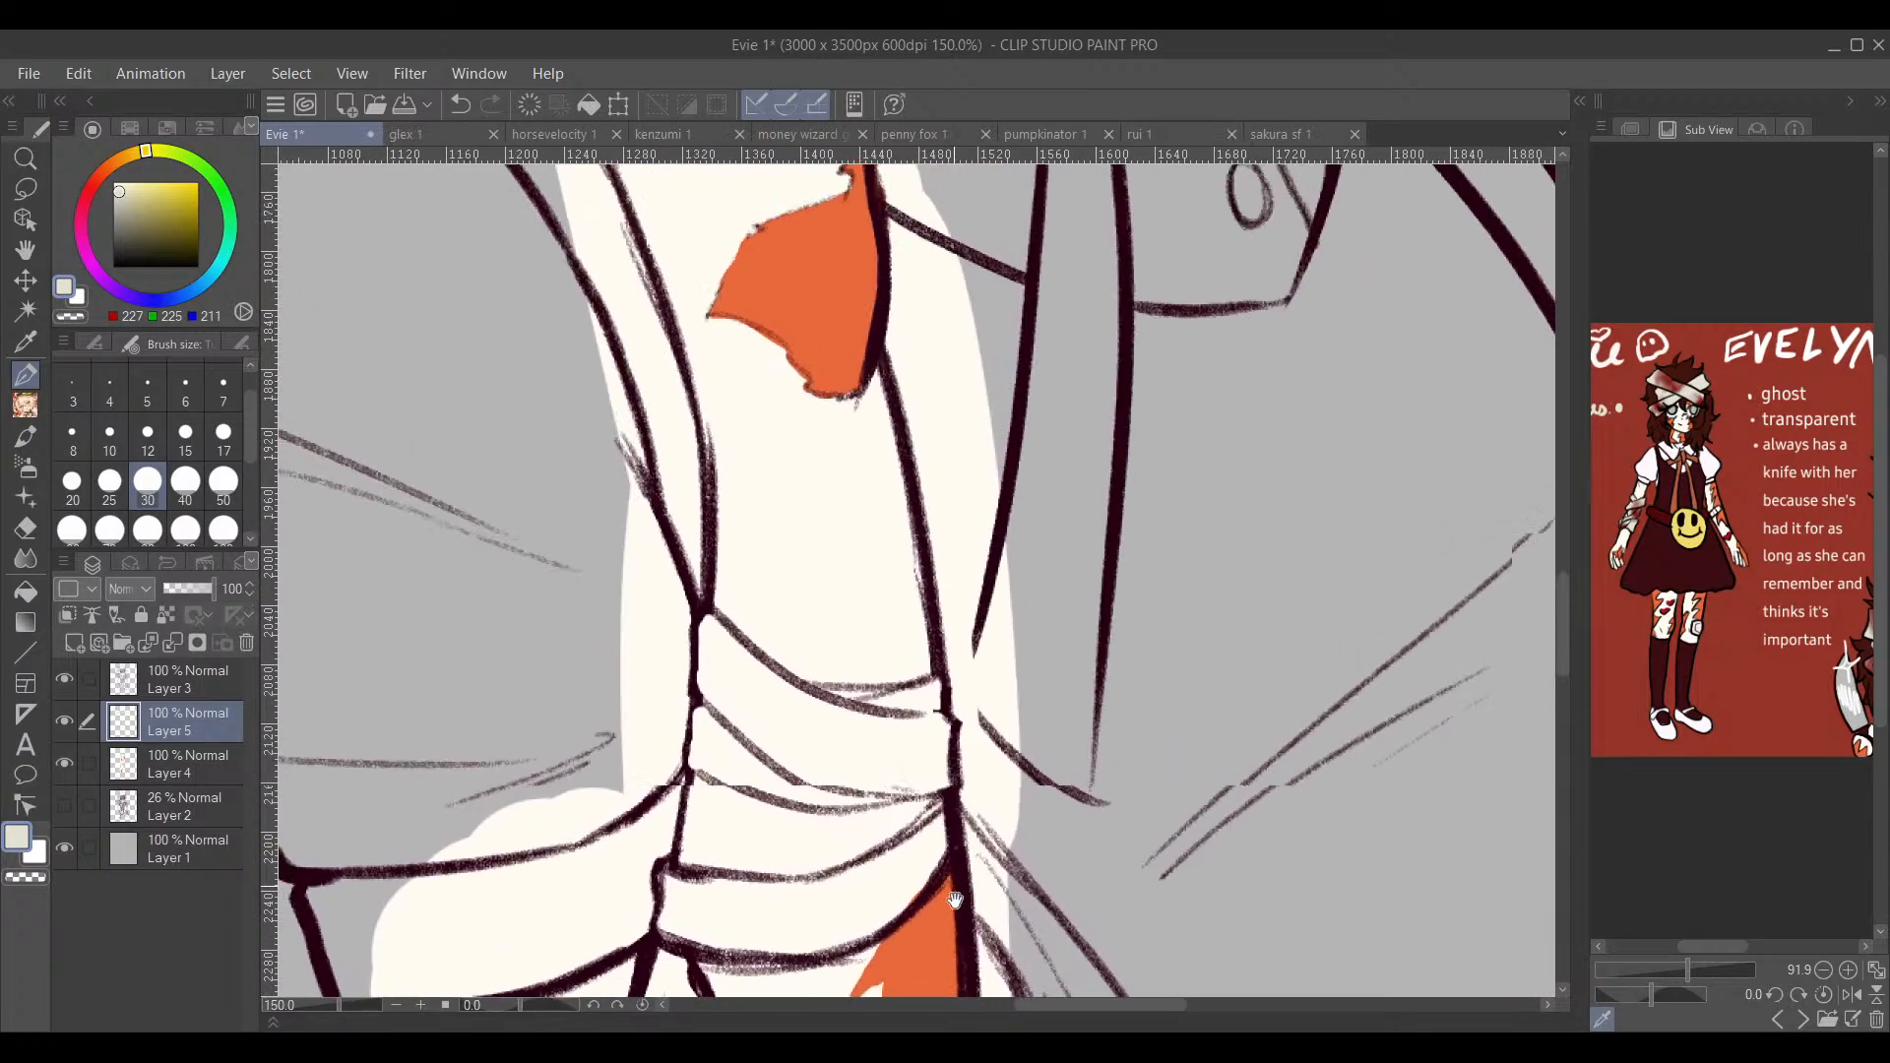
drag(733, 601, 733, 268)
mouse_move(710, 343)
mouse_down()
mouse_move(709, 325)
mouse_move(733, 334)
mouse_move(763, 397)
mouse_move(699, 425)
mouse_move(709, 444)
mouse_move(893, 482)
mouse_move(932, 470)
mouse_move(927, 384)
mouse_move(871, 418)
mouse_move(802, 383)
mouse_move(758, 392)
mouse_move(935, 448)
mouse_up()
scroll(940, 443, down, 4)
scroll(945, 440, up, 2)
mouse_move(692, 481)
mouse_down()
mouse_move(786, 479)
mouse_move(739, 470)
mouse_move(892, 458)
mouse_move(965, 381)
mouse_move(888, 483)
mouse_move(695, 509)
mouse_up()
mouse_move(681, 577)
mouse_down()
mouse_move(777, 707)
mouse_move(925, 720)
mouse_move(910, 725)
mouse_move(974, 694)
mouse_move(1004, 640)
mouse_move(906, 689)
mouse_move(783, 670)
mouse_move(843, 681)
mouse_move(738, 626)
mouse_move(728, 503)
mouse_up()
mouse_move(554, 458)
mouse_down()
mouse_move(533, 534)
mouse_move(589, 614)
mouse_move(703, 687)
mouse_move(860, 684)
mouse_move(926, 633)
mouse_move(946, 568)
mouse_move(900, 632)
mouse_move(922, 610)
mouse_move(824, 637)
mouse_move(628, 594)
mouse_move(635, 612)
mouse_move(577, 524)
mouse_move(625, 584)
mouse_move(708, 618)
mouse_up()
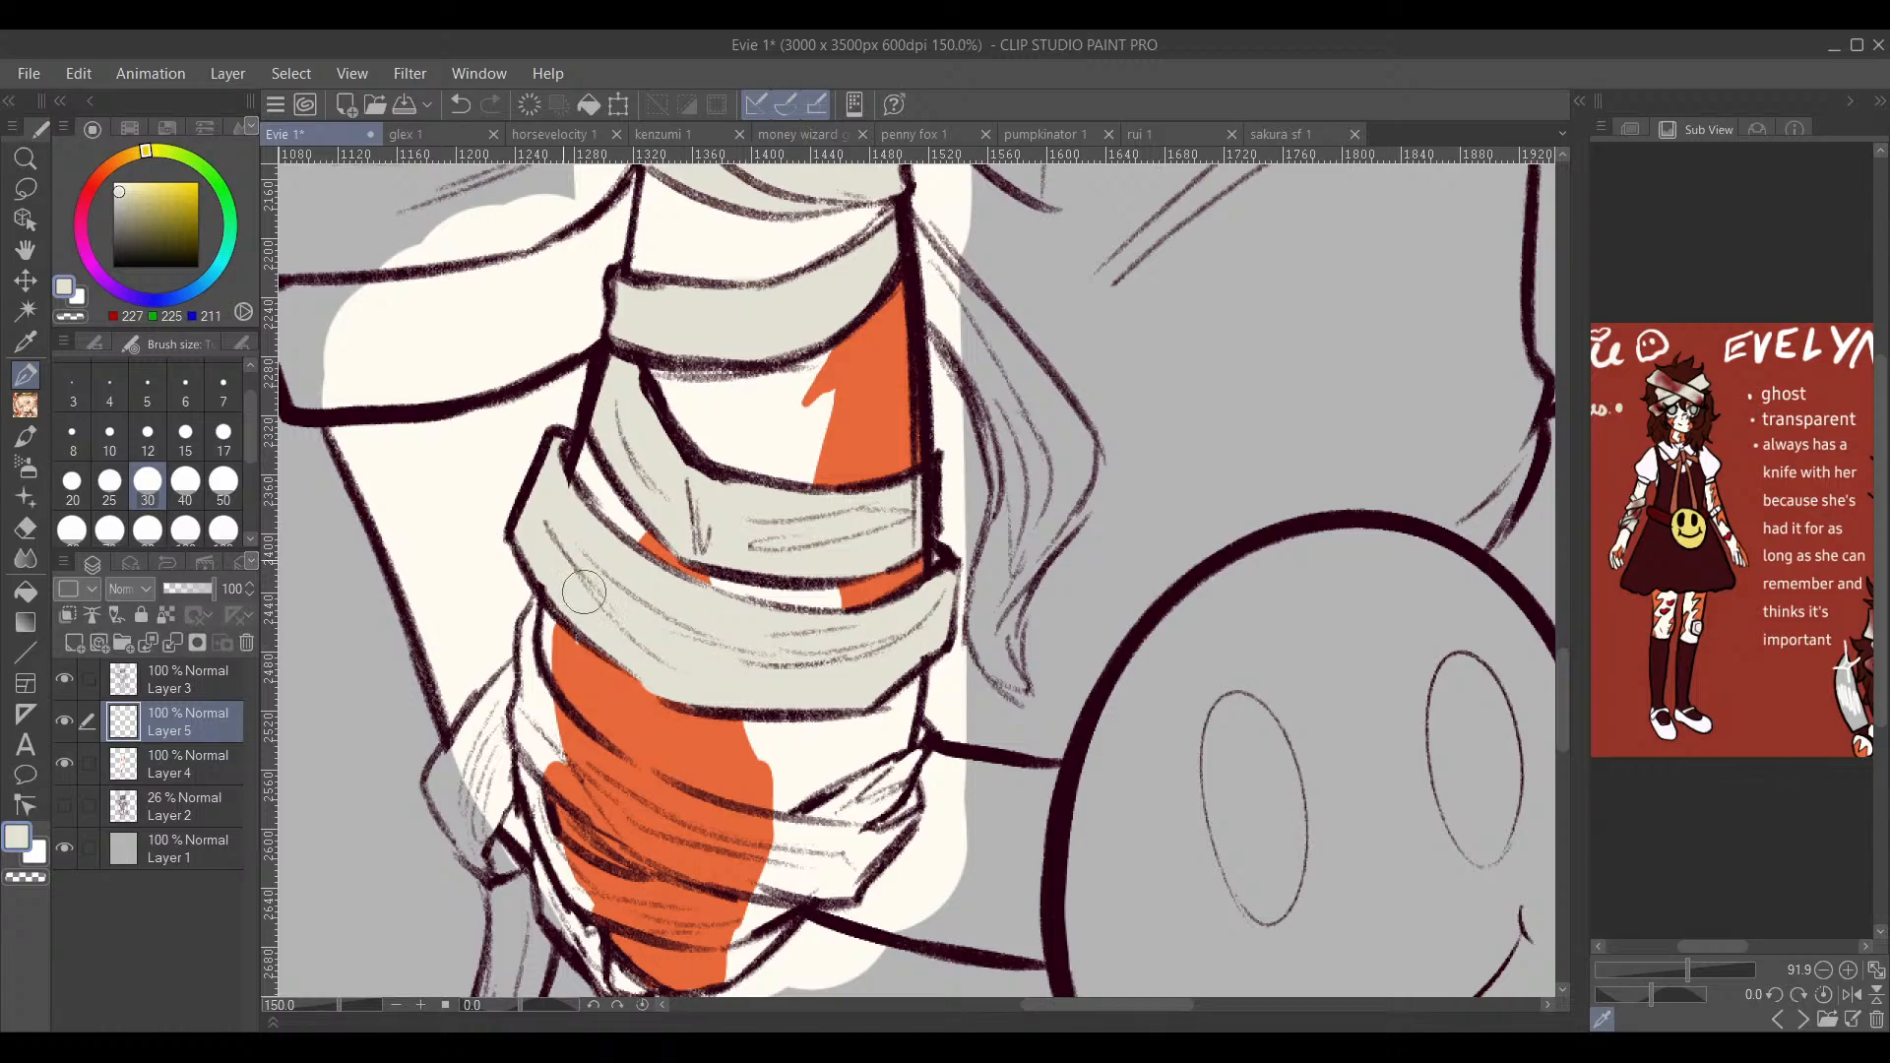
Step: Fill the lower bandage wraps and the knot around the elbow with light beige
drag(744, 692, 692, 379)
mouse_move(477, 309)
mouse_down()
mouse_move(482, 287)
mouse_move(389, 462)
mouse_move(433, 546)
mouse_move(453, 536)
mouse_move(399, 478)
mouse_move(438, 413)
mouse_move(421, 501)
mouse_move(457, 463)
mouse_move(472, 389)
mouse_move(521, 493)
mouse_move(513, 461)
mouse_up()
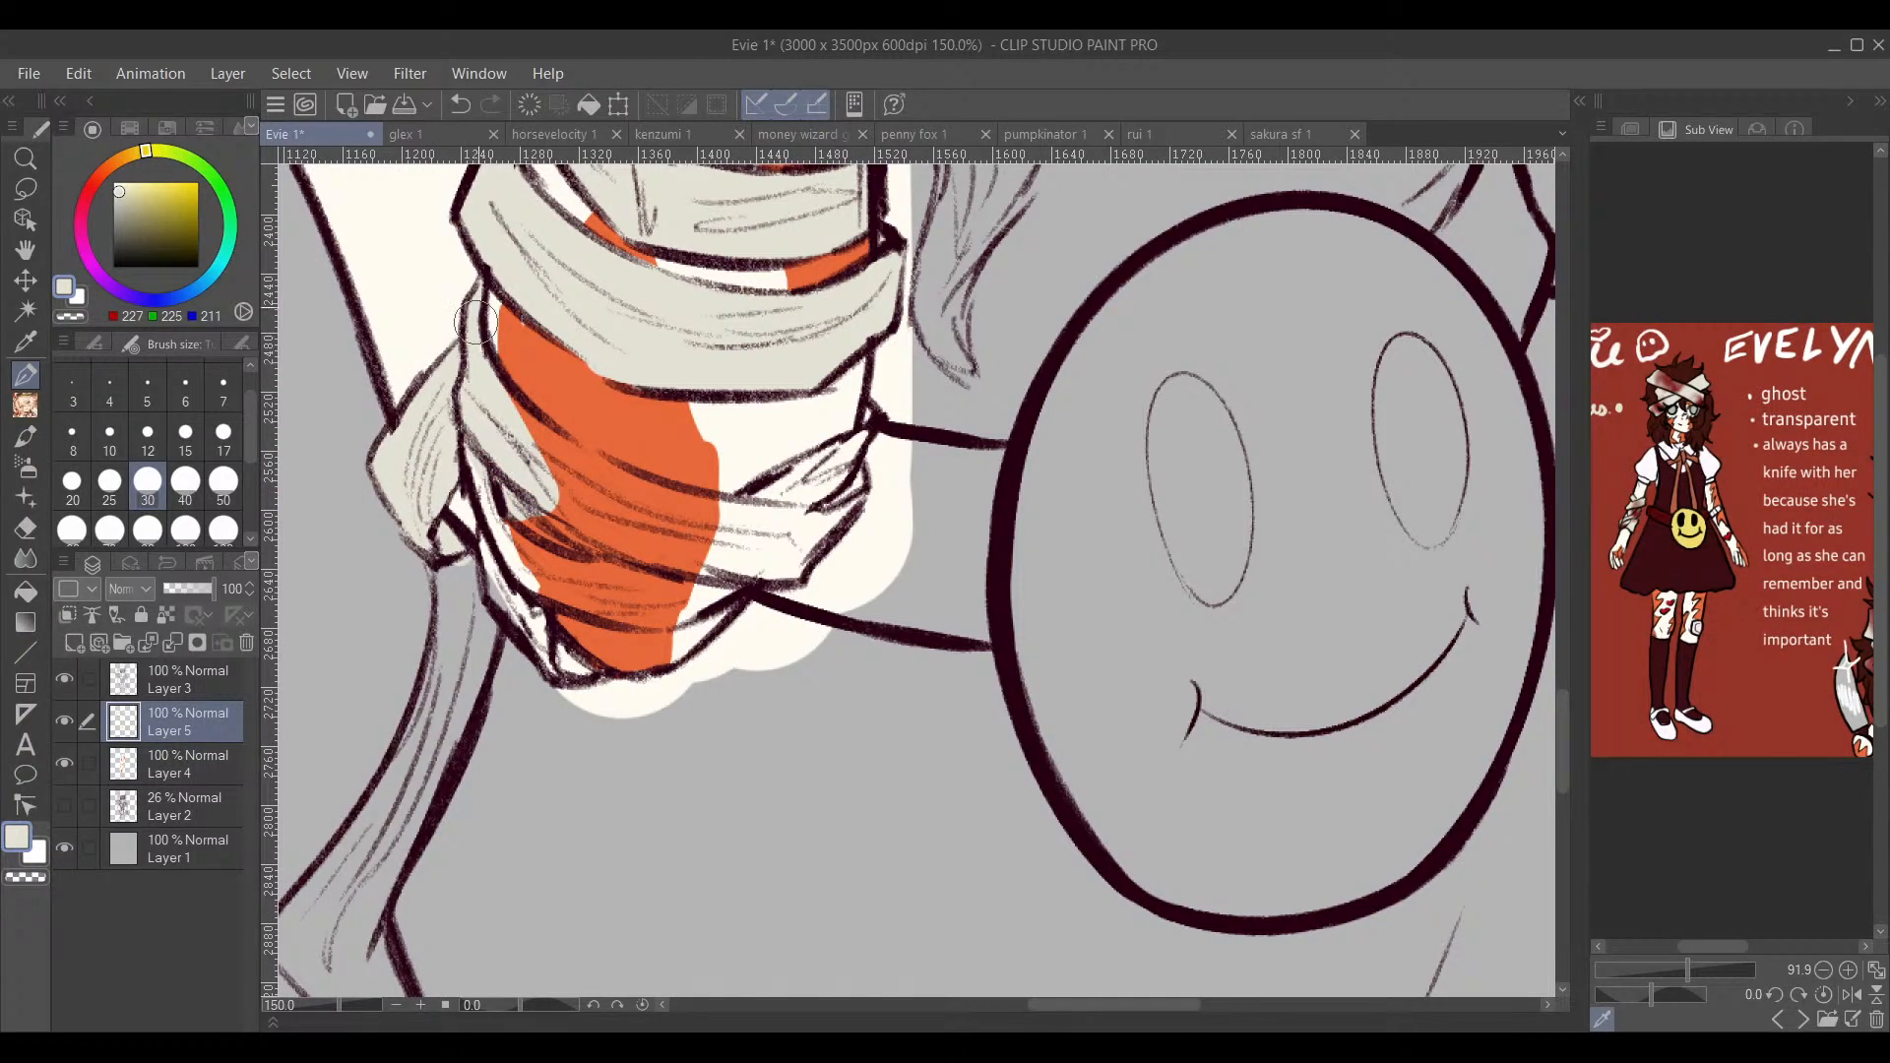
mouse_move(492, 389)
mouse_down()
mouse_move(563, 493)
mouse_move(523, 499)
mouse_move(484, 448)
mouse_move(518, 545)
mouse_move(632, 601)
mouse_move(621, 569)
mouse_move(603, 575)
mouse_move(645, 601)
mouse_move(726, 557)
mouse_move(685, 570)
mouse_move(727, 564)
mouse_move(675, 601)
mouse_move(711, 590)
mouse_move(680, 574)
mouse_move(804, 531)
mouse_move(770, 566)
mouse_move(790, 563)
mouse_move(857, 470)
mouse_move(778, 533)
mouse_move(768, 505)
mouse_move(871, 409)
mouse_up()
mouse_move(692, 552)
mouse_down()
mouse_move(683, 518)
mouse_move(581, 476)
mouse_move(675, 548)
mouse_move(504, 422)
mouse_move(615, 490)
mouse_up()
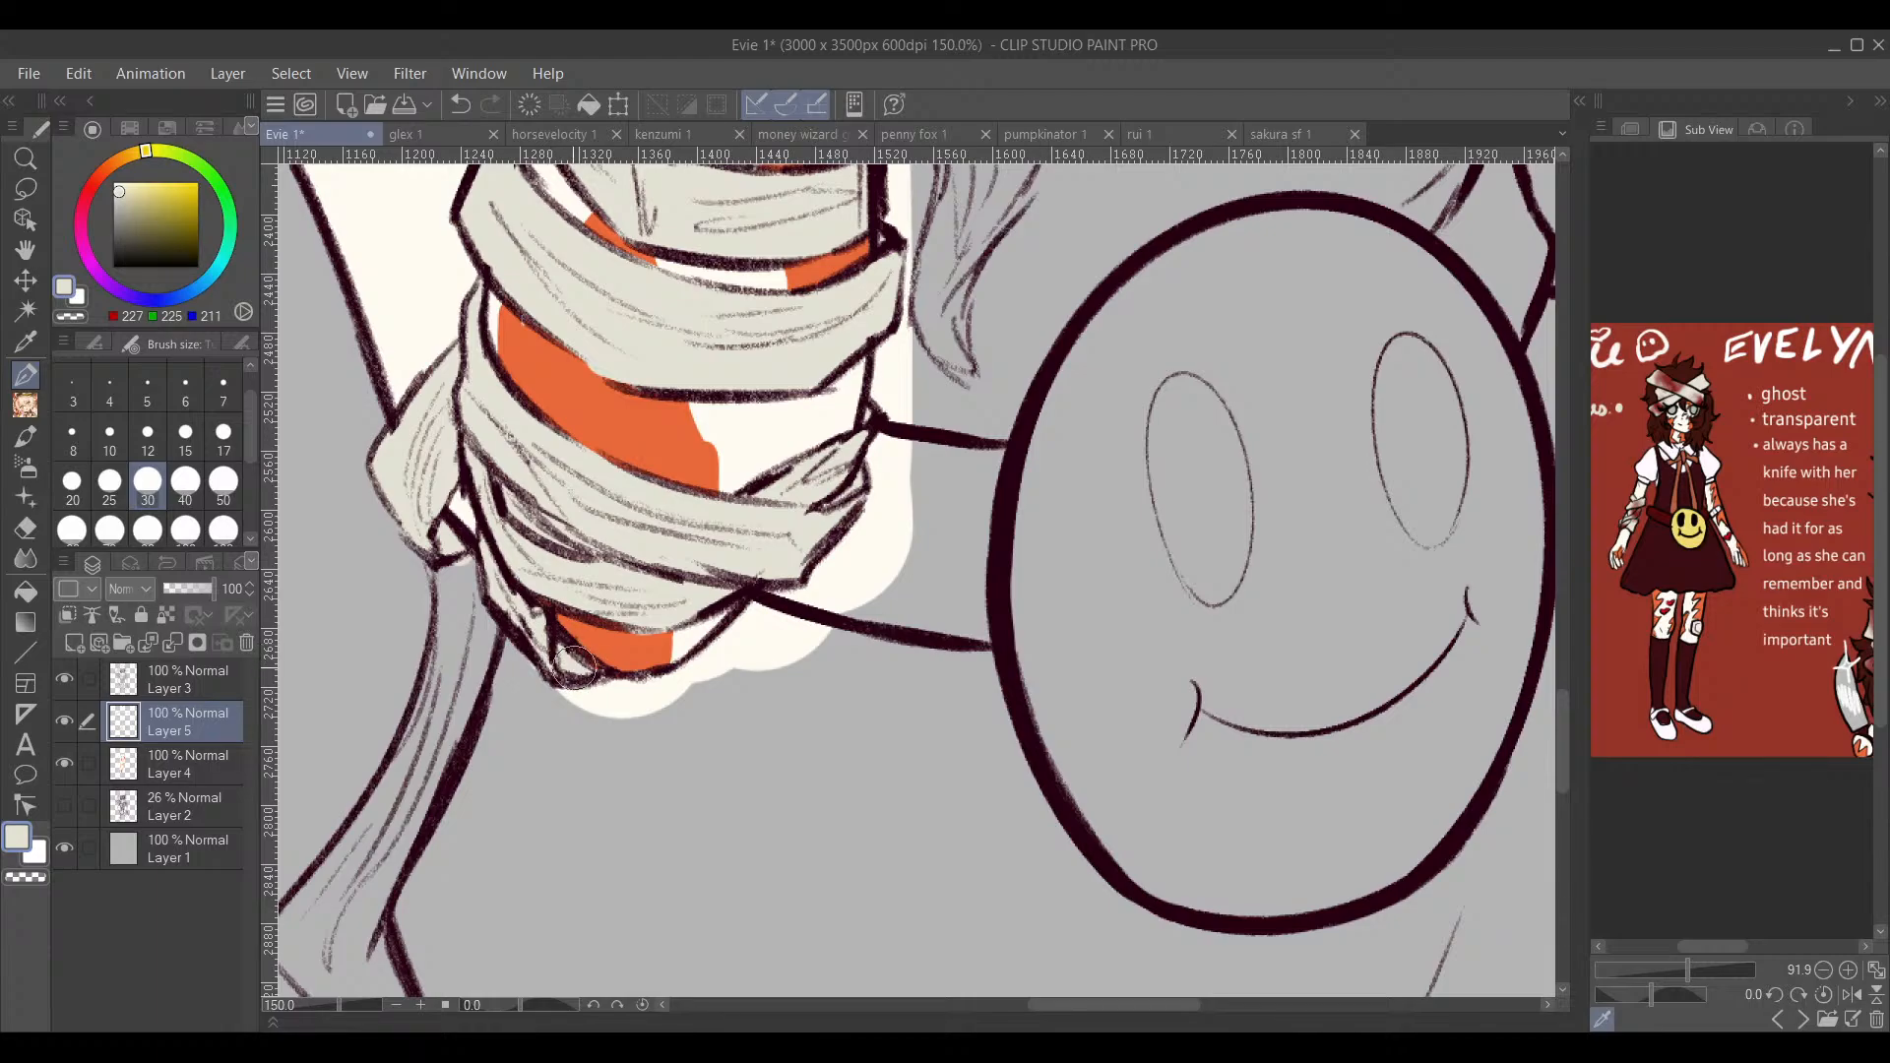
Step: Fill the long bandage strip hanging from the elbow, down to its frayed tip, with light beige
mouse_move(557, 594)
mouse_down()
mouse_move(602, 509)
mouse_move(867, 342)
mouse_up()
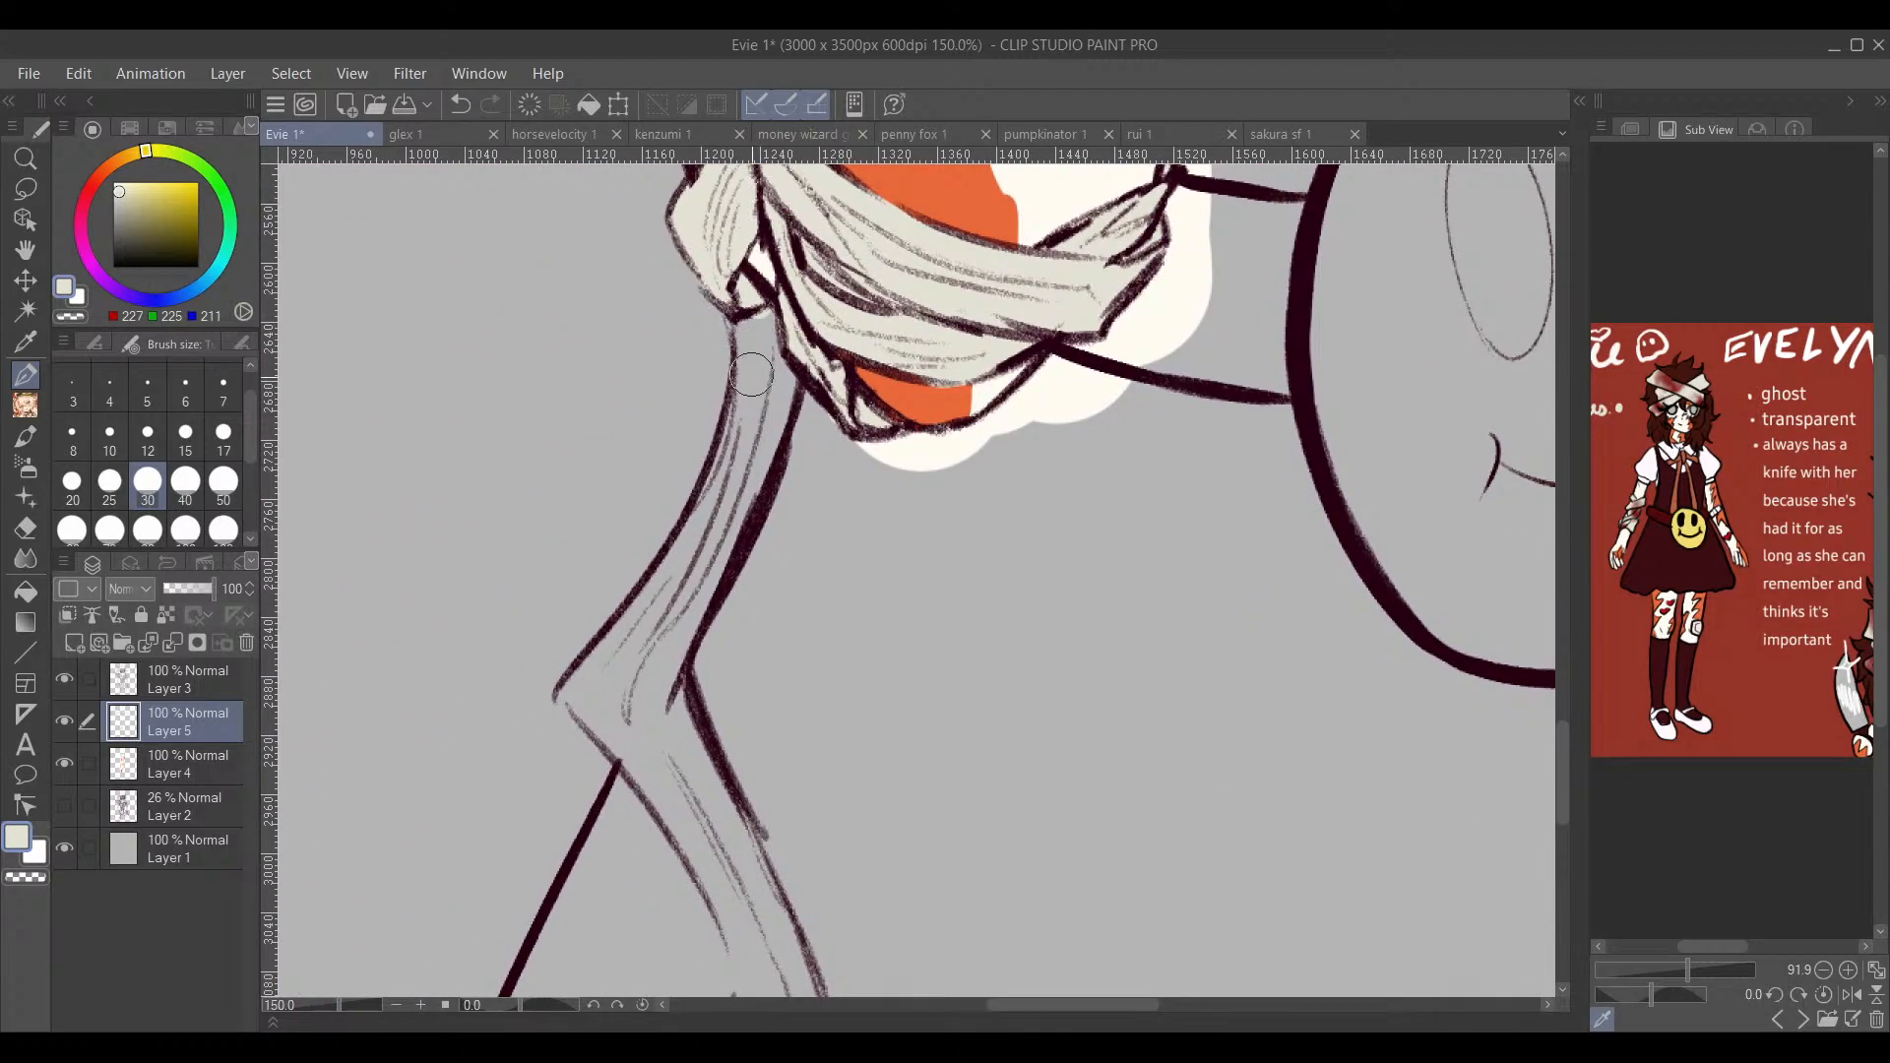
mouse_move(751, 374)
mouse_down()
mouse_move(763, 421)
mouse_move(728, 530)
mouse_move(761, 374)
mouse_move(742, 474)
mouse_move(684, 581)
mouse_move(580, 690)
mouse_move(650, 625)
mouse_move(635, 681)
mouse_move(718, 586)
mouse_up()
drag(679, 680, 658, 349)
mouse_move(611, 423)
mouse_down()
mouse_move(591, 399)
mouse_move(635, 441)
mouse_move(640, 394)
mouse_move(757, 615)
mouse_move(667, 486)
mouse_up()
mouse_move(634, 423)
mouse_down()
mouse_move(654, 541)
mouse_move(611, 528)
mouse_move(675, 541)
mouse_move(778, 718)
mouse_move(792, 704)
mouse_move(789, 614)
mouse_move(719, 728)
mouse_move(586, 822)
mouse_move(556, 872)
mouse_move(640, 797)
mouse_move(636, 815)
mouse_up()
mouse_move(724, 741)
mouse_down()
mouse_move(675, 791)
mouse_move(760, 754)
mouse_move(653, 820)
mouse_up()
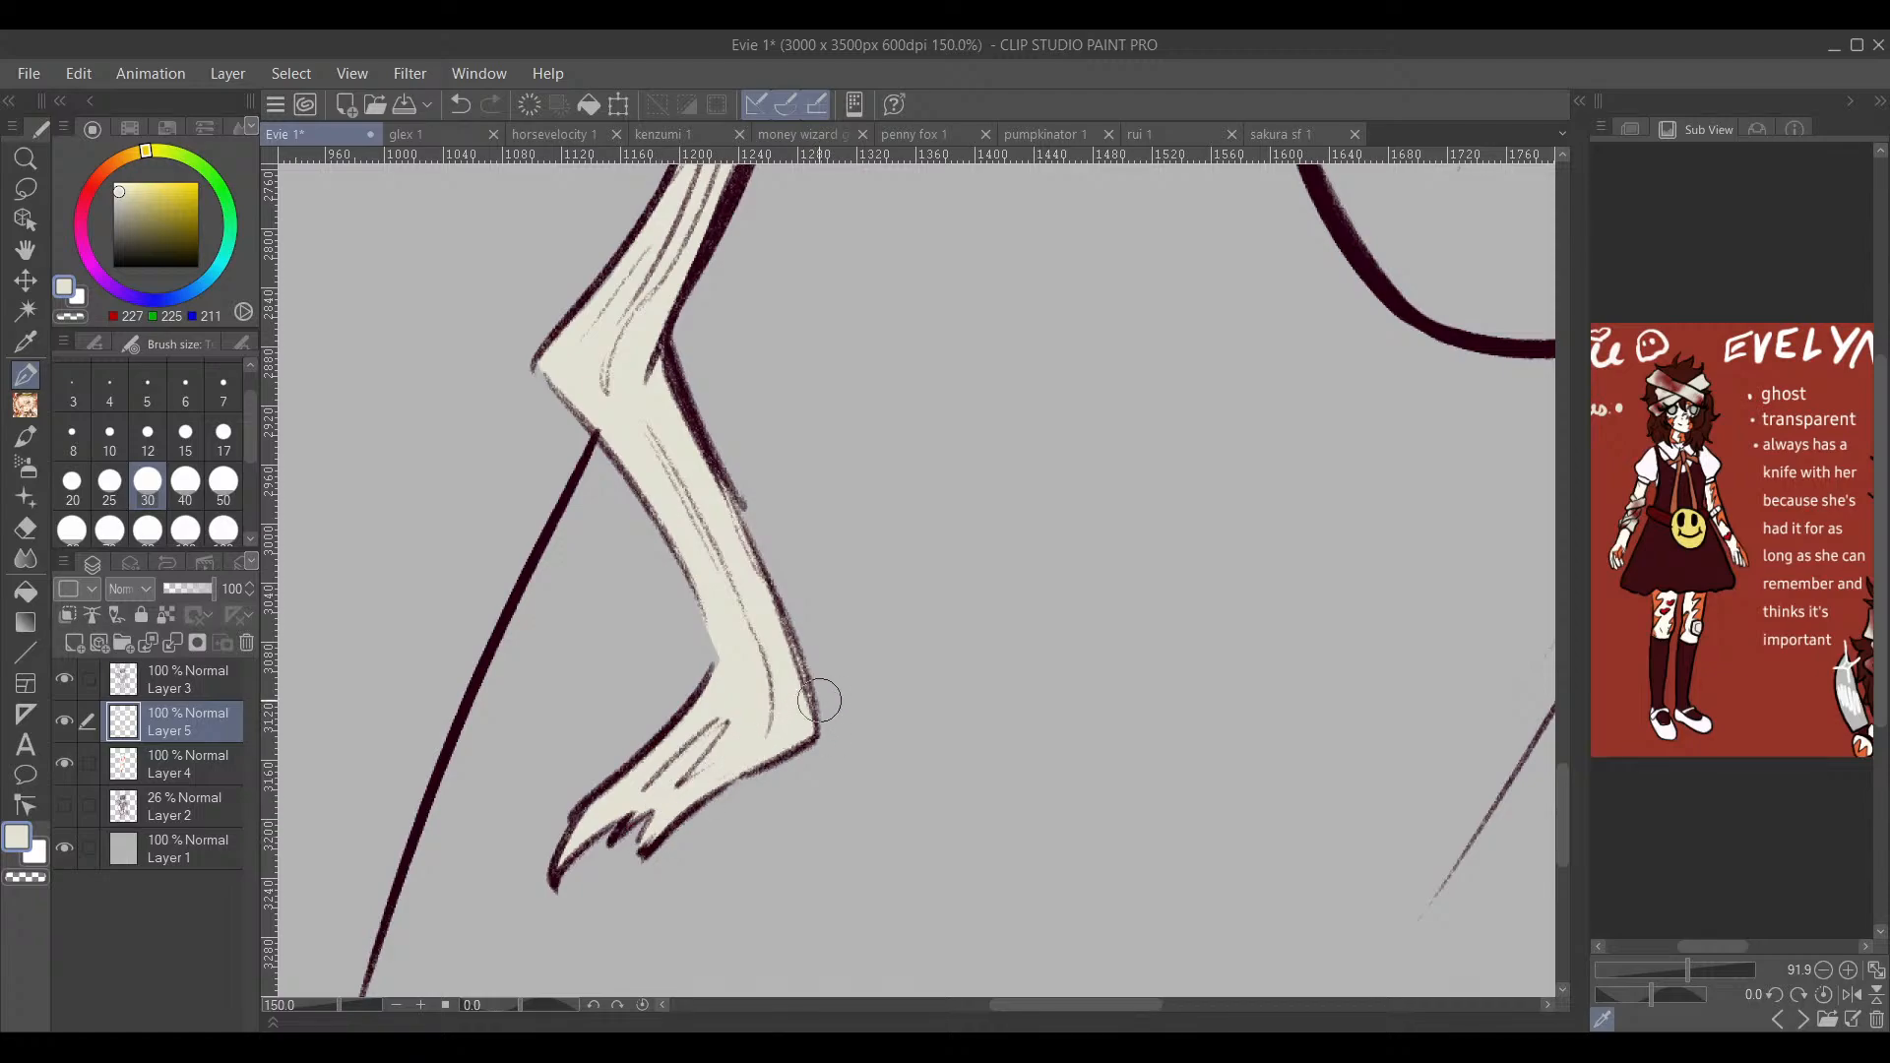
Step: Check the coloured bandages on the whole figure and save the Evie illustration
scroll(943, 651, down, 3)
drag(1198, 586, 985, 842)
drag(1154, 589, 920, 842)
drag(1167, 692, 1180, 985)
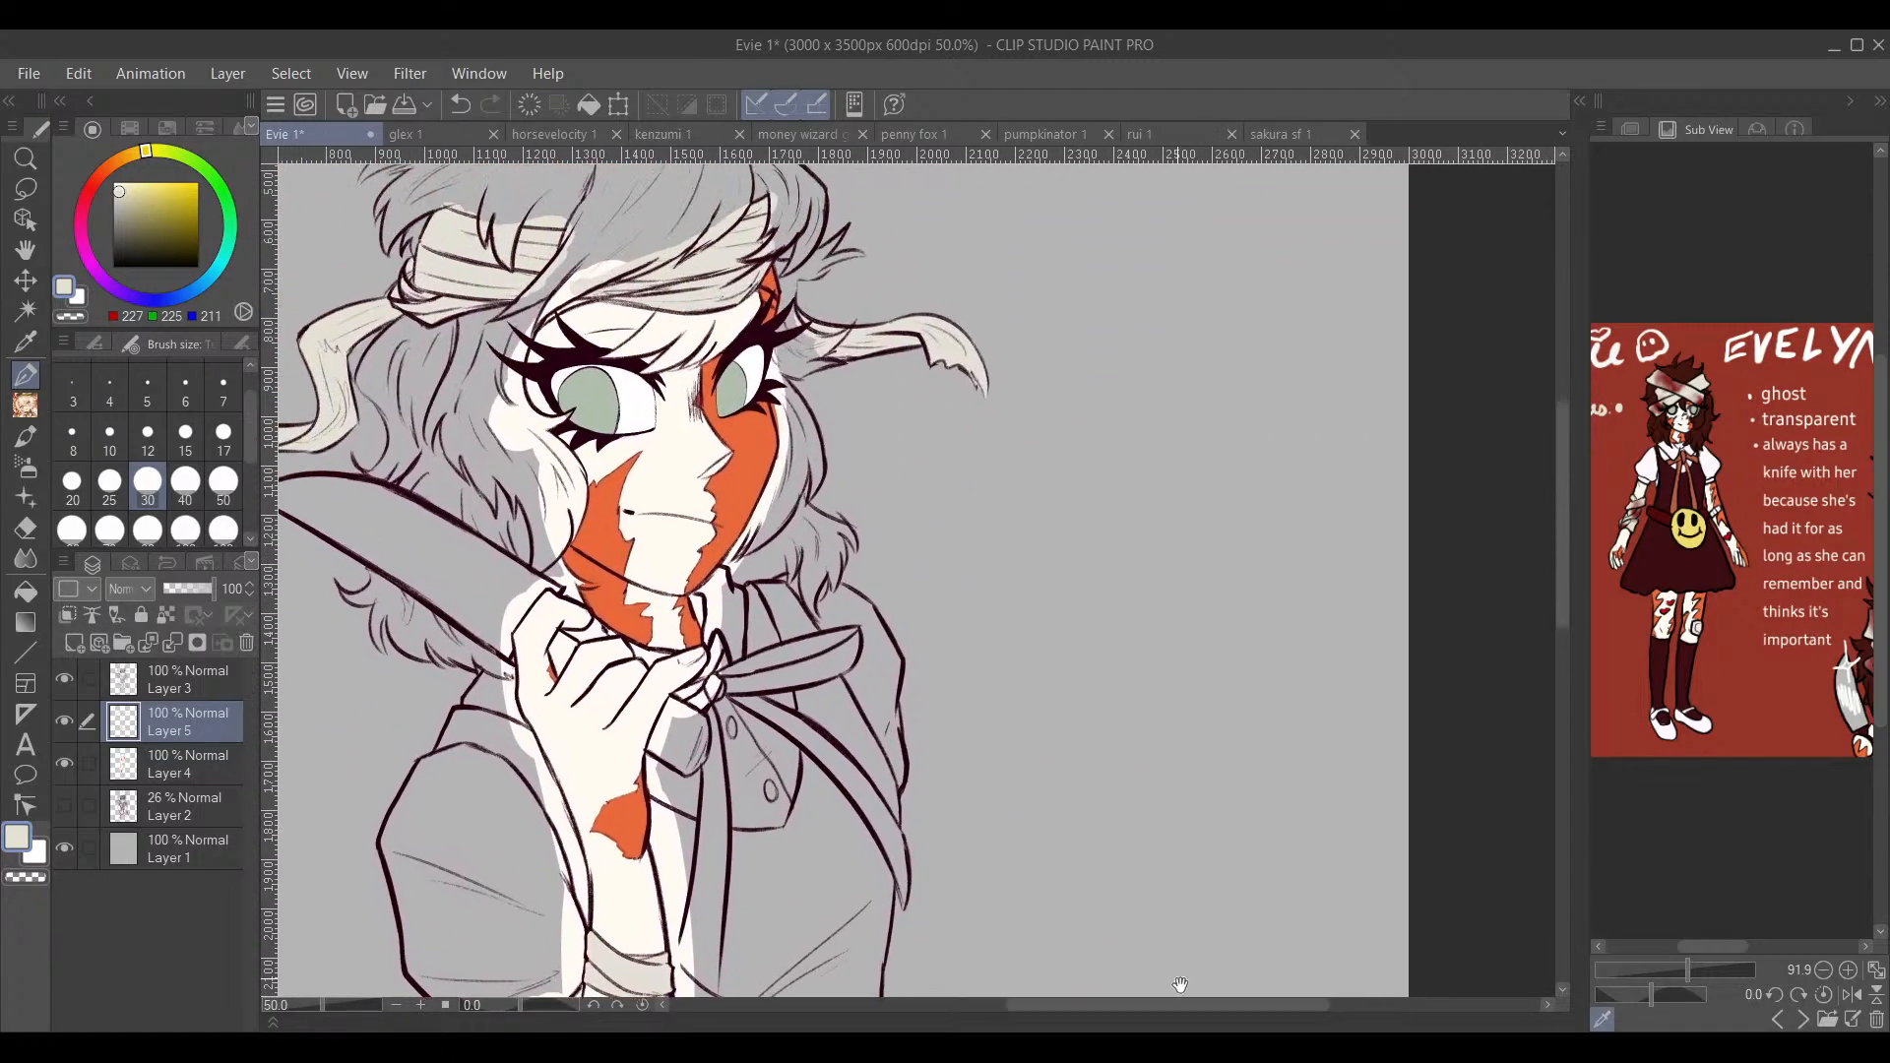
drag(1111, 811, 1220, 935)
scroll(1219, 773, down, 2)
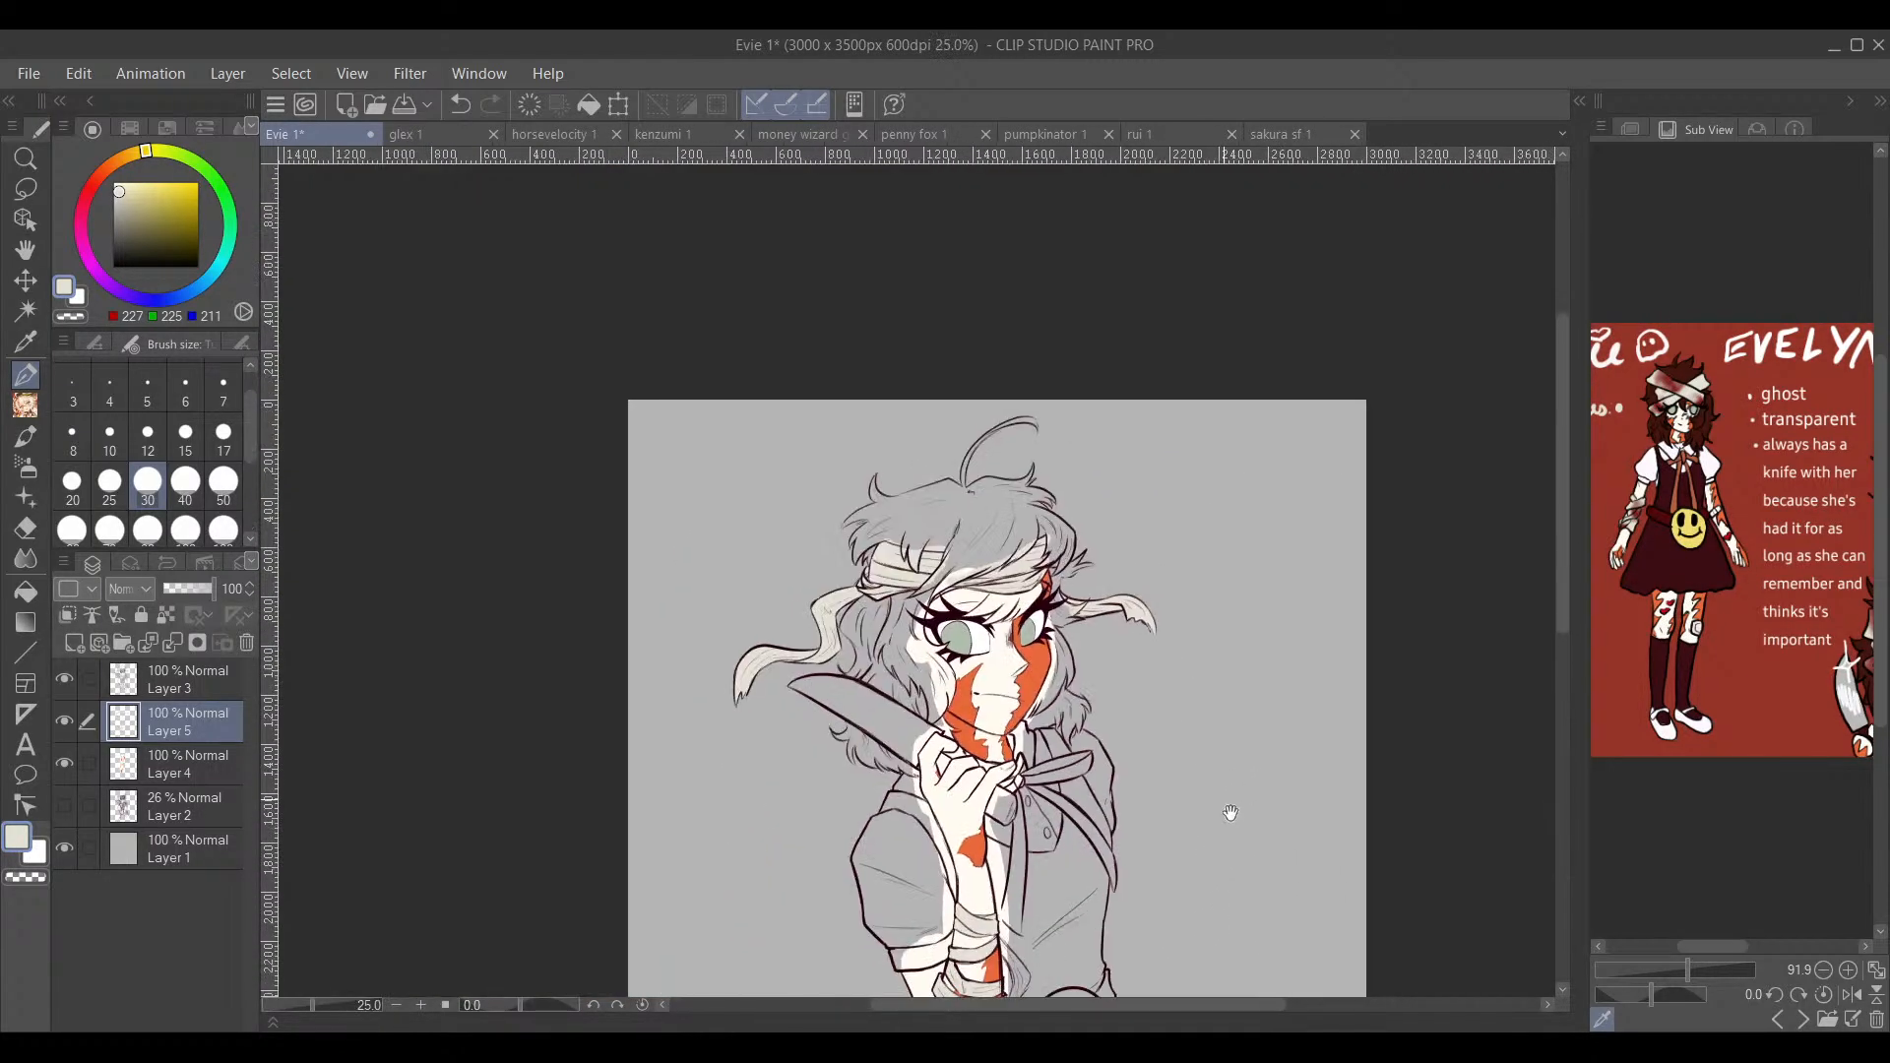
drag(1230, 812, 1183, 468)
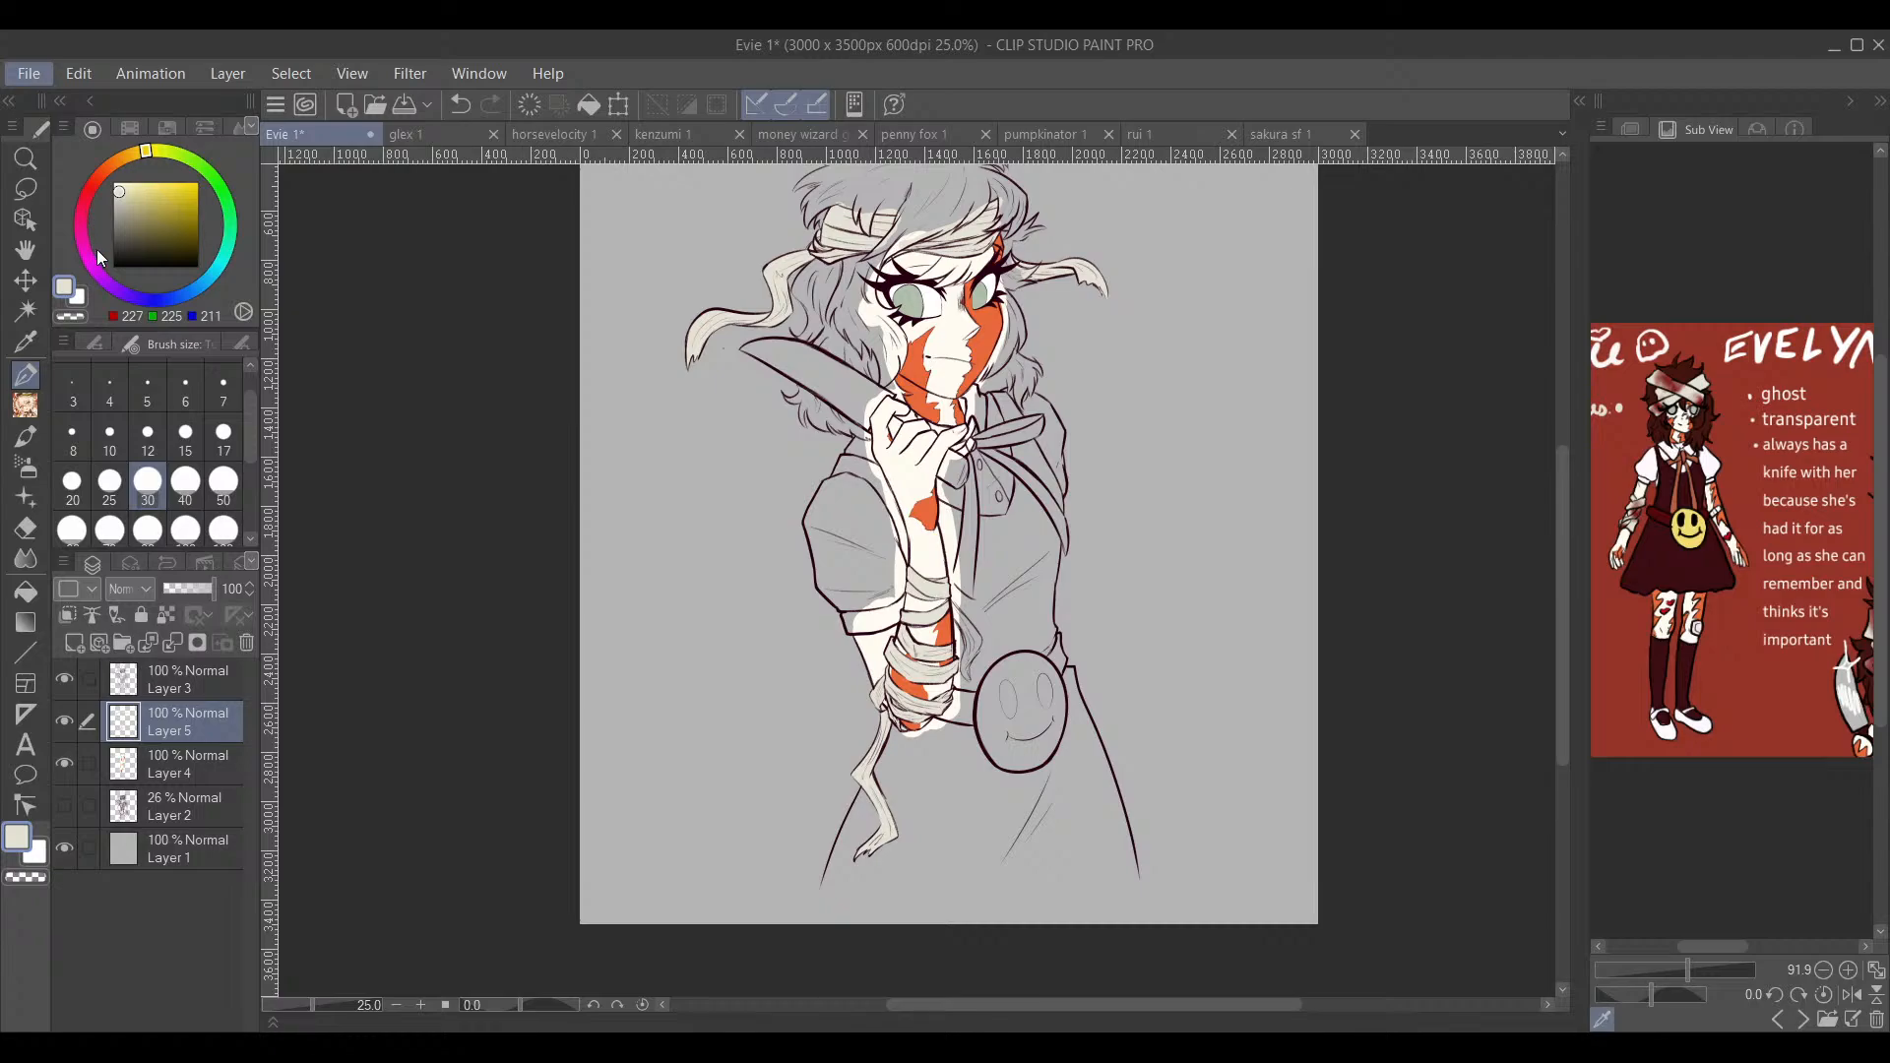
key(ctrl+s)
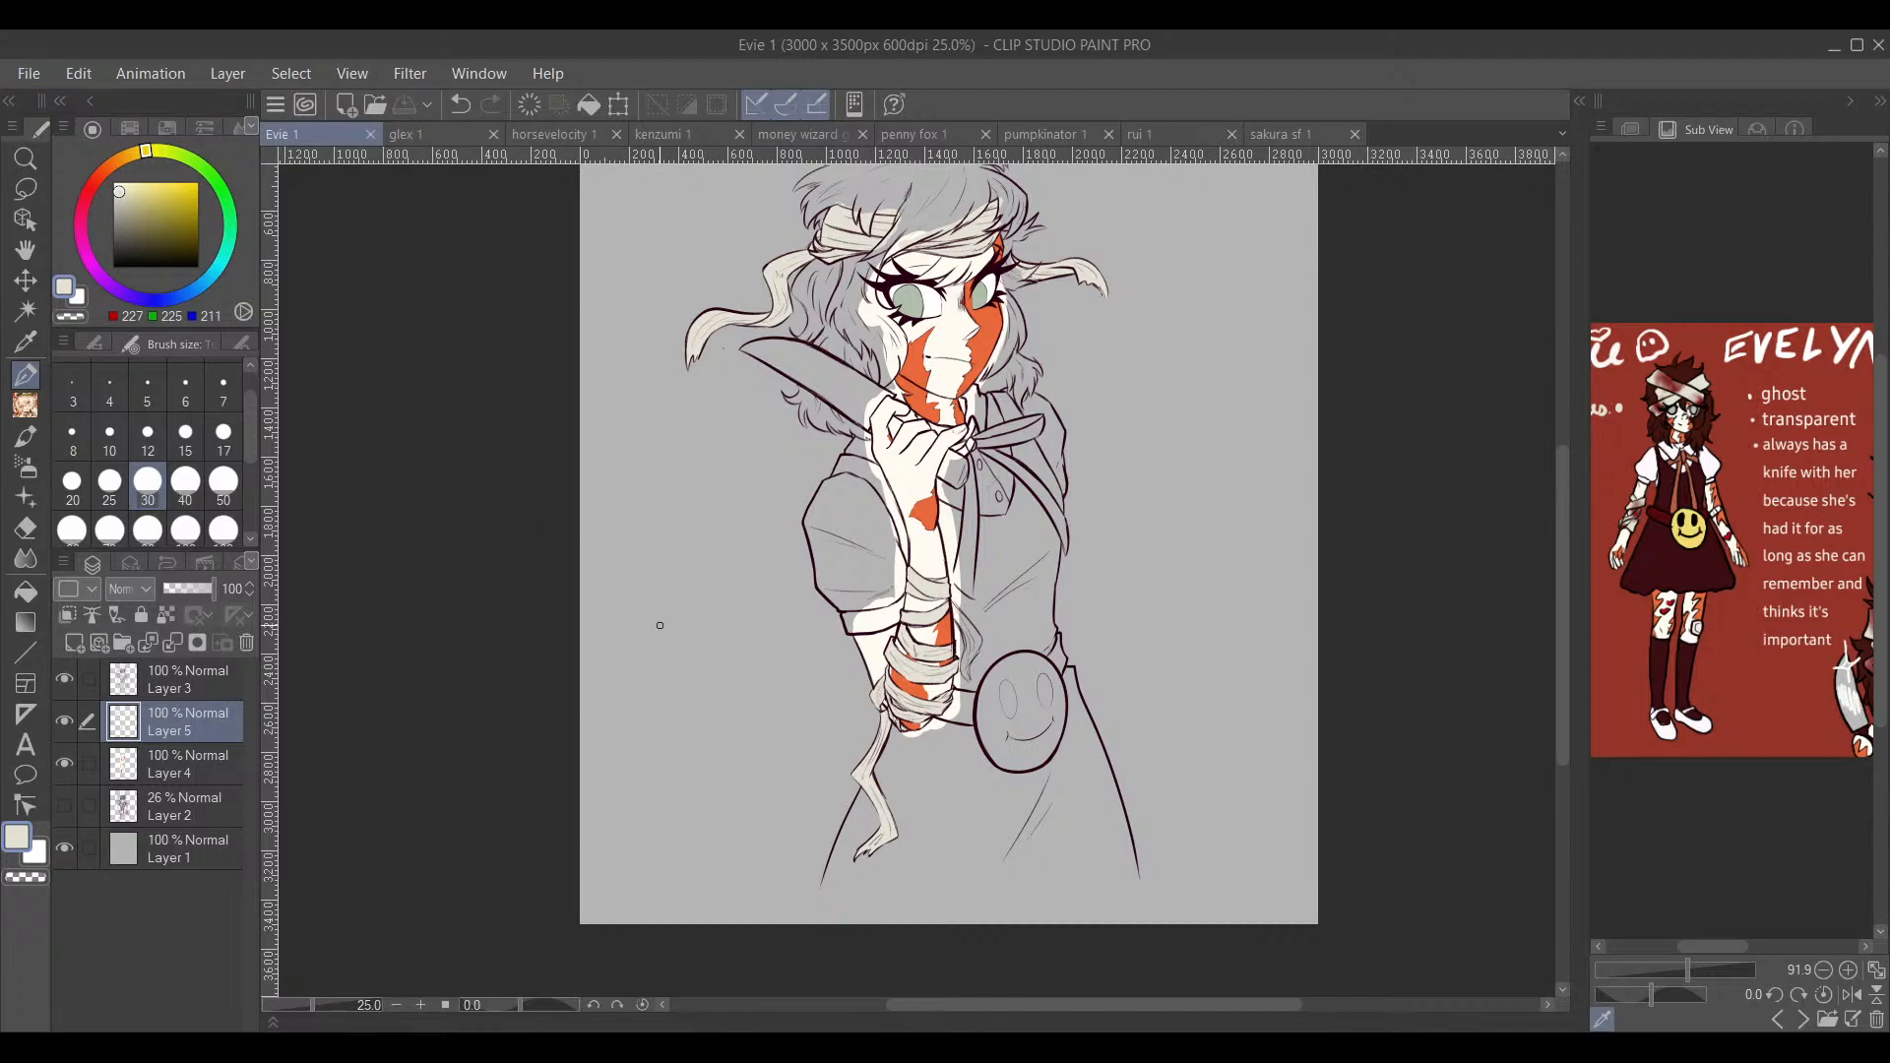
Step: Close all nine open documents, including the Evie drawing and every other sketch
click(494, 133)
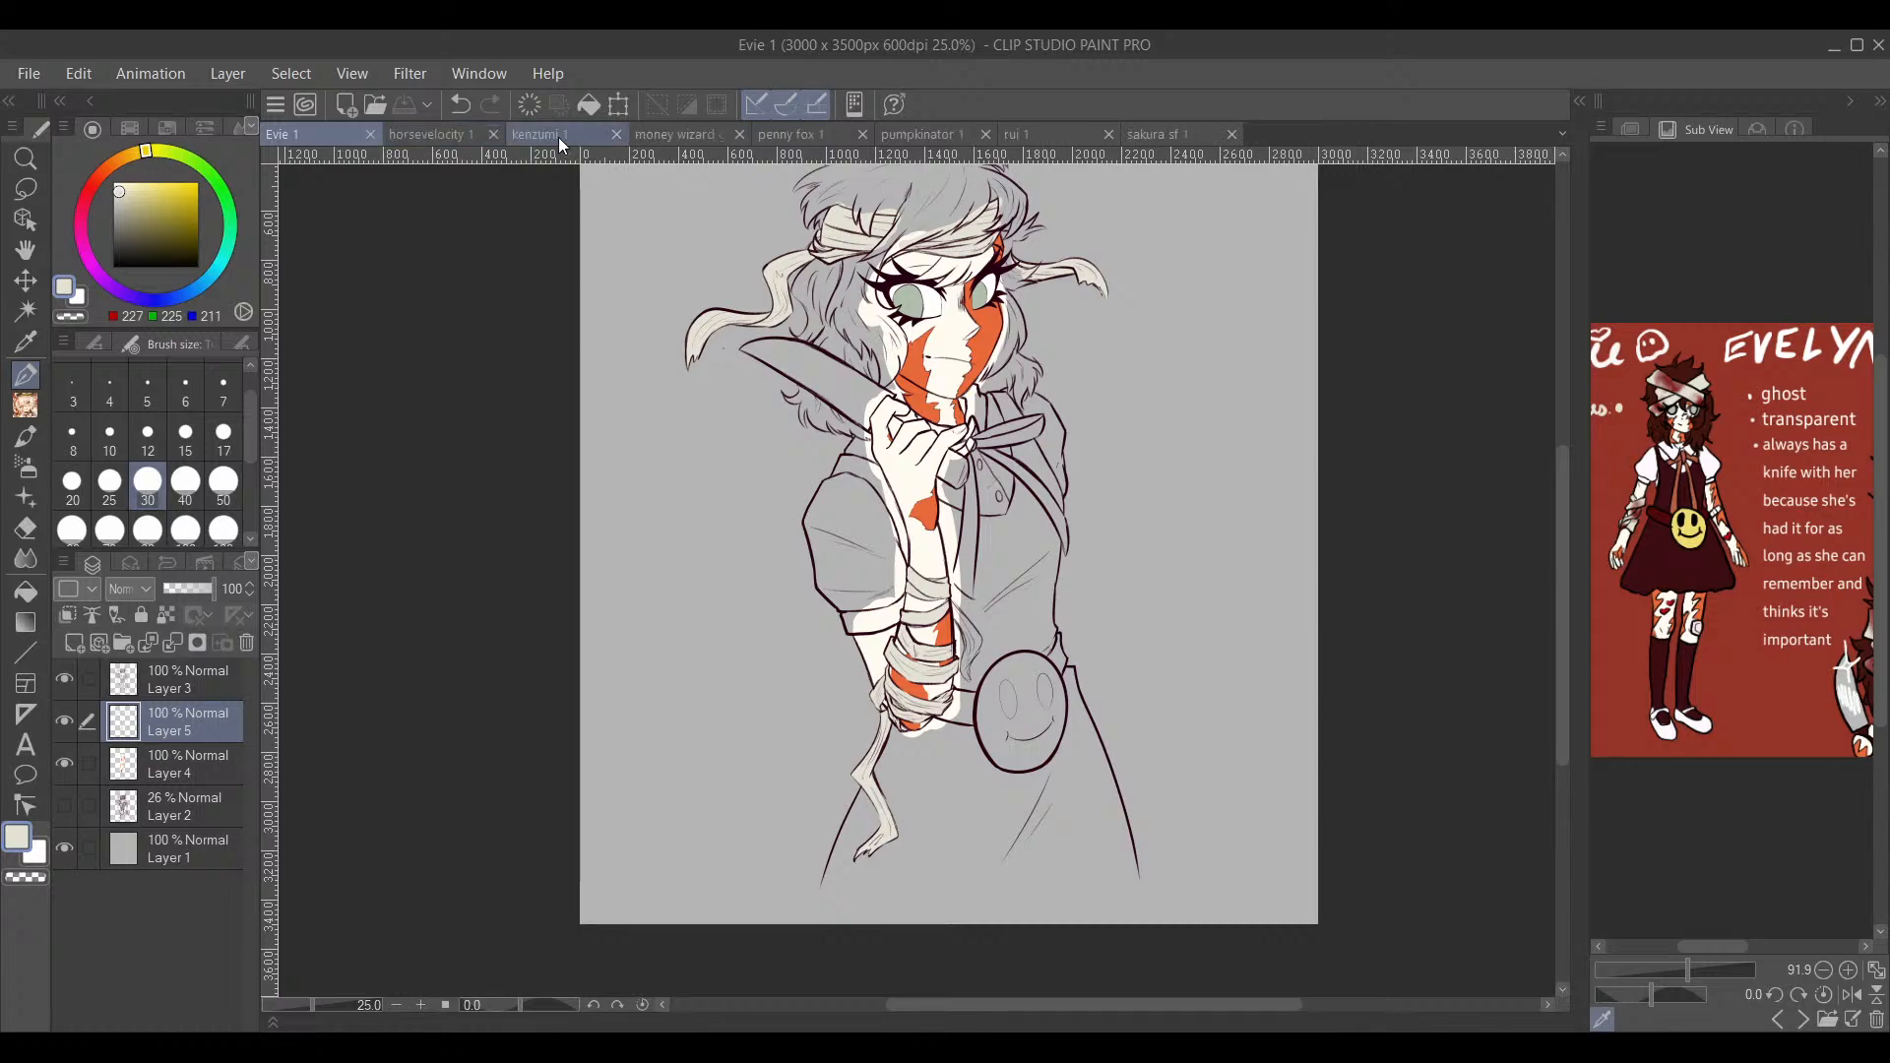
click(615, 134)
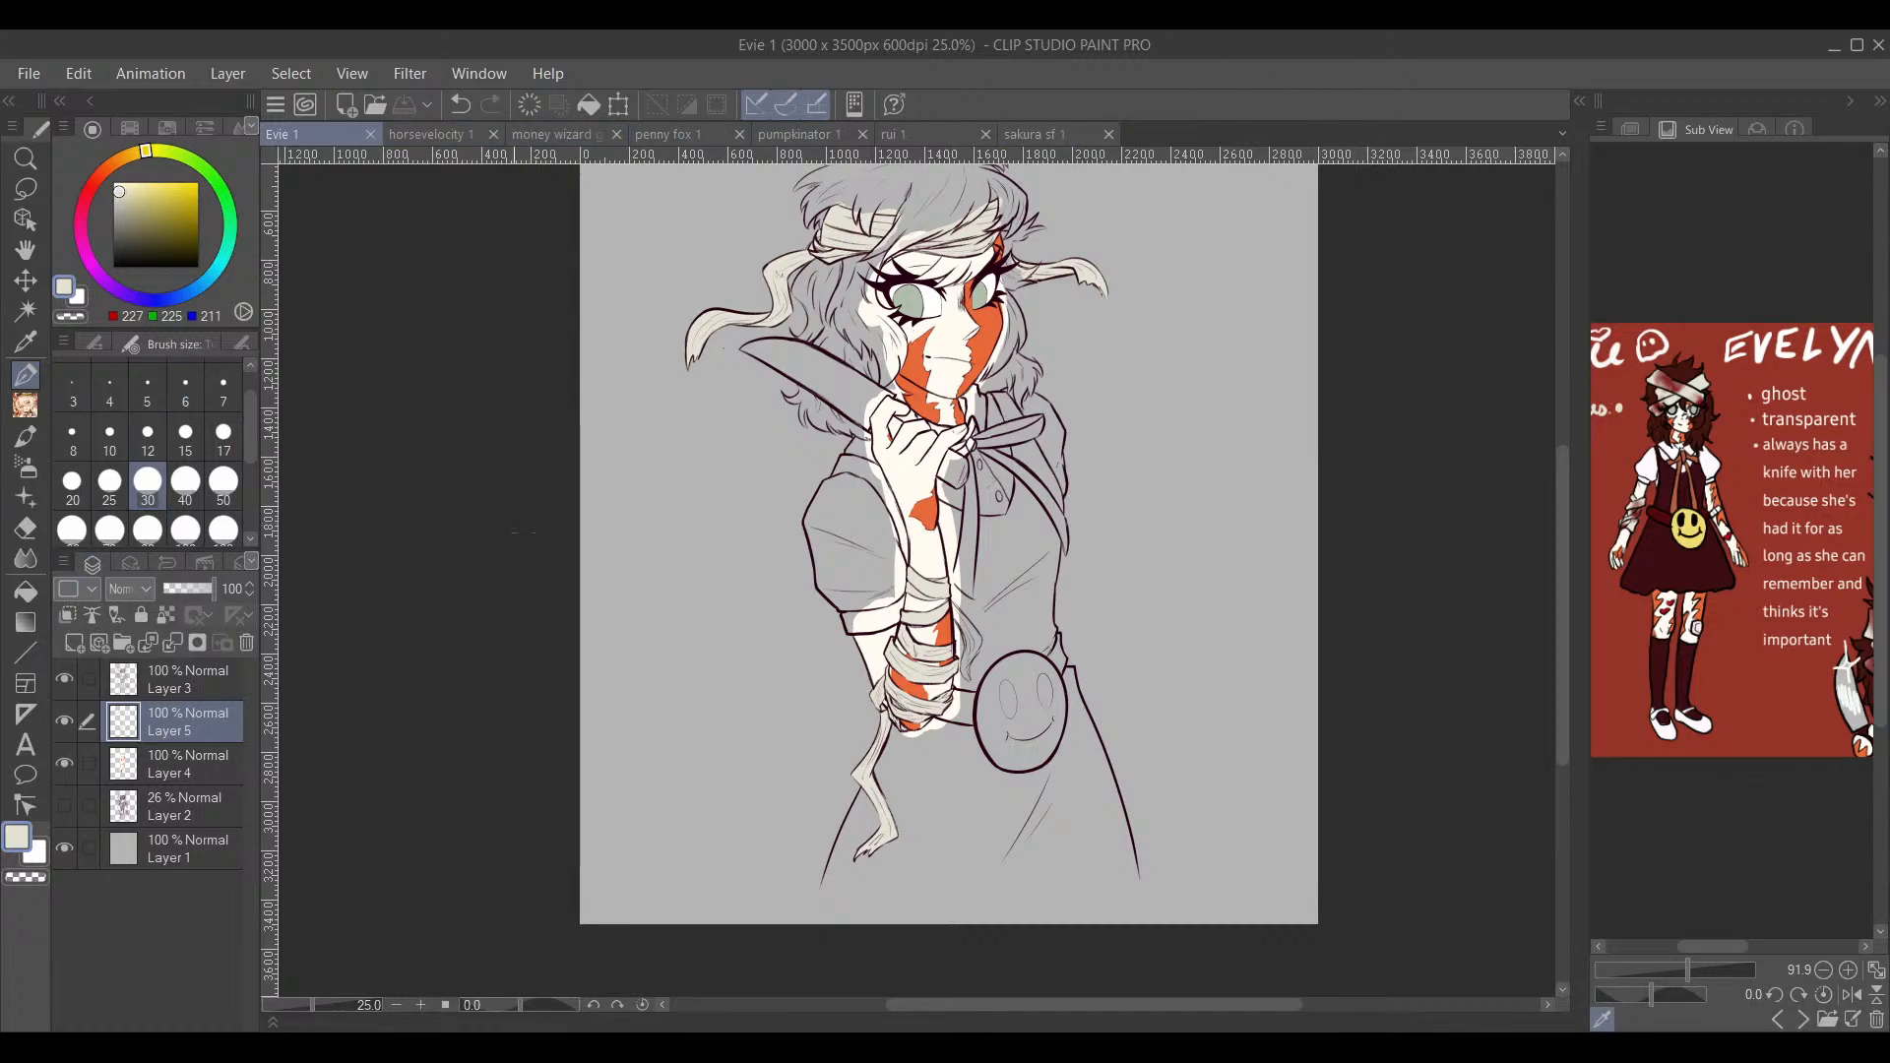
click(371, 133)
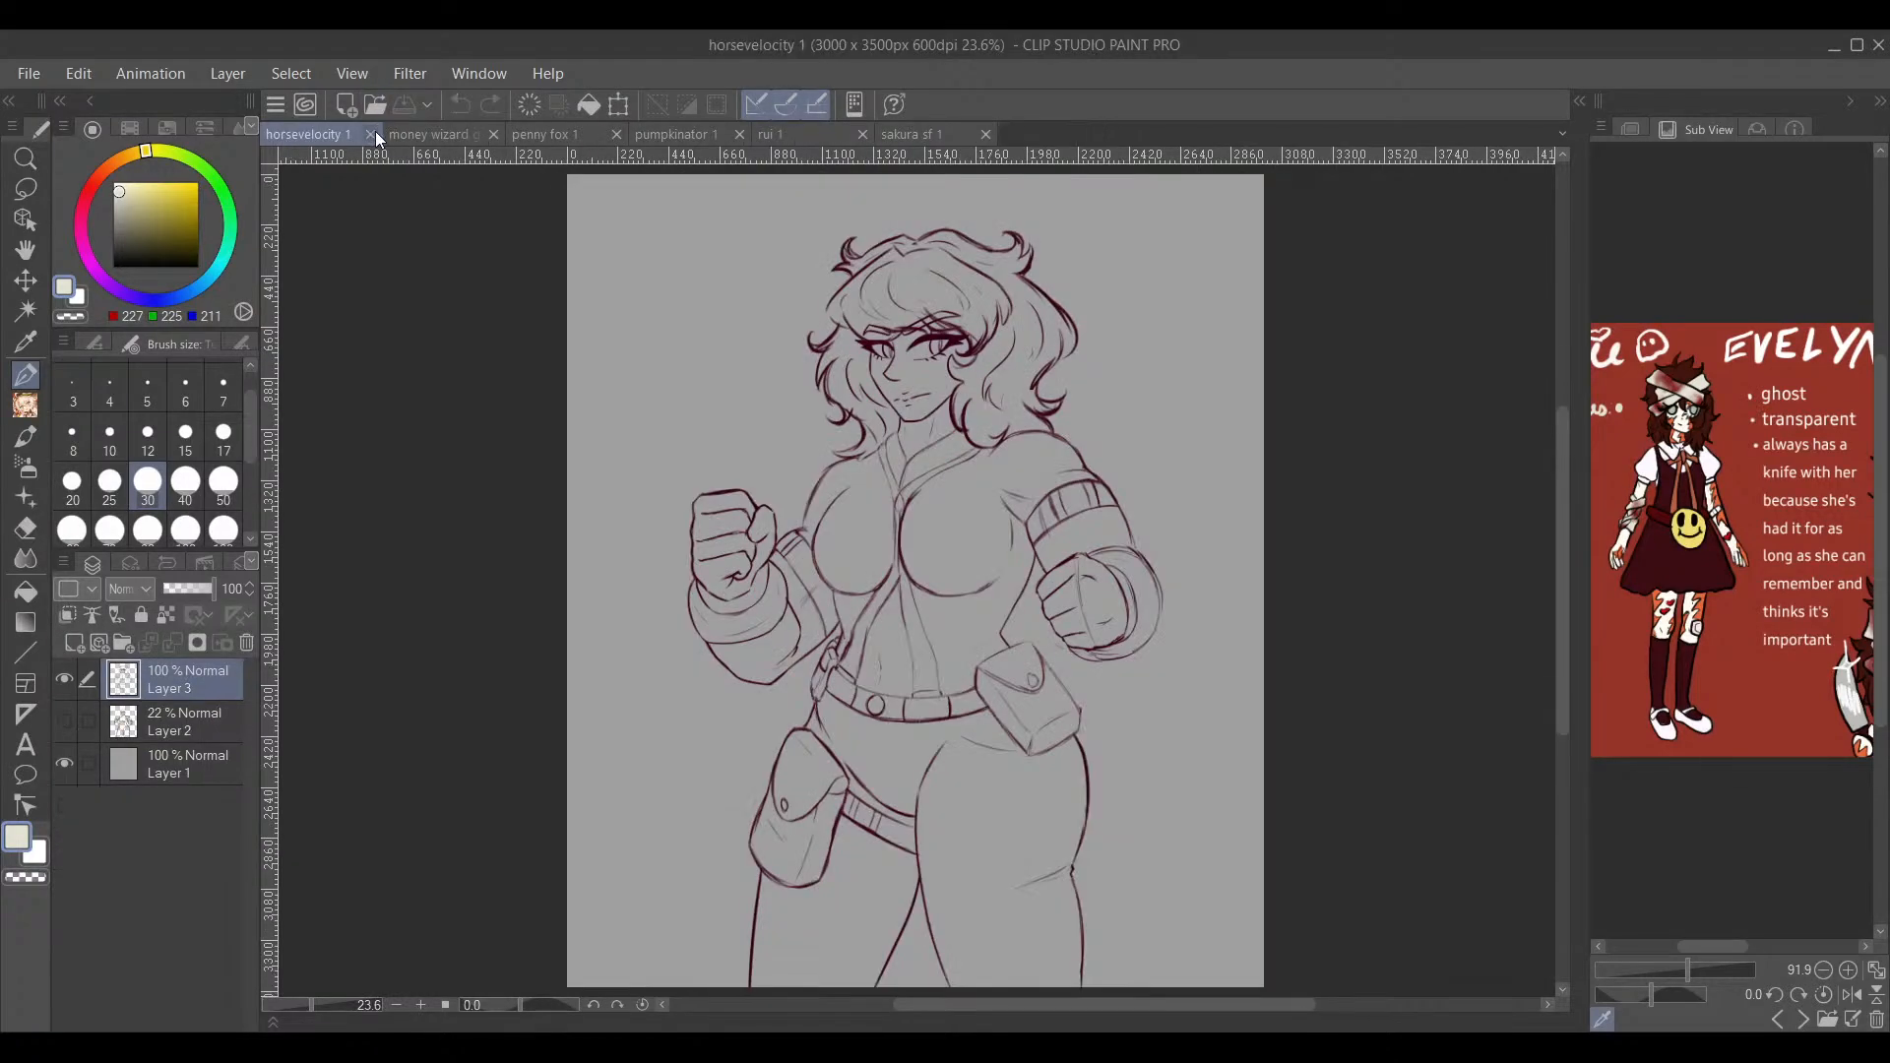
click(376, 133)
click(399, 134)
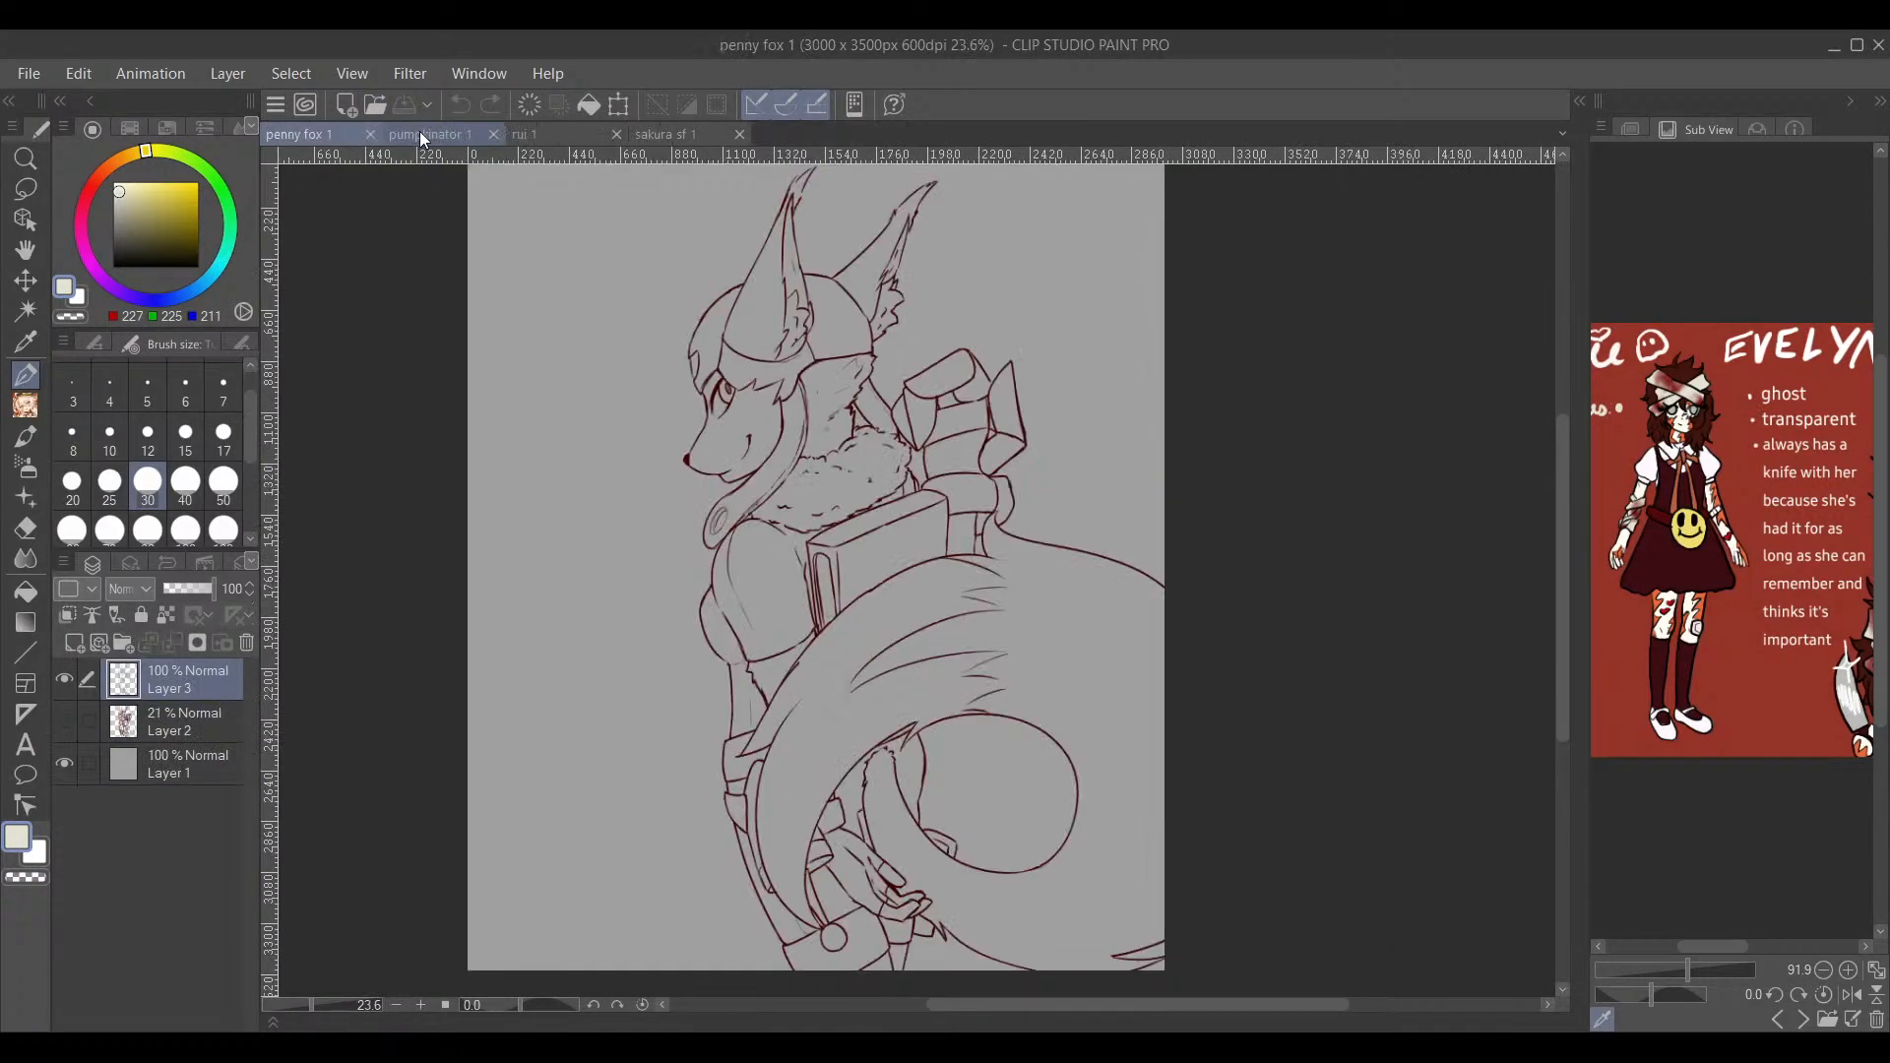
click(374, 133)
click(371, 134)
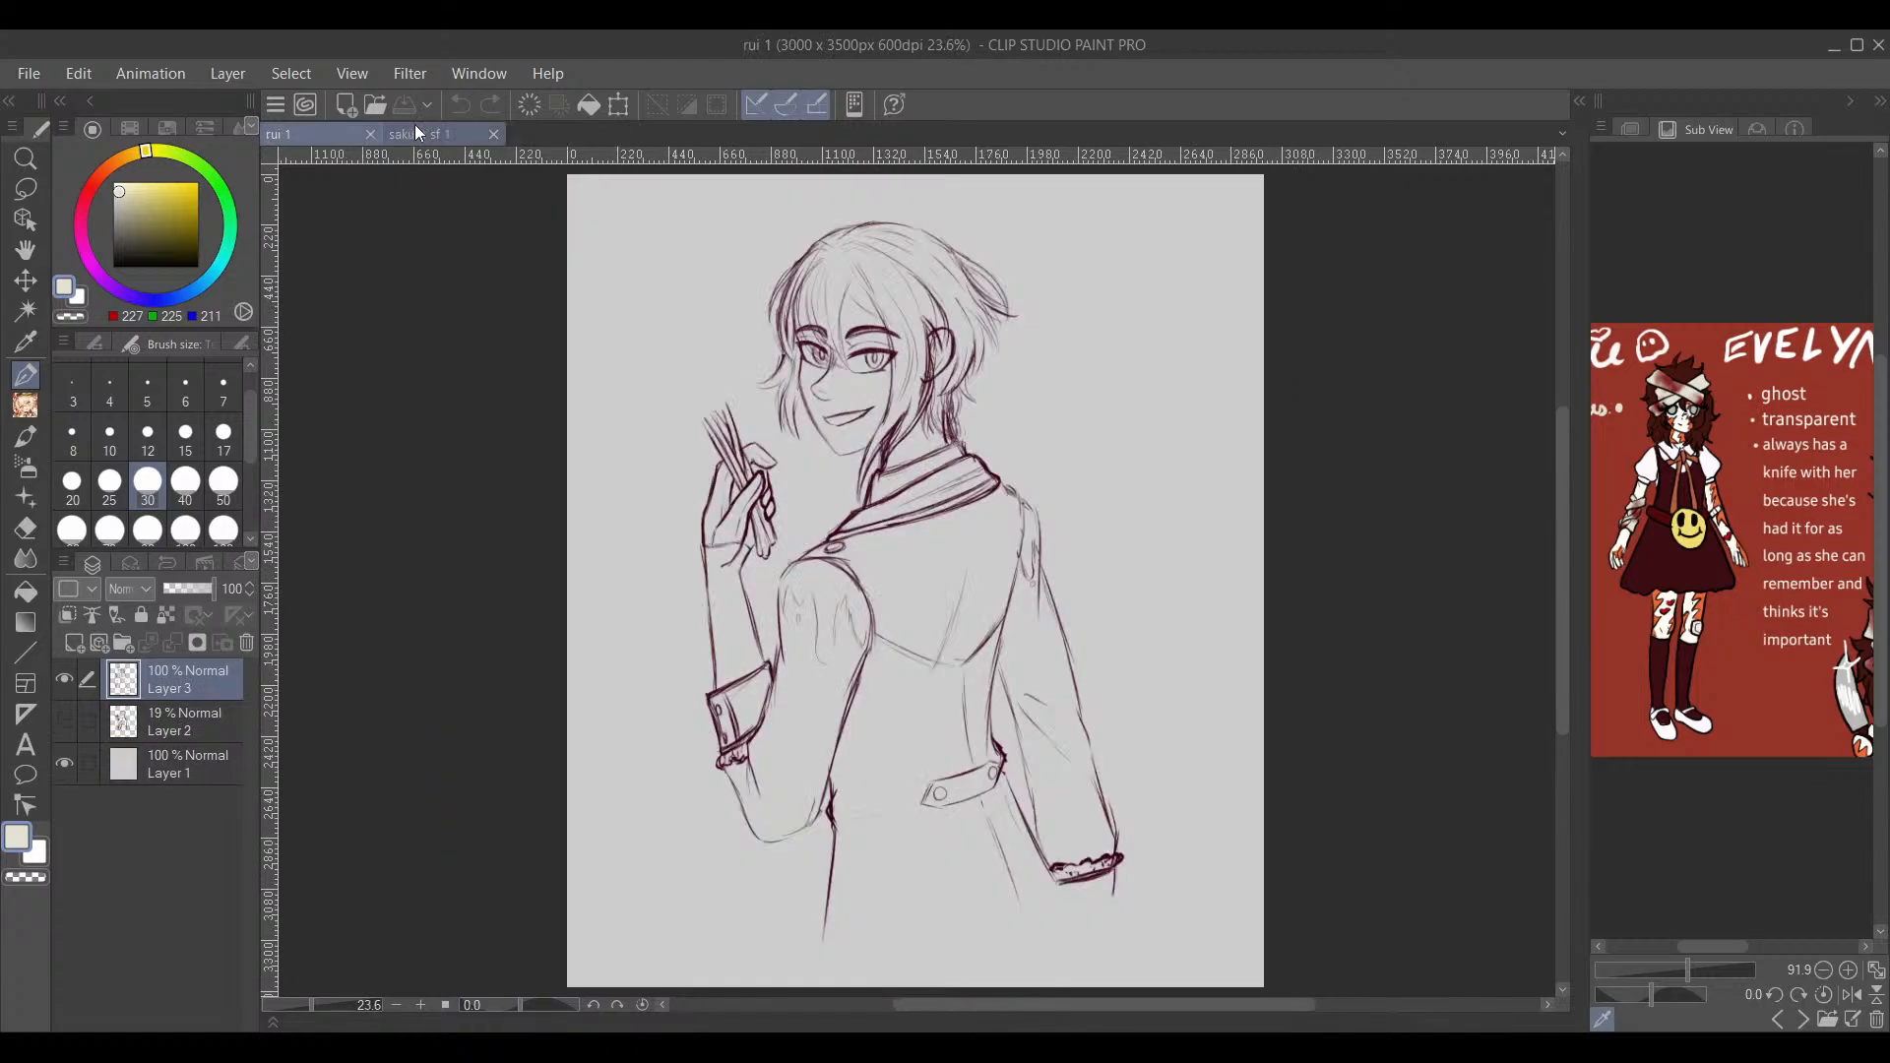
click(372, 134)
click(372, 134)
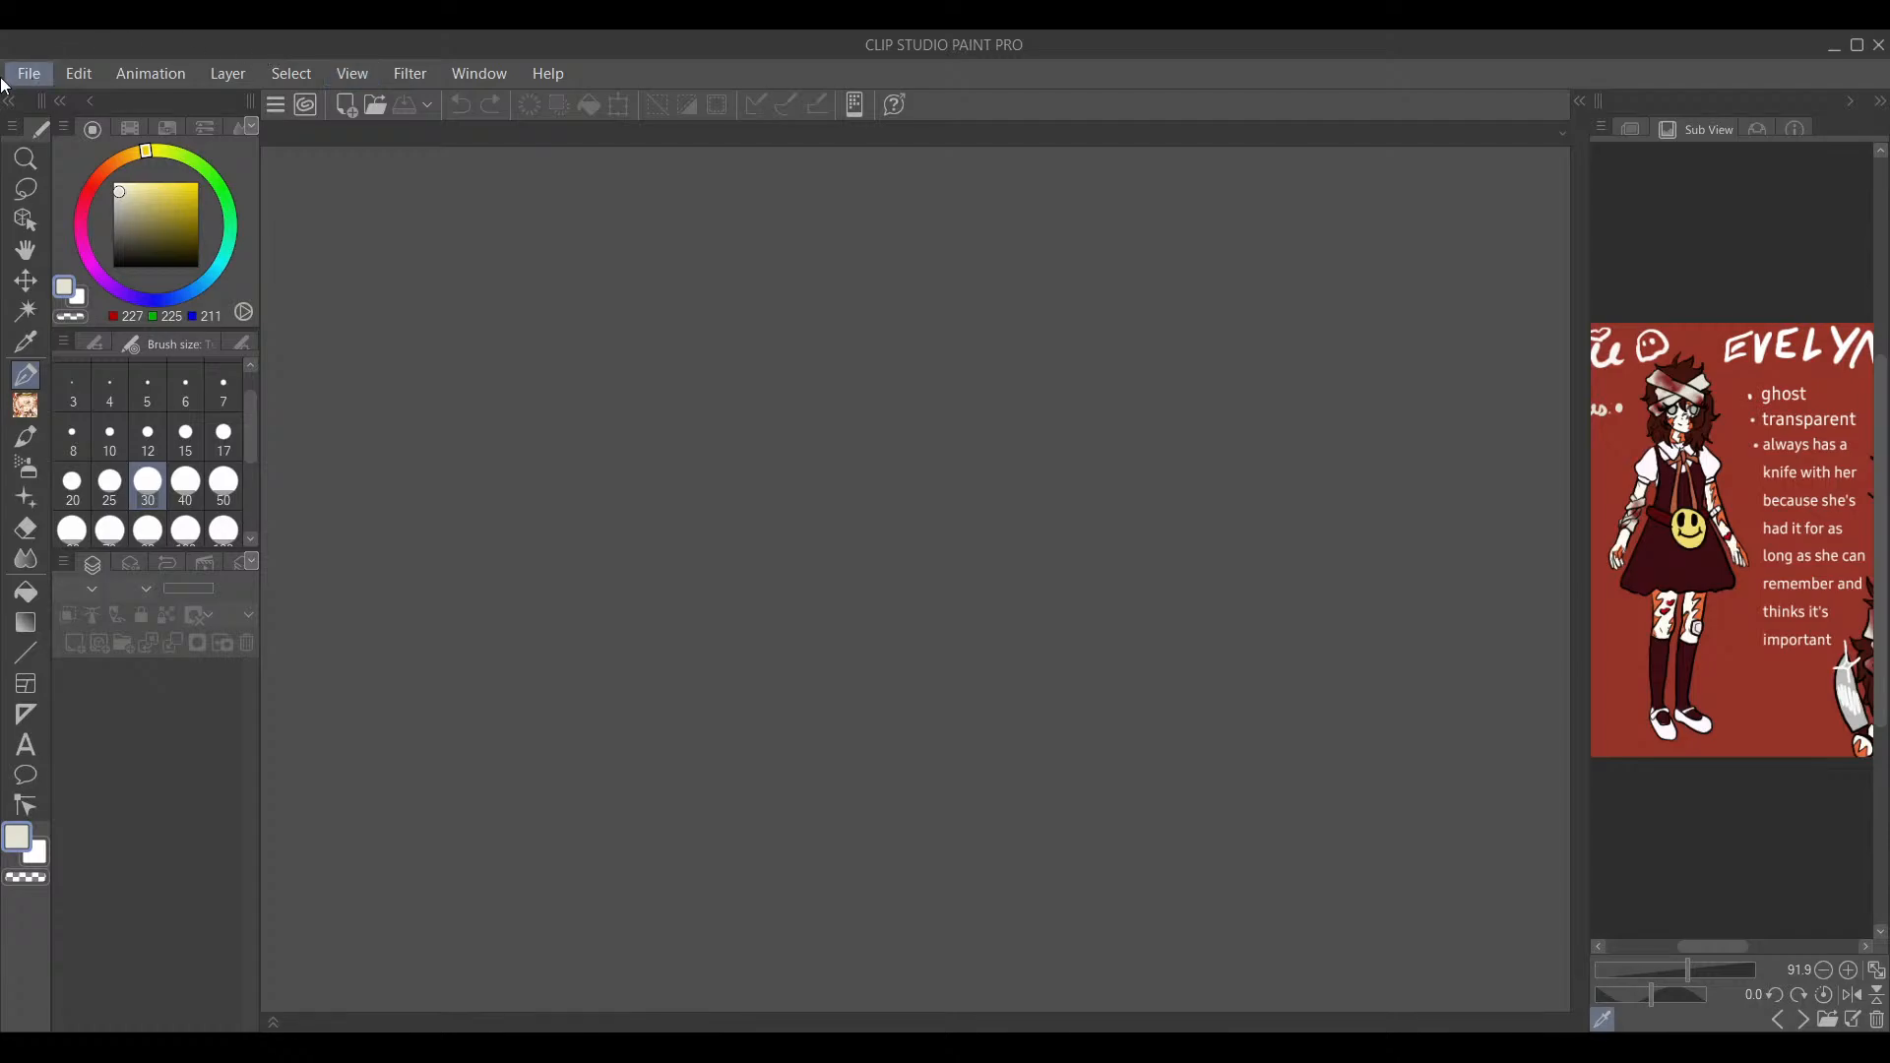
Step: Create a 1280 x 720 px illustration at 600 dpi and fill its base layer with neutral grey (172, 172, 172)
click(426, 175)
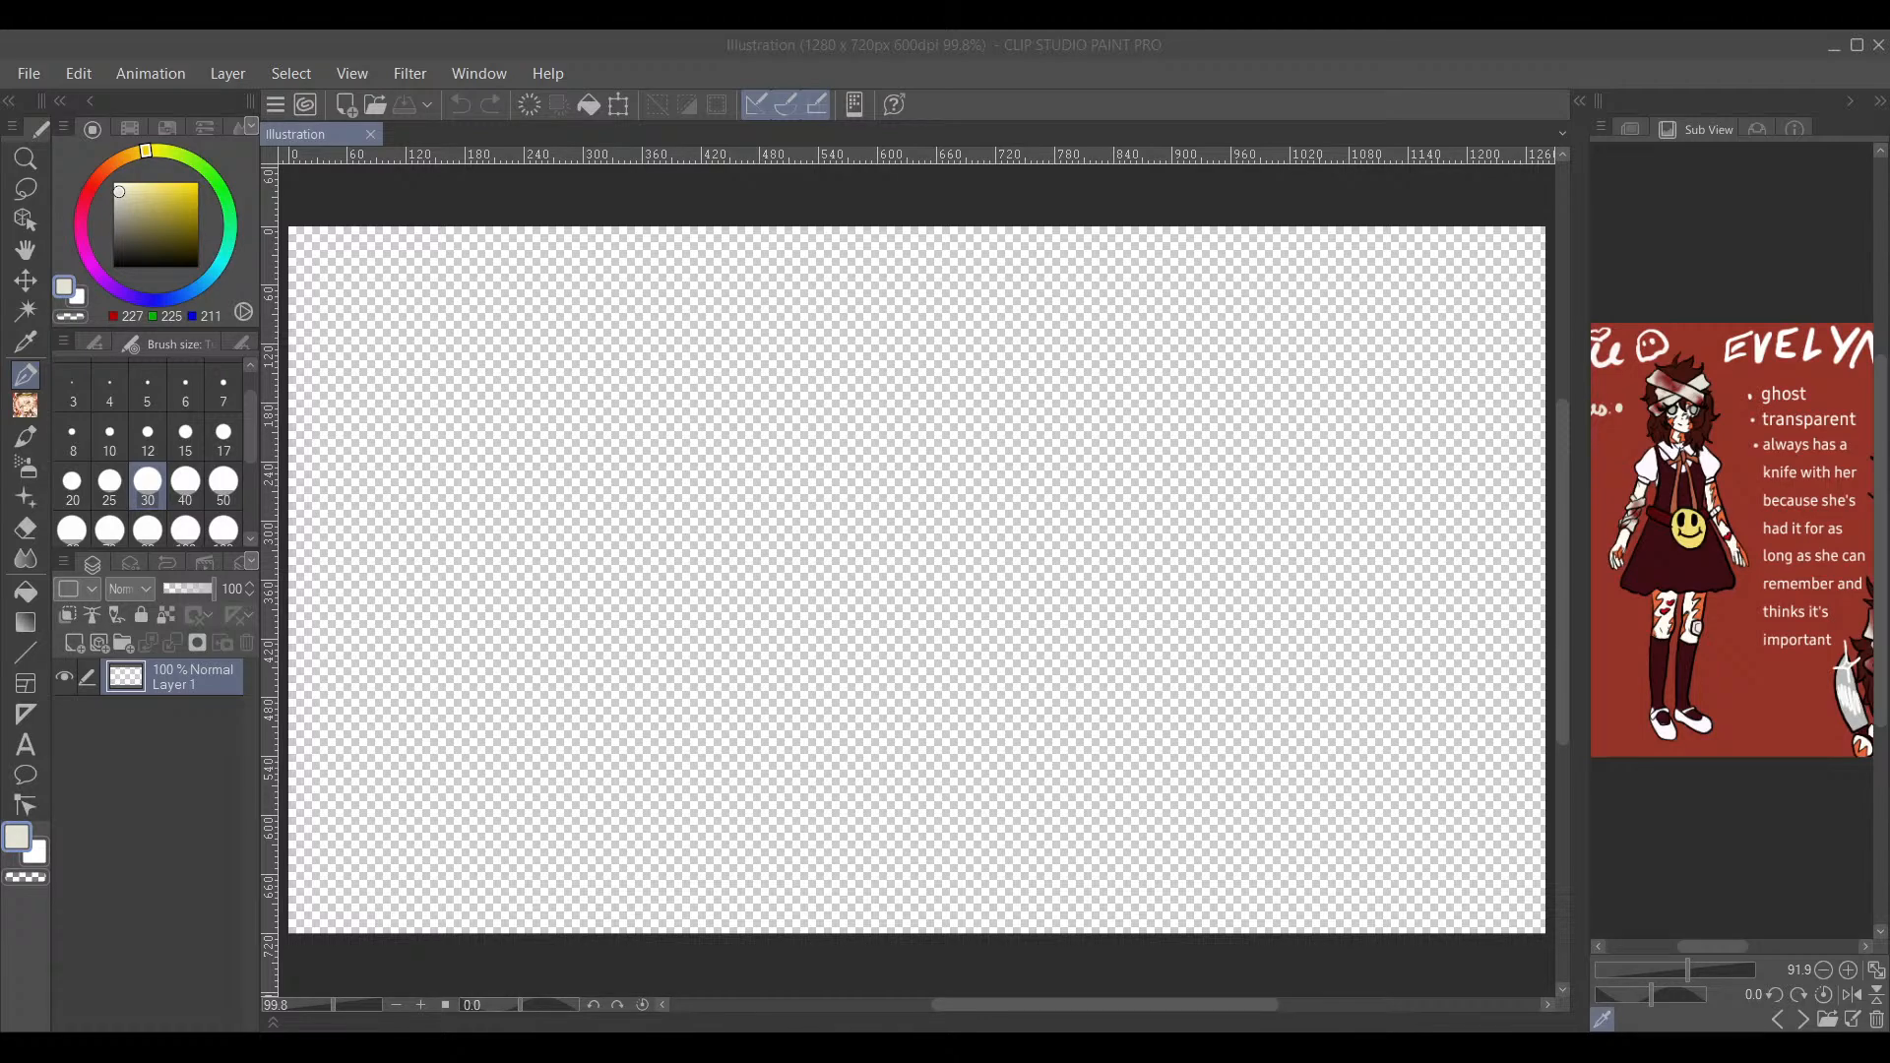
drag(119, 193, 49, 201)
click(25, 590)
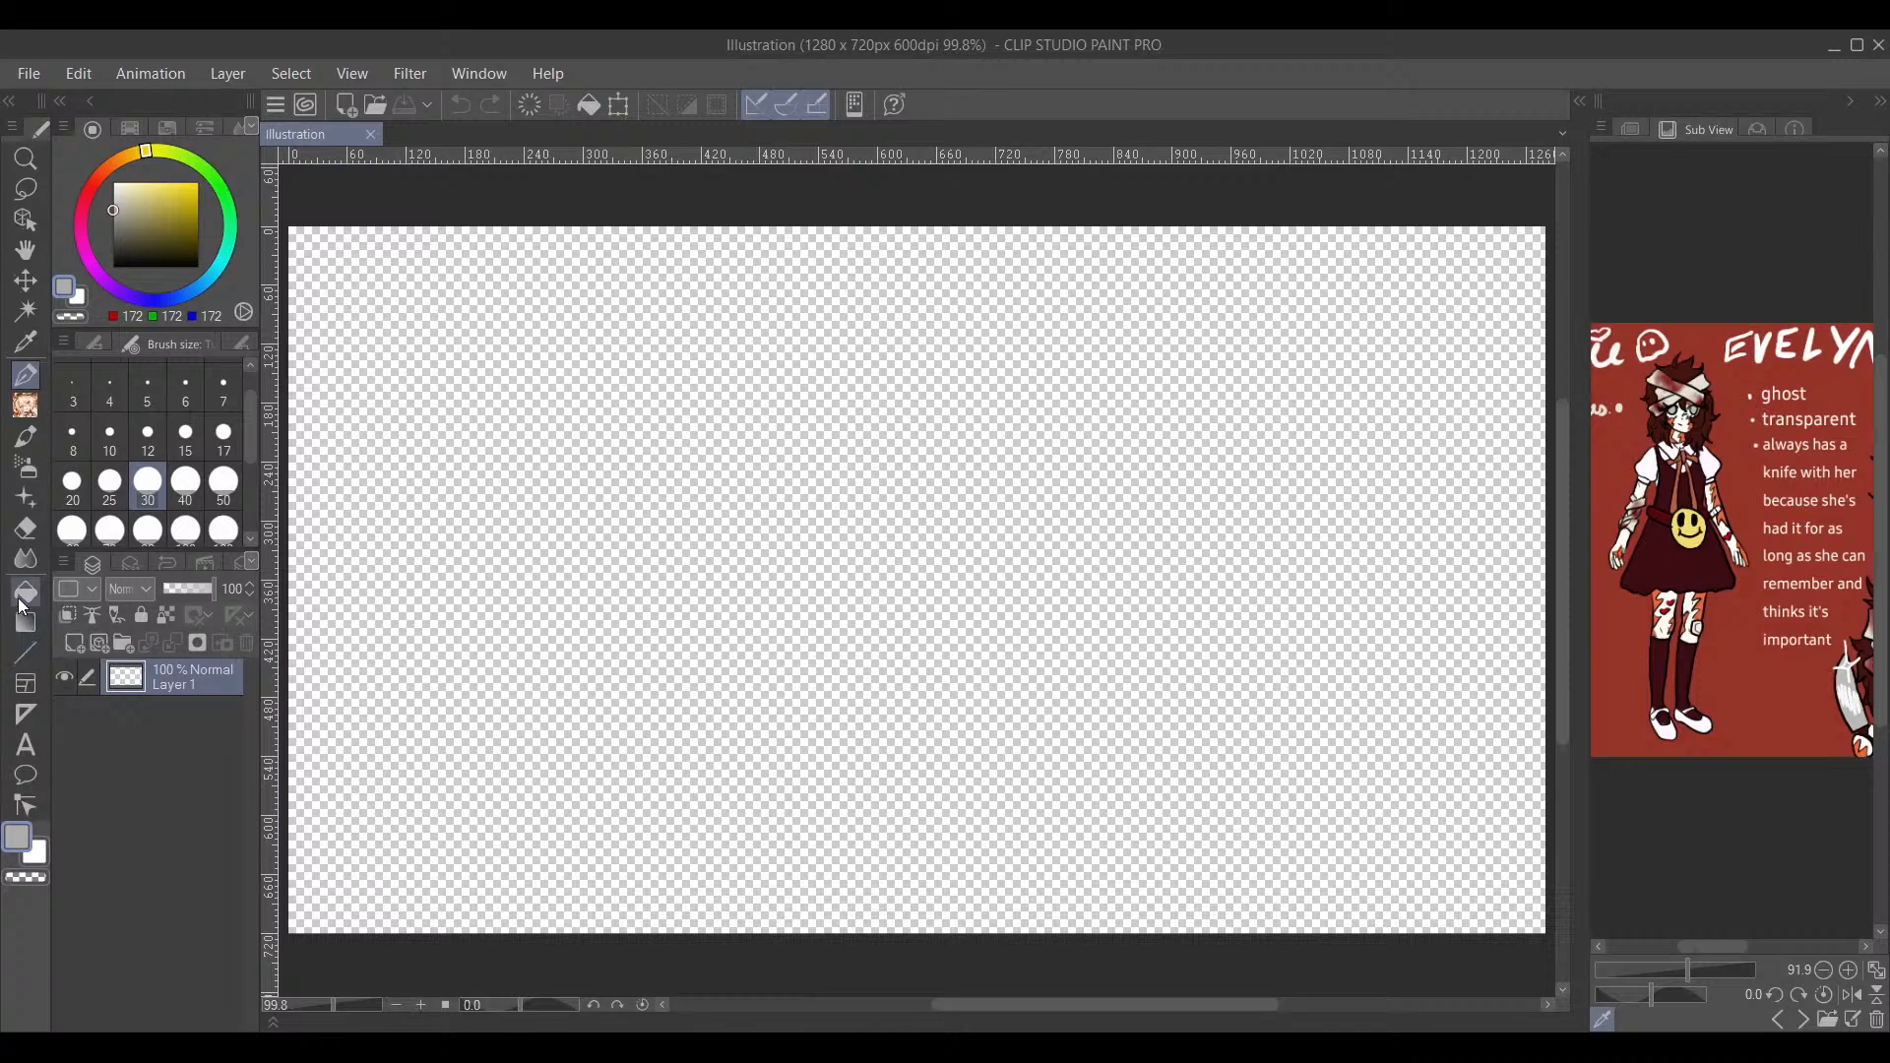
click(510, 649)
Step: Add a raster layer above the grey base and set the pen colour to dark maroon (54, 0, 14)
click(75, 643)
mouse_move(611, 568)
mouse_down()
mouse_move(670, 511)
mouse_move(641, 570)
mouse_move(633, 544)
mouse_move(612, 563)
mouse_move(646, 452)
mouse_move(739, 536)
mouse_up()
key(p)
drag(138, 153, 85, 205)
click(198, 232)
drag(266, 232, 317, 249)
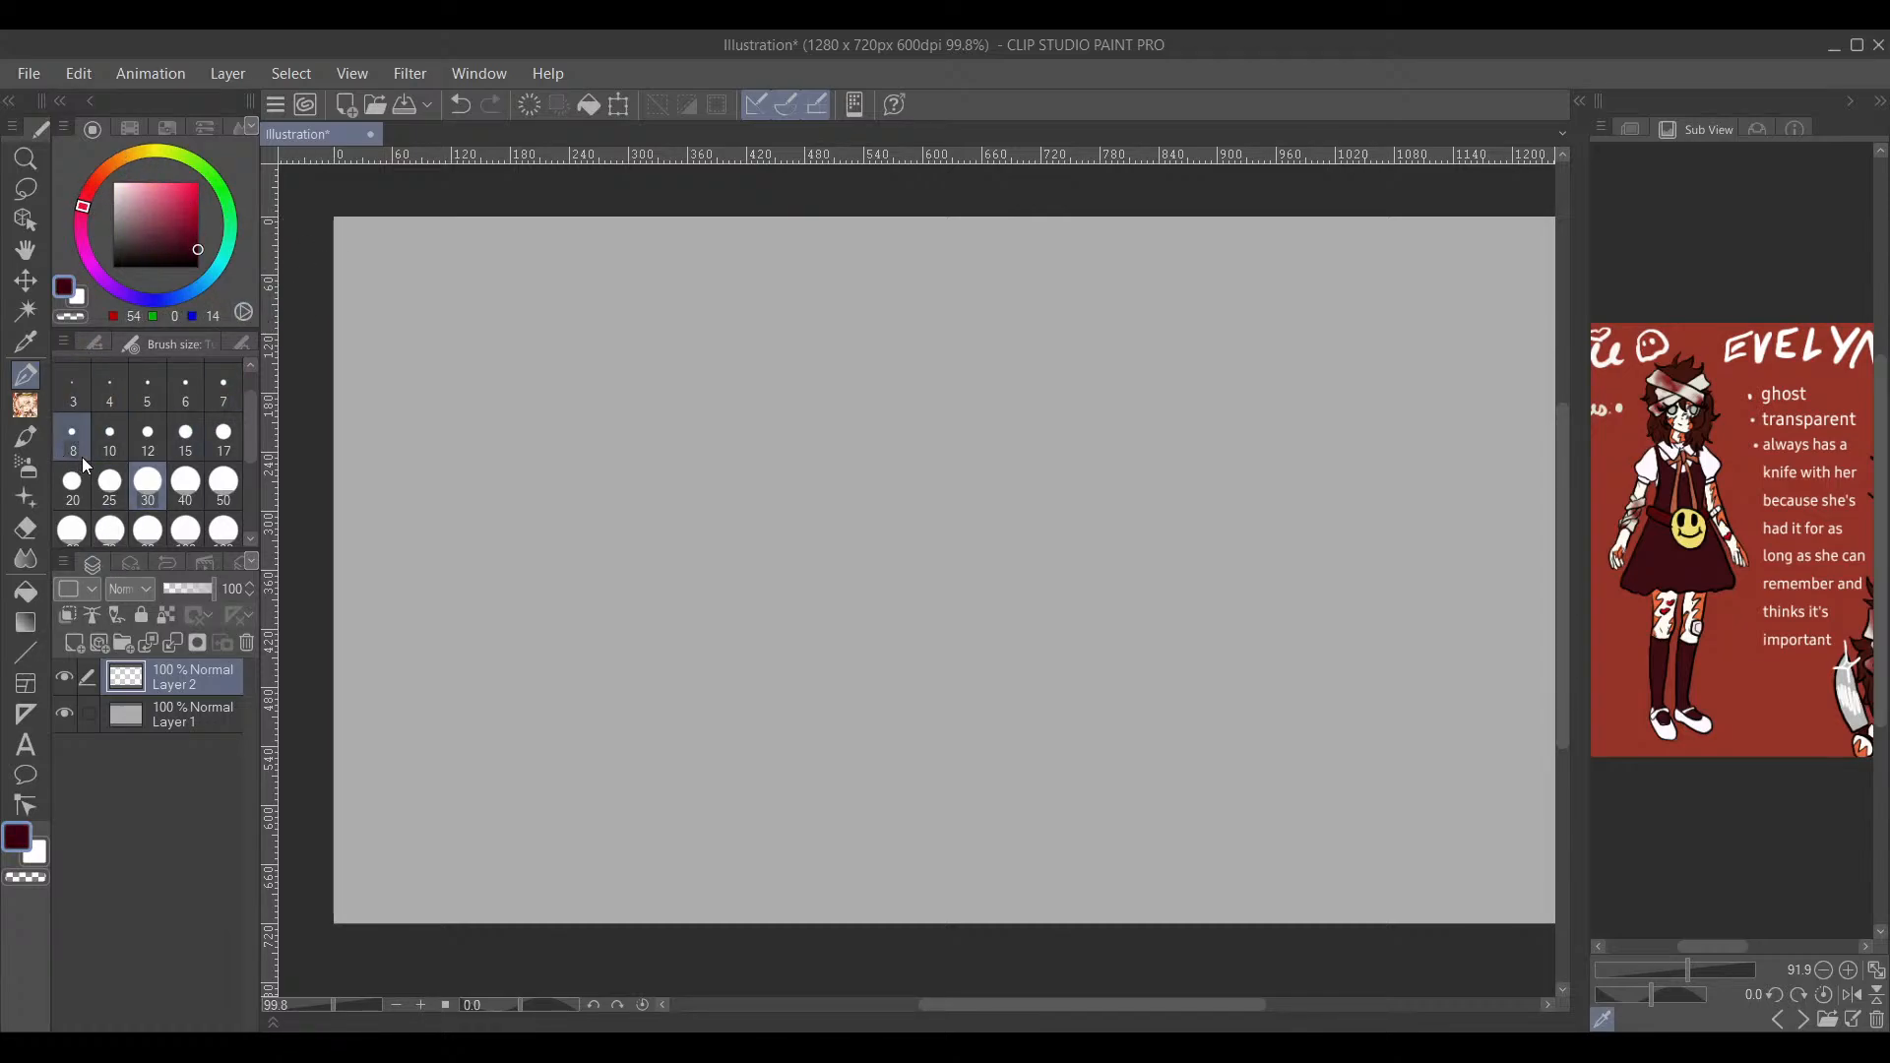
Step: Choose the textured sketching pen and set its brush size to 12
click(95, 342)
click(225, 378)
click(204, 342)
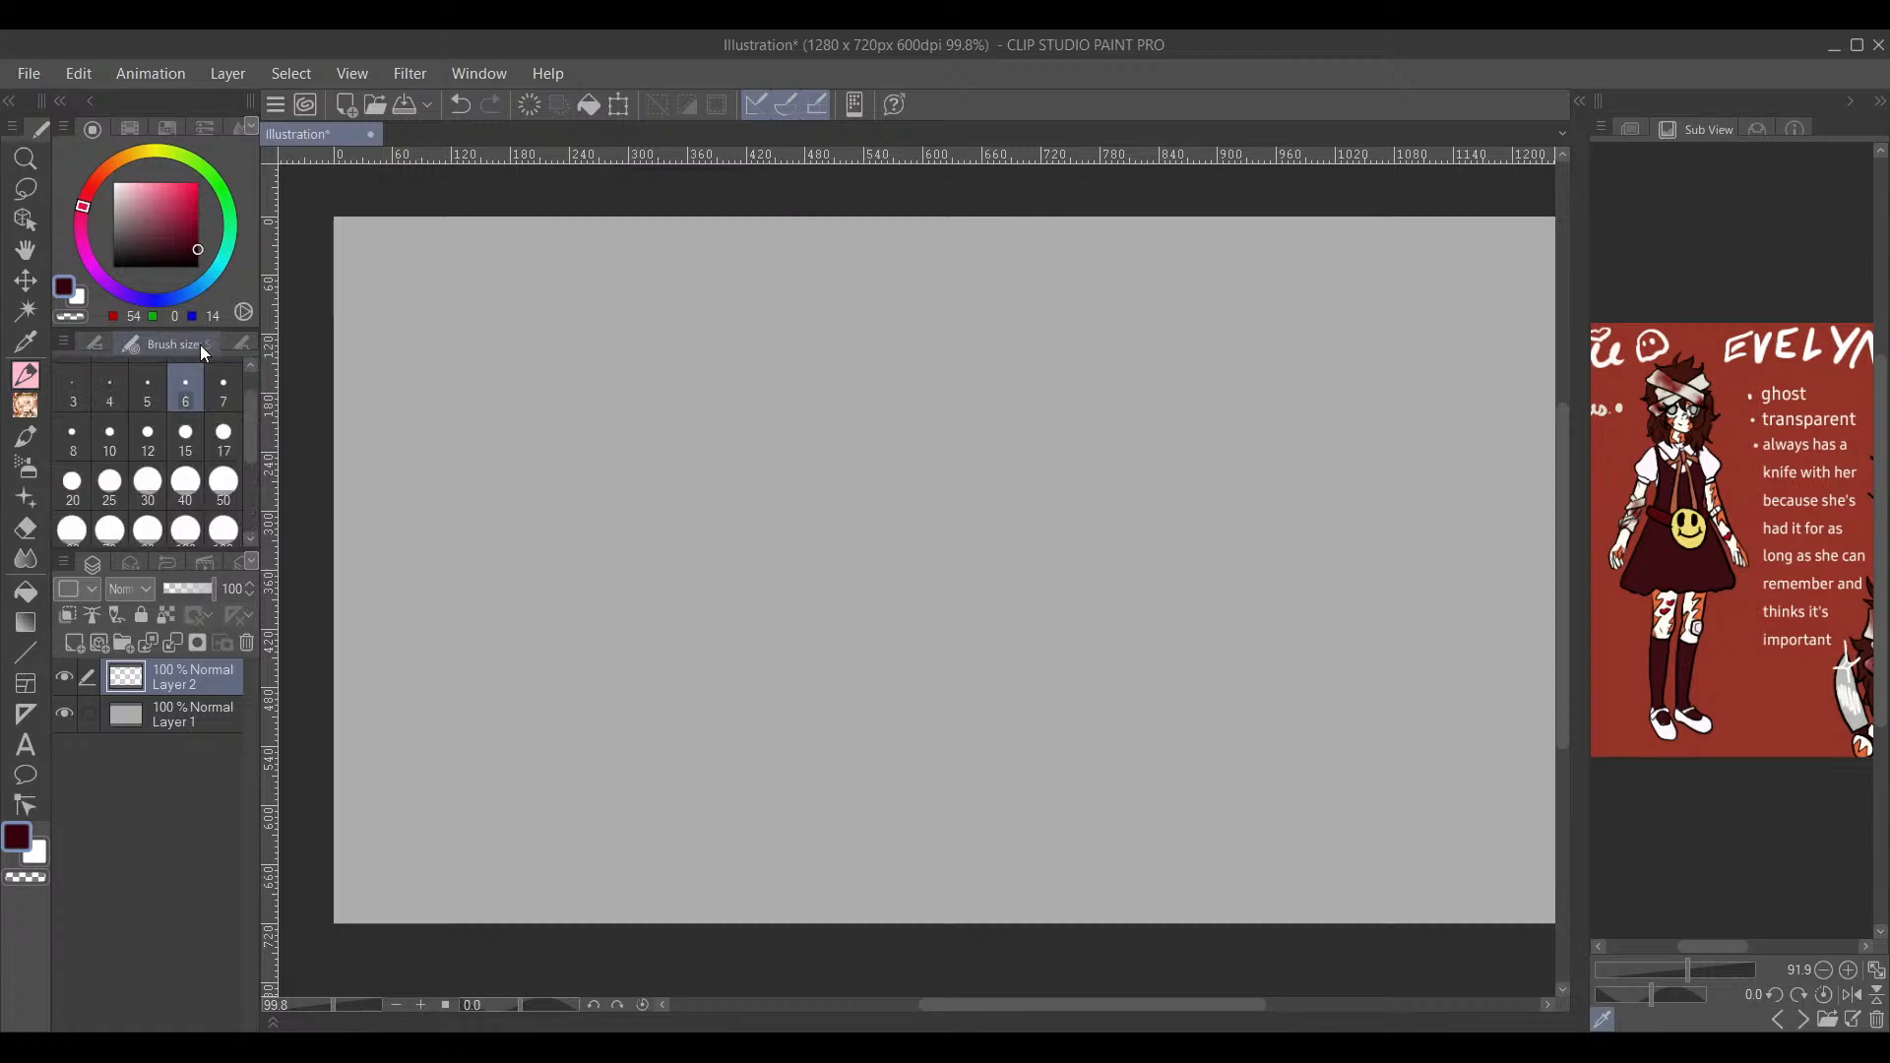
click(185, 482)
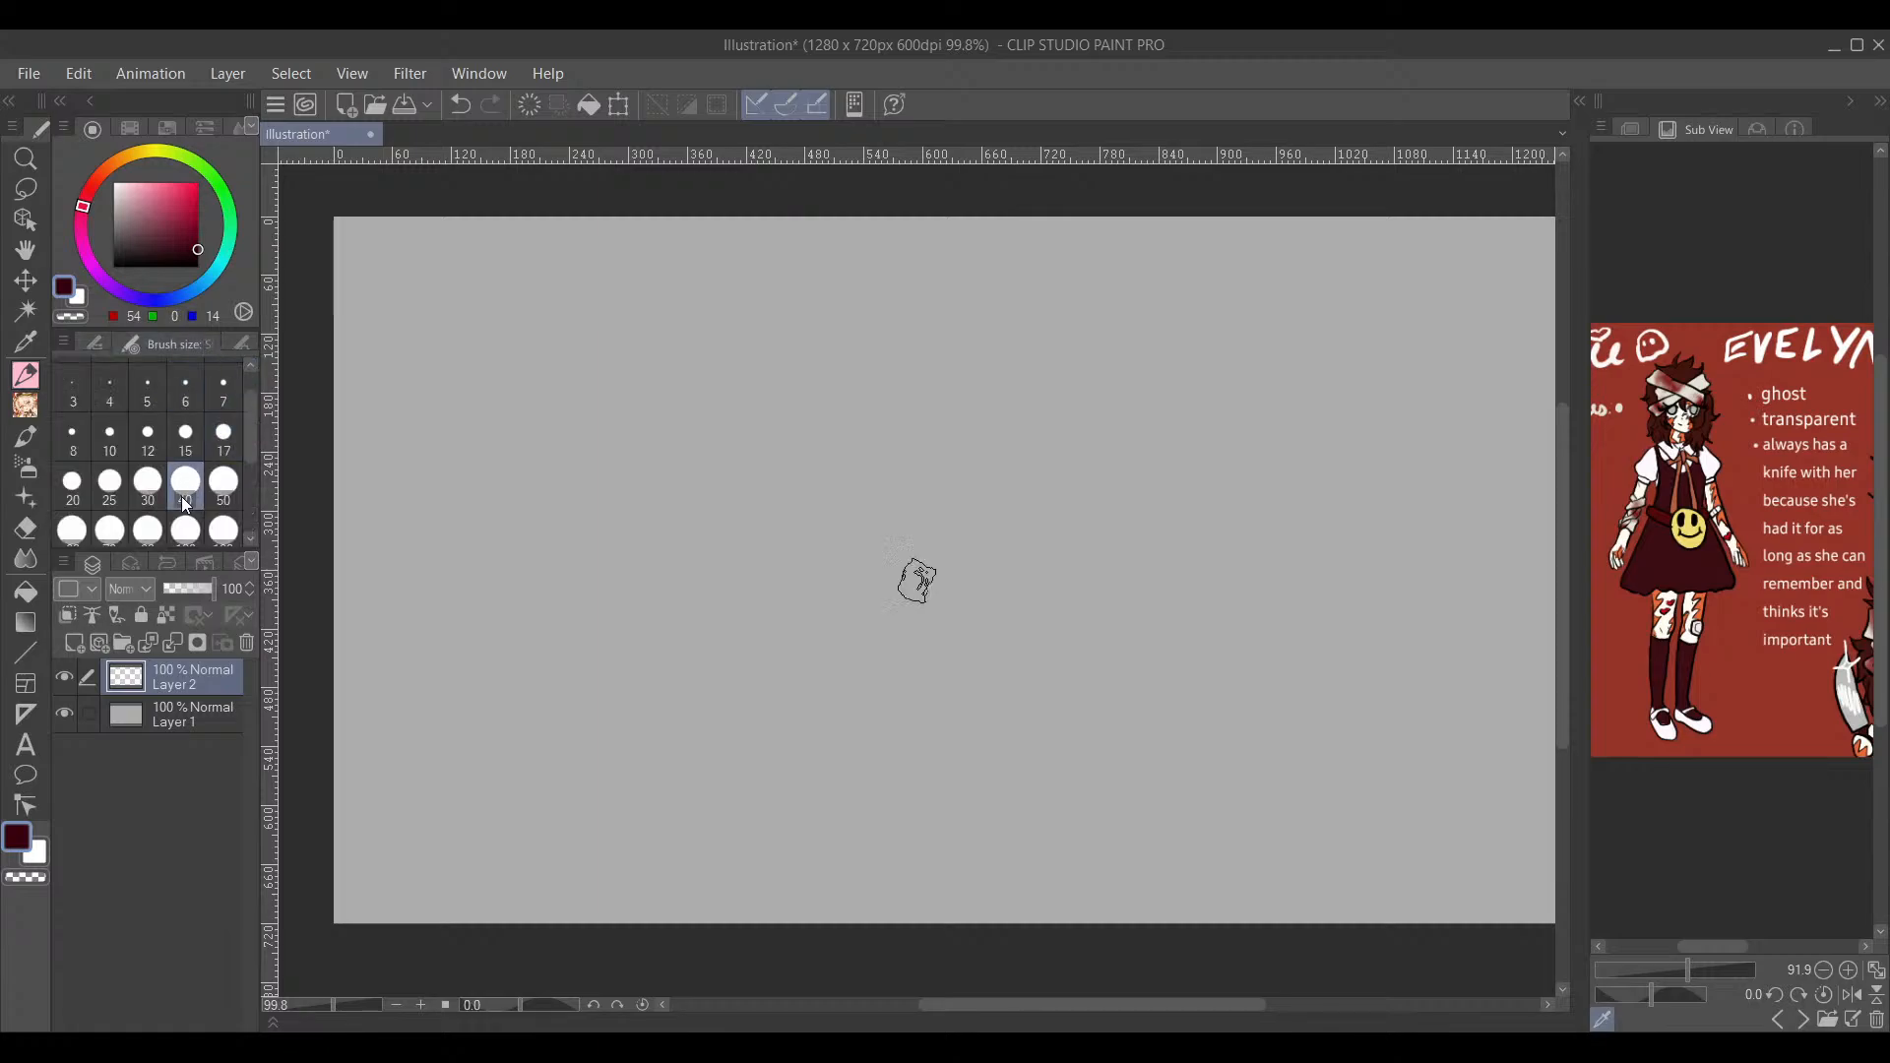
click(148, 433)
mouse_move(1017, 612)
mouse_down()
mouse_move(1011, 537)
mouse_move(1055, 578)
mouse_move(1118, 561)
mouse_move(1123, 624)
mouse_move(1158, 614)
mouse_up()
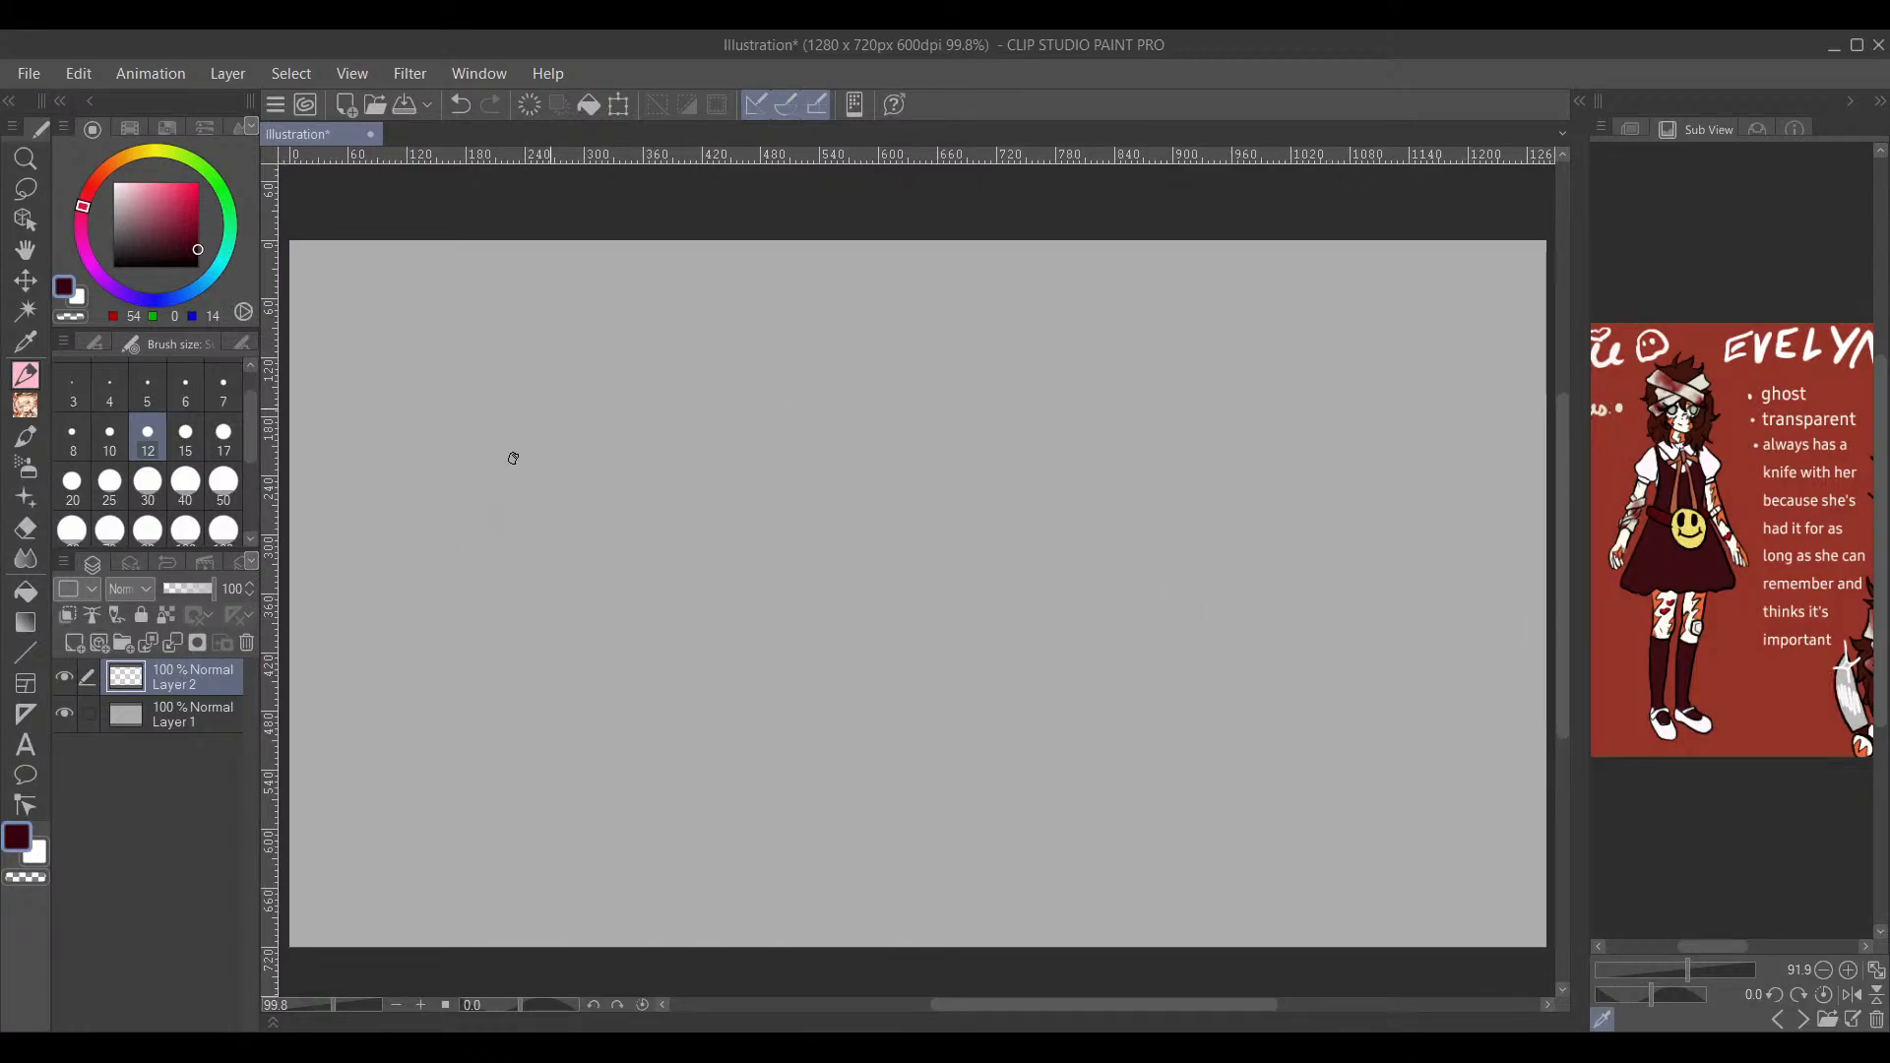
mouse_move(711, 497)
mouse_down()
mouse_move(562, 610)
mouse_move(540, 423)
mouse_up()
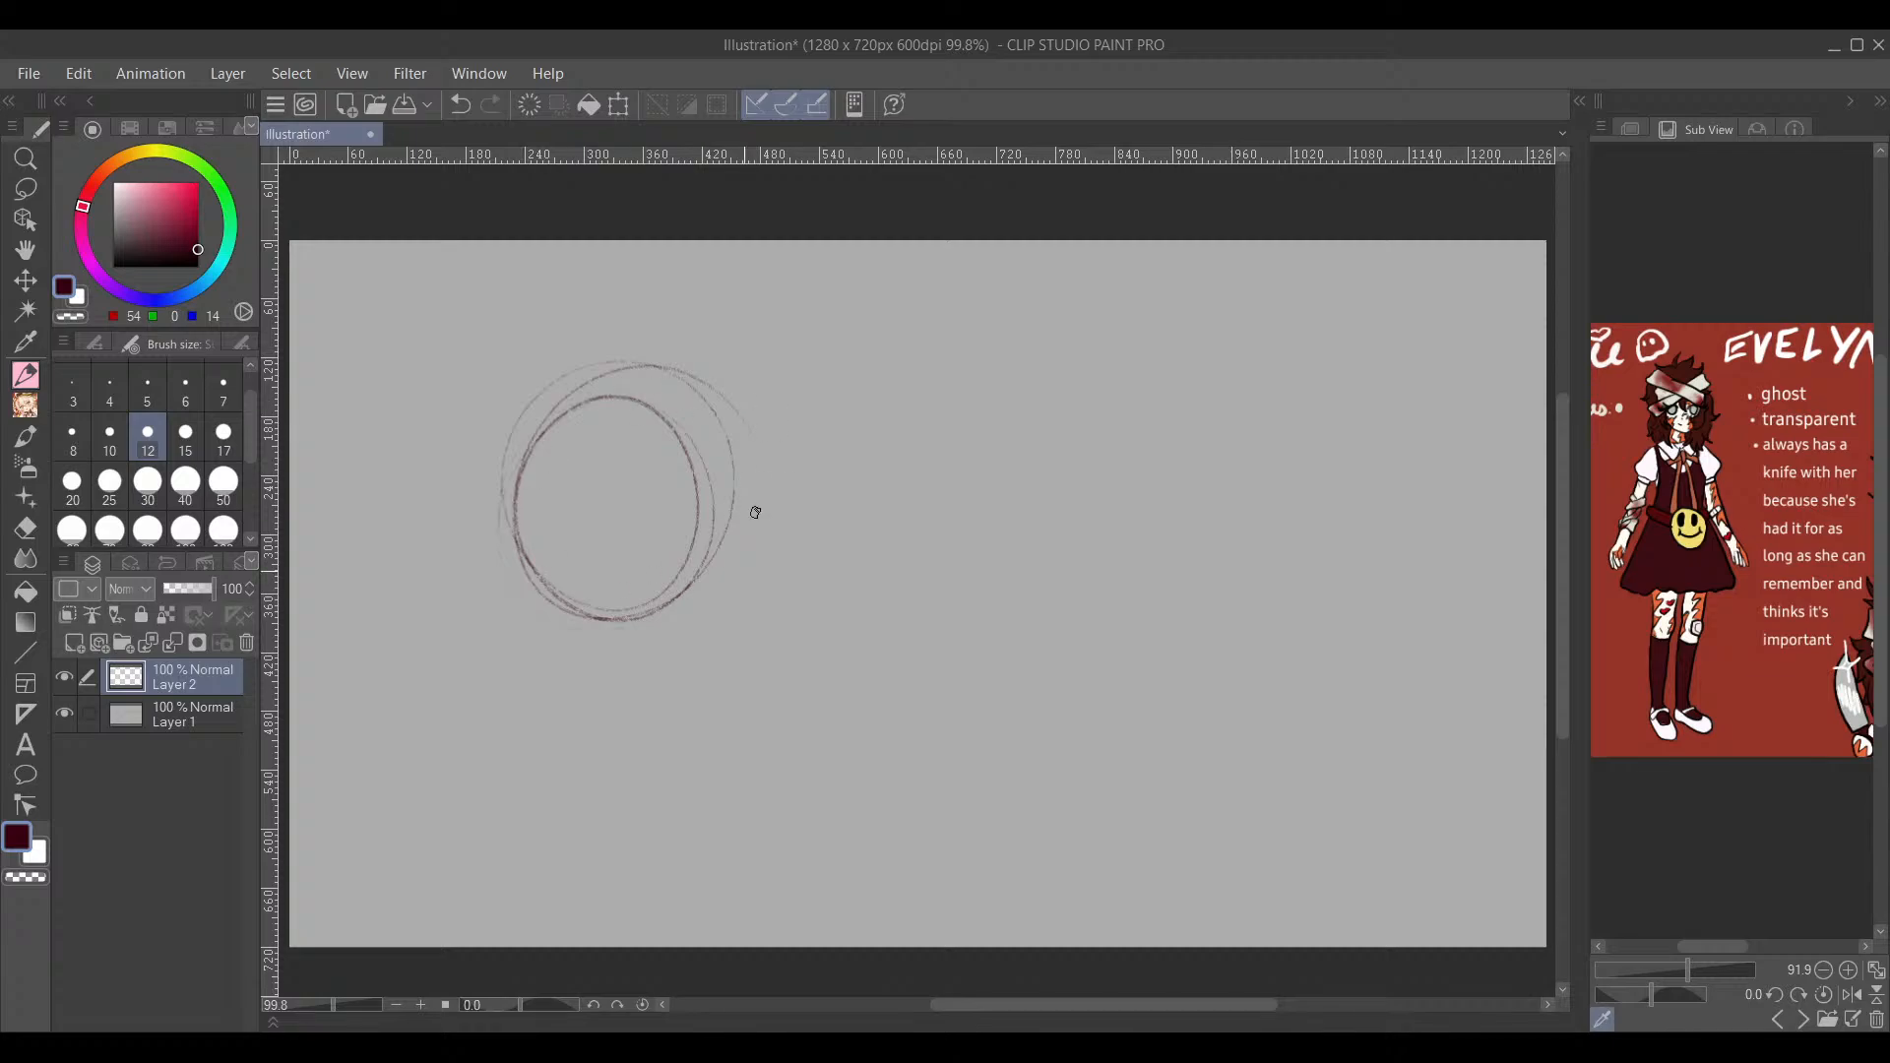
key(e)
mouse_move(734, 404)
mouse_down()
mouse_move(693, 351)
mouse_move(584, 442)
mouse_move(610, 669)
mouse_up()
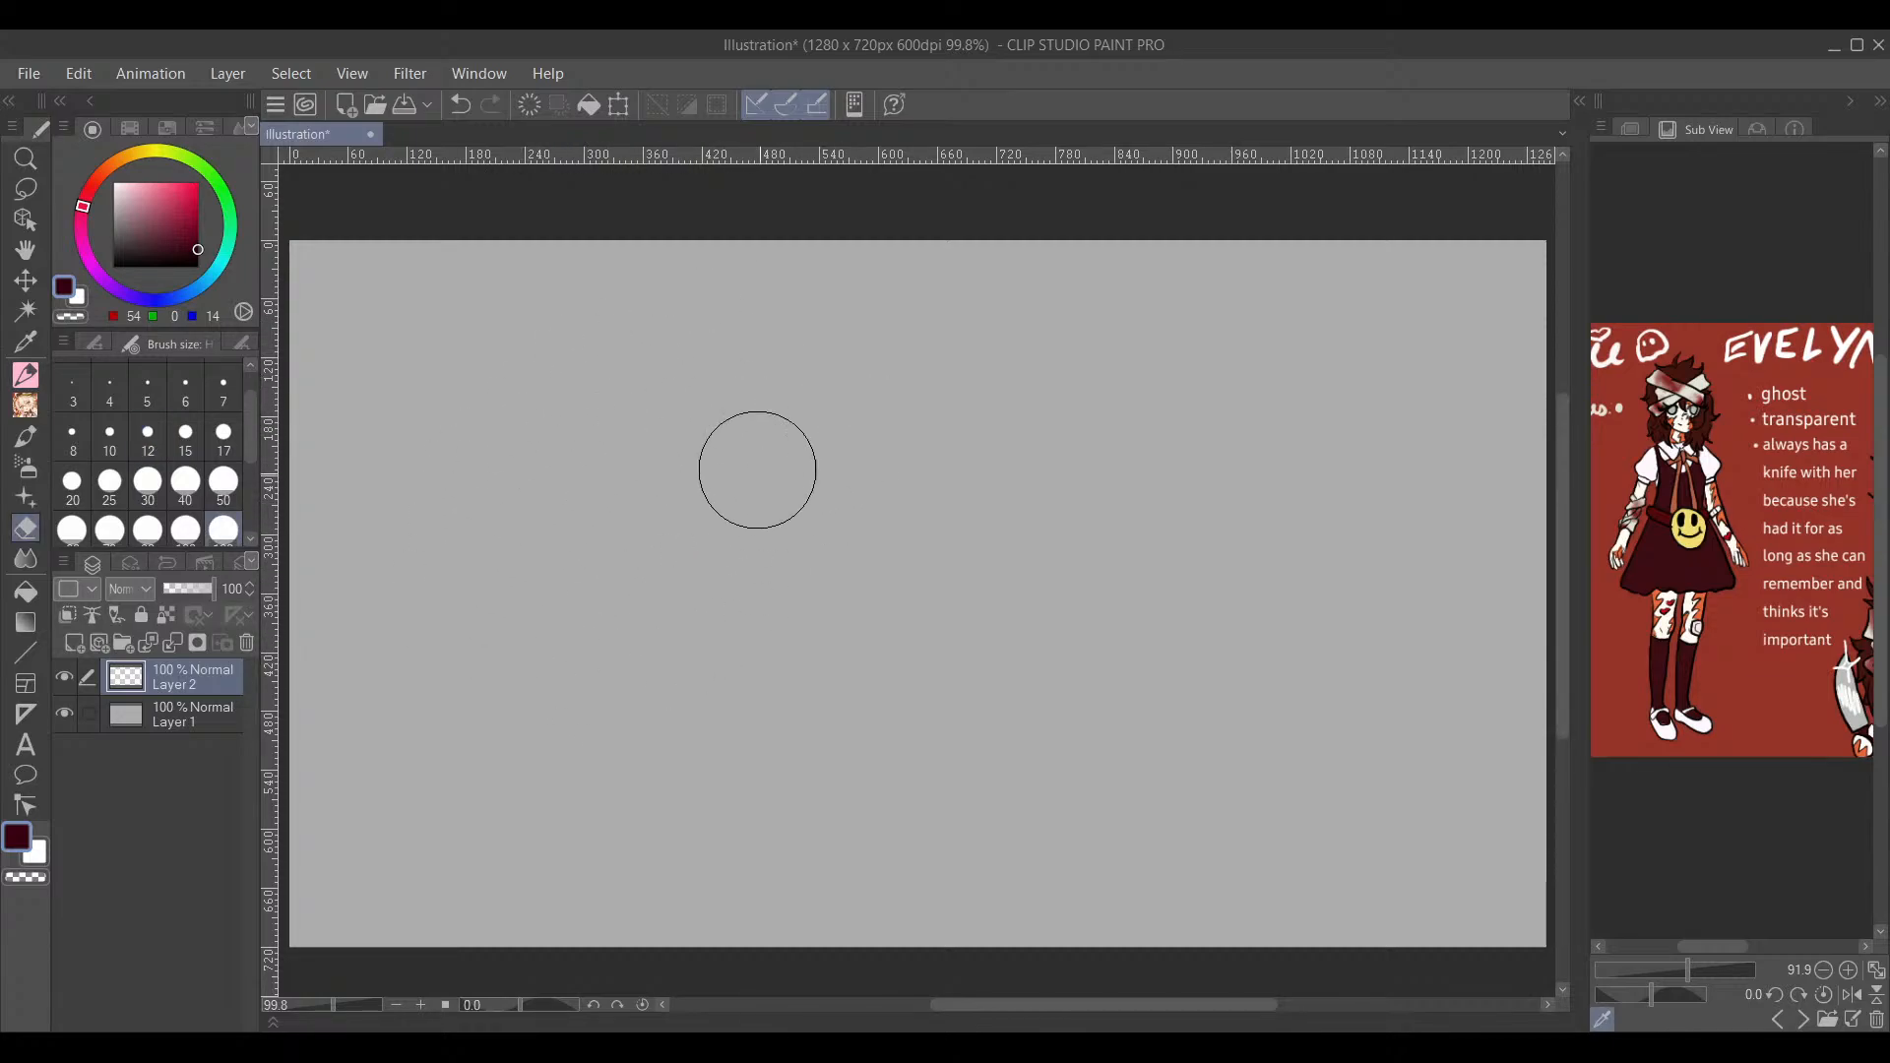
Step: Sketch a side-view creature head as a large circle with curved guide strokes and an upper snout extending from it
key(p)
mouse_move(487, 581)
mouse_down()
mouse_move(660, 669)
mouse_move(792, 546)
mouse_up()
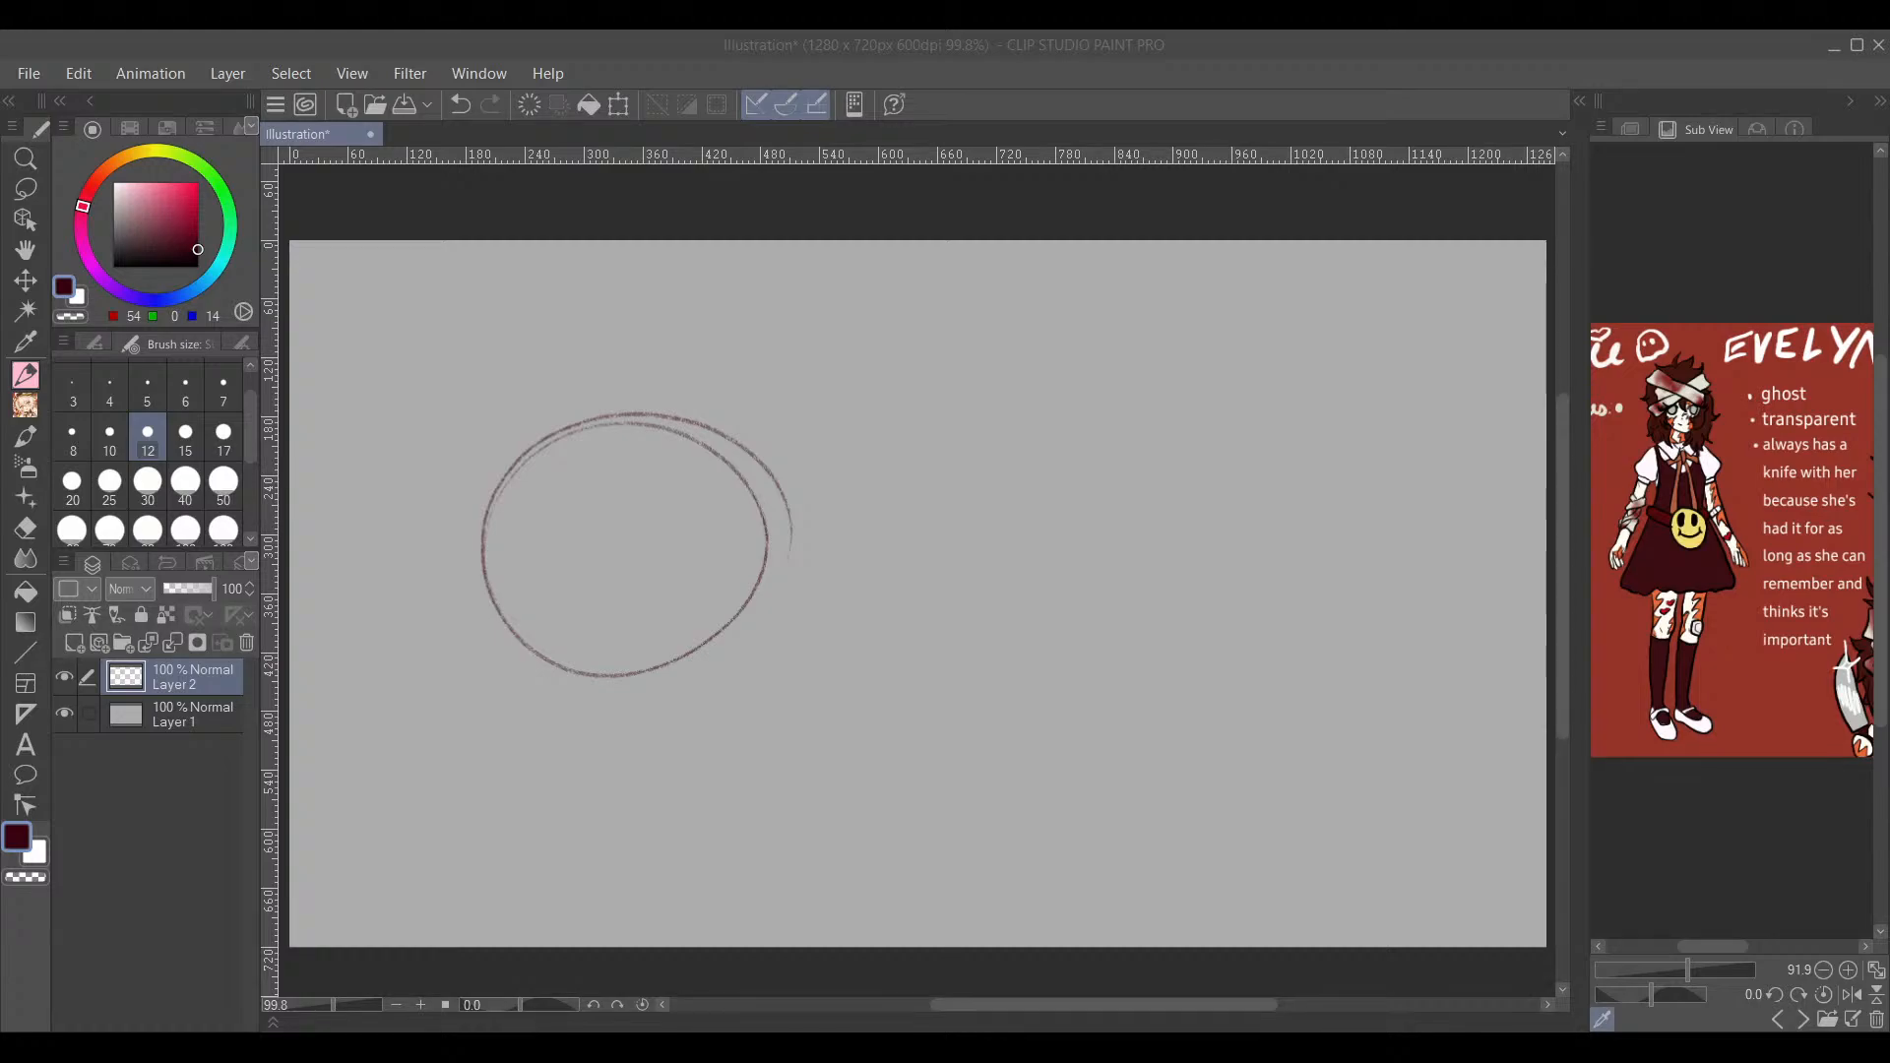
drag(504, 561, 534, 465)
mouse_move(541, 619)
mouse_down()
mouse_move(687, 445)
mouse_move(728, 441)
mouse_up()
mouse_move(481, 540)
mouse_down()
mouse_move(679, 424)
mouse_move(472, 519)
mouse_move(647, 405)
mouse_up()
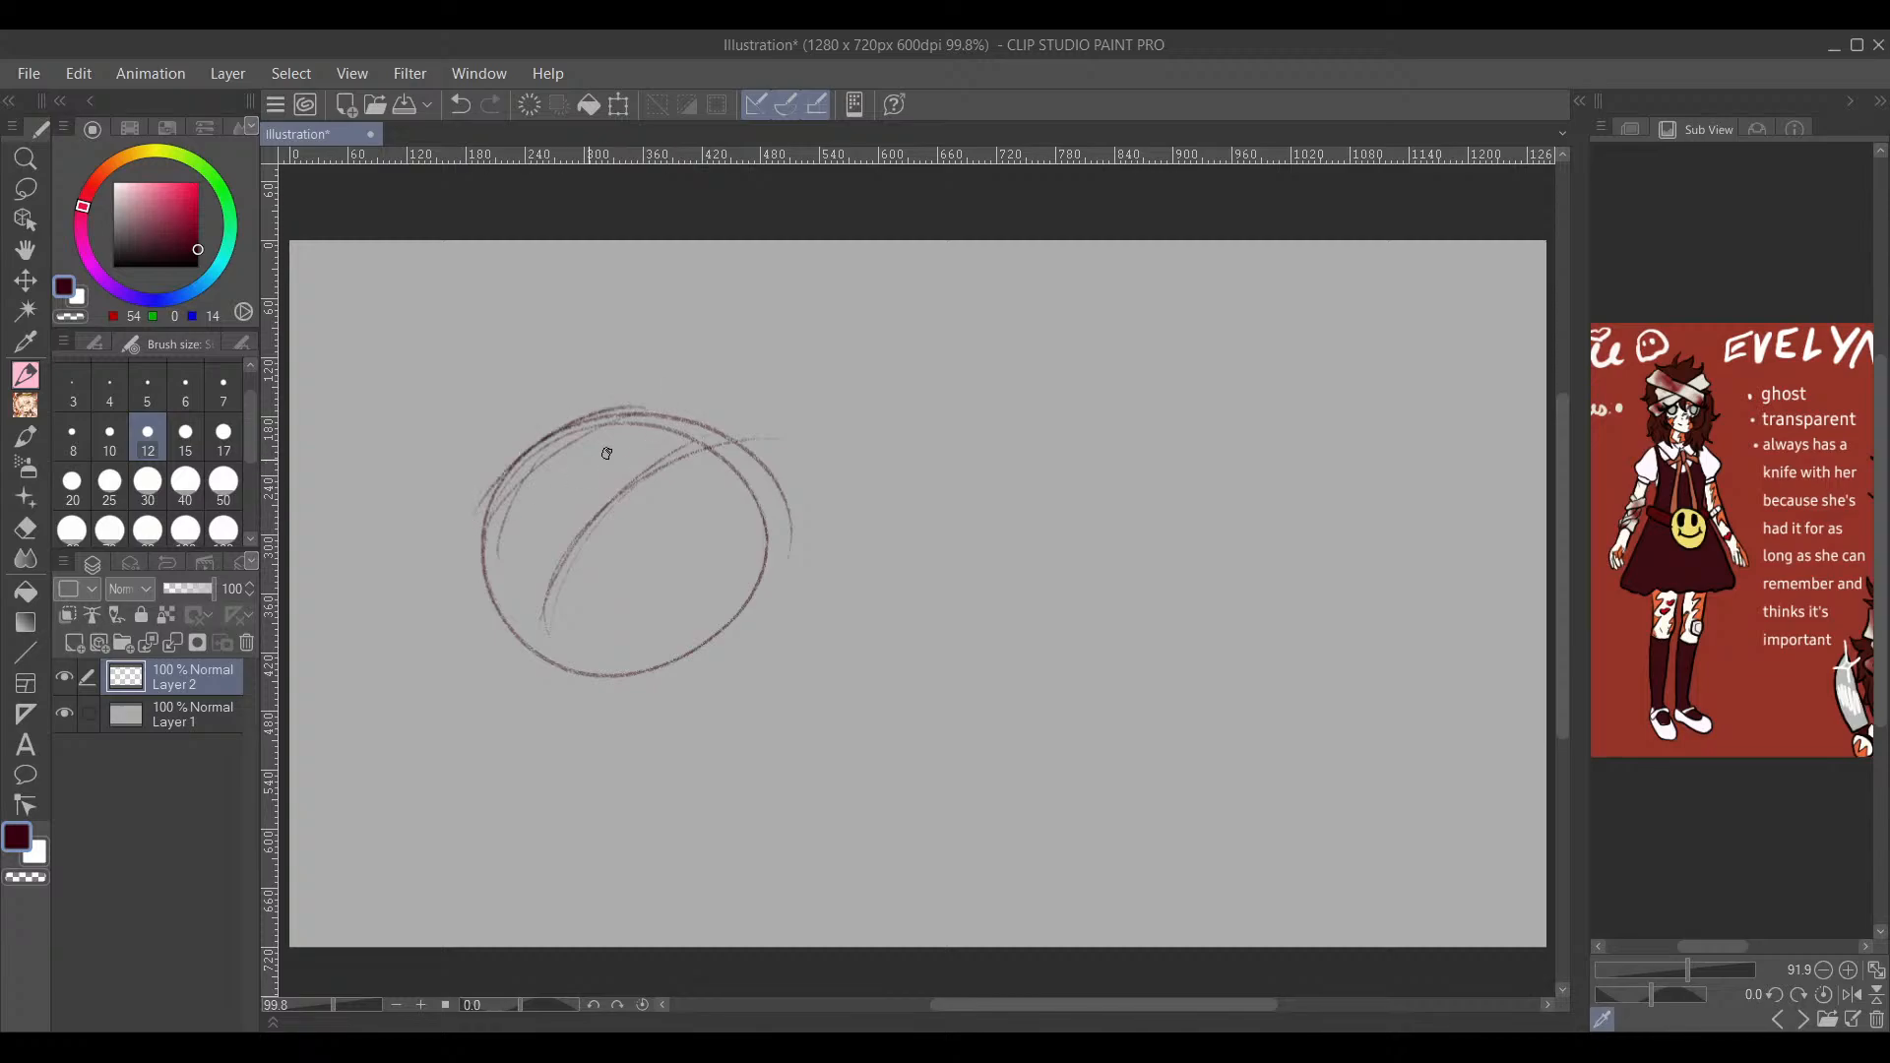
mouse_move(513, 460)
mouse_down()
mouse_move(690, 398)
mouse_move(894, 424)
mouse_move(894, 453)
mouse_move(702, 501)
mouse_move(720, 547)
mouse_move(901, 521)
mouse_move(925, 590)
mouse_up()
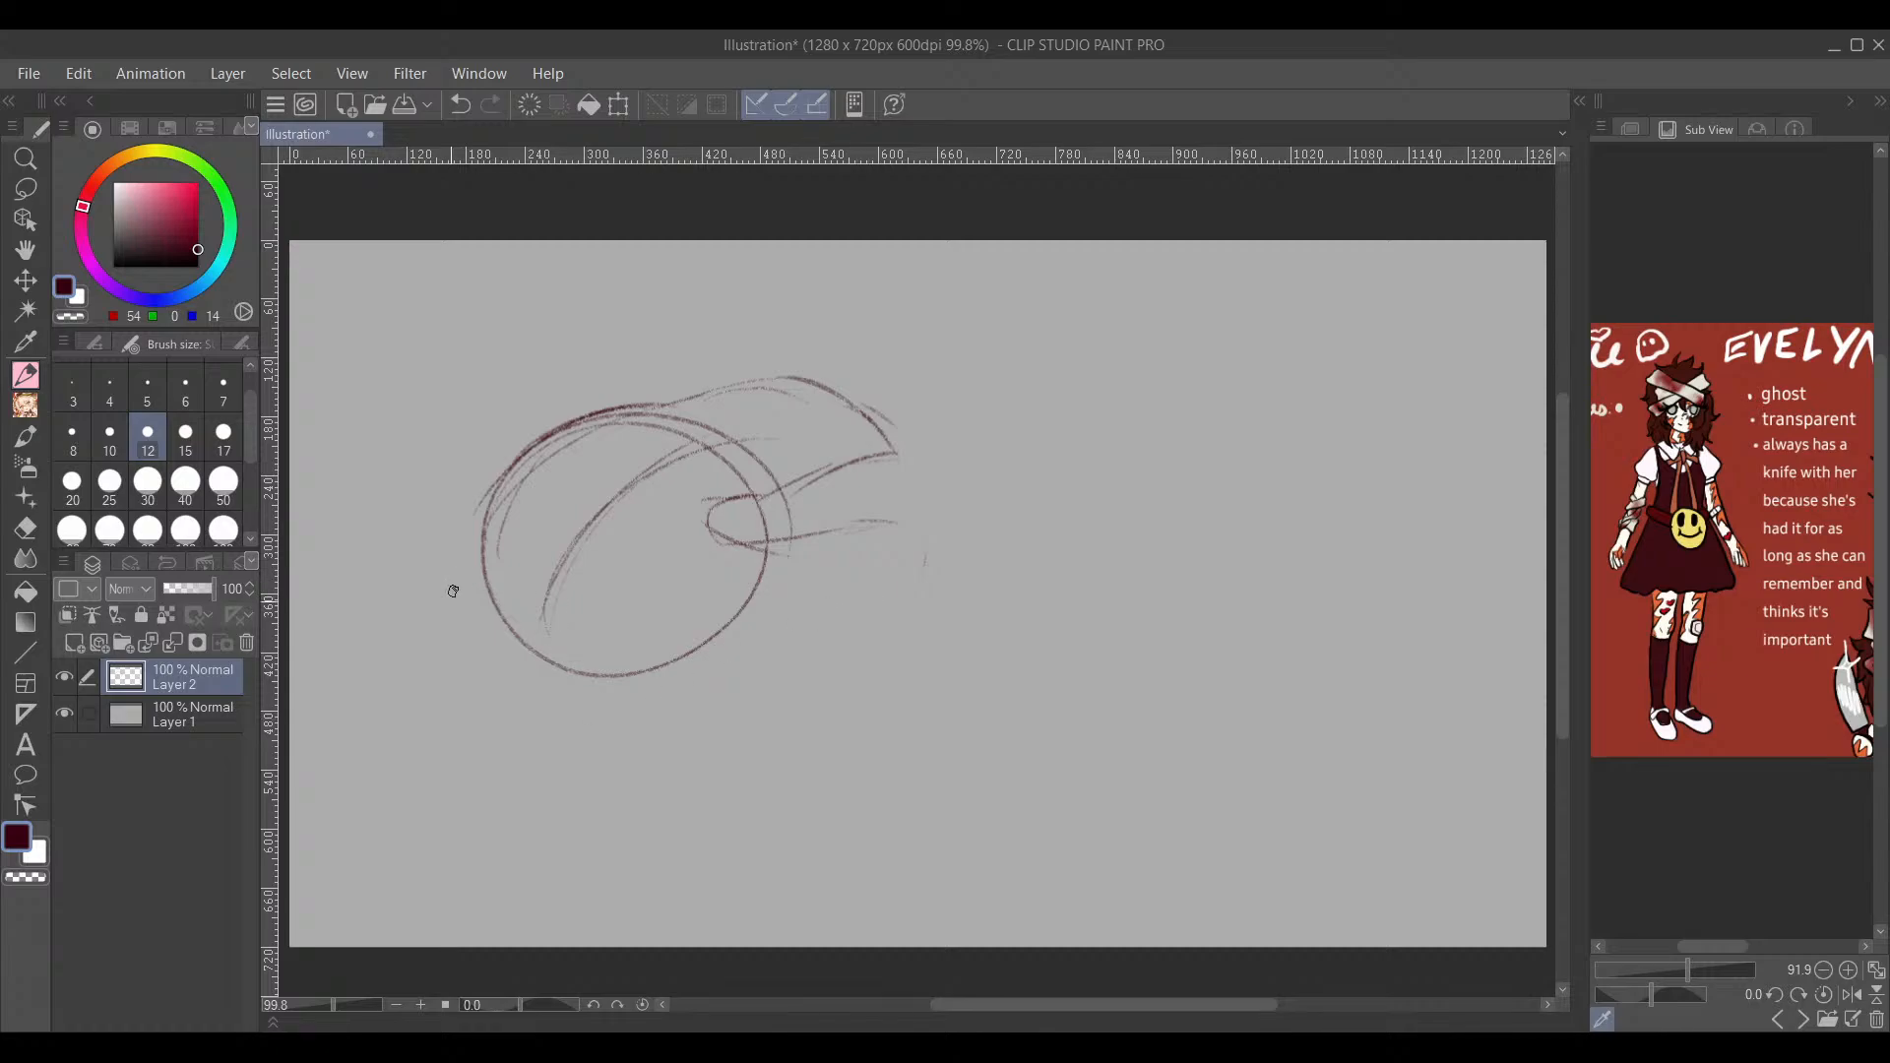
Step: Outline the back of the creature's head and draw the rear neck line curving down to the canvas edge
drag(482, 665, 563, 730)
mouse_move(552, 458)
mouse_down()
mouse_move(478, 601)
mouse_move(524, 677)
mouse_up()
drag(544, 426, 505, 681)
mouse_move(444, 602)
mouse_down()
mouse_move(618, 711)
mouse_move(734, 746)
mouse_up()
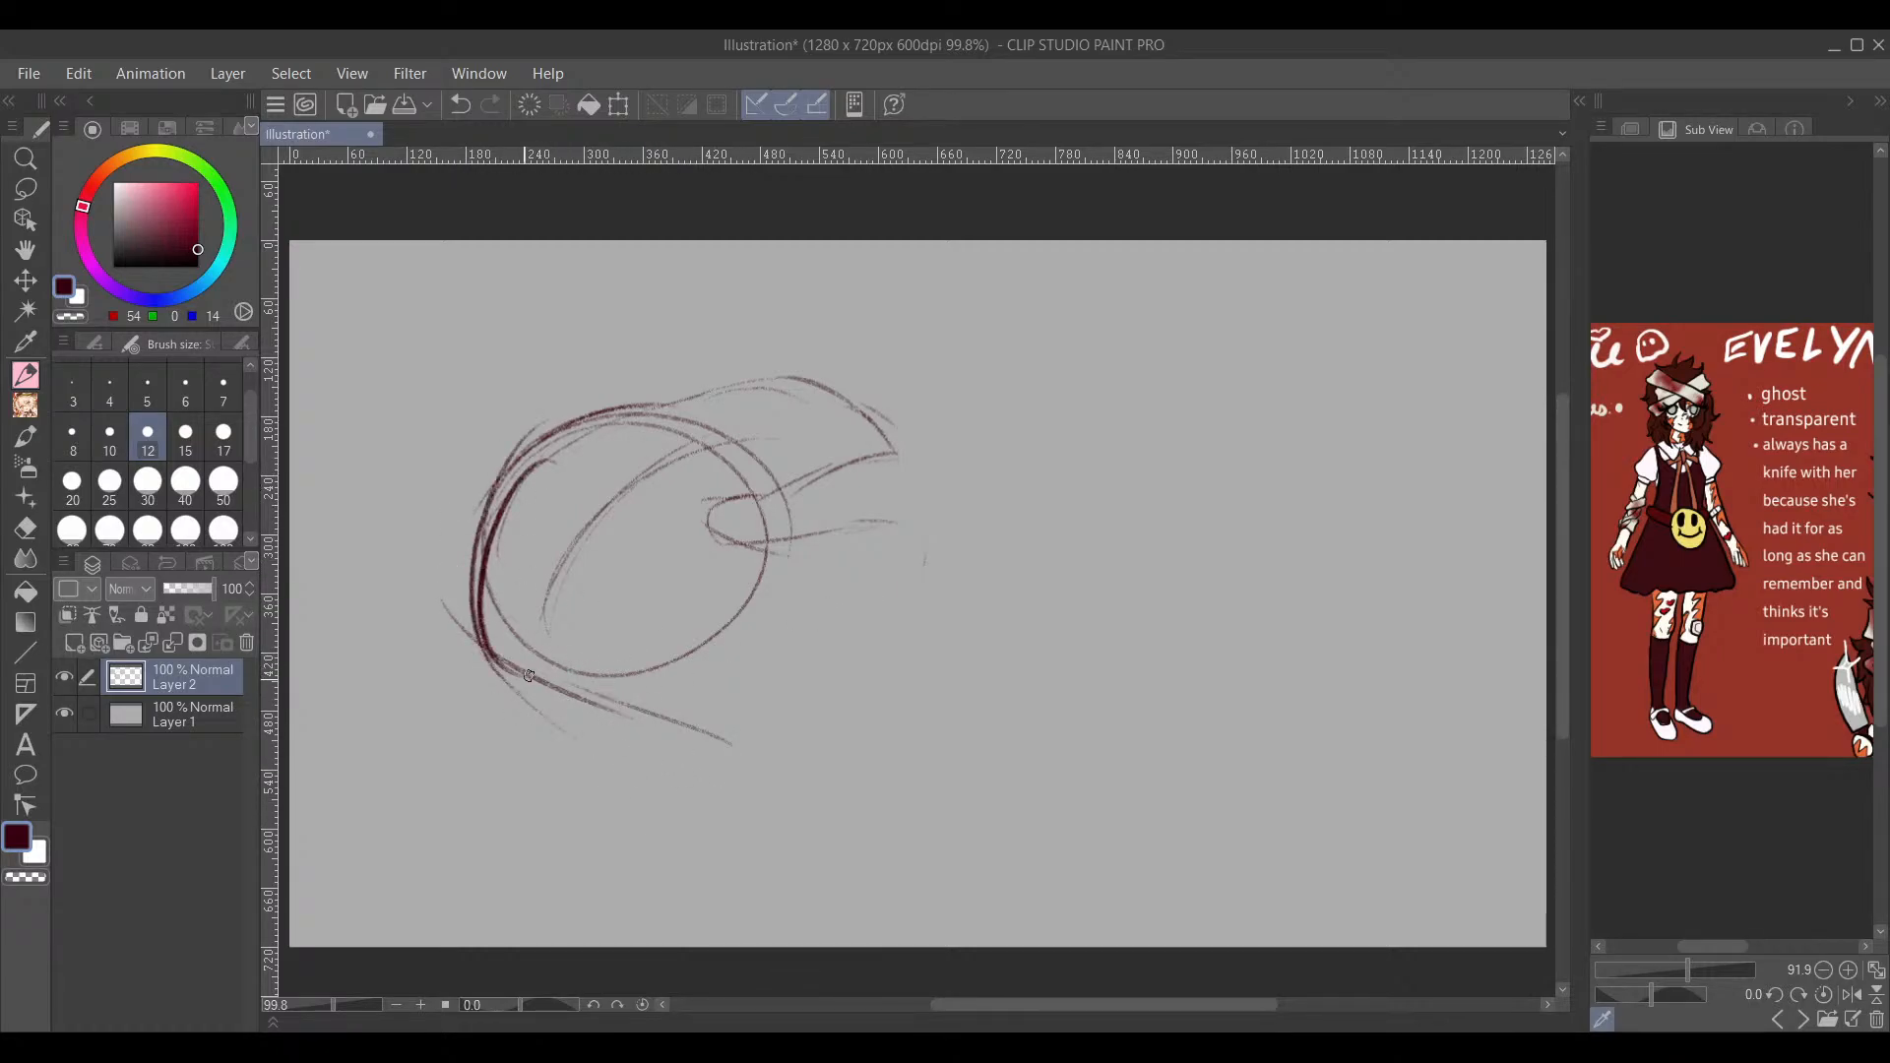
mouse_move(529, 689)
mouse_down()
mouse_move(649, 674)
mouse_move(618, 695)
mouse_move(676, 768)
mouse_up()
drag(614, 694, 694, 871)
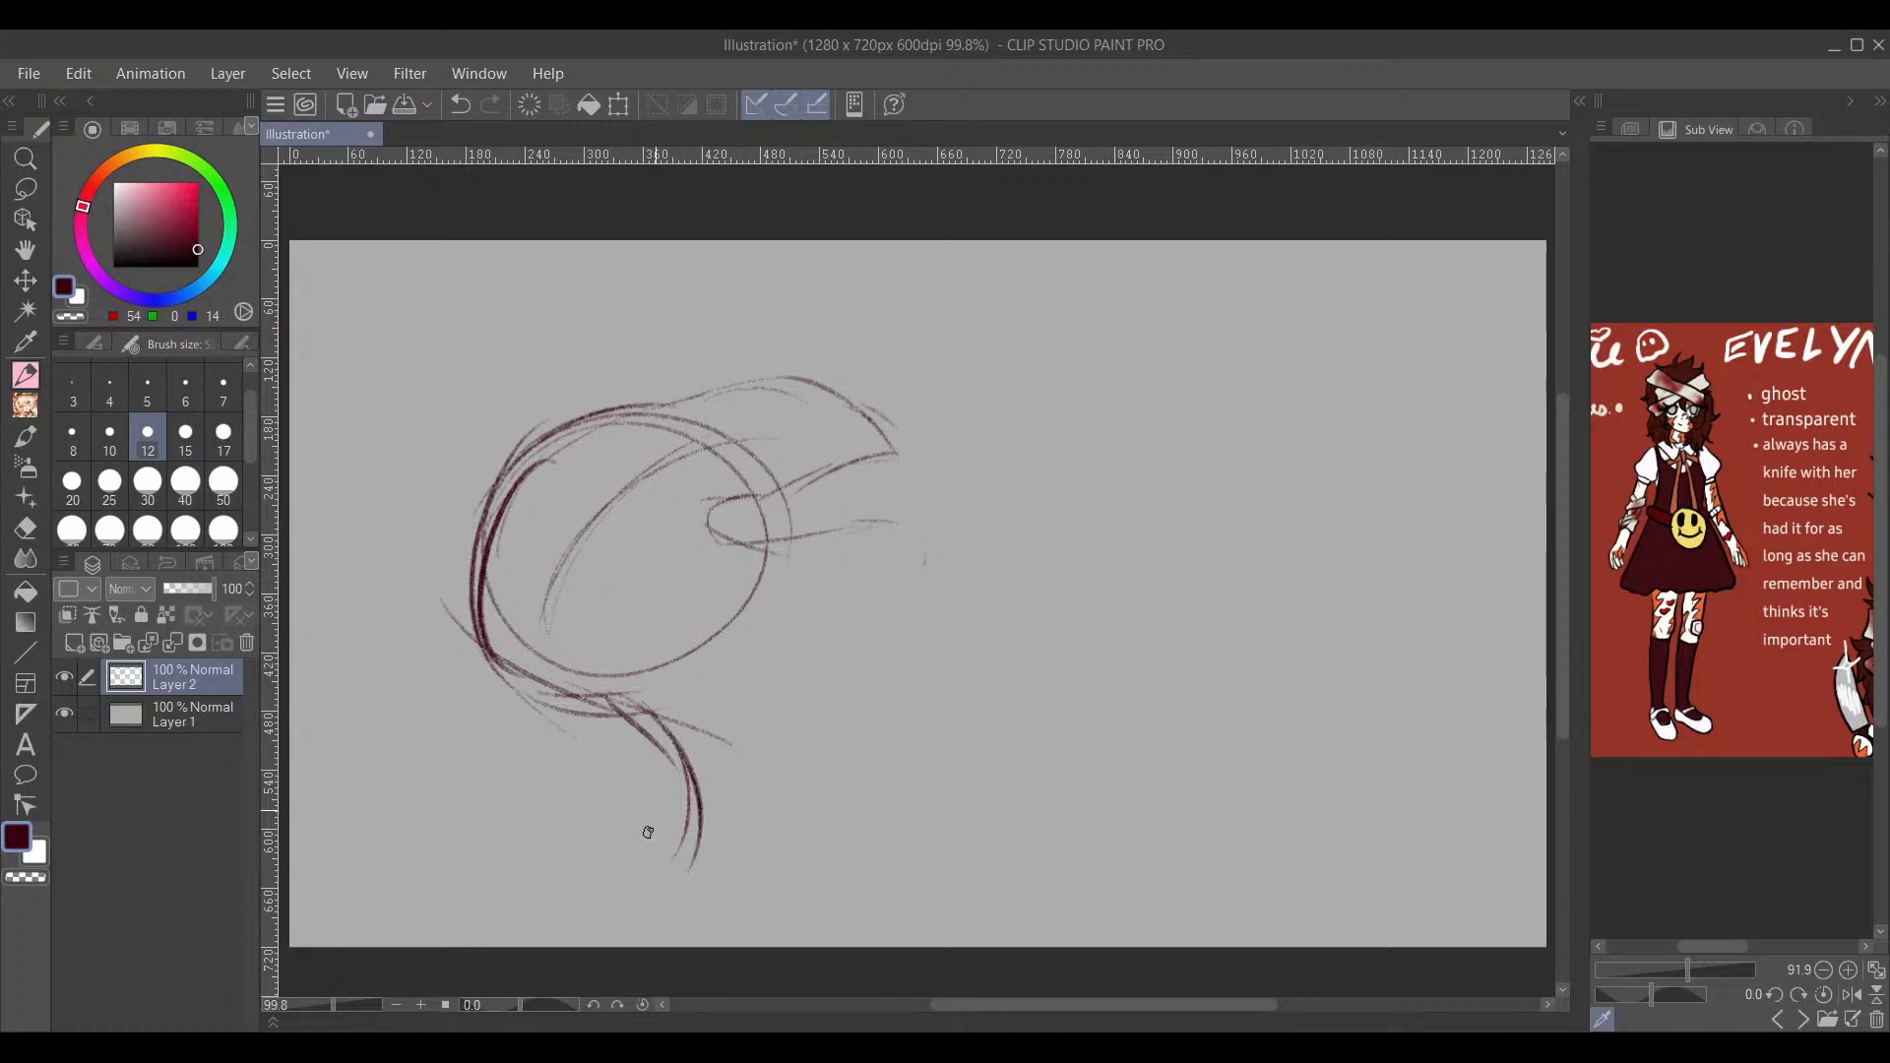
drag(657, 725, 618, 947)
Step: Sketch the underside of the lower jaw and layer curved strokes for the front of the neck
drag(925, 557, 873, 626)
mouse_move(919, 563)
mouse_down()
mouse_move(827, 622)
mouse_move(969, 771)
mouse_up()
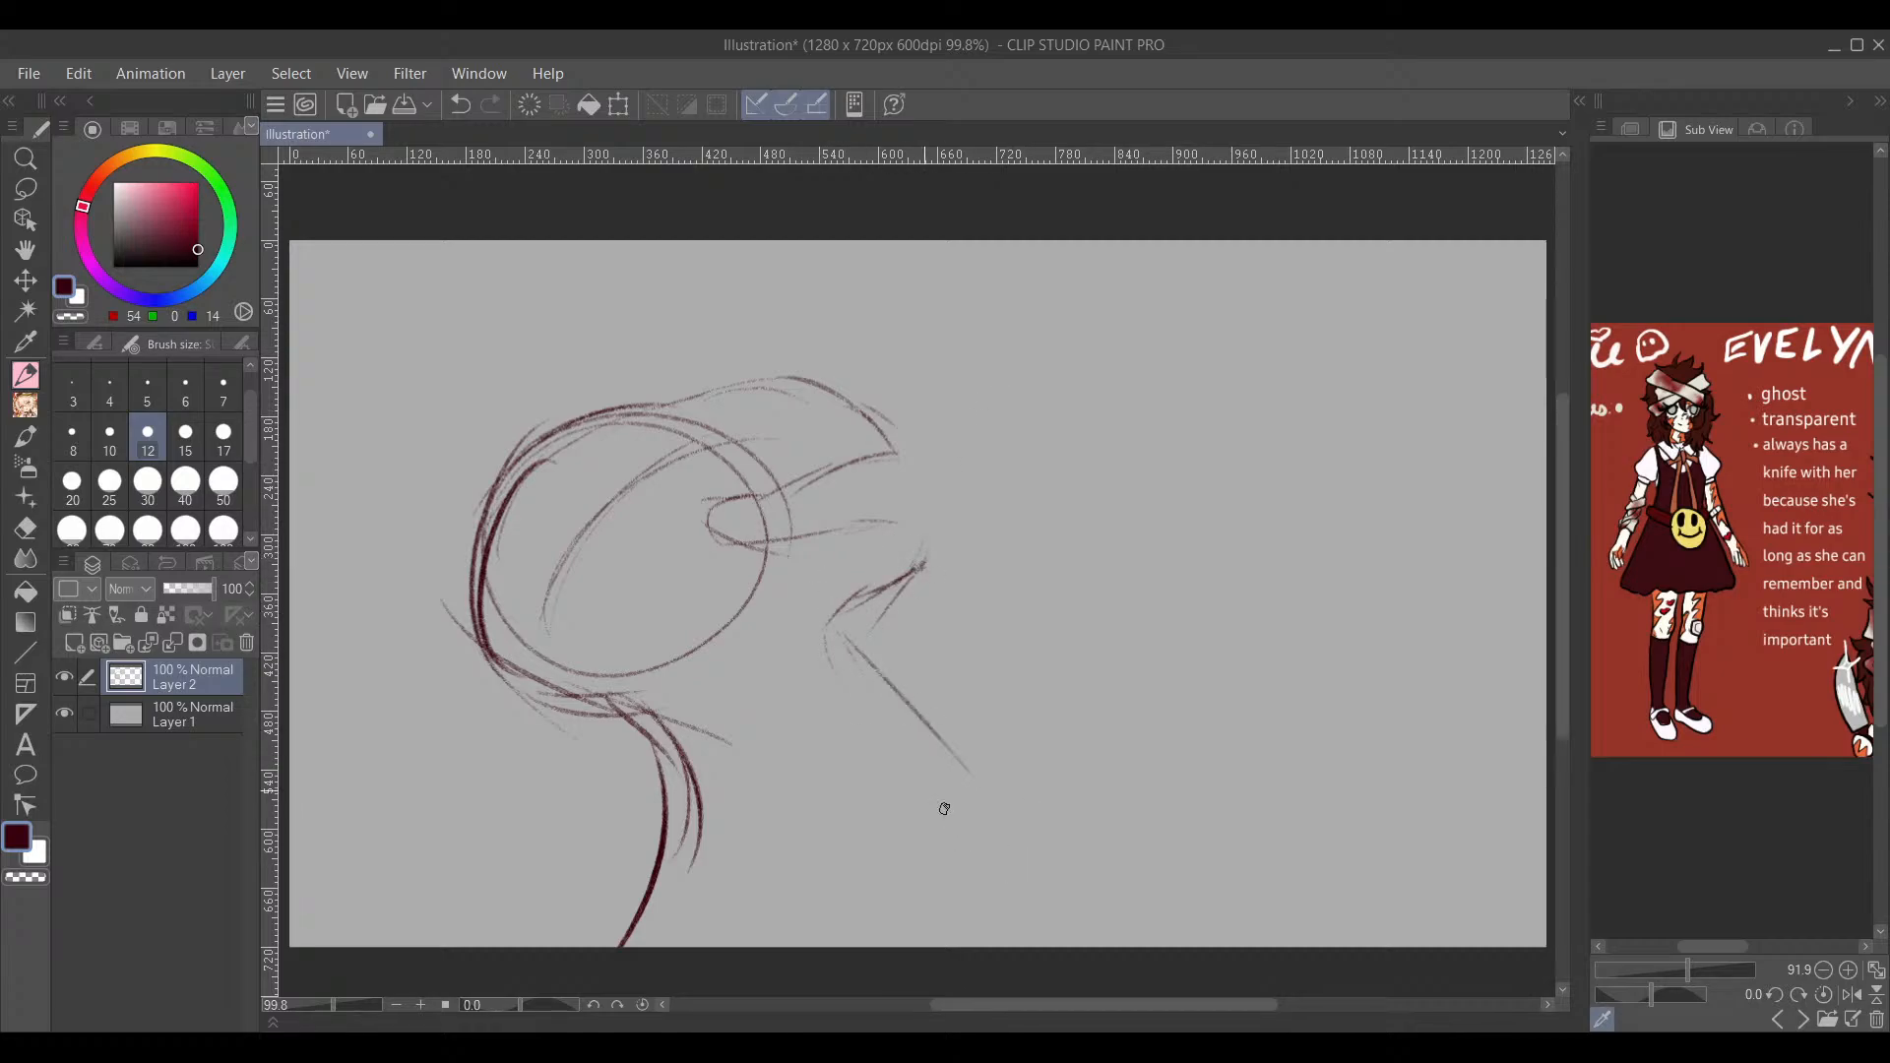
drag(854, 660, 966, 793)
mouse_move(832, 638)
mouse_down()
mouse_move(921, 771)
mouse_move(980, 943)
mouse_up()
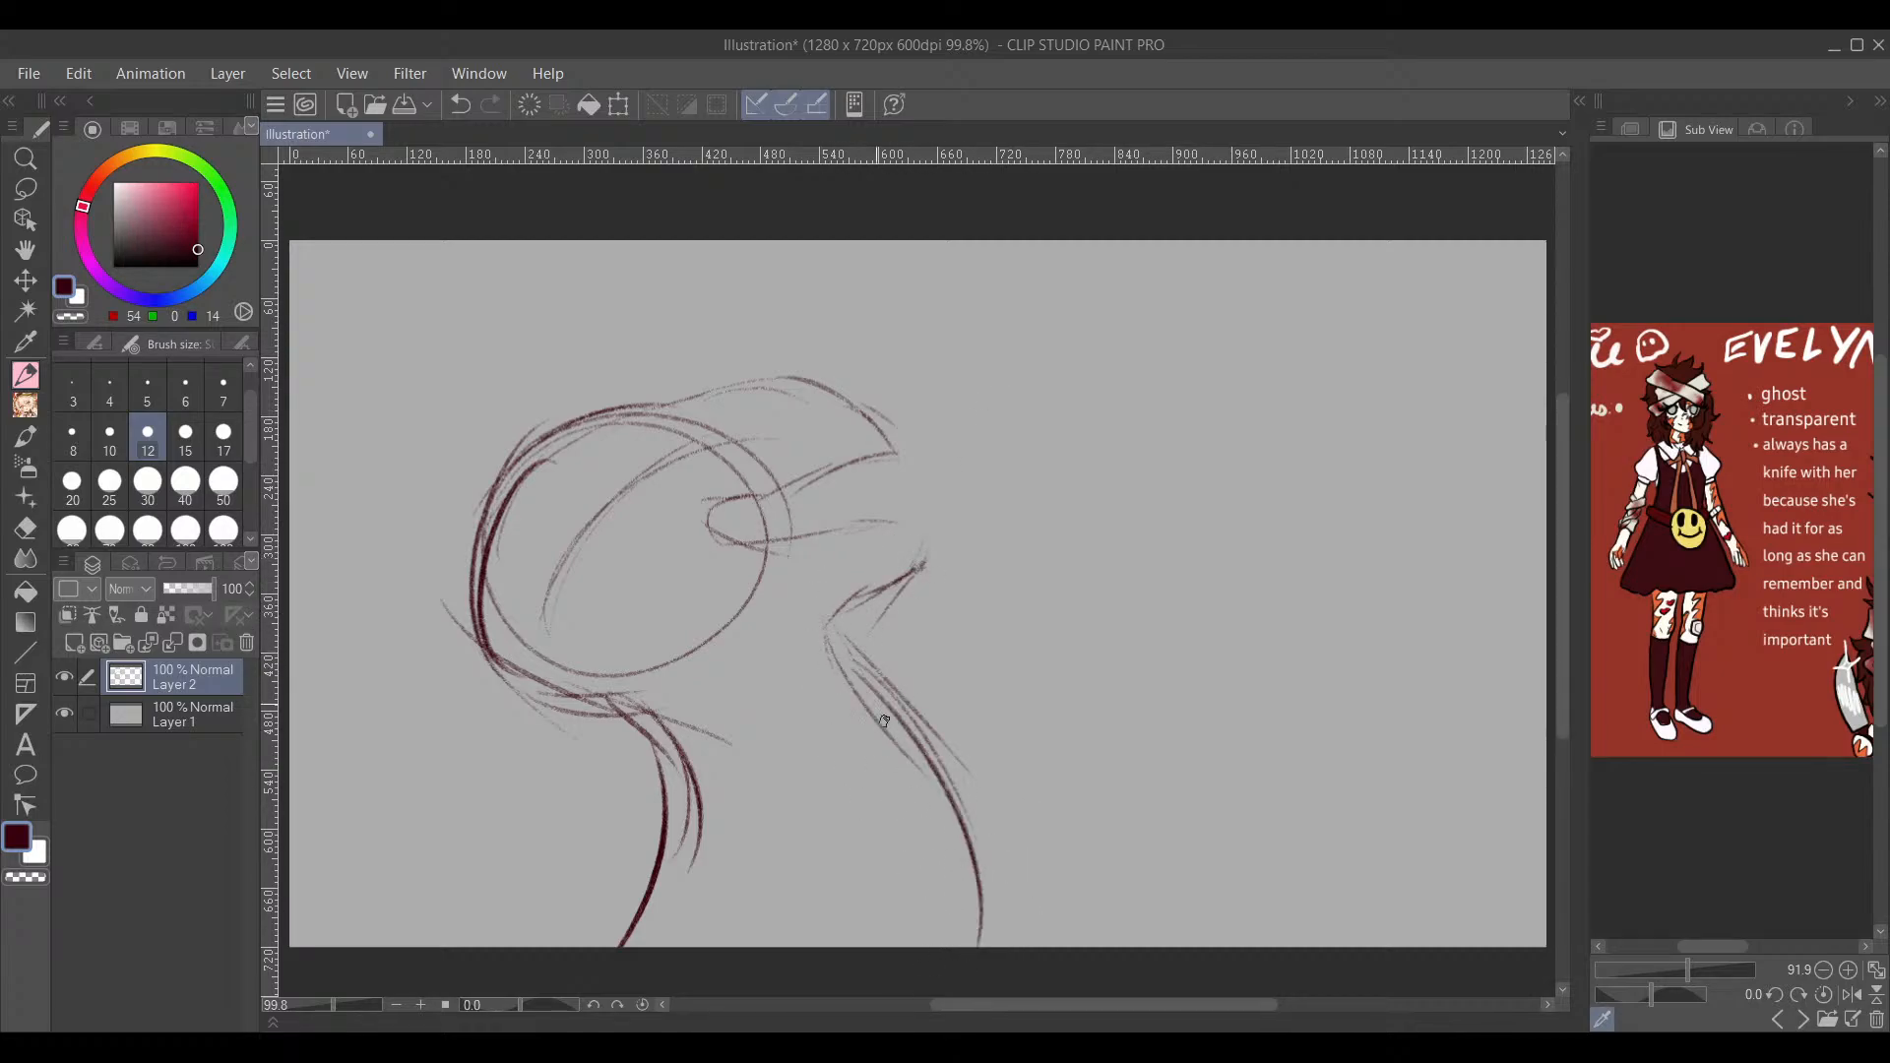
drag(872, 679, 973, 946)
drag(847, 638, 996, 946)
mouse_move(1032, 753)
mouse_down()
mouse_move(1051, 646)
mouse_move(1074, 691)
mouse_up()
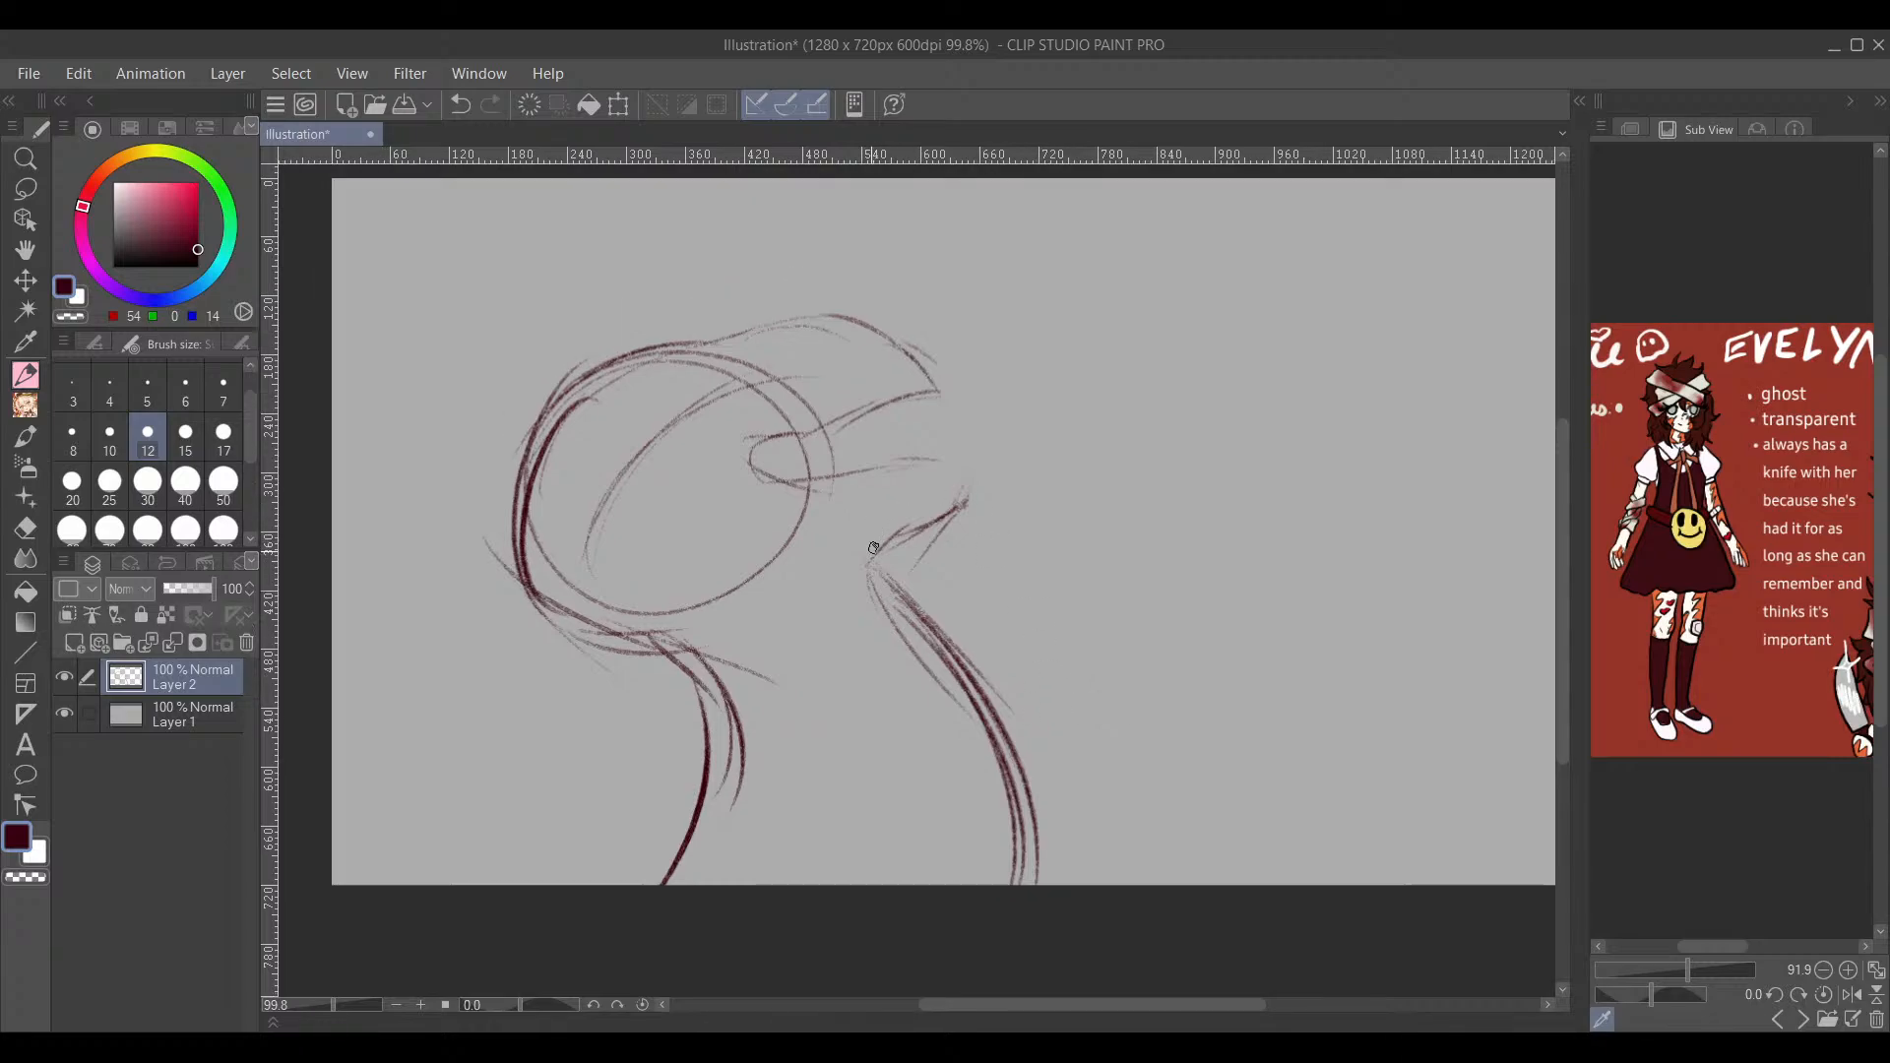
Step: Strengthen the open mouth, jaw and snout outlines, and add a thick arched eye near the top of the head
mouse_move(873, 547)
mouse_down()
mouse_move(969, 465)
mouse_move(869, 449)
mouse_move(751, 463)
mouse_up()
mouse_move(750, 448)
mouse_down()
mouse_move(949, 393)
mouse_move(935, 441)
mouse_up()
mouse_move(939, 439)
mouse_down()
mouse_move(959, 386)
mouse_move(849, 318)
mouse_up()
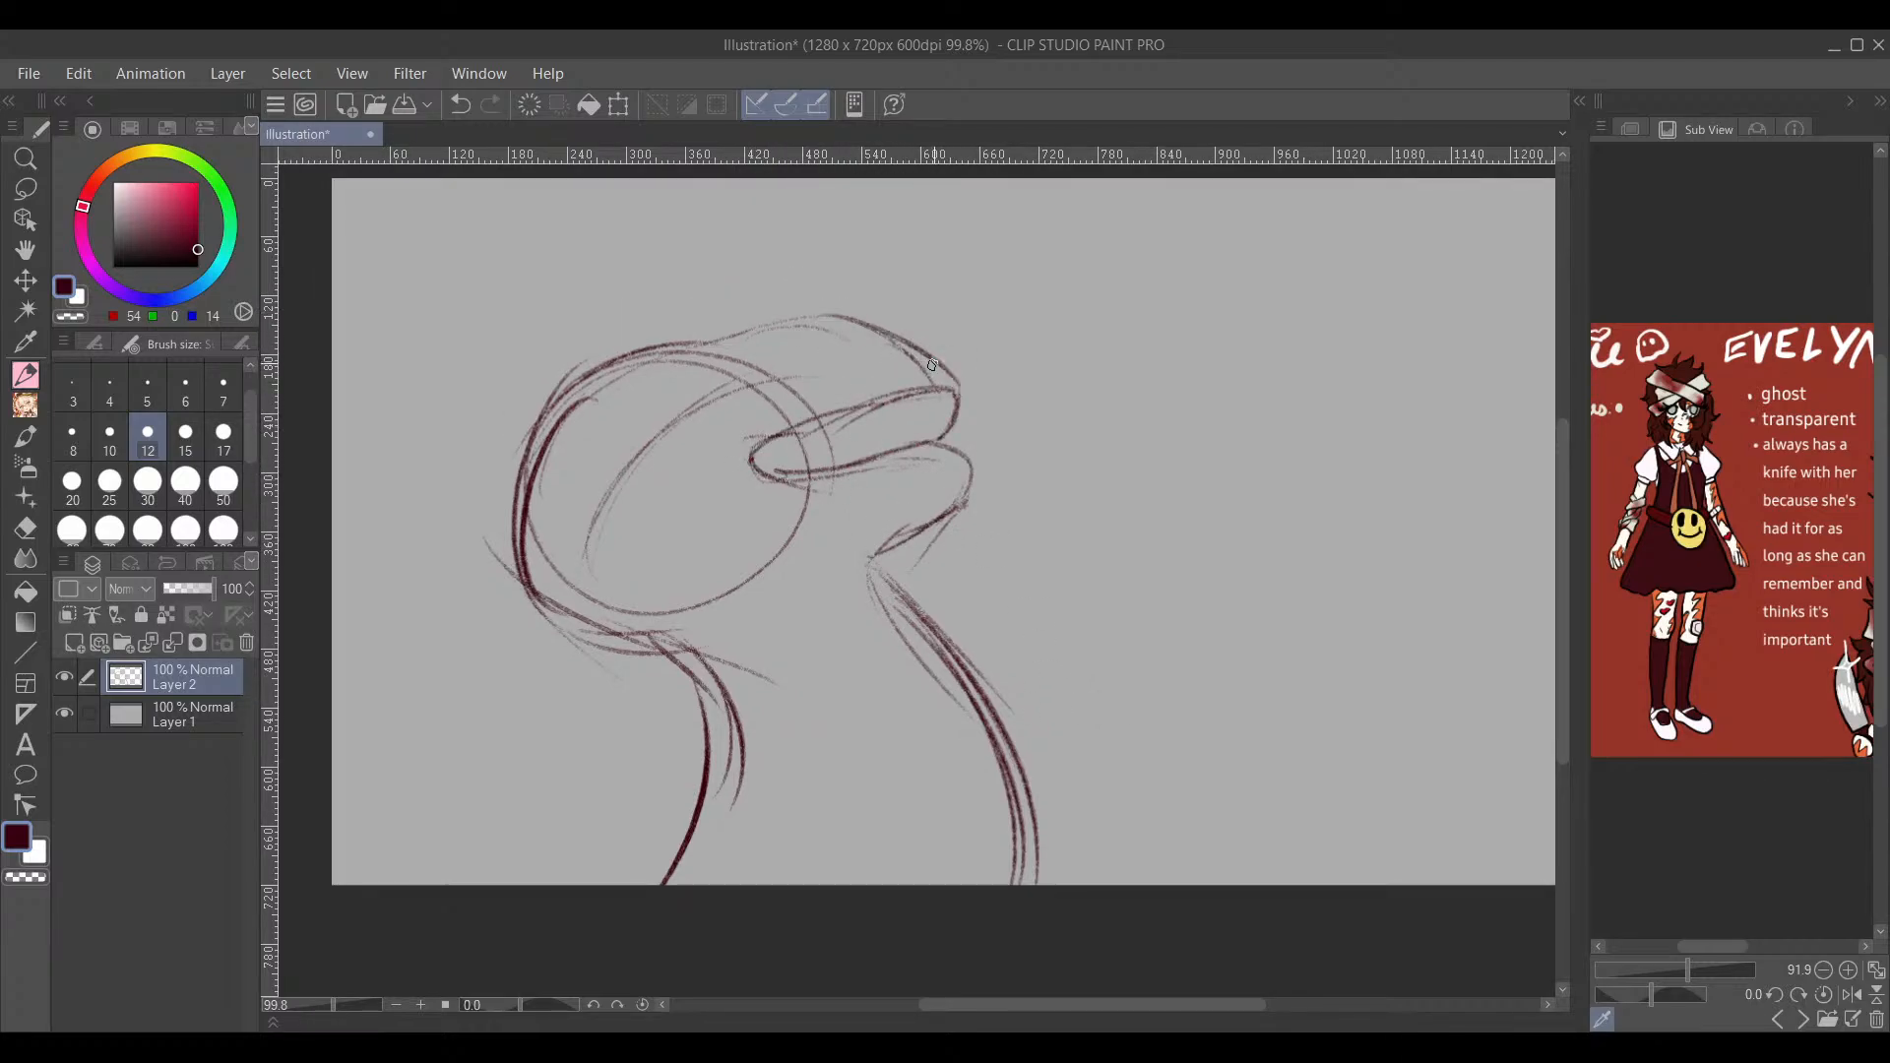
mouse_move(932, 365)
mouse_down()
mouse_move(815, 308)
mouse_move(599, 356)
mouse_move(507, 458)
mouse_up()
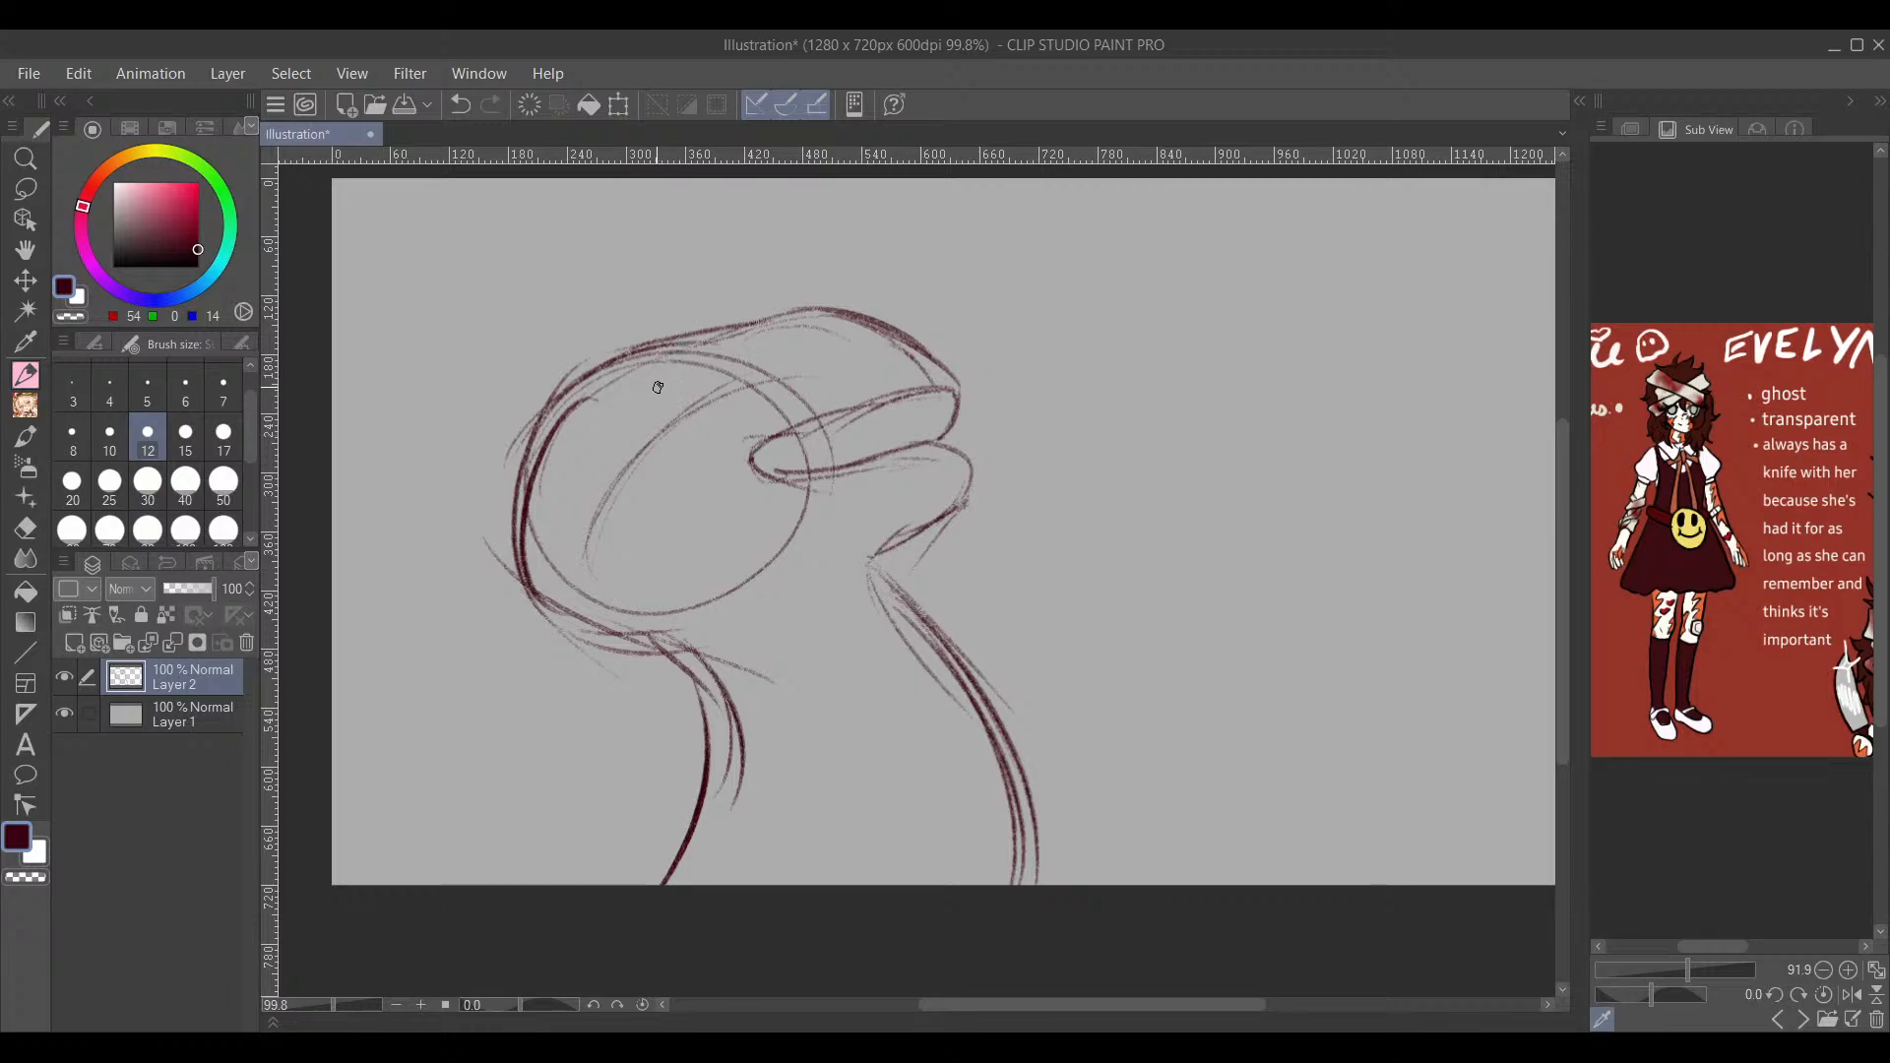
drag(657, 387, 735, 376)
mouse_move(1049, 528)
mouse_down()
mouse_move(957, 544)
mouse_move(970, 523)
mouse_up()
mouse_move(822, 433)
mouse_down()
mouse_move(901, 440)
mouse_move(891, 502)
mouse_move(832, 525)
mouse_move(884, 640)
mouse_up()
Step: Sketch long curved strokes fanning out from the creature's open mouth across the empty side of the canvas
scroll(991, 705, down, 3)
mouse_move(1172, 667)
mouse_down()
mouse_move(1145, 628)
mouse_move(1063, 615)
mouse_up()
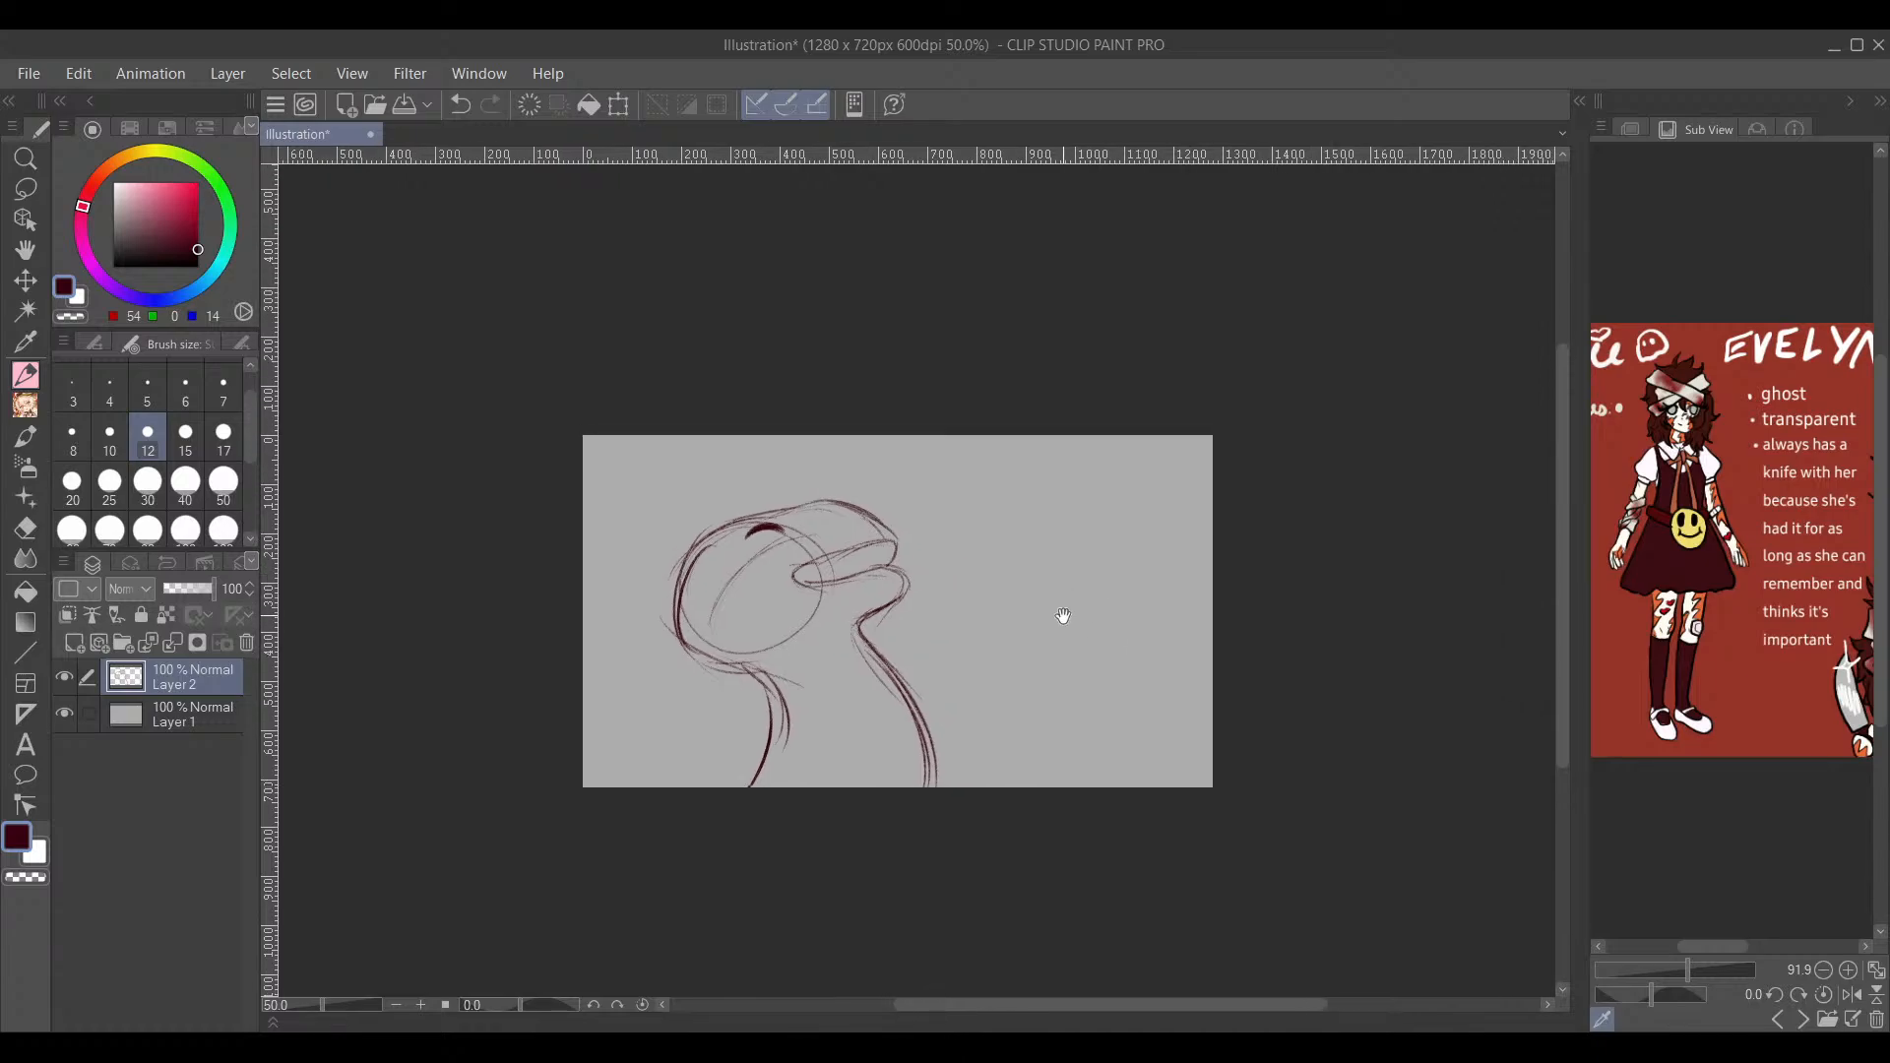
scroll(1063, 616, up, 1)
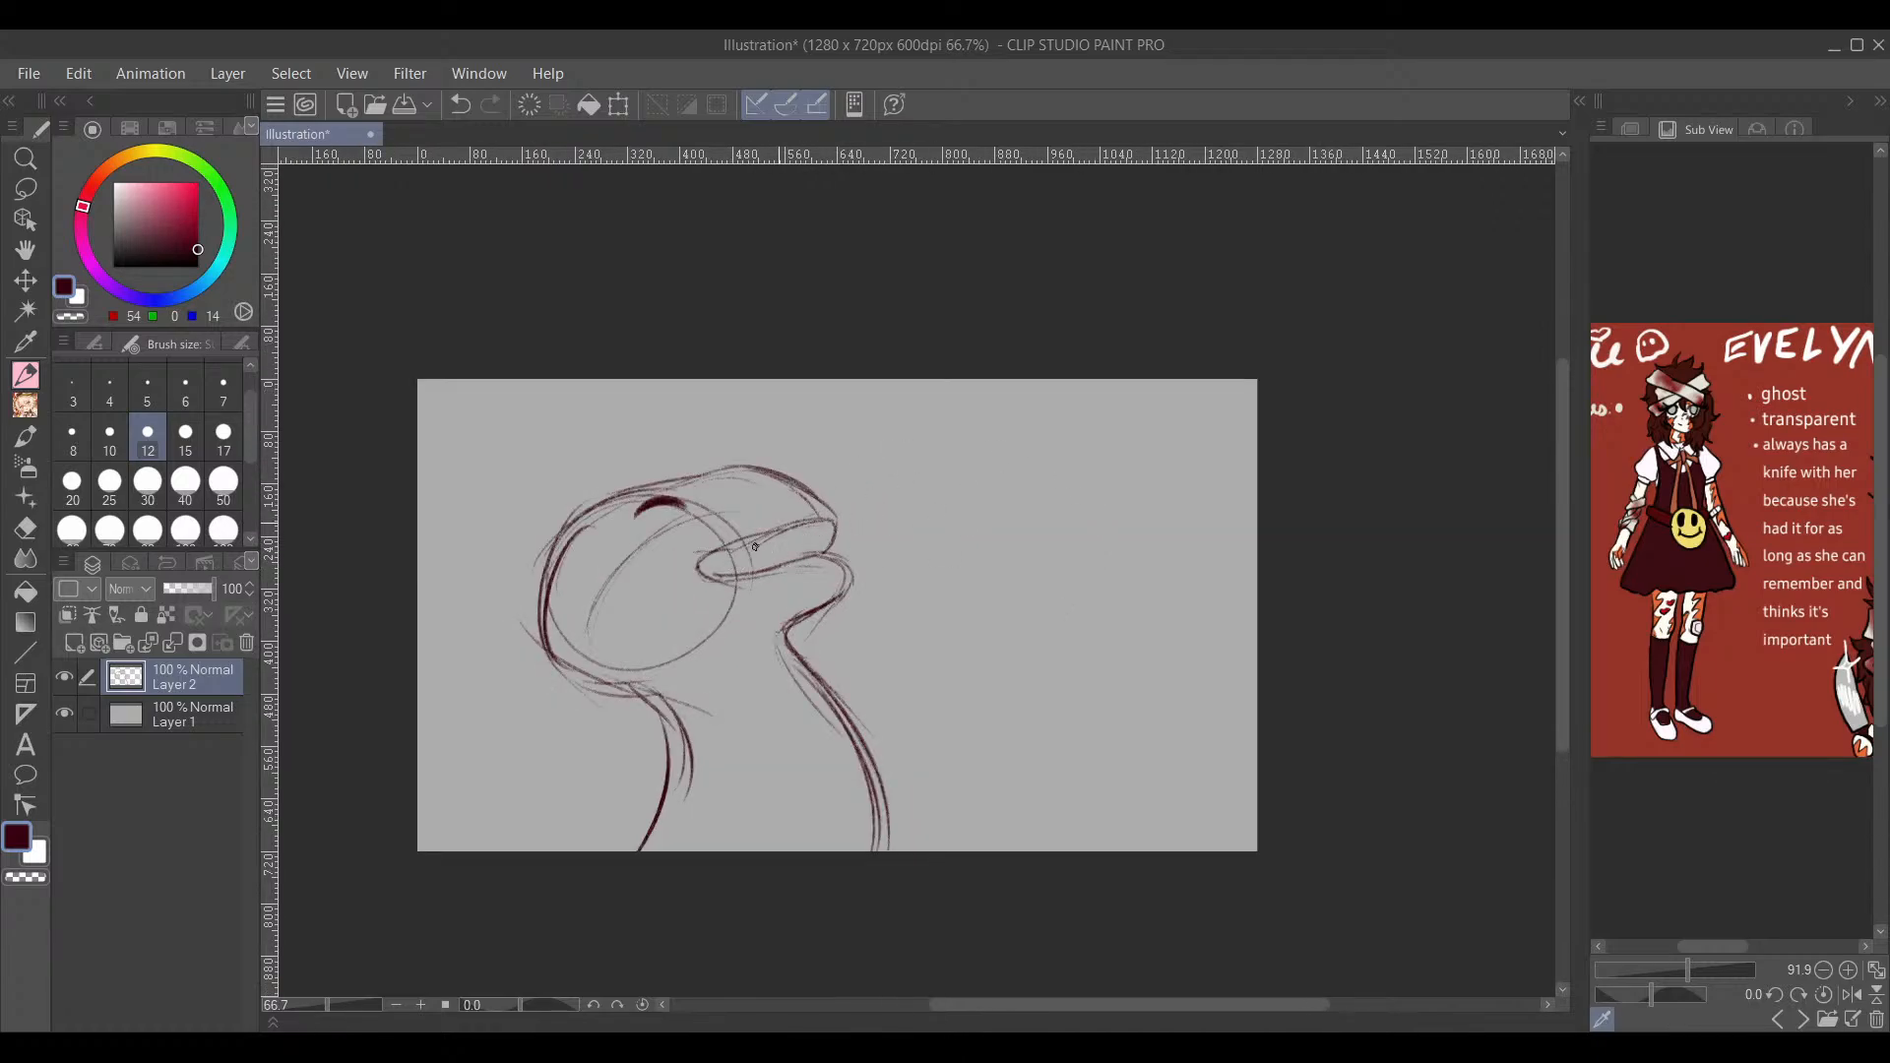
mouse_move(771, 531)
mouse_down()
mouse_move(900, 480)
mouse_move(1025, 477)
mouse_move(1244, 596)
mouse_up()
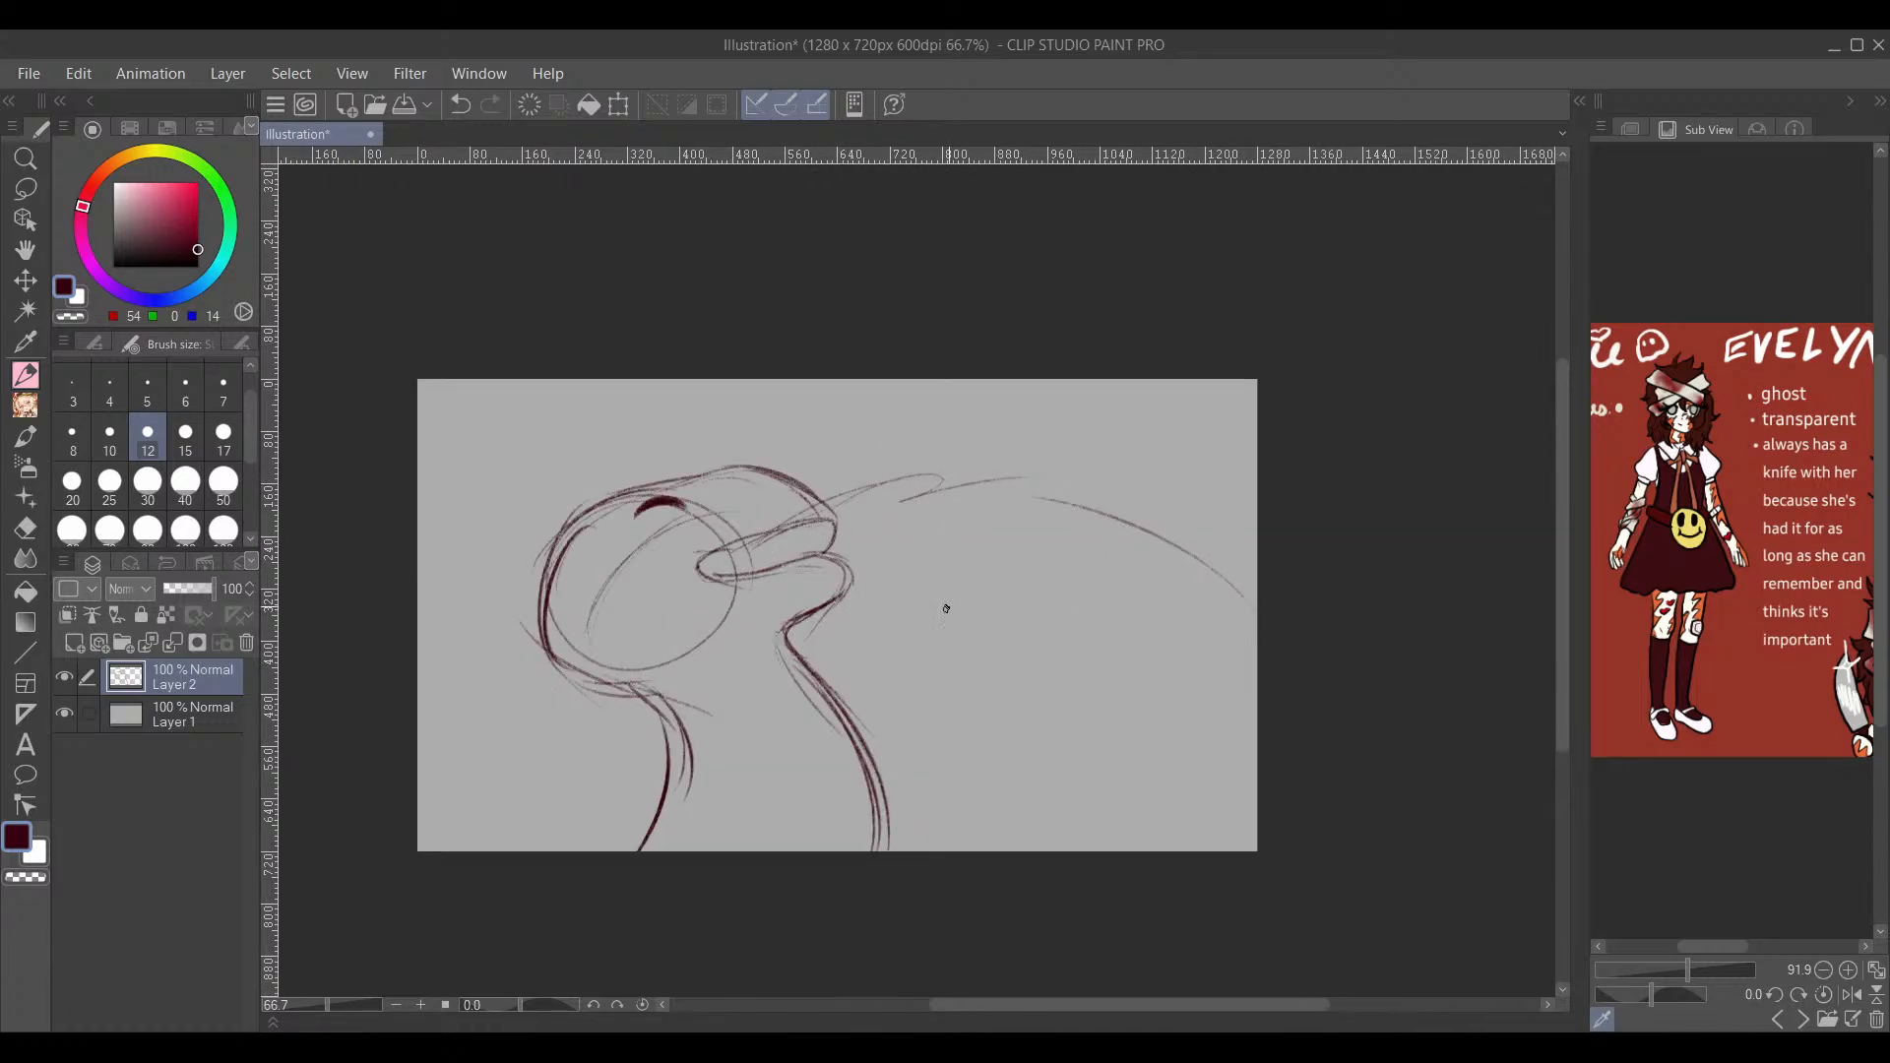
mouse_move(866, 559)
mouse_down()
mouse_move(1039, 756)
mouse_move(1154, 832)
mouse_up()
drag(1029, 679, 1175, 838)
drag(1269, 775, 1328, 741)
mouse_move(963, 487)
mouse_down()
mouse_move(1193, 552)
mouse_move(1255, 664)
mouse_up()
mouse_move(1298, 780)
mouse_down()
mouse_move(1362, 784)
mouse_move(1334, 744)
mouse_up()
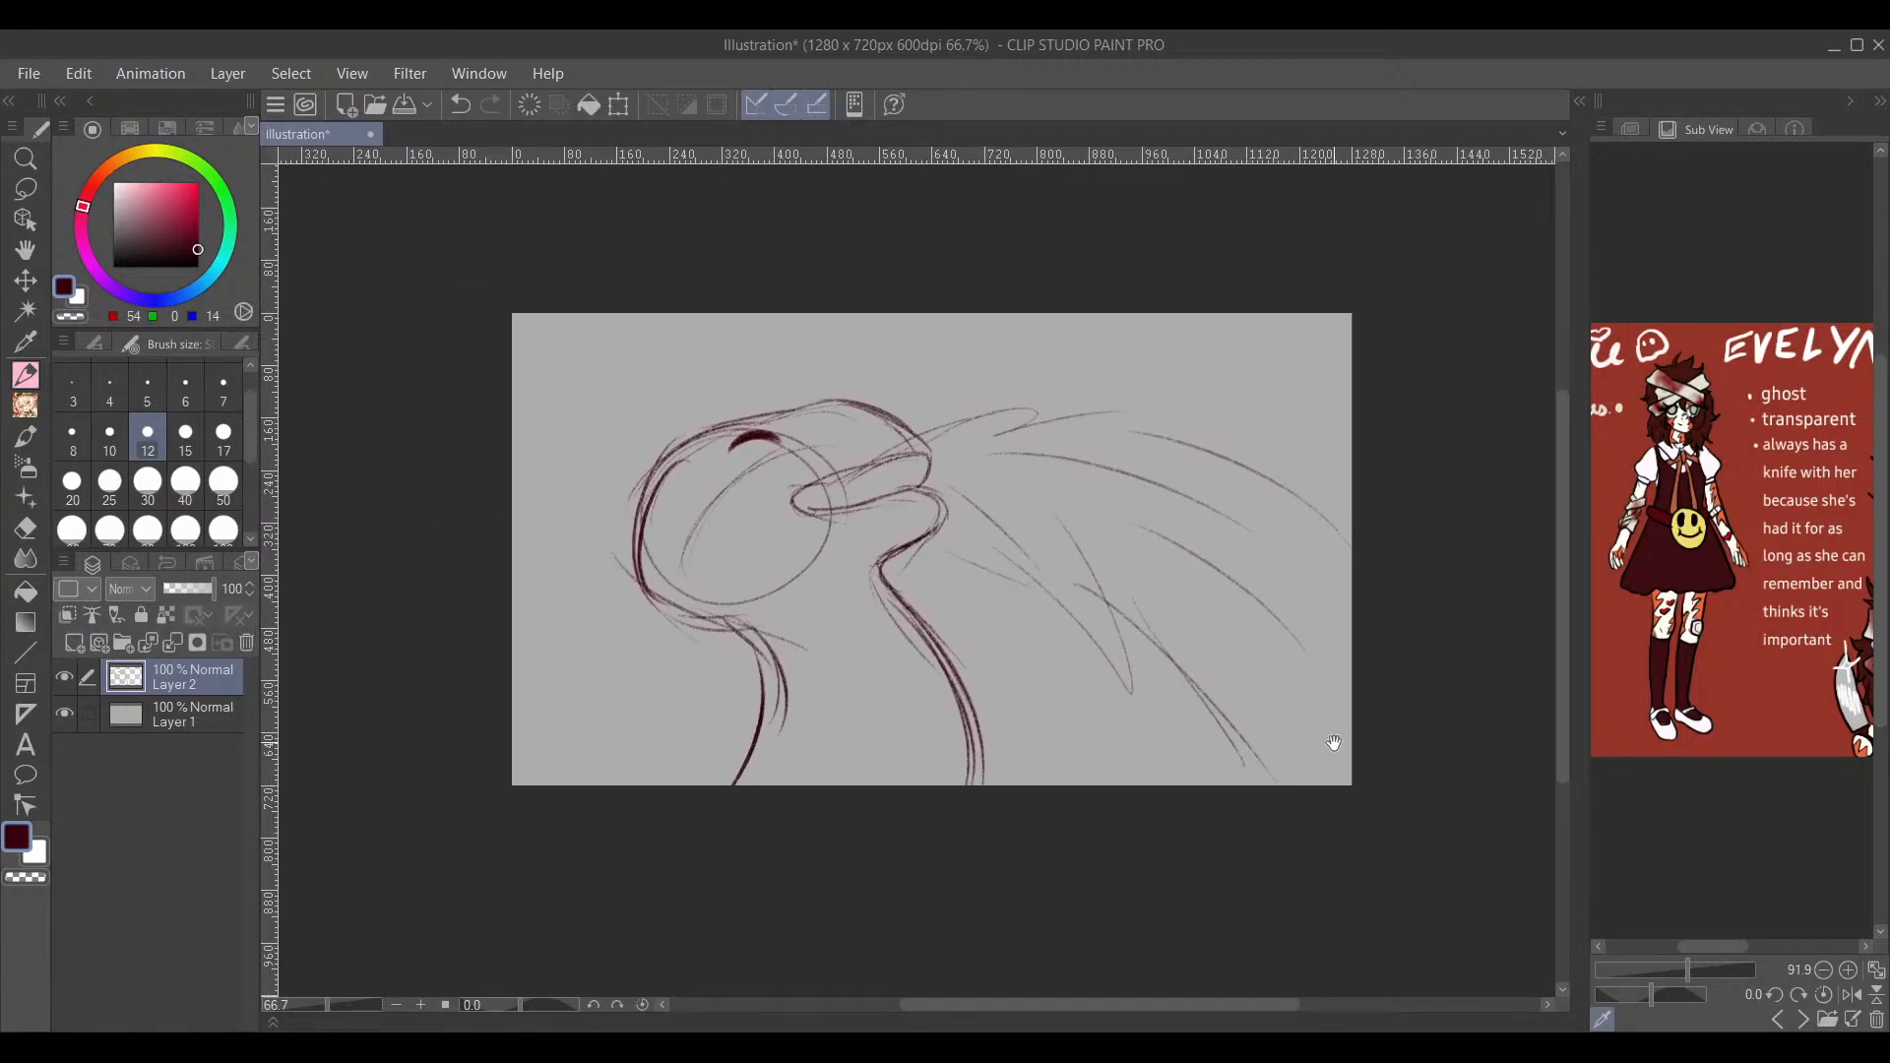
Step: Hide the side-view sketch and, on a new raster layer, draw a front-view head circle with vertical and horizontal guide lines
click(99, 645)
click(64, 713)
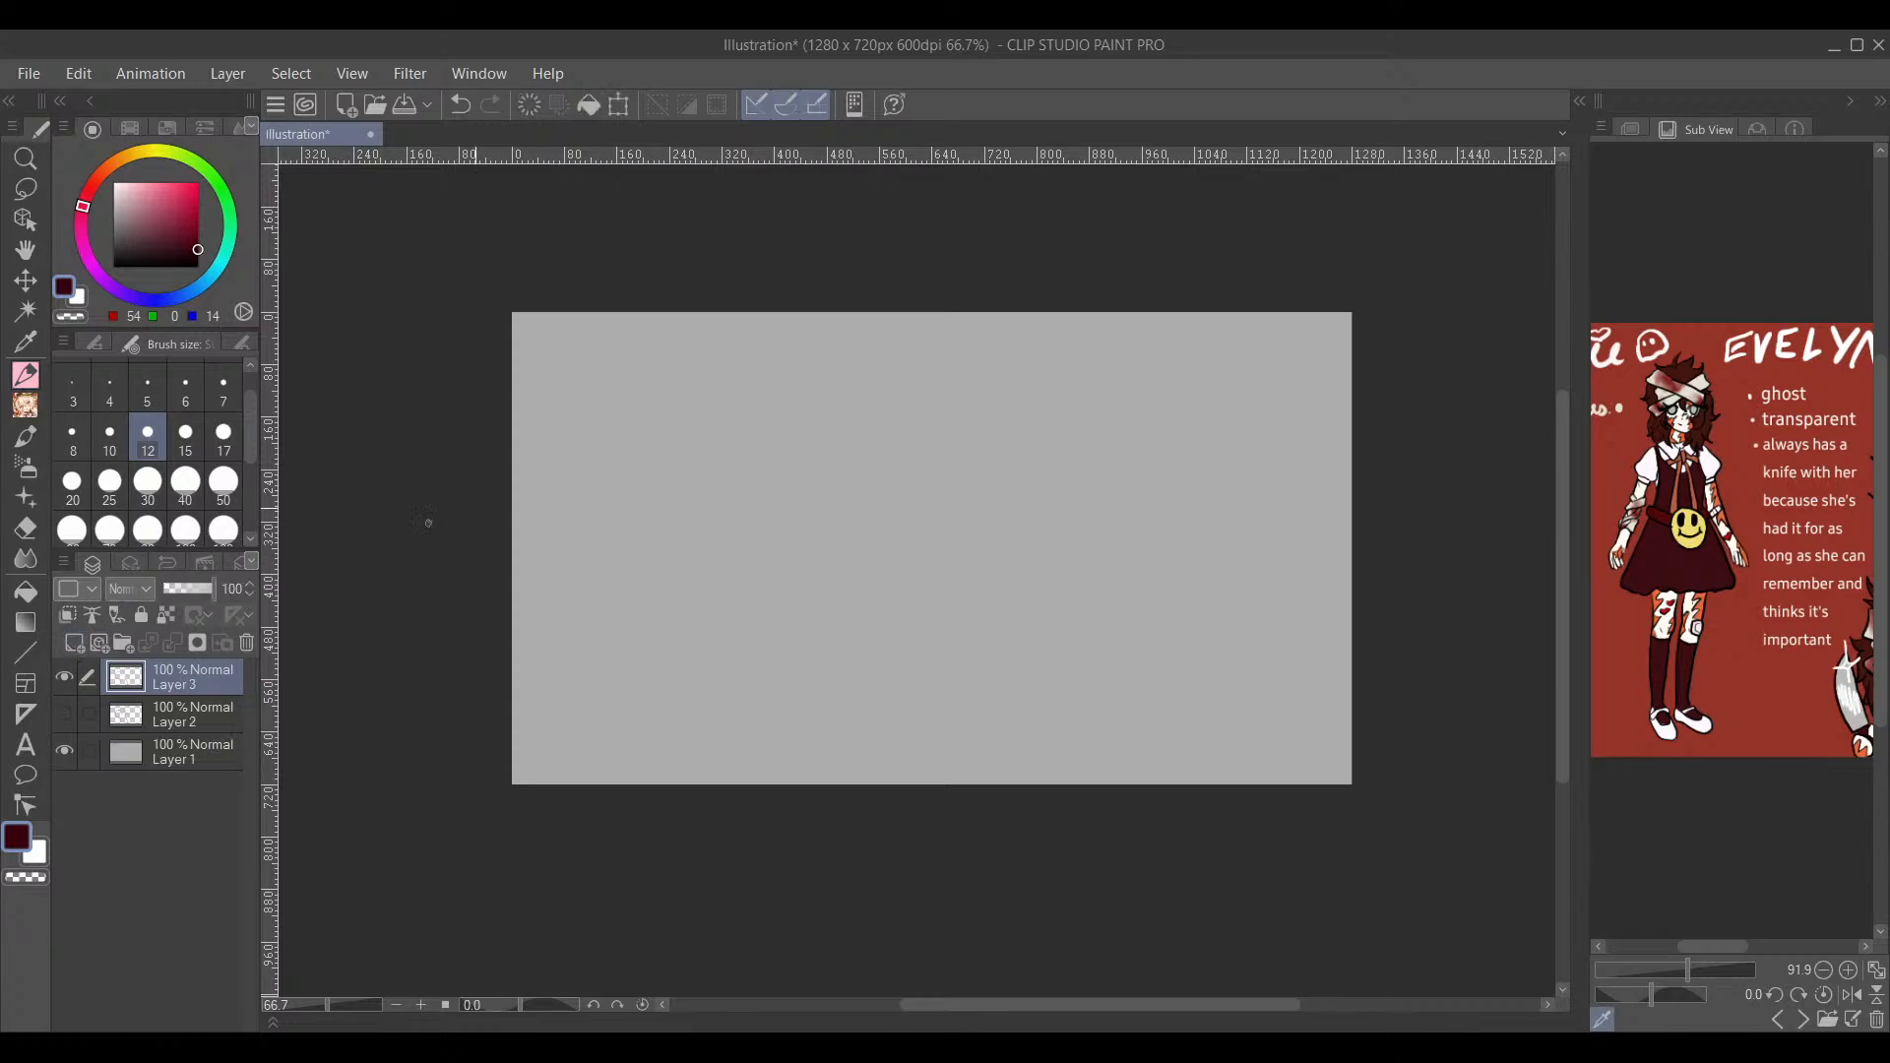
mouse_move(826, 503)
mouse_down()
mouse_move(971, 401)
mouse_move(1109, 515)
mouse_move(1089, 624)
mouse_move(997, 663)
mouse_move(812, 414)
mouse_up()
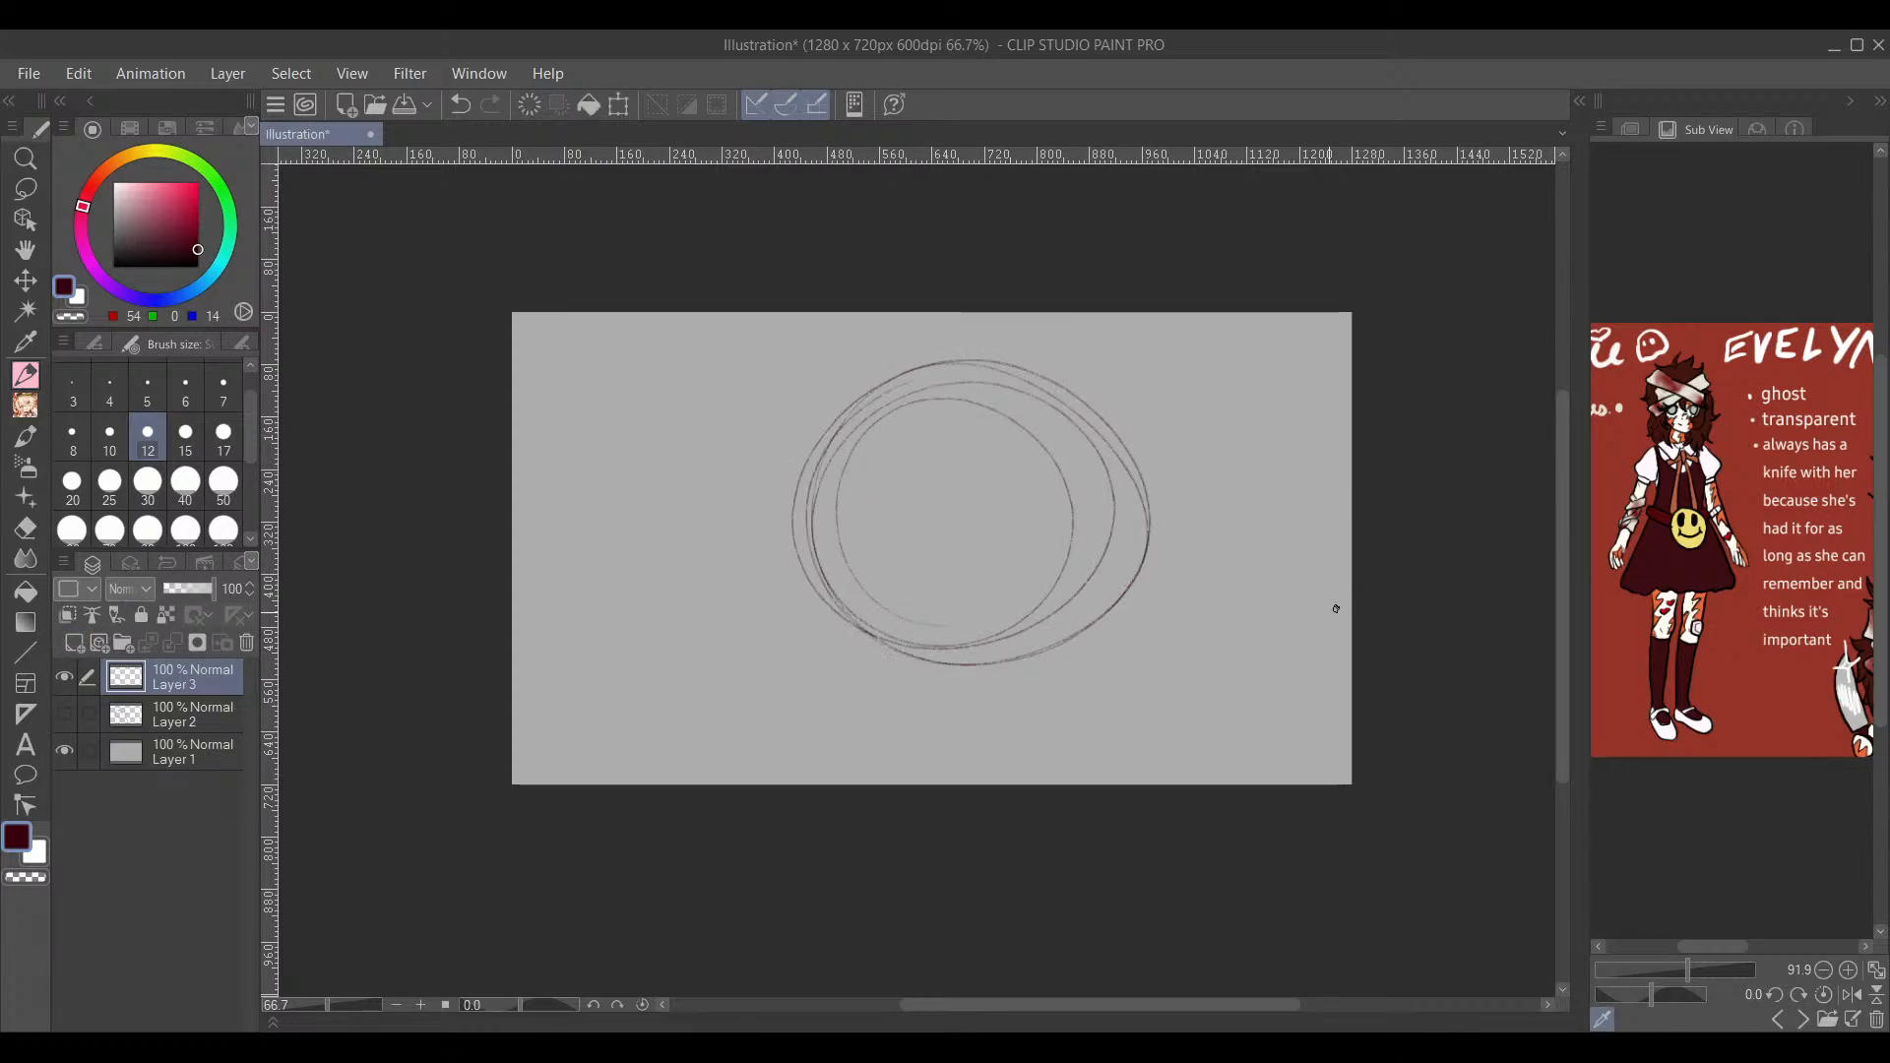
drag(1291, 599, 1187, 603)
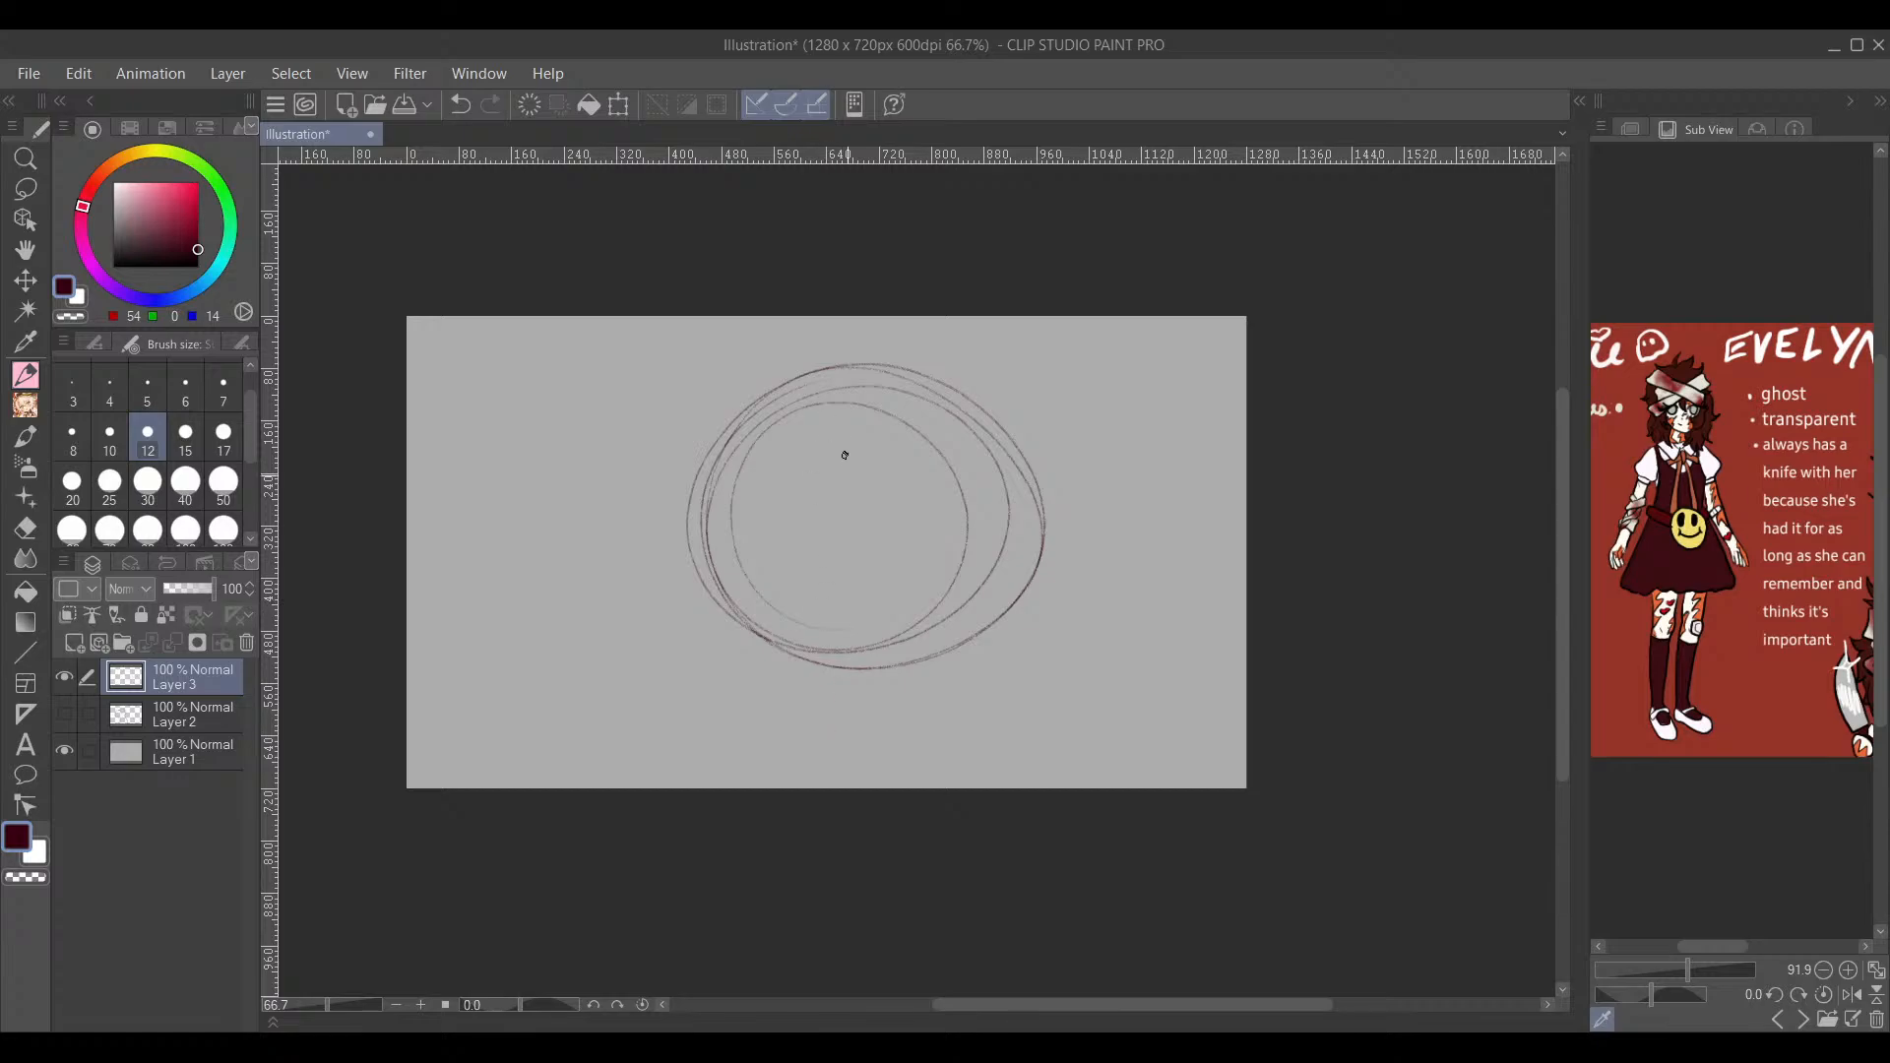
drag(833, 448, 839, 630)
drag(850, 417, 856, 670)
drag(747, 546, 951, 543)
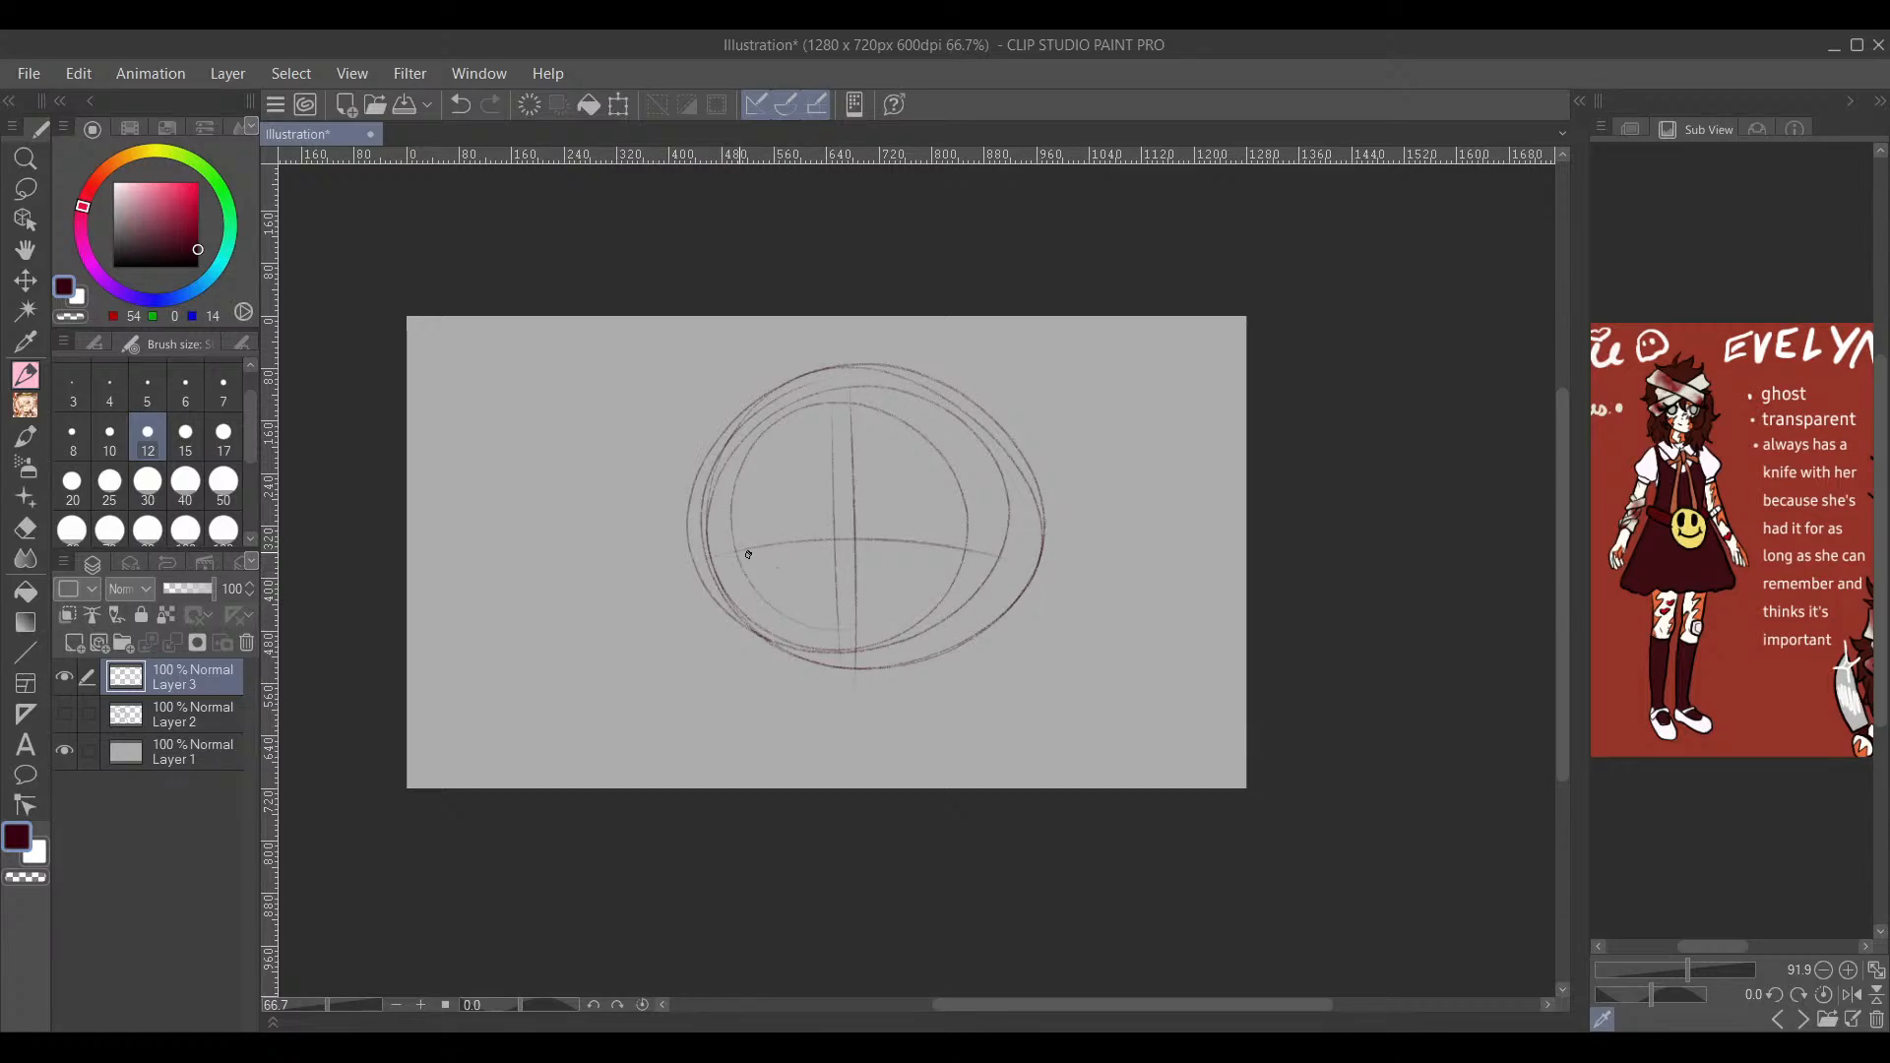
Step: Add the drooping curve across the front-view face and sketch the rounded lower jaw beneath the head circle
drag(716, 570, 942, 609)
drag(793, 599, 1020, 578)
mouse_move(689, 561)
mouse_down()
mouse_move(792, 734)
mouse_move(881, 752)
mouse_up()
mouse_move(796, 756)
mouse_down()
mouse_move(936, 759)
mouse_move(989, 713)
mouse_up()
mouse_move(1031, 531)
mouse_down()
mouse_move(924, 759)
mouse_move(877, 758)
mouse_up()
mouse_move(753, 706)
mouse_down()
mouse_move(718, 585)
mouse_move(817, 768)
mouse_move(972, 726)
mouse_up()
drag(945, 767, 1012, 628)
drag(1013, 630, 1005, 665)
Step: Draw a narrow oval eye at each side edge of the front-view head
mouse_move(1014, 543)
mouse_down()
mouse_move(1020, 511)
mouse_move(1020, 557)
mouse_up()
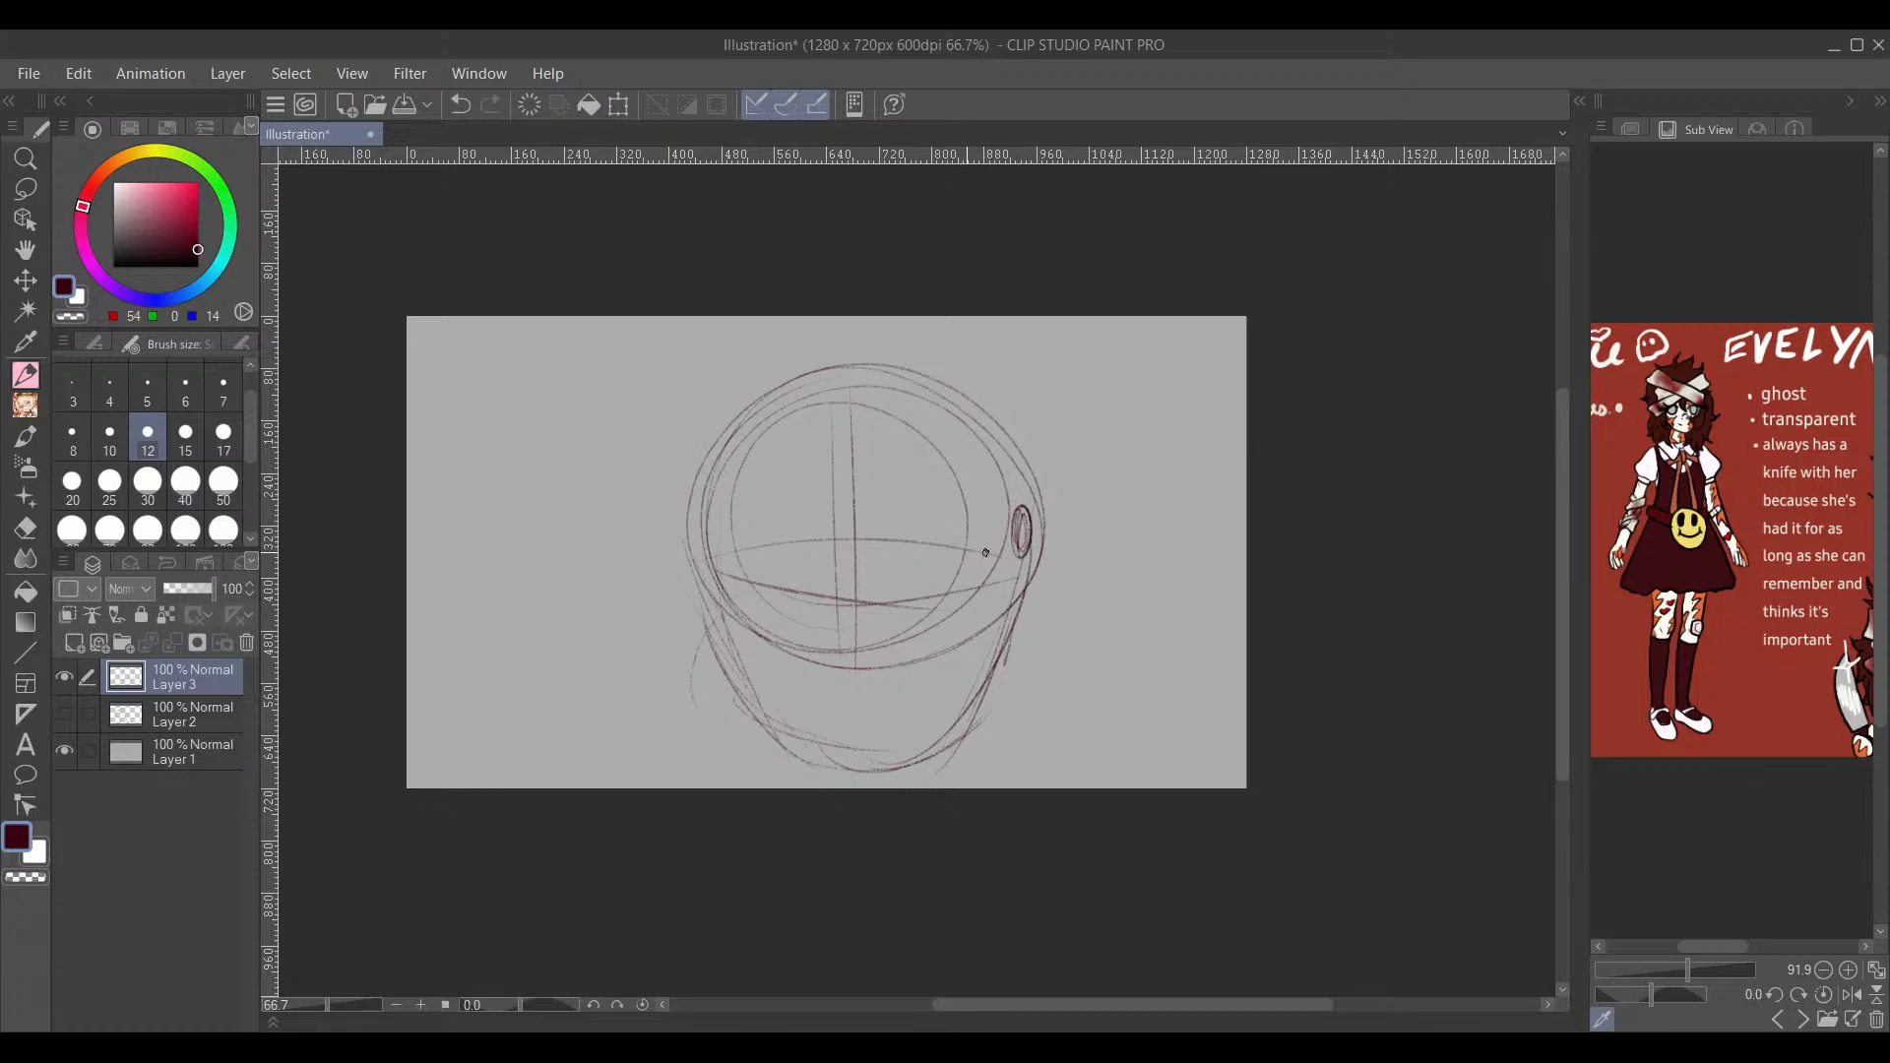
drag(721, 510, 711, 550)
drag(1207, 650, 1198, 595)
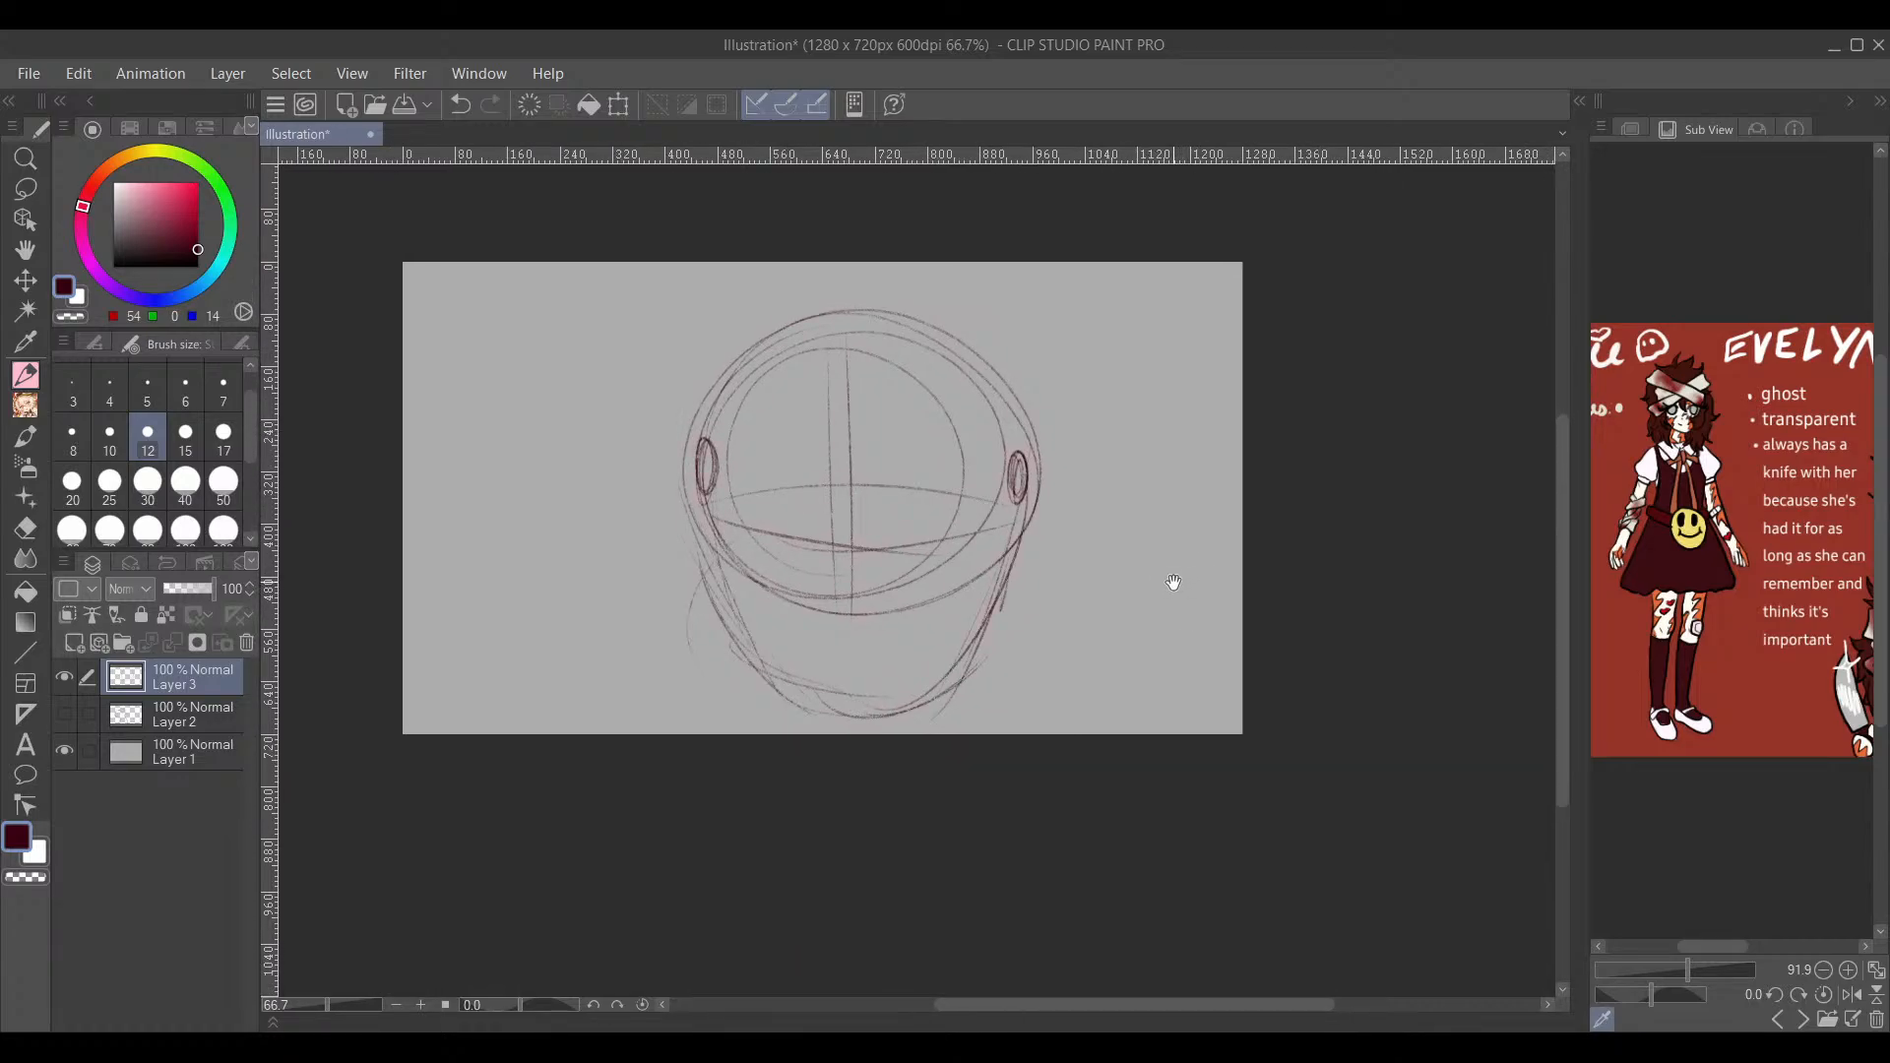
Step: Select the whole front-view head with the Lasso, scale it down toward the canvas's upper edge, and deselect it
click(26, 188)
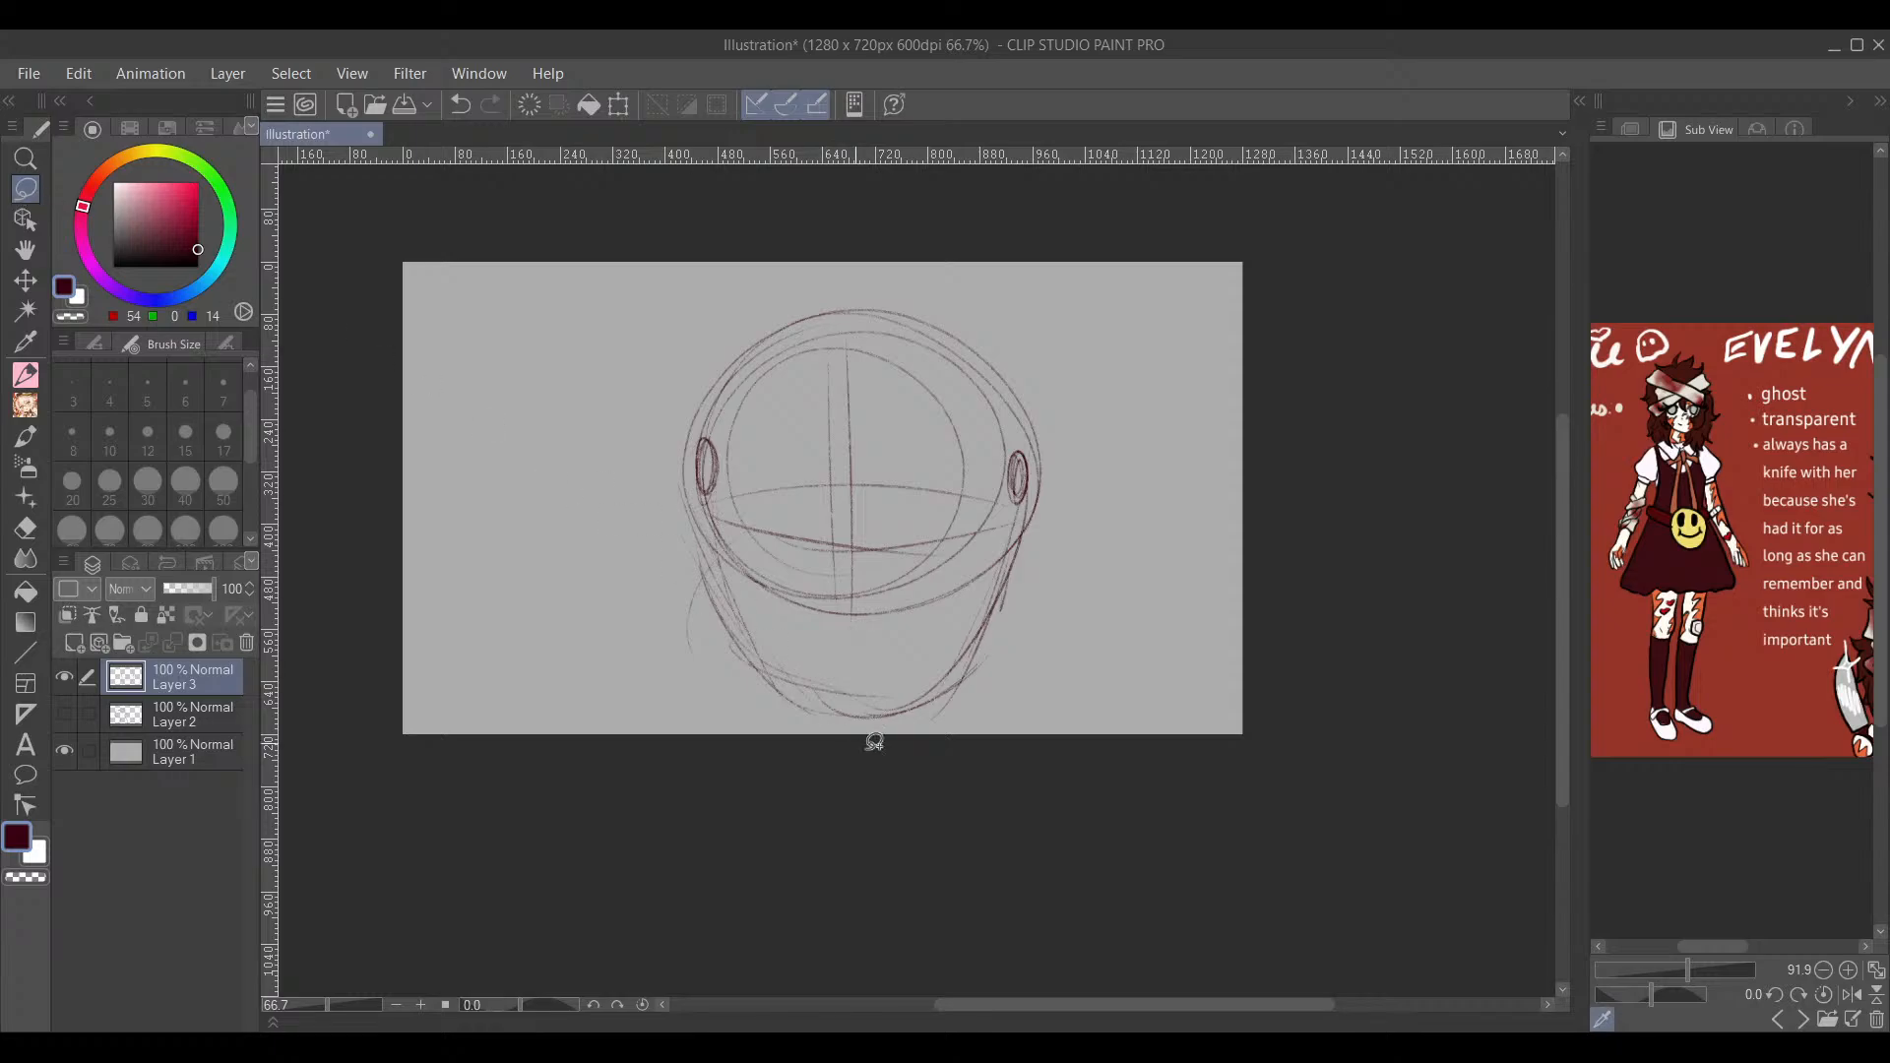
mouse_move(980, 783)
mouse_down()
mouse_move(1105, 307)
mouse_move(1094, 805)
mouse_move(1033, 822)
mouse_up()
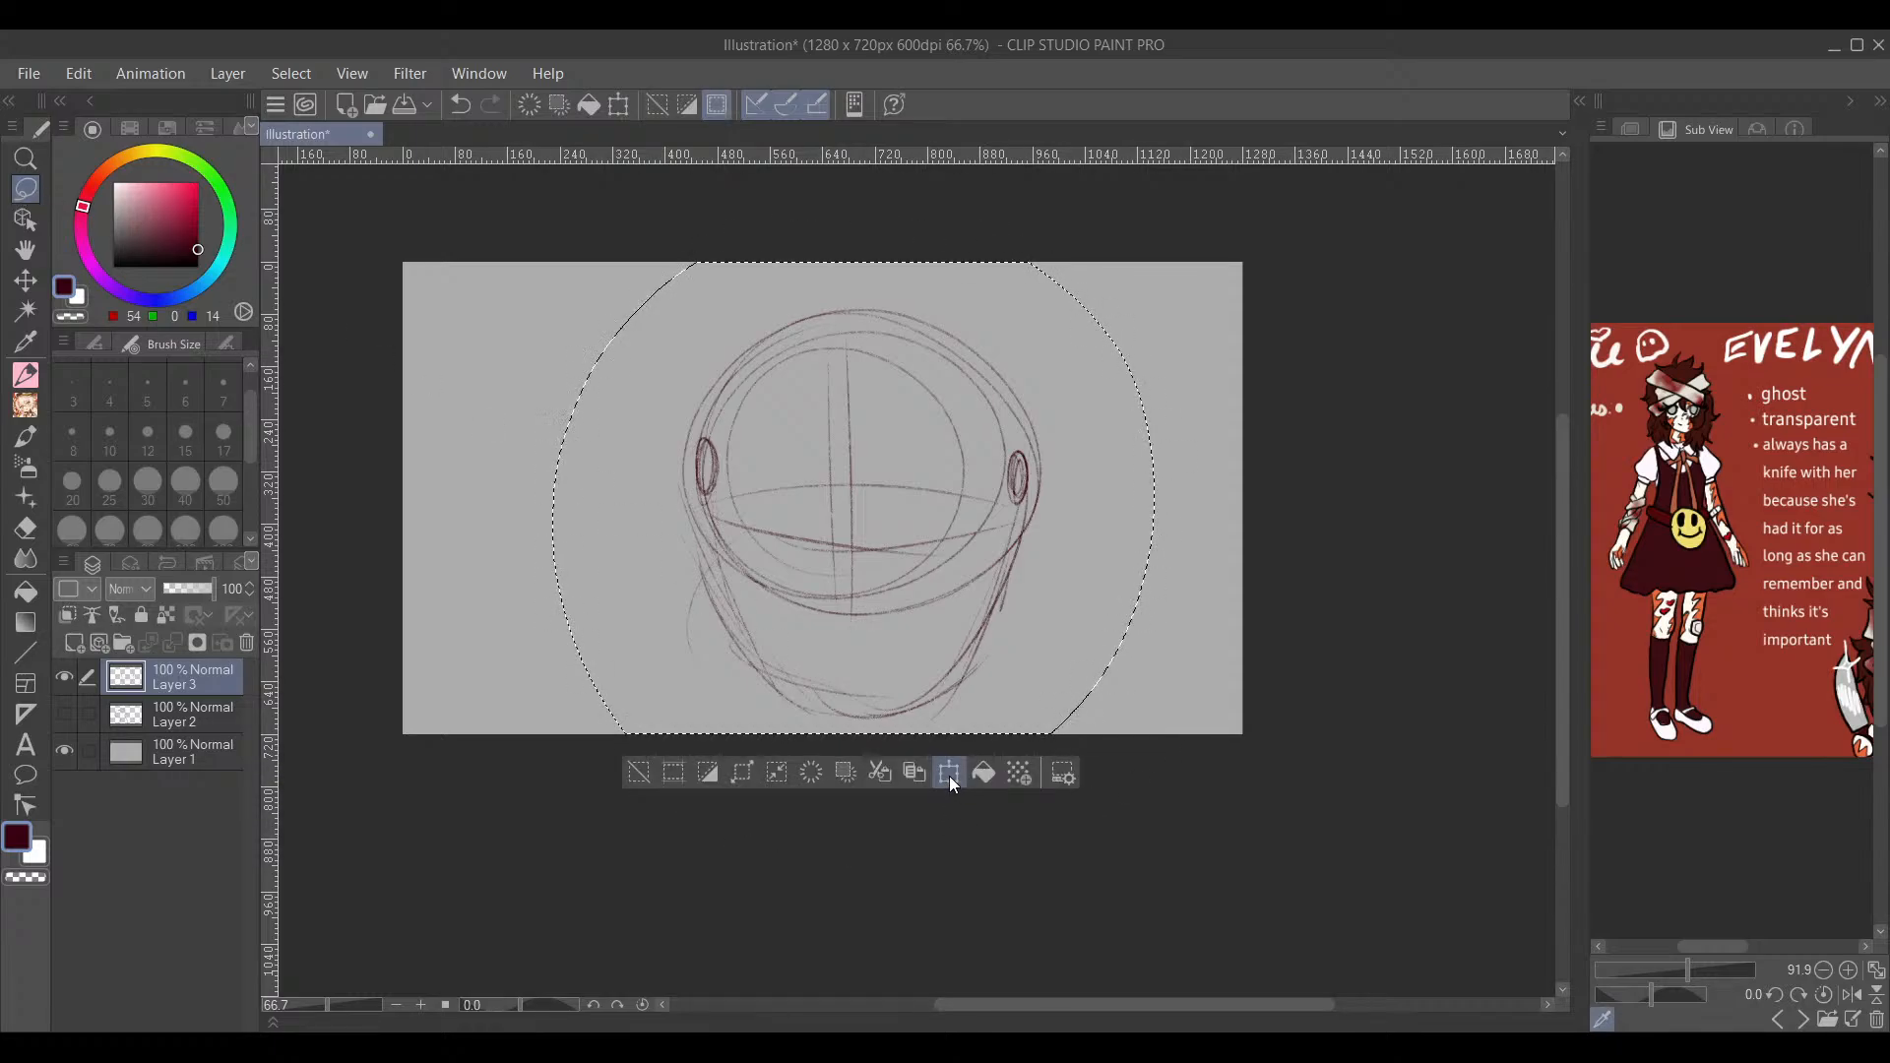
click(949, 777)
mouse_move(1152, 739)
mouse_down()
mouse_move(984, 680)
mouse_move(935, 639)
mouse_move(970, 610)
mouse_move(957, 598)
mouse_move(992, 590)
mouse_up()
click(754, 660)
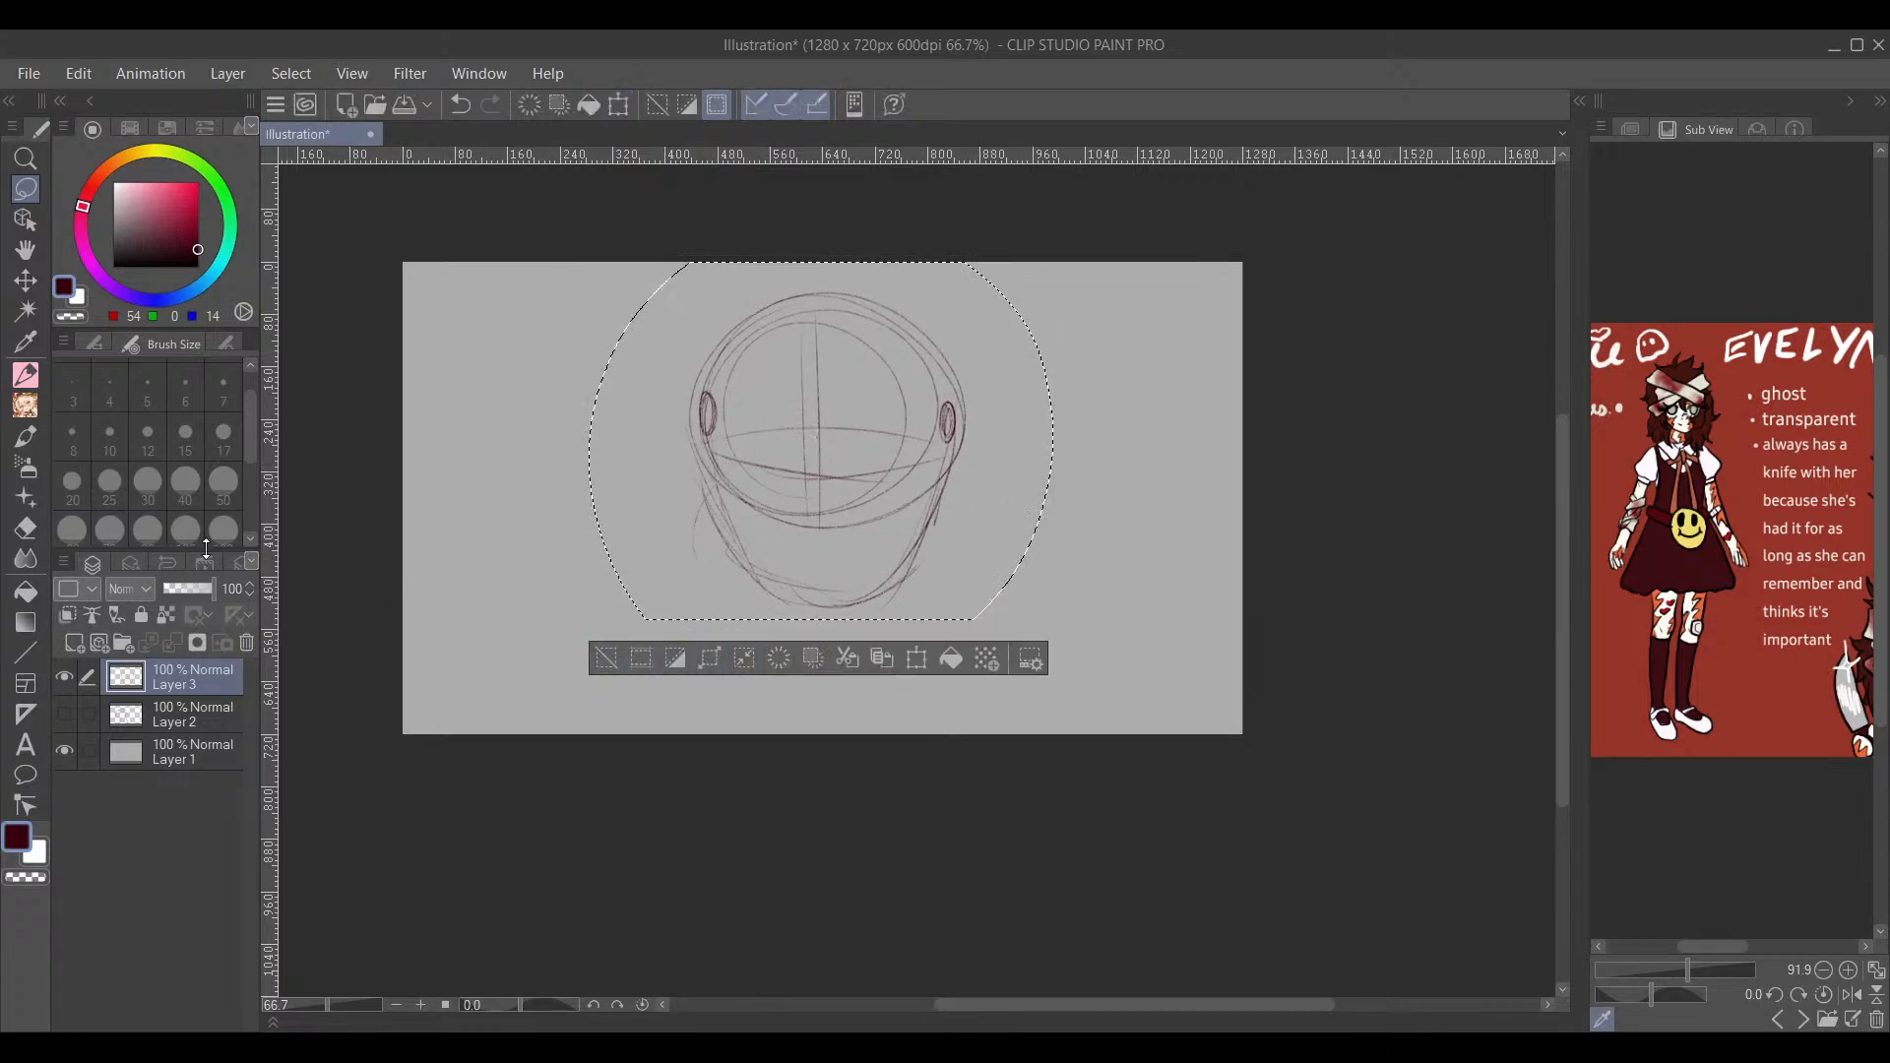
key(ctrl+d)
Step: Sketch both sides of the neck with the pen, running from the jaw down to the canvas's lower edge
click(26, 374)
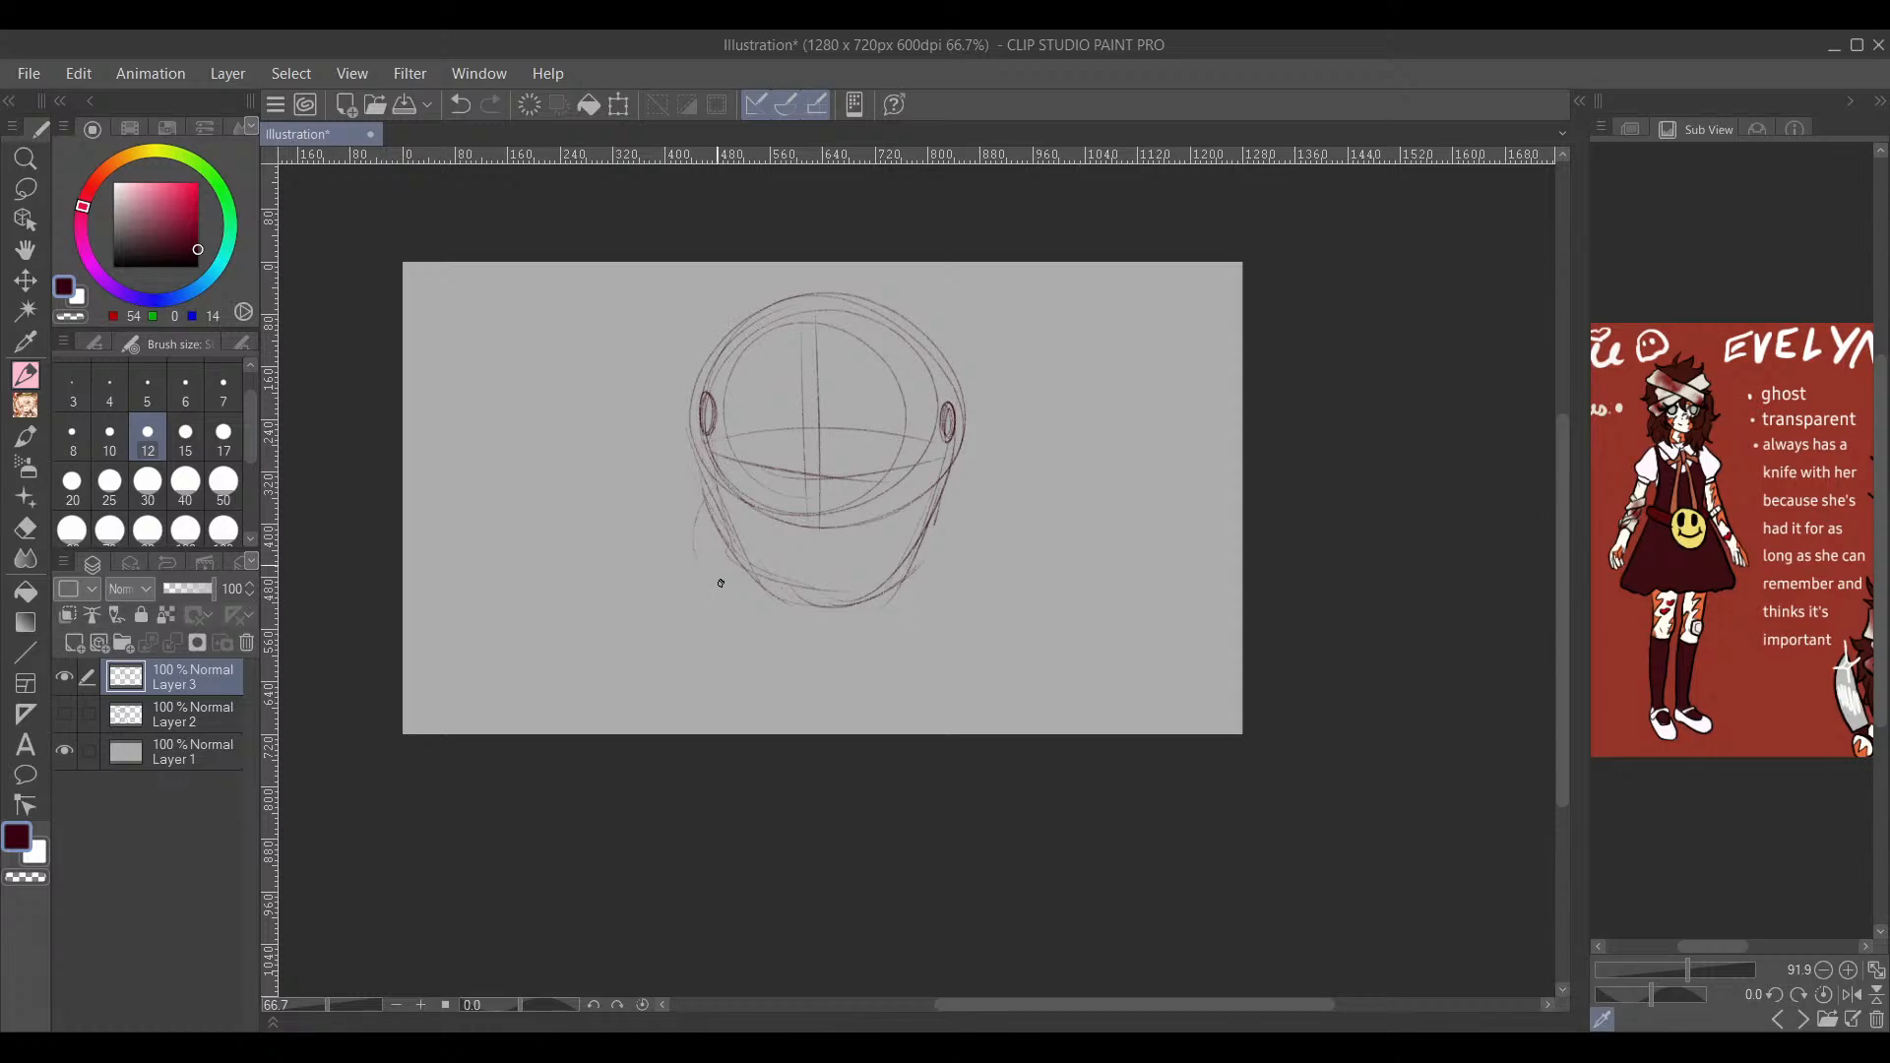
drag(741, 579, 714, 734)
mouse_move(923, 552)
mouse_down()
mouse_move(930, 680)
mouse_move(923, 563)
mouse_move(980, 736)
mouse_move(939, 702)
mouse_move(927, 638)
mouse_move(951, 731)
mouse_up()
drag(921, 609, 914, 679)
drag(924, 535, 911, 607)
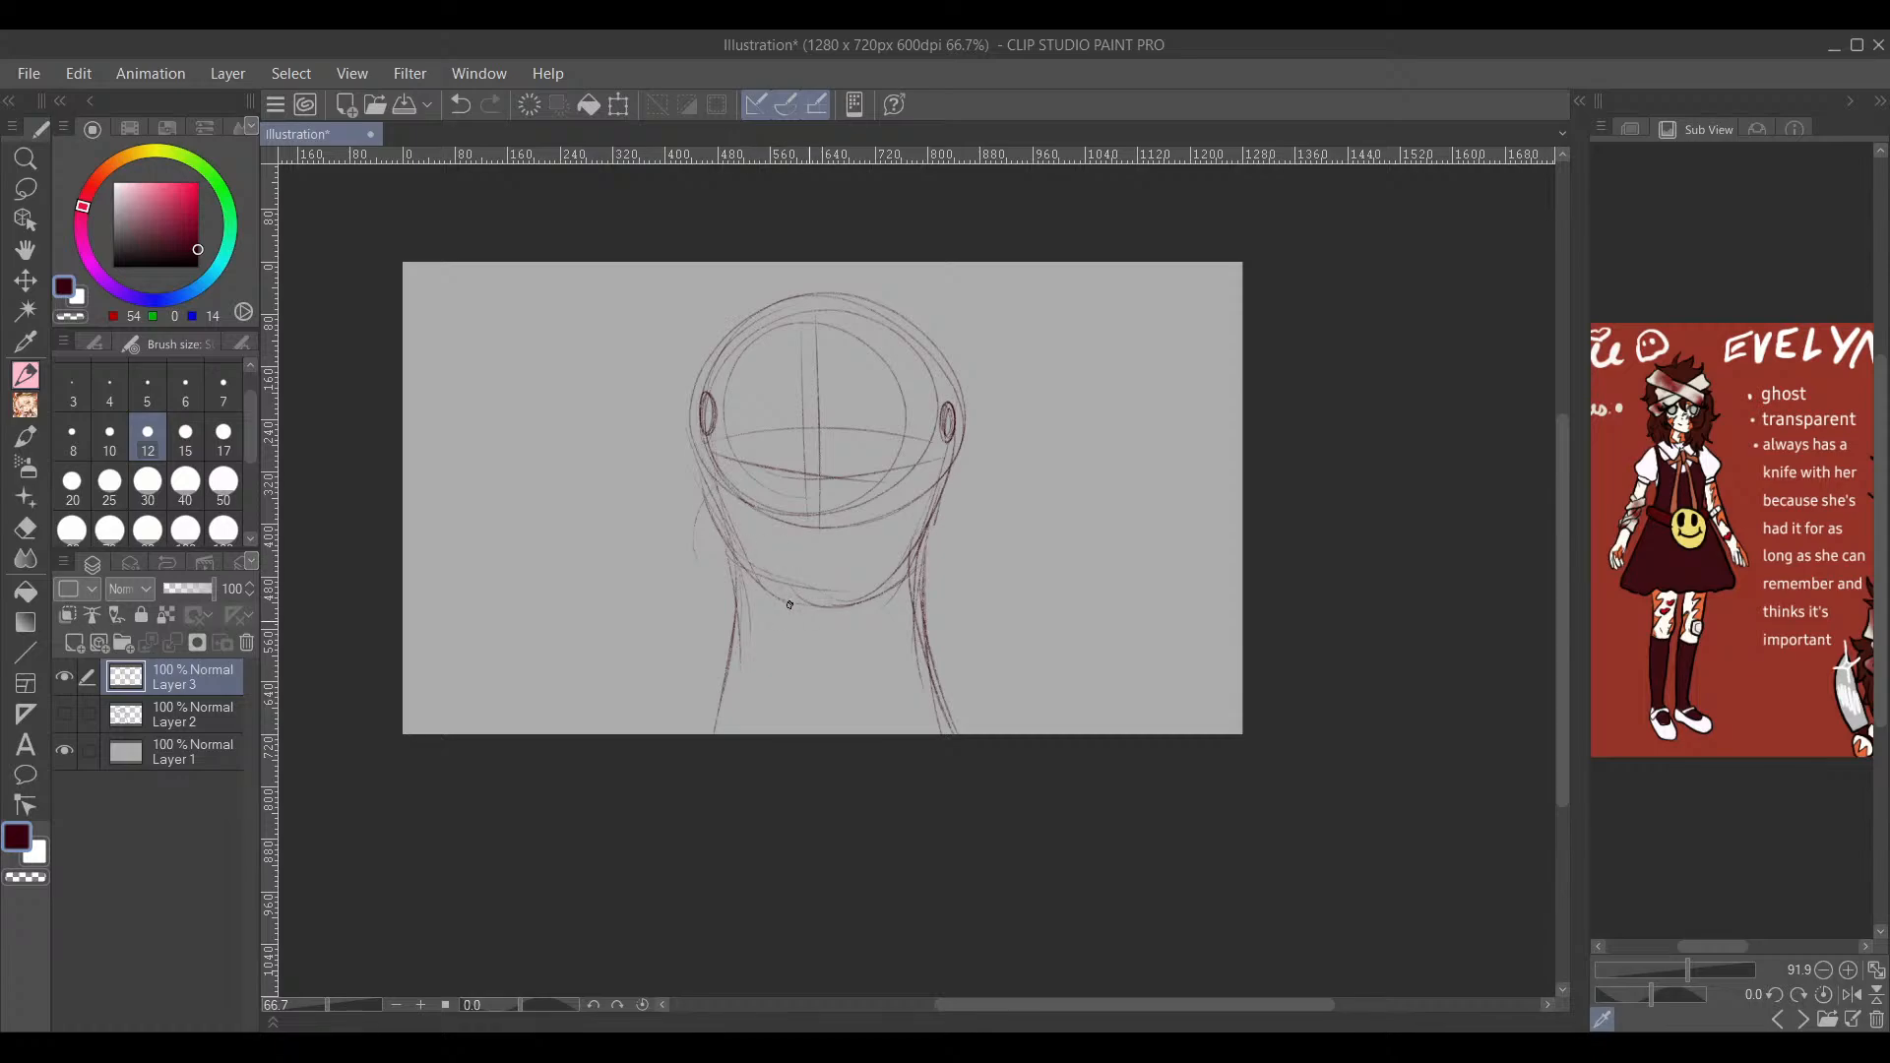
Step: Rework the front-view jaw and chin line, erasing stray construction strokes around it
mouse_move(743, 551)
mouse_down()
mouse_move(861, 576)
mouse_move(759, 589)
mouse_move(790, 618)
mouse_move(846, 628)
mouse_move(776, 603)
mouse_move(863, 630)
mouse_up()
mouse_move(914, 554)
mouse_down()
mouse_move(843, 633)
mouse_move(818, 635)
mouse_move(781, 575)
mouse_move(786, 560)
mouse_move(834, 583)
mouse_move(749, 557)
mouse_move(809, 608)
mouse_up()
key(e)
mouse_move(730, 542)
mouse_down()
mouse_move(801, 611)
mouse_move(870, 596)
mouse_up()
mouse_move(754, 587)
mouse_down()
mouse_move(847, 629)
mouse_move(890, 594)
mouse_move(847, 625)
mouse_move(787, 611)
mouse_move(839, 635)
mouse_move(893, 593)
mouse_up()
drag(983, 531, 969, 609)
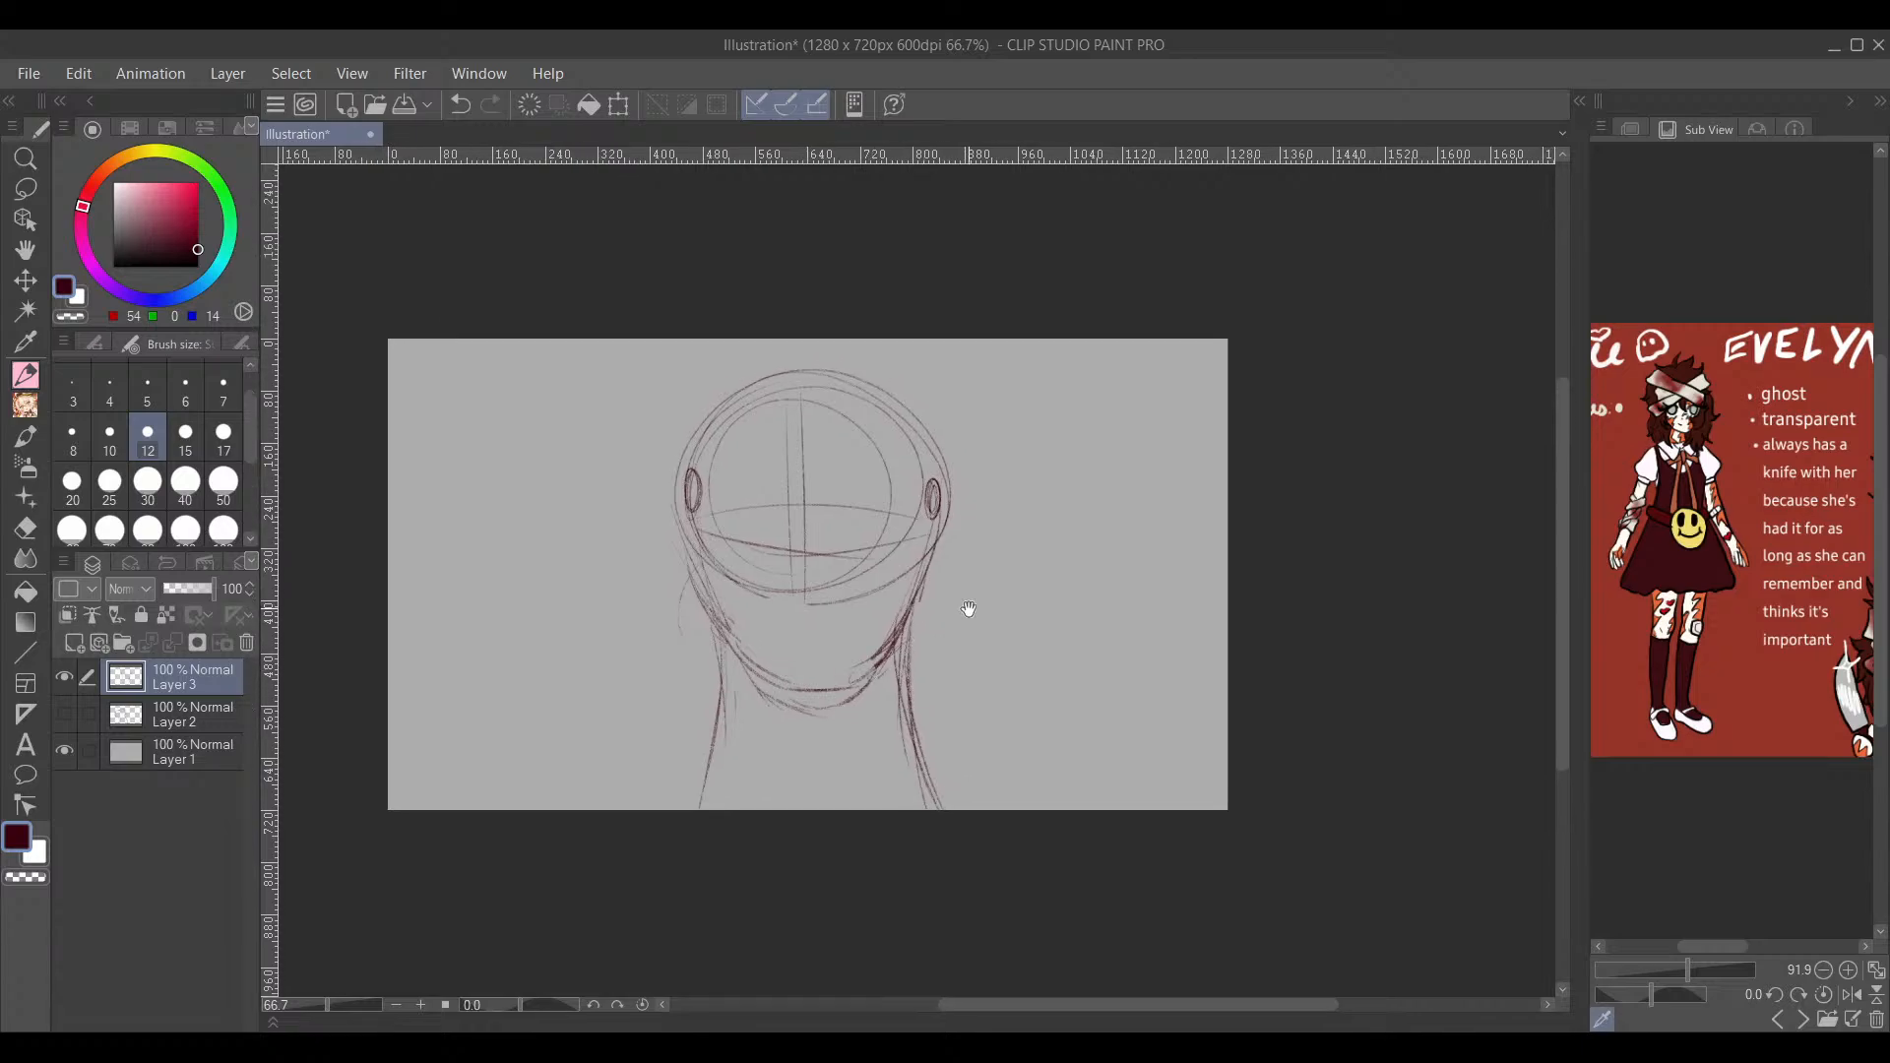
Step: Fill both oval eyes of the front-view head with solid dark maroon strokes
scroll(814, 492, up, 1)
drag(906, 527, 945, 605)
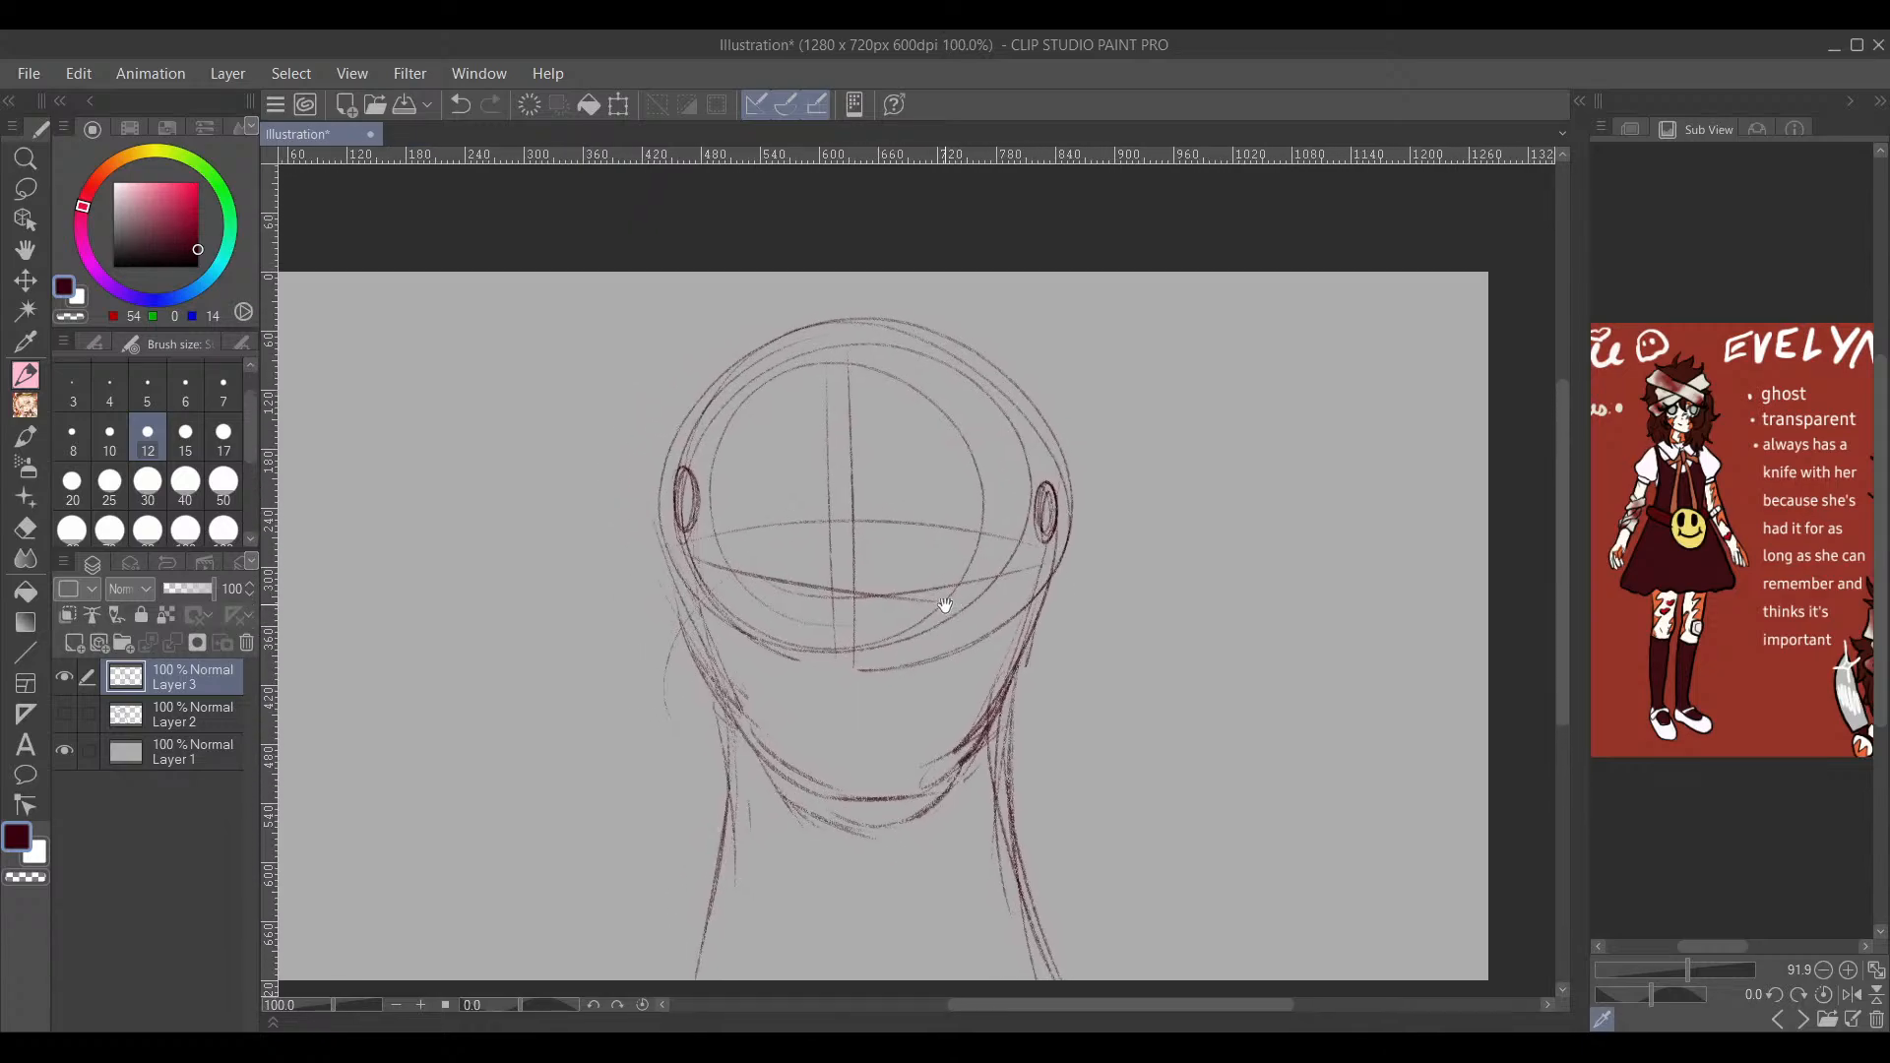
drag(678, 523, 688, 481)
mouse_move(1042, 487)
mouse_down()
mouse_move(1040, 532)
mouse_move(1047, 472)
mouse_move(1049, 517)
mouse_up()
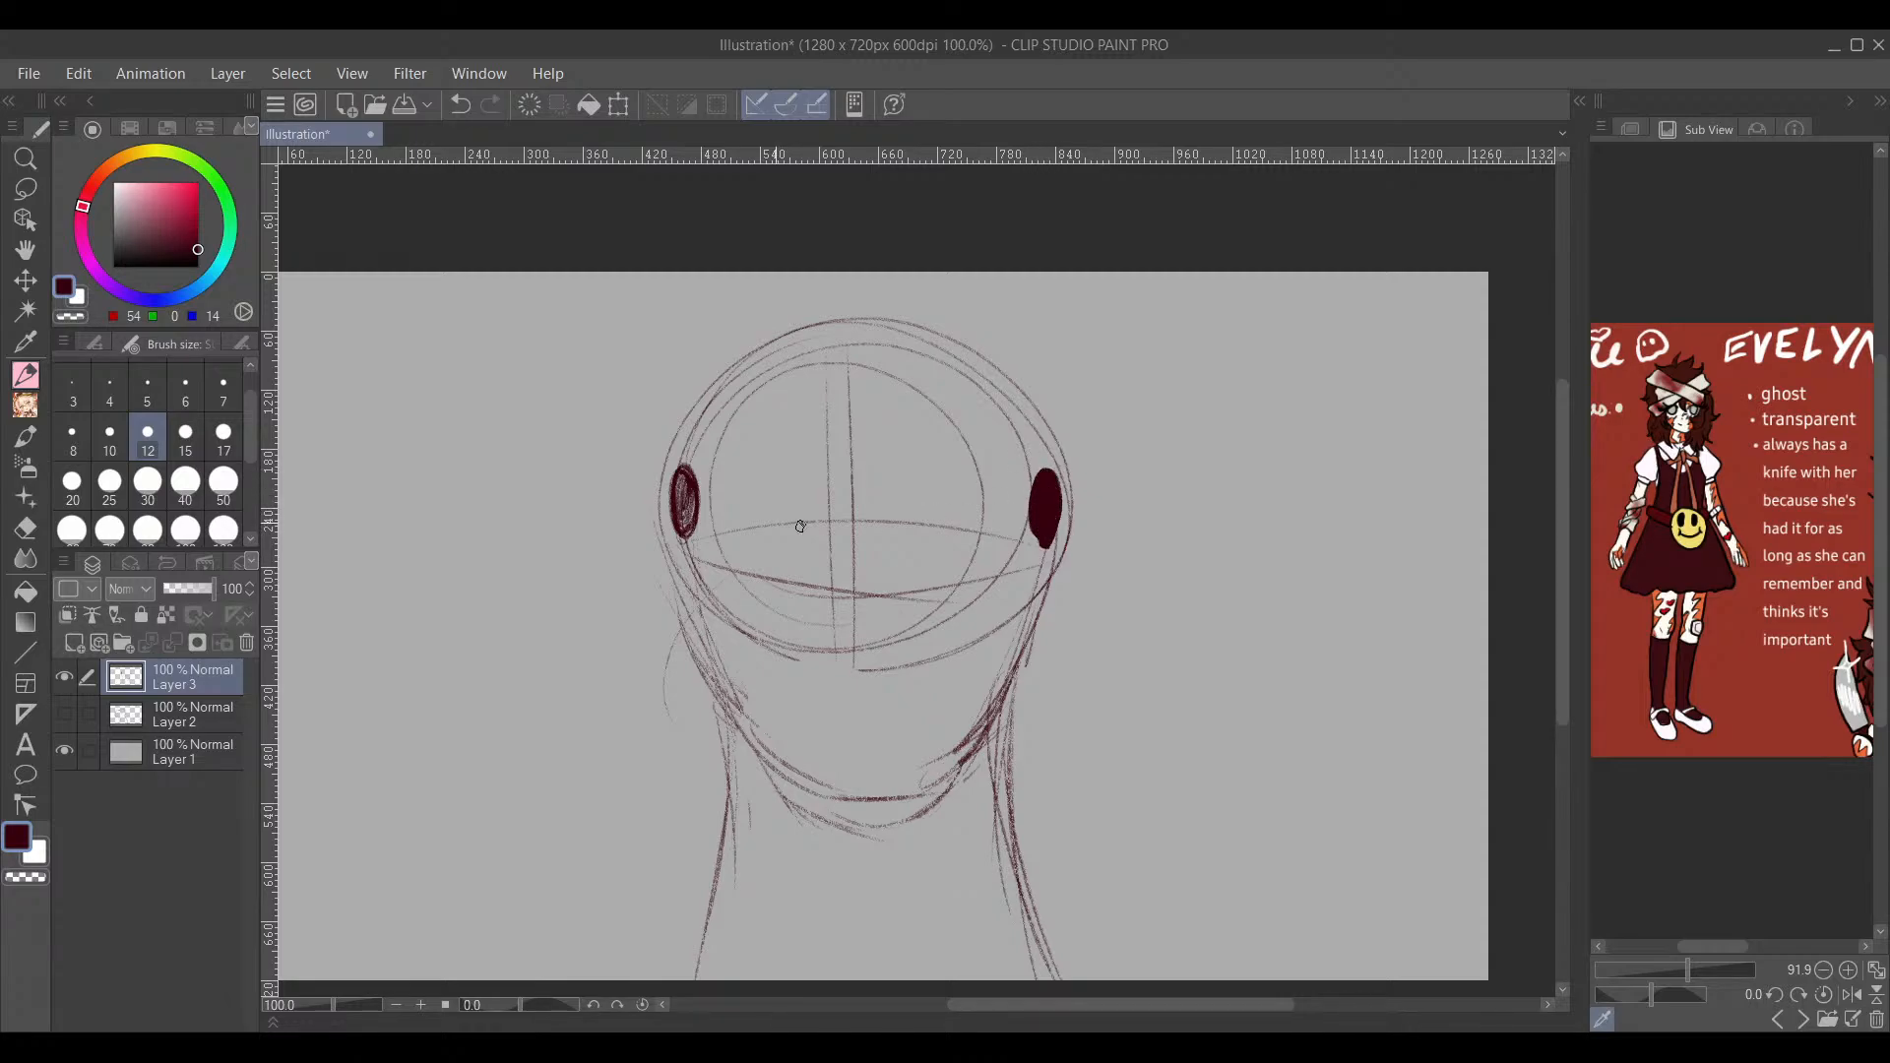
mouse_move(684, 522)
mouse_down()
mouse_move(686, 475)
mouse_move(690, 518)
mouse_up()
drag(1137, 429, 1190, 447)
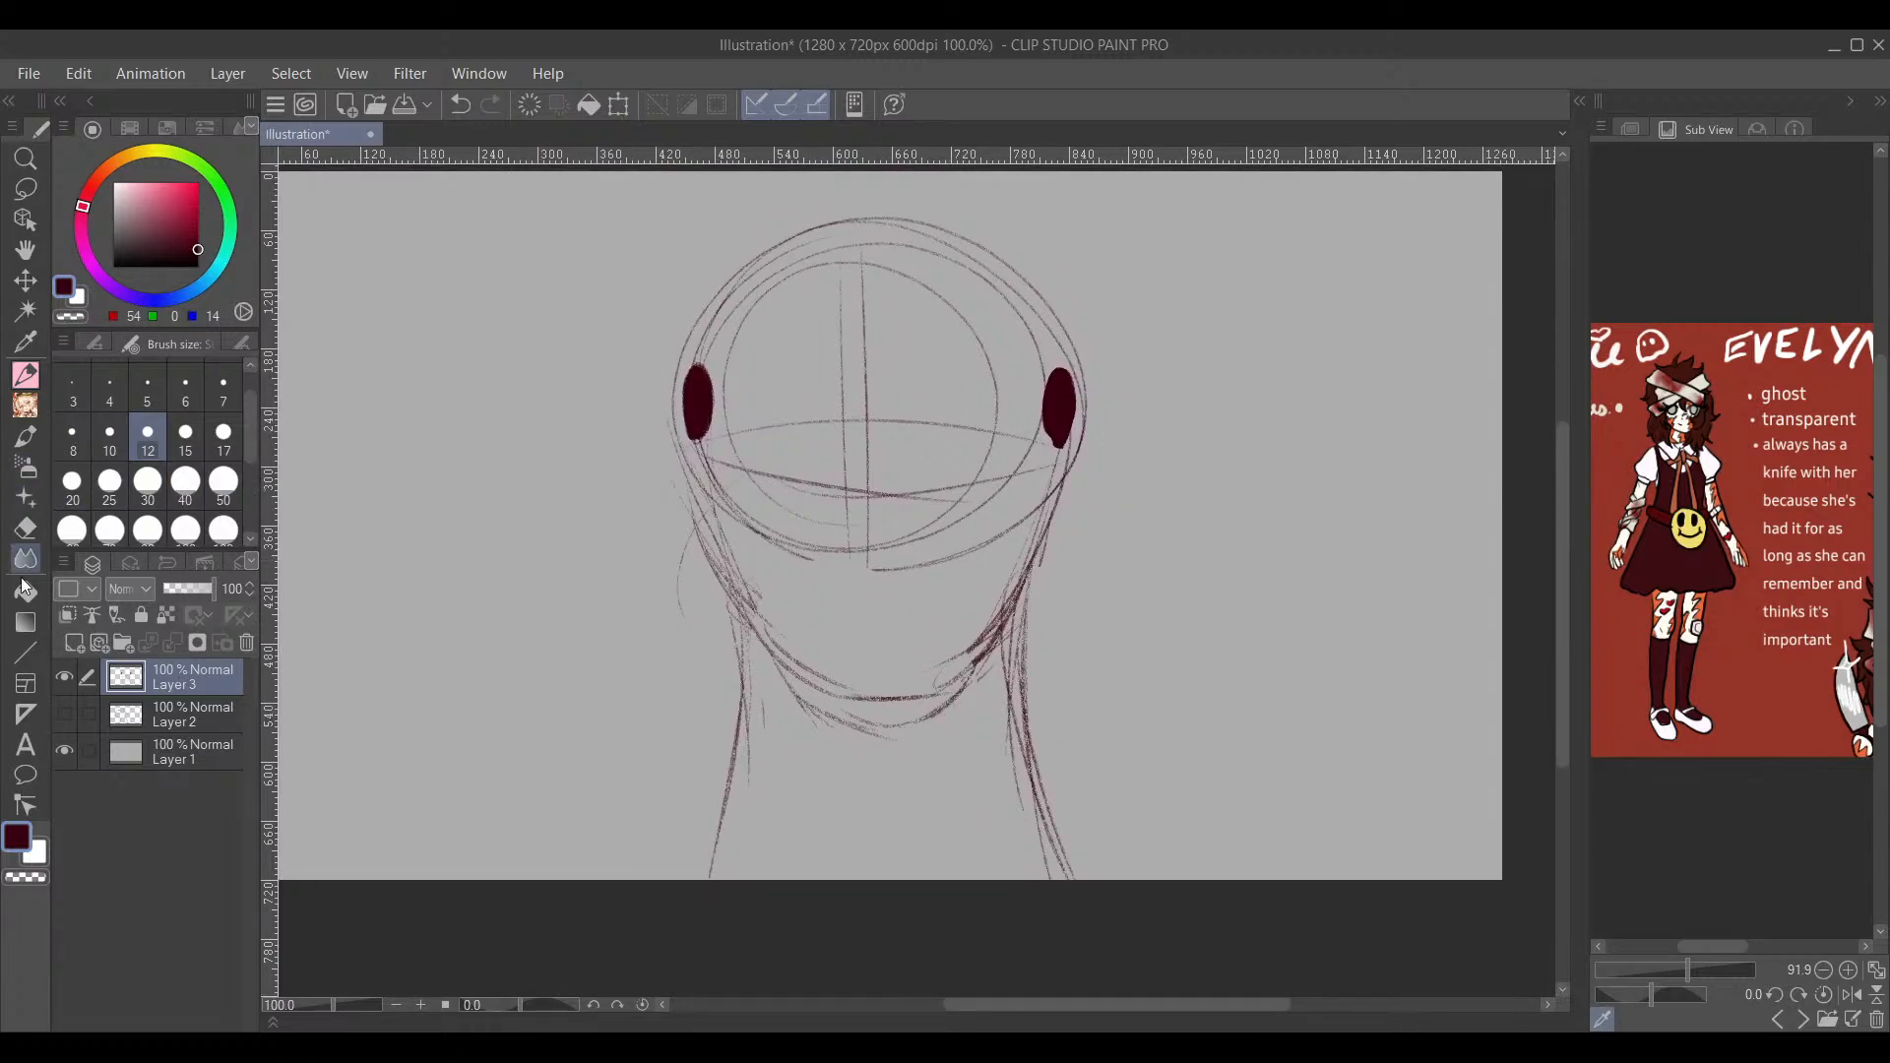
click(35, 650)
click(26, 374)
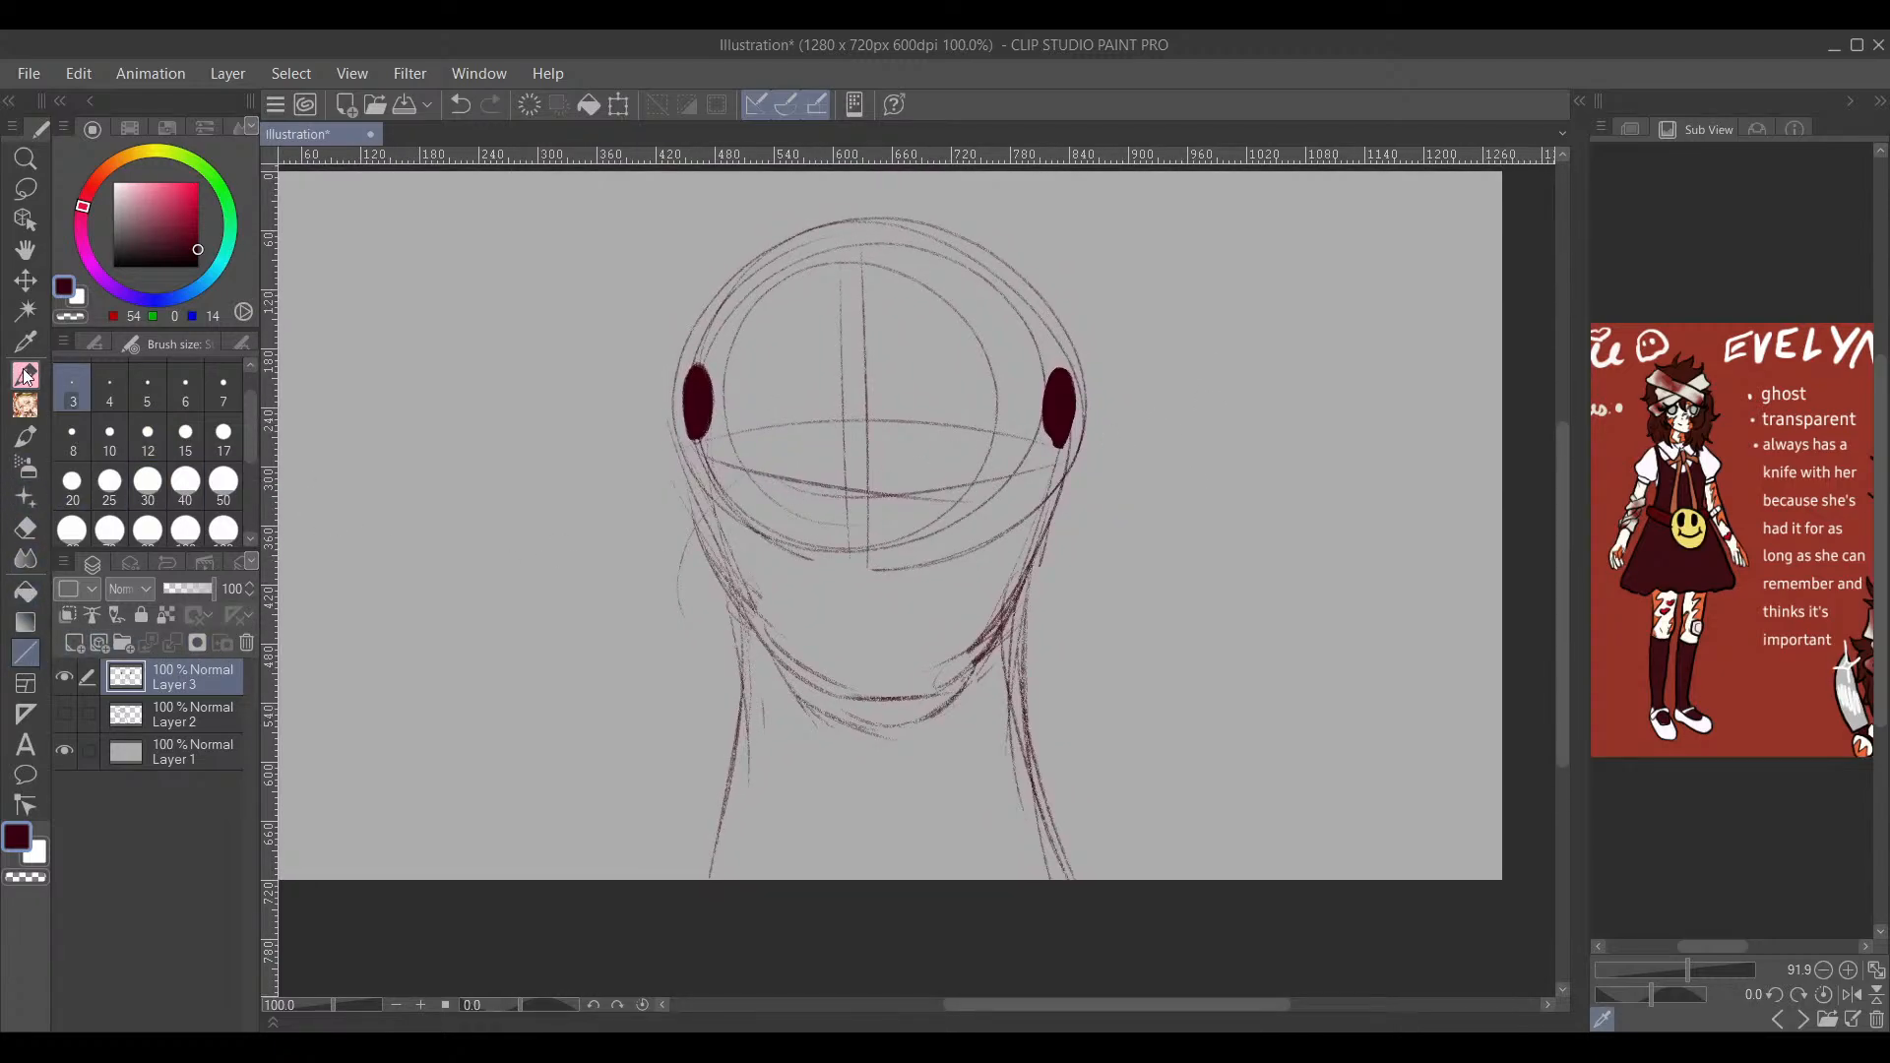
Step: Add a new layer above the front-view sketch and lower the sketch layer's opacity to 27%
mouse_move(1047, 586)
mouse_down()
mouse_move(1071, 557)
mouse_move(1194, 590)
mouse_move(954, 621)
mouse_move(1097, 633)
mouse_move(1089, 611)
mouse_up()
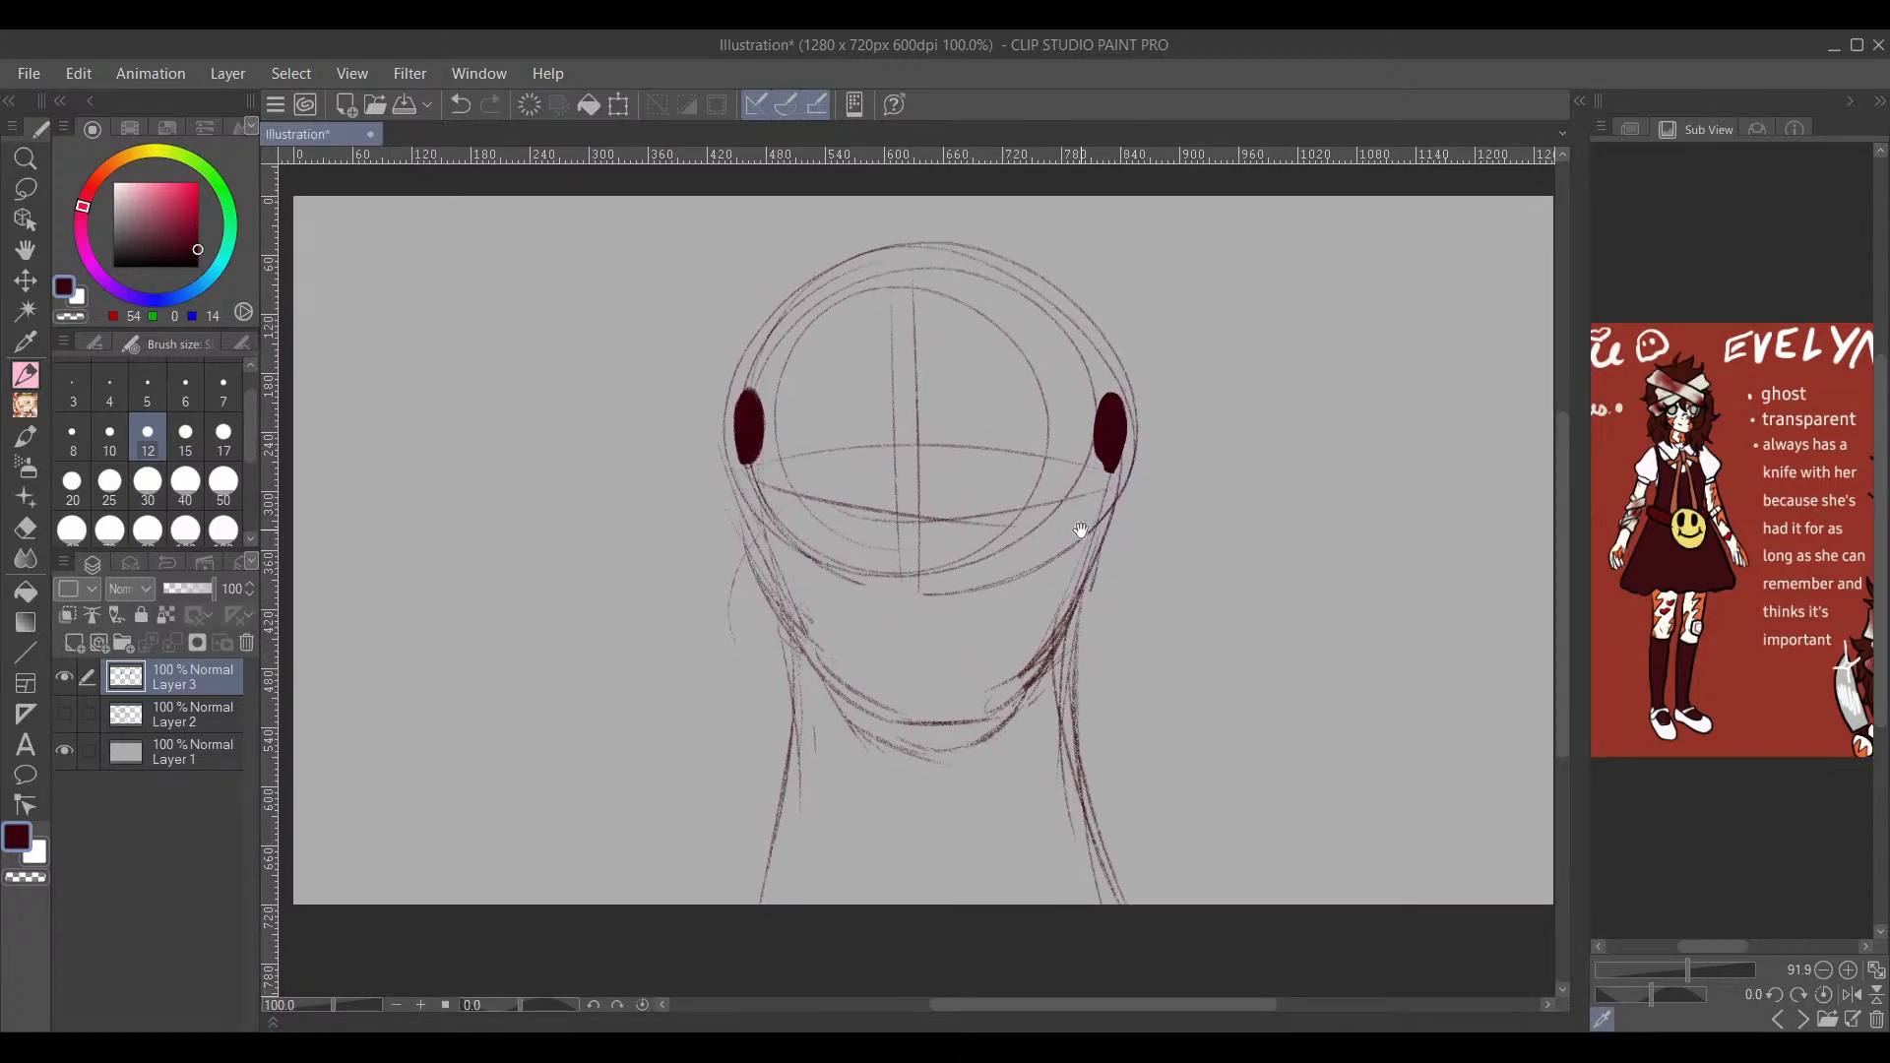
click(74, 643)
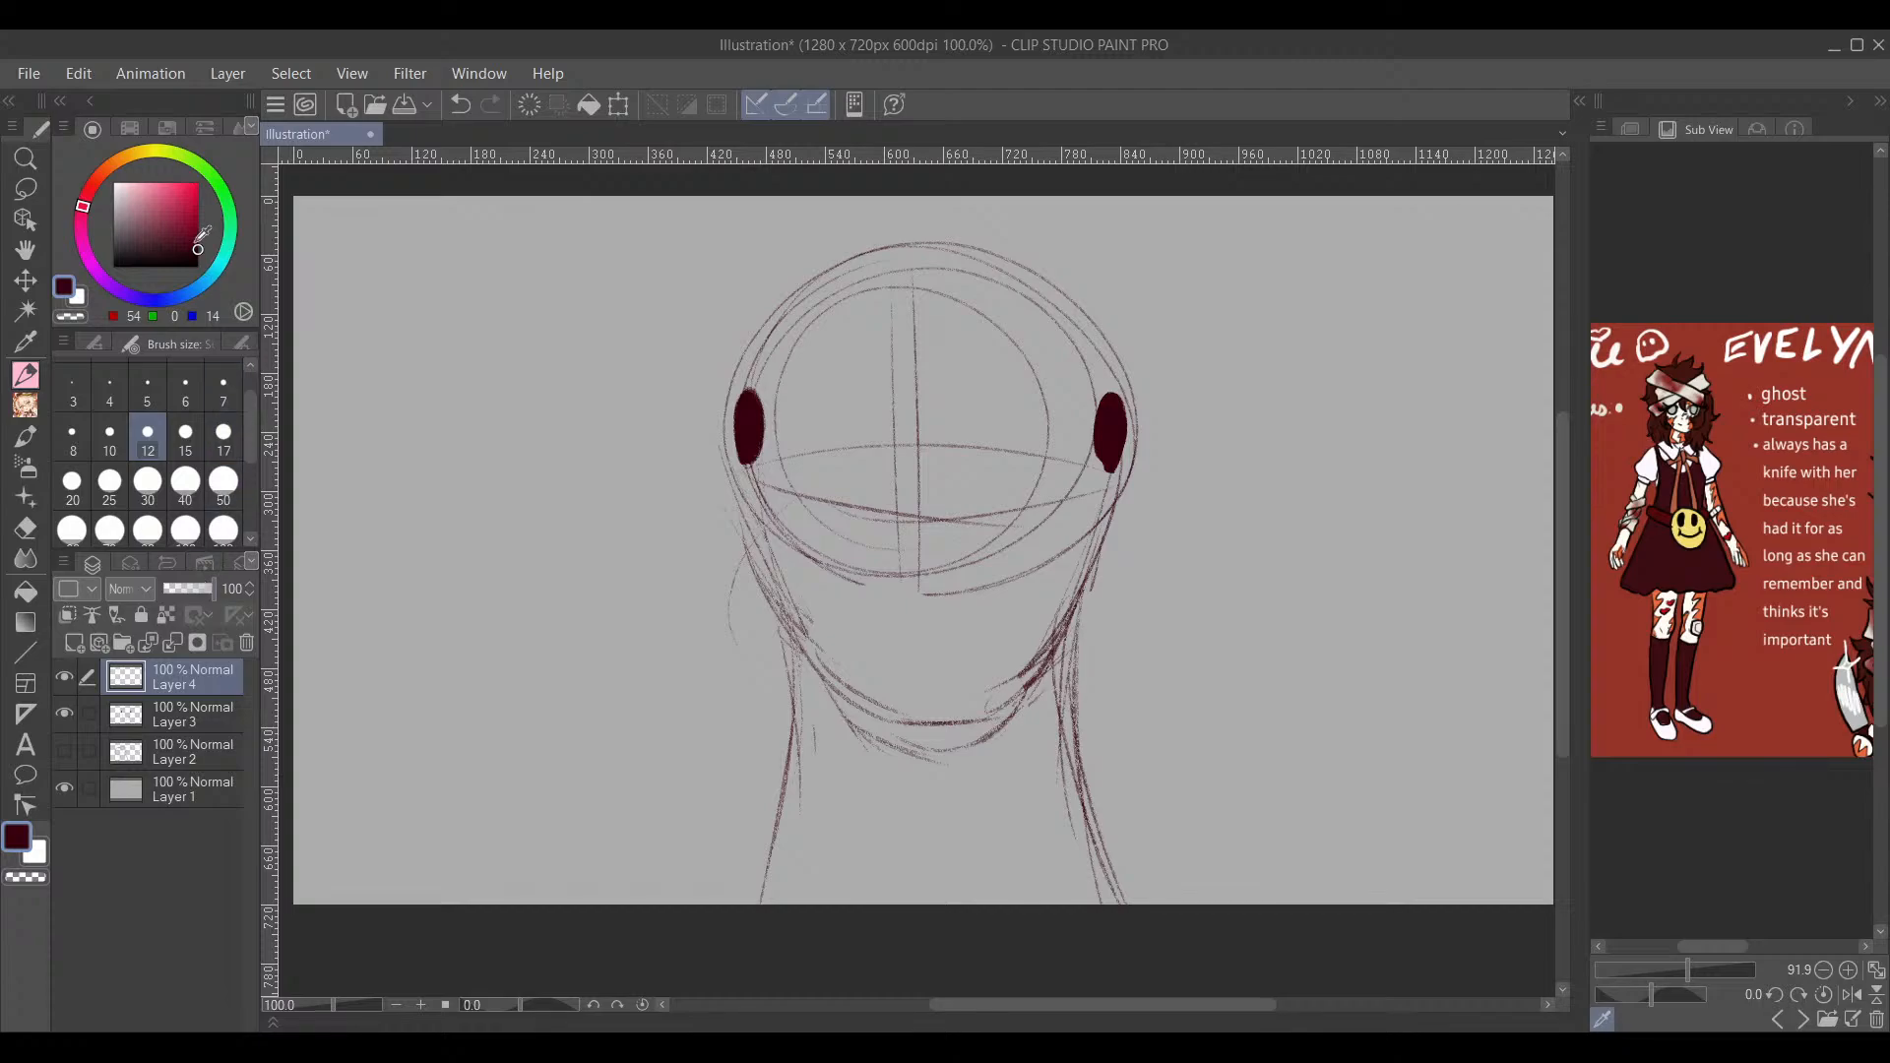
click(179, 714)
click(179, 587)
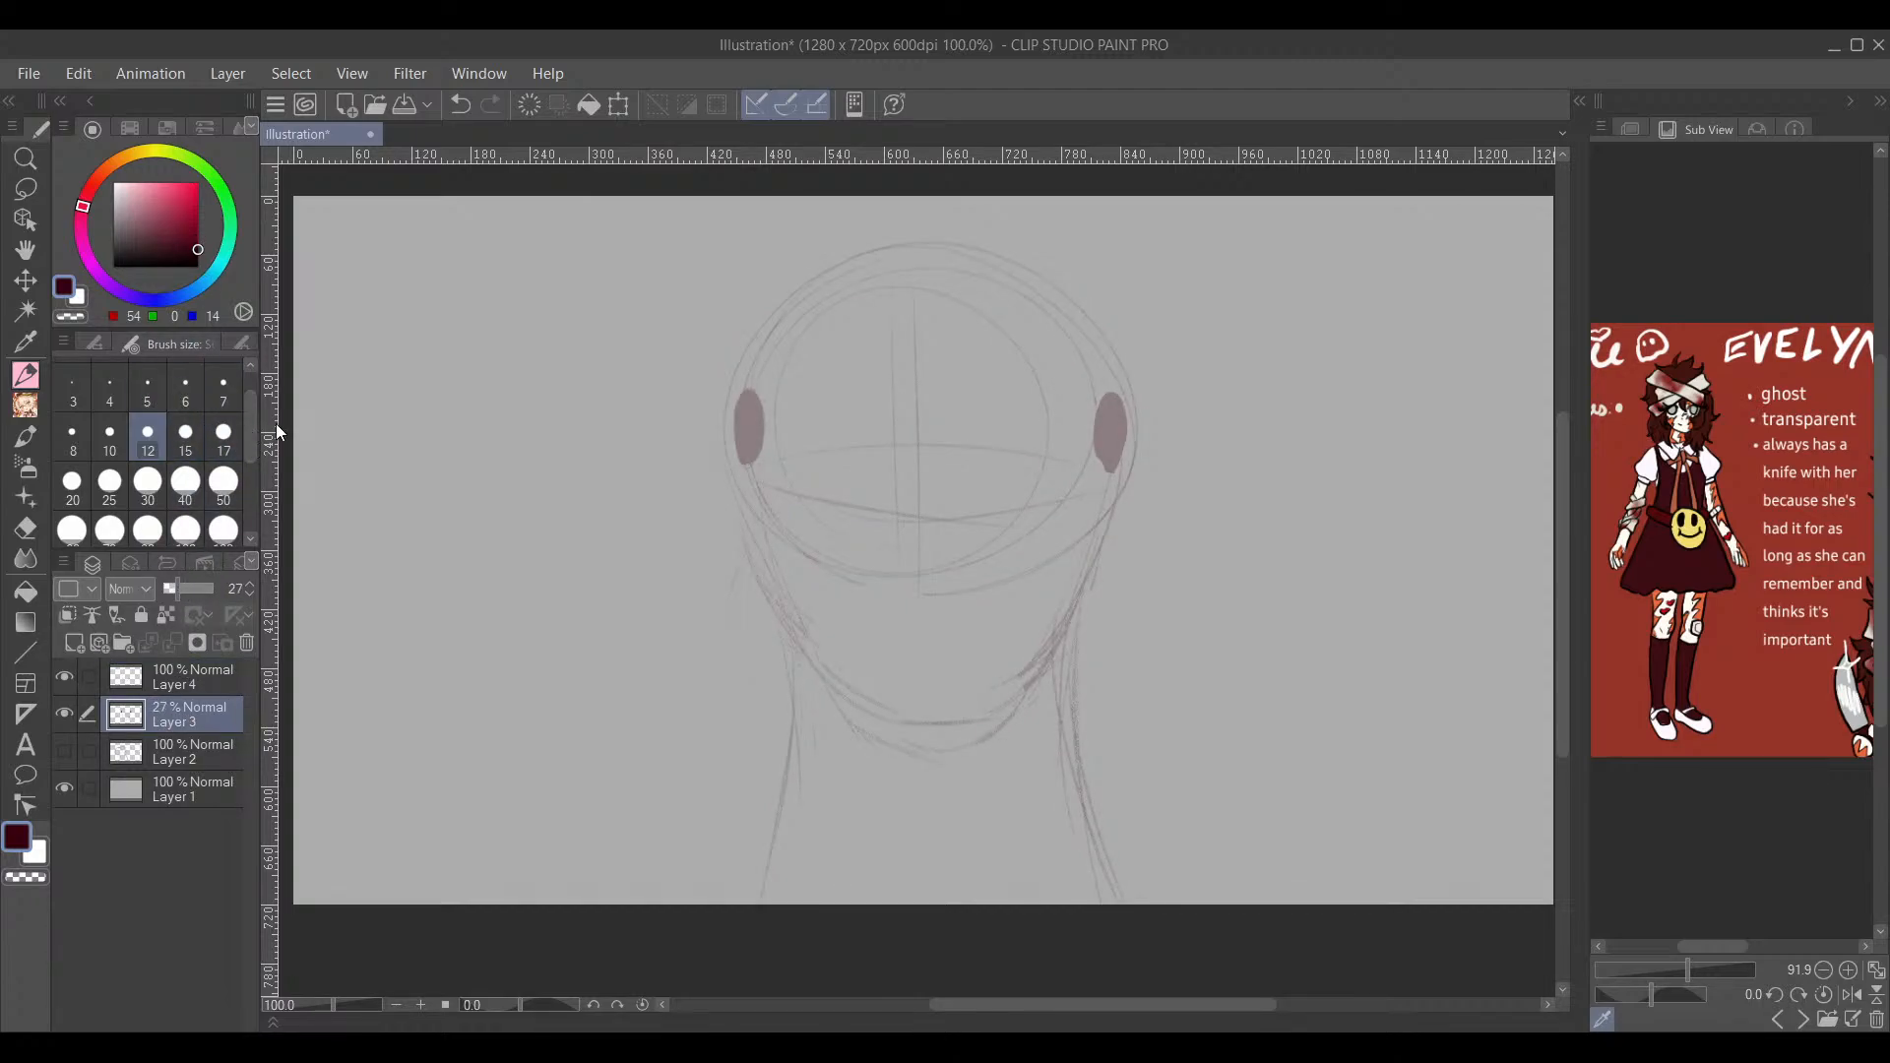
Step: Trace one side of the cranium on the new layer with a size 5 pen, from beneath the eye up to the crown
click(150, 389)
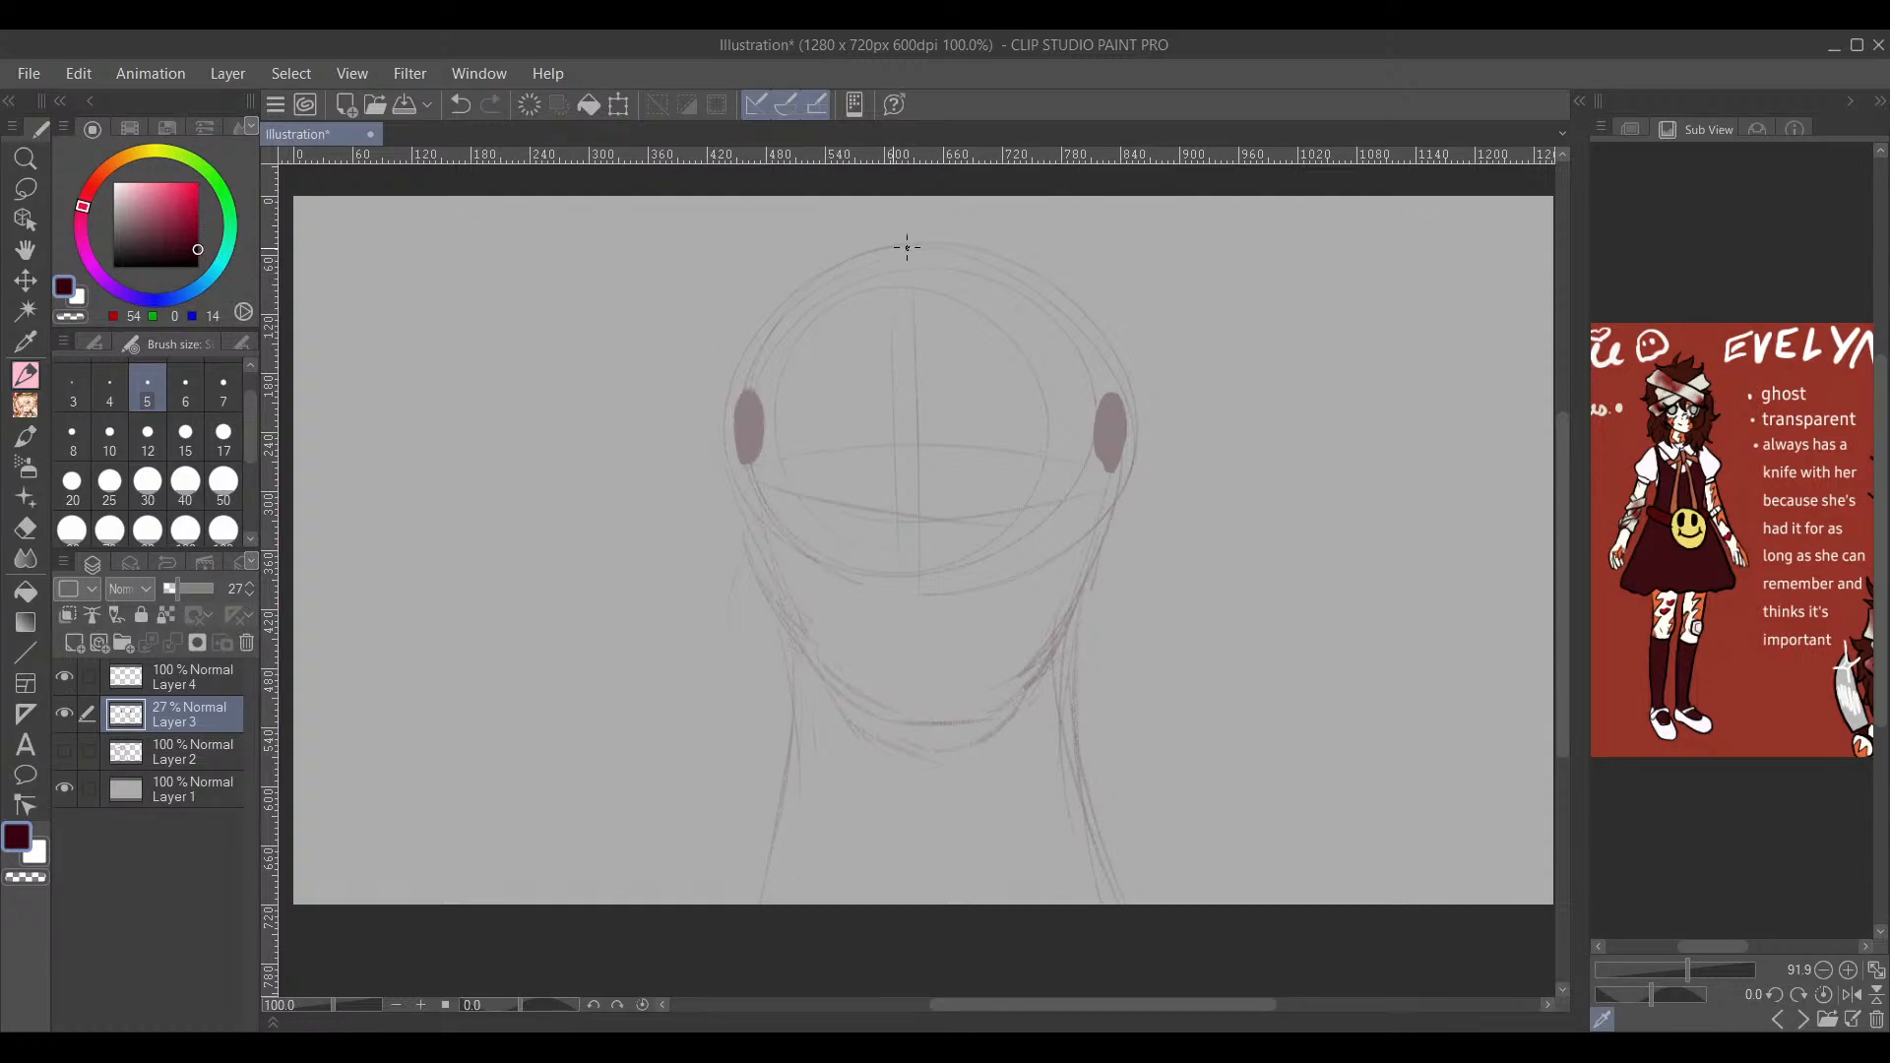
mouse_move(947, 242)
mouse_down()
mouse_move(847, 256)
mouse_move(724, 517)
mouse_up()
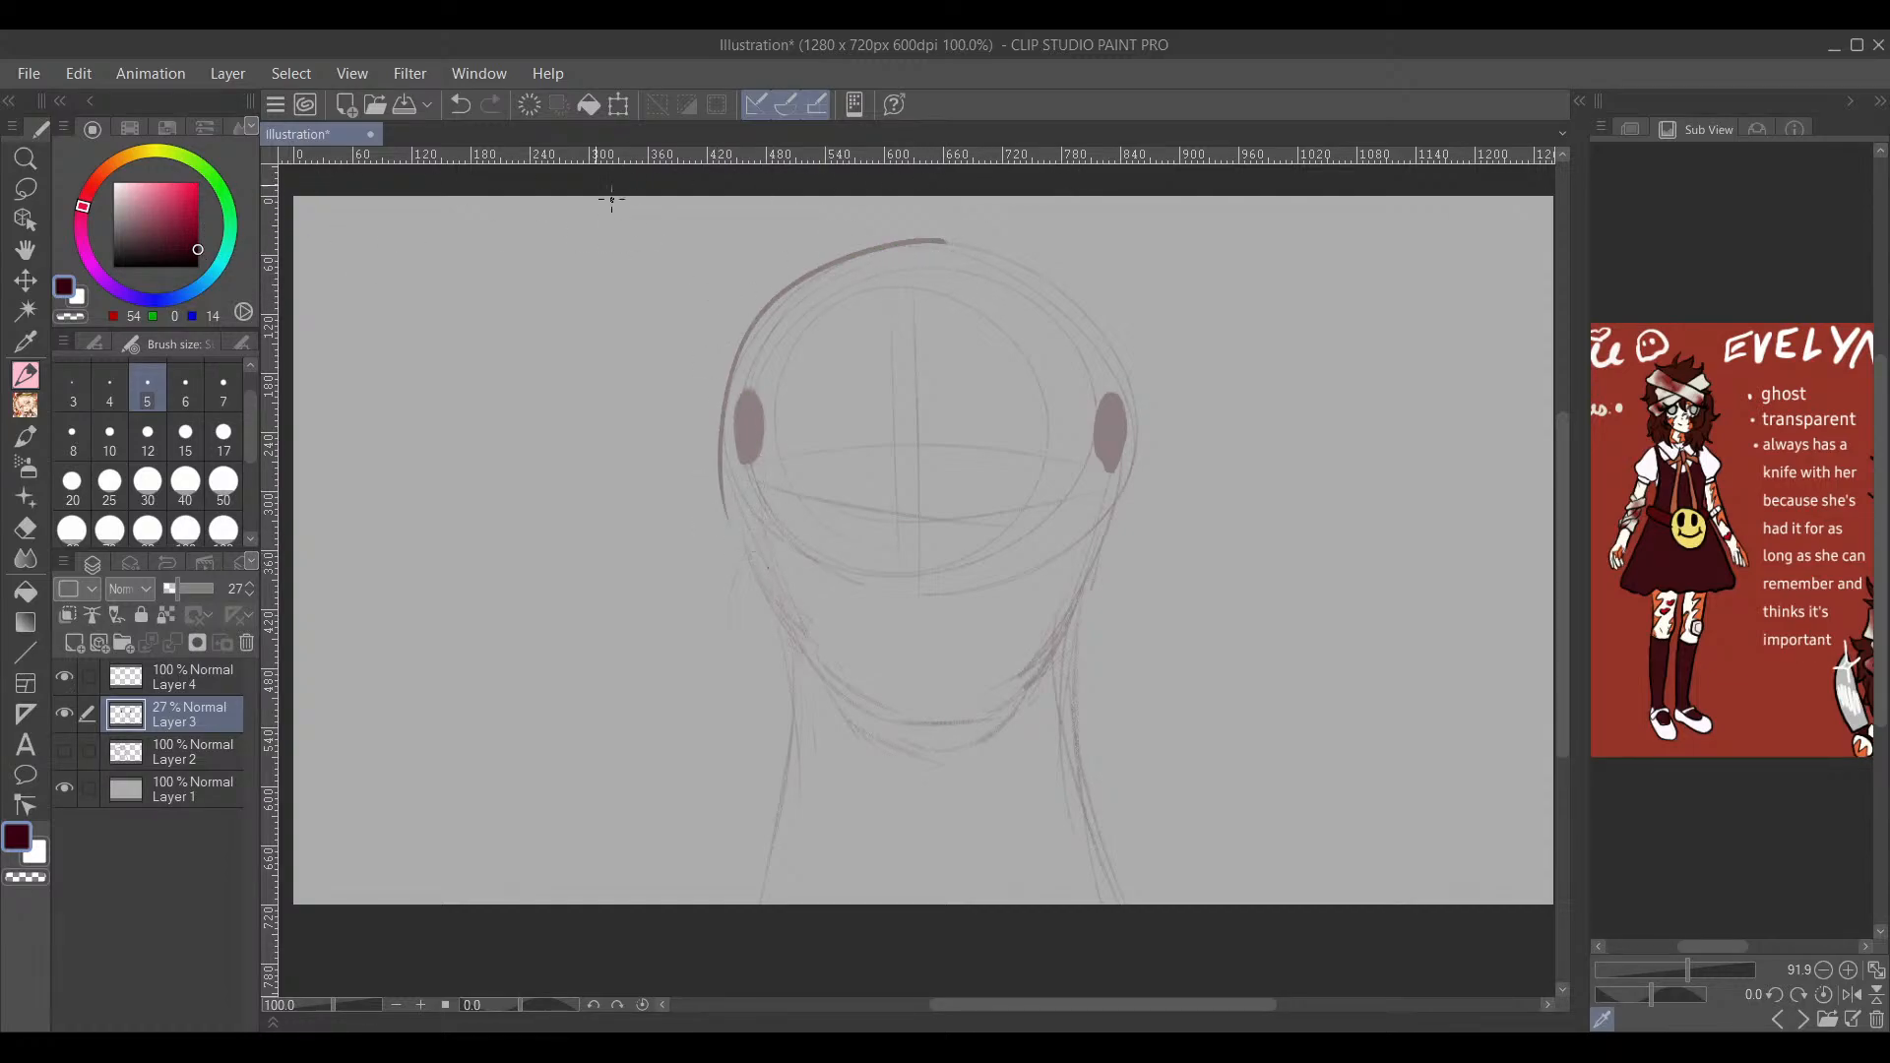
key(ctrl+z)
click(156, 676)
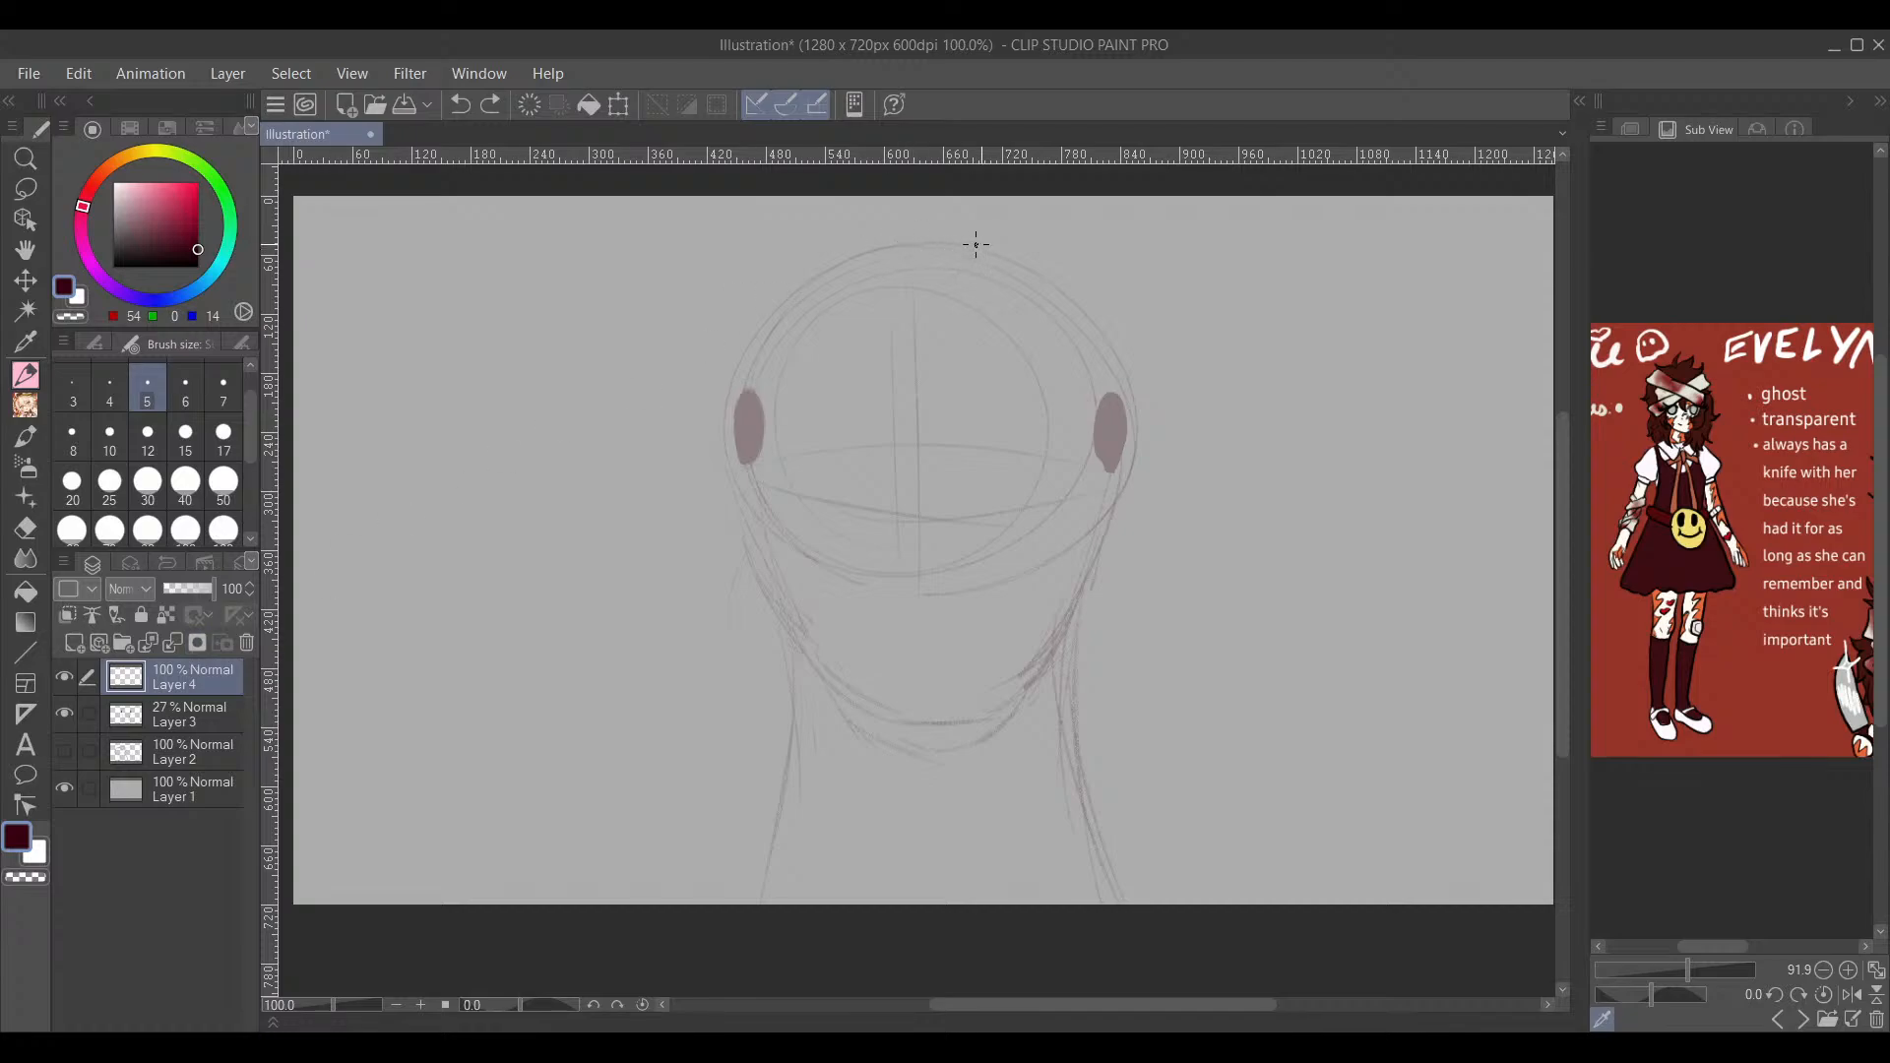
drag(971, 239, 732, 482)
click(461, 104)
drag(736, 532, 890, 244)
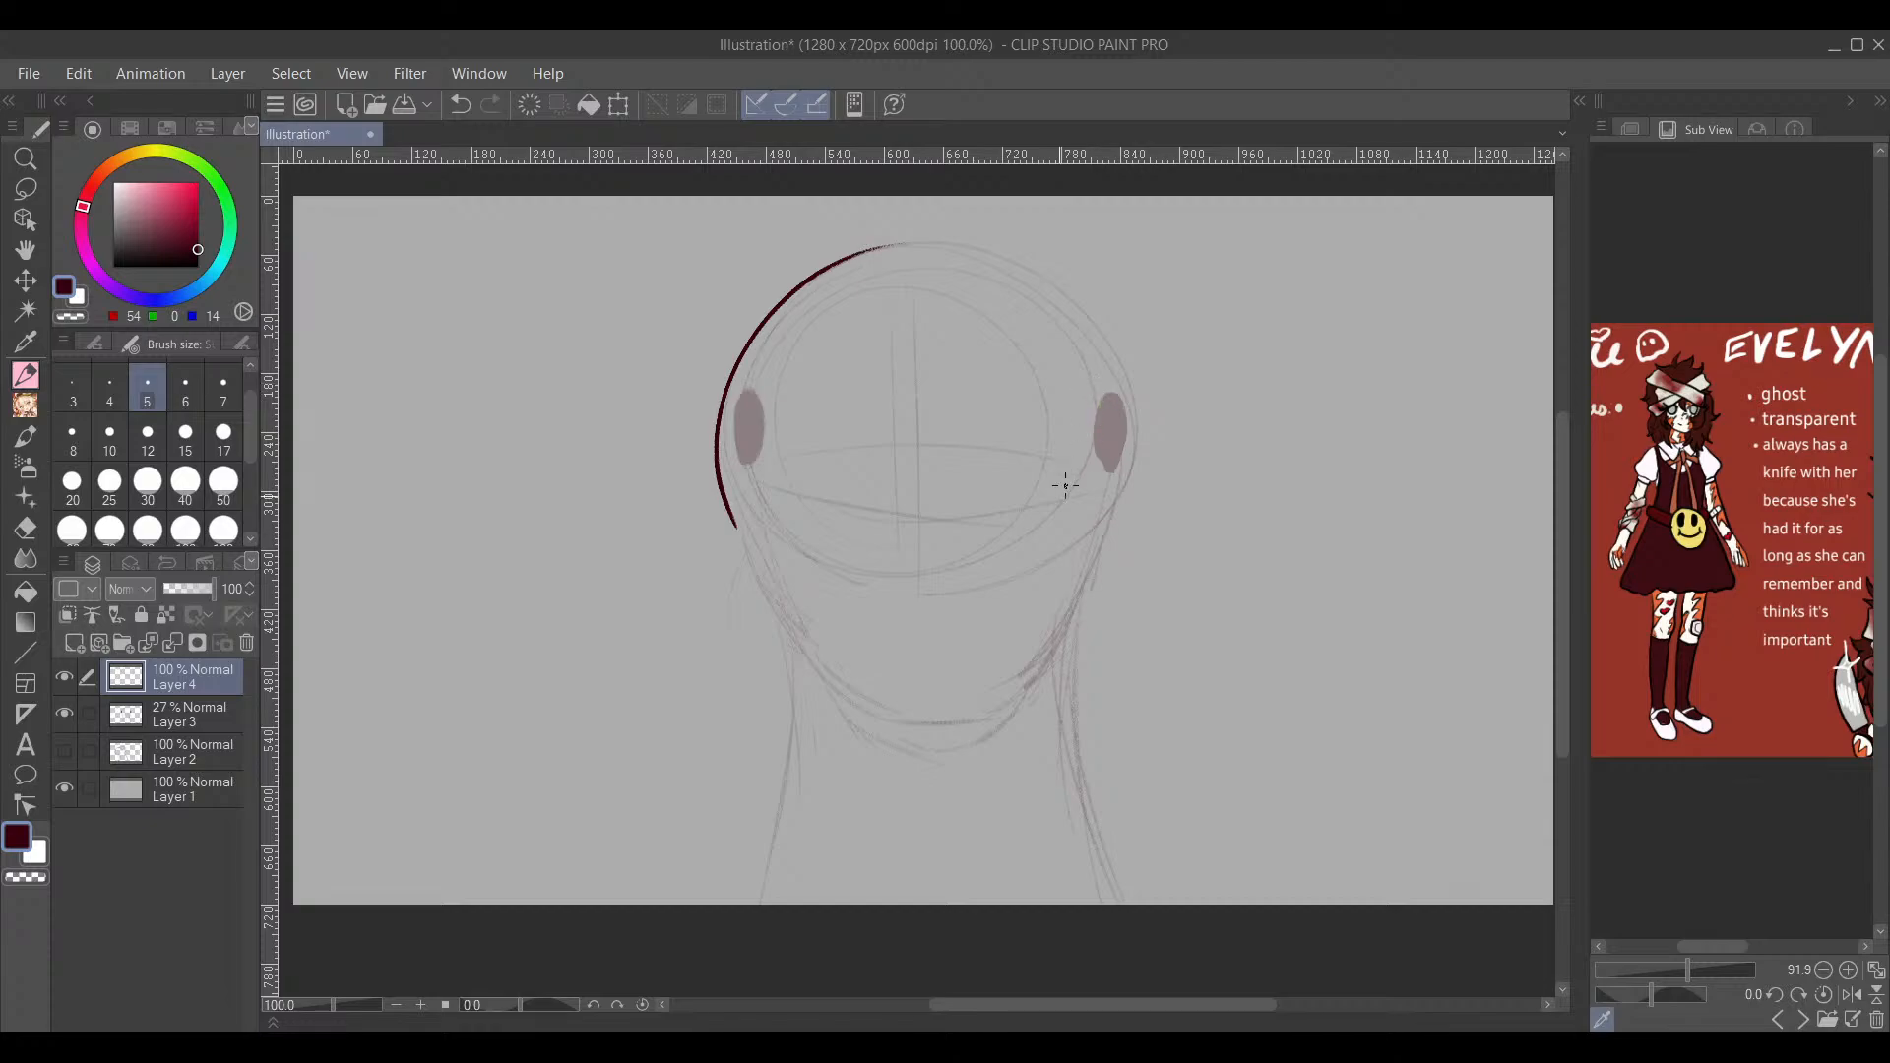
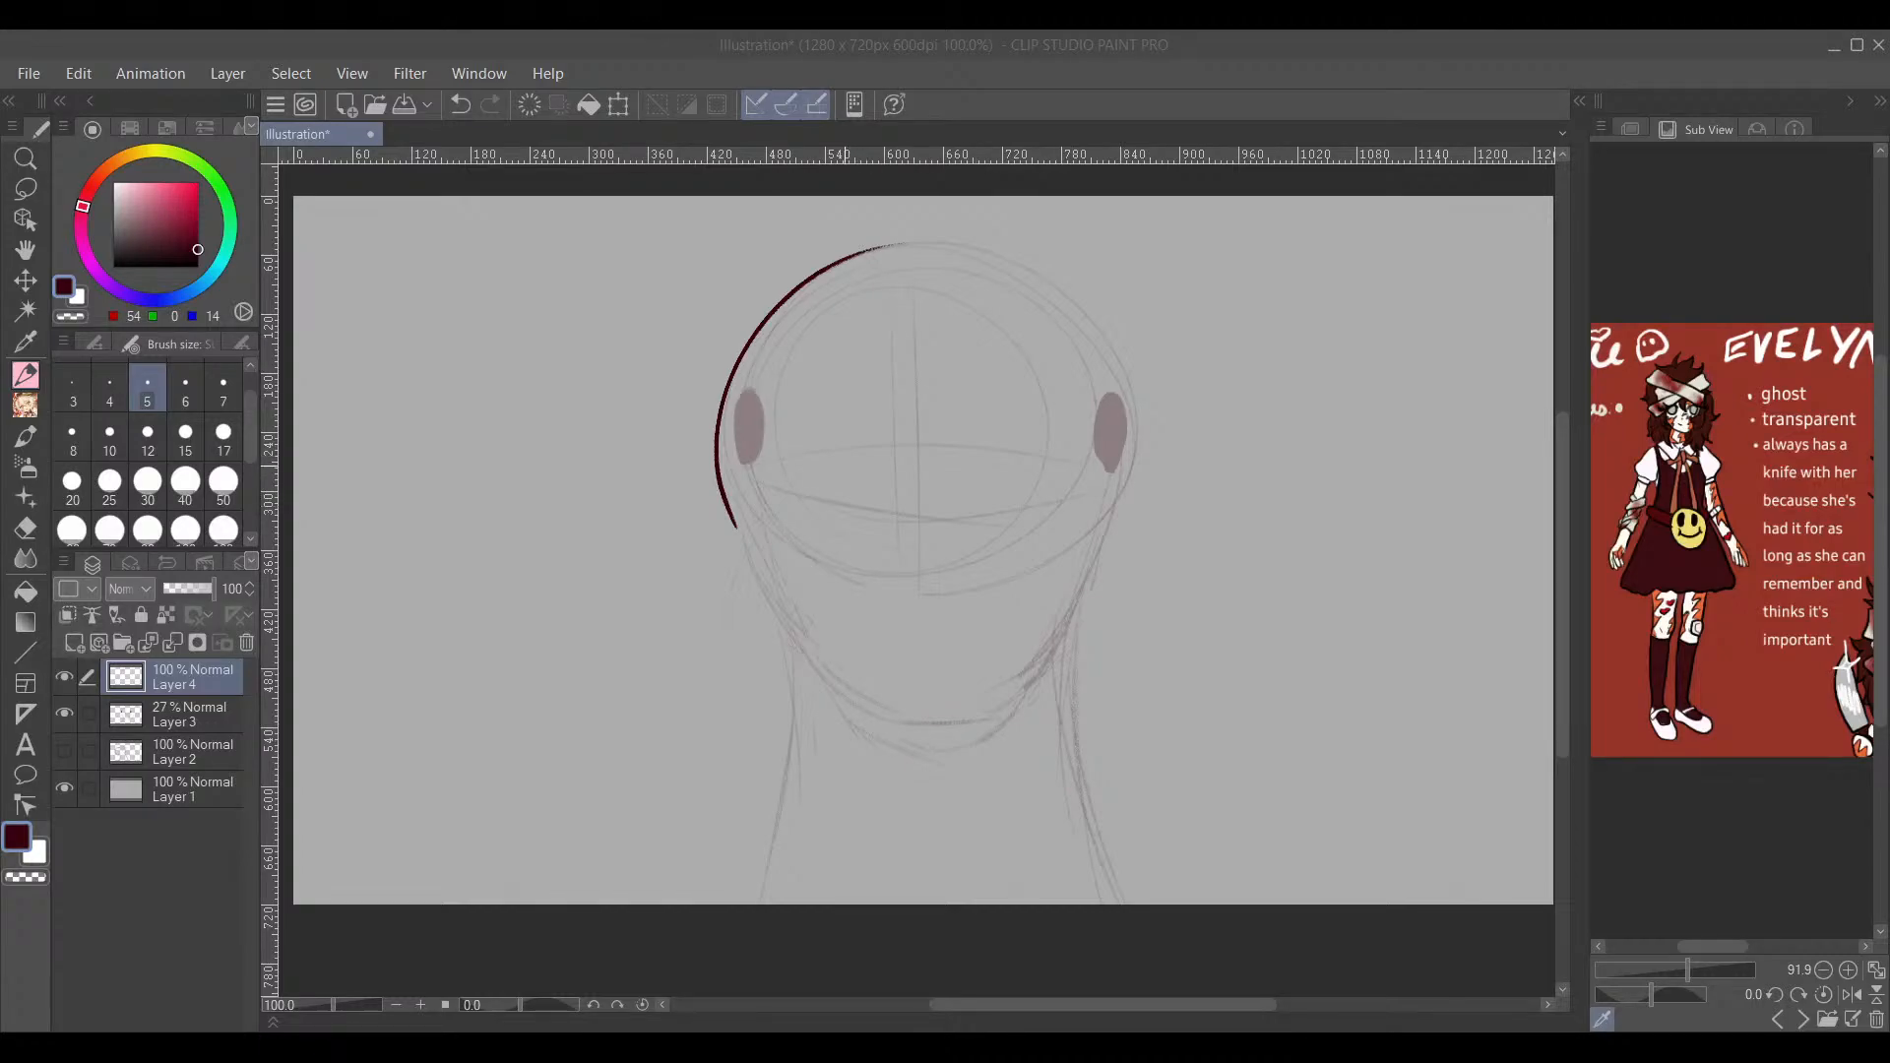
Step: Add another layer and paste in the game screenshot of the long-necked yellow creature as a reference
click(844, 358)
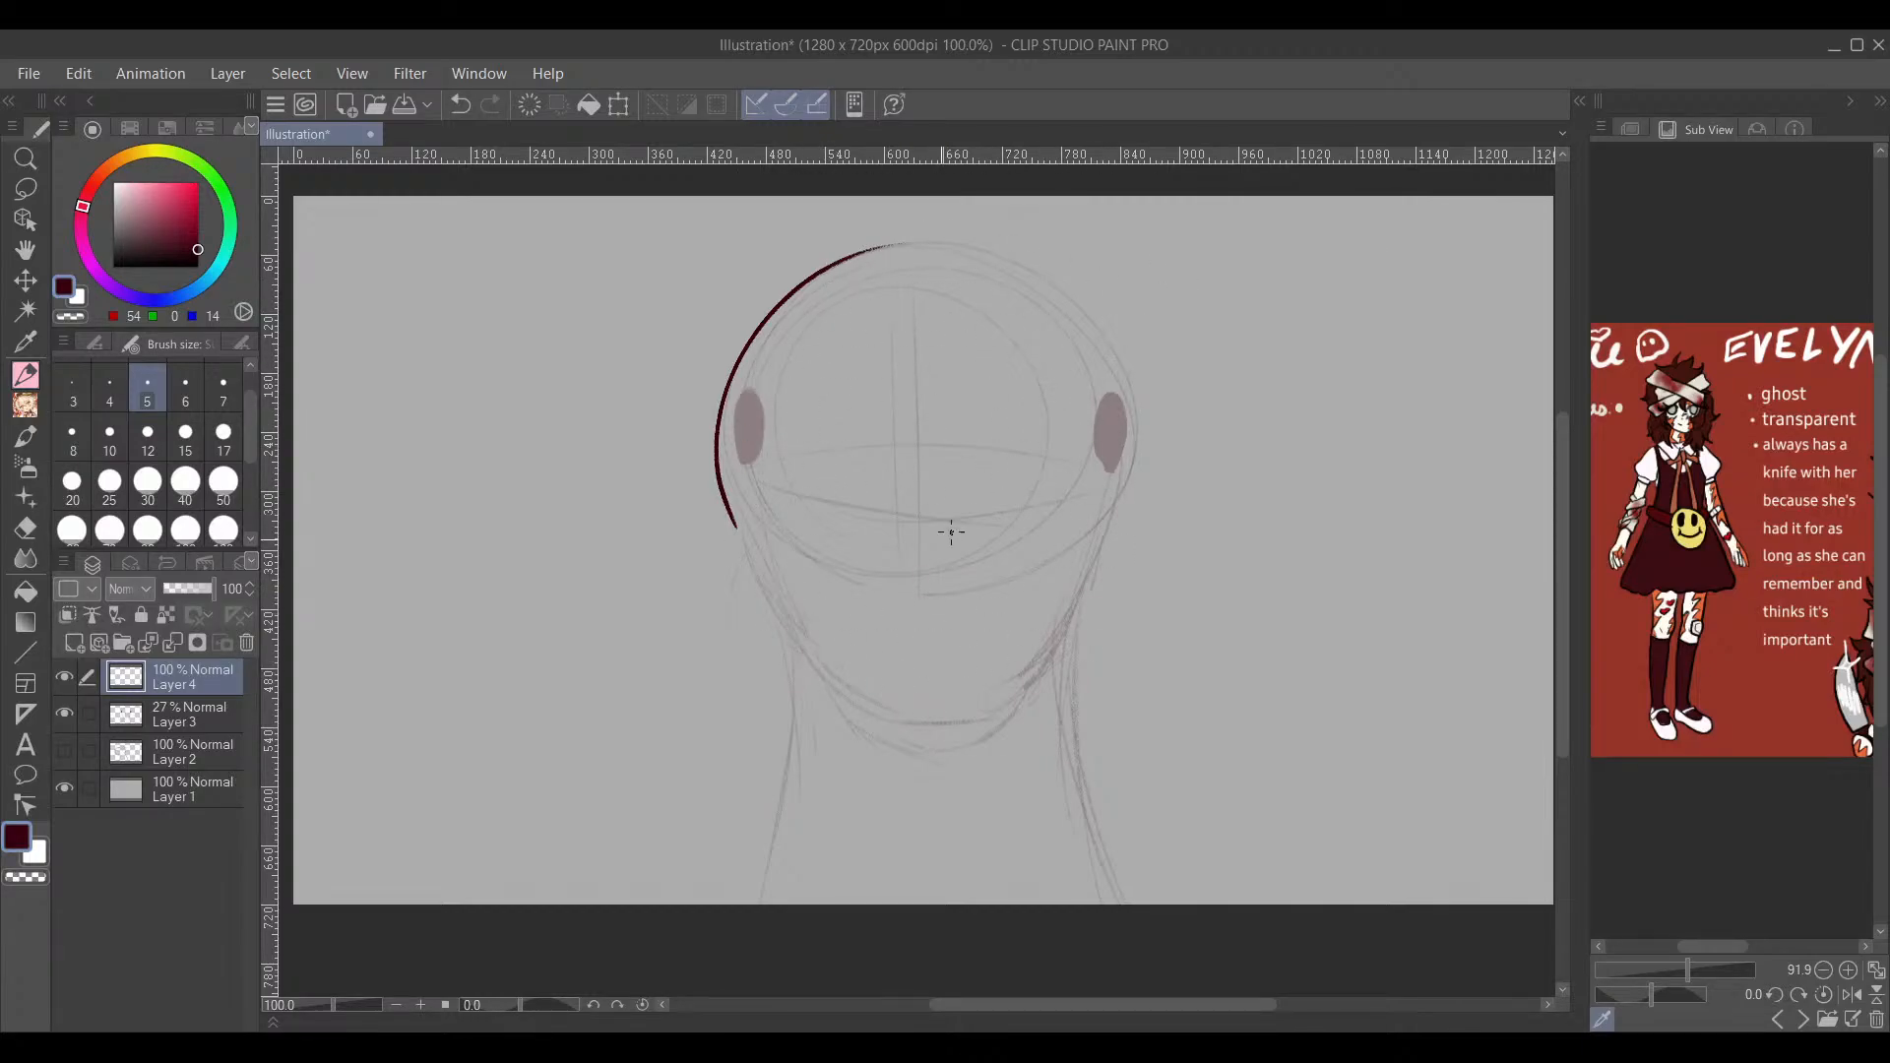
click(81, 640)
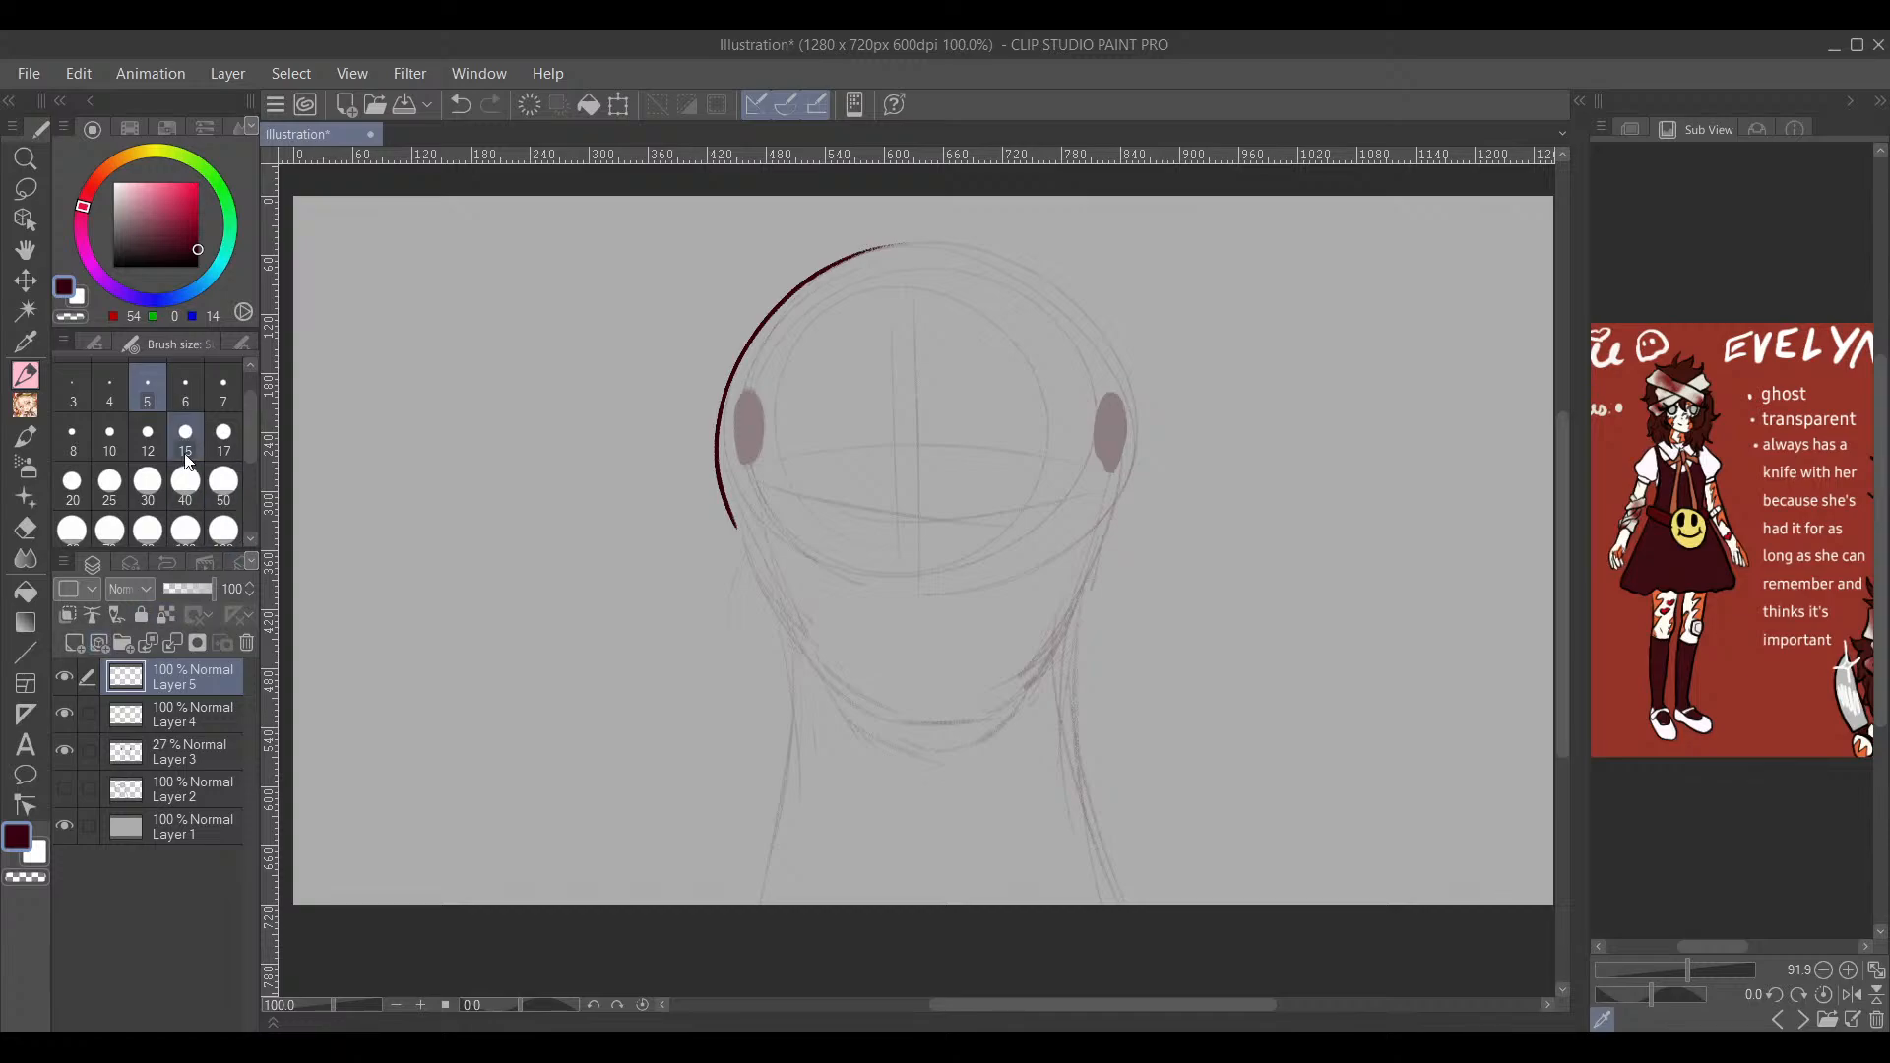
click(185, 482)
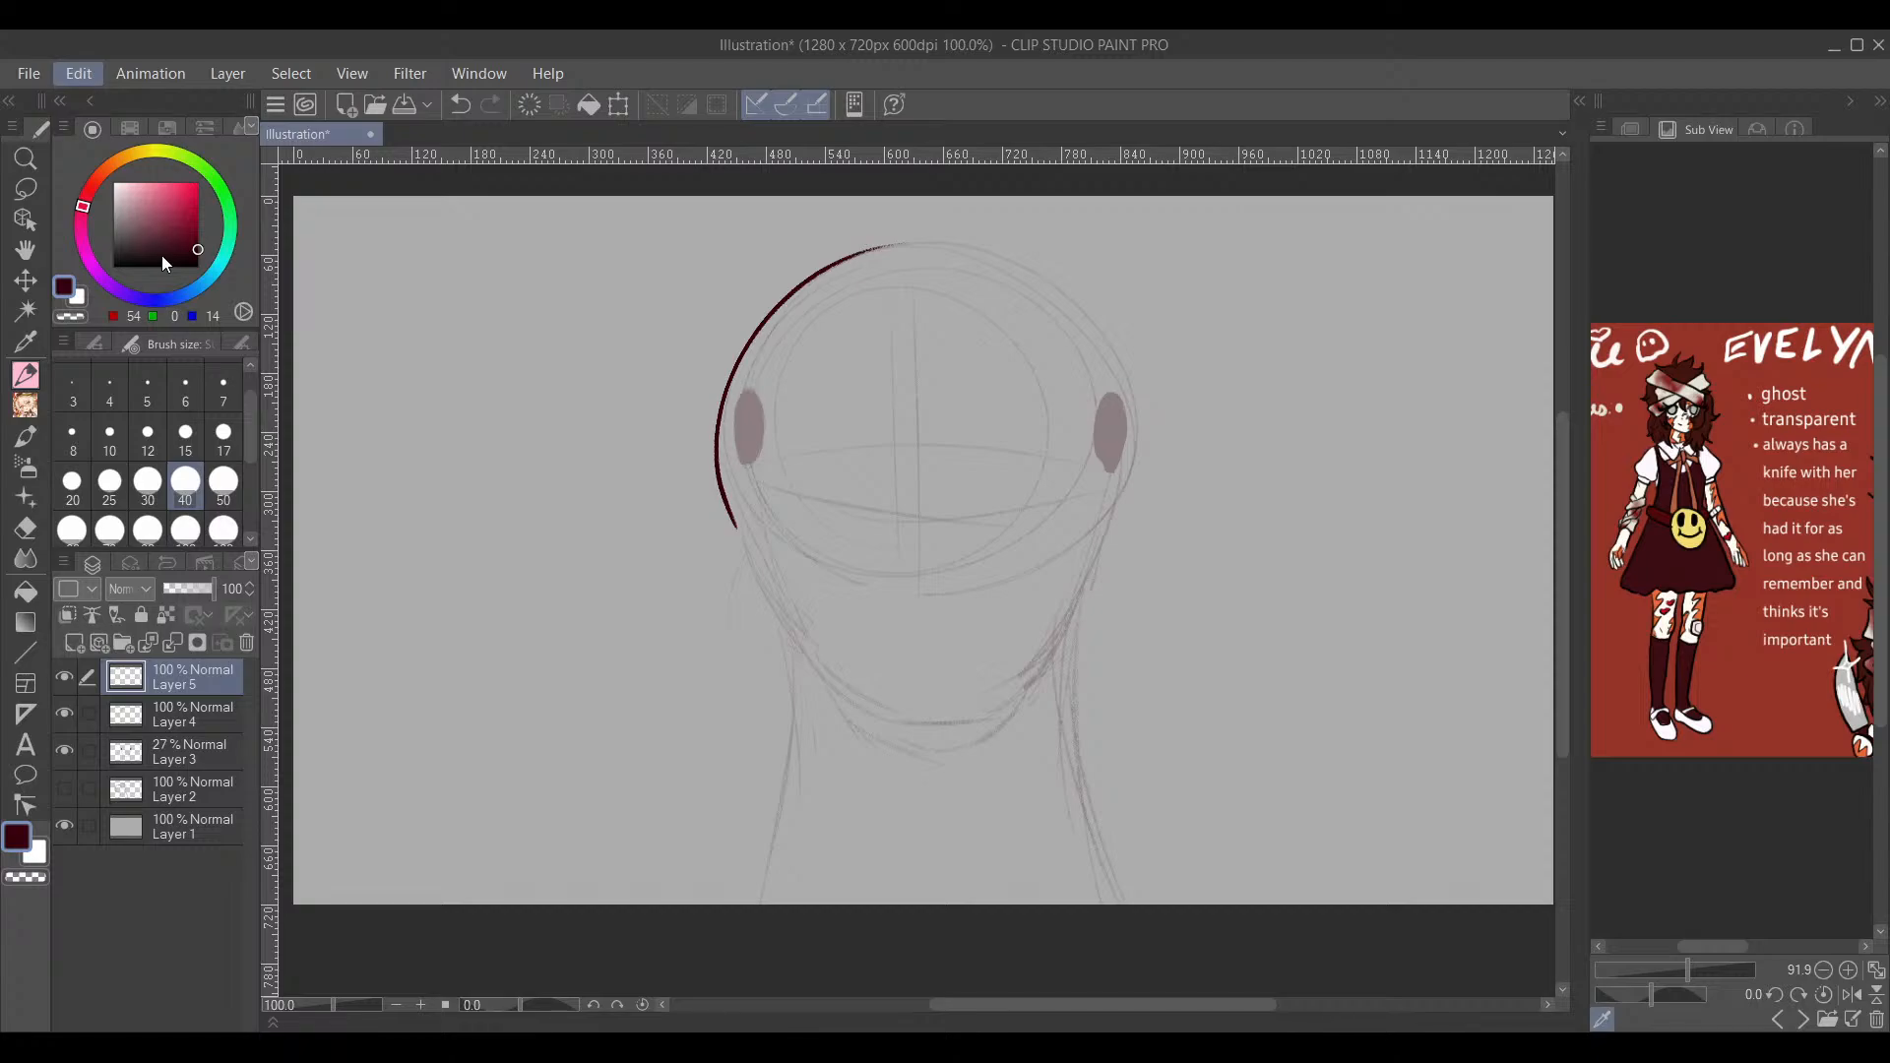
key(ctrl+v)
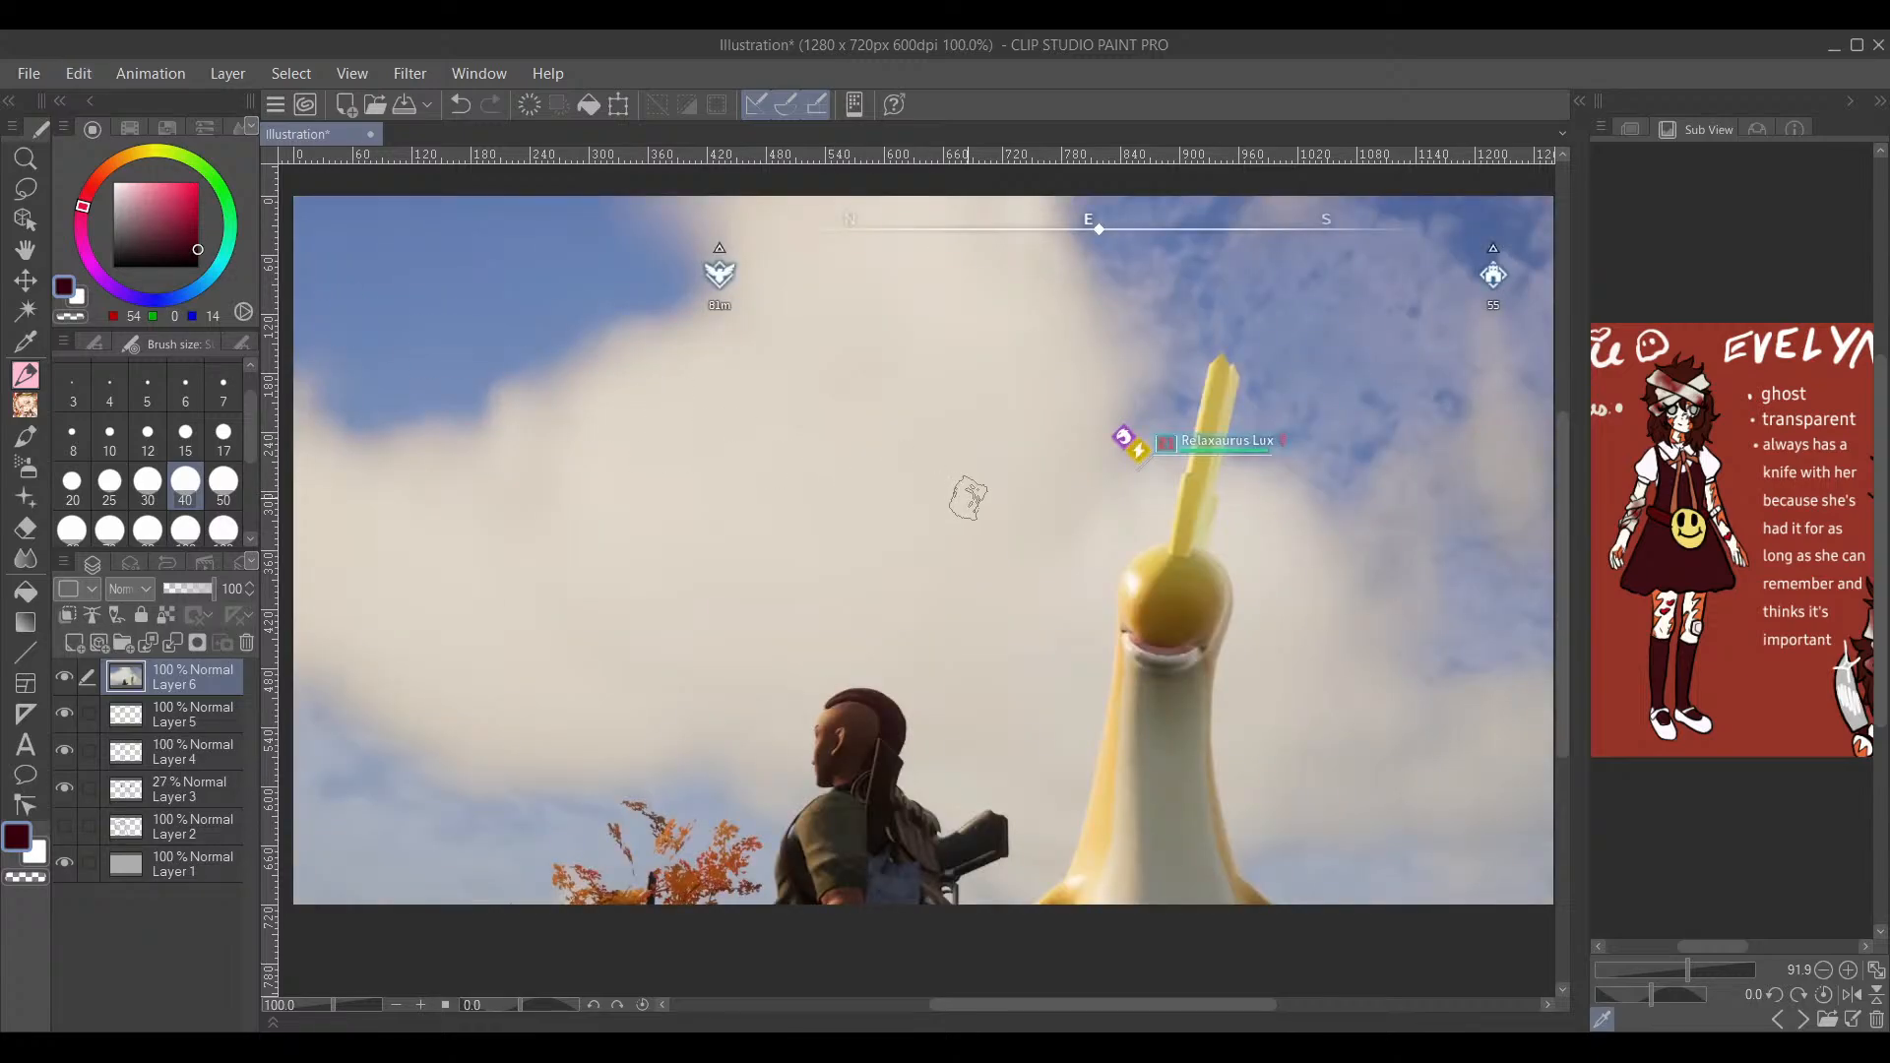
scroll(968, 499, down, 10)
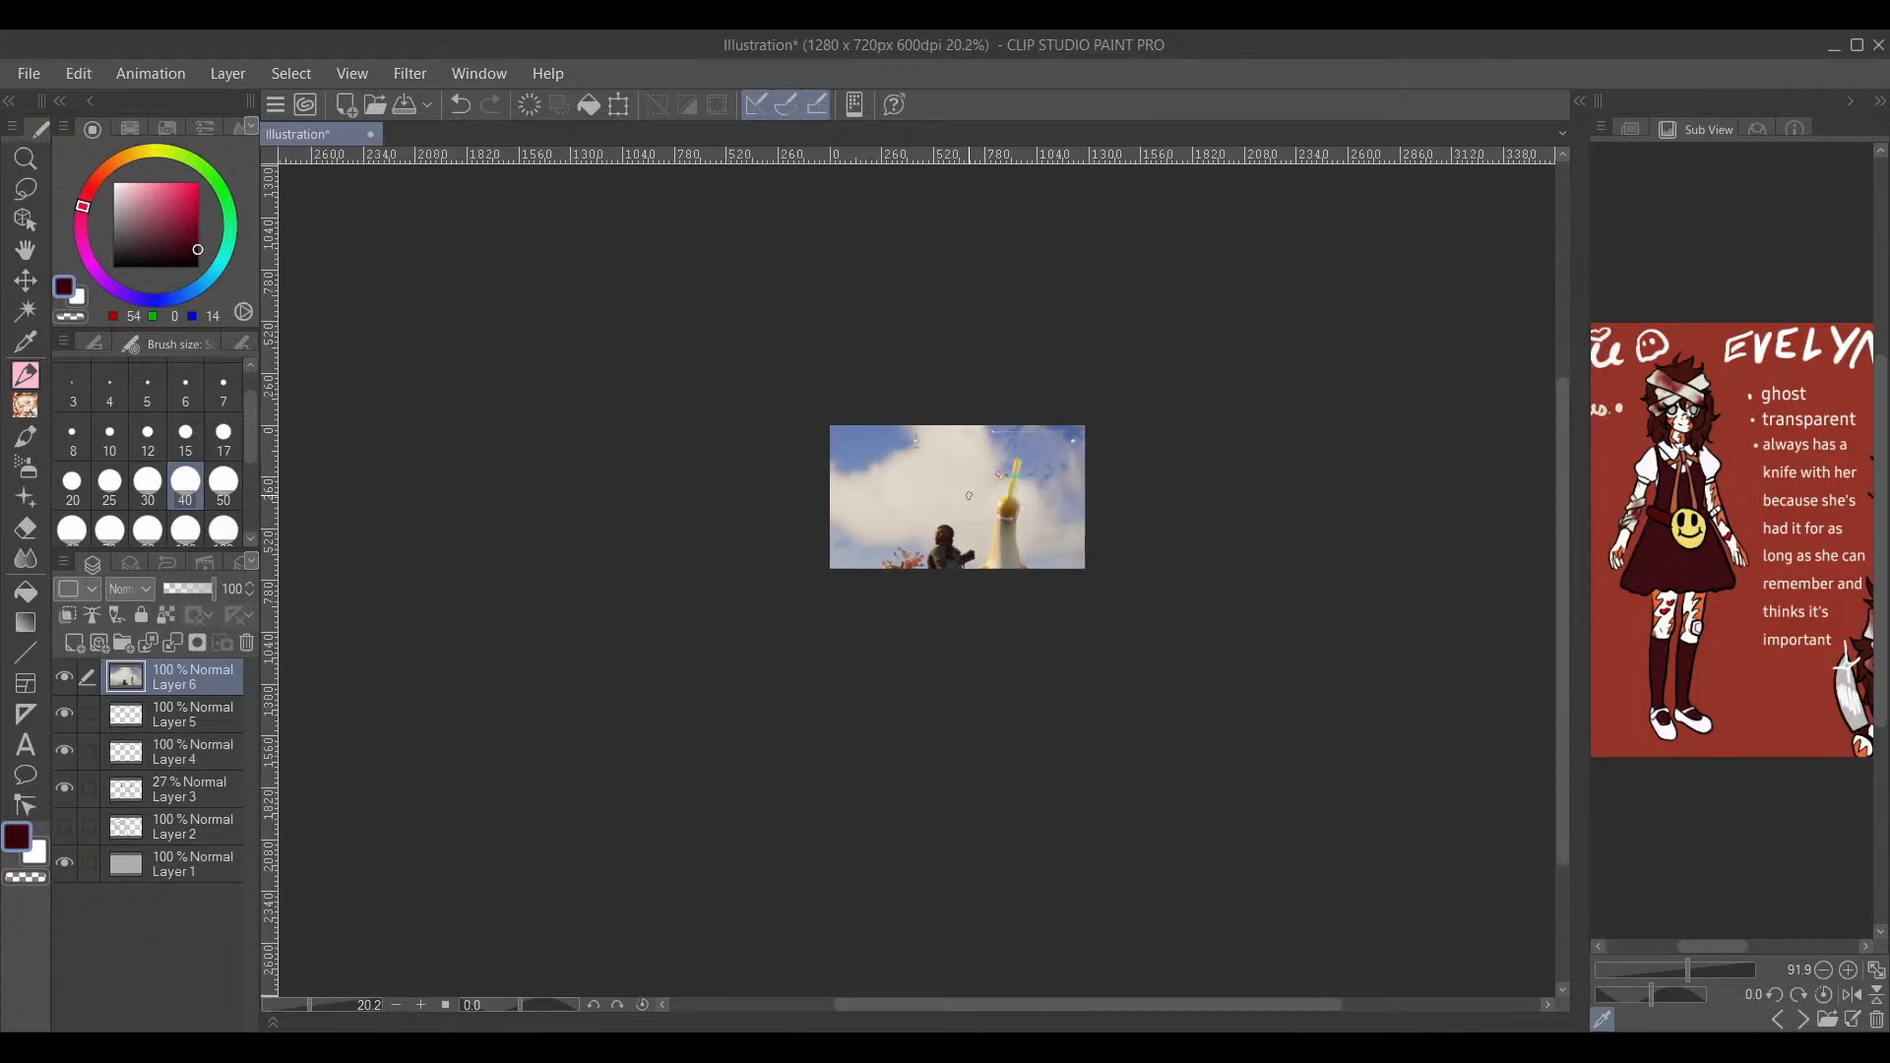
scroll(973, 501, up, 8)
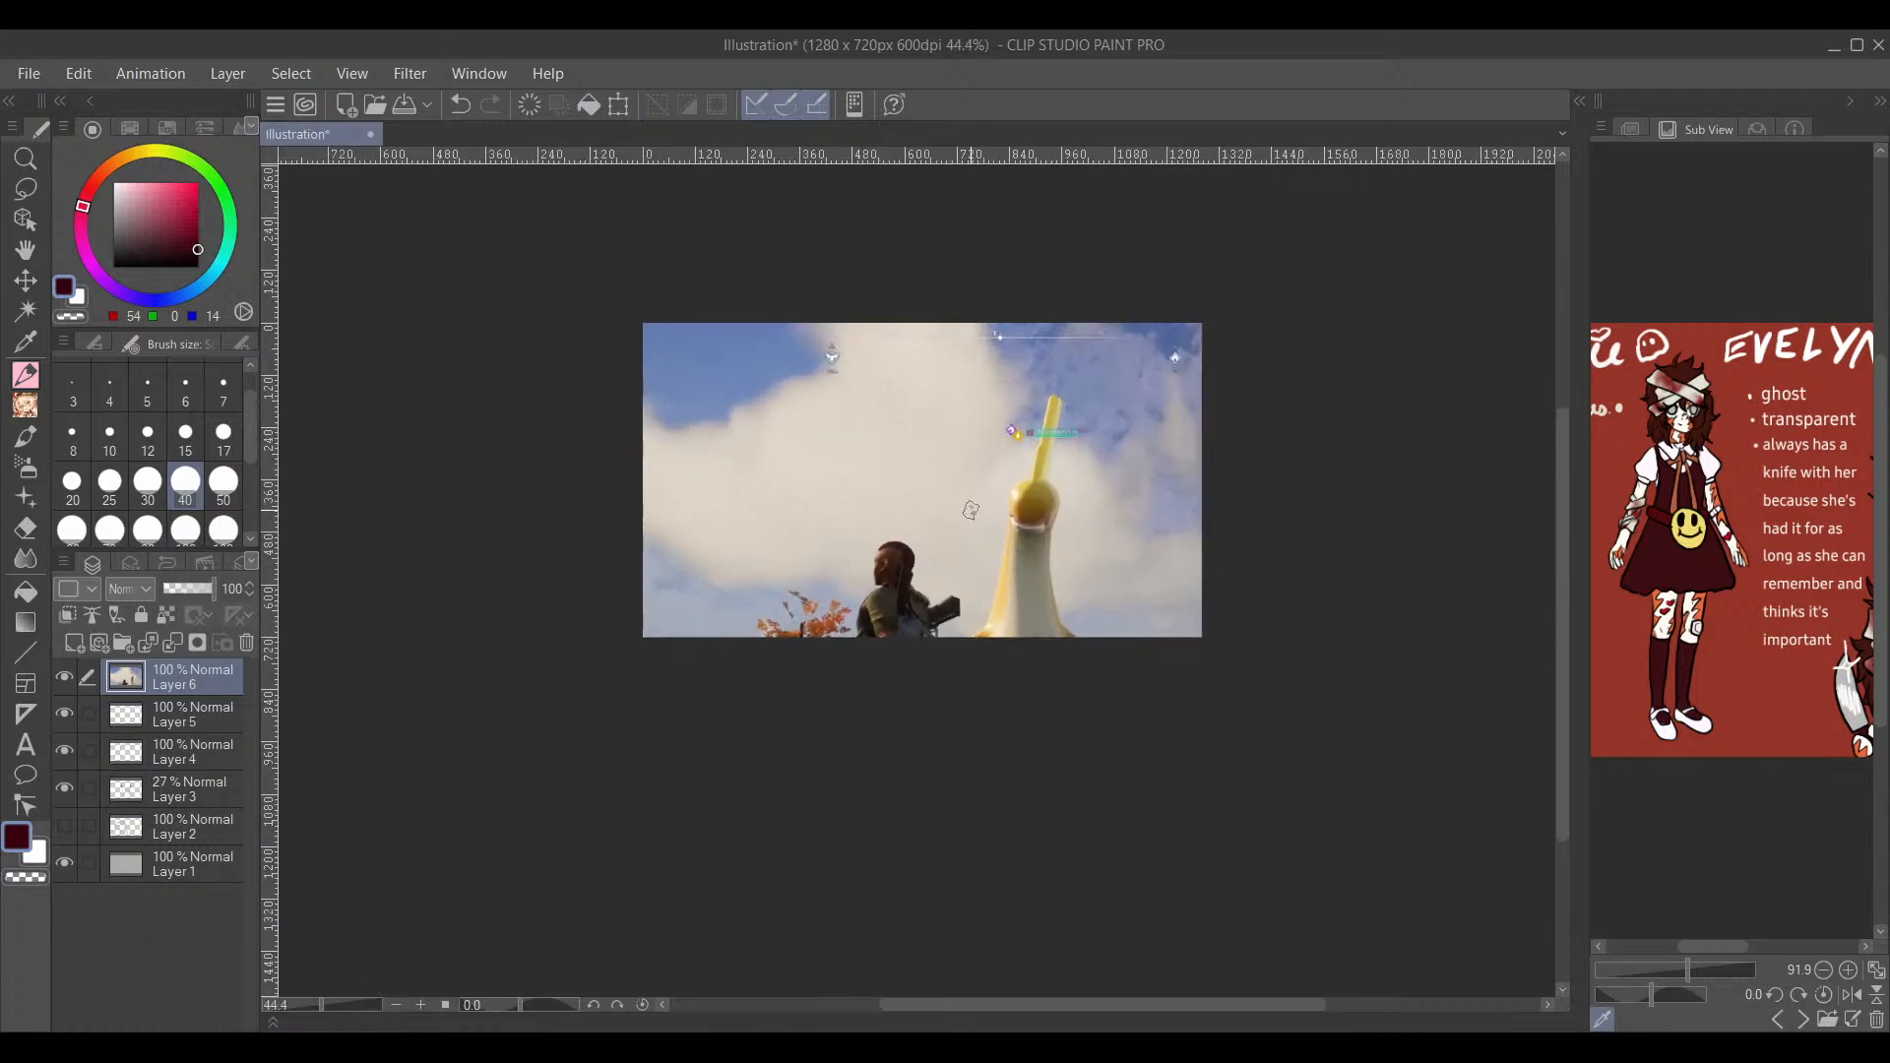
Step: Lasso the pasted screenshot, scale it down into the canvas's upper-left corner beside the head, and deselect it
click(26, 188)
mouse_move(1228, 798)
mouse_down()
mouse_move(1551, 207)
mouse_move(1019, 357)
mouse_move(914, 431)
mouse_move(574, 499)
mouse_move(293, 632)
mouse_move(235, 699)
mouse_move(485, 1013)
mouse_move(424, 969)
mouse_move(764, 951)
mouse_move(1043, 1005)
mouse_move(1270, 926)
mouse_up()
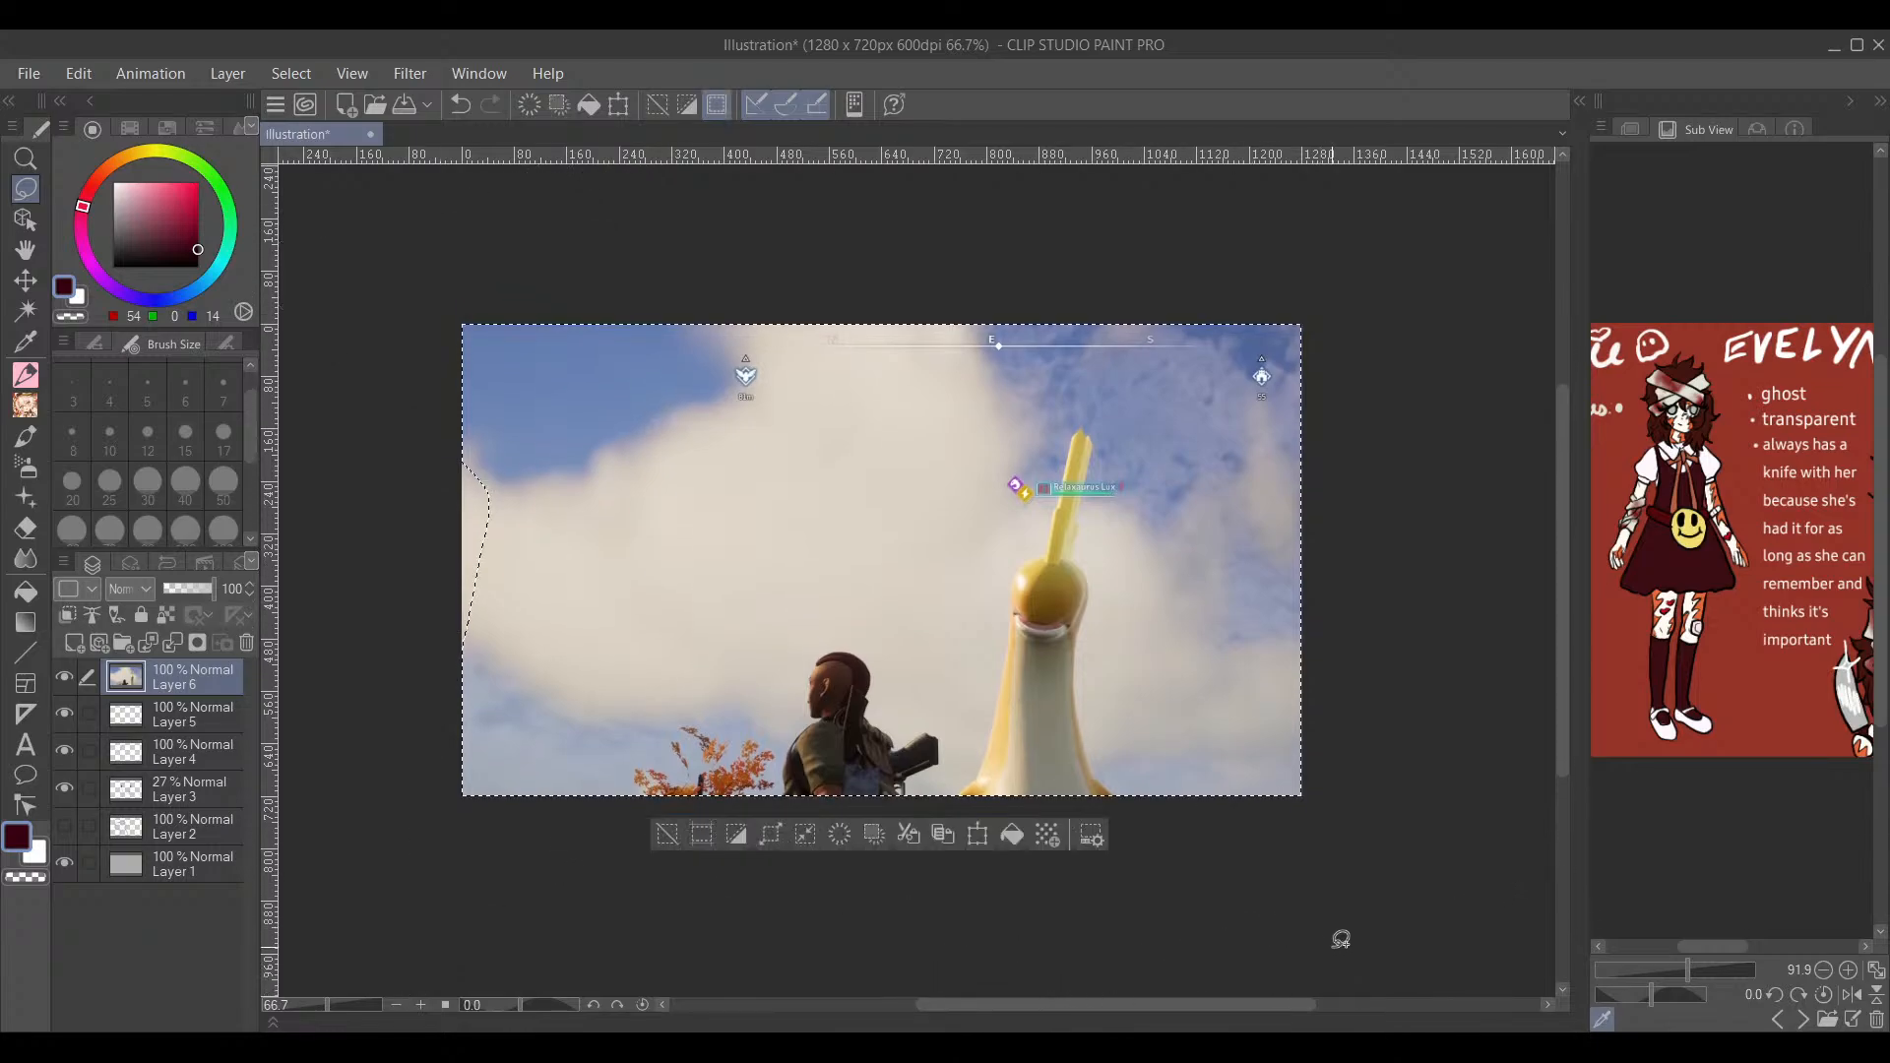
click(976, 842)
drag(1301, 795, 706, 606)
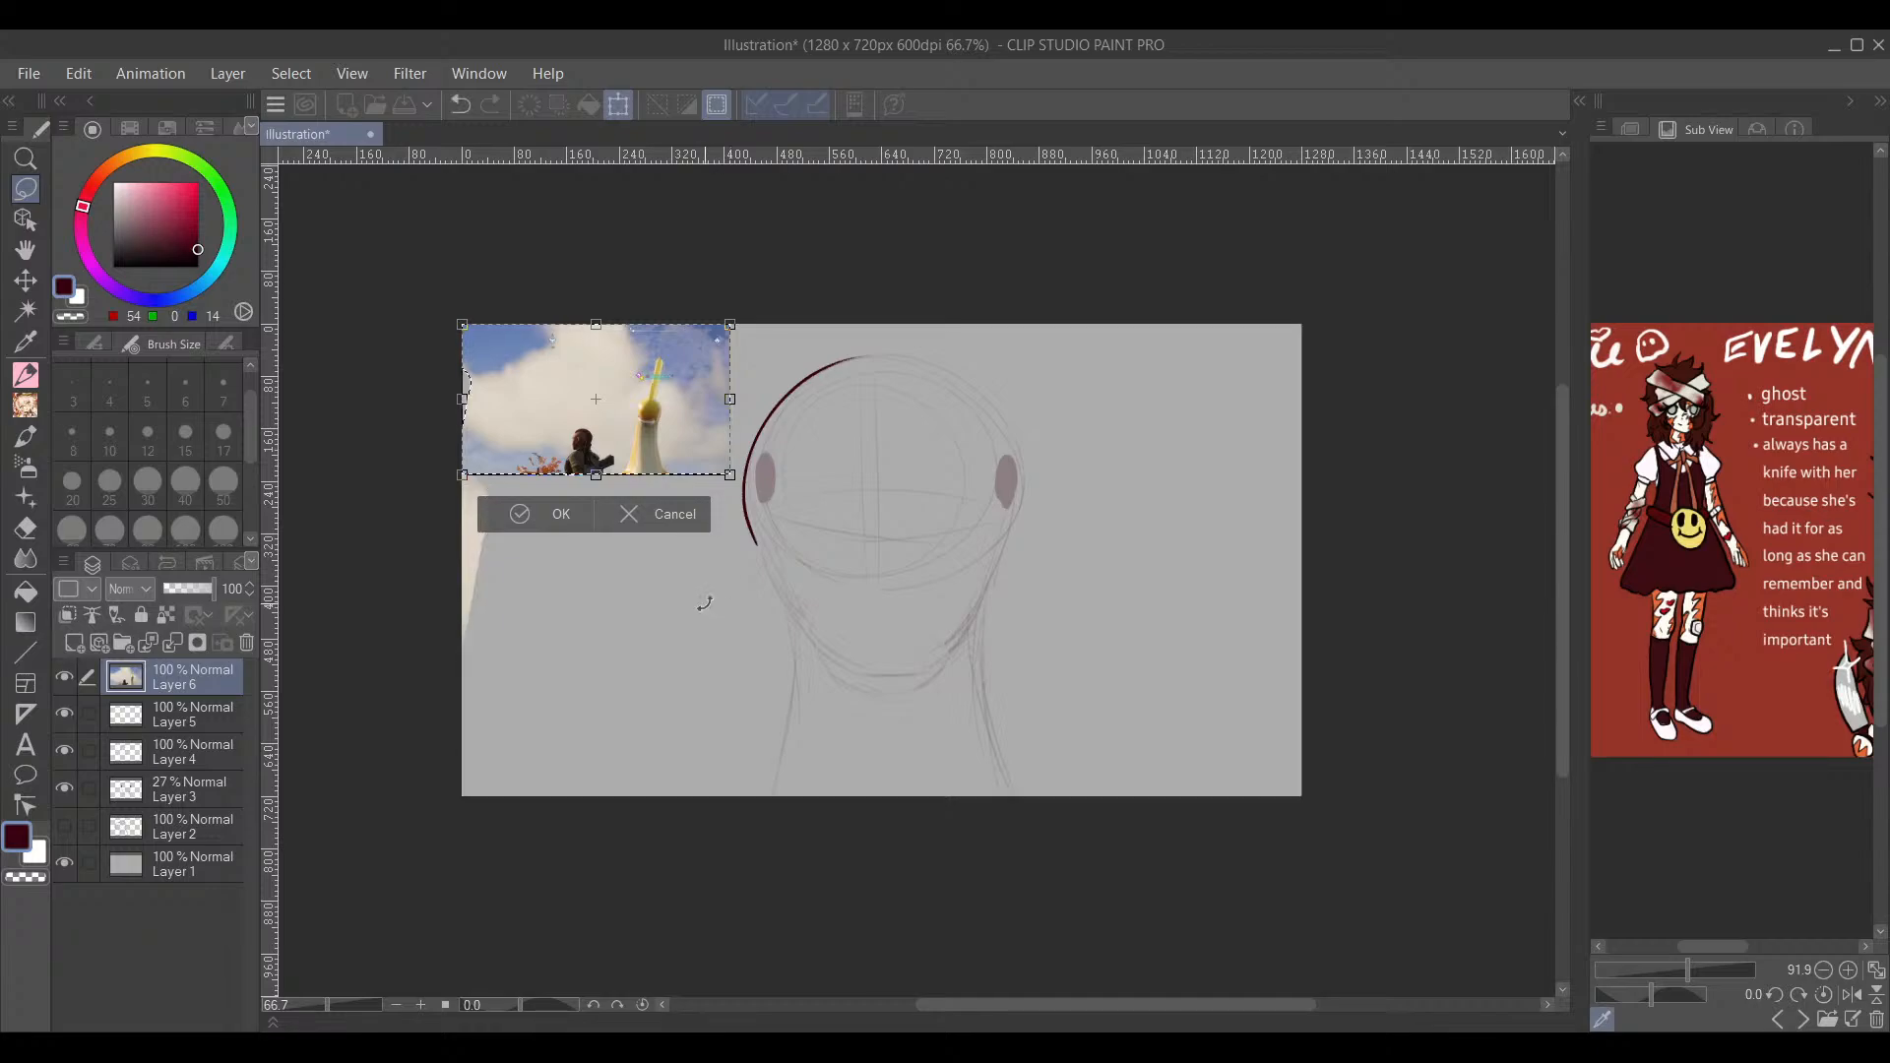
scroll(482, 426, up, 8)
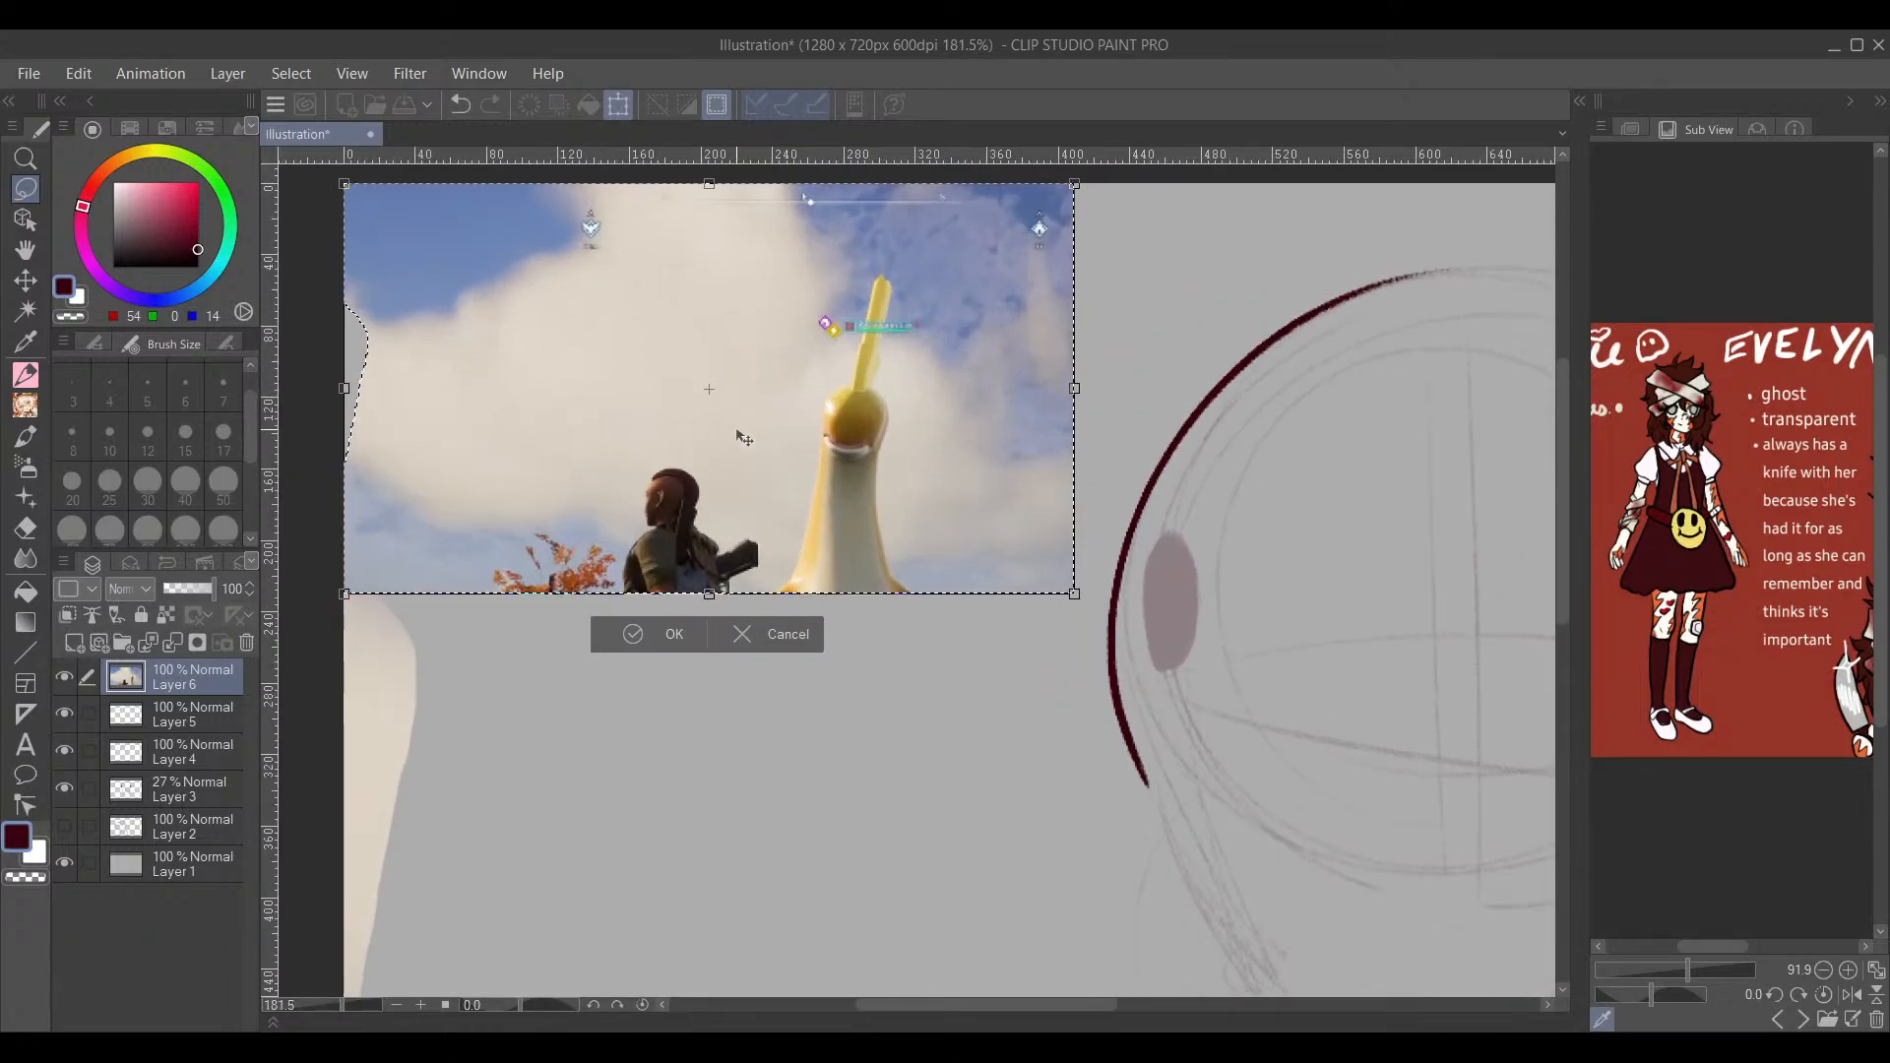
scroll(777, 484, up, 1)
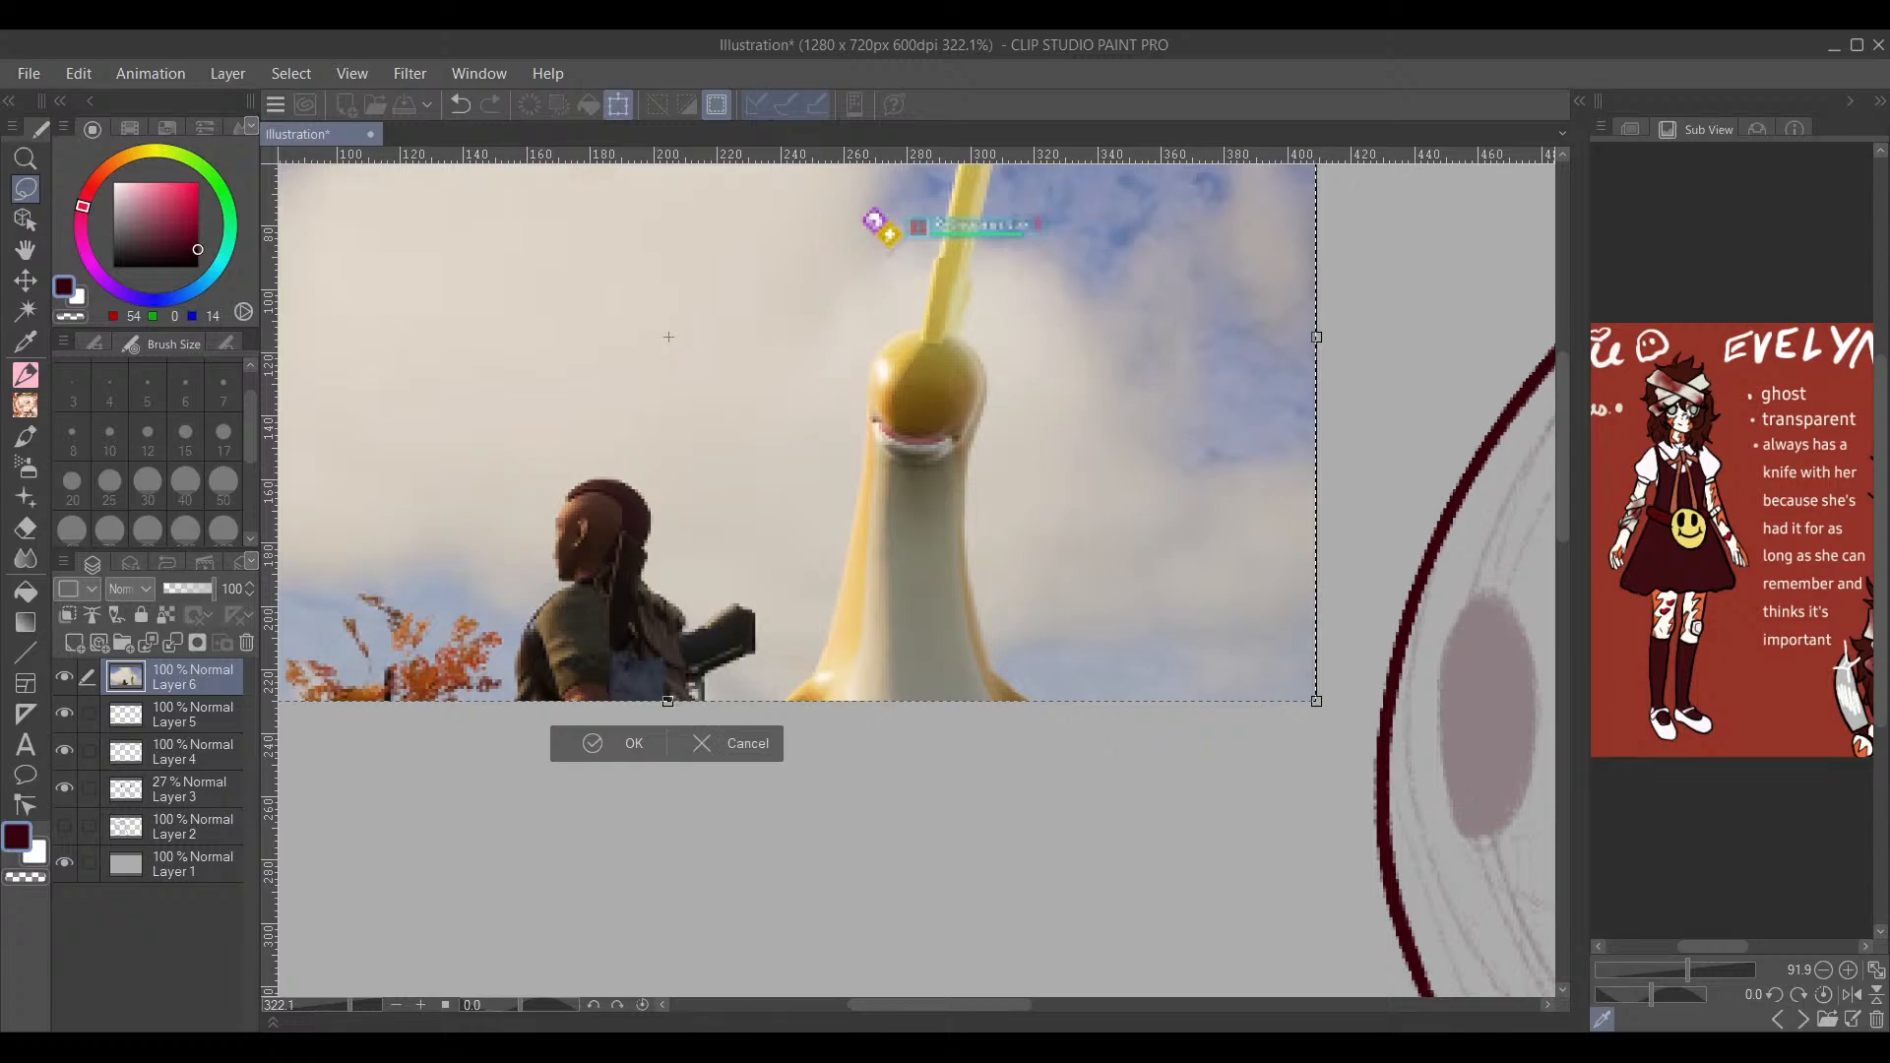
key(alt+Tab)
key(alt+Tab)
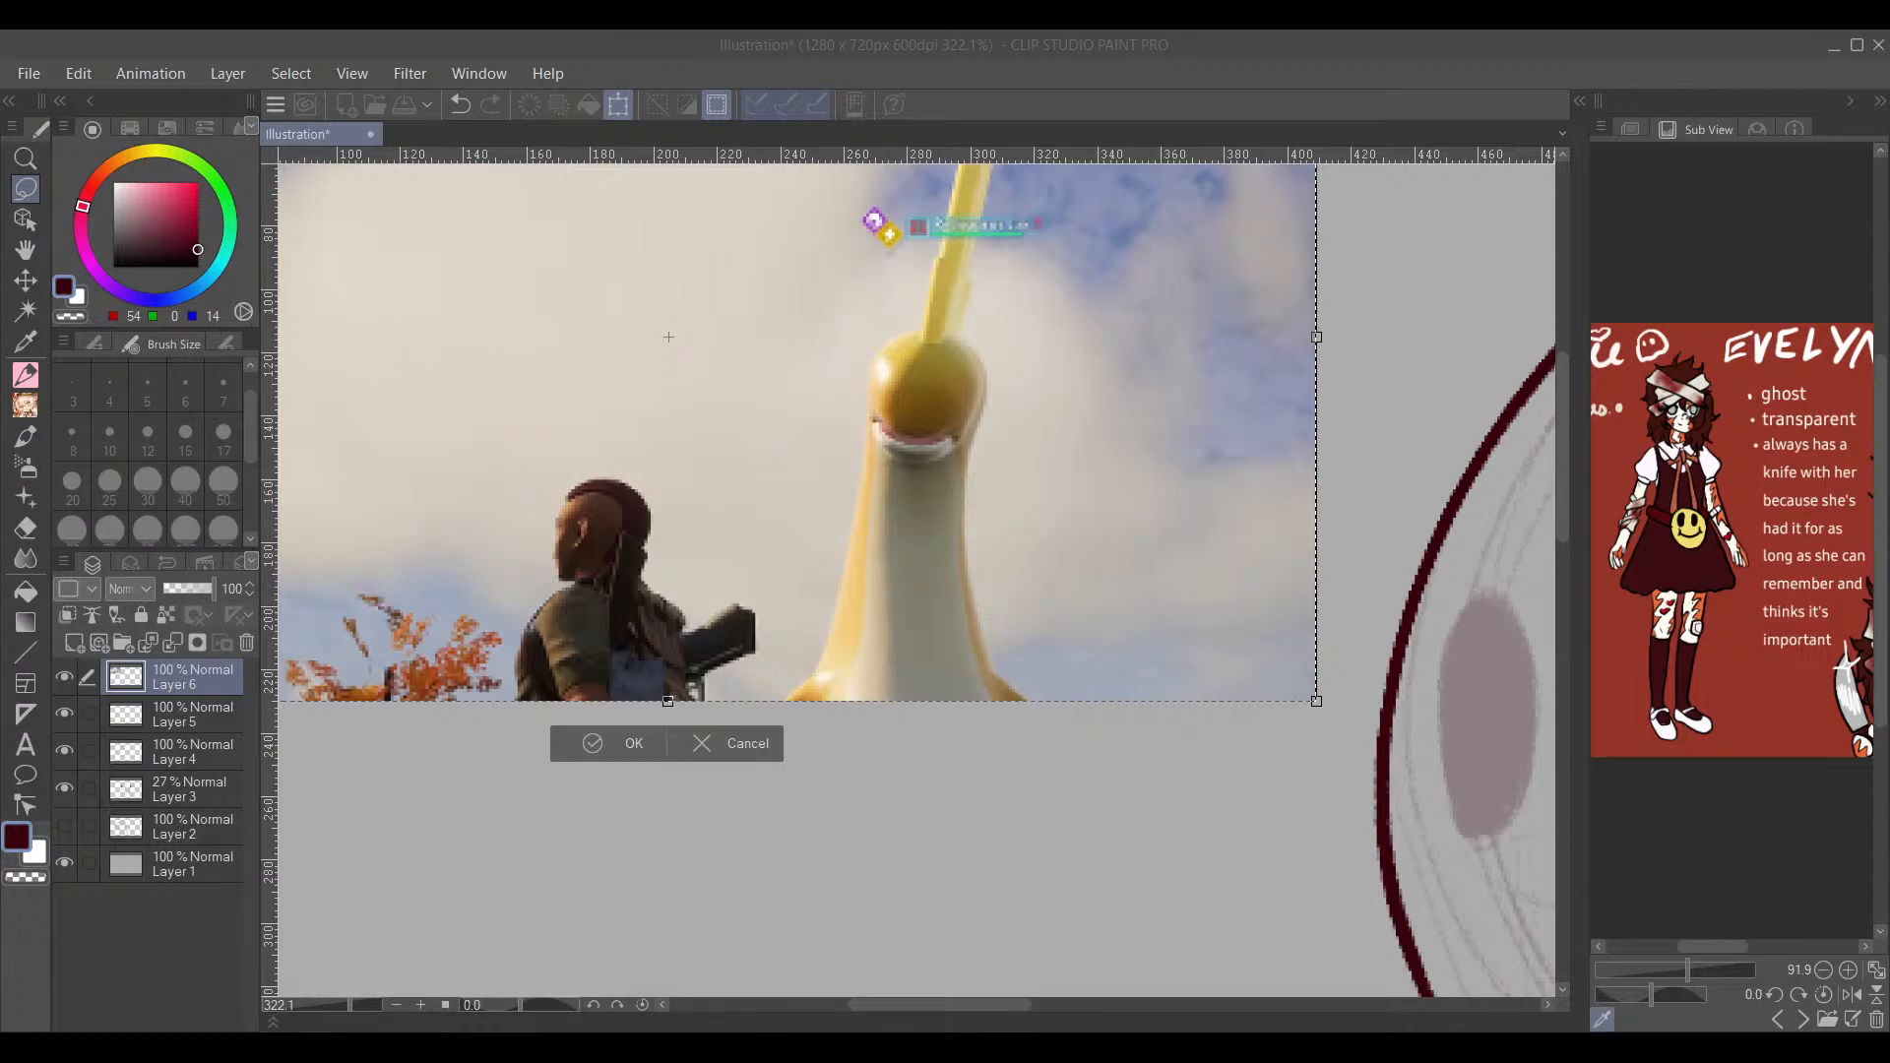
click(627, 746)
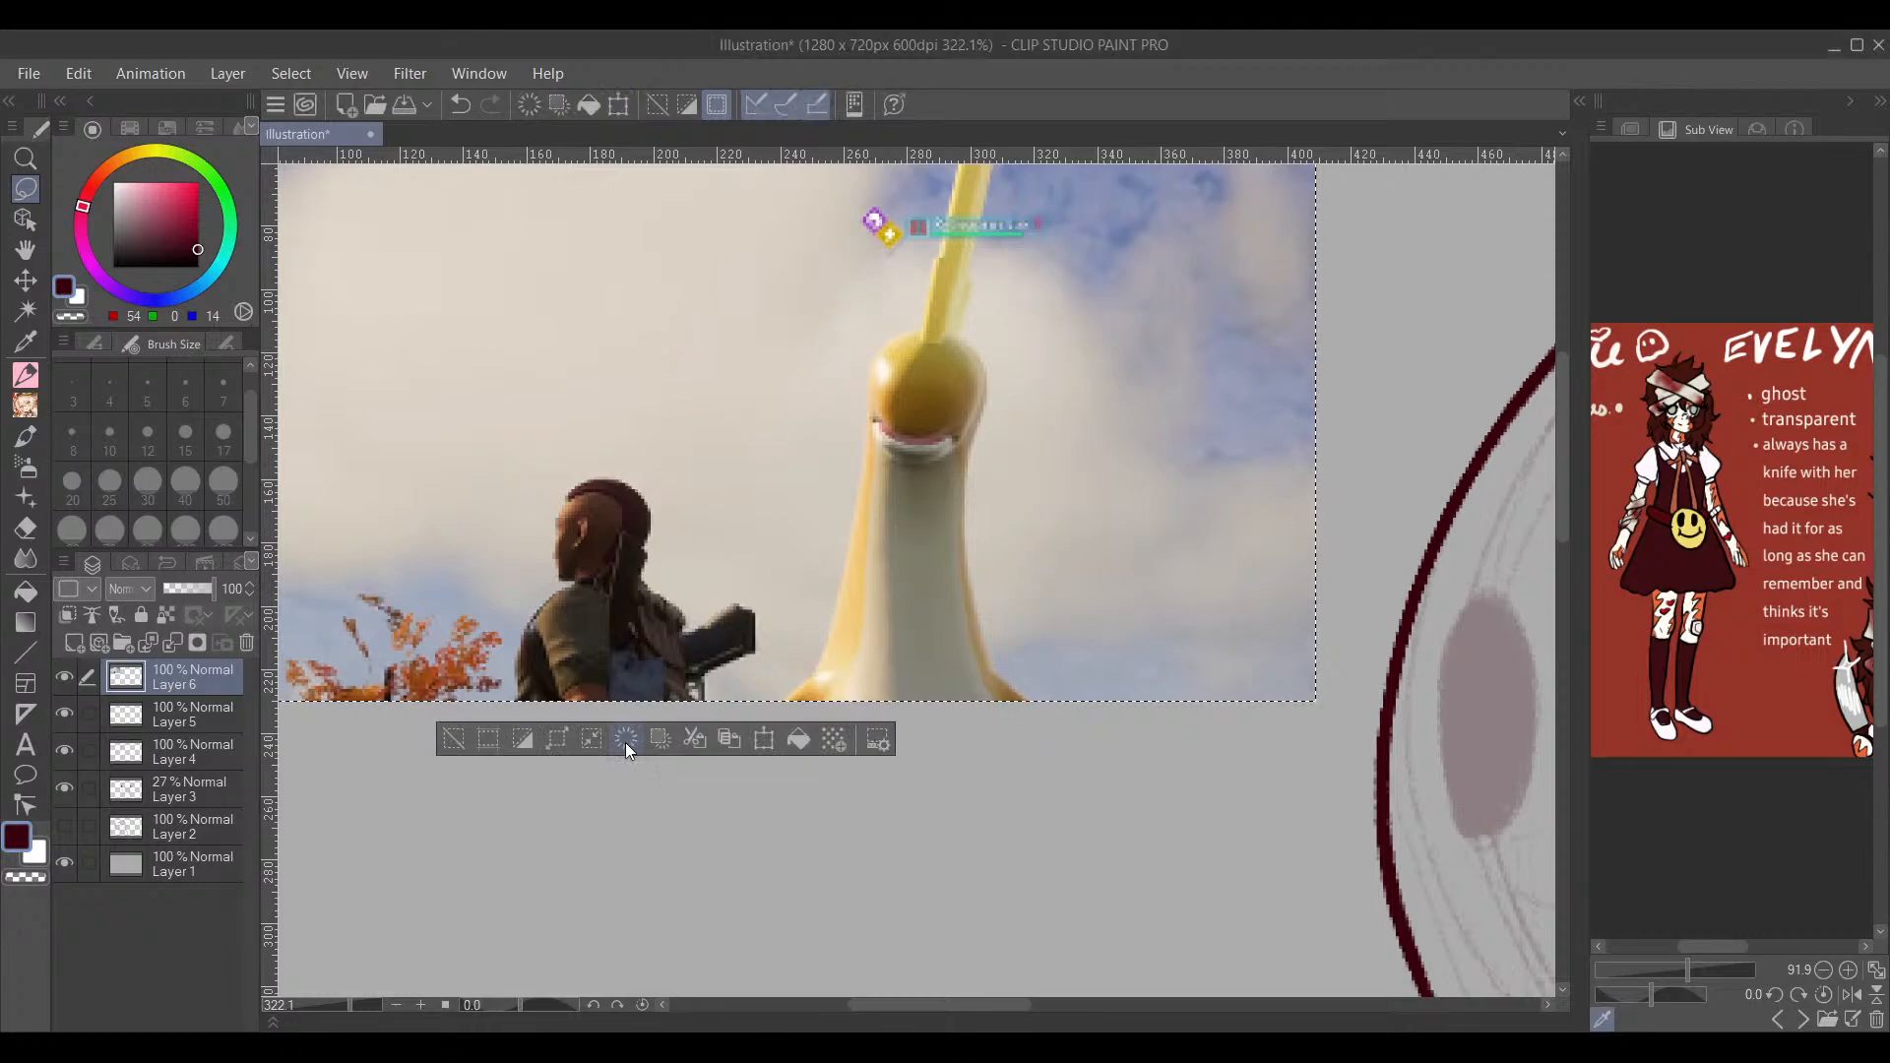
click(195, 716)
scroll(613, 677, down, 5)
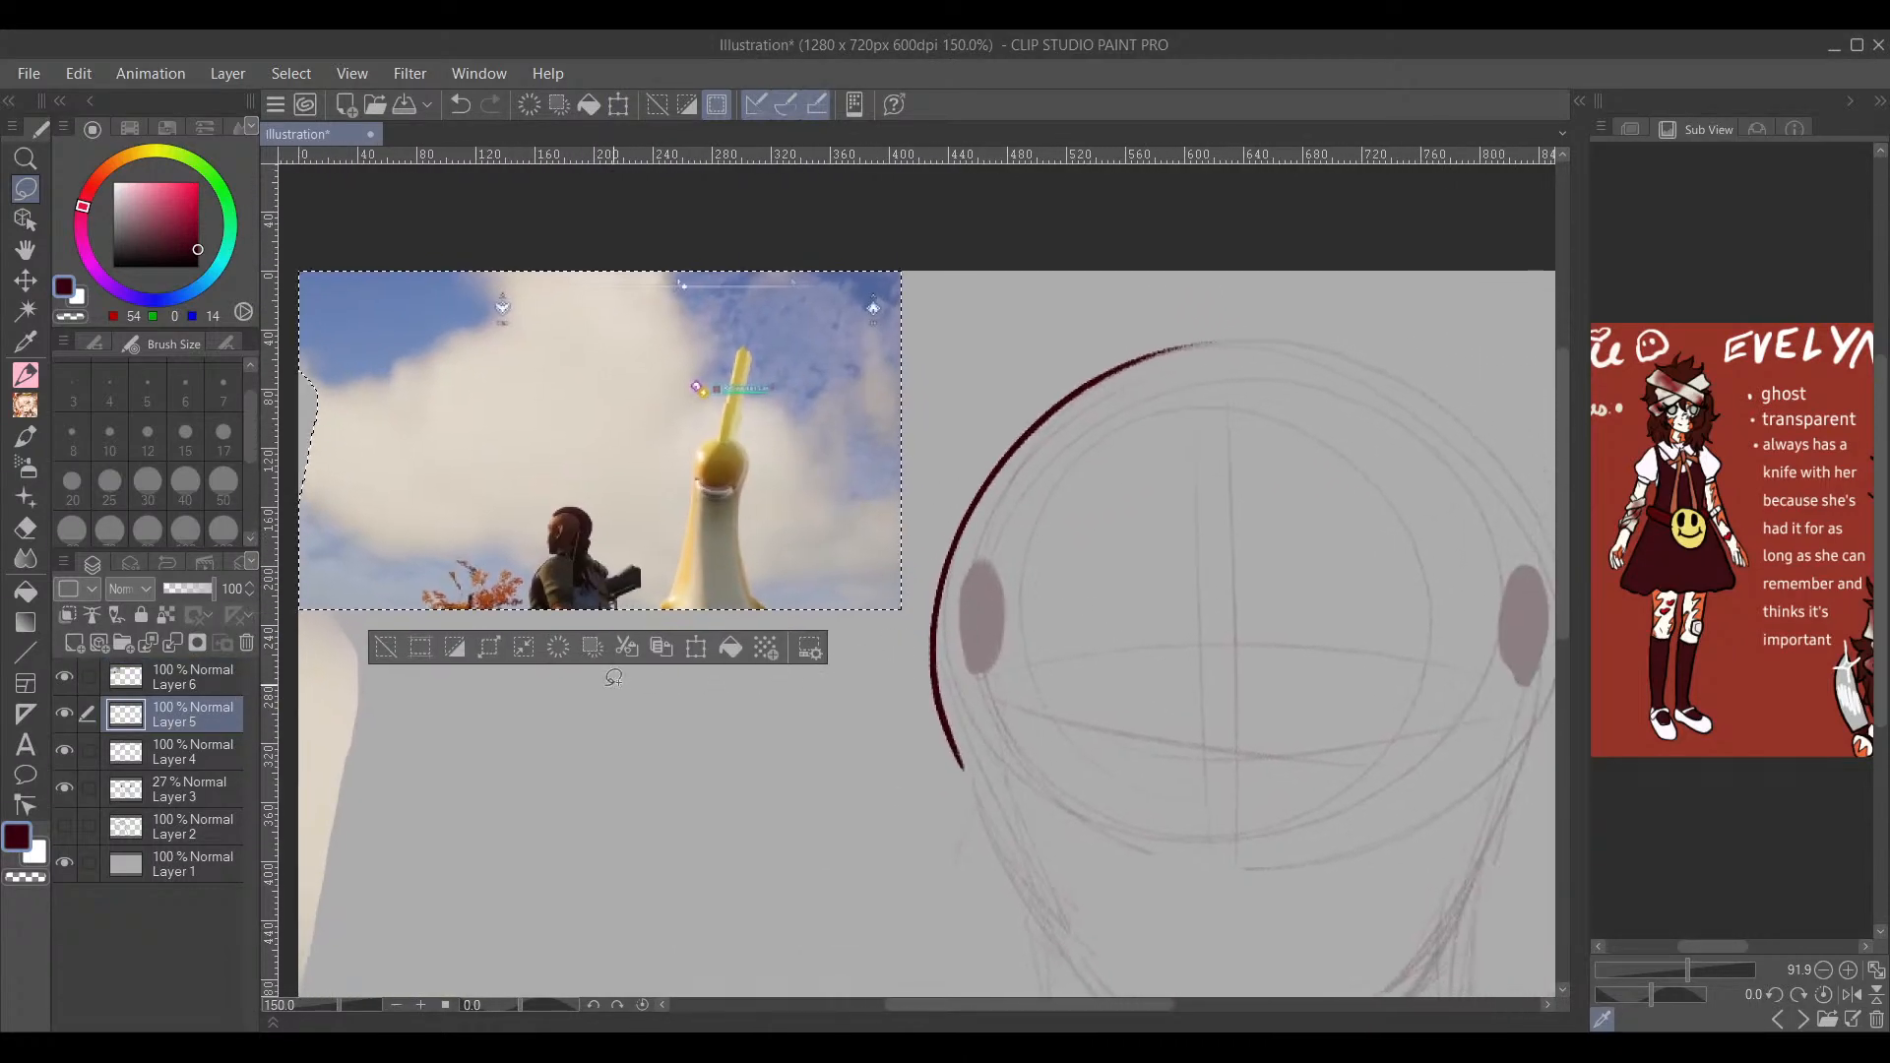
click(386, 649)
Step: Sketch a large oval muzzle with a size 5 pen on Layer 5, from between the eyes down to the chin
drag(1009, 750, 714, 504)
drag(1074, 529, 1100, 639)
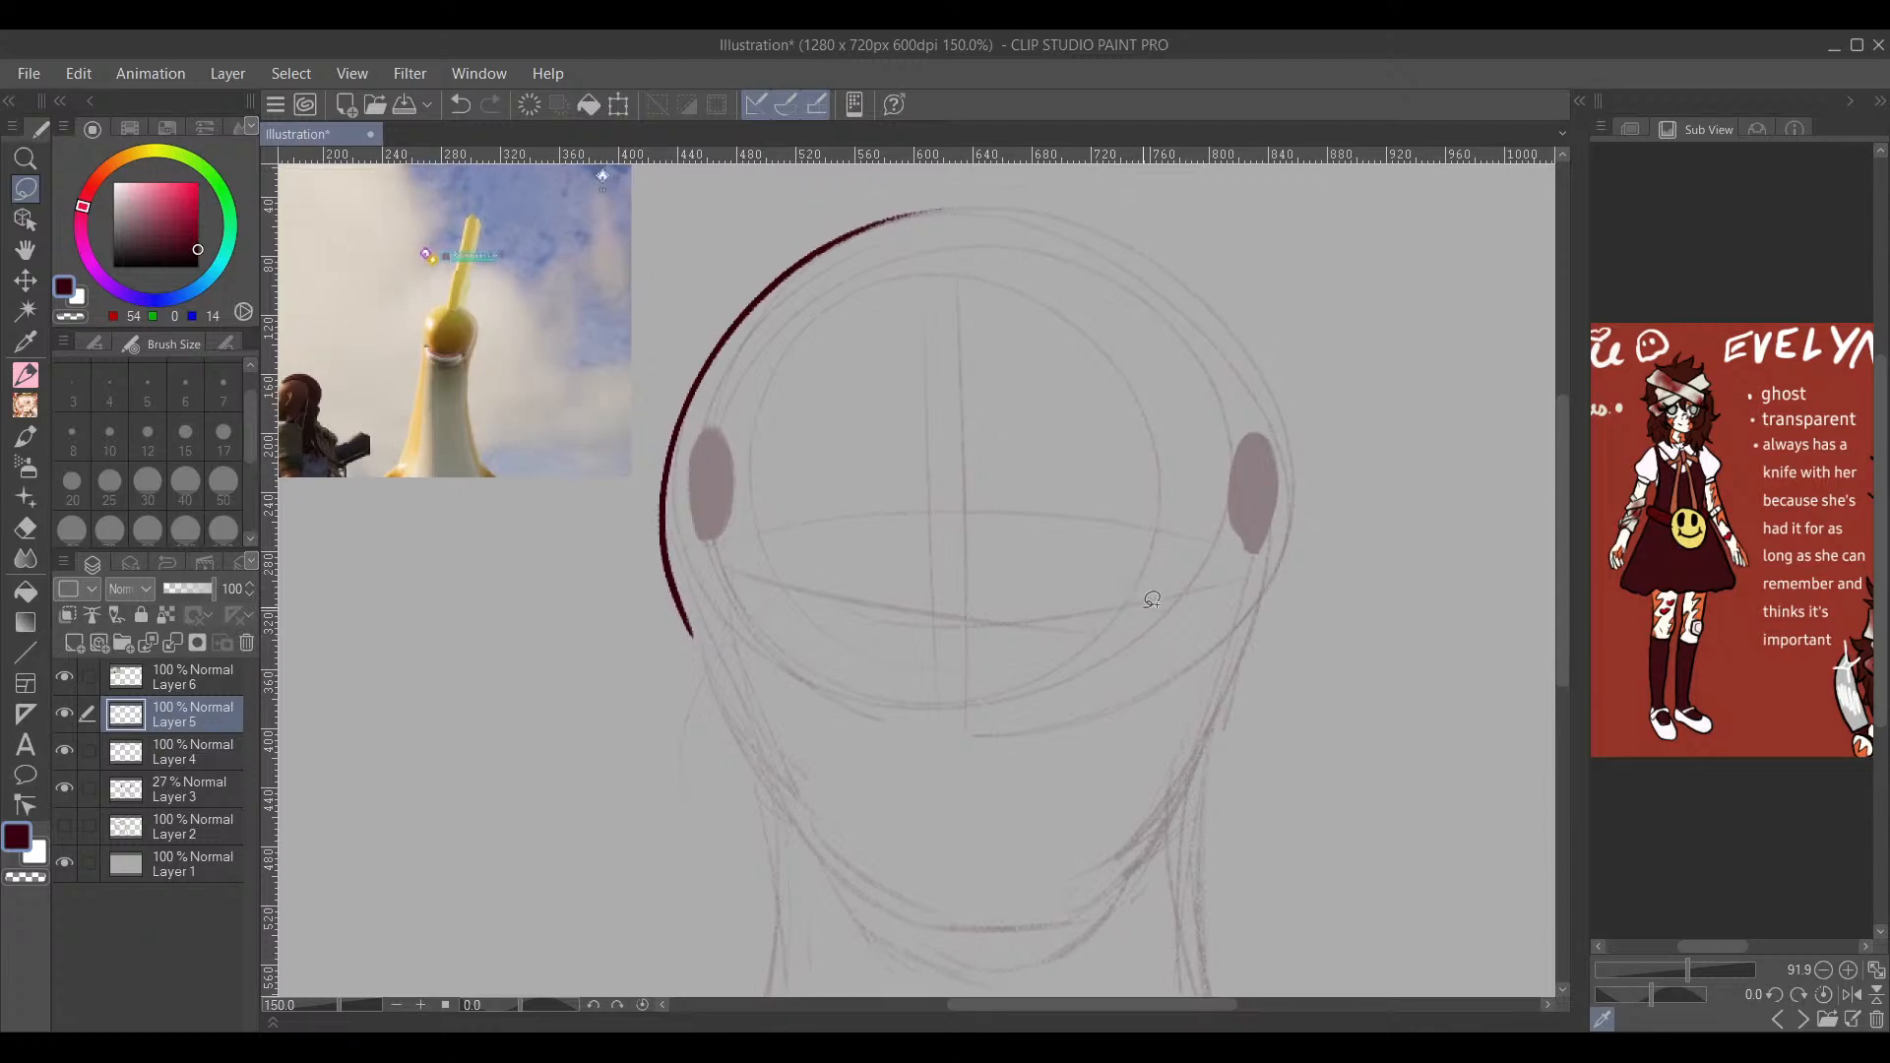
scroll(1152, 600, down, 4)
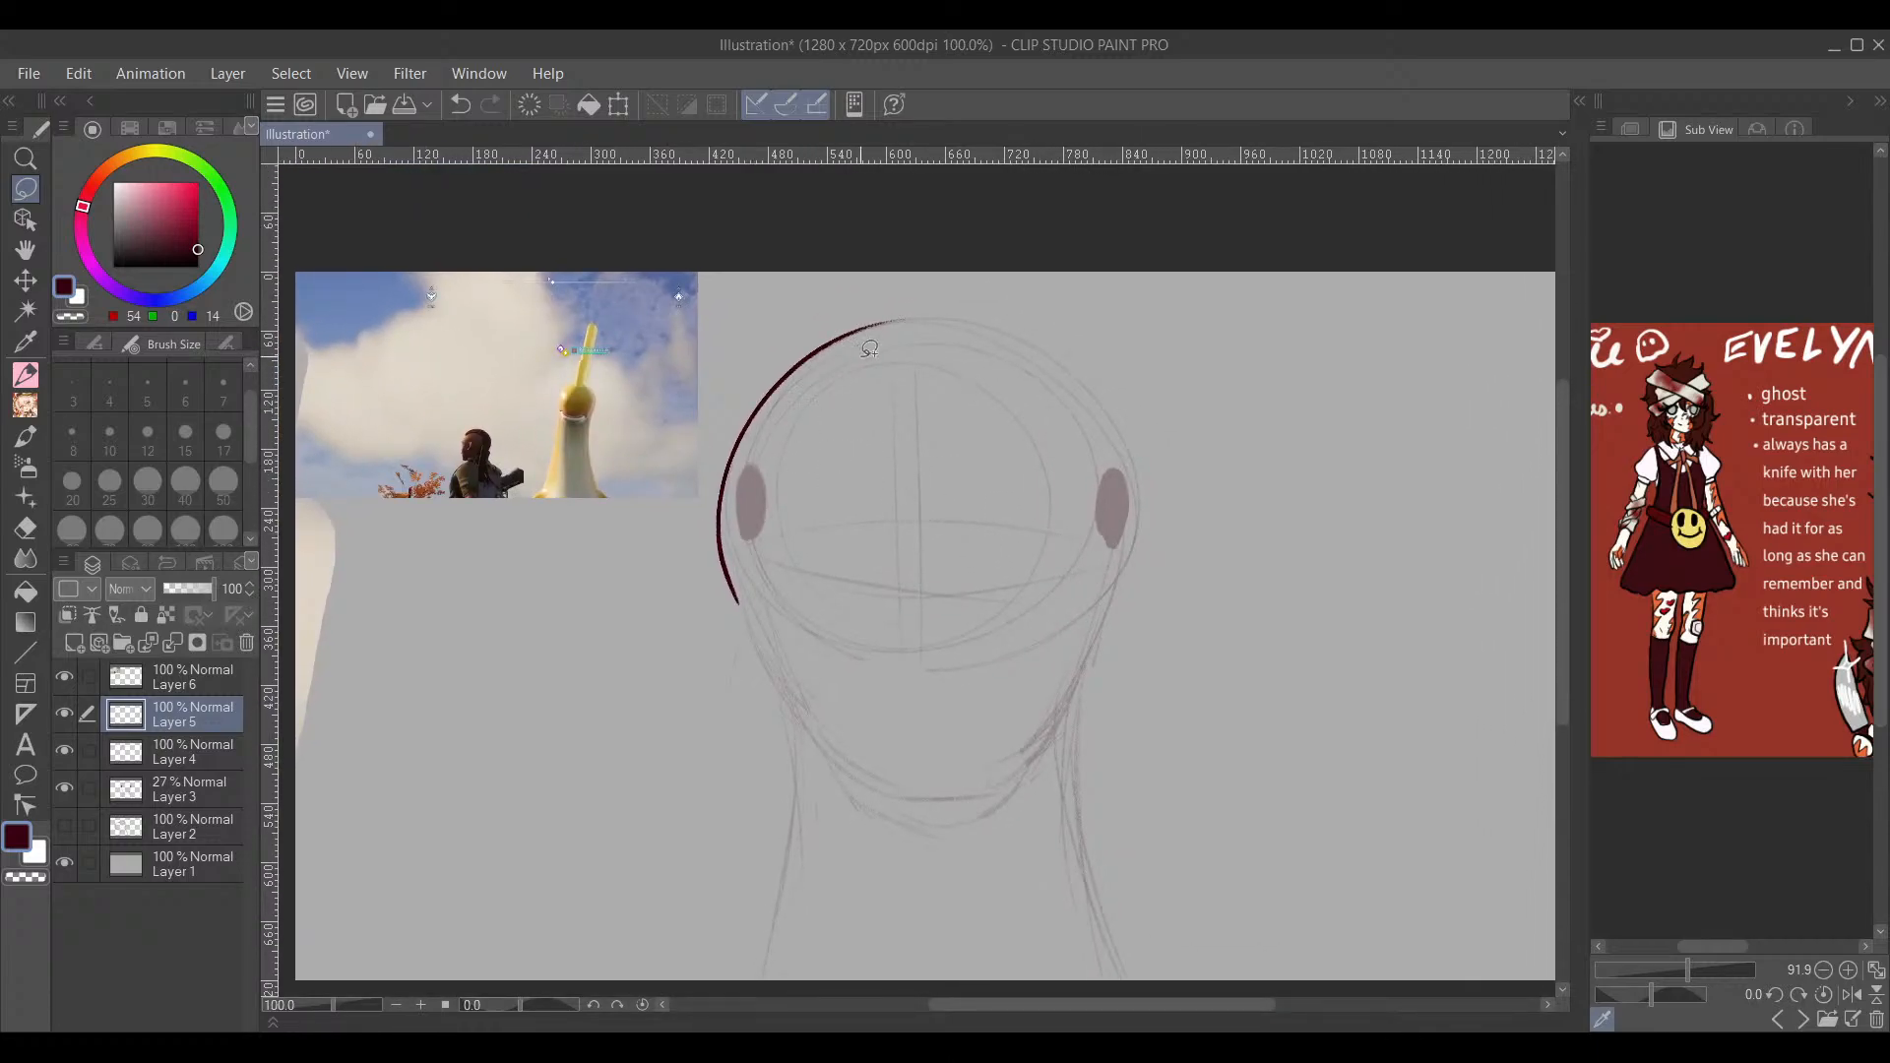
key(p)
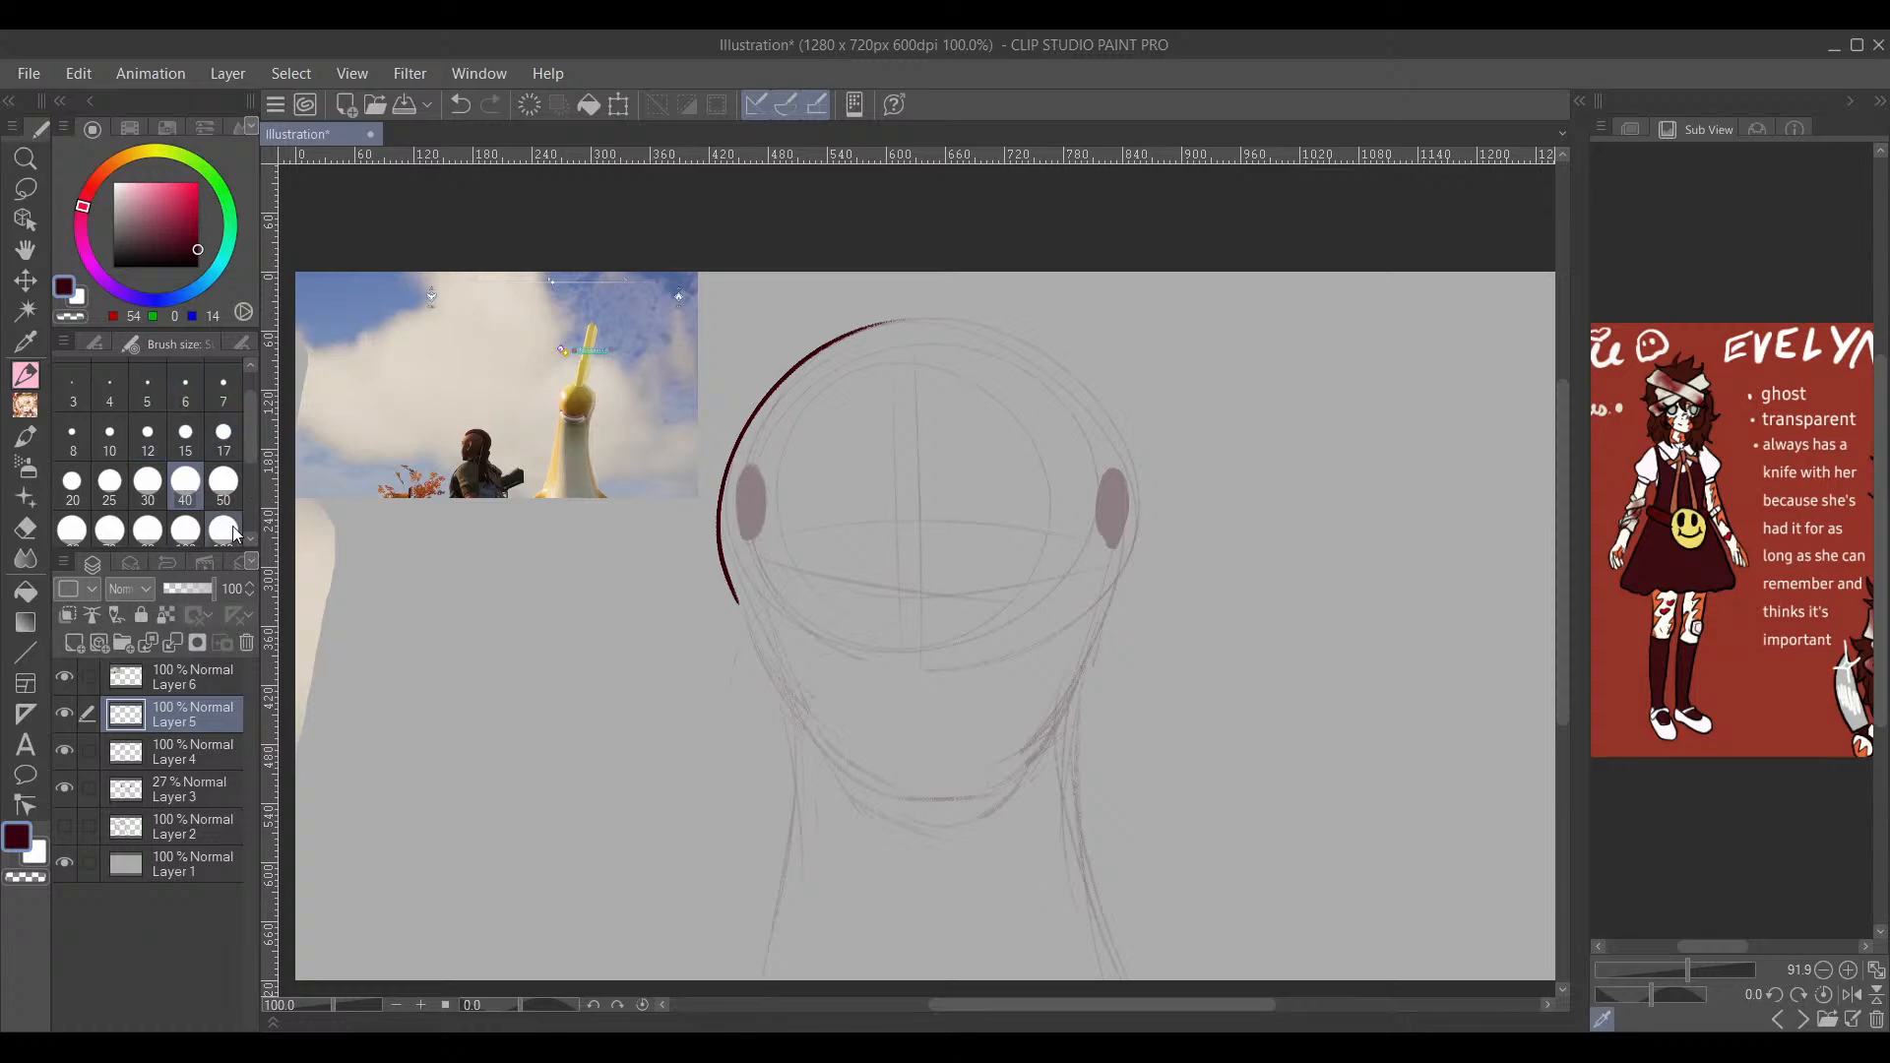
click(186, 436)
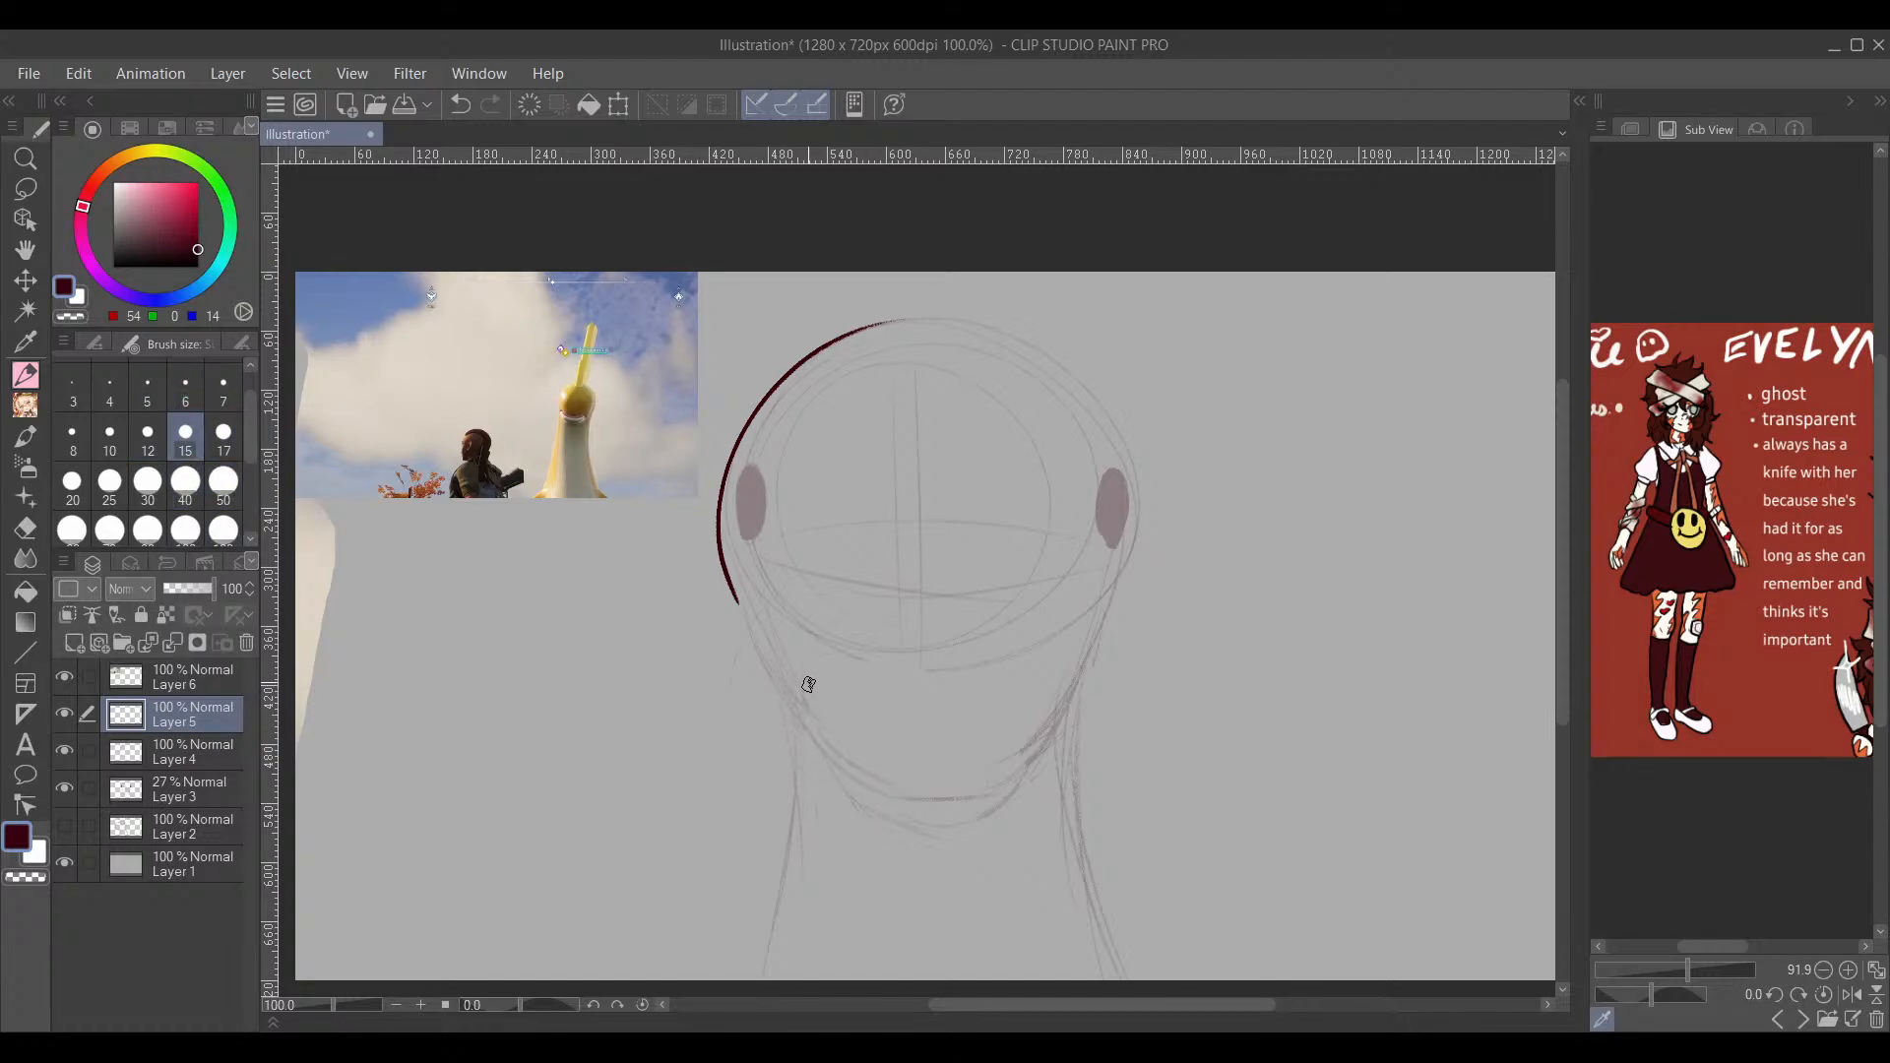
click(147, 386)
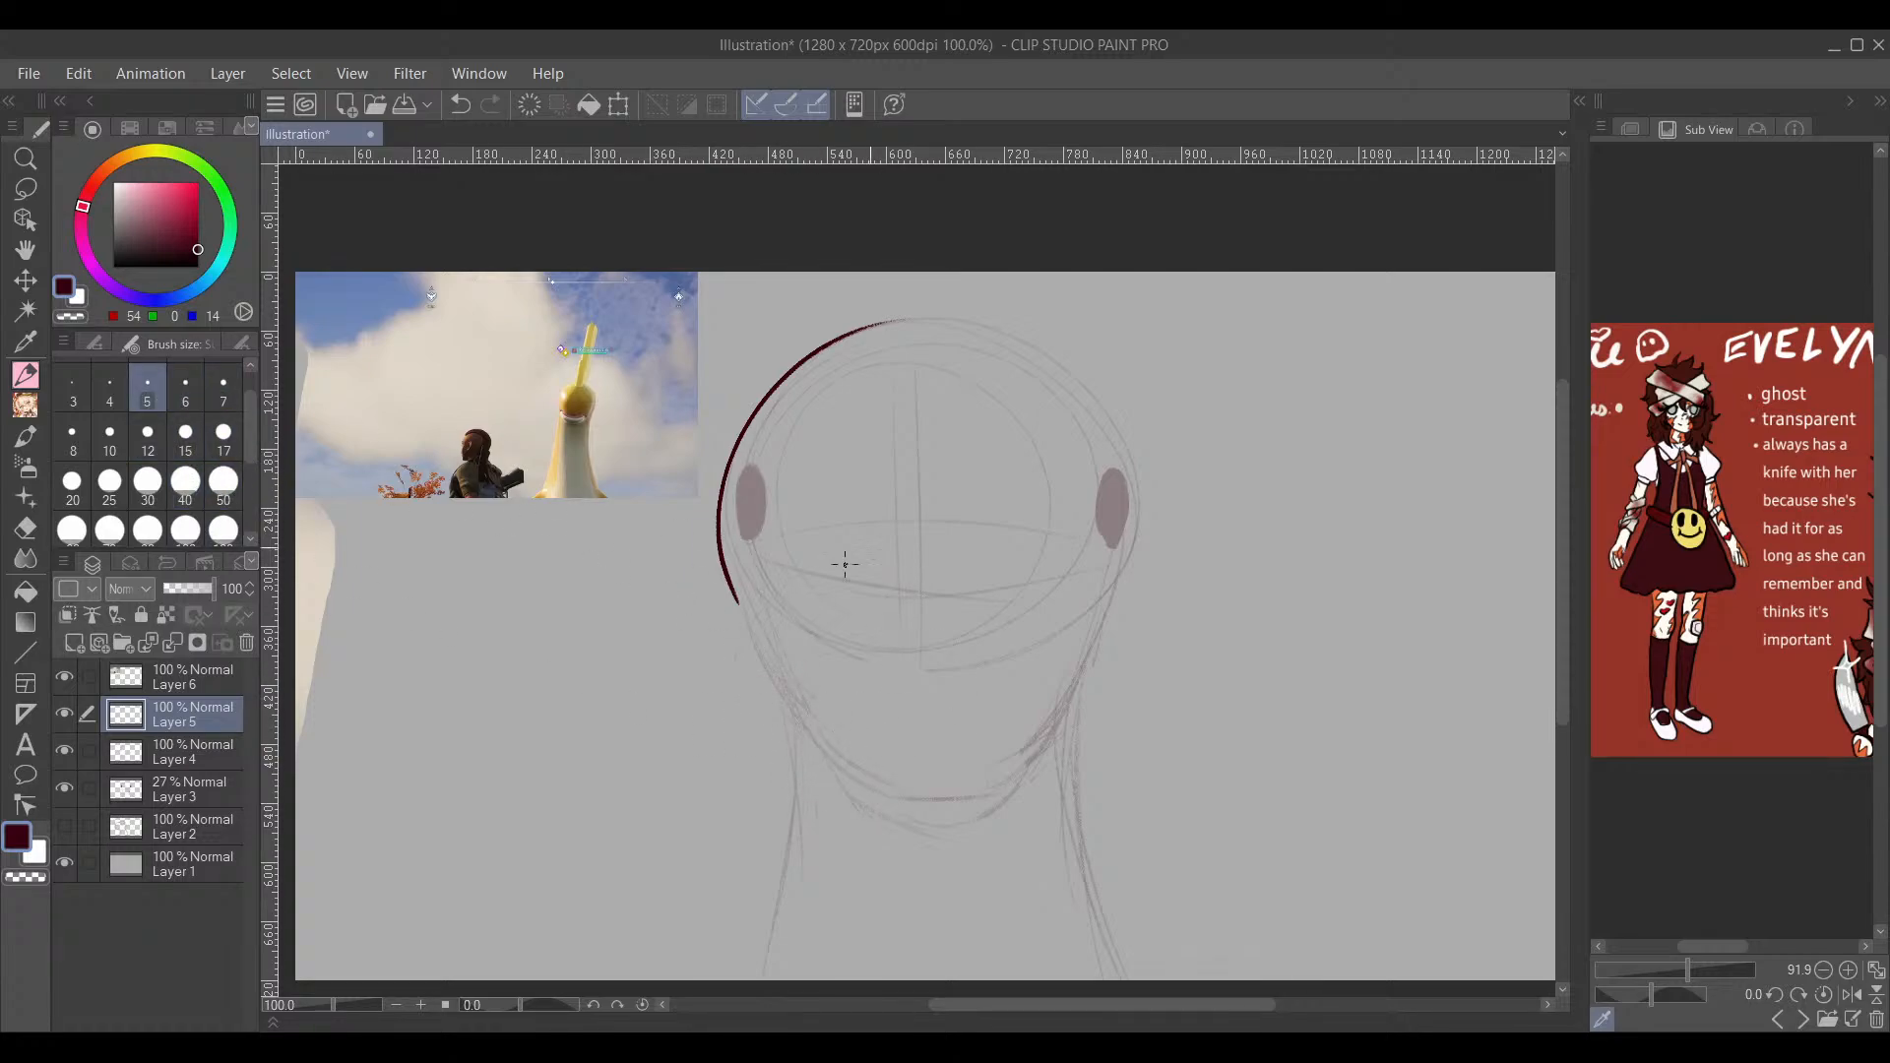
mouse_move(771, 649)
mouse_down()
mouse_move(858, 522)
mouse_move(1062, 576)
mouse_up()
drag(892, 517, 1039, 571)
drag(867, 539, 1088, 689)
drag(770, 701, 786, 744)
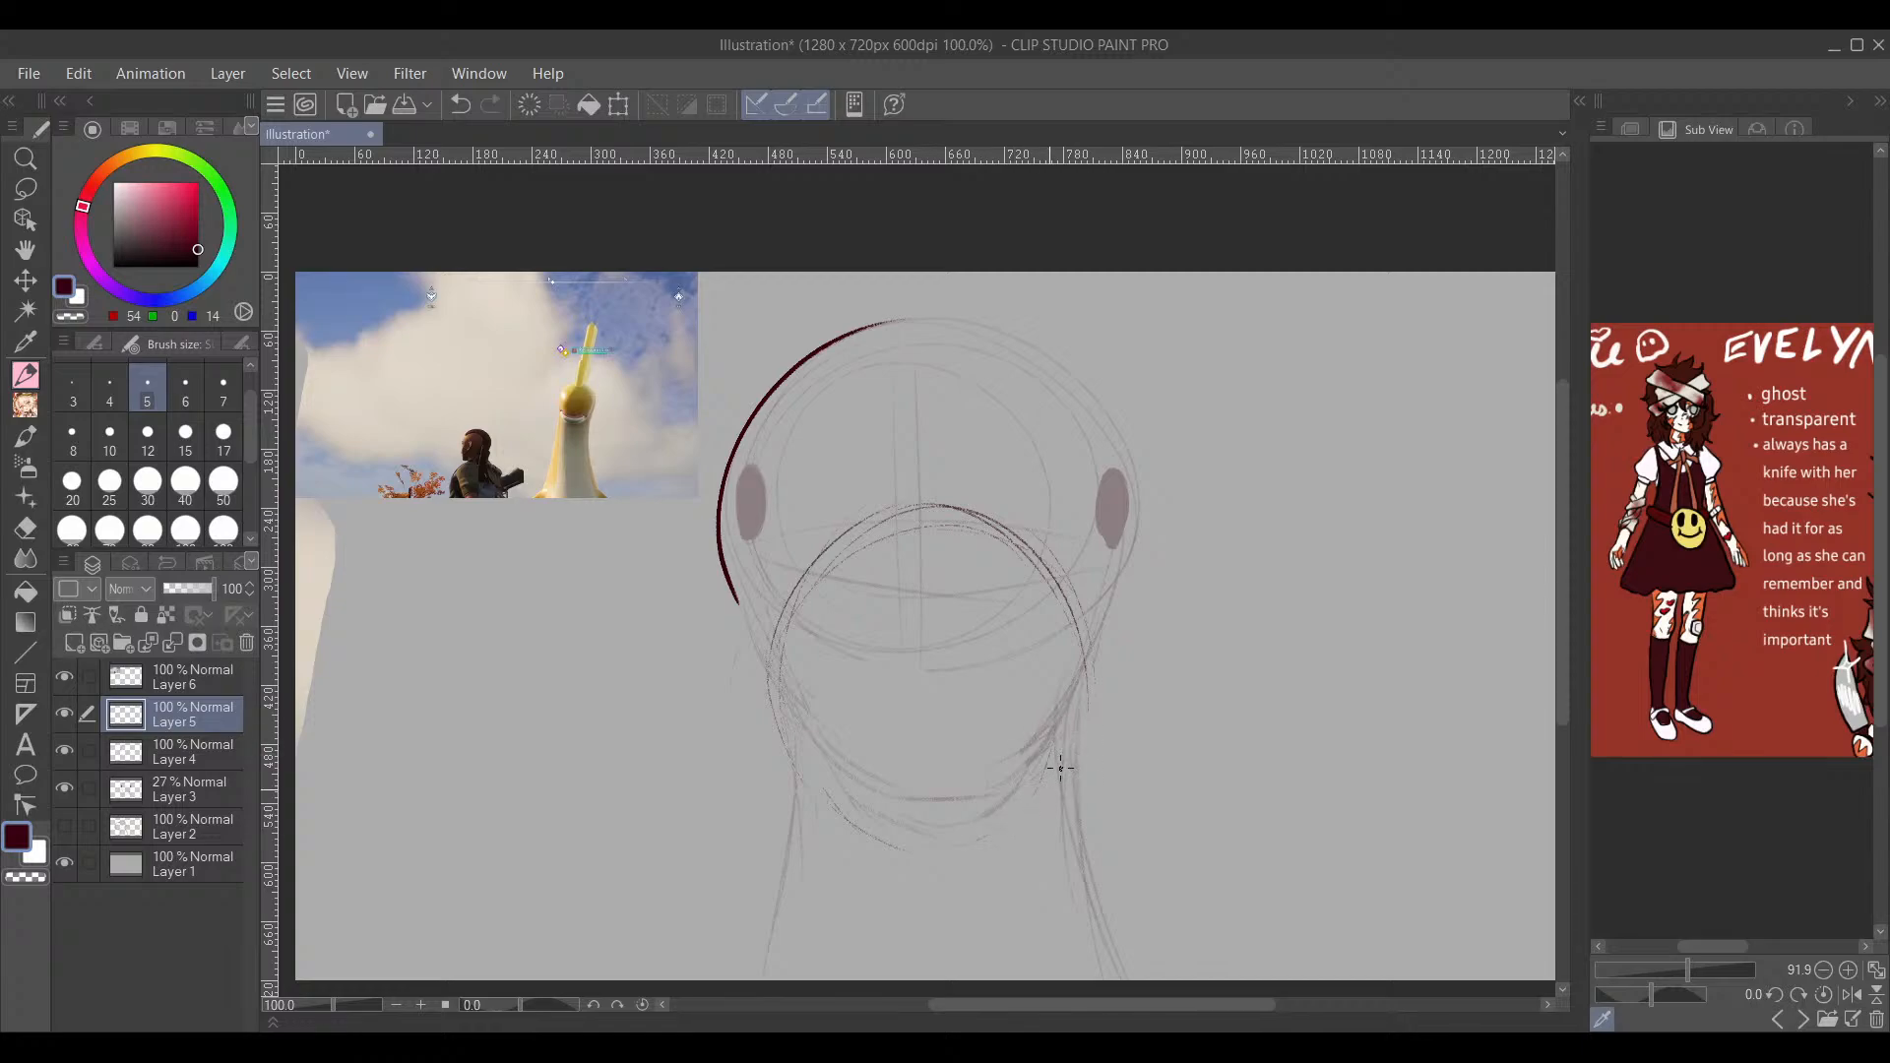
drag(1020, 808, 813, 780)
drag(1056, 752, 1184, 745)
drag(738, 509, 751, 548)
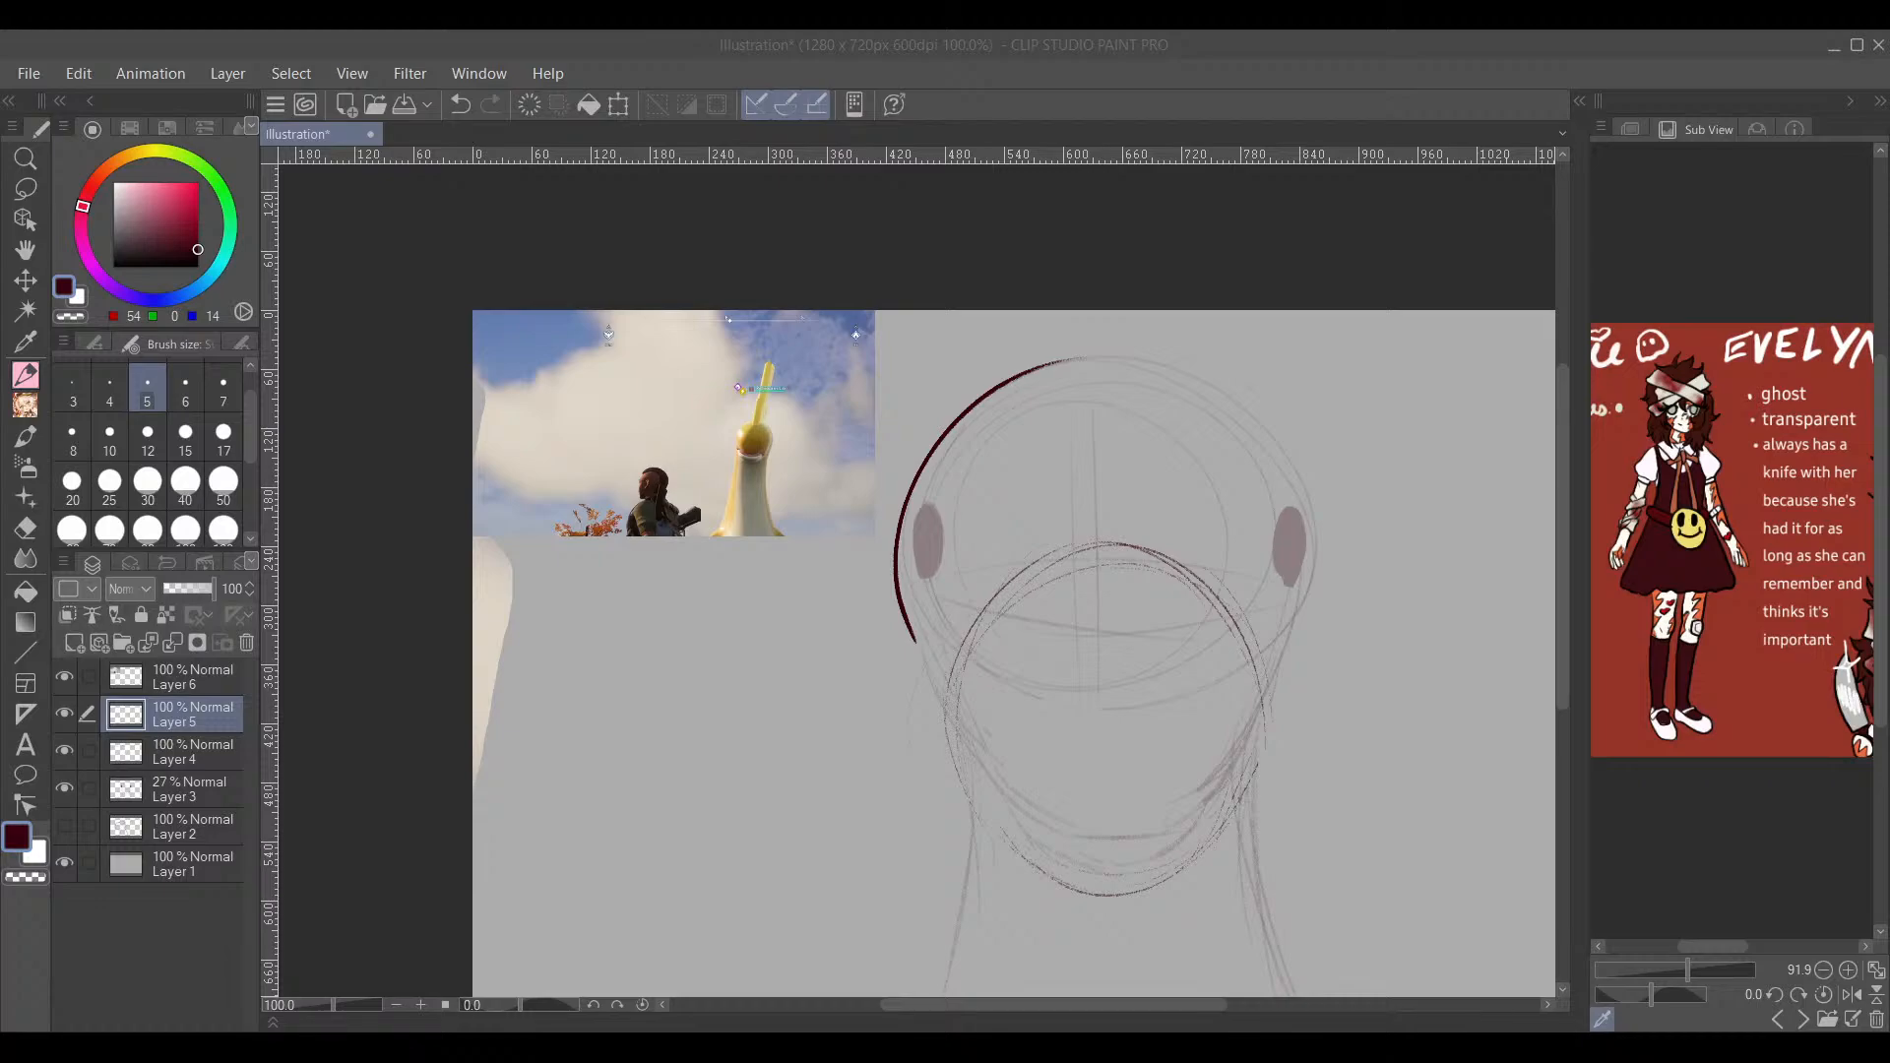
Step: Paste the blue dinosaur reference picture, move it below the game screenshot, and make Layer 5 active again
click(1163, 343)
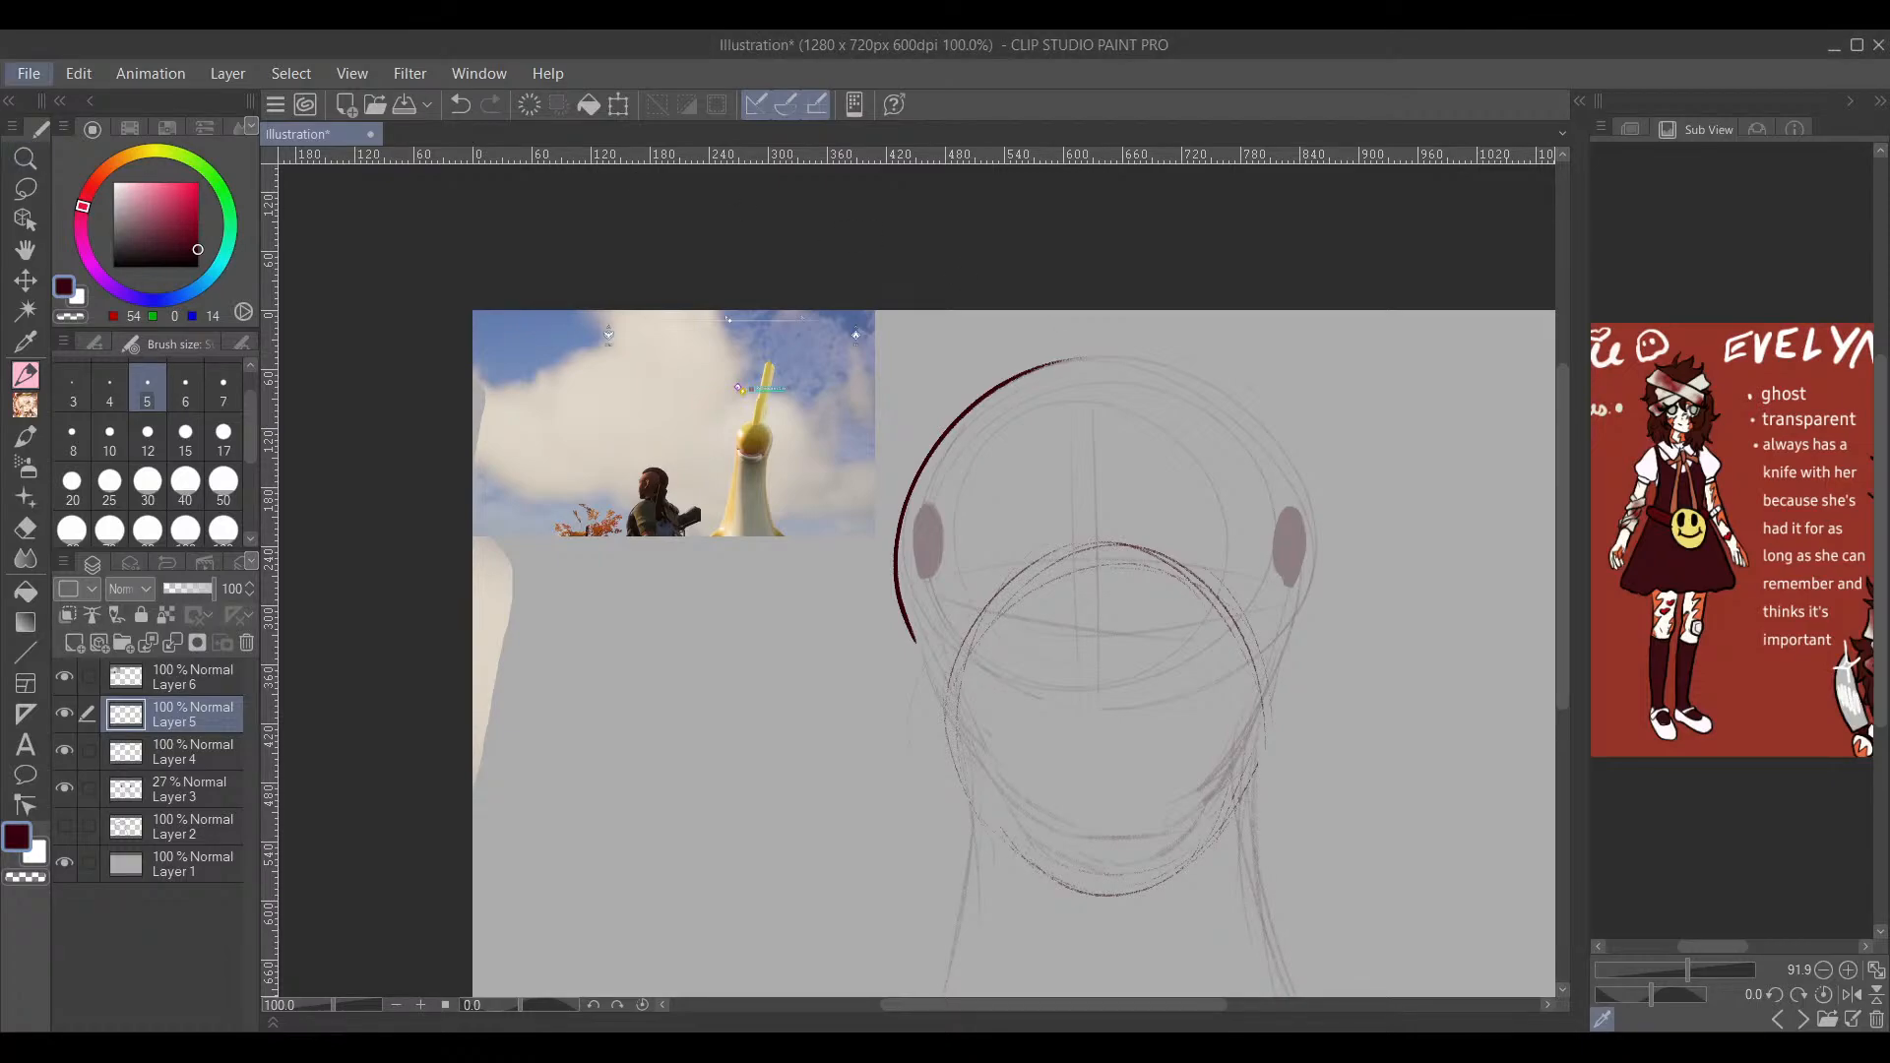
key(ctrl+v)
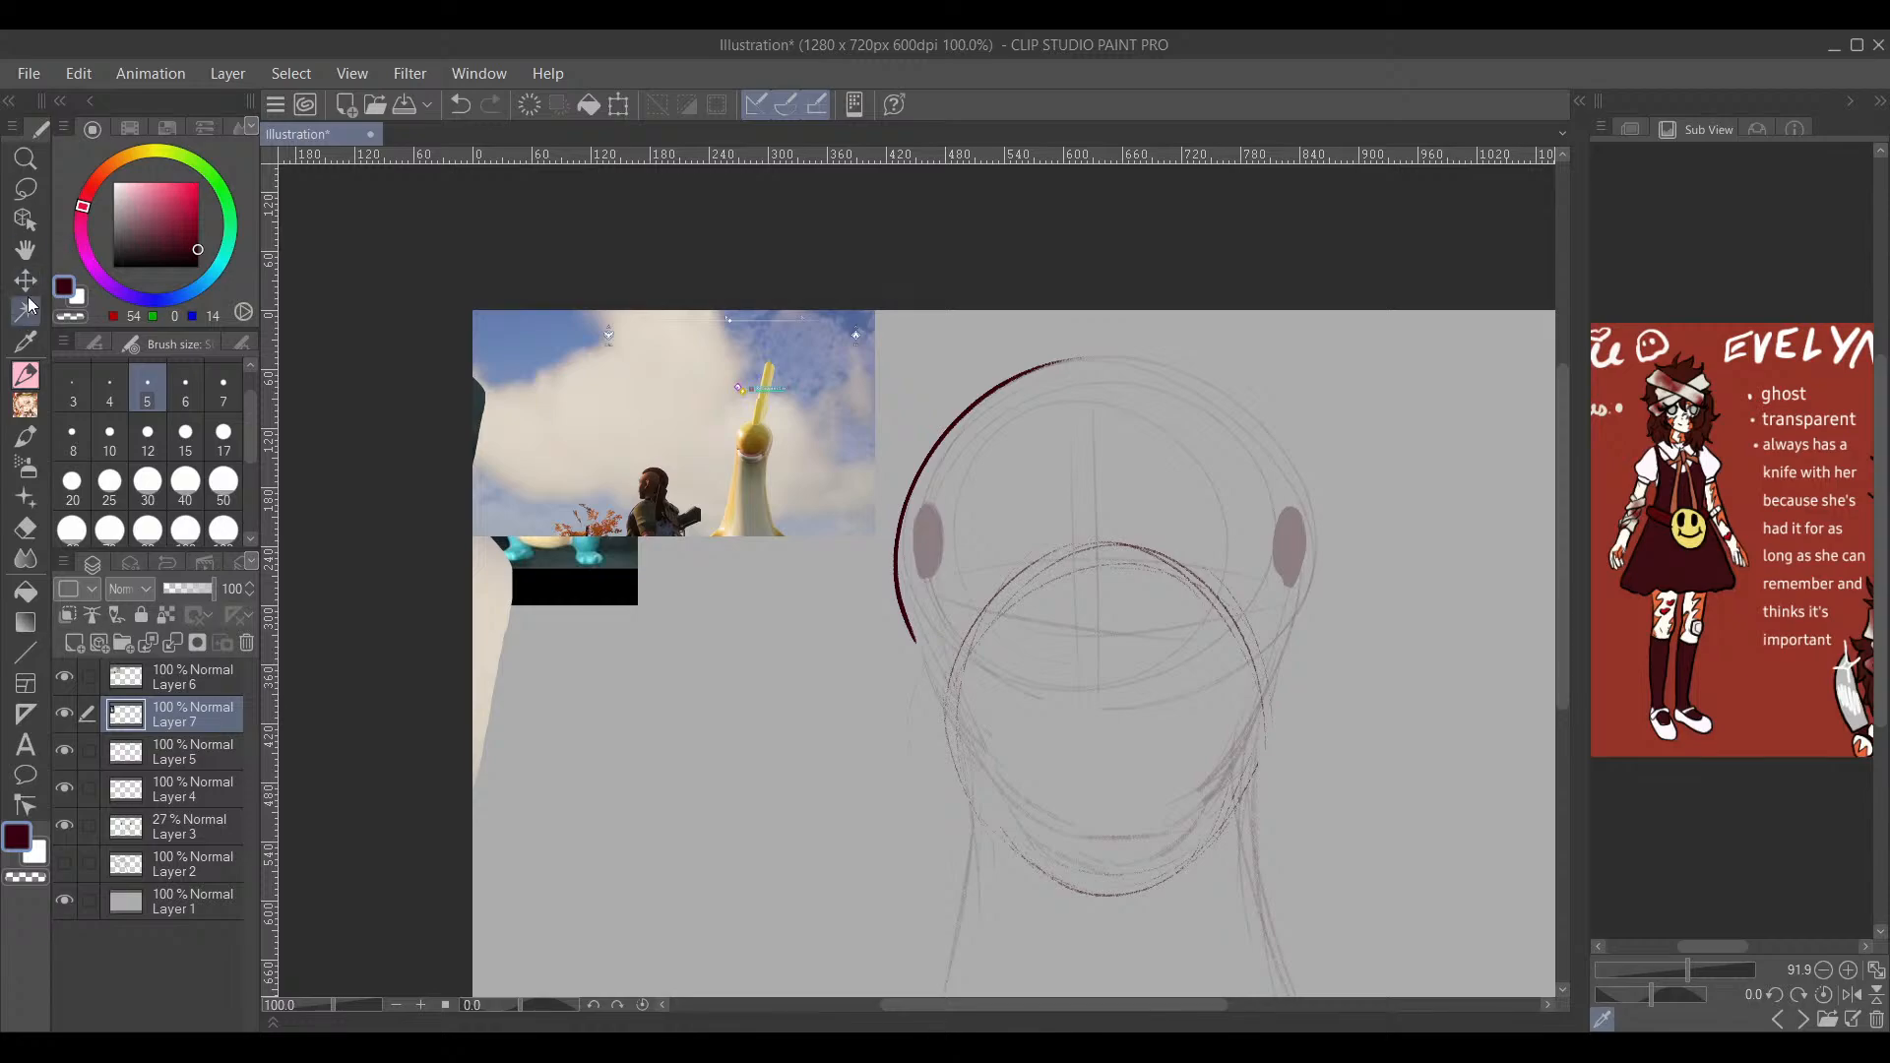
key(k)
drag(670, 773, 623, 780)
scroll(516, 694, up, 2)
scroll(521, 738, up, 4)
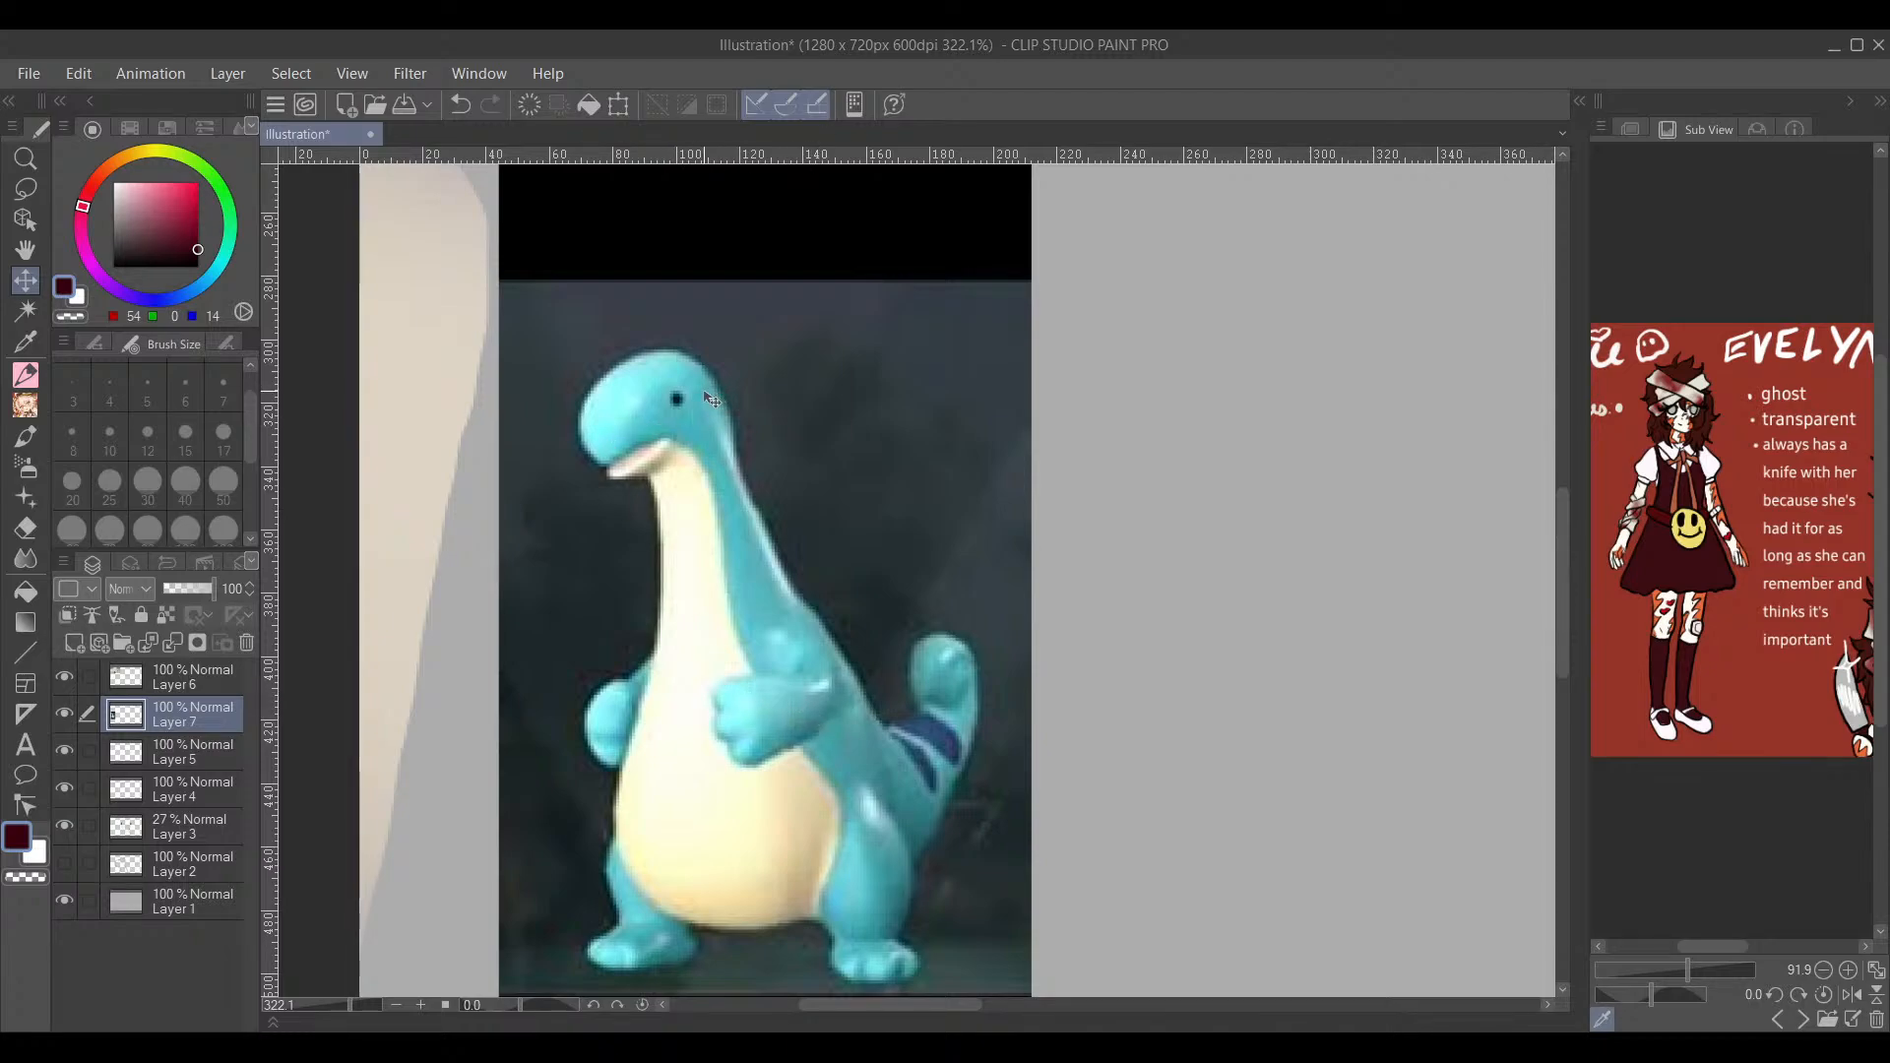
scroll(1299, 612, down, 6)
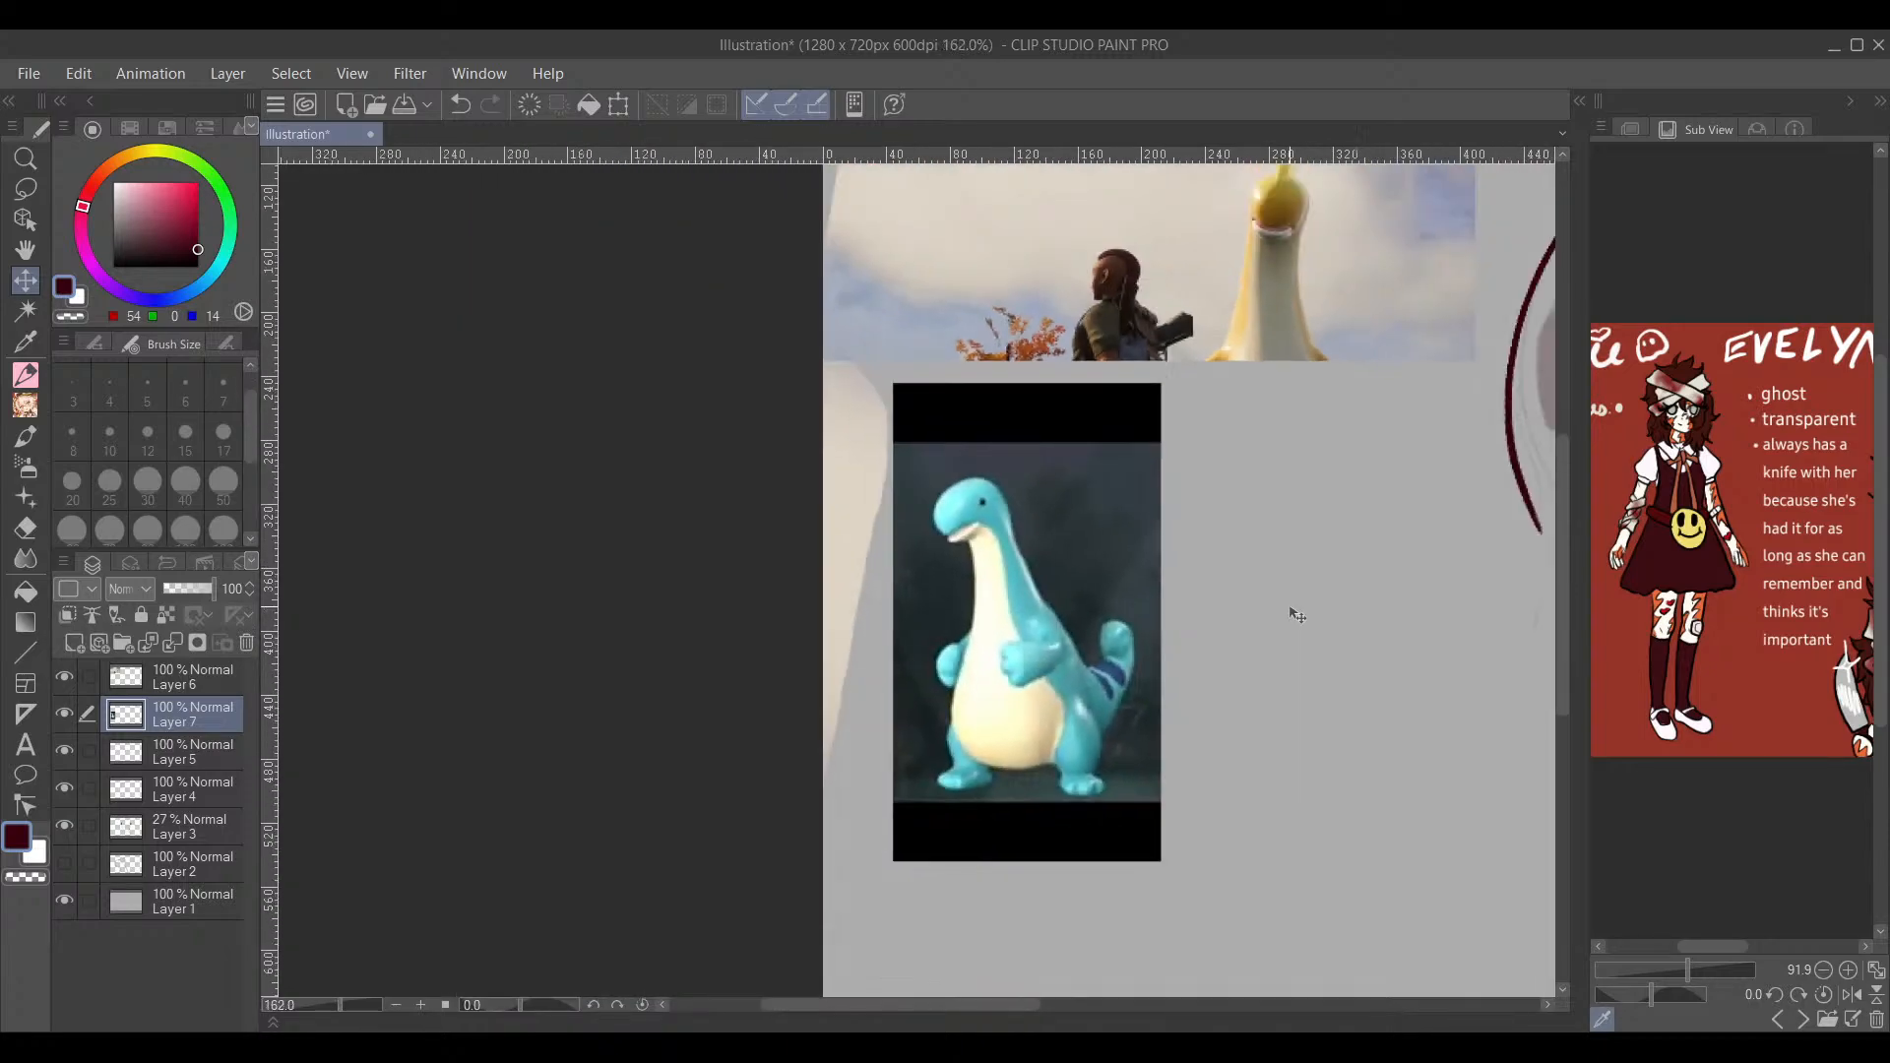
drag(1014, 1007, 1201, 1002)
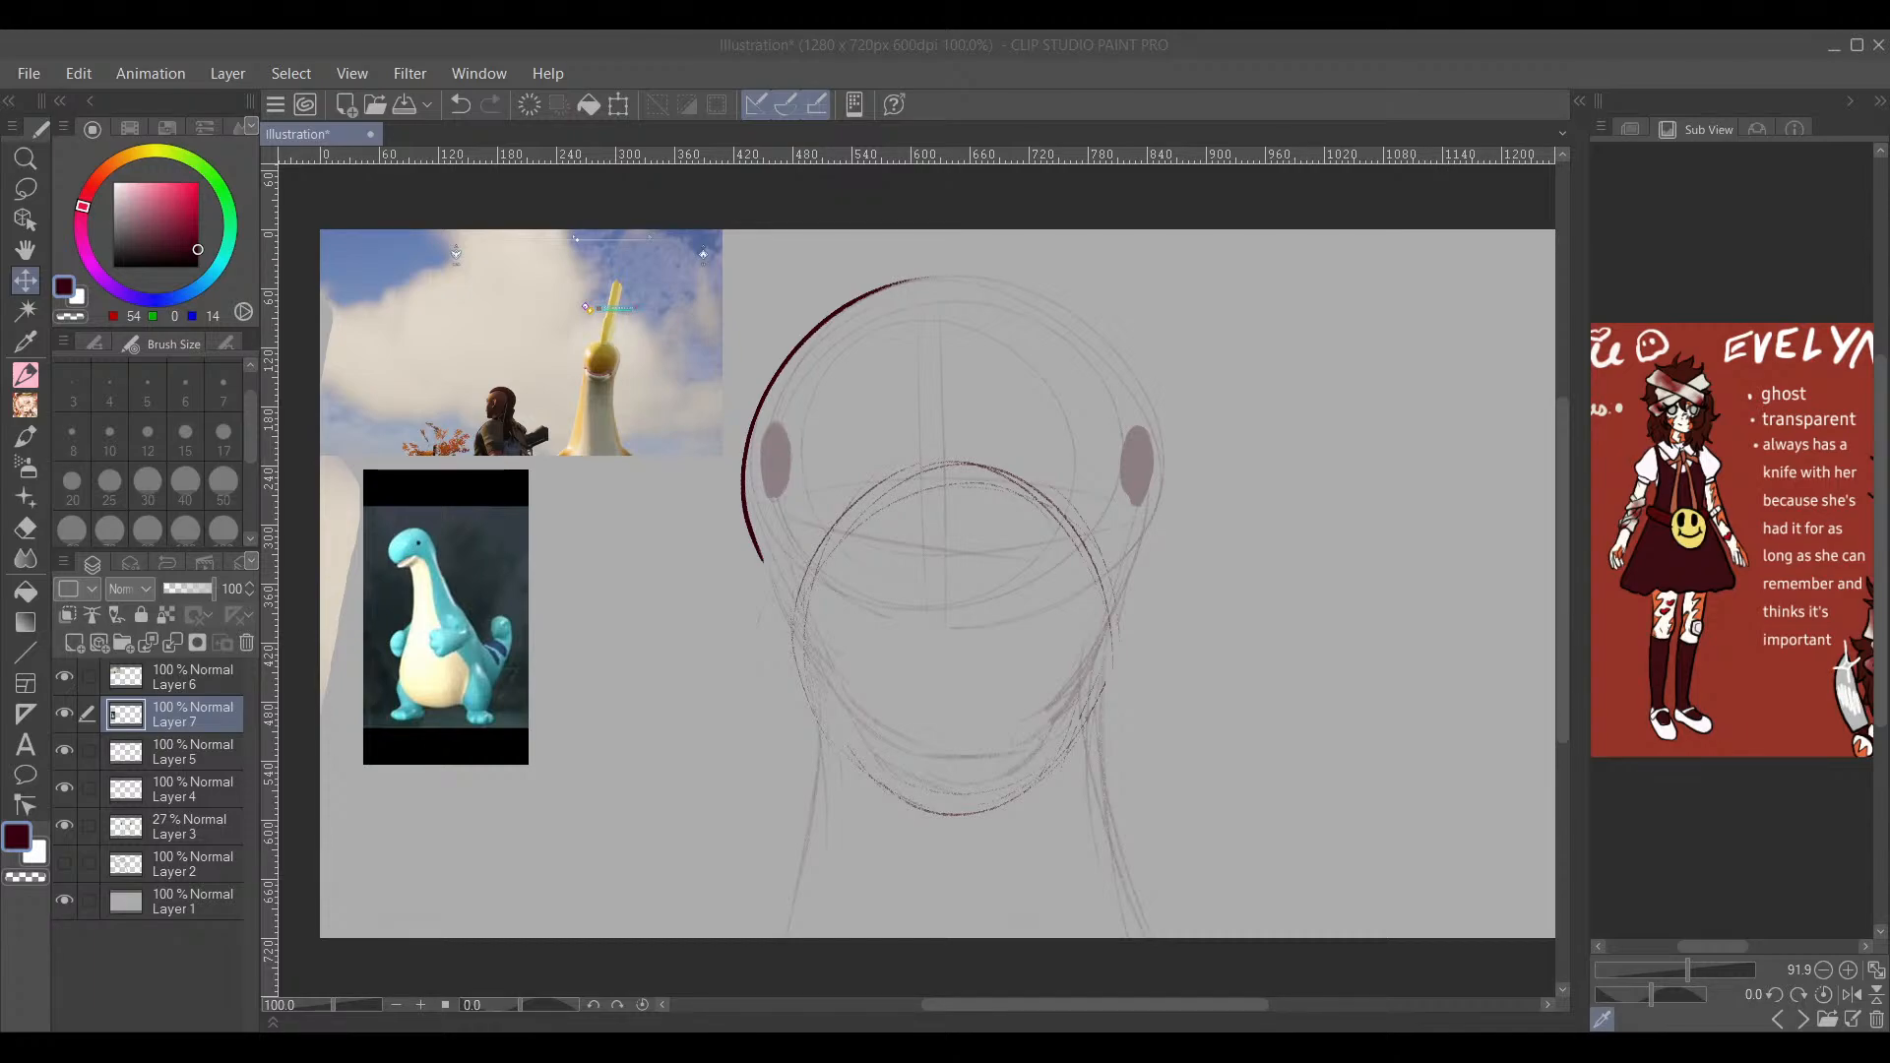
click(193, 670)
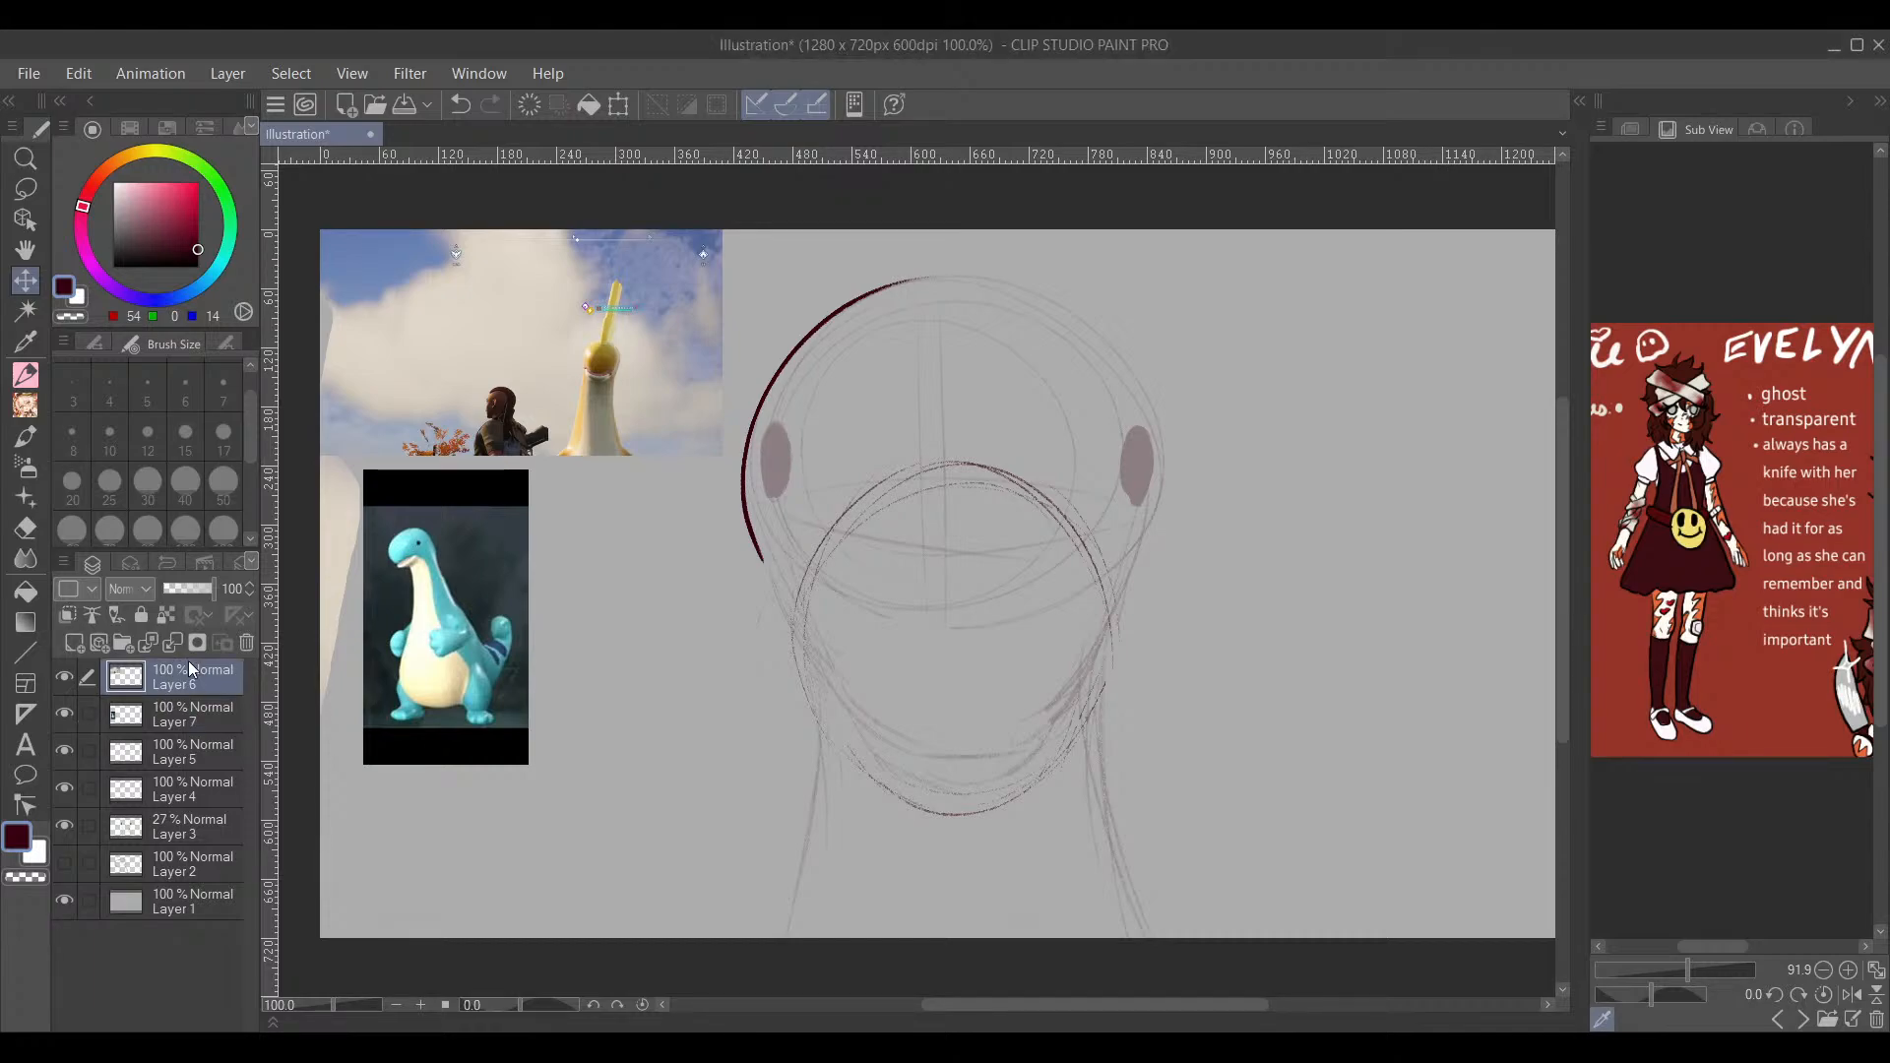
click(216, 759)
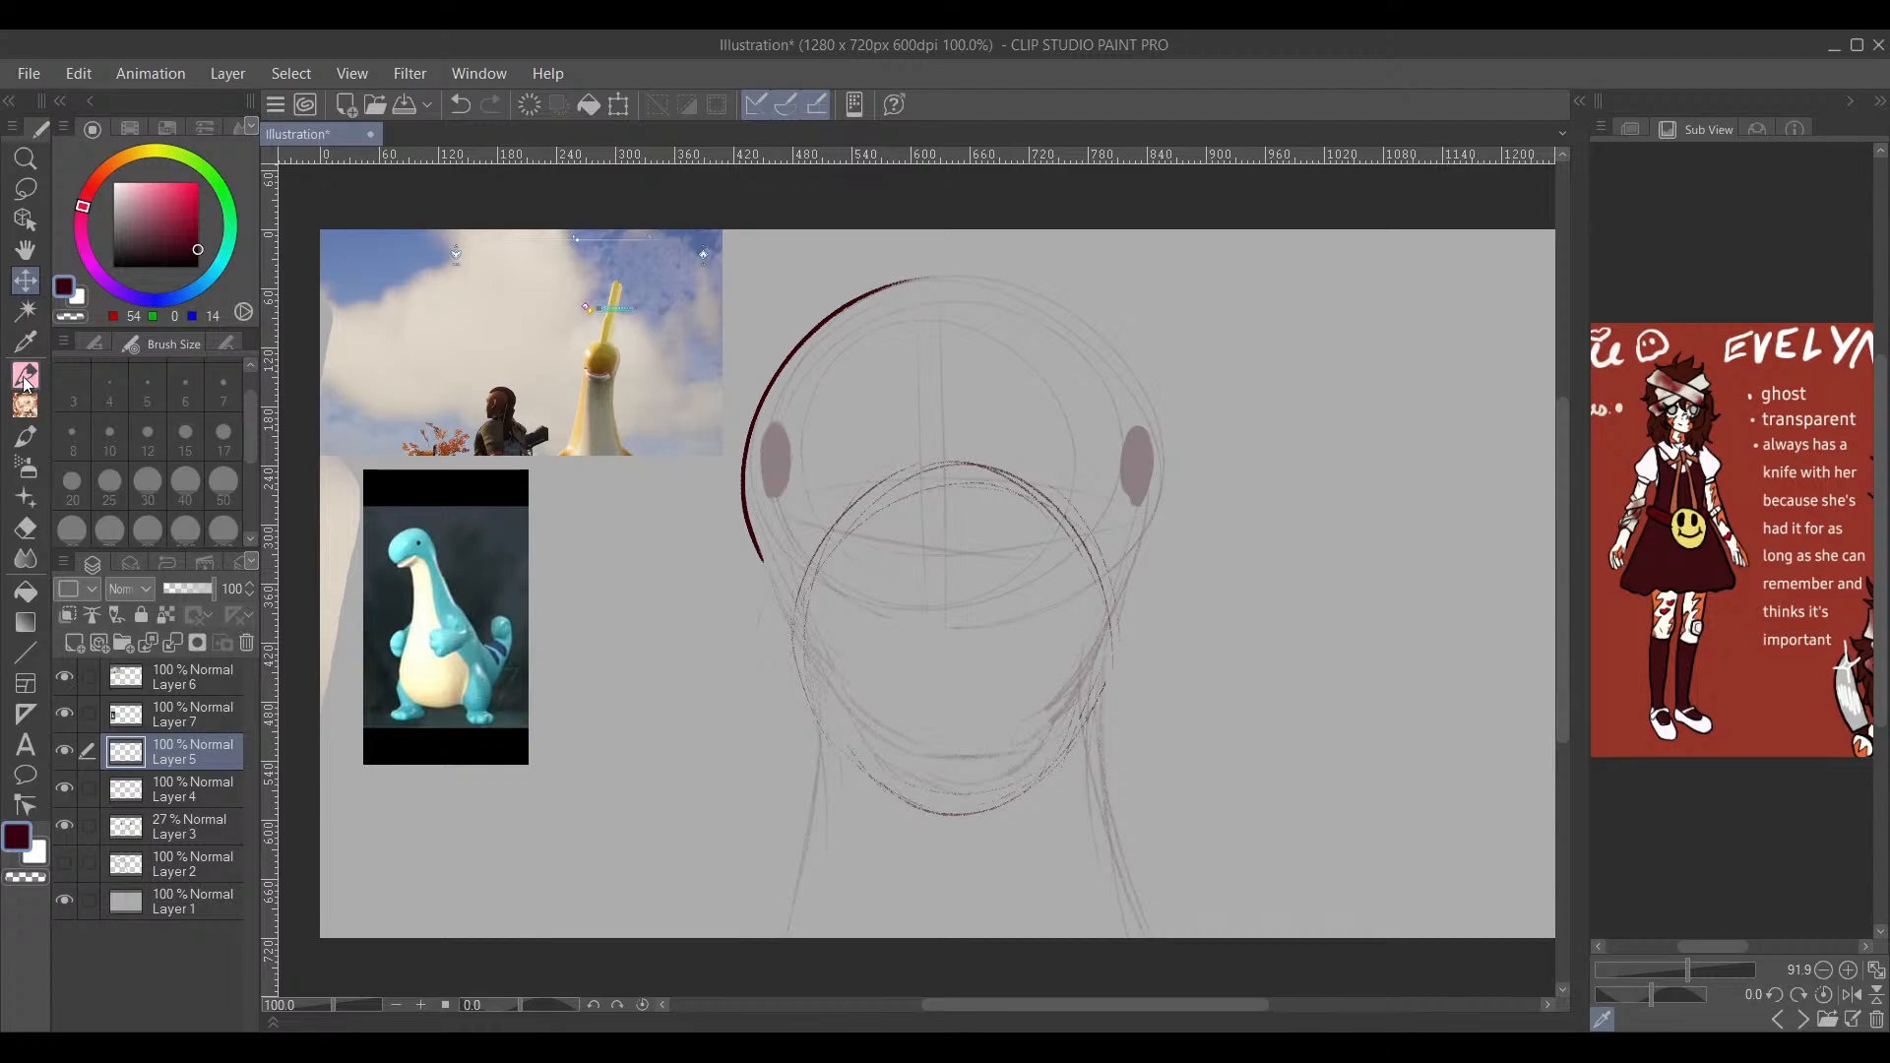
Step: Rework the chin curve of the muzzle on Layer 5, erasing part of the lower outline and redrawing it with the size 5 pen
key(p)
mouse_move(993, 808)
mouse_down()
mouse_move(1054, 756)
mouse_move(937, 811)
mouse_move(865, 773)
mouse_move(842, 730)
mouse_up()
key(e)
drag(963, 746, 1004, 722)
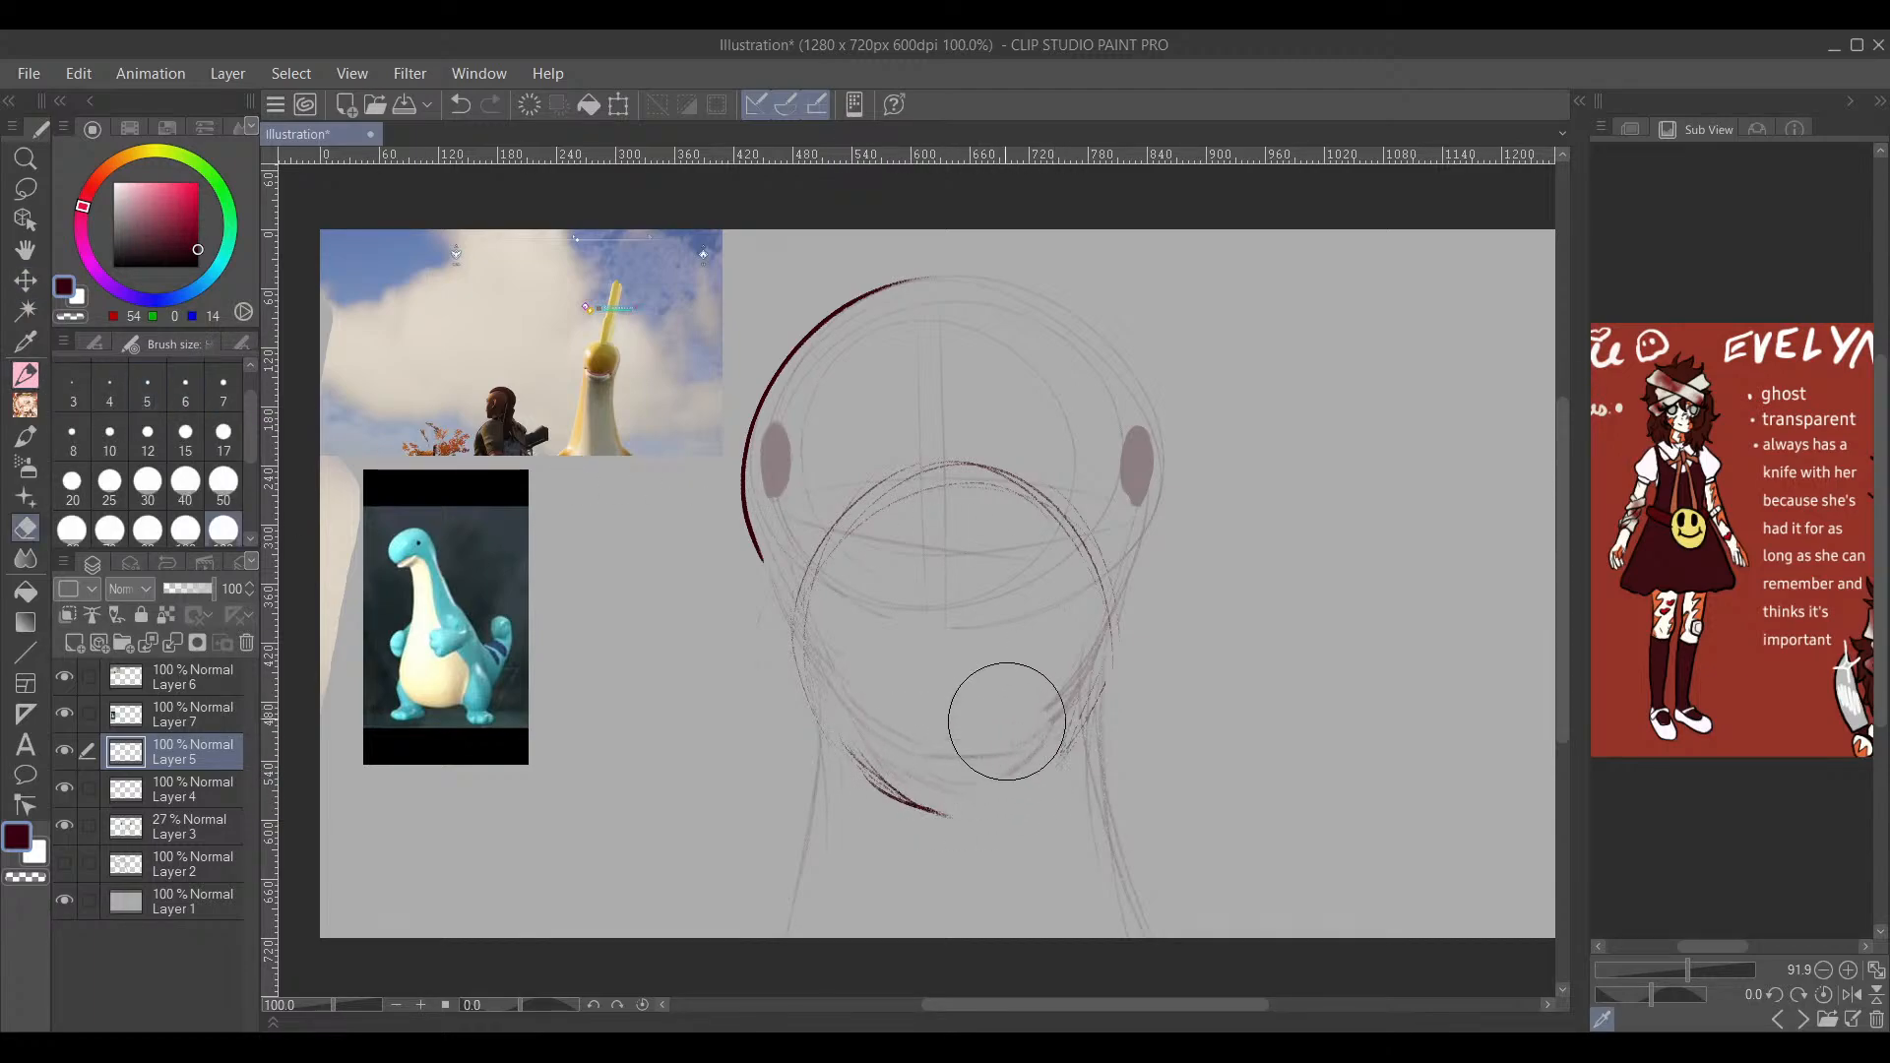
key(p)
mouse_move(921, 805)
mouse_down()
mouse_move(962, 811)
mouse_move(1048, 772)
mouse_move(1004, 798)
mouse_move(864, 767)
mouse_move(806, 694)
mouse_up()
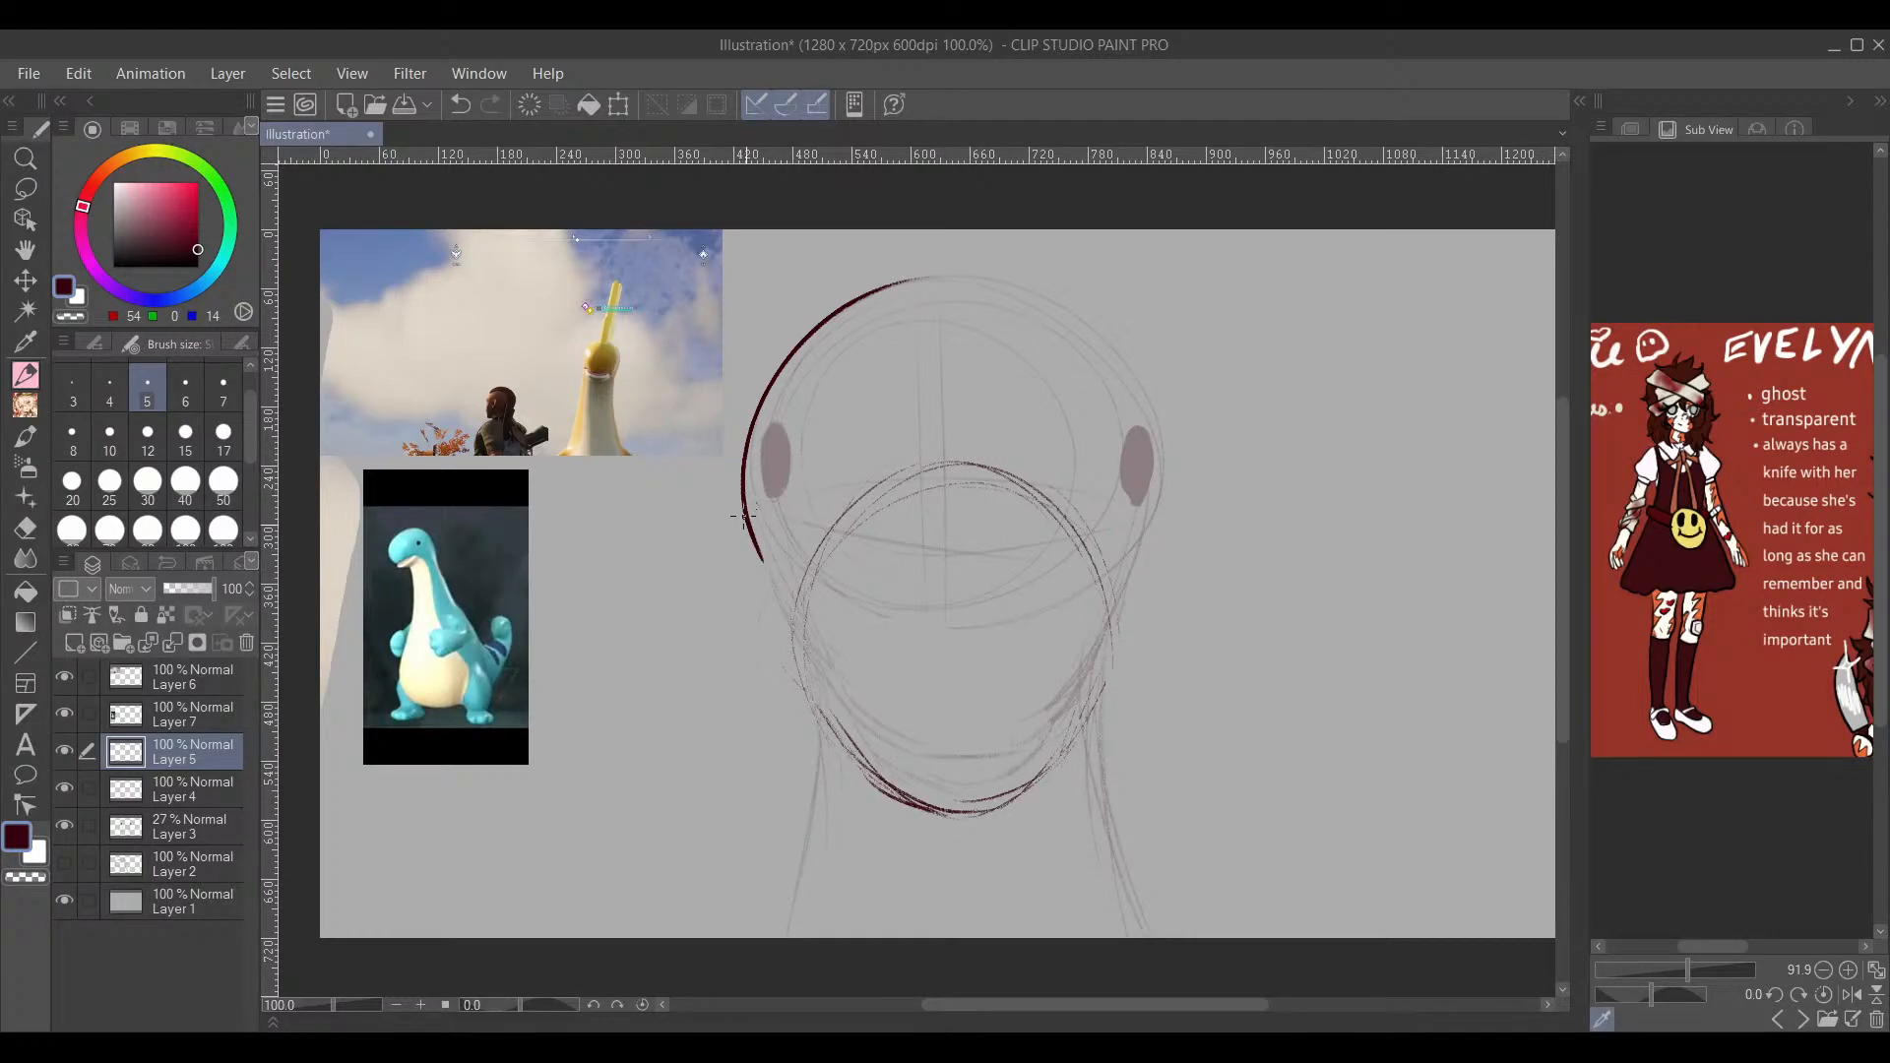
Step: Sketch cheek lines that taper from the outer edges of the head, below the eyes, down to the chin
drag(764, 563, 802, 684)
mouse_move(781, 603)
mouse_down()
mouse_move(839, 726)
mouse_move(883, 770)
mouse_up()
drag(1082, 718, 1150, 514)
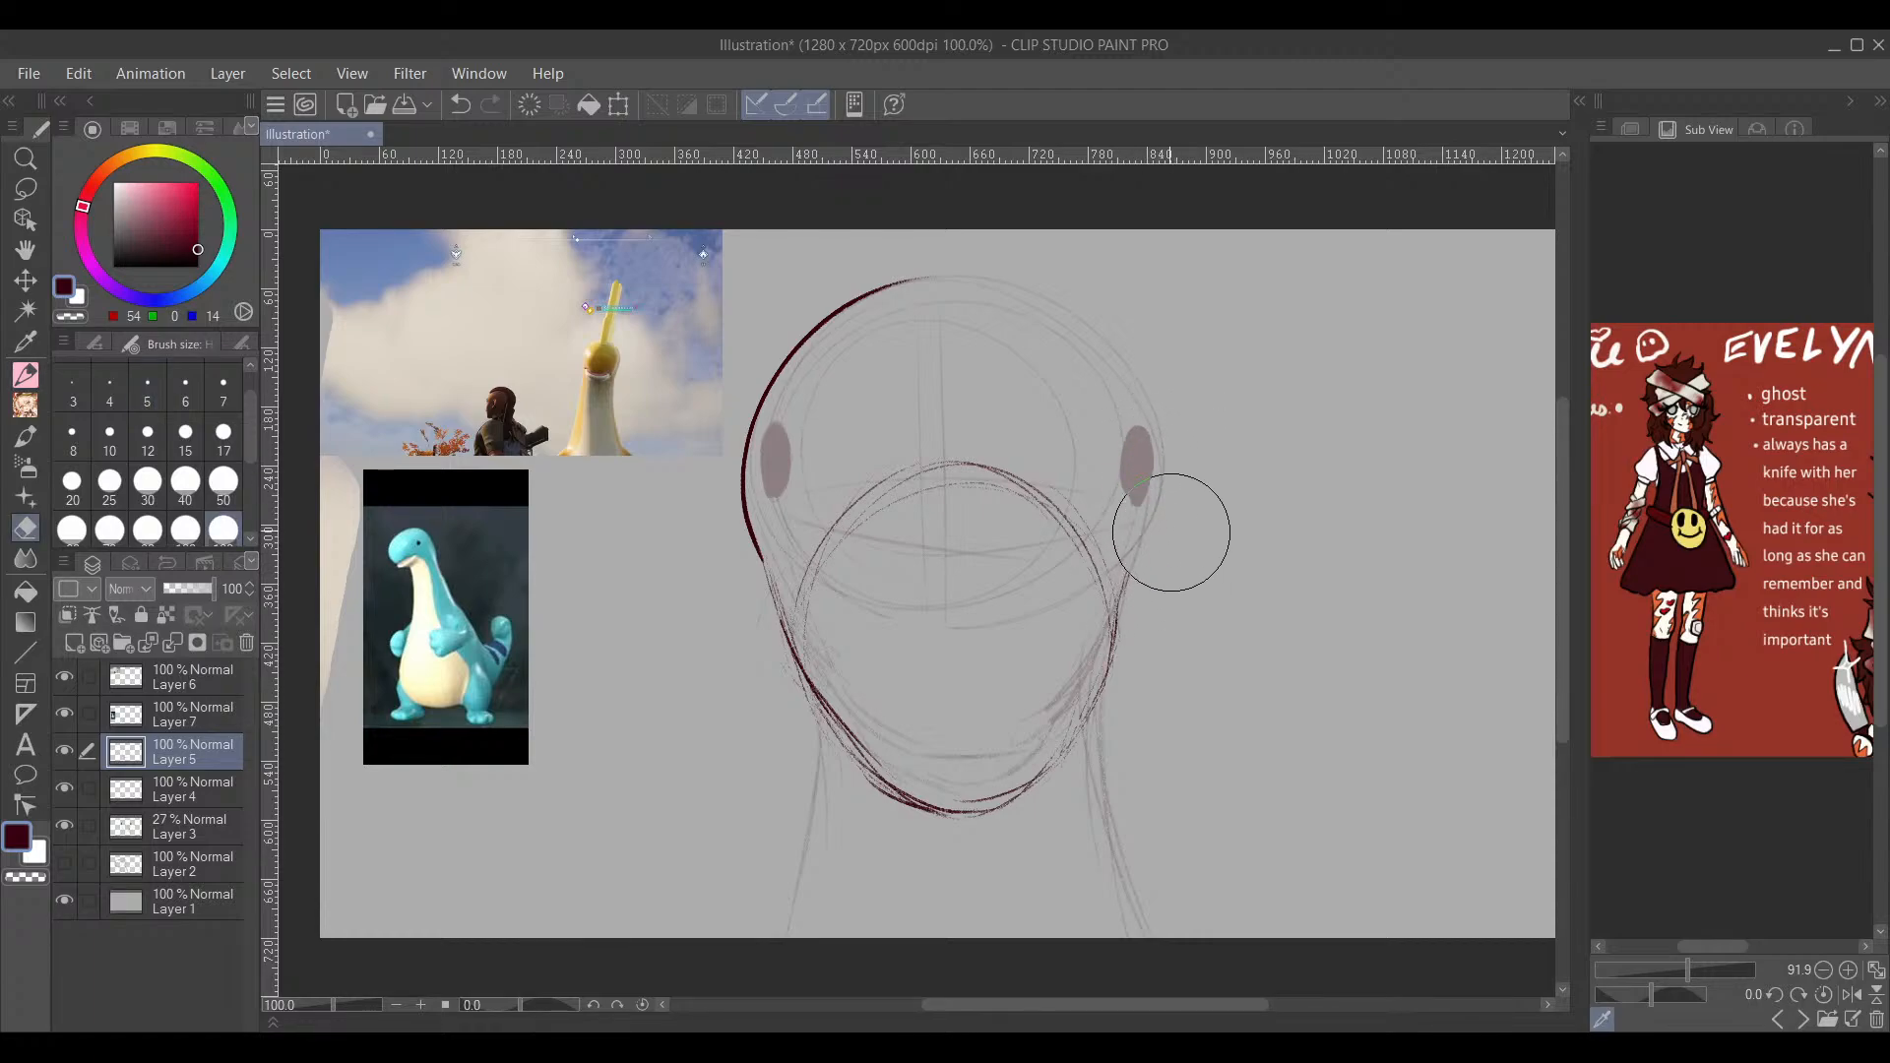
drag(742, 495, 830, 716)
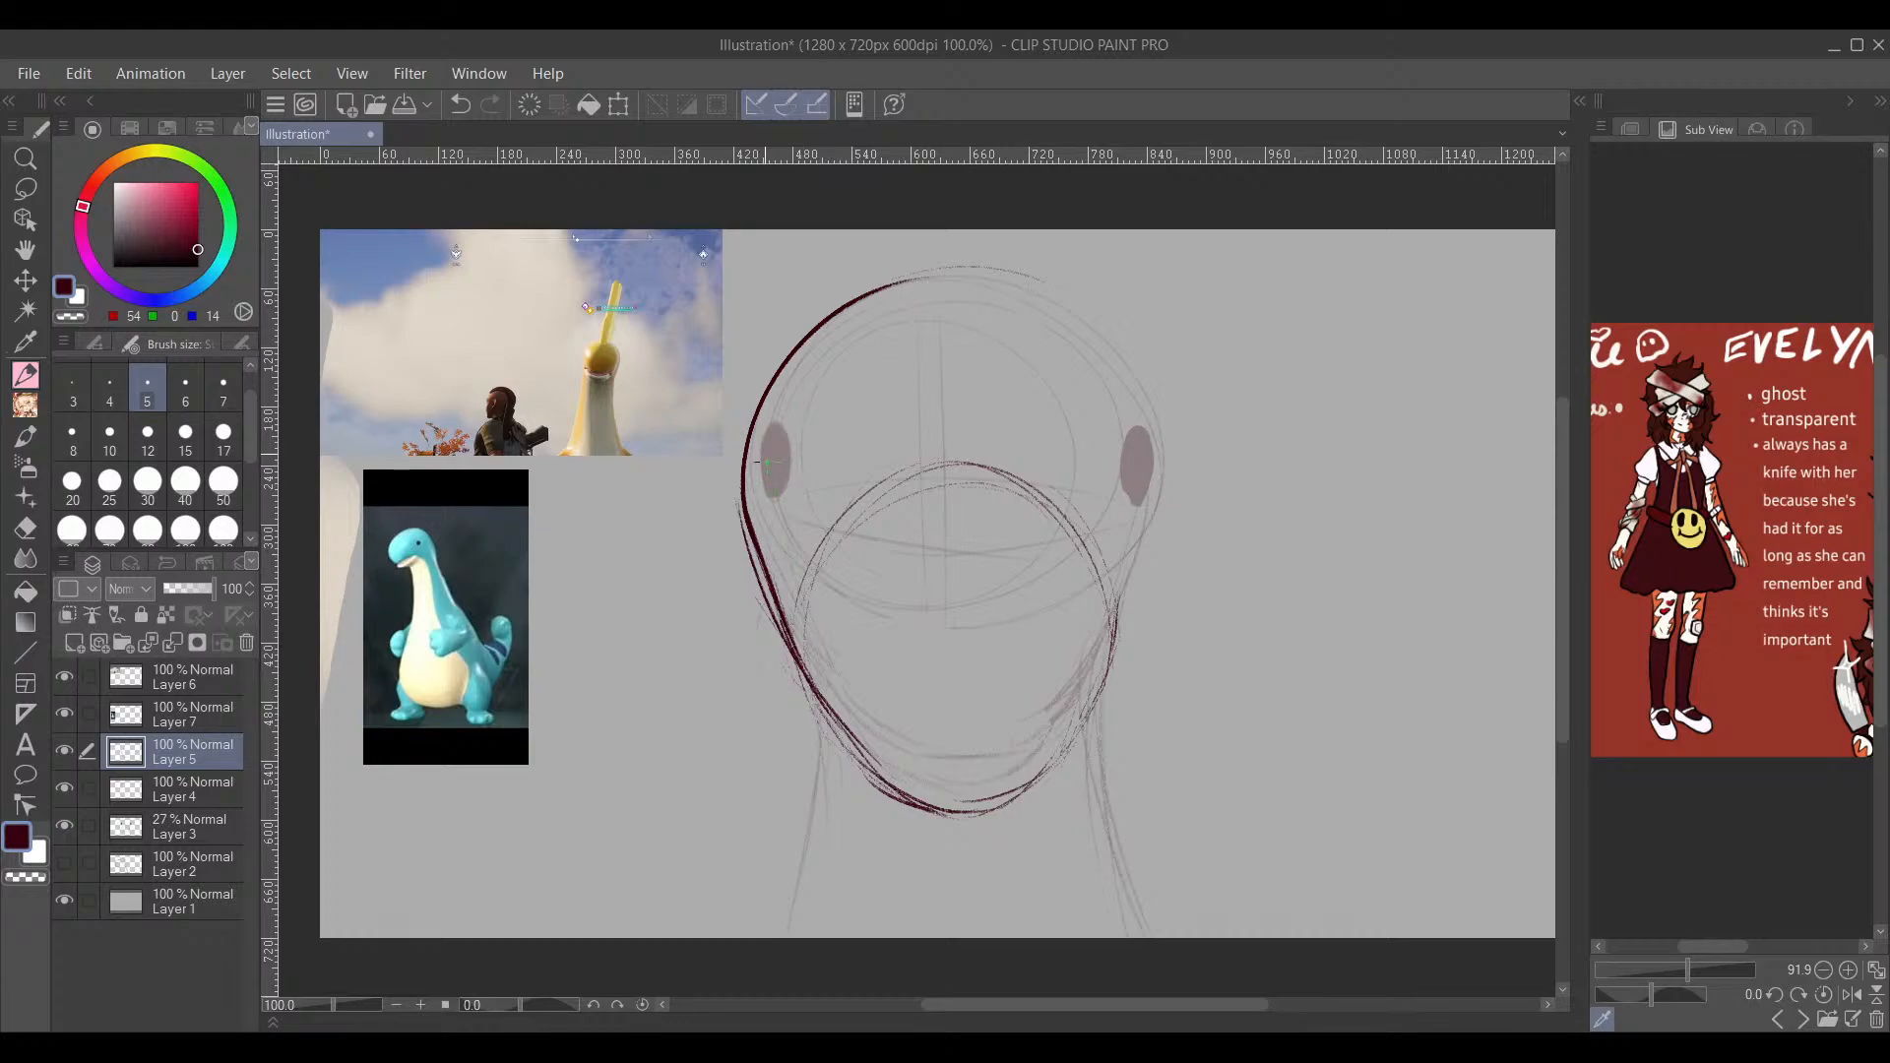
drag(751, 592, 791, 728)
Step: Draw both sides of a wider neck from beneath the eyes down to the lower edge of the canvas
drag(740, 536, 787, 837)
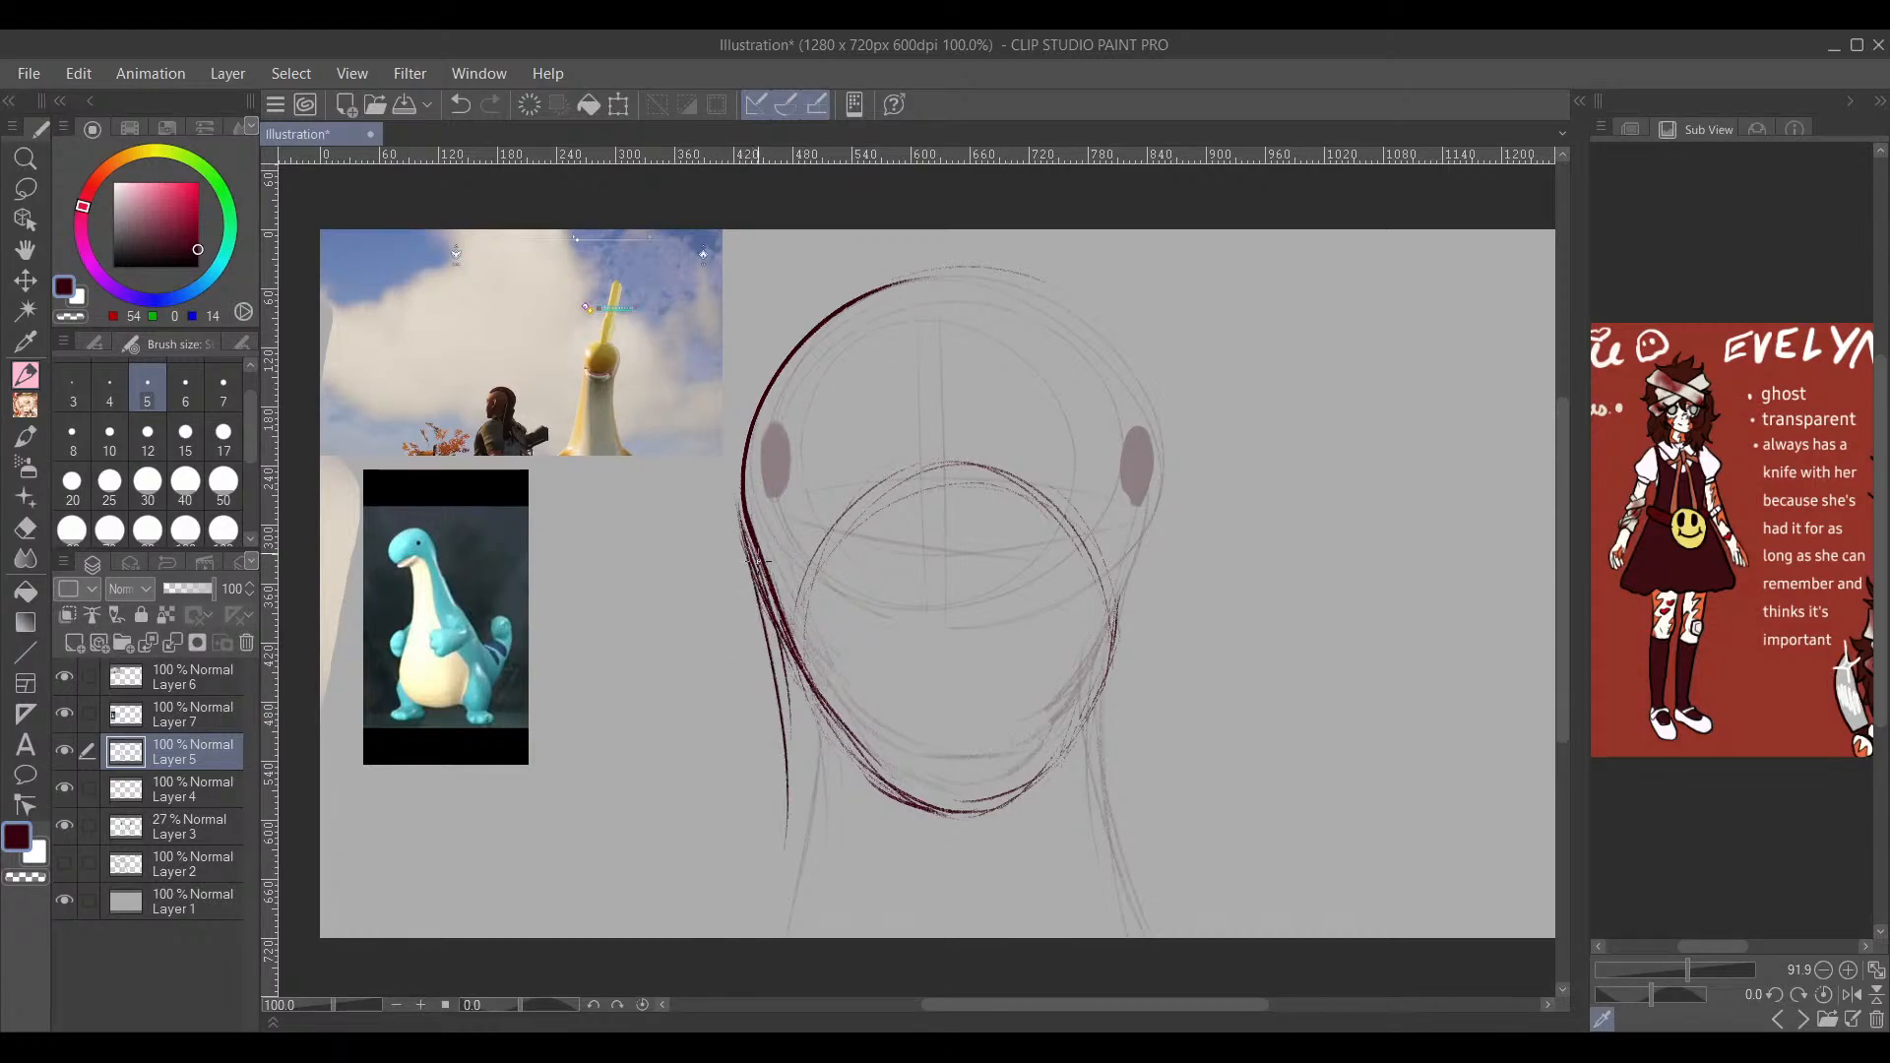
drag(775, 599, 758, 924)
mouse_move(1181, 440)
mouse_down()
mouse_move(1148, 578)
mouse_move(1146, 877)
mouse_up()
mouse_move(1142, 564)
mouse_down()
mouse_move(1141, 643)
mouse_move(1193, 939)
mouse_up()
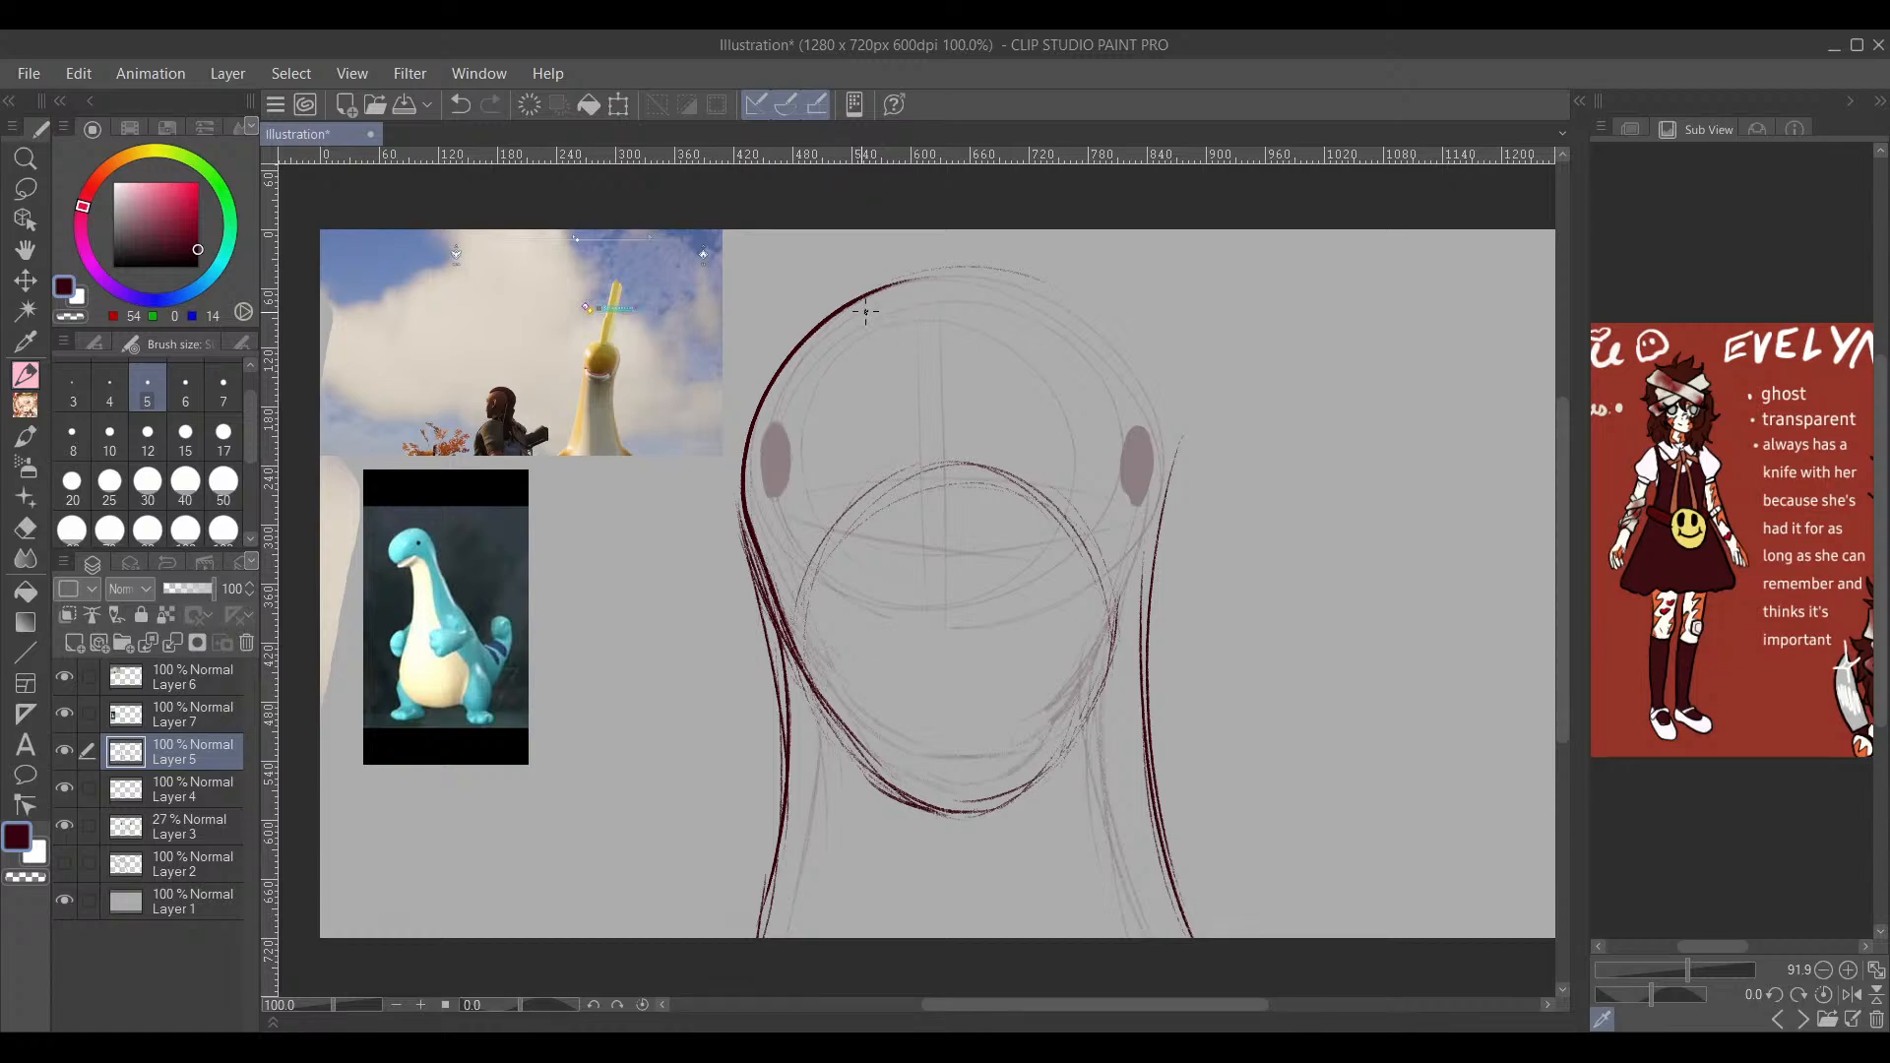
Step: Outline the crown and the right side of the skull, curving from the top of the head down past the eye
drag(884, 288, 1135, 360)
mouse_move(971, 278)
mouse_down()
mouse_move(1158, 394)
mouse_move(1177, 481)
mouse_up()
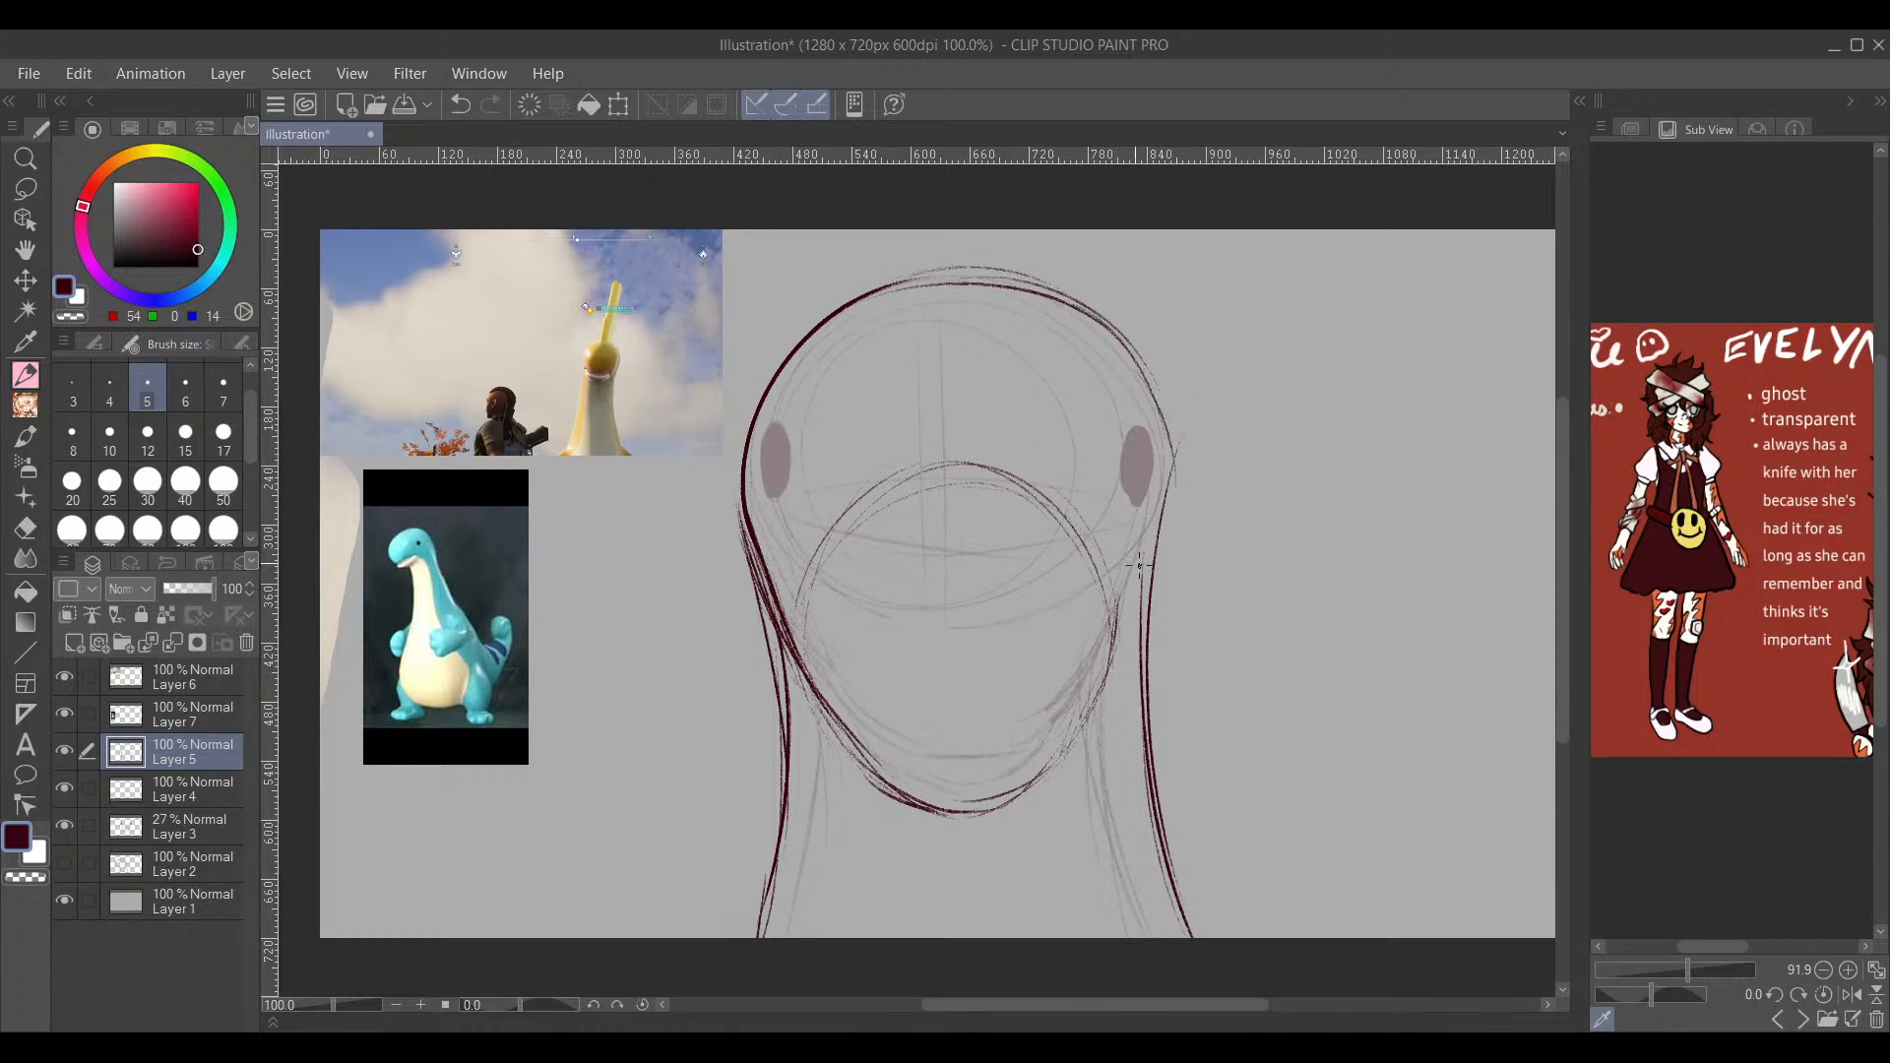
mouse_move(1119, 322)
mouse_down()
mouse_move(1175, 422)
mouse_move(1177, 483)
mouse_up()
drag(1171, 419, 1161, 546)
Step: Sketch the right cheek and jaw line from beside the eye down to the chin
mouse_move(1175, 458)
mouse_down()
mouse_move(1149, 668)
mouse_move(1140, 566)
mouse_move(1164, 505)
mouse_move(1099, 726)
mouse_up()
drag(1156, 566, 1028, 795)
mouse_move(1132, 645)
mouse_down()
mouse_move(994, 813)
mouse_move(949, 834)
mouse_up()
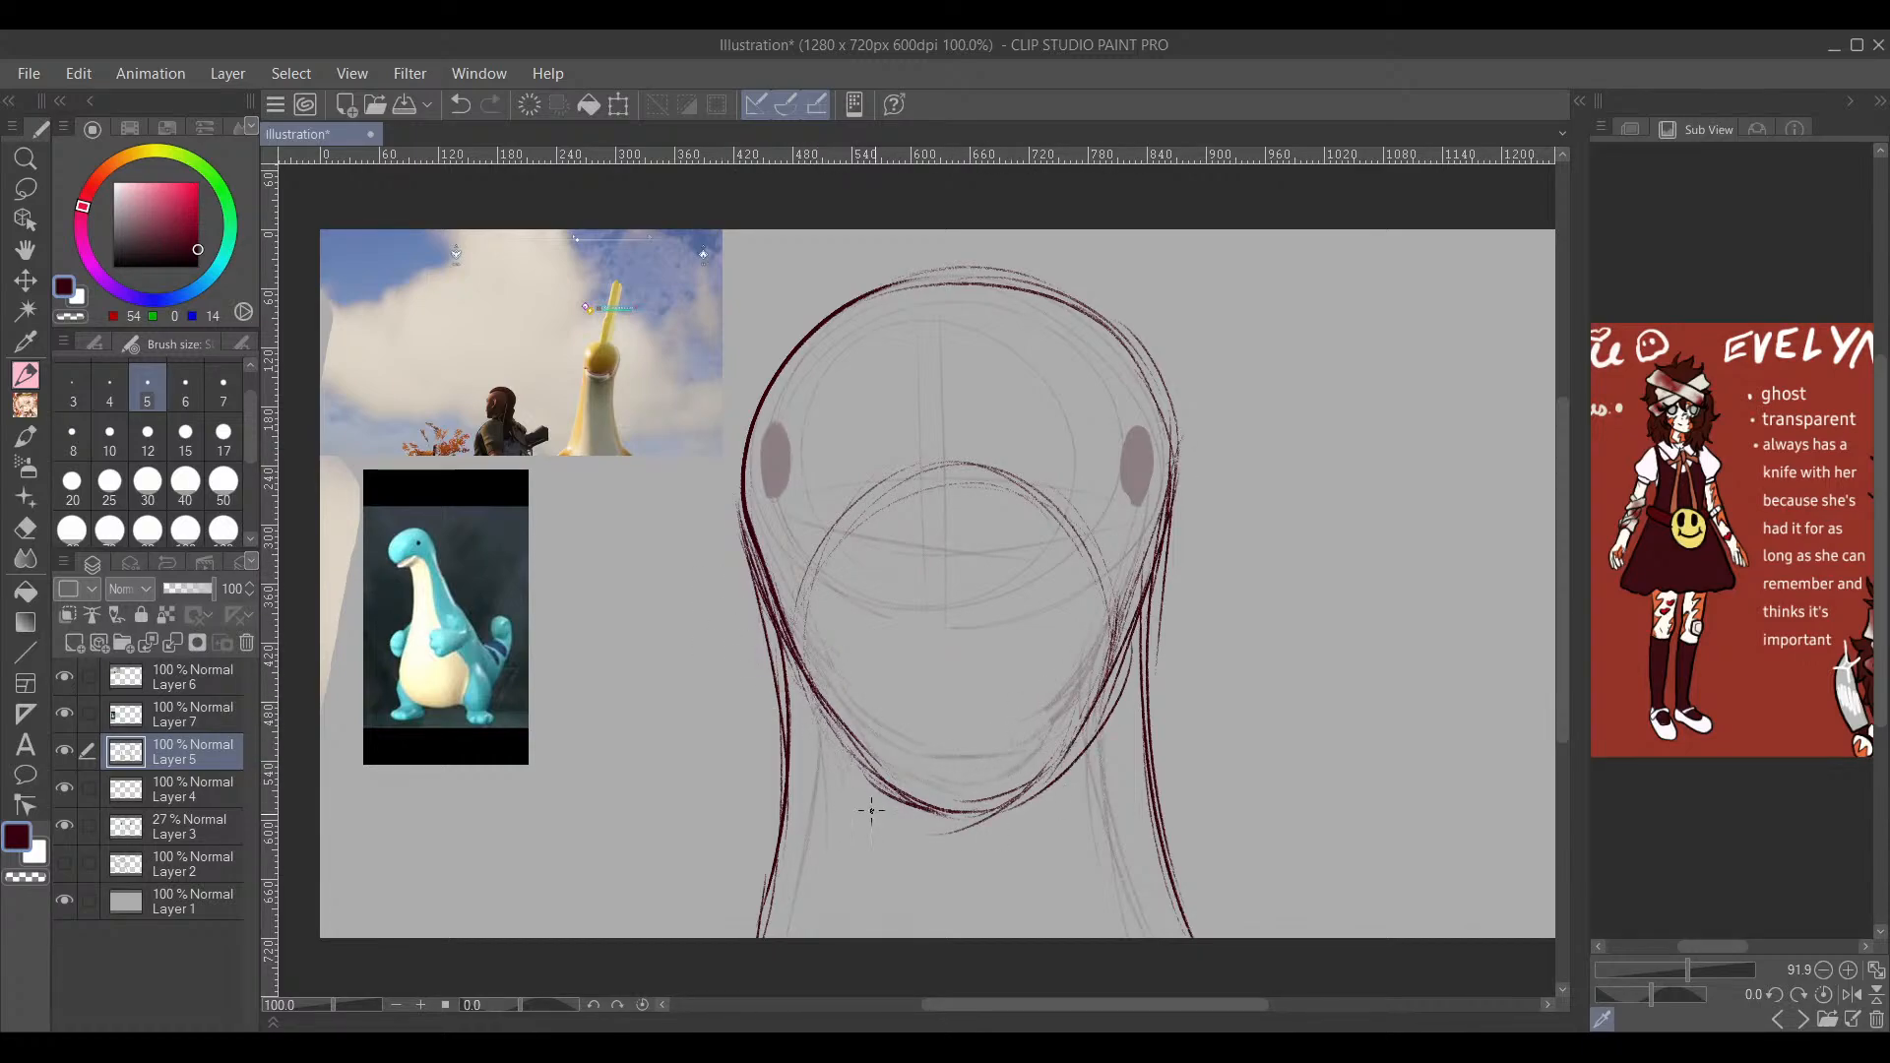
Step: Build up a second, lower jaw contour beneath the muzzle with overlapping curved strokes from cheek to cheek
mouse_move(823, 726)
mouse_down()
mouse_move(866, 815)
mouse_move(968, 845)
mouse_move(1044, 817)
mouse_move(1080, 705)
mouse_move(1018, 830)
mouse_up()
mouse_move(847, 758)
mouse_down()
mouse_move(937, 843)
mouse_move(1073, 767)
mouse_move(1055, 804)
mouse_up()
mouse_move(829, 771)
mouse_down()
mouse_move(856, 838)
mouse_move(992, 880)
mouse_up()
mouse_move(1116, 669)
mouse_down()
mouse_move(1078, 816)
mouse_move(987, 866)
mouse_move(1033, 873)
mouse_move(1112, 734)
mouse_move(1073, 803)
mouse_move(922, 898)
mouse_move(1054, 843)
mouse_move(992, 873)
mouse_move(1063, 778)
mouse_up()
key(e)
key(p)
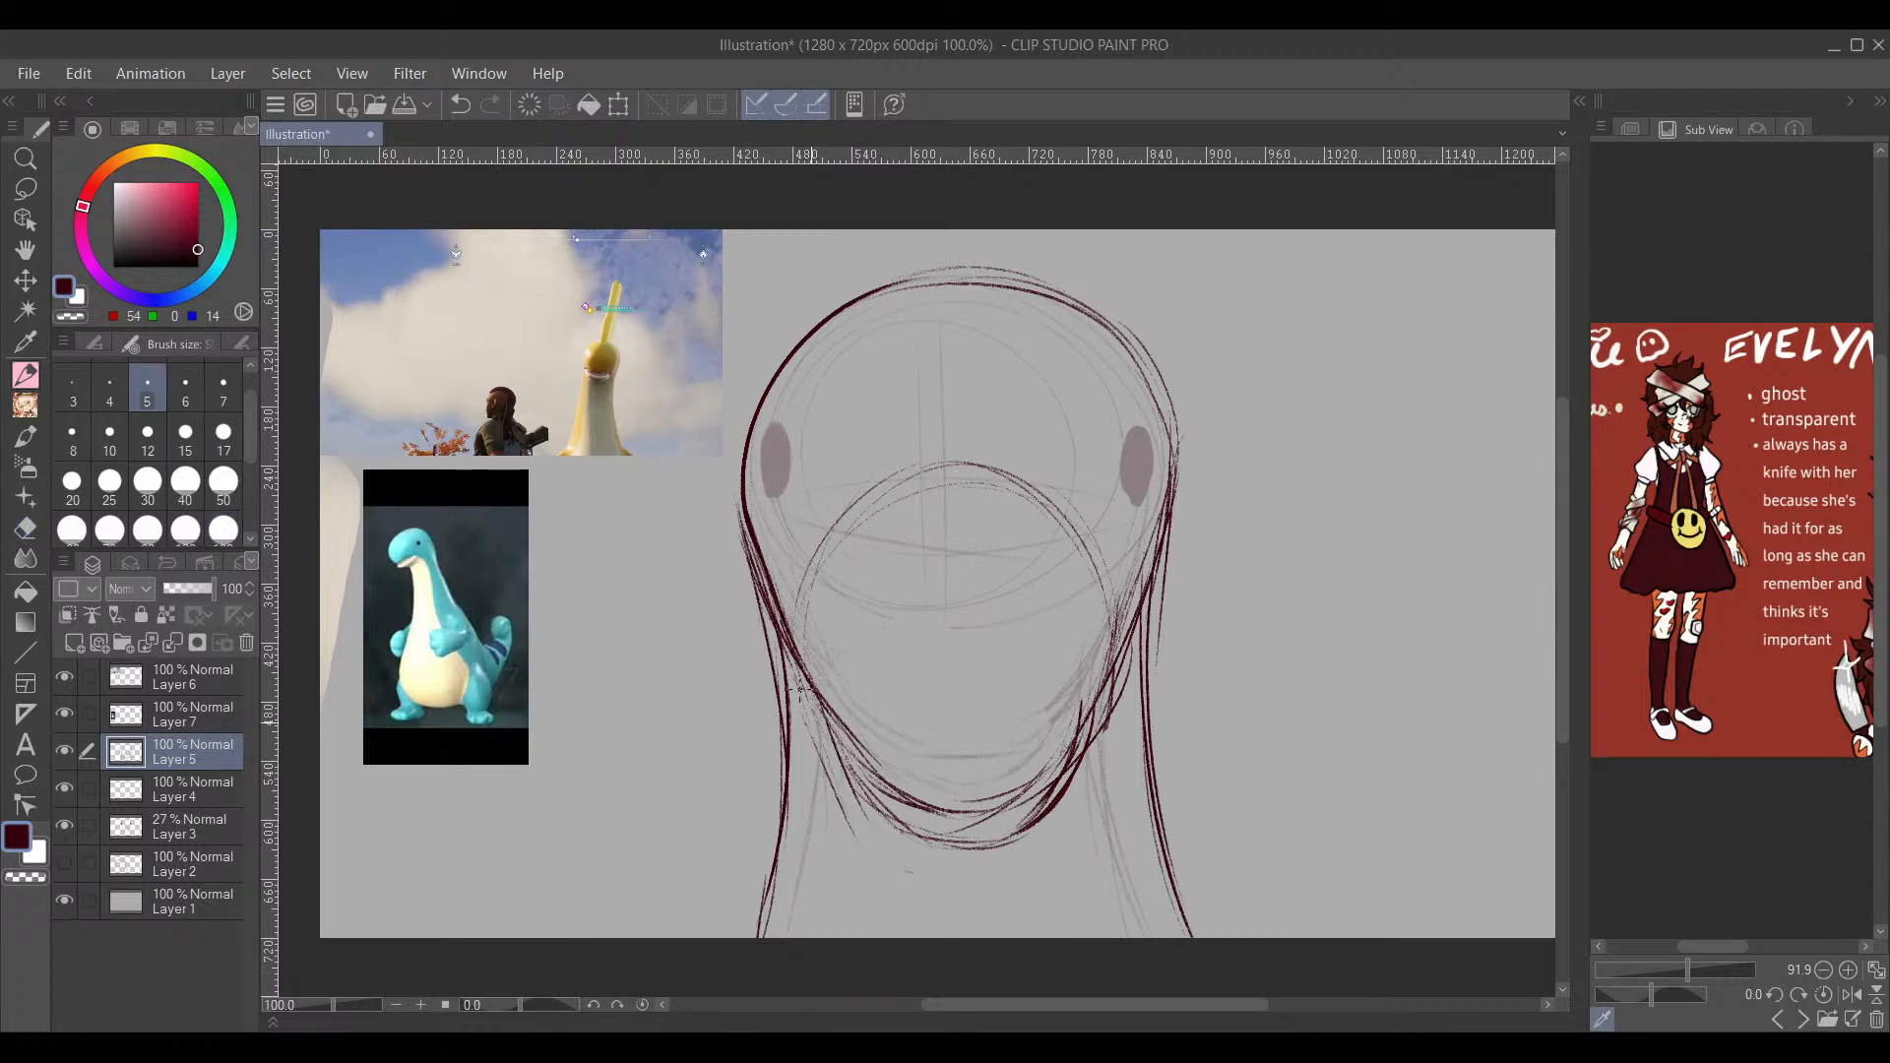
drag(798, 689, 889, 833)
mouse_move(1100, 728)
mouse_down()
mouse_move(1006, 872)
mouse_move(1128, 717)
mouse_move(1099, 796)
mouse_up()
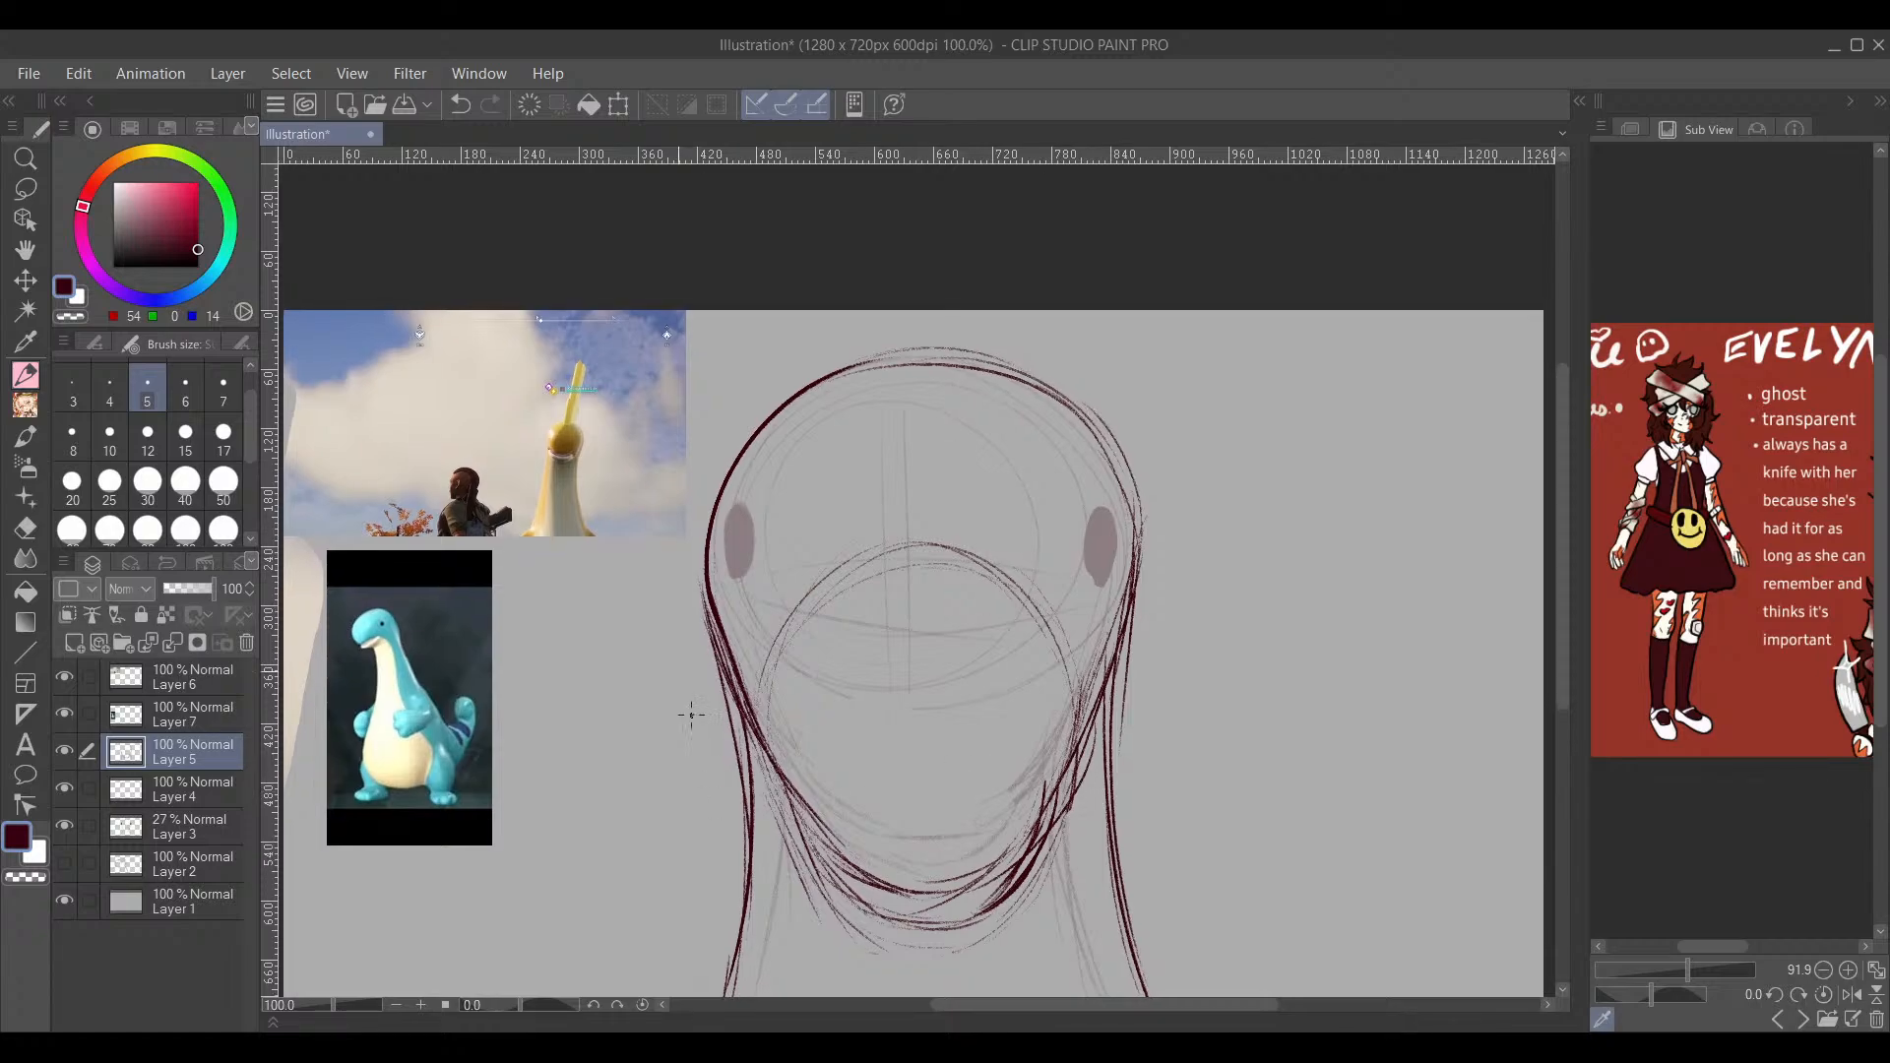
drag(738, 506, 731, 596)
mouse_move(1102, 583)
mouse_down()
mouse_move(1121, 504)
mouse_move(1085, 547)
mouse_move(1101, 589)
mouse_up()
drag(1286, 618, 1263, 549)
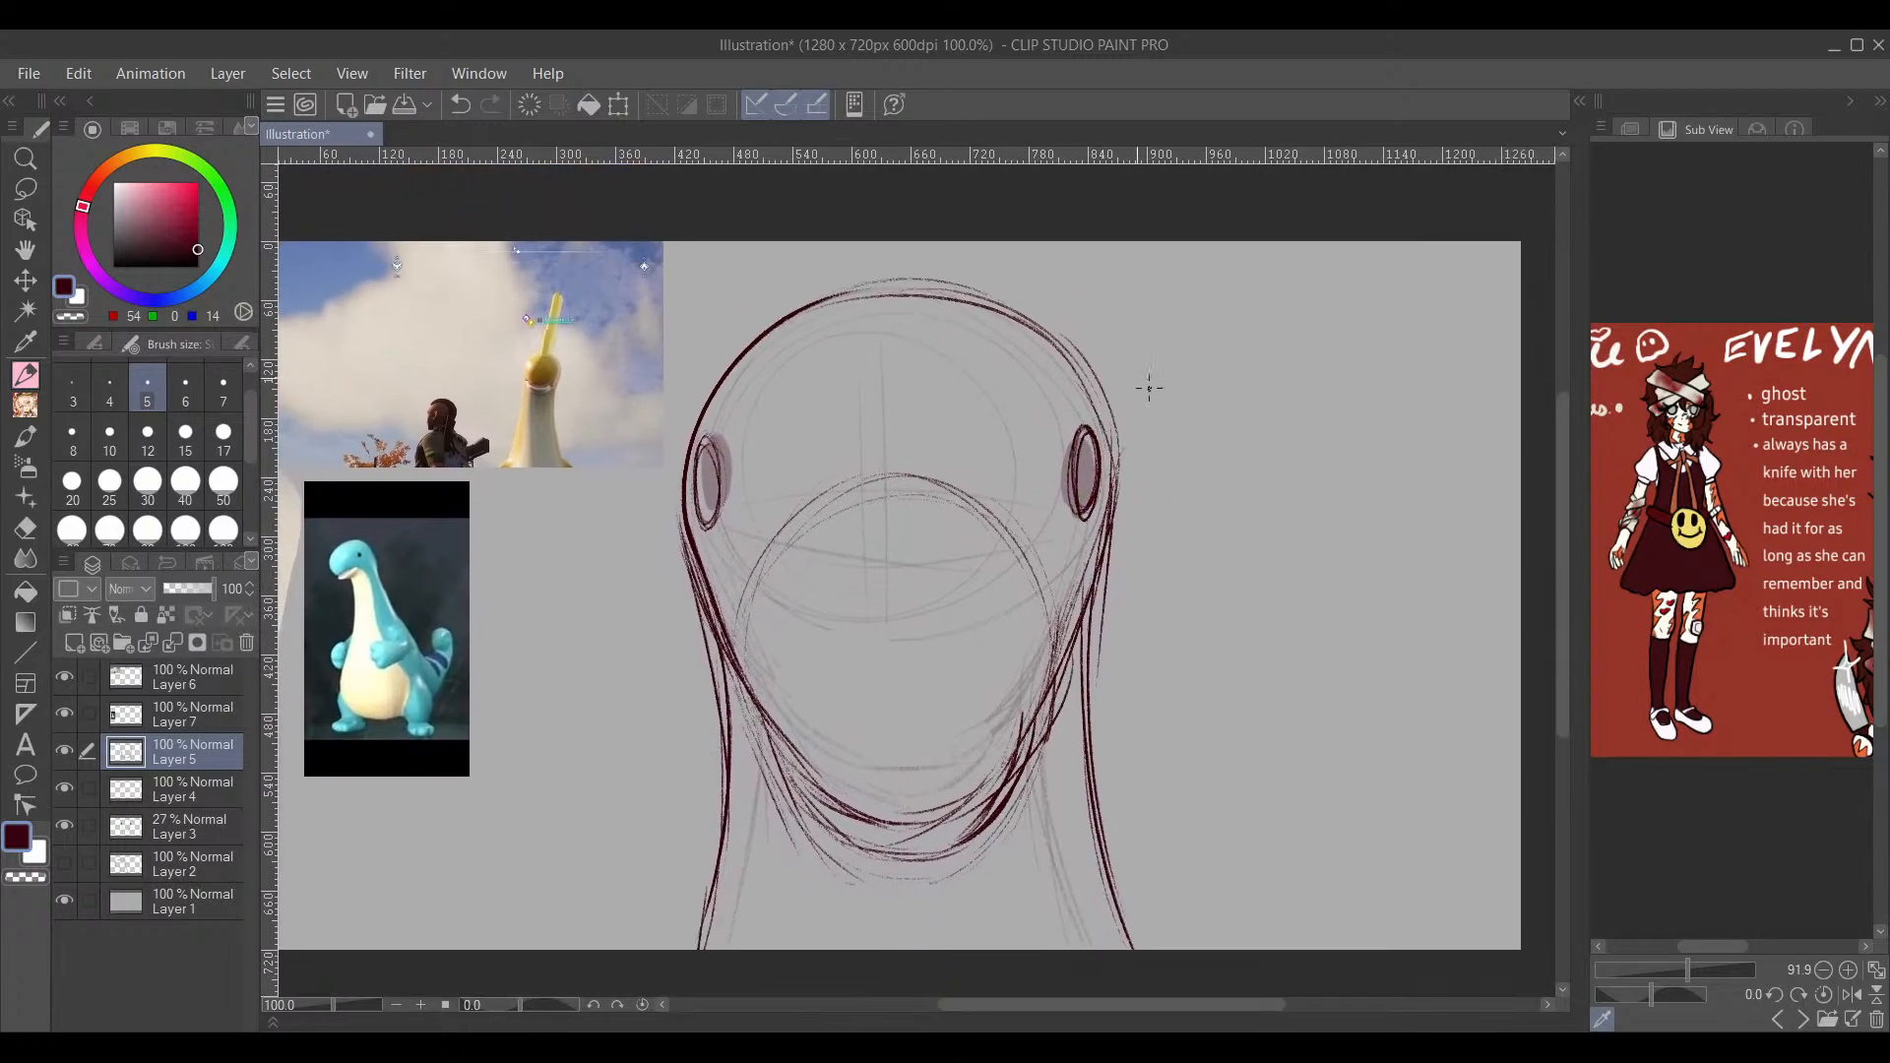
click(466, 91)
click(469, 92)
Step: Draw narrow upright eye ovals against the outer edges of the head on both sides
mouse_move(694, 471)
mouse_down()
mouse_move(701, 507)
mouse_move(703, 453)
mouse_move(691, 512)
mouse_up()
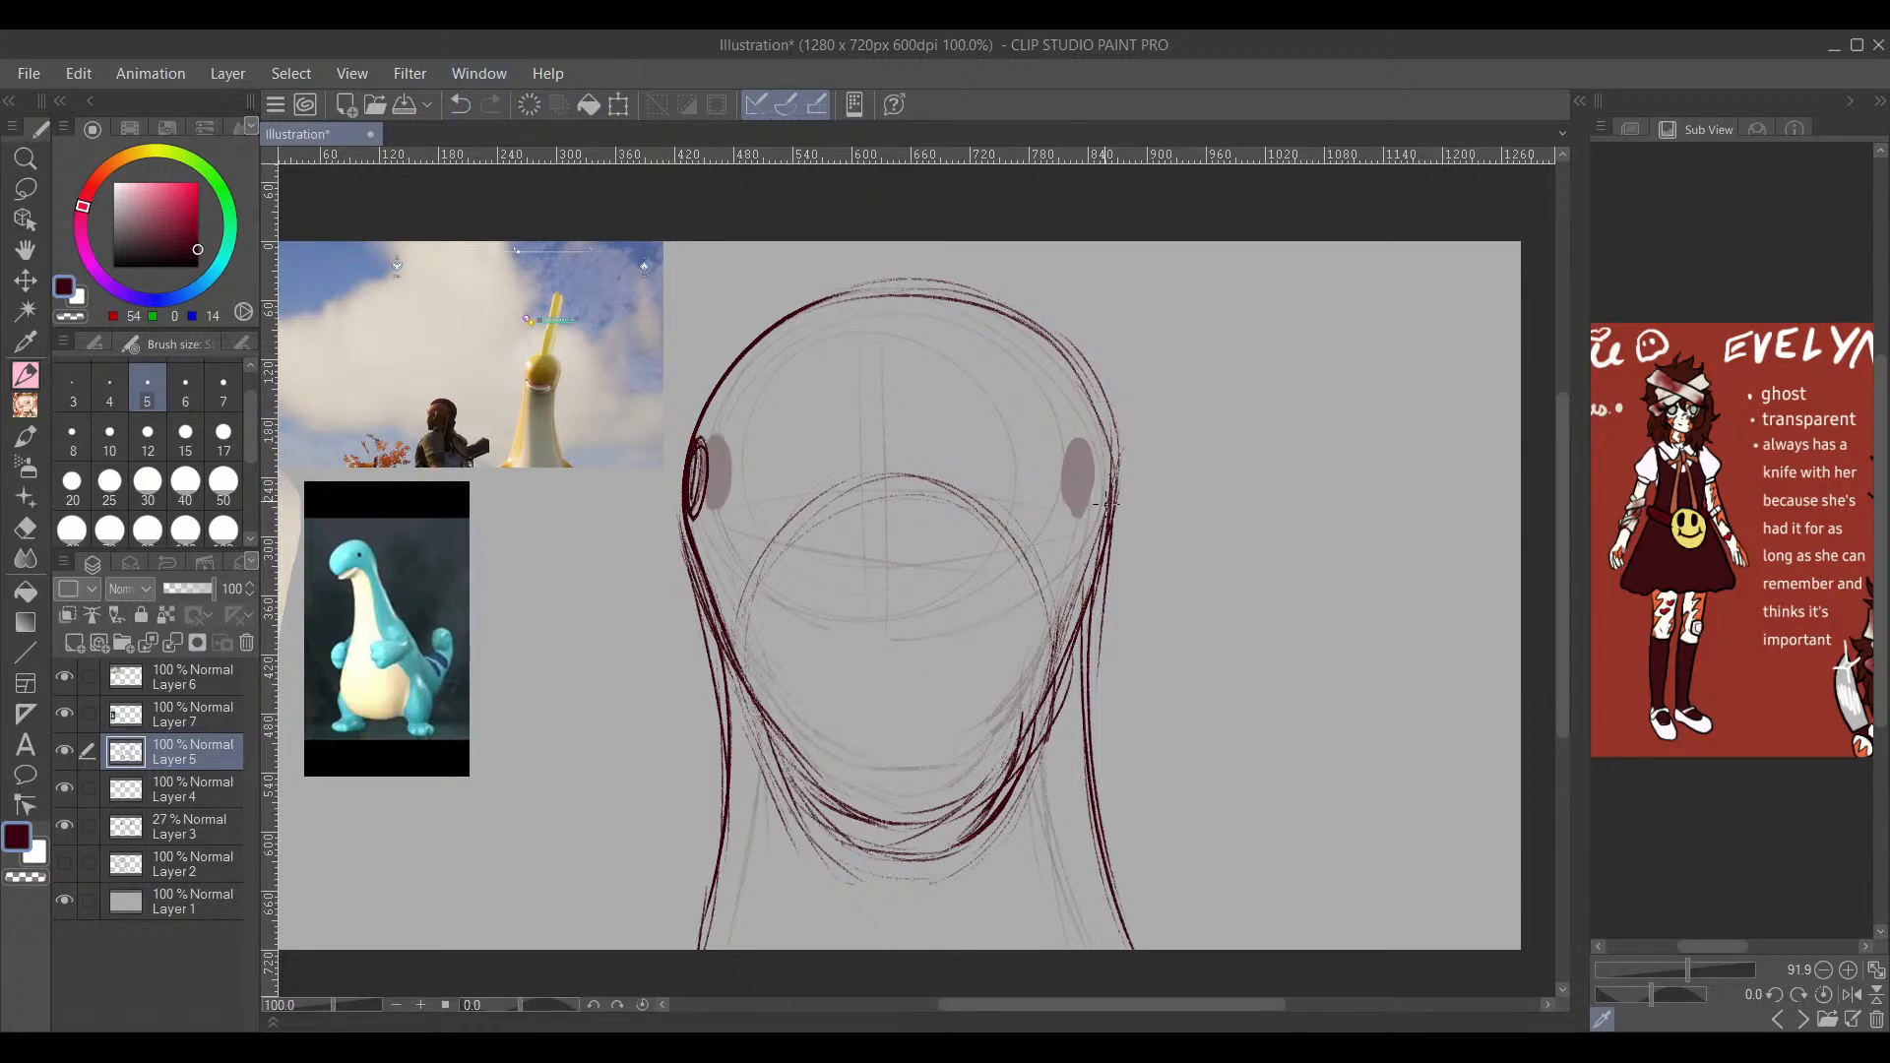
mouse_move(1108, 503)
mouse_down()
mouse_move(1100, 433)
mouse_move(1106, 493)
mouse_move(1103, 453)
mouse_up()
Step: Check the sketch with Layer 4 hidden and shown again, and hide the old guide sketch on Layer 3
click(66, 789)
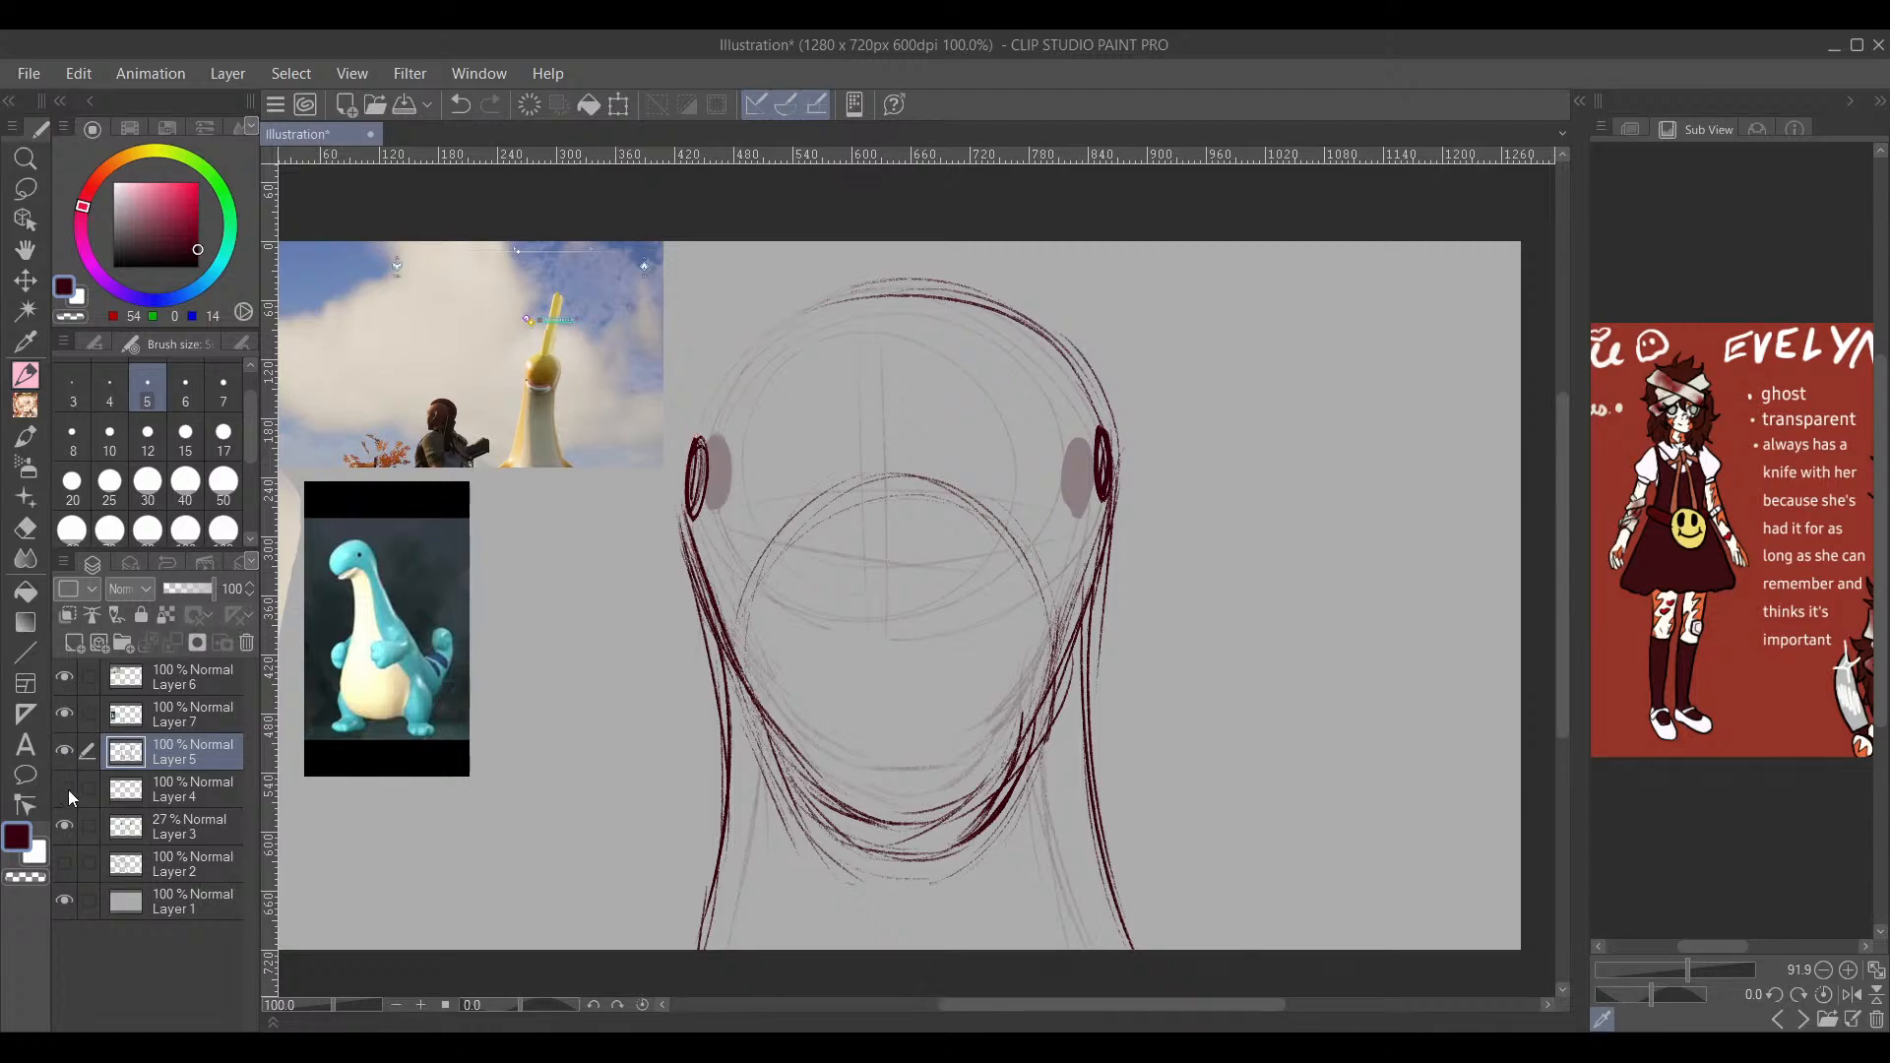
click(65, 790)
click(63, 826)
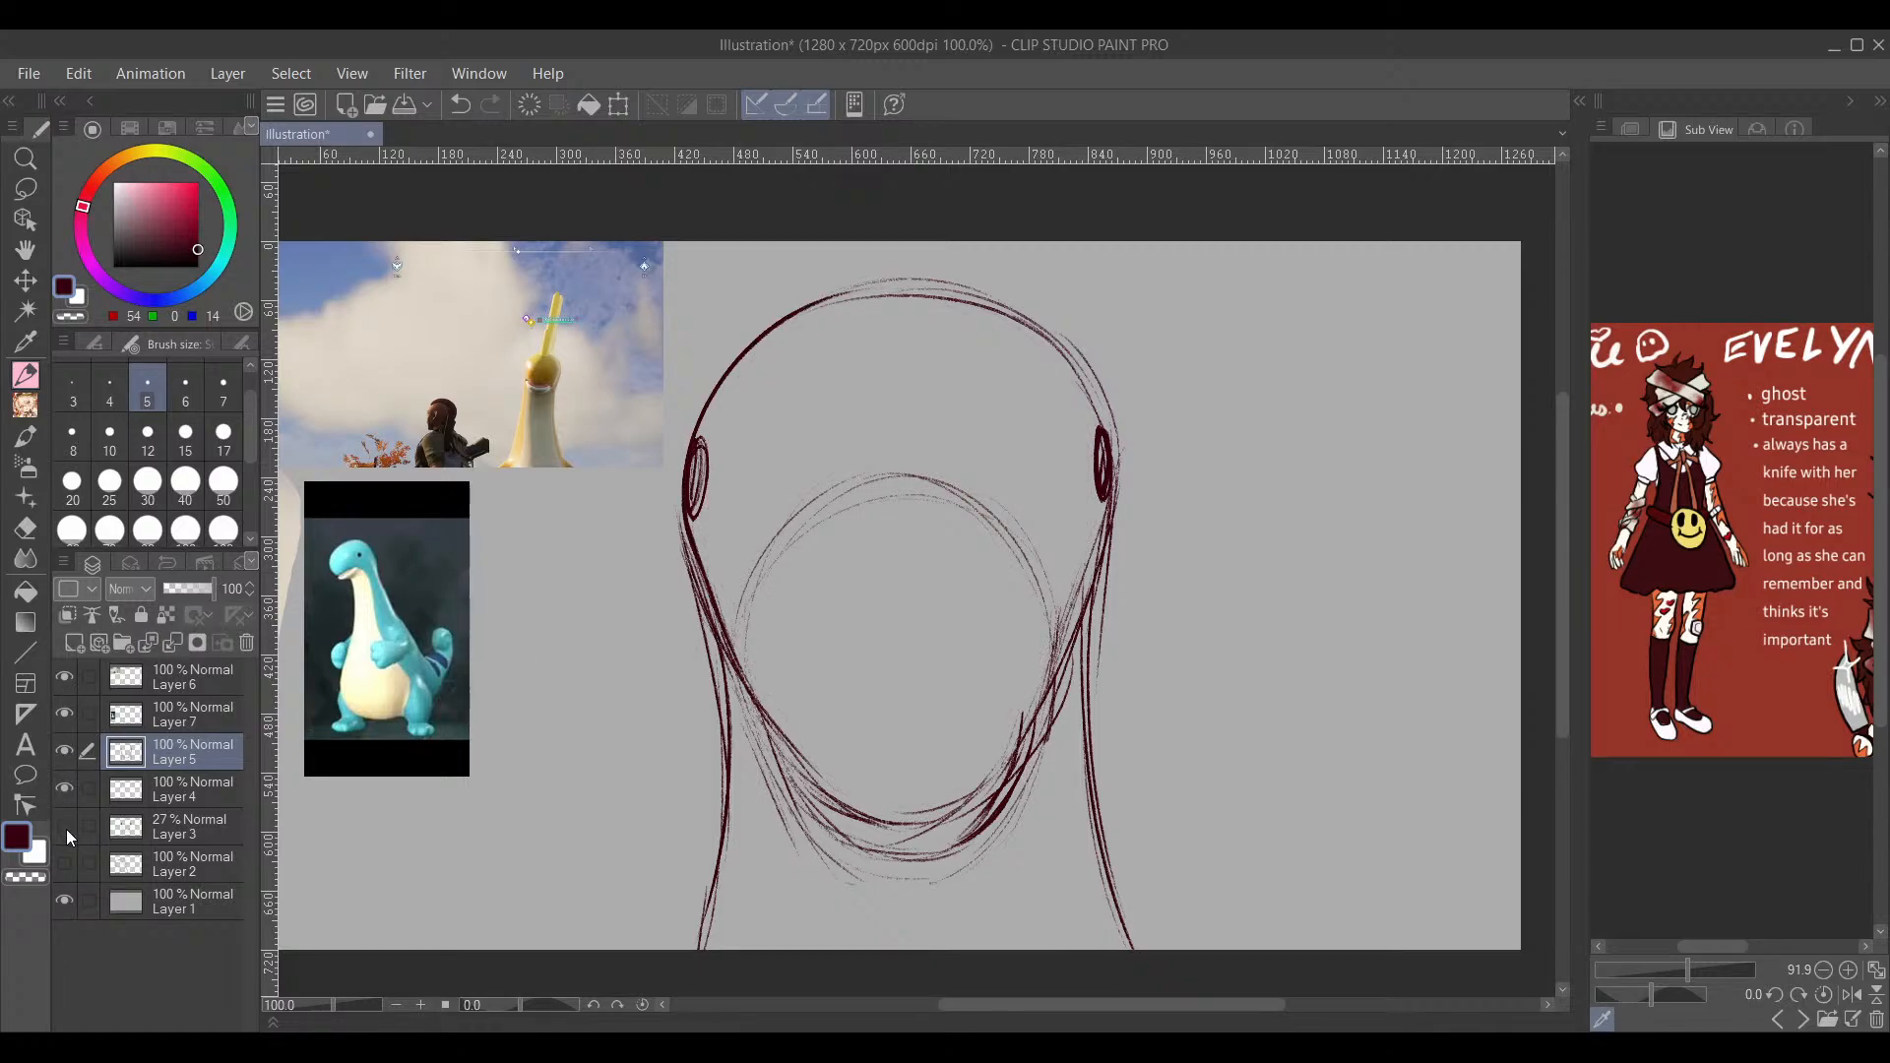
drag(1078, 792, 1077, 765)
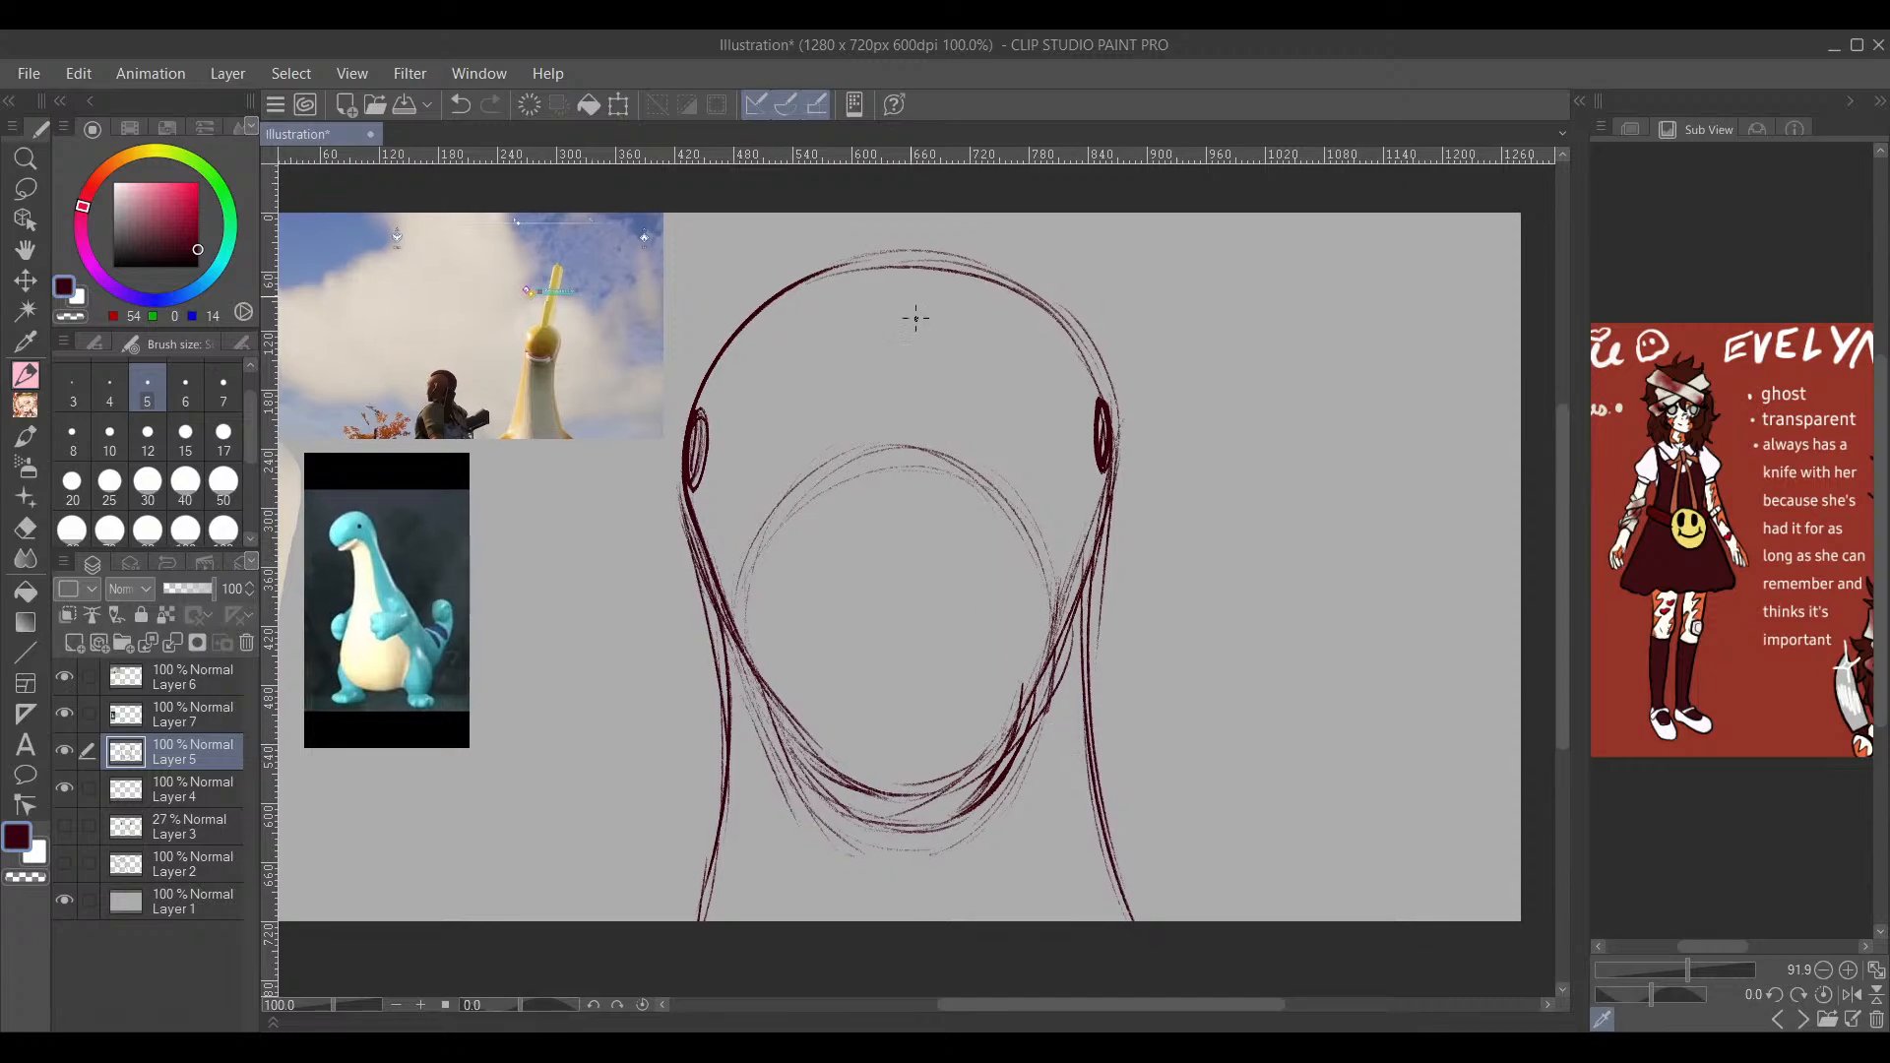
Step: Draw vertical centre guides down the face and replace the upper part of the muzzle oval with a light snout arc
drag(913, 347, 920, 718)
drag(893, 320, 907, 625)
key(e)
mouse_move(762, 610)
mouse_down()
mouse_move(814, 498)
mouse_move(873, 469)
mouse_move(1053, 602)
mouse_move(1013, 506)
mouse_up()
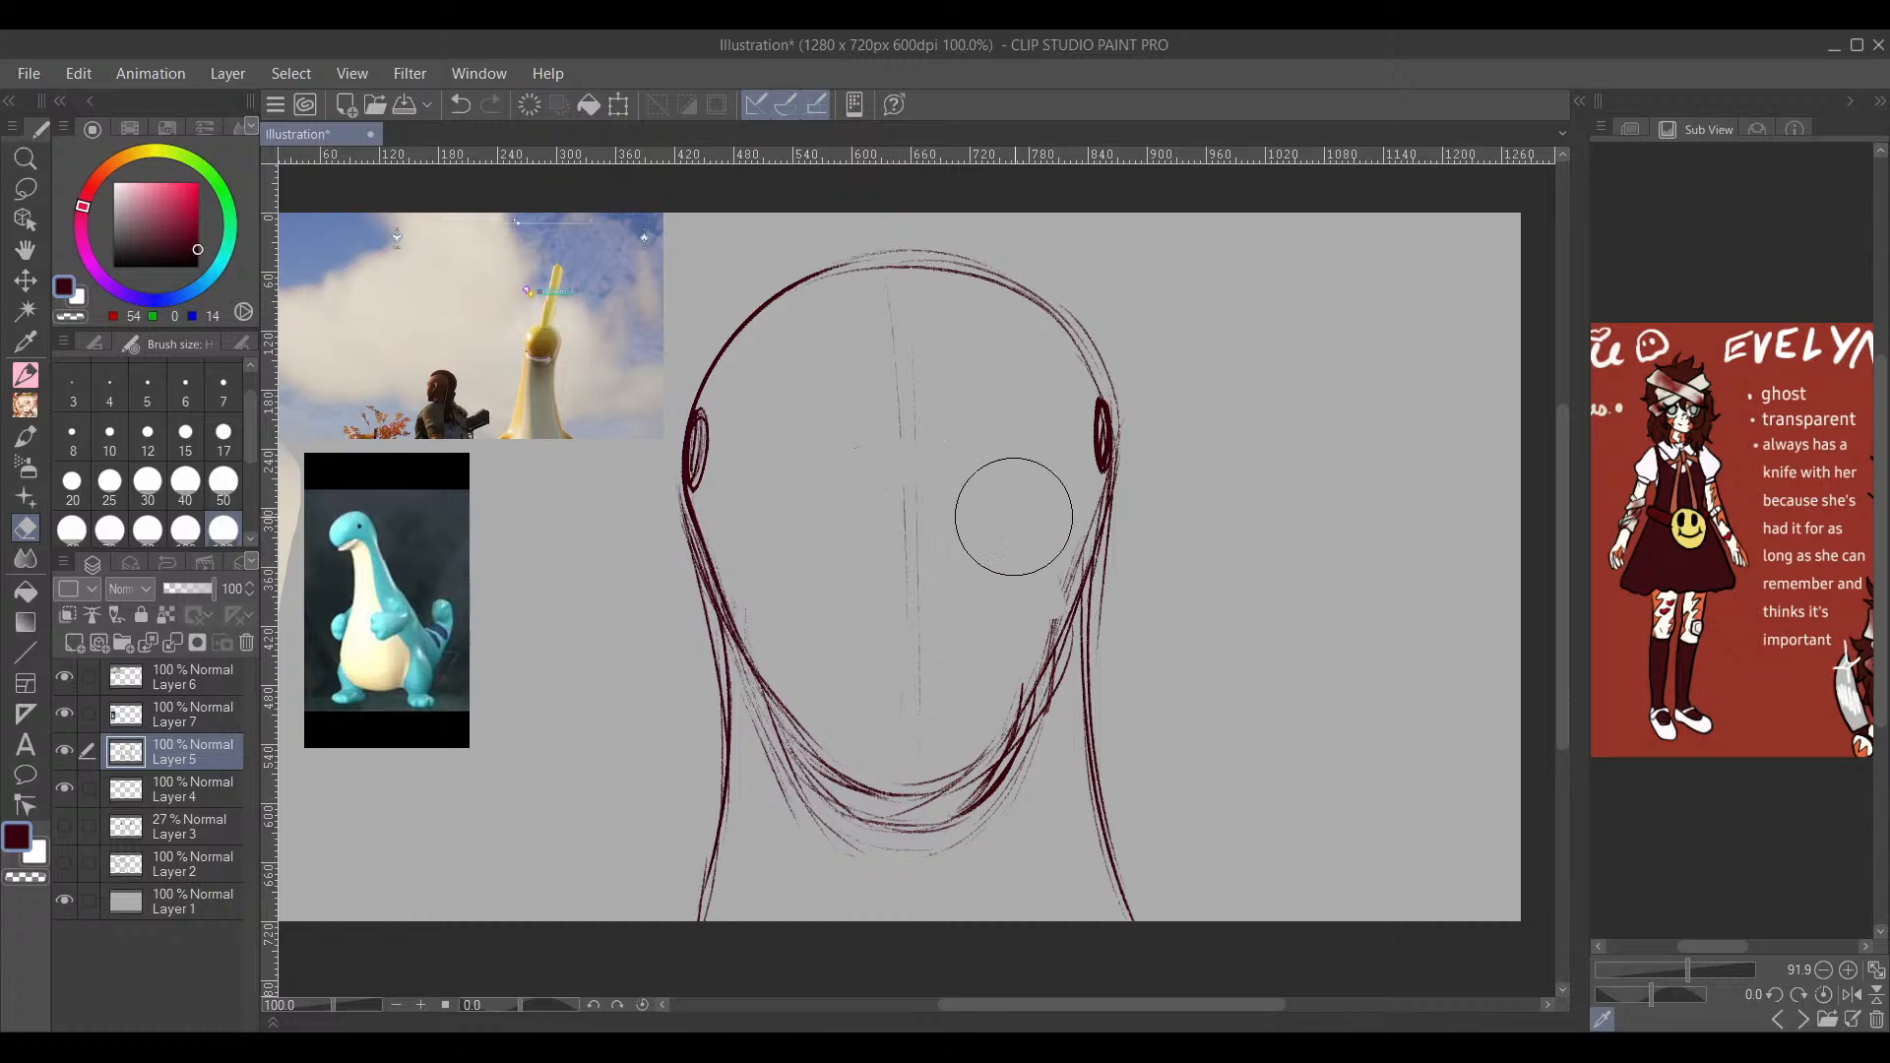
key(p)
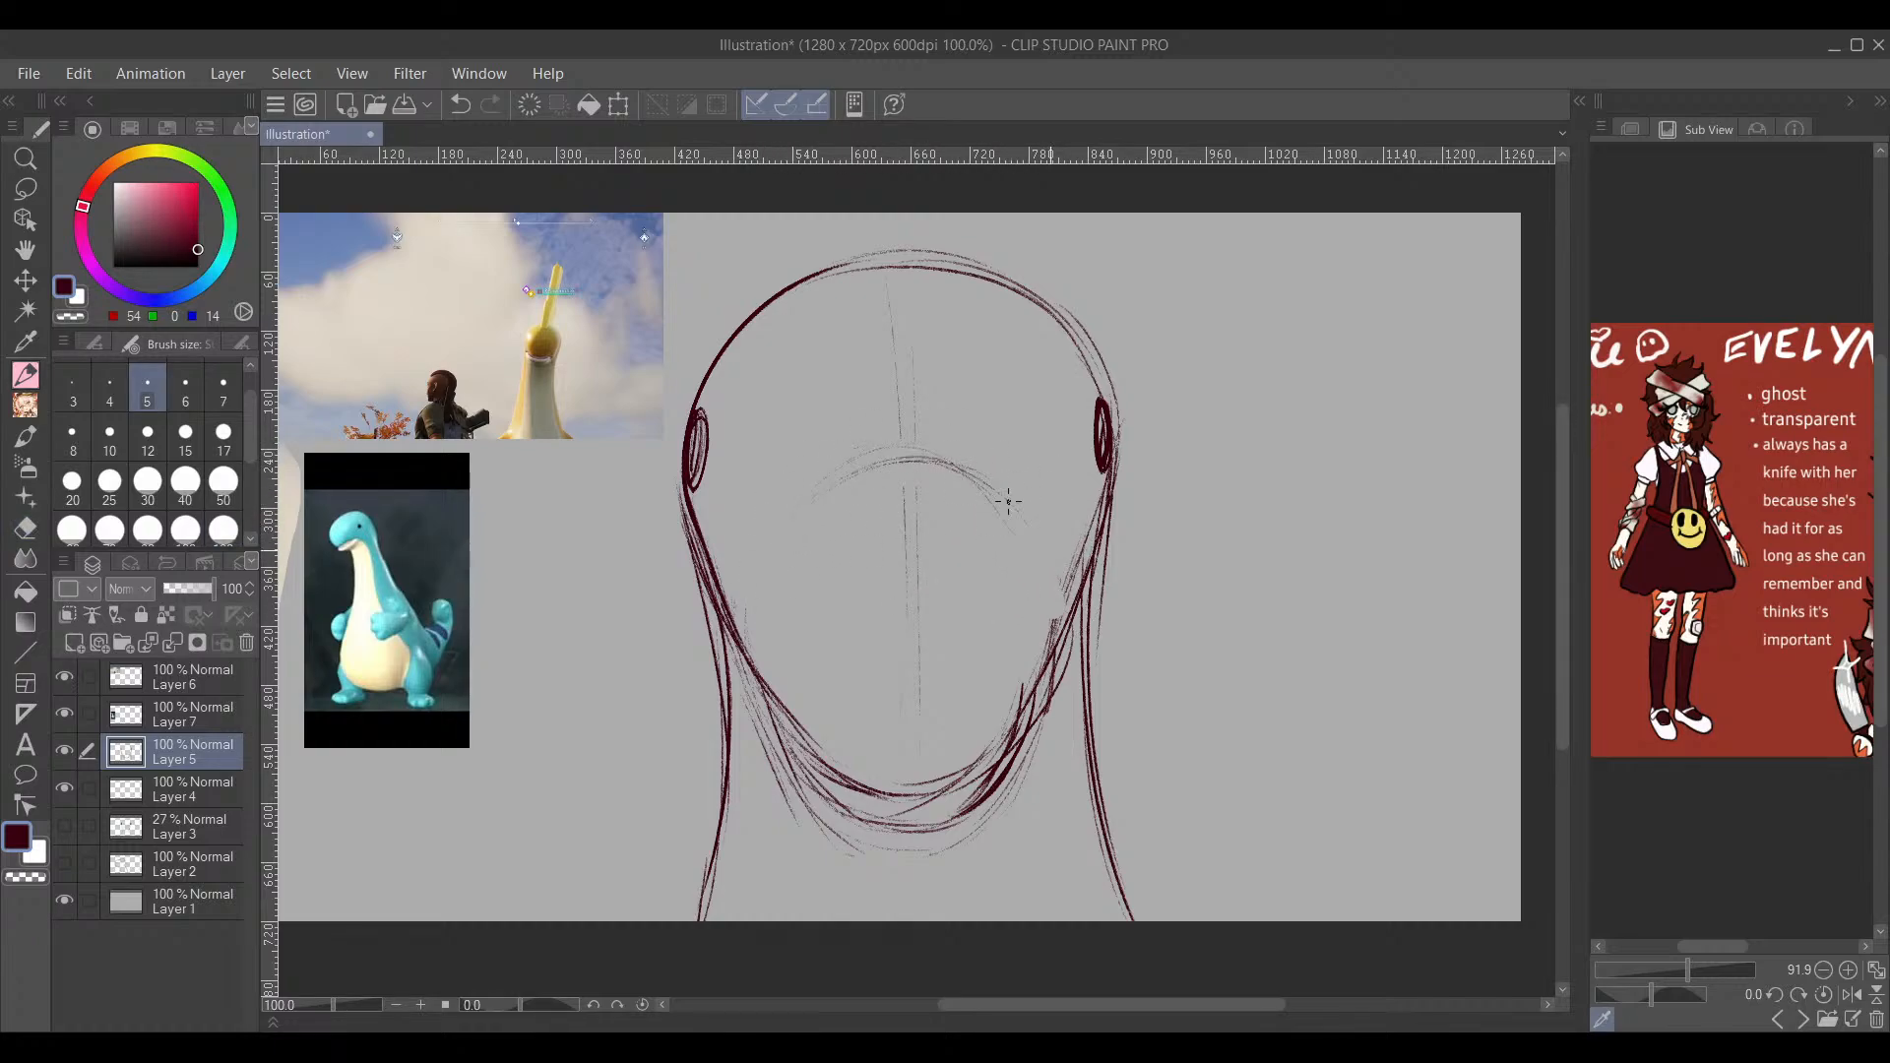
Step: Fill both eye ovals solid with the dark red pen
scroll(1083, 551, up, 2)
mouse_move(1075, 531)
mouse_down()
mouse_move(1070, 566)
mouse_move(1063, 529)
mouse_up()
mouse_move(663, 556)
mouse_down()
mouse_move(667, 502)
mouse_move(661, 575)
mouse_move(667, 512)
mouse_move(664, 532)
mouse_up()
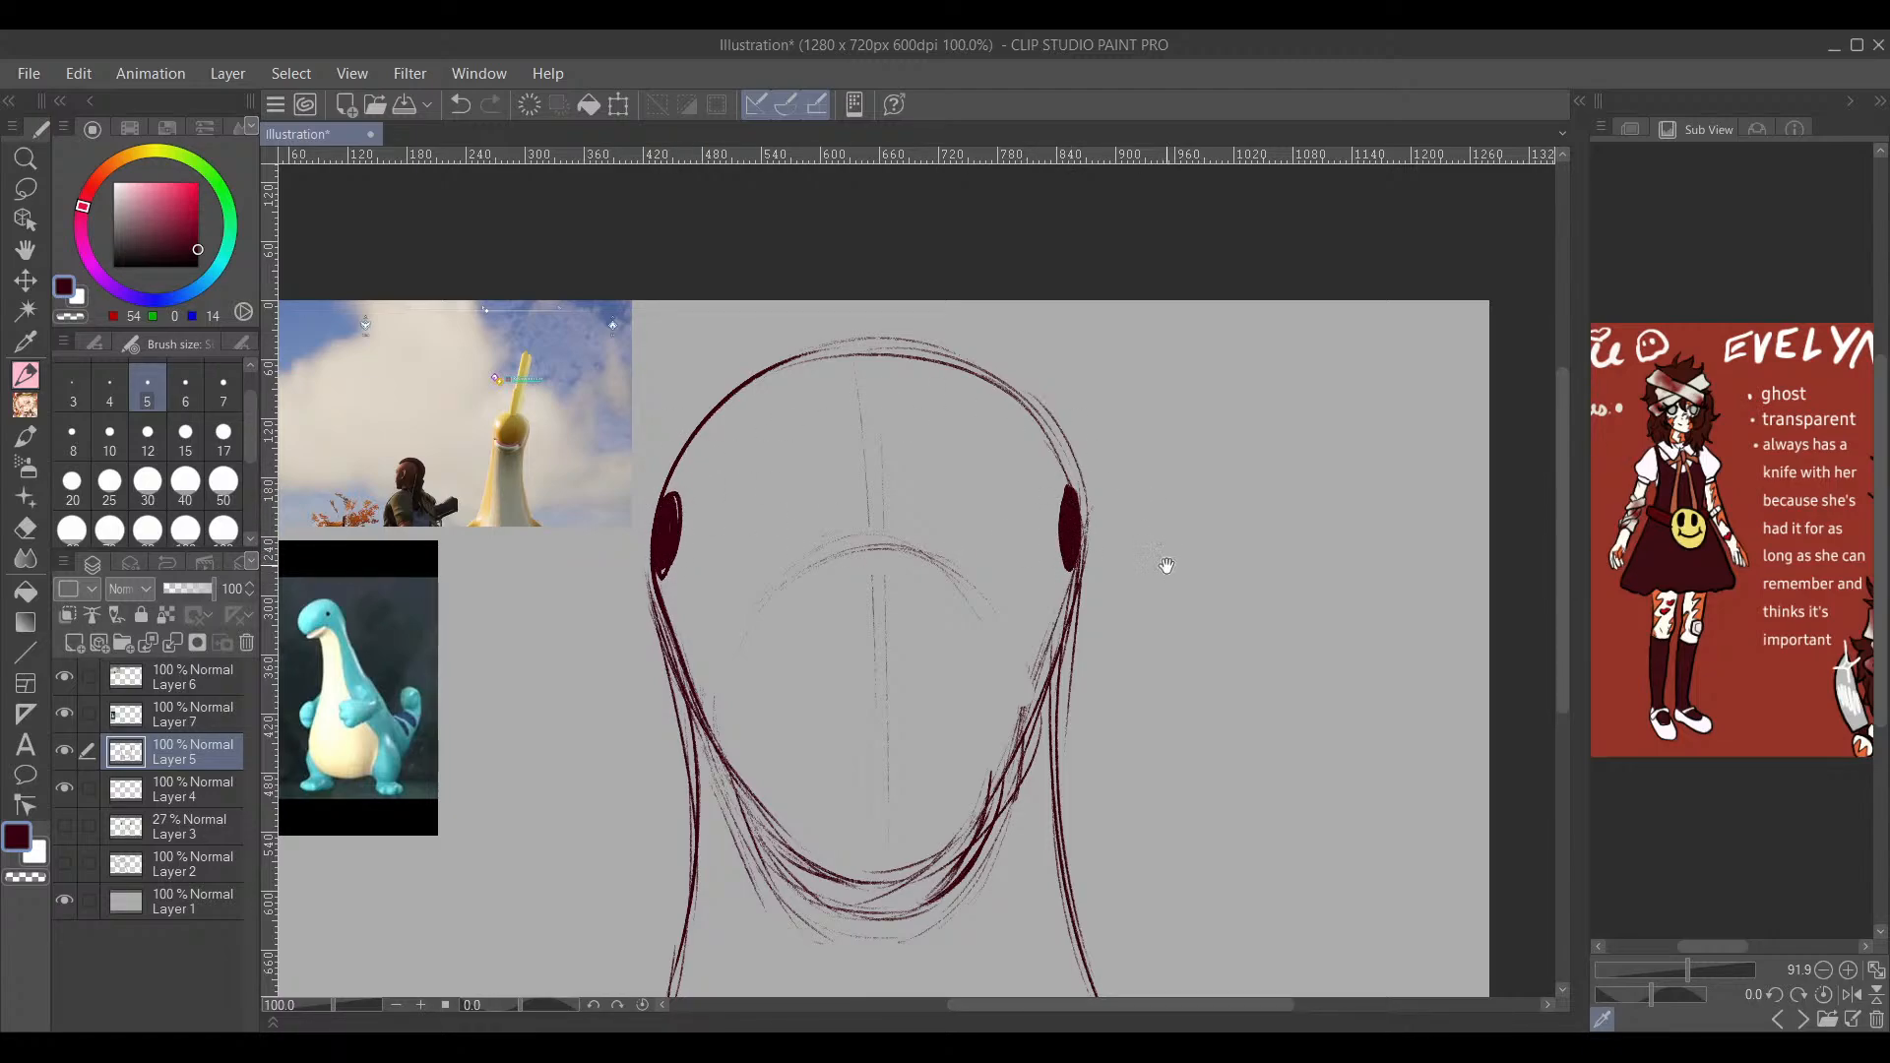
mouse_move(1166, 565)
mouse_down()
mouse_move(1197, 581)
mouse_move(1182, 595)
mouse_move(1198, 485)
mouse_up()
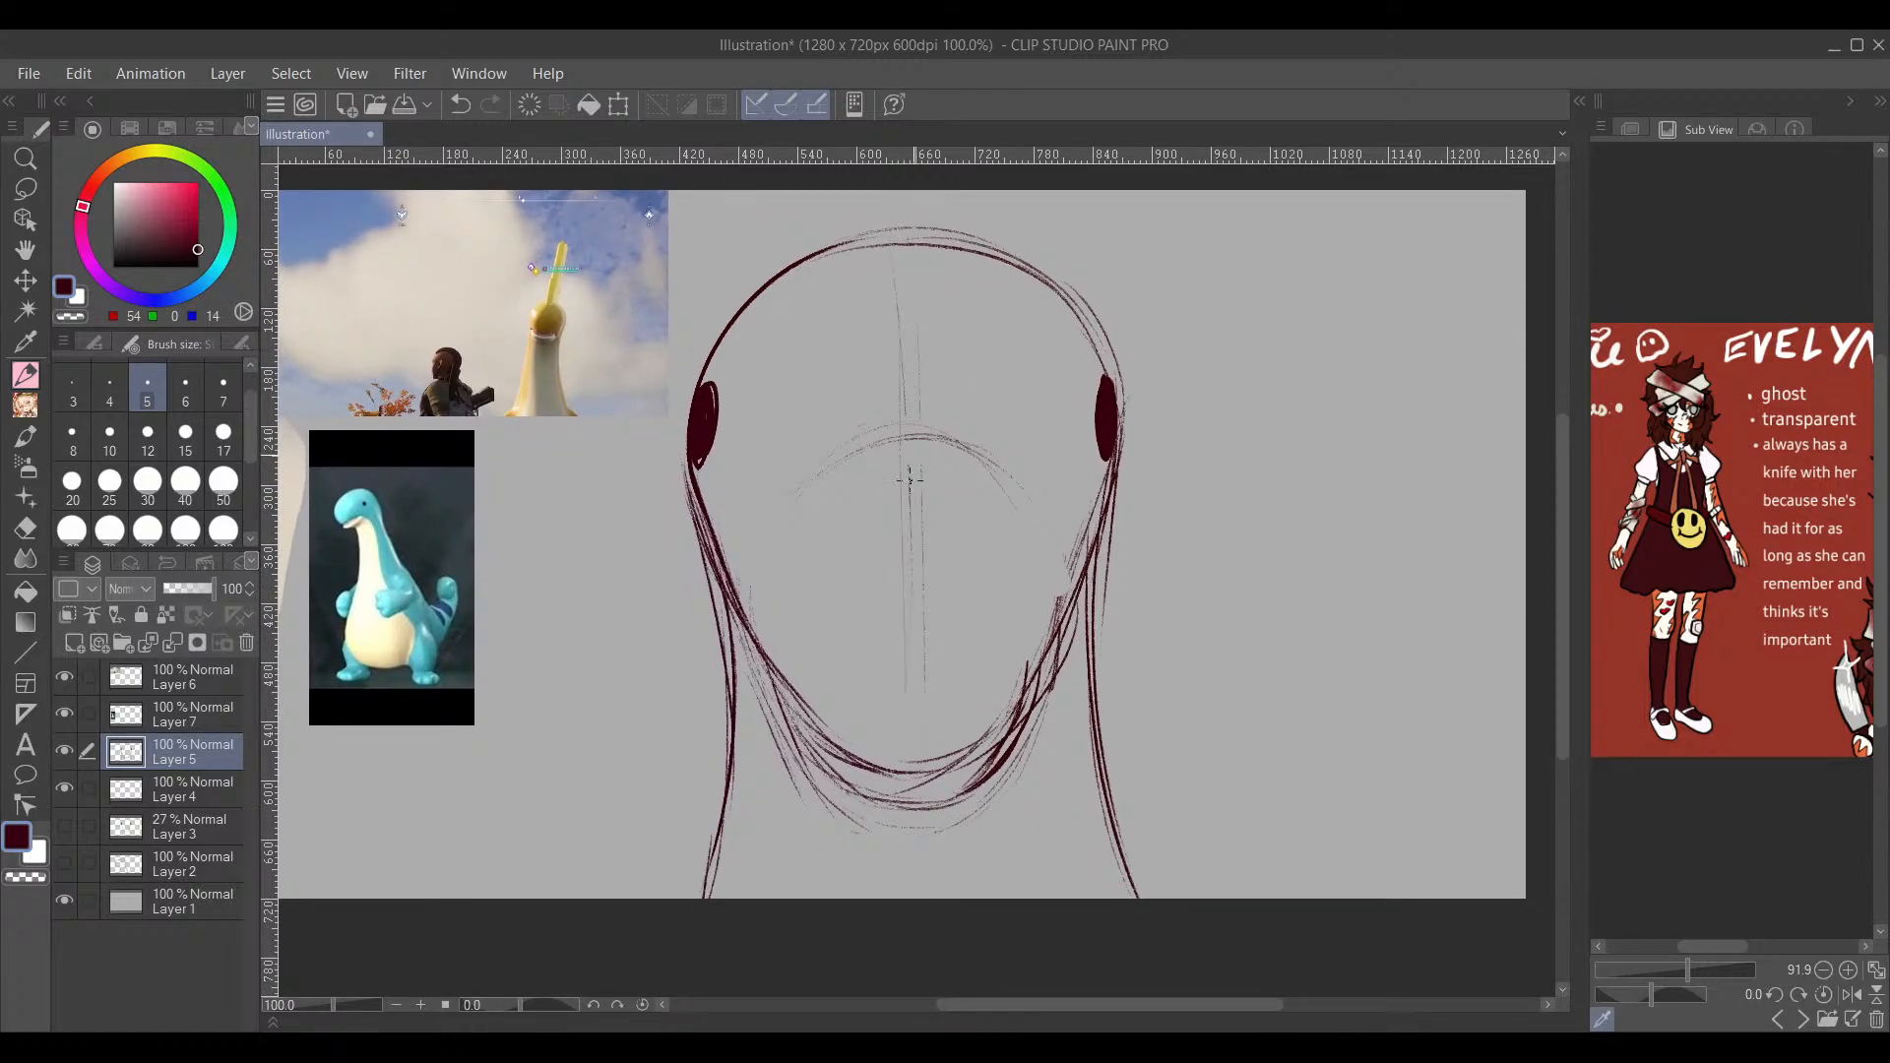
mouse_move(970, 771)
mouse_down()
mouse_move(1135, 531)
mouse_move(1194, 592)
mouse_up()
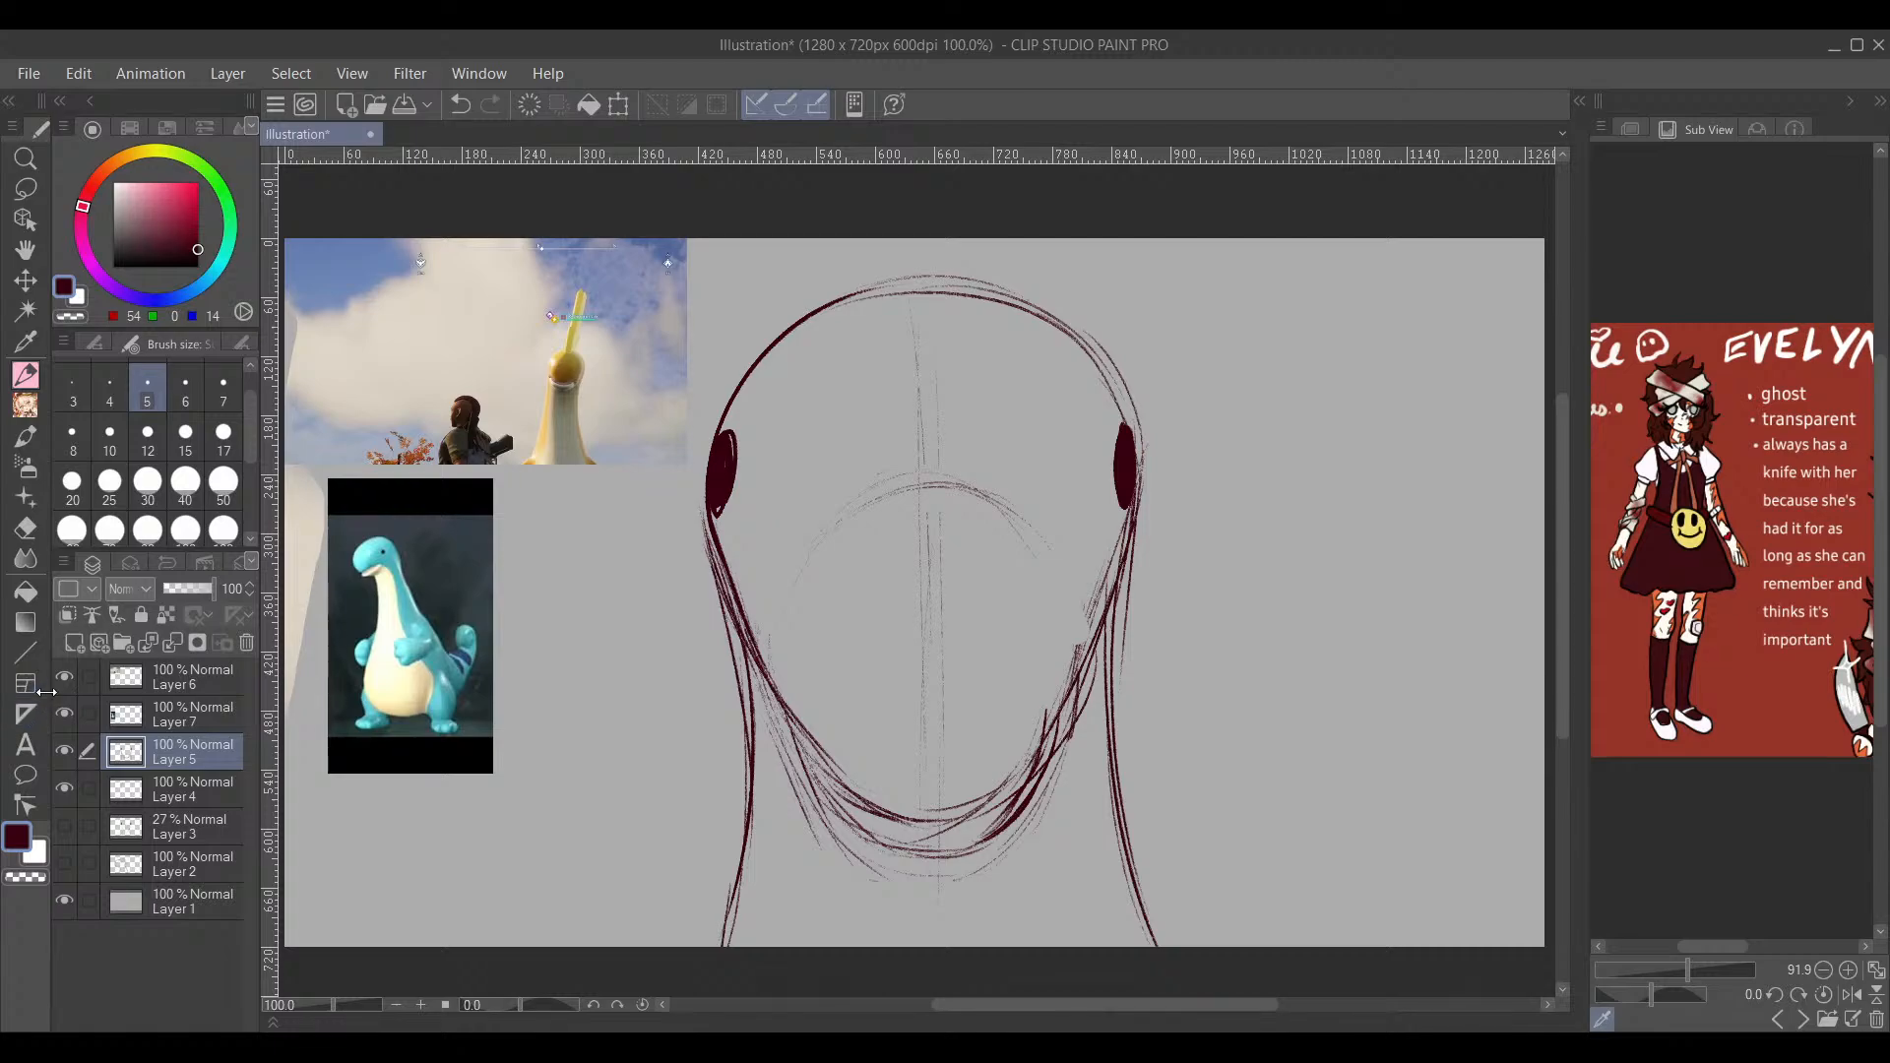
Step: Place a vertical symmetry ruler on Layer 5 through the centre of the face
click(27, 715)
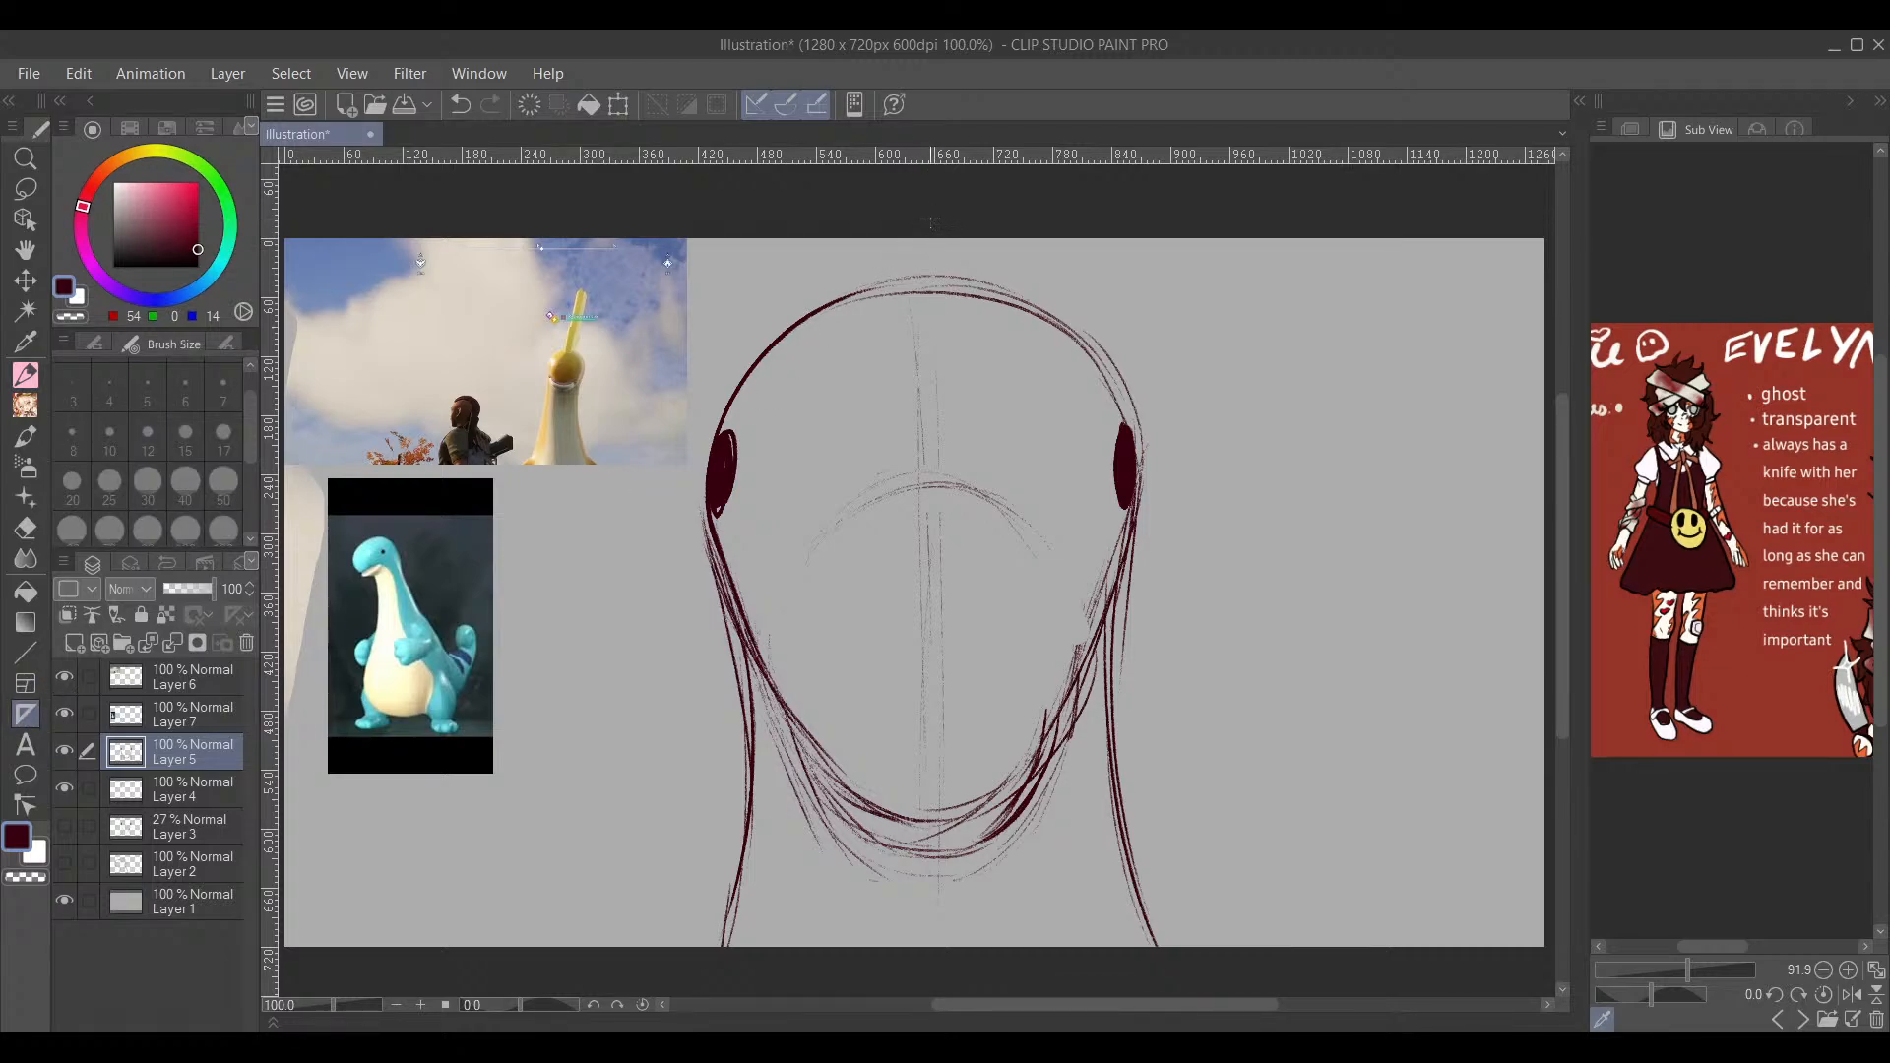
drag(931, 222, 950, 972)
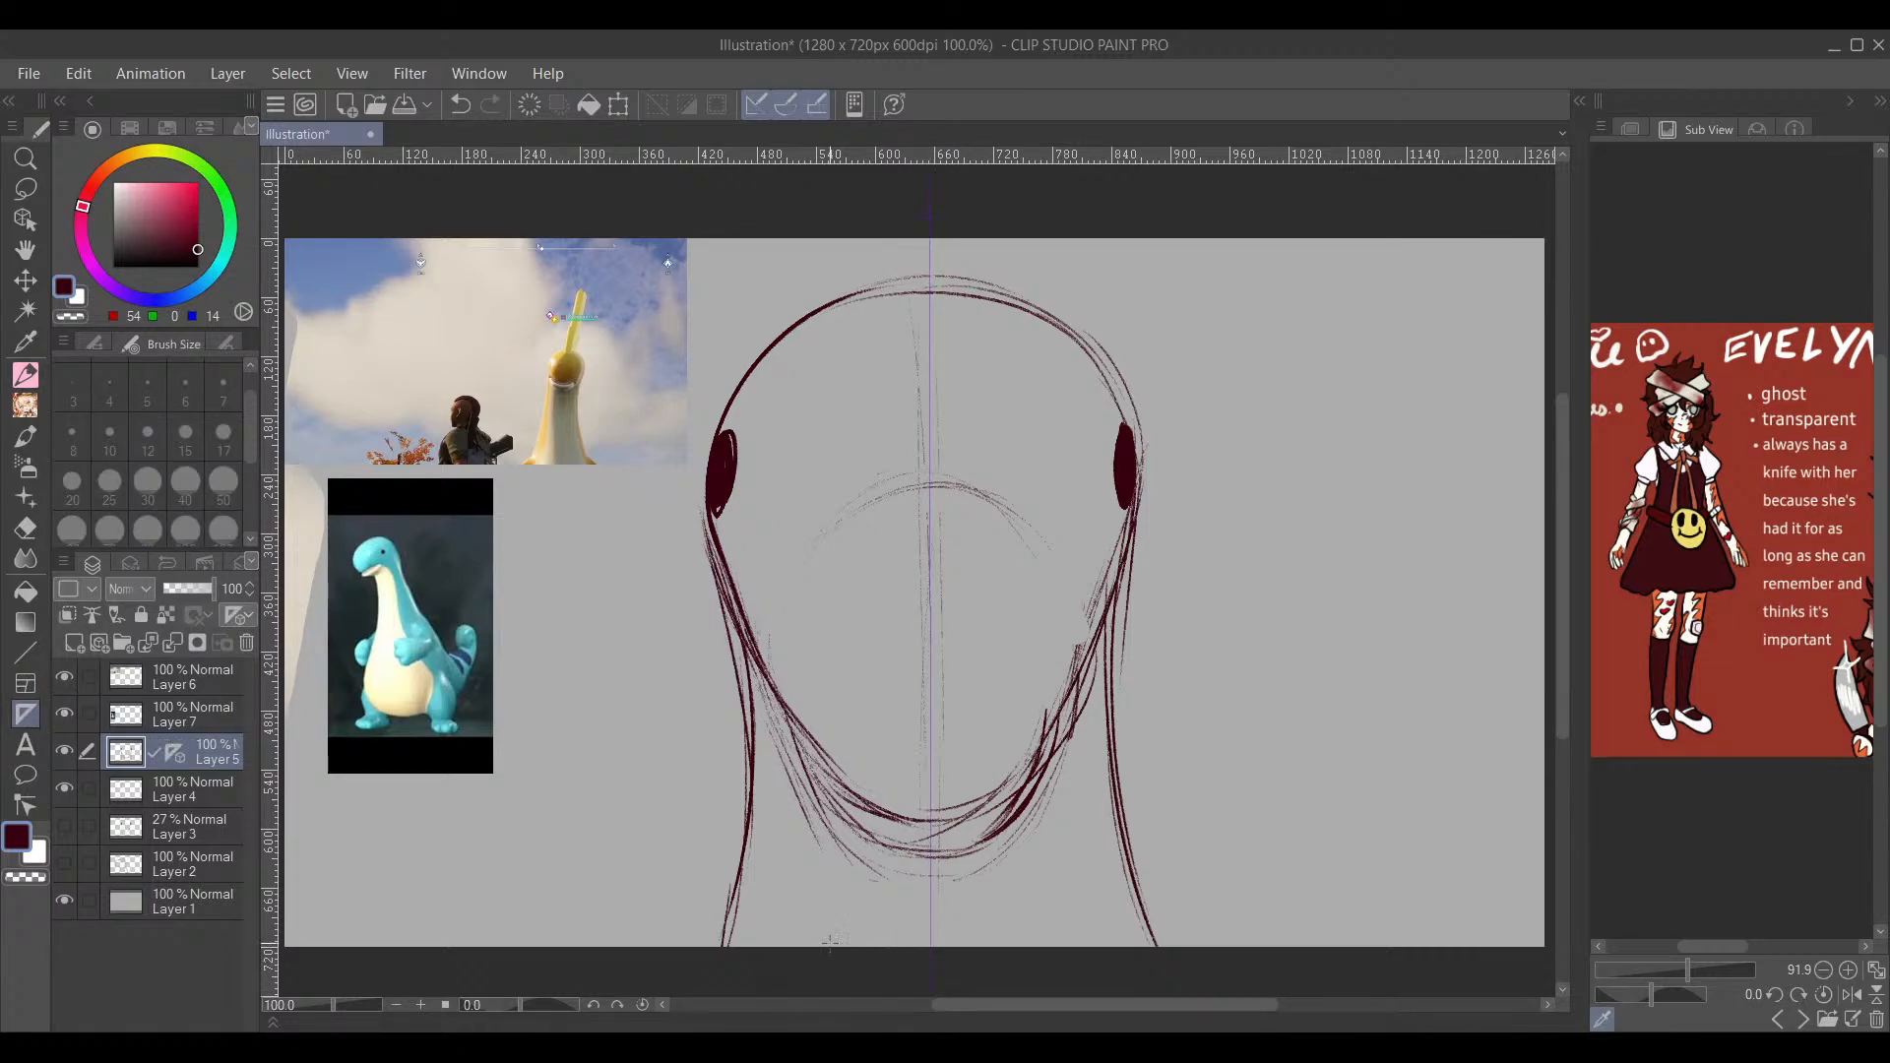
click(177, 588)
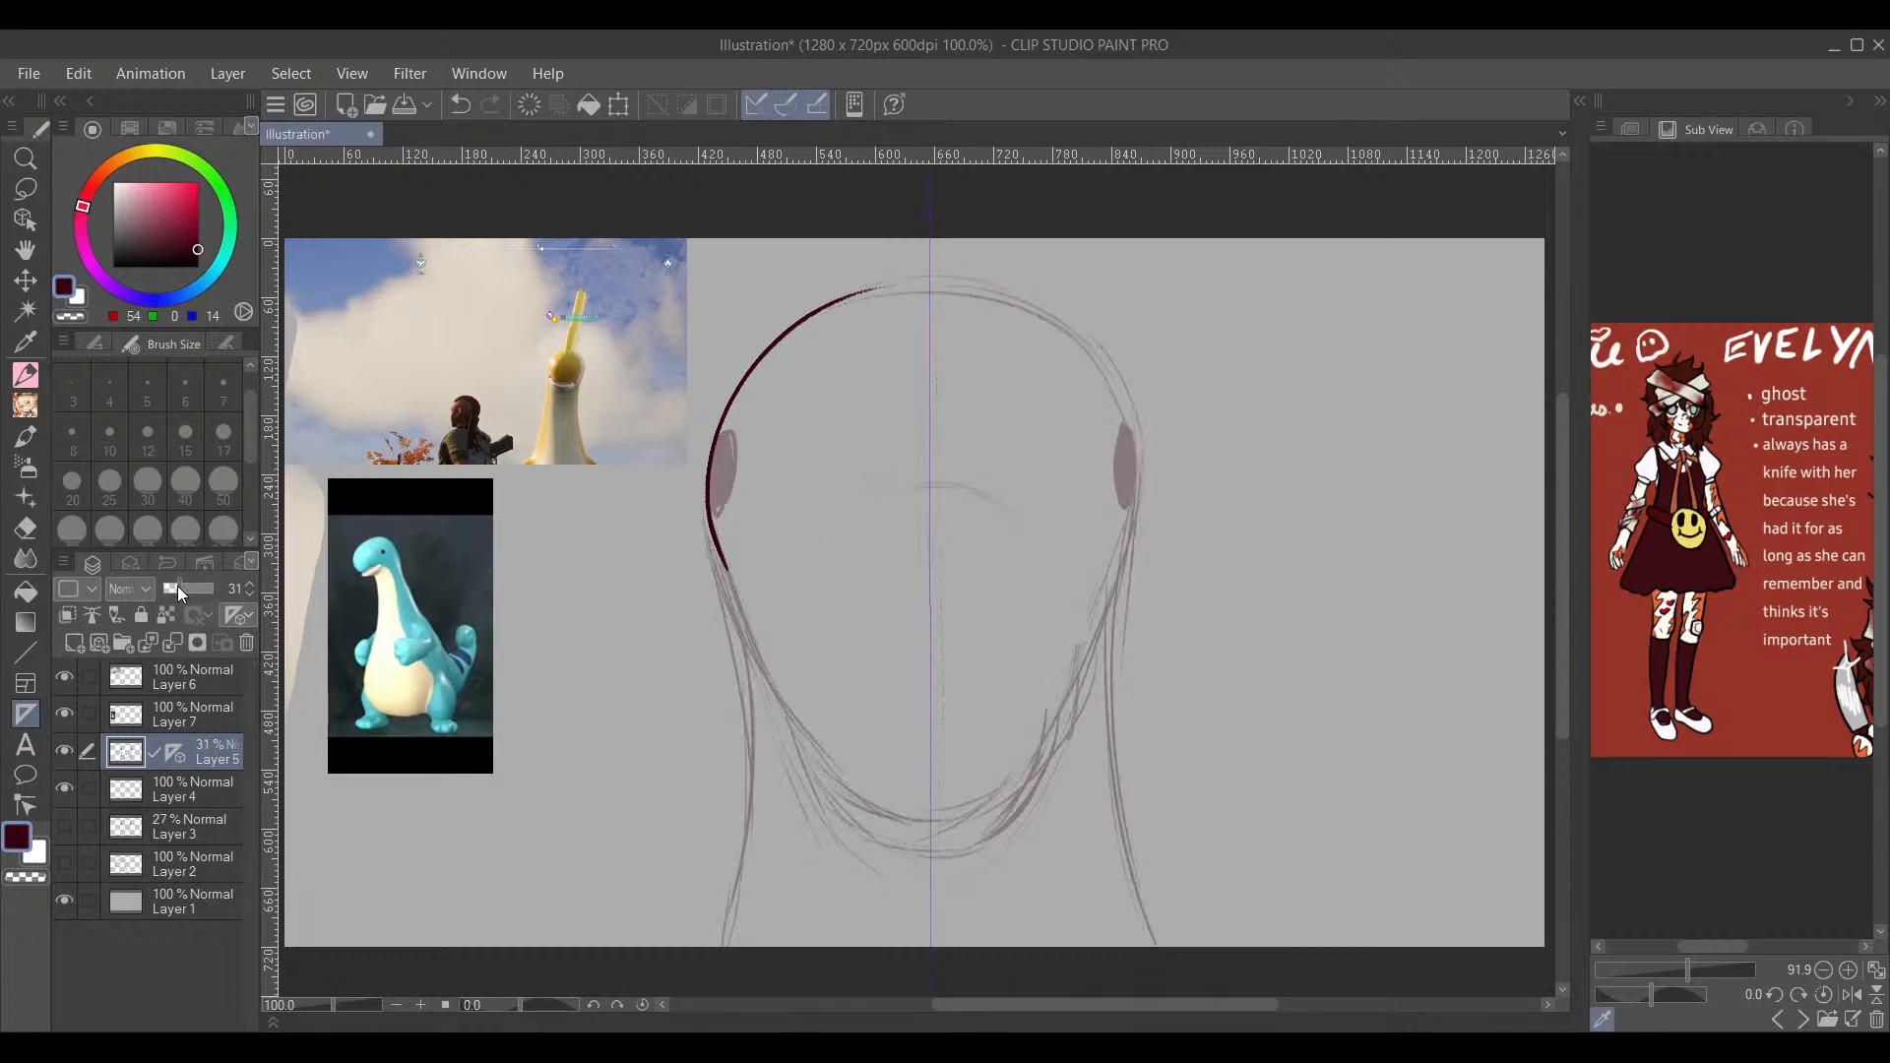
drag(174, 587, 181, 588)
click(63, 786)
click(63, 785)
click(175, 801)
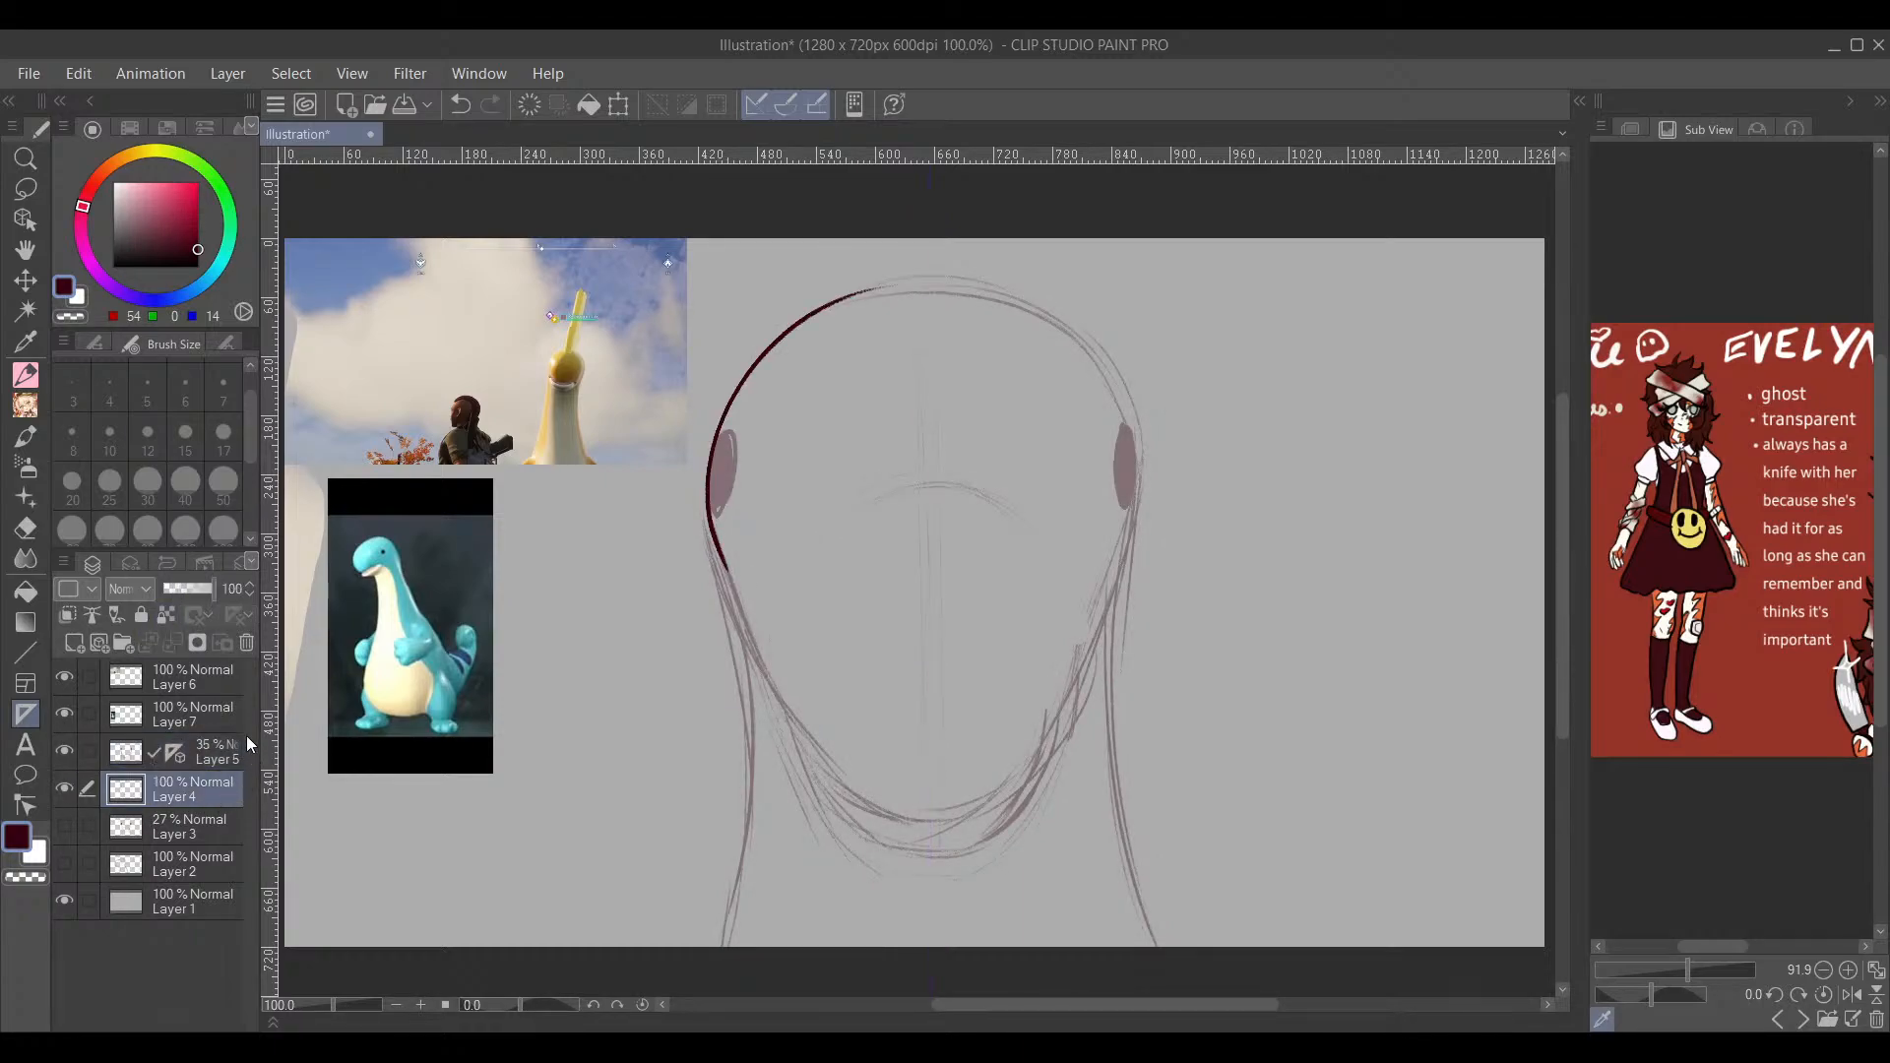
click(200, 749)
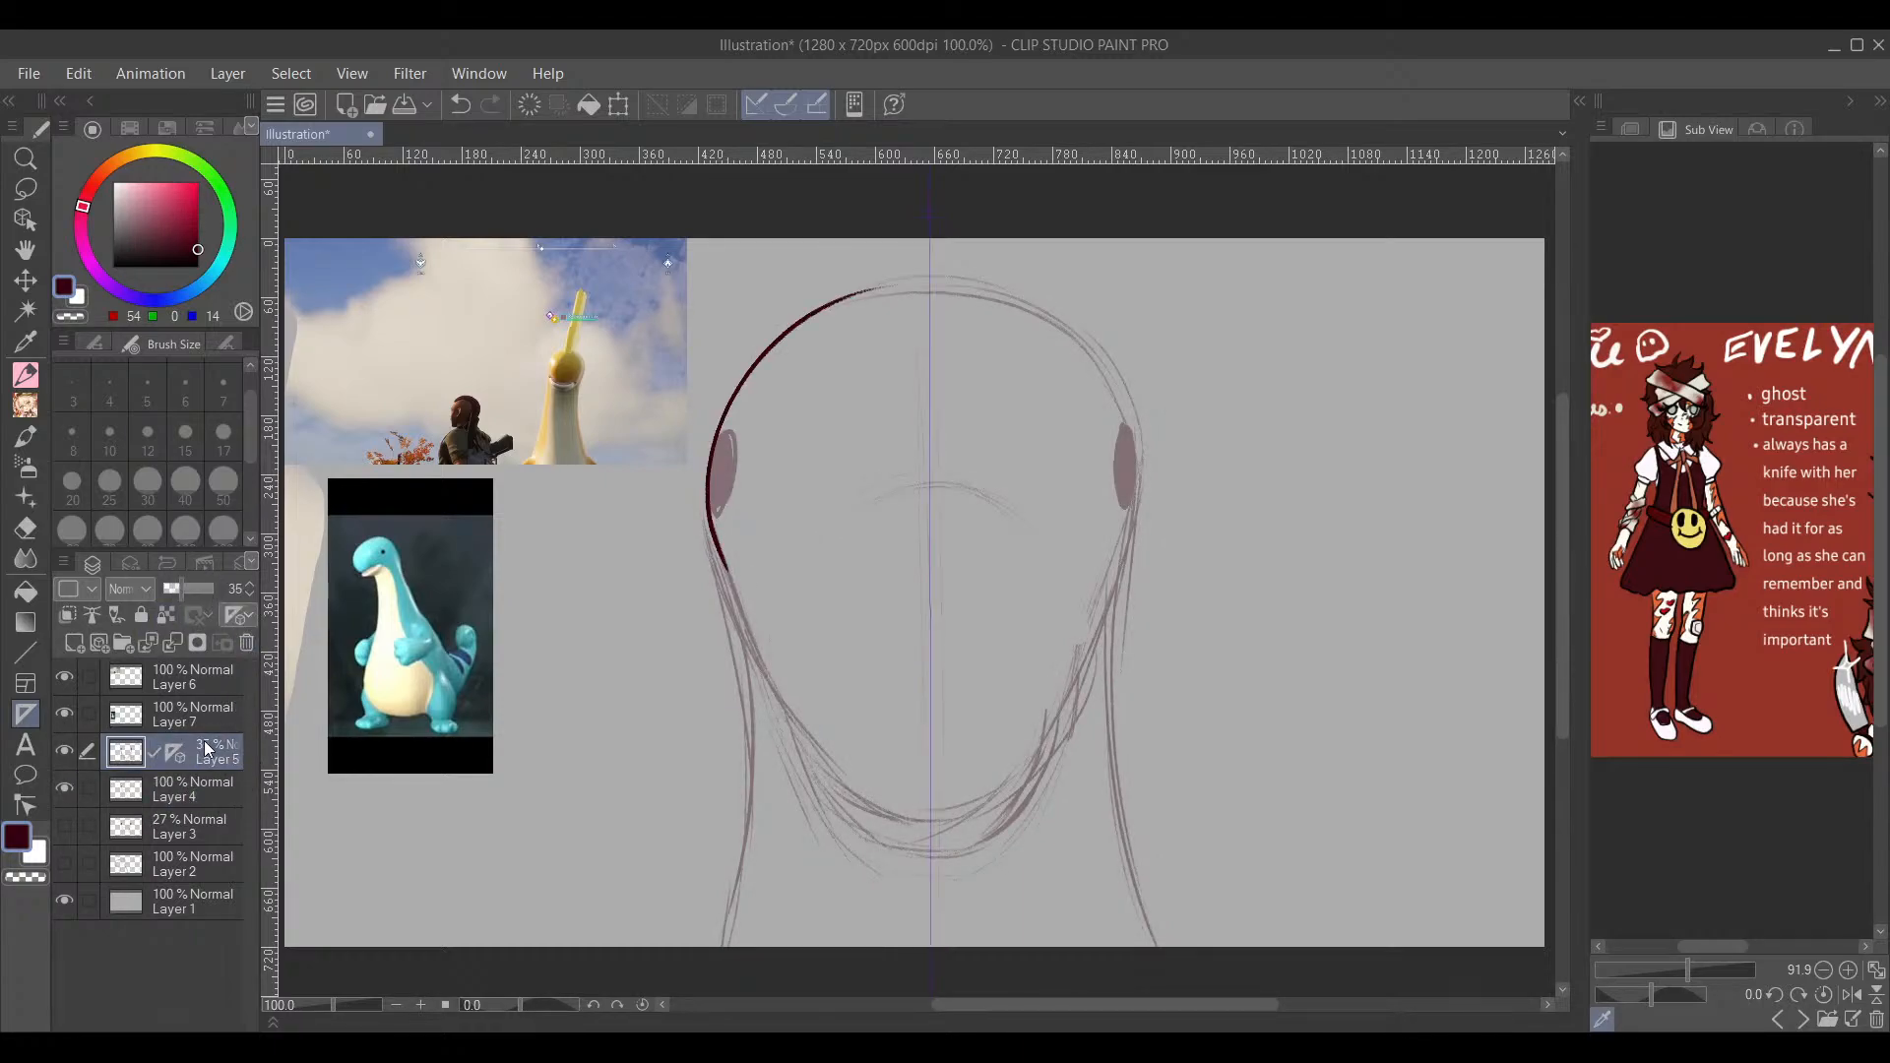
click(173, 643)
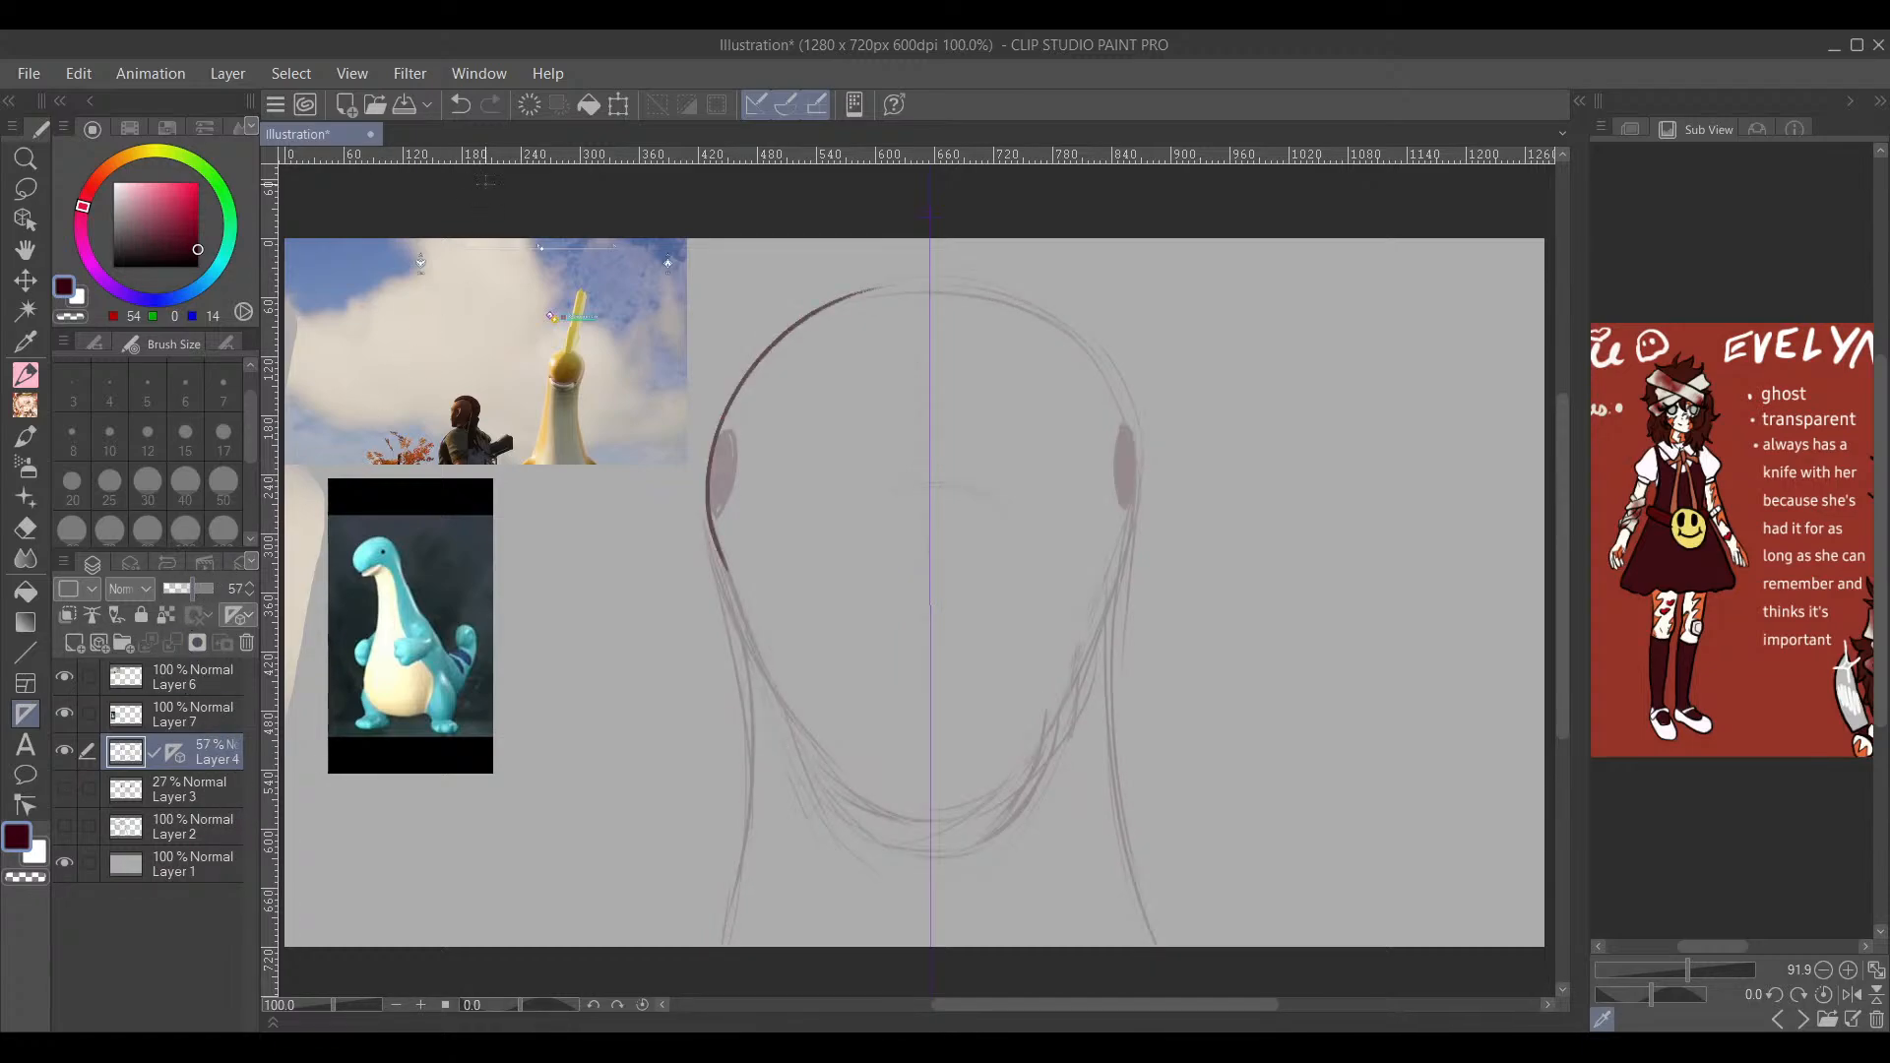
click(463, 104)
click(464, 104)
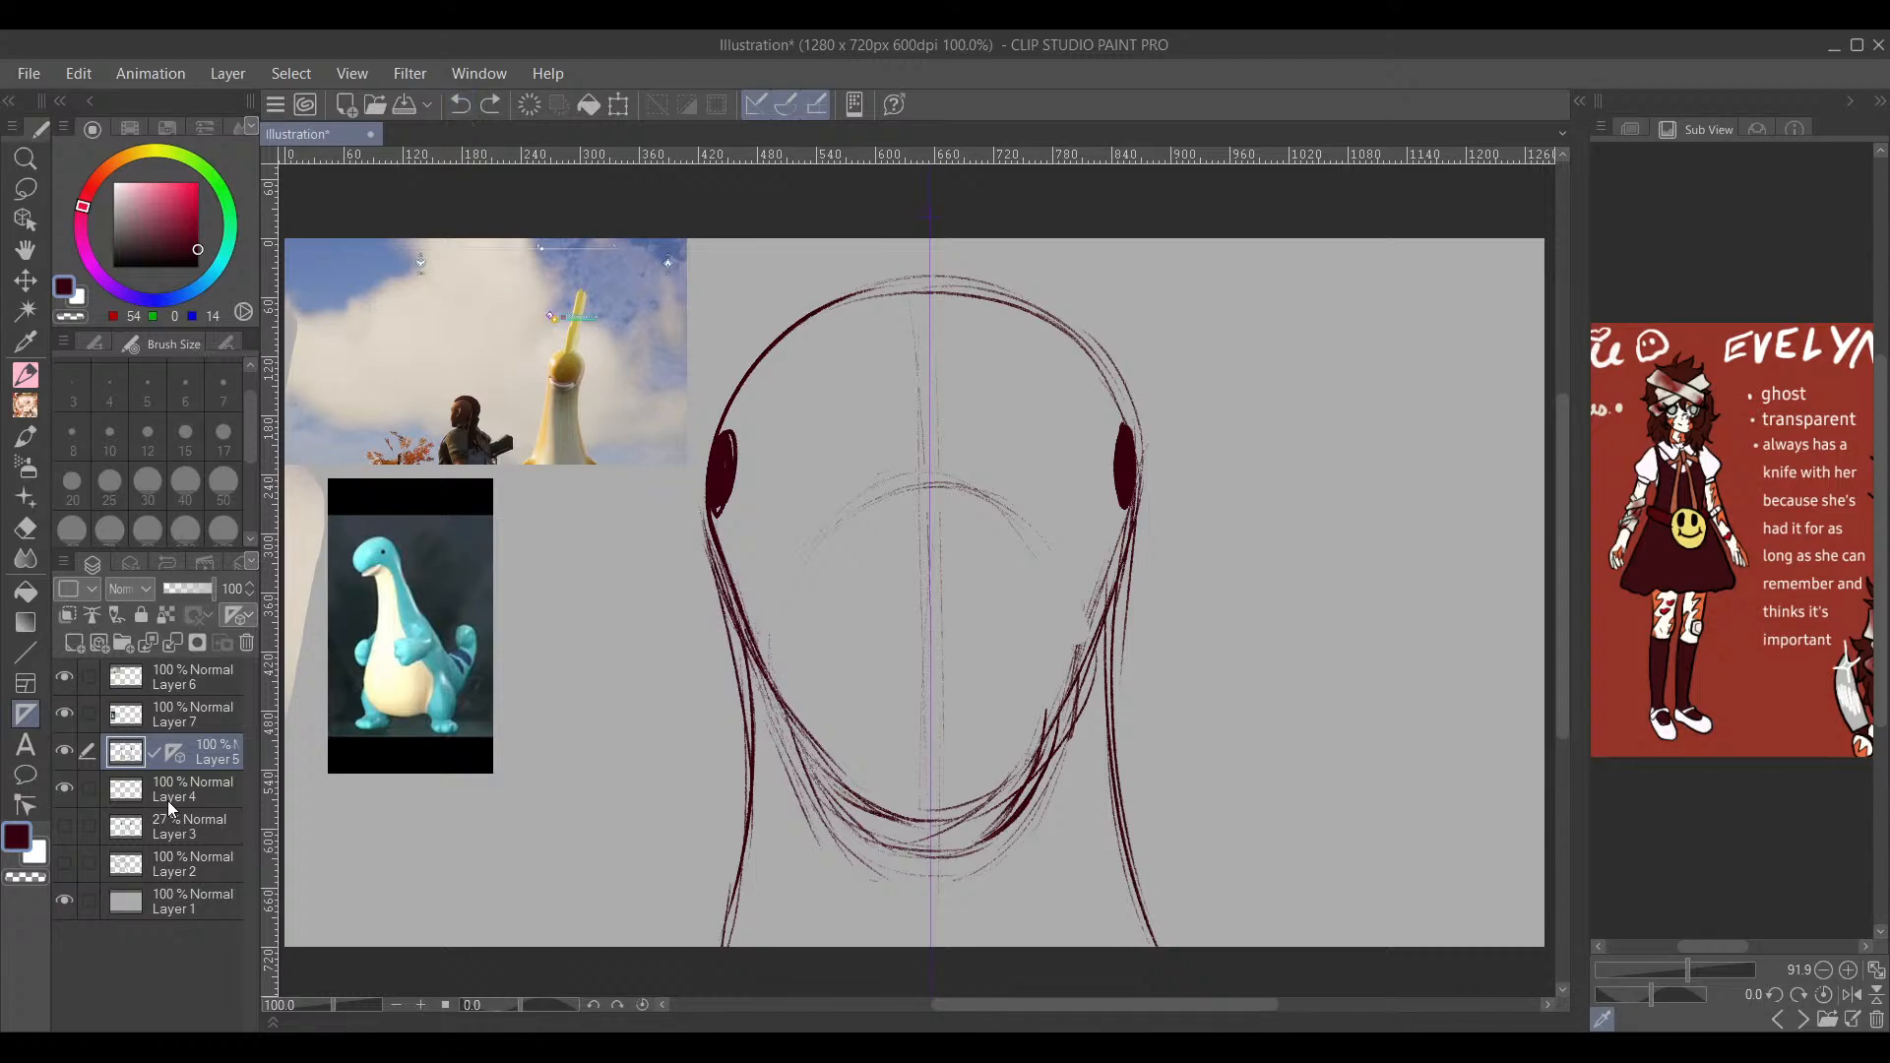
Step: Merge Layer 5 into Layer 4 and lower the merged layer's opacity to 24%
click(176, 643)
click(190, 590)
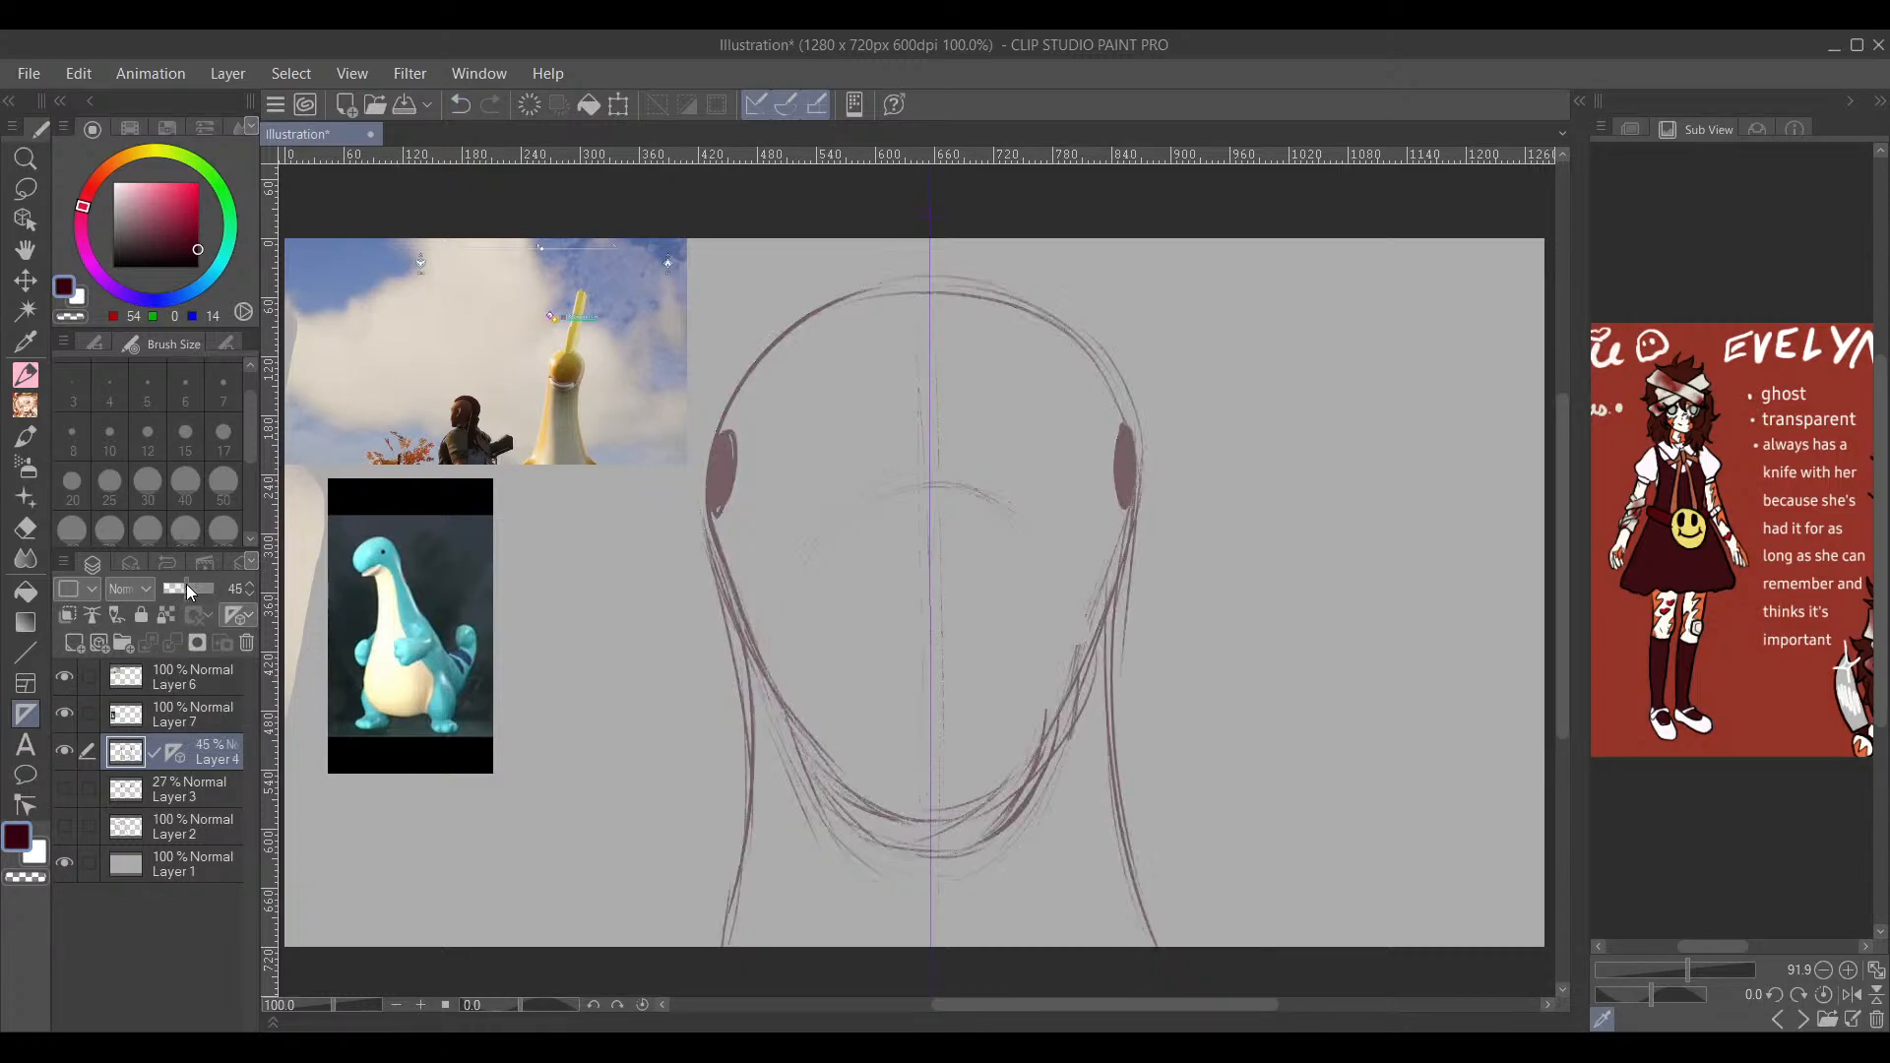
drag(186, 583, 175, 591)
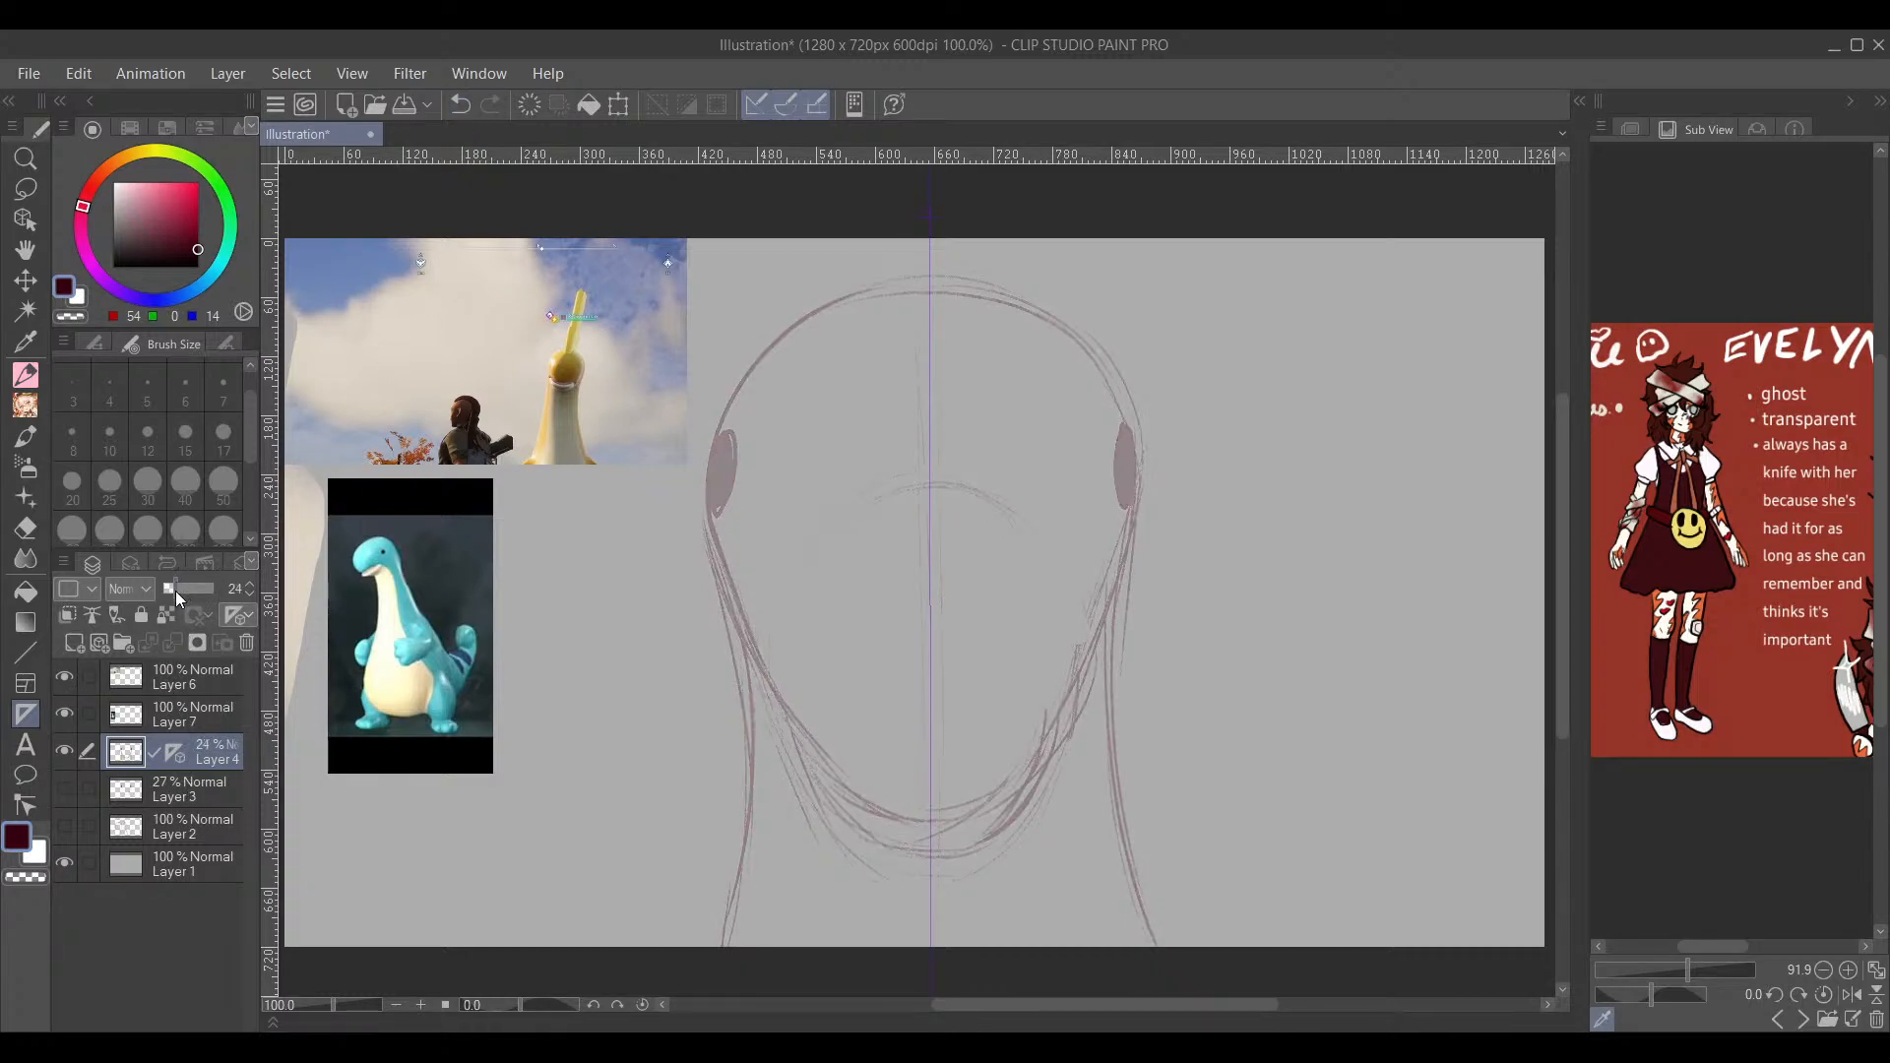
Step: Switch back to the size 5 pen and add a new raster layer above the faded head sketch
click(27, 378)
drag(1009, 560, 991, 523)
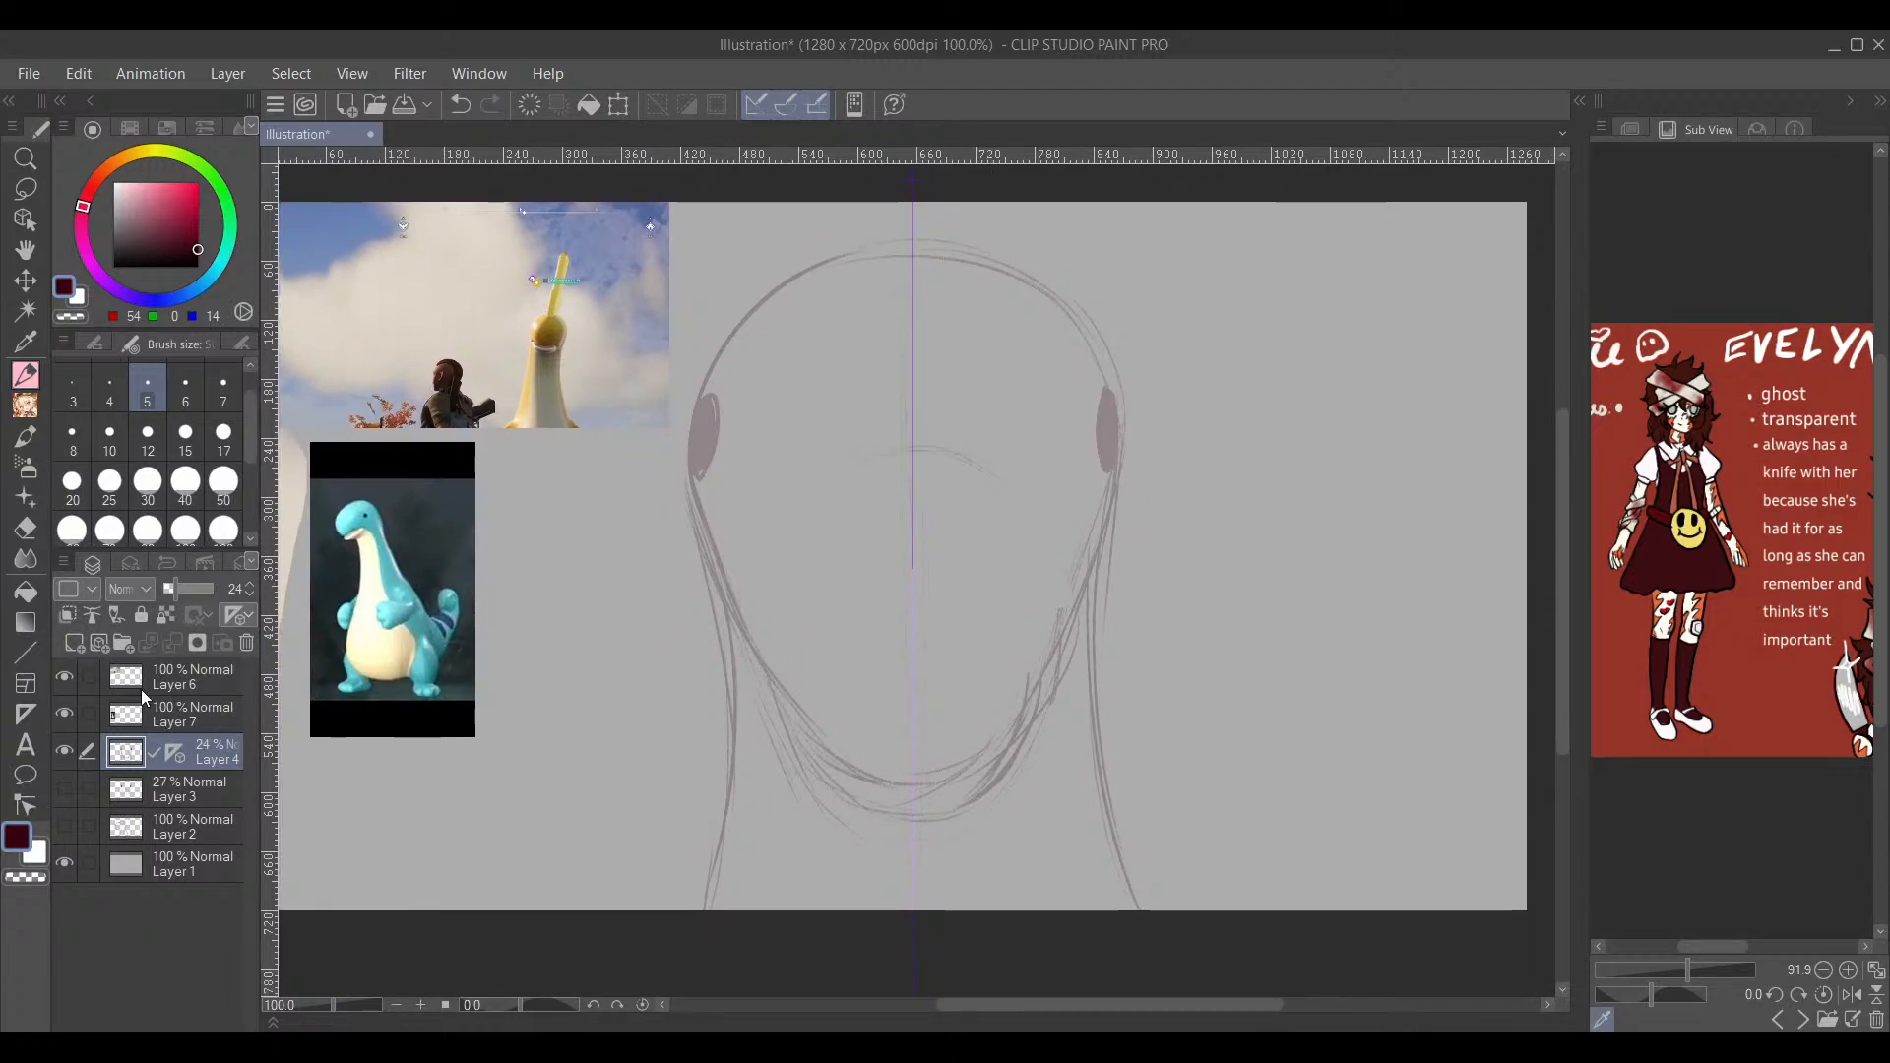
click(74, 643)
drag(1093, 575, 1034, 640)
Step: Make Layer 4 active and add another raster layer directly above it
click(219, 803)
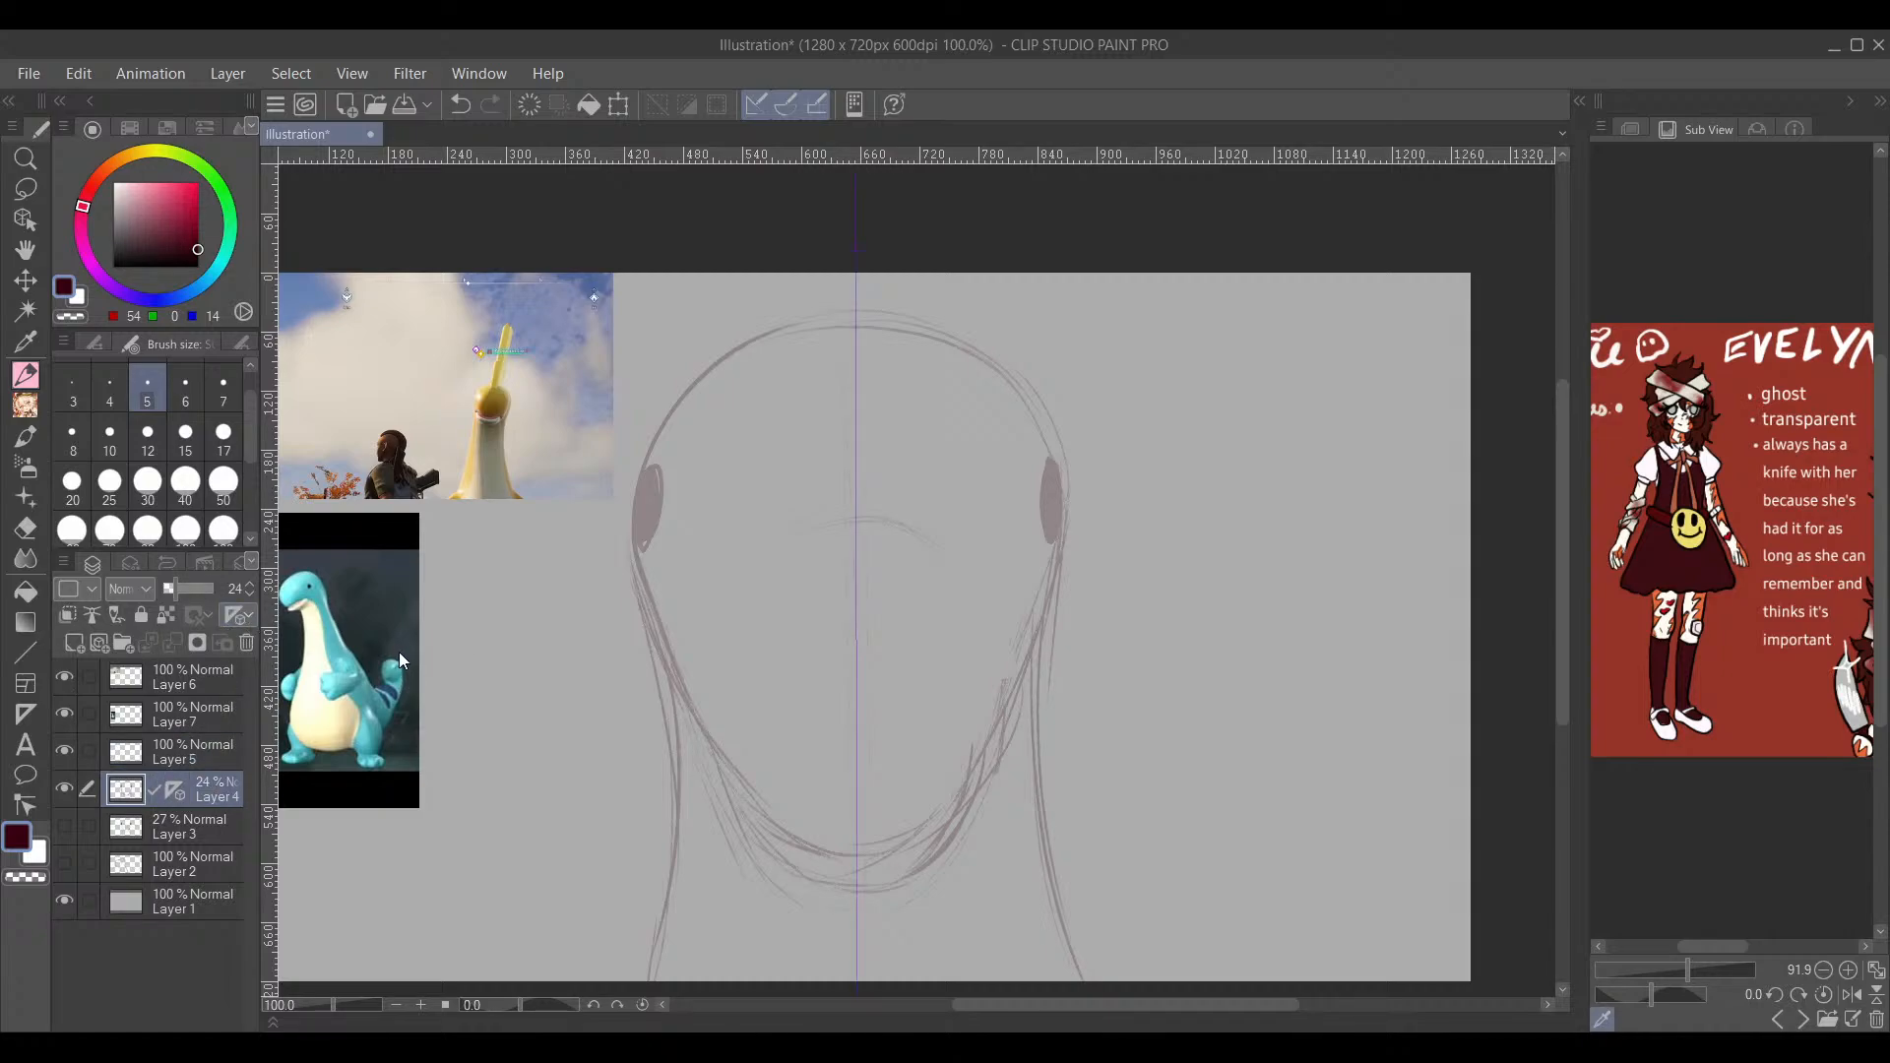
drag(736, 584, 810, 533)
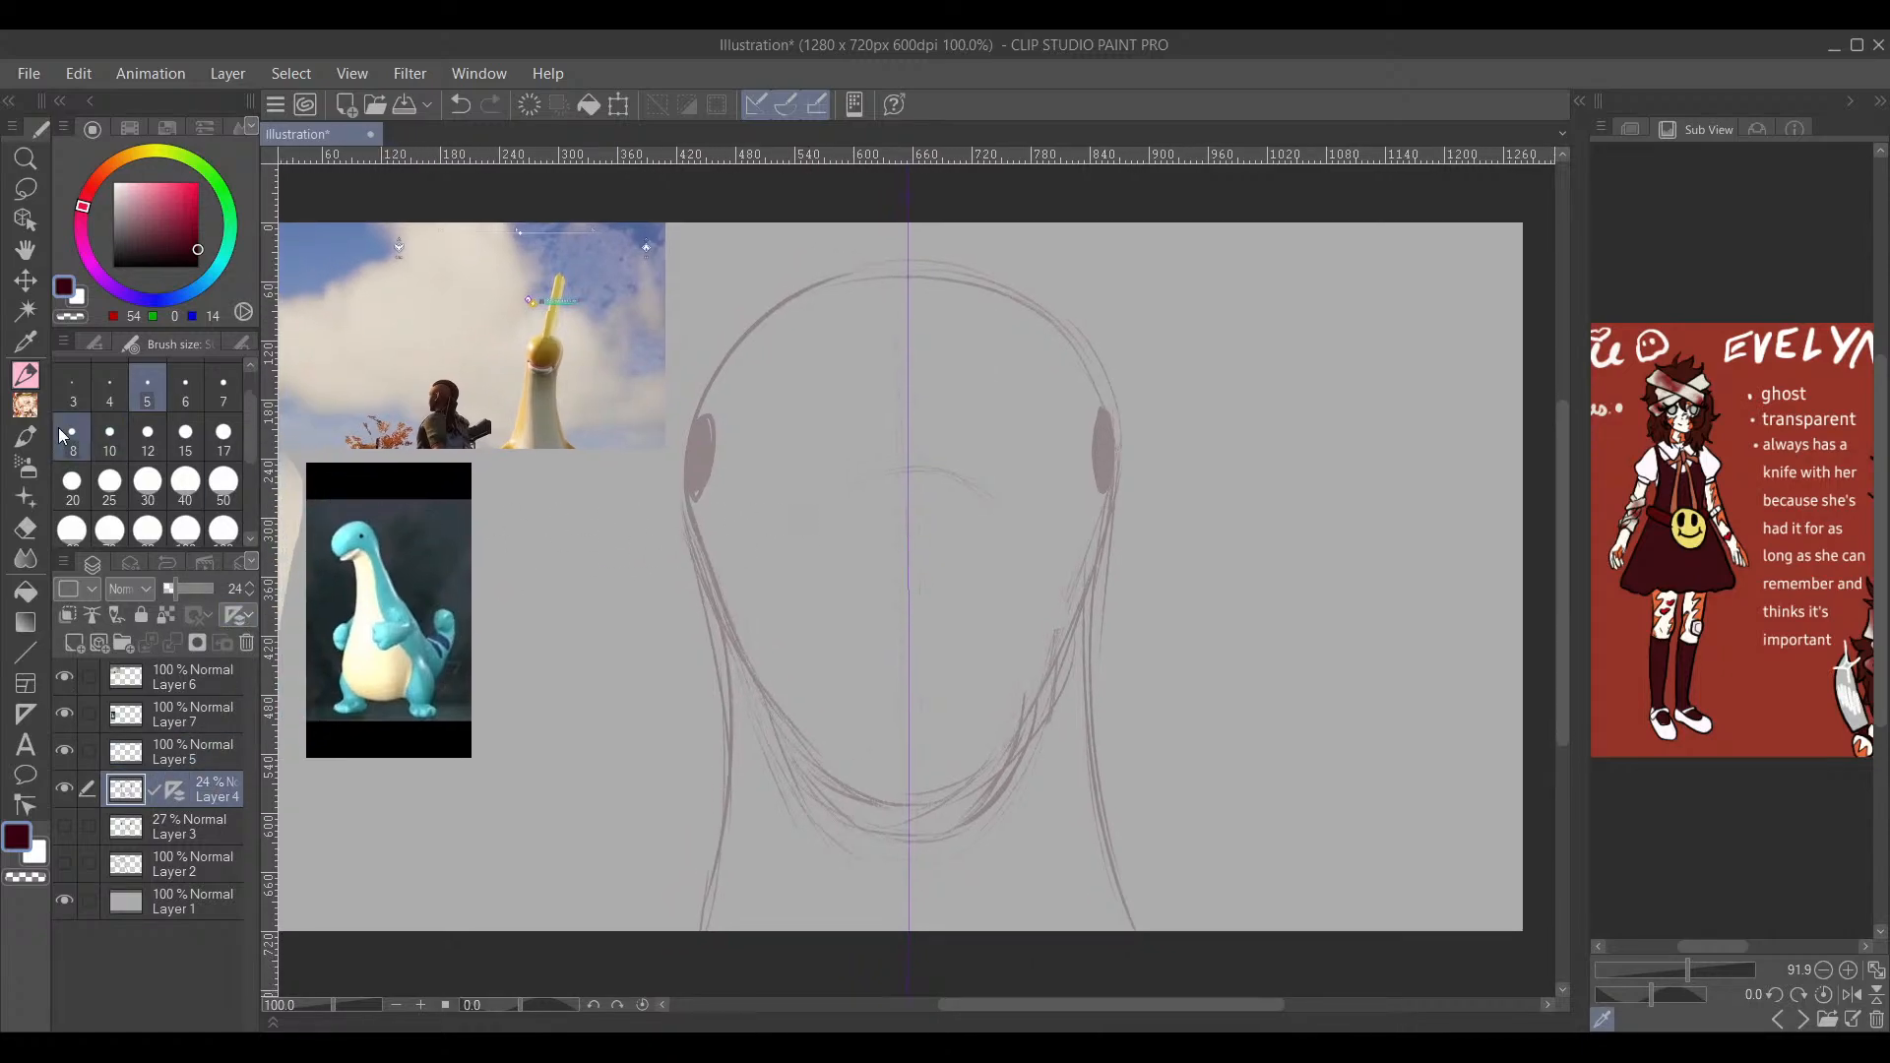
click(75, 641)
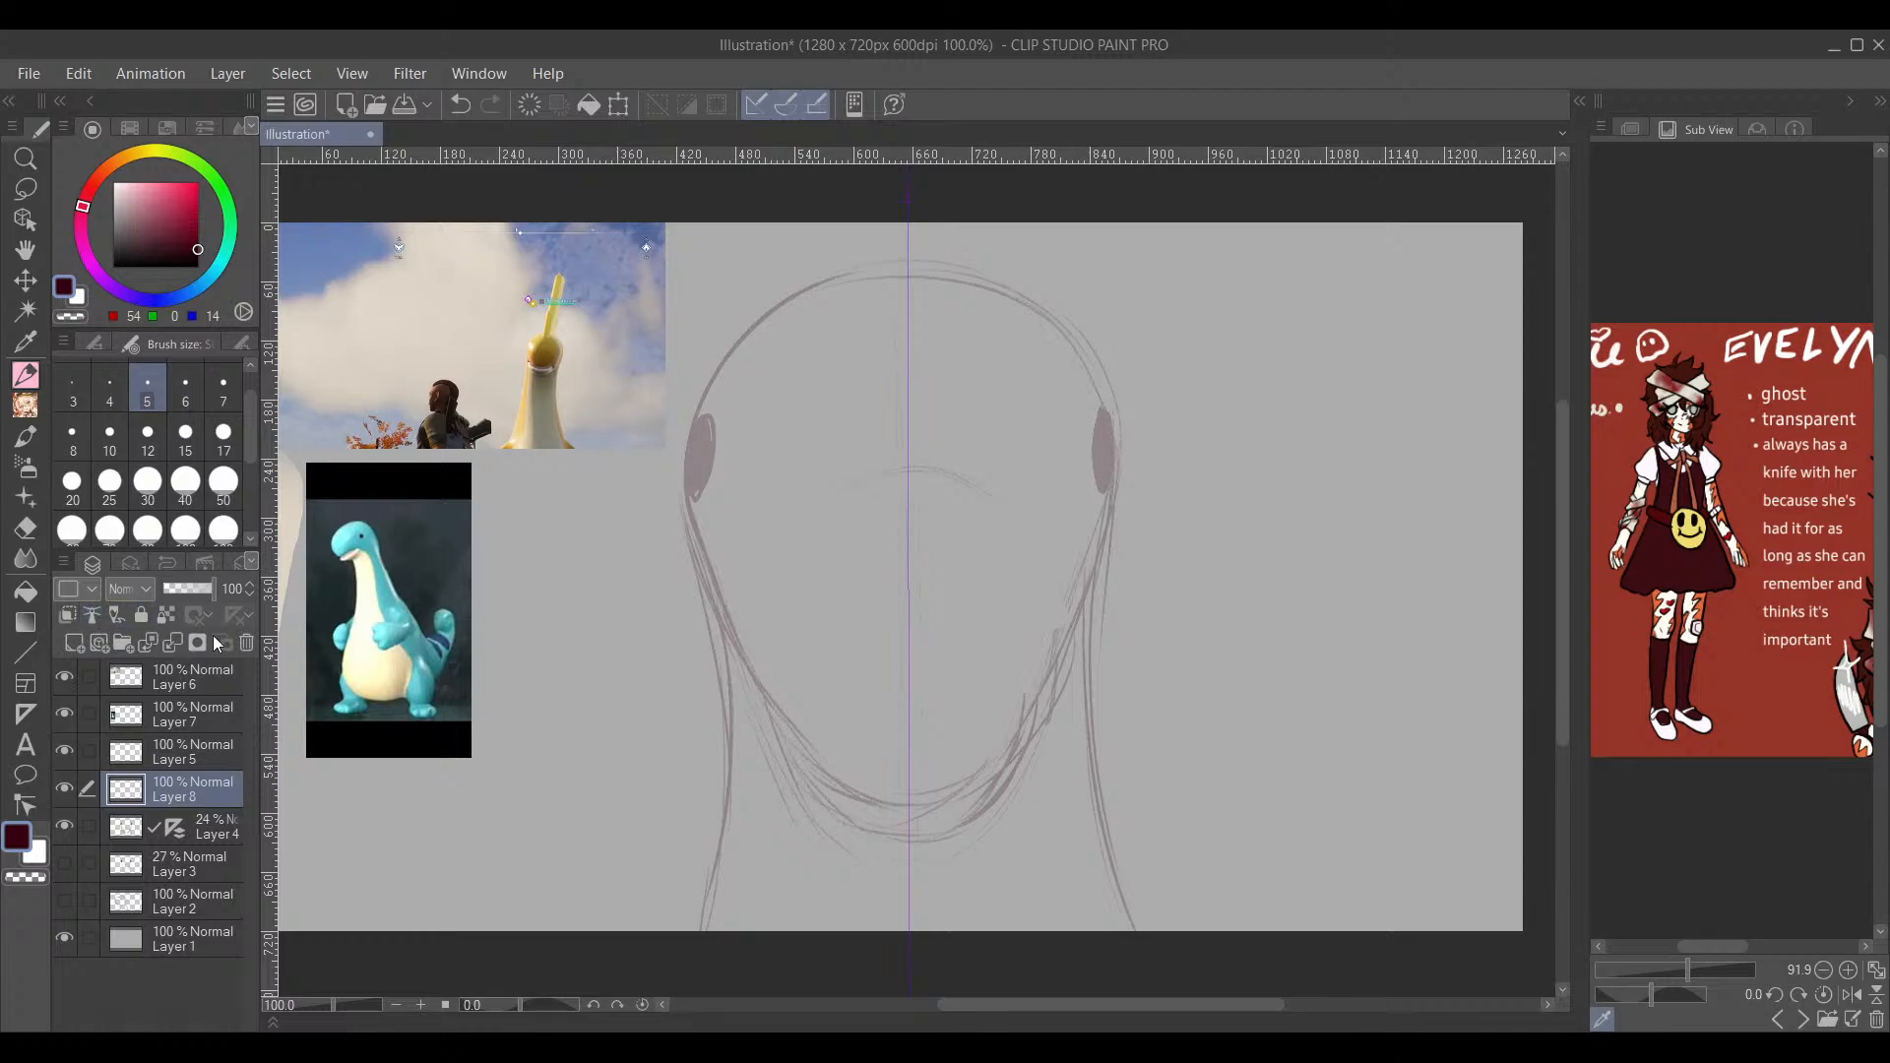
click(462, 115)
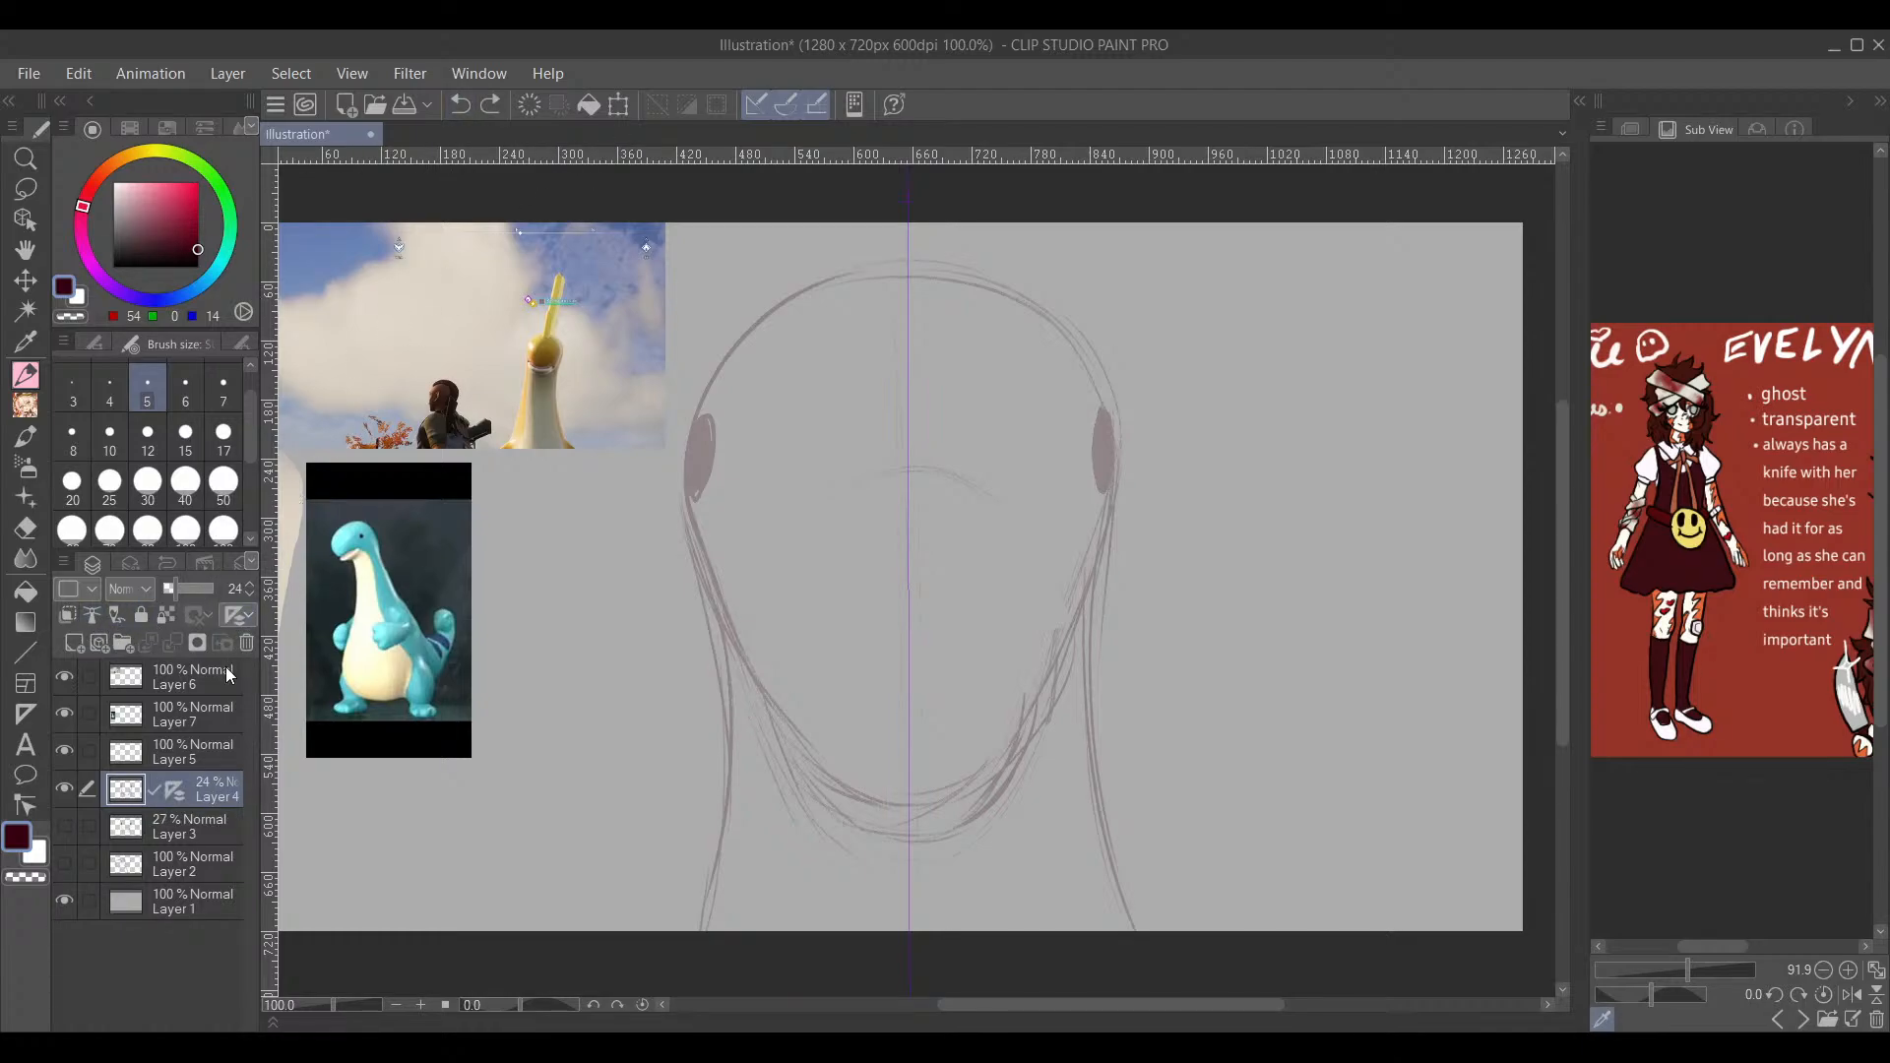
click(71, 641)
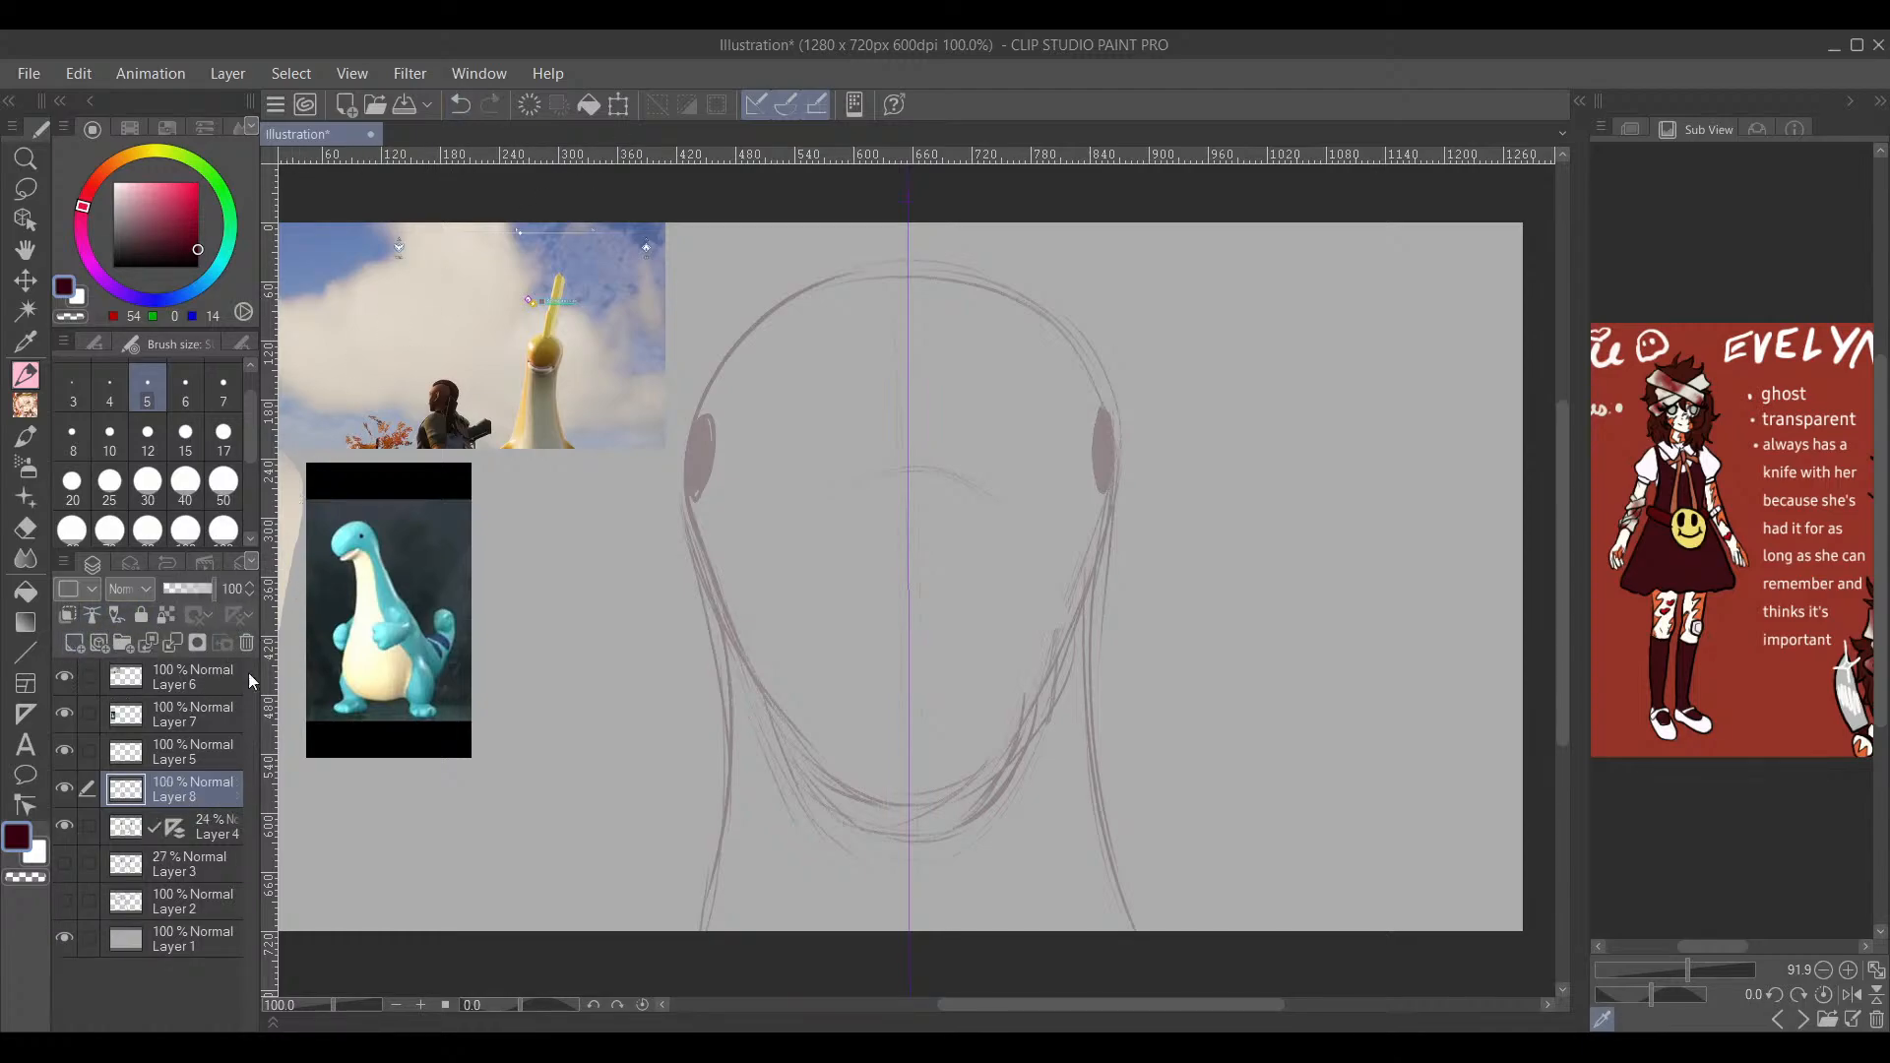
click(64, 751)
drag(895, 527, 940, 631)
click(185, 436)
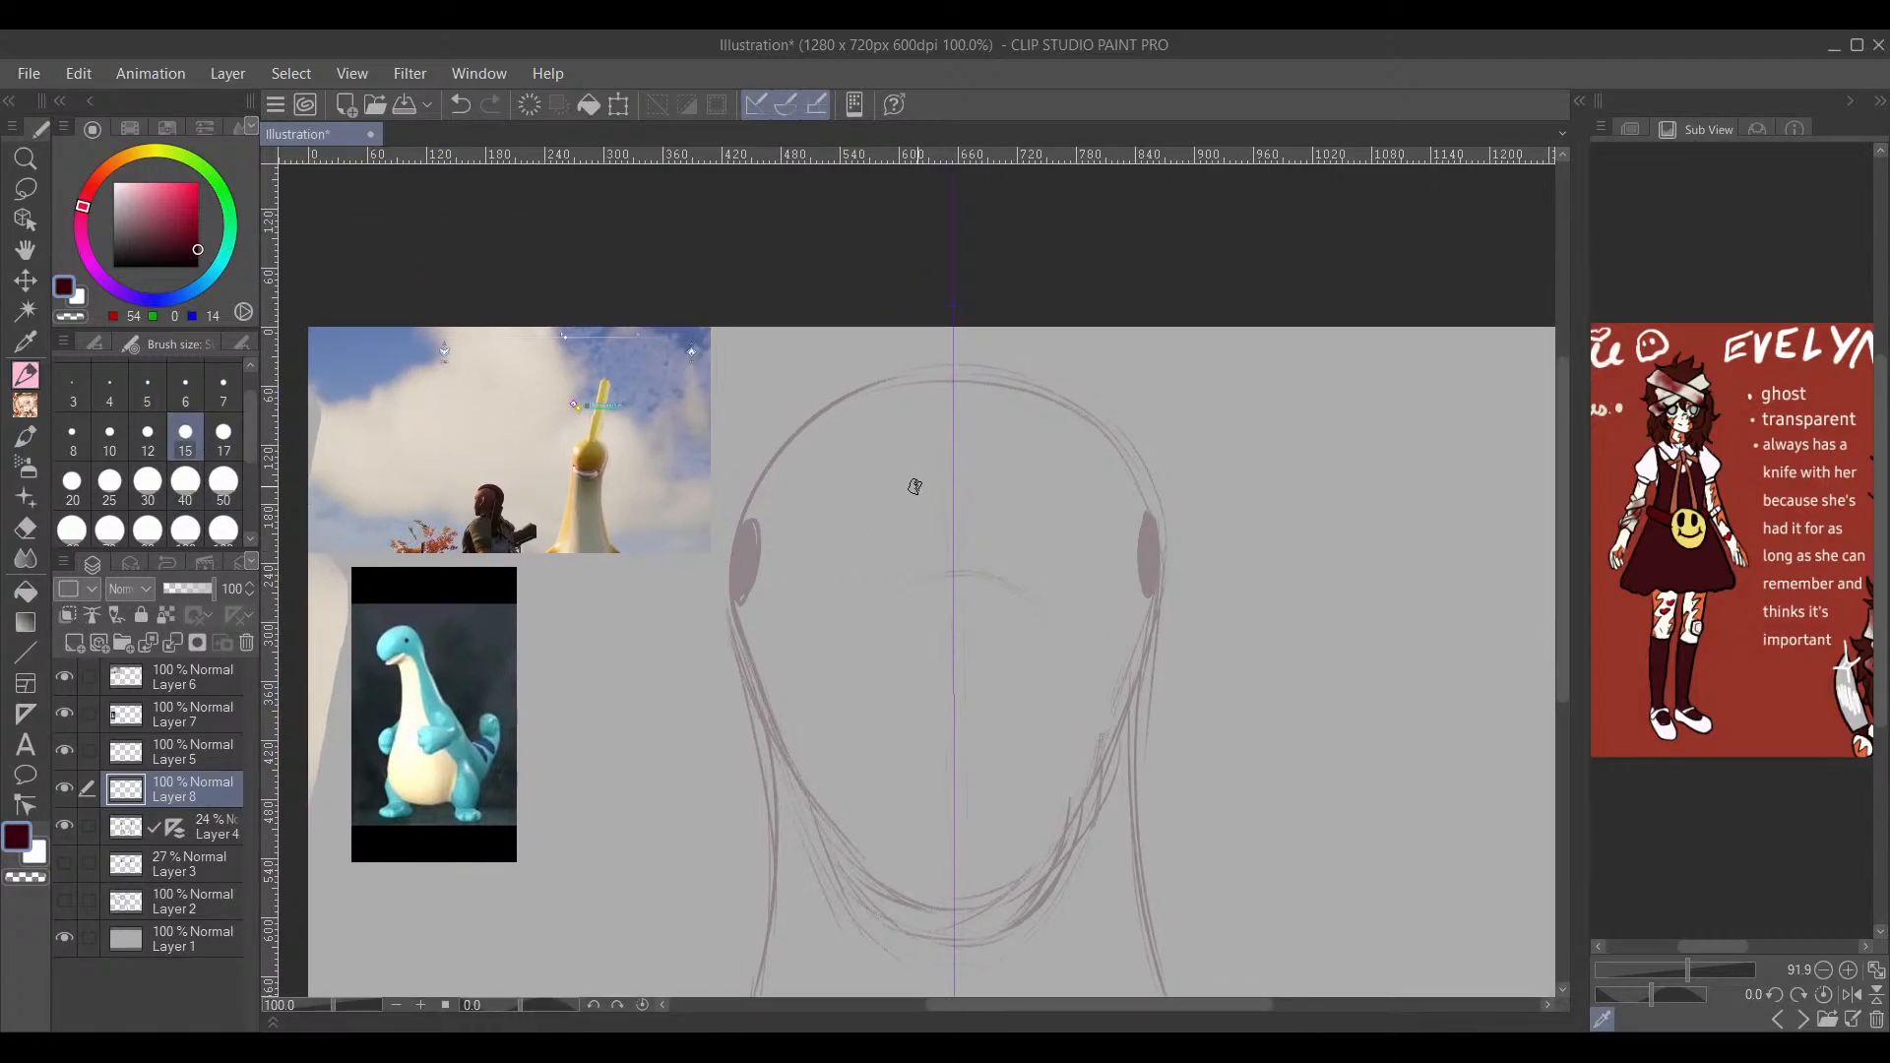
scroll(915, 486, up, 2)
click(146, 384)
mouse_move(830, 454)
mouse_down()
mouse_move(785, 585)
mouse_move(807, 472)
mouse_up()
scroll(784, 436, down, 1)
drag(937, 443, 836, 371)
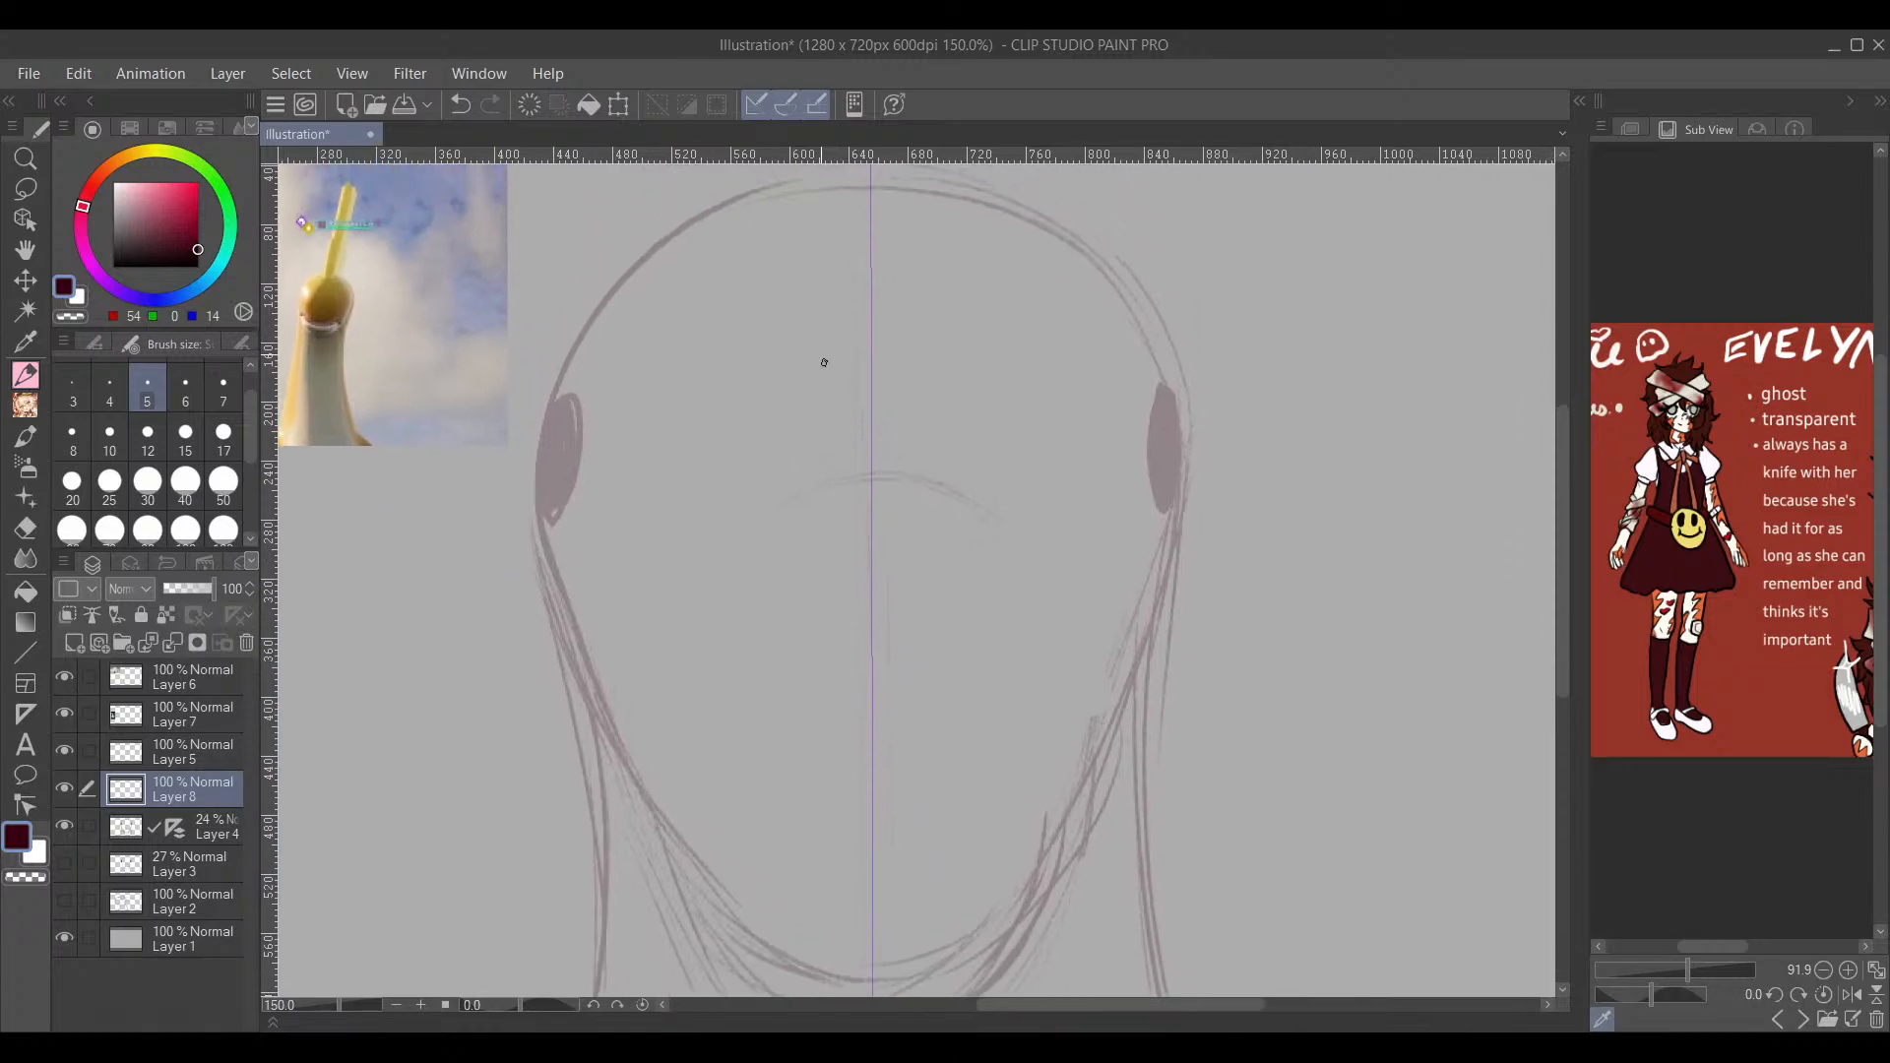
drag(741, 431, 691, 306)
scroll(965, 464, down, 1)
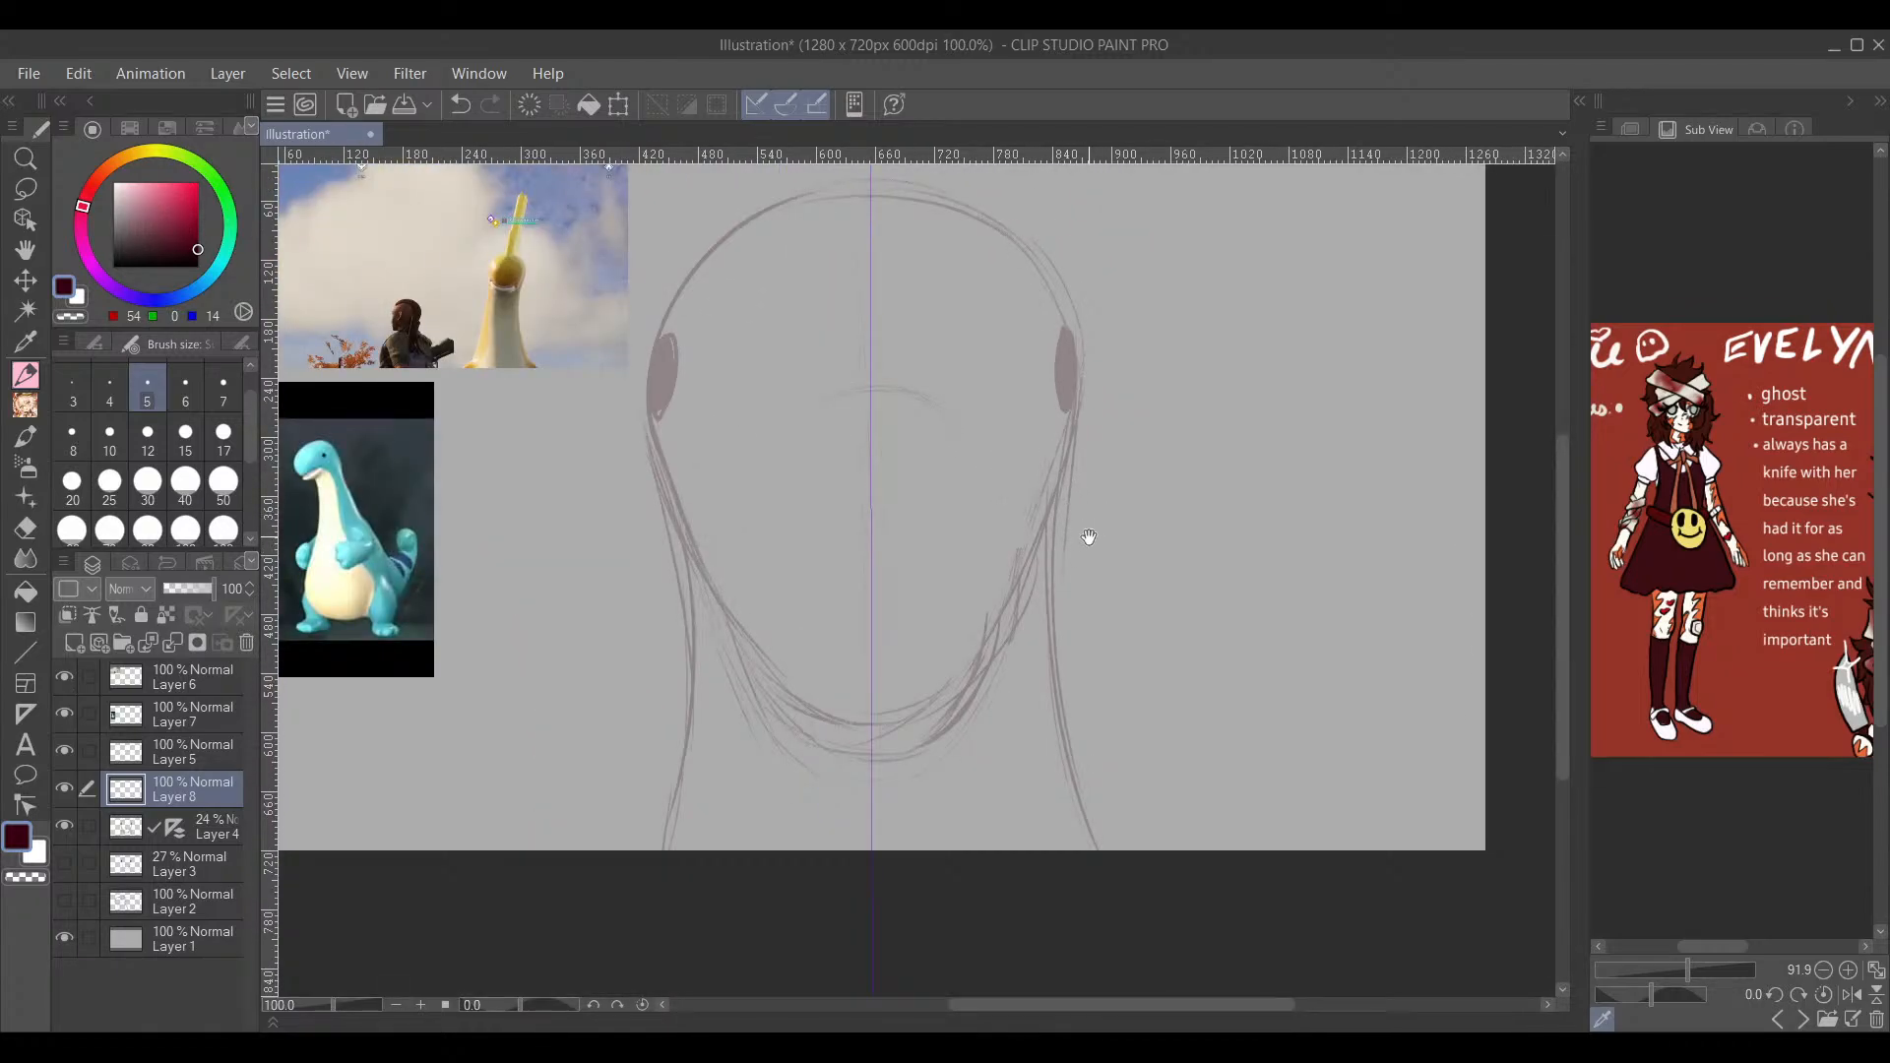
Step: Draw the symmetrical dome of the head on Layer 8 in size 5, slightly wider than the faded sketch and reaching below the eyes
drag(1089, 536, 1105, 624)
scroll(1071, 585, up, 1)
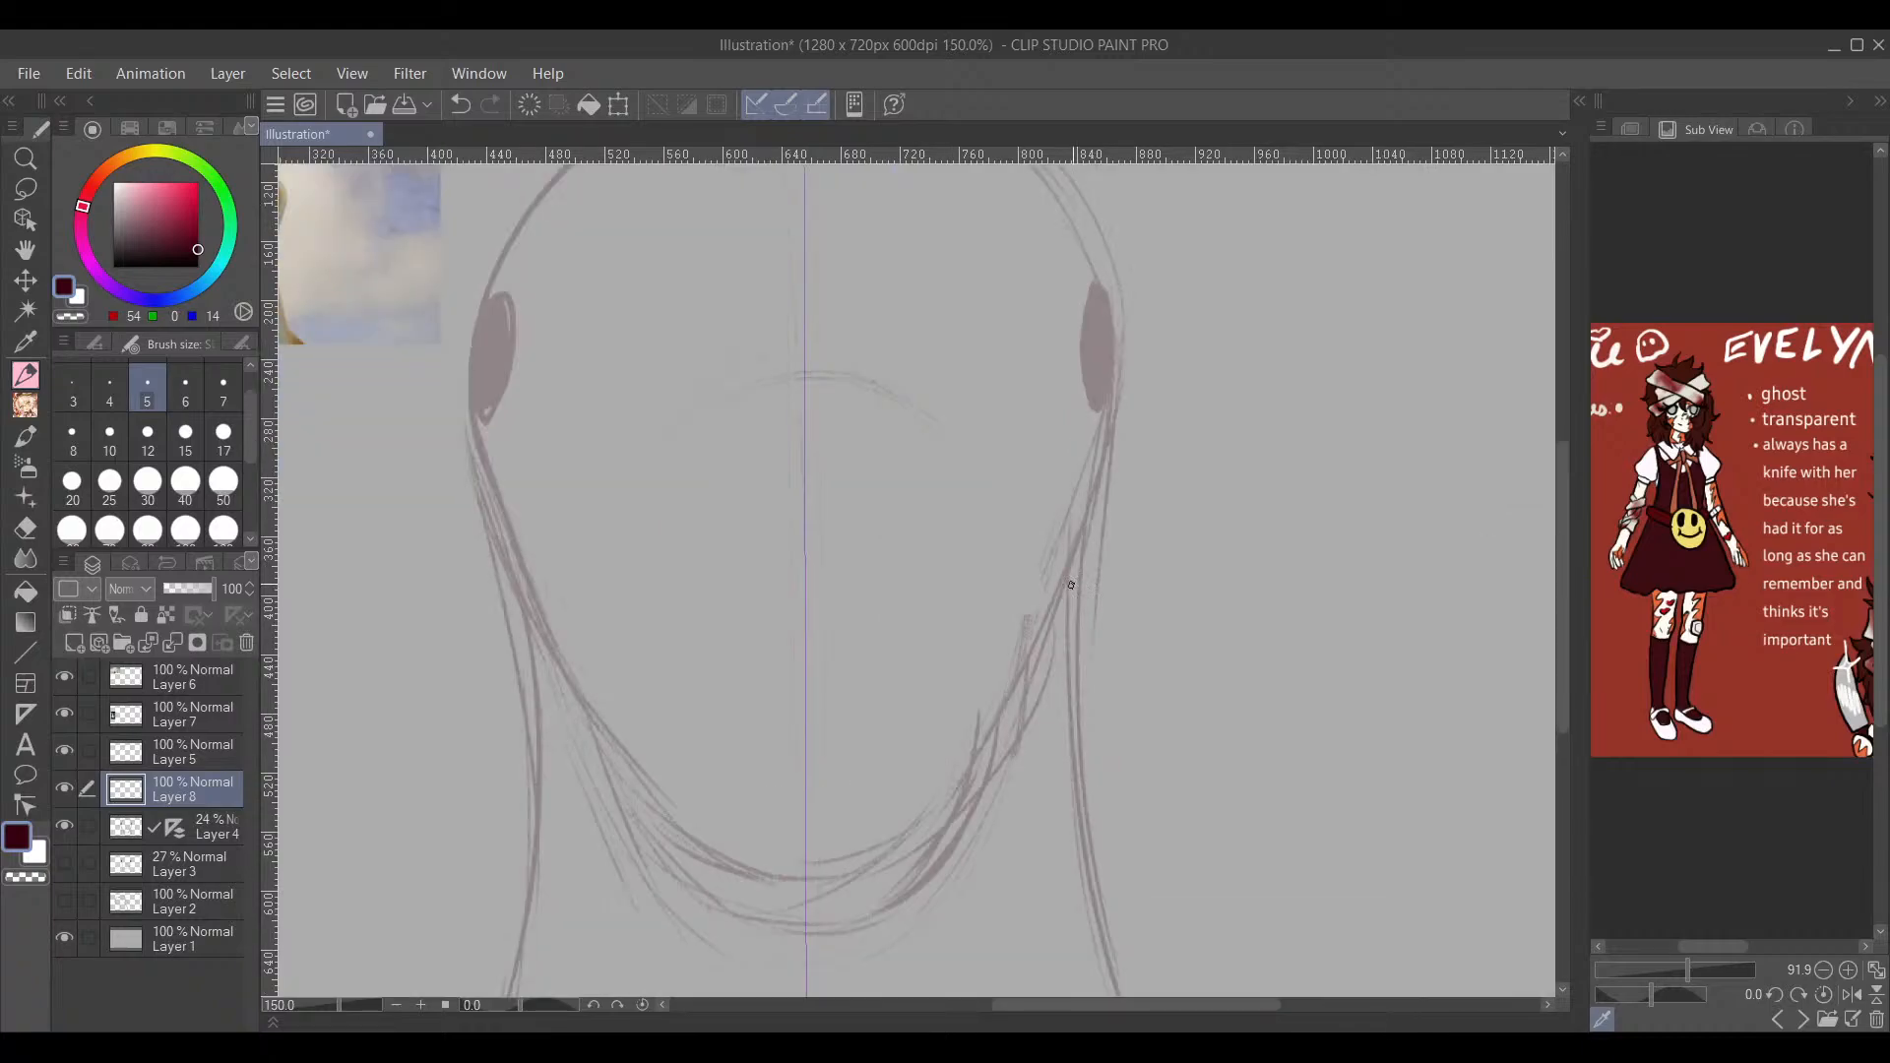
scroll(1071, 584, down, 1)
scroll(876, 269, up, 1)
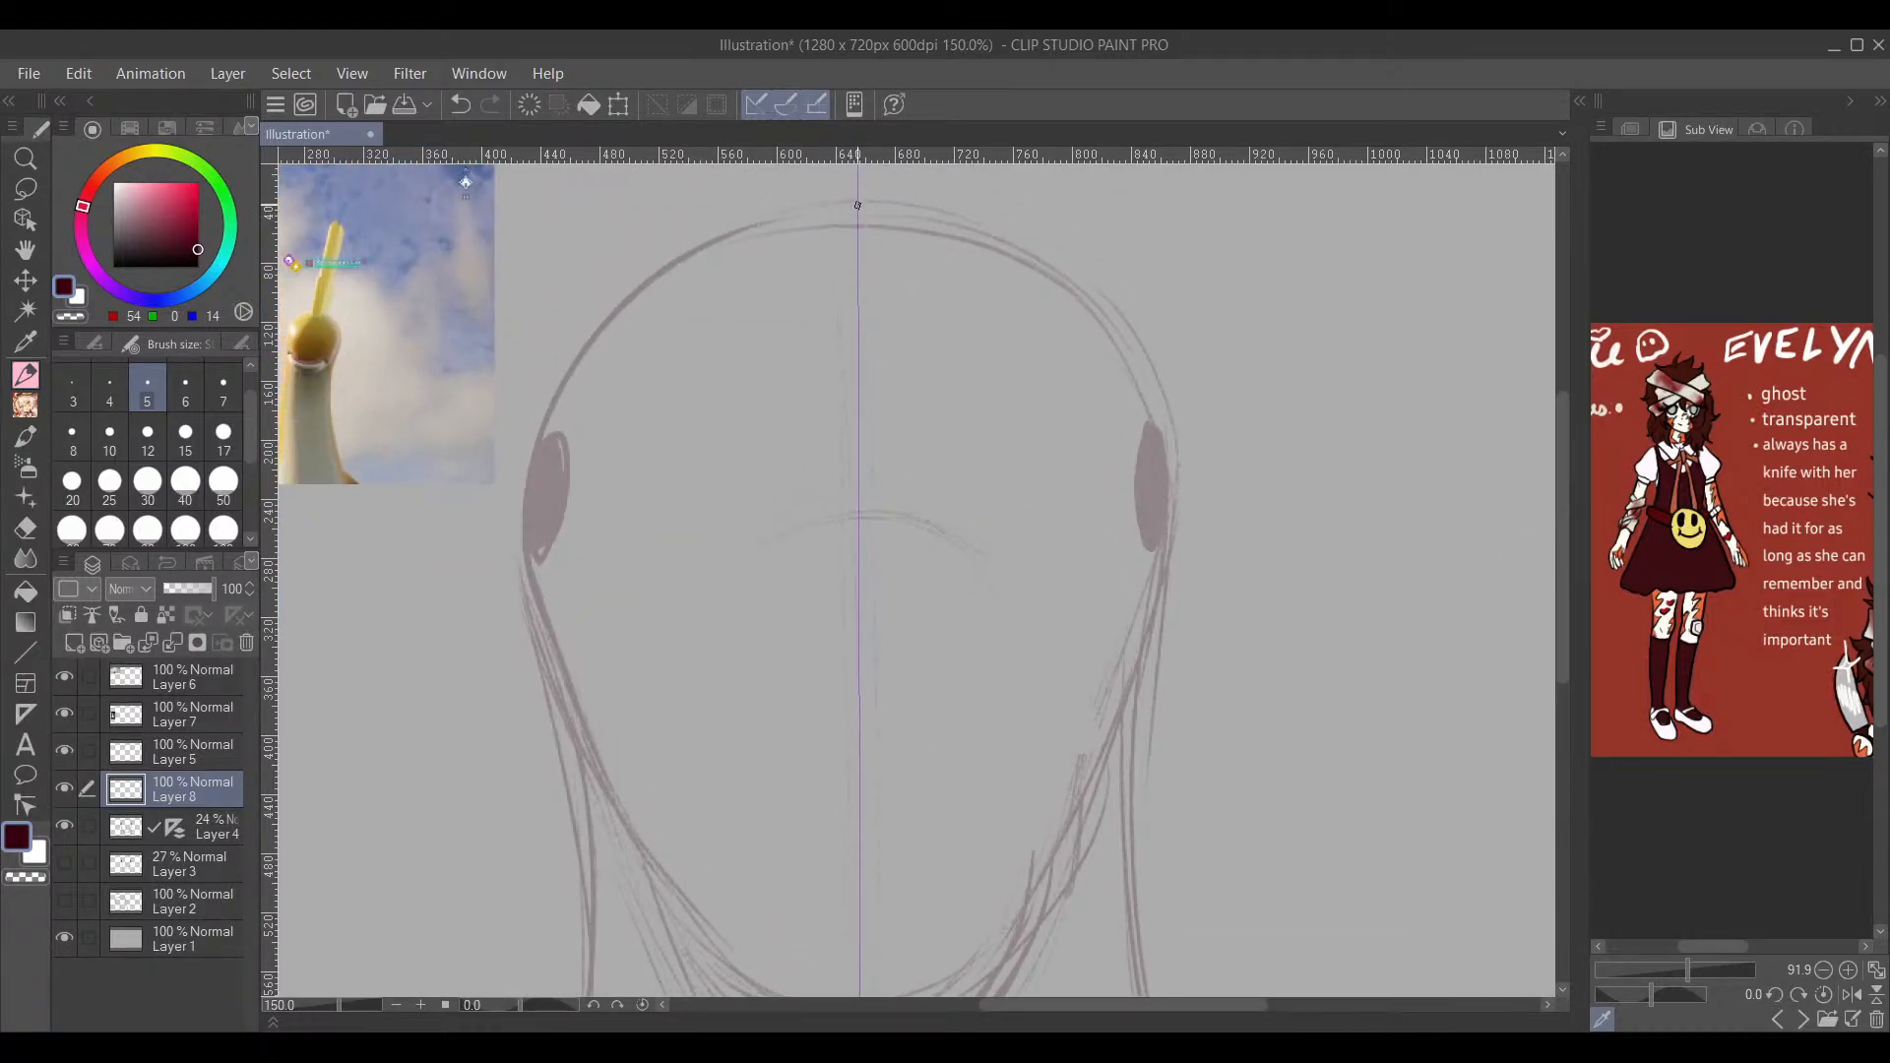
drag(858, 203, 557, 345)
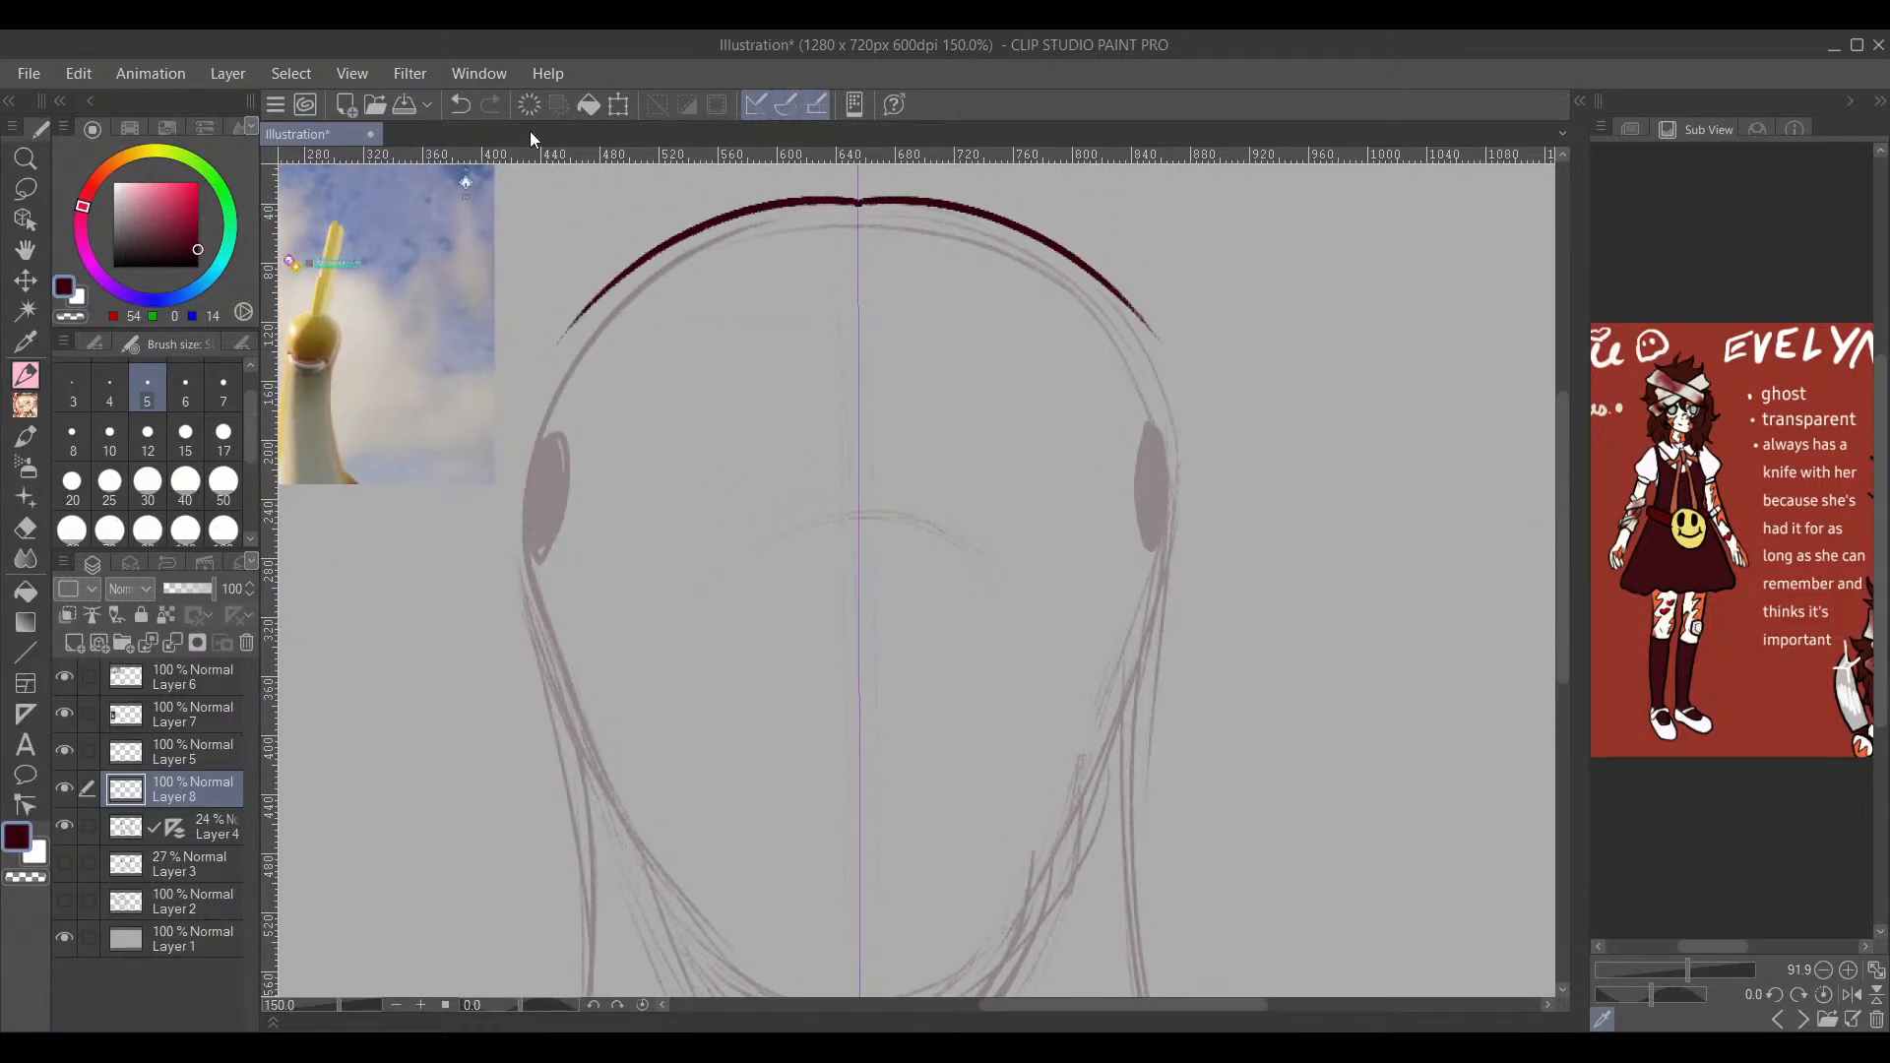
key(ctrl+z)
mouse_move(504, 566)
mouse_down()
mouse_move(508, 425)
mouse_move(855, 199)
mouse_move(500, 710)
mouse_up()
key(ctrl+z)
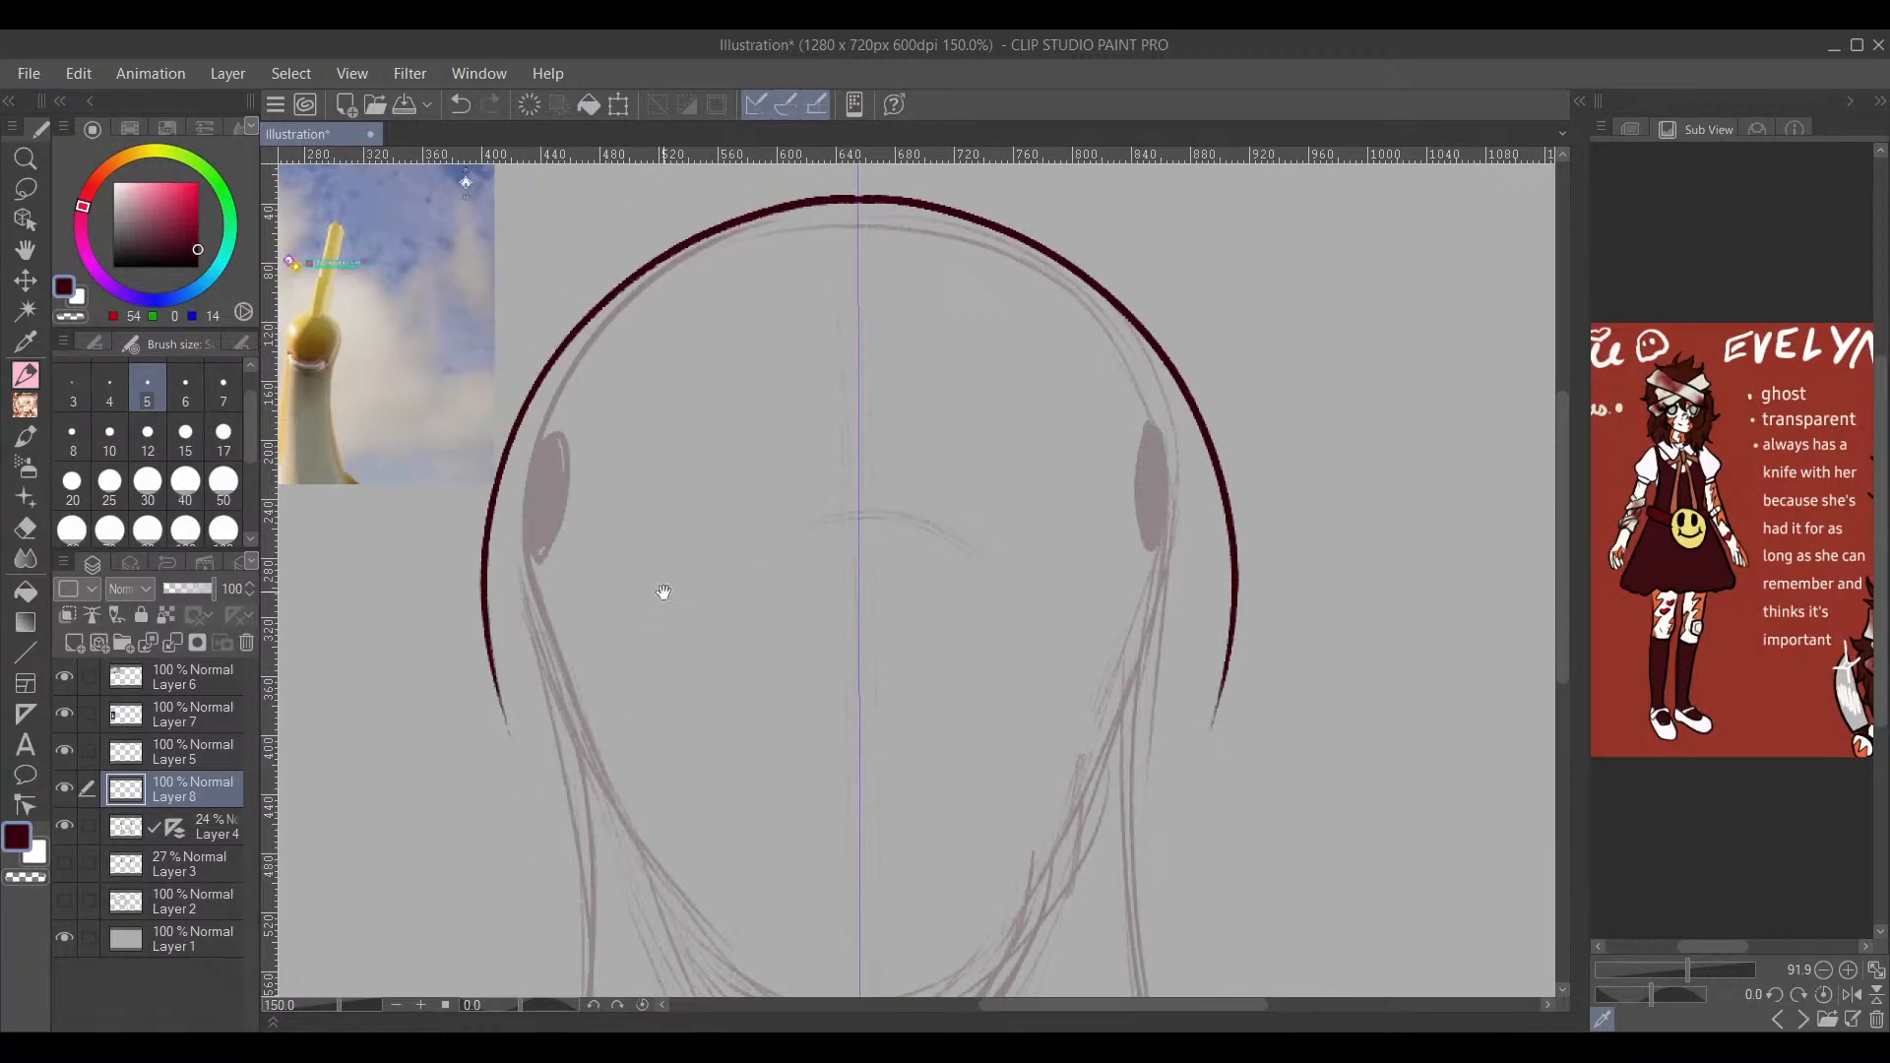
Step: Extend both sides of the head outline inward and down along the neck to the canvas's lower edge
mouse_move(663, 591)
mouse_down()
mouse_move(653, 476)
mouse_move(693, 256)
mouse_up()
mouse_move(549, 384)
mouse_down()
mouse_move(599, 827)
mouse_move(588, 925)
mouse_up()
mouse_move(919, 578)
mouse_down()
mouse_move(873, 679)
mouse_move(920, 502)
mouse_up()
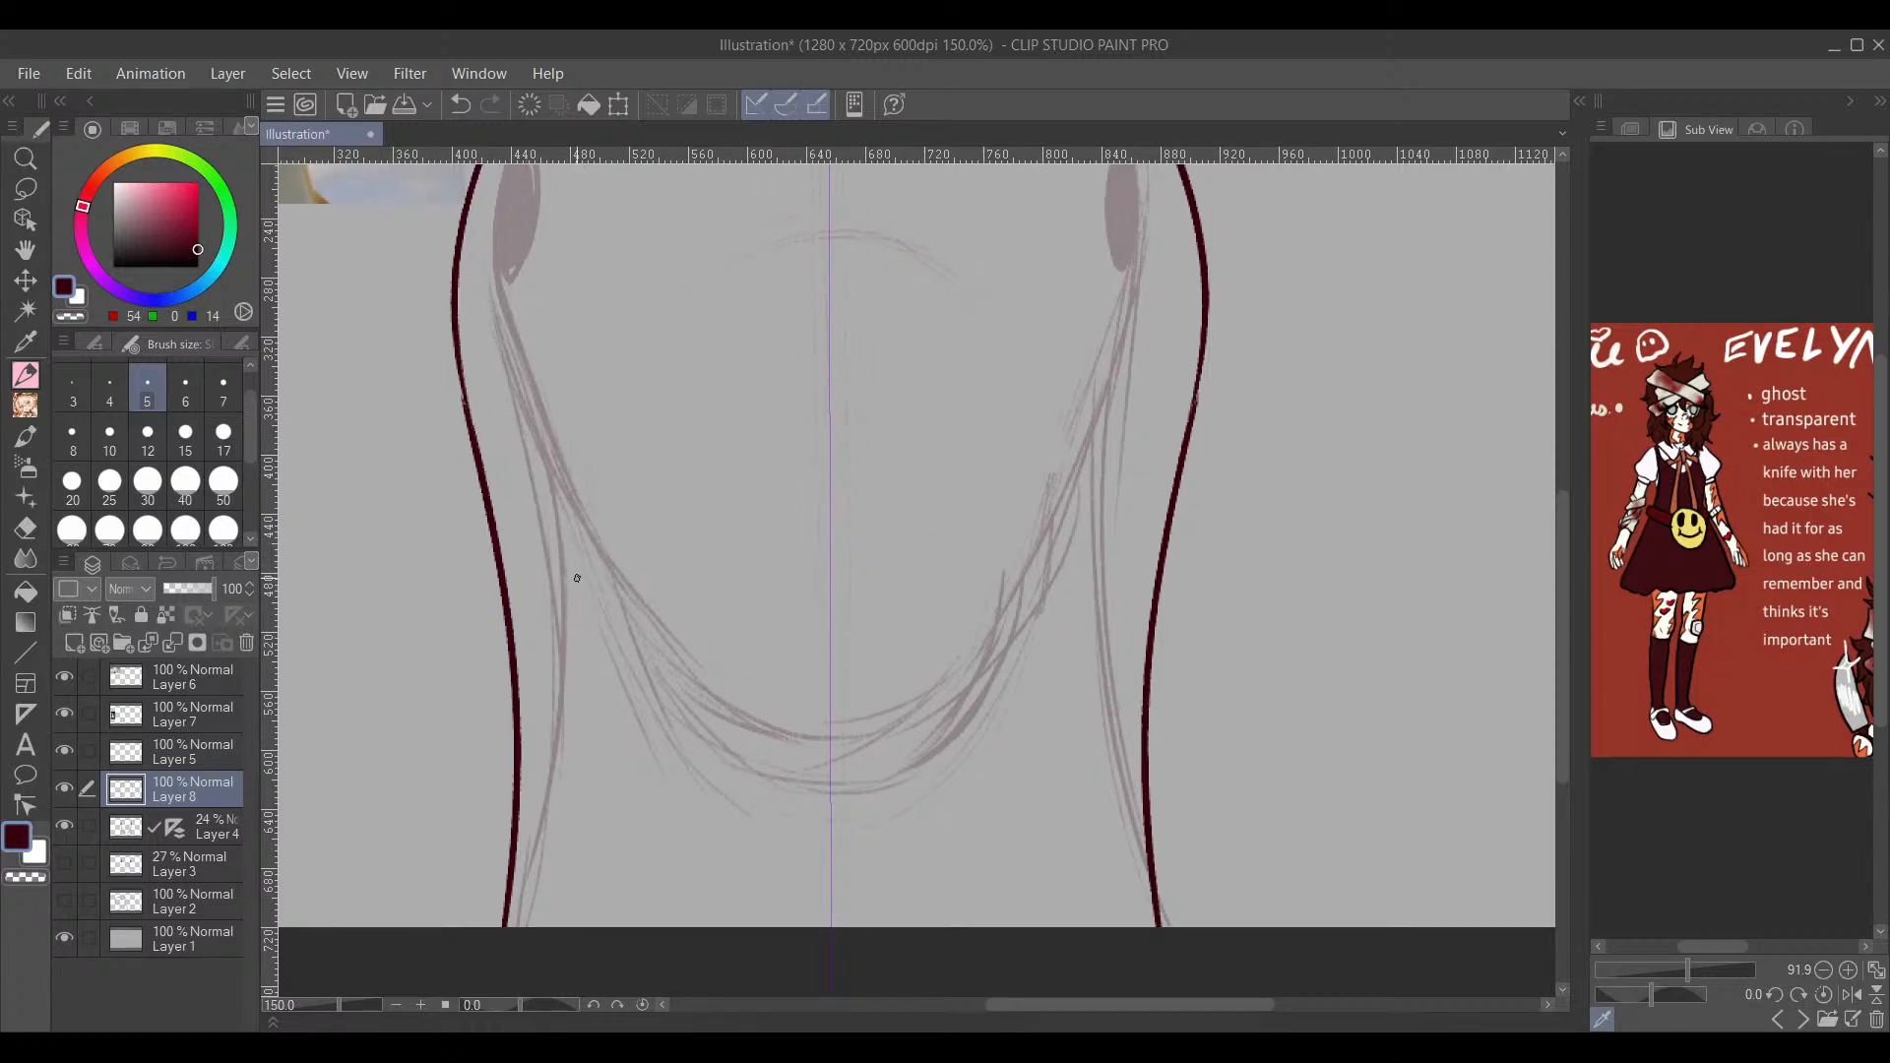
mouse_move(504, 409)
mouse_down()
mouse_move(640, 625)
mouse_move(829, 750)
mouse_up()
mouse_move(1094, 632)
mouse_down()
mouse_move(1080, 666)
mouse_move(1099, 817)
mouse_move(1166, 754)
mouse_up()
click(459, 104)
Step: Draw a wide U-shaped mouth line mirrored across the face, with short thickened marks at both corners
mouse_move(777, 428)
mouse_down()
mouse_move(802, 547)
mouse_move(801, 283)
mouse_up()
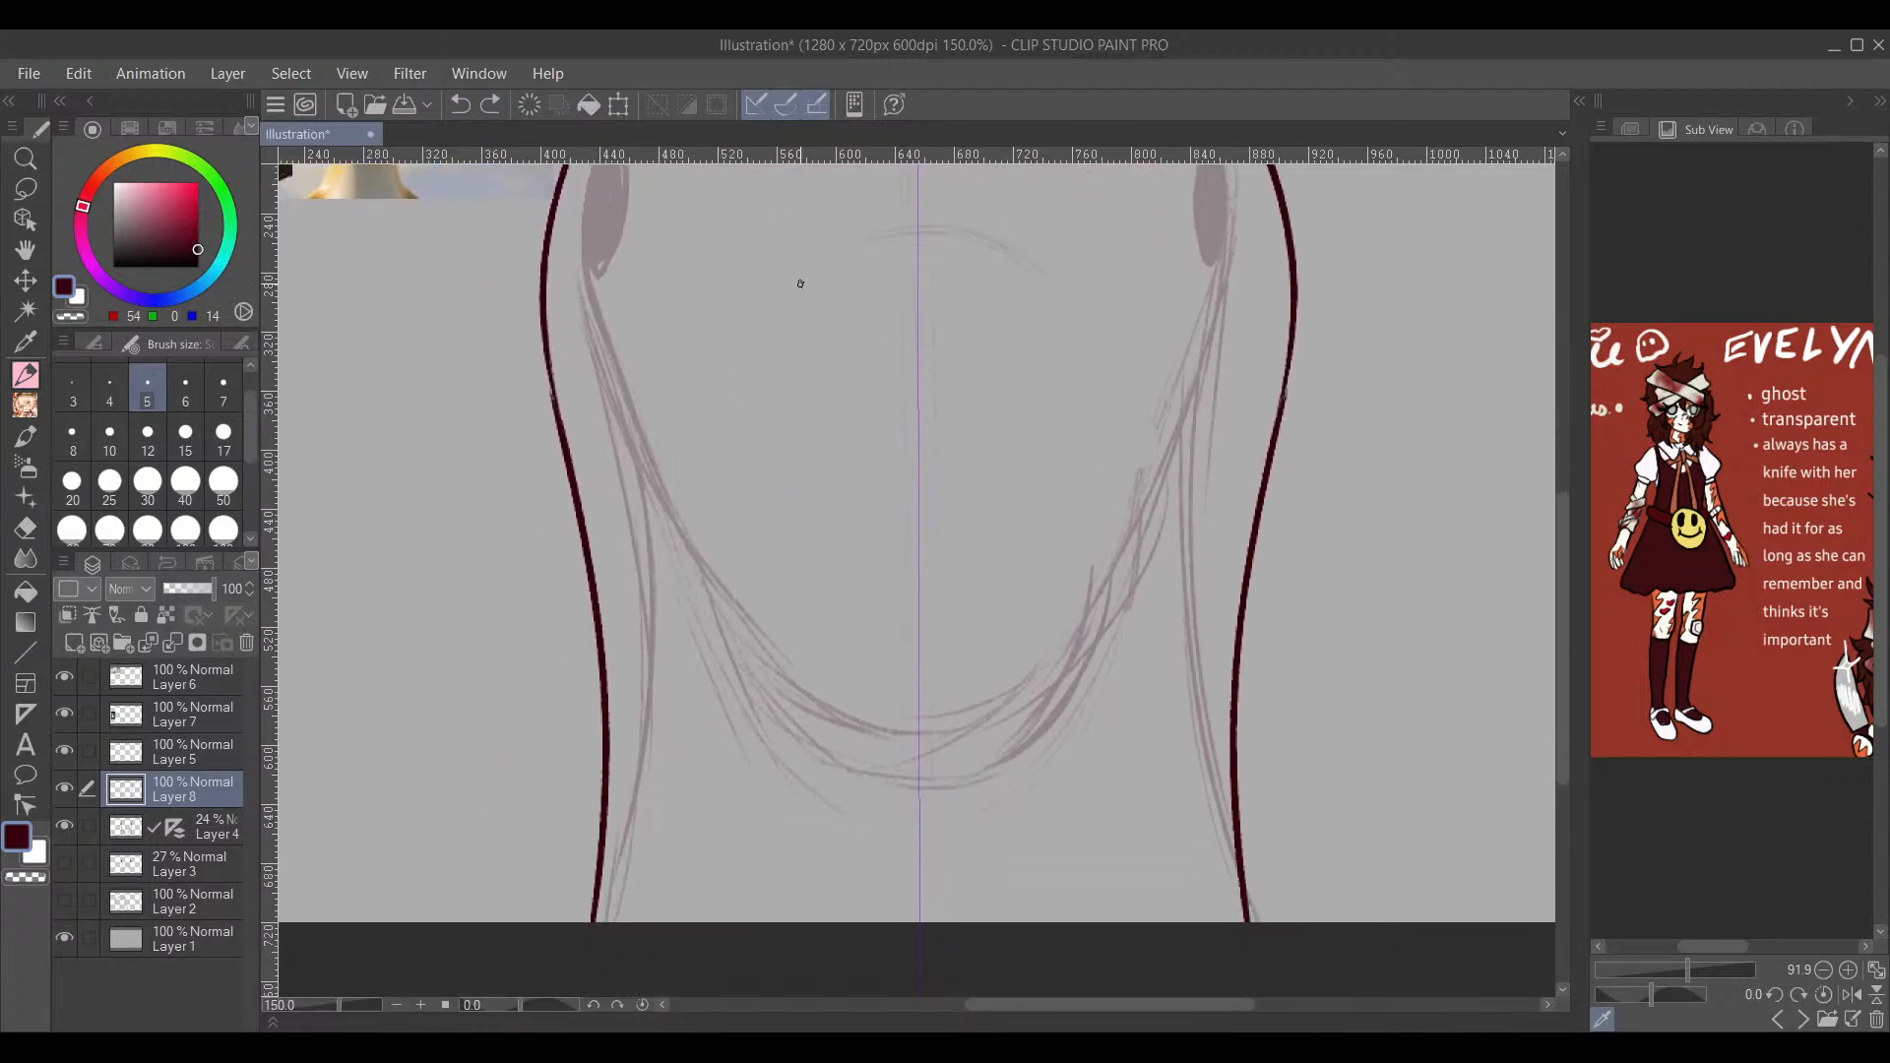
drag(653, 561, 1176, 561)
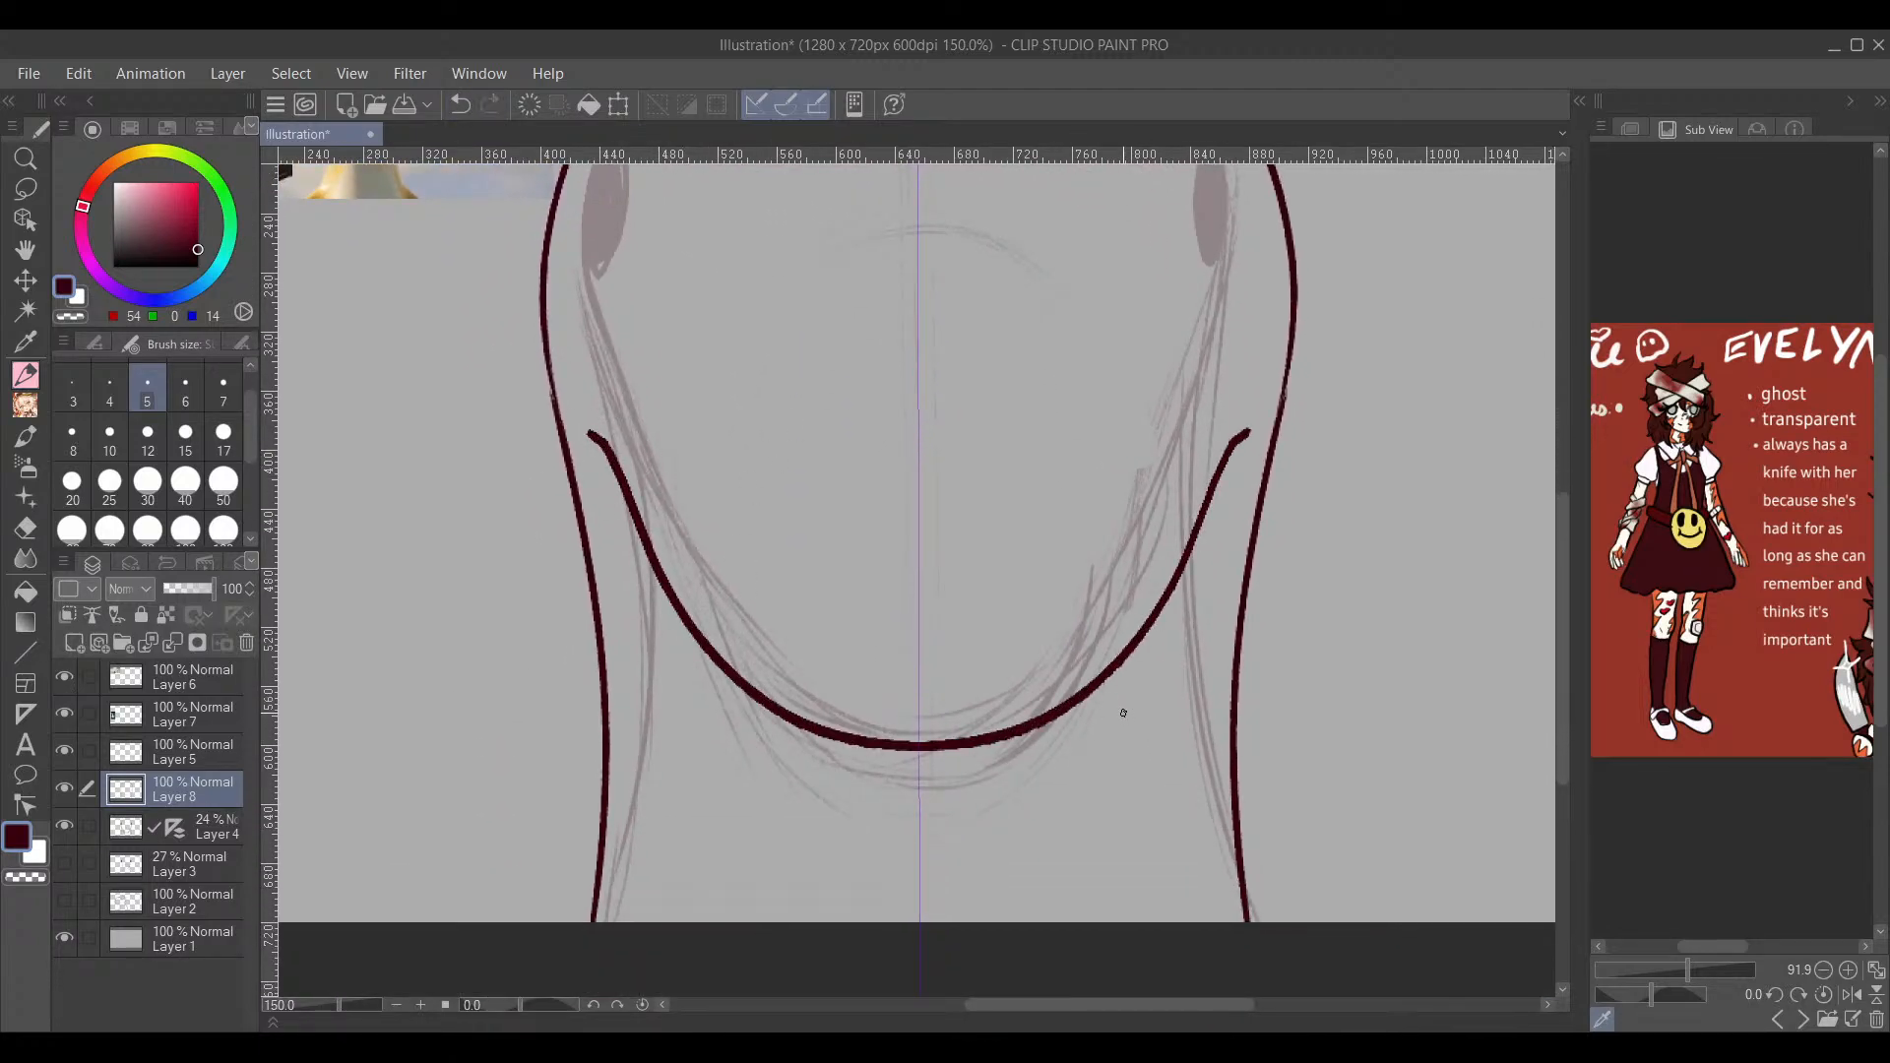
mouse_move(1119, 709)
mouse_down()
mouse_move(1089, 725)
mouse_move(1089, 781)
mouse_move(1211, 750)
mouse_move(1135, 639)
mouse_up()
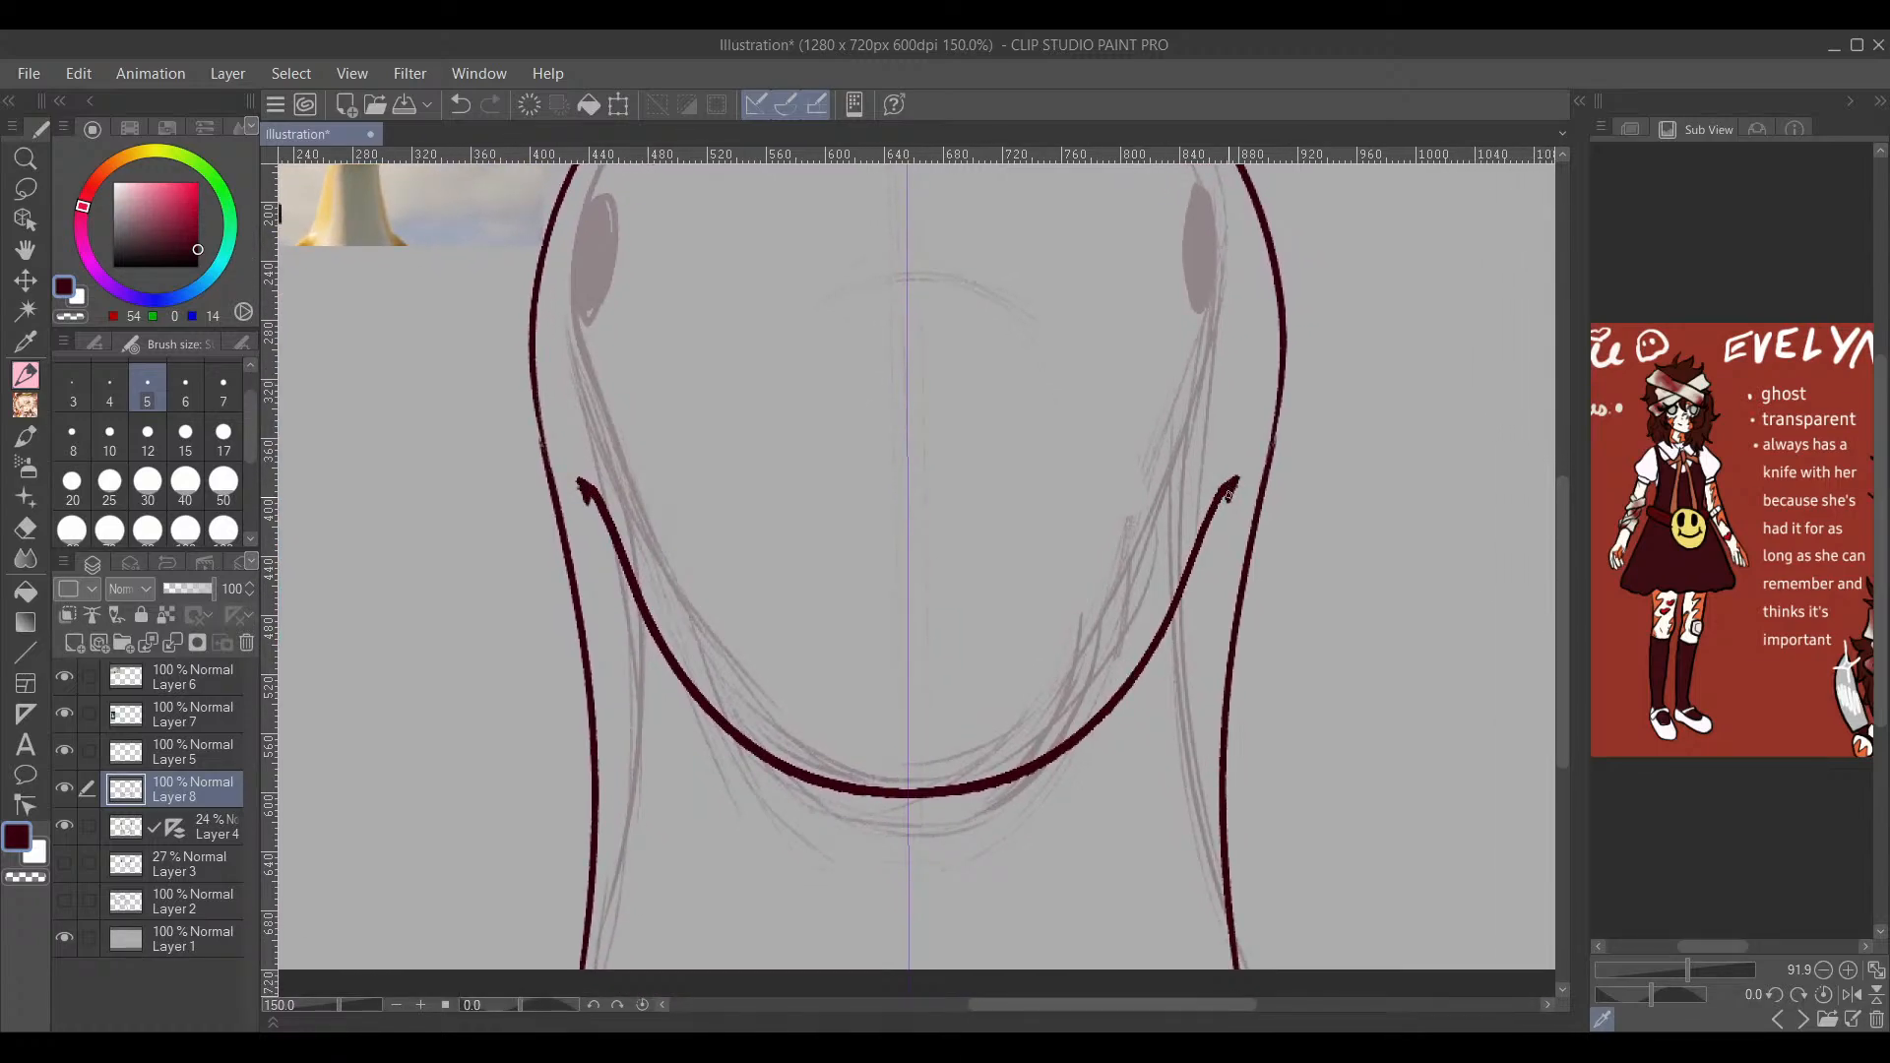
mouse_move(1228, 496)
mouse_down()
mouse_move(1186, 638)
mouse_move(965, 851)
mouse_move(925, 863)
mouse_move(972, 802)
mouse_up()
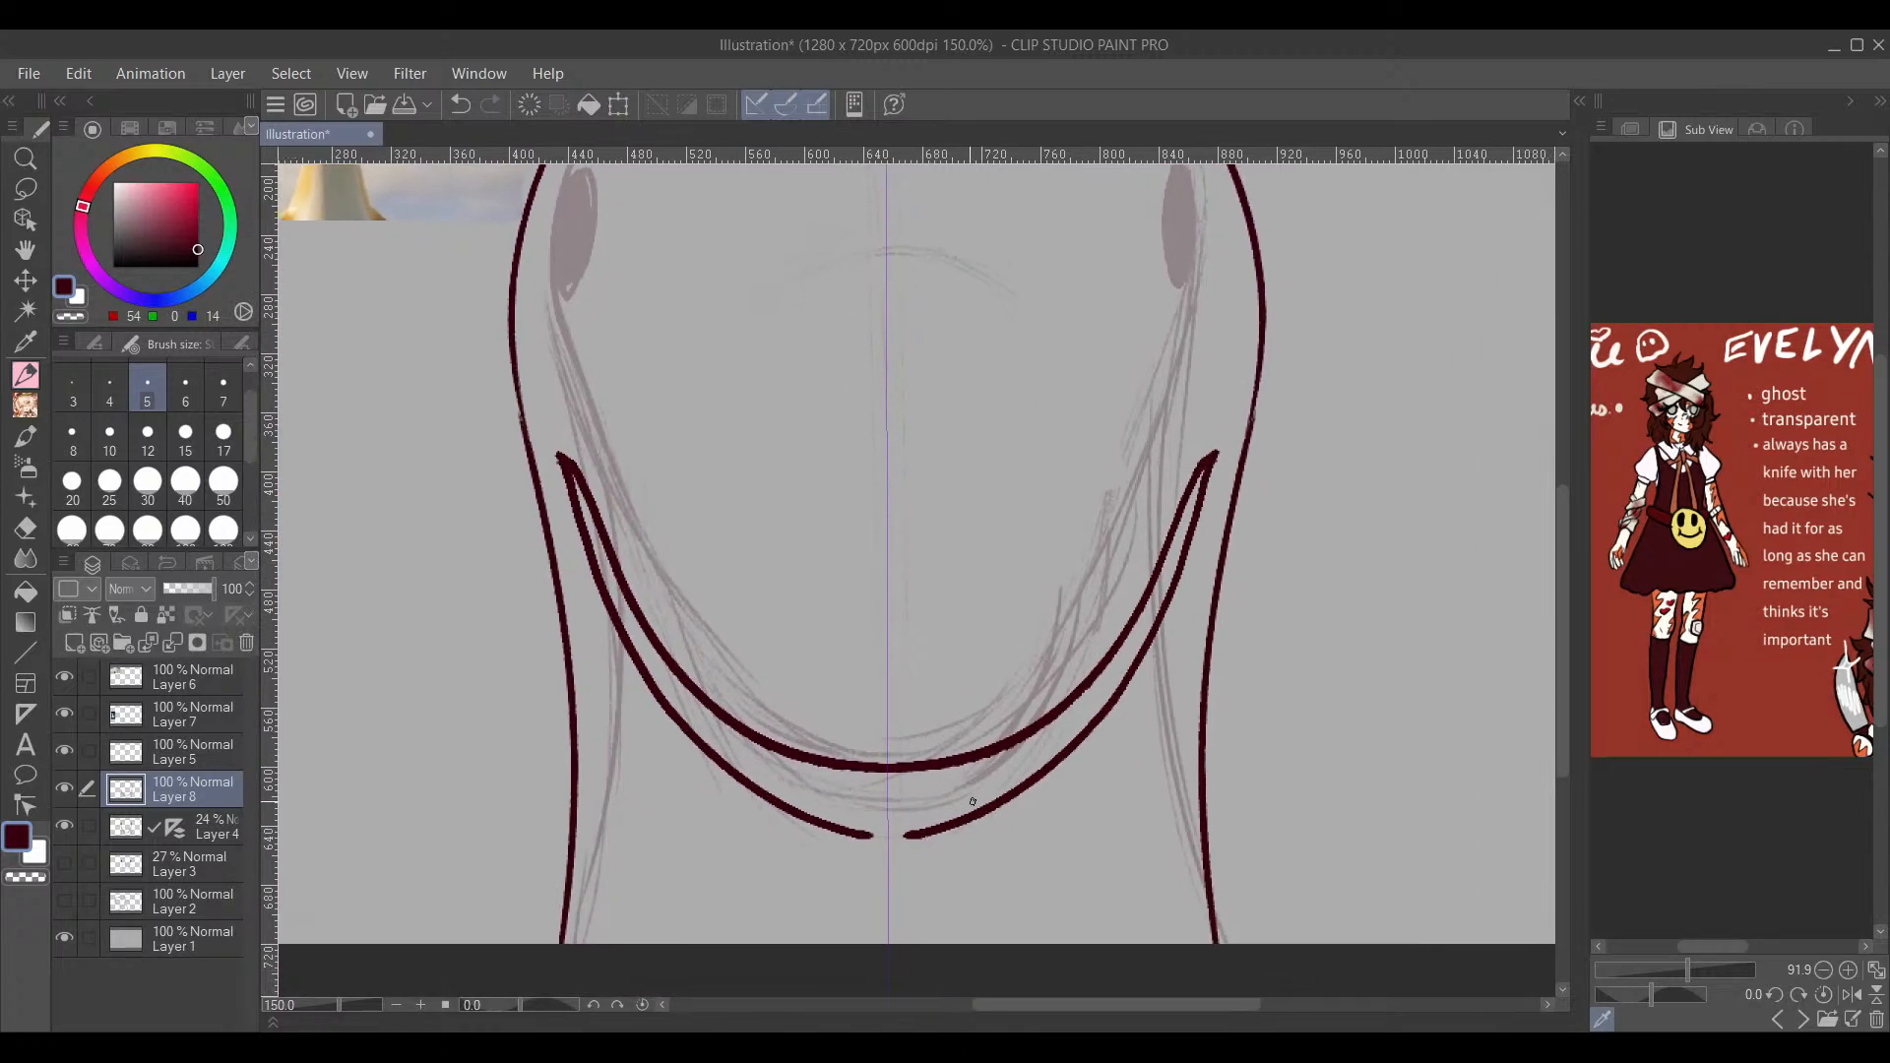
click(472, 105)
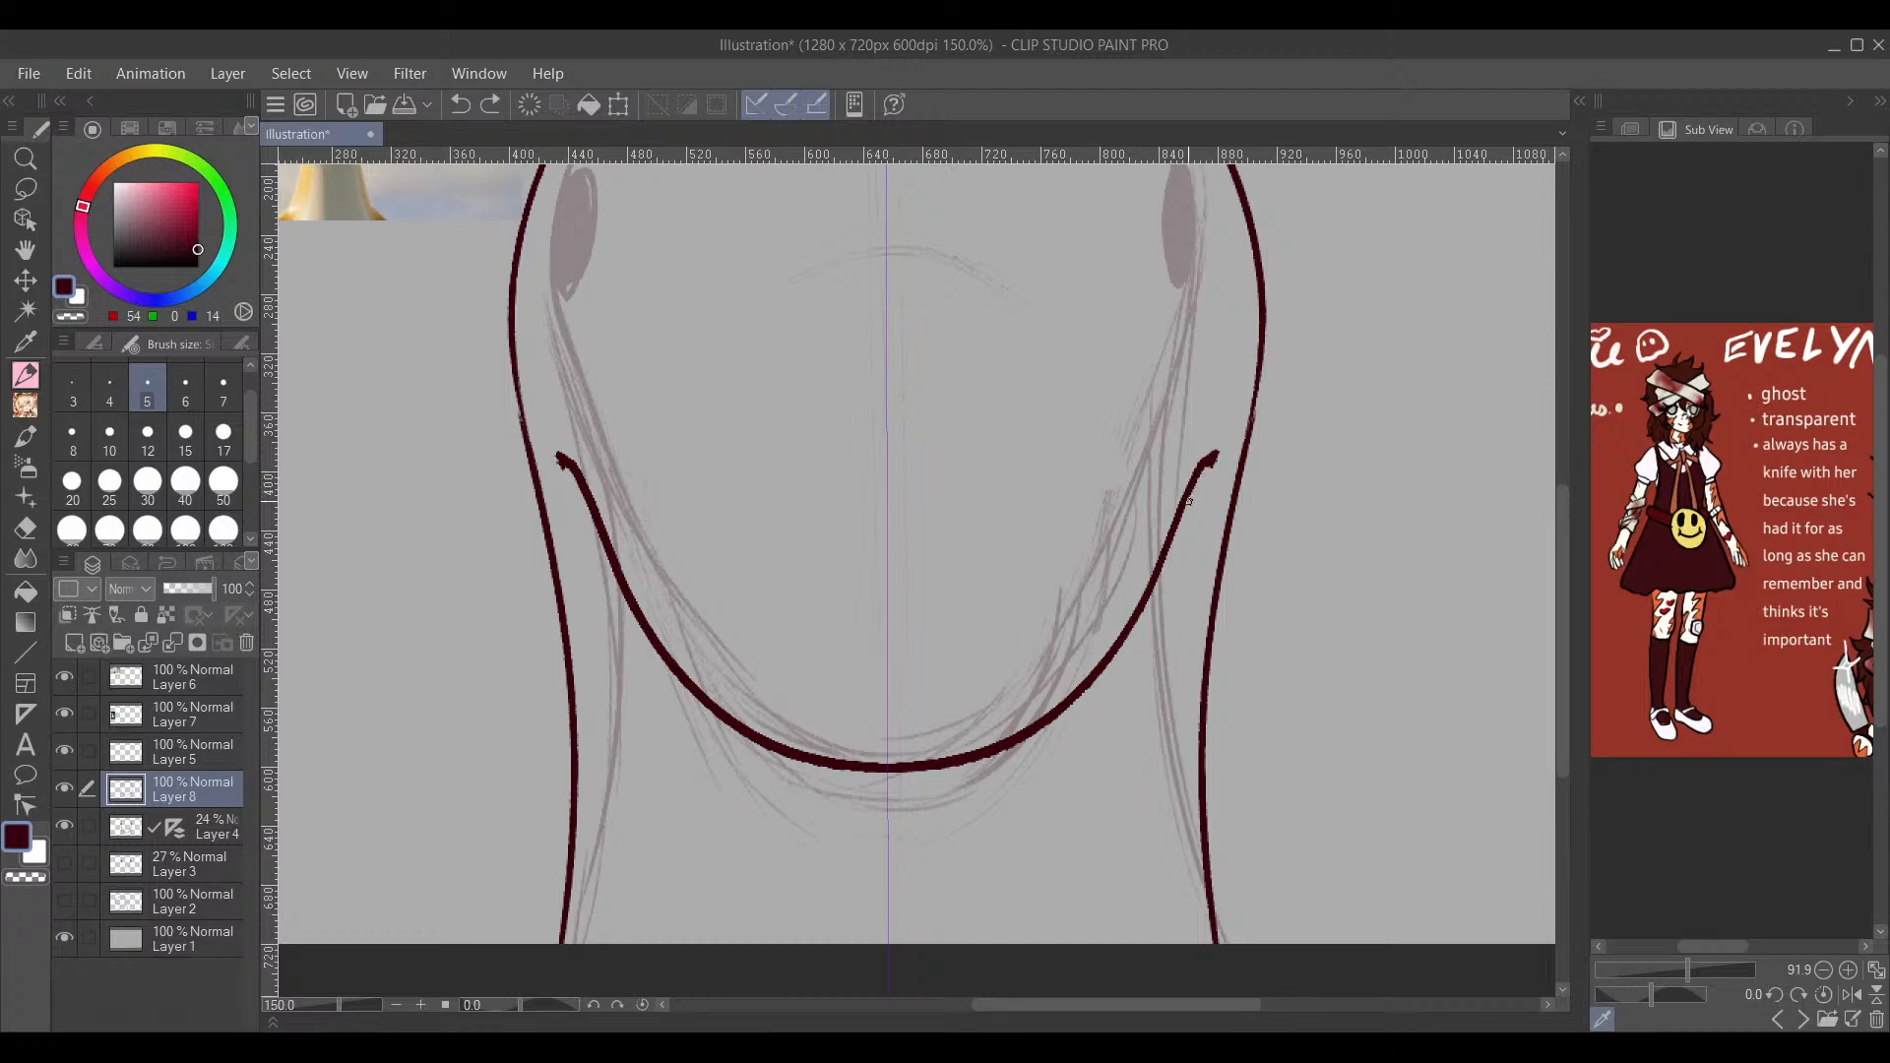
mouse_move(1182, 508)
mouse_down()
mouse_move(1013, 788)
mouse_move(937, 832)
mouse_up()
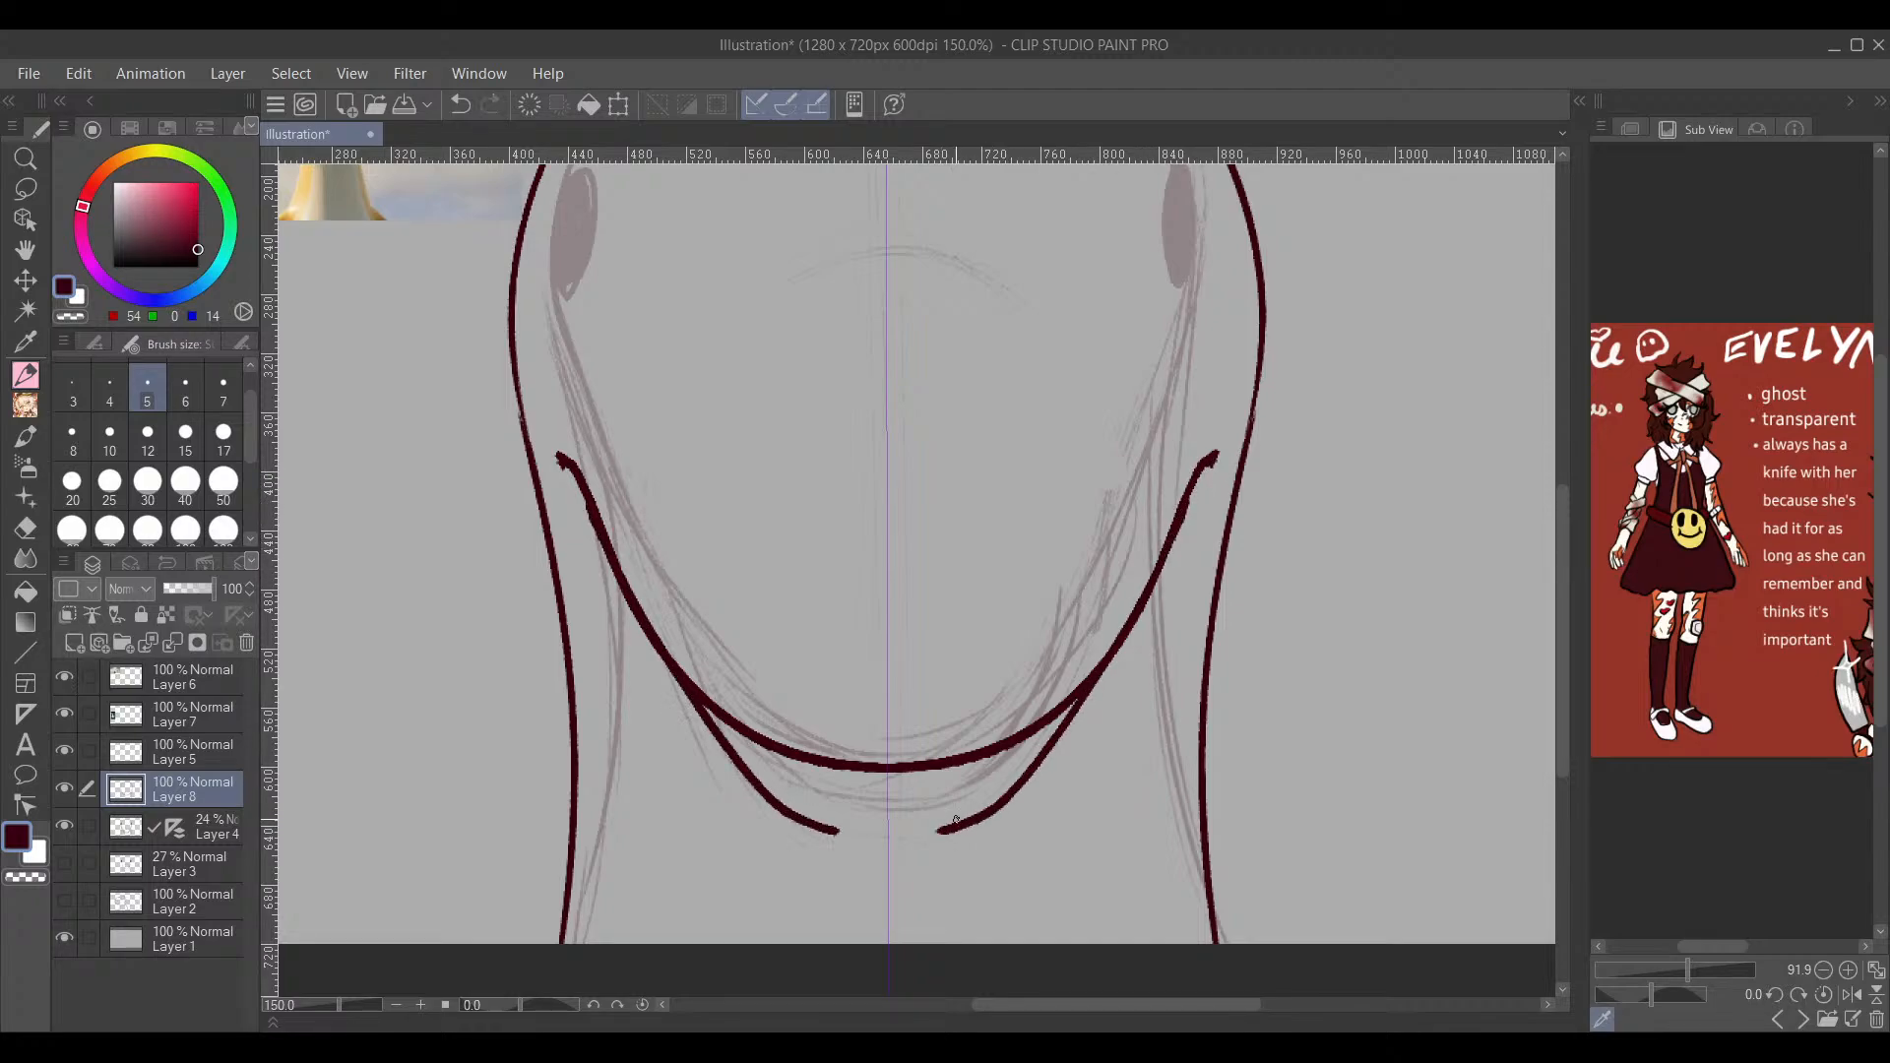
drag(1039, 782, 1002, 621)
key(ctrl+z)
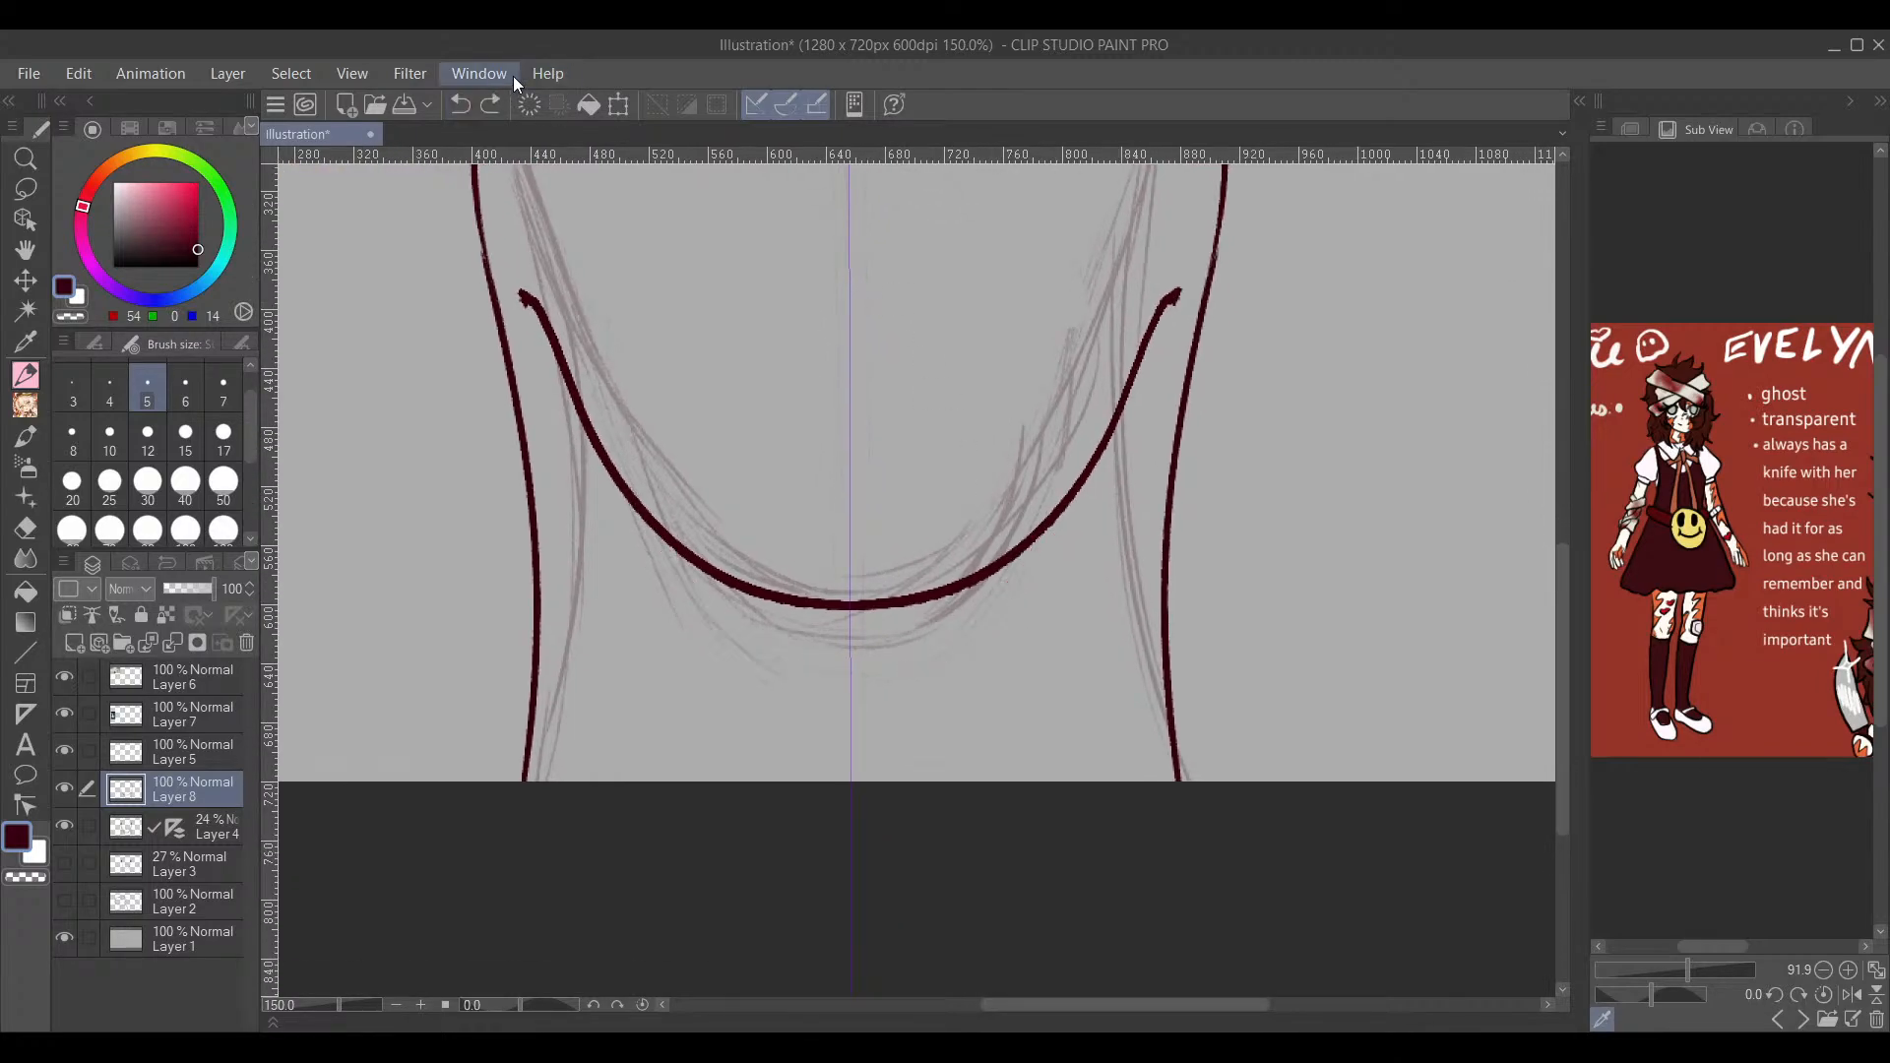
mouse_move(1079, 495)
mouse_down()
mouse_move(1023, 595)
mouse_move(879, 661)
mouse_up()
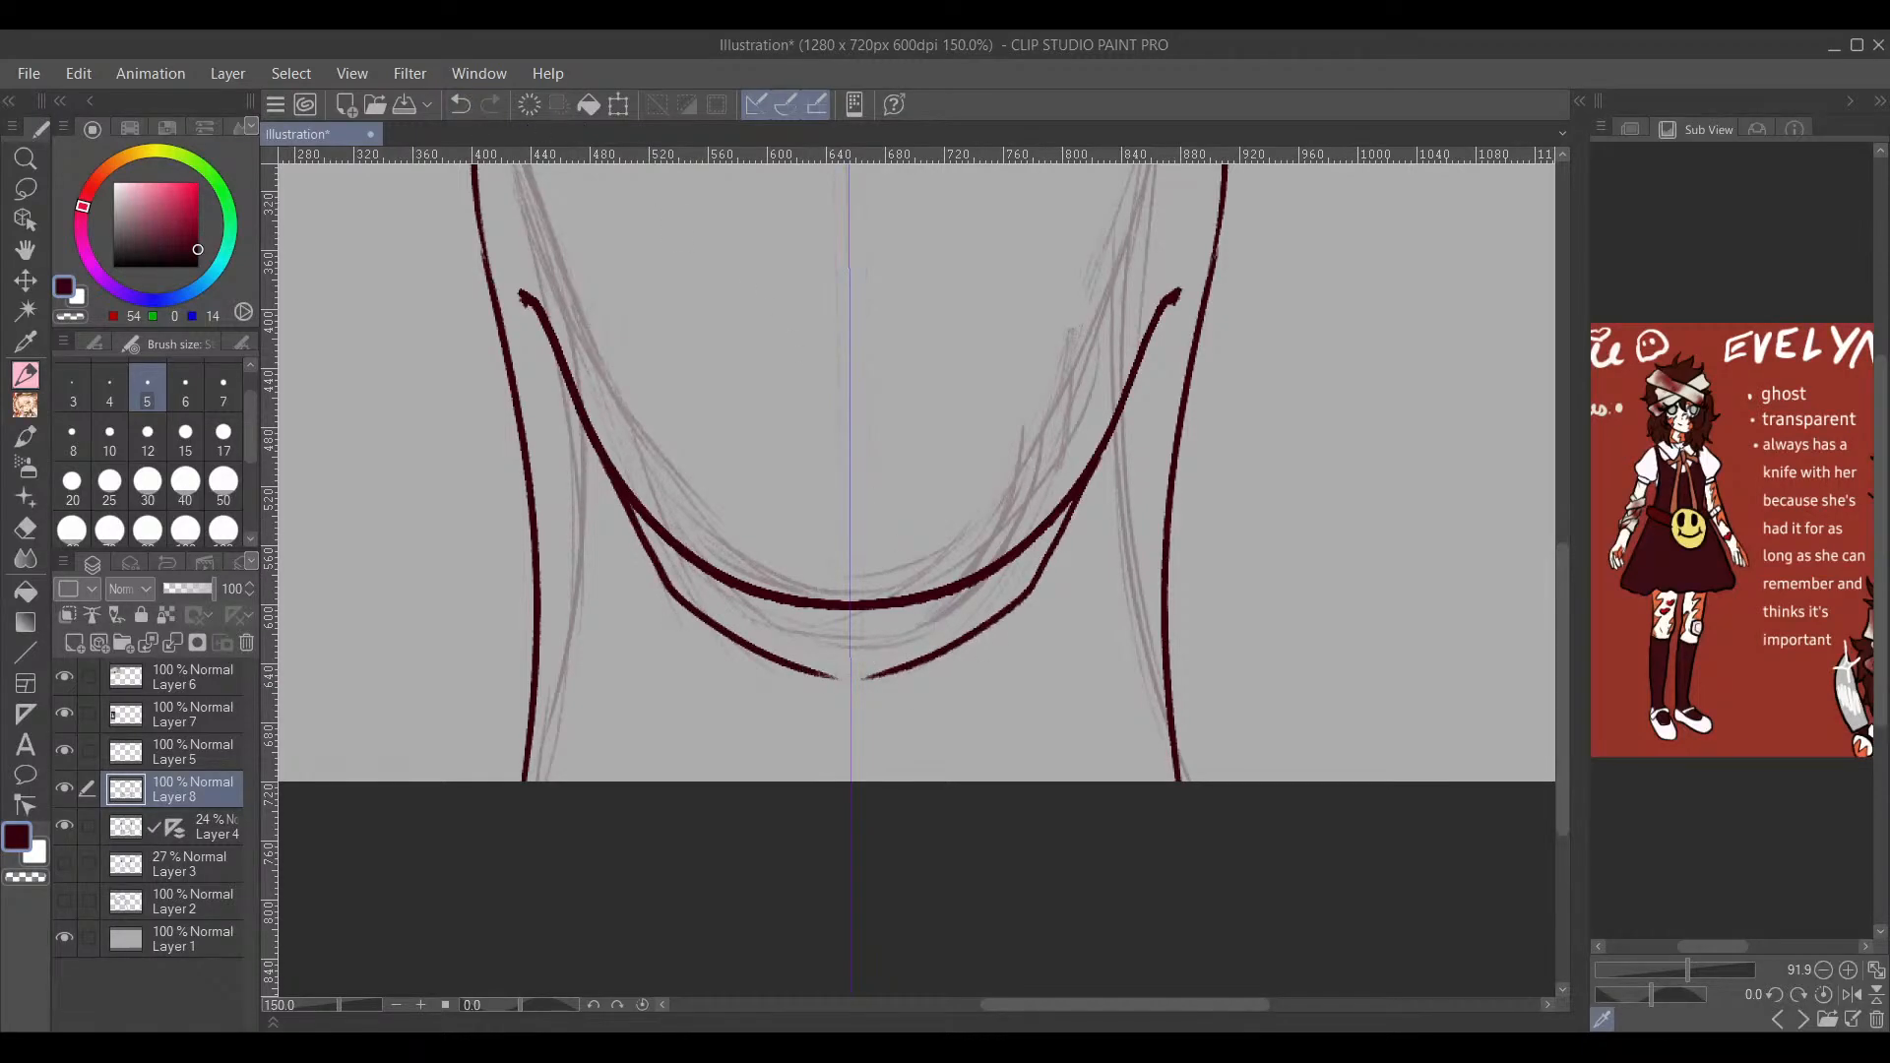
key(ctrl+z)
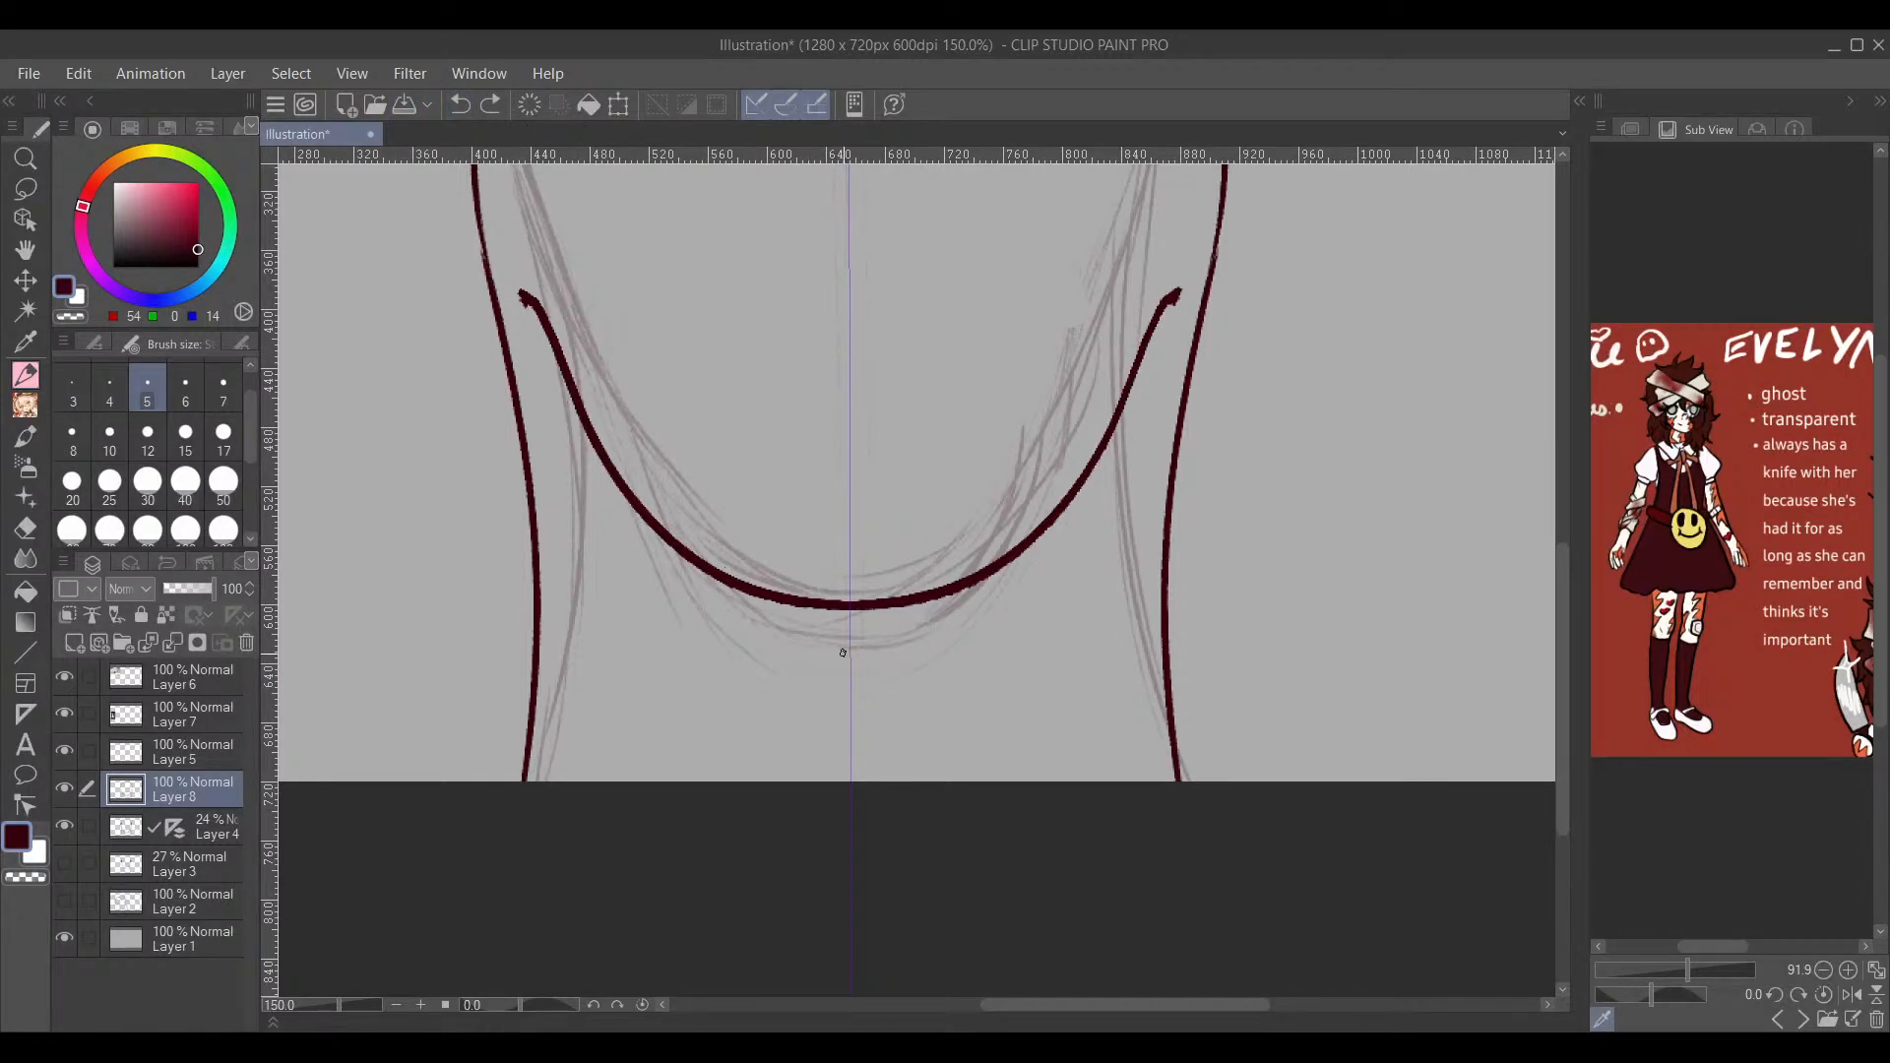
Step: Draw a thinner lower lip curve just beneath the mouth line, joining it on both sides, and clean up its ends with transparent colour
mouse_move(825, 653)
mouse_down()
mouse_move(750, 631)
mouse_move(585, 414)
mouse_up()
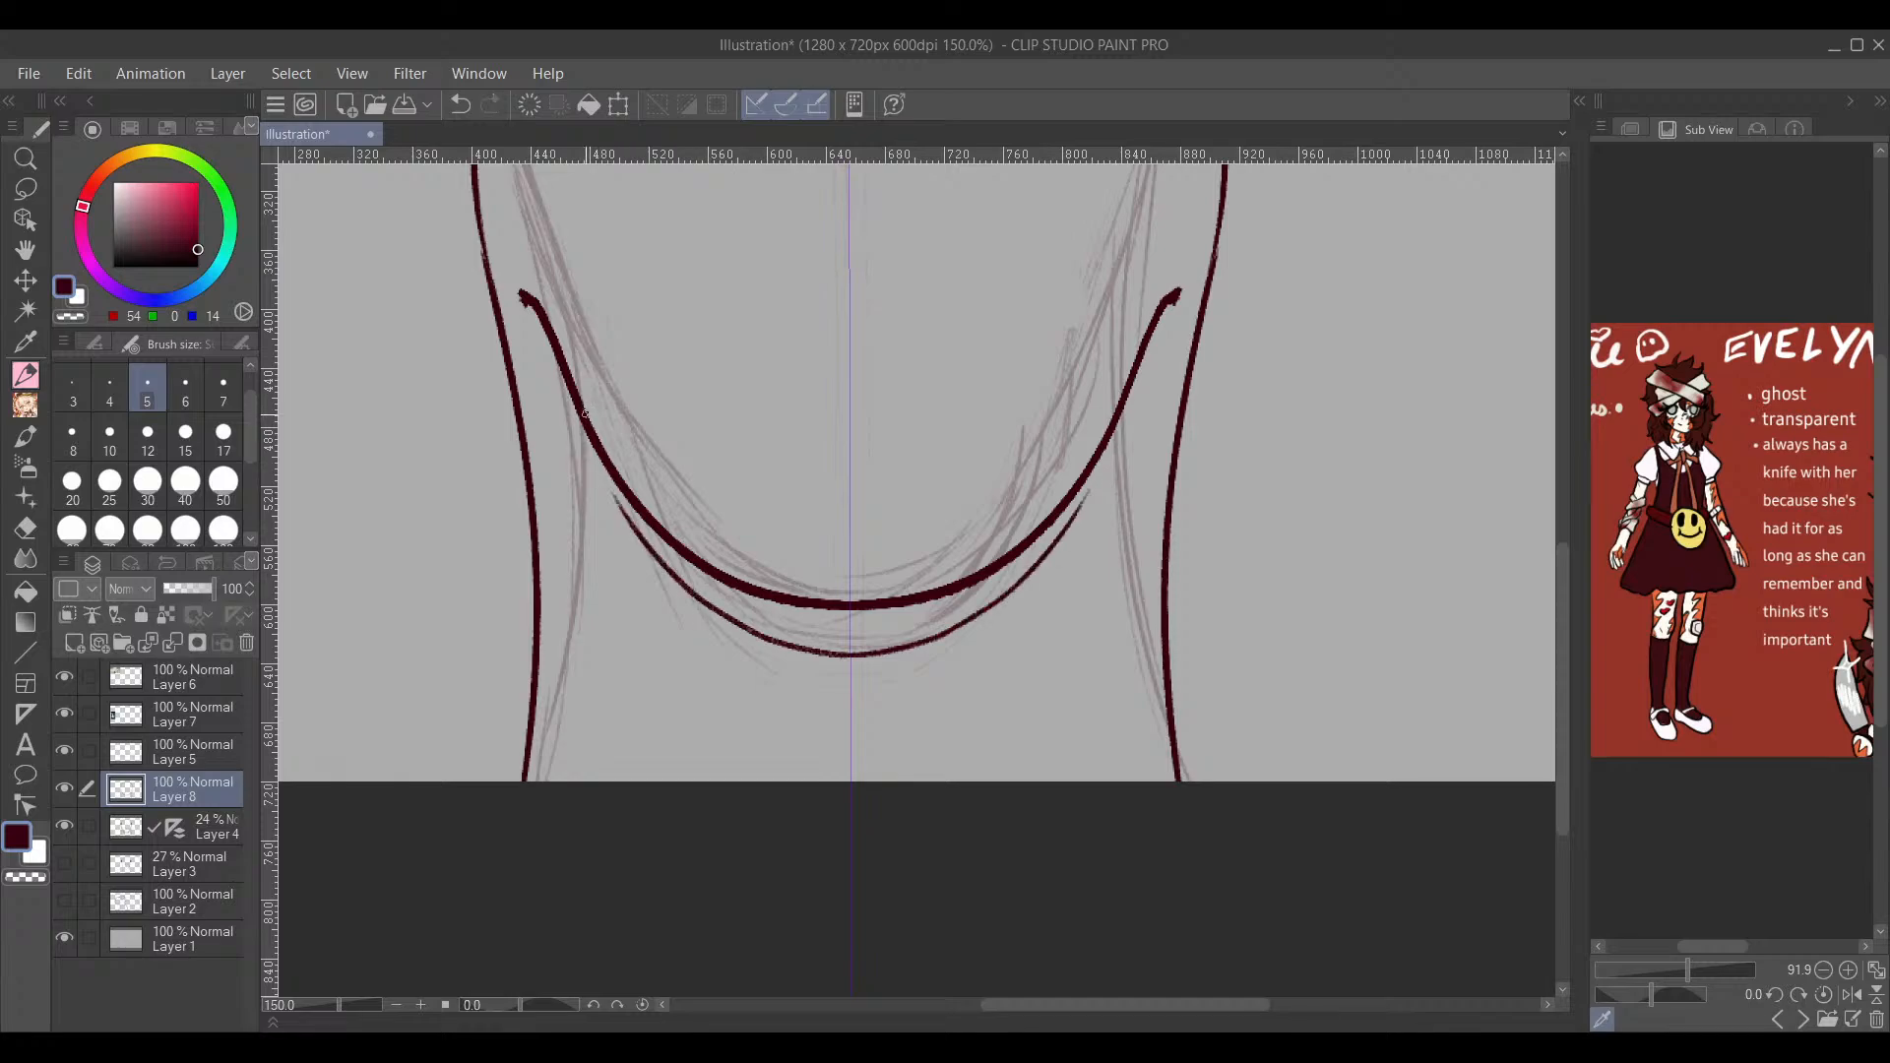
drag(684, 583, 626, 502)
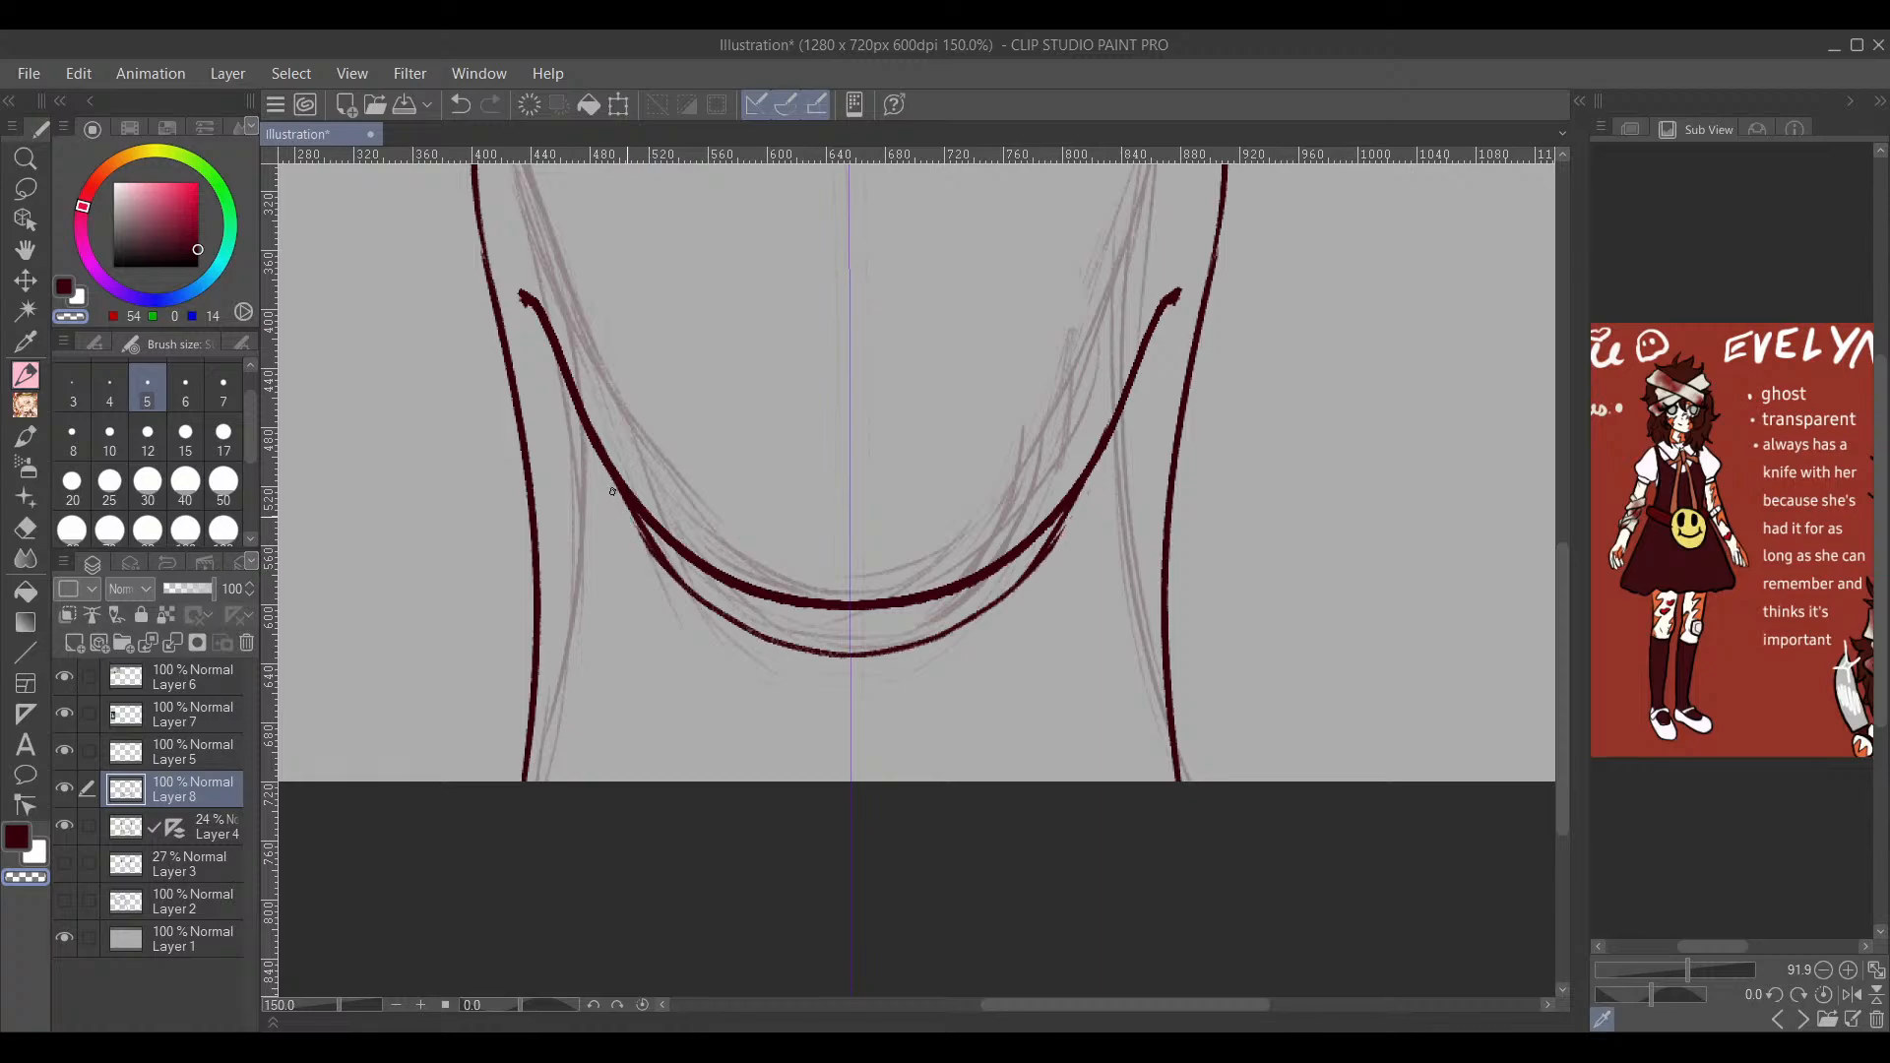
scroll(662, 571, down, 4)
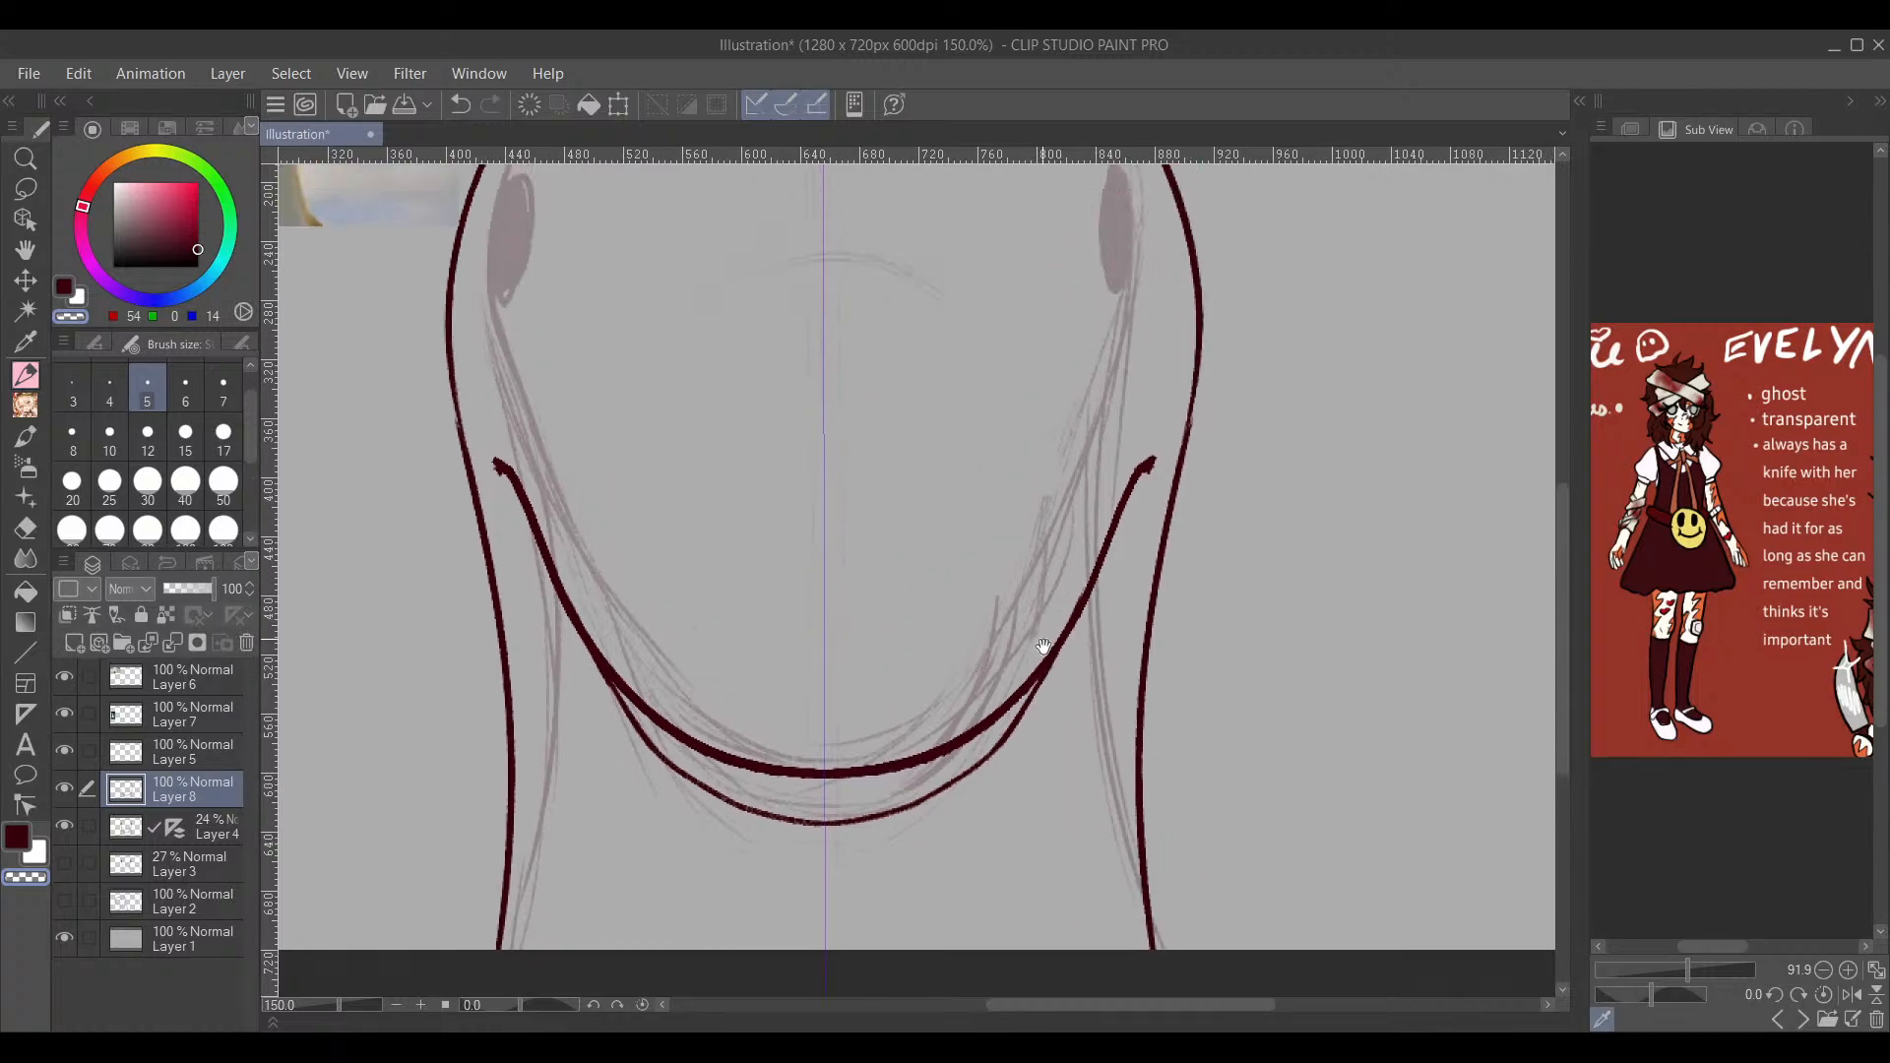
scroll(1189, 523, up, 3)
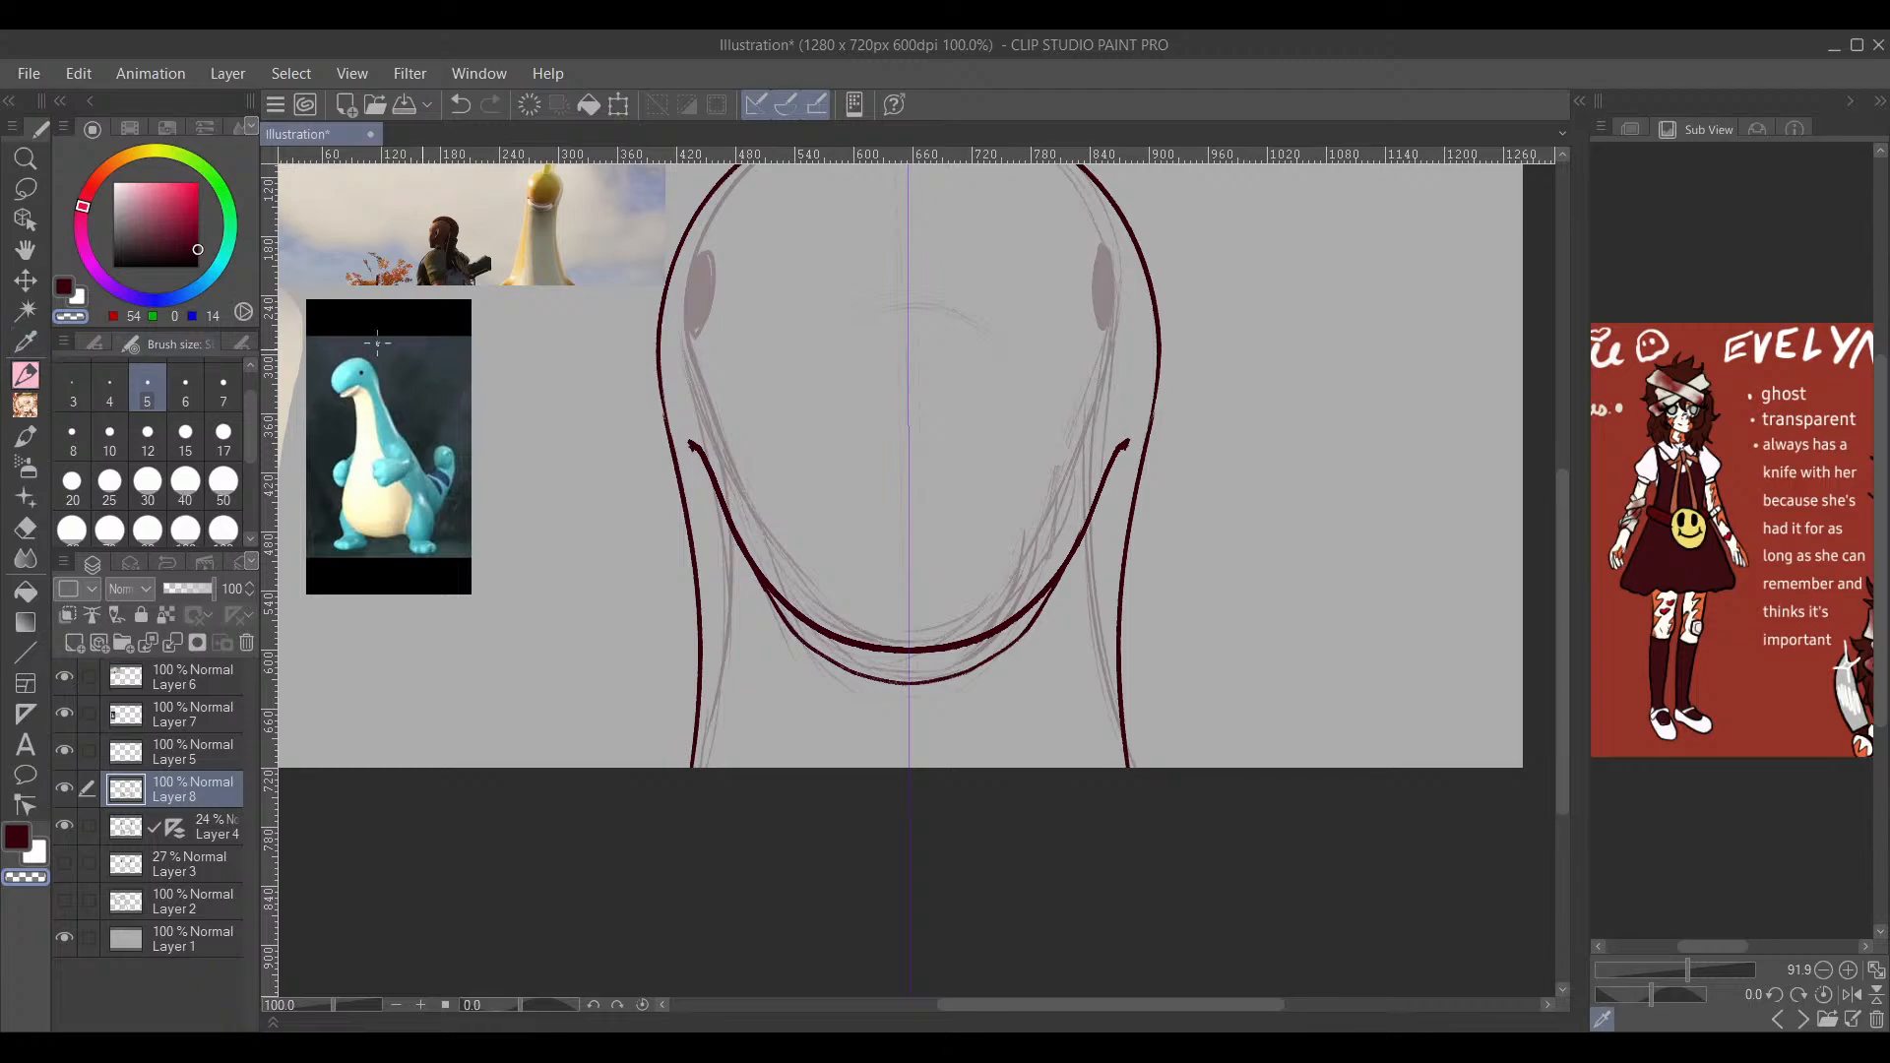
scroll(986, 588, up, 2)
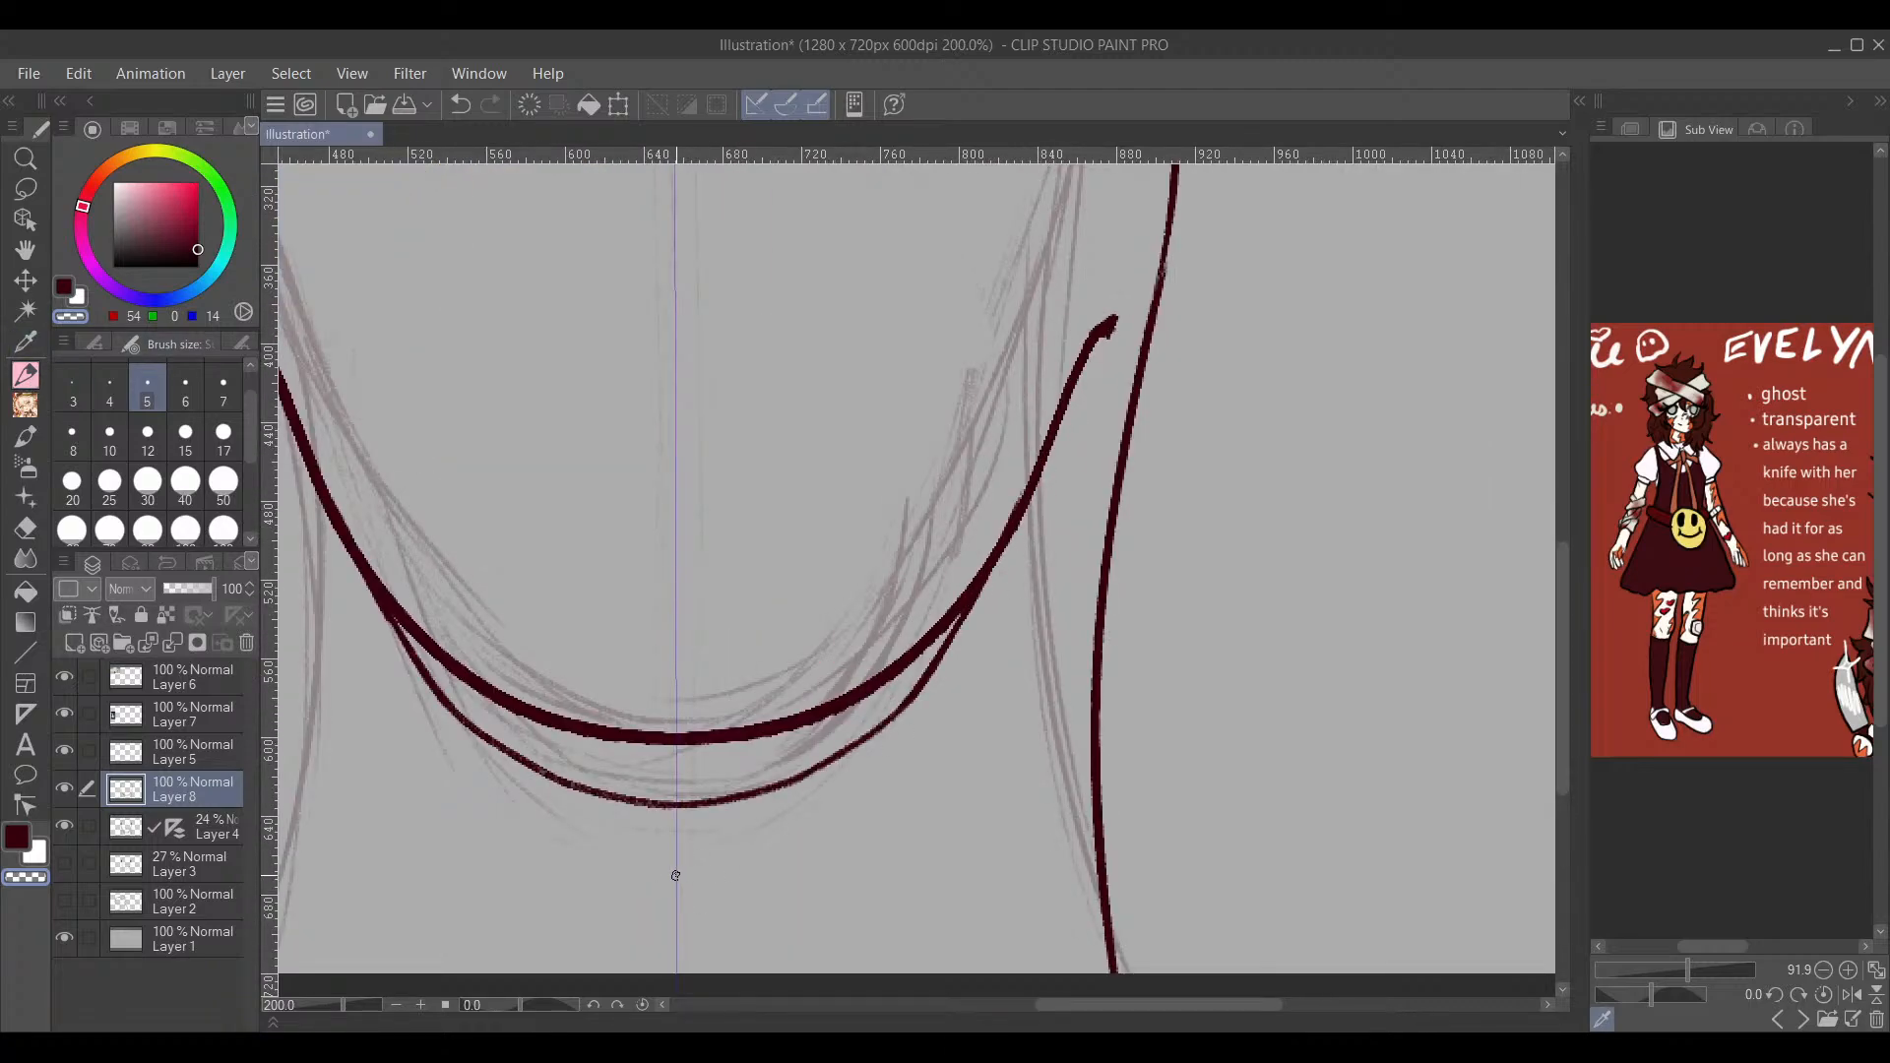
drag(888, 726, 1121, 519)
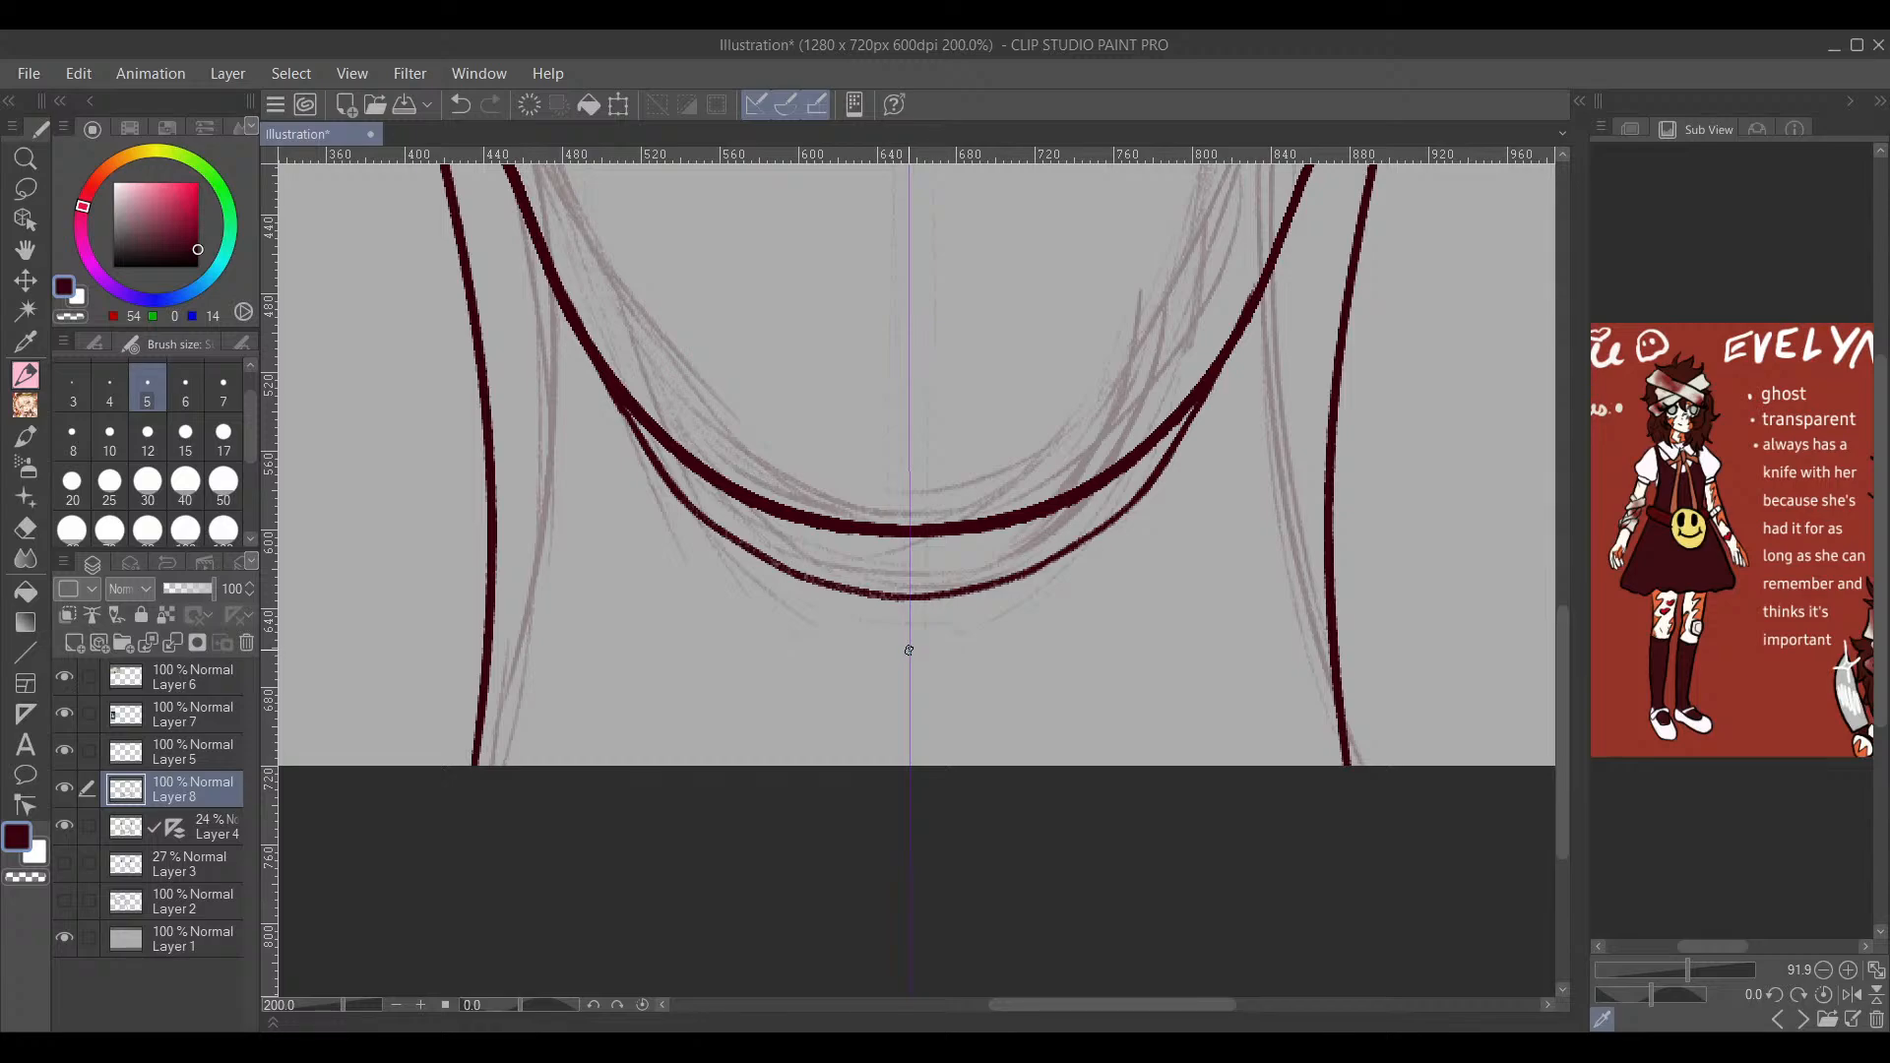
drag(909, 650, 1098, 581)
drag(928, 654, 1030, 618)
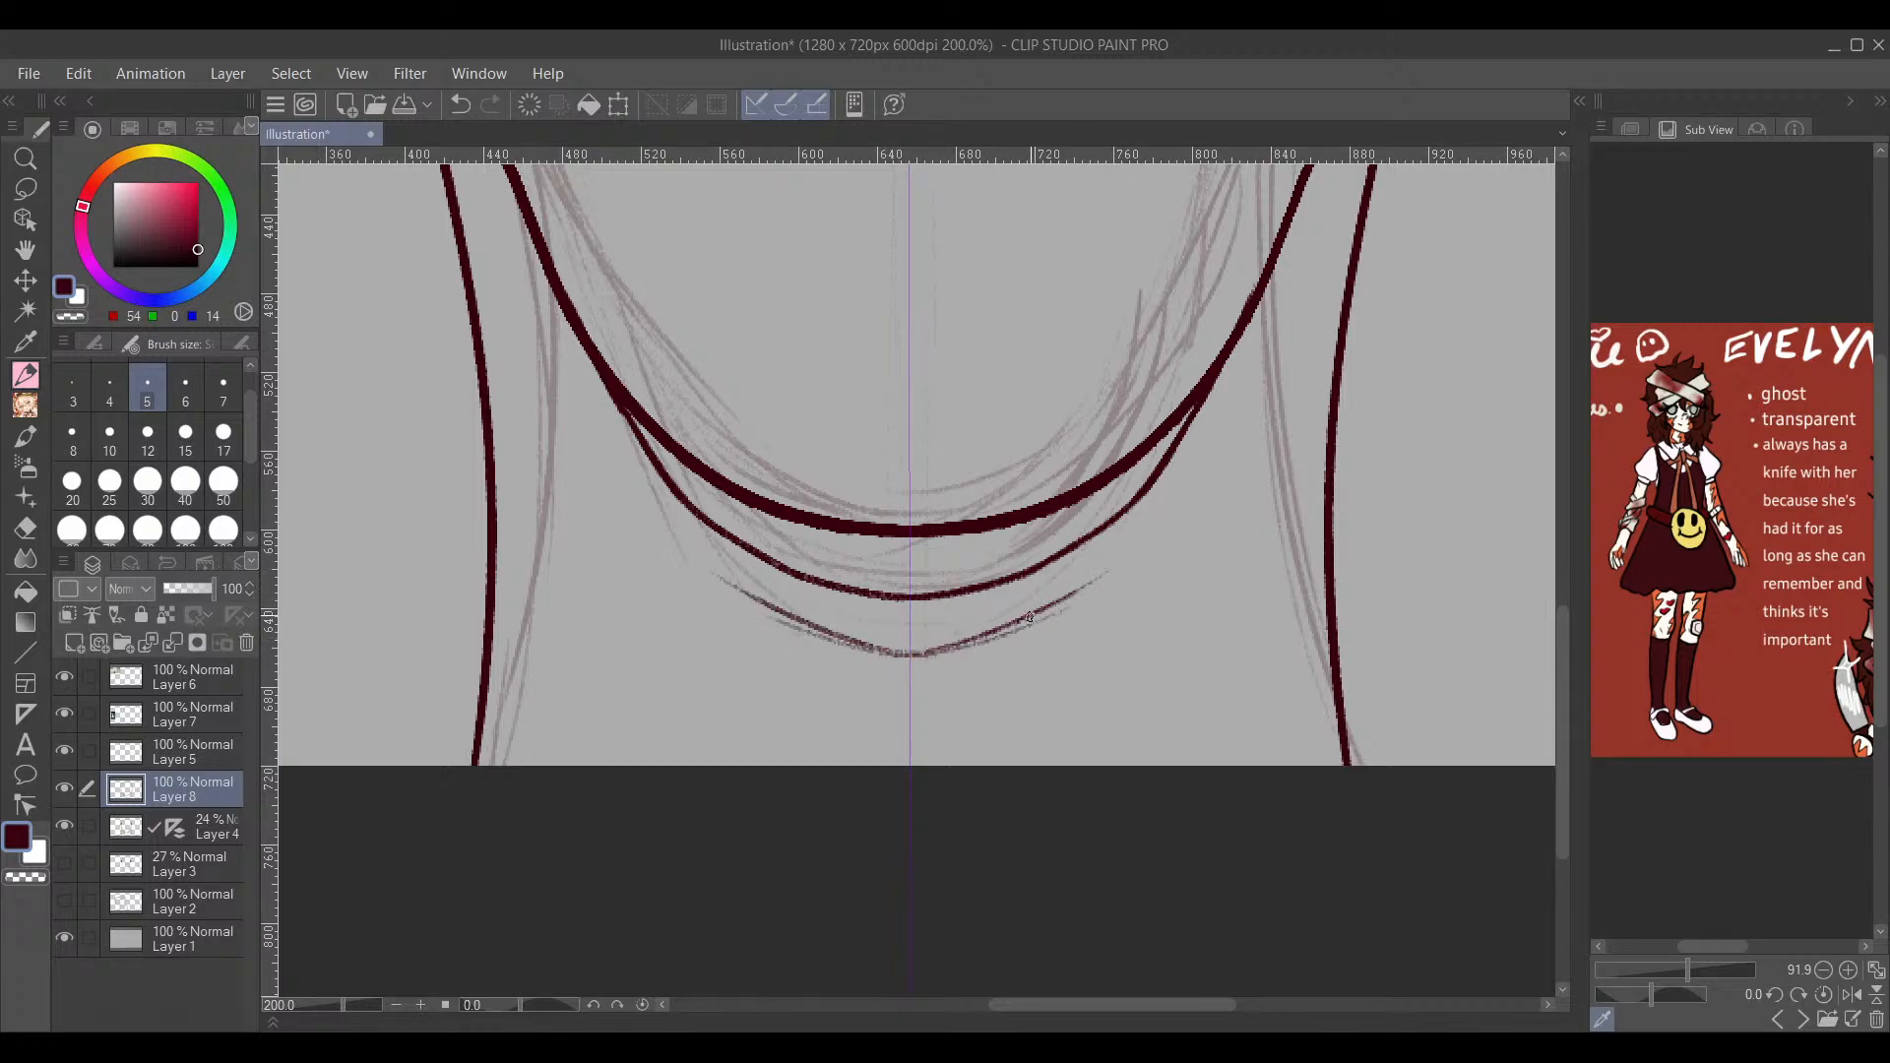
key(ctrl+z)
key(ctrl+z)
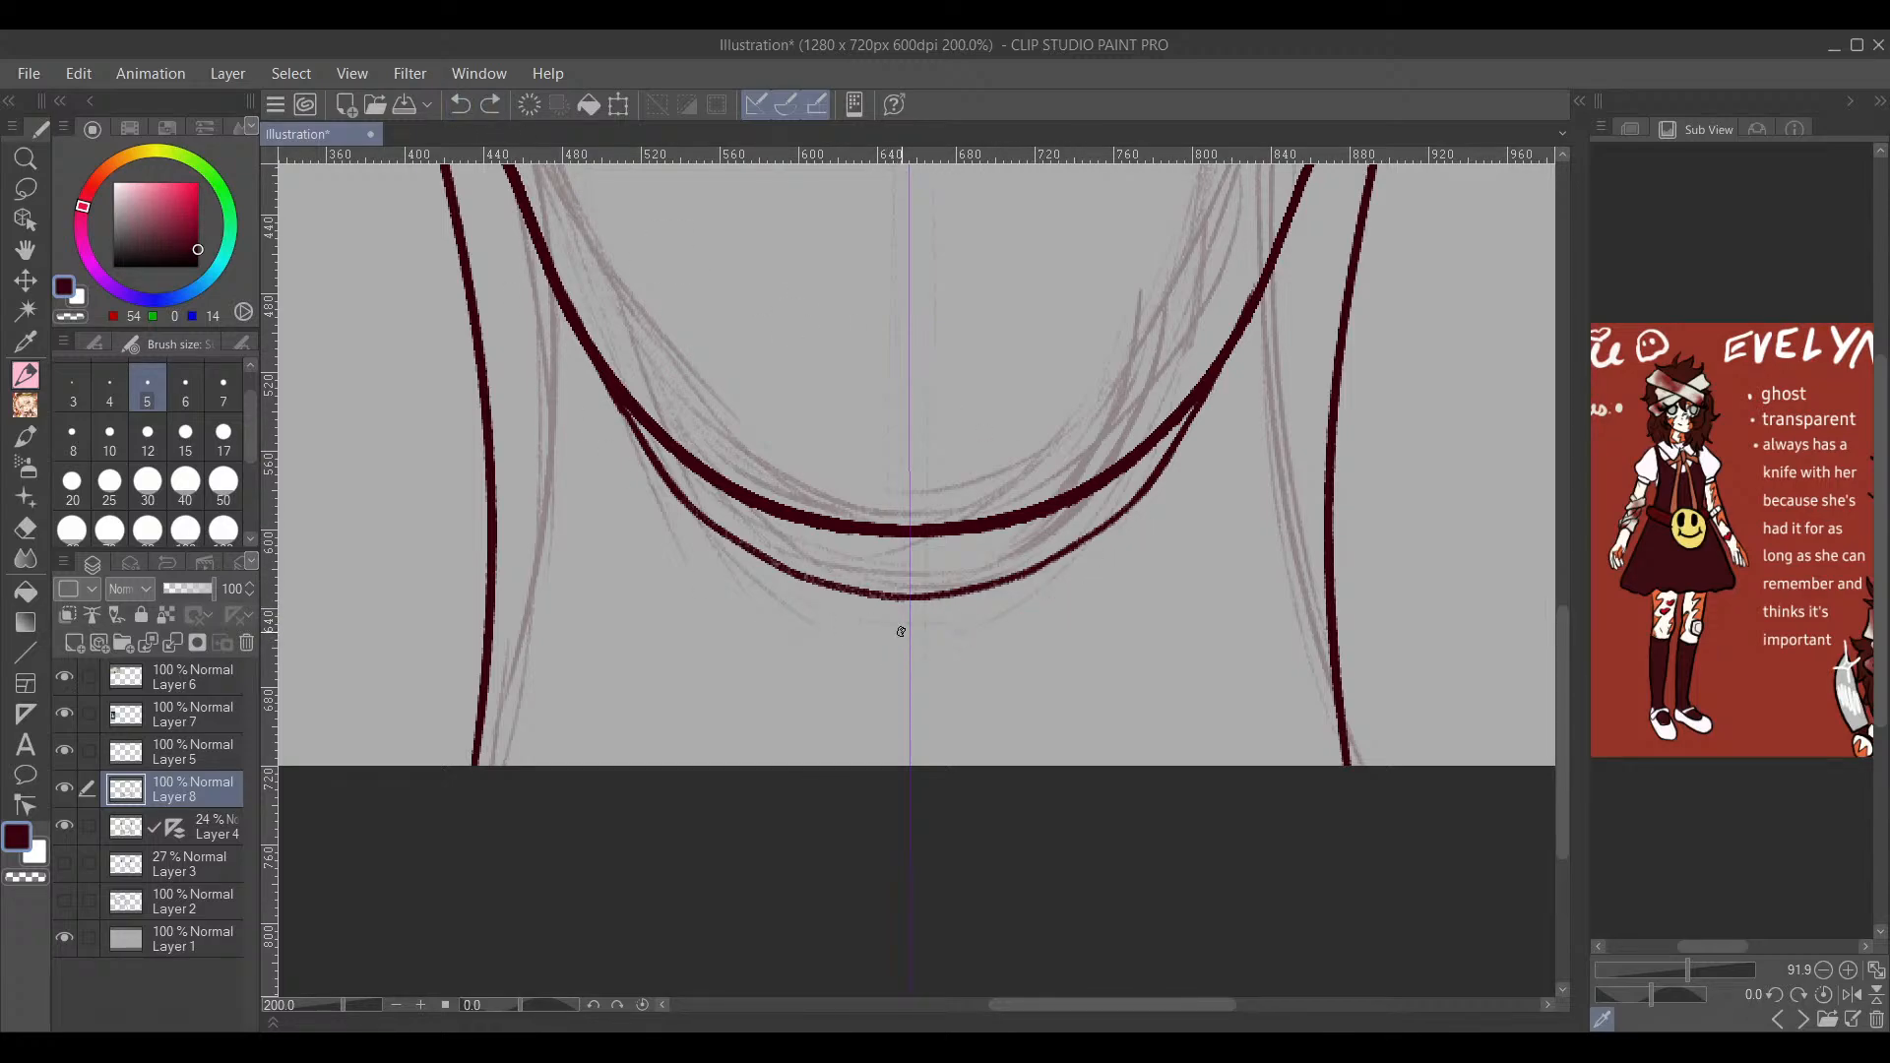
Step: Draw a faint, thin chin curve below the lower lip, following its shape on both sides
mouse_move(915, 635)
mouse_down()
mouse_move(827, 624)
mouse_move(648, 490)
mouse_move(711, 561)
mouse_move(619, 458)
mouse_up()
drag(844, 378, 837, 635)
scroll(1206, 587, down, 2)
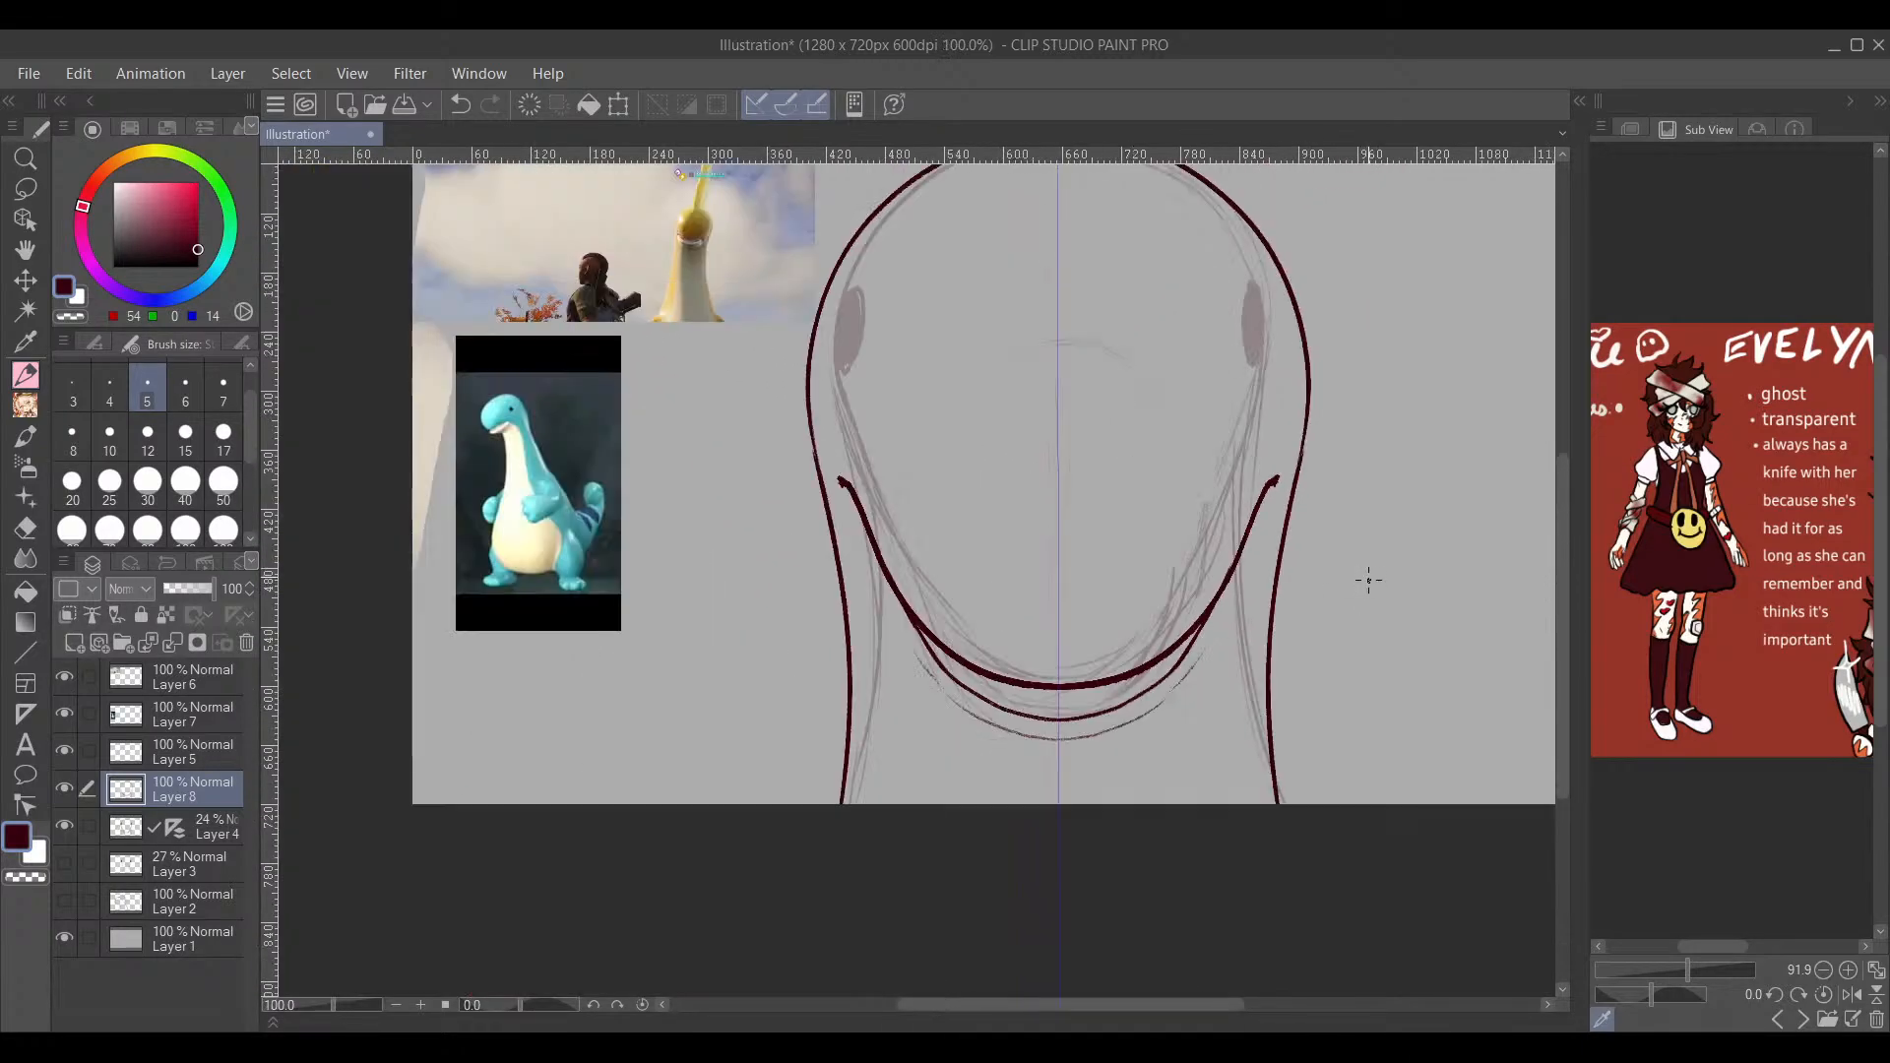
Step: Switch from the SU-Cream Pencil to a brush in the Pen group at size 30 for painting the eyes
drag(1367, 578, 1287, 692)
scroll(1247, 423, up, 2)
mouse_move(1218, 449)
mouse_down()
mouse_move(1182, 528)
mouse_move(1215, 590)
mouse_move(1118, 591)
mouse_move(1026, 621)
mouse_move(1040, 556)
mouse_up()
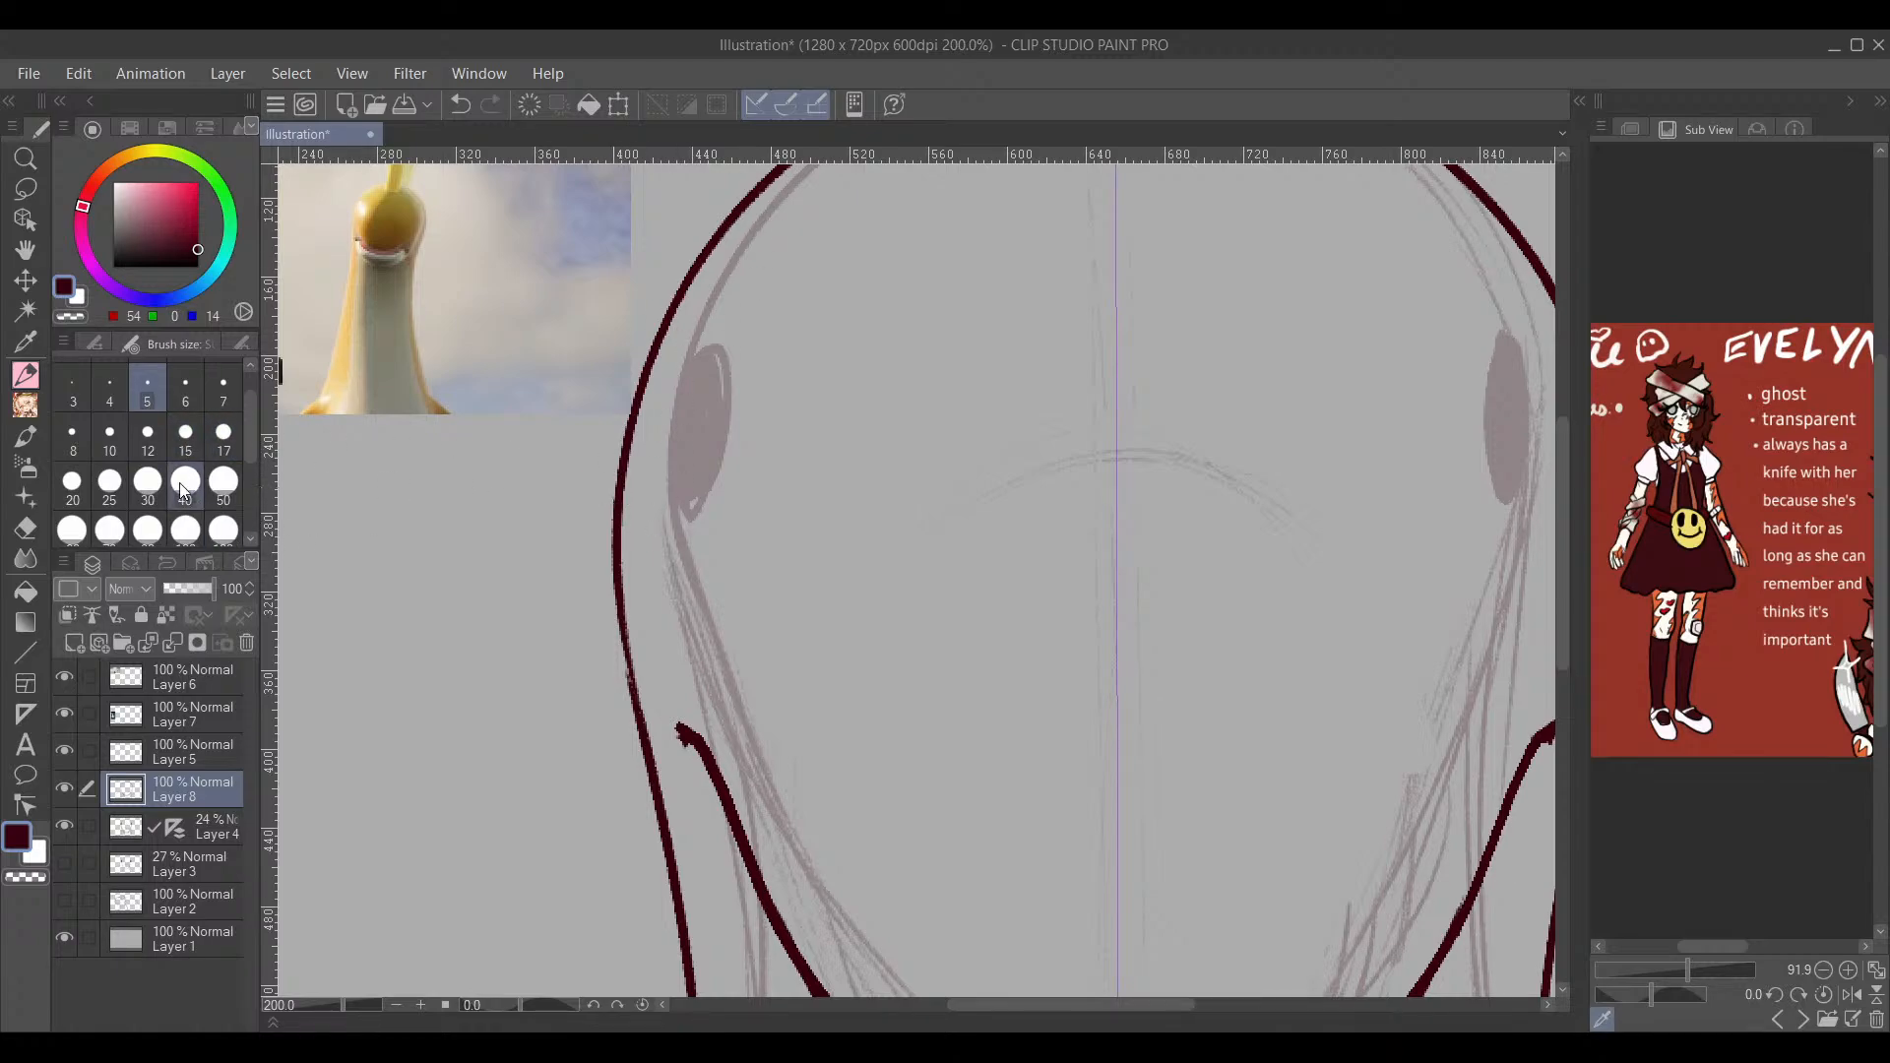
click(179, 482)
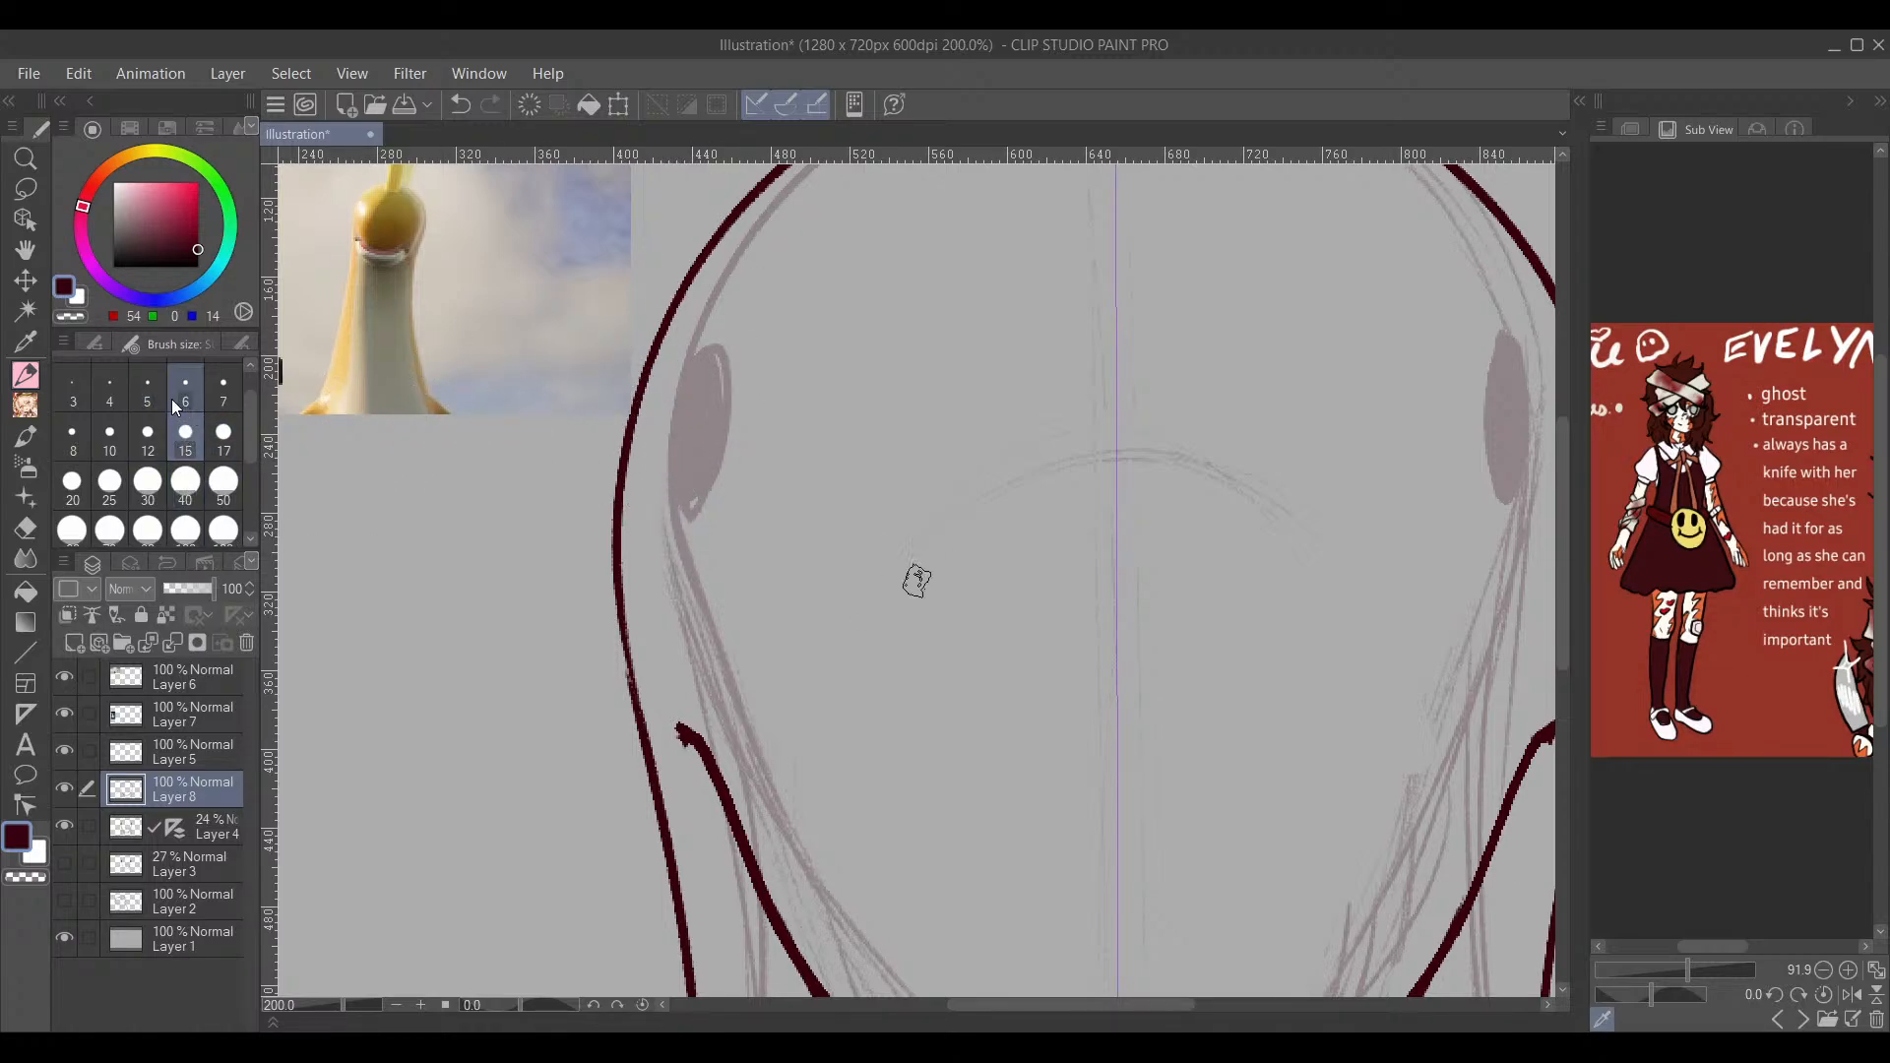
click(94, 345)
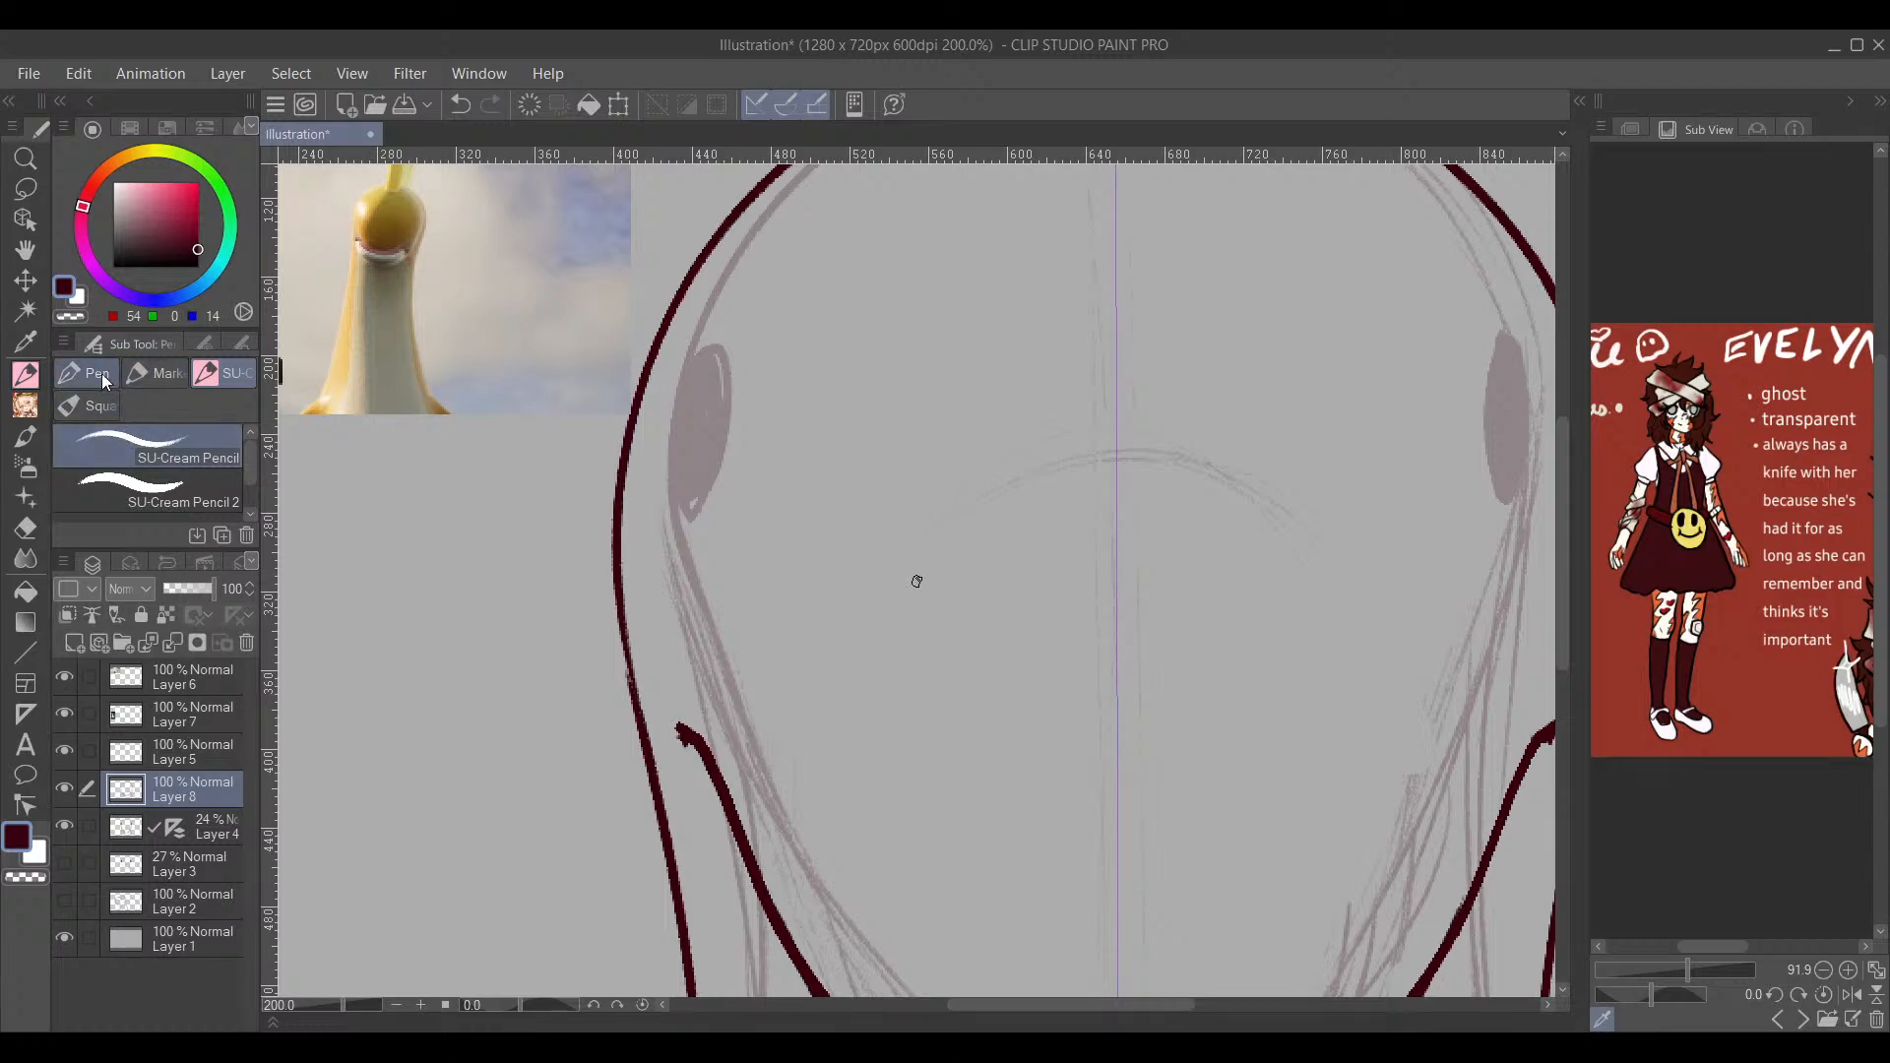
click(207, 341)
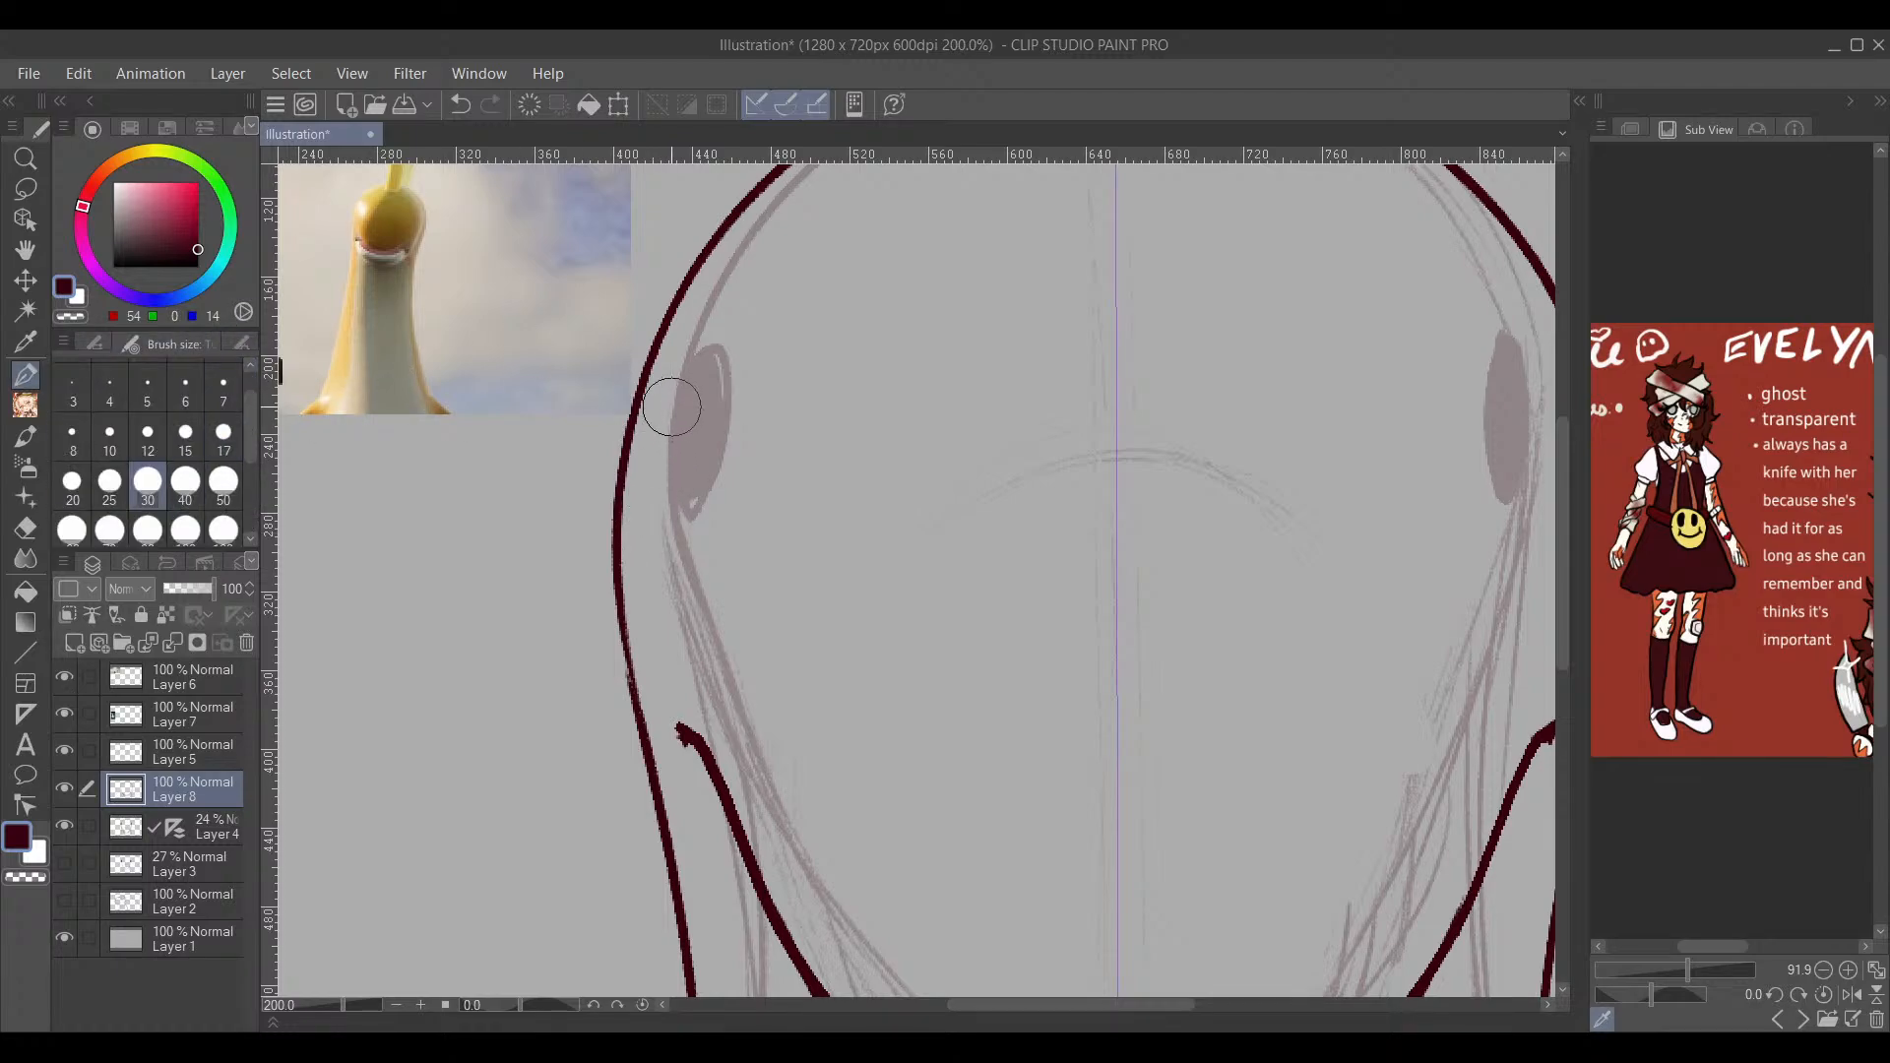
mouse_move(652, 462)
mouse_down()
mouse_move(673, 380)
mouse_move(655, 464)
mouse_up()
drag(659, 372, 692, 384)
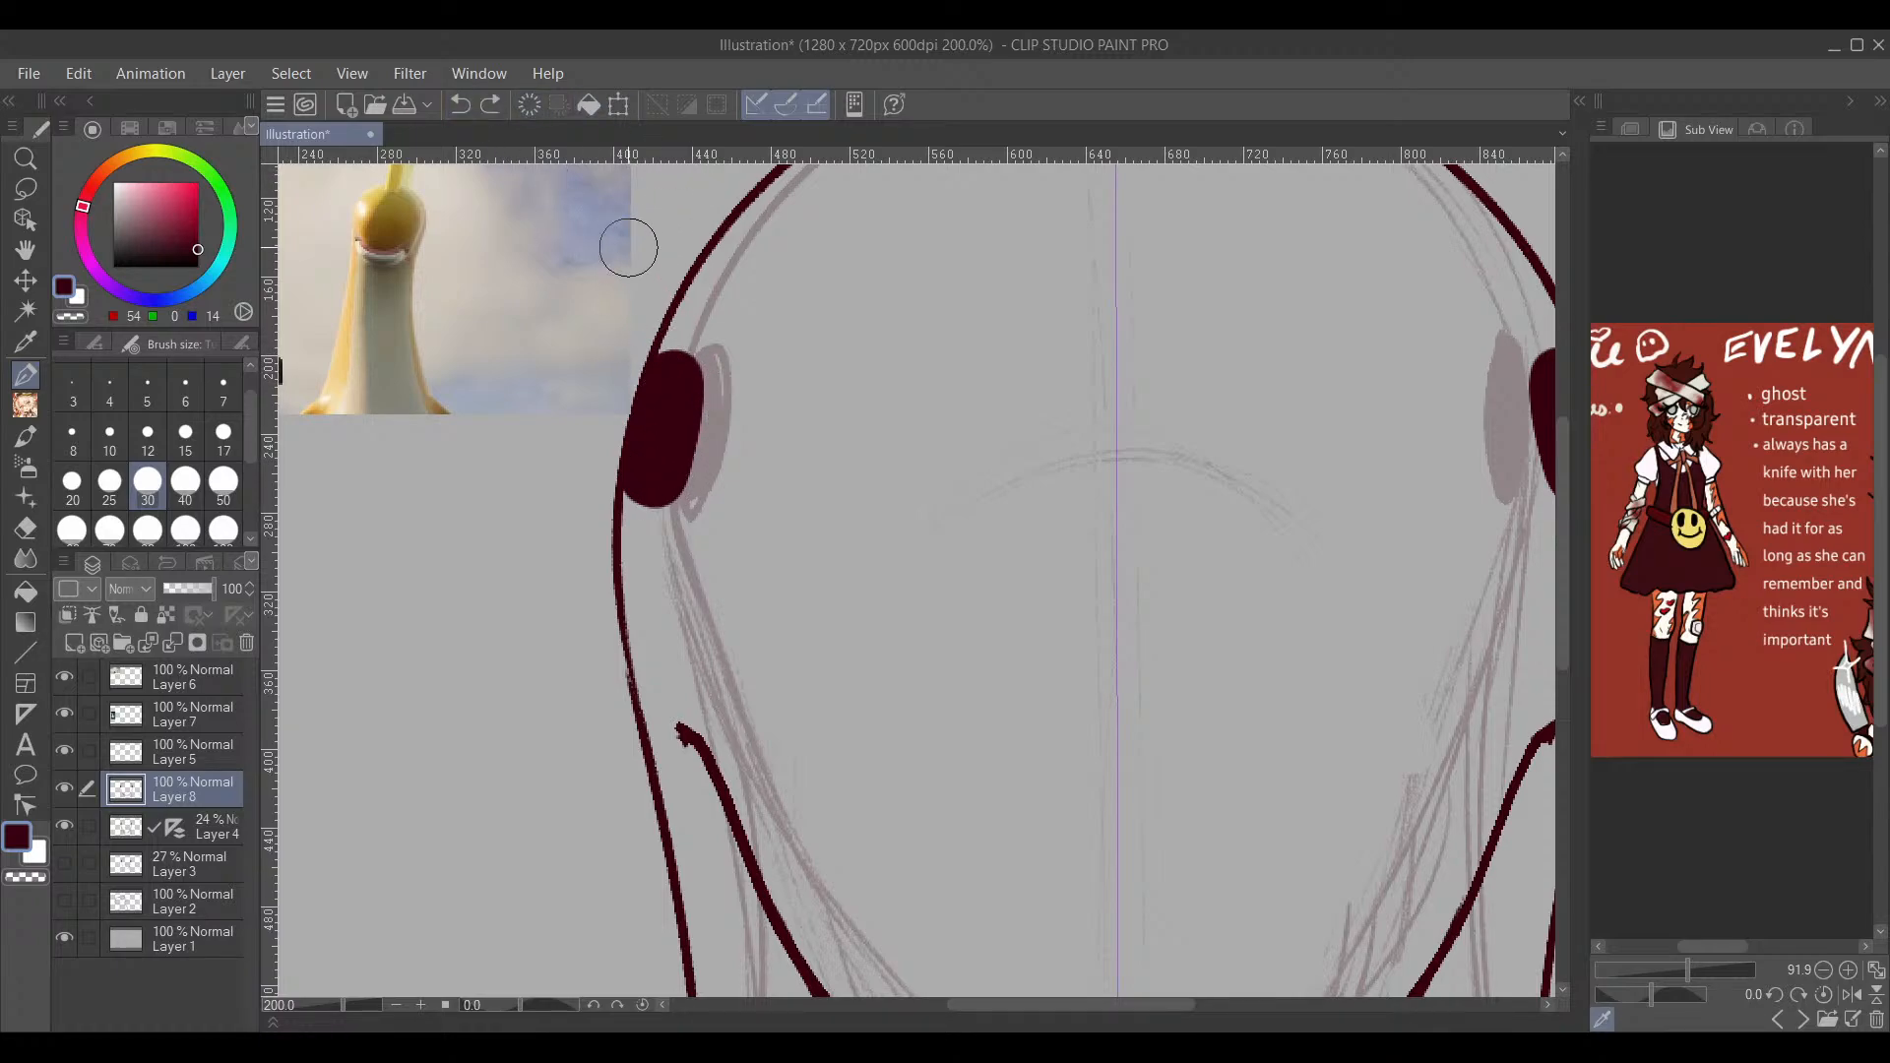
key(Delete)
mouse_move(658, 347)
mouse_down()
mouse_move(697, 380)
mouse_move(630, 459)
mouse_up()
key(Delete)
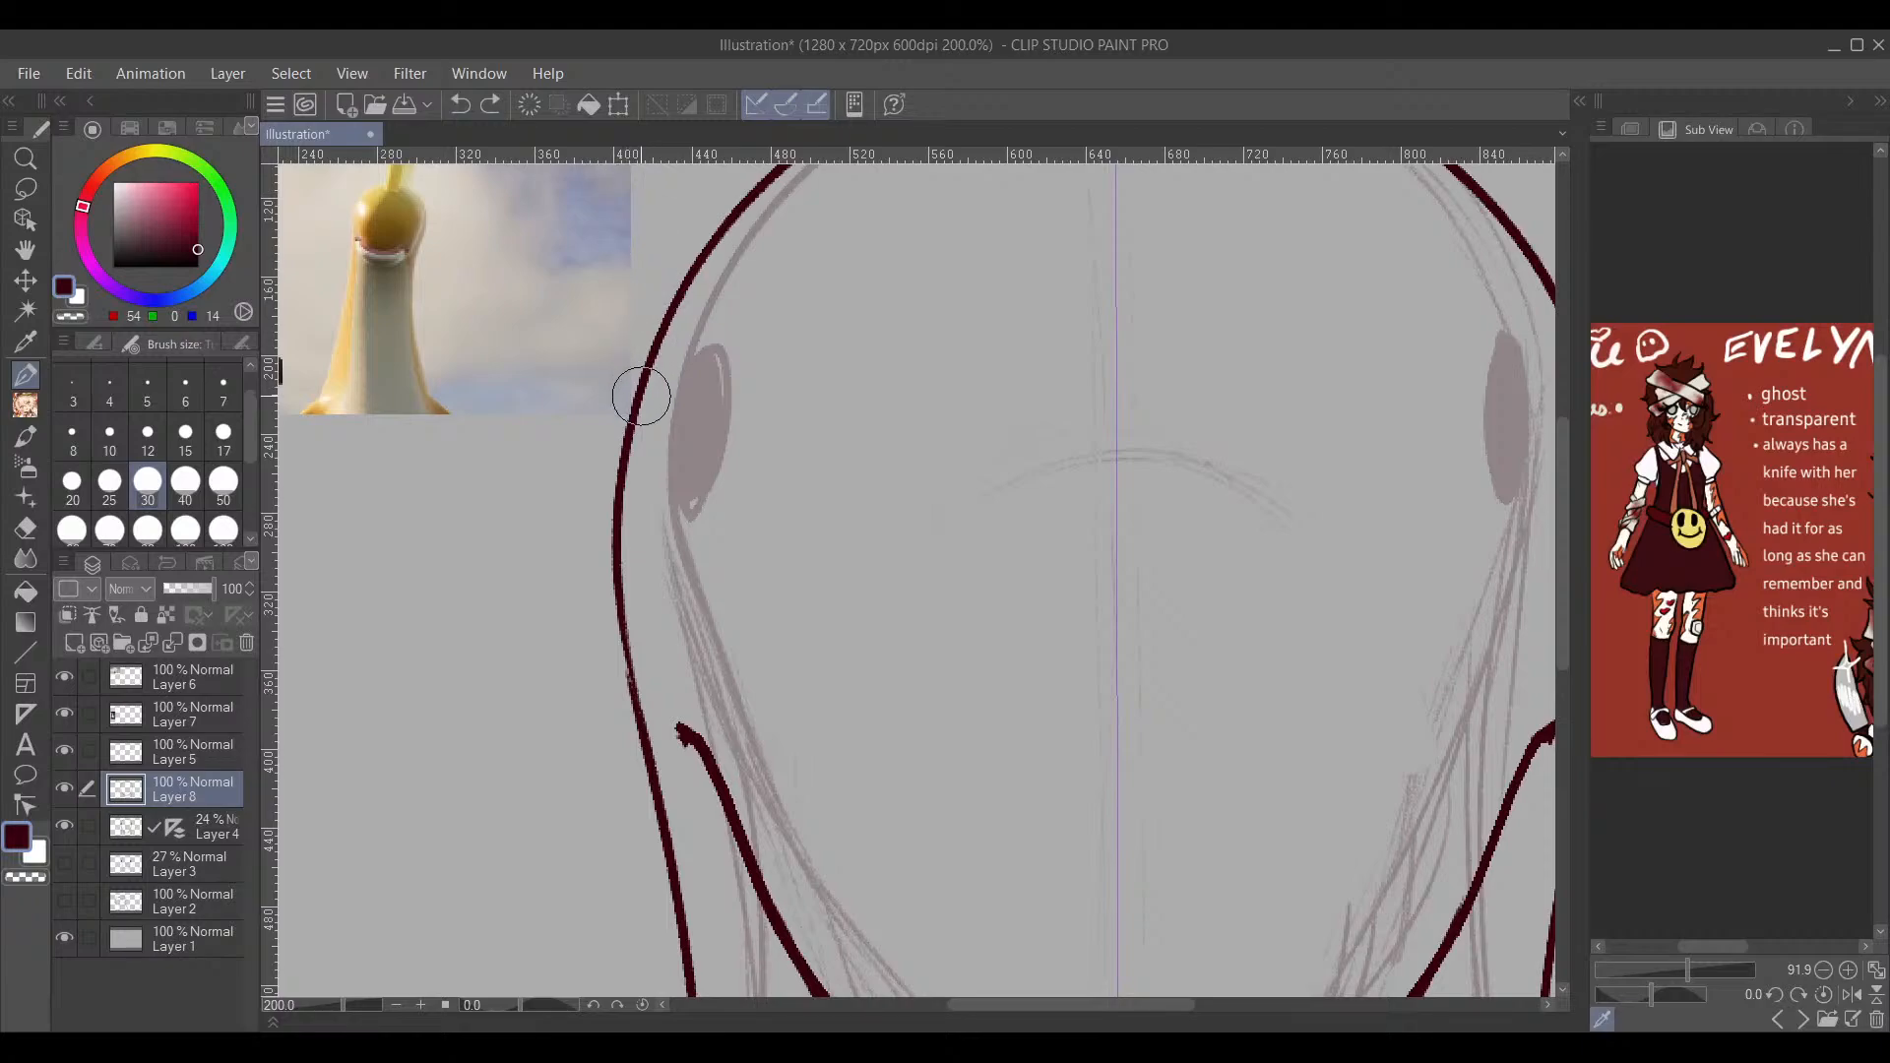
Step: Paint solid dark oval eyes on the inner edge of the head outline, level with the sketched eyes
mouse_move(660, 353)
mouse_down()
mouse_move(667, 439)
mouse_move(635, 504)
mouse_move(666, 367)
mouse_move(644, 463)
mouse_move(654, 376)
mouse_move(647, 444)
mouse_up()
scroll(1398, 665, down, 3)
drag(1419, 705, 1085, 537)
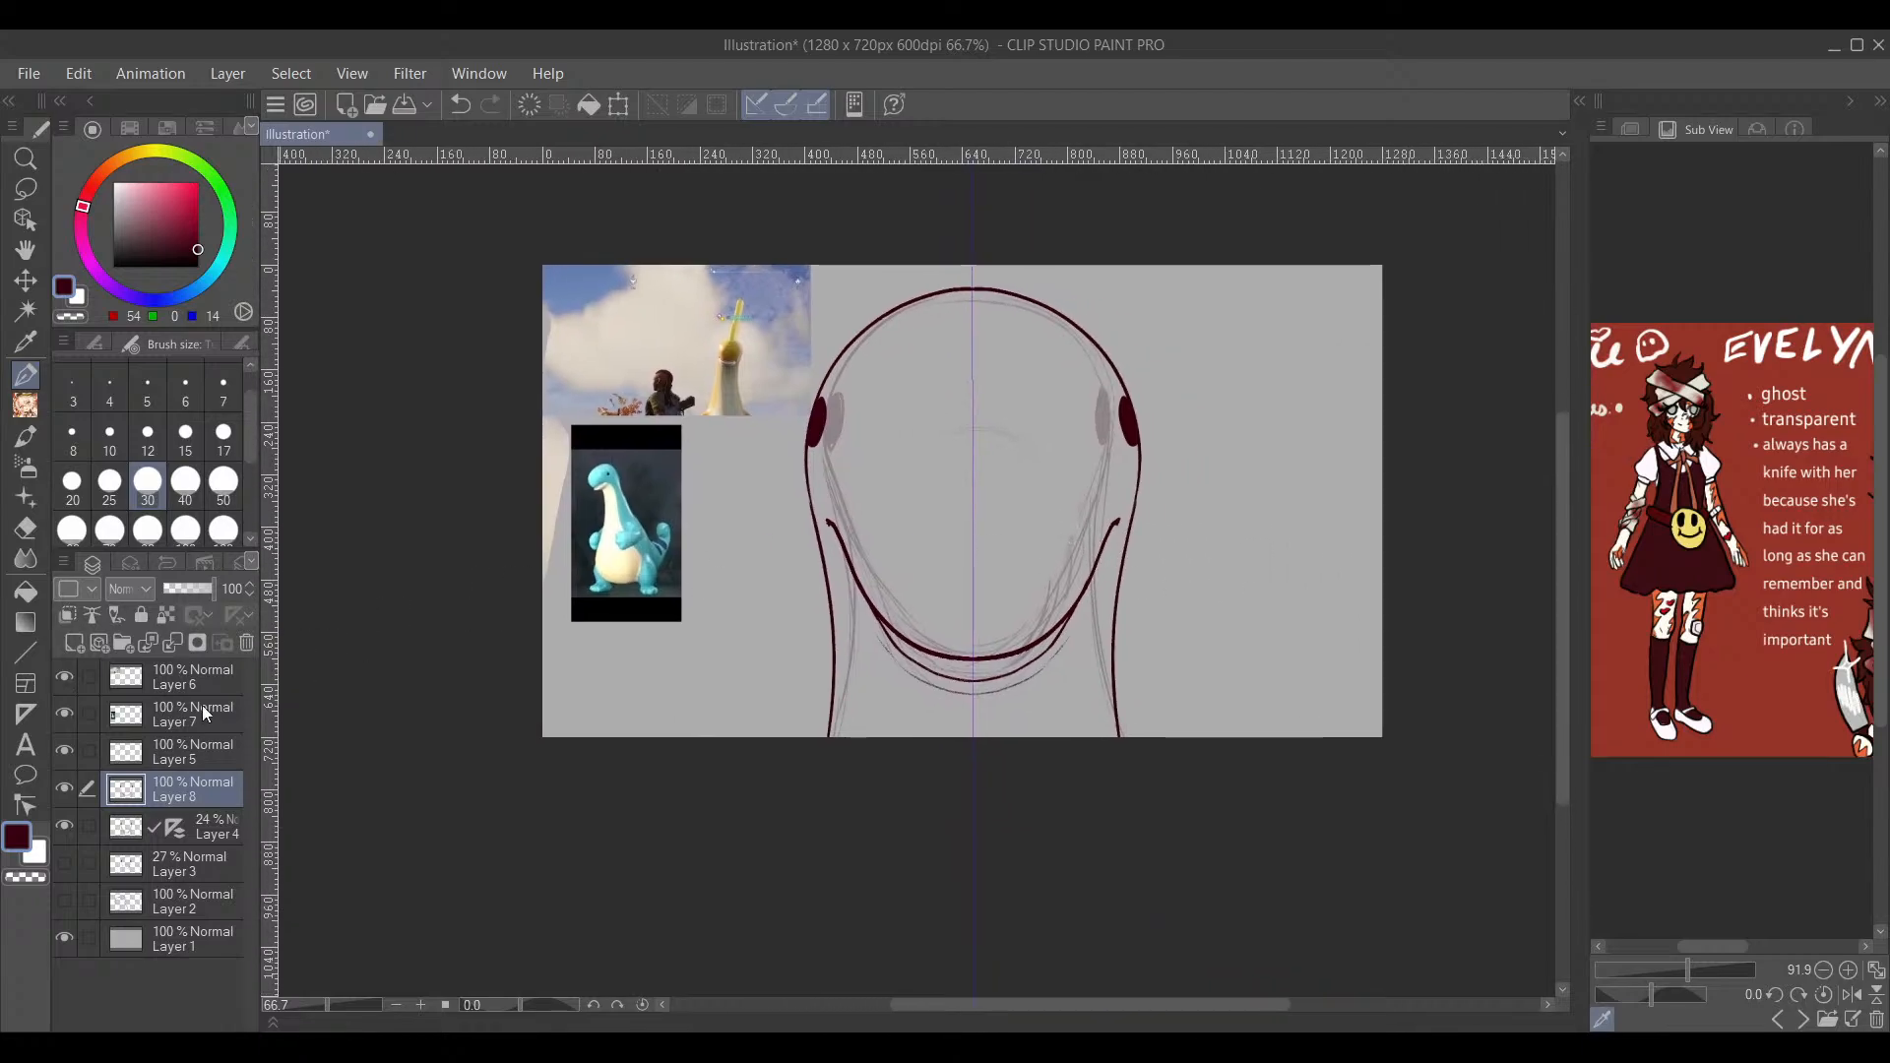
Step: Hide the faded sketch on Layer 4 so only the new line drawing and references show
click(64, 826)
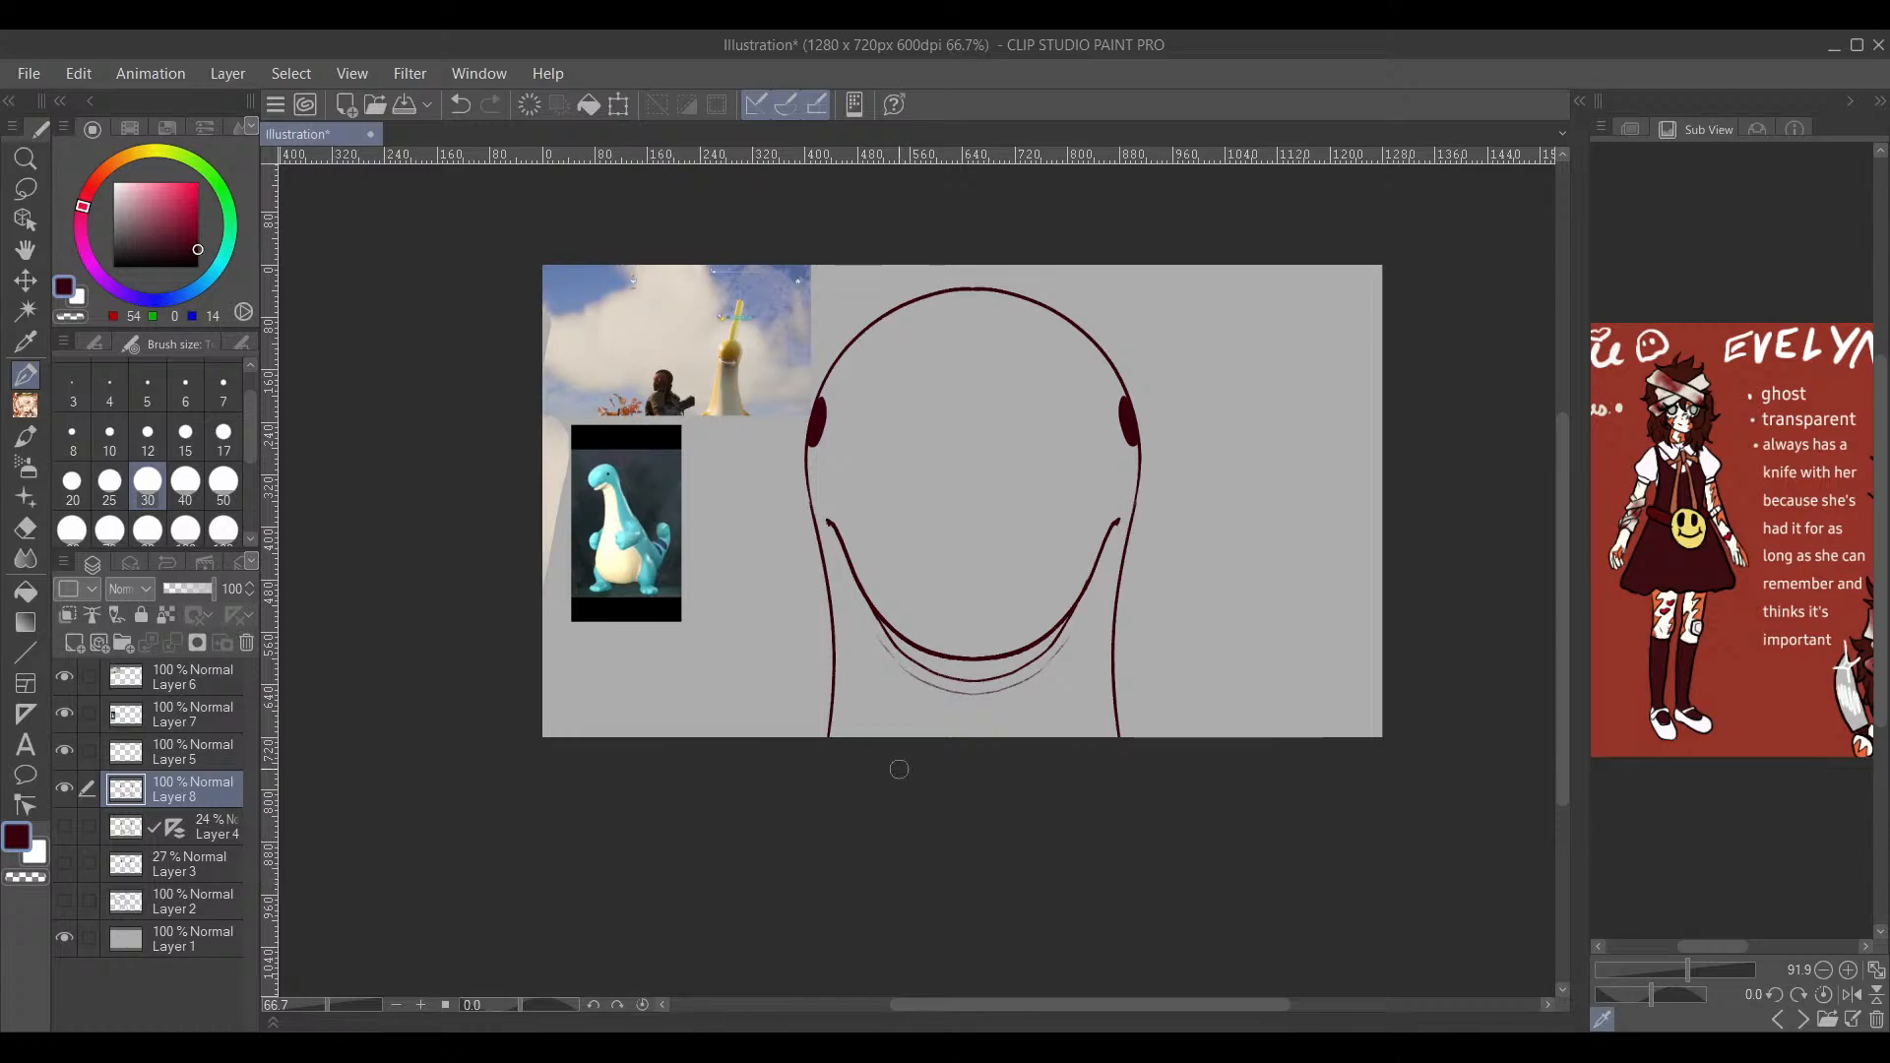
drag(1097, 747, 1063, 811)
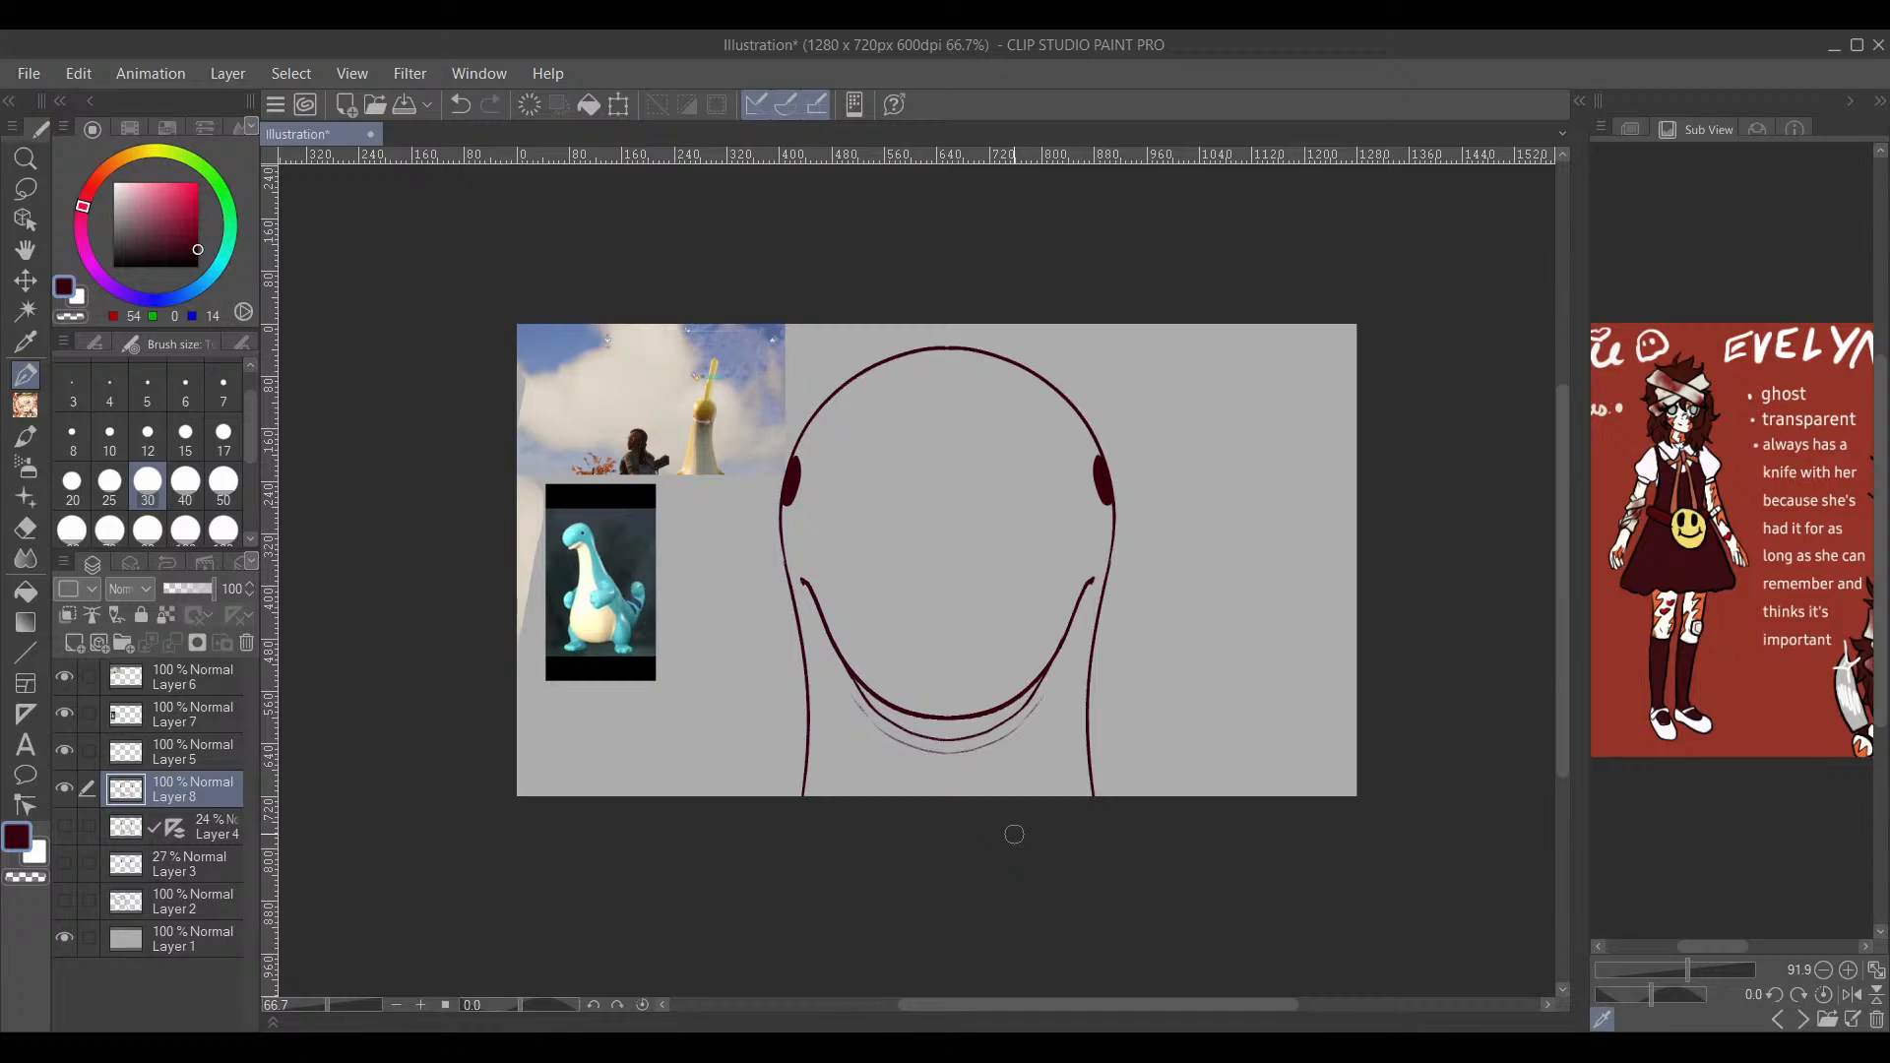
Step: Create a new layer between the line drawing and the Layer 4 sketch, and sample light blue from the dinosaur reference
click(123, 833)
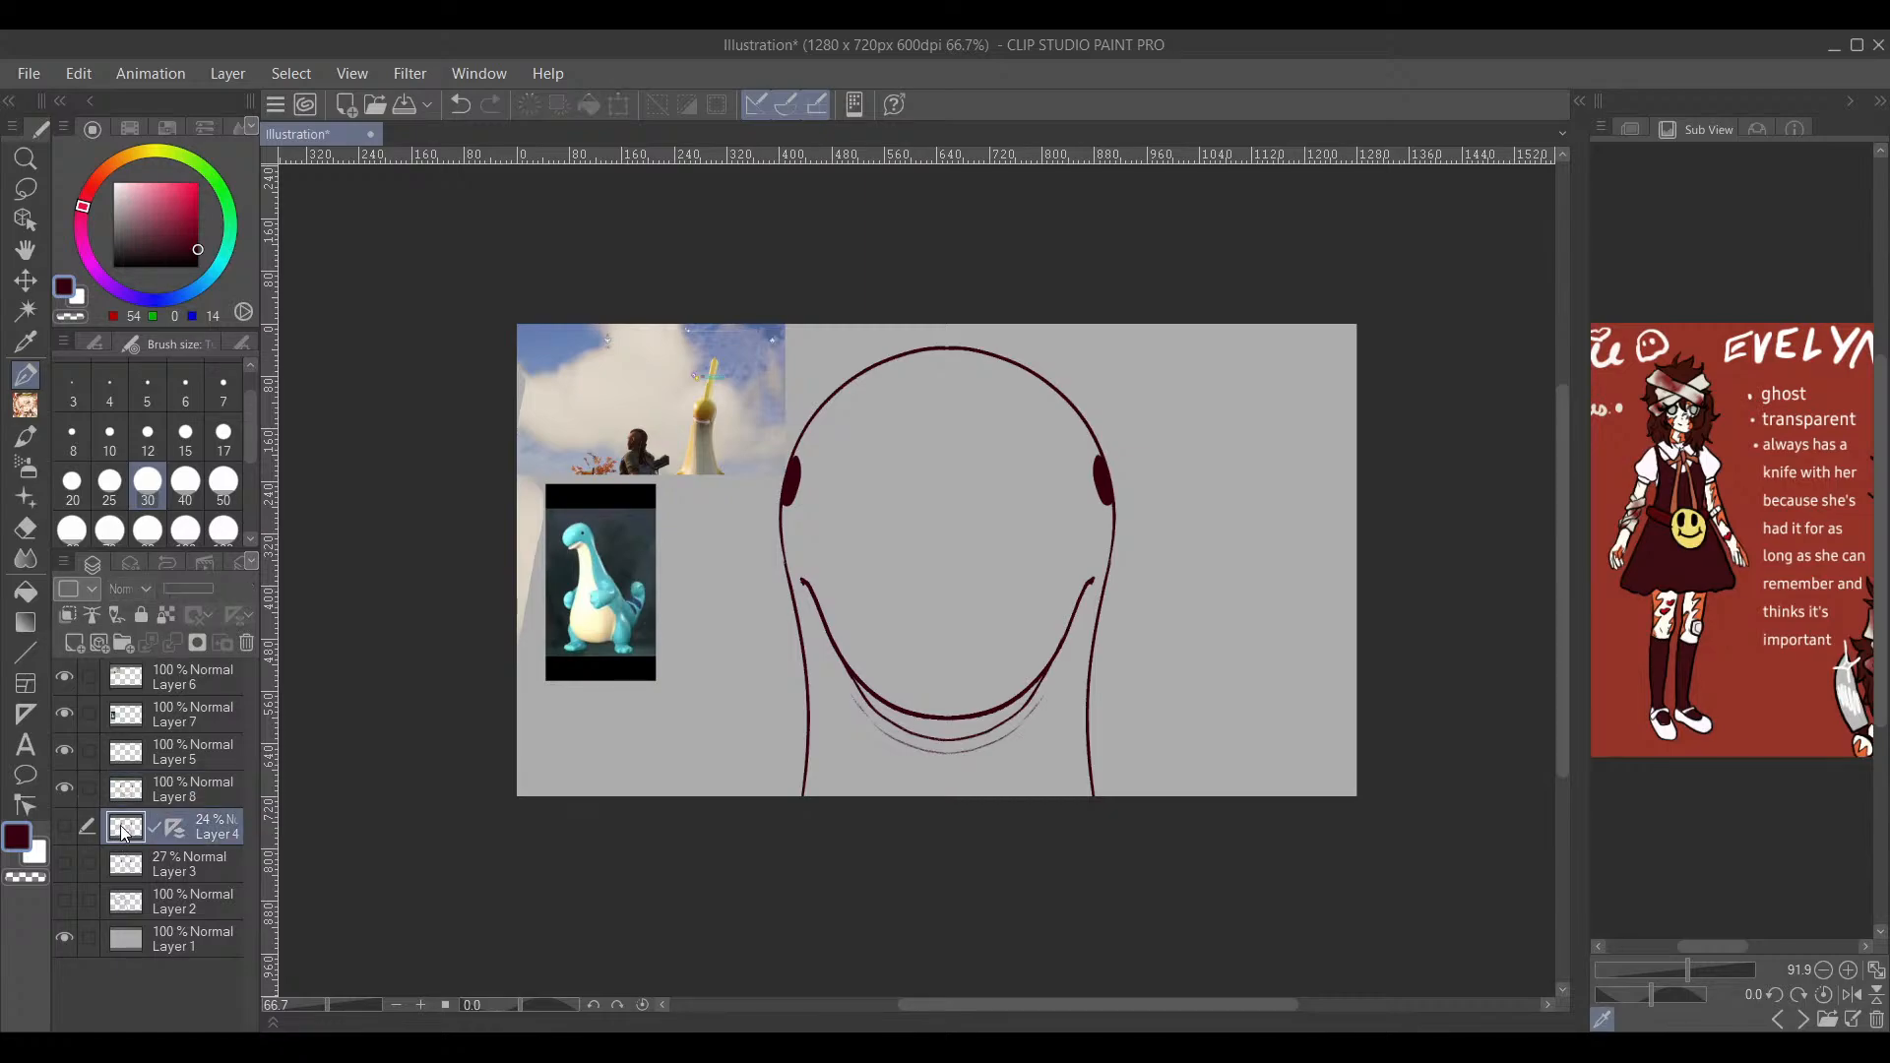
click(73, 643)
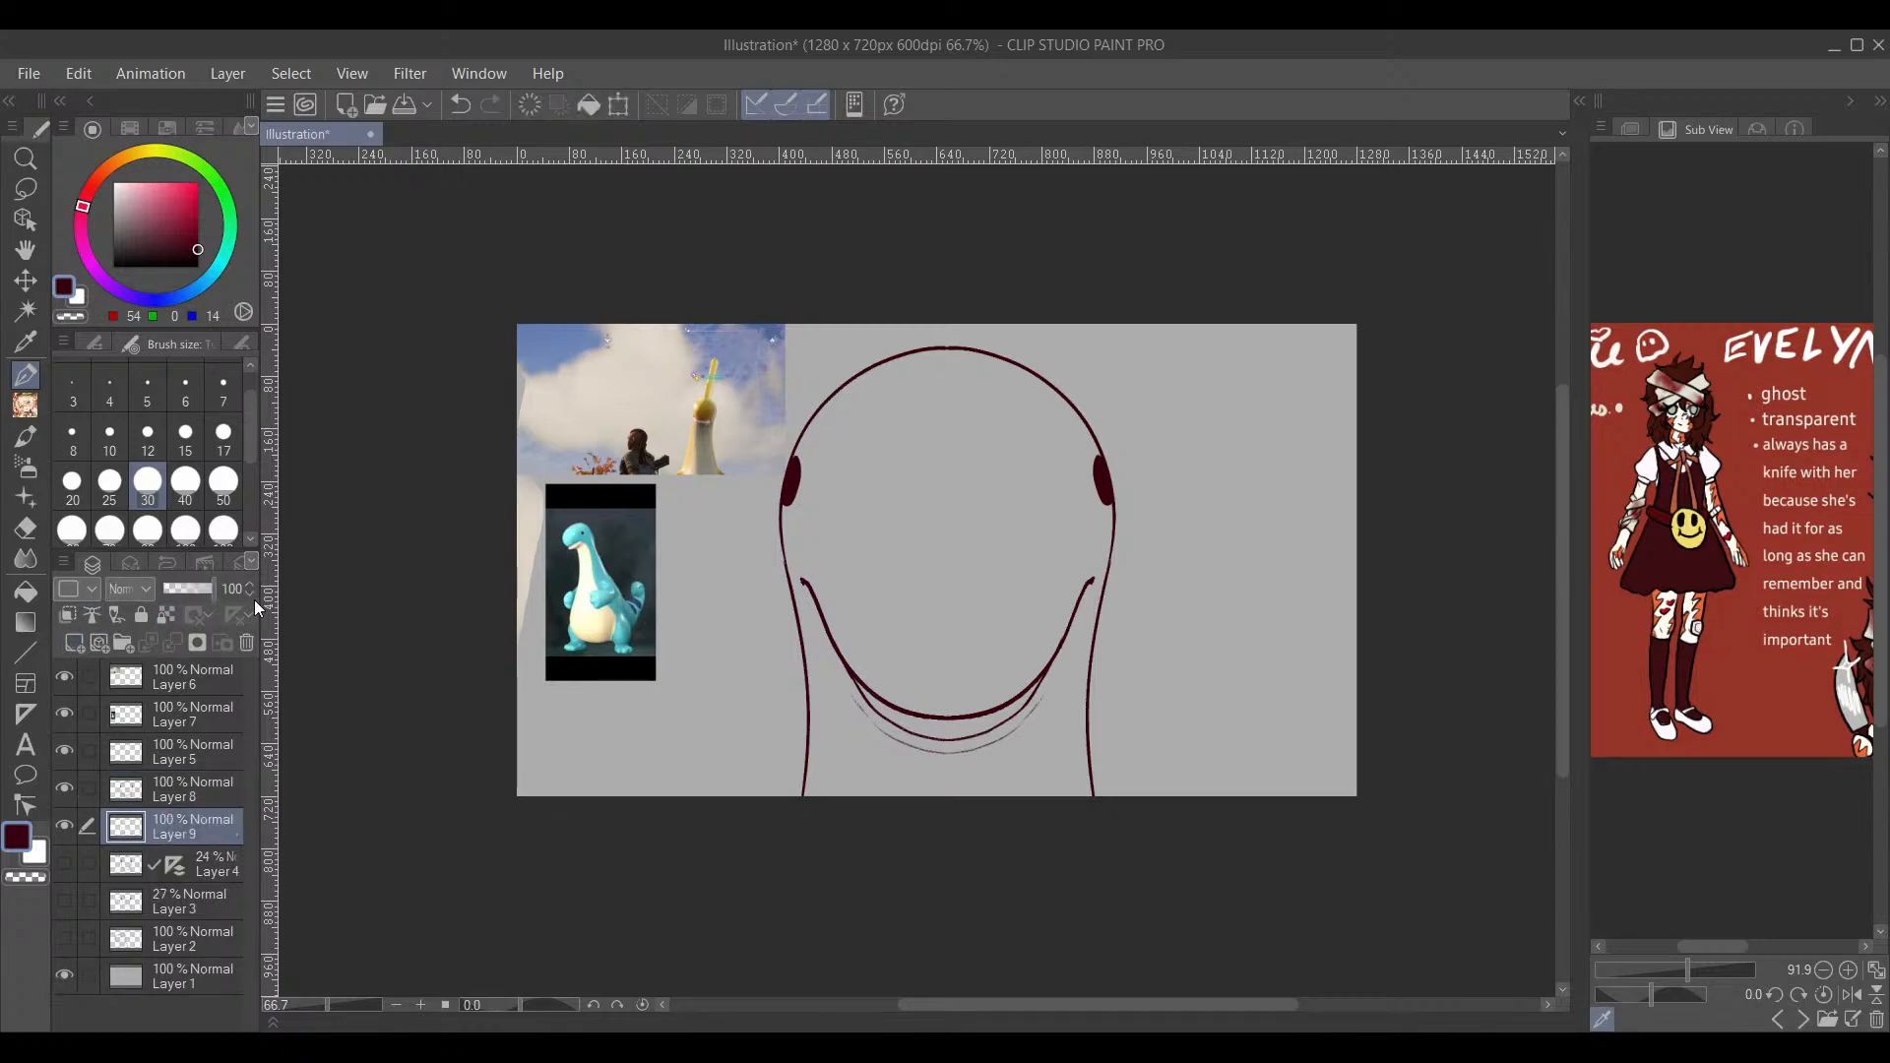
alt+click(607, 548)
alt+click(739, 549)
scroll(679, 661, up, 4)
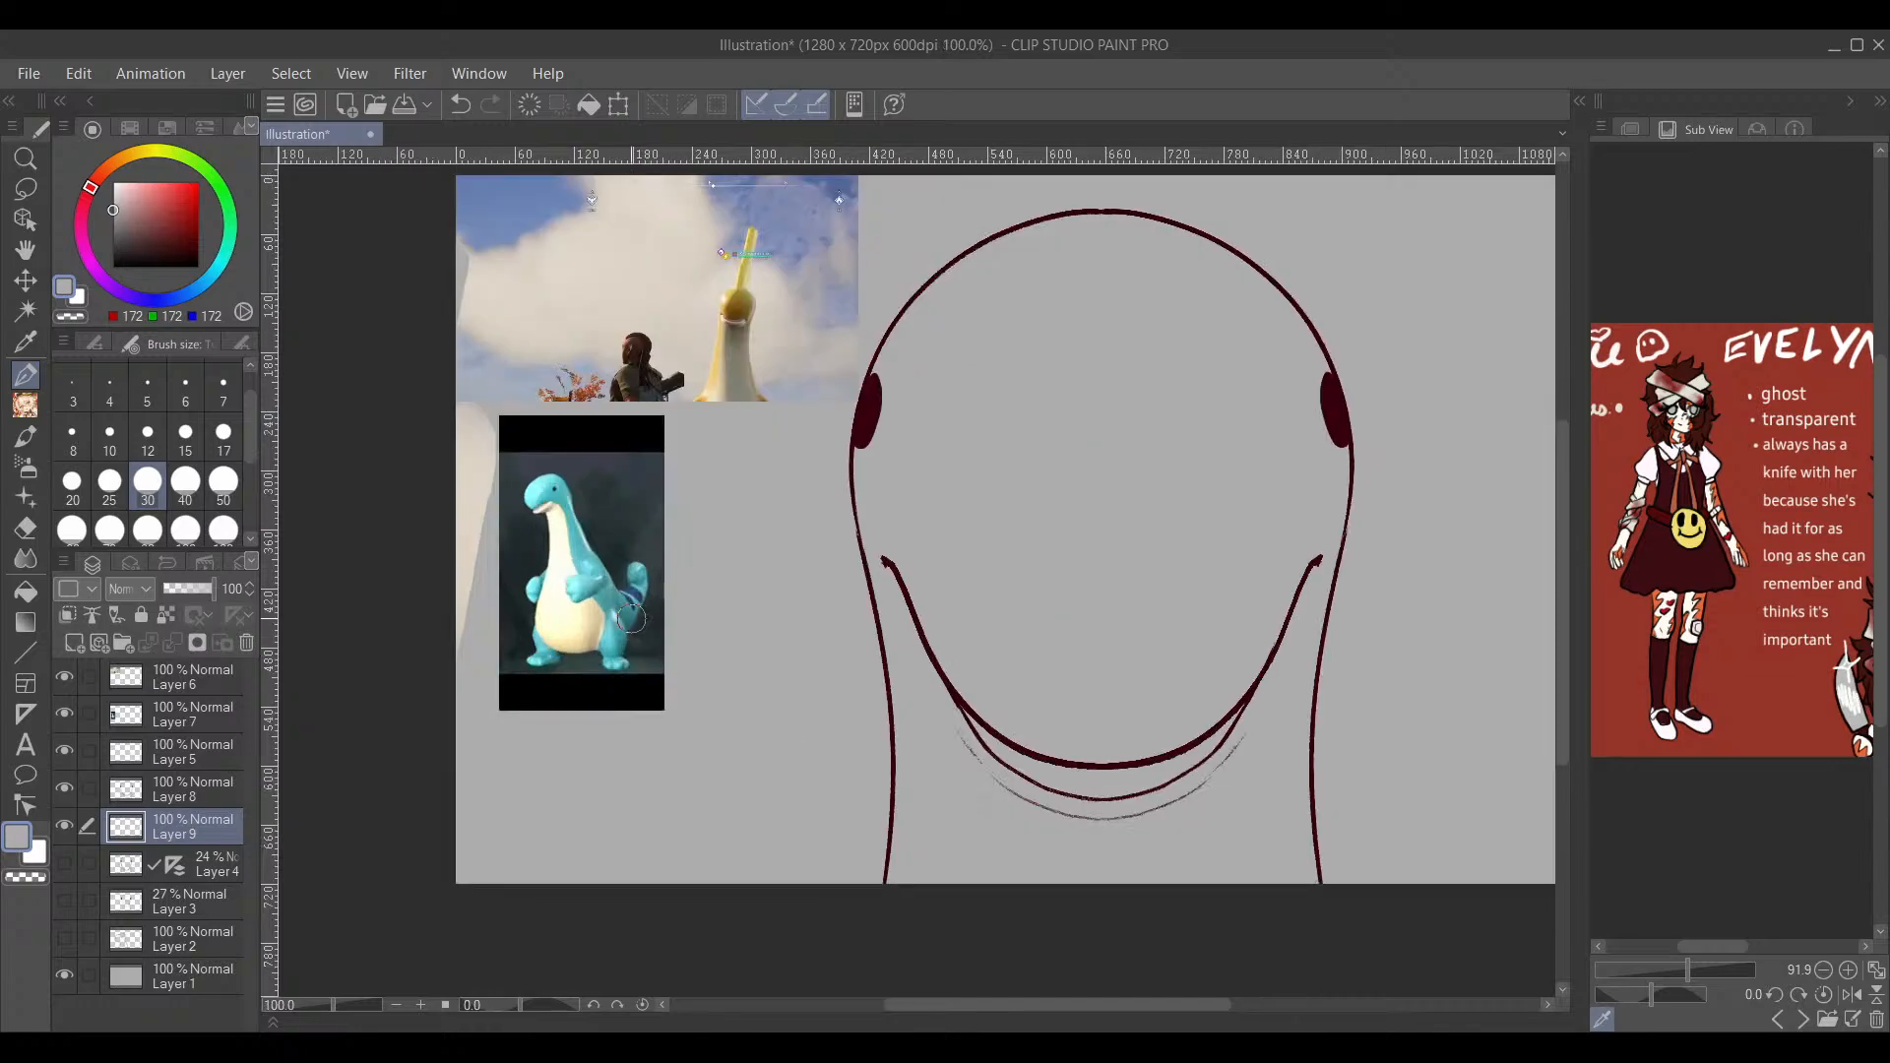
alt+click(507, 408)
drag(953, 657, 871, 567)
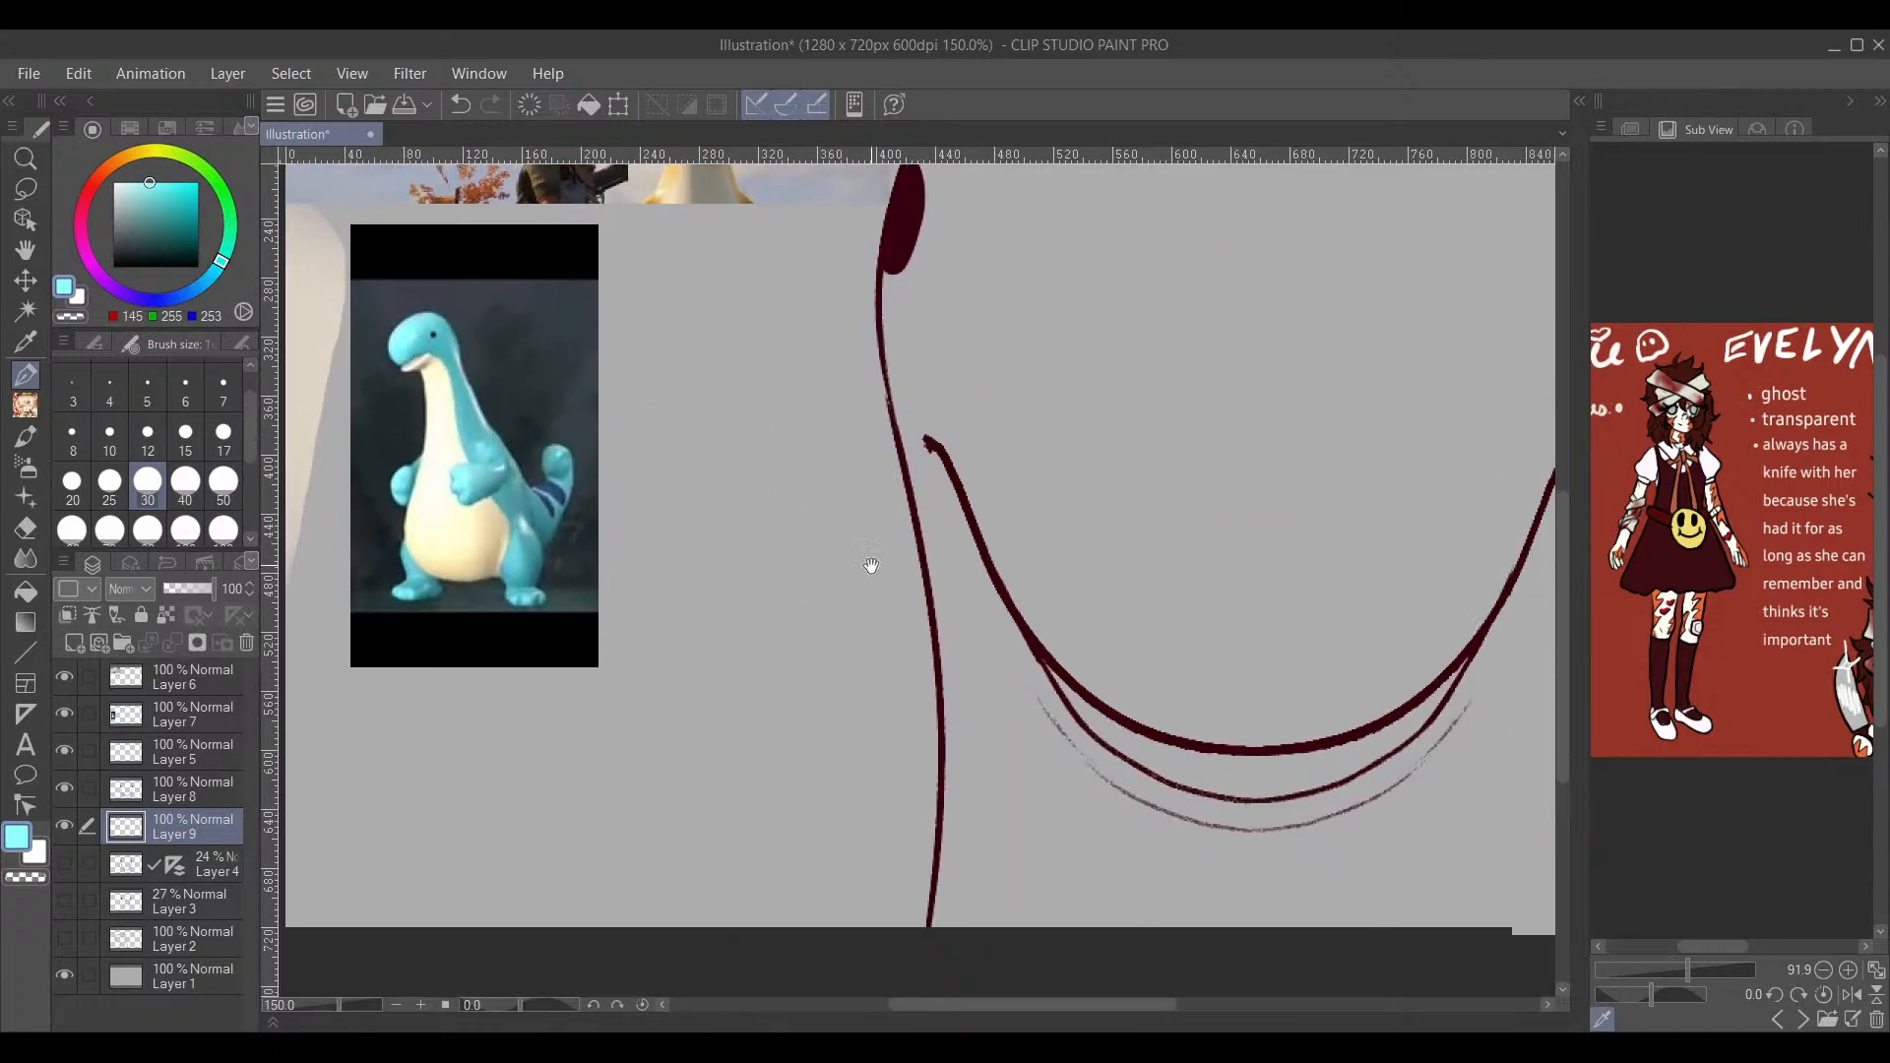
mouse_move(1021, 322)
mouse_down()
mouse_move(763, 594)
mouse_move(677, 761)
mouse_up()
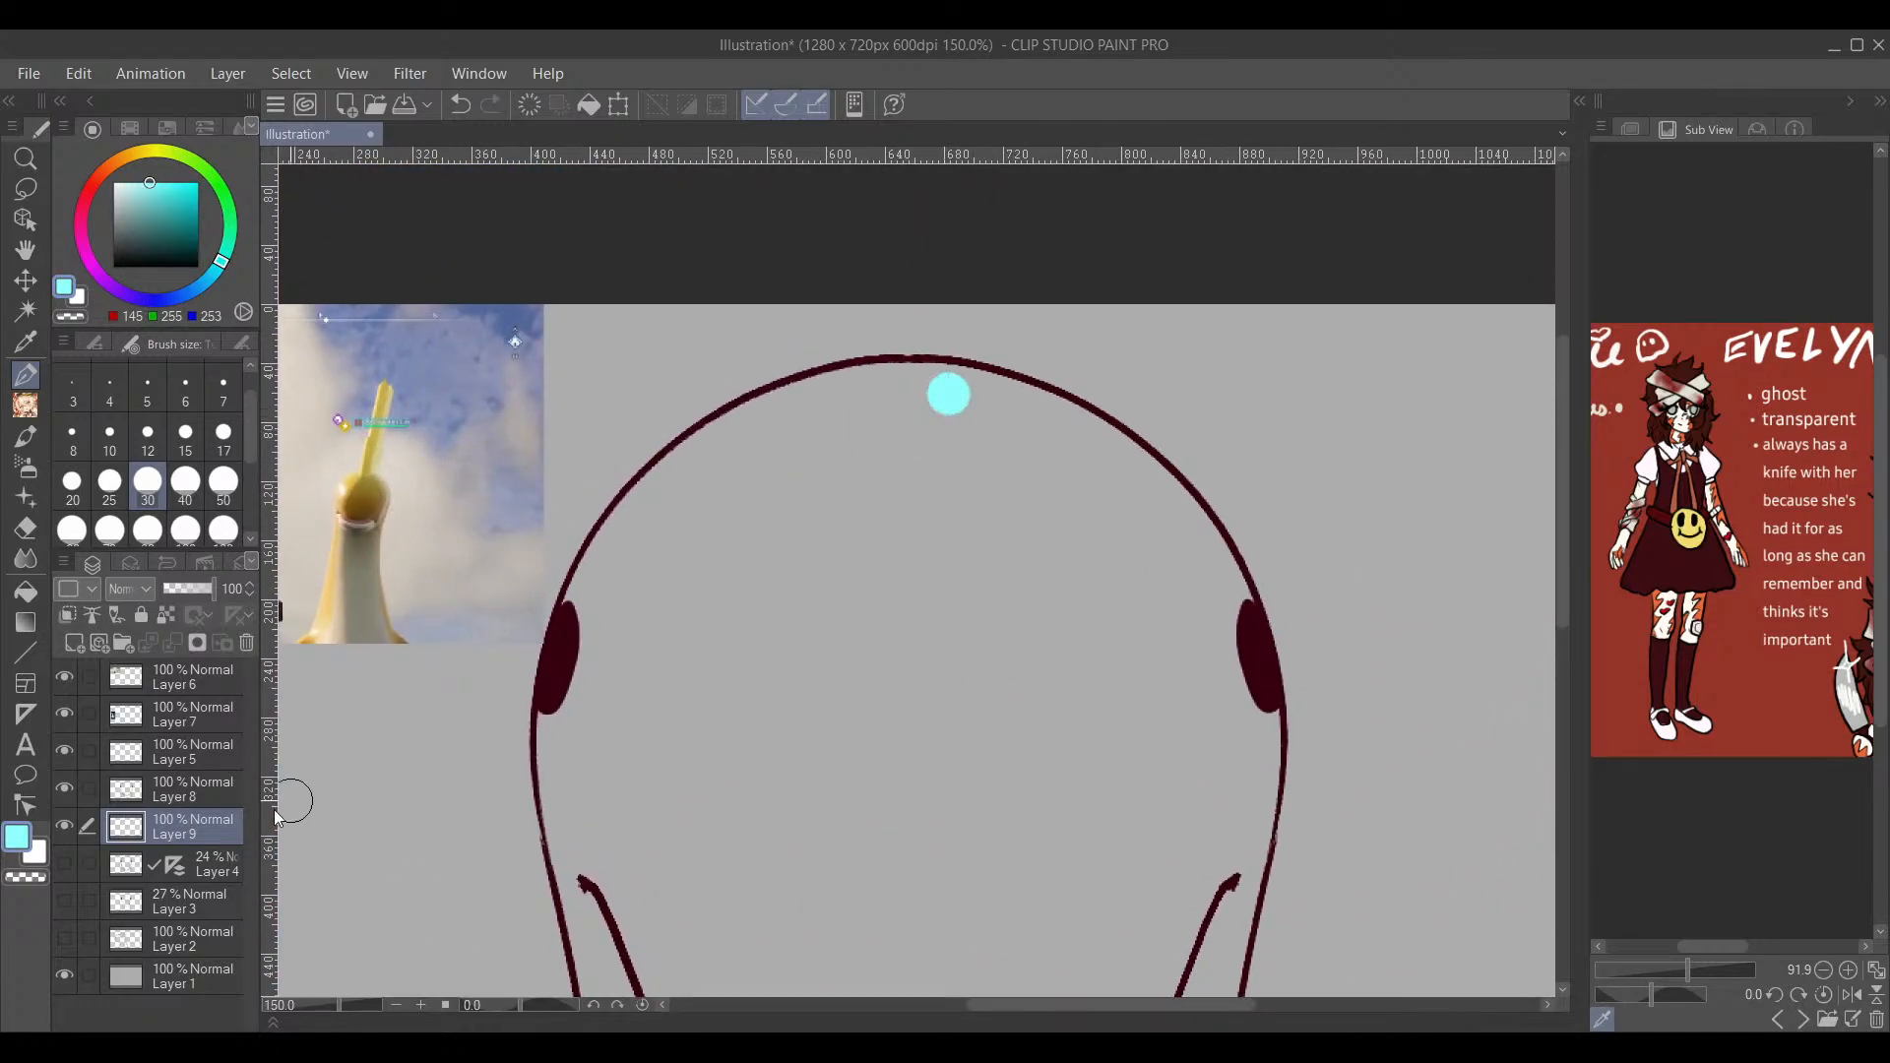
Step: Show the Layer 4 sketch again with its symmetry ruler, keeping the line drawing on Layer 8 visible
click(65, 788)
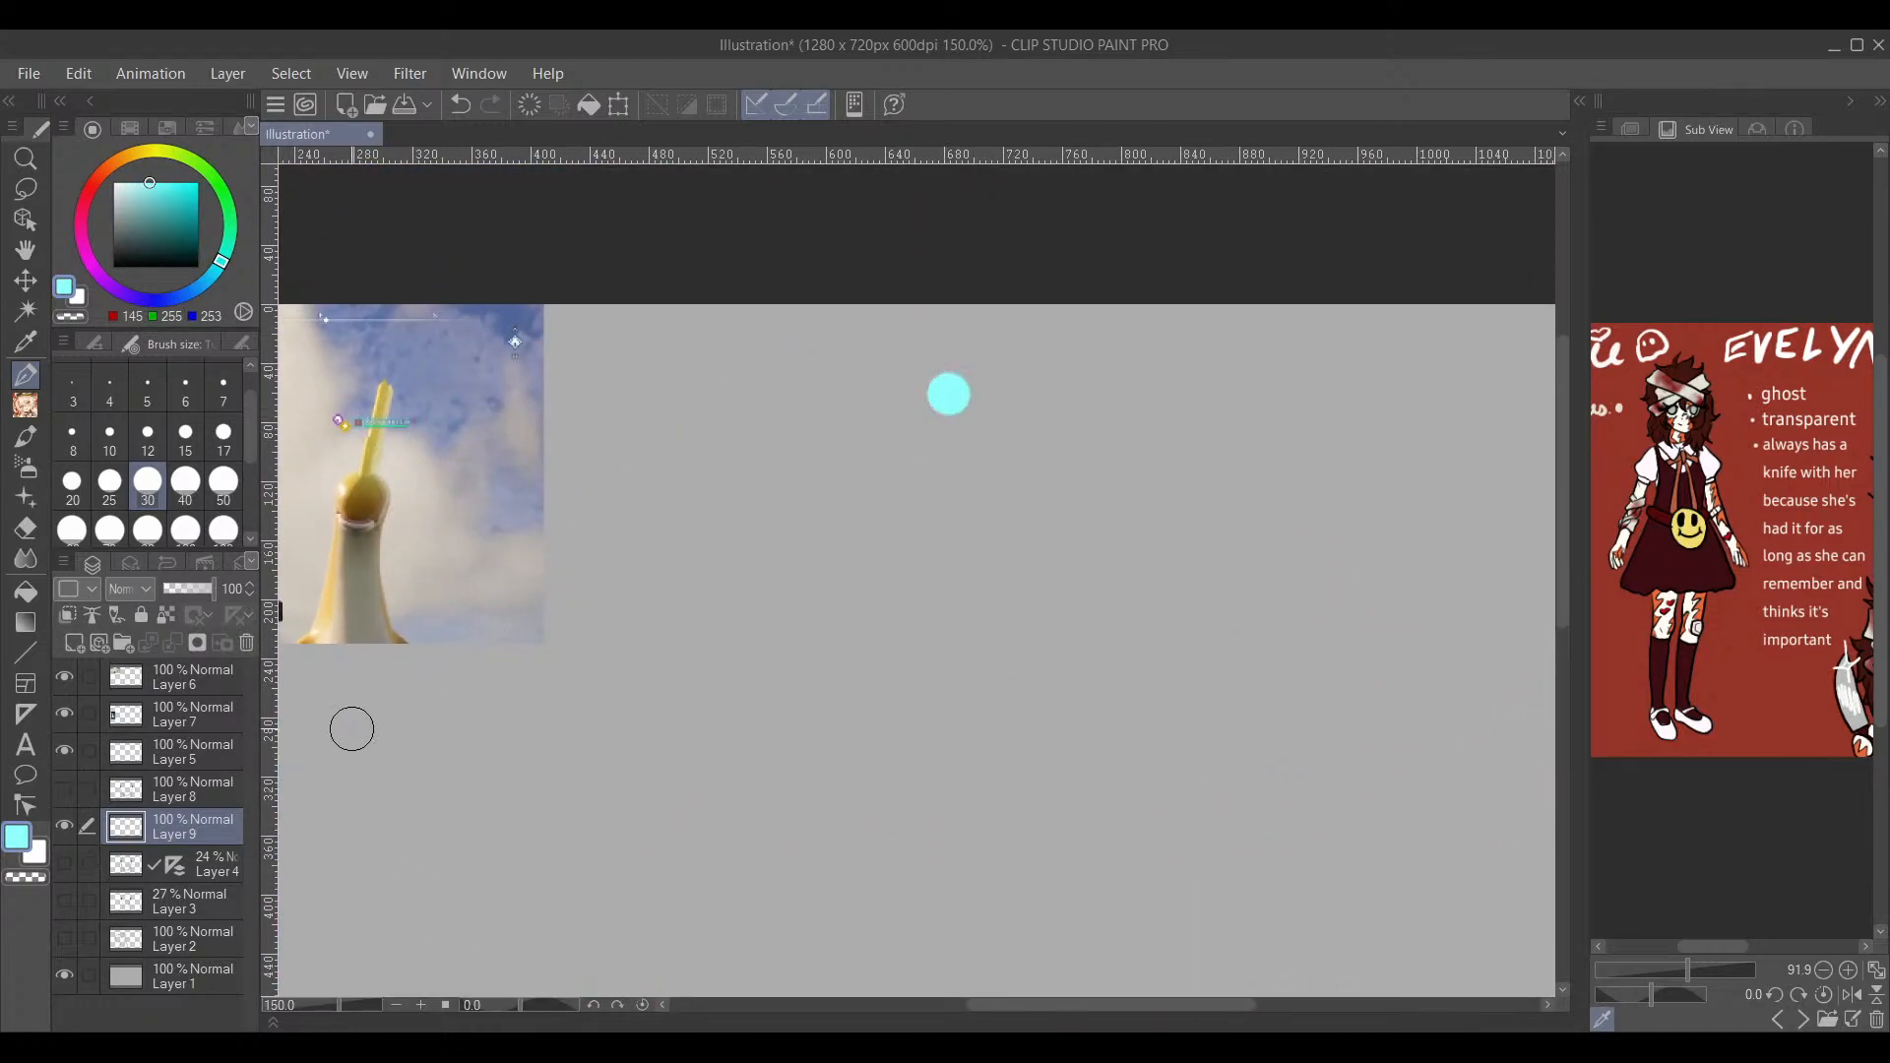
click(65, 788)
click(65, 863)
mouse_move(861, 405)
mouse_down()
mouse_move(945, 394)
mouse_move(899, 381)
mouse_move(719, 443)
mouse_move(649, 512)
mouse_move(734, 426)
mouse_move(579, 617)
mouse_move(591, 603)
mouse_up()
key(ctrl+z)
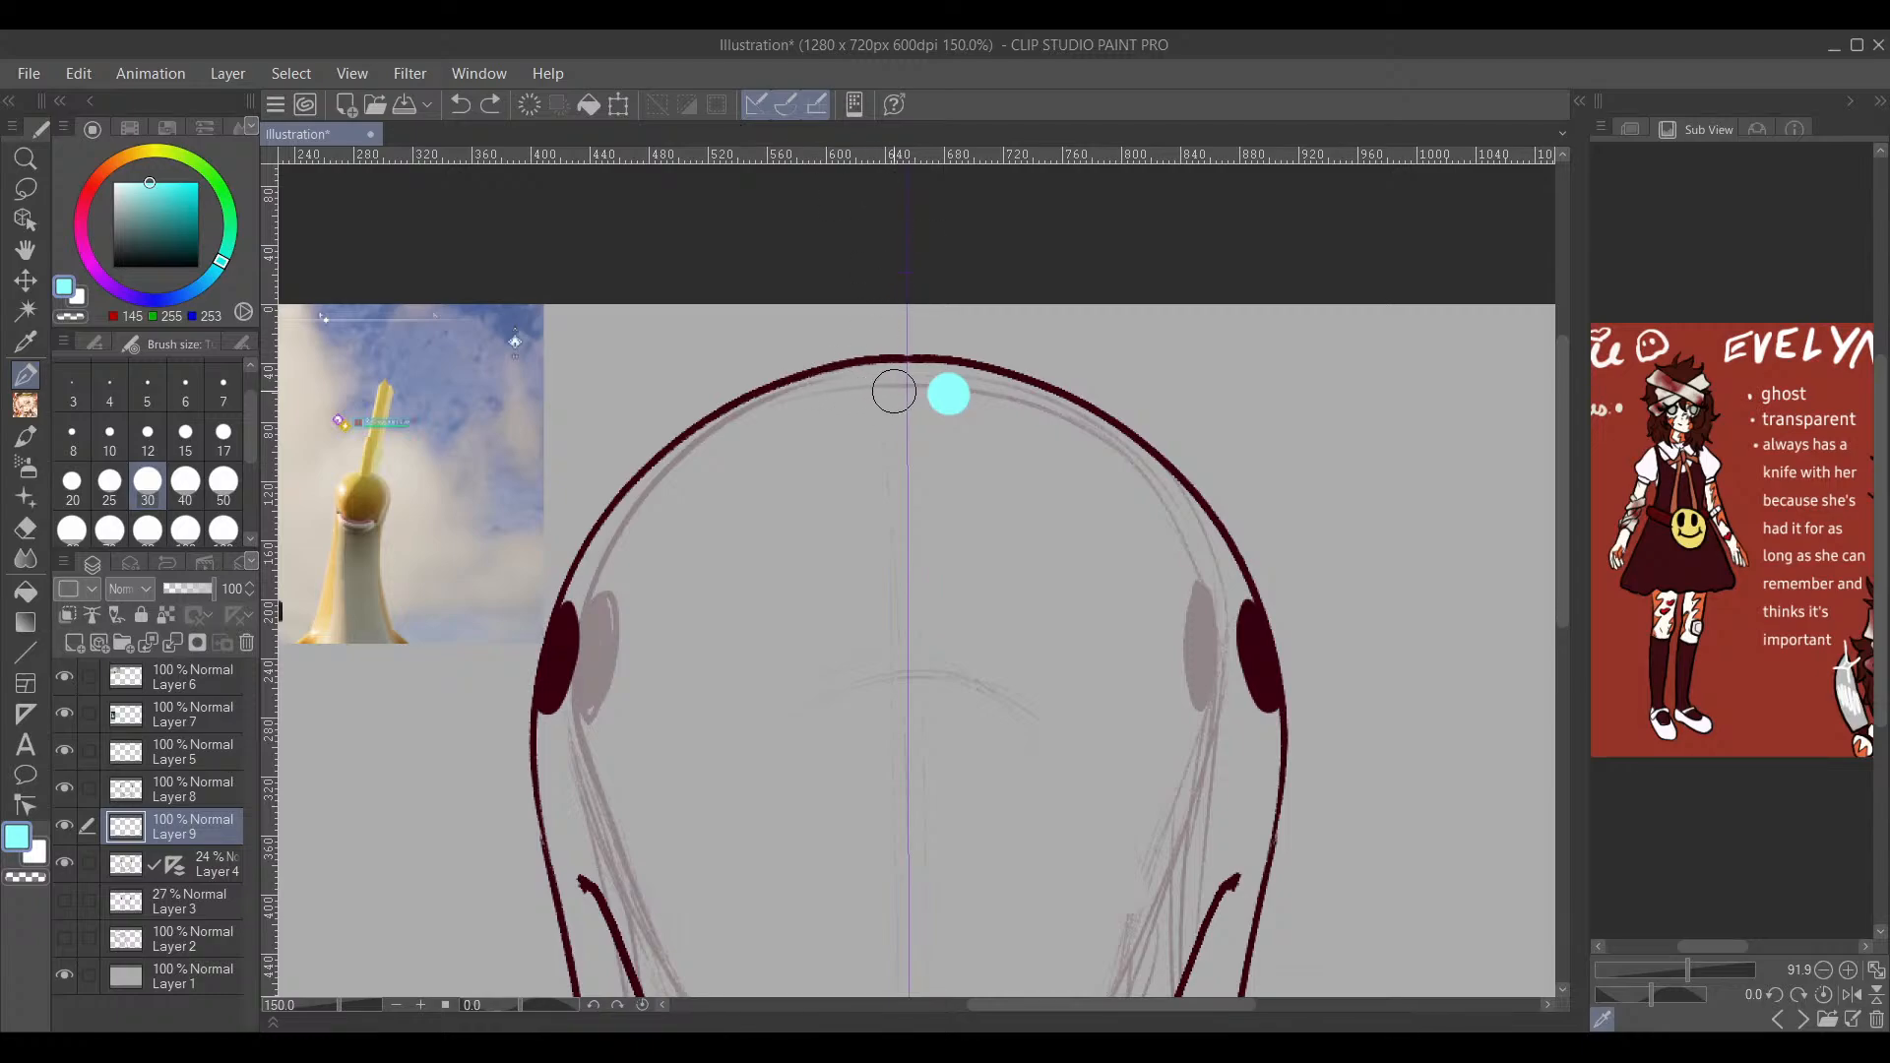
mouse_move(890, 393)
mouse_down()
mouse_move(765, 422)
mouse_move(781, 413)
mouse_move(673, 475)
mouse_move(593, 583)
mouse_move(560, 773)
mouse_move(571, 866)
mouse_up()
drag(605, 747, 626, 558)
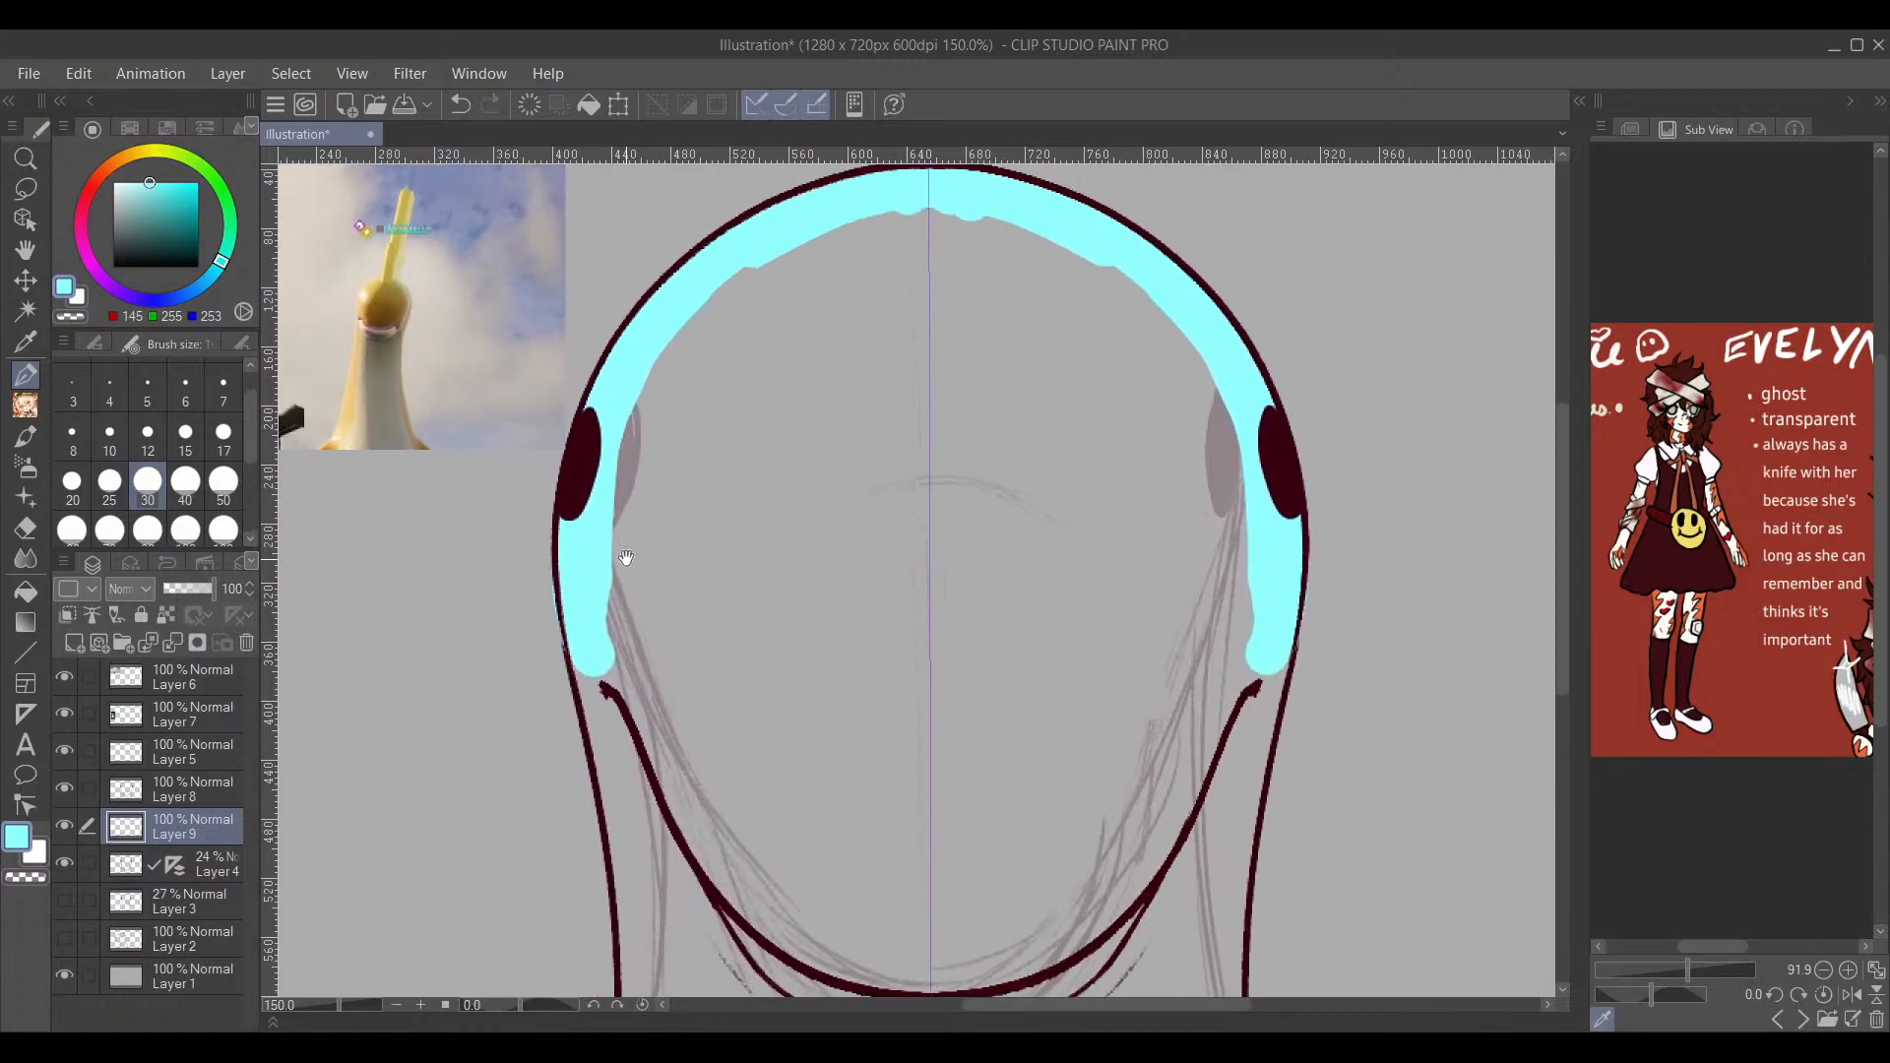
click(462, 106)
Step: Paint a light blue band along the inside of the head outline, from the crown past the eyes to the mouth corners
mouse_move(610, 709)
mouse_down()
mouse_move(588, 624)
mouse_move(610, 440)
mouse_move(581, 526)
mouse_move(600, 588)
mouse_move(526, 770)
mouse_up()
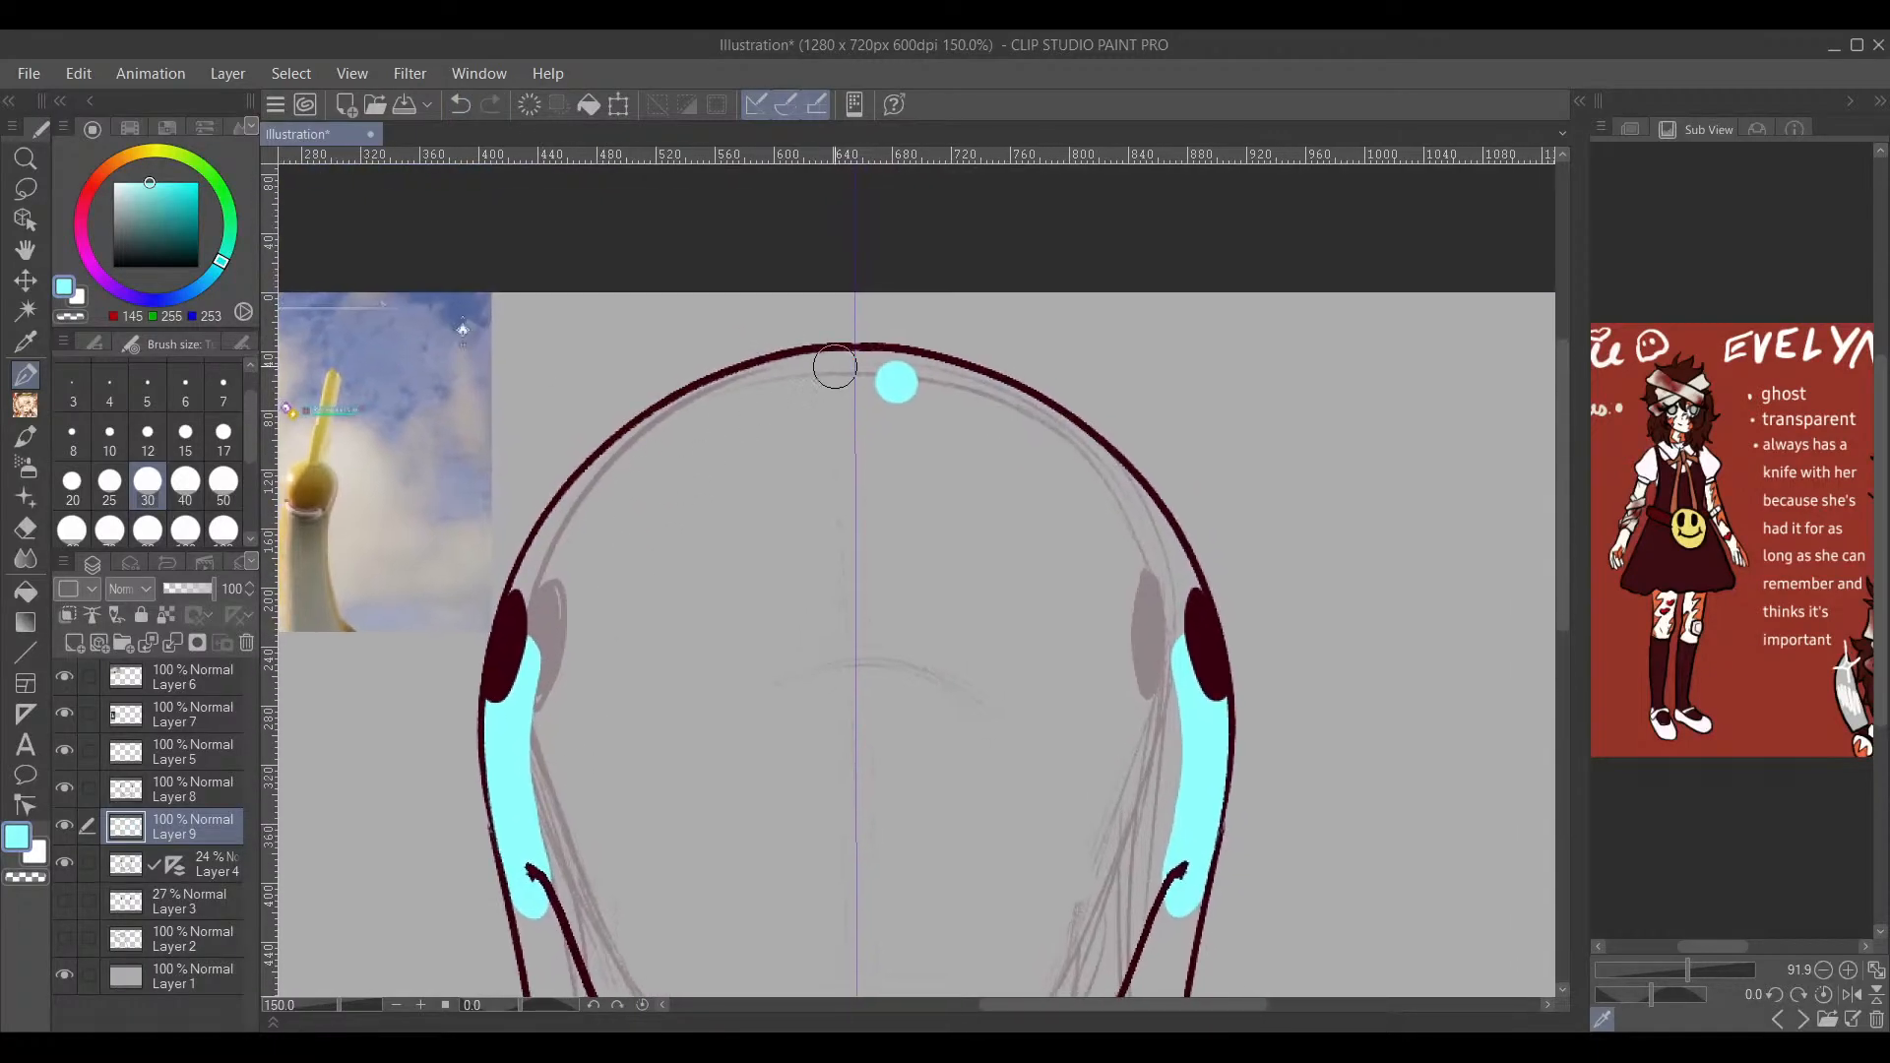
mouse_move(872, 370)
mouse_down()
mouse_move(781, 384)
mouse_move(645, 449)
mouse_up()
mouse_move(745, 388)
mouse_down()
mouse_move(689, 405)
mouse_move(579, 497)
mouse_move(517, 591)
mouse_move(580, 576)
mouse_up()
scroll(624, 485, down, 5)
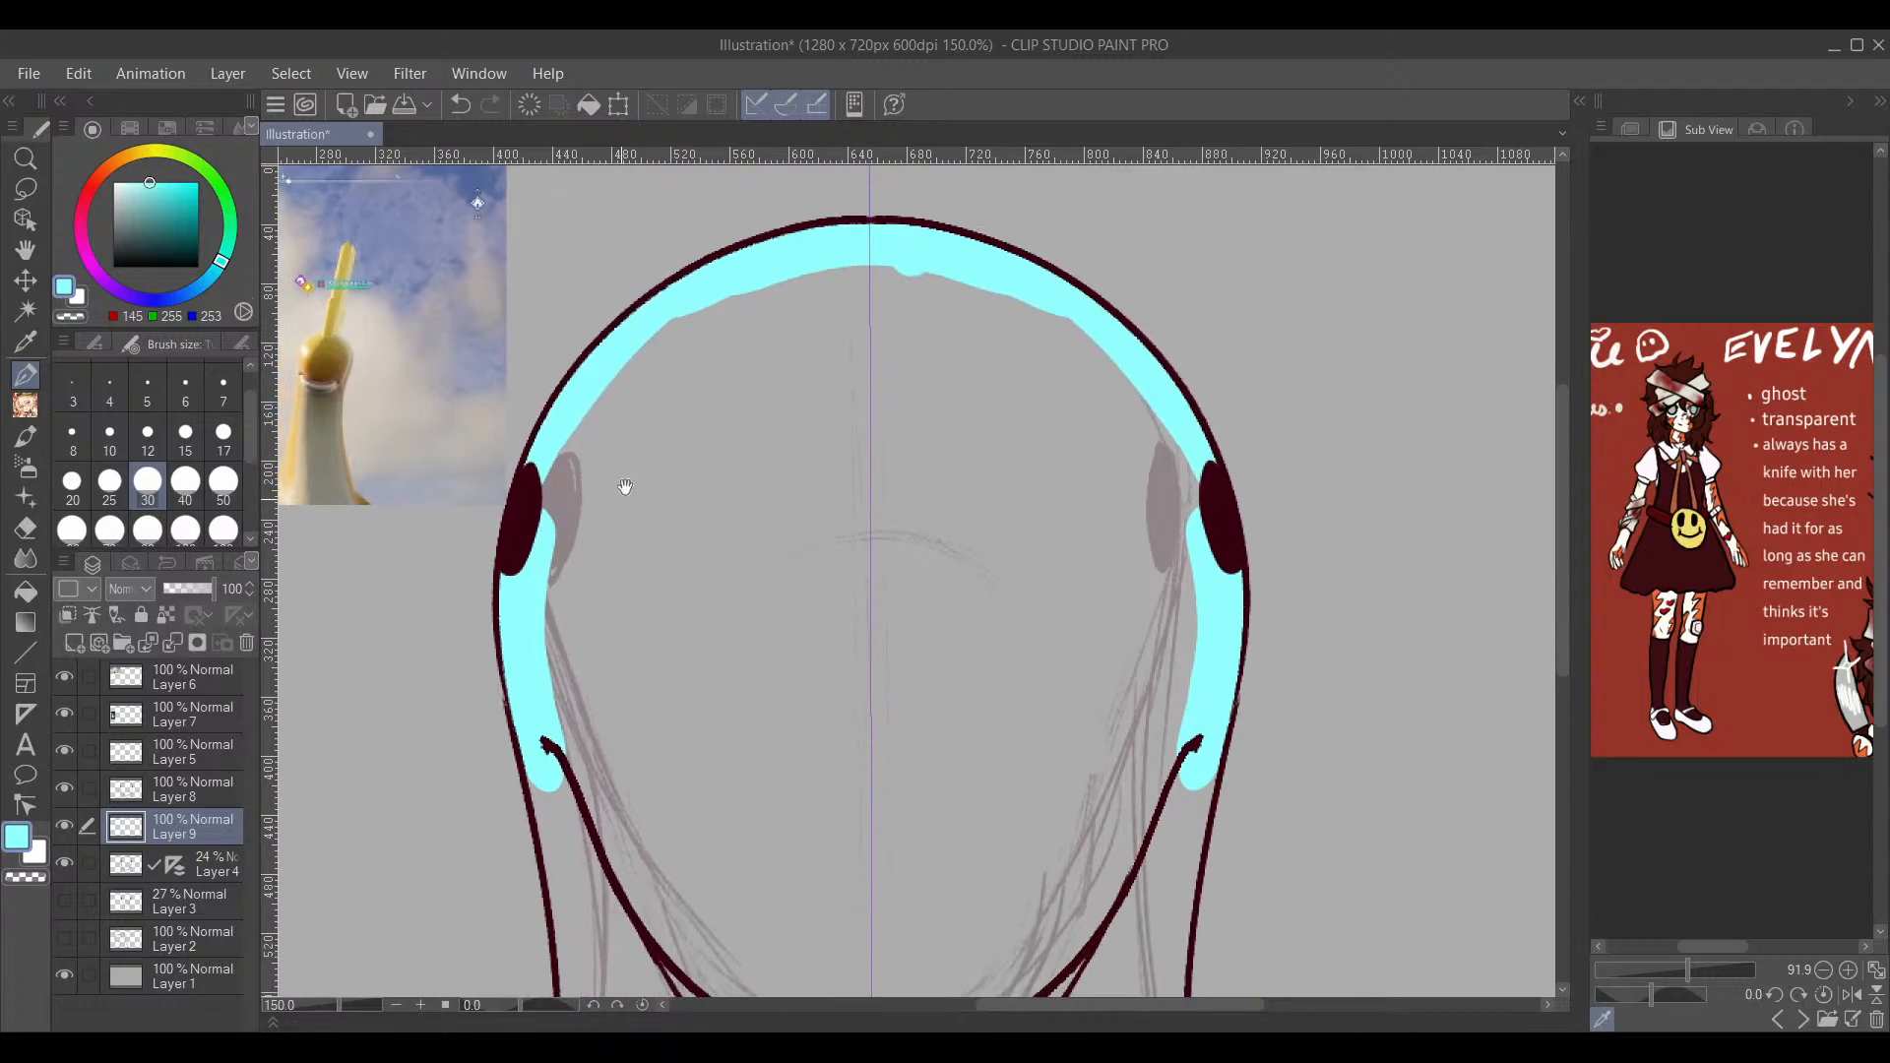
scroll(666, 325, up, 2)
scroll(629, 553, down, 1)
drag(596, 307, 565, 522)
drag(585, 430, 578, 530)
Step: Extend the light blue band down the inner edges of the neck to the bottom of the canvas
mouse_move(629, 633)
mouse_down()
mouse_move(722, 309)
mouse_move(691, 433)
mouse_up()
drag(644, 300, 674, 822)
drag(675, 653, 666, 872)
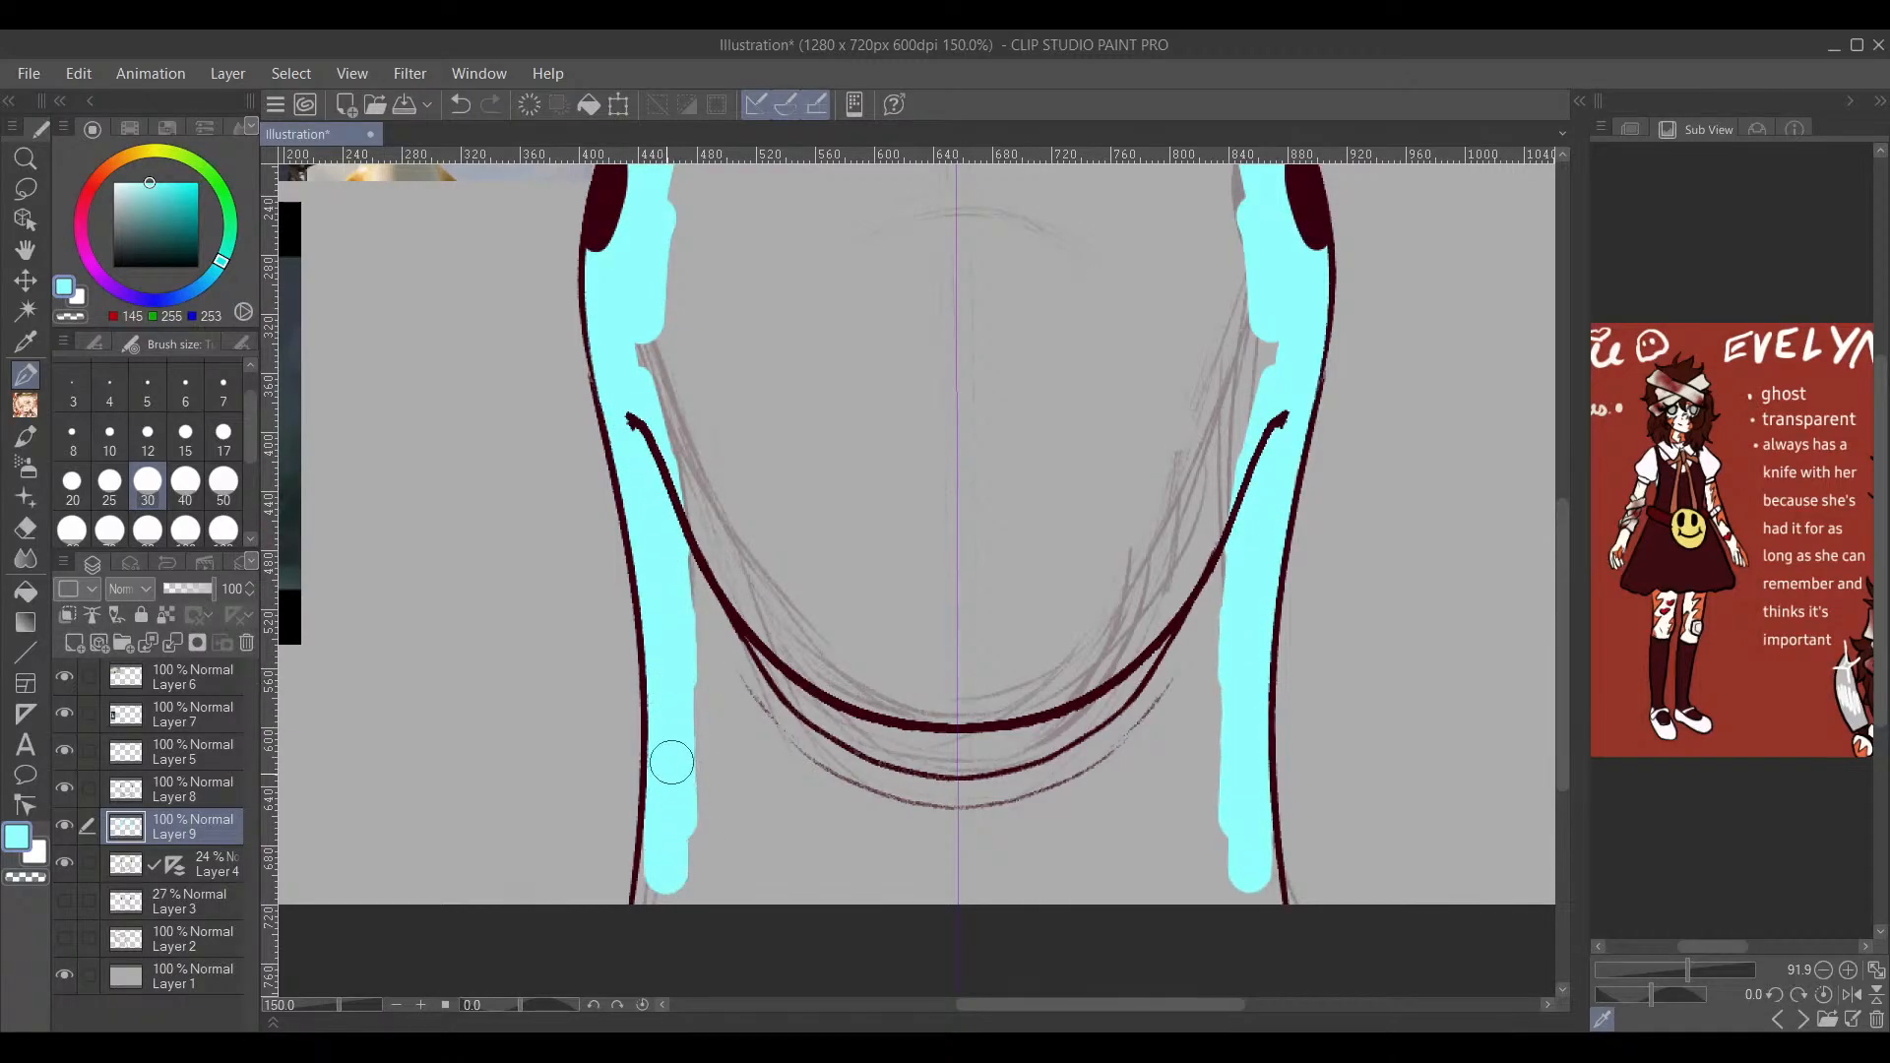
drag(670, 764, 650, 906)
Step: Fill the remaining interior of the head and neck with solid light blue
drag(697, 408, 730, 915)
mouse_move(738, 519)
mouse_down()
mouse_move(702, 954)
mouse_move(755, 831)
mouse_move(936, 633)
mouse_move(855, 850)
mouse_move(1020, 818)
mouse_move(930, 838)
mouse_move(1013, 599)
mouse_up()
drag(1012, 586, 965, 840)
mouse_move(637, 610)
mouse_down()
mouse_move(655, 778)
mouse_move(647, 728)
mouse_move(669, 732)
mouse_move(620, 488)
mouse_move(641, 393)
mouse_move(677, 322)
mouse_move(790, 234)
mouse_move(634, 407)
mouse_move(643, 461)
mouse_move(778, 384)
mouse_move(705, 743)
mouse_move(720, 820)
mouse_move(953, 568)
mouse_move(920, 679)
mouse_move(823, 844)
mouse_move(839, 899)
mouse_move(983, 806)
mouse_up()
Step: Sample a warm cream, RGB 246, 227, 185, from the belly of the dinosaur reference
scroll(1083, 738, down, 3)
drag(1149, 699, 1099, 596)
scroll(578, 575, up, 5)
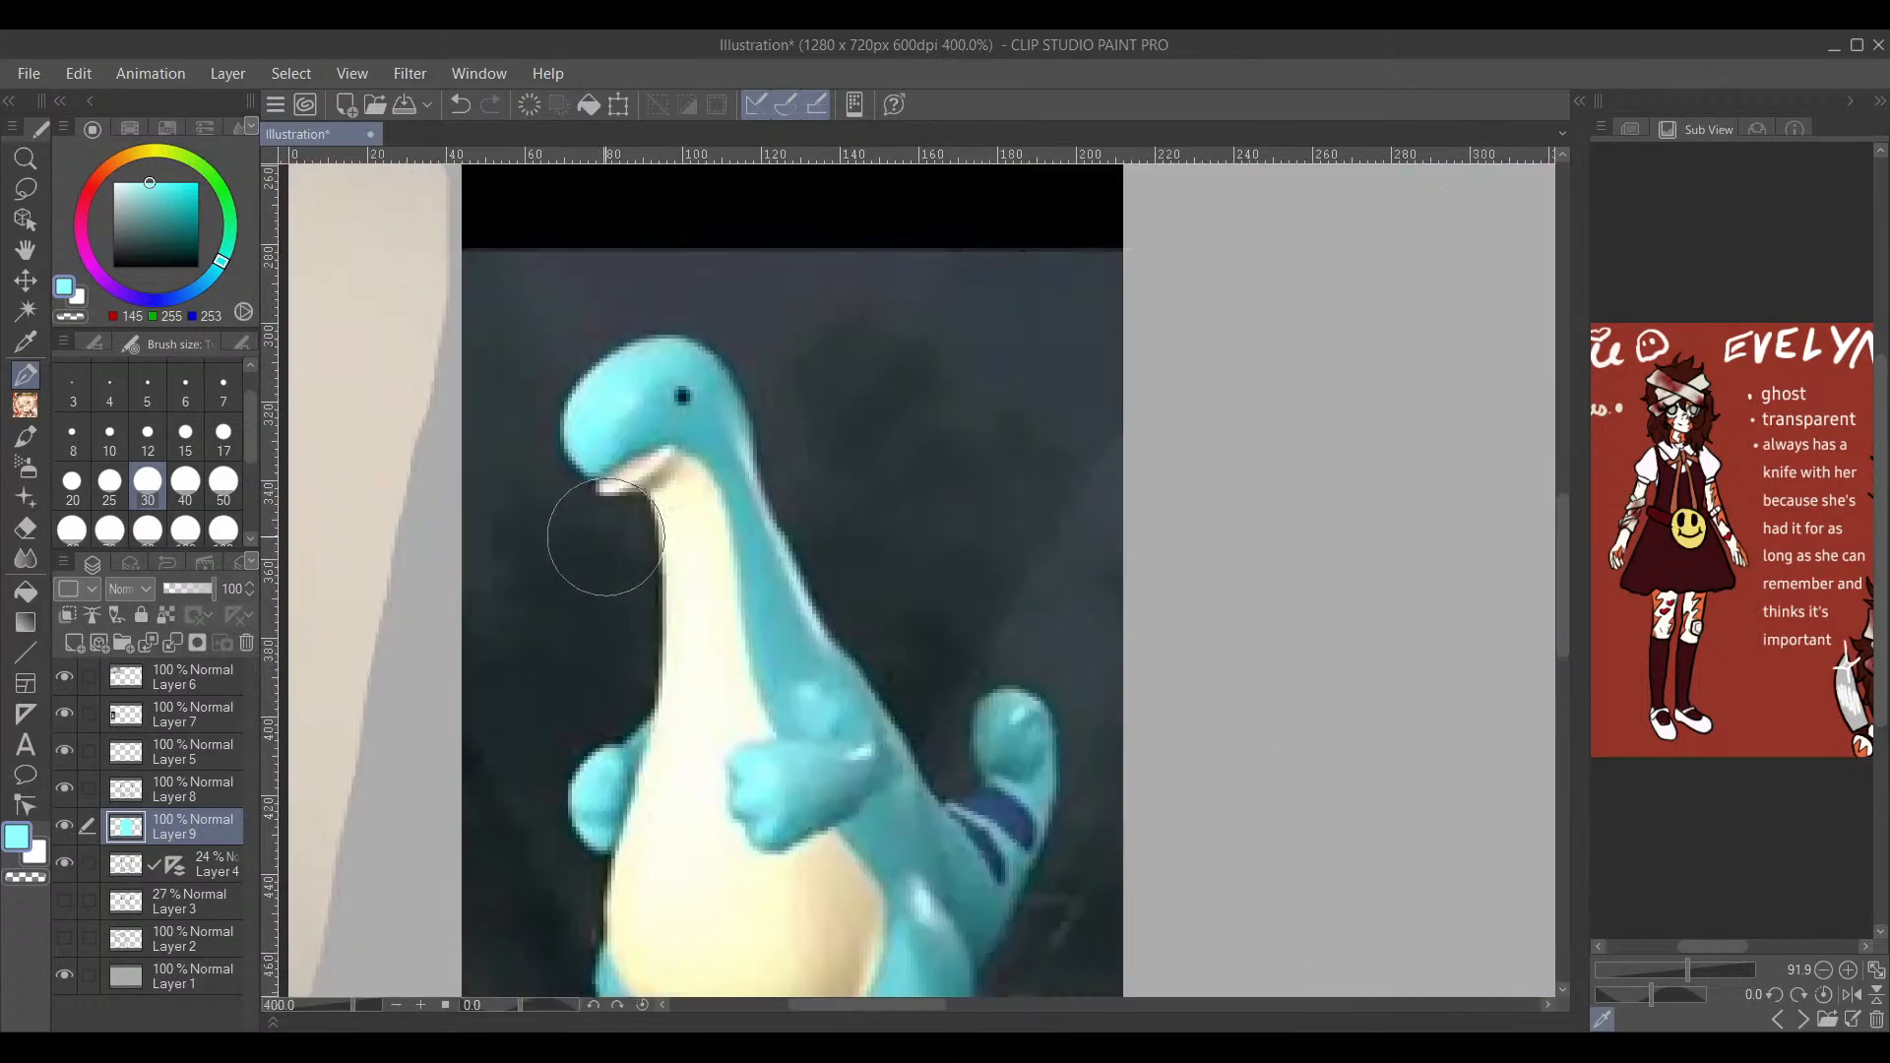
alt+click(651, 530)
alt+click(697, 530)
alt+click(698, 537)
scroll(886, 591, down, 4)
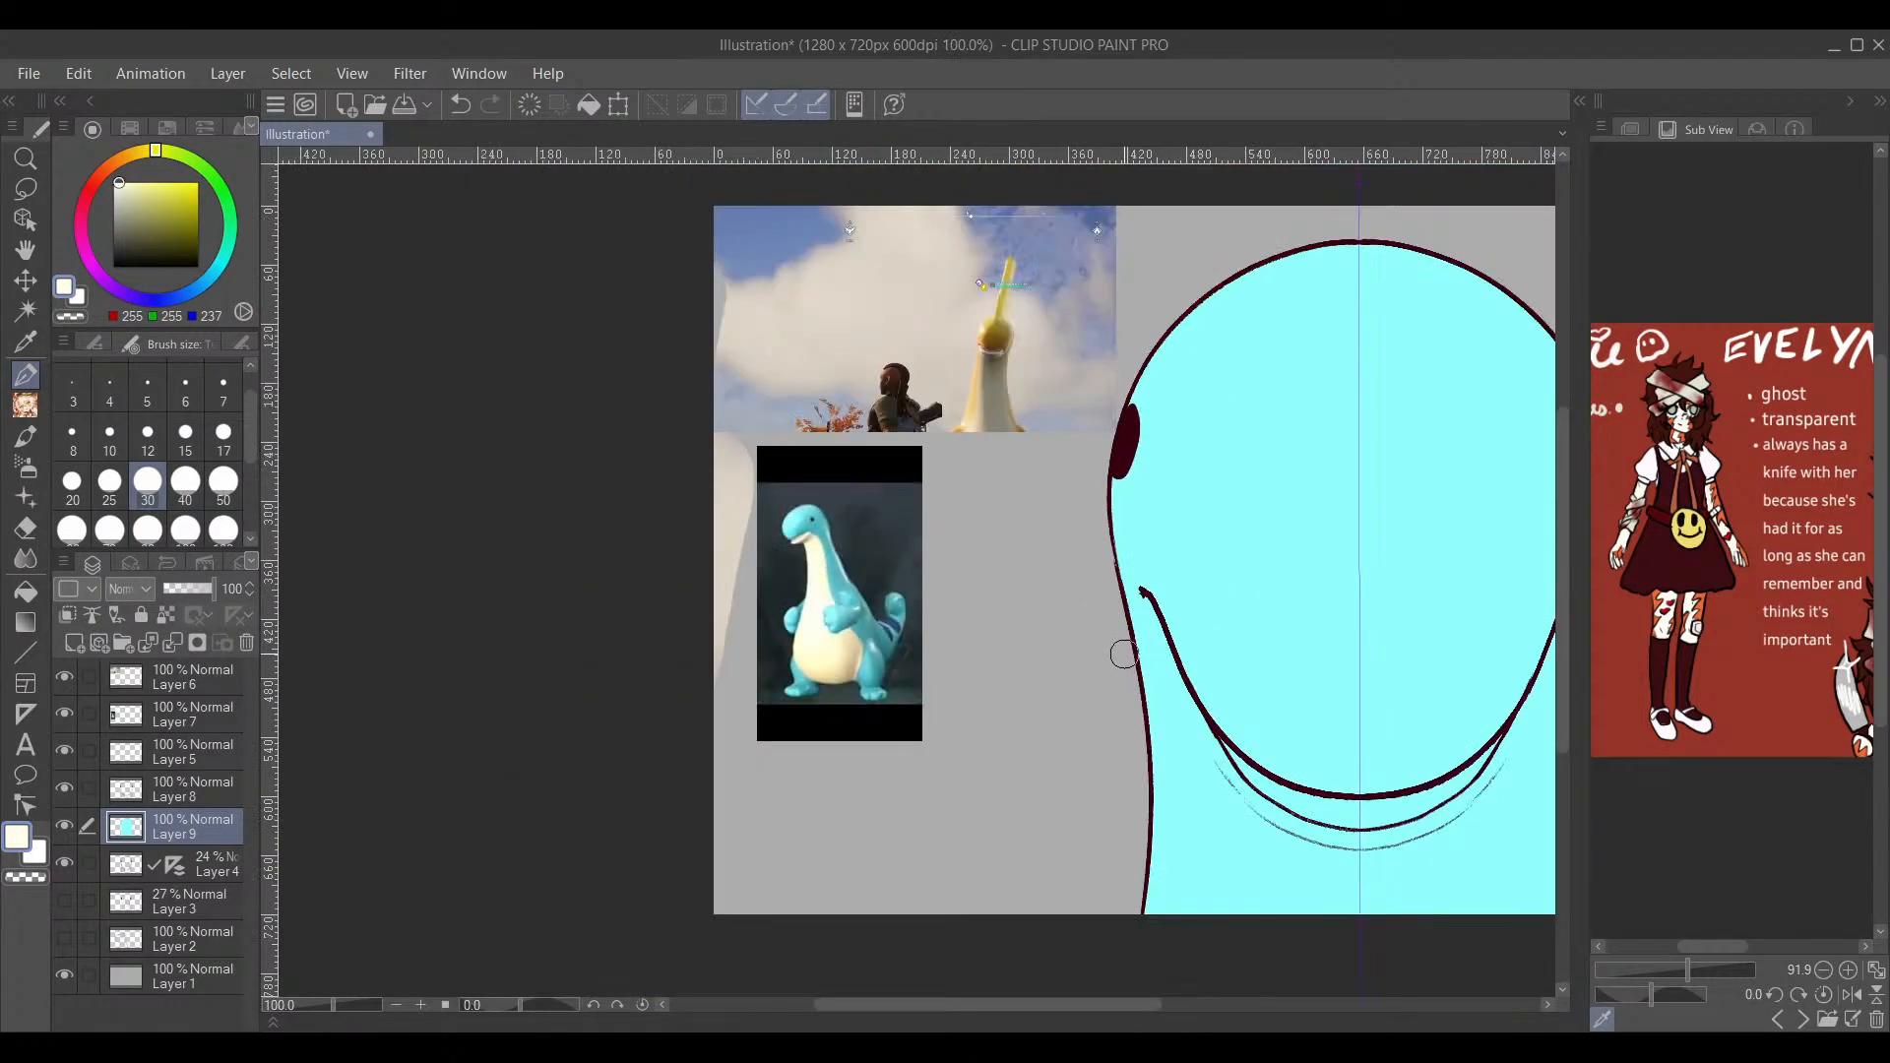
scroll(1122, 650, up, 2)
scroll(823, 831, up, 2)
scroll(874, 819, down, 2)
drag(874, 819, 870, 637)
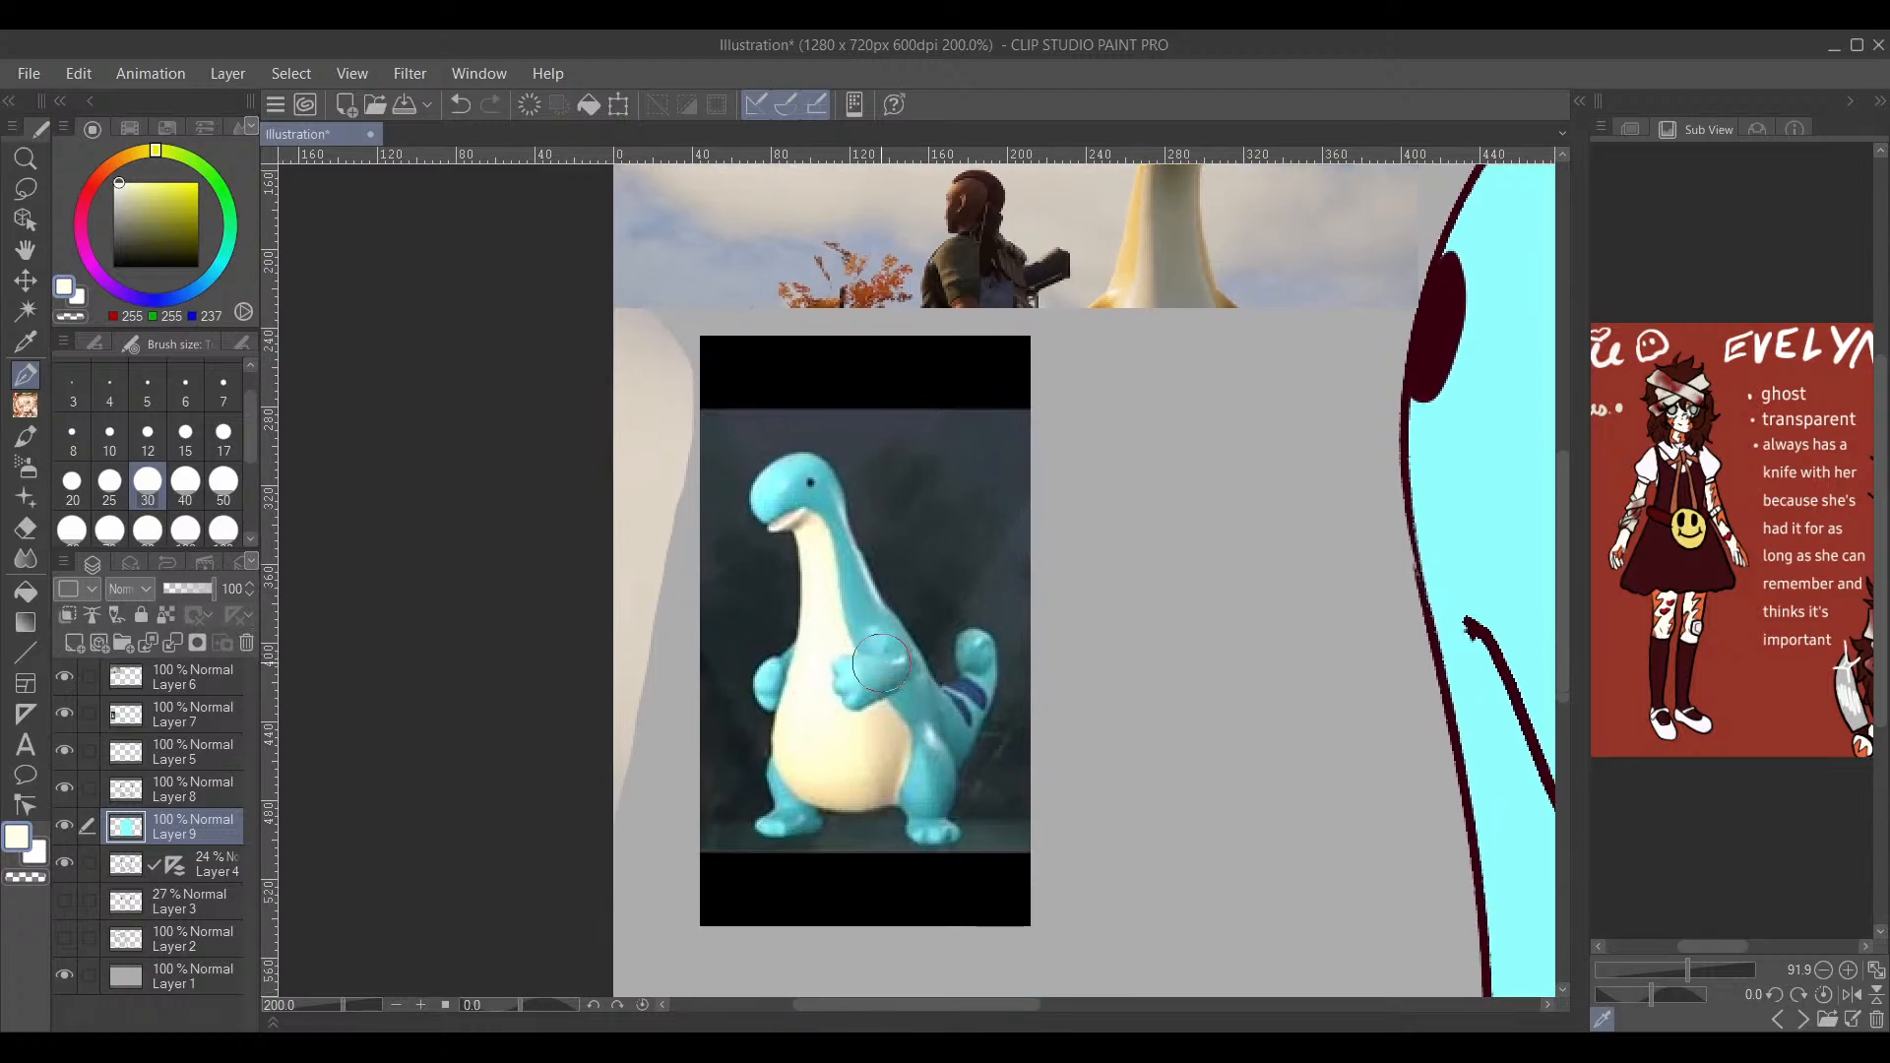
alt+click(871, 738)
alt+click(879, 750)
alt+click(878, 730)
Step: Try cream stripes down the sides of the neck, undo them, and lighten the cream to RGB 255, 243, 218
mouse_move(1223, 645)
mouse_down()
mouse_move(881, 543)
mouse_move(936, 295)
mouse_move(802, 393)
mouse_move(767, 506)
mouse_move(787, 975)
mouse_up()
scroll(993, 715, down, 3)
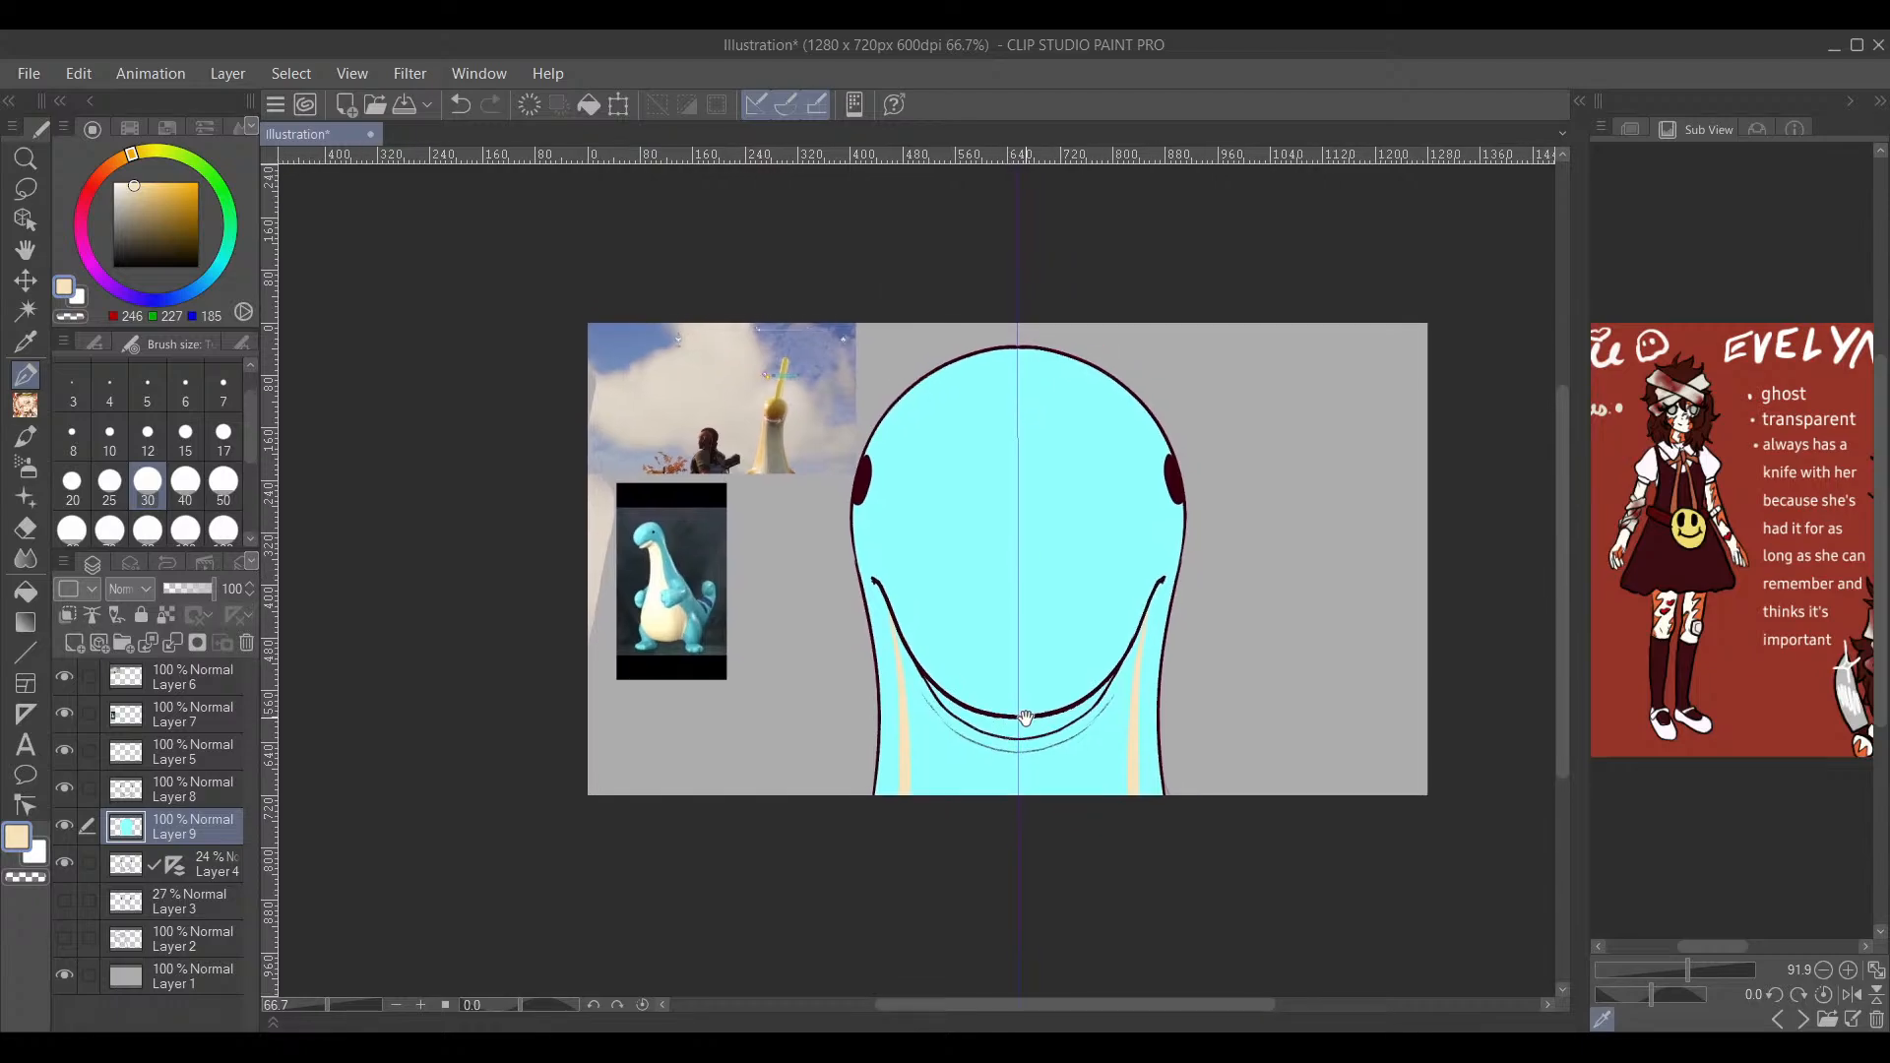
click(125, 182)
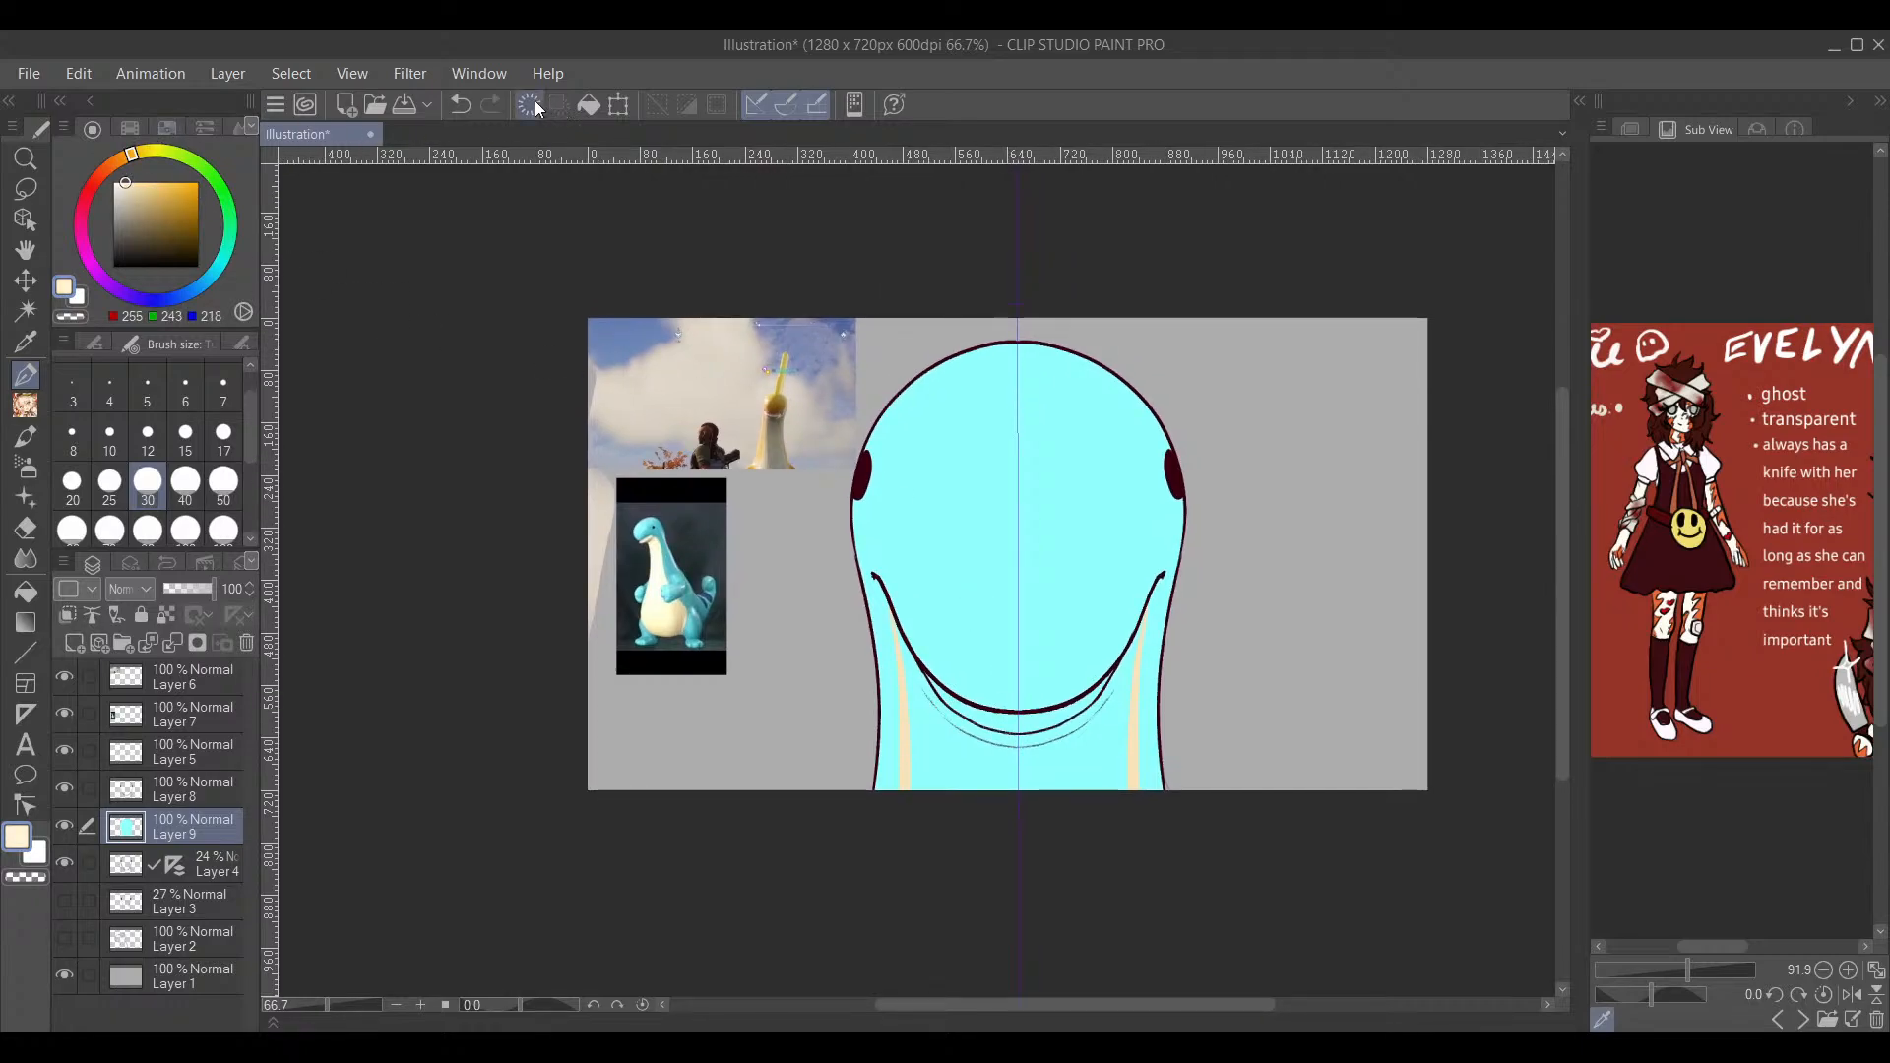
click(460, 104)
scroll(955, 689, up, 1)
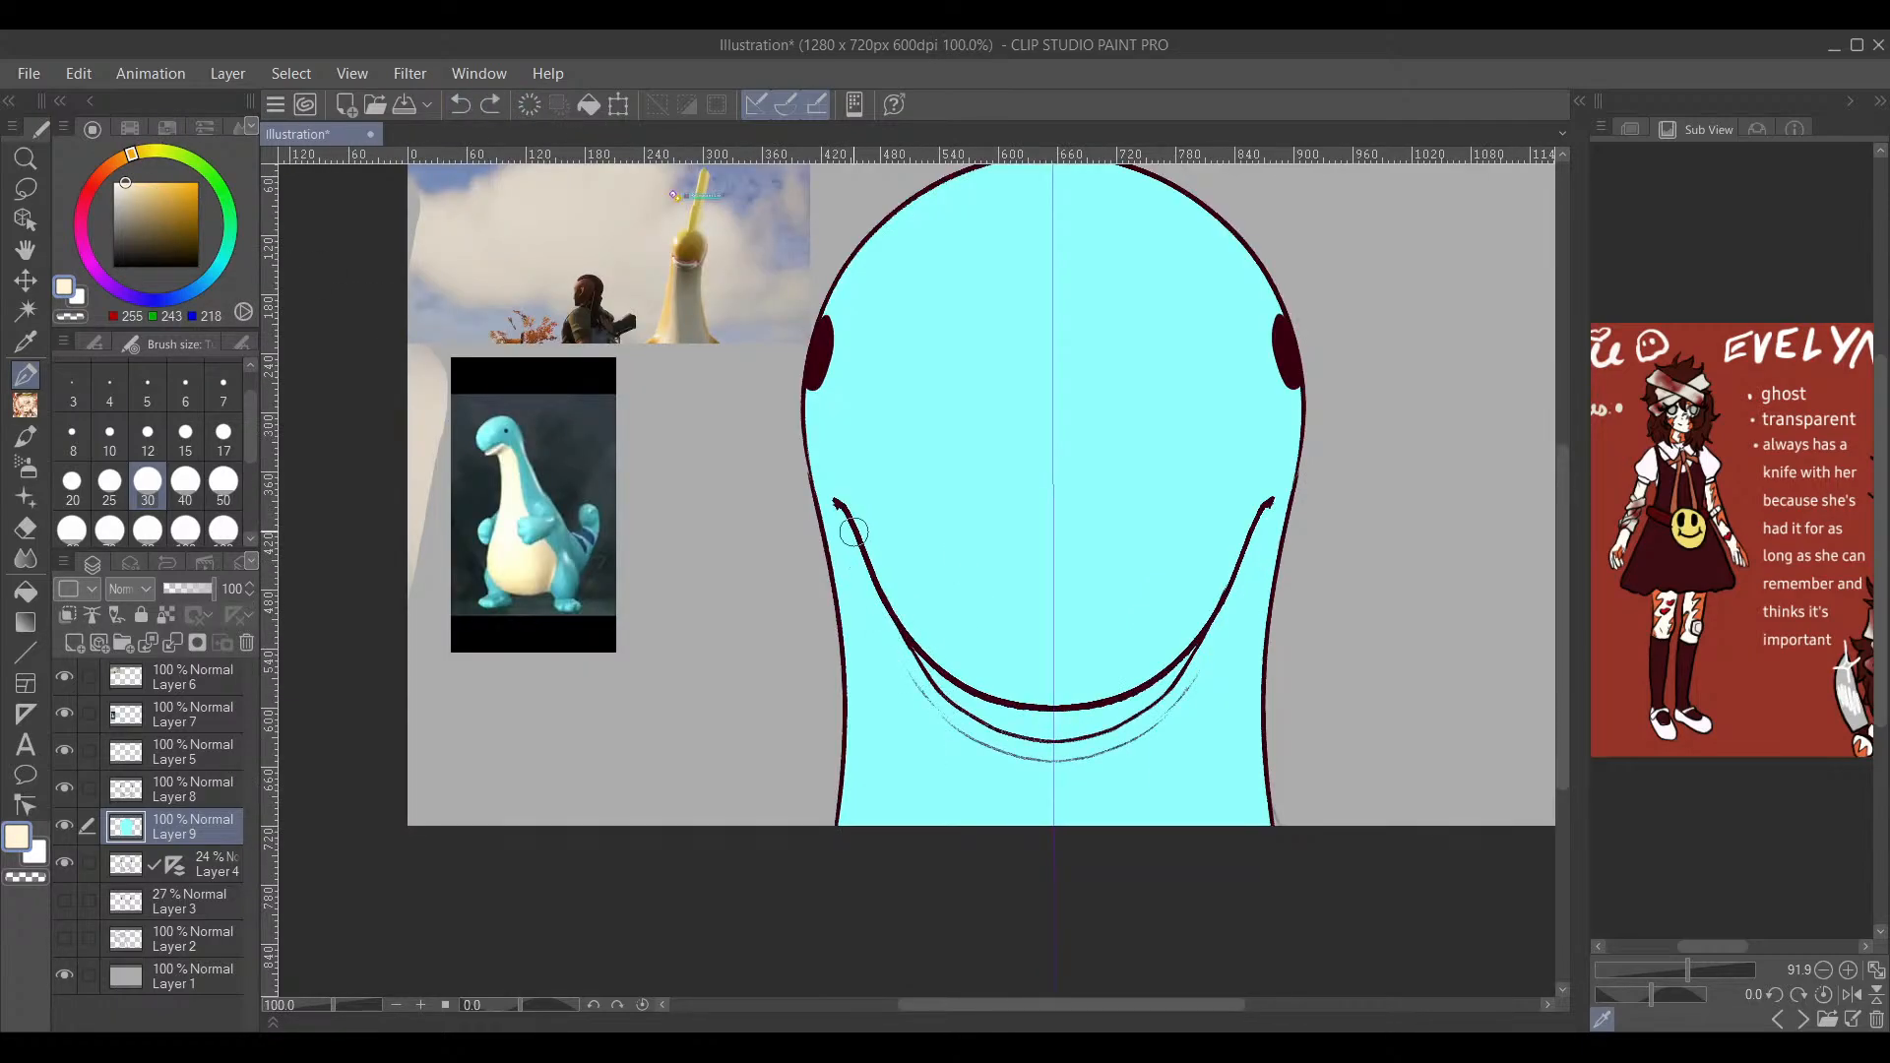
drag(856, 547, 917, 975)
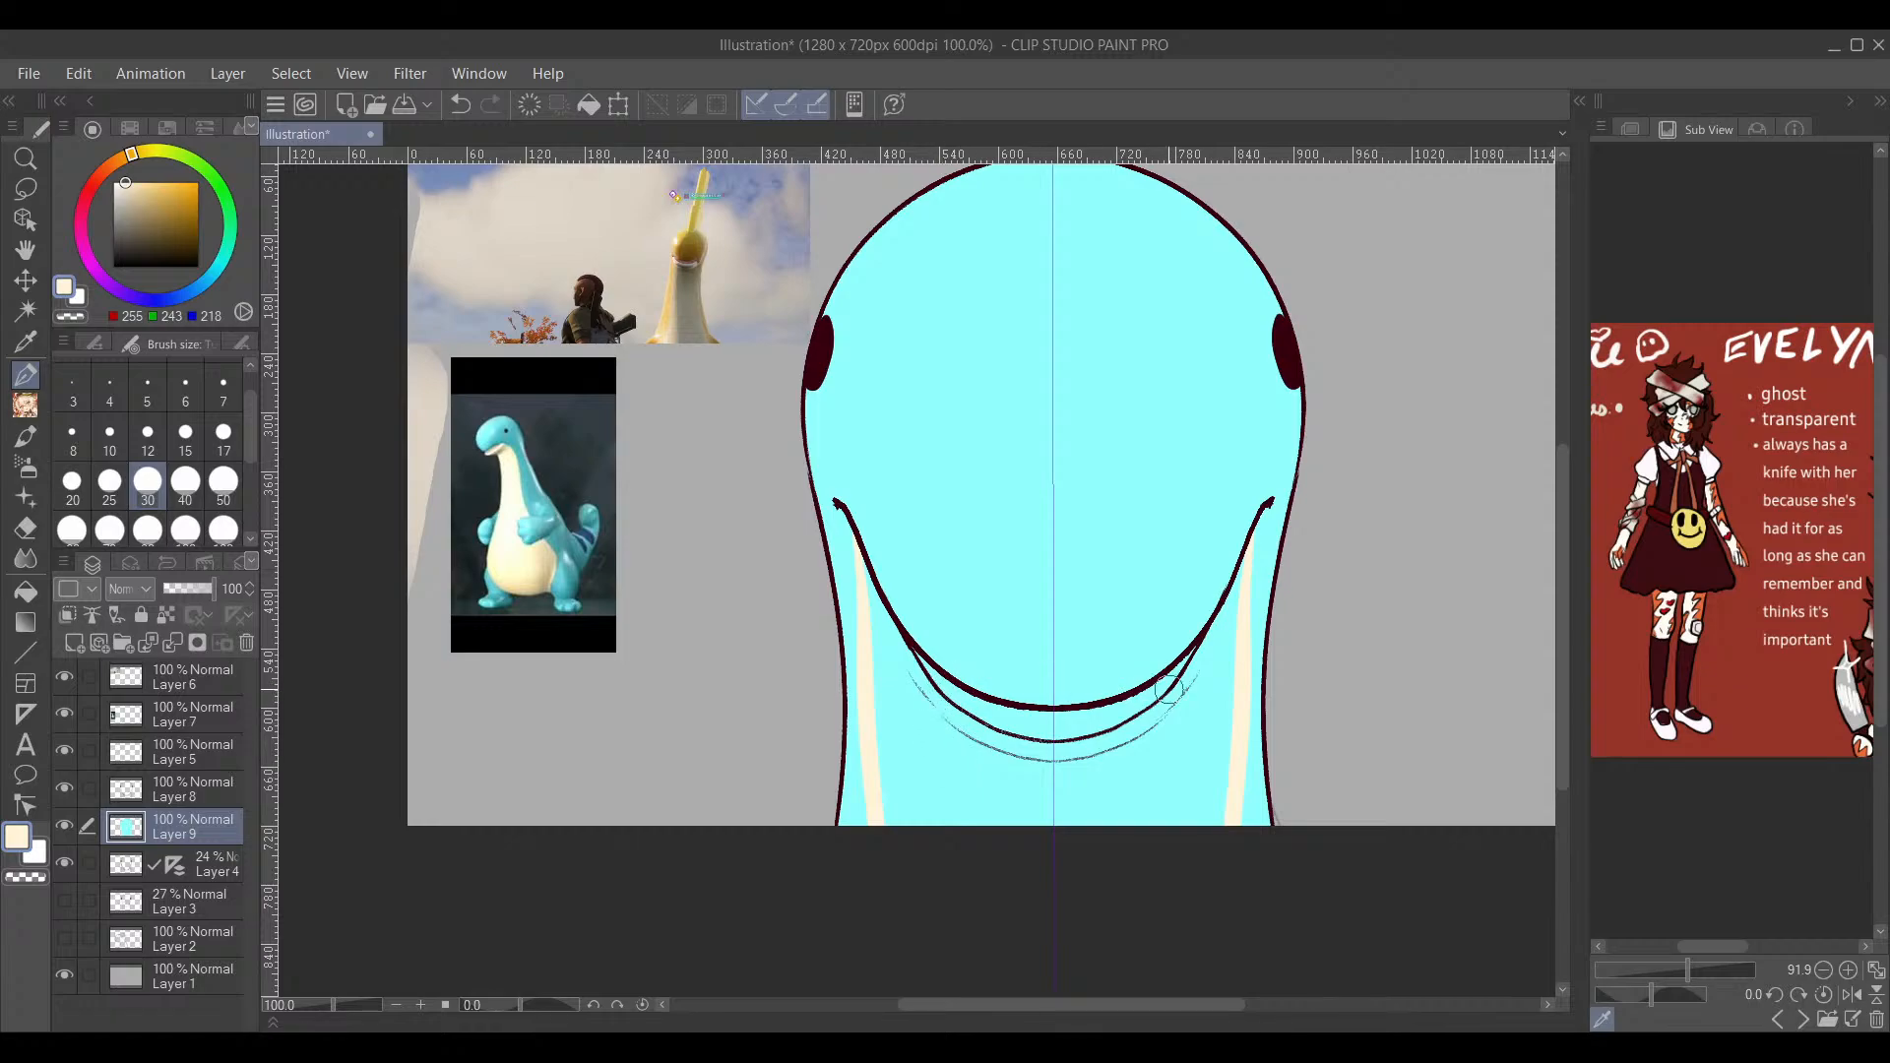
drag(1169, 689, 1133, 644)
click(461, 105)
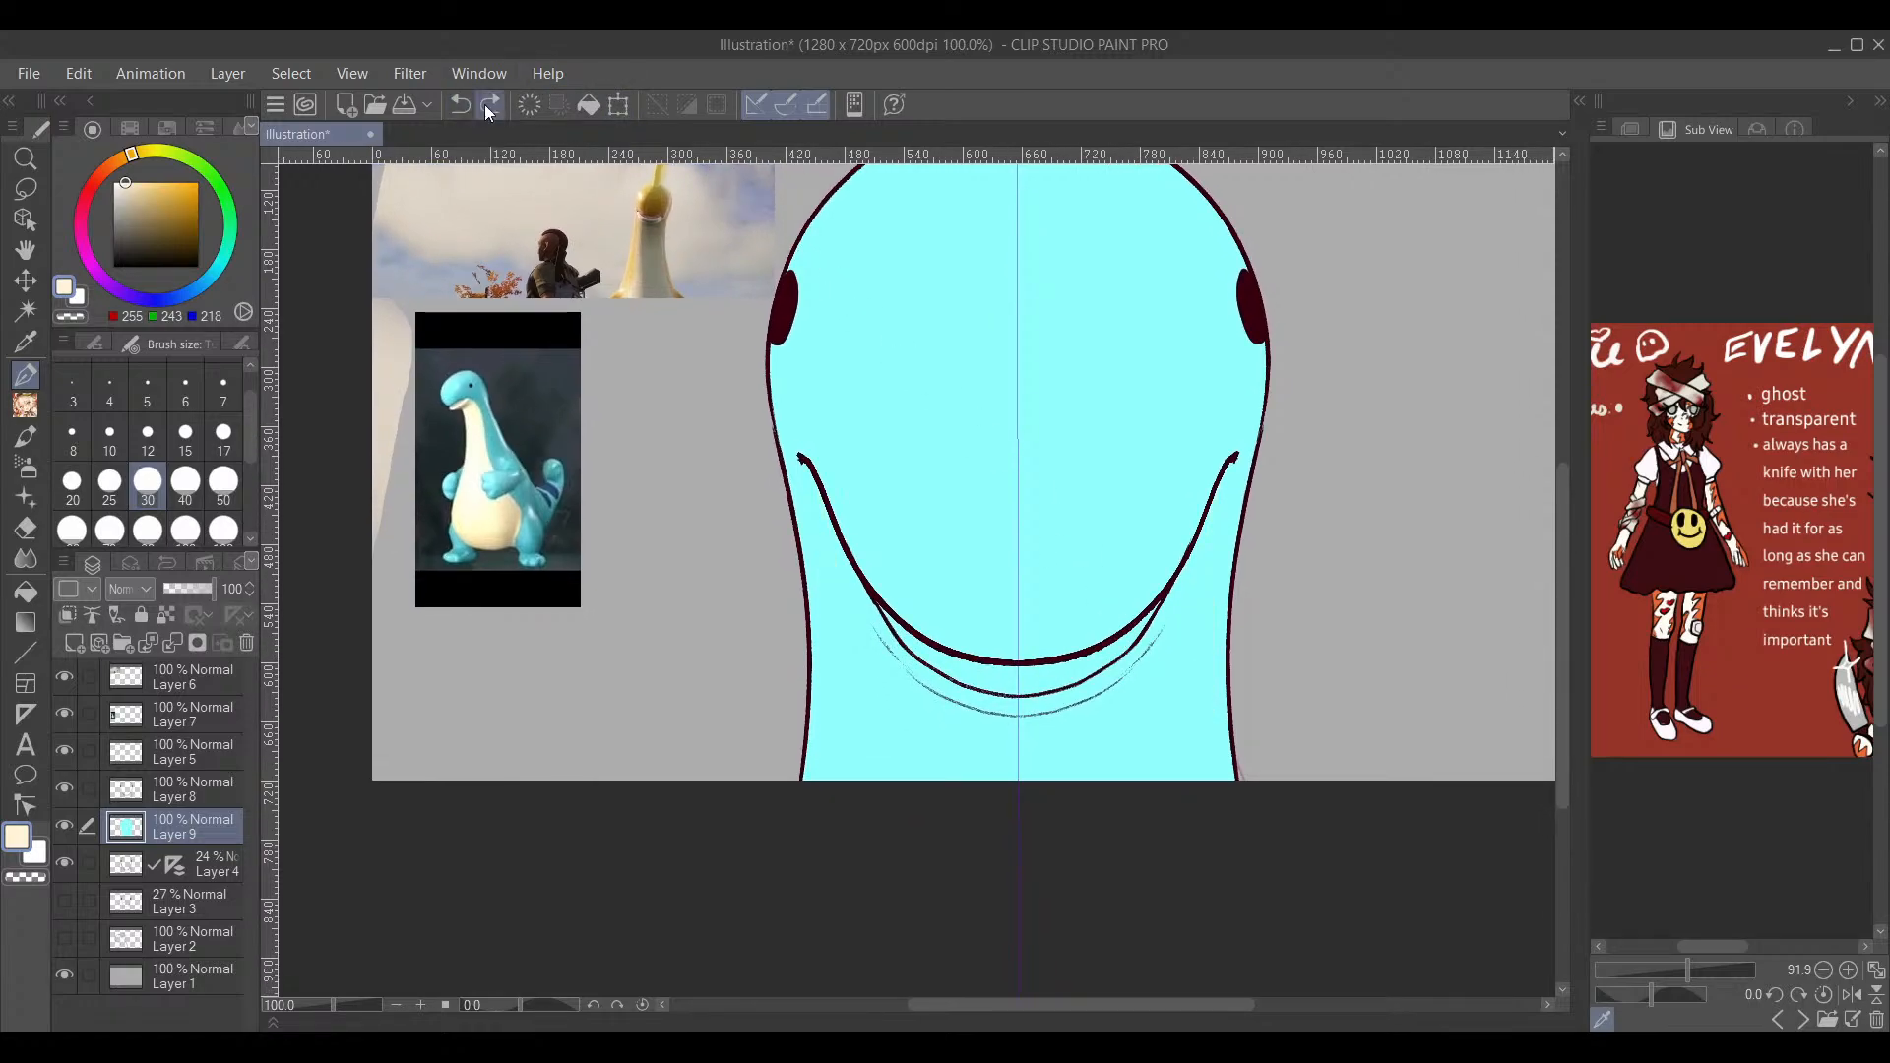
Step: Paint the front of the neck and chin cream below the mouth, leaving a light blue strip along each outer edge
mouse_move(743, 336)
mouse_down()
mouse_move(728, 394)
mouse_move(731, 376)
mouse_up()
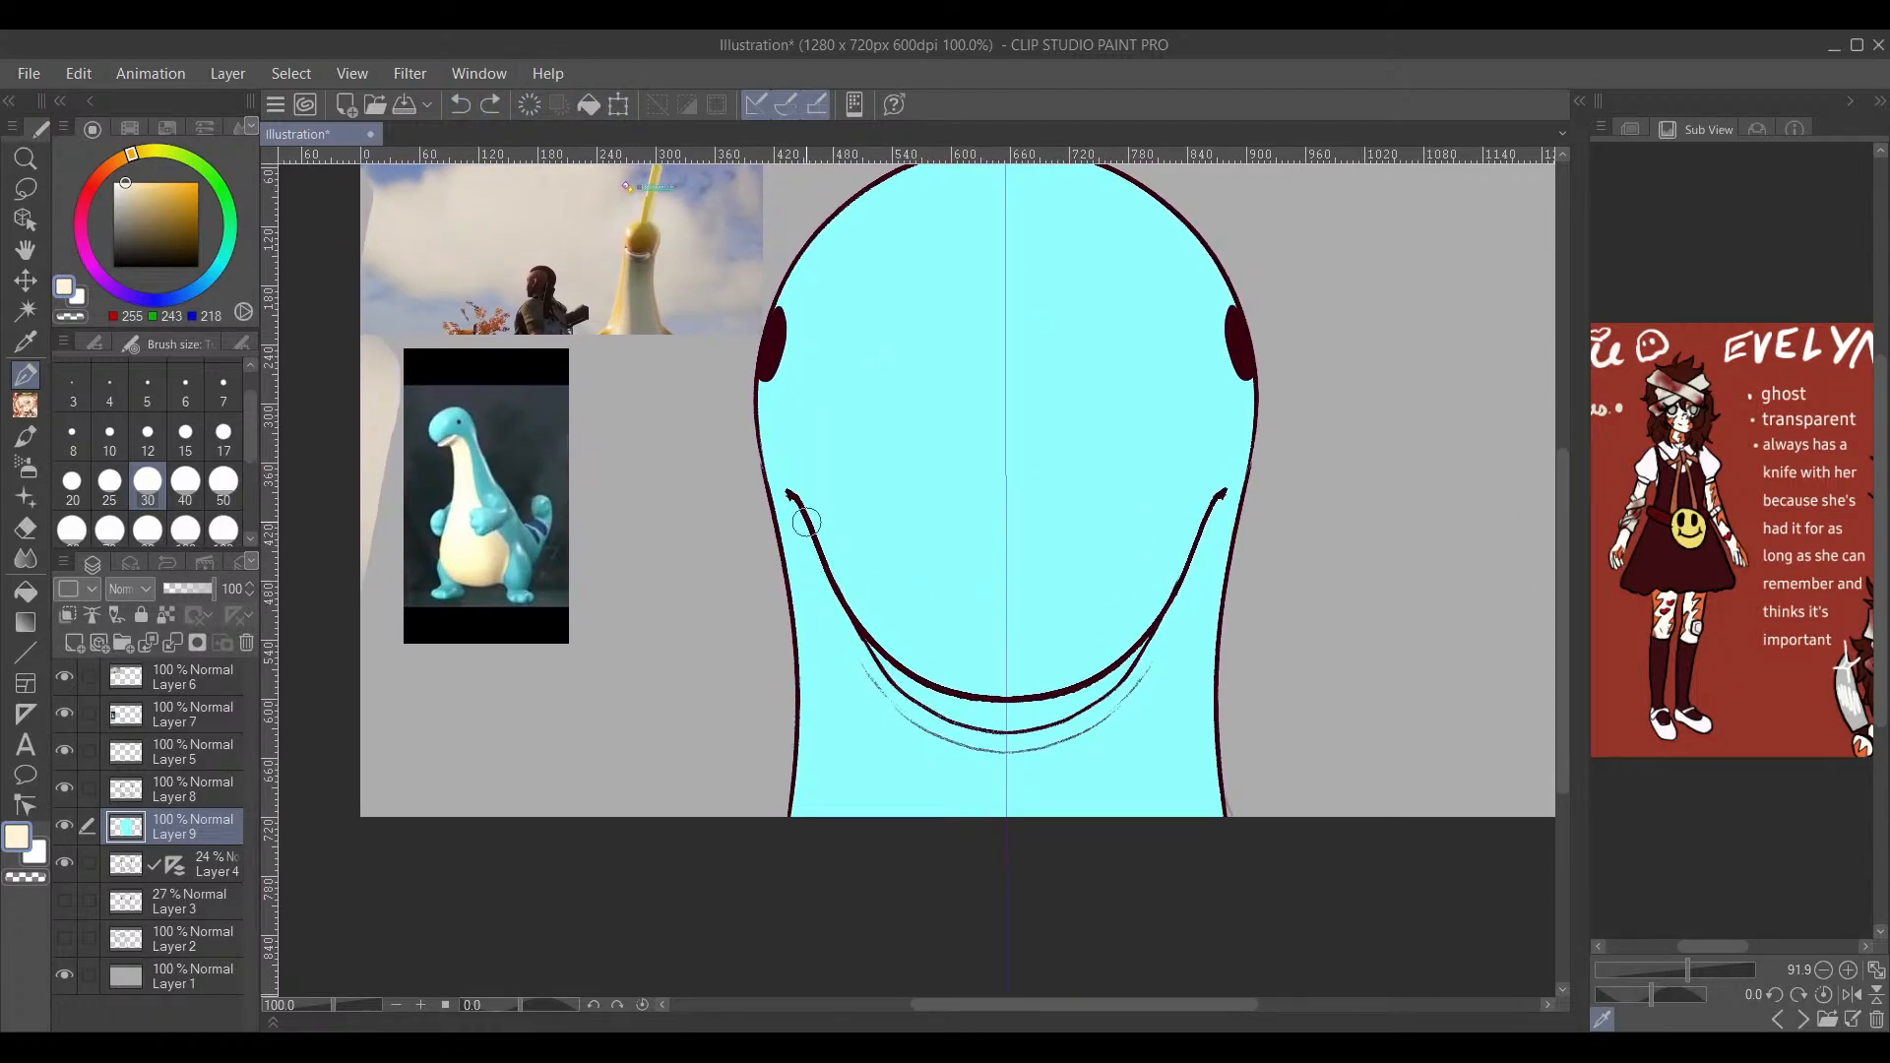
drag(802, 509, 822, 890)
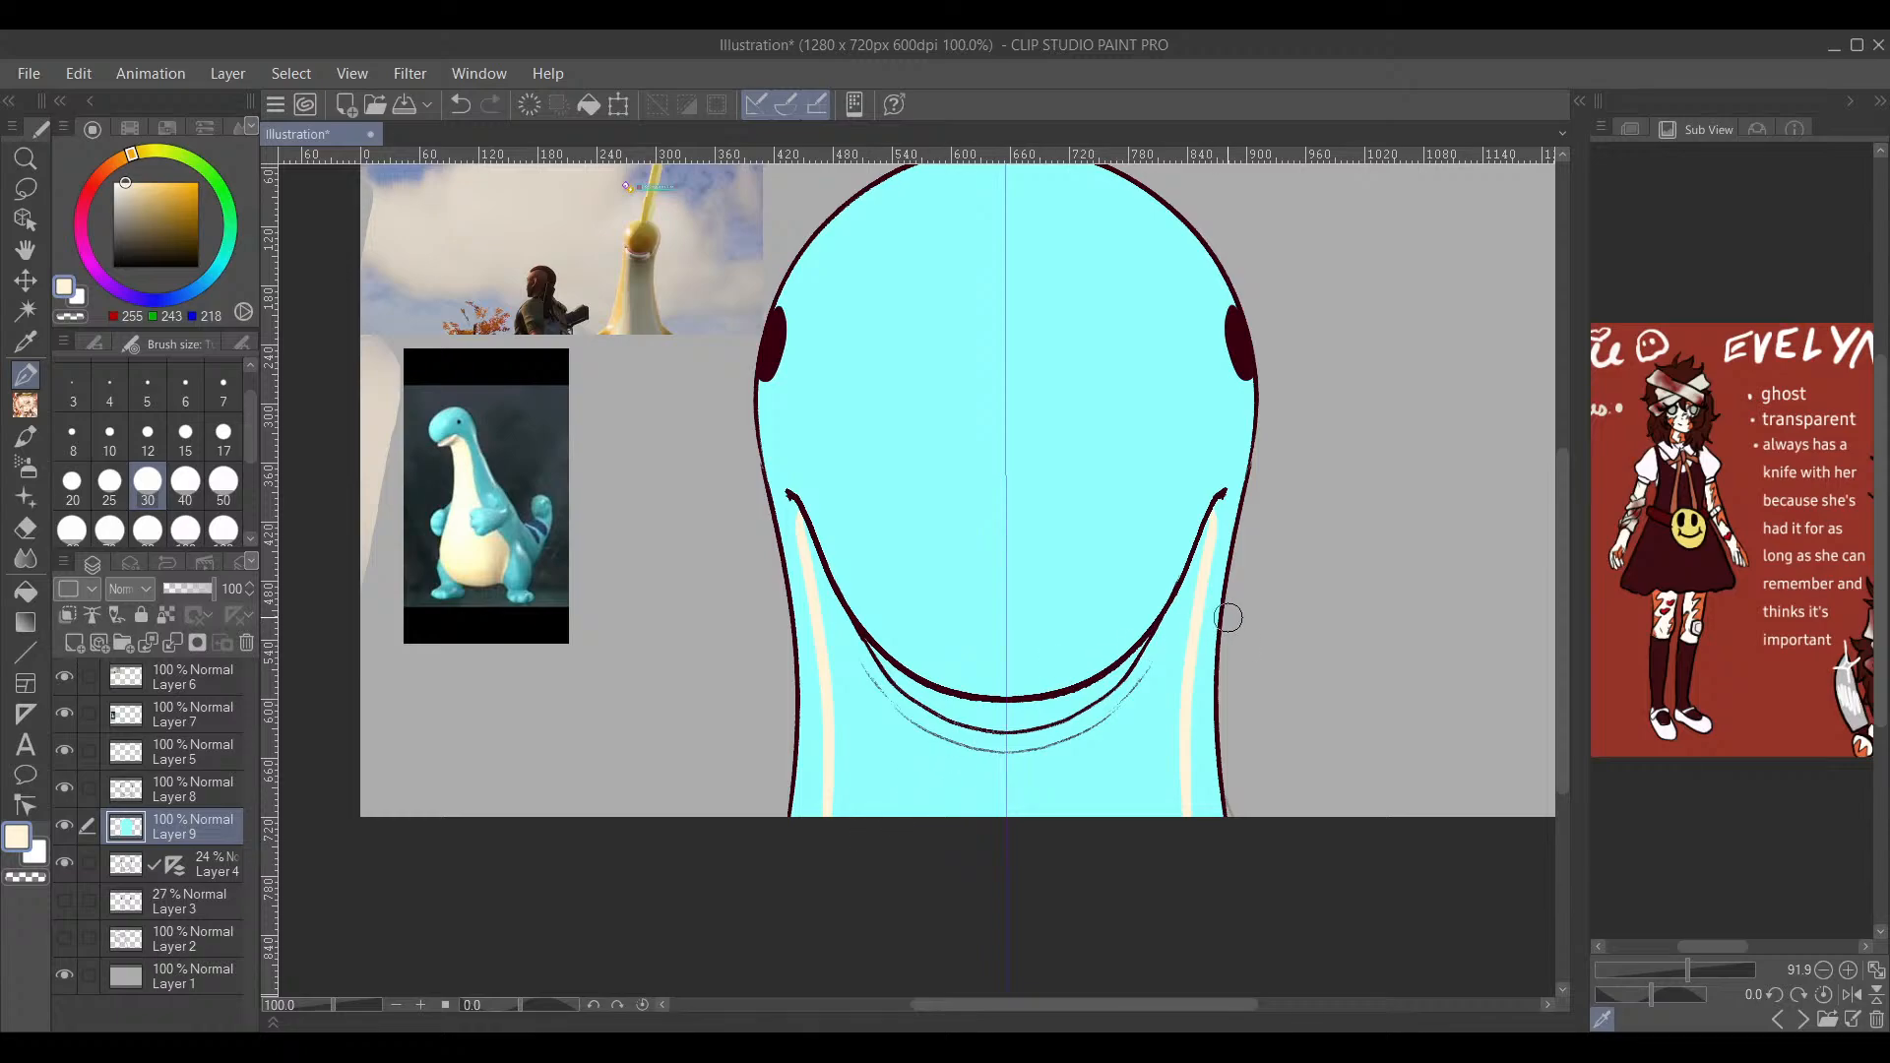
mouse_move(807, 554)
mouse_down()
mouse_move(856, 663)
mouse_move(838, 607)
mouse_move(864, 729)
mouse_move(819, 590)
mouse_move(843, 844)
mouse_move(881, 701)
mouse_move(865, 784)
mouse_move(920, 823)
mouse_move(950, 788)
mouse_move(975, 809)
mouse_move(1007, 780)
mouse_up()
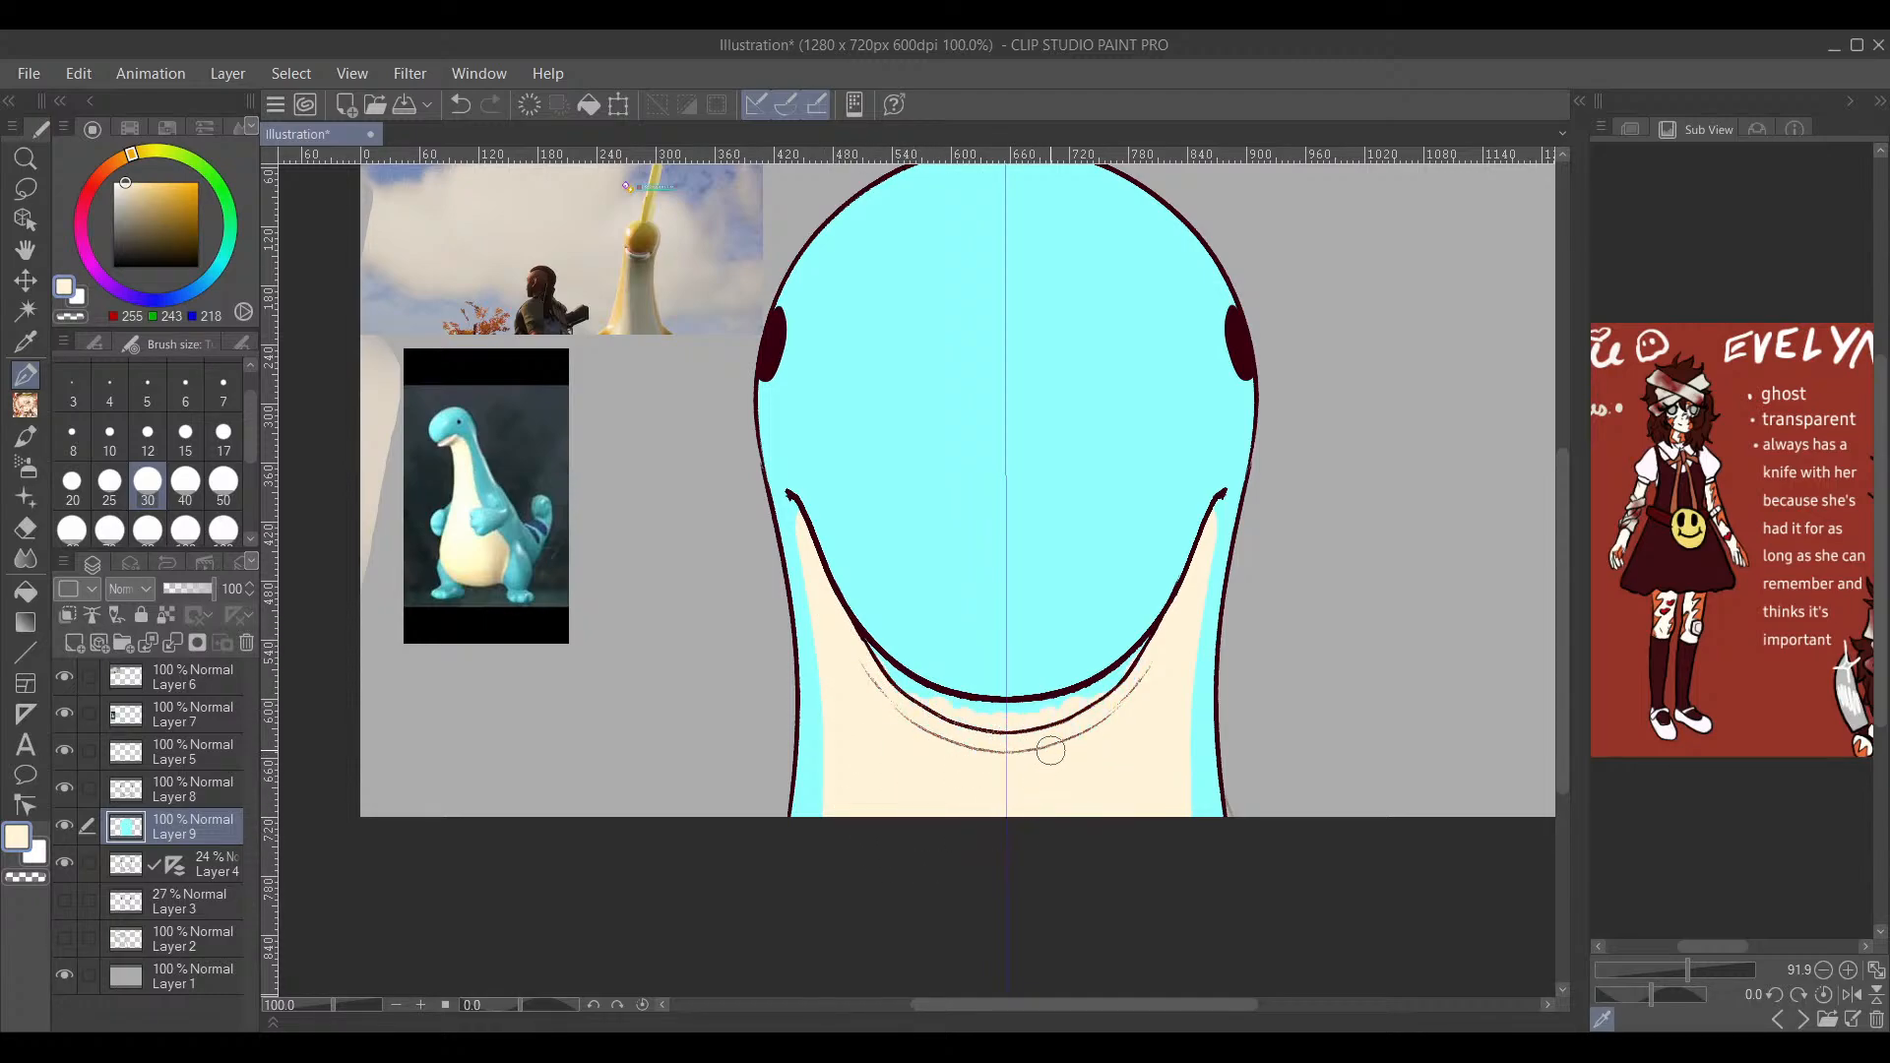
mouse_move(1129, 656)
mouse_down()
mouse_move(1111, 732)
mouse_move(1081, 632)
mouse_up()
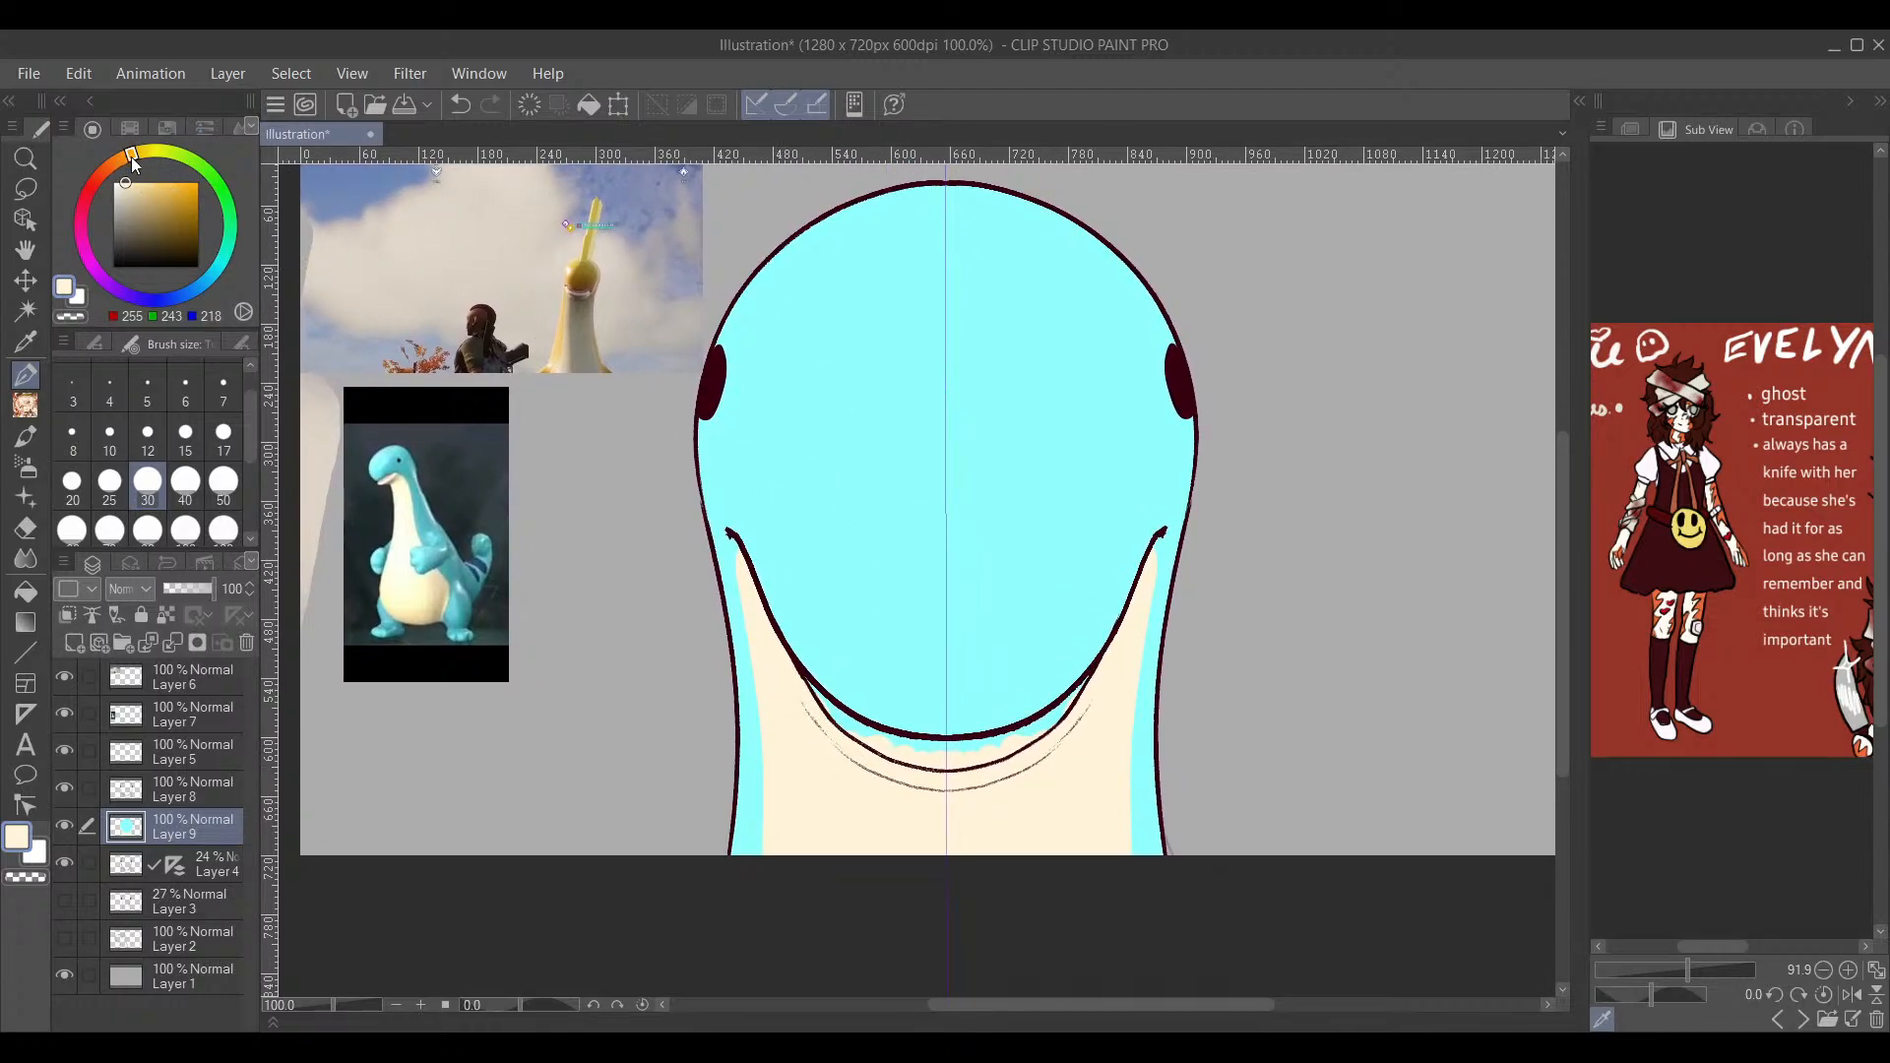
Step: Choose pink, RGB 255, 179, 192, and fill the crescent between the mouth line and the lower lip
drag(92, 177, 81, 213)
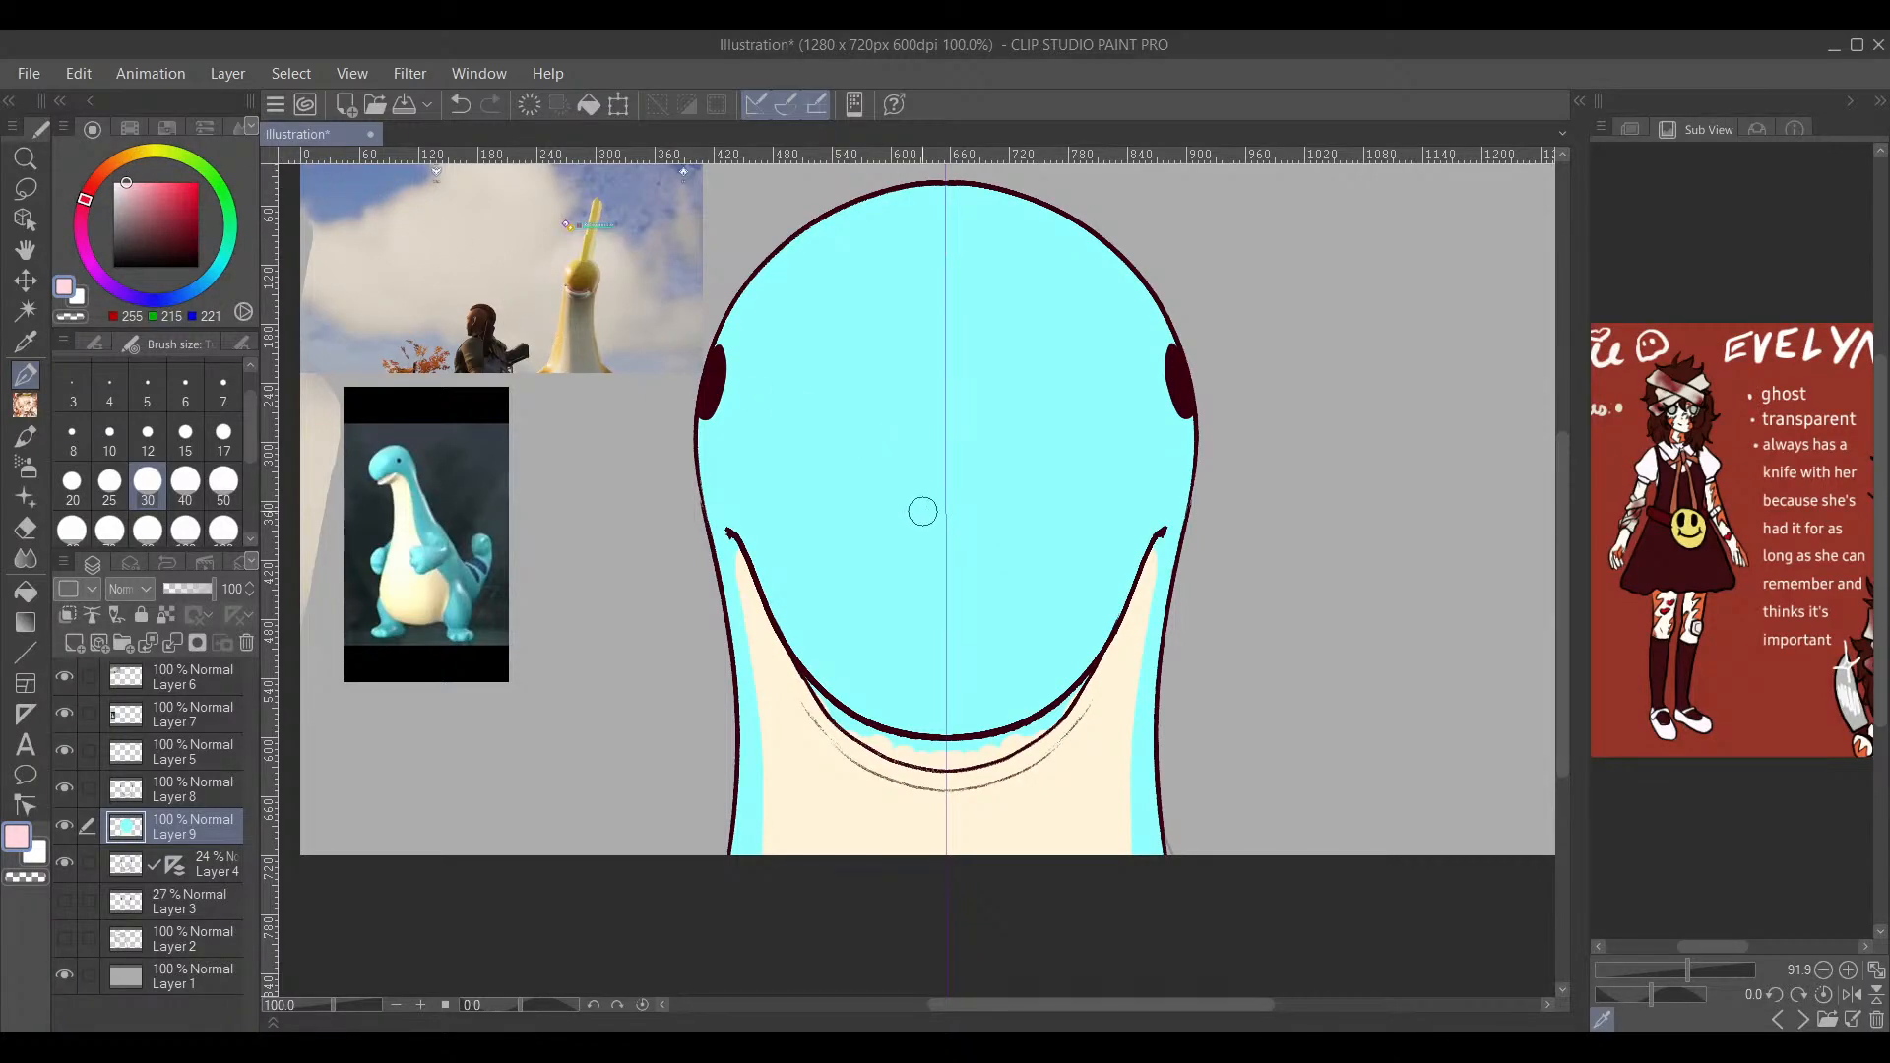
scroll(922, 511, up, 1)
mouse_move(726, 561)
mouse_down()
mouse_move(769, 529)
mouse_move(557, 391)
mouse_up()
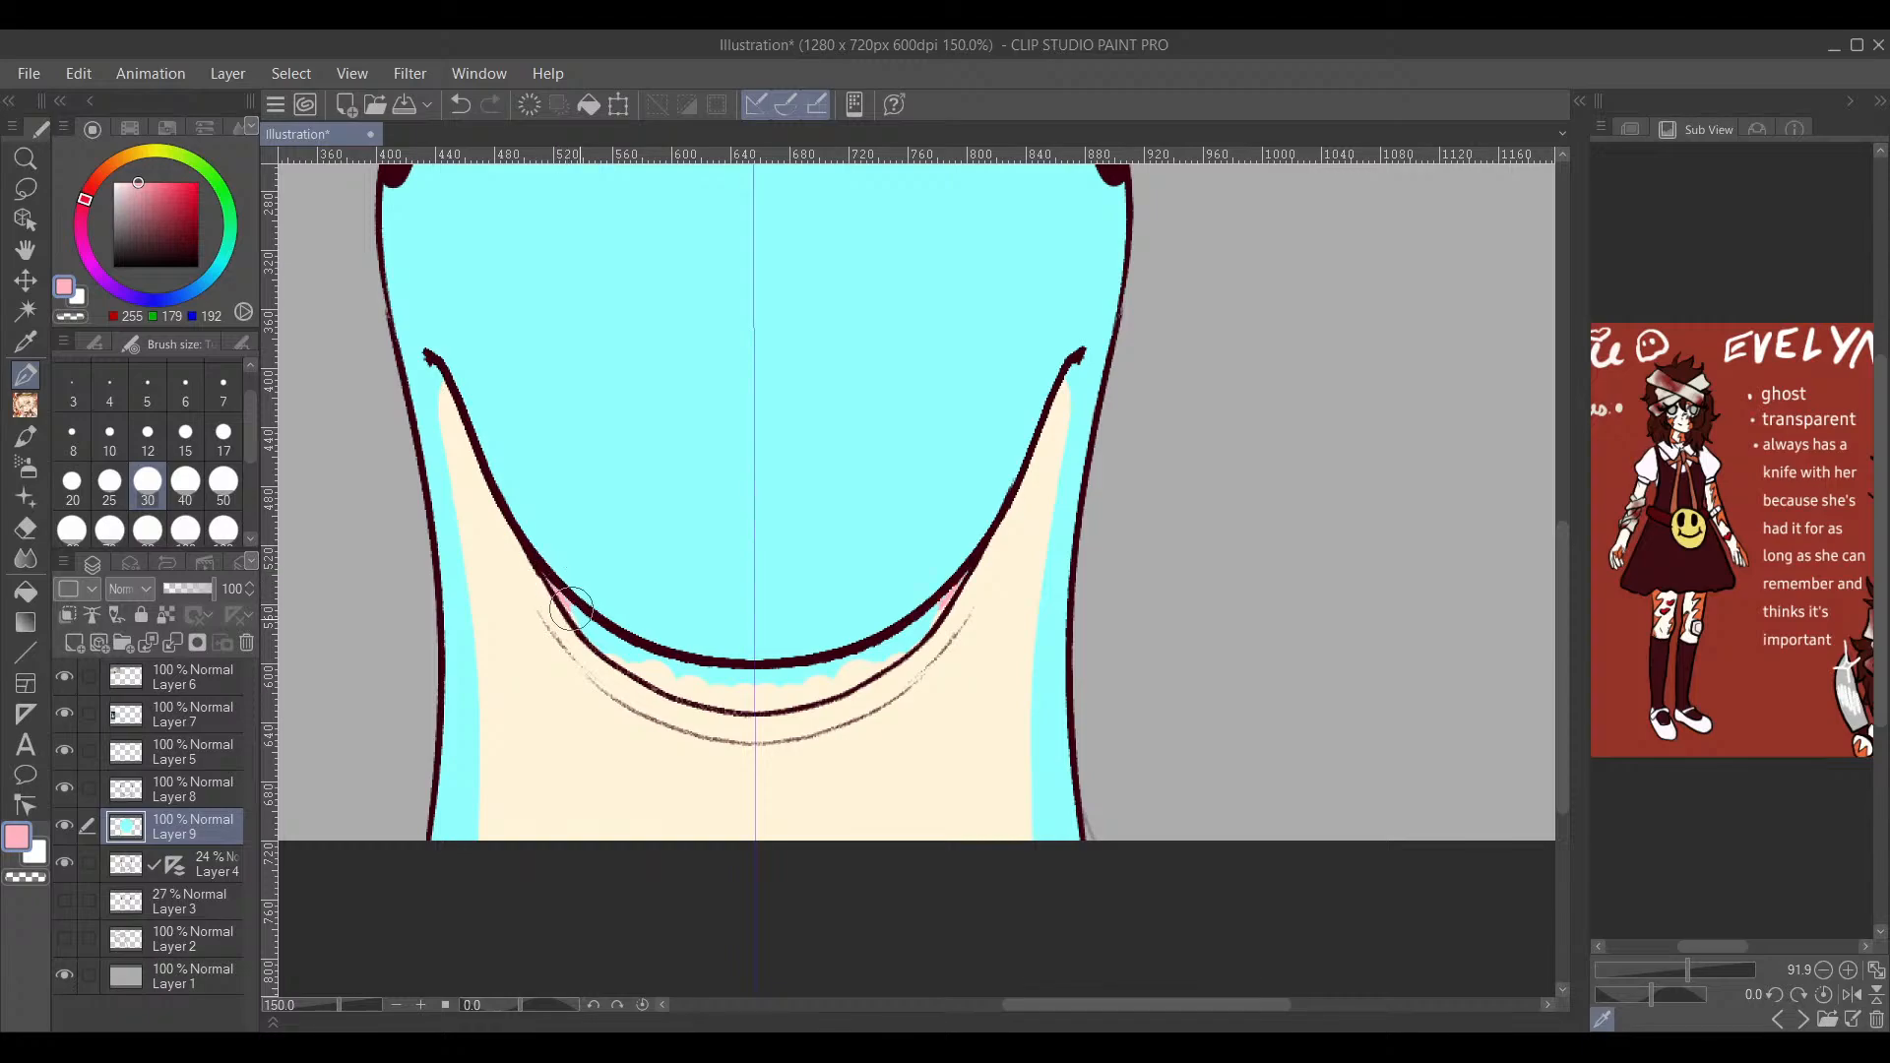
mouse_move(571, 608)
mouse_down()
mouse_move(660, 681)
mouse_move(690, 670)
mouse_move(651, 667)
mouse_move(755, 706)
mouse_move(667, 667)
mouse_up()
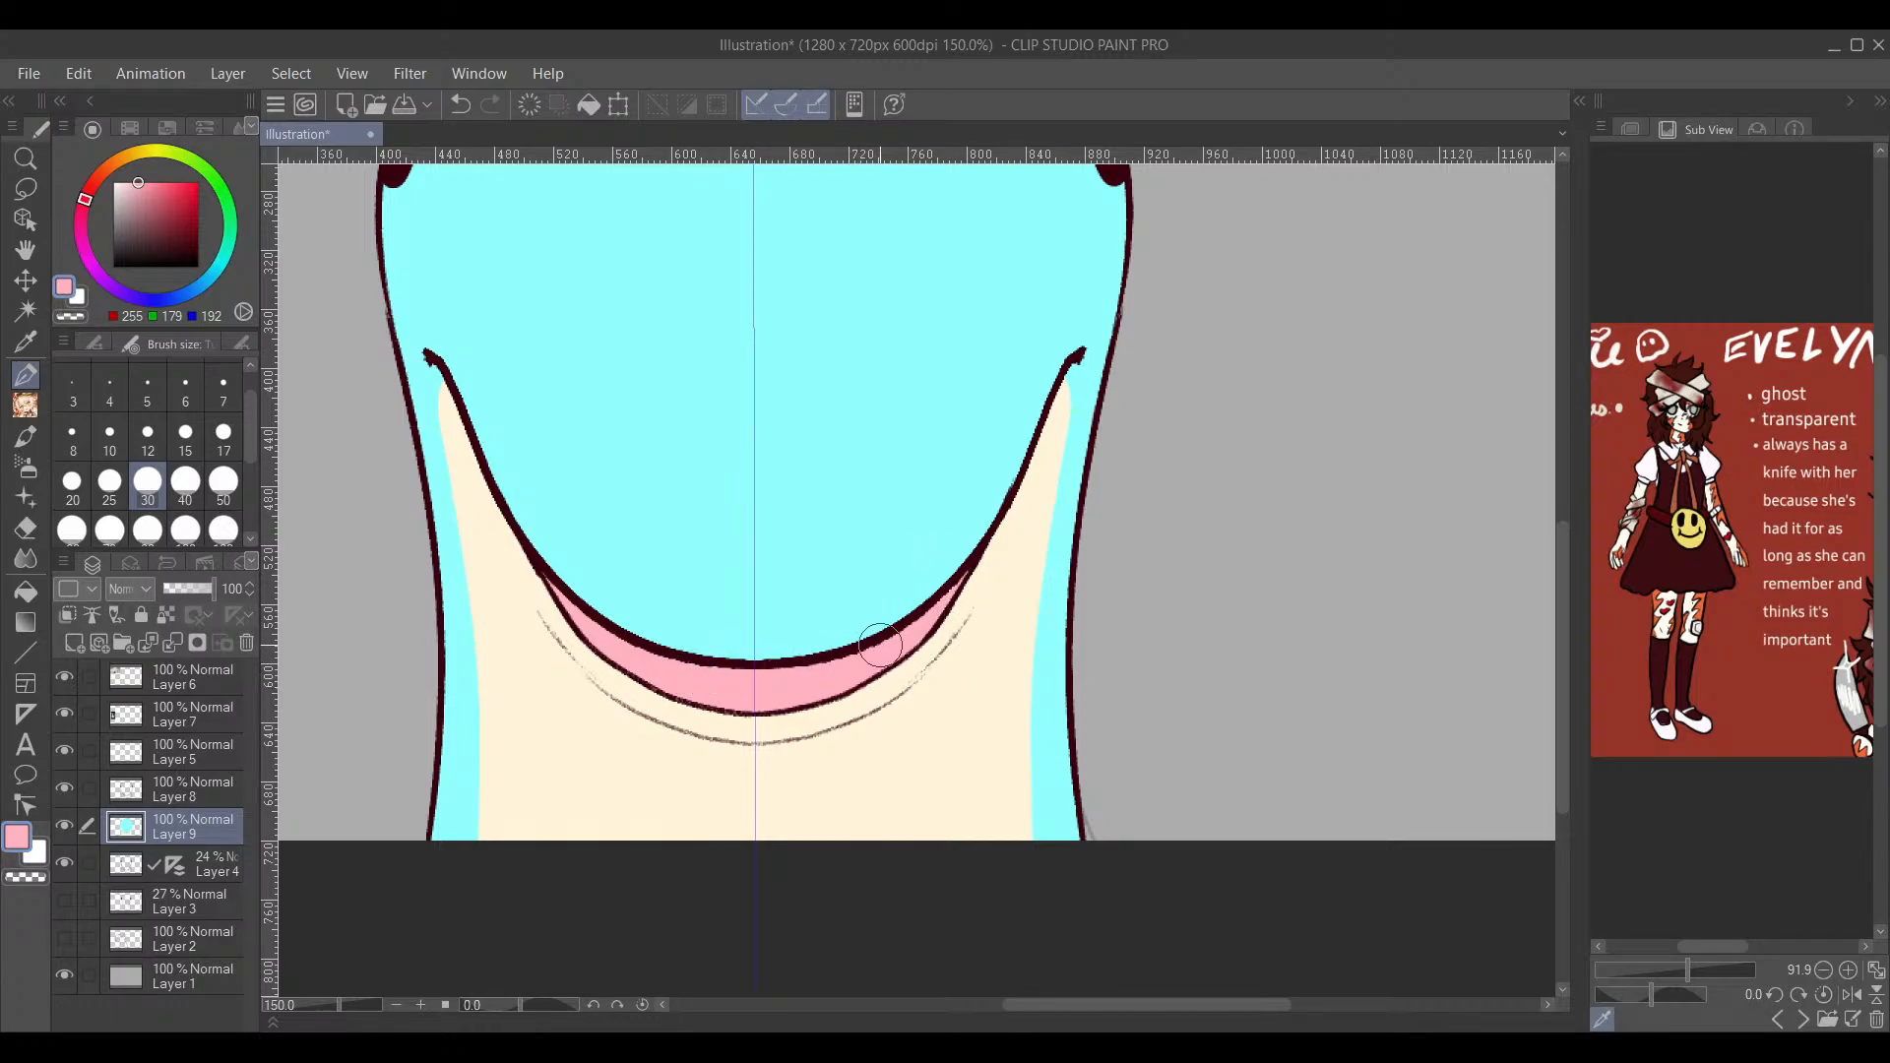
scroll(879, 645, down, 4)
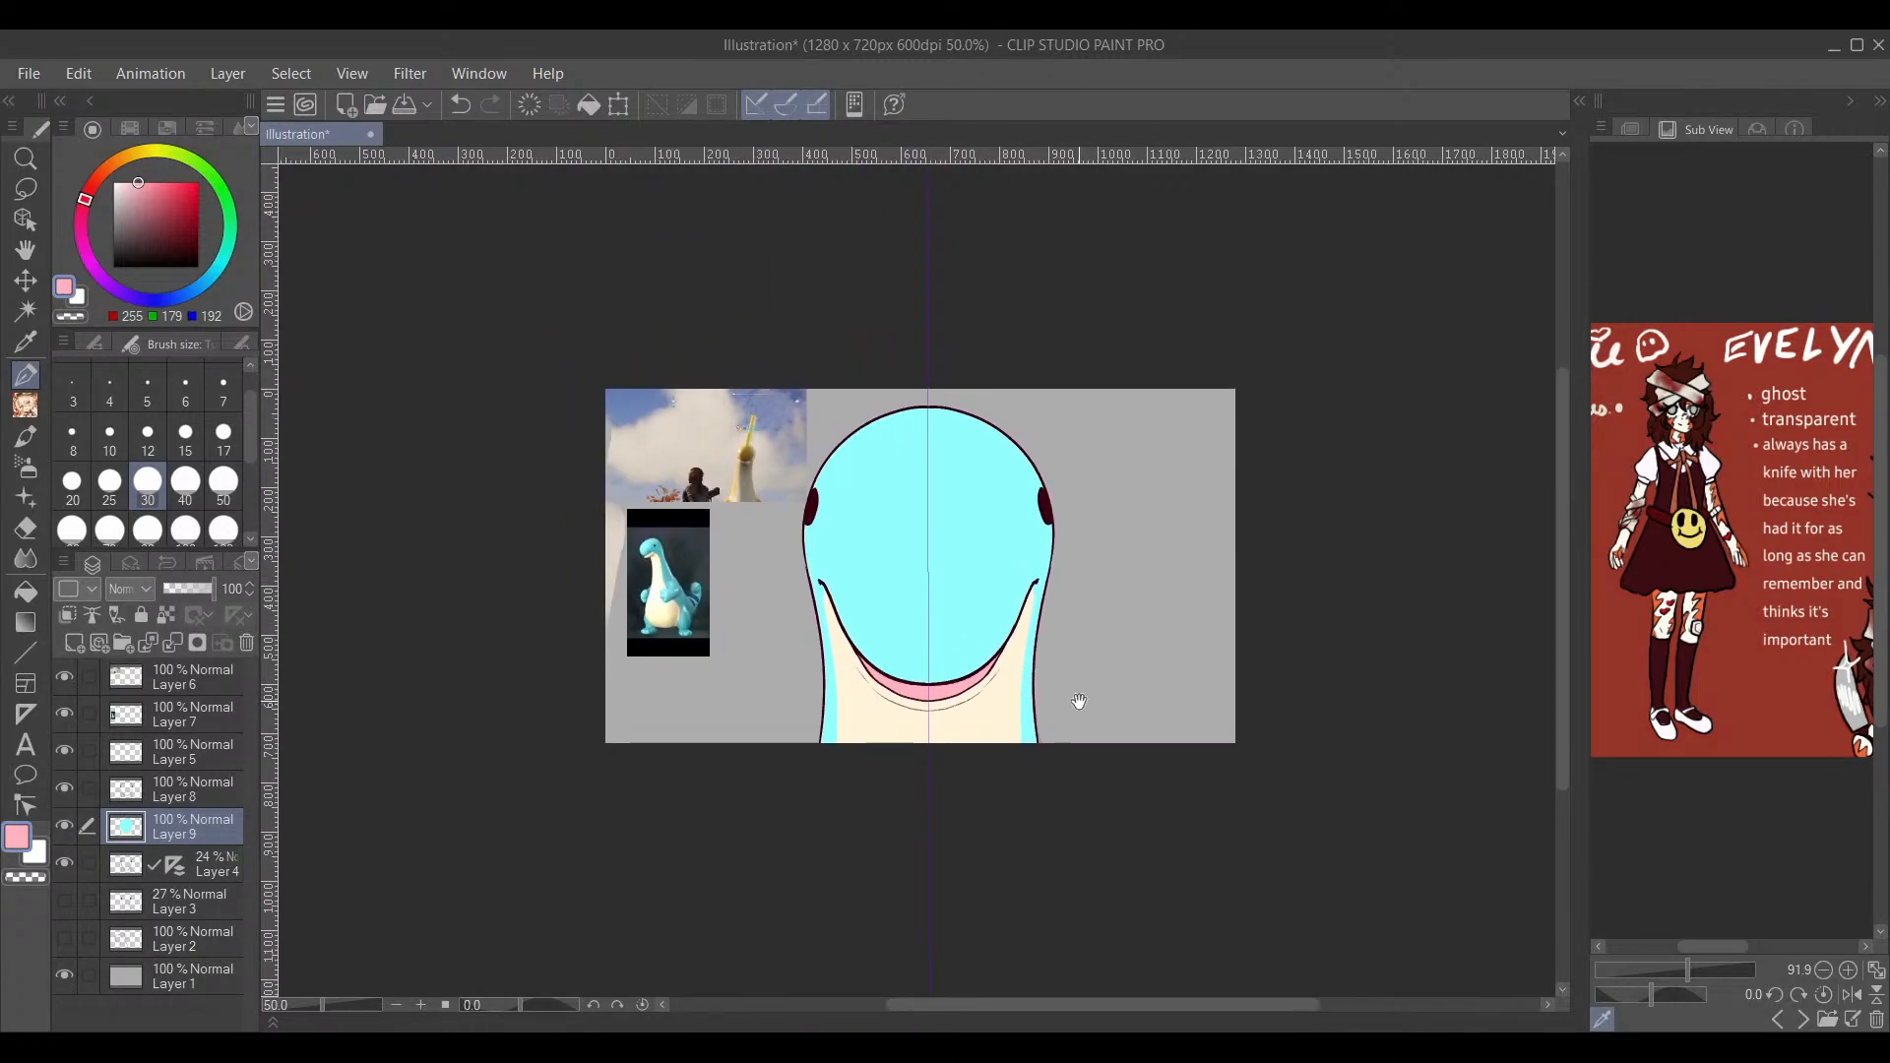
Step: Create a new layer above the grey Layer 1 and fill it with orange, RGB 255, 187, 102, as the background
drag(1059, 707, 1065, 670)
click(202, 969)
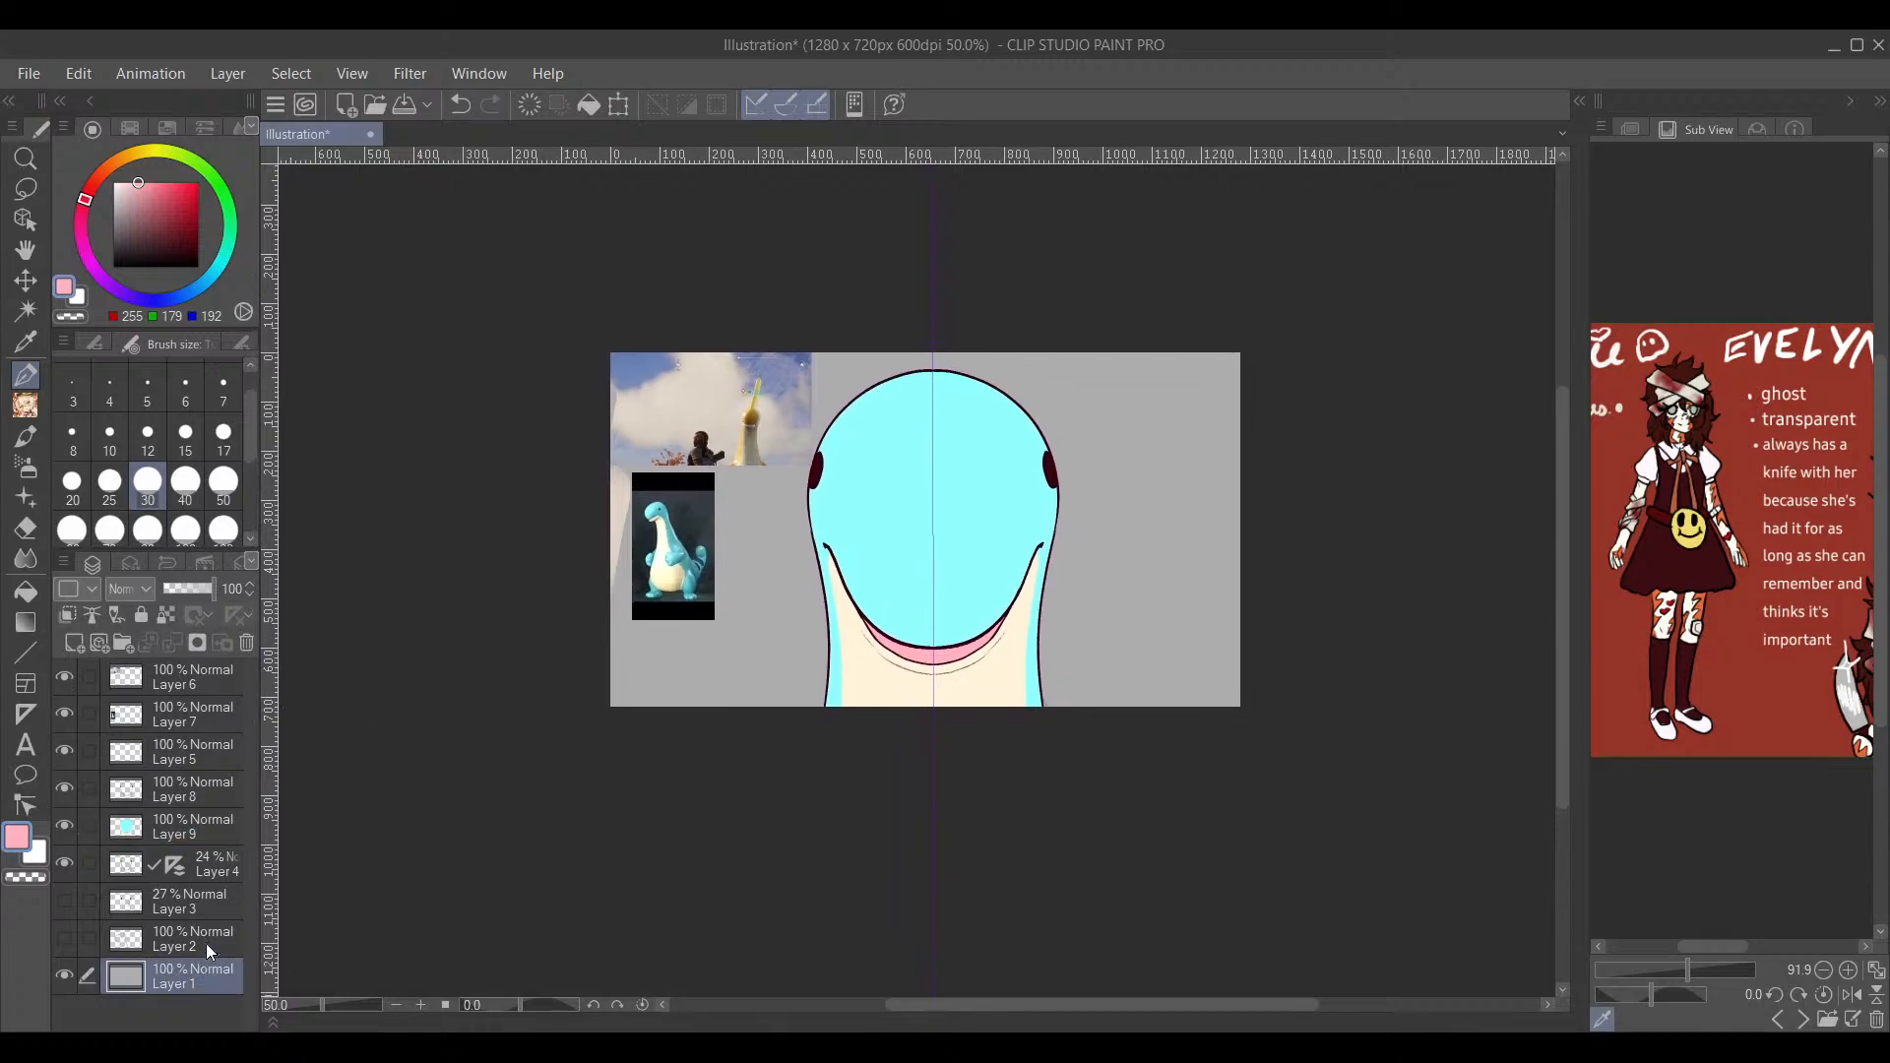
click(75, 644)
click(135, 151)
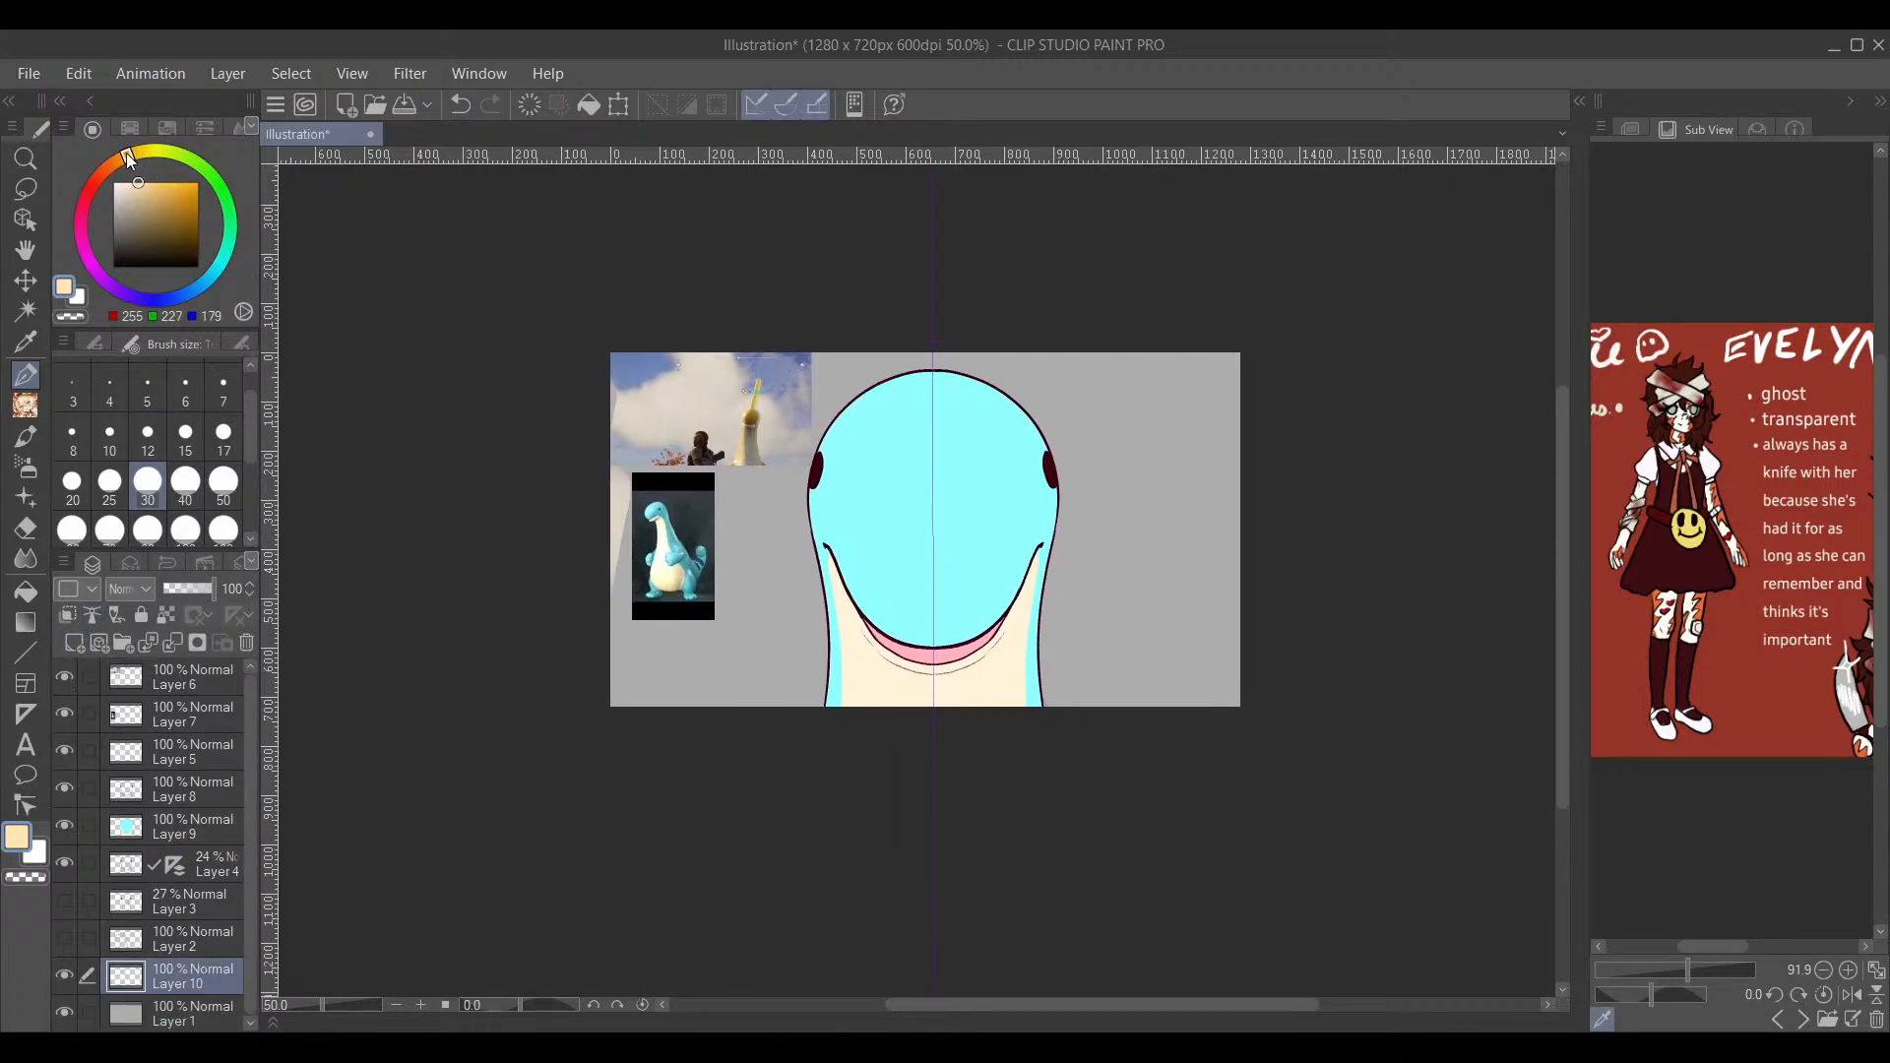
click(126, 152)
click(161, 182)
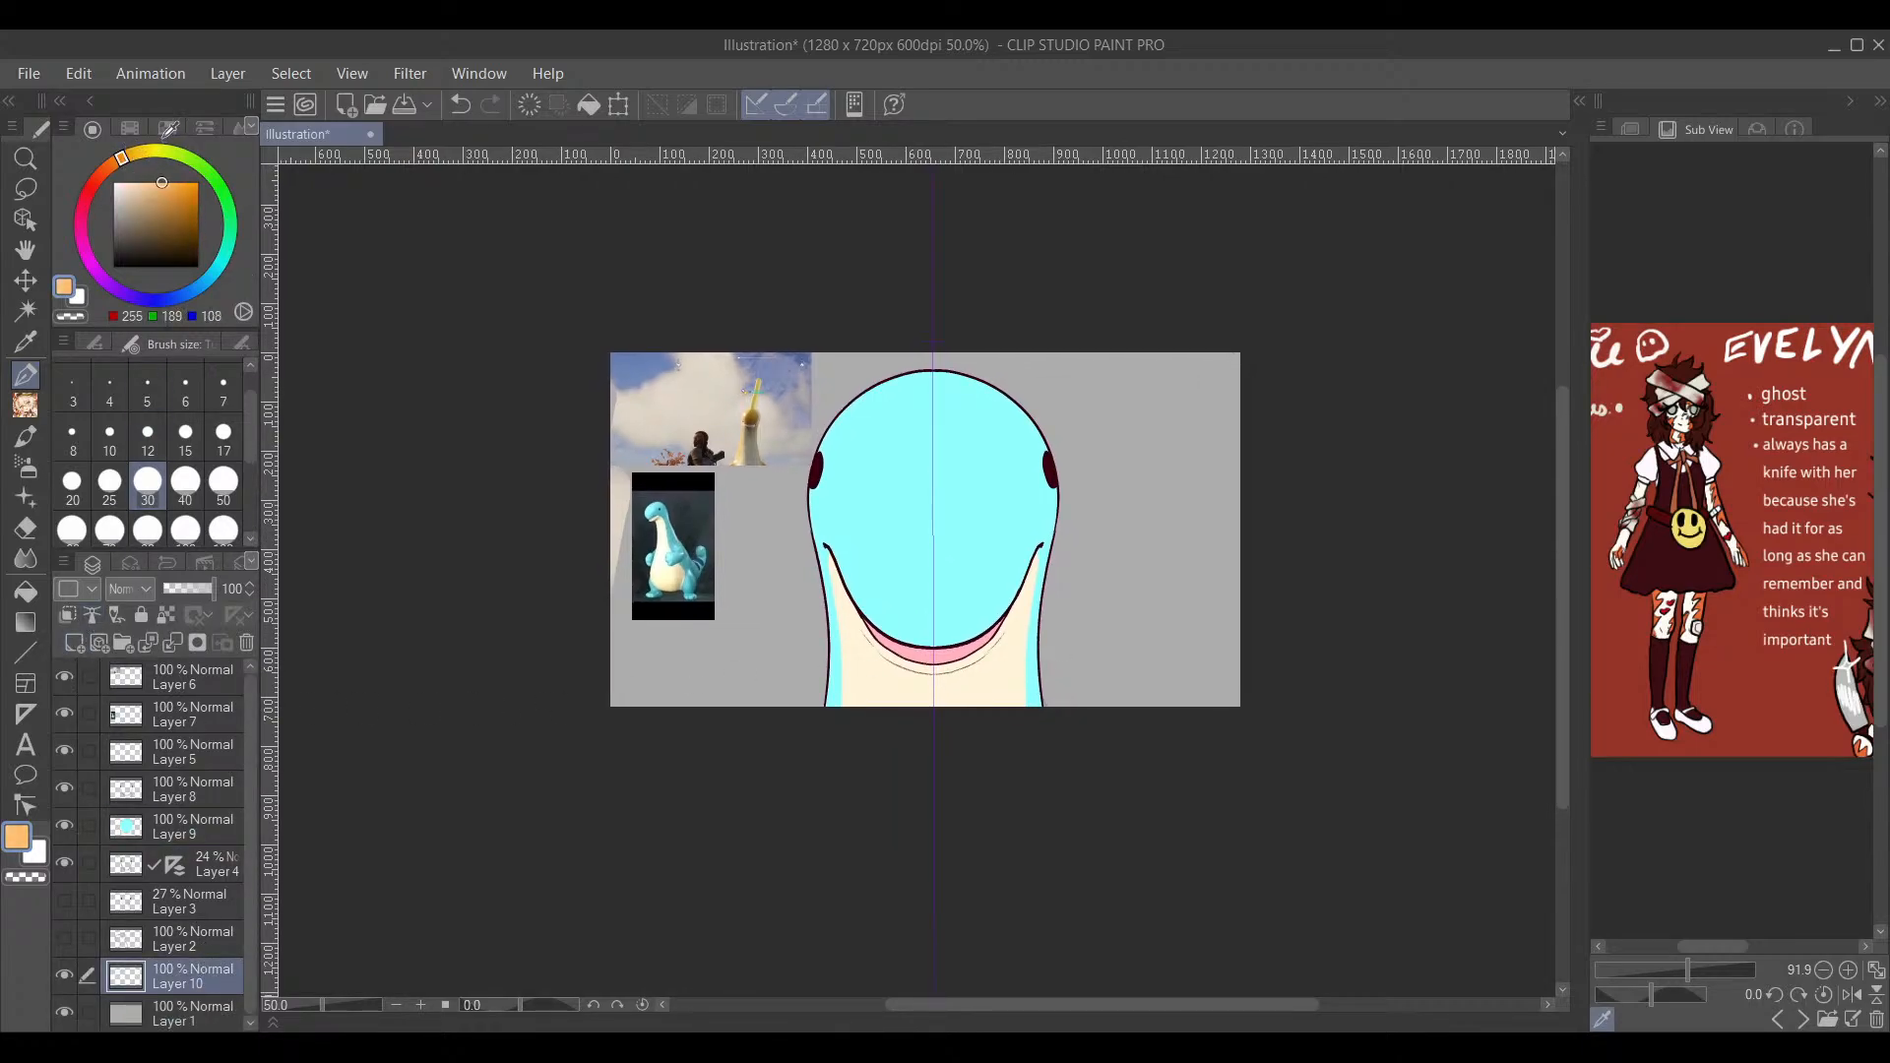
click(29, 593)
click(721, 680)
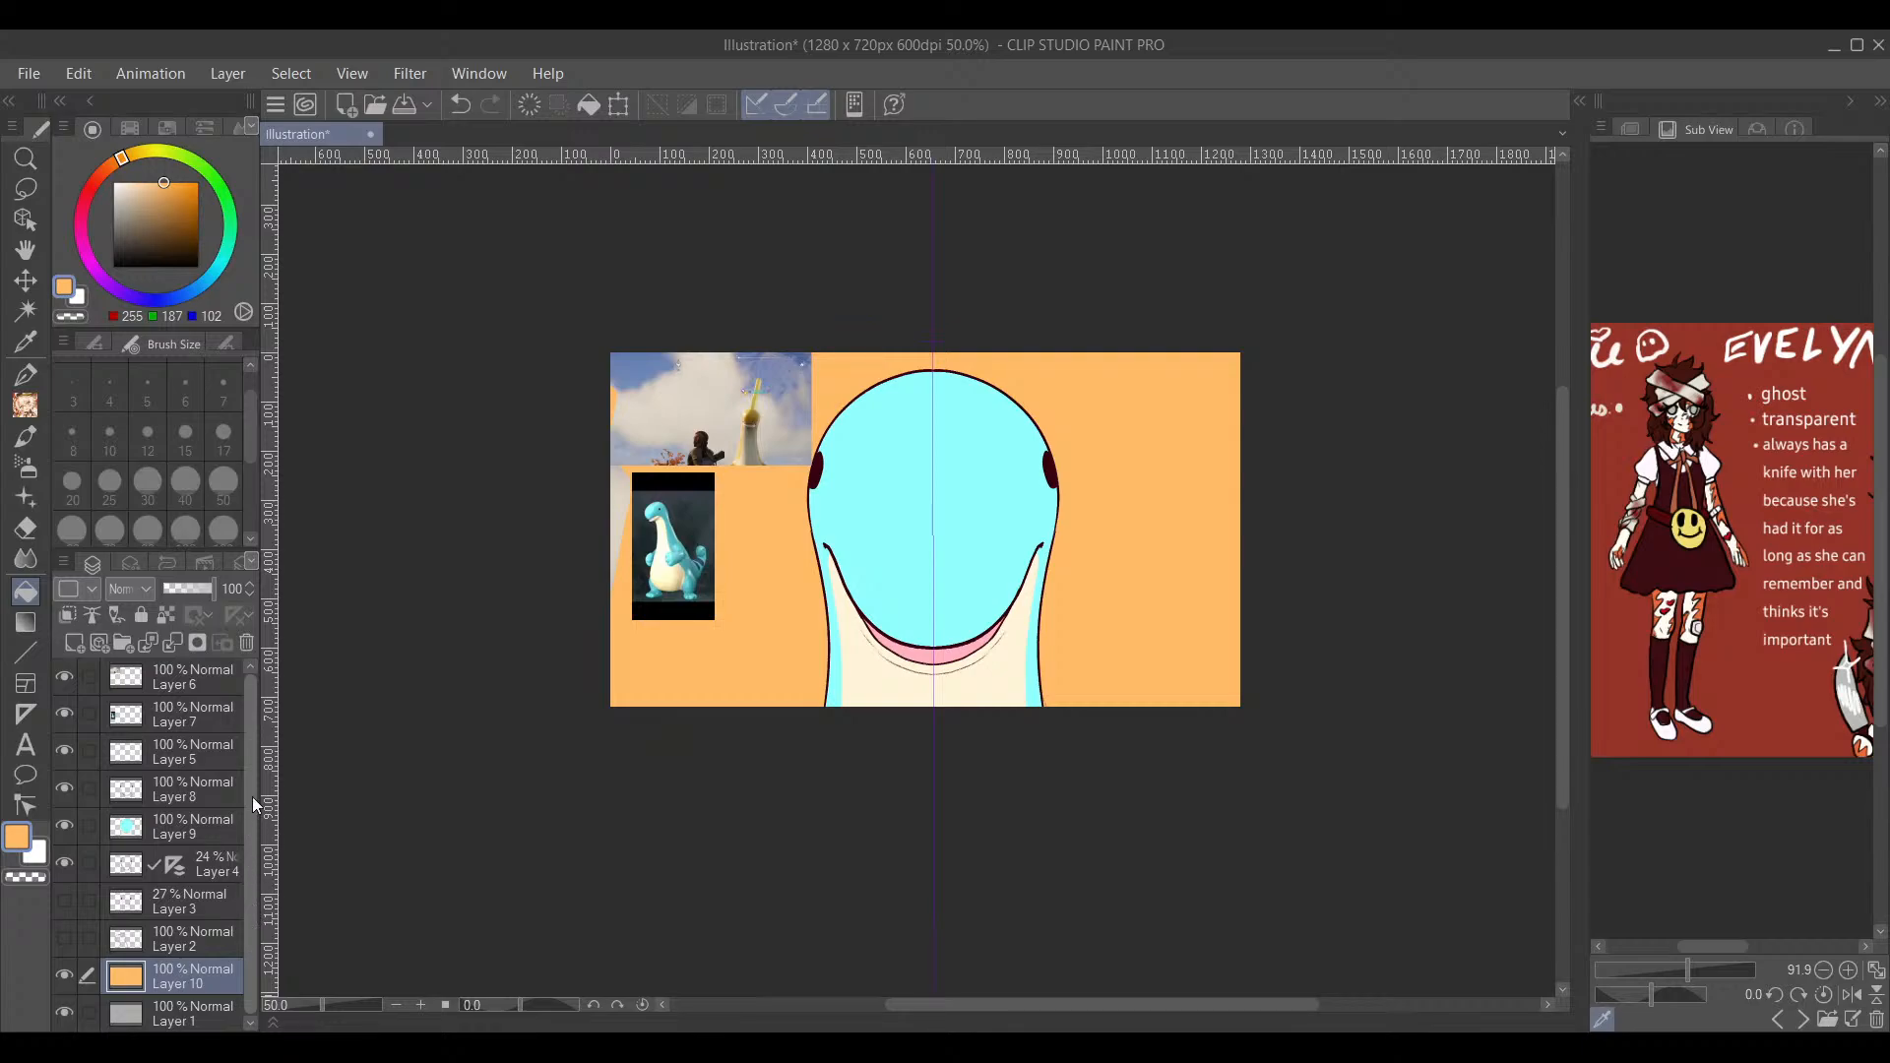
Step: Hide the reference images on Layers 6 and 7 and the faded sketch on Layer 4
drag(65, 677, 64, 713)
drag(694, 798, 532, 842)
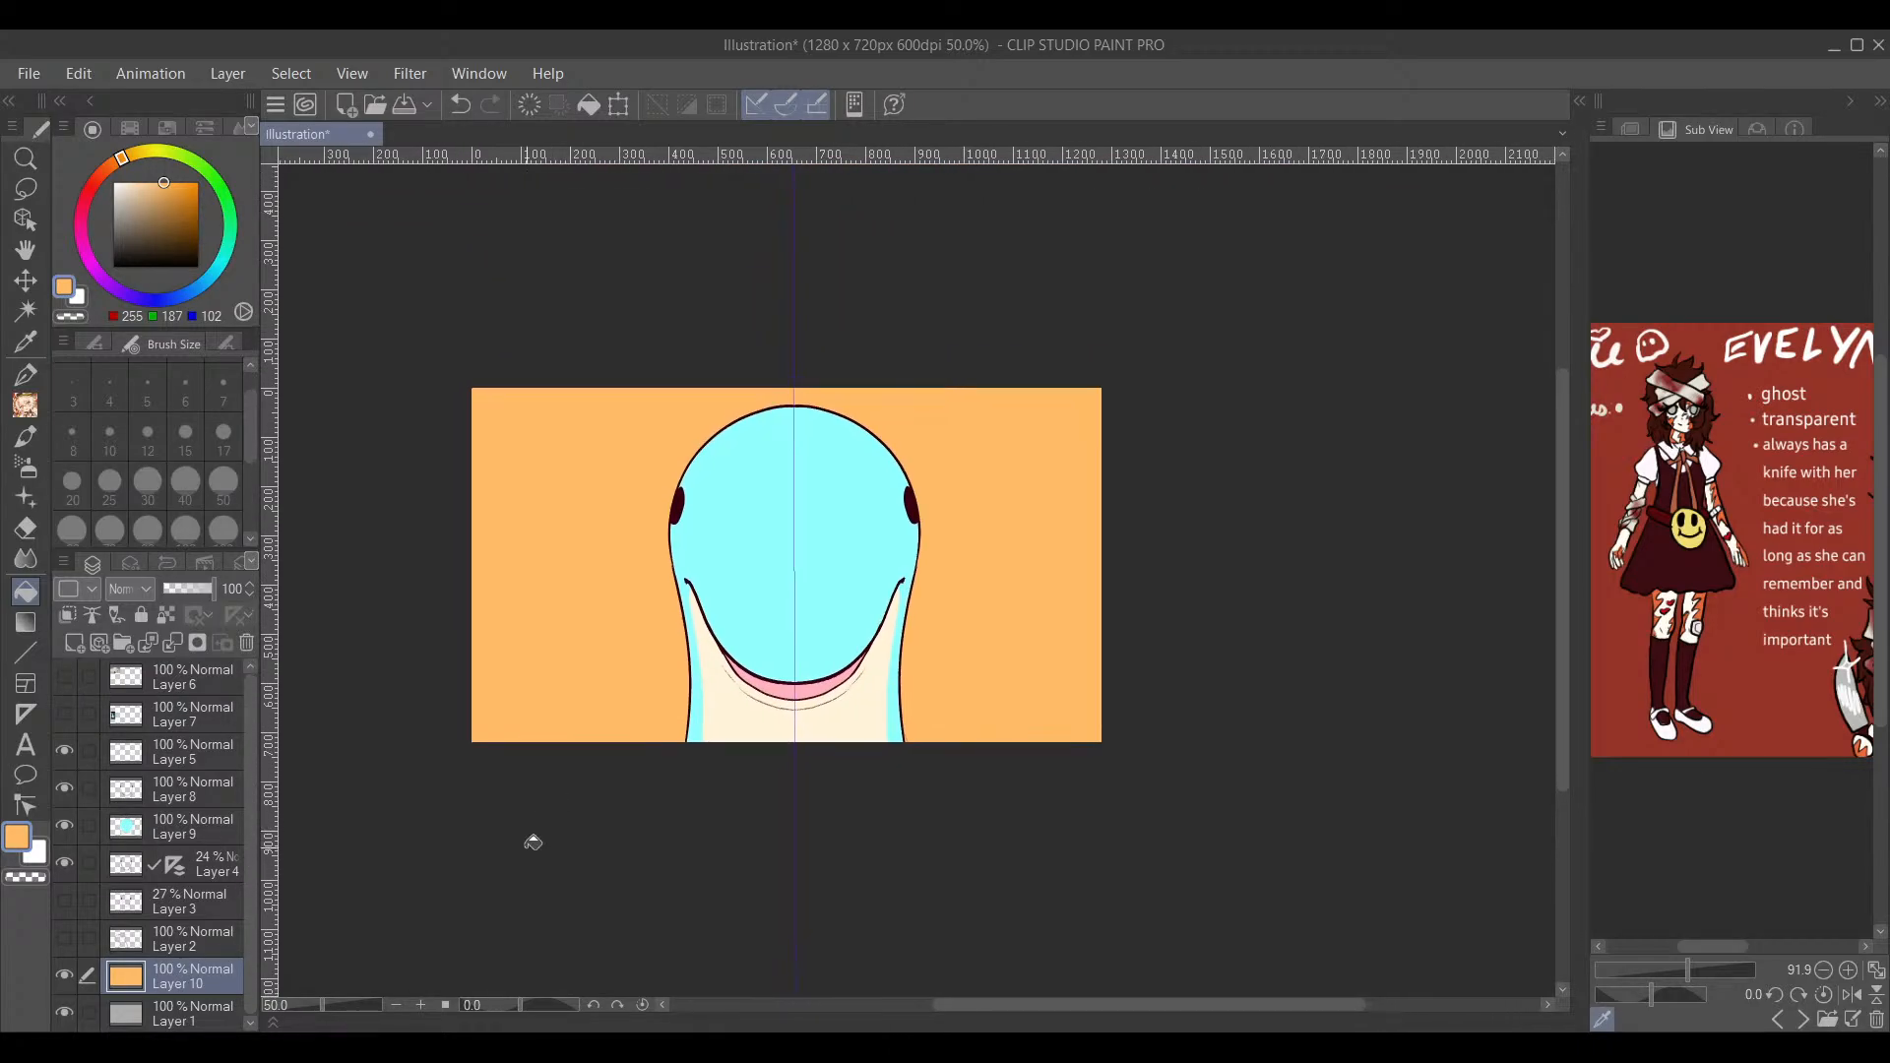
click(66, 866)
drag(792, 797, 789, 746)
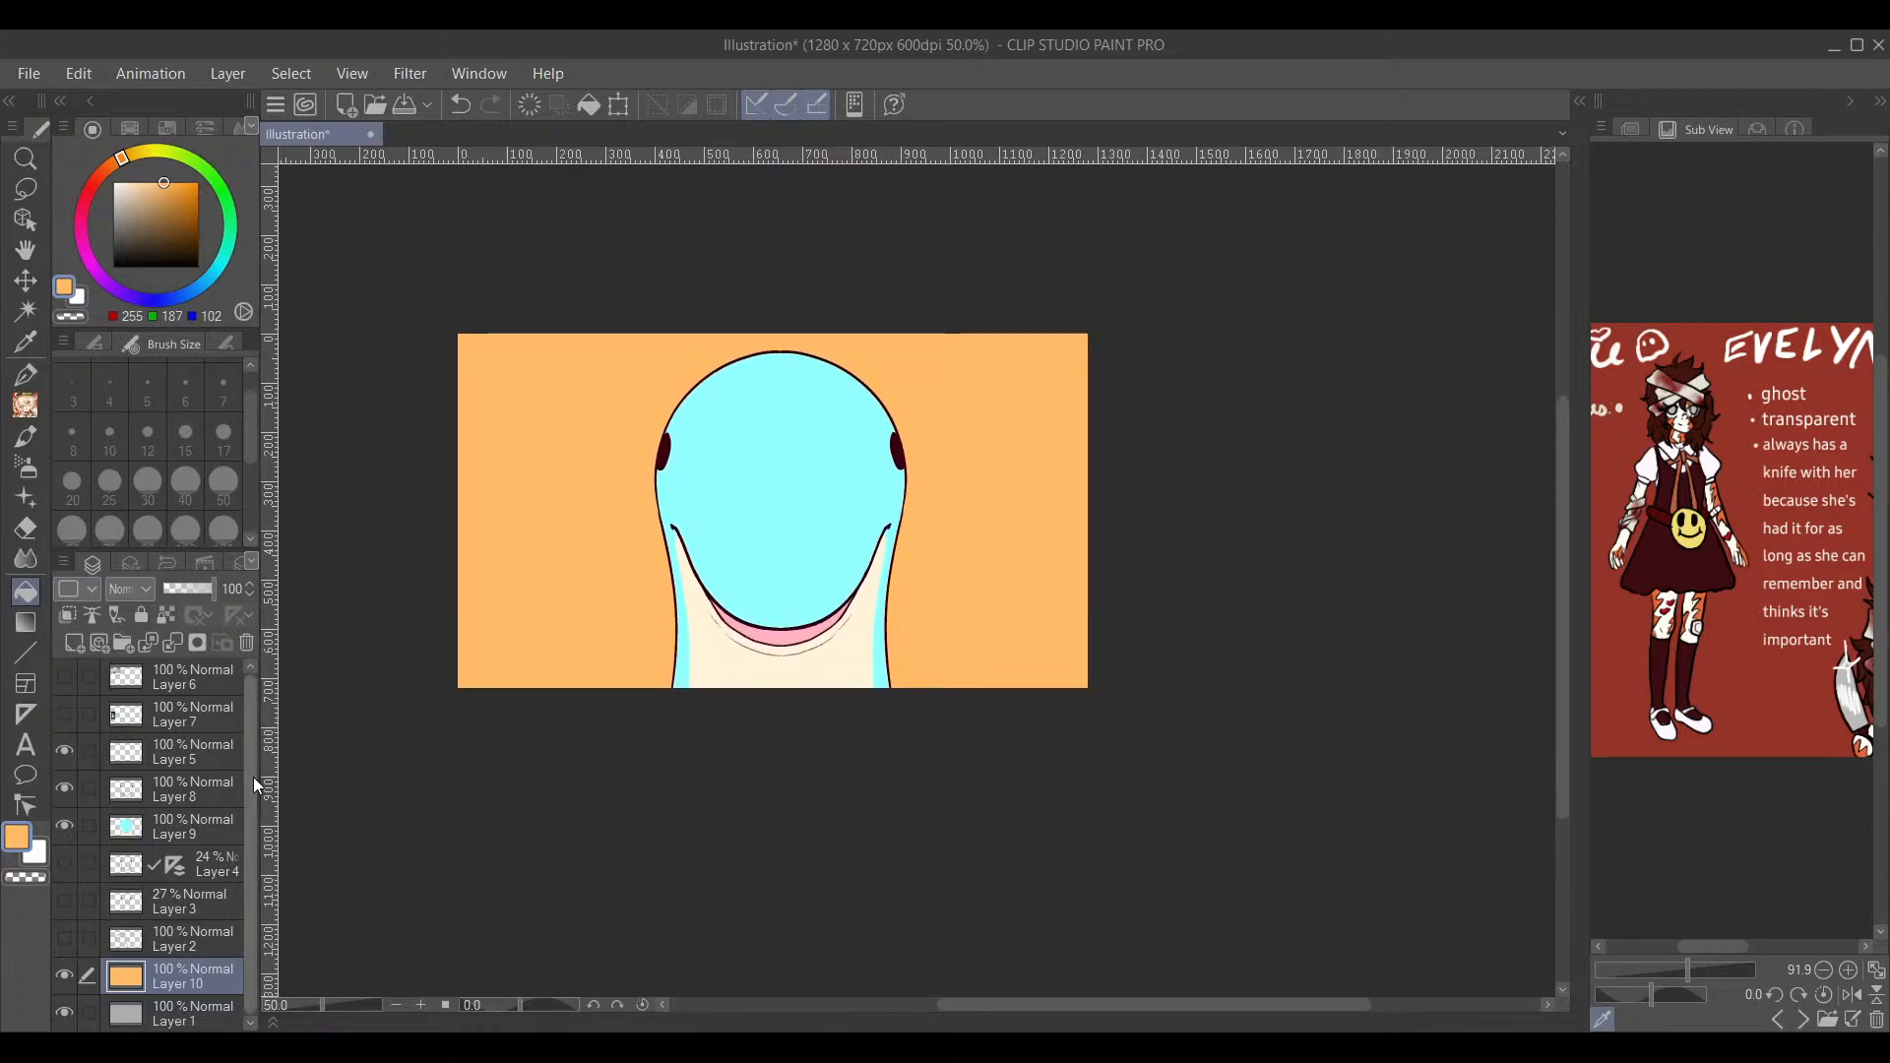
Step: Lock the transparent pixels of Layer 8 and recolour its outline and eyes dark teal, RGB 0, 21, 21
click(177, 683)
click(213, 778)
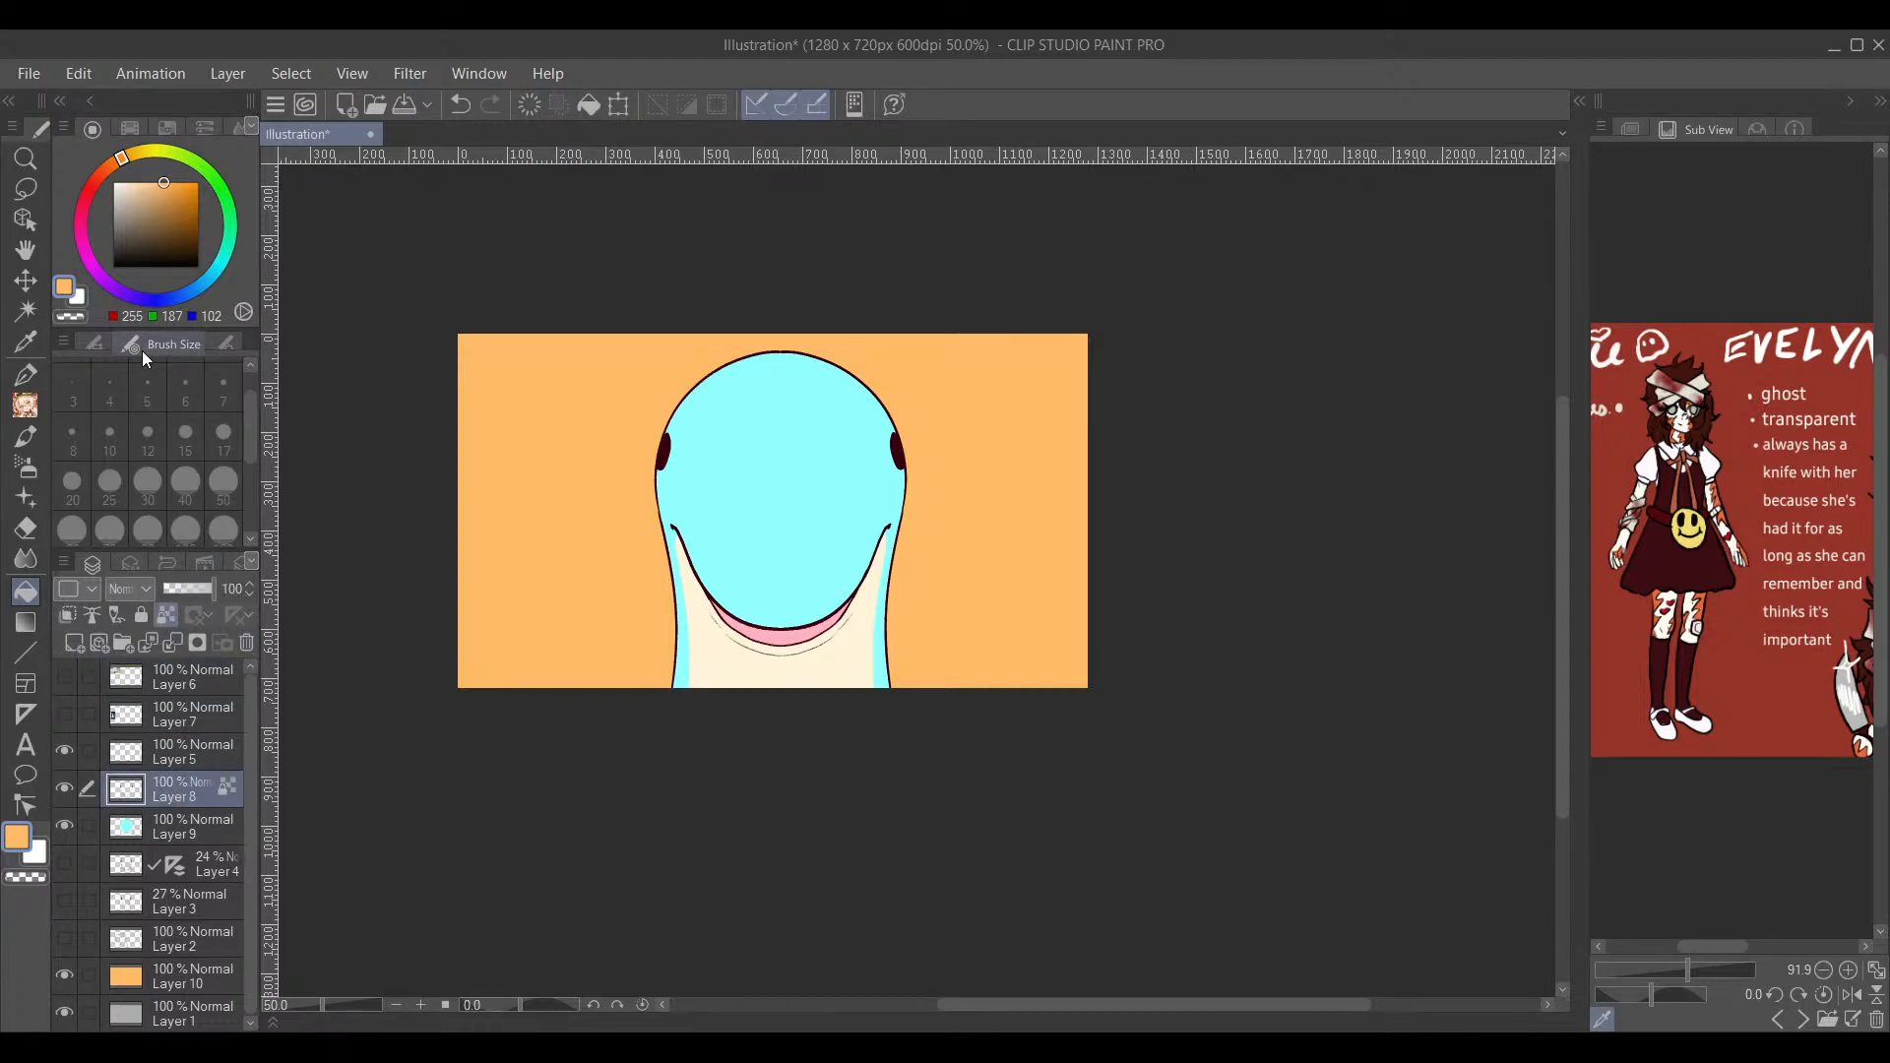
alt+click(773, 446)
drag(181, 241, 261, 250)
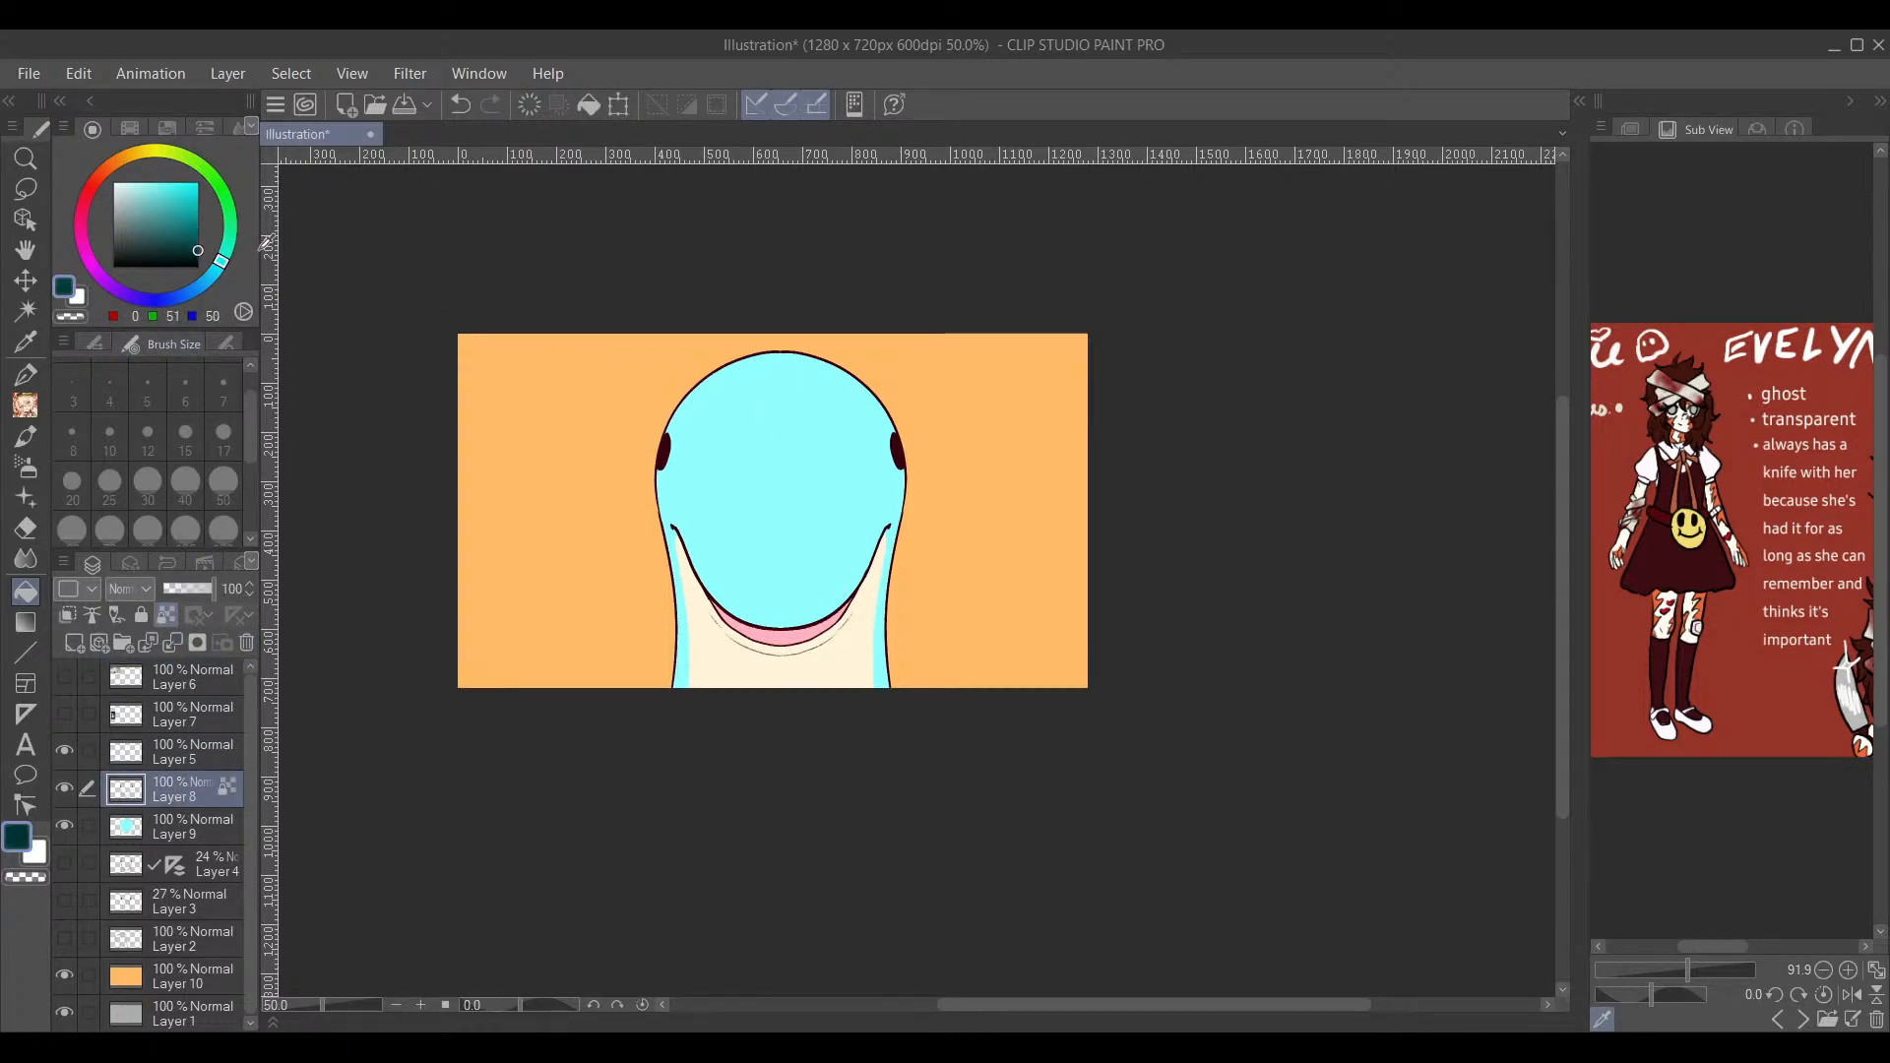
key(p)
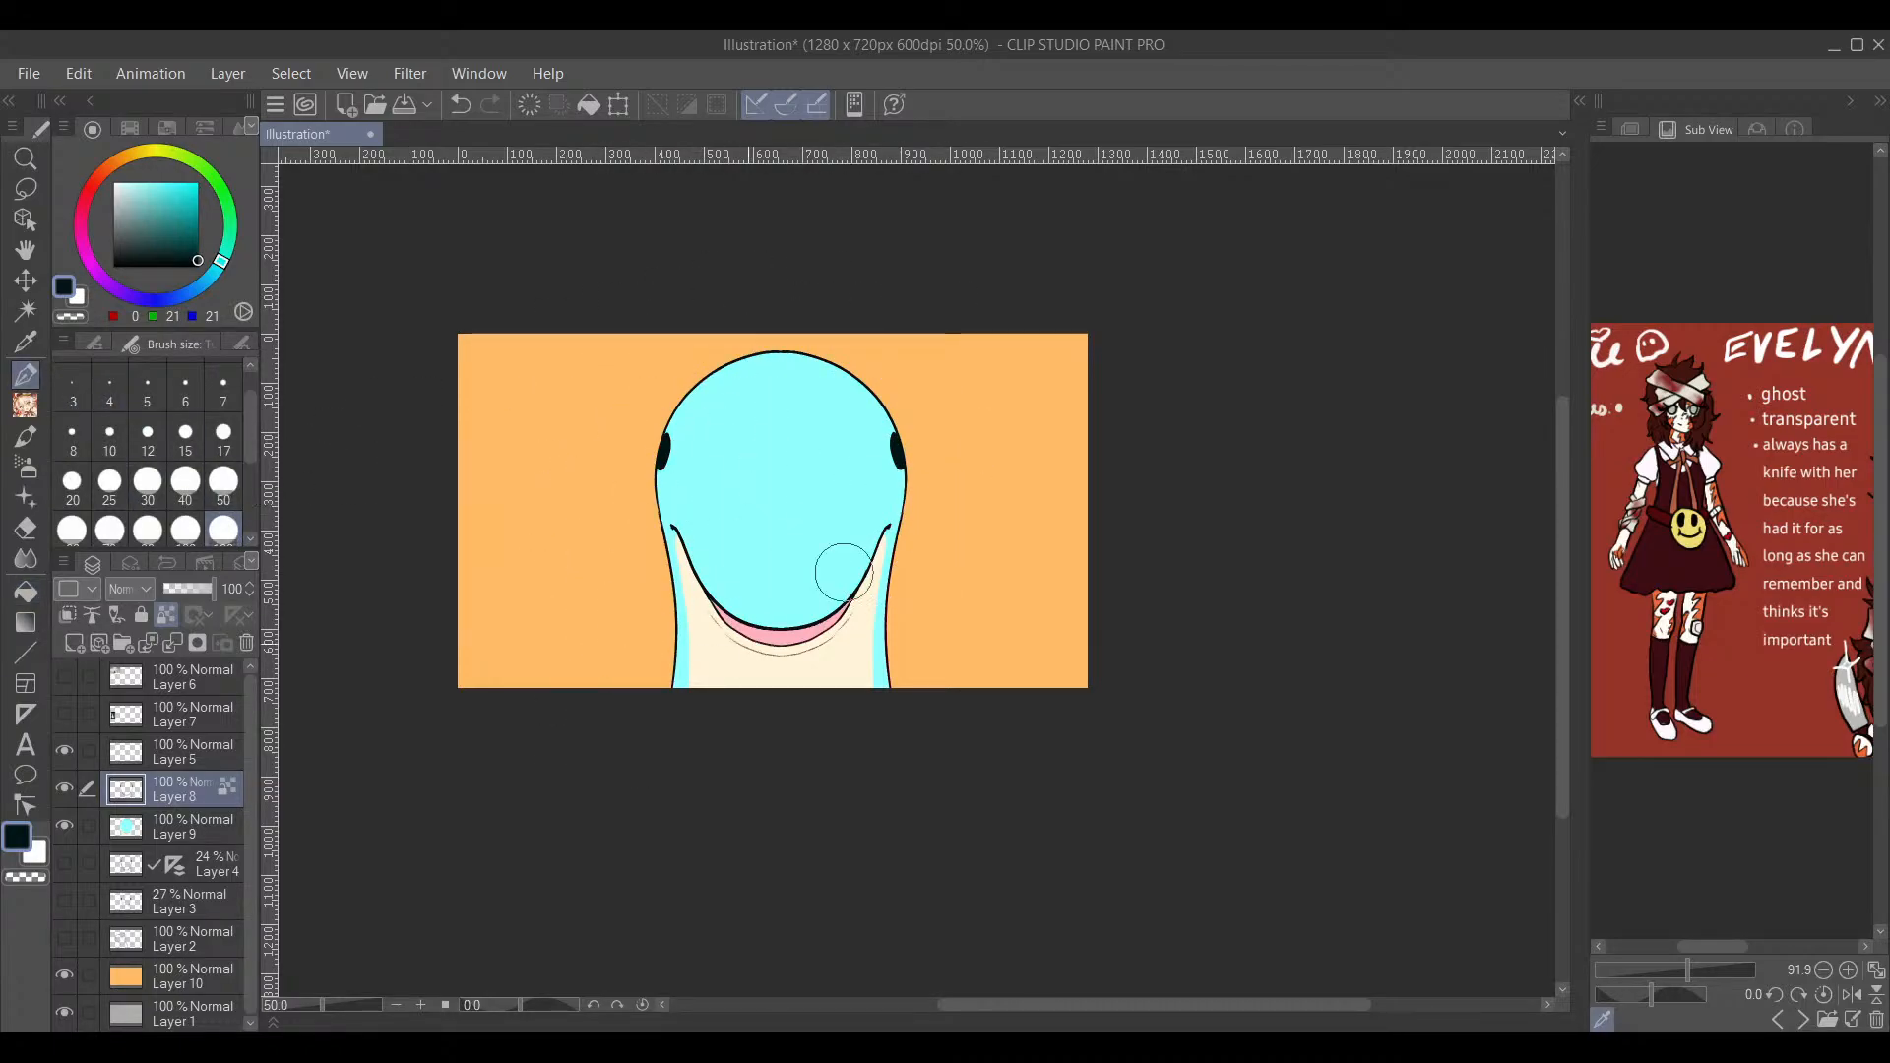
Step: Recolour the outline and eyes on Layer 8 with dark navy, RGB 7, 12, 24, using a size 300 brush
click(180, 295)
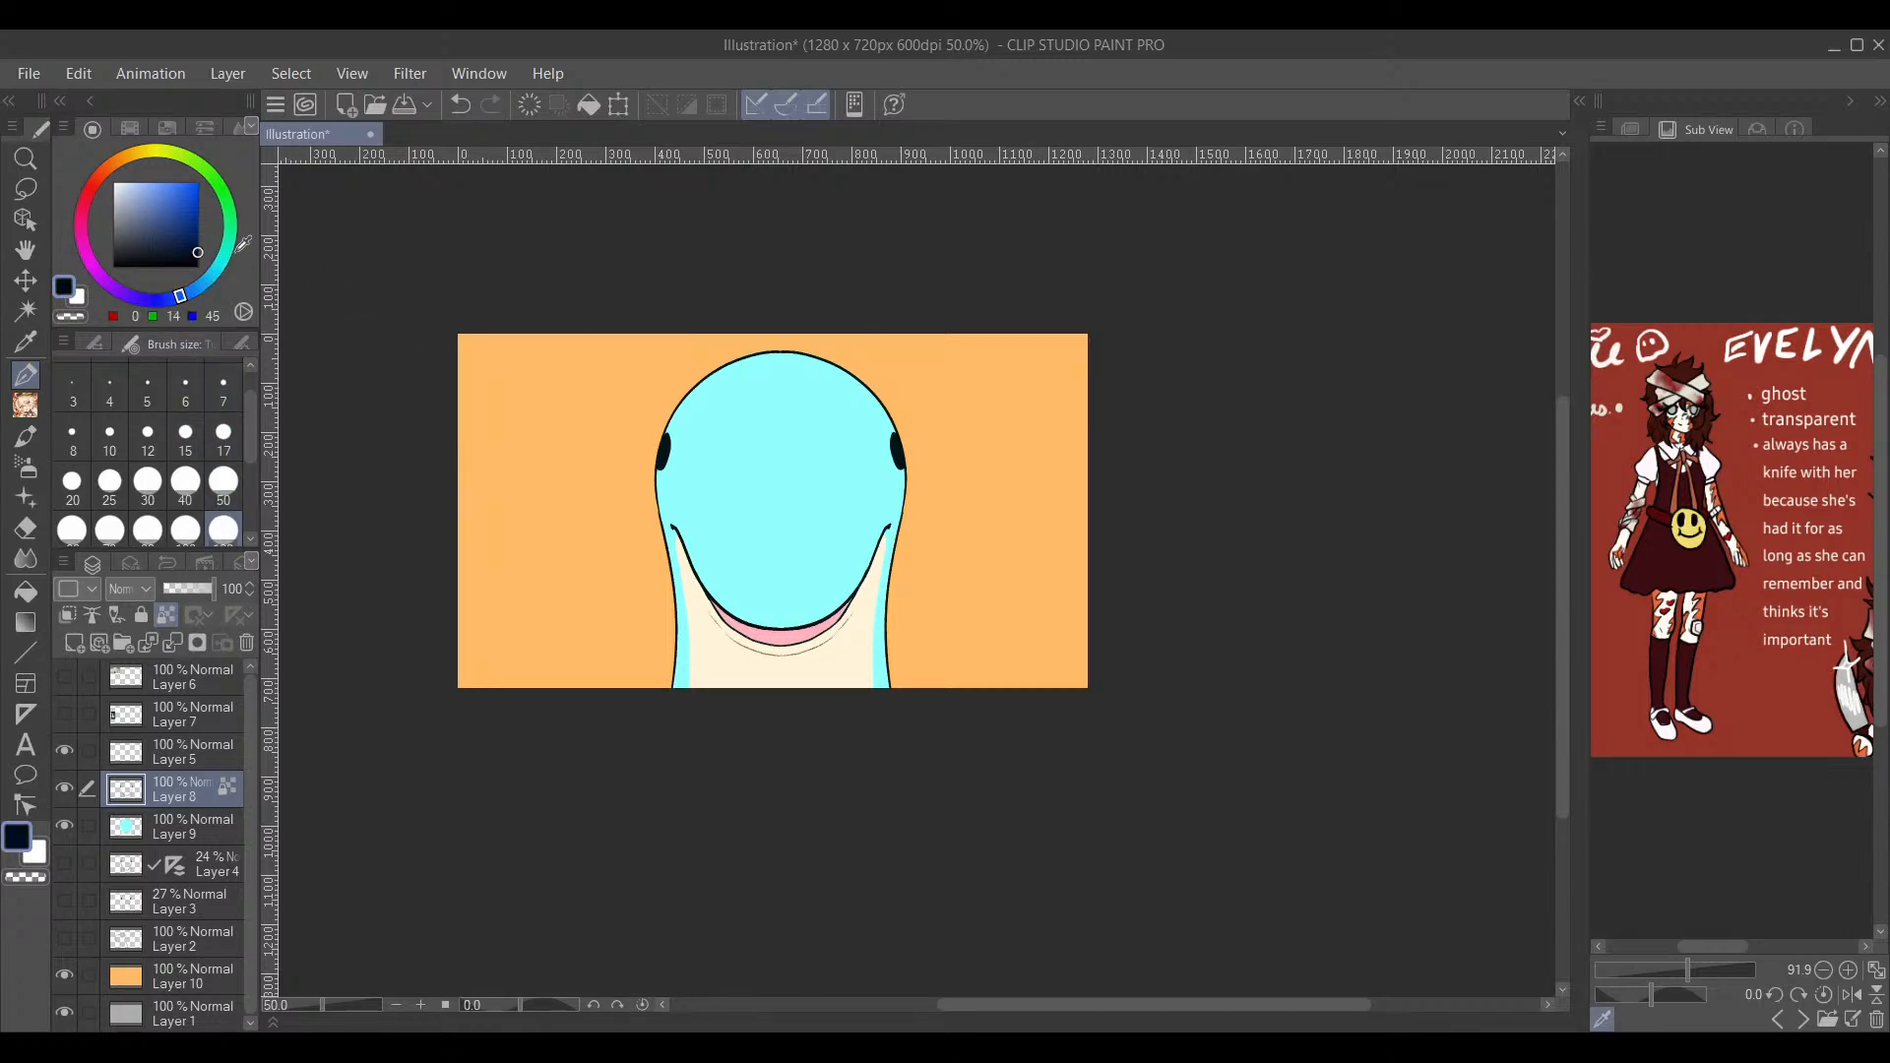
click(186, 254)
click(174, 259)
scroll(250, 466, down, 2)
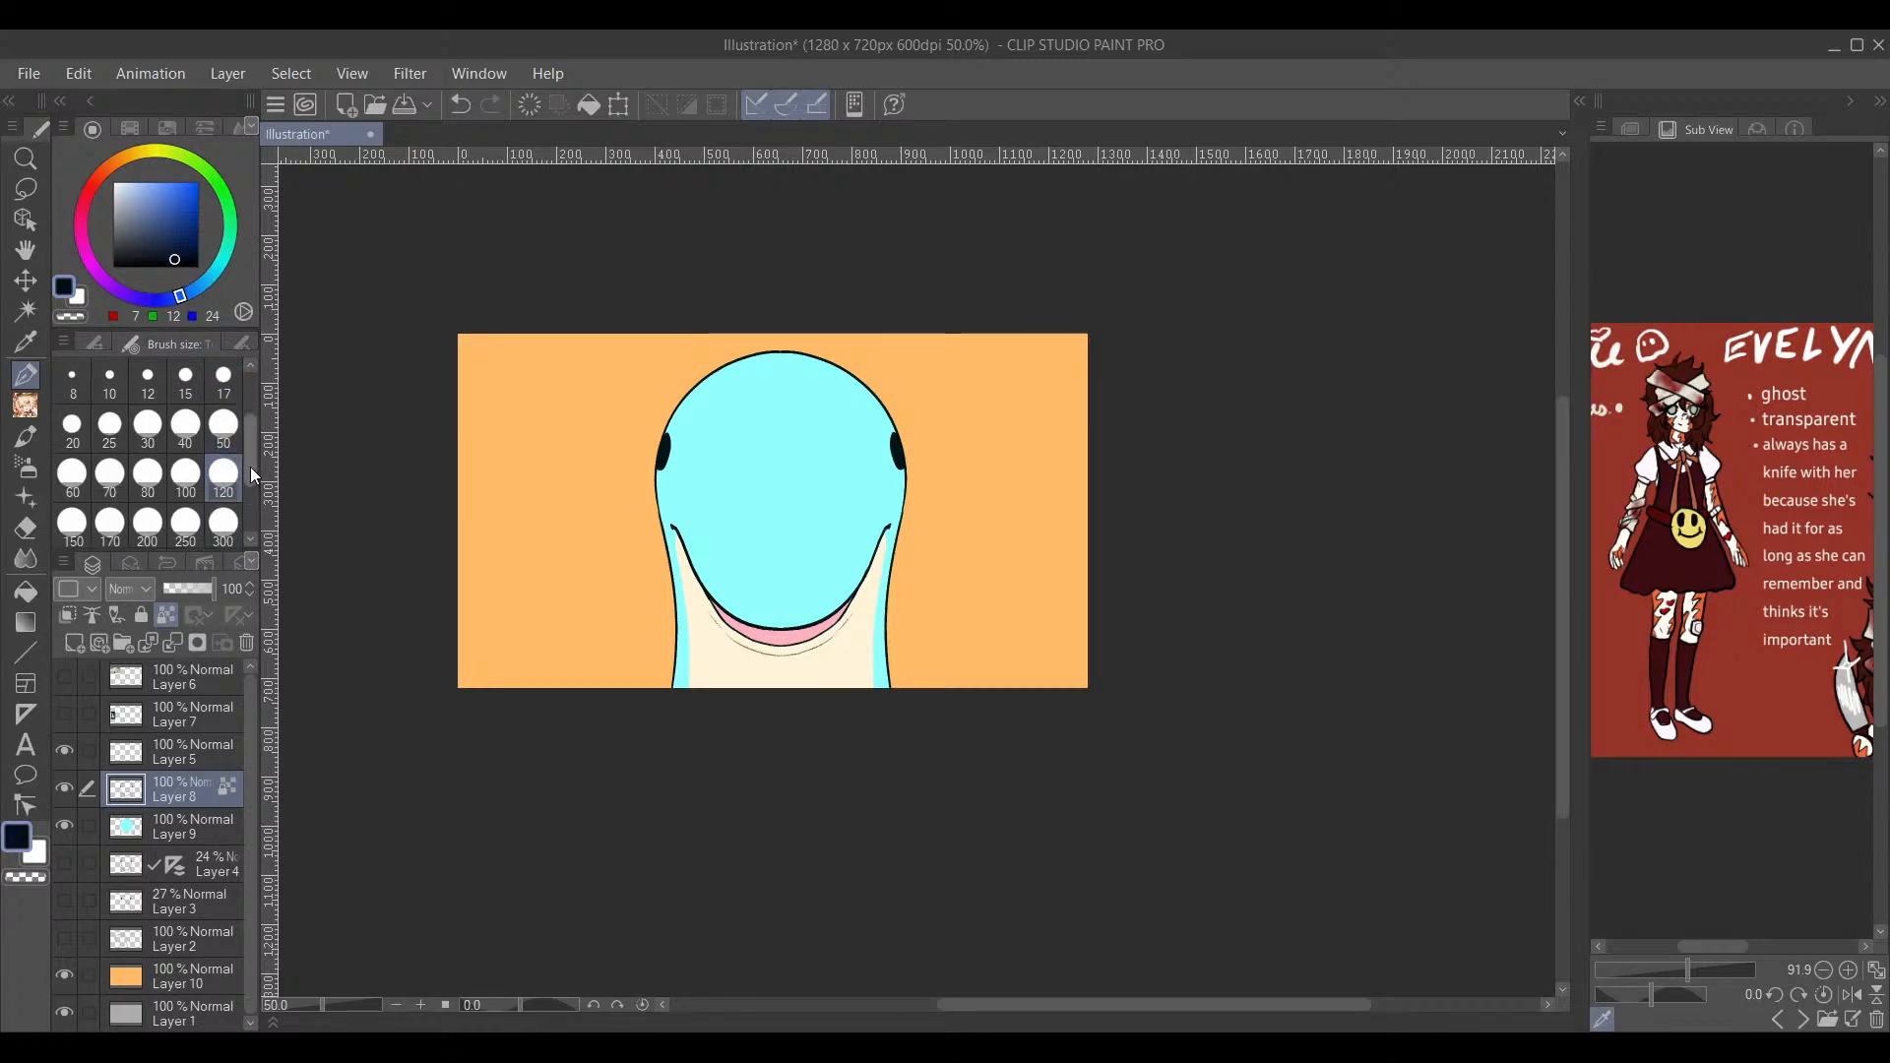
click(224, 534)
scroll(886, 379, up, 7)
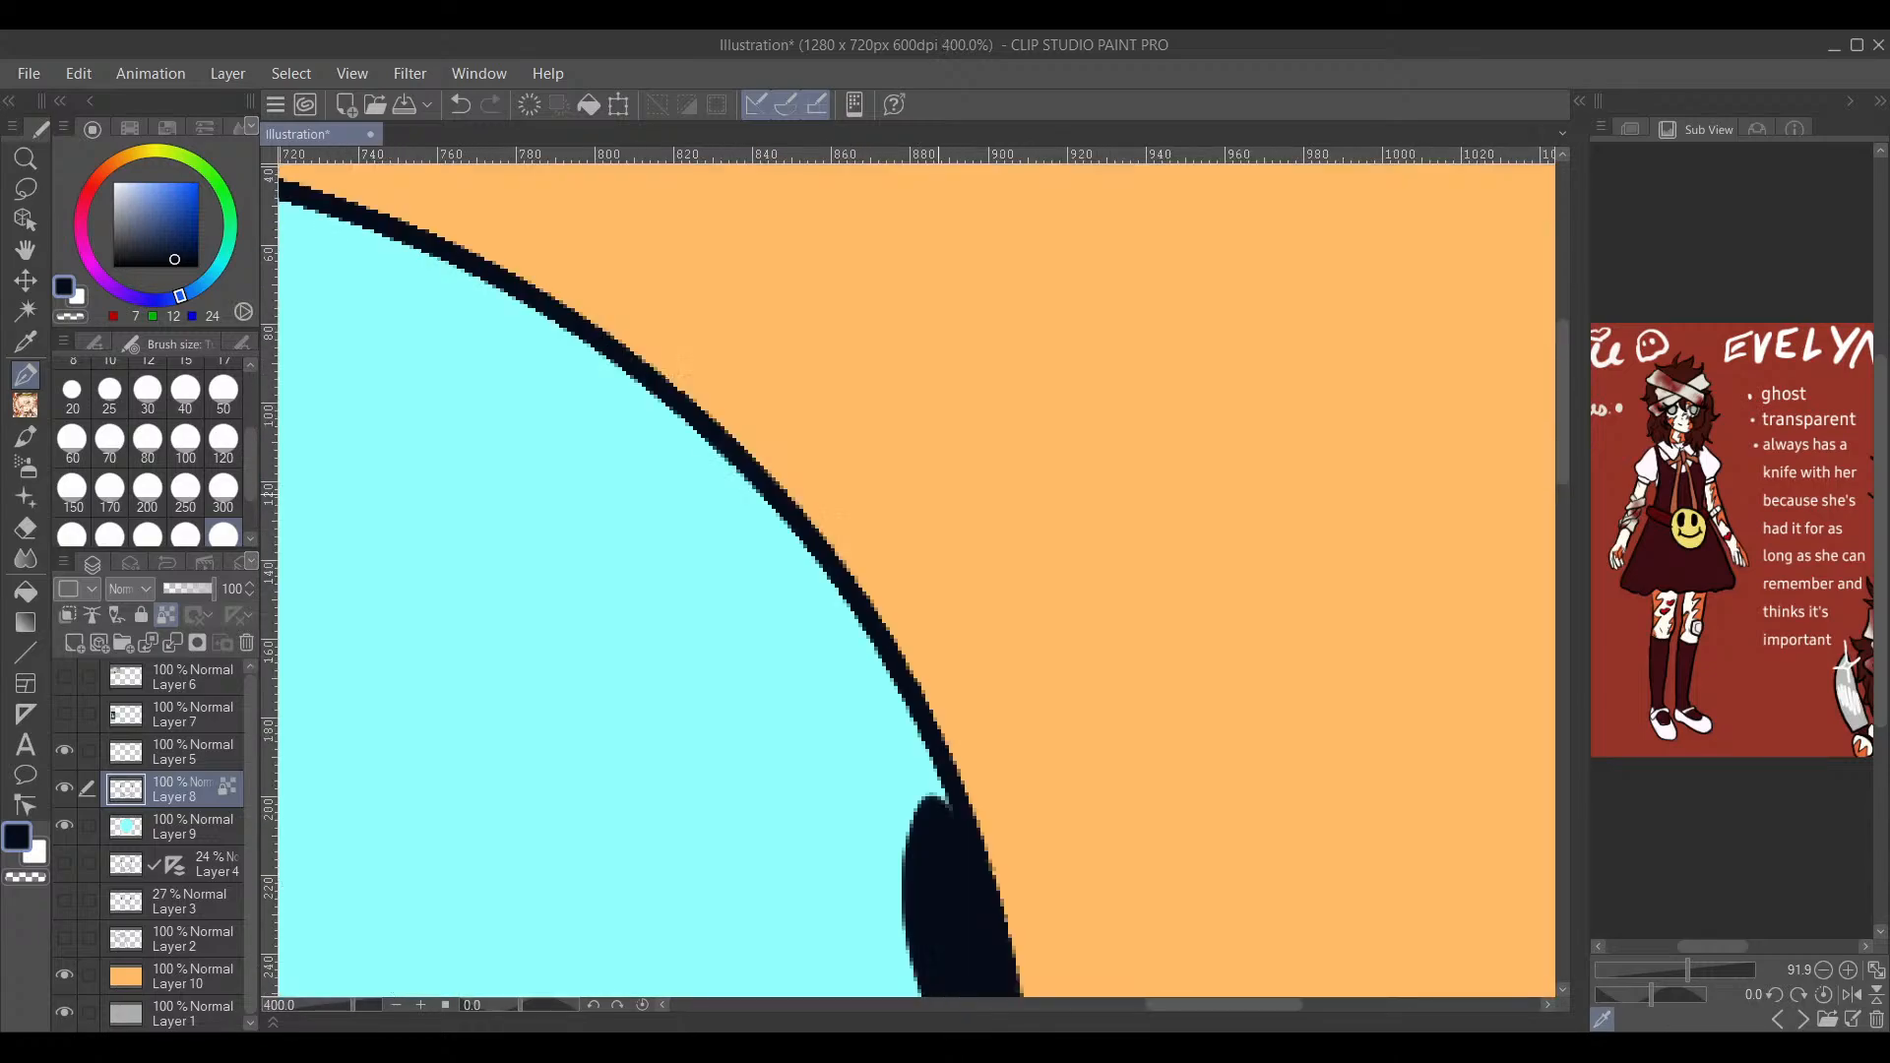
drag(1106, 752, 1109, 350)
scroll(1102, 404, down, 6)
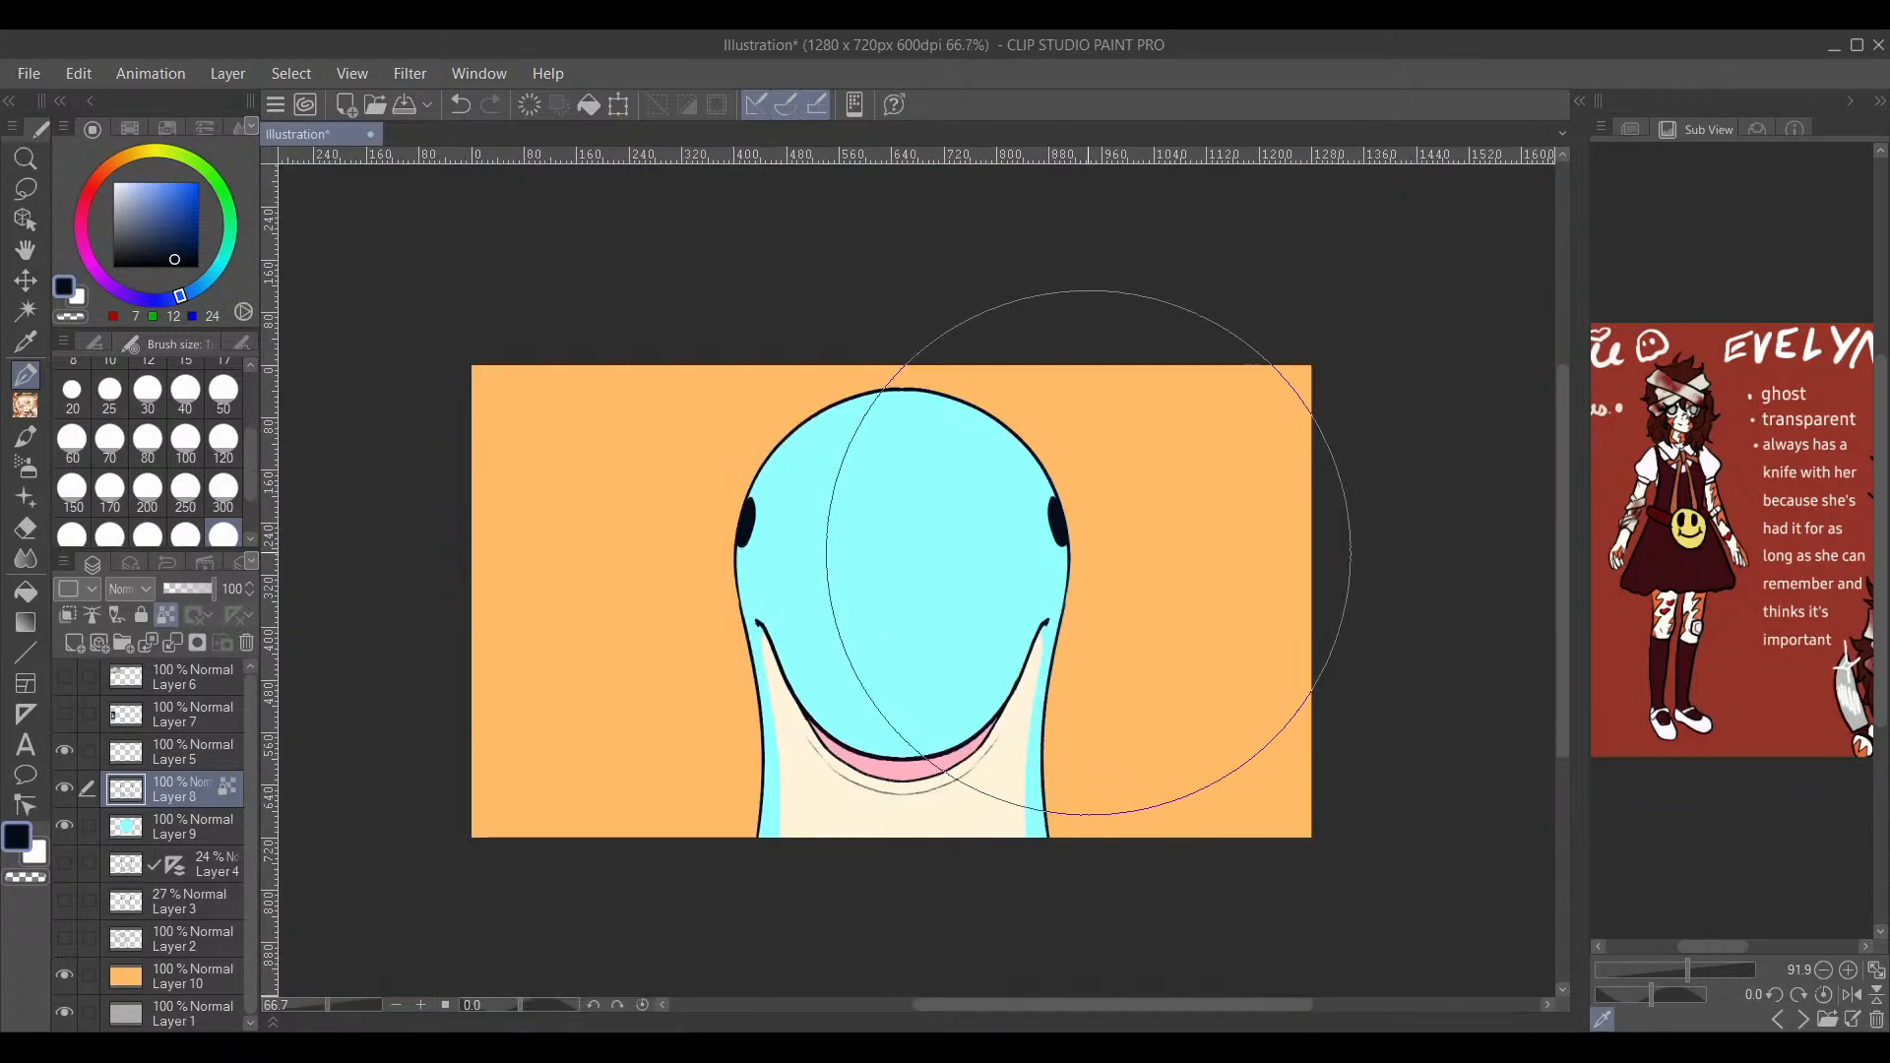
scroll(1093, 556, up, 2)
mouse_move(1118, 528)
mouse_down()
mouse_move(1236, 456)
mouse_move(1229, 525)
mouse_up()
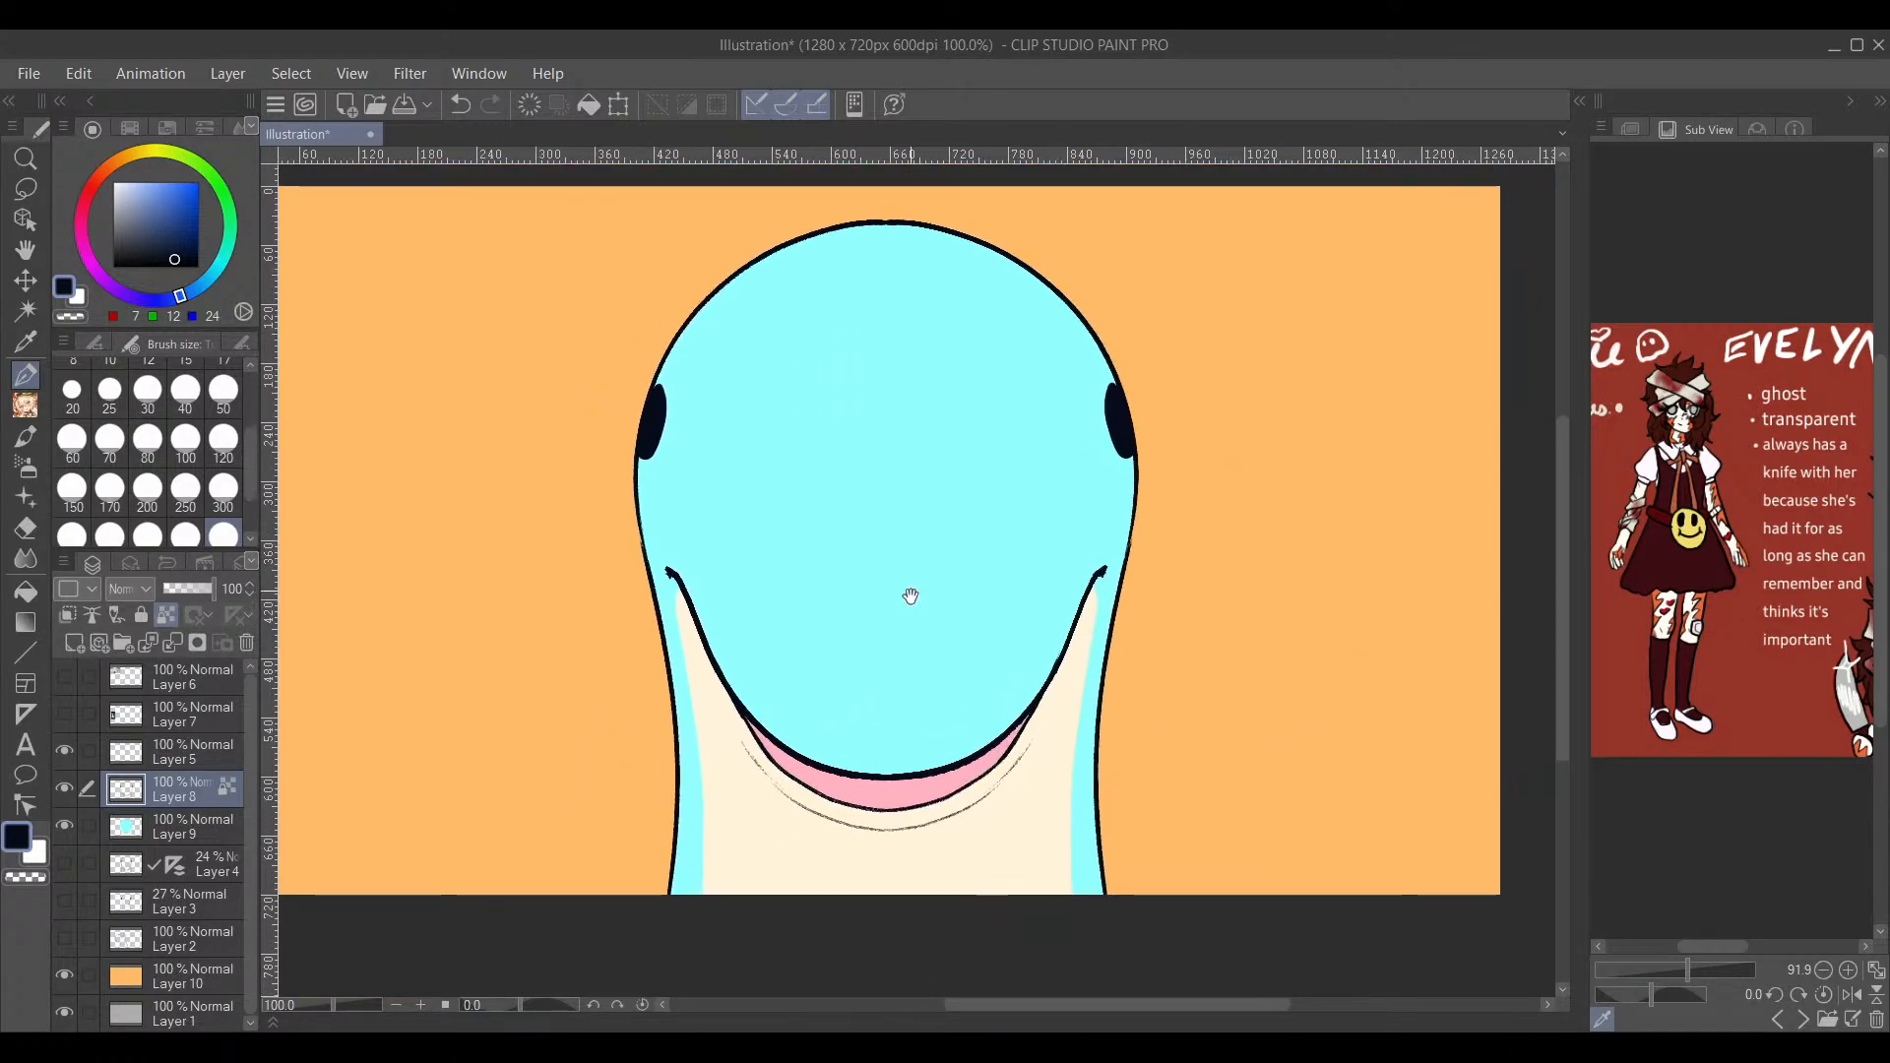
Step: Create a new layer clipped to the flat colours on Layer 9 and choose purple, RGB 100, 0, 249, for the airbrush
click(191, 819)
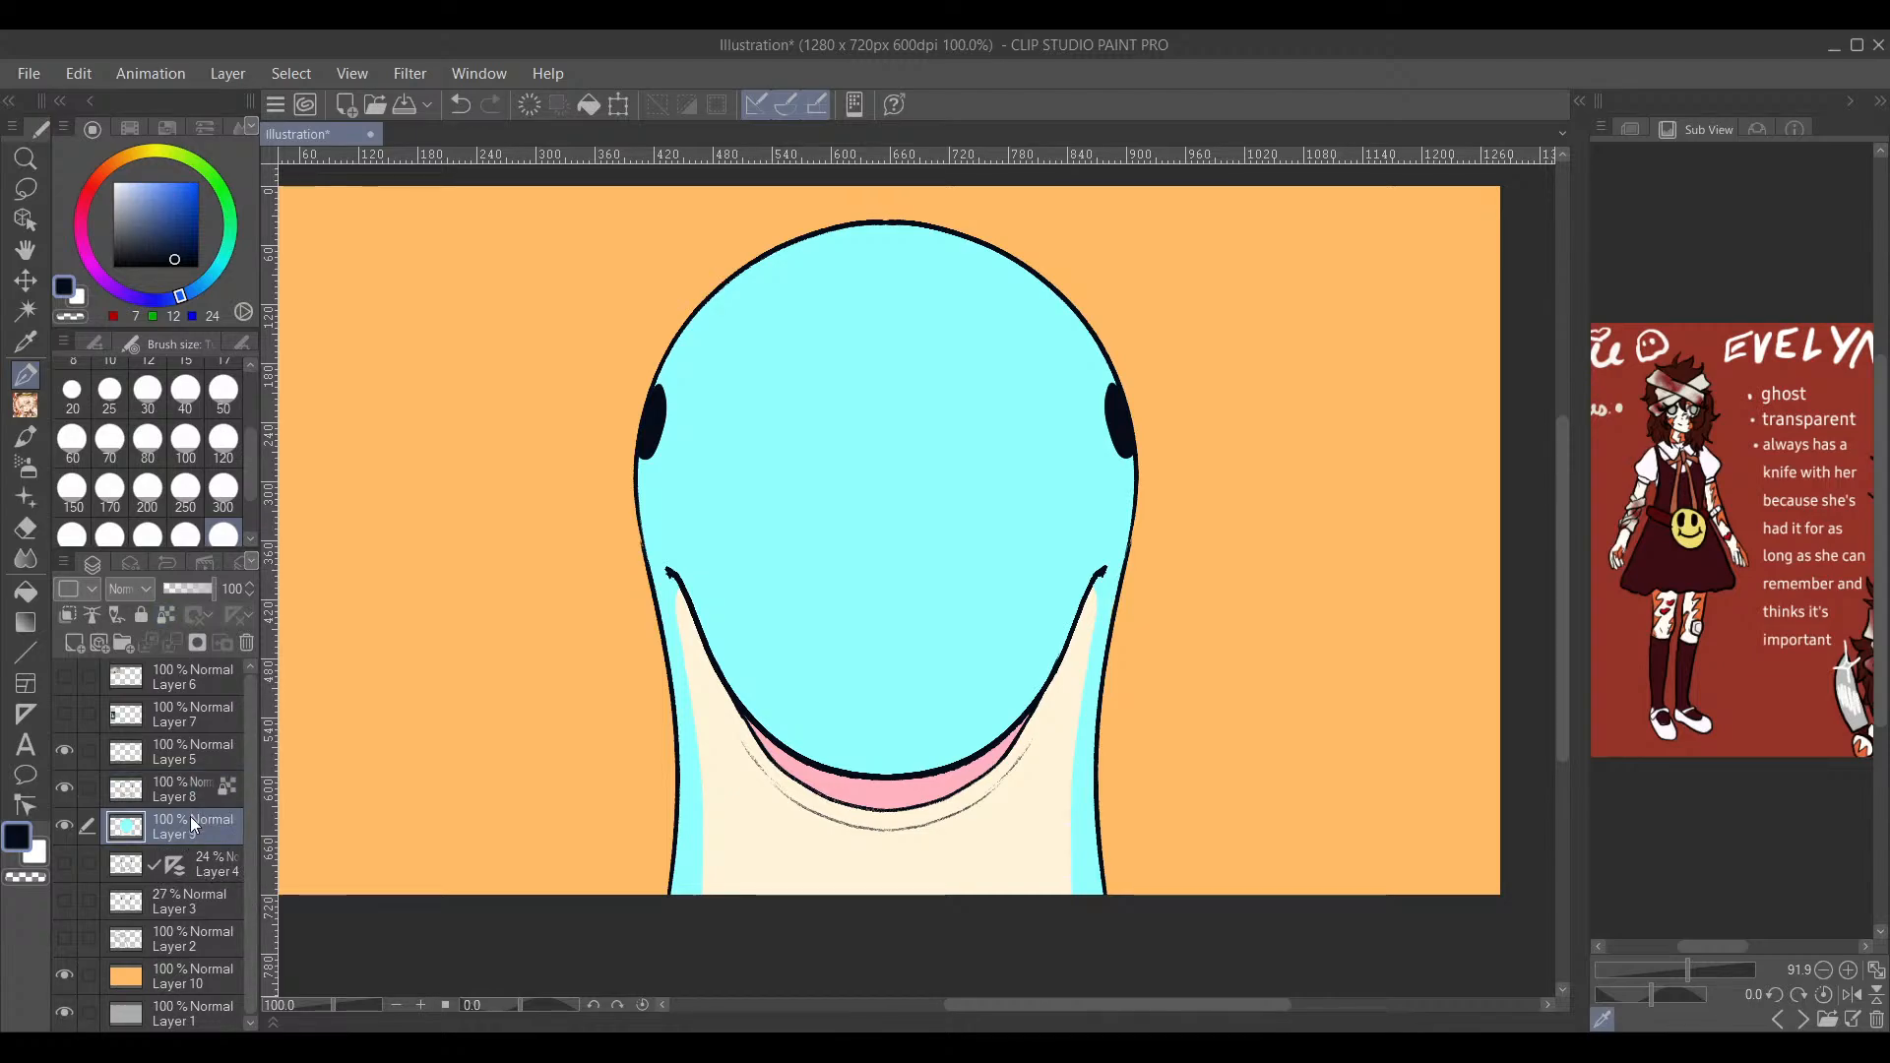
click(73, 640)
drag(749, 578, 797, 633)
click(26, 467)
click(198, 234)
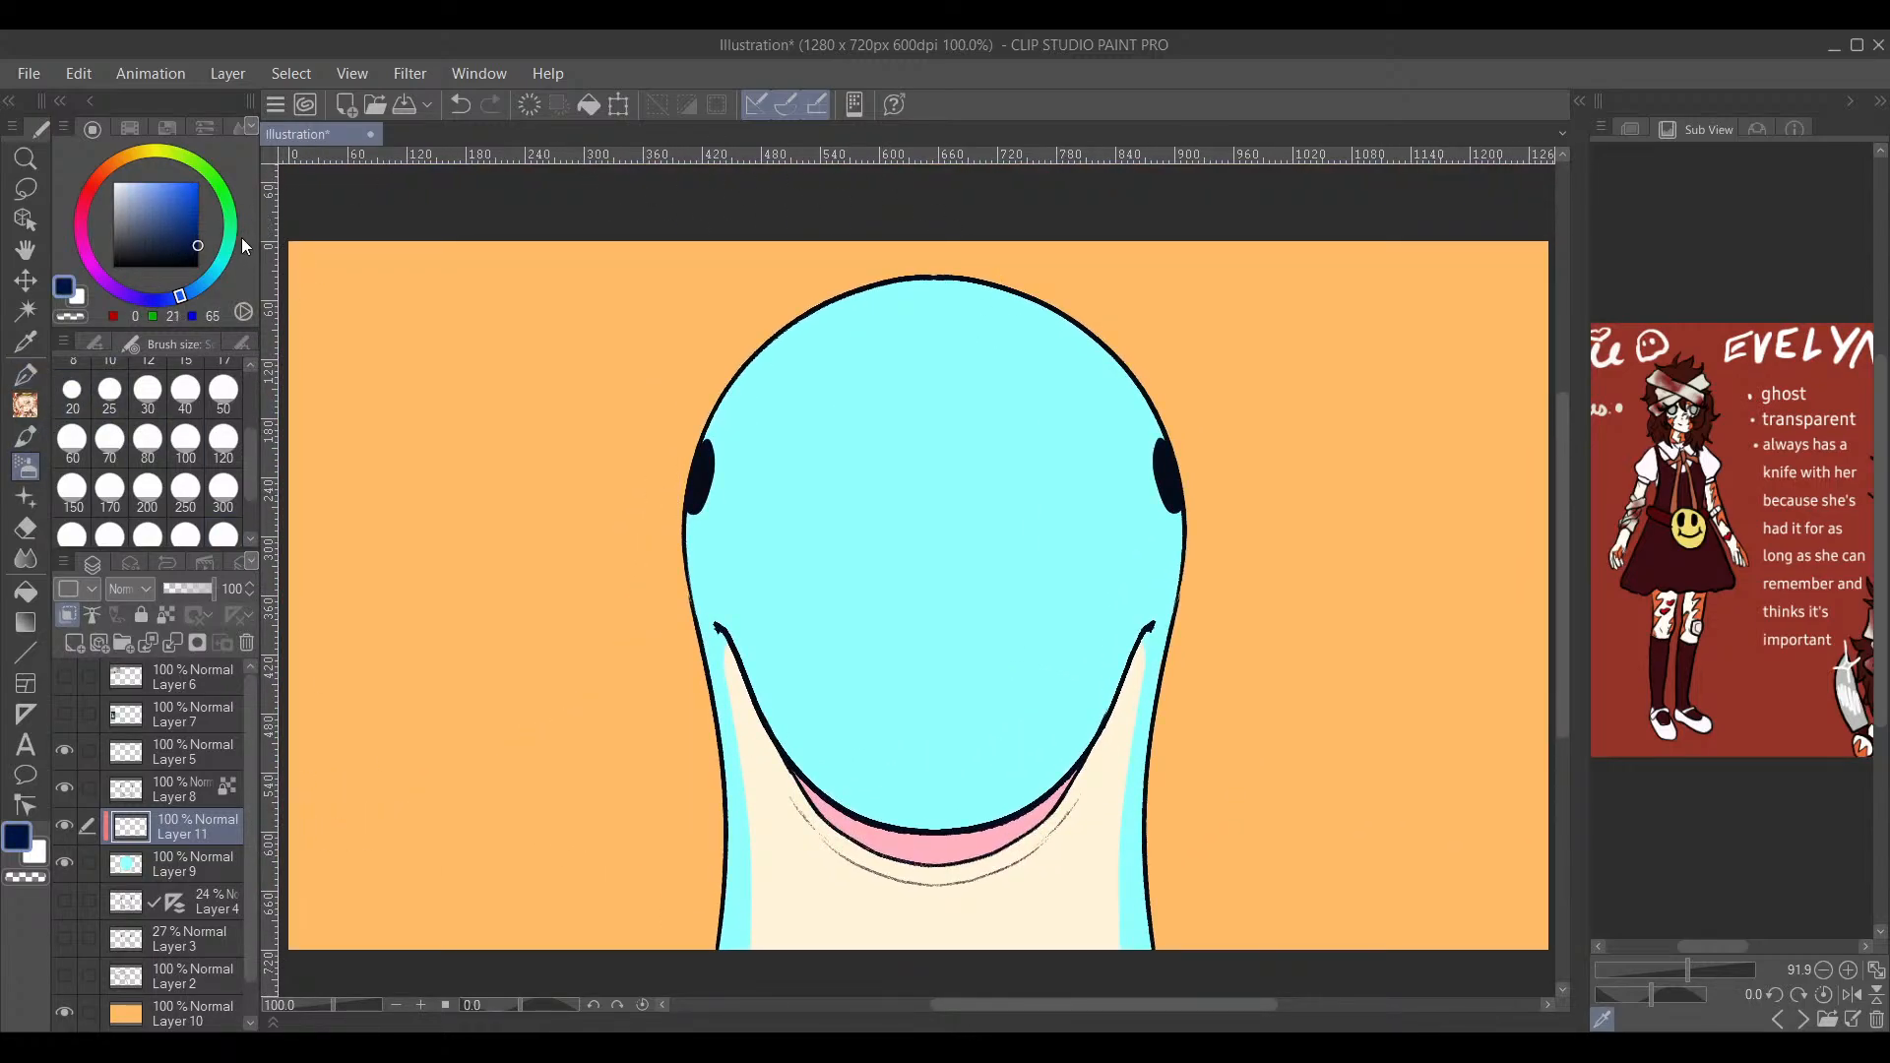
click(153, 299)
drag(190, 232, 235, 177)
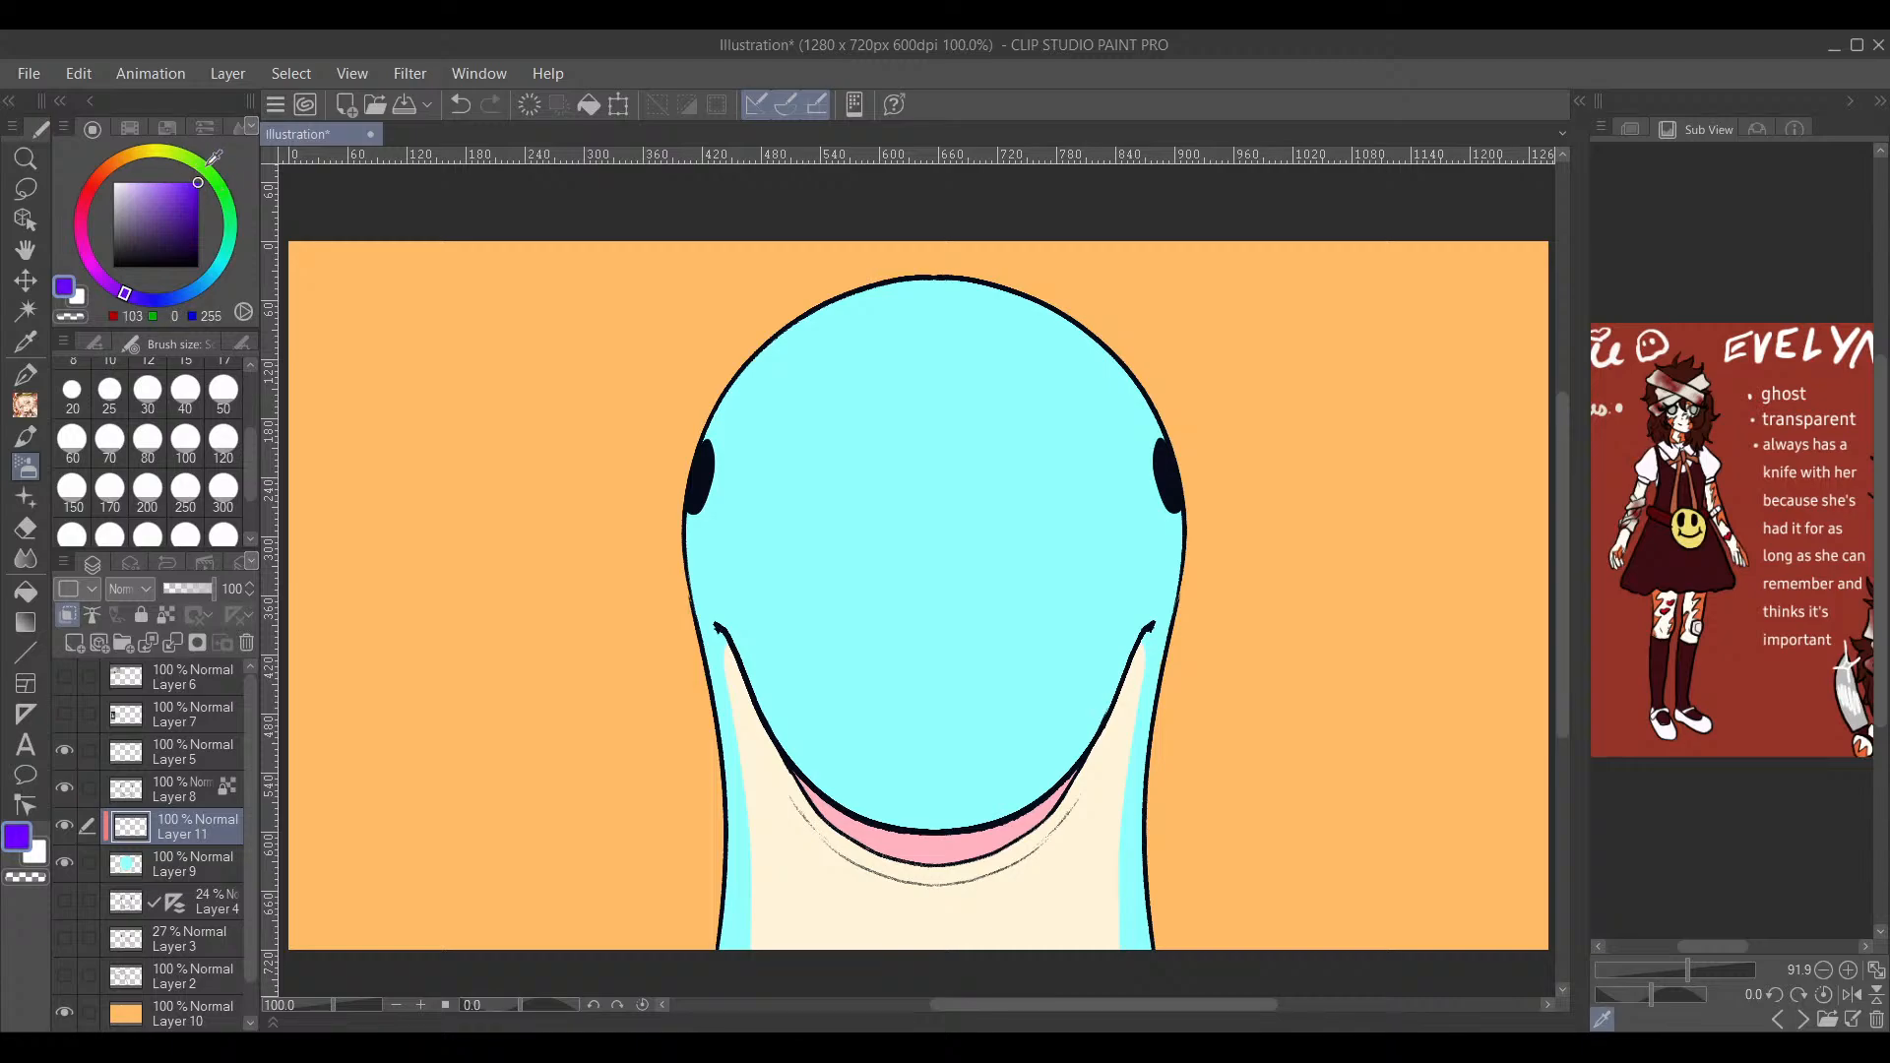
scroll(686, 431, down, 2)
scroll(901, 533, up, 1)
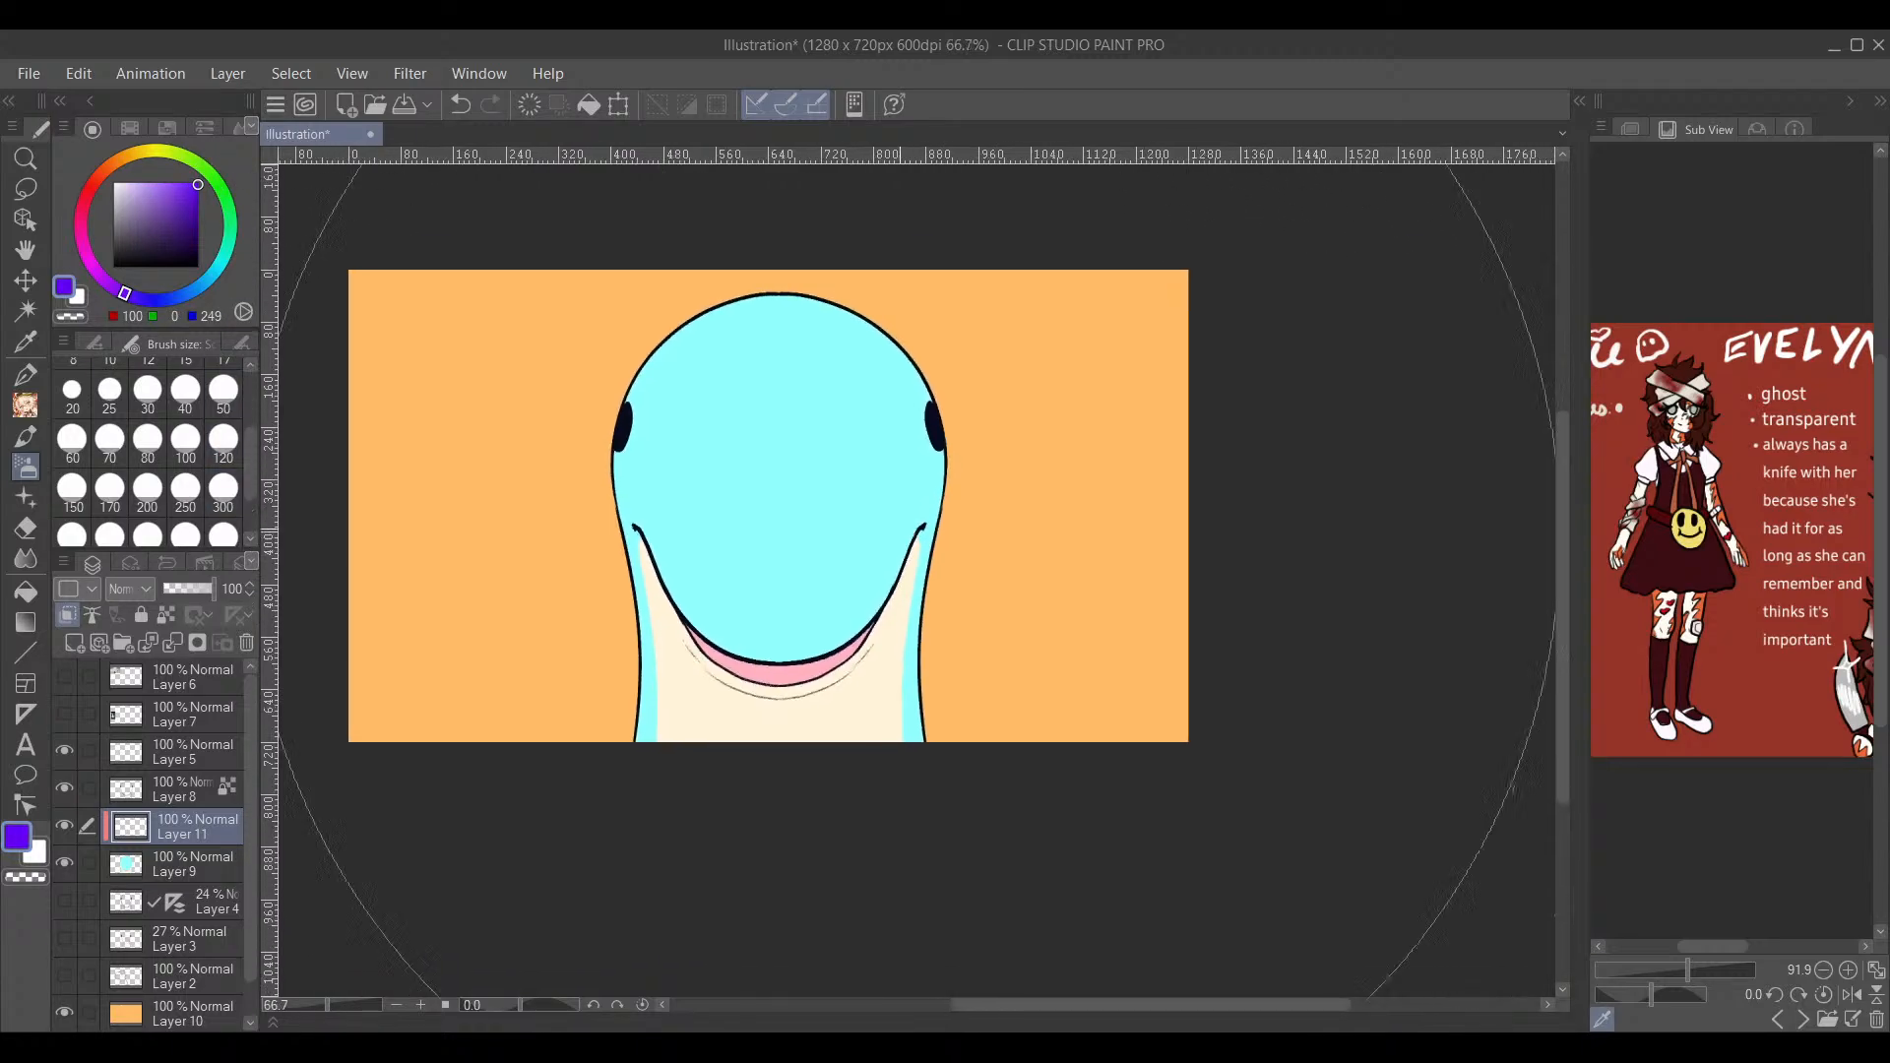
Step: Airbrush purple shading over the neck and chin with size 100, then softly up past the mouth with size 700
click(199, 448)
mouse_move(679, 630)
mouse_down()
mouse_move(726, 721)
mouse_move(662, 589)
mouse_move(726, 754)
mouse_move(668, 609)
mouse_move(683, 715)
mouse_move(686, 671)
mouse_move(801, 799)
mouse_move(907, 571)
mouse_move(821, 786)
mouse_move(842, 833)
mouse_move(885, 815)
mouse_move(716, 796)
mouse_move(717, 728)
mouse_move(689, 772)
mouse_move(638, 779)
mouse_move(677, 682)
mouse_move(854, 722)
mouse_move(749, 728)
mouse_up()
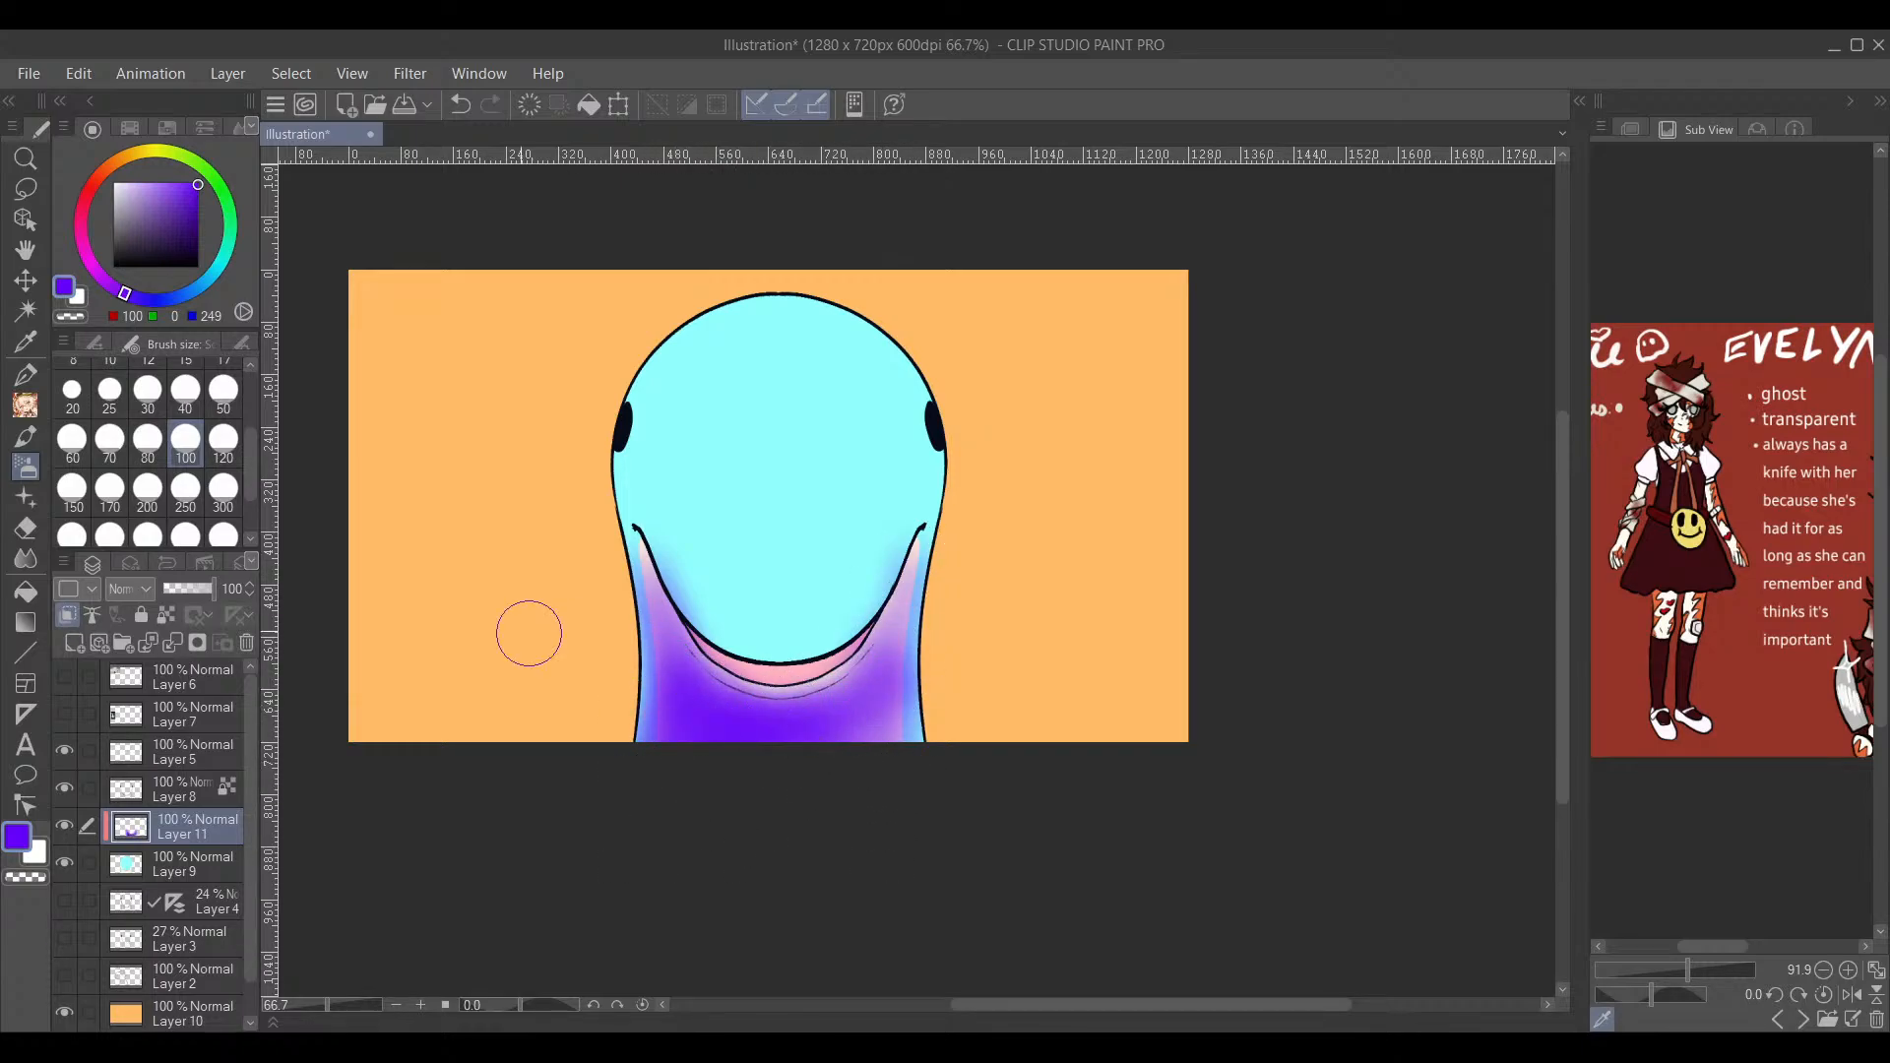
scroll(218, 492, down, 1)
click(185, 484)
mouse_move(835, 823)
mouse_down()
mouse_move(688, 814)
mouse_move(856, 866)
mouse_move(787, 864)
mouse_up()
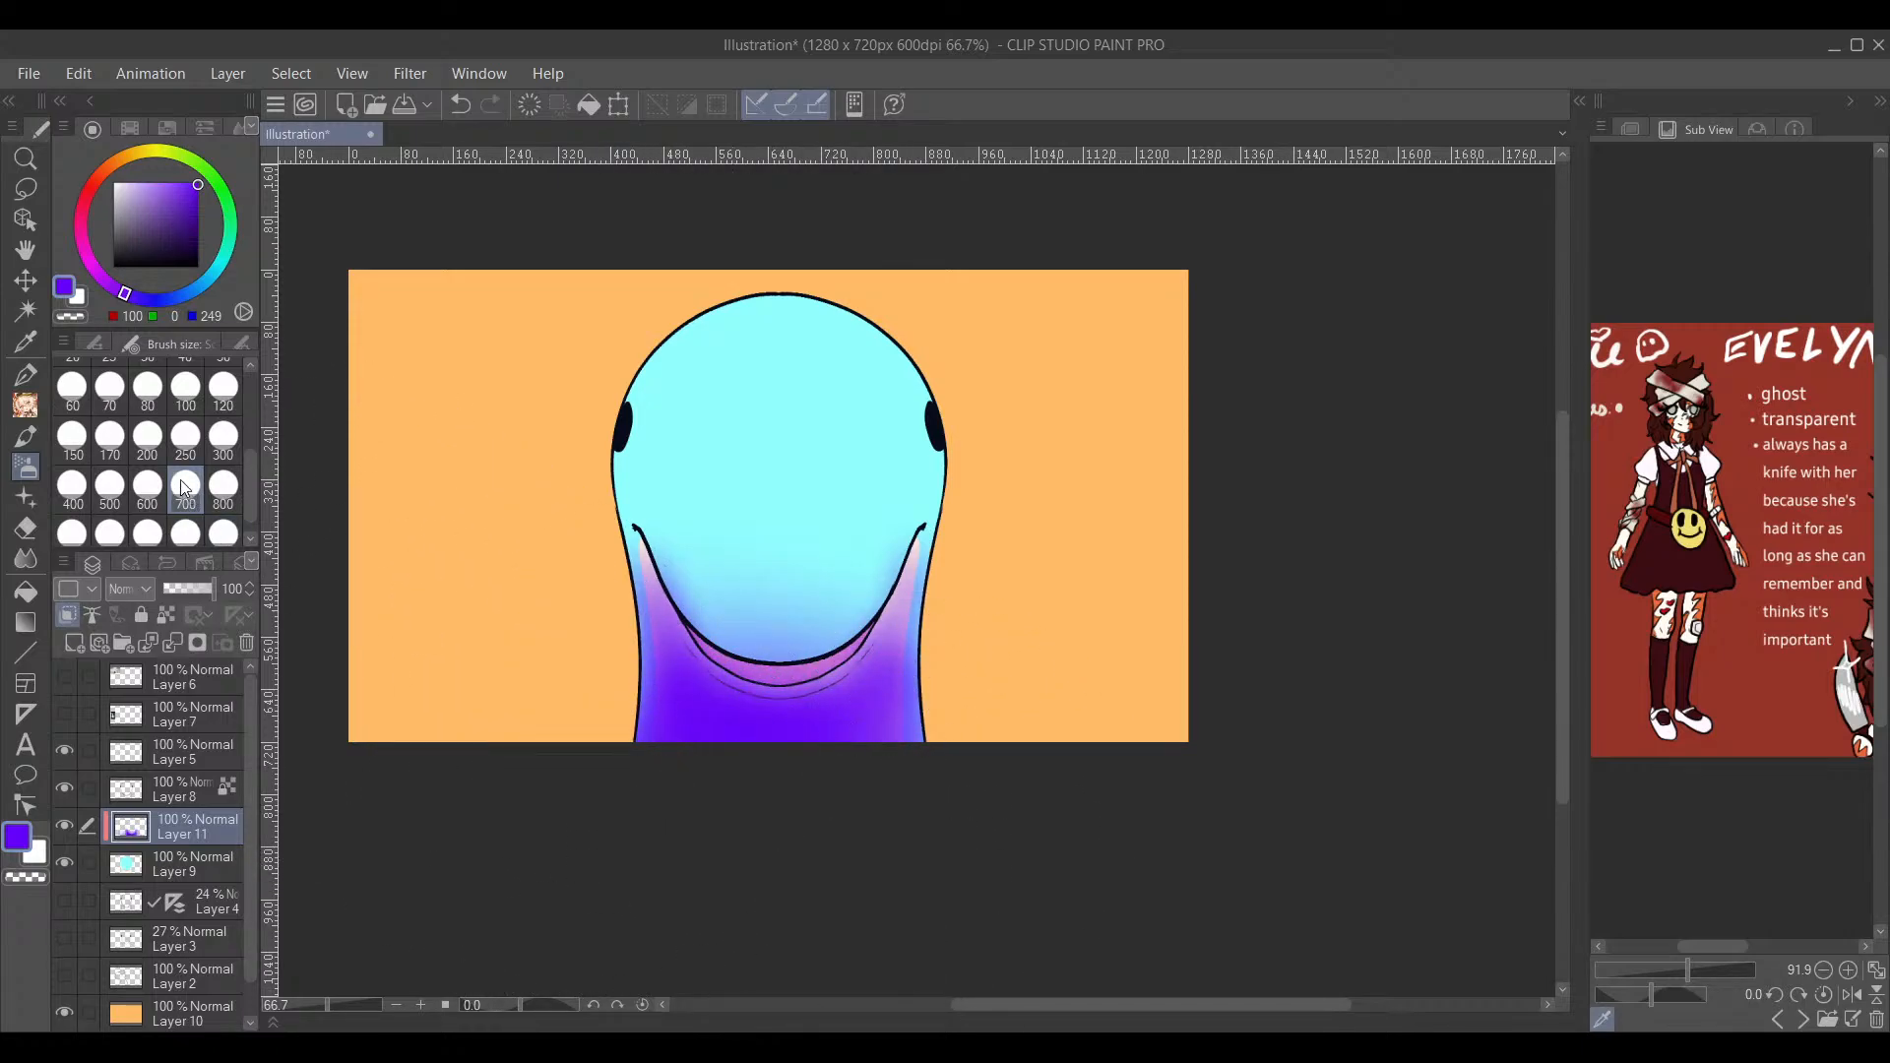
Step: Airbrush a soft purple band across the head between the eyes with brush size 250
click(185, 434)
drag(839, 482, 805, 575)
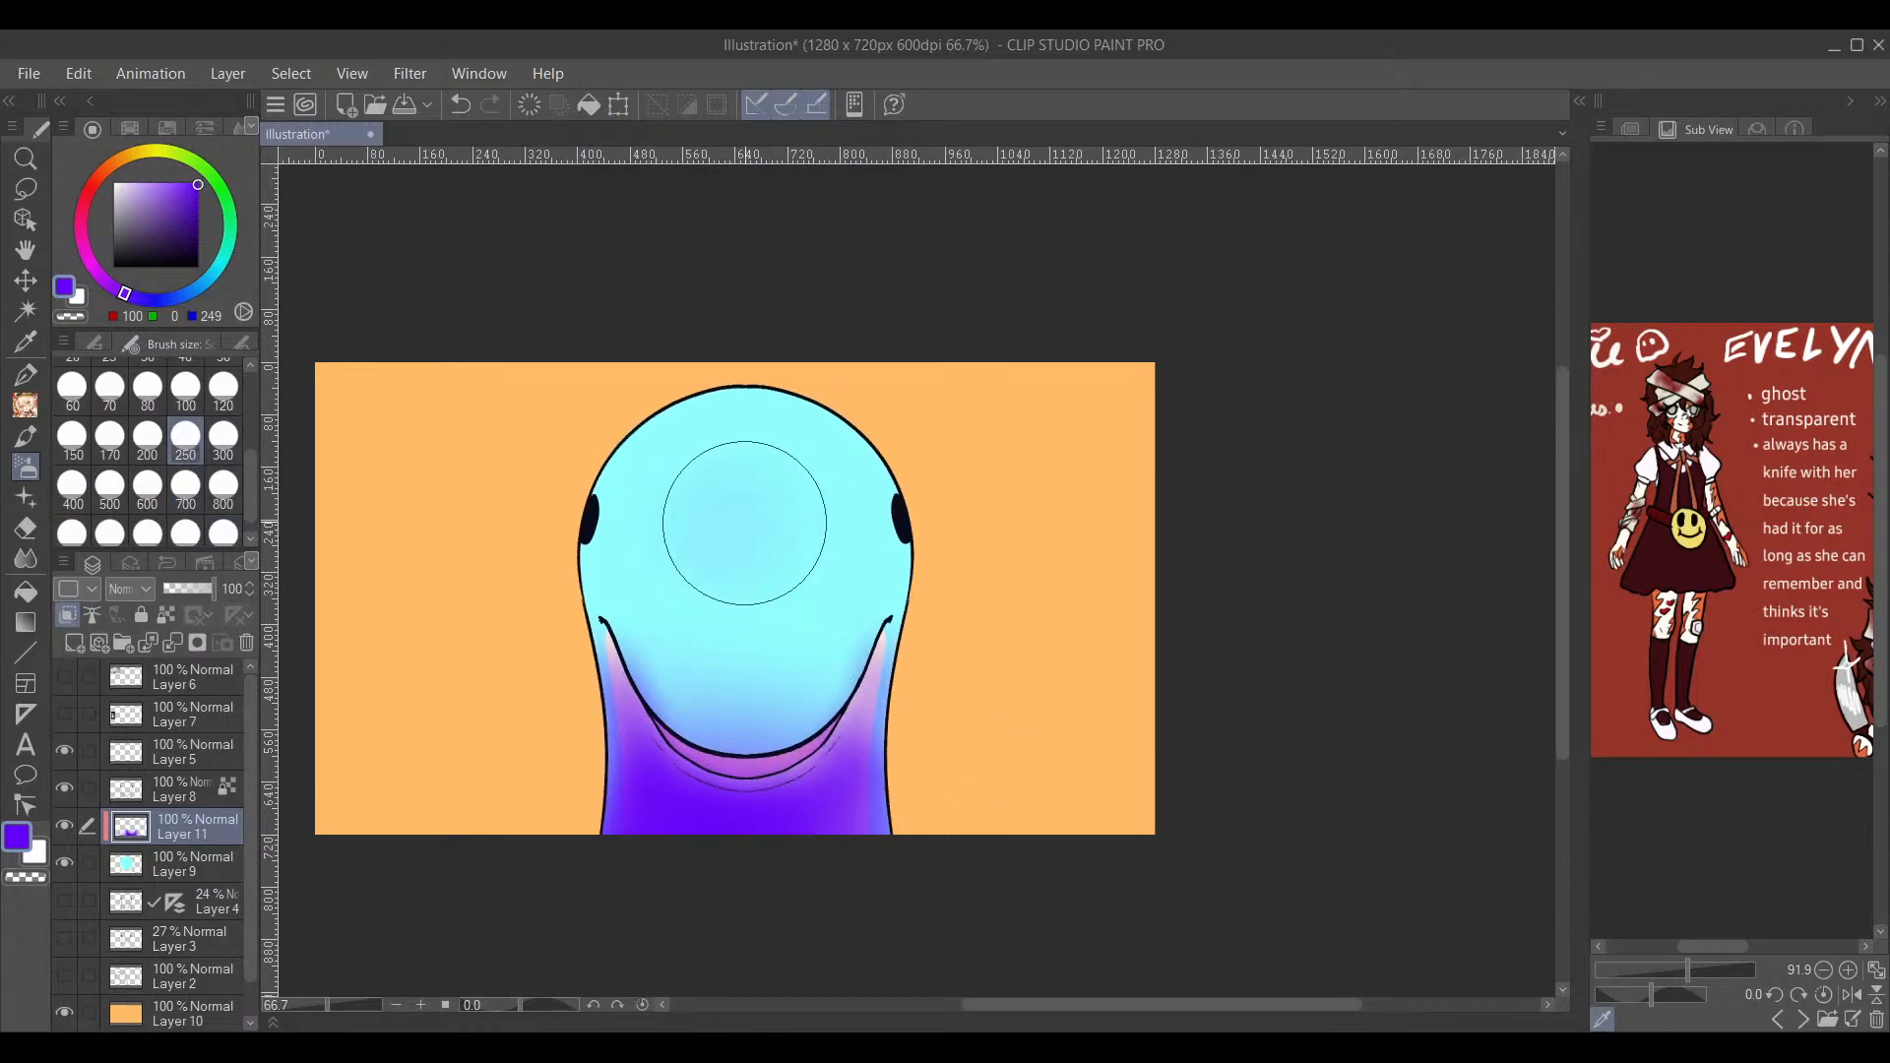
mouse_move(738, 506)
mouse_down()
mouse_move(710, 522)
mouse_move(751, 502)
mouse_move(718, 519)
mouse_move(912, 536)
mouse_move(877, 515)
mouse_move(954, 549)
mouse_up()
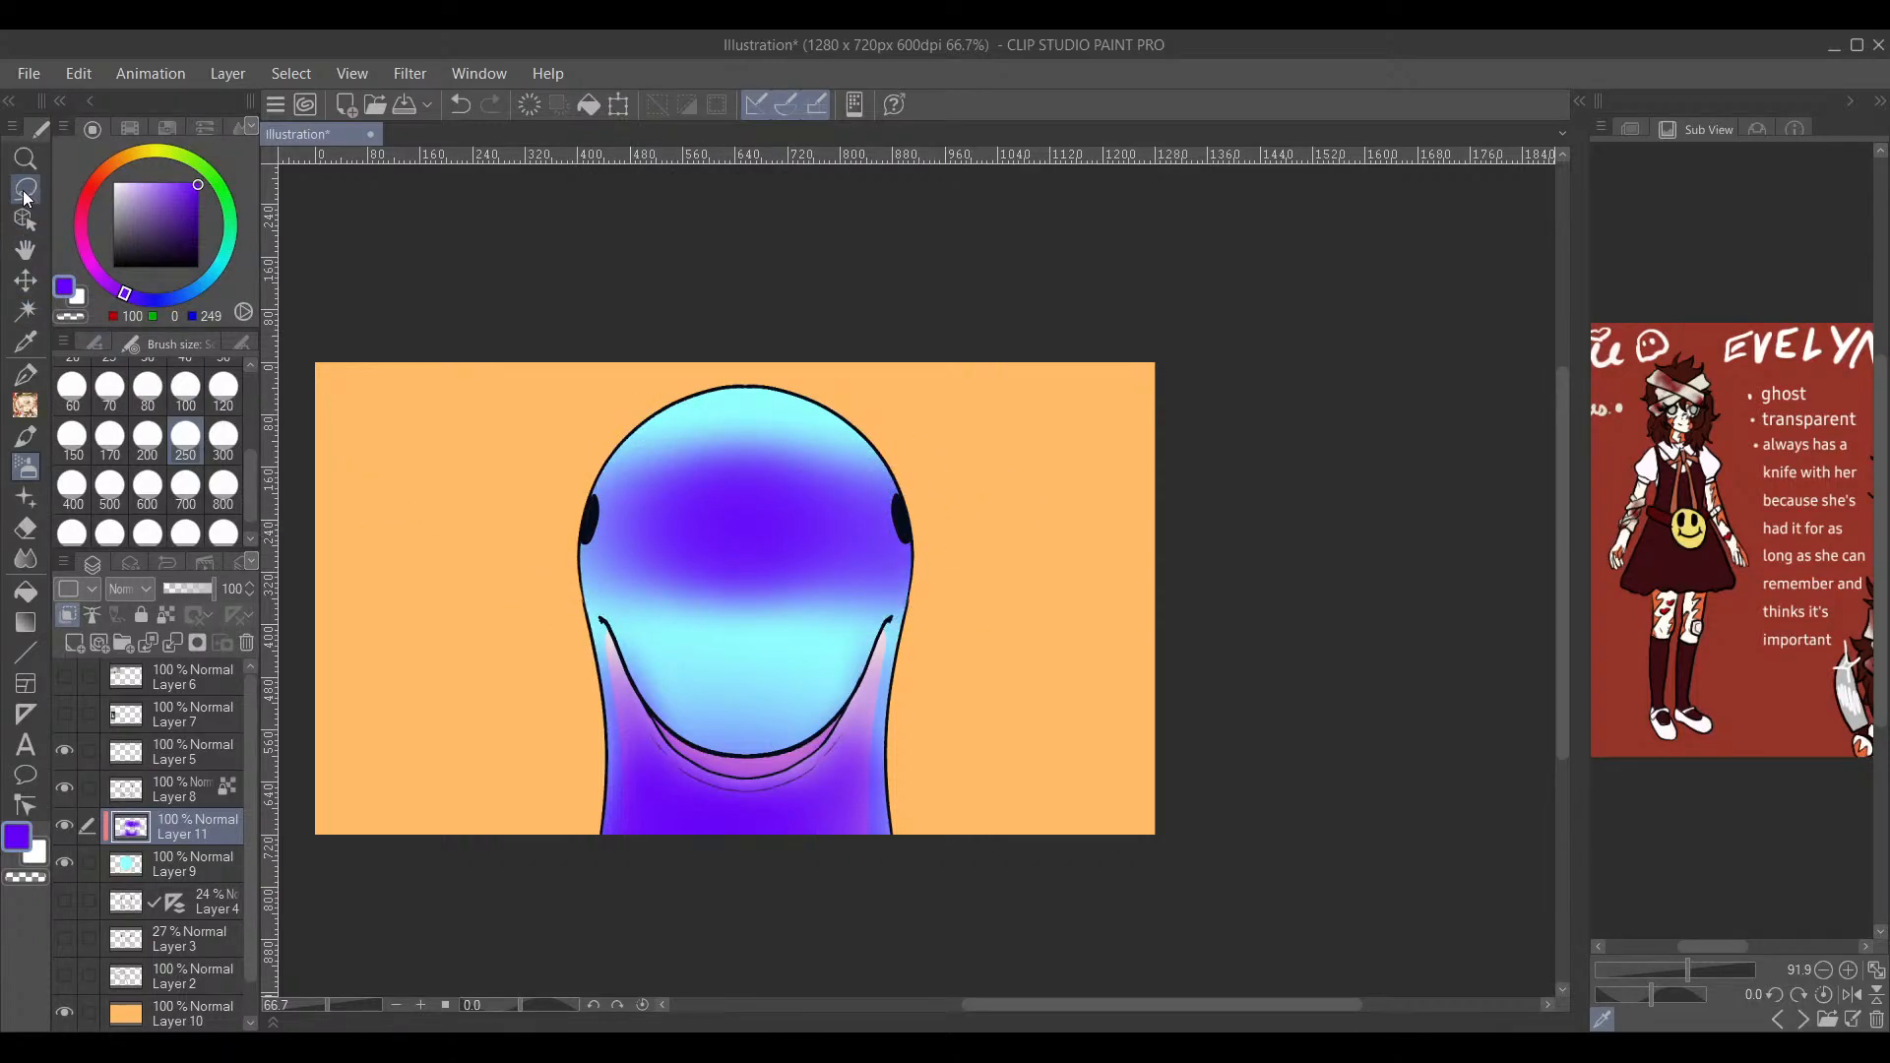
Step: Erase the centre of the purple band with a size 250 transparent airbrush, leaving a curved shadow over the brow and eyes
click(26, 192)
click(30, 475)
click(185, 484)
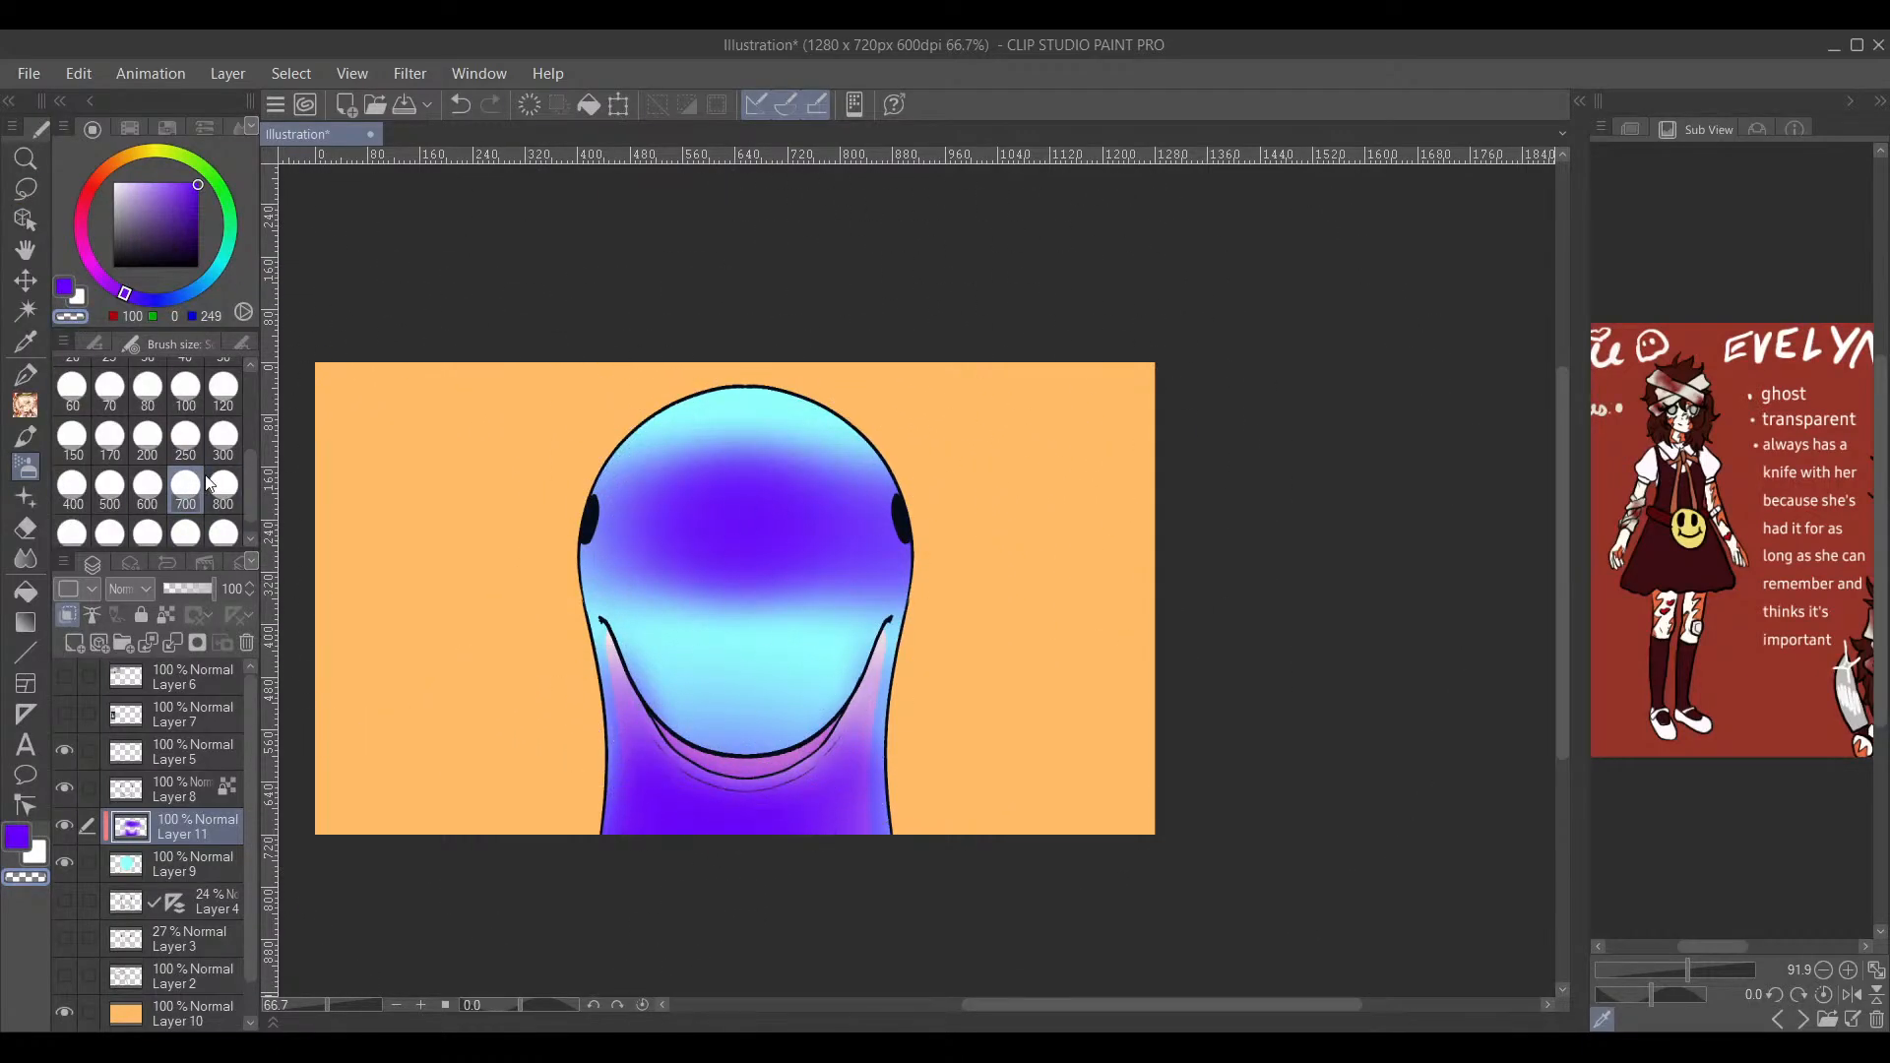
click(185, 435)
mouse_move(705, 628)
mouse_down()
mouse_move(752, 674)
mouse_move(798, 621)
mouse_move(796, 587)
mouse_move(730, 533)
mouse_move(672, 576)
mouse_move(677, 621)
mouse_move(791, 656)
mouse_move(754, 598)
mouse_move(739, 618)
mouse_move(795, 612)
mouse_up()
mouse_move(1066, 596)
mouse_down()
mouse_move(1097, 494)
mouse_move(1196, 591)
mouse_move(1178, 592)
mouse_up()
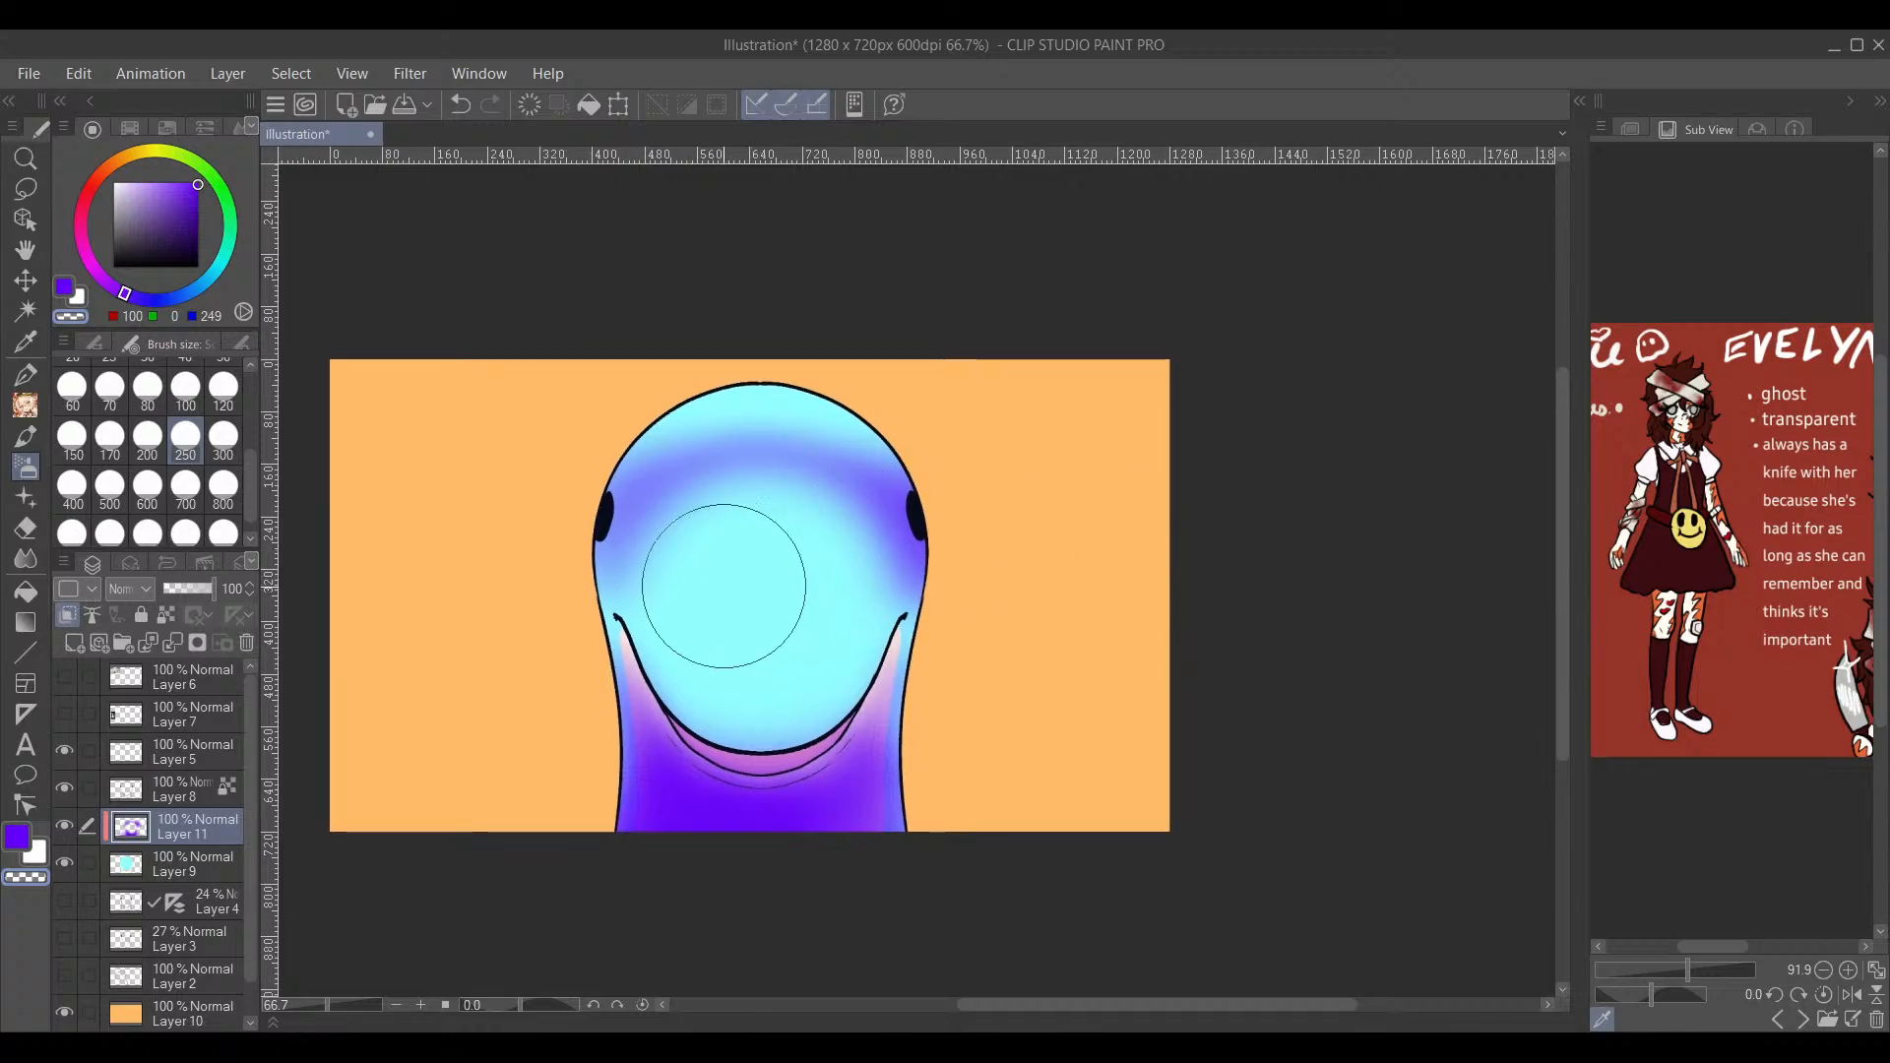
Step: Try the Color burn blend on the shading layer, then set it to Multiply and lock its transparent pixels
click(162, 98)
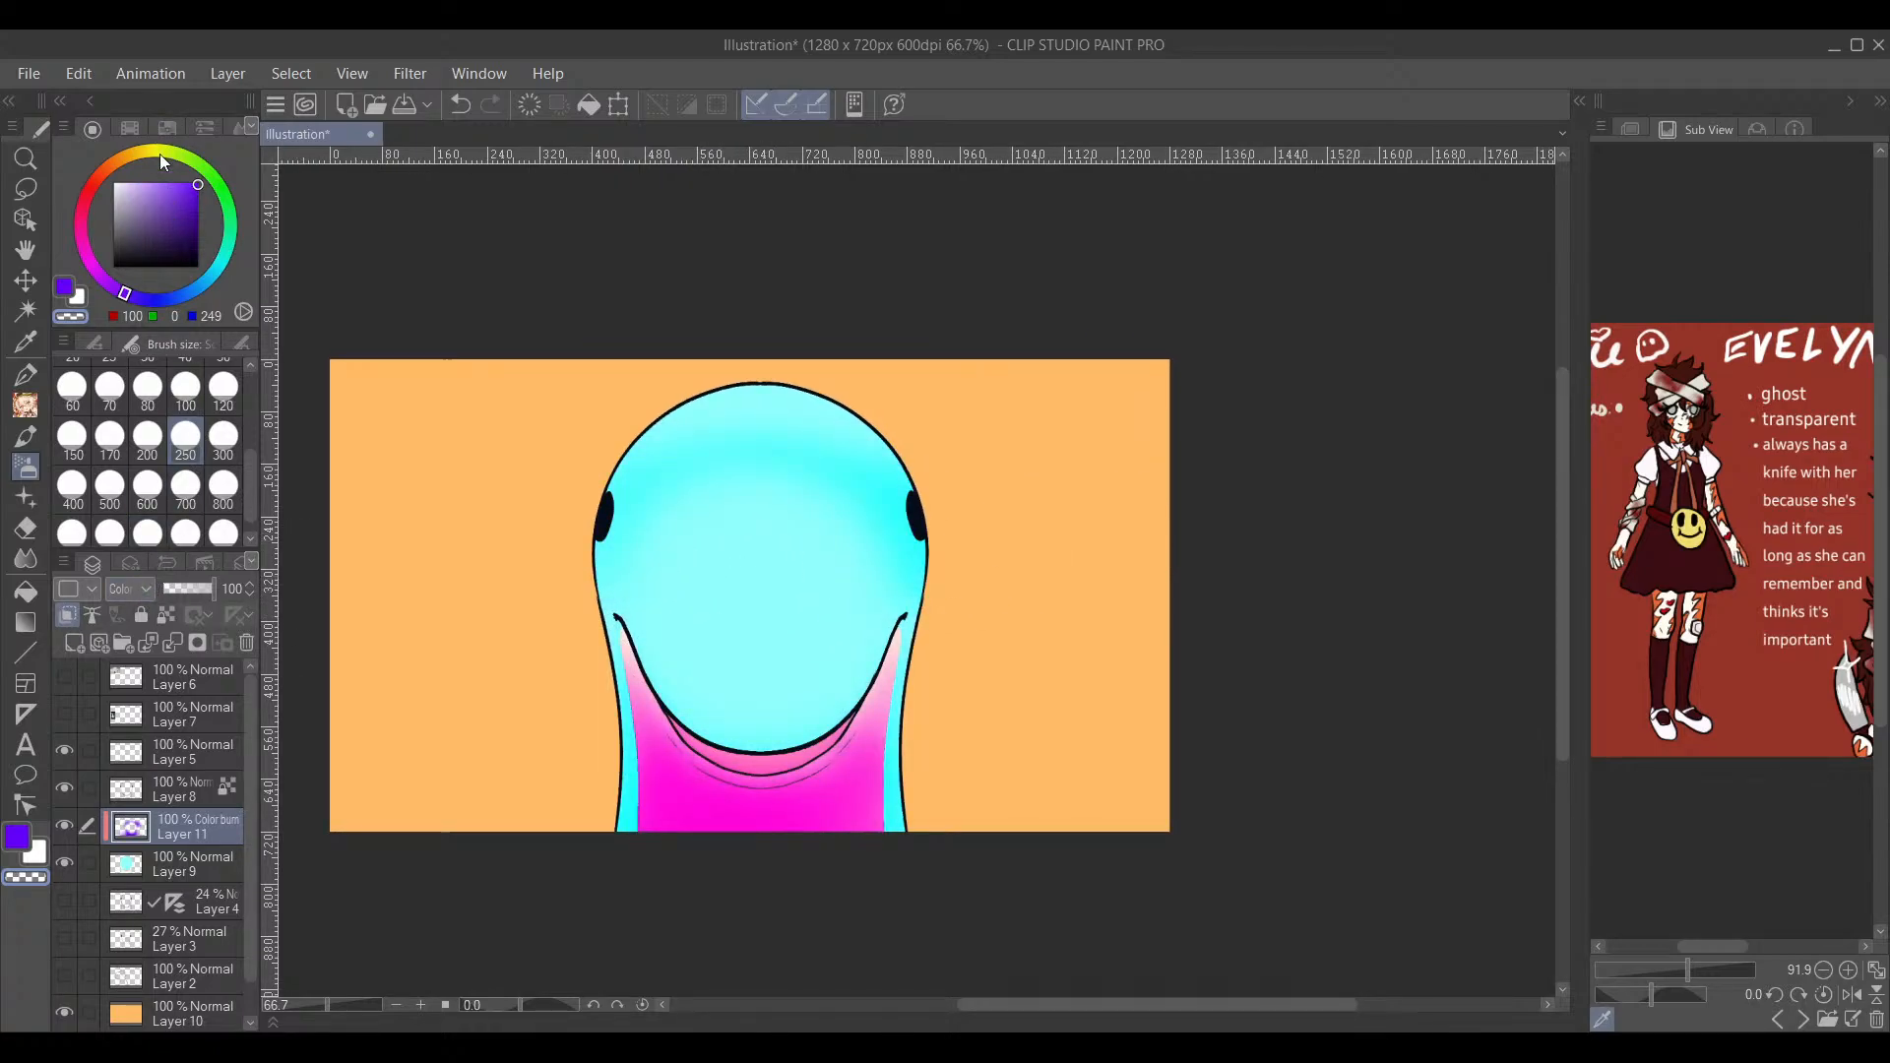
click(150, 87)
drag(1098, 687, 1126, 628)
drag(197, 588, 254, 592)
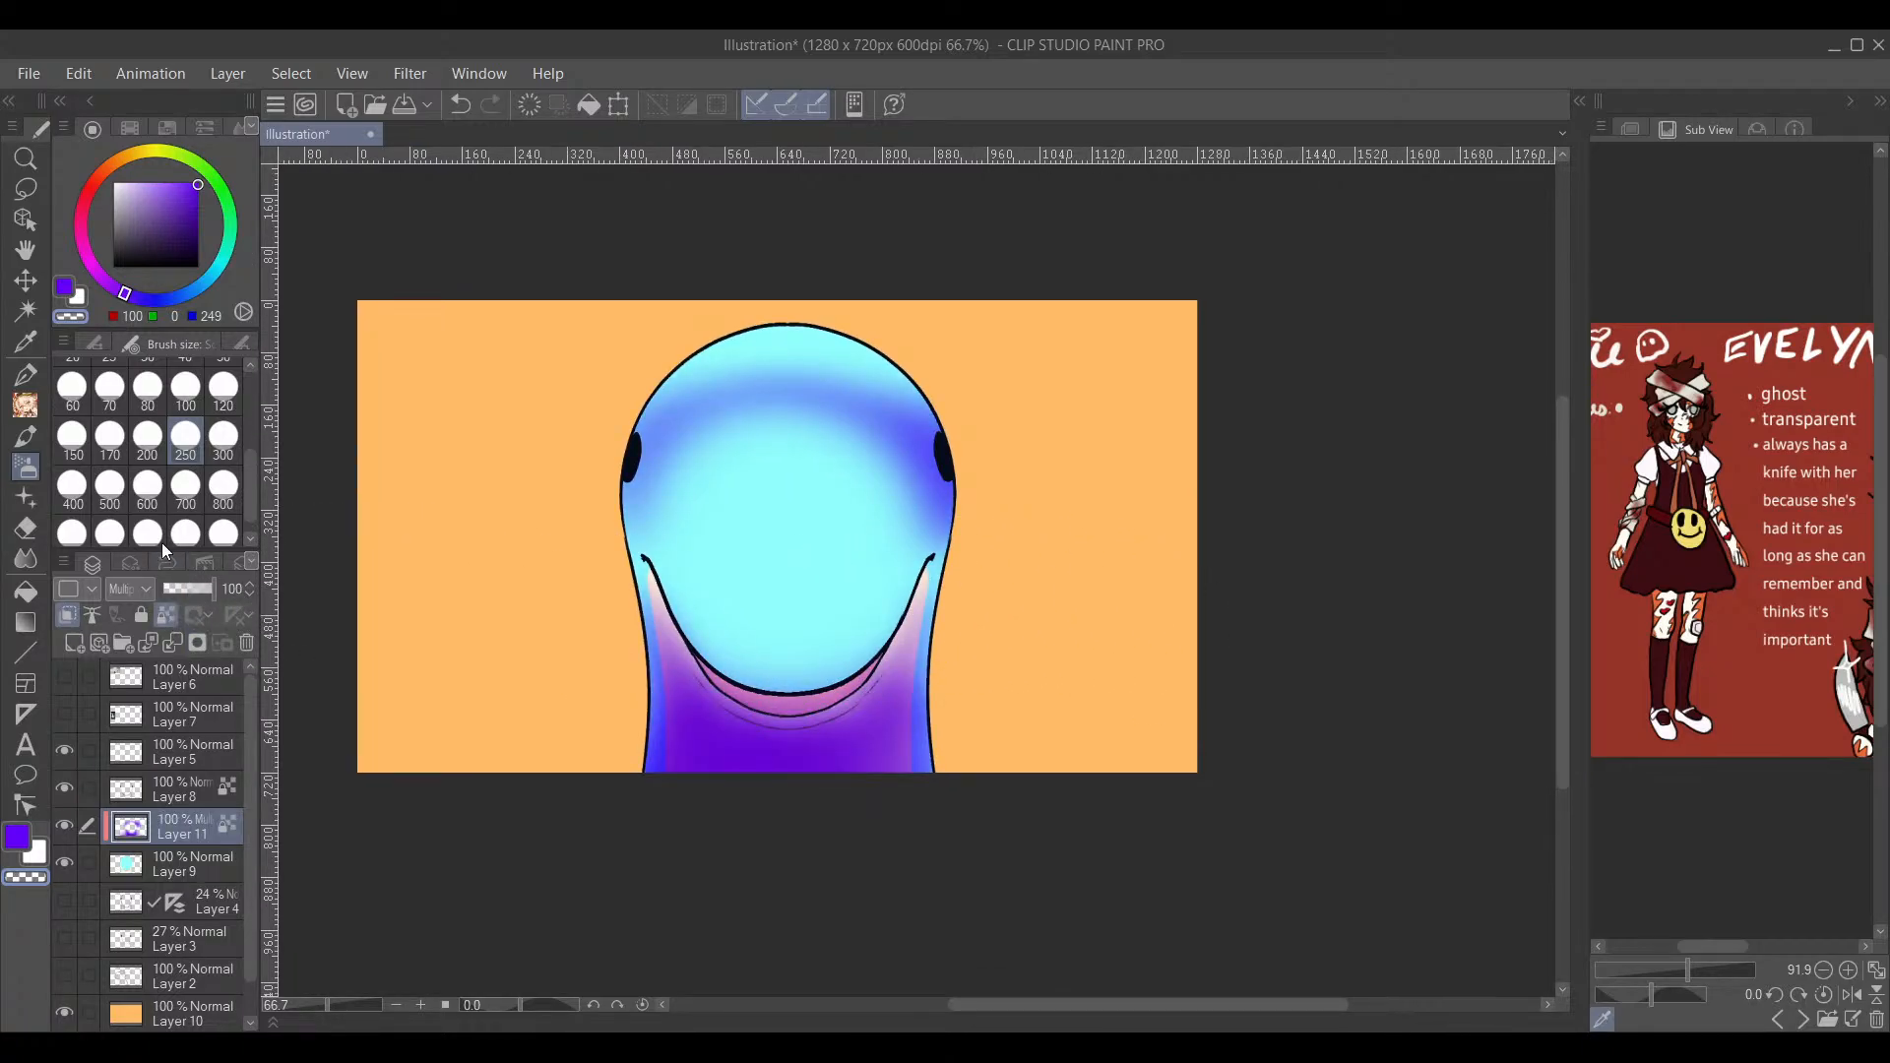
Step: Recolour the shading dark purple, RGB 43, 0, 107, and lower the layer's opacity to 57%
click(27, 379)
click(197, 222)
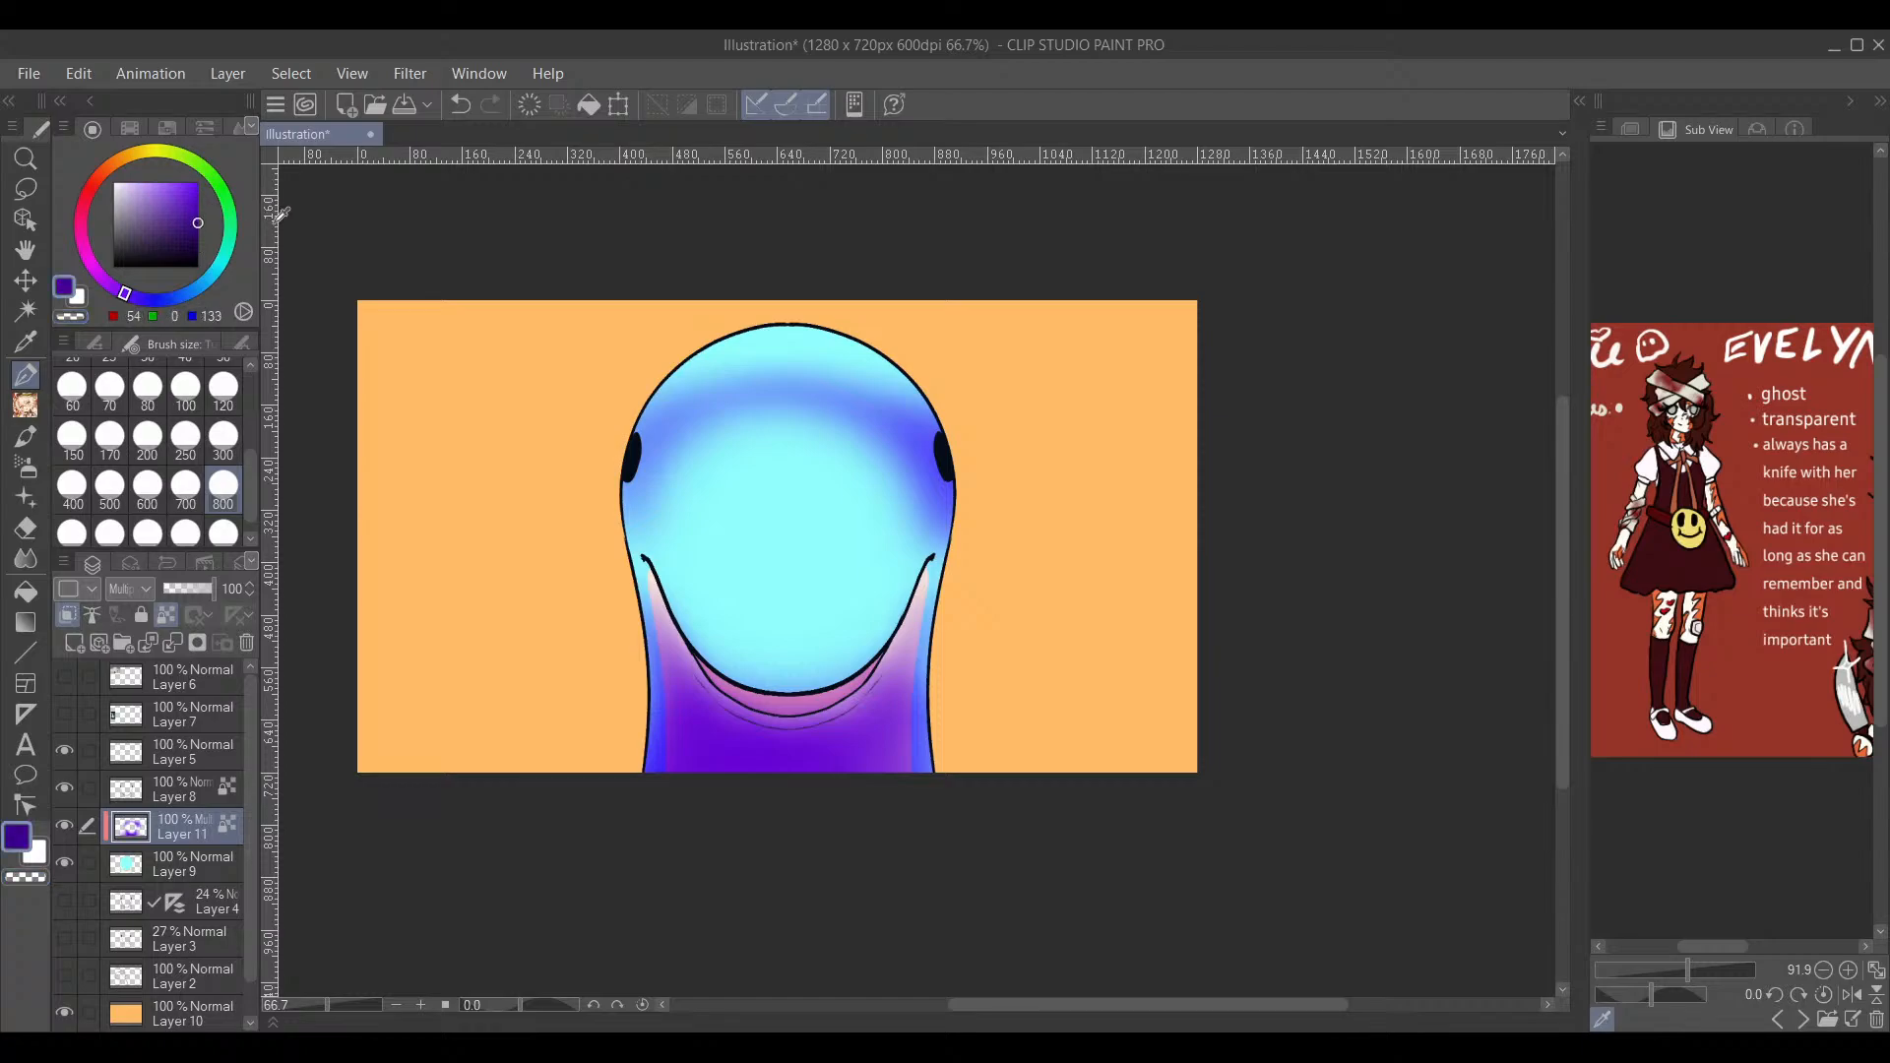
drag(252, 485, 253, 499)
mouse_move(707, 424)
mouse_down()
mouse_move(834, 352)
mouse_move(575, 619)
mouse_move(744, 570)
mouse_move(1025, 591)
mouse_up()
drag(189, 596, 196, 588)
drag(1097, 594, 1181, 571)
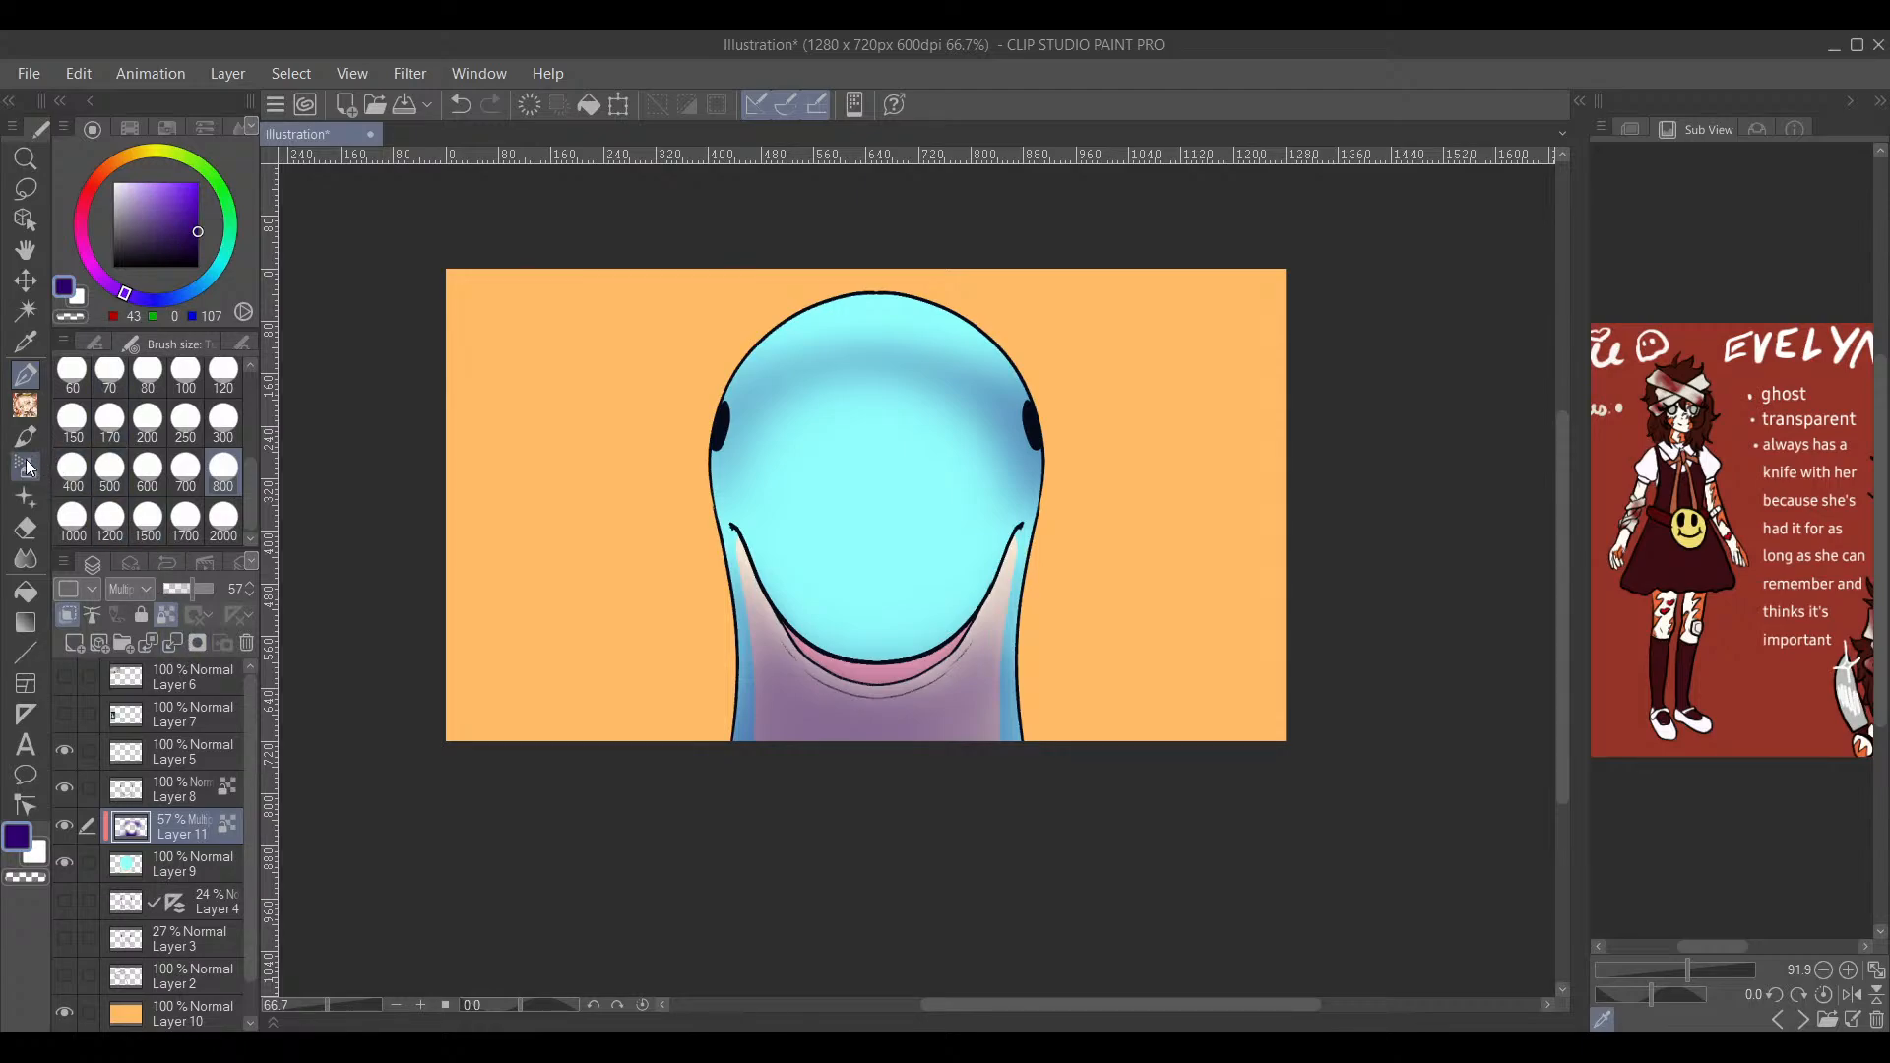
Step: Unlock the shading layer's transparent pixels and airbrush more shadow over the neck sides and along the snout's lower edge
click(26, 463)
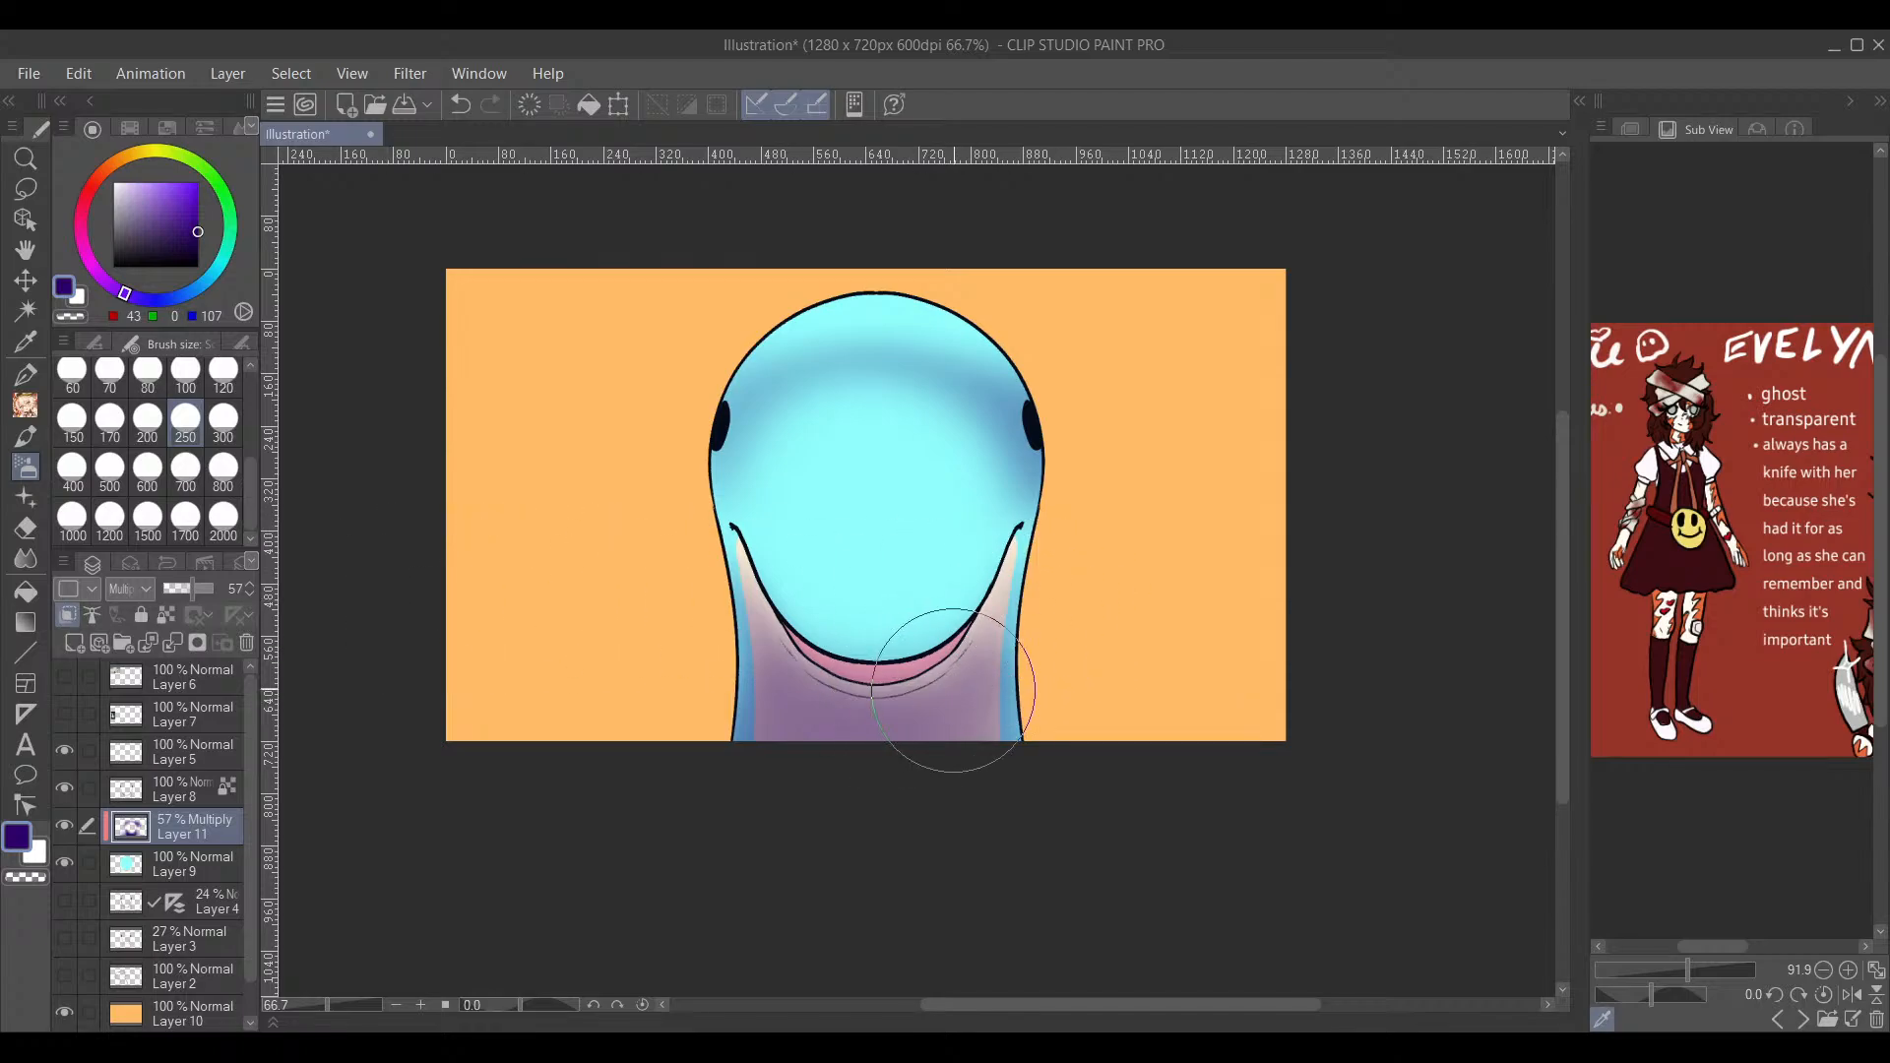
mouse_move(1045, 736)
mouse_down()
mouse_move(695, 783)
mouse_move(656, 721)
mouse_move(711, 764)
mouse_move(739, 715)
mouse_move(827, 802)
mouse_up()
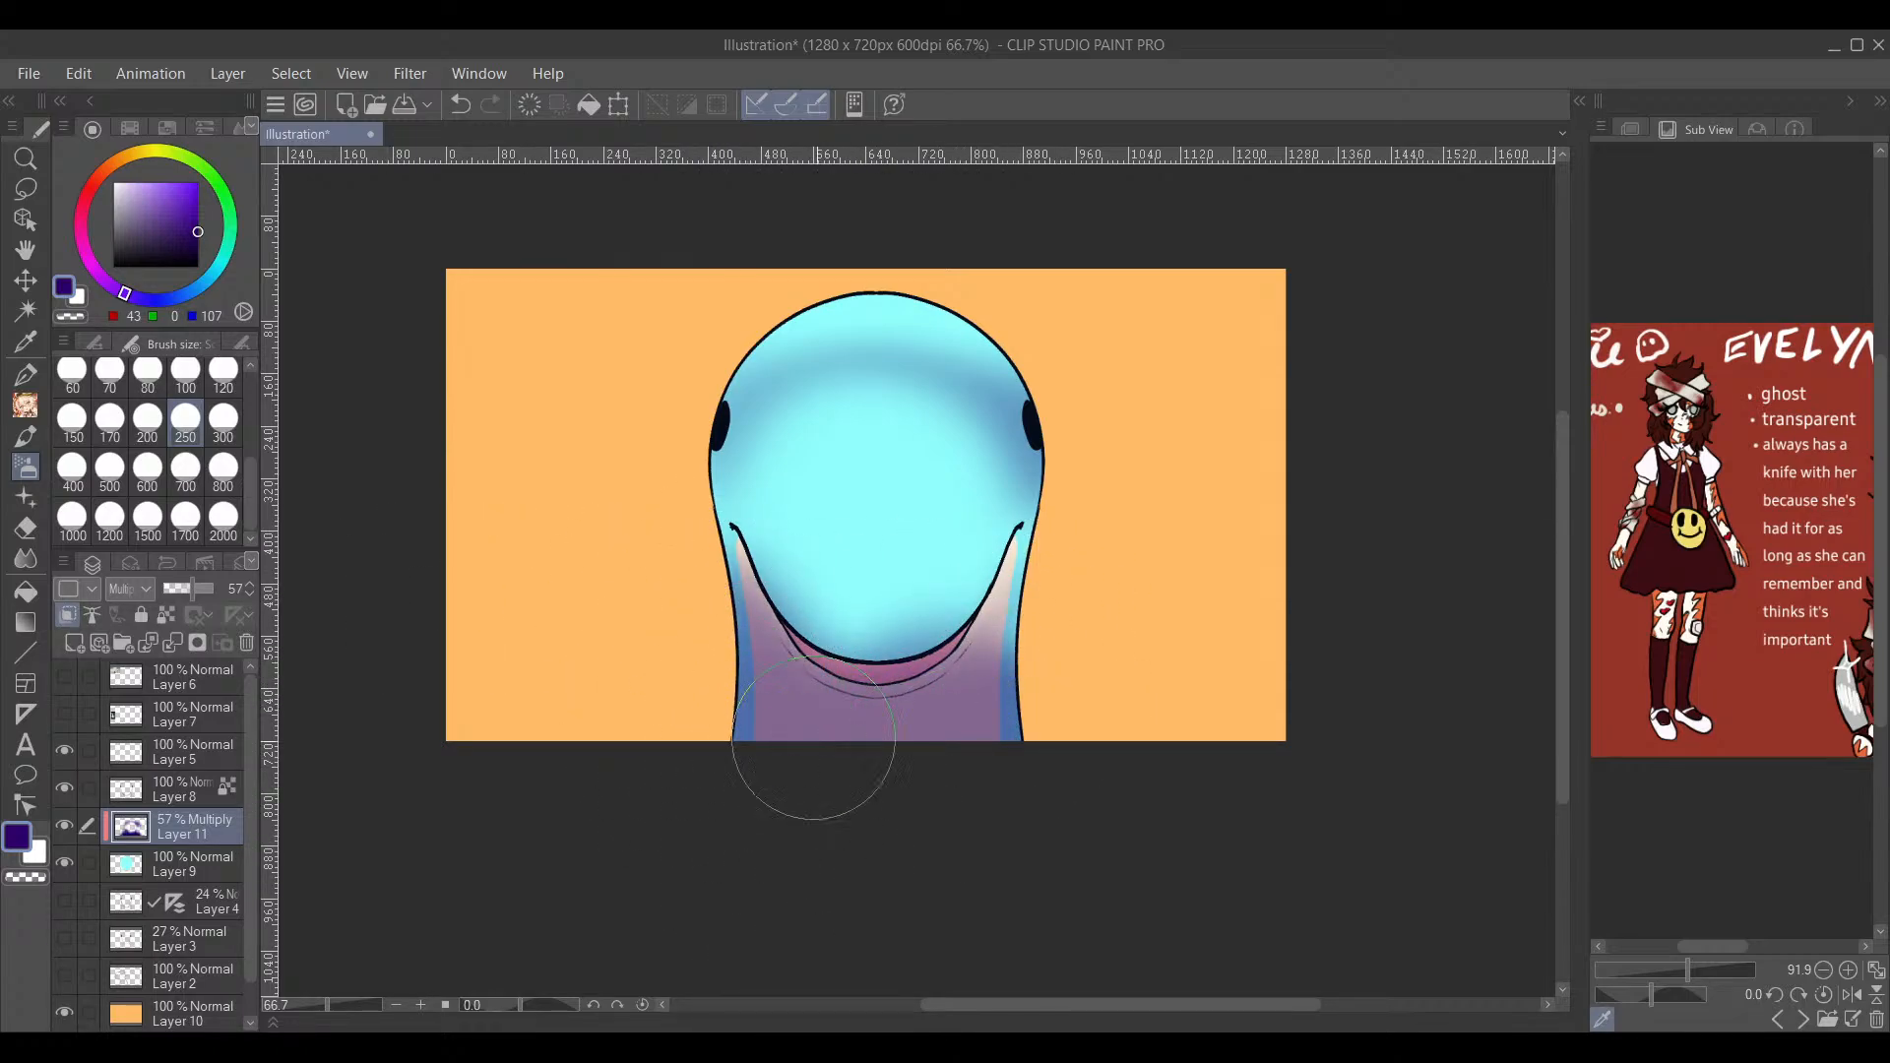
drag(1034, 600, 1076, 611)
drag(691, 679, 702, 689)
drag(1112, 755, 1217, 667)
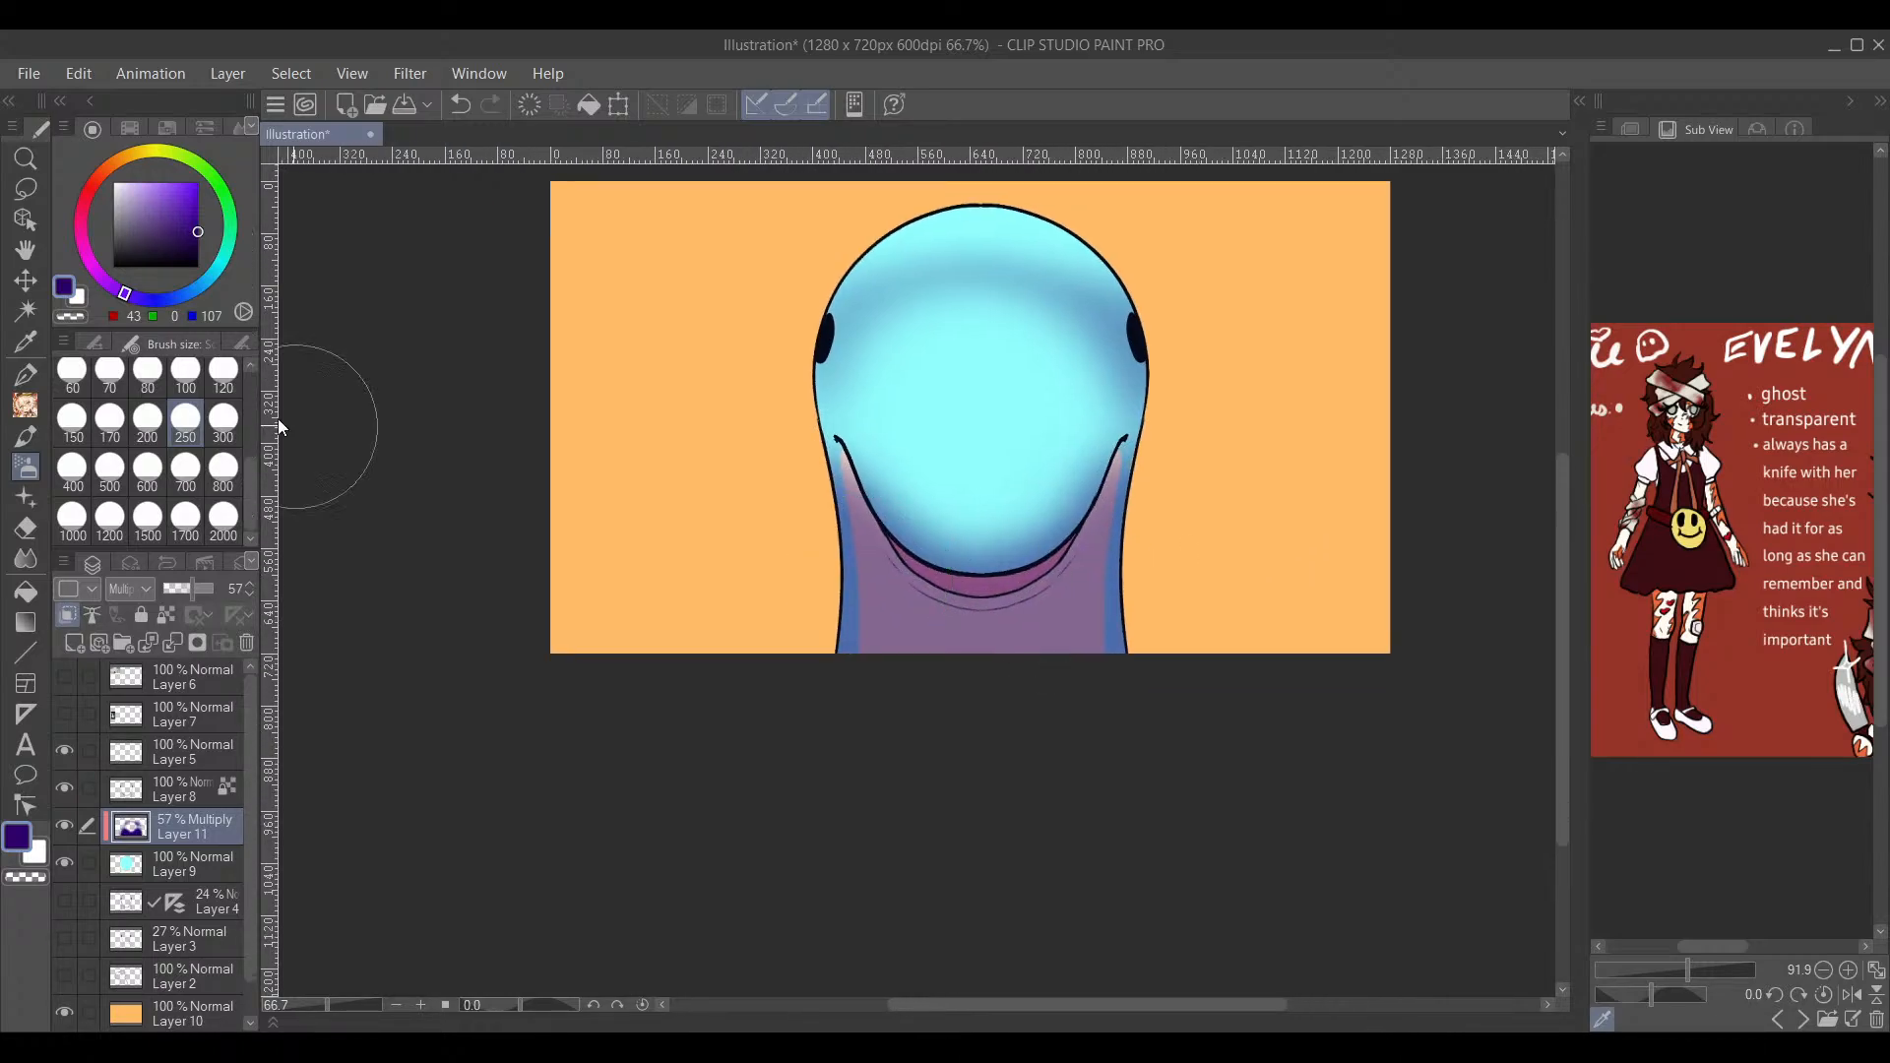
Step: Create a clipped layer directly above Layer 9 and start darkening the mouth's left corner with a size 6 airbrush
drag(251, 477, 250, 391)
click(181, 432)
scroll(953, 628, up, 2)
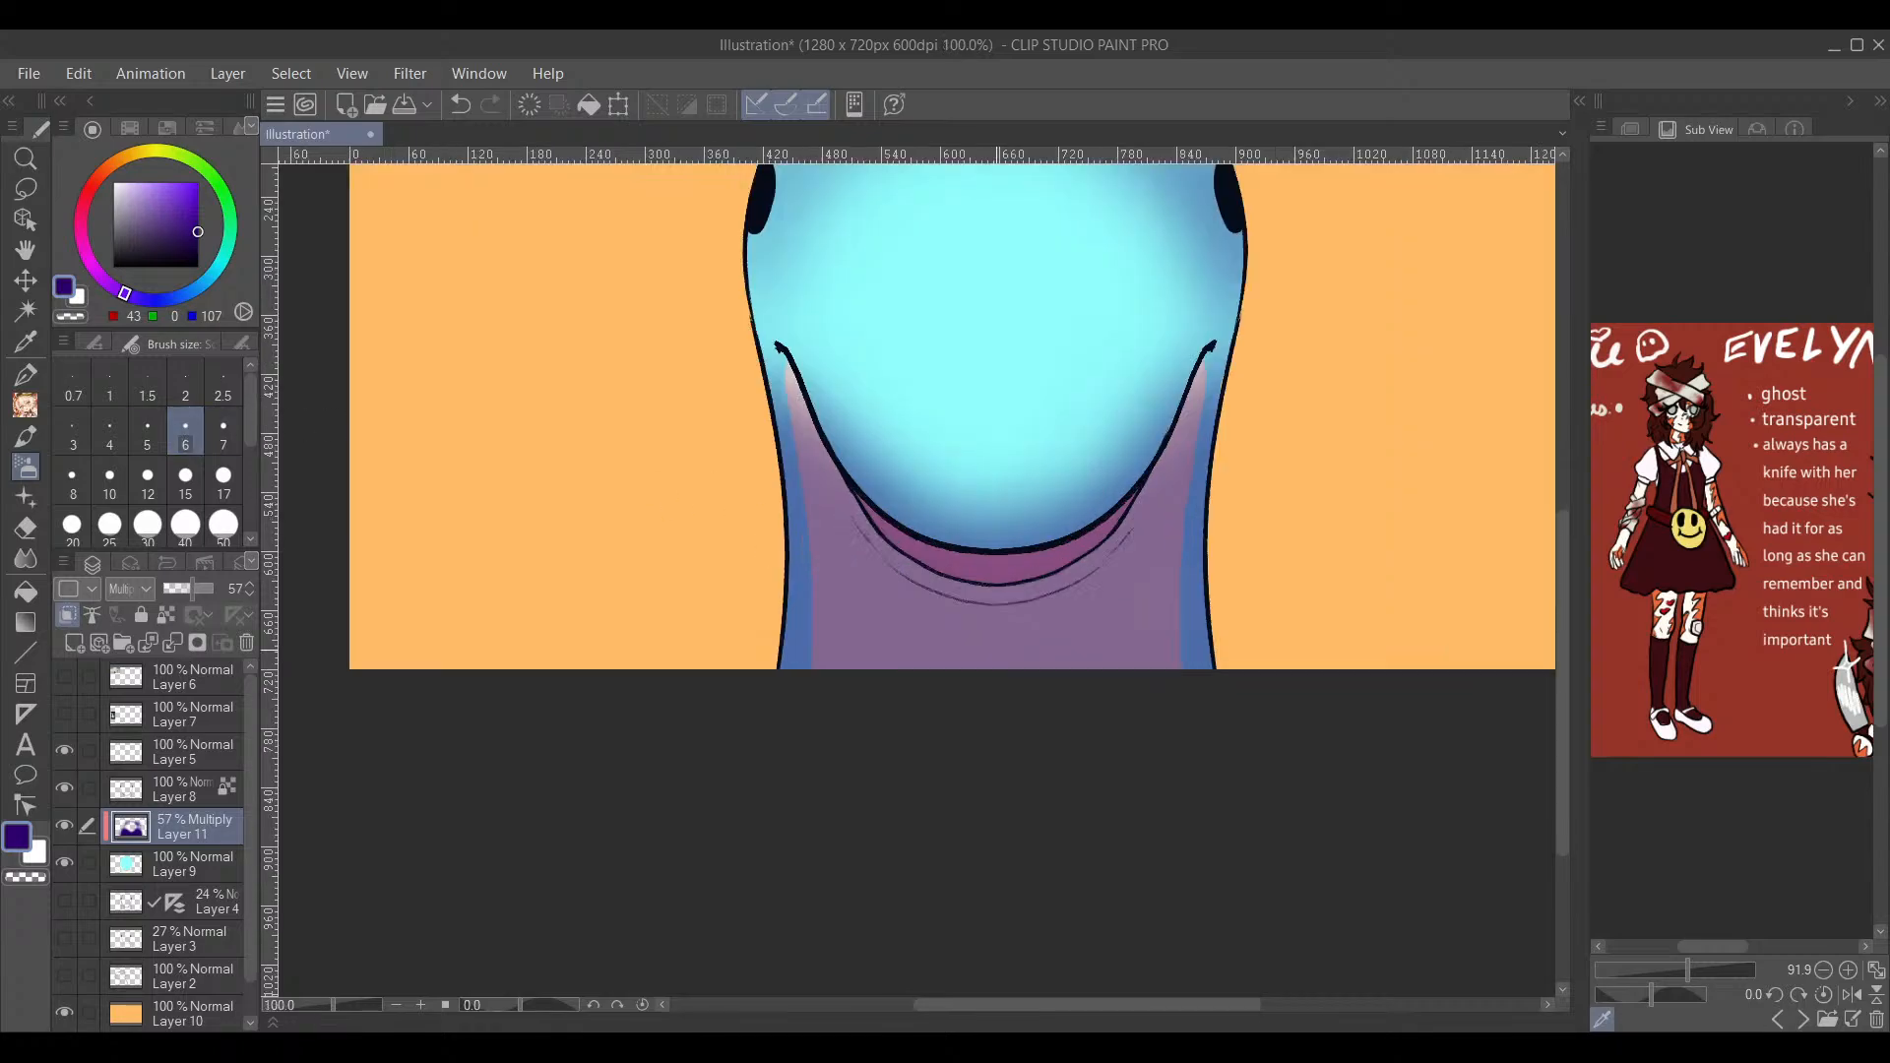
click(149, 866)
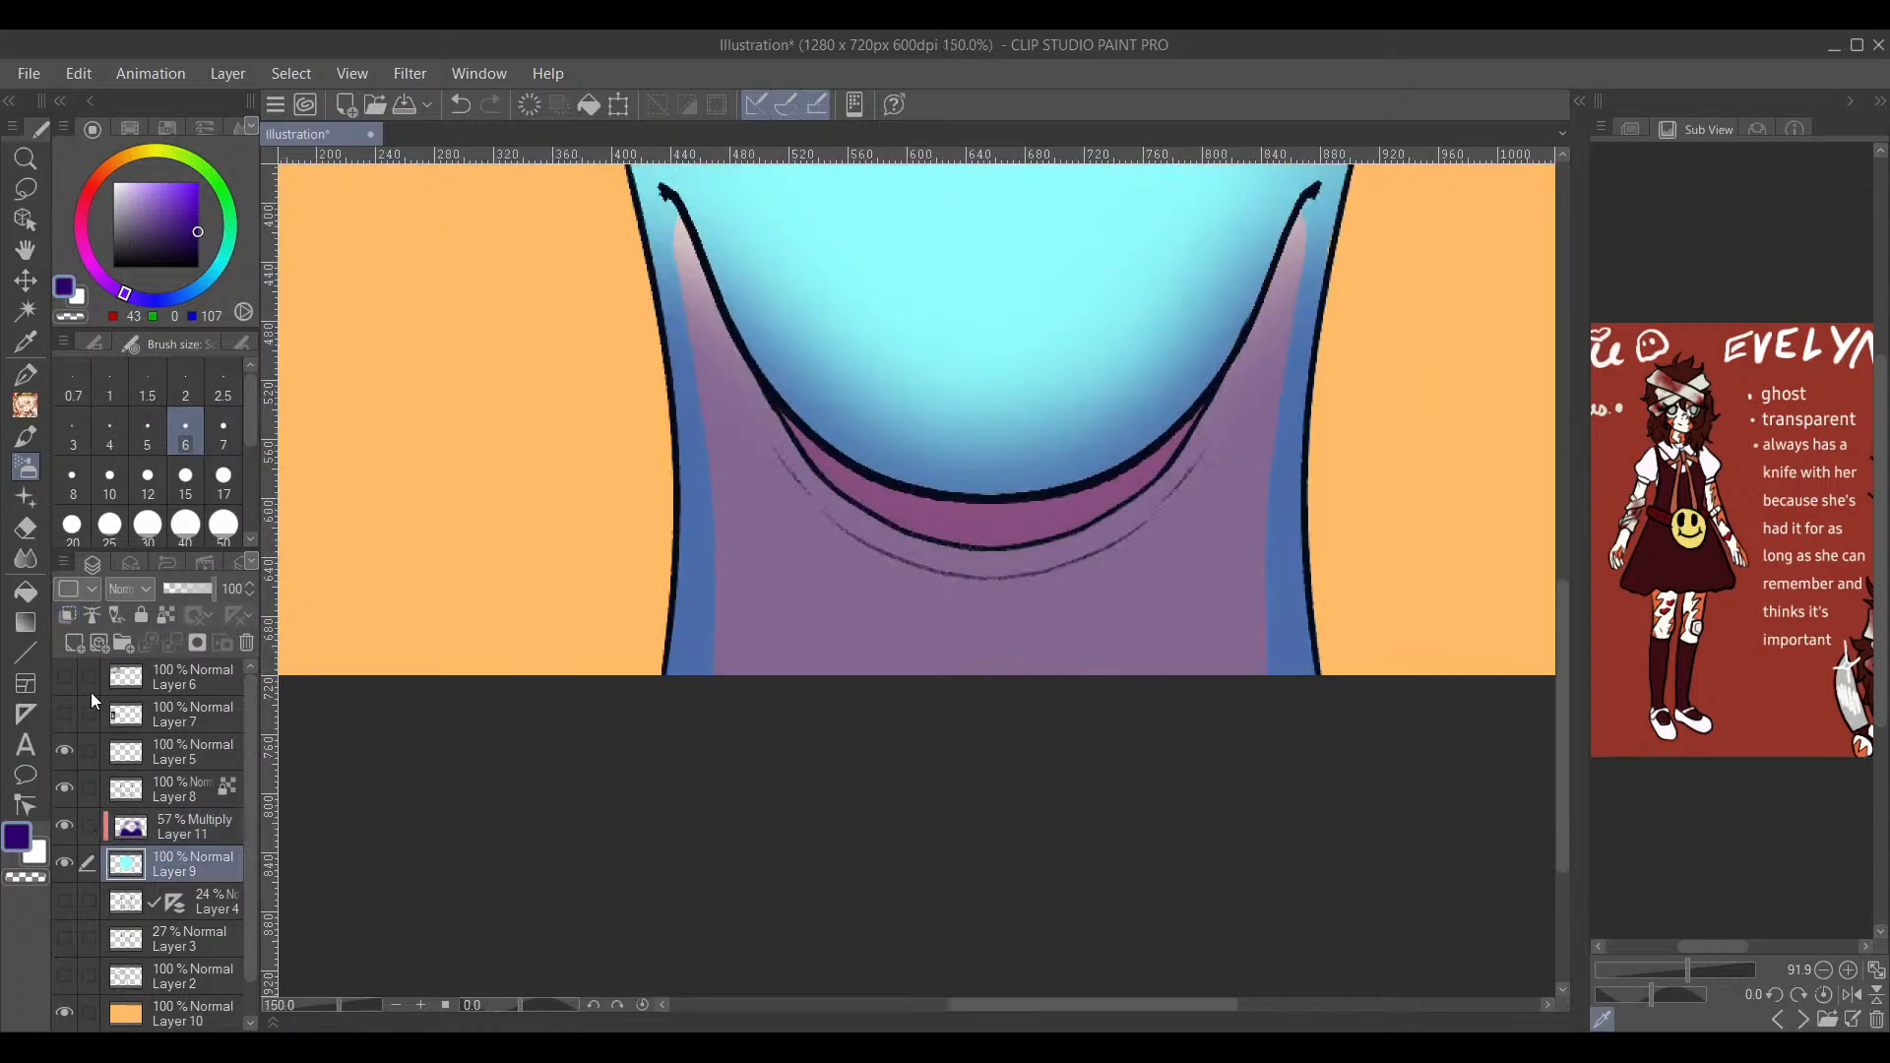
click(74, 640)
drag(966, 531, 796, 632)
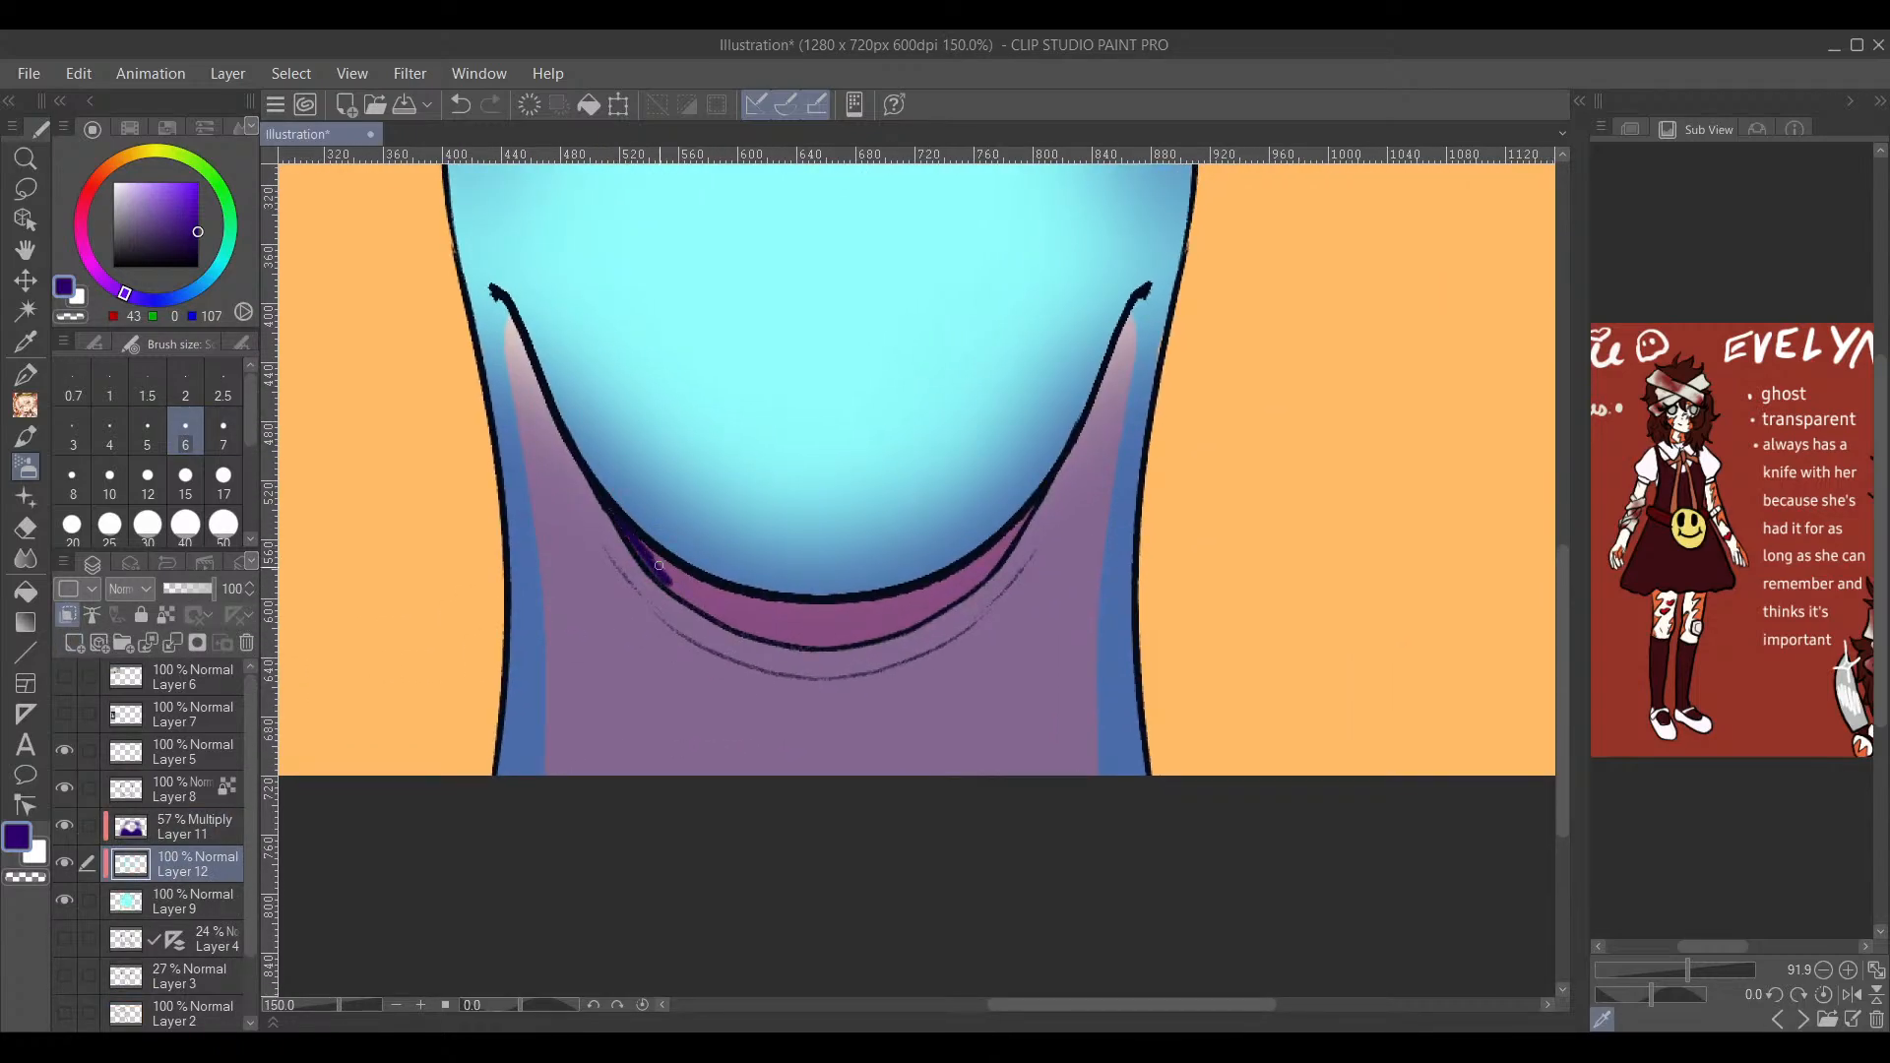
Step: Fill the whole mouth crescent with dark purple, RGB 43, 0, 107, using the pen at sizes 6 and 15
click(27, 376)
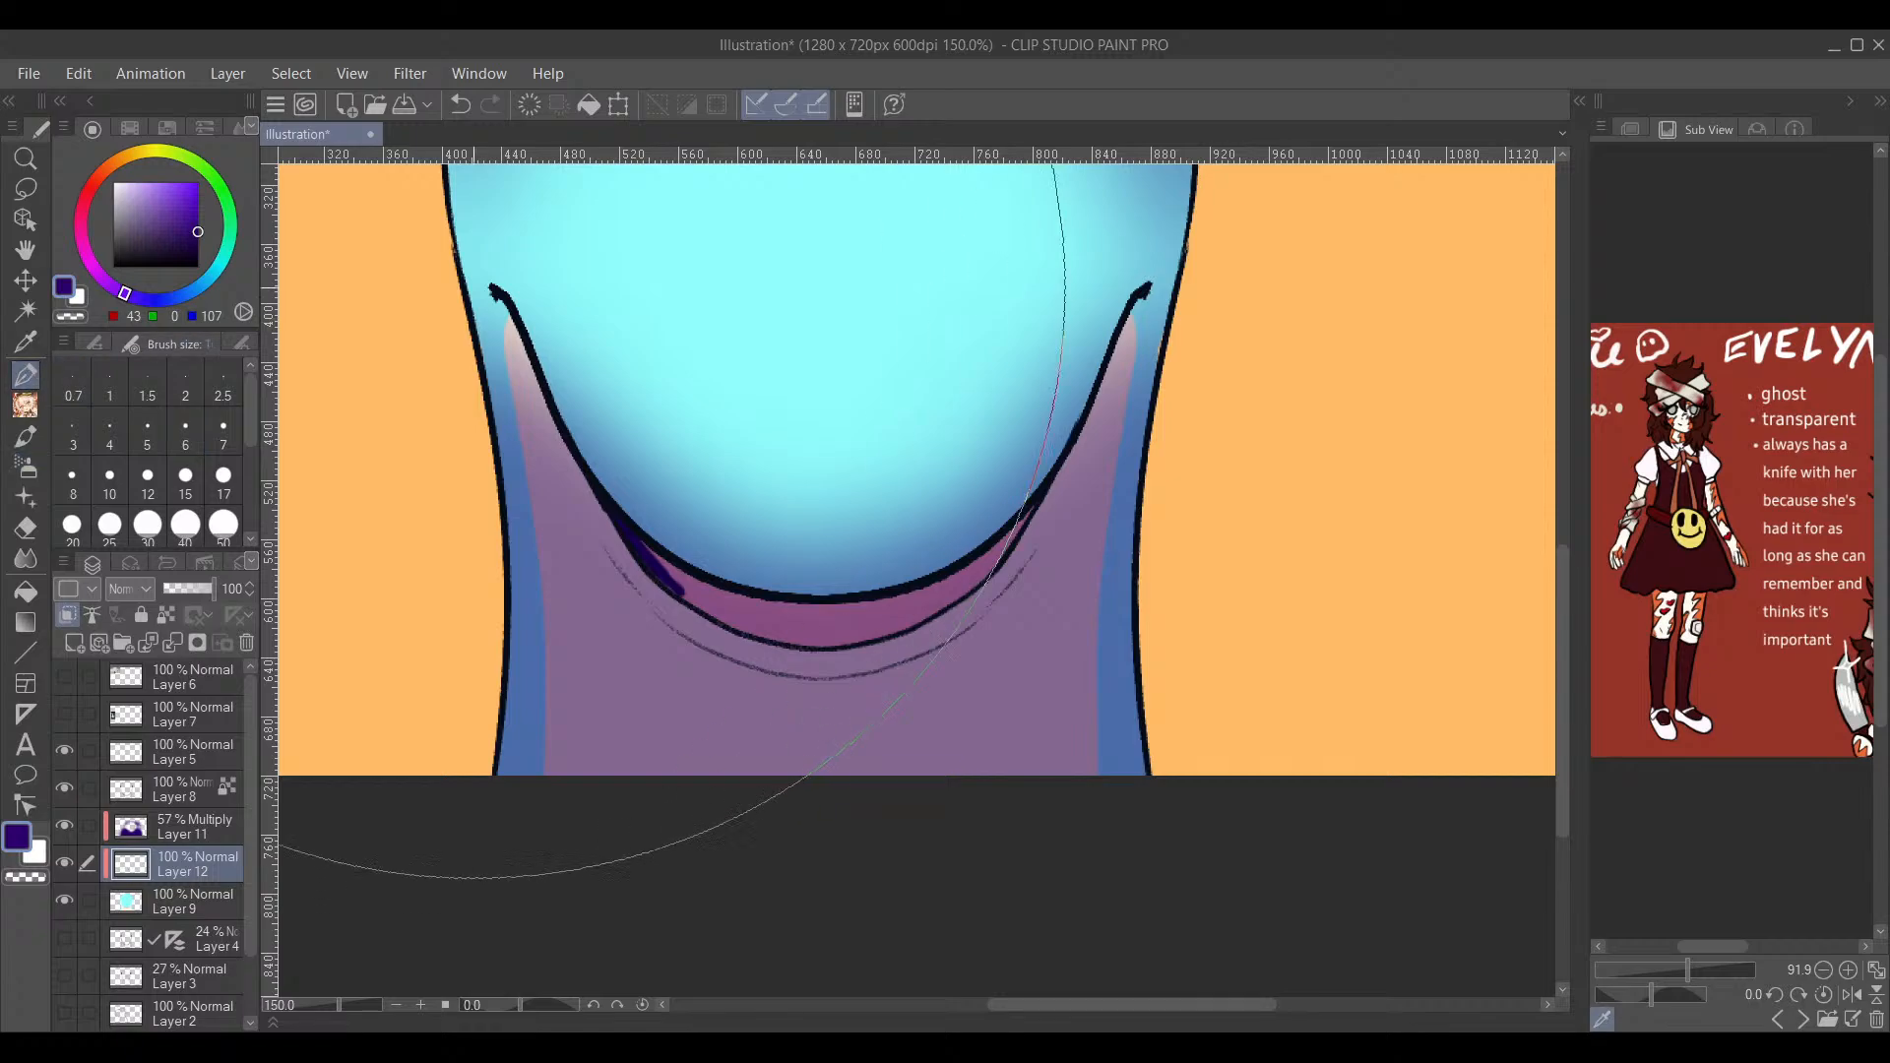
click(186, 433)
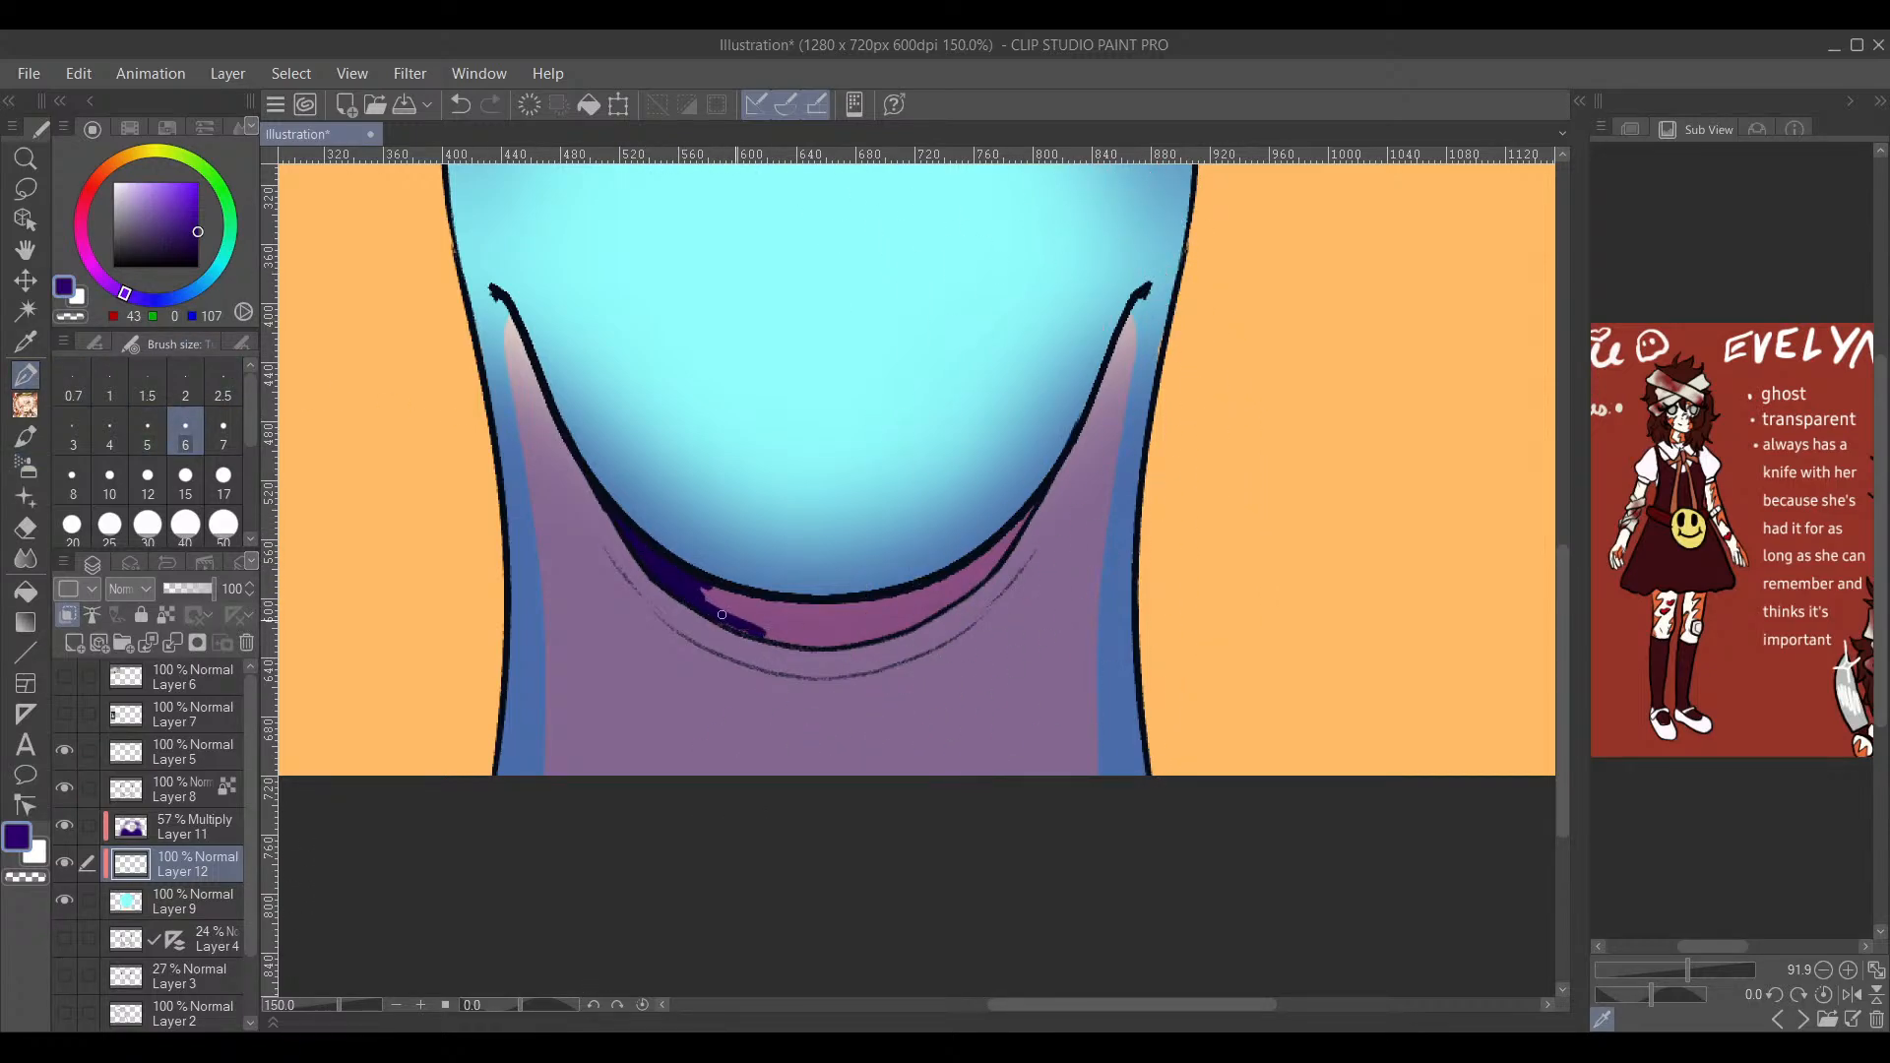
scroll(895, 578, up, 5)
scroll(1022, 648, down, 1)
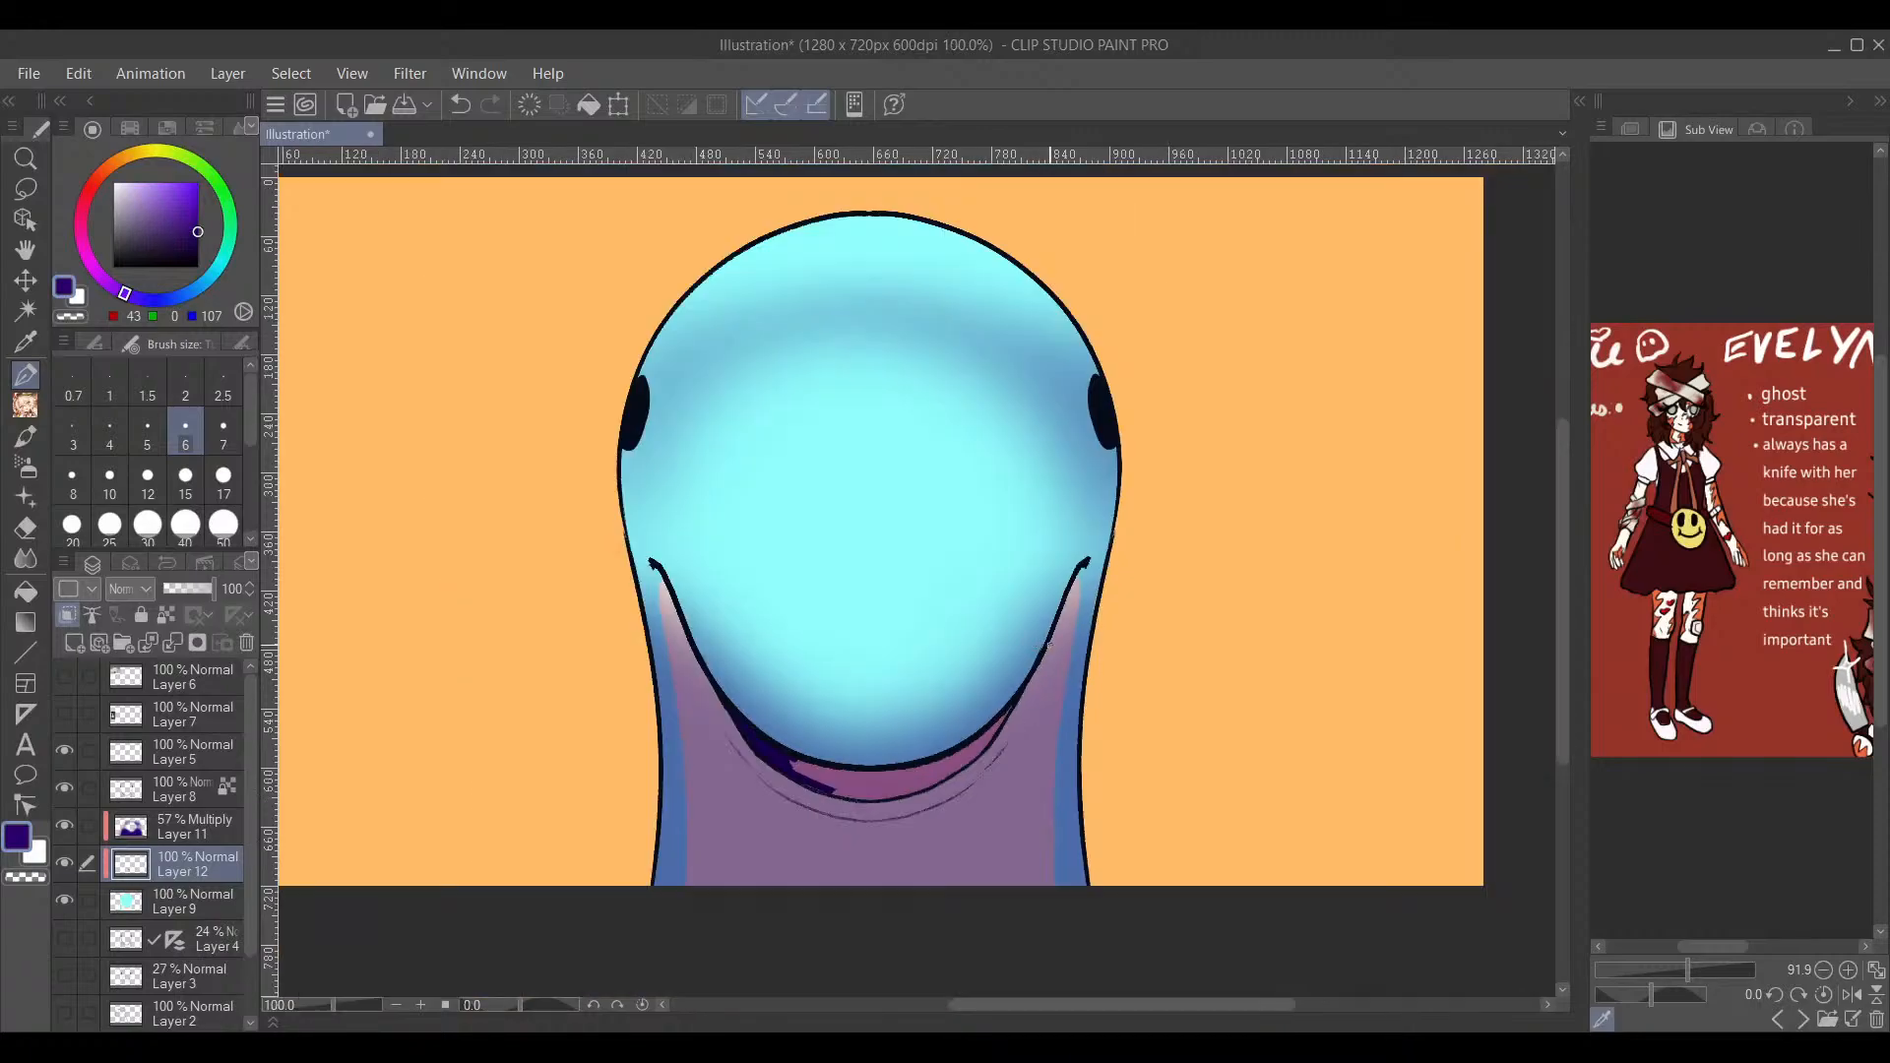
mouse_move(1064, 650)
mouse_down()
mouse_move(1076, 606)
mouse_move(1110, 597)
mouse_move(1148, 616)
mouse_move(1148, 662)
mouse_move(1131, 646)
mouse_move(1155, 597)
mouse_up()
scroll(1165, 513, up, 2)
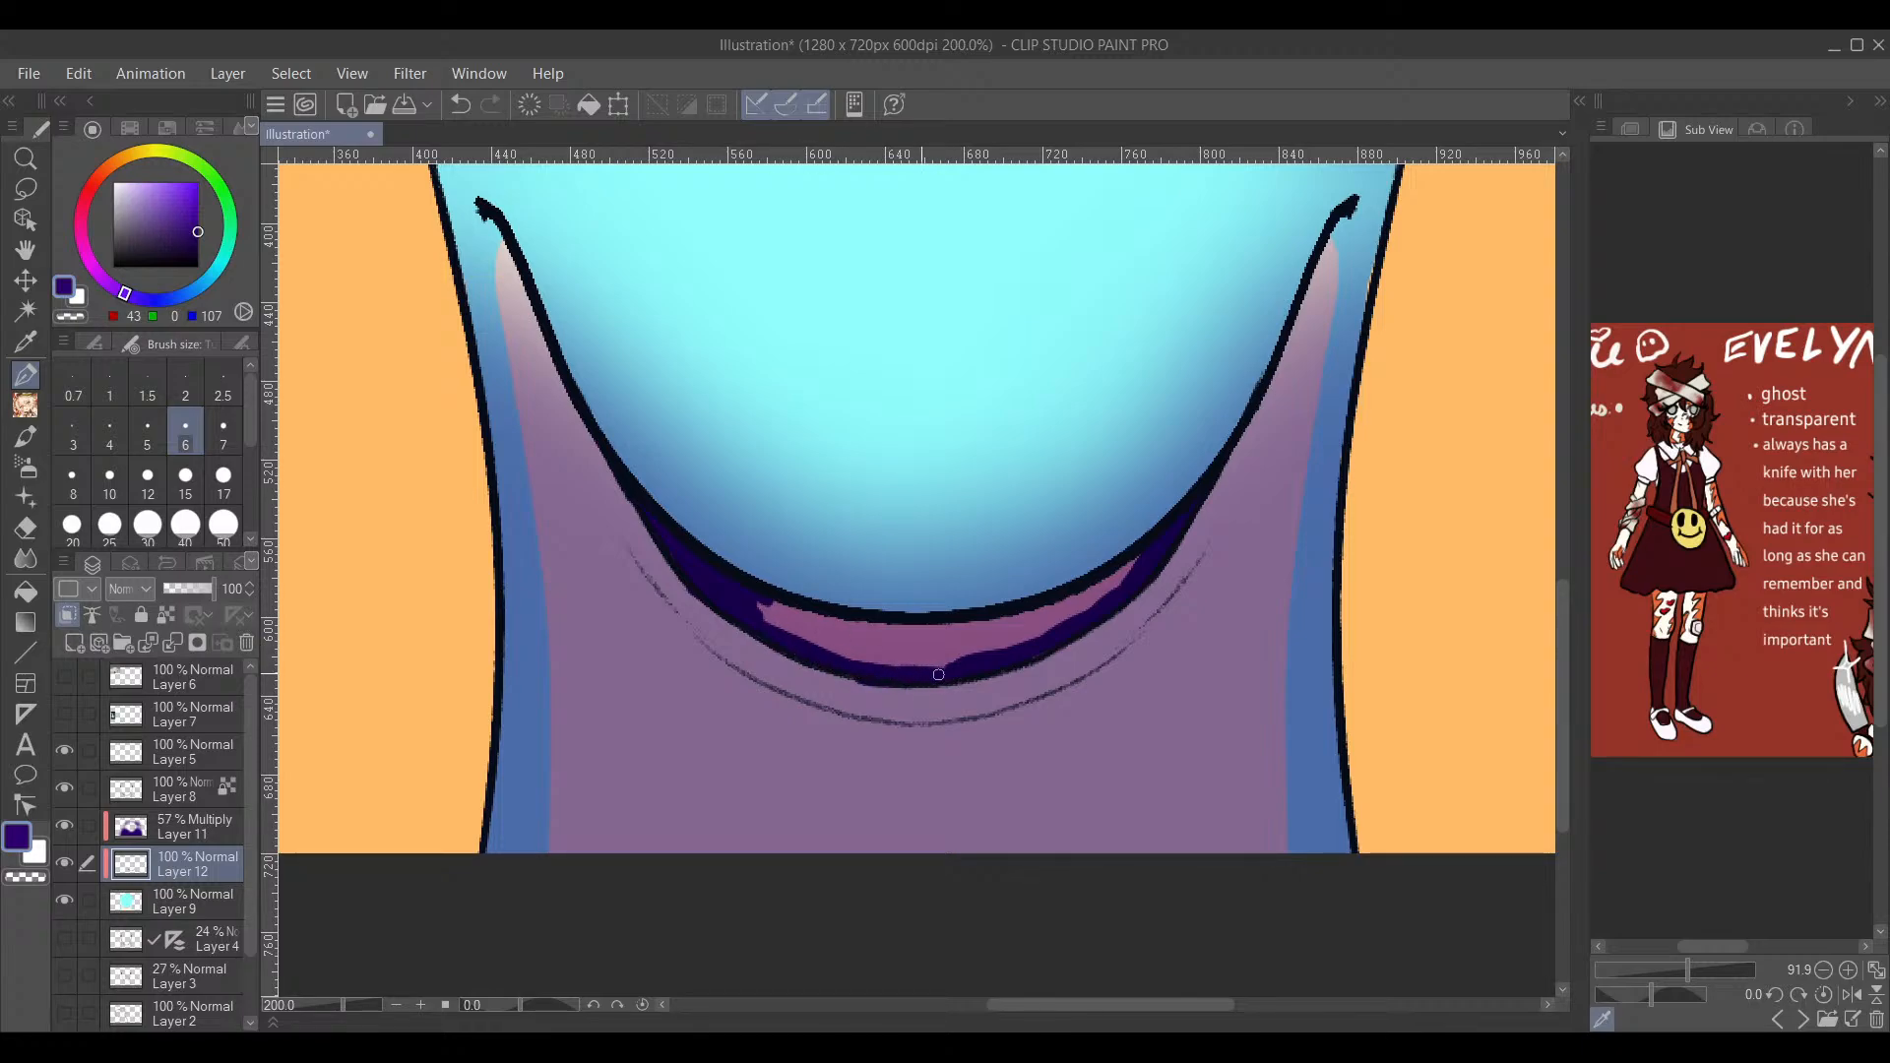
mouse_move(938, 674)
mouse_down()
mouse_move(749, 611)
mouse_move(838, 626)
mouse_move(660, 544)
mouse_move(860, 649)
mouse_move(856, 632)
mouse_move(1030, 632)
mouse_move(929, 639)
mouse_move(1089, 594)
mouse_up()
drag(947, 657, 888, 652)
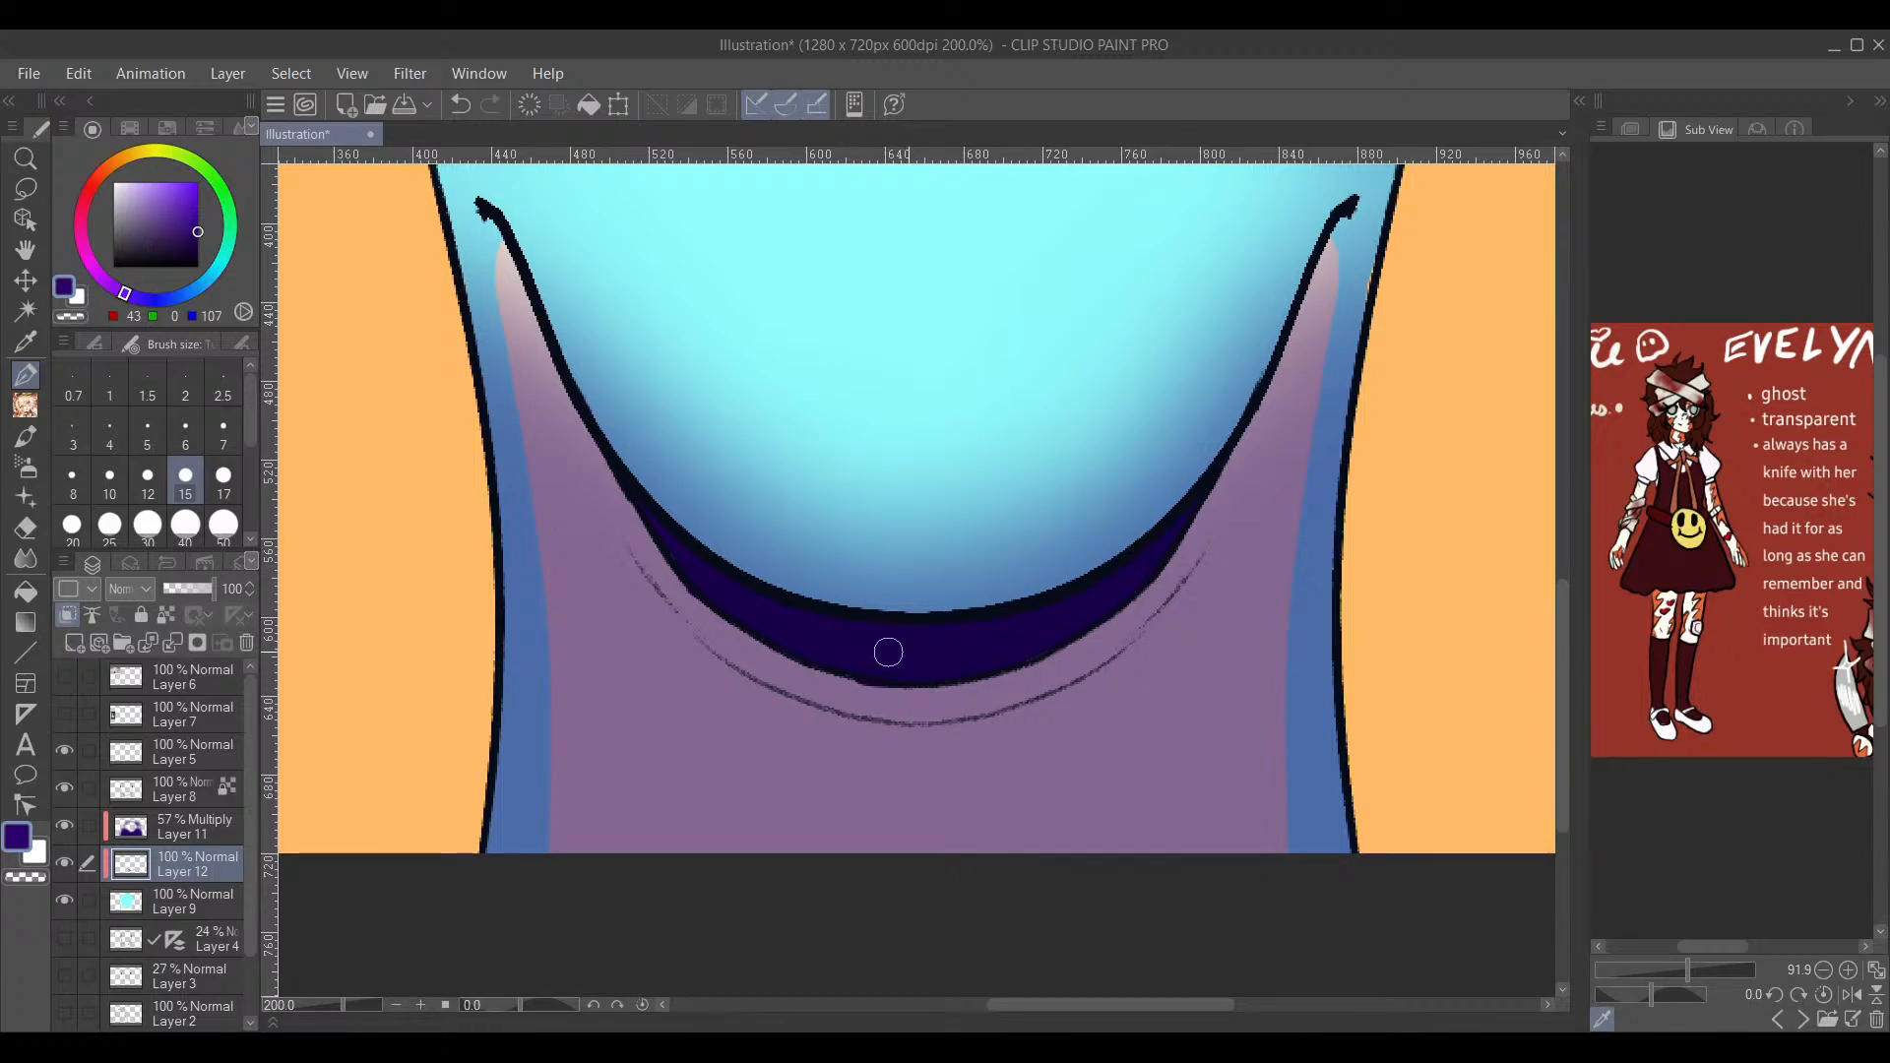
Step: Draw tapering dark purple shadow strokes from both mouth corners down along the jaw, just outside the mouth line, with the size 15 pen
drag(513, 267, 638, 579)
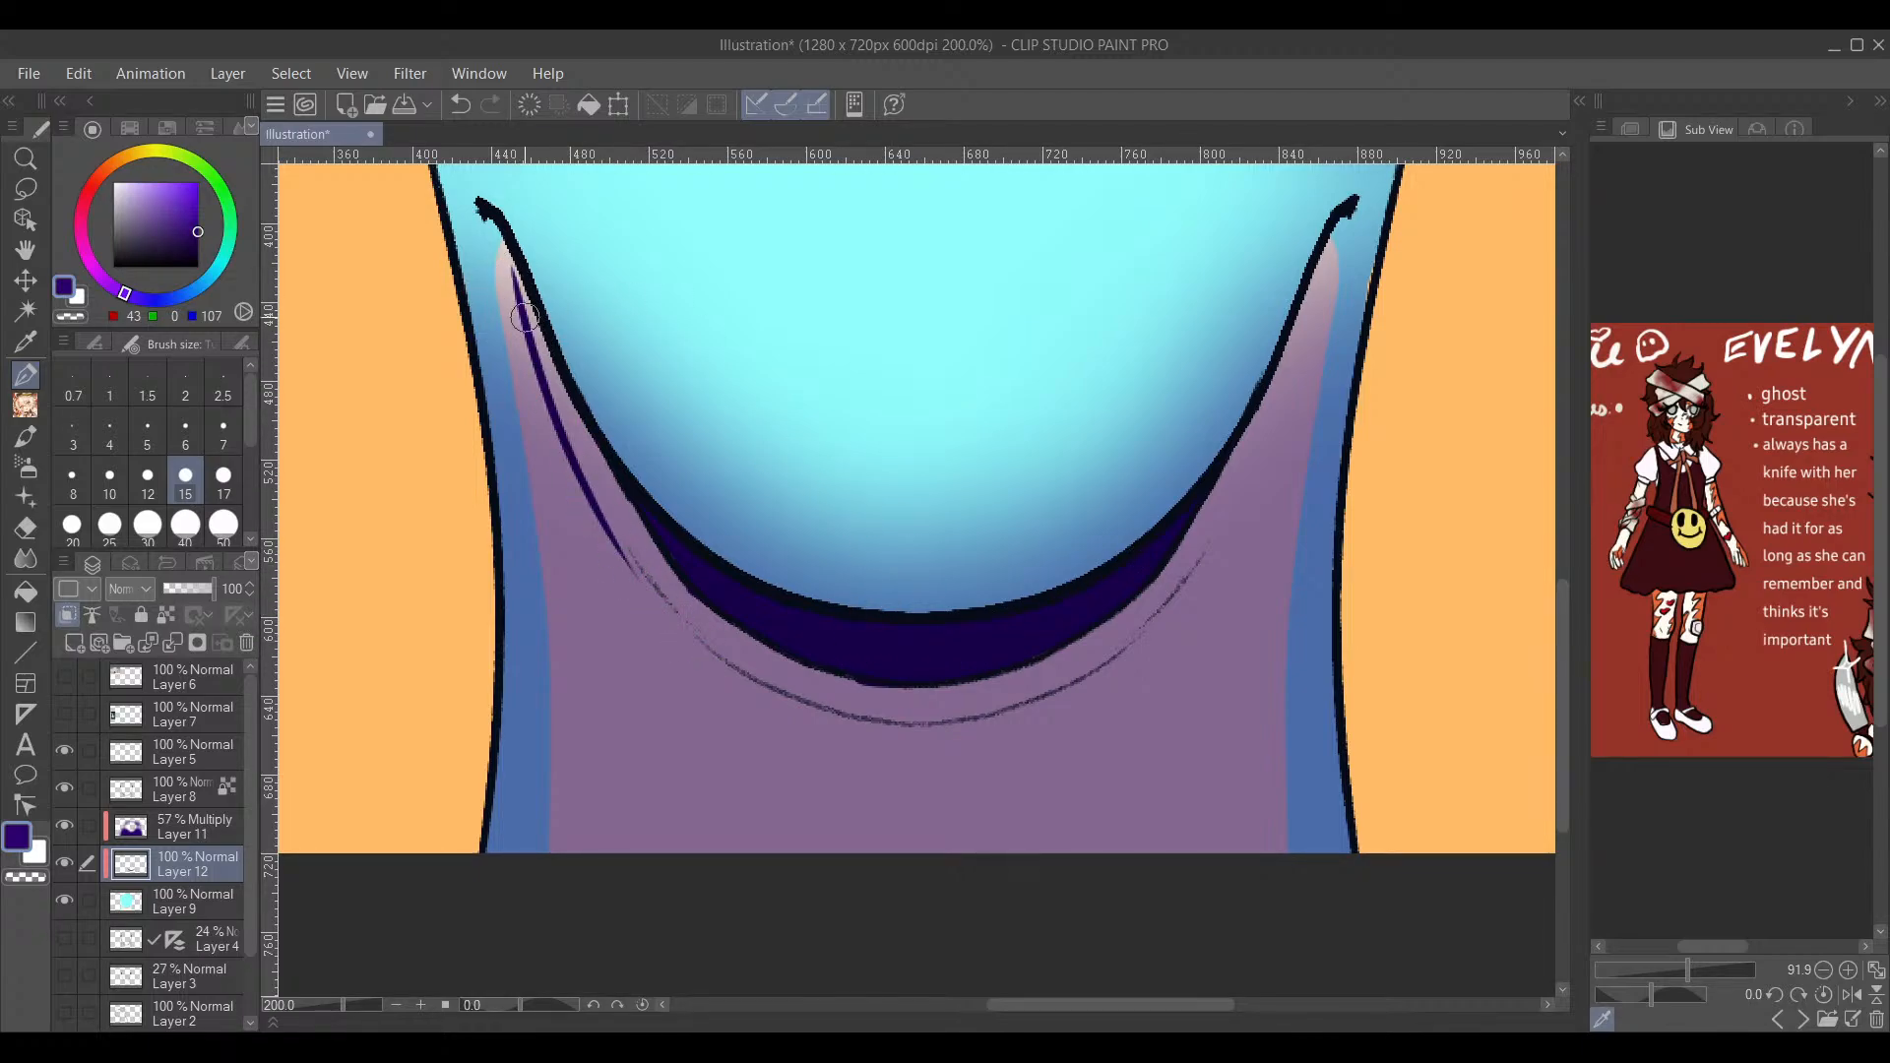
drag(510, 301, 674, 614)
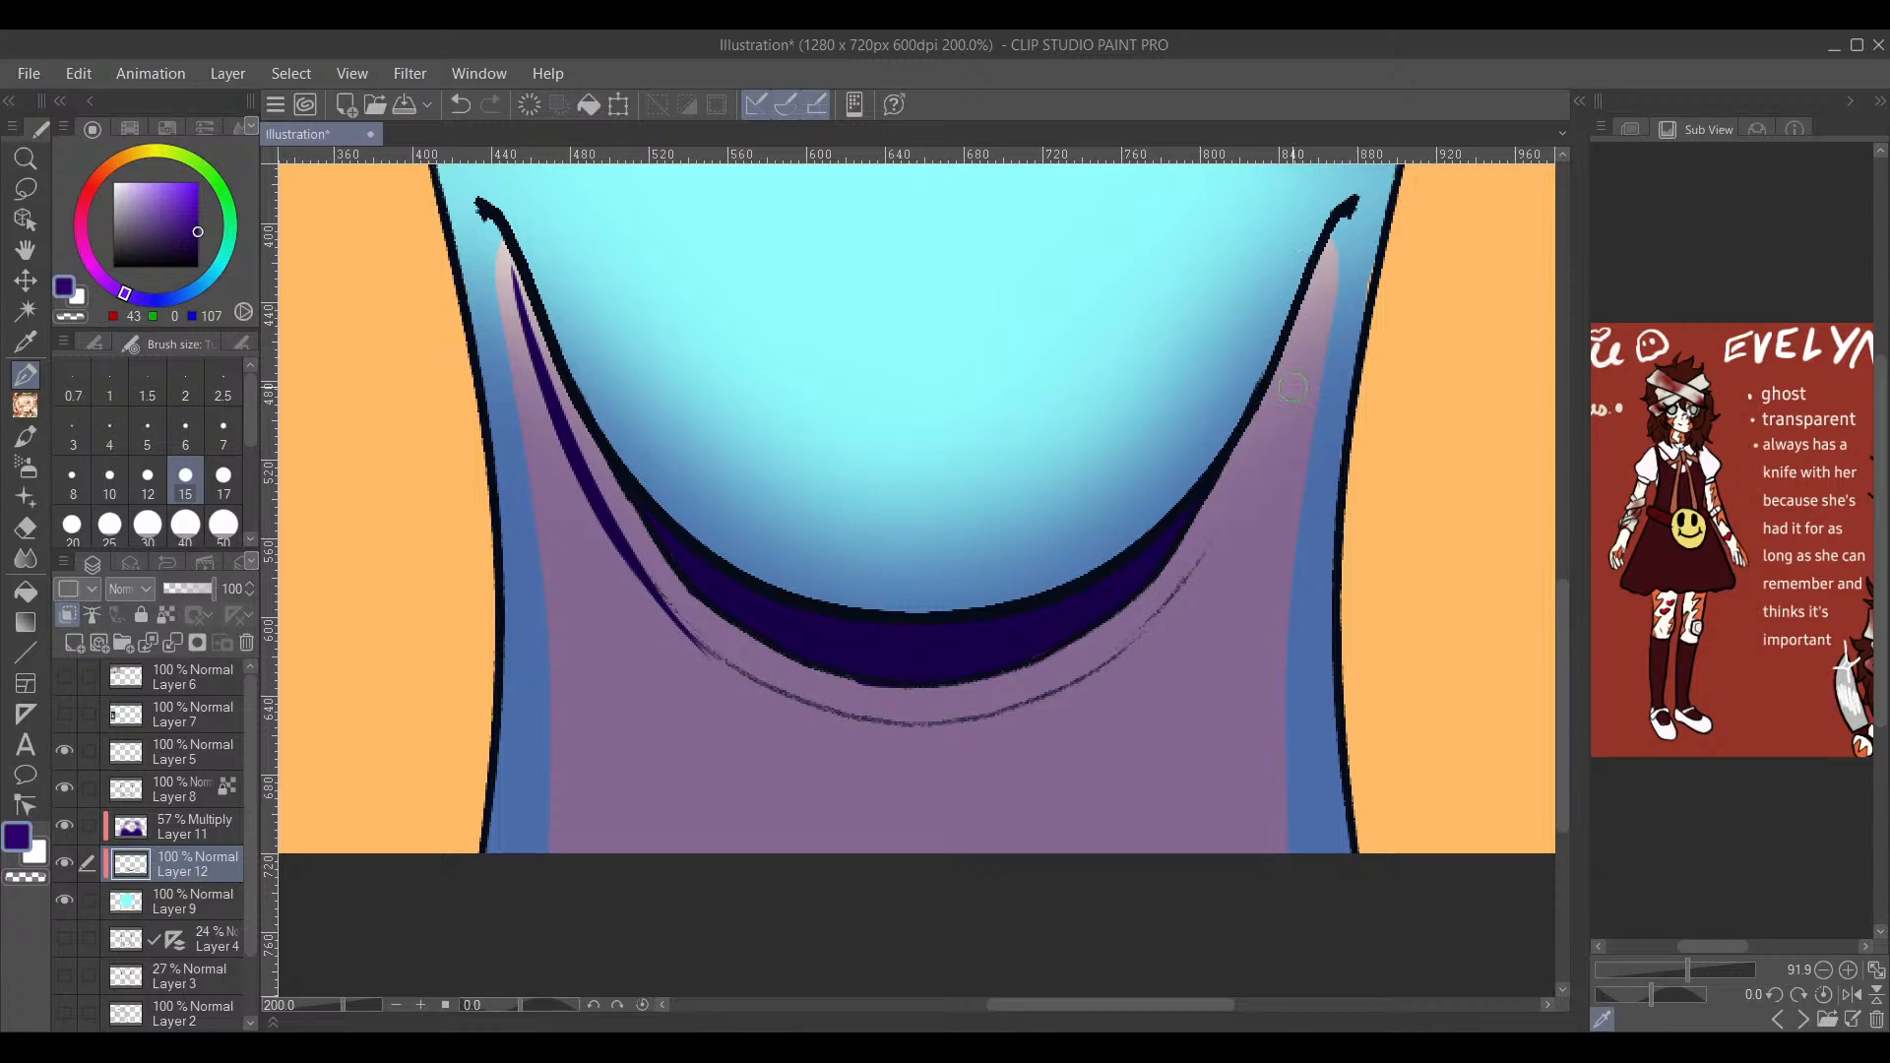
mouse_move(1336, 230)
mouse_down()
mouse_move(1265, 460)
mouse_move(1174, 588)
mouse_up()
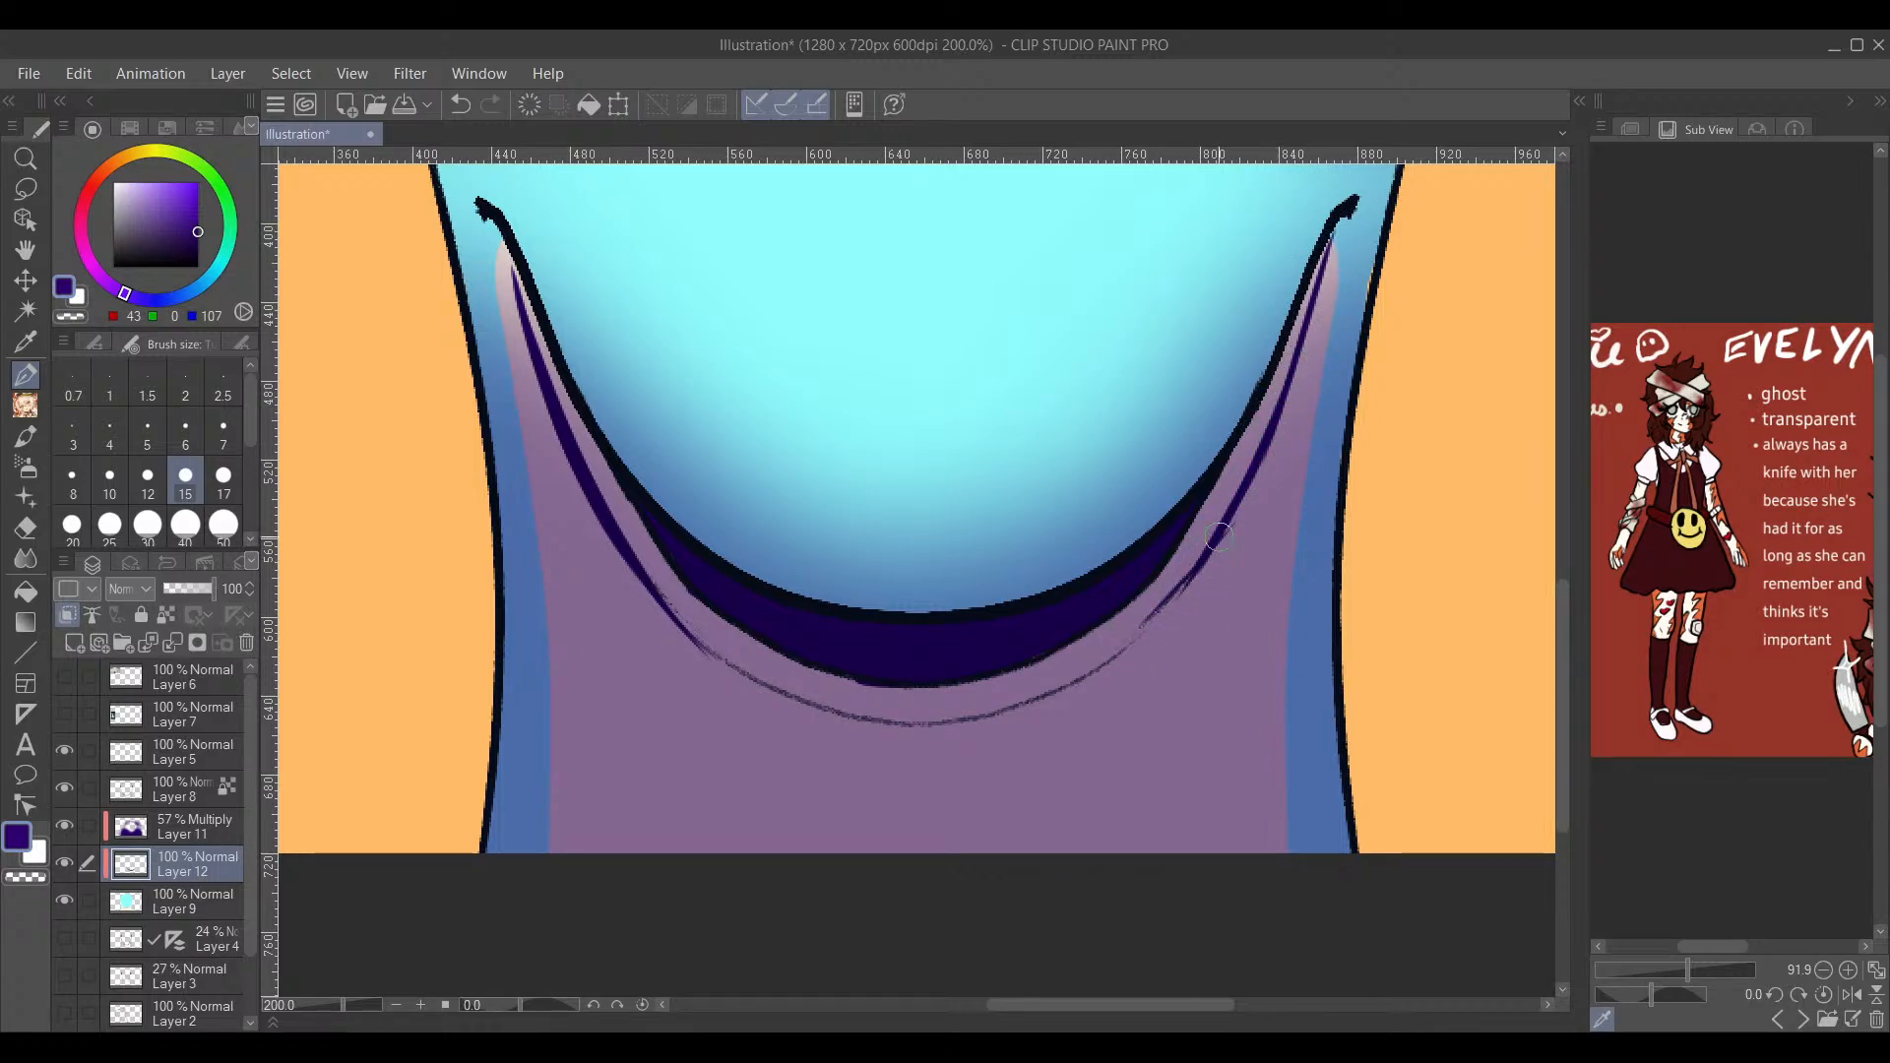
drag(1125, 646, 1219, 526)
key(e)
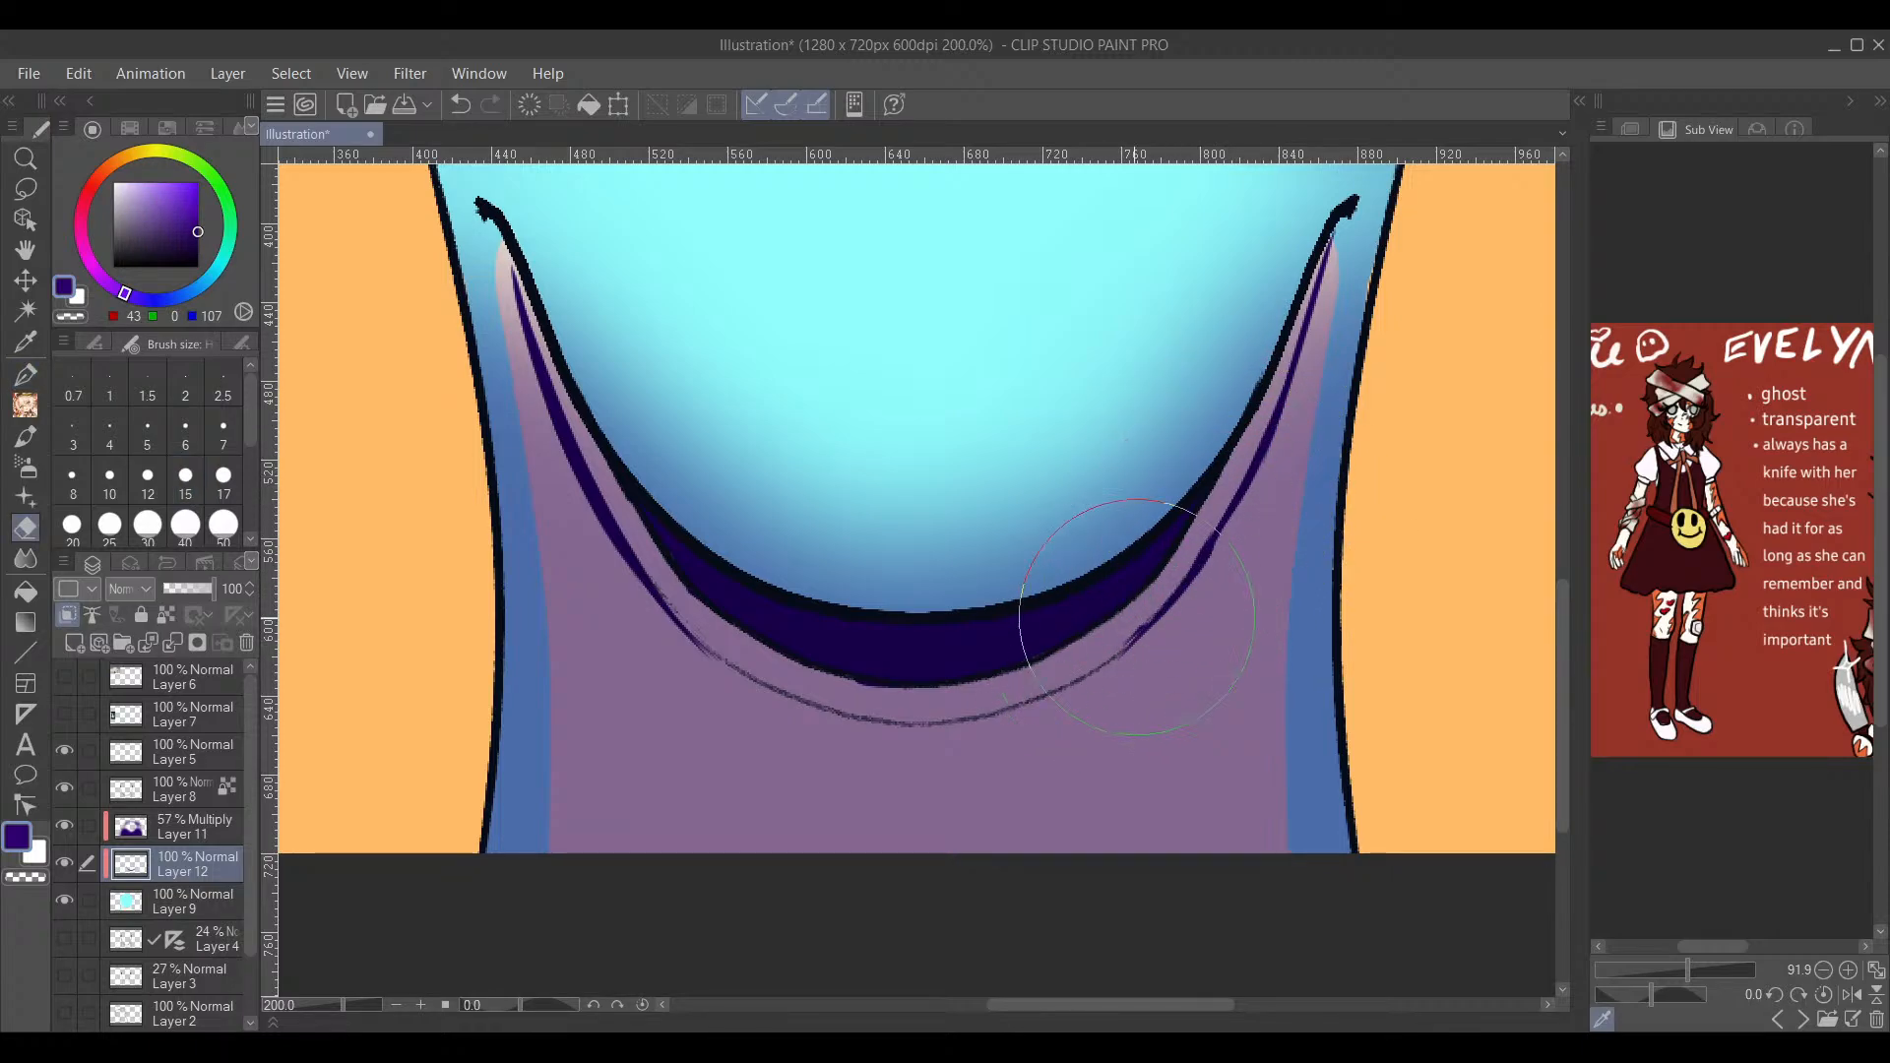
key(p)
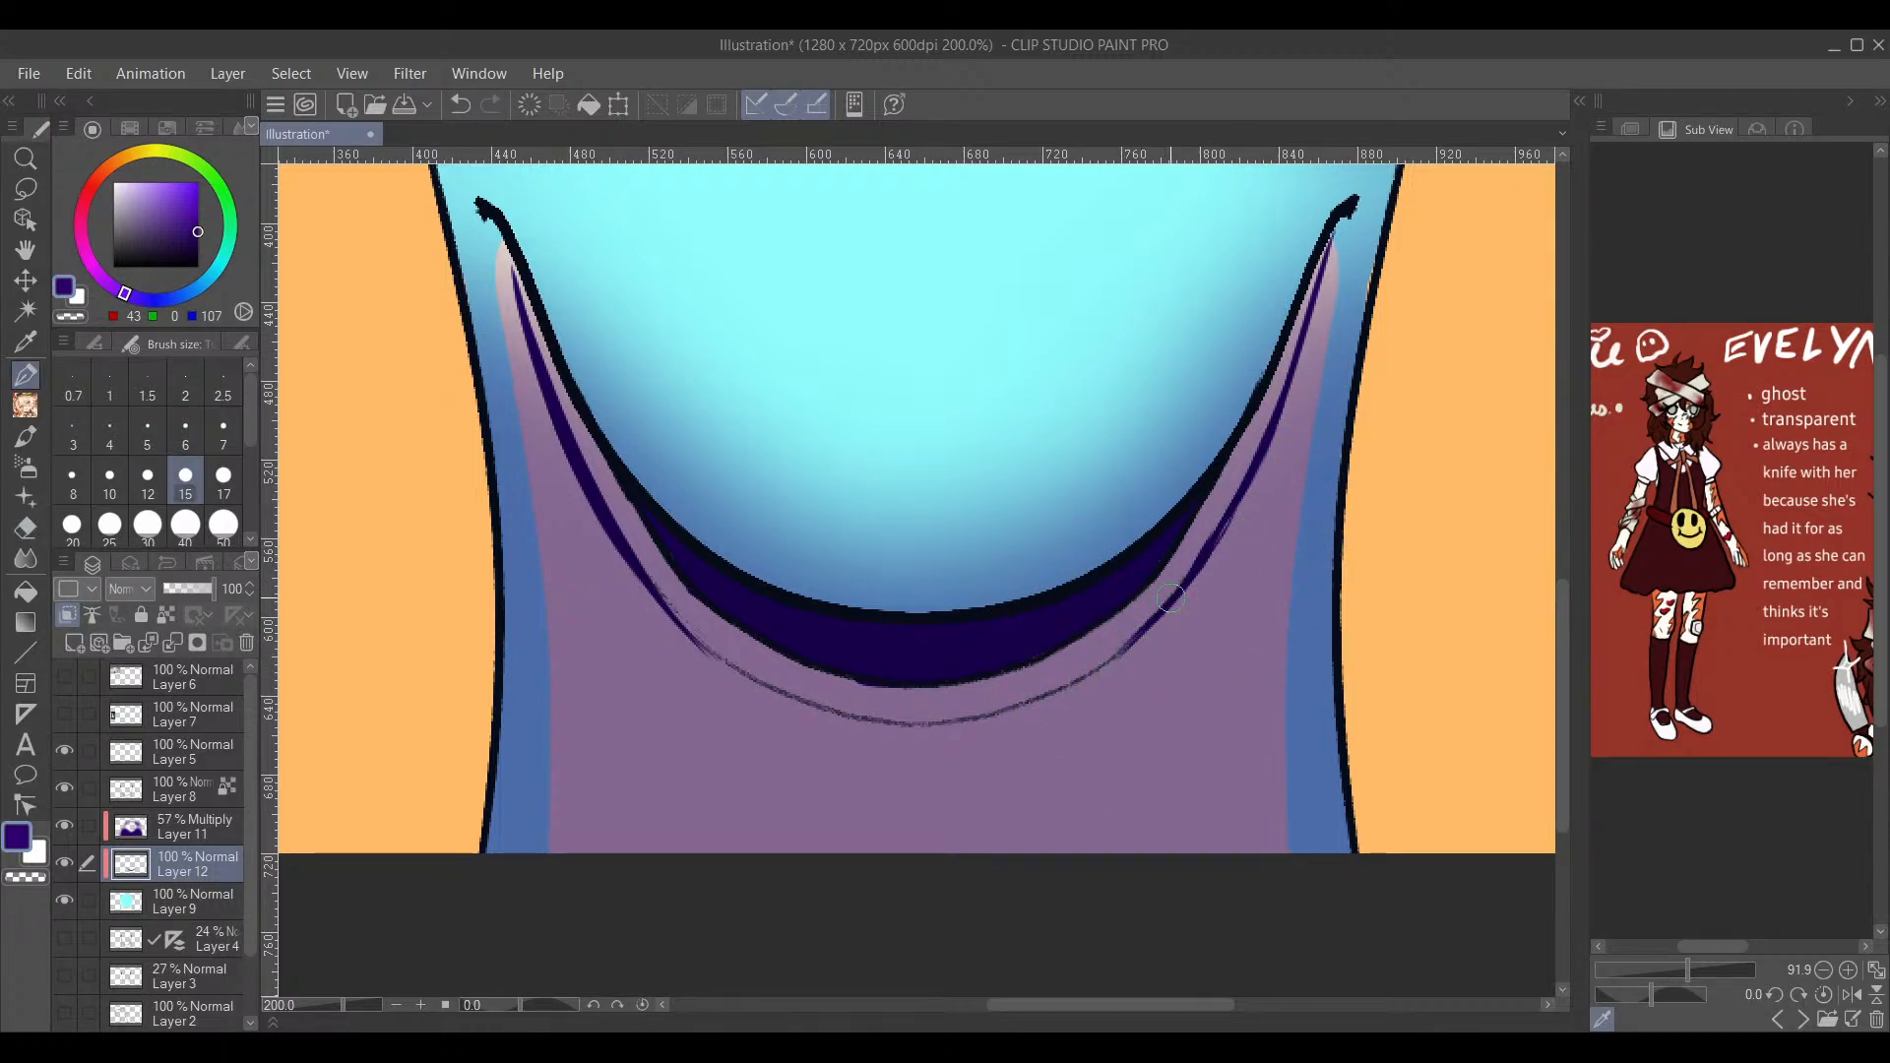
drag(1174, 643, 1184, 620)
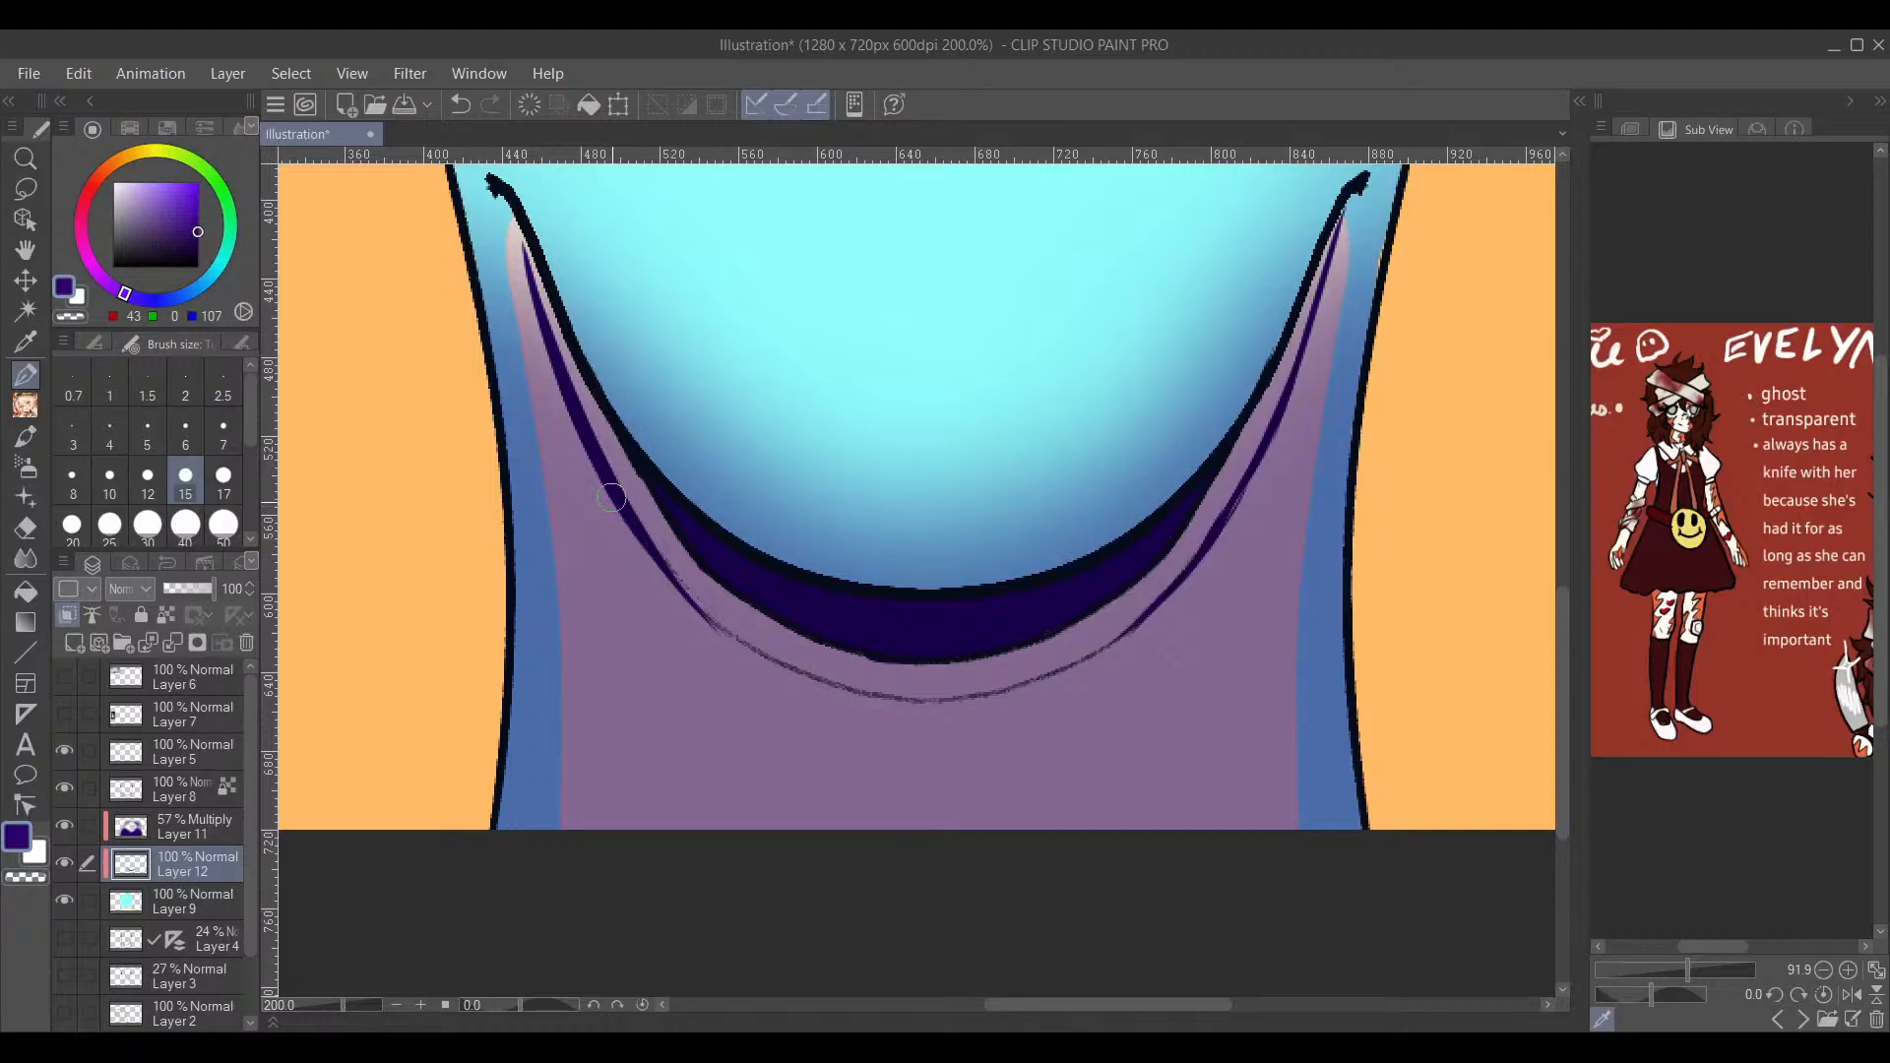
Step: Outline a throat shadow with lines running down from the jaw strokes and fill it dark purple, leaving a thin lip band under the mouth
drag(611, 498, 650, 830)
drag(1238, 493, 1104, 800)
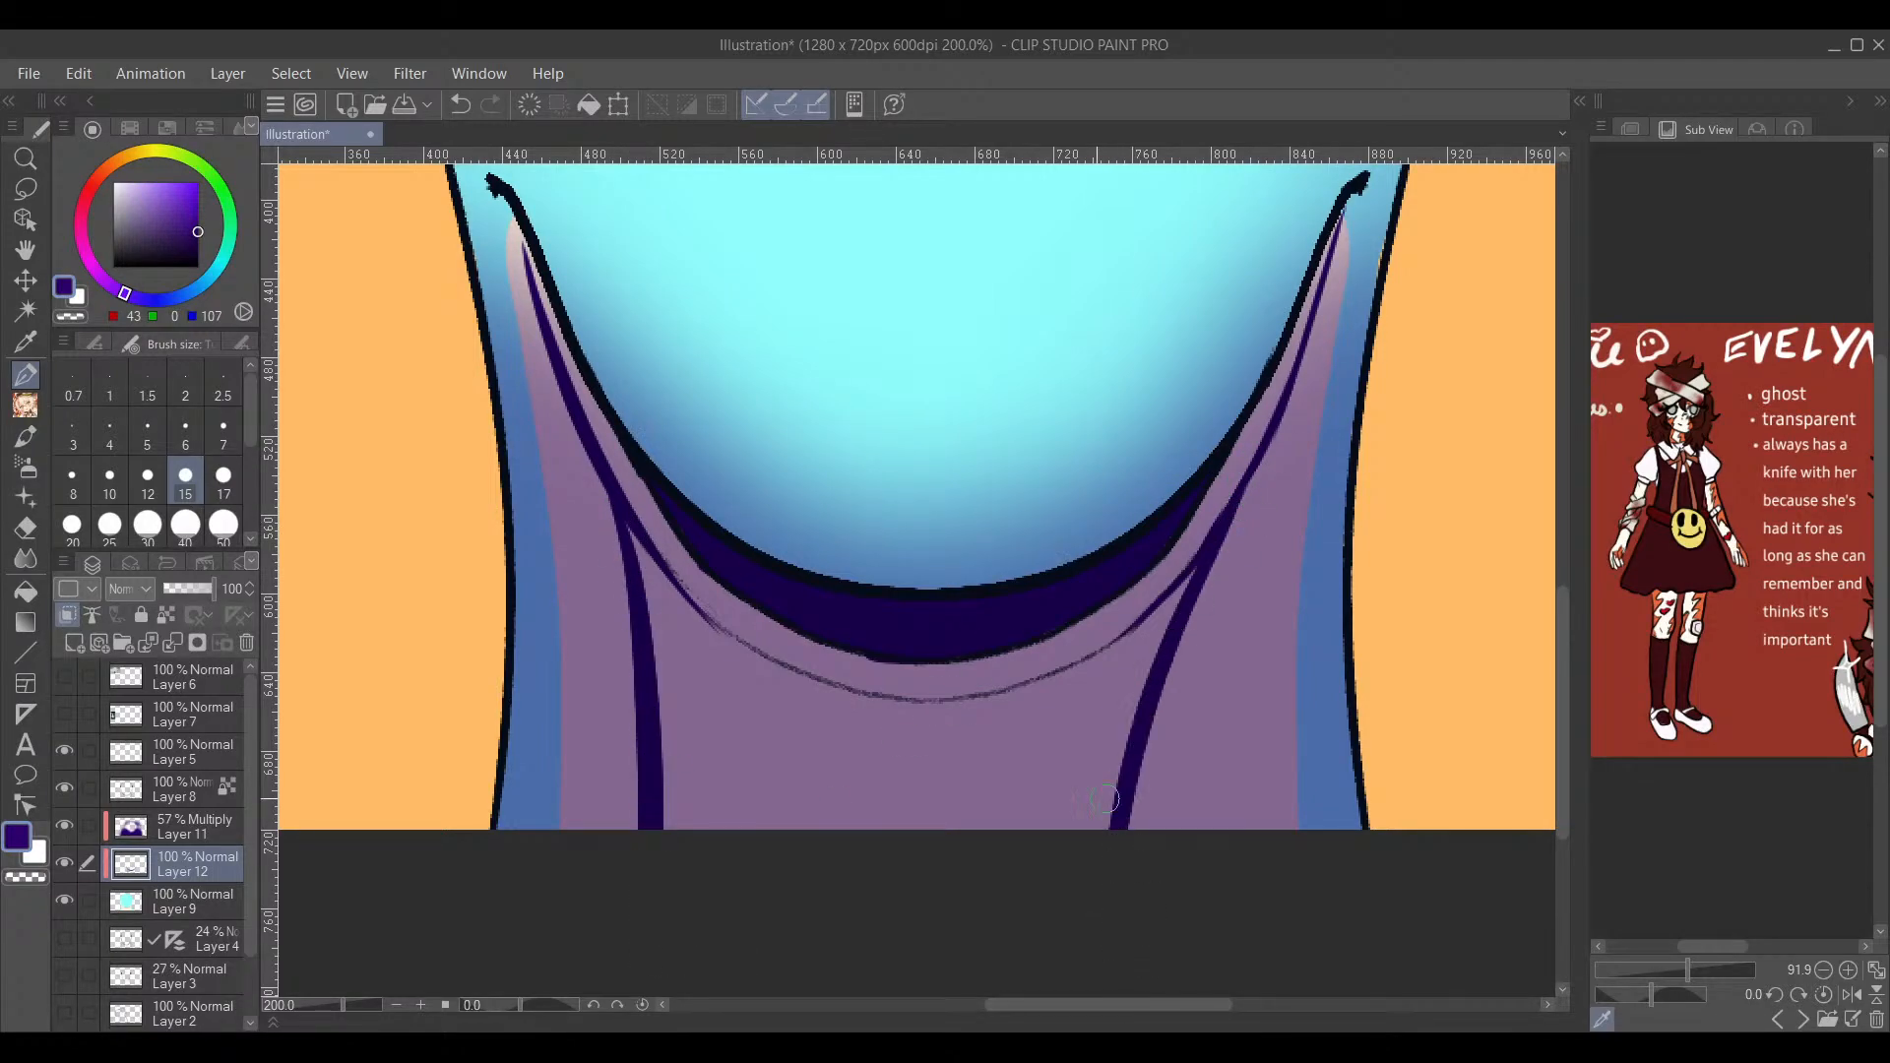
drag(1238, 501, 1185, 954)
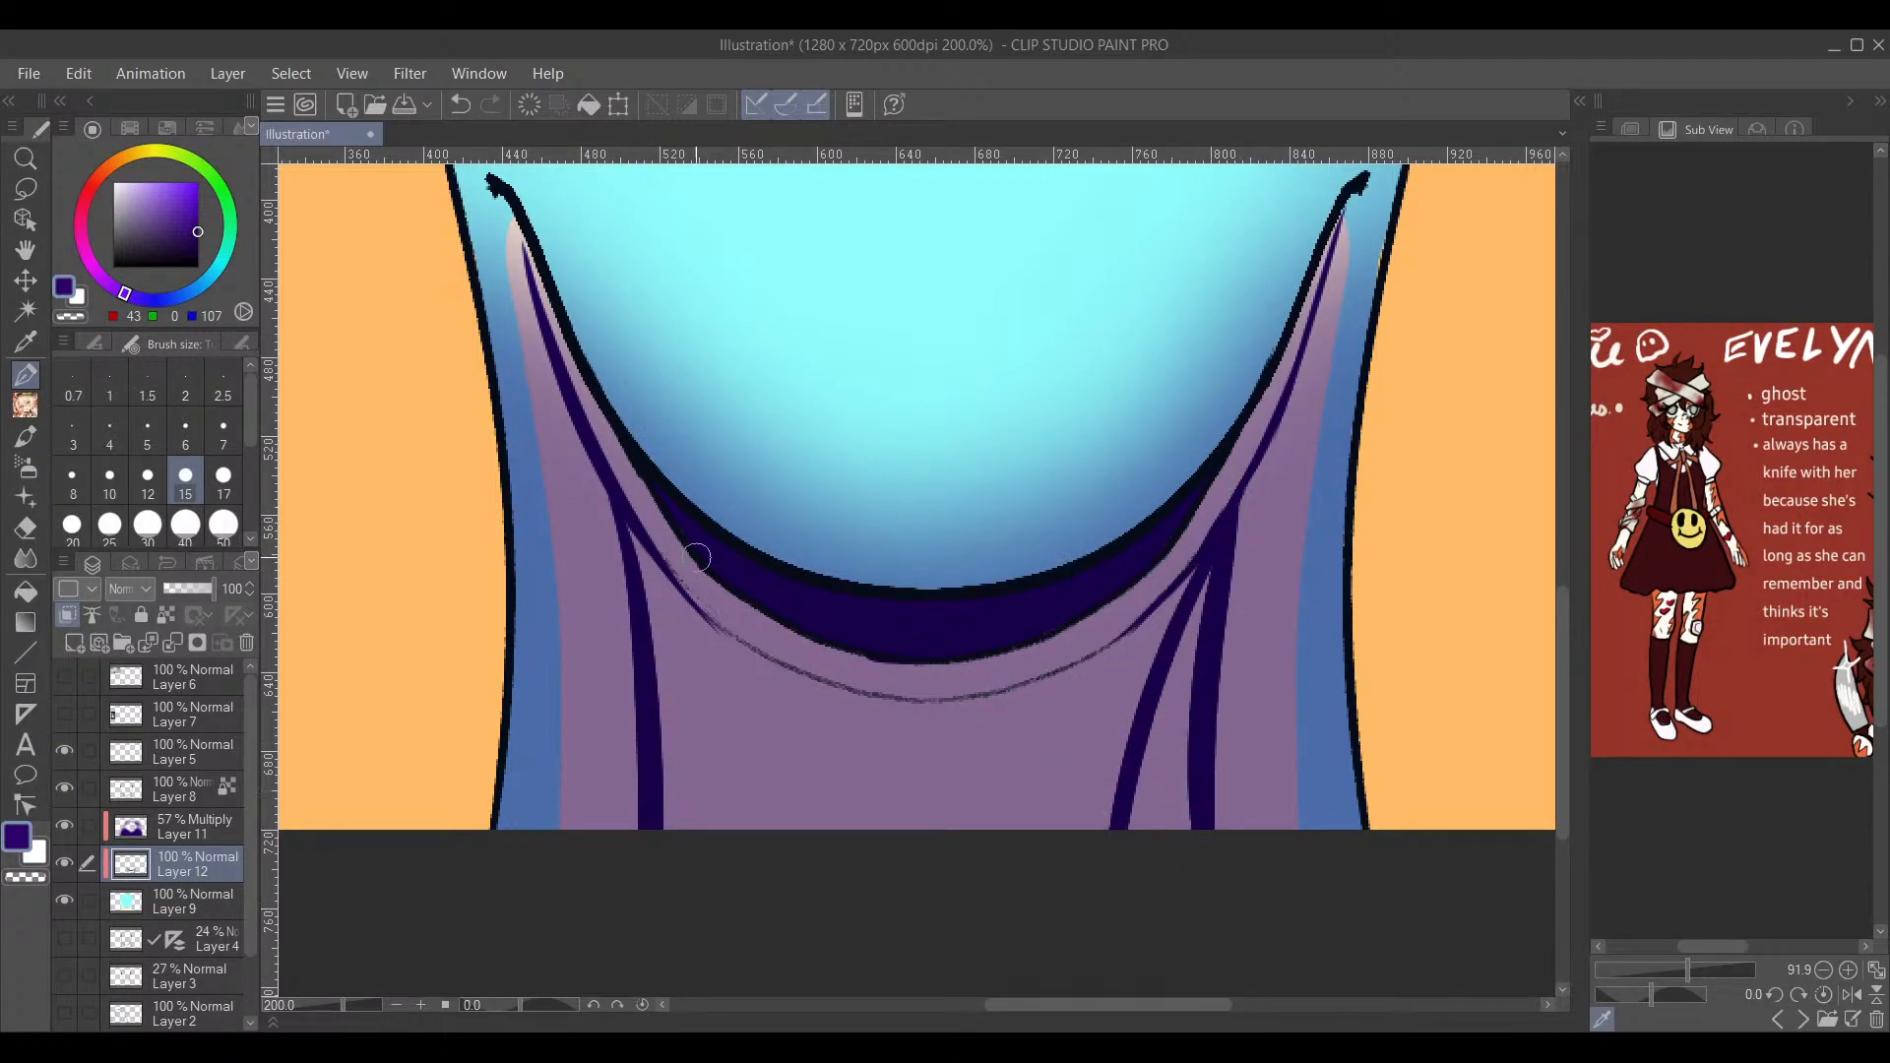
mouse_move(630, 532)
mouse_down()
mouse_move(679, 630)
mouse_move(689, 817)
mouse_move(670, 748)
mouse_up()
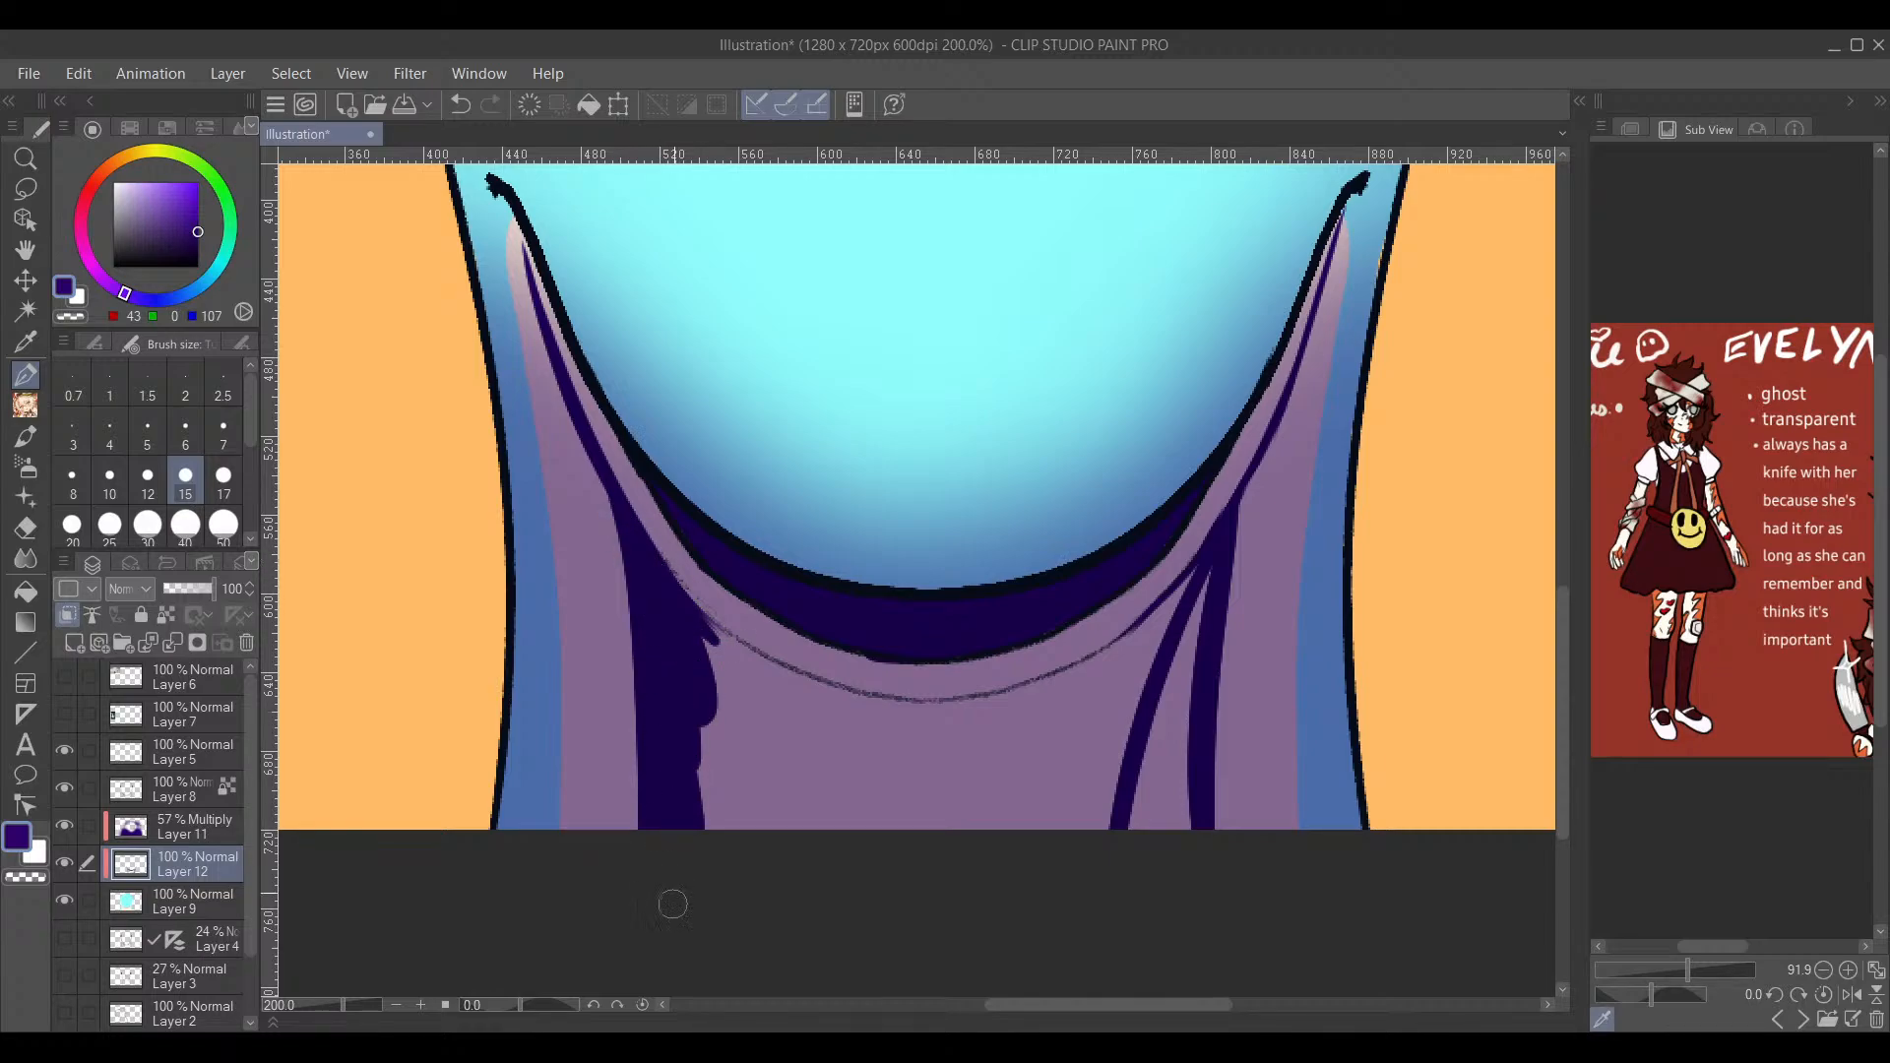
drag(674, 904, 721, 786)
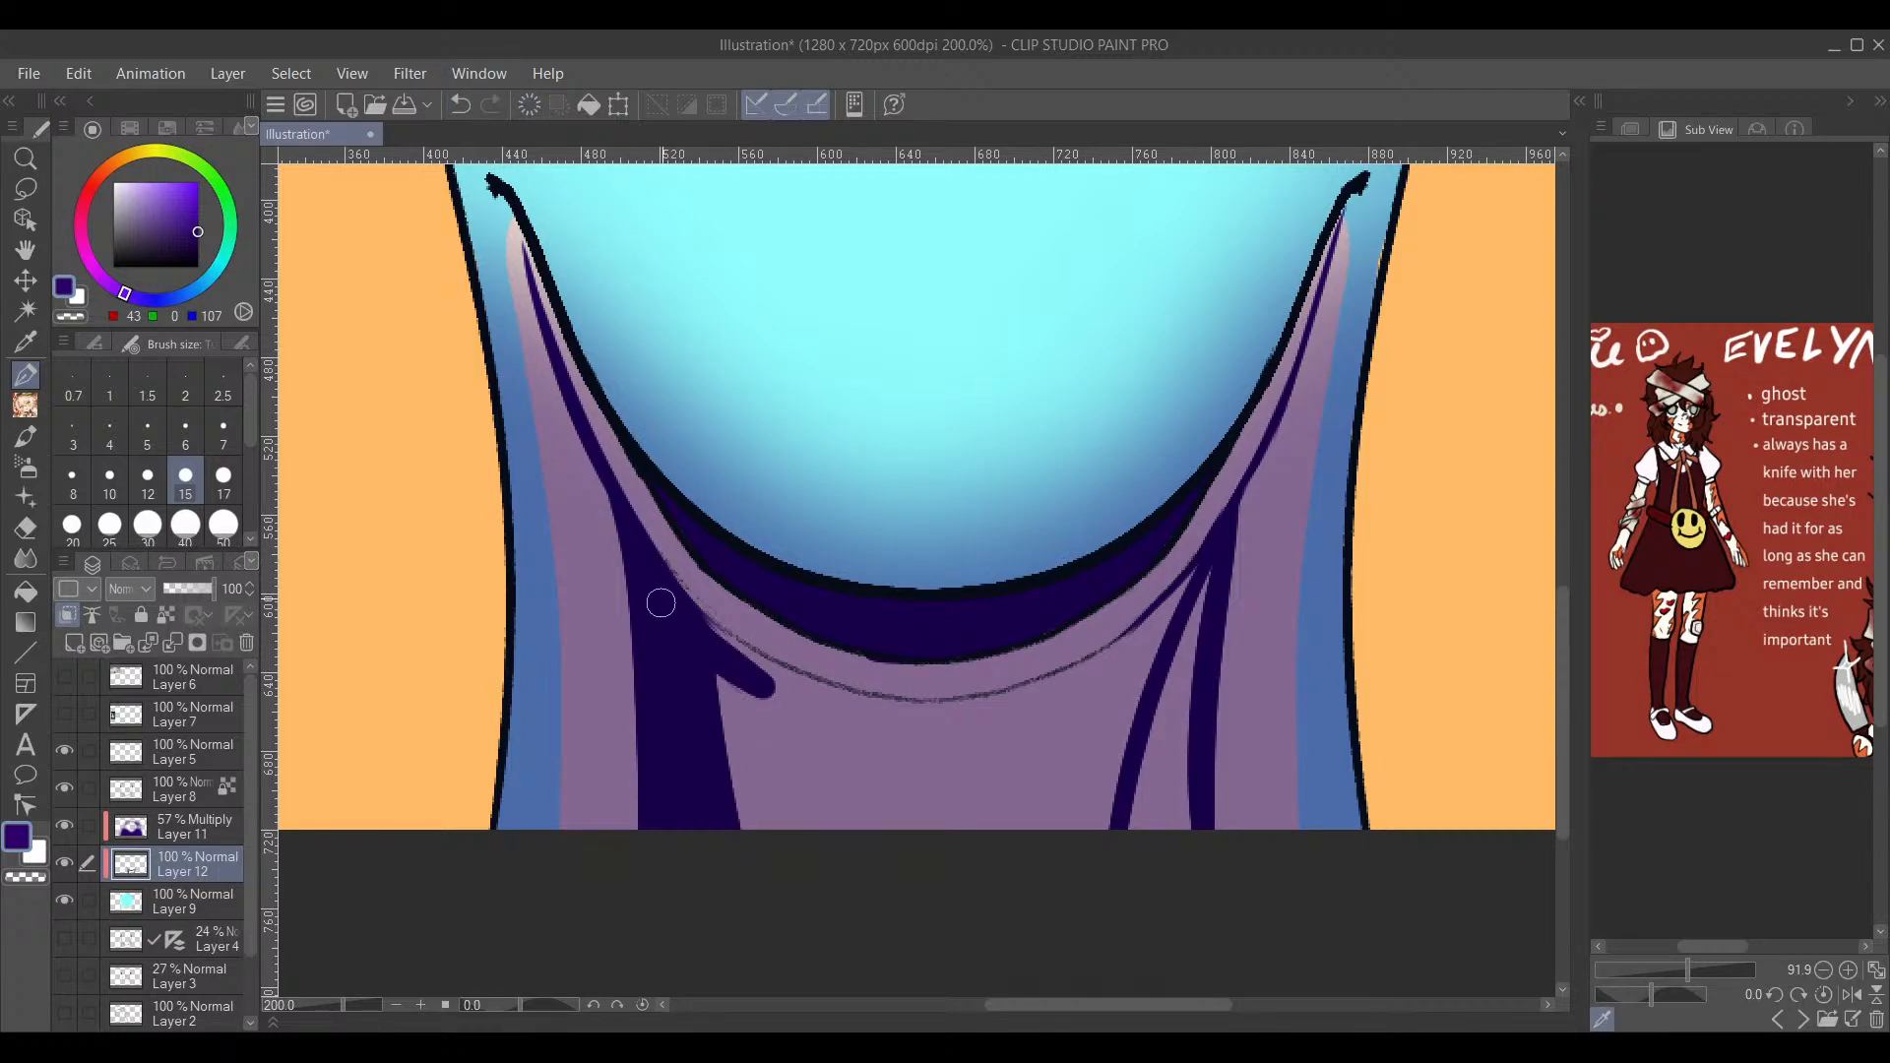
drag(715, 664, 868, 727)
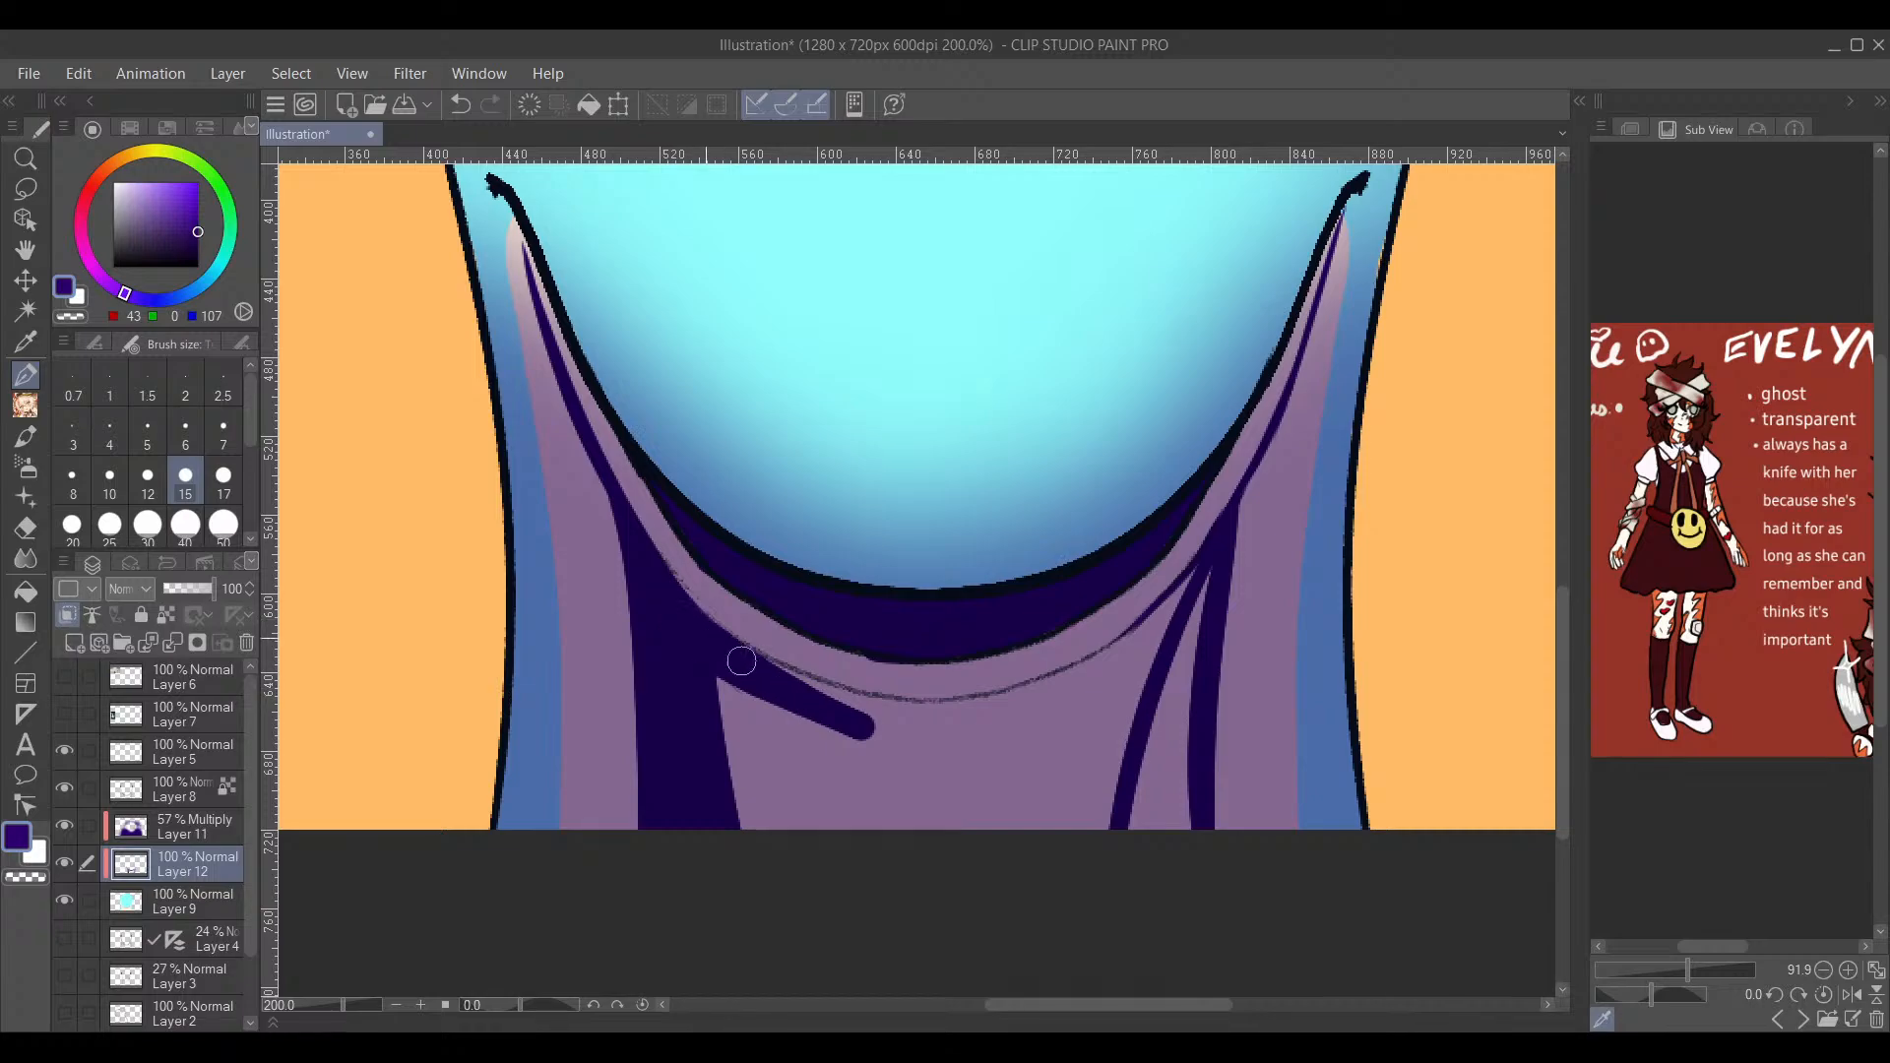
mouse_move(763, 683)
mouse_down()
mouse_move(716, 708)
mouse_move(879, 827)
mouse_move(701, 701)
mouse_move(1034, 735)
mouse_move(839, 715)
mouse_move(732, 664)
mouse_move(852, 707)
mouse_move(998, 712)
mouse_move(1166, 619)
mouse_move(1073, 684)
mouse_move(973, 714)
mouse_move(816, 706)
mouse_move(906, 718)
mouse_move(1051, 699)
mouse_move(1136, 646)
mouse_move(1086, 774)
mouse_move(1089, 892)
mouse_move(1043, 820)
mouse_move(1061, 741)
mouse_move(891, 868)
mouse_move(935, 732)
mouse_move(768, 820)
mouse_move(784, 719)
mouse_up()
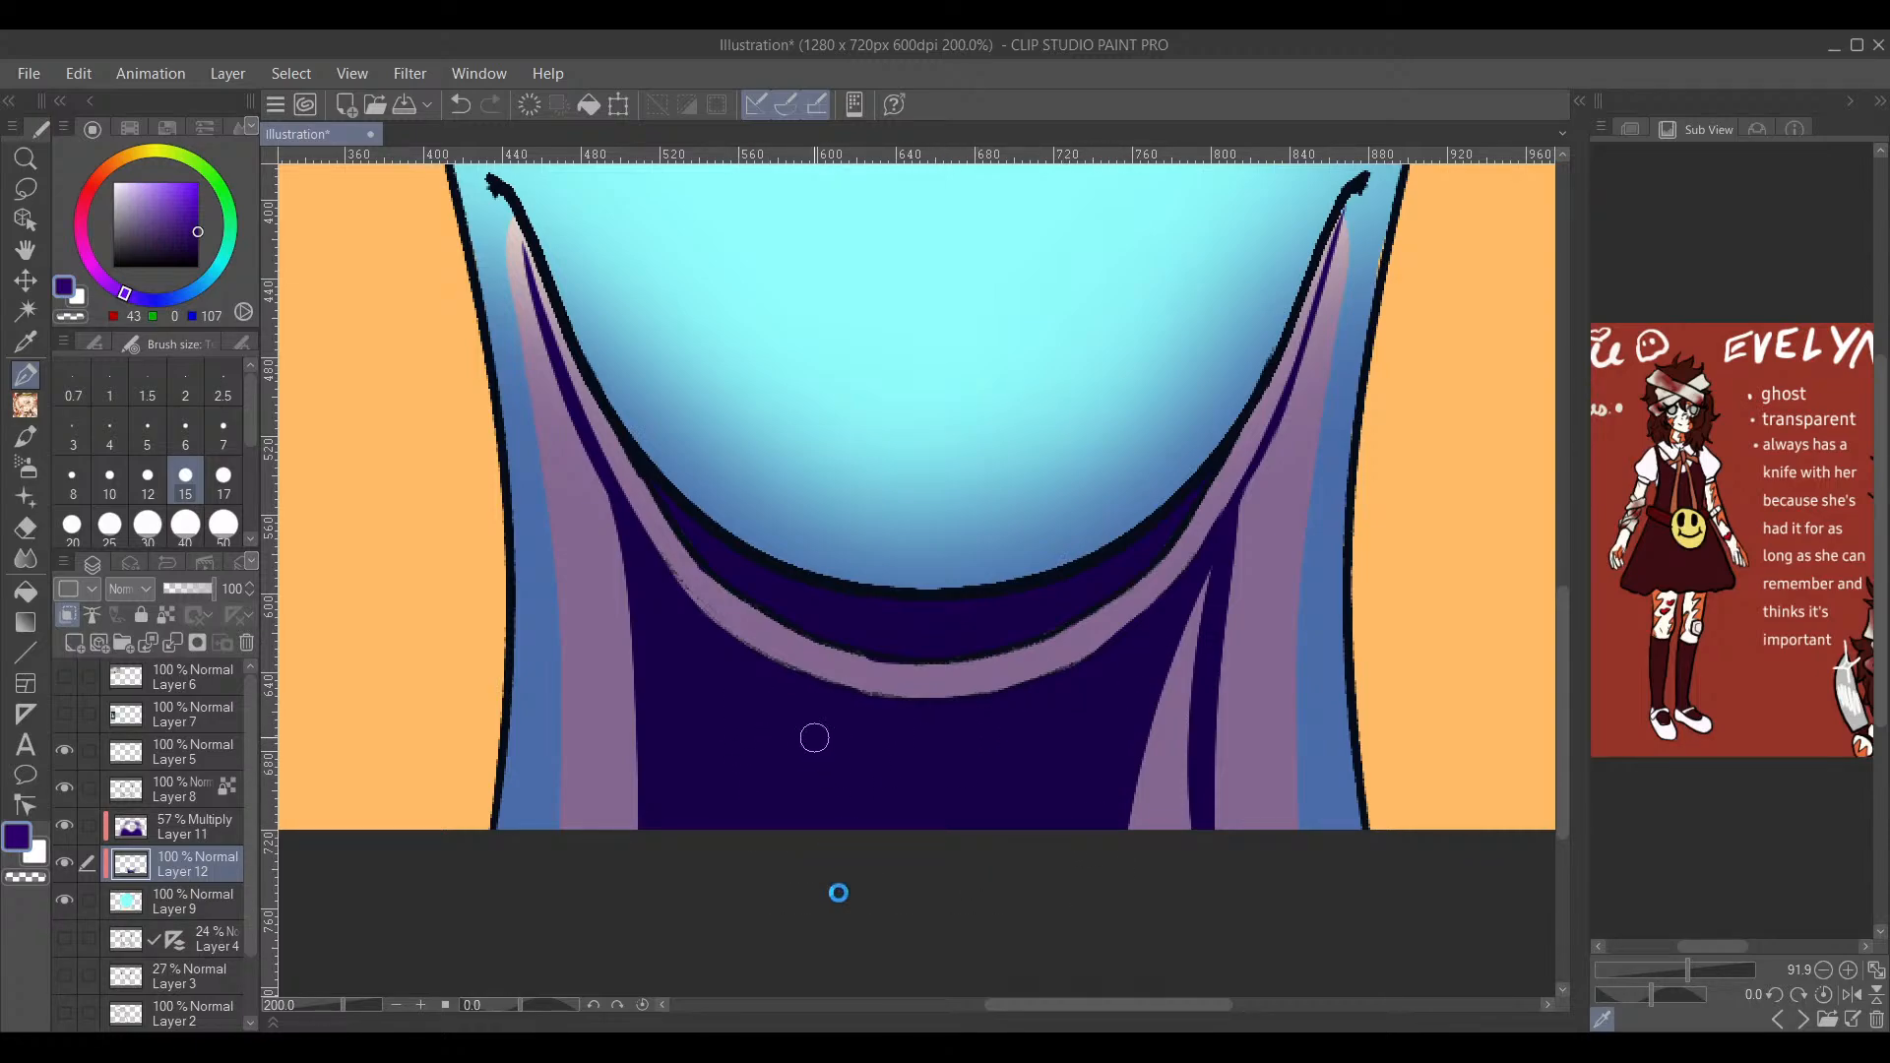
Step: Fill the remaining gaps on the throat shadow's right side and mark the lip band's centre with a short dark stroke
scroll(985, 754, down, 4)
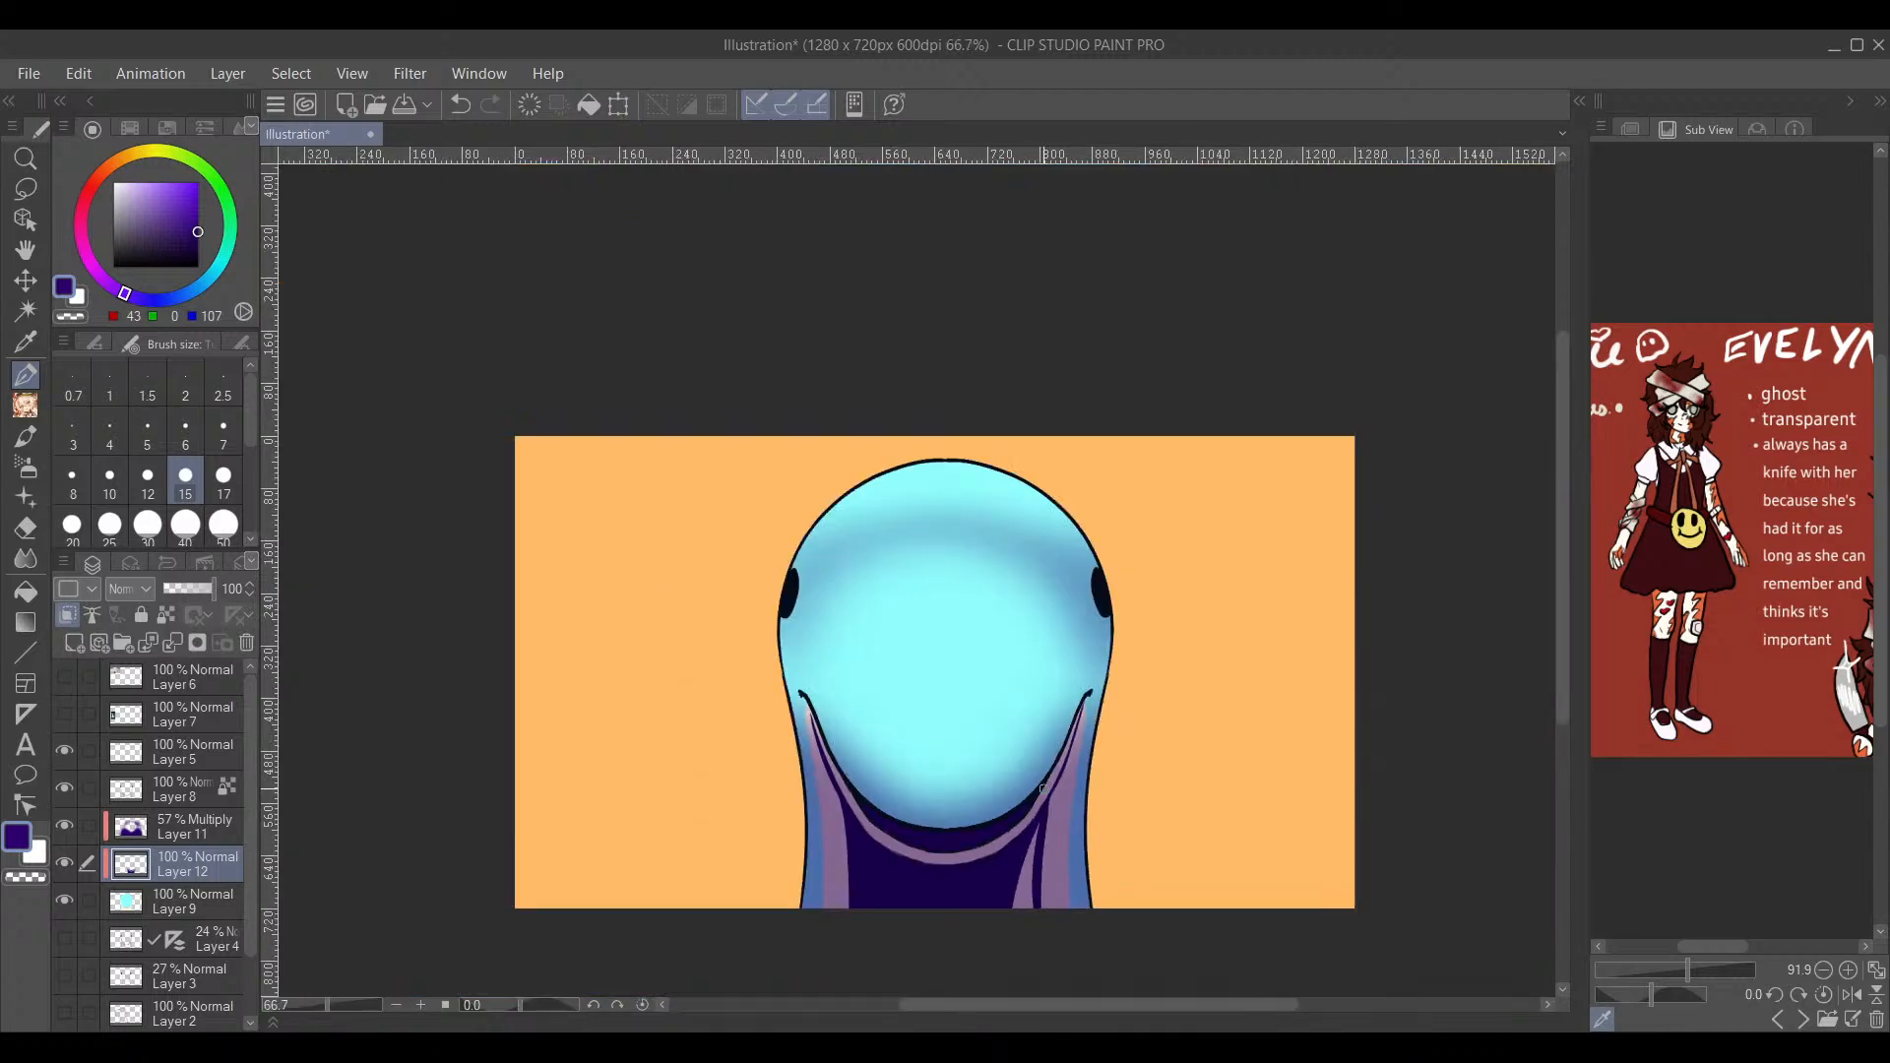
drag(1110, 571, 1181, 538)
scroll(1073, 625, up, 1)
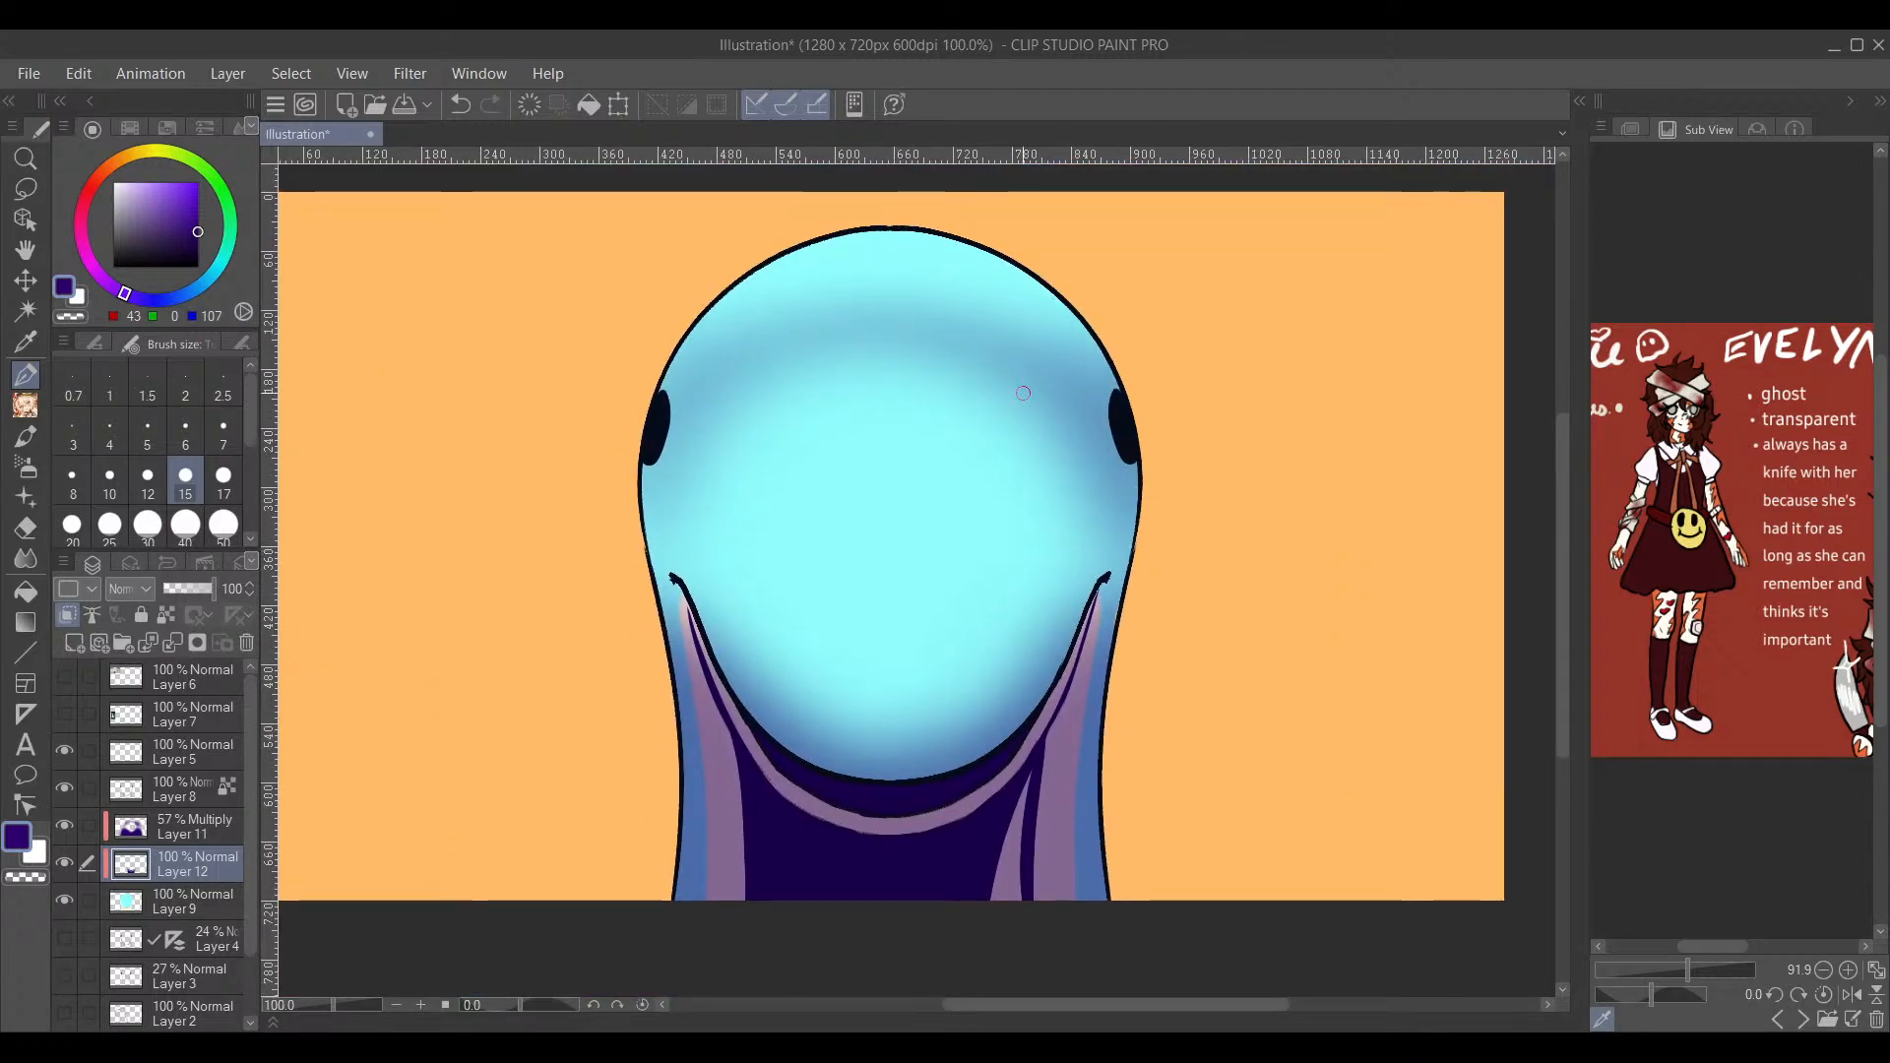
mouse_move(983, 876)
mouse_down()
mouse_move(1034, 766)
mouse_move(1024, 878)
mouse_up()
mouse_move(899, 844)
mouse_down()
mouse_move(893, 809)
mouse_move(891, 842)
mouse_up()
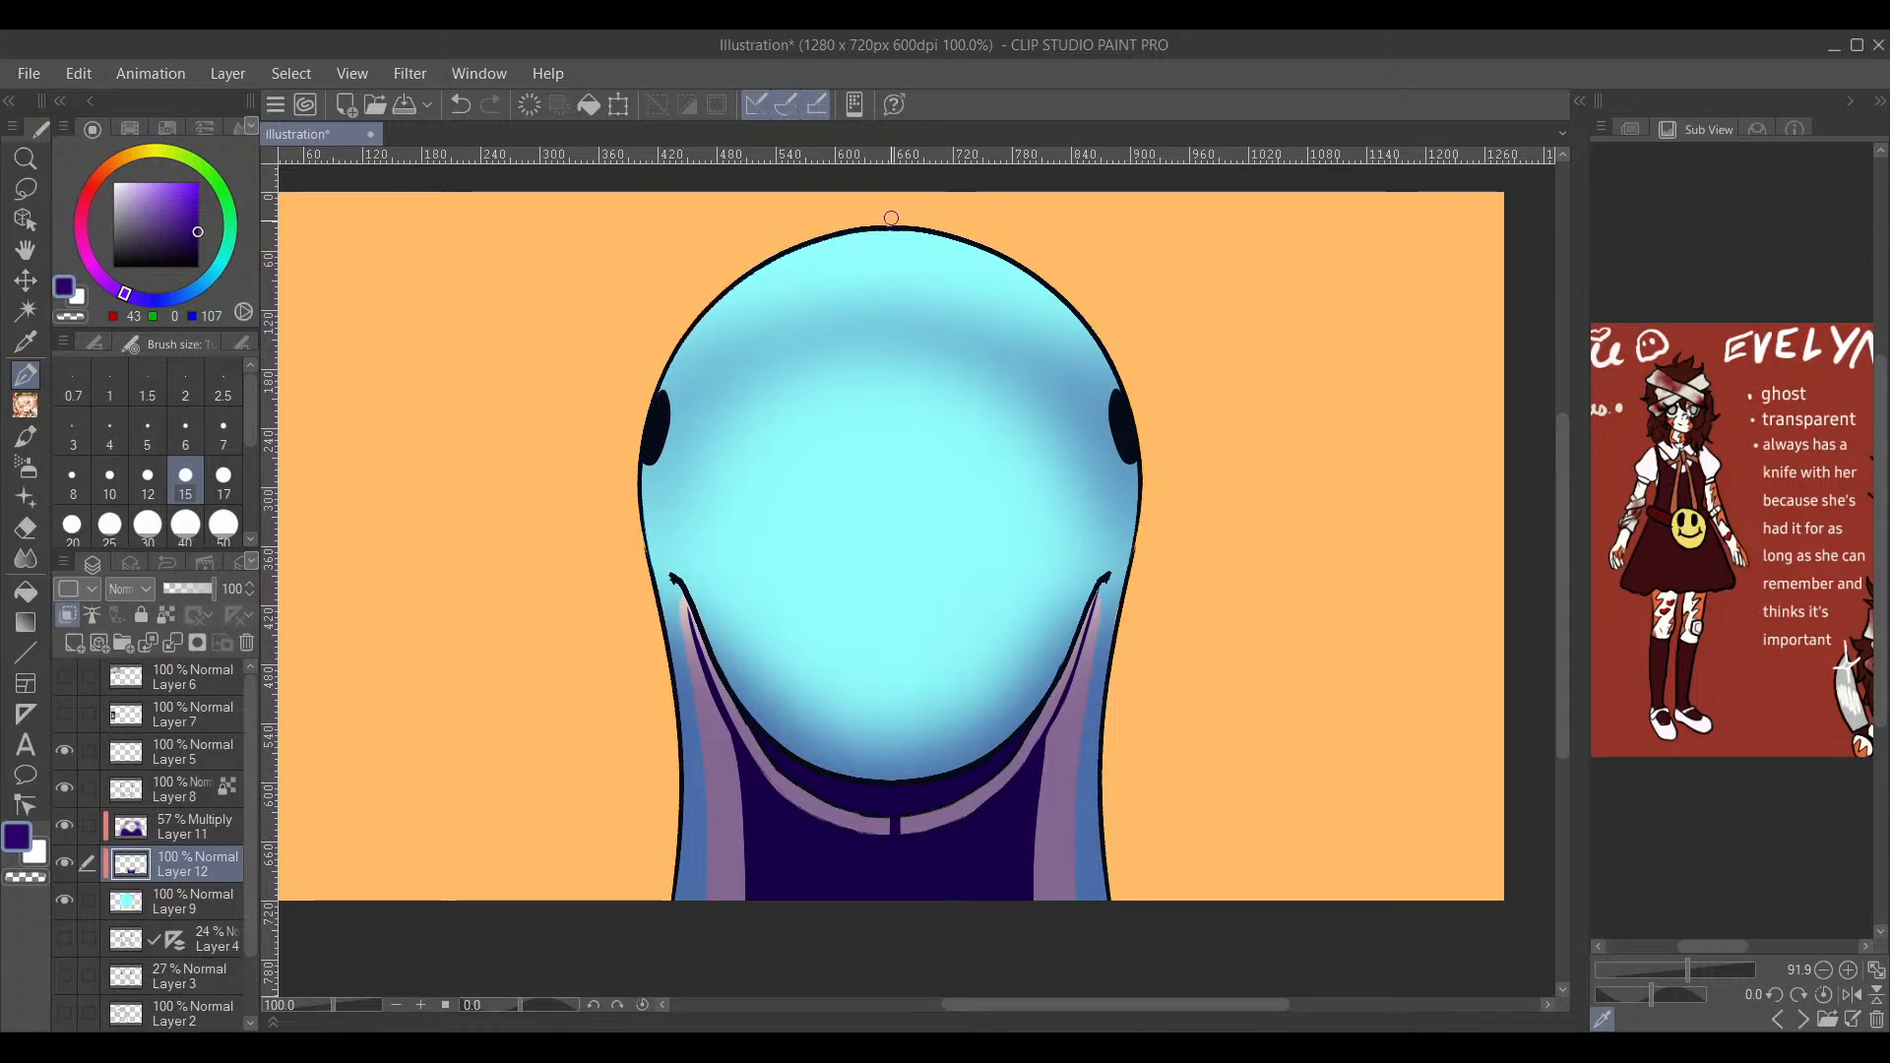
drag(884, 392, 891, 773)
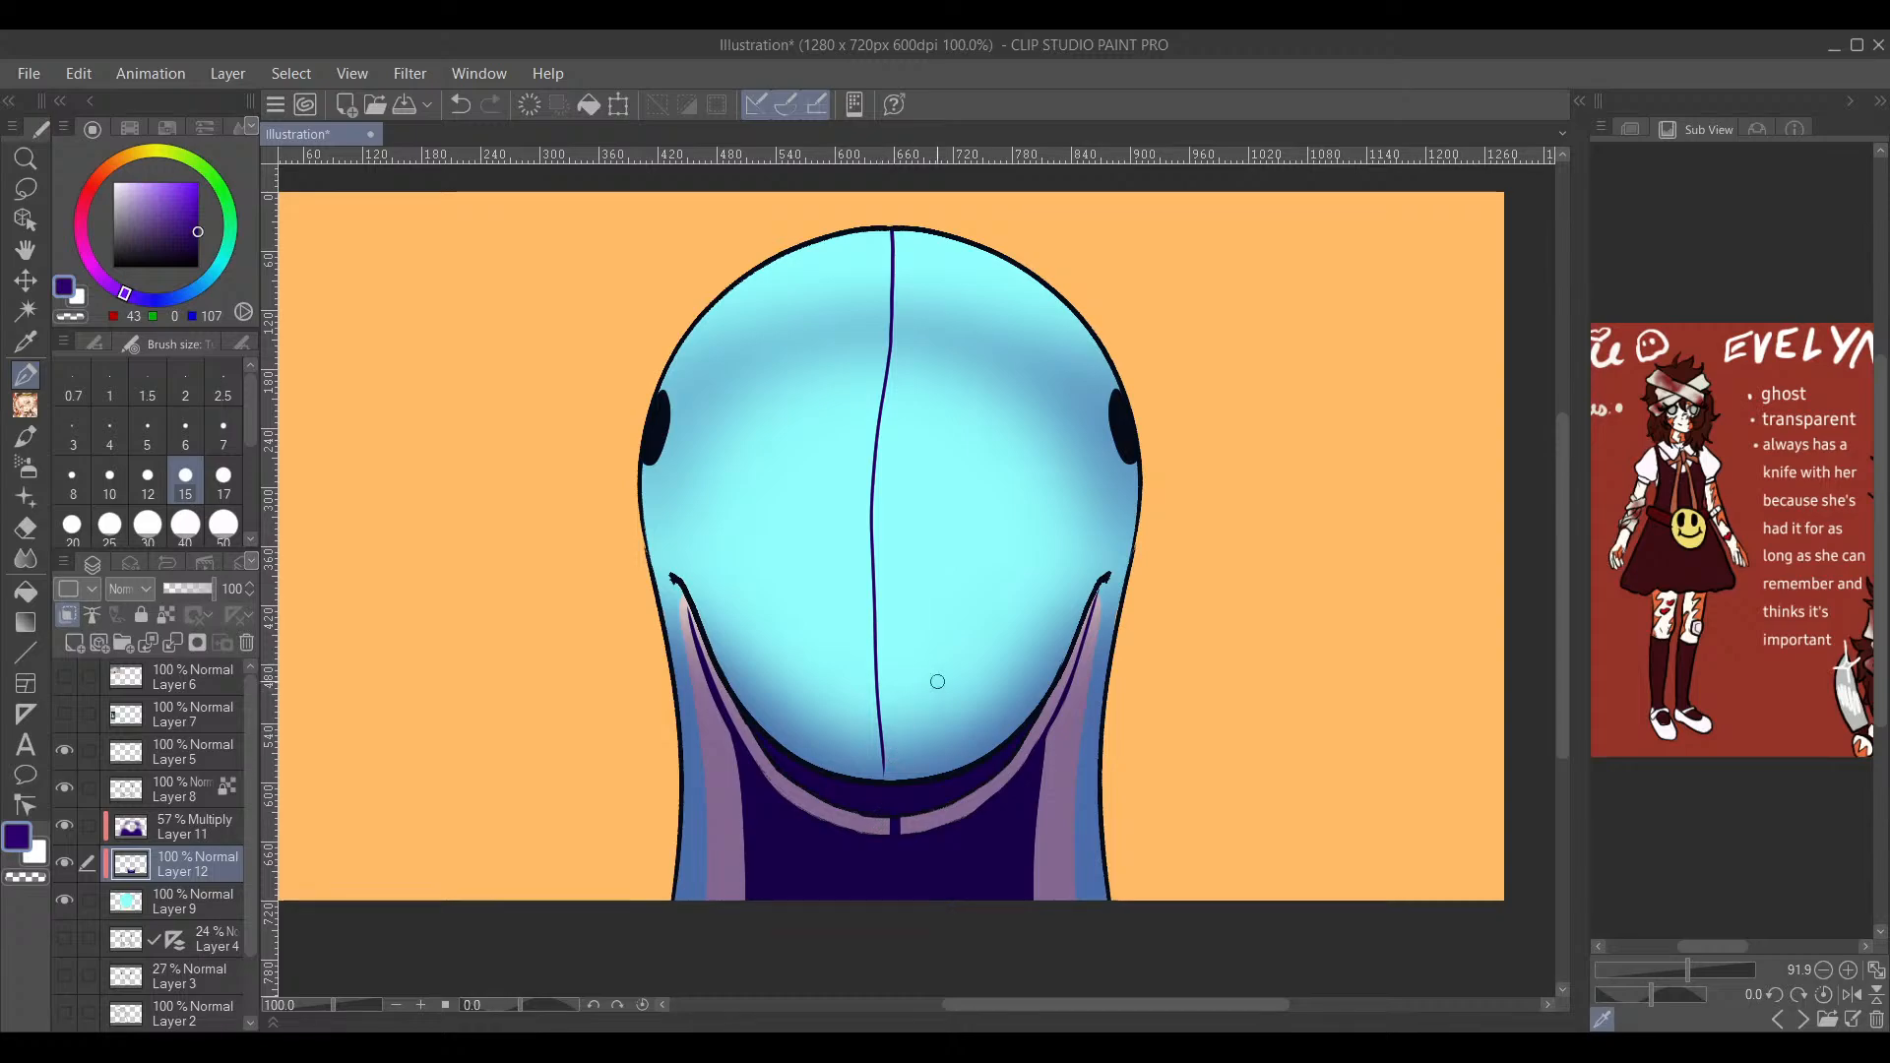
key(ctrl+z)
drag(878, 228, 878, 248)
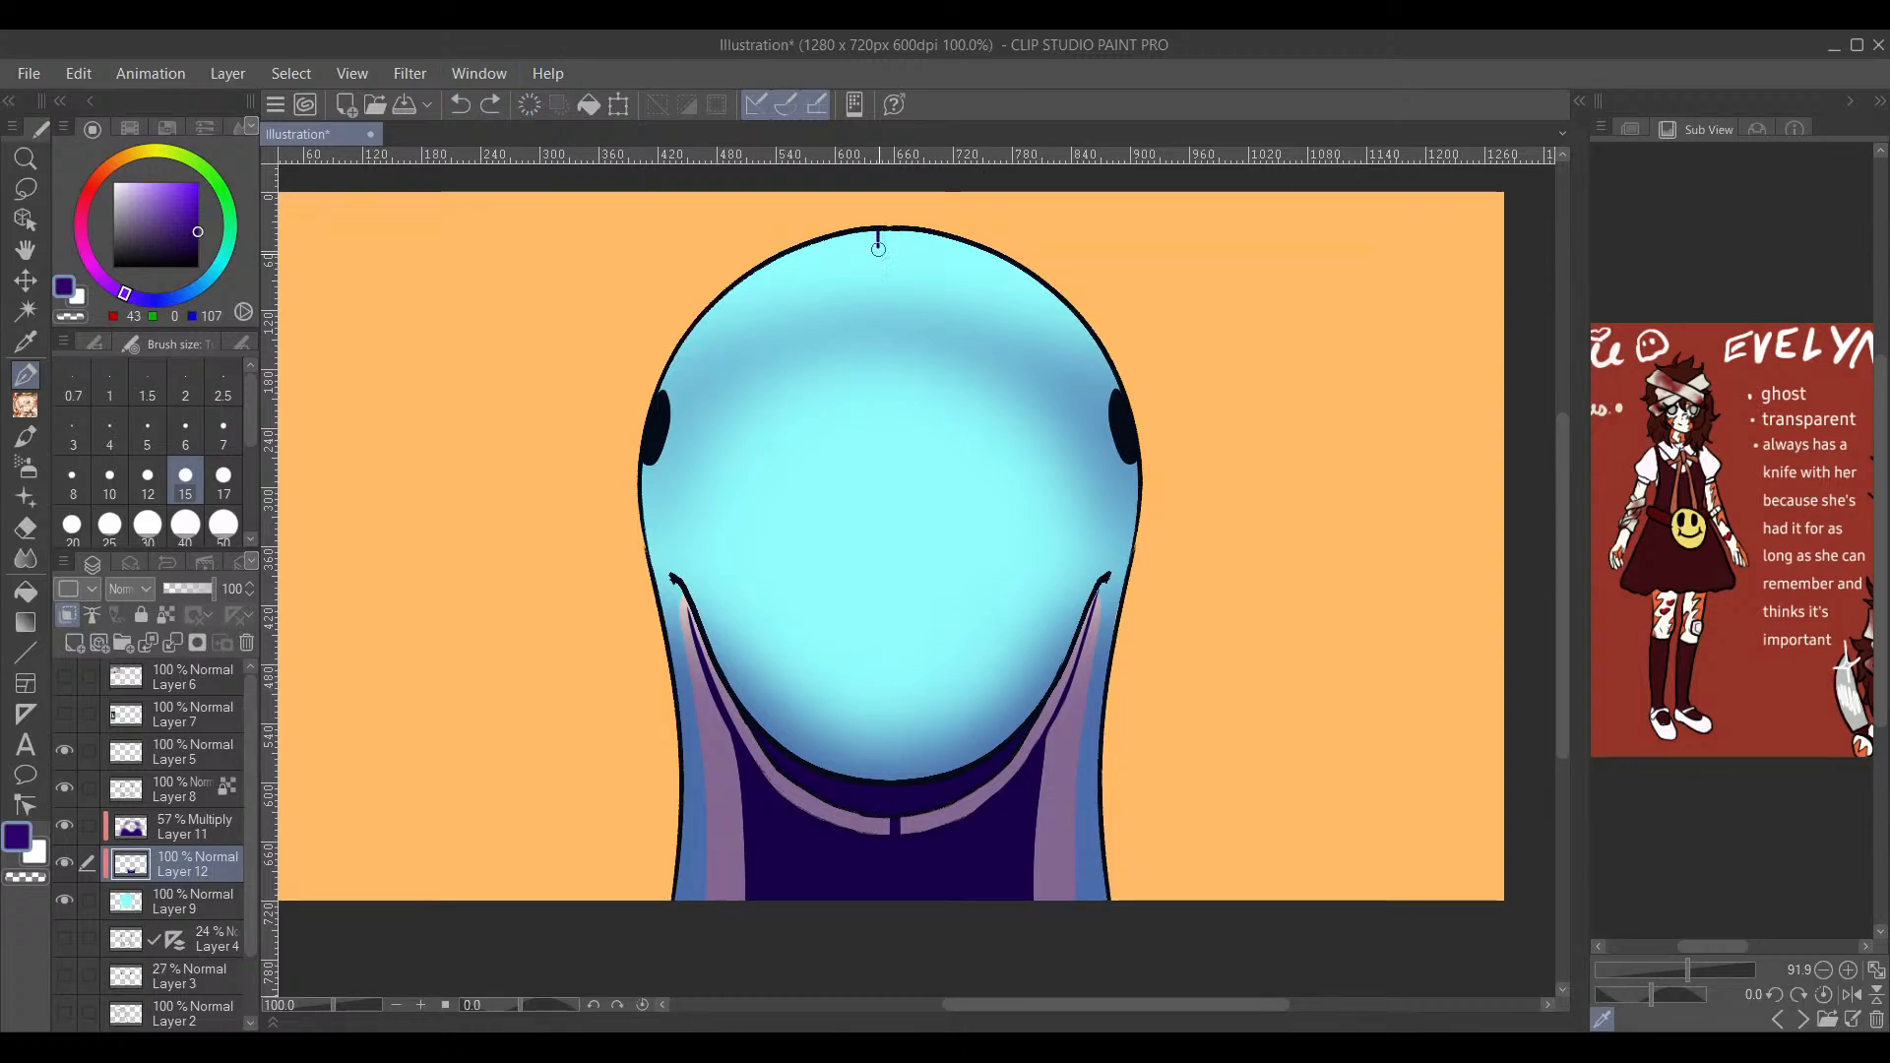
drag(886, 410, 880, 778)
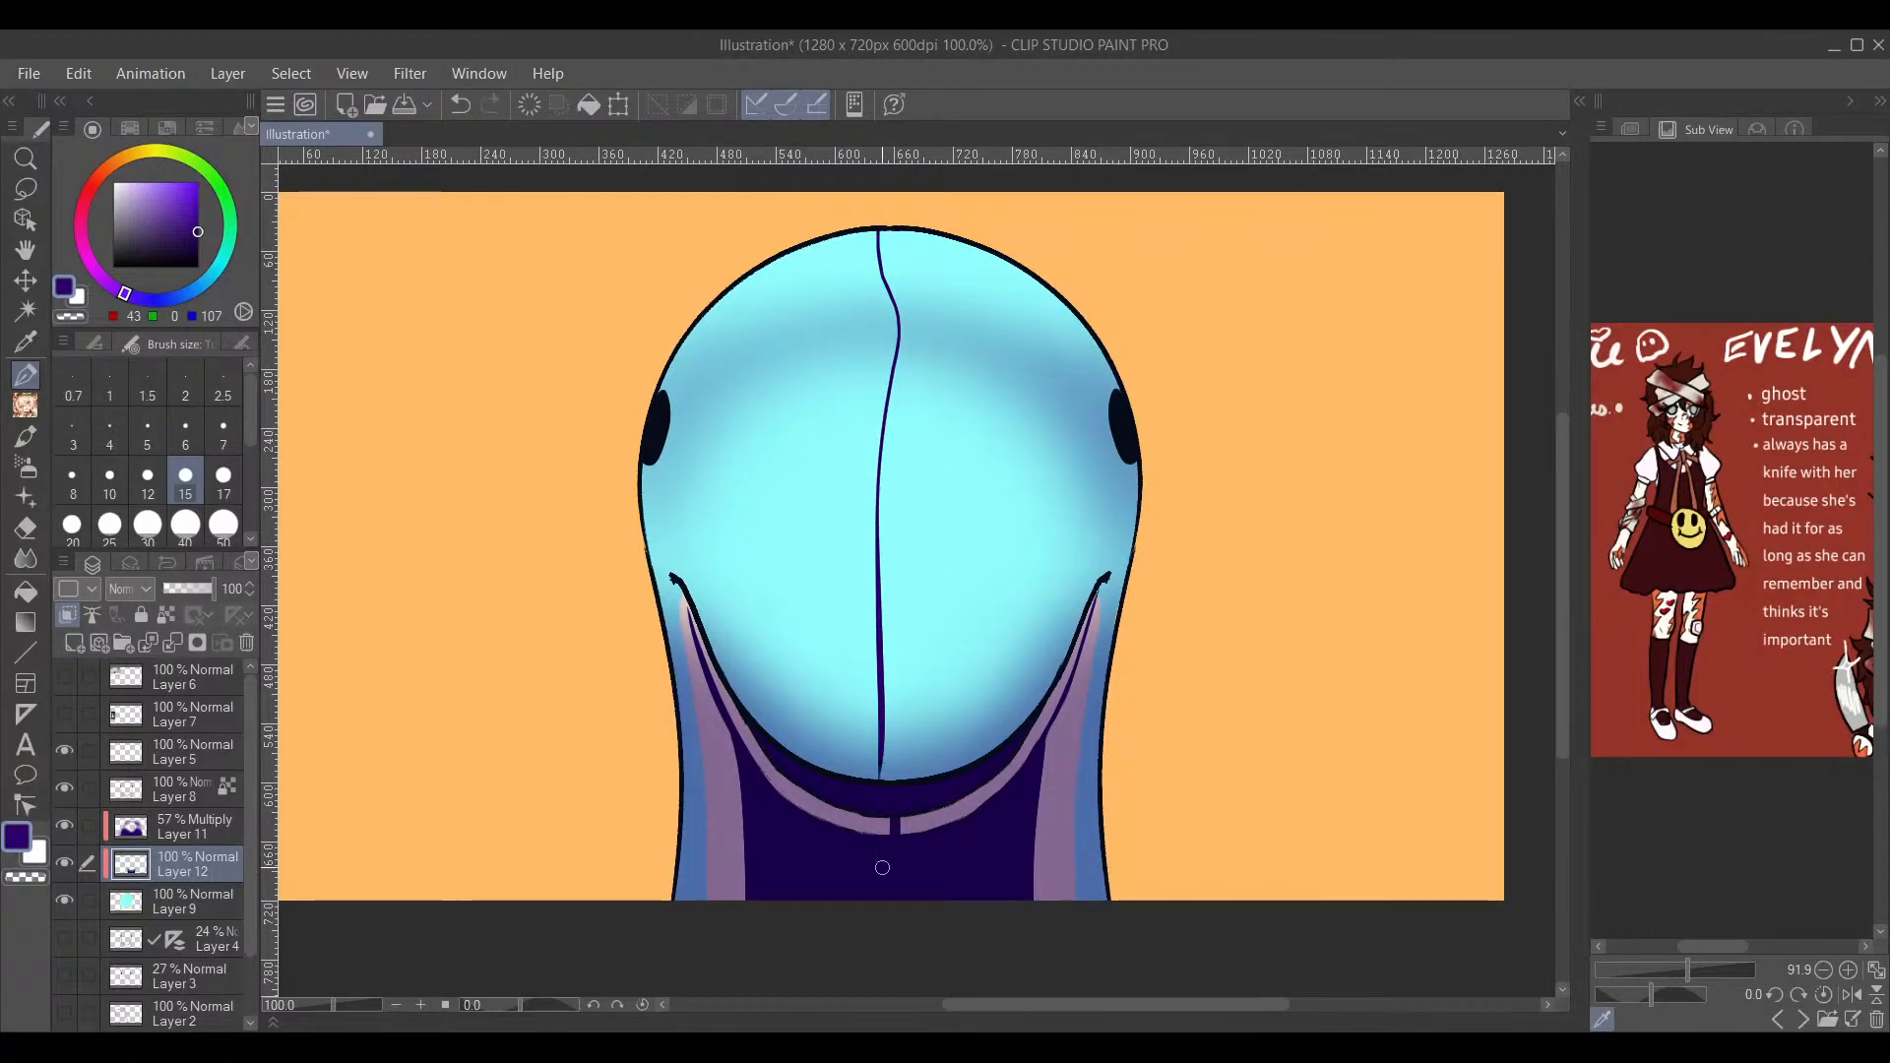
click(460, 105)
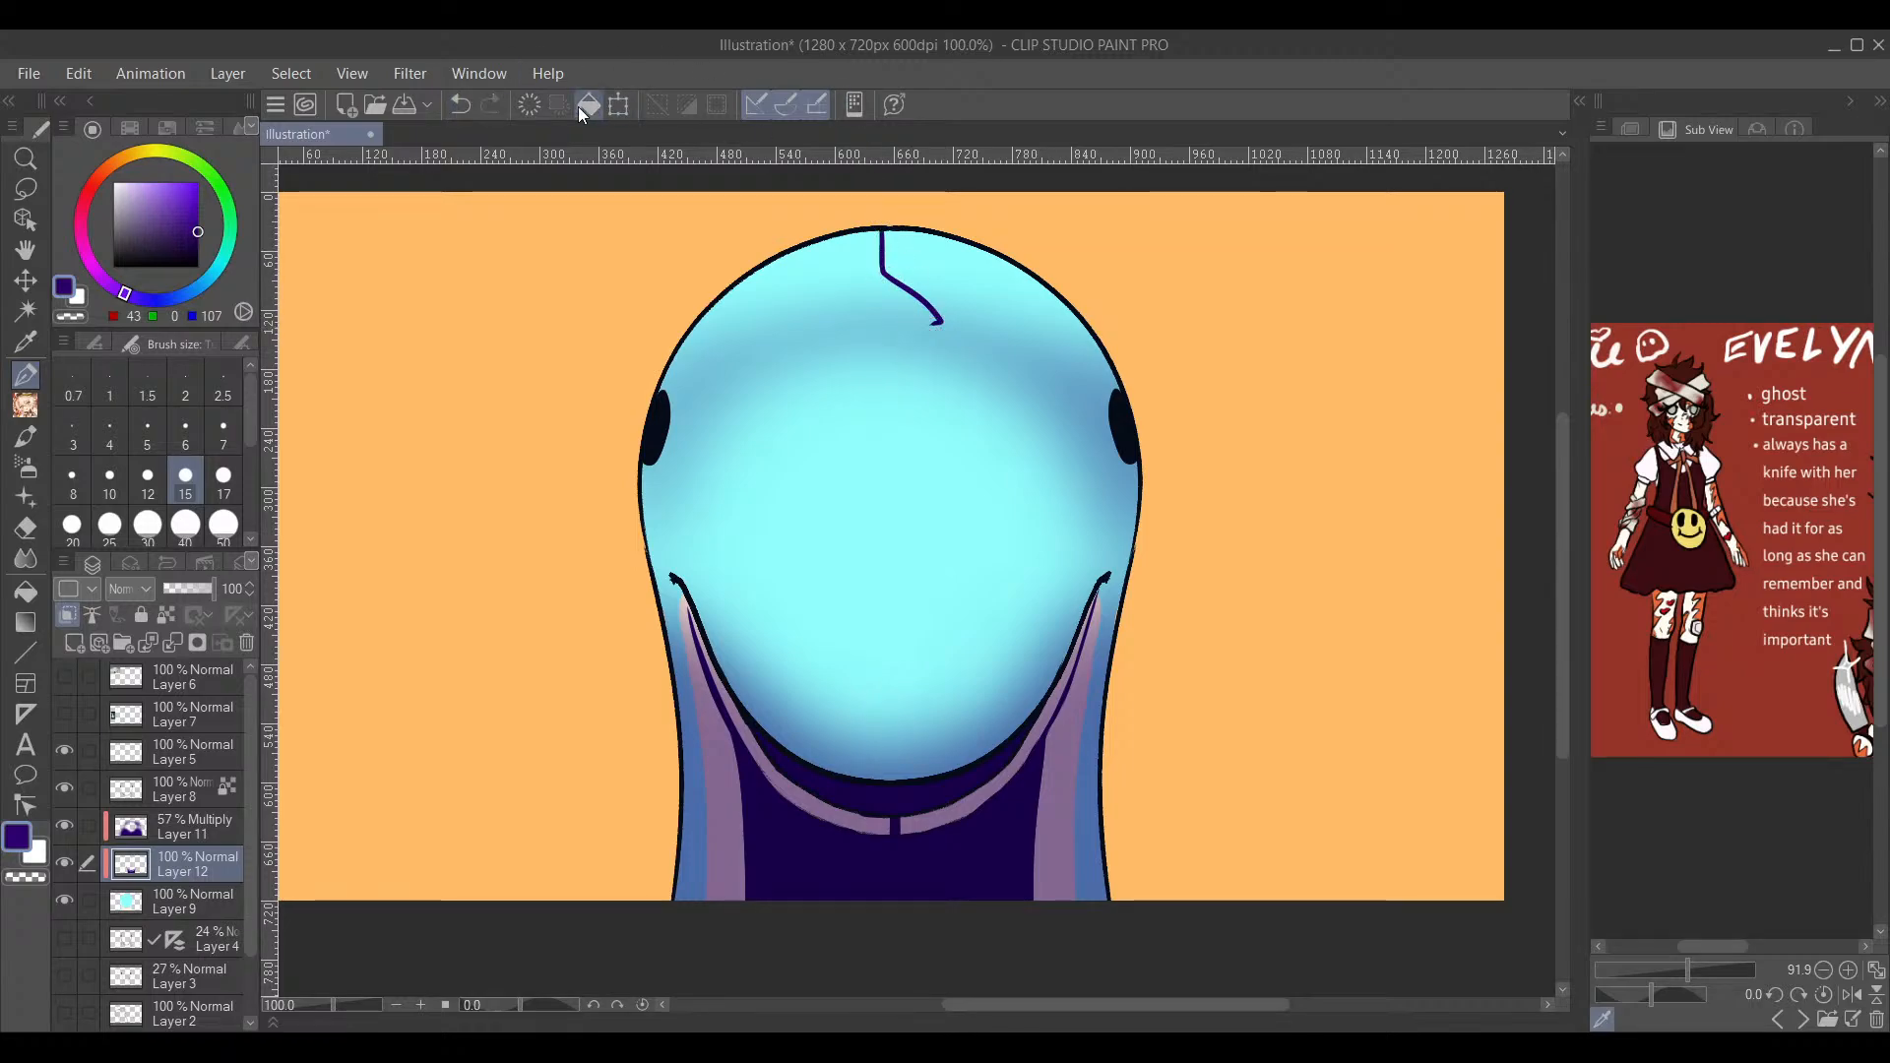
click(460, 105)
mouse_move(890, 230)
mouse_down()
mouse_move(889, 289)
mouse_move(842, 327)
mouse_move(911, 315)
mouse_up()
click(460, 104)
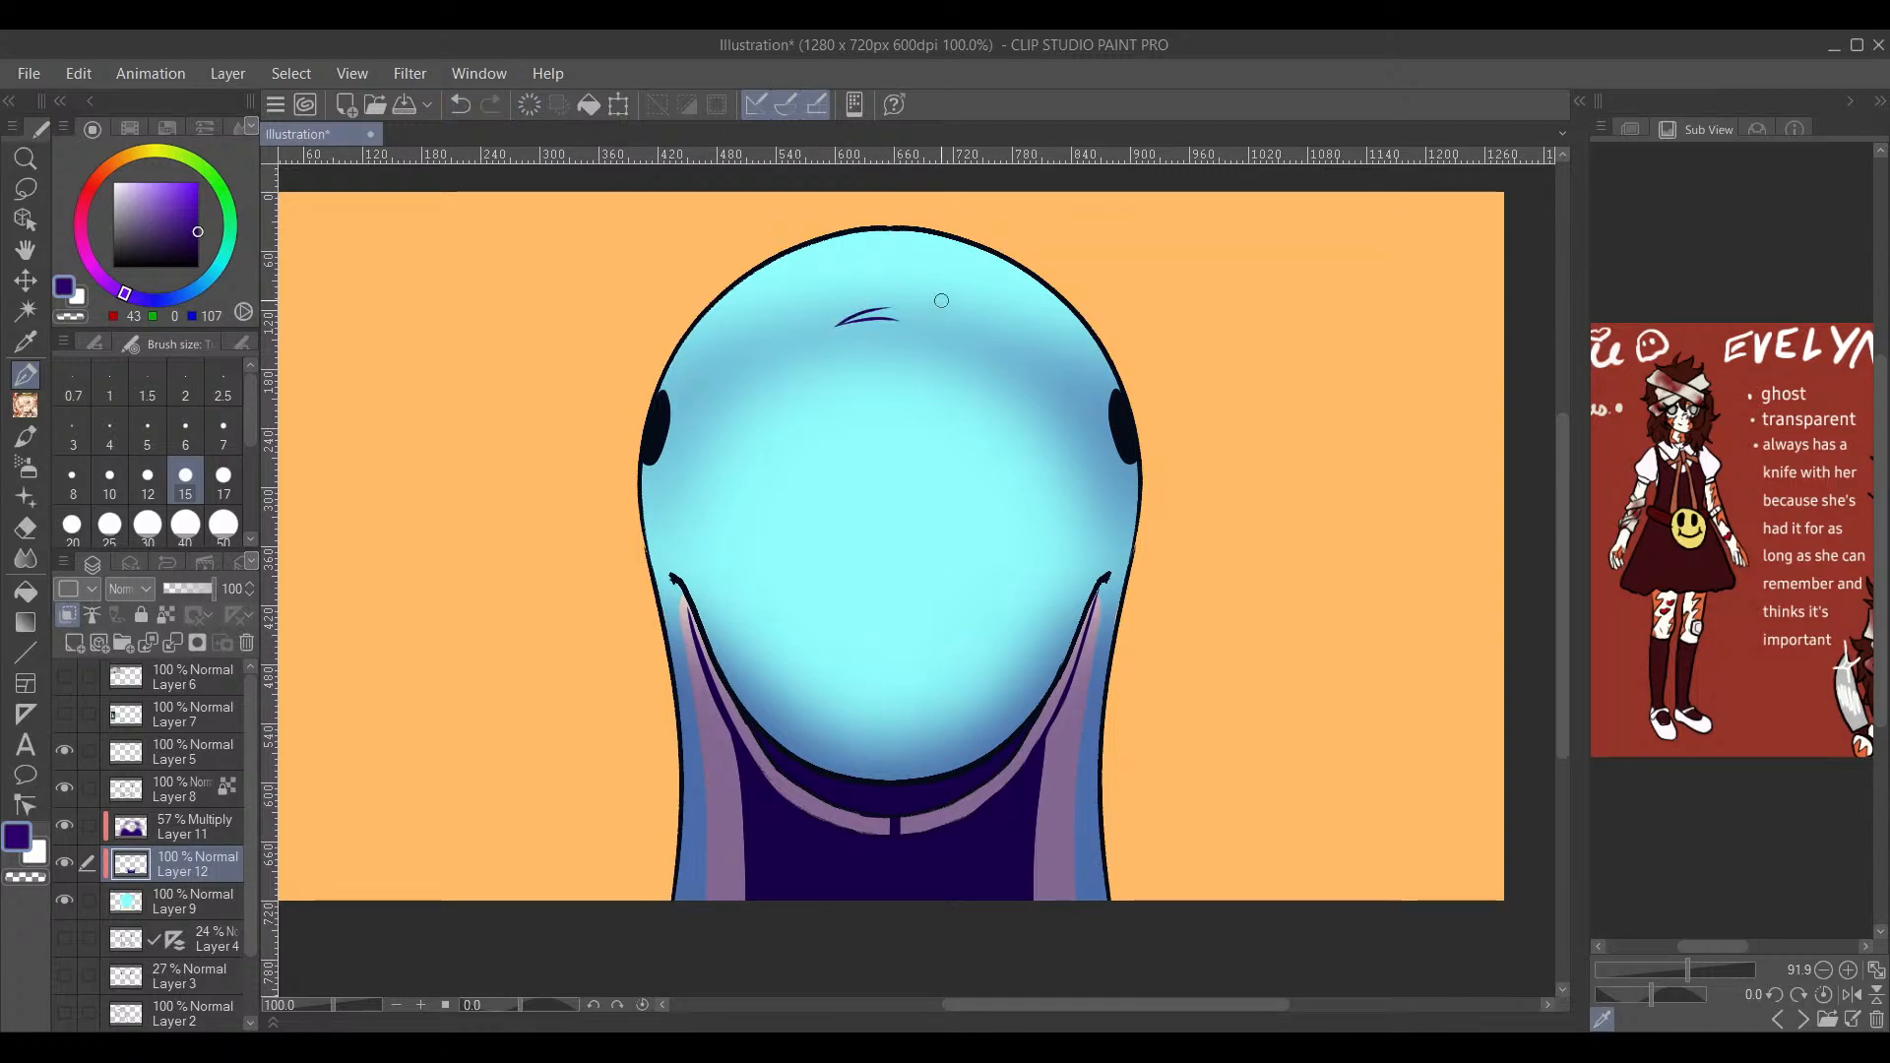
Step: Draw a vertical dark purple centre line from the top of the head down to the mouth, redoing the curved lower stroke straighter
drag(886, 233, 889, 778)
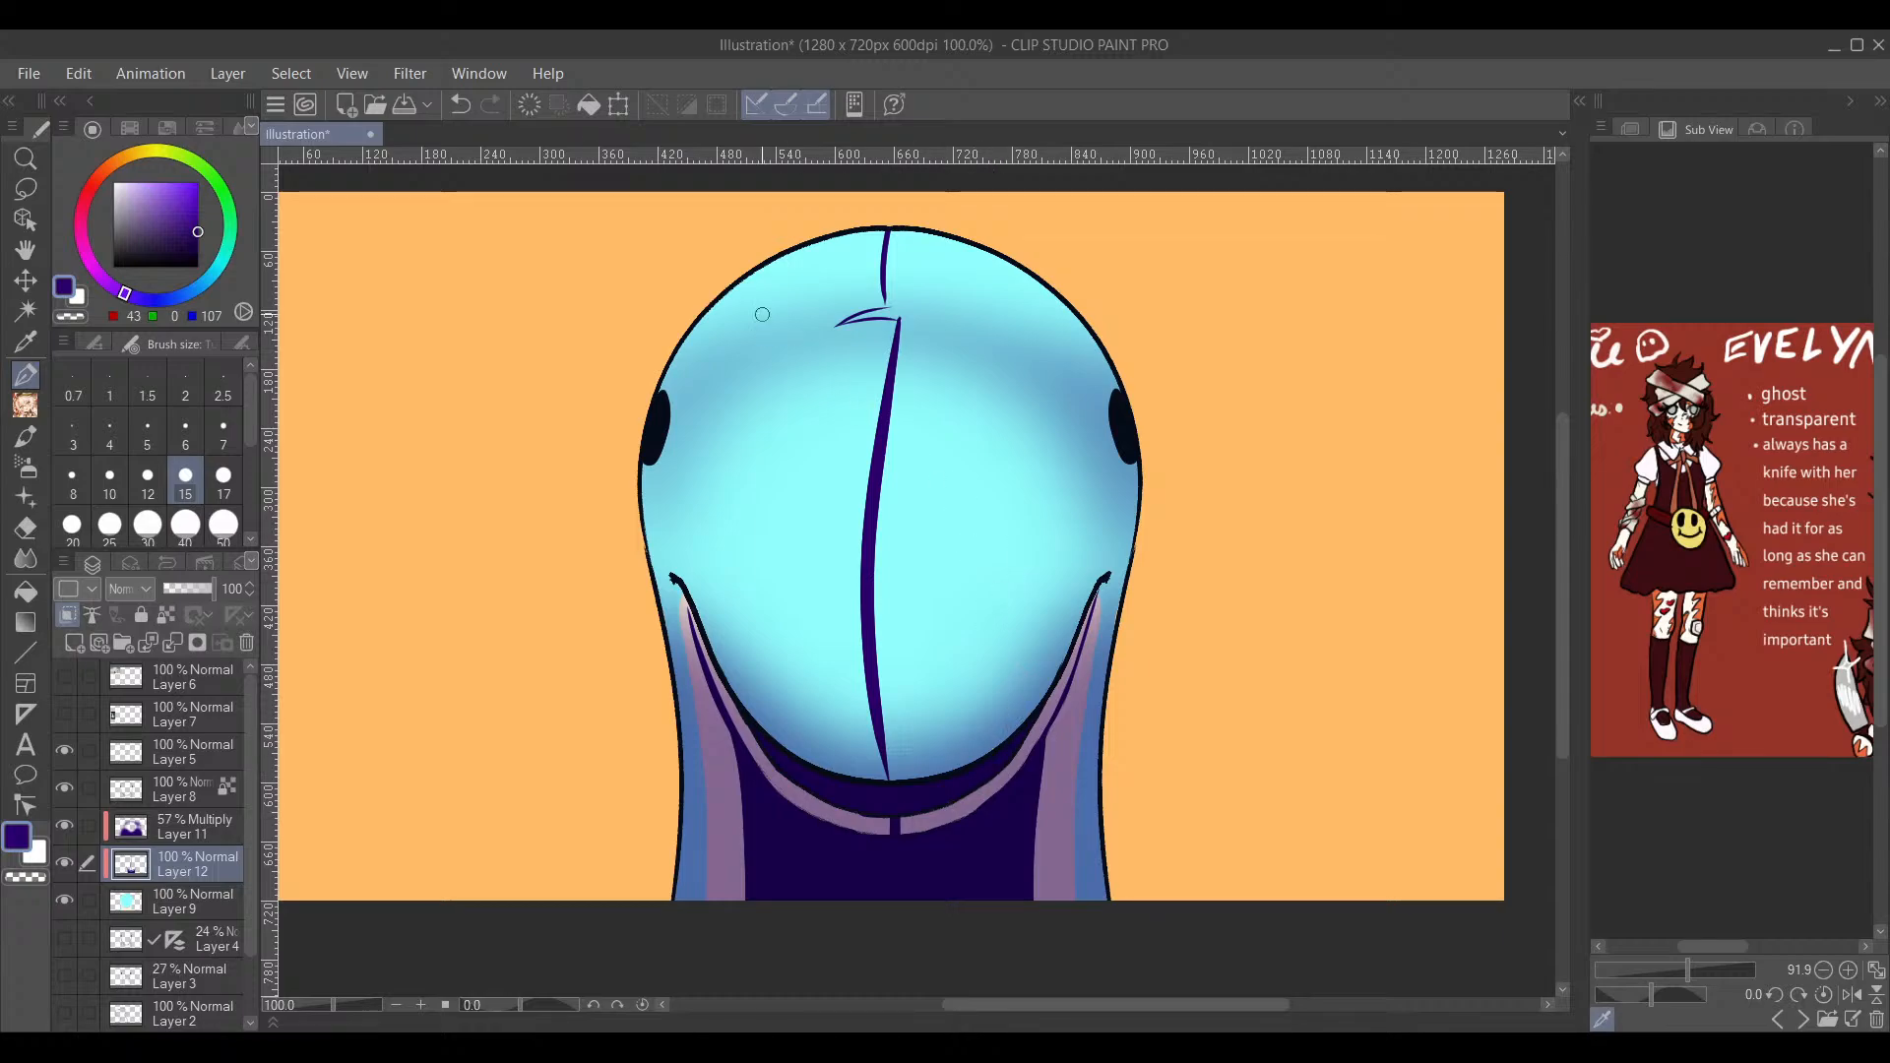
click(460, 105)
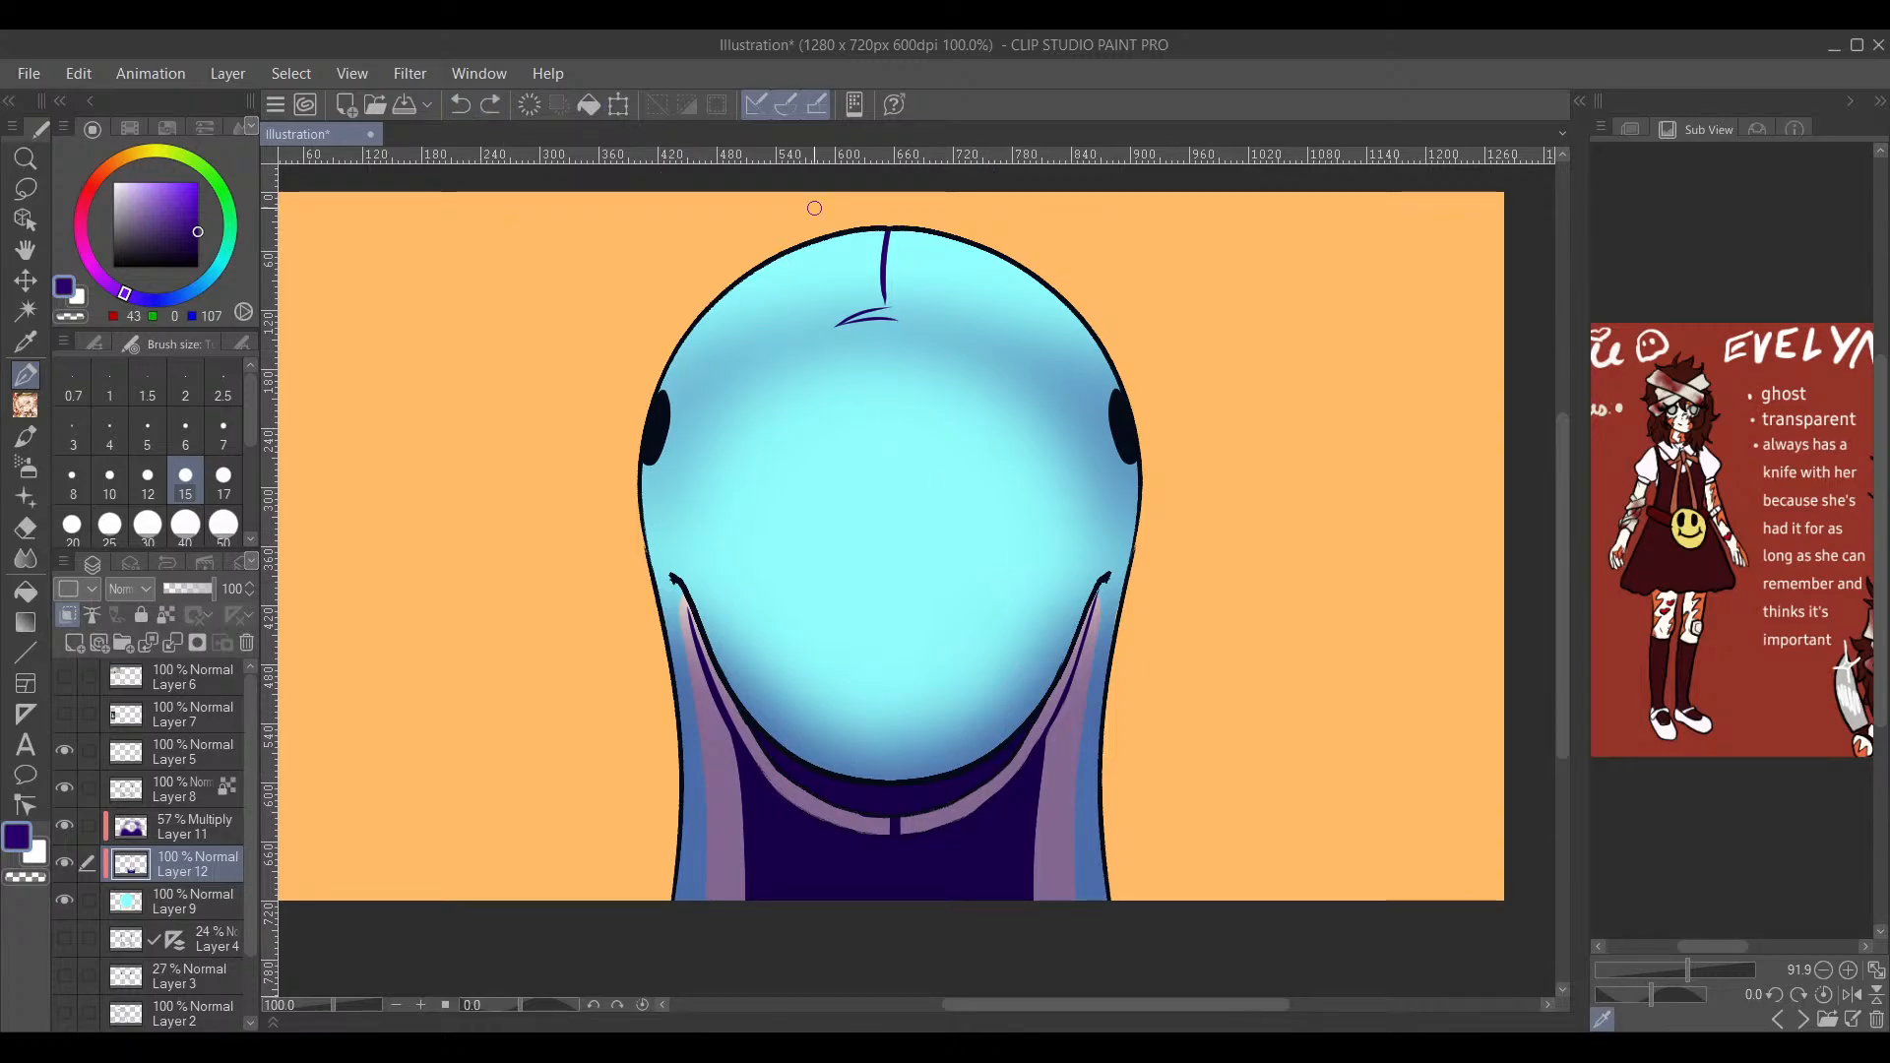
drag(884, 313, 889, 783)
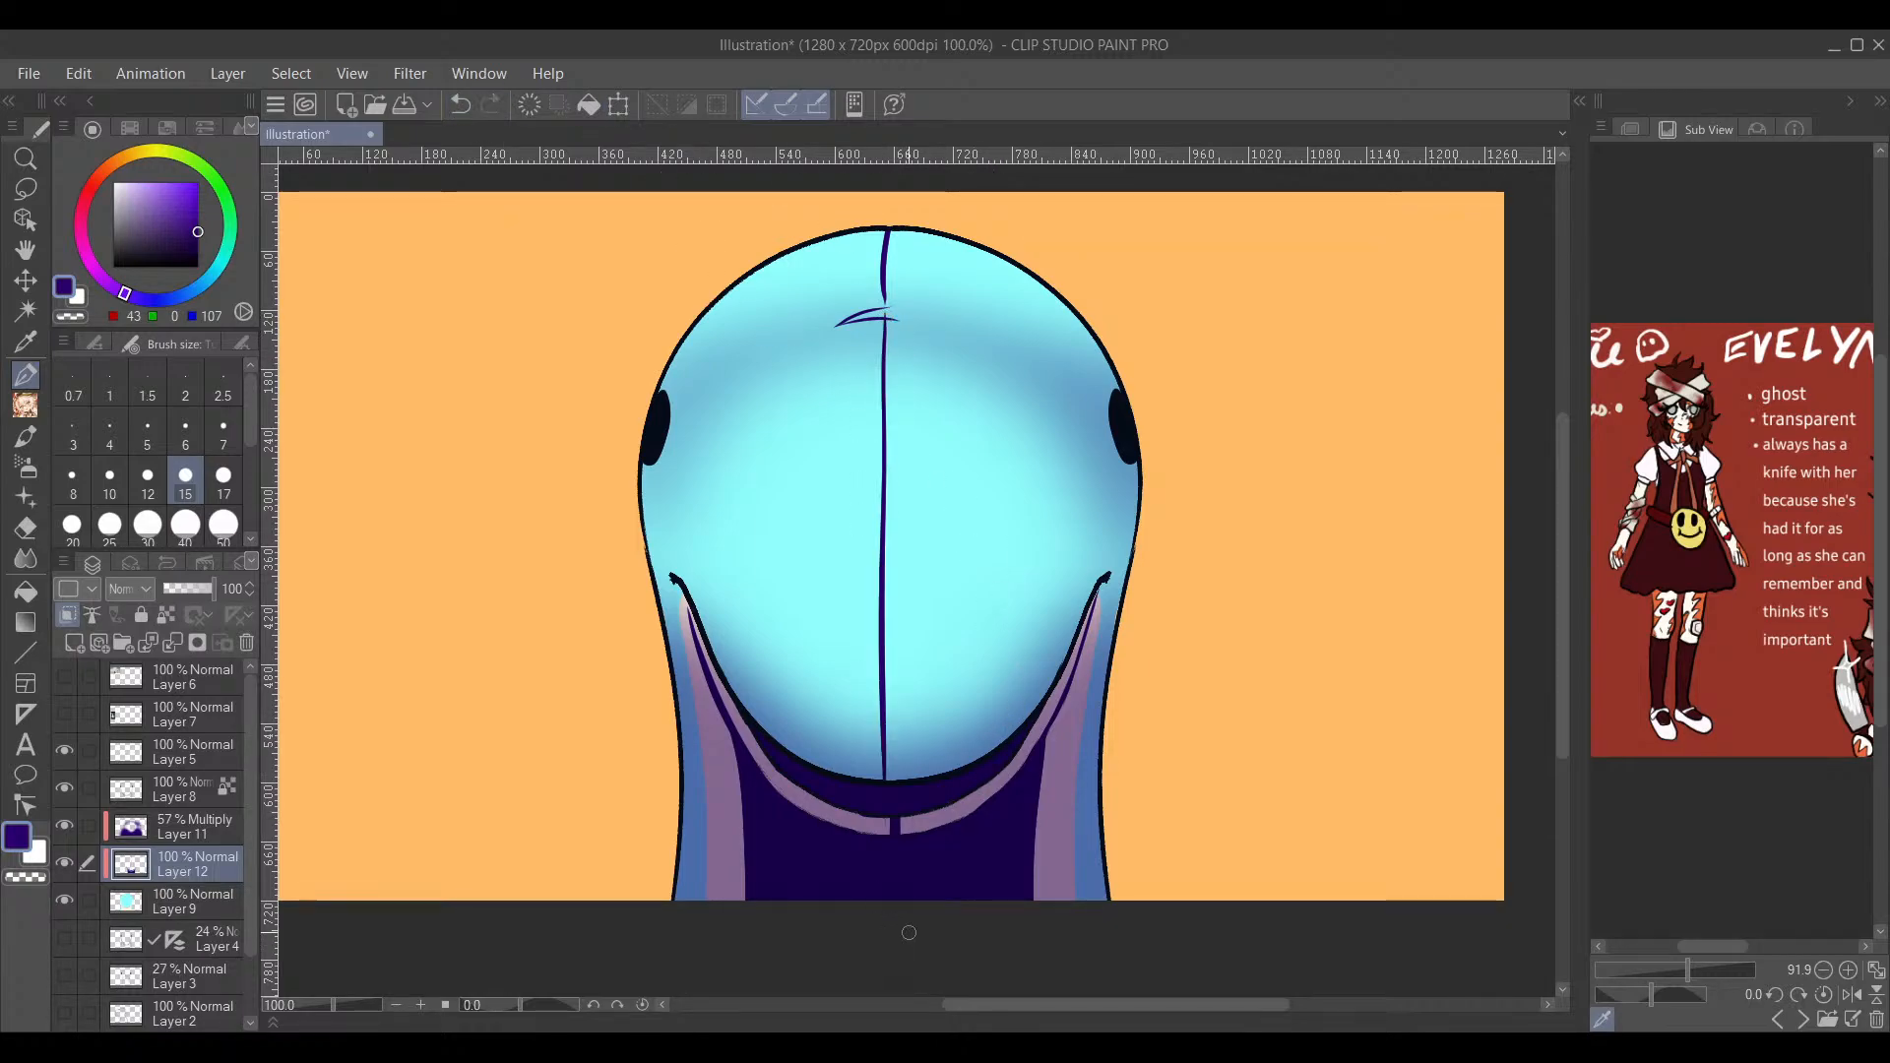
Step: Paint the right half of the head and neck solid dark purple with the pen at size 50
drag(974, 616, 892, 523)
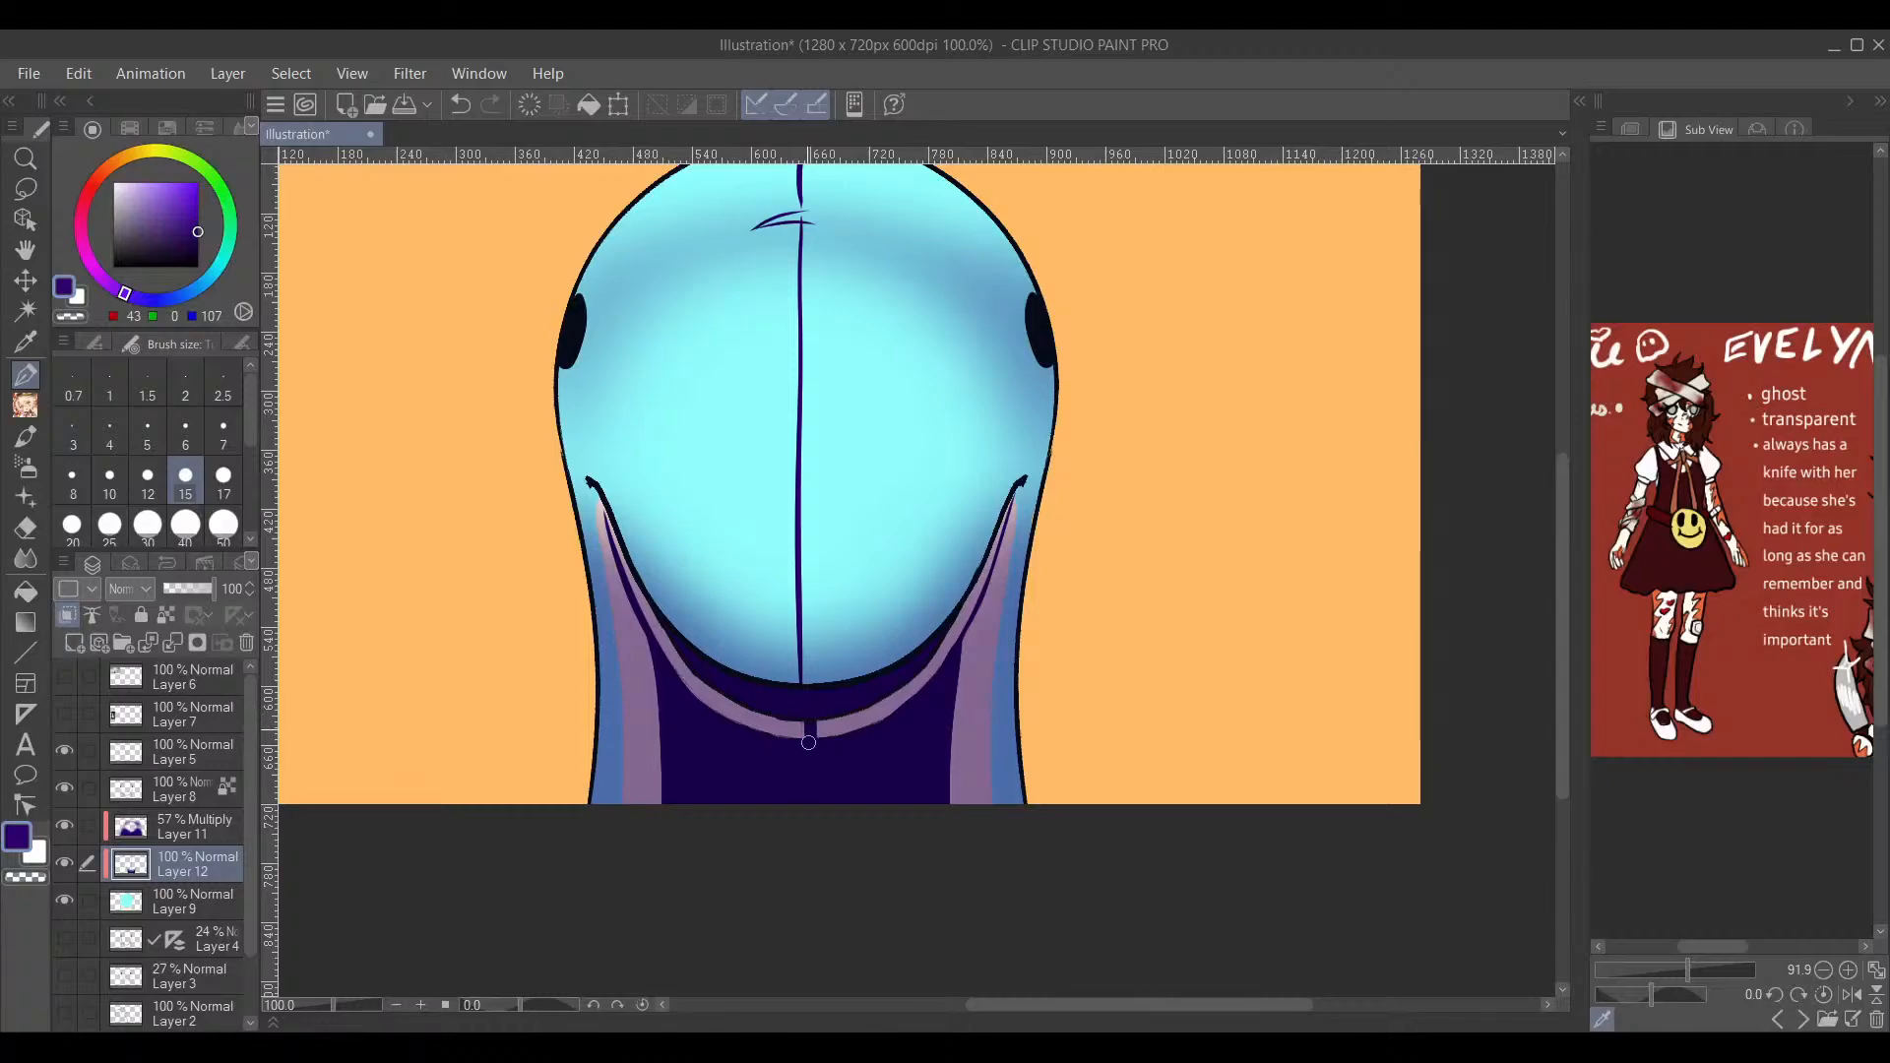
mouse_move(810, 720)
mouse_down()
mouse_move(899, 683)
mouse_move(907, 591)
mouse_move(304, 410)
mouse_up()
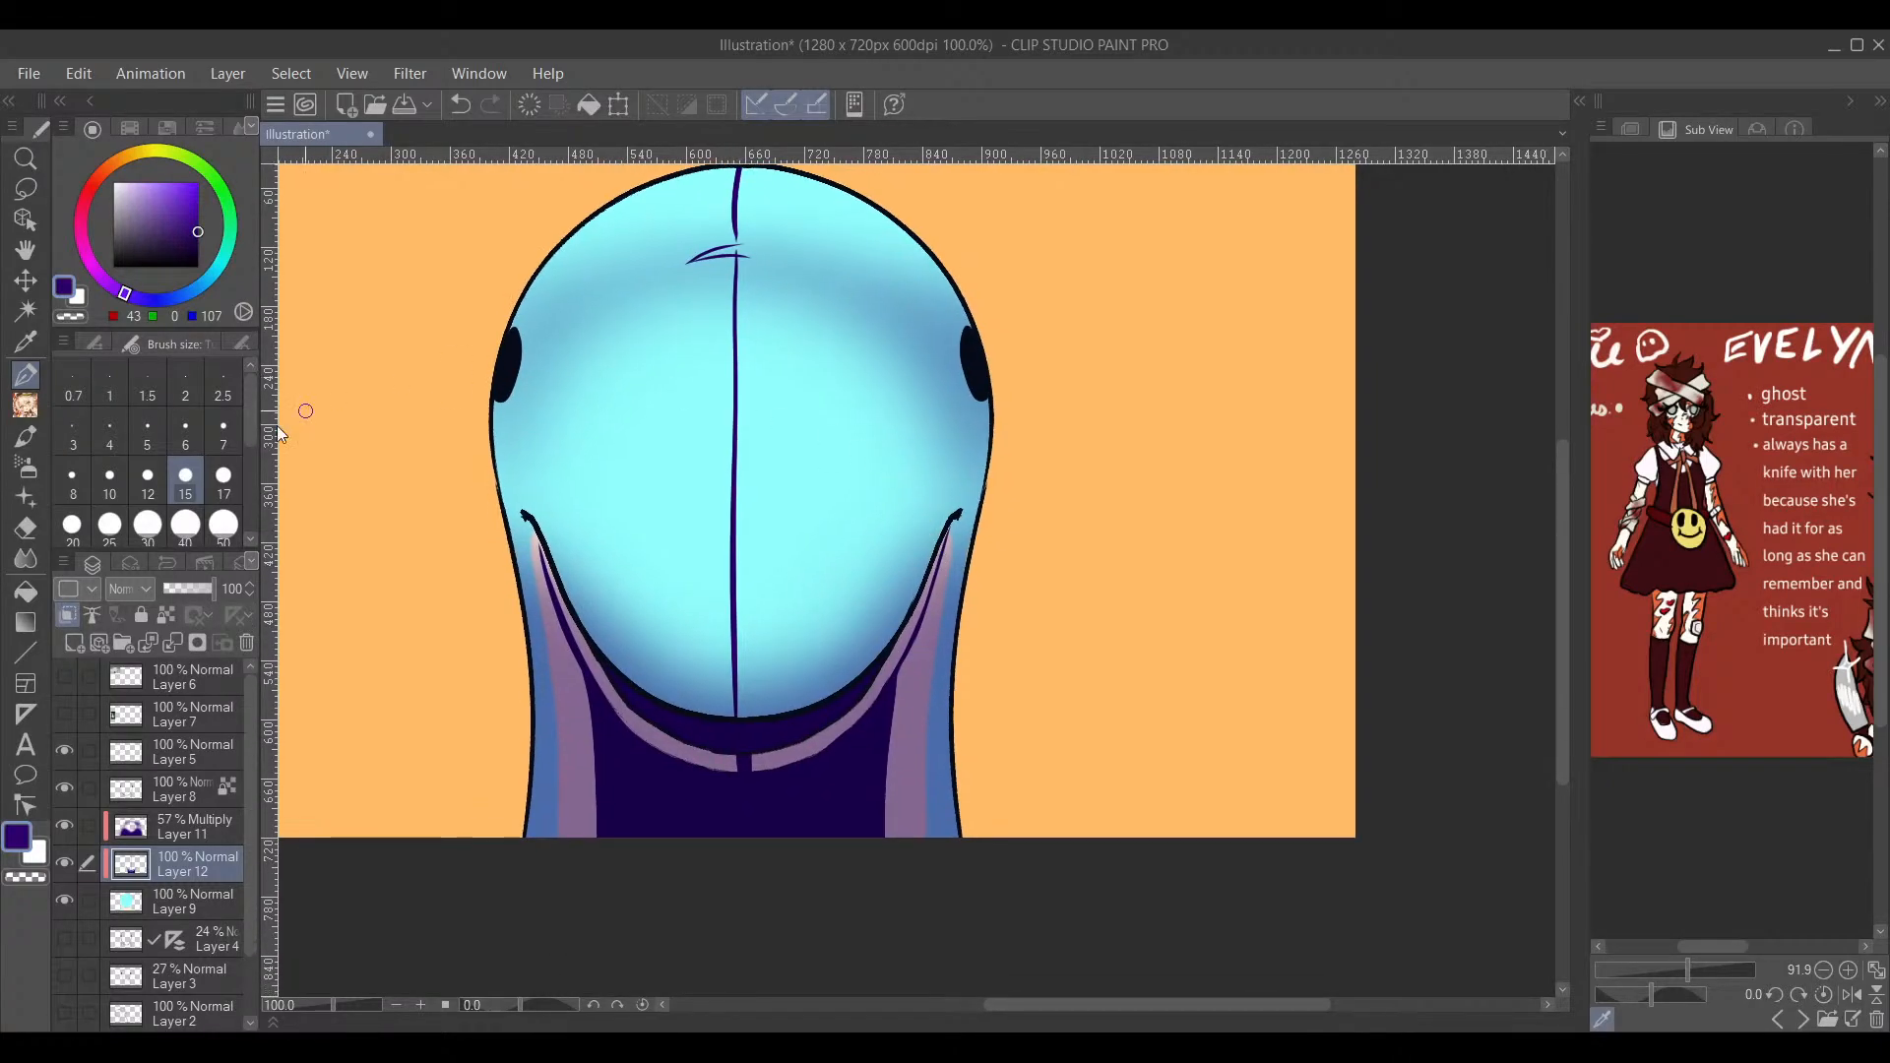
key(bracketright)
key(bracketright)
key(bracketright)
key(bracketright)
key(bracketright)
key(bracketright)
drag(950, 482, 886, 537)
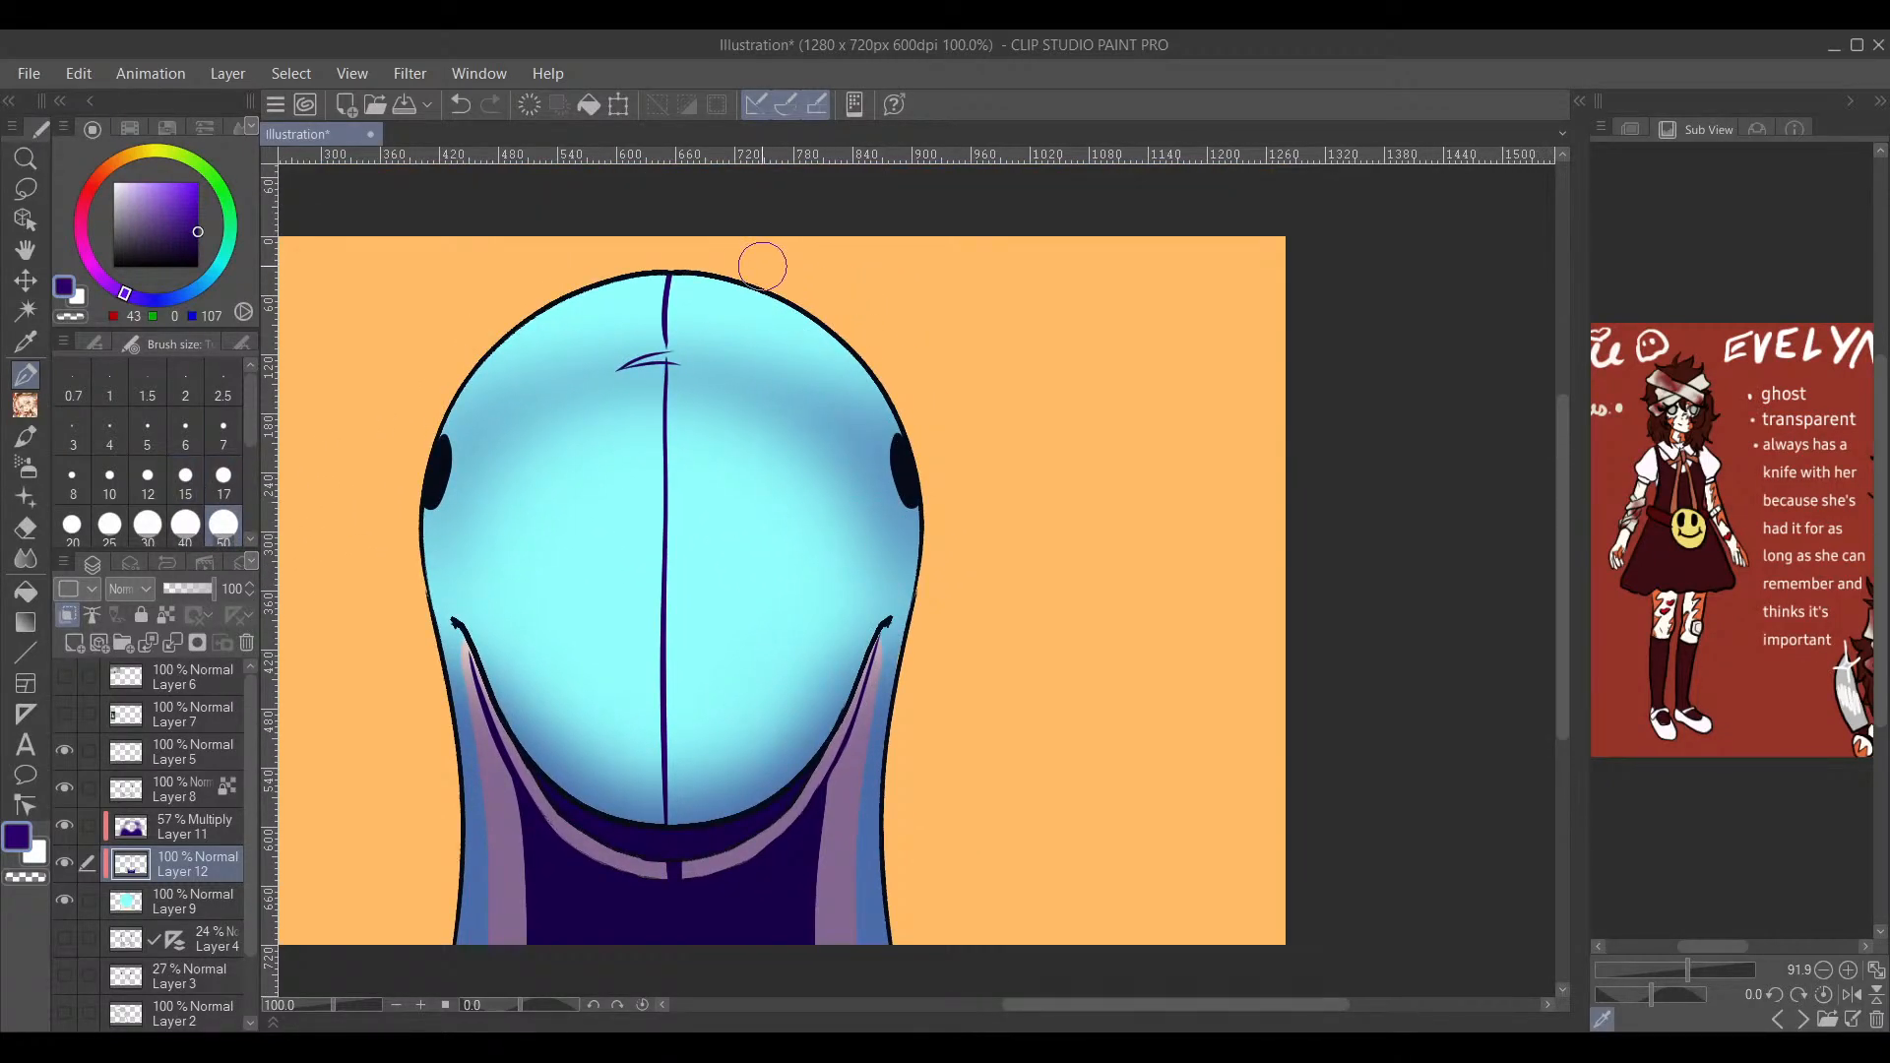
mouse_move(748, 287)
mouse_down()
mouse_move(803, 286)
mouse_move(819, 384)
mouse_move(775, 572)
mouse_move(810, 924)
mouse_move(836, 970)
mouse_move(918, 701)
mouse_move(881, 625)
mouse_move(783, 818)
mouse_move(754, 976)
mouse_move(720, 913)
mouse_move(721, 704)
mouse_move(692, 849)
mouse_move(728, 382)
mouse_move(745, 519)
mouse_up()
click(745, 520)
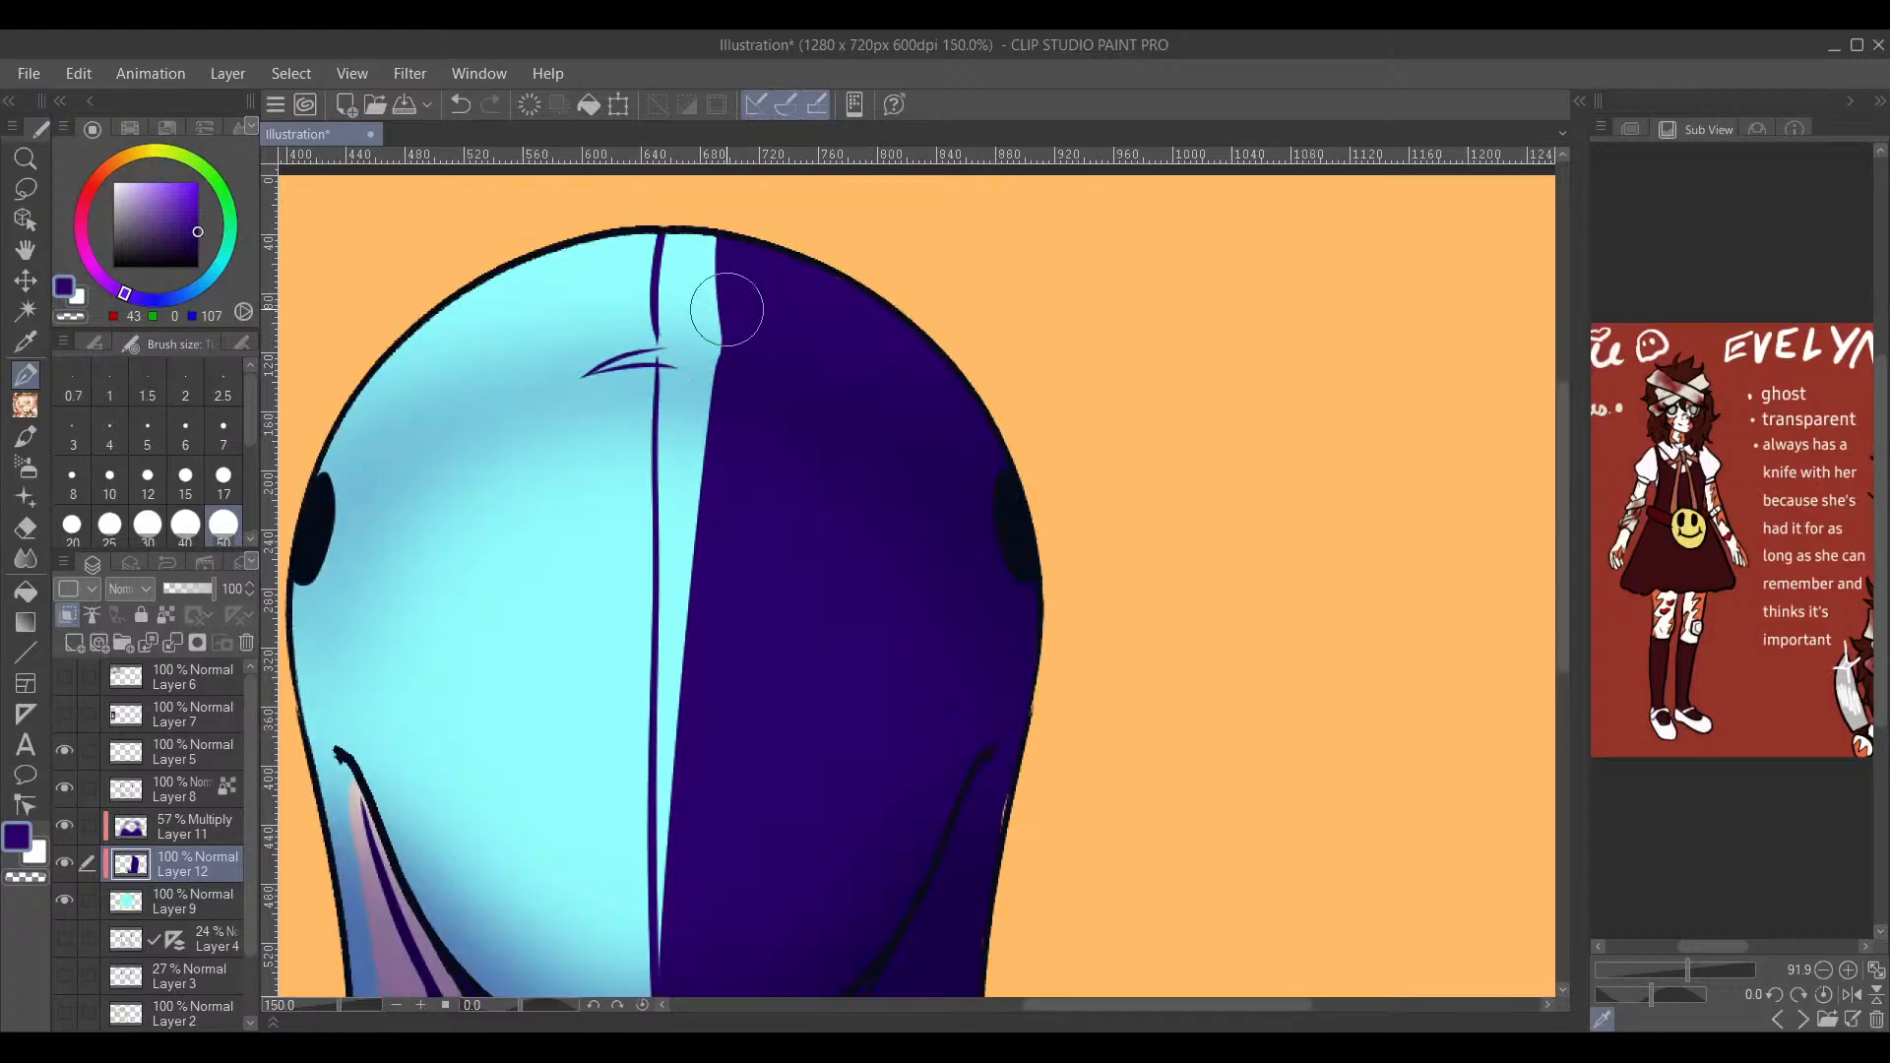
Step: Fill the remaining strip between the centre line and the dark half with the size 12 pen, and solidify the small forehead crease
scroll(717, 296, up, 2)
click(460, 104)
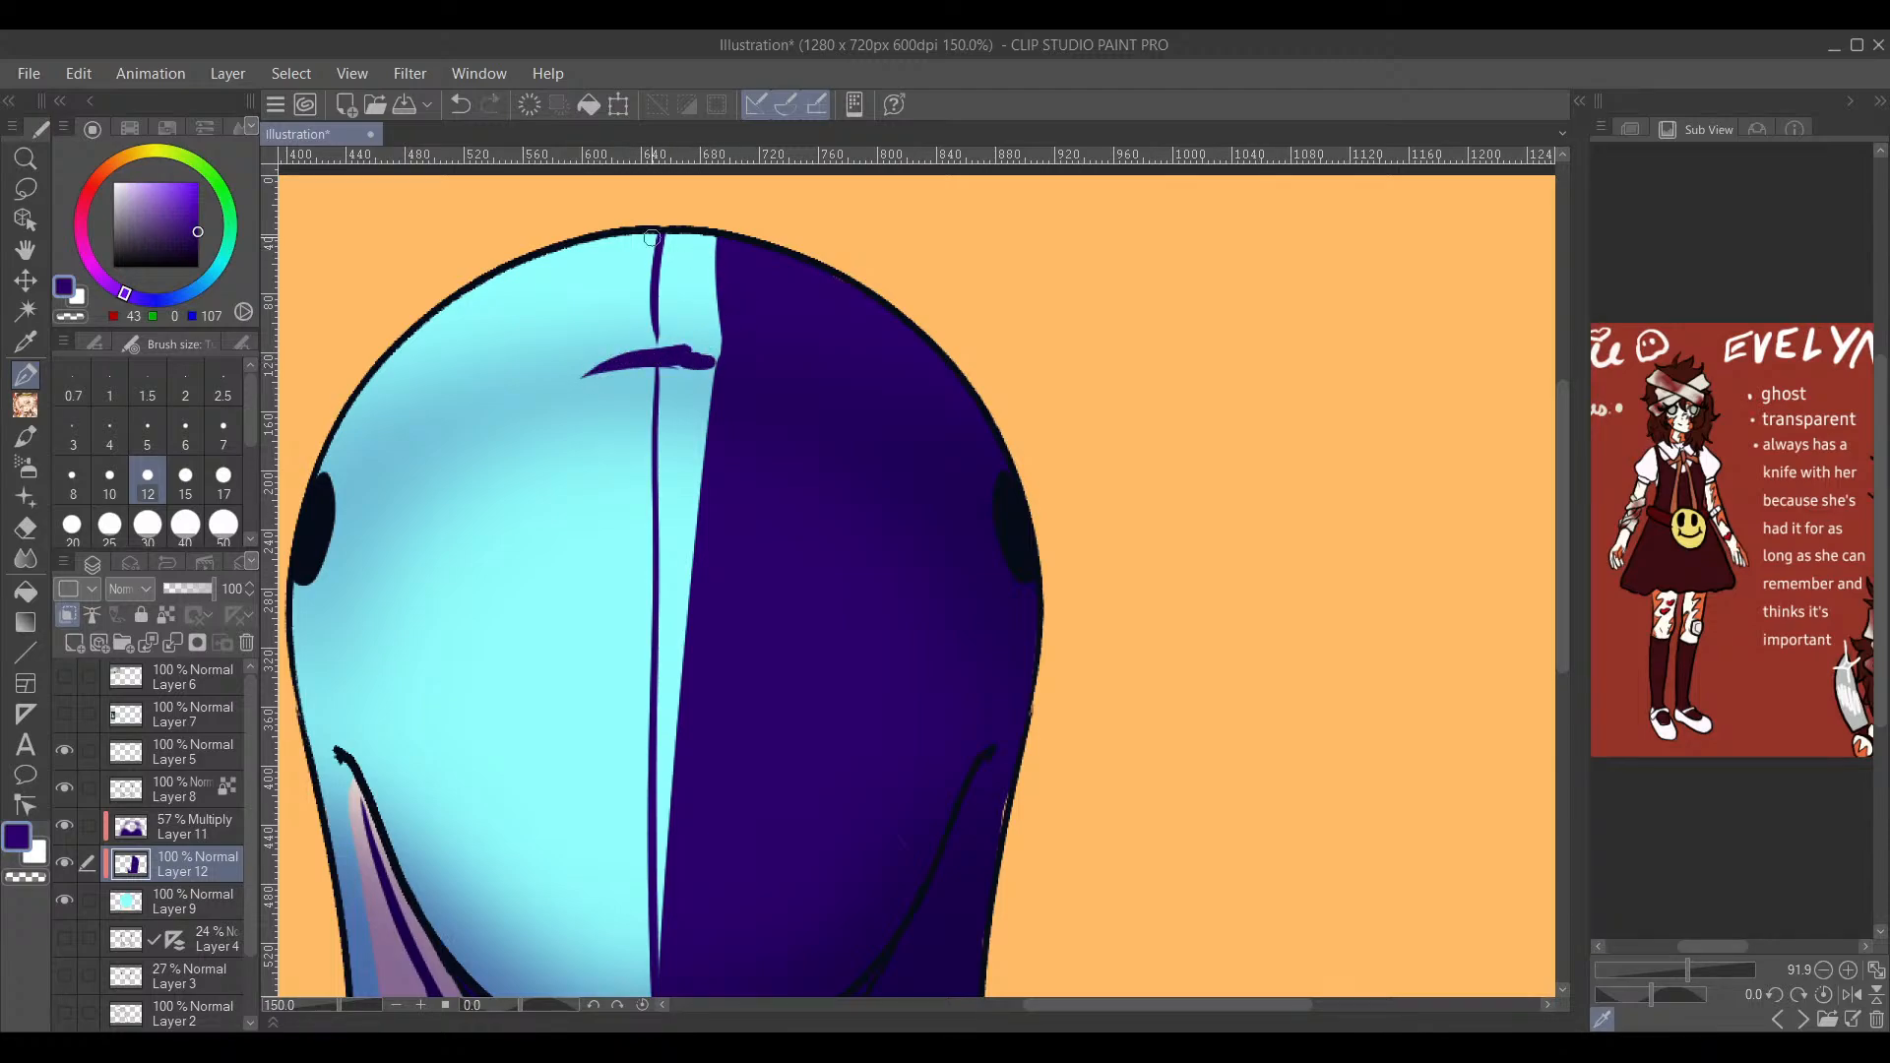
mouse_move(672, 258)
mouse_down()
mouse_move(669, 357)
mouse_move(666, 297)
mouse_move(725, 222)
mouse_move(701, 516)
mouse_up()
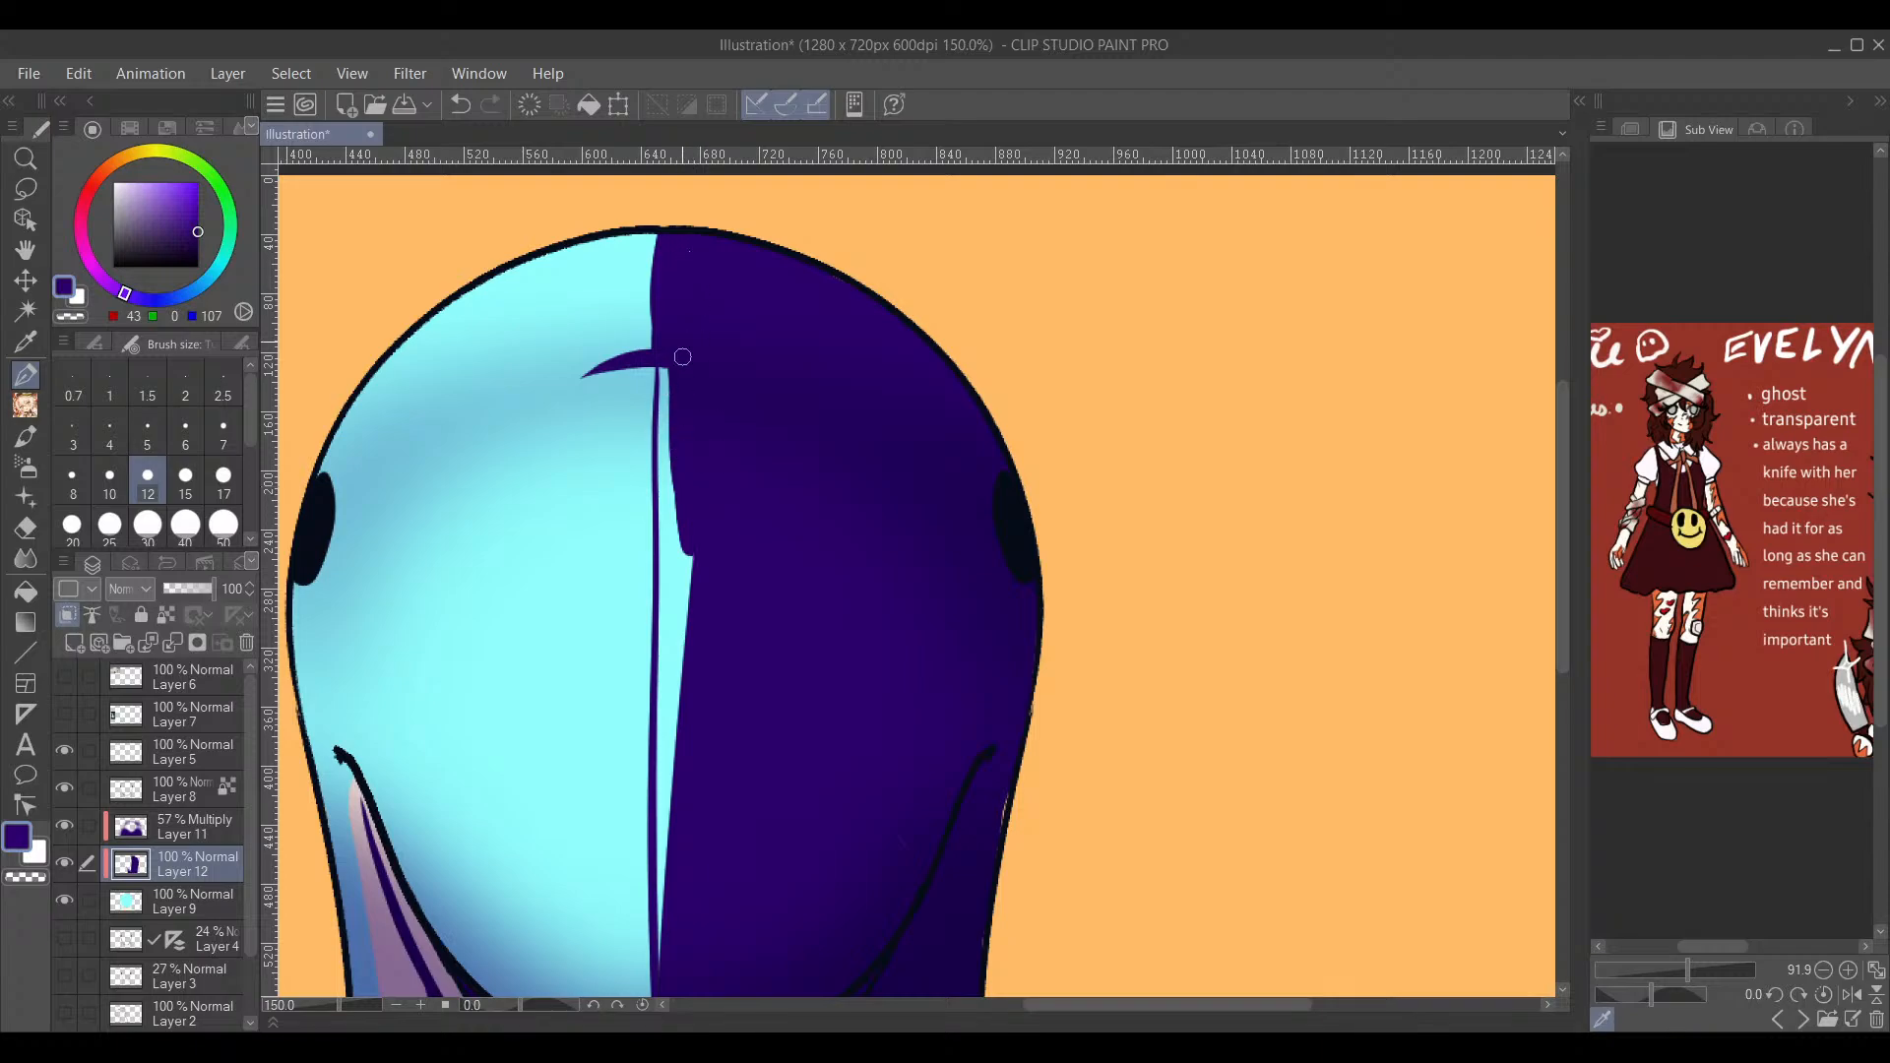
mouse_move(683, 356)
mouse_down()
mouse_move(662, 338)
mouse_move(676, 686)
mouse_move(706, 507)
mouse_up()
mouse_move(701, 659)
mouse_down()
mouse_move(730, 375)
mouse_move(698, 324)
mouse_move(690, 619)
mouse_up()
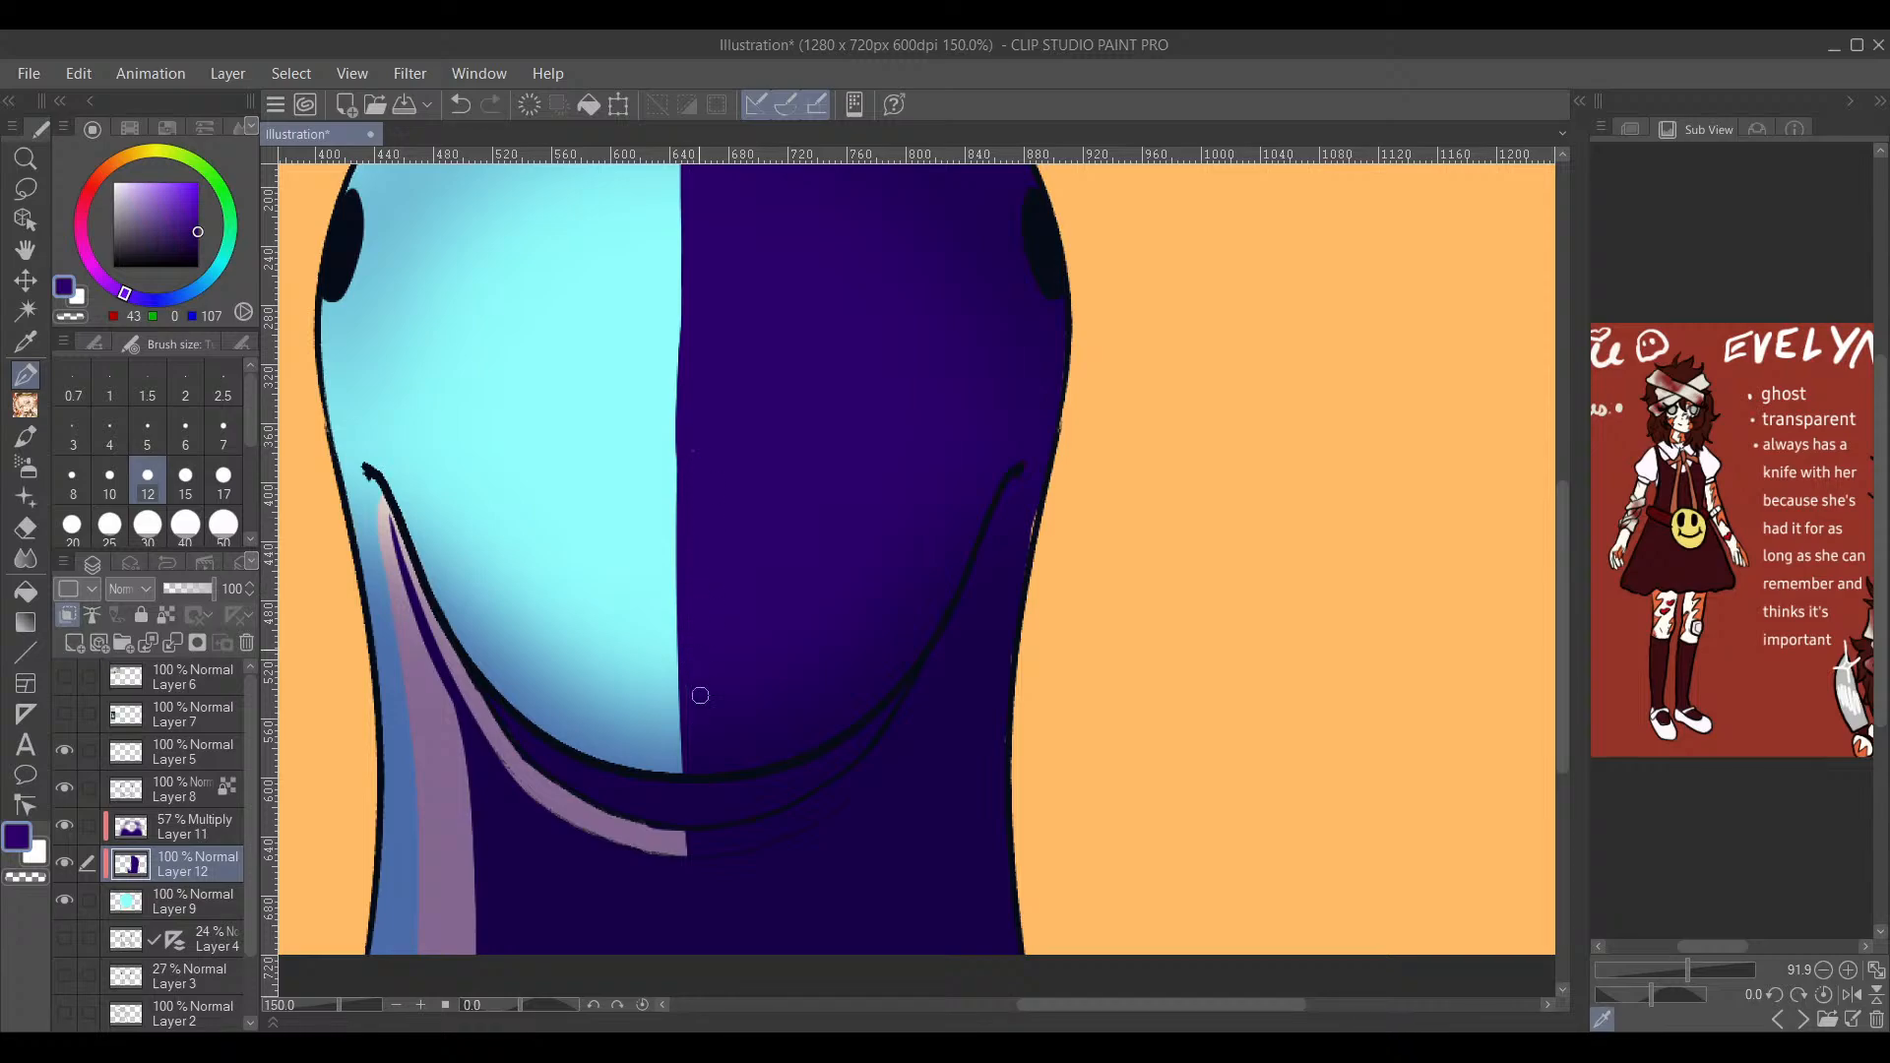
key(e)
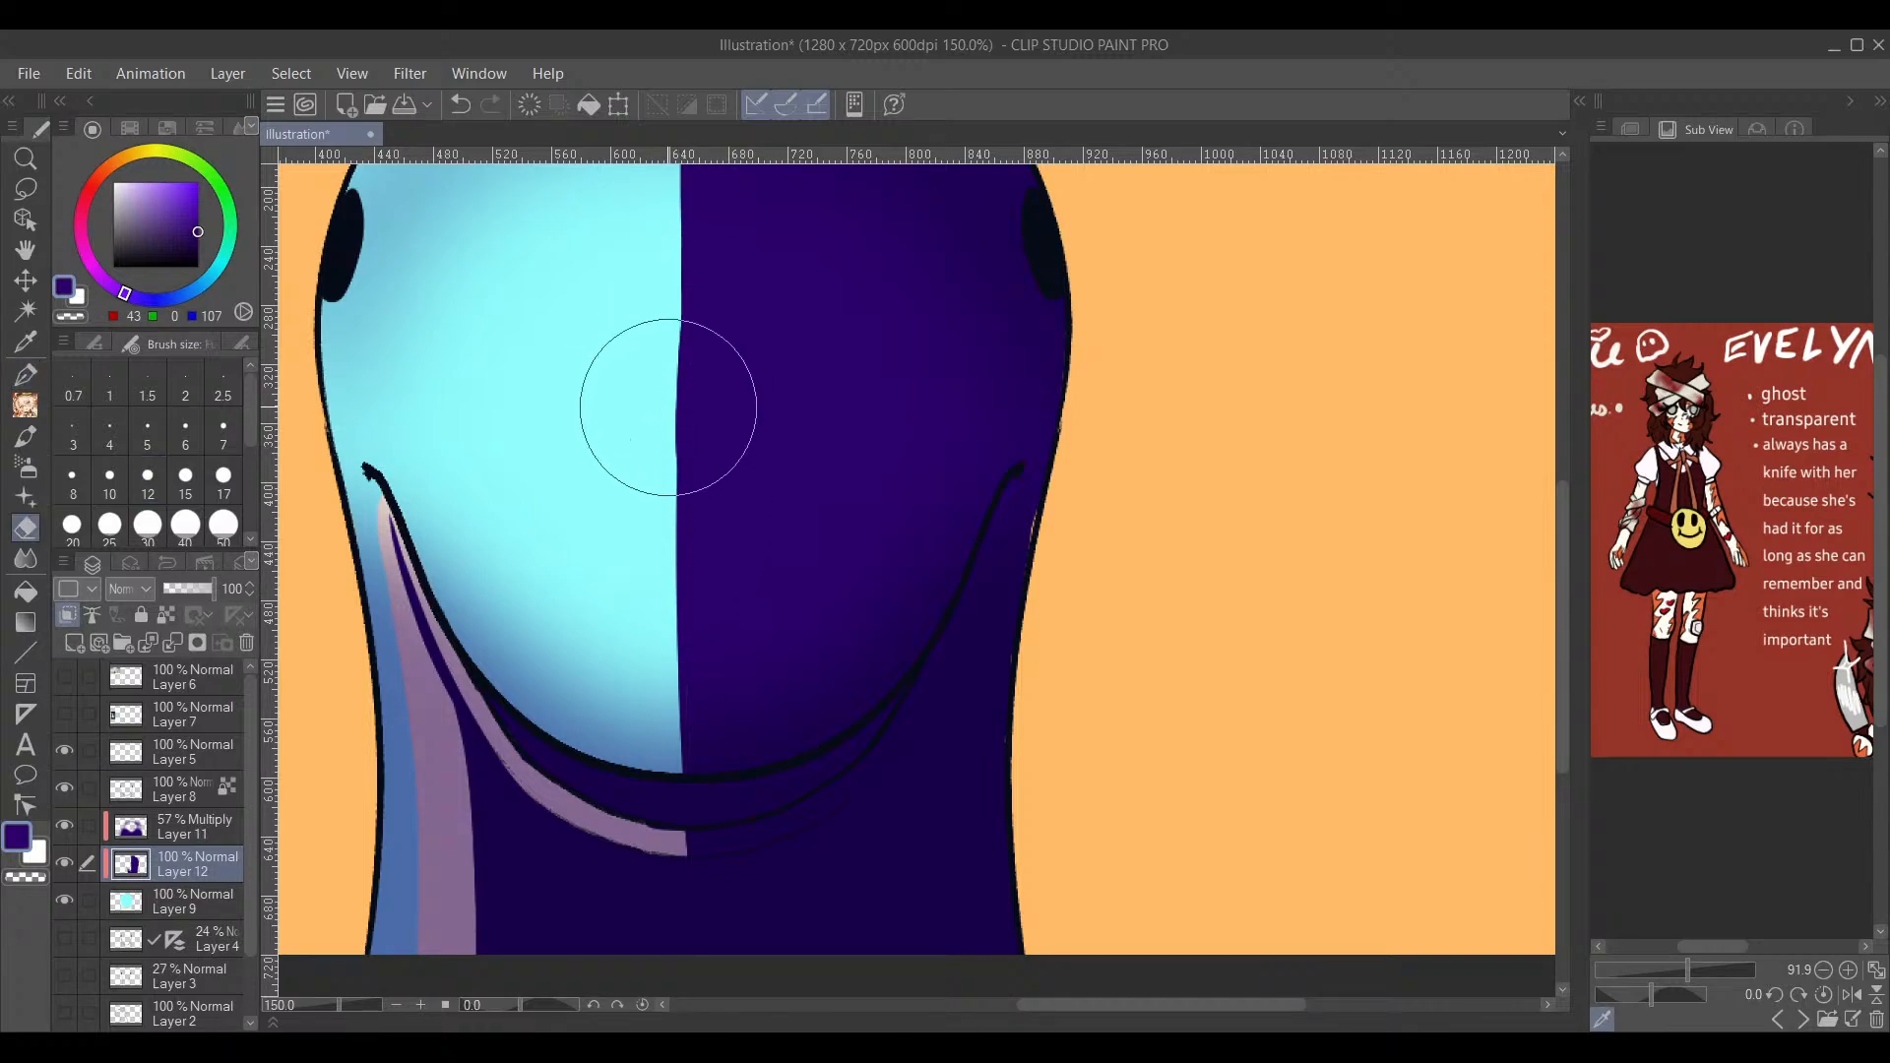
key(p)
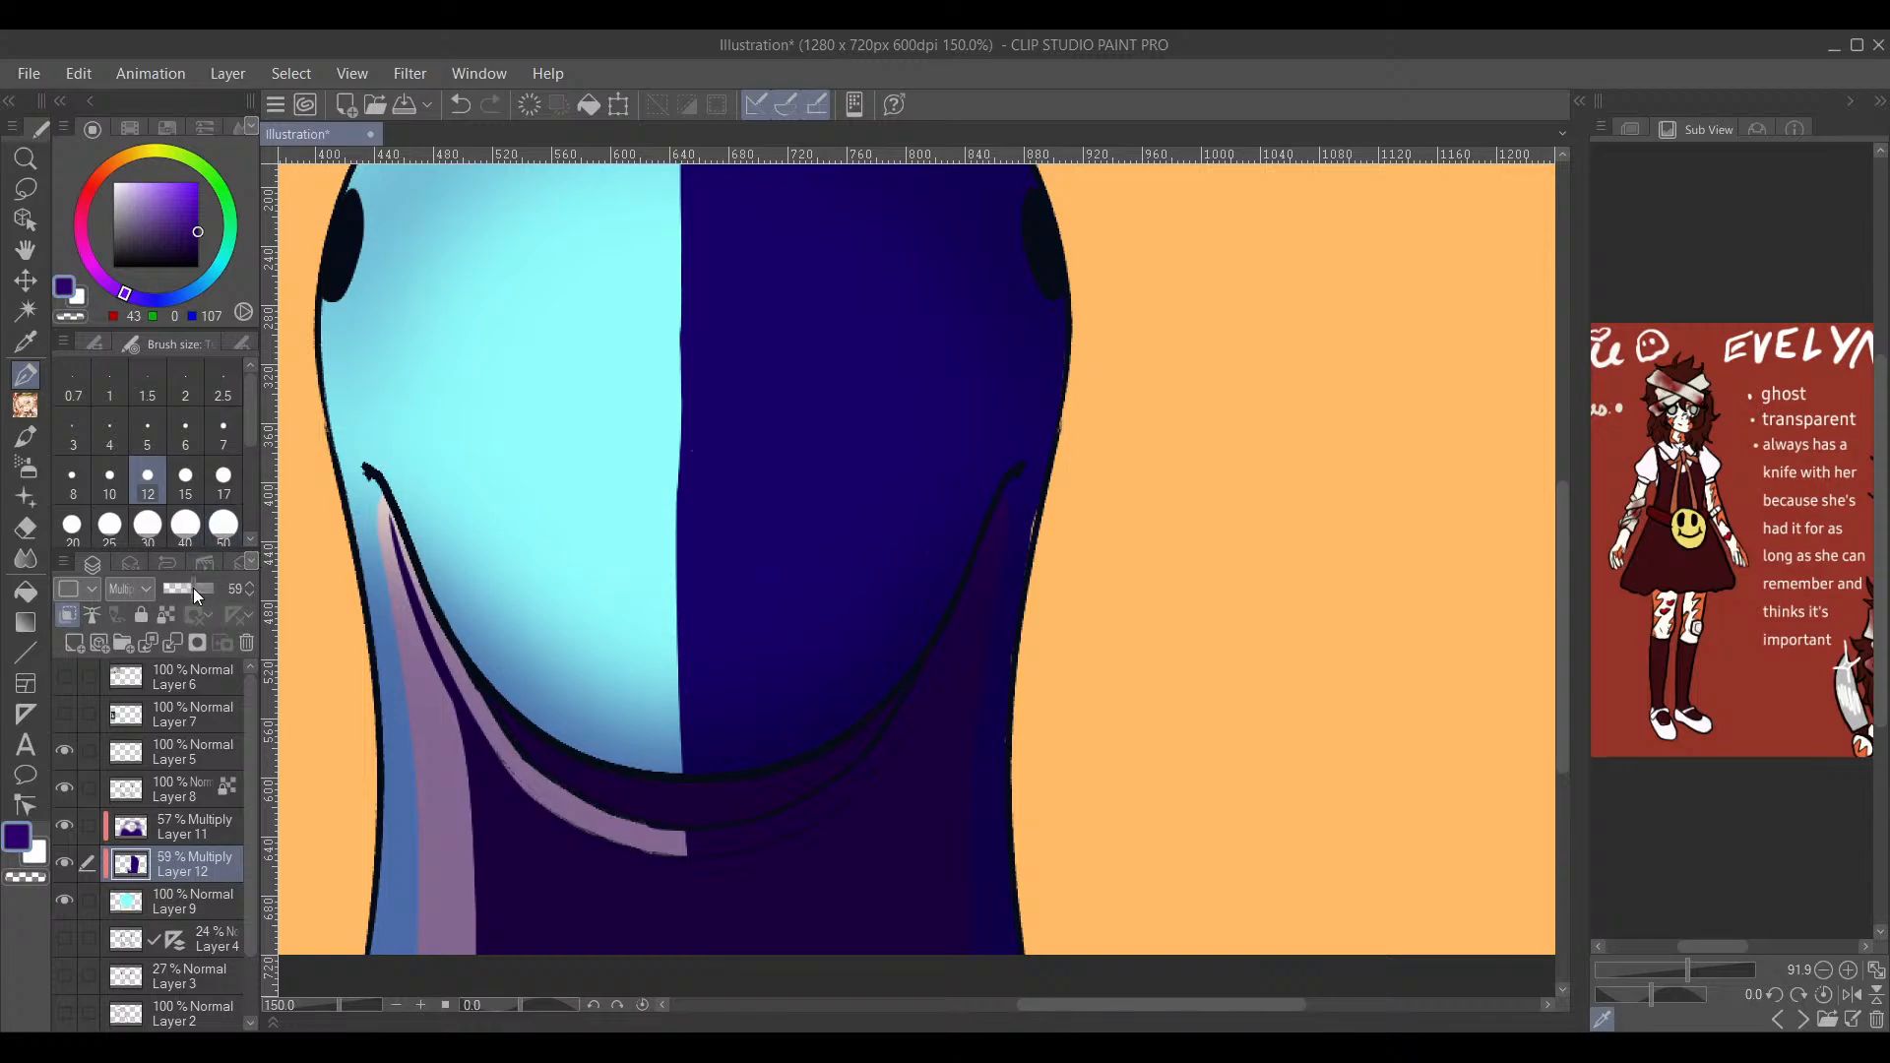
Step: Set the half-face shadow layer, Layer 12, to Multiply at 71% opacity
drag(193, 588, 198, 582)
scroll(1152, 627, down, 2)
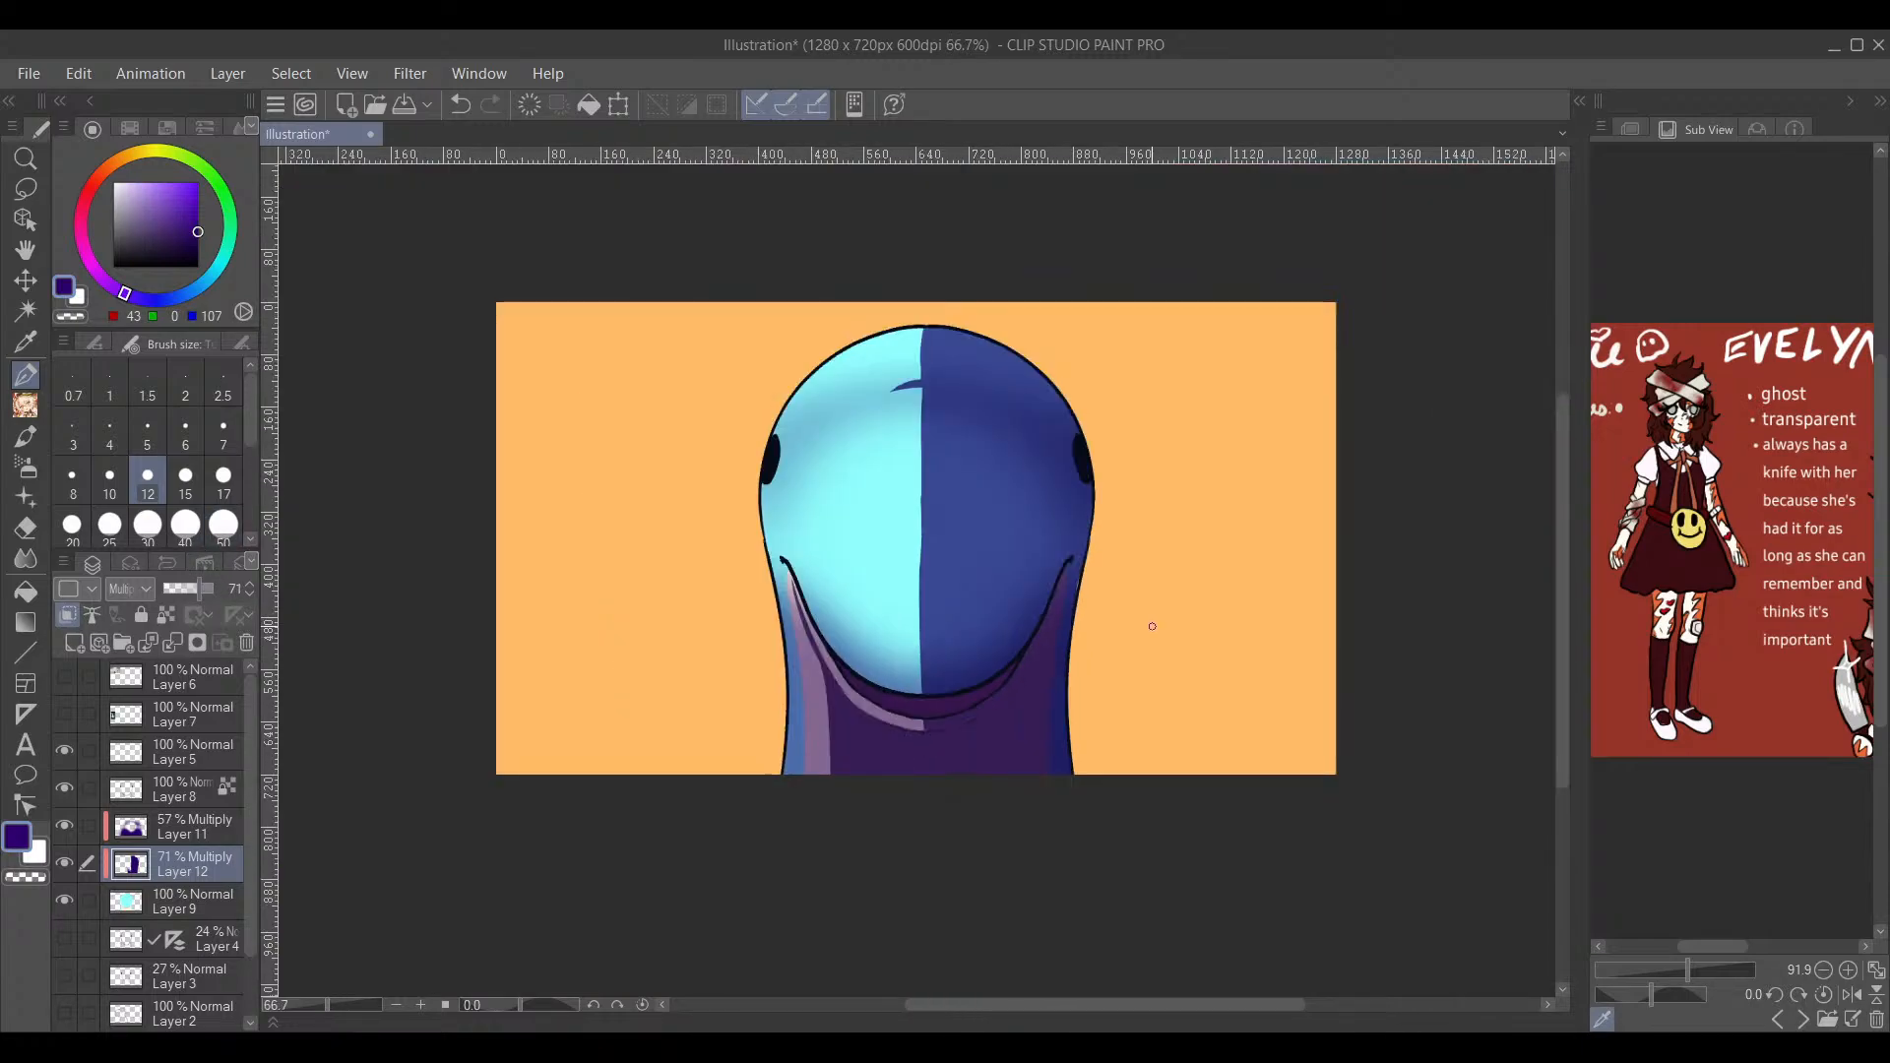
scroll(1141, 628, up, 1)
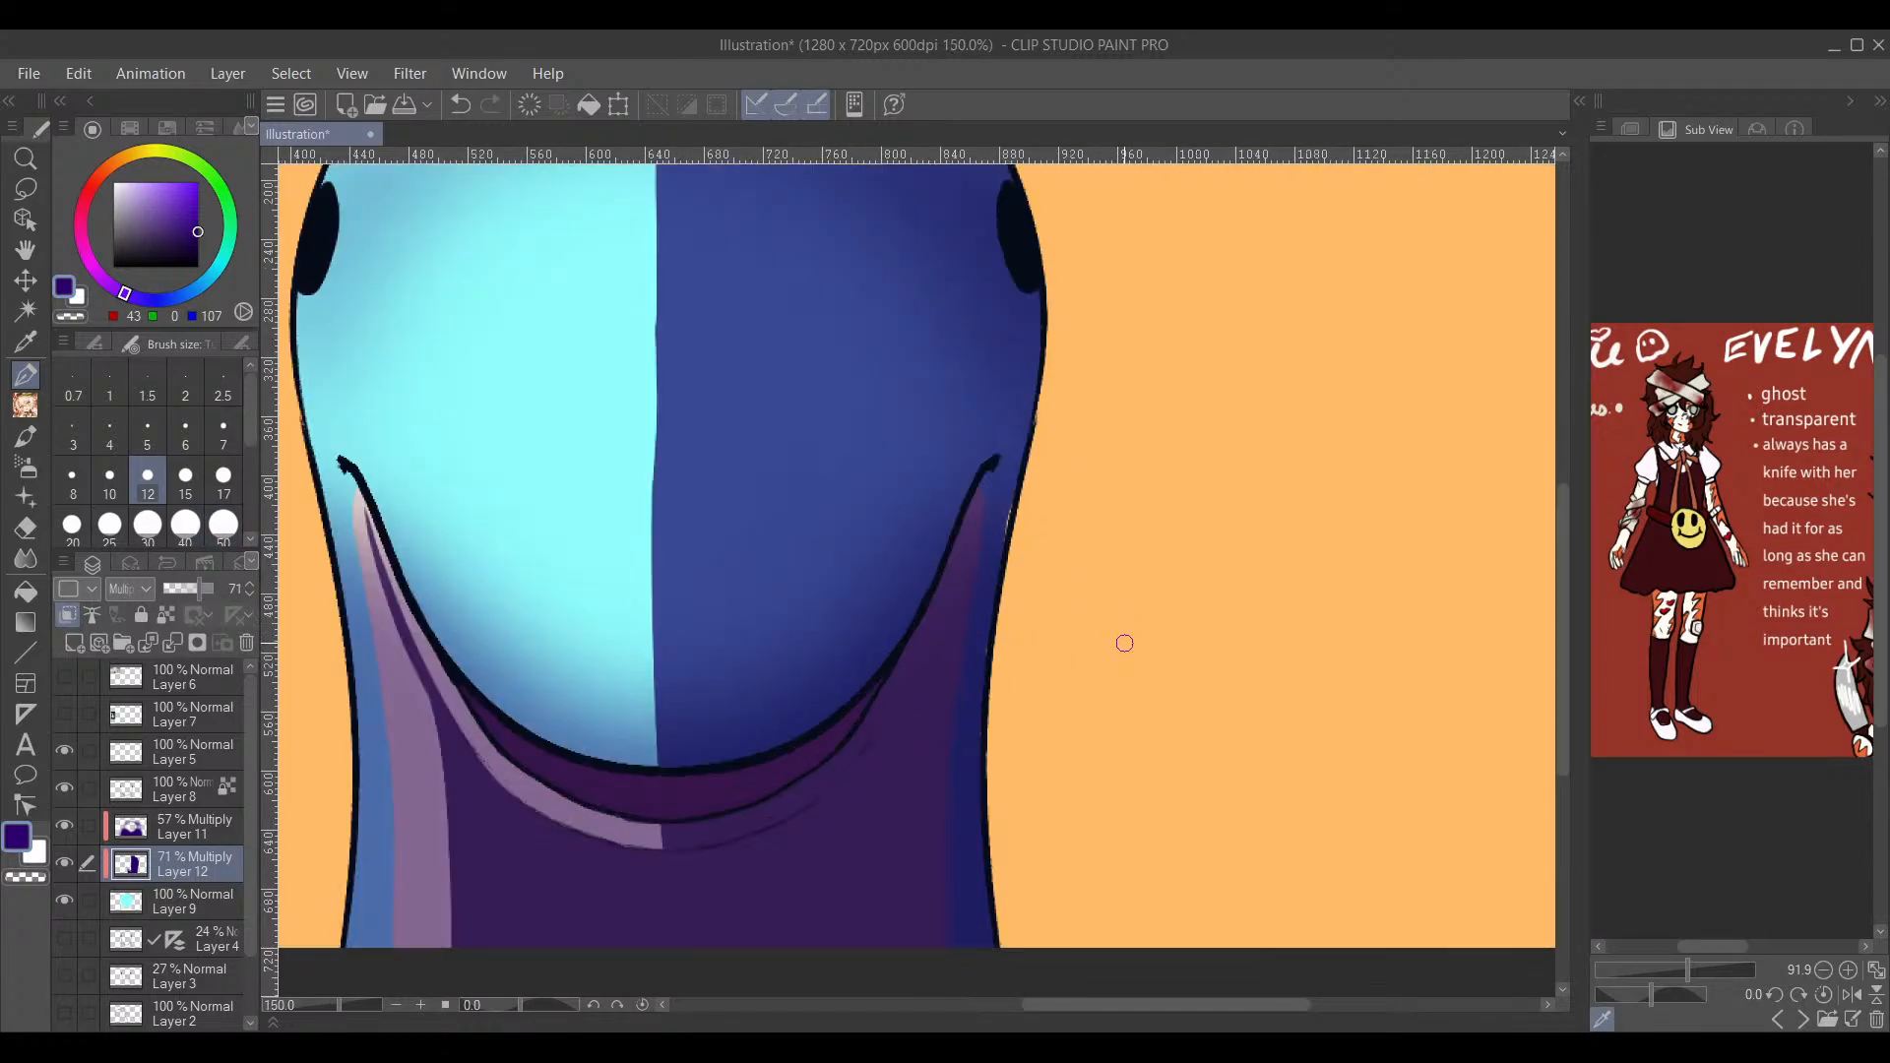
scroll(1130, 640, up, 1)
scroll(1122, 646, down, 2)
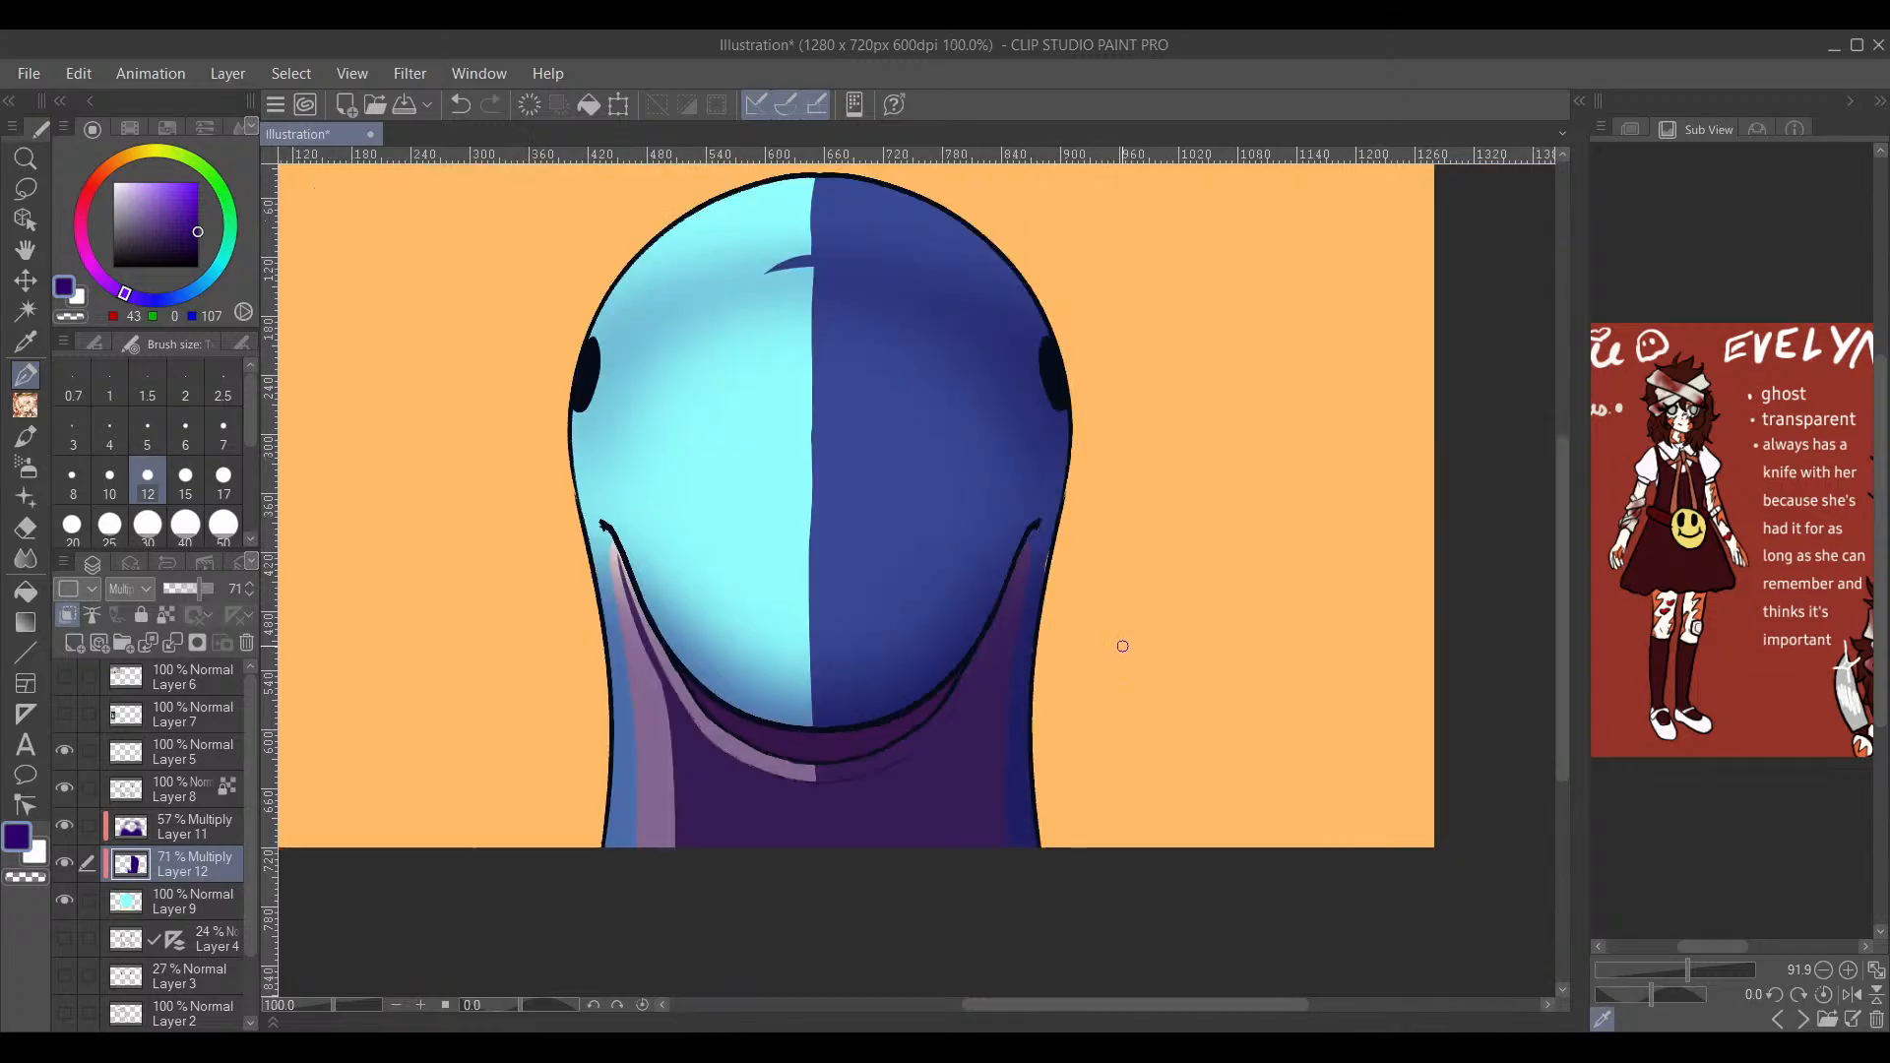
Step: Add a new layer above Layer 5 and choose a dark purple drawing colour, RGB 60, 14, 101
drag(247, 882, 252, 943)
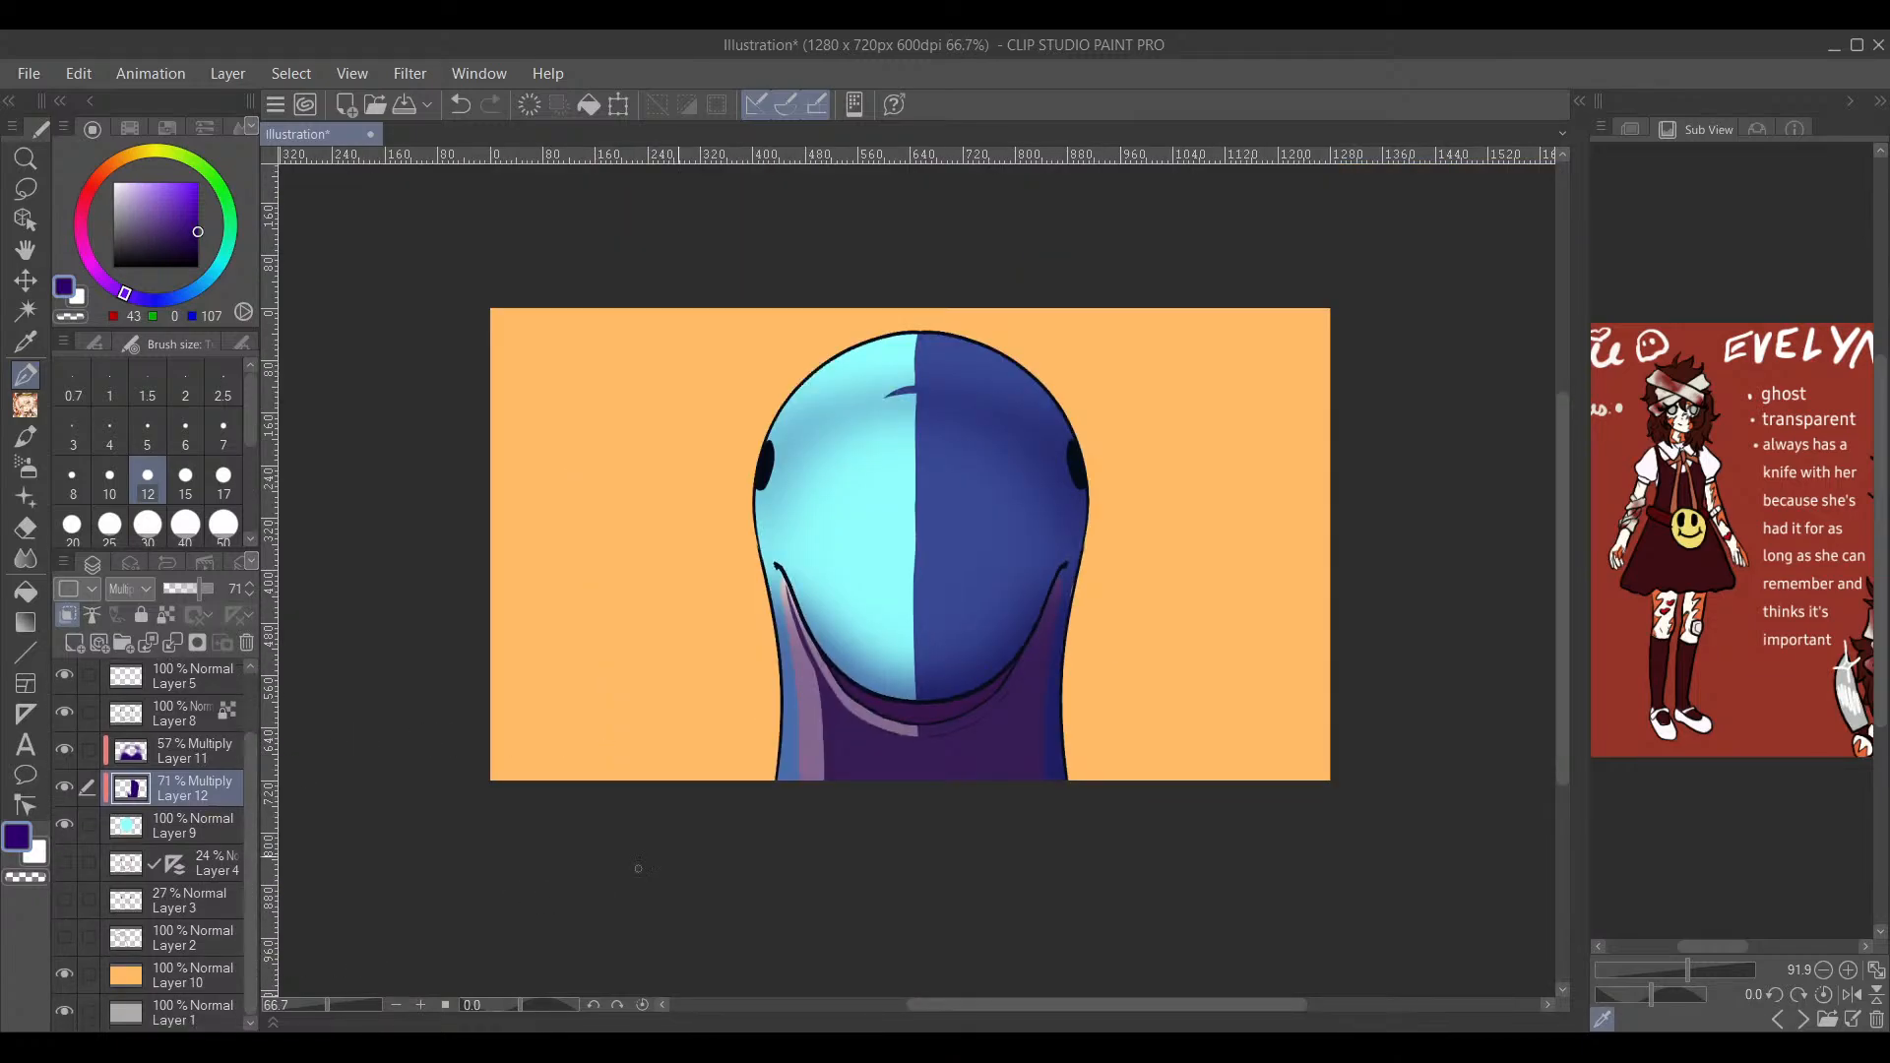
drag(1179, 738, 1164, 695)
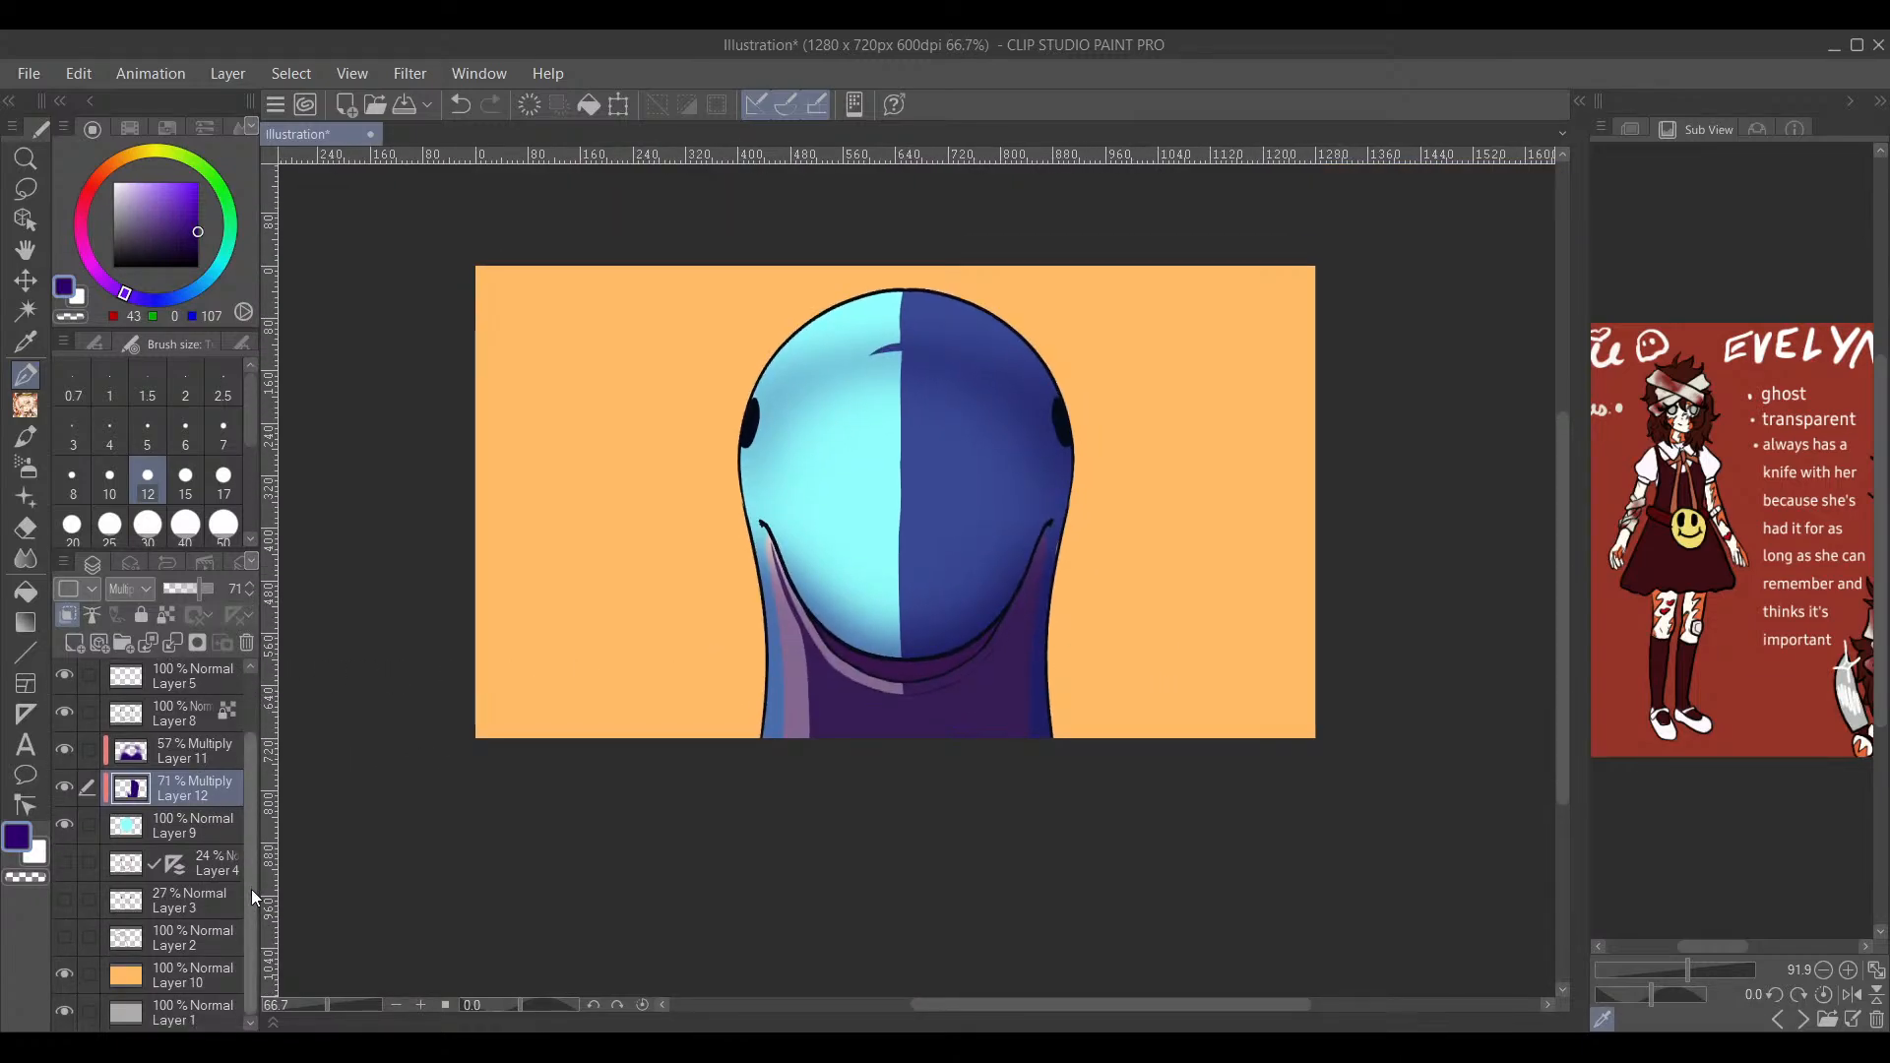
drag(251, 942, 258, 758)
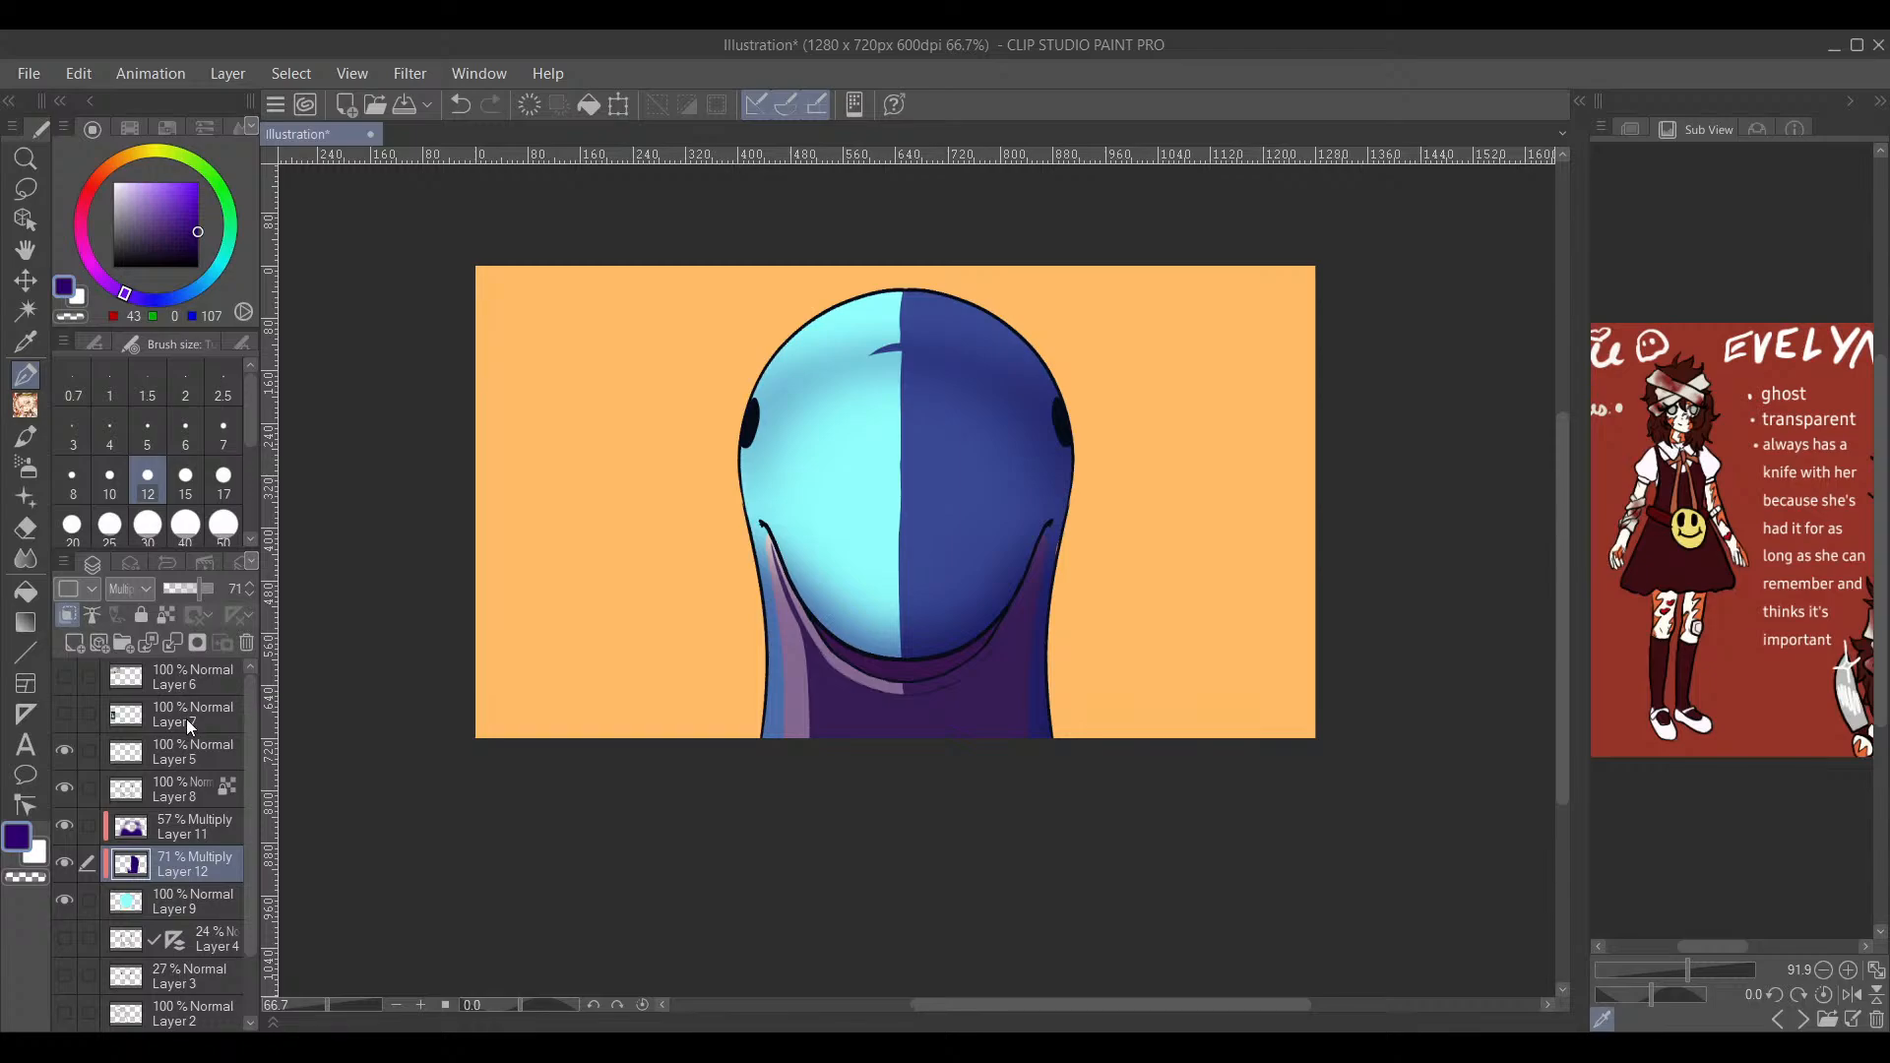
click(193, 752)
click(74, 643)
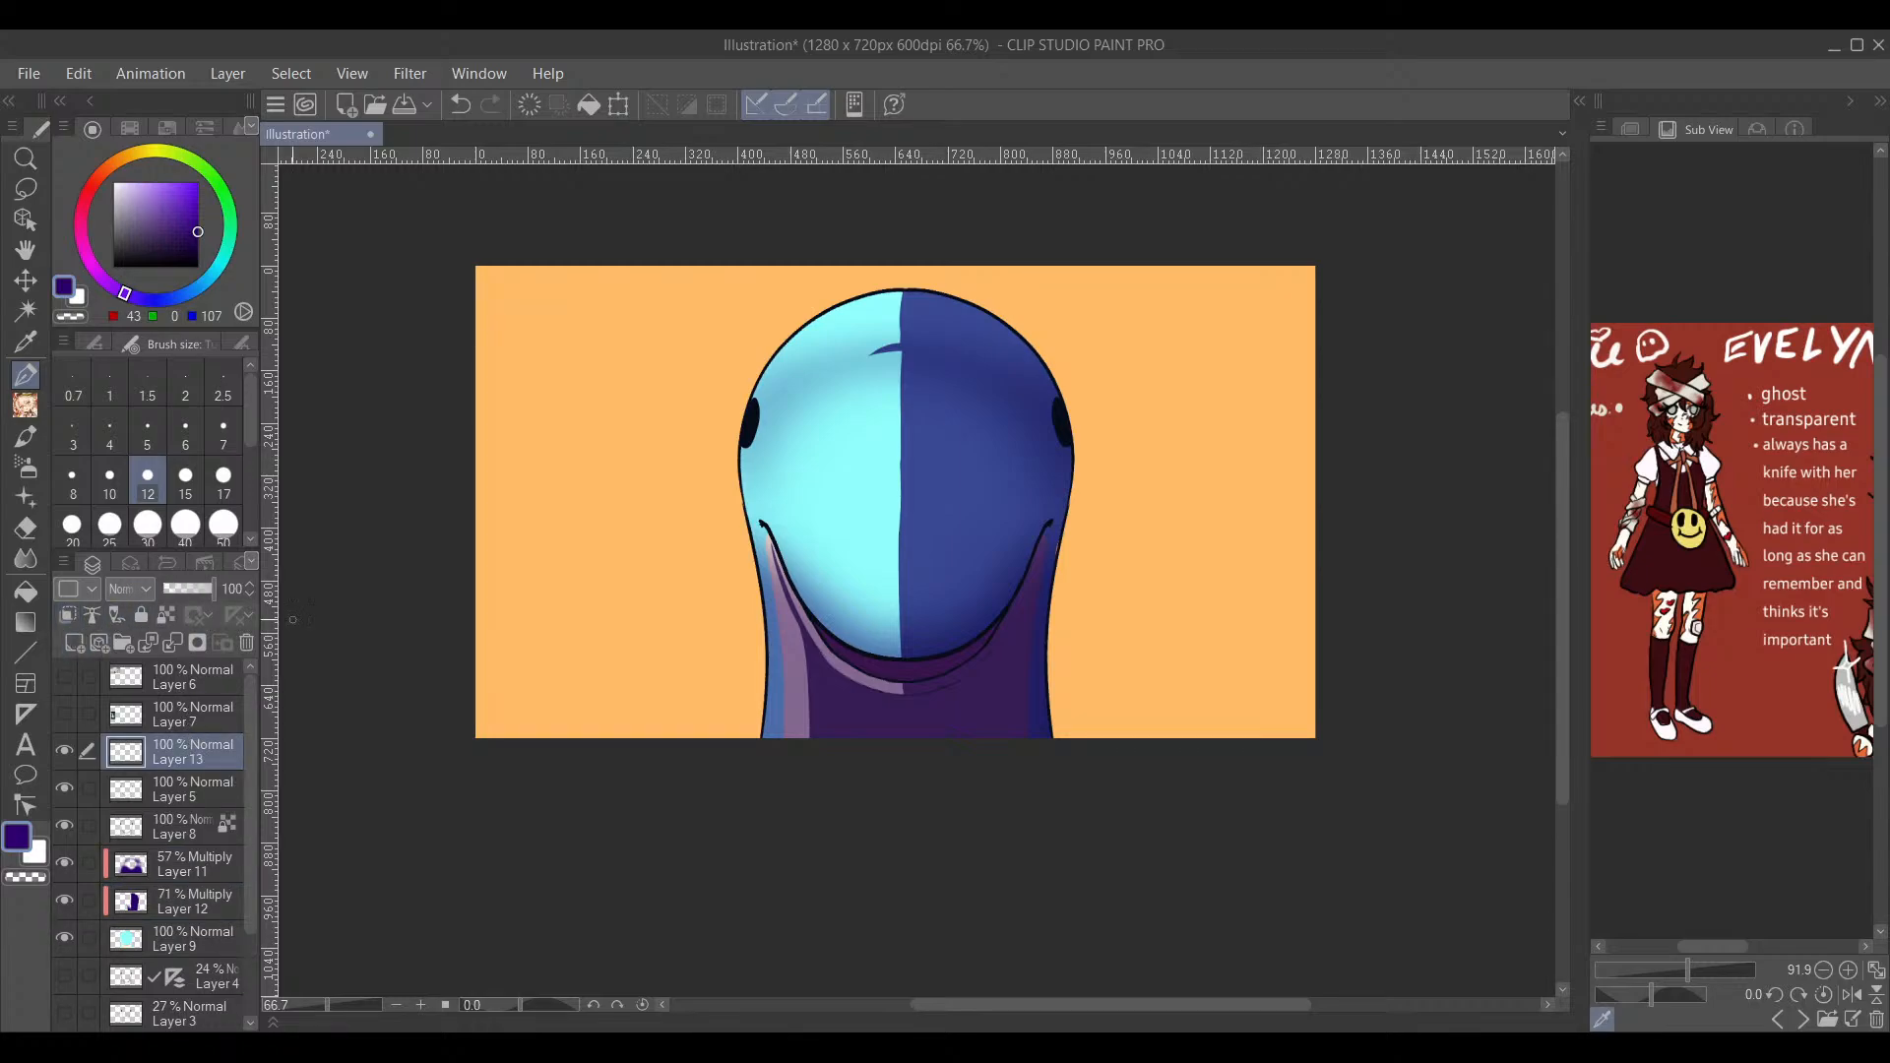
drag(825, 730, 730, 746)
mouse_move(198, 231)
mouse_down()
mouse_move(216, 193)
mouse_move(184, 231)
mouse_up()
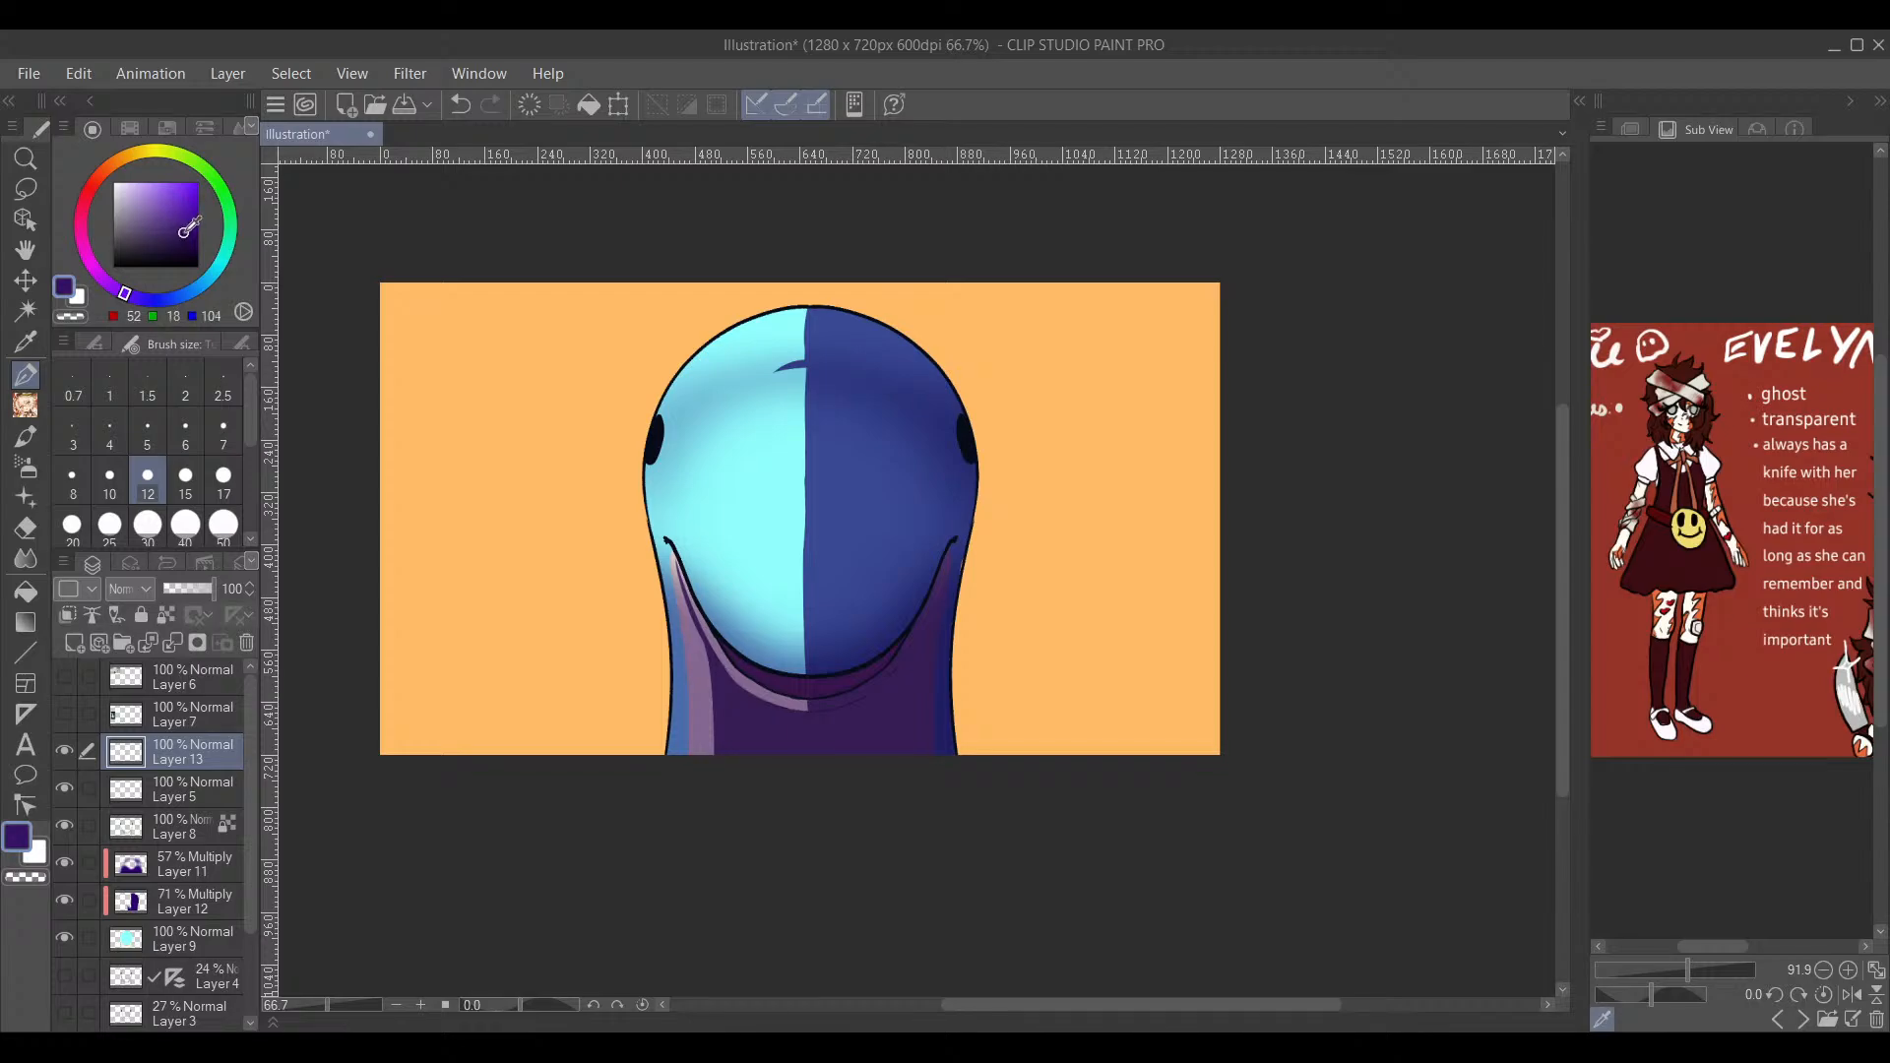
drag(124, 295, 115, 288)
Step: Airbrush the right side of the canvas dark purple at size 2000 and set the layer to Multiply
click(26, 466)
scroll(252, 482, down, 2)
scroll(1083, 701, down, 1)
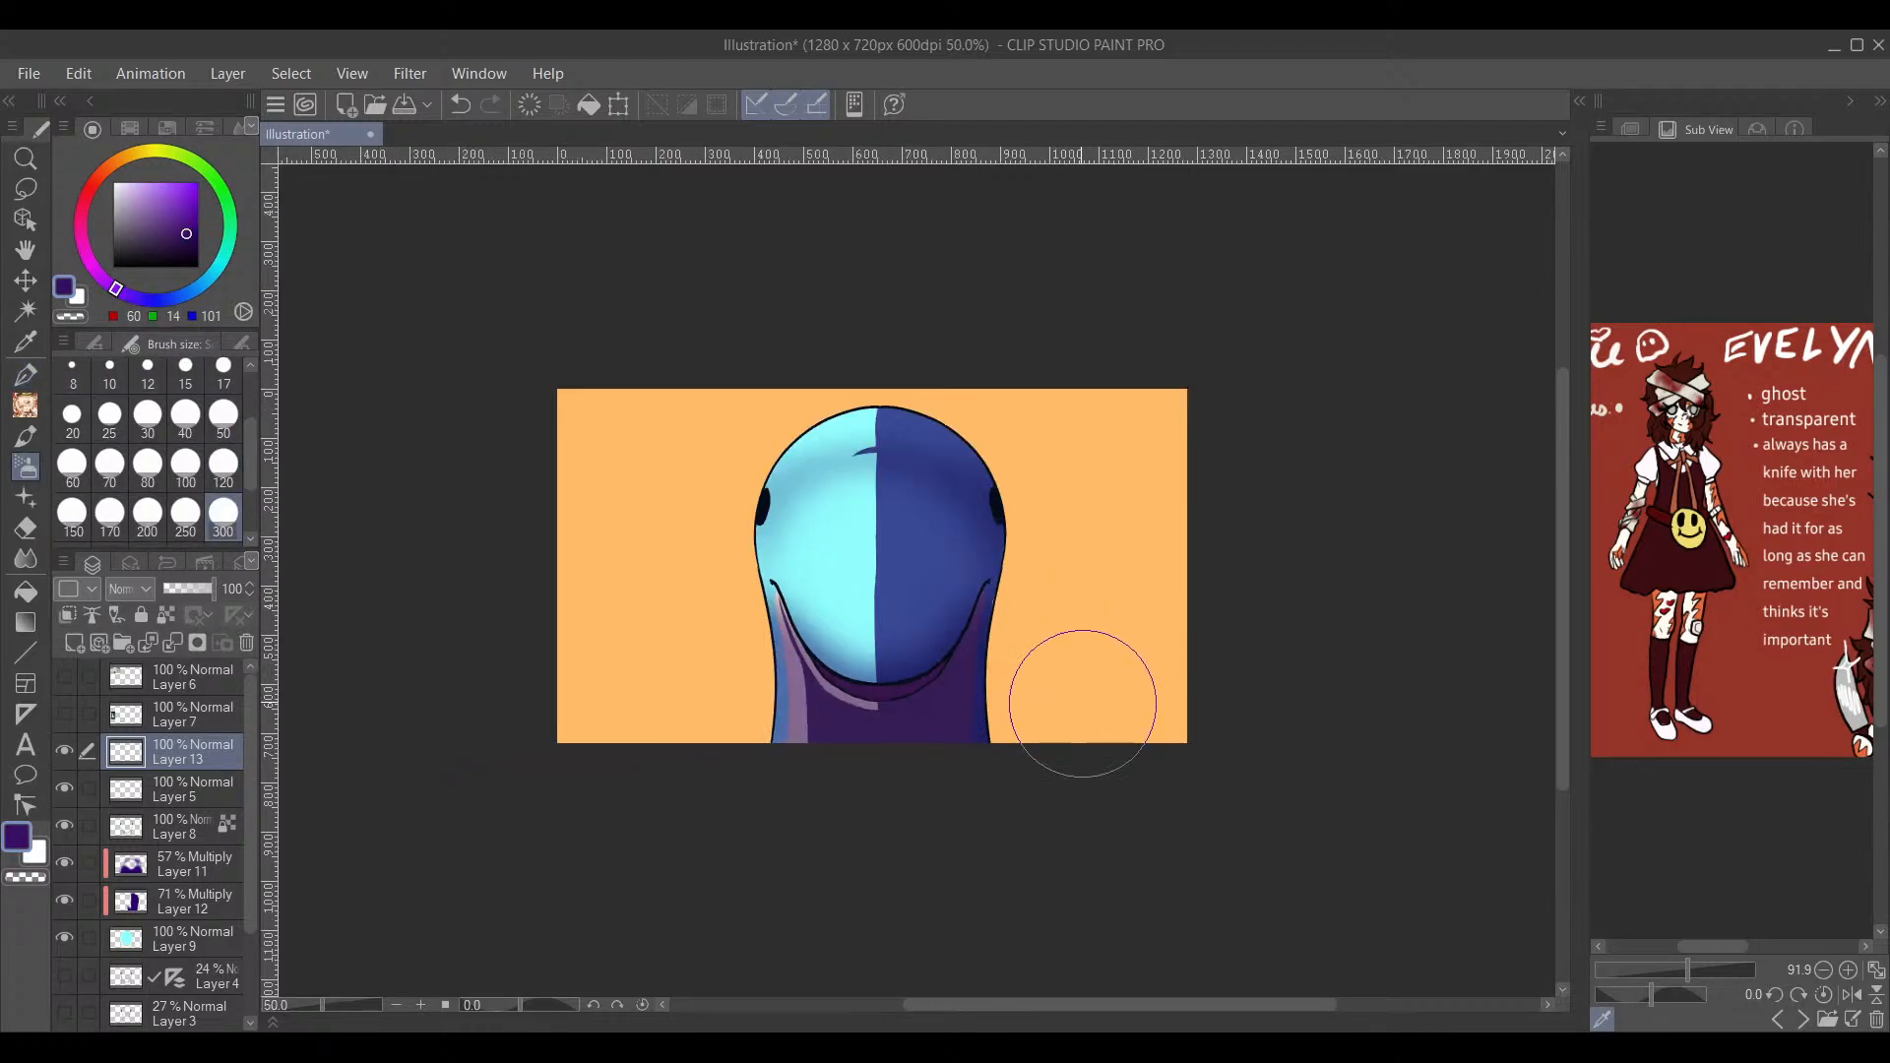
scroll(254, 492, down, 2)
click(223, 516)
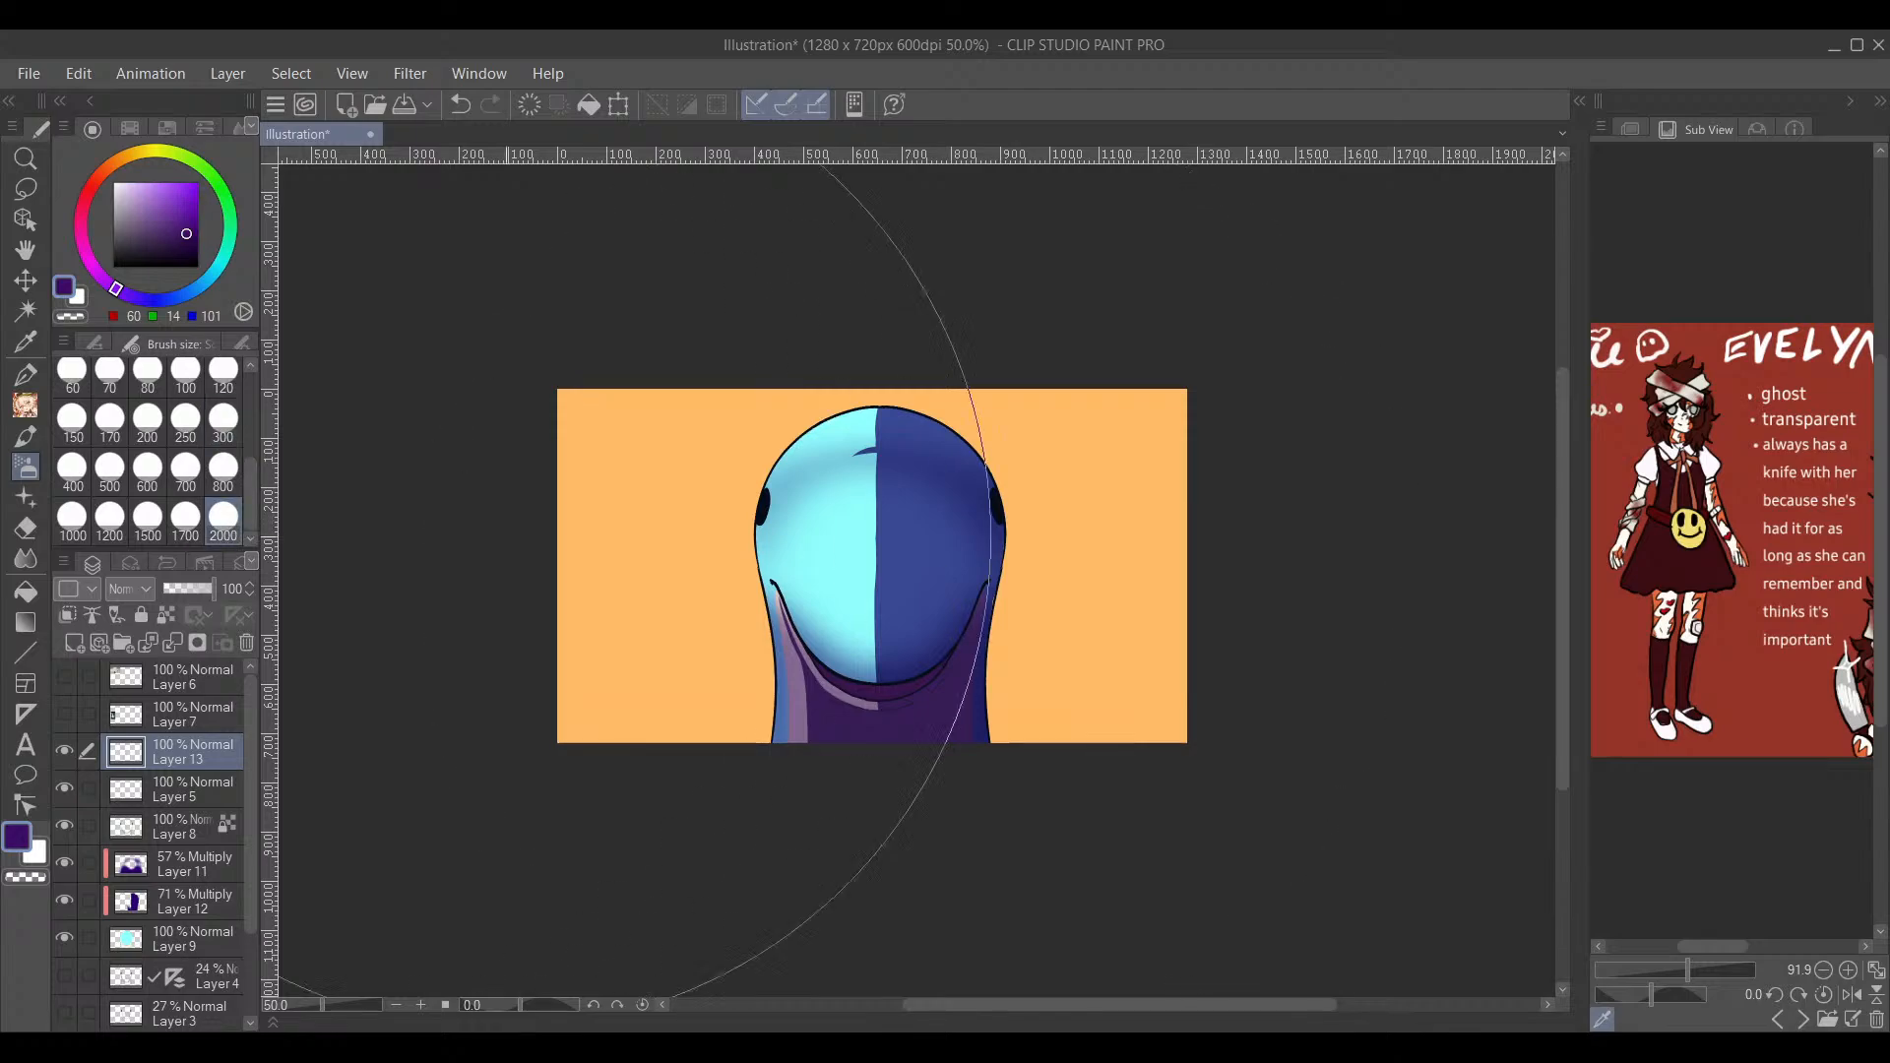
mouse_move(1266, 654)
mouse_down()
mouse_move(1270, 866)
mouse_move(1349, 531)
mouse_move(886, 758)
mouse_move(591, 689)
mouse_up()
click(154, 104)
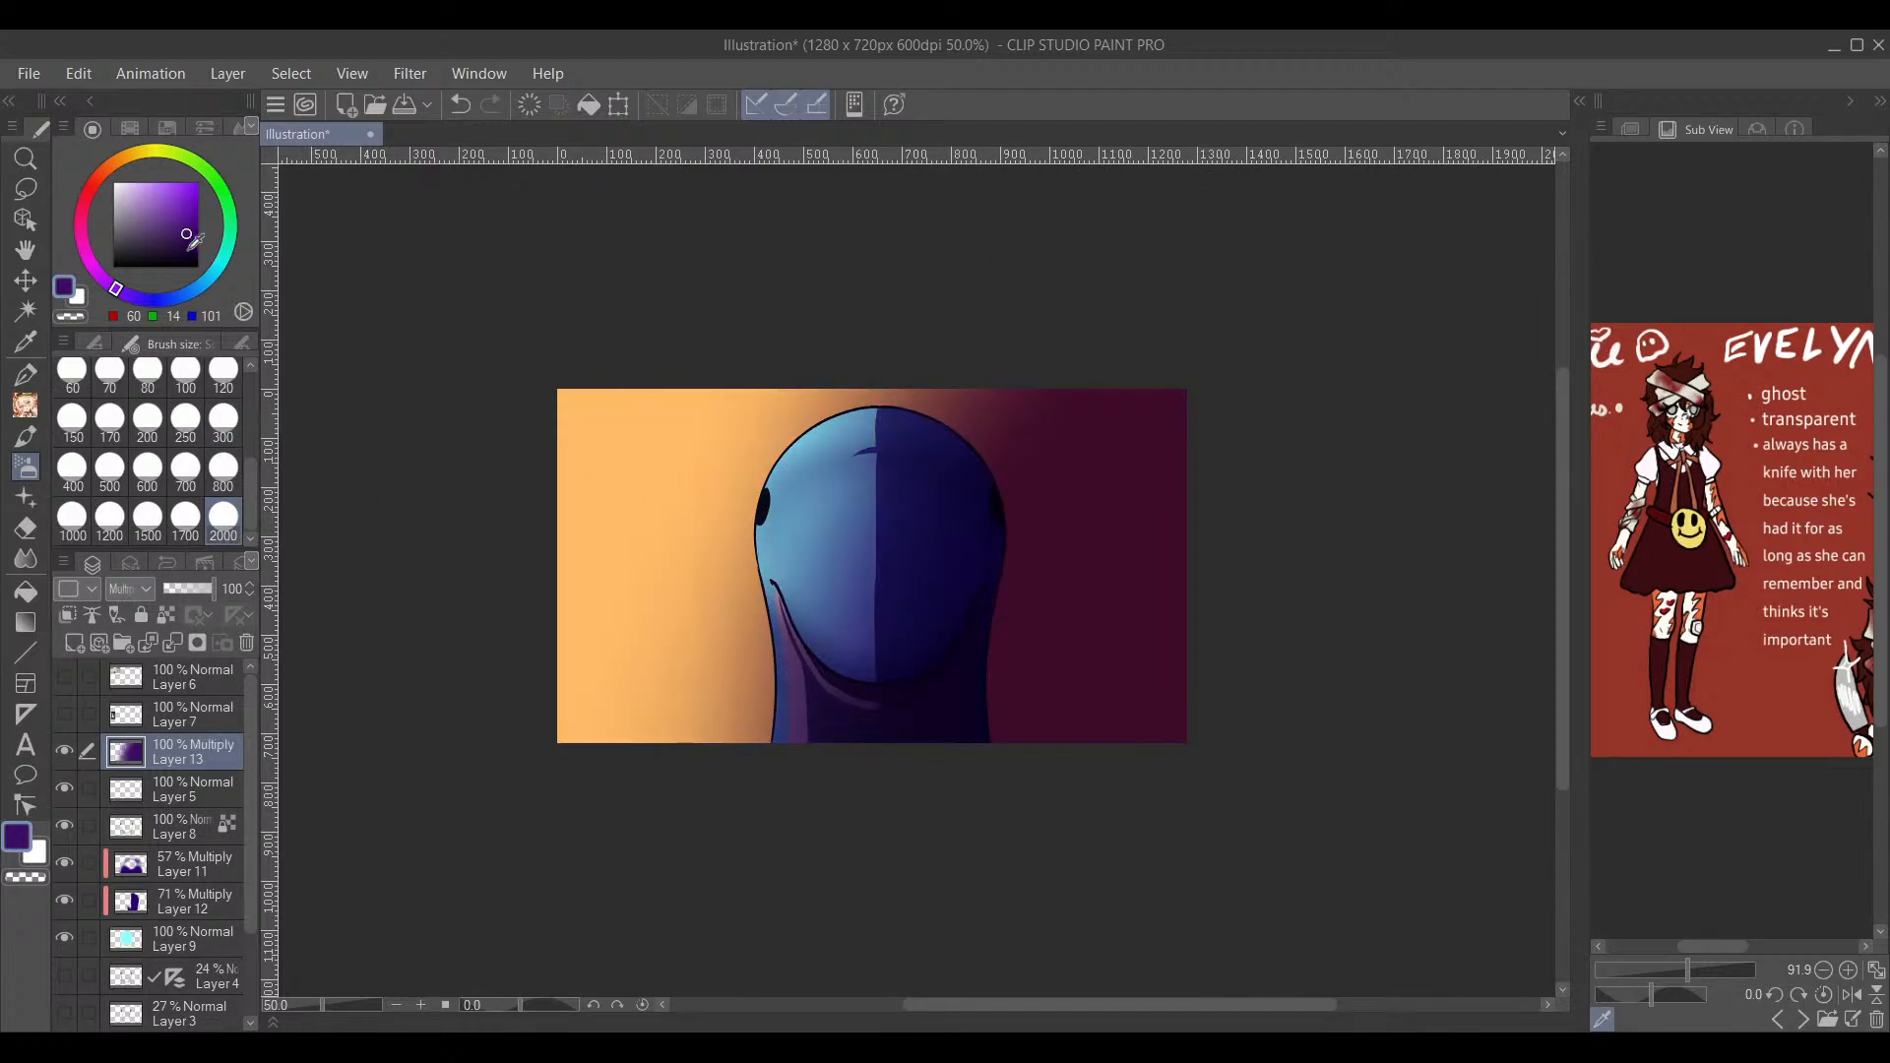
mouse_move(945, 684)
mouse_down()
mouse_move(949, 611)
mouse_move(939, 659)
mouse_up()
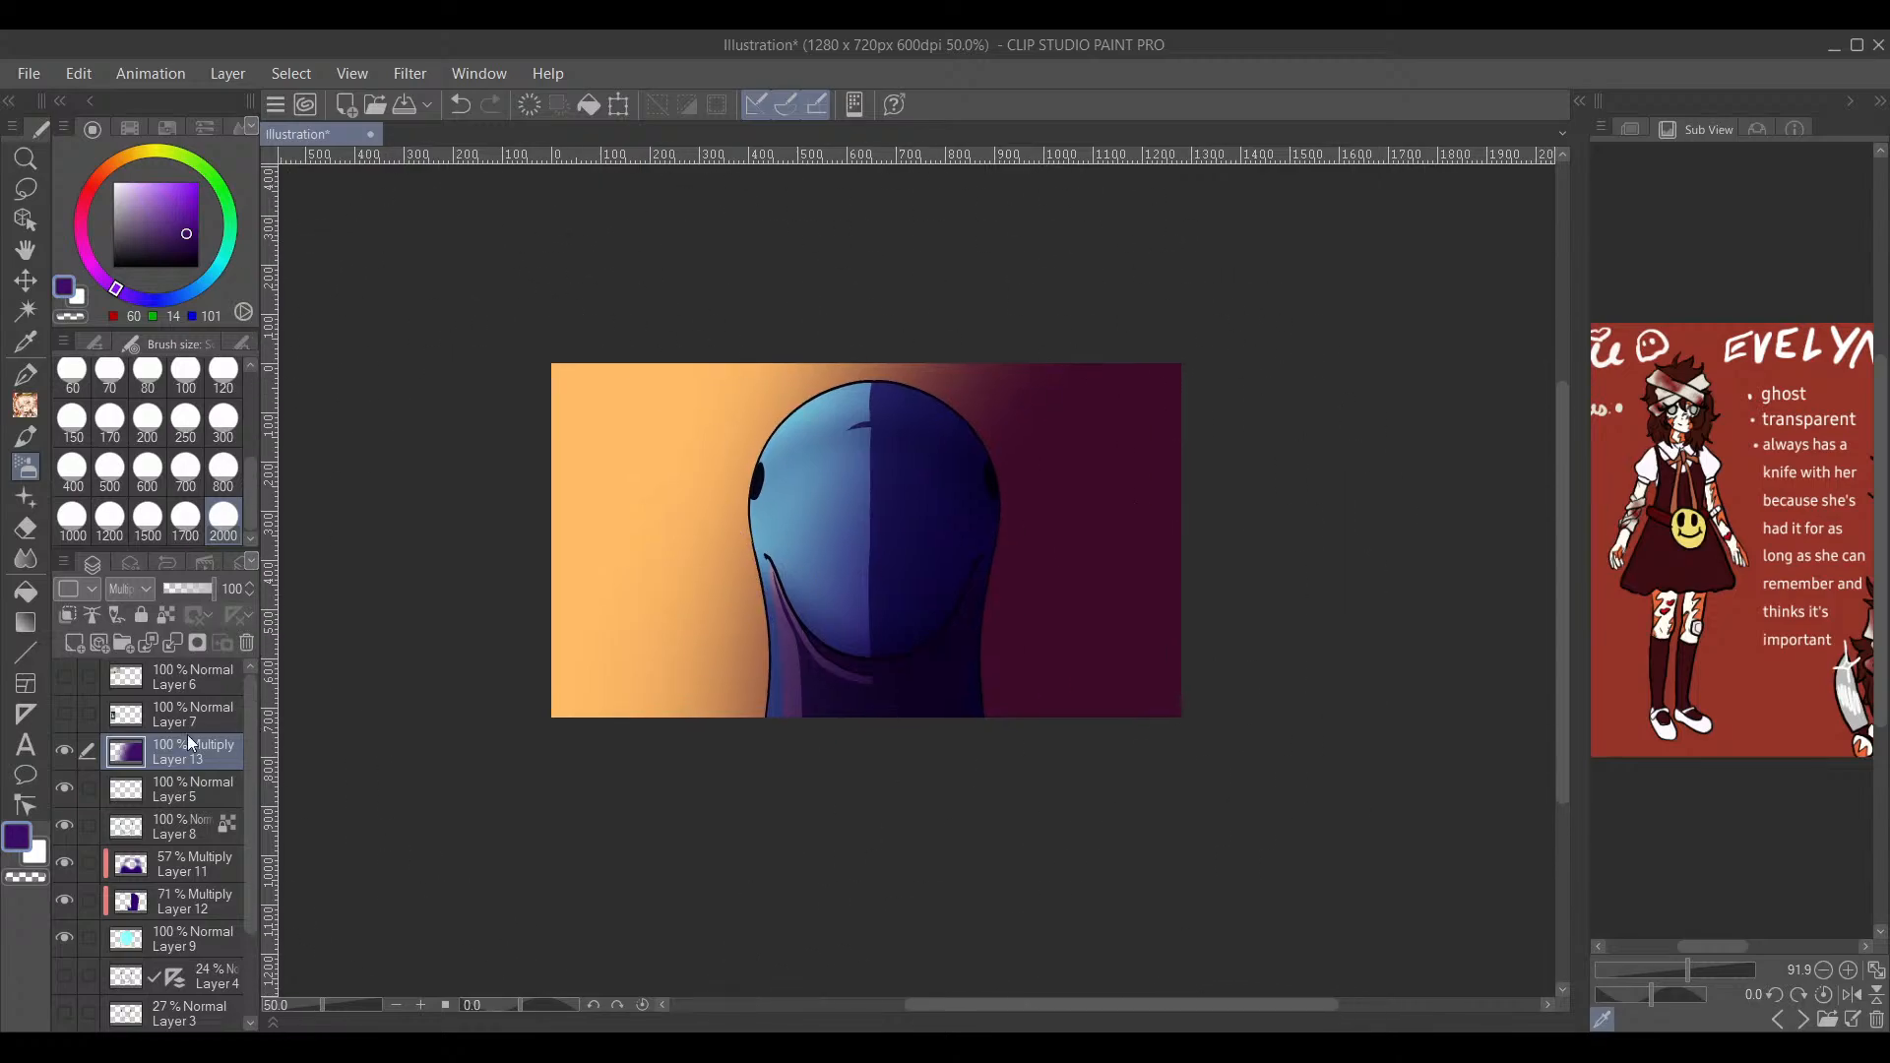
Step: Add a new layer above the purple Multiply layer and choose a light orange colour, RGB 255, 195, 73
click(74, 643)
click(136, 151)
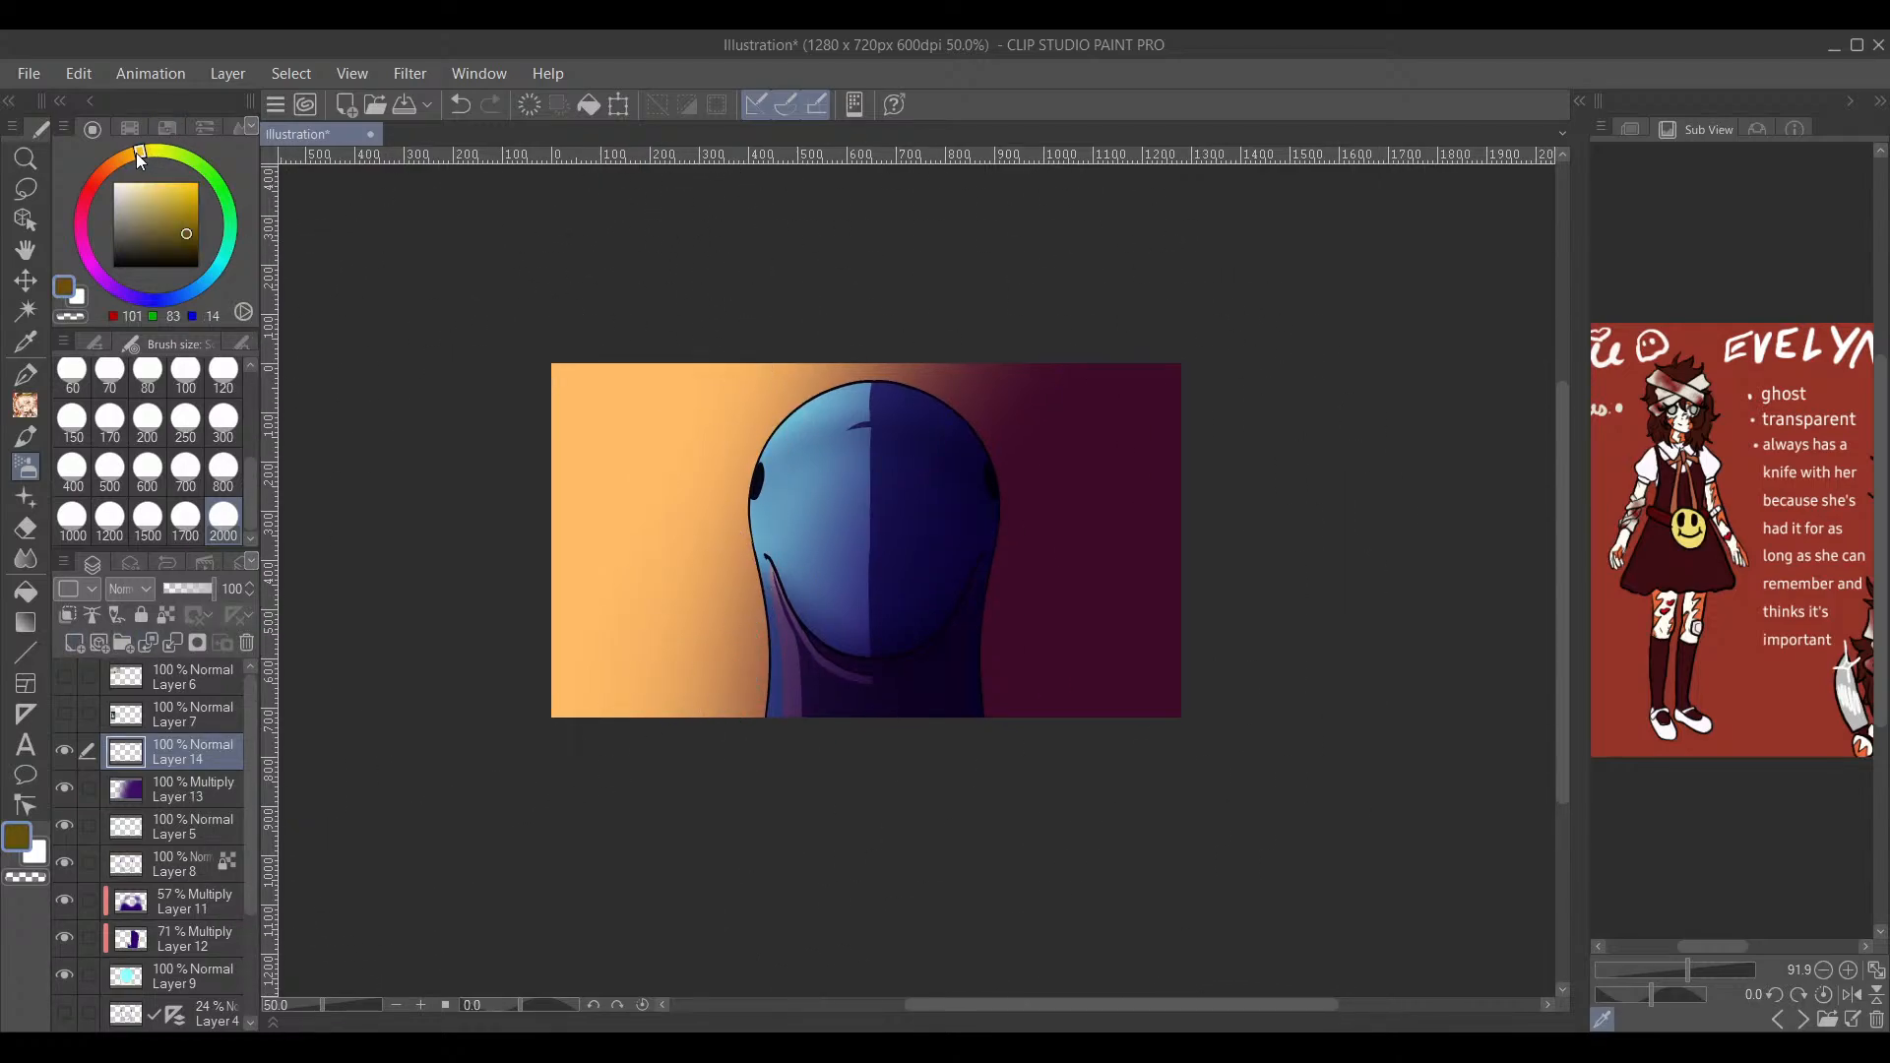
drag(184, 183, 174, 148)
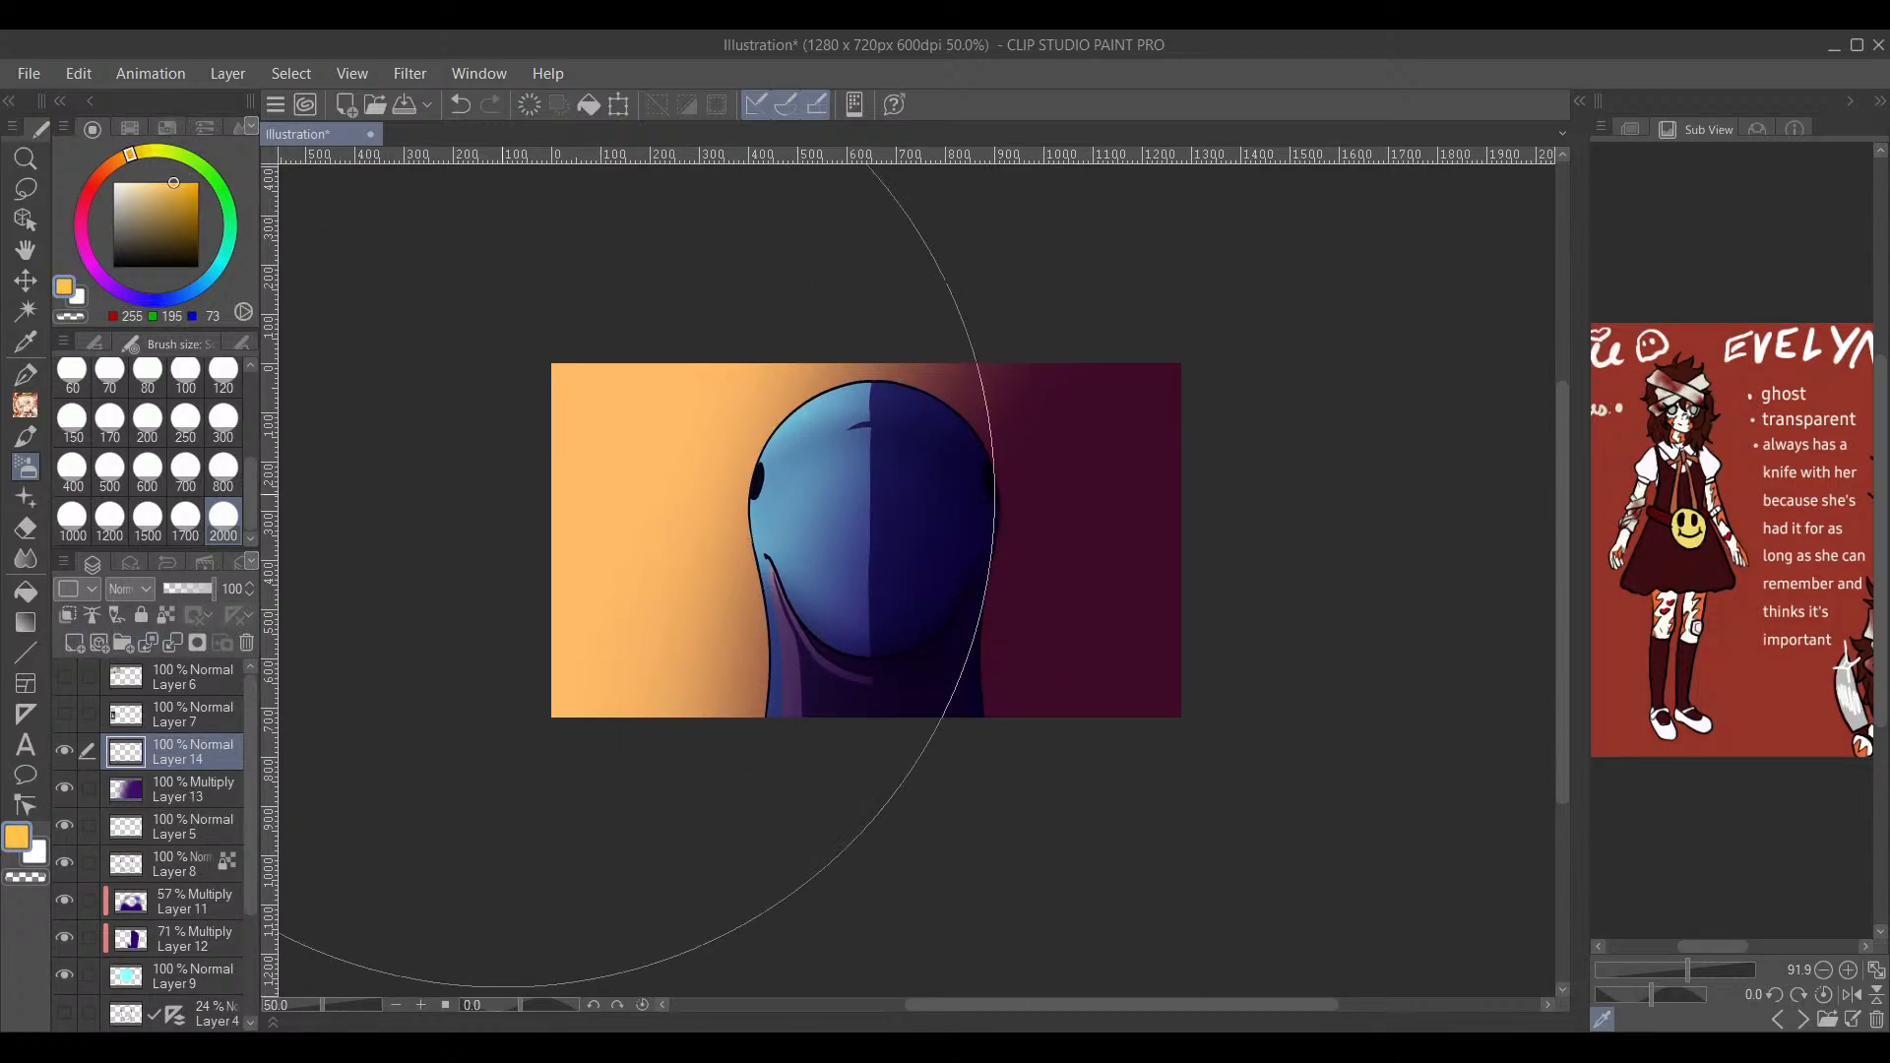
Step: Airbrush the left side of the canvas light orange at size 1700 and set the layer to Add (Glow) at 39% opacity
drag(507, 497, 569, 513)
click(185, 471)
click(185, 520)
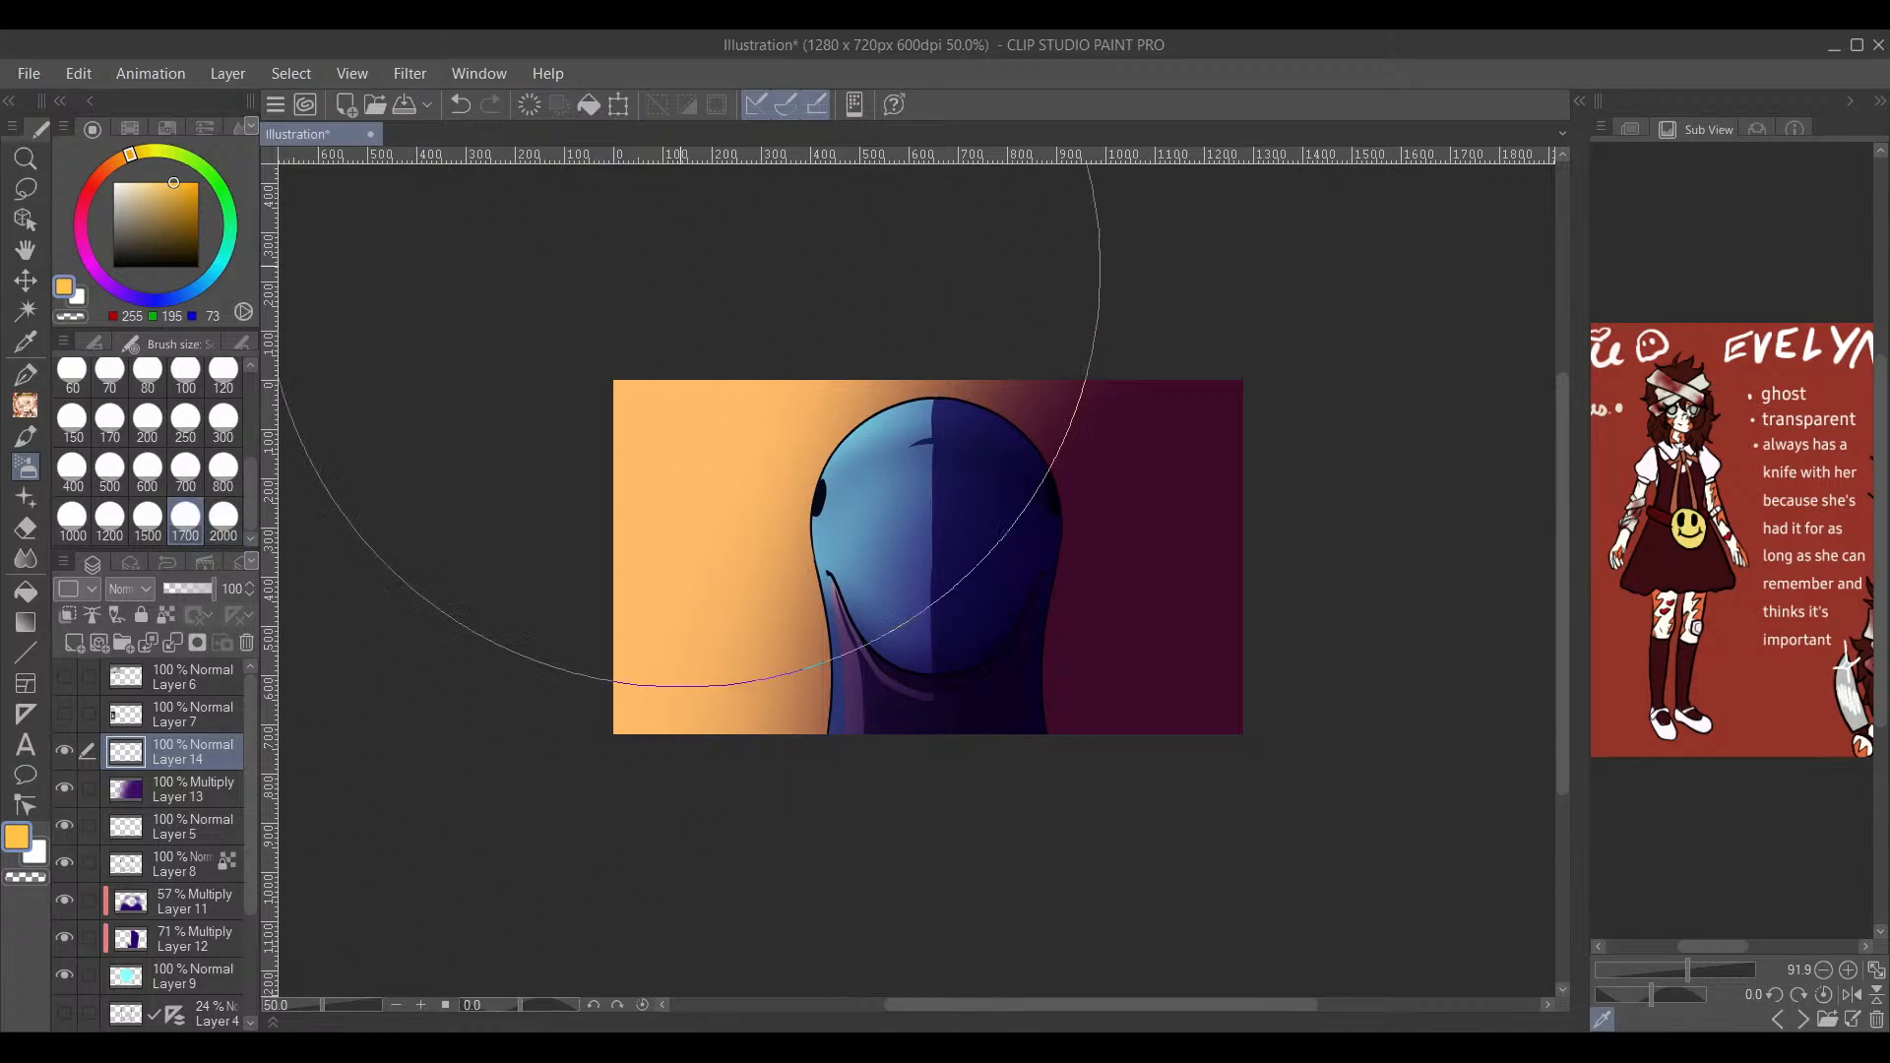
mouse_move(394, 532)
mouse_down()
mouse_move(374, 773)
mouse_move(413, 1049)
mouse_move(611, 610)
mouse_move(394, 974)
mouse_up()
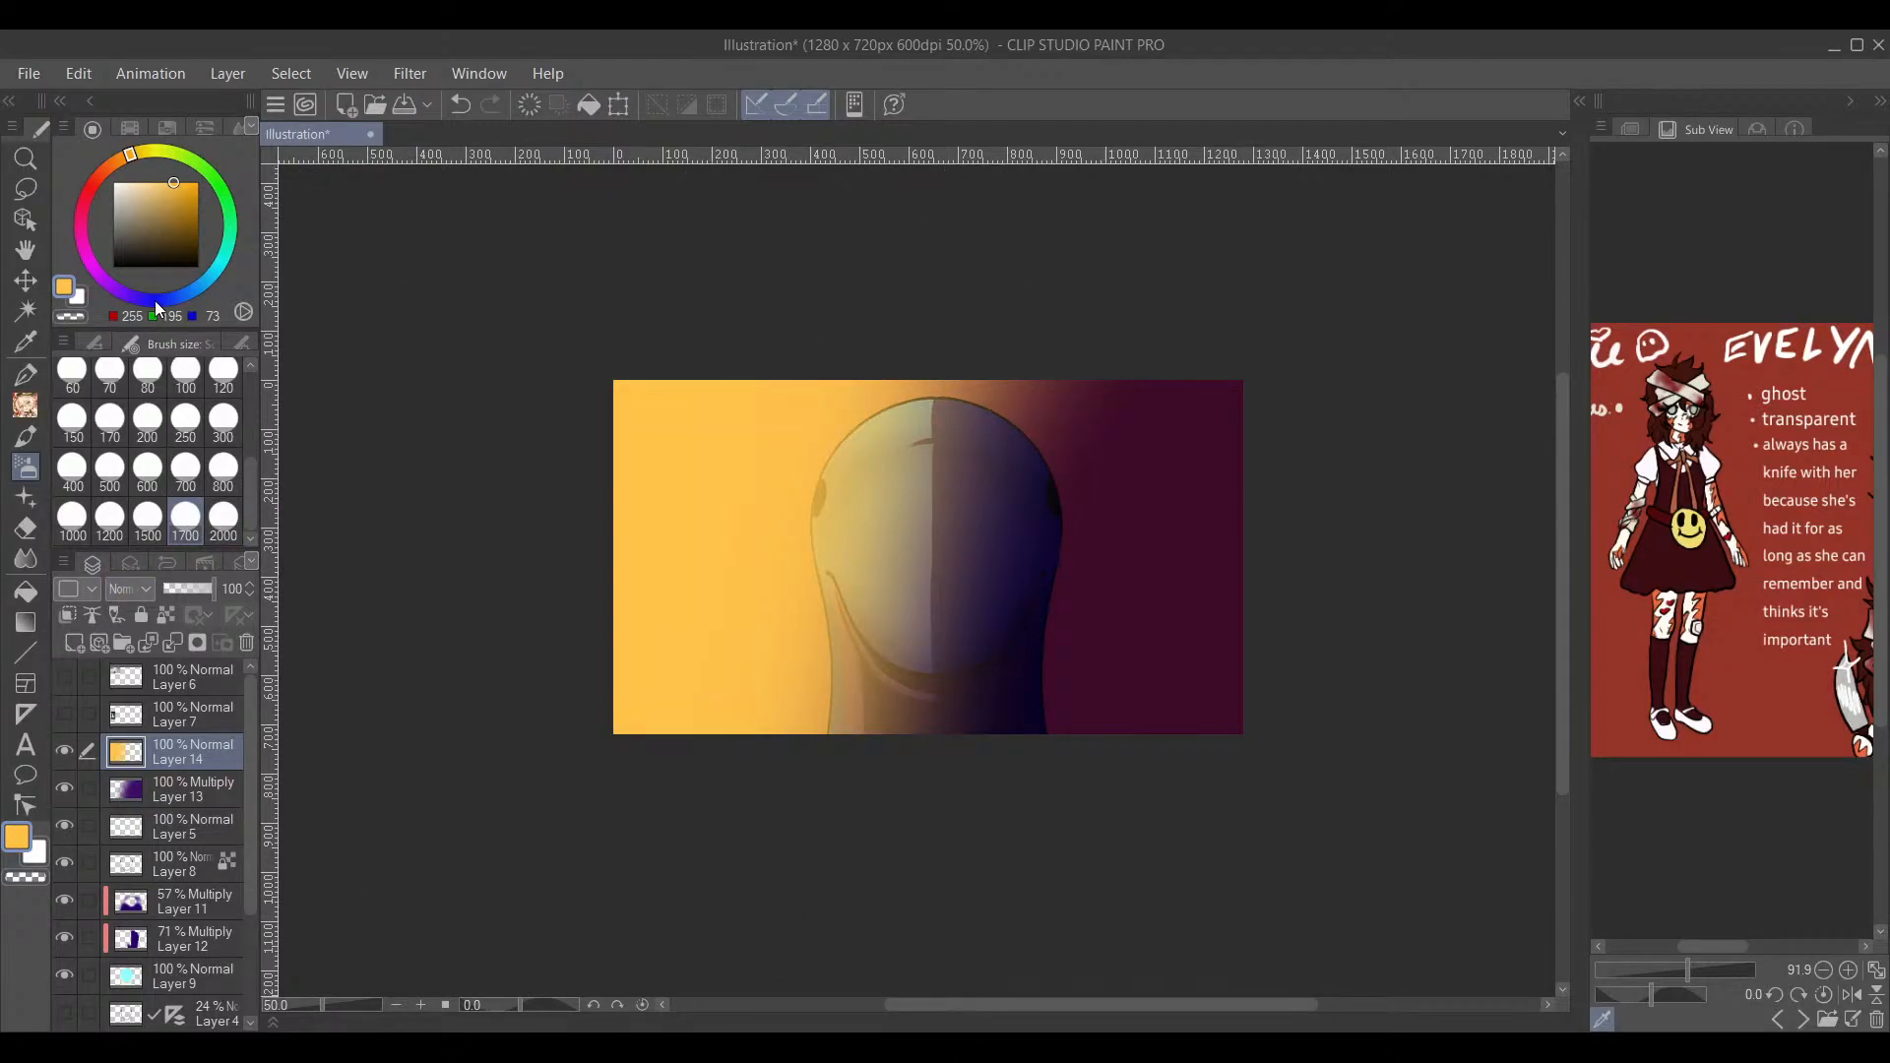
click(161, 309)
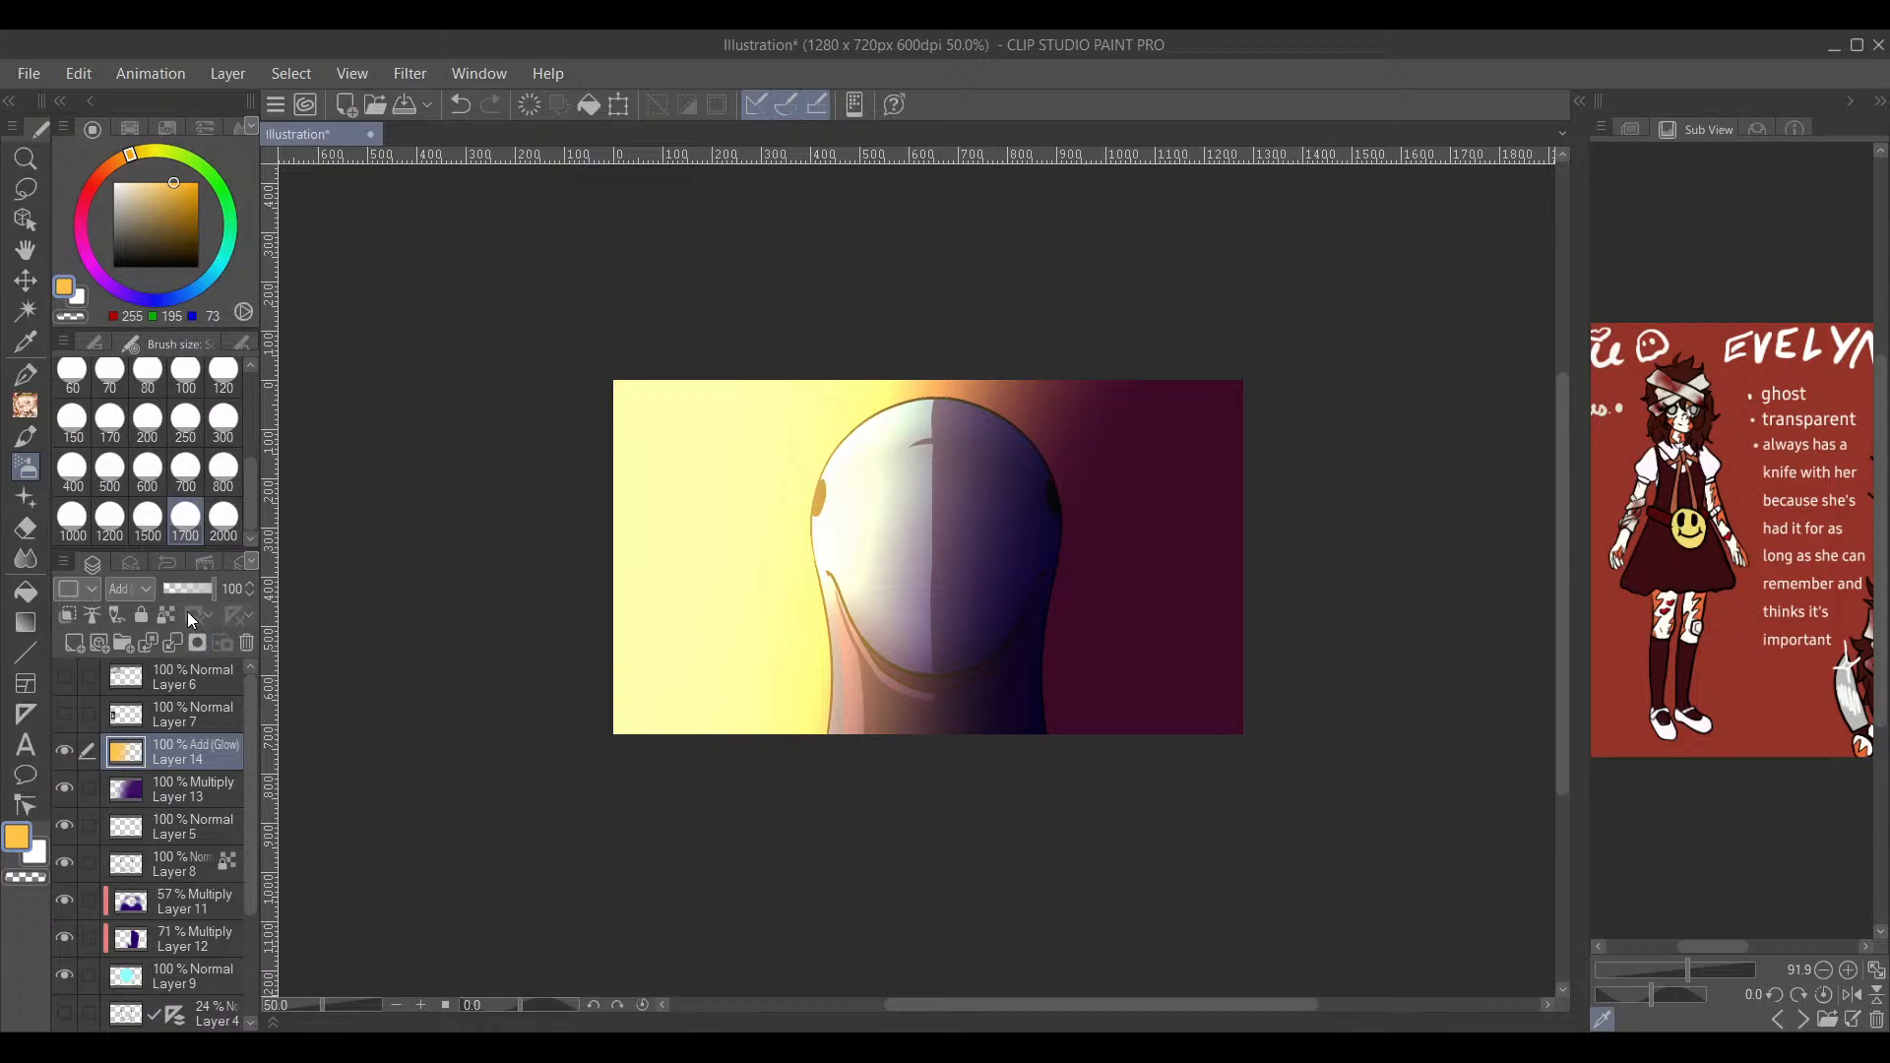
click(187, 582)
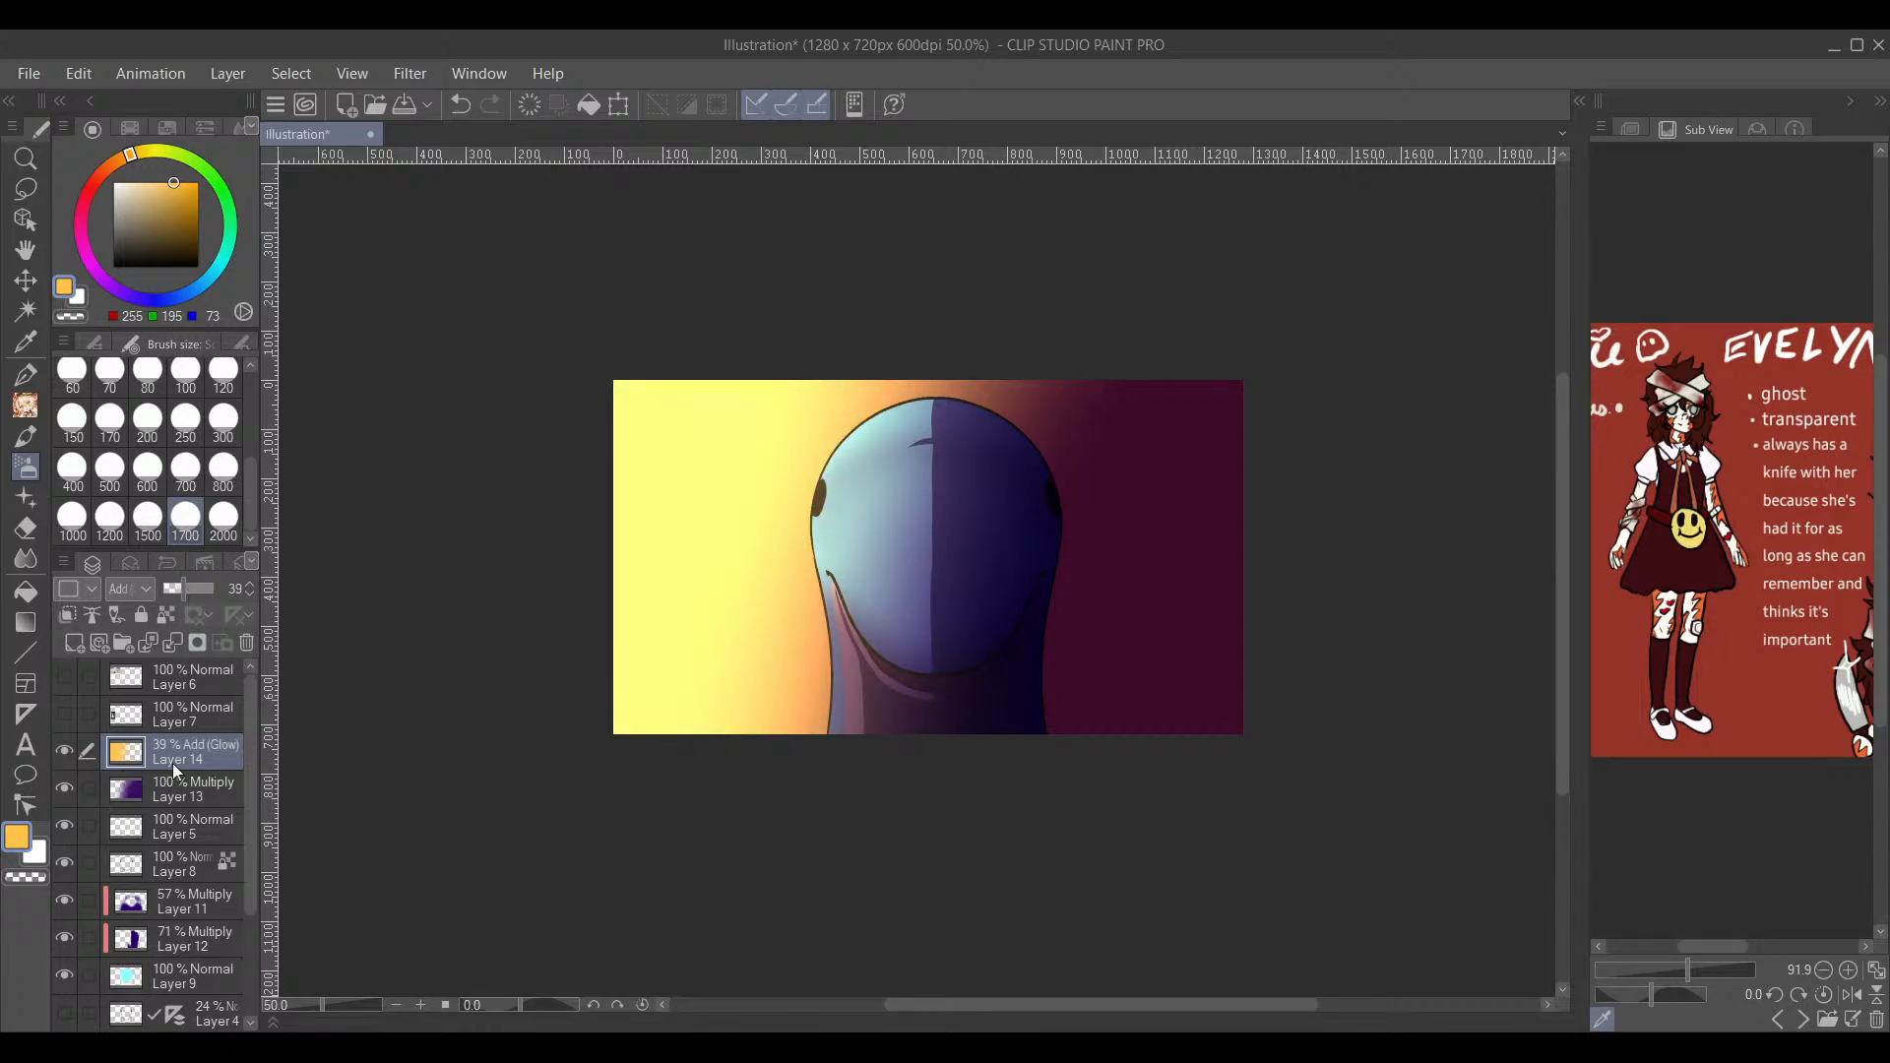
Step: Add a new layer above Layer 11 and airbrush light orange highlights around the head's lit edge and centre line at size 100
drag(251, 807, 252, 943)
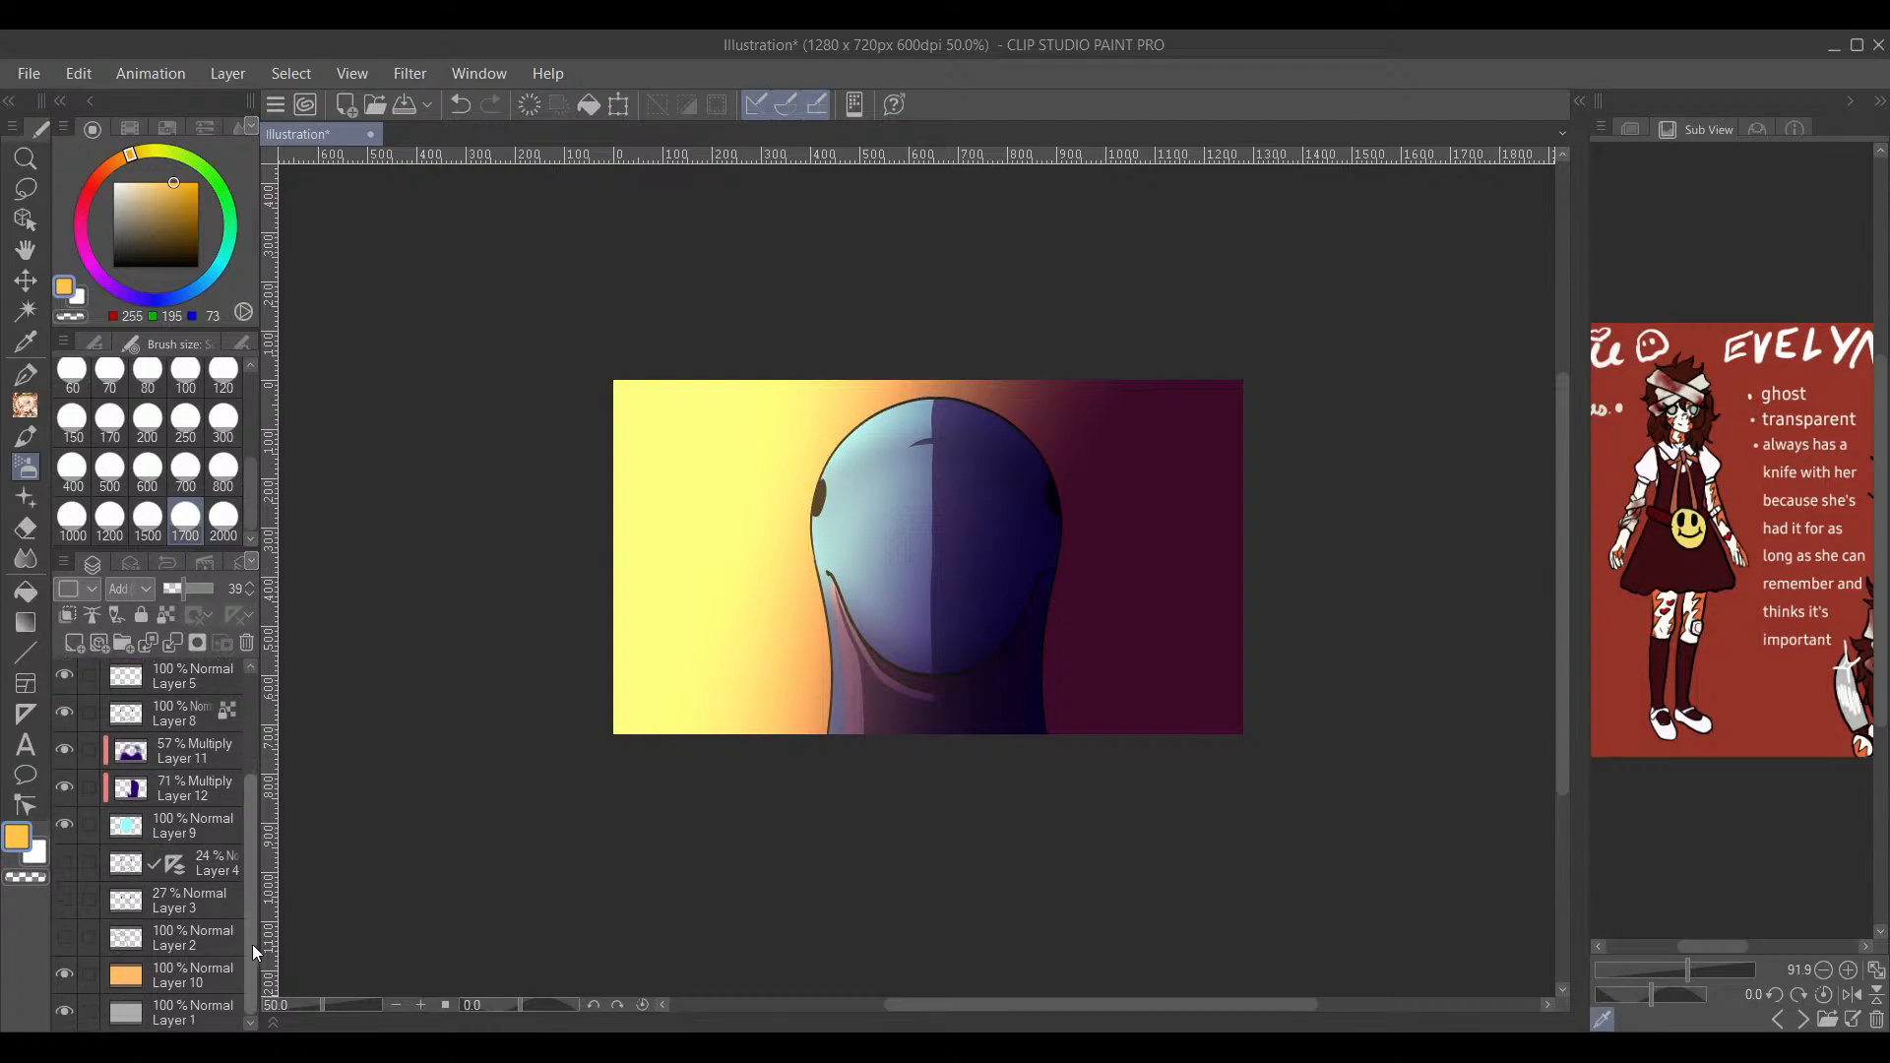
click(176, 753)
click(76, 640)
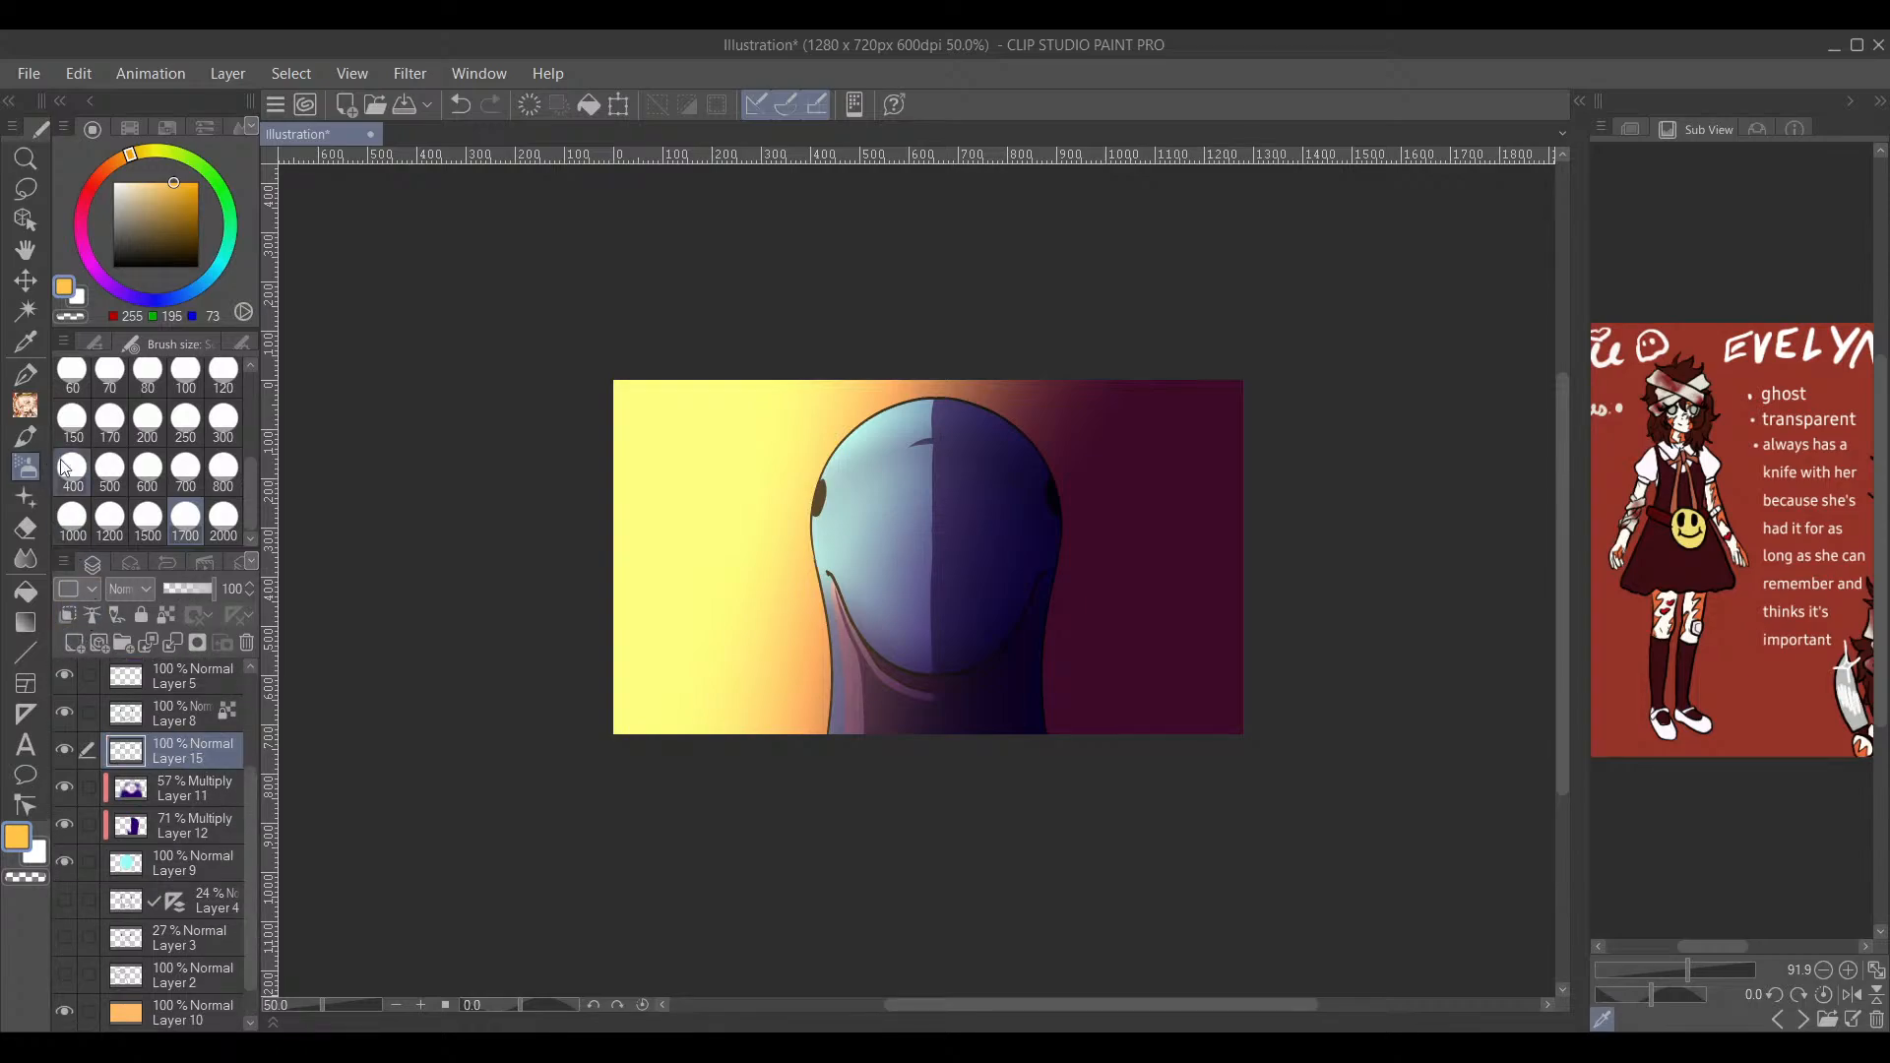
click(148, 419)
scroll(907, 384, up, 1)
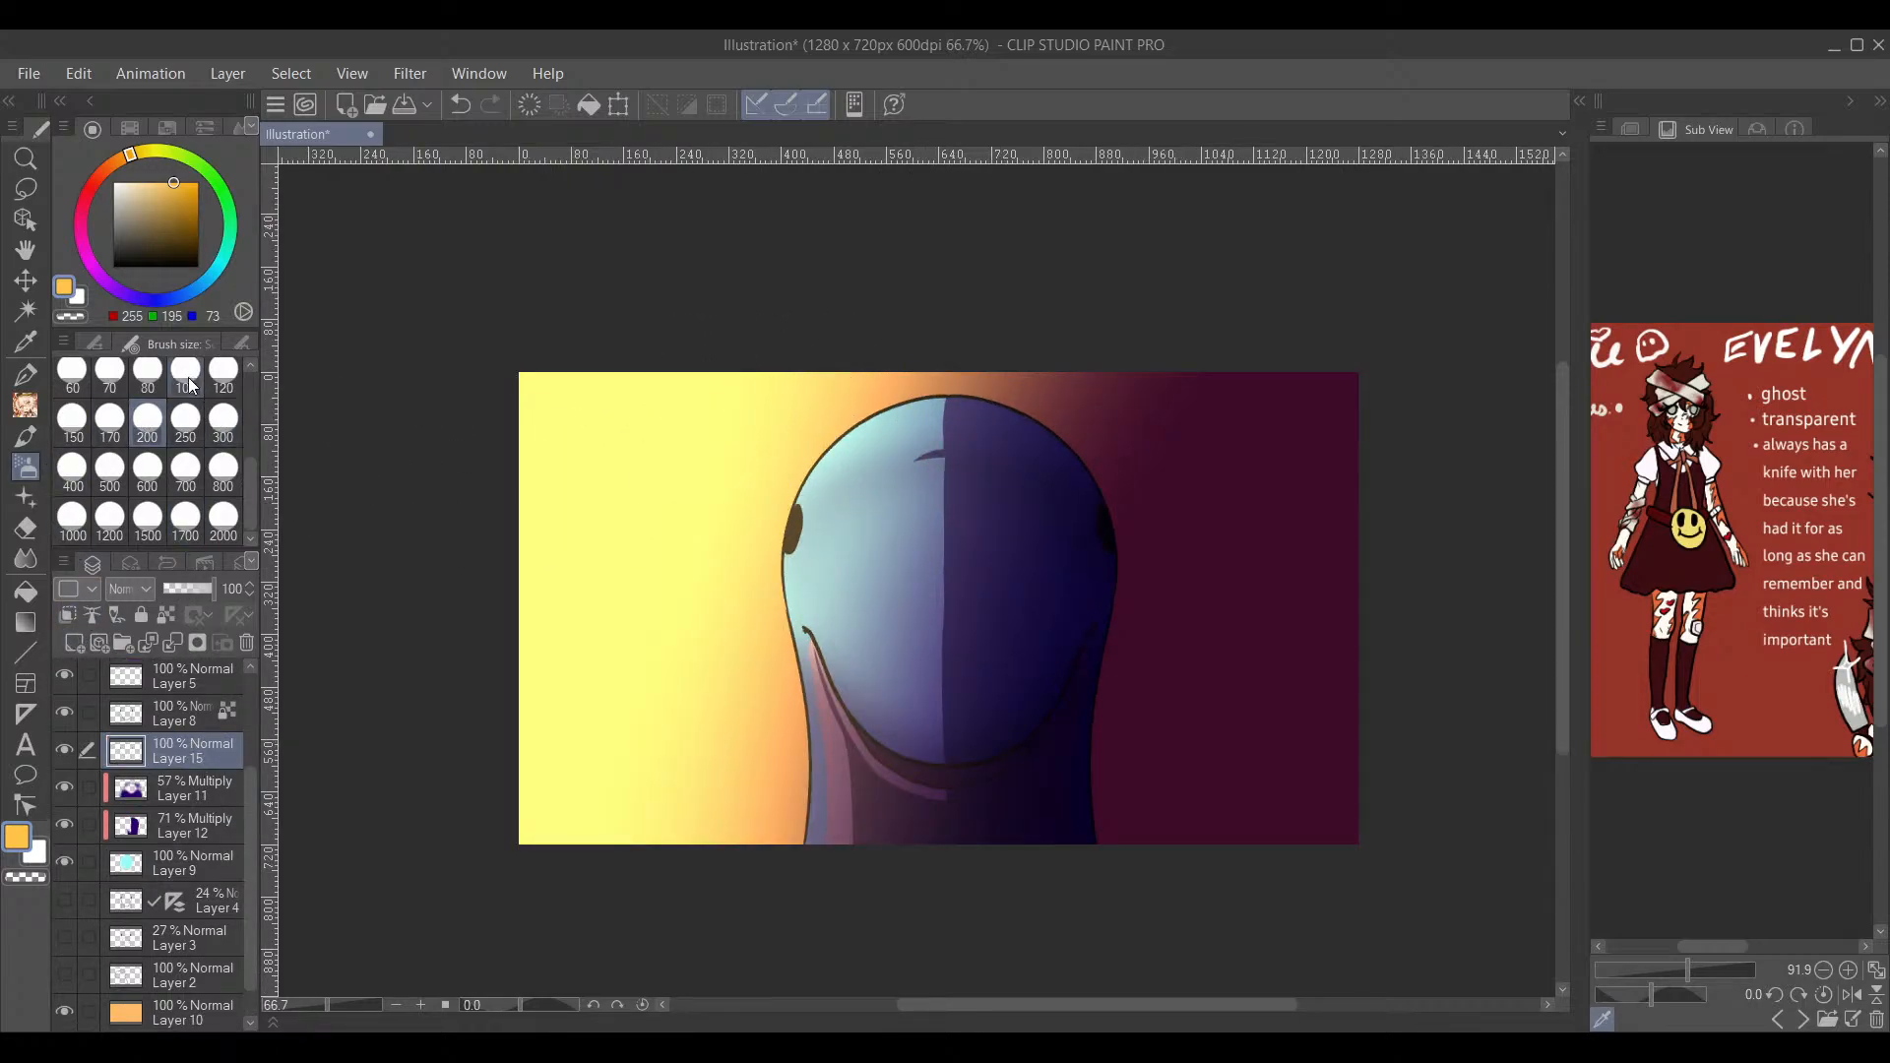
click(187, 378)
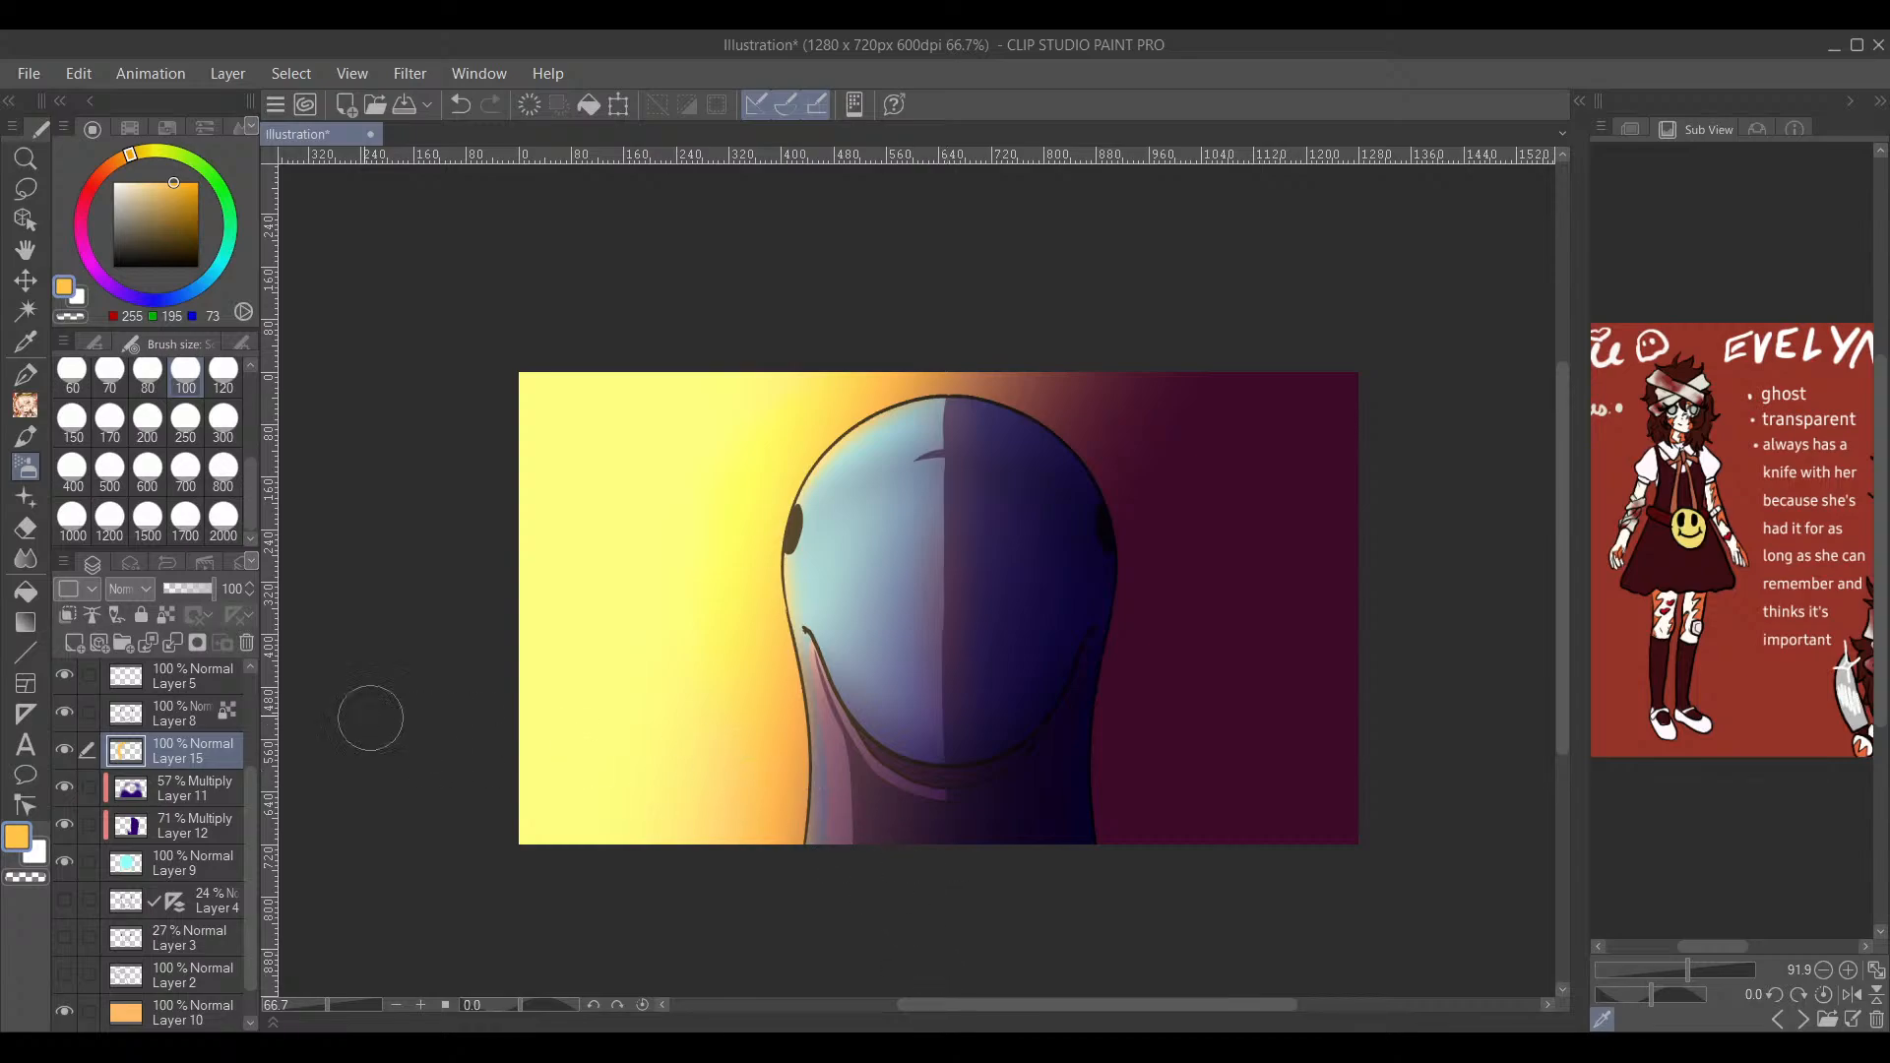
Step: Set the highlight layer, Layer 15, to Add (Glow) at 41% opacity and clip it to the layer below
click(174, 304)
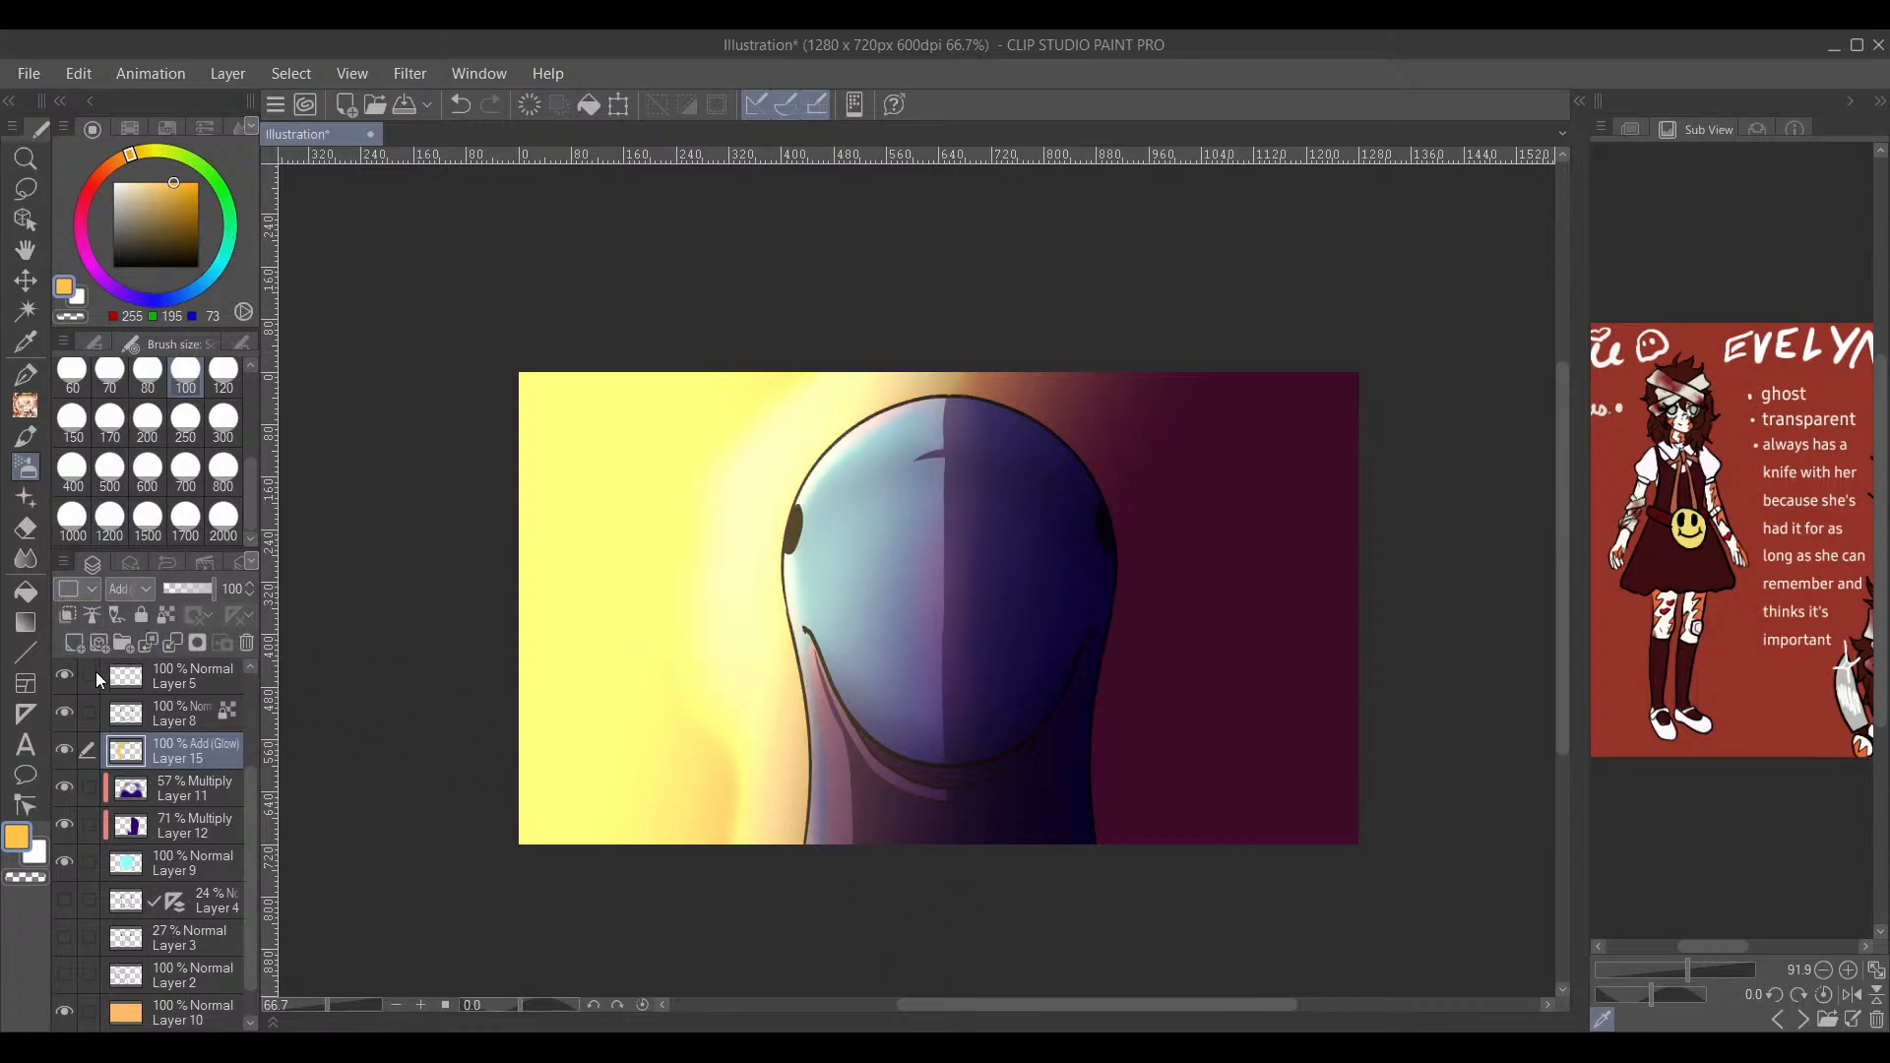
click(67, 614)
drag(185, 586, 179, 588)
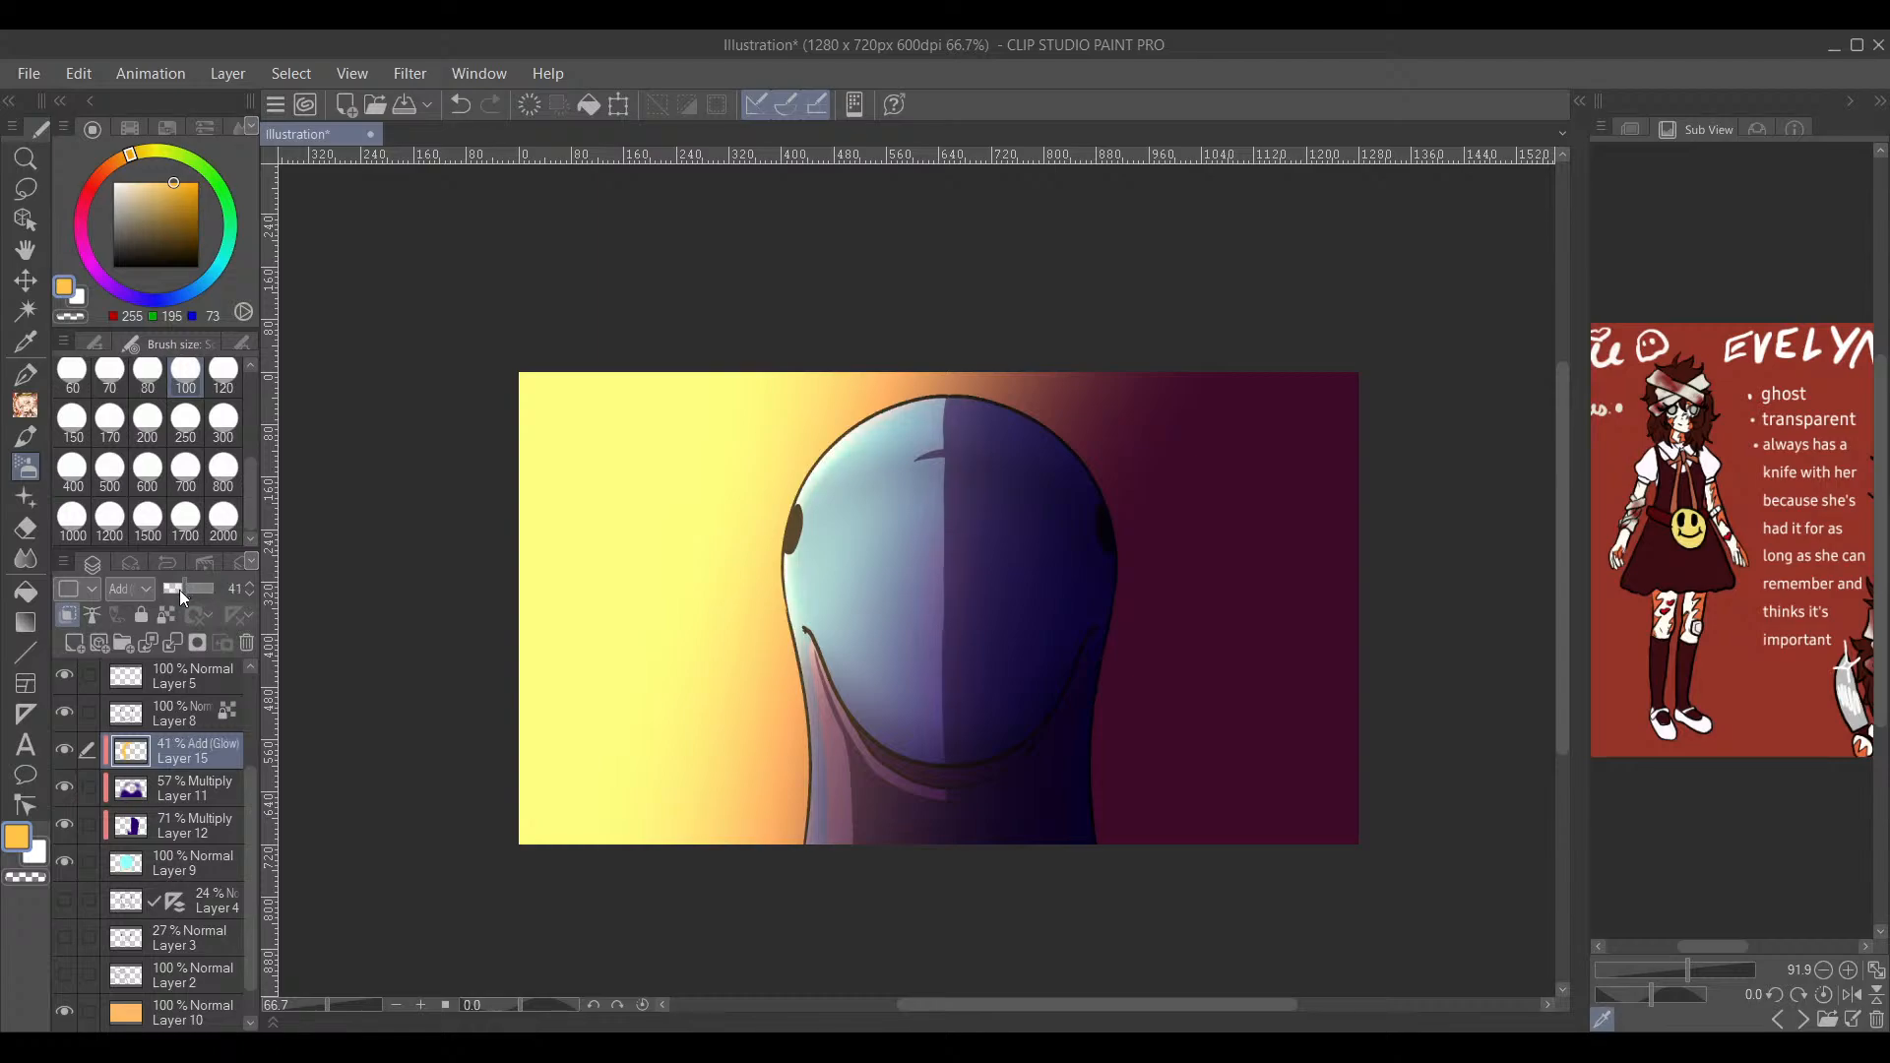
drag(1286, 646, 1268, 631)
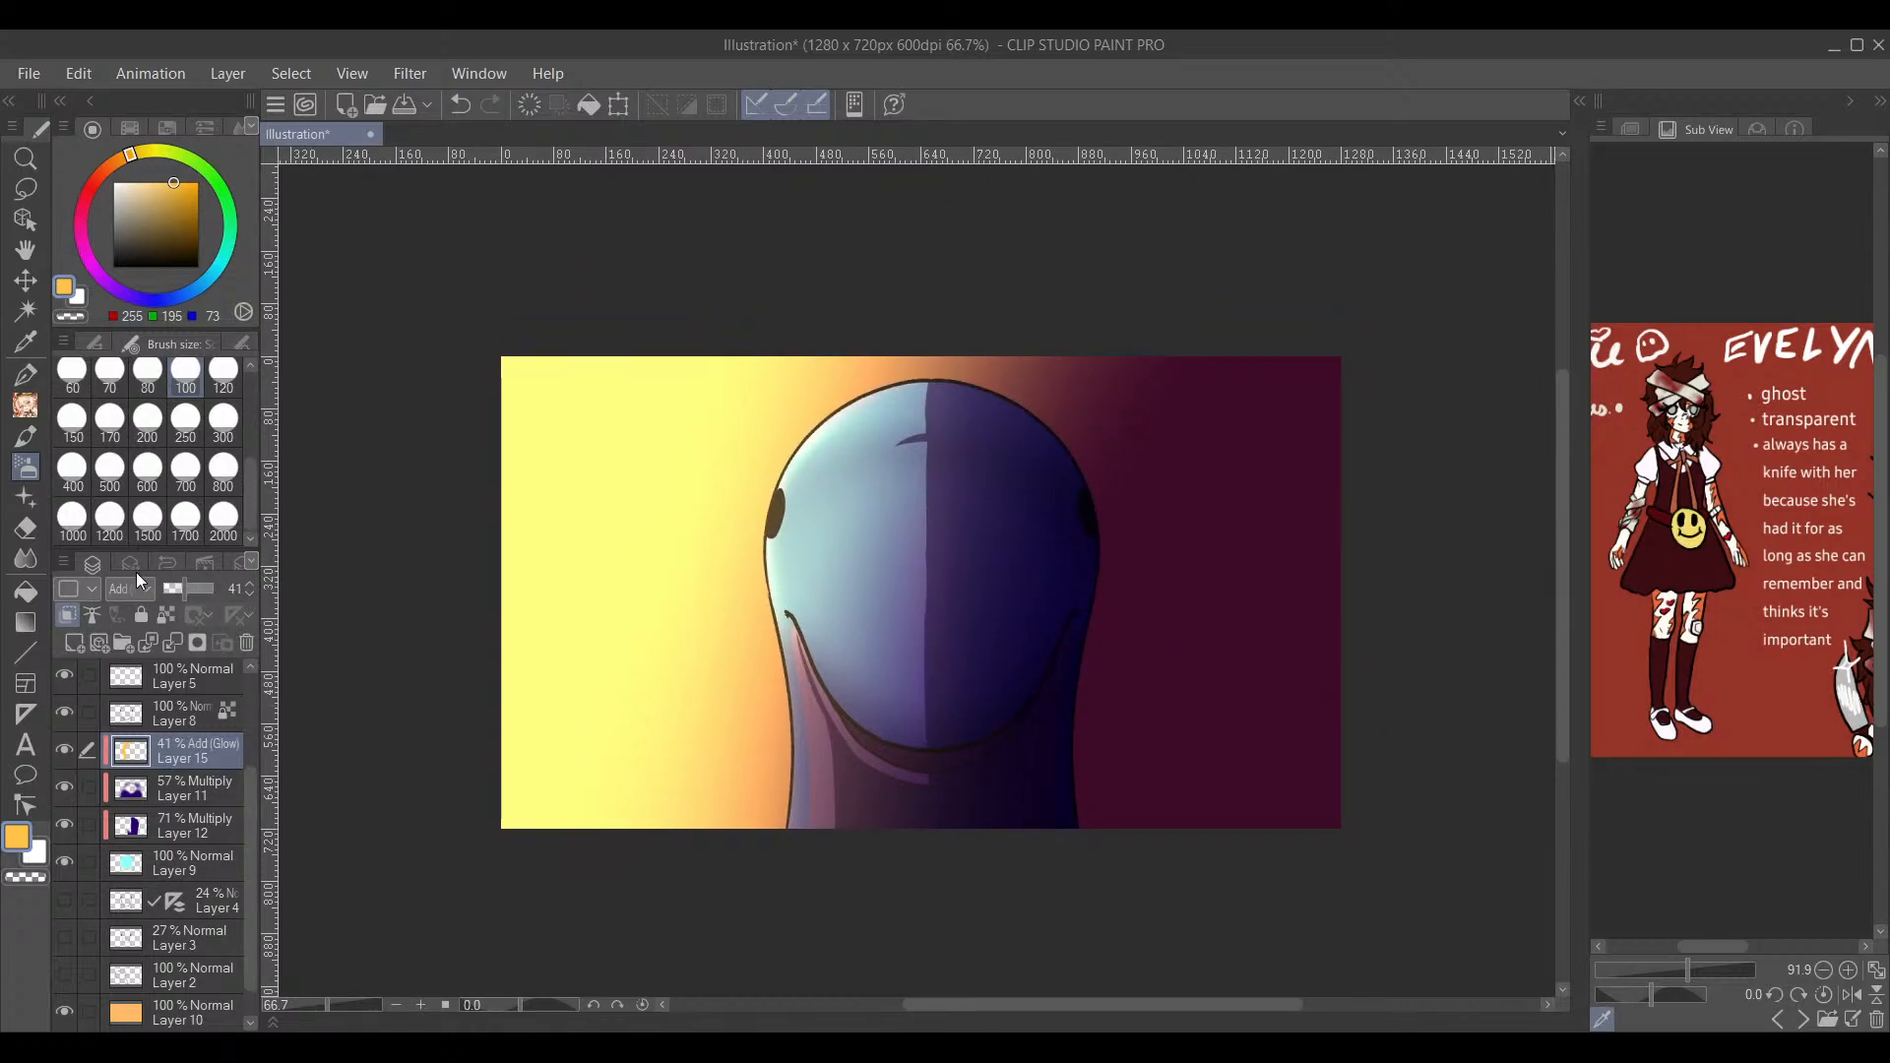
Step: Try Color burn on the highlight layer, Layer 15, and switch it to Vivid light at 100% opacity
click(161, 116)
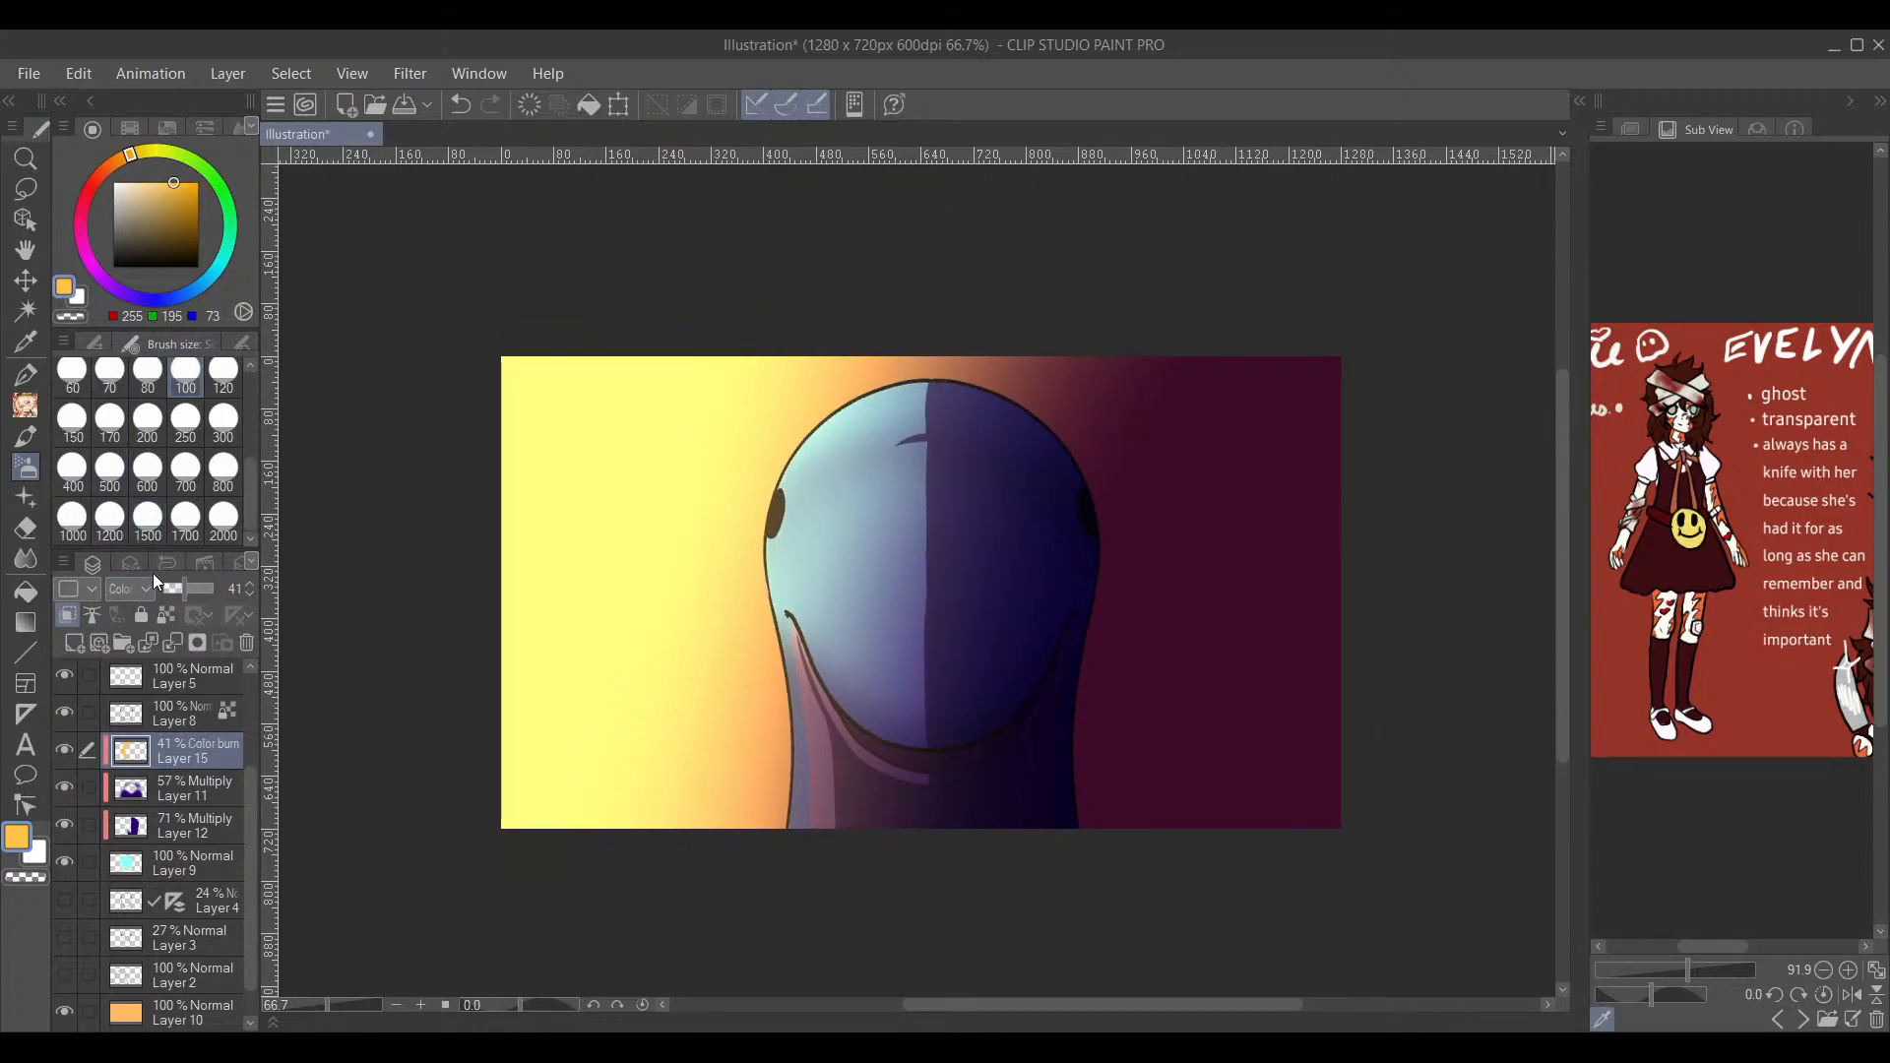
click(139, 727)
drag(187, 588, 268, 593)
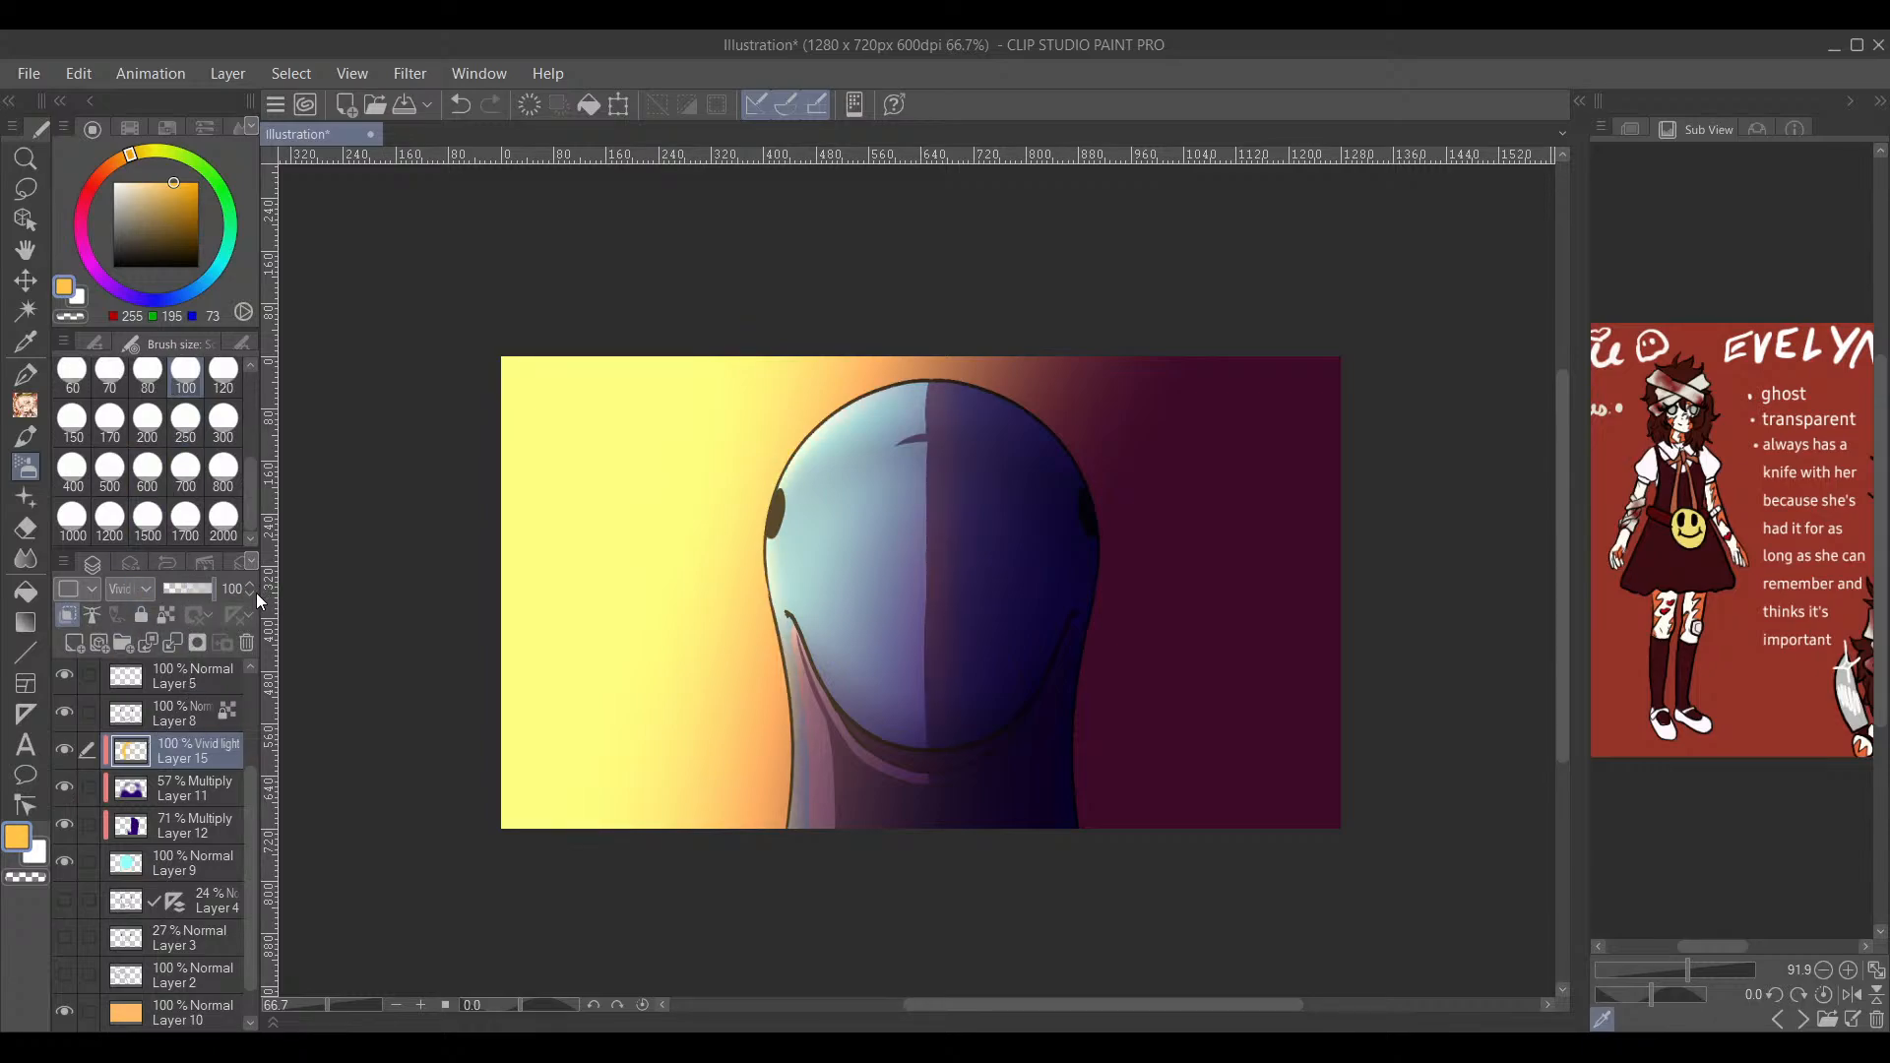
drag(1256, 576, 1261, 552)
drag(1386, 548, 1327, 565)
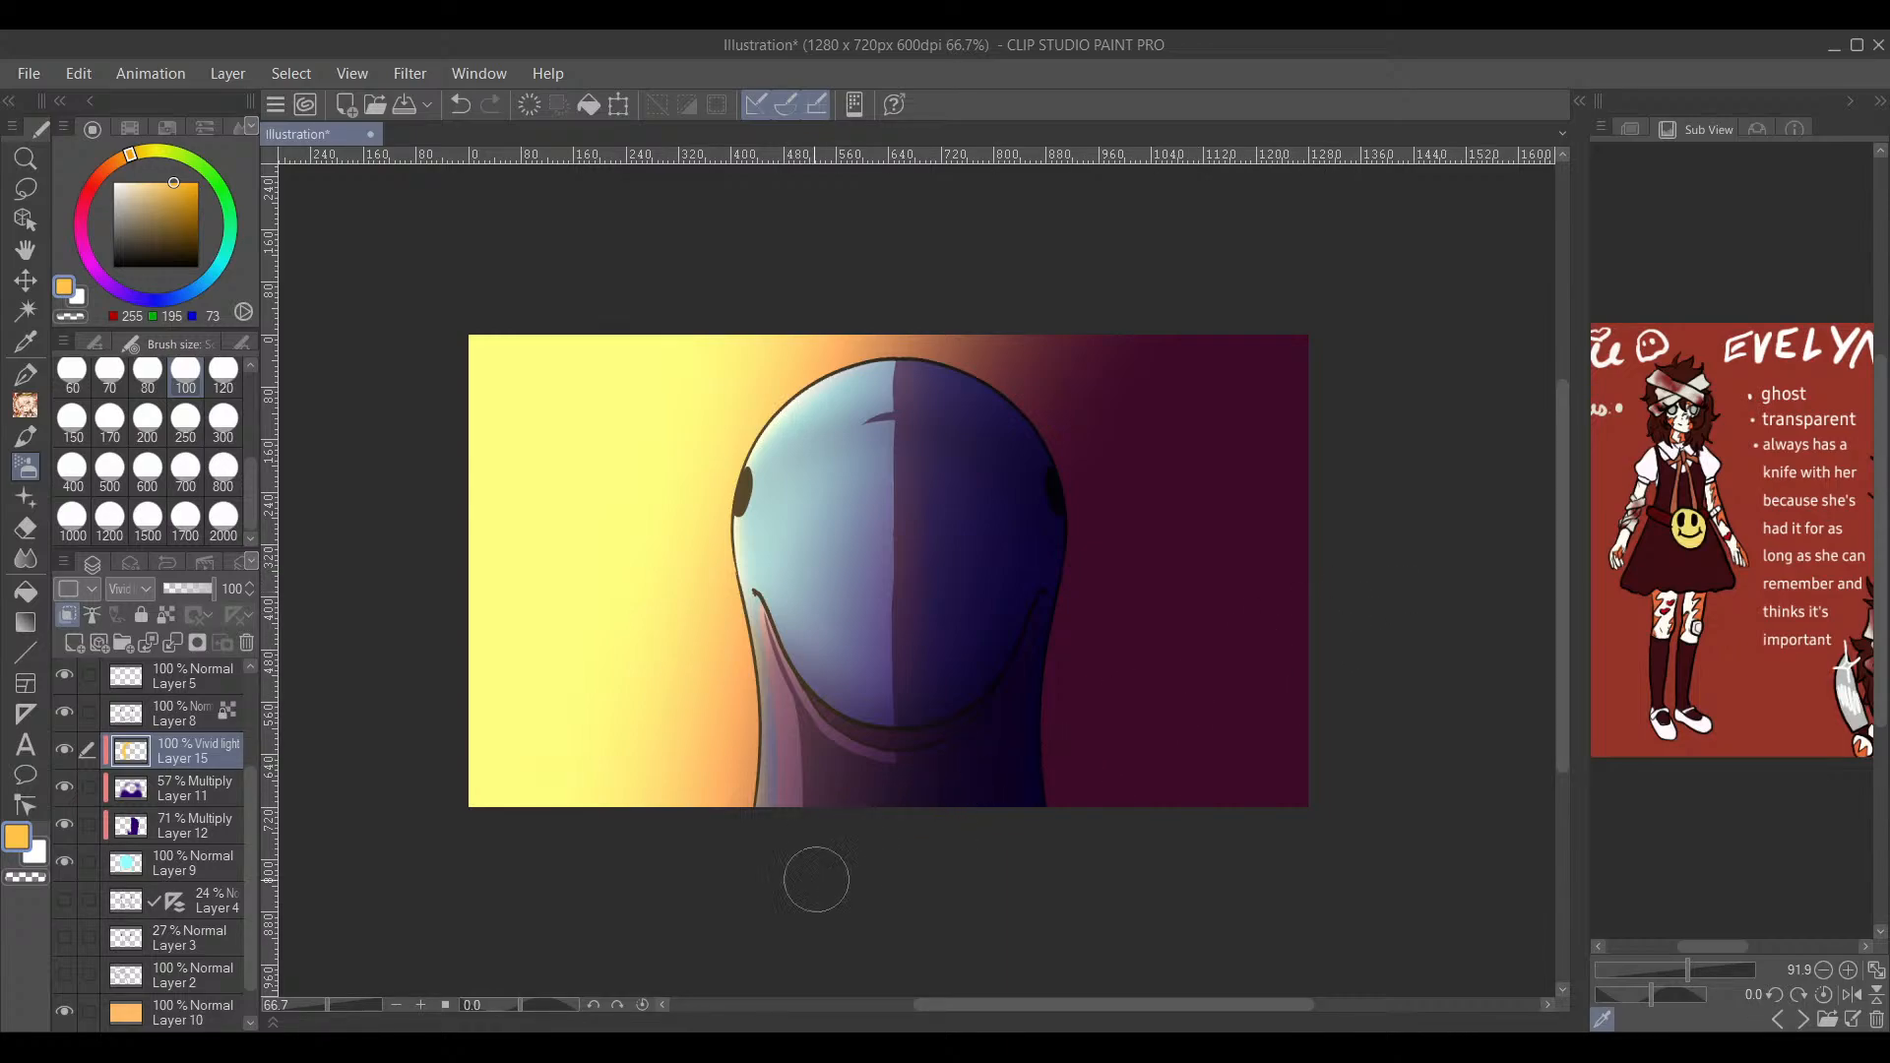
mouse_move(1017, 784)
mouse_down()
mouse_move(1004, 810)
mouse_move(1020, 761)
mouse_up()
Step: Fade the Layer 11 shadow on the lit left side of the head and neck with a transparent size 700 airbrush
click(182, 795)
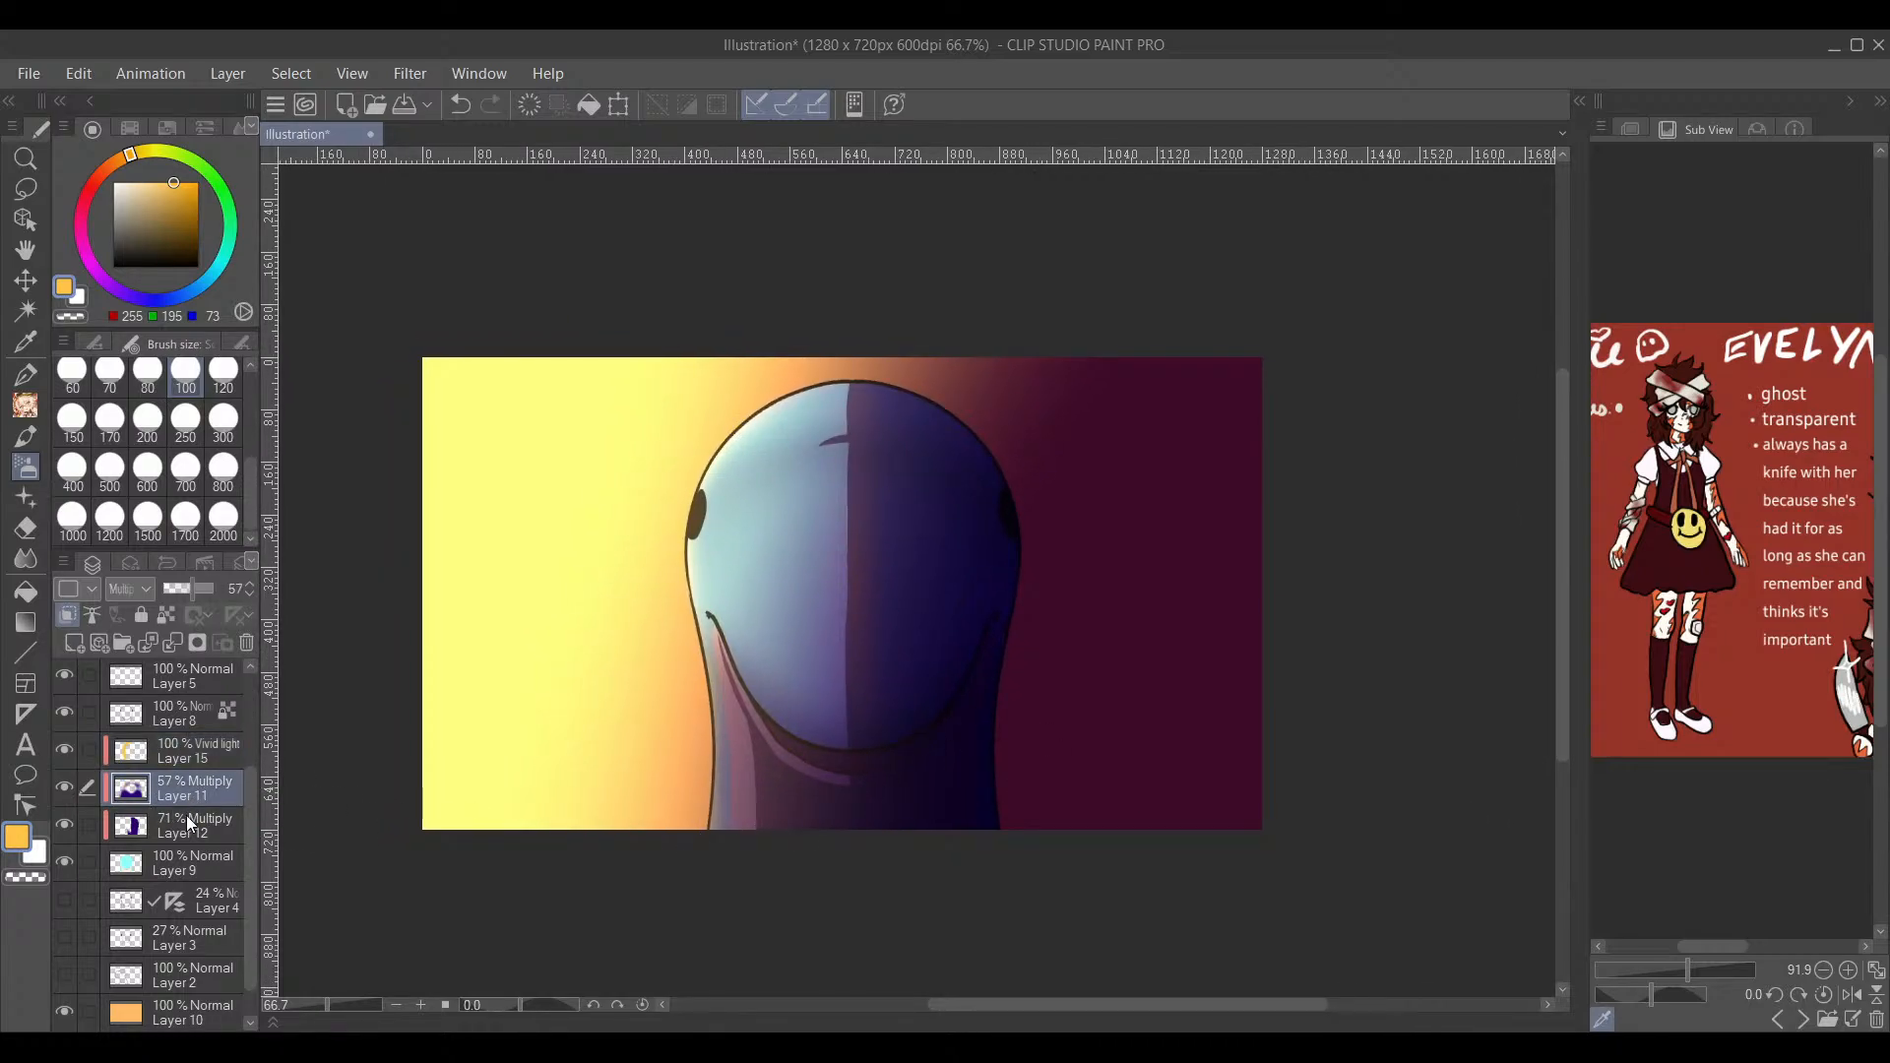
click(185, 518)
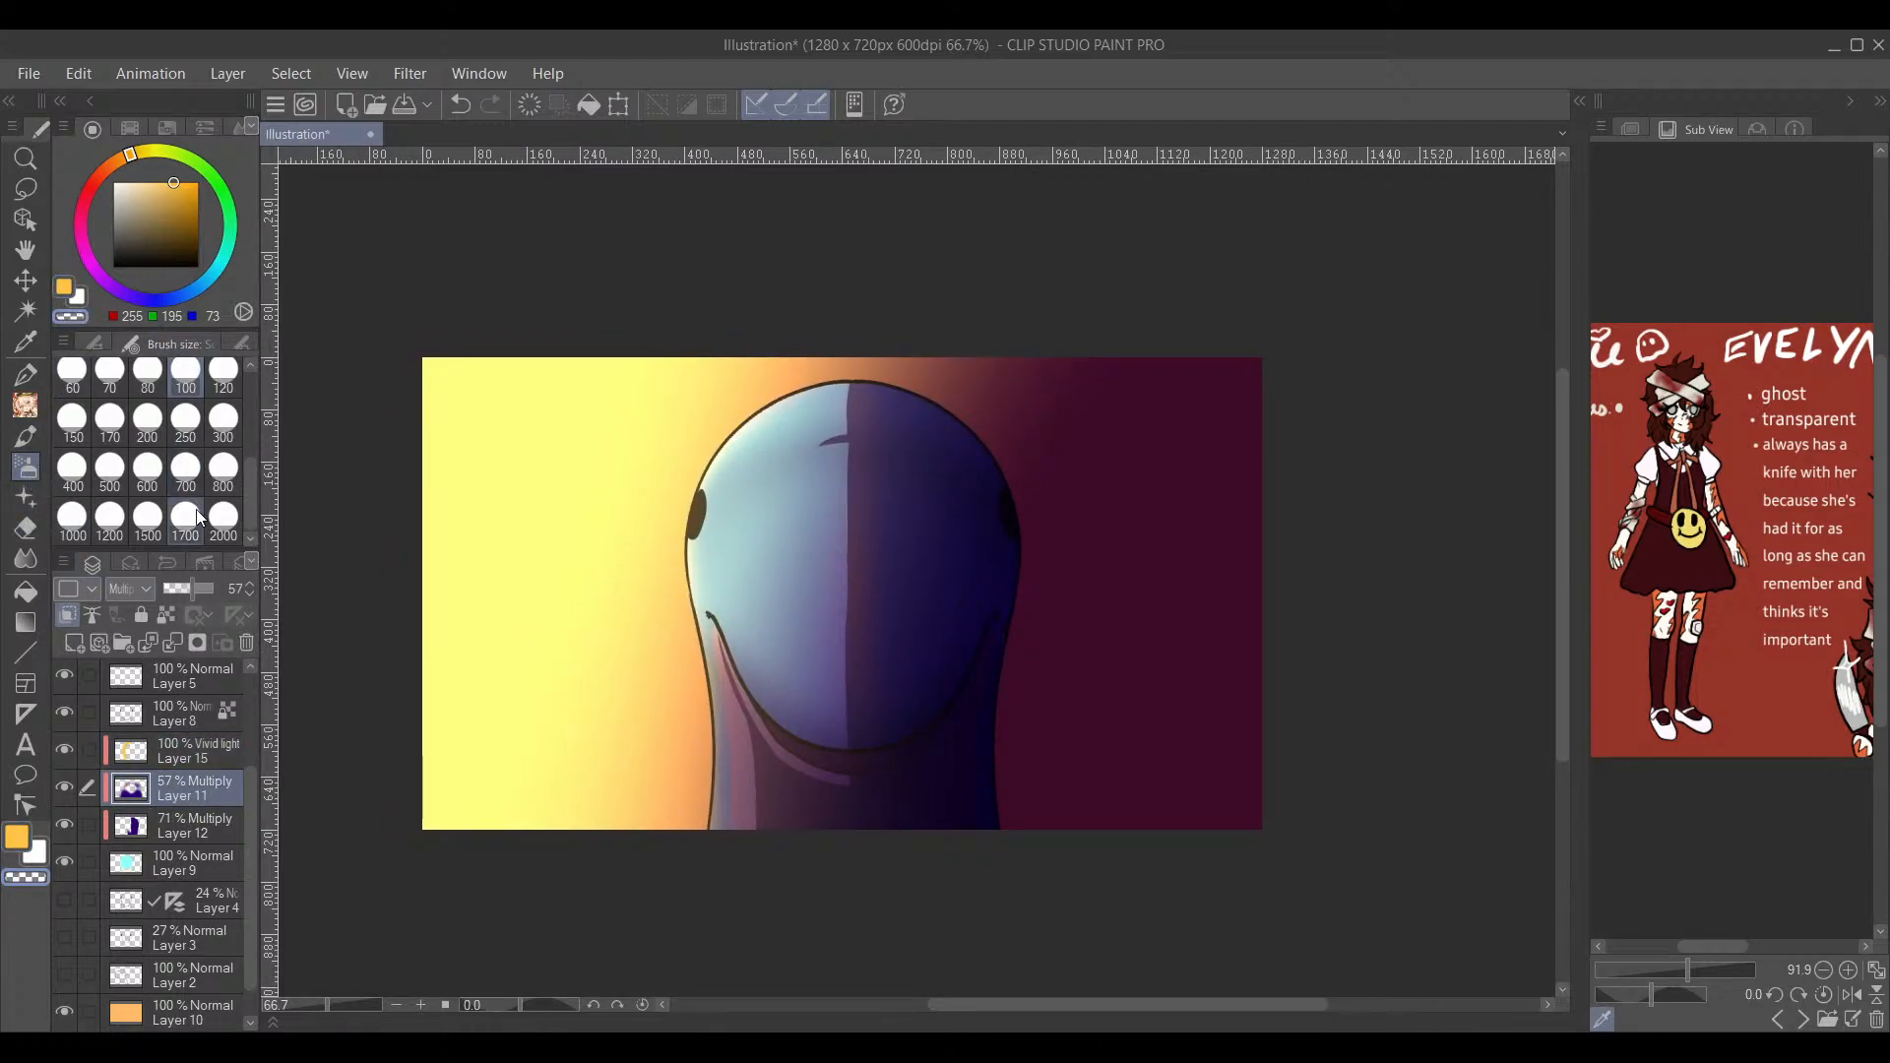
click(188, 479)
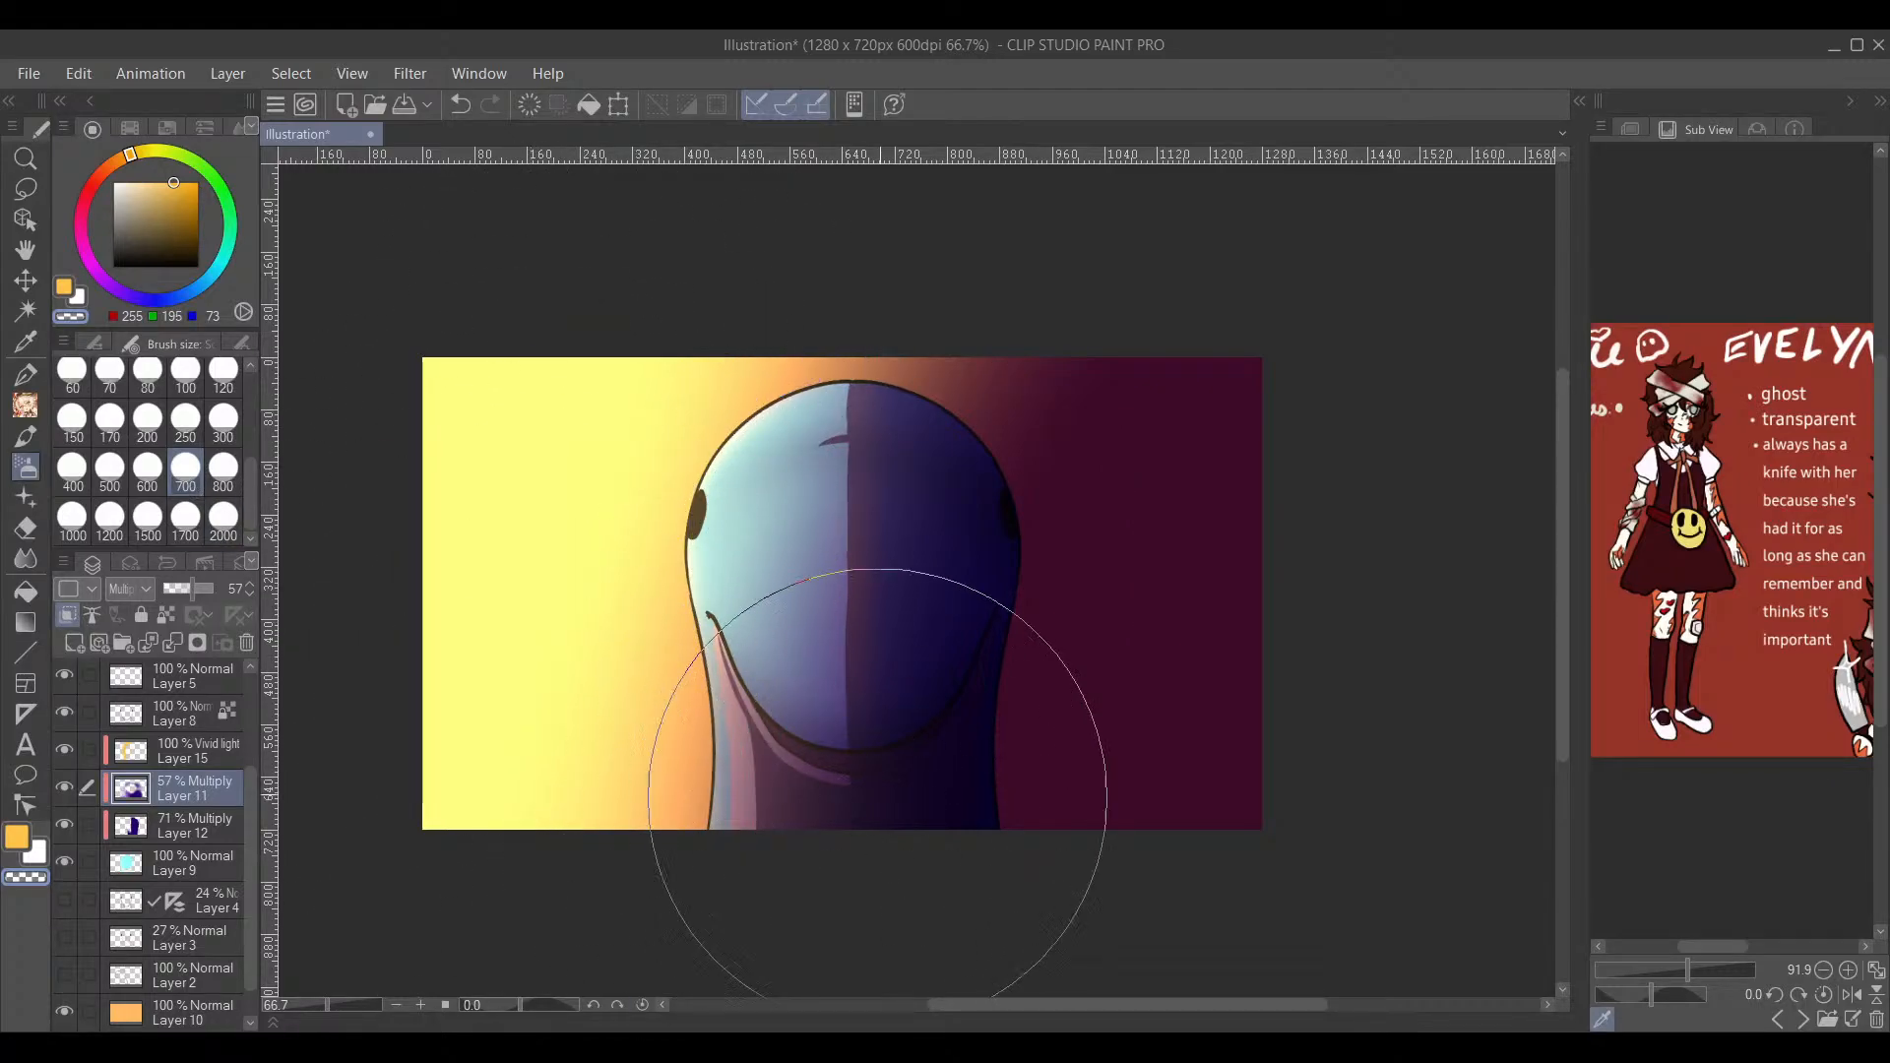
mouse_move(1135, 590)
mouse_down()
mouse_move(1156, 566)
mouse_move(1176, 585)
mouse_up()
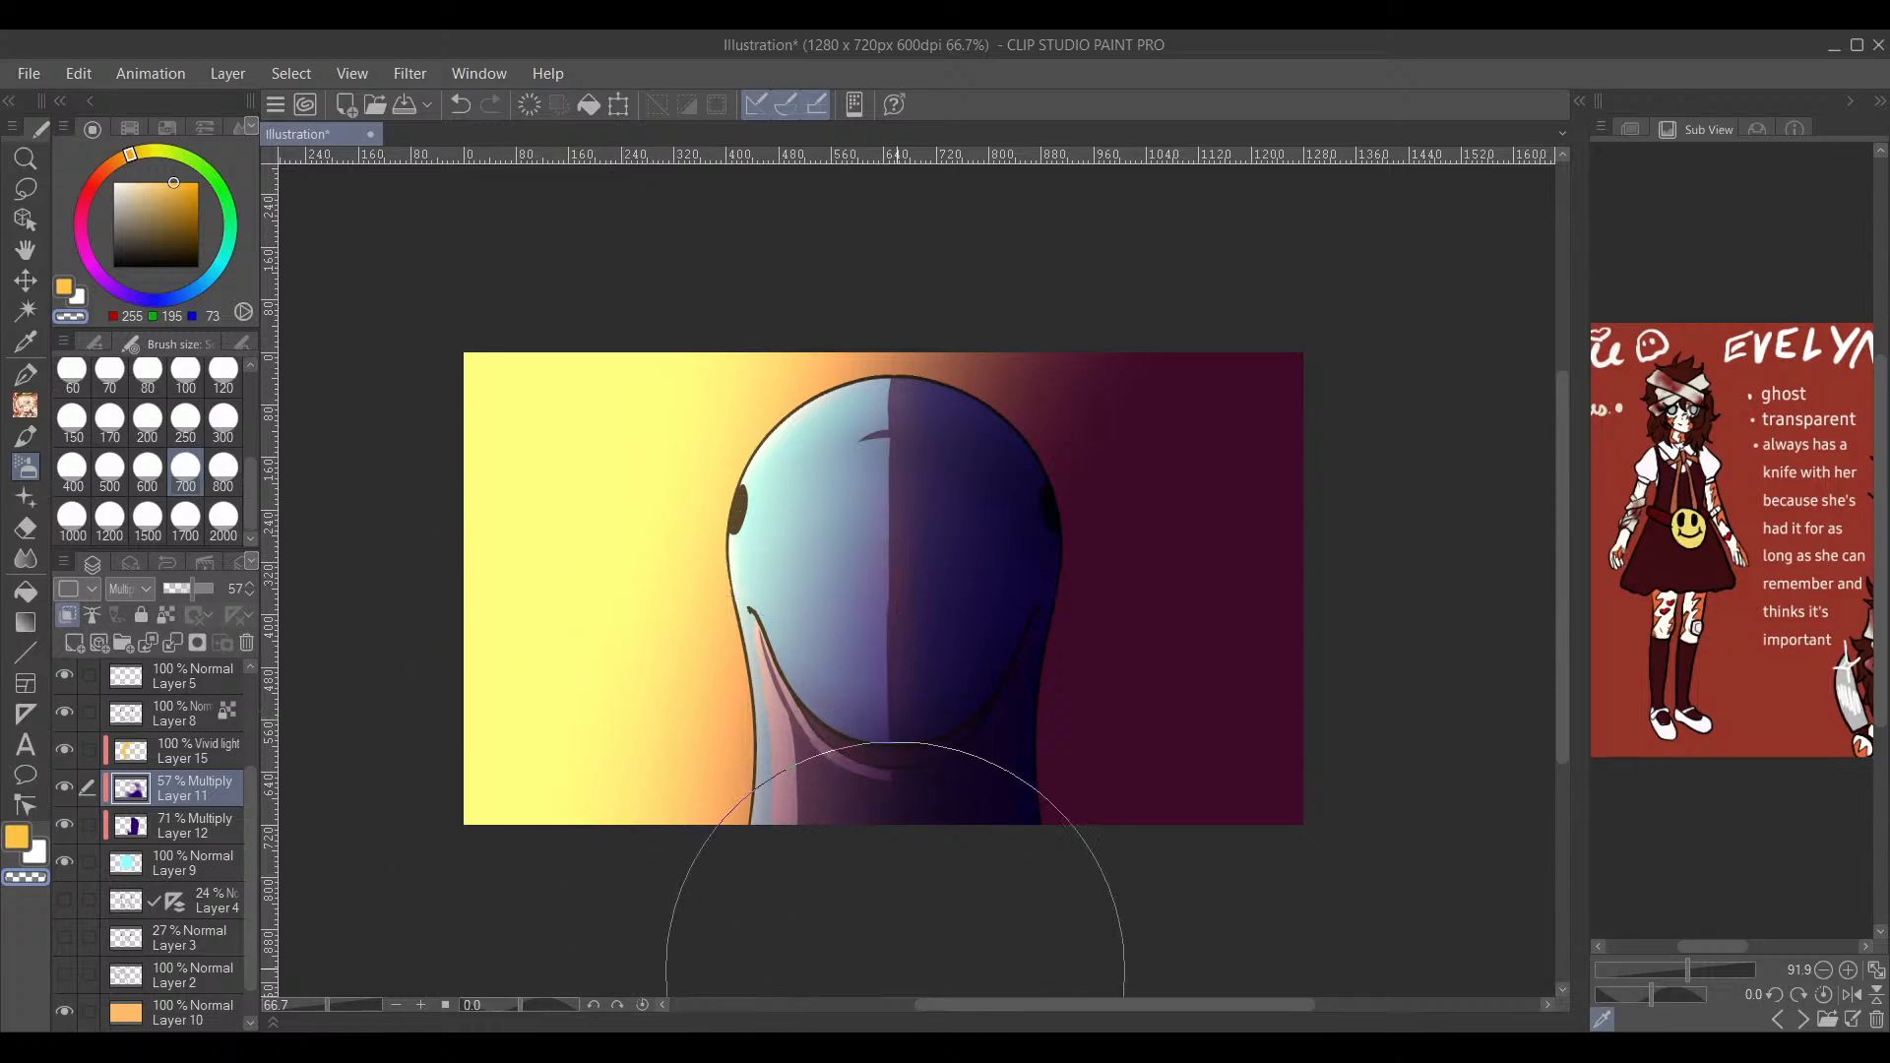
mouse_move(1257, 600)
mouse_down()
mouse_move(1232, 641)
mouse_move(1250, 588)
mouse_up()
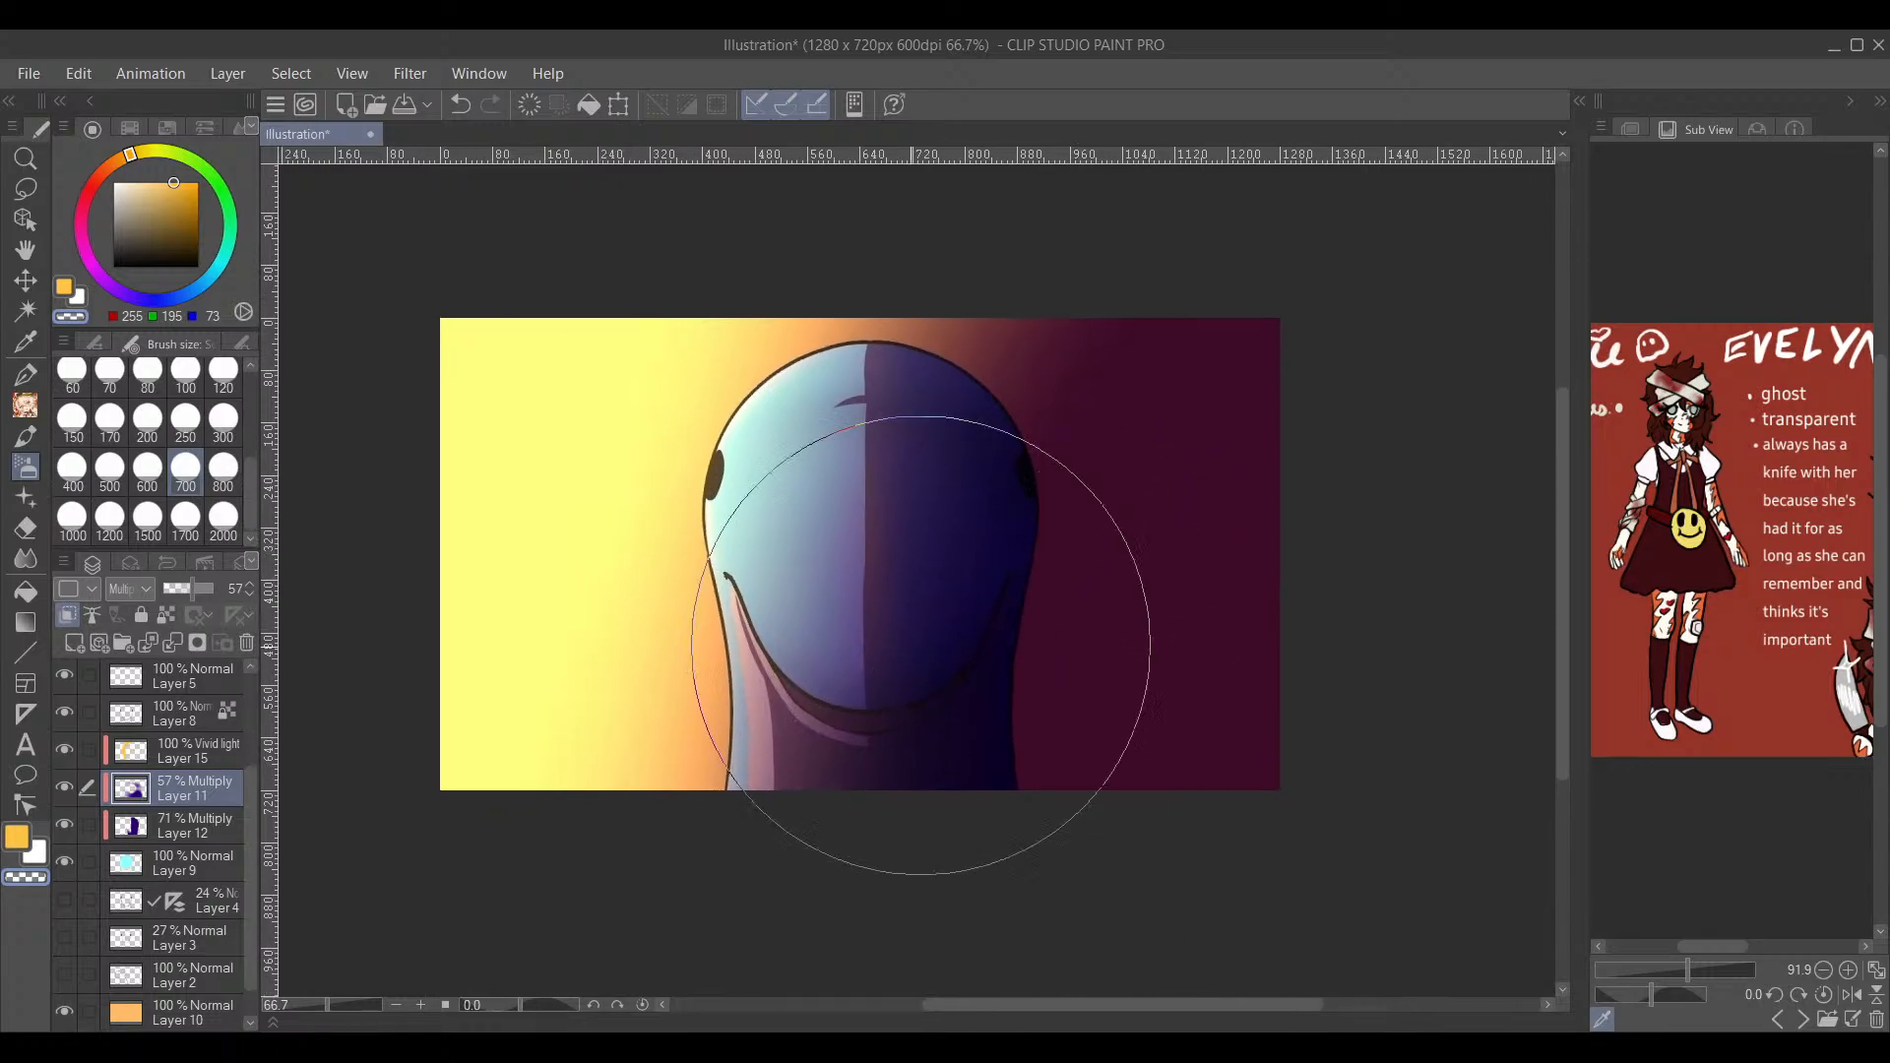
Step: Soften the half-face shadow on Layer 12 along the centre line and neck with the transparent size 700 airbrush
click(193, 827)
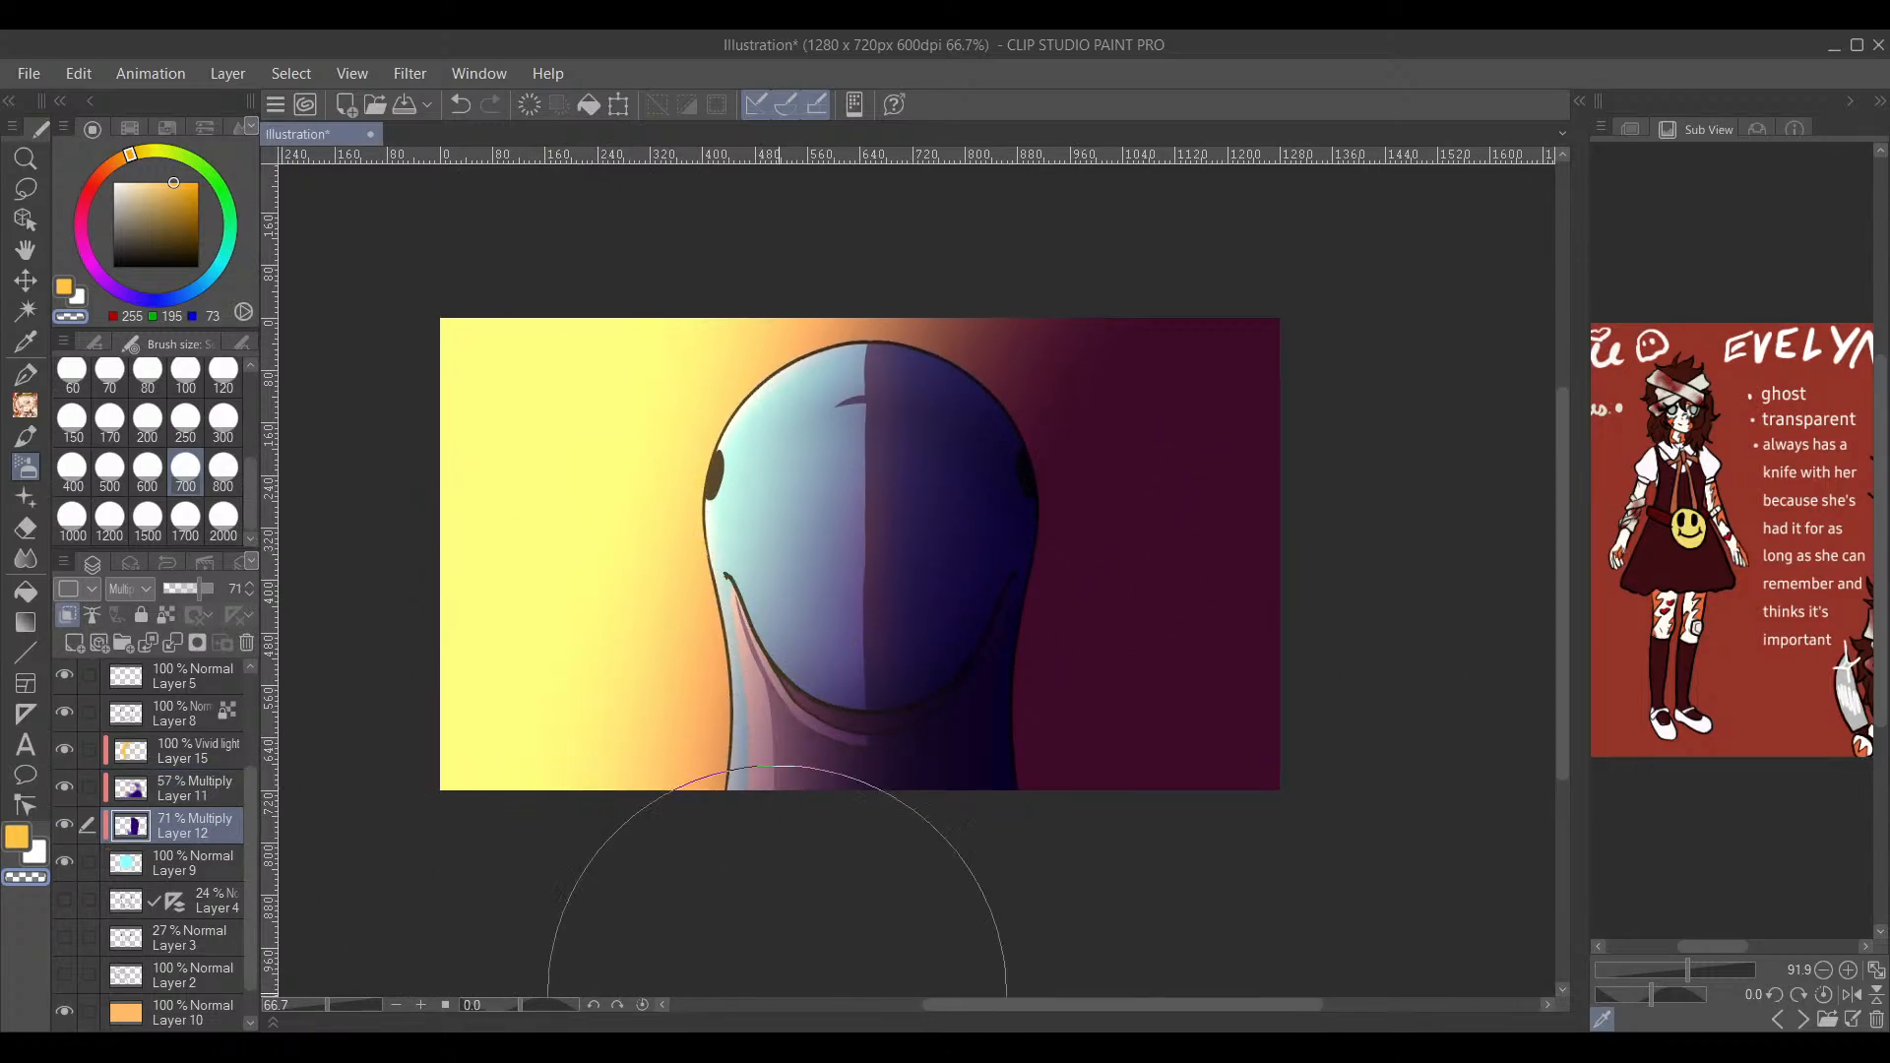
drag(1261, 557, 1217, 655)
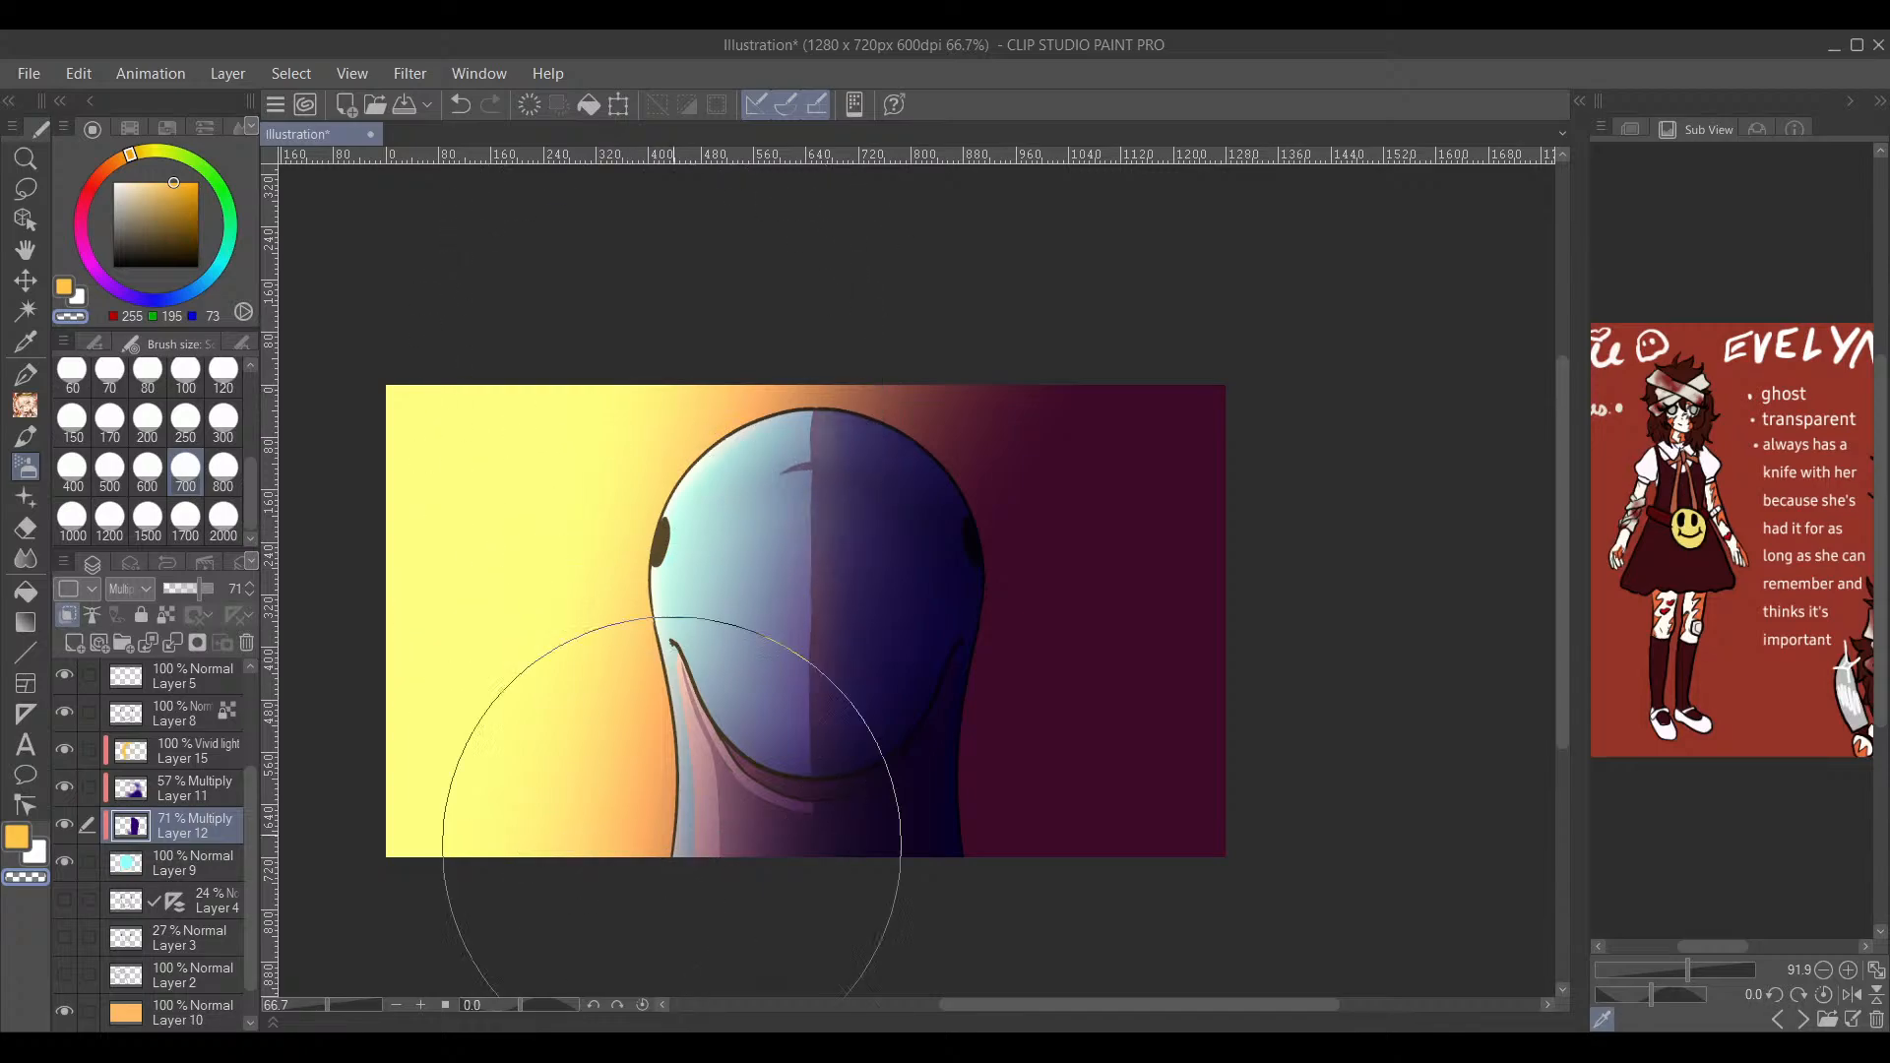
mouse_move(1131, 580)
mouse_down()
mouse_move(1139, 435)
mouse_move(1312, 633)
mouse_up()
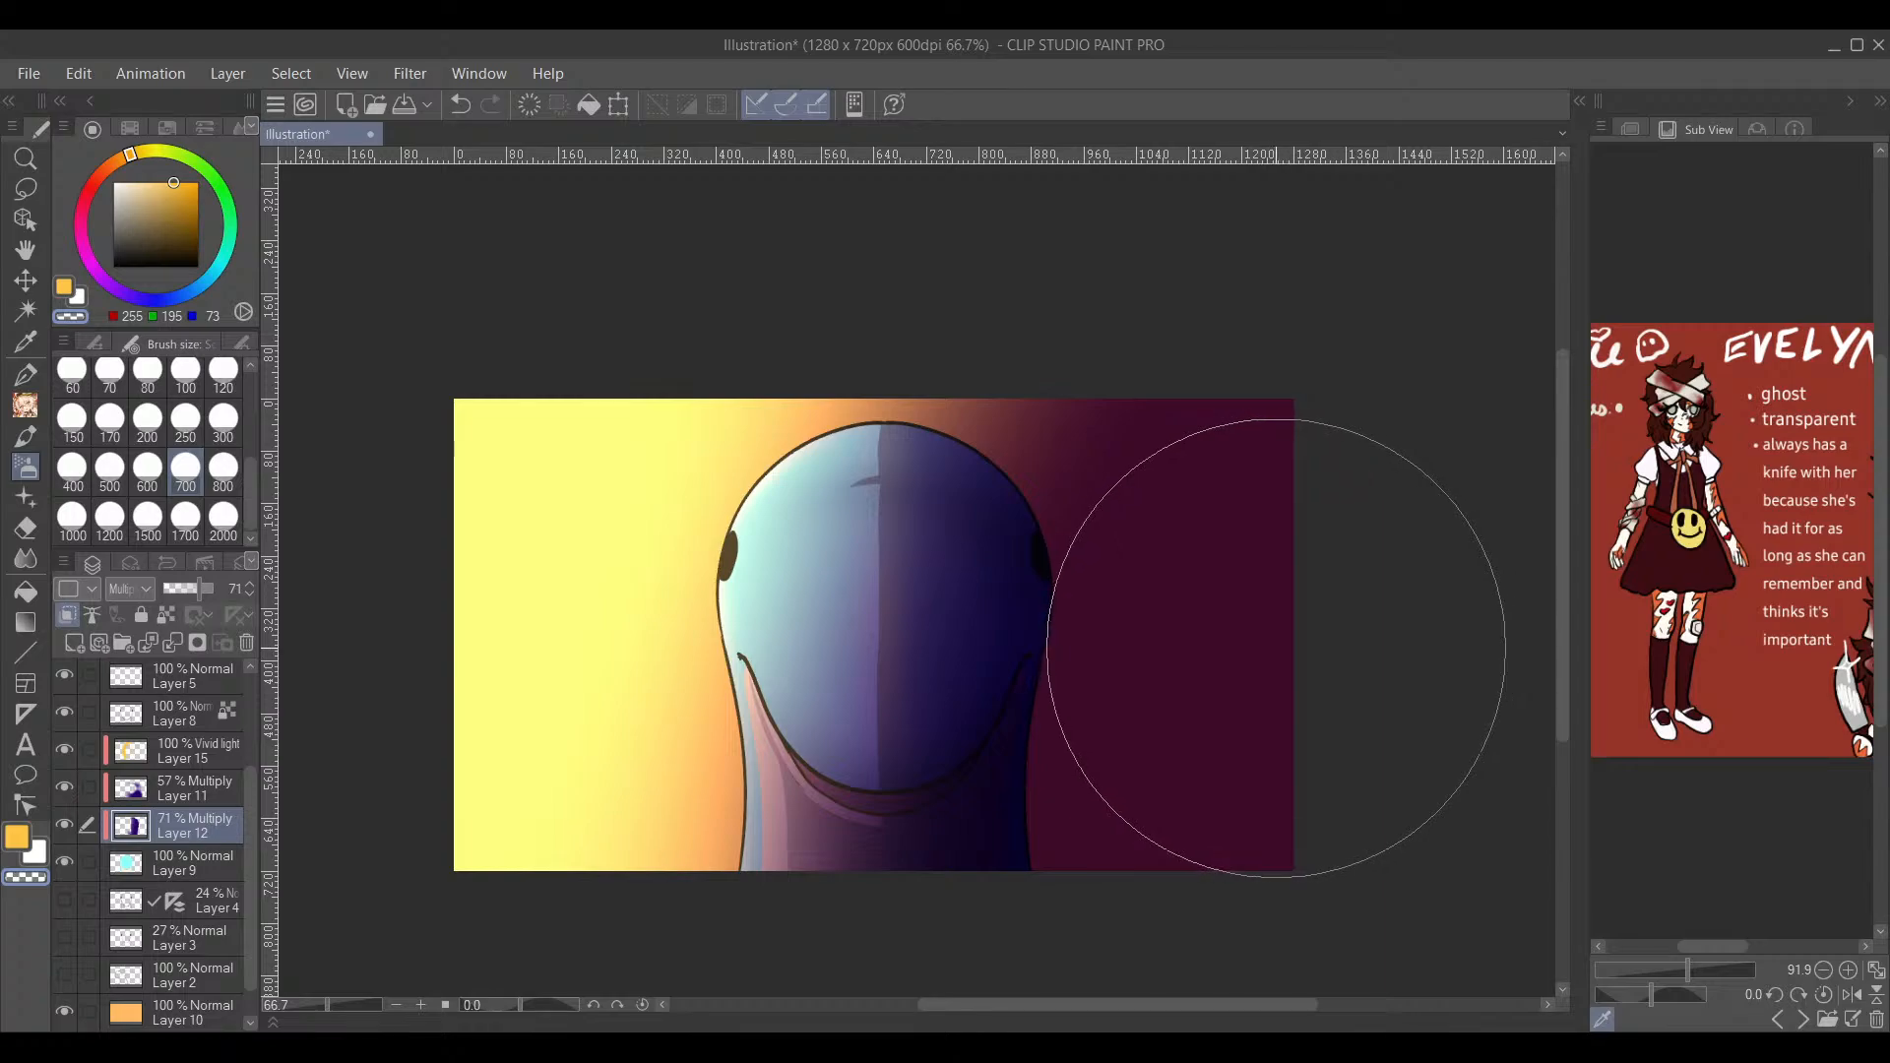
mouse_move(1303, 652)
mouse_down()
mouse_move(1310, 596)
mouse_move(1296, 624)
mouse_up()
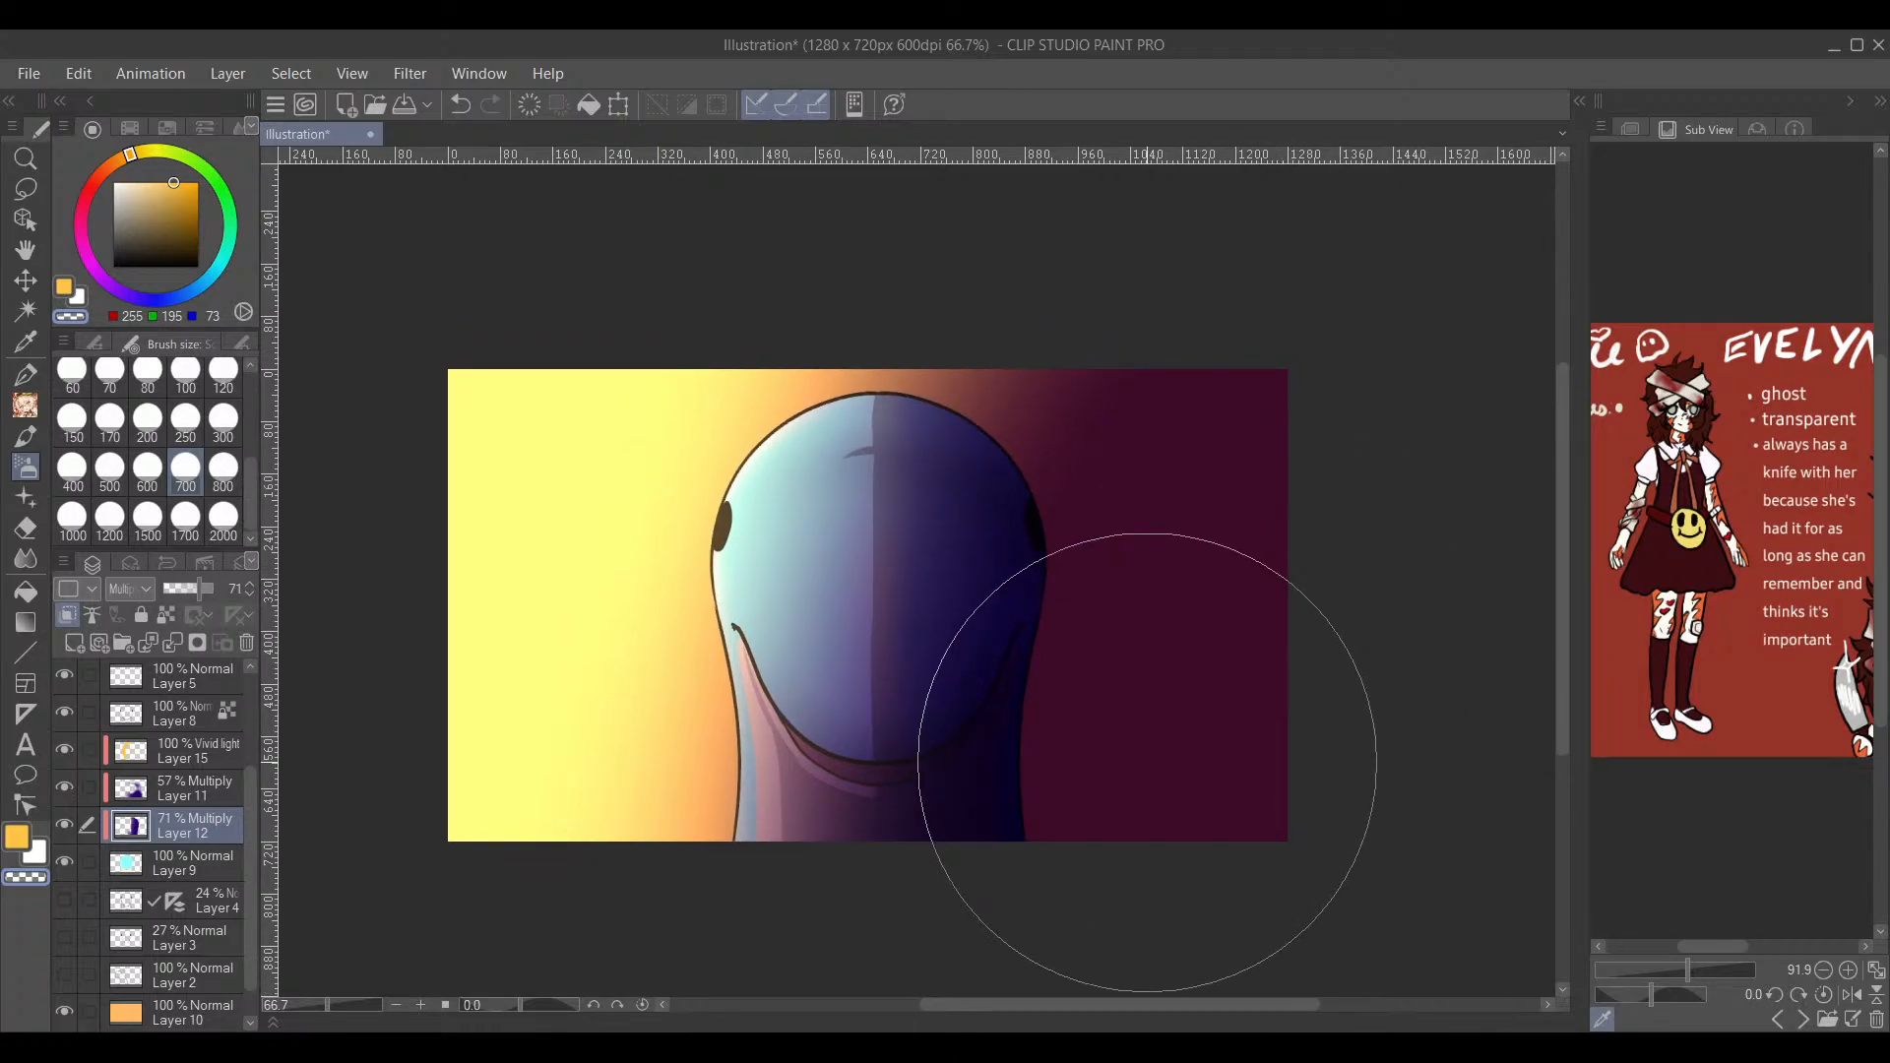
drag(1285, 659, 1310, 586)
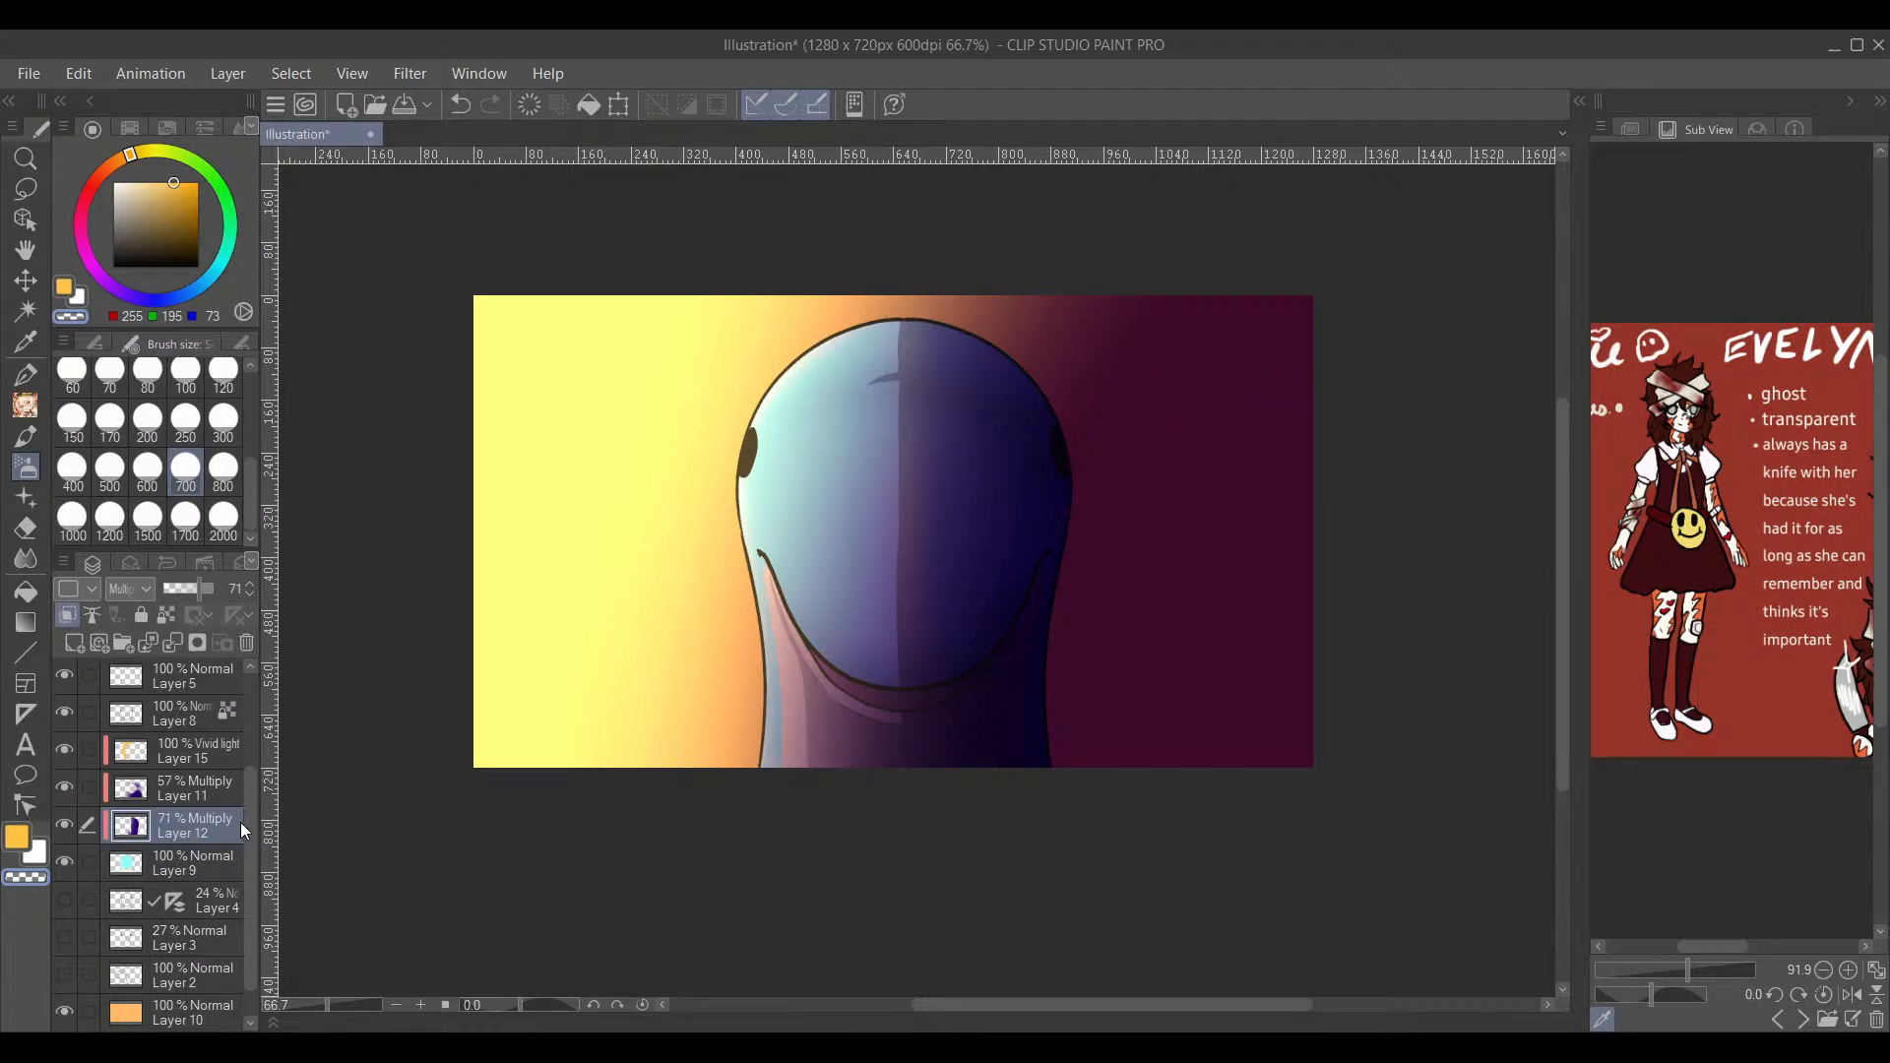
Step: Lock the transparent pixels of the glow layer, Layer 14, and recolour it coral red with a size 2000 pen
scroll(240, 823, up, 4)
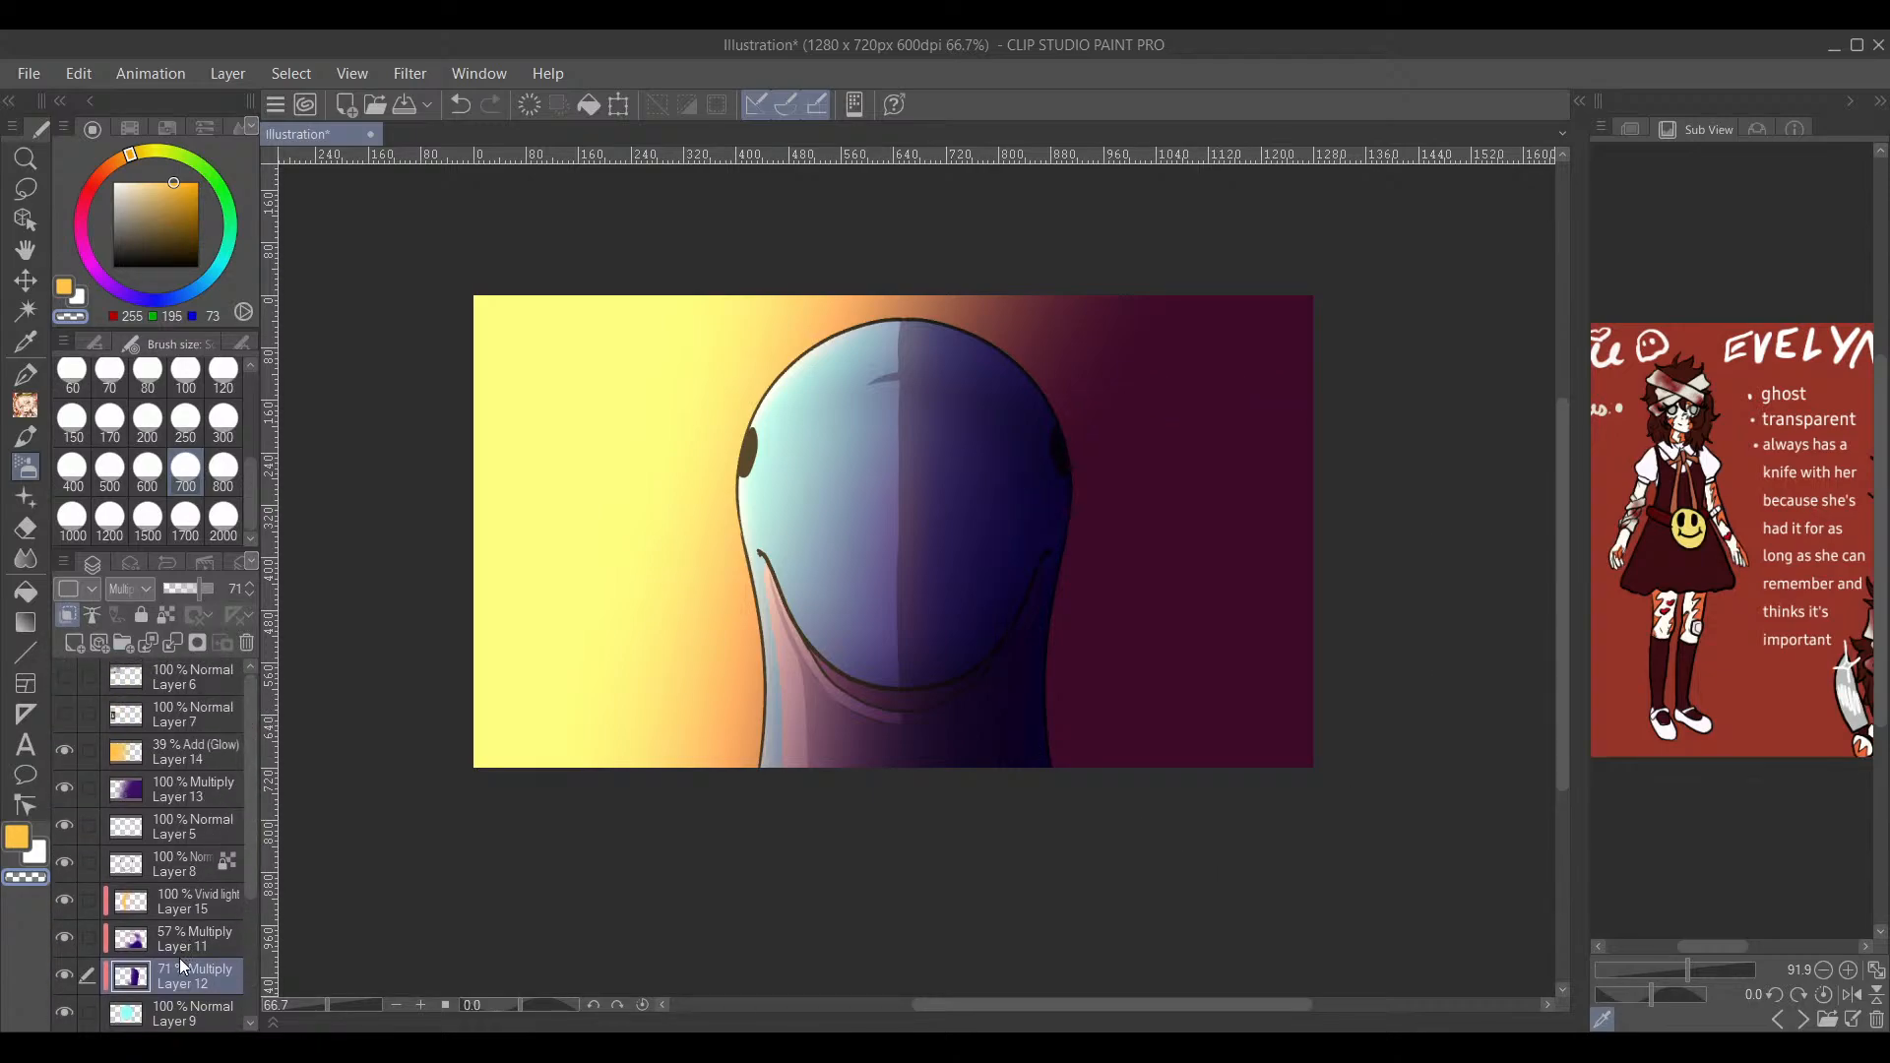
click(193, 746)
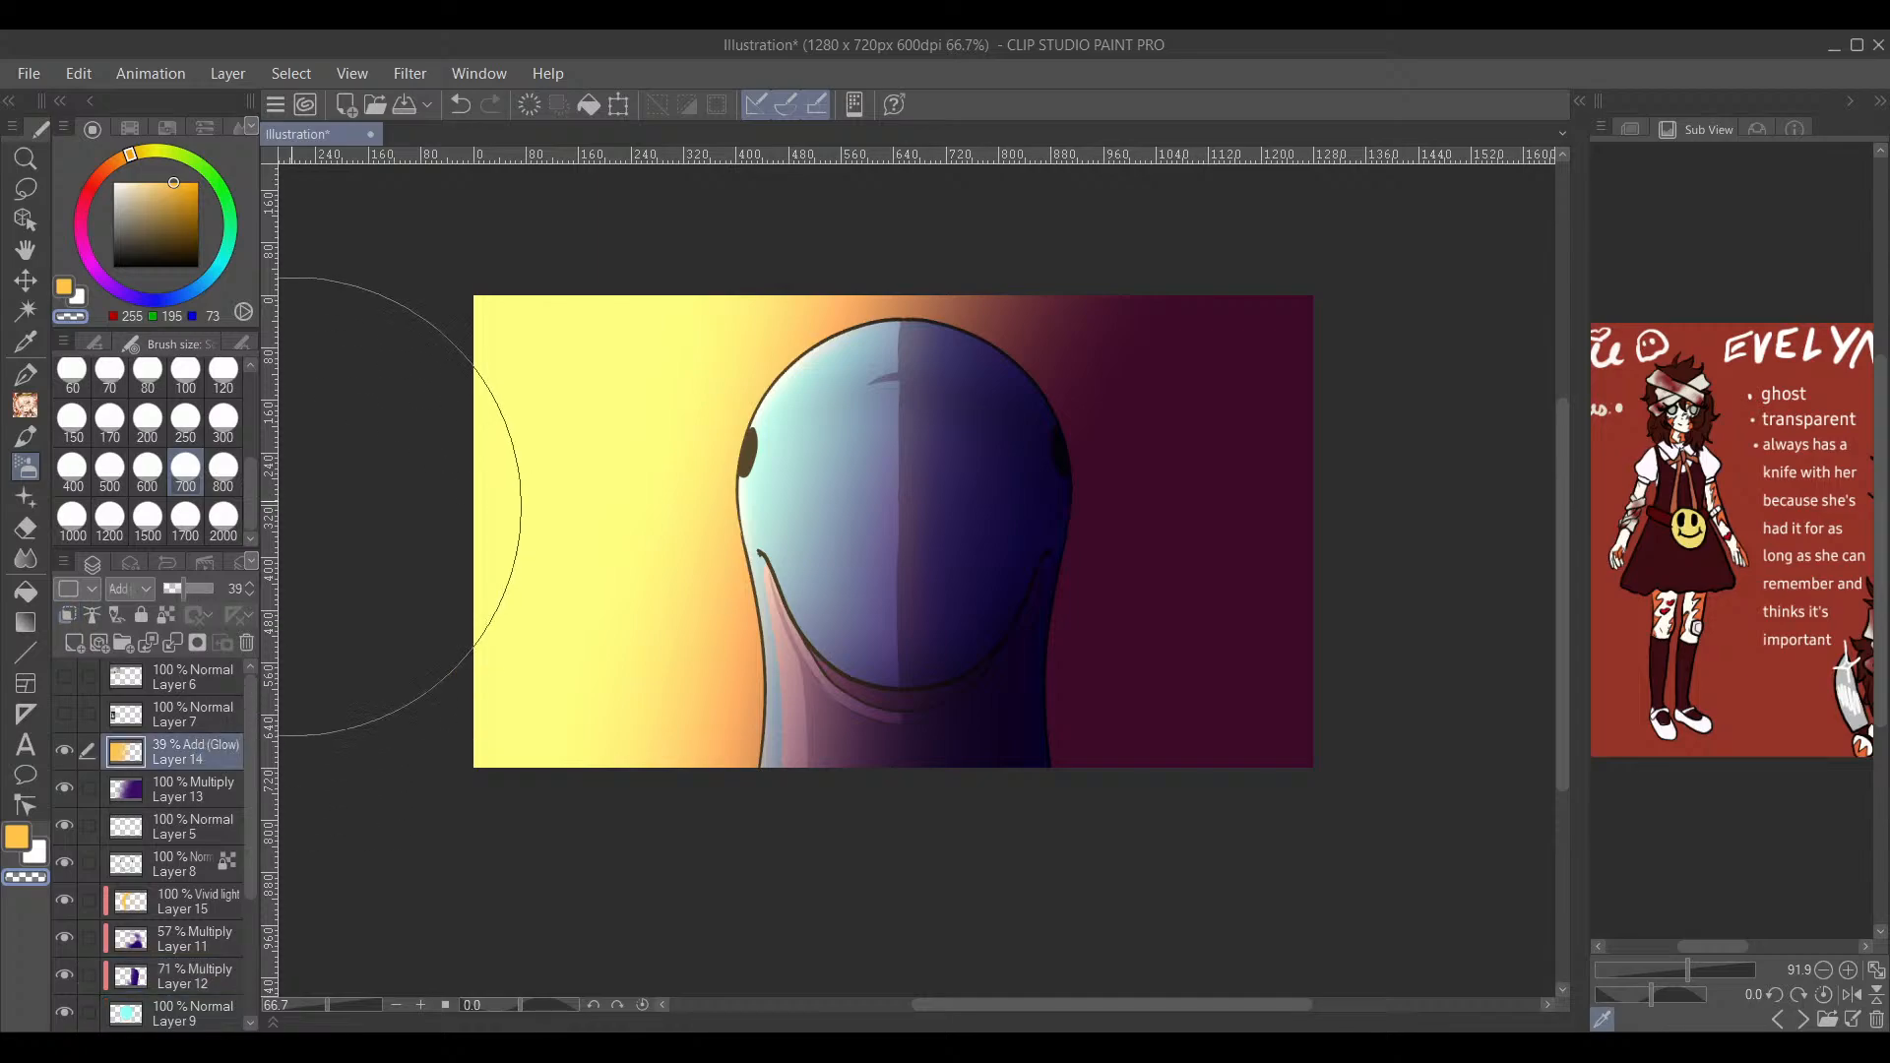
drag(106, 170, 94, 183)
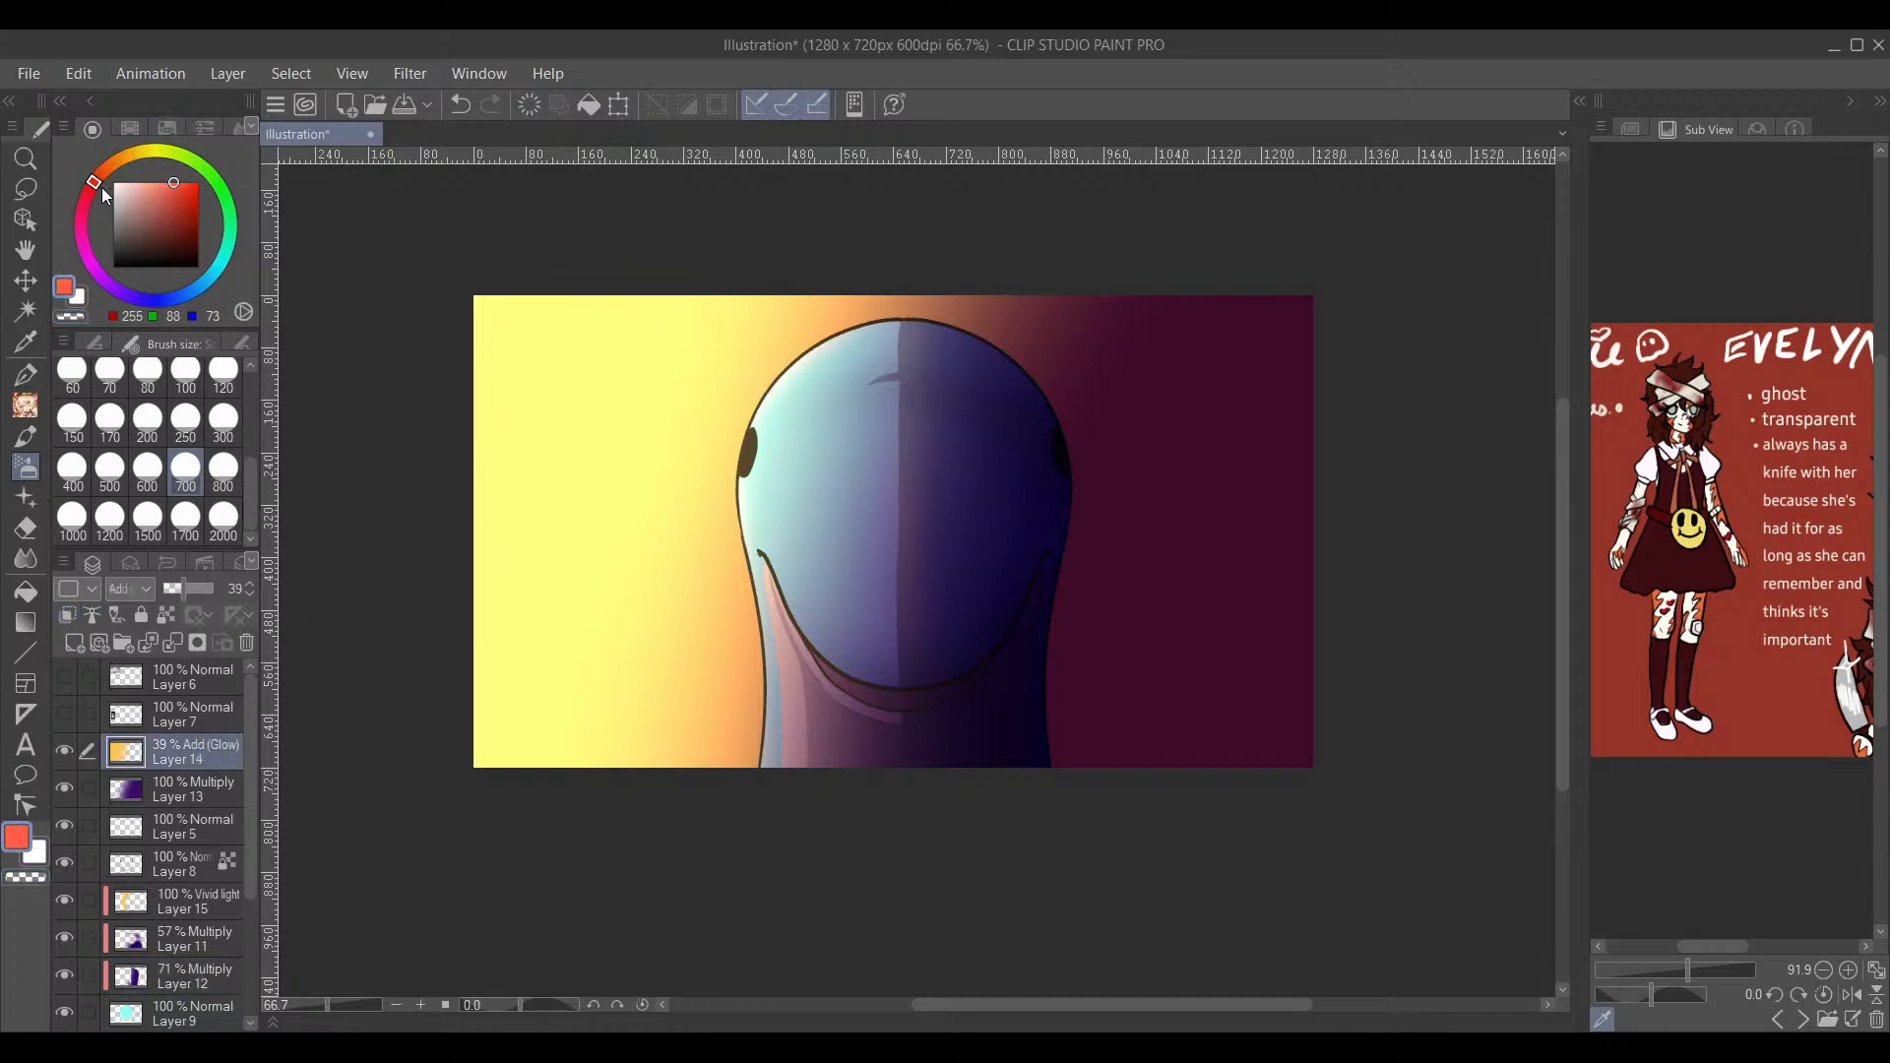
click(168, 618)
key(p)
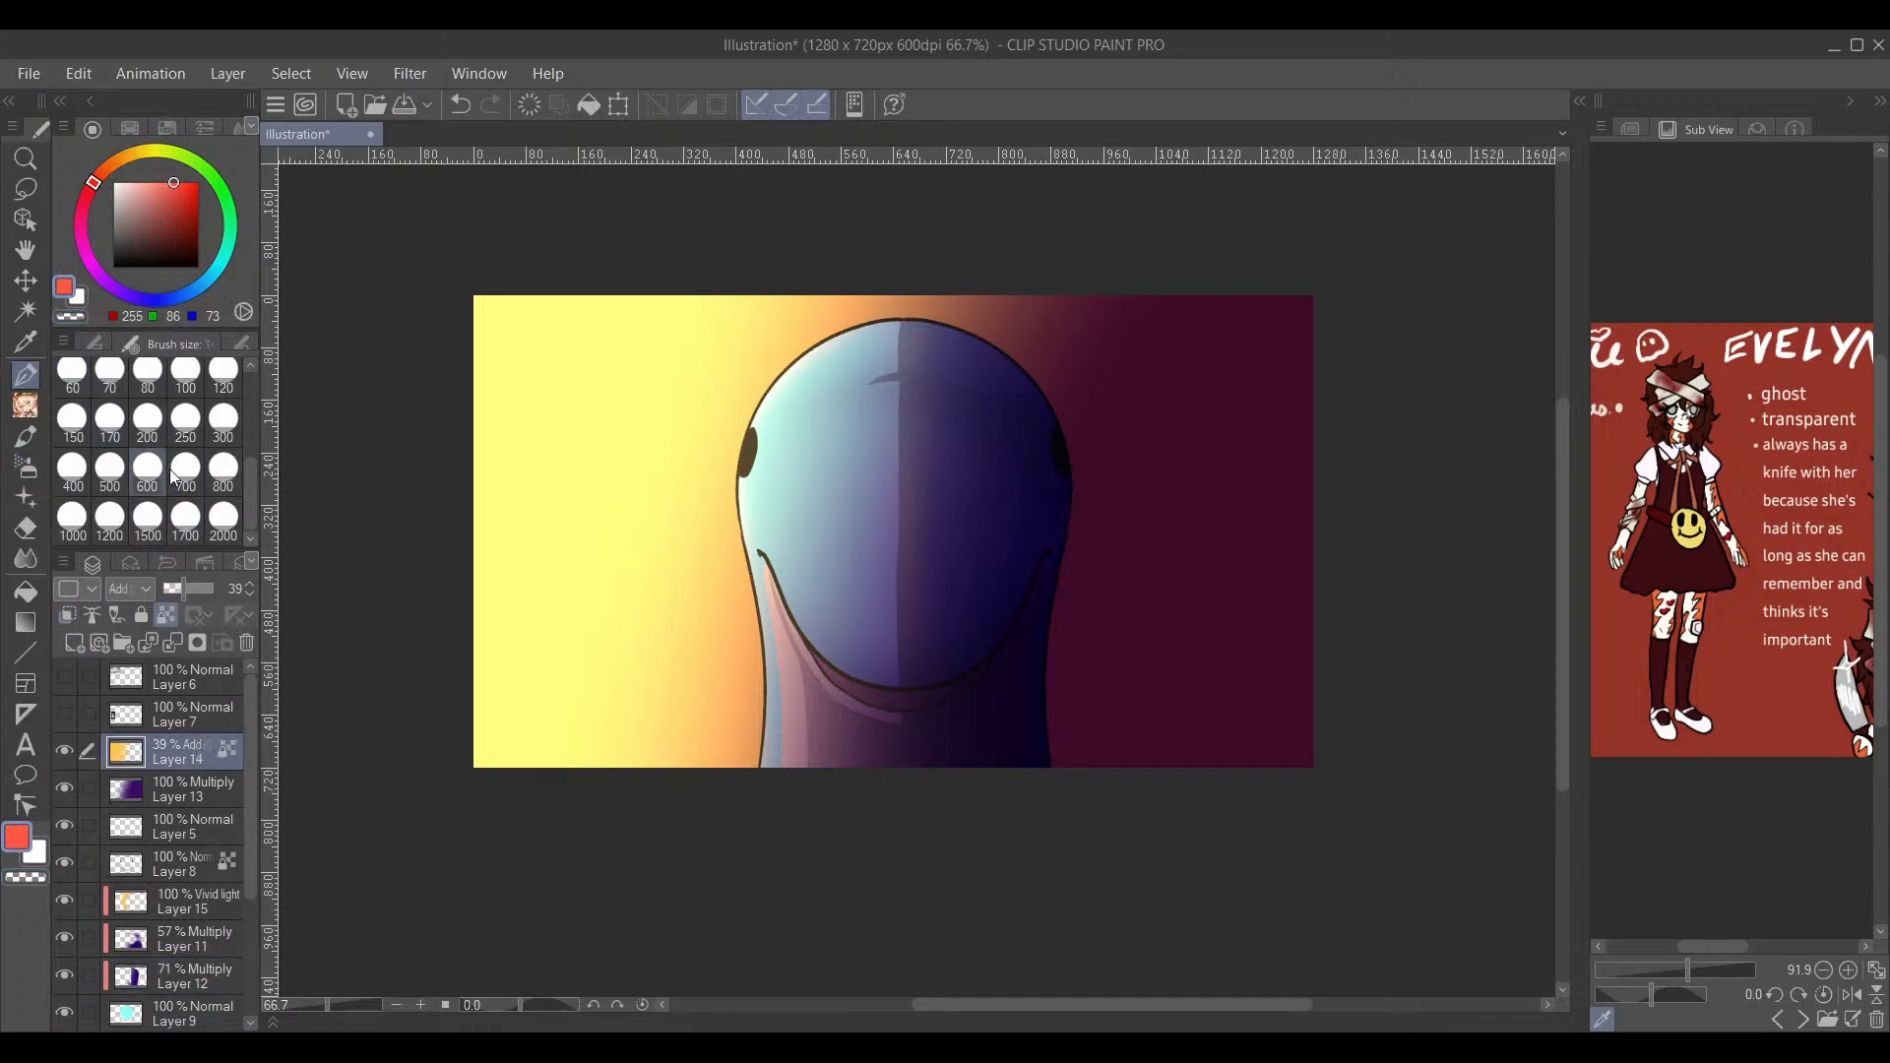
click(214, 541)
mouse_move(826, 278)
mouse_down()
mouse_move(625, 301)
mouse_move(639, 695)
mouse_move(845, 685)
mouse_up()
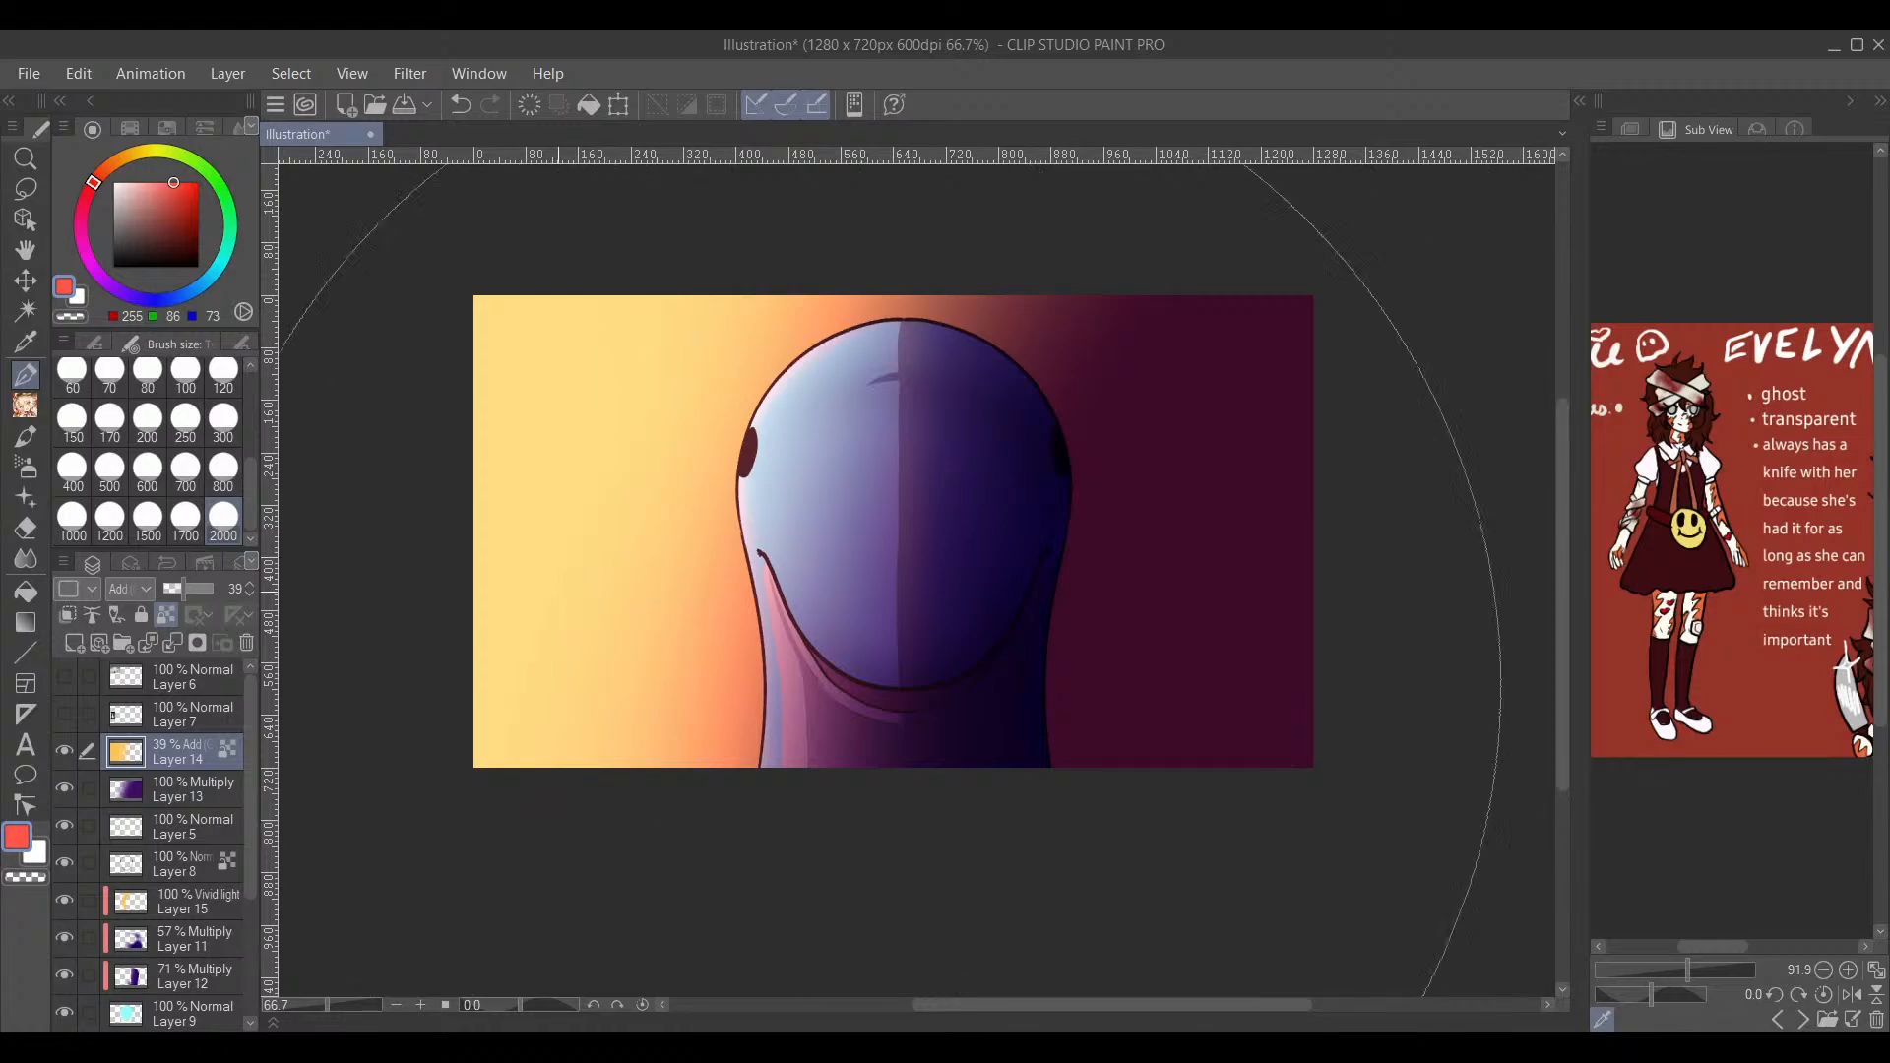
Step: Repaint the background layer, Layer 10, first coral red and then very dark red across the whole canvas
scroll(233, 978, down, 5)
click(198, 973)
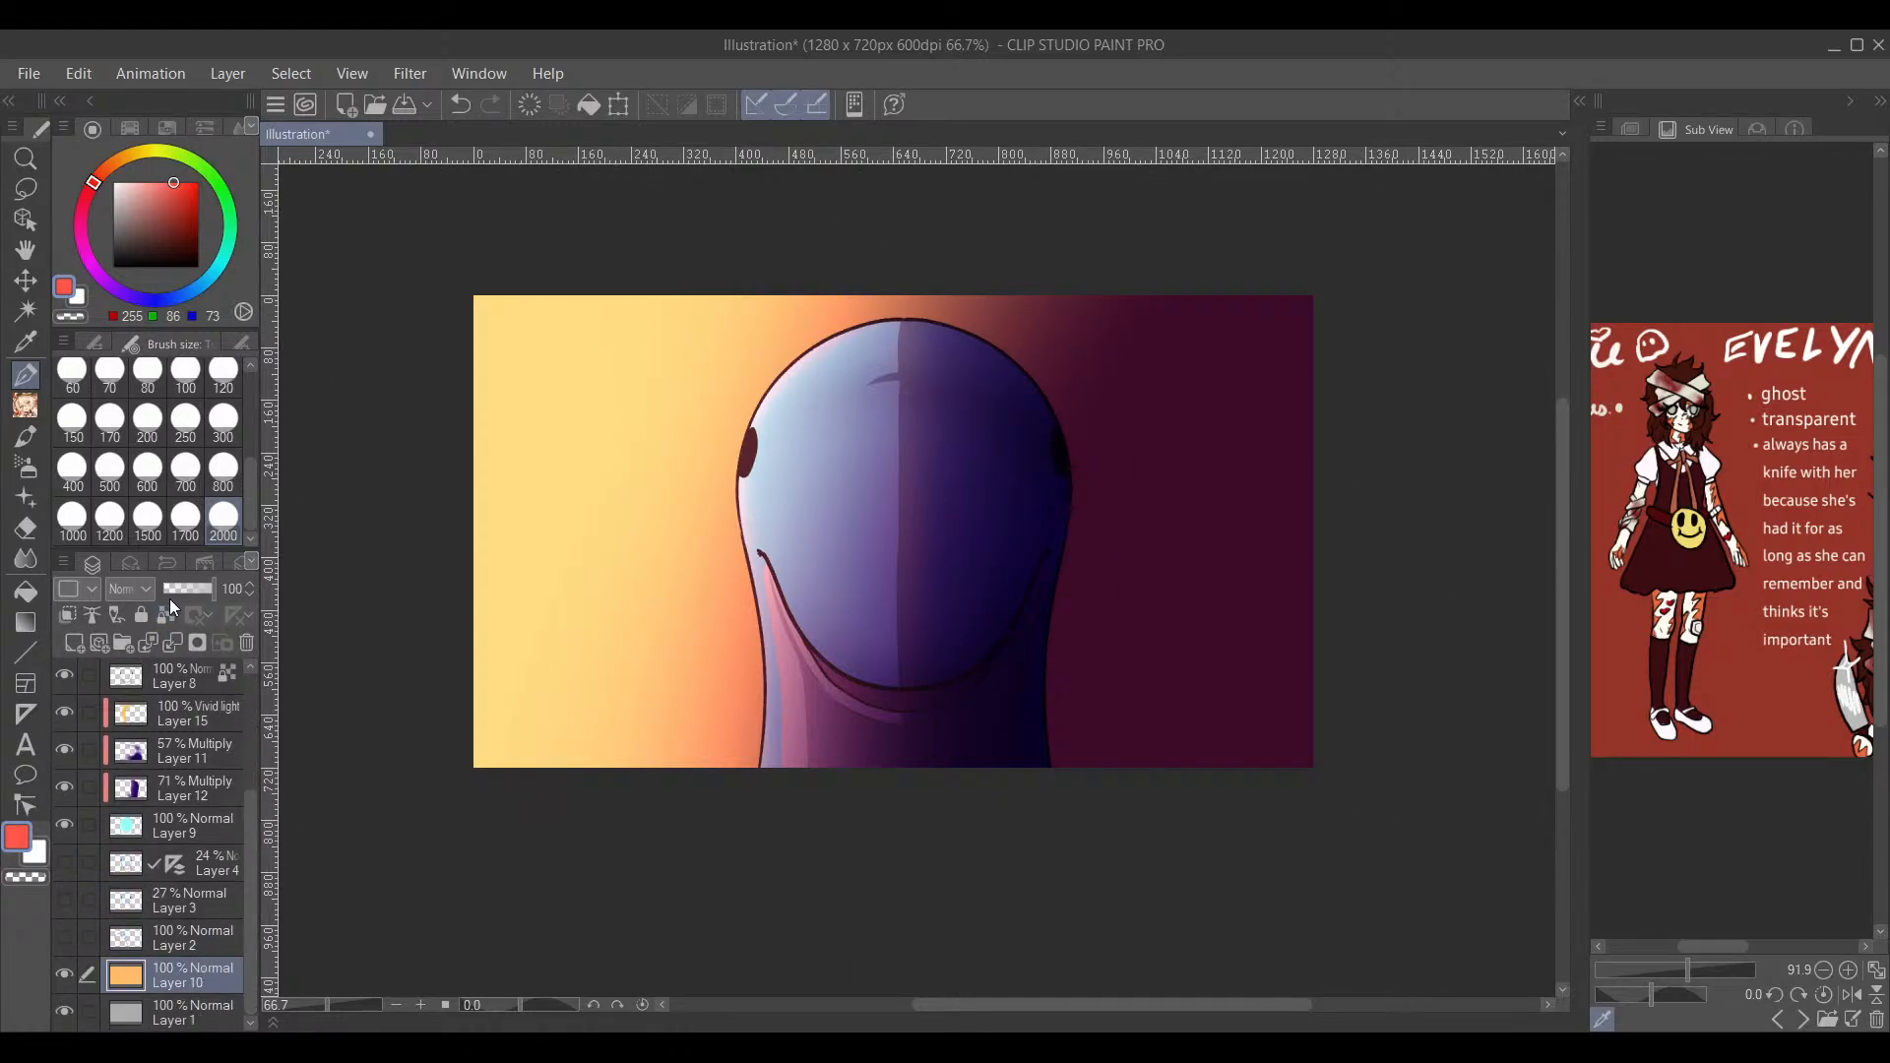
mouse_move(591, 221)
mouse_down()
mouse_move(545, 280)
mouse_move(1300, 318)
mouse_move(1377, 557)
mouse_up()
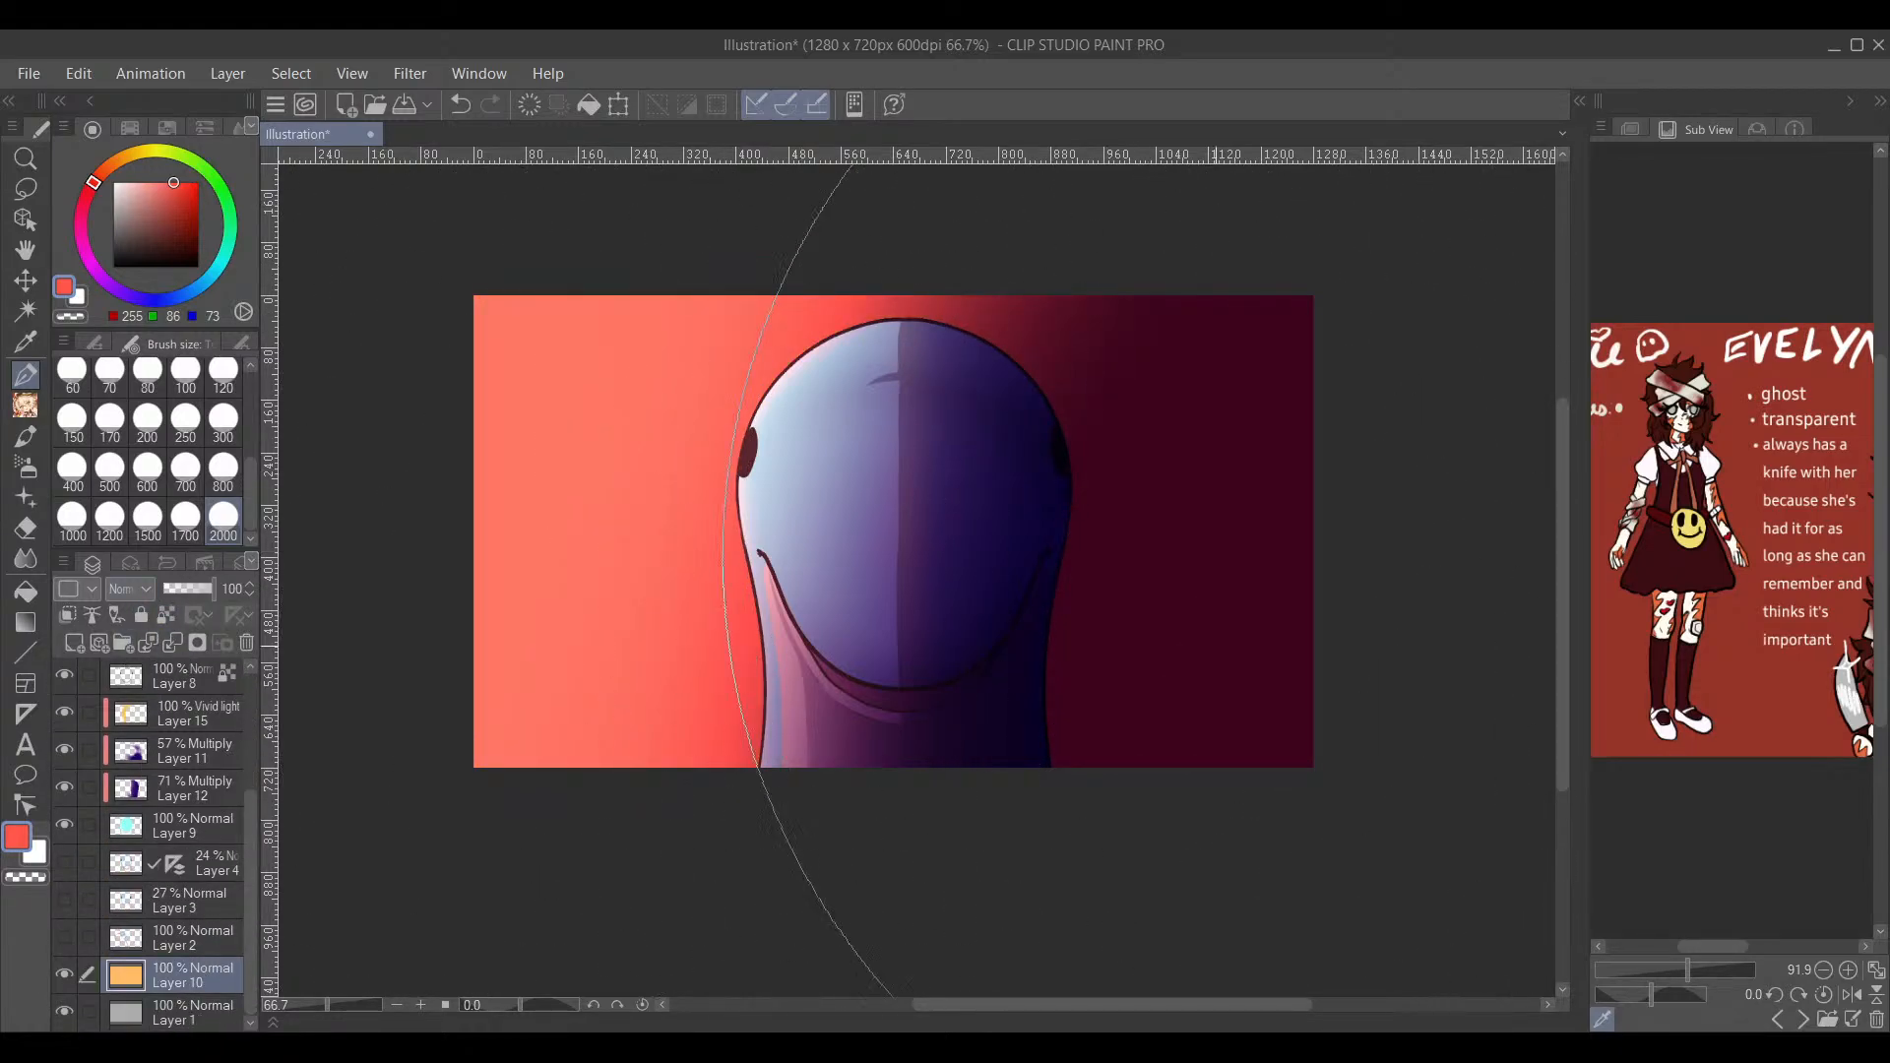
mouse_move(174, 185)
mouse_down()
mouse_move(178, 163)
mouse_move(237, 243)
mouse_up()
drag(443, 315, 1329, 767)
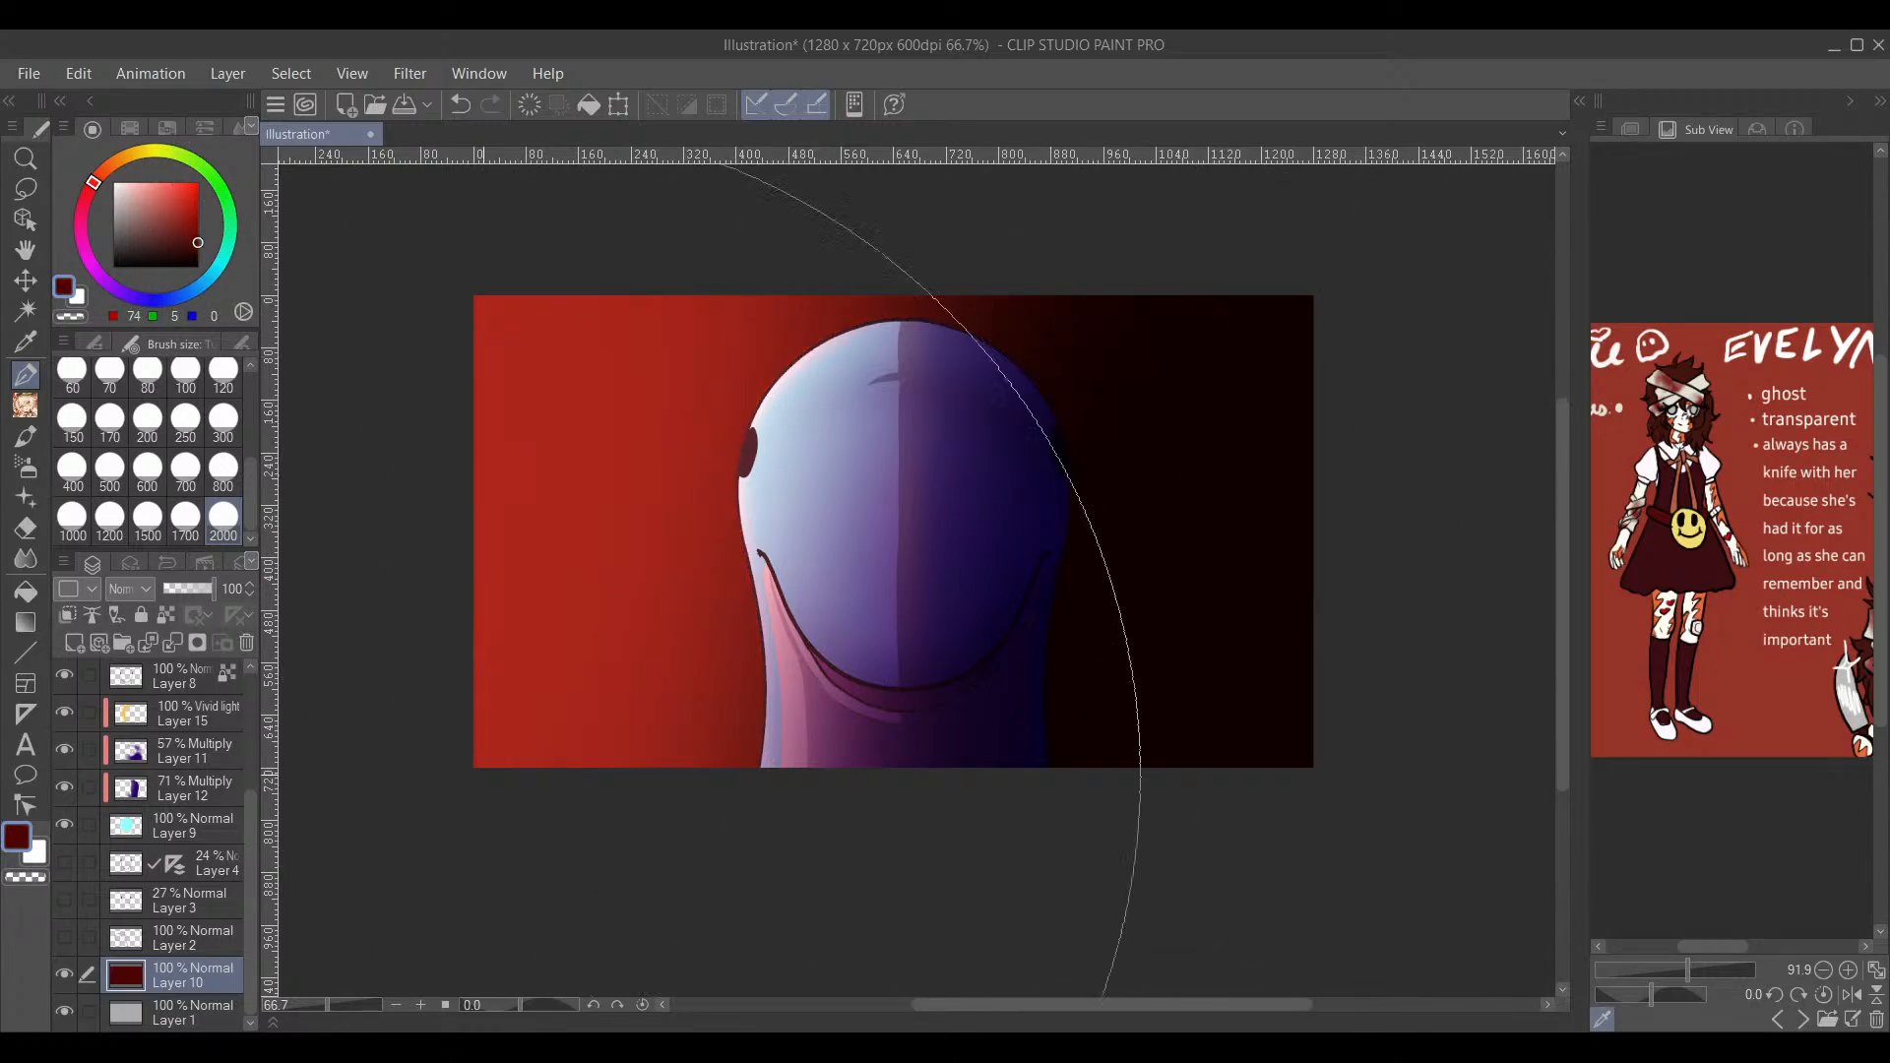
Step: Recolour the locked glow on Layer 14 with saturated orange (255, 149, 0)
scroll(246, 778, up, 3)
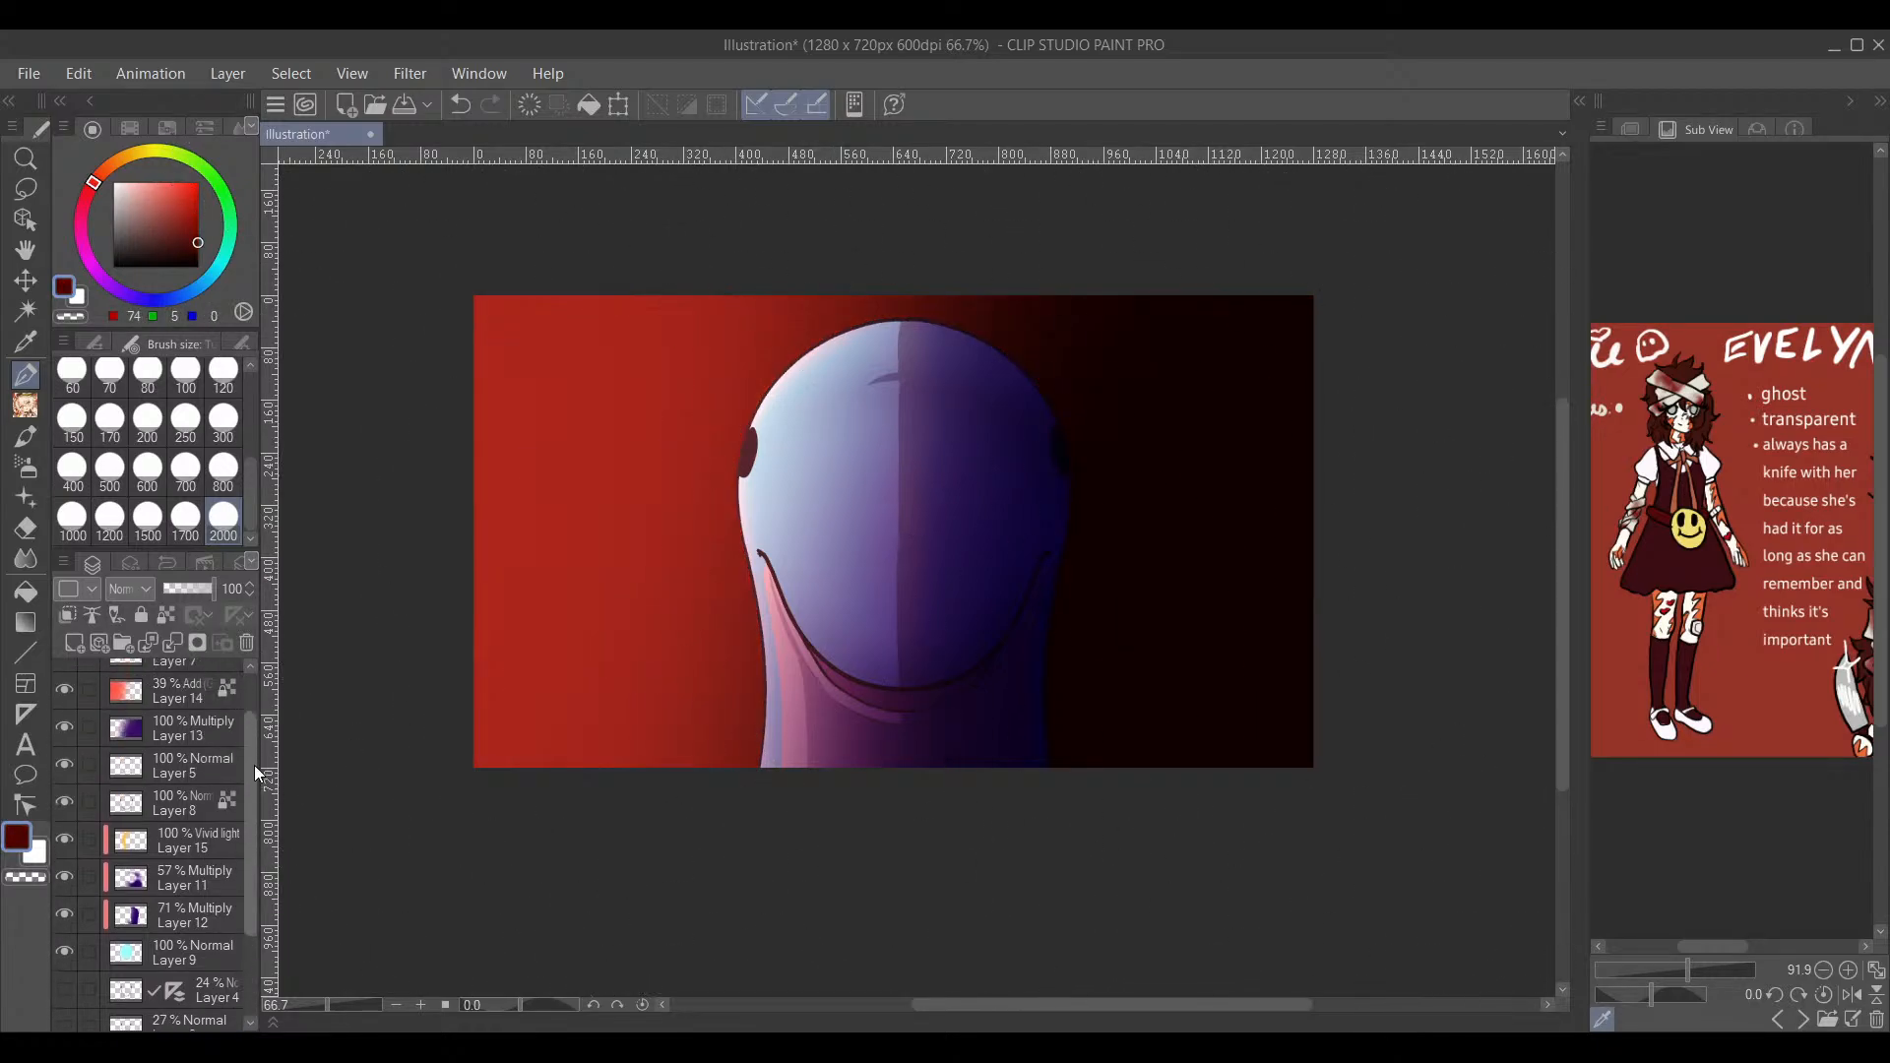
click(168, 707)
mouse_move(150, 151)
mouse_down()
mouse_move(120, 155)
mouse_move(205, 177)
mouse_up()
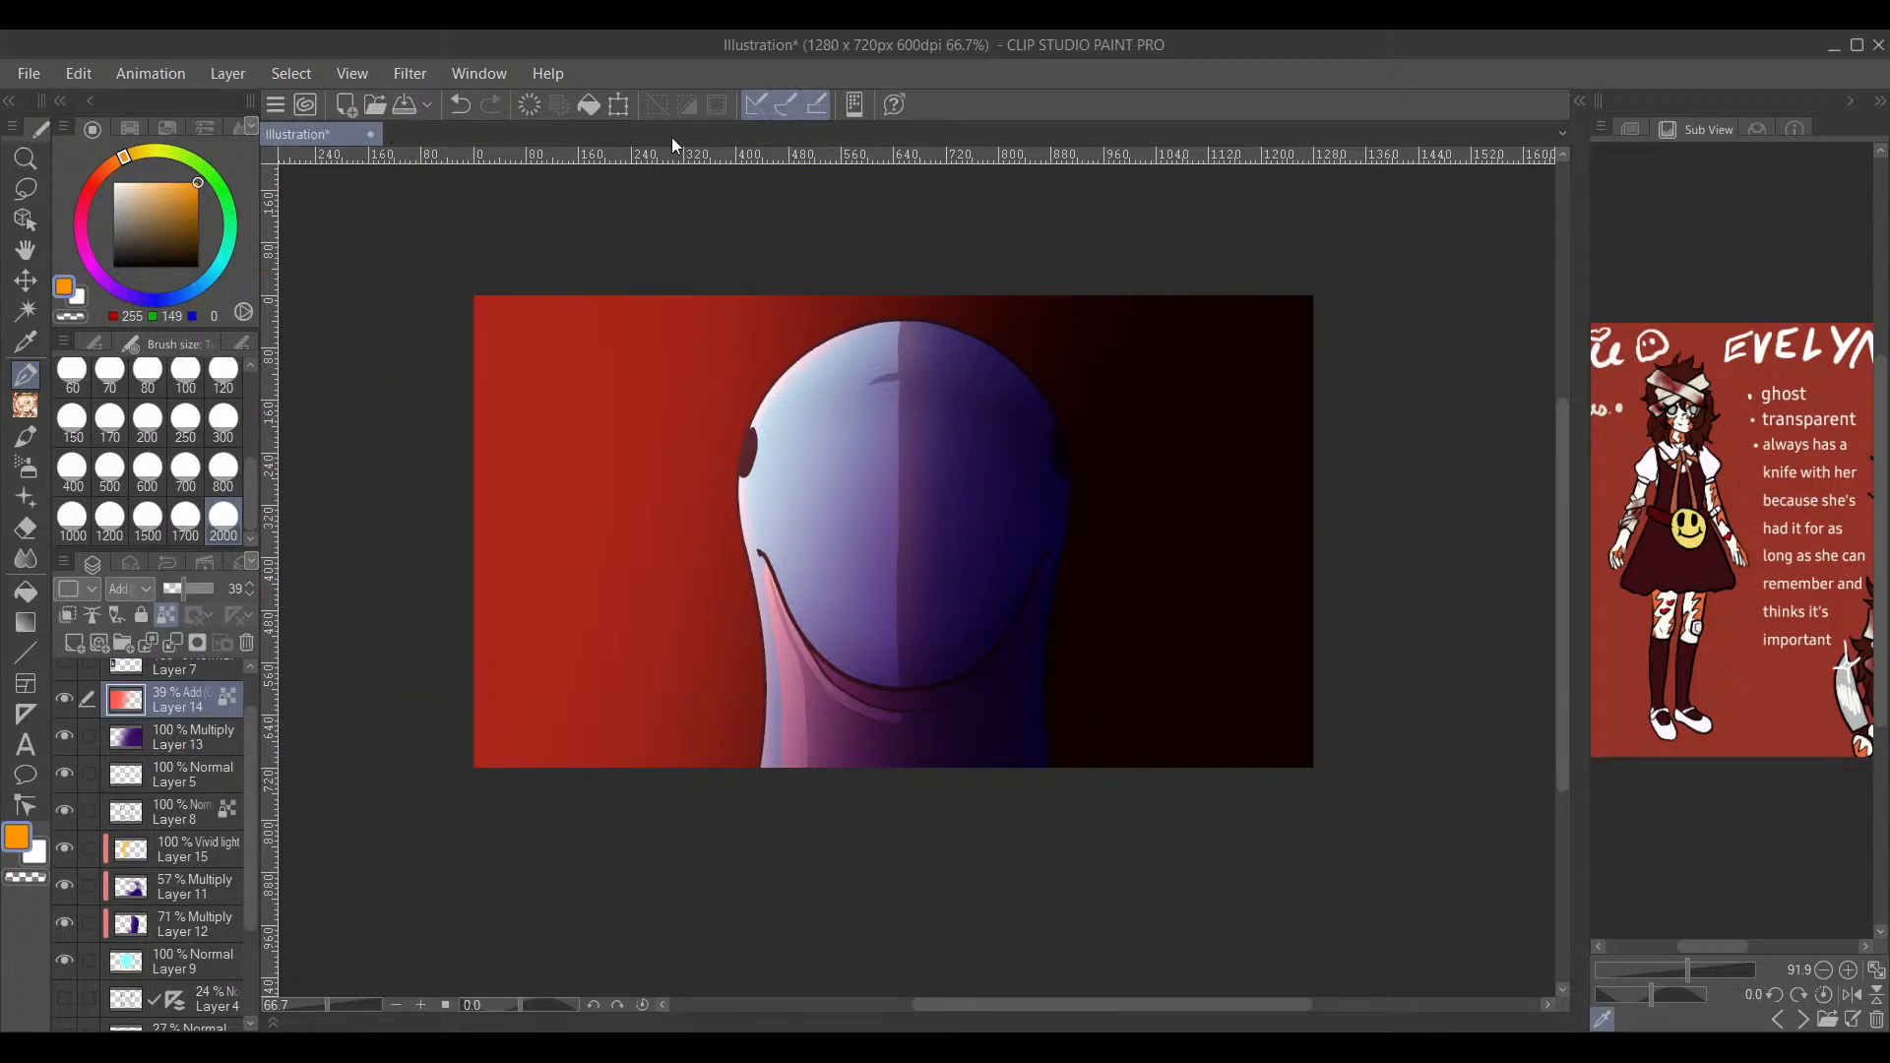
mouse_move(531, 527)
mouse_down()
mouse_move(580, 581)
mouse_move(634, 522)
mouse_up()
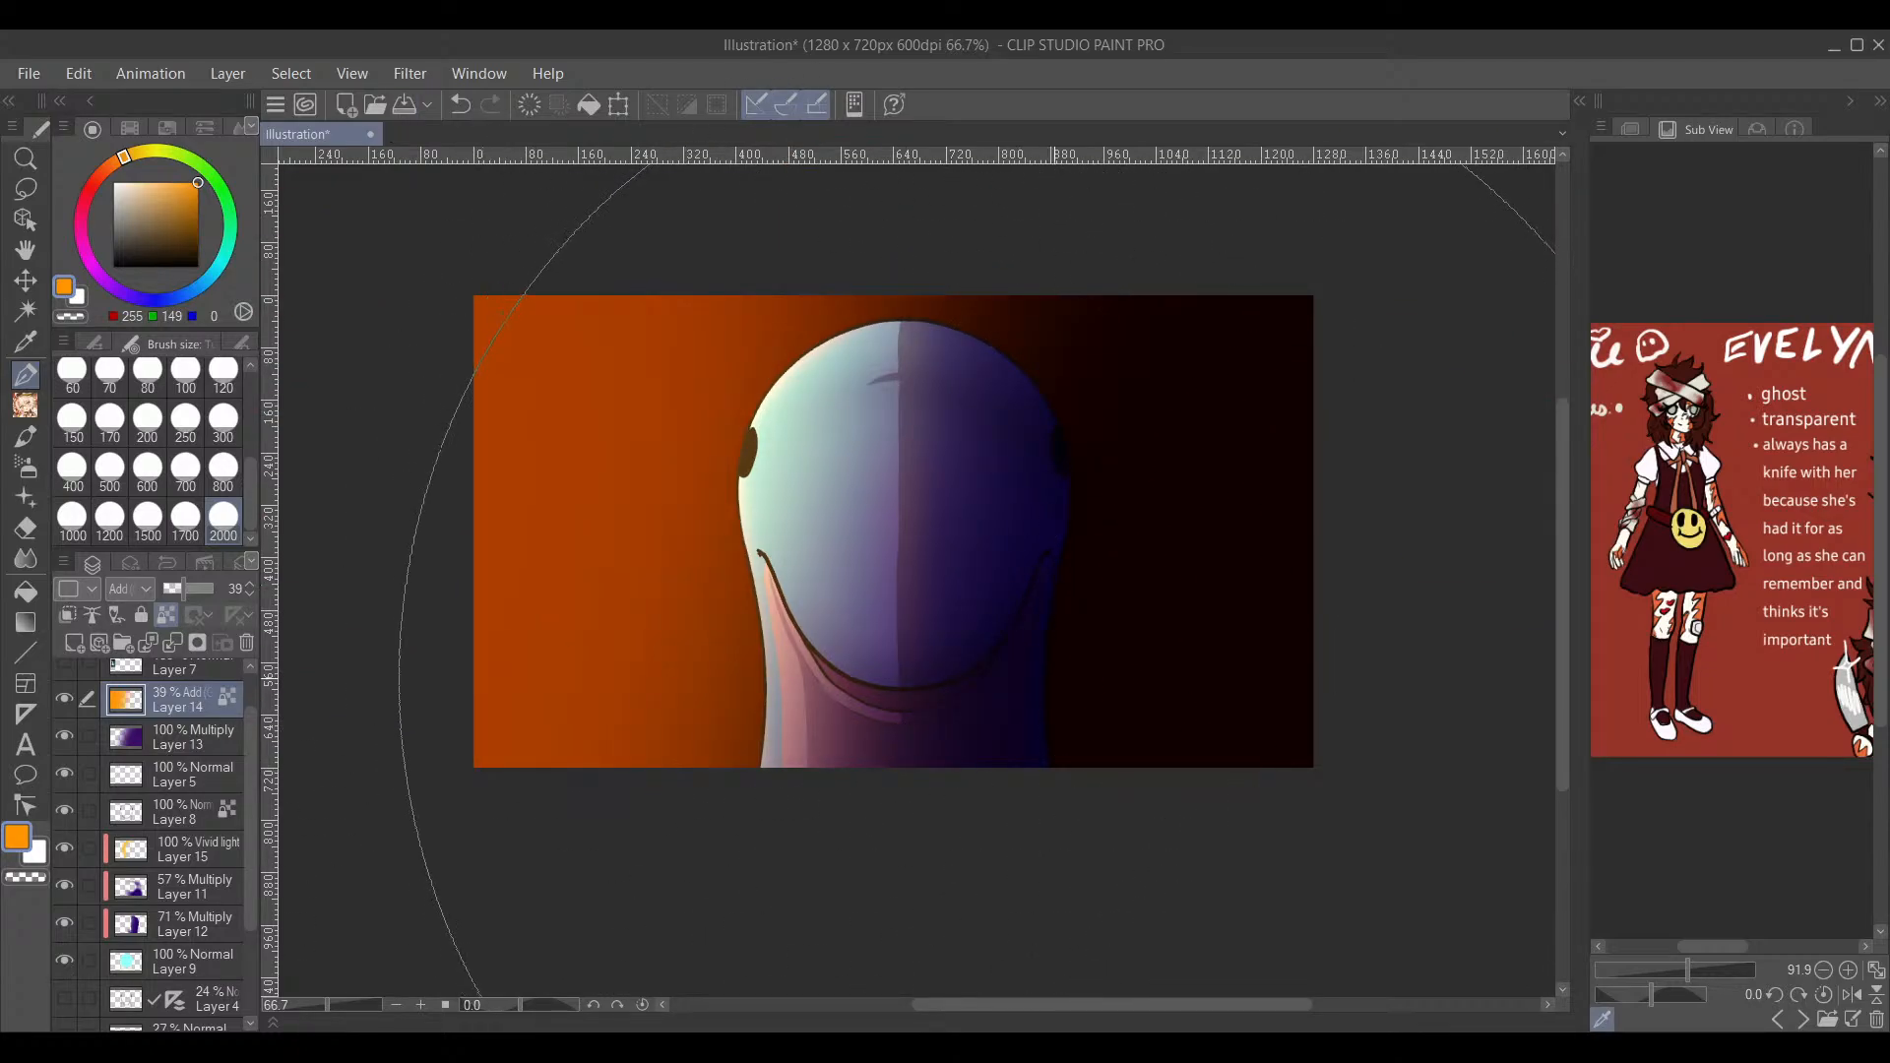
drag(1106, 581, 1097, 620)
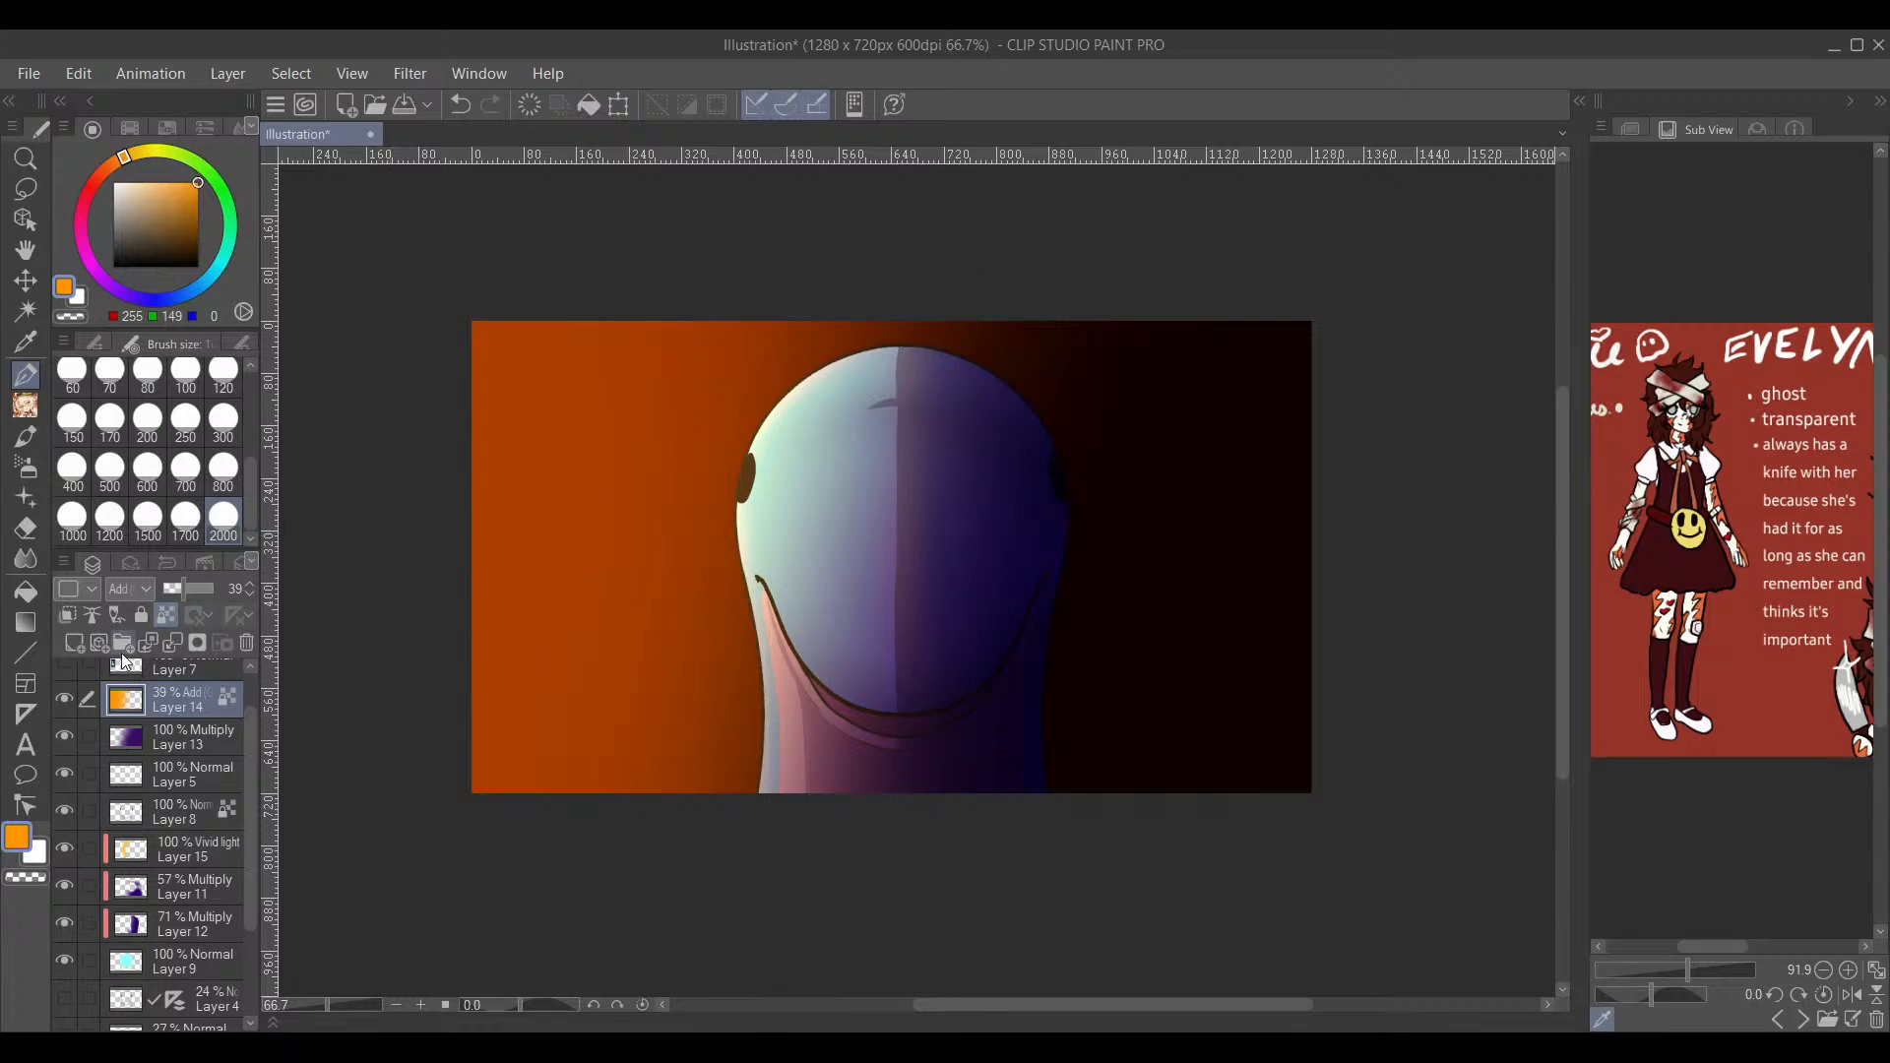
Step: Airbrush light orange at size 700 along the canvas's left side on a new Layer 16 set to Add (Glow)
click(75, 643)
click(176, 182)
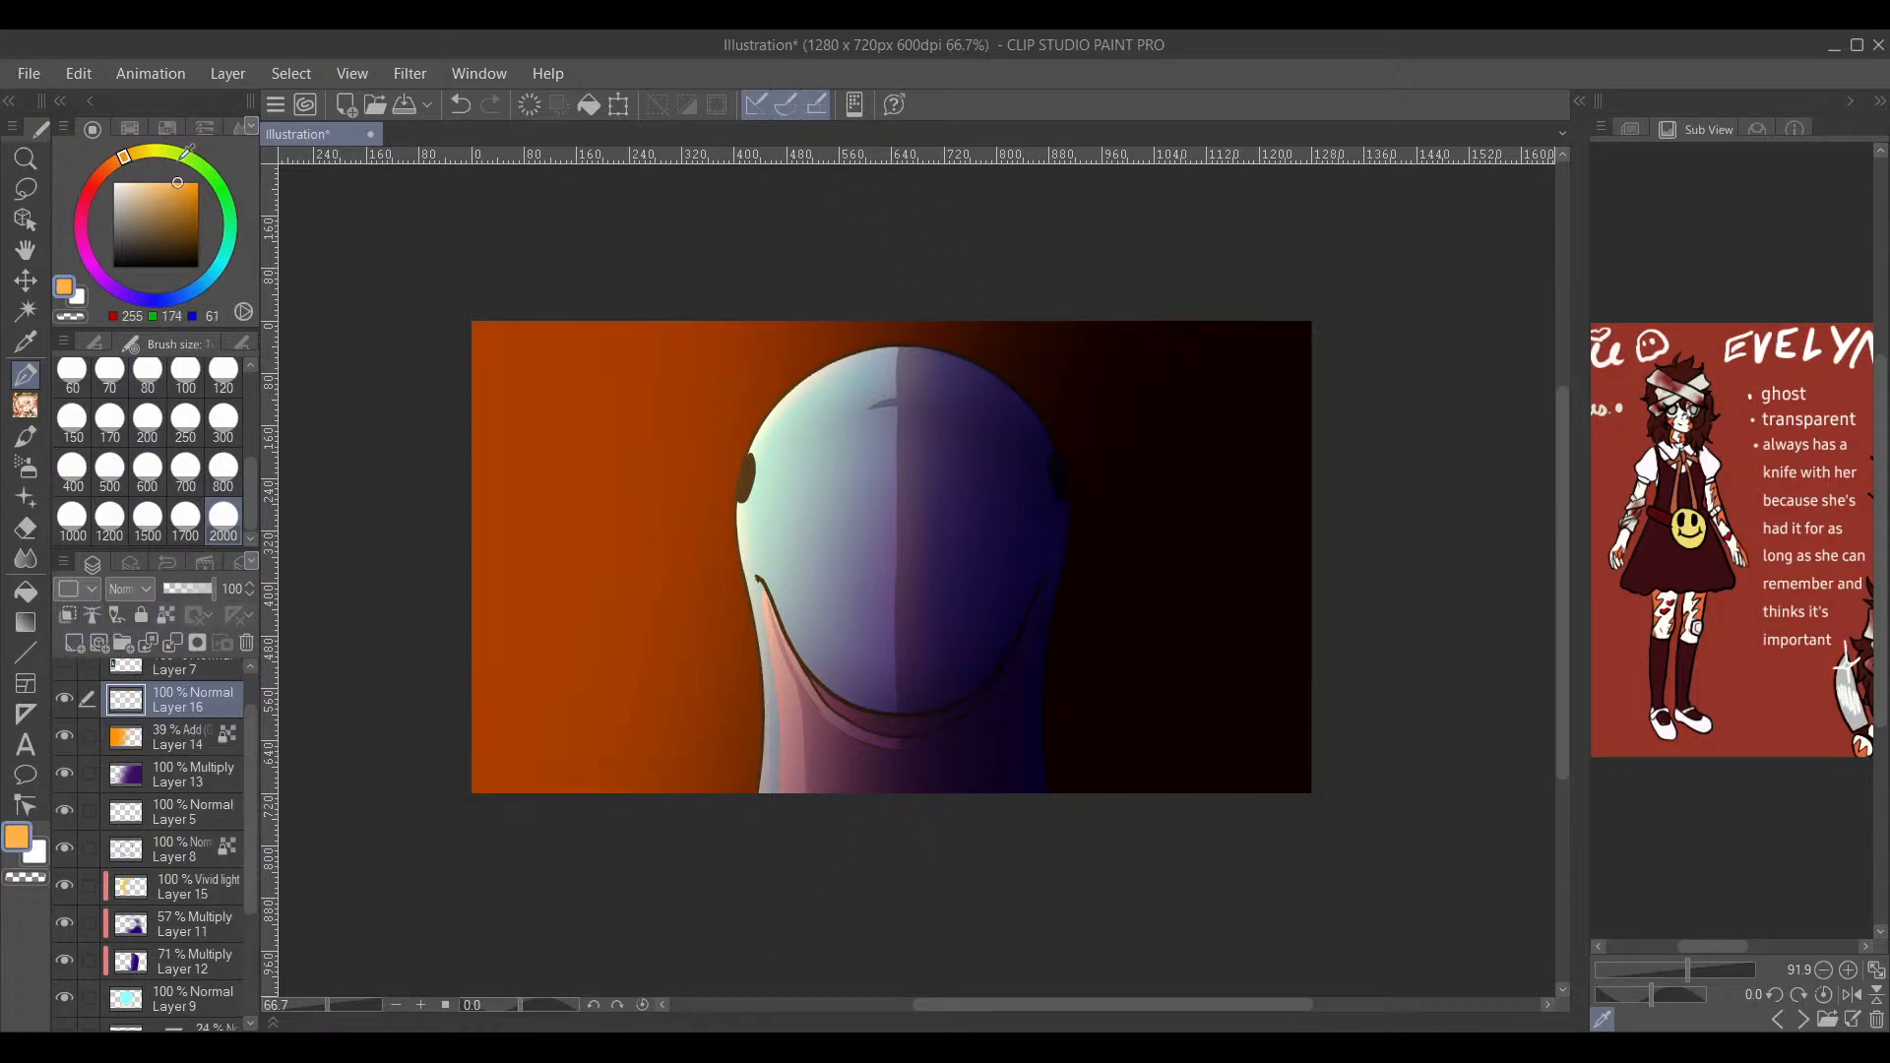
click(26, 467)
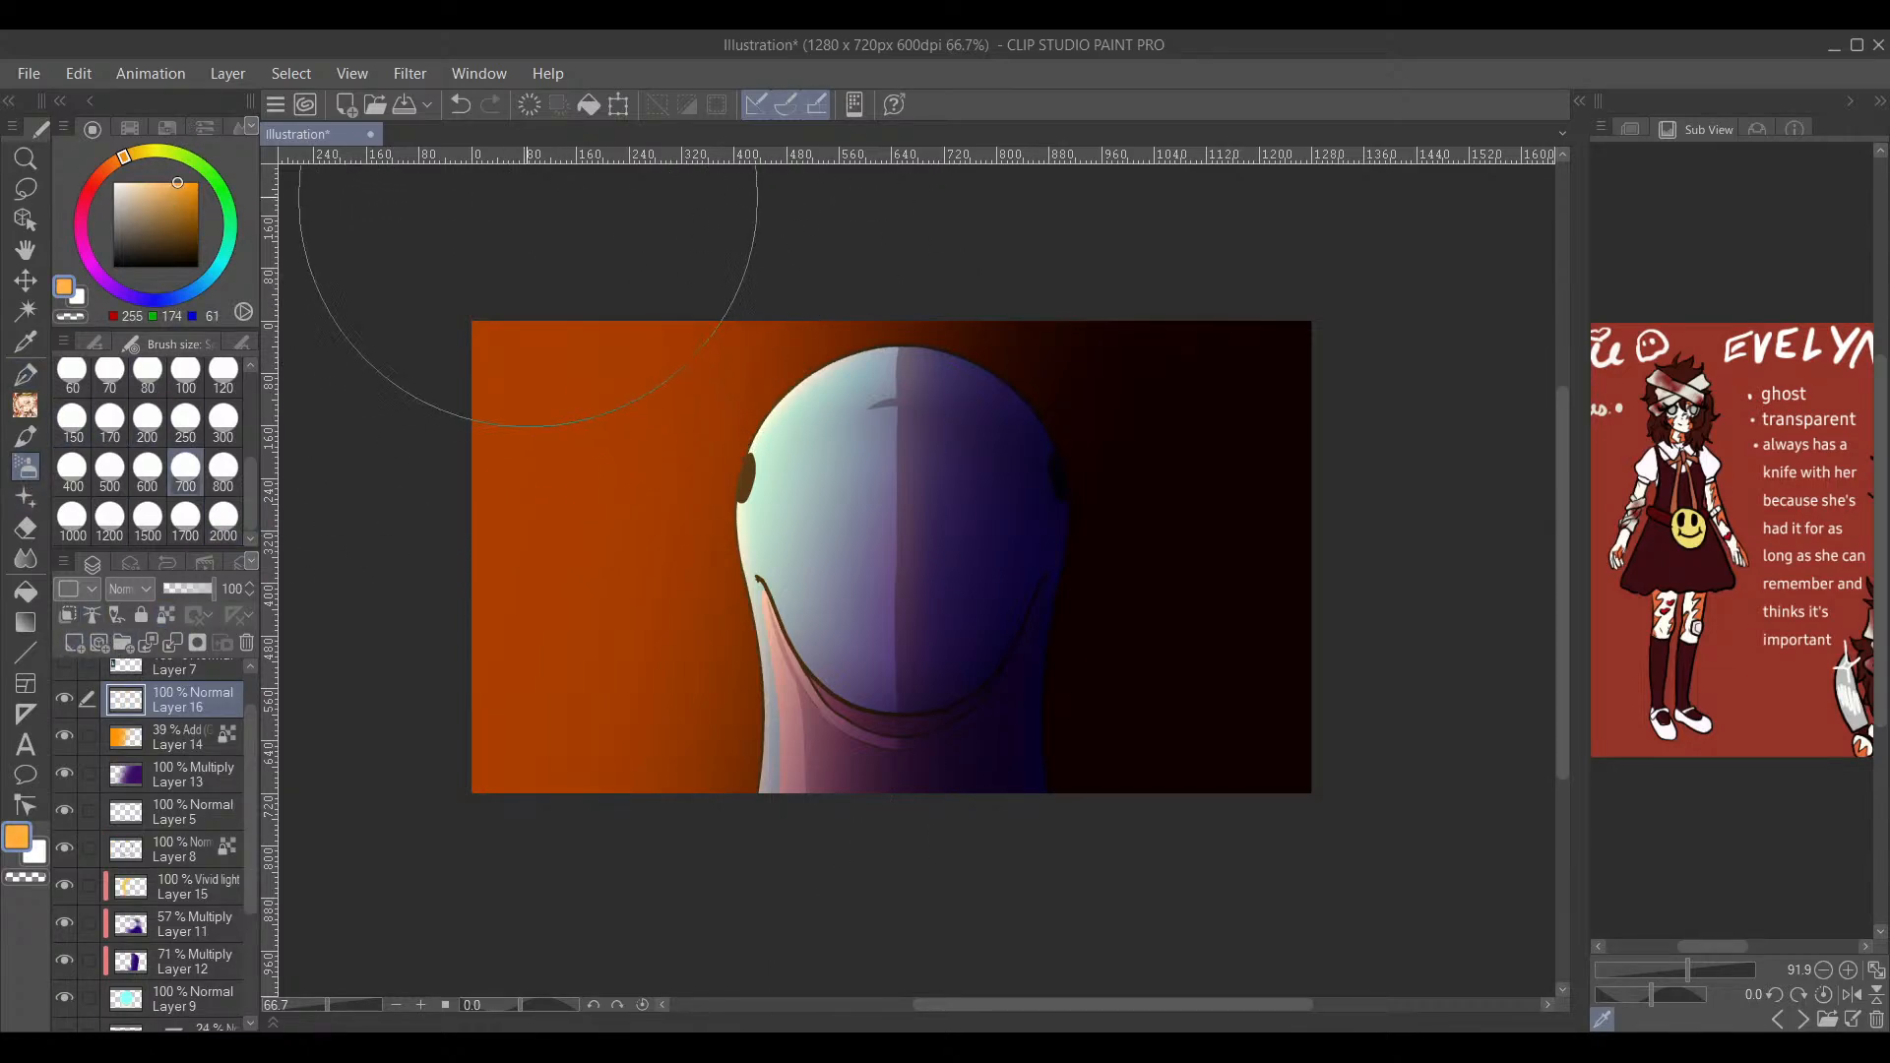
mouse_move(611, 167)
mouse_down()
mouse_move(631, 163)
mouse_move(506, 295)
mouse_move(423, 726)
mouse_up()
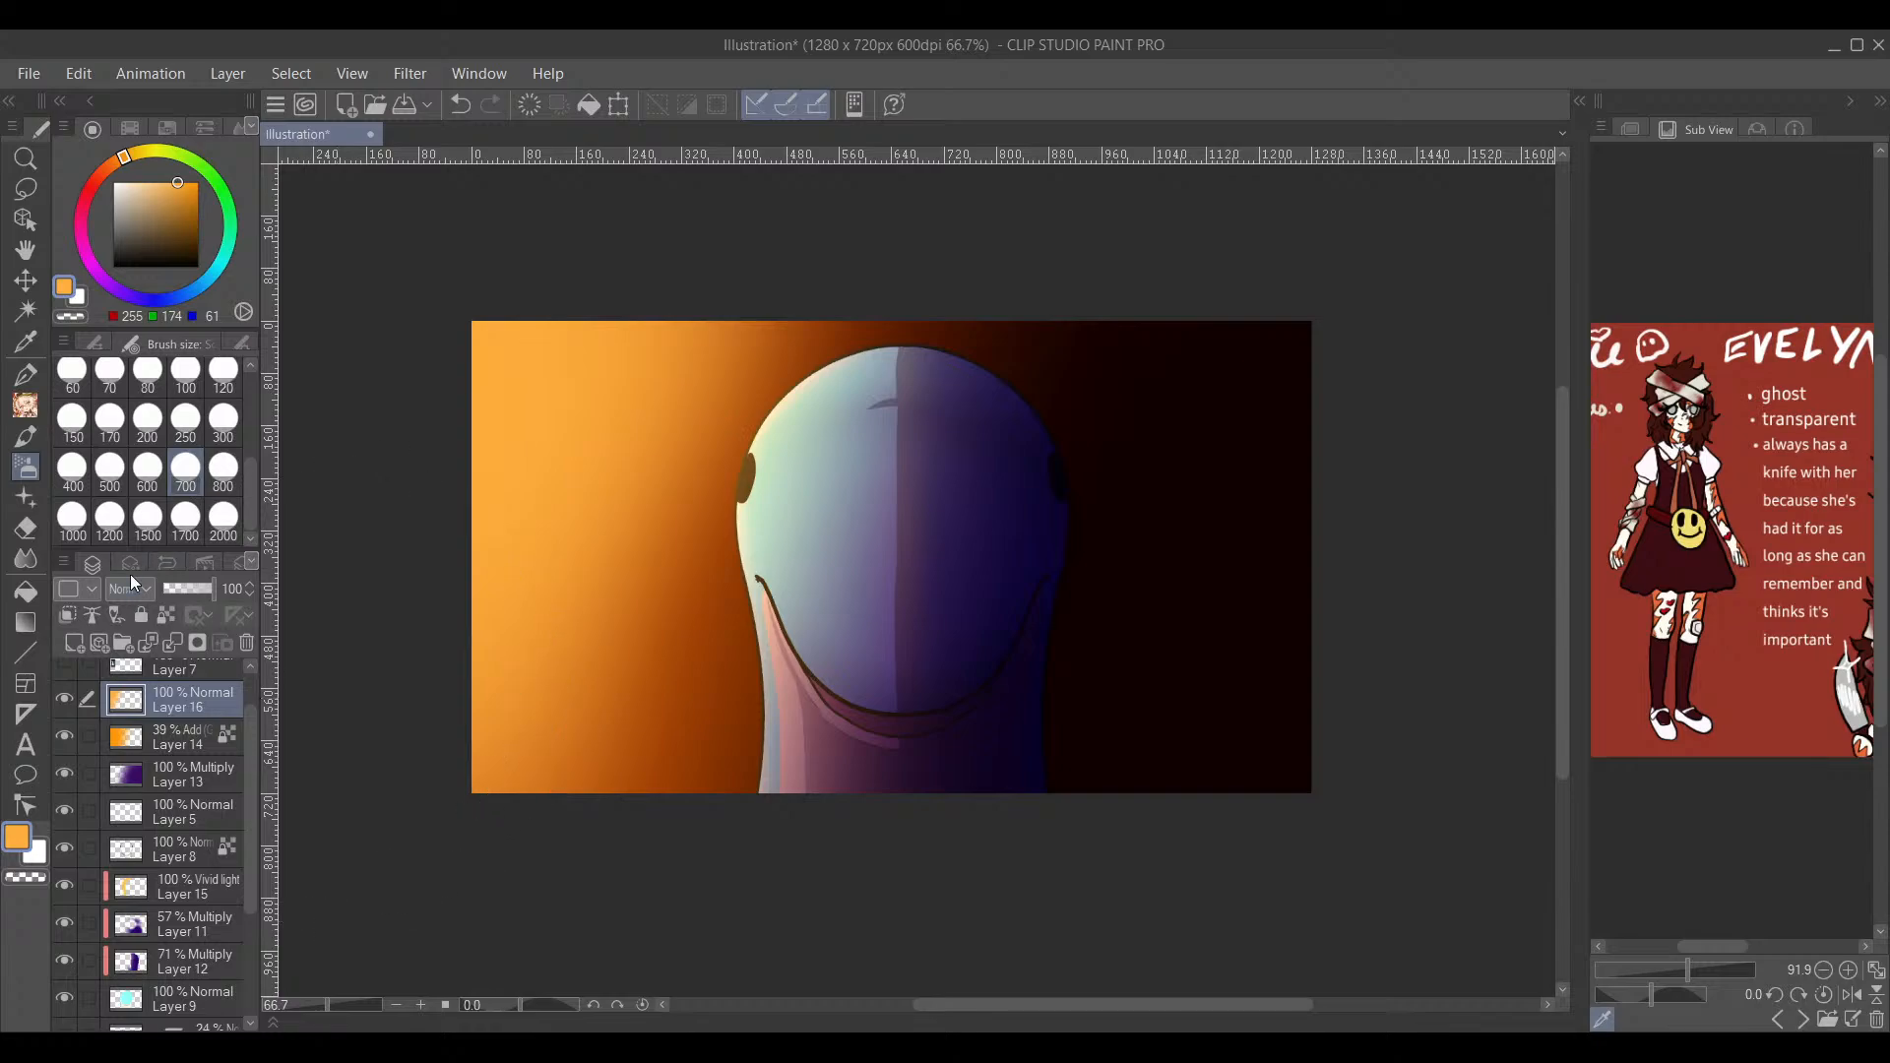
click(130, 589)
click(167, 736)
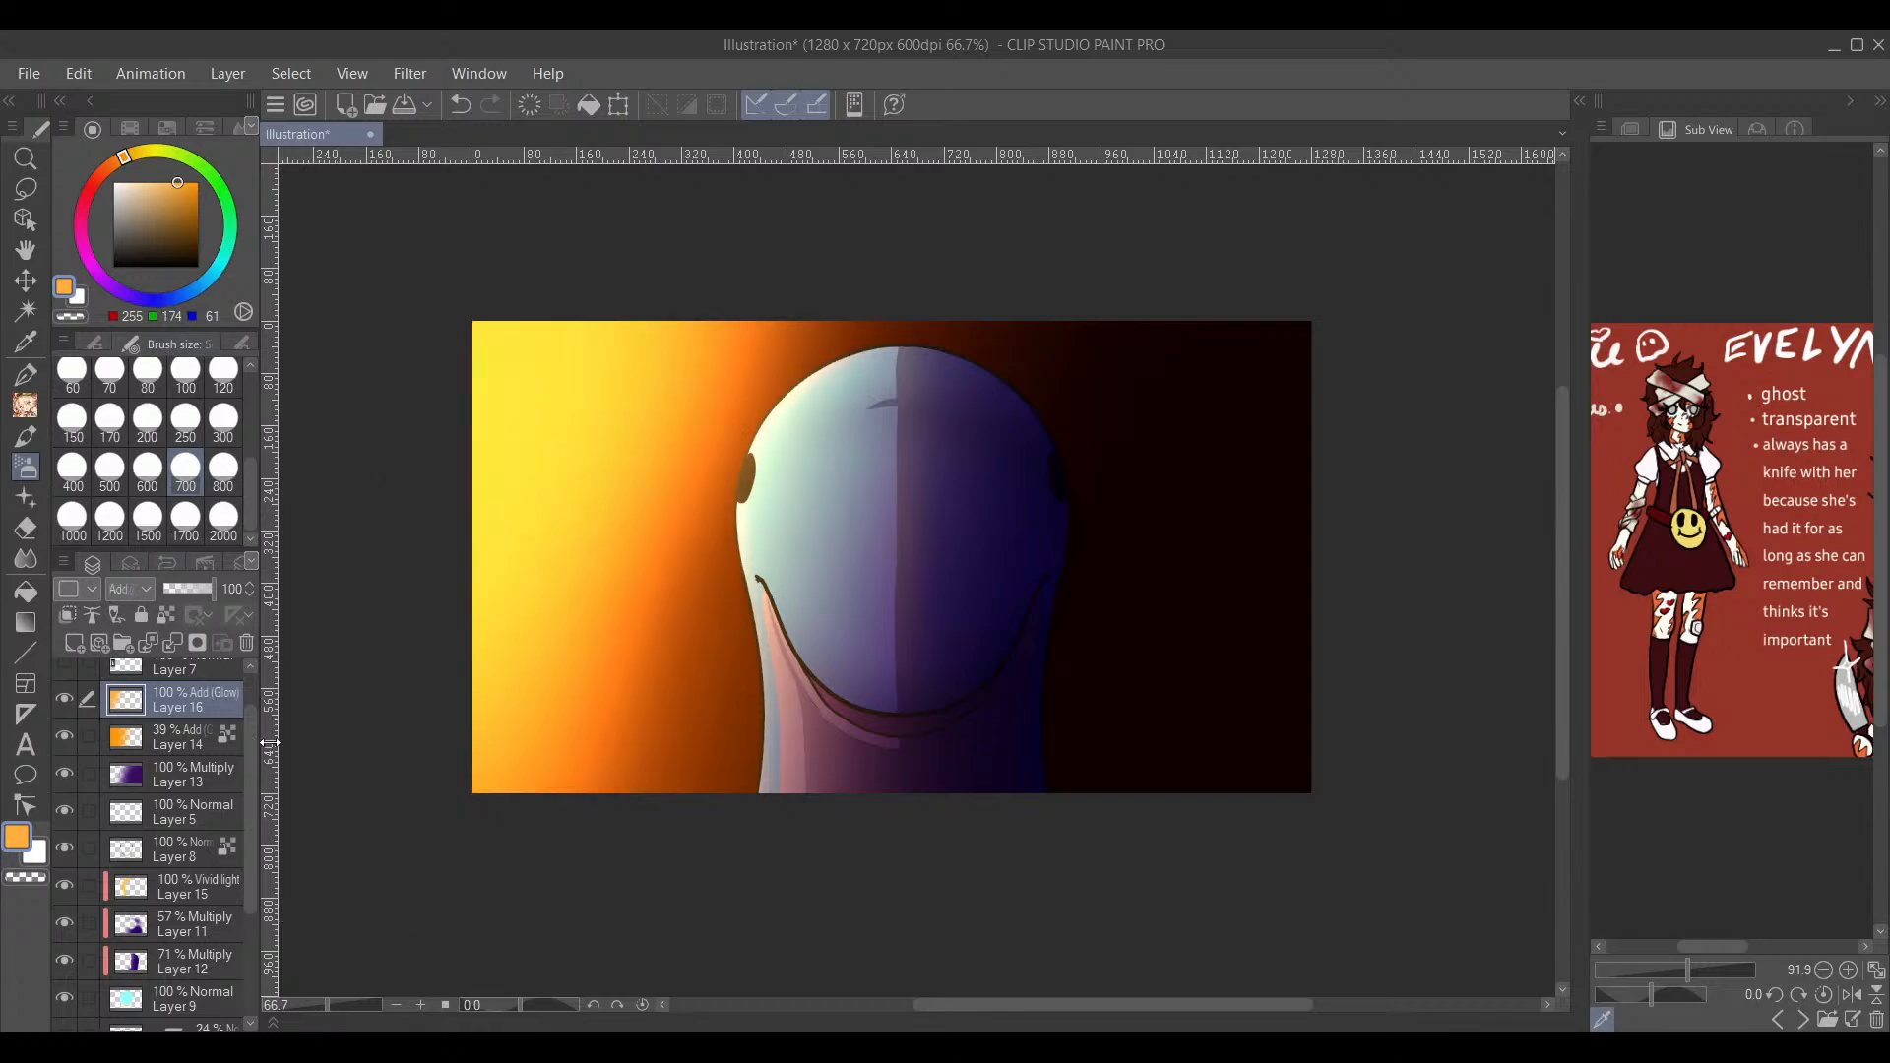
Step: Airbrush a pale peach glow in the canvas's upper-left corner on a new Layer 17 and set it to Add (Glow)
click(74, 644)
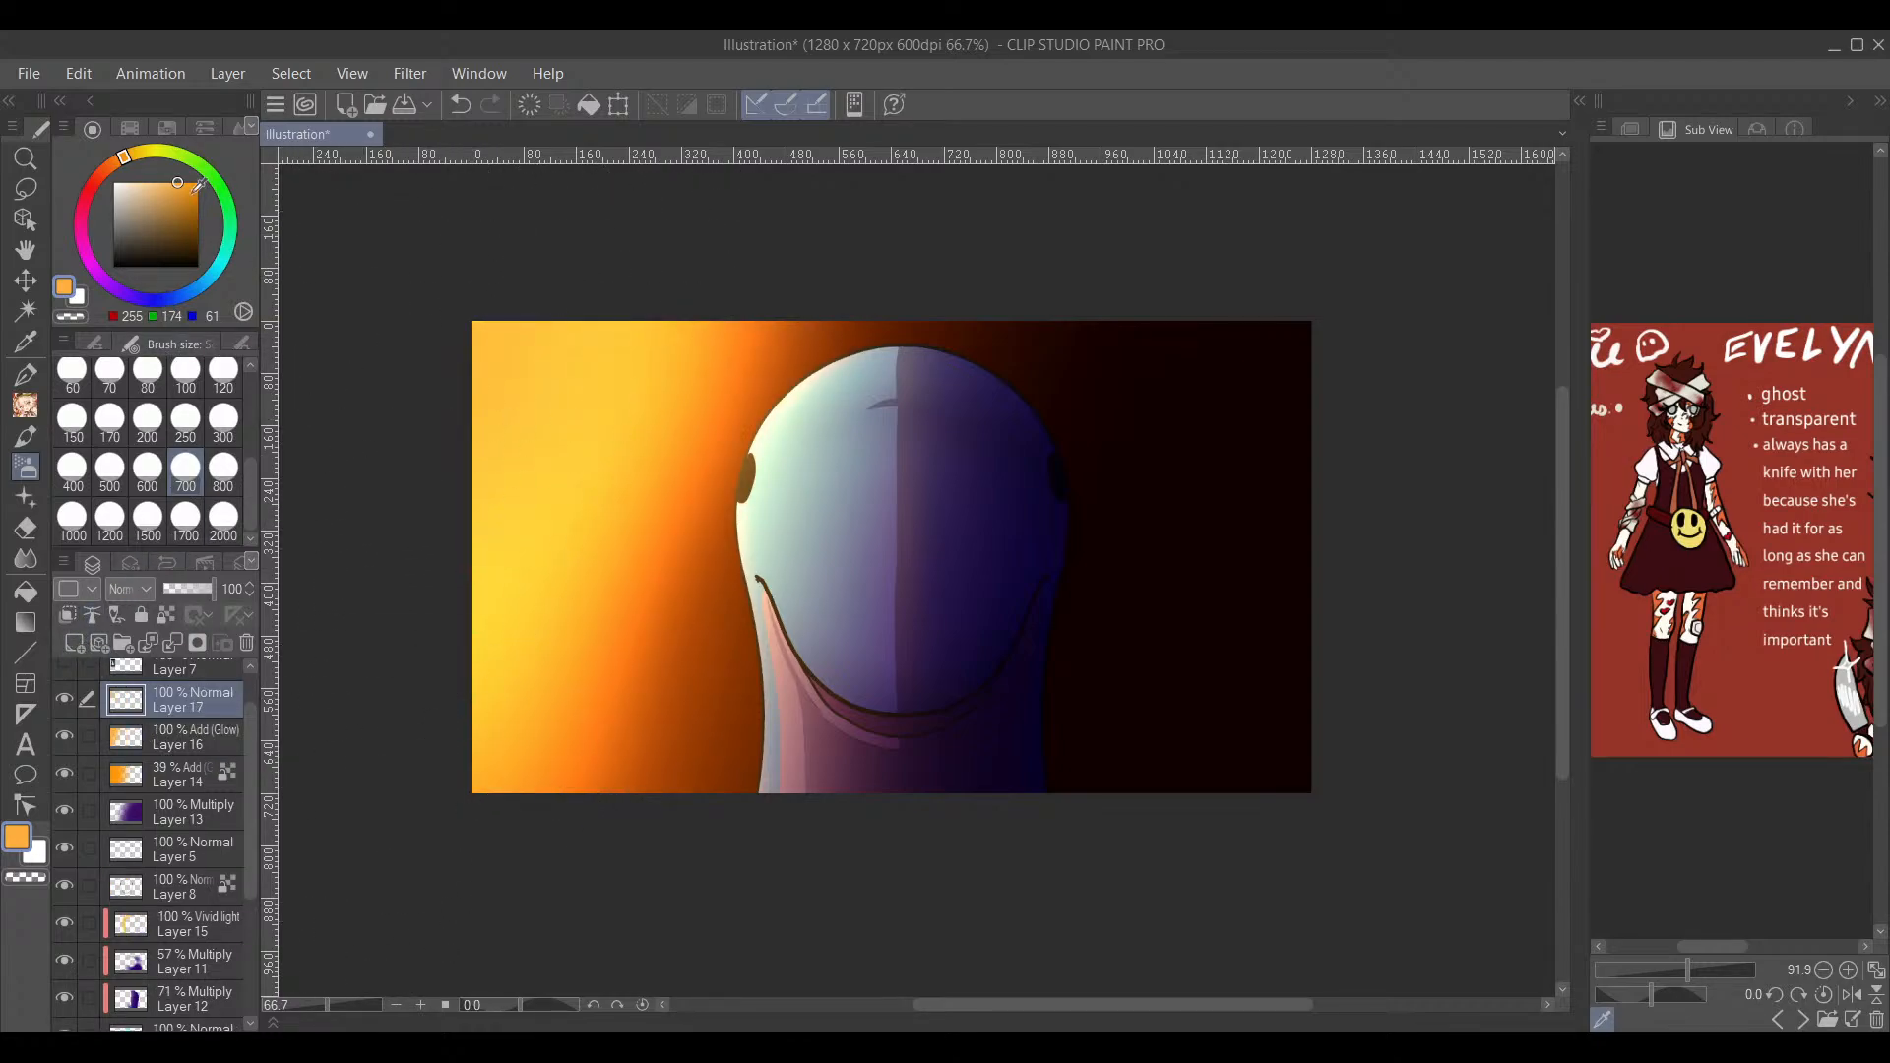
click(148, 183)
click(482, 419)
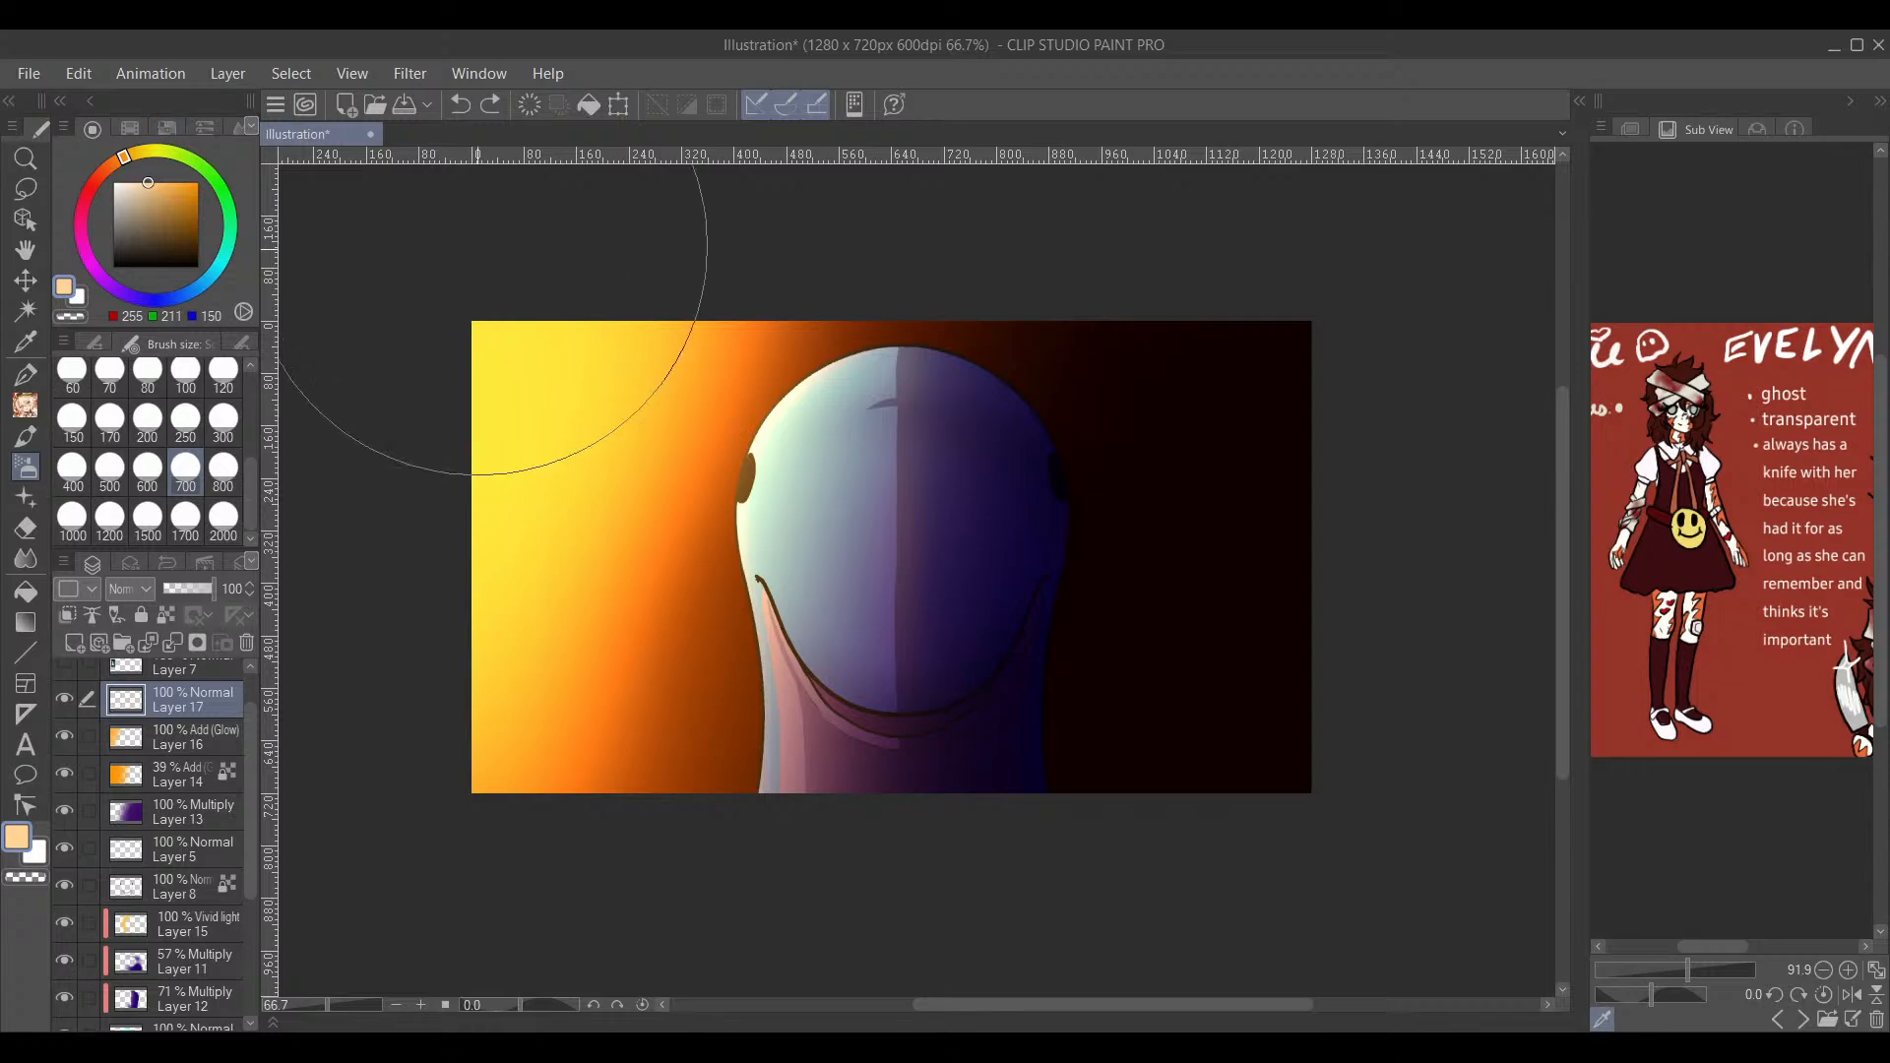
click(166, 615)
scroll(979, 615, up, 1)
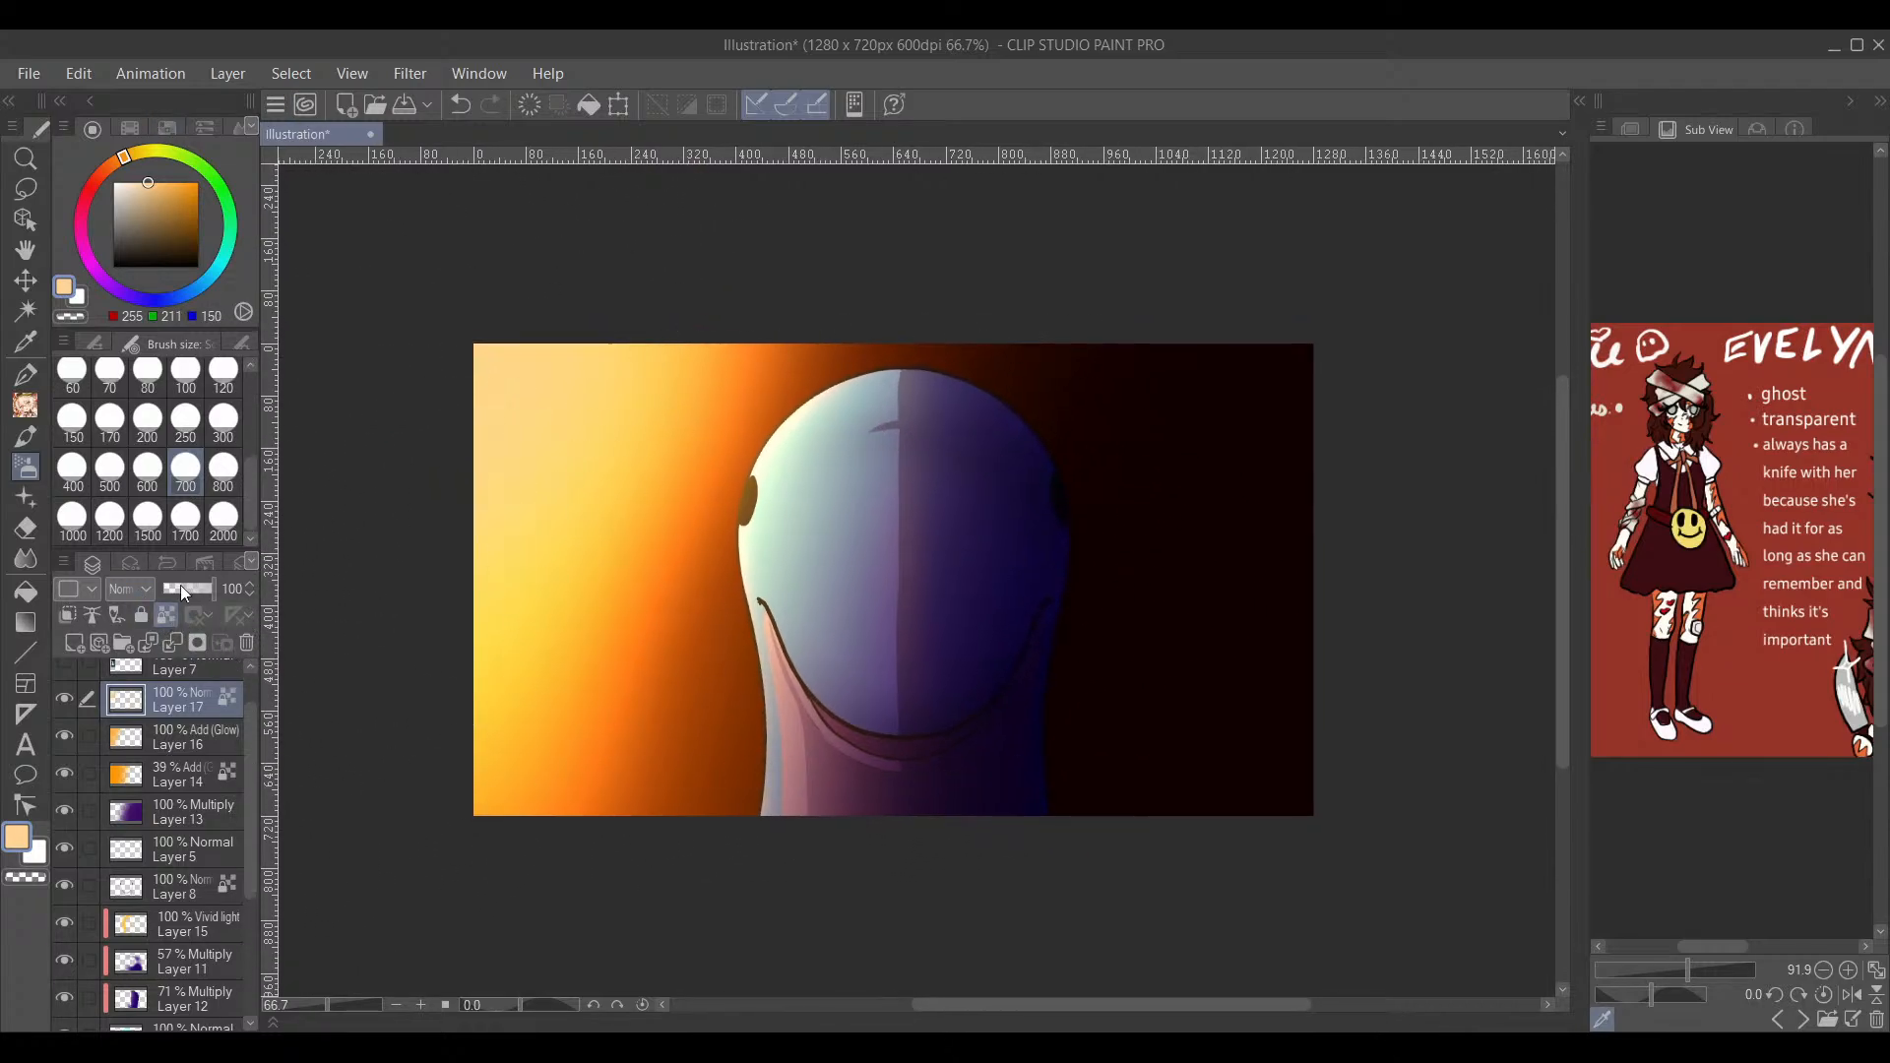
click(166, 615)
click(213, 340)
drag(1346, 630, 1254, 646)
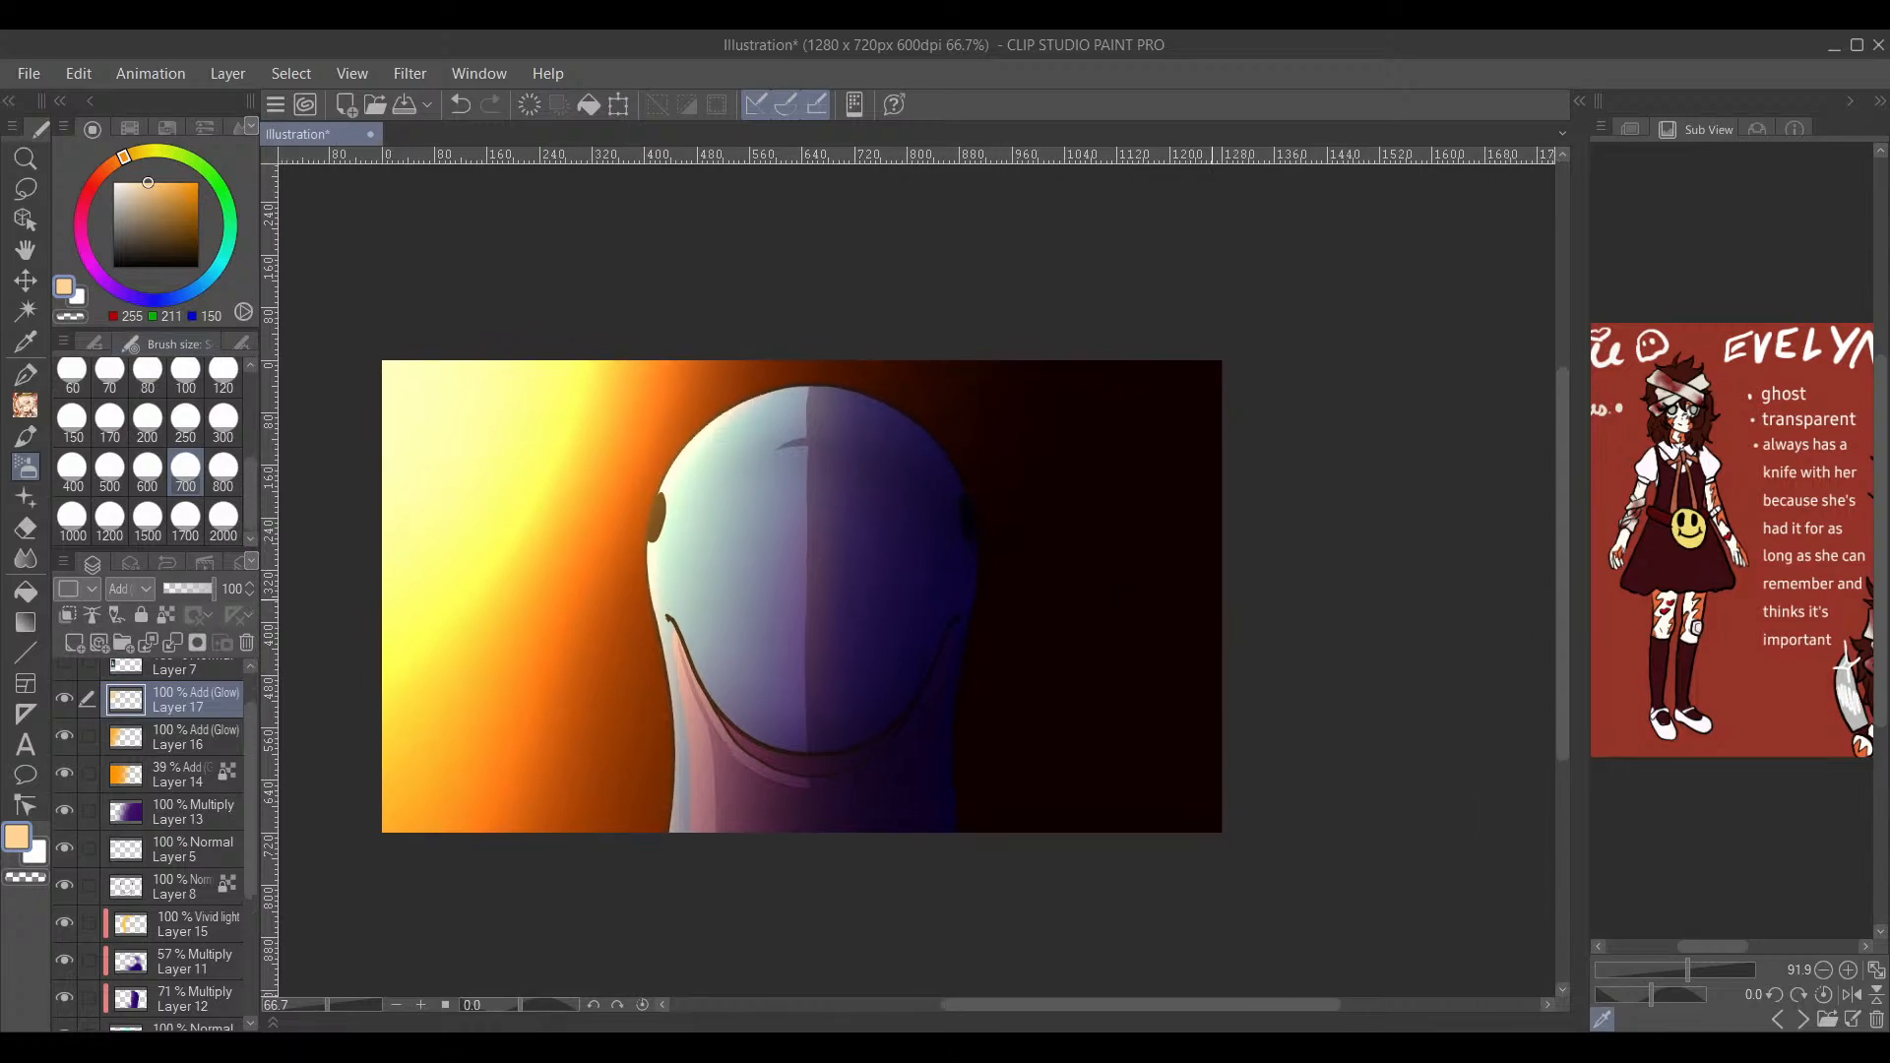
scroll(1254, 647, down, 1)
drag(1329, 695, 1300, 605)
Step: Add Layer 18 and airbrush dark blue over the right half of the head and background at size 700
click(74, 645)
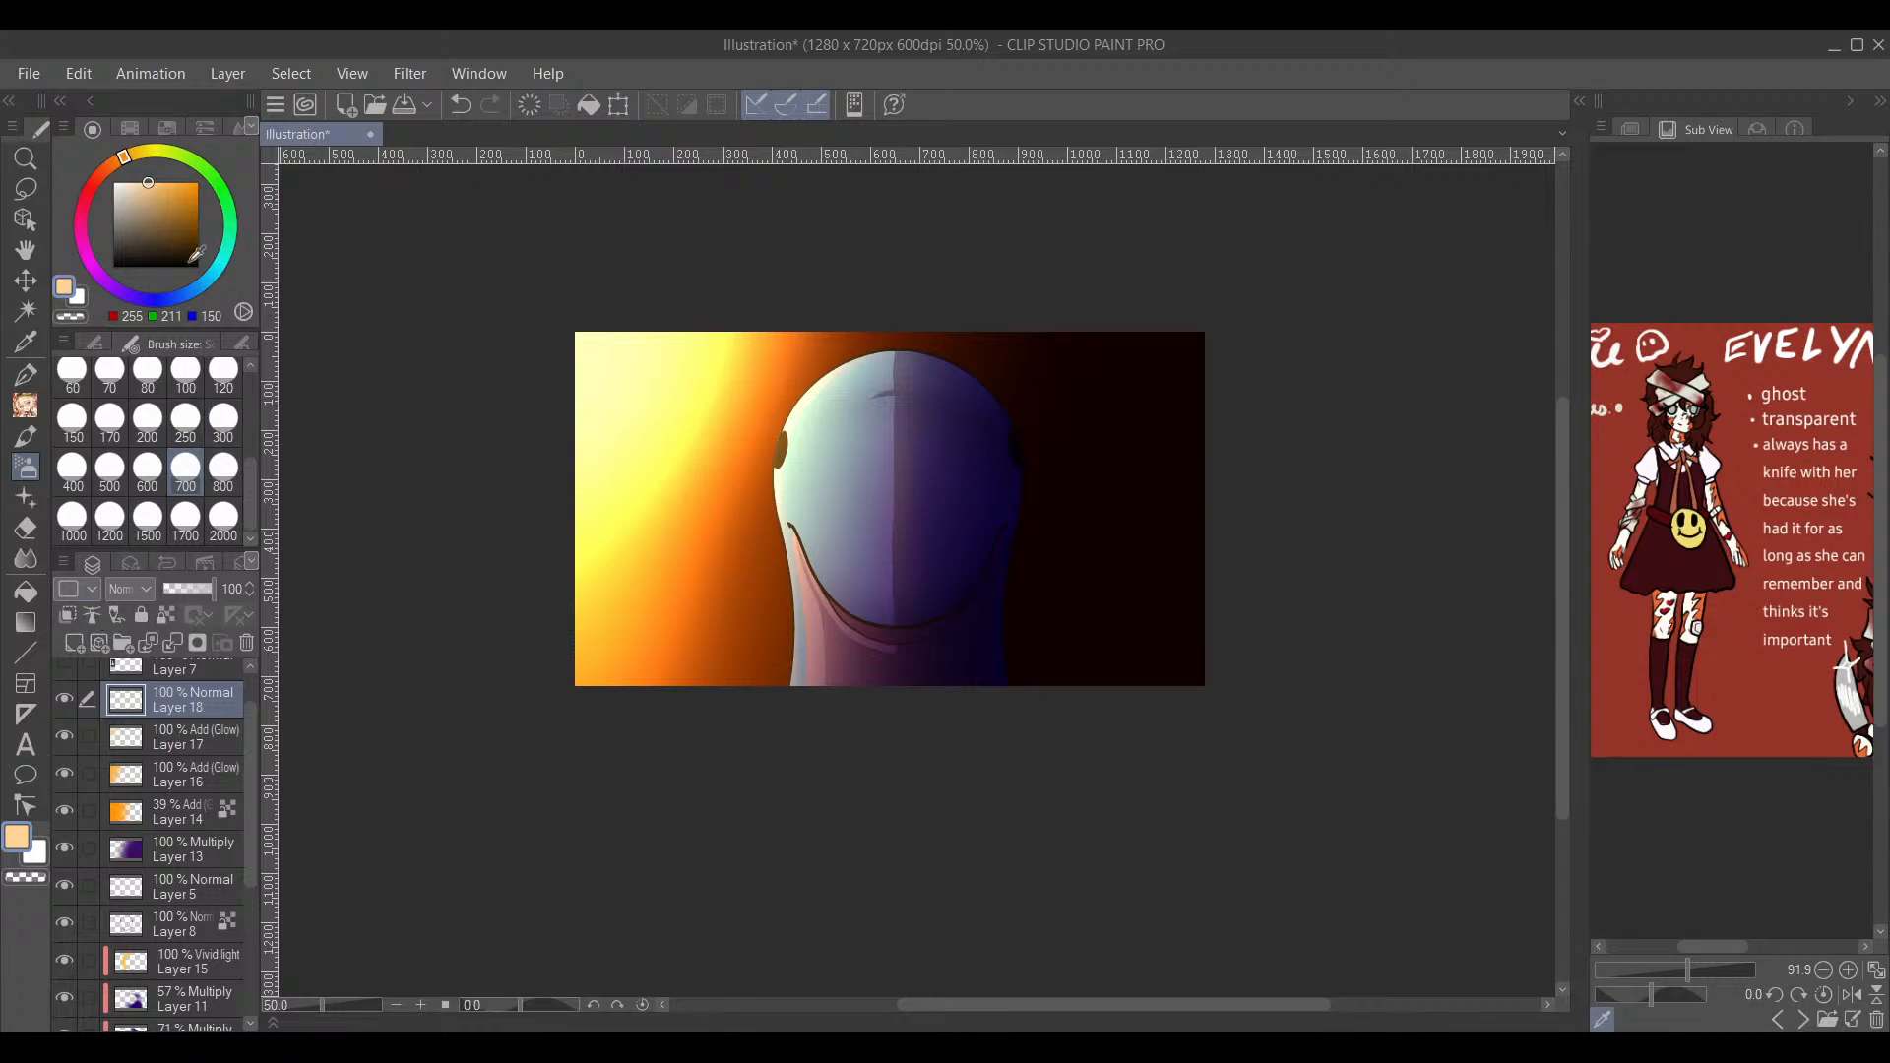
click(139, 293)
click(198, 243)
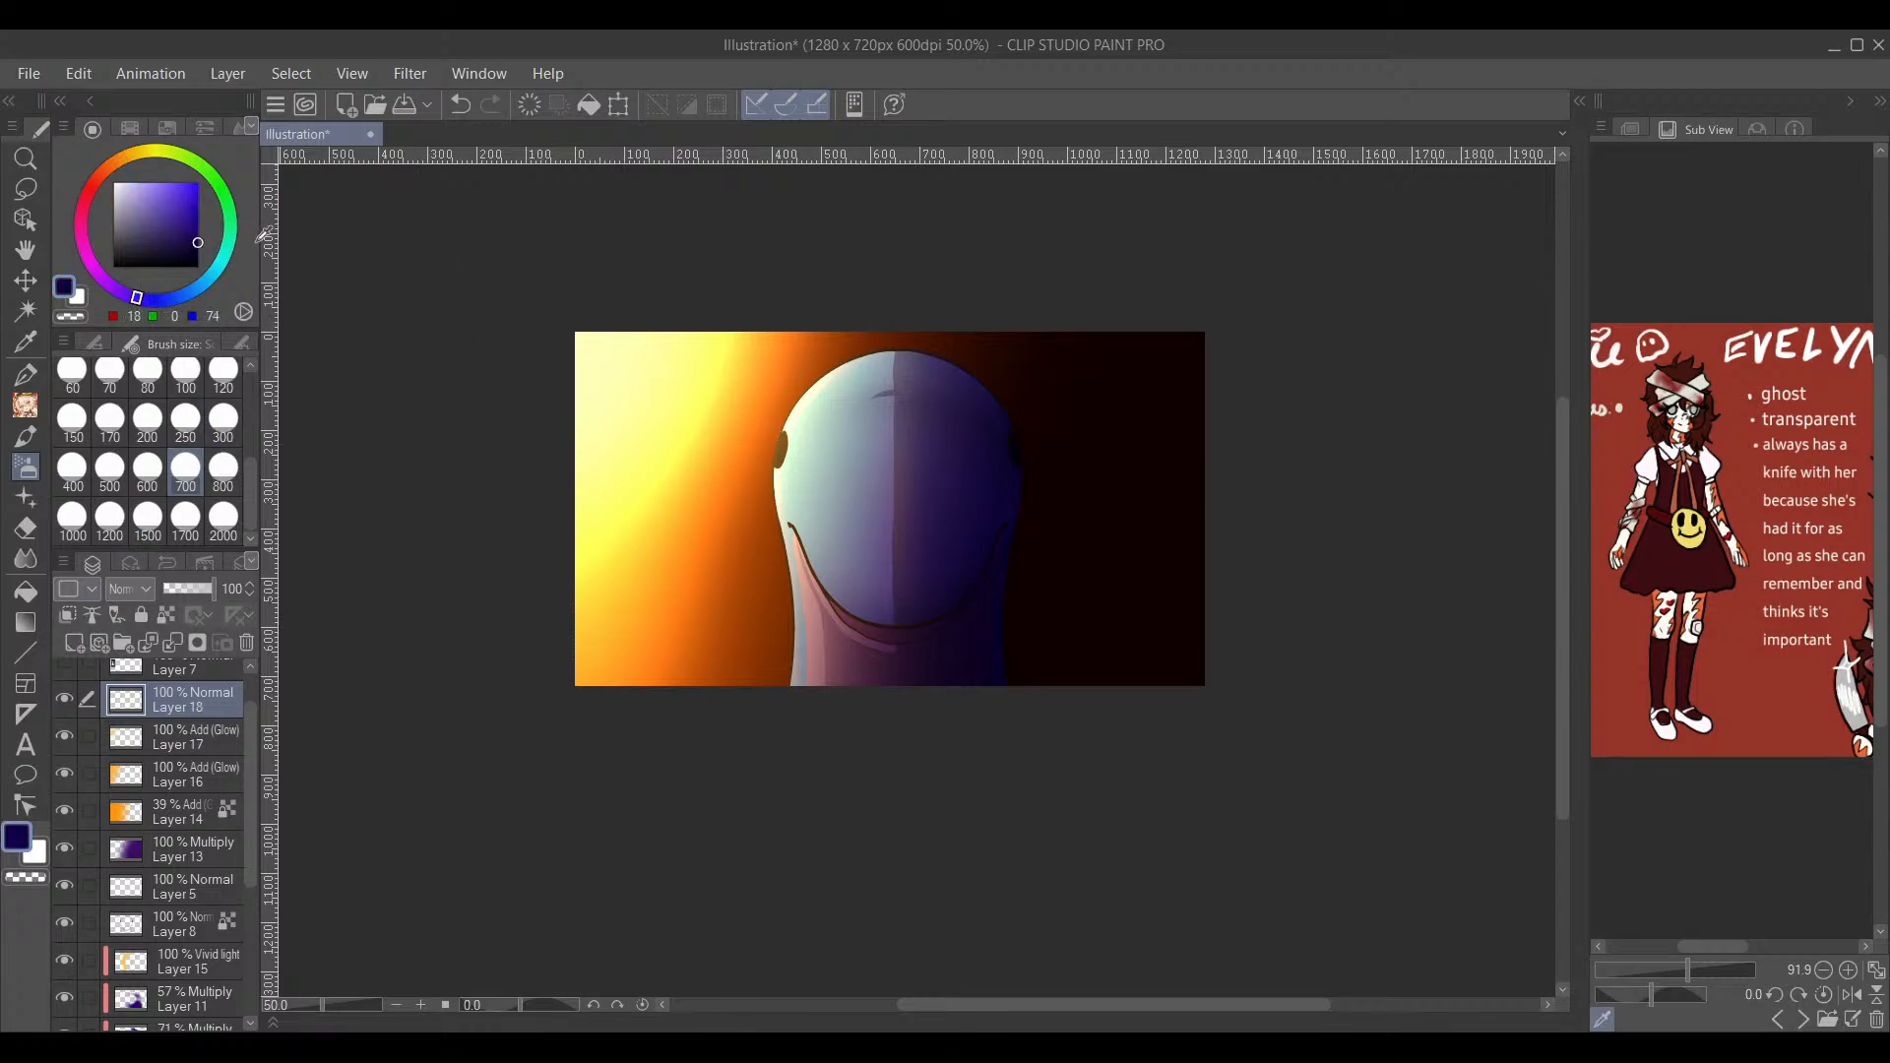
mouse_move(1205, 787)
mouse_down()
mouse_move(1160, 714)
mouse_move(1107, 767)
mouse_move(751, 676)
mouse_up()
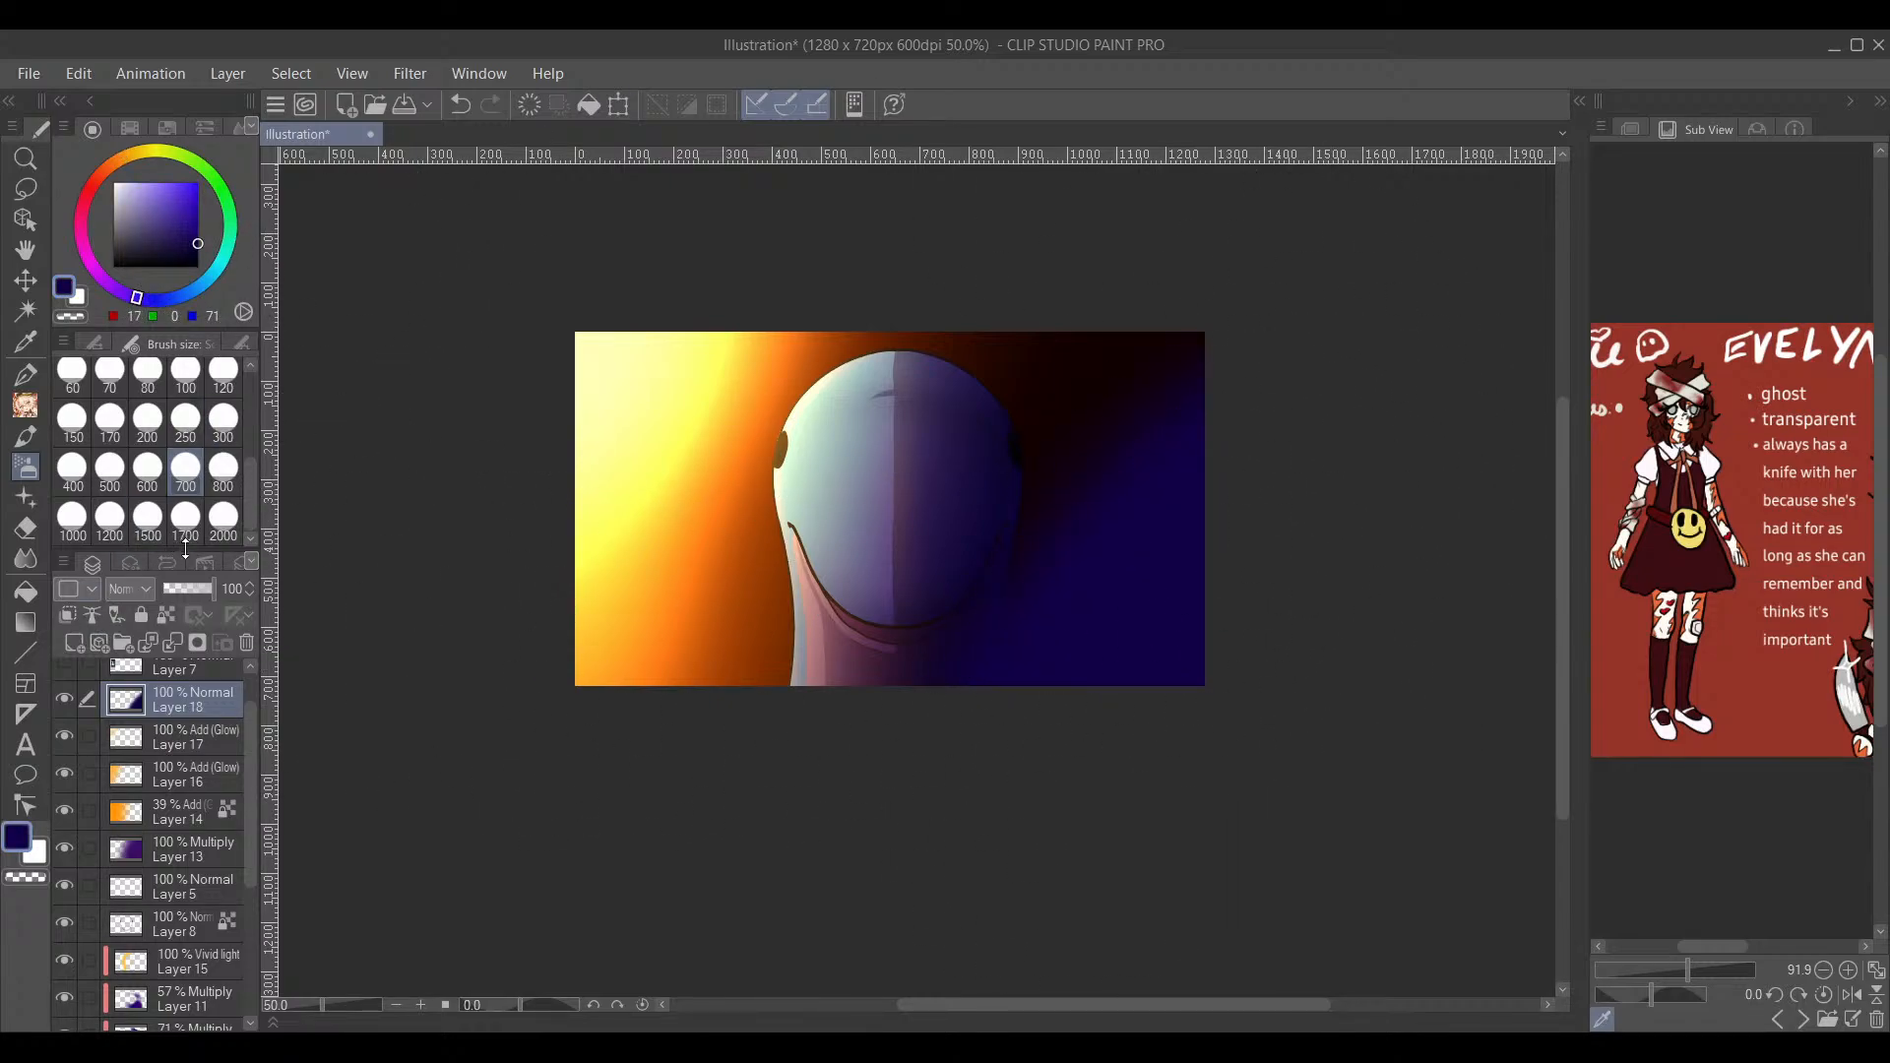
mouse_move(1079, 641)
mouse_down()
mouse_move(1062, 528)
mouse_move(1126, 522)
mouse_up()
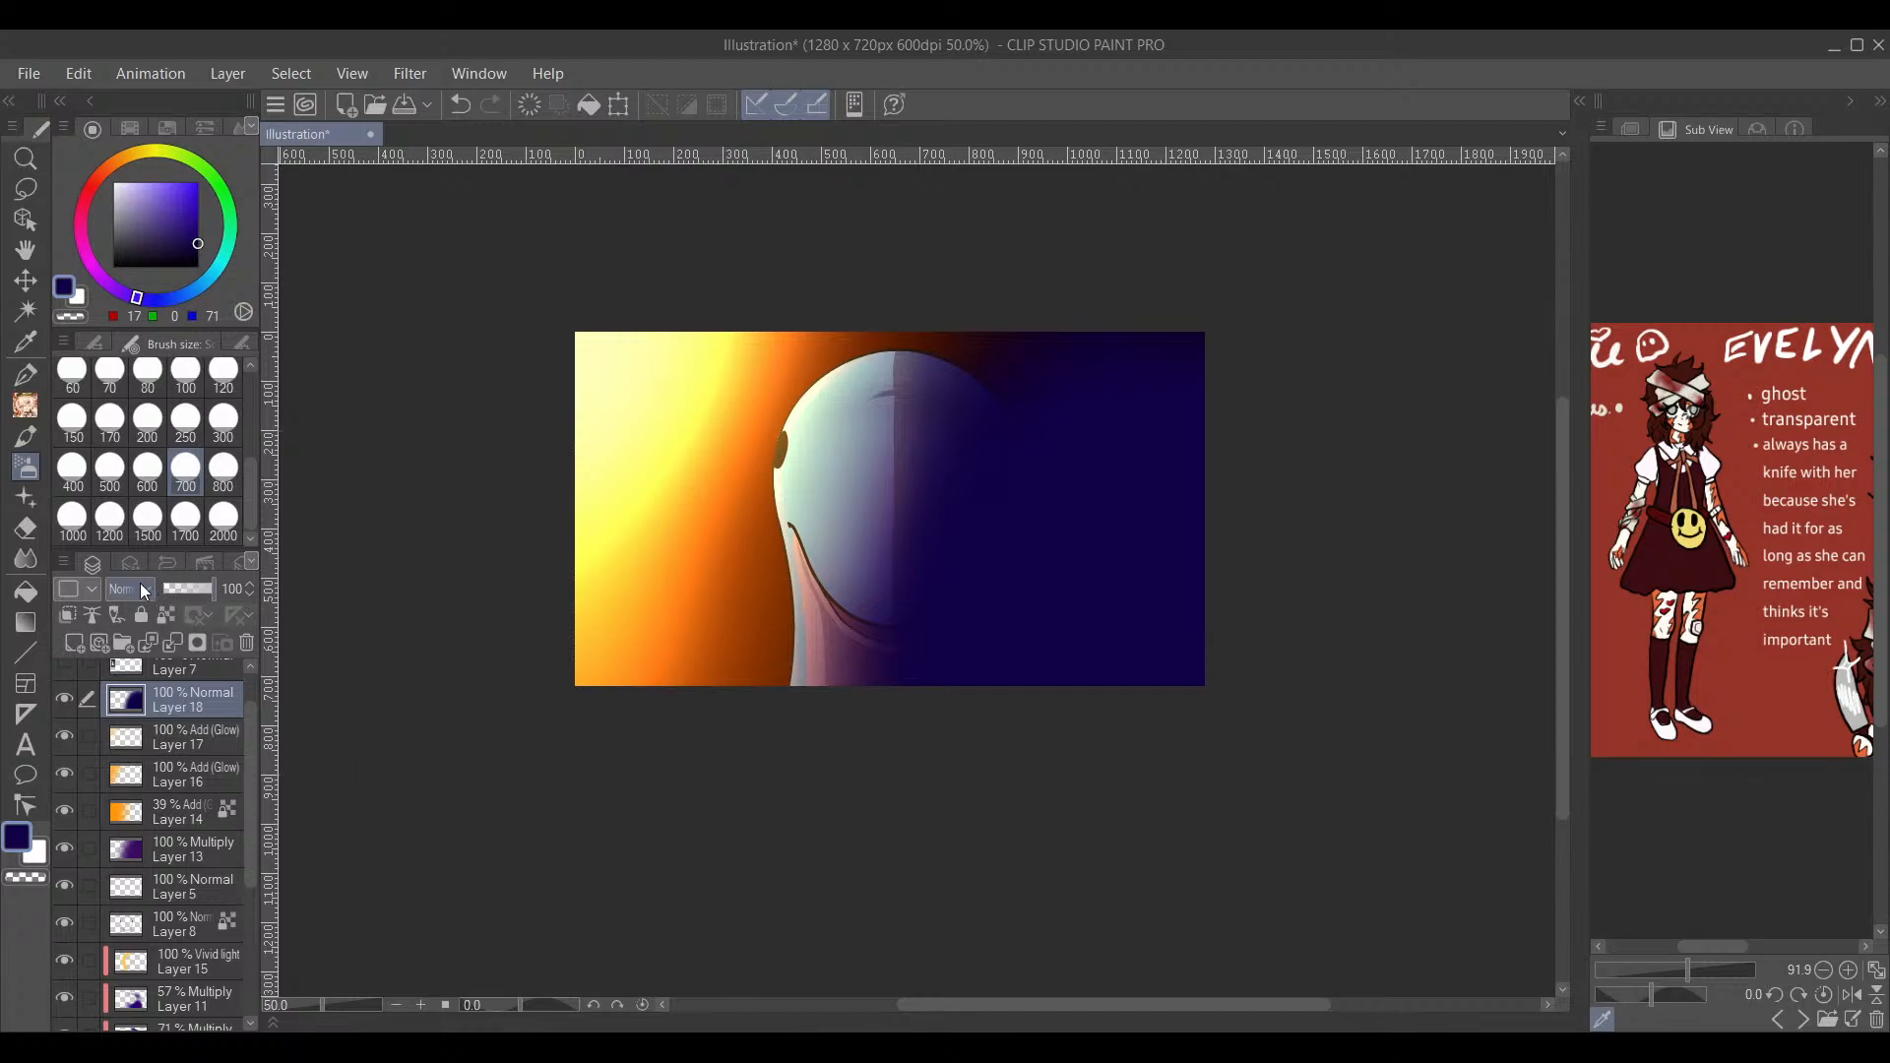
Step: Set the dark blue shadow layer, Layer 18, to Multiply at 25% opacity
click(155, 91)
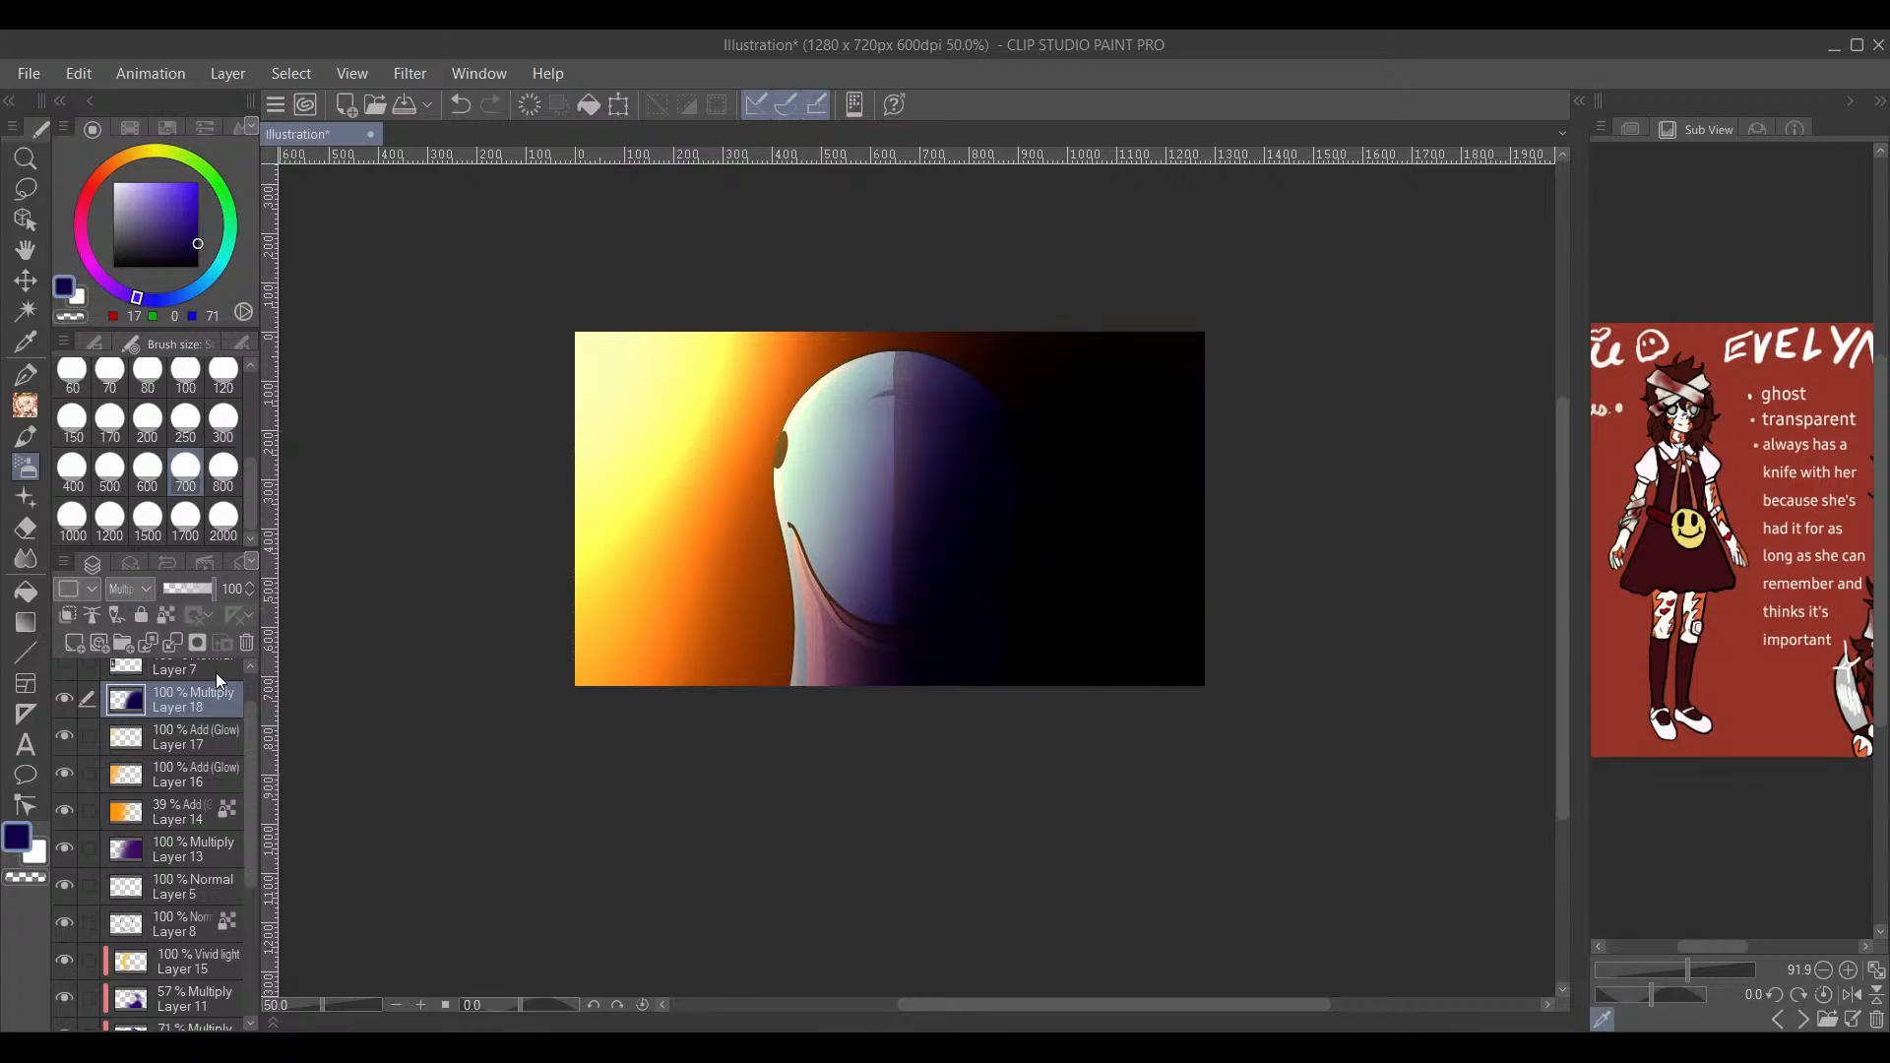
click(200, 590)
drag(191, 585, 183, 587)
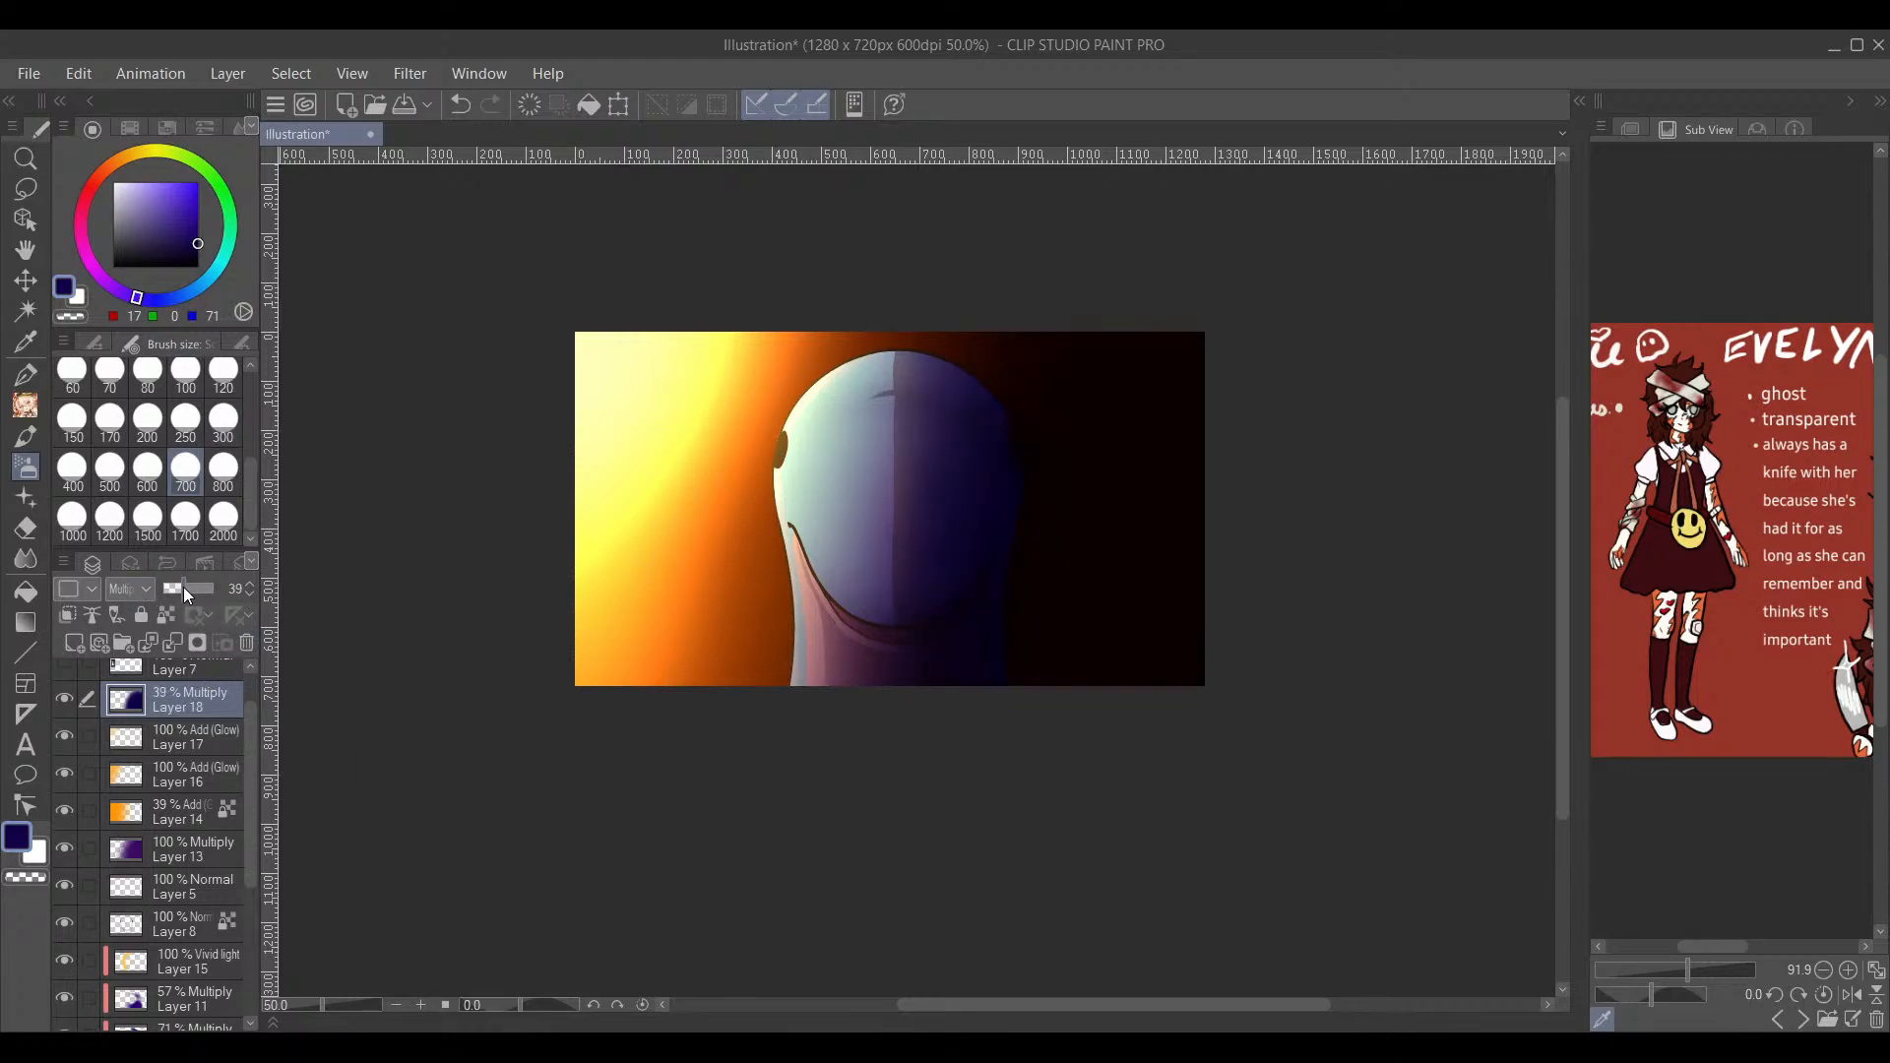
mouse_move(1231, 614)
mouse_down()
mouse_move(1198, 725)
mouse_move(1367, 662)
mouse_move(1350, 747)
mouse_up()
scroll(1198, 725, up, 1)
scroll(1245, 763, up, 1)
mouse_move(1231, 743)
mouse_down()
mouse_move(1342, 717)
mouse_move(1436, 815)
mouse_move(1359, 751)
mouse_move(1338, 666)
mouse_up()
scroll(1419, 793, down, 1)
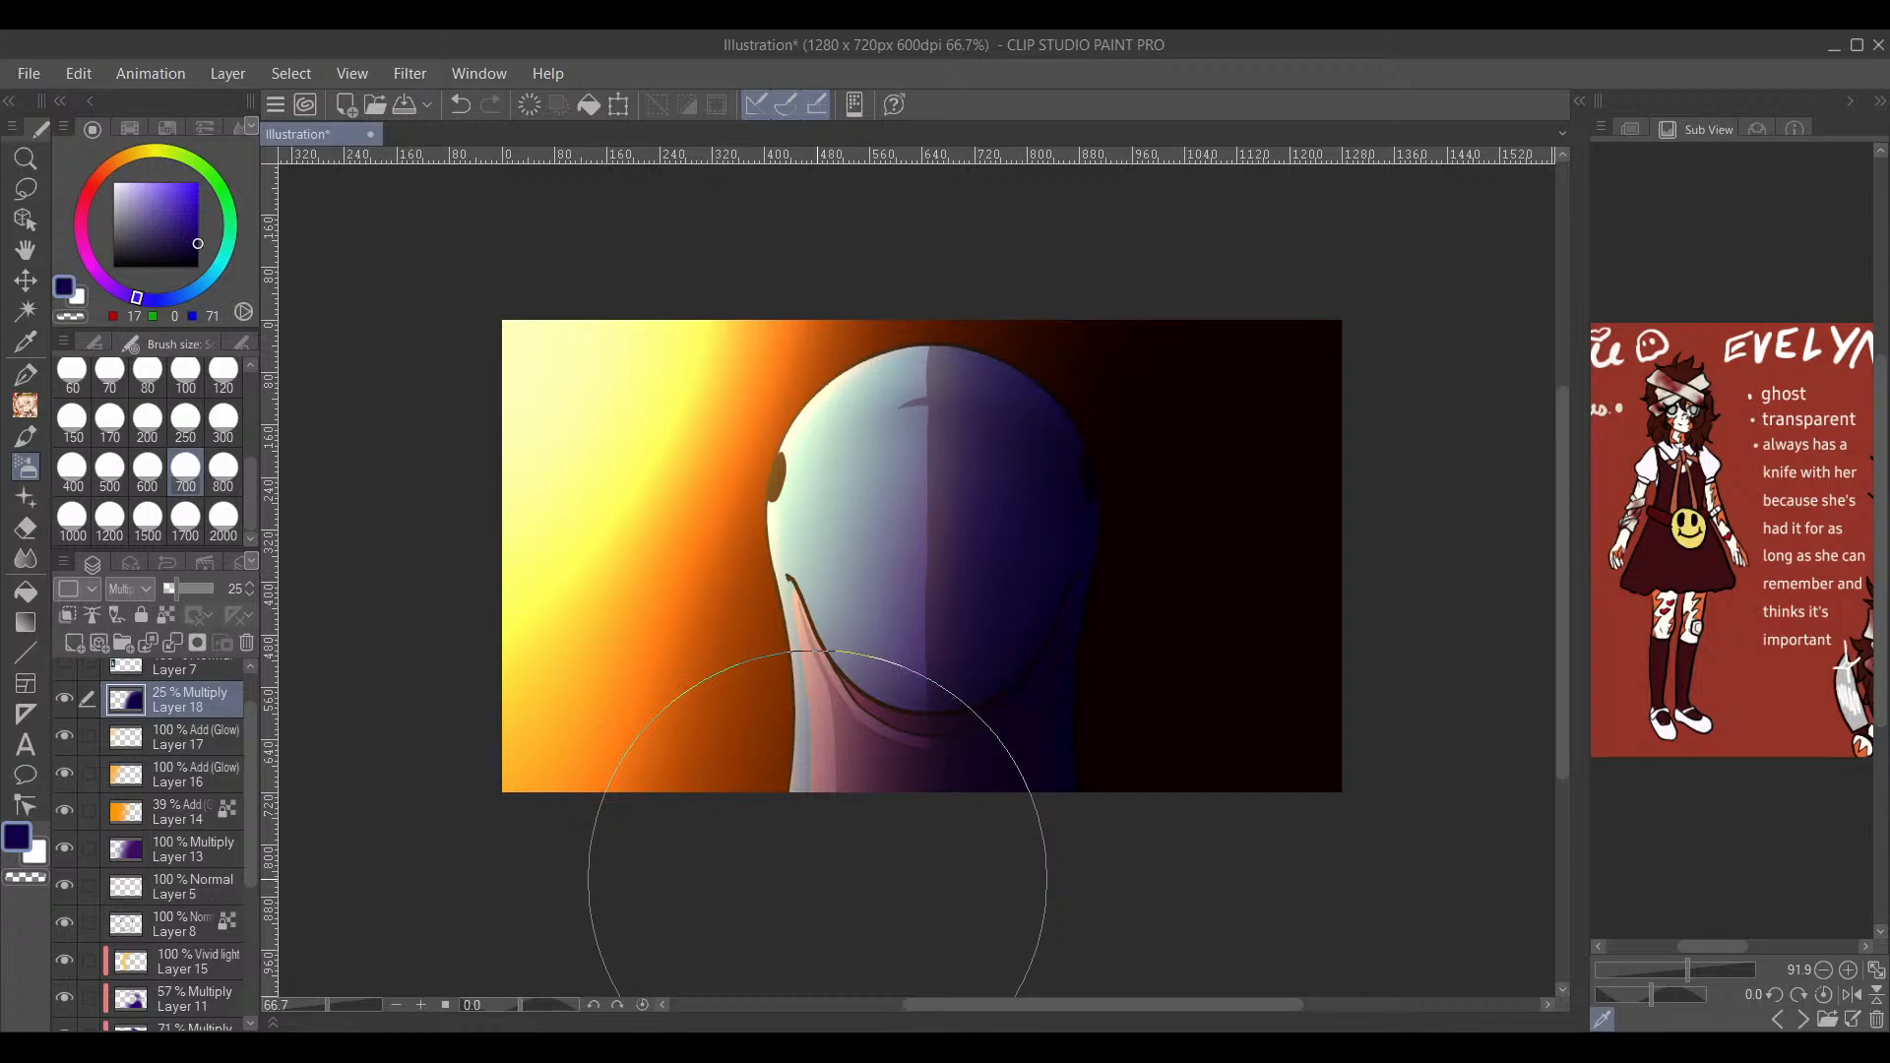
Step: Import the flattened Illustration image as a layer above Layer 18 and blur it
drag(248, 803, 256, 760)
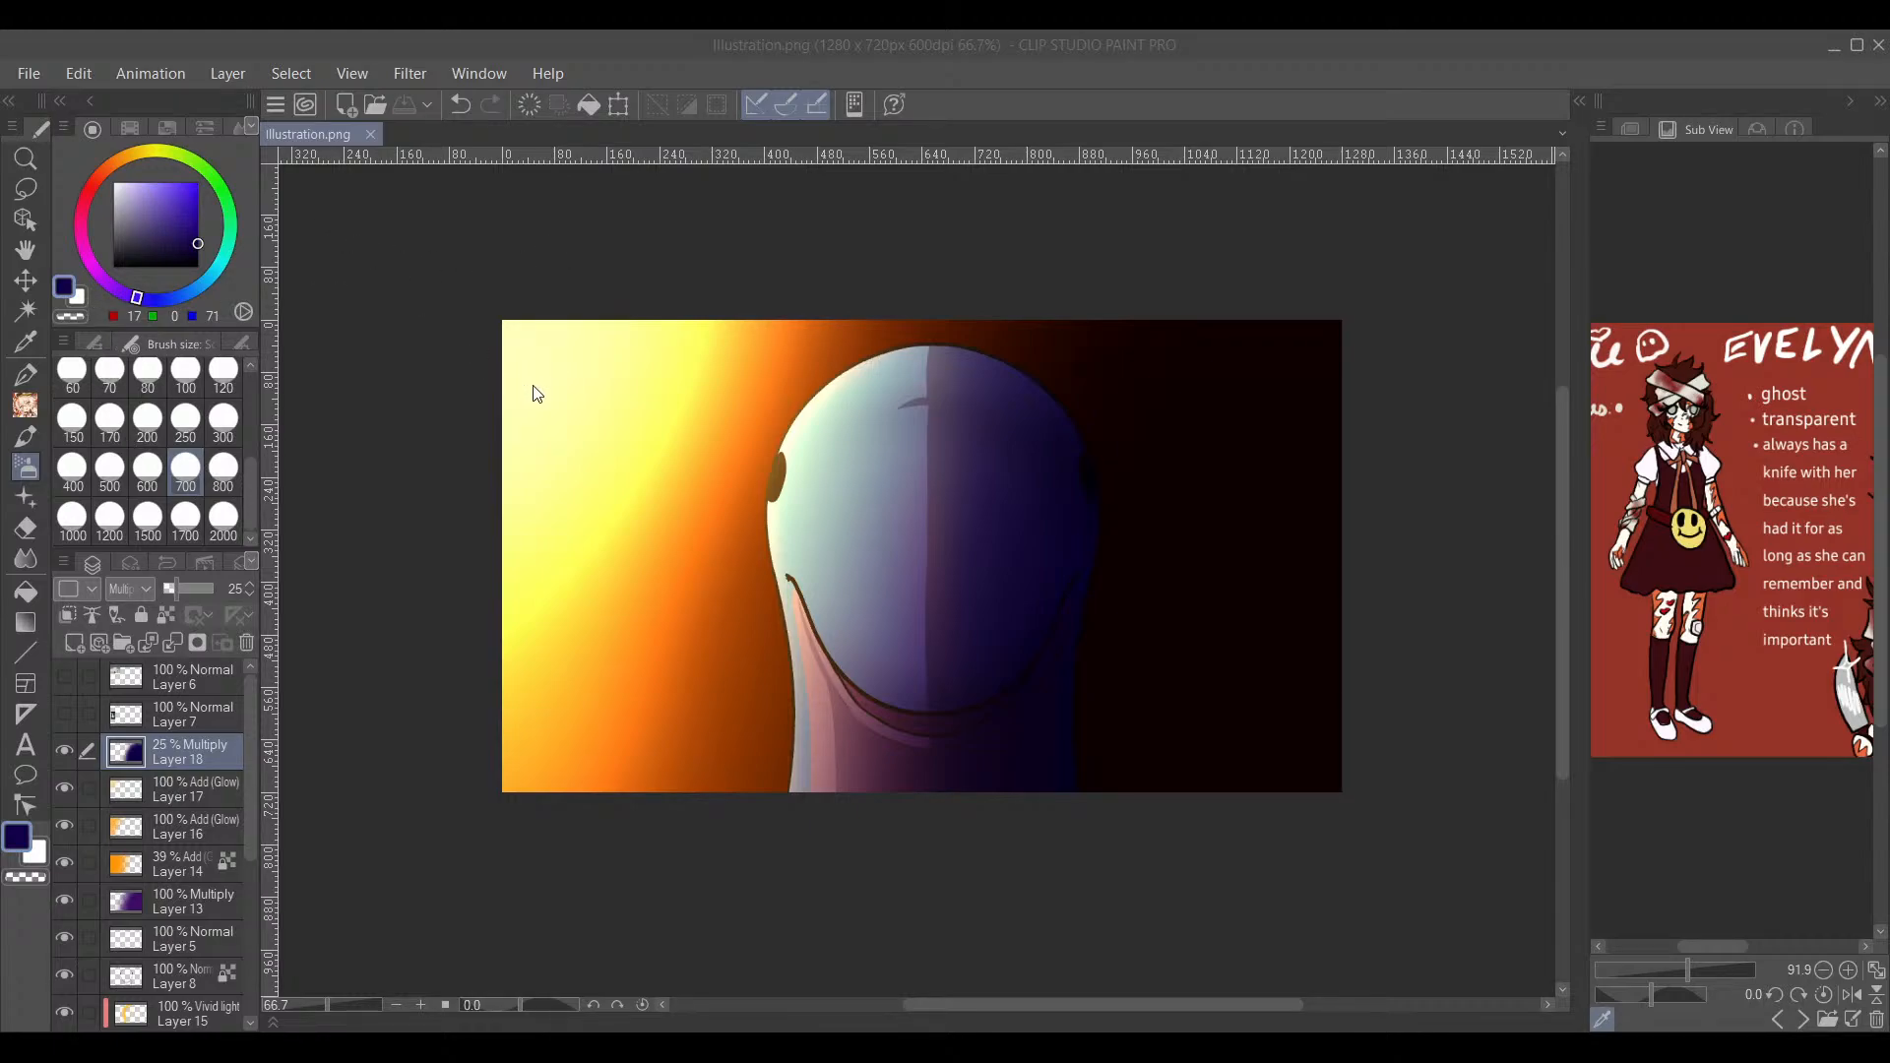
click(817, 643)
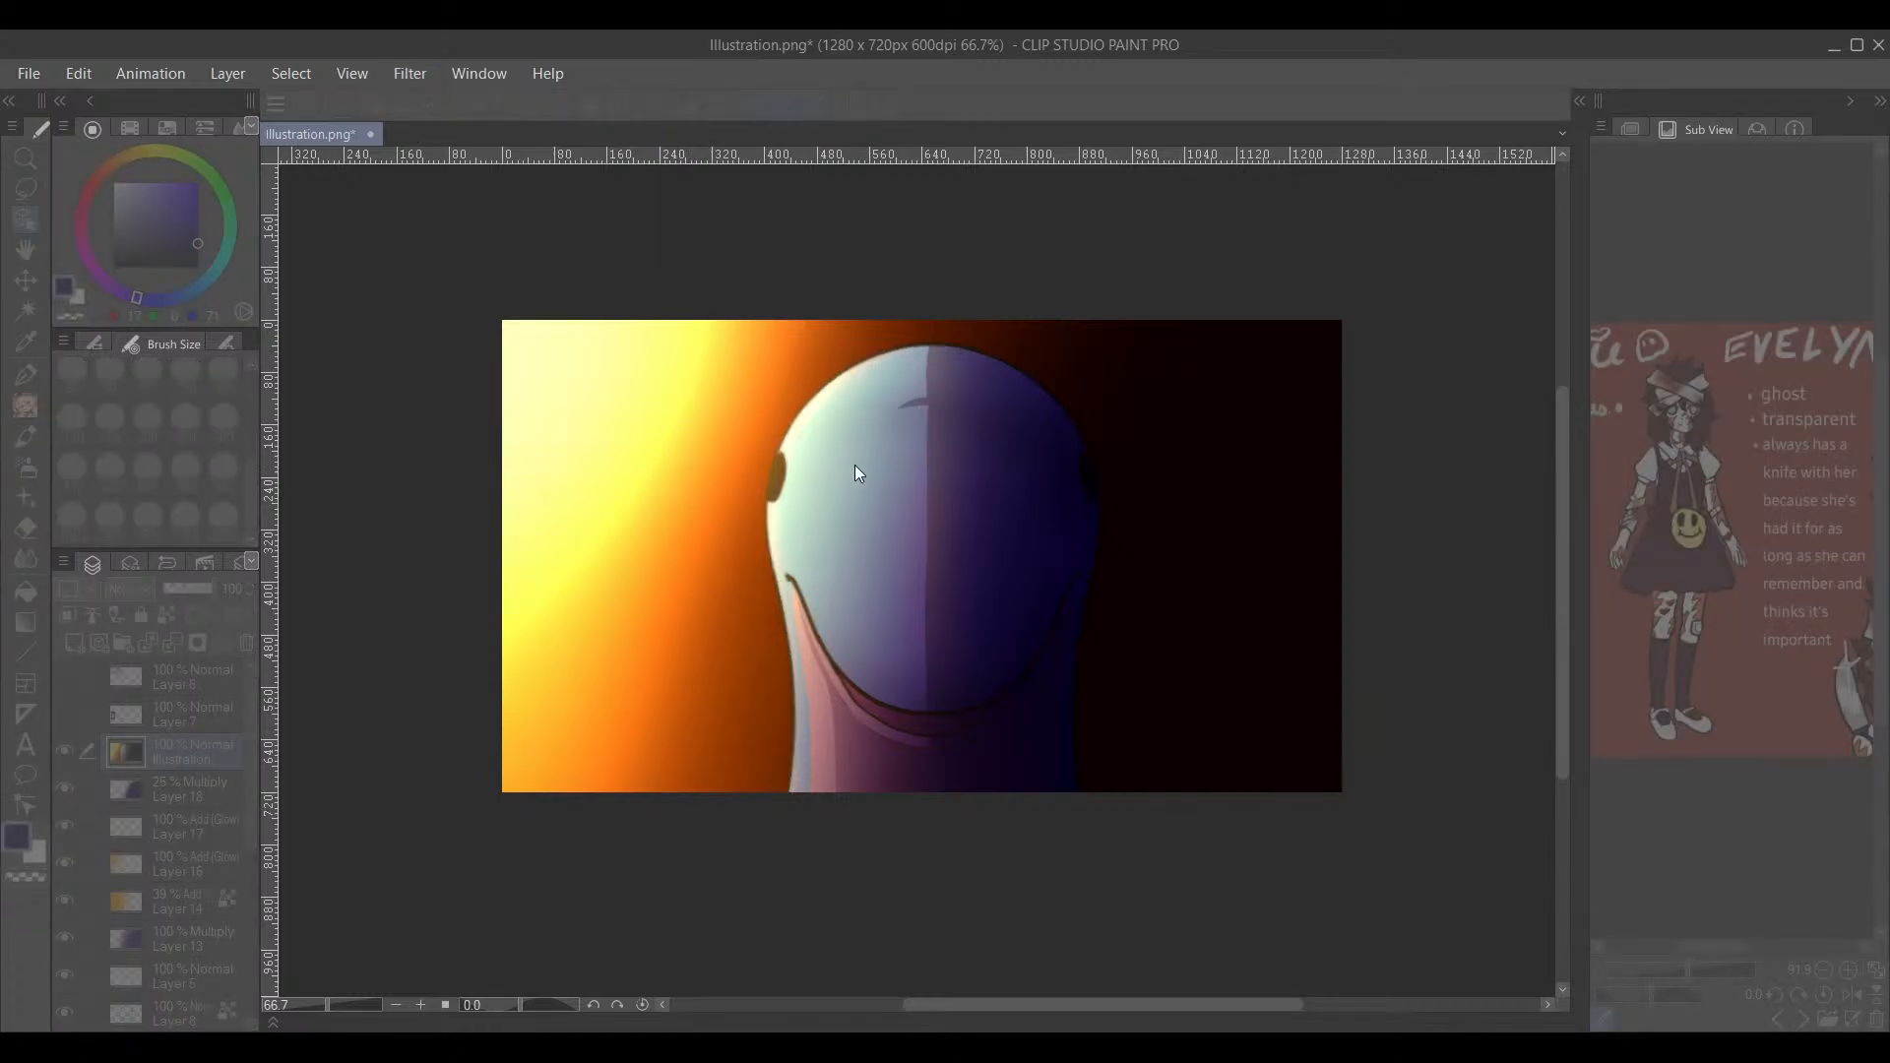
click(1528, 406)
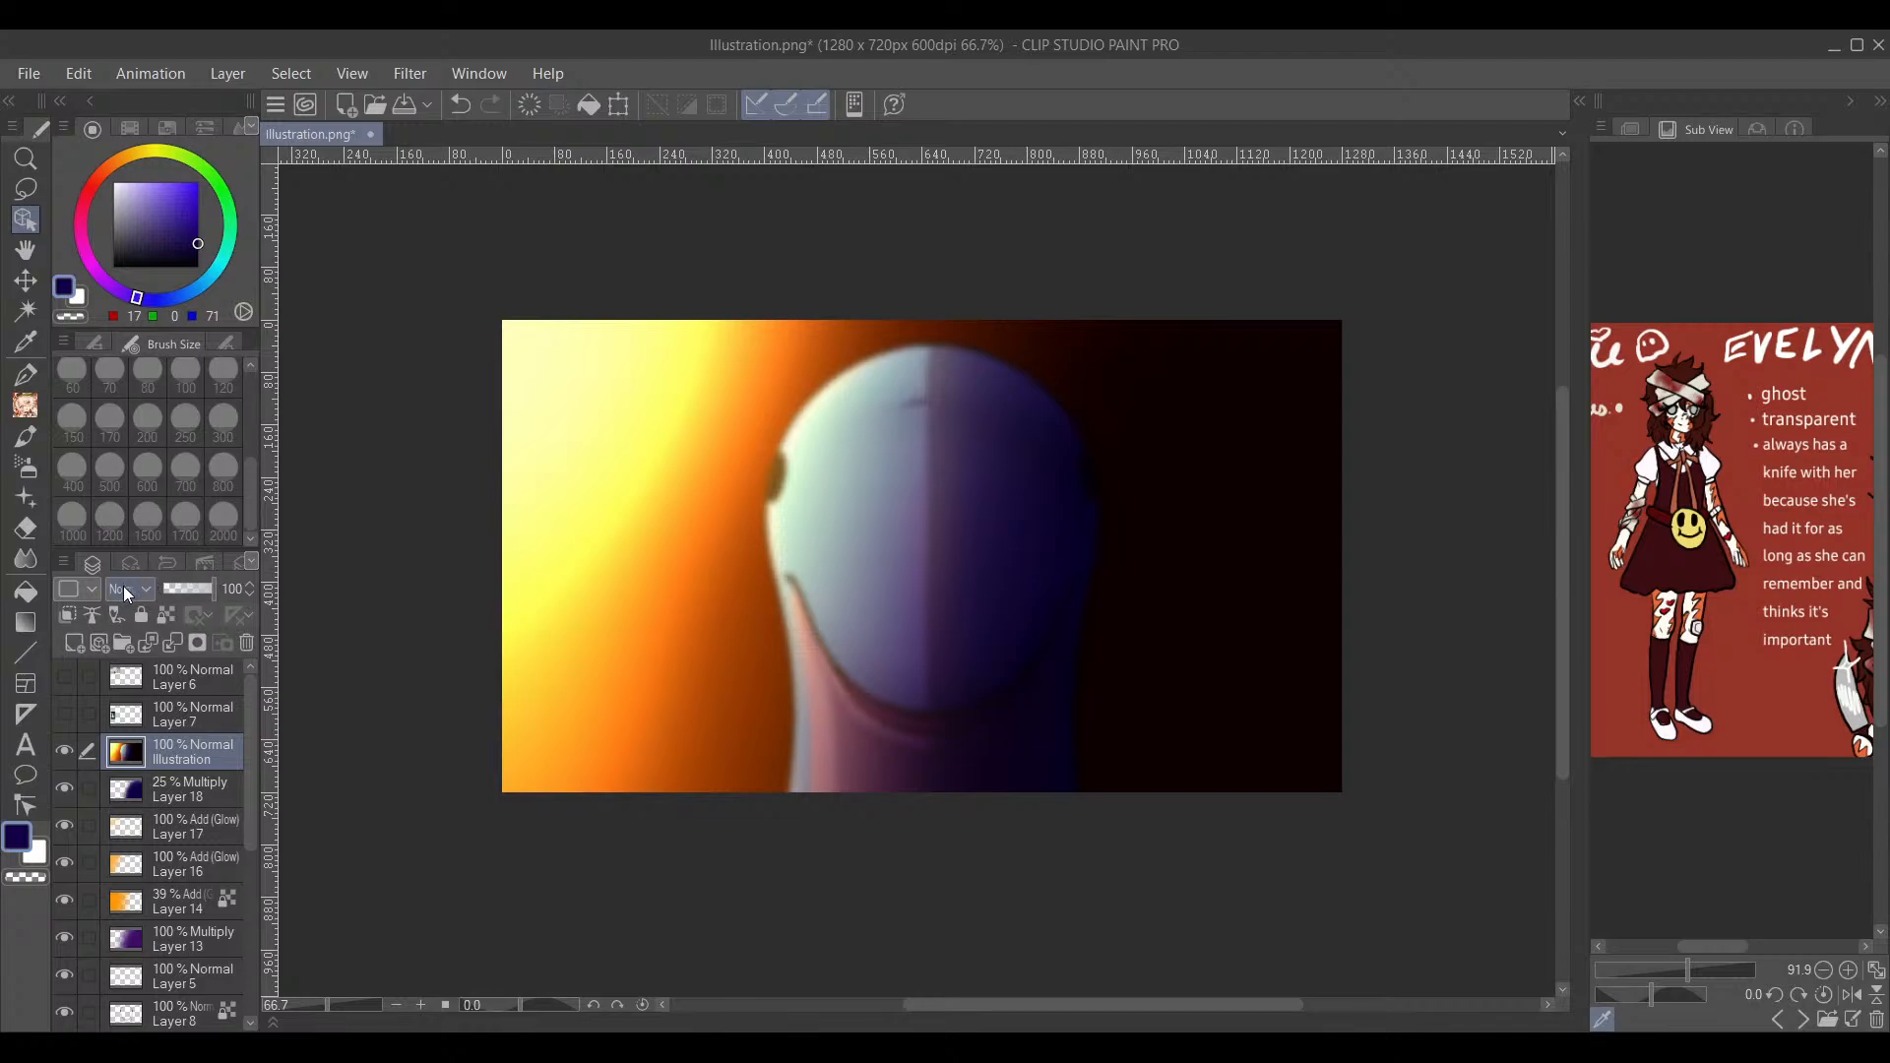
Step: Set the blurred Illustration layer to Overlay at 51% opacity
click(141, 329)
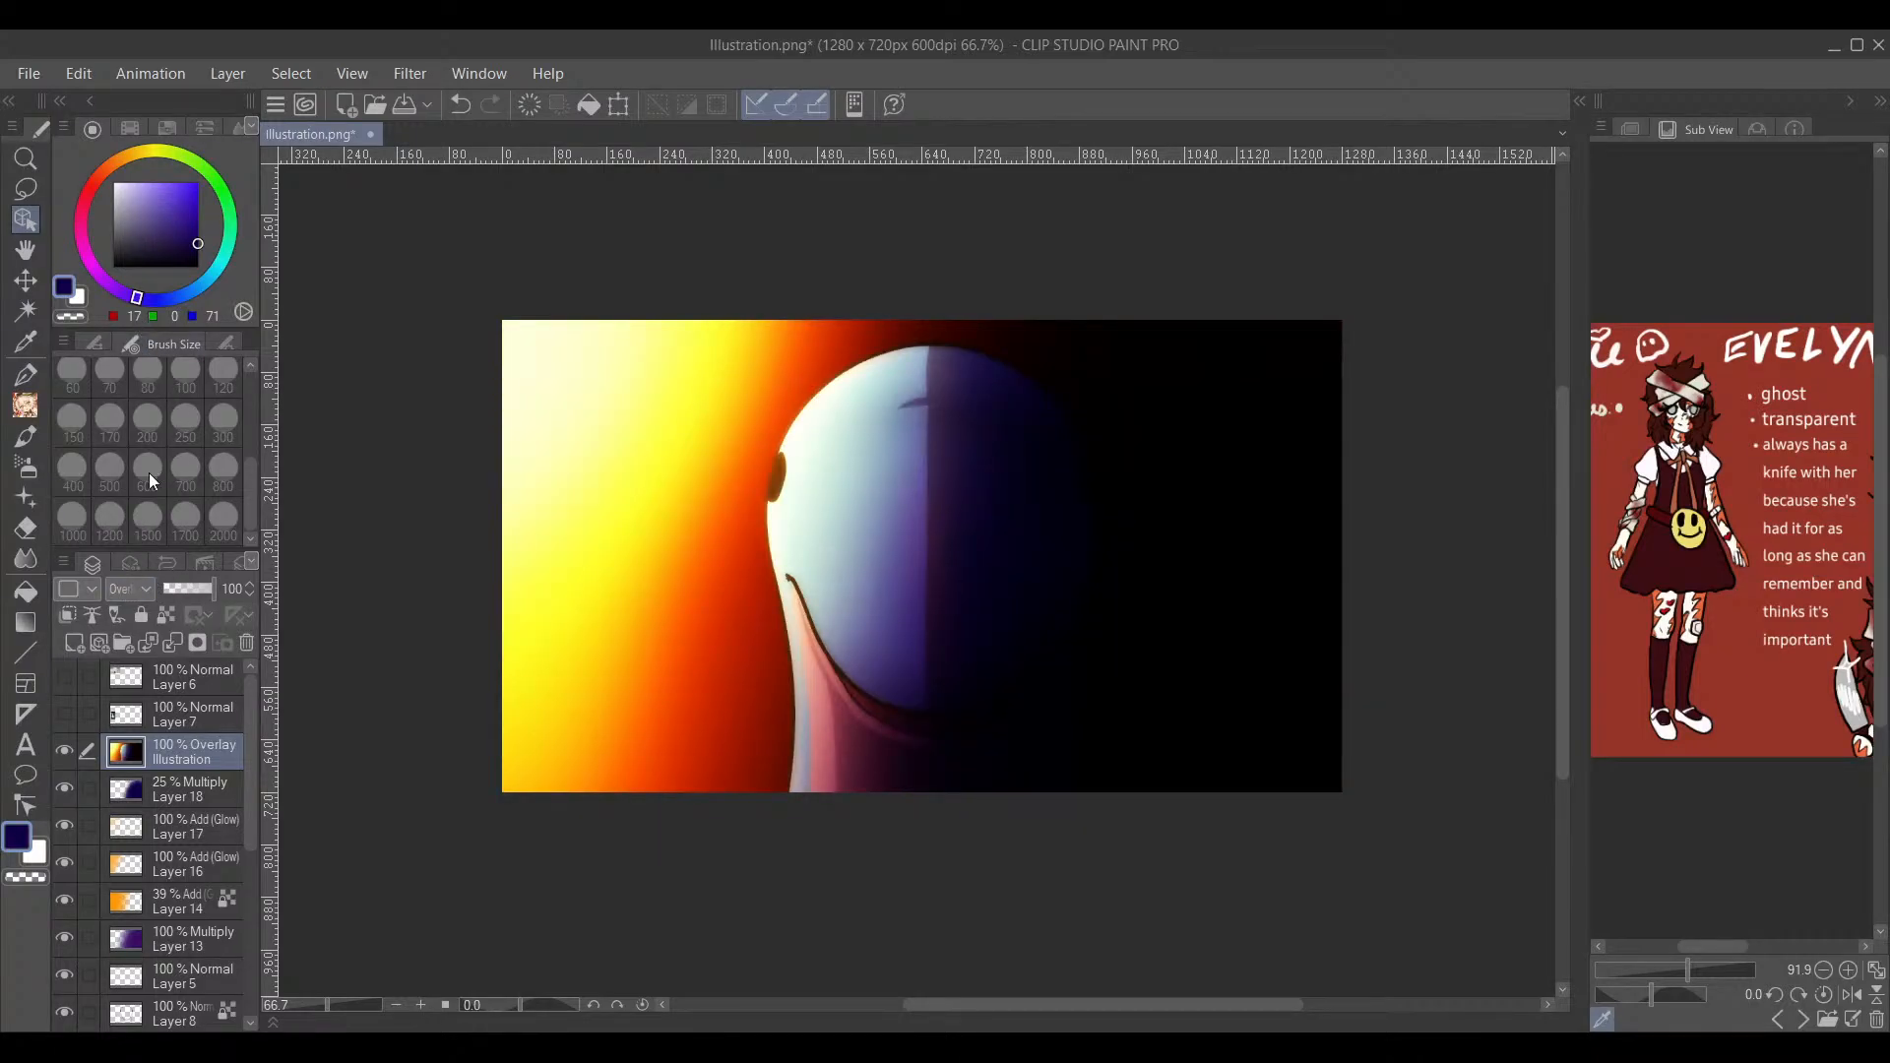
click(197, 587)
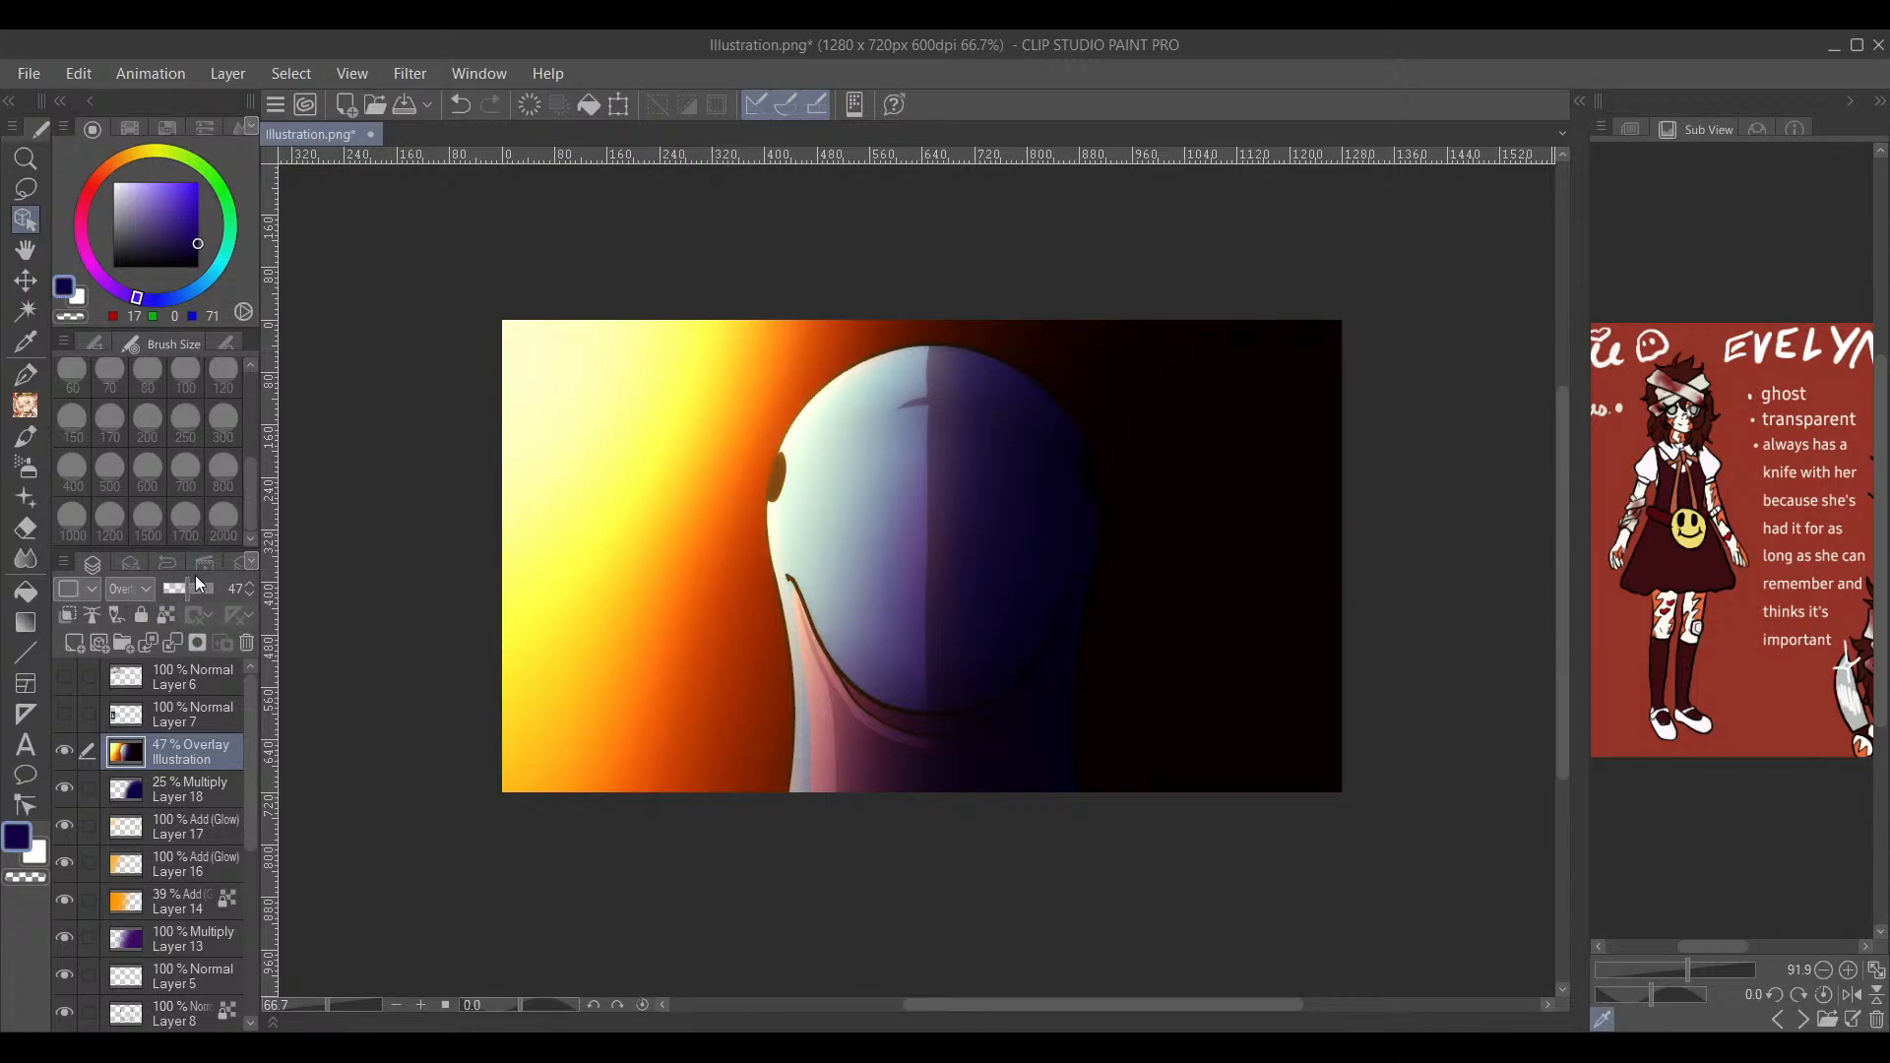
drag(197, 589, 187, 587)
Step: Import the red frame image with the Palworld logo above the Illustration layer
click(413, 504)
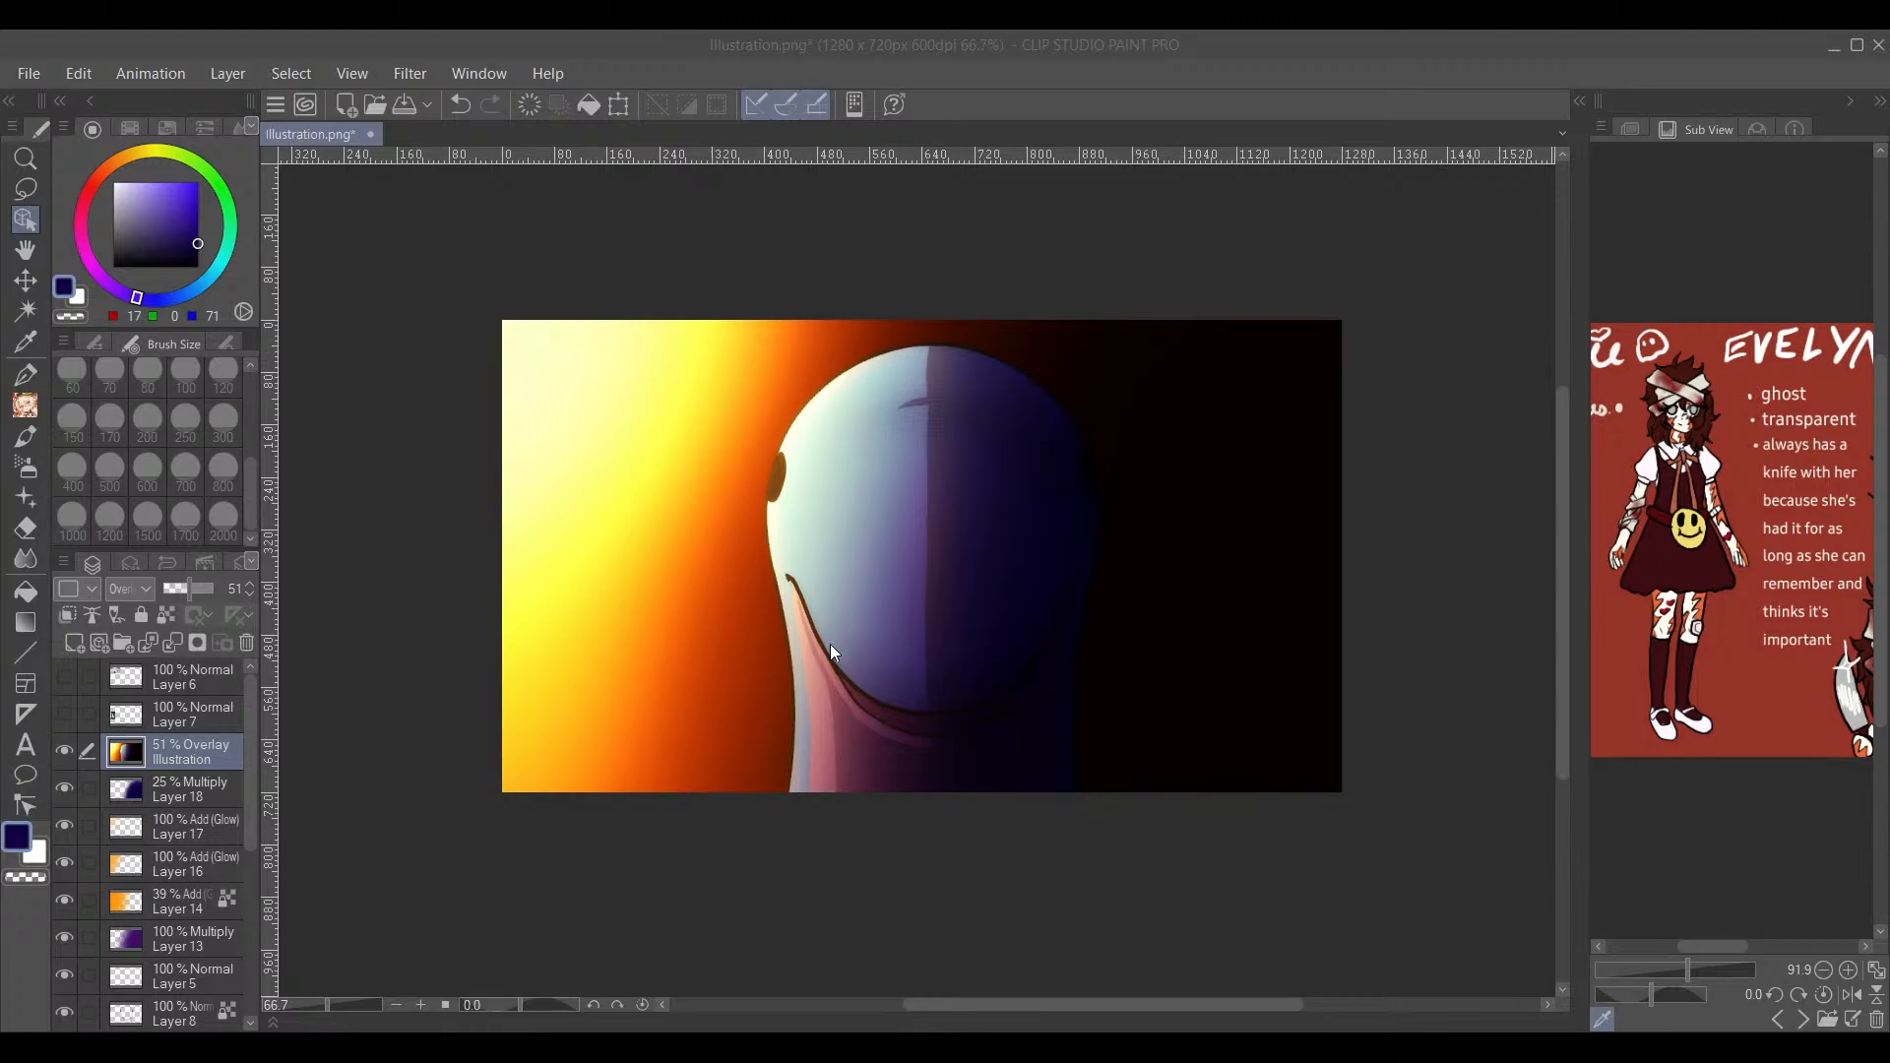
drag(832, 646, 838, 647)
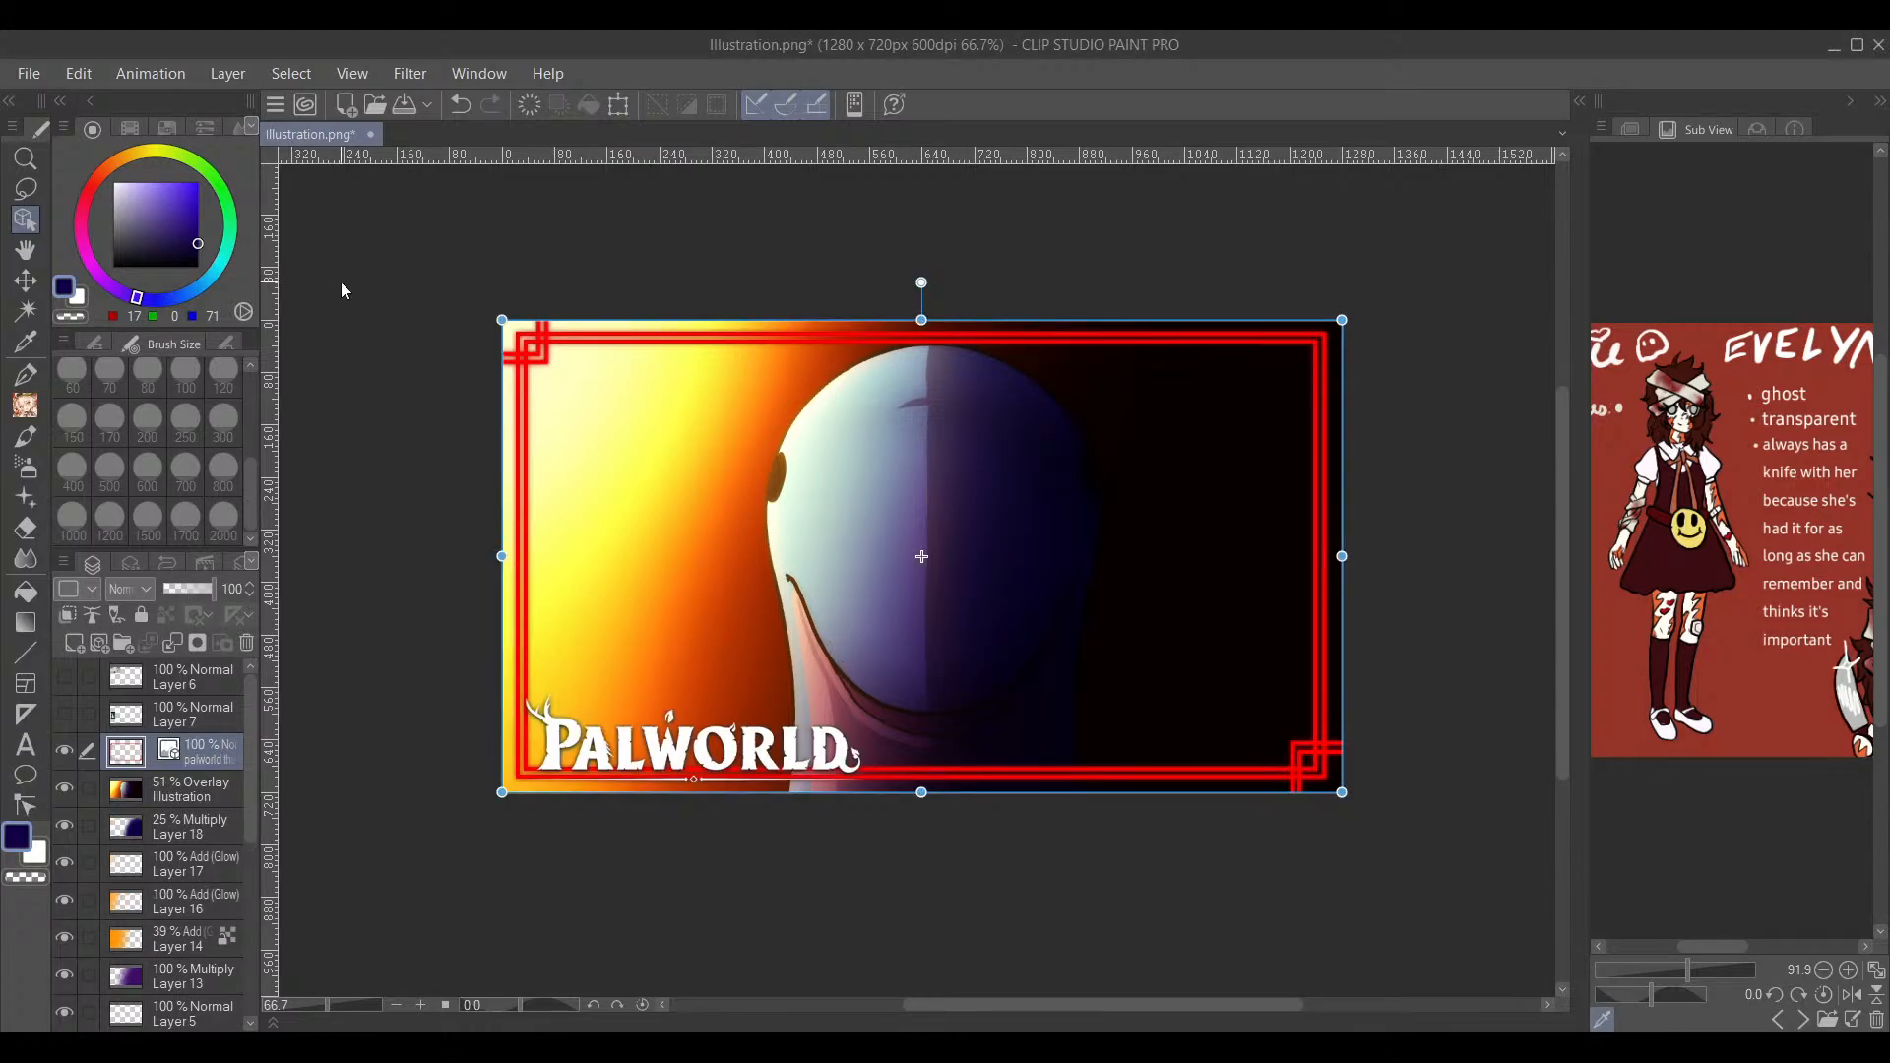
Step: Save the finished thumbnail as Palworld 7.png
click(20, 72)
click(137, 261)
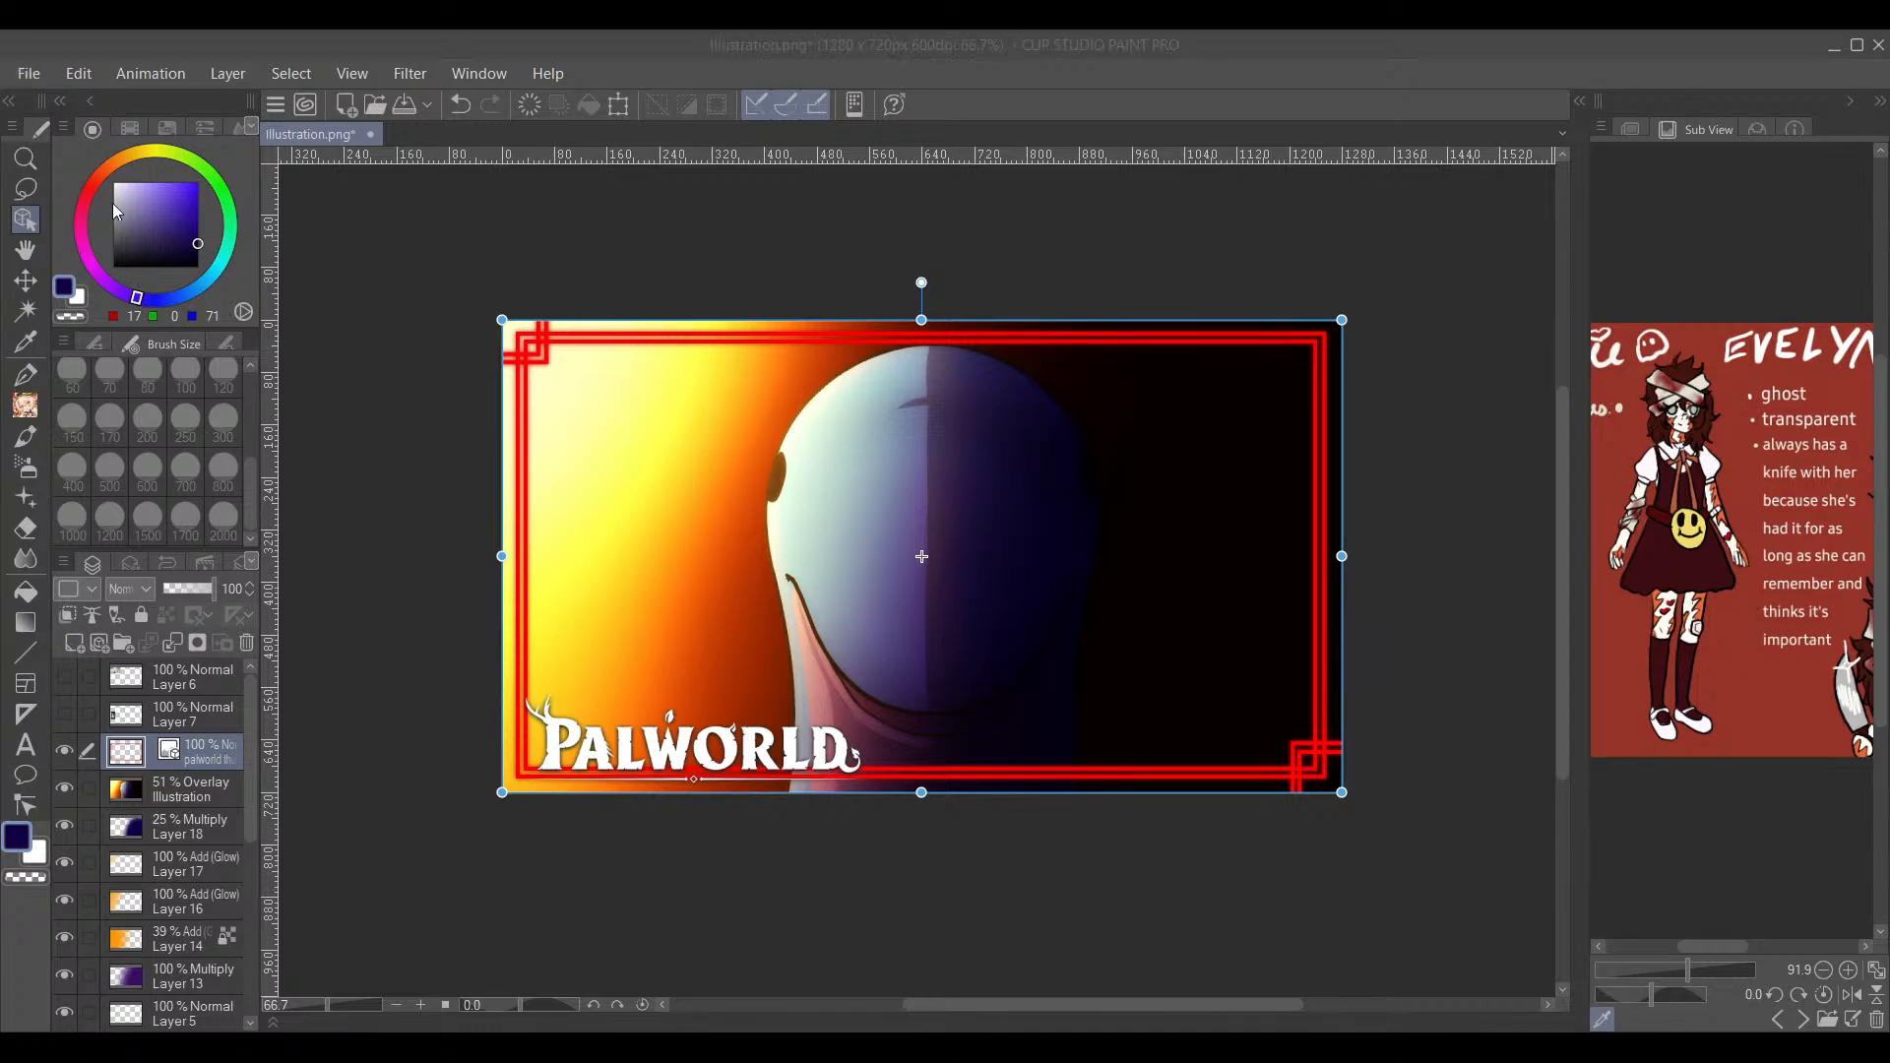
click(972, 644)
Step: Save the layered document as Palworld 7 and switch to the pen tool to release the frame image's transform handles
click(25, 69)
click(110, 282)
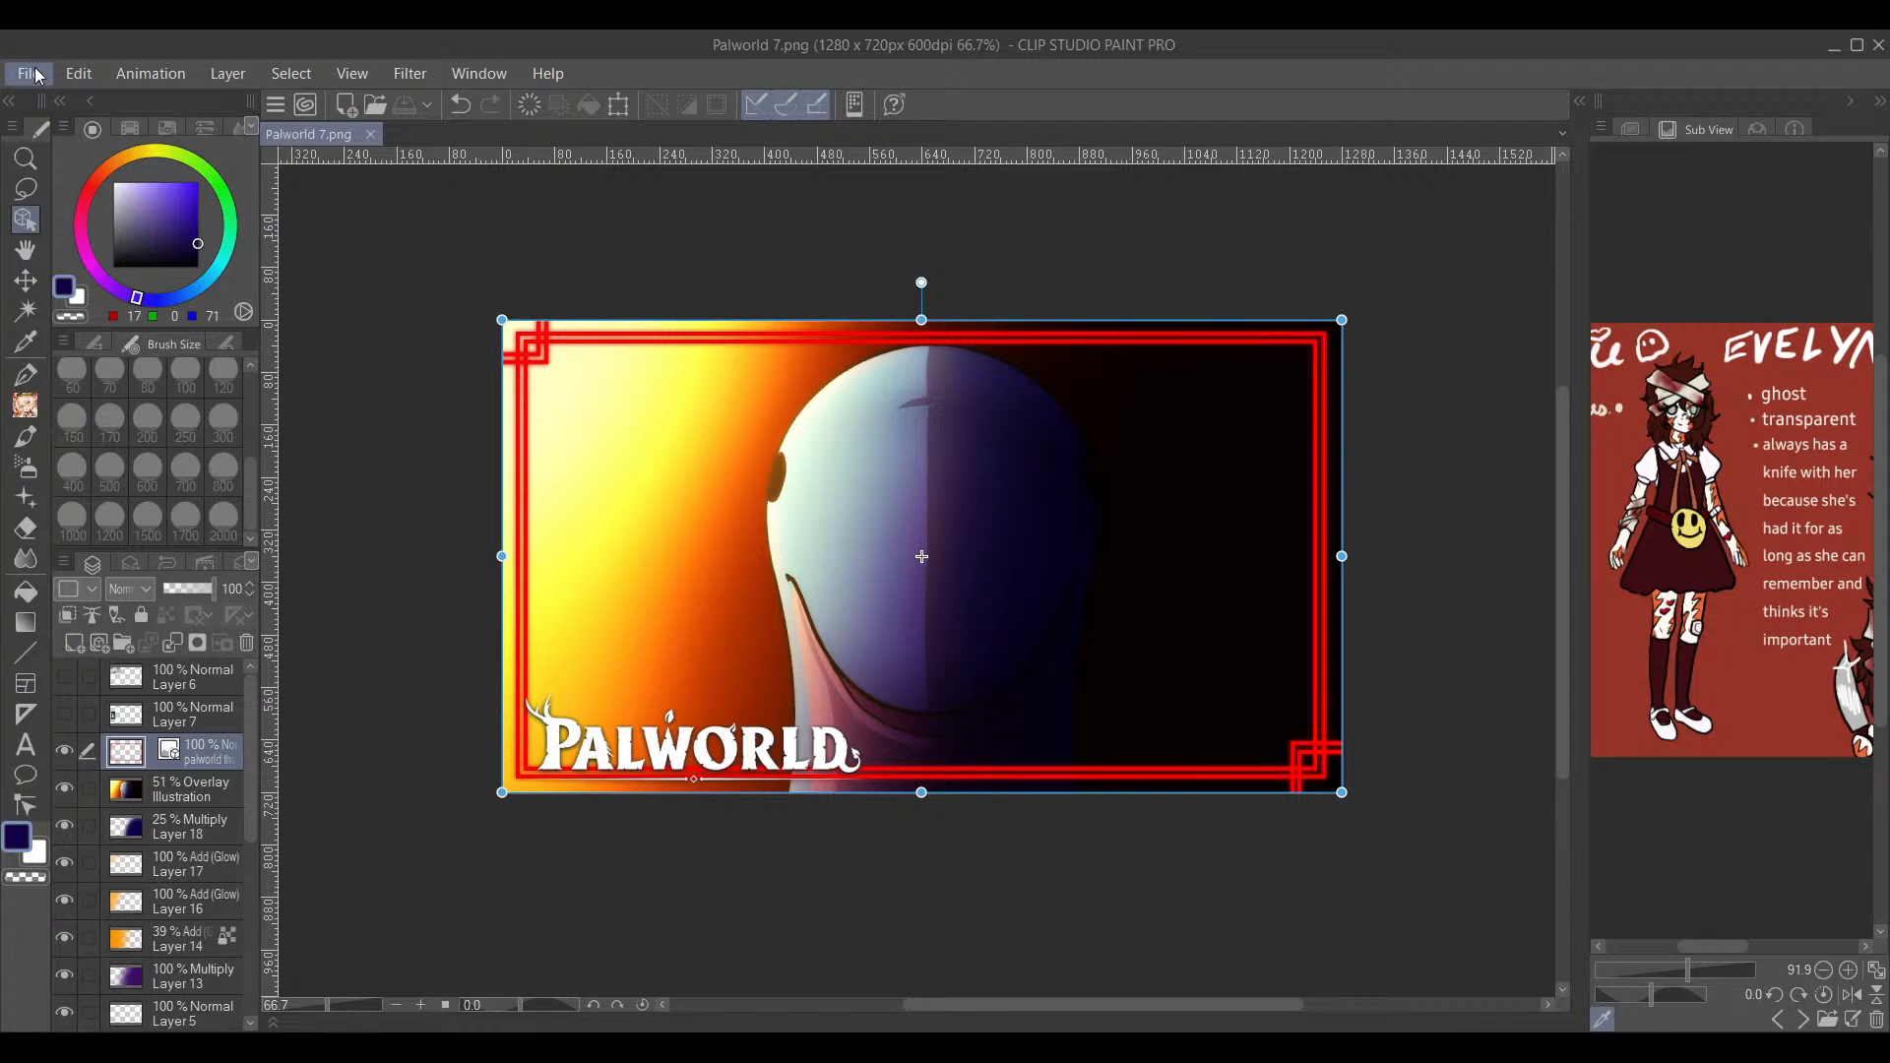
click(107, 261)
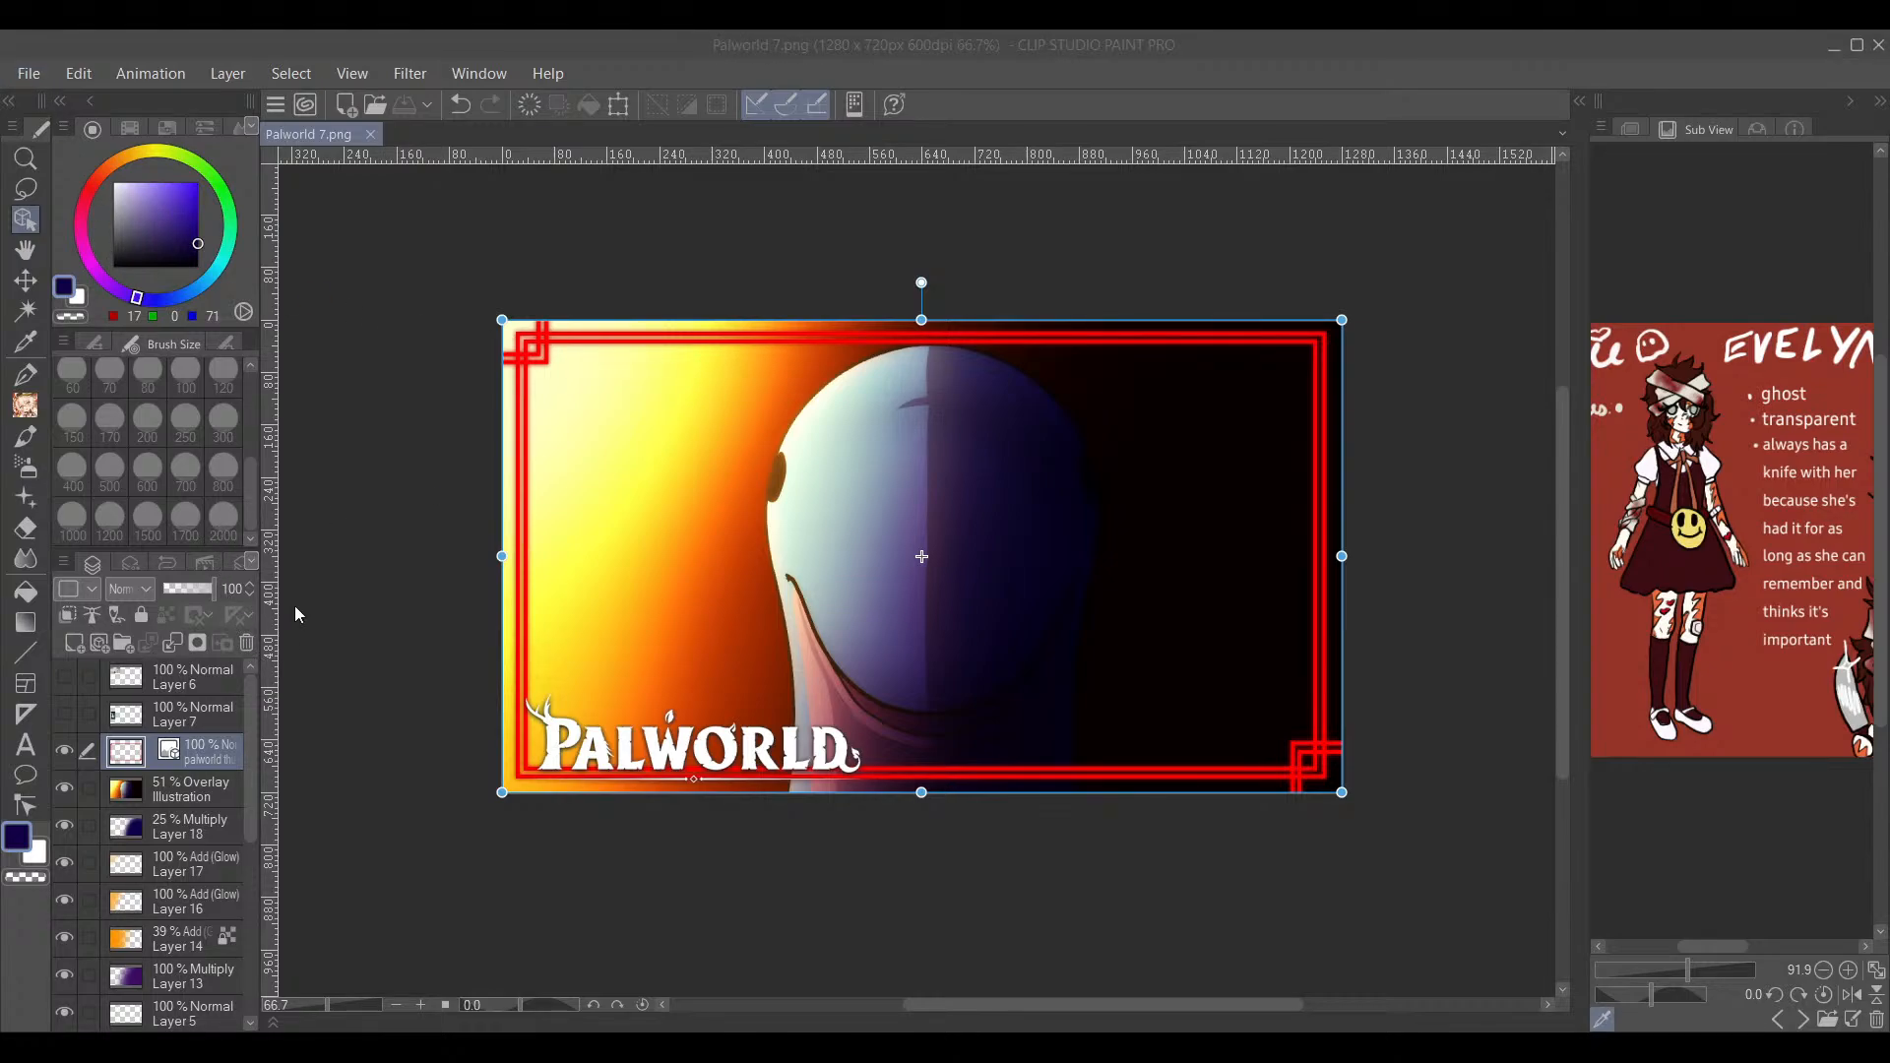
click(882, 652)
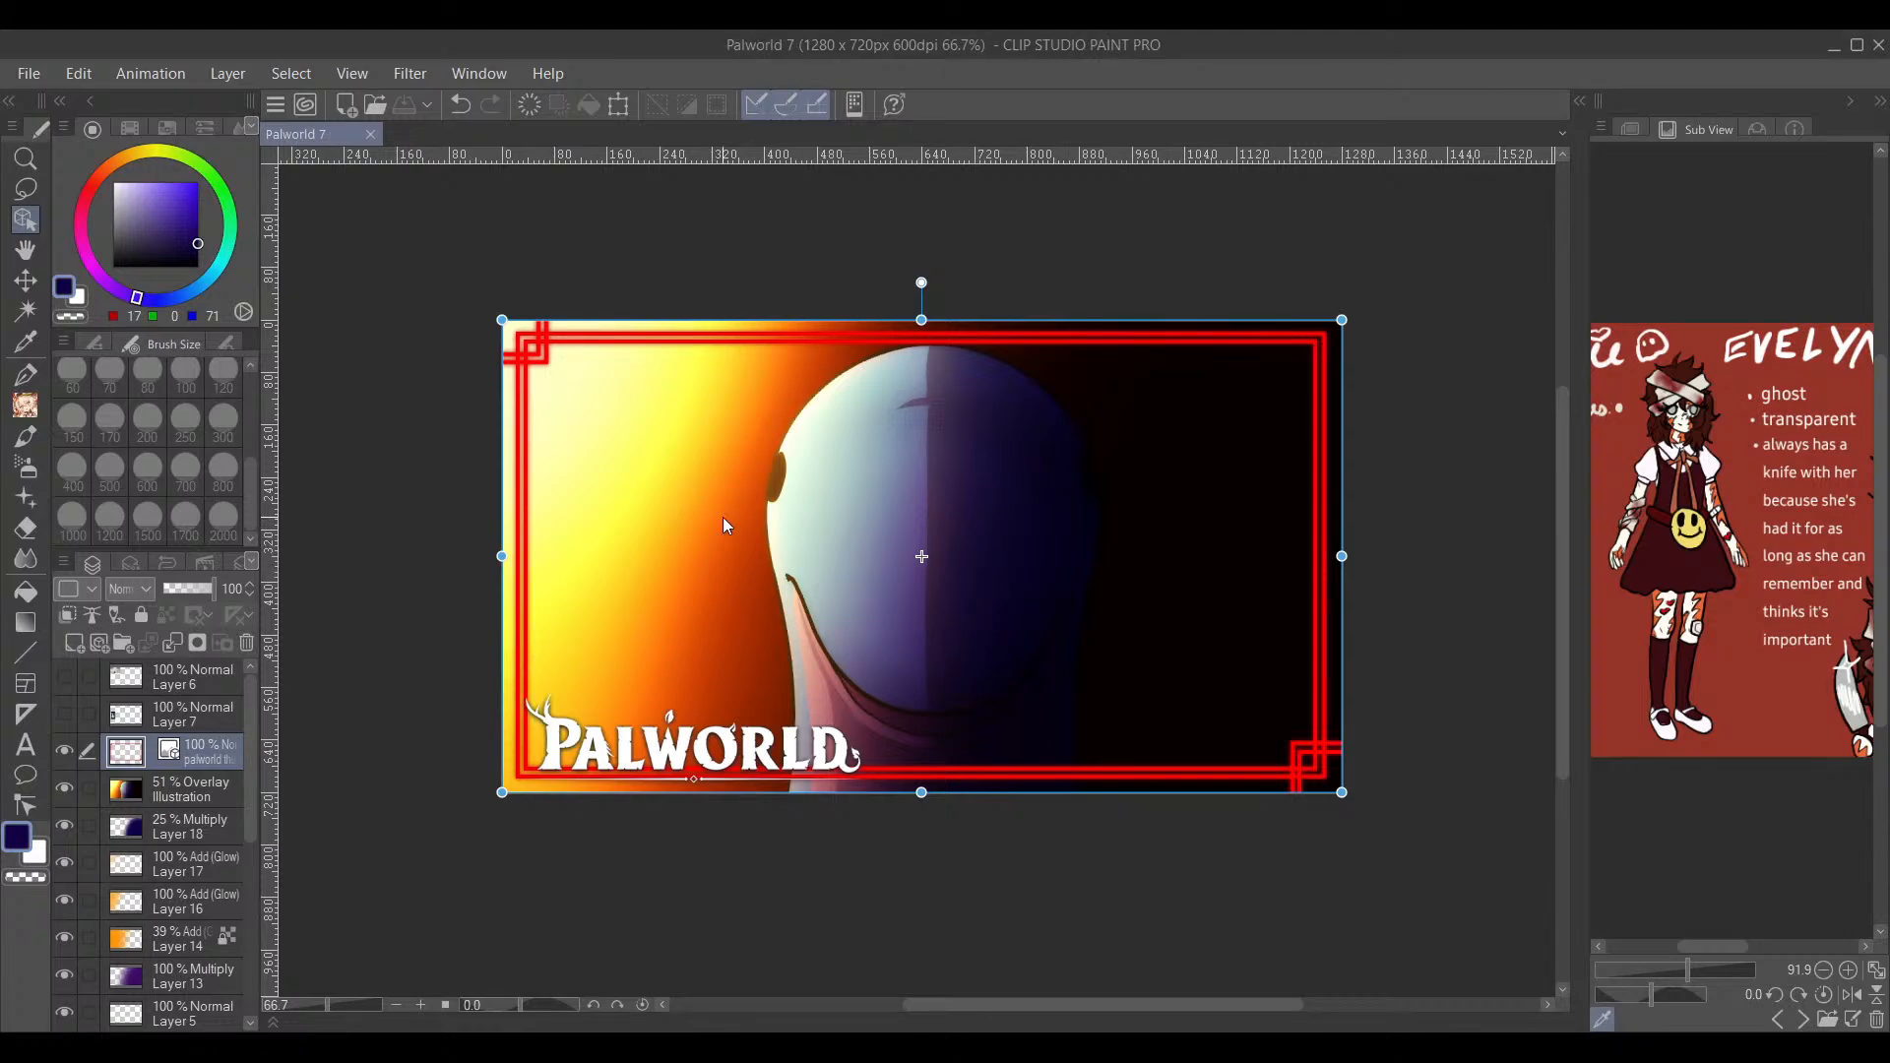
click(22, 377)
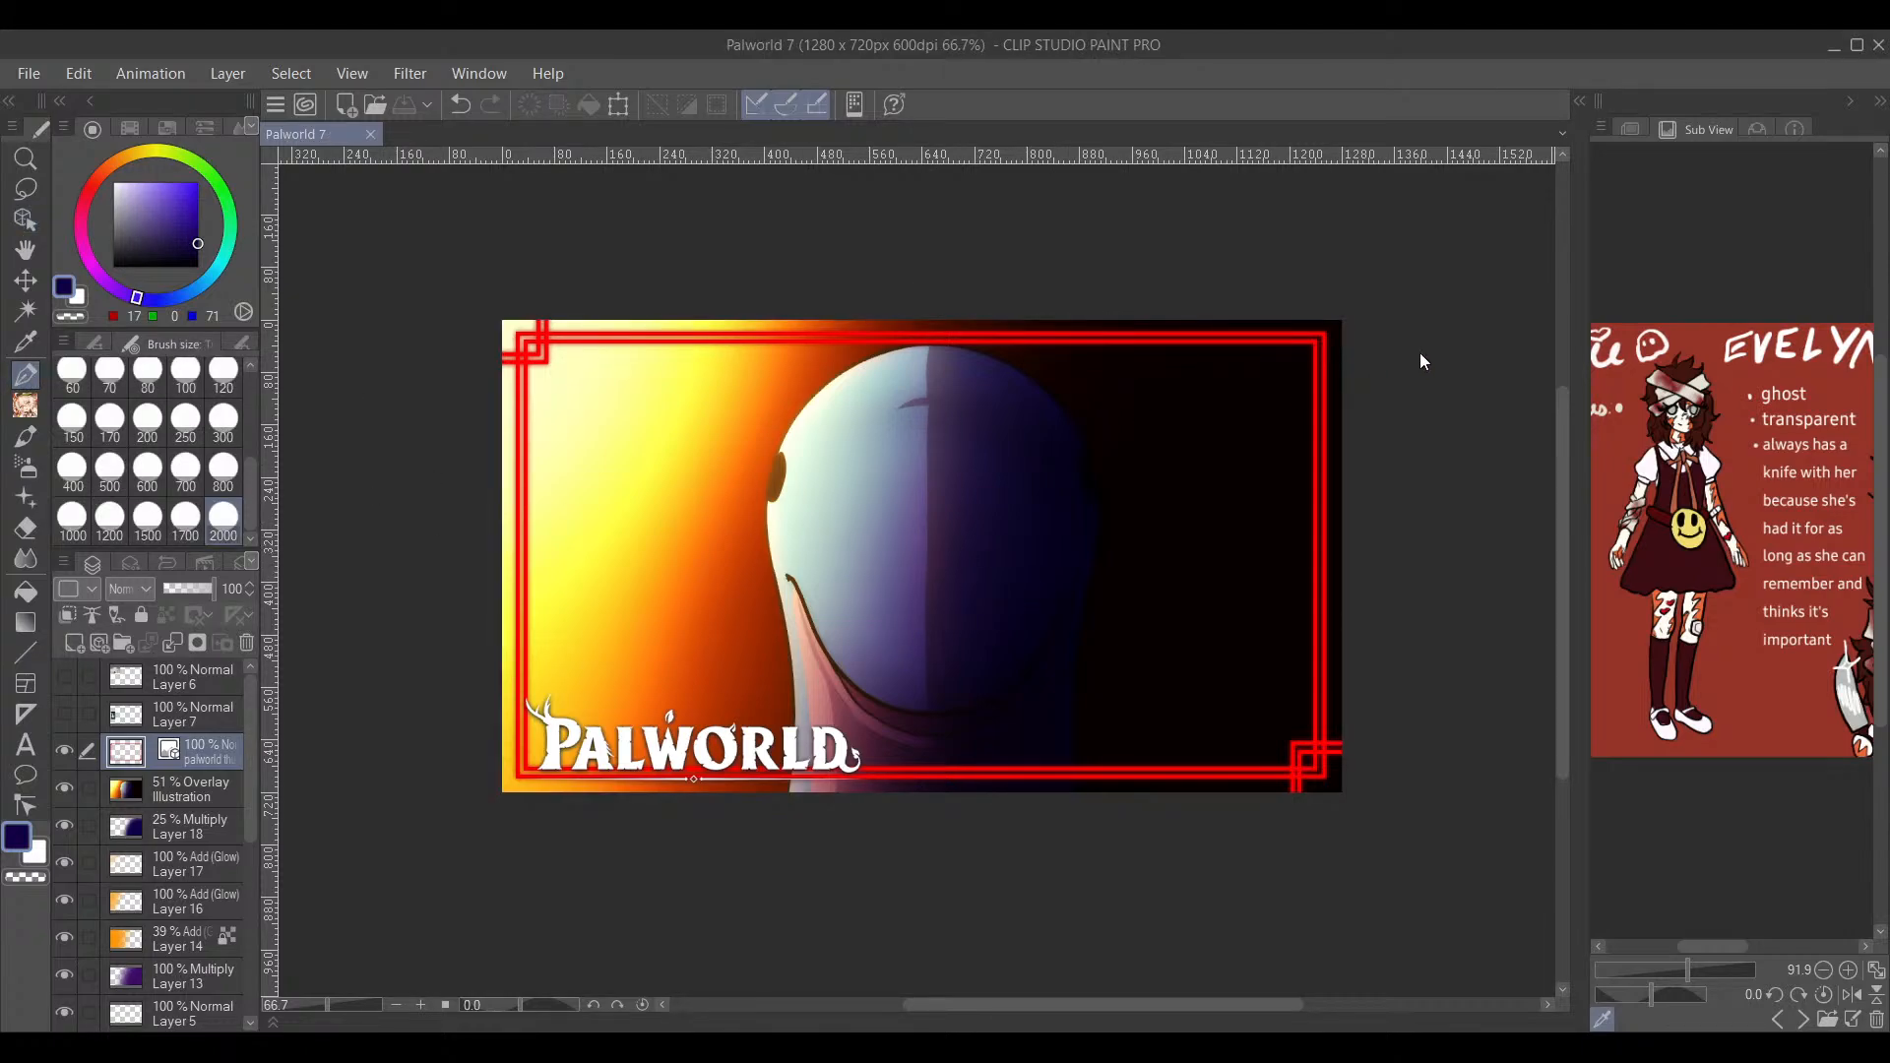